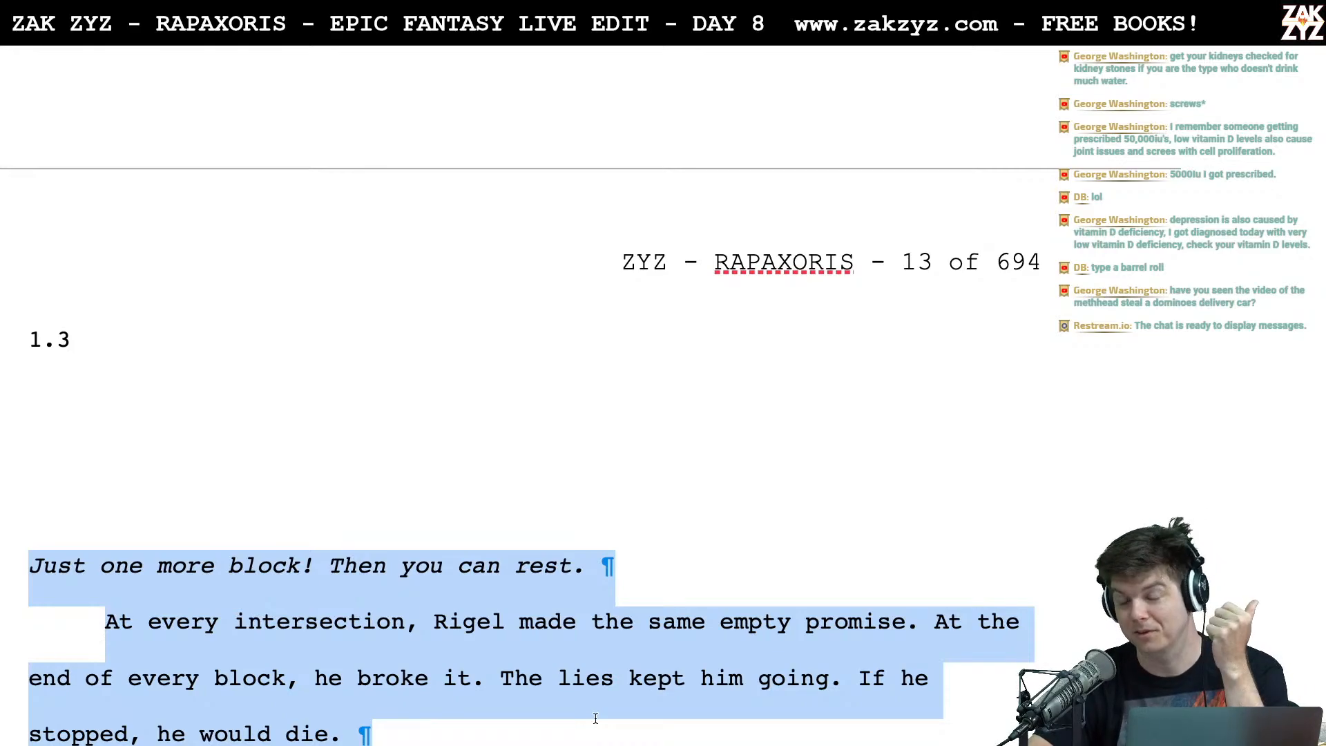
Deselect the text of section 1.3 and skim from its opening to the start of page 14 and back
{"action": "left_click_drag", "start_coordinate": [595, 718], "coordinate": [595, 718]}
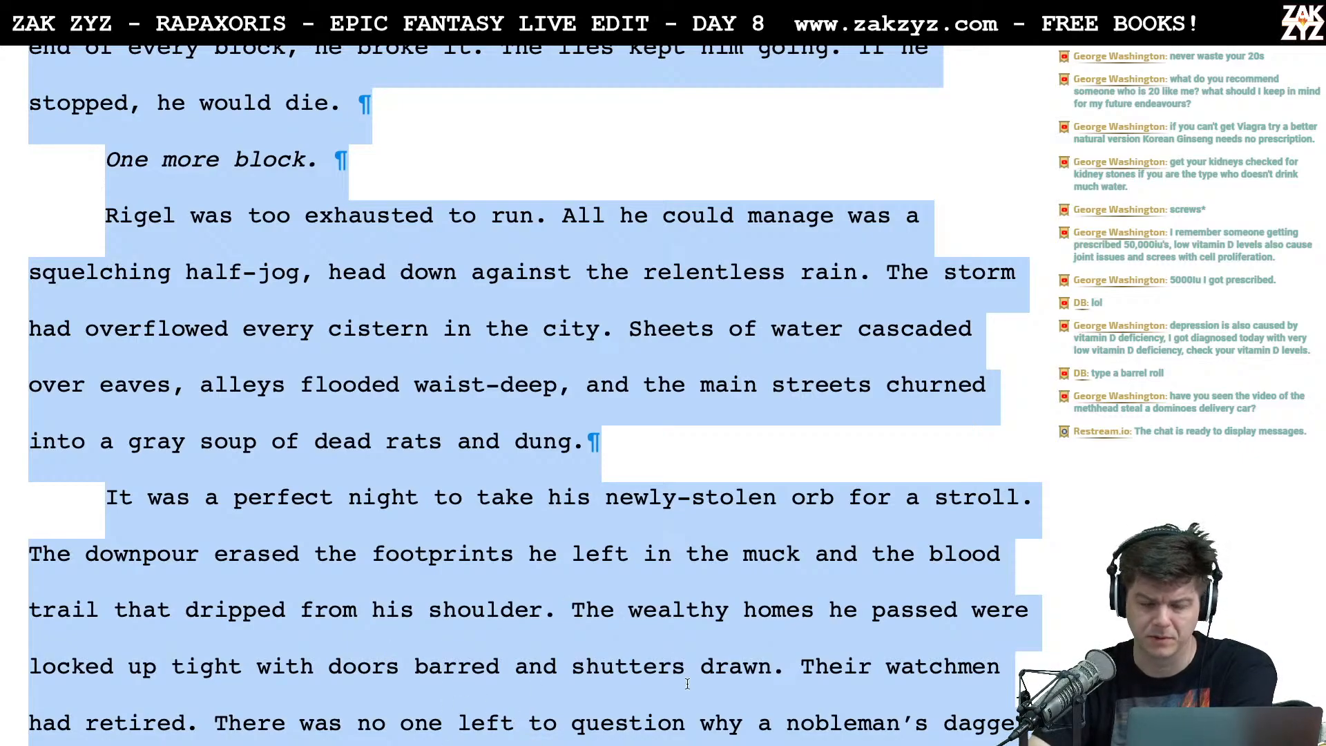
{"action": "scroll", "coordinate": [688, 684], "scroll_direction": "down", "scroll_amount": 1}
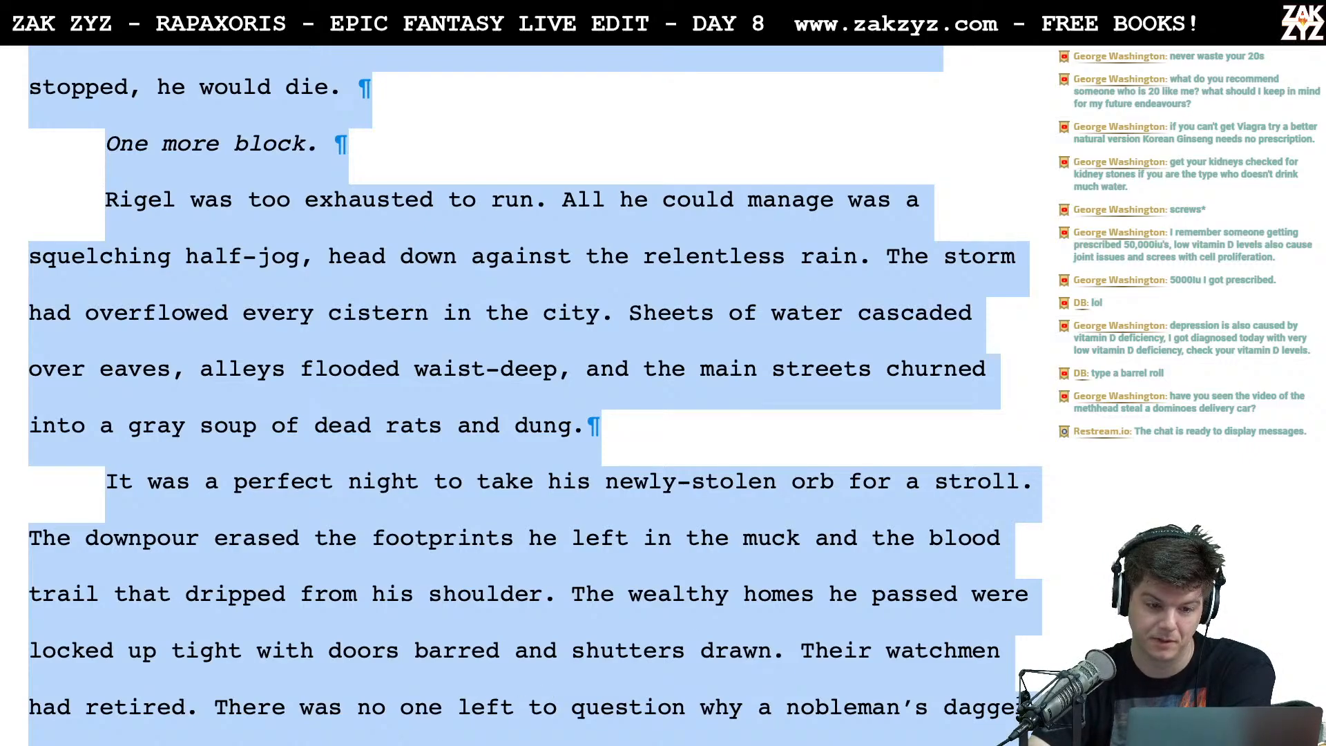
{"action": "left_click", "coordinate": [665, 296]}
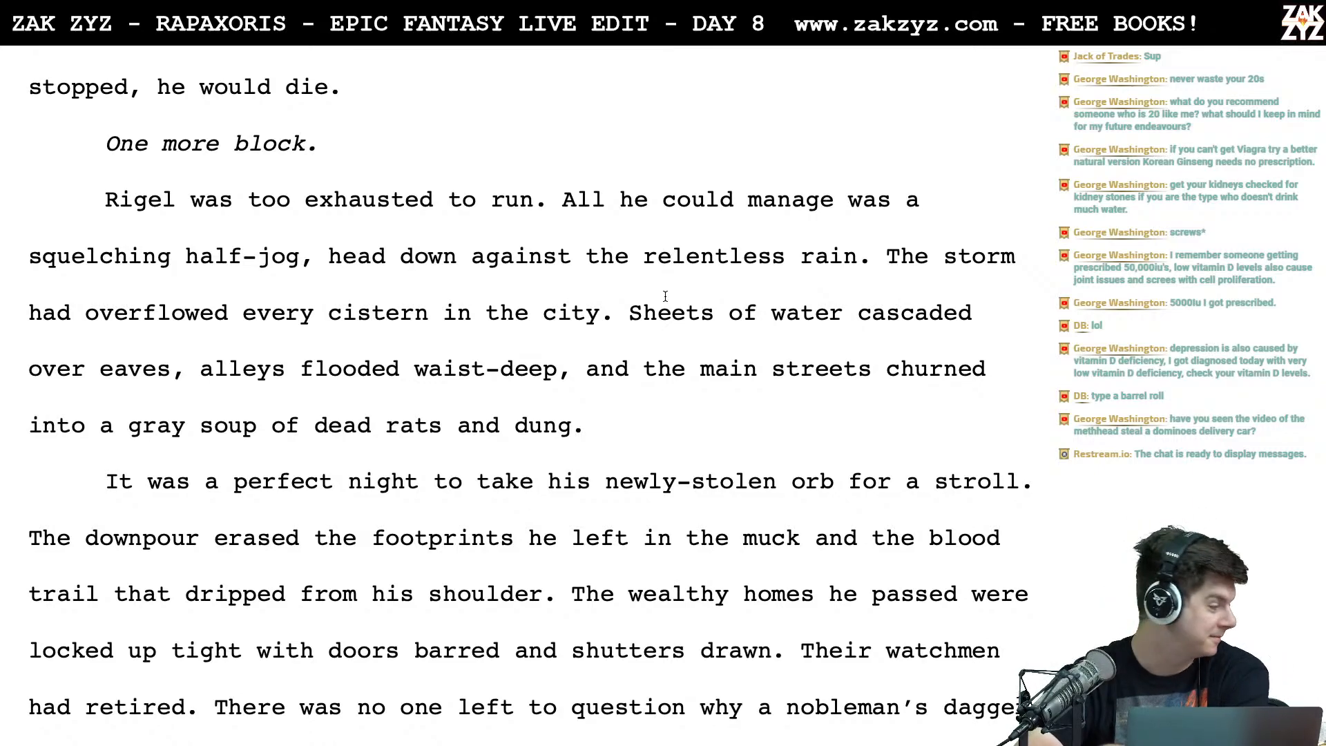
{"action": "scroll", "coordinate": [665, 296], "scroll_direction": "down", "scroll_amount": 4}
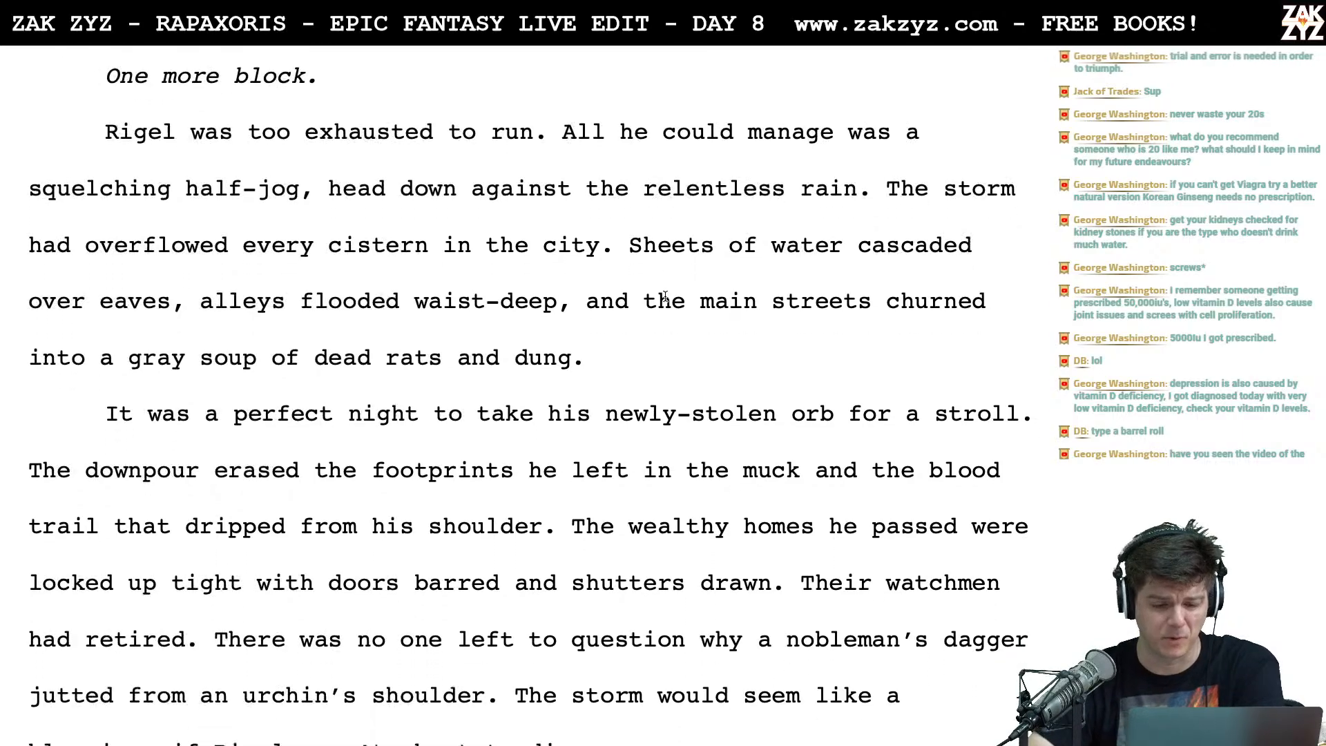
{"action": "scroll", "coordinate": [665, 296], "scroll_direction": "down", "scroll_amount": 8}
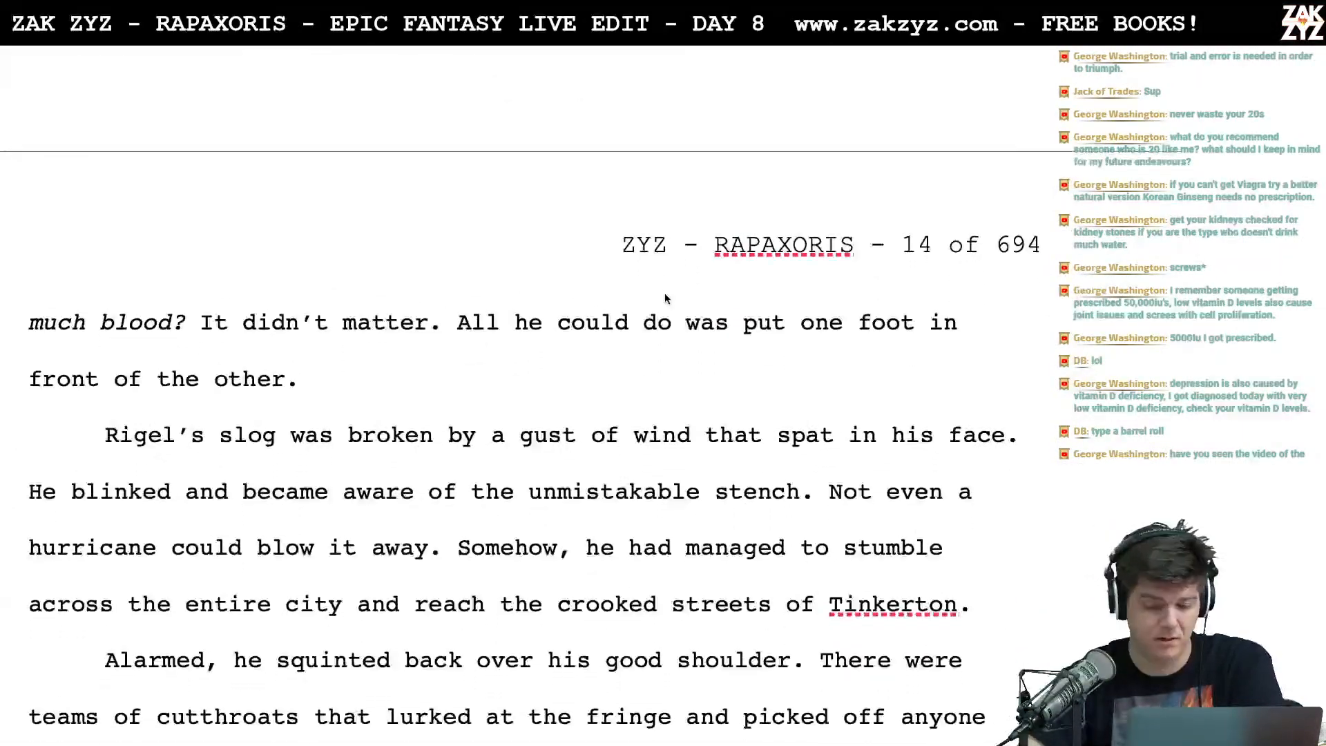
{"action": "scroll", "coordinate": [665, 295], "scroll_direction": "down", "scroll_amount": 1}
{"action": "scroll", "coordinate": [665, 296], "scroll_direction": "up", "scroll_amount": 15}
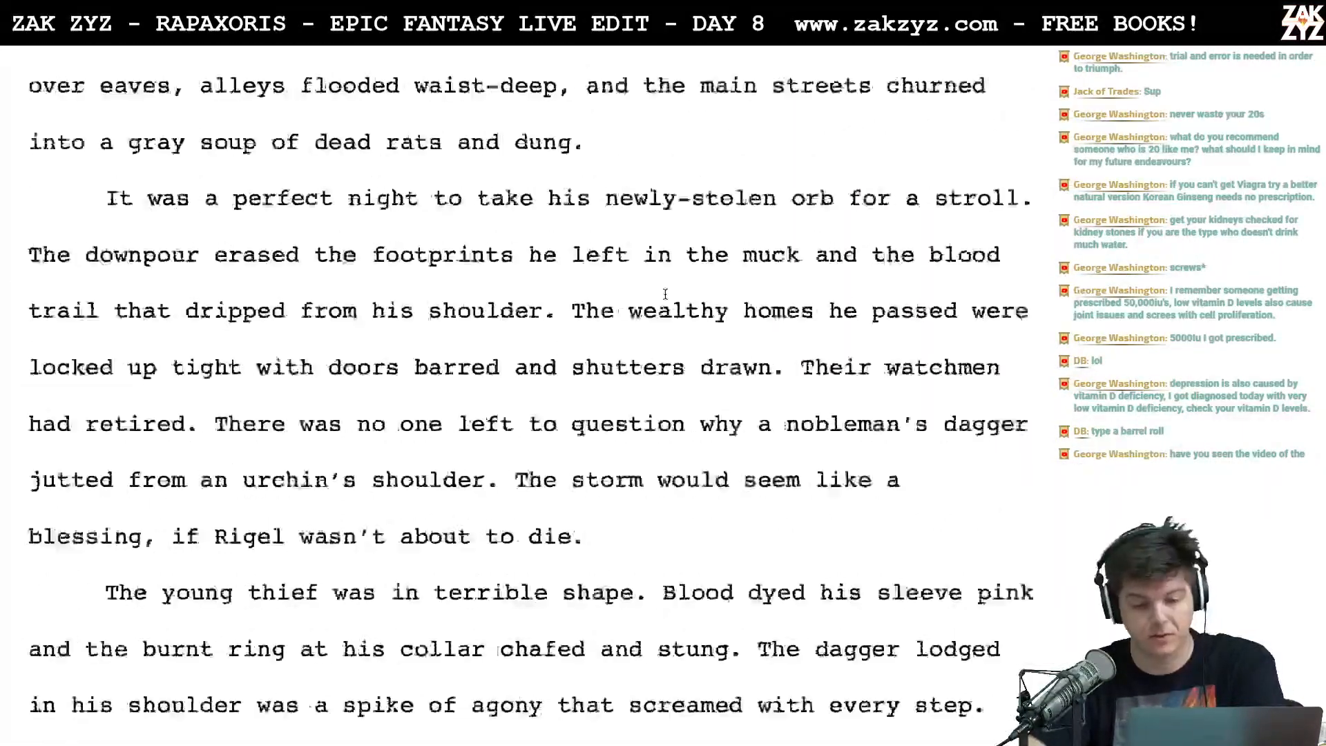
{"action": "scroll", "coordinate": [665, 294], "scroll_direction": "up", "scroll_amount": 1}
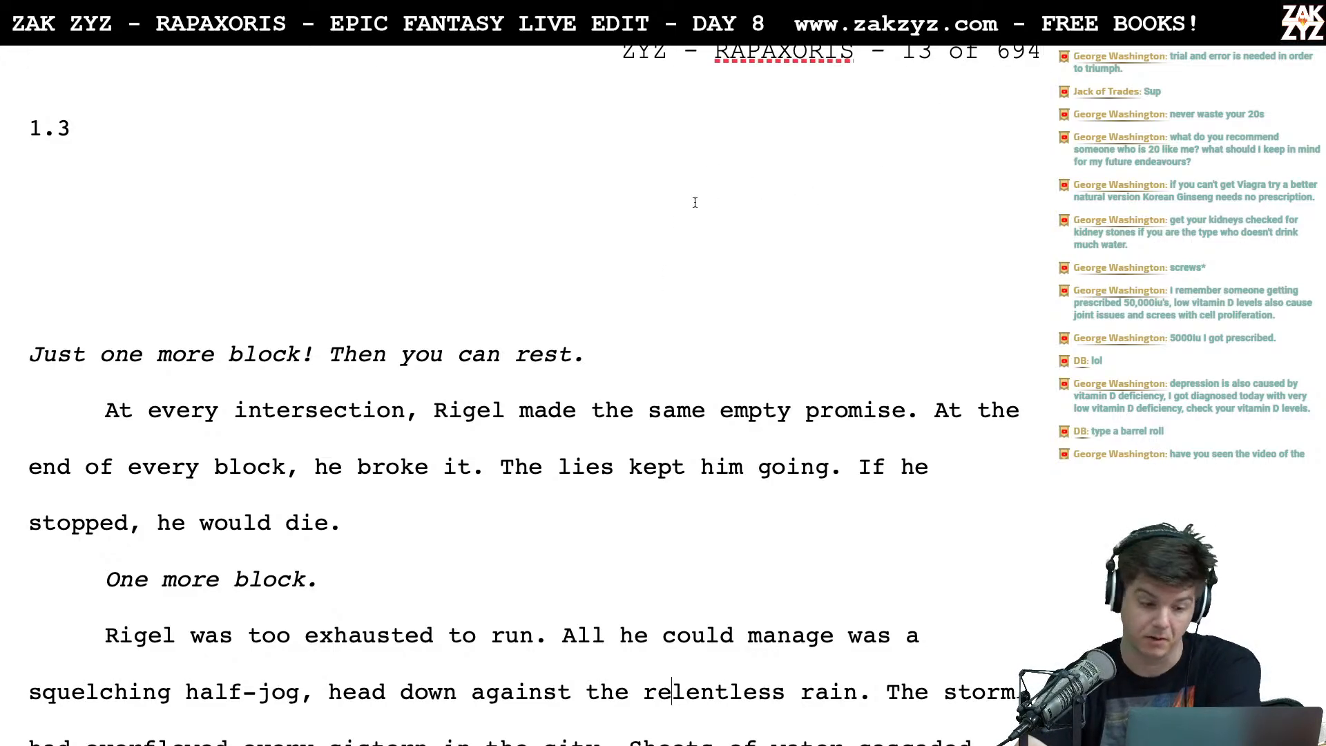
Review the opening lines of section 1.3 and place the text cursor in the blank space beneath the 1.3 heading
{"action": "scroll", "coordinate": [695, 203], "scroll_direction": "down", "scroll_amount": 1}
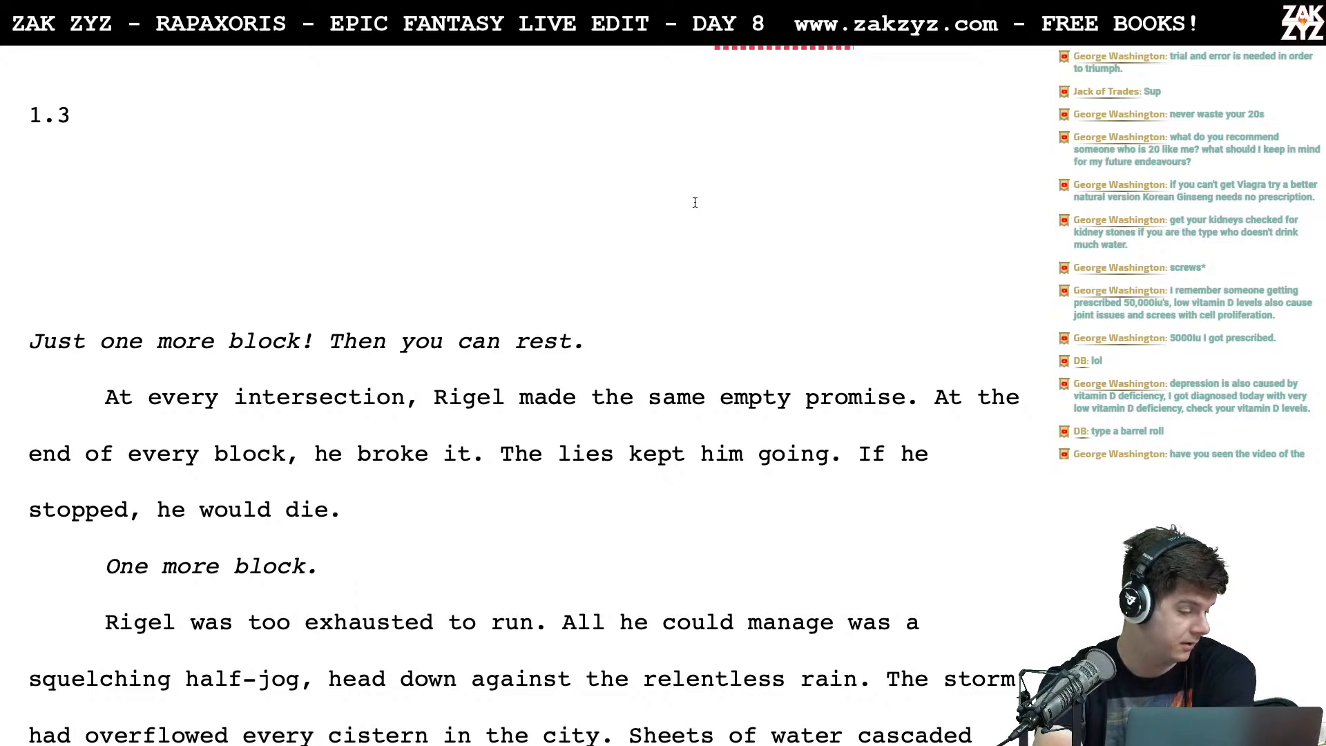
{"action": "scroll", "coordinate": [695, 202], "scroll_direction": "down", "scroll_amount": 1}
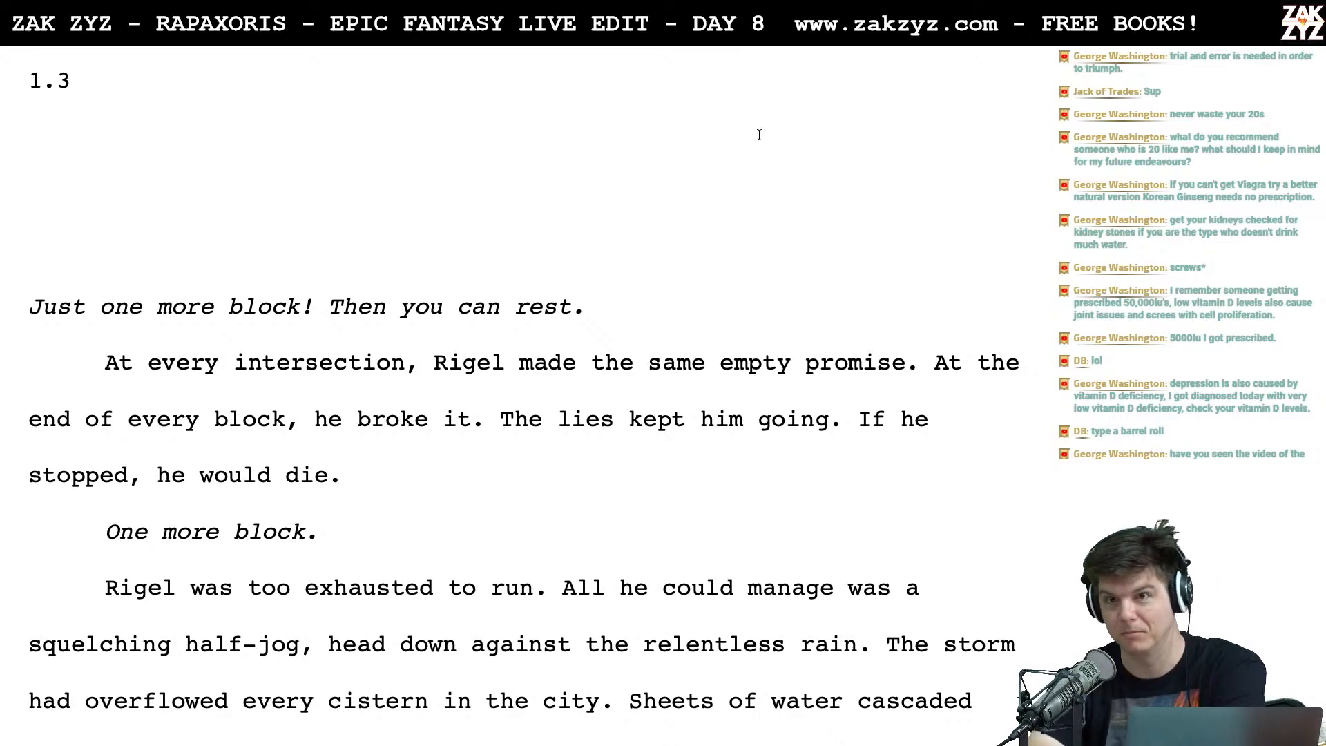
{"action": "scroll", "coordinate": [759, 135], "scroll_direction": "down", "scroll_amount": 1}
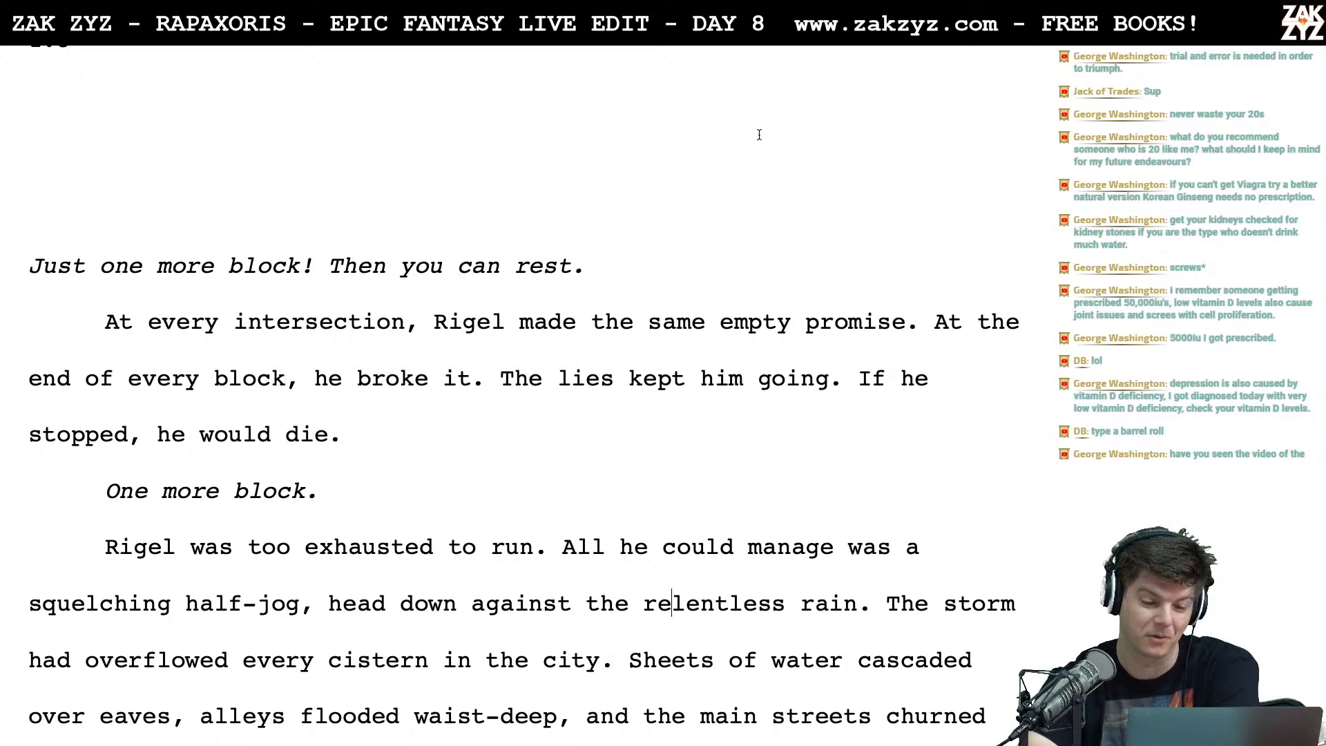
{"action": "scroll", "coordinate": [759, 134], "scroll_direction": "down", "scroll_amount": 1}
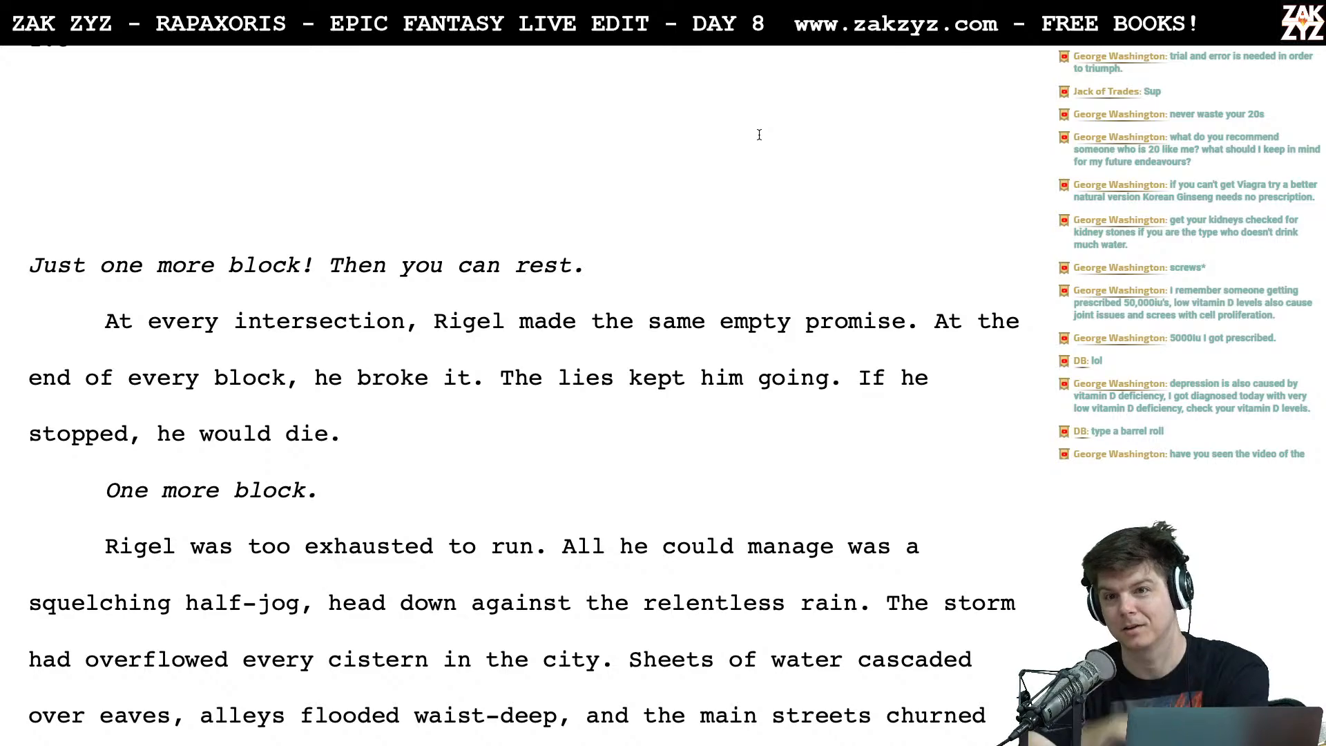
{"action": "scroll", "coordinate": [759, 135], "scroll_direction": "down", "scroll_amount": 1}
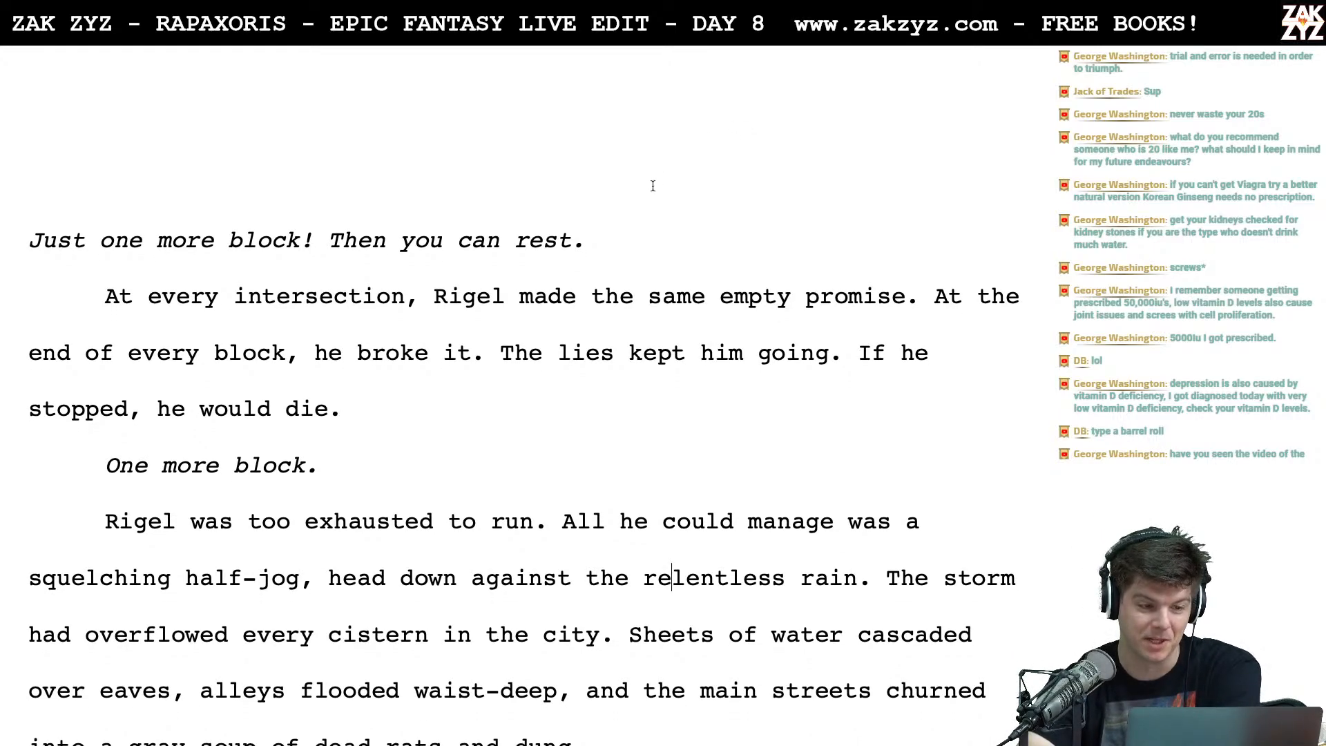
{"action": "scroll", "coordinate": [652, 186], "scroll_direction": "up", "scroll_amount": 1}
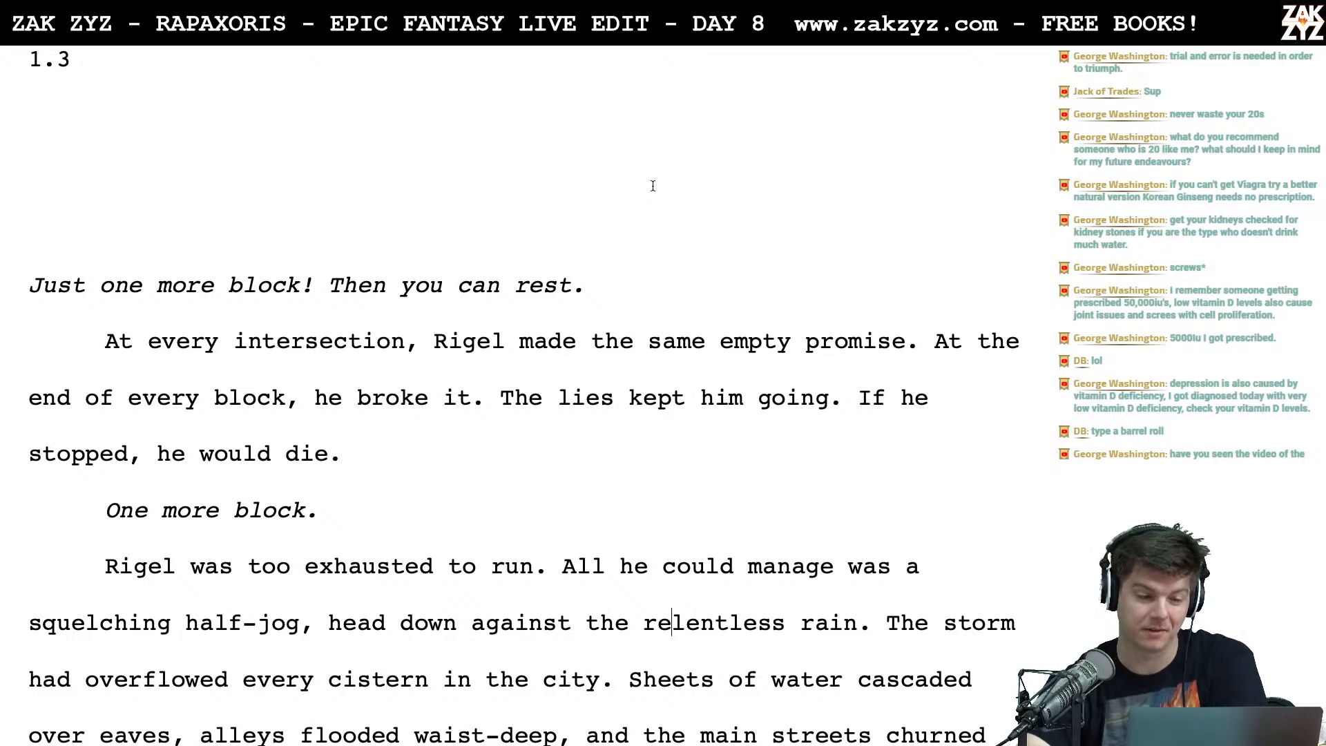
{"action": "scroll", "coordinate": [653, 186], "scroll_direction": "up", "scroll_amount": 1}
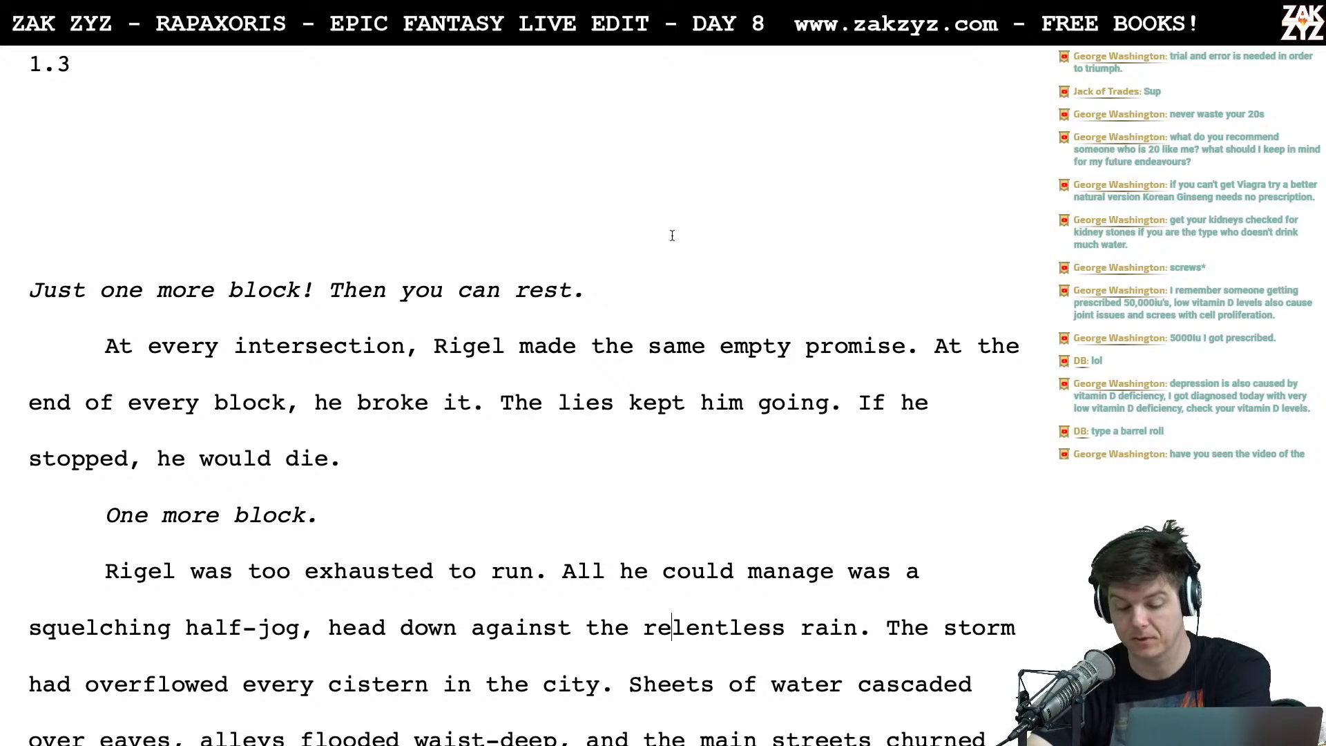
{"action": "left_click", "coordinate": [574, 249]}
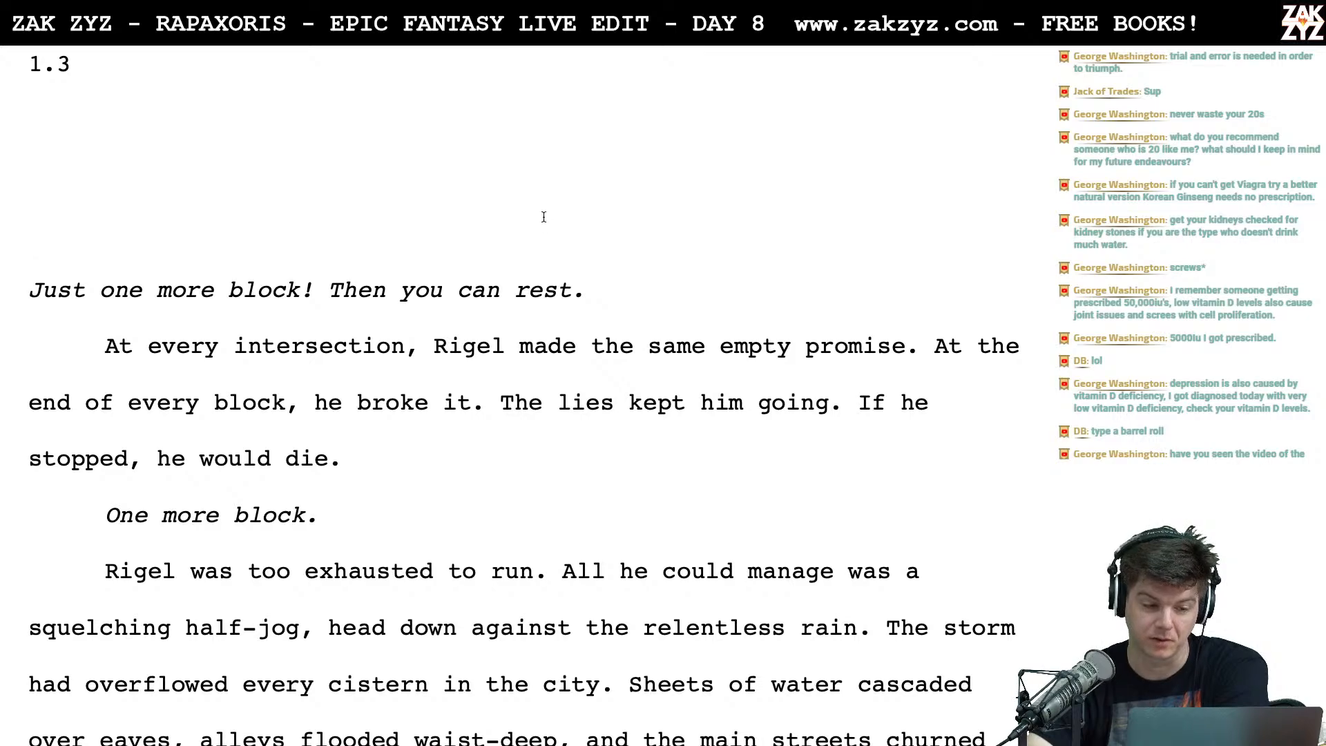
{"action": "left_click", "coordinate": [300, 137]}
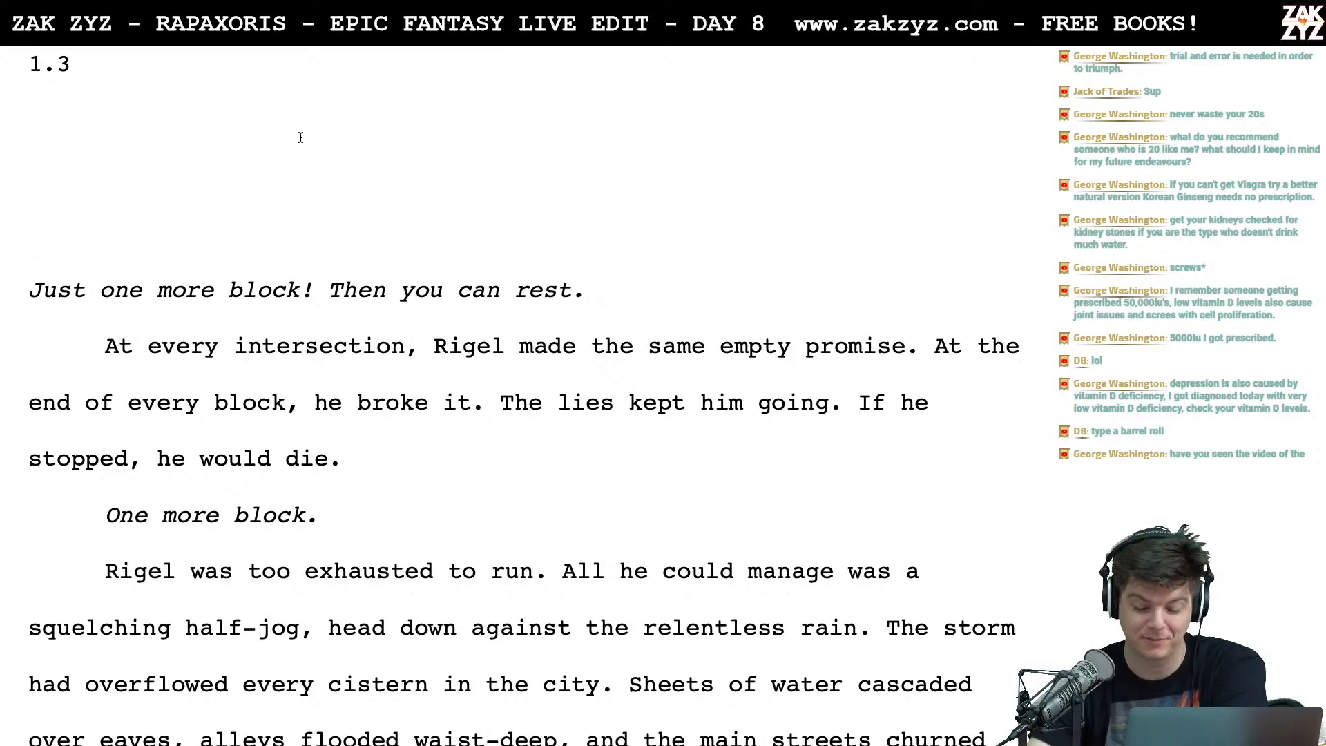
{"action": "key", "text": "Down"}
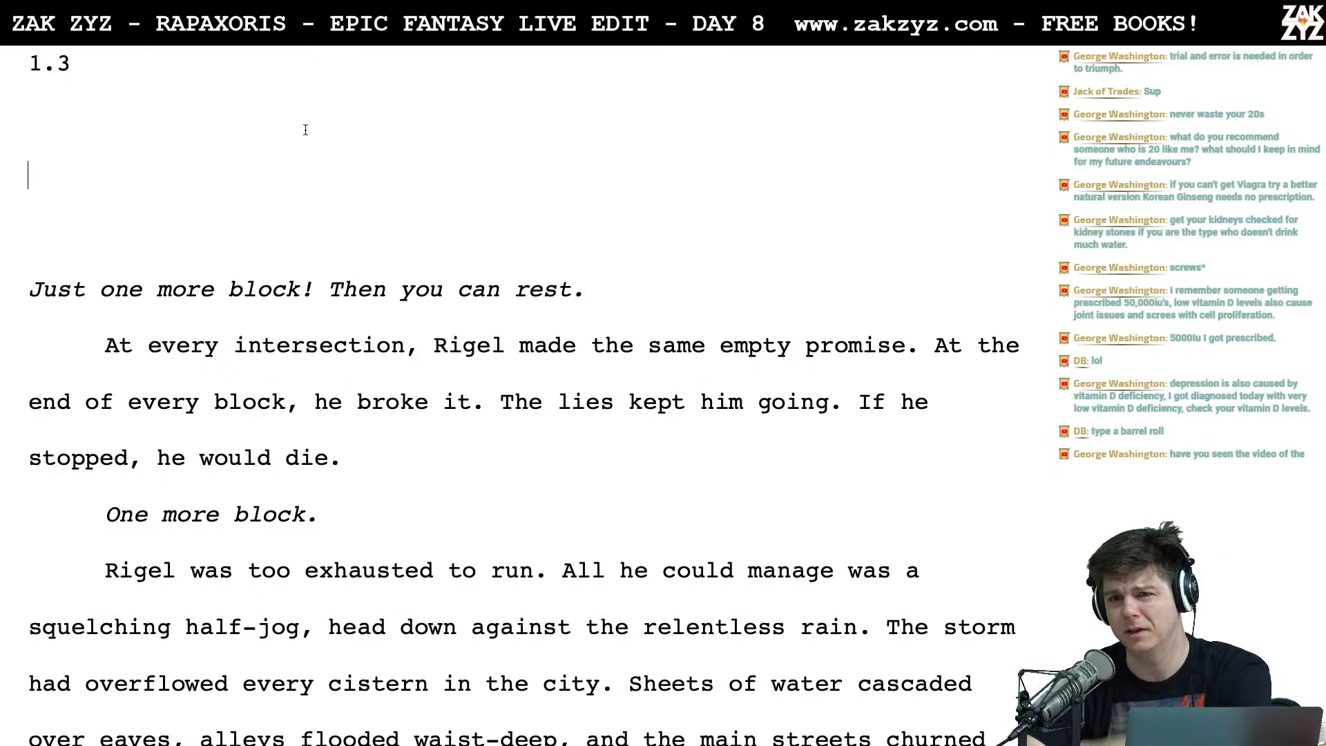
Reread page 13 from "Just one more block!" to the paragraph about the newly-stolen orb
{"action": "scroll", "coordinate": [301, 124], "scroll_direction": "down", "scroll_amount": 1}
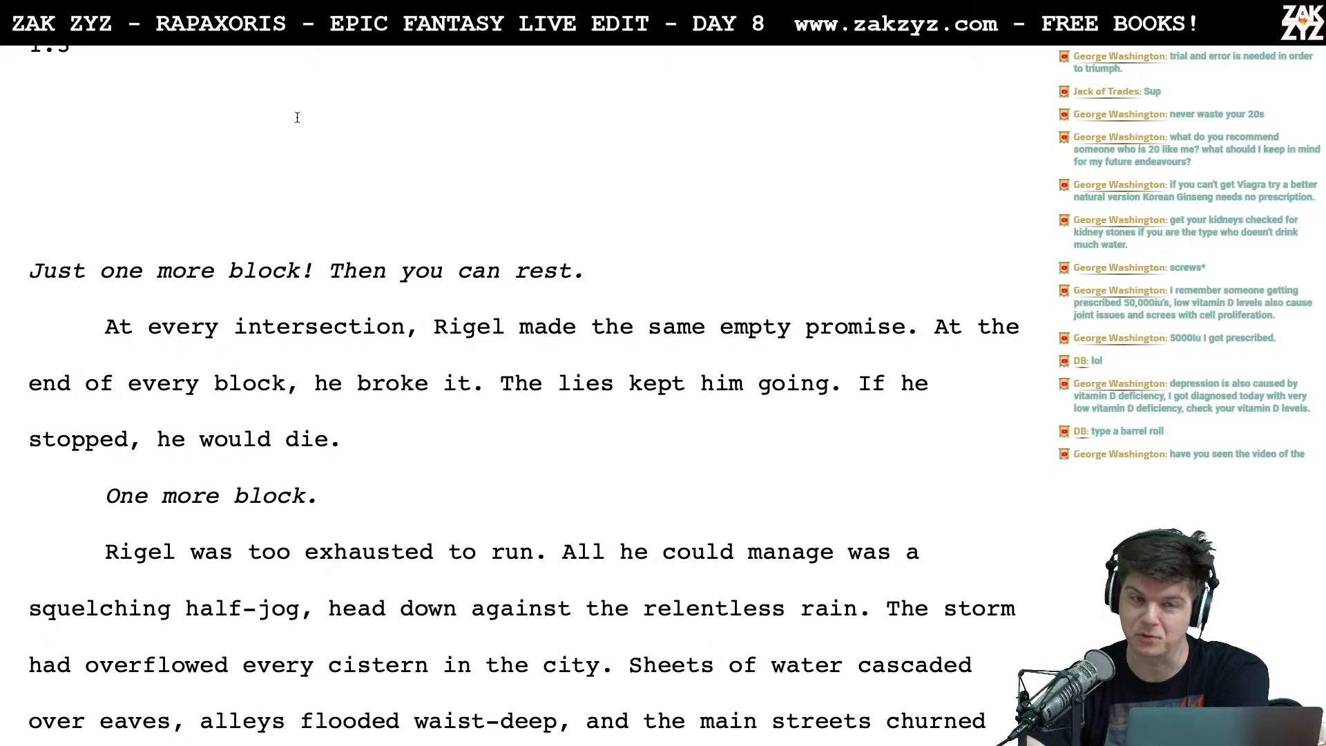
{"action": "scroll", "coordinate": [297, 118], "scroll_direction": "down", "scroll_amount": 2}
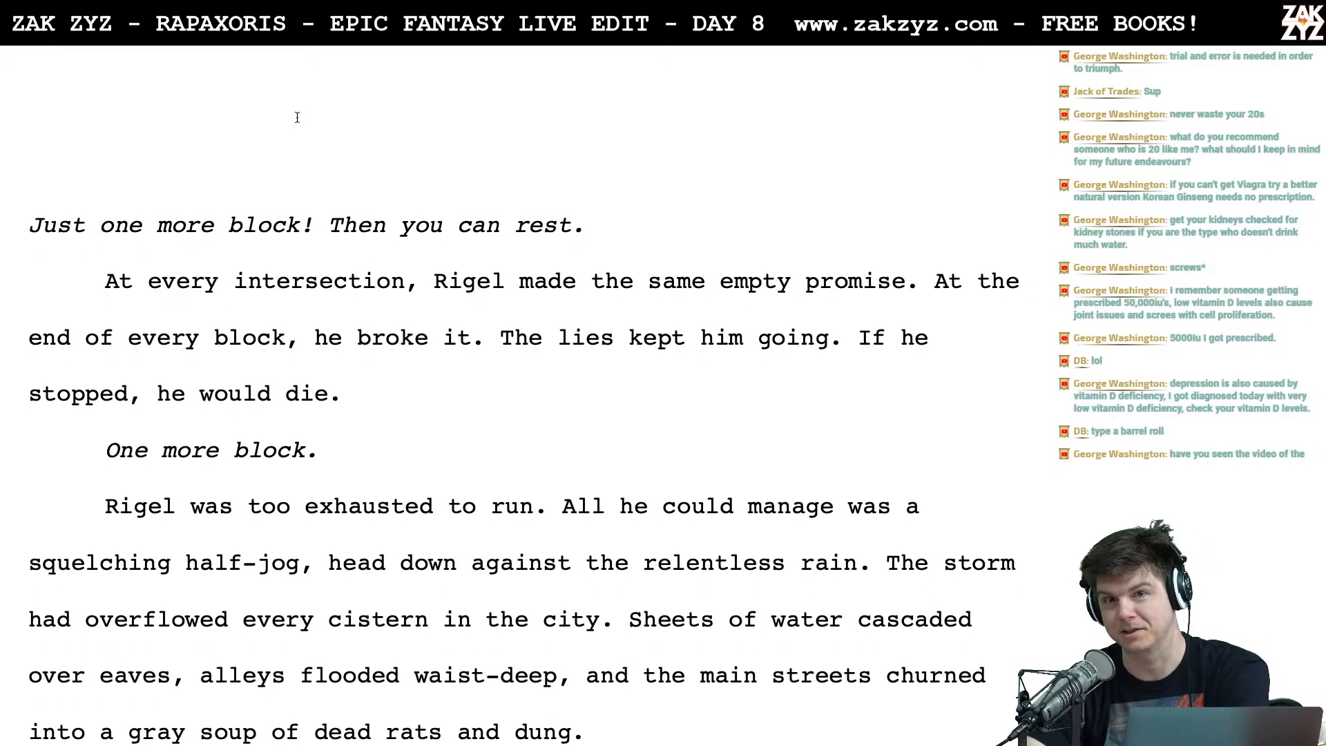
{"action": "scroll", "coordinate": [320, 55], "scroll_direction": "down", "scroll_amount": 4}
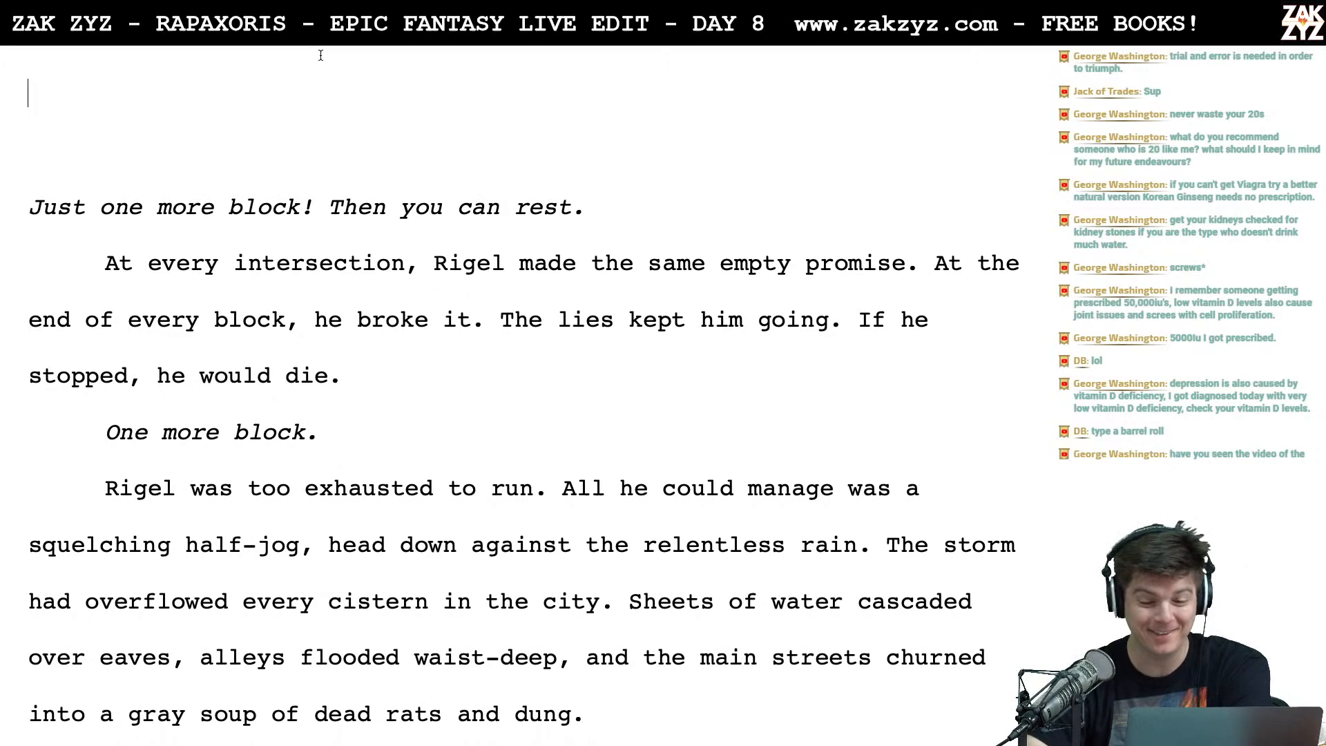
{"action": "scroll", "coordinate": [320, 55], "scroll_direction": "down", "scroll_amount": 10}
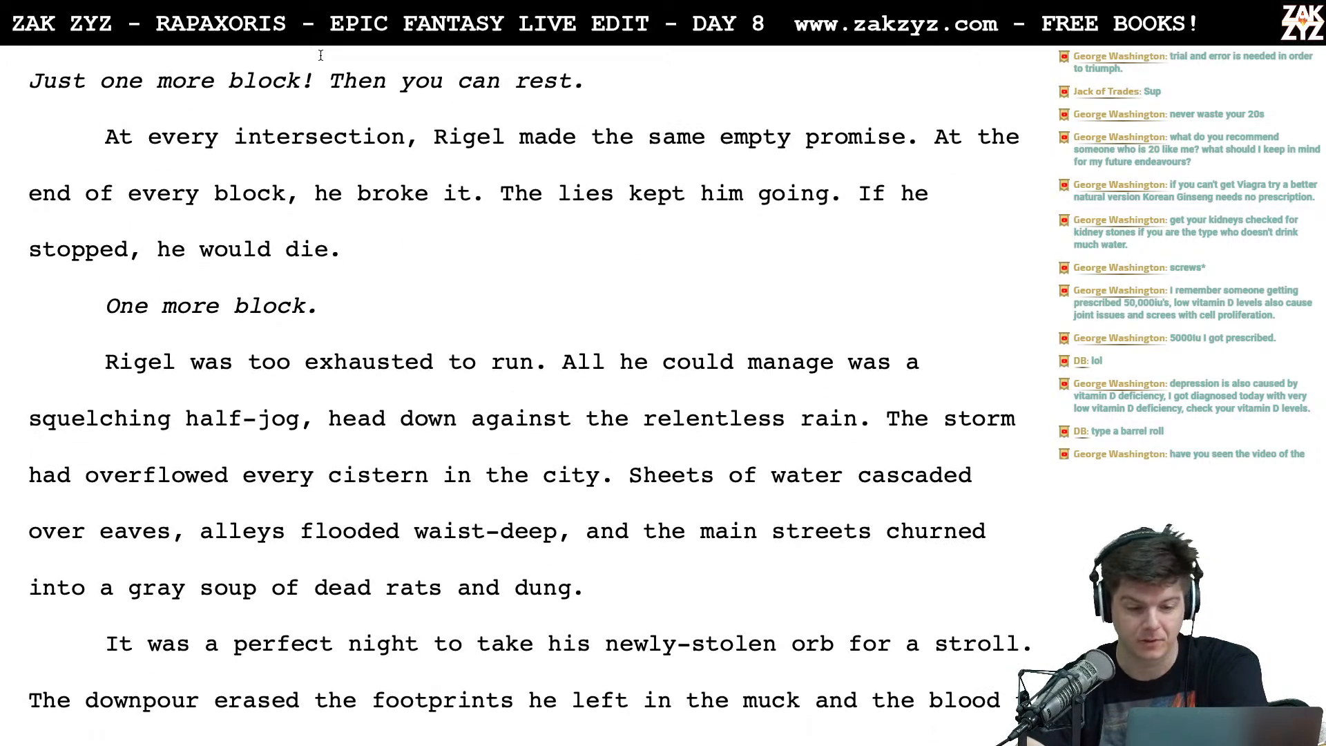
{"action": "scroll", "coordinate": [320, 55], "scroll_direction": "down", "scroll_amount": 5}
{"action": "scroll", "coordinate": [320, 55], "scroll_direction": "up", "scroll_amount": 10}
{"action": "scroll", "coordinate": [321, 56], "scroll_direction": "up", "scroll_amount": 5}
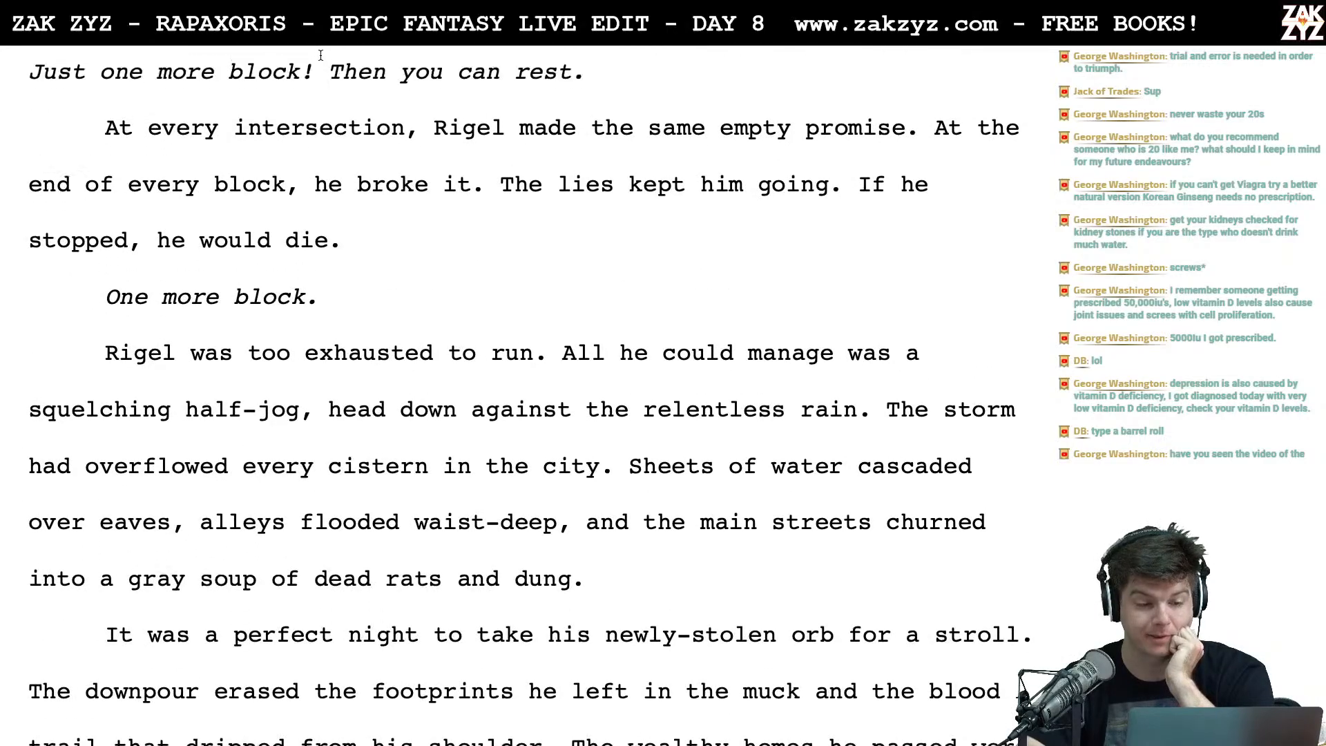
{"action": "scroll", "coordinate": [320, 55], "scroll_direction": "down", "scroll_amount": 1}
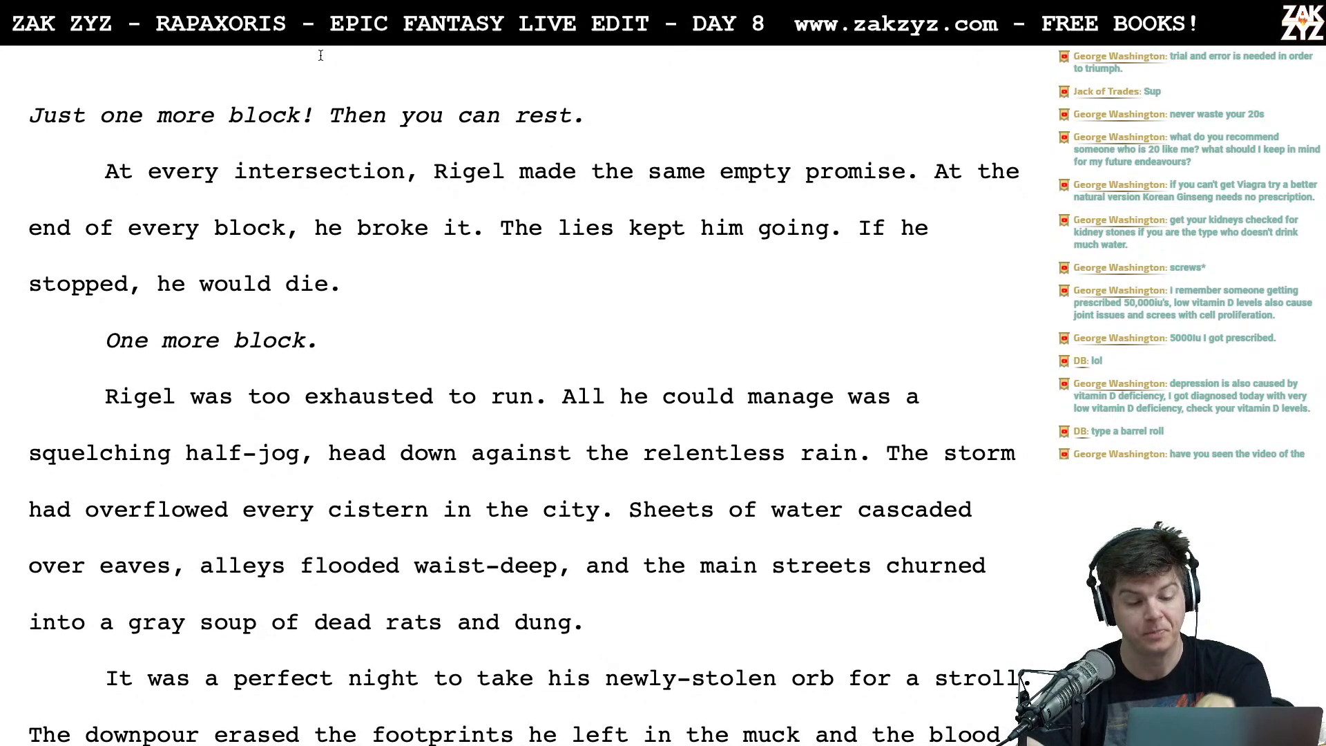
{"action": "scroll", "coordinate": [321, 55], "scroll_direction": "down", "scroll_amount": 1}
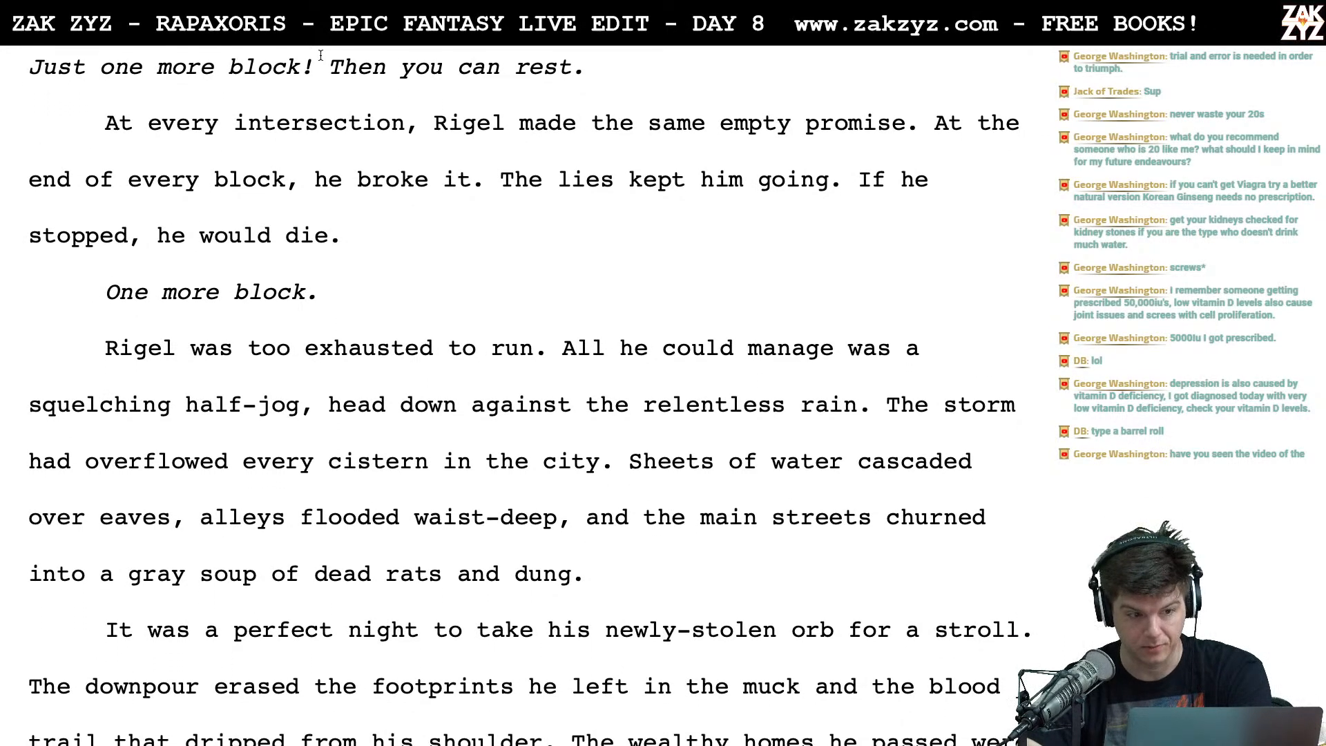
{"action": "scroll", "coordinate": [320, 55], "scroll_direction": "down", "scroll_amount": 1}
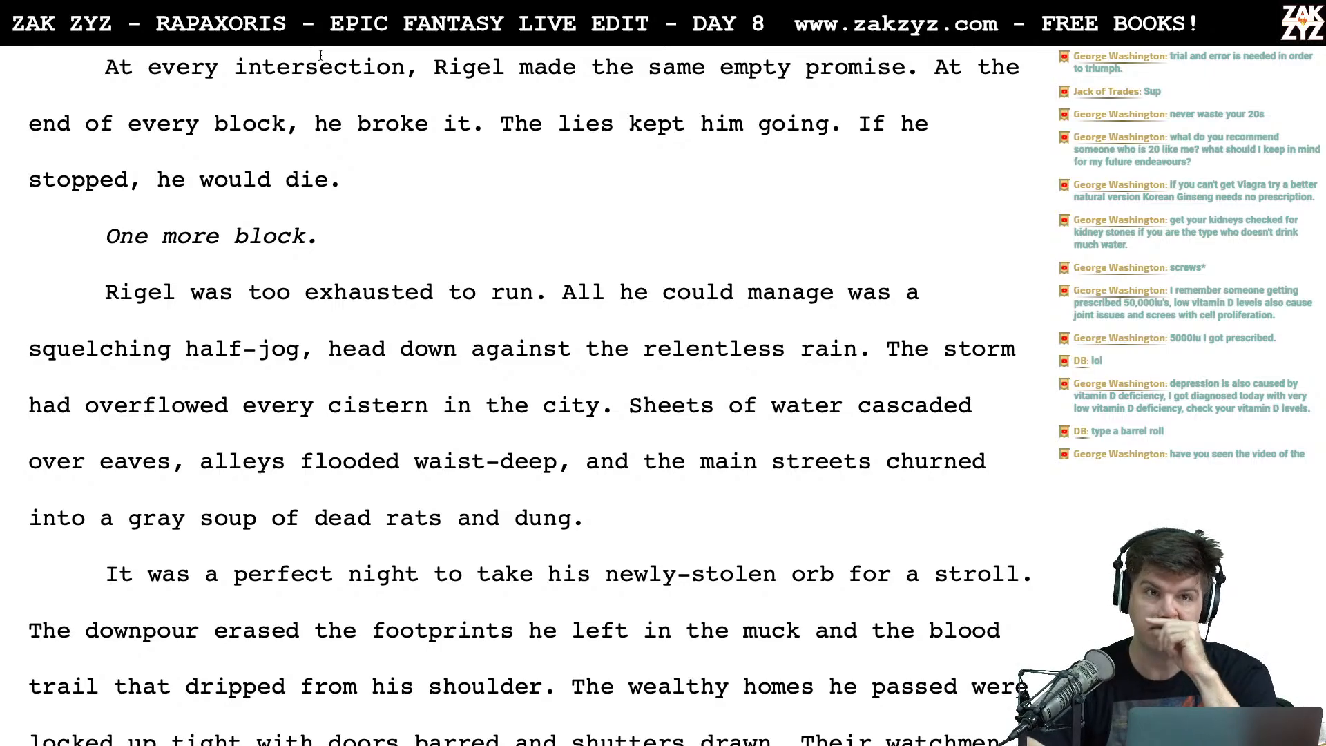
{"action": "scroll", "coordinate": [320, 55], "scroll_direction": "down", "scroll_amount": 1}
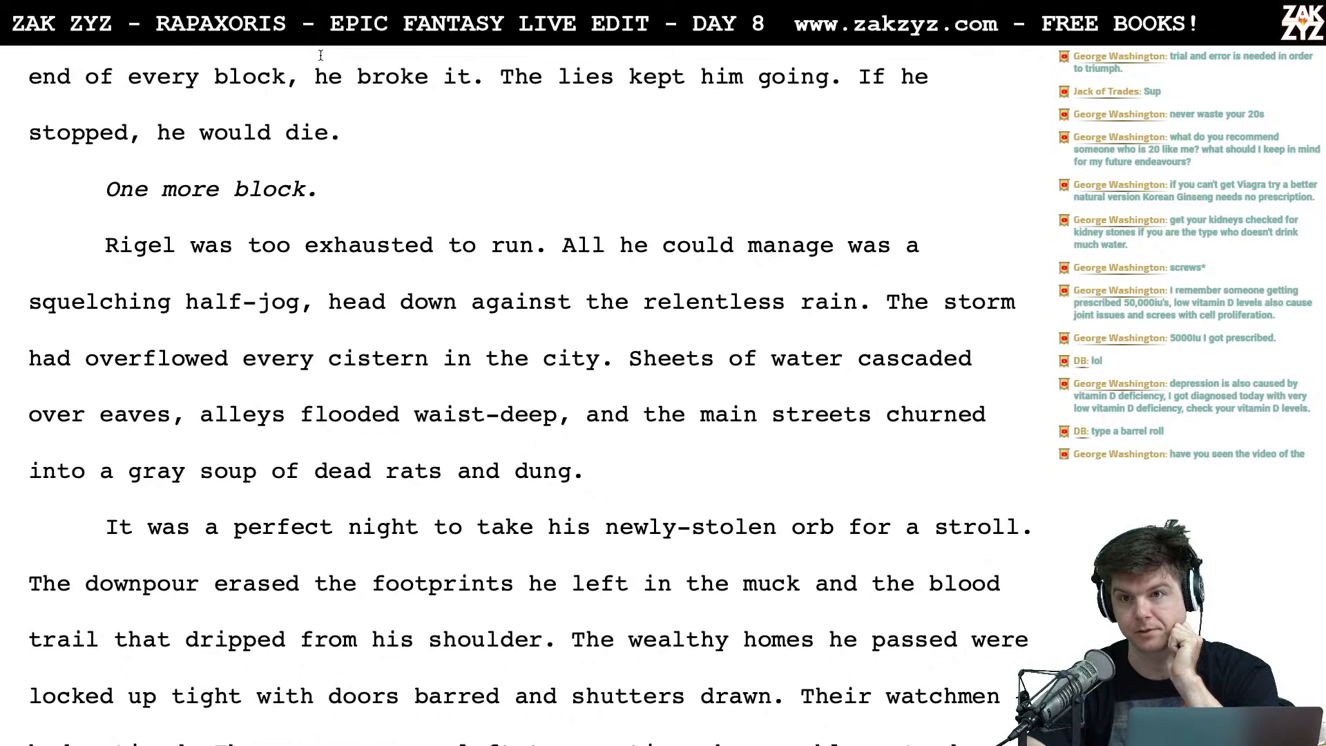
{"action": "scroll", "coordinate": [321, 56], "scroll_direction": "down", "scroll_amount": 1}
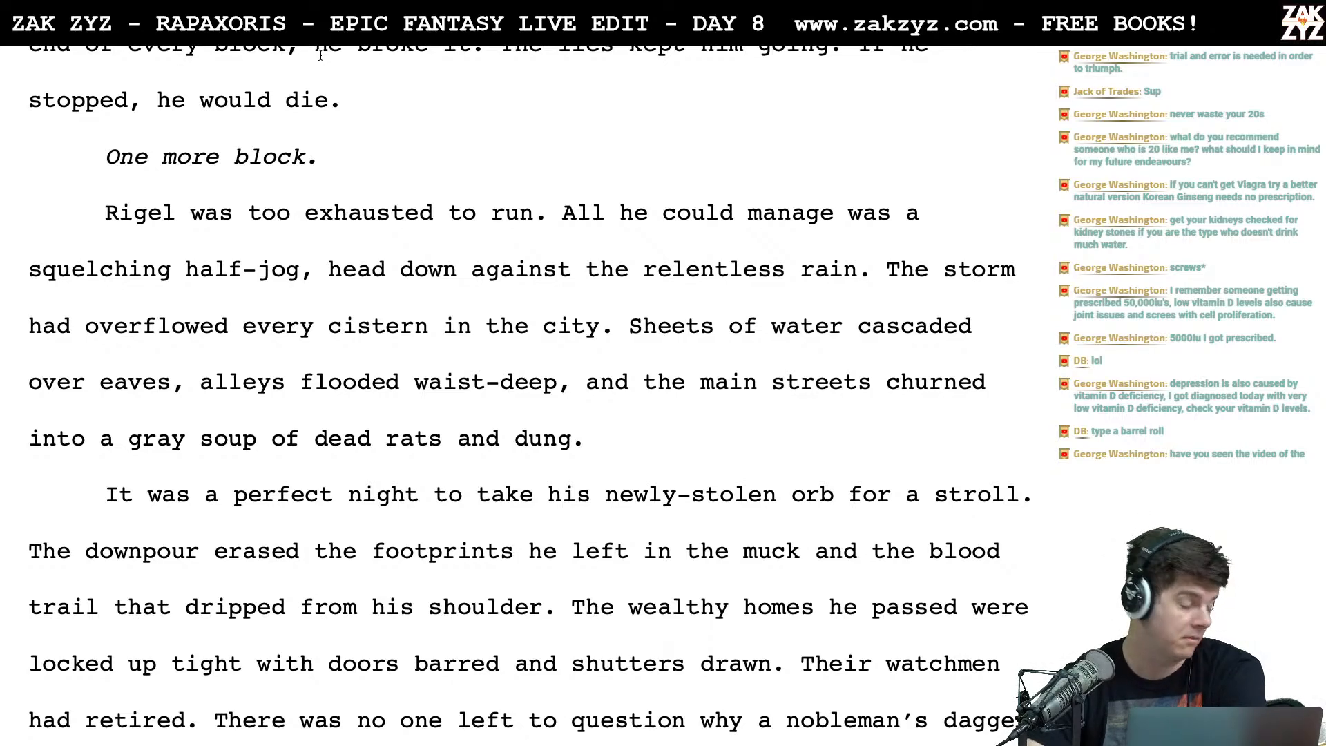
{"action": "scroll", "coordinate": [320, 56], "scroll_direction": "down", "scroll_amount": 1}
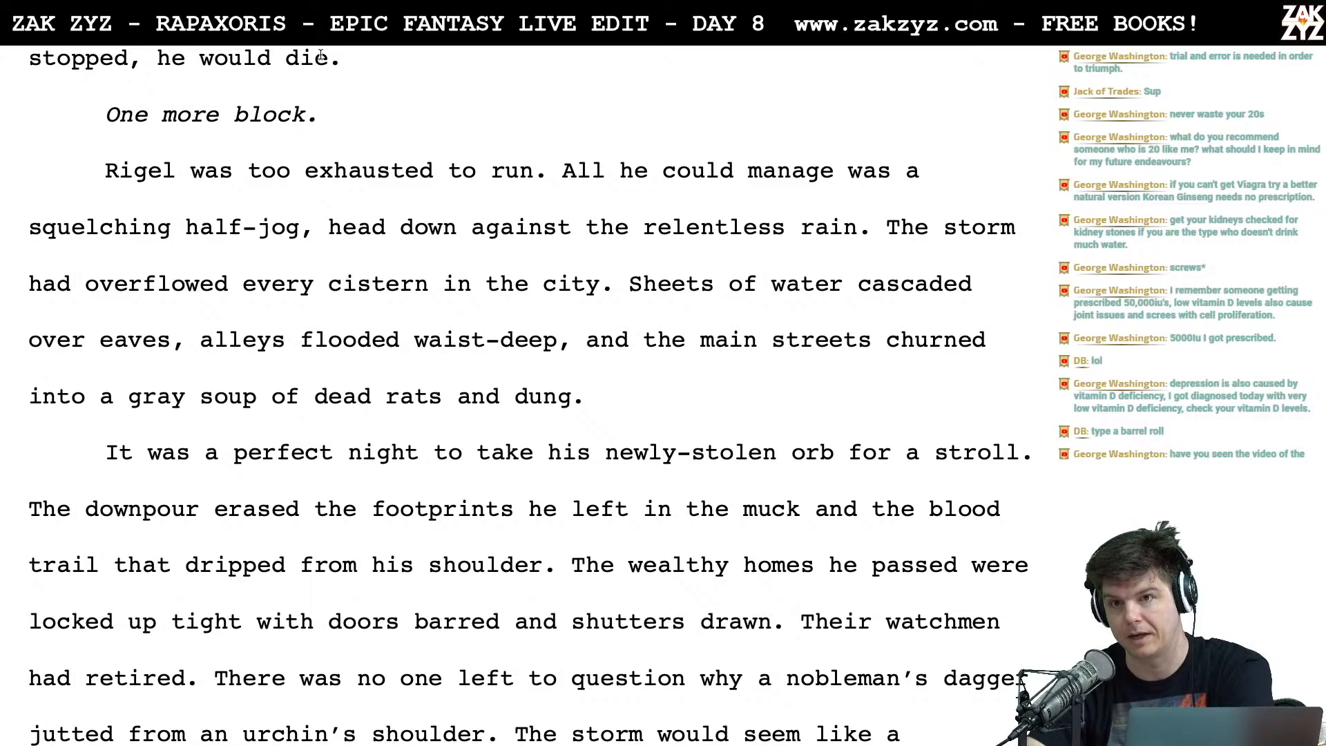
Read on from Rigel's exhausted half-jog through the Tinkerton shantytown description on page 14
{"action": "scroll", "coordinate": [321, 55], "scroll_direction": "down", "scroll_amount": 5}
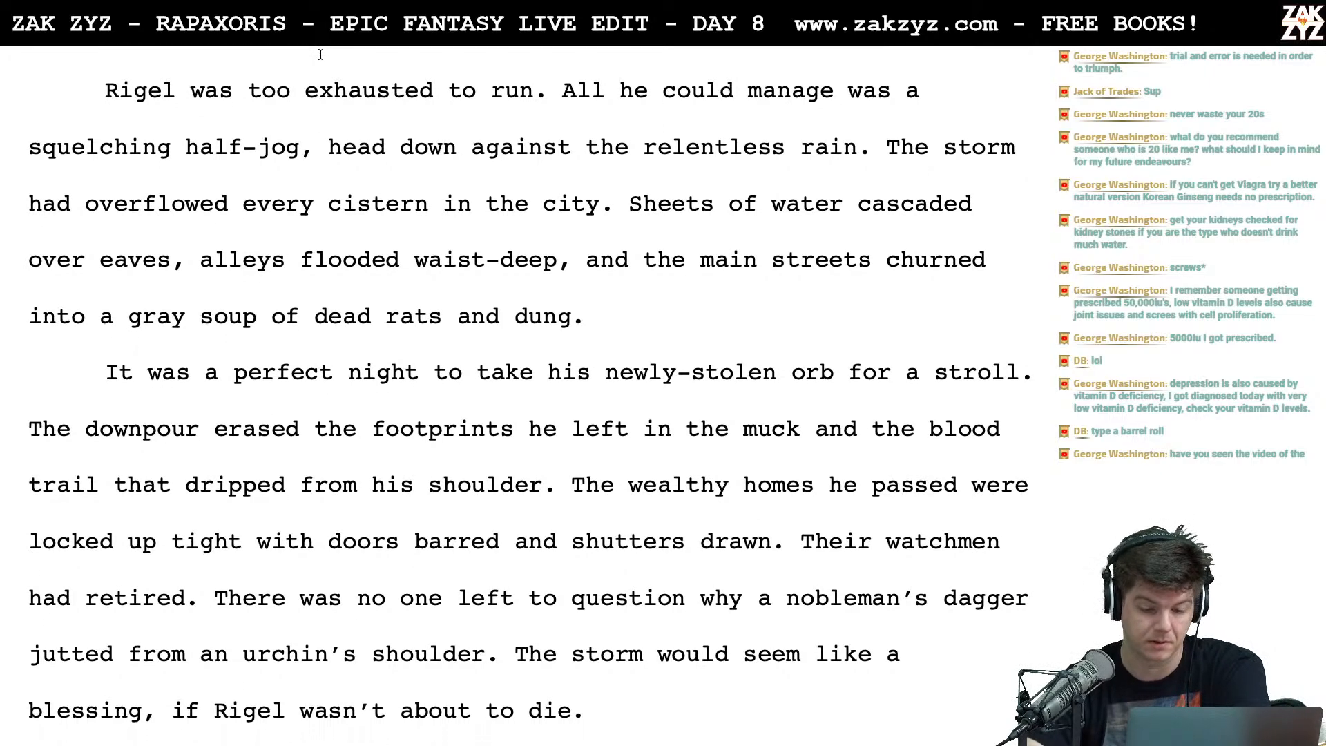
{"action": "scroll", "coordinate": [321, 55], "scroll_direction": "down", "scroll_amount": 4}
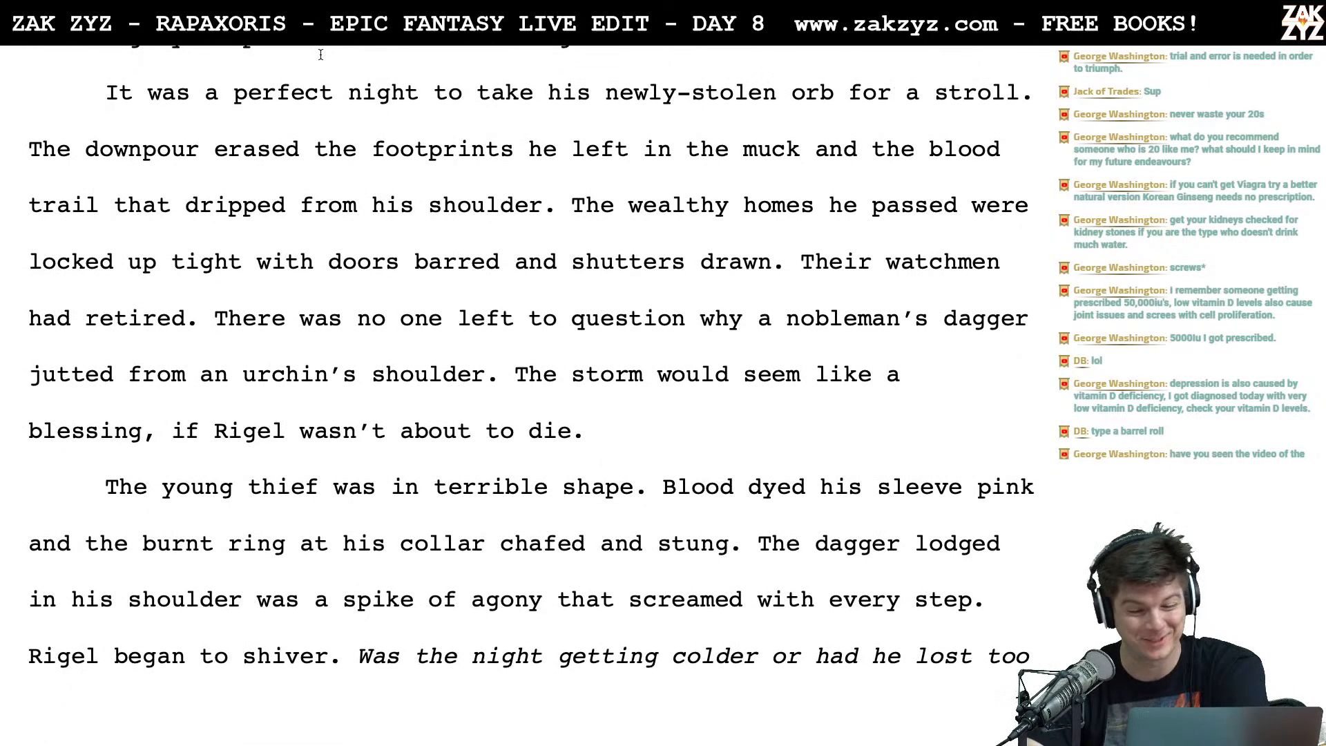
{"action": "scroll", "coordinate": [446, 181], "scroll_direction": "down", "scroll_amount": 6}
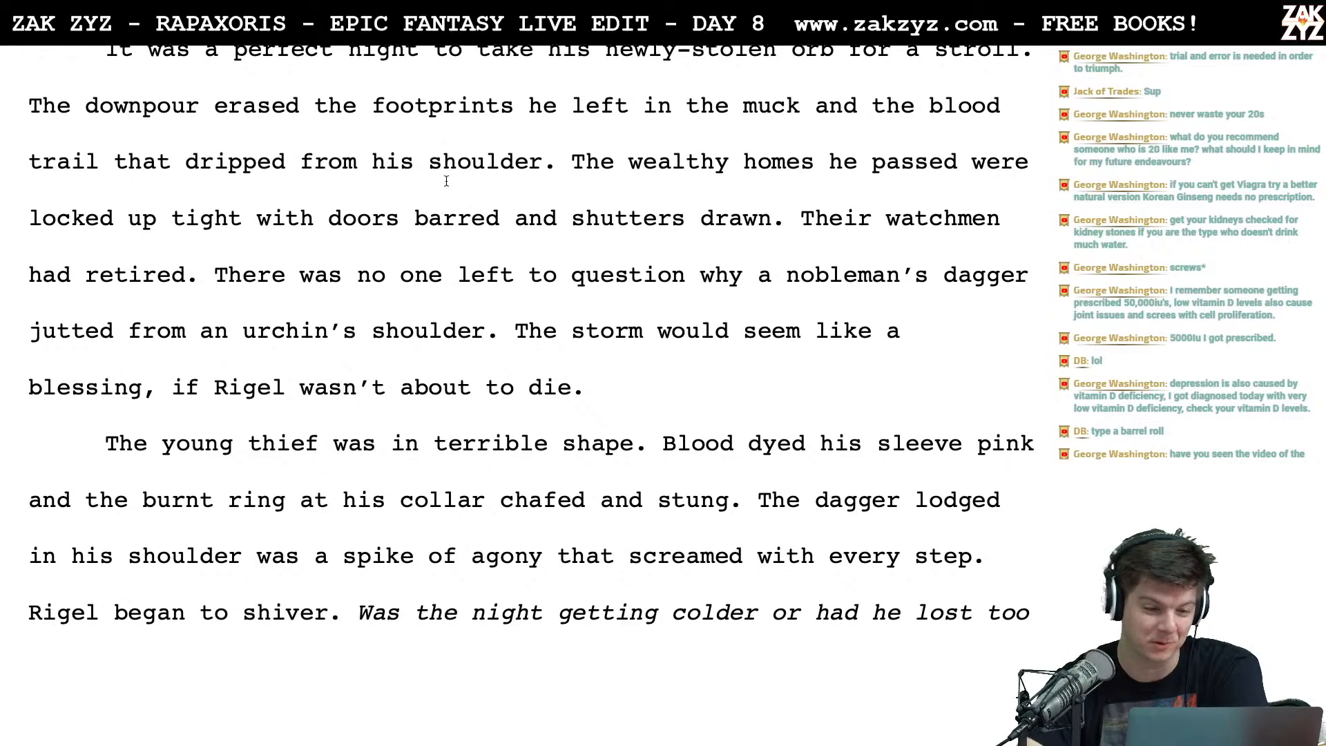
{"action": "scroll", "coordinate": [446, 181], "scroll_direction": "down", "scroll_amount": 8}
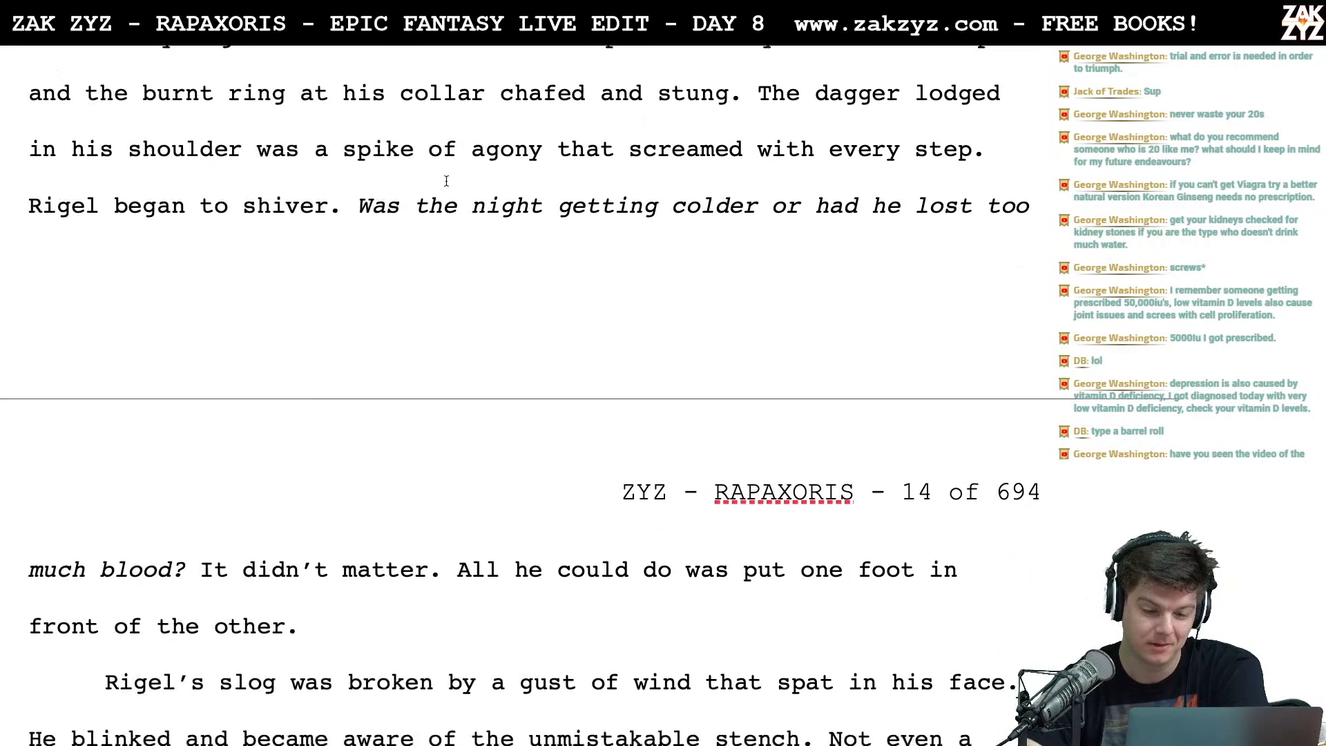
{"action": "scroll", "coordinate": [446, 180], "scroll_direction": "down", "scroll_amount": 9}
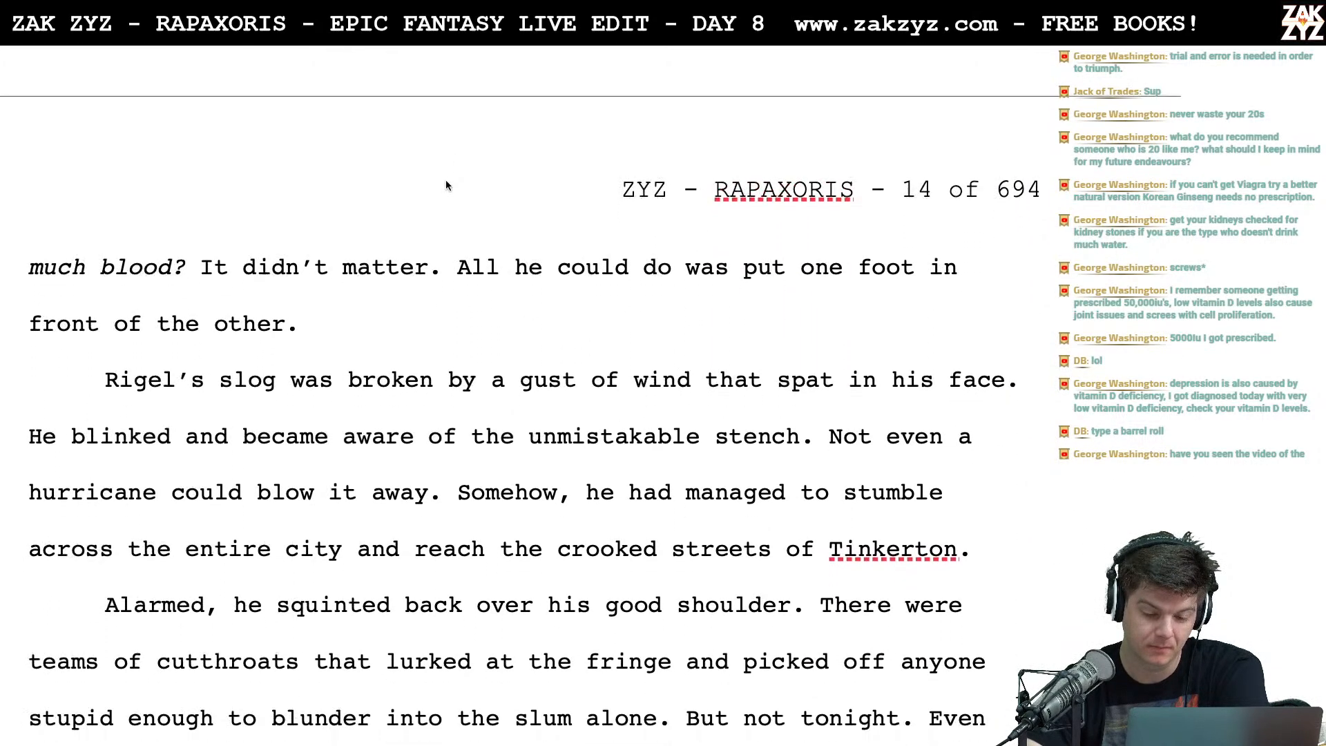
{"action": "scroll", "coordinate": [446, 181], "scroll_direction": "down", "scroll_amount": 3}
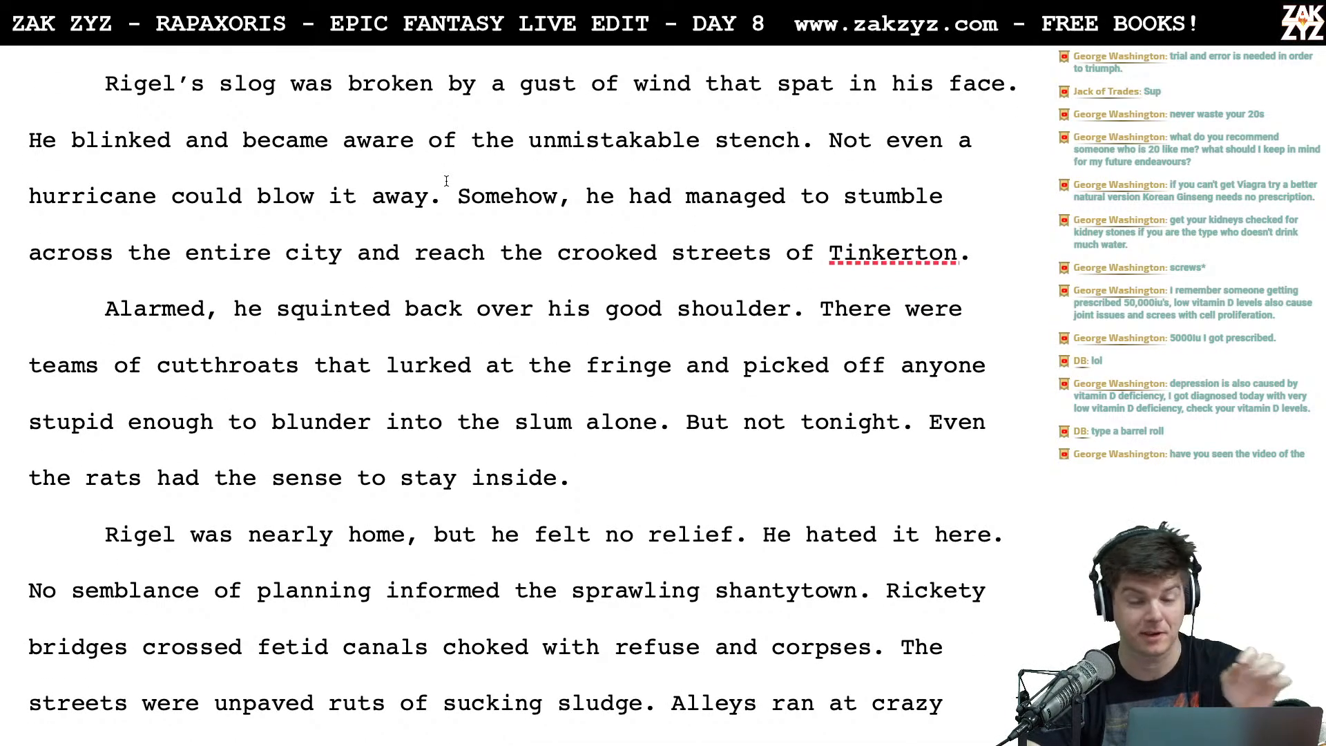
{"action": "scroll", "coordinate": [446, 181], "scroll_direction": "down", "scroll_amount": 1}
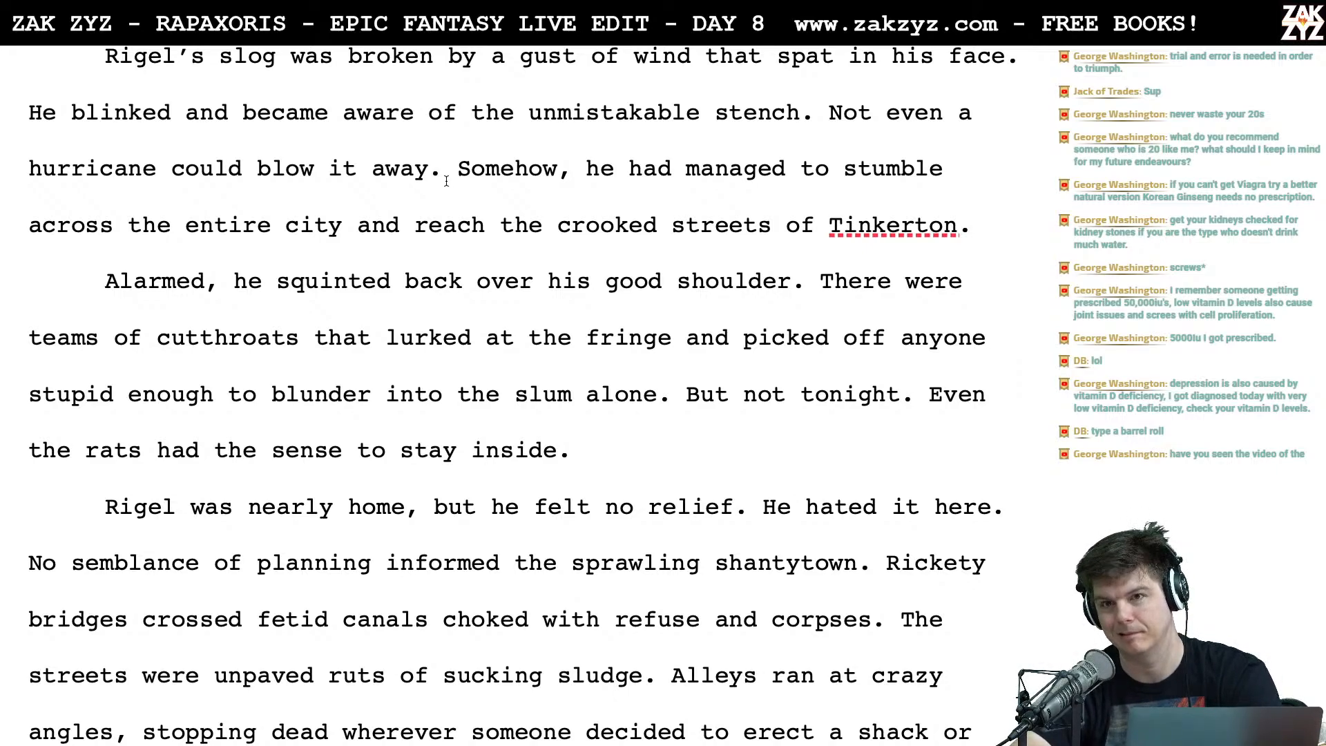
Read page 14 from Rigel's slog through the wind to the paragraph beginning "Roused by fear"
{"action": "scroll", "coordinate": [447, 181], "scroll_direction": "down", "scroll_amount": 1}
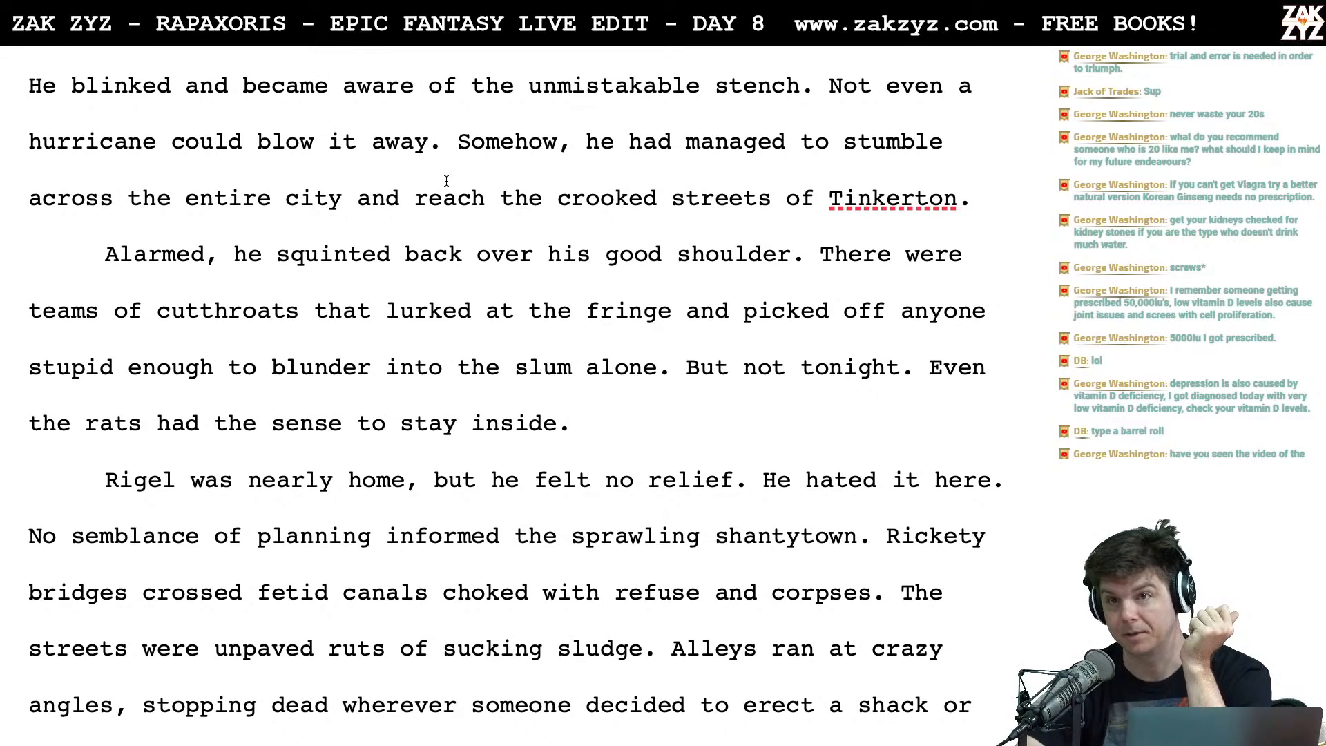
{"action": "scroll", "coordinate": [447, 181], "scroll_direction": "down", "scroll_amount": 1}
{"action": "scroll", "coordinate": [446, 181], "scroll_direction": "down", "scroll_amount": 5}
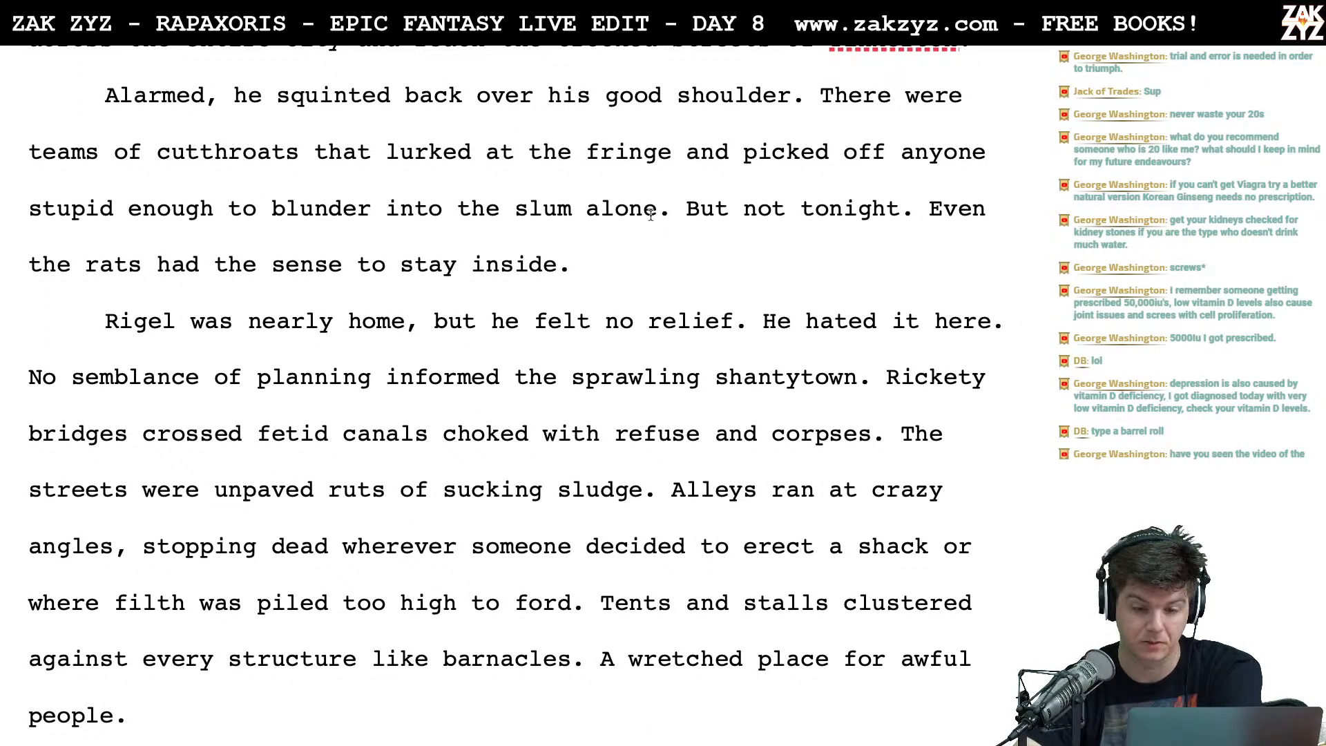
{"action": "left_click", "coordinate": [595, 288]}
{"action": "scroll", "coordinate": [595, 288], "scroll_direction": "down", "scroll_amount": 2}
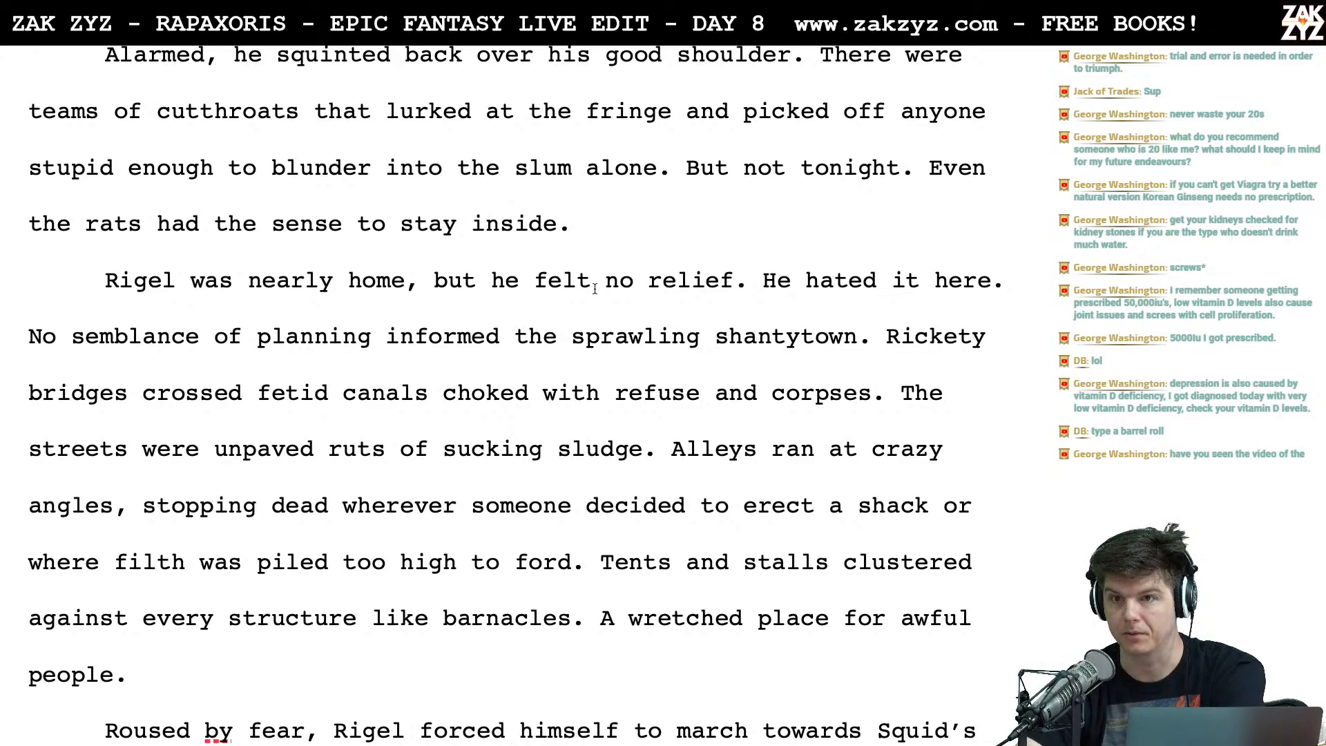
{"action": "scroll", "coordinate": [595, 289], "scroll_direction": "down", "scroll_amount": 1}
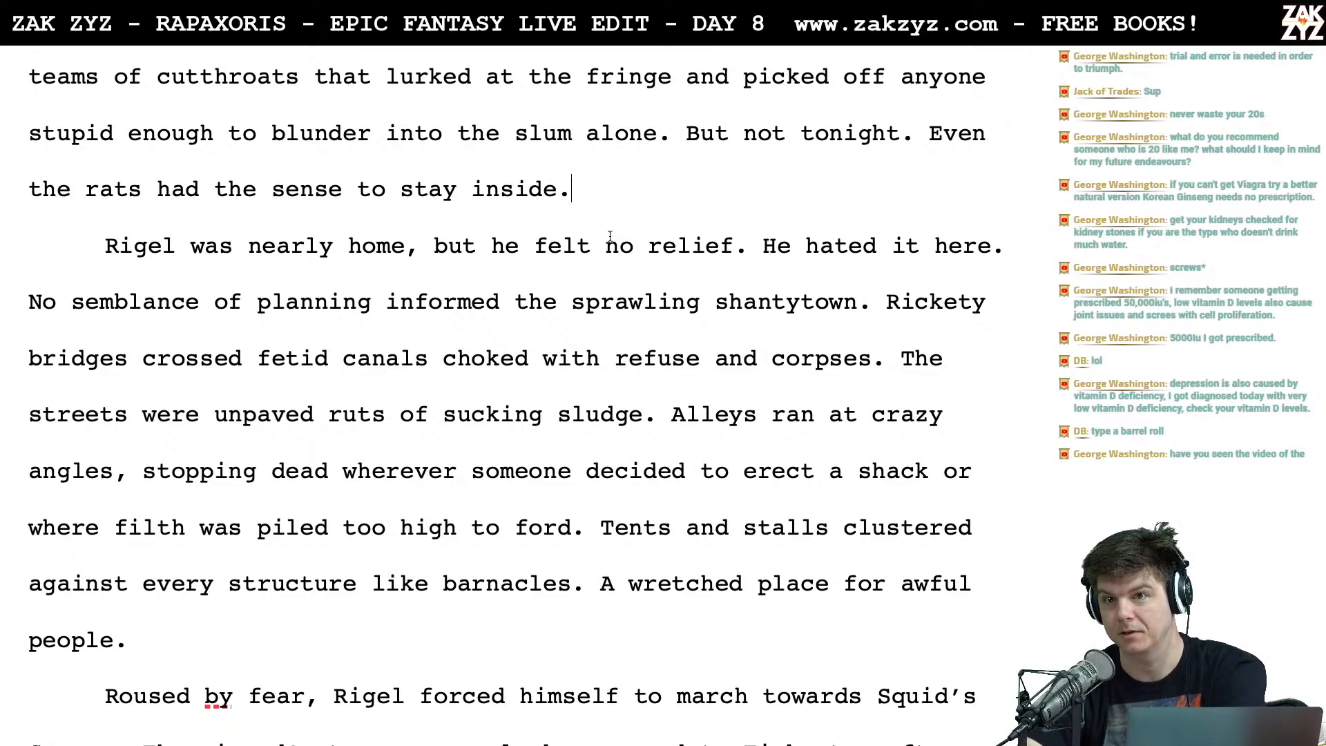
{"action": "scroll", "coordinate": [609, 237], "scroll_direction": "down", "scroll_amount": 1}
{"action": "scroll", "coordinate": [609, 236], "scroll_direction": "down", "scroll_amount": 1}
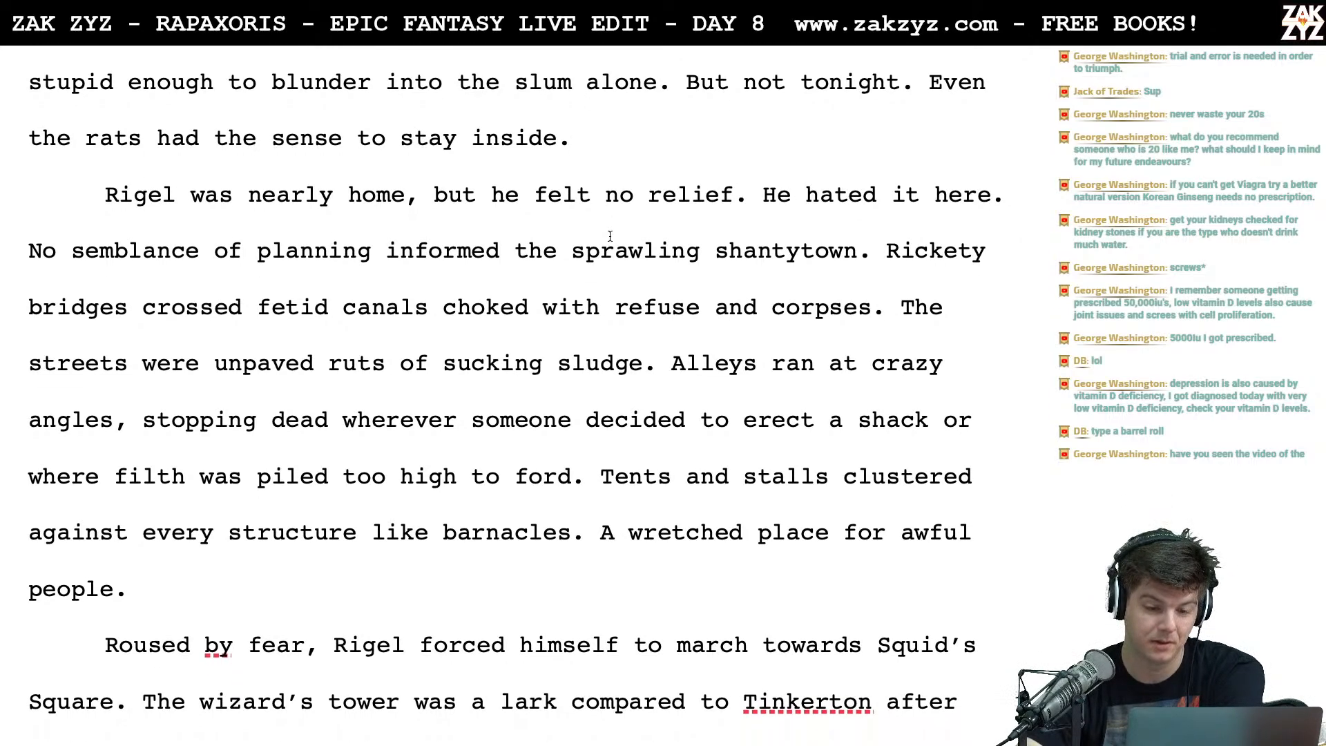
{"action": "scroll", "coordinate": [610, 237], "scroll_direction": "down", "scroll_amount": 1}
{"action": "left_click", "coordinate": [373, 158]}
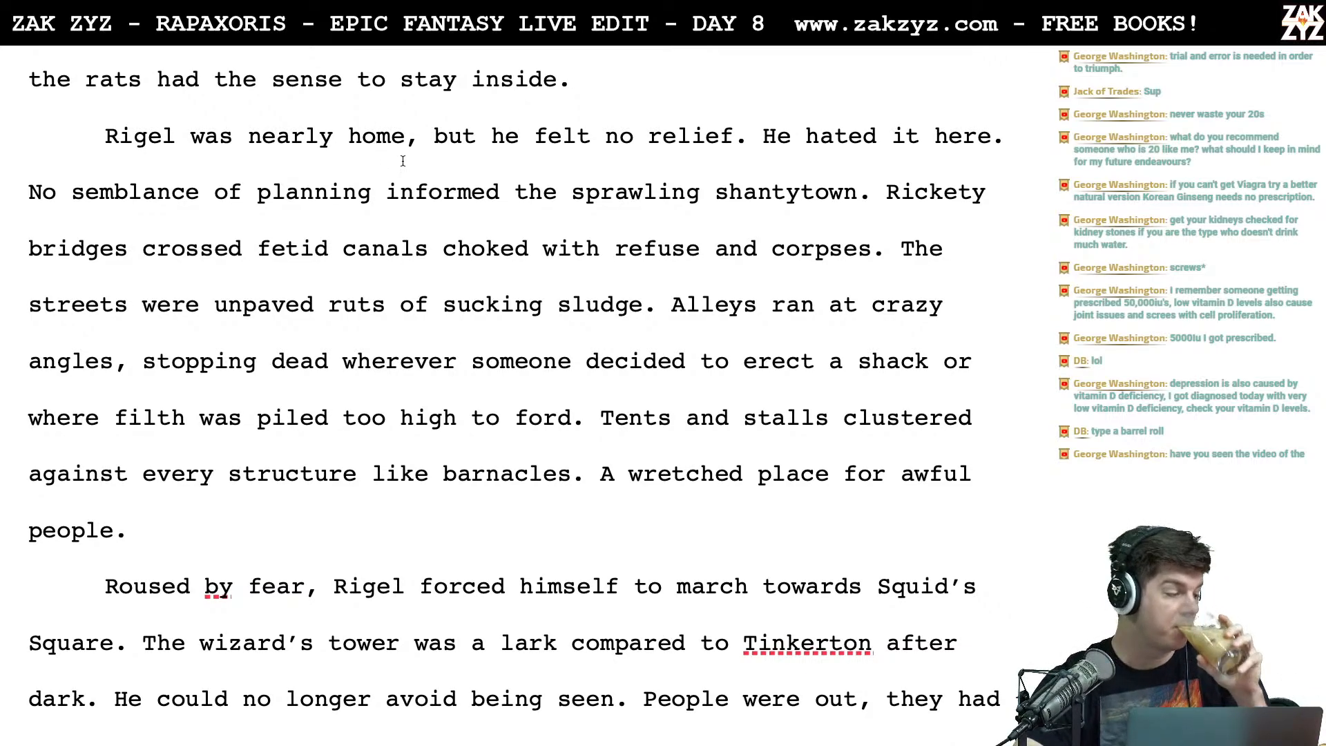
Return to the paragraph about Rigel's slog and reread it through the lurking cutthroats passage
{"action": "scroll", "coordinate": [402, 161], "scroll_direction": "up", "scroll_amount": 1}
{"action": "scroll", "coordinate": [403, 161], "scroll_direction": "up", "scroll_amount": 4}
{"action": "scroll", "coordinate": [403, 161], "scroll_direction": "up", "scroll_amount": 2}
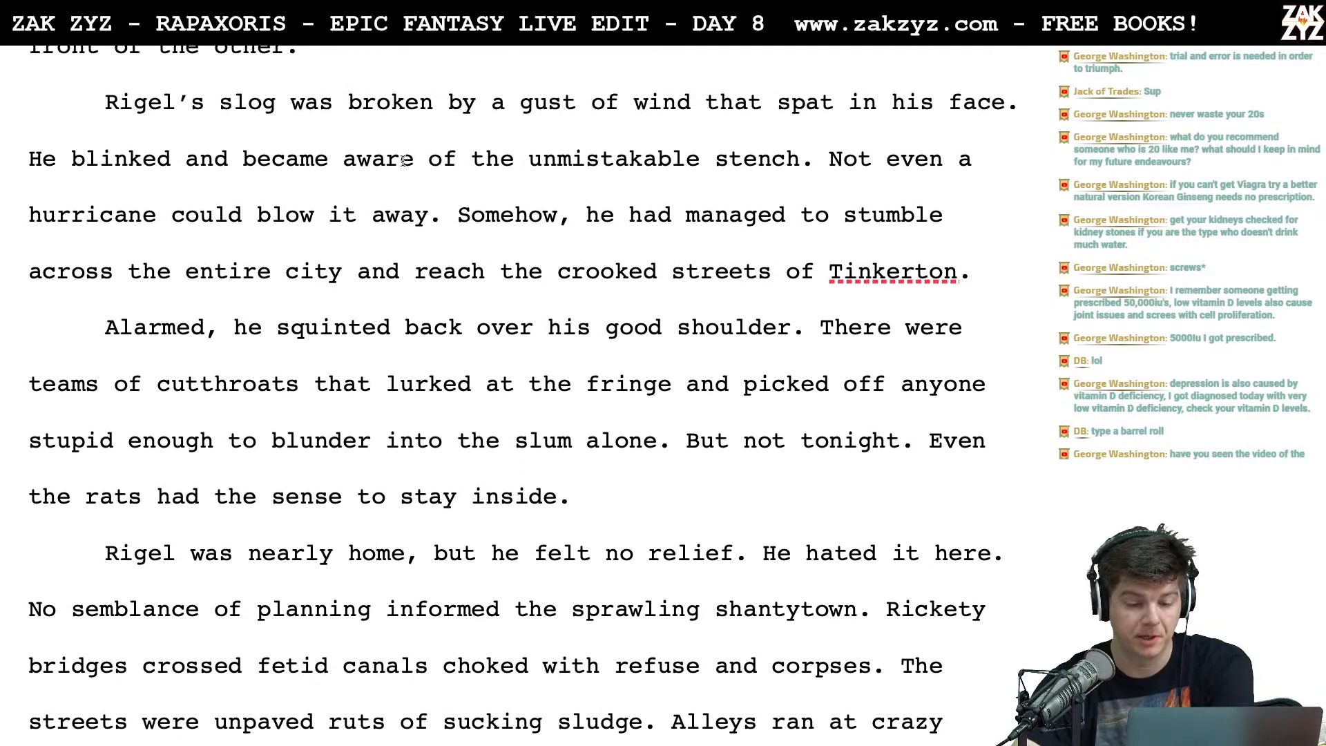
{"action": "scroll", "coordinate": [402, 161], "scroll_direction": "up", "scroll_amount": 1}
{"action": "scroll", "coordinate": [403, 161], "scroll_direction": "down", "scroll_amount": 1}
{"action": "scroll", "coordinate": [402, 161], "scroll_direction": "down", "scroll_amount": 1}
{"action": "scroll", "coordinate": [402, 161], "scroll_direction": "down", "scroll_amount": 1}
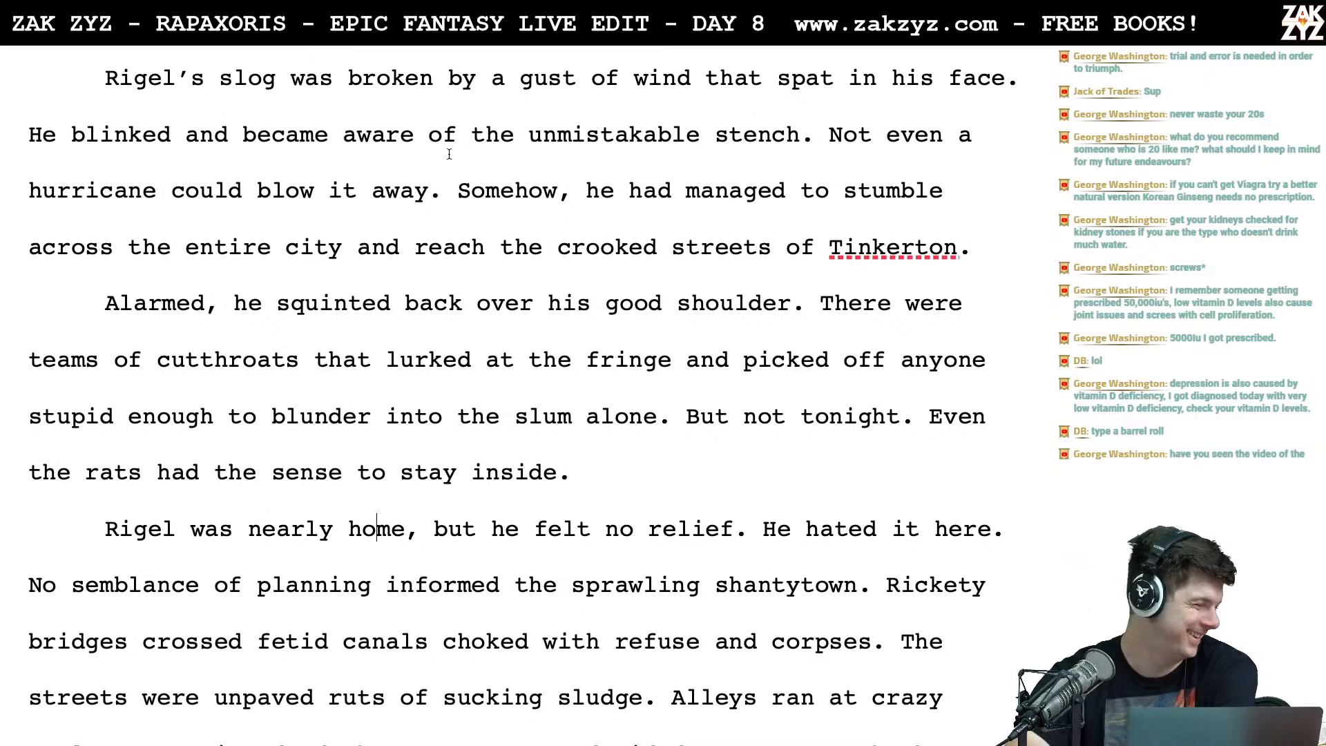
{"action": "scroll", "coordinate": [449, 154], "scroll_direction": "down", "scroll_amount": 1}
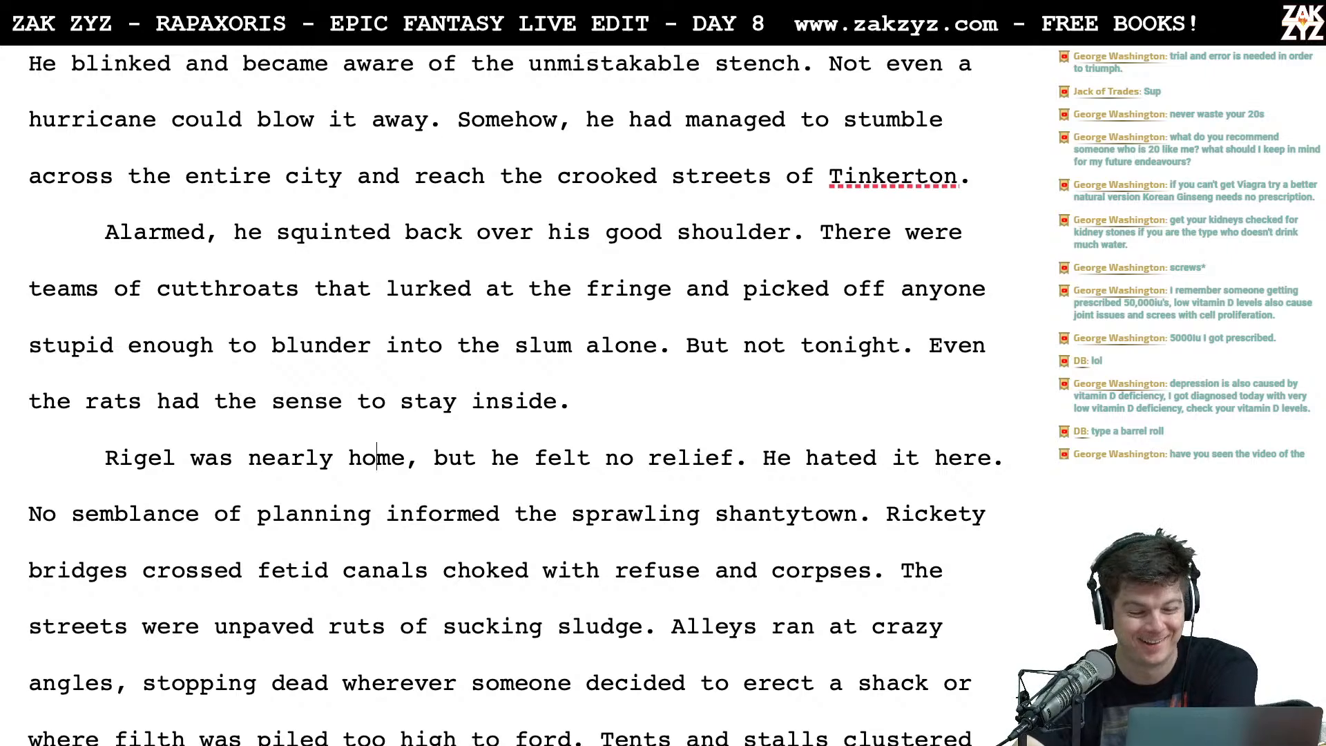
{"action": "scroll", "coordinate": [588, 339], "scroll_direction": "down", "scroll_amount": 2}
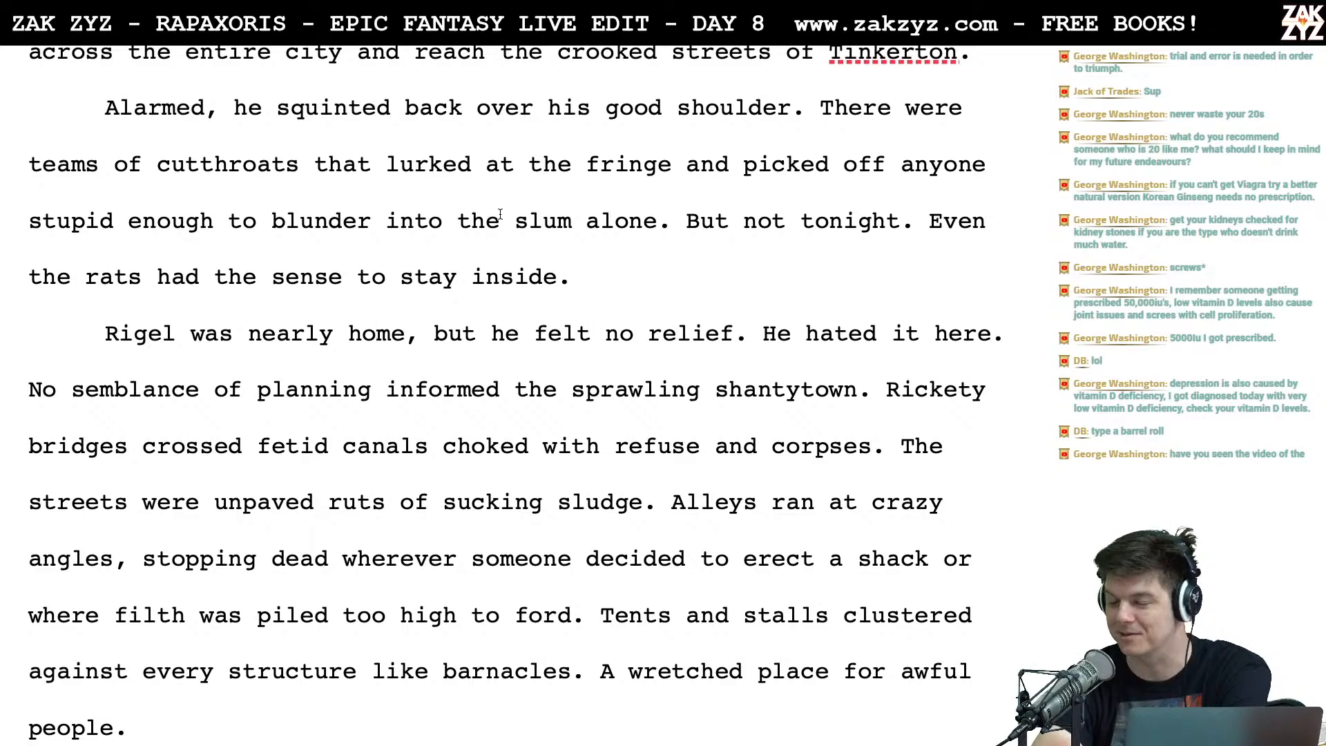
Reread the shantytown description from "Rigel was nearly home" through "A wretched place for awful people."
{"action": "scroll", "coordinate": [500, 214], "scroll_direction": "down", "scroll_amount": 1}
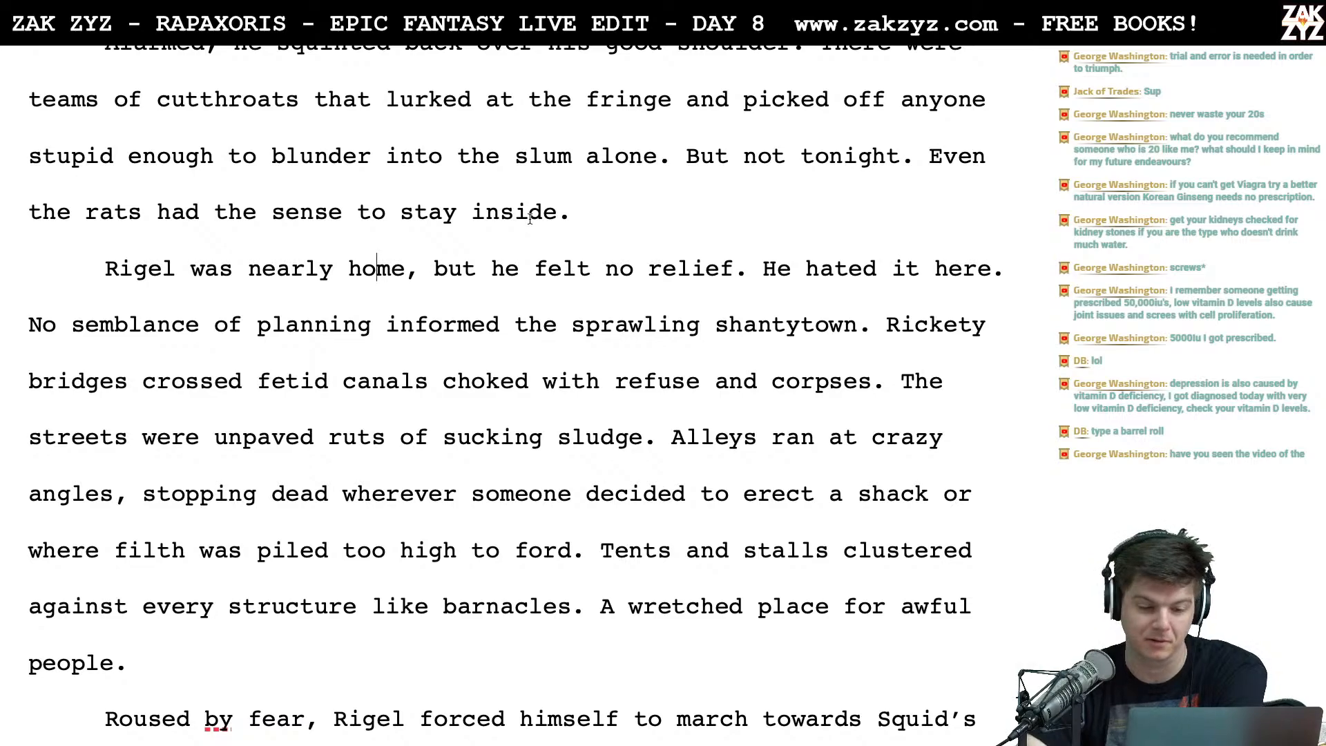
{"action": "scroll", "coordinate": [530, 219], "scroll_direction": "down", "scroll_amount": 1}
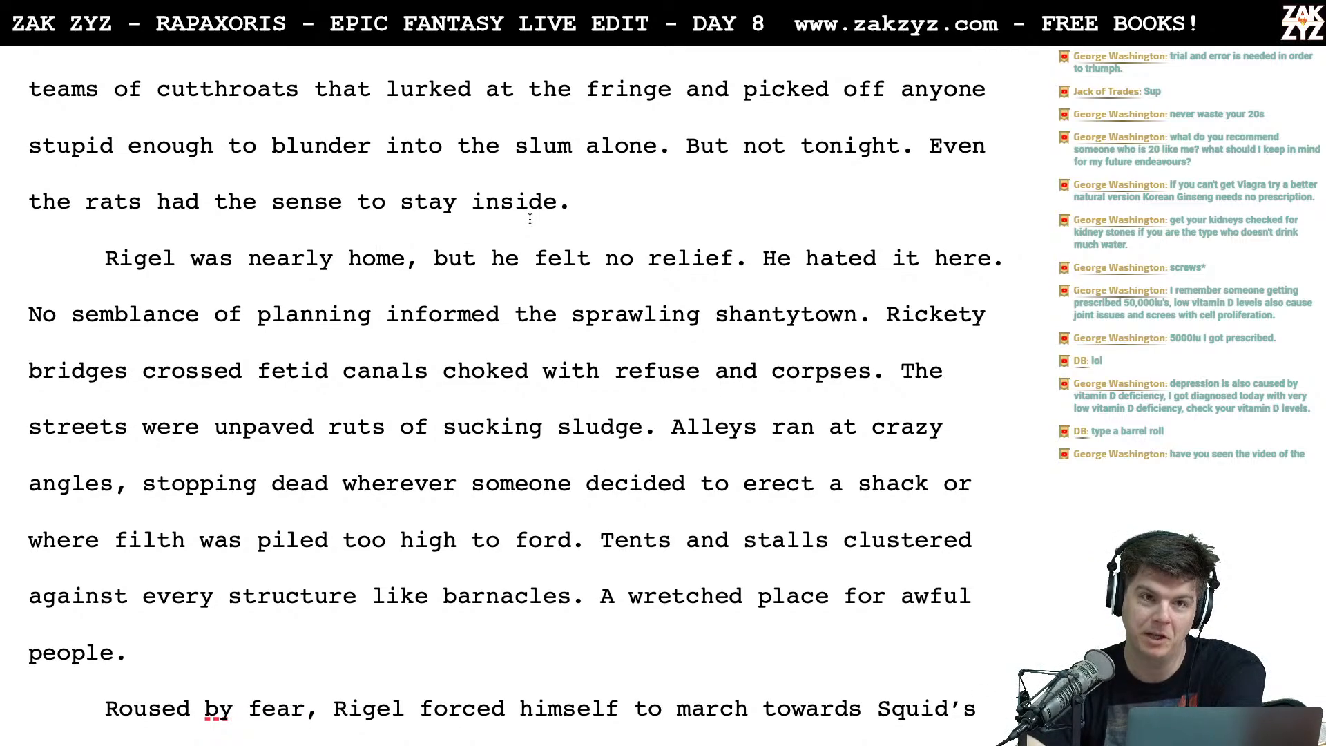
{"action": "scroll", "coordinate": [530, 219], "scroll_direction": "down", "scroll_amount": 1}
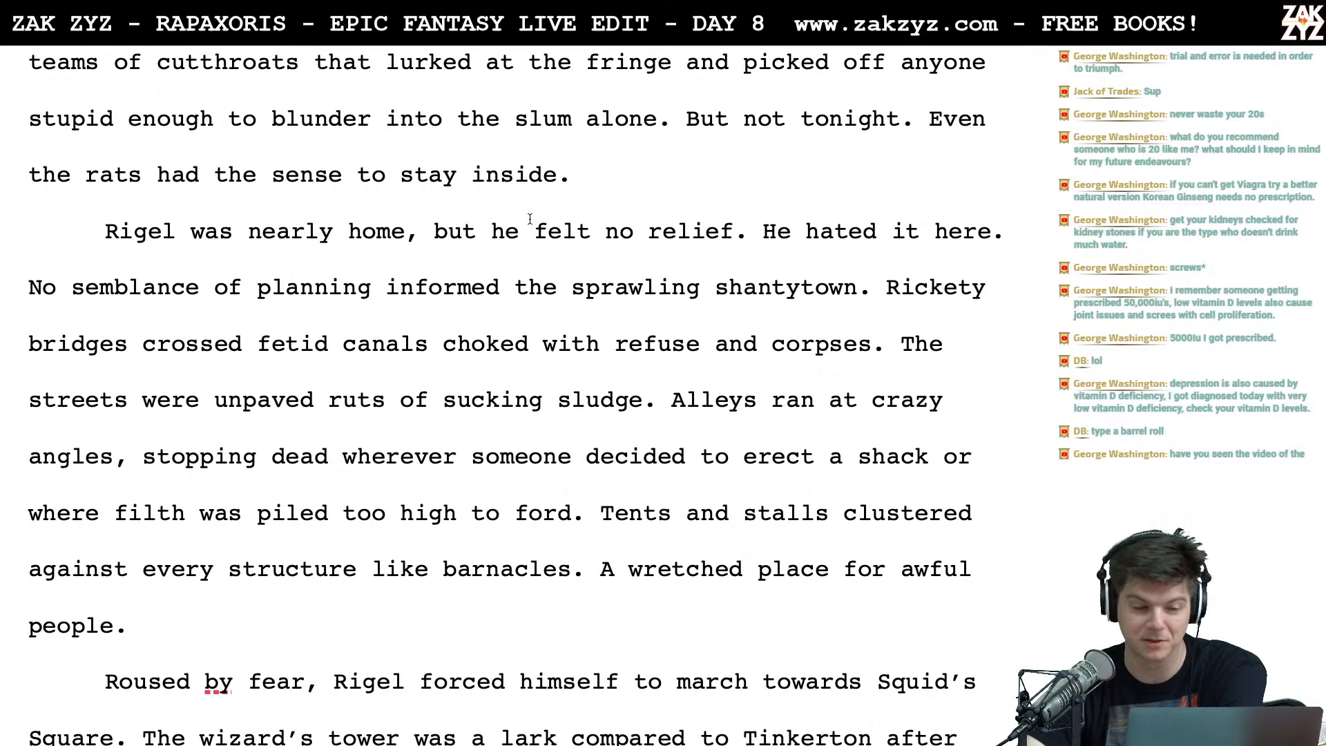
{"action": "scroll", "coordinate": [418, 392], "scroll_direction": "down", "scroll_amount": 1}
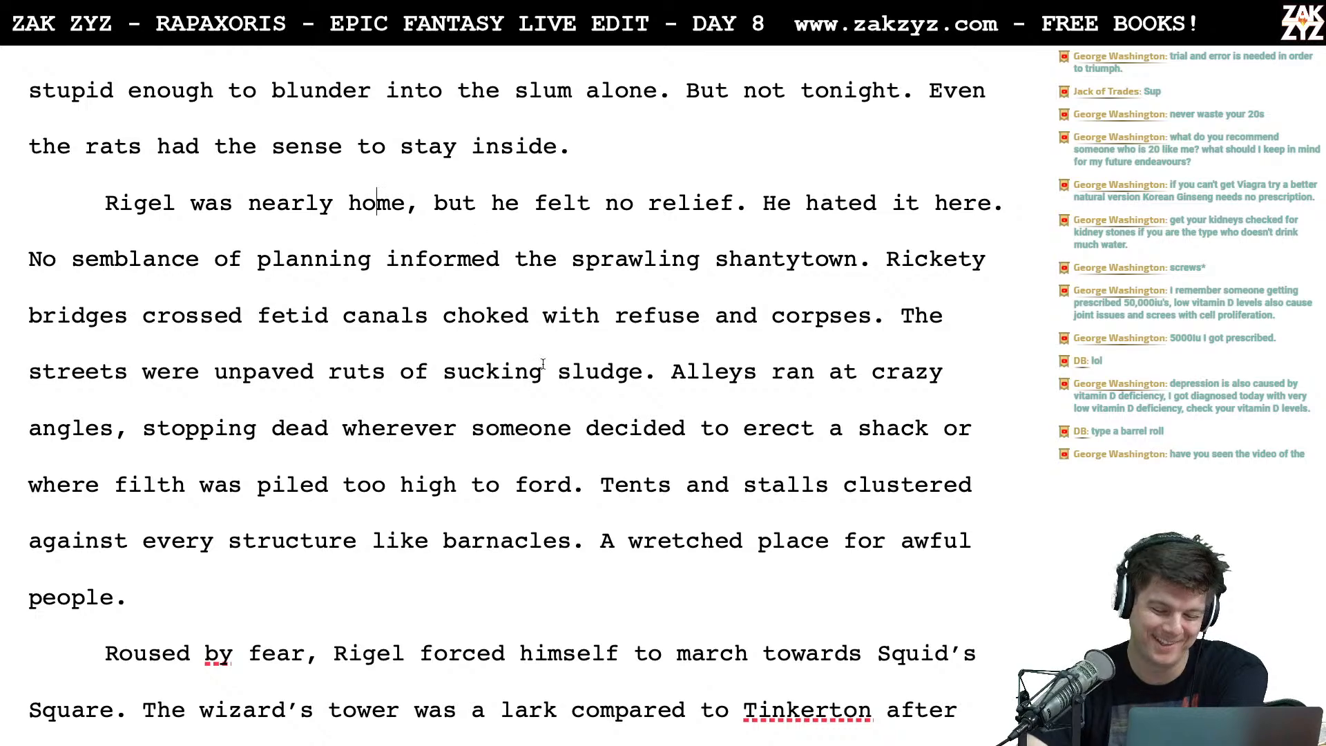
{"action": "scroll", "coordinate": [505, 336], "scroll_direction": "down", "scroll_amount": 1}
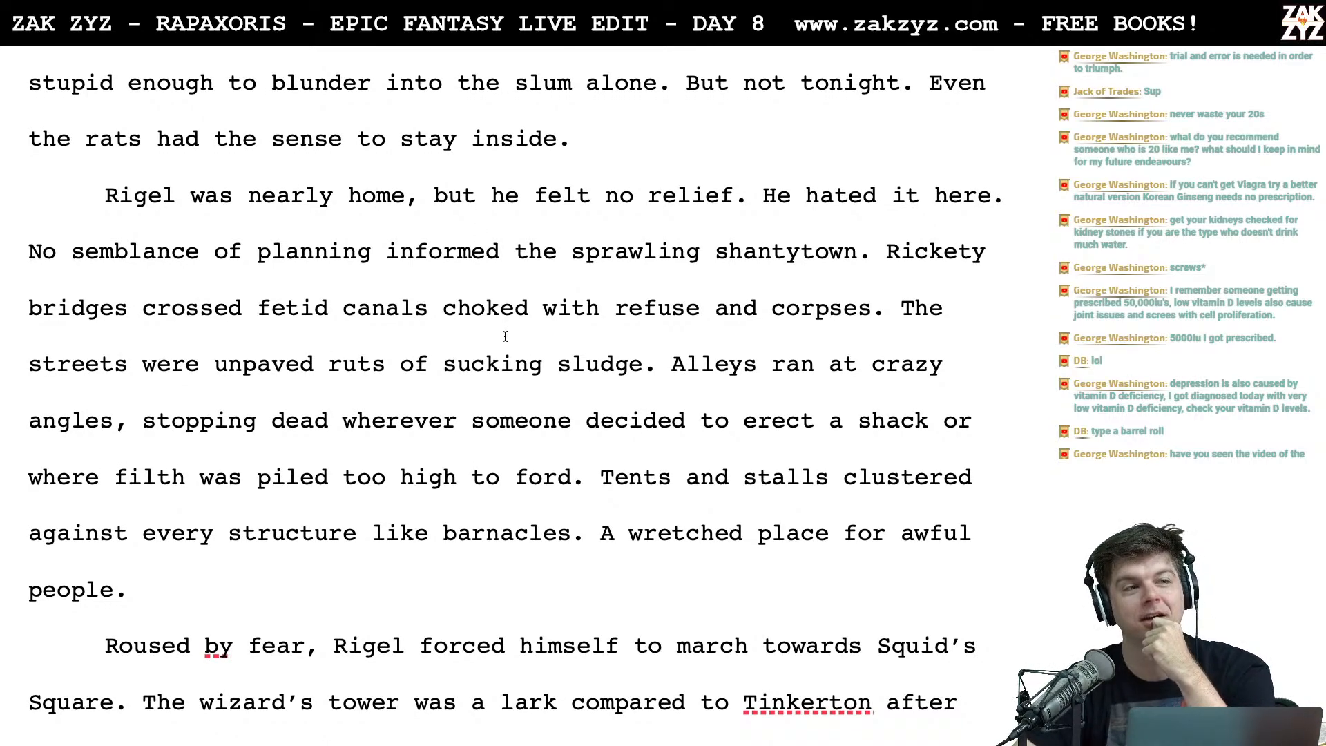
{"action": "scroll", "coordinate": [505, 337], "scroll_direction": "down", "scroll_amount": 1}
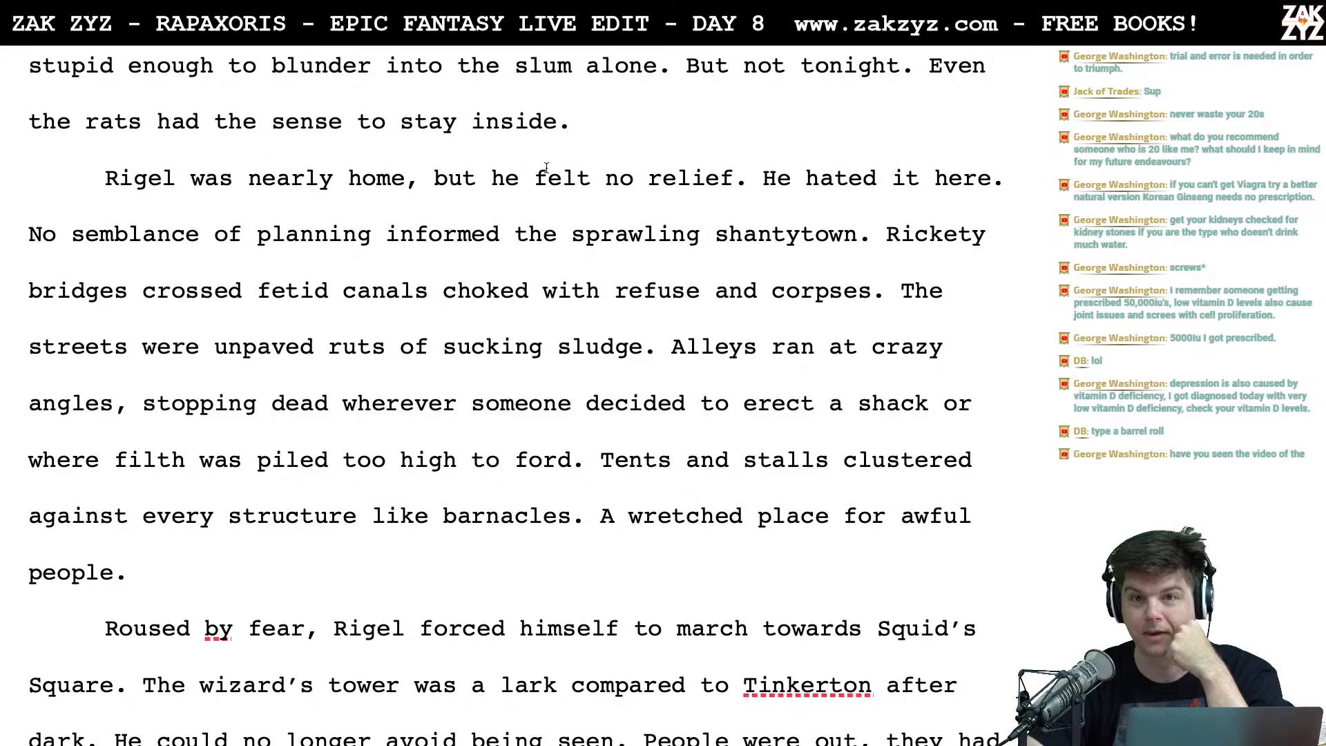
{"action": "scroll", "coordinate": [547, 168], "scroll_direction": "down", "scroll_amount": 1}
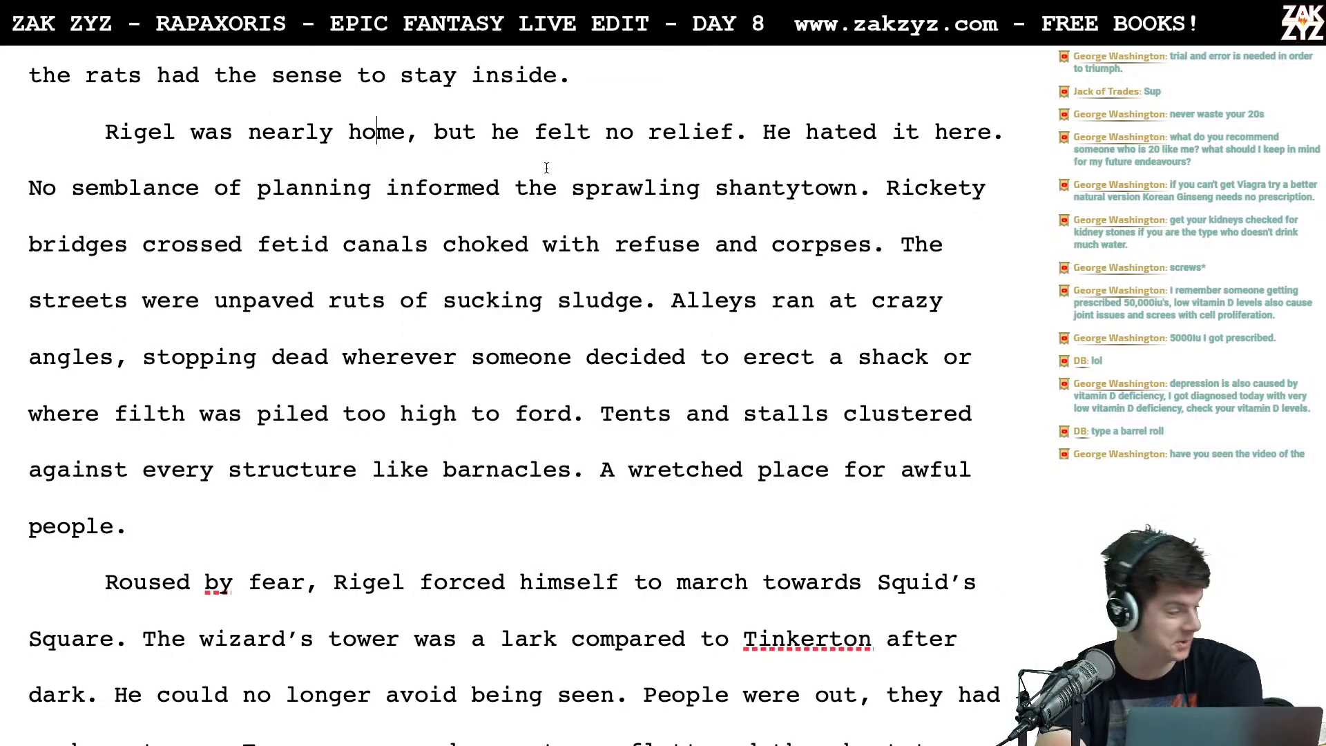
{"action": "scroll", "coordinate": [546, 168], "scroll_direction": "down", "scroll_amount": 3}
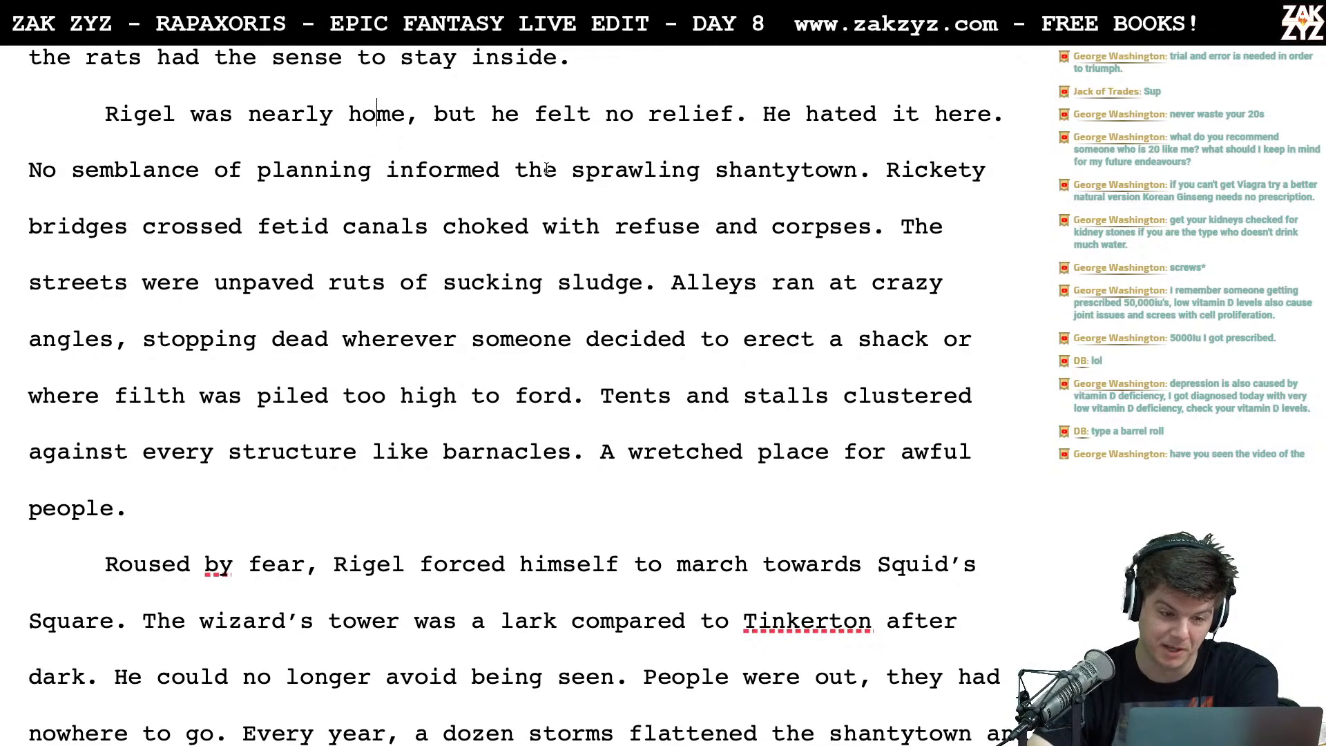
Read on from the march towards Squid's Square through the lightning strike and Rigel's fall on page 15
{"action": "scroll", "coordinate": [546, 168], "scroll_direction": "down", "scroll_amount": 1}
{"action": "scroll", "coordinate": [547, 168], "scroll_direction": "down", "scroll_amount": 2}
{"action": "scroll", "coordinate": [547, 168], "scroll_direction": "down", "scroll_amount": 5}
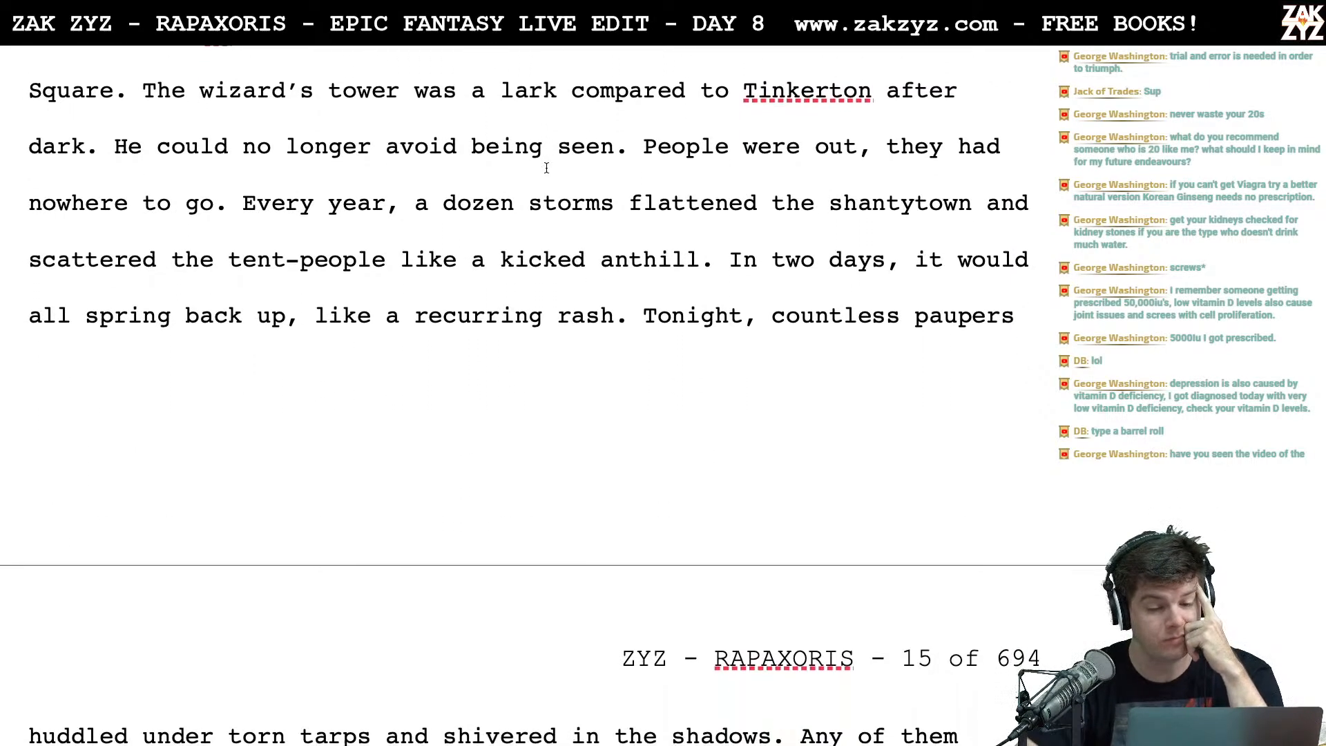
{"action": "scroll", "coordinate": [546, 168], "scroll_direction": "down", "scroll_amount": 10}
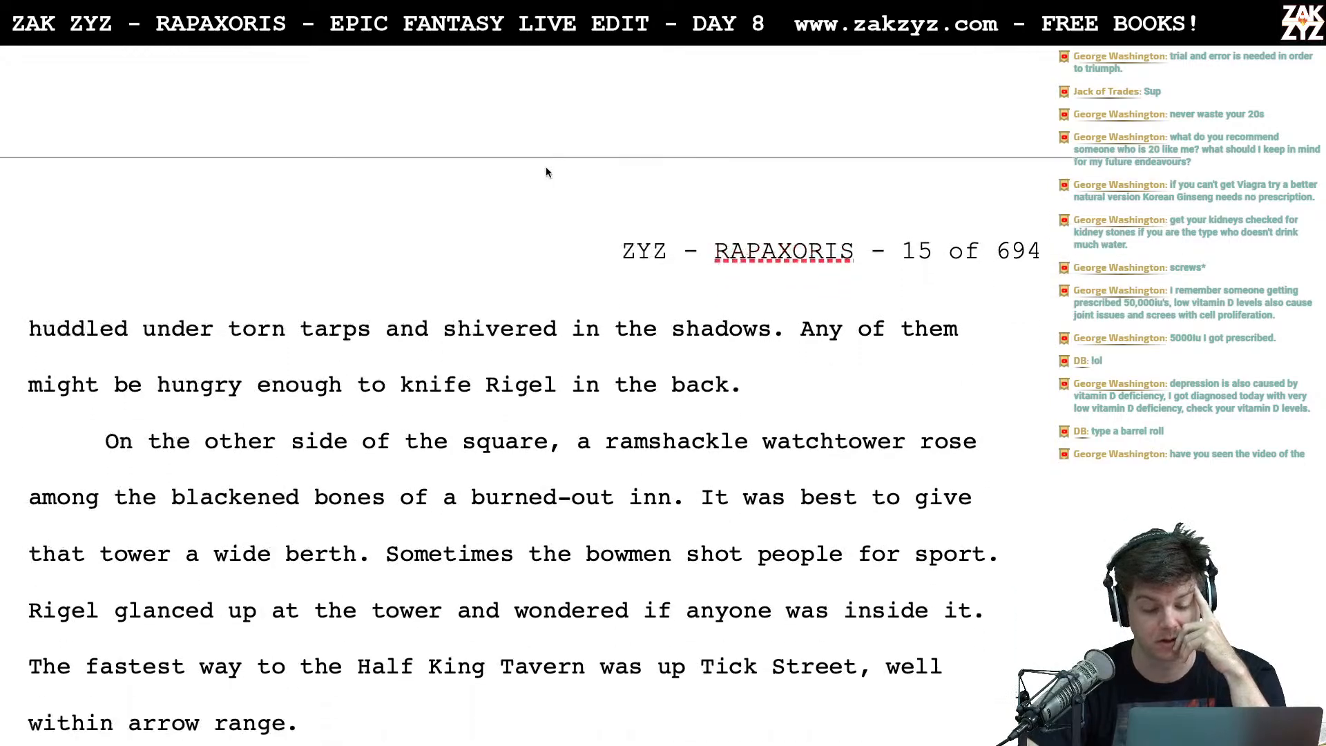
{"action": "scroll", "coordinate": [547, 168], "scroll_direction": "down", "scroll_amount": 3}
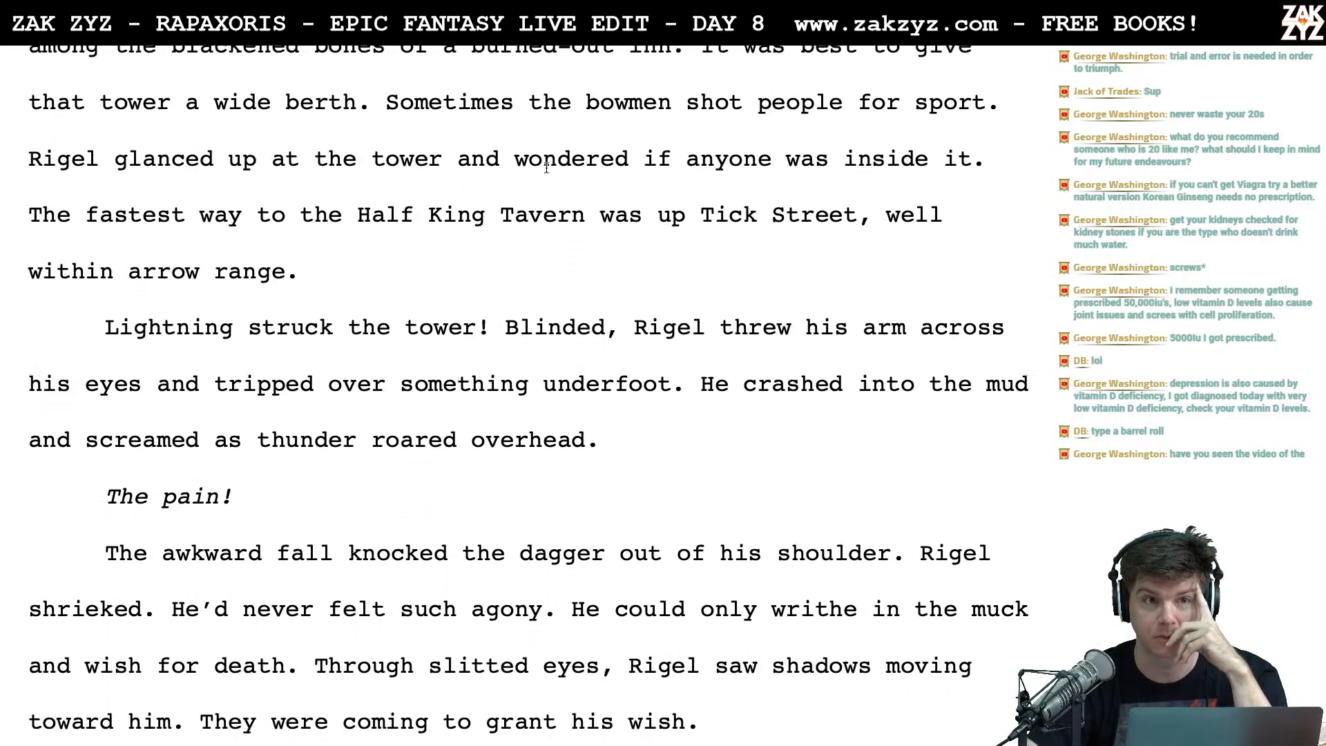
{"action": "scroll", "coordinate": [547, 167], "scroll_direction": "down", "scroll_amount": 4}
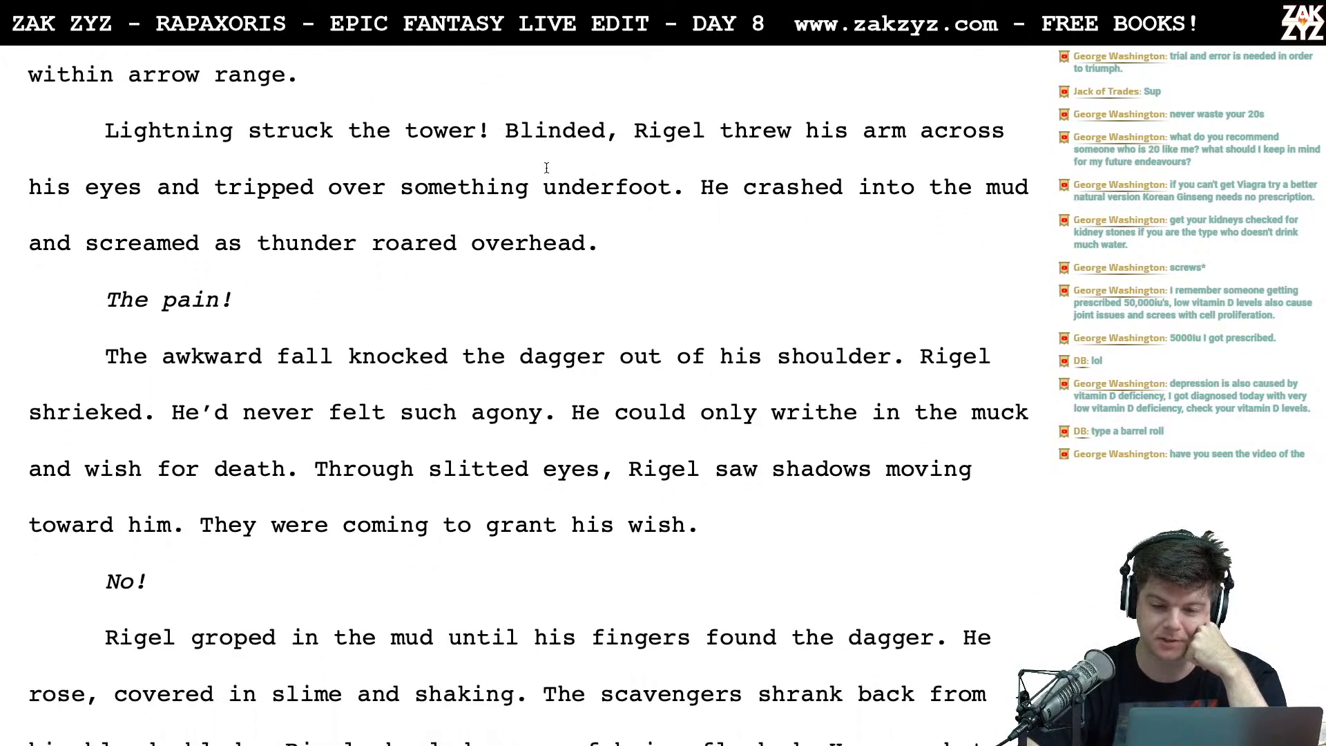
{"action": "scroll", "coordinate": [546, 168], "scroll_direction": "down", "scroll_amount": 1}
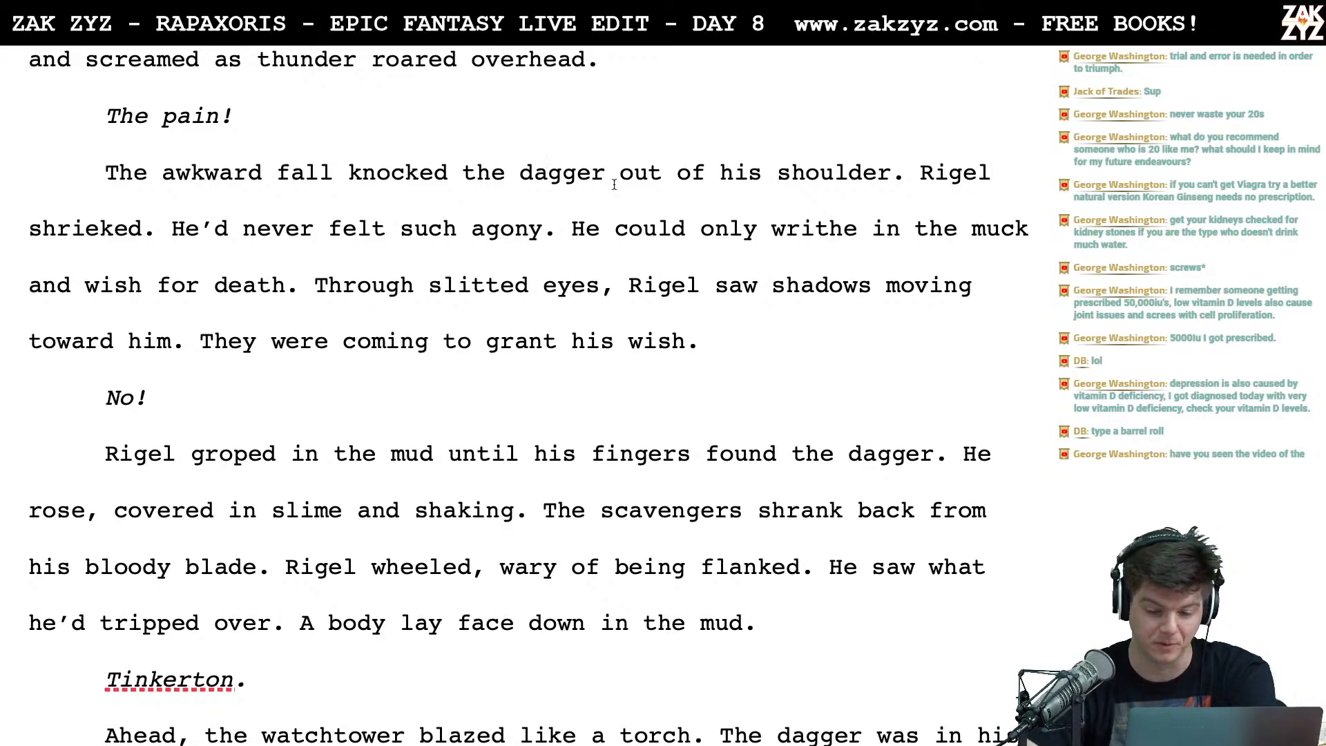
Skim ahead to Rigel's arrival inside the tavern on page 16, and return to the end of page 15
{"action": "scroll", "coordinate": [561, 470], "scroll_direction": "down", "scroll_amount": 5}
{"action": "scroll", "coordinate": [565, 482], "scroll_direction": "down", "scroll_amount": 6}
{"action": "scroll", "coordinate": [565, 482], "scroll_direction": "down", "scroll_amount": 3}
{"action": "left_click", "coordinate": [397, 360]}
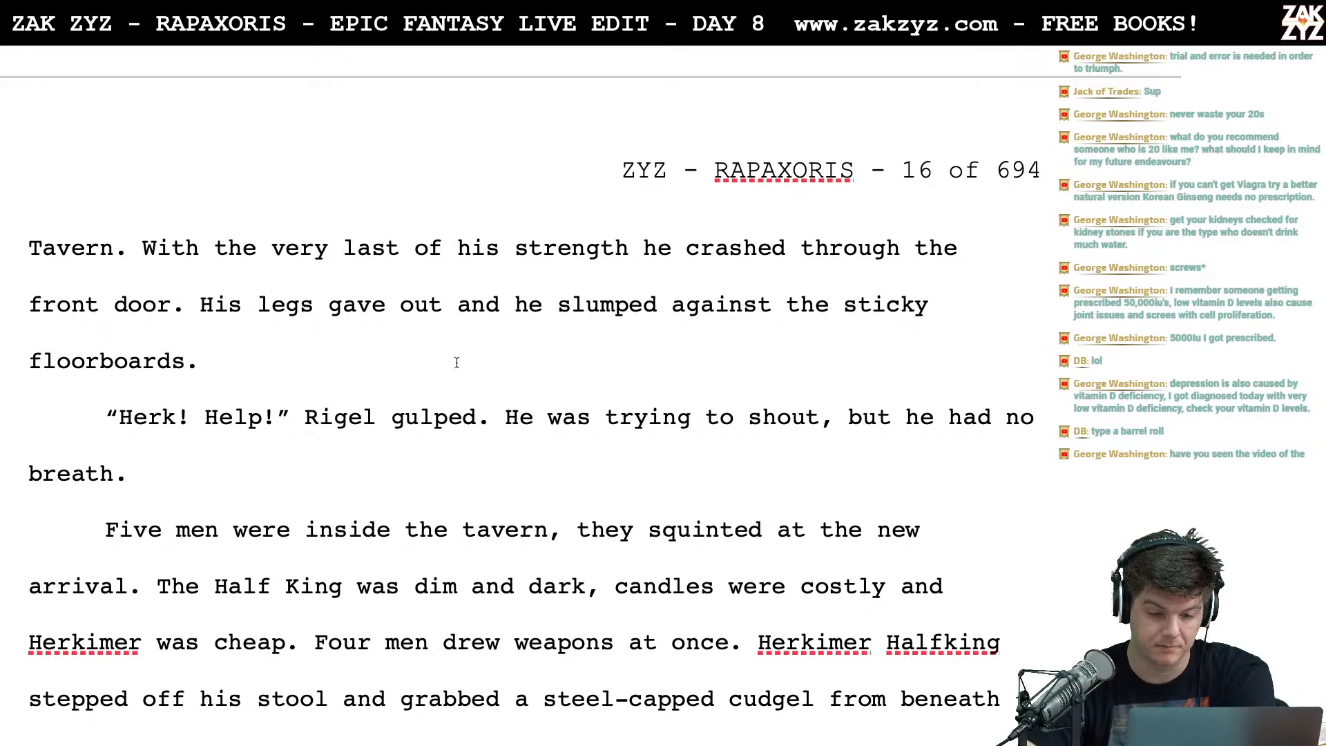
{"action": "scroll", "coordinate": [512, 389], "scroll_direction": "up", "scroll_amount": 2}
{"action": "scroll", "coordinate": [512, 389], "scroll_direction": "up", "scroll_amount": 3}
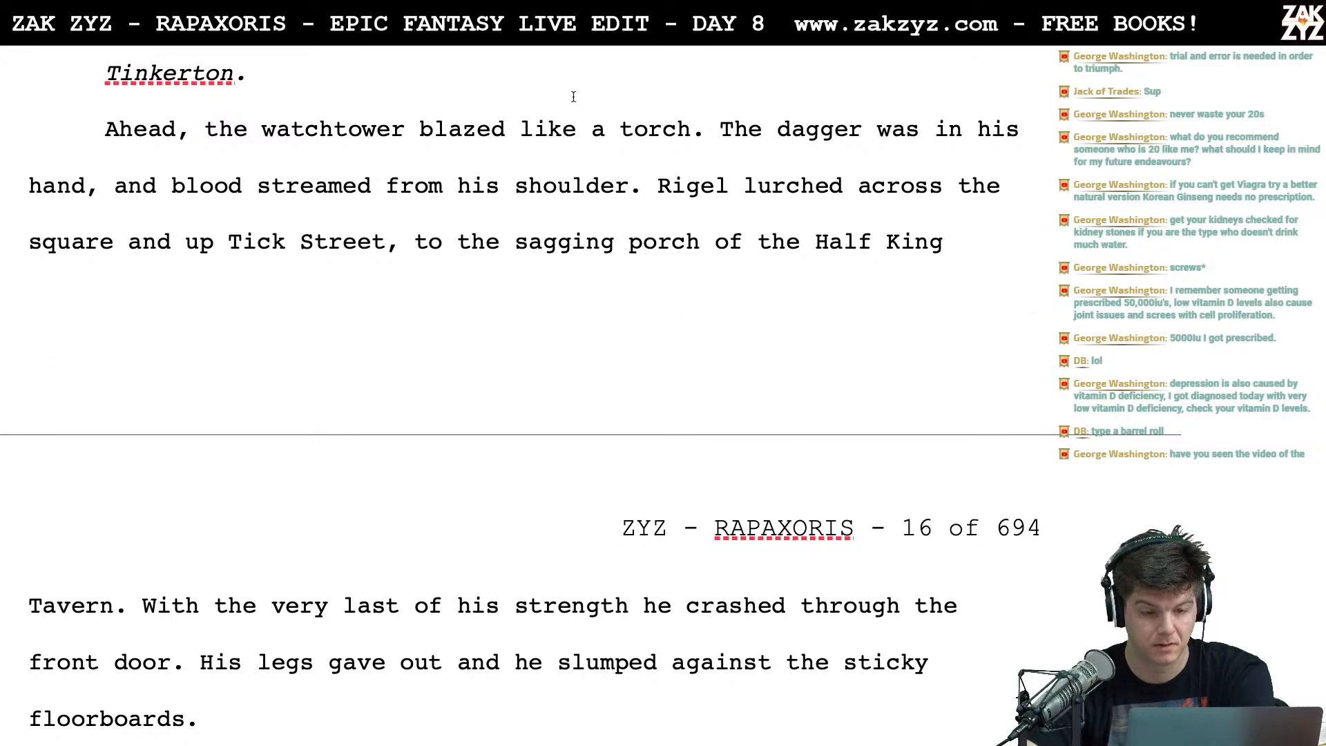
Move the text cursor through the blazing watchtower paragraph to the end of the italic "Tinkerton." line, and reread the surrounding text
{"action": "left_click", "coordinate": [665, 187]}
{"action": "key", "text": "Left"}
{"action": "key", "text": "Right"}
{"action": "key", "text": "Up"}
{"action": "key", "text": "Right"}
{"action": "key", "text": "Right"}
{"action": "key", "text": "Right"}
{"action": "key", "text": "Right"}
{"action": "key", "text": "Right"}
{"action": "key", "text": "Right"}
{"action": "key", "text": "Right"}
{"action": "key", "text": "Right"}
{"action": "key", "text": "Right"}
{"action": "key", "text": "Right"}
{"action": "key", "text": "Right"}
{"action": "key", "text": "Right"}
{"action": "key", "text": "Right"}
{"action": "key", "text": "Right"}
{"action": "key", "text": "Down"}
{"action": "key", "text": "Left"}
{"action": "key", "text": "Left"}
{"action": "key", "text": "Up"}
{"action": "key", "text": "Up"}
{"action": "scroll", "coordinate": [531, 394], "scroll_direction": "up", "scroll_amount": 1}
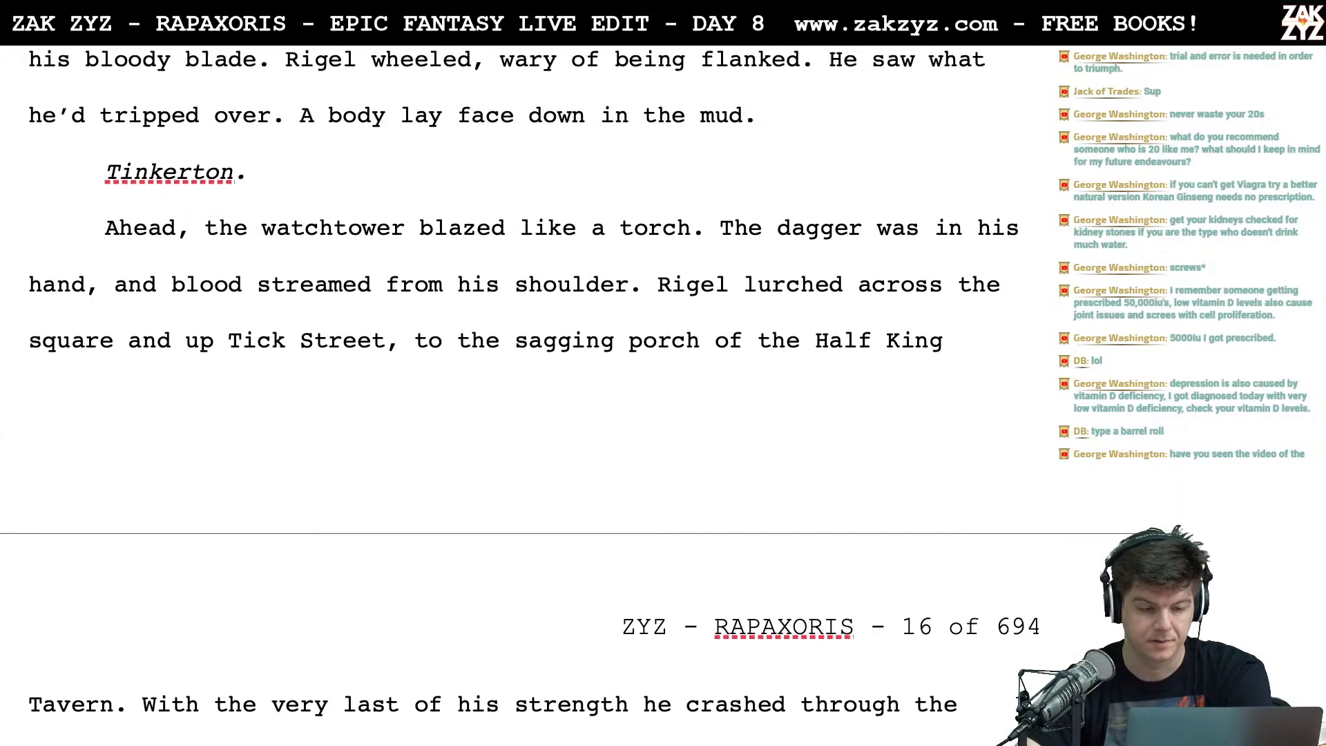
{"action": "scroll", "coordinate": [530, 394], "scroll_direction": "down", "scroll_amount": 1}
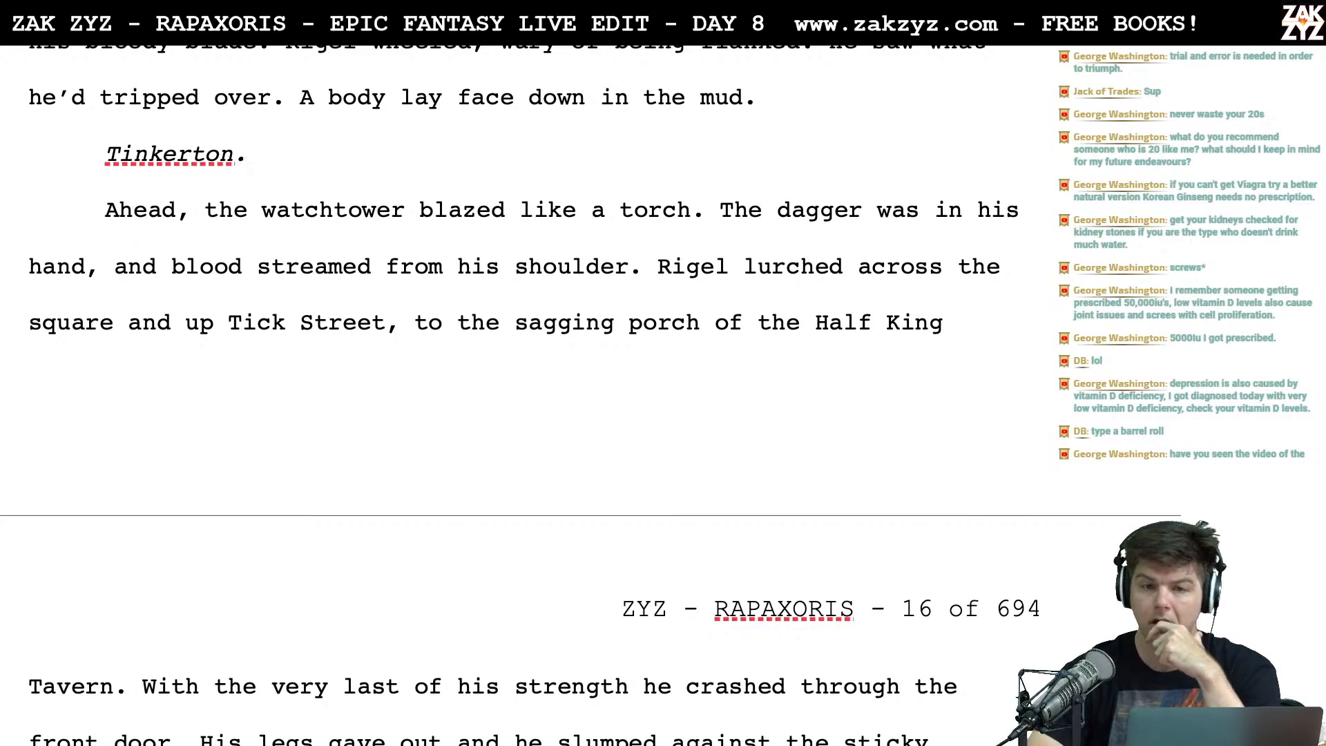
{"action": "scroll", "coordinate": [525, 345], "scroll_direction": "up", "scroll_amount": 1}
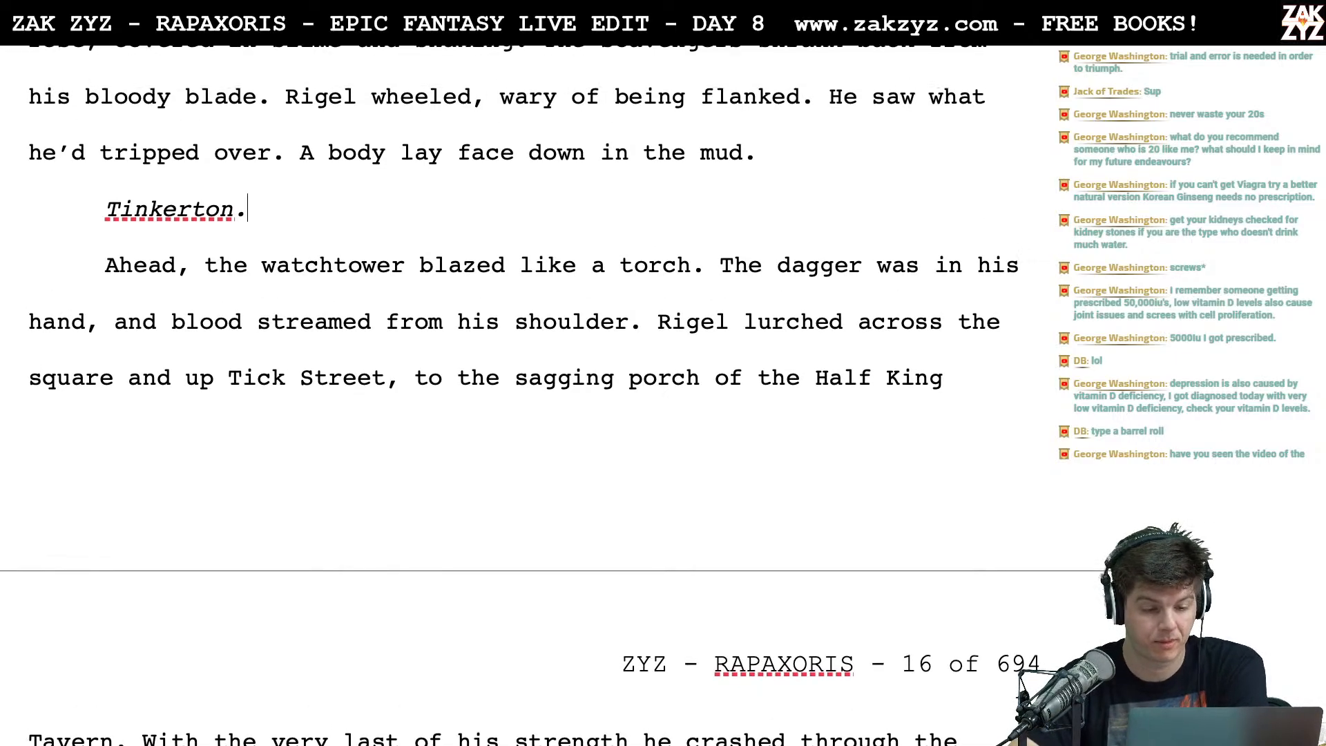
{"action": "scroll", "coordinate": [527, 221], "scroll_direction": "up", "scroll_amount": 1}
{"action": "scroll", "coordinate": [528, 223], "scroll_direction": "up", "scroll_amount": 1}
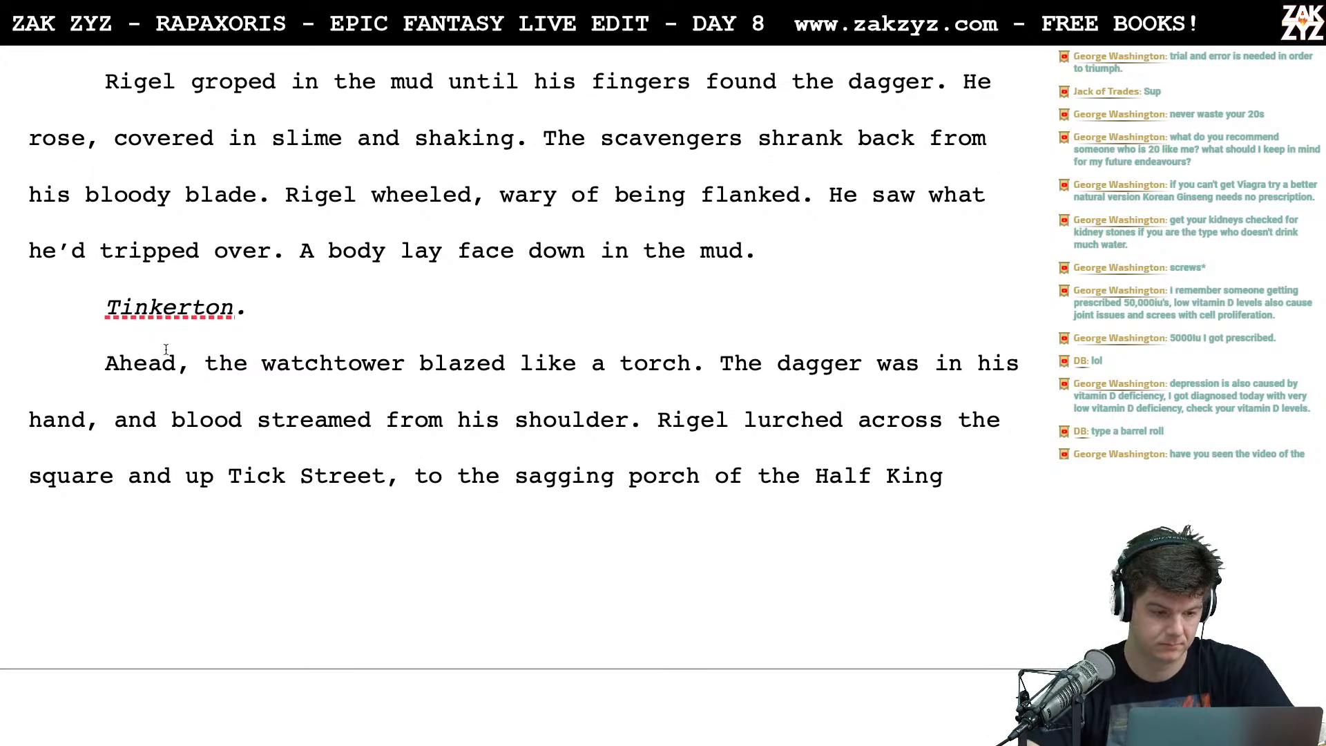
Start a new paragraph before "Ahead, the watchtower blazed like a torch" with the text "Across the square, th"
{"action": "left_click", "coordinate": [107, 362]}
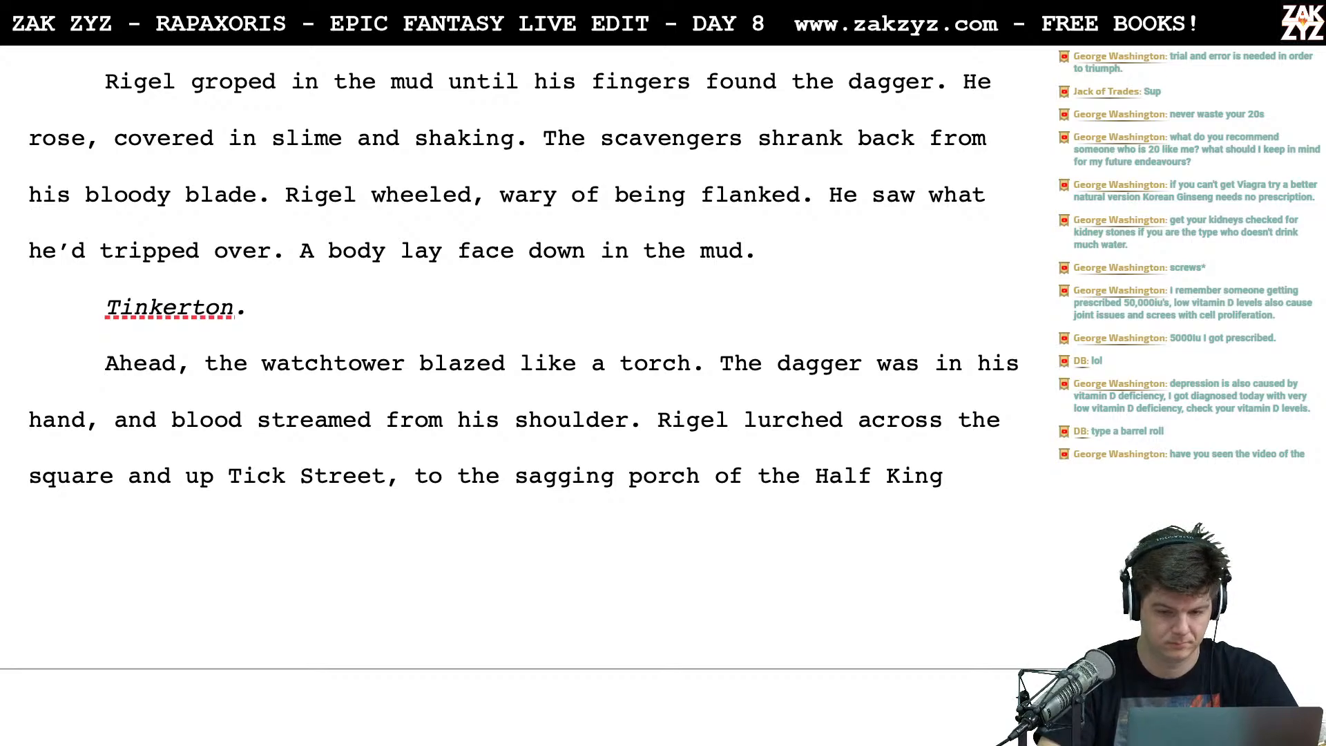
{"action": "key", "text": "Return"}
{"action": "type", "text": "Ac"}
{"action": "key", "text": "BackSpace"}
{"action": "key", "text": "BackSpace"}
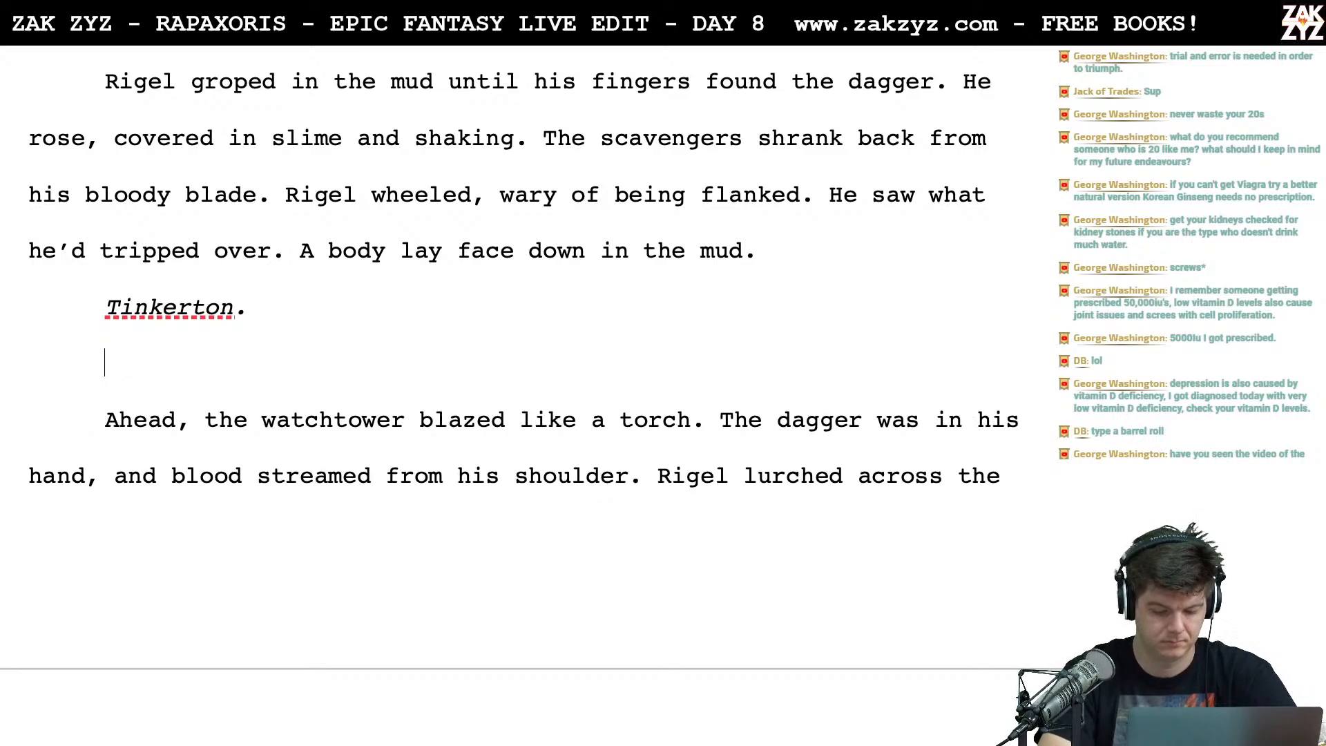
{"action": "type", "text": "Across the "}
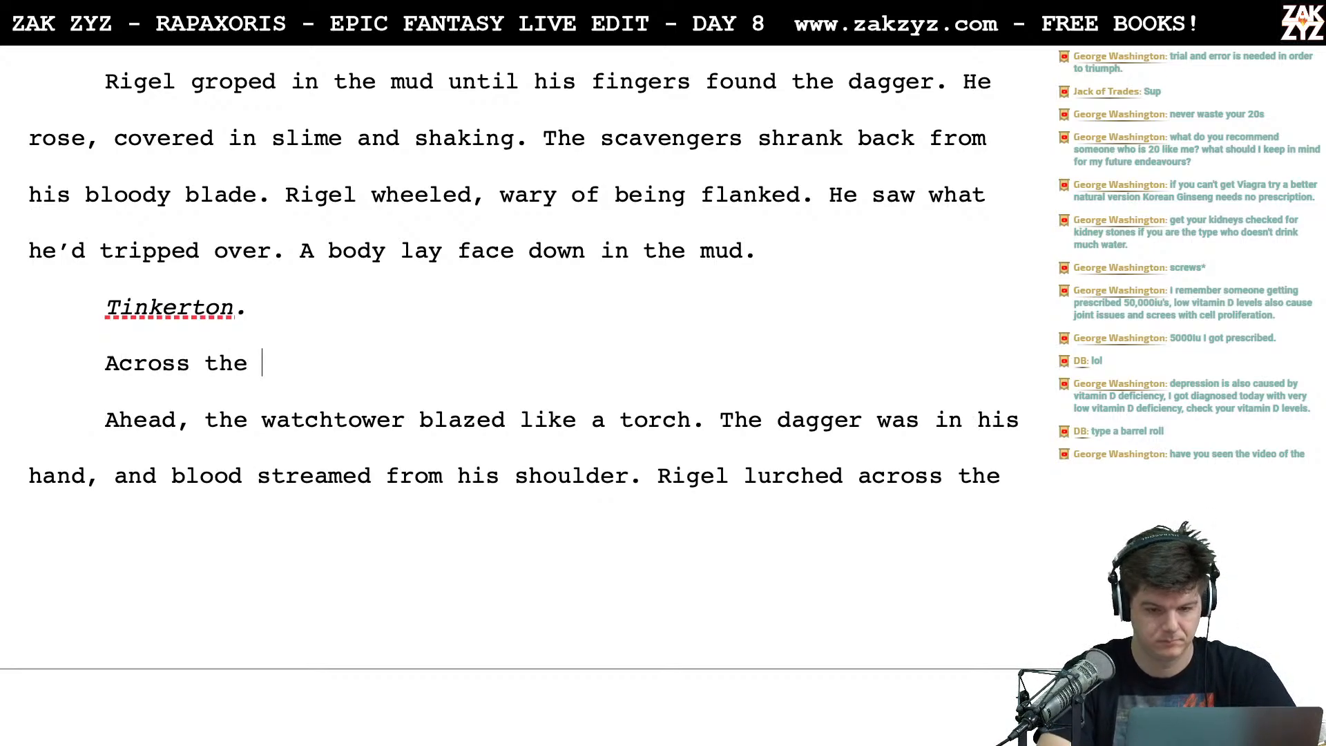
{"action": "type", "text": "square, the W"}
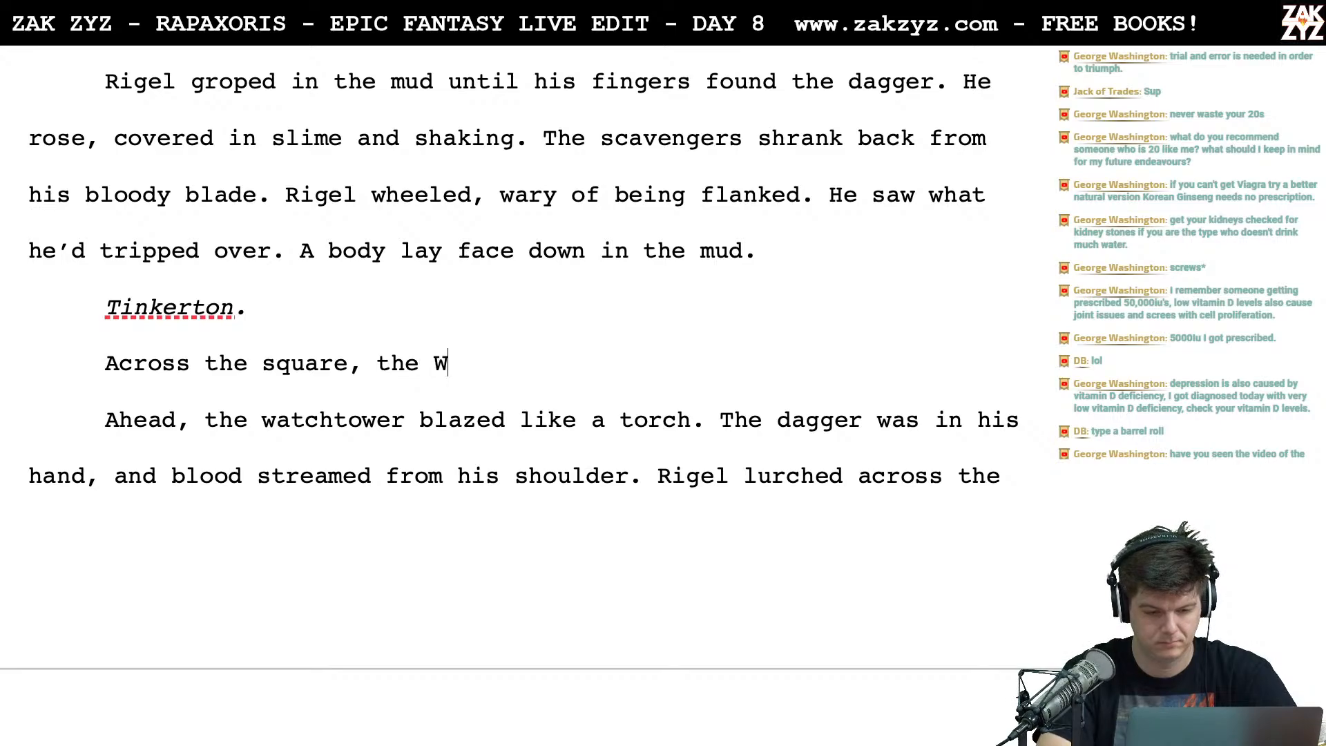
{"action": "key", "text": "BackSpace"}
{"action": "key", "text": "BackSpace"}
{"action": "key", "text": "BackSpace"}
Start a new paragraph between the italic "Tinkerton." line and "Across the square, th", reading "The watchtower blazed like a torch."
{"action": "key", "text": "Down"}
{"action": "key", "text": "Up"}
{"action": "key", "text": "Down"}
{"action": "key", "text": "Home"}
{"action": "key", "text": "Up"}
{"action": "key", "text": "Return"}
{"action": "key", "text": "Up"}
{"action": "type", "text": "The wa"}
{"action": "key", "text": "BackSpace"}
{"action": "key", "text": "BackSpace"}
{"action": "key", "text": "BackSpace"}
{"action": "key", "text": "BackSpace"}
{"action": "key", "text": "BackSpace"}
{"action": "key", "text": "BackSpace"}
{"action": "type", "text": "The w"}
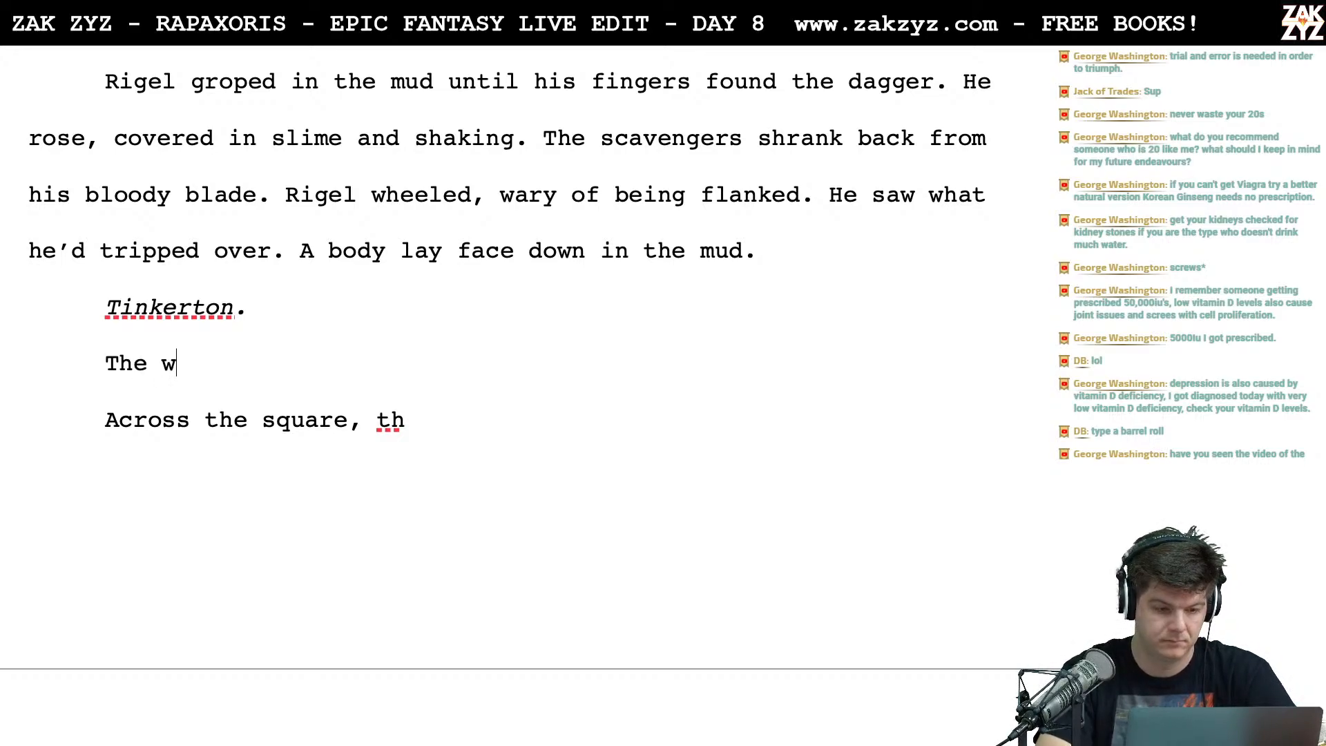
{"action": "type", "text": "atchtower bla"}
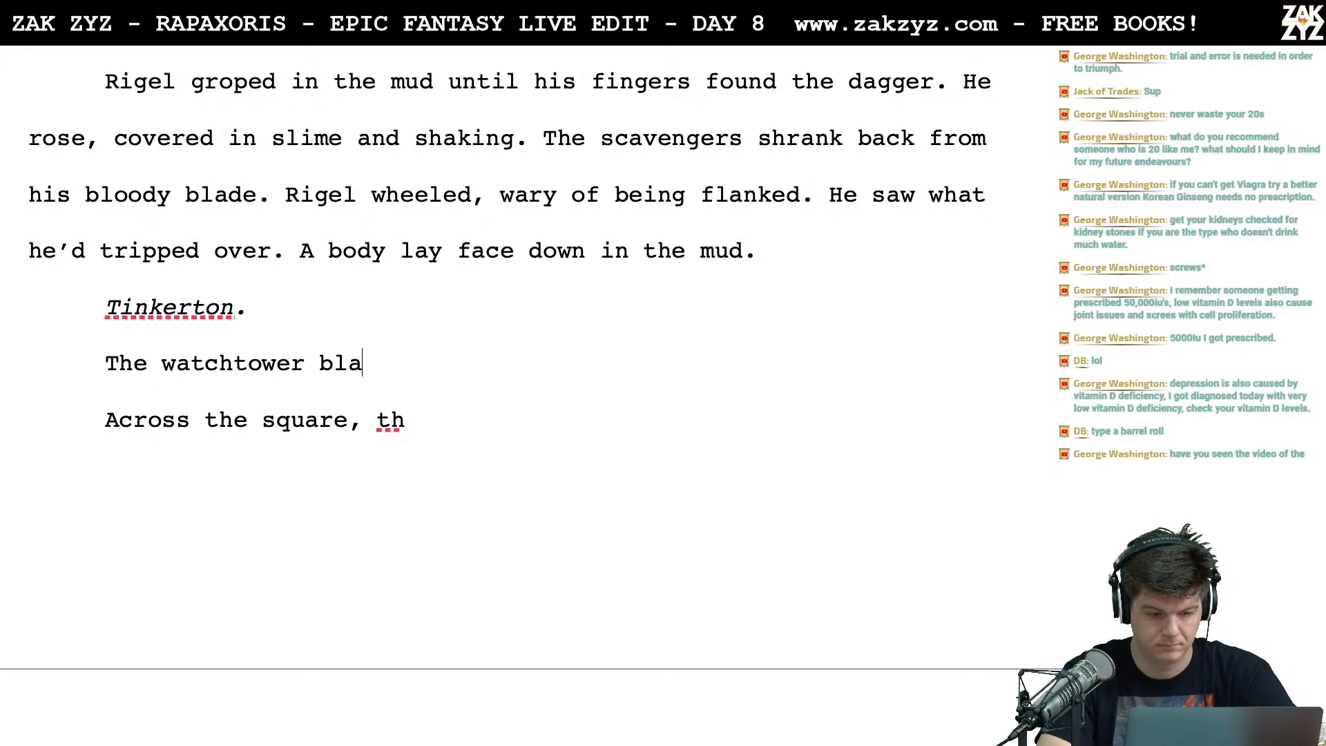
{"action": "type", "text": "zed like a torch. Rigle"}
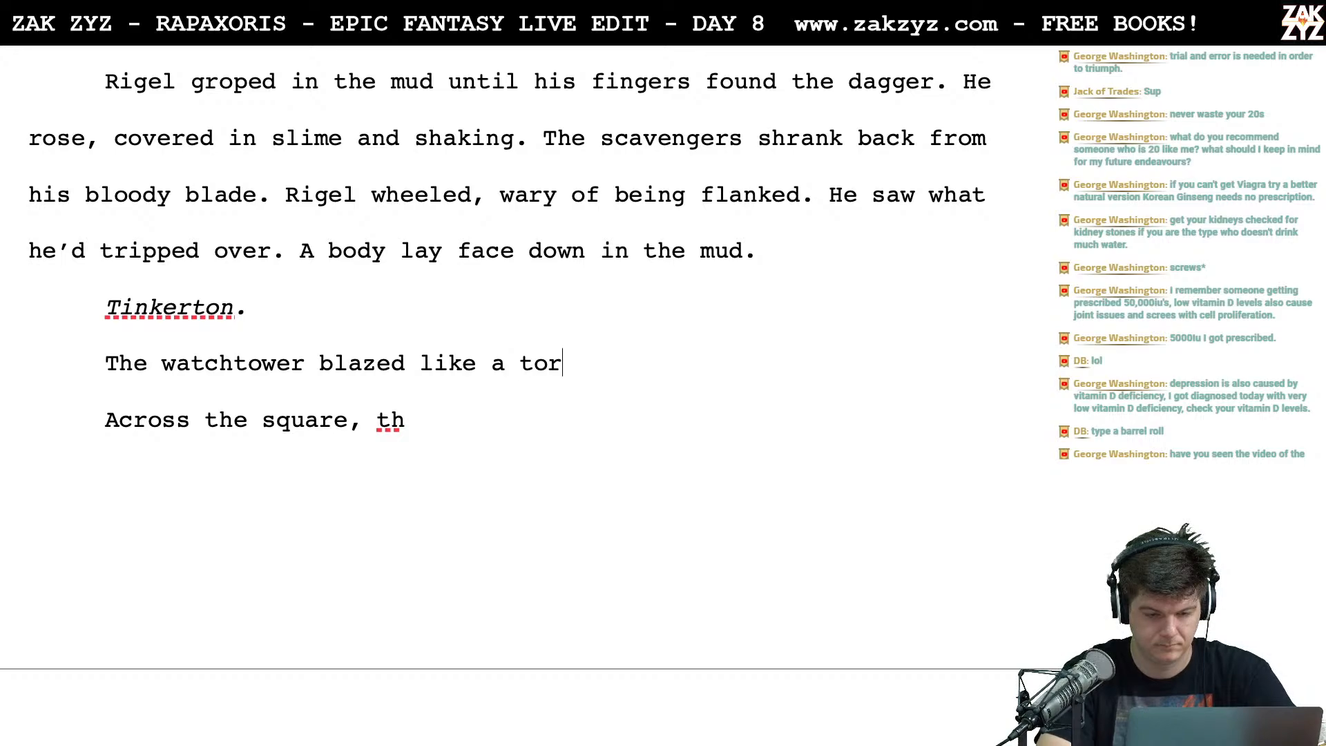
{"action": "key", "text": "BackSpace"}
{"action": "type", "text": "el clu"}
{"action": "key", "text": "BackSpace"}
{"action": "key", "text": "BackSpace"}
{"action": "key", "text": "BackSpace"}
{"action": "key", "text": "BackSpace"}
{"action": "key", "text": "BackSpace"}
{"action": "key", "text": "BackSpace"}
{"action": "key", "text": "BackSpace"}
{"action": "key", "text": "BackSpace"}
{"action": "key", "text": "BackSpace"}
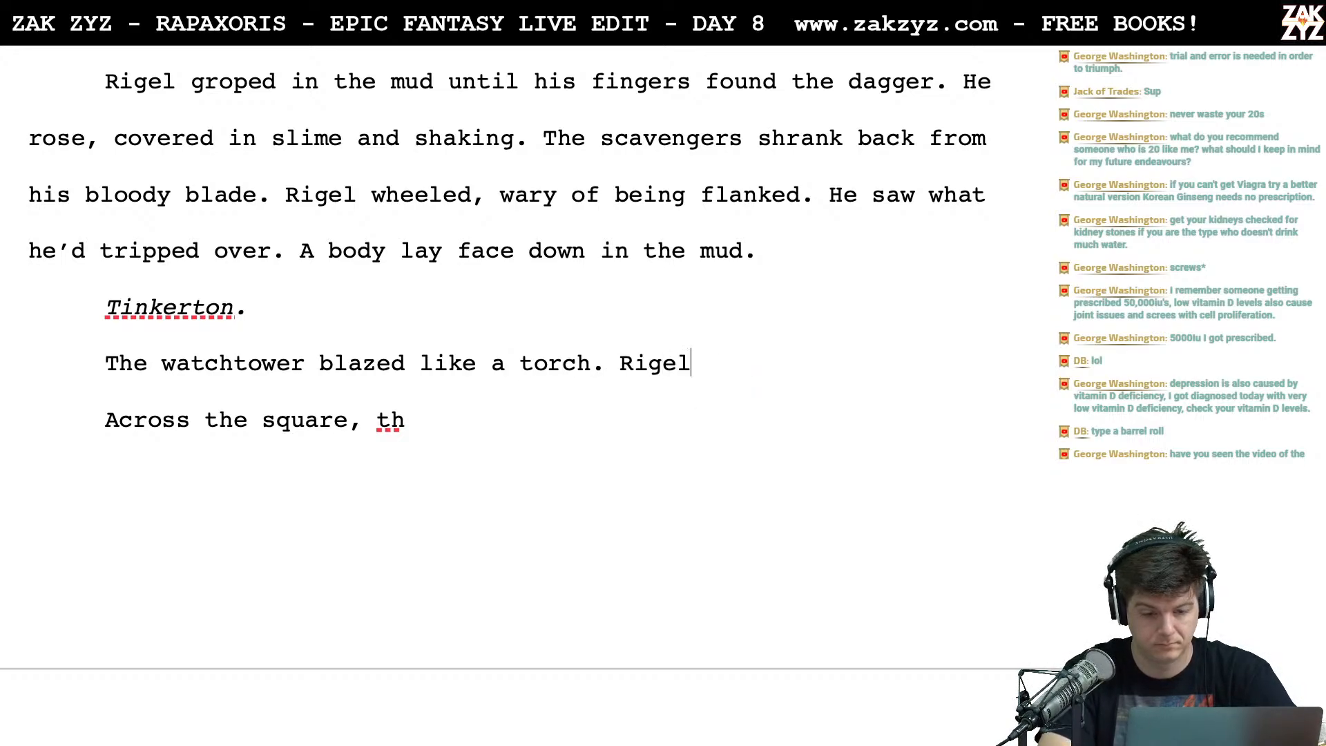
{"action": "type", "text": "Blood streamed"}
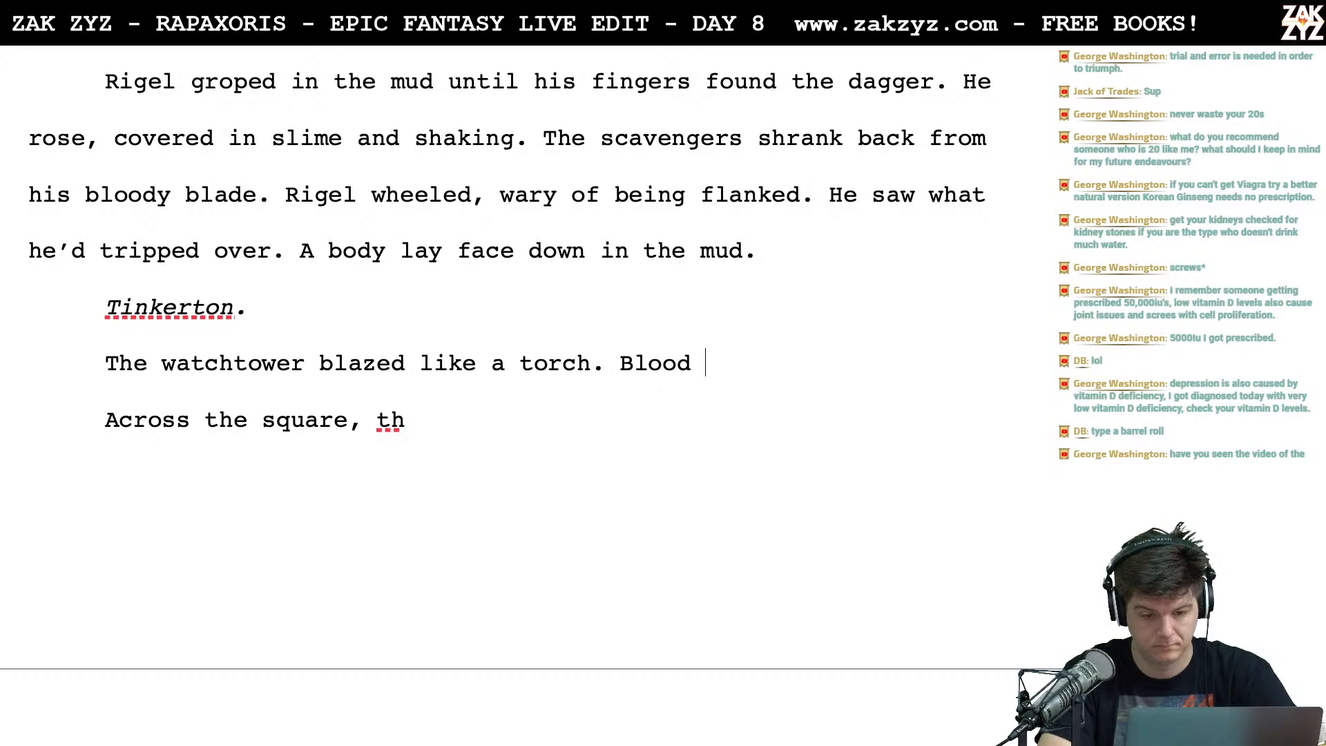
{"action": "key", "text": "BackSpace"}
{"action": "key", "text": "BackSpace"}
{"action": "key", "text": "BackSpace"}
{"action": "key", "text": "BackSpace"}
{"action": "key", "text": "BackSpace"}
{"action": "key", "text": "BackSpace"}
{"action": "key", "text": "BackSpace"}
{"action": "key", "text": "BackSpace"}
{"action": "key", "text": "BackSpace"}
{"action": "key", "text": "BackSpace"}
{"action": "key", "text": "BackSpace"}
{"action": "key", "text": "BackSpace"}
{"action": "key", "text": "BackSpace"}
{"action": "key", "text": "BackSpace"}
{"action": "key", "text": "BackSpace"}
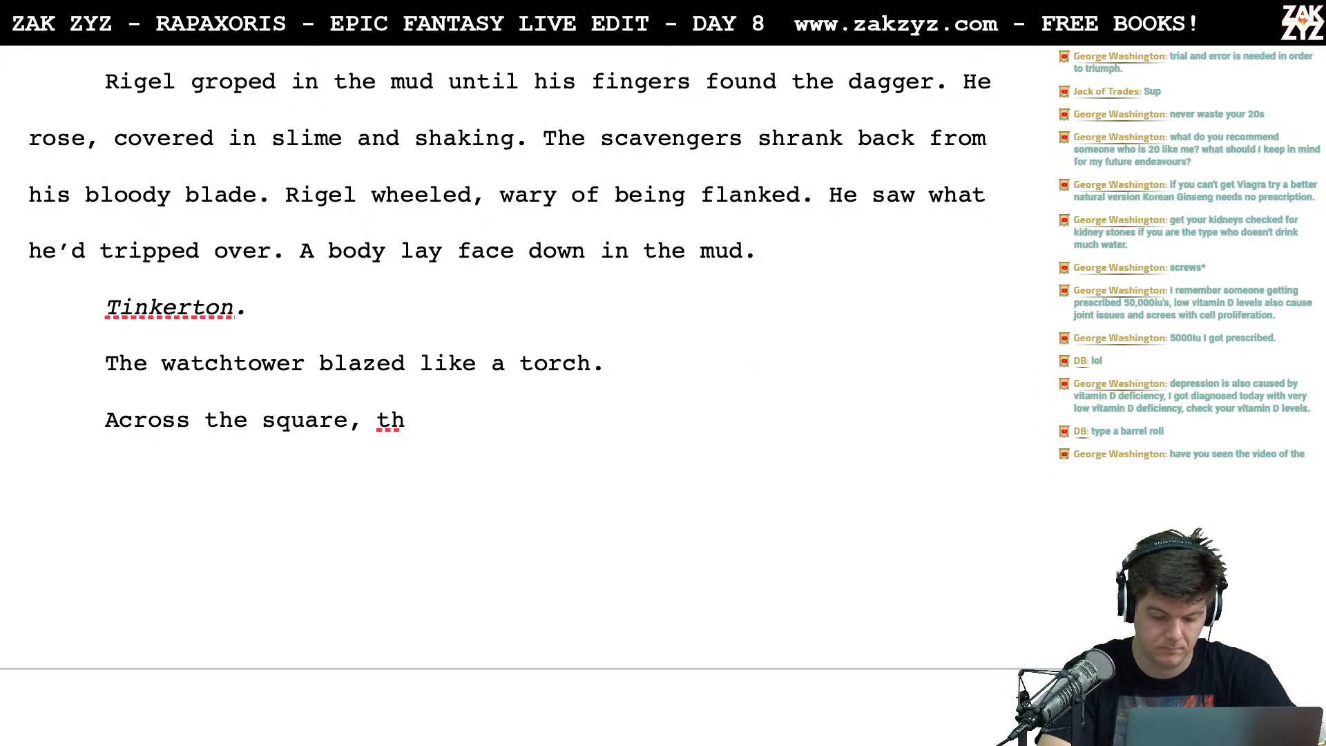
{"action": "type", "text": "Dagger "}
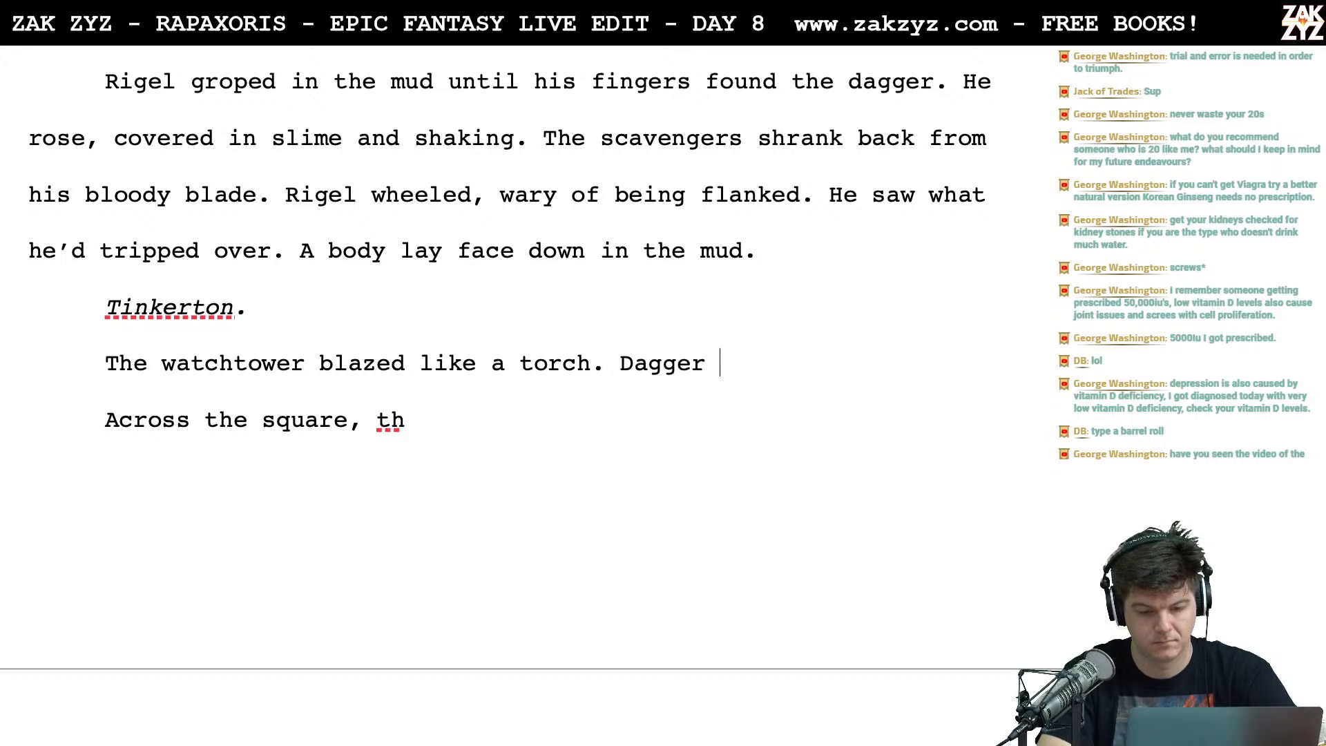
{"action": "type", "text": "and"}
{"action": "key", "text": "BackSpace"}
{"action": "key", "text": "BackSpace"}
{"action": "key", "text": "BackSpace"}
{"action": "key", "text": "BackSpace"}
{"action": "type", "text": "in"}
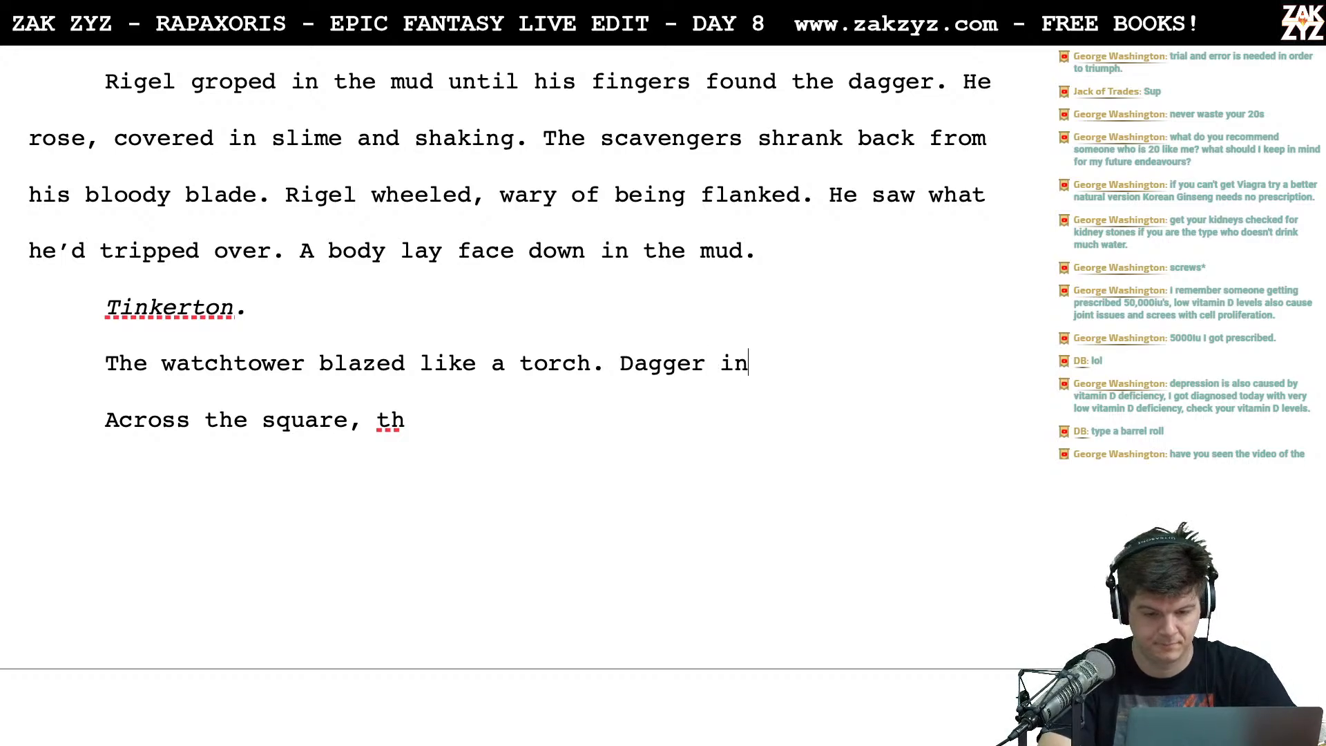
{"action": "type", "text": " hand and"}
{"action": "key", "text": "BackSpace"}
{"action": "key", "text": "BackSpace"}
{"action": "key", "text": "BackSpace"}
{"action": "key", "text": "BackSpace"}
{"action": "key", "text": "BackSpace"}
{"action": "key", "text": "BackSpace"}
{"action": "key", "text": "BackSpace"}
{"action": "key", "text": "BackSpace"}
{"action": "key", "text": "BackSpace"}
{"action": "key", "text": "BackSpace"}
{"action": "key", "text": "BackSpace"}
{"action": "key", "text": "BackSpace"}
{"action": "key", "text": "BackSpace"}
{"action": "key", "text": "BackSpace"}
{"action": "key", "text": "BackSpace"}
{"action": "key", "text": "BackSpace"}
{"action": "key", "text": "BackSpace"}
{"action": "key", "text": "BackSpace"}
{"action": "key", "text": "BackSpace"}
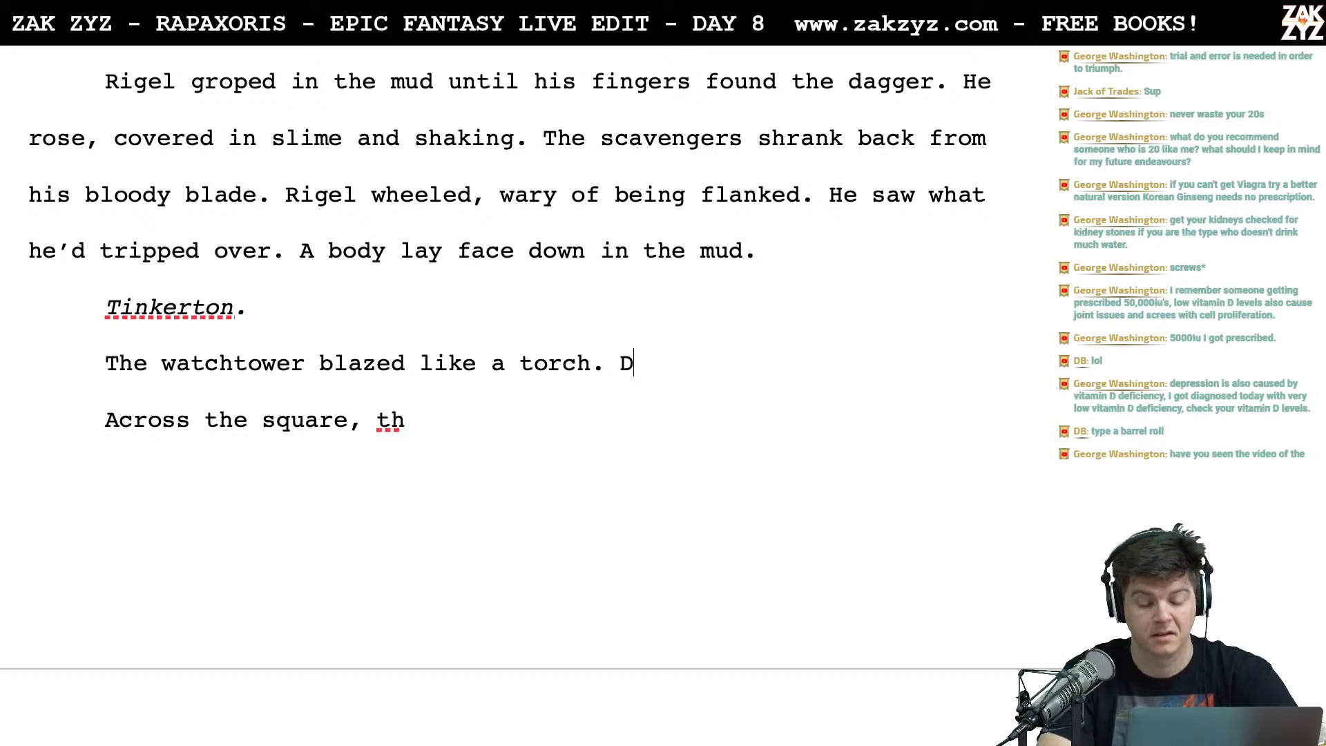
Continue the new watchtower paragraph with "Rigel gripped the dagger in his good hand and"
{"action": "key", "text": "Return"}
{"action": "key", "text": "Left"}
{"action": "key", "text": "Left"}
{"action": "key", "text": "Right"}
{"action": "type", "text": "H"}
{"action": "key", "text": "BackSpace"}
{"action": "type", "text": "Rigel g"}
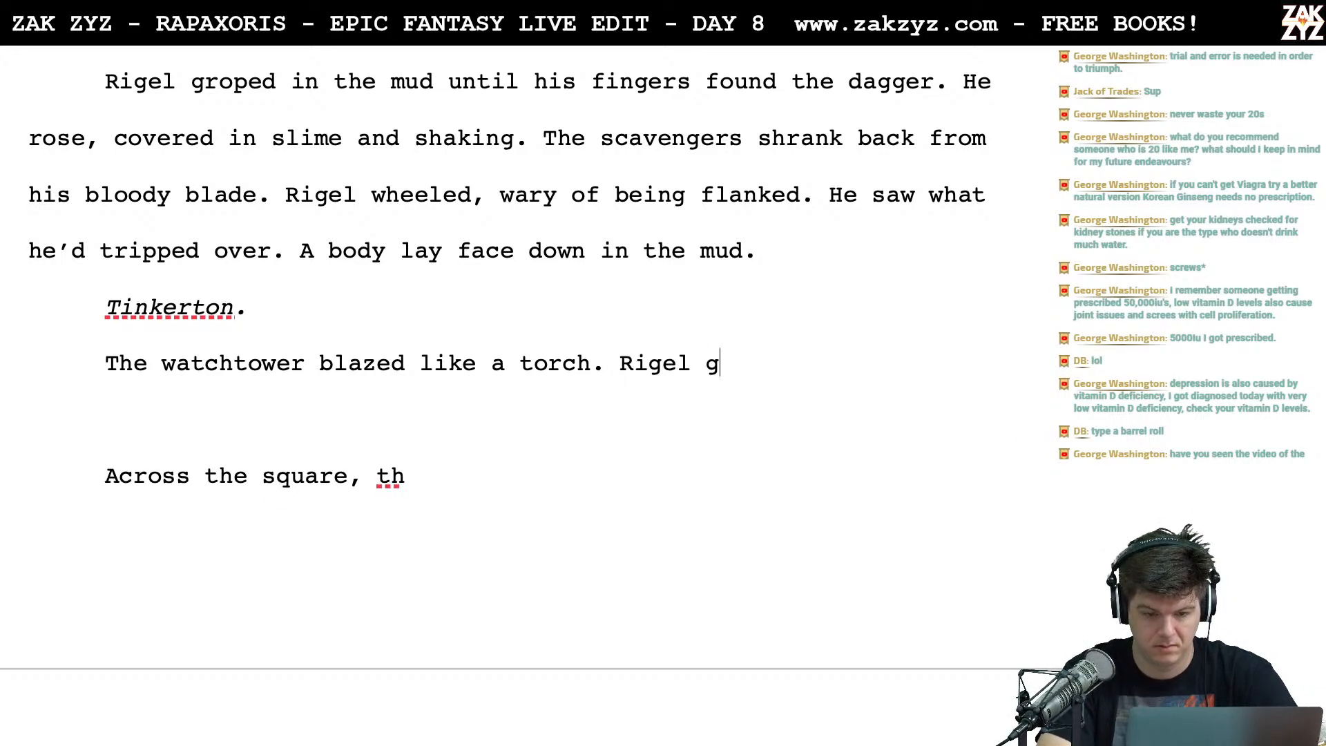
{"action": "type", "text": "ripped the dagger "}
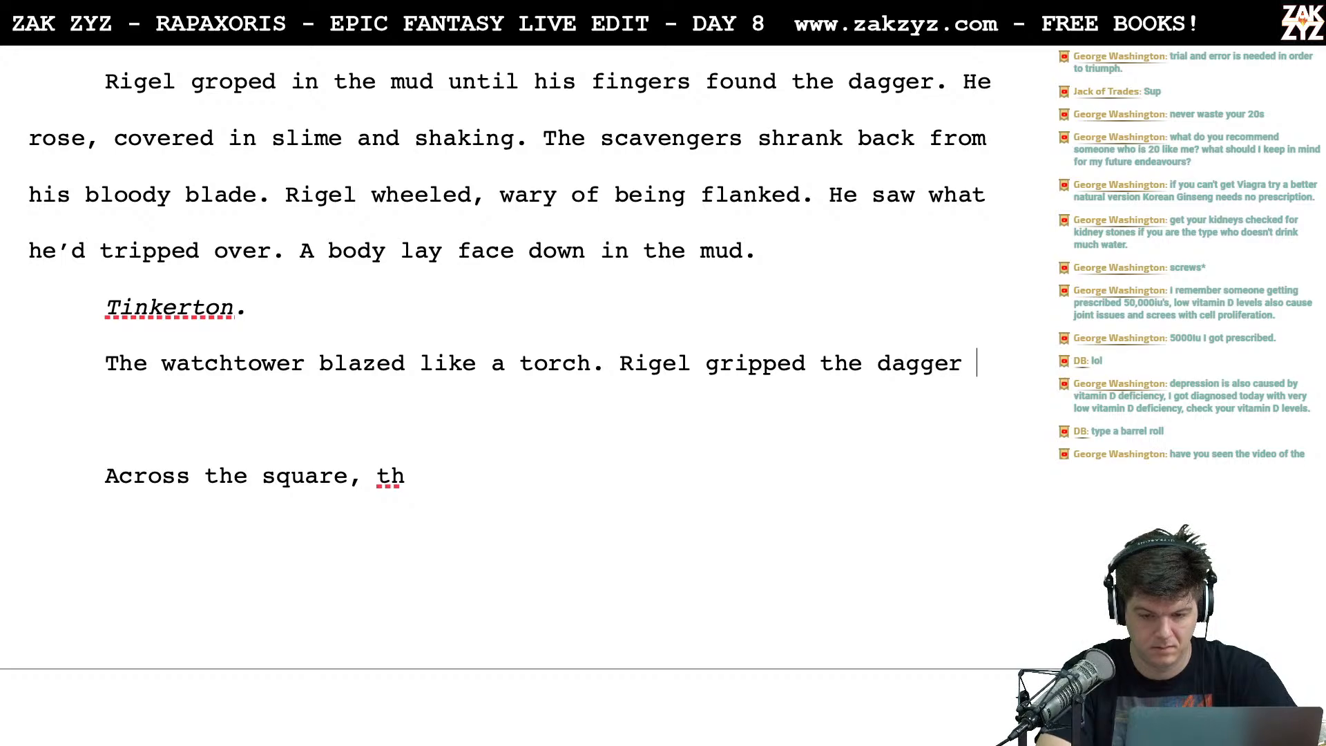
{"action": "type", "text": "in his g"}
{"action": "key", "text": "BackSpace"}
{"action": "key", "text": "BackSpace"}
{"action": "key", "text": "BackSpace"}
{"action": "type", "text": "is"}
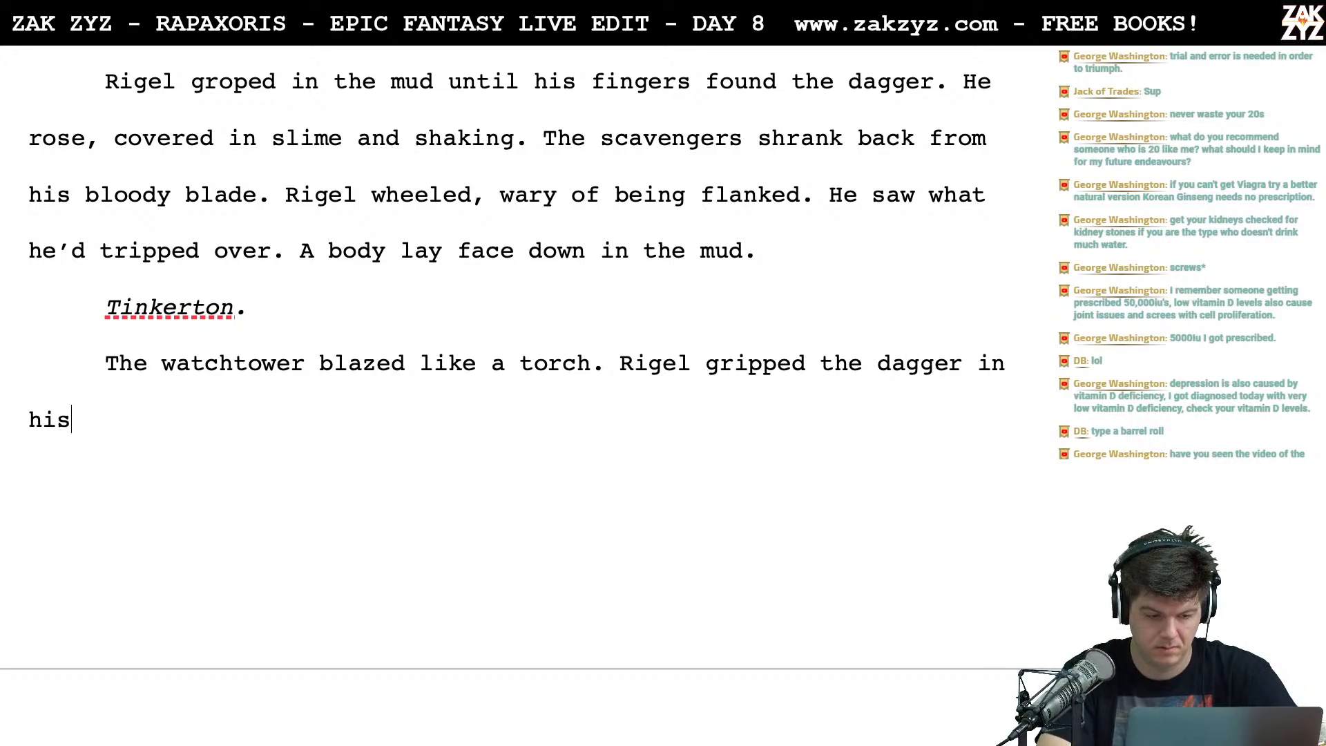
{"action": "type", "text": " good hand and"}
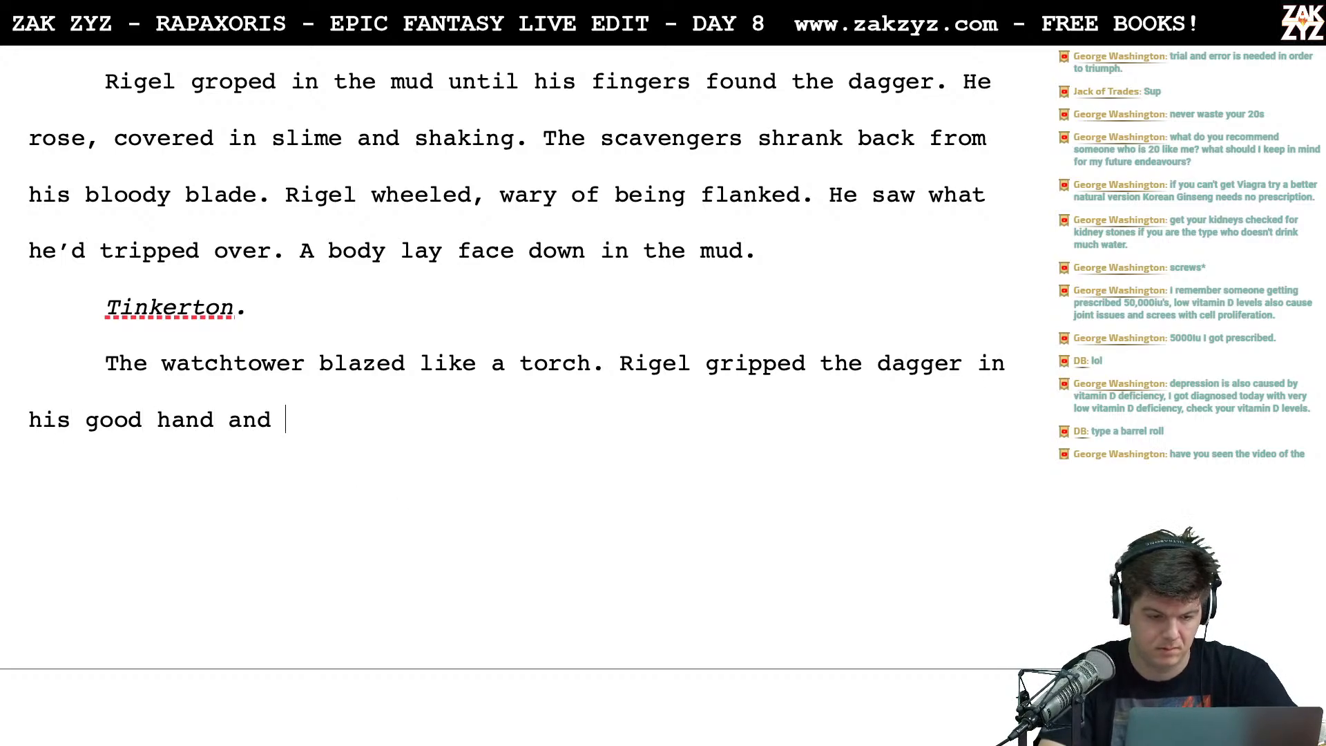
Delete the empty paragraph, "Across the square, th" and the old watchtower text from "Ahead" through "Rigel lurched across the"
{"action": "key", "text": "shift+Down"}
{"action": "key", "text": "shift+Down"}
{"action": "key", "text": "shift+Down"}
{"action": "key", "text": "shift+Down"}
{"action": "key", "text": "shift+Up"}
{"action": "key", "text": "shift+Down"}
{"action": "key", "text": "shift+Right"}
{"action": "key", "text": "shift+Right"}
{"action": "key", "text": "shift+Right"}
{"action": "key", "text": "shift+Right"}
{"action": "key", "text": "shift+Right"}
{"action": "key", "text": "shift+Right"}
{"action": "key", "text": "shift+Right"}
{"action": "key", "text": "shift+Right"}
{"action": "key", "text": "shift+Right"}
{"action": "key", "text": "shift+Right"}
{"action": "key", "text": "shift+Right"}
{"action": "key", "text": "shift+Right"}
{"action": "key", "text": "shift+Right"}
{"action": "key", "text": "shift+Right"}
{"action": "key", "text": "shift+Right"}
{"action": "key", "text": "shift+Right"}
{"action": "key", "text": "shift+Right"}
{"action": "key", "text": "shift+Right"}
{"action": "key", "text": "shift+Right"}
{"action": "key", "text": "shift+Right"}
{"action": "key", "text": "shift+Right"}
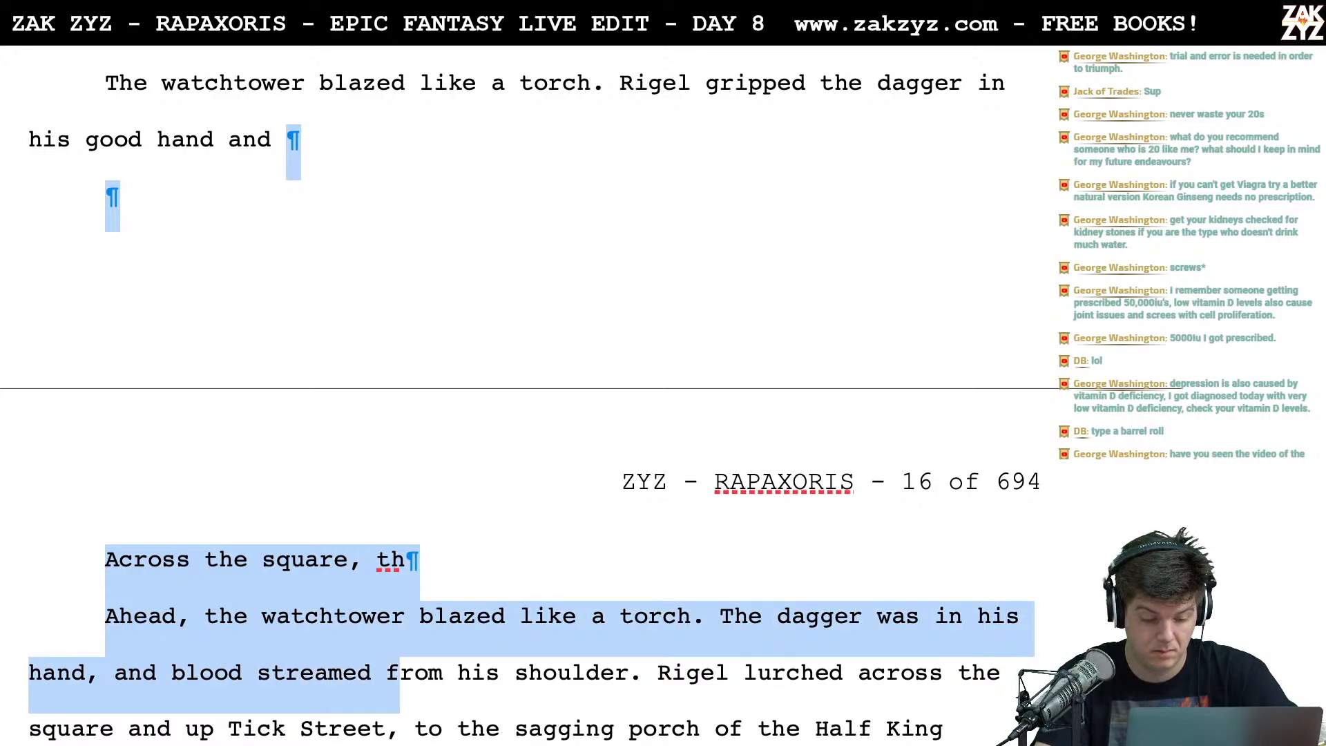
{"action": "key", "text": "shift+Right"}
{"action": "key", "text": "shift+Right"}
{"action": "key", "text": "shift+Right"}
{"action": "key", "text": "shift+Right"}
{"action": "key", "text": "shift+Right"}
{"action": "key", "text": "shift+Right"}
{"action": "key", "text": "shift+Right"}
{"action": "key", "text": "shift+Right"}
{"action": "key", "text": "shift+Right"}
{"action": "key", "text": "shift+Right"}
{"action": "key", "text": "shift+Right"}
{"action": "key", "text": "shift+Right"}
{"action": "key", "text": "shift+Right"}
{"action": "key", "text": "shift+Right"}
{"action": "key", "text": "shift+Right"}
{"action": "key", "text": "shift+Right"}
{"action": "key", "text": "shift+Right"}
{"action": "key", "text": "shift+Right"}
{"action": "key", "text": "shift+Right"}
{"action": "key", "text": "shift+Right"}
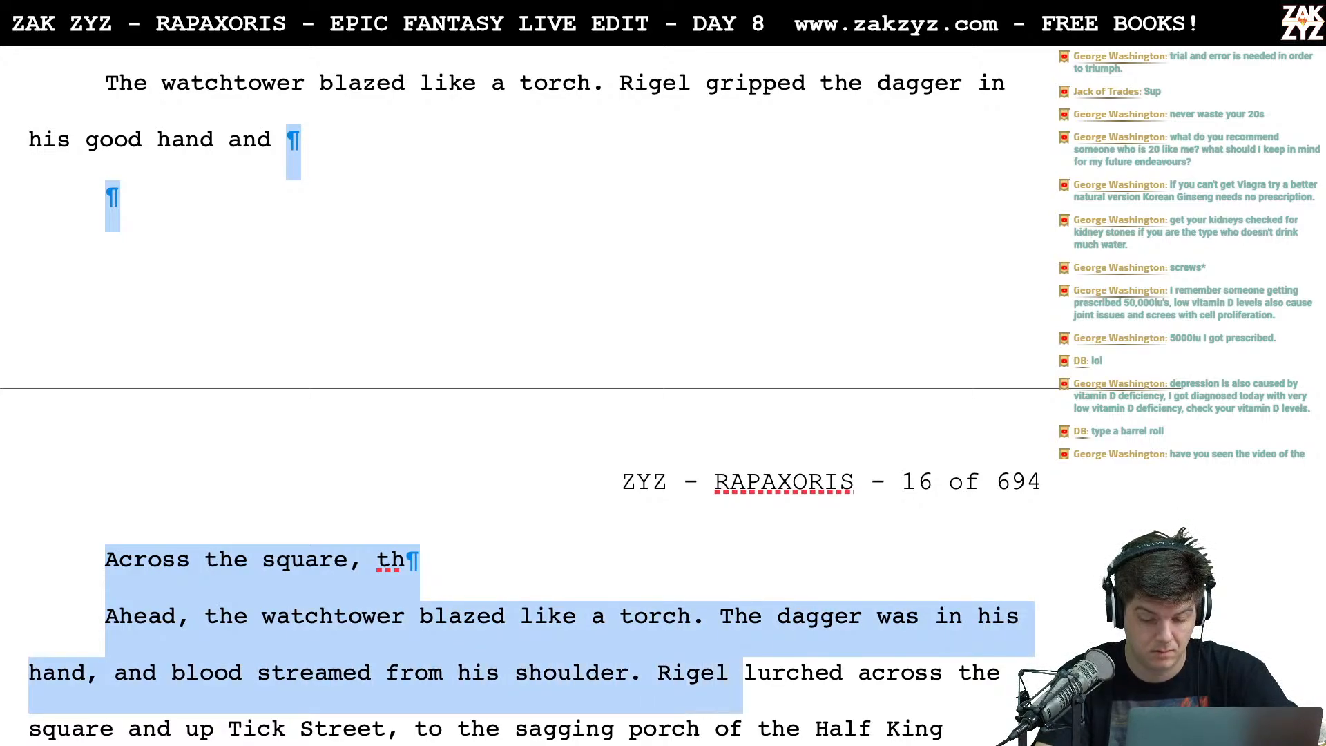
{"action": "key", "text": "shift+Right"}
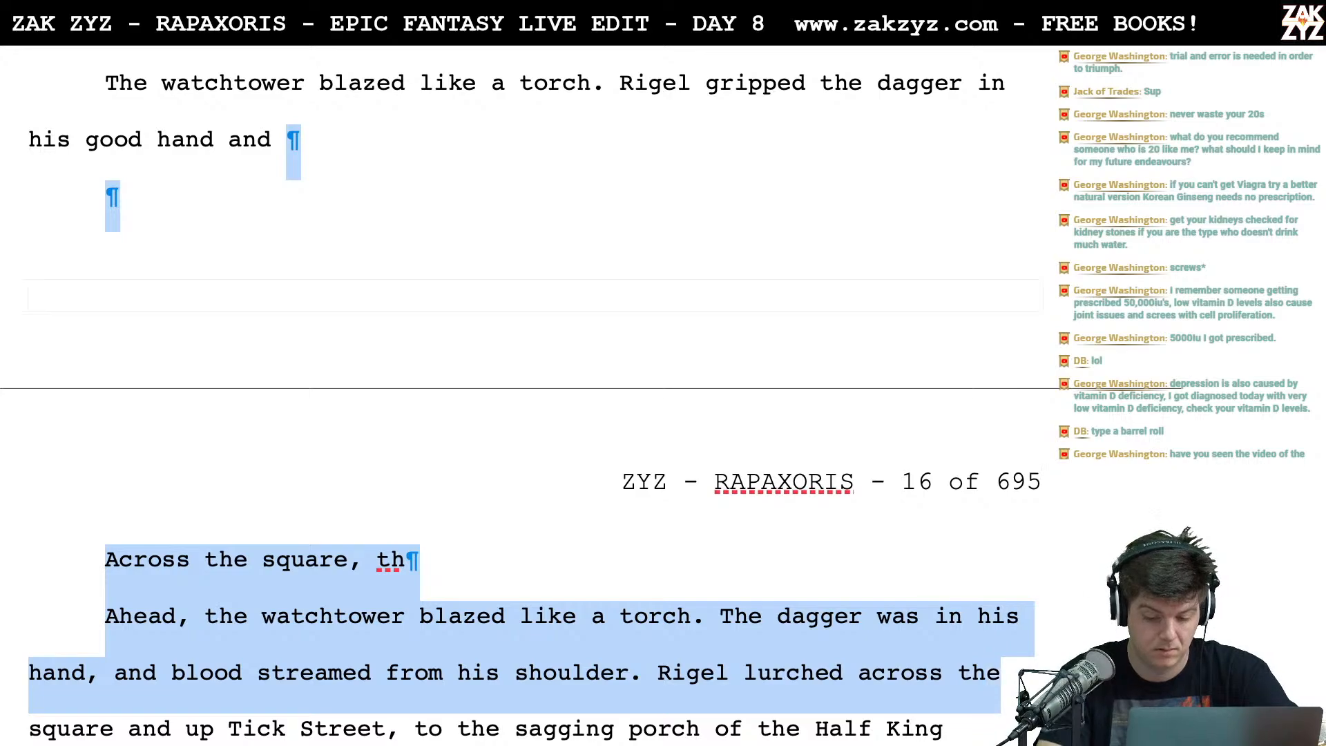
{"action": "key", "text": "BackSpace"}
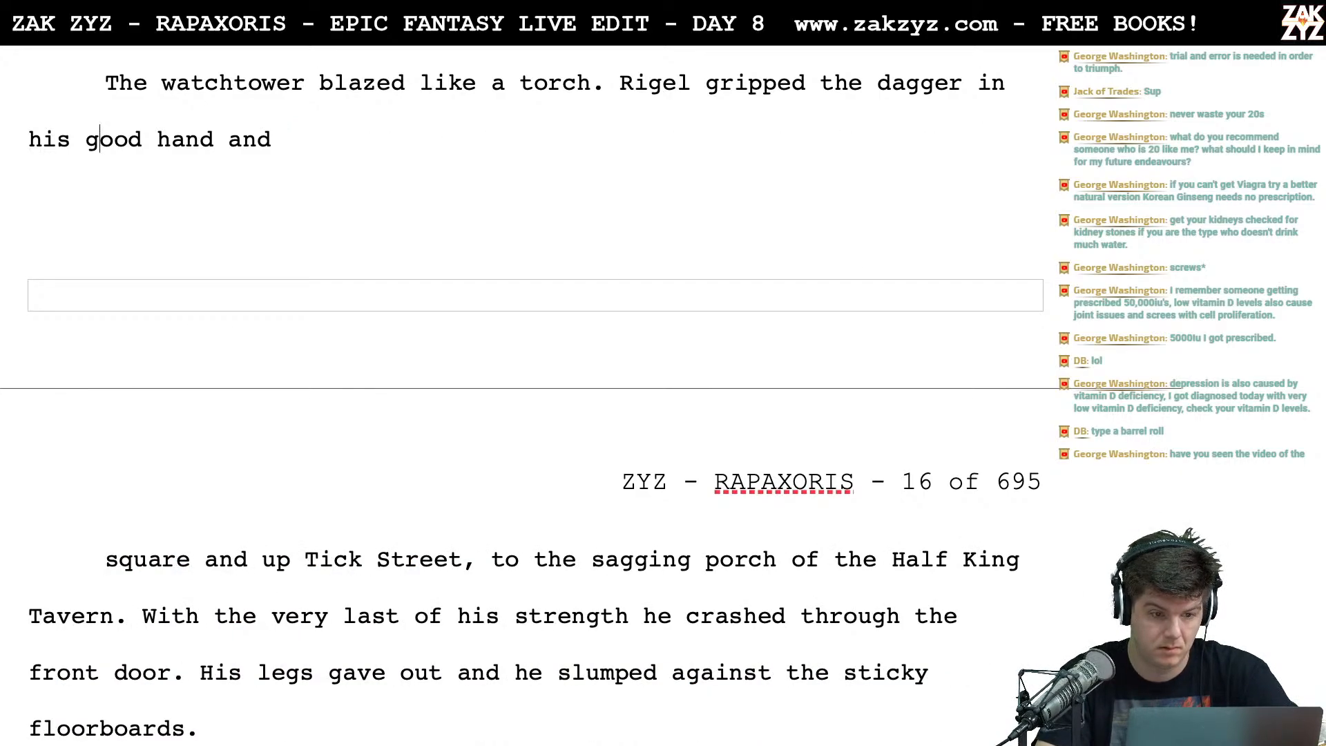
Insert "ahead" after "The watchtower" in the new paragraph's opening sentence
{"action": "key", "text": "Up"}
{"action": "key", "text": "Up"}
{"action": "key", "text": "Up"}
{"action": "key", "text": "Up"}
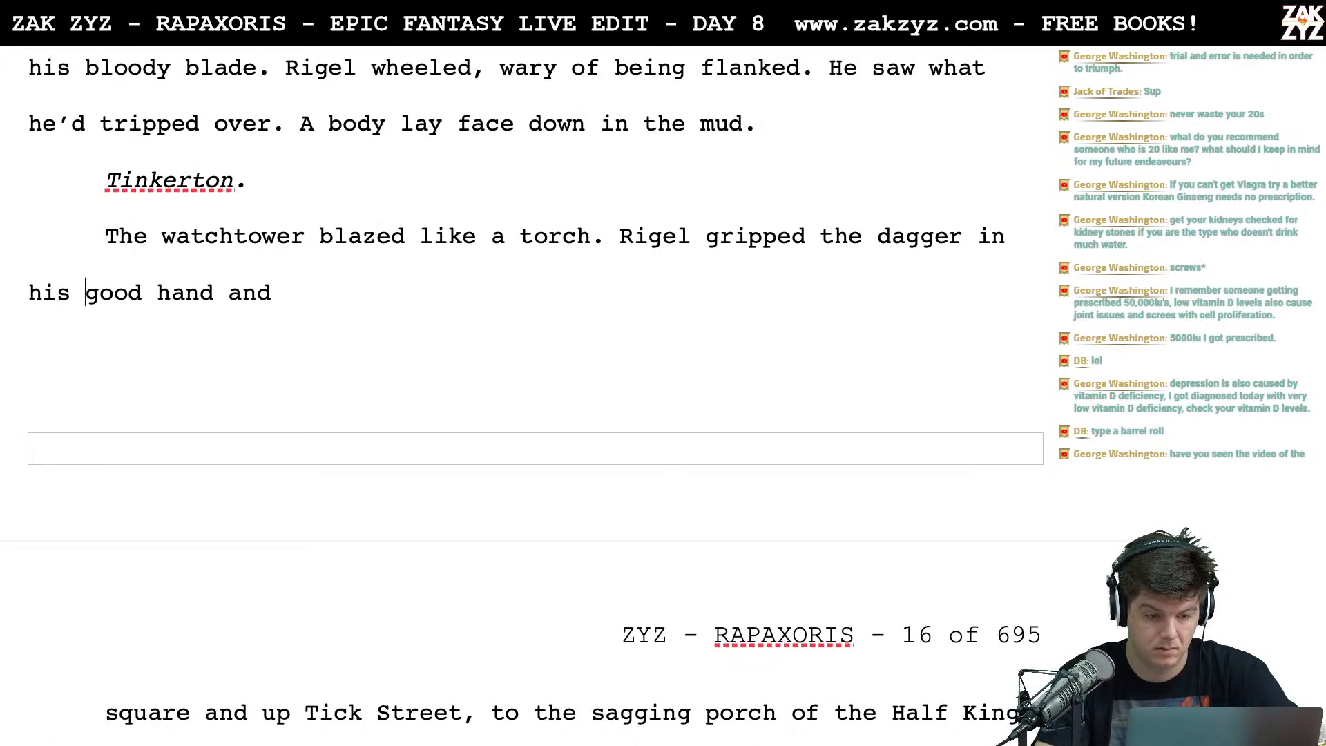
{"action": "scroll", "coordinate": [210, 407], "scroll_direction": "up", "scroll_amount": 2}
{"action": "scroll", "coordinate": [210, 407], "scroll_direction": "down", "scroll_amount": 1}
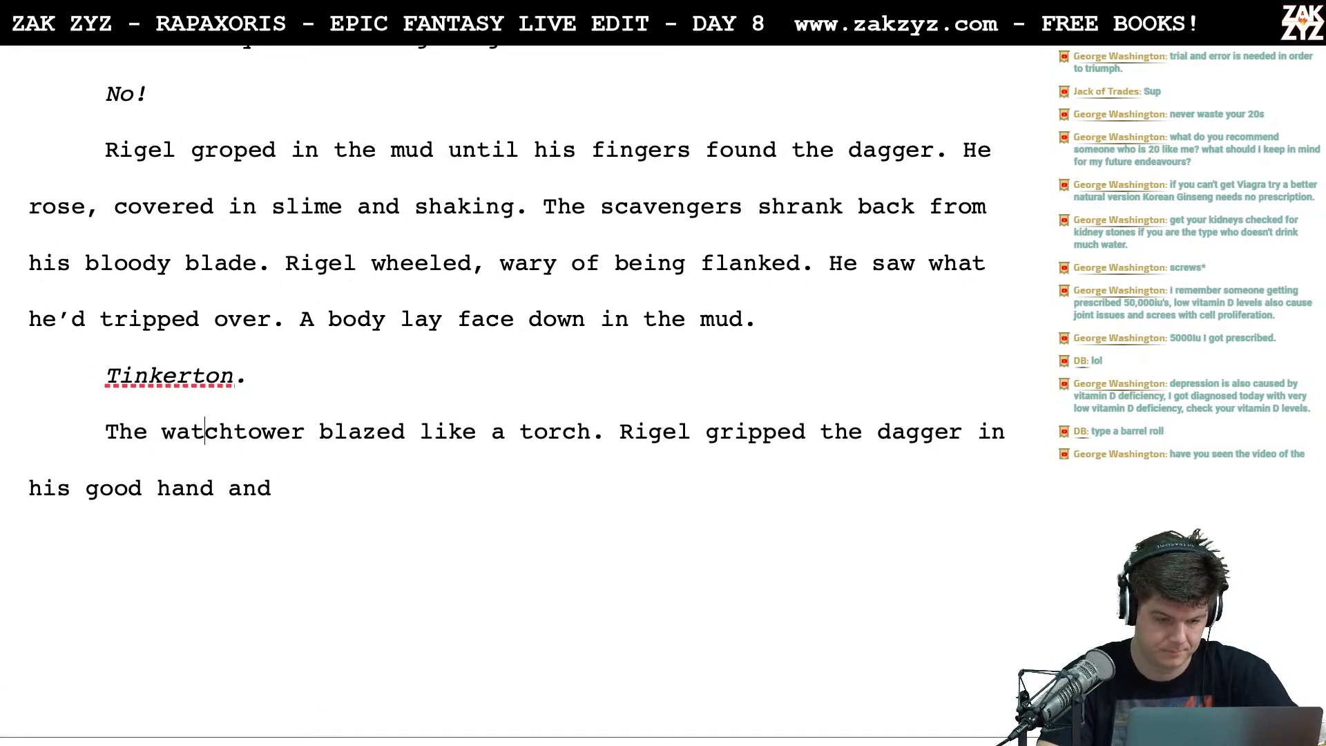
{"action": "type", "text": "ahead"}
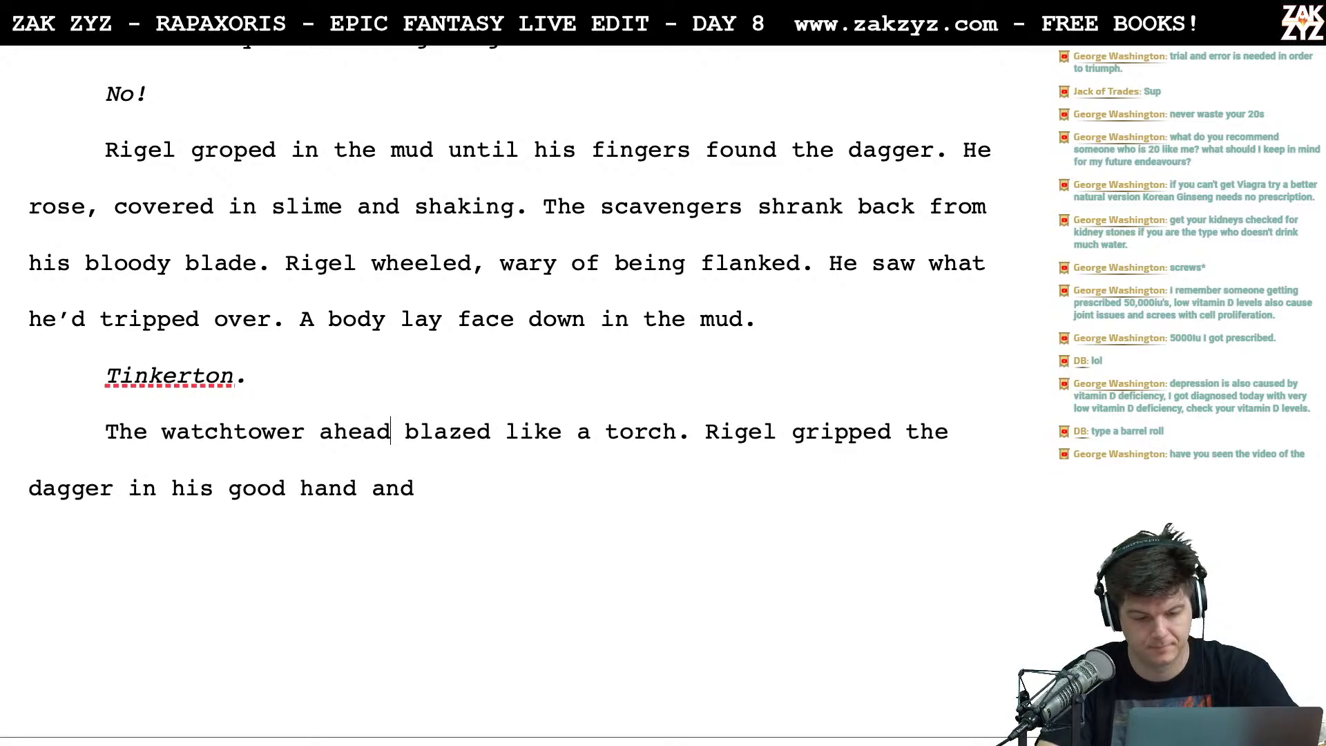
Continue the sentence ending "in his good hand and" with "lurched to Tick Street"
{"action": "key", "text": "Down"}
{"action": "key", "text": "Down"}
{"action": "type", "text": "lurched to Tick Street,"}
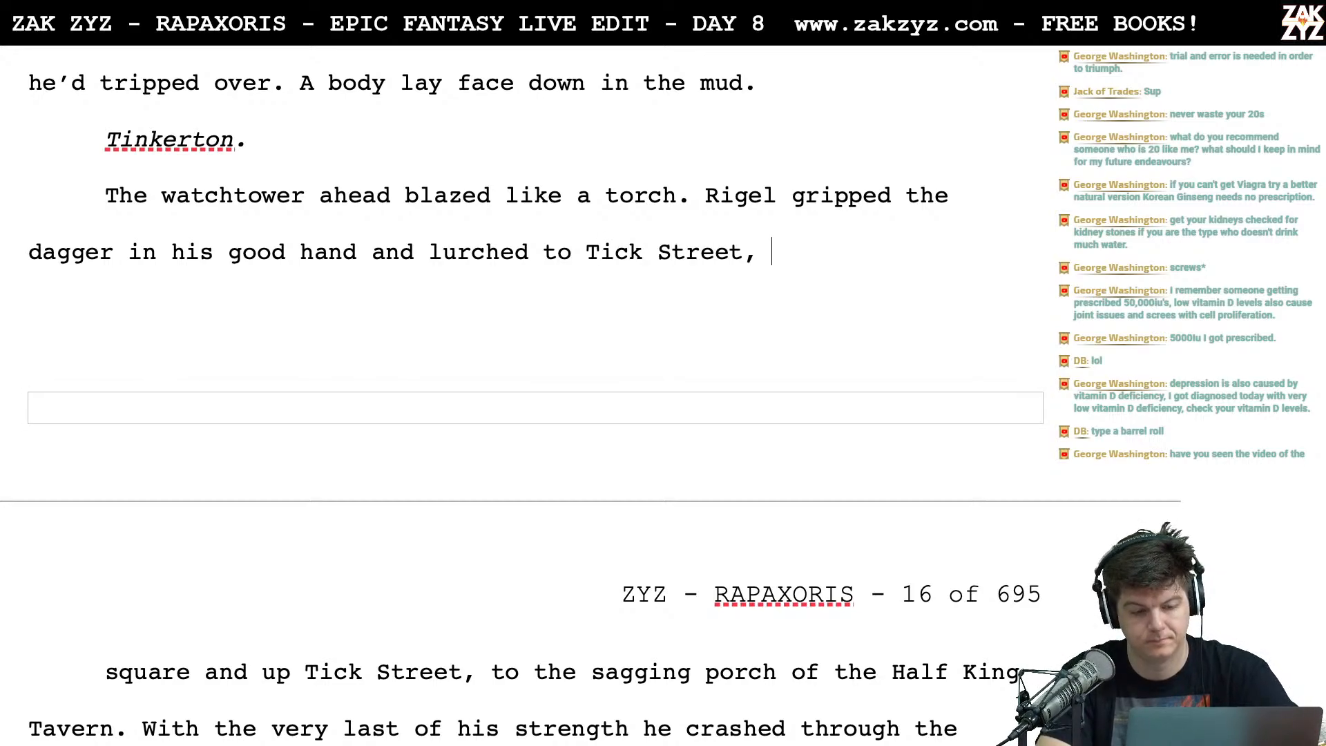
{"action": "type", "text": "He arrived at t"}
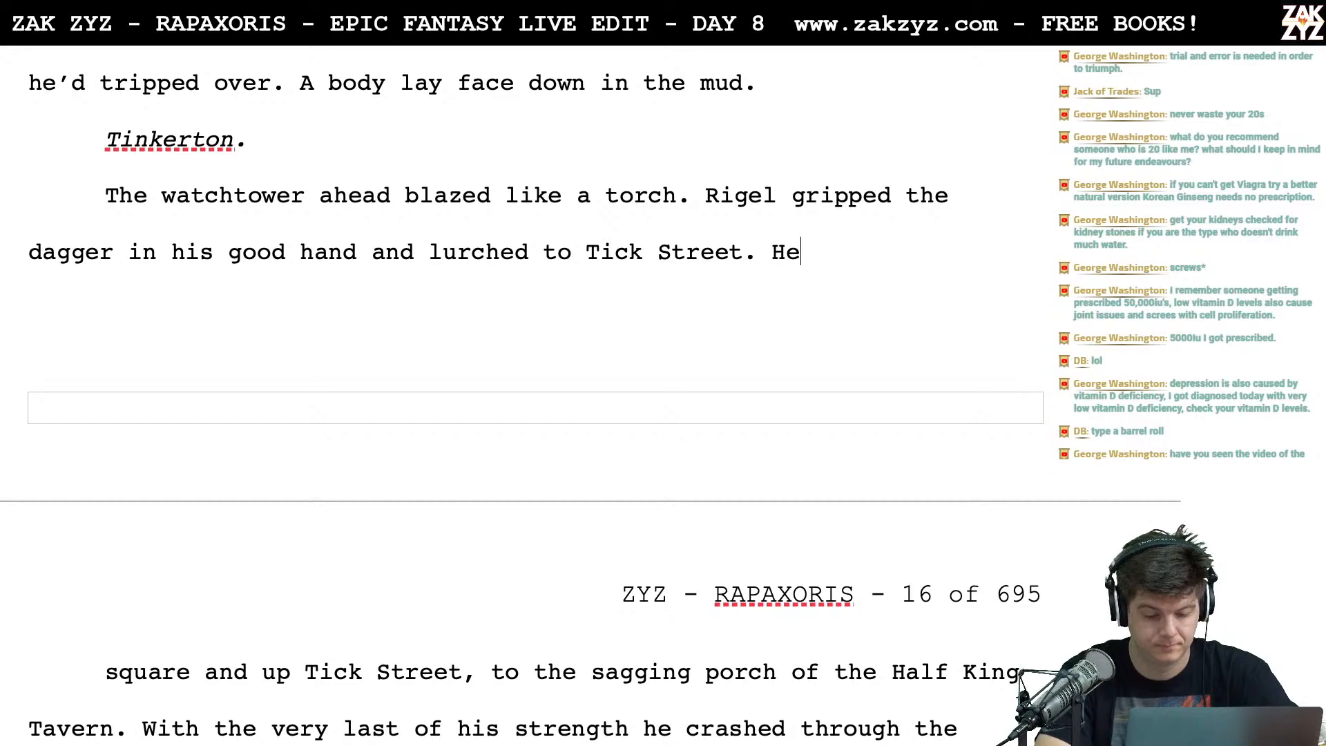
{"action": "key", "text": "BackSpace"}
{"action": "key", "text": "BackSpace"}
{"action": "key", "text": "BackSpace"}
{"action": "key", "text": "BackSpace"}
{"action": "key", "text": "BackSpace"}
{"action": "key", "text": "BackSpace"}
{"action": "key", "text": "BackSpace"}
{"action": "key", "text": "BackSpace"}
{"action": "key", "text": "BackSpace"}
{"action": "key", "text": "BackSpace"}
{"action": "key", "text": "BackSpace"}
{"action": "key", "text": "BackSpace"}
{"action": "key", "text": "BackSpace"}
{"action": "key", "text": "BackSpace"}
{"action": "key", "text": "BackSpace"}
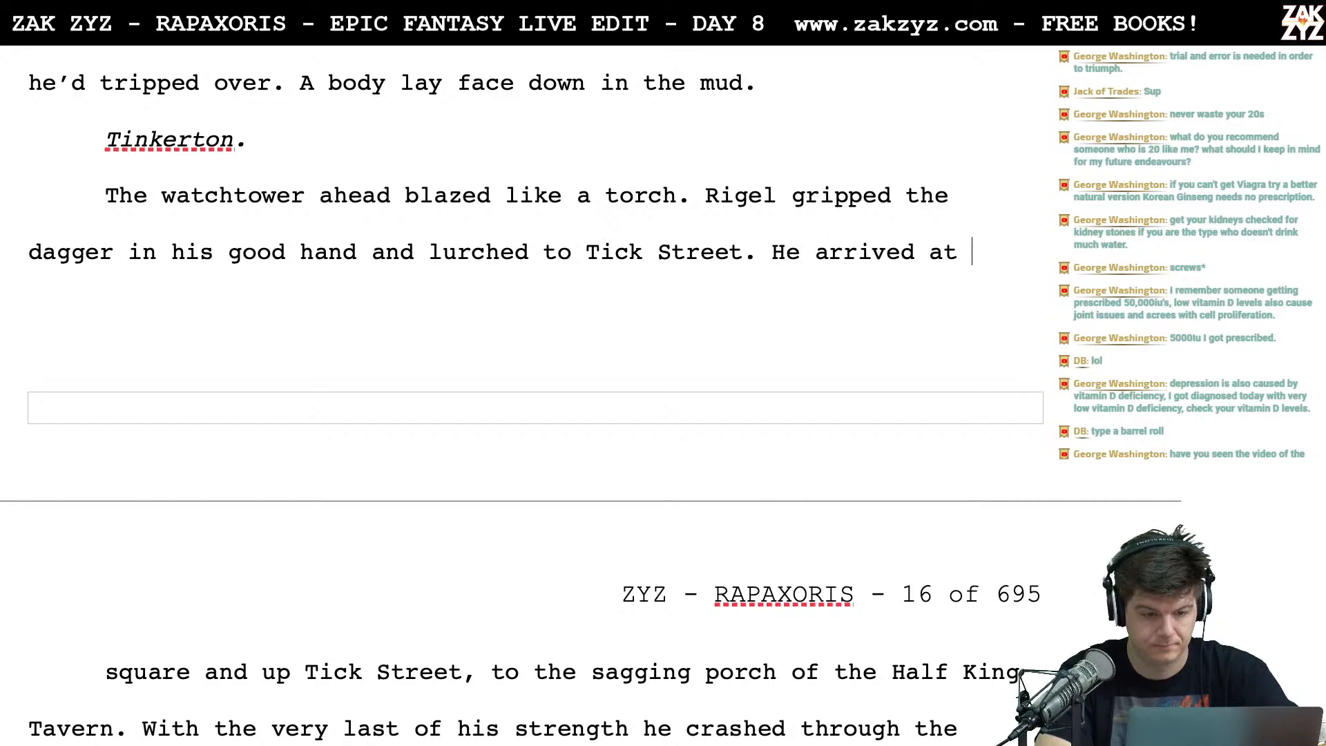
Split the watchtower paragraph after "blazed like a torch." so that "Rigel gripped the dagger" starts a paragraph of its own
{"action": "scroll", "coordinate": [529, 392], "scroll_direction": "up", "scroll_amount": 5}
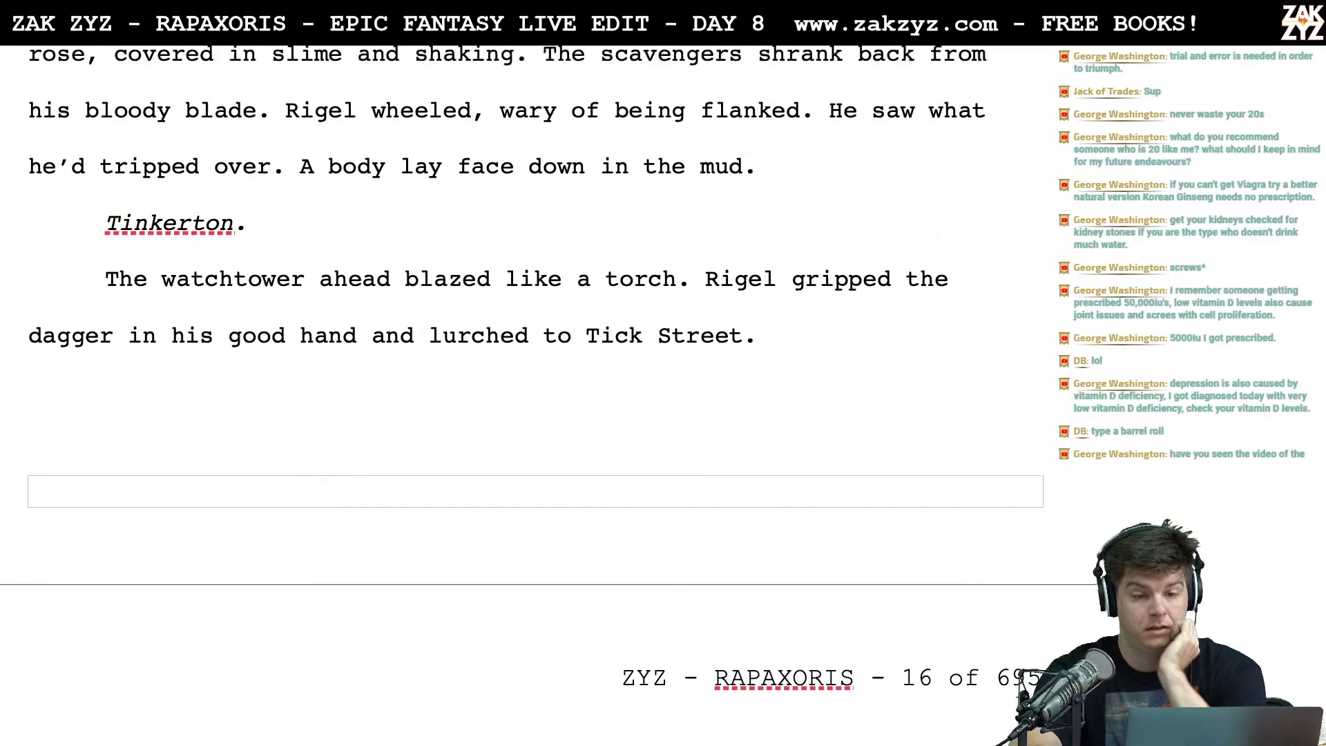
{"action": "scroll", "coordinate": [133, 542], "scroll_direction": "down", "scroll_amount": 1}
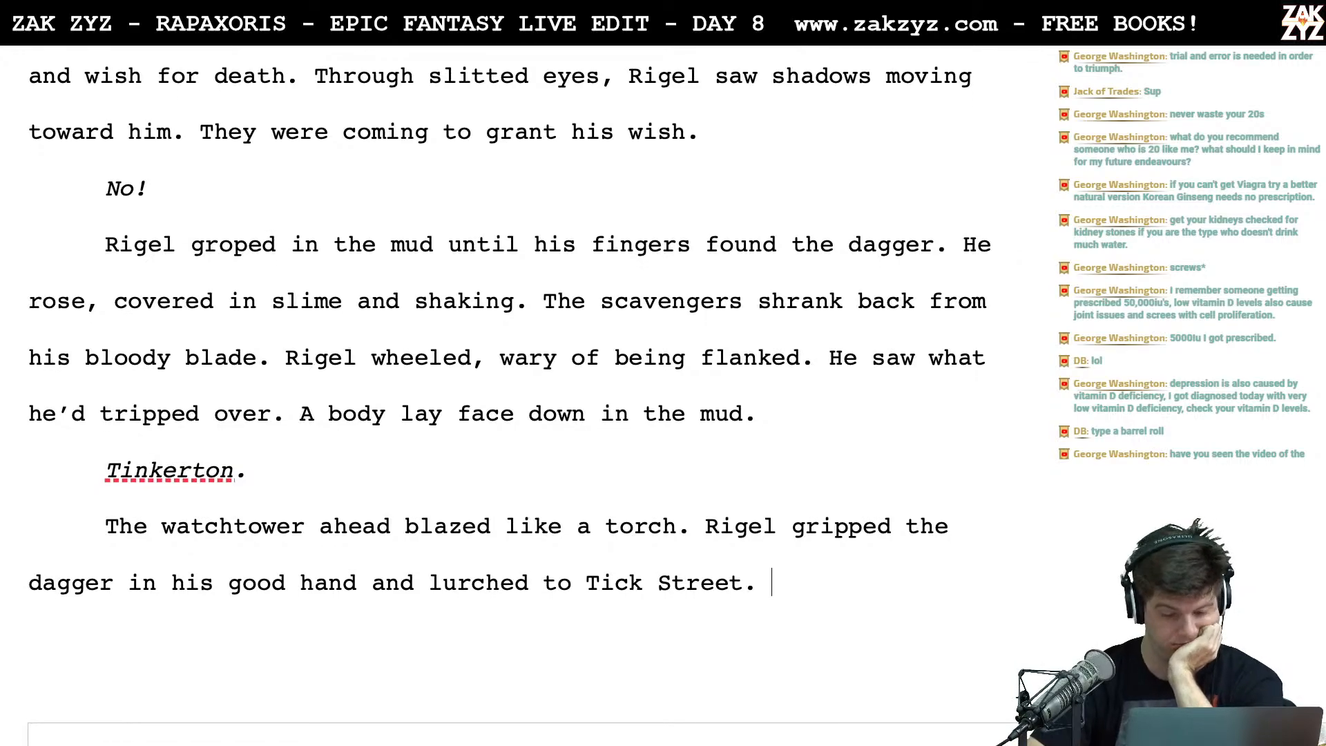
{"action": "left_click", "coordinate": [692, 523]}
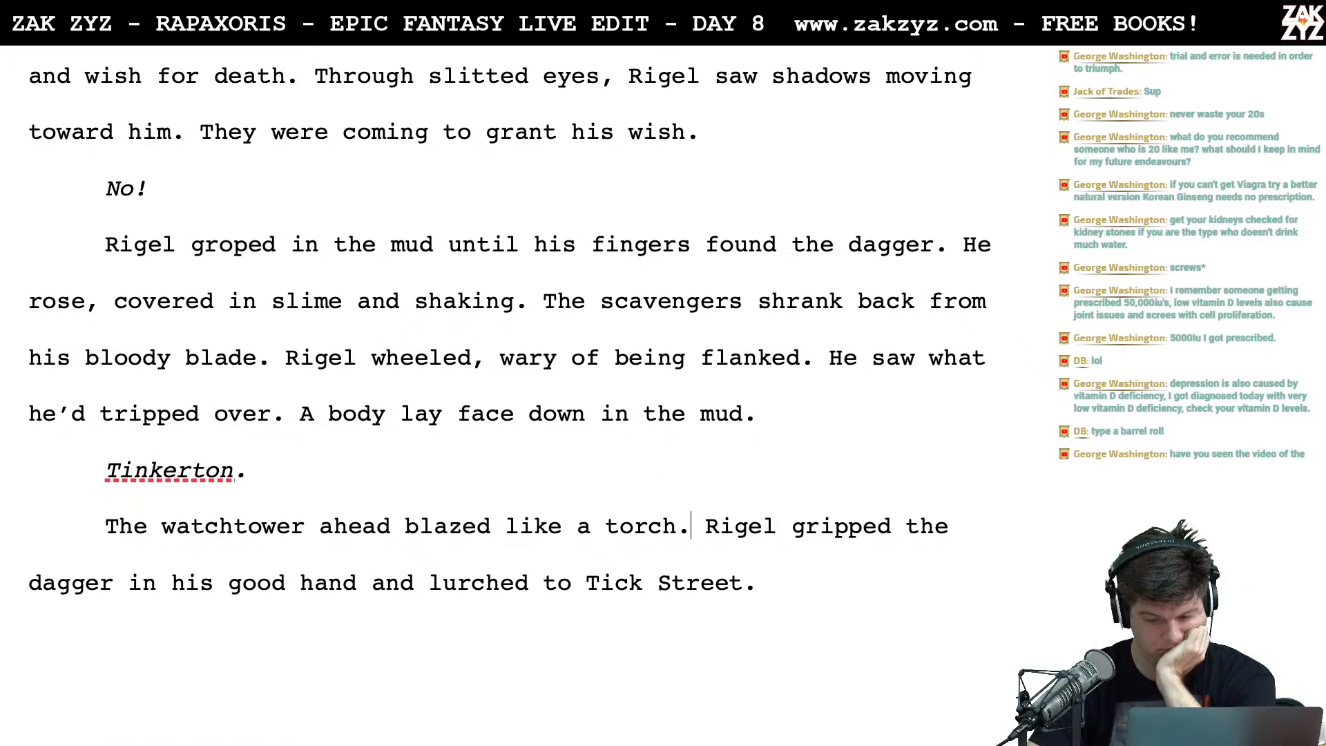
{"action": "key", "text": "Return"}
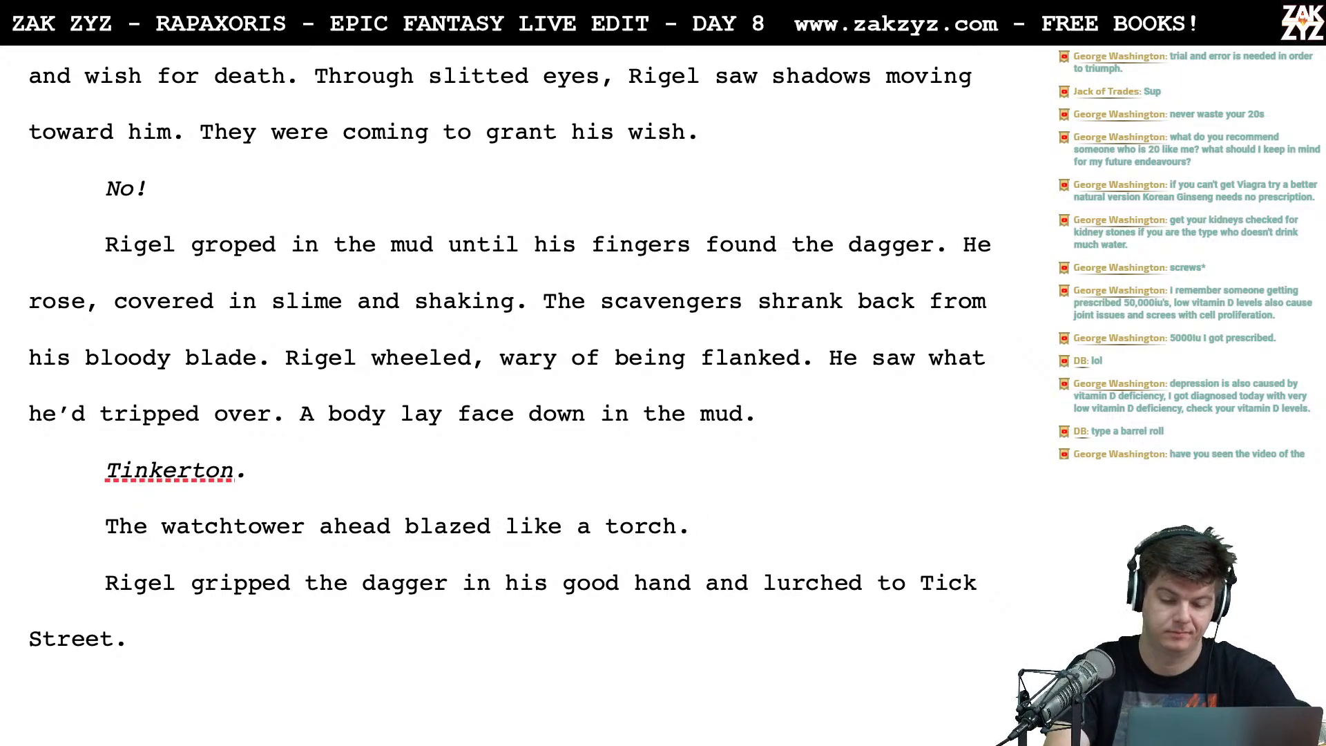
{"action": "type", "text": "and"}
{"action": "key", "text": "BackSpace"}
{"action": "type", "text": "y bo"}
{"action": "key", "text": "BackSpace"}
{"action": "key", "text": "BackSpace"}
{"action": "key", "text": "BackSpace"}
{"action": "key", "text": "BackSpace"}
{"action": "key", "text": "BackSpace"}
{"action": "key", "text": "BackSpace"}
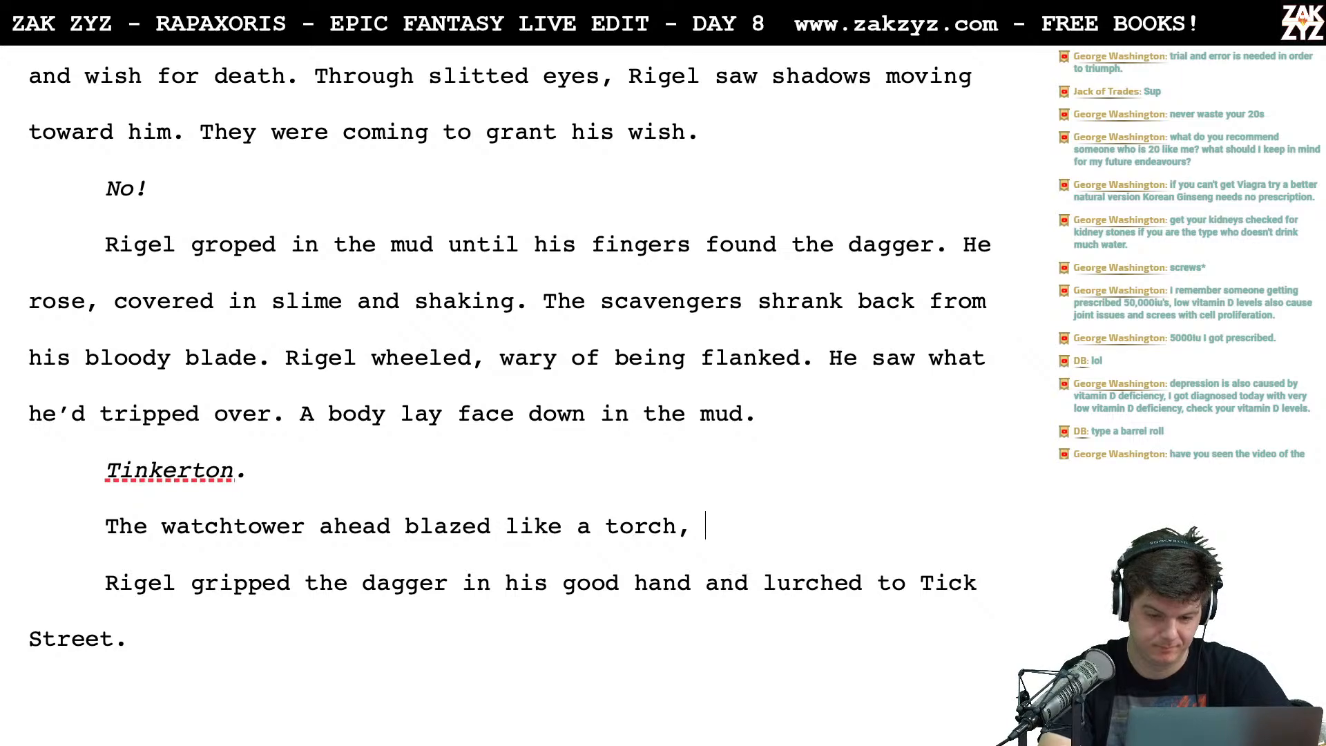
{"action": "type", "text": "there were"}
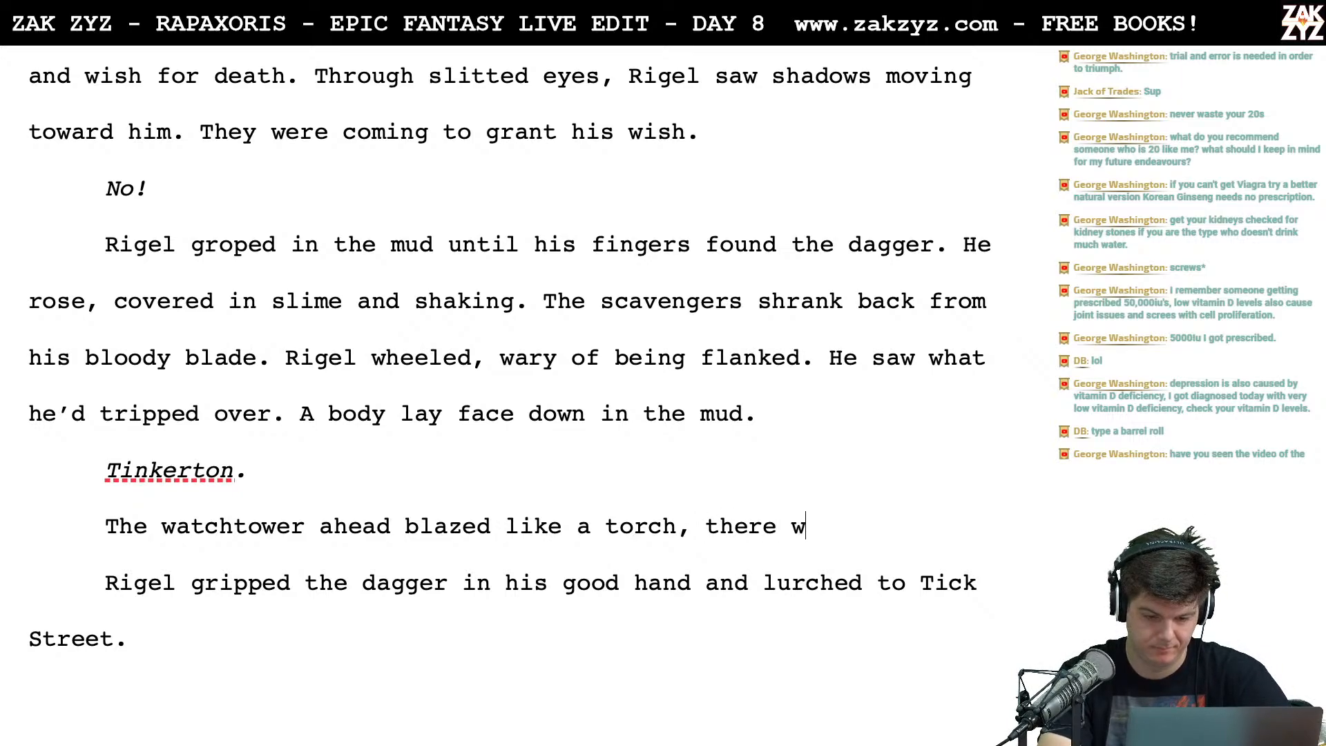
{"action": "key", "text": "BackSpace"}
{"action": "key", "text": "BackSpace"}
{"action": "key", "text": "BackSpace"}
{"action": "key", "text": "BackSpace"}
{"action": "key", "text": "BackSpace"}
{"action": "key", "text": "BackSpace"}
{"action": "key", "text": "BackSpace"}
{"action": "key", "text": "BackSpace"}
{"action": "key", "text": "BackSpace"}
{"action": "key", "text": "BackSpace"}
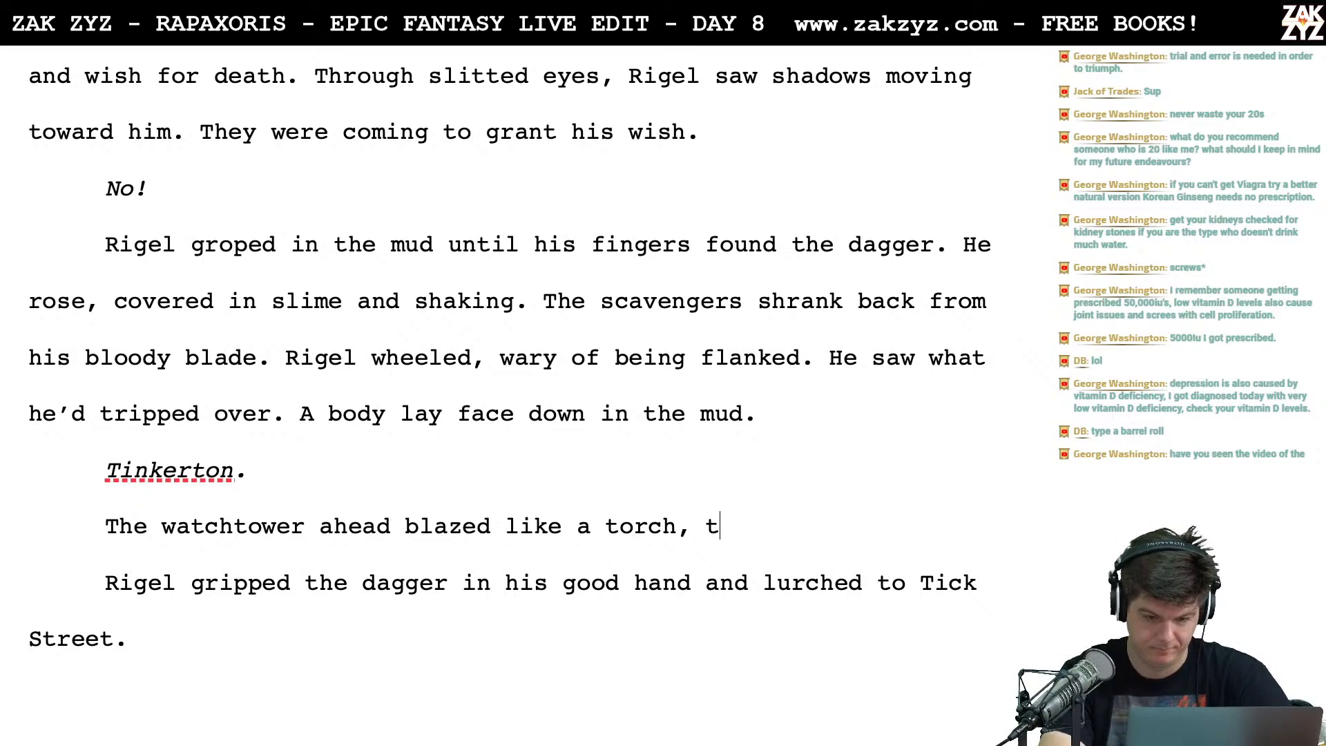
Try extending the watchtower sentence after "torch," with "there were no bowmen in it."
{"action": "type", "text": "there w"}
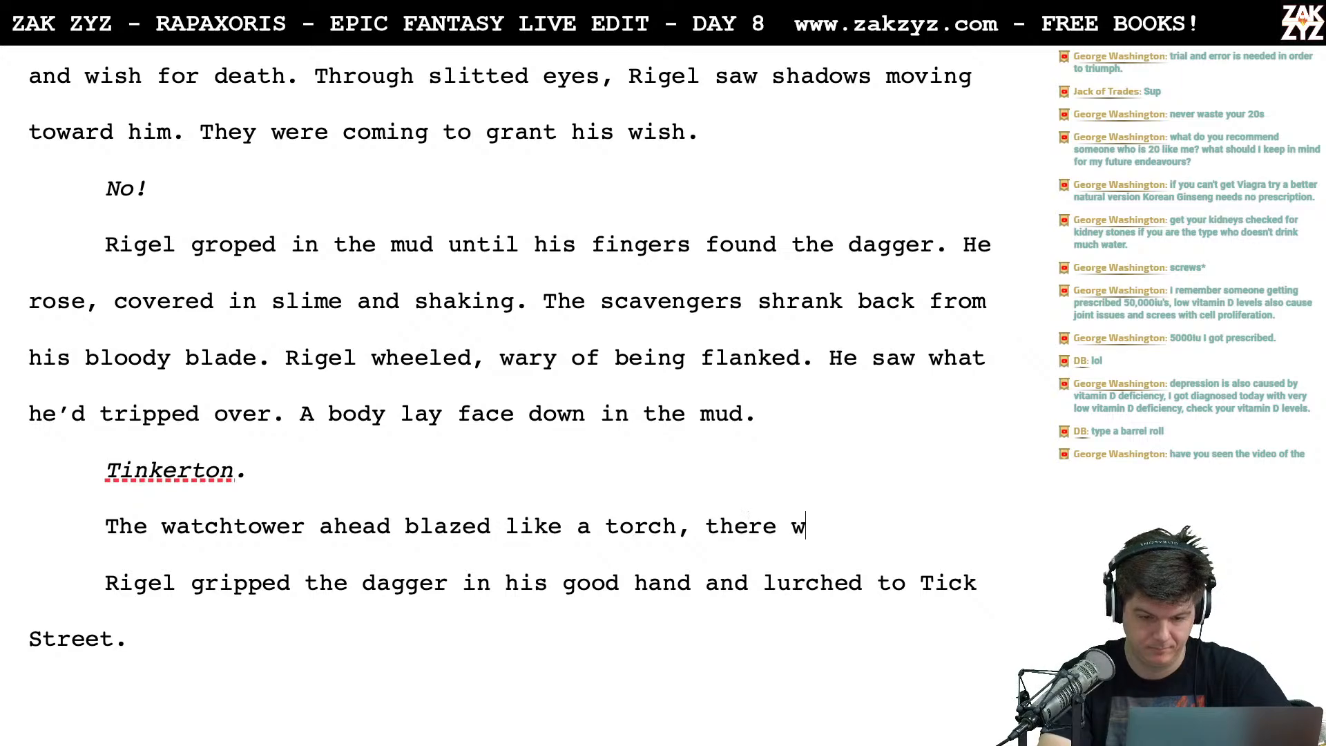
{"action": "type", "text": "ere no bowmen in it."}
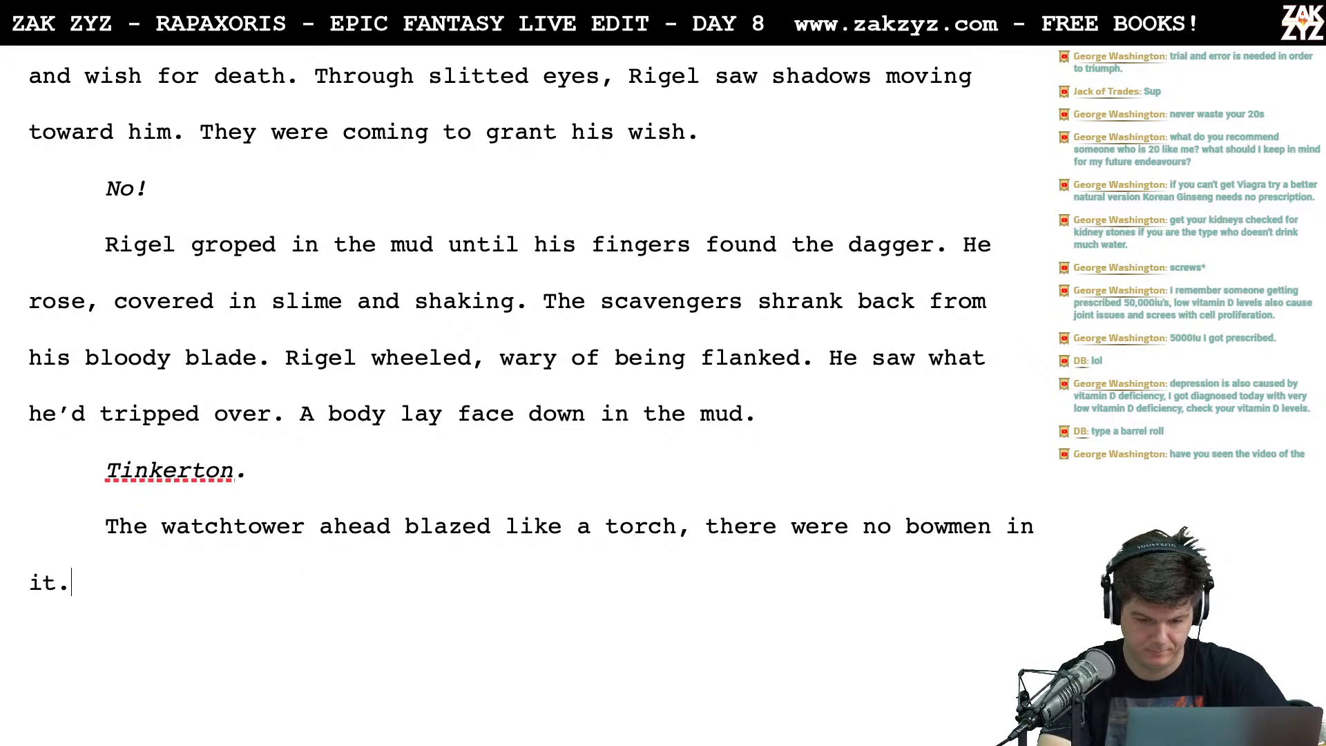
{"action": "key", "text": "BackSpace"}
{"action": "key", "text": "BackSpace"}
{"action": "key", "text": "BackSpace"}
{"action": "key", "text": "BackSpace"}
{"action": "key", "text": "BackSpace"}
{"action": "key", "text": "BackSpace"}
{"action": "key", "text": "BackSpace"}
{"action": "key", "text": "BackSpace"}
{"action": "key", "text": "BackSpace"}
{"action": "key", "text": "BackSpace"}
{"action": "key", "text": "BackSpace"}
{"action": "key", "text": "BackSpace"}
{"action": "key", "text": "BackSpace"}
{"action": "key", "text": "BackSpace"}
{"action": "key", "text": "BackSpace"}
{"action": "key", "text": "BackSpace"}
{"action": "key", "text": "BackSpace"}
{"action": "key", "text": "BackSpace"}
{"action": "key", "text": "BackSpace"}
{"action": "key", "text": "BackSpace"}
{"action": "key", "text": "BackSpace"}
{"action": "key", "text": "BackSpace"}
{"action": "key", "text": "BackSpace"}
{"action": "key", "text": "BackSpace"}
Draft "if there had been bowm" after "torch," and push that fragment two paragraphs down
{"action": "type", "text": "If"}
{"action": "key", "text": "BackSpace"}
{"action": "key", "text": "BackSpace"}
{"action": "type", "text": "if there had been bowme"}
{"action": "key", "text": "BackSpace"}
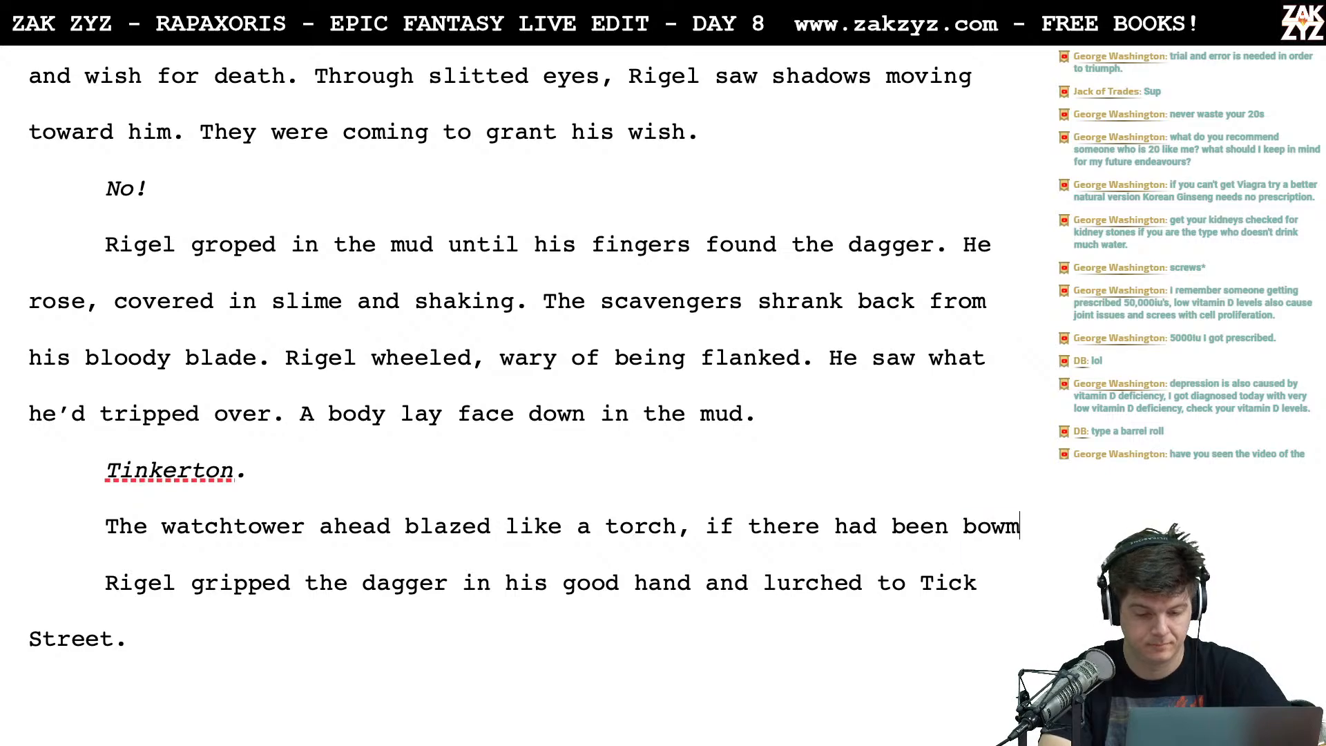
{"action": "left_click", "coordinate": [681, 568]}
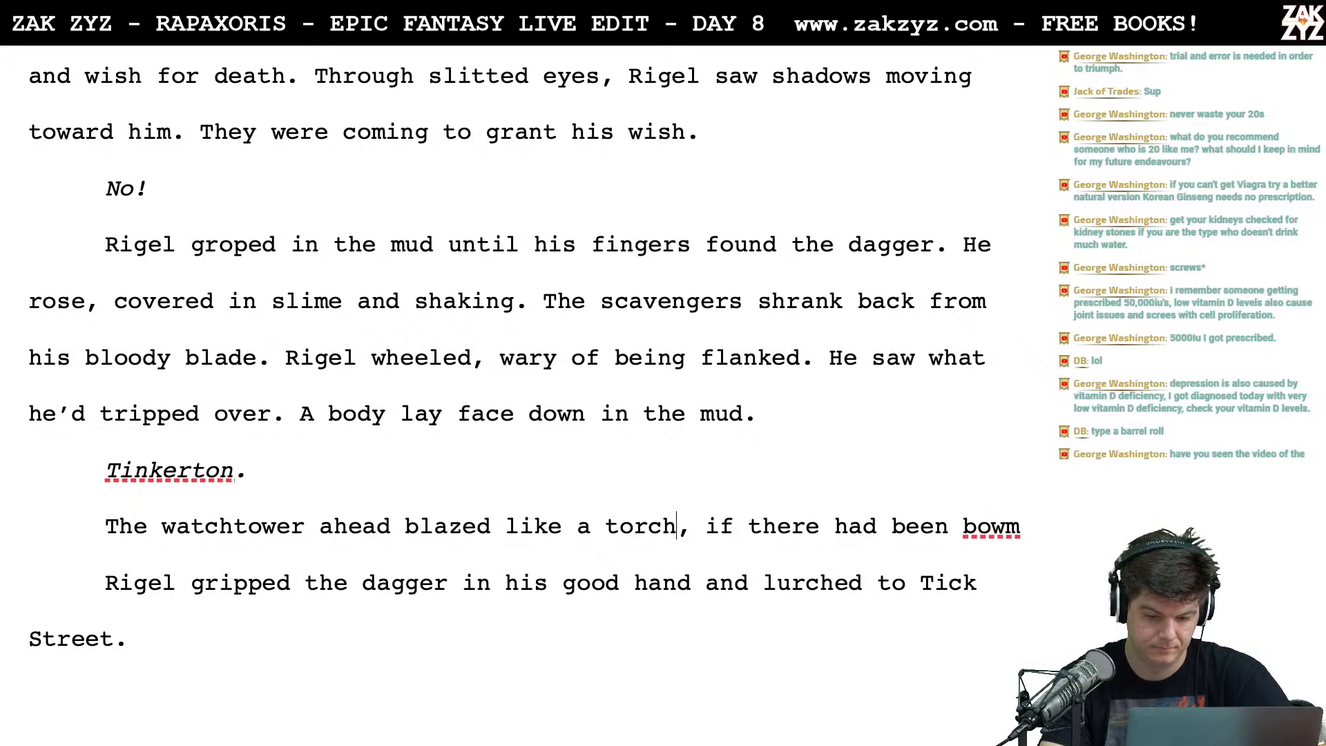
{"action": "key", "text": "Return"}
{"action": "key", "text": "Return"}
Continue the watchtower sentence after "torch," with "anyone who'd been inside was surely dead."
{"action": "type", "text": "an"}
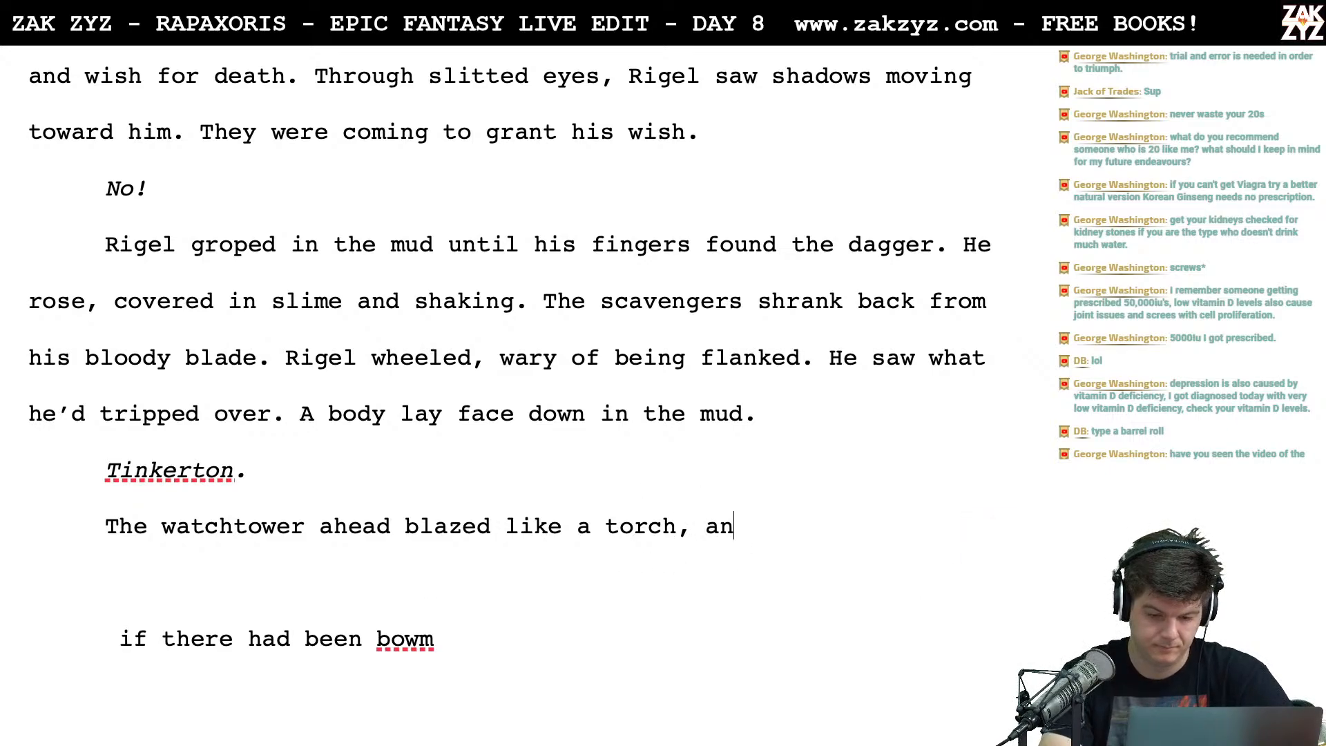
{"action": "type", "text": "y mbow"}
{"action": "key", "text": "BackSpace"}
{"action": "key", "text": "BackSpace"}
{"action": "key", "text": "BackSpace"}
{"action": "key", "text": "BackSpace"}
{"action": "type", "text": "bo"}
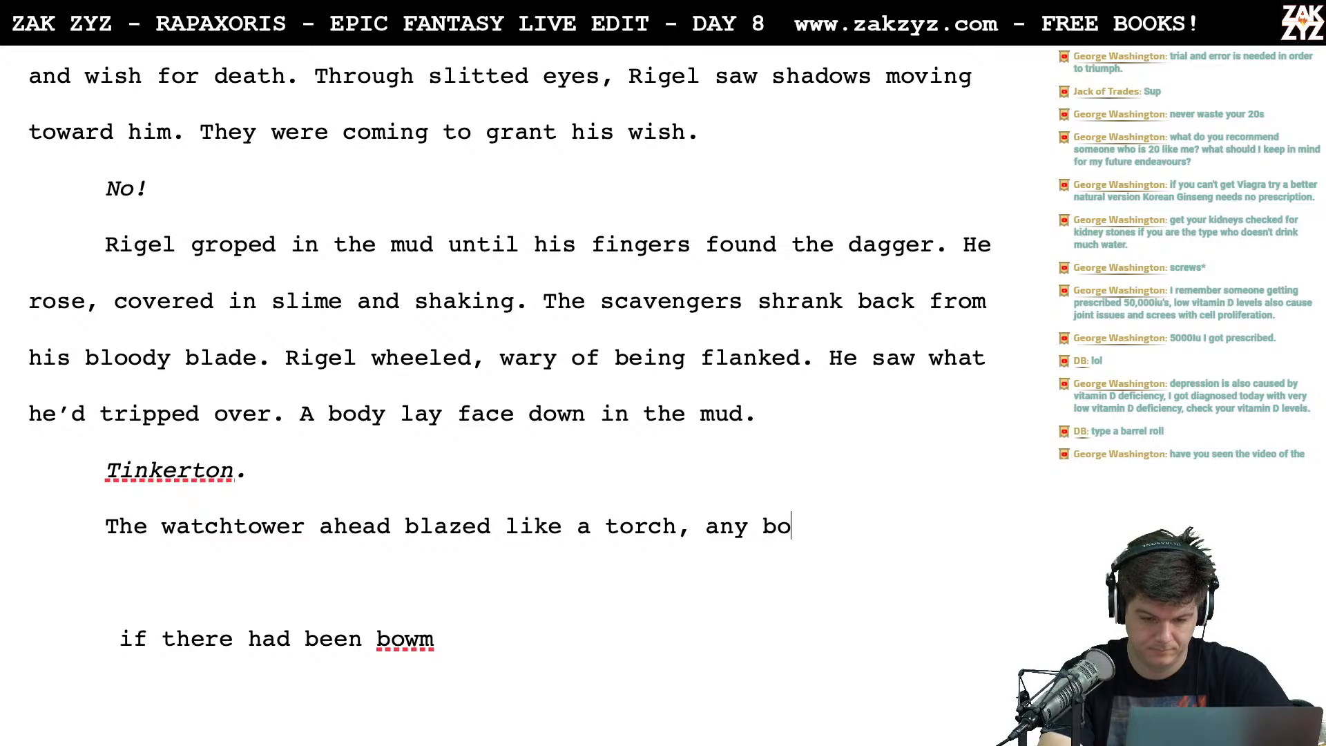
{"action": "type", "text": "wmen were d"}
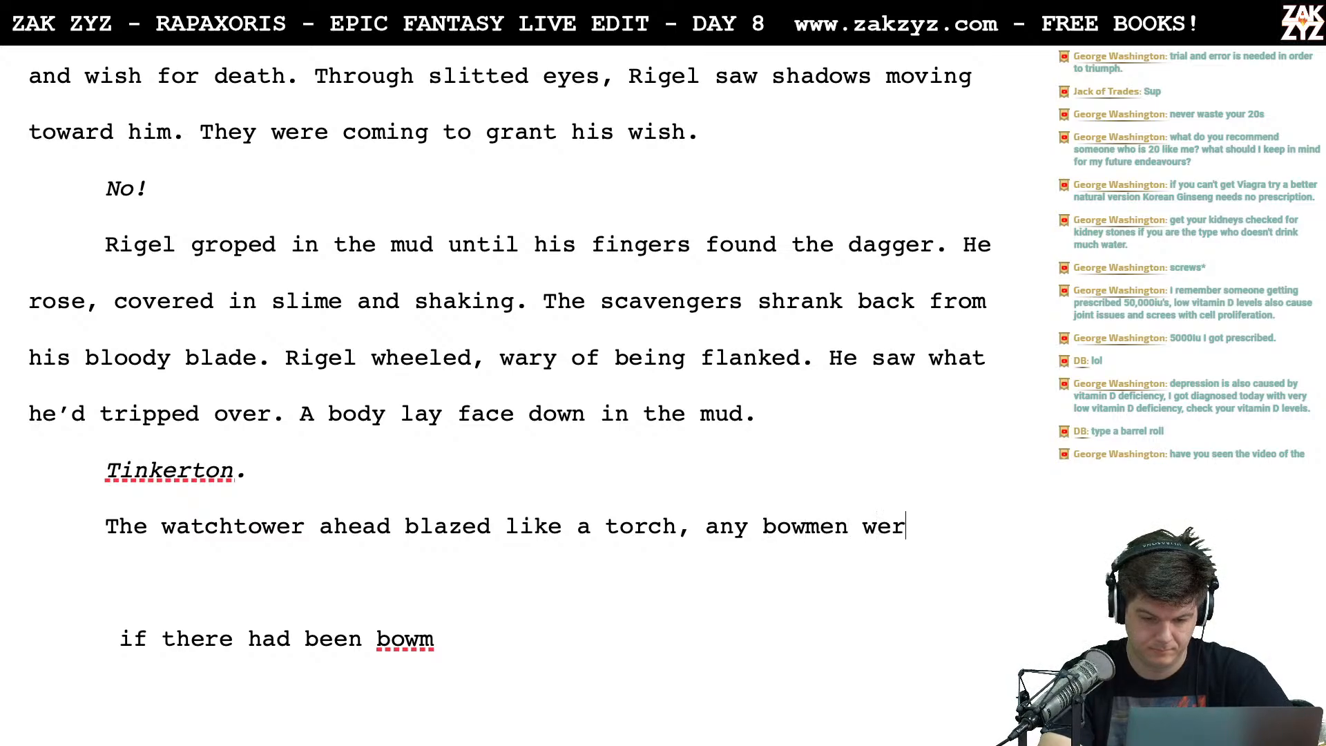
{"action": "key", "text": "BackSpace"}
{"action": "key", "text": "BackSpace"}
{"action": "key", "text": "BackSpace"}
{"action": "key", "text": "BackSpace"}
{"action": "key", "text": "BackSpace"}
{"action": "key", "text": "BackSpace"}
{"action": "key", "text": "BackSpace"}
{"action": "key", "text": "BackSpace"}
{"action": "key", "text": "BackSpace"}
{"action": "key", "text": "BackSpace"}
{"action": "key", "text": "BackSpace"}
{"action": "key", "text": "BackSpace"}
{"action": "key", "text": "BackSpace"}
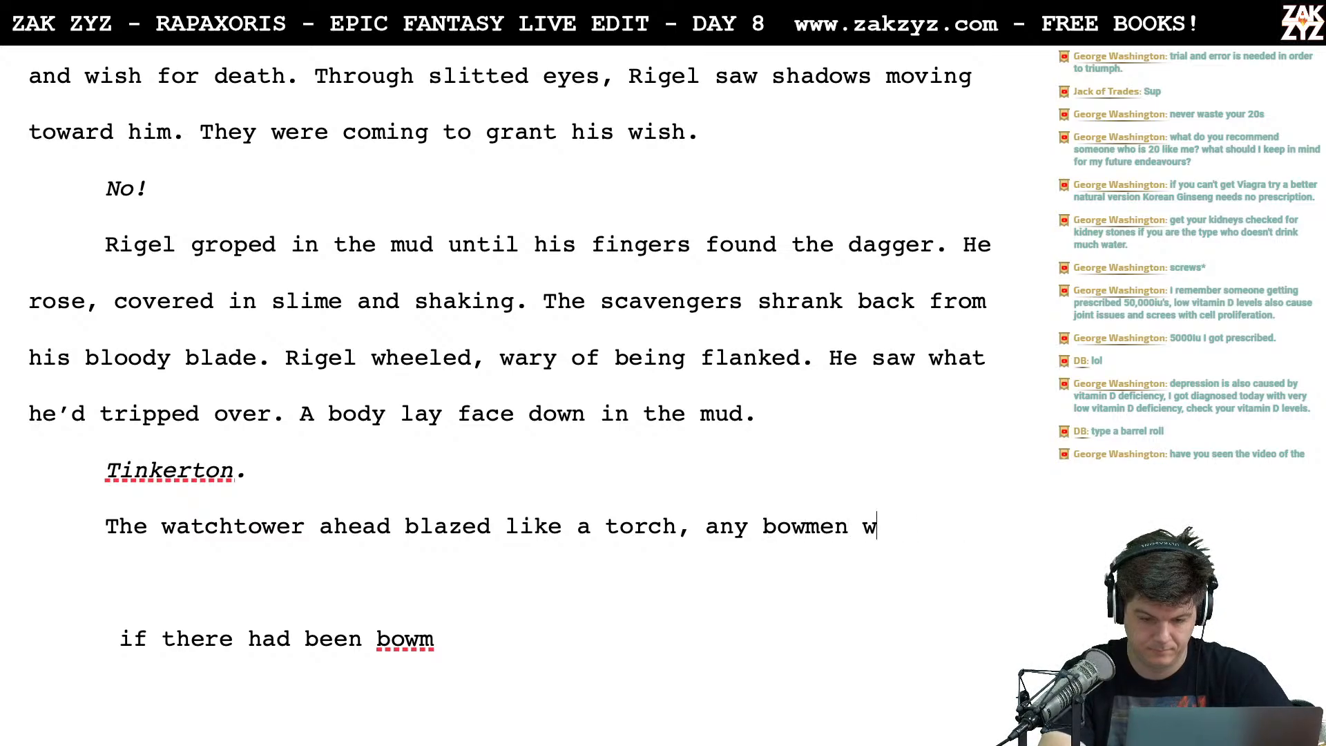
{"action": "type", "text": "one "}
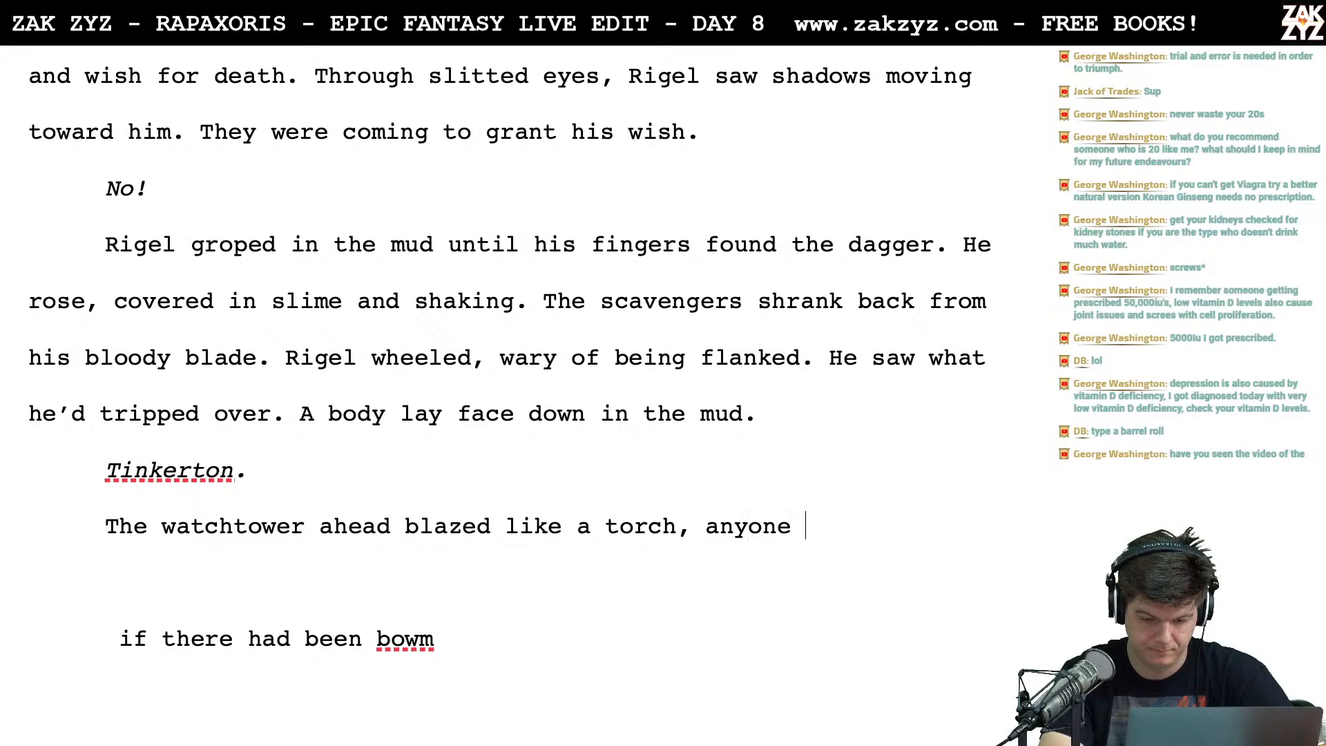
{"action": "type", "text": "who'd been inside "}
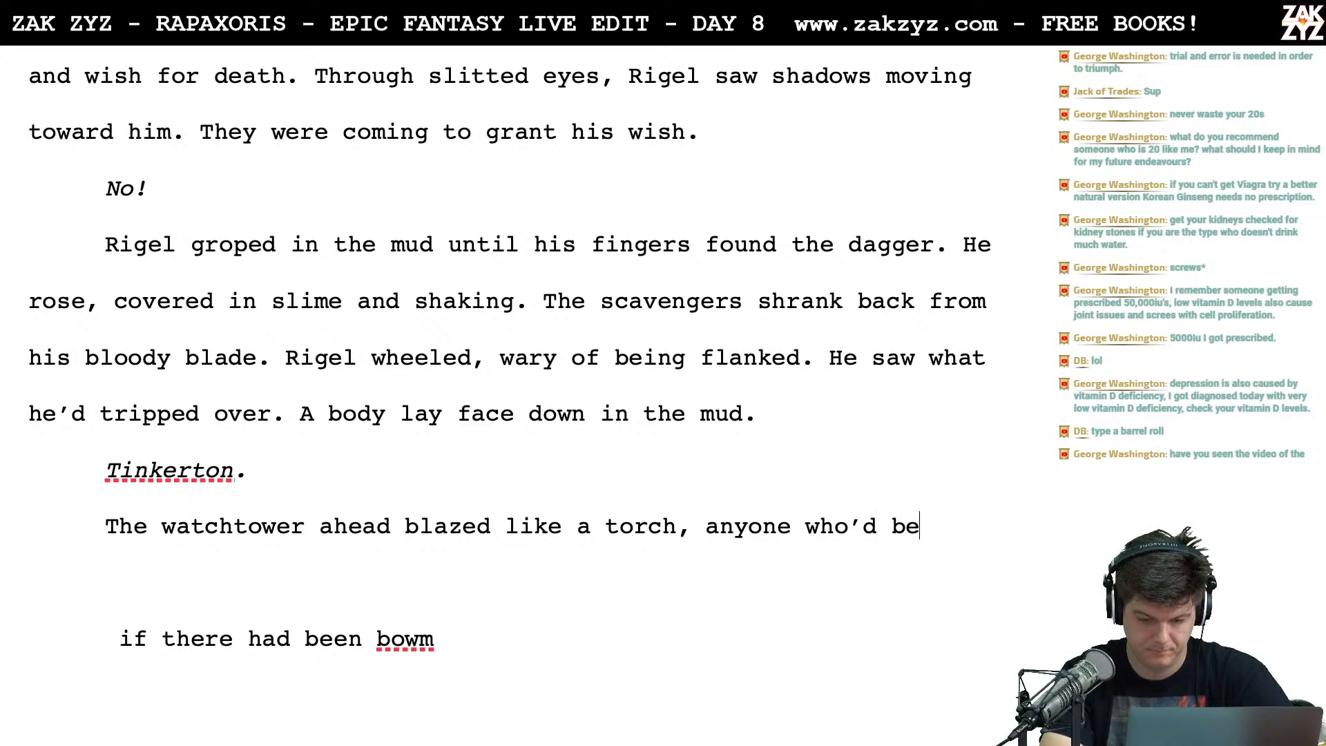
{"action": "type", "text": "was "}
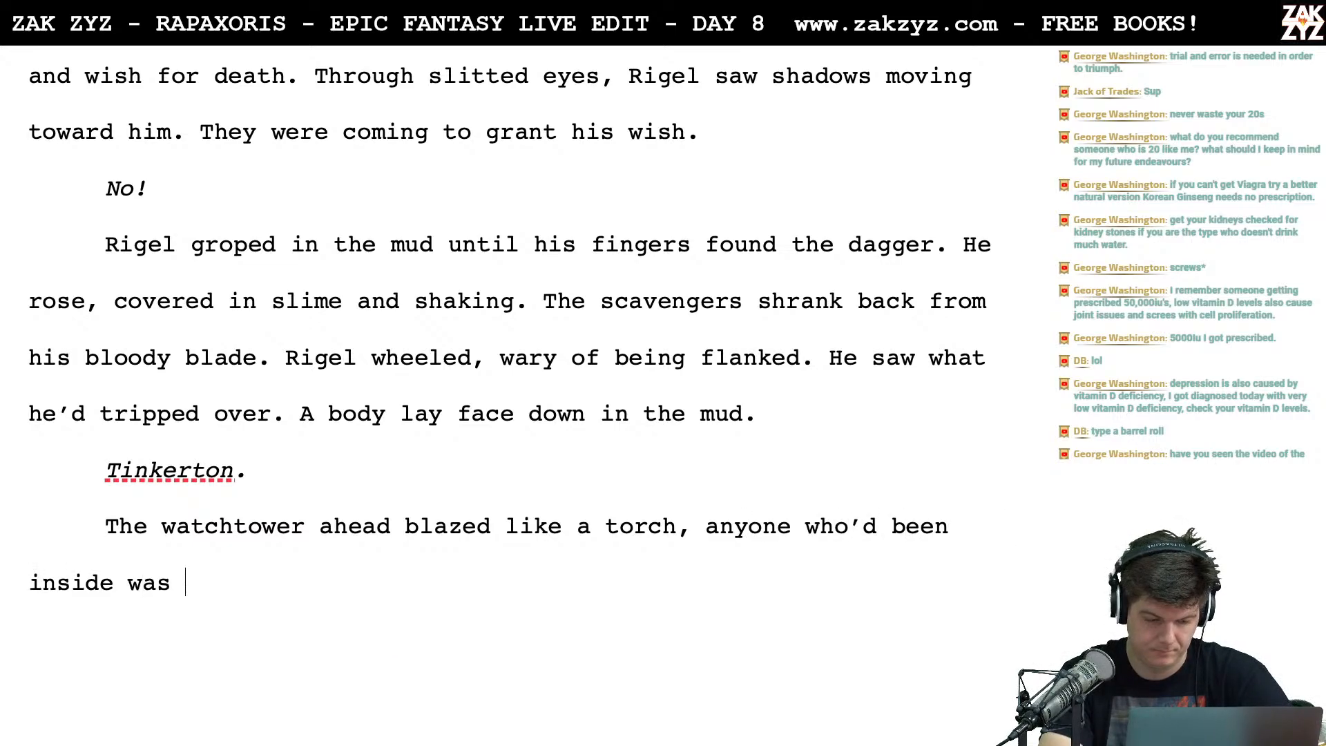
{"action": "type", "text": "surely dead. R"}
{"action": "key", "text": "BackSpace"}
Try following "surely dead." with a sentence beginning "Rigel tightened"
{"action": "type", "text": "Blo"}
{"action": "key", "text": "BackSpace"}
{"action": "key", "text": "BackSpace"}
{"action": "key", "text": "BackSpace"}
{"action": "type", "text": "Rigel tightened h"}
{"action": "key", "text": "BackSpace"}
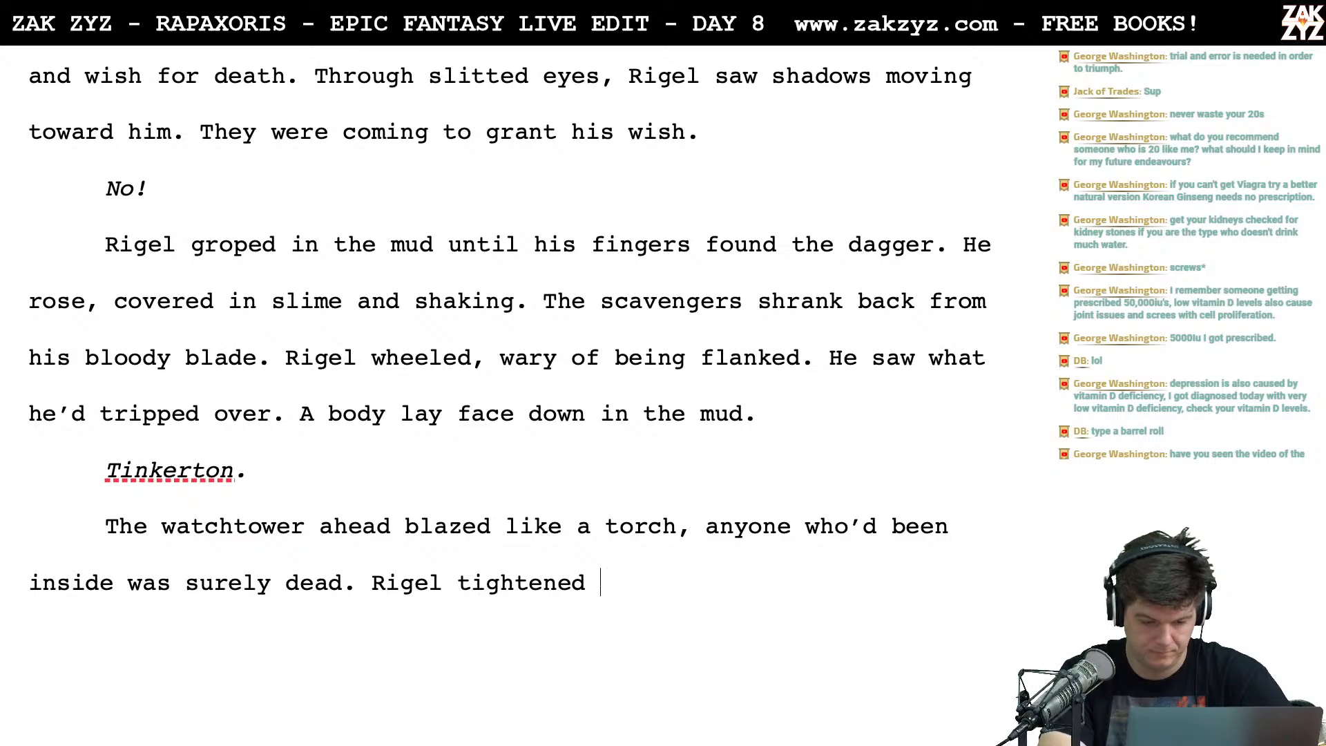
{"action": "key", "text": "BackSpace"}
{"action": "key", "text": "BackSpace"}
{"action": "key", "text": "BackSpace"}
{"action": "key", "text": "BackSpace"}
{"action": "key", "text": "BackSpace"}
{"action": "key", "text": "BackSpace"}
{"action": "key", "text": "BackSpace"}
{"action": "key", "text": "BackSpace"}
{"action": "key", "text": "BackSpace"}
{"action": "key", "text": "BackSpace"}
{"action": "key", "text": "BackSpace"}
{"action": "key", "text": "BackSpace"}
{"action": "key", "text": "BackSpace"}
{"action": "key", "text": "BackSpace"}
Try the sentence "Rigel lurched across the square, still gri" after "surely dead." and remove it
{"action": "type", "text": "gel lurched across the square, still gri"}
{"action": "key", "text": "BackSpace"}
{"action": "key", "text": "BackSpace"}
{"action": "key", "text": "BackSpace"}
{"action": "key", "text": "BackSpace"}
{"action": "key", "text": "BackSpace"}
{"action": "key", "text": "BackSpace"}
{"action": "key", "text": "BackSpace"}
{"action": "key", "text": "BackSpace"}
{"action": "key", "text": "BackSpace"}
{"action": "key", "text": "BackSpace"}
{"action": "key", "text": "BackSpace"}
{"action": "key", "text": "BackSpace"}
{"action": "key", "text": "BackSpace"}
{"action": "key", "text": "BackSpace"}
{"action": "key", "text": "BackSpace"}
{"action": "key", "text": "BackSpace"}
{"action": "key", "text": "BackSpace"}
{"action": "key", "text": "BackSpace"}
{"action": "key", "text": "BackSpace"}
{"action": "key", "text": "BackSpace"}
{"action": "key", "text": "BackSpace"}
{"action": "key", "text": "BackSpace"}
{"action": "key", "text": "BackSpace"}
{"action": "key", "text": "BackSpace"}
{"action": "key", "text": "BackSpace"}
{"action": "key", "text": "BackSpace"}
{"action": "key", "text": "BackSpace"}
{"action": "key", "text": "BackSpace"}
{"action": "key", "text": "BackSpace"}
{"action": "key", "text": "BackSpace"}
{"action": "key", "text": "BackSpace"}
{"action": "key", "text": "BackSpace"}
{"action": "key", "text": "BackSpace"}
{"action": "key", "text": "BackSpace"}
{"action": "key", "text": "BackSpace"}
{"action": "key", "text": "BackSpace"}
{"action": "key", "text": "BackSpace"}
{"action": "key", "text": "BackSpace"}
Try opening the sentence after "surely dead." with "With blood streaming down hi", then cut it back to "With"
{"action": "type", "text": "With blood stre"}
{"action": "type", "text": "amingin"}
{"action": "key", "text": "BackSpace"}
{"action": "key", "text": "BackSpace"}
{"action": "type", "text": "go"}
{"action": "key", "text": "BackSpace"}
{"action": "key", "text": "BackSpace"}
{"action": "type", "text": "down his"}
{"action": "key", "text": "BackSpace"}
{"action": "key", "text": "BackSpace"}
{"action": "key", "text": "BackSpace"}
{"action": "key", "text": "BackSpace"}
{"action": "key", "text": "BackSpace"}
{"action": "key", "text": "BackSpace"}
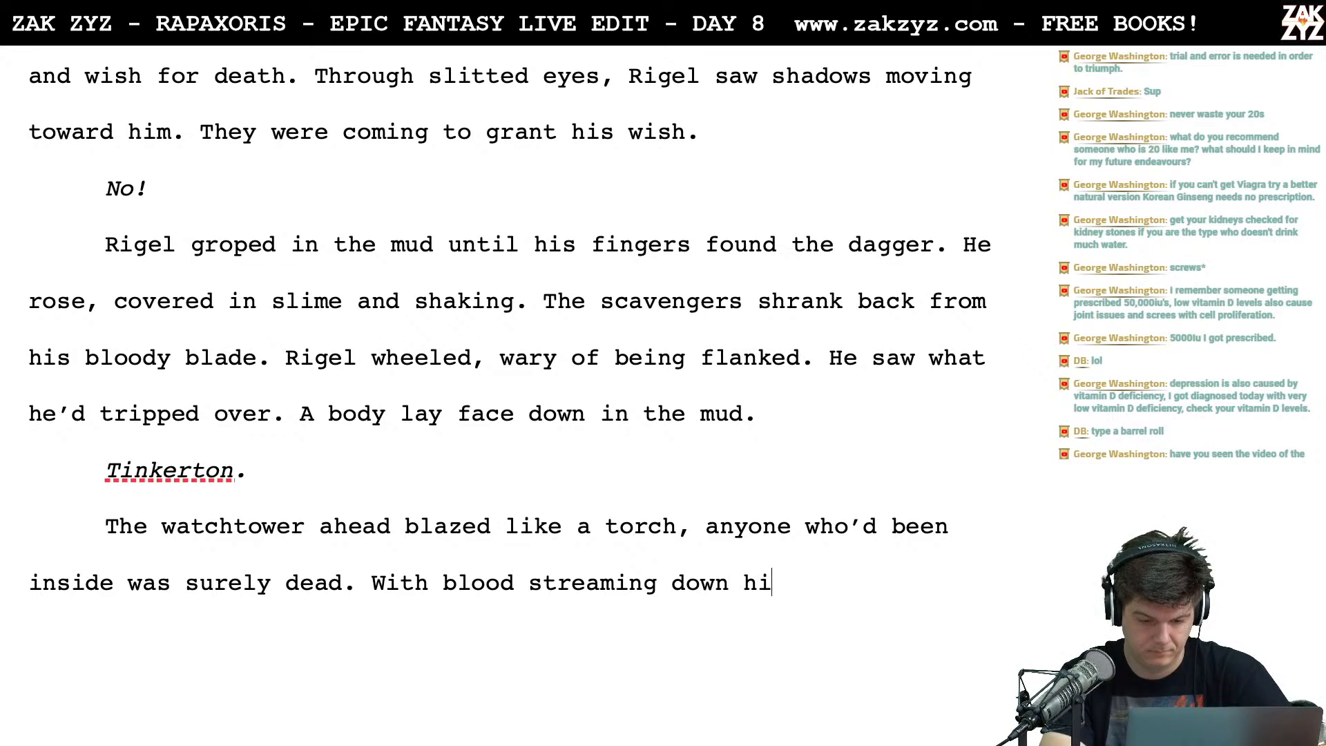
{"action": "key", "text": "BackSpace"}
{"action": "key", "text": "BackSpace"}
{"action": "key", "text": "BackSpace"}
{"action": "key", "text": "BackSpace"}
{"action": "key", "text": "BackSpace"}
{"action": "key", "text": "BackSpace"}
{"action": "key", "text": "BackSpace"}
{"action": "key", "text": "BackSpace"}
{"action": "key", "text": "BackSpace"}
{"action": "key", "text": "BackSpace"}
{"action": "key", "text": "BackSpace"}
{"action": "key", "text": "BackSpace"}
{"action": "key", "text": "BackSpace"}
{"action": "key", "text": "BackSpace"}
{"action": "key", "text": "BackSpace"}
{"action": "key", "text": "BackSpace"}
{"action": "key", "text": "BackSpace"}
{"action": "key", "text": "BackSpace"}
{"action": "key", "text": "BackSpace"}
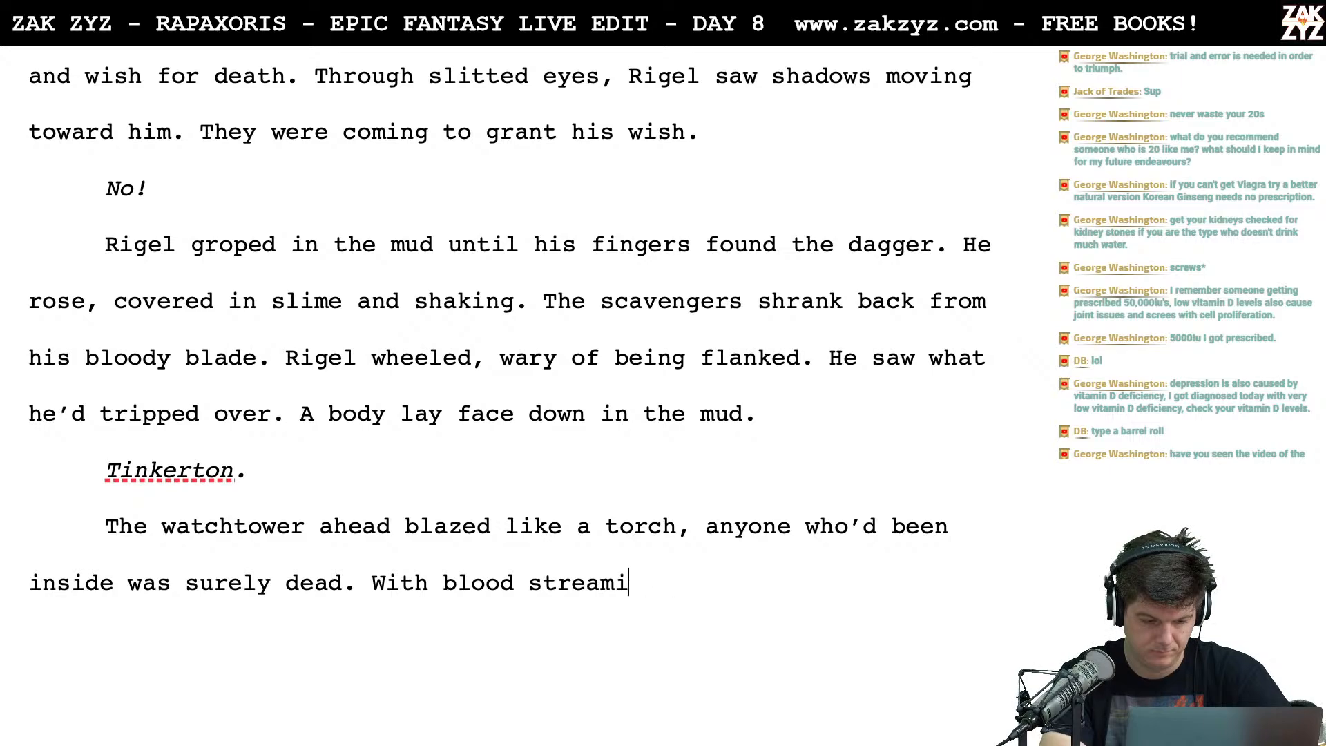
Continue the sentence after "With" as "the dagger locked in his good hand, Rigel lurched up the squad and"
{"action": "type", "text": "the "}
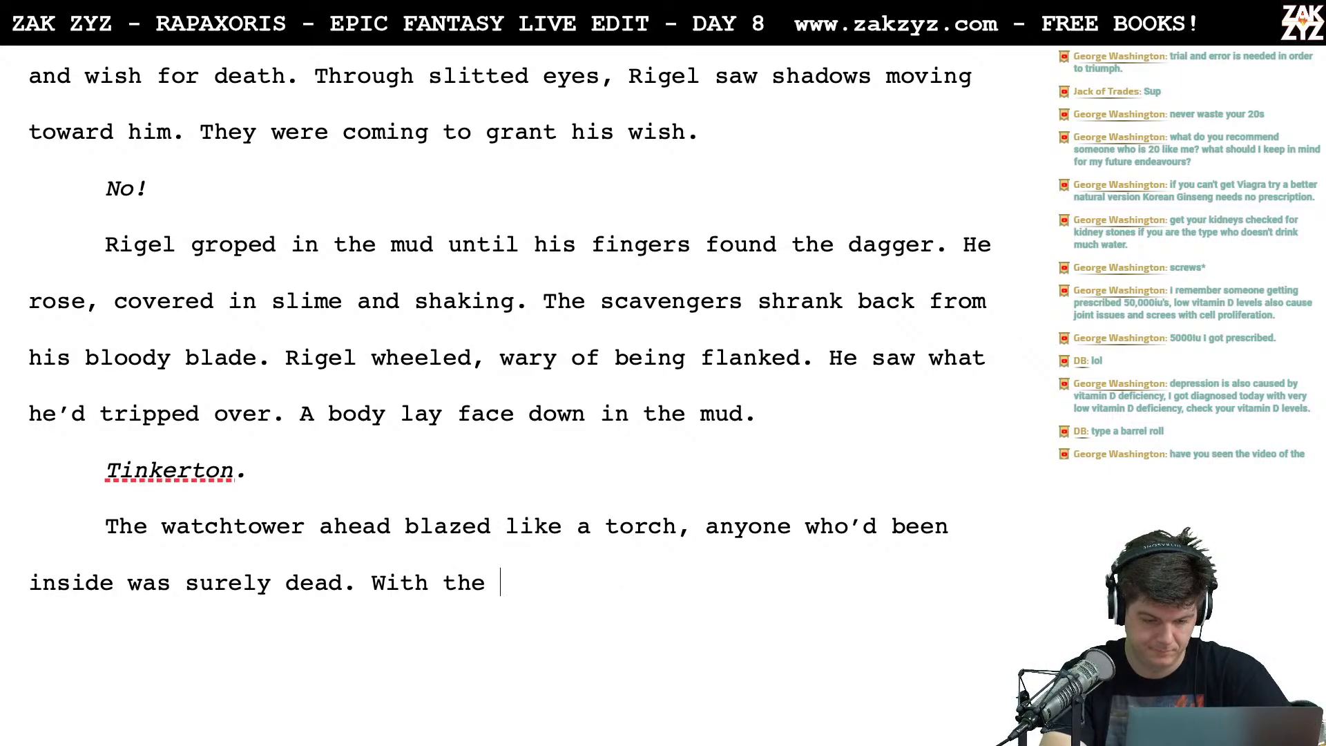
{"action": "type", "text": "dagger locked i"}
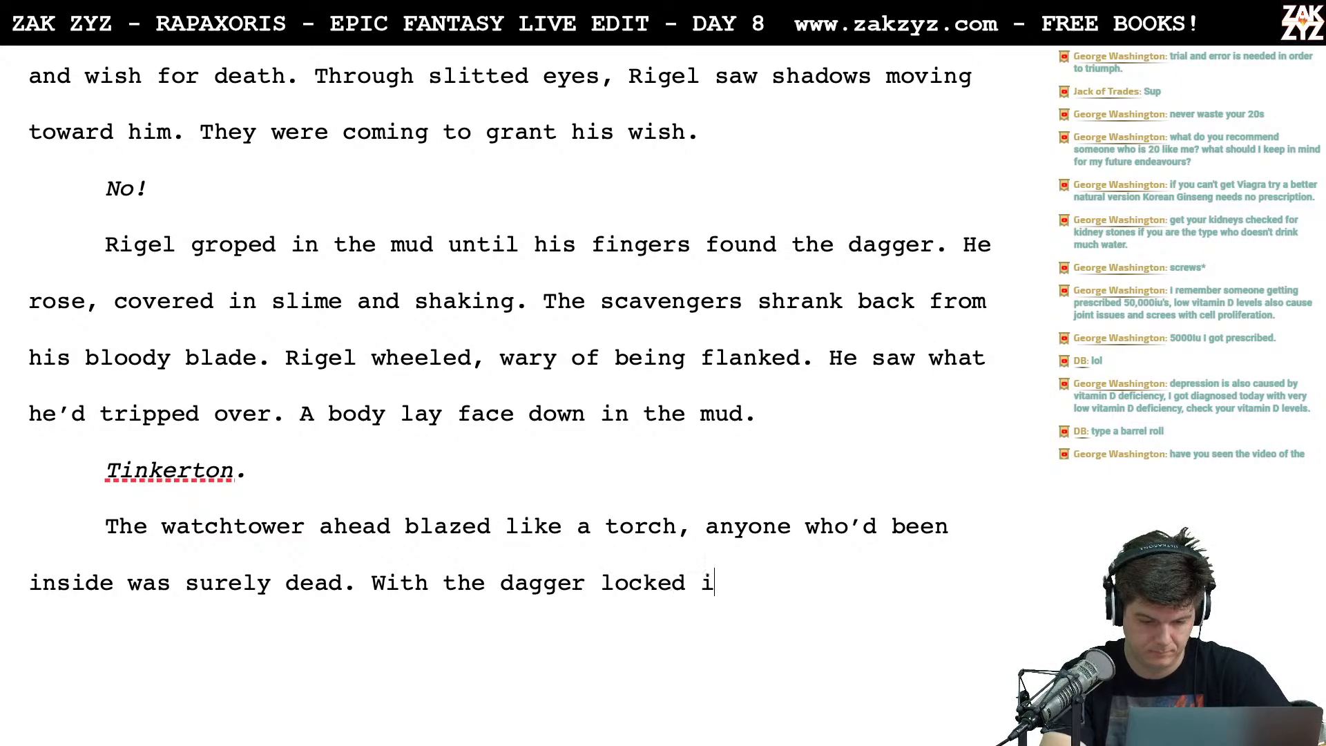
{"action": "type", "text": "n his good hand, "}
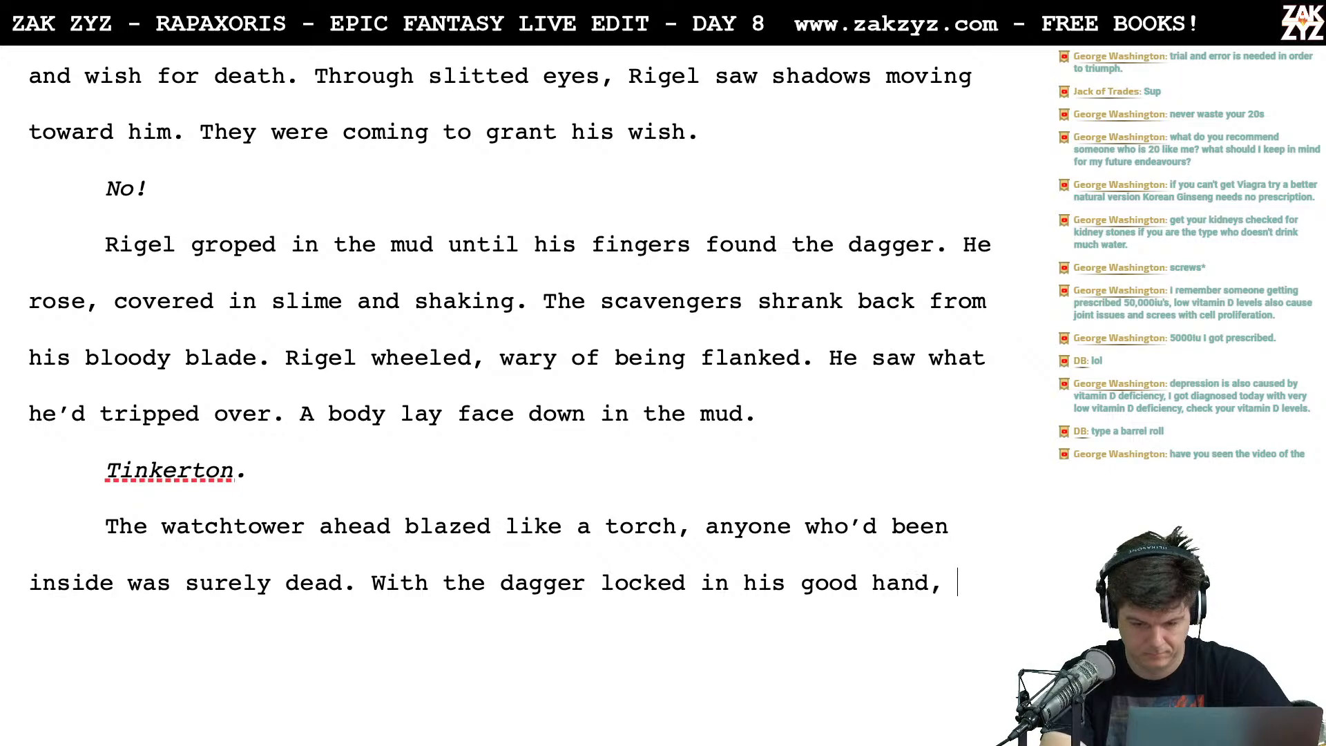
{"action": "type", "text": "Rigel lurch"}
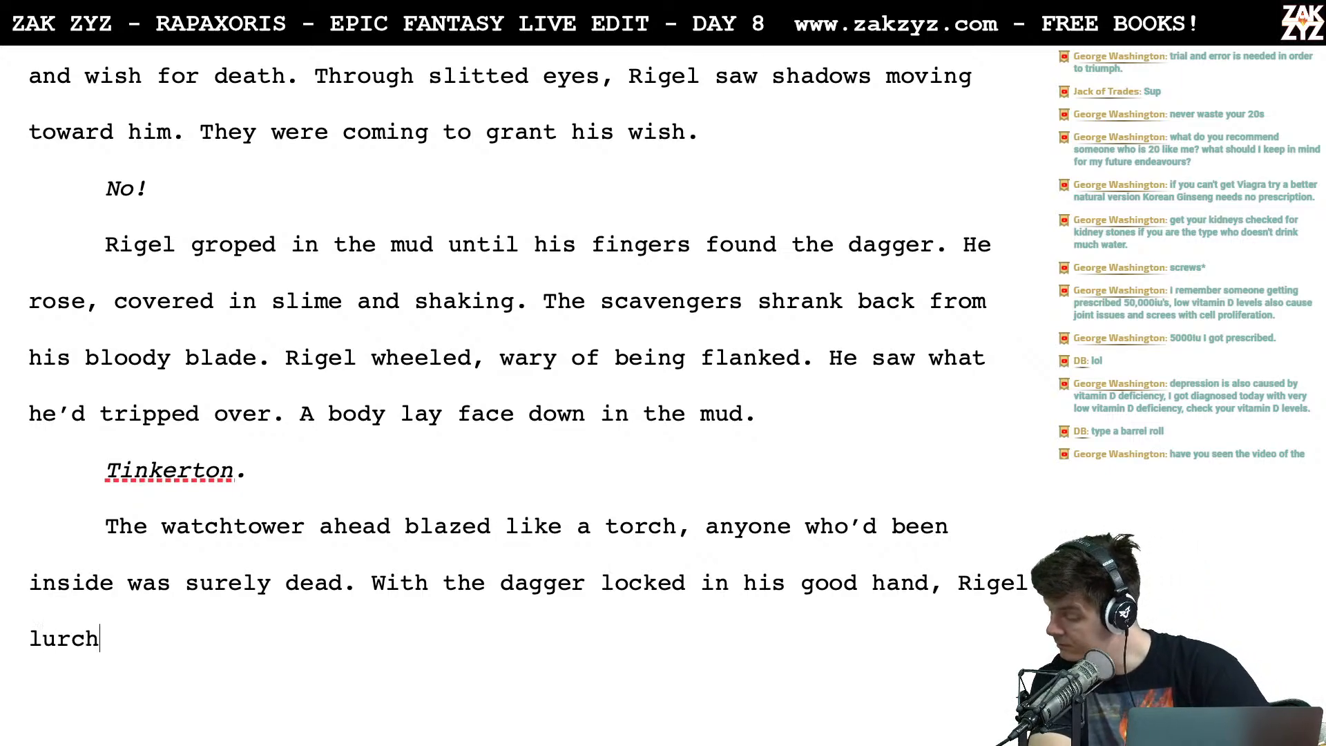
{"action": "type", "text": "ed up the squae"}
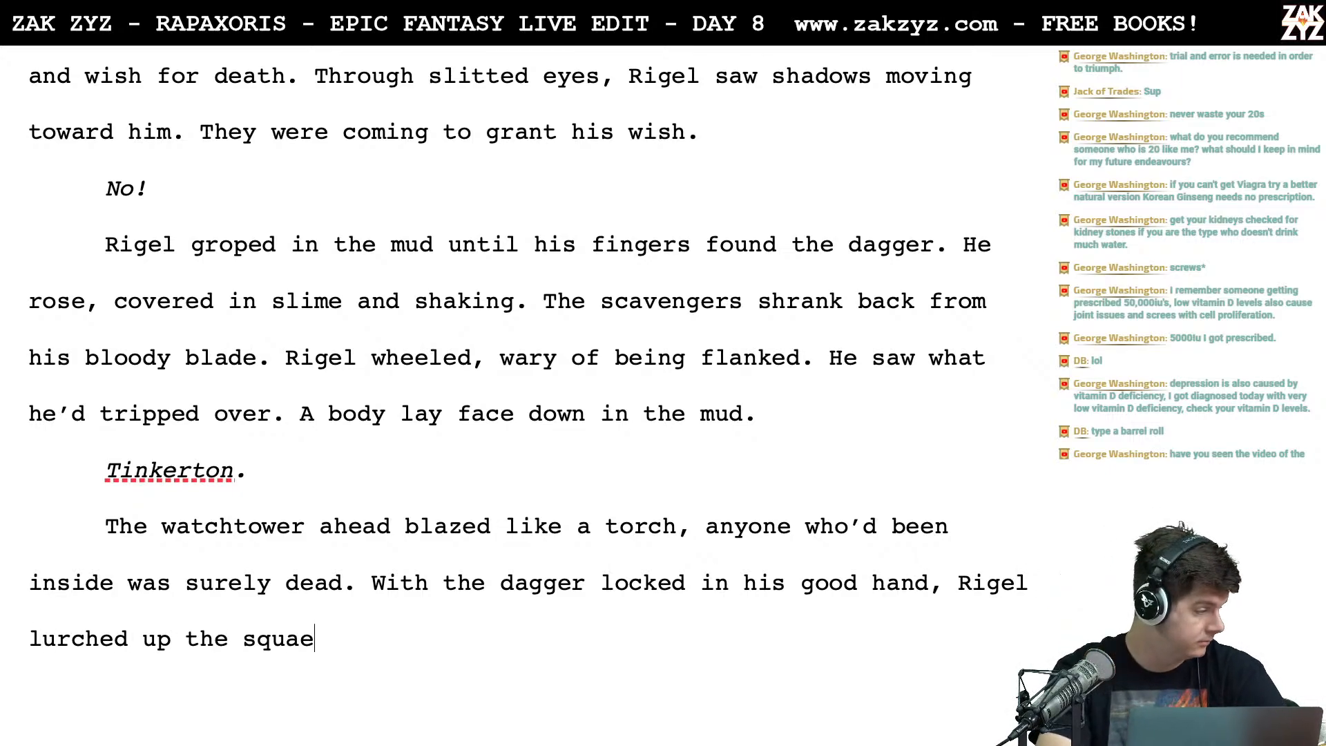
{"action": "key", "text": "BackSpace"}
{"action": "type", "text": "d and"}
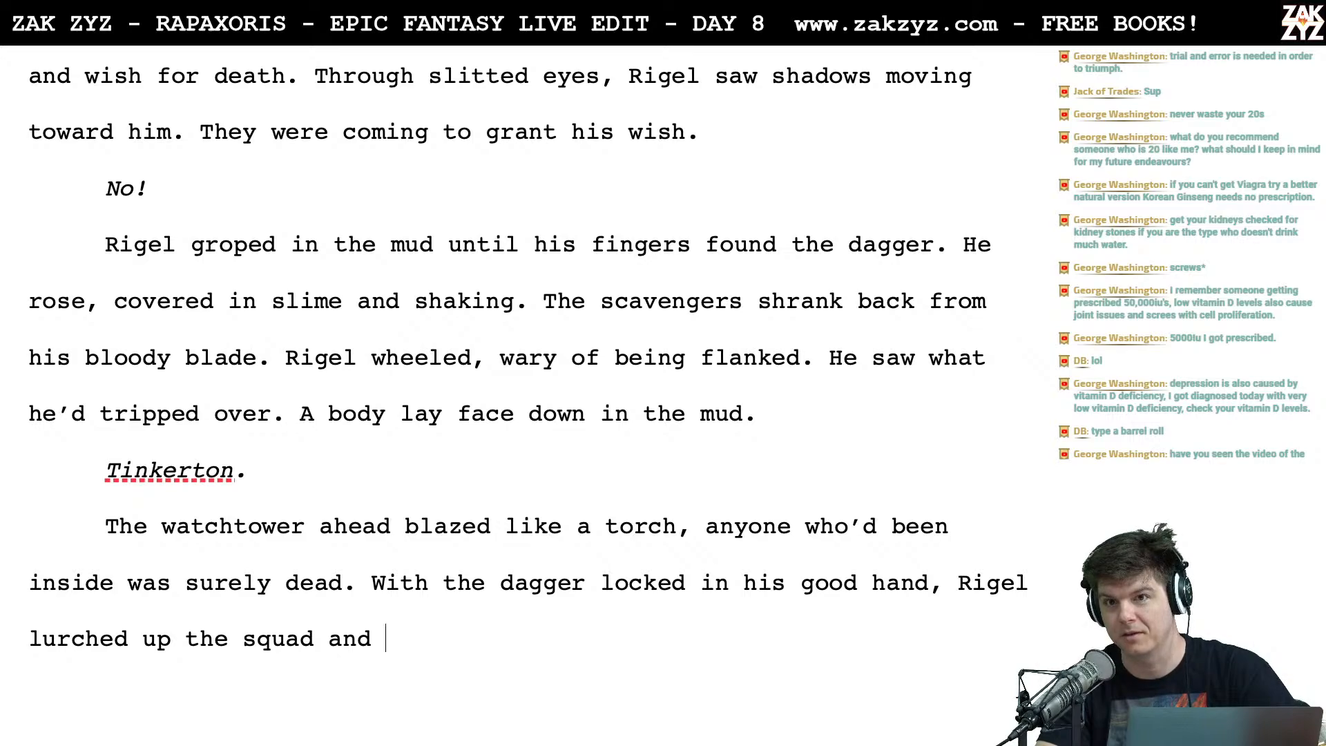
Start a new non-italic paragraph directly after "Tinkerton." with the words "The watchtower"
{"action": "scroll", "coordinate": [669, 556], "scroll_direction": "down", "scroll_amount": 1}
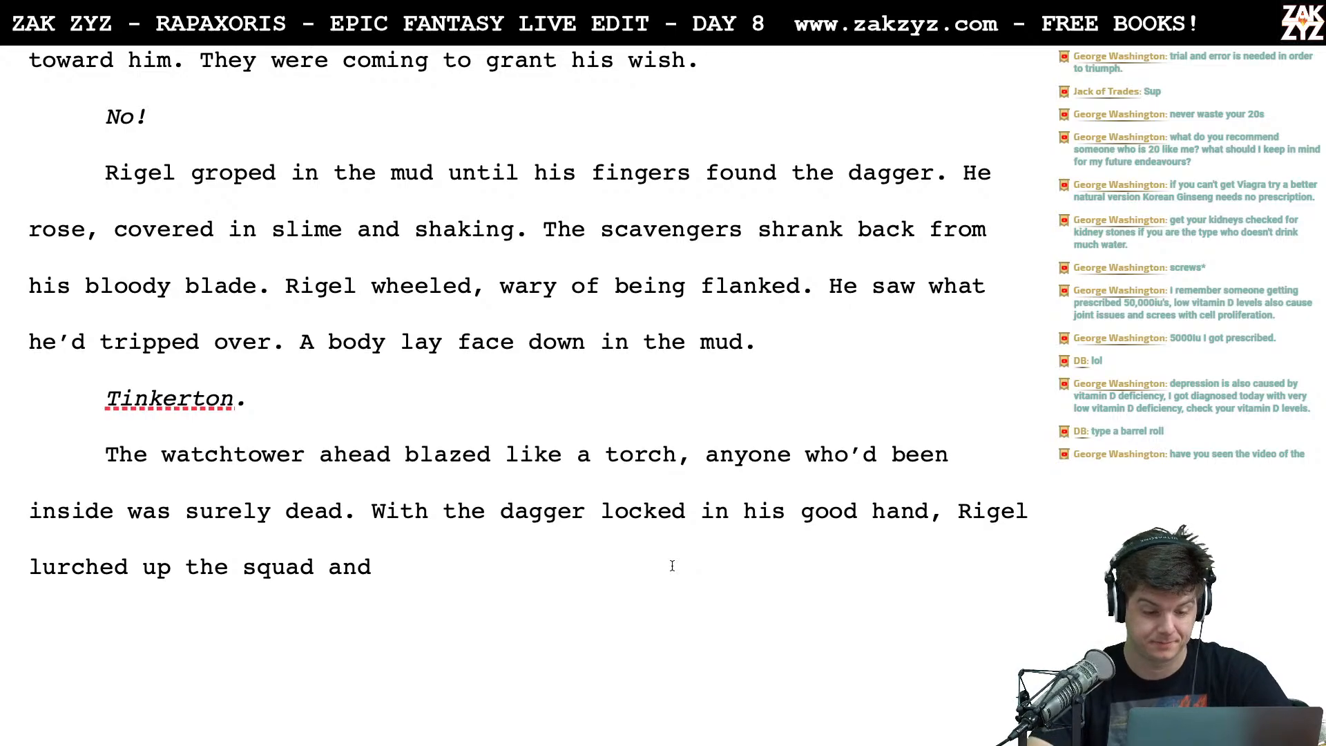
{"action": "left_click", "coordinate": [301, 416]}
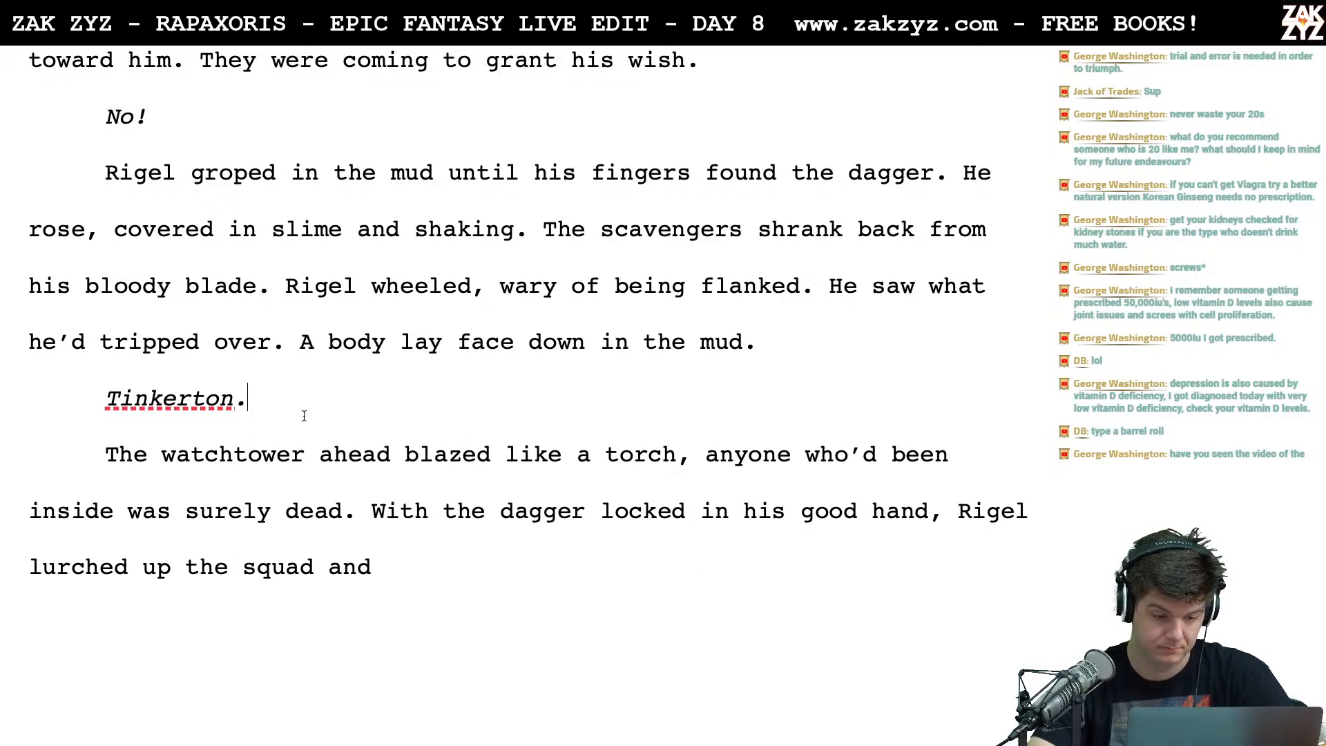
{"action": "key", "text": "Return"}
{"action": "type", "text": "The"}
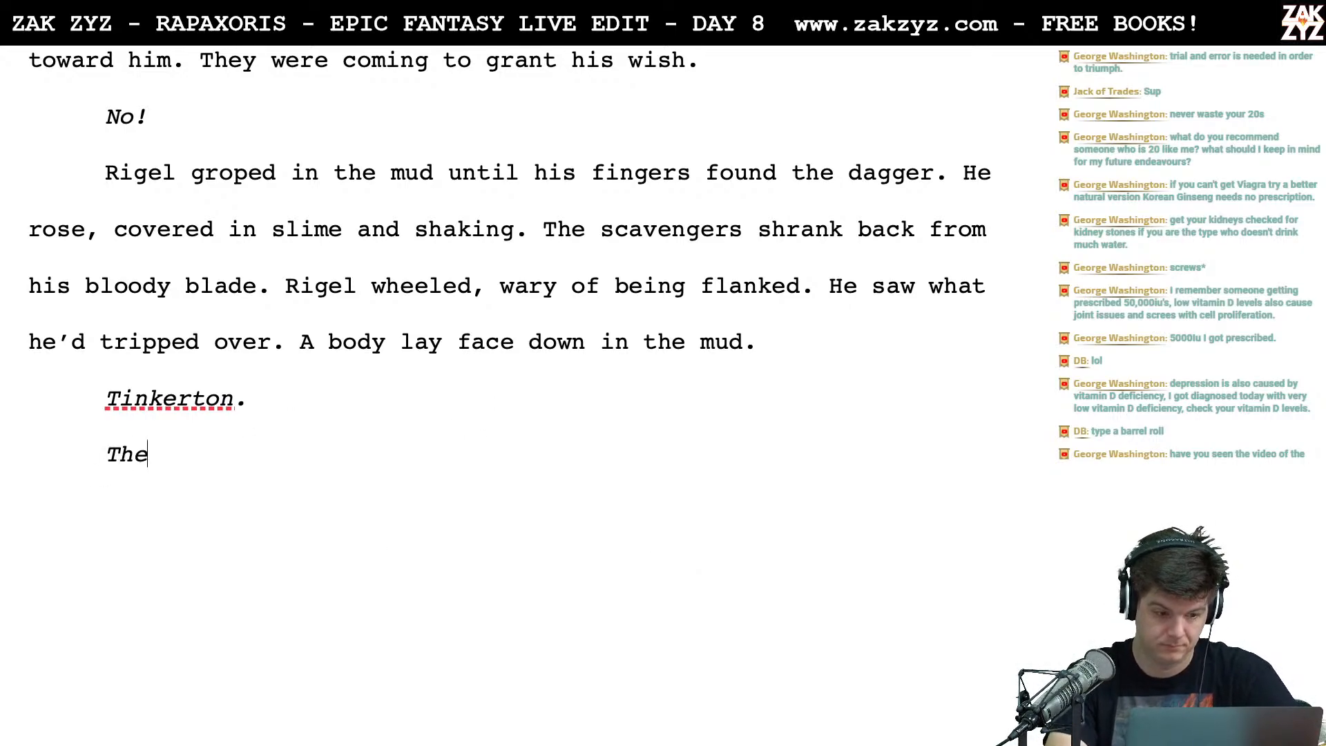
{"action": "key", "text": "BackSpace"}
{"action": "key", "text": "BackSpace"}
{"action": "key", "text": "BackSpace"}
{"action": "key", "text": "BackSpace"}
{"action": "type", "text": "The watchtower "}
Try continuing the new watchtower paragraph with "had caught fir" and remove those words
{"action": "type", "text": "had caught fir"}
{"action": "key", "text": "BackSpace"}
{"action": "key", "text": "BackSpace"}
{"action": "key", "text": "BackSpace"}
{"action": "key", "text": "BackSpace"}
{"action": "key", "text": "BackSpace"}
{"action": "key", "text": "BackSpace"}
{"action": "key", "text": "BackSpace"}
{"action": "key", "text": "BackSpace"}
{"action": "key", "text": "BackSpace"}
{"action": "key", "text": "BackSpace"}
{"action": "key", "text": "BackSpace"}
{"action": "key", "text": "BackSpace"}
{"action": "key", "text": "BackSpace"}
{"action": "key", "text": "BackSpace"}
Try continuing "The watchtower" with "was on fire, blazing like" and delete back to the subject
{"action": "type", "text": "was on fire, bli"}
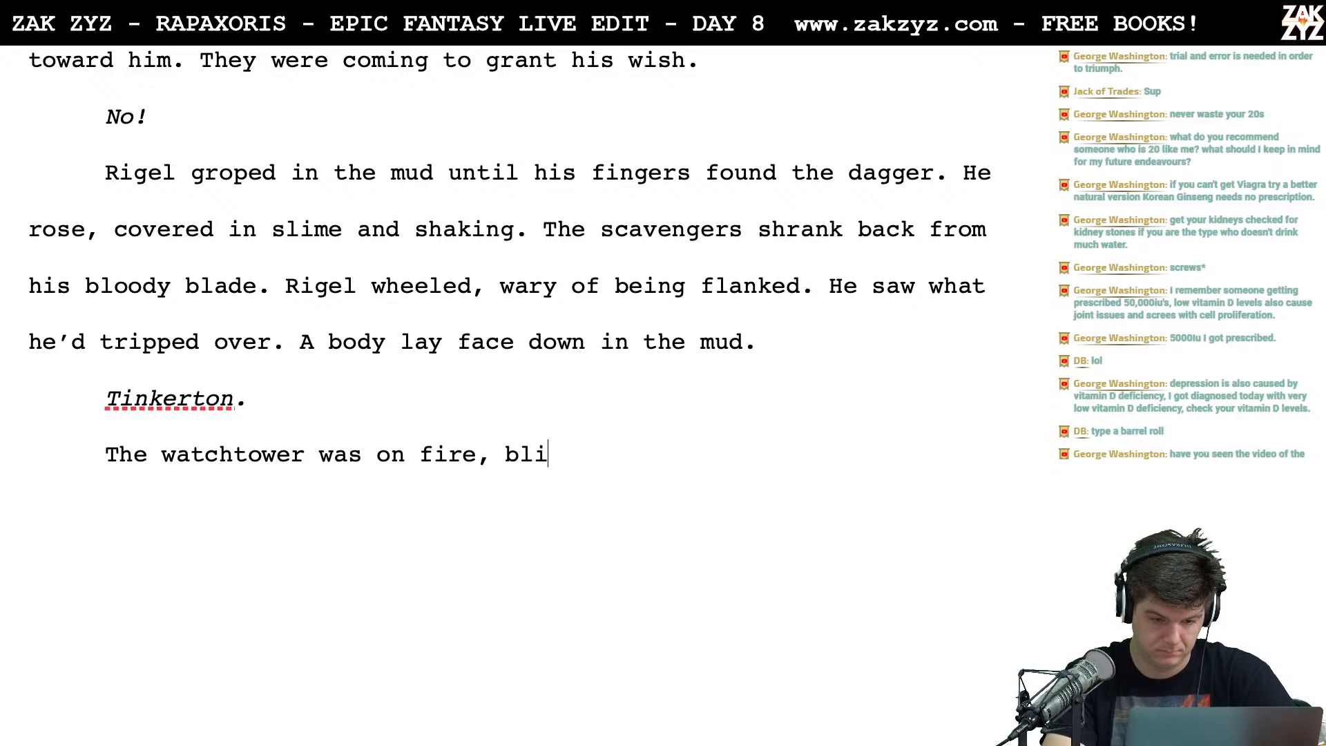
{"action": "type", "text": "zling"}
{"action": "key", "text": "BackSpace"}
{"action": "key", "text": "BackSpace"}
{"action": "key", "text": "BackSpace"}
{"action": "key", "text": "BackSpace"}
{"action": "type", "text": "ing like"}
{"action": "key", "text": "BackSpace"}
{"action": "key", "text": "BackSpace"}
{"action": "key", "text": "BackSpace"}
{"action": "key", "text": "BackSpace"}
{"action": "key", "text": "BackSpace"}
{"action": "key", "text": "BackSpace"}
{"action": "key", "text": "BackSpace"}
{"action": "key", "text": "BackSpace"}
{"action": "key", "text": "BackSpace"}
{"action": "key", "text": "BackSpace"}
{"action": "key", "text": "BackSpace"}
{"action": "key", "text": "BackSpace"}
{"action": "key", "text": "BackSpace"}
{"action": "key", "text": "BackSpace"}
{"action": "key", "text": "BackSpace"}
{"action": "key", "text": "BackSpace"}
{"action": "key", "text": "BackSpace"}
{"action": "key", "text": "BackSpace"}
{"action": "key", "text": "BackSpace"}
{"action": "key", "text": "BackSpace"}
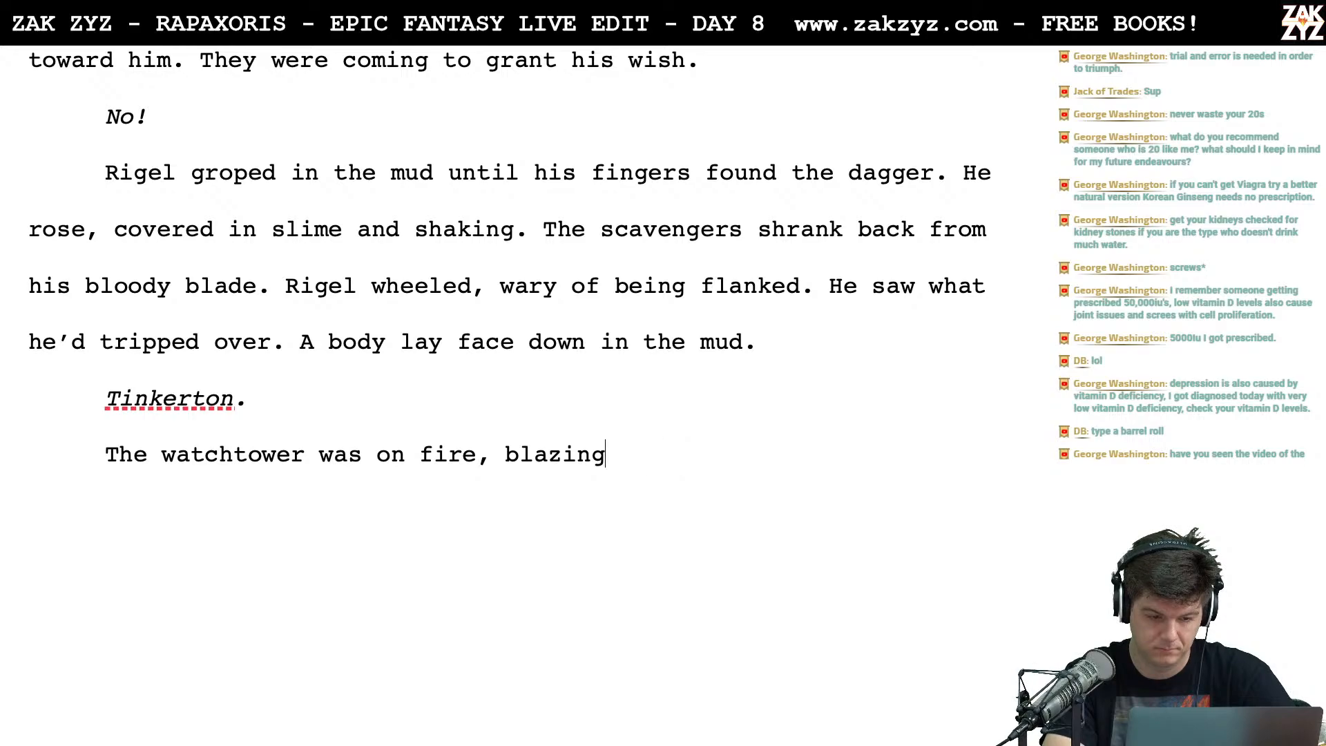
{"action": "key", "text": "BackSpace"}
{"action": "key", "text": "BackSpace"}
{"action": "key", "text": "BackSpace"}
{"action": "key", "text": "BackSpace"}
Complete the sentence as "The watchtower blazed like a torch." and follow it with "Rigel could feel blood streaming down his arm,"
{"action": "type", "text": "blazed like a torch."}
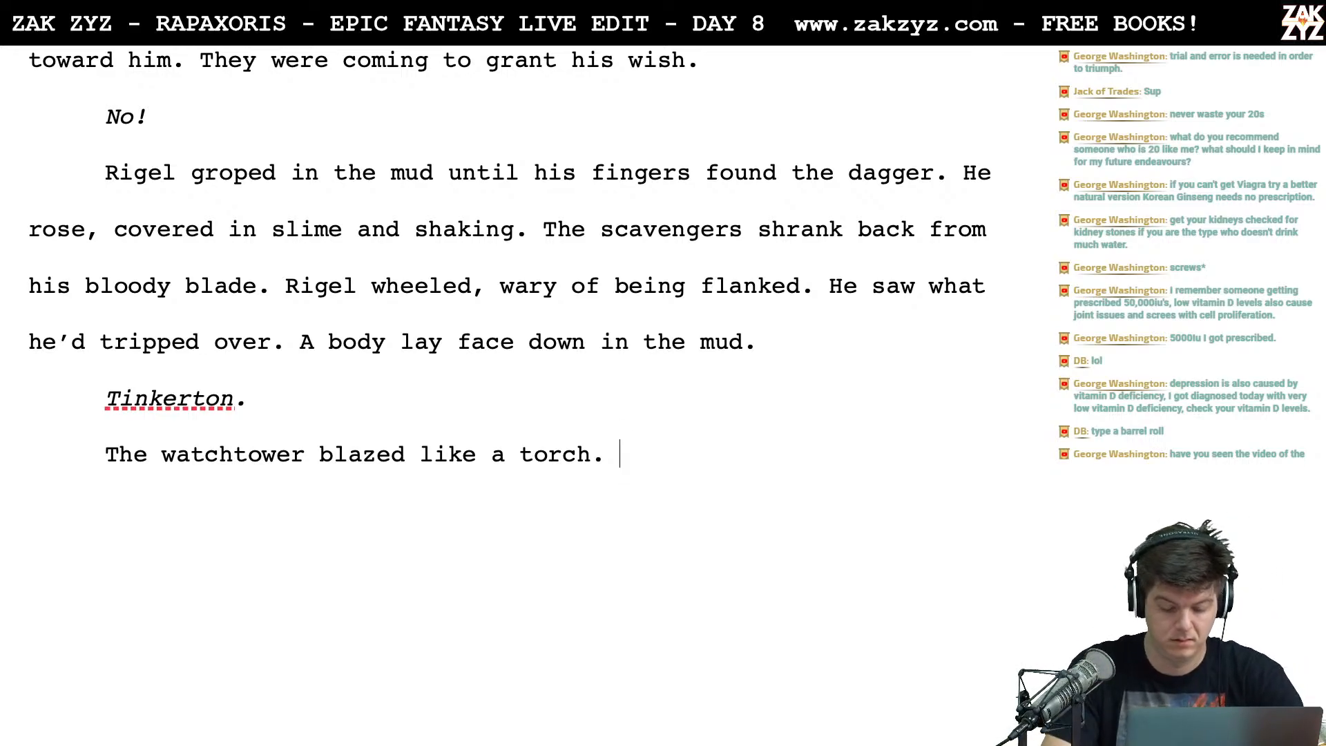
{"action": "type", "text": "Righel"}
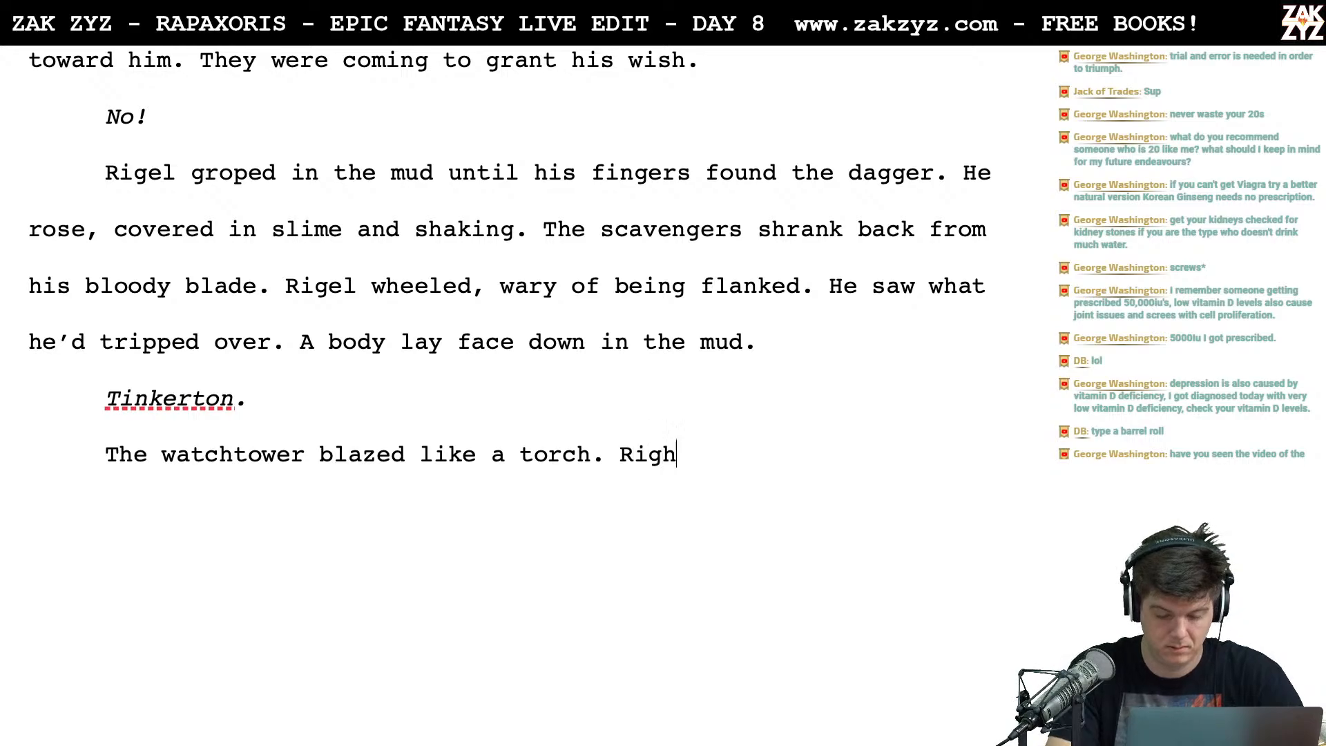
{"action": "key", "text": "BackSpace"}
{"action": "key", "text": "BackSpace"}
{"action": "key", "text": "BackSpace"}
{"action": "key", "text": "BackSpace"}
{"action": "type", "text": "gel"}
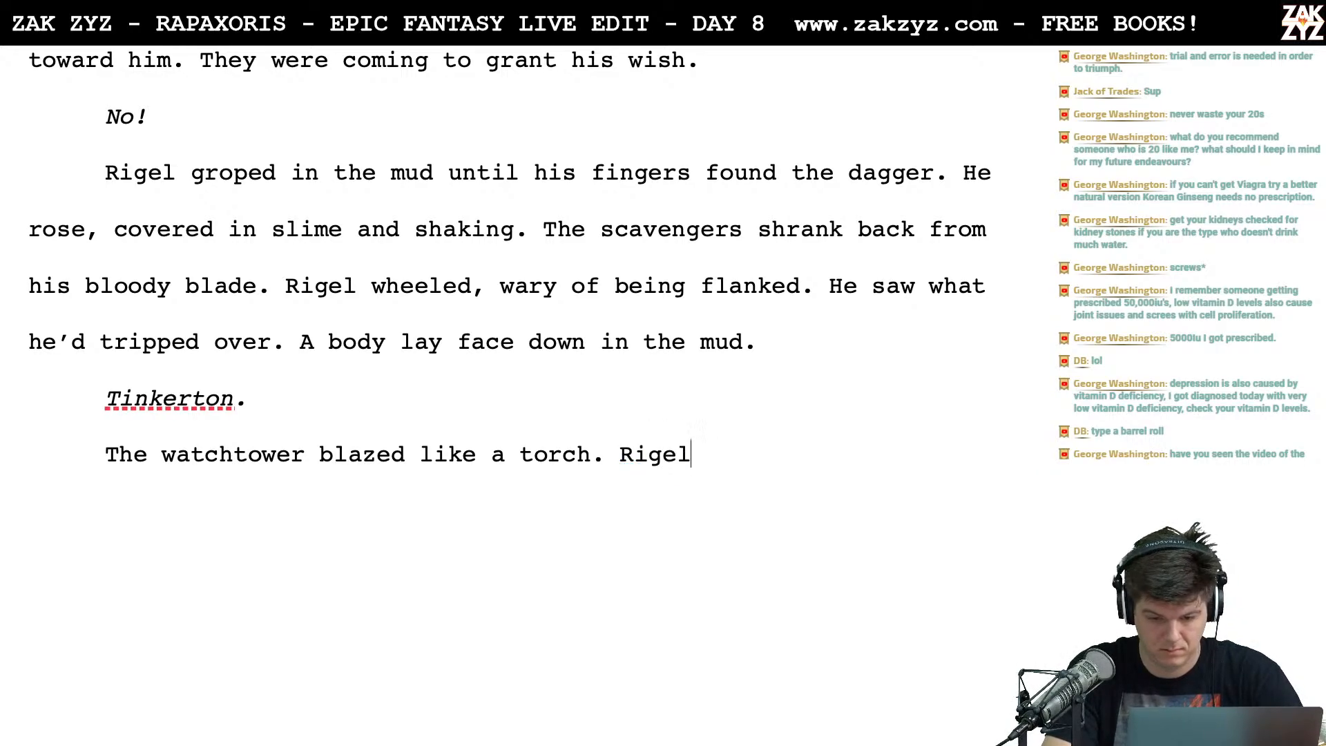
{"action": "type", "text": " could feel bl"}
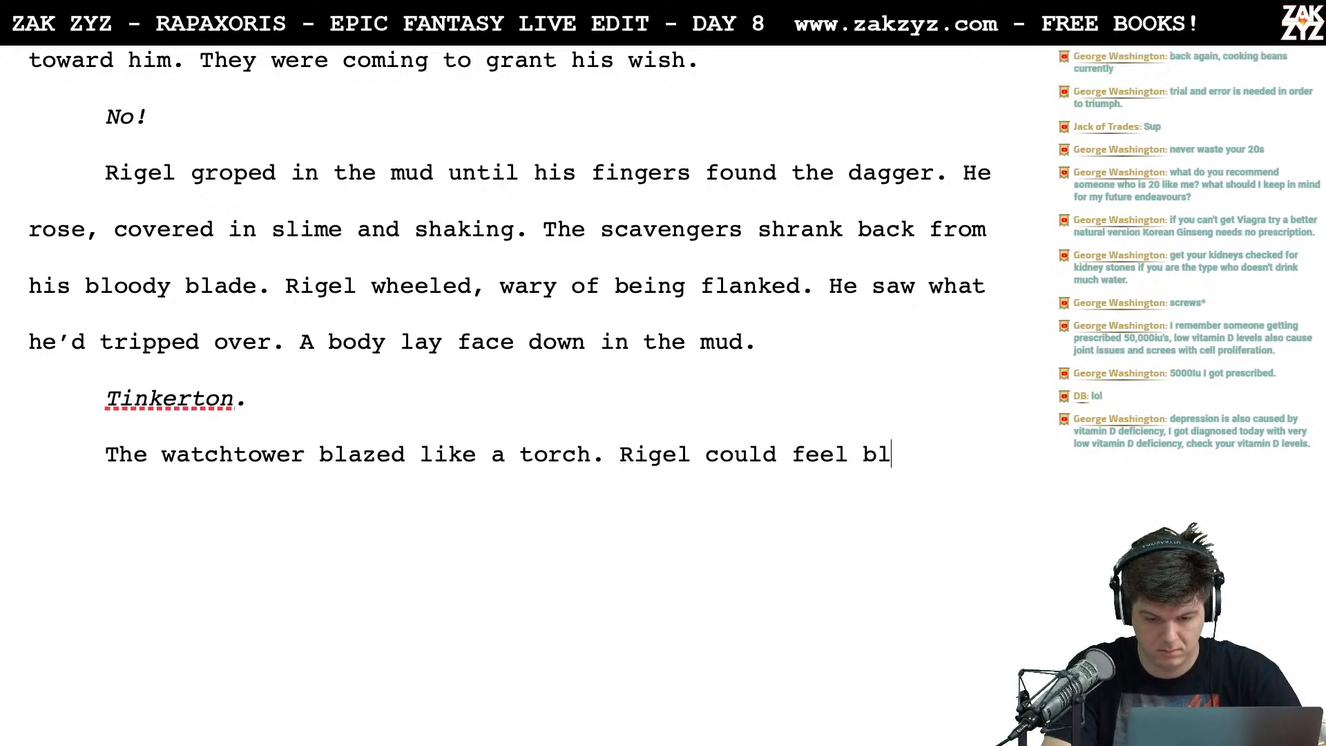
{"action": "type", "text": "ood stream"}
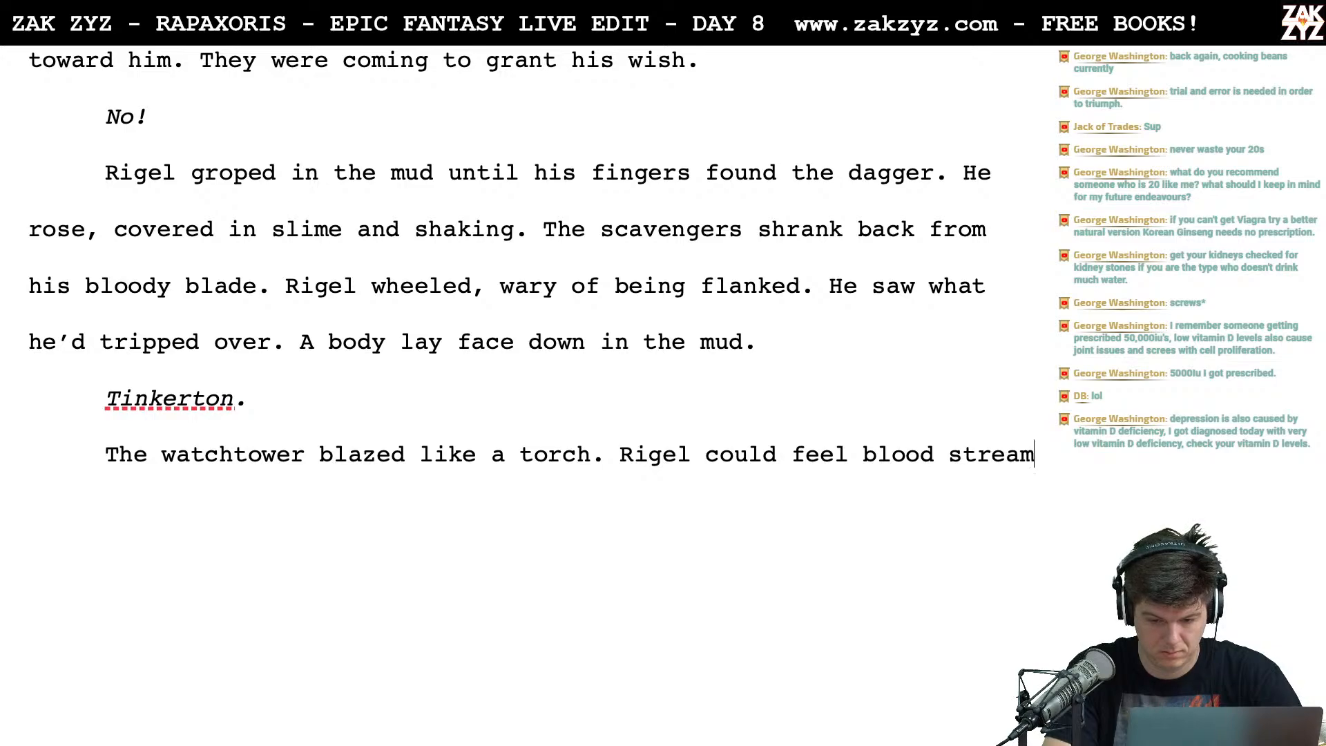
{"action": "type", "text": "ing down his arm,"}
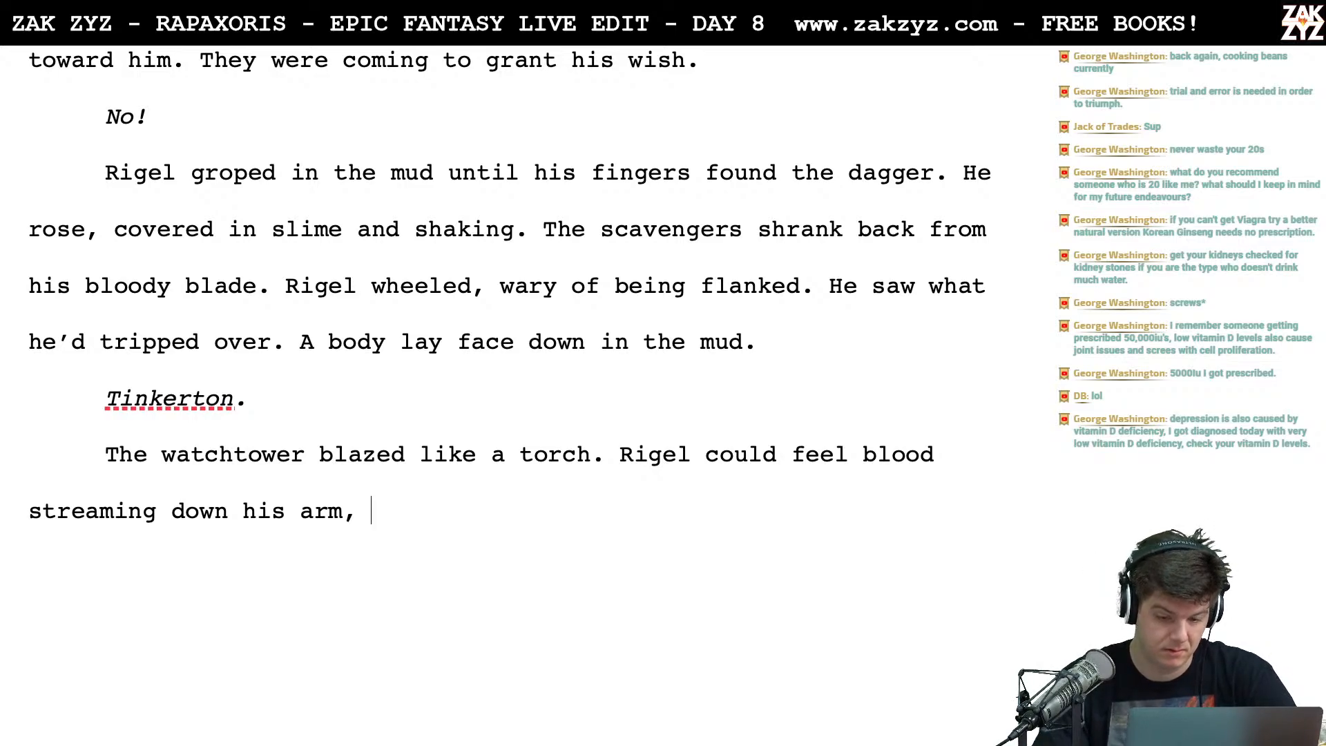
Try inserting a sentence starting "Any sharpshoot" before "Rigel could feel" and remove it again
{"action": "left_click", "coordinate": [598, 444]}
{"action": "type", "text": "Any  "}
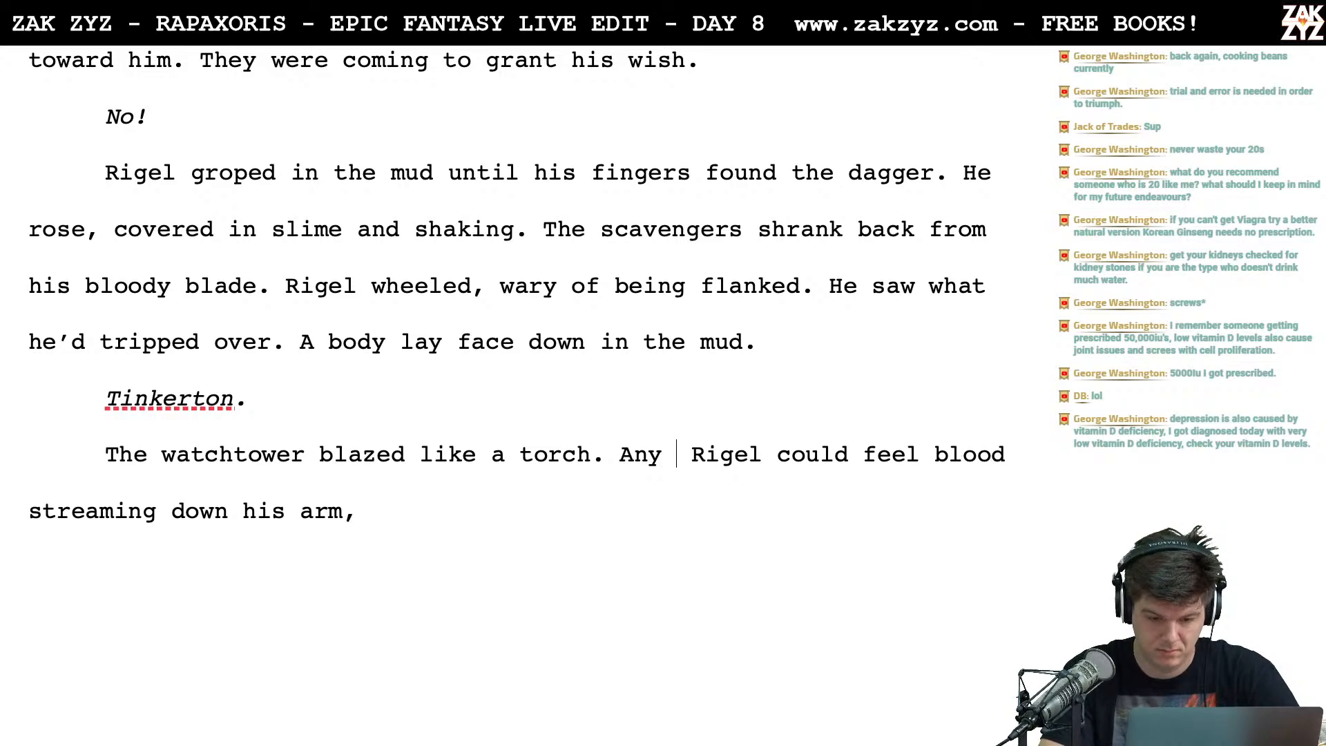
{"action": "type", "text": "sharpsho"}
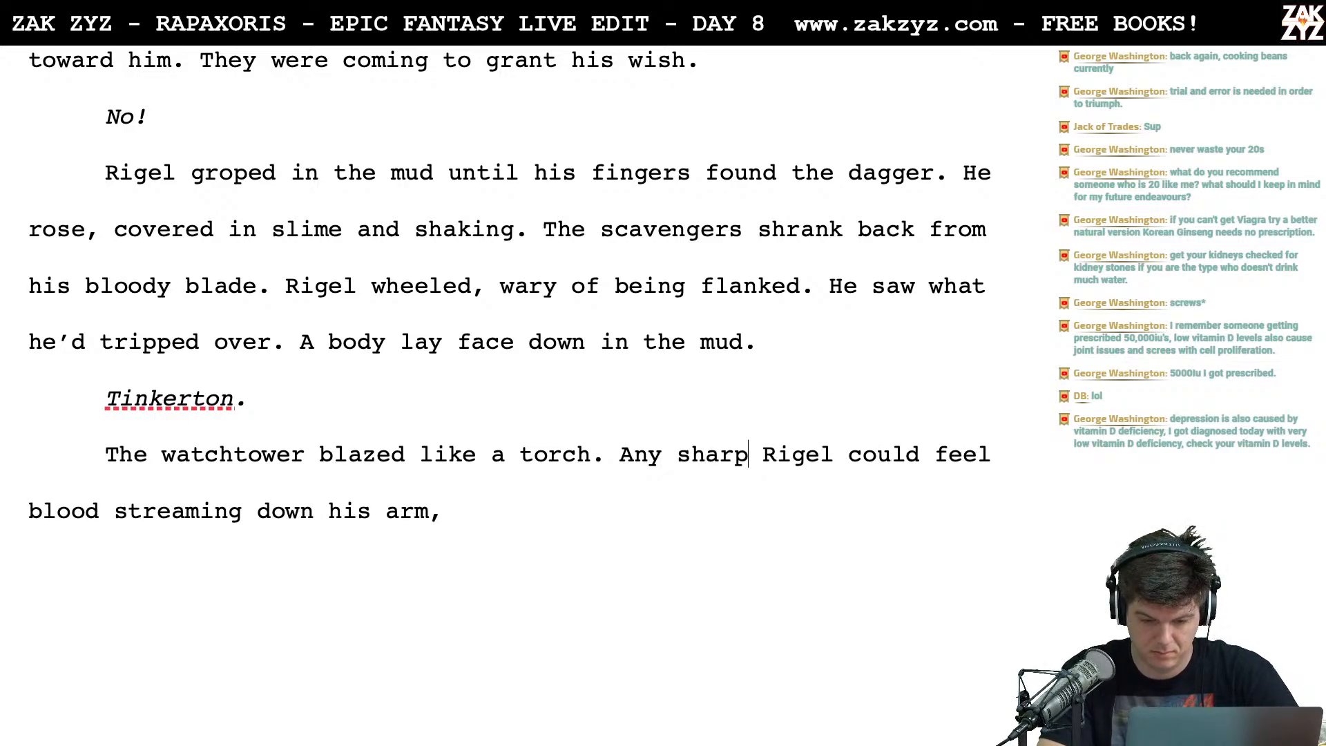
{"action": "key", "text": "BackSpace"}
{"action": "key", "text": "BackSpace"}
{"action": "key", "text": "BackSpace"}
{"action": "key", "text": "BackSpace"}
{"action": "key", "text": "BackSpace"}
{"action": "key", "text": "BackSpace"}
{"action": "key", "text": "BackSpace"}
{"action": "key", "text": "BackSpace"}
{"action": "key", "text": "BackSpace"}
{"action": "key", "text": "BackSpace"}
{"action": "key", "text": "BackSpace"}
{"action": "key", "text": "BackSpace"}
{"action": "key", "text": "BackSpace"}
{"action": "key", "text": "BackSpace"}
{"action": "key", "text": "BackSpace"}
{"action": "key", "text": "BackSpace"}
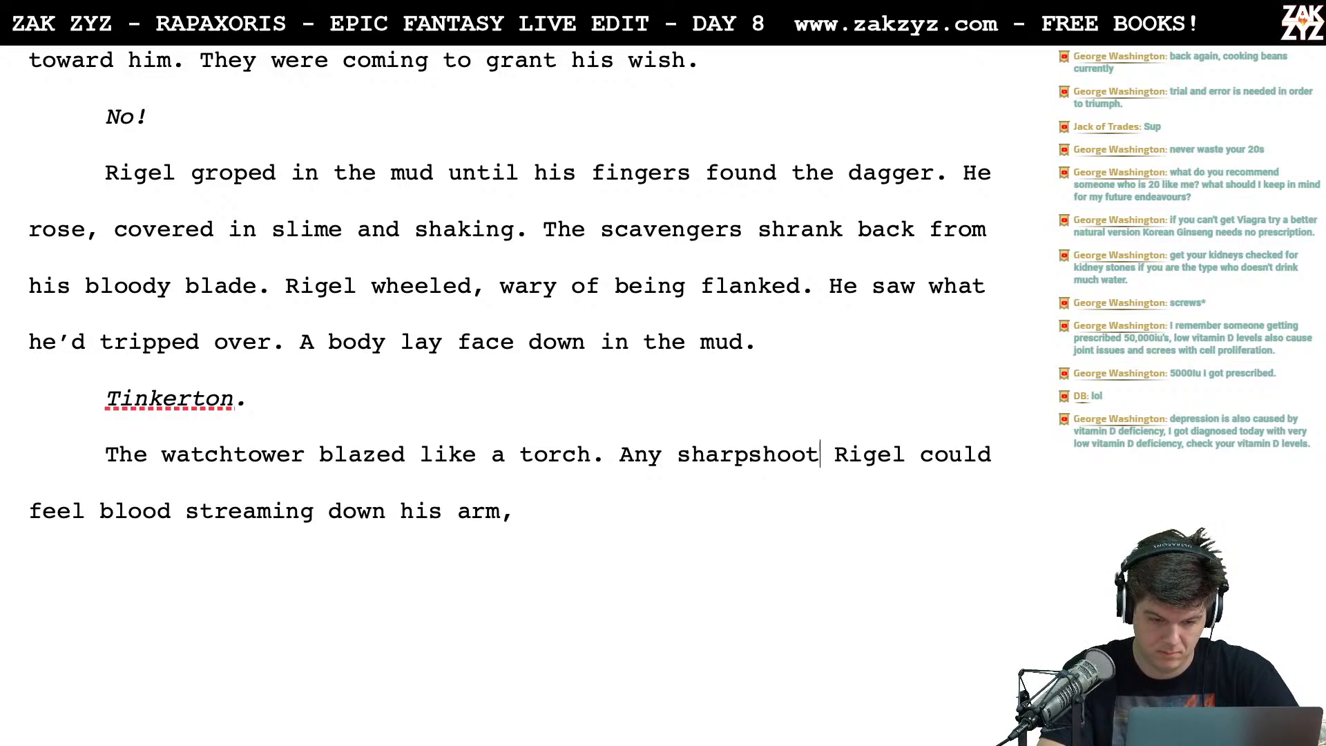
{"action": "key", "text": "BackSpace"}
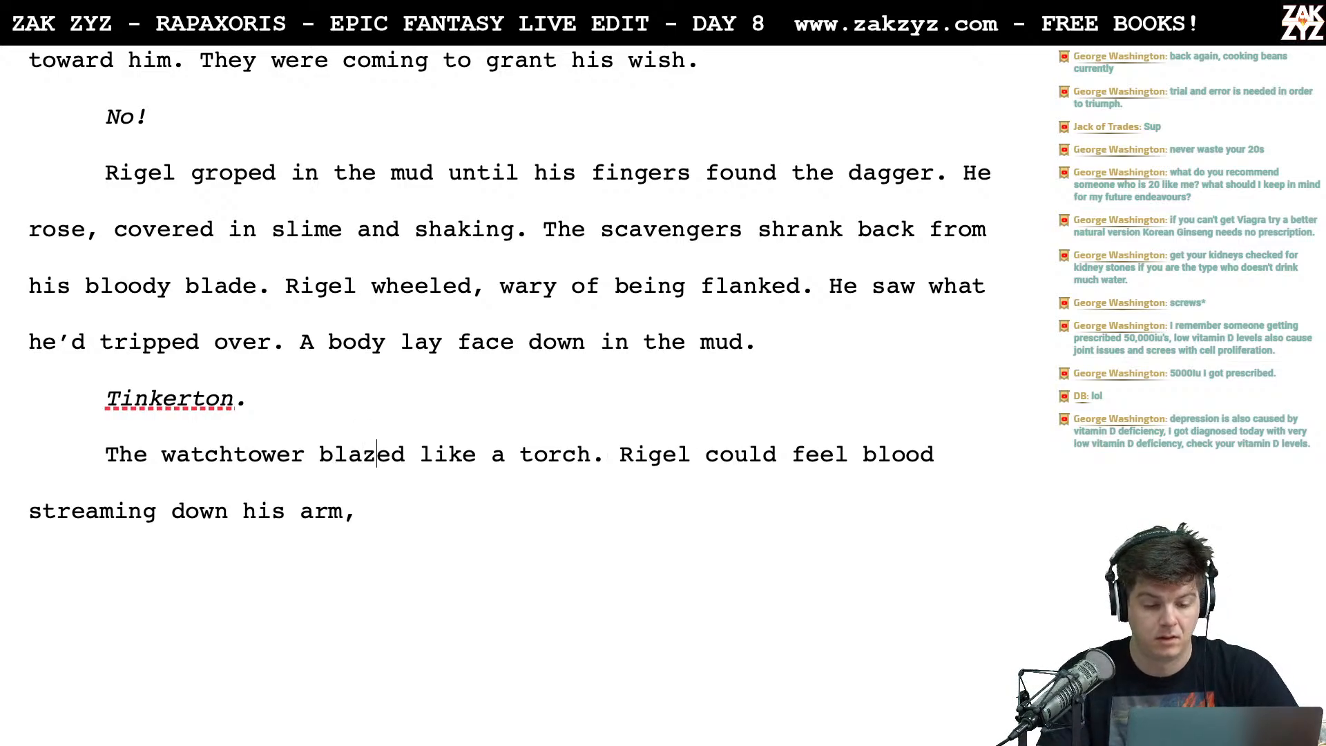
Continue the sentence after "arm," with "he gripped the dagger and lurched across the square."
{"action": "type", "text": "he gri"}
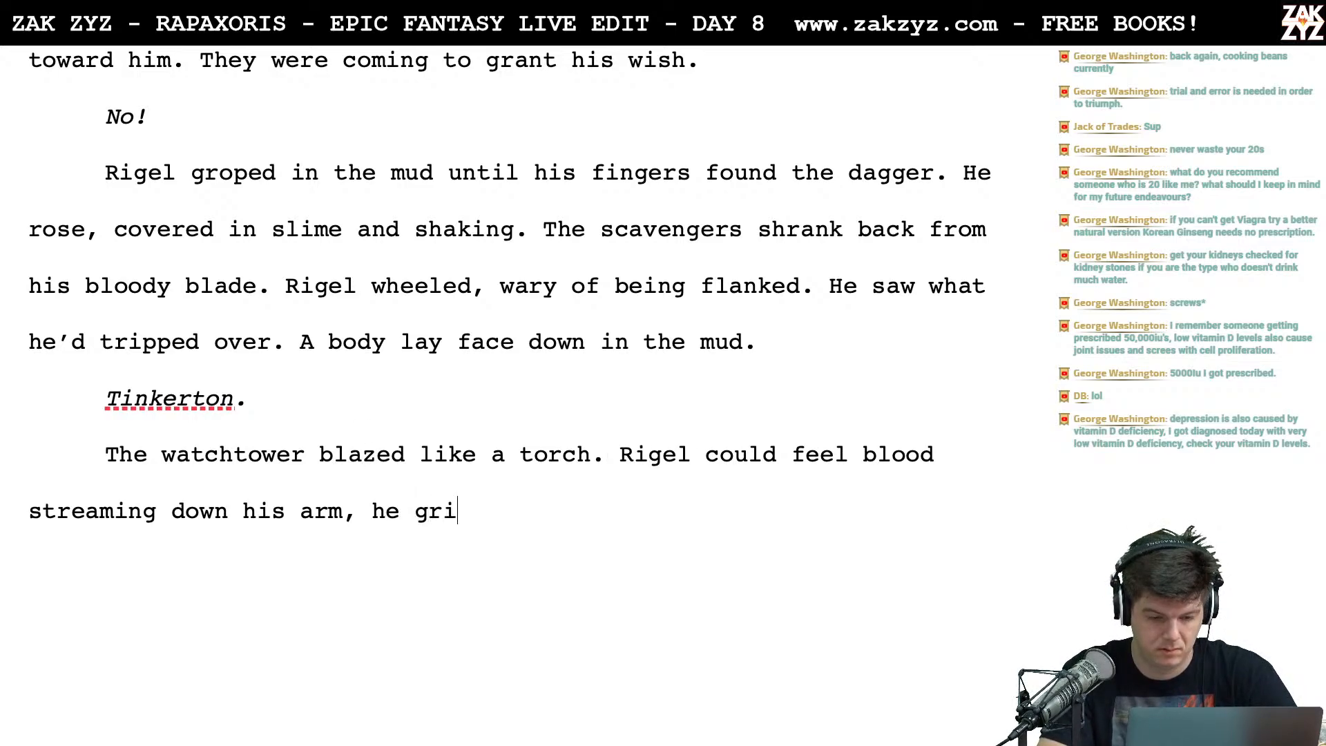
{"action": "type", "text": "pped the dagger a"}
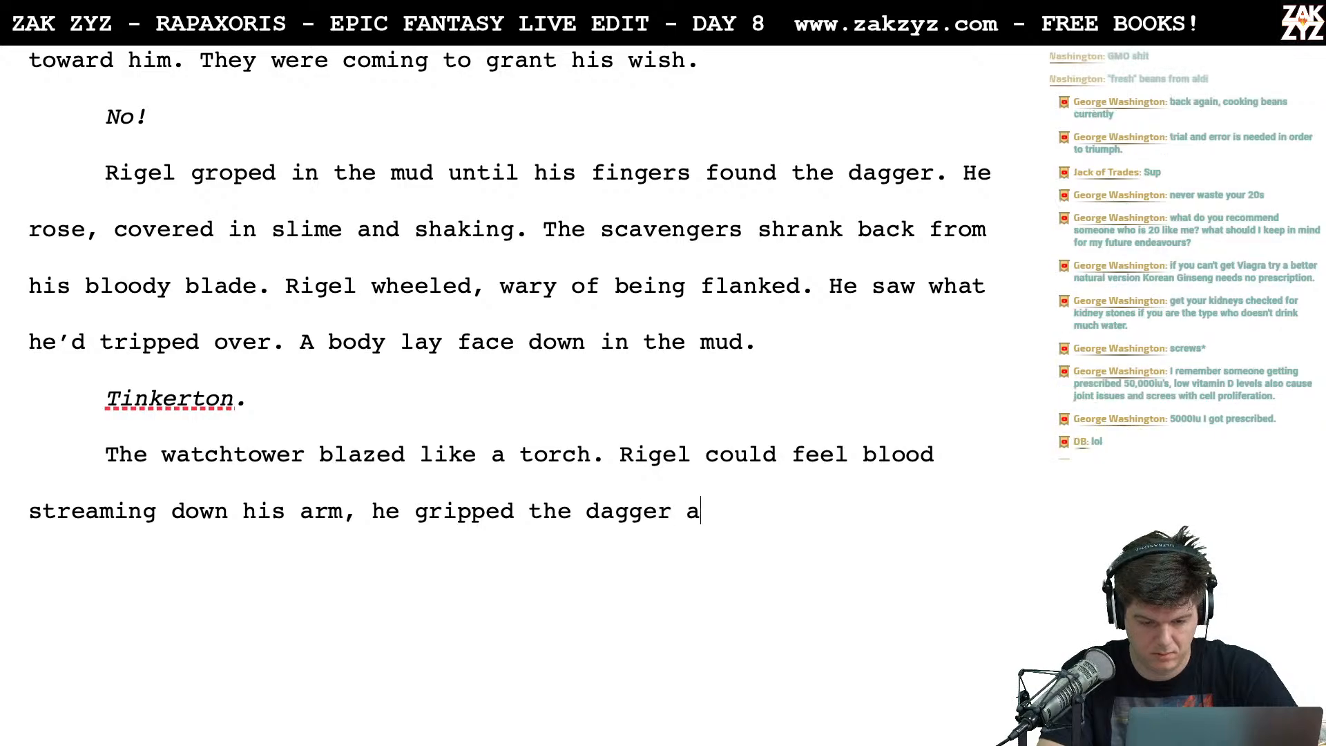
{"action": "type", "text": "nd lurched across Squ"}
{"action": "key", "text": "BackSpace"}
{"action": "key", "text": "BackSpace"}
{"action": "key", "text": "BackSpace"}
{"action": "type", "text": "the square."}
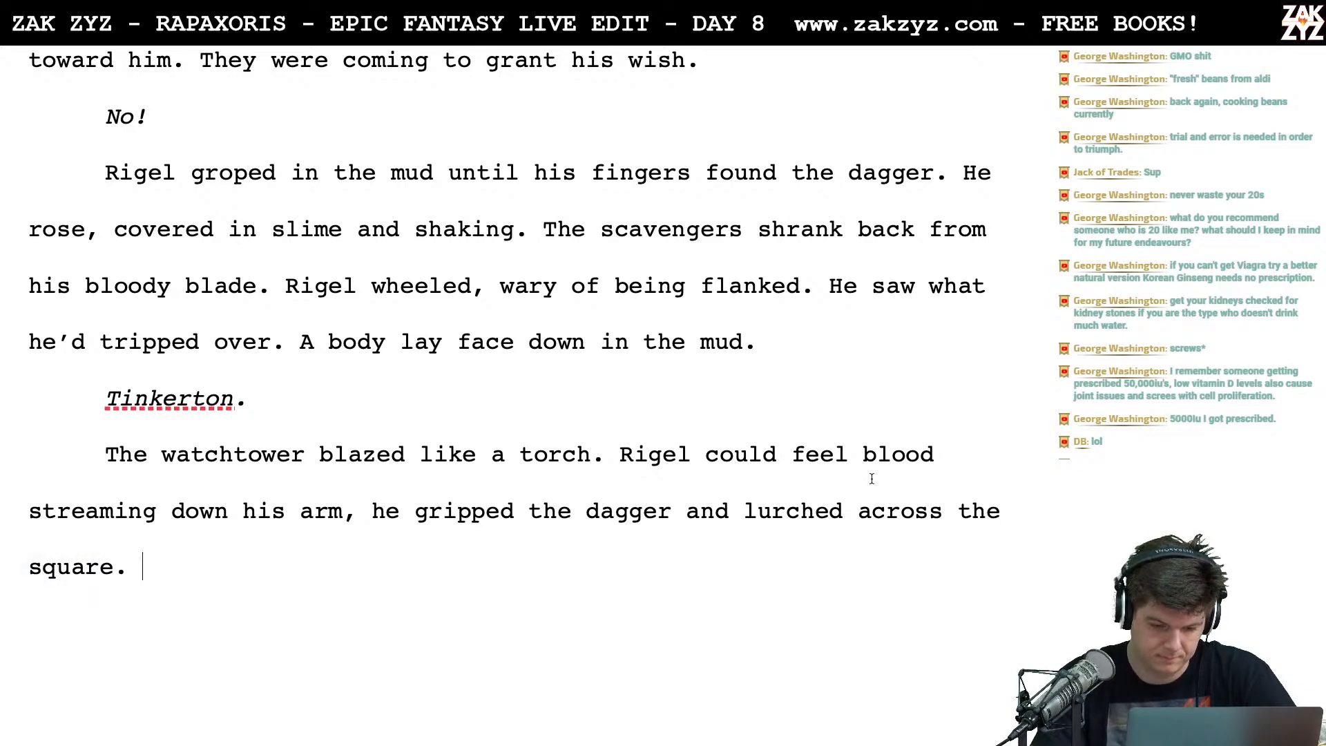
Split the paragraph before "Rigel could feel" and add "Rigel lurched across the squ" after "torch."
{"action": "left_click", "coordinate": [620, 454]}
{"action": "key", "text": "Return"}
{"action": "key", "text": "Left"}
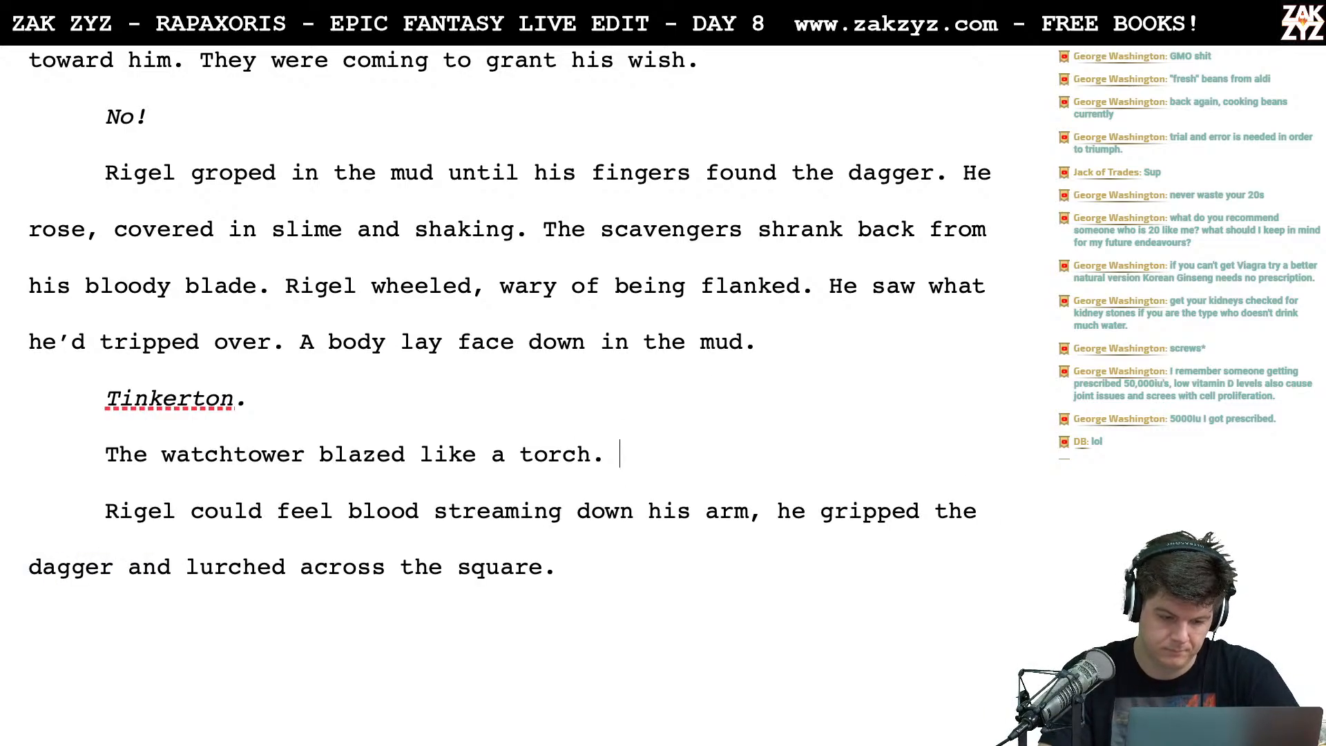
{"action": "type", "text": "Rigel "}
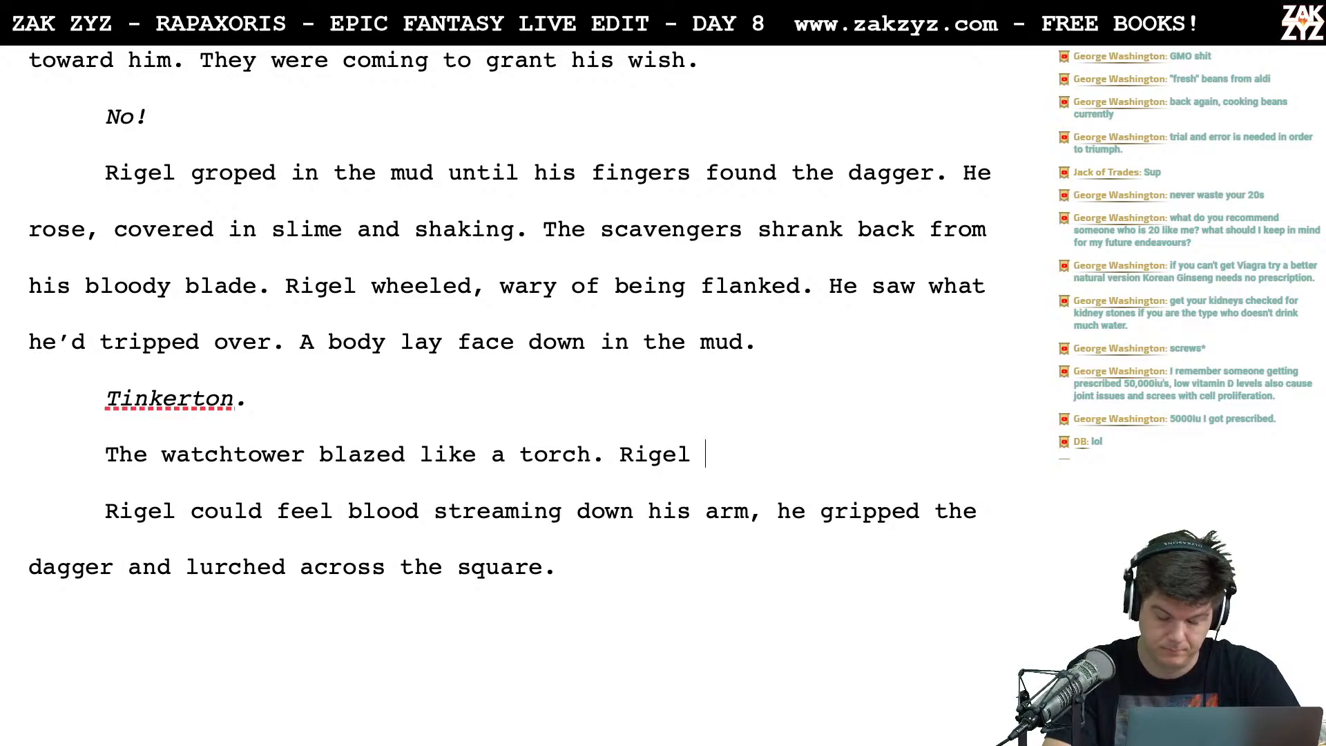
{"action": "type", "text": "lurched"}
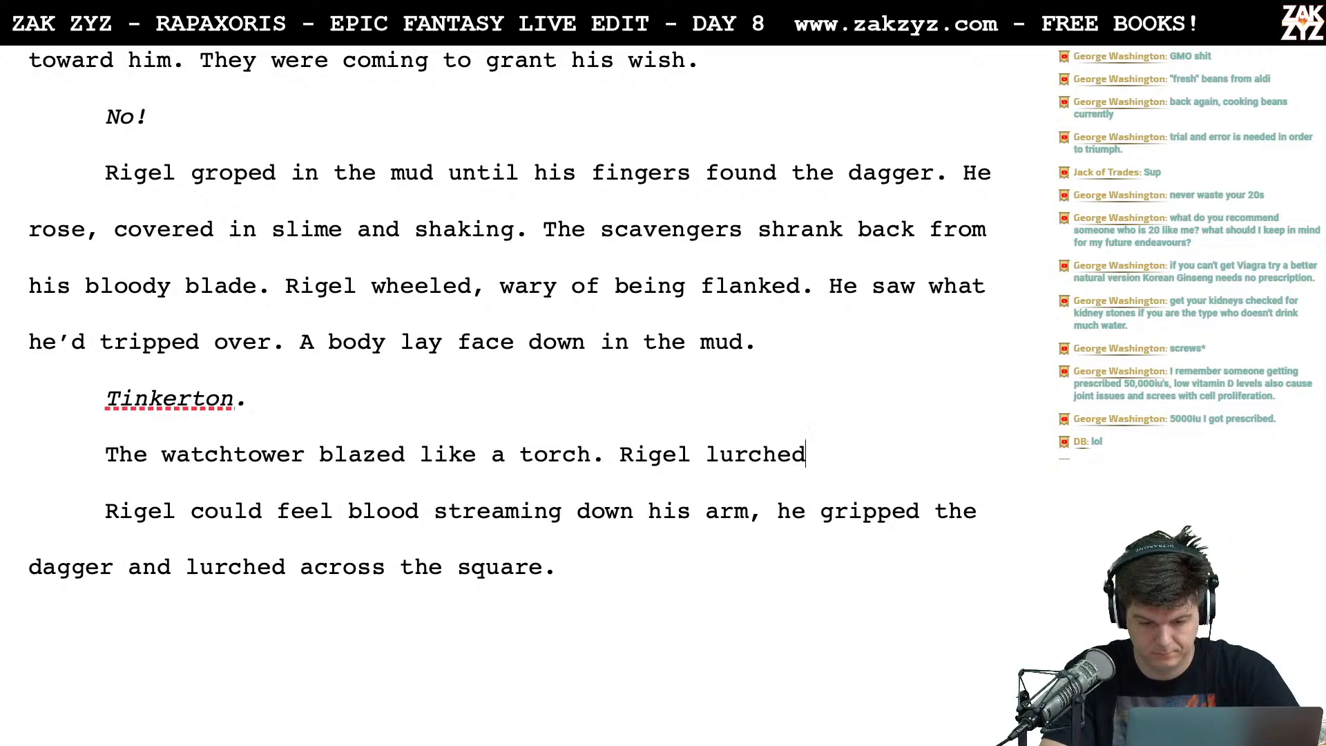
{"action": "type", "text": " across the squ"}
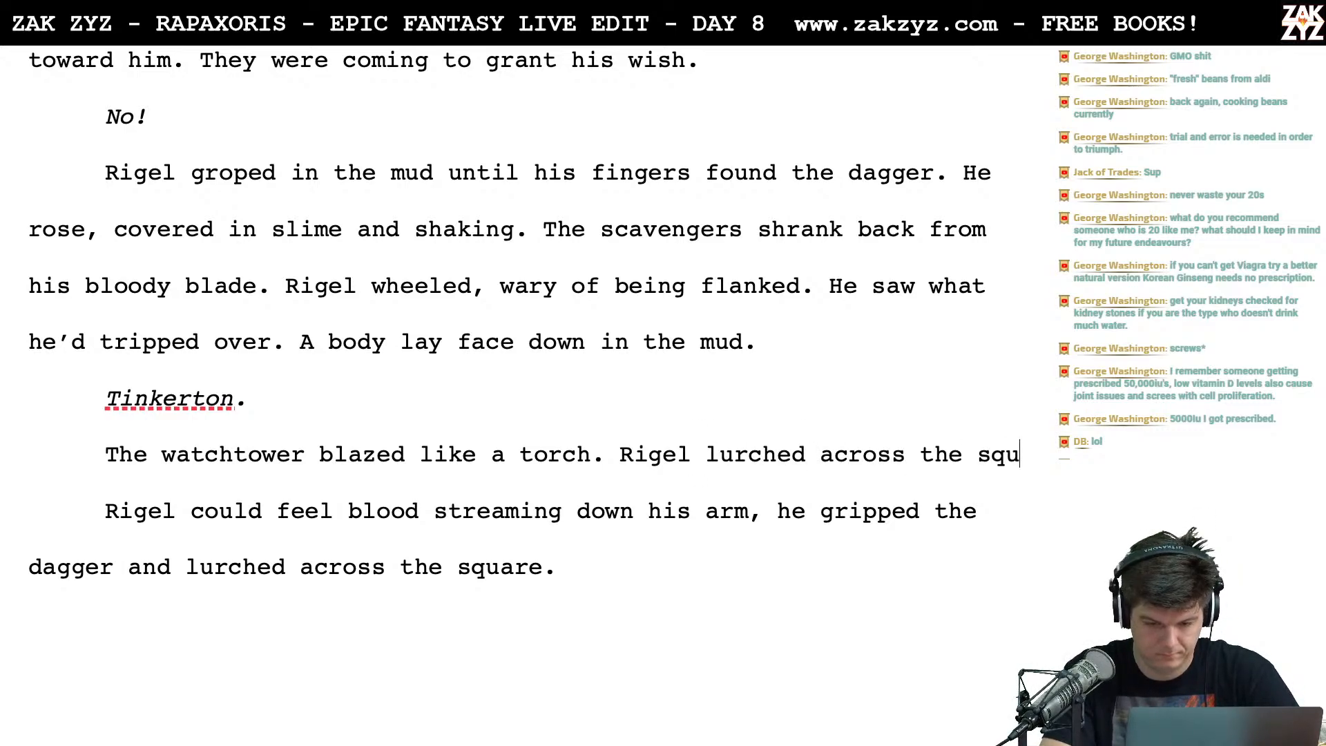
Try continuing the new sentence as "across the square, clutching the" and delete back to "across the s"
{"action": "type", "text": "are, clig"}
{"action": "key", "text": "BackSpace"}
{"action": "key", "text": "BackSpace"}
{"action": "type", "text": "utf"}
{"action": "key", "text": "BackSpace"}
{"action": "type", "text": "ching the"}
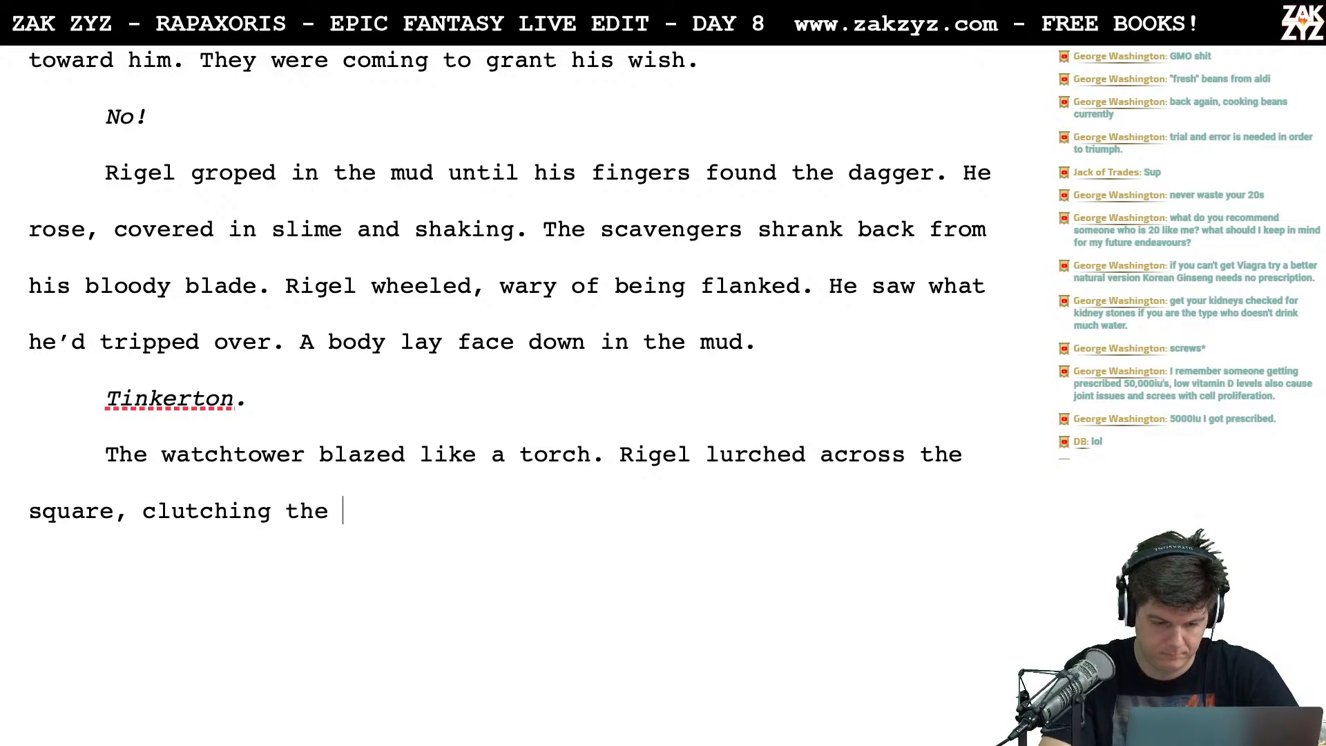
{"action": "key", "text": "BackSpace"}
{"action": "key", "text": "BackSpace"}
{"action": "key", "text": "BackSpace"}
{"action": "key", "text": "BackSpace"}
{"action": "key", "text": "BackSpace"}
{"action": "key", "text": "BackSpace"}
{"action": "key", "text": "BackSpace"}
{"action": "key", "text": "BackSpace"}
{"action": "key", "text": "BackSpace"}
{"action": "key", "text": "BackSpace"}
{"action": "key", "text": "BackSpace"}
{"action": "key", "text": "BackSpace"}
{"action": "key", "text": "BackSpace"}
{"action": "key", "text": "BackSpace"}
{"action": "key", "text": "BackSpace"}
{"action": "key", "text": "BackSpace"}
{"action": "key", "text": "BackSpace"}
{"action": "key", "text": "BackSpace"}
{"action": "key", "text": "BackSpace"}
{"action": "key", "text": "BackSpace"}
{"action": "key", "text": "BackSpace"}
{"action": "key", "text": "BackSpace"}
{"action": "key", "text": "BackSpace"}
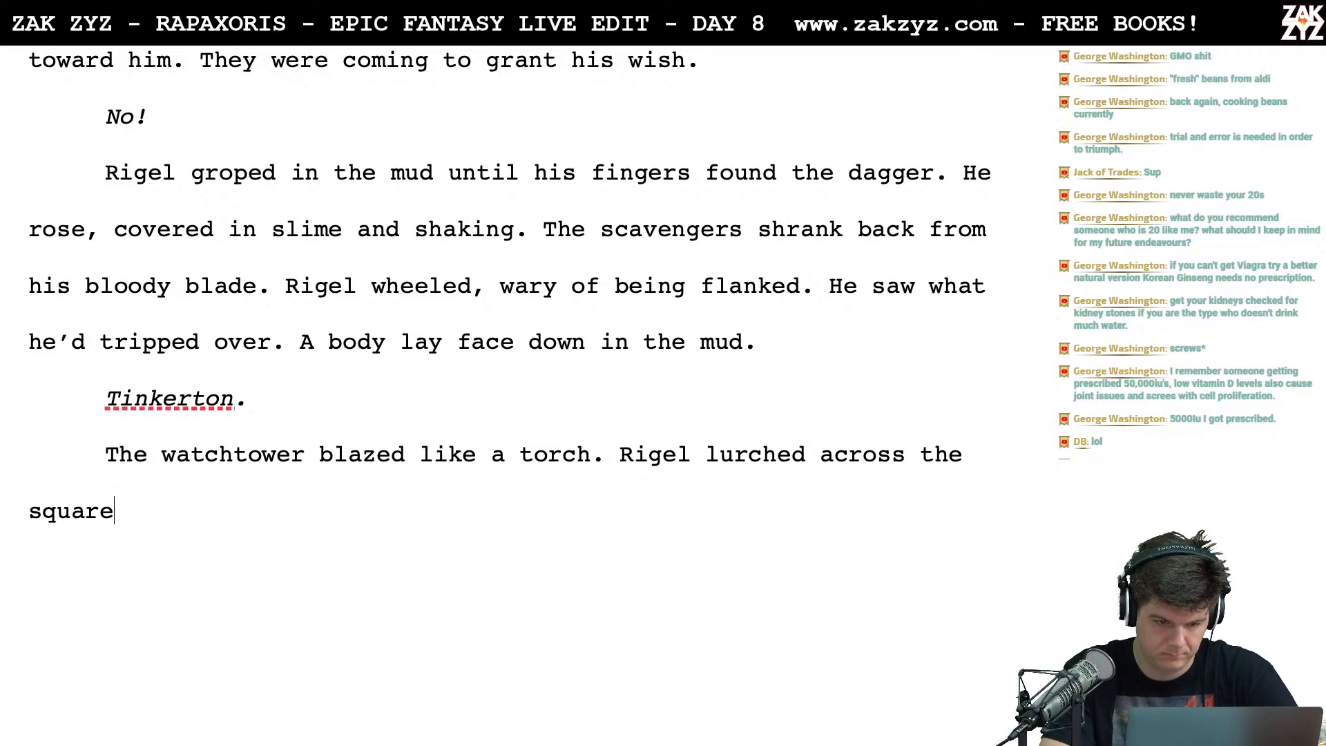
{"action": "key", "text": "BackSpace"}
{"action": "key", "text": "BackSpace"}
{"action": "key", "text": "BackSpace"}
{"action": "key", "text": "BackSpace"}
{"action": "key", "text": "BackSpace"}
{"action": "key", "text": "BackSpace"}
{"action": "key", "text": "BackSpace"}
{"action": "key", "text": "BackSpace"}
{"action": "type", "text": "d across the s"}
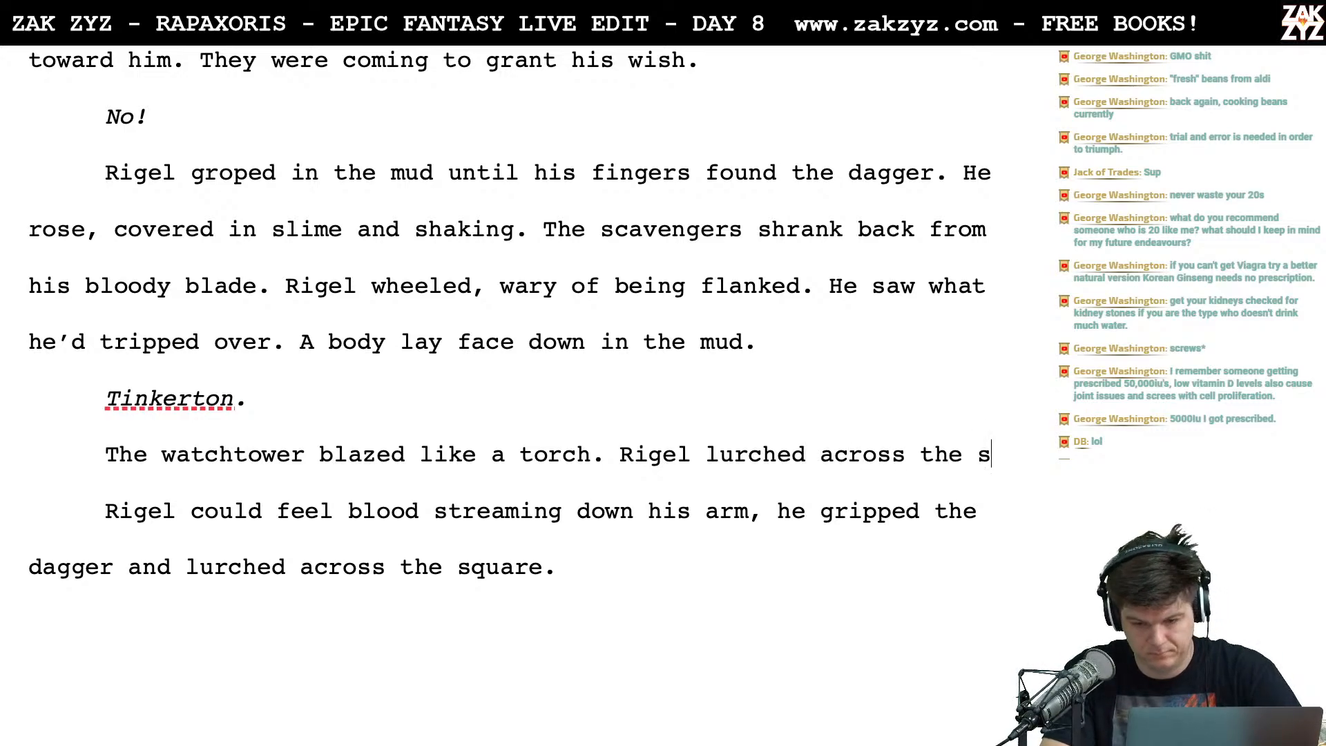
Complete the word "square", try adding "and up Tick Street" after it, and replace that addition with a comma
{"action": "type", "text": "quare and up tick str"}
{"action": "key", "text": "BackSpace"}
{"action": "key", "text": "BackSpace"}
{"action": "key", "text": "BackSpace"}
{"action": "key", "text": "BackSpace"}
{"action": "key", "text": "BackSpace"}
{"action": "key", "text": "BackSpace"}
{"action": "key", "text": "BackSpace"}
{"action": "key", "text": "BackSpace"}
{"action": "type", "text": "Tck"}
{"action": "key", "text": "BackSpace"}
{"action": "key", "text": "BackSpace"}
{"action": "key", "text": "BackSpace"}
{"action": "type", "text": "ick S"}
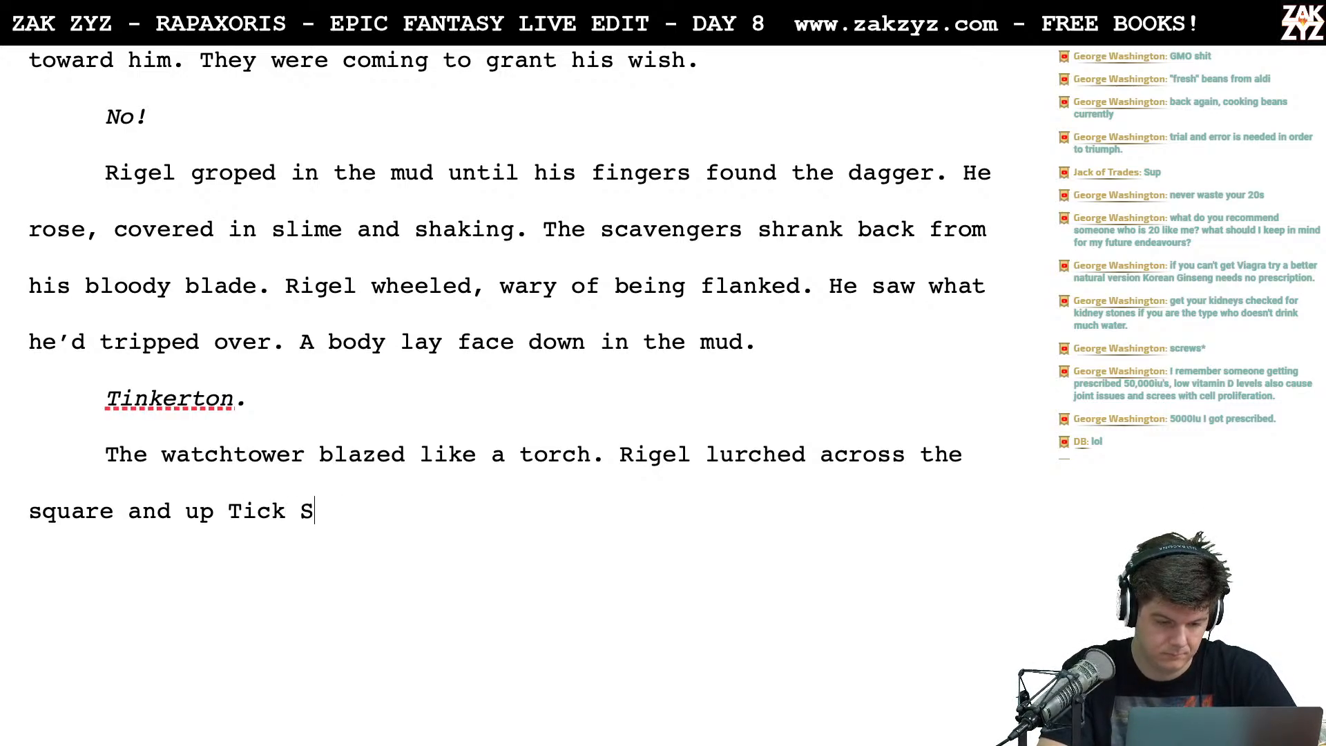
{"action": "type", "text": "tree"}
{"action": "key", "text": "BackSpace"}
{"action": "key", "text": "BackSpace"}
{"action": "key", "text": "BackSpace"}
{"action": "key", "text": "BackSpace"}
{"action": "key", "text": "BackSpace"}
{"action": "key", "text": "BackSpace"}
{"action": "key", "text": "BackSpace"}
{"action": "key", "text": "BackSpace"}
{"action": "key", "text": "BackSpace"}
{"action": "key", "text": "BackSpace"}
{"action": "key", "text": "BackSpace"}
{"action": "key", "text": "BackSpace"}
{"action": "key", "text": "BackSpace"}
{"action": "key", "text": "BackSpace"}
{"action": "key", "text": "BackSpace"}
{"action": "key", "text": "BackSpace"}
{"action": "key", "text": "BackSpace"}
{"action": "key", "text": "BackSpace"}
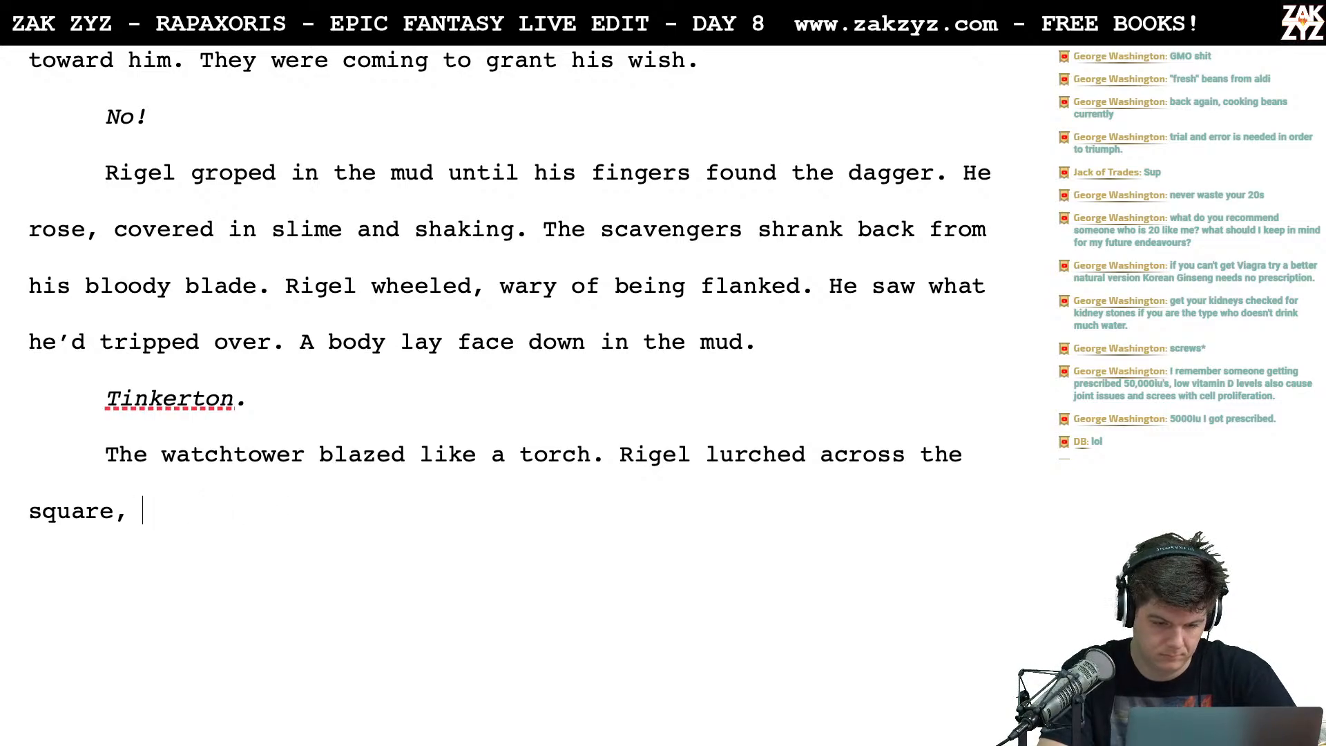
{"action": "type", "text": ", "}
Try following "square," with "looking" and with "glancing back of", deleting each wording
{"action": "type", "text": "look"}
{"action": "type", "text": "ing"}
{"action": "key", "text": "BackSpace"}
{"action": "key", "text": "BackSpace"}
{"action": "key", "text": "BackSpace"}
{"action": "key", "text": "BackSpace"}
{"action": "key", "text": "BackSpace"}
{"action": "key", "text": "BackSpace"}
{"action": "key", "text": "BackSpace"}
{"action": "key", "text": "BackSpace"}
{"action": "type", "text": "glancing back of"}
{"action": "key", "text": "BackSpace"}
{"action": "key", "text": "BackSpace"}
{"action": "key", "text": "BackSpace"}
{"action": "key", "text": "BackSpace"}
{"action": "key", "text": "BackSpace"}
{"action": "key", "text": "BackSpace"}
{"action": "key", "text": "BackSpace"}
{"action": "key", "text": "BackSpace"}
{"action": "key", "text": "BackSpace"}
{"action": "key", "text": "BackSpace"}
{"action": "key", "text": "BackSpace"}
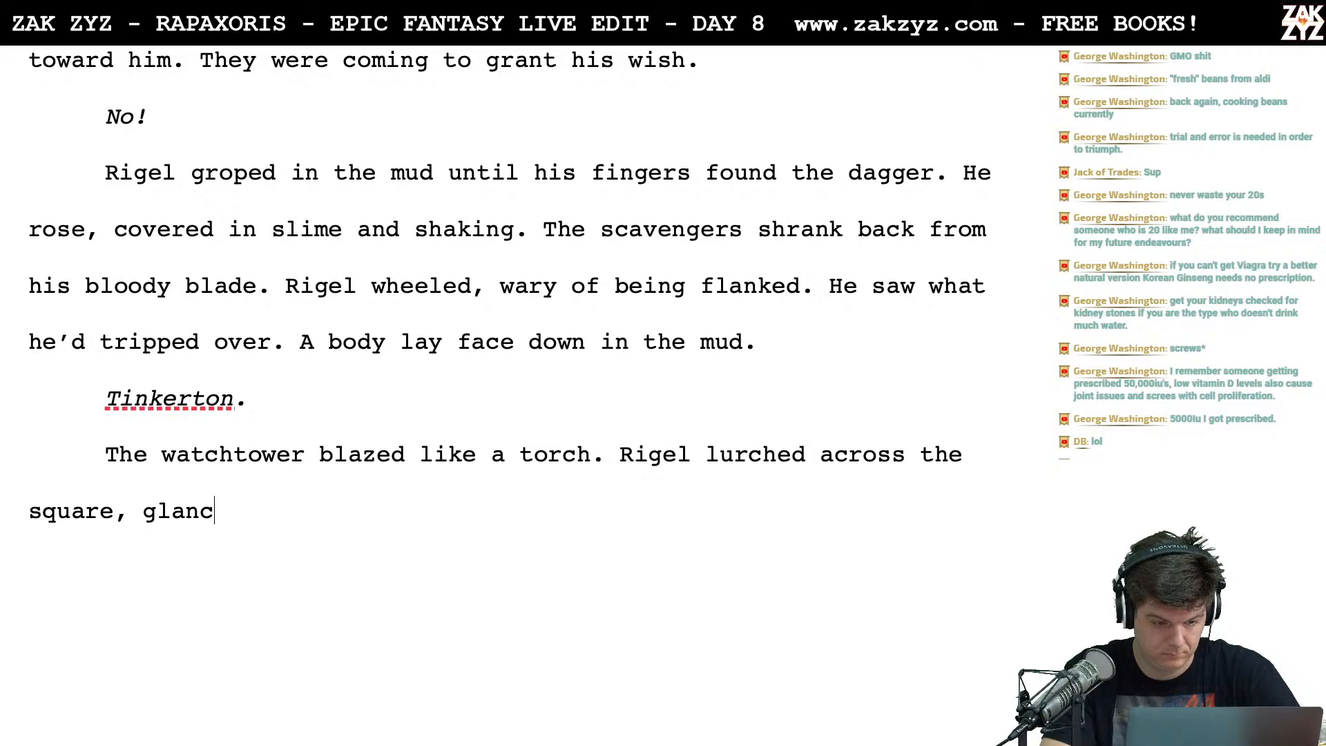
{"action": "key", "text": "BackSpace"}
{"action": "key", "text": "BackSpace"}
{"action": "key", "text": "BackSpace"}
{"action": "key", "text": "BackSpace"}
{"action": "key", "text": "BackSpace"}
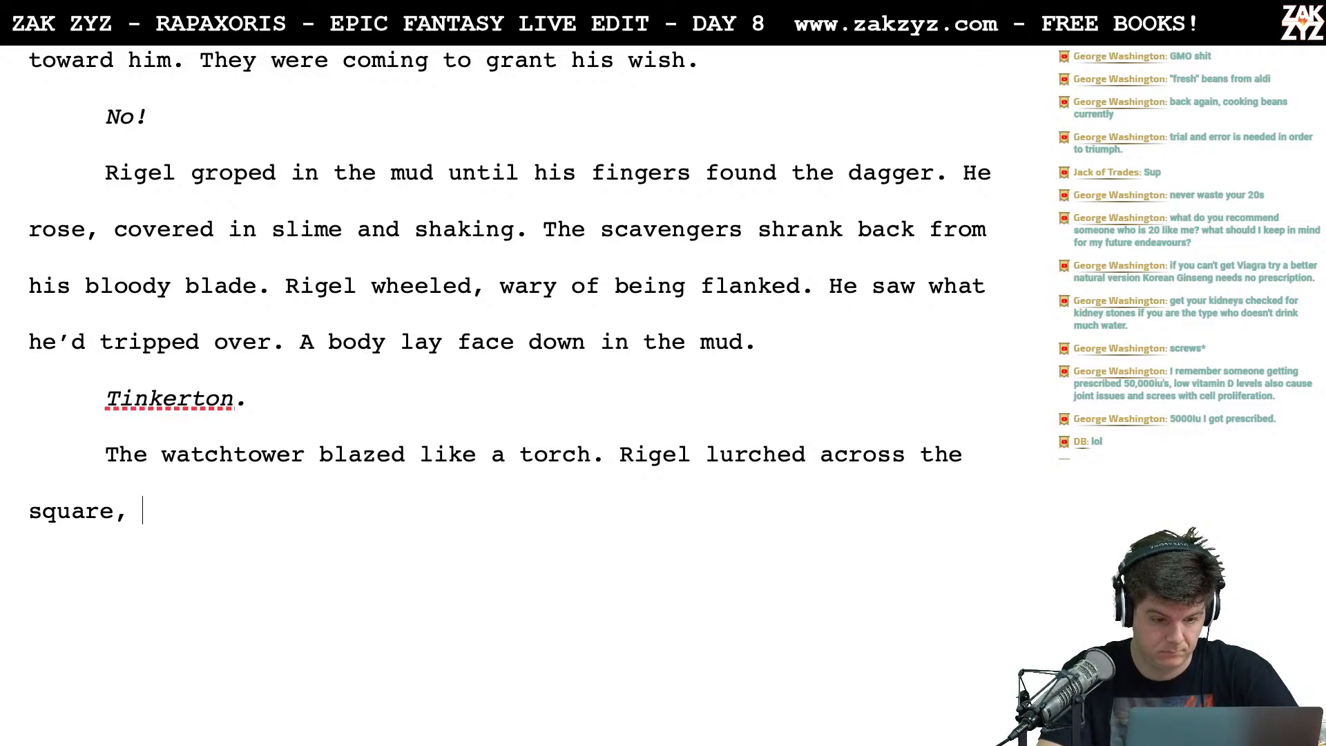
Continue the sentence after "square," with "at Tick Street he turned back," and remove the trial word "but" after it
{"action": "type", "text": "at t"}
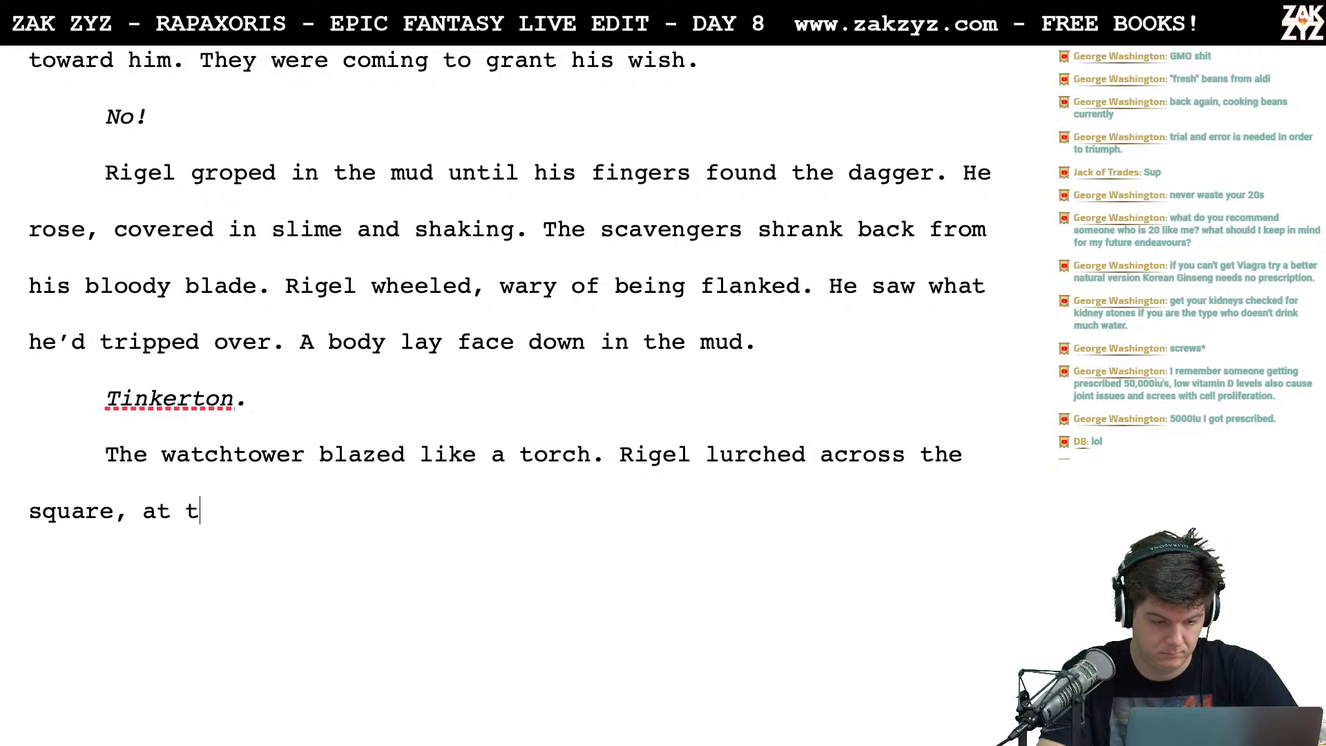
{"action": "key", "text": "BackSpace"}
{"action": "type", "text": "Tick Street he turned"}
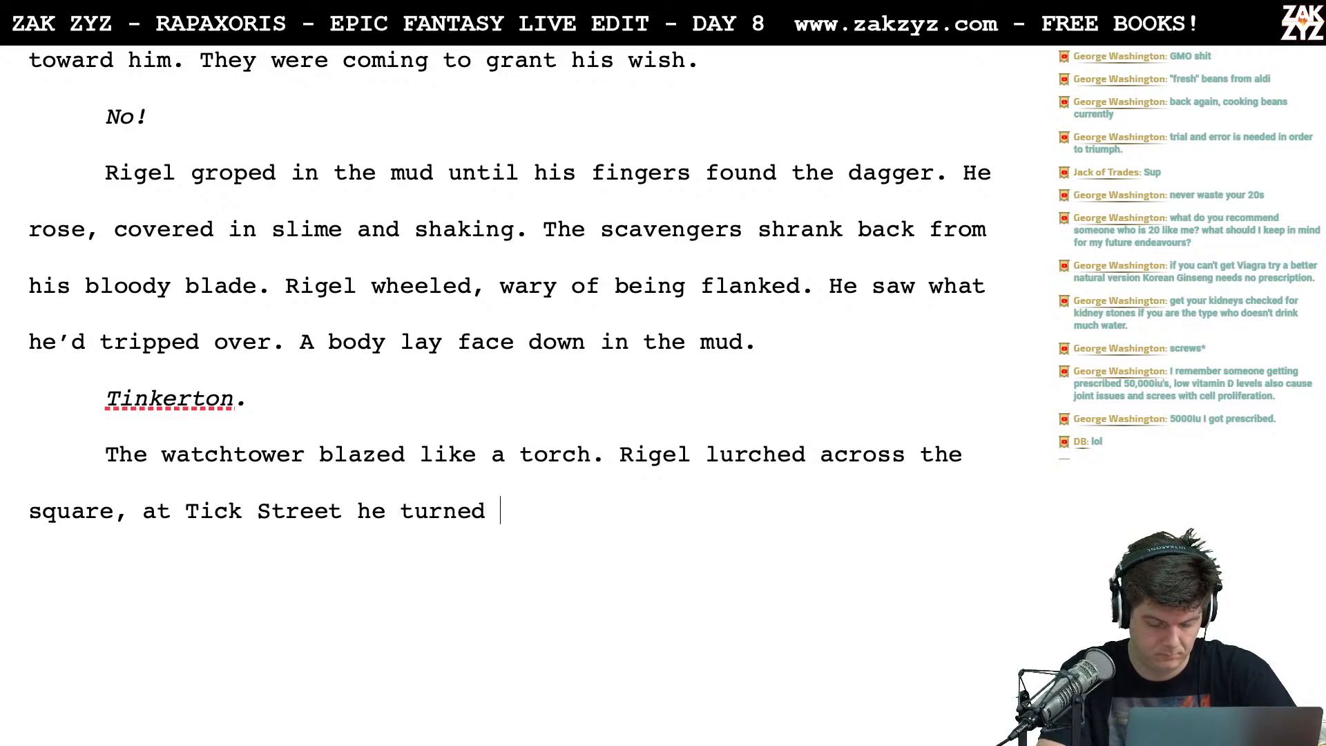
{"action": "key", "text": "BackSpace"}
{"action": "key", "text": "BackSpace"}
{"action": "key", "text": "BackSpace"}
{"action": "key", "text": "BackSpace"}
{"action": "key", "text": "BackSpace"}
{"action": "key", "text": "BackSpace"}
{"action": "type", "text": "tur"}
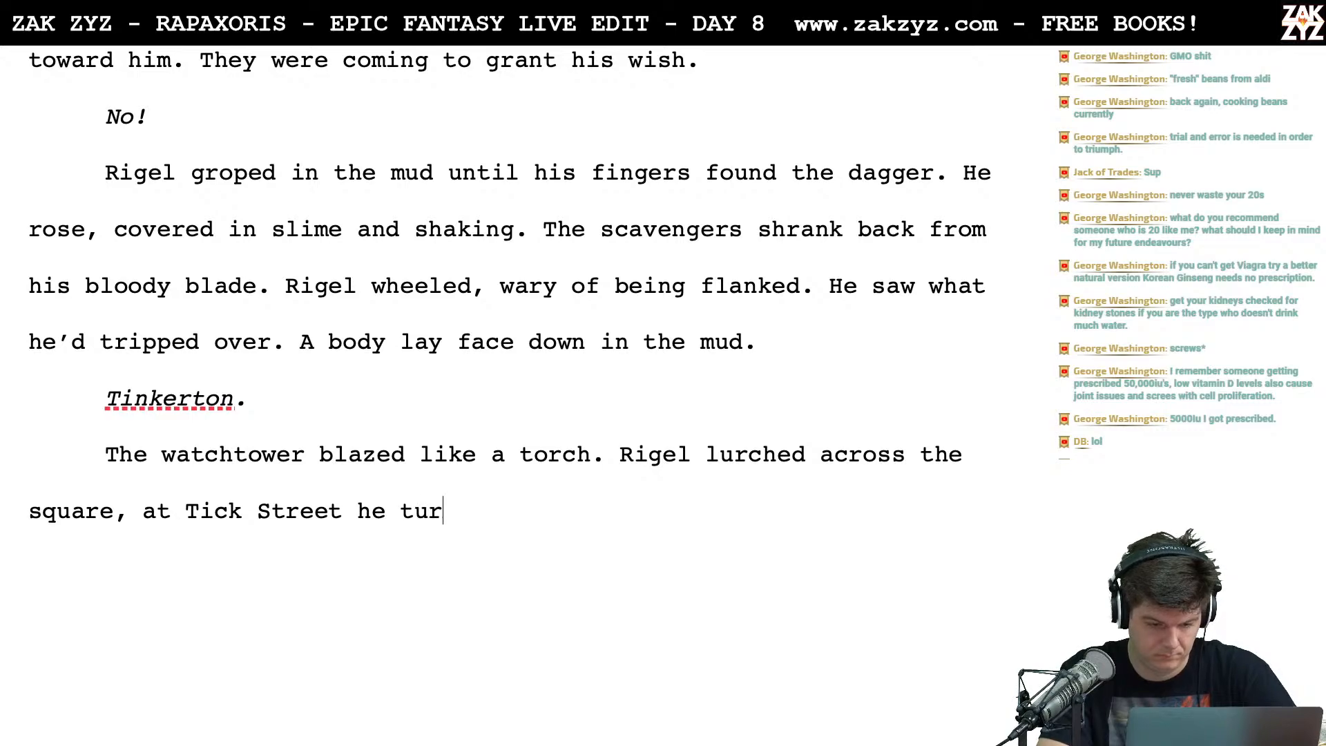
{"action": "type", "text": "ned back, but t"}
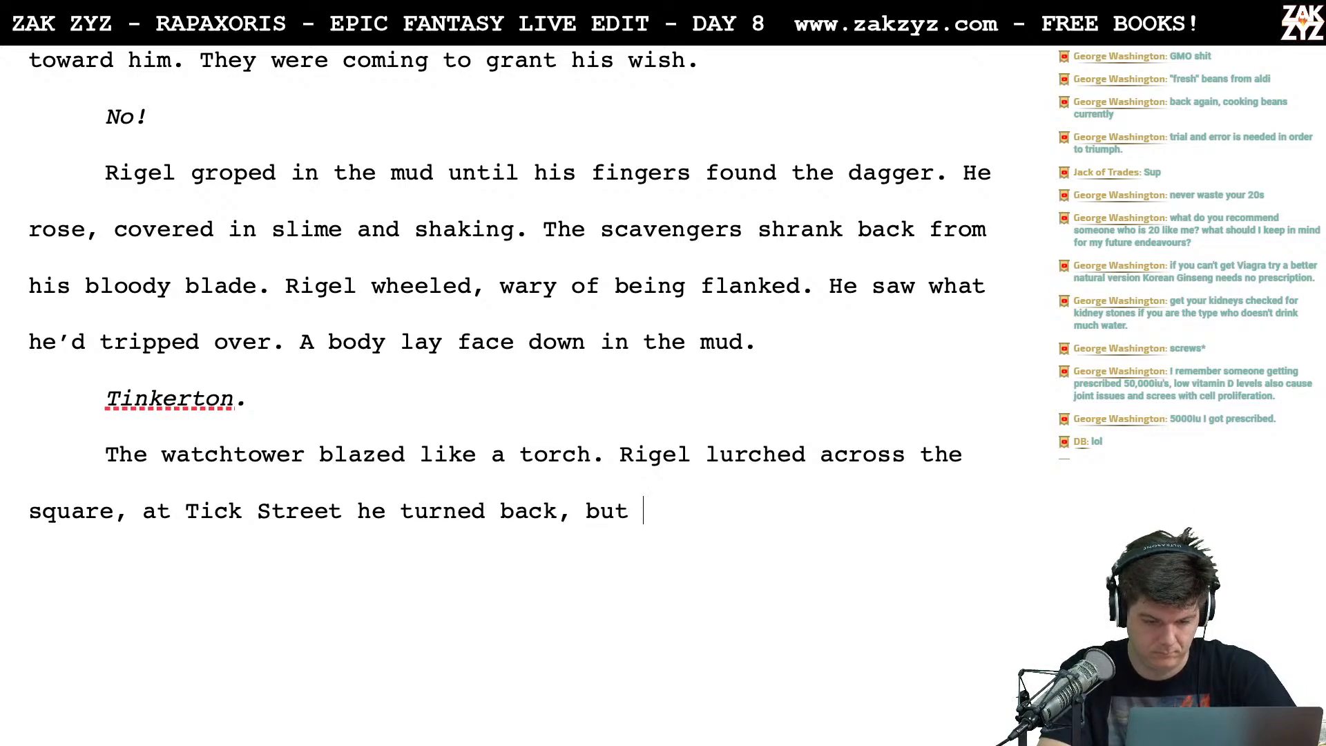
{"action": "key", "text": "BackSpace"}
{"action": "key", "text": "BackSpace"}
{"action": "key", "text": "BackSpace"}
{"action": "key", "text": "BackSpace"}
{"action": "key", "text": "BackSpace"}
{"action": "key", "text": "BackSpace"}
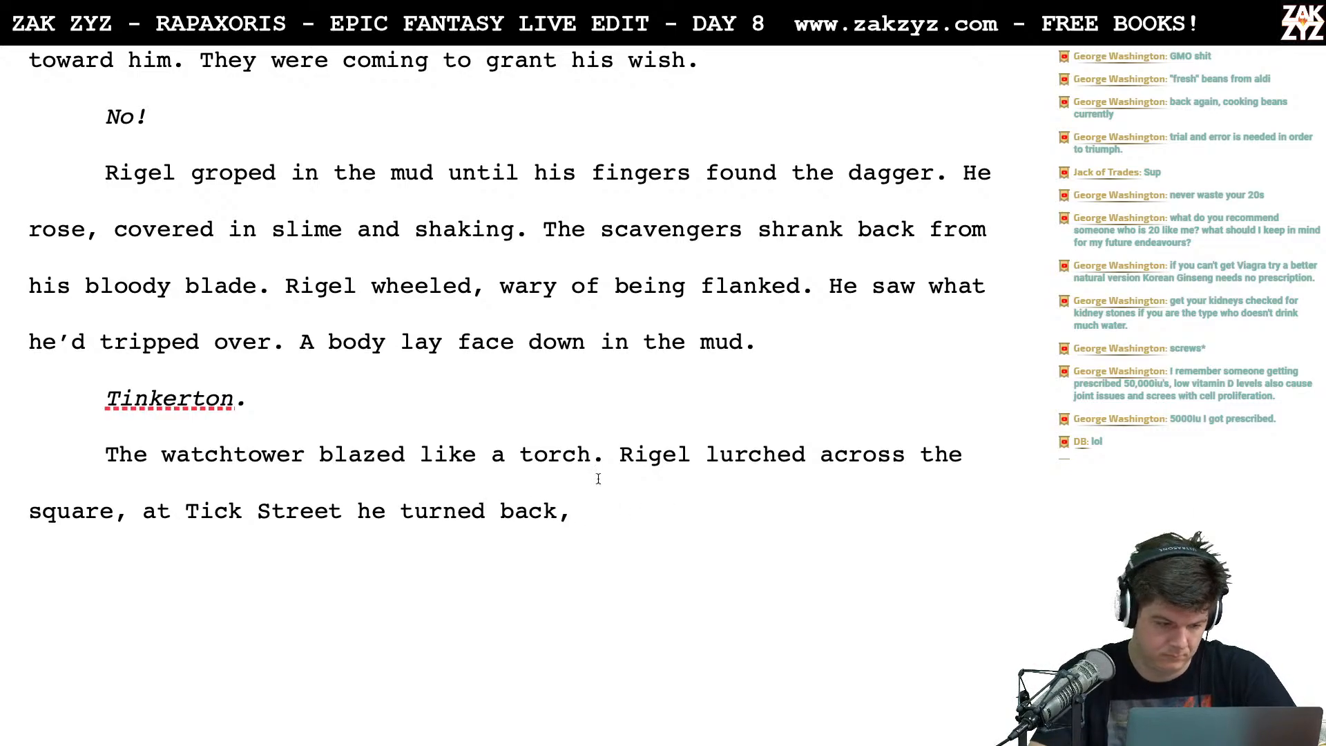
Replace the comma after "square" with a period and move "at Tick Street he turned back," down into a separate paragraph
{"action": "left_click", "coordinate": [127, 511]}
{"action": "key", "text": "BackSpace"}
{"action": "type", "text": "."}
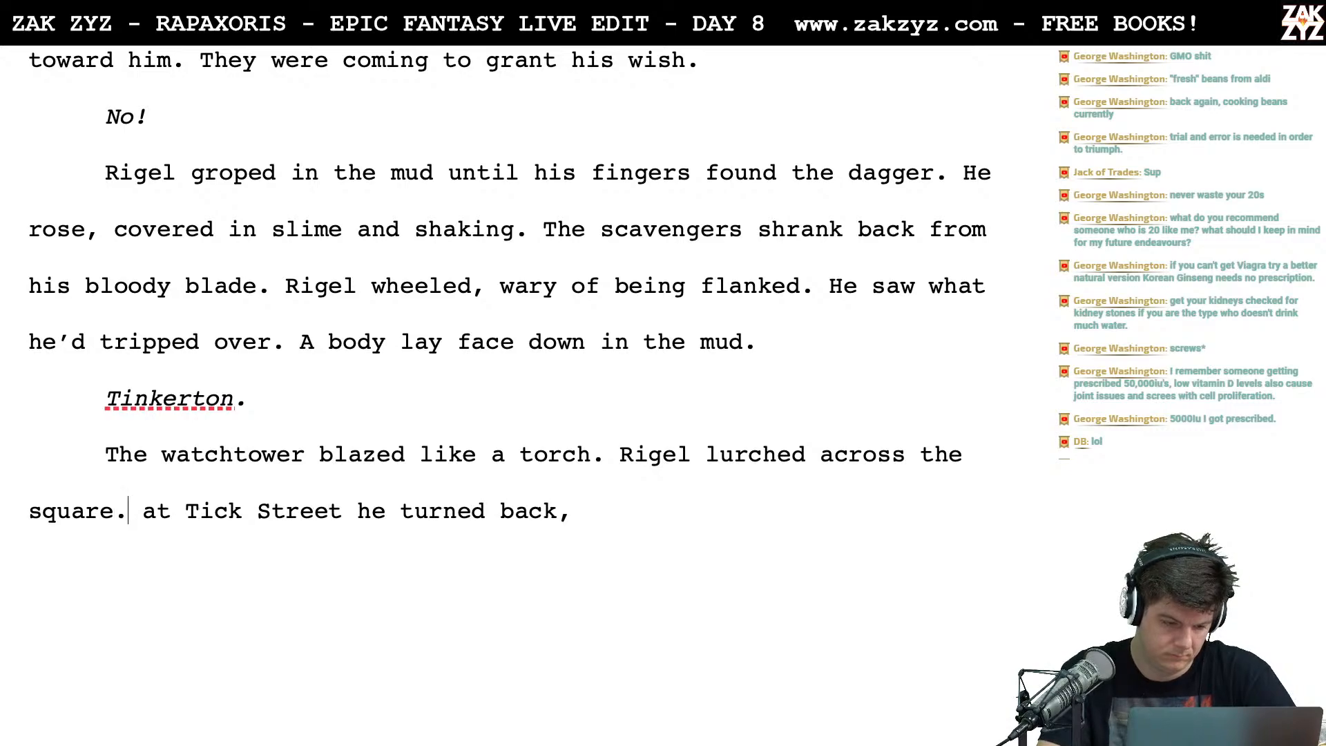
{"action": "key", "text": "Return"}
{"action": "key", "text": "Return"}
{"action": "key", "text": "Left"}
{"action": "key", "text": "Left"}
Start a new sentence after "square." reading "He turned back at", correcting the capitalization of "He"
{"action": "type", "text": "HE turn"}
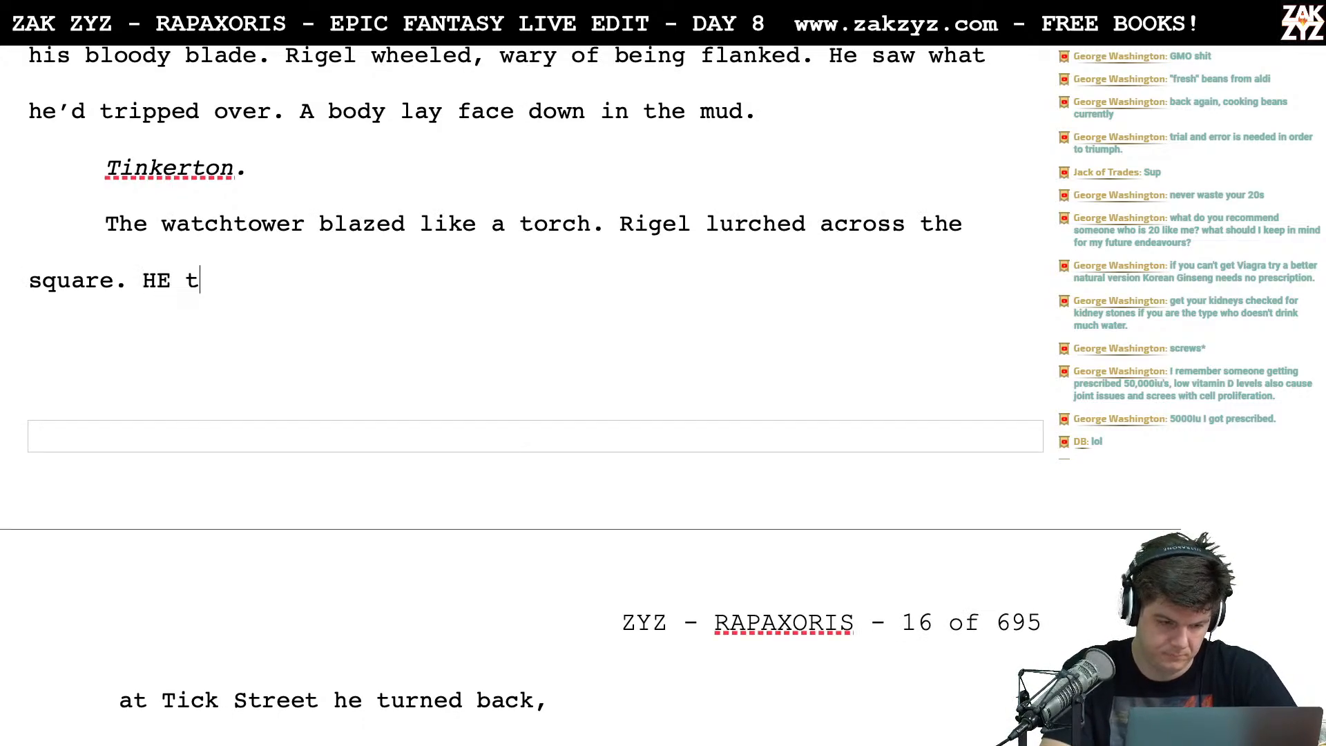
{"action": "key", "text": "BackSpace"}
{"action": "key", "text": "BackSpace"}
{"action": "key", "text": "BackSpace"}
{"action": "key", "text": "BackSpace"}
{"action": "key", "text": "BackSpace"}
{"action": "key", "text": "BackSpace"}
{"action": "type", "text": "e t"}
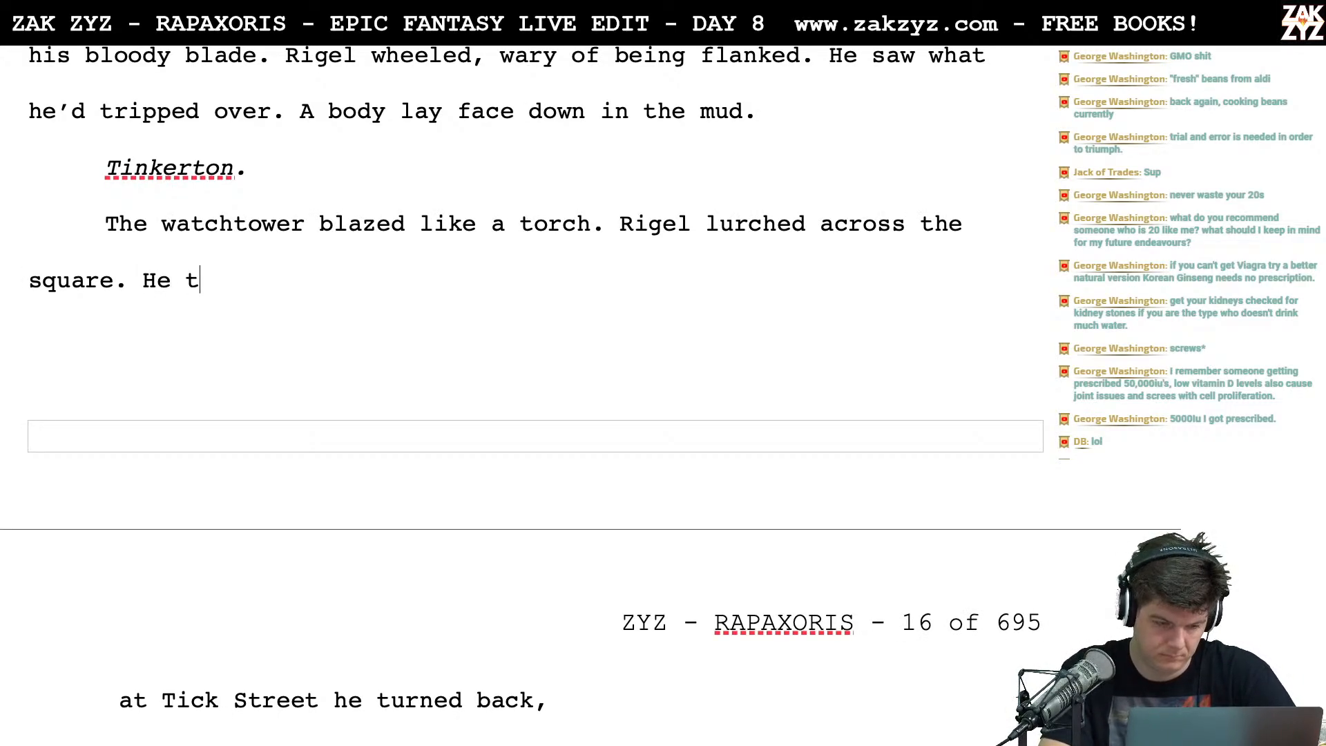
{"action": "type", "text": "urned back at "}
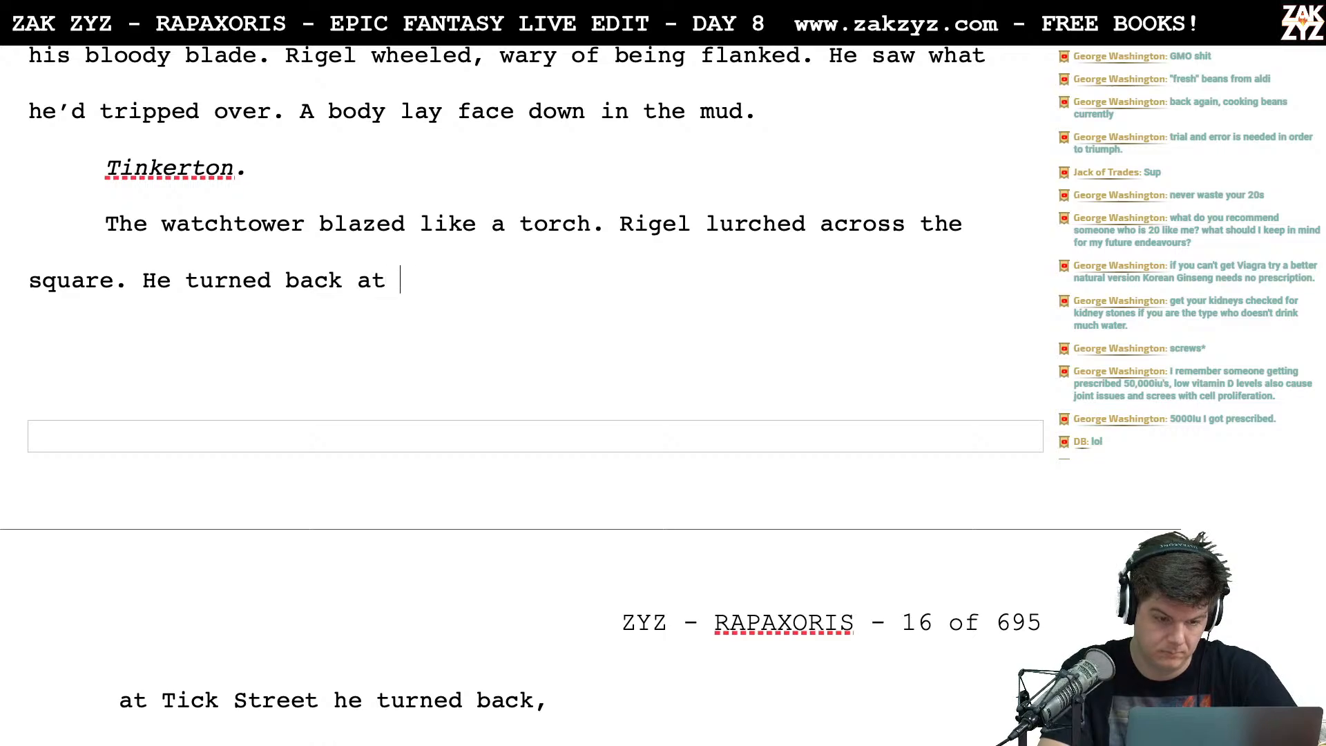
Extend the new sentence with "the mouth of Tick Street, but no", capitalizing "Tick"
{"action": "type", "text": "the mouth of tick"}
{"action": "key", "text": "BackSpace"}
{"action": "key", "text": "BackSpace"}
{"action": "key", "text": "BackSpace"}
{"action": "key", "text": "BackSpace"}
{"action": "key", "text": "BackSpace"}
{"action": "type", "text": "Tick S"}
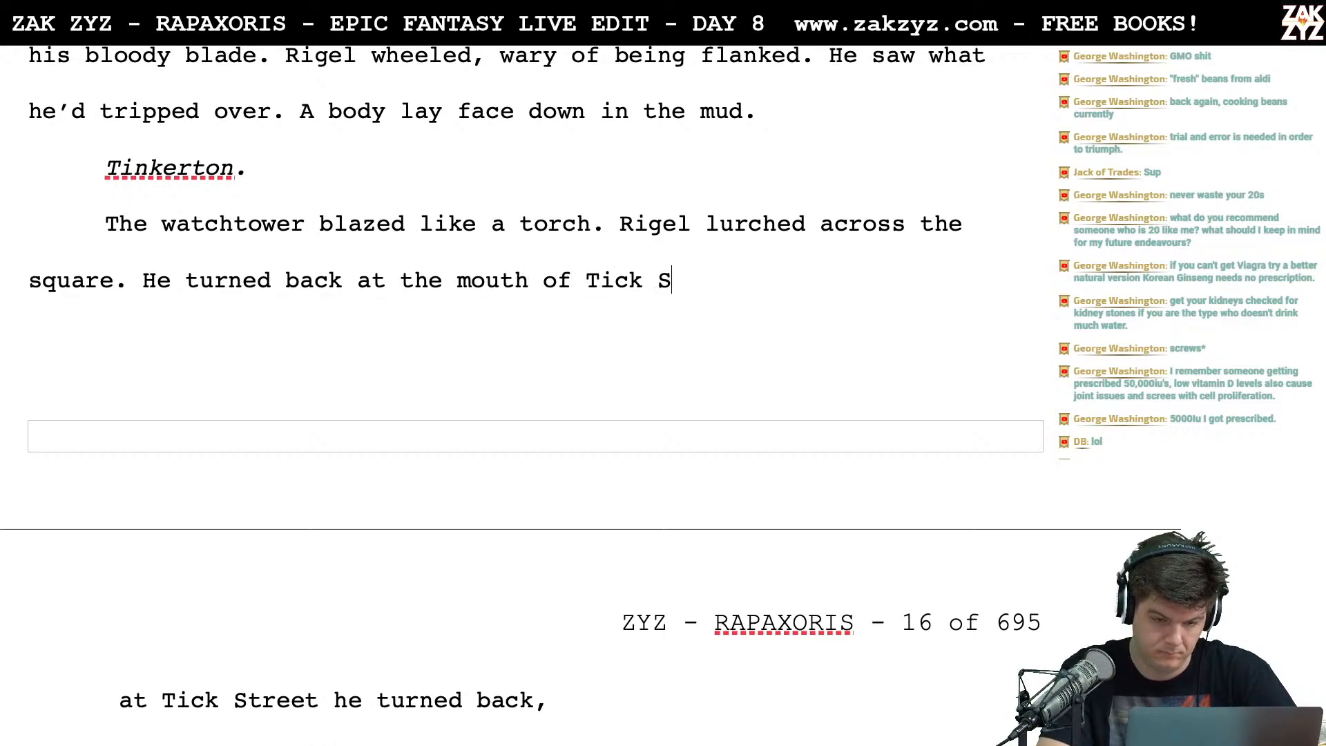
{"action": "type", "text": "treet, but no"}
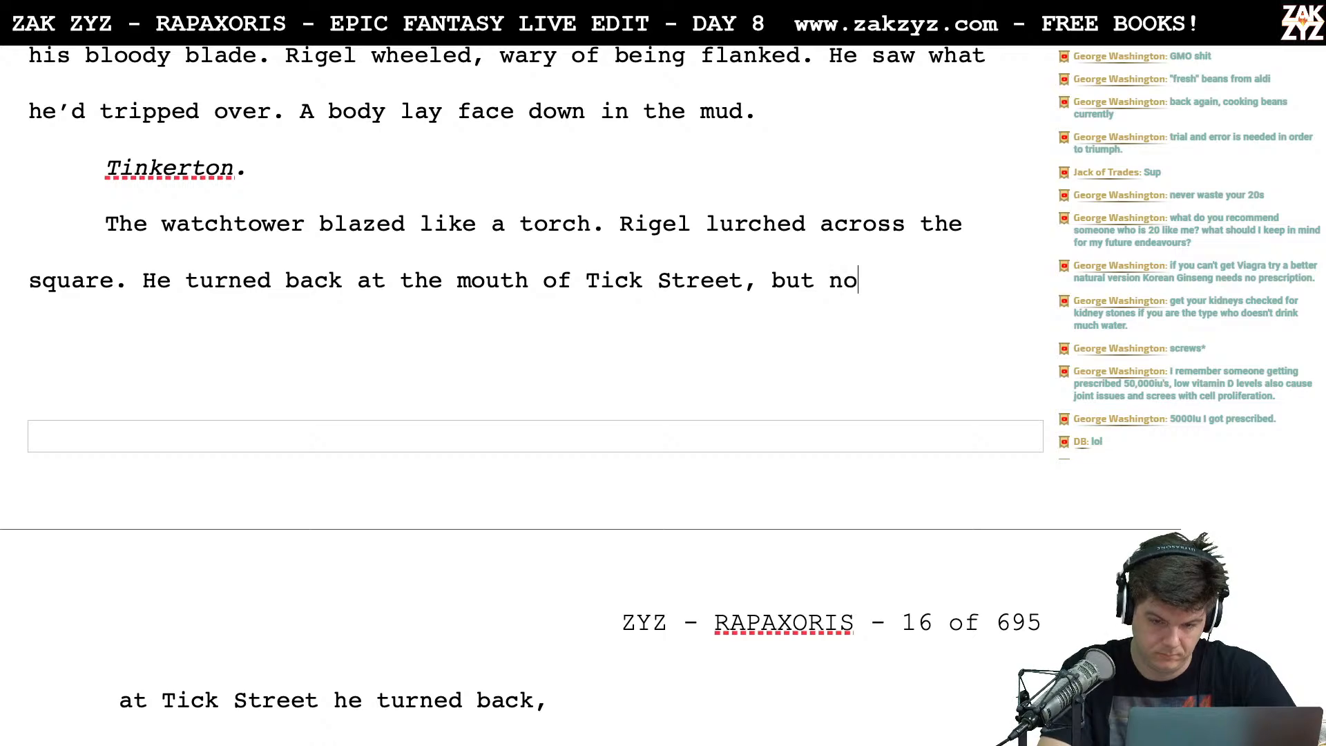
Finish the Tick Street sentence so that it ends "but none of the shades followed."
{"action": "type", "text": "ne of the shade"}
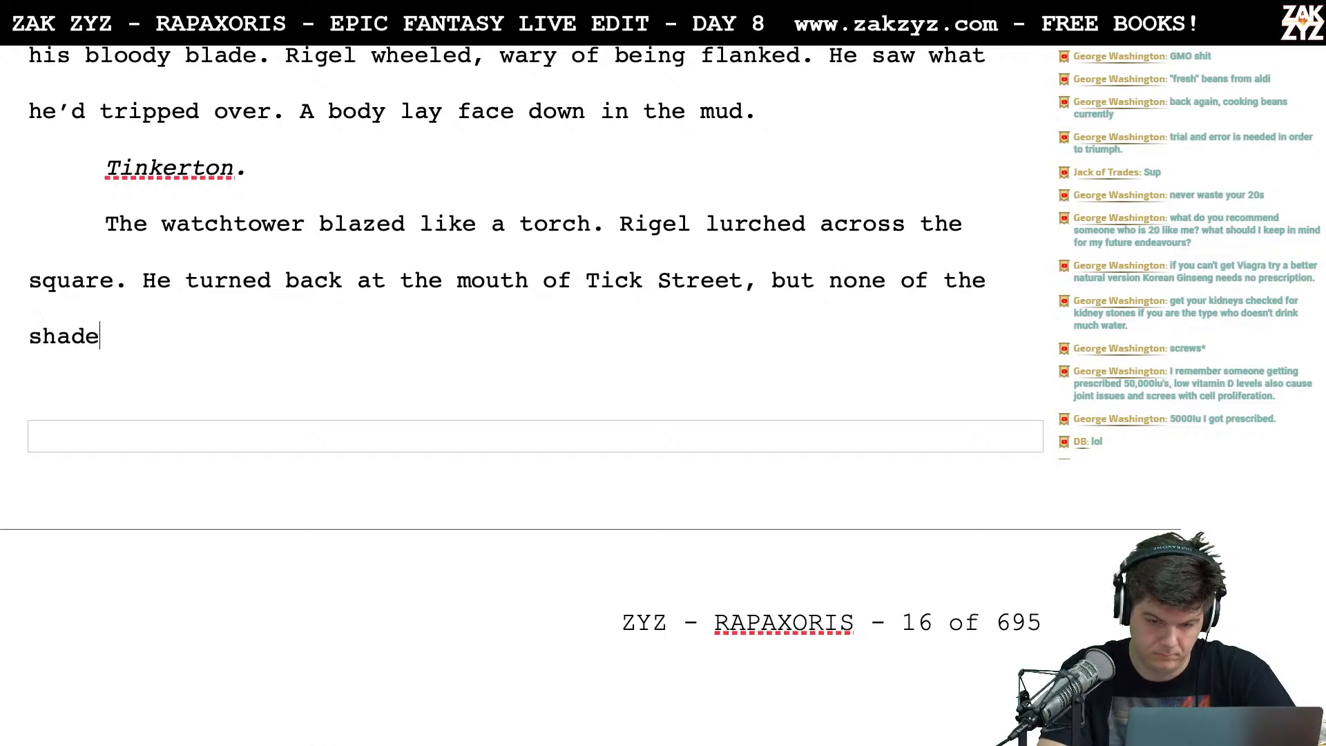
{"action": "key", "text": "BackSpace"}
{"action": "key", "text": "BackSpace"}
{"action": "type", "text": "s"}
{"action": "key", "text": "BackSpace"}
{"action": "type", "text": "es followed. "}
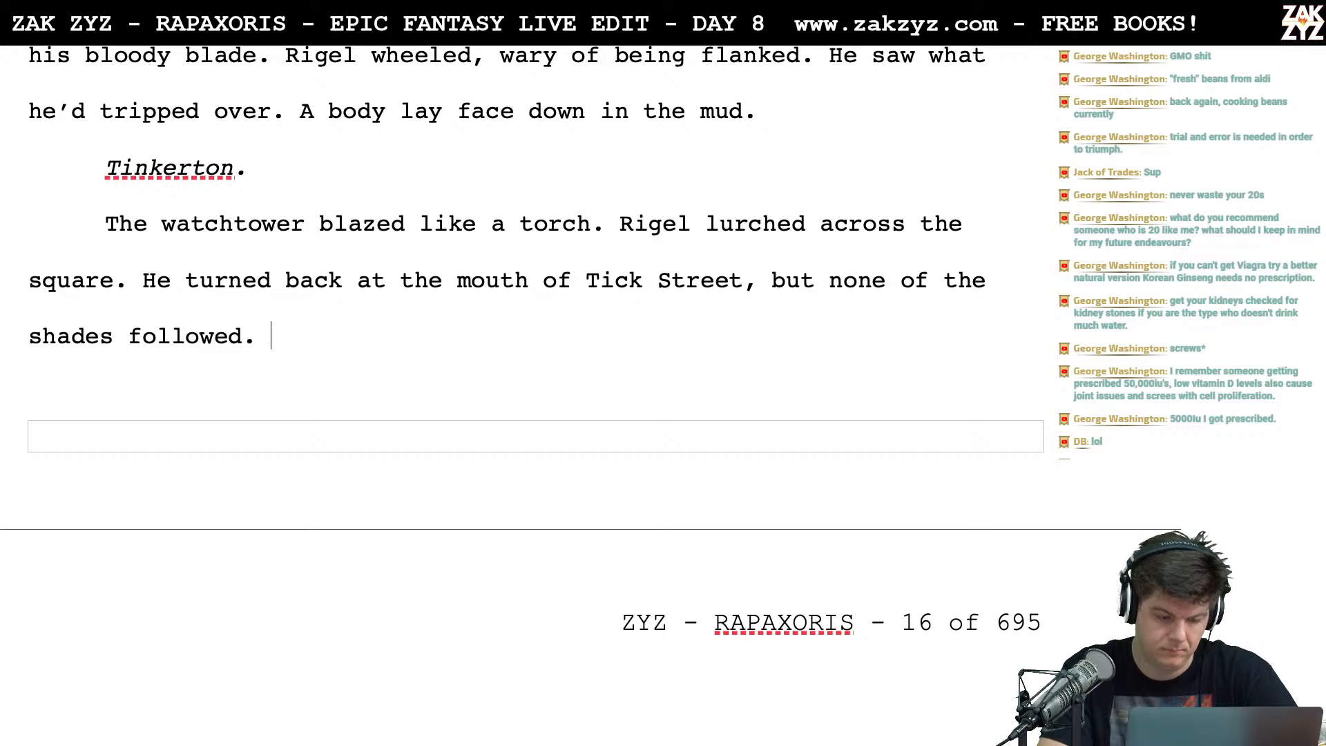
Try opening the sentence after "followed." with "Halfway up the block, he arr" and delete that wording
{"action": "type", "text": "Halfway up t"}
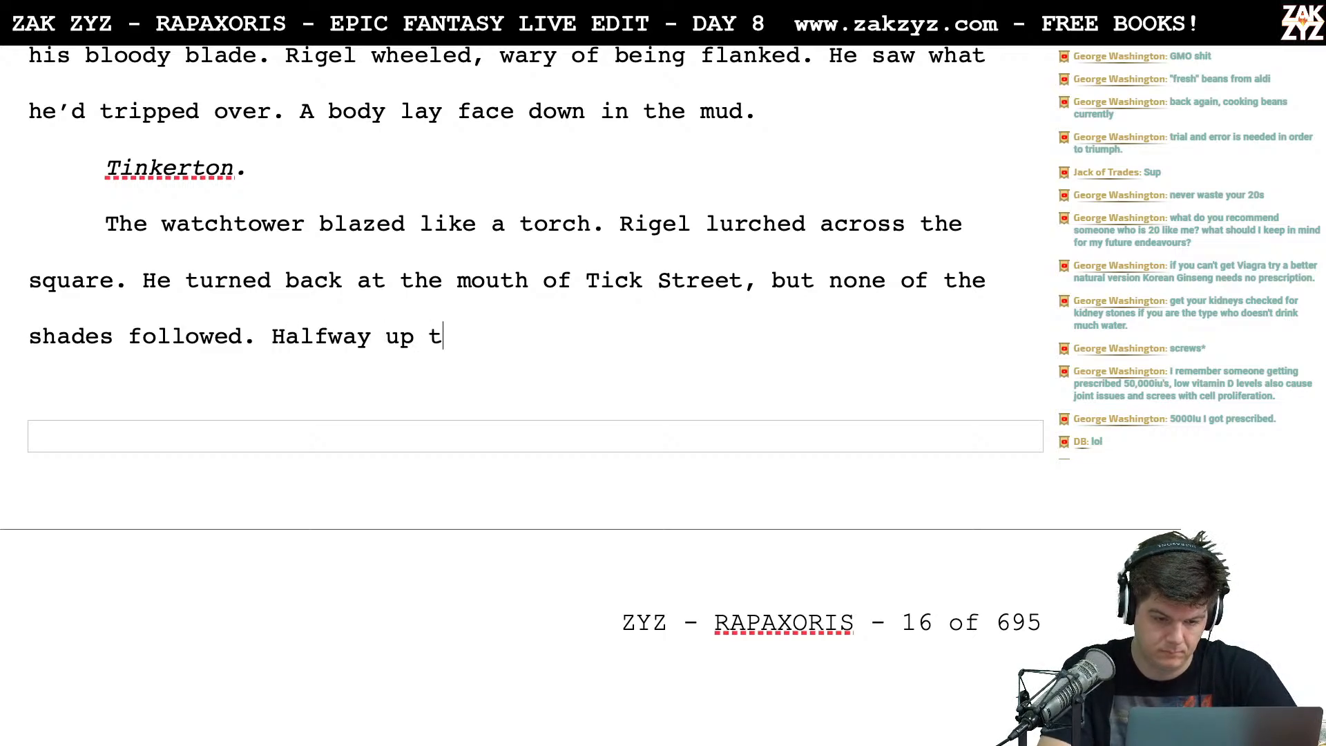
{"action": "type", "text": "he block, he arrive"}
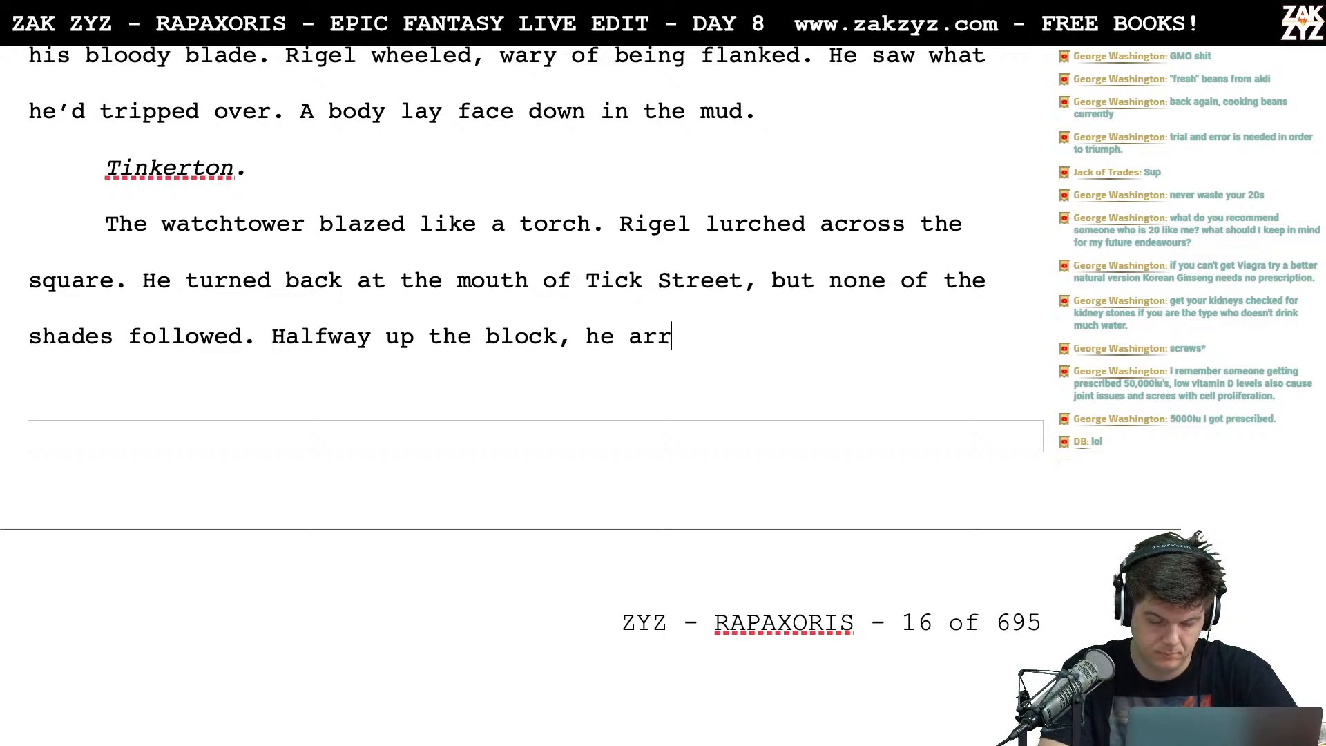
{"action": "key", "text": "BackSpace"}
{"action": "key", "text": "BackSpace"}
{"action": "key", "text": "BackSpace"}
{"action": "key", "text": "BackSpace"}
{"action": "key", "text": "BackSpace"}
{"action": "key", "text": "BackSpace"}
{"action": "key", "text": "BackSpace"}
{"action": "key", "text": "BackSpace"}
{"action": "key", "text": "BackSpace"}
{"action": "key", "text": "BackSpace"}
{"action": "key", "text": "BackSpace"}
{"action": "key", "text": "BackSpace"}
{"action": "key", "text": "BackSpace"}
{"action": "key", "text": "BackSpace"}
{"action": "key", "text": "BackSpace"}
{"action": "key", "text": "BackSpace"}
{"action": "key", "text": "BackSpace"}
{"action": "key", "text": "BackSpace"}
{"action": "key", "text": "BackSpace"}
{"action": "key", "text": "BackSpace"}
{"action": "key", "text": "BackSpace"}
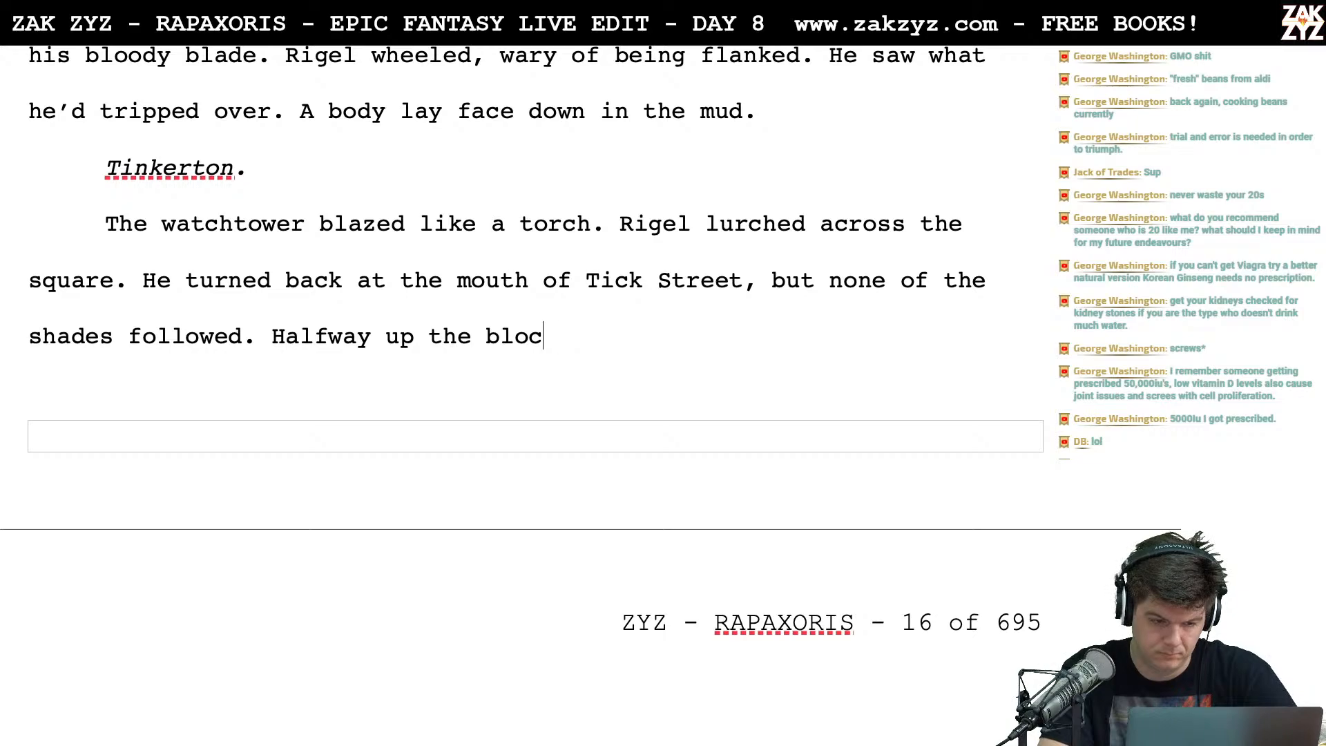
{"action": "key", "text": "BackSpace"}
{"action": "key", "text": "BackSpace"}
{"action": "key", "text": "BackSpace"}
{"action": "key", "text": "BackSpace"}
{"action": "key", "text": "BackSpace"}
{"action": "key", "text": "BackSpace"}
{"action": "key", "text": "BackSpace"}
{"action": "key", "text": "BackSpace"}
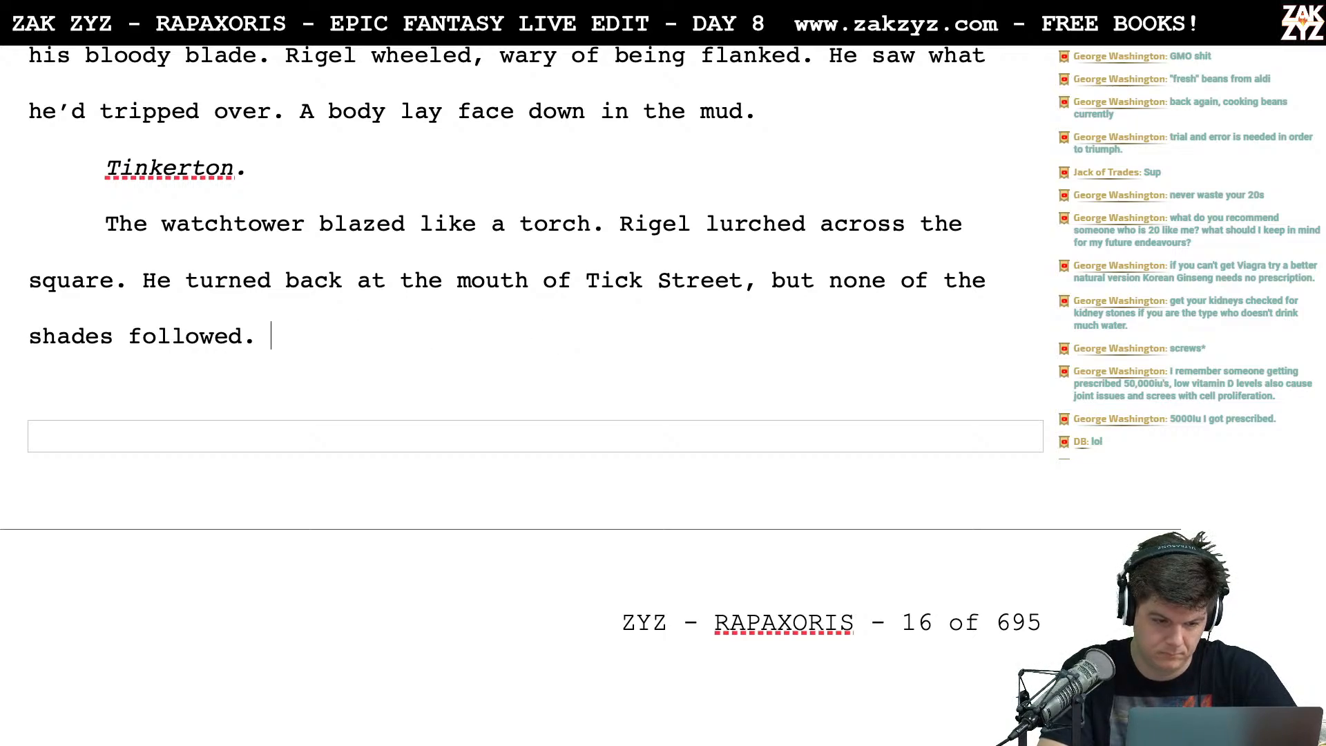
Begin the sentence after "followed." with "He found the sagging porch", keeping "sagging" in lowercase
{"action": "type", "text": "He found the "}
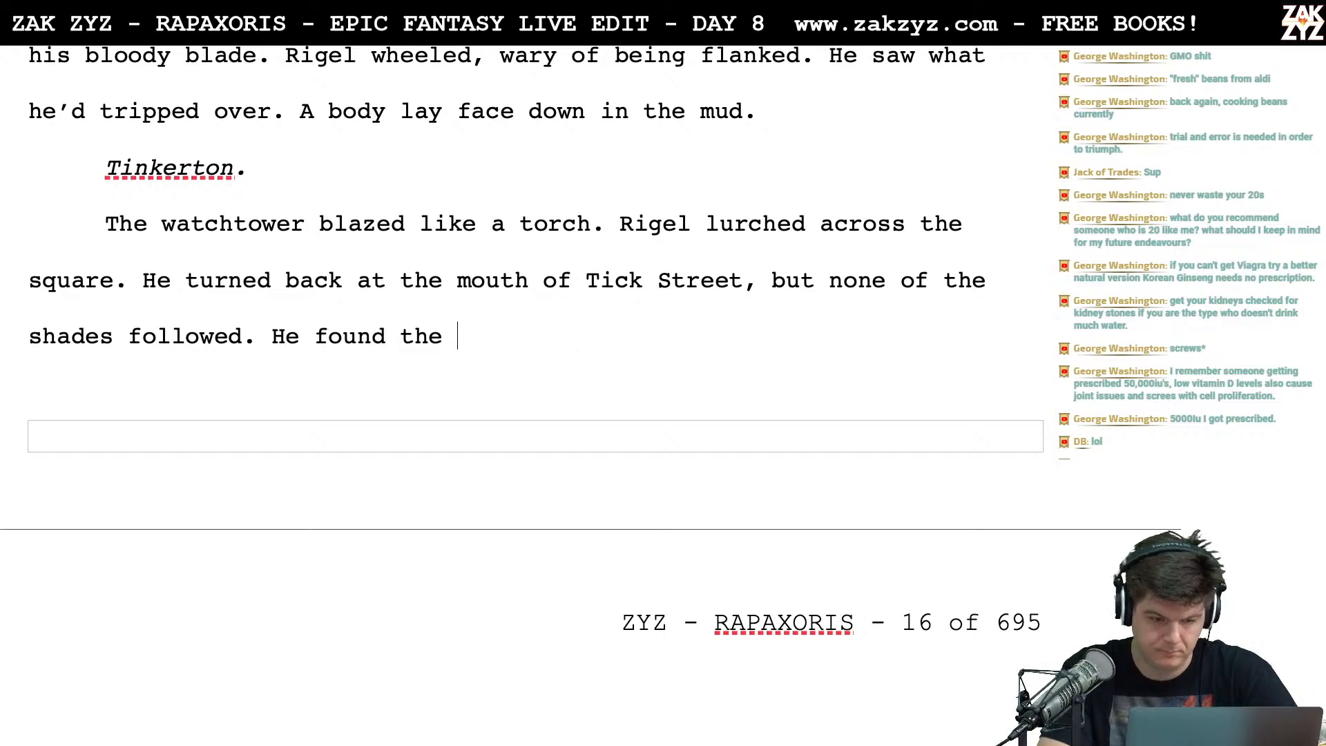
{"action": "type", "text": "Saggin"}
{"action": "key", "text": "BackSpace"}
{"action": "key", "text": "BackSpace"}
{"action": "key", "text": "BackSpace"}
{"action": "key", "text": "BackSpace"}
{"action": "key", "text": "BackSpace"}
{"action": "key", "text": "BackSpace"}
{"action": "type", "text": "sagging porch "}
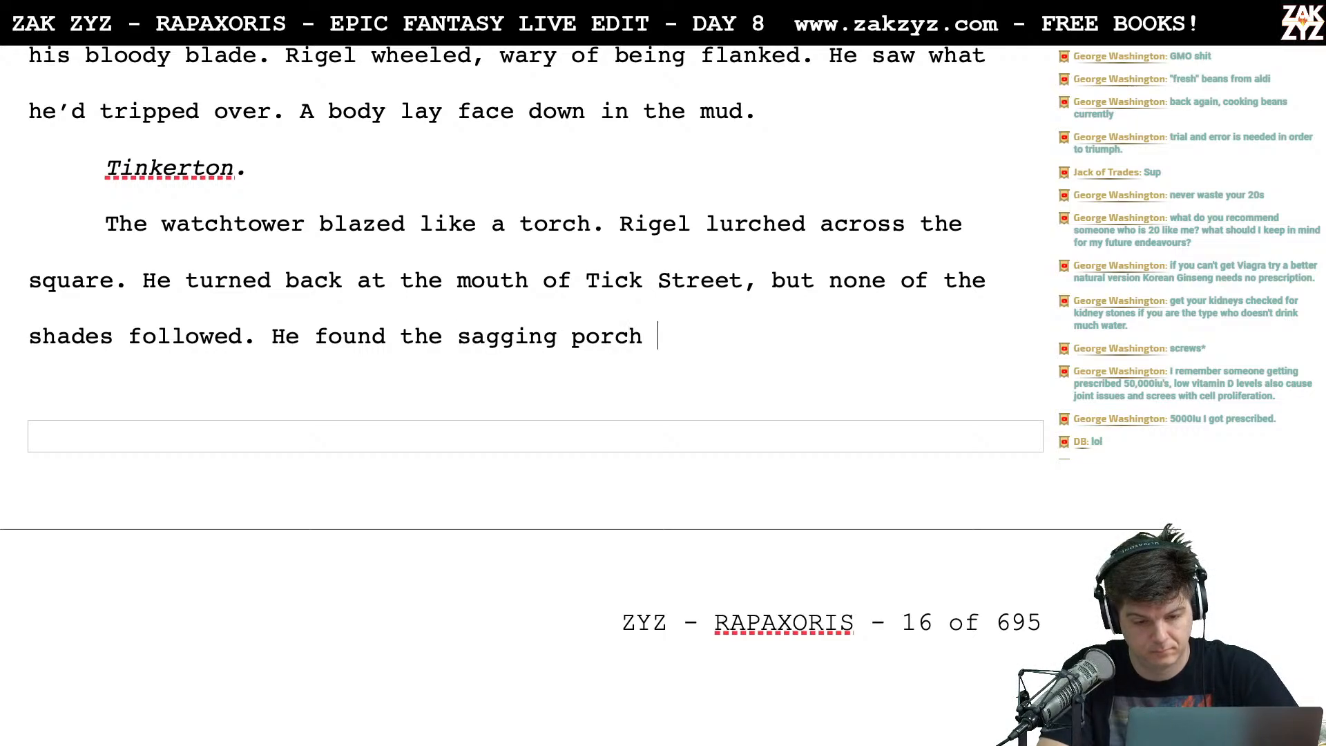
Continue the porch sentence with "of the Half King Tavern at last", capitalizing "Tavern"
{"action": "type", "text": "of the Half King tavern"}
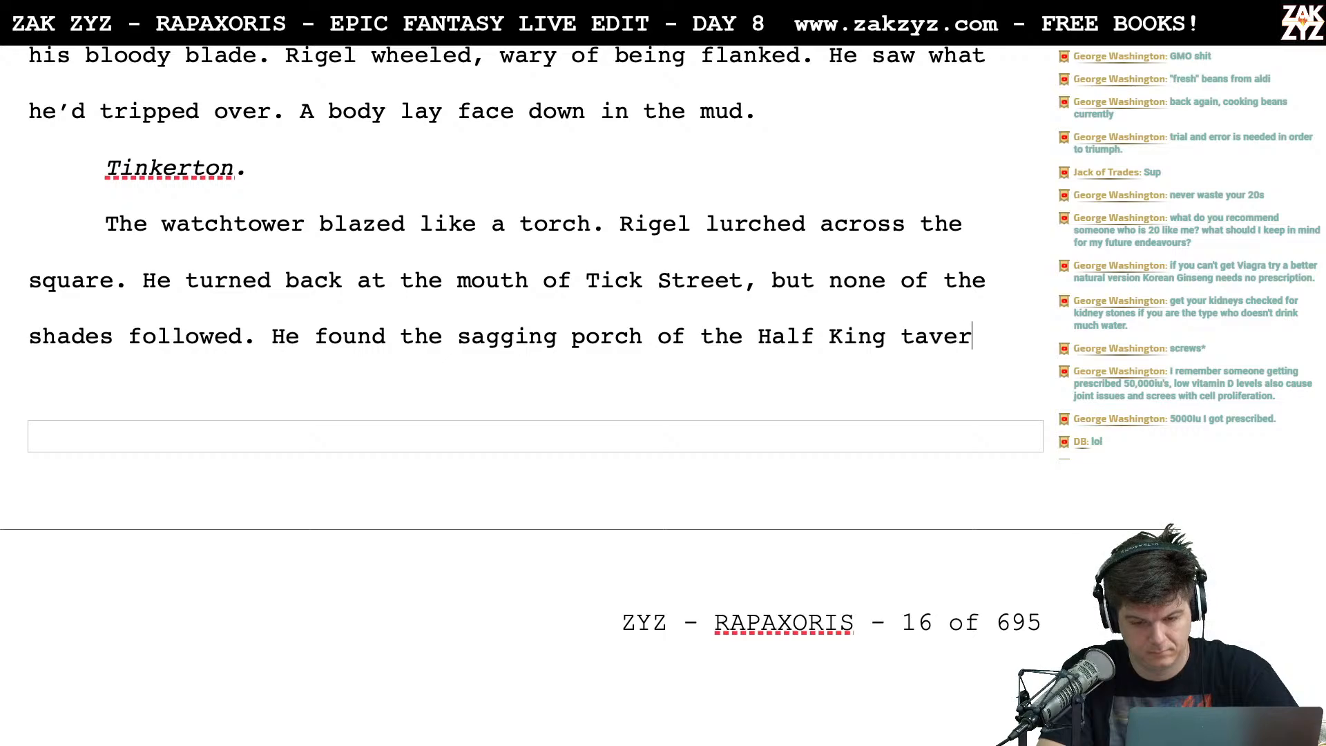
{"action": "key", "text": "BackSpace"}
{"action": "key", "text": "BackSpace"}
{"action": "key", "text": "BackSpace"}
{"action": "key", "text": "BackSpace"}
{"action": "key", "text": "BackSpace"}
{"action": "key", "text": "BackSpace"}
{"action": "key", "text": "BackSpace"}
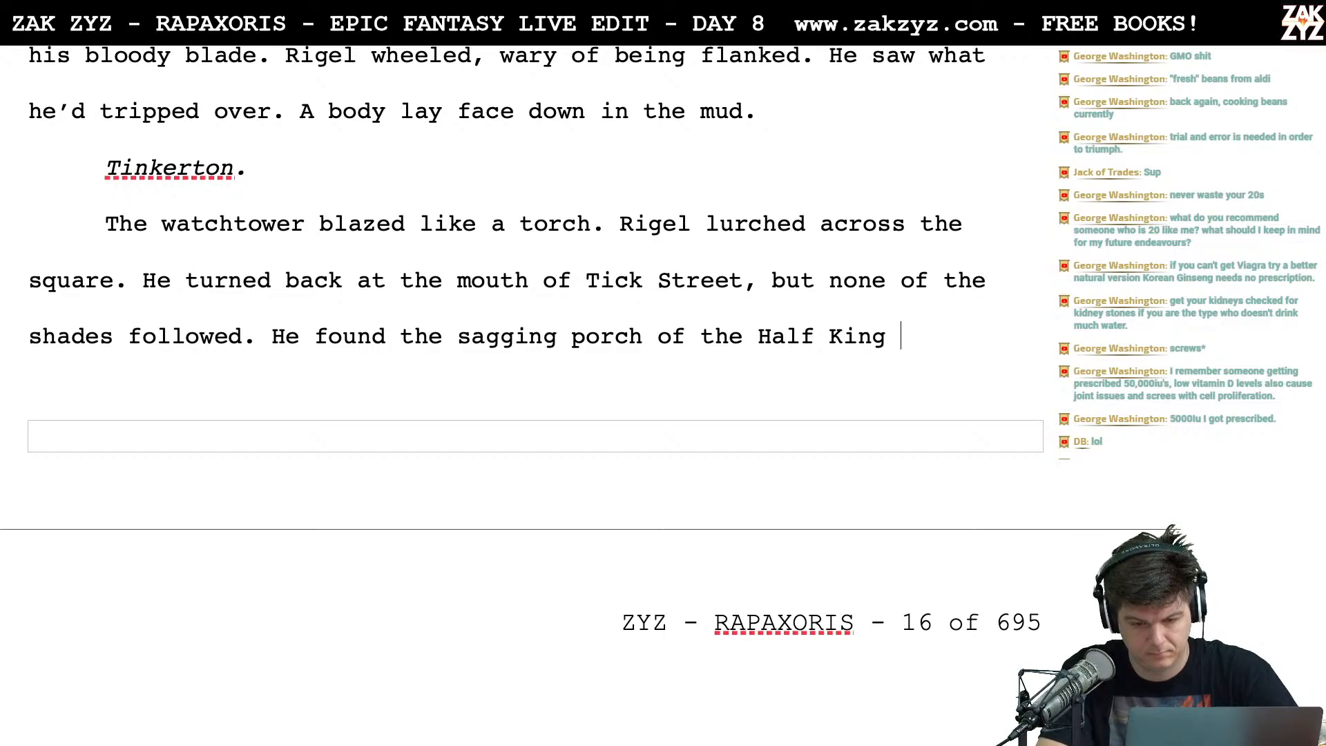
{"action": "type", "text": "Tavern at "}
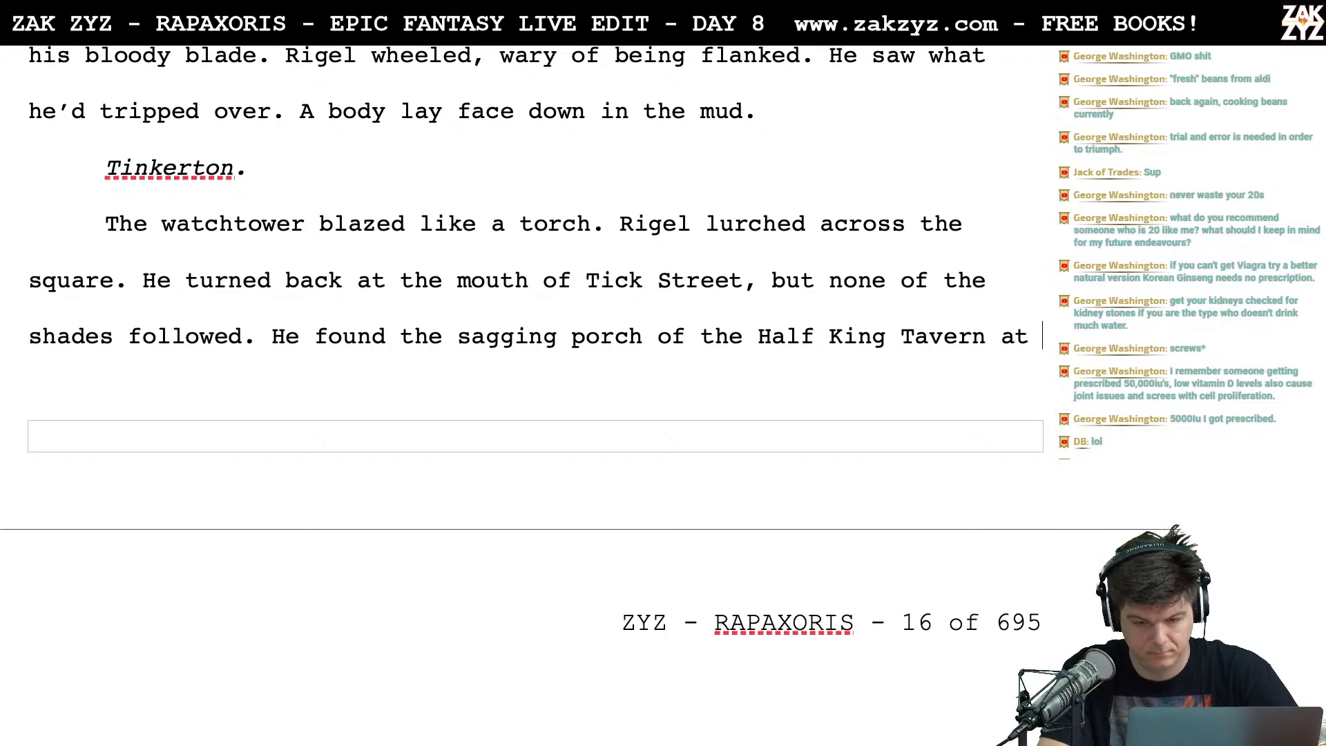
{"action": "type", "text": "last"}
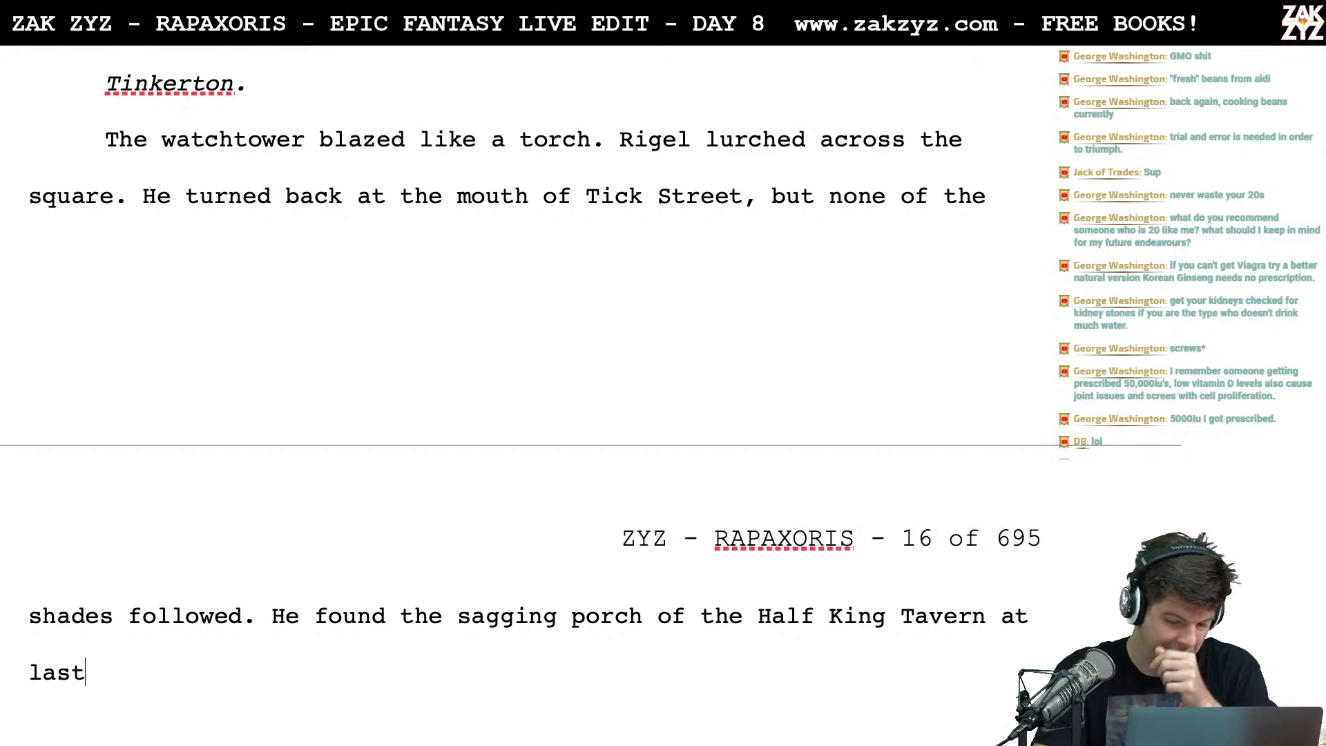
Review the rewritten Half King Tavern sentence and the leftover draft fragments in the paragraphs below it
{"action": "key", "text": "Down"}
{"action": "key", "text": "Down"}
{"action": "key", "text": "Down"}
{"action": "left_click", "coordinate": [533, 672]}
{"action": "key", "text": "Up"}
{"action": "key", "text": "Up"}
{"action": "key", "text": "Right"}
{"action": "key", "text": "Left"}
{"action": "key", "text": "Left"}
{"action": "key", "text": "Left"}
{"action": "key", "text": "Left"}
{"action": "key", "text": "Left"}
{"action": "key", "text": "Left"}
{"action": "key", "text": "Left"}
{"action": "key", "text": "Left"}
{"action": "key", "text": "Left"}
{"action": "key", "text": "Left"}
{"action": "key", "text": "Left"}
{"action": "key", "text": "Left"}
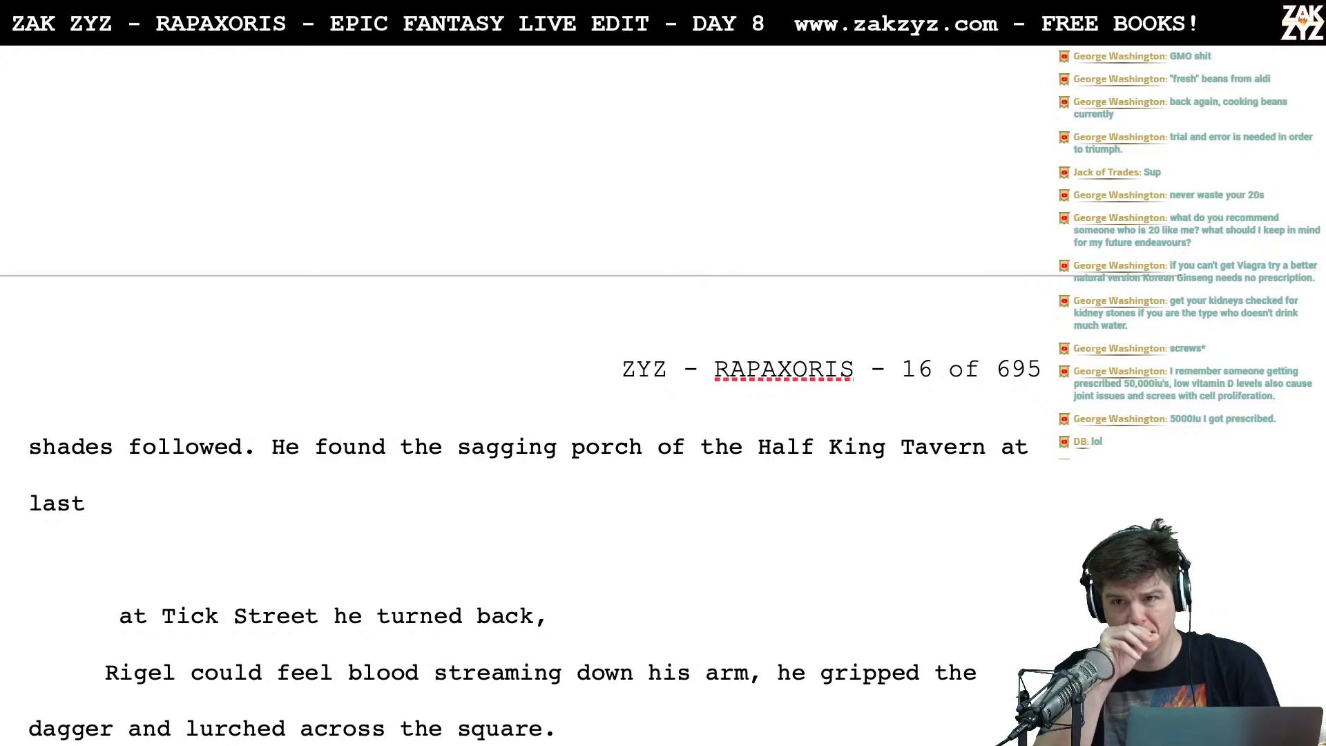
{"action": "scroll", "coordinate": [524, 484], "scroll_direction": "down", "scroll_amount": 1}
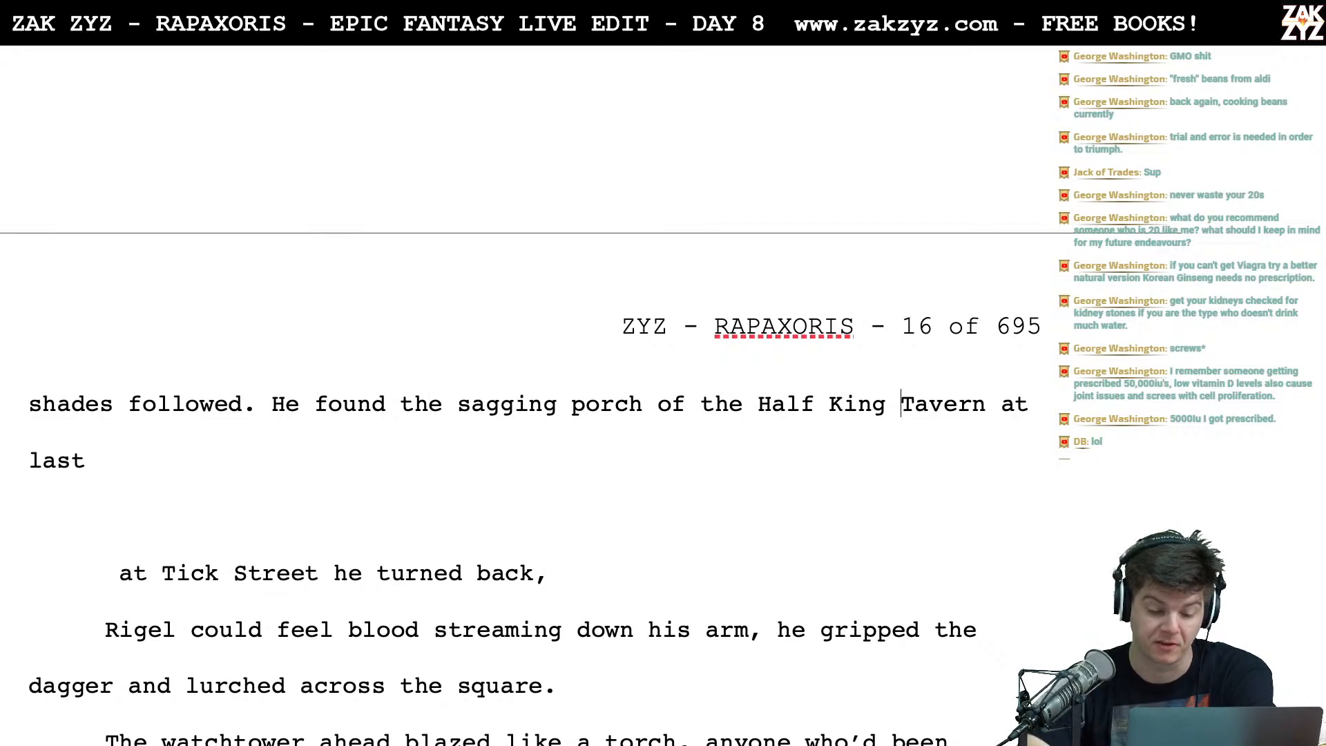
{"action": "scroll", "coordinate": [525, 483], "scroll_direction": "down", "scroll_amount": 5}
{"action": "scroll", "coordinate": [525, 414], "scroll_direction": "down", "scroll_amount": 1}
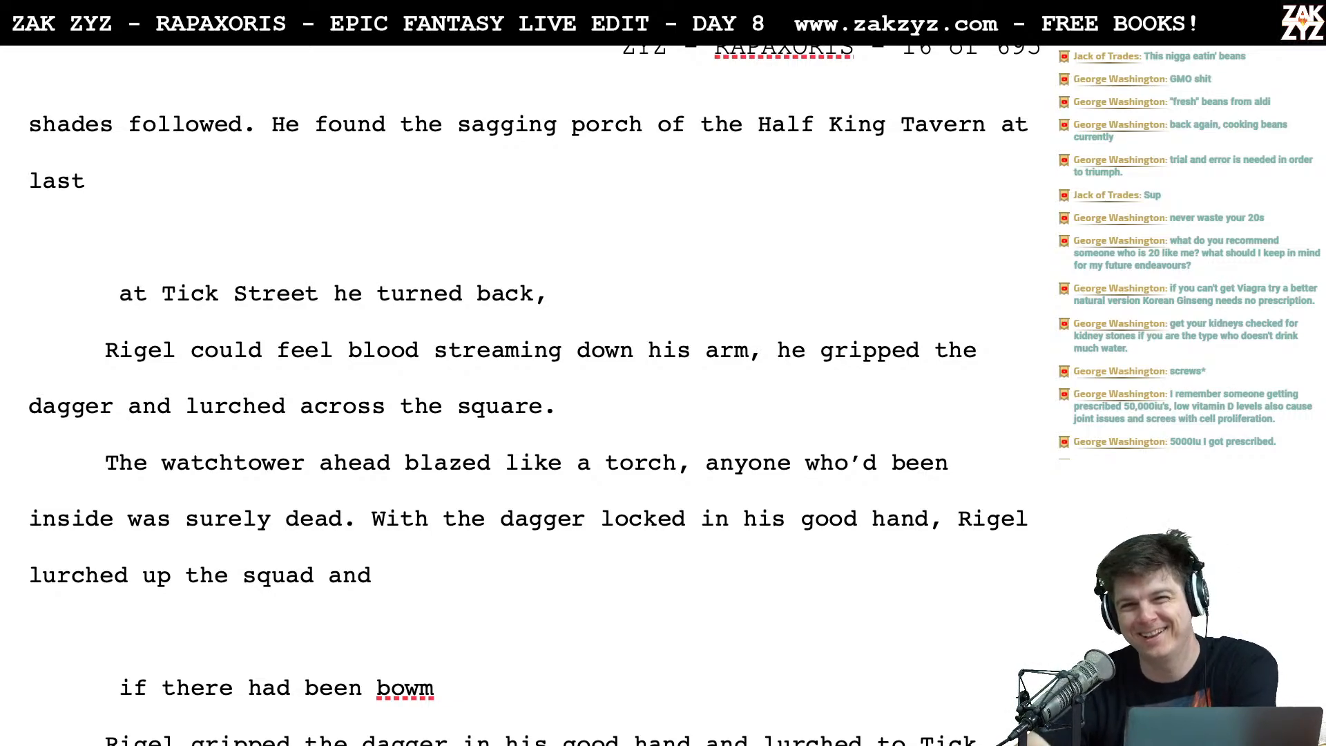
{"action": "scroll", "coordinate": [535, 395], "scroll_direction": "down", "scroll_amount": 3}
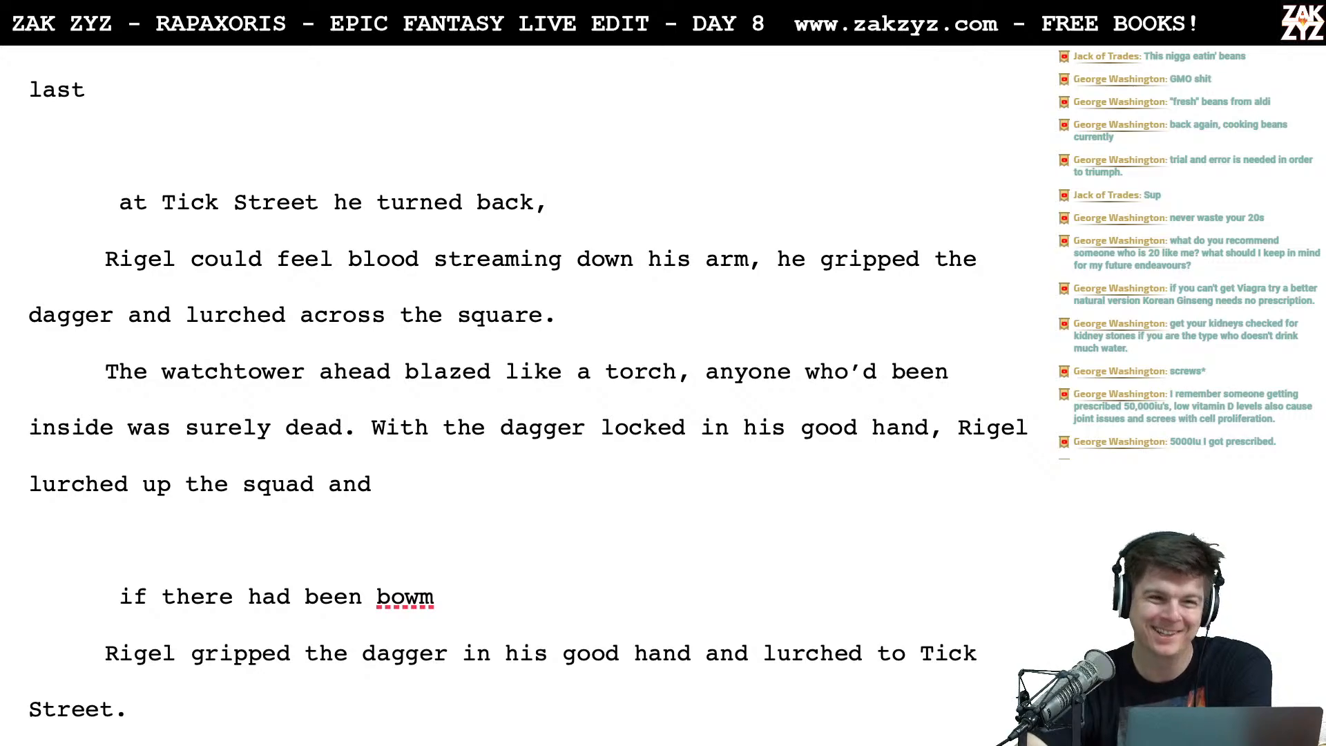
{"action": "scroll", "coordinate": [528, 396], "scroll_direction": "up", "scroll_amount": 5}
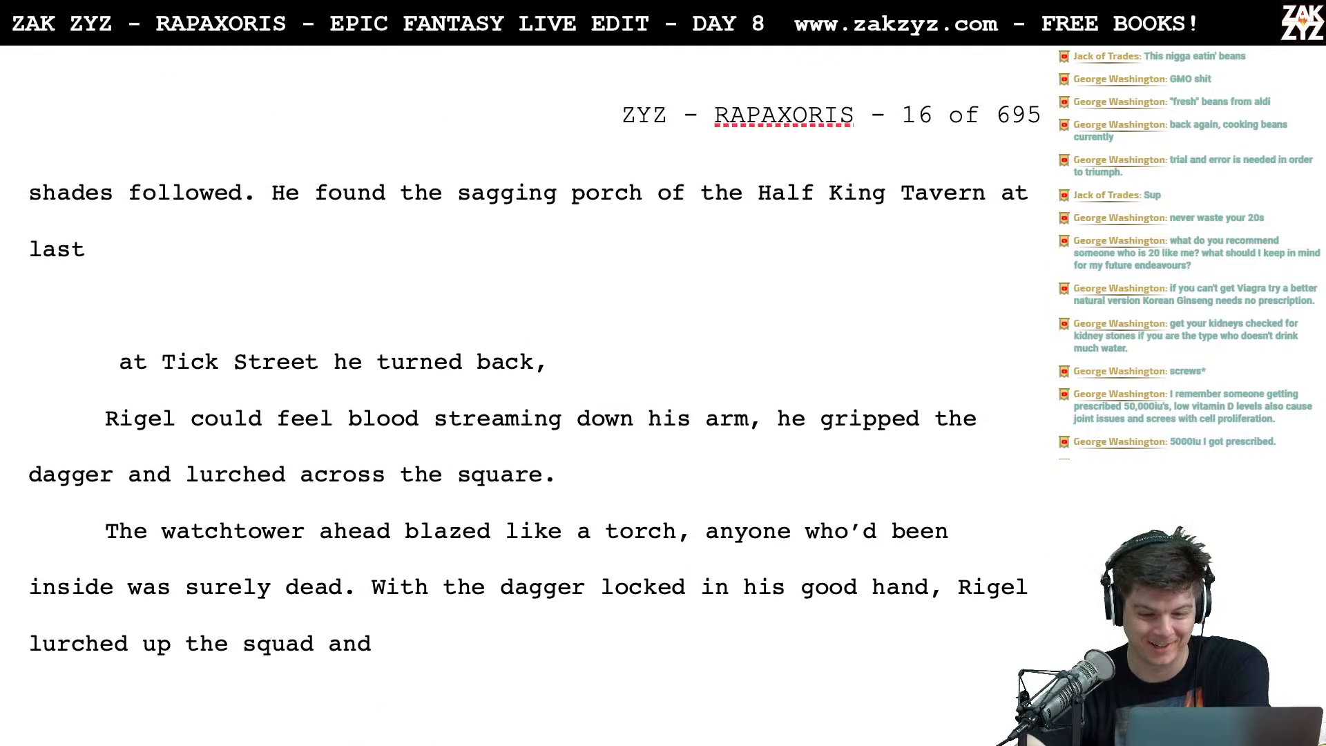
{"action": "scroll", "coordinate": [528, 395], "scroll_direction": "up", "scroll_amount": 1}
{"action": "scroll", "coordinate": [529, 396], "scroll_direction": "down", "scroll_amount": 1}
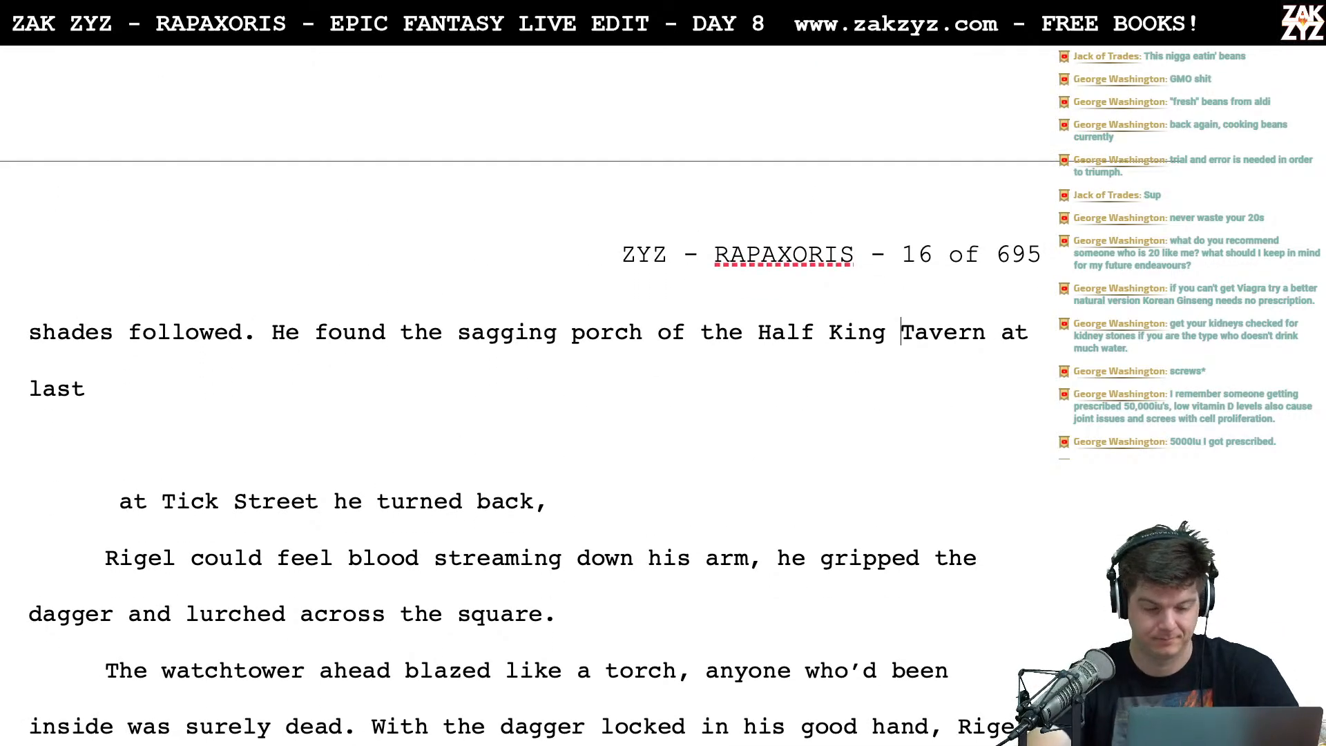
{"action": "scroll", "coordinate": [214, 450], "scroll_direction": "up", "scroll_amount": 5}
{"action": "scroll", "coordinate": [214, 450], "scroll_direction": "down", "scroll_amount": 5}
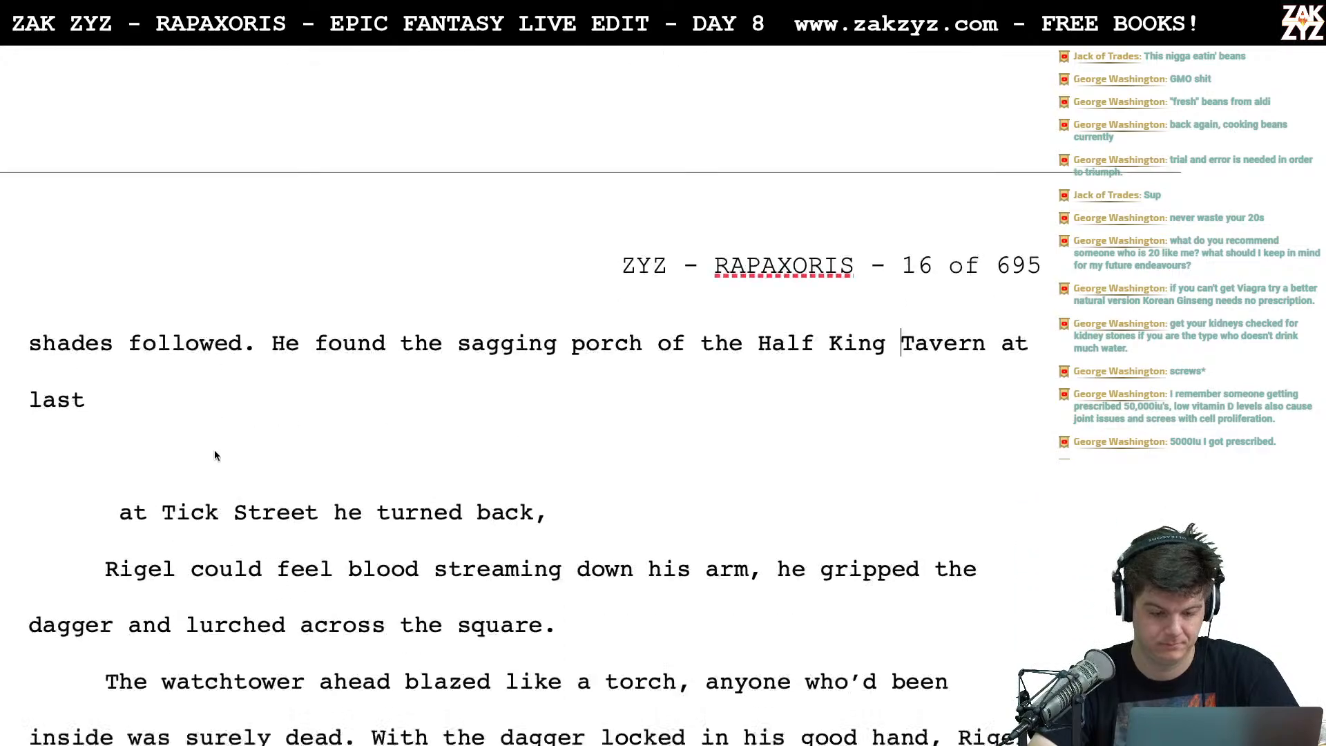
Delete the leftover text from the blank line above "if there had been bowm" through "square and up Tick Street,"
{"action": "scroll", "coordinate": [214, 450], "scroll_direction": "down", "scroll_amount": 10}
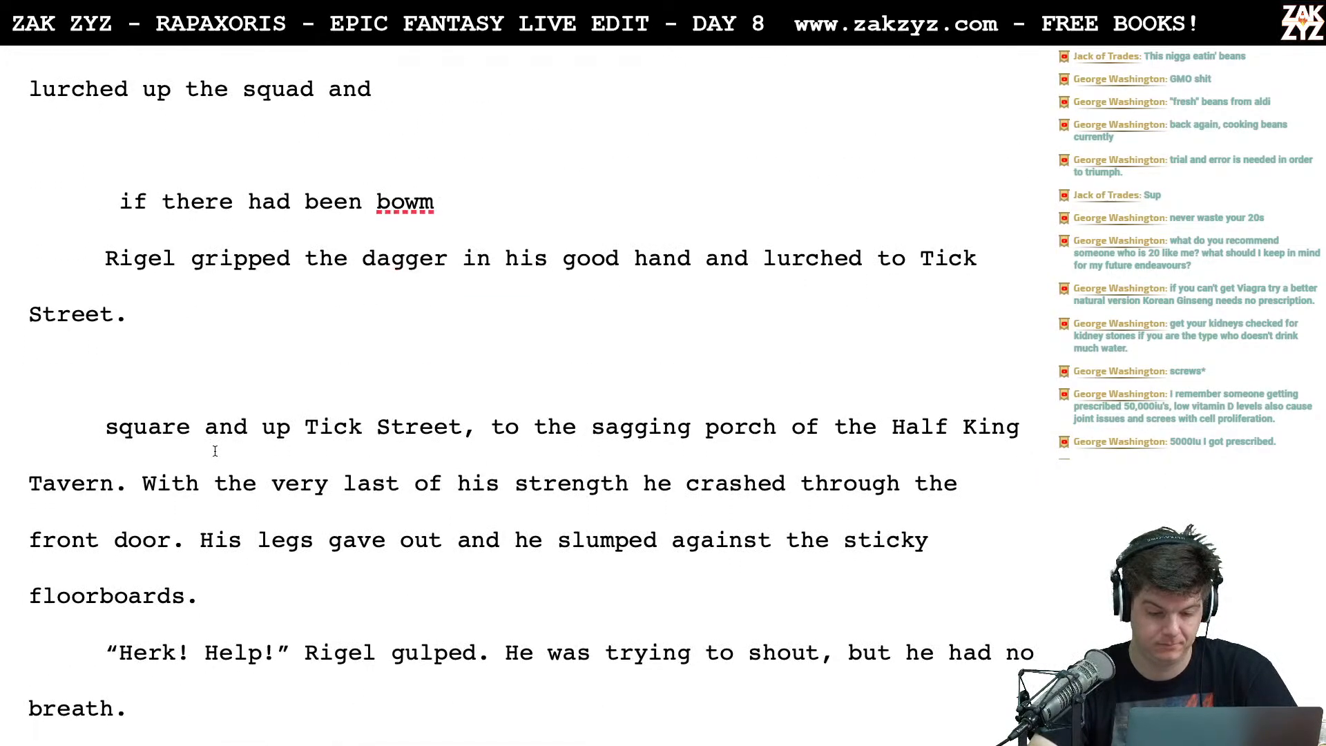
{"action": "left_click_drag", "start_coordinate": [484, 427], "coordinate": [111, 228]}
{"action": "key", "text": "BackSpace"}
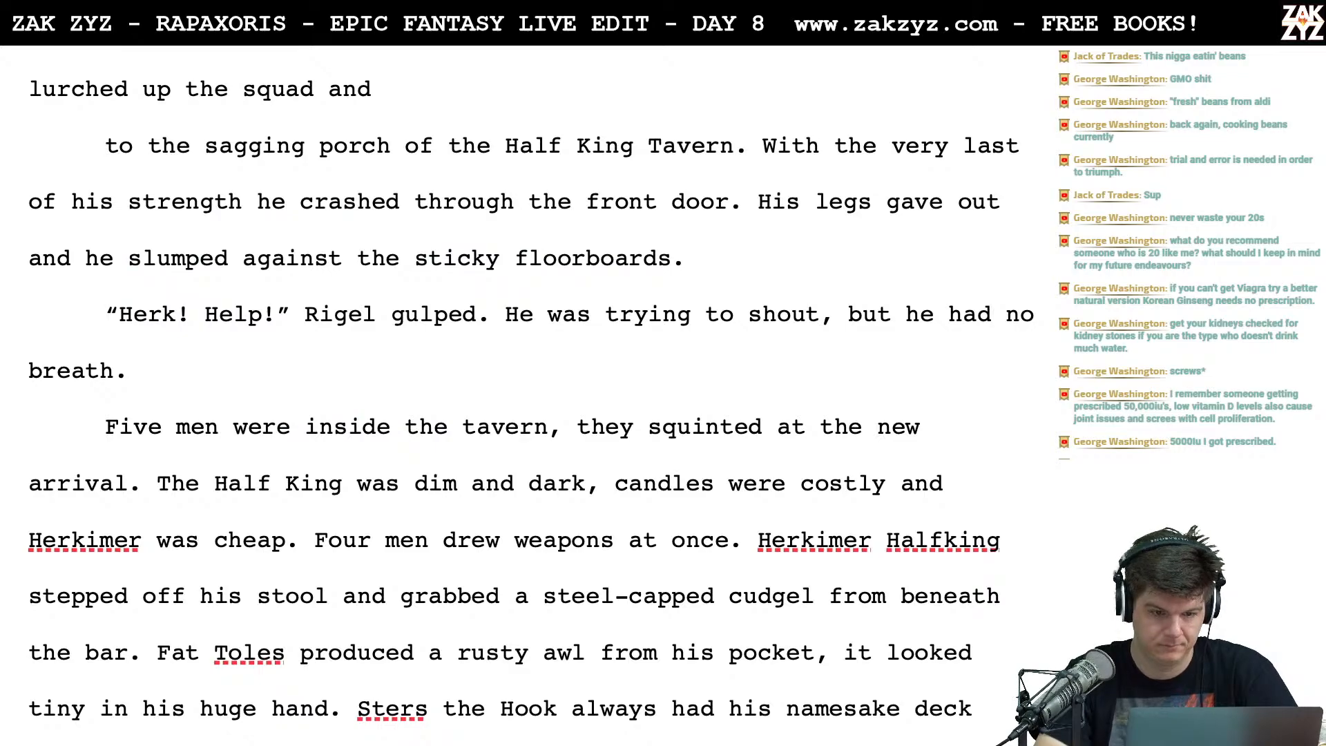
Delete the draft text from "He found the sagging porch" after "followed." through "lurched up the squad and"
{"action": "key", "text": "shift+Up"}
{"action": "key", "text": "shift+Up"}
{"action": "key", "text": "shift+Up"}
{"action": "key", "text": "shift+Up"}
{"action": "key", "text": "shift+Up"}
{"action": "key", "text": "shift+Up"}
{"action": "key", "text": "shift+Up"}
{"action": "key", "text": "shift+Up"}
{"action": "key", "text": "shift+Up"}
{"action": "key", "text": "shift+Up"}
{"action": "key", "text": "shift+Up"}
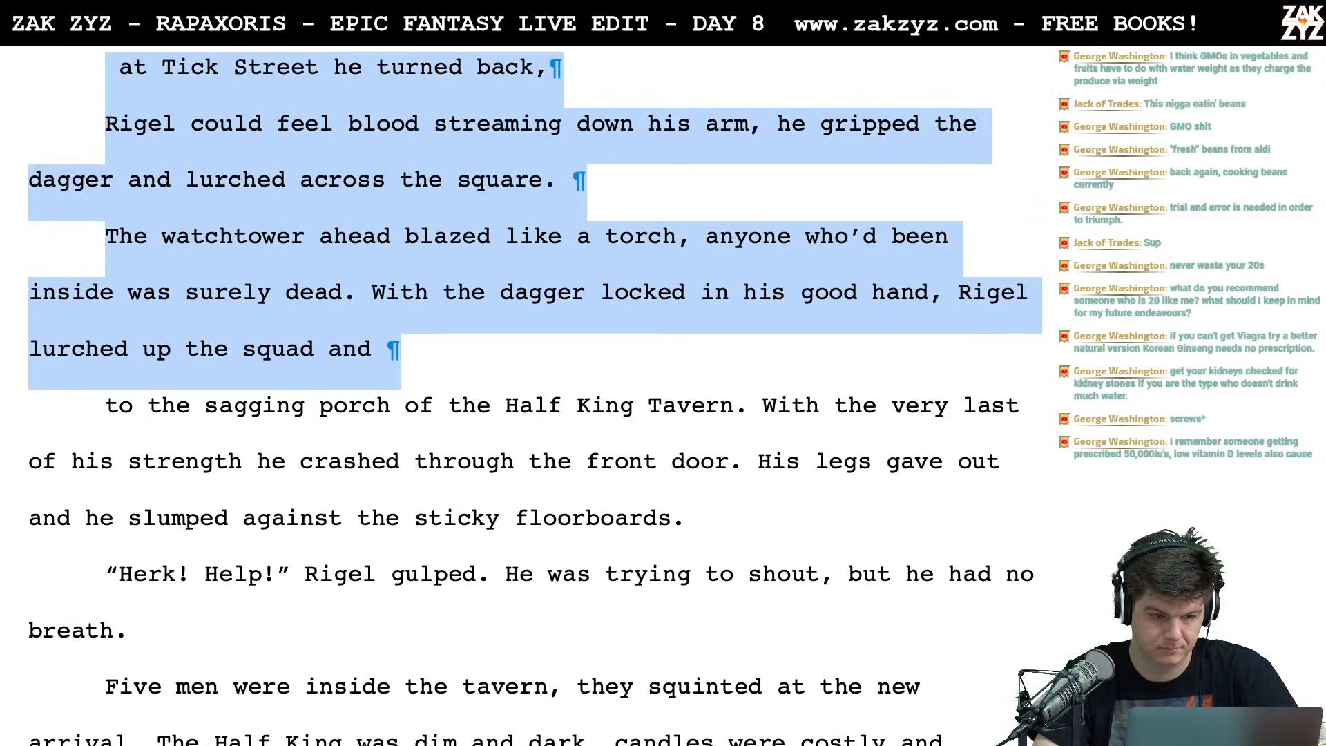
{"action": "key", "text": "shift+Down"}
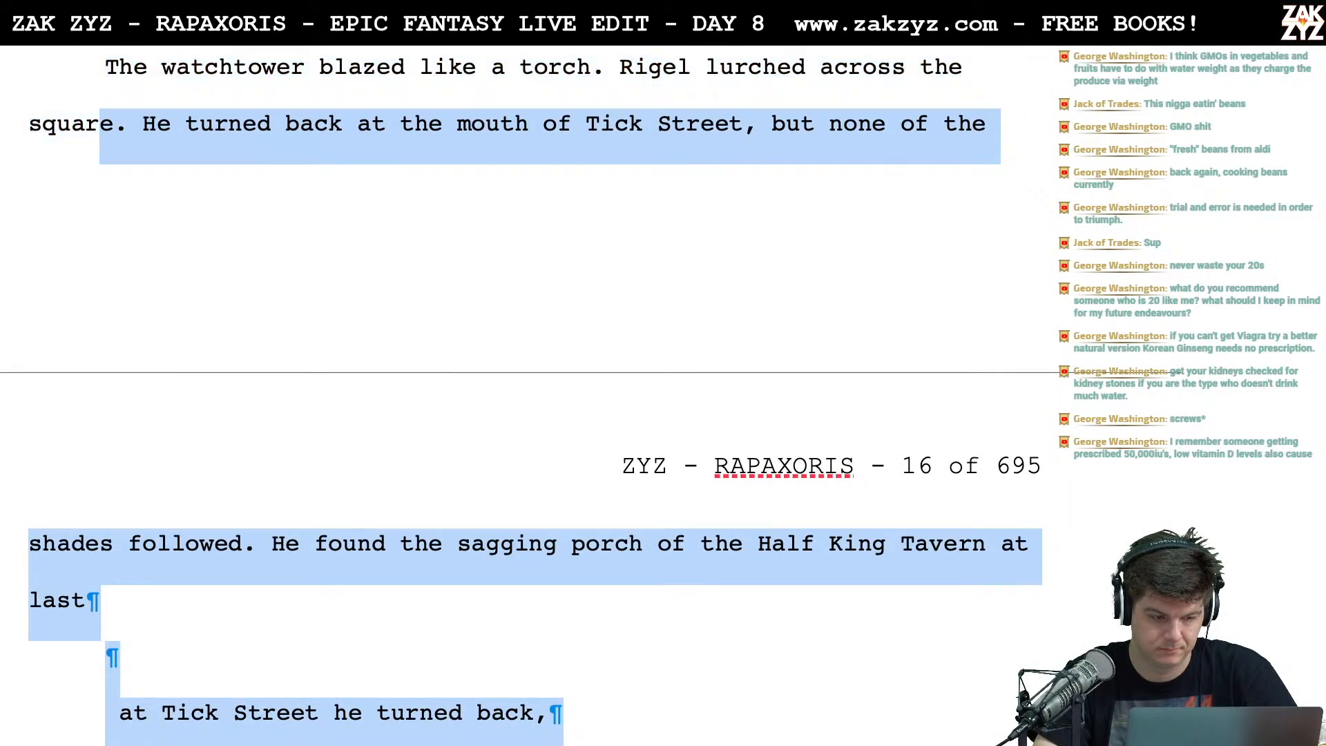
{"action": "key", "text": "shift+Down"}
{"action": "key", "text": "shift+Down"}
{"action": "key", "text": "shift+Up"}
{"action": "key", "text": "shift+Right"}
{"action": "key", "text": "shift+Right"}
{"action": "key", "text": "shift+Right"}
{"action": "key", "text": "shift+Right"}
{"action": "key", "text": "shift+Right"}
{"action": "key", "text": "shift+Right"}
{"action": "key", "text": "shift+Right"}
{"action": "key", "text": "shift+Right"}
{"action": "key", "text": "shift+Right"}
{"action": "key", "text": "shift+Right"}
{"action": "key", "text": "shift+Right"}
{"action": "key", "text": "shift+Right"}
{"action": "key", "text": "shift+Right"}
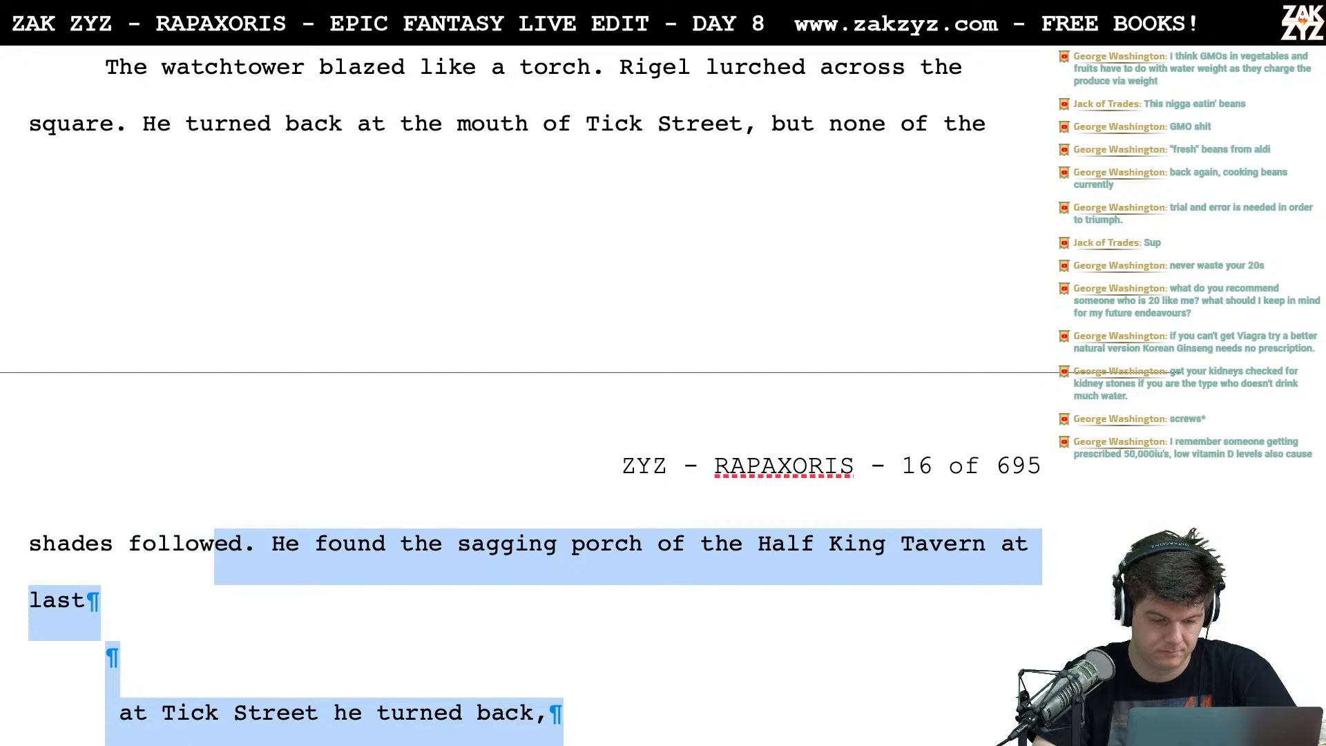
{"action": "key", "text": "shift+Left"}
{"action": "key", "text": "Delete"}
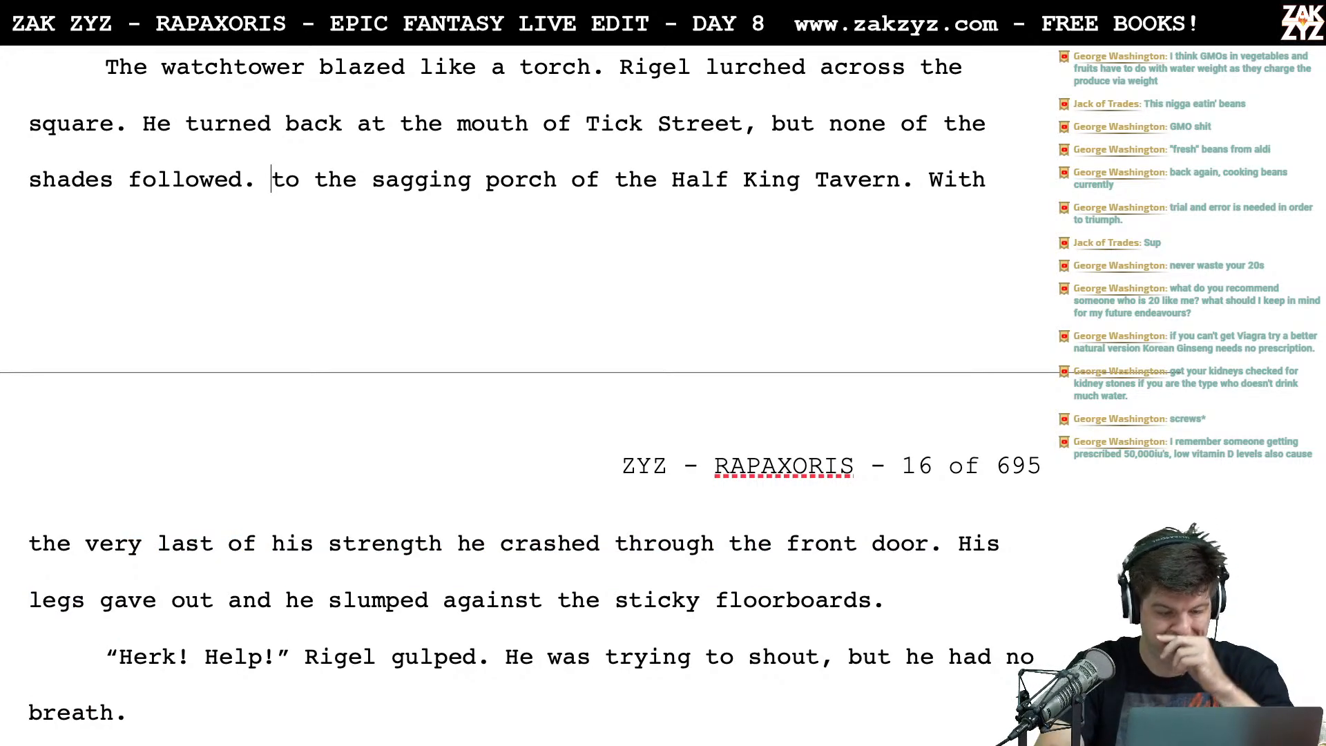
Rewrite the start of the joined sentence as "Ahead was the sagging porch of the Half King Tavern.", replacing "to"
{"action": "type", "text": "A"}
{"action": "type", "text": "ead was"}
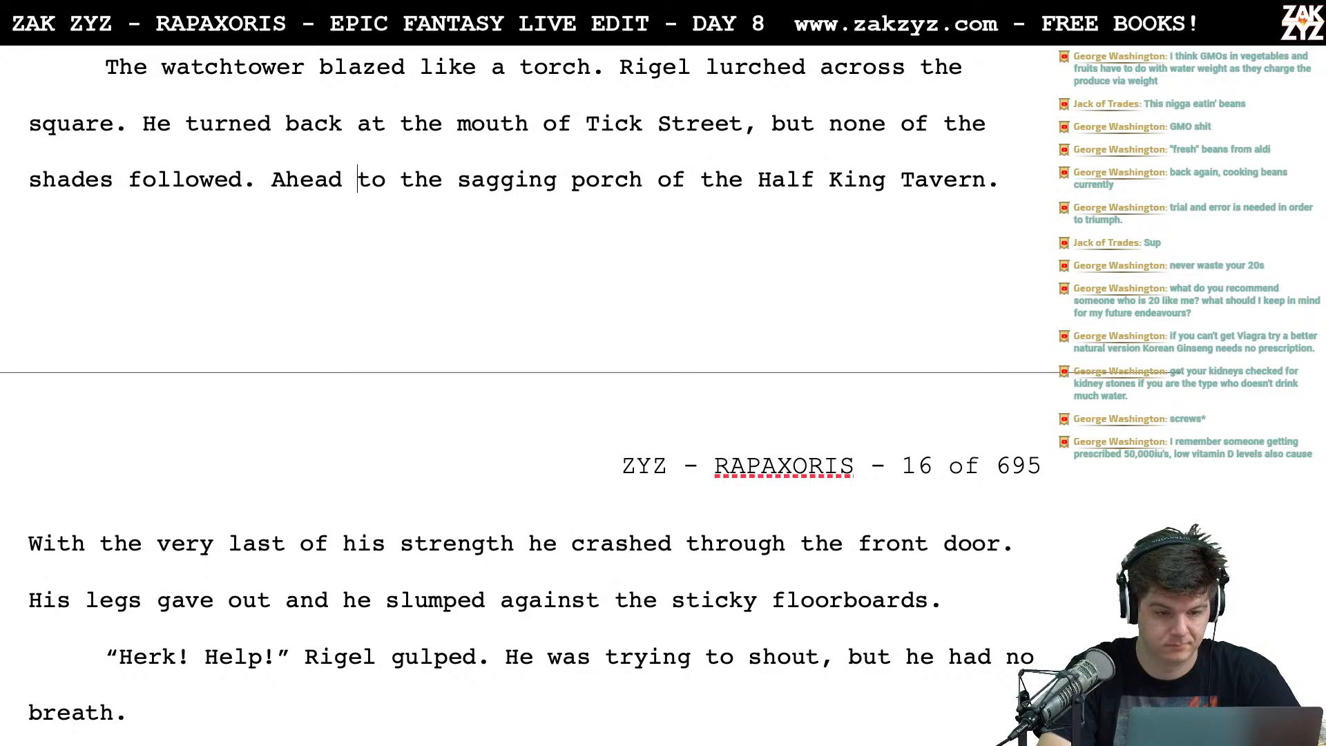
{"action": "key", "text": "Right"}
{"action": "key", "text": "BackSpace"}
{"action": "key", "text": "BackSpace"}
{"action": "key", "text": "BackSpace"}
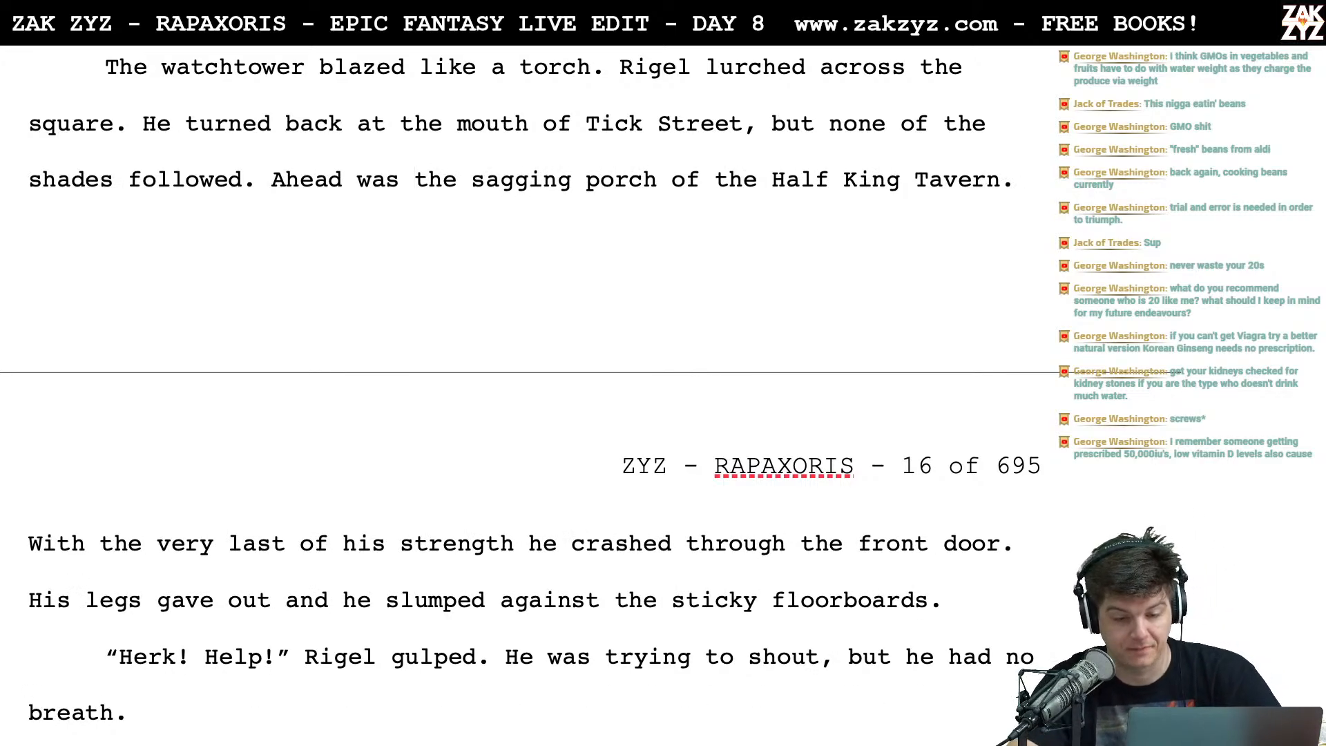
Review the revised watchtower paragraph with the passages before and after it, from Rigel's fall to the tavern arrival
{"action": "scroll", "coordinate": [342, 428], "scroll_direction": "down", "scroll_amount": 1}
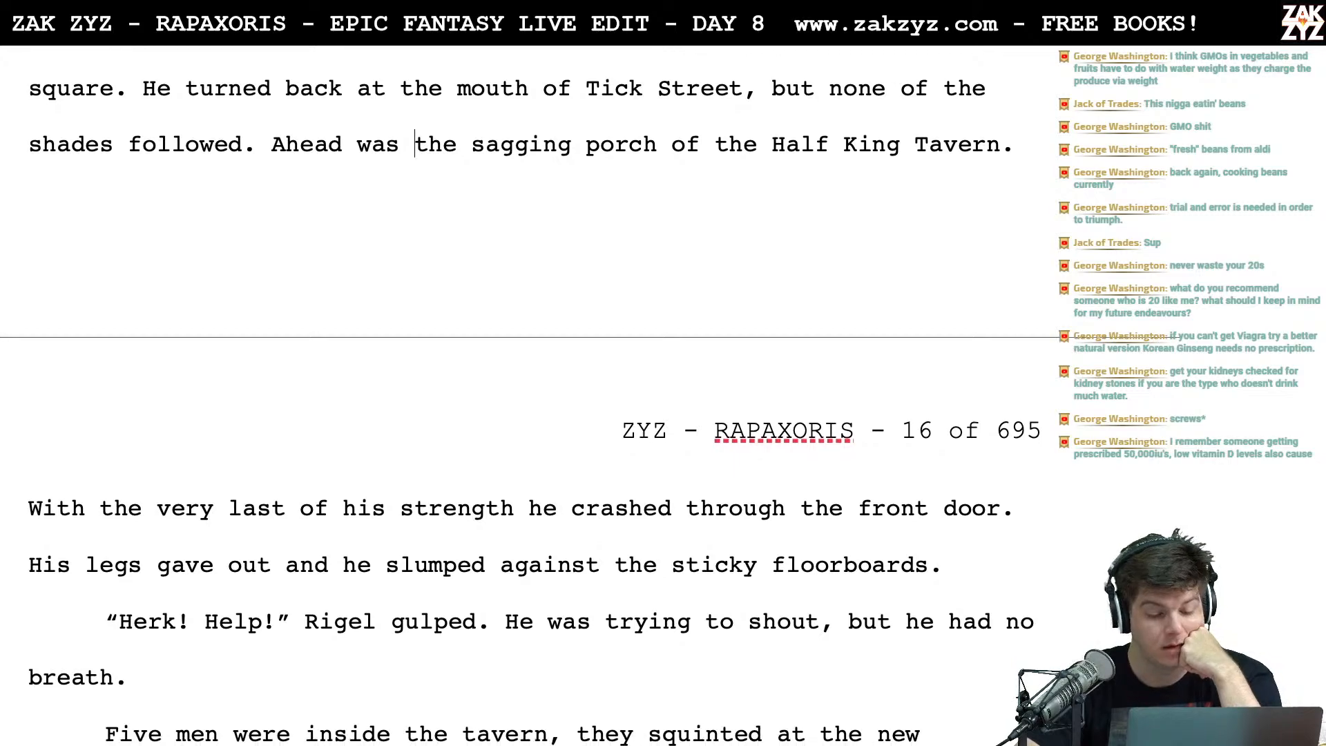
{"action": "scroll", "coordinate": [337, 515], "scroll_direction": "up", "scroll_amount": 4}
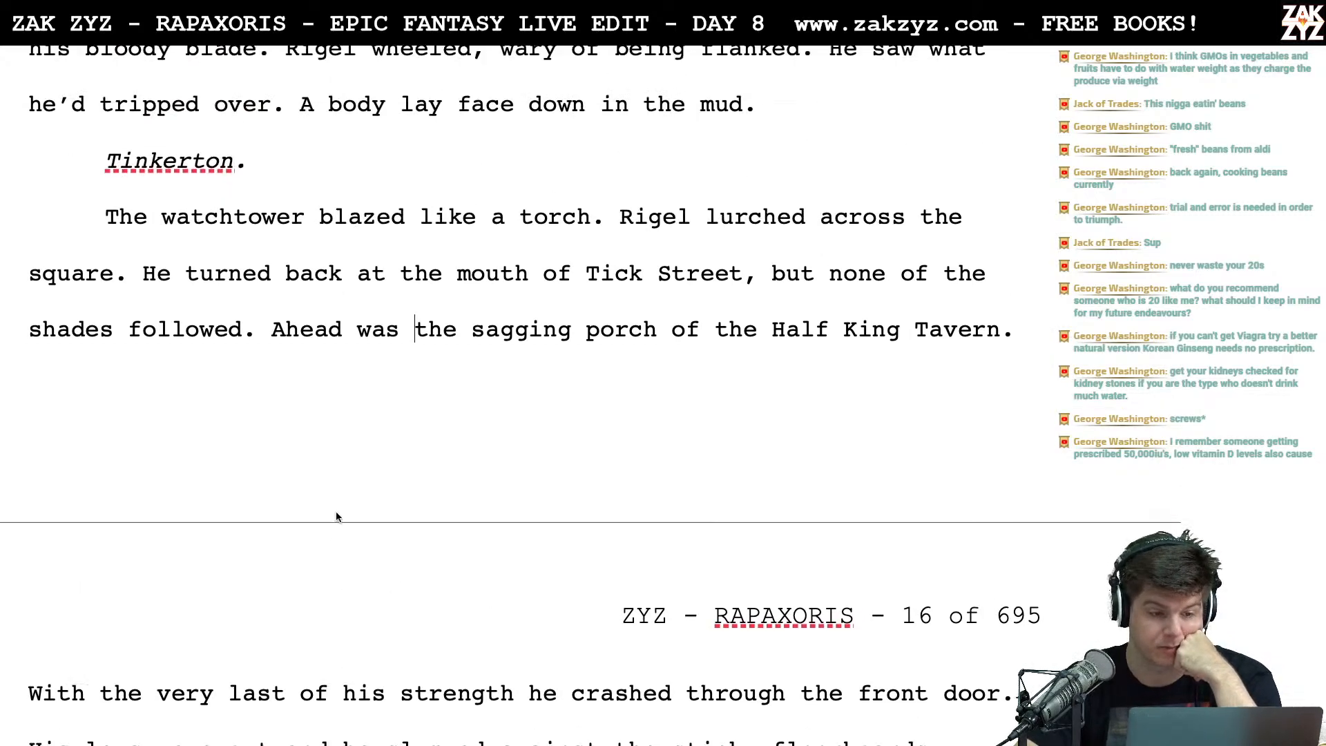
{"action": "scroll", "coordinate": [336, 519], "scroll_direction": "down", "scroll_amount": 1}
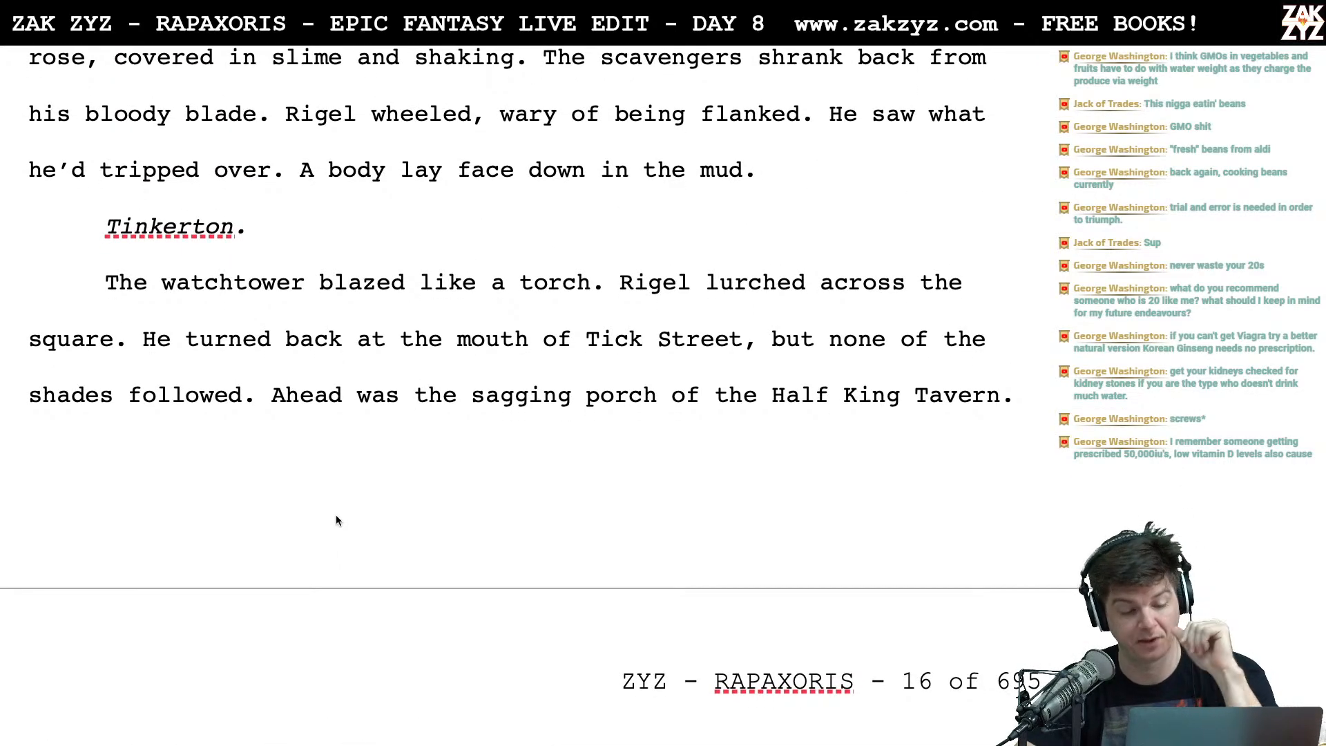
{"action": "scroll", "coordinate": [337, 517], "scroll_direction": "down", "scroll_amount": 1}
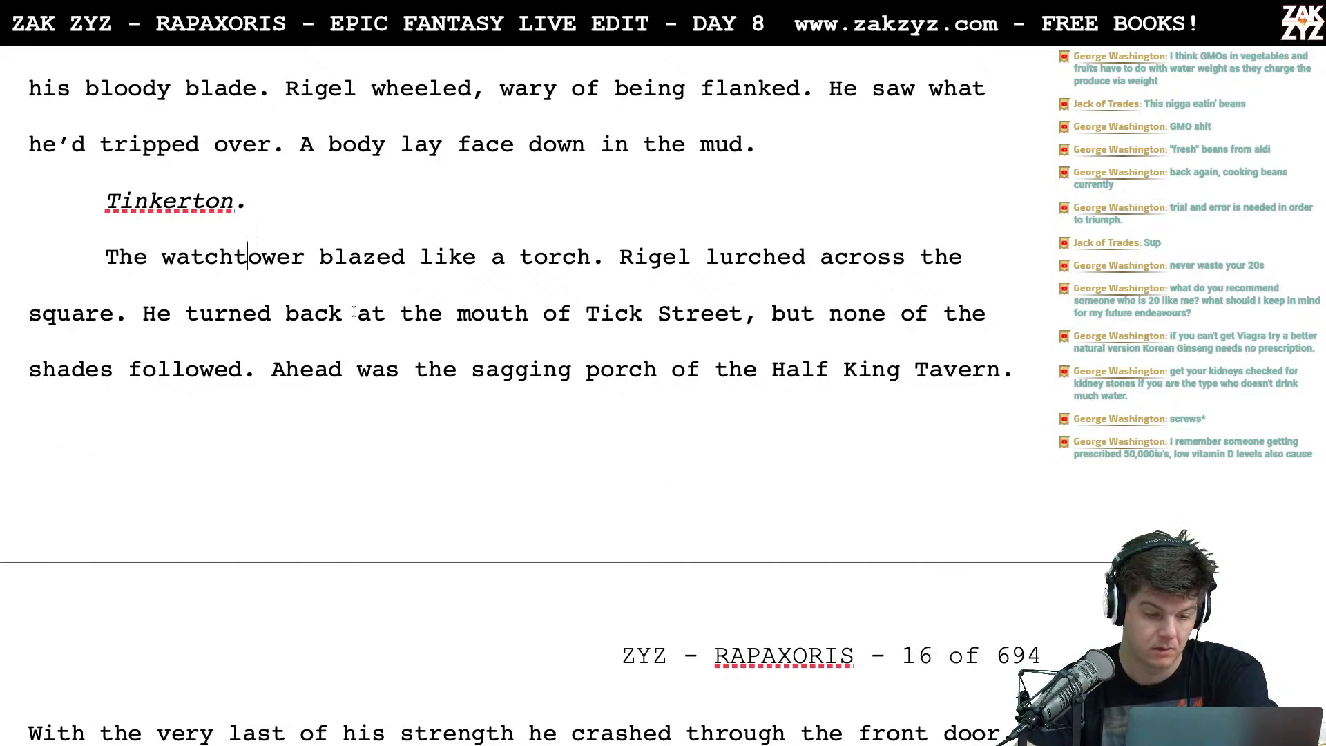
{"action": "scroll", "coordinate": [422, 307], "scroll_direction": "down", "scroll_amount": 1}
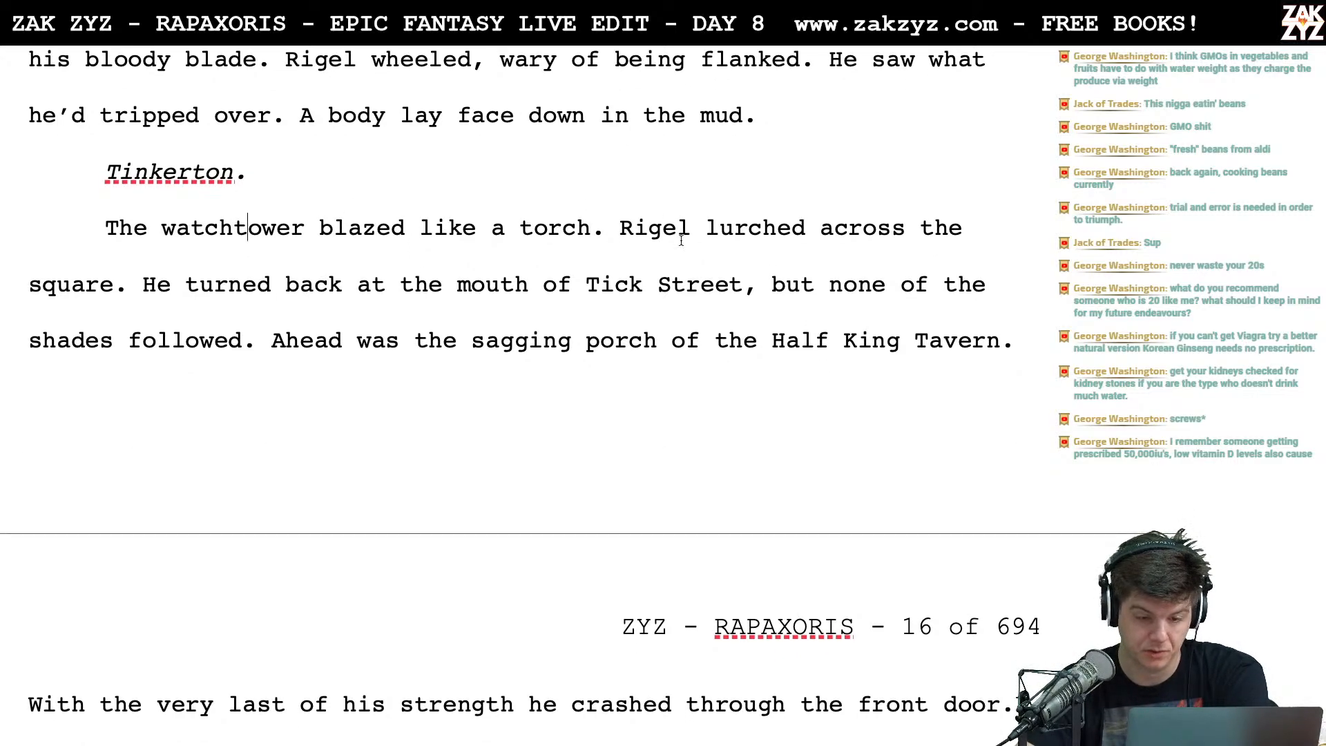
{"action": "left_click", "coordinate": [665, 257]}
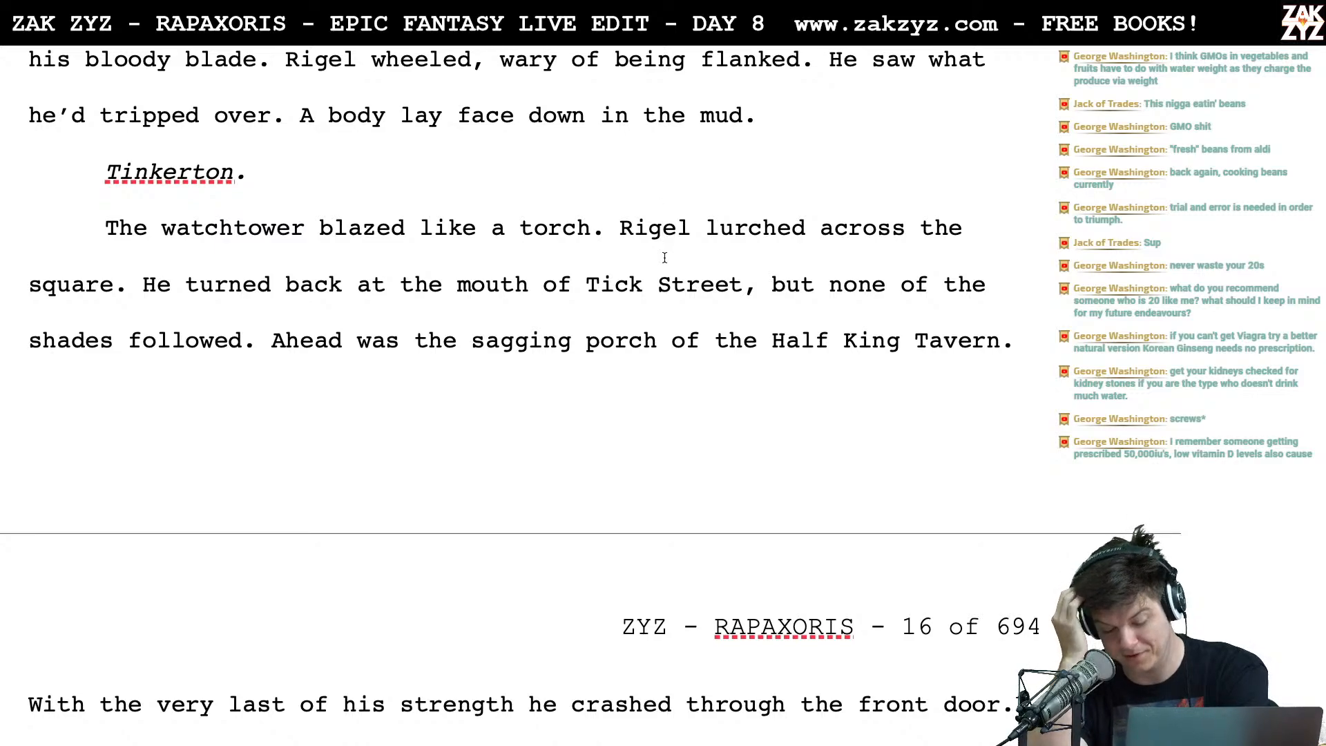
{"action": "scroll", "coordinate": [665, 257], "scroll_direction": "down", "scroll_amount": 1}
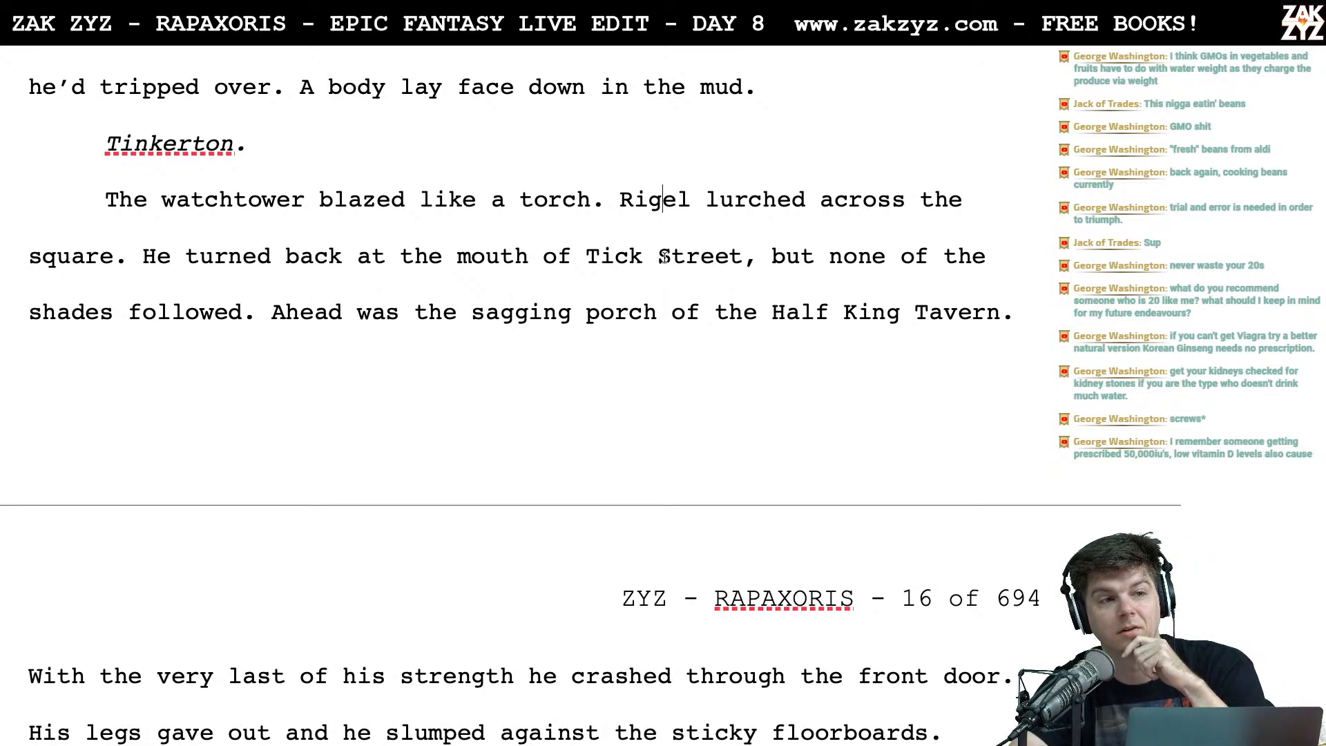
{"action": "scroll", "coordinate": [663, 258], "scroll_direction": "down", "scroll_amount": 1}
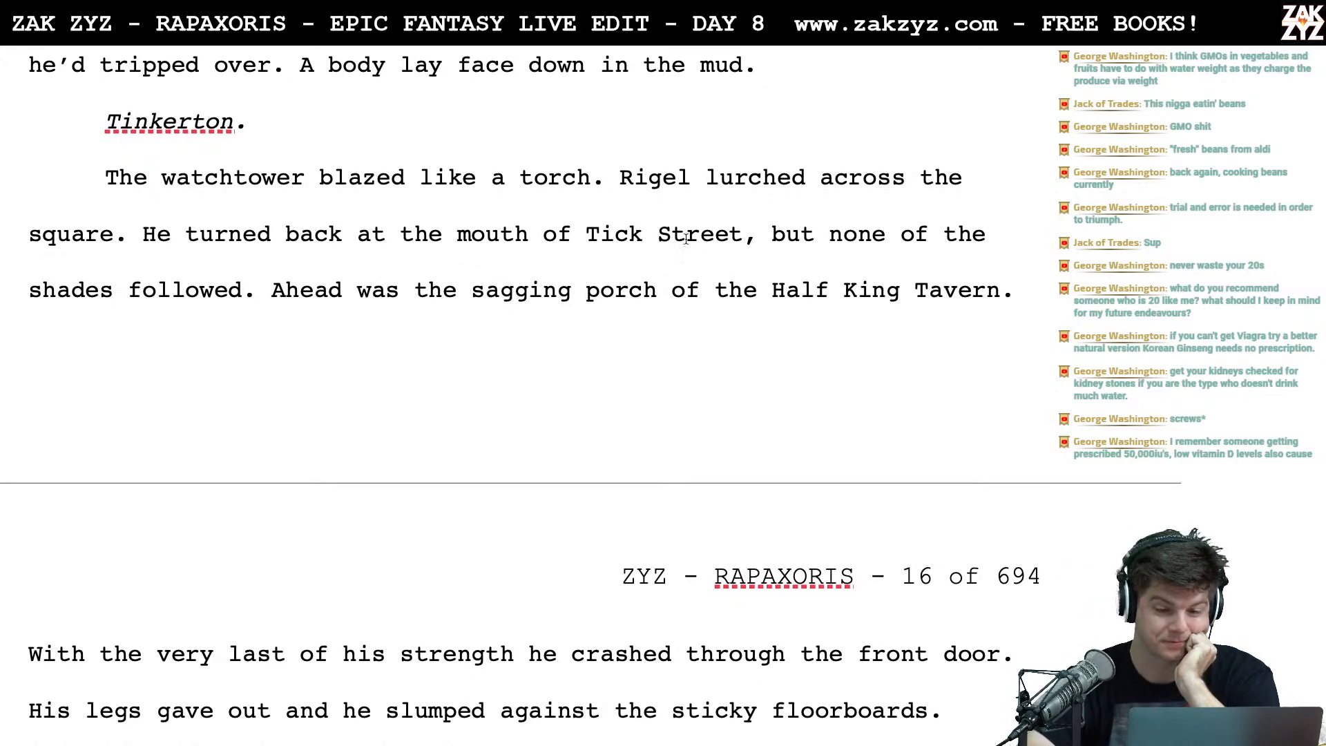
{"action": "scroll", "coordinate": [535, 245], "scroll_direction": "down", "scroll_amount": 2}
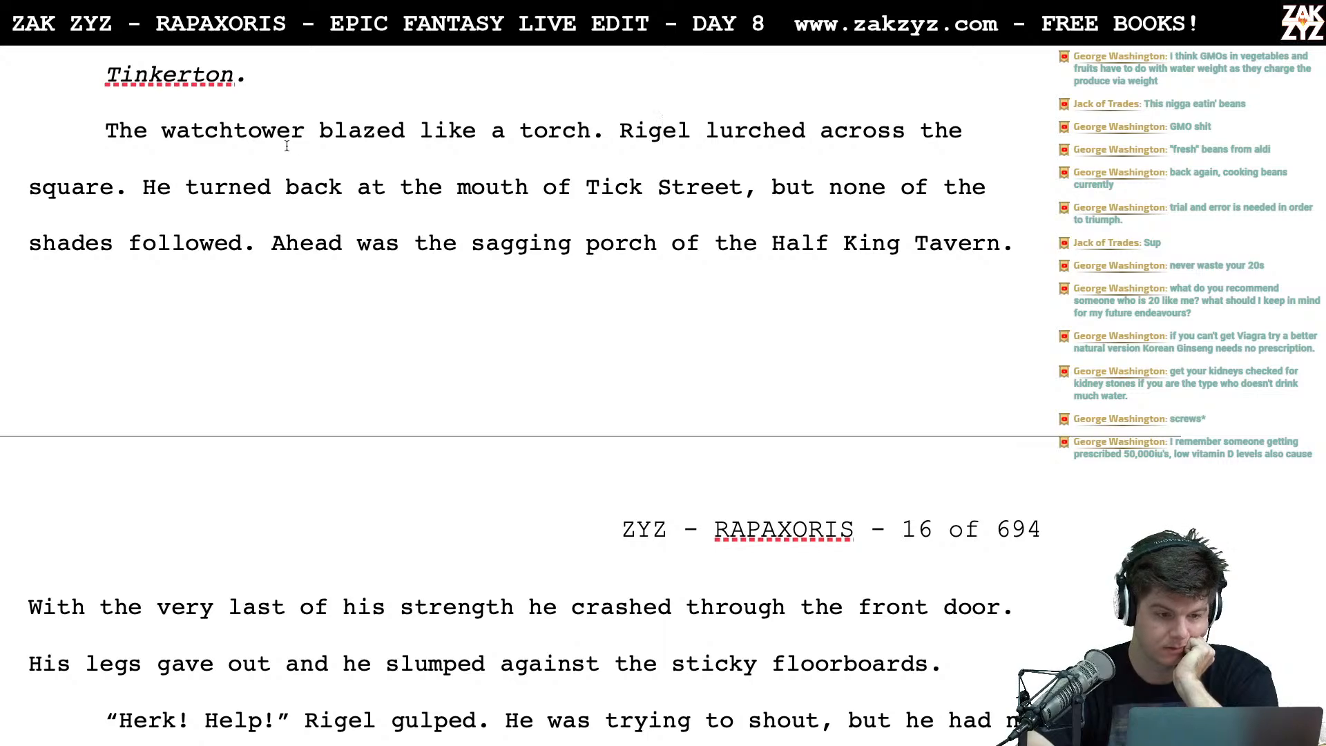
{"action": "scroll", "coordinate": [320, 132], "scroll_direction": "down", "scroll_amount": 1}
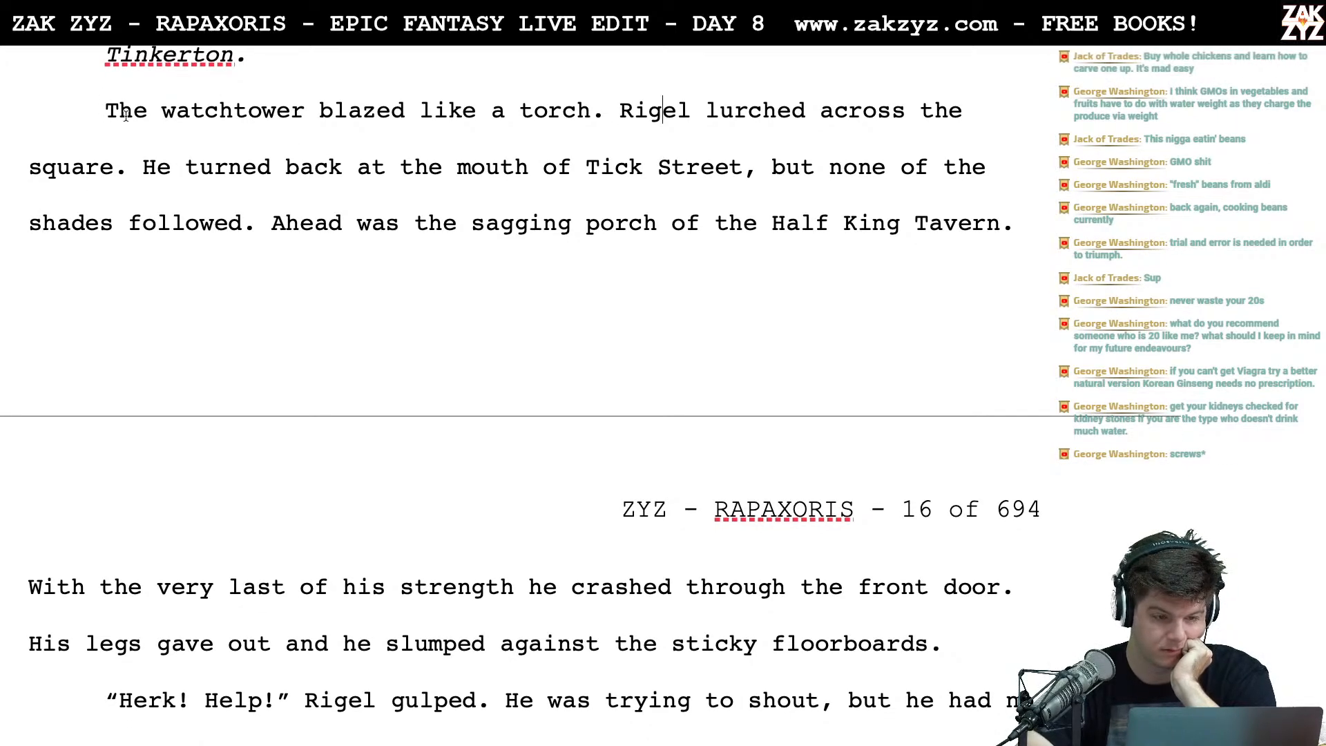
{"action": "scroll", "coordinate": [263, 124], "scroll_direction": "down", "scroll_amount": 2}
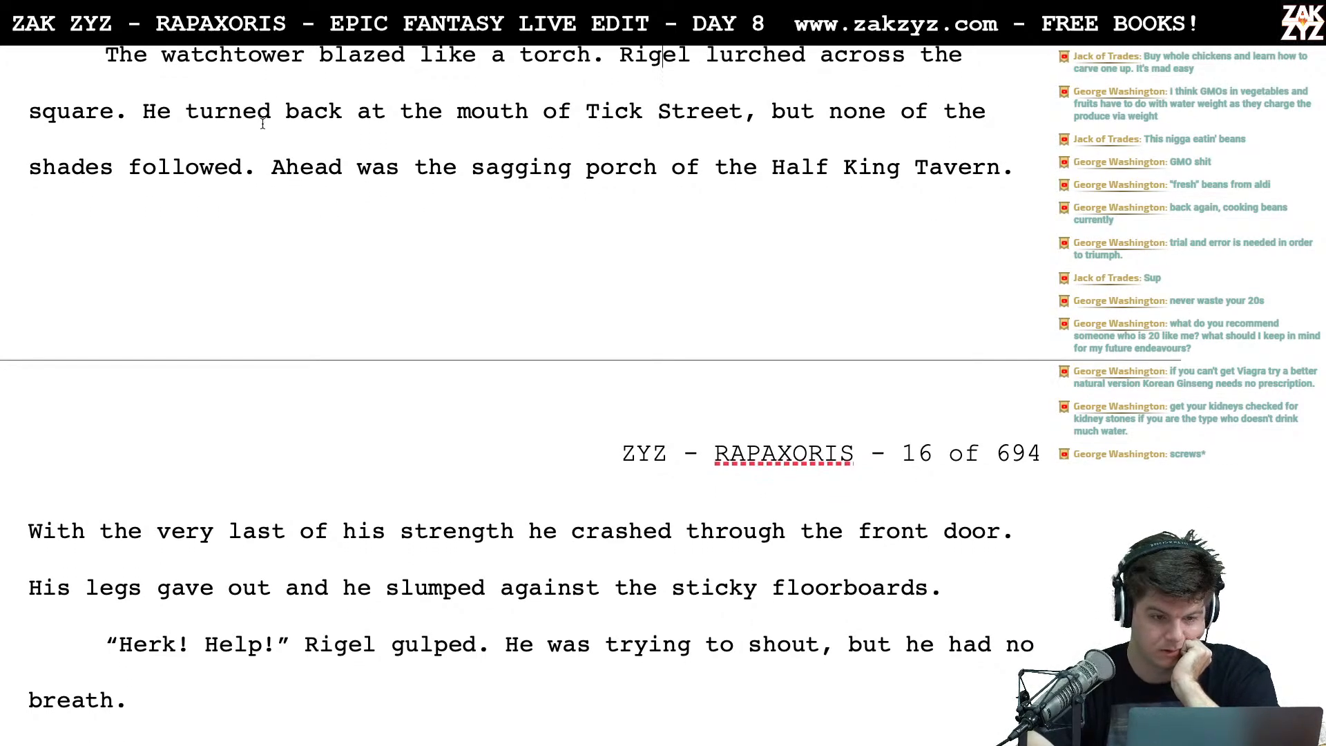
{"action": "scroll", "coordinate": [263, 124], "scroll_direction": "up", "scroll_amount": 2}
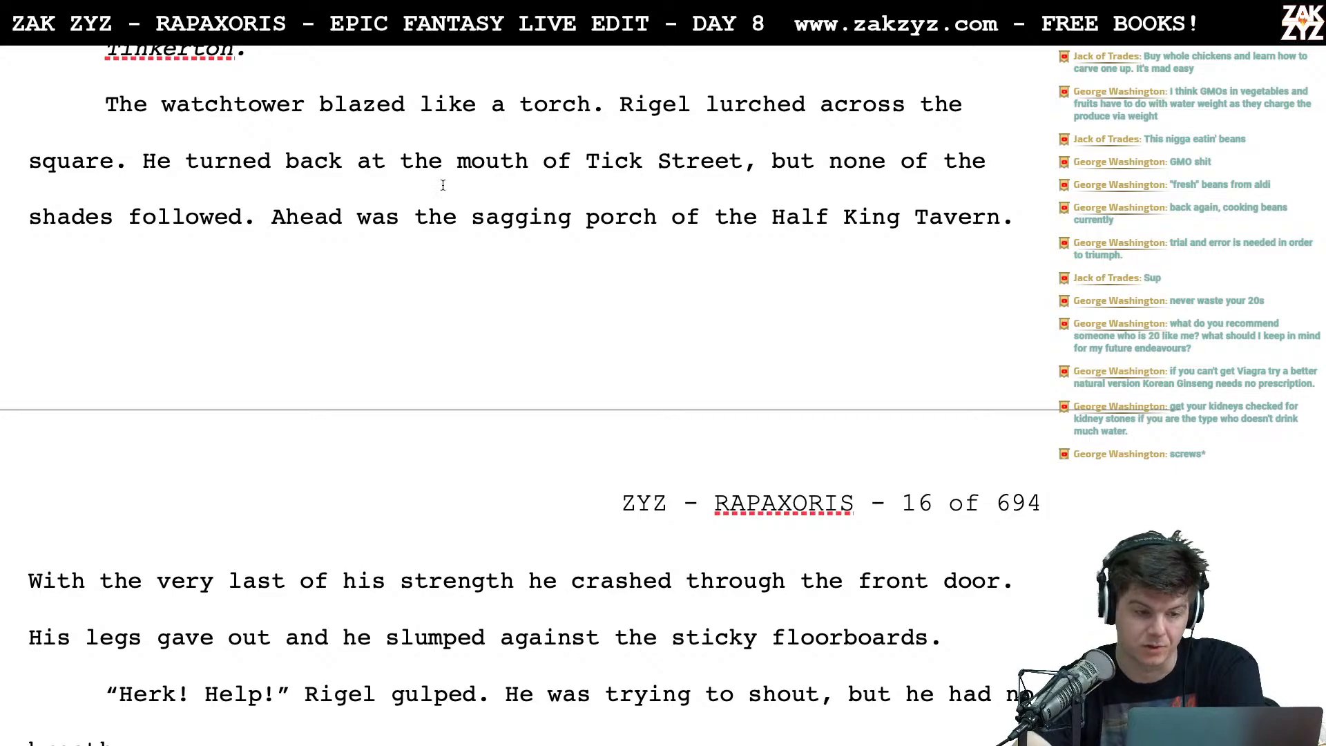
{"action": "scroll", "coordinate": [443, 185], "scroll_direction": "up", "scroll_amount": 15}
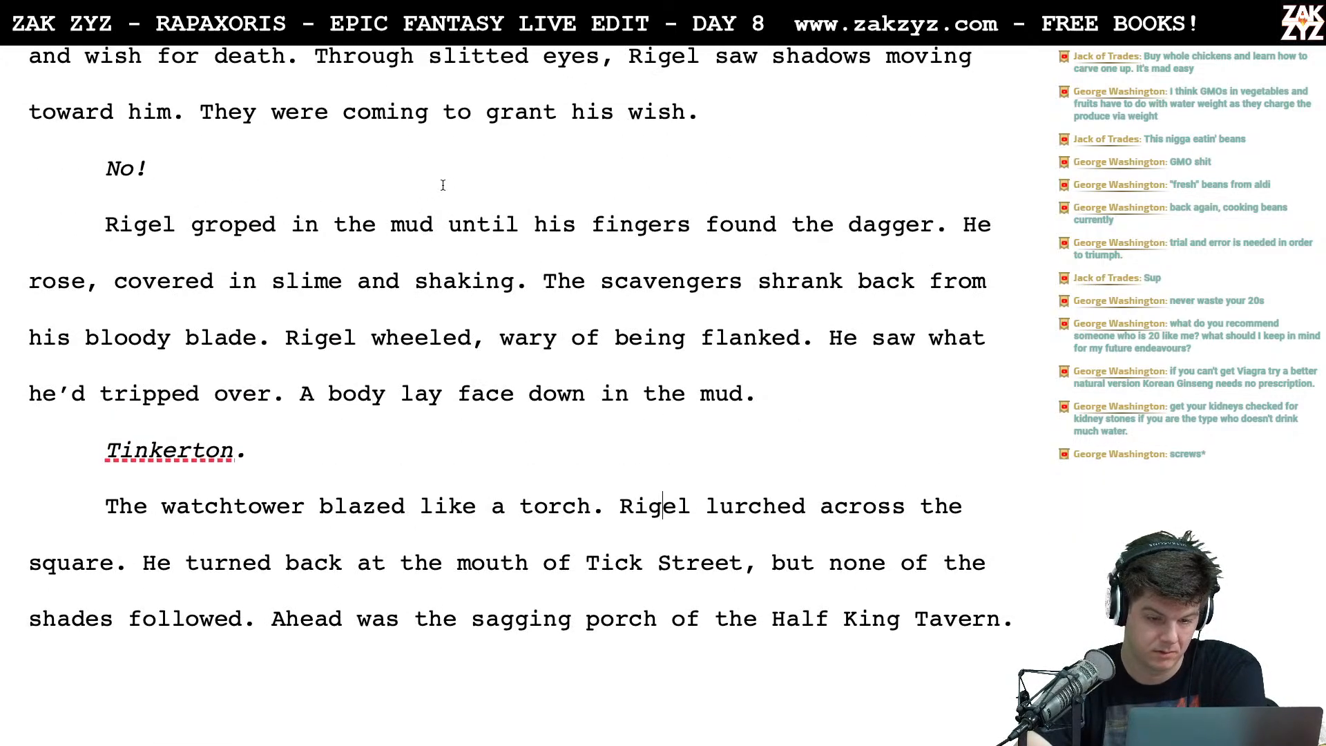
{"action": "scroll", "coordinate": [442, 185], "scroll_direction": "down", "scroll_amount": 8}
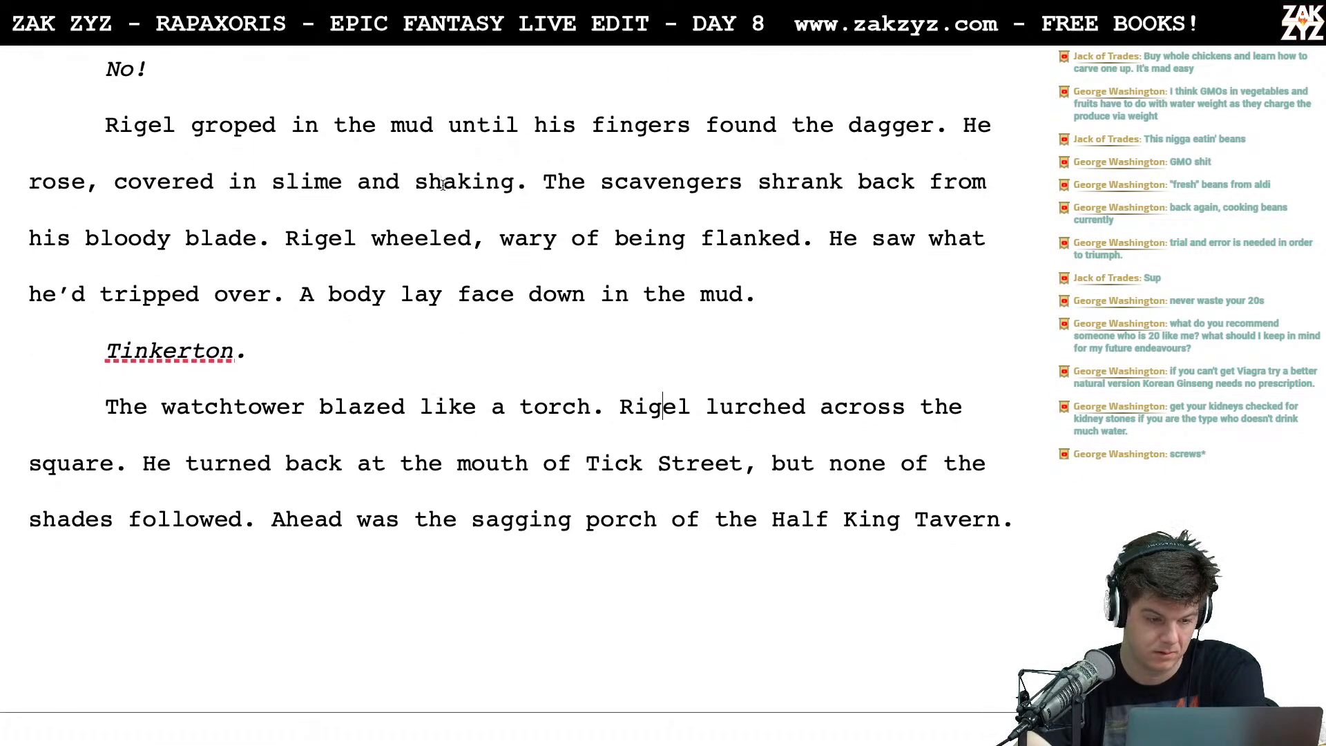
{"action": "left_click", "coordinate": [164, 307]}
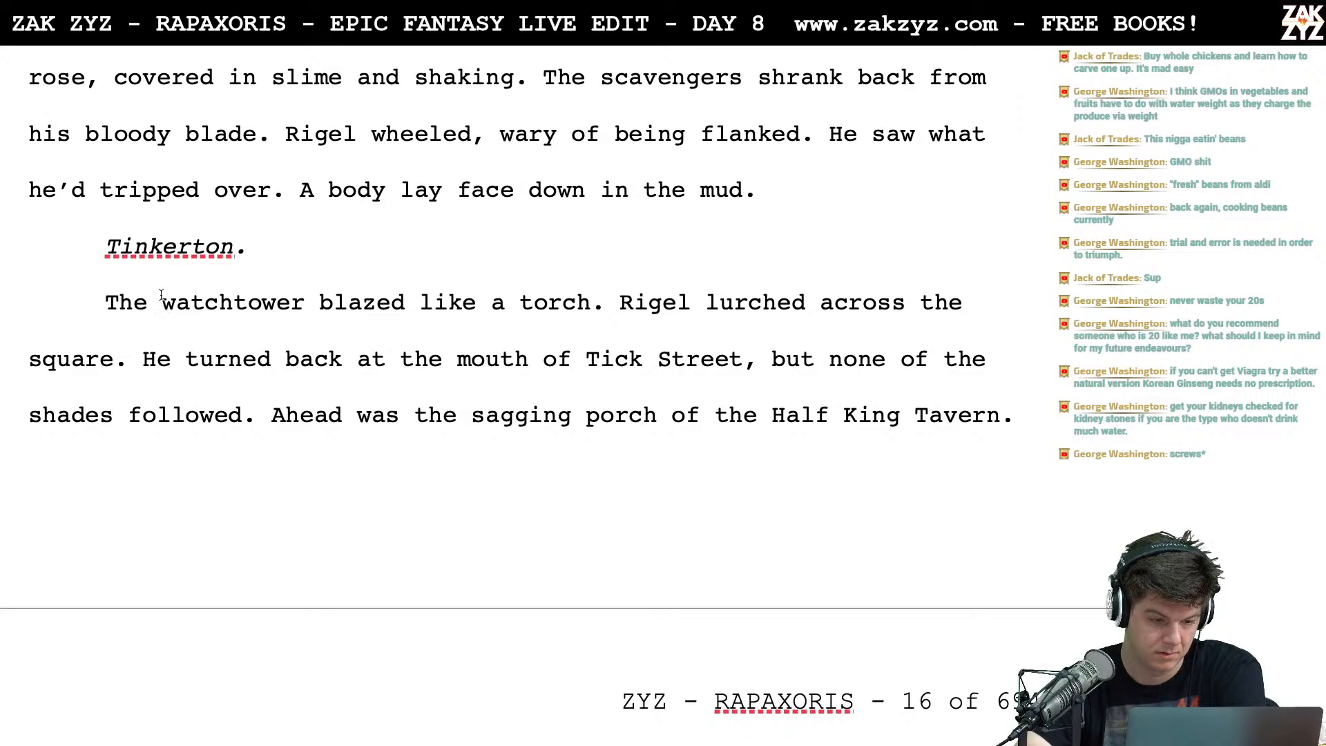
{"action": "scroll", "coordinate": [247, 316], "scroll_direction": "up", "scroll_amount": 14}
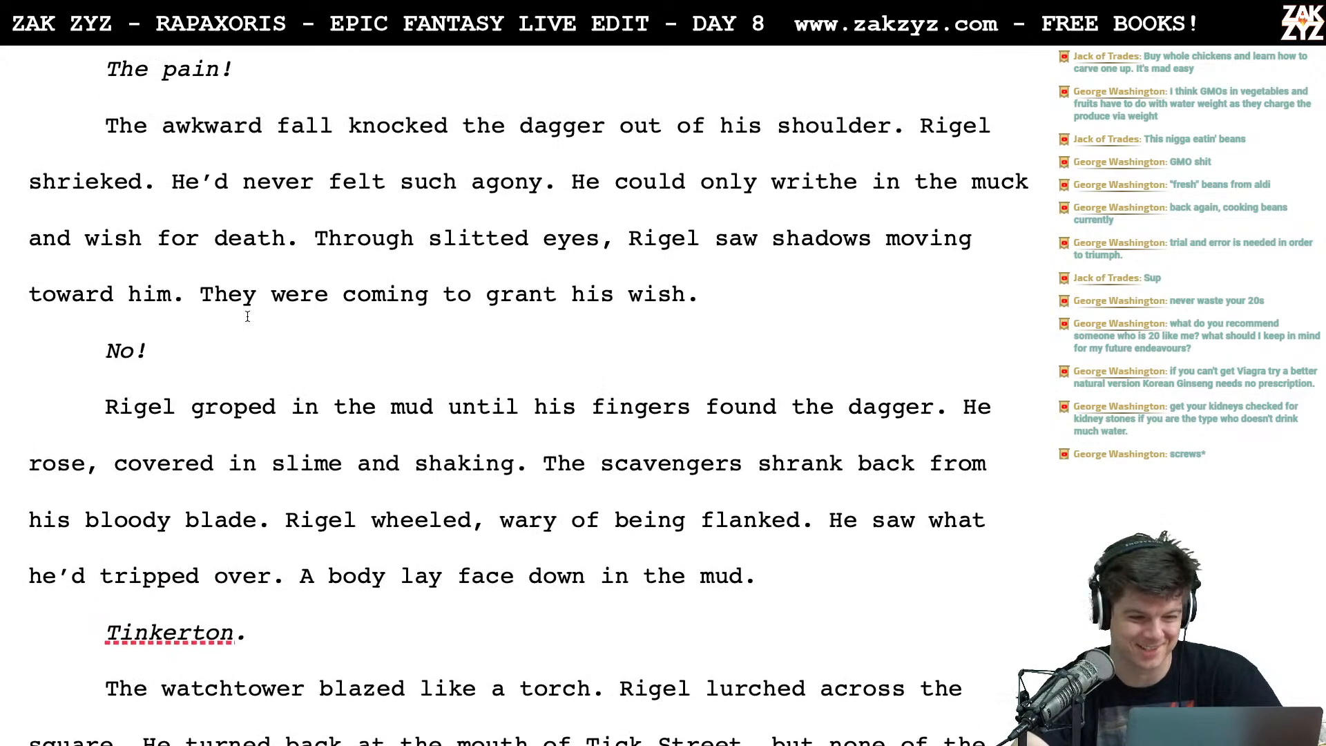
{"action": "scroll", "coordinate": [248, 317], "scroll_direction": "down", "scroll_amount": 15}
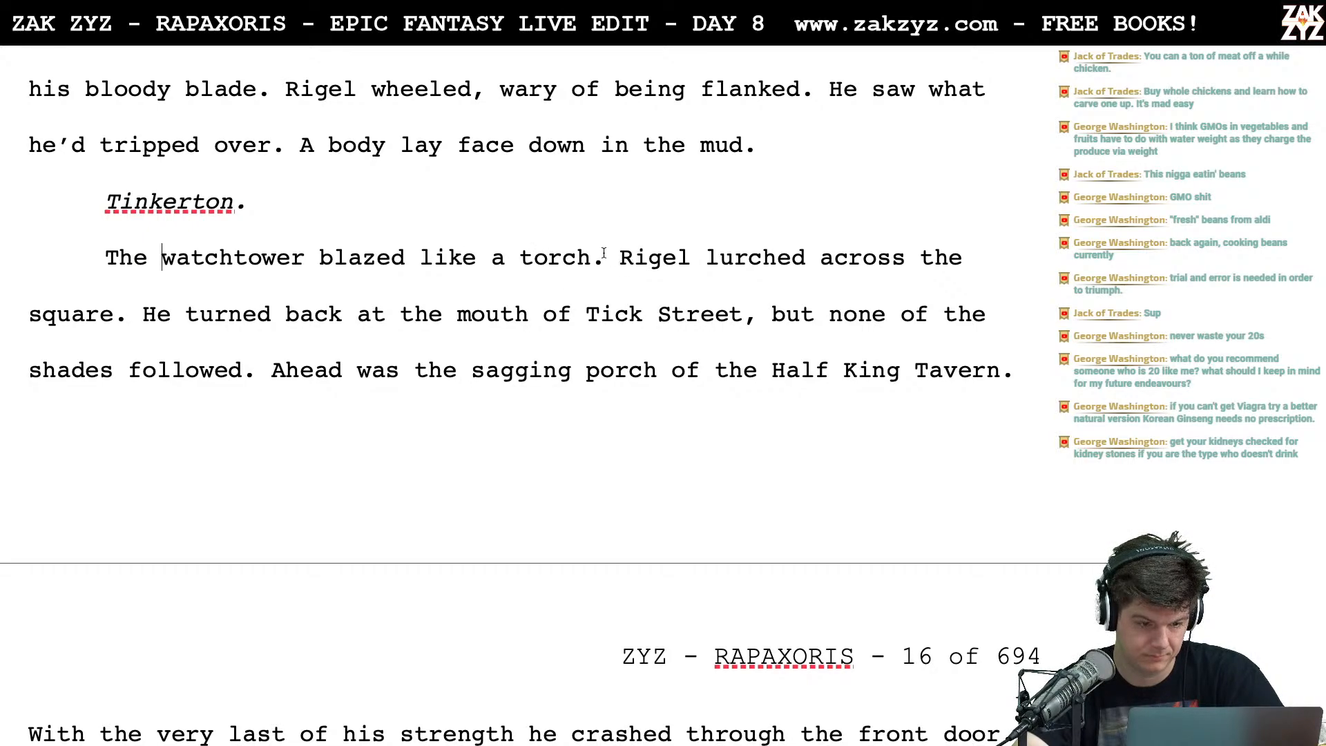
Break the old text off before "watchtower blazed" onto the next page and begin a new version with "The lightning-struck watchtower"
{"action": "left_click", "coordinate": [116, 254]}
{"action": "key", "text": "Left"}
{"action": "key", "text": "Up"}
{"action": "key", "text": "Up"}
{"action": "key", "text": "Up"}
{"action": "key", "text": "Up"}
{"action": "key", "text": "Up"}
{"action": "key", "text": "Down"}
{"action": "key", "text": "Down"}
{"action": "key", "text": "Down"}
{"action": "key", "text": "Down"}
{"action": "key", "text": "Down"}
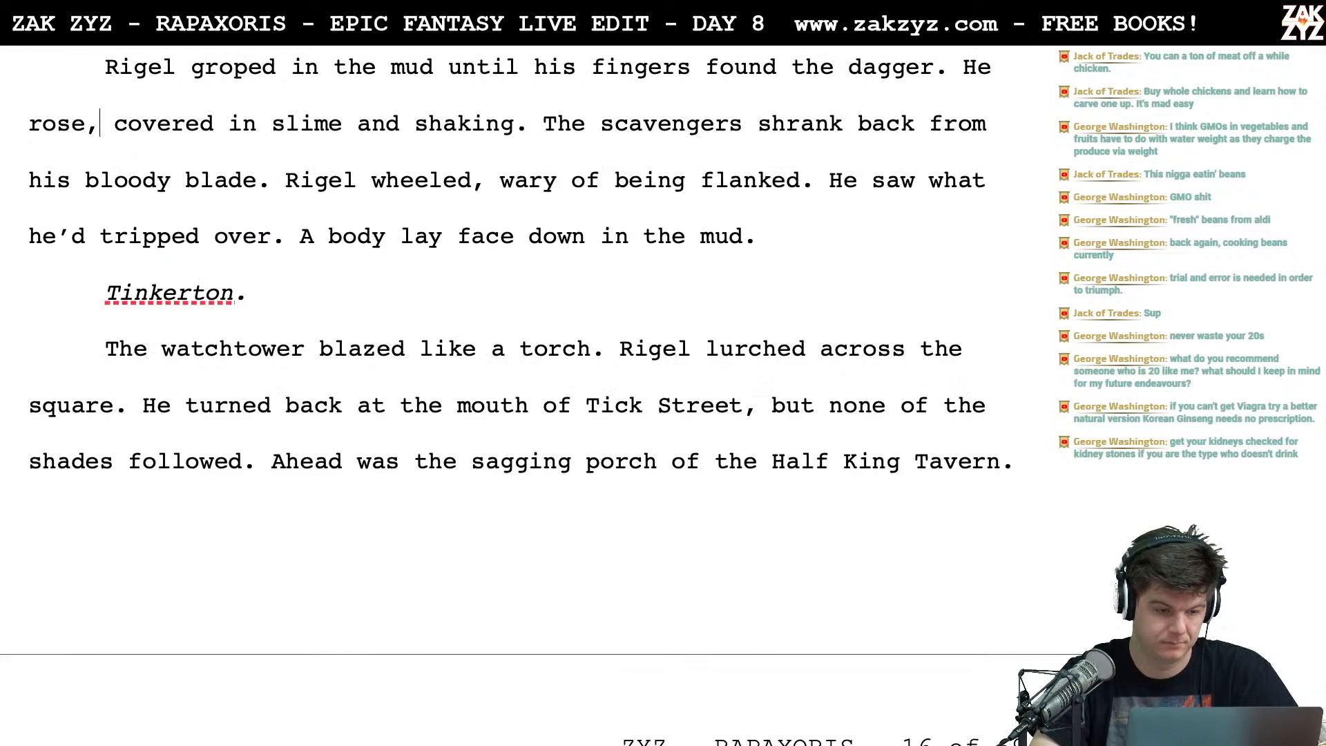
{"action": "key", "text": "Right"}
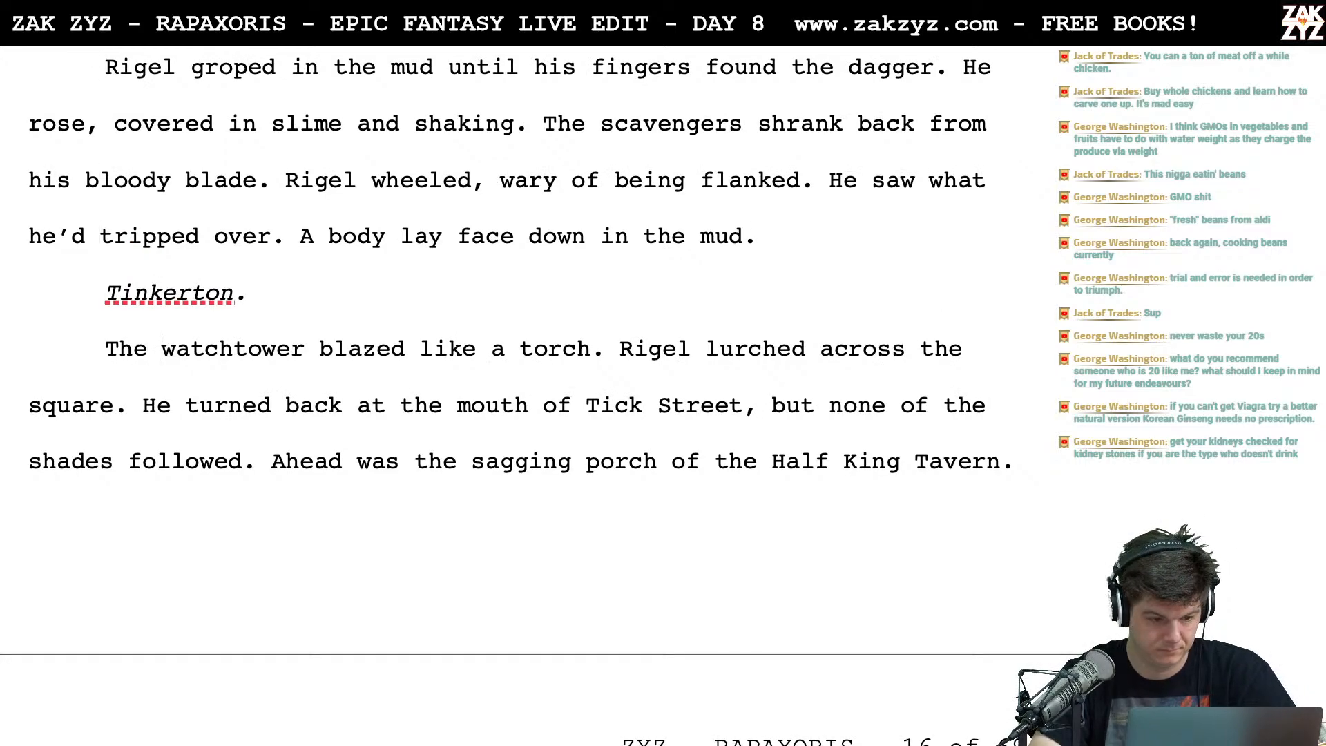
{"action": "key", "text": "ctrl+Return"}
{"action": "type", "text": "lightin"}
{"action": "key", "text": "BackSpace"}
{"action": "key", "text": "BackSpace"}
{"action": "type", "text": "ning-struc"}
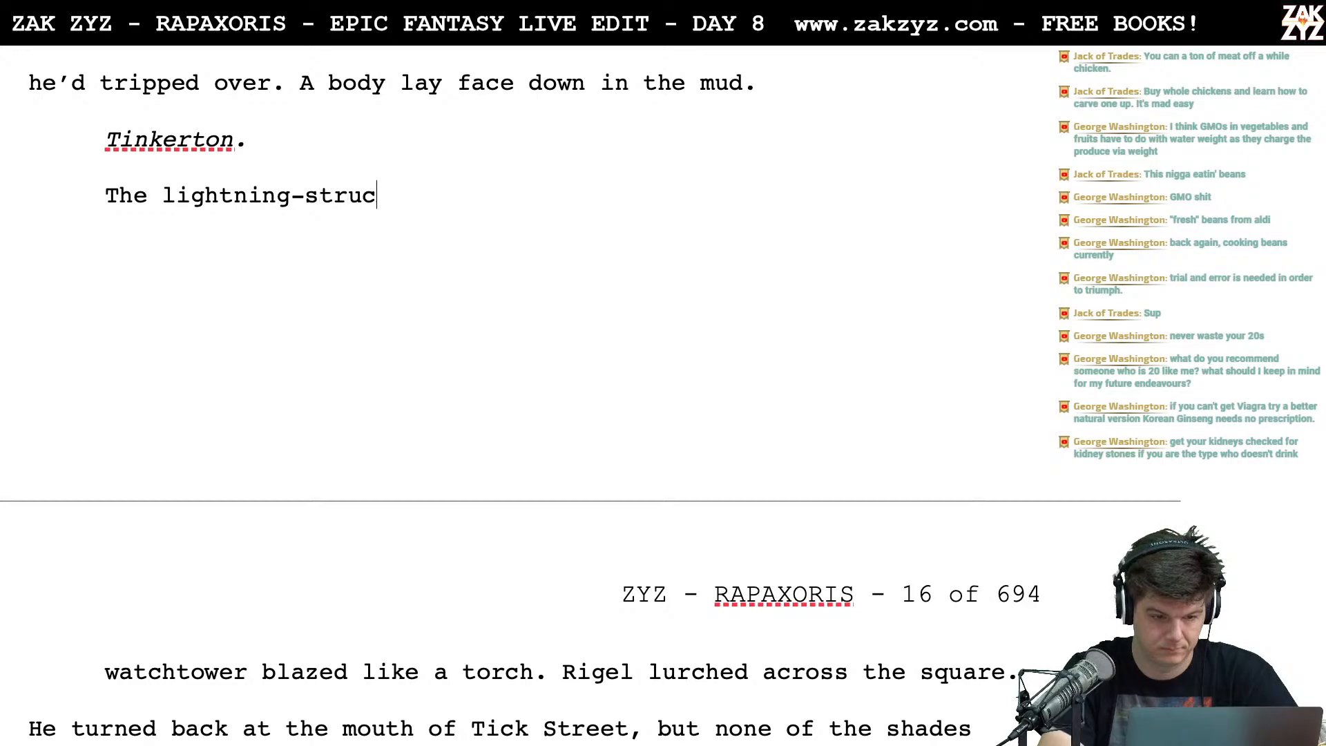
{"action": "type", "text": "k watcht"}
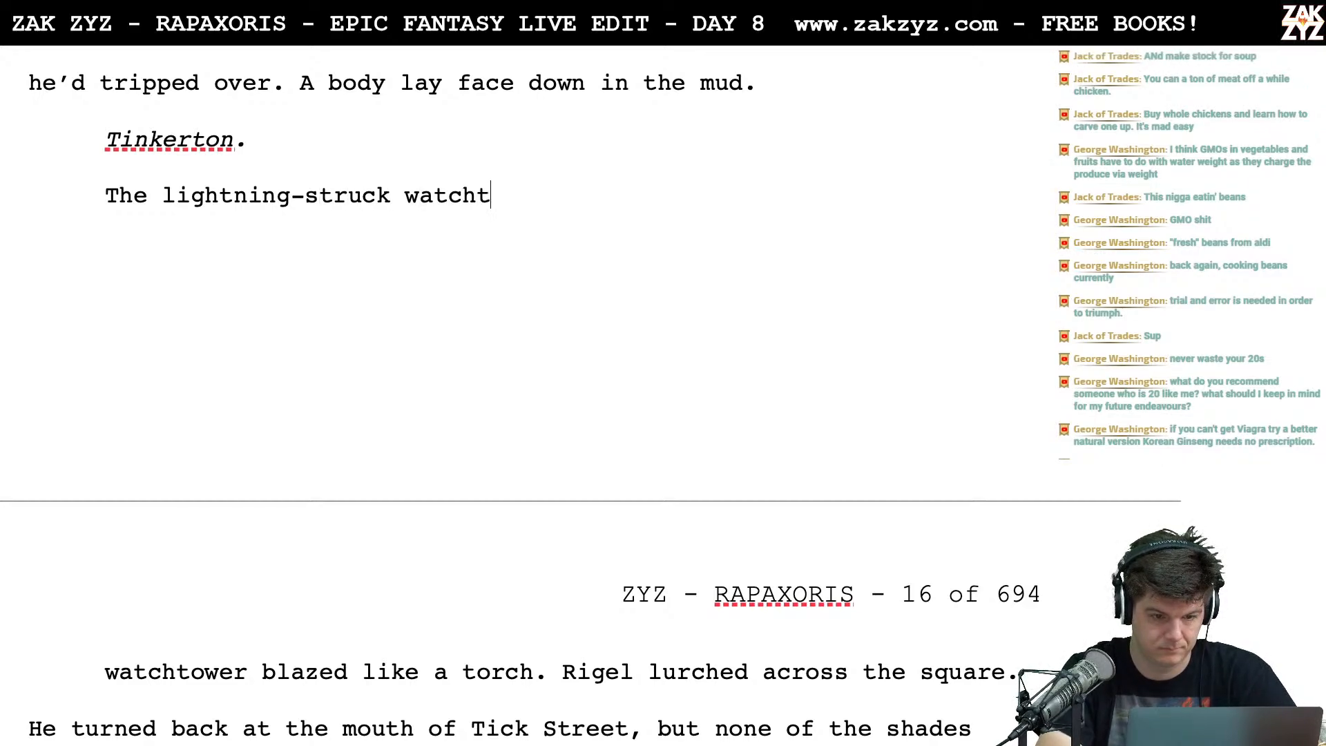
{"action": "type", "text": "ower had c"}
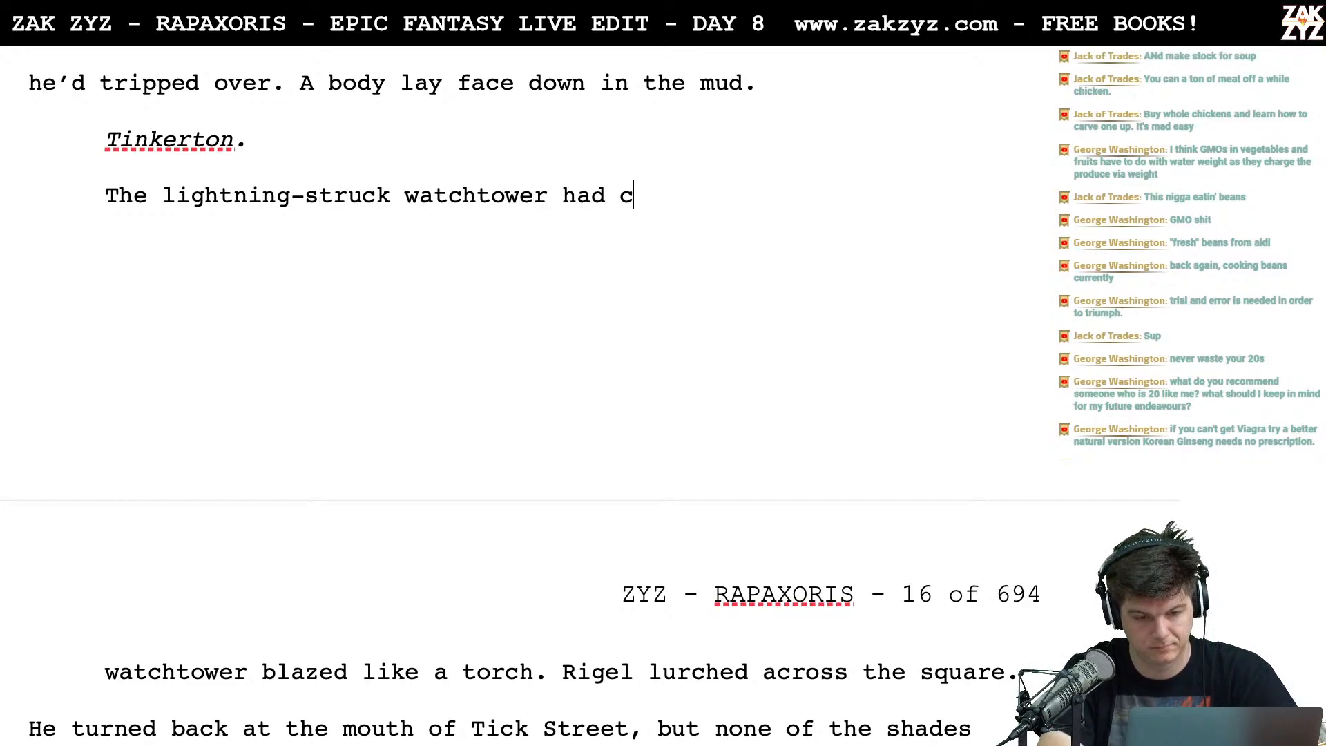
{"action": "type", "text": "aught fire, it b"}
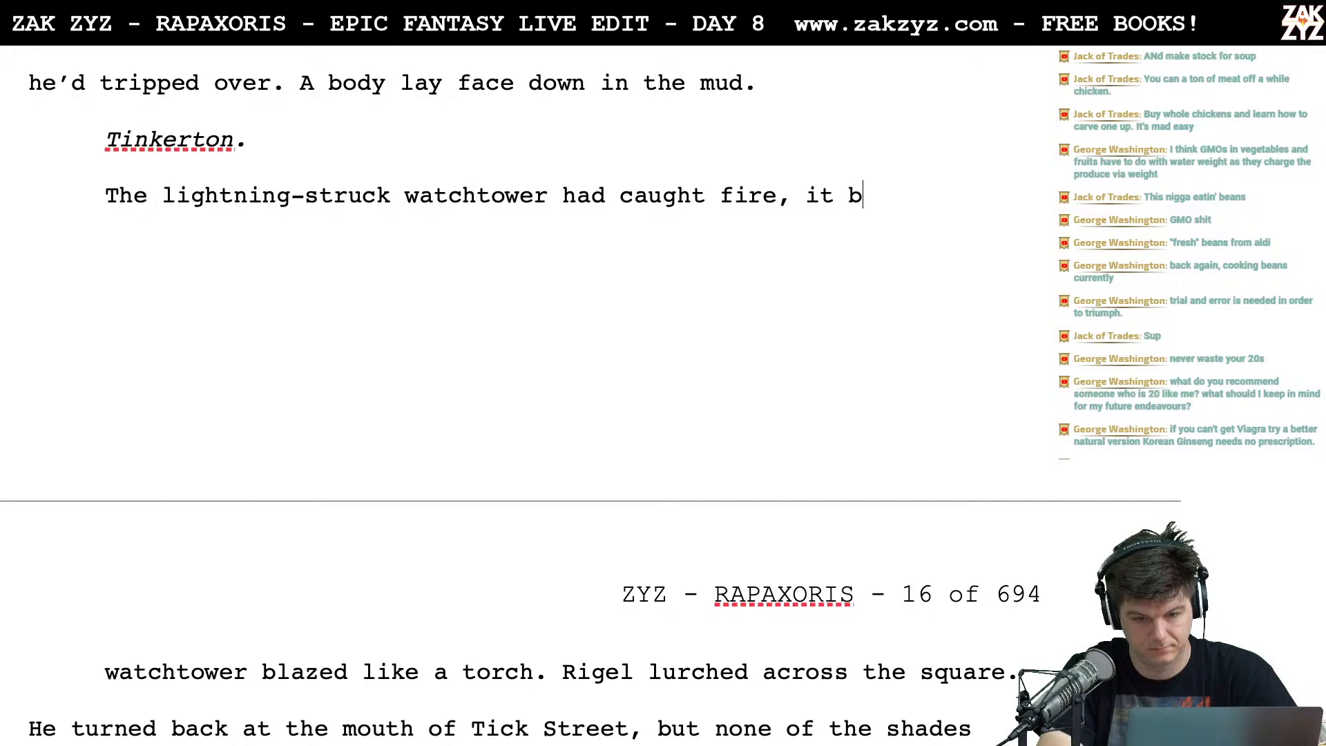
{"action": "type", "text": "lazed like a"}
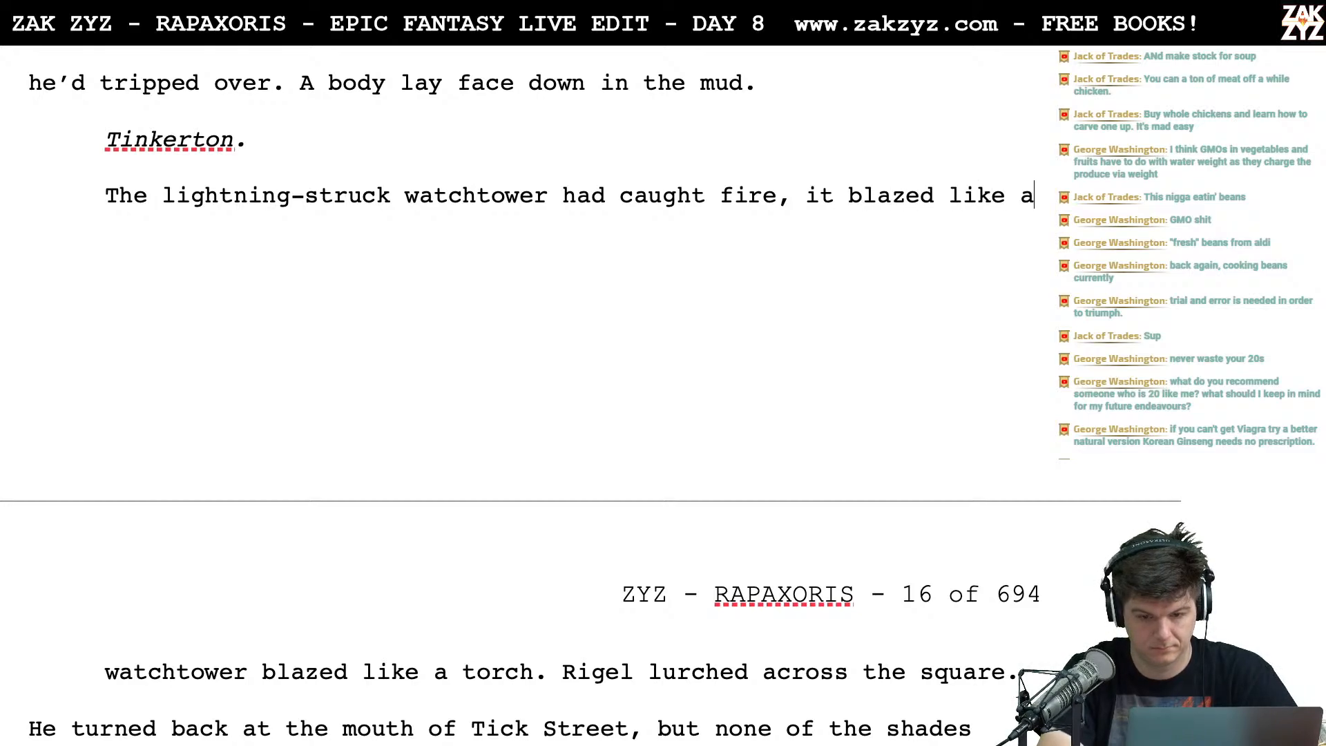
{"action": "type", "text": " torch at t"}
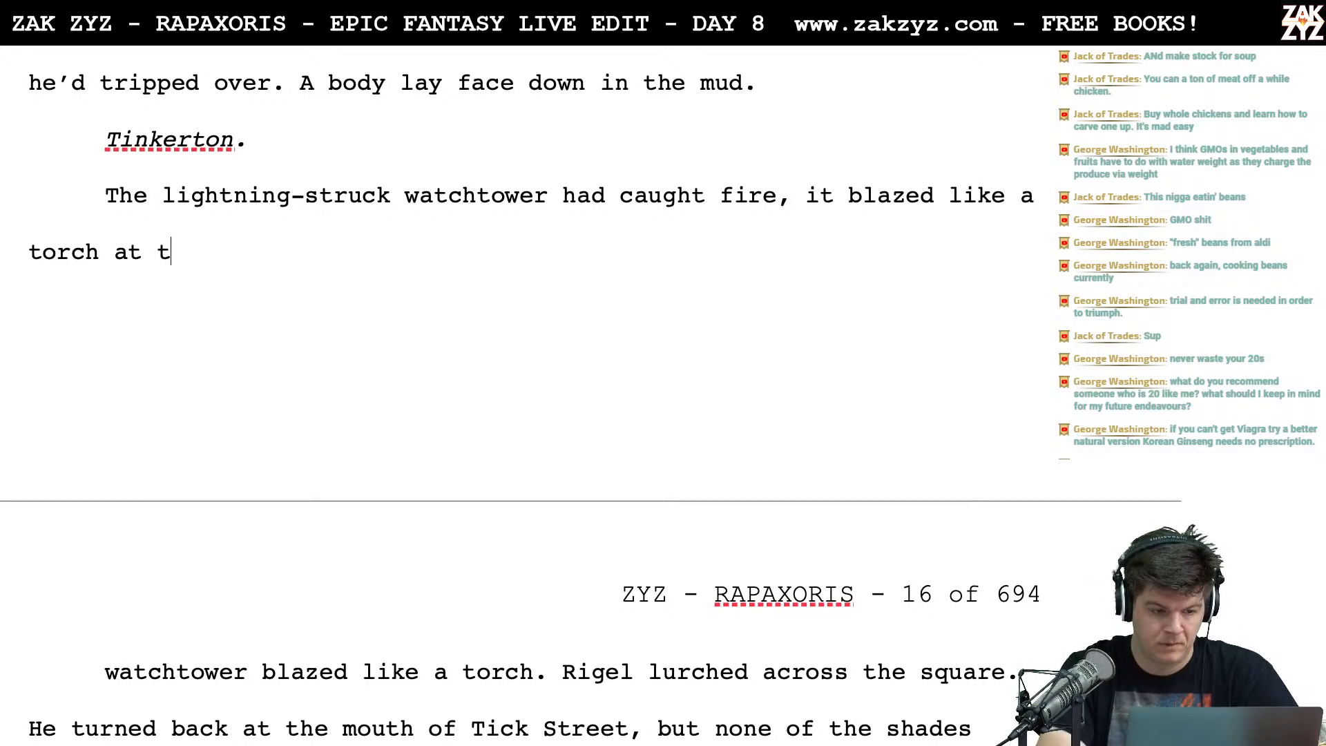
{"action": "type", "text": "he mouth of "}
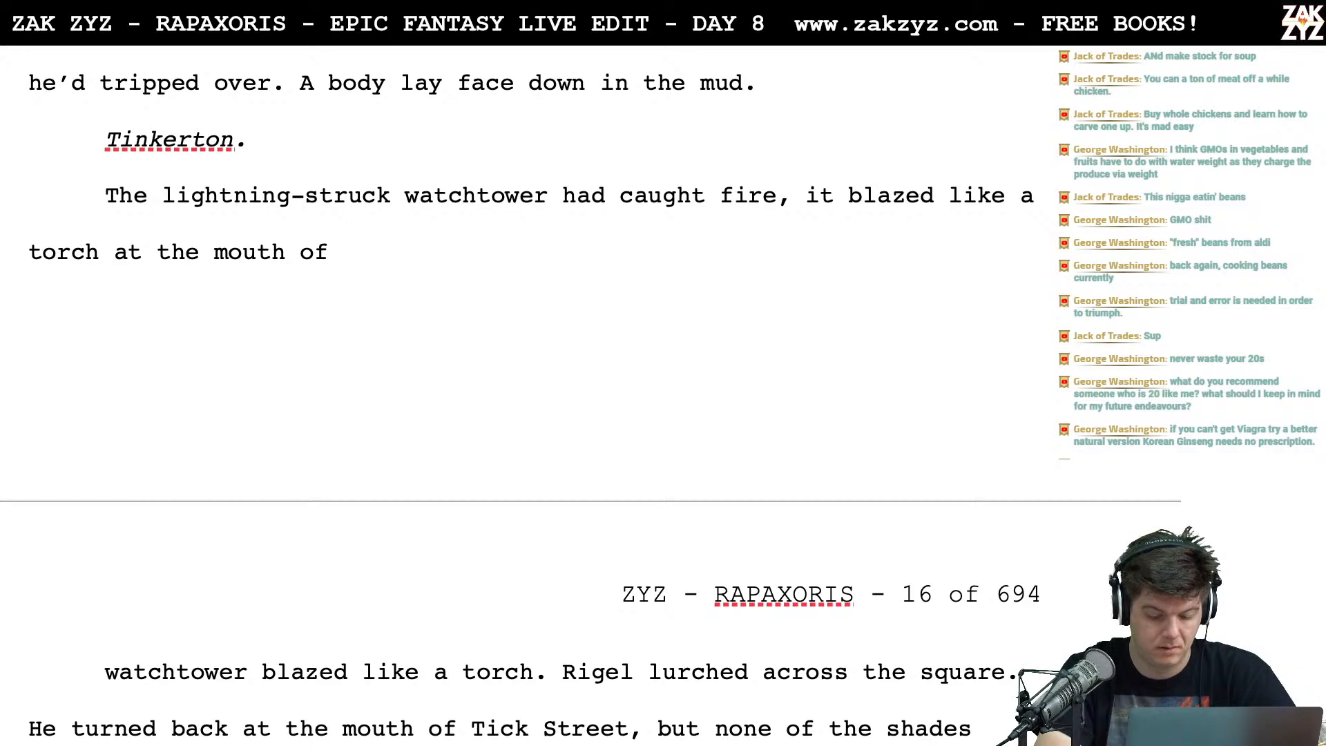
{"action": "type", "text": "Tick"}
{"action": "key", "text": "BackSpace"}
{"action": "key", "text": "BackSpace"}
{"action": "key", "text": "BackSpace"}
{"action": "key", "text": "BackSpace"}
{"action": "key", "text": "BackSpace"}
{"action": "key", "text": "BackSpace"}
{"action": "key", "text": "BackSpace"}
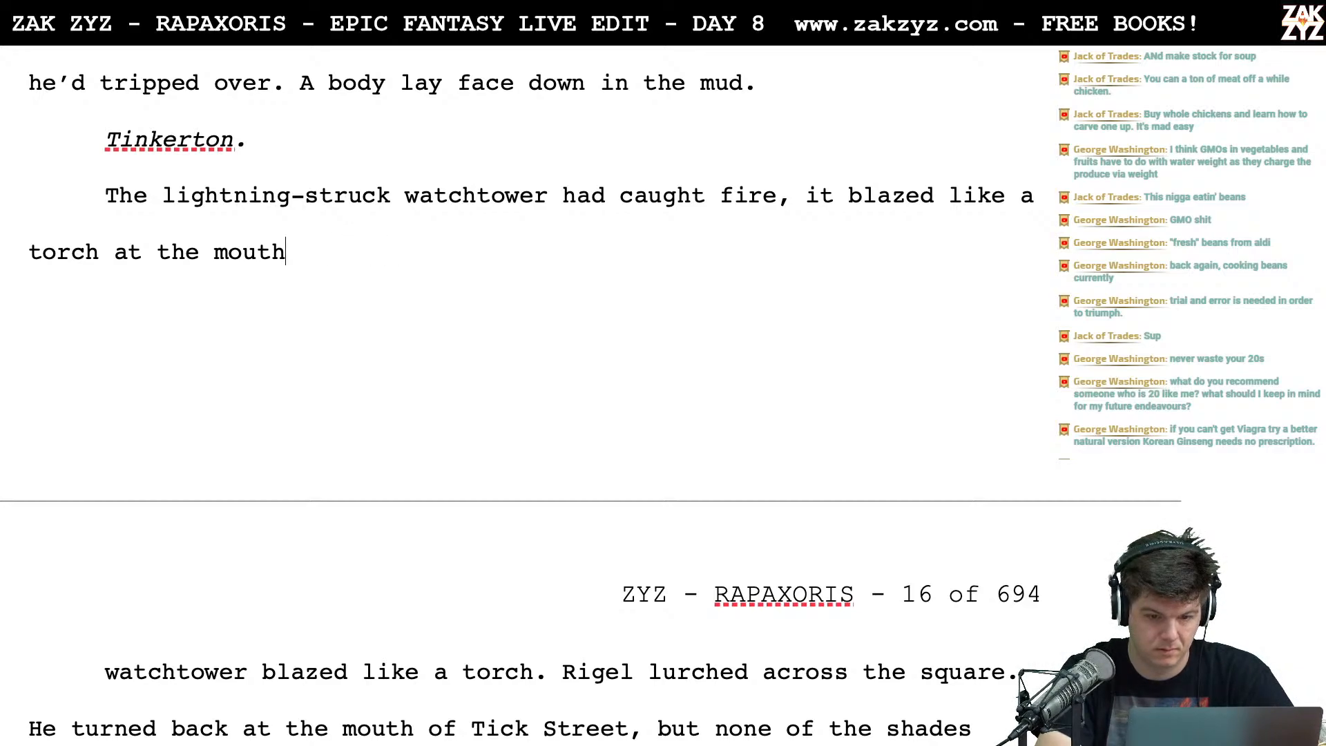
{"action": "key", "text": "BackSpace"}
{"action": "key", "text": "BackSpace"}
{"action": "key", "text": "BackSpace"}
{"action": "key", "text": "BackSpace"}
{"action": "key", "text": "BackSpace"}
{"action": "key", "text": "BackSpace"}
{"action": "key", "text": "BackSpace"}
{"action": "key", "text": "BackSpace"}
{"action": "key", "text": "BackSpace"}
{"action": "key", "text": "BackSpace"}
{"action": "key", "text": "BackSpace"}
{"action": "key", "text": "BackSpace"}
{"action": "key", "text": "BackSpace"}
{"action": "key", "text": "BackSpace"}
{"action": "key", "text": "BackSpace"}
{"action": "key", "text": "BackSpace"}
{"action": "key", "text": "BackSpace"}
{"action": "key", "text": "BackSpace"}
{"action": "key", "text": "BackSpace"}
{"action": "key", "text": "BackSpace"}
{"action": "key", "text": "BackSpace"}
{"action": "key", "text": "BackSpace"}
{"action": "key", "text": "BackSpace"}
{"action": "key", "text": "BackSpace"}
{"action": "key", "text": "BackSpace"}
{"action": "key", "text": "BackSpace"}
{"action": "key", "text": "BackSpace"}
{"action": "key", "text": "BackSpace"}
{"action": "key", "text": "BackSpace"}
{"action": "key", "text": "BackSpace"}
{"action": "key", "text": "BackSpace"}
{"action": "key", "text": "BackSpace"}
{"action": "key", "text": "BackSpace"}
{"action": "key", "text": "BackSpace"}
{"action": "key", "text": "BackSpace"}
{"action": "key", "text": "BackSpace"}
{"action": "key", "text": "BackSpace"}
{"action": "key", "text": "BackSpace"}
{"action": "key", "text": "BackSpace"}
{"action": "key", "text": "BackSpace"}
{"action": "key", "text": "BackSpace"}
{"action": "key", "text": "BackSpace"}
{"action": "key", "text": "BackSpace"}
{"action": "key", "text": "BackSpace"}
{"action": "key", "text": "BackSpace"}
{"action": "key", "text": "BackSpace"}
{"action": "key", "text": "BackSpace"}
{"action": "key", "text": "BackSpace"}
{"action": "key", "text": "BackSpace"}
{"action": "key", "text": "BackSpace"}
Rewrite the watchtower sentence to say it "was blazing like a torch", replacing "had caught fire, it blazed like a torch at the mouth"
{"action": "type", "text": "was blazing like a torch. Any sniper"}
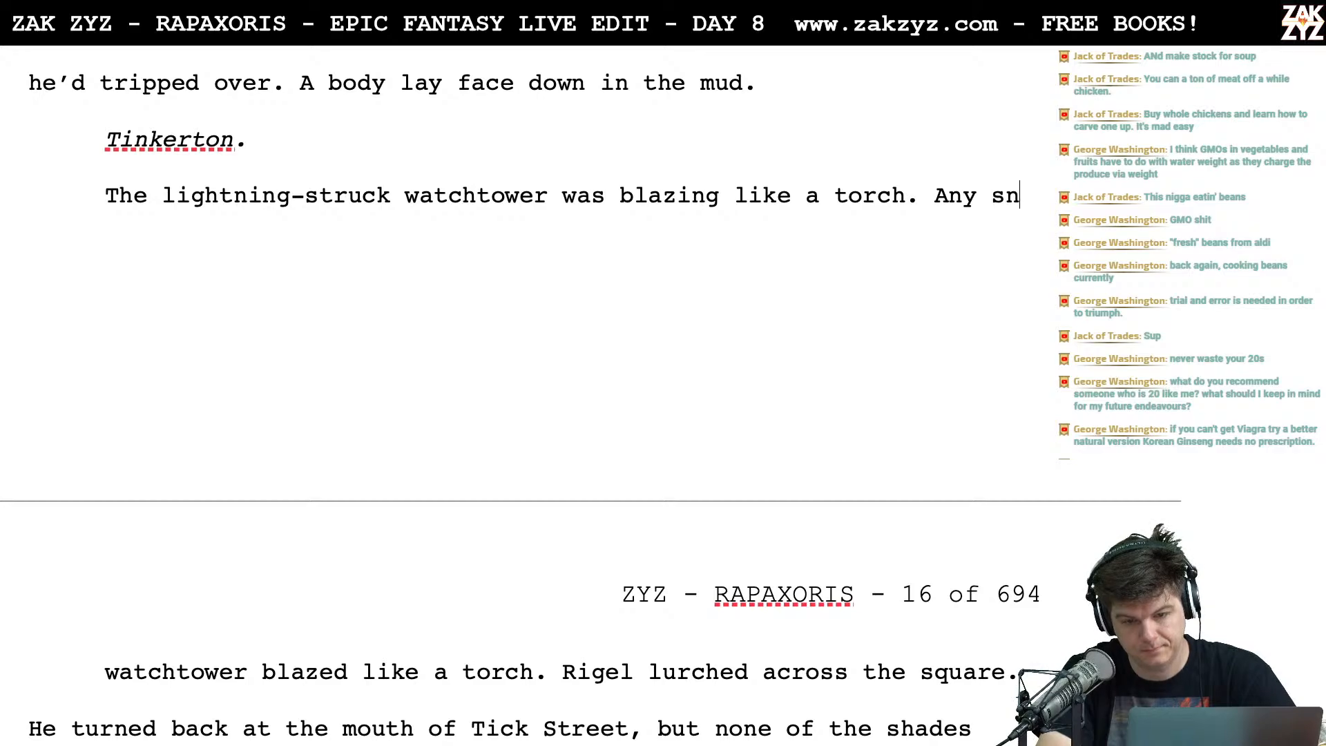
{"action": "key", "text": "BackSpace"}
{"action": "key", "text": "BackSpace"}
{"action": "key", "text": "BackSpace"}
{"action": "key", "text": "BackSpace"}
{"action": "key", "text": "BackSpace"}
{"action": "key", "text": "BackSpace"}
{"action": "key", "text": "BackSpace"}
{"action": "key", "text": "BackSpace"}
{"action": "key", "text": "BackSpace"}
{"action": "key", "text": "BackSpace"}
{"action": "key", "text": "BackSpace"}
{"action": "key", "text": "BackSpace"}
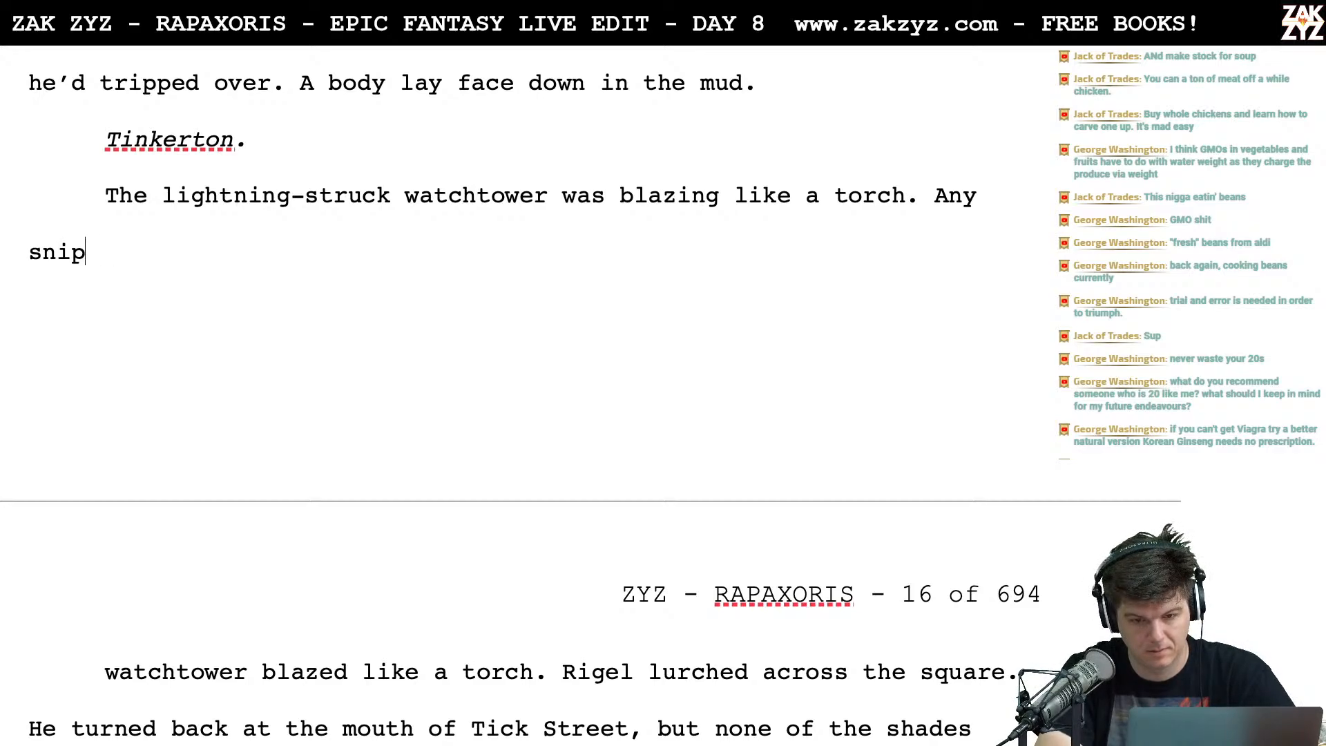
Extend the watchtower sentence with ", if there were any bowmen inside they were surely dead."
{"action": "type", "text": ", if "}
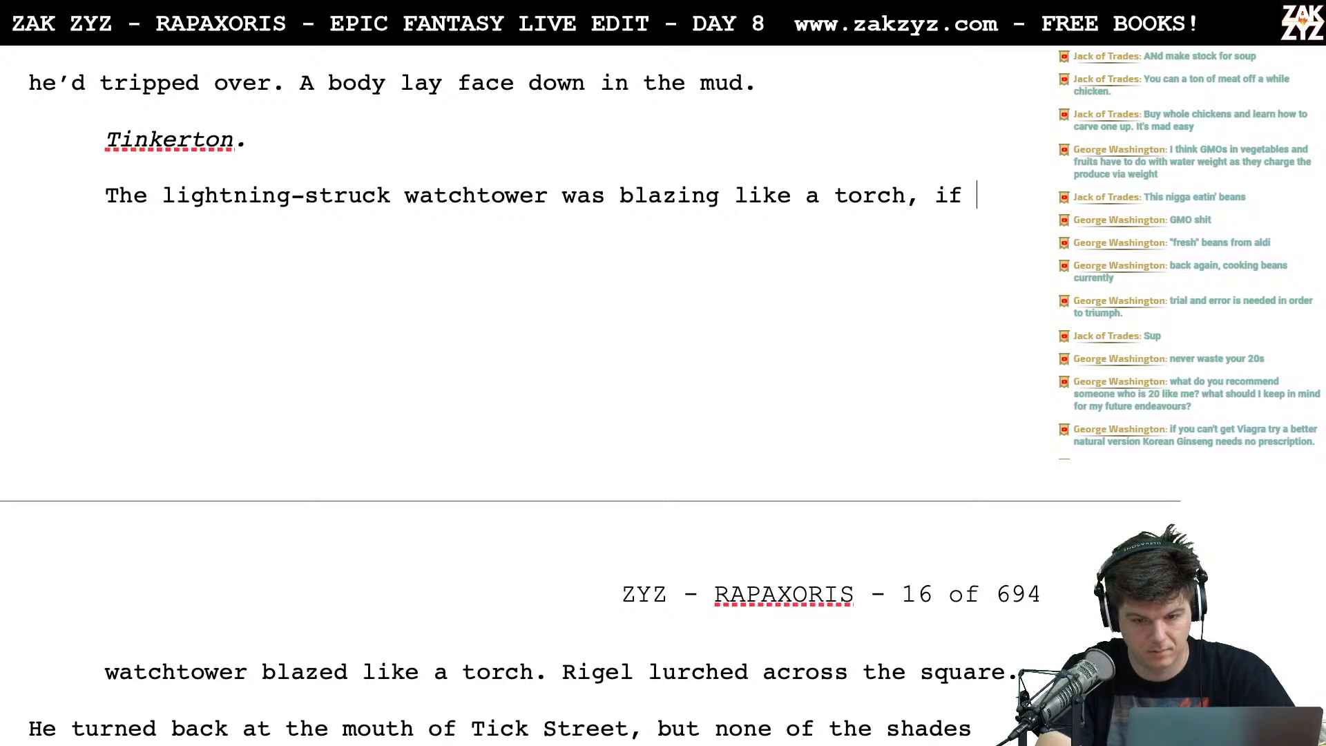
{"action": "type", "text": "t"}
{"action": "key", "text": "BackSpace"}
{"action": "type", "text": "bo"}
{"action": "key", "text": "BackSpace"}
{"action": "key", "text": "BackSpace"}
{"action": "type", "text": "there were any "}
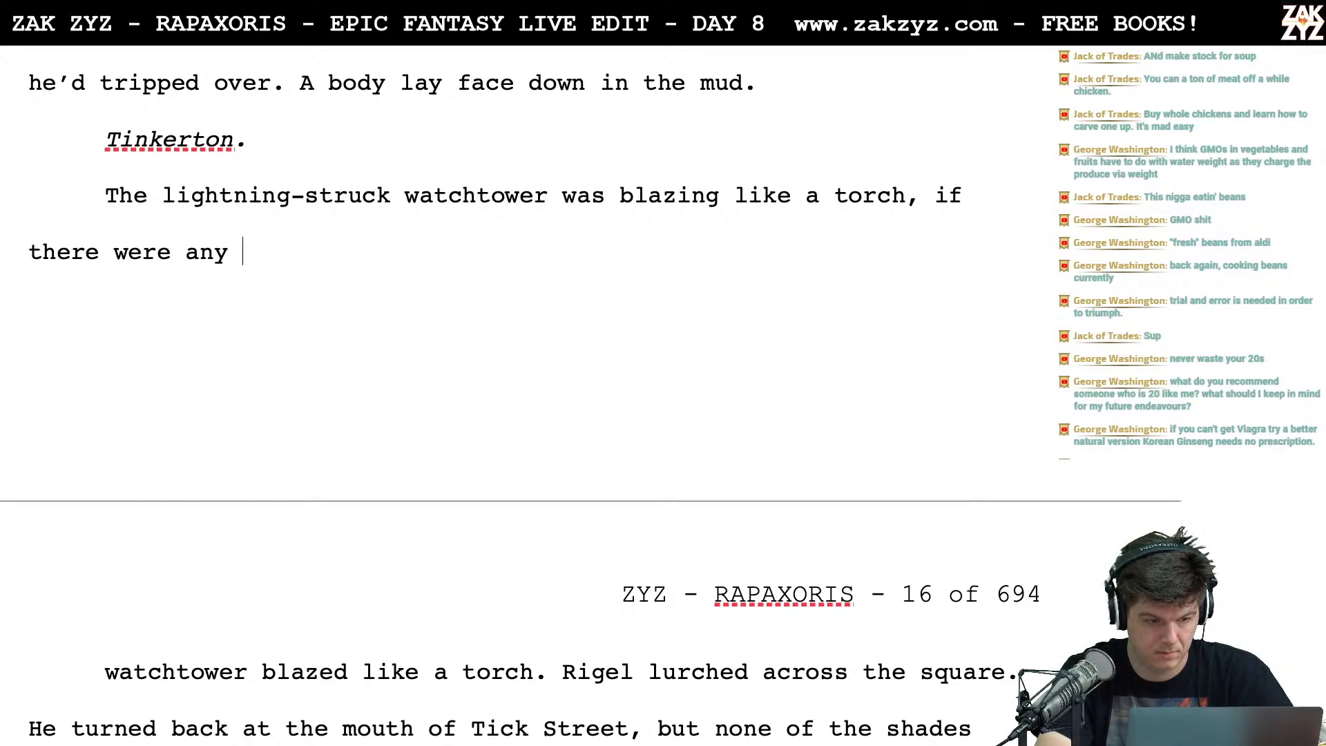
{"action": "type", "text": "bowmen insid"}
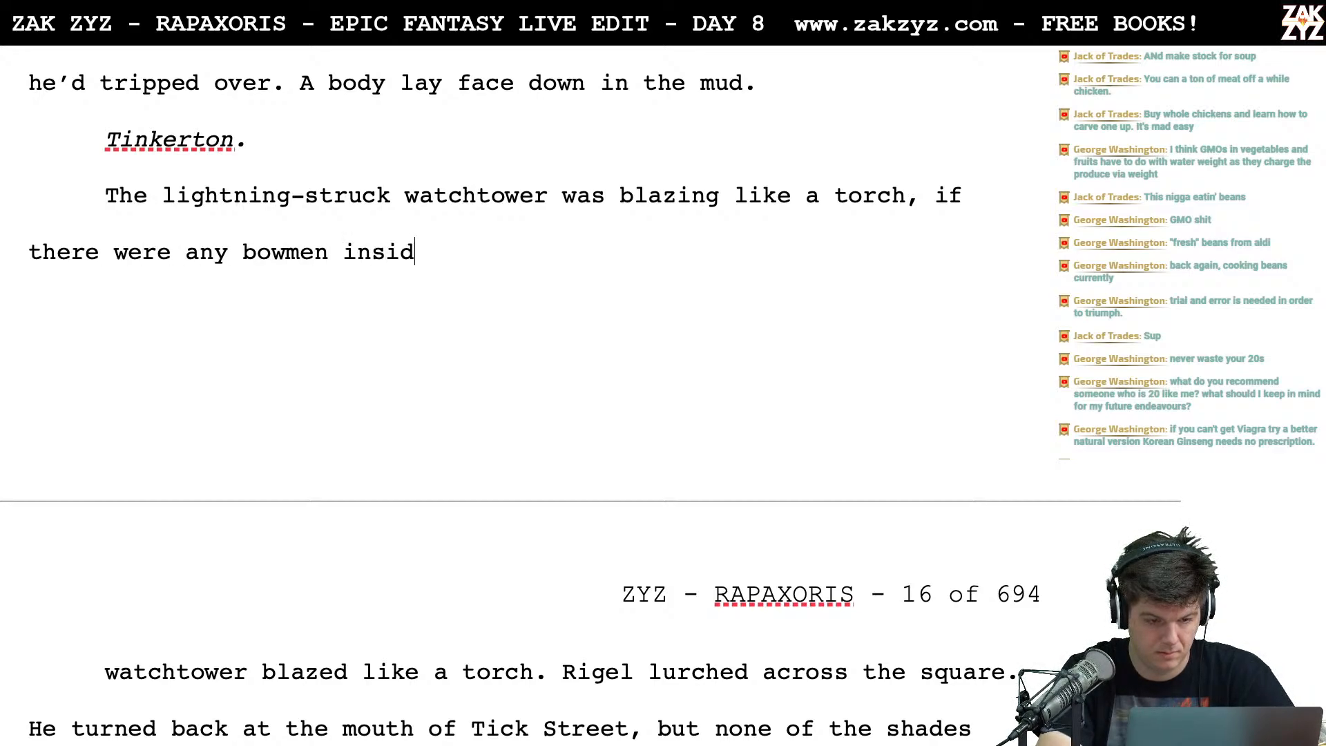
{"action": "type", "text": "e they were surel"}
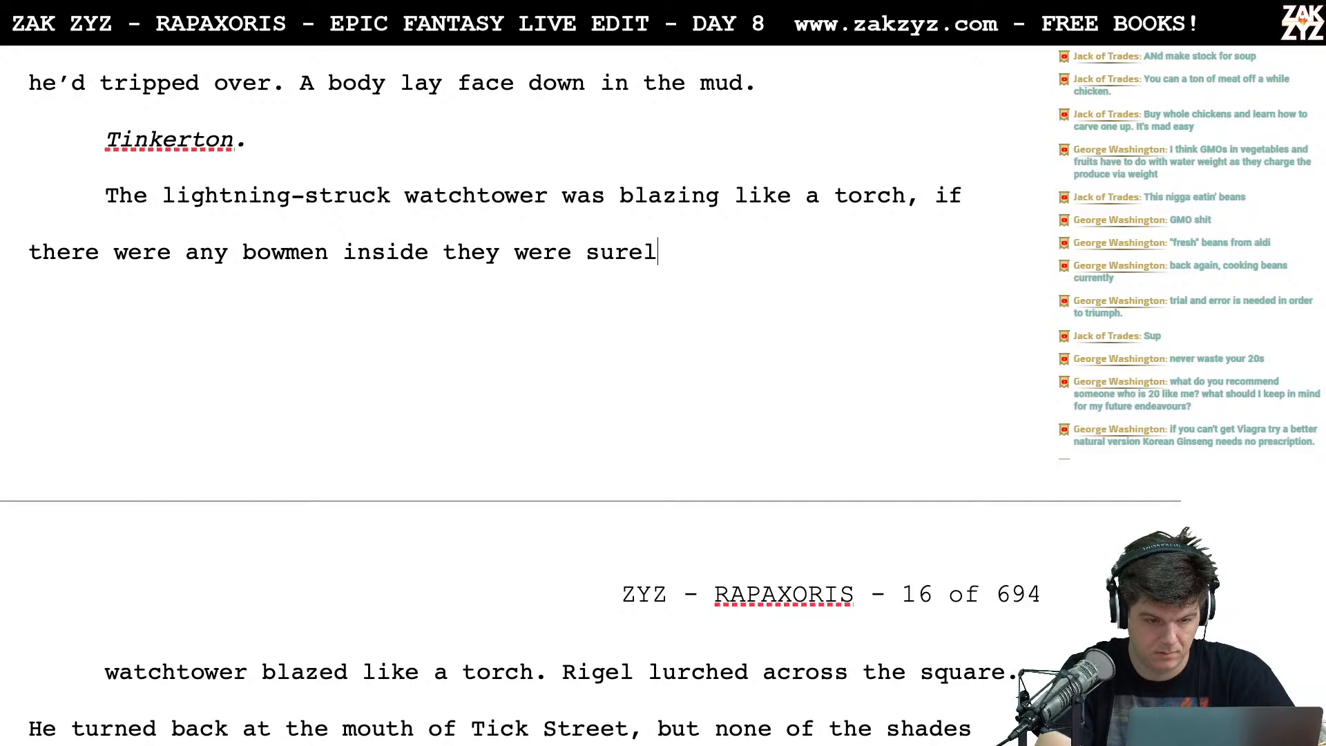
{"action": "type", "text": "y da"}
{"action": "key", "text": "BackSpace"}
{"action": "type", "text": "ead."}
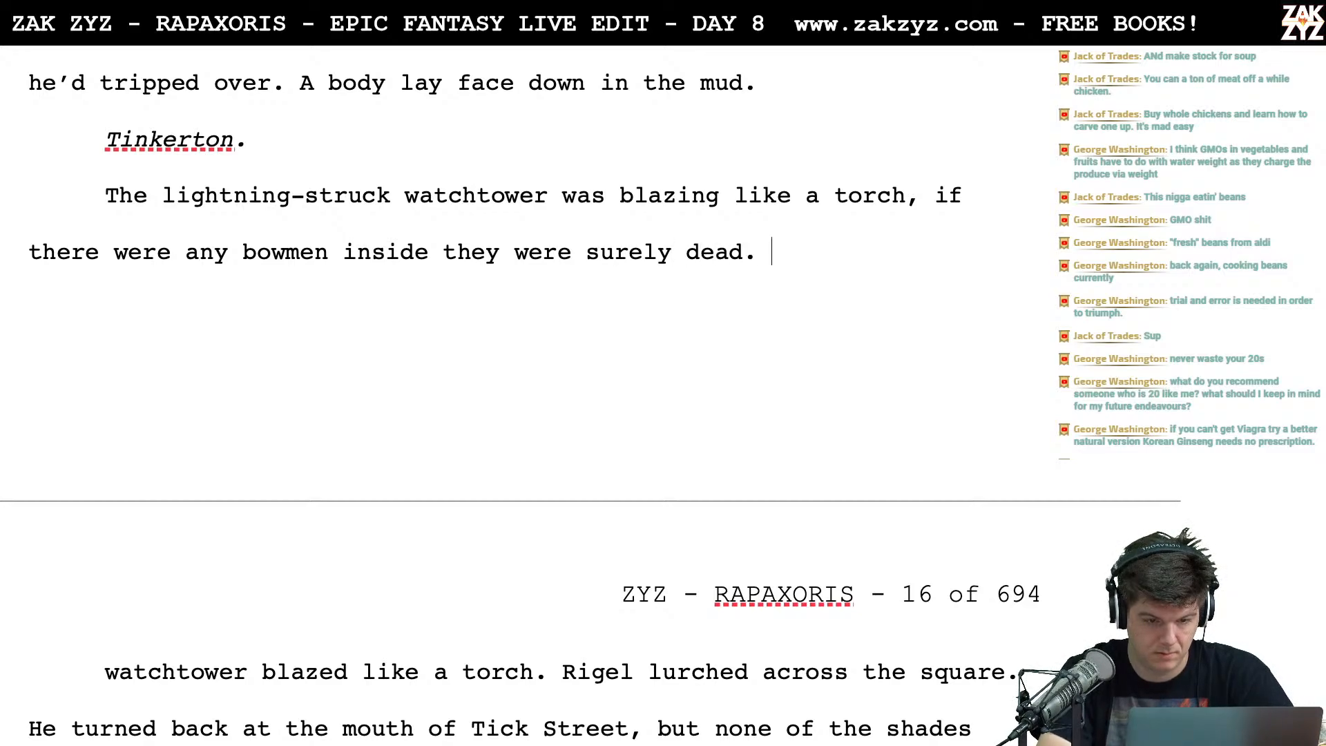
Break the text off before "was blazing" into its own paragraph and follow "watchtower" with "blazed like a torch. Any bowmen inside were surely"
{"action": "key", "text": "Up"}
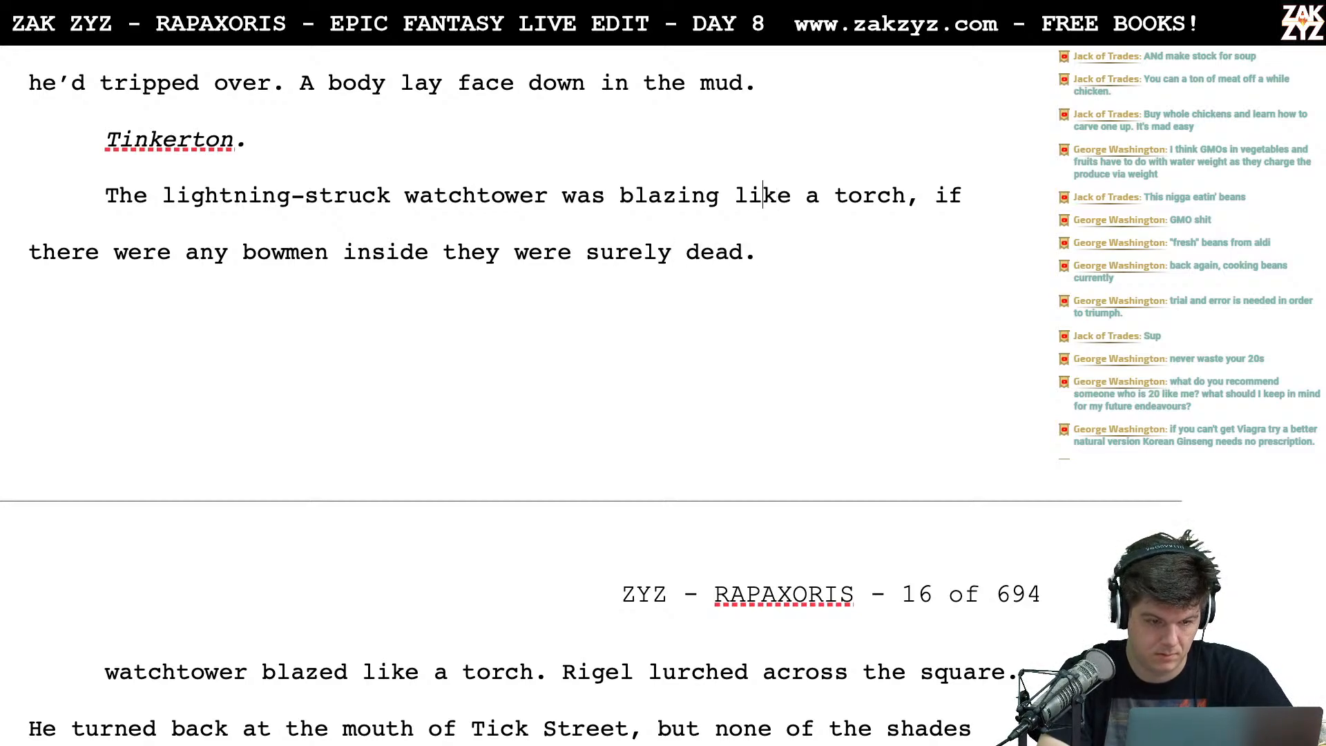
{"action": "key", "text": "Return"}
{"action": "key", "text": "Left"}
{"action": "type", "text": "blazed li"}
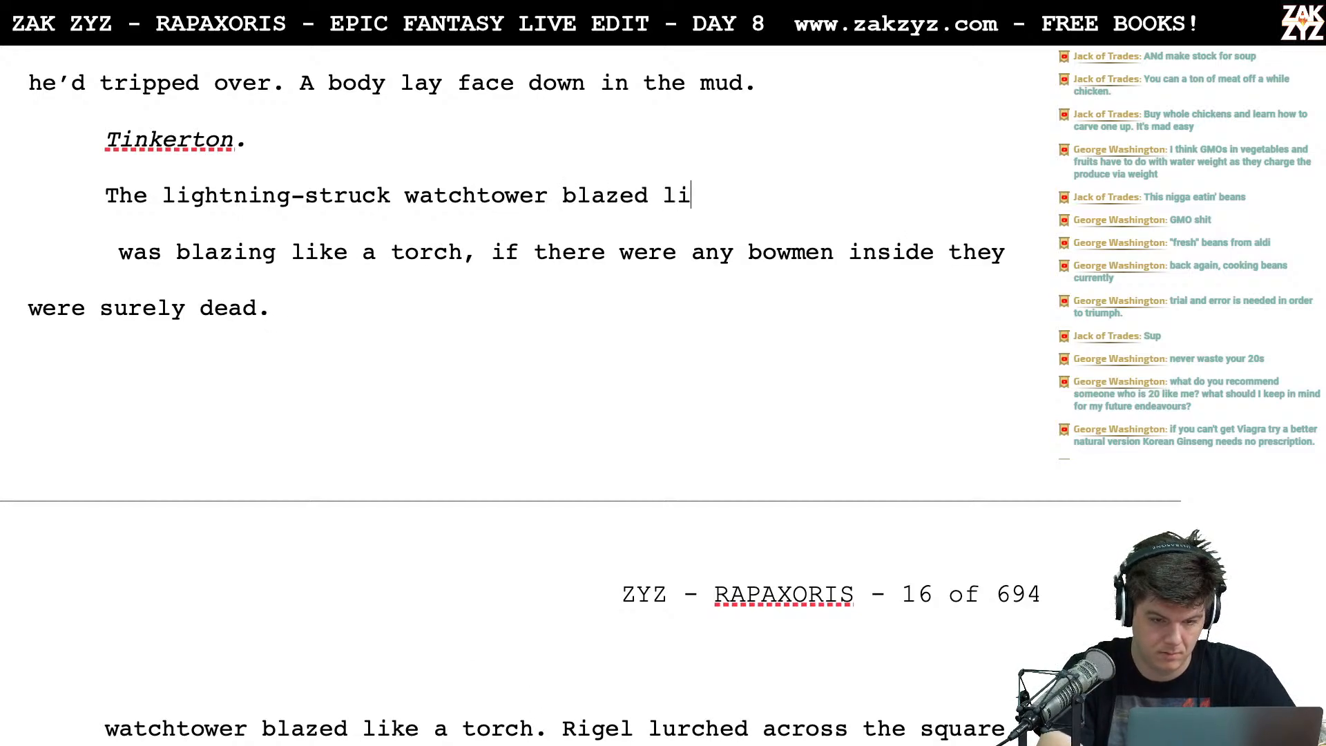
{"action": "type", "text": "ke a torch. Any mbo"}
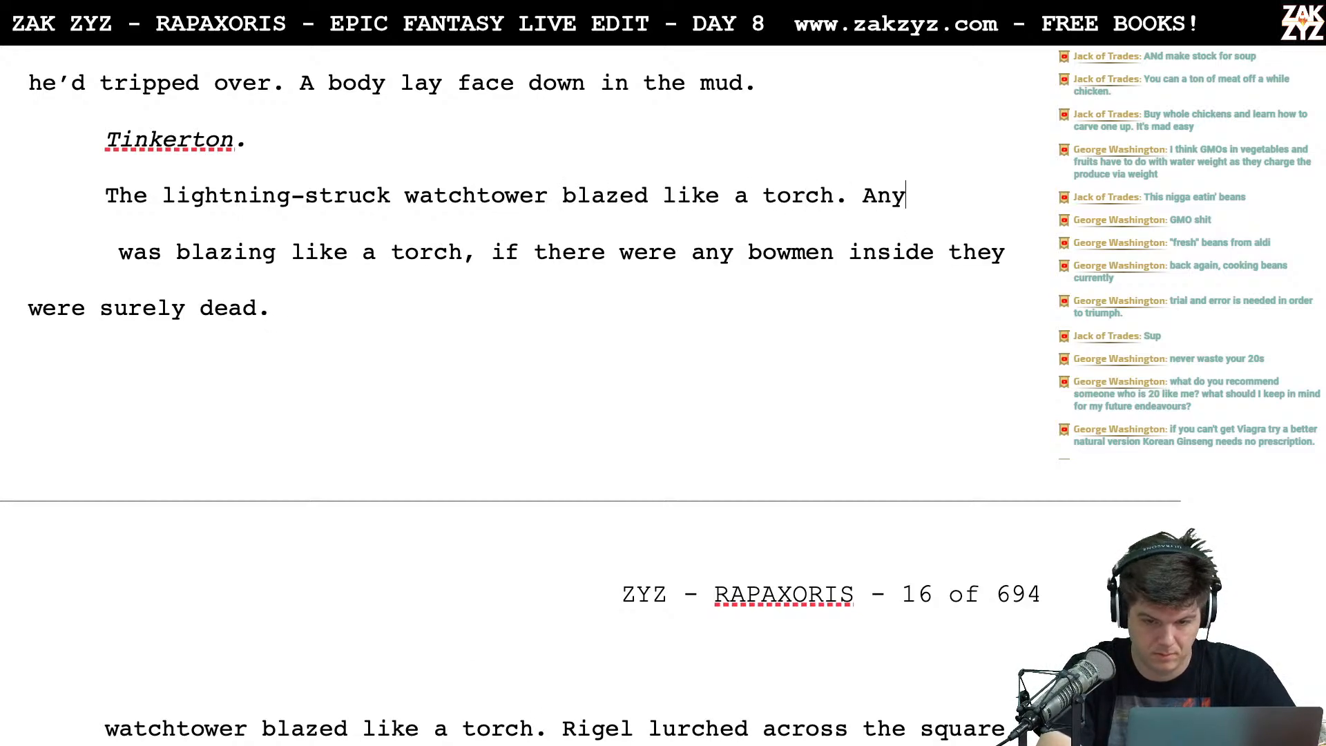
{"action": "key", "text": "BackSpace"}
{"action": "key", "text": "BackSpace"}
{"action": "key", "text": "BackSpace"}
{"action": "key", "text": "BackSpace"}
{"action": "type", "text": "b"}
{"action": "key", "text": "BackSpace"}
{"action": "type", "text": "bo"}
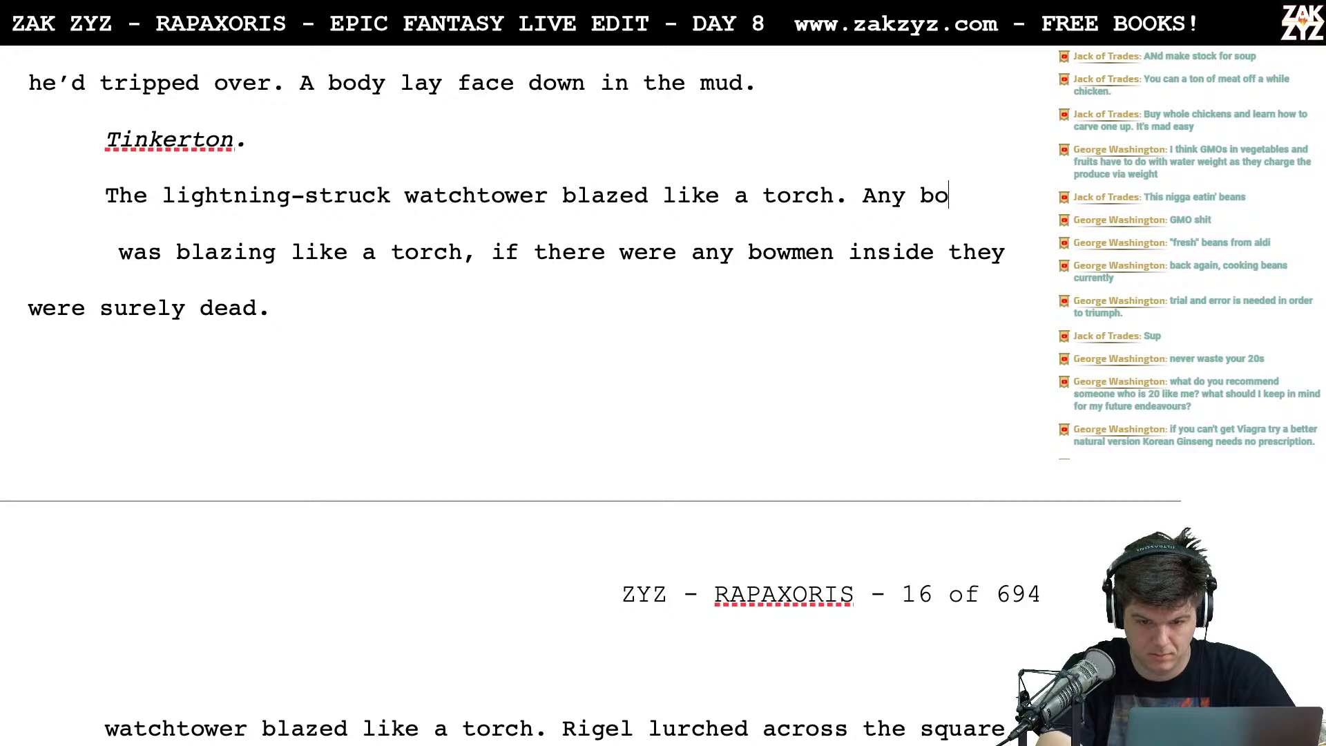
{"action": "type", "text": "wmen insid"}
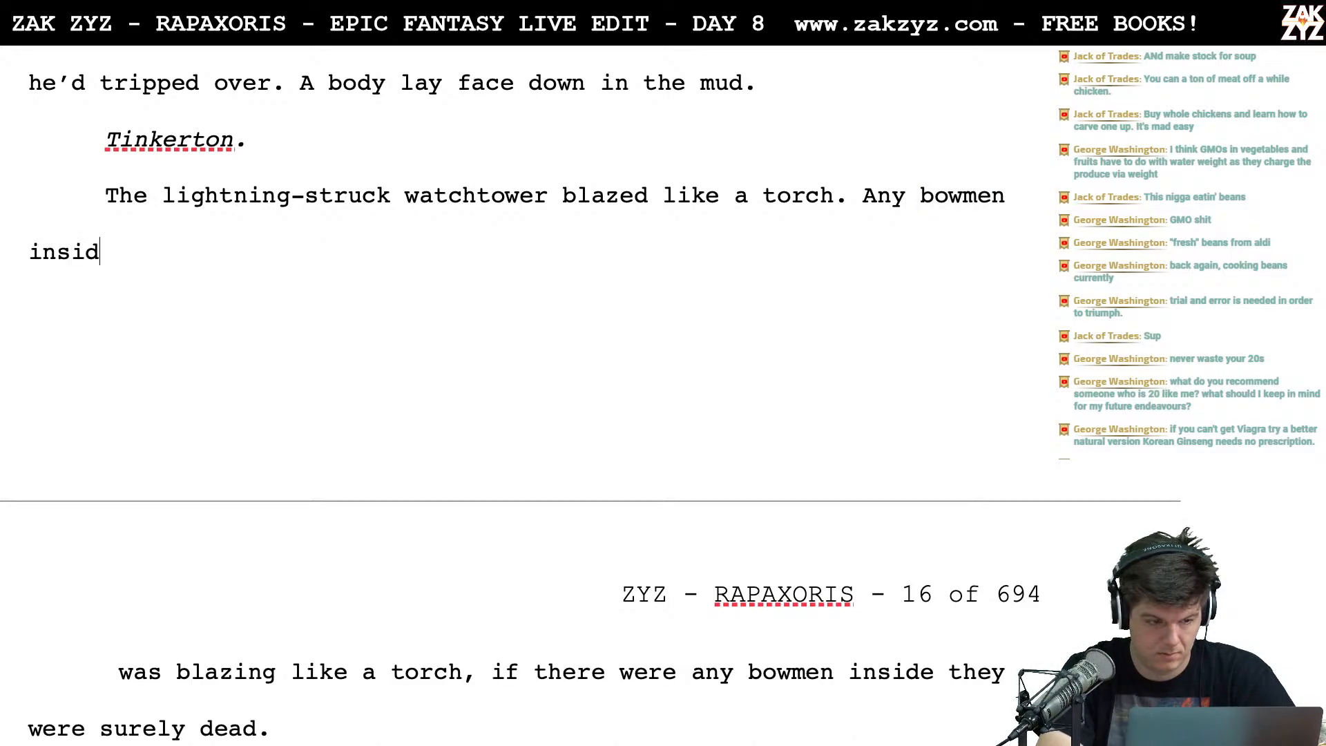
{"action": "type", "text": "e were surely "}
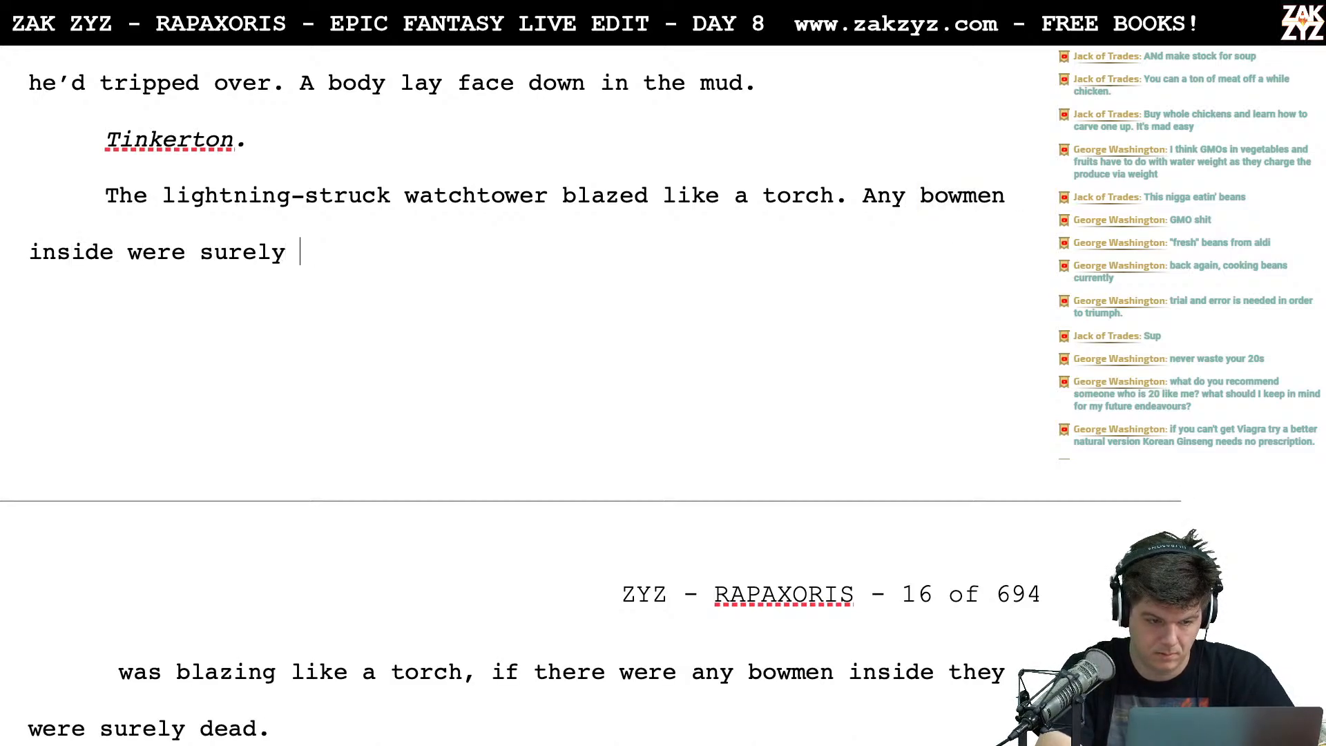
Finish the bowmen sentence with "dead." and add "Rigel gripped the dagger tightly and lurched across the square,"
{"action": "type", "text": "dead. Rigel gripped th"}
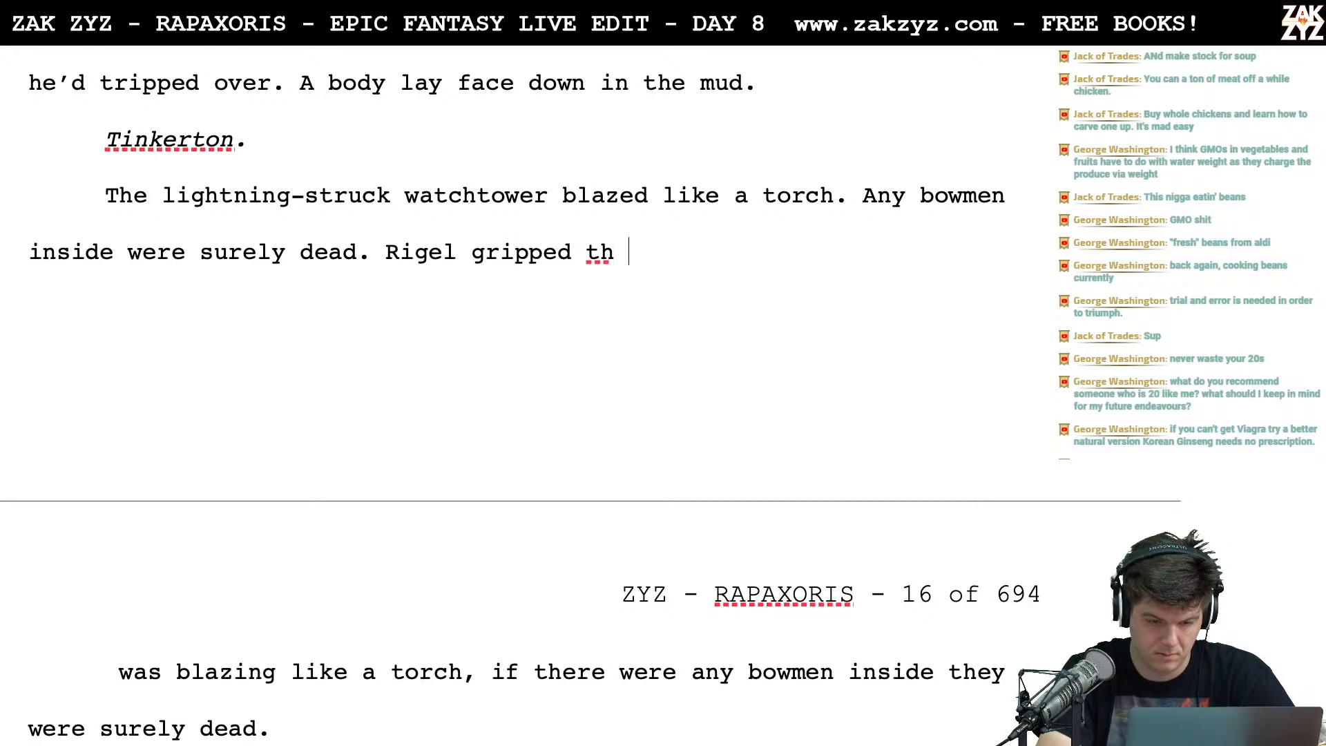
{"action": "key", "text": "BackSpace"}
{"action": "type", "text": "e d"}
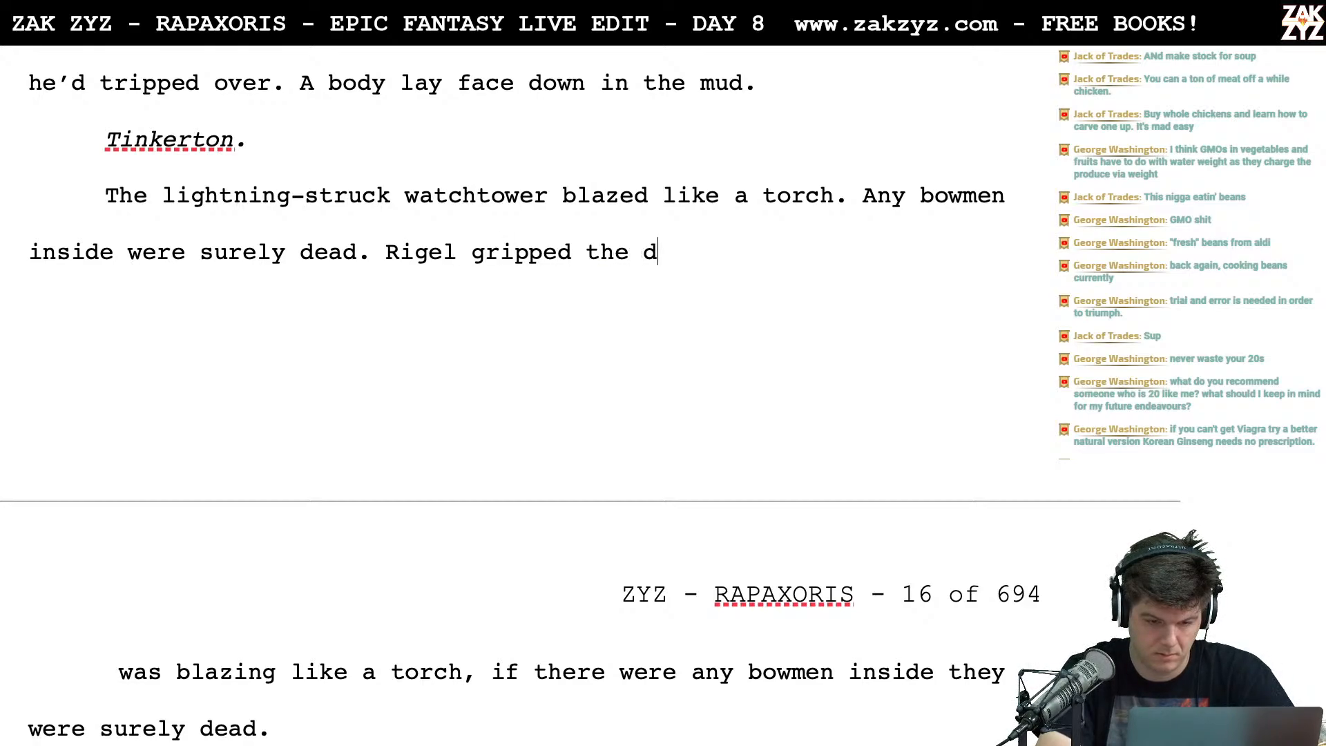
{"action": "type", "text": "agger tightly and "}
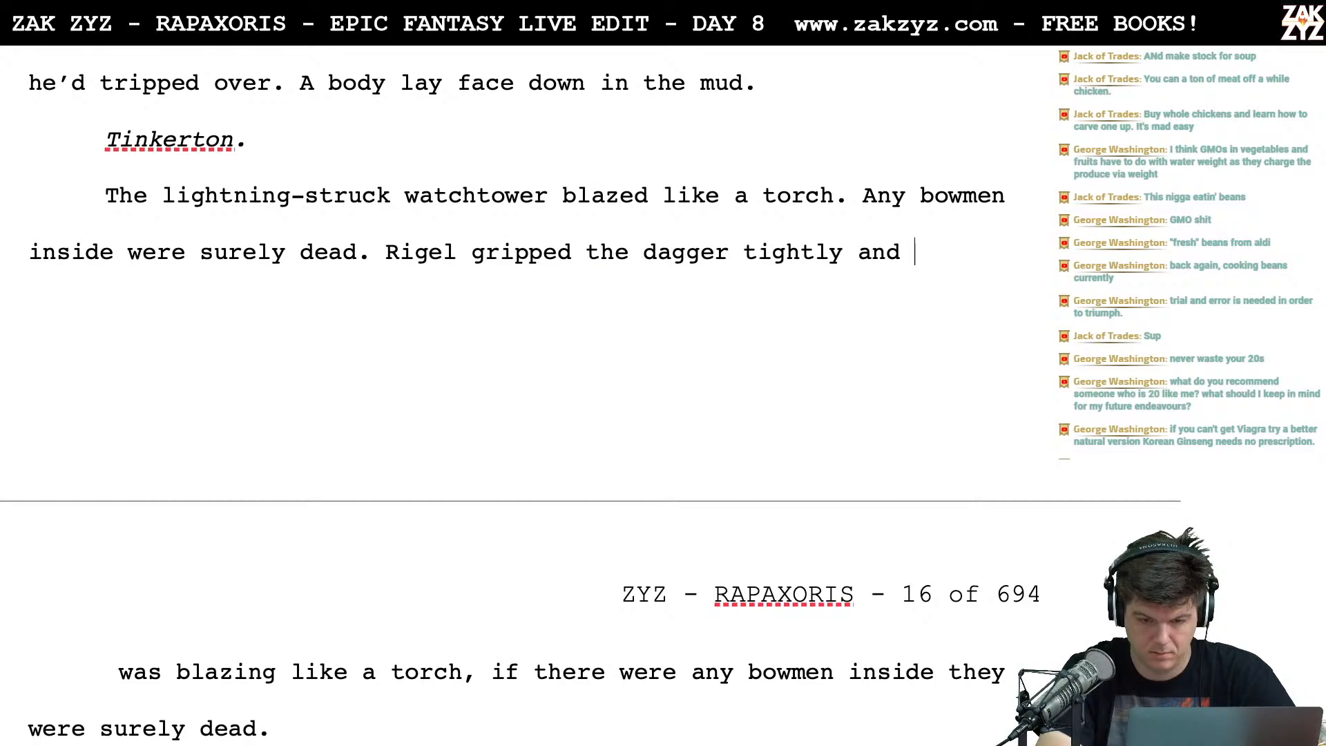
{"action": "type", "text": "lurched across the square, "}
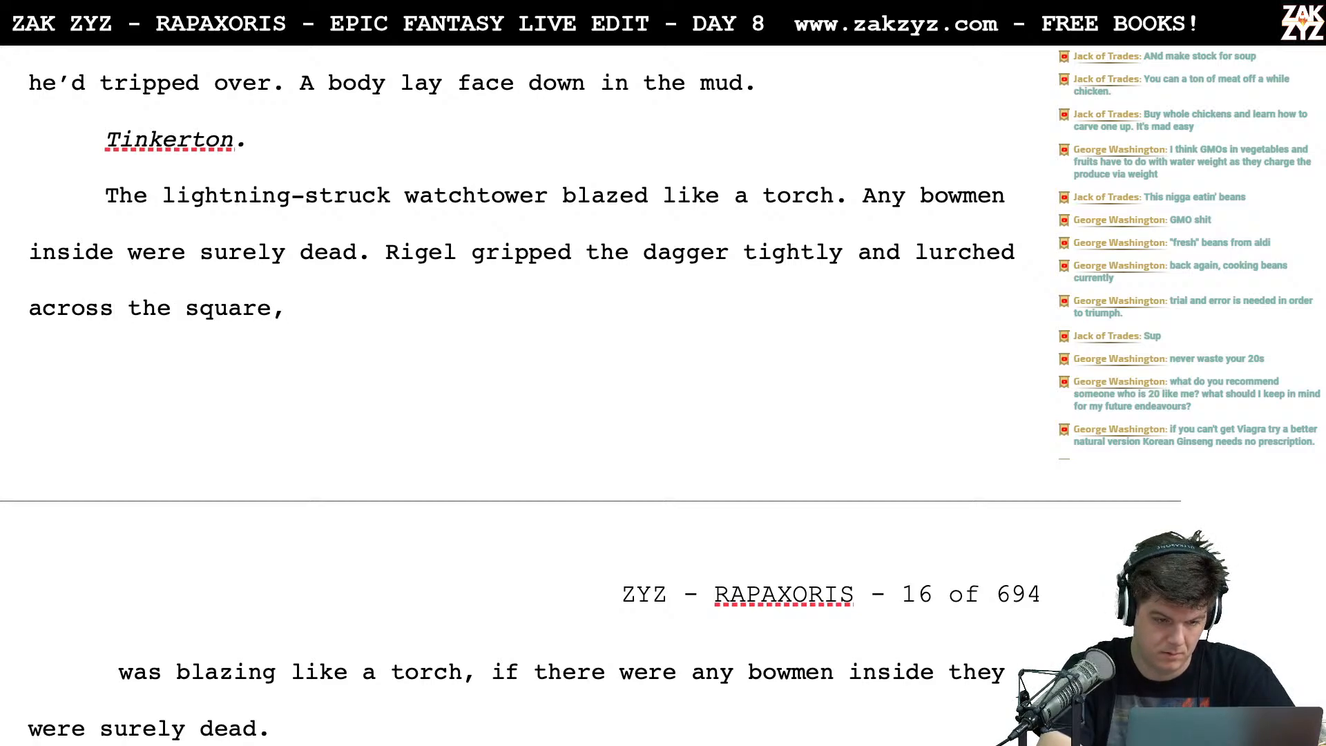
{"action": "type", "text": "turning back"}
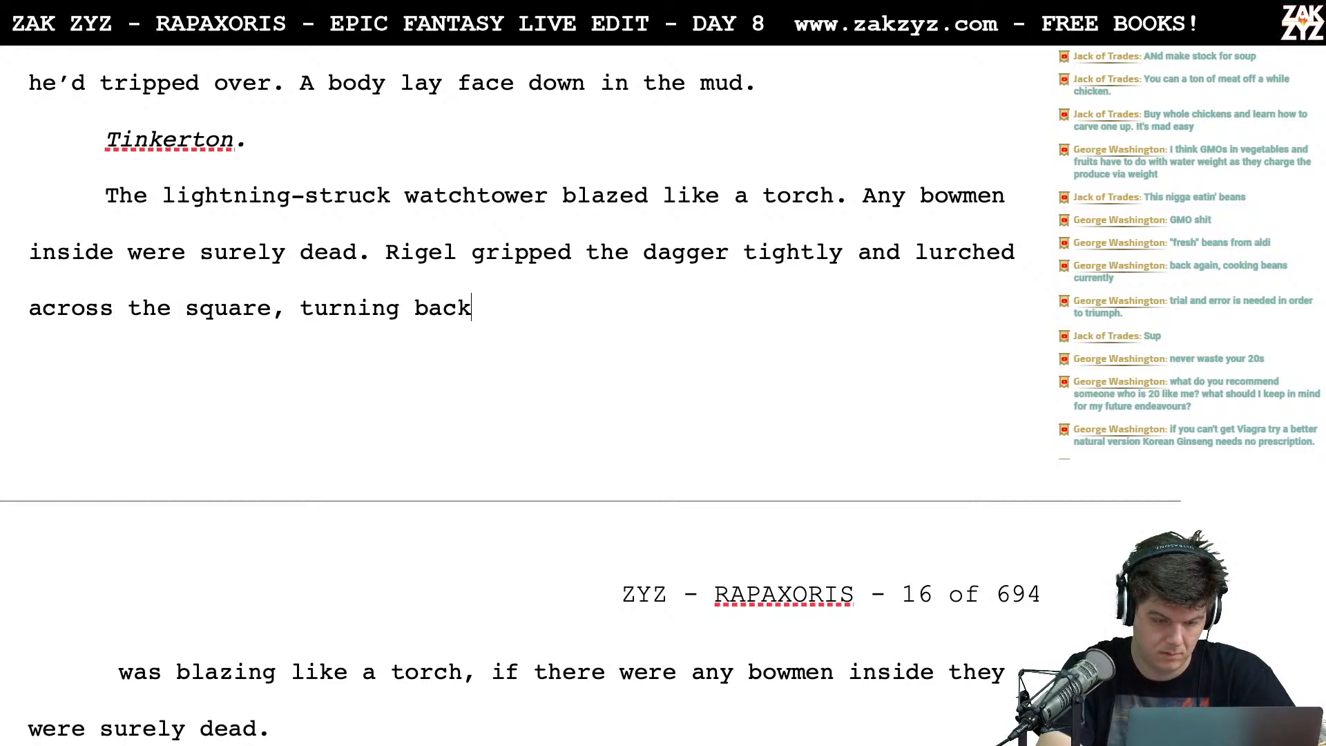
{"action": "type", "text": " at the"}
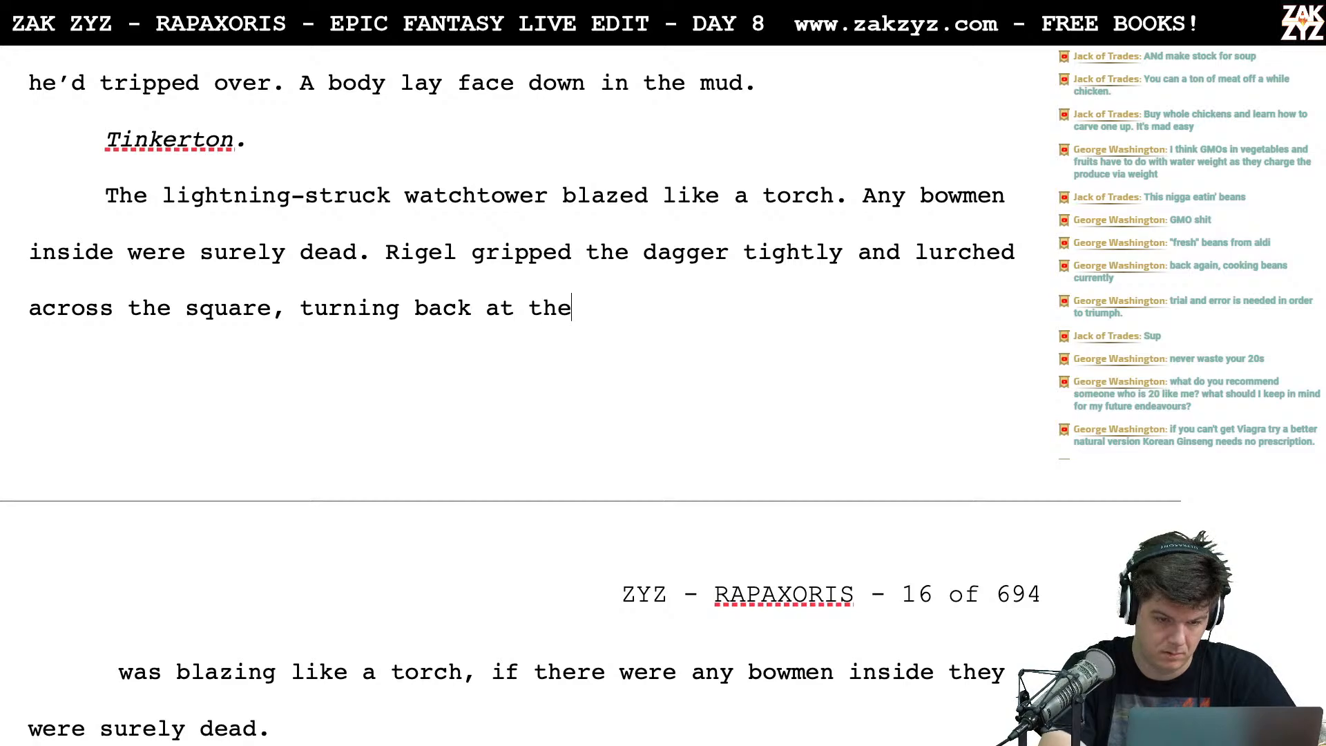
{"action": "type", "text": " mouth of tick street"}
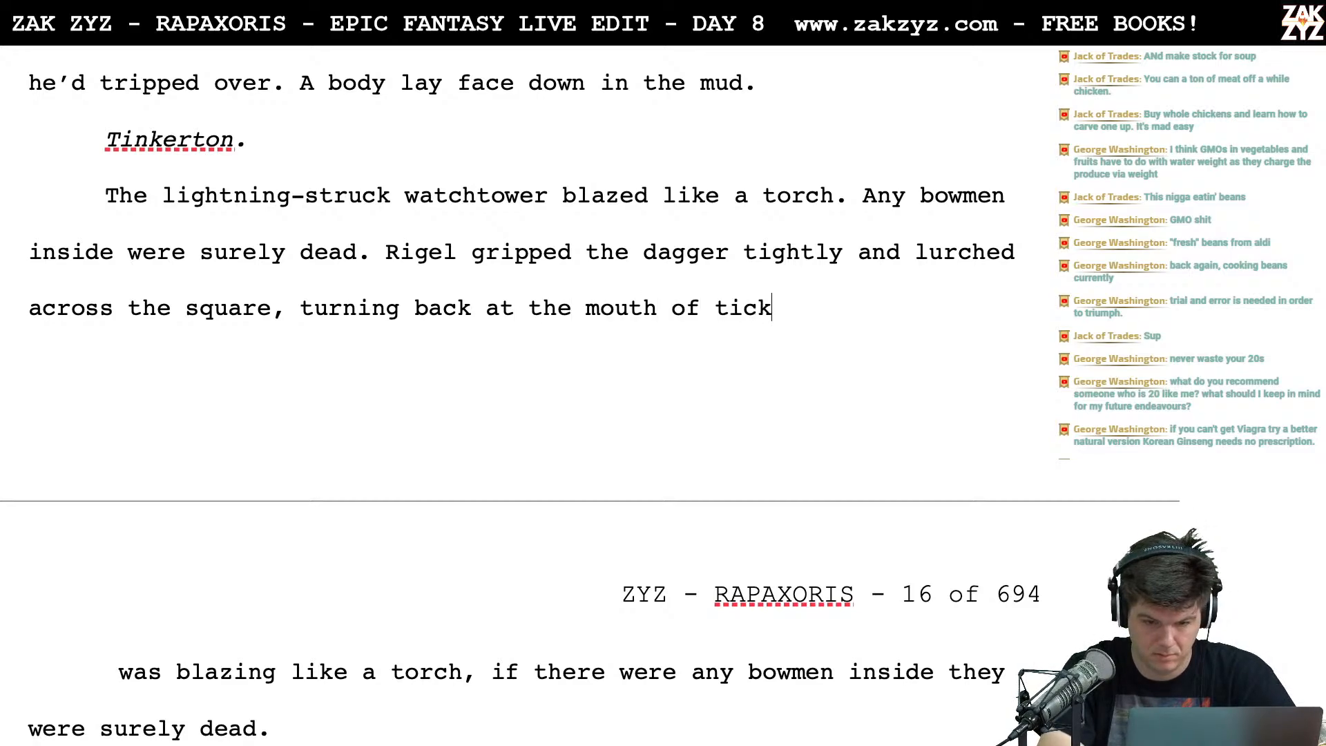
{"action": "key", "text": "BackSpace"}
{"action": "key", "text": "BackSpace"}
{"action": "key", "text": "BackSpace"}
{"action": "key", "text": "BackSpace"}
{"action": "key", "text": "BackSpace"}
{"action": "key", "text": "BackSpace"}
{"action": "key", "text": "BackSpace"}
{"action": "key", "text": "BackSpace"}
{"action": "key", "text": "BackSpace"}
{"action": "key", "text": "BackSpace"}
{"action": "key", "text": "BackSpace"}
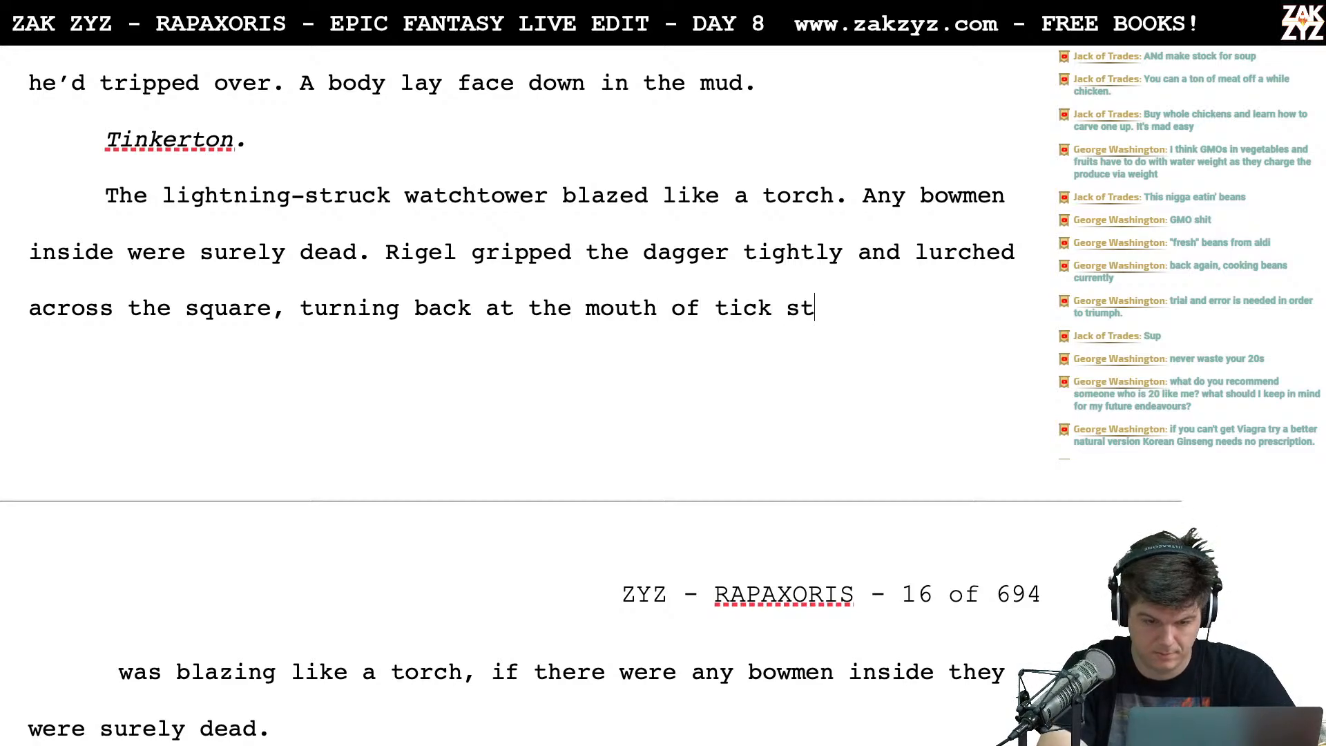
{"action": "type", "text": "Tck"}
{"action": "key", "text": "BackSpace"}
{"action": "key", "text": "BackSpace"}
{"action": "type", "text": "ik"}
{"action": "key", "text": "BackSpace"}
{"action": "key", "text": "BackSpace"}
{"action": "key", "text": "BackSpace"}
{"action": "key", "text": "BackSpace"}
{"action": "key", "text": "BackSpace"}
{"action": "key", "text": "BackSpace"}
{"action": "key", "text": "BackSpace"}
{"action": "key", "text": "BackSpace"}
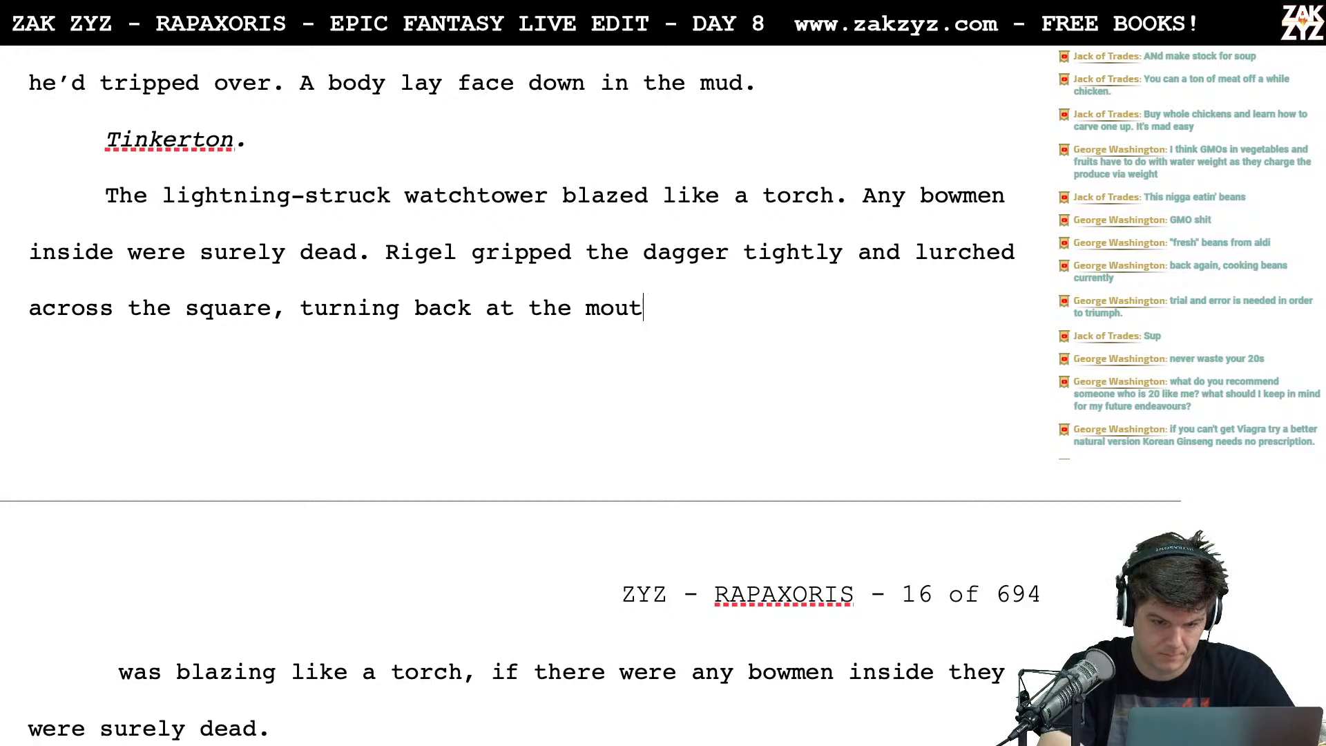
{"action": "key", "text": "BackSpace"}
{"action": "key", "text": "BackSpace"}
{"action": "key", "text": "BackSpace"}
{"action": "key", "text": "BackSpace"}
{"action": "key", "text": "BackSpace"}
{"action": "key", "text": "BackSpace"}
{"action": "key", "text": "BackSpace"}
{"action": "key", "text": "BackSpace"}
{"action": "key", "text": "BackSpace"}
{"action": "key", "text": "BackSpace"}
{"action": "key", "text": "BackSpace"}
{"action": "key", "text": "BackSpace"}
{"action": "key", "text": "BackSpace"}
{"action": "key", "text": "BackSpace"}
{"action": "key", "text": "BackSpace"}
{"action": "key", "text": "BackSpace"}
{"action": "key", "text": "BackSpace"}
{"action": "key", "text": "BackSpace"}
{"action": "key", "text": "BackSpace"}
{"action": "key", "text": "BackSpace"}
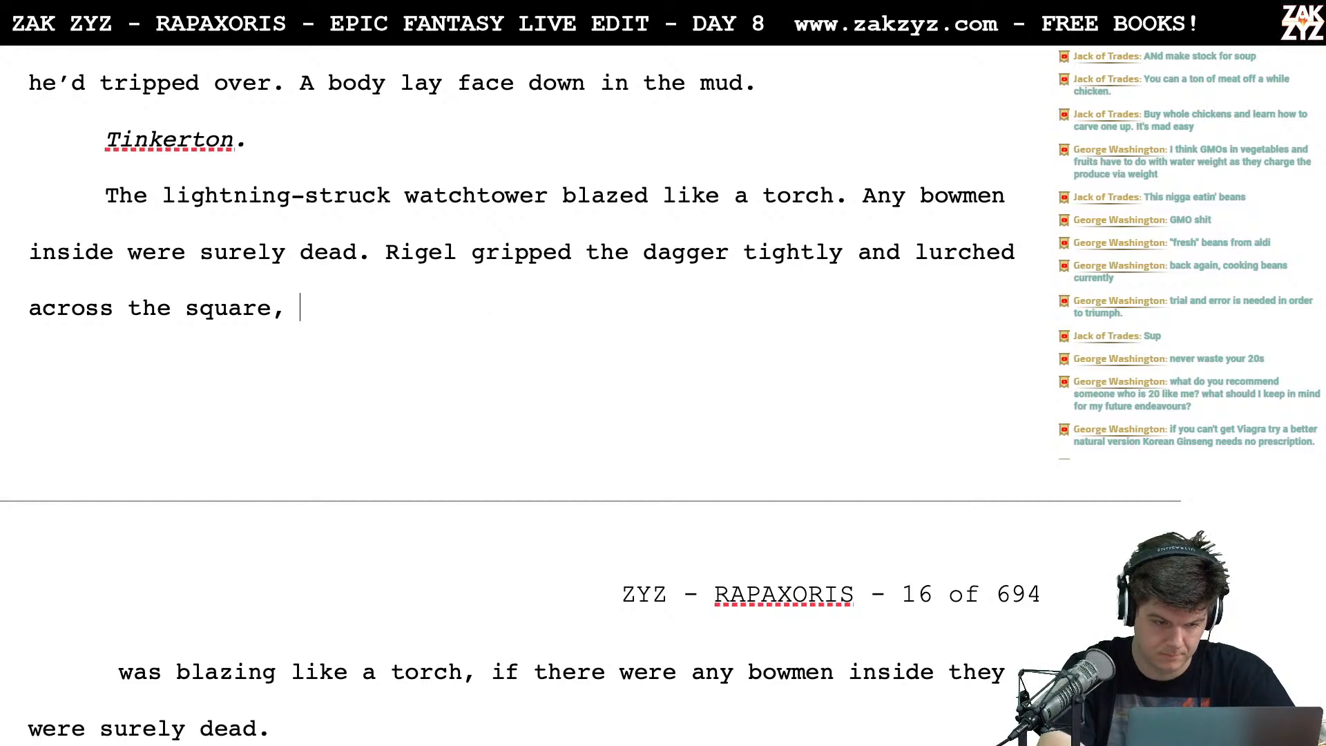
End the lurching sentence at "square." and start the next with "At the mouth of Tick Street he turned back,"
{"action": "type", "text": ". At the mout"}
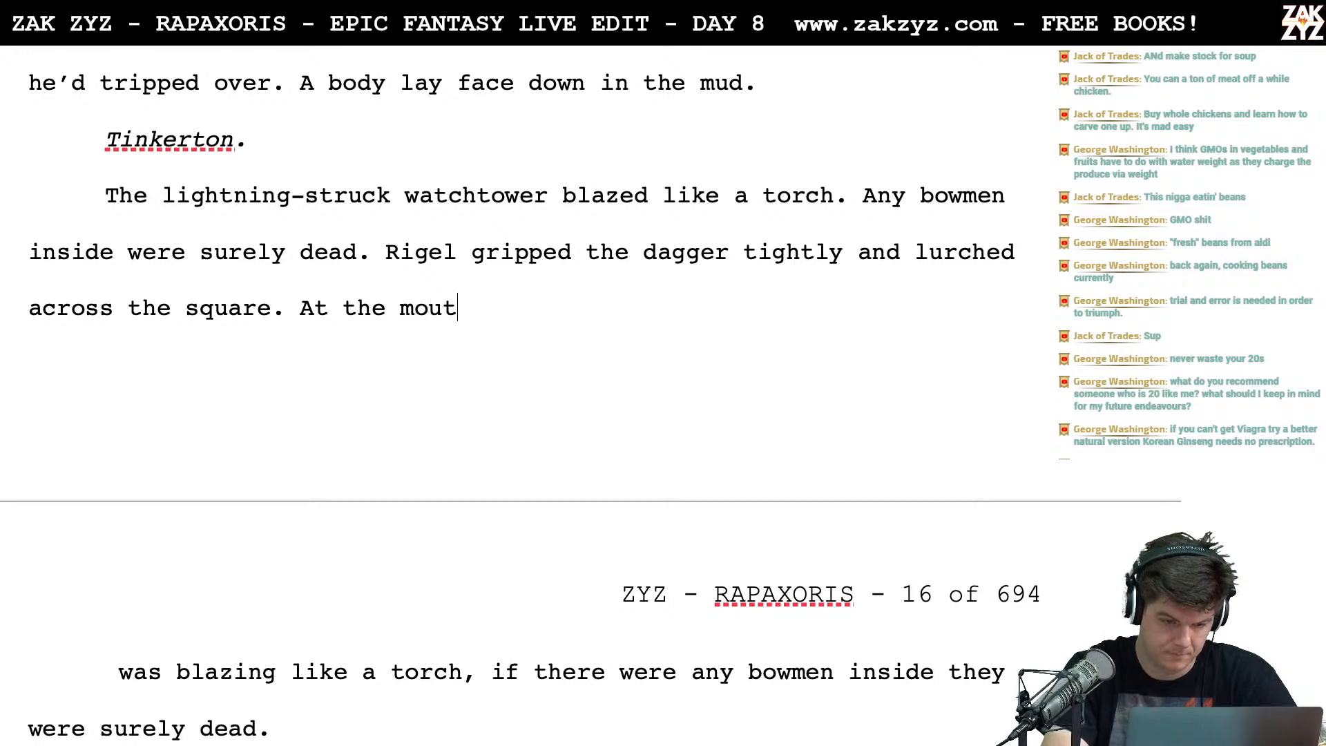
{"action": "type", "text": "h of tick"}
{"action": "key", "text": "BackSpace"}
{"action": "key", "text": "BackSpace"}
{"action": "key", "text": "BackSpace"}
{"action": "key", "text": "BackSpace"}
{"action": "key", "text": "BackSpace"}
{"action": "type", "text": "Tick Street "}
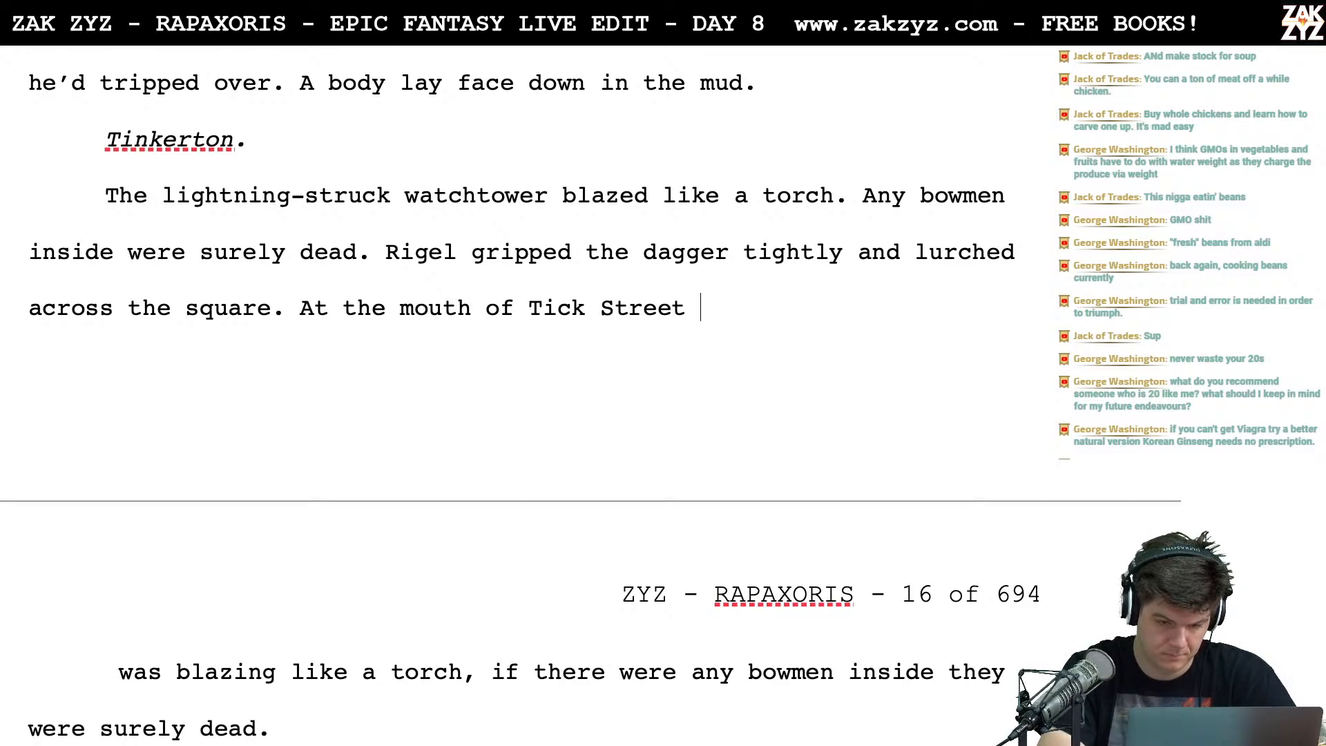
{"action": "type", "text": "he turned back,"}
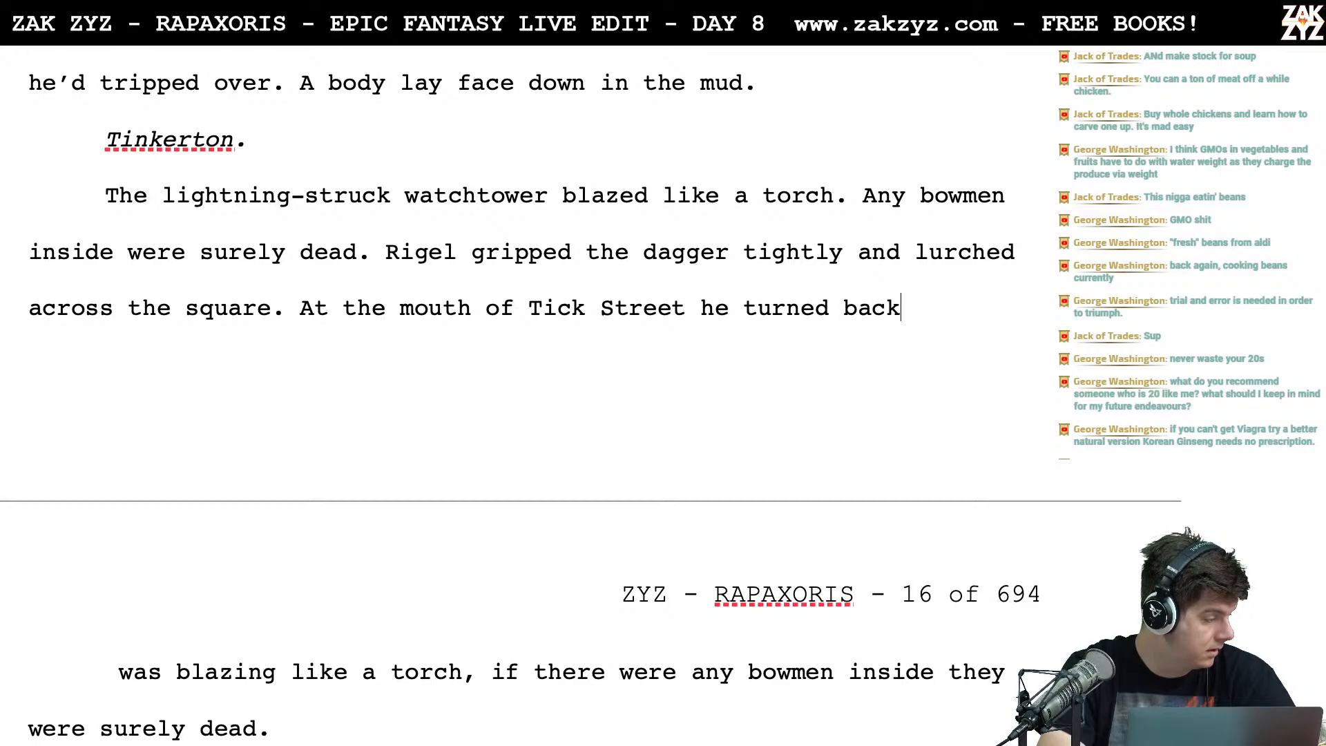
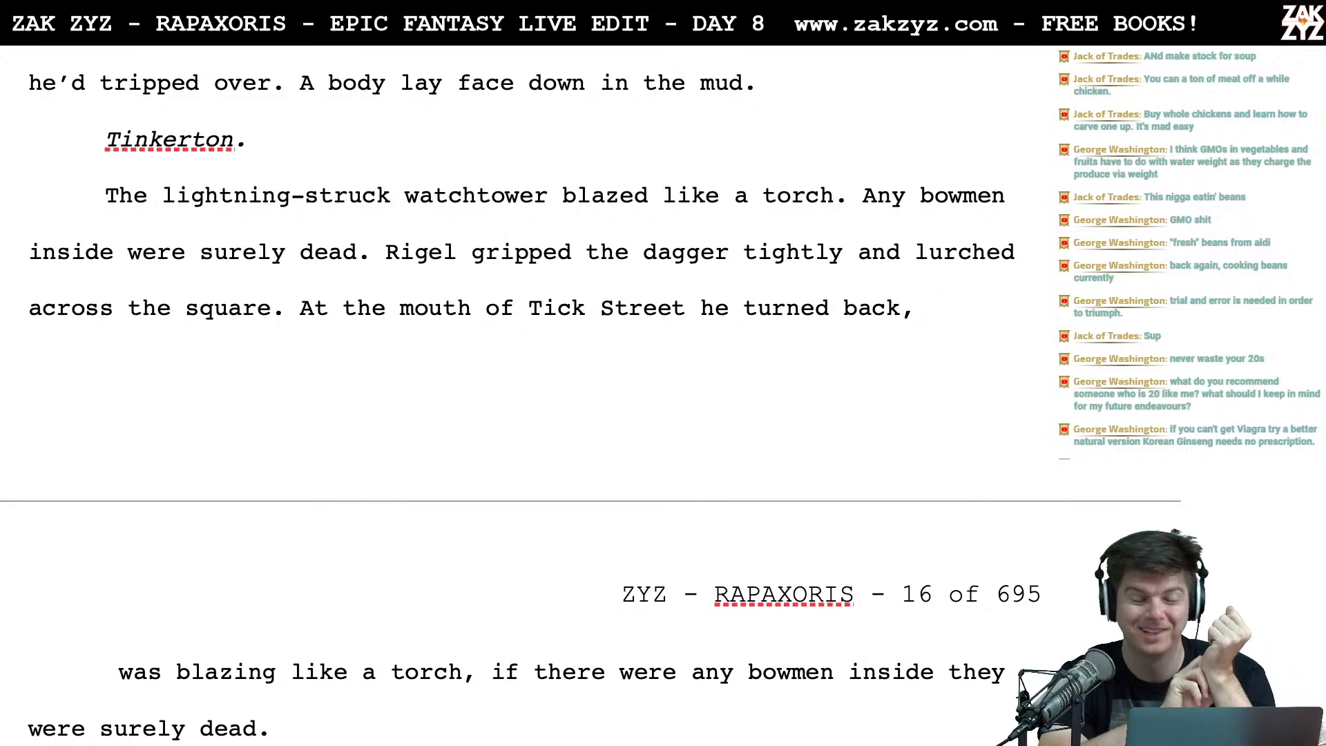
Finish the Tick Street sentence with "no shades followed."
{"action": "scroll", "coordinate": [552, 311], "scroll_direction": "down", "scroll_amount": 1}
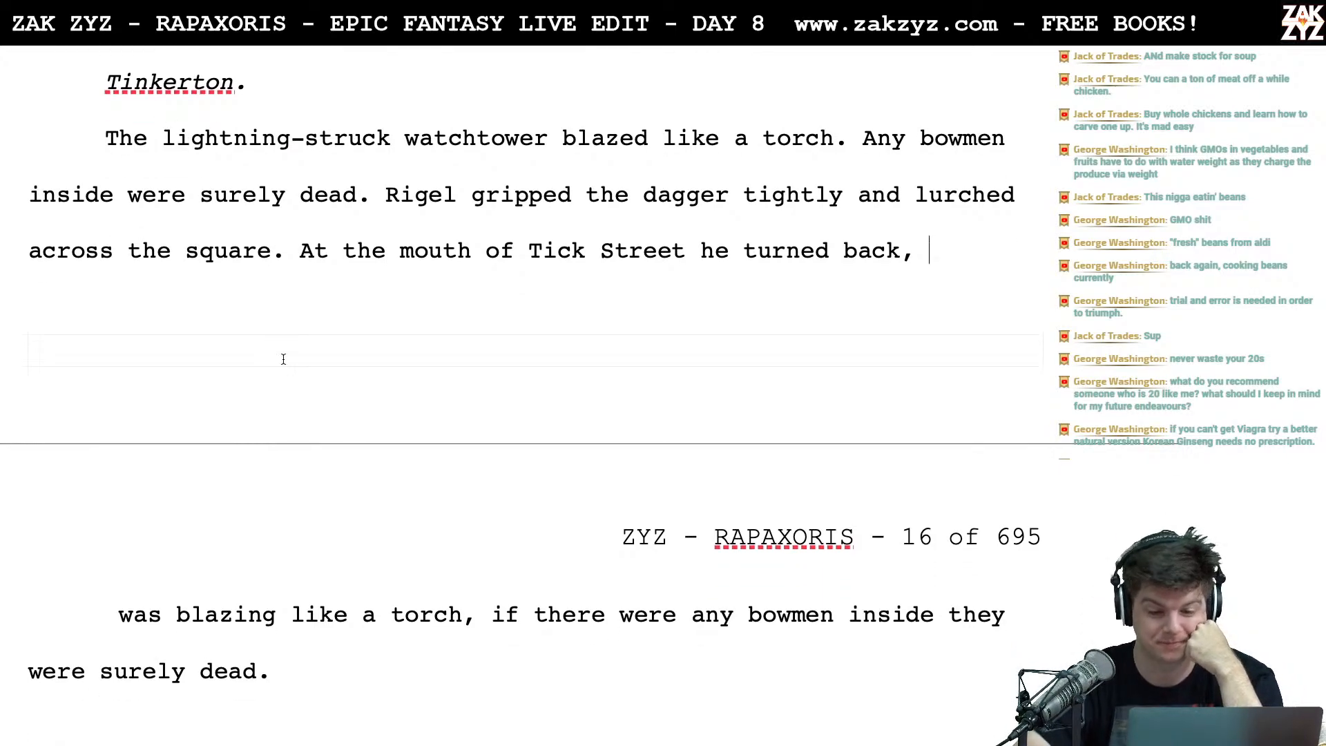
{"action": "type", "text": "none o"}
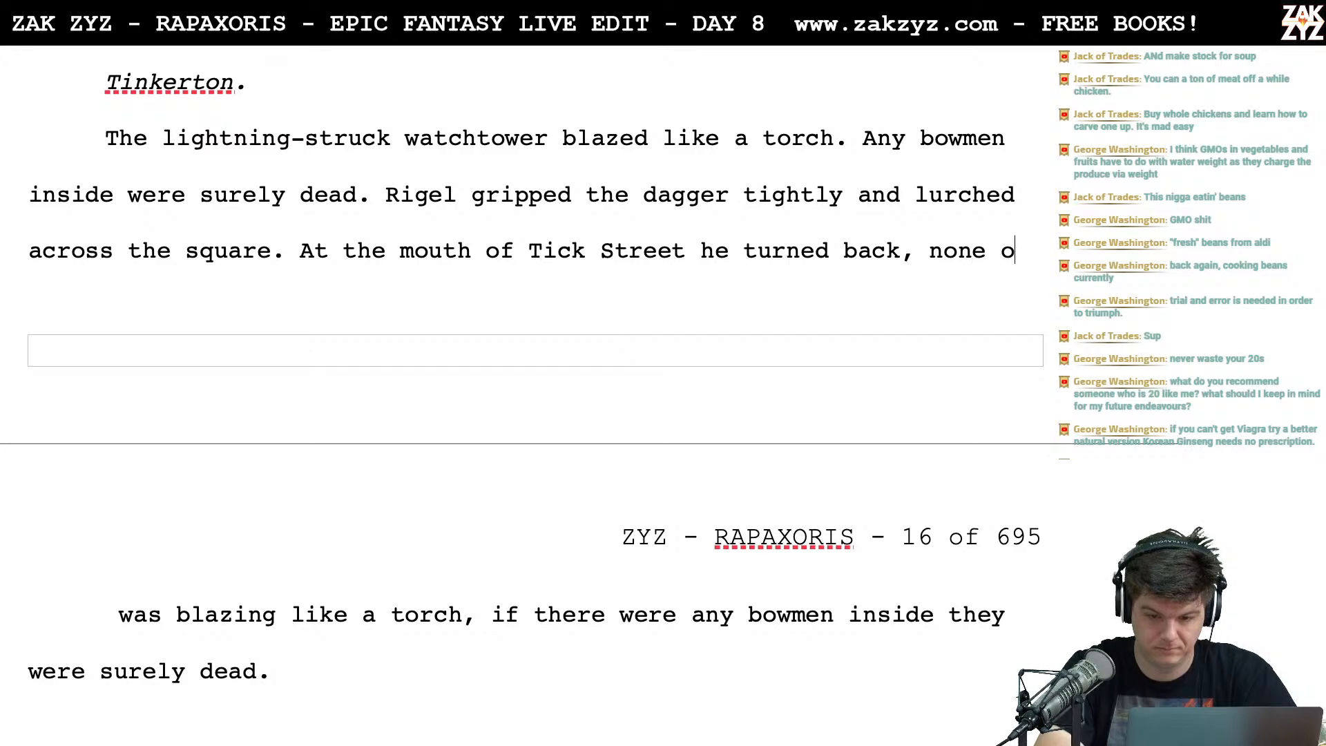
{"action": "type", "text": "f the shat"}
{"action": "key", "text": "BackSpace"}
{"action": "type", "text": "des fo"}
{"action": "key", "text": "BackSpace"}
{"action": "key", "text": "BackSpace"}
{"action": "key", "text": "BackSpace"}
{"action": "key", "text": "BackSpace"}
{"action": "key", "text": "BackSpace"}
{"action": "key", "text": "BackSpace"}
{"action": "key", "text": "BackSpace"}
{"action": "key", "text": "BackSpace"}
{"action": "key", "text": "BackSpace"}
{"action": "key", "text": "BackSpace"}
{"action": "key", "text": "BackSpace"}
{"action": "key", "text": "BackSpace"}
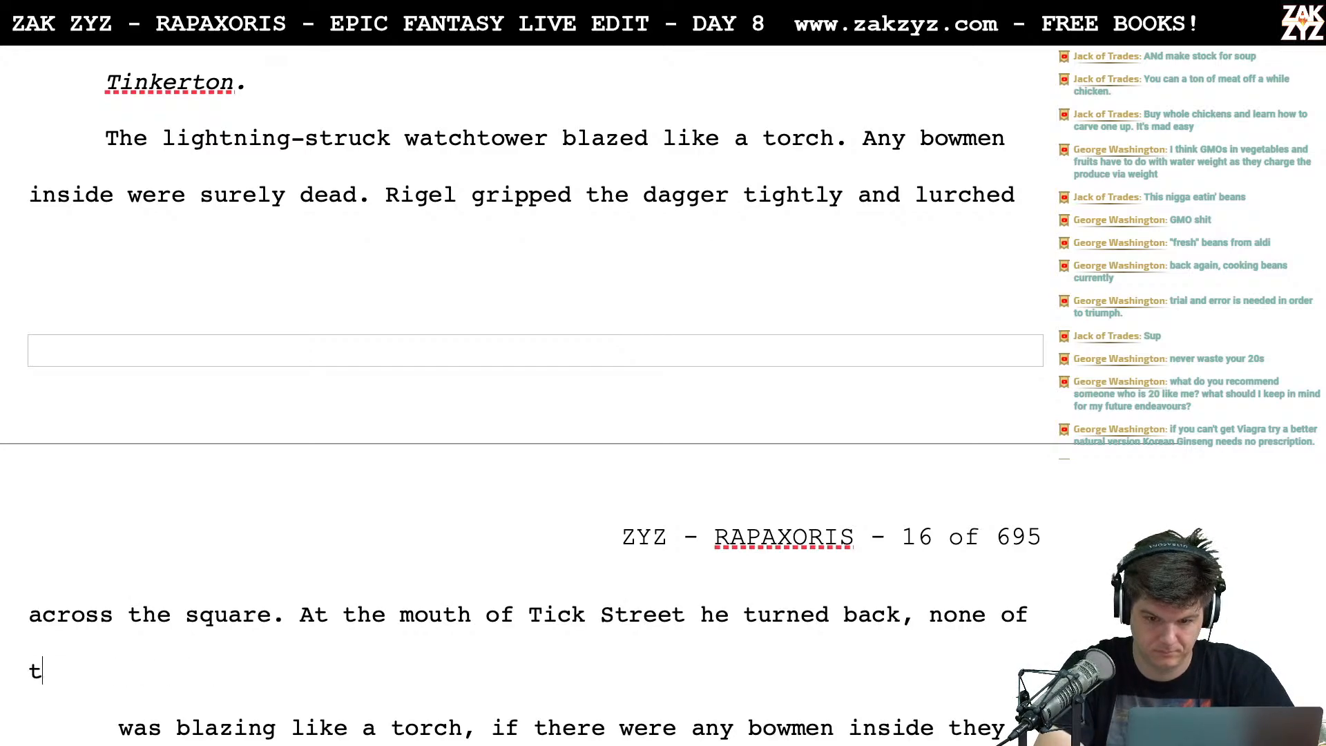
{"action": "key", "text": "BackSpace"}
{"action": "key", "text": "BackSpace"}
{"action": "key", "text": "BackSpace"}
{"action": "key", "text": "BackSpace"}
{"action": "key", "text": "BackSpace"}
{"action": "key", "text": "BackSpace"}
{"action": "key", "text": "BackSpace"}
{"action": "type", "text": "sha"}
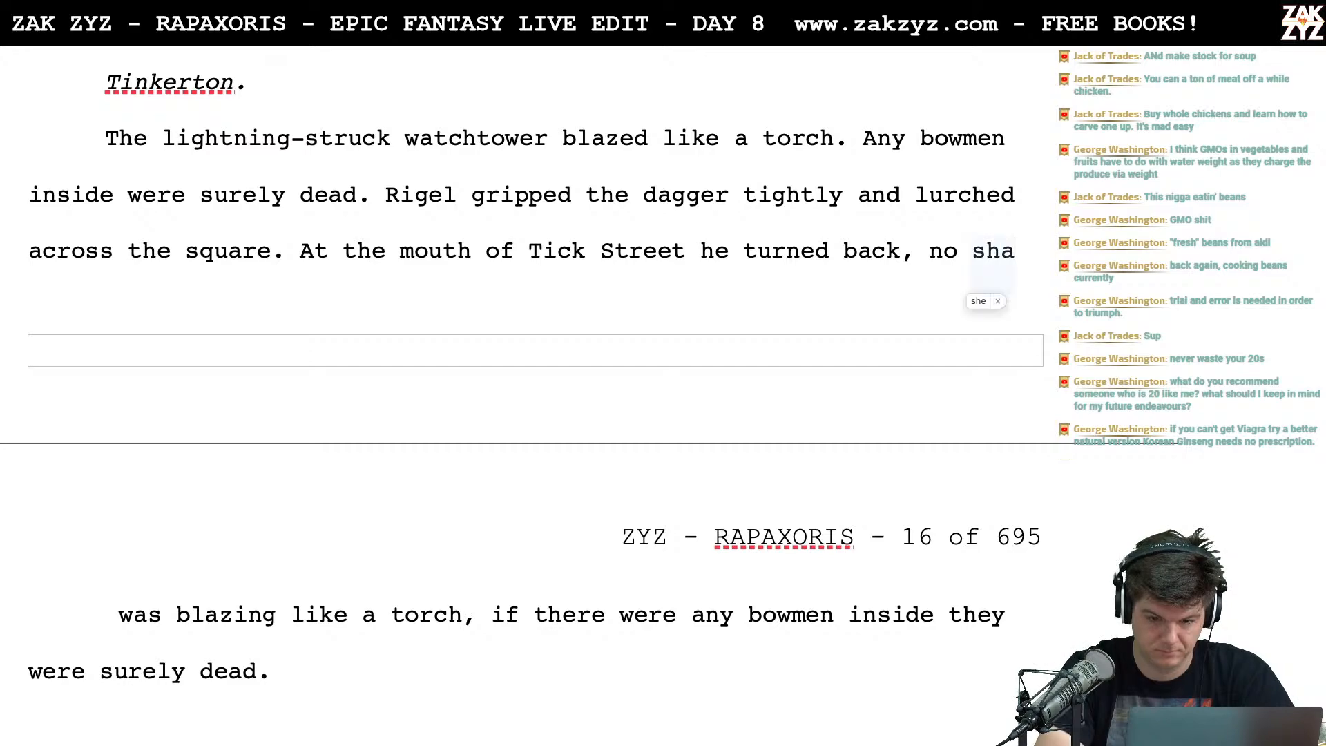
{"action": "type", "text": "des follow"}
{"action": "key", "text": "BackSpace"}
{"action": "type", "text": "owed."}
Delete the old draft from "was blazing like a torch" through "none of the shades followed.", keeping "Ahead was the sagging porch" as its own paragraph
{"action": "key", "text": "shift+Down"}
{"action": "key", "text": "shift+Down"}
{"action": "key", "text": "shift+Down"}
{"action": "key", "text": "shift+Down"}
{"action": "key", "text": "shift+Down"}
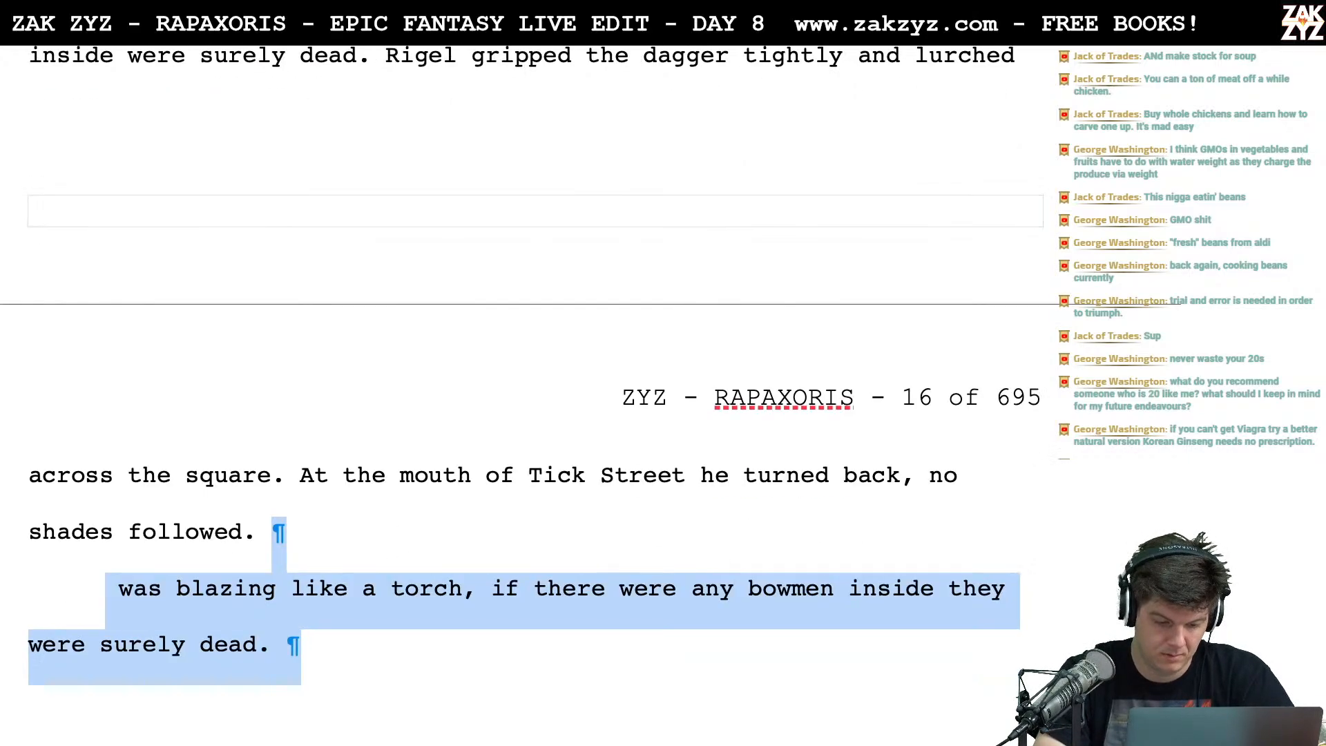
{"action": "key", "text": "shift+Up"}
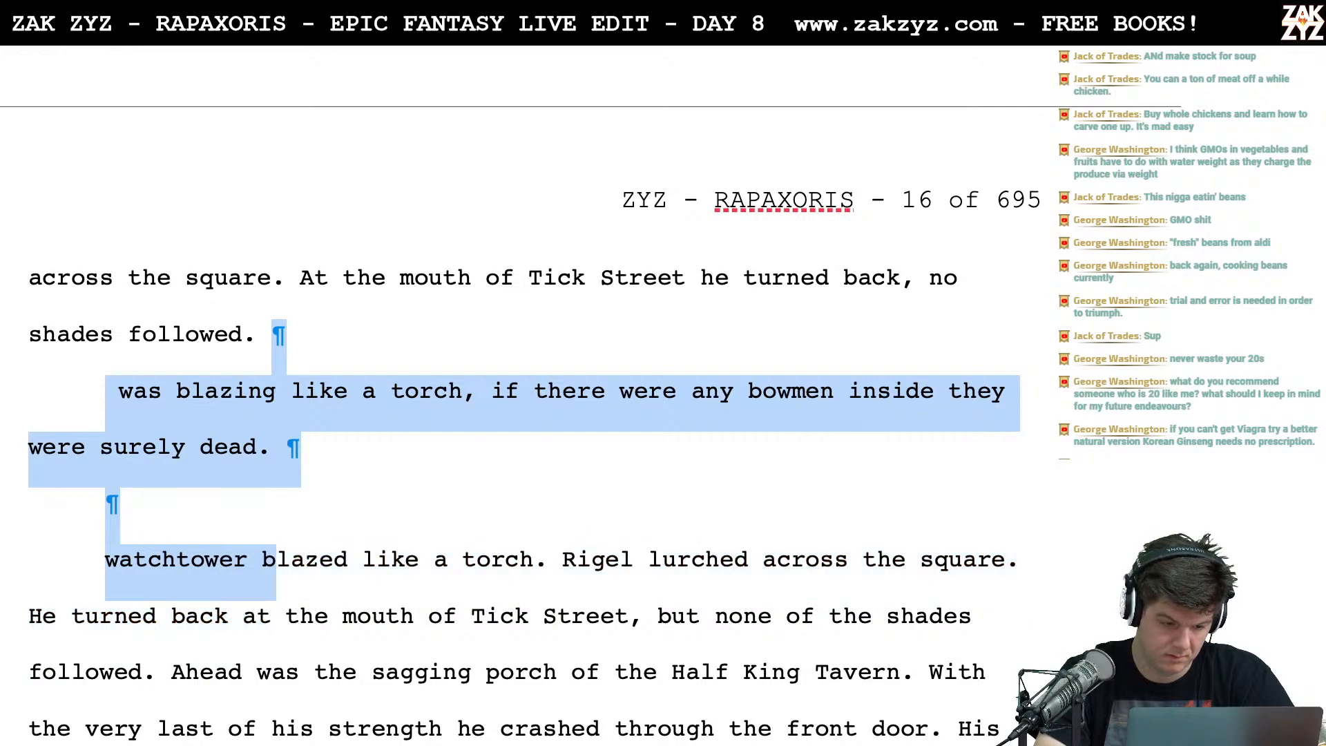
{"action": "key", "text": "shift+Down"}
{"action": "key", "text": "shift+Left"}
{"action": "key", "text": "shift+Left"}
{"action": "key", "text": "shift+Left"}
{"action": "key", "text": "shift+Left"}
{"action": "key", "text": "shift+Left"}
{"action": "key", "text": "shift+Left"}
{"action": "key", "text": "shift+Left"}
{"action": "key", "text": "shift+Left"}
{"action": "key", "text": "shift+Left"}
{"action": "key", "text": "shift+Left"}
{"action": "key", "text": "shift+Left"}
{"action": "key", "text": "shift+Left"}
{"action": "key", "text": "shift+Left"}
{"action": "key", "text": "shift+Left"}
{"action": "key", "text": "shift+Left"}
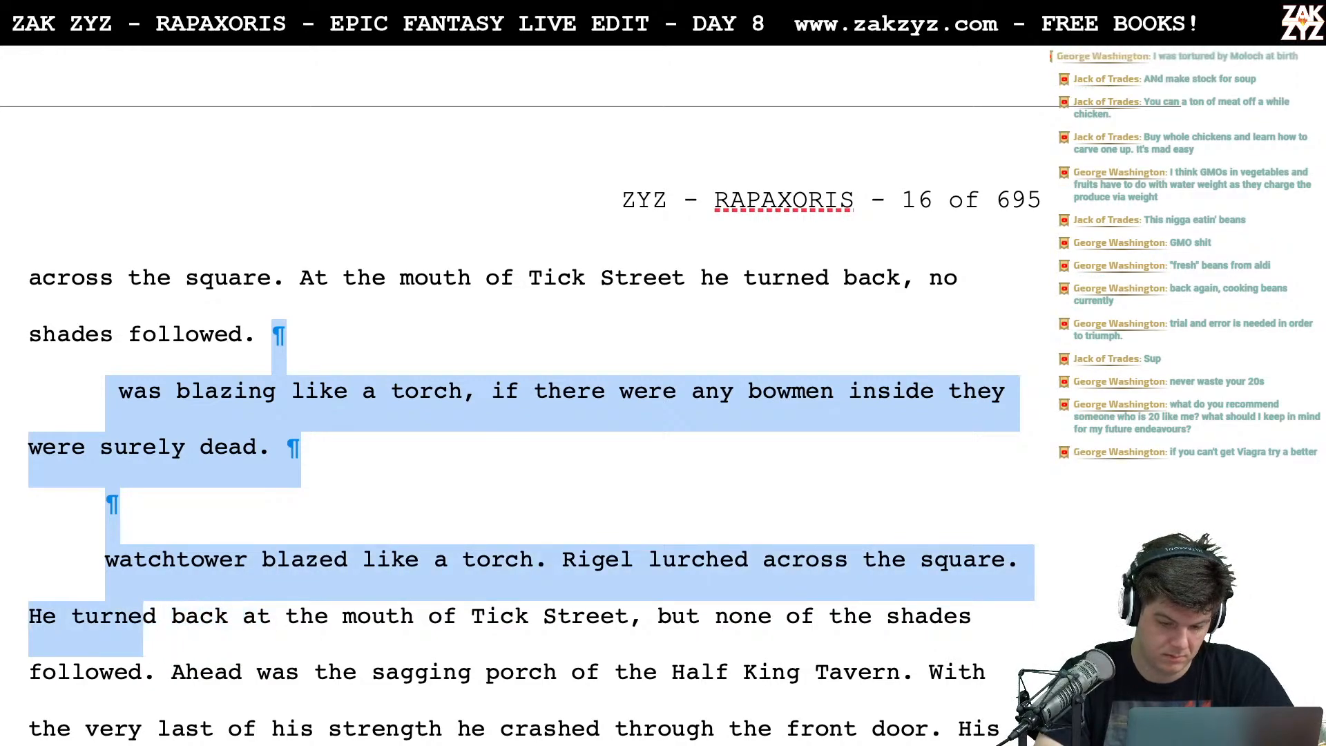
{"action": "key", "text": "shift+End"}
{"action": "key", "text": "shift+Right"}
{"action": "key", "text": "shift+Right"}
{"action": "key", "text": "shift+Right"}
{"action": "key", "text": "shift+Right"}
{"action": "key", "text": "shift+Right"}
{"action": "key", "text": "shift+Right"}
{"action": "key", "text": "shift+Right"}
{"action": "key", "text": "shift+Right"}
{"action": "key", "text": "shift+Right"}
{"action": "key", "text": "shift+Right"}
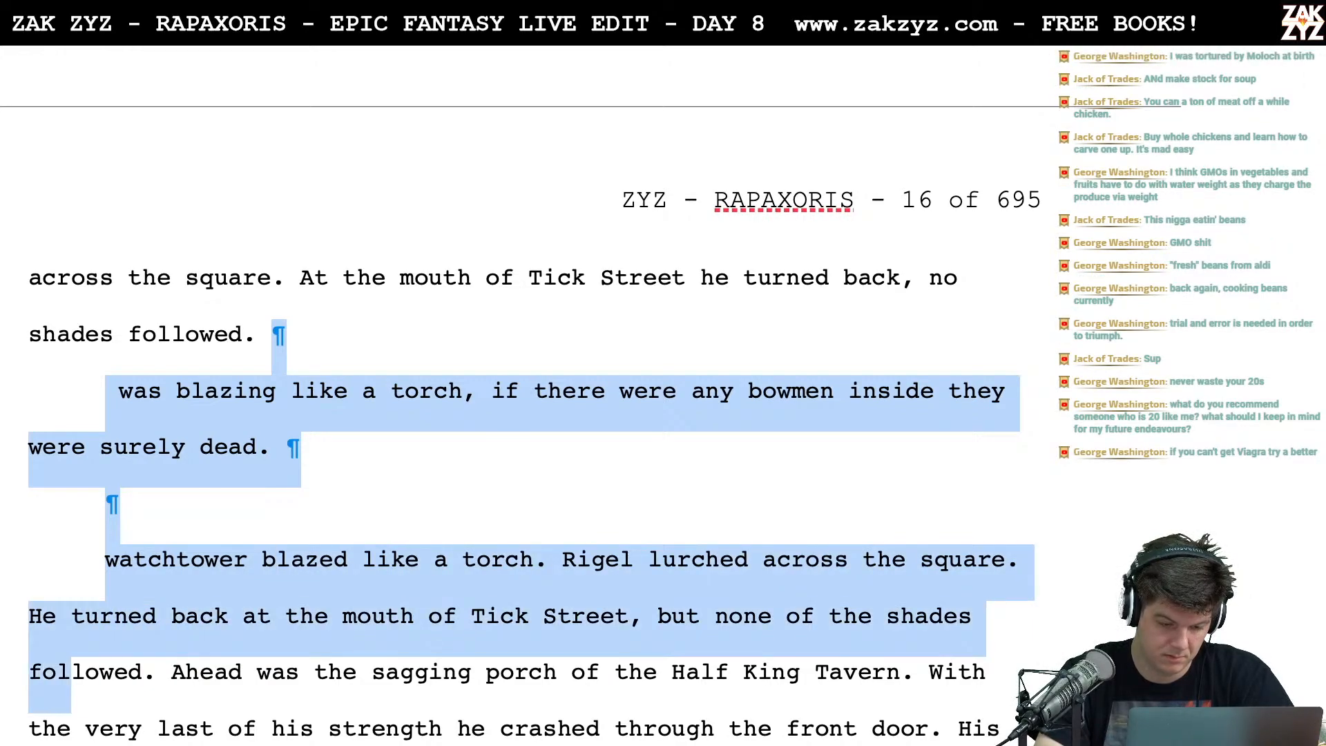
{"action": "key", "text": "Delete"}
{"action": "key", "text": "Return"}
{"action": "key", "text": "Left"}
{"action": "type", "text": "At last,"}
{"action": "key", "text": "BackSpace"}
{"action": "key", "text": "BackSpace"}
{"action": "key", "text": "BackSpace"}
{"action": "key", "text": "BackSpace"}
{"action": "key", "text": "BackSpace"}
{"action": "key", "text": "BackSpace"}
{"action": "key", "text": "BackSpace"}
{"action": "key", "text": "BackSpace"}
{"action": "type", "text": "Ah"}
{"action": "key", "text": "BackSpace"}
{"action": "key", "text": "BackSpace"}
Add "He stumbled up the steps onto the sagging porch of the Half King Tavern." after "no shades followed."
{"action": "type", "text": "He saw"}
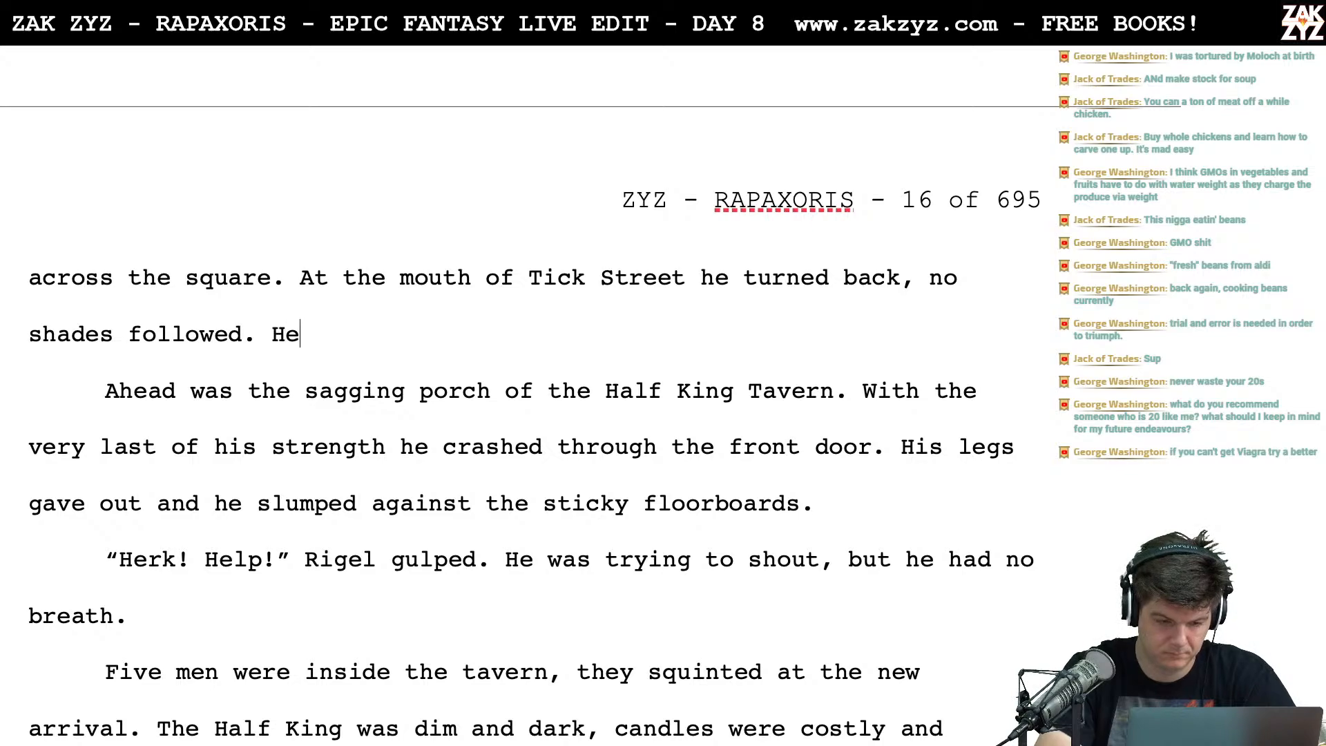
{"action": "key", "text": "BackSpace"}
{"action": "key", "text": "BackSpace"}
{"action": "key", "text": "BackSpace"}
{"action": "type", "text": "stub"}
{"action": "key", "text": "BackSpace"}
{"action": "type", "text": "mb"}
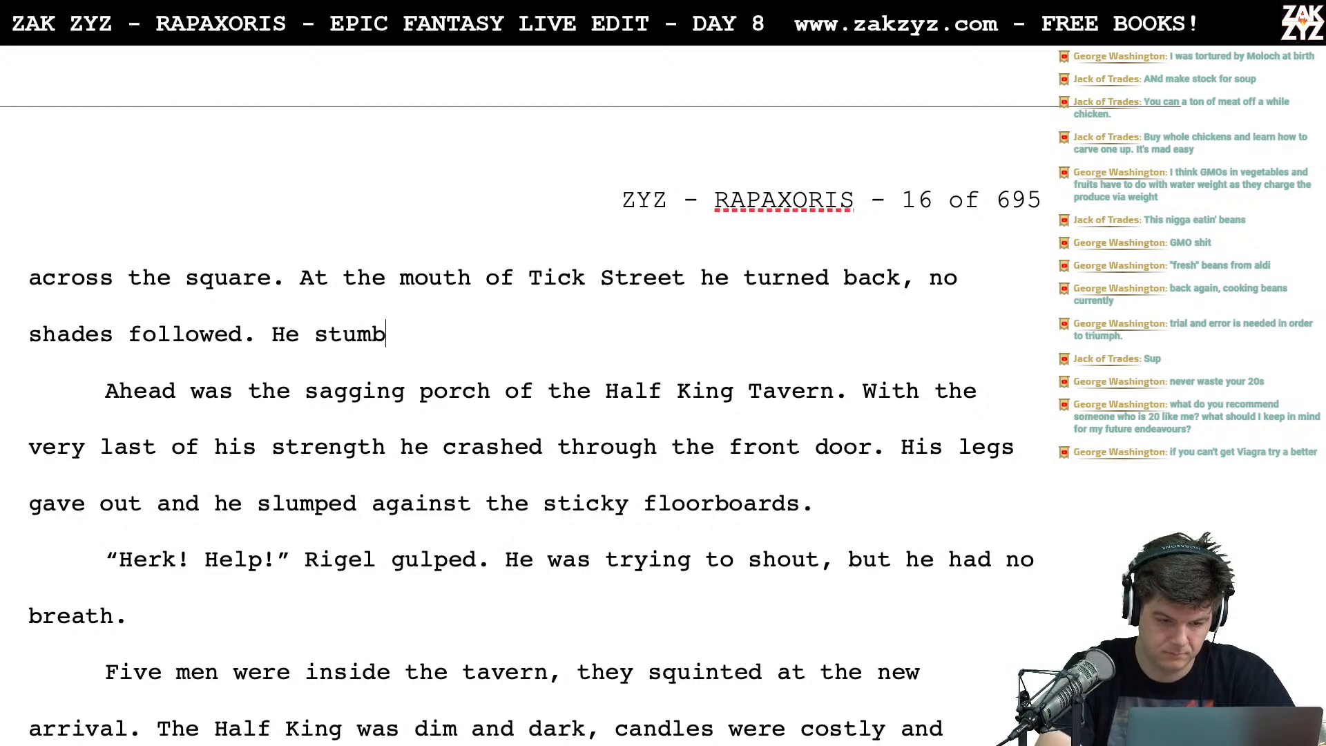
{"action": "type", "text": "led up the ste"}
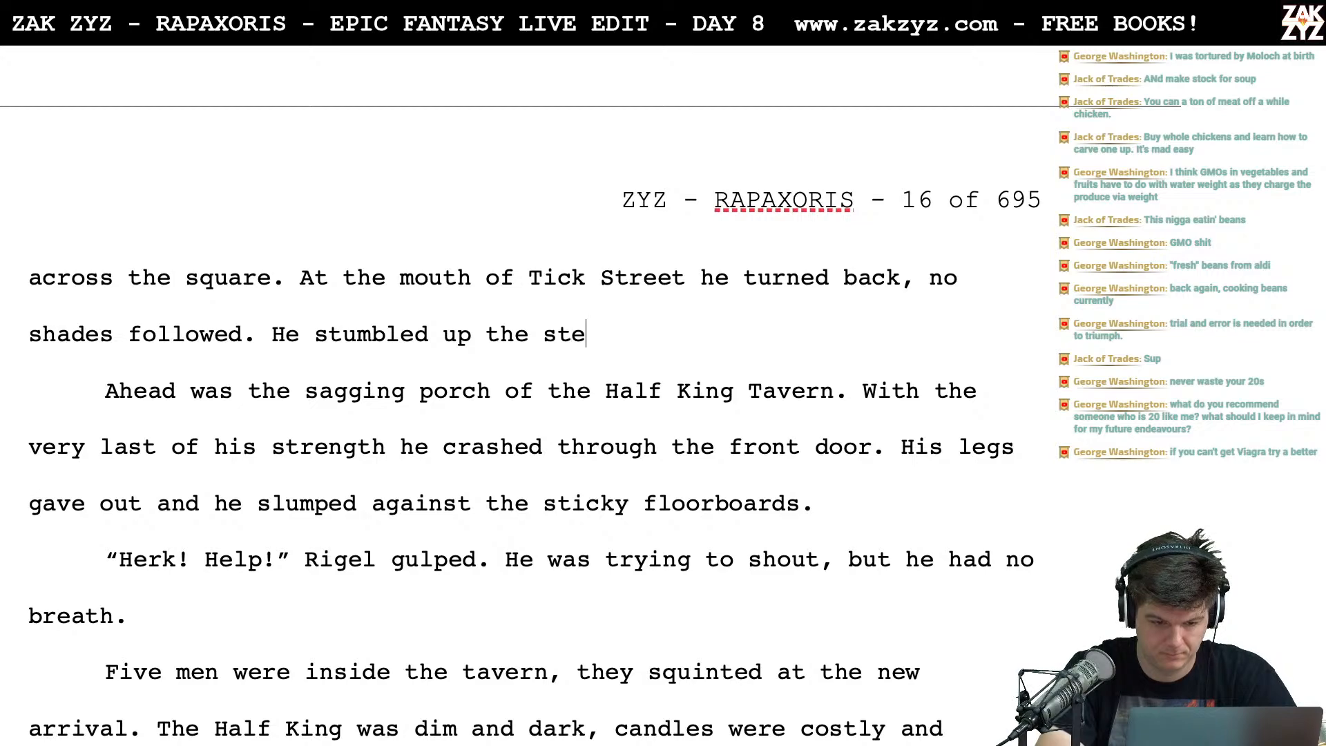
{"action": "type", "text": "ps onto the sta"}
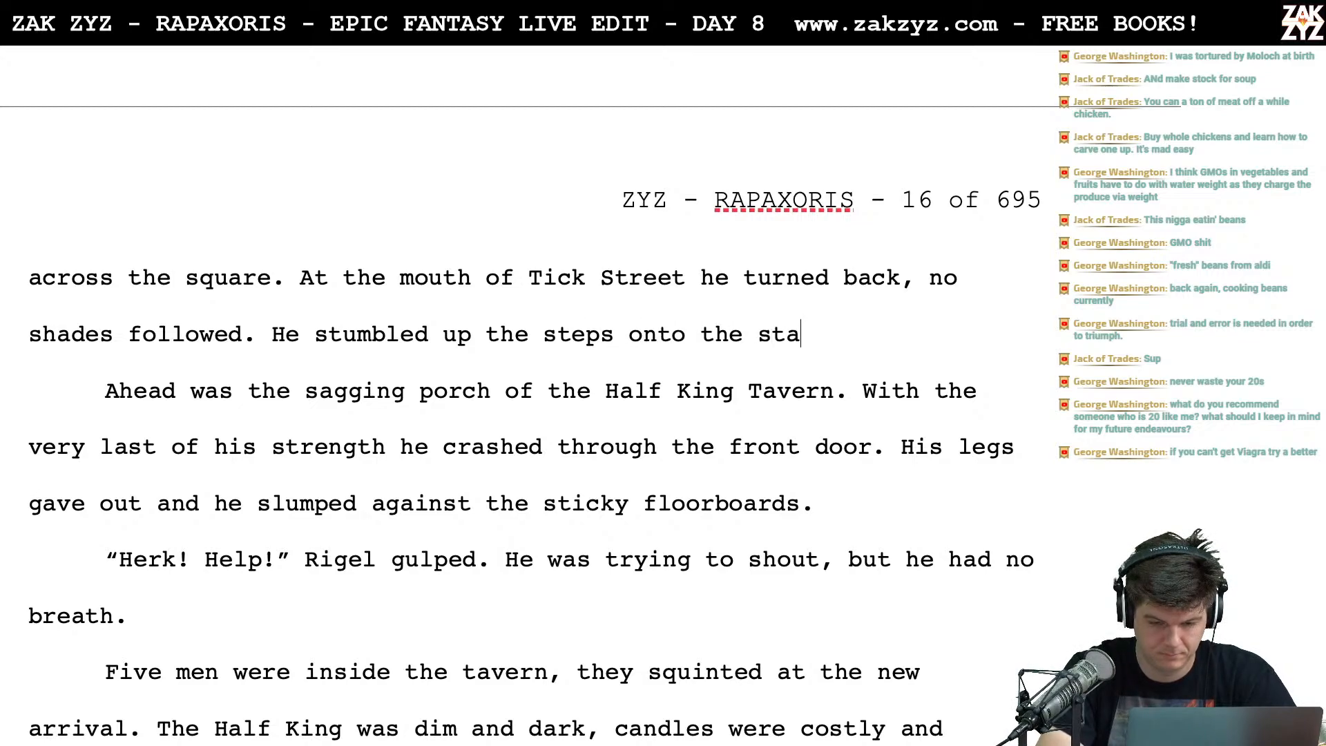
{"action": "key", "text": "BackSpace"}
{"action": "key", "text": "BackSpace"}
{"action": "key", "text": "BackSpace"}
{"action": "type", "text": "sagg"}
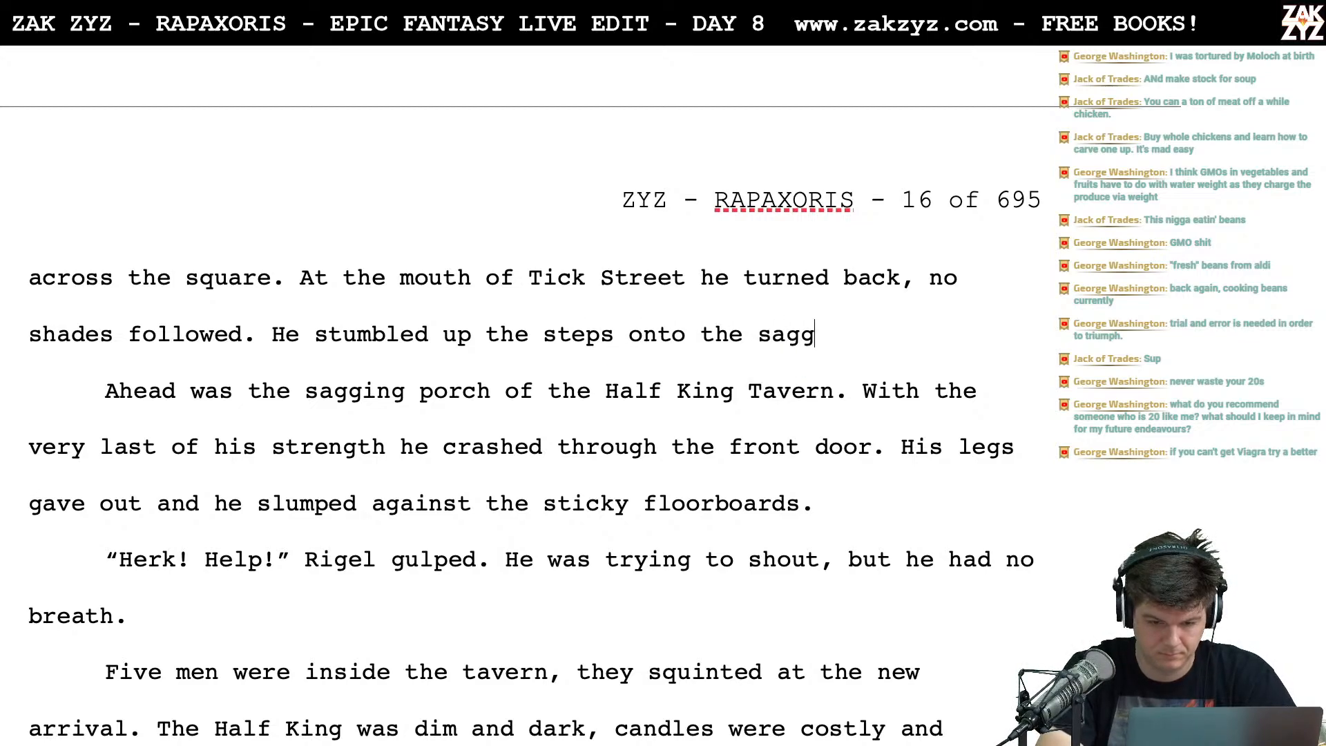
{"action": "type", "text": "ing porch of the "}
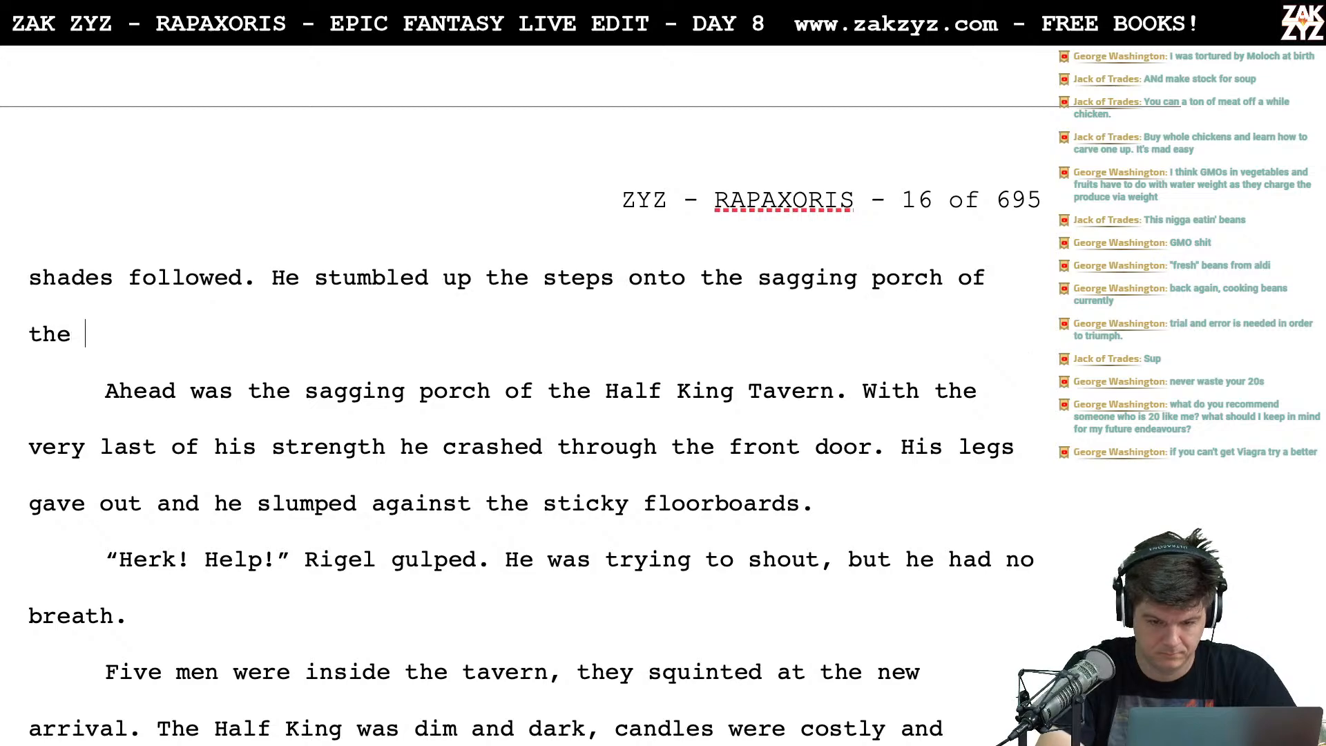
{"action": "type", "text": "Half King T"}
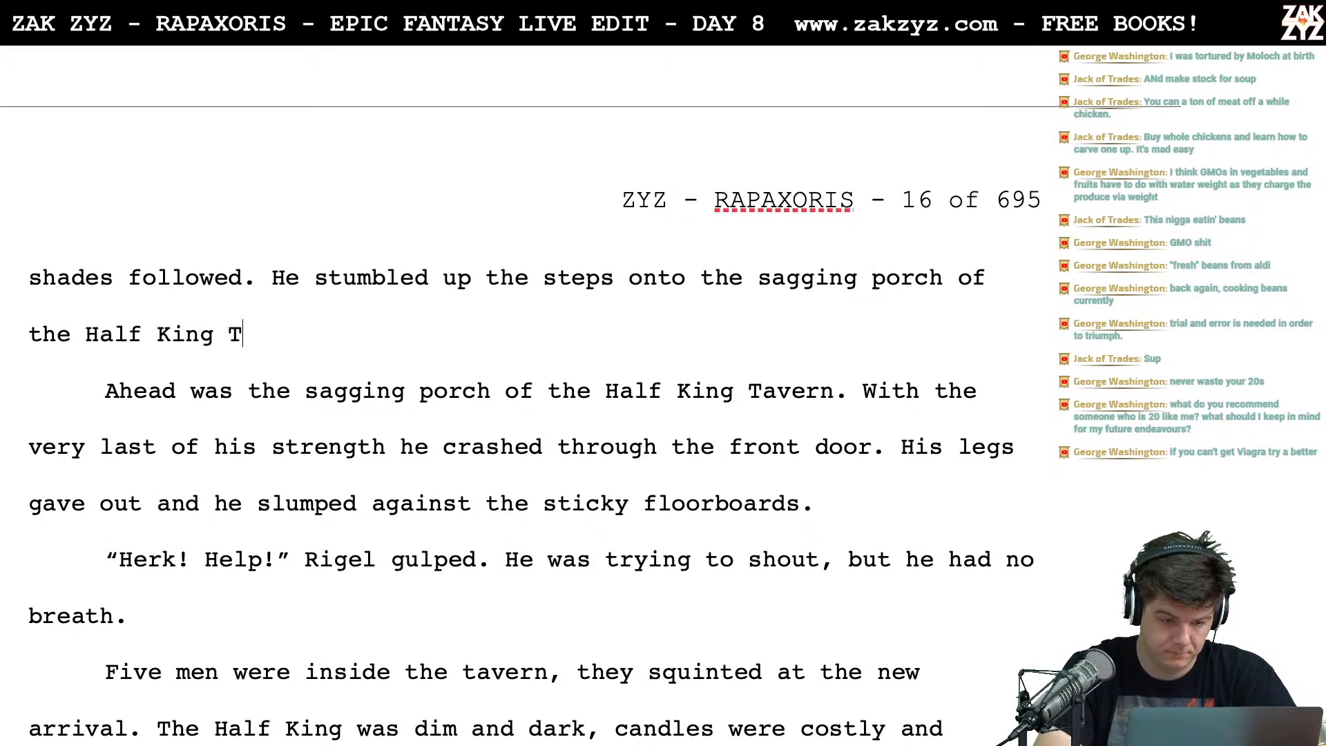
{"action": "type", "text": "avern"}
Delete the old sentence "Ahead was the sagging porch of the Half King Tavern." and join "With the very last of his strength" to the new paragraph
{"action": "key", "text": "shift+Down"}
{"action": "key", "text": "shift+Right"}
{"action": "key", "text": "shift+Right"}
{"action": "key", "text": "shift+Right"}
{"action": "key", "text": "shift+Right"}
{"action": "key", "text": "shift+Right"}
{"action": "key", "text": "shift+Right"}
{"action": "key", "text": "shift+Right"}
{"action": "key", "text": "shift+Right"}
{"action": "key", "text": "shift+Right"}
{"action": "key", "text": "shift+Right"}
{"action": "key", "text": "shift+Right"}
{"action": "key", "text": "shift+Right"}
{"action": "key", "text": "shift+Right"}
{"action": "key", "text": "shift+Right"}
{"action": "key", "text": "shift+Right"}
{"action": "key", "text": "shift+Right"}
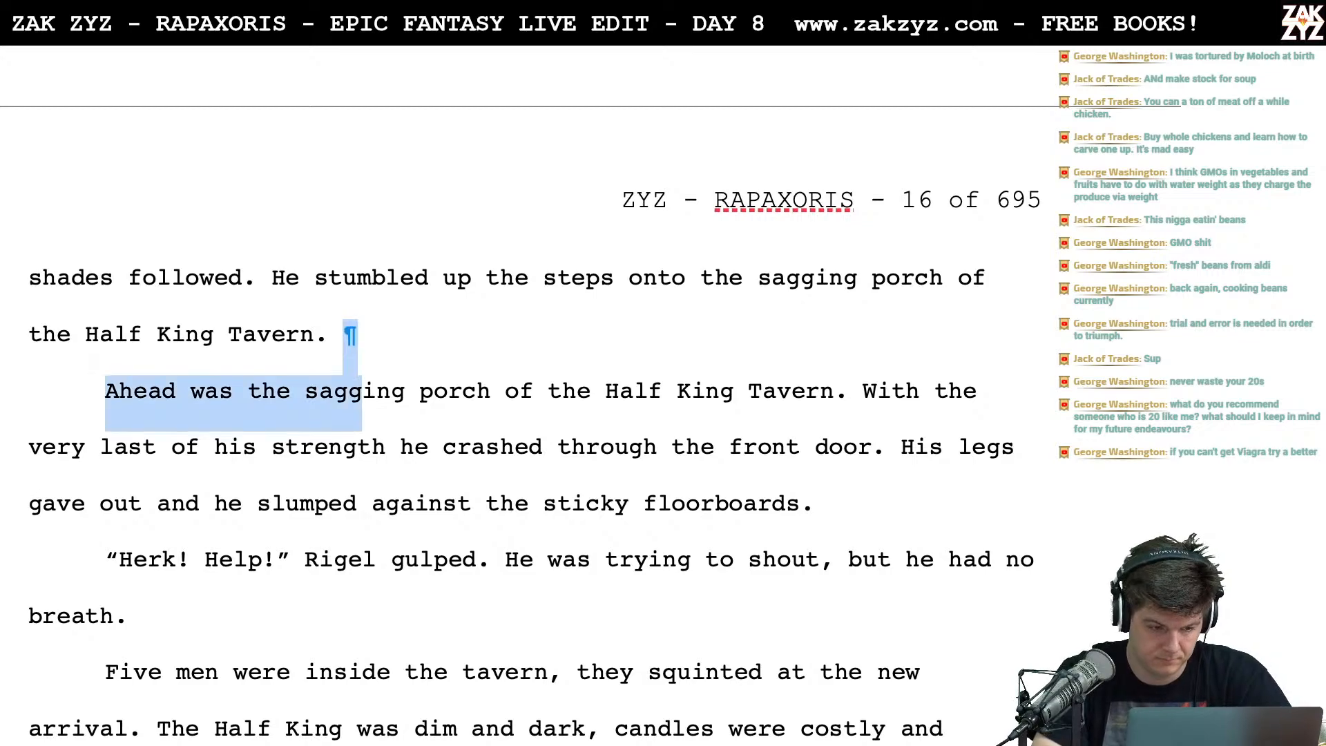
{"action": "key", "text": "shift+Right"}
{"action": "key", "text": "shift+Right"}
{"action": "key", "text": "shift+Right"}
{"action": "key", "text": "shift+Right"}
{"action": "key", "text": "shift+Right"}
{"action": "key", "text": "shift+Right"}
{"action": "key", "text": "shift+Right"}
{"action": "key", "text": "shift+Right"}
{"action": "key", "text": "shift+Right"}
{"action": "key", "text": "shift+Right"}
{"action": "key", "text": "shift+Right"}
{"action": "key", "text": "shift+Right"}
{"action": "key", "text": "shift+Right"}
{"action": "key", "text": "shift+Right"}
{"action": "key", "text": "shift+Right"}
{"action": "key", "text": "shift+Right"}
{"action": "key", "text": "shift+Right"}
{"action": "key", "text": "shift+Right"}
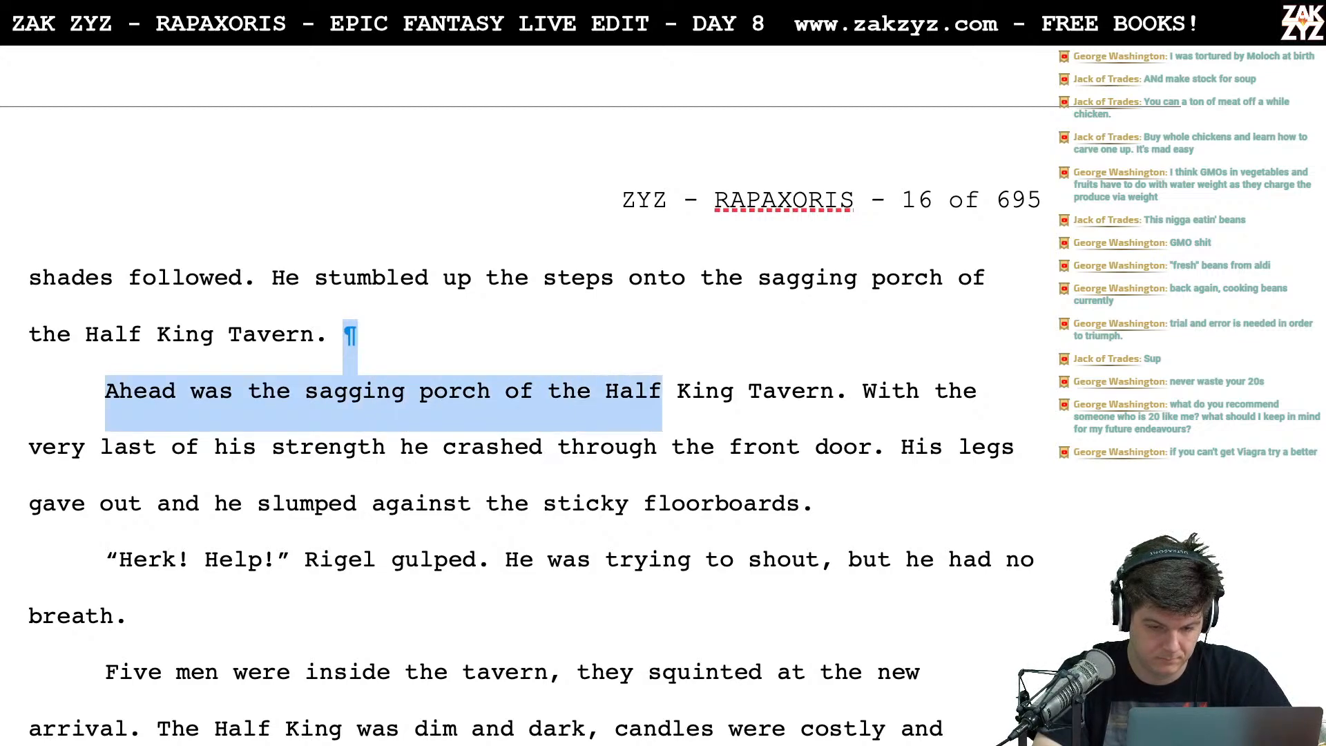
{"action": "key", "text": "shift+Right"}
{"action": "key", "text": "shift+Right"}
{"action": "key", "text": "Delete"}
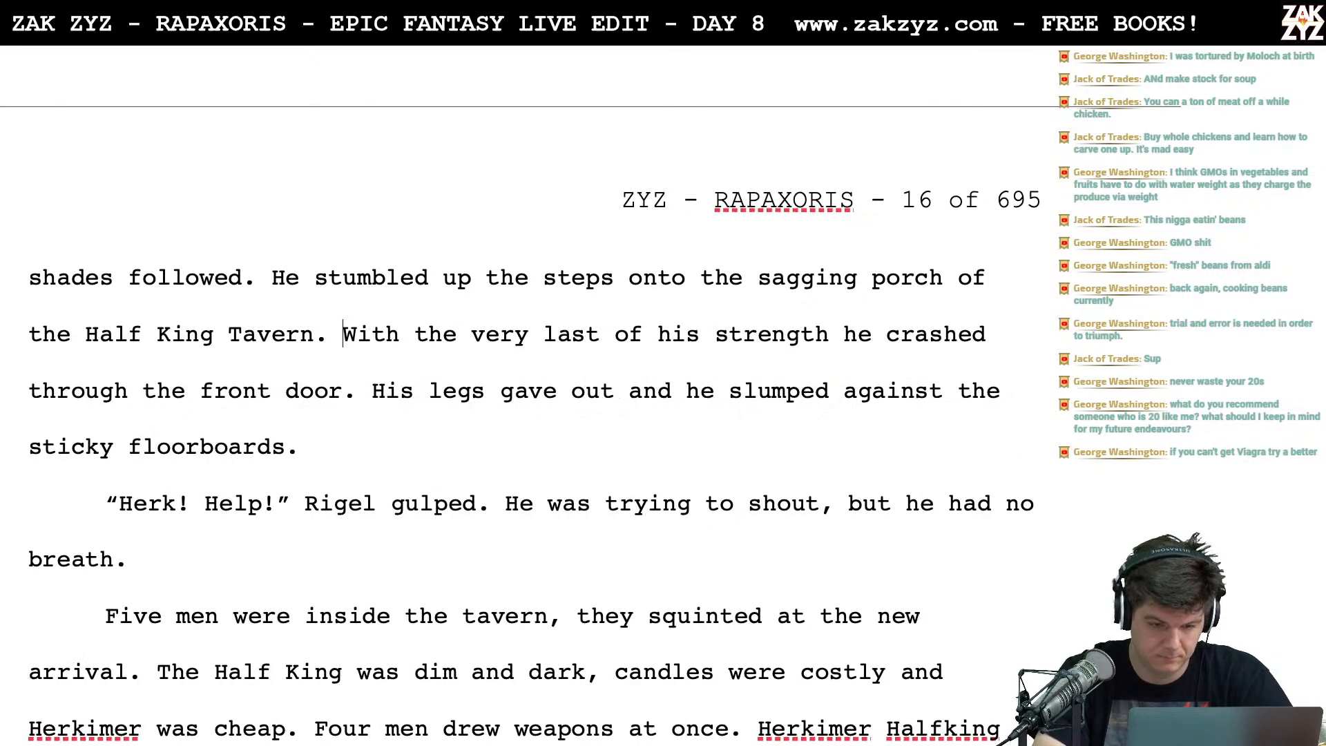
Start a new paragraph at "Rigel gripped the dagger tightly", separating it from the watchtower and bowmen sentences
{"action": "scroll", "coordinate": [525, 414], "scroll_direction": "up", "scroll_amount": 3}
{"action": "scroll", "coordinate": [590, 393], "scroll_direction": "down", "scroll_amount": 2}
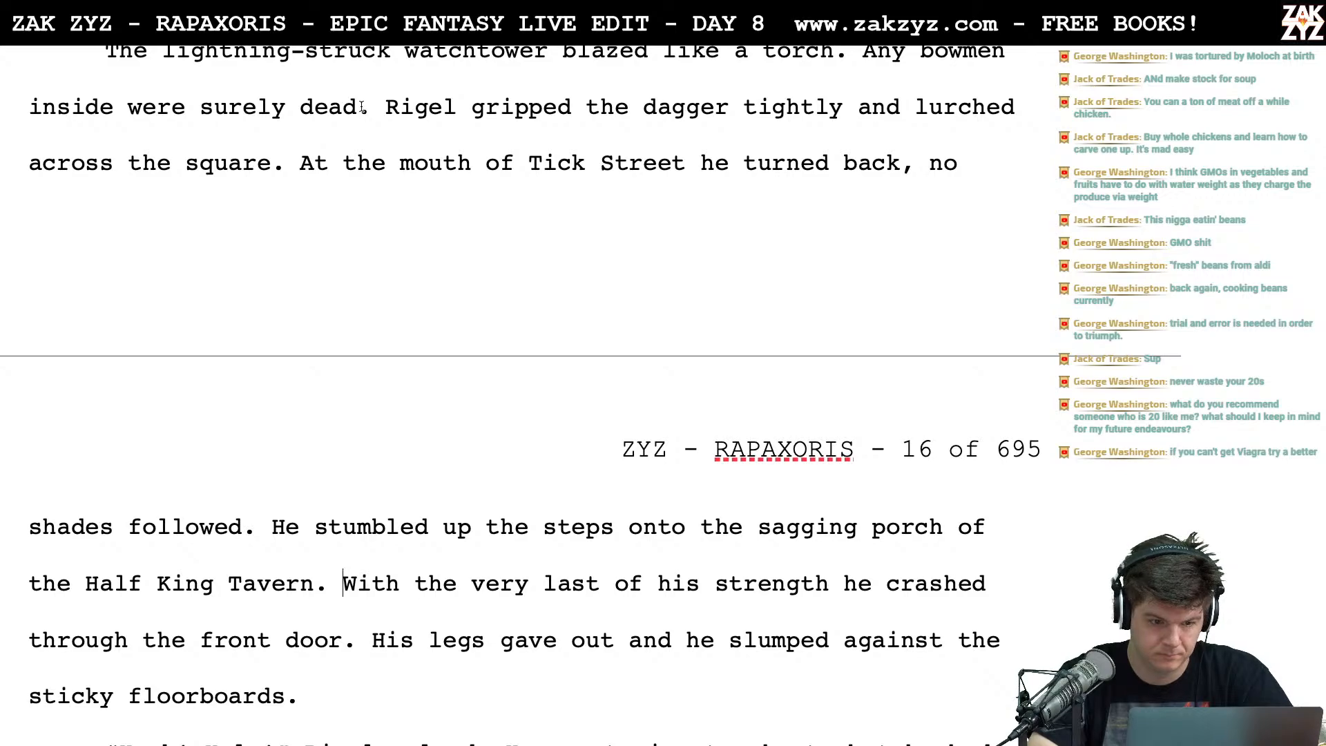
{"action": "scroll", "coordinate": [404, 59], "scroll_direction": "down", "scroll_amount": 1}
{"action": "scroll", "coordinate": [404, 60], "scroll_direction": "up", "scroll_amount": 2}
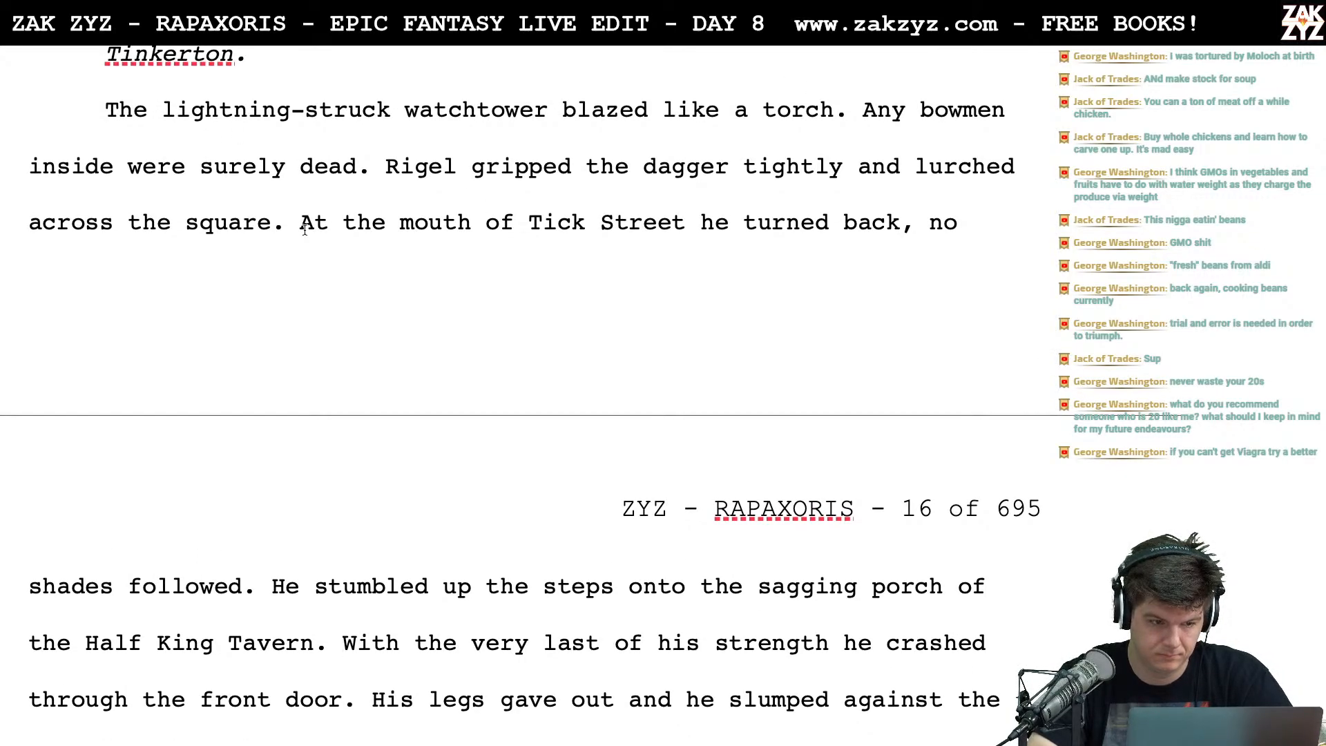
{"action": "scroll", "coordinate": [354, 197], "scroll_direction": "down", "scroll_amount": 1}
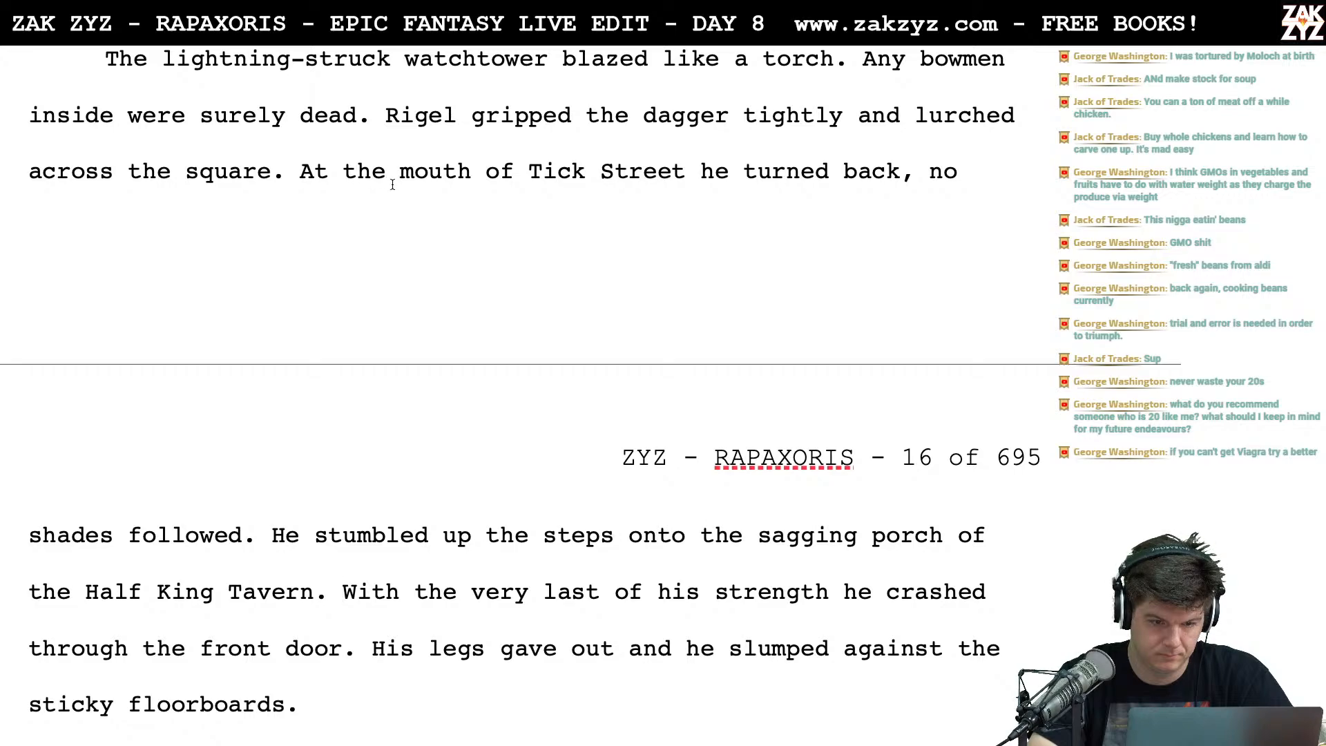
{"action": "key", "text": "Right"}
{"action": "key", "text": "Return"}
Read through the rewritten passage from the watchtower paragraph to the men drawing weapons inside the tavern
{"action": "scroll", "coordinate": [375, 131], "scroll_direction": "up", "scroll_amount": 2}
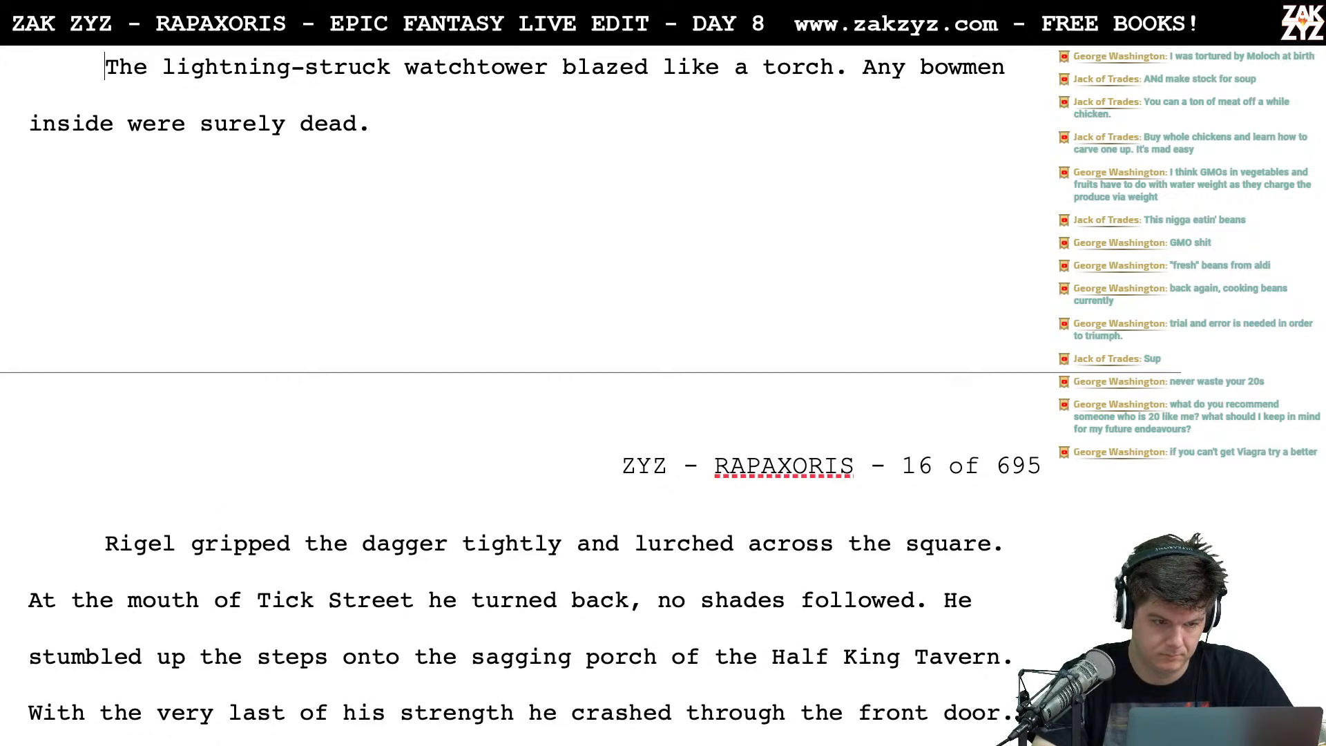
{"action": "key", "text": "Down"}
{"action": "key", "text": "Down"}
{"action": "key", "text": "Down"}
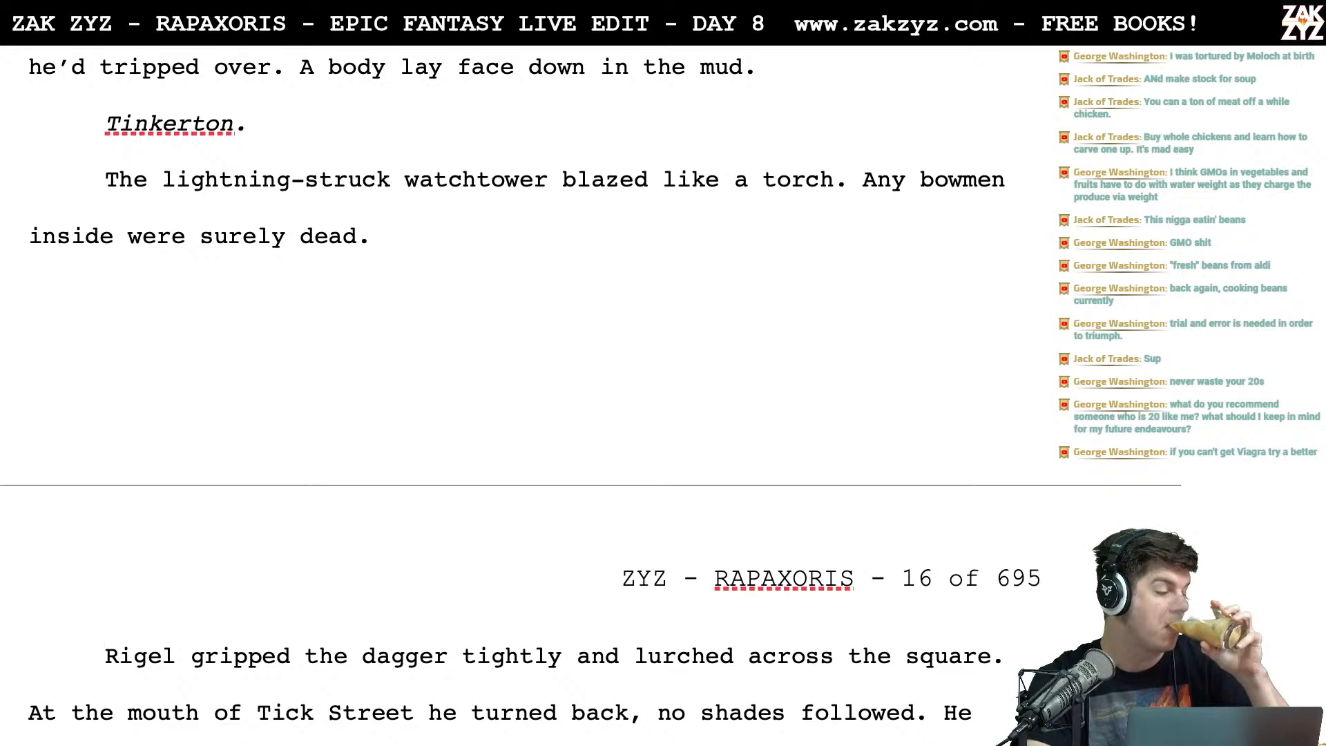
{"action": "scroll", "coordinate": [590, 381], "scroll_direction": "down", "scroll_amount": 4}
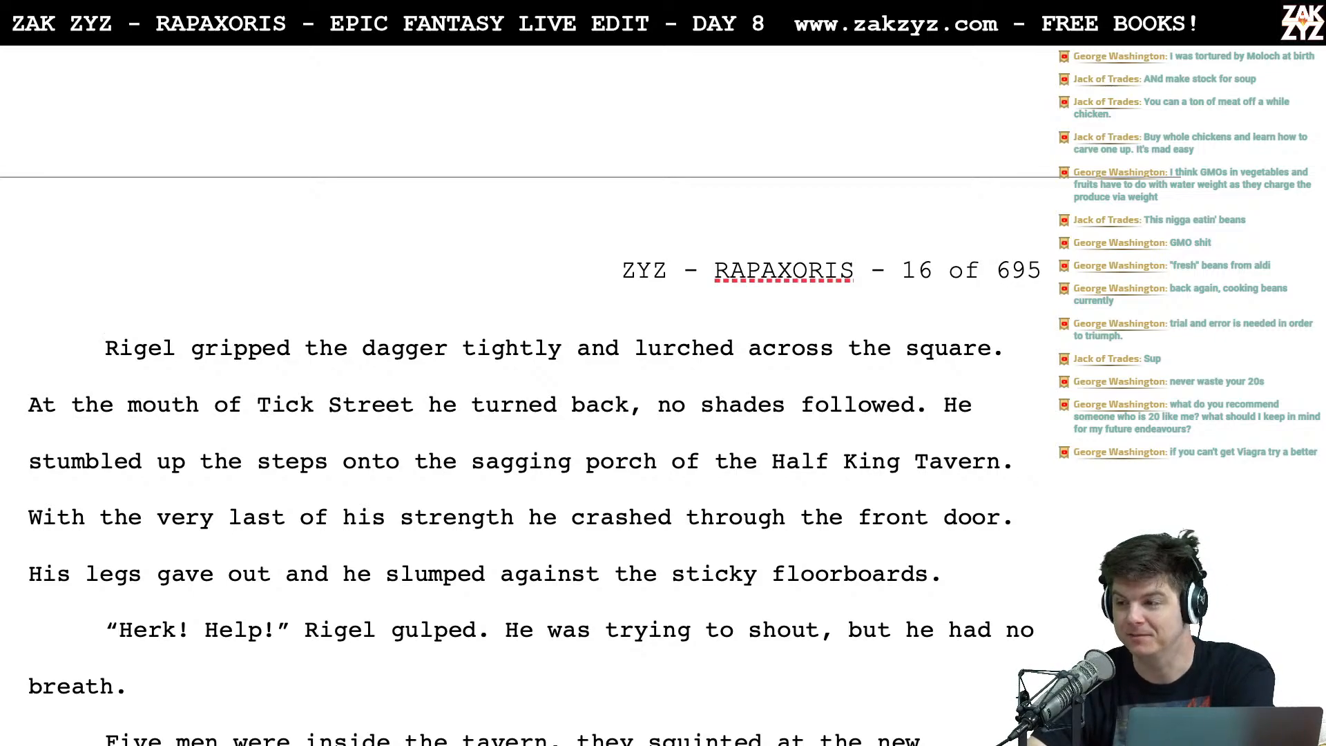
{"action": "scroll", "coordinate": [385, 87], "scroll_direction": "down", "scroll_amount": 1}
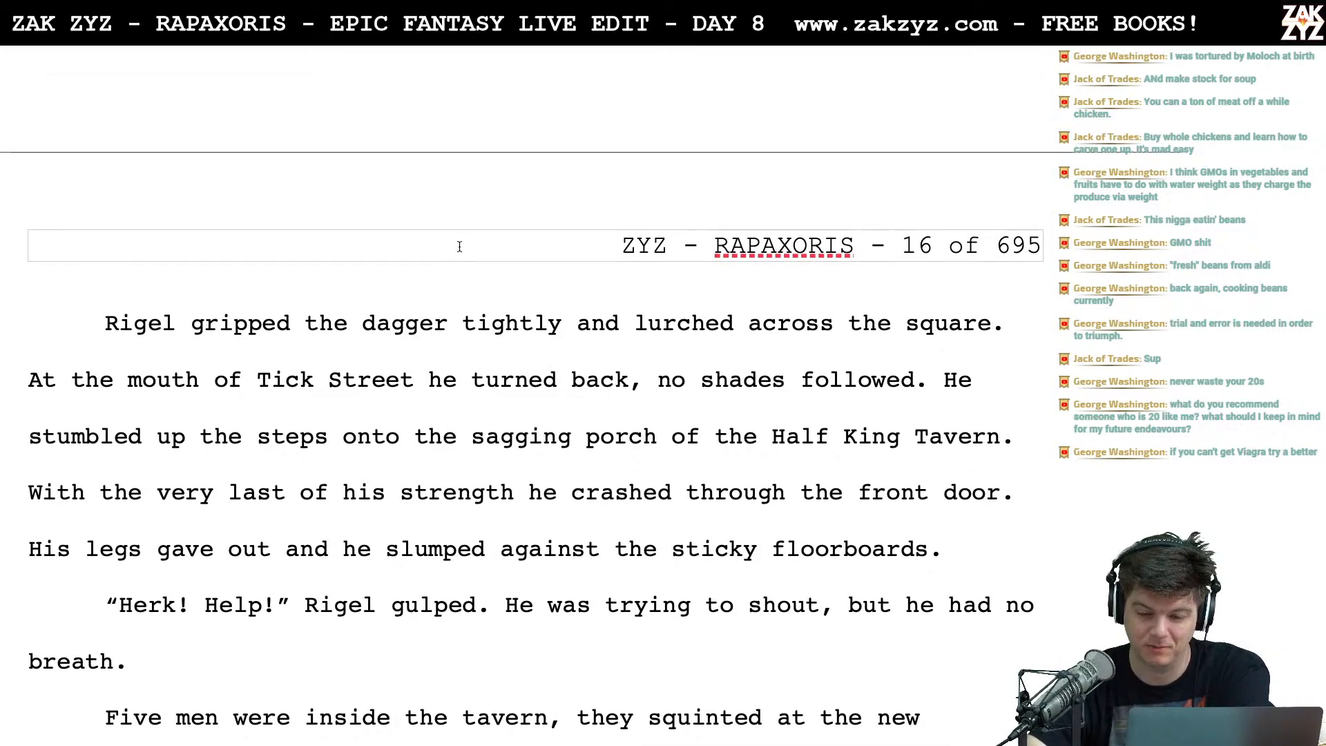
{"action": "scroll", "coordinate": [459, 246], "scroll_direction": "down", "scroll_amount": 3}
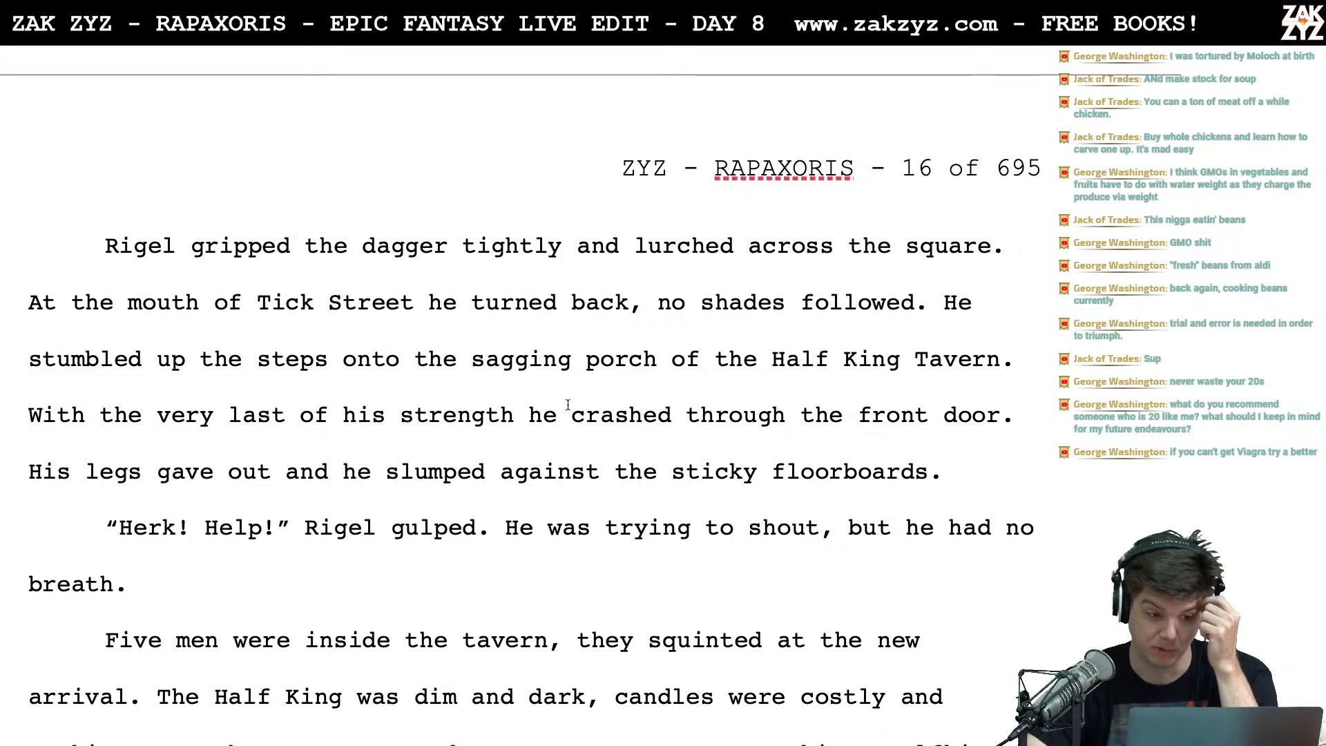
{"action": "scroll", "coordinate": [567, 405], "scroll_direction": "down", "scroll_amount": 2}
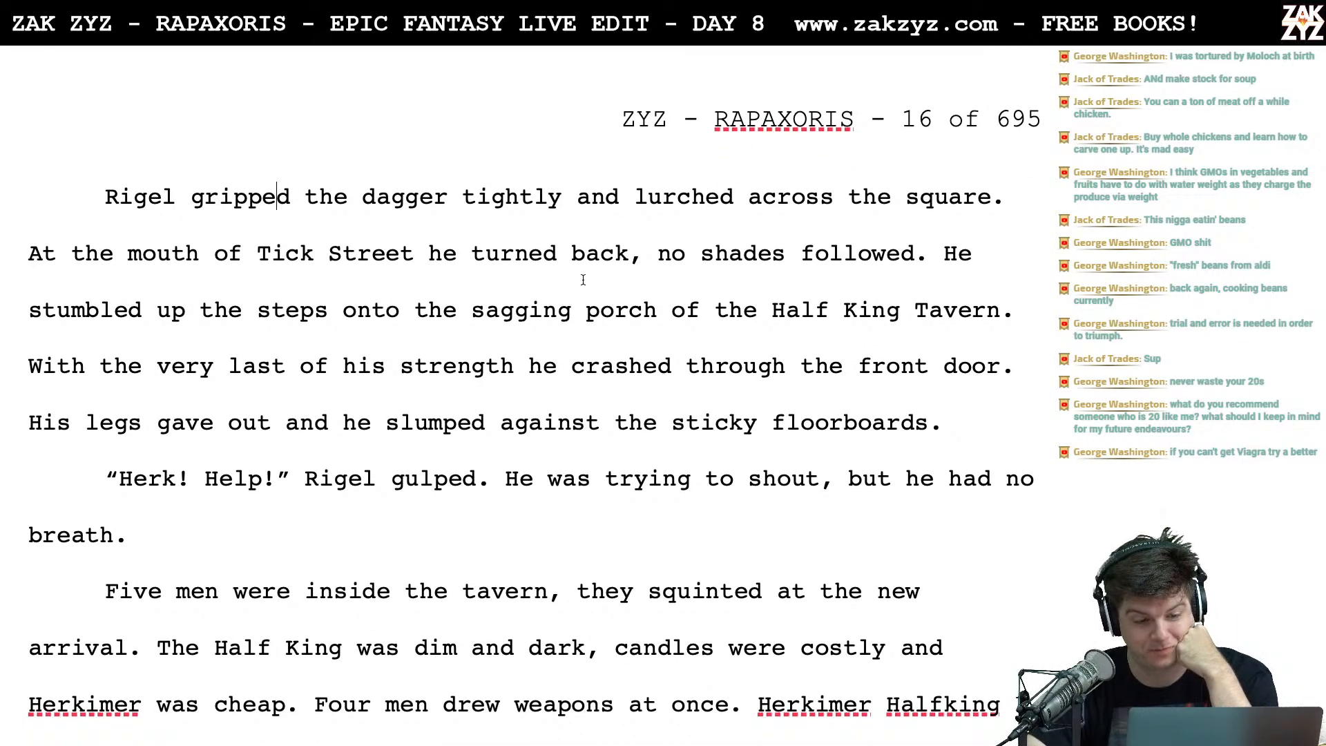
{"action": "scroll", "coordinate": [551, 286], "scroll_direction": "down", "scroll_amount": 1}
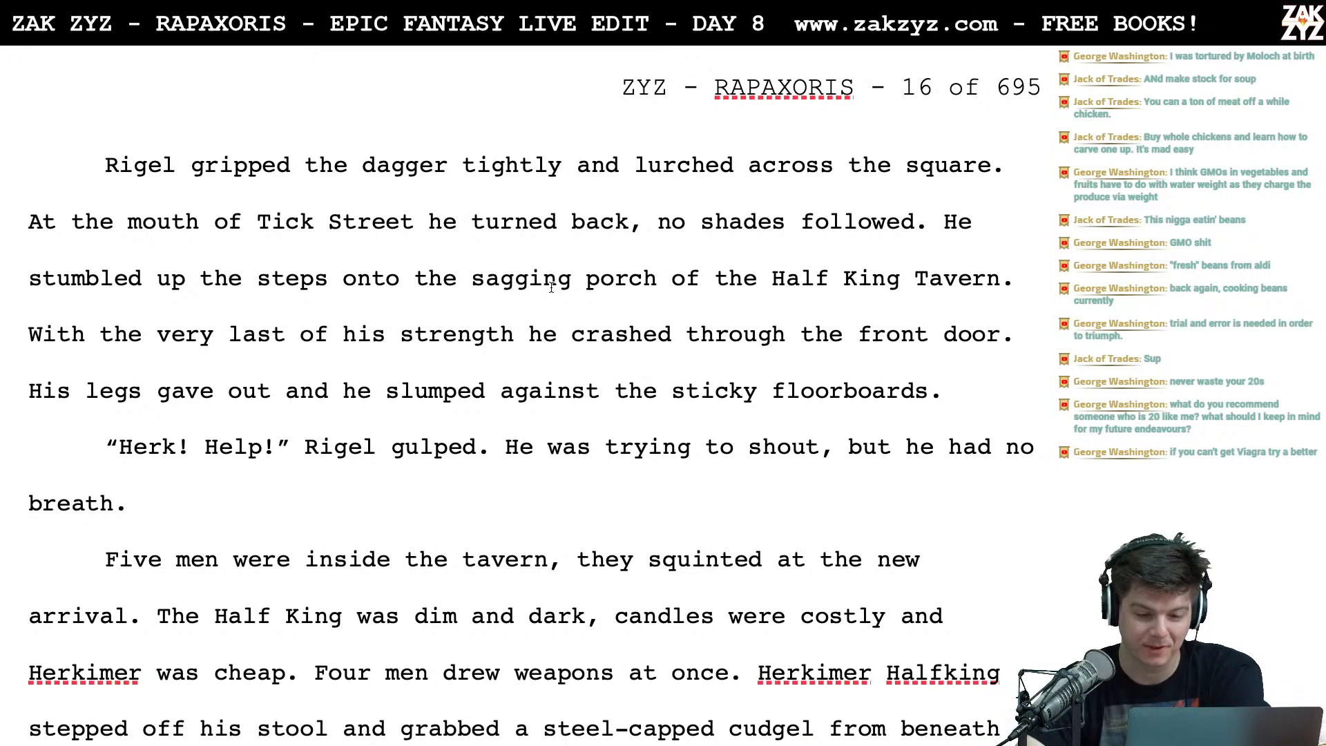
{"action": "scroll", "coordinate": [549, 265], "scroll_direction": "down", "scroll_amount": 2}
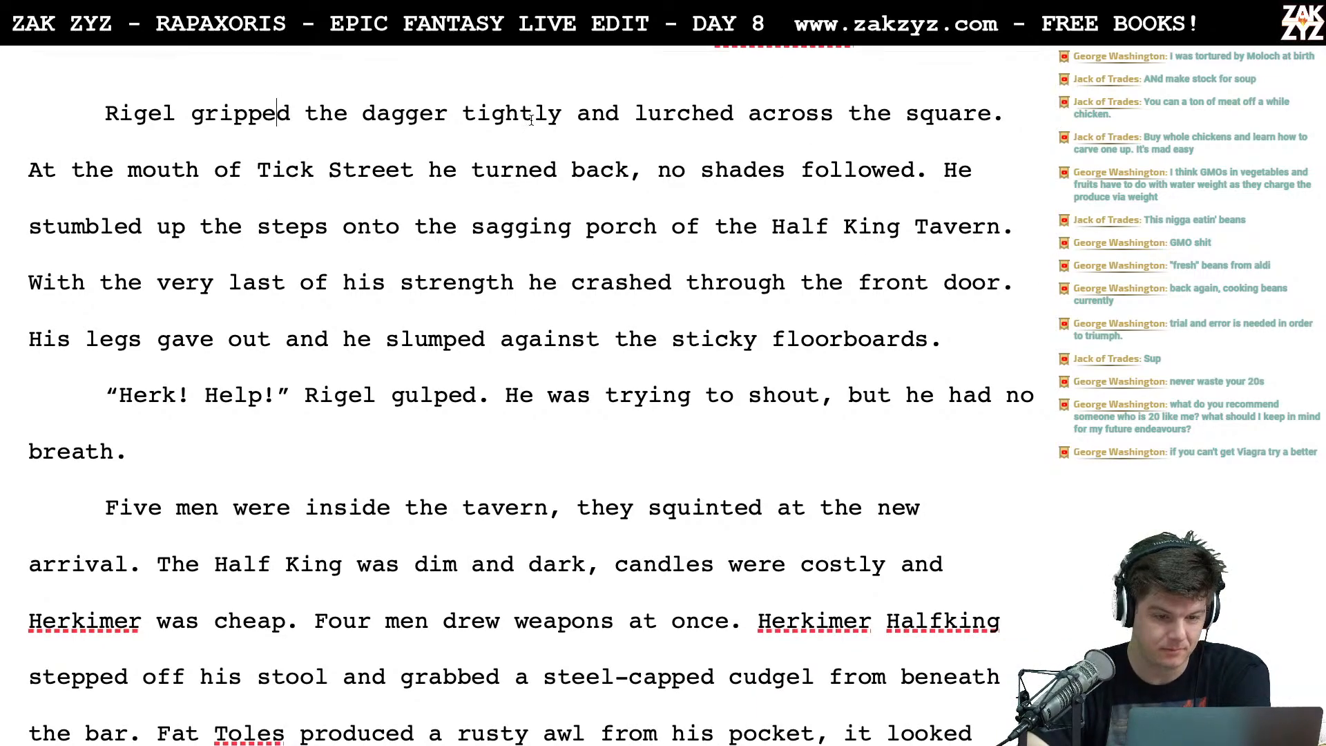
Try adding the sentence "He could feel blood trickling down his arm." after "lurched across the square."
{"action": "scroll", "coordinate": [531, 119], "scroll_direction": "up", "scroll_amount": 5}
{"action": "left_click", "coordinate": [311, 258]}
{"action": "key", "text": "Right"}
{"action": "key", "text": "Right"}
{"action": "key", "text": "Right"}
{"action": "key", "text": "Right"}
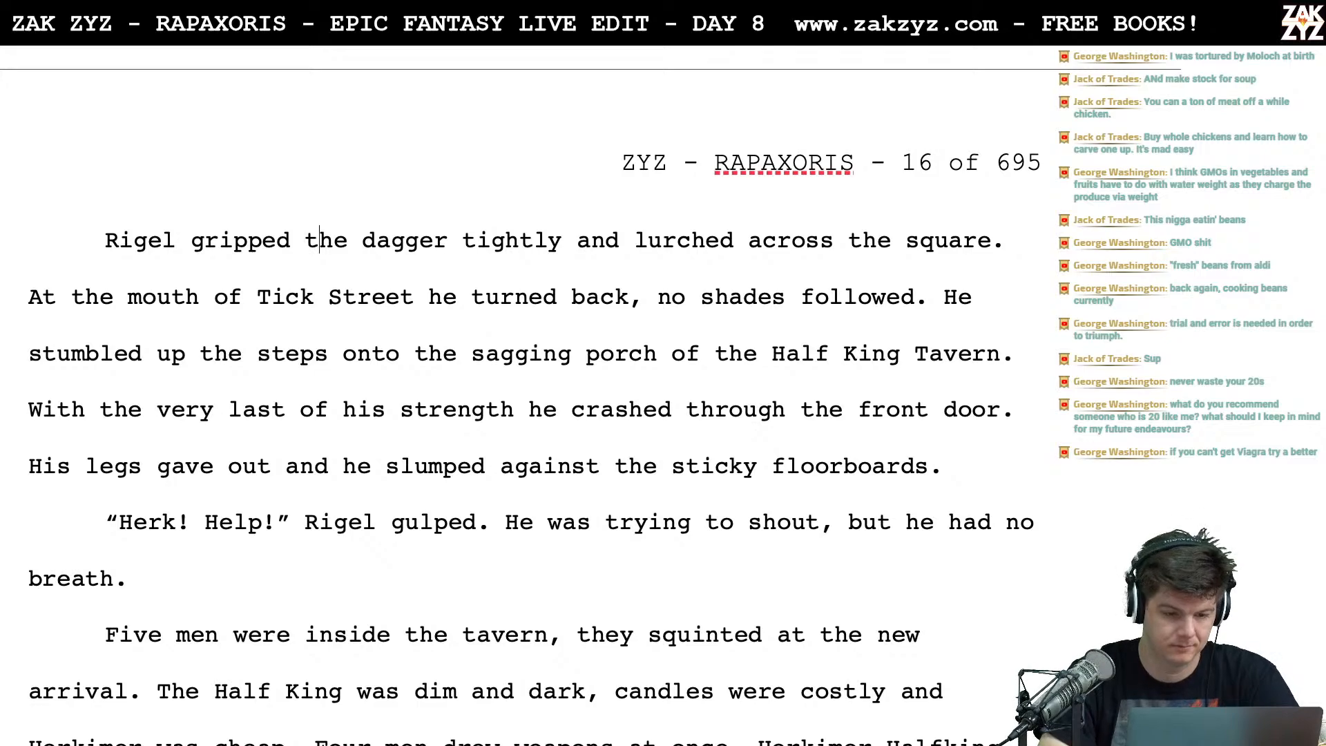
{"action": "key", "text": "Right"}
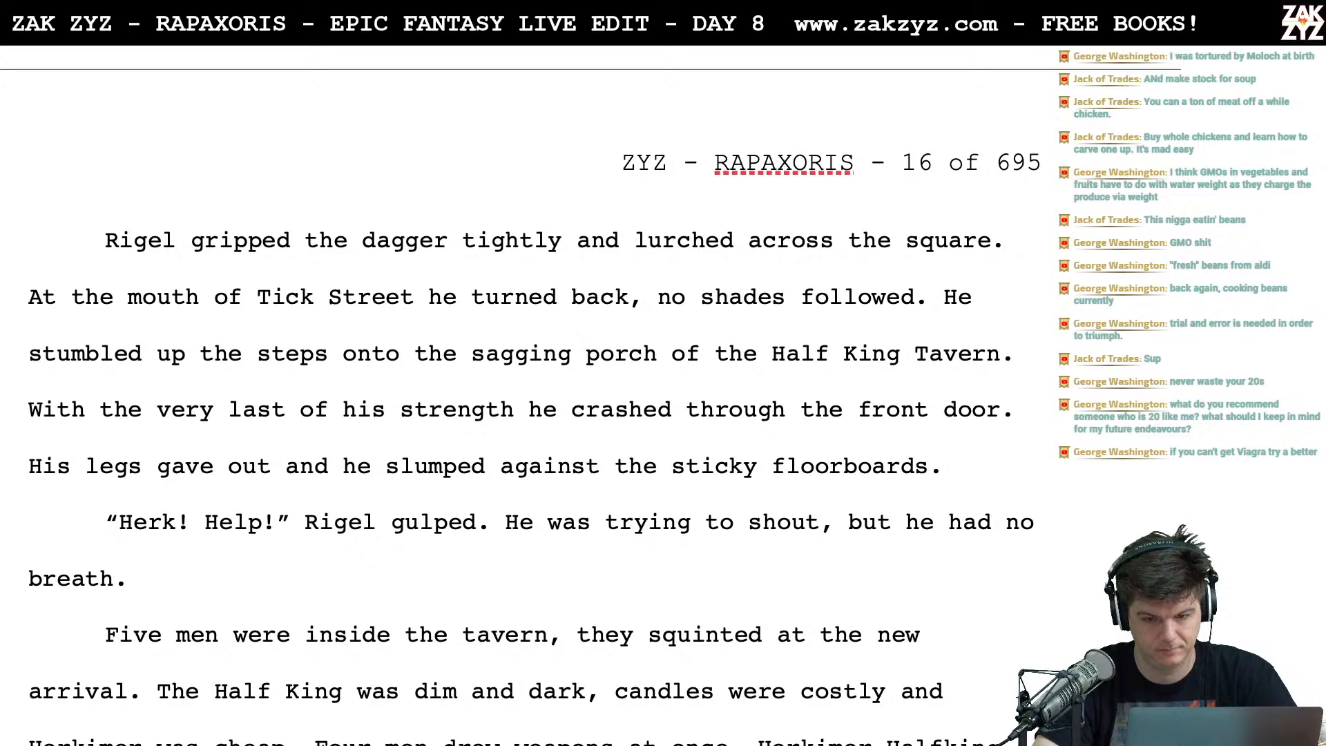
{"action": "left_click", "coordinate": [1021, 239]}
{"action": "type", "text": "He could feel "}
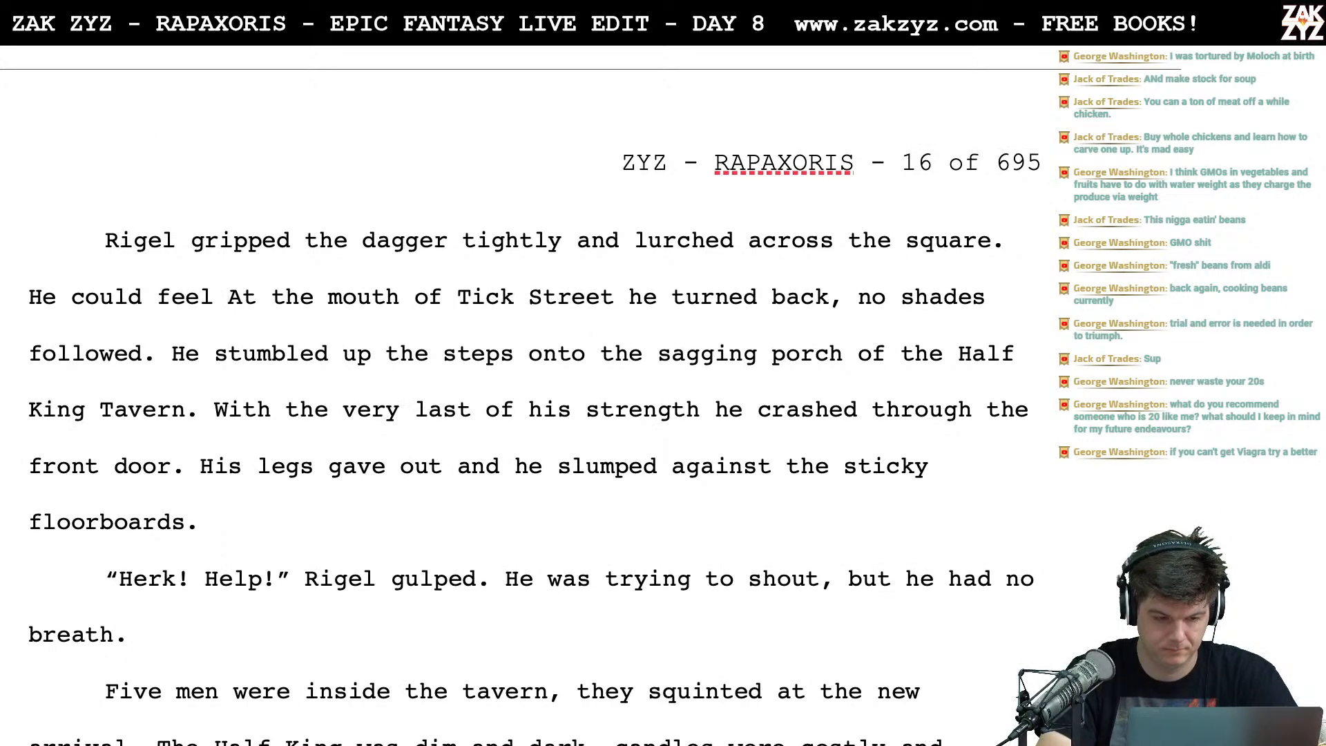
{"action": "type", "text": "blood trickling down his "}
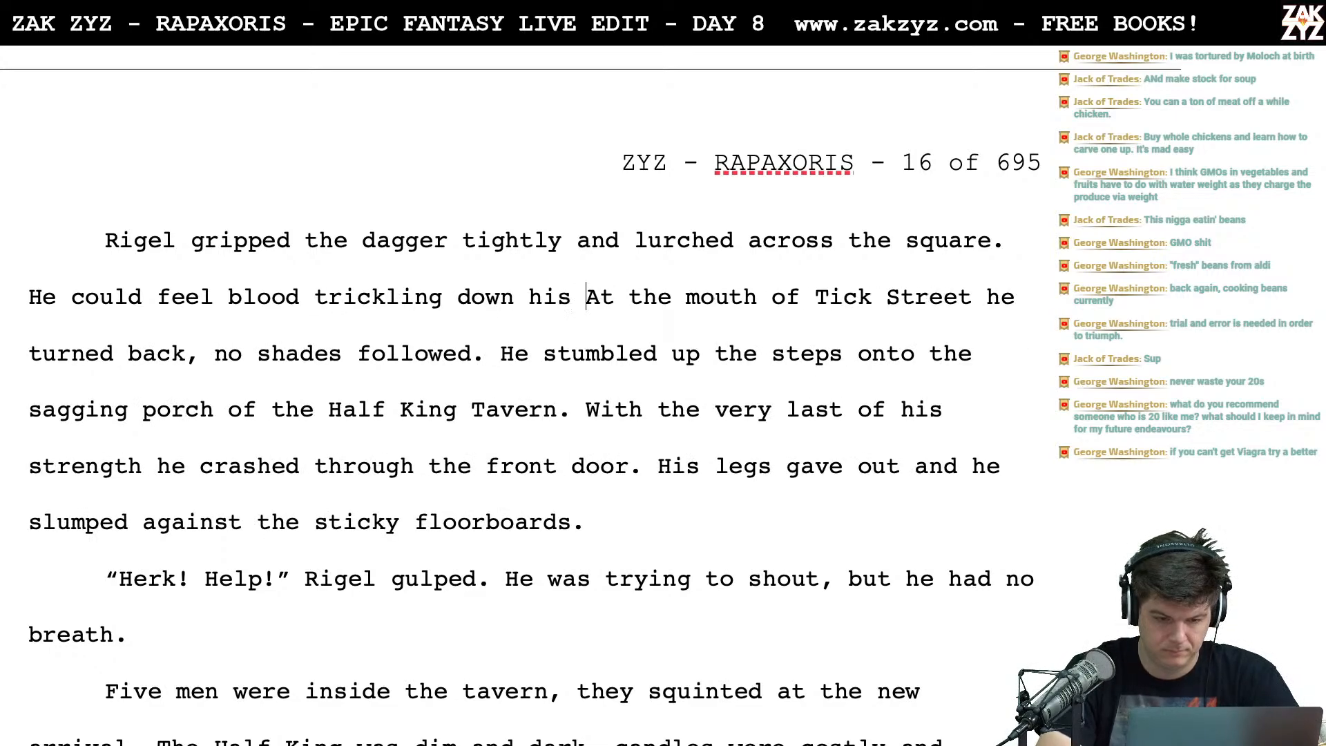
{"action": "type", "text": "arm"}
{"action": "key", "text": "BackSpace"}
{"action": "type", "text": "."}
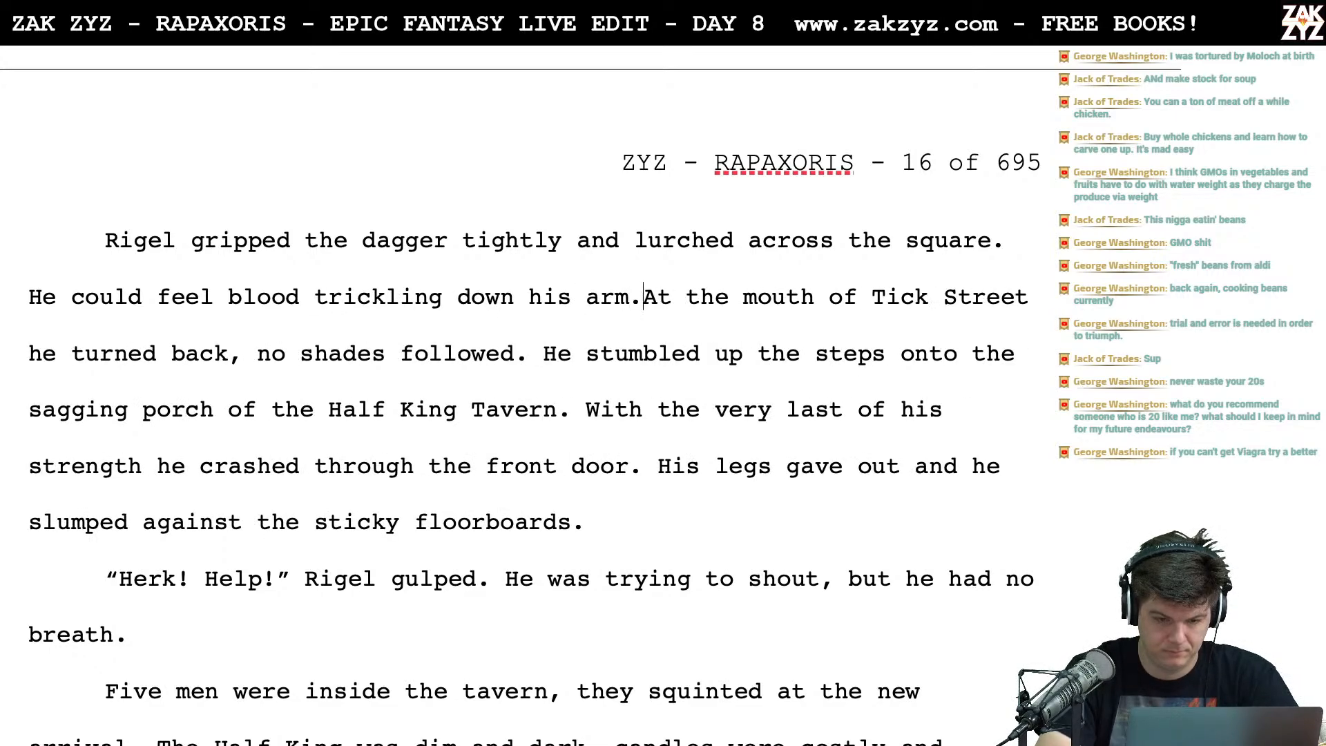
Delete the whole sentence about blood trickling down Rigel's arm
{"action": "key", "text": "BackSpace"}
{"action": "key", "text": "BackSpace"}
{"action": "key", "text": "BackSpace"}
{"action": "key", "text": "BackSpace"}
{"action": "key", "text": "BackSpace"}
{"action": "key", "text": "BackSpace"}
{"action": "key", "text": "BackSpace"}
{"action": "key", "text": "BackSpace"}
{"action": "key", "text": "BackSpace"}
{"action": "key", "text": "BackSpace"}
{"action": "key", "text": "BackSpace"}
{"action": "key", "text": "BackSpace"}
{"action": "key", "text": "BackSpace"}
{"action": "key", "text": "BackSpace"}
{"action": "key", "text": "BackSpace"}
{"action": "key", "text": "BackSpace"}
{"action": "key", "text": "BackSpace"}
{"action": "key", "text": "BackSpace"}
{"action": "key", "text": "BackSpace"}
{"action": "key", "text": "BackSpace"}
{"action": "key", "text": "BackSpace"}
{"action": "key", "text": "BackSpace"}
{"action": "key", "text": "BackSpace"}
{"action": "key", "text": "BackSpace"}
{"action": "key", "text": "BackSpace"}
{"action": "key", "text": "BackSpace"}
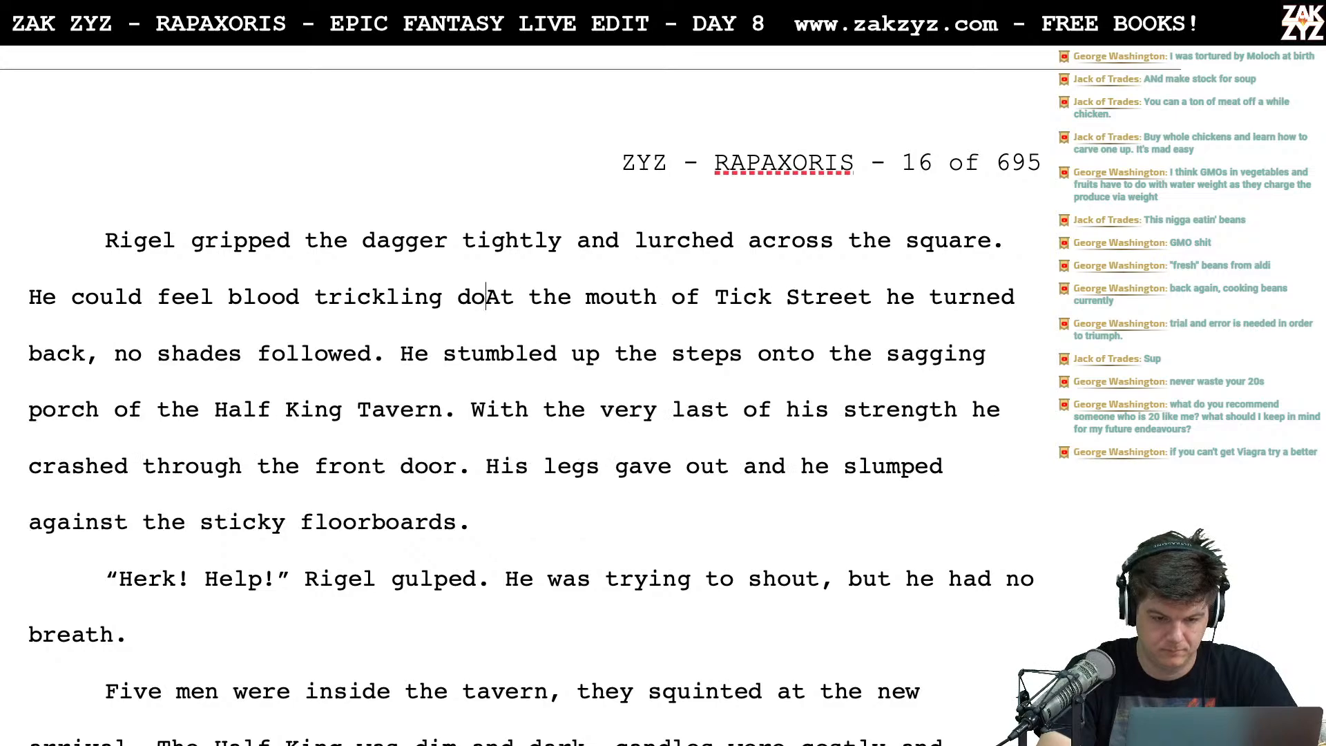
{"action": "key", "text": "BackSpace"}
{"action": "key", "text": "BackSpace"}
{"action": "key", "text": "BackSpace"}
{"action": "key", "text": "BackSpace"}
{"action": "key", "text": "BackSpace"}
{"action": "key", "text": "BackSpace"}
{"action": "key", "text": "BackSpace"}
{"action": "key", "text": "BackSpace"}
{"action": "key", "text": "BackSpace"}
{"action": "key", "text": "BackSpace"}
{"action": "key", "text": "BackSpace"}
{"action": "key", "text": "BackSpace"}
{"action": "key", "text": "BackSpace"}
{"action": "key", "text": "BackSpace"}
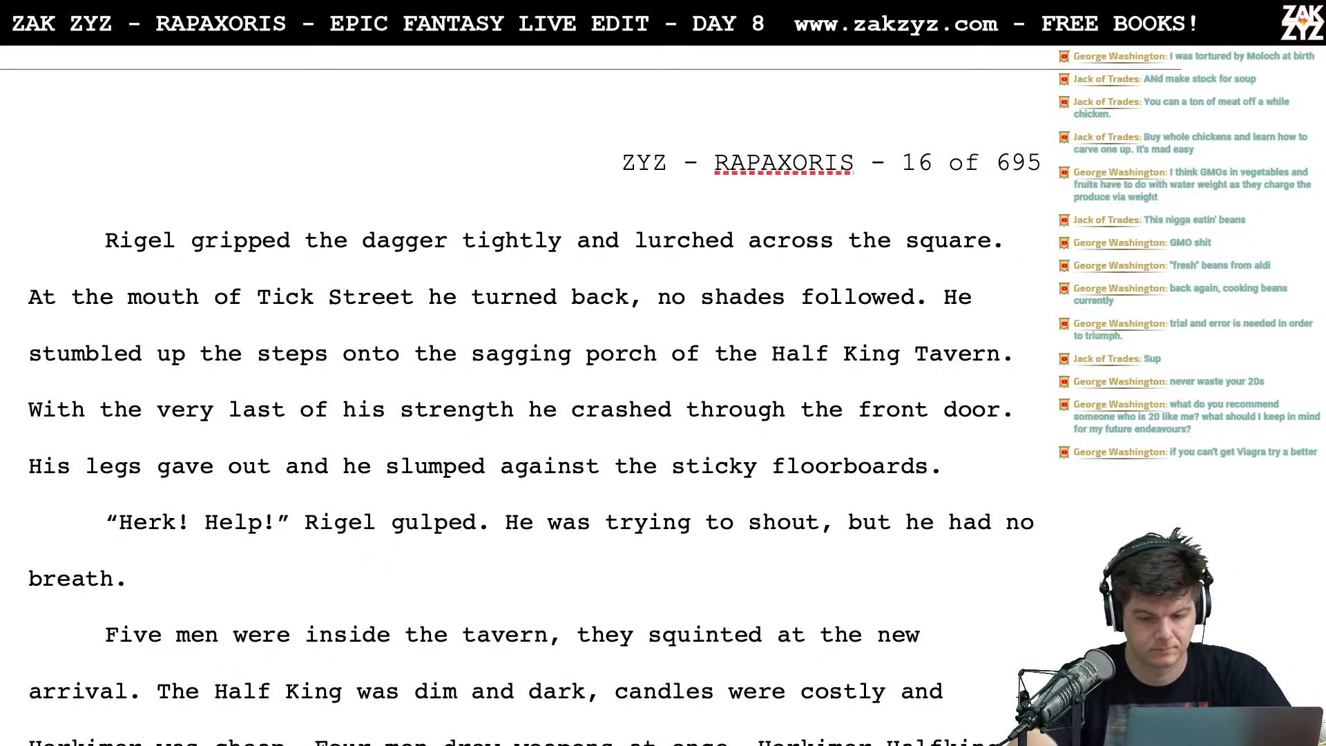
Insert "but no one followed him." after "At the mouth of Tick Street he turned back,"
{"action": "scroll", "coordinate": [706, 281], "scroll_direction": "down", "scroll_amount": 2}
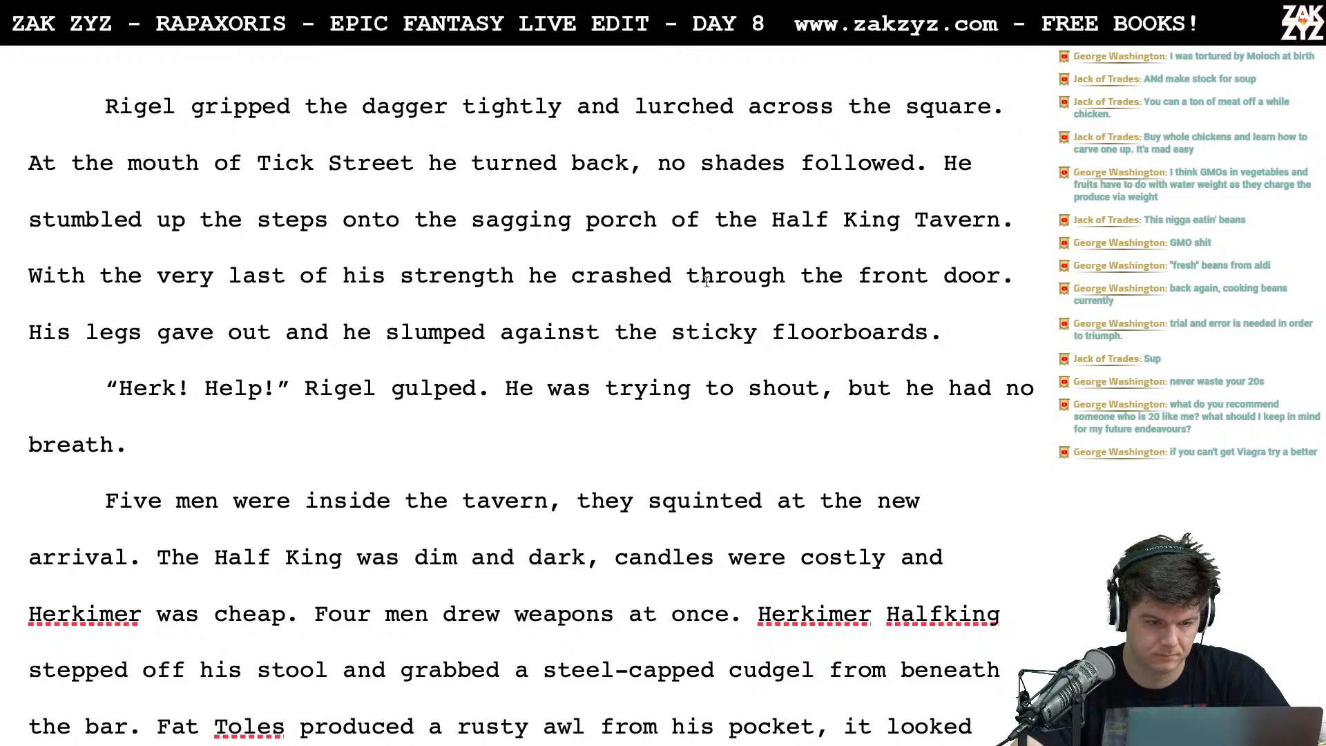
{"action": "left_click", "coordinate": [627, 181]}
{"action": "type", "text": ", but no one fo"}
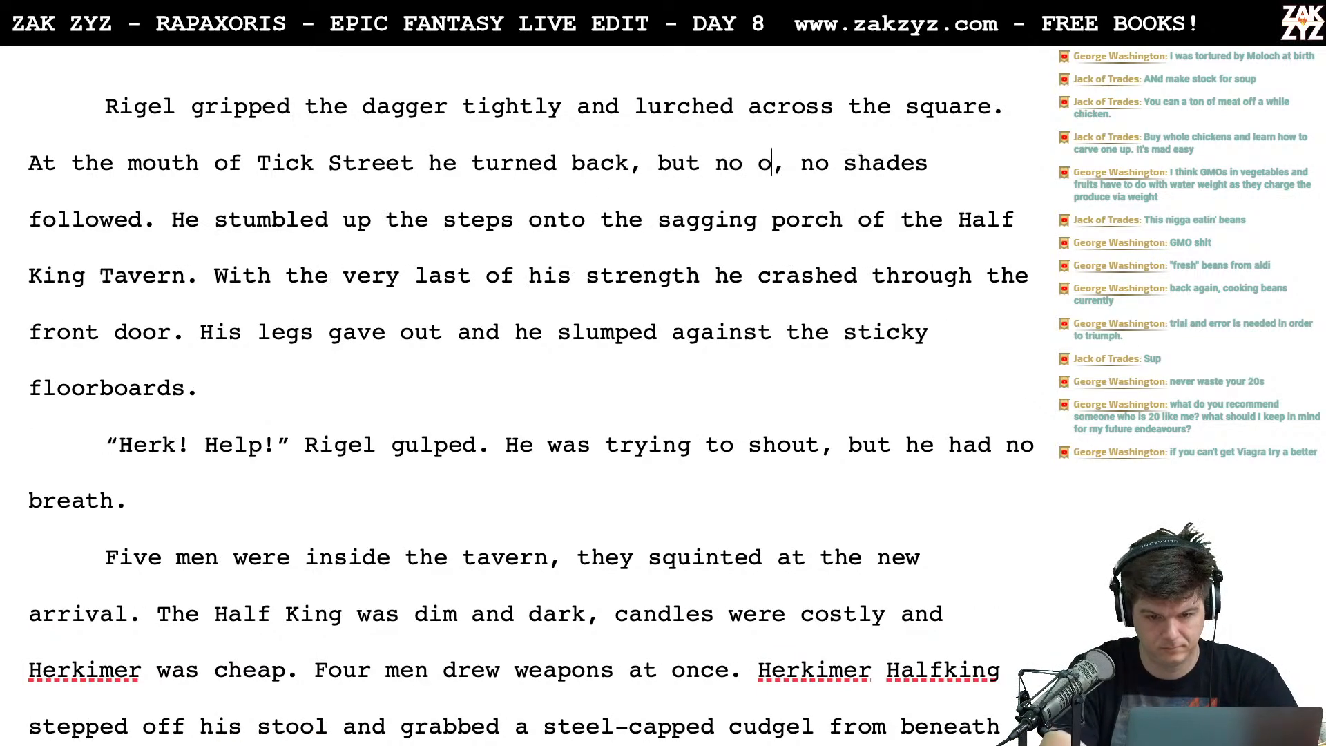
{"action": "type", "text": "llowed him."}
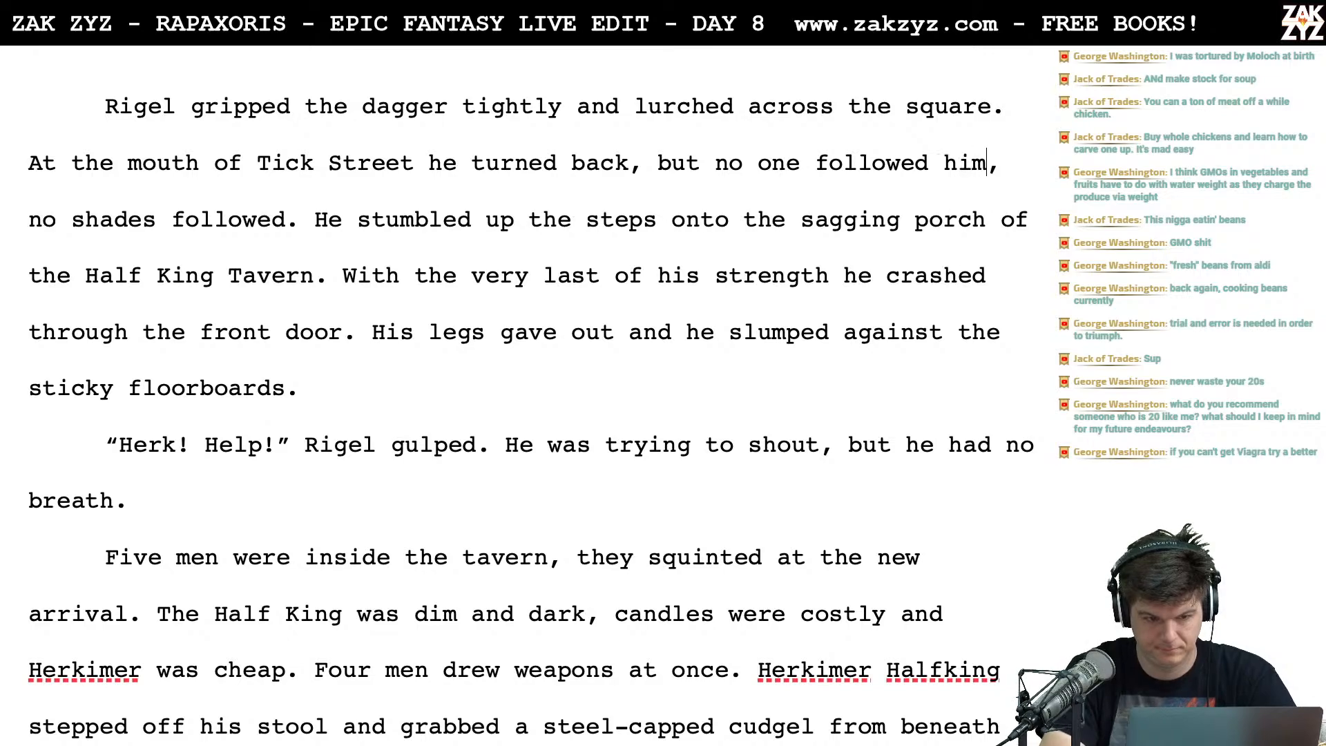
Delete the leftover ", no shades followed." before "He stumbled up the steps"
{"action": "key", "text": "shift+Right"}
{"action": "key", "text": "shift+Right"}
{"action": "key", "text": "shift+Right"}
{"action": "key", "text": "shift+Right"}
{"action": "key", "text": "shift+Right"}
{"action": "key", "text": "shift+Right"}
{"action": "key", "text": "shift+Right"}
{"action": "key", "text": "shift+Right"}
{"action": "key", "text": "shift+Right"}
{"action": "key", "text": "shift+Right"}
{"action": "key", "text": "shift+Right"}
{"action": "key", "text": "shift+Right"}
{"action": "key", "text": "shift+Right"}
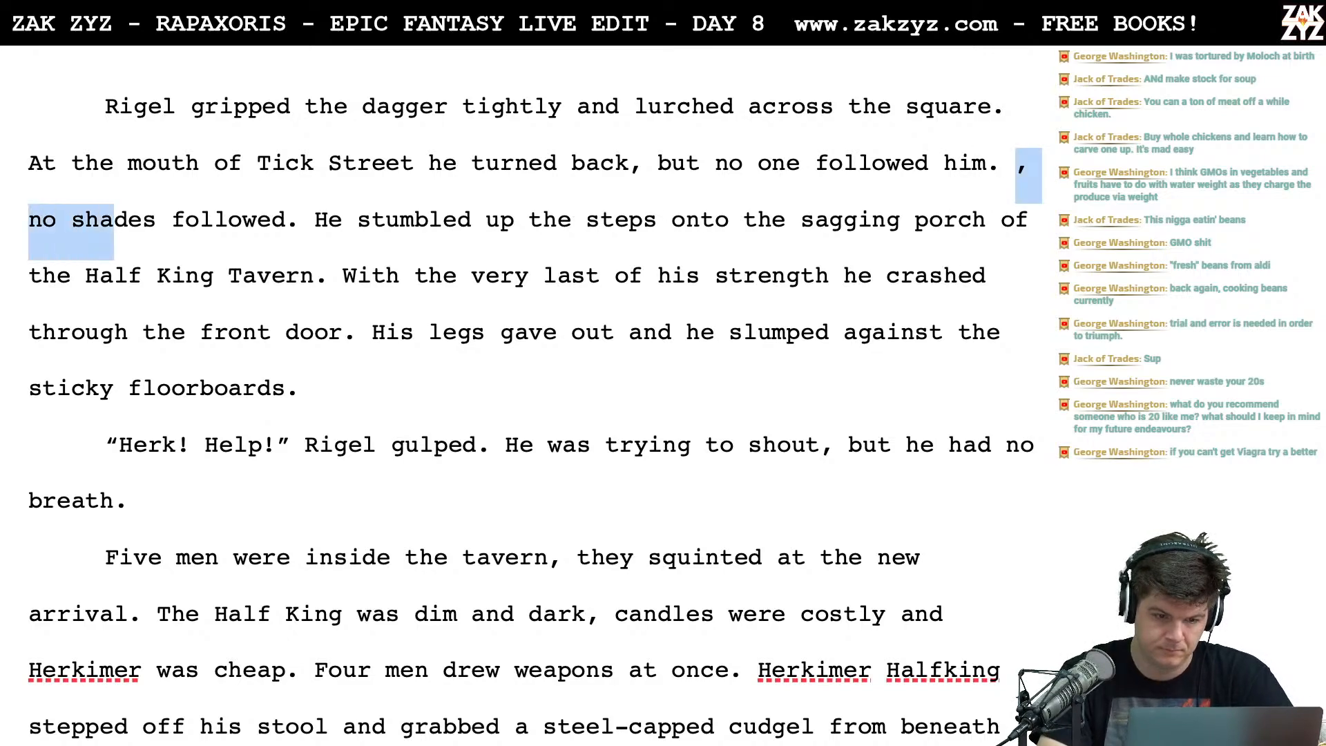
{"action": "key", "text": "shift+Right"}
{"action": "key", "text": "shift+Right"}
{"action": "key", "text": "shift+Right"}
{"action": "key", "text": "shift+Right"}
{"action": "key", "text": "shift+Right"}
{"action": "key", "text": "shift+Right"}
{"action": "key", "text": "shift+Right"}
{"action": "key", "text": "shift+Right"}
{"action": "key", "text": "shift+Right"}
{"action": "key", "text": "BackSpace"}
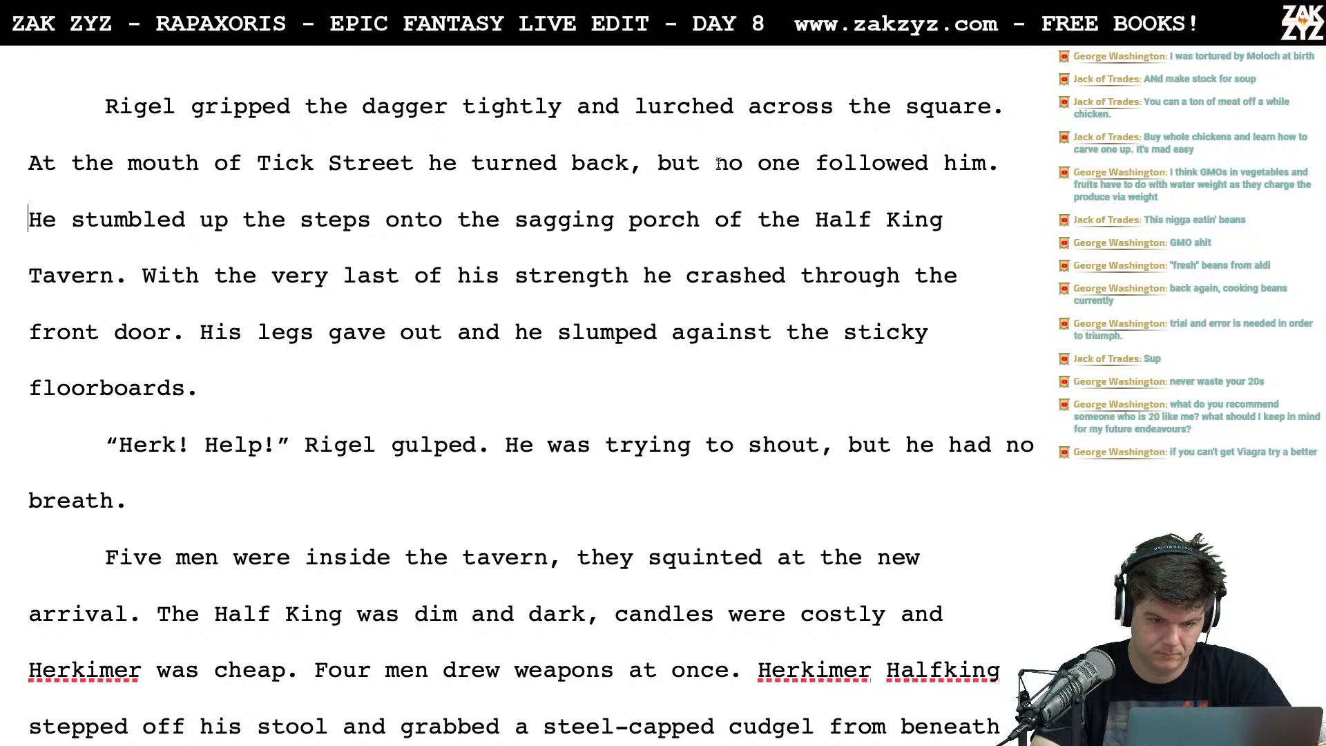
{"action": "scroll", "coordinate": [718, 164], "scroll_direction": "down", "scroll_amount": 1}
{"action": "left_click", "coordinate": [660, 159]}
{"action": "type", "text": "but he saw no "}
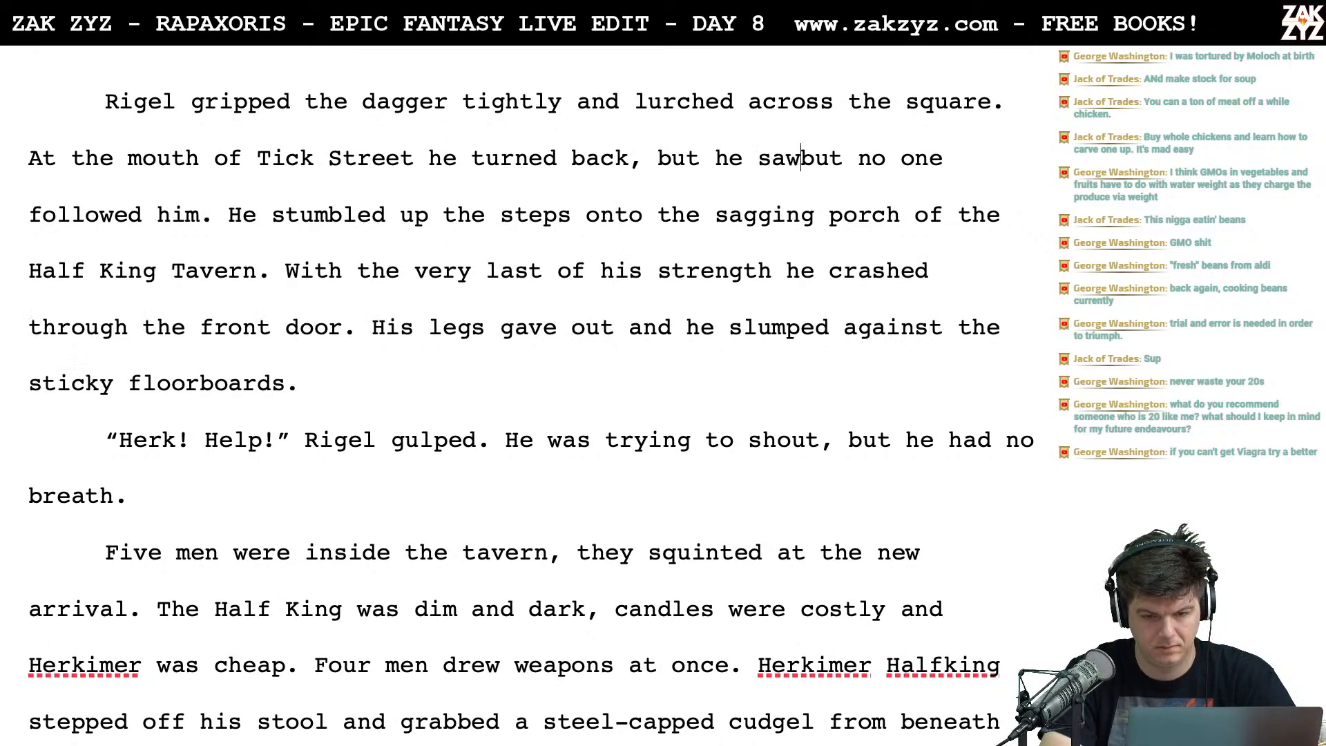
{"action": "type", "text": "pu"}
{"action": "key", "text": "BackSpace"}
{"action": "key", "text": "BackSpace"}
{"action": "key", "text": "BackSpace"}
{"action": "key", "text": "BackSpace"}
{"action": "key", "text": "BackSpace"}
{"action": "key", "text": "BackSpace"}
{"action": "key", "text": "BackSpace"}
{"action": "key", "text": "BackSpace"}
{"action": "key", "text": "BackSpace"}
{"action": "key", "text": "BackSpace"}
{"action": "key", "text": "BackSpace"}
{"action": "key", "text": "BackSpace"}
{"action": "key", "text": "BackSpace"}
{"action": "key", "text": "BackSpace"}
{"action": "key", "text": "BackSpace"}
{"action": "key", "text": "BackSpace"}
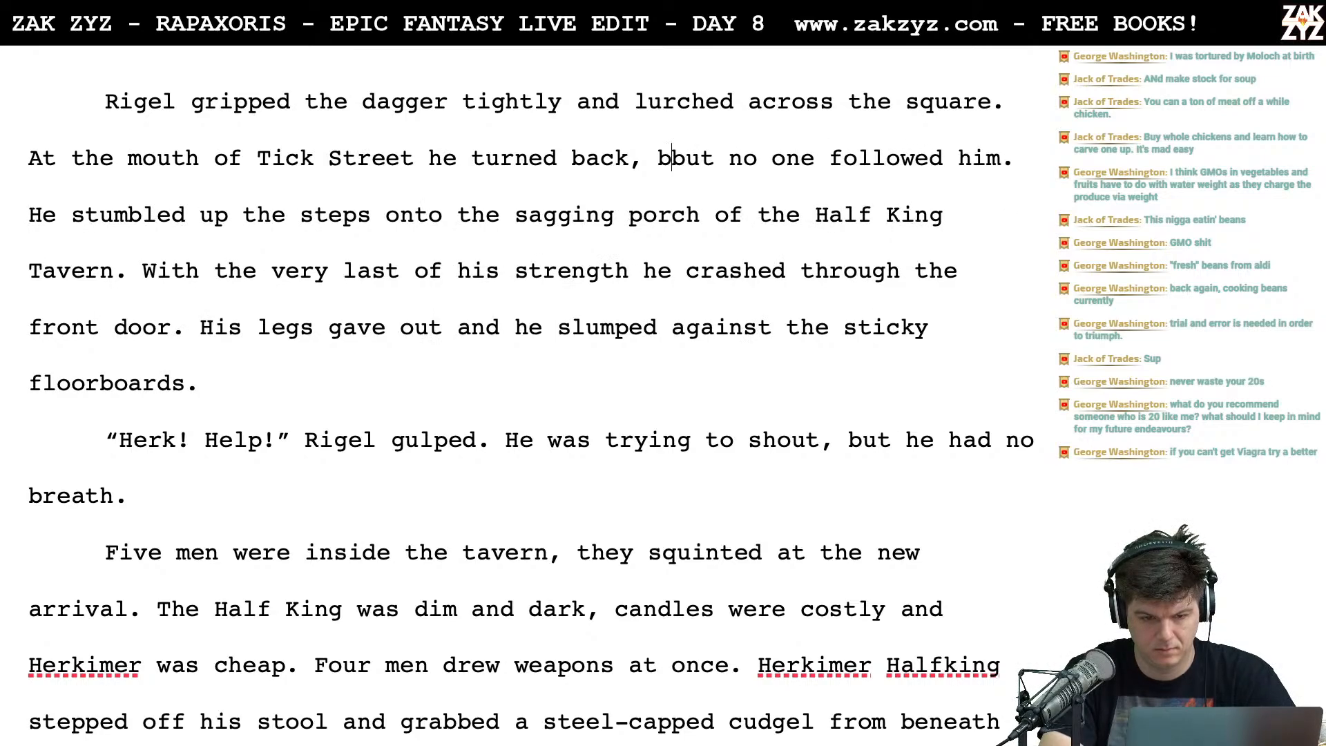
Insert "no shades followed him." directly after "he turned back," in the Tick Street sentence
{"action": "type", "text": "afr"}
{"action": "key", "text": "BackSpace"}
{"action": "key", "text": "BackSpace"}
{"action": "key", "text": "BackSpace"}
{"action": "type", "text": "no s"}
{"action": "type", "text": "hades fol"}
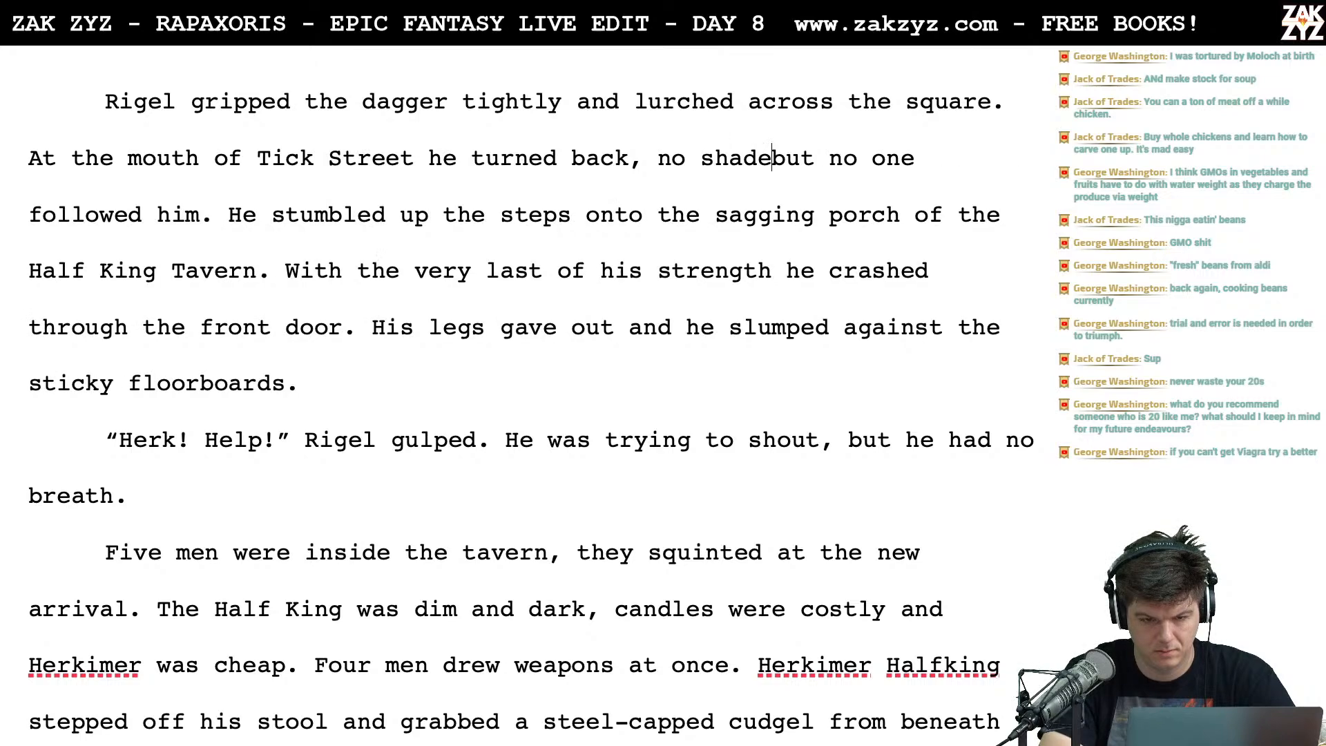
{"action": "type", "text": "lowed him."}
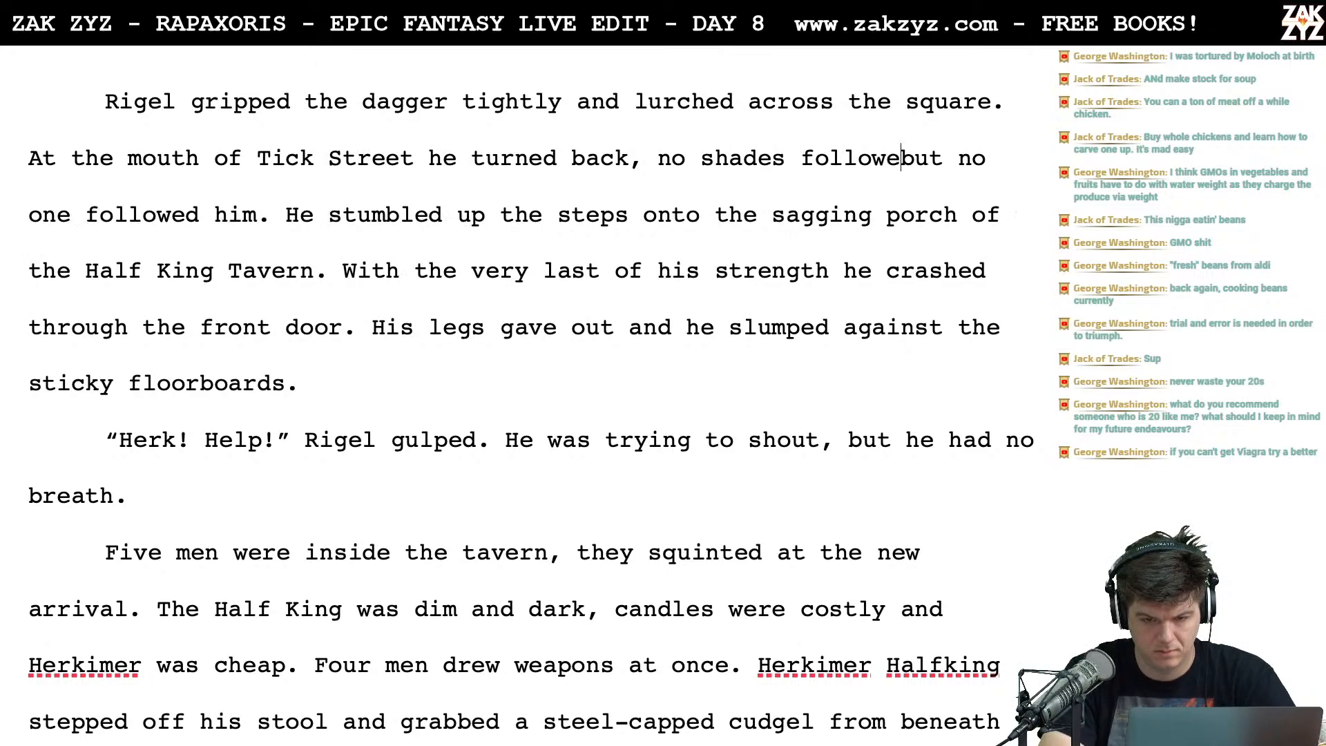
Delete the leftover clause "but no one followed him." before "He stumbled up the steps"
{"action": "key", "text": "Return"}
{"action": "key", "text": "shift+Right"}
{"action": "key", "text": "shift+Right"}
{"action": "key", "text": "shift+Right"}
{"action": "key", "text": "shift+Right"}
{"action": "key", "text": "shift+Right"}
{"action": "key", "text": "shift+Right"}
{"action": "key", "text": "shift+Right"}
{"action": "key", "text": "shift+Right"}
{"action": "key", "text": "shift+Right"}
{"action": "key", "text": "shift+Right"}
{"action": "key", "text": "shift+Right"}
{"action": "key", "text": "shift+Right"}
{"action": "key", "text": "shift+Right"}
{"action": "key", "text": "shift+Right"}
{"action": "key", "text": "shift+Right"}
{"action": "key", "text": "shift+Right"}
{"action": "key", "text": "shift+Right"}
{"action": "key", "text": "shift+Right"}
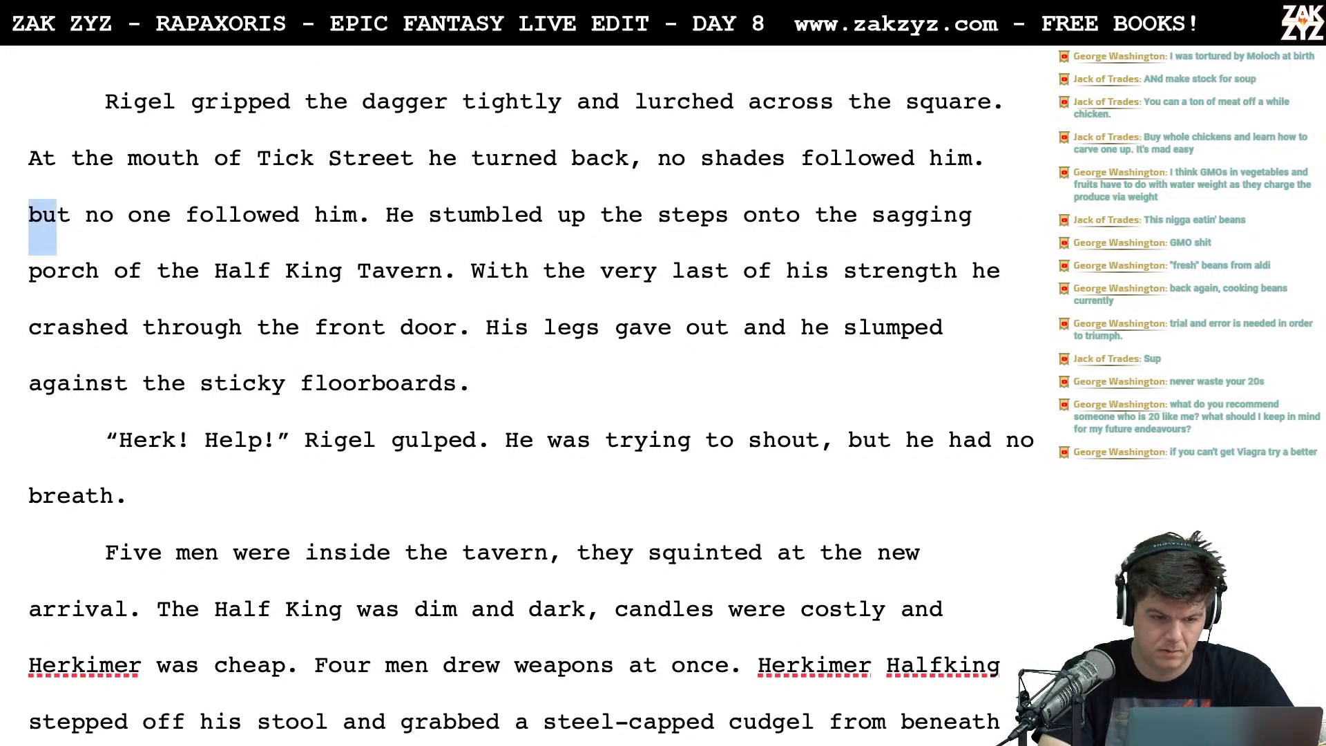
{"action": "key", "text": "shift+Right"}
{"action": "key", "text": "shift+Right"}
{"action": "key", "text": "shift+Right"}
{"action": "key", "text": "shift+Right"}
{"action": "key", "text": "shift+Right"}
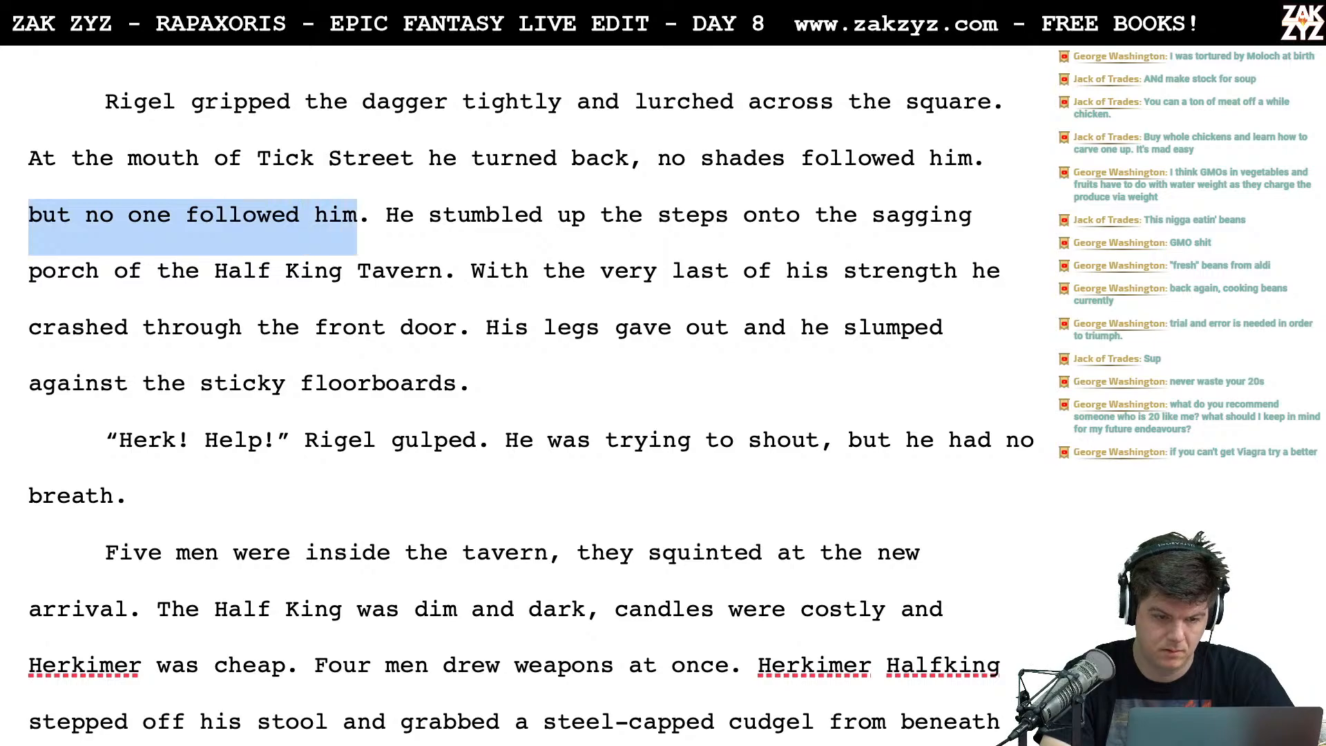
{"action": "key", "text": "BackSpace"}
{"action": "key", "text": "BackSpace"}
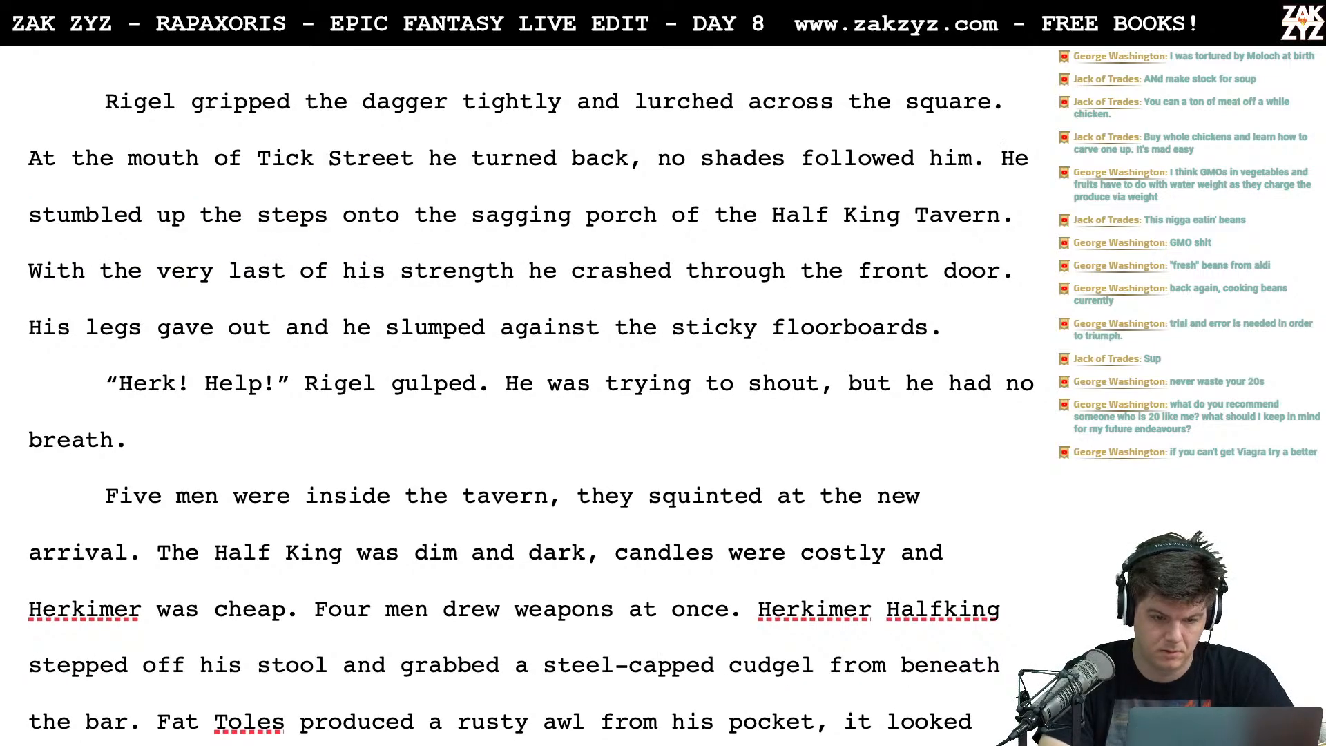
{"action": "type", "text": "H"}
{"action": "type", "text": "way down the"}
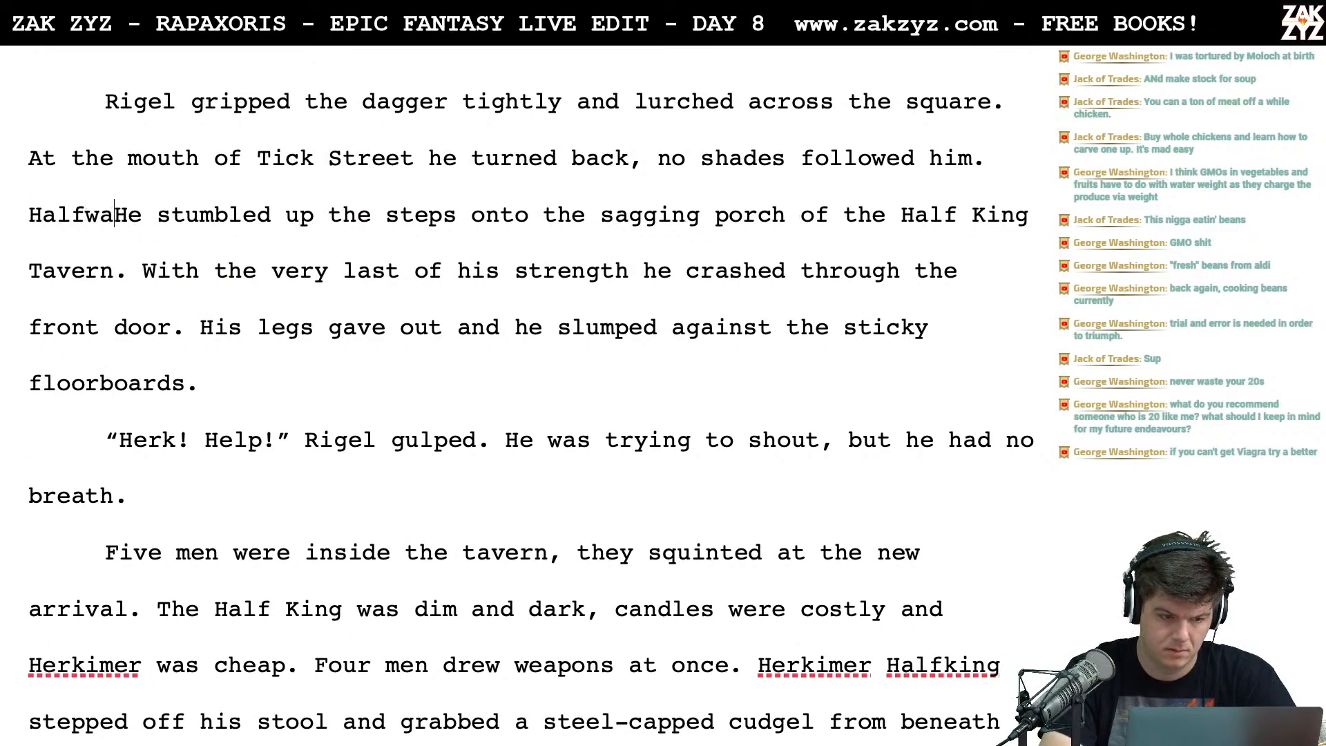
{"action": "key", "text": "BackSpace"}
{"action": "key", "text": "BackSpace"}
{"action": "key", "text": "BackSpace"}
{"action": "key", "text": "BackSpace"}
{"action": "key", "text": "BackSpace"}
{"action": "key", "text": "BackSpace"}
{"action": "key", "text": "BackSpace"}
{"action": "key", "text": "BackSpace"}
{"action": "key", "text": "BackSpace"}
{"action": "key", "text": "BackSpace"}
{"action": "key", "text": "BackSpace"}
{"action": "key", "text": "BackSpace"}
{"action": "key", "text": "BackSpace"}
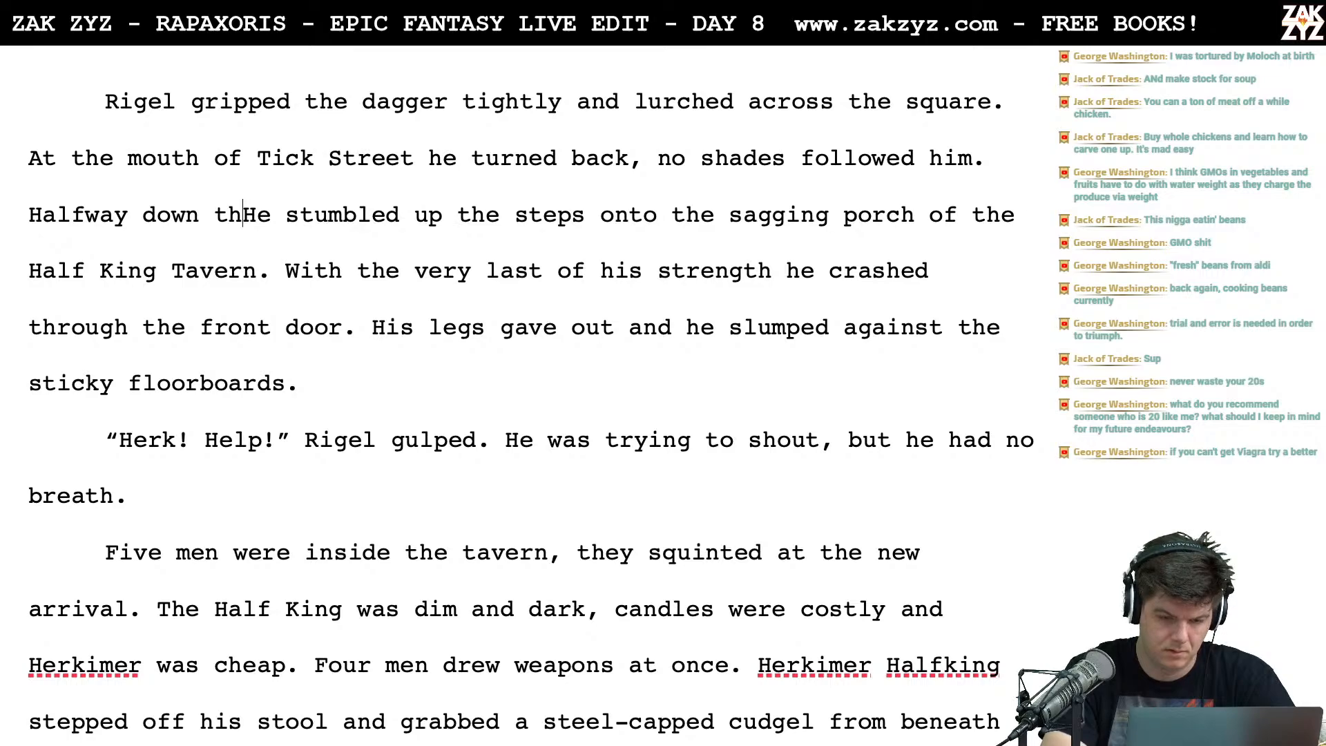
{"action": "key", "text": "BackSpace"}
{"action": "key", "text": "BackSpace"}
{"action": "key", "text": "BackSpace"}
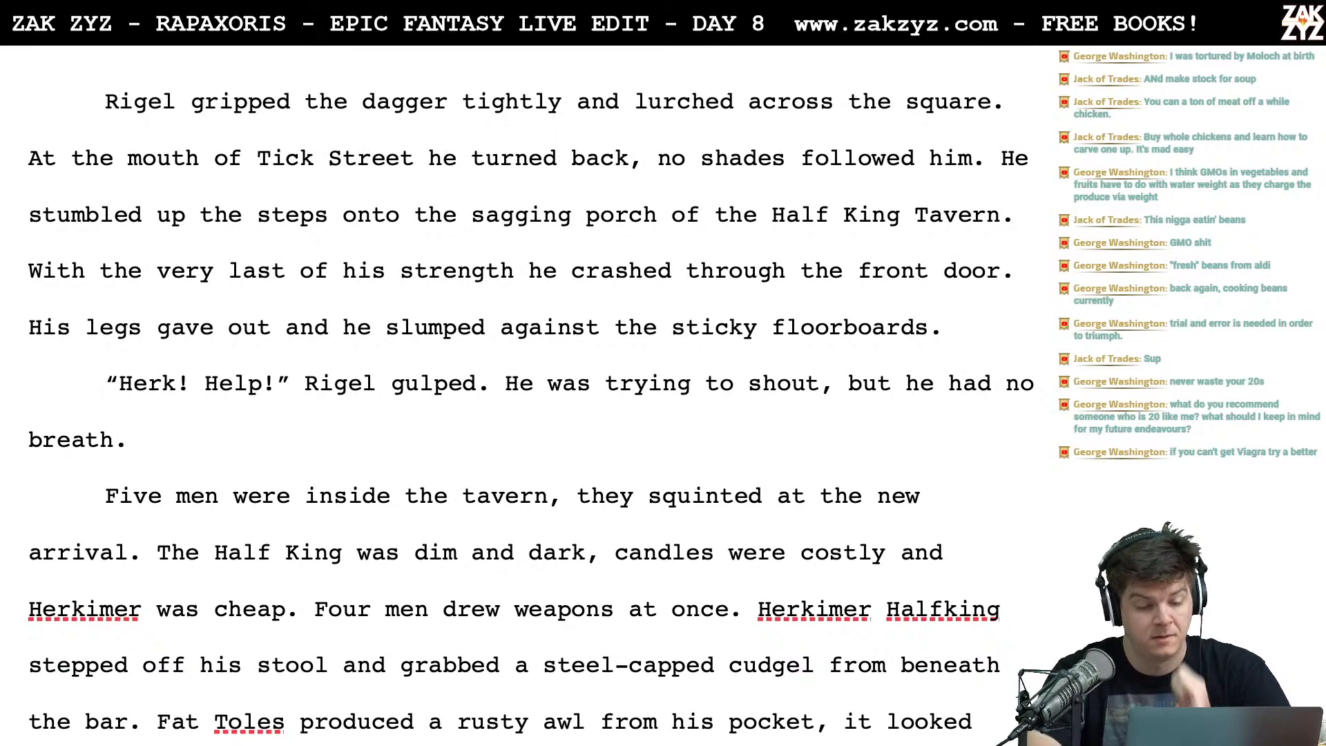
Insert "clutched the dagger and" after "Rigel" in the sentence about lurching across the square
{"action": "scroll", "coordinate": [530, 404], "scroll_direction": "down", "scroll_amount": 2}
{"action": "scroll", "coordinate": [530, 404], "scroll_direction": "up", "scroll_amount": 2}
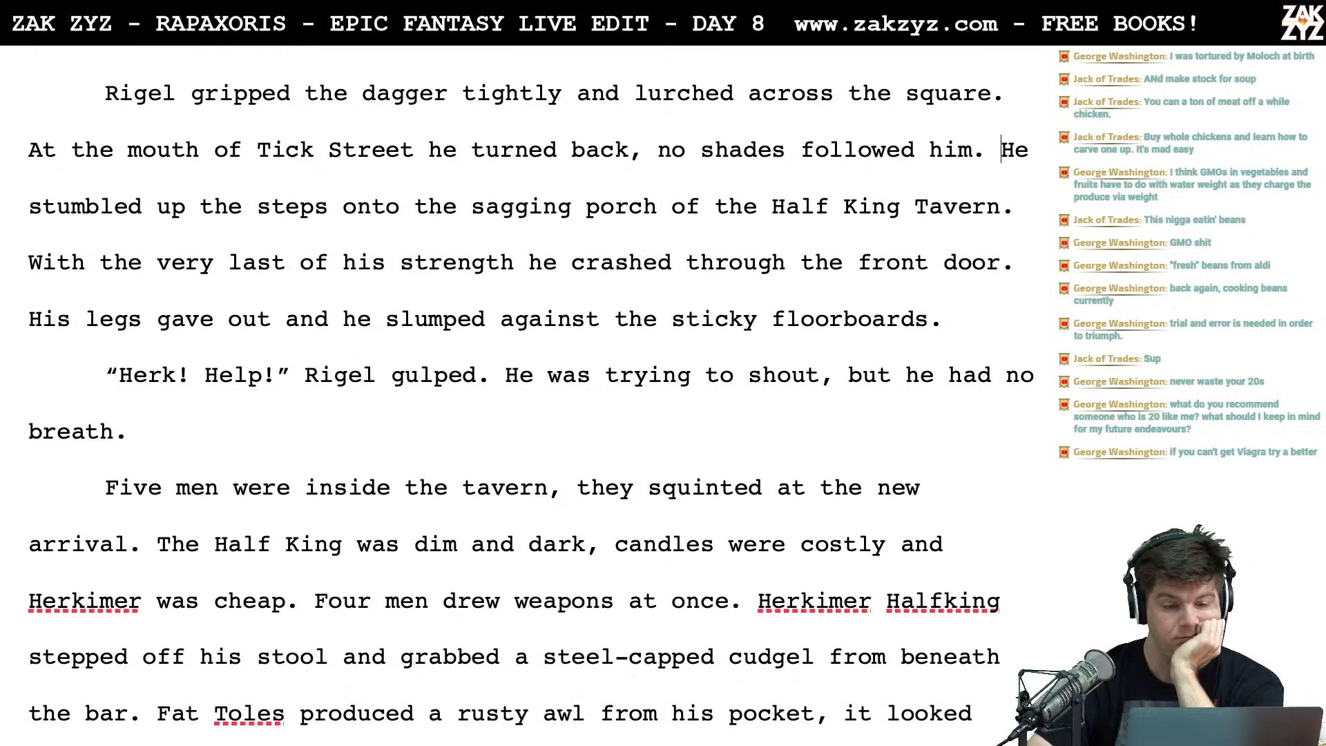
{"action": "scroll", "coordinate": [263, 141], "scroll_direction": "up", "scroll_amount": 1}
{"action": "scroll", "coordinate": [263, 141], "scroll_direction": "up", "scroll_amount": 2}
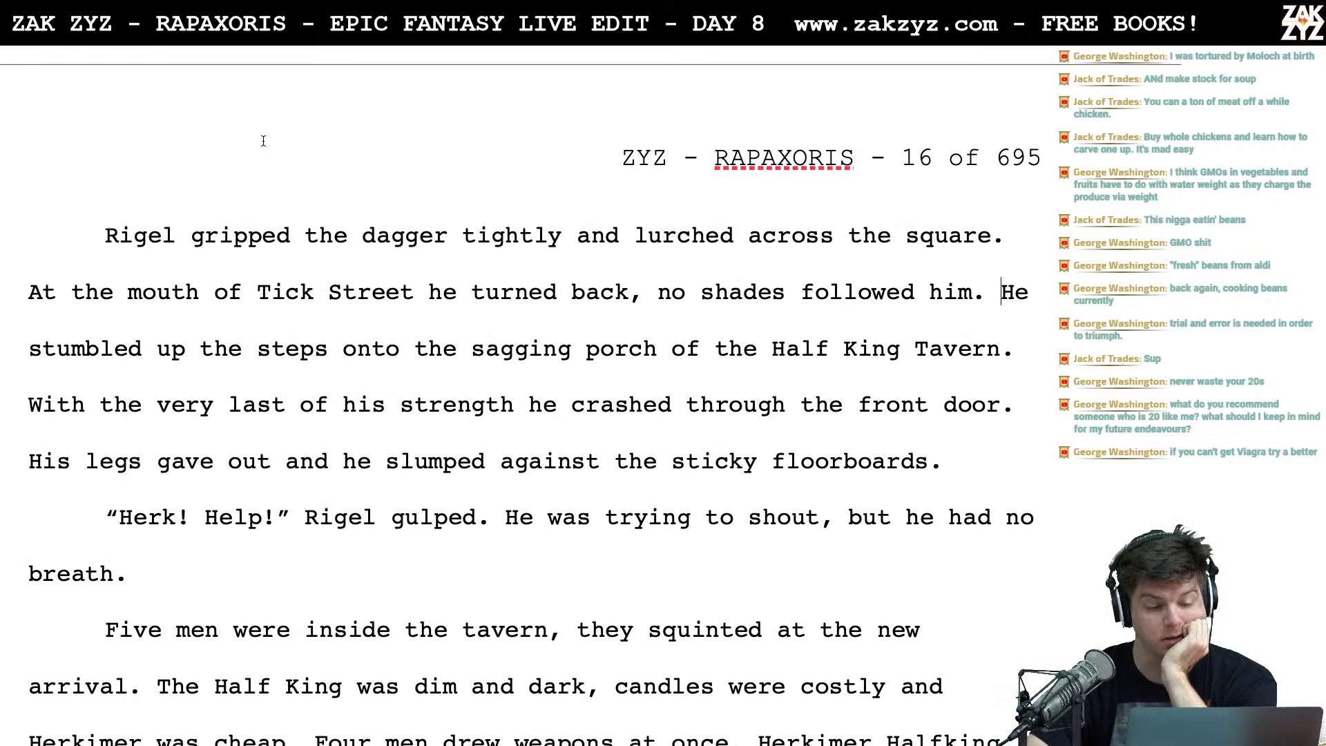
{"action": "scroll", "coordinate": [264, 141], "scroll_direction": "up", "scroll_amount": 1}
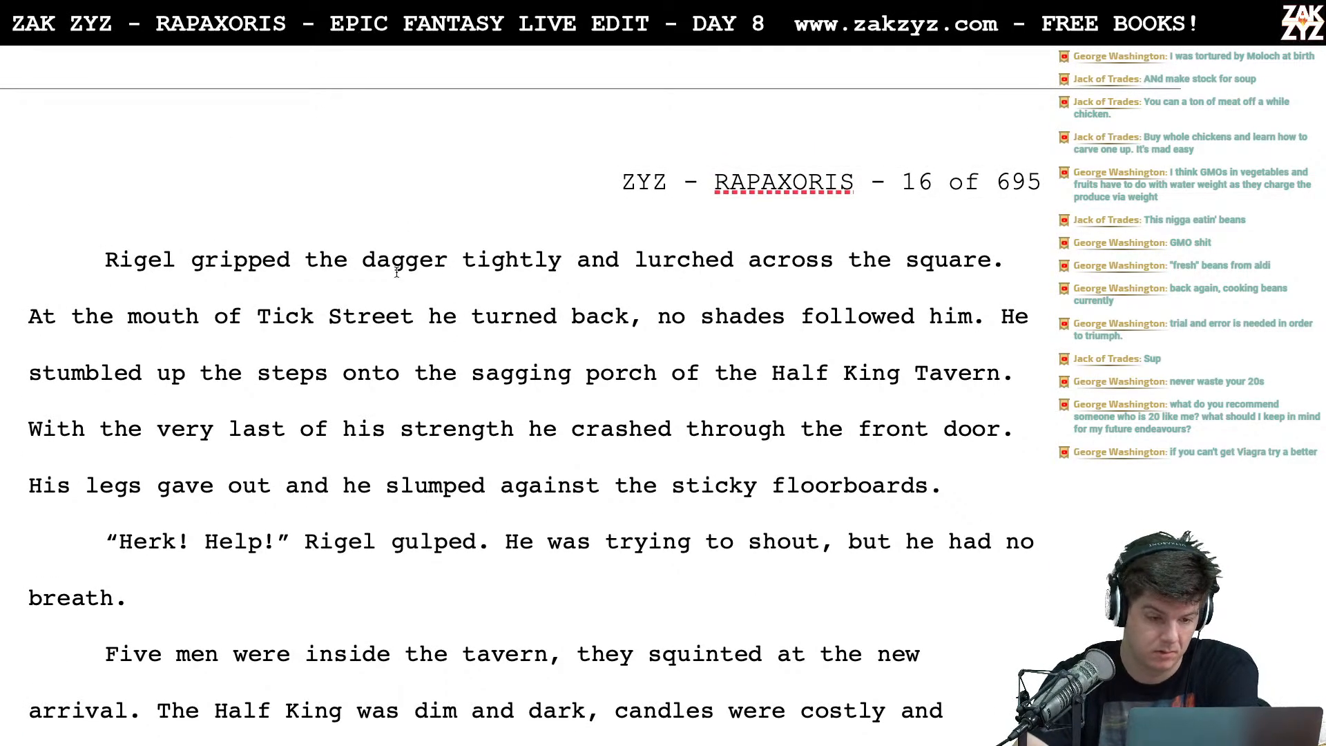
{"action": "left_click", "coordinate": [353, 272]}
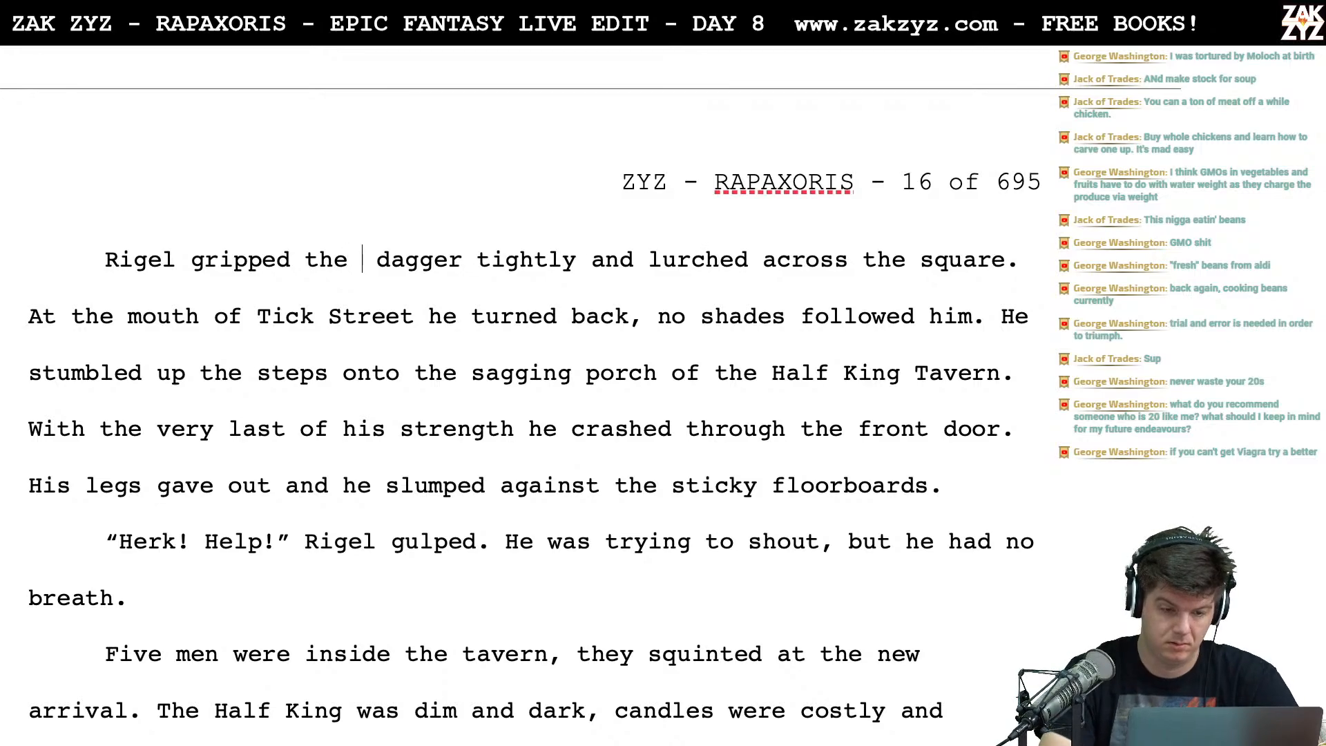
{"action": "key", "text": "Up"}
{"action": "key", "text": "Right"}
{"action": "key", "text": "Down"}
{"action": "key", "text": "Down"}
{"action": "key", "text": "Left"}
{"action": "key", "text": "Up"}
{"action": "key", "text": "Left"}
{"action": "key", "text": "Left"}
{"action": "key", "text": "Left"}
{"action": "key", "text": "Left"}
{"action": "key", "text": "Left"}
{"action": "key", "text": "Left"}
{"action": "key", "text": "Left"}
{"action": "key", "text": "Left"}
{"action": "key", "text": "Left"}
{"action": "key", "text": "Left"}
{"action": "key", "text": "Left"}
{"action": "type", "text": "clutched the d"}
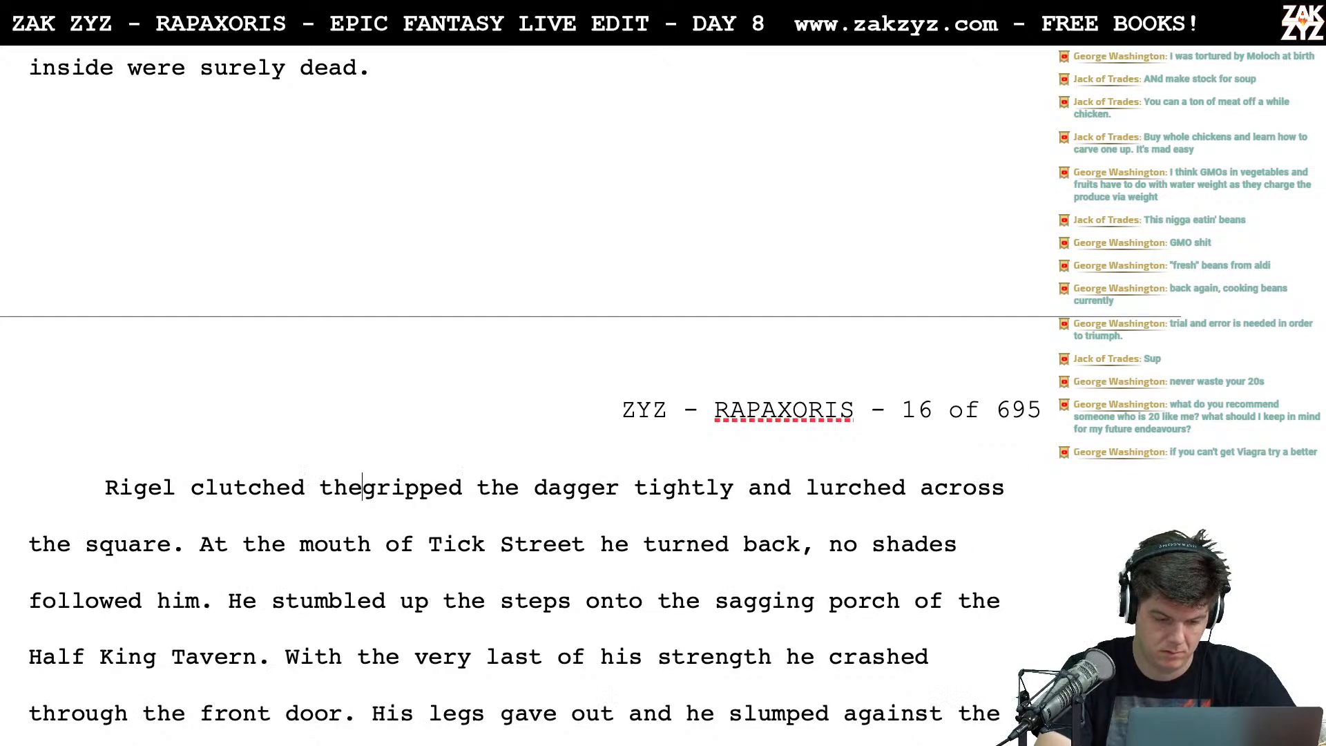
{"action": "type", "text": "agger and"}
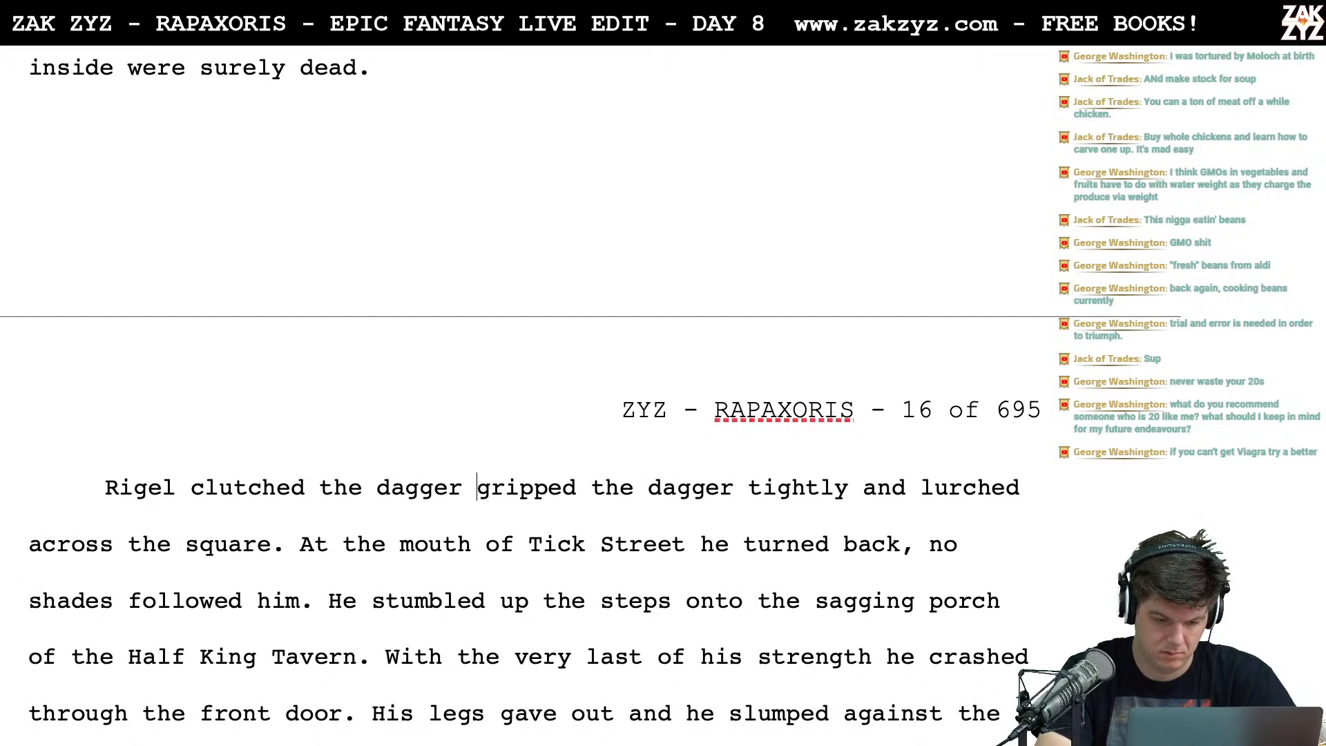
Delete the leftover "gripped the dagger tightly" and the duplicate "and" so the sentence reads "Rigel clutched the dagger and lurched across the square."
{"action": "key", "text": "shift+Right"}
{"action": "key", "text": "shift+Right"}
{"action": "key", "text": "shift+Right"}
{"action": "key", "text": "shift+Right"}
{"action": "key", "text": "shift+Right"}
{"action": "key", "text": "shift+Right"}
{"action": "key", "text": "shift+Right"}
{"action": "key", "text": "shift+Right"}
{"action": "key", "text": "shift+Right"}
{"action": "key", "text": "shift+Right"}
{"action": "key", "text": "shift+Right"}
{"action": "key", "text": "shift+Right"}
{"action": "key", "text": "shift+Right"}
{"action": "key", "text": "shift+Right"}
{"action": "key", "text": "shift+Right"}
{"action": "key", "text": "shift+Right"}
{"action": "key", "text": "shift+Right"}
{"action": "key", "text": "shift+Right"}
{"action": "key", "text": "shift+Right"}
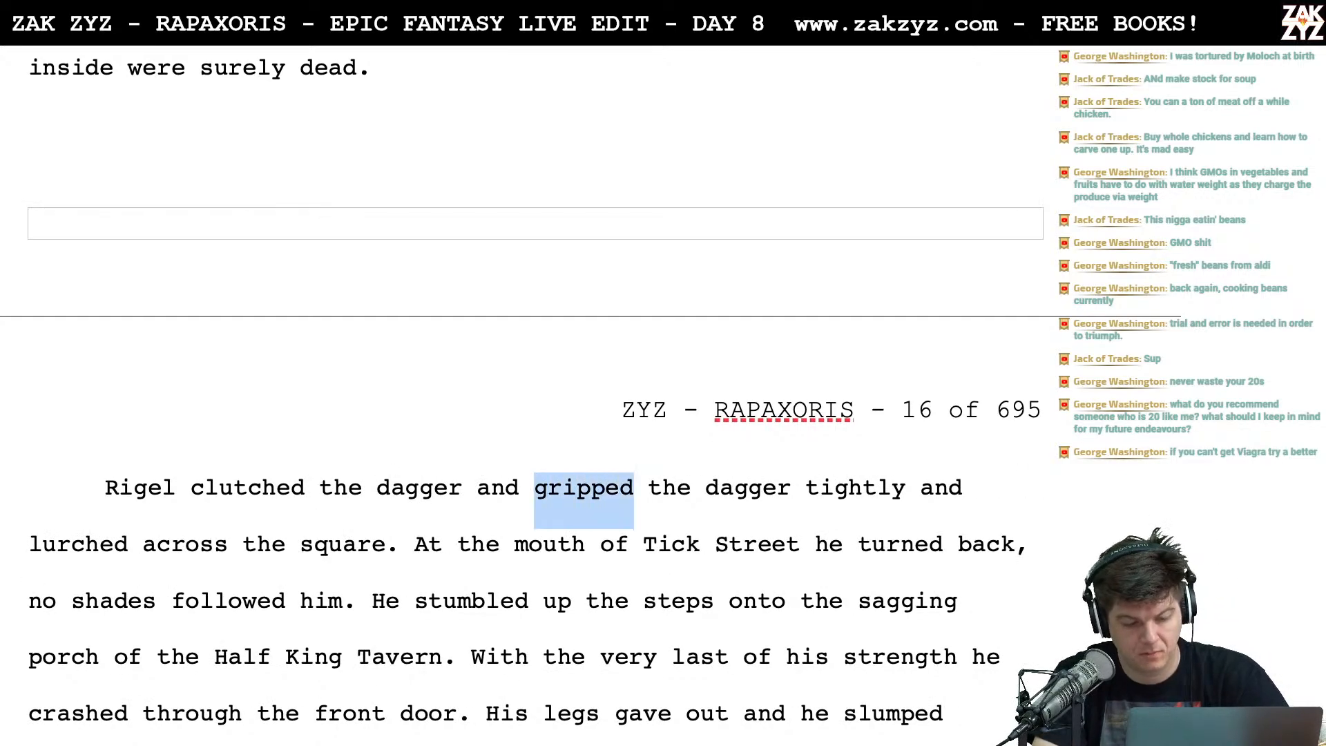
{"action": "key", "text": "shift+Right"}
{"action": "key", "text": "shift+Right"}
{"action": "key", "text": "shift+Right"}
{"action": "key", "text": "shift+Right"}
{"action": "key", "text": "shift+Right"}
{"action": "key", "text": "shift+Right"}
{"action": "key", "text": "shift+Right"}
{"action": "key", "text": "shift+Right"}
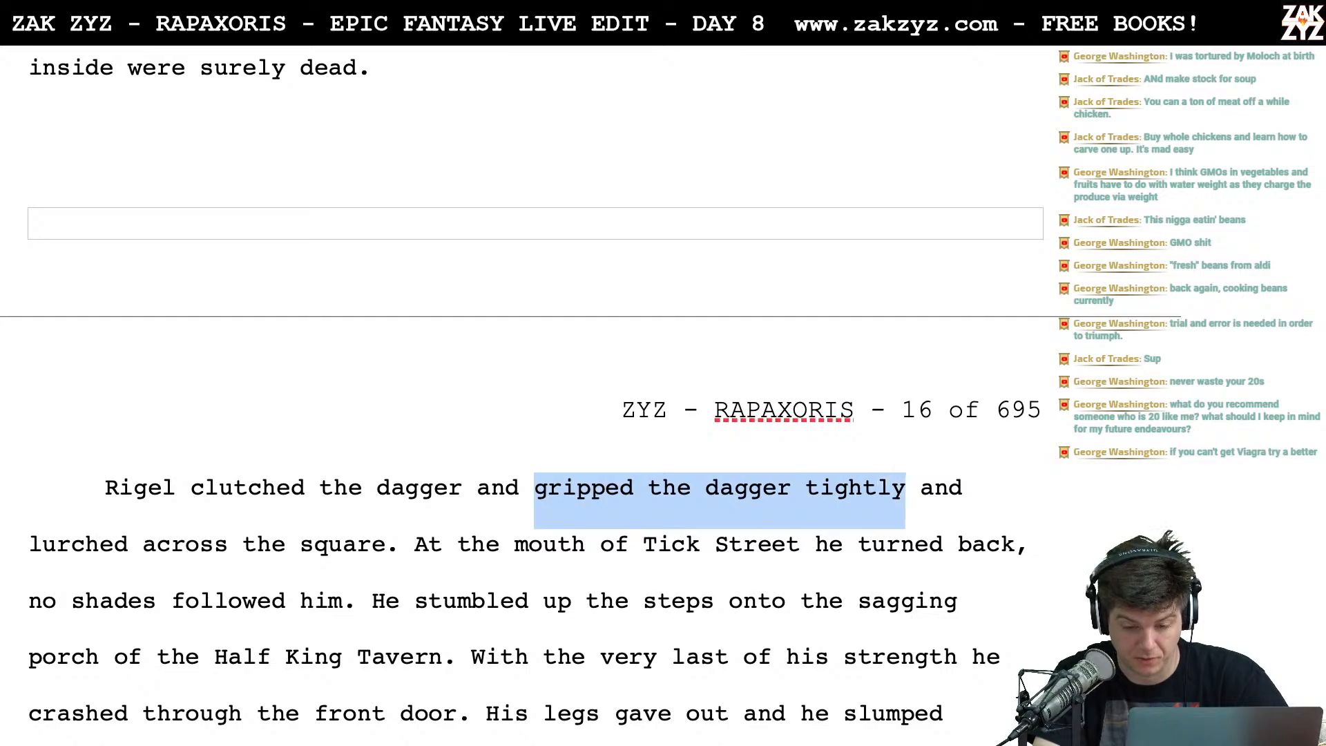
{"action": "key", "text": "BackSpace"}
{"action": "key", "text": "BackSpace"}
{"action": "key", "text": "BackSpace"}
{"action": "key", "text": "BackSpace"}
{"action": "key", "text": "BackSpace"}
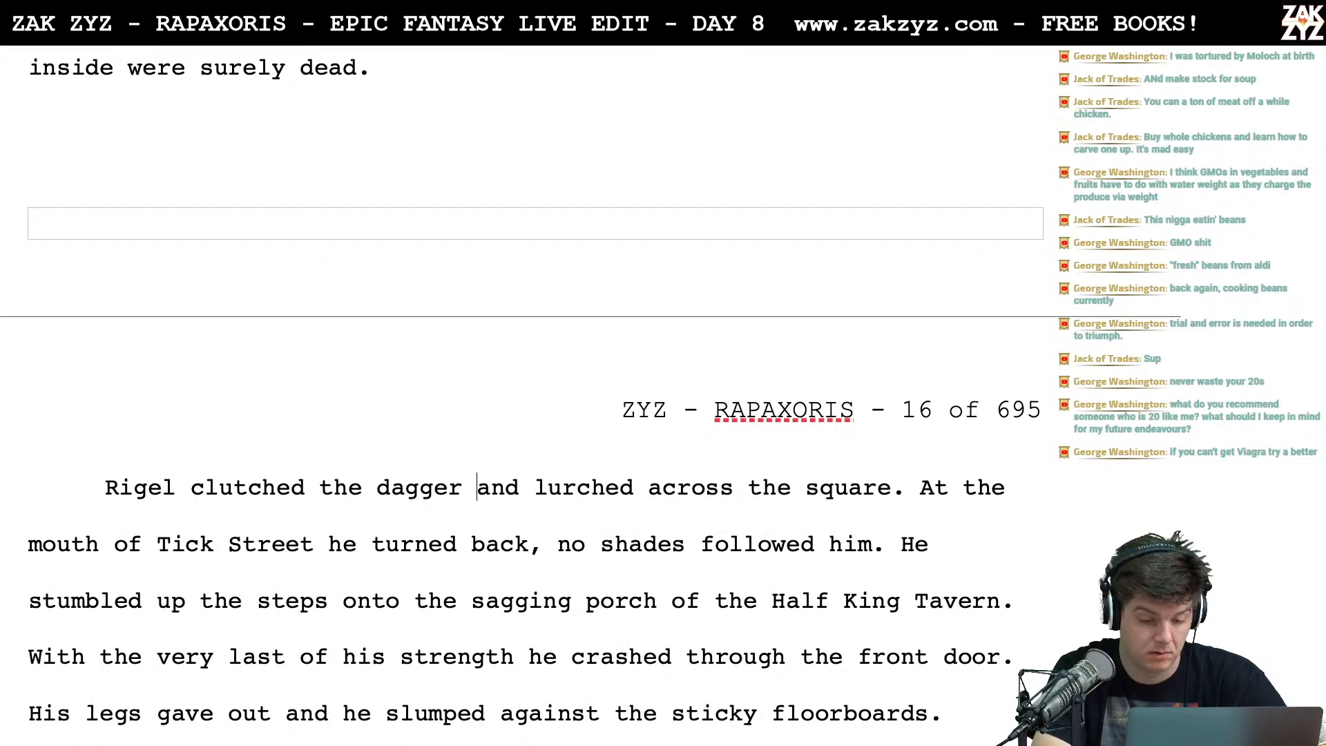
Split the paragraph after "no shades followed him." and add "Ahead was the sagging porch of the Half King Tavern." there
{"action": "scroll", "coordinate": [222, 627], "scroll_direction": "down", "scroll_amount": 3}
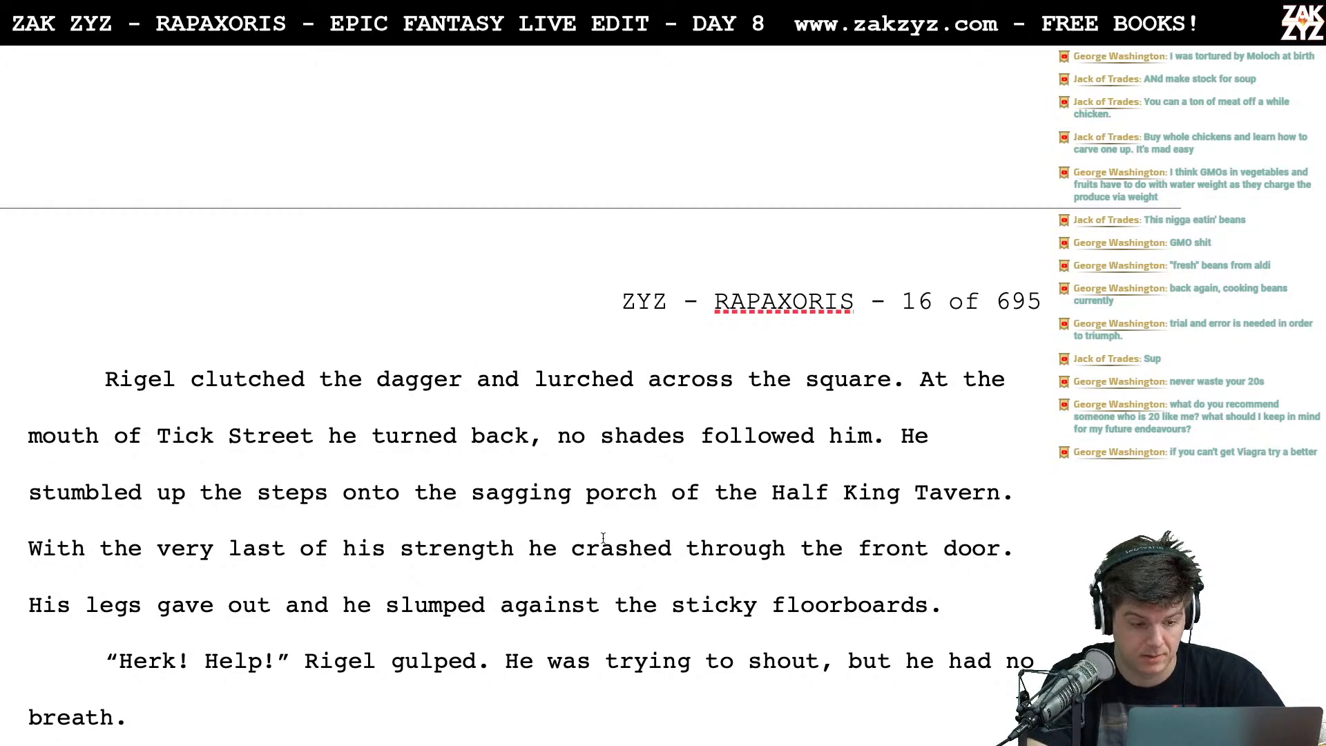
{"action": "scroll", "coordinate": [394, 530], "scroll_direction": "down", "scroll_amount": 1}
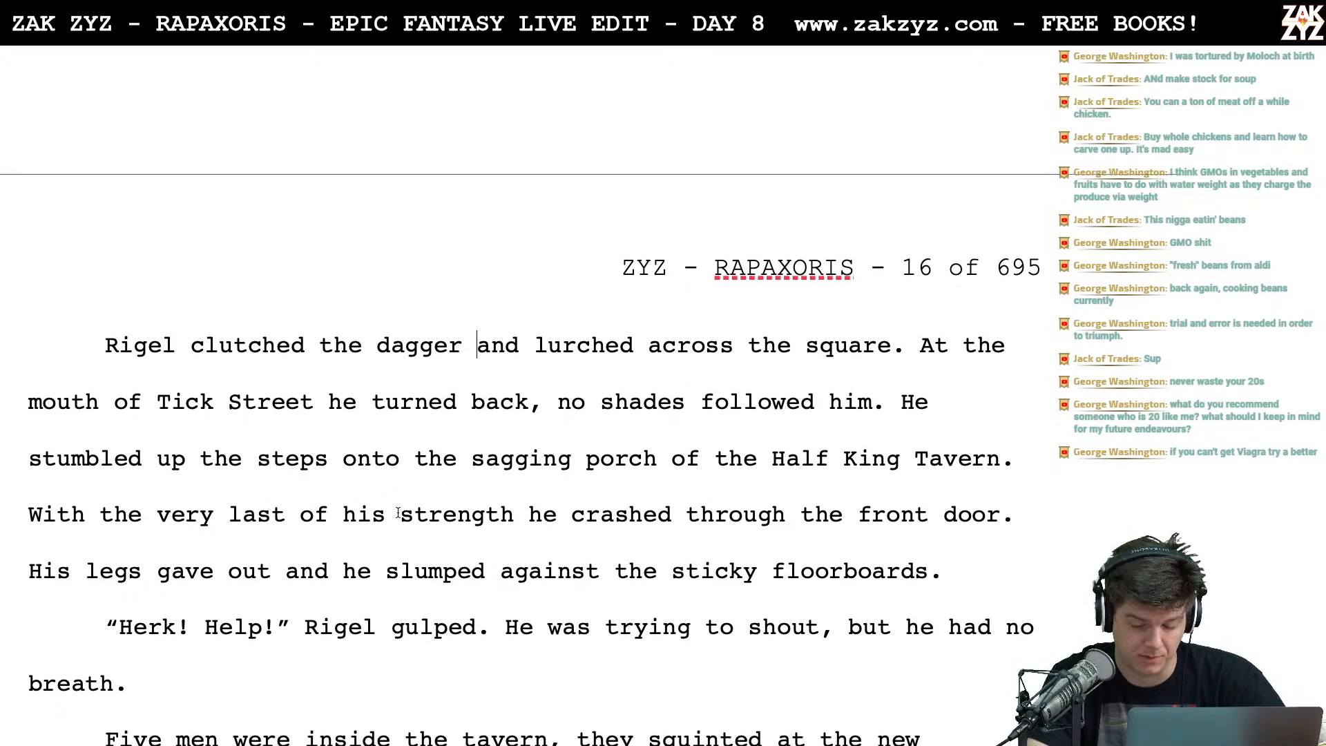
{"action": "left_click", "coordinate": [901, 404]}
{"action": "key", "text": "Return"}
{"action": "key", "text": "Left"}
{"action": "type", "text": "Ahead was the s"}
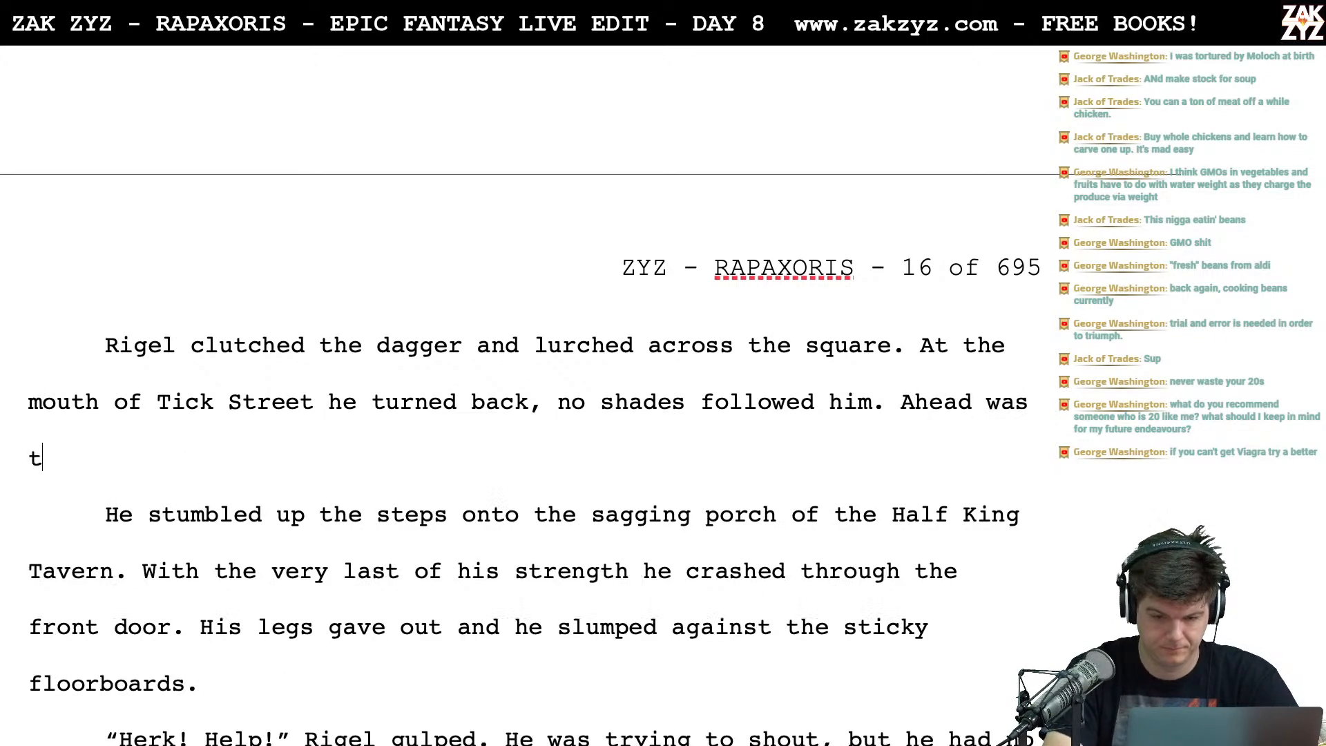
{"action": "type", "text": "agging por"}
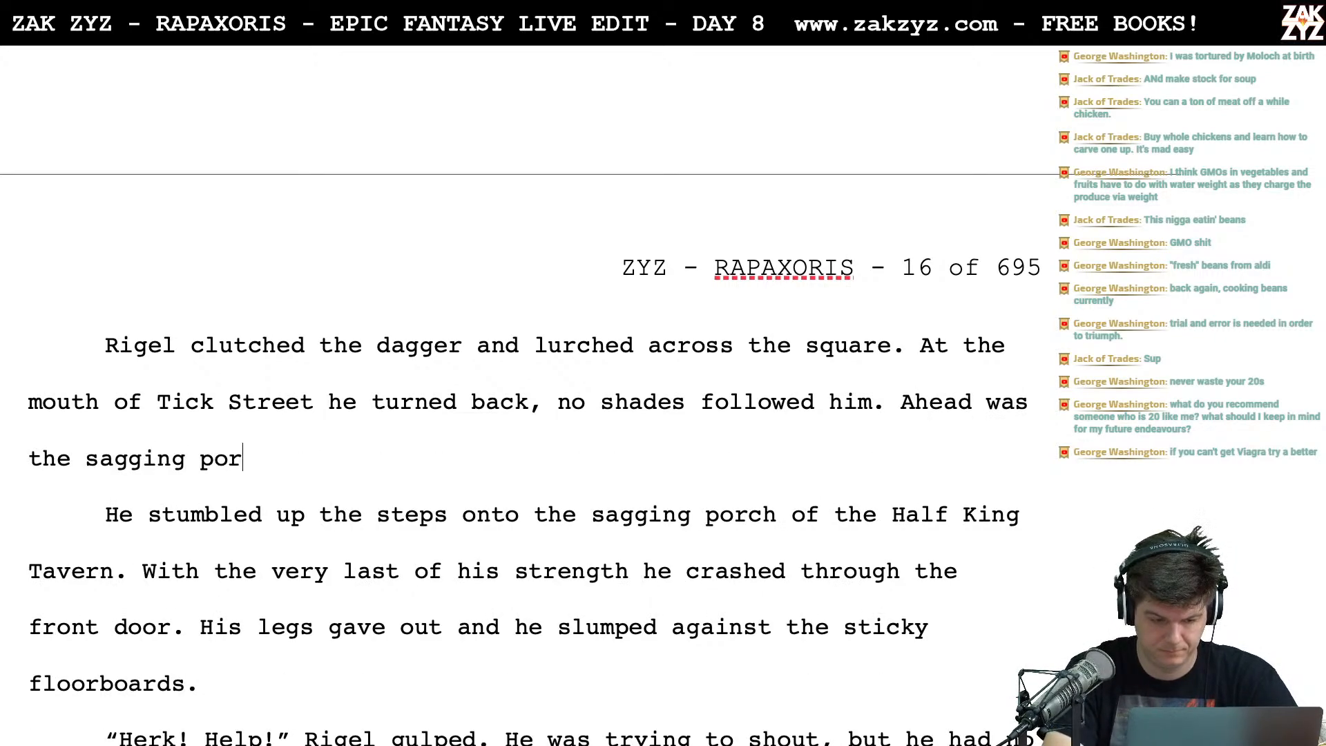
{"action": "type", "text": "ch of the Half "}
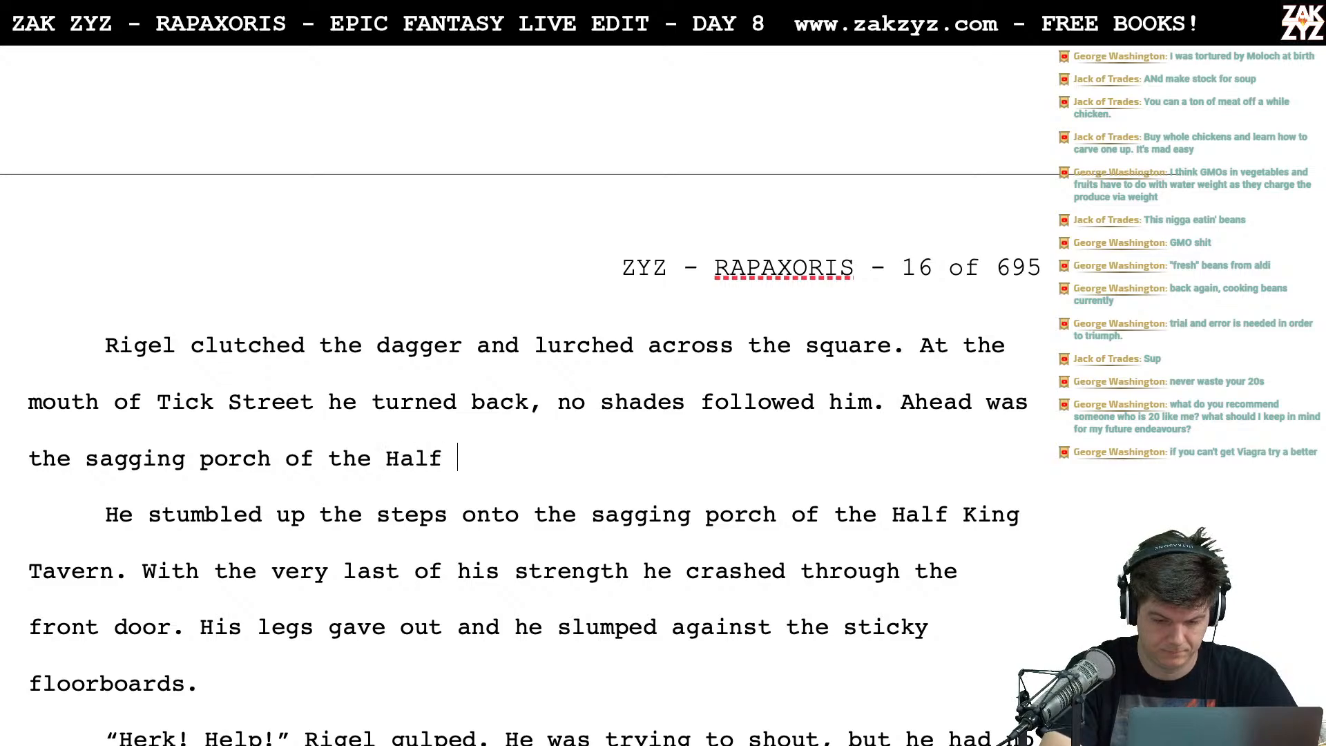
{"action": "type", "text": "King "}
{"action": "type", "text": "Tavern."}
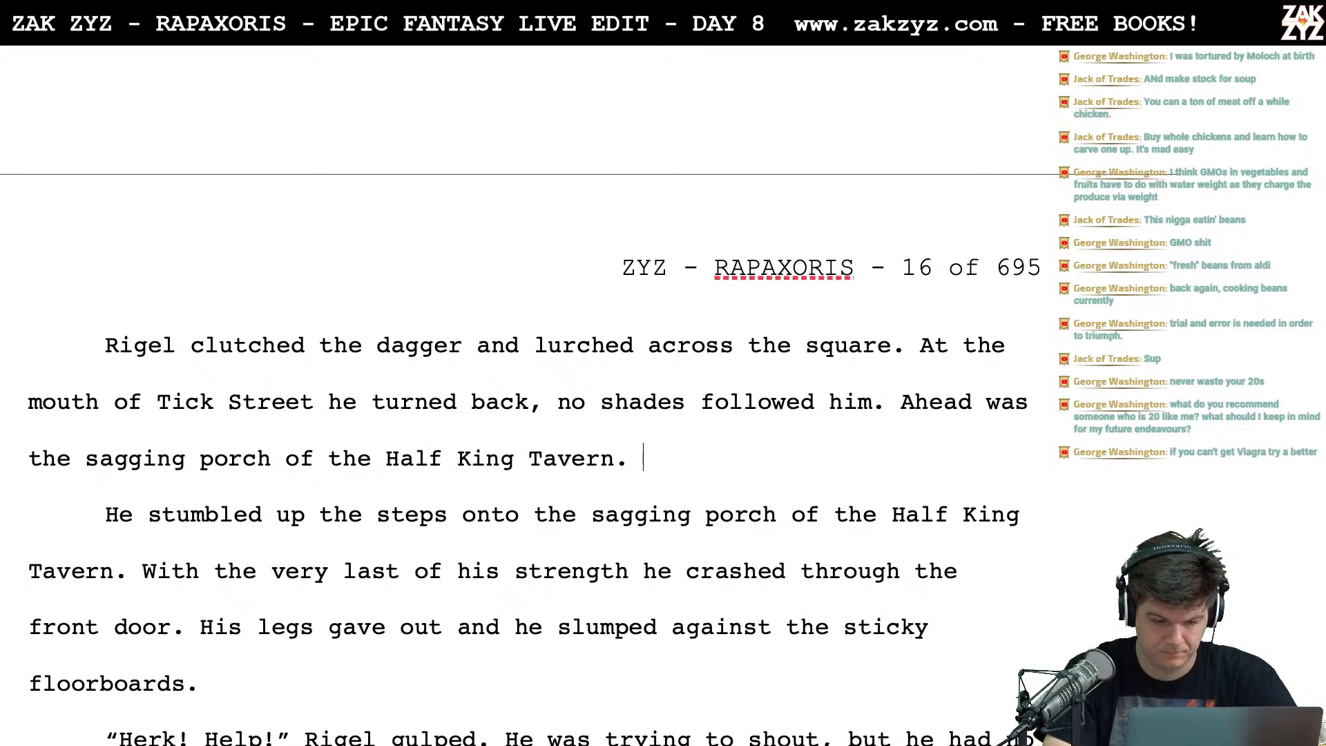
Delete the paragraph break and the sentence "He stumbled up the steps onto the sagging porch of the Half King Tavern."
{"action": "left_click_drag", "start_coordinate": [644, 459], "coordinate": [143, 571]}
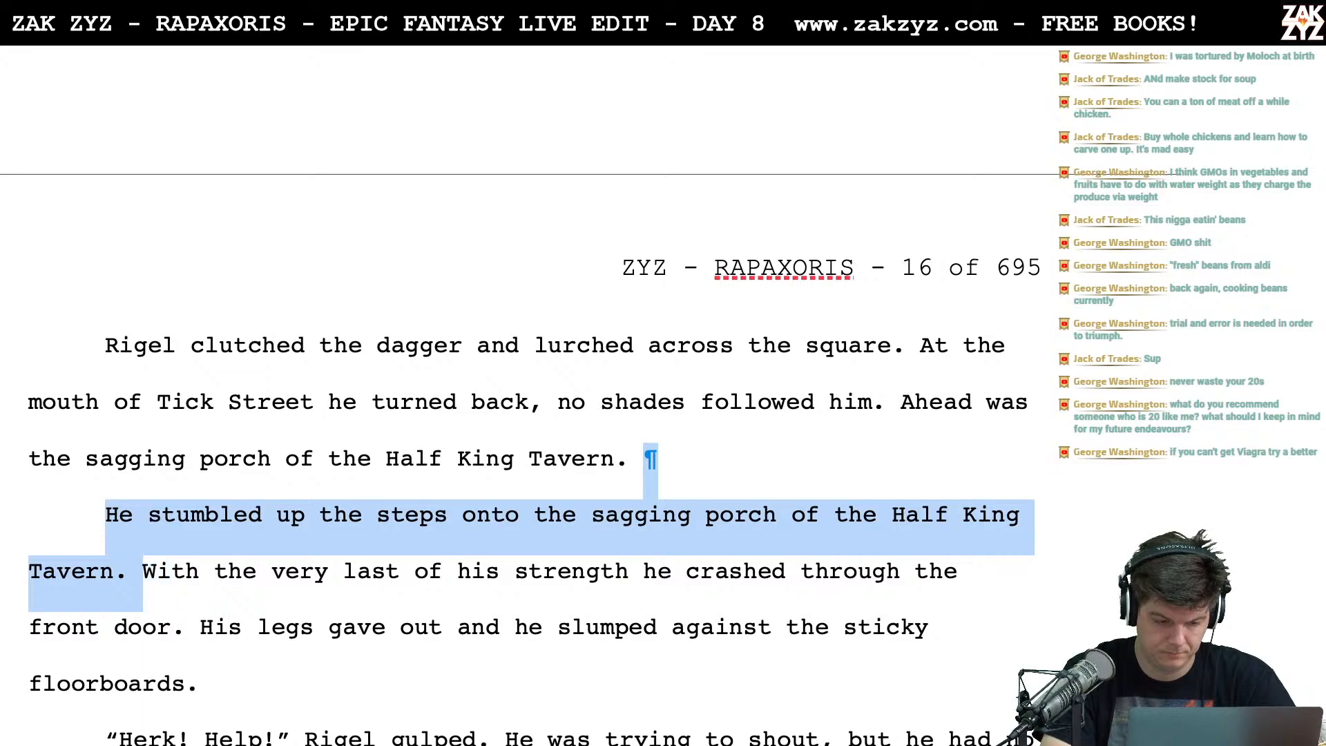
{"action": "key", "text": "BackSpace"}
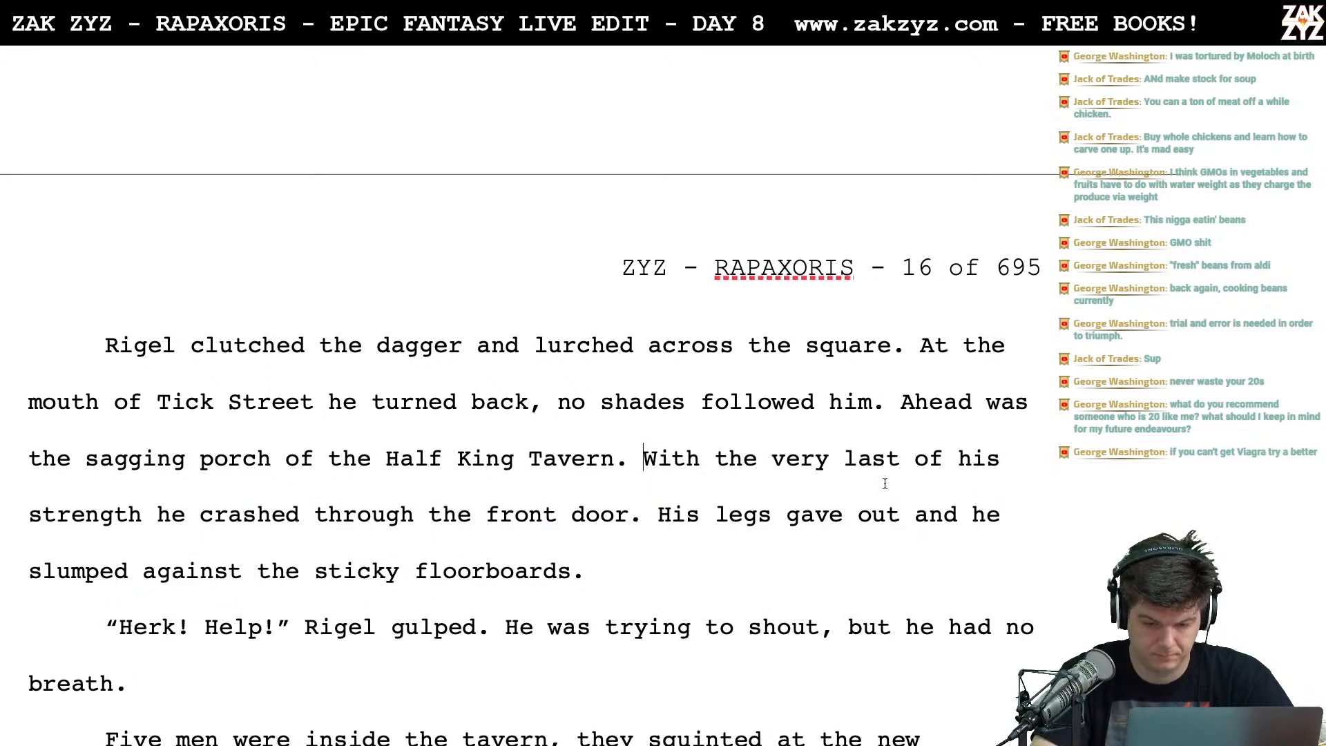
Reread the revised paragraph of Rigel's flight to the tavern and the opening lines of the tavern scene
{"action": "left_click", "coordinate": [181, 515]}
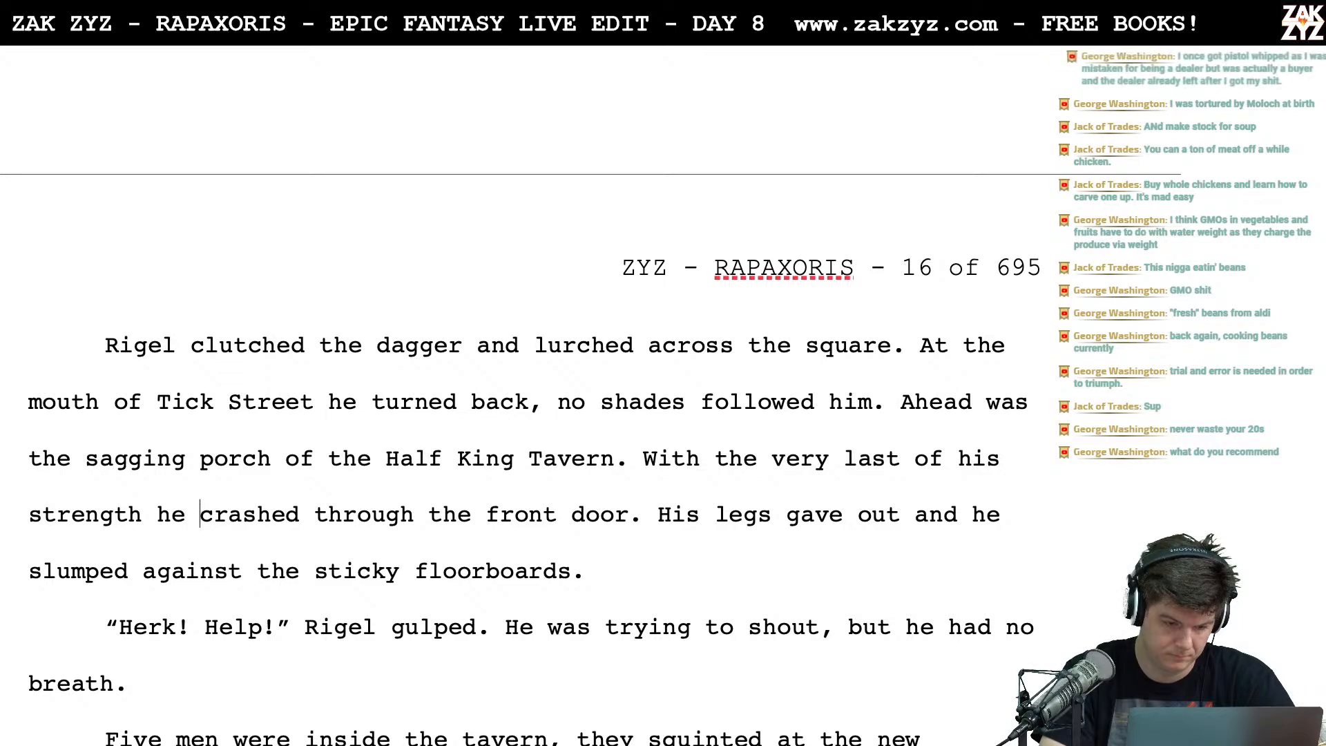
{"action": "left_click", "coordinate": [171, 514]}
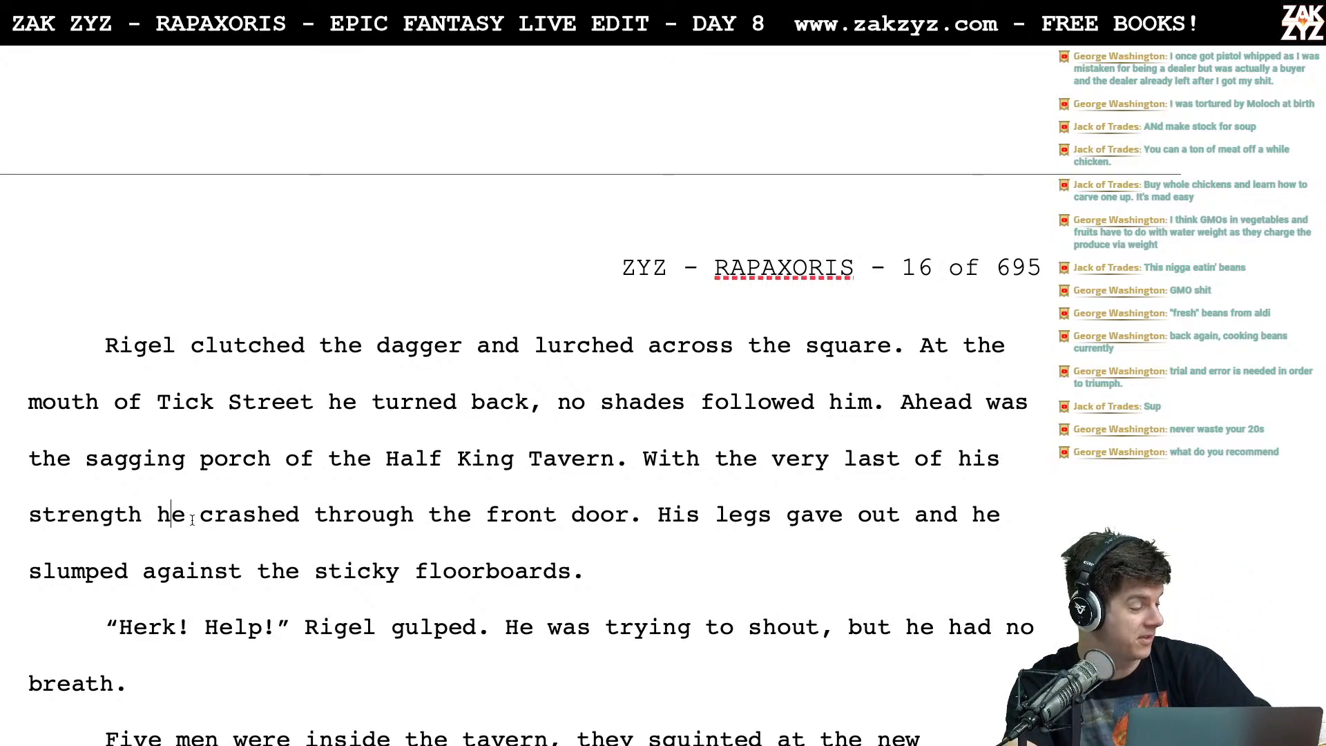
{"action": "scroll", "coordinate": [205, 542], "scroll_direction": "down", "scroll_amount": 1}
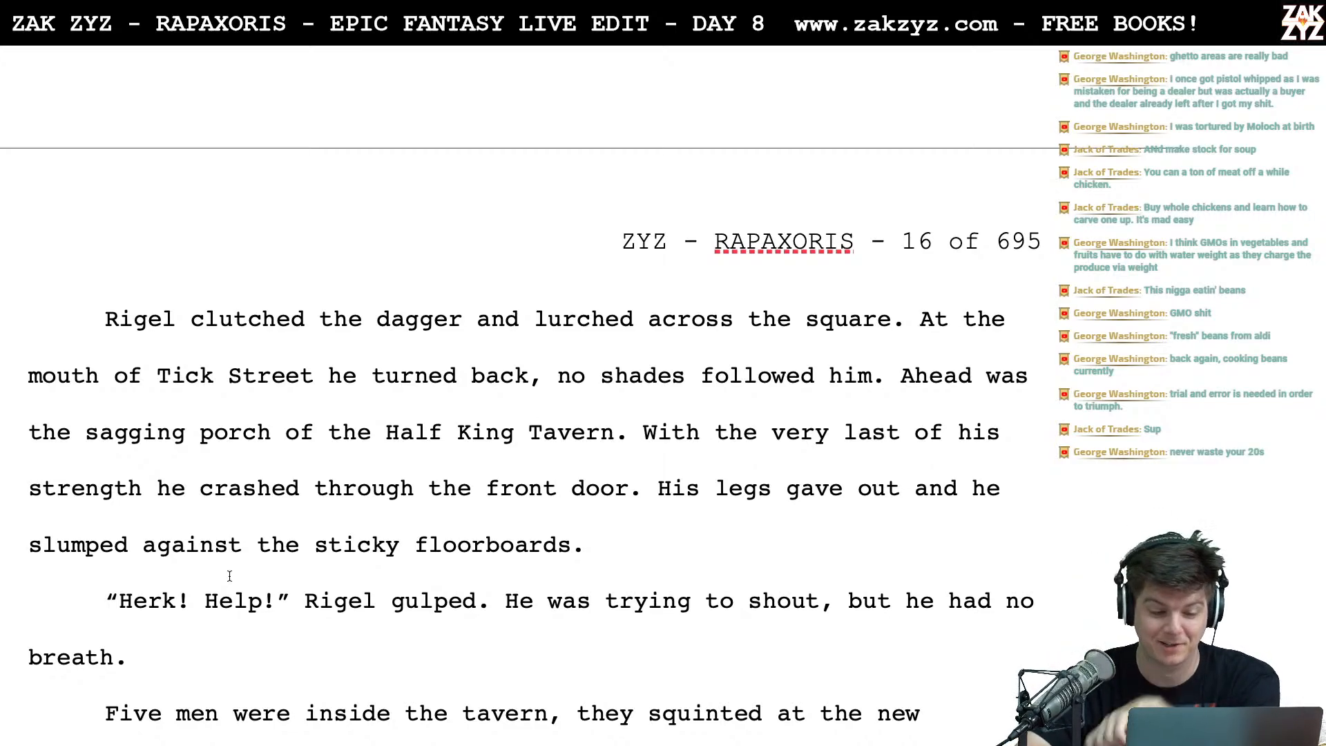
{"action": "scroll", "coordinate": [229, 576], "scroll_direction": "down", "scroll_amount": 1}
{"action": "scroll", "coordinate": [535, 485], "scroll_direction": "down", "scroll_amount": 2}
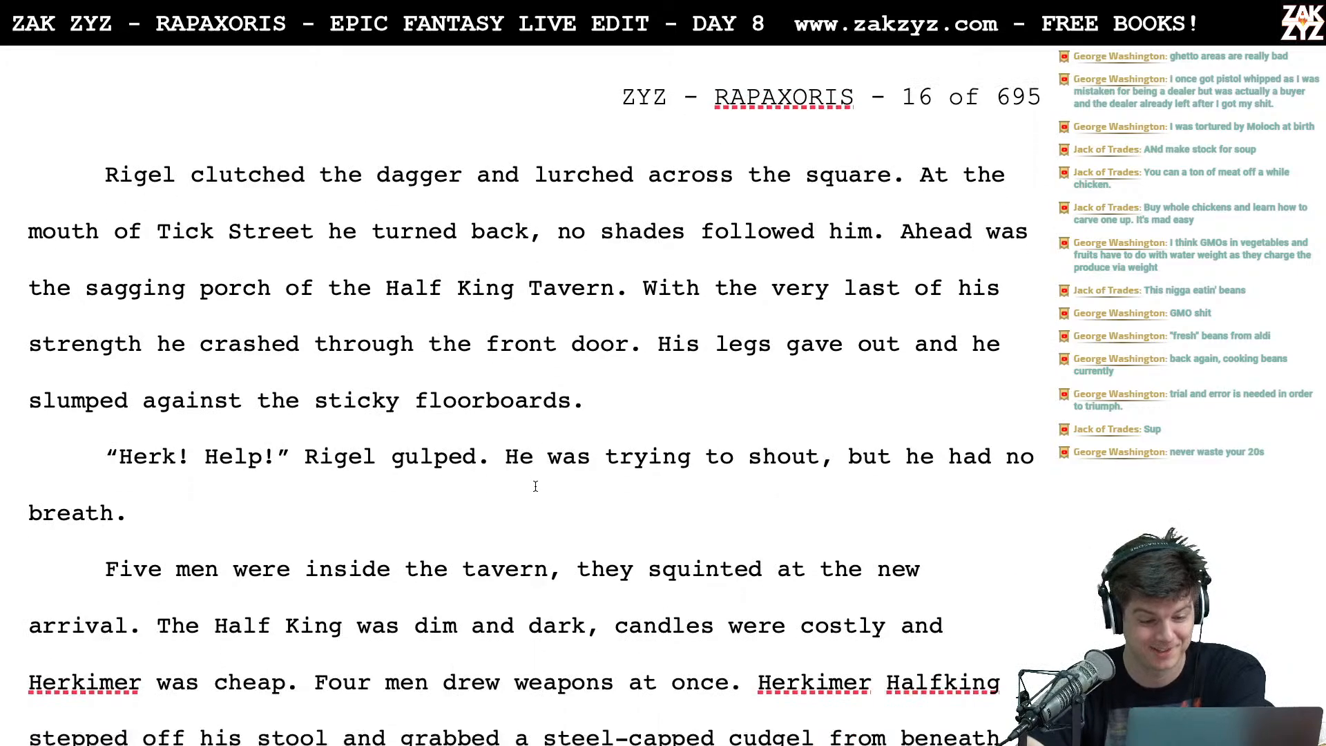
{"action": "scroll", "coordinate": [535, 486], "scroll_direction": "down", "scroll_amount": 1}
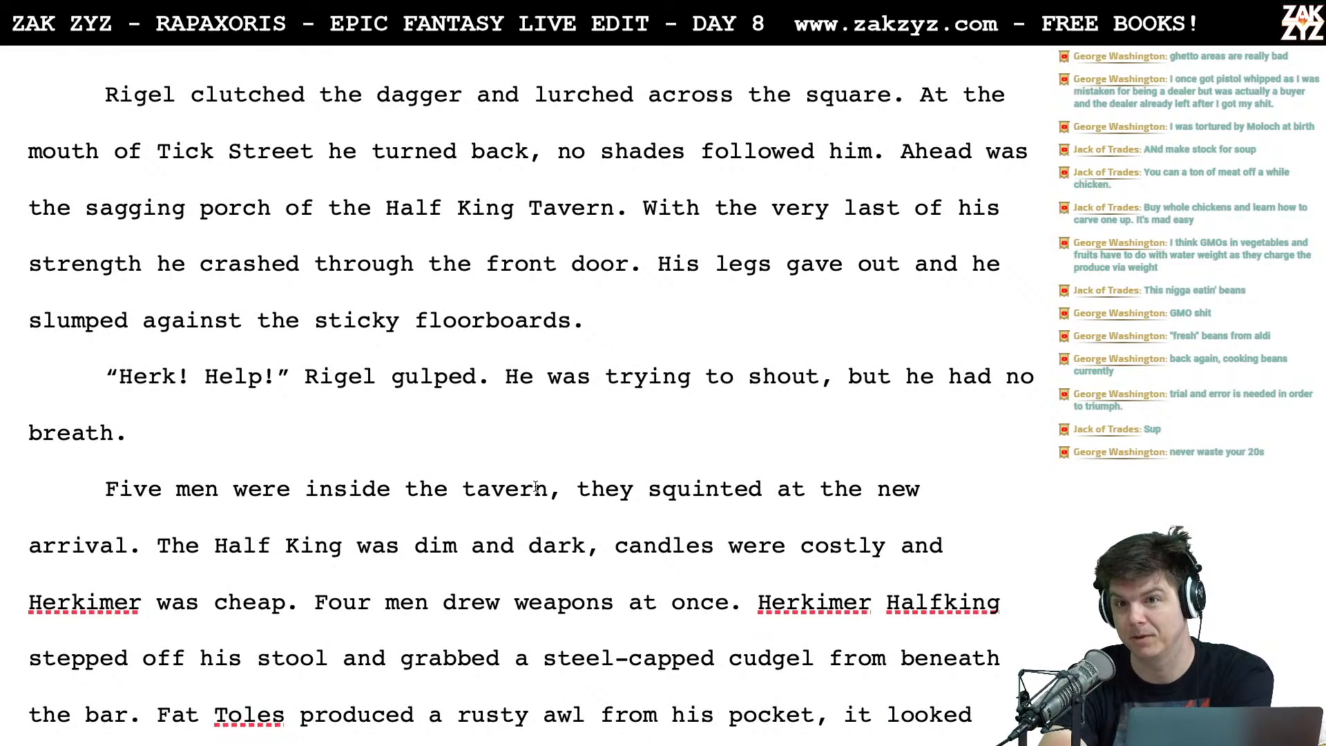
{"action": "scroll", "coordinate": [535, 485], "scroll_direction": "down", "scroll_amount": 1}
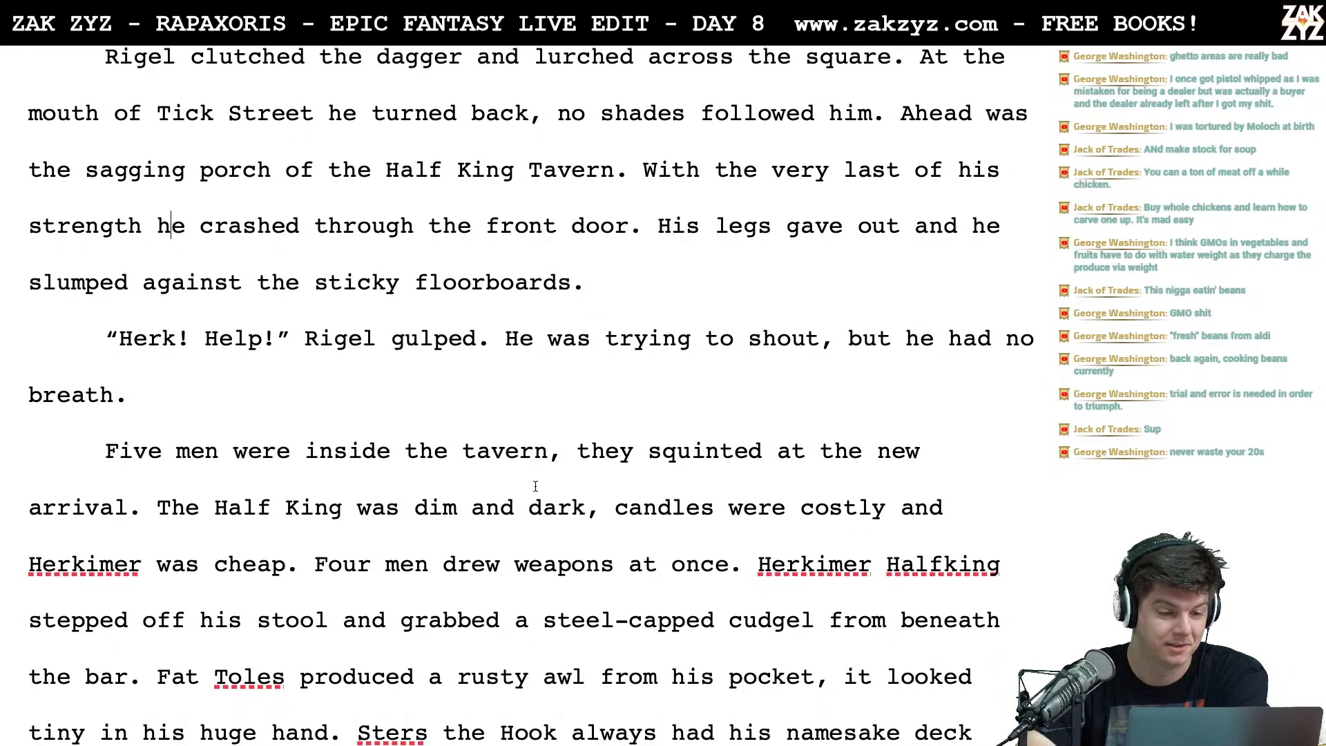
{"action": "scroll", "coordinate": [535, 485], "scroll_direction": "up", "scroll_amount": 1}
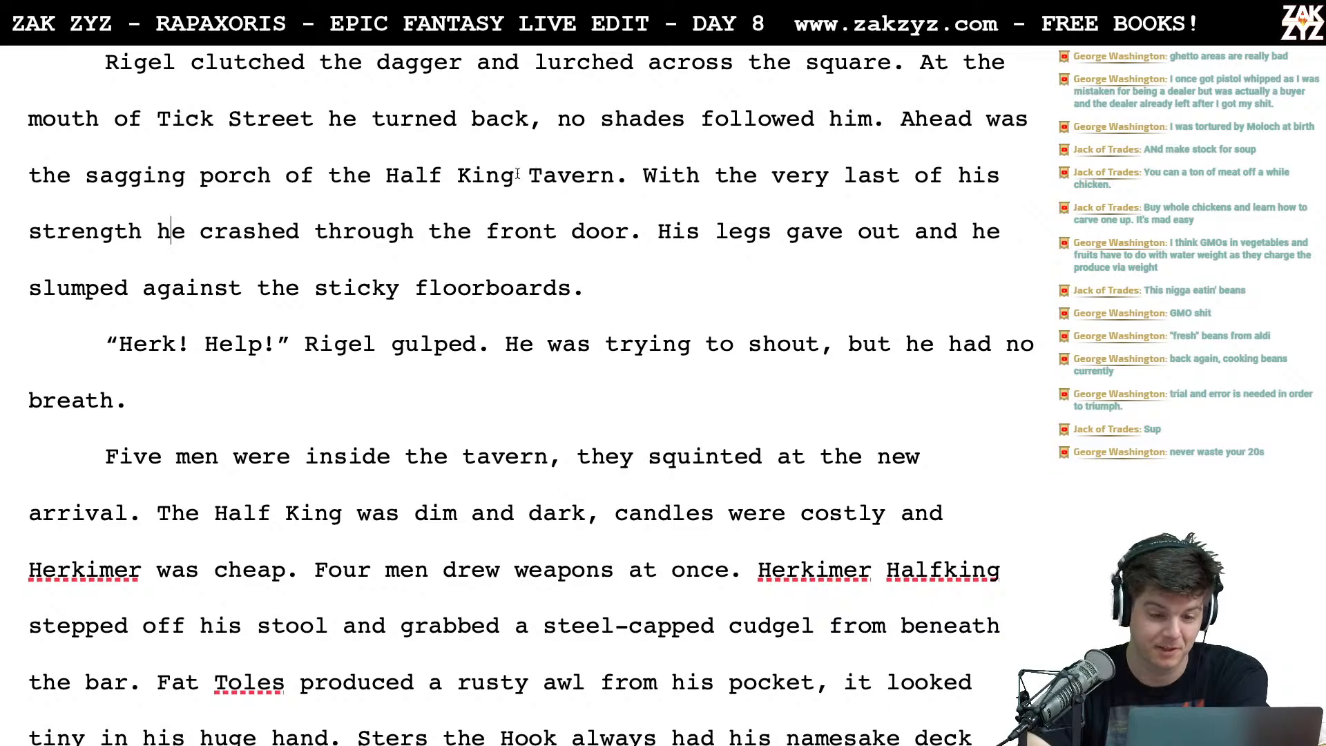
{"action": "left_click", "coordinate": [587, 182]}
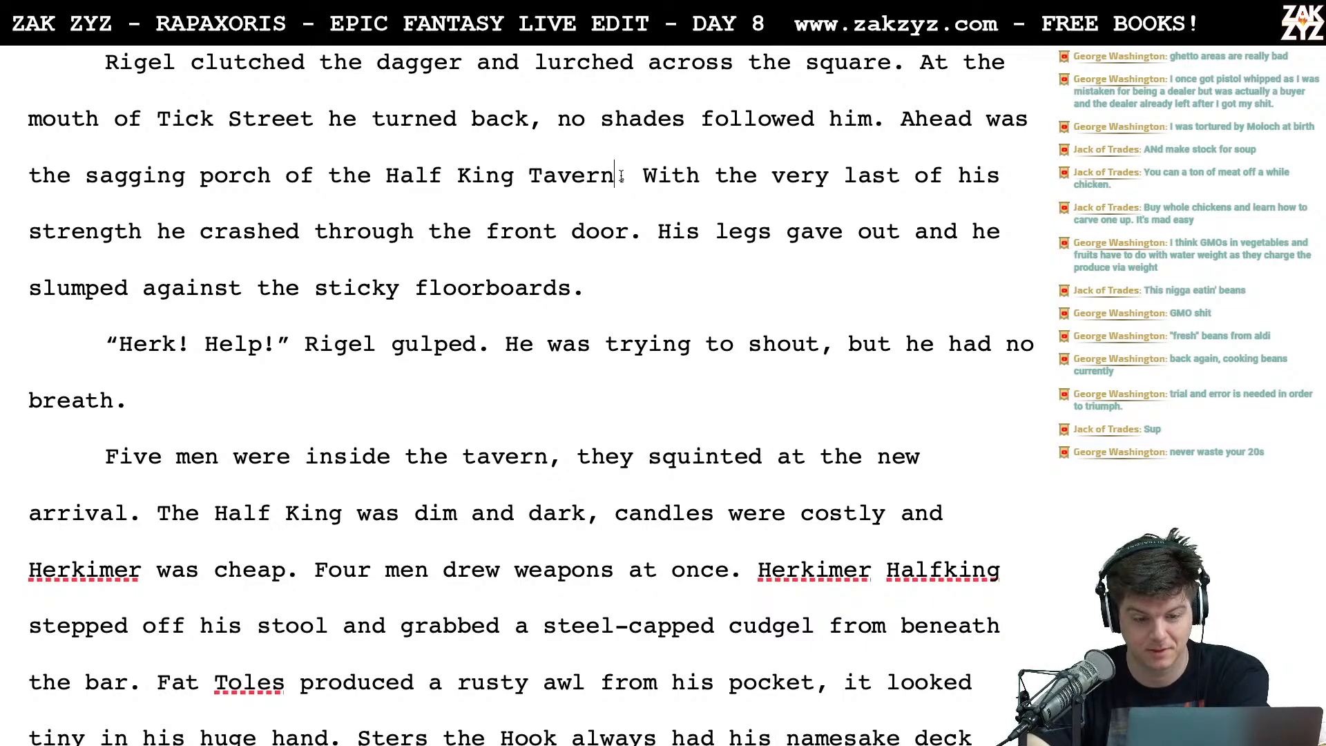
{"action": "scroll", "coordinate": [621, 176], "scroll_direction": "up", "scroll_amount": 2}
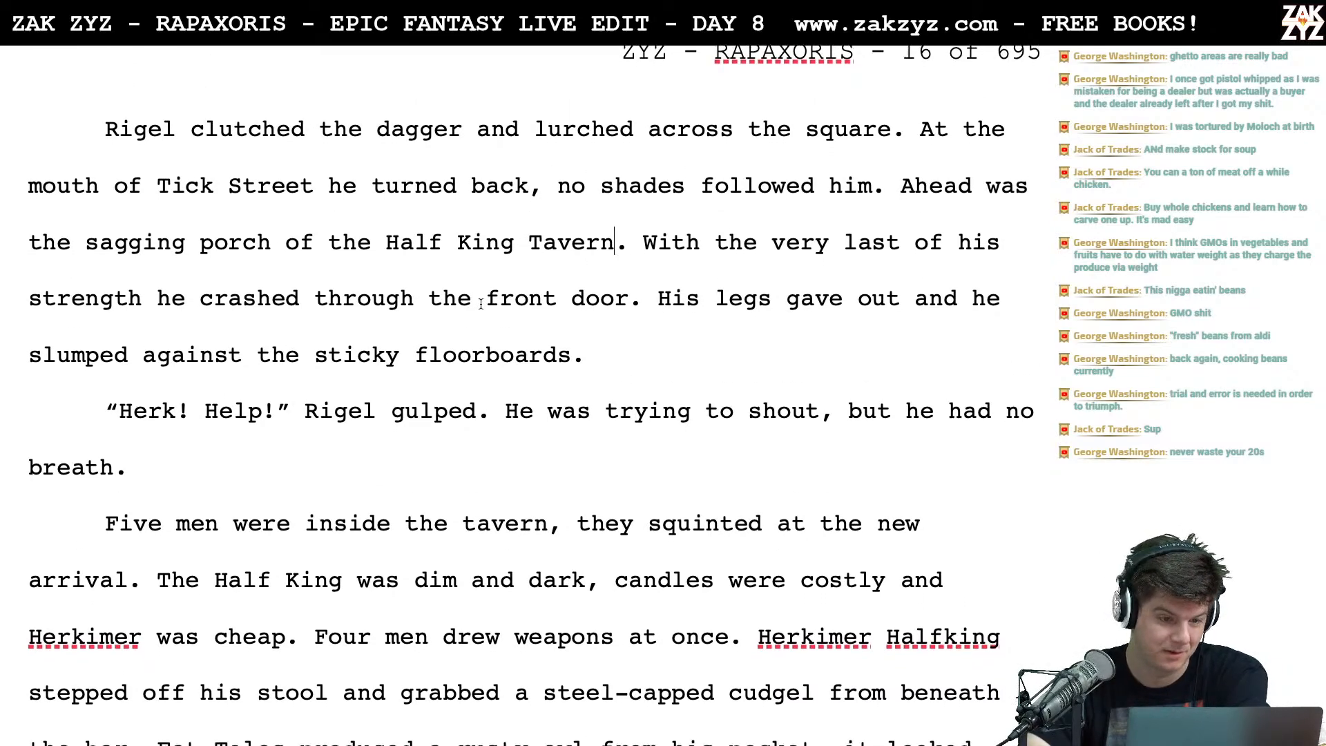
{"action": "scroll", "coordinate": [293, 225], "scroll_direction": "up", "scroll_amount": 1}
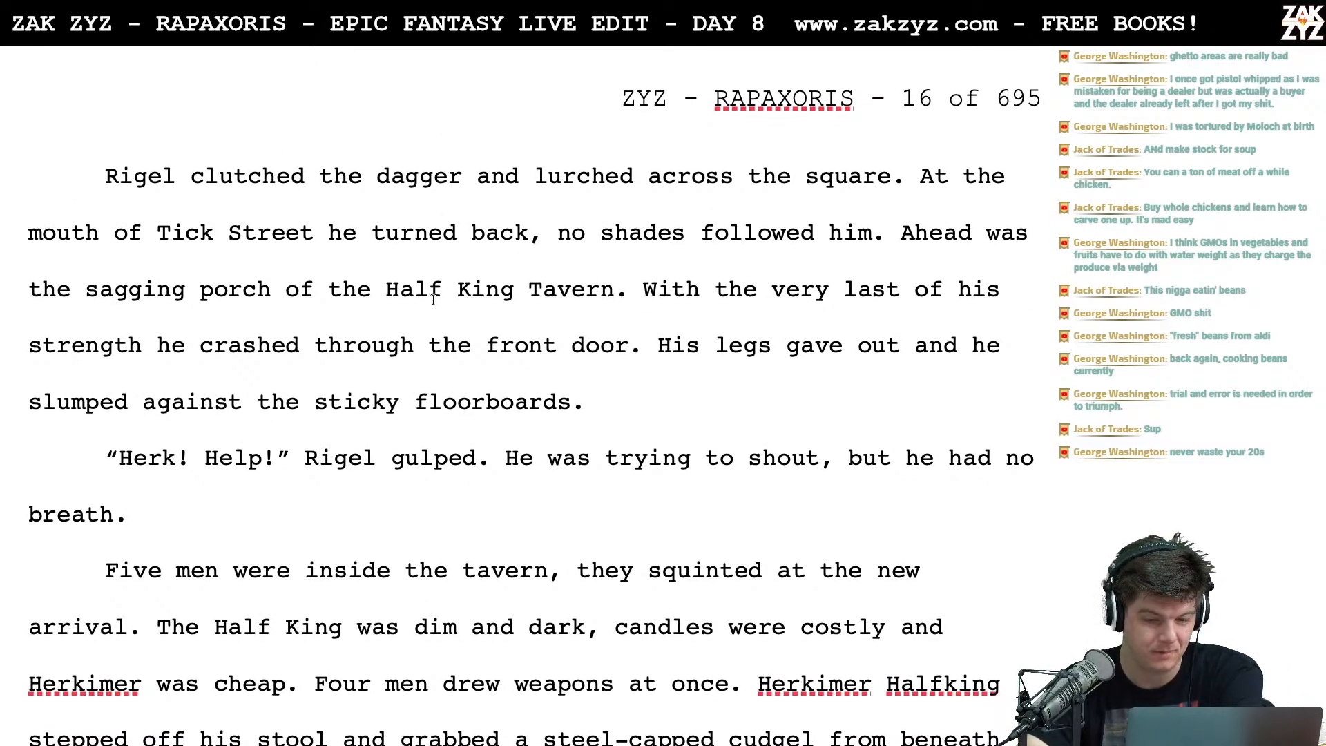
{"action": "scroll", "coordinate": [435, 297], "scroll_direction": "down", "scroll_amount": 1}
{"action": "scroll", "coordinate": [668, 322], "scroll_direction": "down", "scroll_amount": 2}
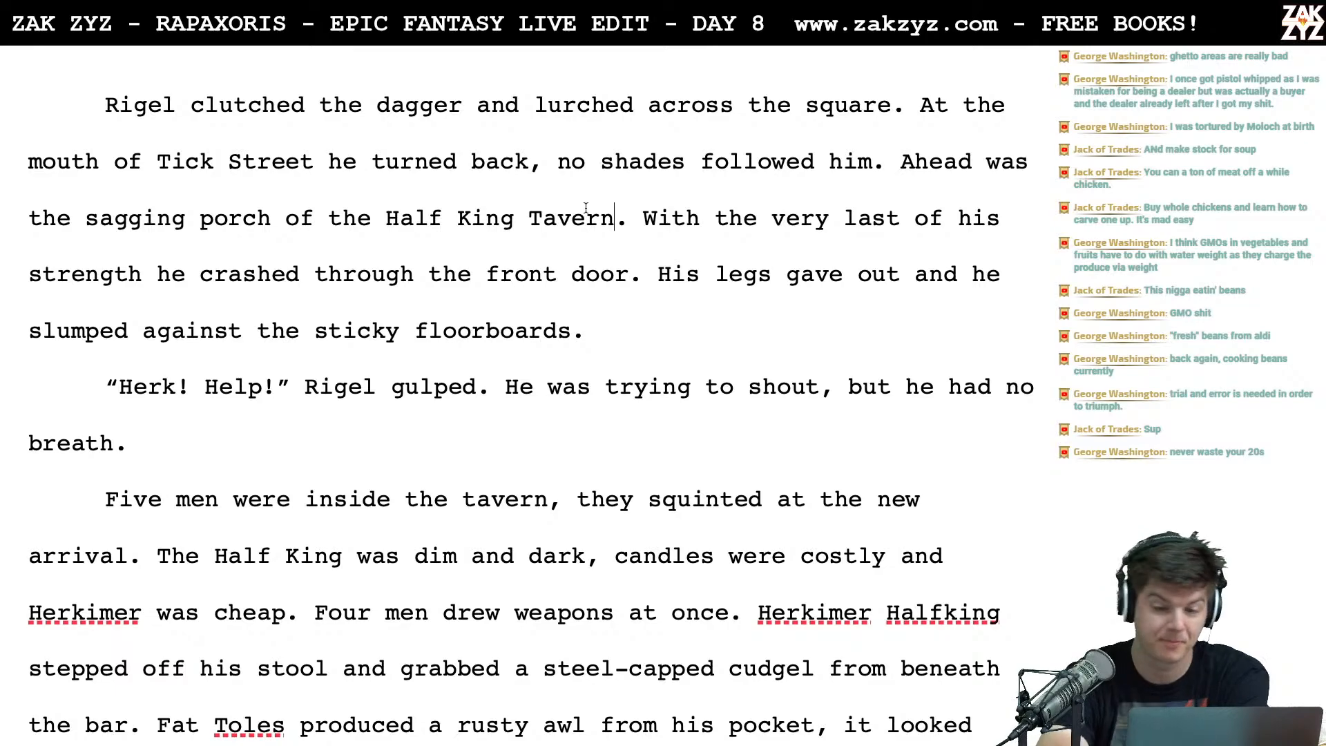
{"action": "scroll", "coordinate": [586, 207], "scroll_direction": "down", "scroll_amount": 1}
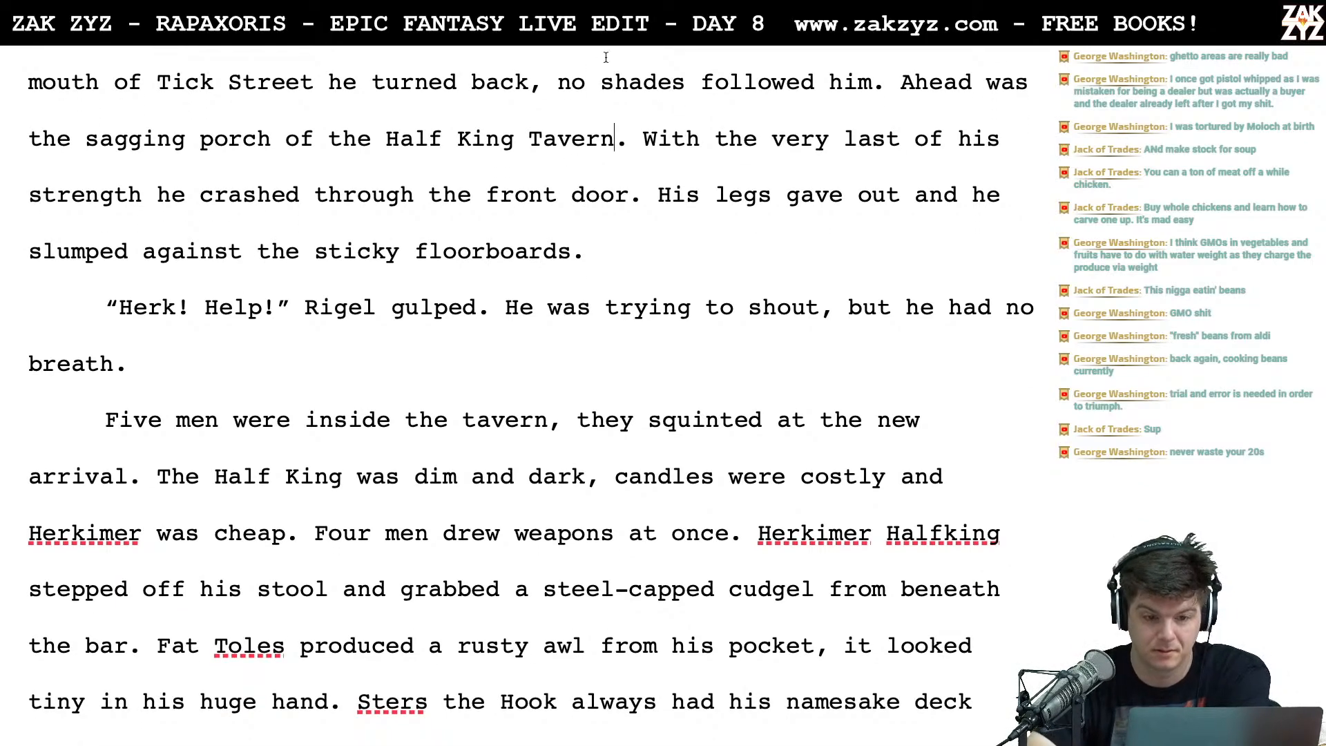
{"action": "left_click", "coordinate": [540, 92]}
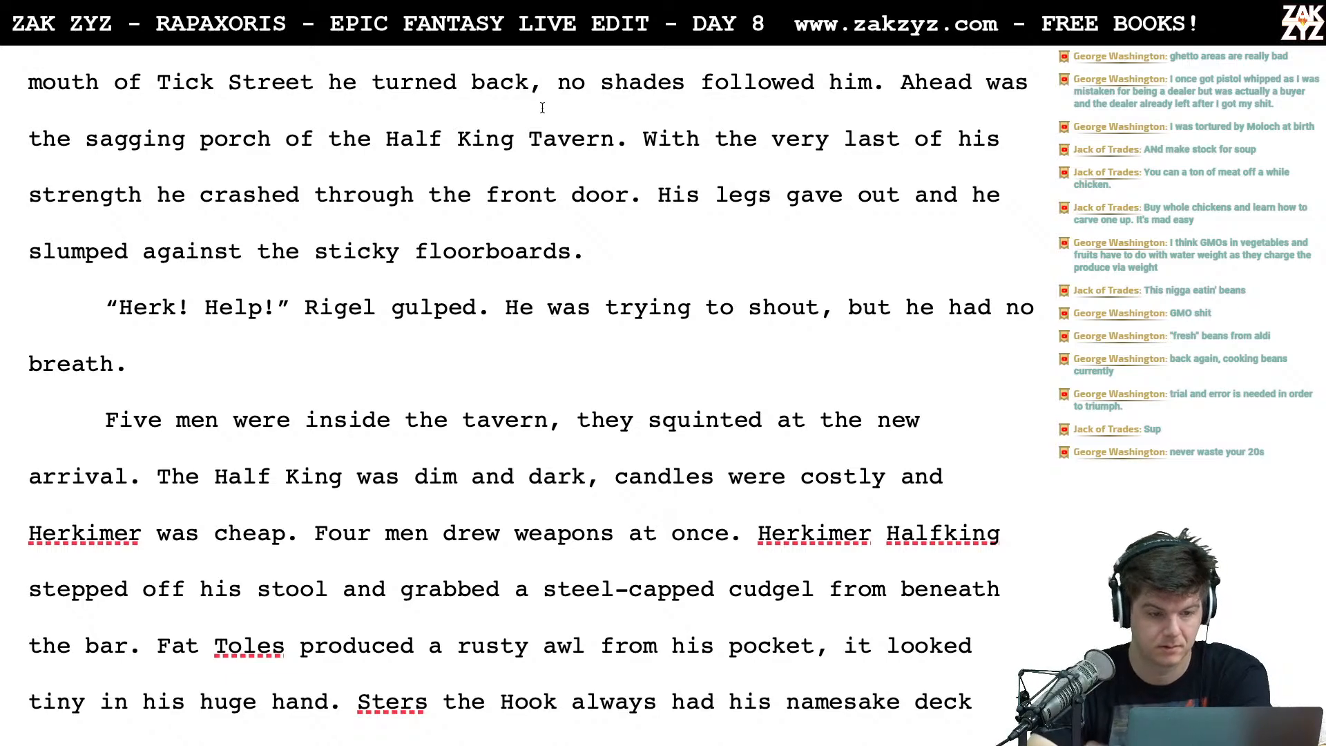
{"action": "type", "text": "afraid he;"}
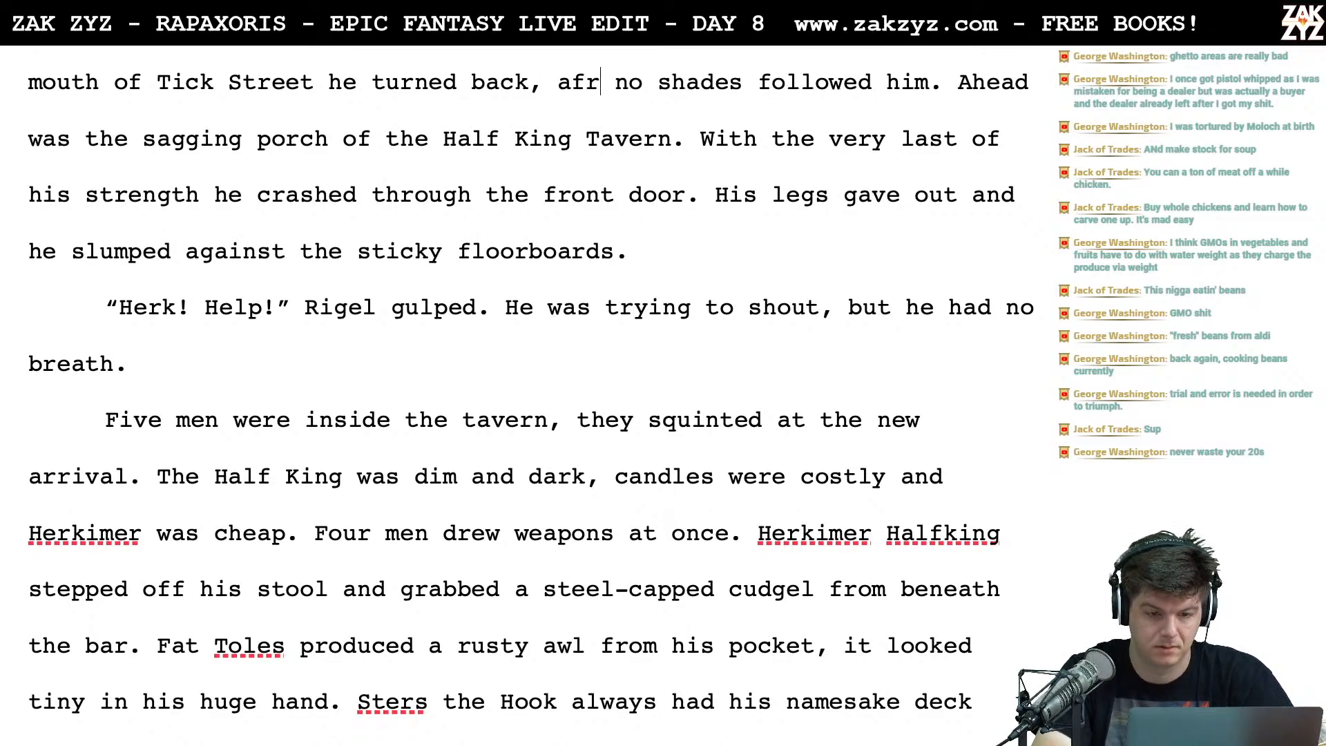
{"action": "key", "text": "BackSpace"}
{"action": "type", "text": "'d"}
{"action": "key", "text": "BackSpace"}
{"action": "type", "text": "d"}
{"action": "key", "text": "BackSpace"}
{"action": "key", "text": "BackSpace"}
{"action": "key", "text": "BackSpace"}
{"action": "key", "text": "BackSpace"}
{"action": "key", "text": "BackSpace"}
{"action": "key", "text": "BackSpace"}
{"action": "key", "text": "BackSpace"}
{"action": "key", "text": "BackSpace"}
{"action": "key", "text": "BackSpace"}
{"action": "key", "text": "BackSpace"}
{"action": "key", "text": "BackSpace"}
{"action": "key", "text": "BackSpace"}
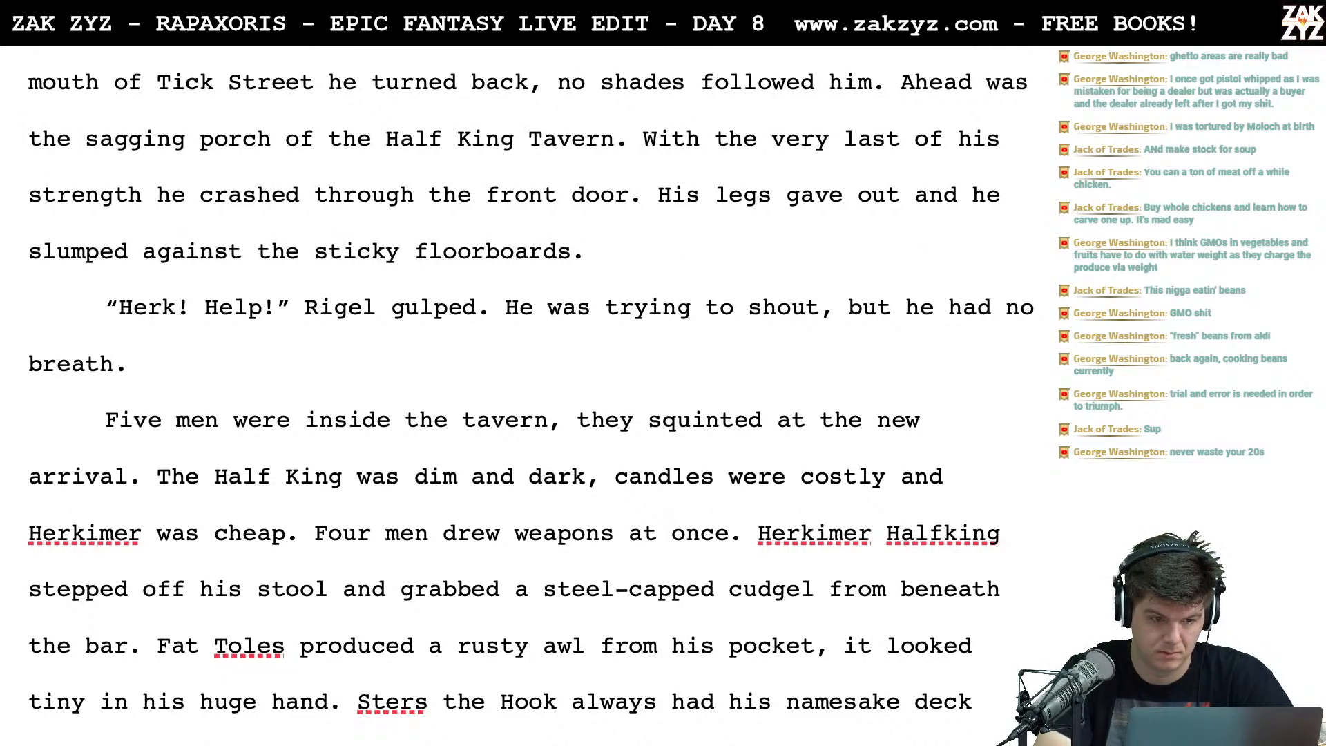
Insert "but" before "no shades followed him" in the Tick Street sentence and place the text cursor right after "followed"
{"action": "scroll", "coordinate": [531, 390], "scroll_direction": "up", "scroll_amount": 1}
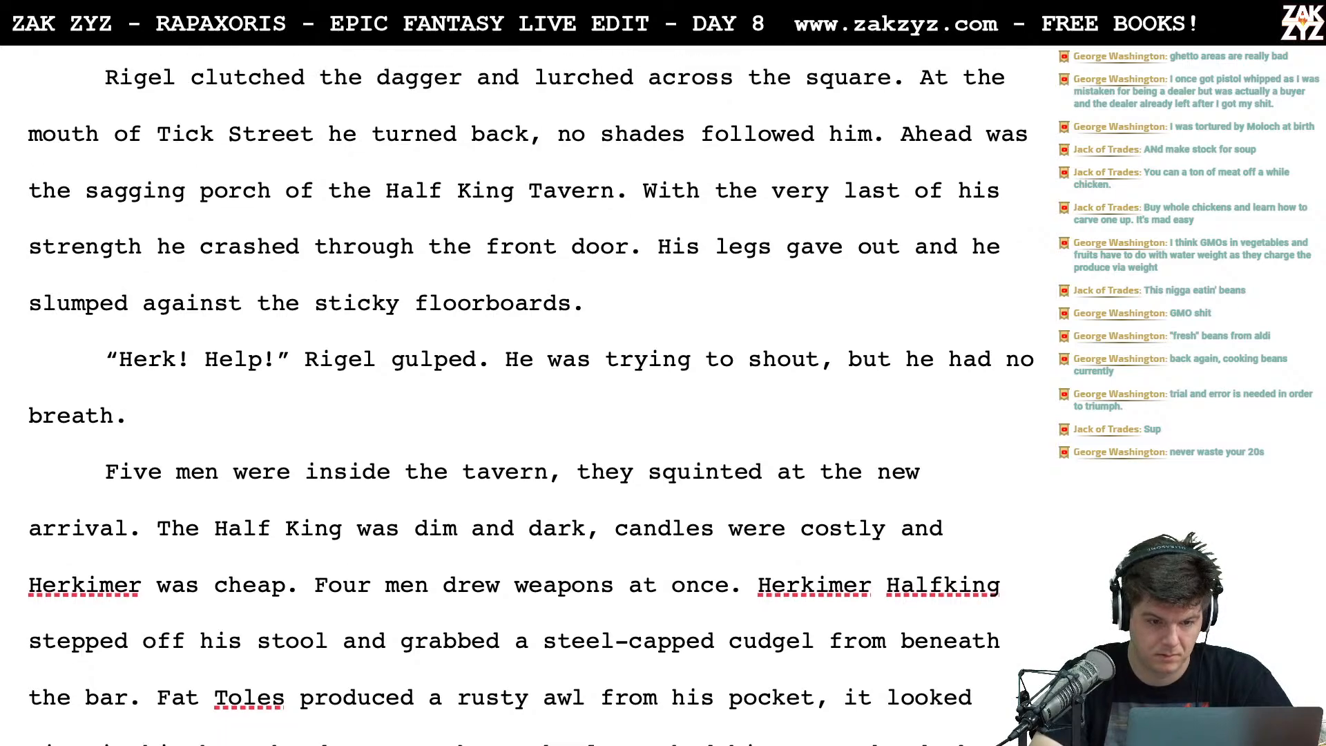
{"action": "type", "text": "but"}
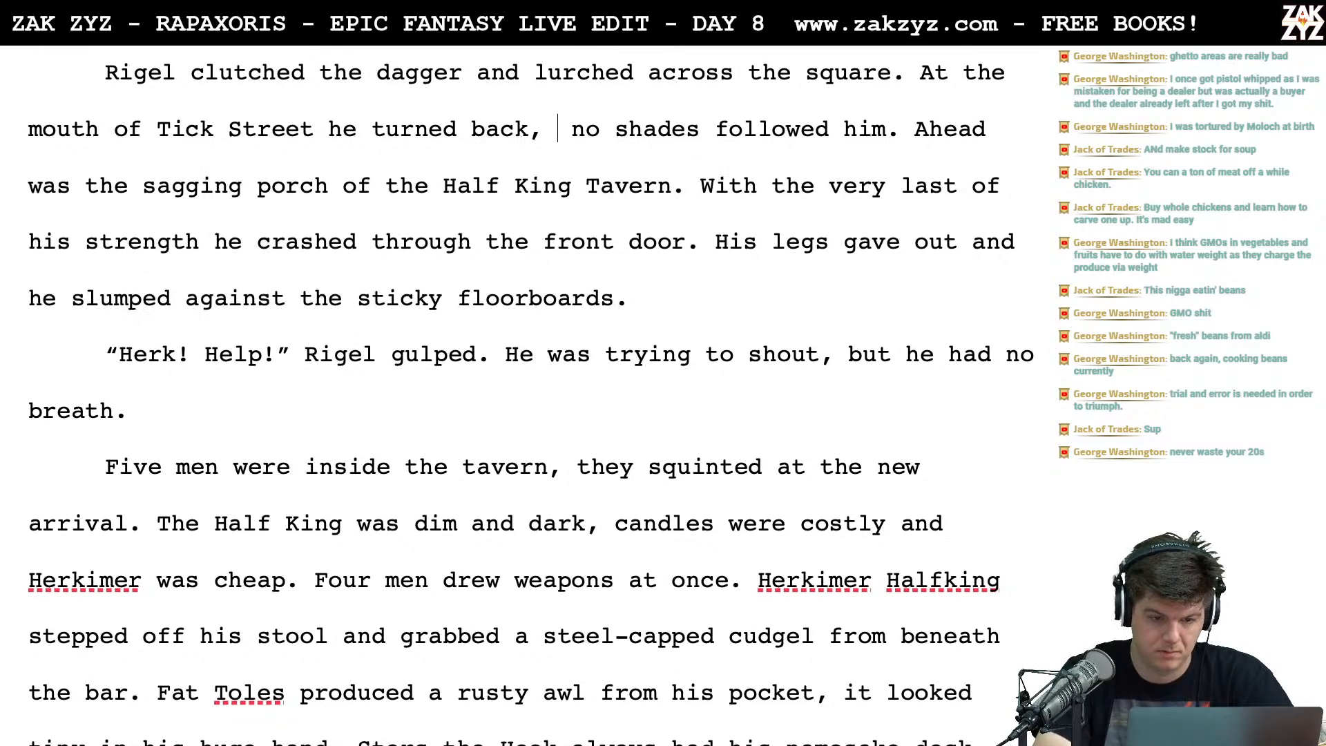
{"action": "key", "text": "Right"}
{"action": "key", "text": "Right"}
{"action": "key", "text": "Right"}
{"action": "key", "text": "Right"}
{"action": "key", "text": "Up"}
{"action": "key", "text": "Right"}
{"action": "key", "text": "Right"}
{"action": "key", "text": "Right"}
{"action": "key", "text": "Right"}
{"action": "key", "text": "Right"}
{"action": "key", "text": "Right"}
{"action": "key", "text": "Right"}
{"action": "key", "text": "Right"}
{"action": "key", "text": "Right"}
{"action": "key", "text": "Right"}
{"action": "key", "text": "Down"}
{"action": "key", "text": "Right"}
{"action": "key", "text": "Right"}
{"action": "key", "text": "Right"}
{"action": "key", "text": "Right"}
{"action": "key", "text": "Right"}
{"action": "key", "text": "Right"}
{"action": "key", "text": "Right"}
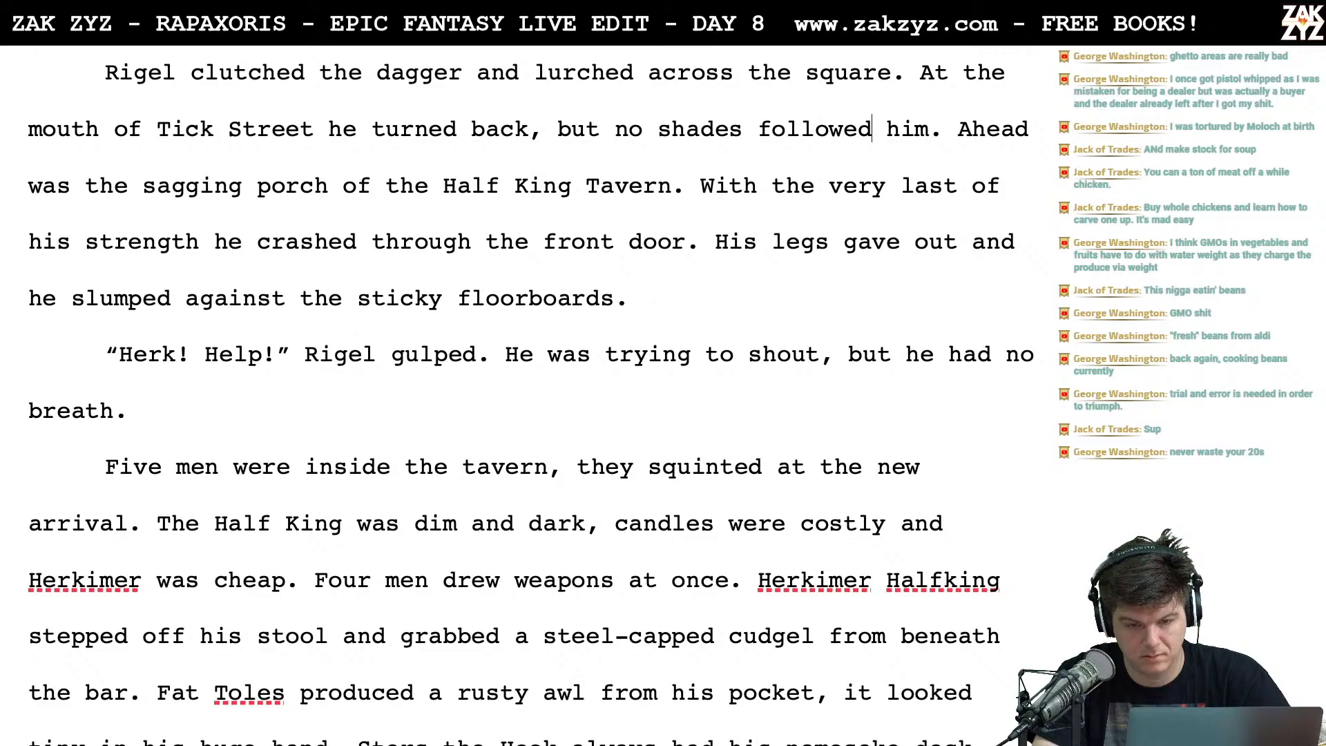
Delete "him" after "no shades followed" in the Tick Street sentence
{"action": "key", "text": "BackSpace"}
{"action": "key", "text": "BackSpace"}
{"action": "key", "text": "BackSpace"}
{"action": "key", "text": "BackSpace"}
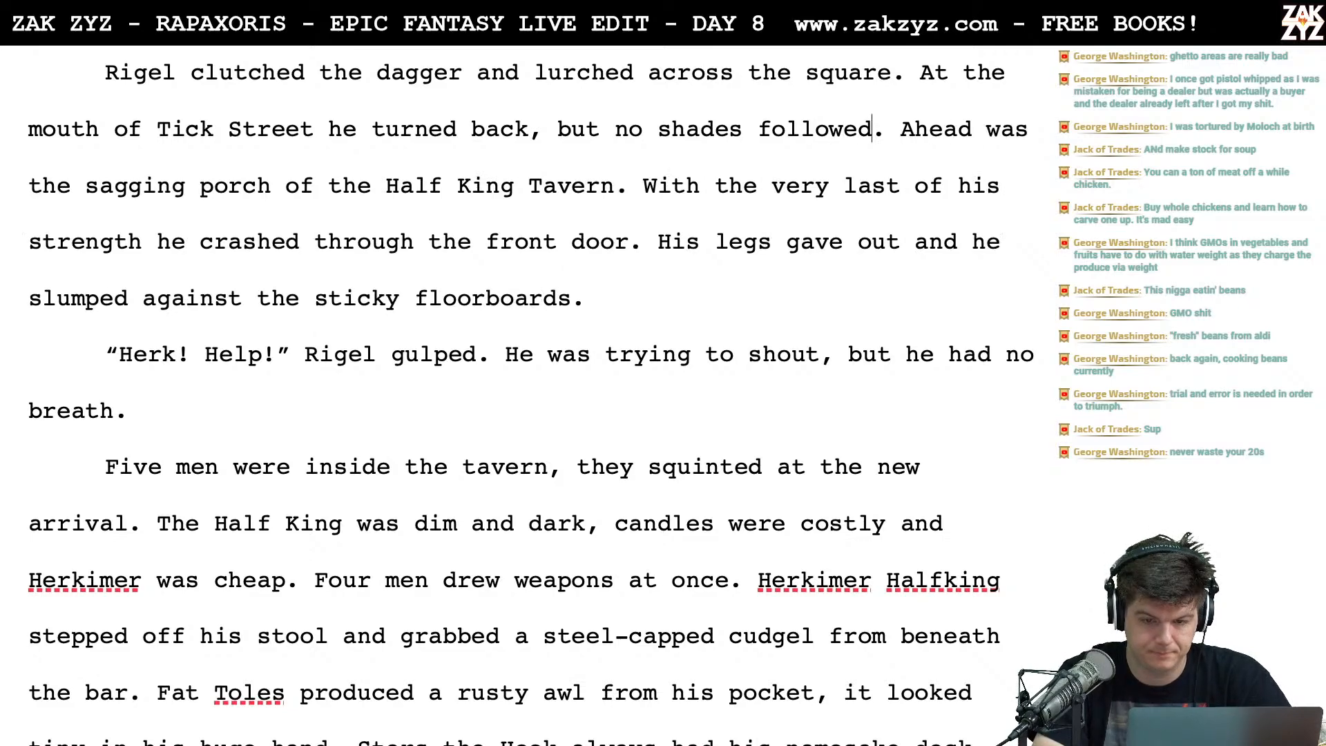
Change "strength he crashed" to "strength, Rigel crashed" in the sentence about the tavern's front door
{"action": "scroll", "coordinate": [525, 394], "scroll_direction": "down", "scroll_amount": 1}
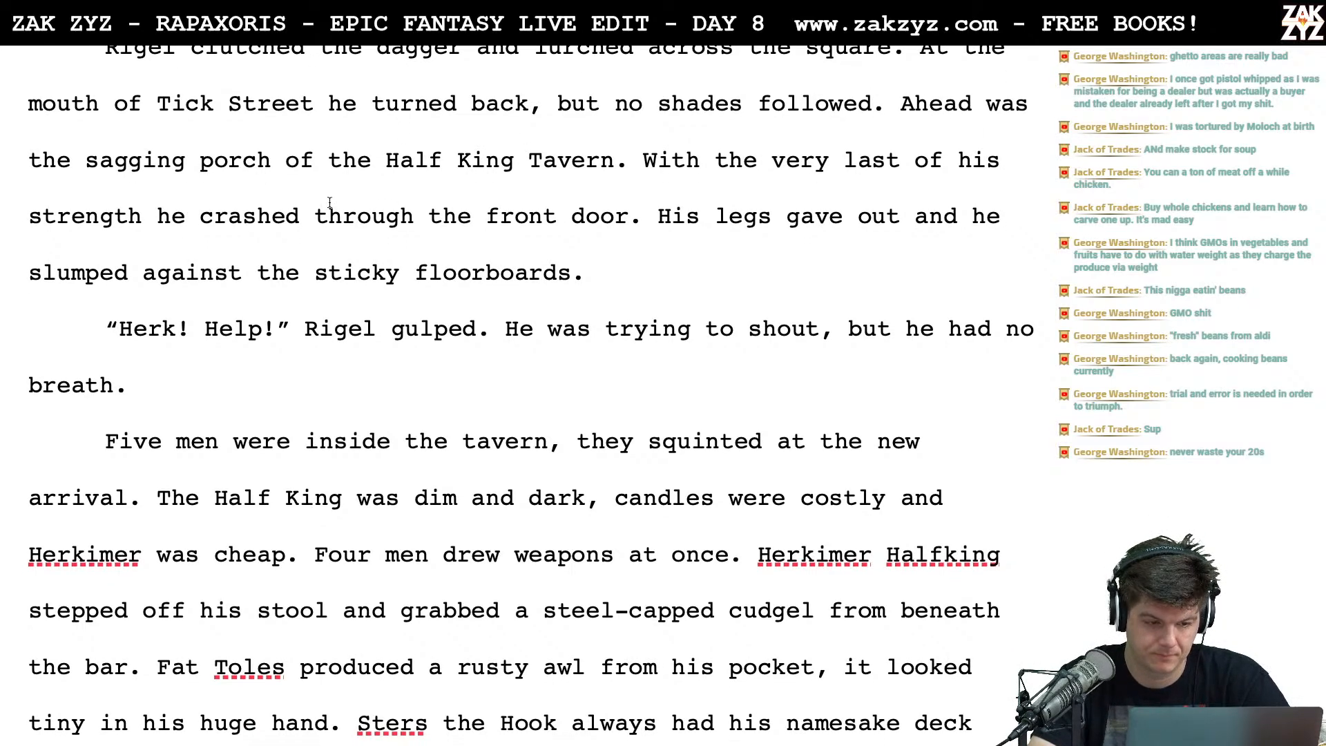
{"action": "left_click", "coordinate": [141, 221]}
{"action": "type", "text": ", Rigel"}
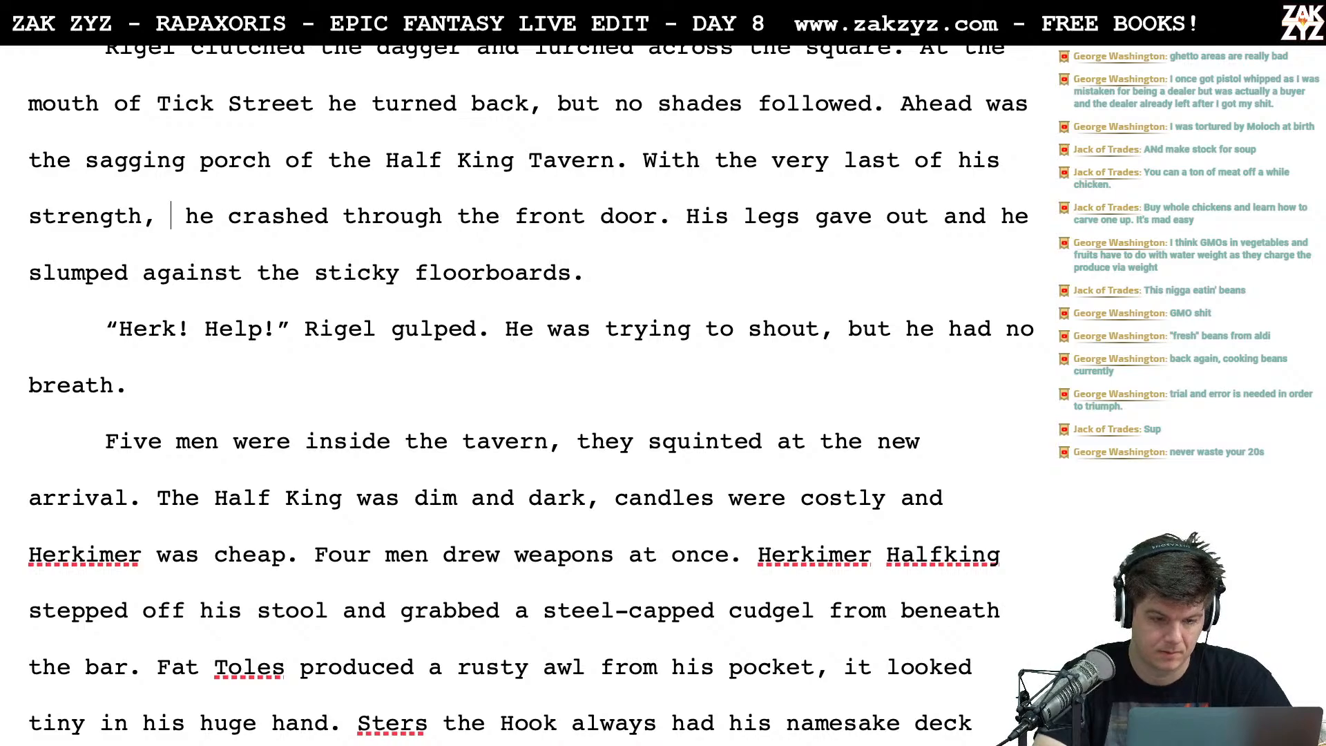
{"action": "key", "text": "shift+Right"}
{"action": "key", "text": "shift+Right"}
{"action": "key", "text": "shift+Right"}
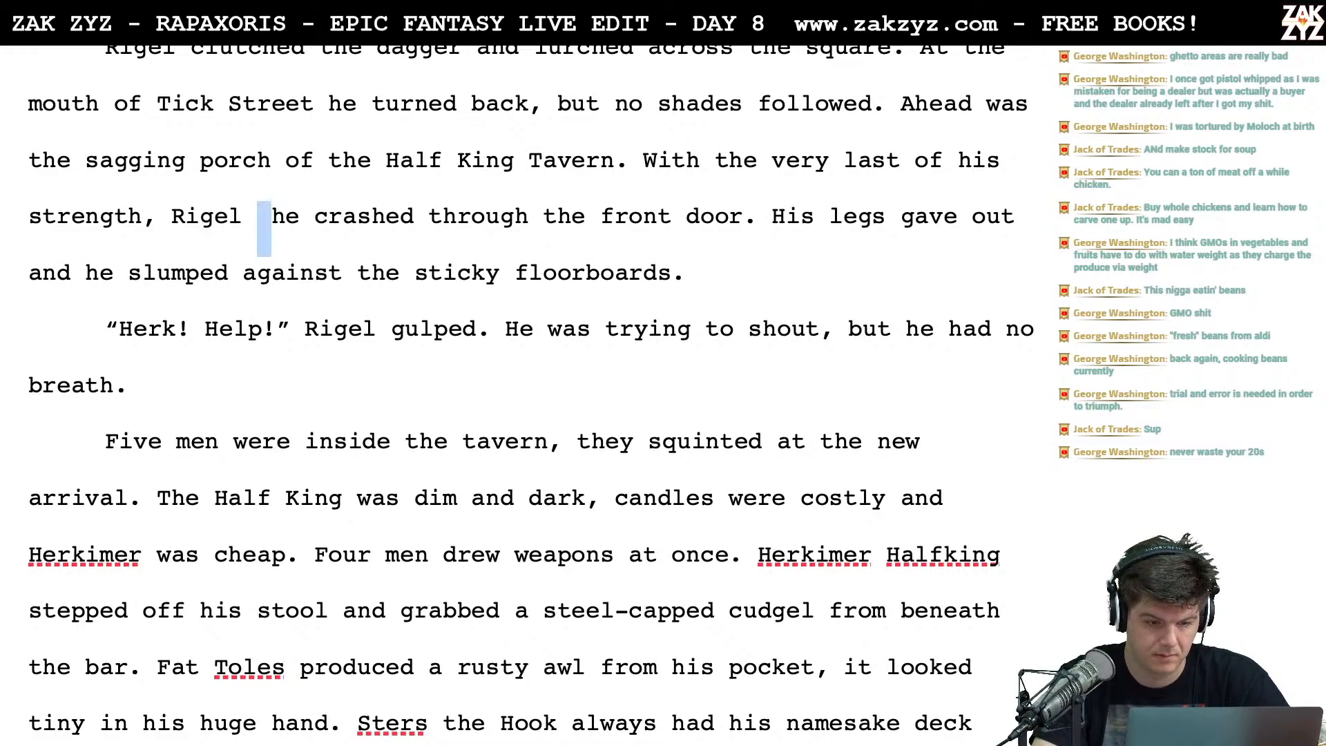
{"action": "key", "text": "BackSpace"}
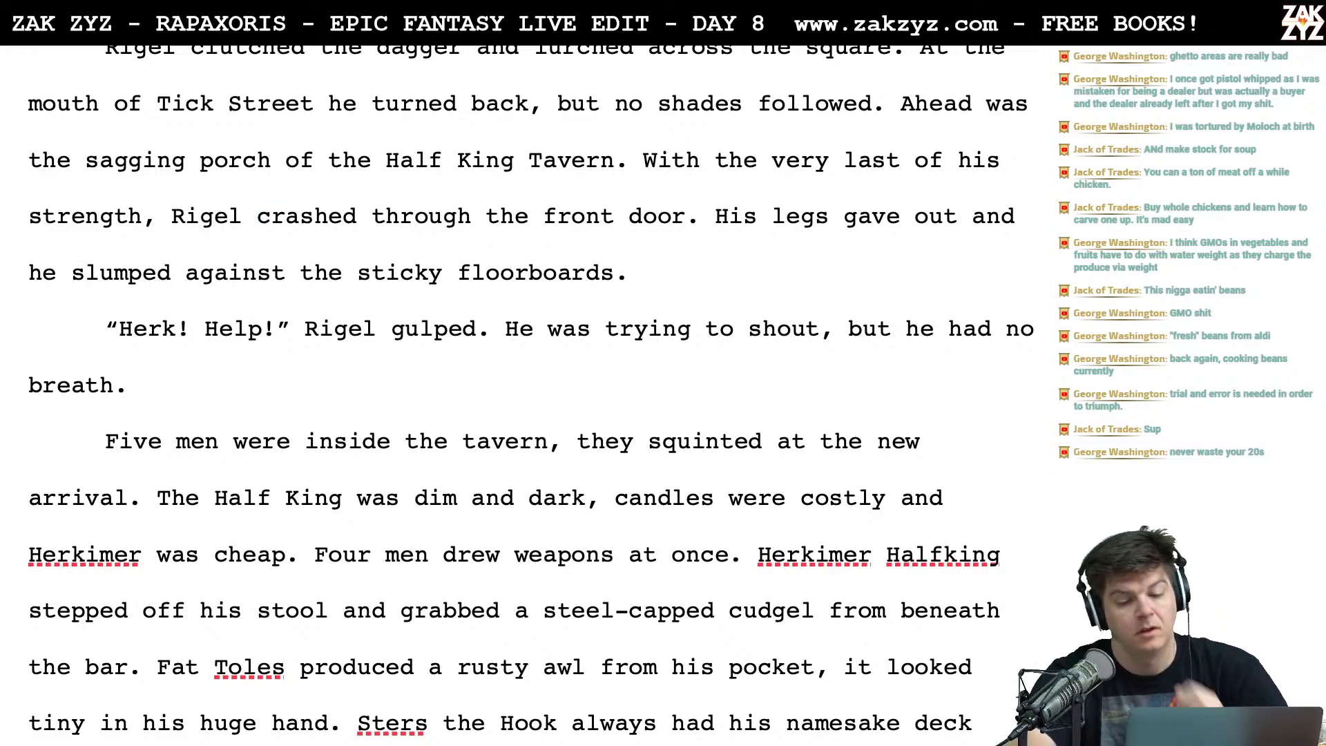
Replace "sticky" with "uneven" in "he slumped against the sticky floorboards"
{"action": "scroll", "coordinate": [300, 285], "scroll_direction": "up", "scroll_amount": 1}
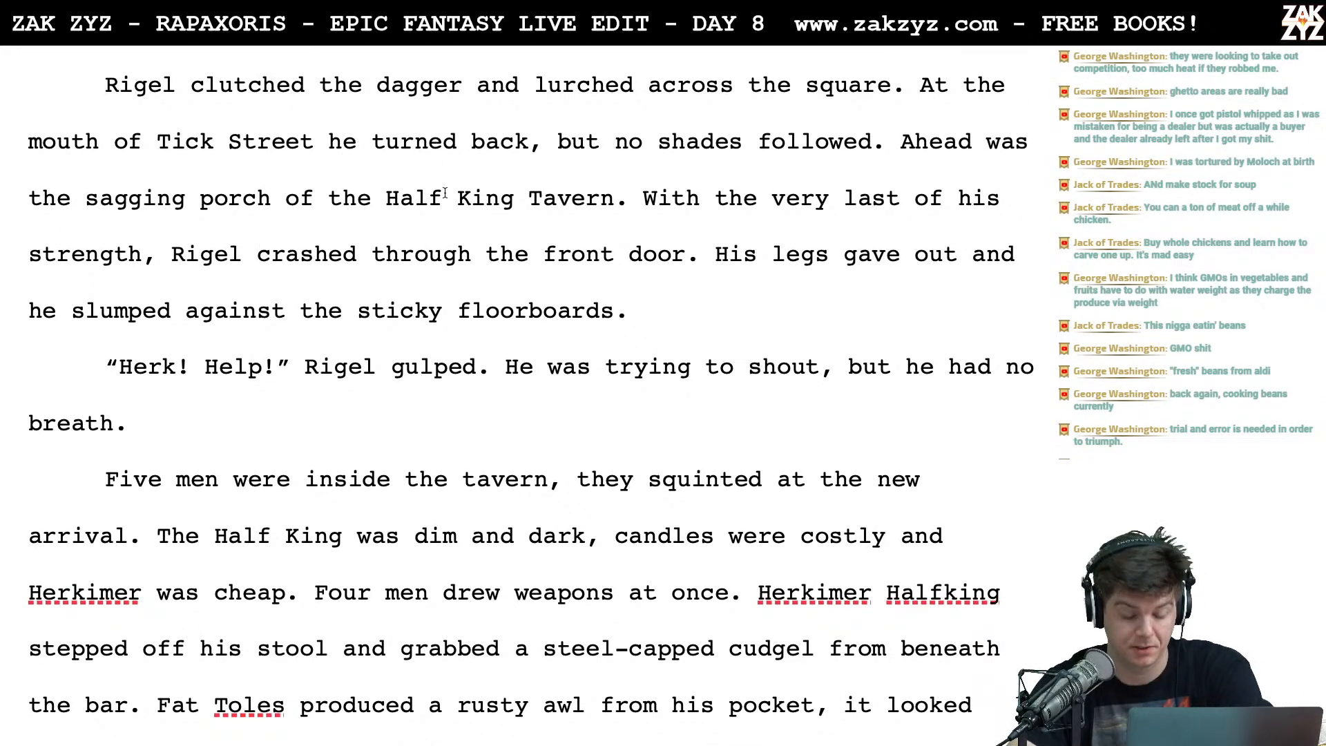
{"action": "scroll", "coordinate": [594, 151], "scroll_direction": "down", "scroll_amount": 1}
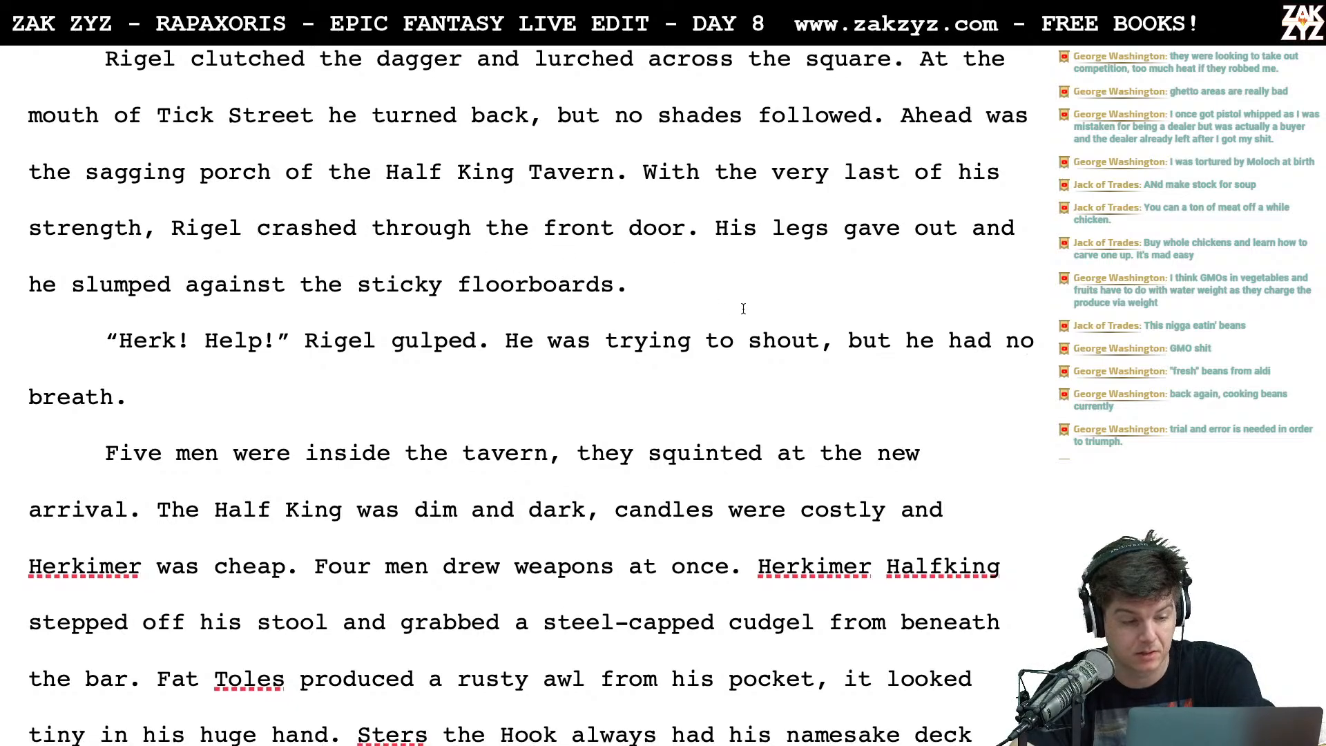
{"action": "scroll", "coordinate": [743, 309], "scroll_direction": "down", "scroll_amount": 1}
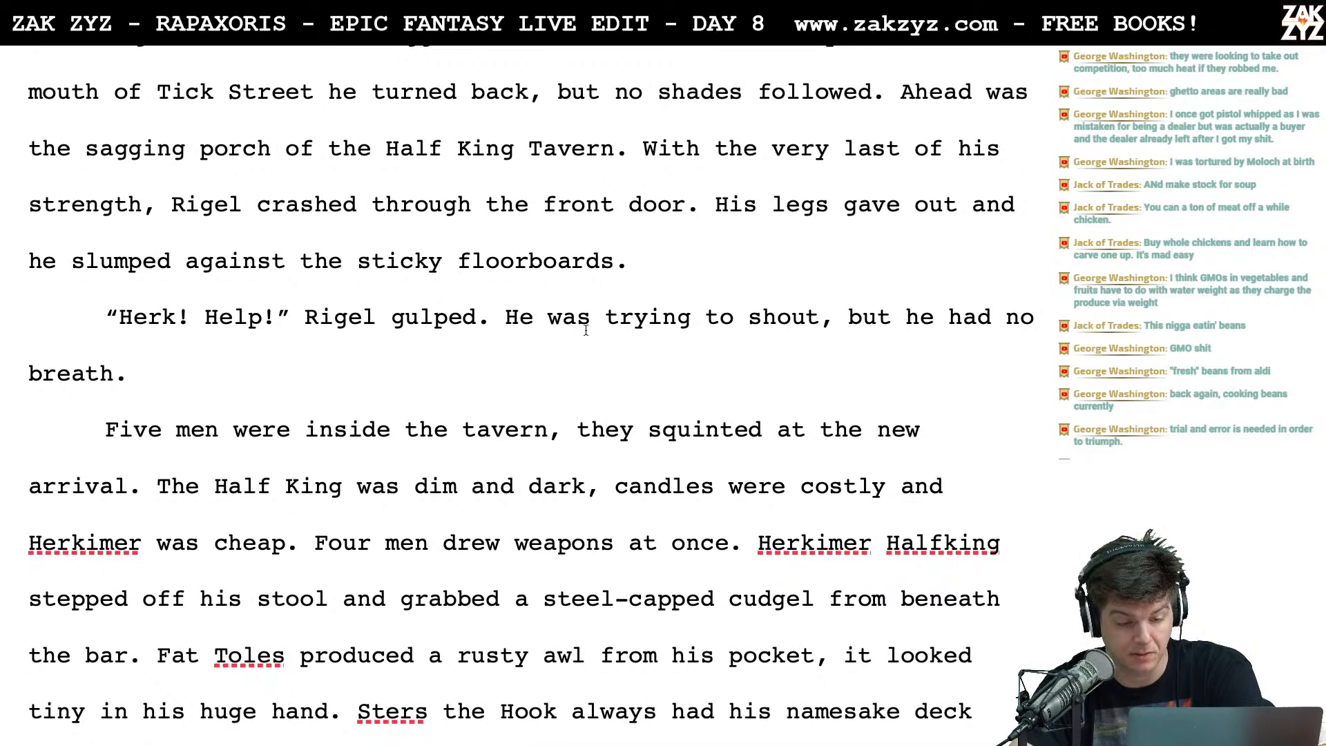
{"action": "left_click", "coordinate": [358, 276]}
{"action": "key", "text": "Right"}
{"action": "key", "text": "Right"}
{"action": "key", "text": "Right"}
{"action": "key", "text": "Right"}
{"action": "key", "text": "Right"}
{"action": "key", "text": "Right"}
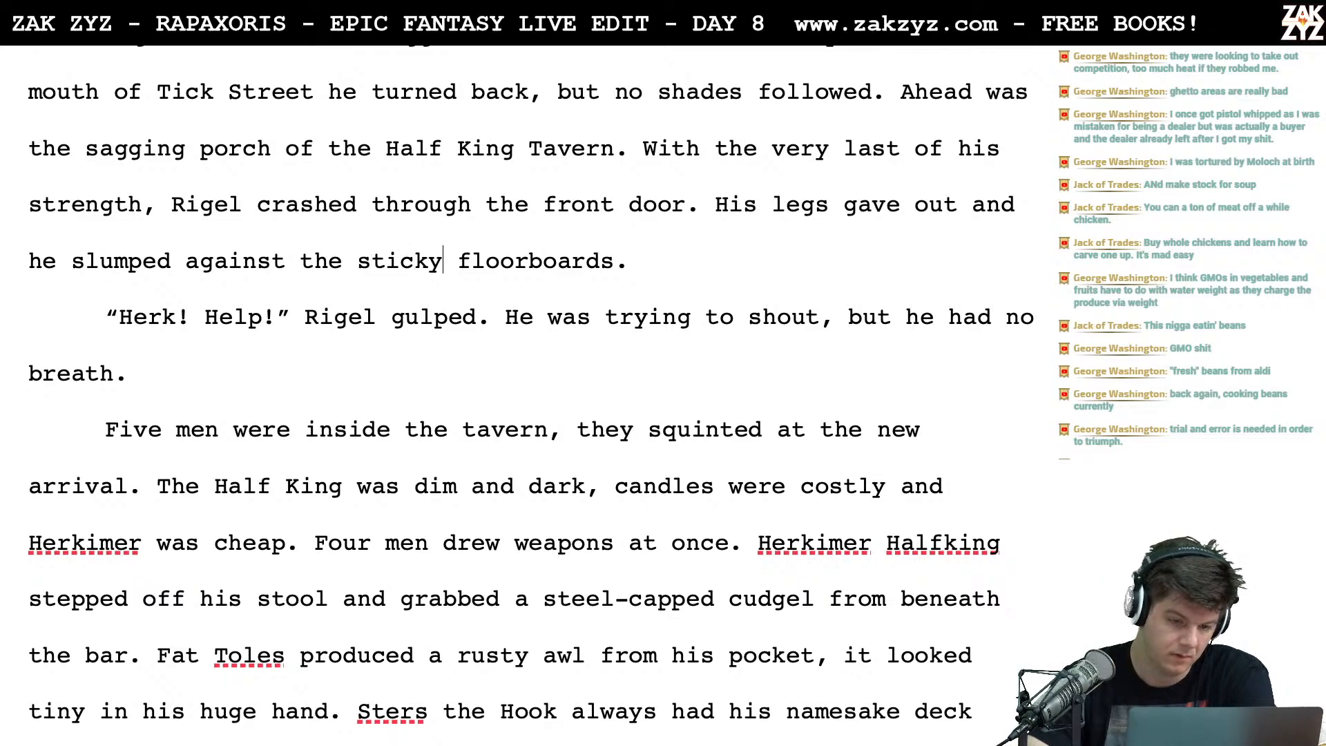
{"action": "key", "text": "BackSpace"}
{"action": "key", "text": "BackSpace"}
{"action": "key", "text": "BackSpace"}
{"action": "key", "text": "BackSpace"}
{"action": "key", "text": "BackSpace"}
{"action": "key", "text": "BackSpace"}
{"action": "type", "text": "uneven"}
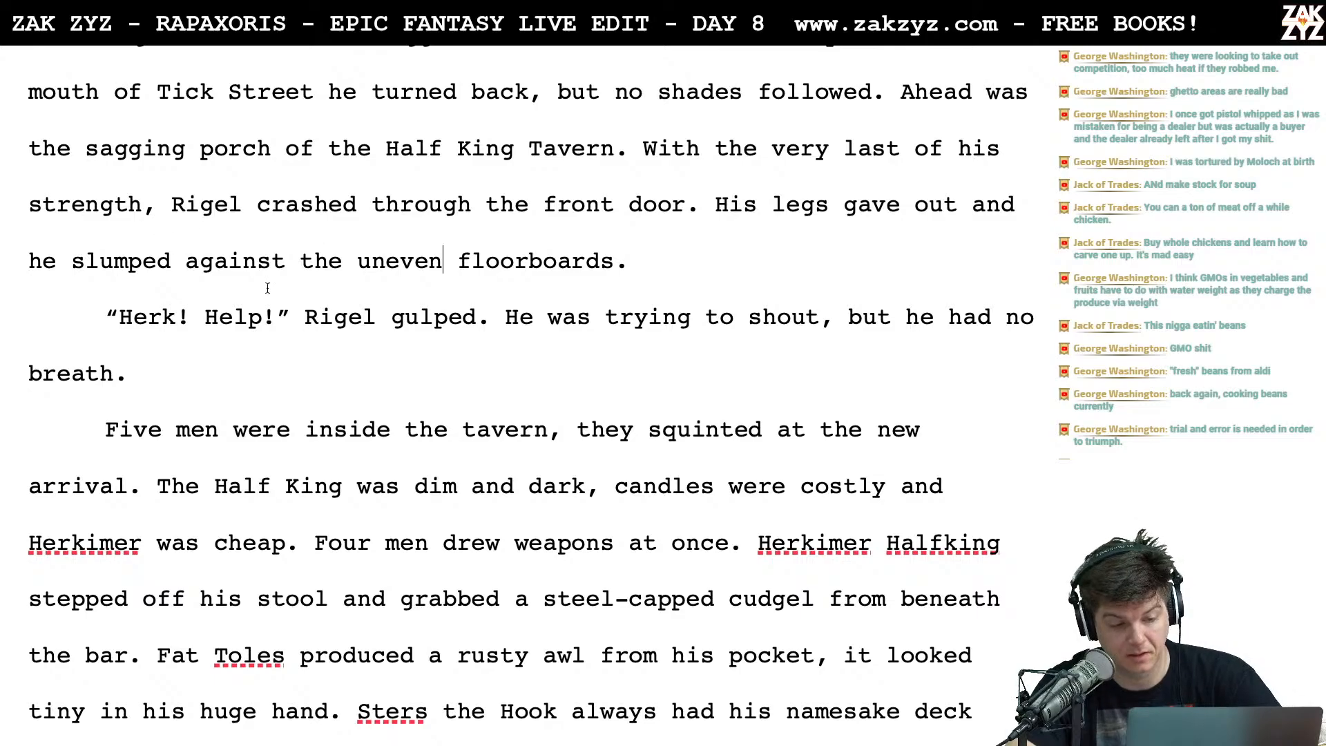
Try the wording "dared to follow" after "no shades" in the Tick Street sentence
{"action": "scroll", "coordinate": [569, 307], "scroll_direction": "down", "scroll_amount": 1}
{"action": "scroll", "coordinate": [568, 307], "scroll_direction": "down", "scroll_amount": 1}
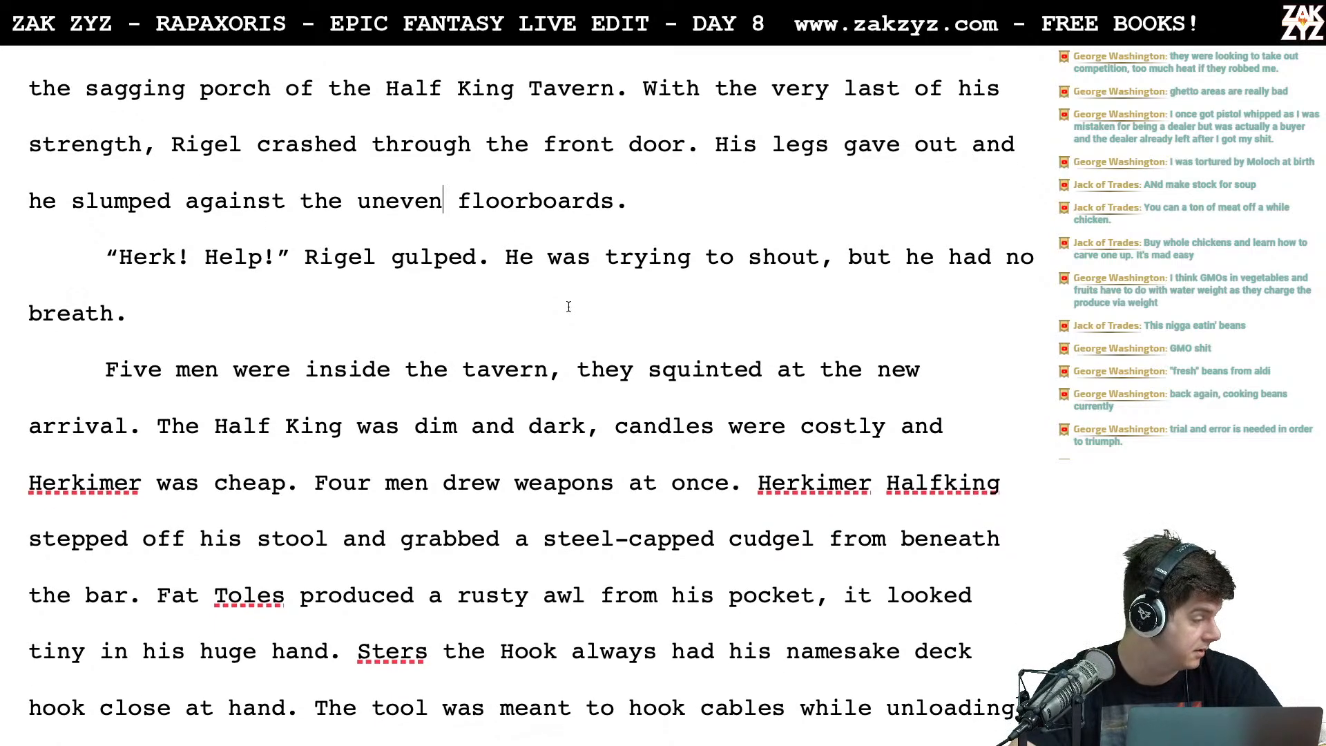
{"action": "scroll", "coordinate": [568, 306], "scroll_direction": "up", "scroll_amount": 3}
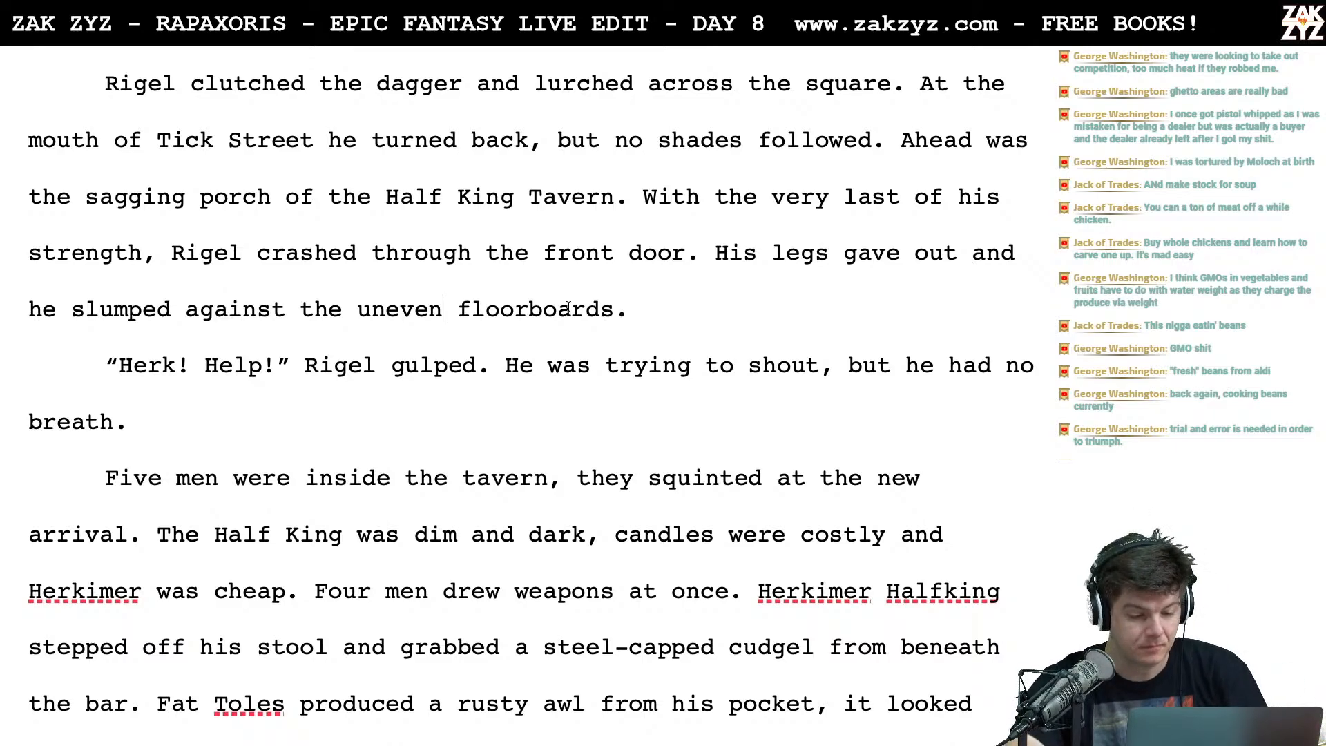
{"action": "scroll", "coordinate": [567, 308], "scroll_direction": "down", "scroll_amount": 1}
{"action": "scroll", "coordinate": [568, 306], "scroll_direction": "up", "scroll_amount": 1}
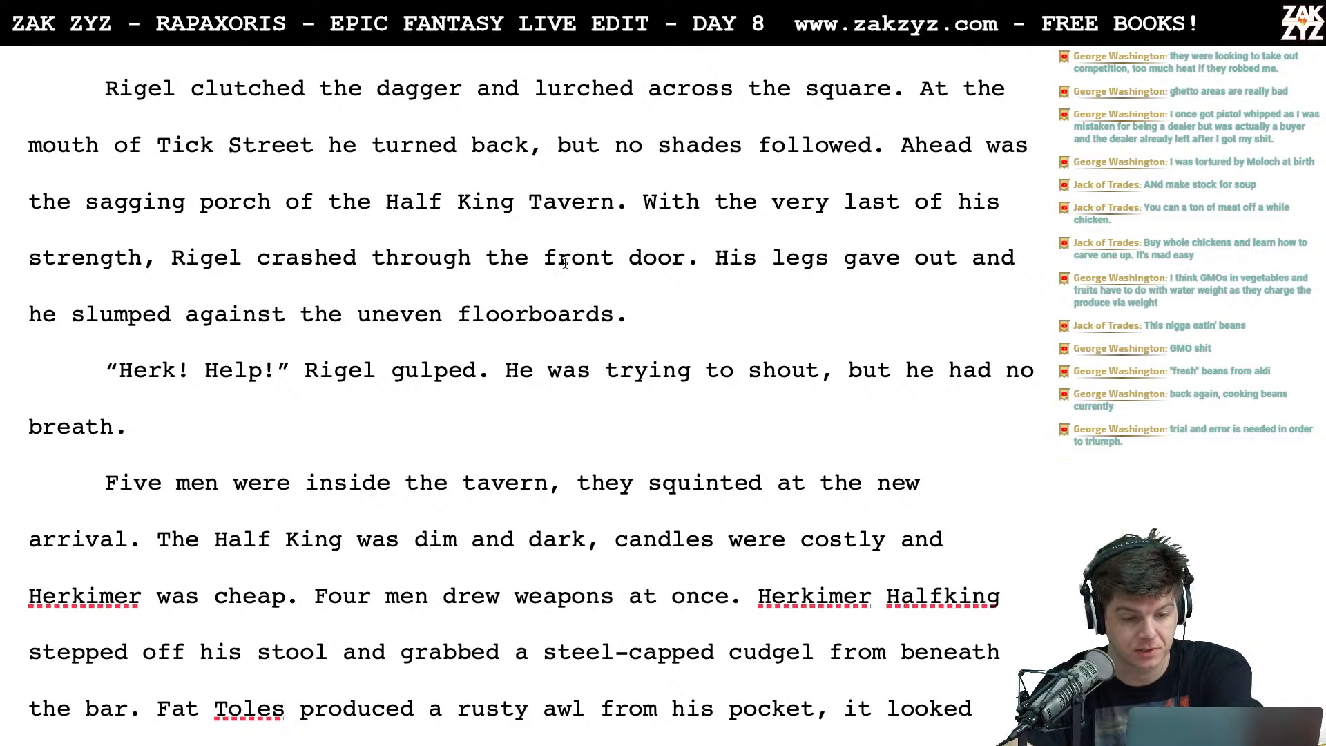
{"action": "scroll", "coordinate": [812, 263], "scroll_direction": "down", "scroll_amount": 1}
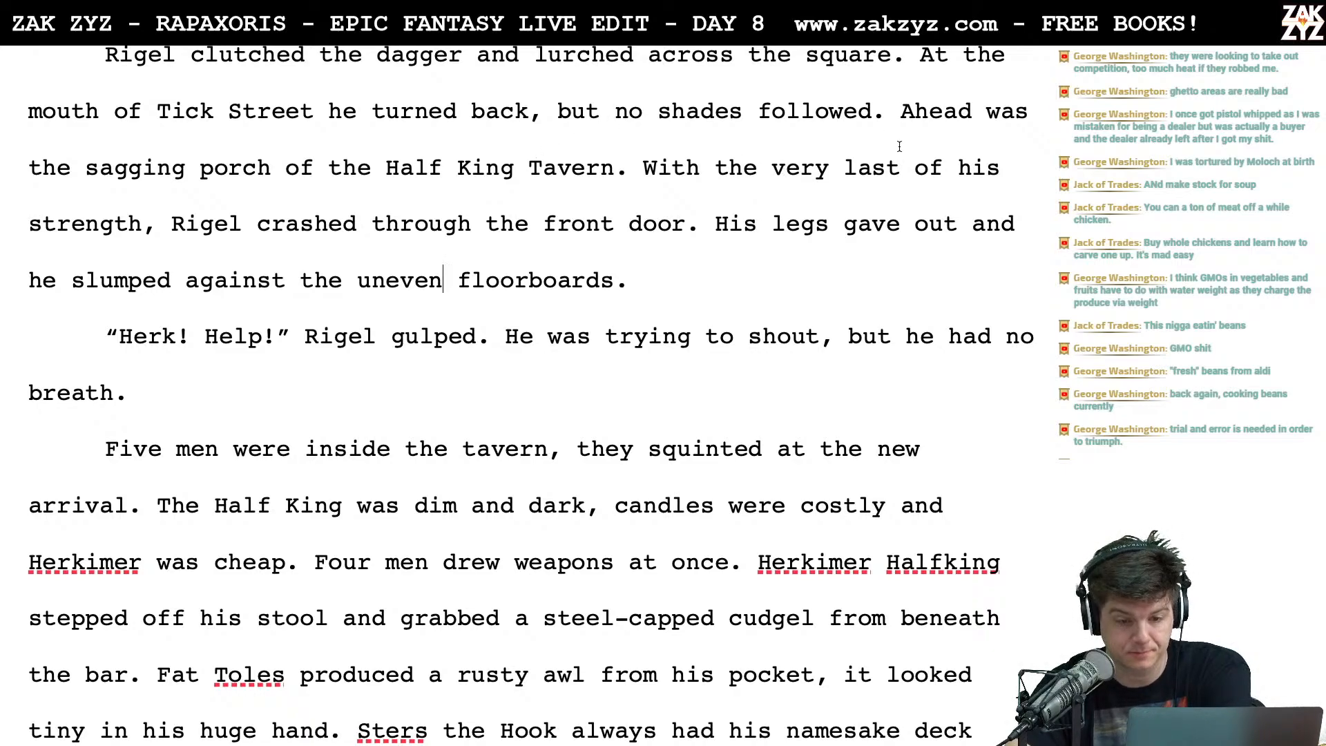
{"action": "left_click", "coordinate": [731, 127]}
{"action": "type", "text": "d"}
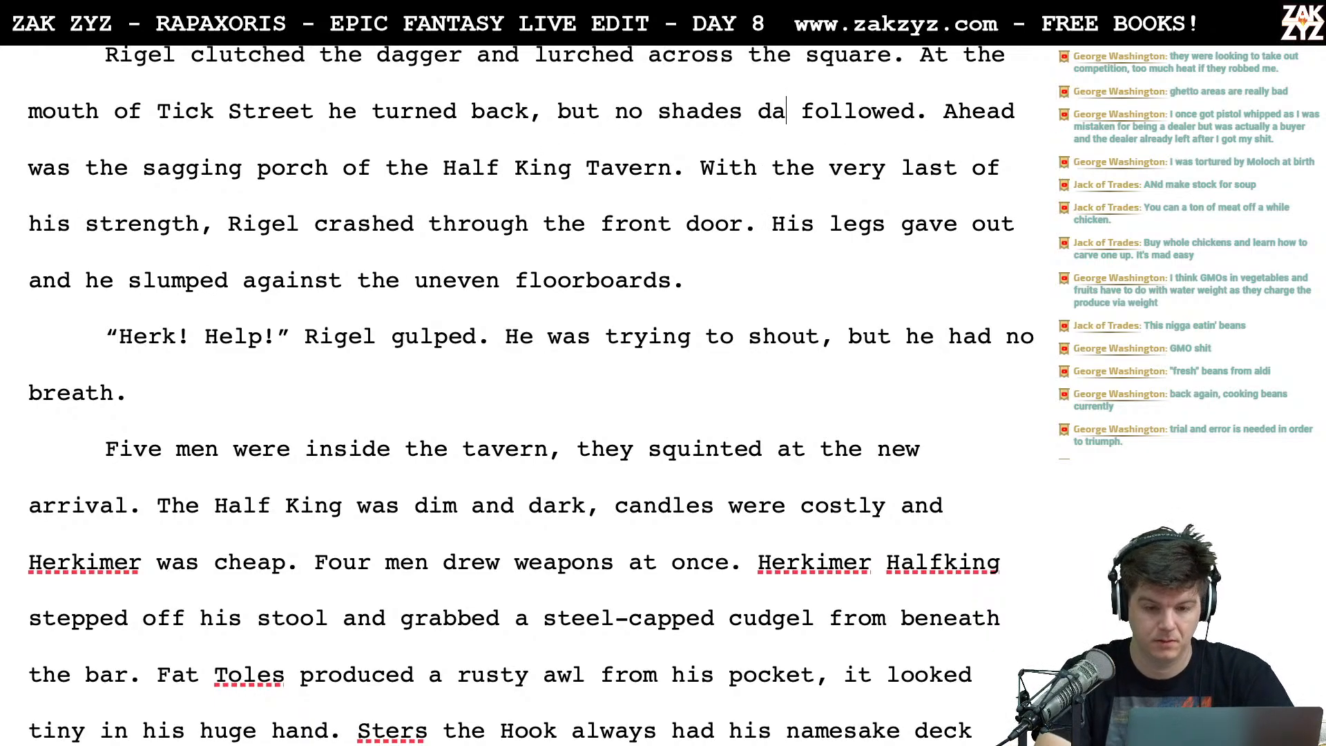
{"action": "type", "text": "ared to sh"}
{"action": "key", "text": "BackSpace"}
{"action": "key", "text": "BackSpace"}
{"action": "type", "text": "fo"}
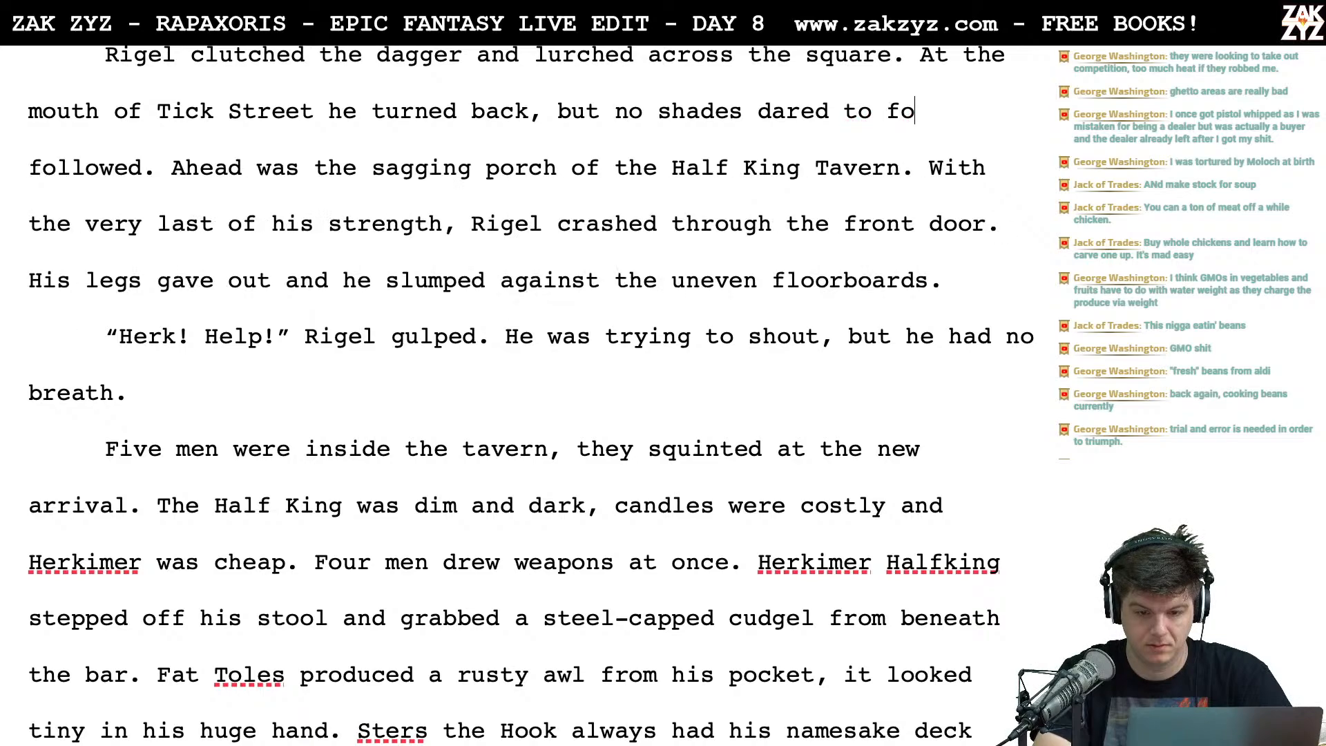
{"action": "type", "text": "llow"}
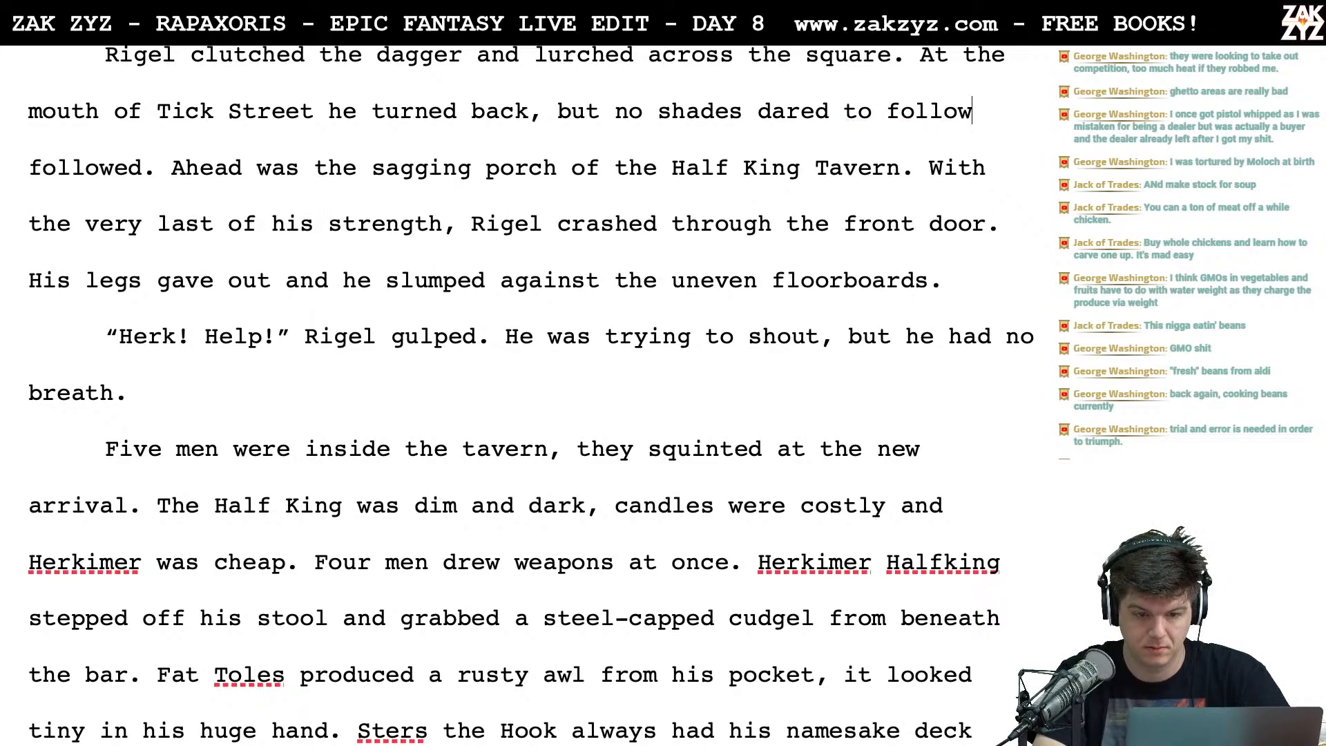
Remove the "dared to follow" wording and the extra space so the clause reads "but no shades followed."
{"action": "key", "text": "BackSpace"}
{"action": "key", "text": "BackSpace"}
{"action": "key", "text": "BackSpace"}
{"action": "key", "text": "BackSpace"}
{"action": "key", "text": "BackSpace"}
{"action": "key", "text": "BackSpace"}
{"action": "key", "text": "BackSpace"}
{"action": "key", "text": "BackSpace"}
{"action": "key", "text": "BackSpace"}
{"action": "key", "text": "BackSpace"}
{"action": "key", "text": "BackSpace"}
{"action": "key", "text": "BackSpace"}
{"action": "key", "text": "BackSpace"}
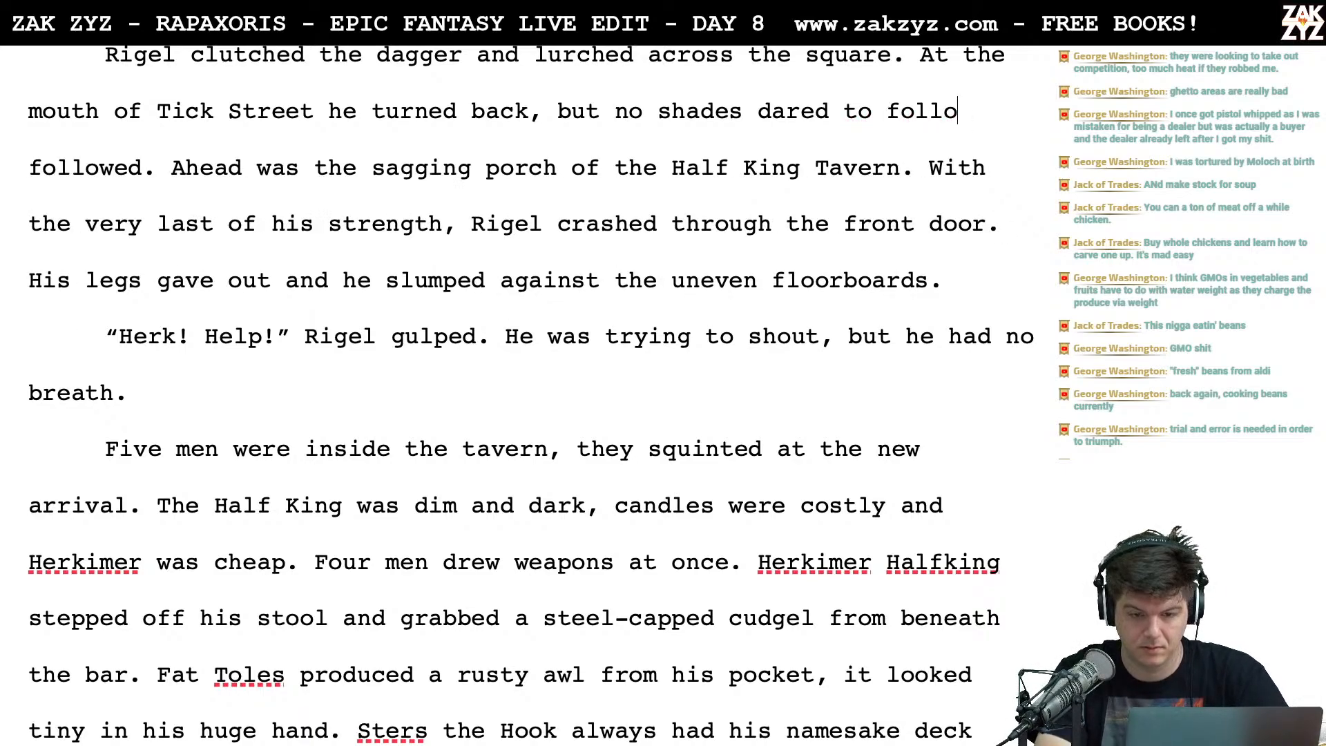
{"action": "key", "text": "BackSpace"}
{"action": "key", "text": "BackSpace"}
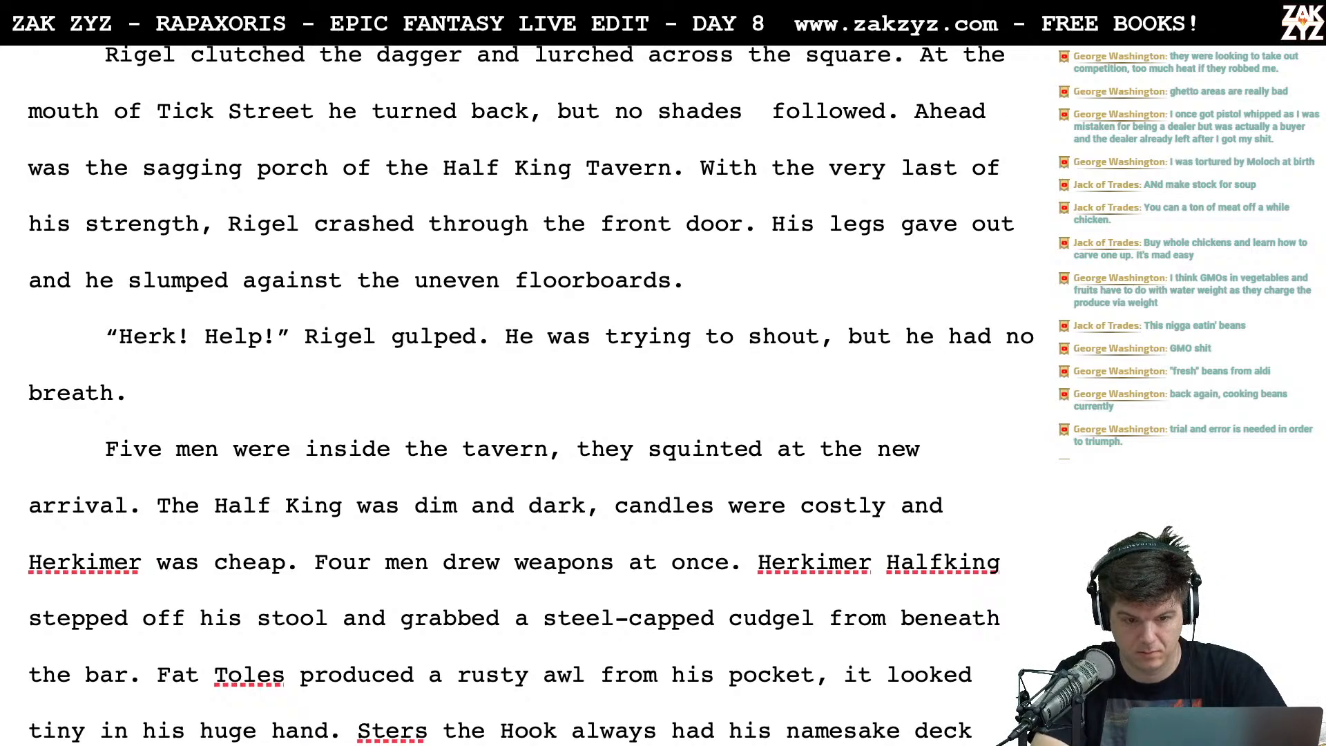
{"action": "key", "text": "Delete"}
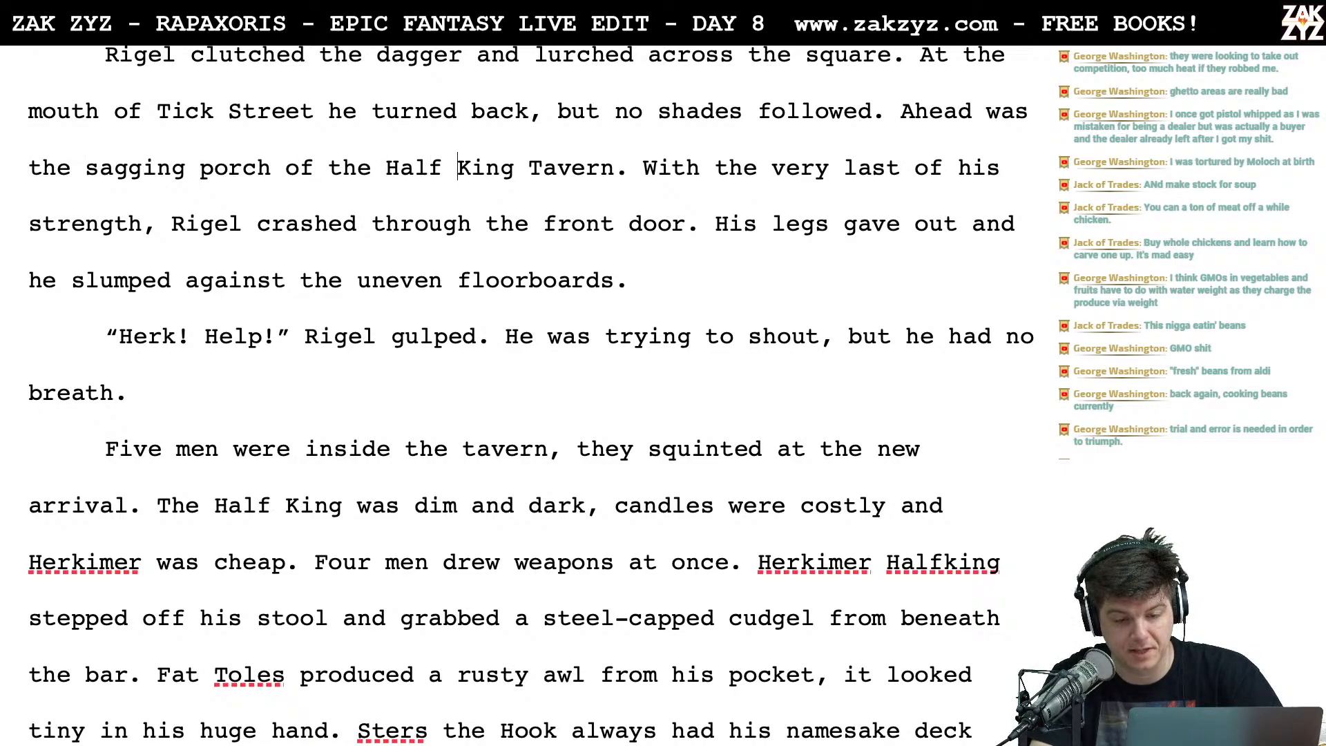
Reread from the Half King Tavern sentence through Rigel's collapse and into the description of the men in the tavern
{"action": "key", "text": "Right"}
{"action": "key", "text": "Right"}
{"action": "key", "text": "Right"}
{"action": "key", "text": "Right"}
{"action": "key", "text": "Right"}
{"action": "key", "text": "Right"}
{"action": "key", "text": "Right"}
{"action": "key", "text": "Right"}
{"action": "key", "text": "Right"}
{"action": "key", "text": "Right"}
{"action": "key", "text": "Right"}
{"action": "key", "text": "Right"}
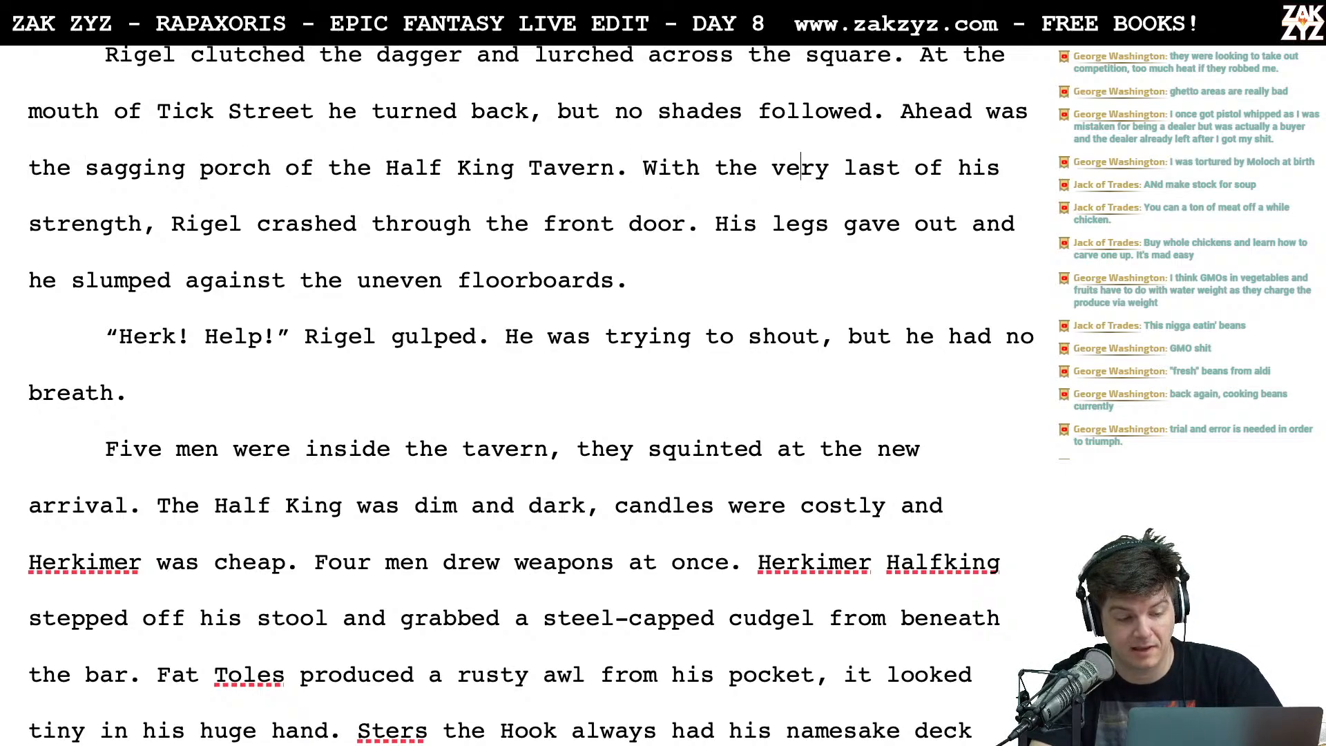
{"action": "key", "text": "Right"}
{"action": "key", "text": "Right"}
{"action": "key", "text": "Right"}
{"action": "key", "text": "Right"}
{"action": "key", "text": "Right"}
{"action": "key", "text": "Right"}
{"action": "key", "text": "Right"}
{"action": "key", "text": "Right"}
{"action": "key", "text": "Right"}
{"action": "key", "text": "Right"}
{"action": "key", "text": "Right"}
{"action": "key", "text": "Right"}
{"action": "key", "text": "Right"}
{"action": "key", "text": "Right"}
{"action": "key", "text": "Right"}
{"action": "key", "text": "Right"}
{"action": "key", "text": "Right"}
{"action": "key", "text": "Right"}
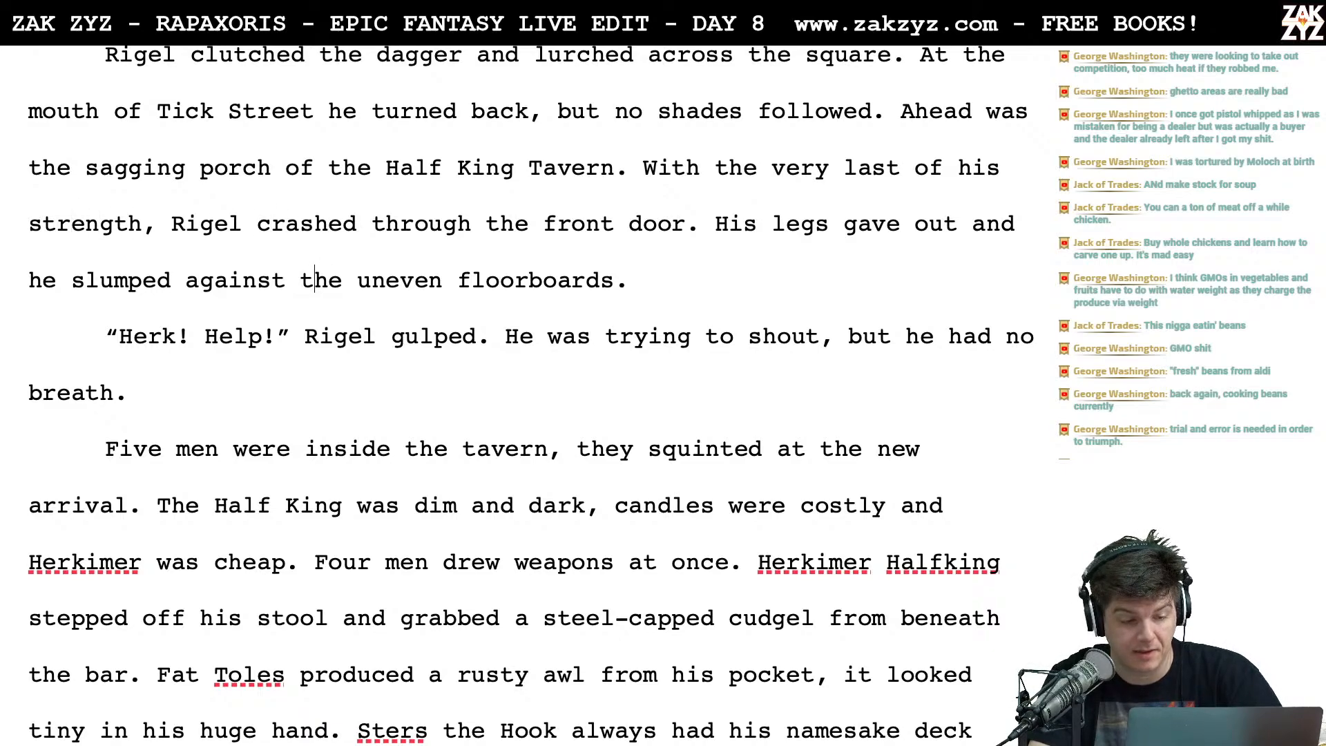
{"action": "key", "text": "Left"}
{"action": "key", "text": "Left"}
{"action": "key", "text": "Left"}
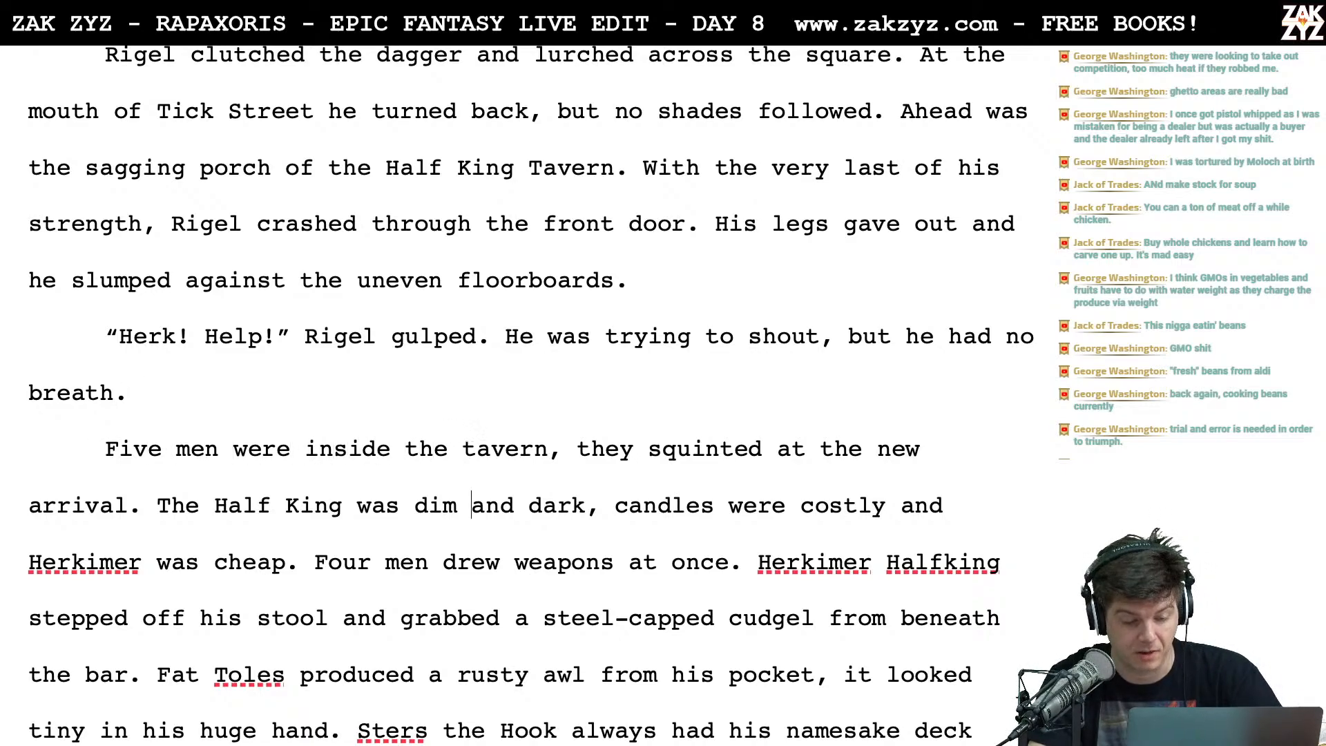
{"action": "key", "text": "Down"}
{"action": "key", "text": "Down"}
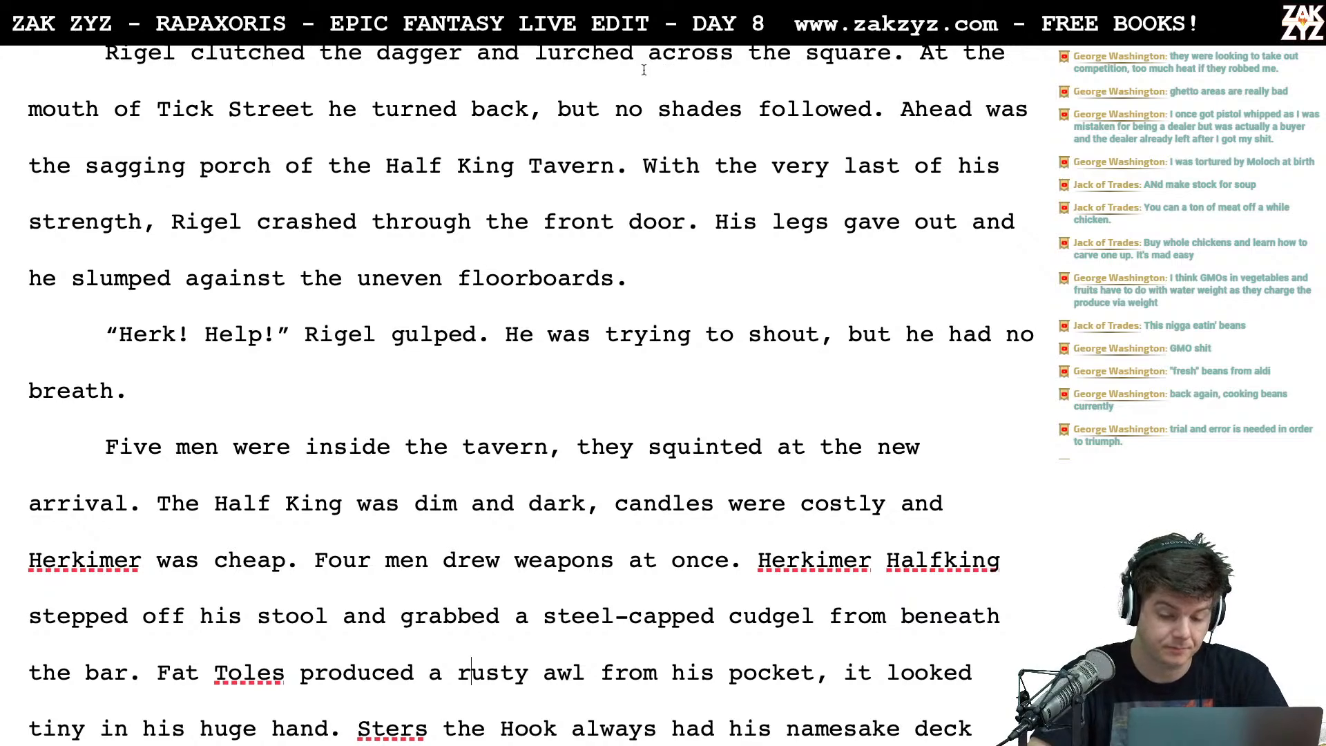
Start a new paragraph after "but he had no breath." reading "There were five men inside the Tavern, squinting at the"
{"action": "left_click", "coordinate": [287, 392]}
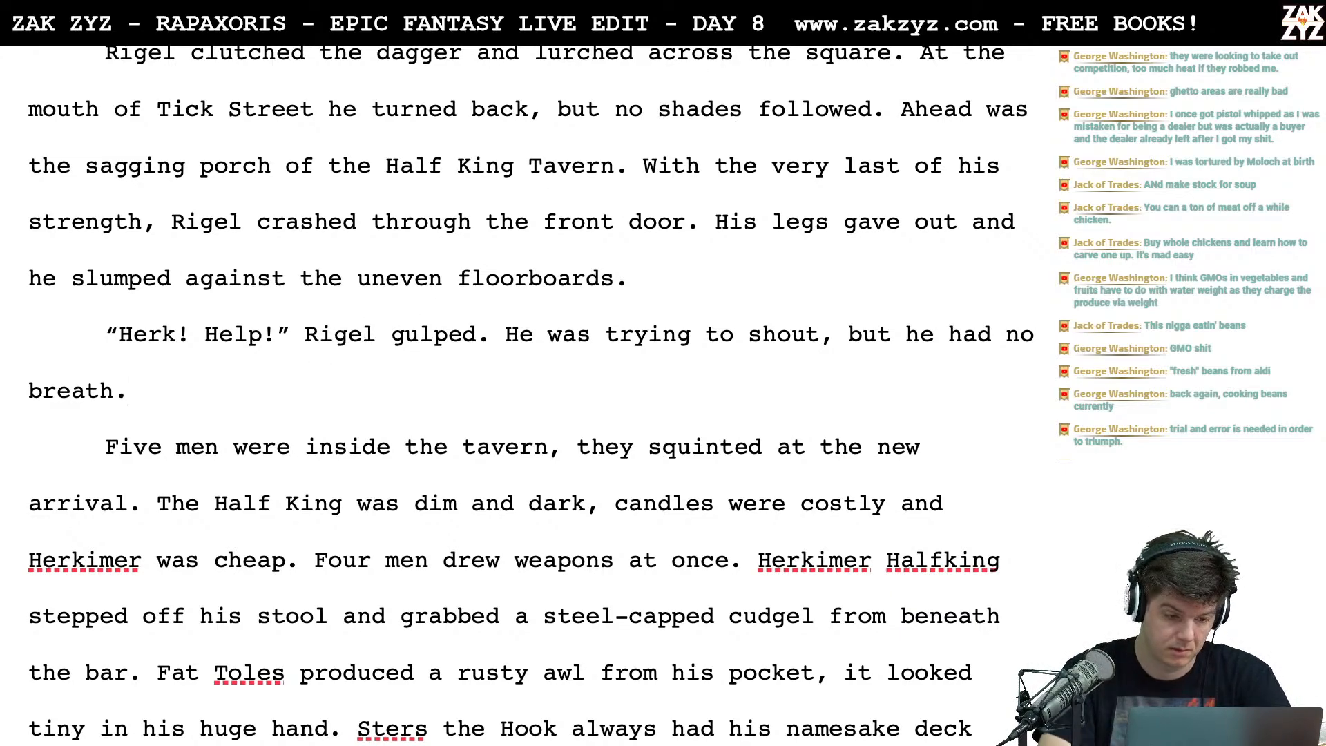
{"action": "key", "text": "Return"}
{"action": "type", "text": "Tere"}
{"action": "key", "text": "BackSpace"}
{"action": "key", "text": "BackSpace"}
{"action": "key", "text": "BackSpace"}
{"action": "type", "text": "here were five men inside the Tavern, "}
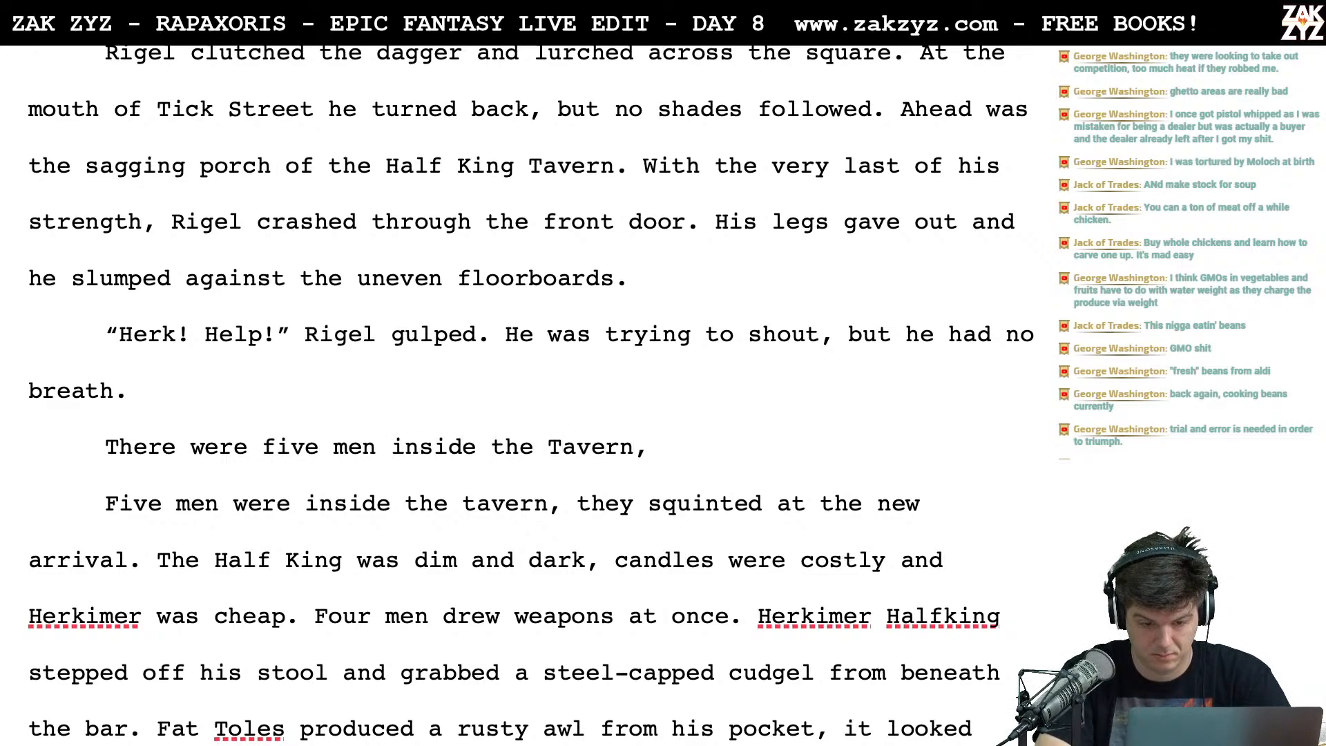
{"action": "type", "text": "squin"}
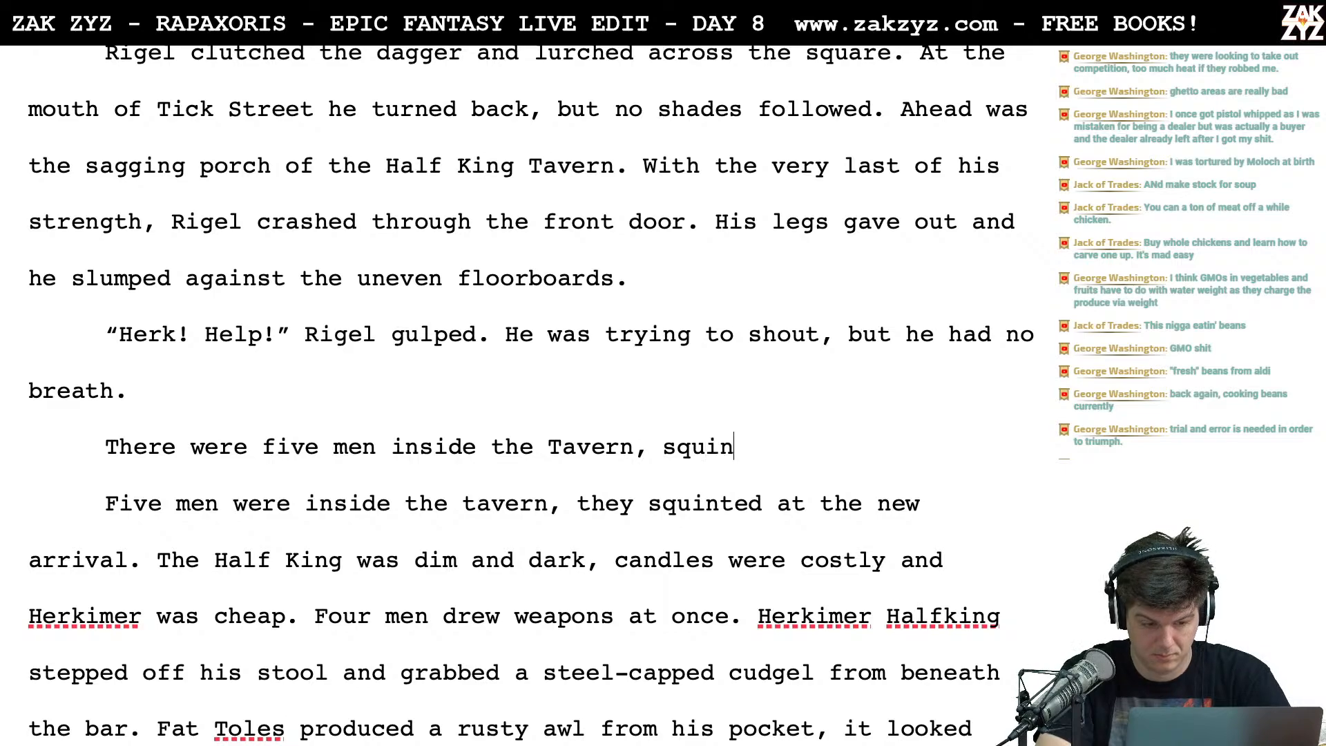
{"action": "type", "text": "ting at the"}
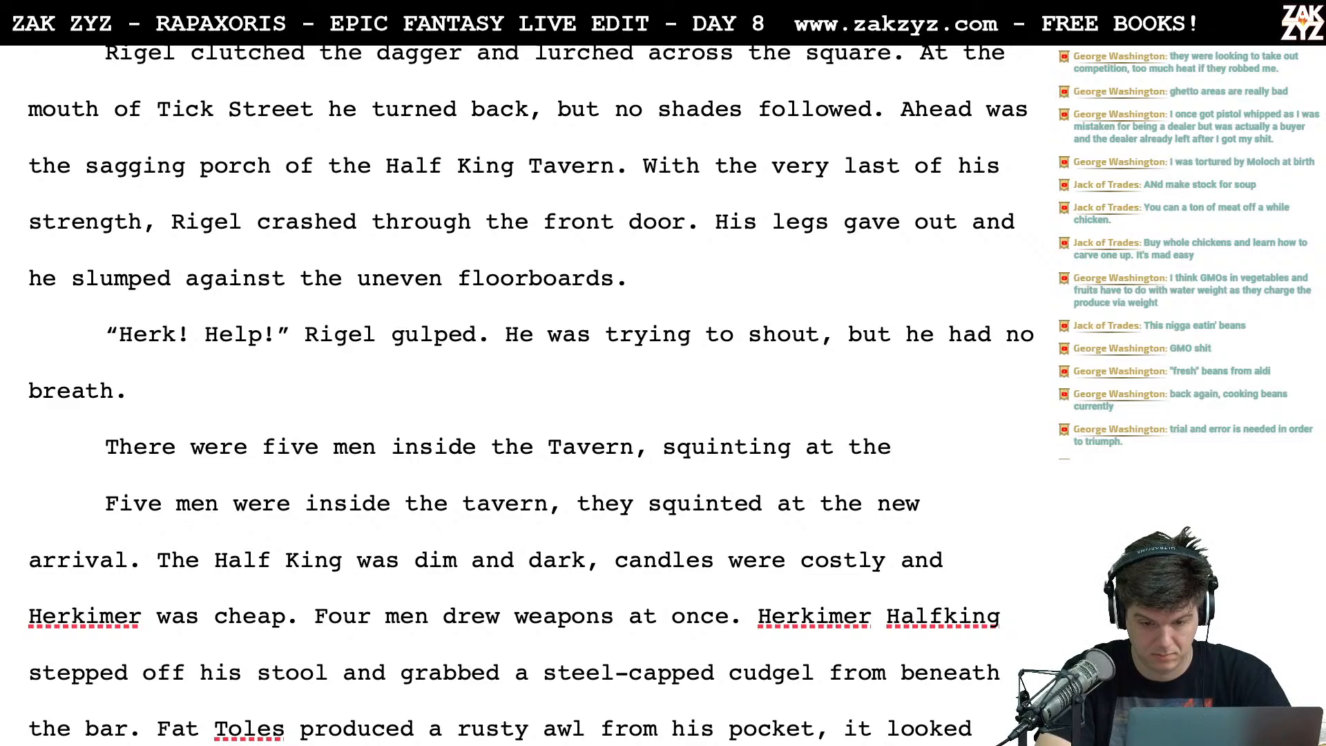
Finish the sentence about the five men in the Tavern with "unexpected visitor."
{"action": "type", "text": " unexpect"}
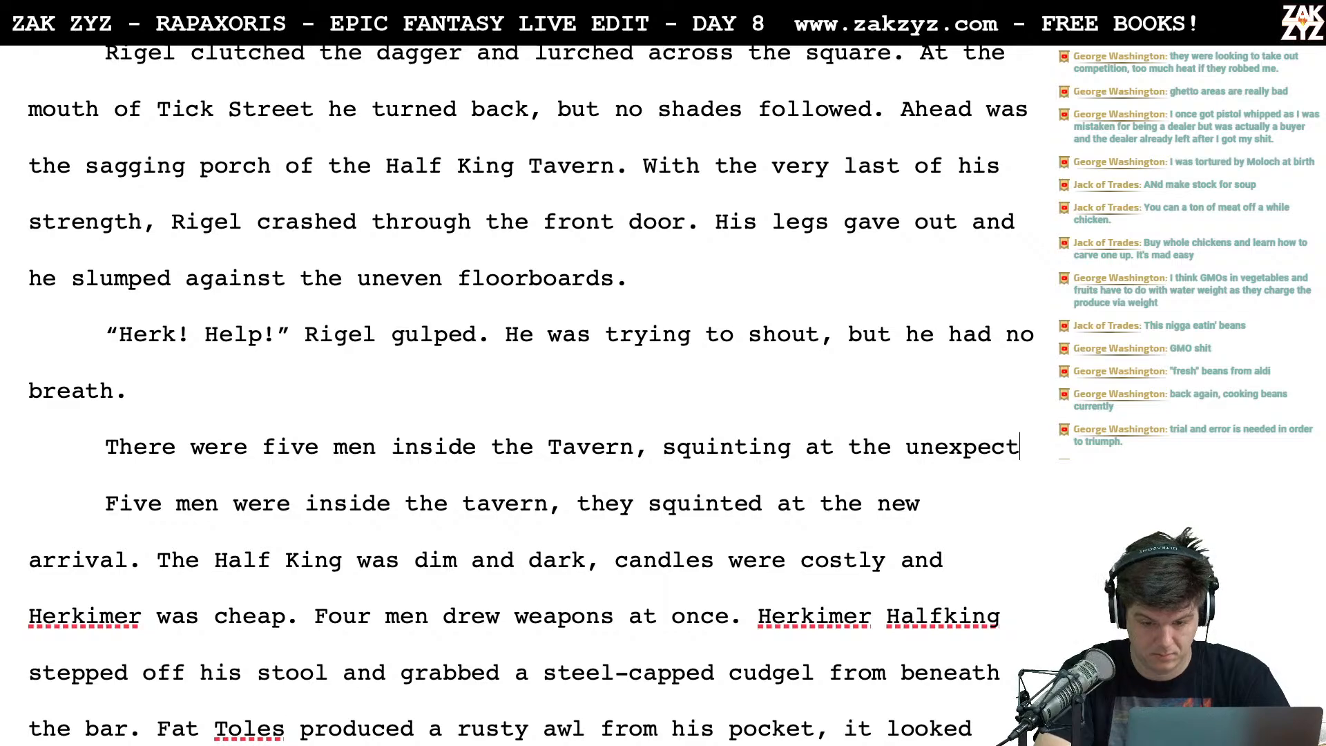
{"action": "type", "text": "ed visiotr."}
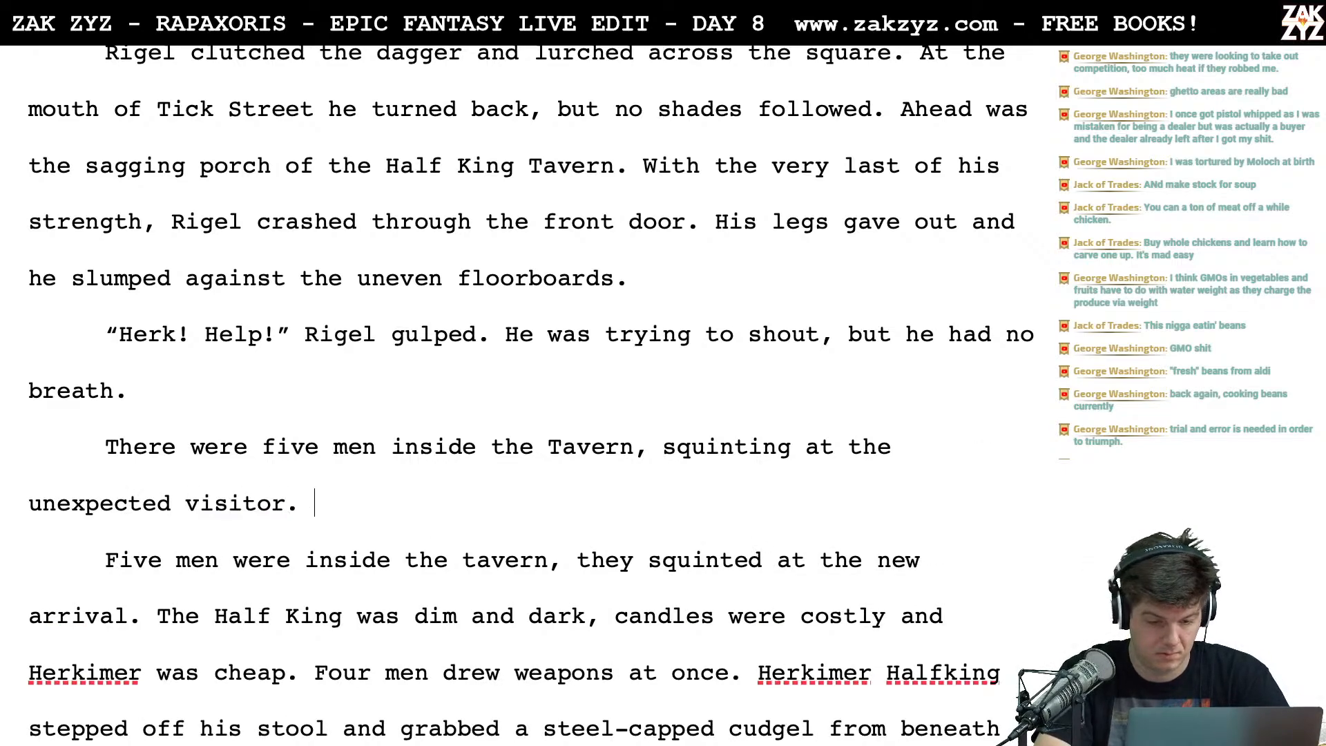
Replace the sentence ending after "inside the Tavern," with "as one they squinted at the new arrival."
{"action": "key", "text": "BackSpace"}
{"action": "key", "text": "BackSpace"}
{"action": "key", "text": "BackSpace"}
{"action": "key", "text": "BackSpace"}
{"action": "key", "text": "BackSpace"}
{"action": "key", "text": "BackSpace"}
{"action": "key", "text": "BackSpace"}
{"action": "key", "text": "BackSpace"}
{"action": "key", "text": "BackSpace"}
{"action": "key", "text": "BackSpace"}
{"action": "key", "text": "BackSpace"}
{"action": "key", "text": "BackSpace"}
{"action": "key", "text": "BackSpace"}
{"action": "key", "text": "BackSpace"}
{"action": "key", "text": "BackSpace"}
{"action": "key", "text": "BackSpace"}
{"action": "key", "text": "BackSpace"}
{"action": "key", "text": "BackSpace"}
{"action": "key", "text": "BackSpace"}
{"action": "key", "text": "BackSpace"}
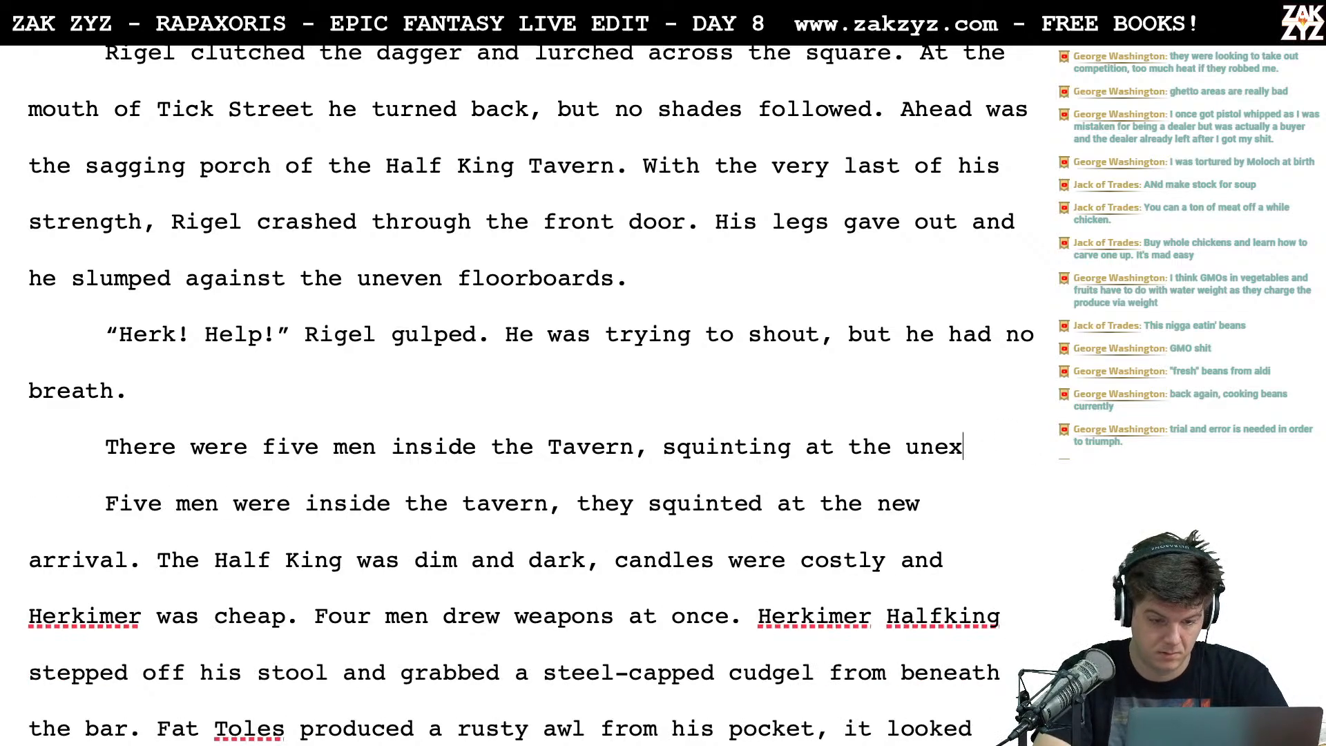
{"action": "key", "text": "BackSpace"}
{"action": "key", "text": "BackSpace"}
{"action": "key", "text": "BackSpace"}
{"action": "key", "text": "BackSpace"}
{"action": "key", "text": "BackSpace"}
{"action": "key", "text": "BackSpace"}
{"action": "key", "text": "BackSpace"}
{"action": "key", "text": "BackSpace"}
{"action": "key", "text": "BackSpace"}
{"action": "key", "text": "BackSpace"}
{"action": "key", "text": "BackSpace"}
{"action": "key", "text": "BackSpace"}
{"action": "key", "text": "BackSpace"}
{"action": "key", "text": "BackSpace"}
{"action": "key", "text": "BackSpace"}
{"action": "type", "text": "as one they sqi"}
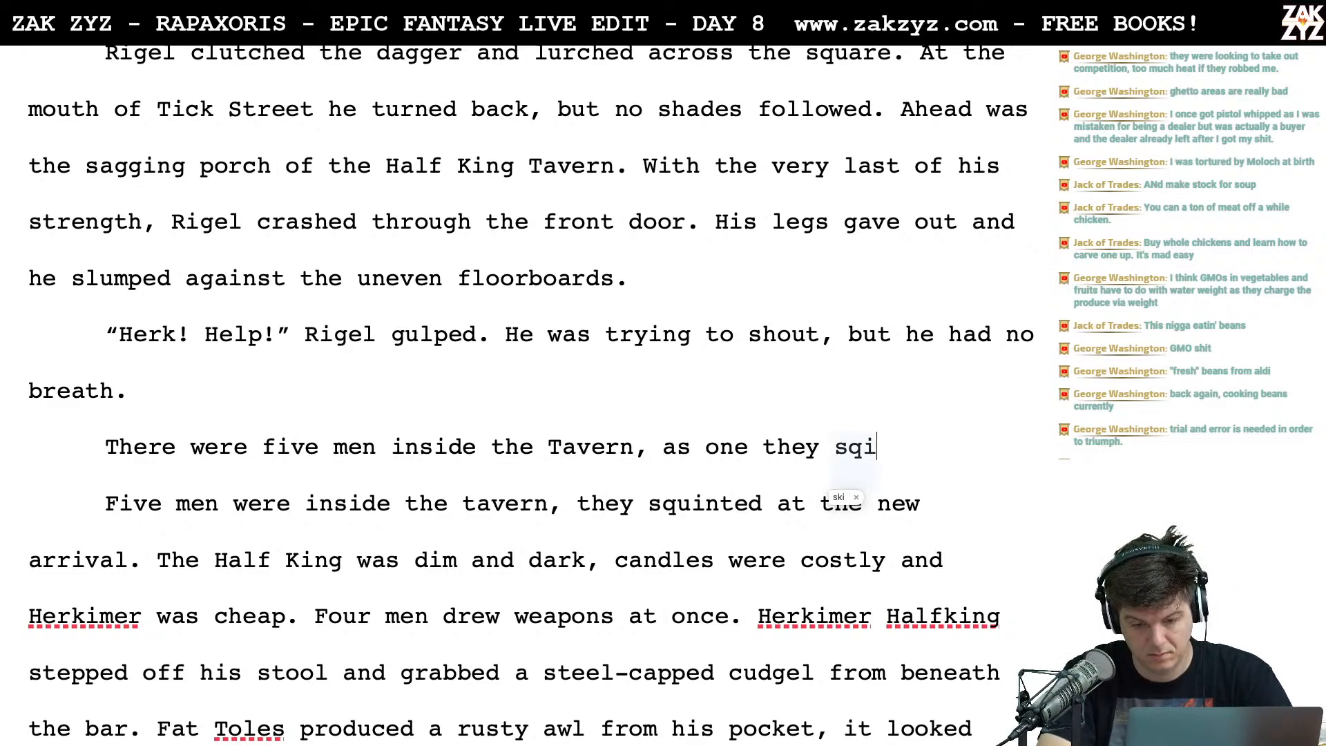
{"action": "key", "text": "BackSpace"}
{"action": "type", "text": "uinte"}
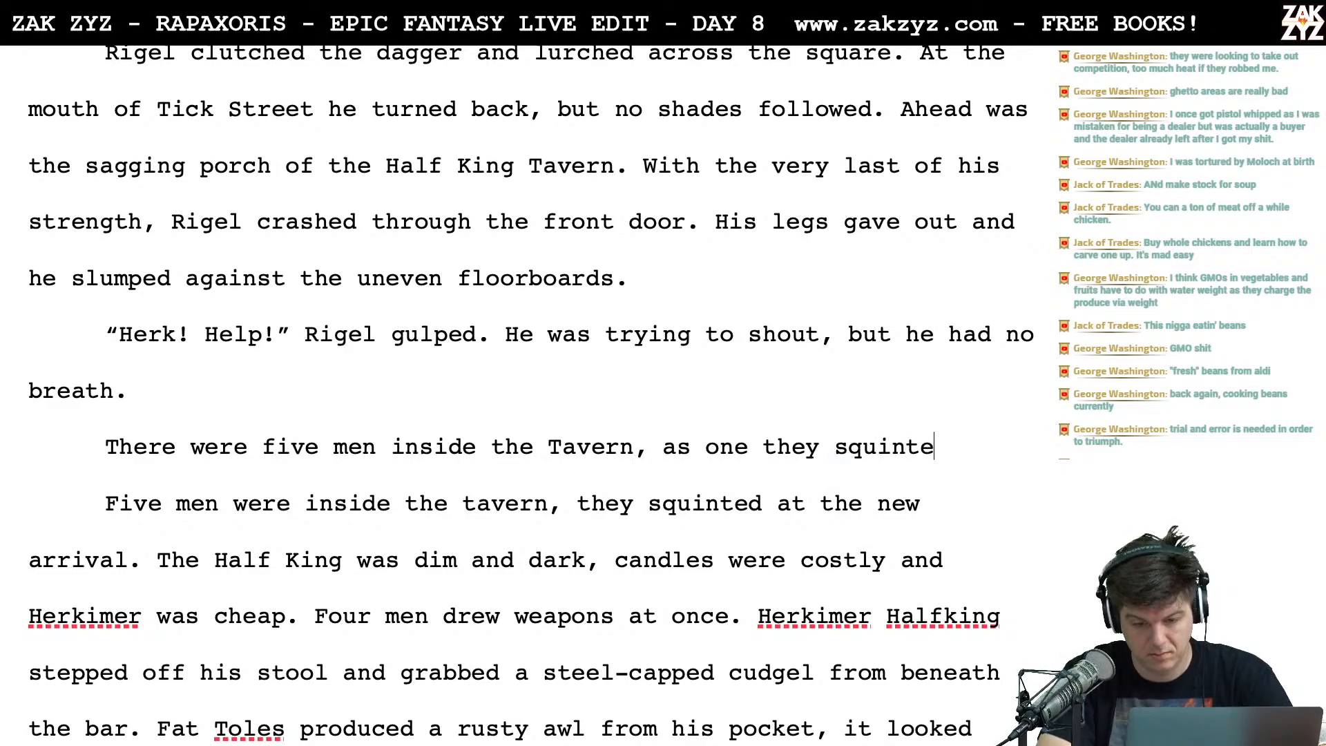
{"action": "type", "text": "d at the new "}
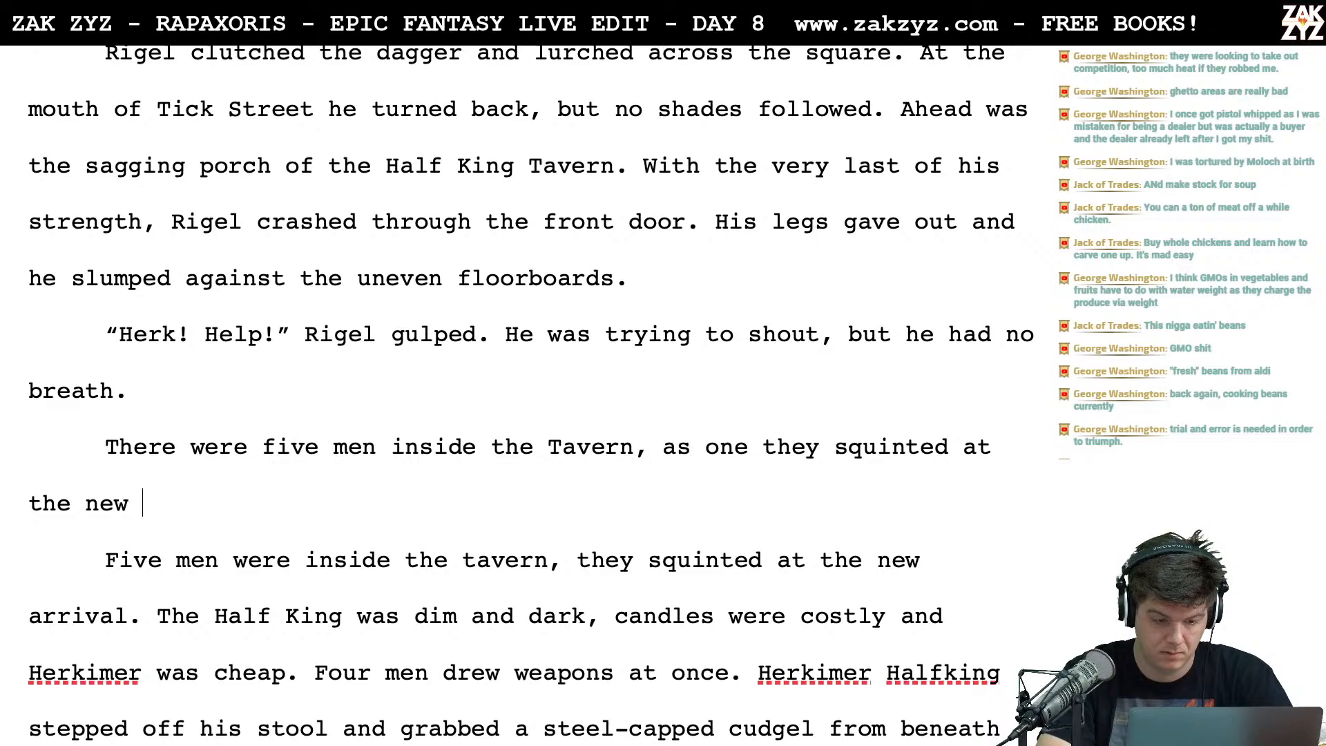
{"action": "type", "text": "arrival."}
Delete the old sentence starting "Five men were inside the tavern" and join its paragraph to the rewritten sentence
{"action": "key", "text": "shift+Down"}
{"action": "key", "text": "shift+Down"}
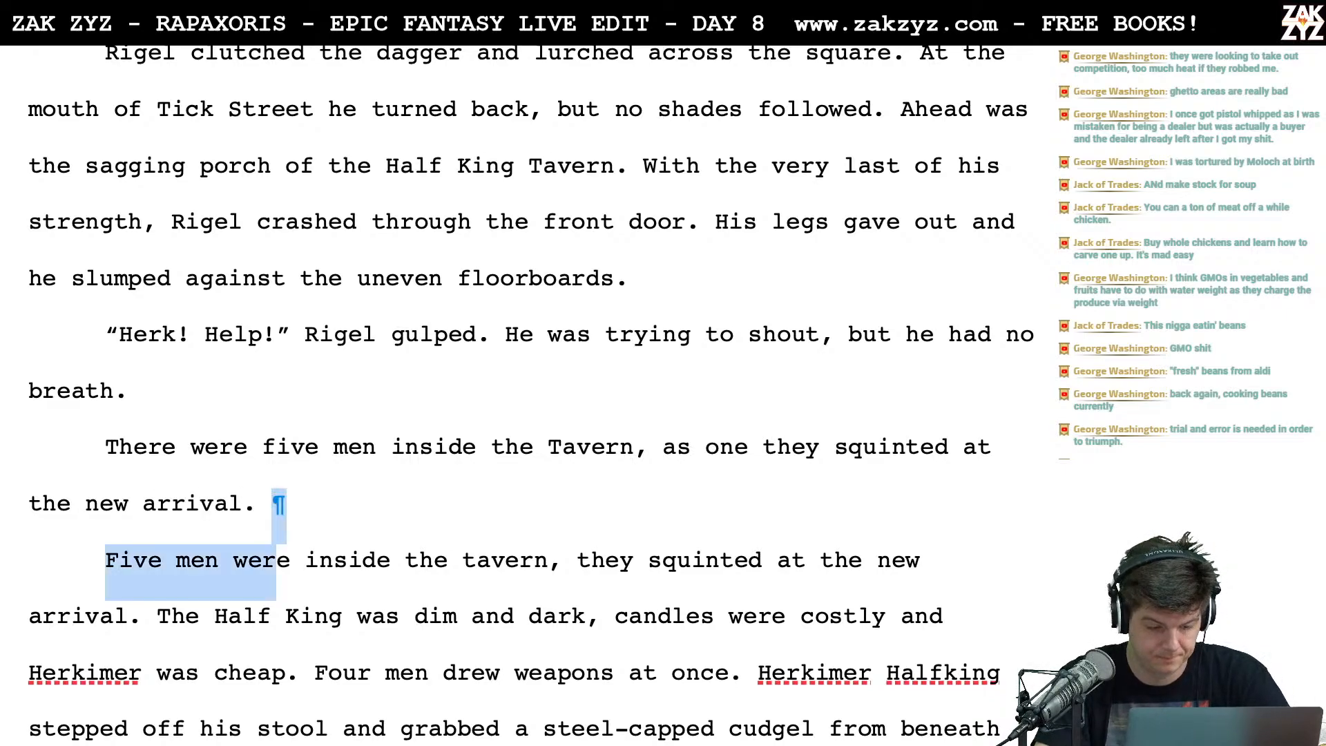
{"action": "key", "text": "shift+Left"}
{"action": "key", "text": "shift+Left"}
{"action": "key", "text": "shift+Left"}
{"action": "key", "text": "shift+Left"}
{"action": "key", "text": "shift+Left"}
{"action": "key", "text": "shift+Left"}
{"action": "key", "text": "shift+Left"}
{"action": "key", "text": "shift+Left"}
{"action": "key", "text": "Delete"}
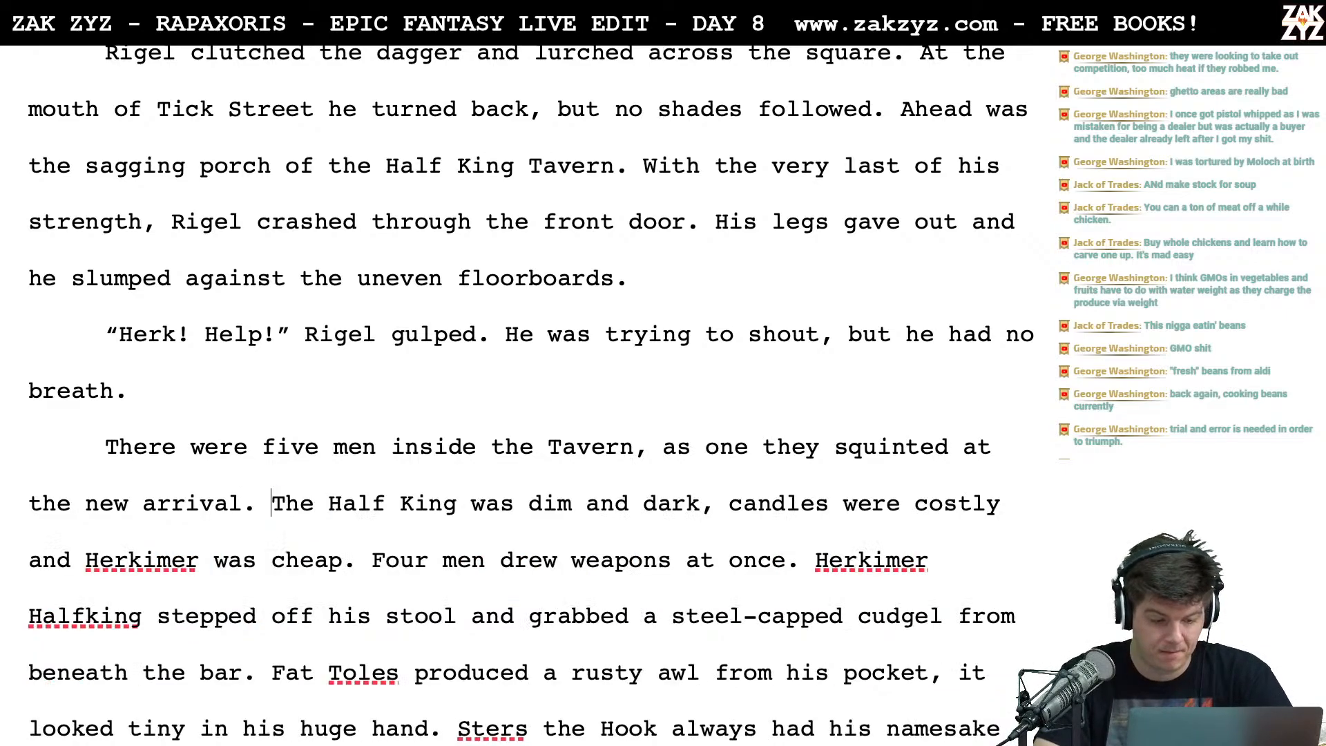
Replace "Half King" with "tavern" in the sentence about the place being dim and dark
{"action": "left_click", "coordinate": [471, 503]}
{"action": "key", "text": "BackSpace"}
{"action": "key", "text": "BackSpace"}
{"action": "key", "text": "BackSpace"}
{"action": "key", "text": "BackSpace"}
{"action": "key", "text": "BackSpace"}
{"action": "key", "text": "BackSpace"}
{"action": "key", "text": "BackSpace"}
{"action": "key", "text": "BackSpace"}
{"action": "key", "text": "BackSpace"}
{"action": "key", "text": "BackSpace"}
{"action": "type", "text": "tavern"}
Add the surname "Halfking" after "Herkimer" in the clause about him being cheap
{"action": "left_click", "coordinate": [142, 568]}
{"action": "type", "text": "Half"}
{"action": "type", "text": "king"}
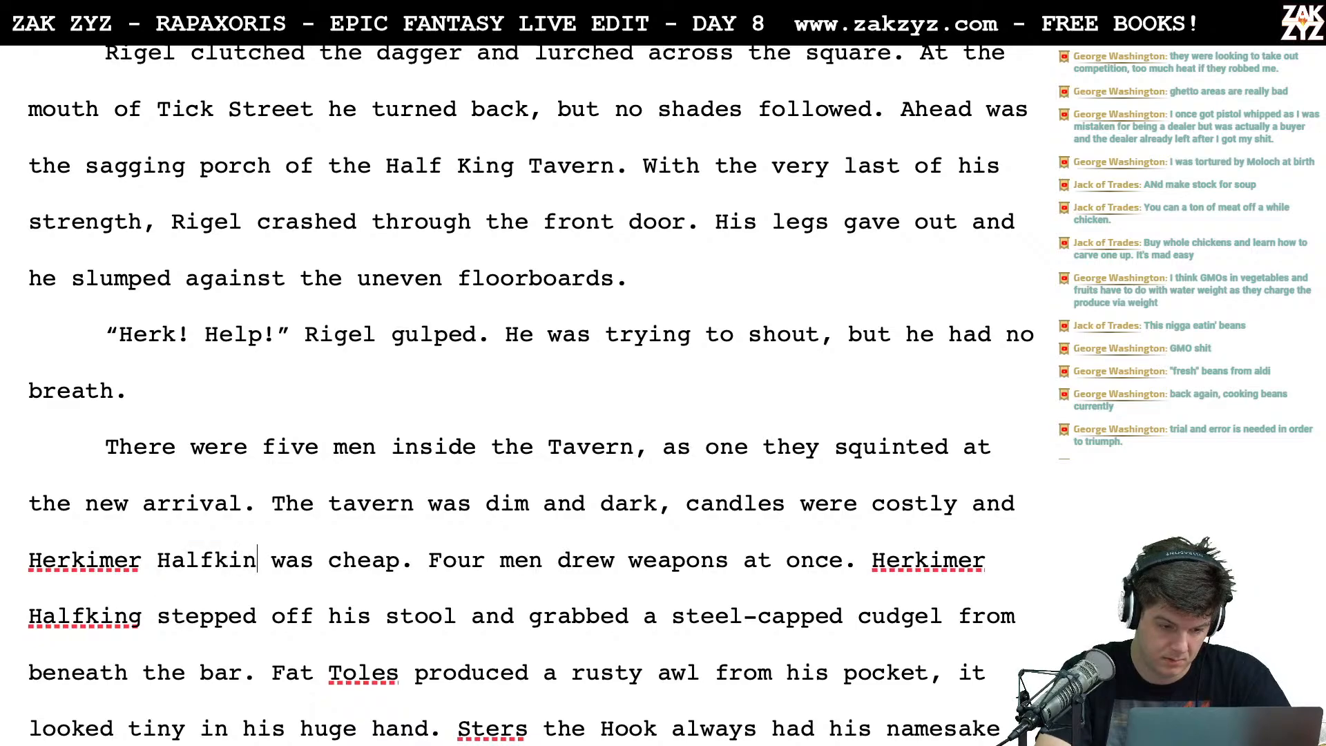
{"action": "key", "text": "Right"}
{"action": "key", "text": "Right"}
{"action": "key", "text": "Right"}
{"action": "key", "text": "Right"}
{"action": "key", "text": "Right"}
{"action": "key", "text": "Right"}
{"action": "key", "text": "Right"}
{"action": "key", "text": "Right"}
{"action": "key", "text": "Right"}
{"action": "key", "text": "Right"}
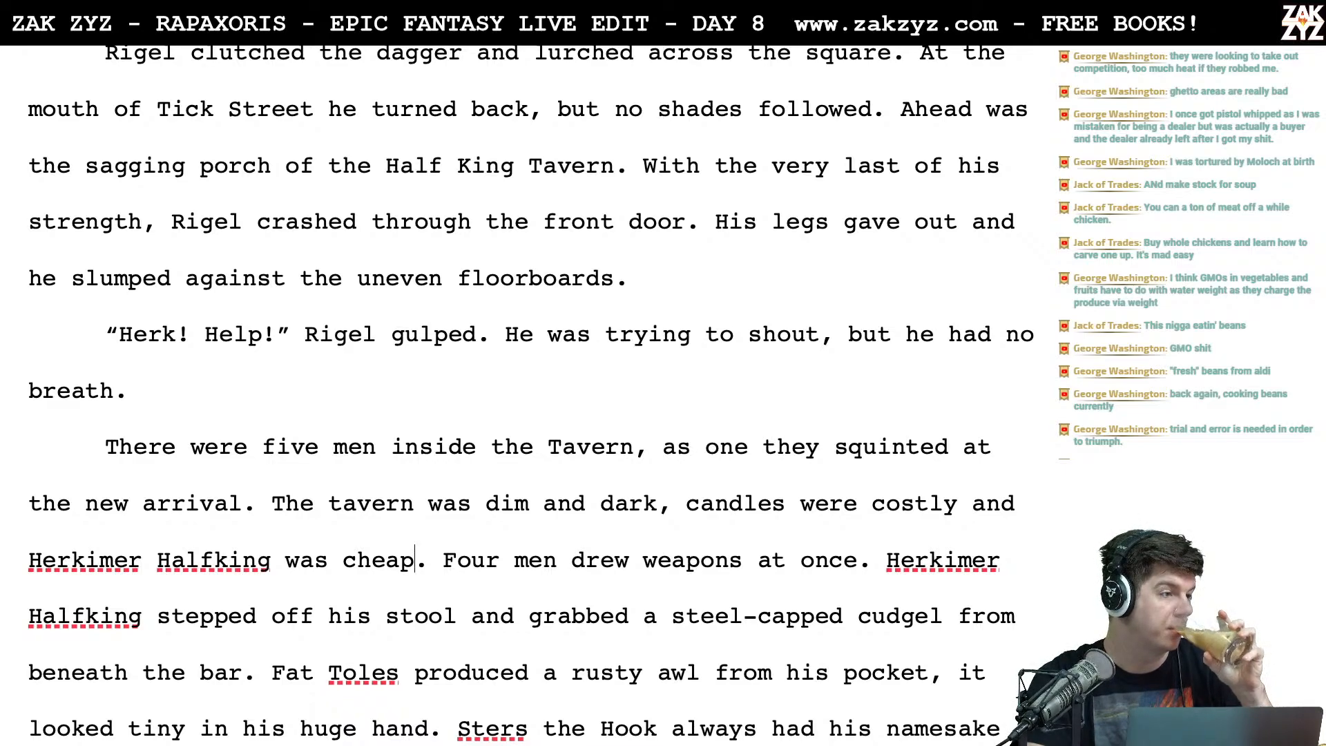
{"action": "key", "text": "Left"}
{"action": "key", "text": "Left"}
{"action": "key", "text": "Left"}
{"action": "key", "text": "Left"}
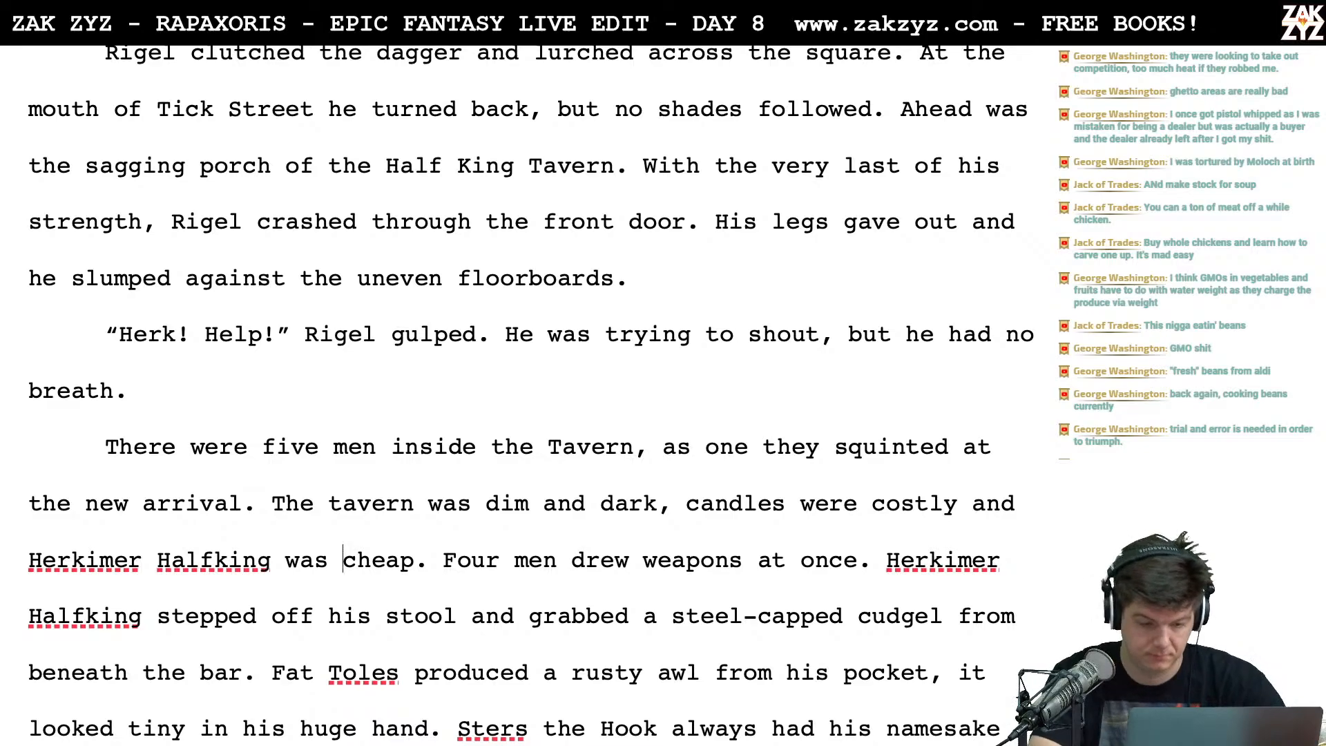
{"action": "key", "text": "Right"}
{"action": "key", "text": "Right"}
{"action": "key", "text": "Right"}
{"action": "key", "text": "Right"}
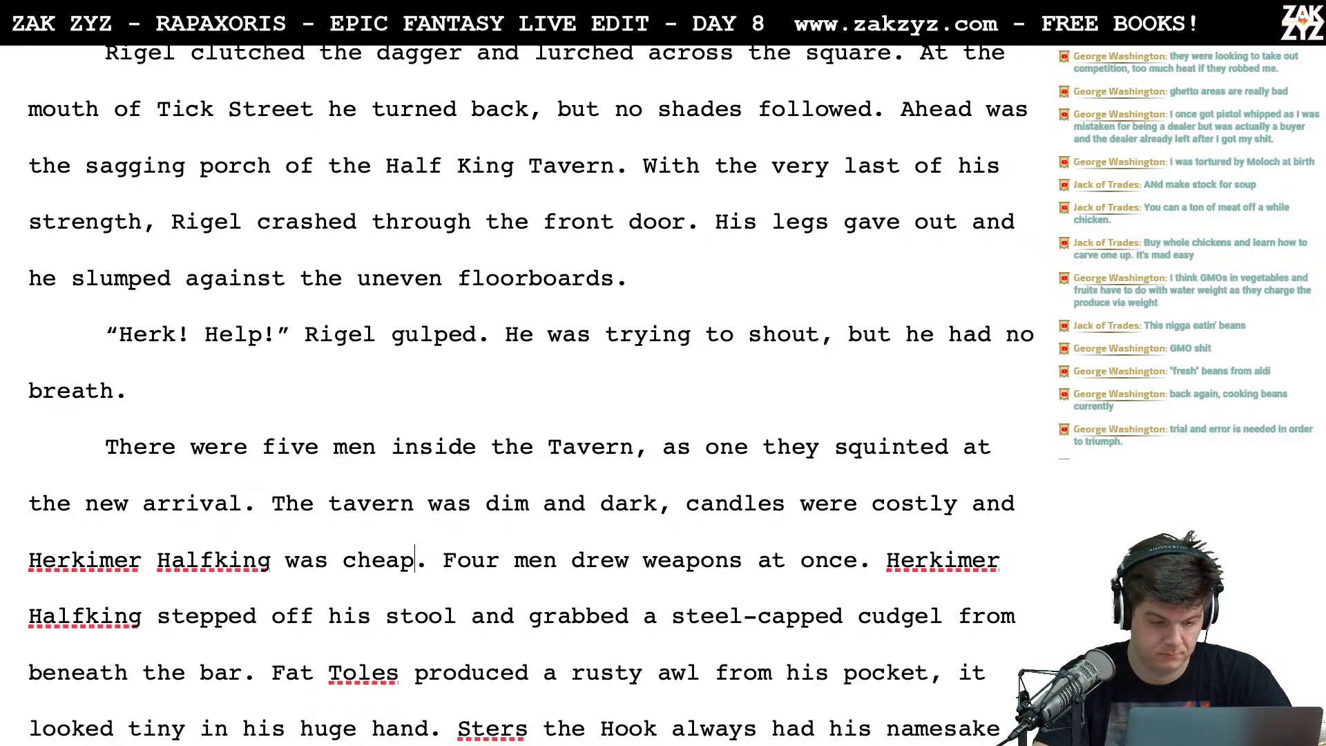
{"action": "key", "text": "Down"}
{"action": "key", "text": "Down"}
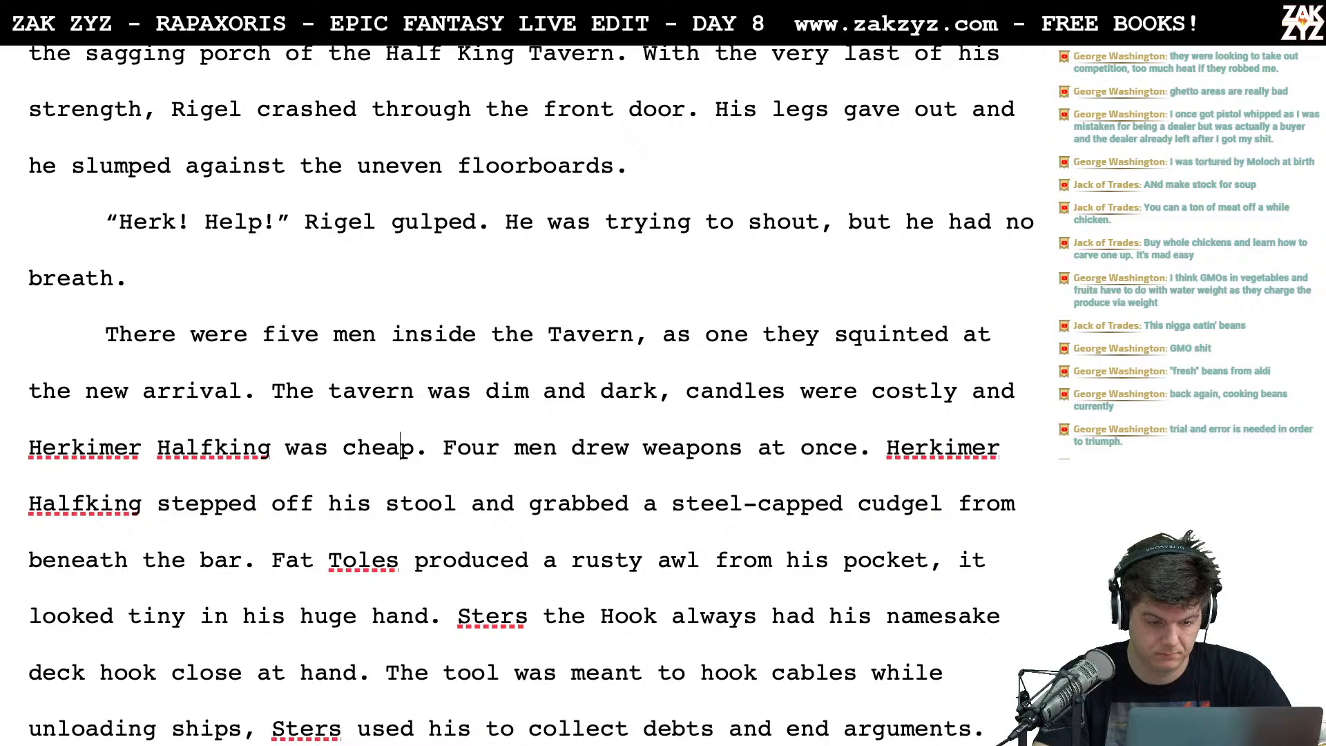
{"action": "key", "text": "Down"}
{"action": "key", "text": "Down"}
{"action": "key", "text": "Left"}
{"action": "key", "text": "Up"}
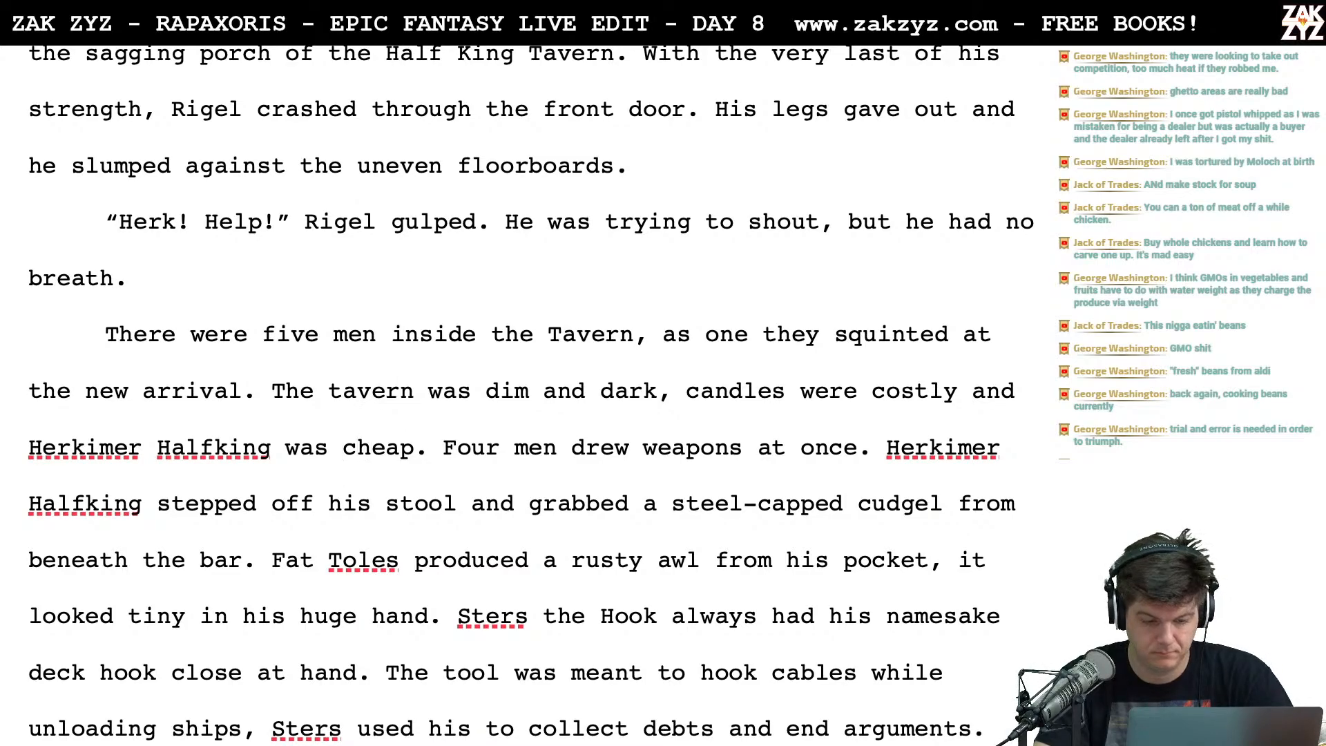
Switch to the browser, look up synonyms for "viciously" on Thesaurus.com and open the entry for "ferociously"
{"action": "key", "text": "super+Tab"}
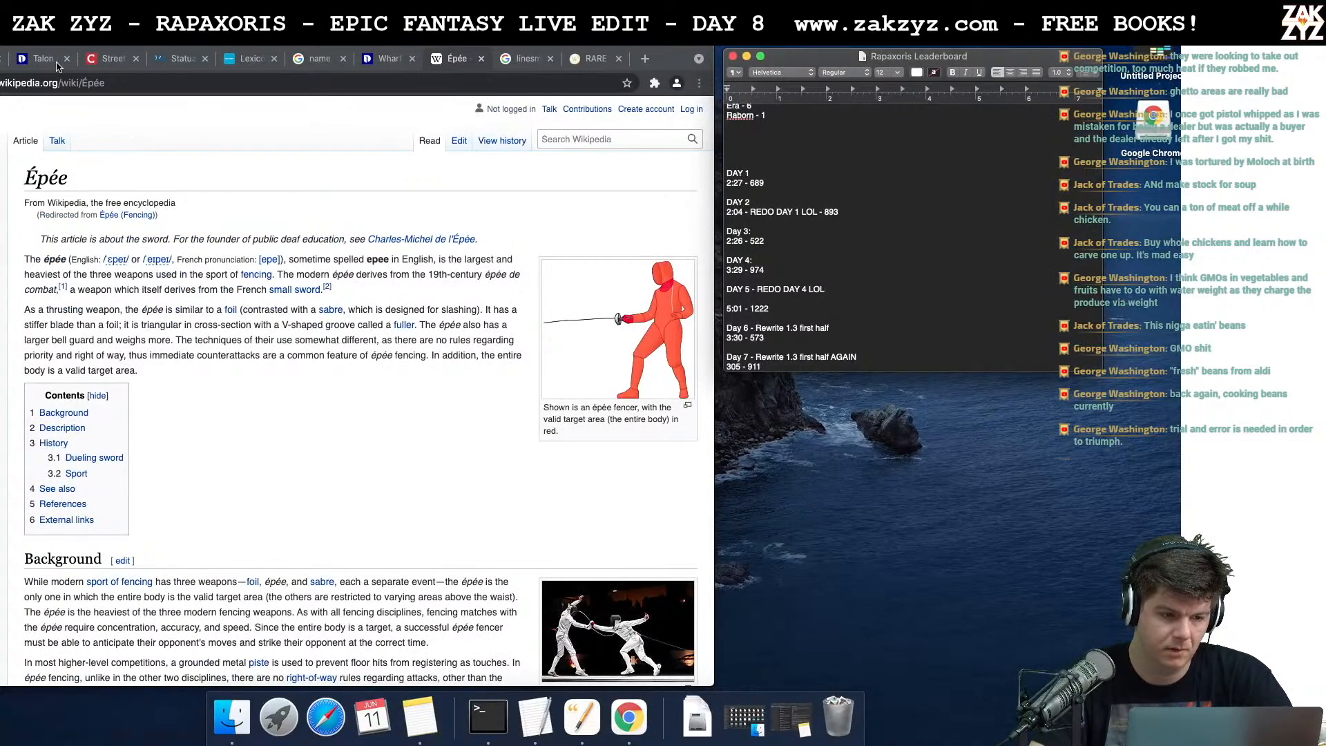
{"action": "left_click", "coordinate": [43, 59]}
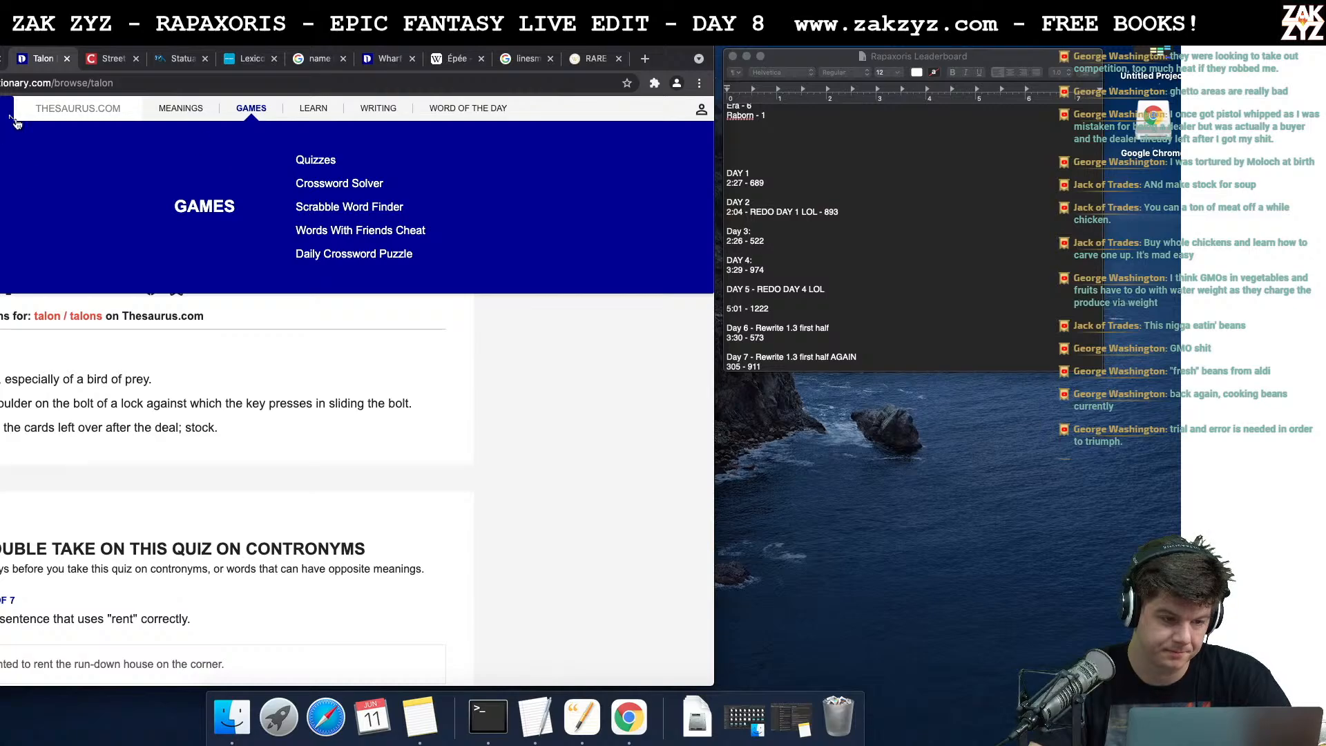
{"action": "left_click", "coordinate": [78, 108]}
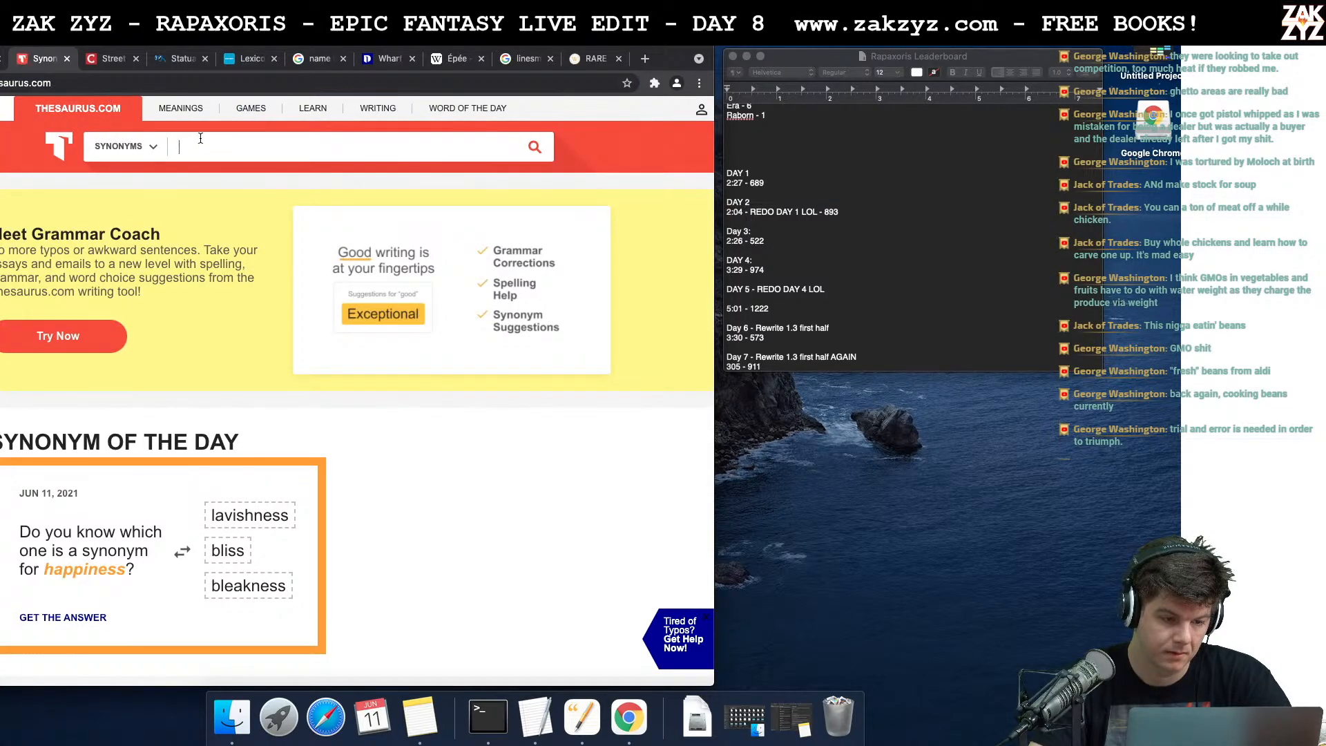
{"action": "type", "text": "viciously"}
{"action": "key", "text": "Return"}
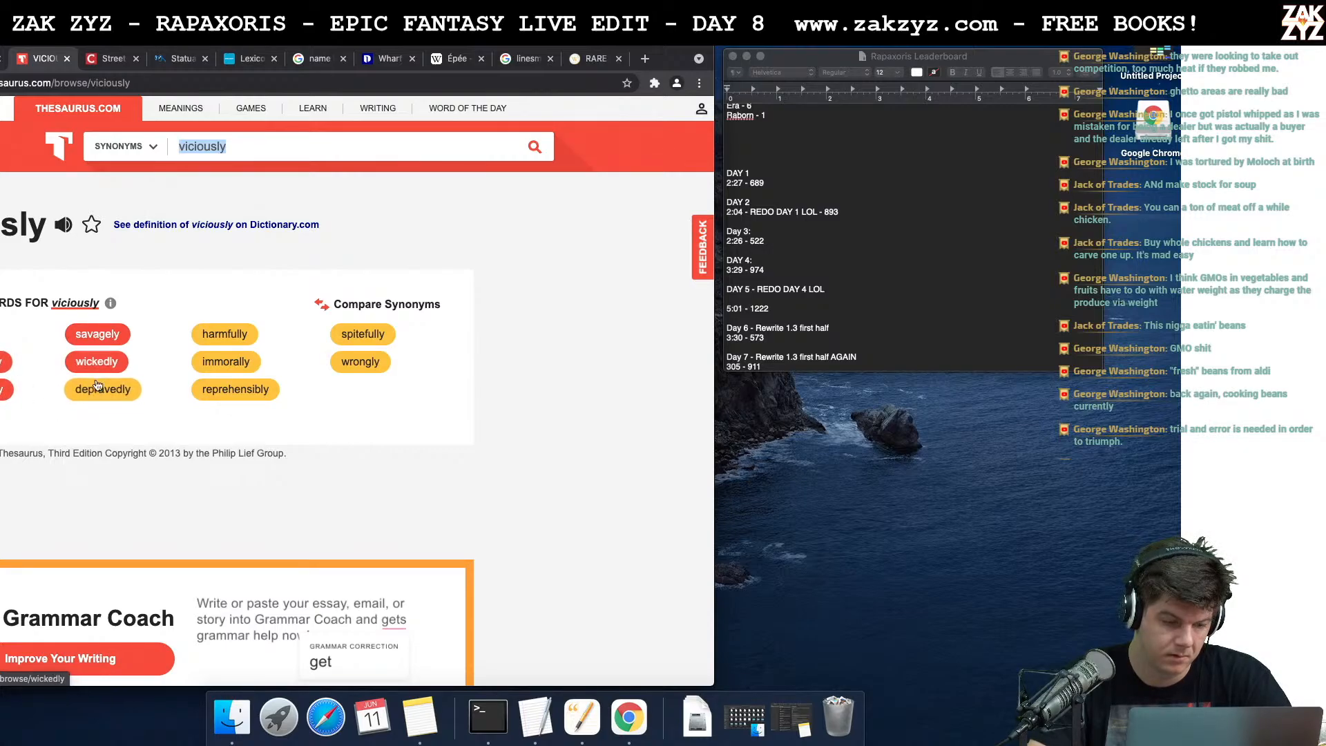
{"action": "left_click", "coordinate": [4, 361]}
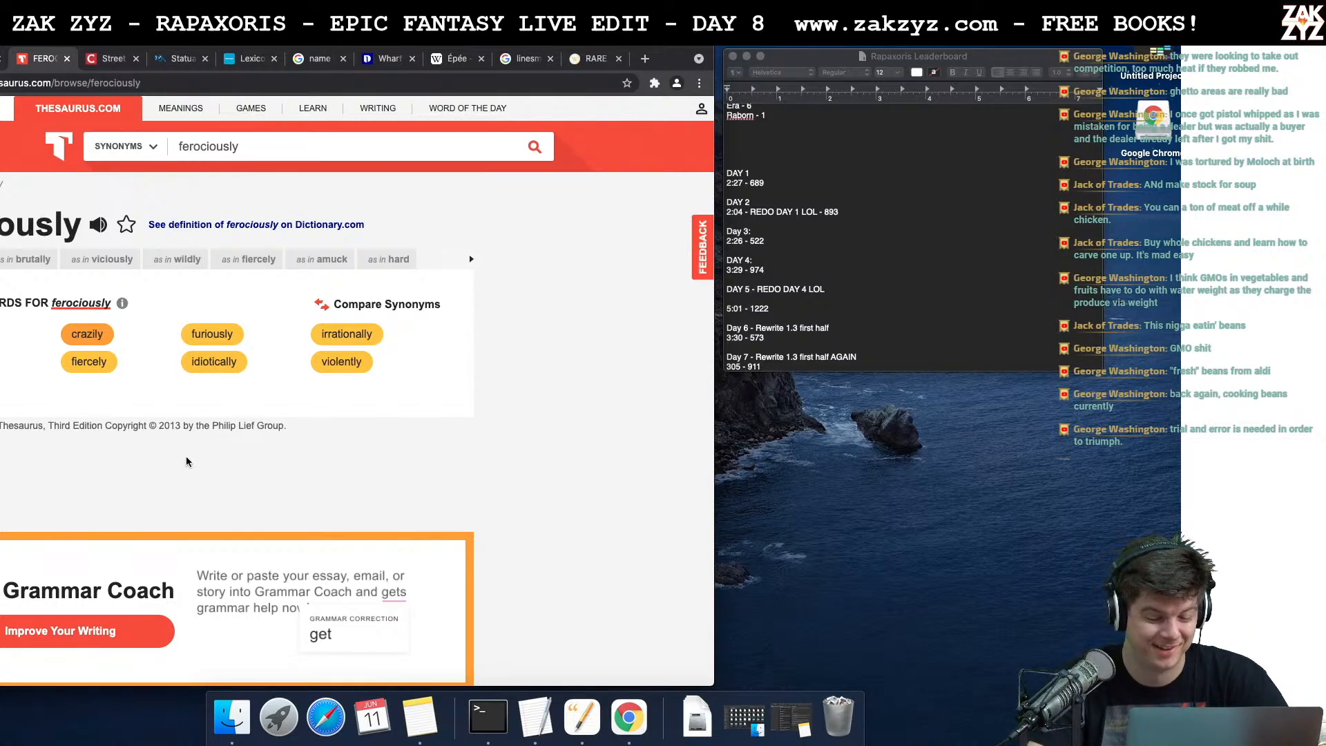
Return to the manuscript and insert "ferociously" before "cheap" in the sentence about Herkimer Halfking
{"action": "key", "text": "super+Tab"}
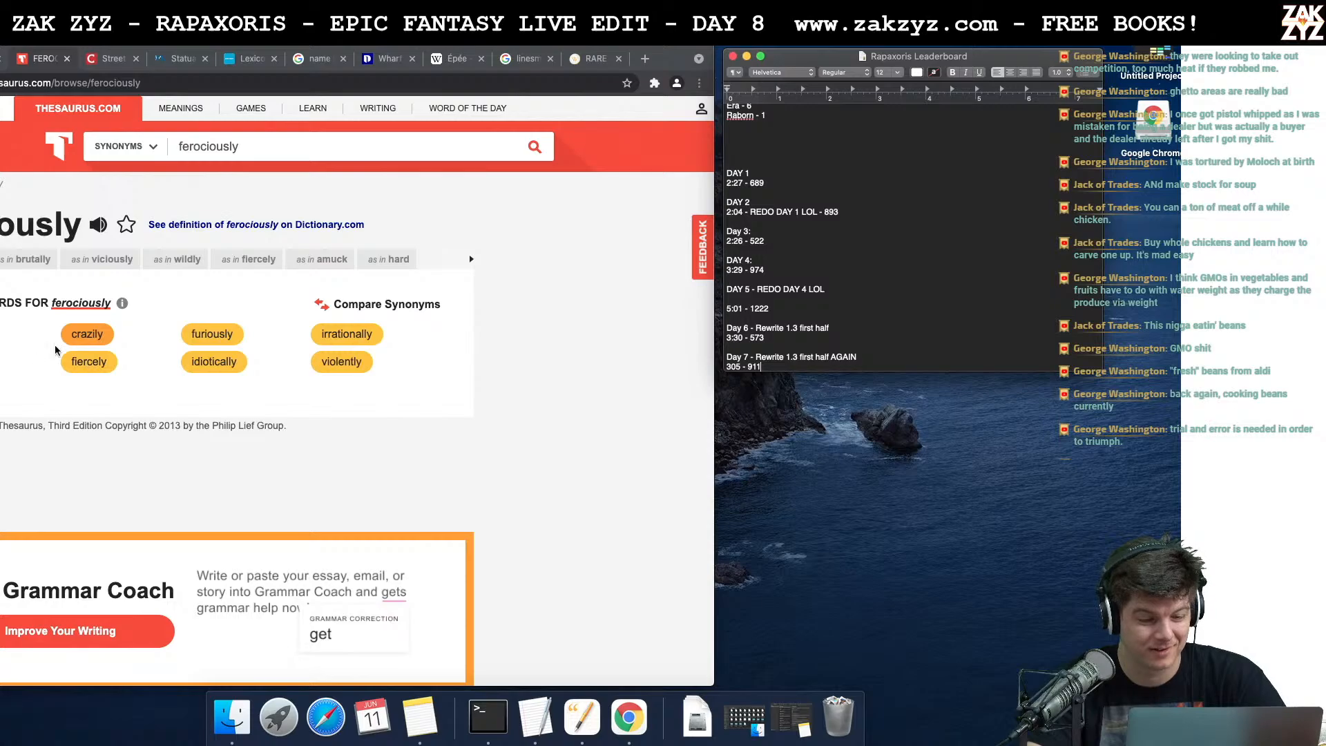
{"action": "key", "text": "super+Tab"}
{"action": "key", "text": "super+Tab"}
{"action": "type", "text": "ferociously cheap. Four men drew weapons at"}
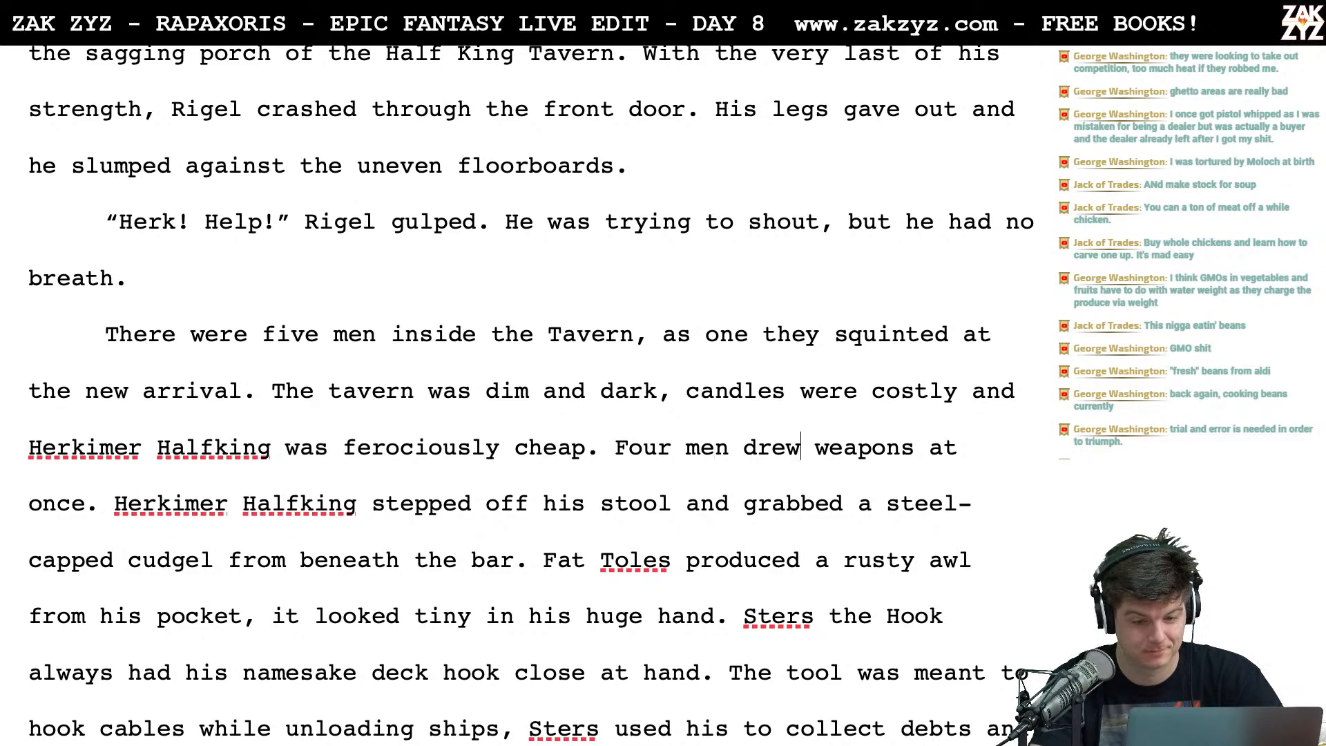
Delete the surname "Halfking" from the sentence where Herkimer steps off his stool
{"action": "key", "text": "Right"}
{"action": "key", "text": "Right"}
{"action": "key", "text": "Right"}
{"action": "key", "text": "Right"}
{"action": "key", "text": "Right"}
{"action": "key", "text": "Right"}
{"action": "key", "text": "Right"}
{"action": "key", "text": "Right"}
{"action": "key", "text": "Right"}
{"action": "key", "text": "Right"}
{"action": "key", "text": "Right"}
{"action": "key", "text": "Right"}
{"action": "key", "text": "Right"}
{"action": "key", "text": "Right"}
{"action": "key", "text": "Right"}
{"action": "key", "text": "Right"}
{"action": "key", "text": "Right"}
{"action": "key", "text": "Right"}
{"action": "key", "text": "Right"}
{"action": "key", "text": "Right"}
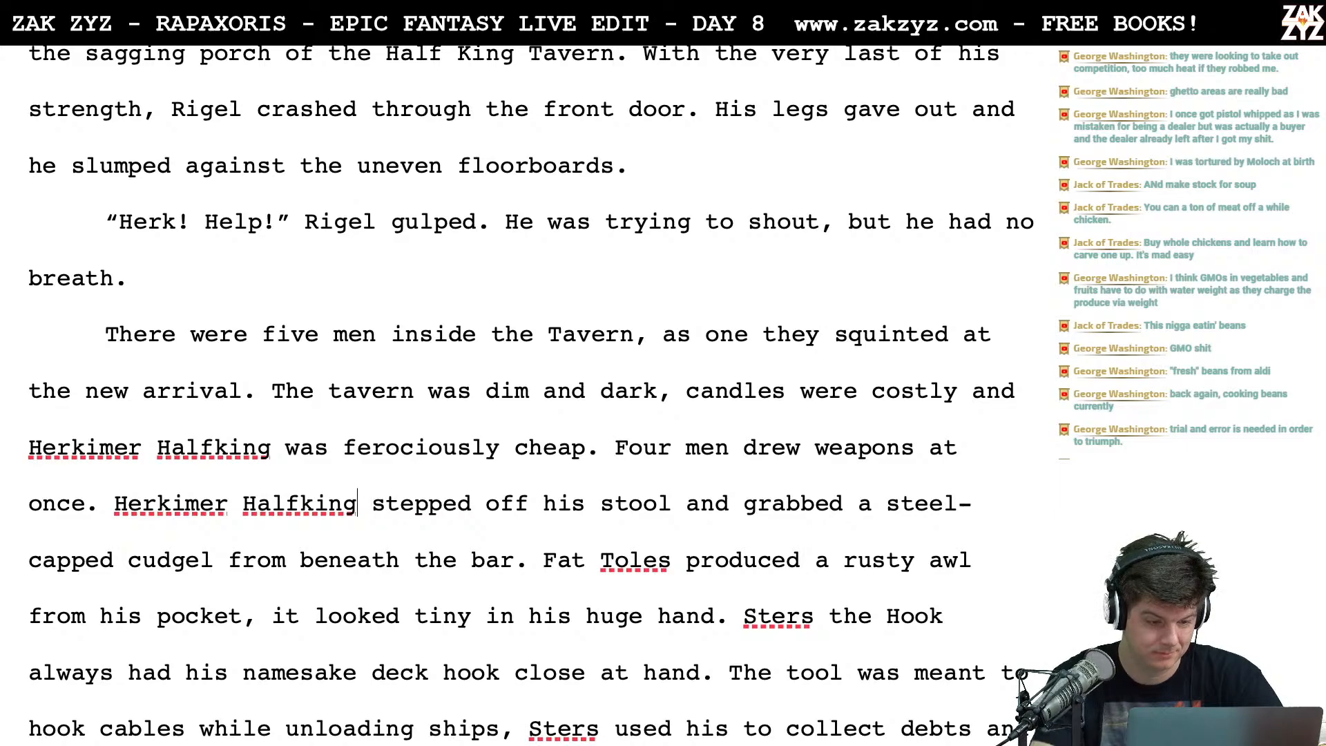
{"action": "key", "text": "BackSpace"}
{"action": "key", "text": "BackSpace"}
{"action": "key", "text": "BackSpace"}
{"action": "key", "text": "BackSpace"}
{"action": "key", "text": "BackSpace"}
{"action": "key", "text": "BackSpace"}
{"action": "key", "text": "BackSpace"}
{"action": "key", "text": "BackSpace"}
{"action": "key", "text": "BackSpace"}
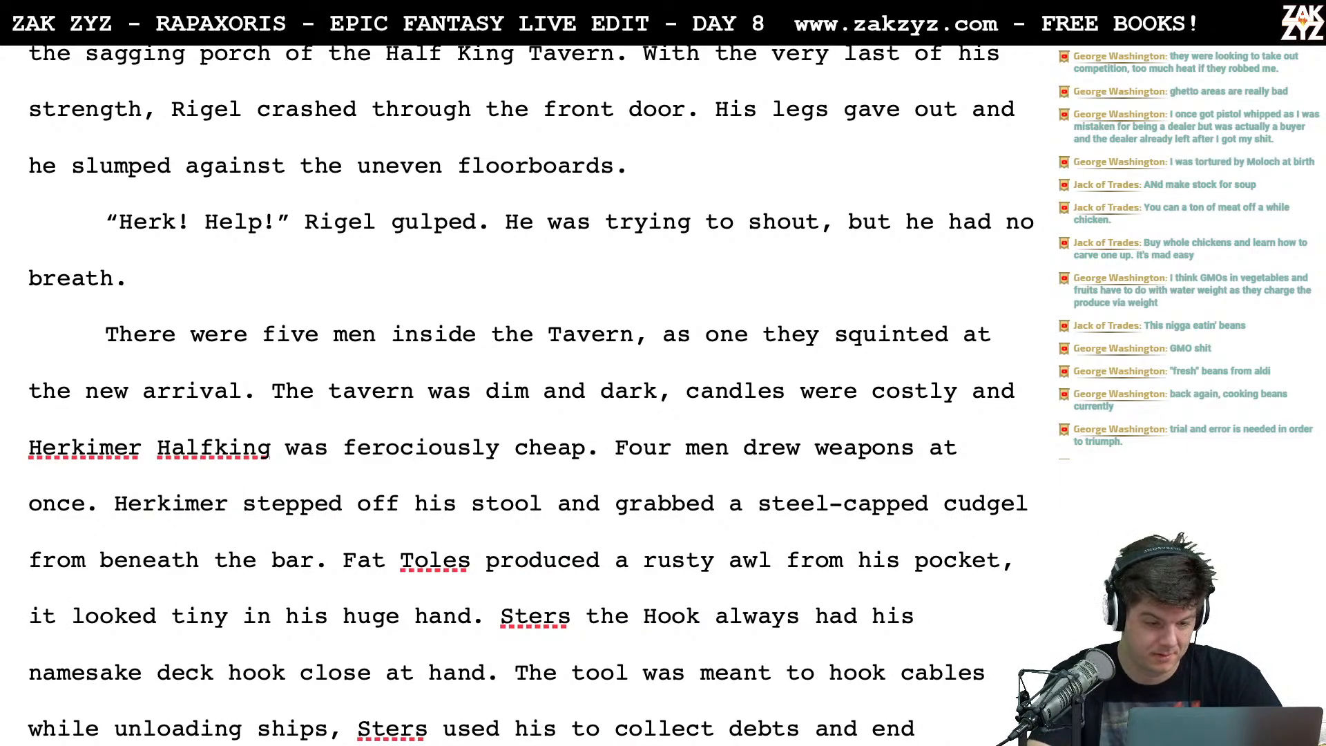
Start a new paragraph at "Four men drew weapons at once."
{"action": "scroll", "coordinate": [530, 394], "scroll_direction": "down", "scroll_amount": 2}
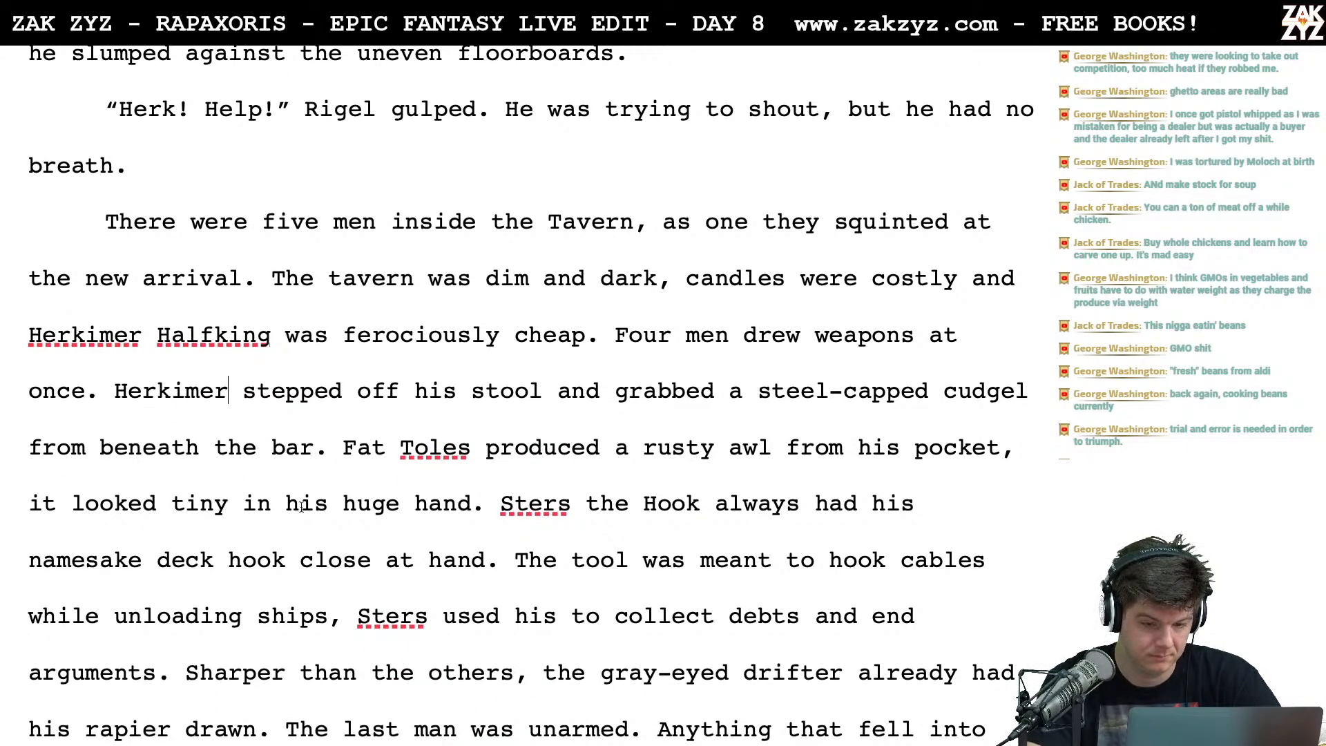
{"action": "scroll", "coordinate": [338, 462], "scroll_direction": "down", "scroll_amount": 1}
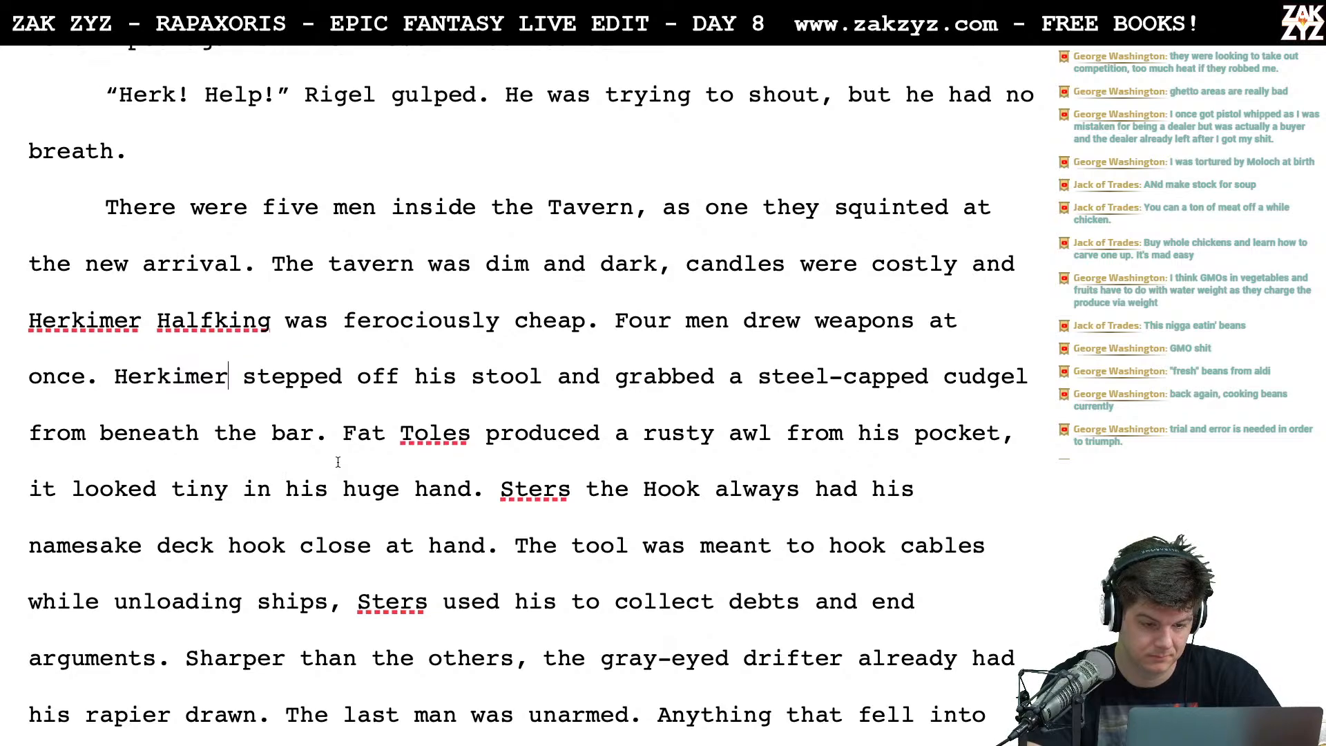
{"action": "scroll", "coordinate": [428, 393], "scroll_direction": "down", "scroll_amount": 1}
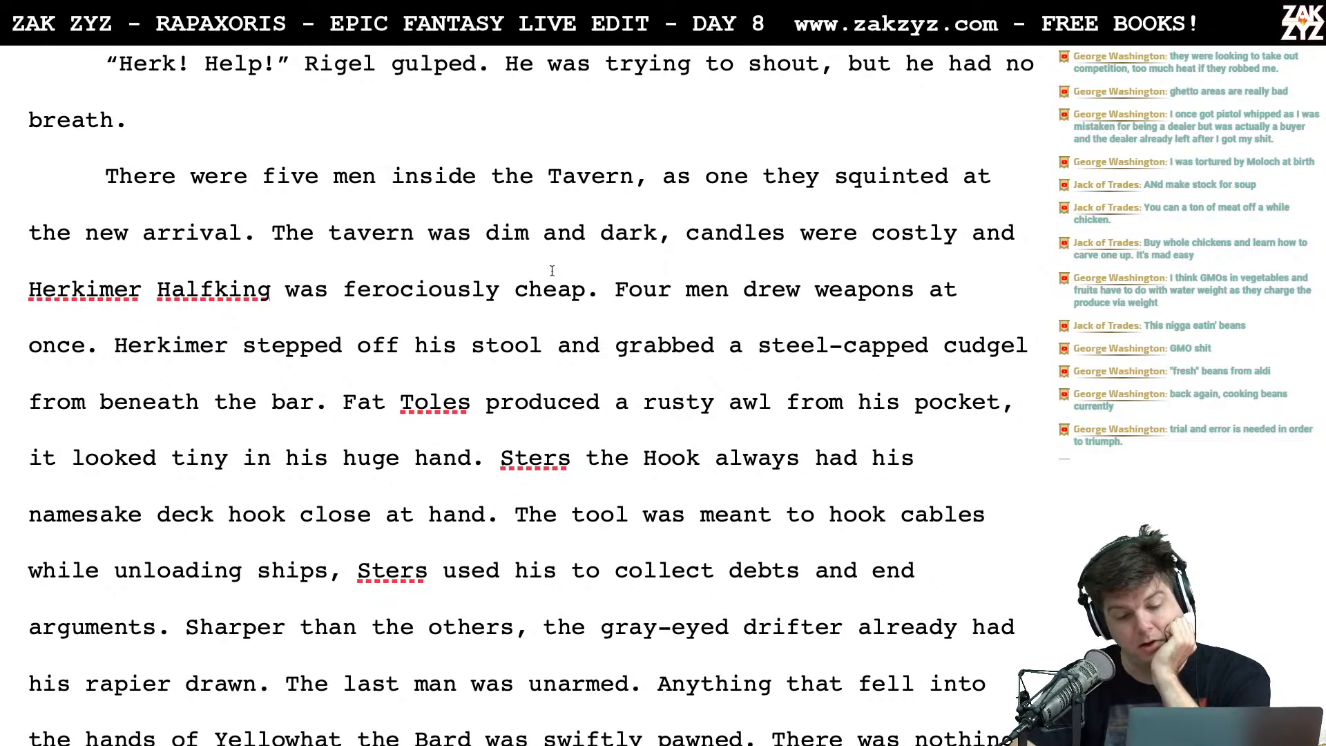
{"action": "scroll", "coordinate": [552, 270], "scroll_direction": "down", "scroll_amount": 1}
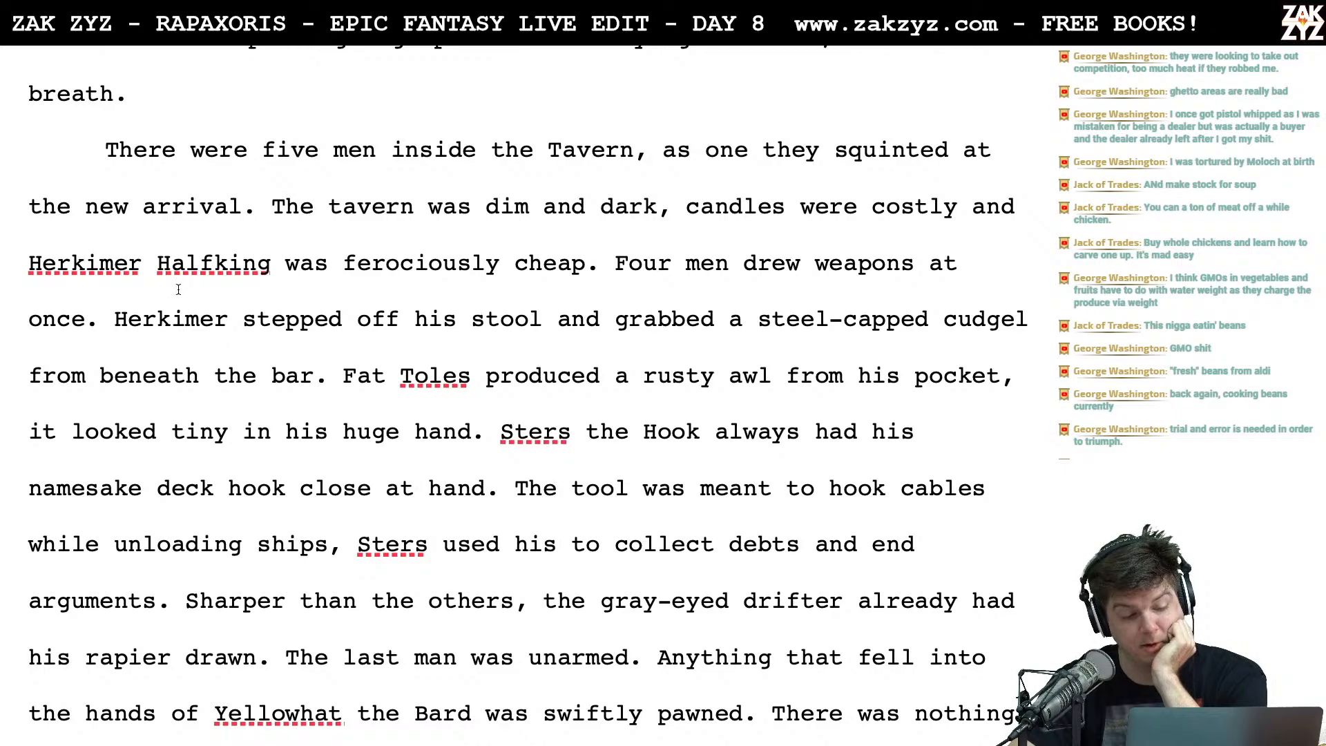
{"action": "scroll", "coordinate": [452, 401], "scroll_direction": "down", "scroll_amount": 1}
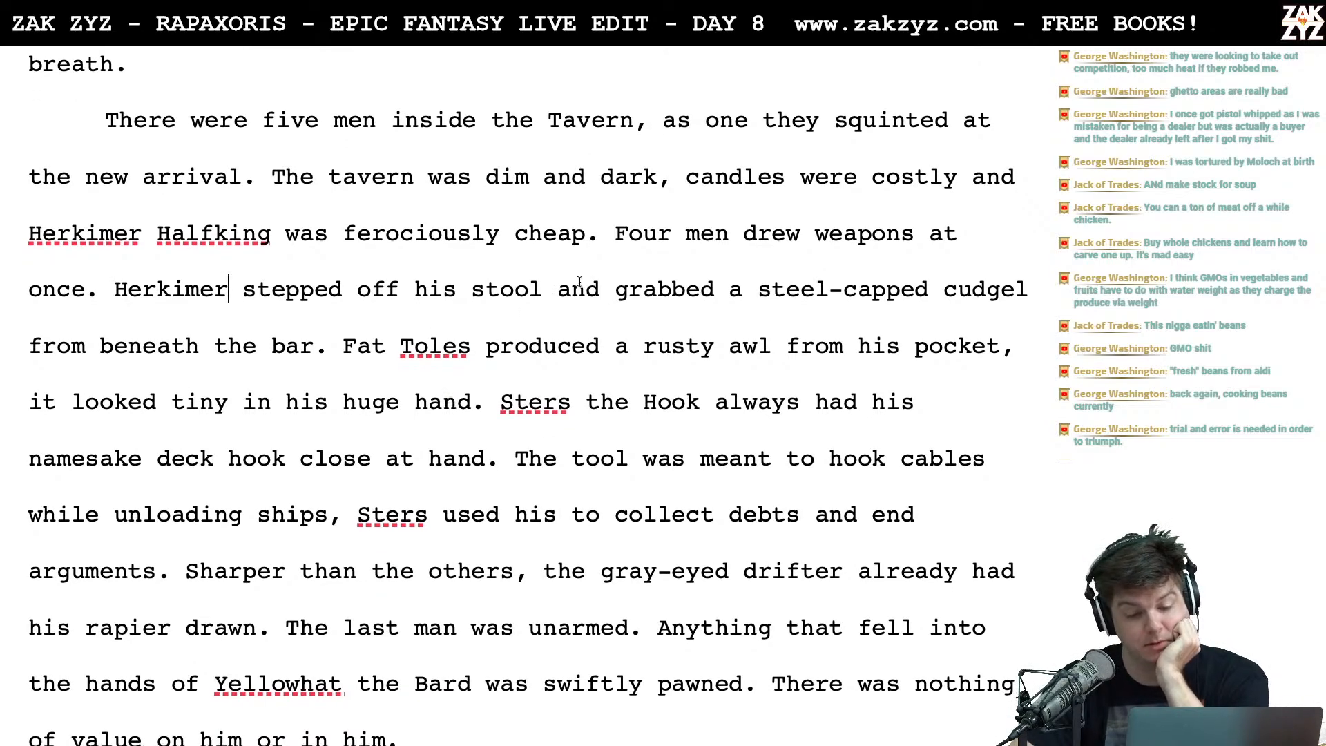
{"action": "left_click", "coordinate": [612, 240]}
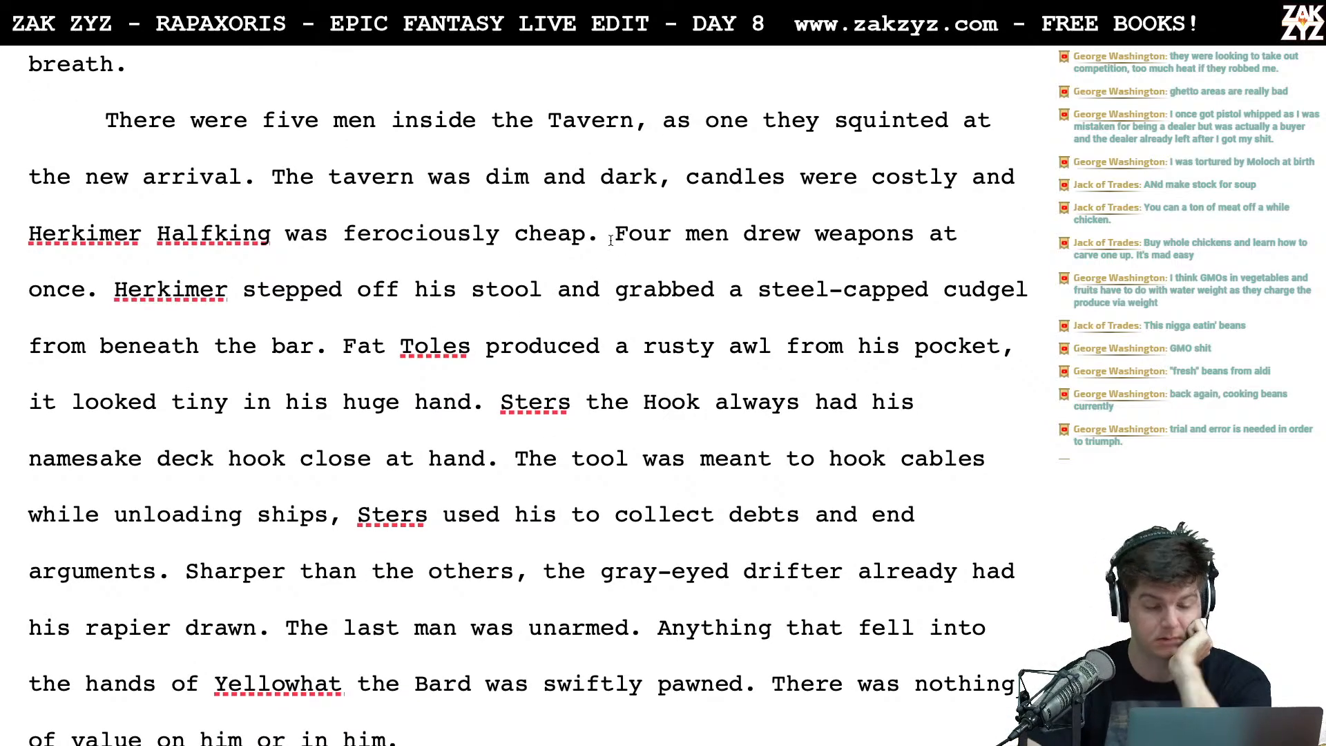
{"action": "key", "text": "Return"}
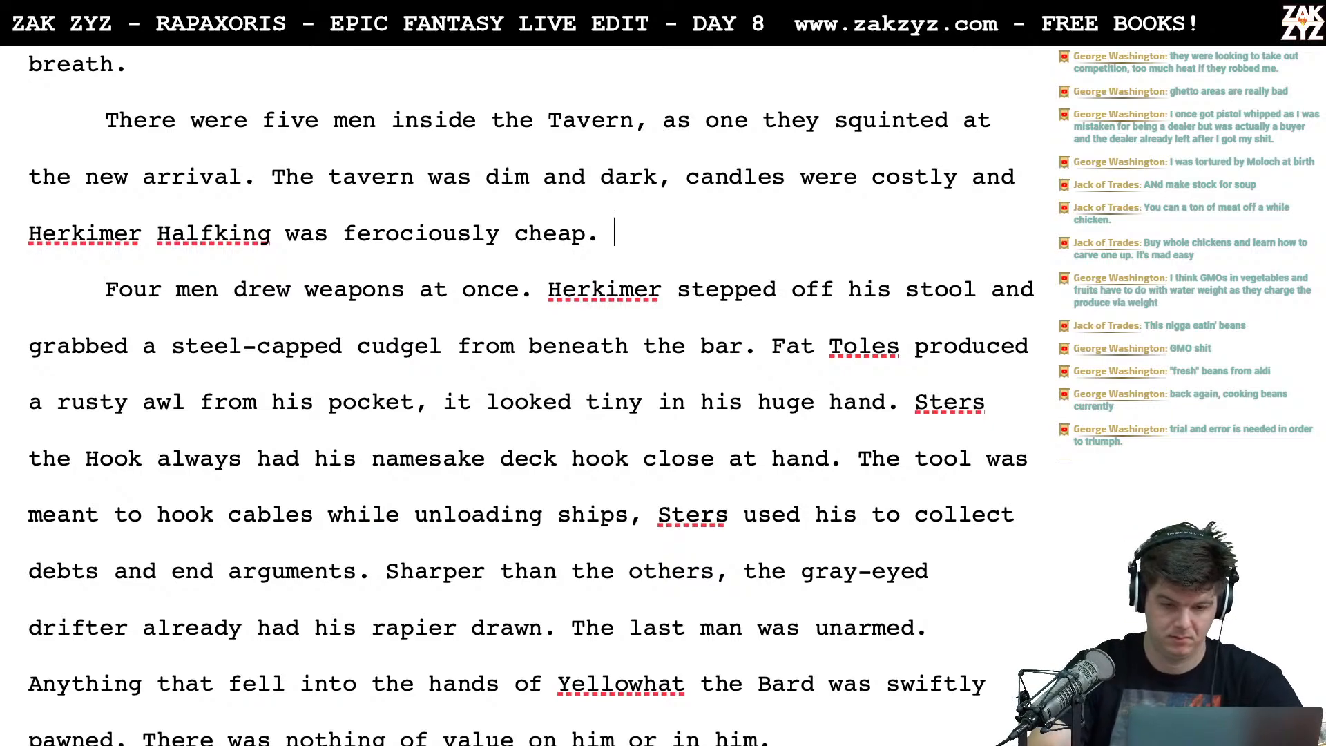
Add the sentence "Four of the men drew weapons." after "ferociously cheap."
{"action": "type", "text": "Four of th"}
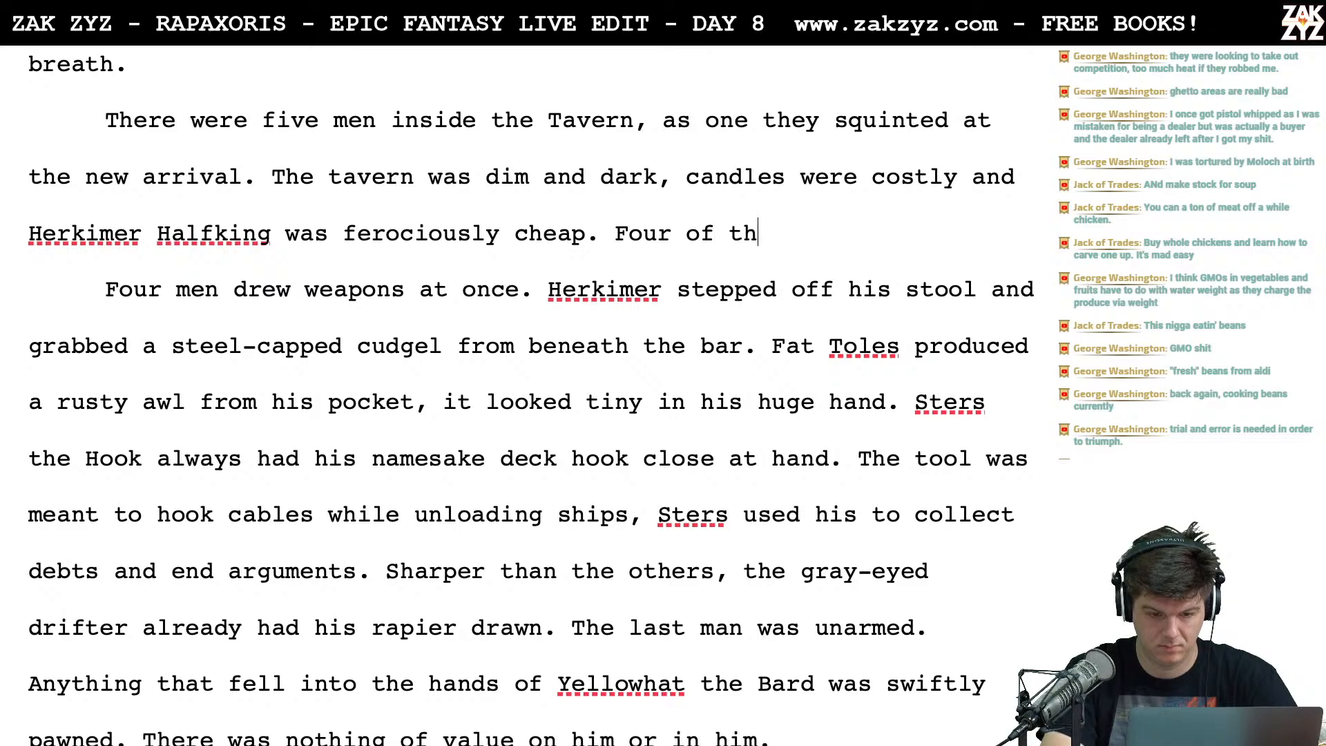
{"action": "type", "text": "e men drew weapons."}
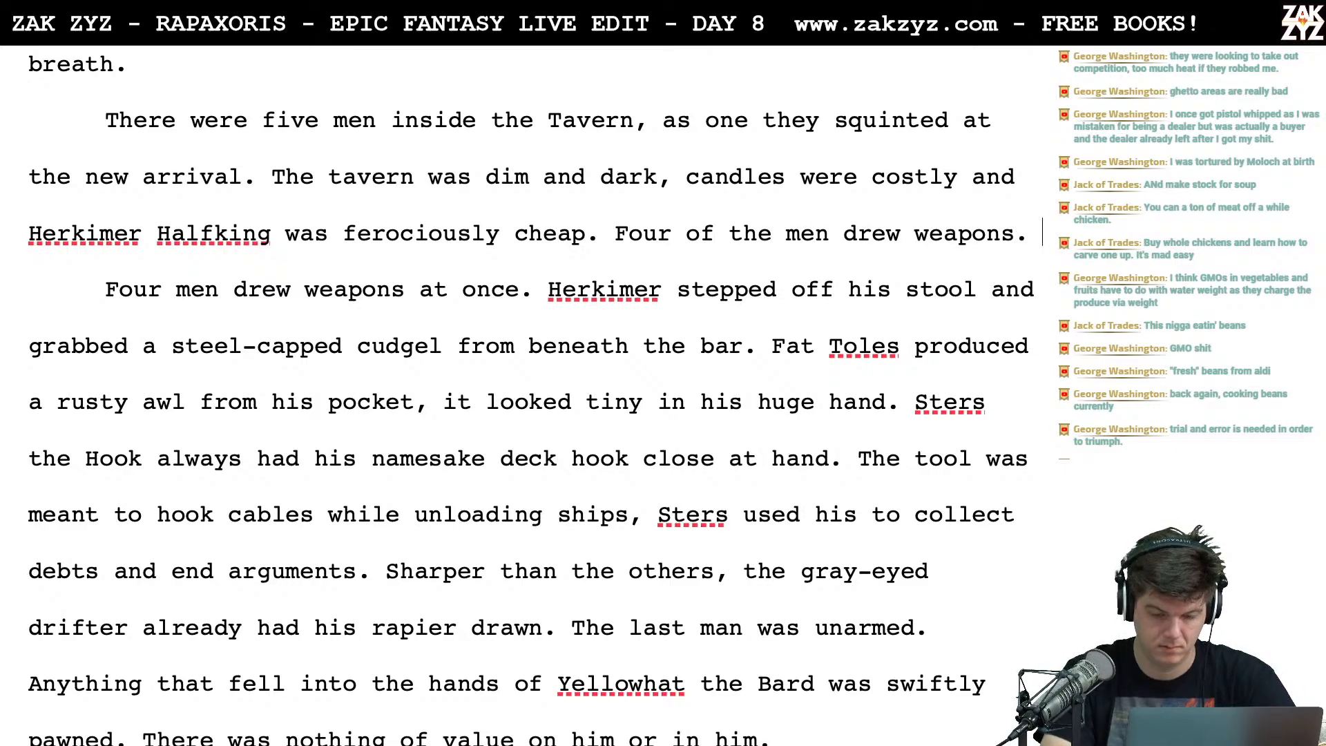
Delete the sentence "Four of the men drew weapons." after "ferociously cheap."
{"action": "key", "text": "BackSpace"}
{"action": "key", "text": "BackSpace"}
{"action": "key", "text": "BackSpace"}
{"action": "key", "text": "BackSpace"}
{"action": "key", "text": "BackSpace"}
{"action": "key", "text": "BackSpace"}
{"action": "key", "text": "BackSpace"}
{"action": "key", "text": "BackSpace"}
{"action": "key", "text": "BackSpace"}
{"action": "key", "text": "BackSpace"}
{"action": "key", "text": "BackSpace"}
{"action": "key", "text": "BackSpace"}
{"action": "key", "text": "BackSpace"}
{"action": "key", "text": "BackSpace"}
{"action": "key", "text": "BackSpace"}
{"action": "key", "text": "BackSpace"}
{"action": "key", "text": "BackSpace"}
{"action": "key", "text": "BackSpace"}
{"action": "key", "text": "BackSpace"}
{"action": "key", "text": "BackSpace"}
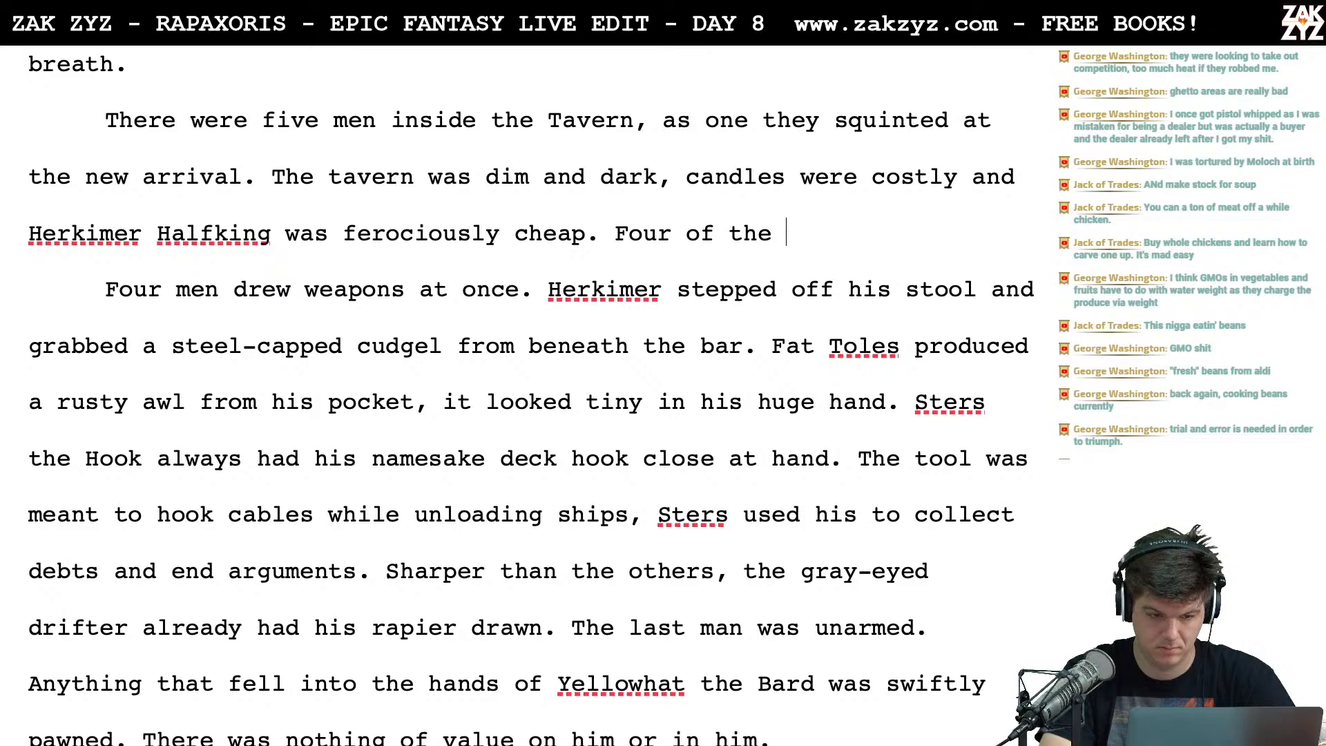
{"action": "key", "text": "BackSpace"}
{"action": "key", "text": "BackSpace"}
{"action": "key", "text": "BackSpace"}
{"action": "key", "text": "BackSpace"}
{"action": "key", "text": "BackSpace"}
Delete "Four men drew weapons at once." so the paragraph starts with "Herkimer stepped off his stool"
{"action": "key", "text": "shift+Right"}
{"action": "key", "text": "shift+Right"}
{"action": "key", "text": "shift+Right"}
{"action": "key", "text": "shift+Right"}
{"action": "key", "text": "shift+Right"}
{"action": "key", "text": "shift+Right"}
{"action": "key", "text": "shift+Right"}
{"action": "key", "text": "shift+Right"}
{"action": "key", "text": "shift+Right"}
{"action": "key", "text": "shift+Right"}
{"action": "key", "text": "shift+Right"}
{"action": "key", "text": "shift+Right"}
{"action": "key", "text": "shift+Right"}
{"action": "key", "text": "shift+Right"}
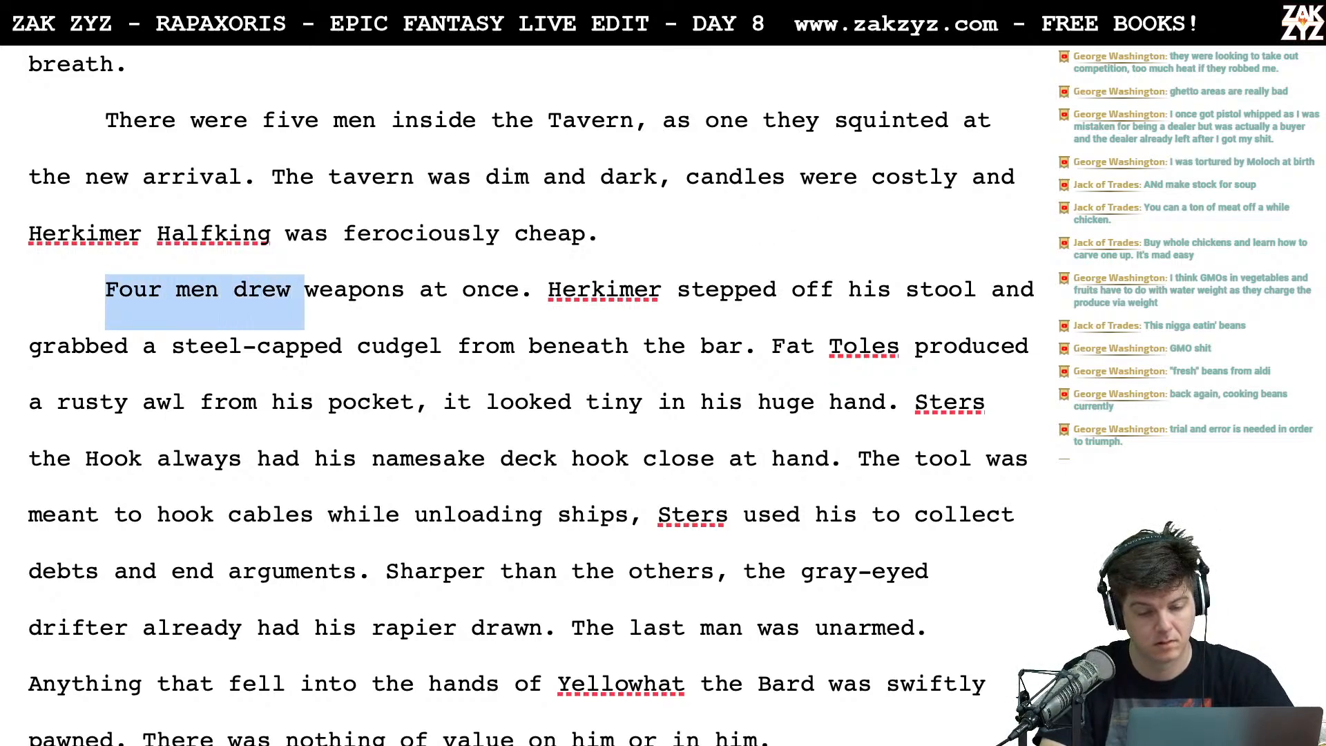
{"action": "key", "text": "shift+Right"}
{"action": "key", "text": "shift+Right"}
{"action": "key", "text": "shift+Right"}
{"action": "key", "text": "shift+Right"}
{"action": "key", "text": "shift+Right"}
{"action": "key", "text": "shift+Right"}
{"action": "key", "text": "shift+Right"}
{"action": "key", "text": "shift+Right"}
{"action": "key", "text": "shift+Right"}
{"action": "key", "text": "shift+Right"}
{"action": "key", "text": "shift+Right"}
{"action": "key", "text": "shift+Right"}
{"action": "key", "text": "shift+Right"}
{"action": "key", "text": "shift+Right"}
{"action": "key", "text": "shift+Right"}
{"action": "key", "text": "shift+Right"}
{"action": "key", "text": "shift+Right"}
{"action": "key", "text": "BackSpace"}
{"action": "key", "text": "Left"}
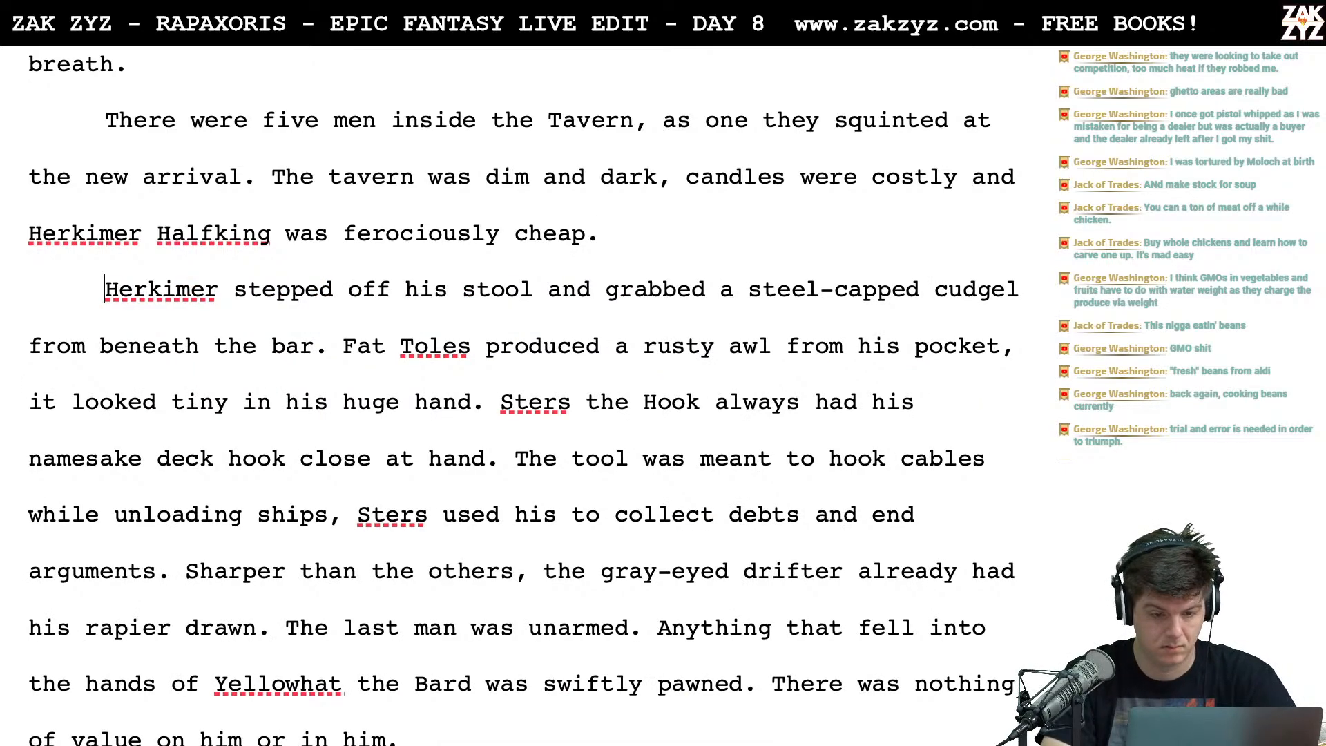
{"action": "type", "text": "The"}
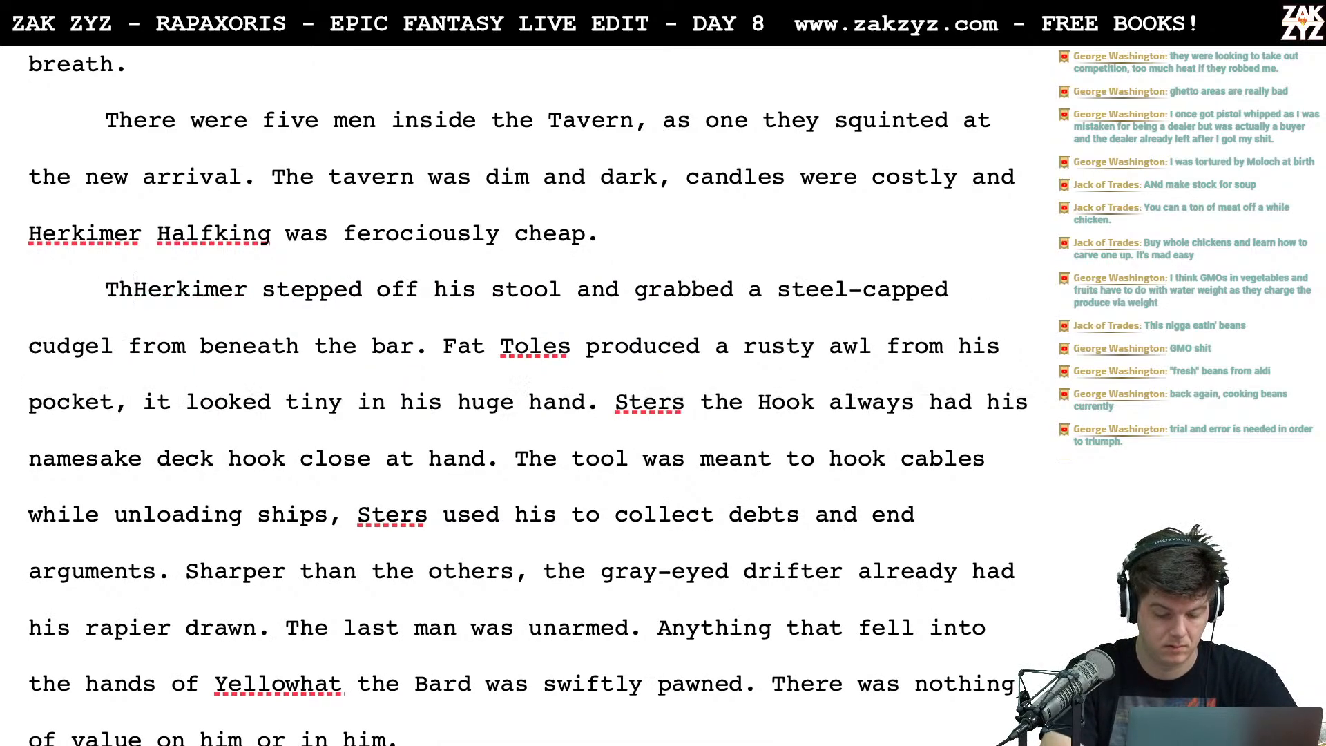
{"action": "key", "text": "BackSpace"}
{"action": "type", "text": "re was no"}
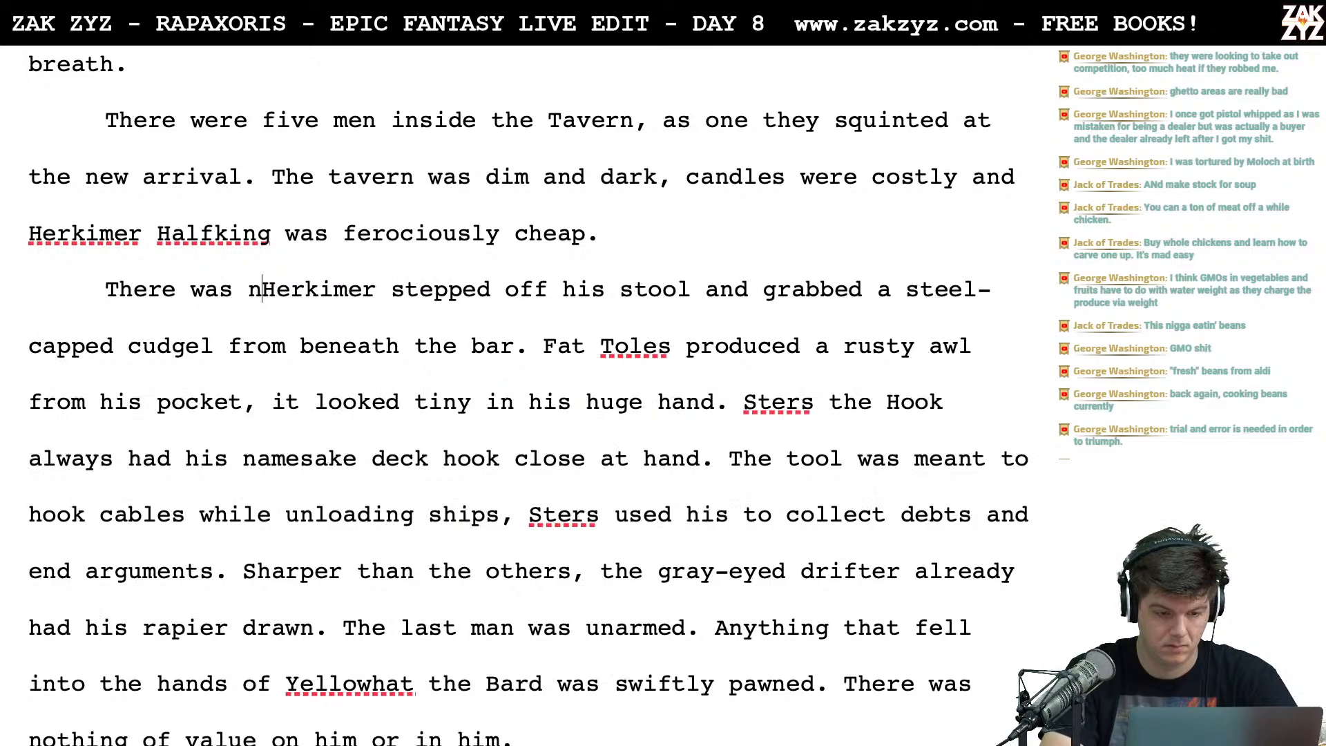
{"action": "key", "text": "BackSpace"}
{"action": "key", "text": "BackSpace"}
{"action": "key", "text": "BackSpace"}
{"action": "key", "text": "BackSpace"}
{"action": "key", "text": "BackSpace"}
{"action": "key", "text": "BackSpace"}
{"action": "key", "text": "BackSpace"}
{"action": "key", "text": "BackSpace"}
{"action": "key", "text": "BackSpace"}
{"action": "key", "text": "BackSpace"}
{"action": "key", "text": "BackSpace"}
{"action": "key", "text": "BackSpace"}
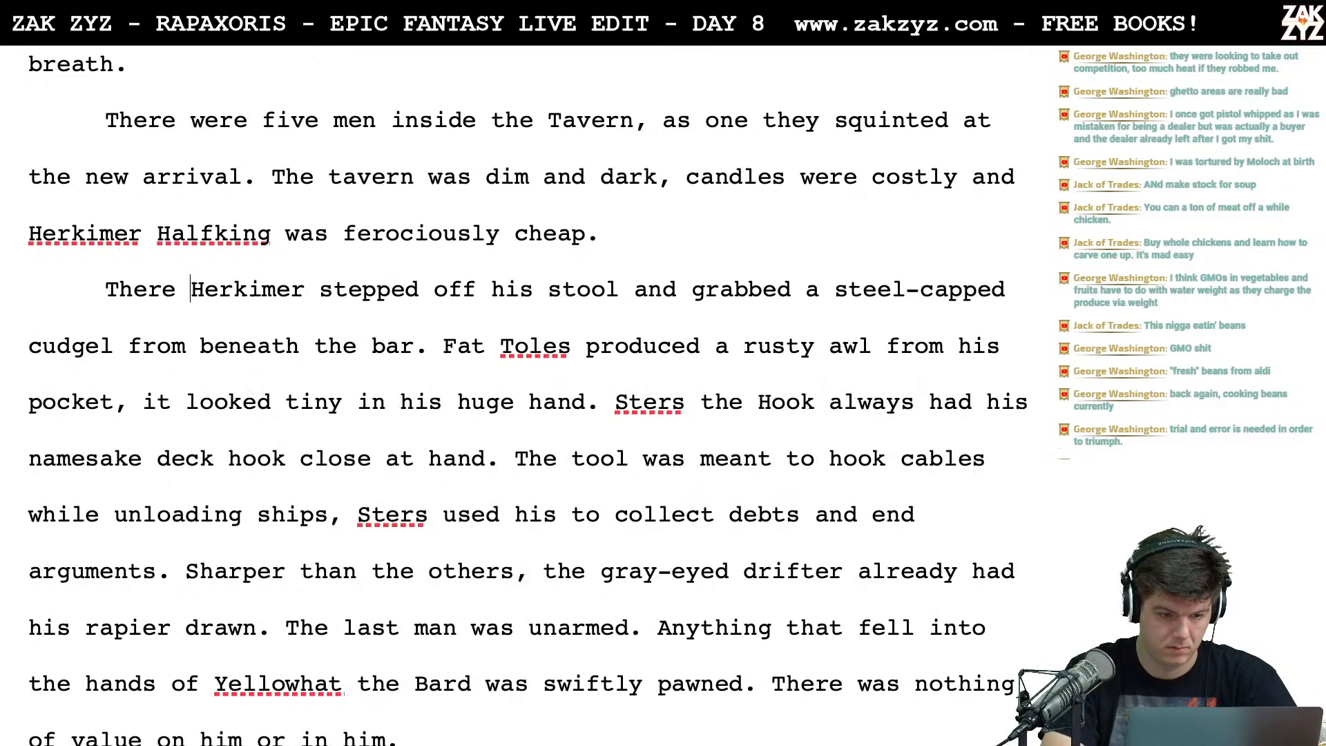
{"action": "key", "text": "BackSpace"}
Add a new paragraph after "ferociously cheap." beginning “Who goes there?” Herk called, when there was no answer
{"action": "key", "text": "Left"}
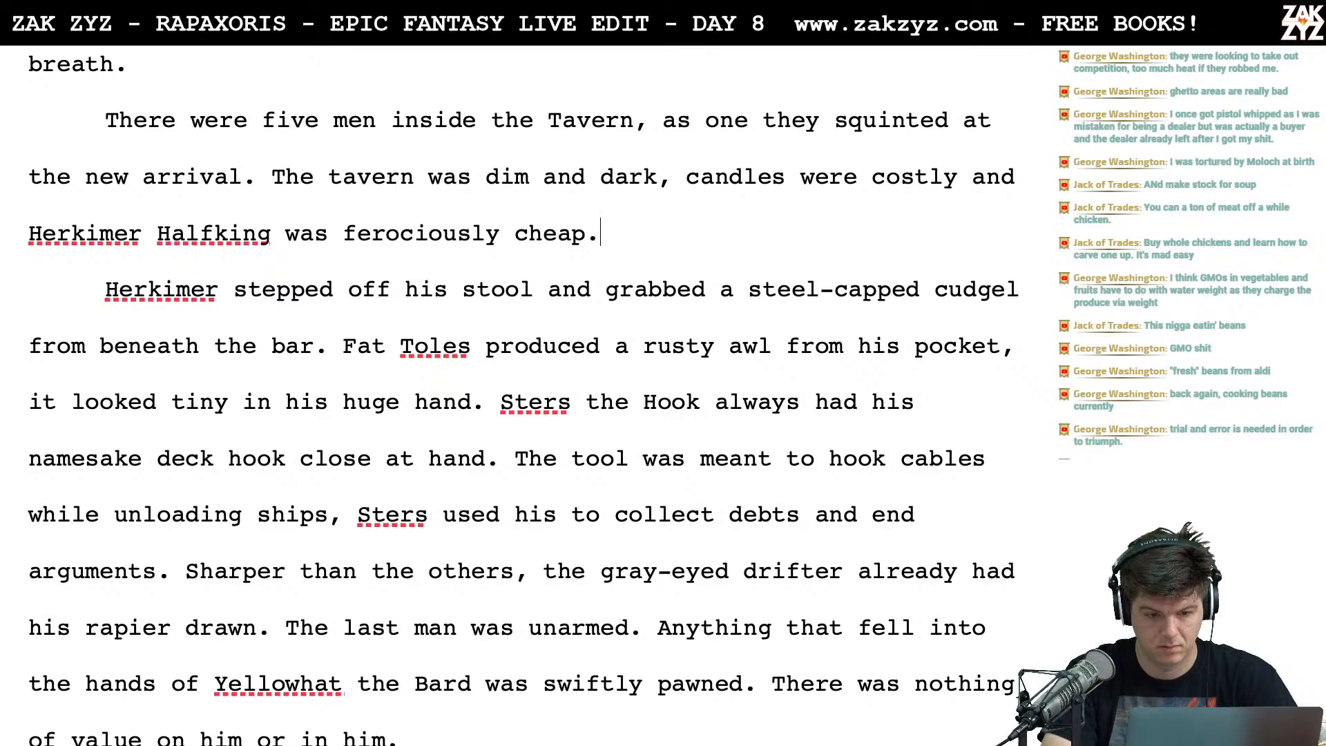
{"action": "key", "text": "Return"}
{"action": "type", "text": "\"Who goes ther"}
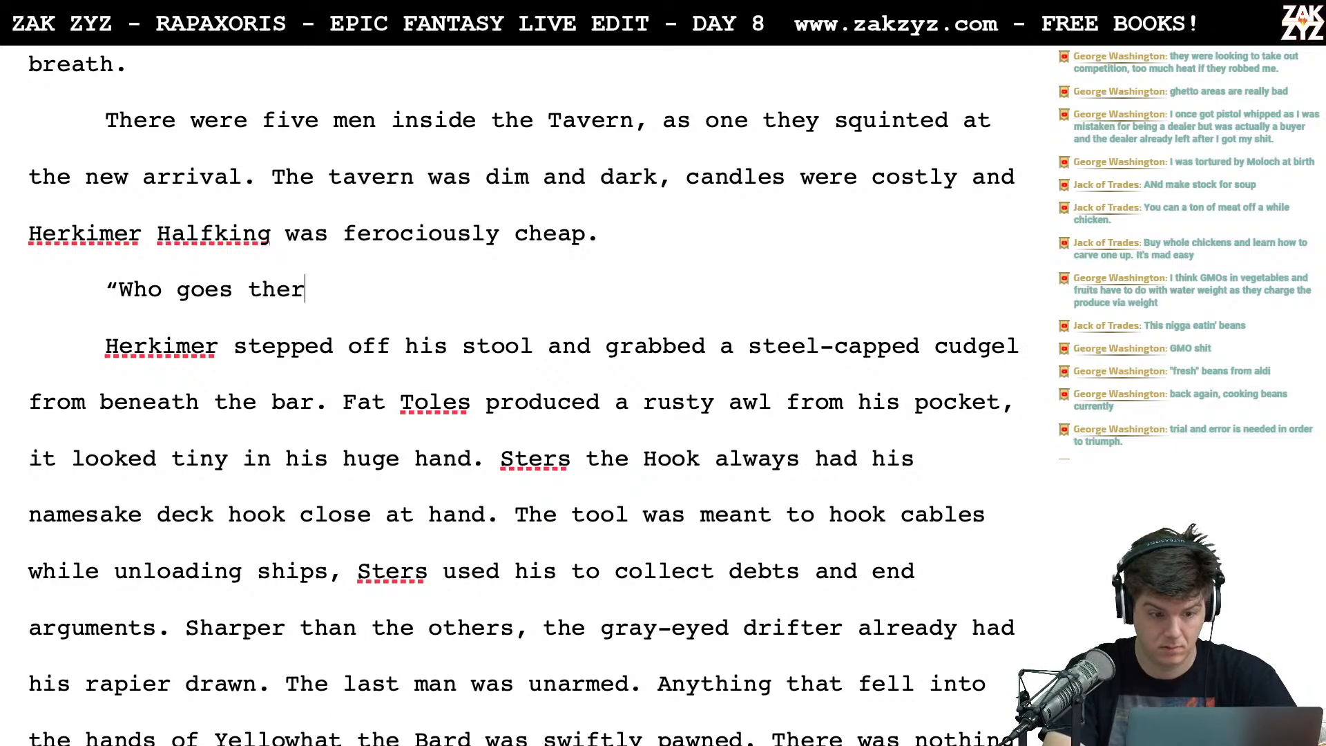
{"action": "type", "text": "e?\" Herk"}
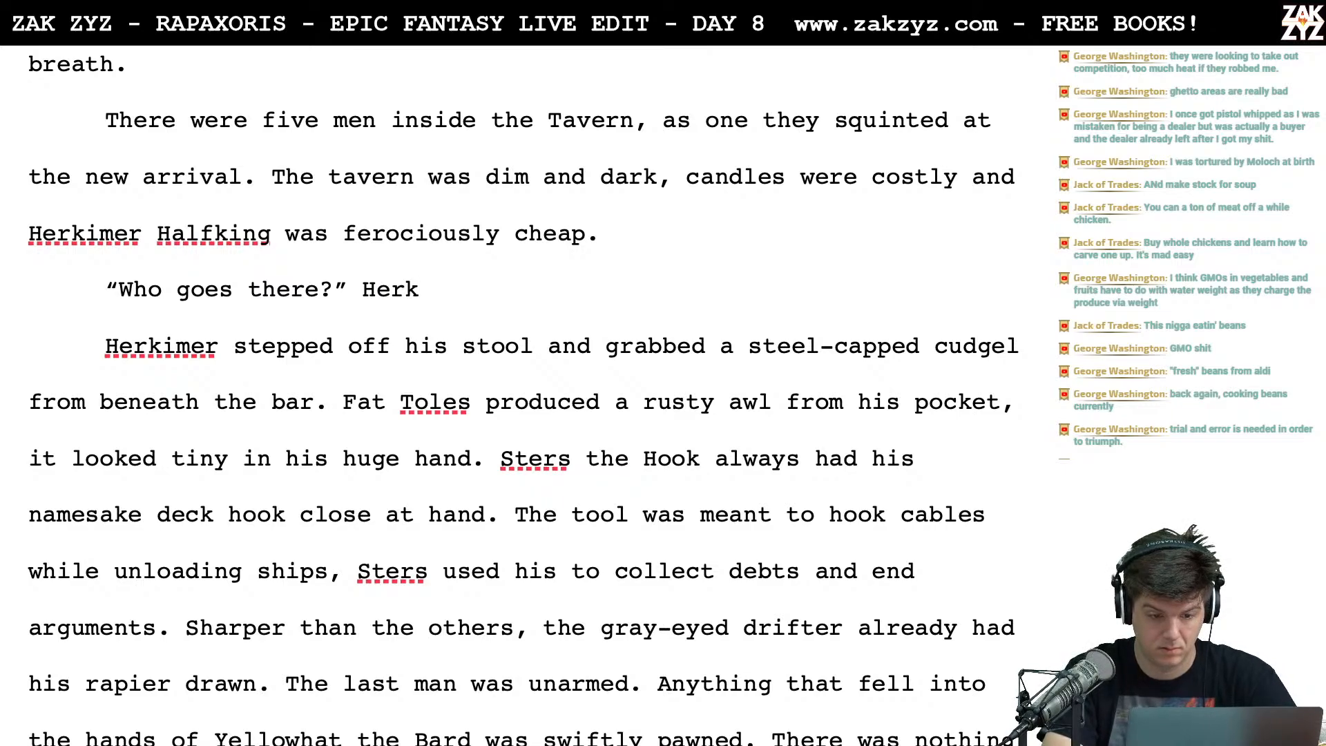
{"action": "type", "text": " called, when"}
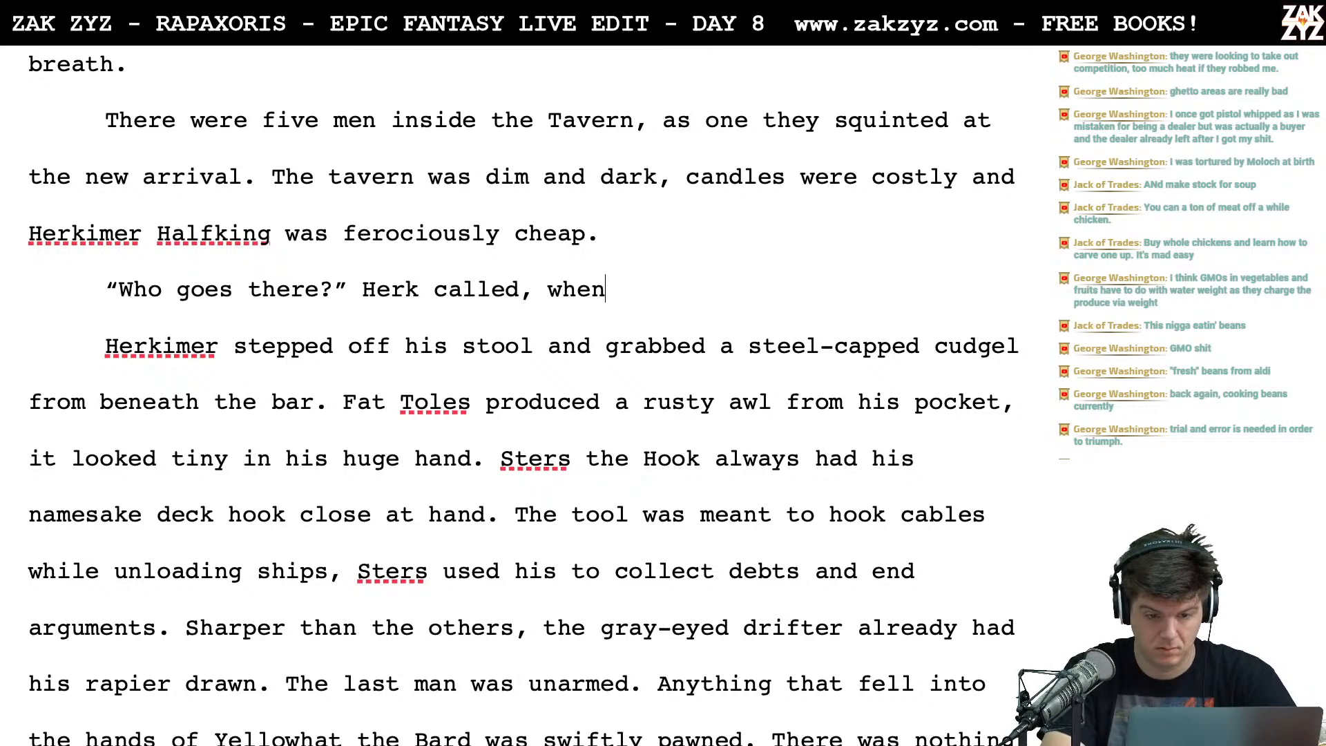
{"action": "type", "text": " there was no a"}
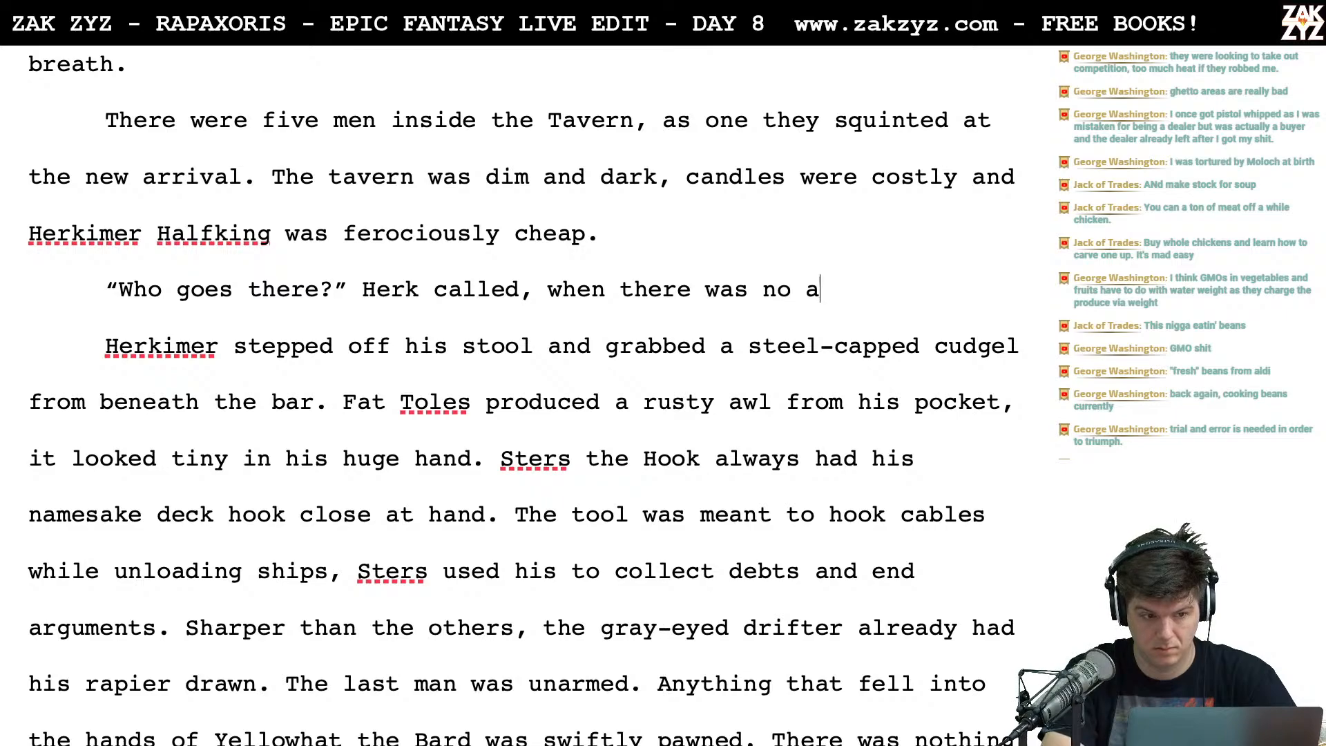
{"action": "type", "text": "nswer, they all "}
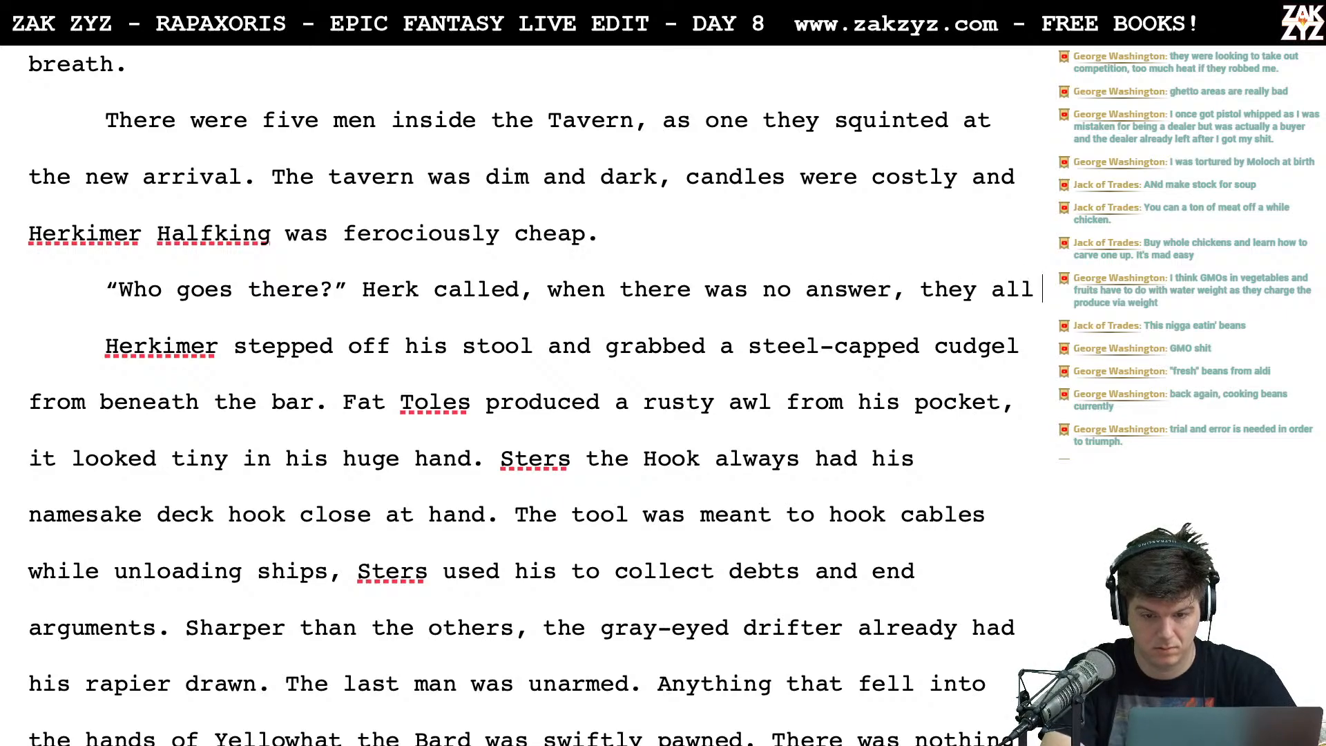
{"action": "type", "text": "drew"}
{"action": "key", "text": "BackSpace"}
{"action": "key", "text": "BackSpace"}
{"action": "key", "text": "BackSpace"}
{"action": "key", "text": "BackSpace"}
{"action": "key", "text": "BackSpace"}
{"action": "key", "text": "BackSpace"}
{"action": "key", "text": "BackSpace"}
{"action": "key", "text": "BackSpace"}
{"action": "key", "text": "BackSpace"}
{"action": "key", "text": "BackSpace"}
{"action": "key", "text": "BackSpace"}
{"action": "key", "text": "BackSpace"}
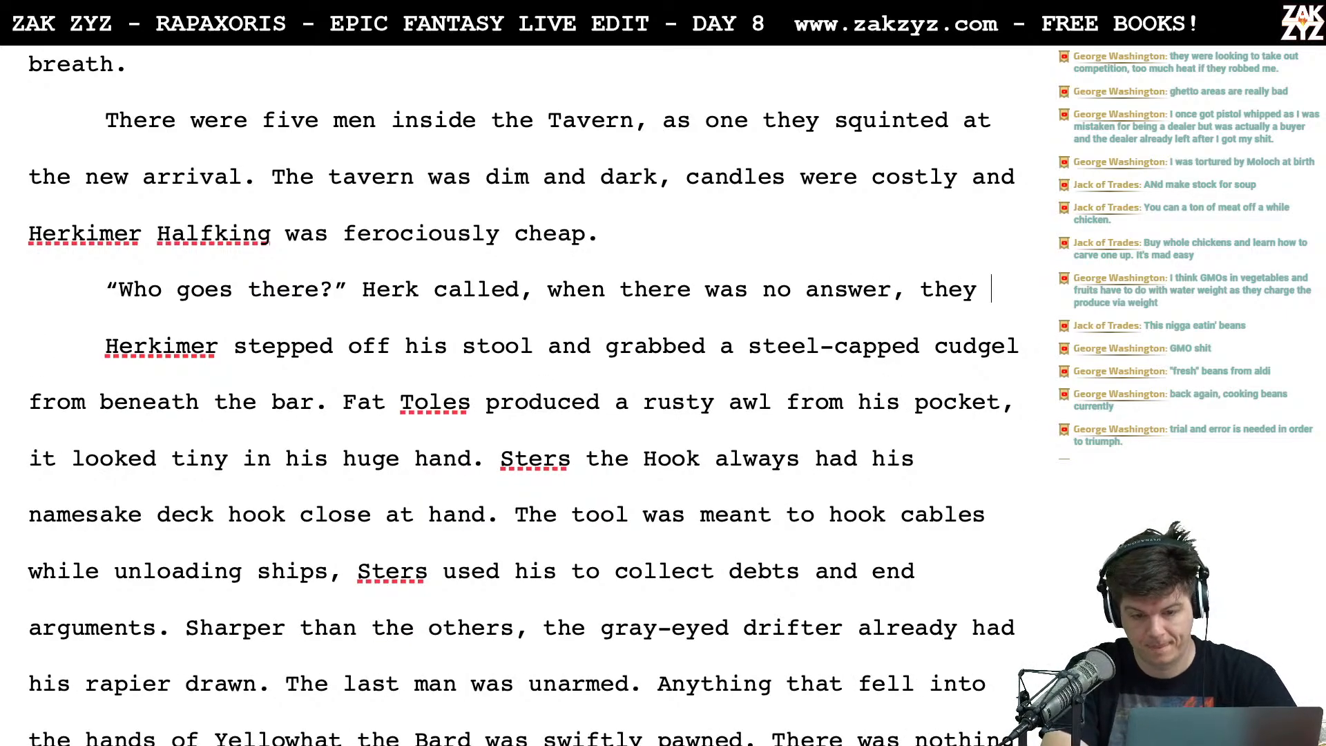
{"action": "key", "text": "BackSpace"}
{"action": "key", "text": "BackSpace"}
{"action": "key", "text": "BackSpace"}
Finish the sentence with "four of the men drew weapons." and join the paragraph starting with "Herkimer stepped" onto it
{"action": "type", "text": ", four"}
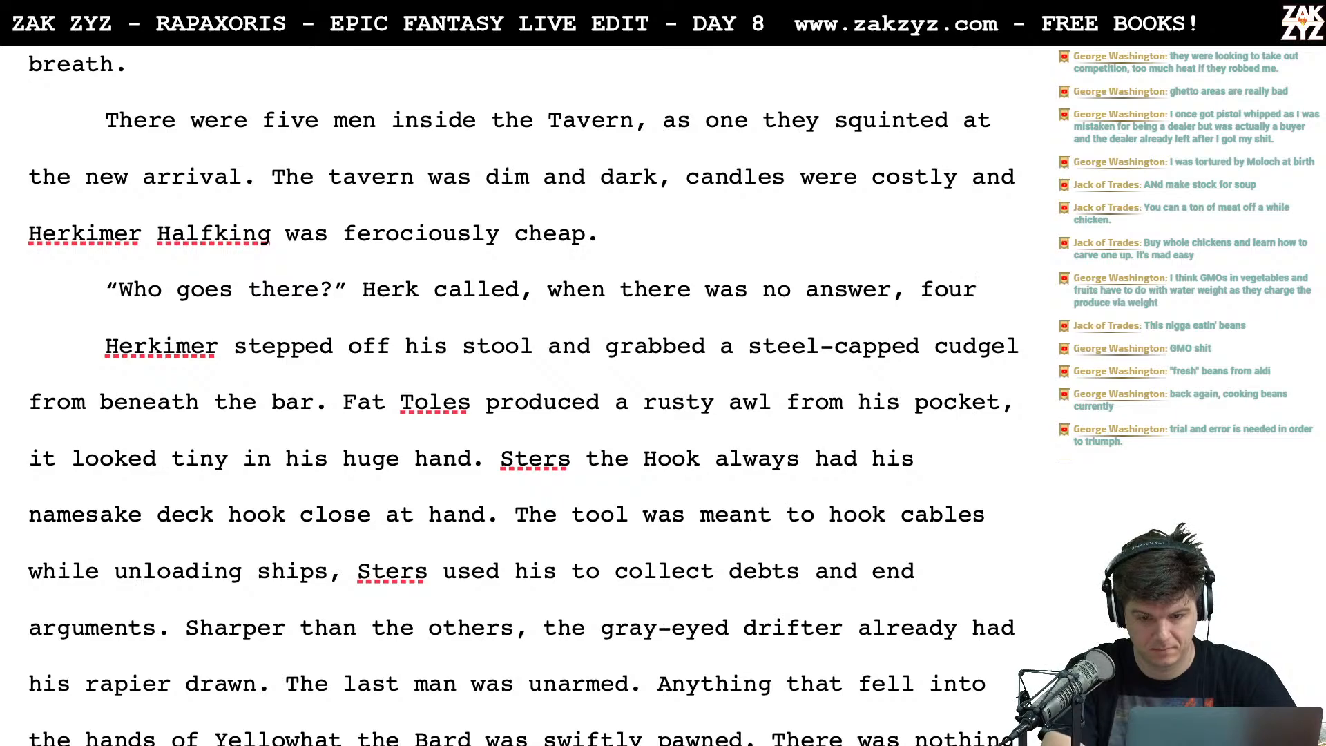
{"action": "type", "text": " of the me"}
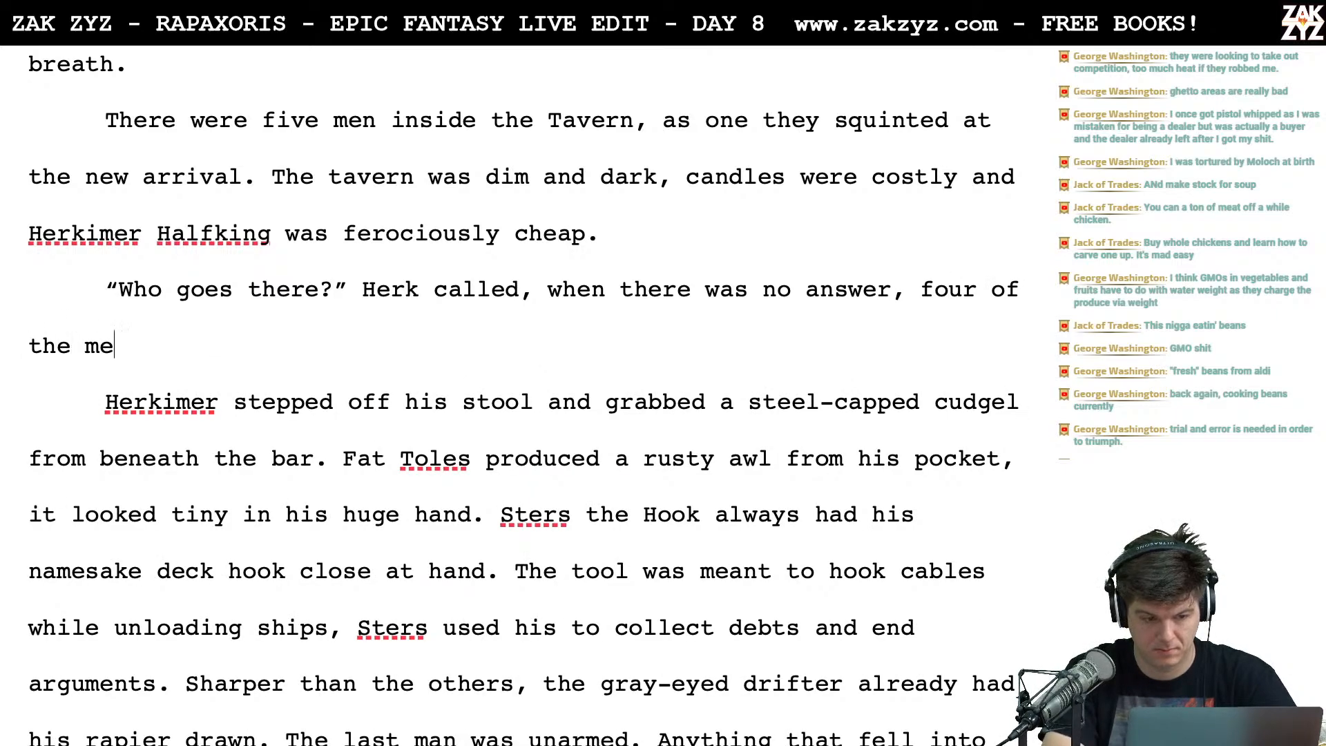
{"action": "type", "text": "n drew weapons."}
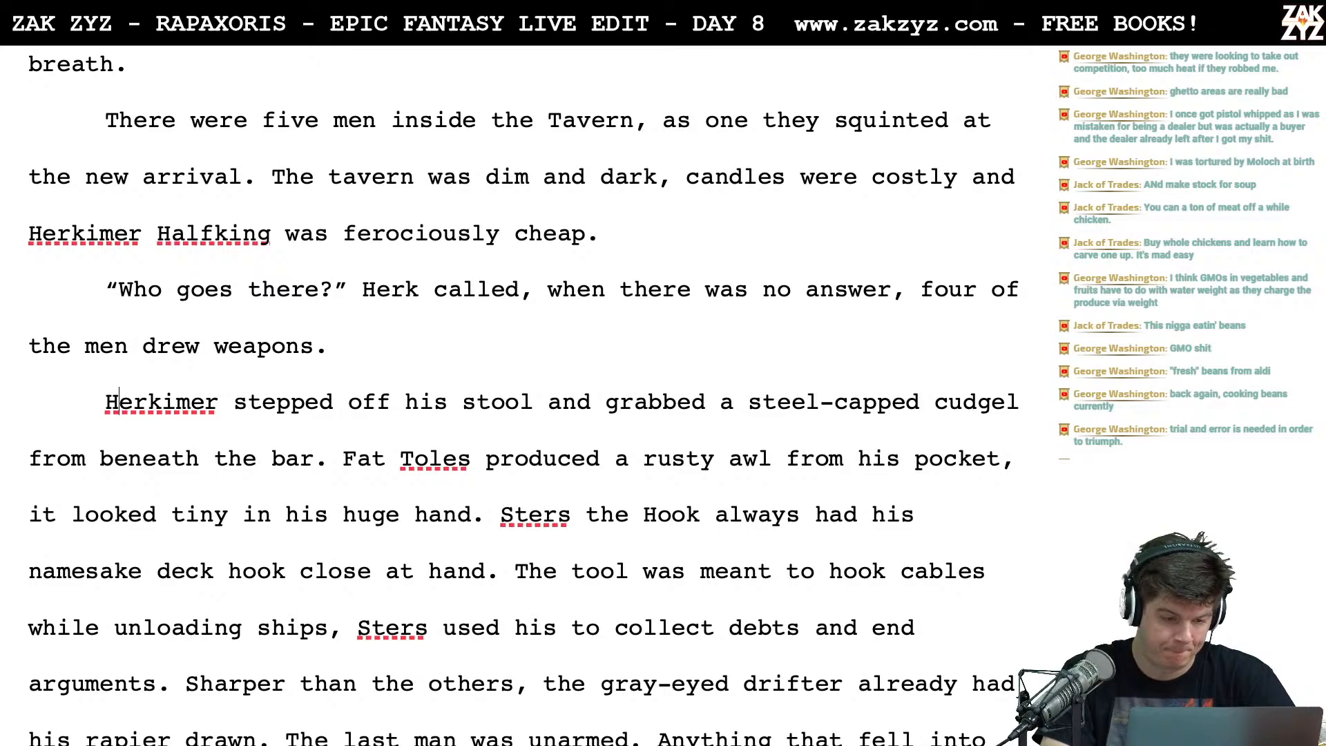
{"action": "key", "text": "BackSpace"}
{"action": "key", "text": "BackSpace"}
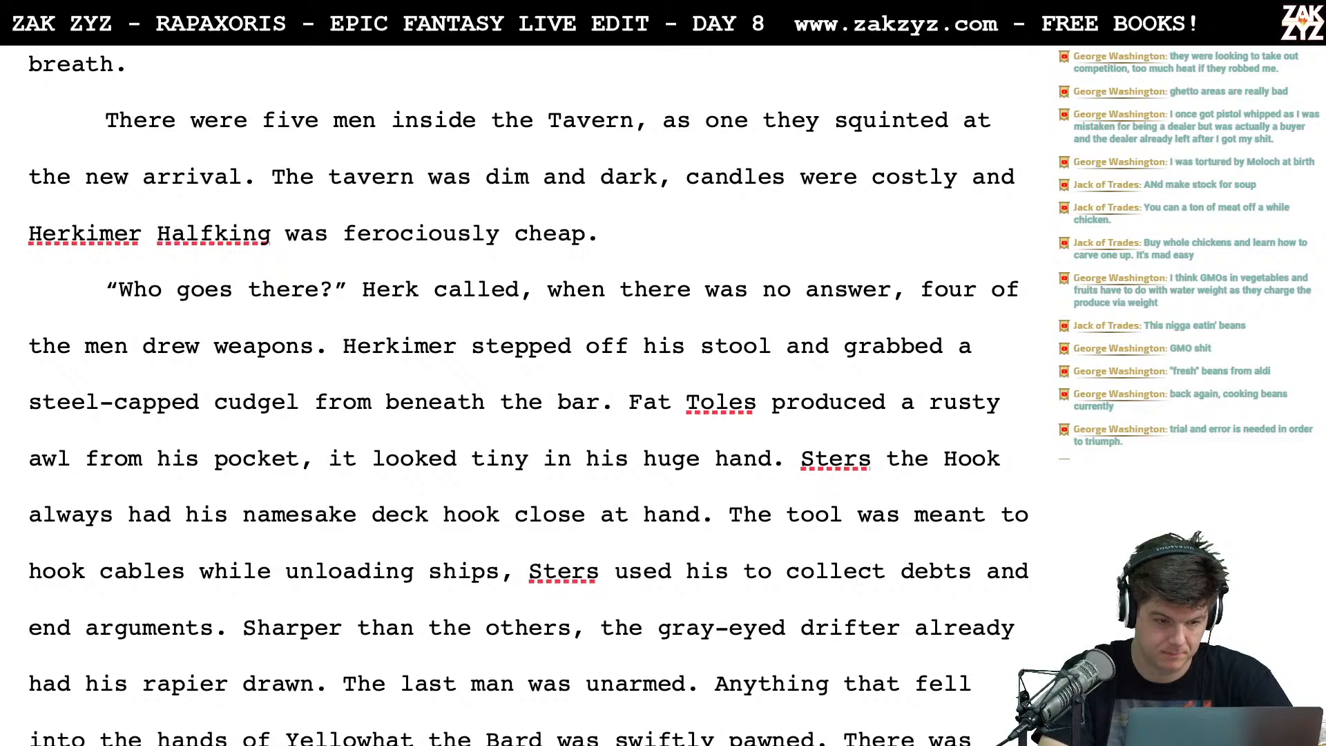
End the dialogue line with a period after "Herk called" and start a new paragraph with a capitalized "When there was no answer"
{"action": "scroll", "coordinate": [582, 255], "scroll_direction": "down", "scroll_amount": 1}
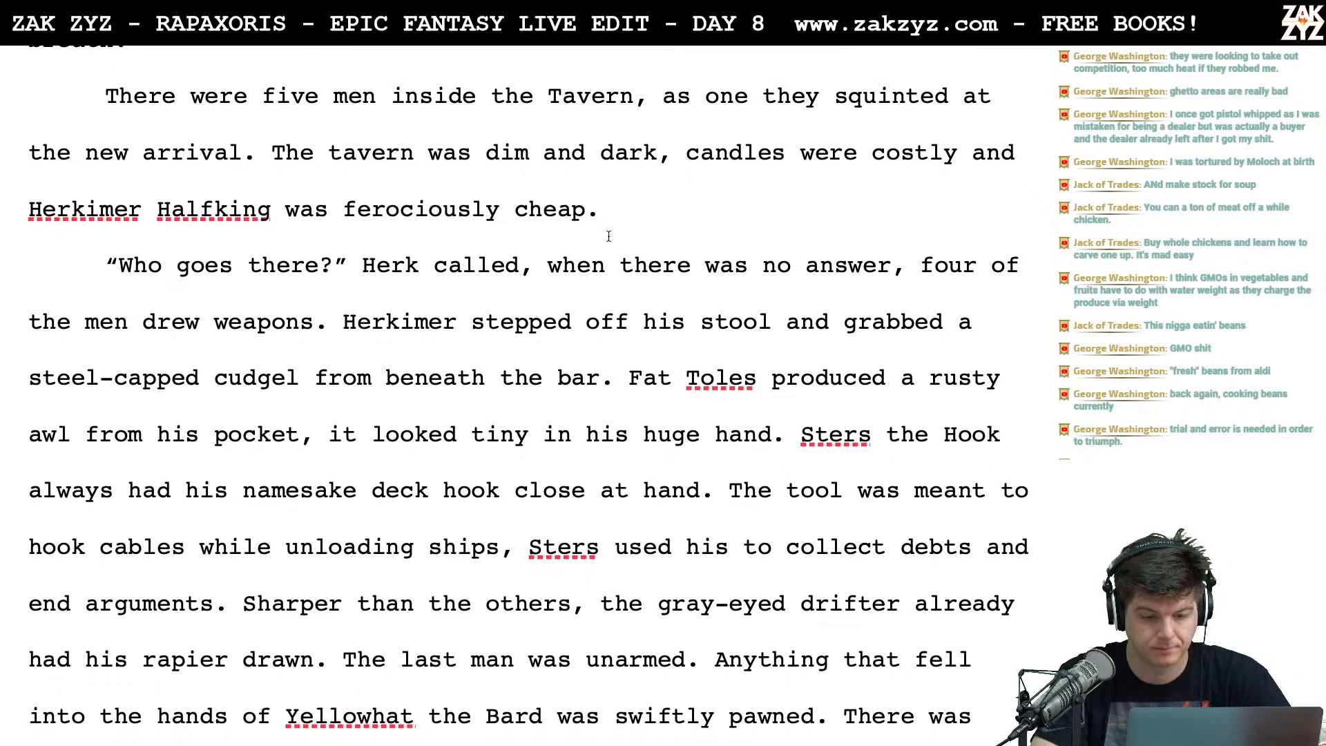
{"action": "left_click", "coordinate": [554, 257]}
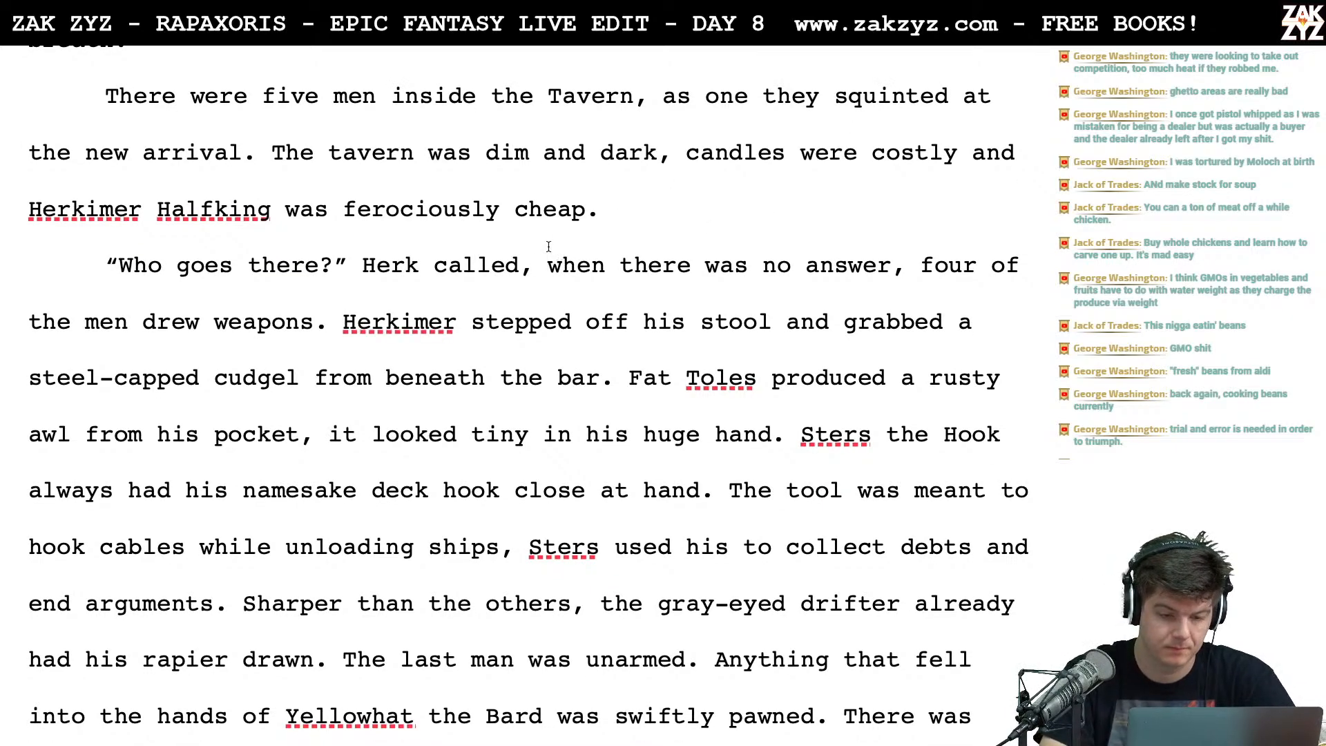
{"action": "key", "text": "BackSpace"}
{"action": "type", "text": "."}
{"action": "key", "text": "Delete"}
{"action": "type", "text": "W"}
{"action": "key", "text": "Left"}
{"action": "key", "text": "Return"}
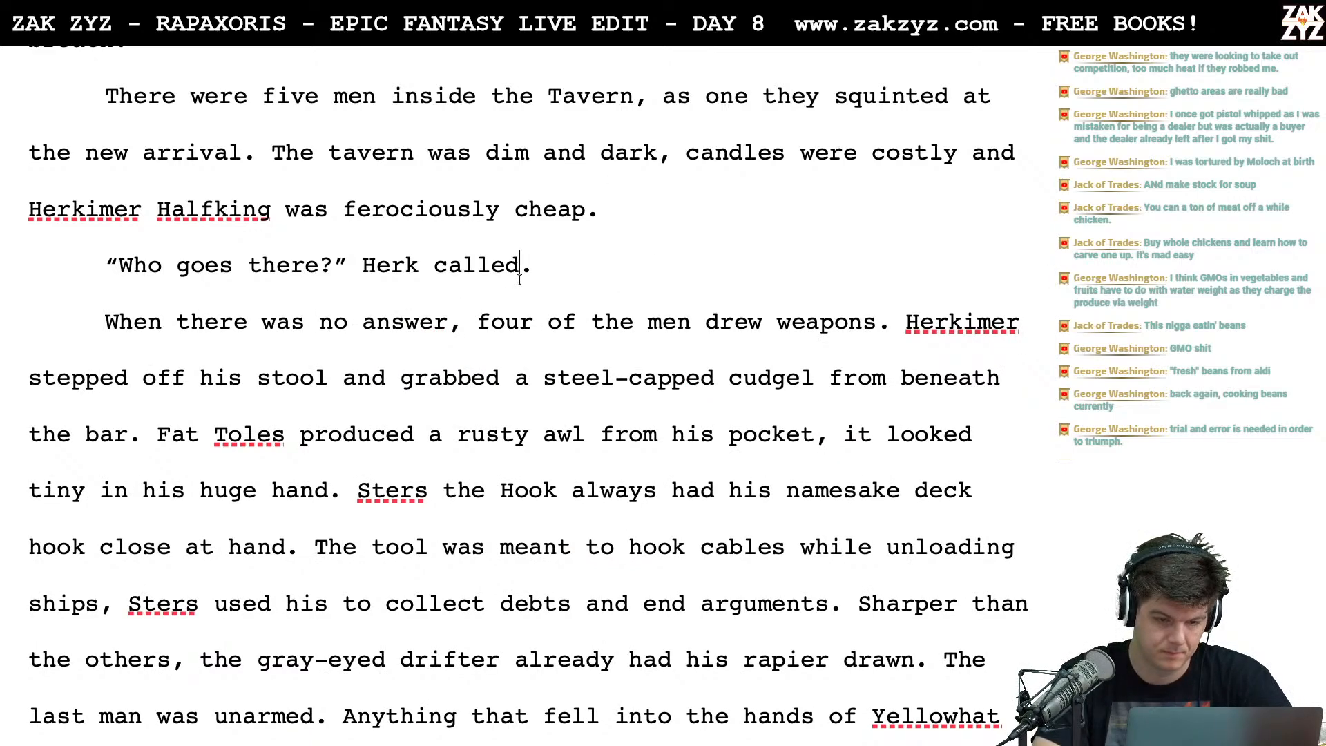
Insert a paragraph reading "No answer. Four of the men drew weapons." below Herk's line of dialogue
{"action": "key", "text": "Right"}
{"action": "key", "text": "Return"}
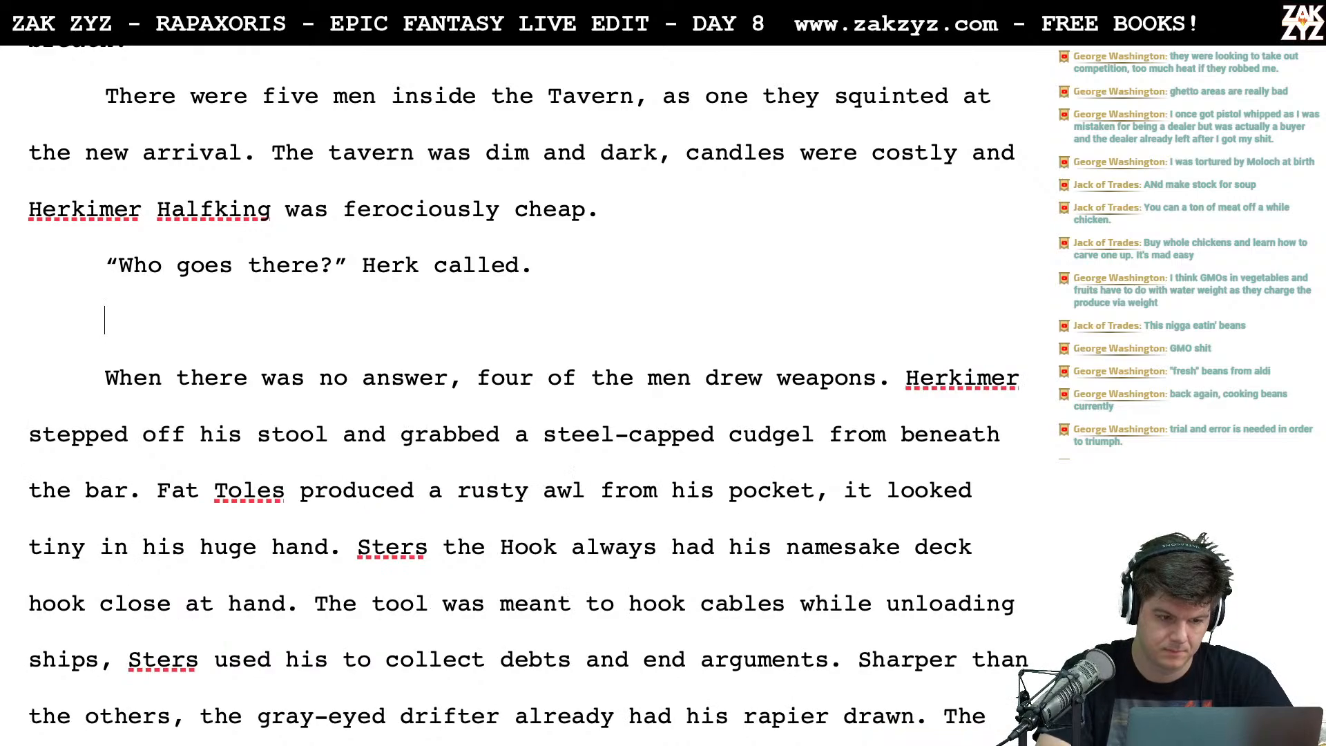
{"action": "type", "text": "No ans"}
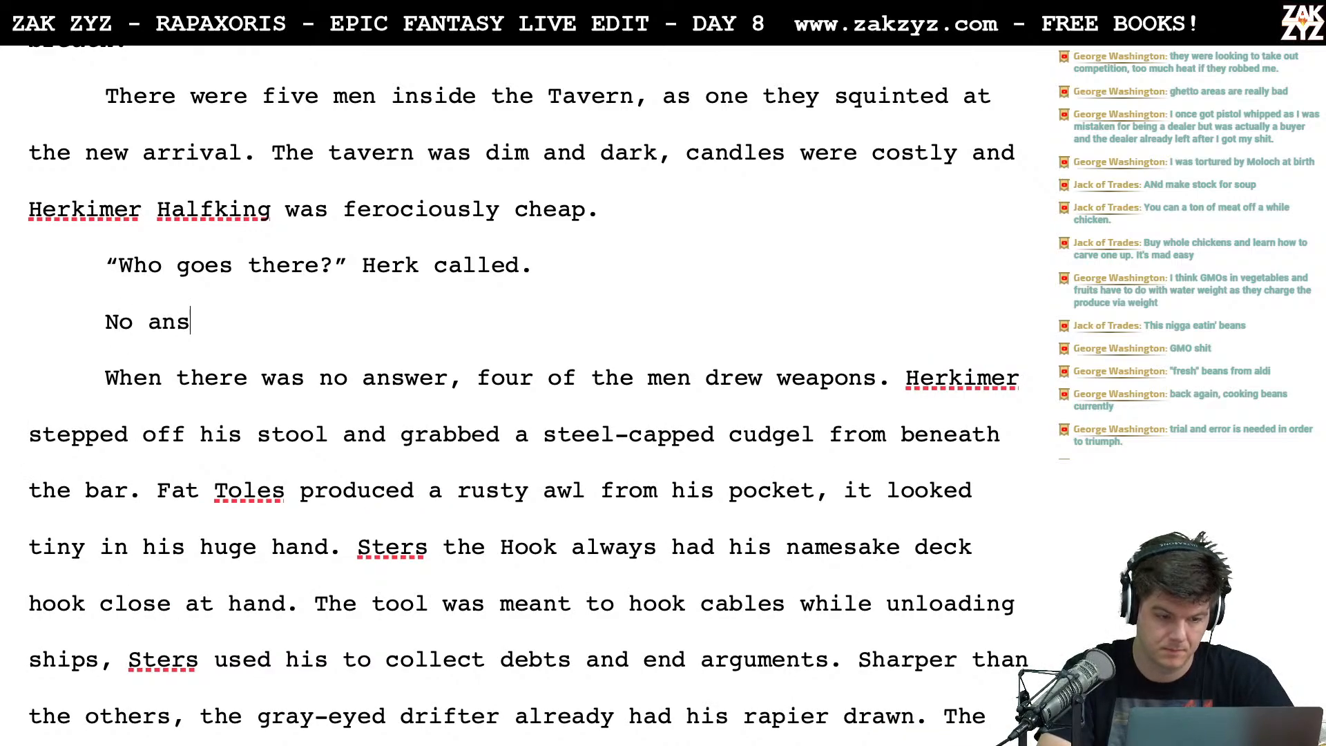
{"action": "type", "text": "wer. Four of"}
{"action": "key", "text": "BackSpace"}
{"action": "key", "text": "BackSpace"}
{"action": "key", "text": "BackSpace"}
{"action": "type", "text": "of "}
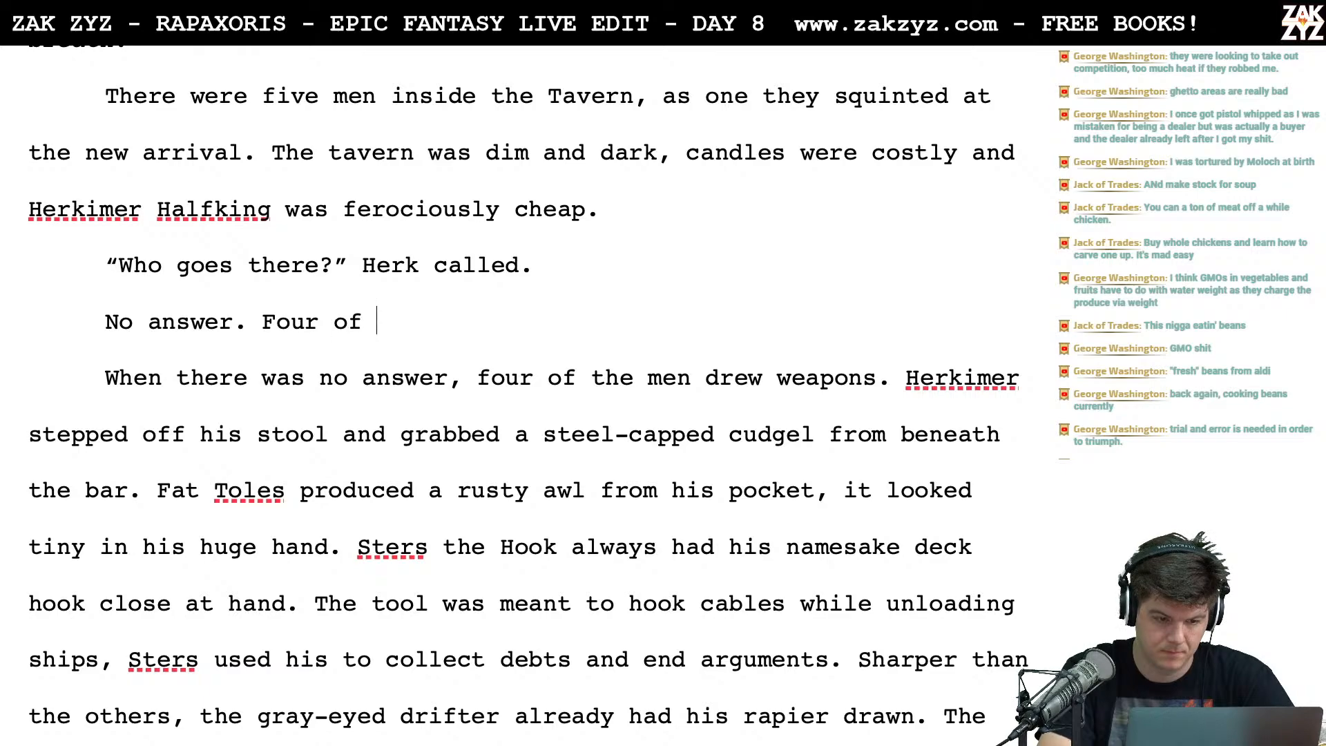
{"action": "type", "text": "the men drew weaop"}
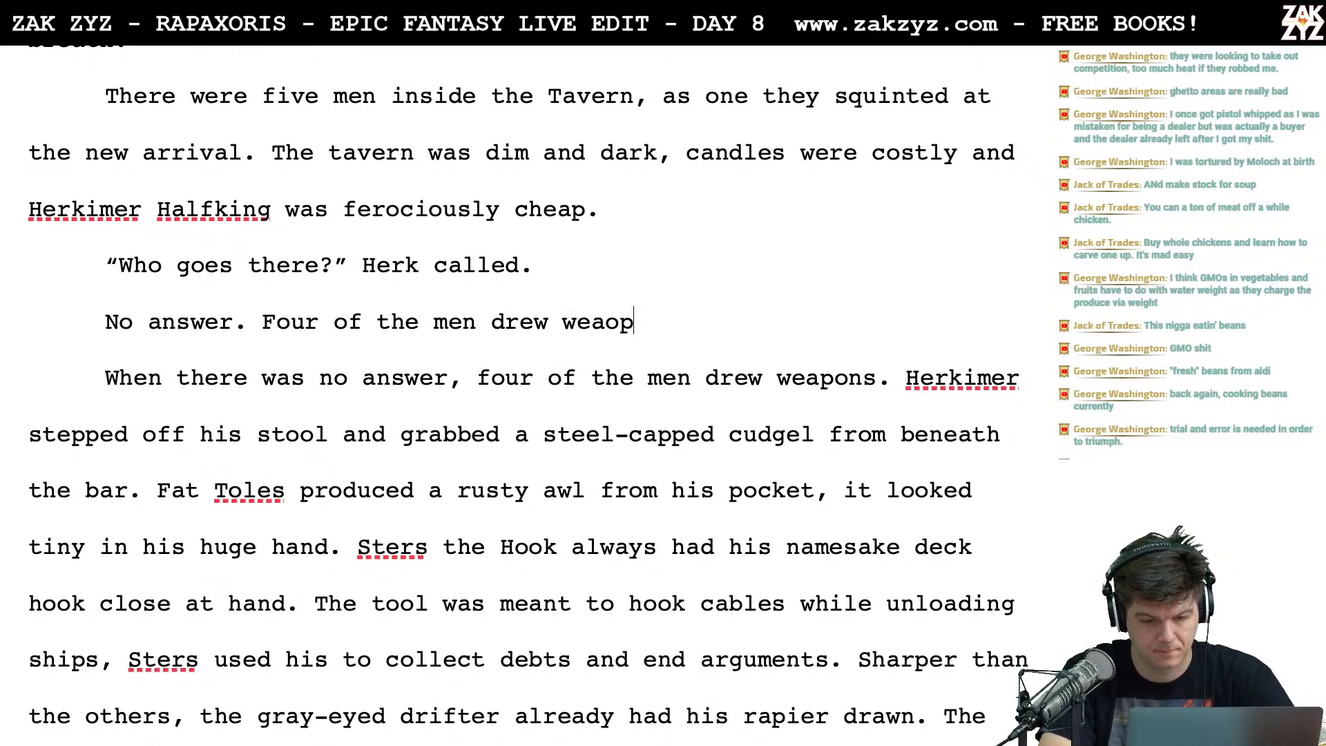
{"action": "key", "text": "BackSpace"}
{"action": "key", "text": "BackSpace"}
{"action": "type", "text": "pons."}
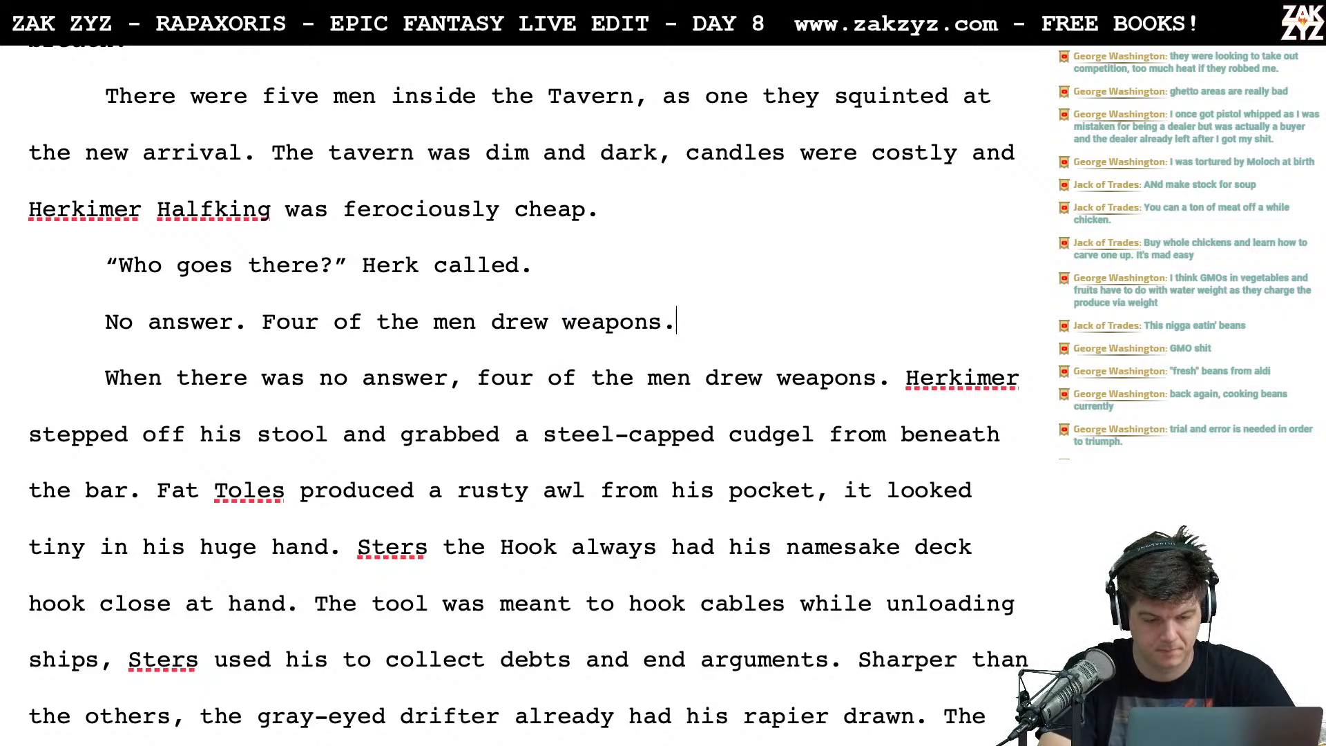
Delete "When there was no answer, four of the men drew weapons." and join the Herkimer sentence to the new paragraph
{"action": "key", "text": "shift+Down"}
{"action": "key", "text": "shift+Right"}
{"action": "key", "text": "shift+Right"}
{"action": "key", "text": "shift+Right"}
{"action": "key", "text": "shift+Right"}
{"action": "key", "text": "shift+Right"}
{"action": "key", "text": "shift+Right"}
{"action": "key", "text": "shift+Right"}
{"action": "key", "text": "shift+Right"}
{"action": "key", "text": "shift+Right"}
{"action": "key", "text": "shift+Right"}
{"action": "key", "text": "shift+Right"}
{"action": "key", "text": "shift+Right"}
{"action": "key", "text": "shift+Right"}
{"action": "key", "text": "shift+Right"}
{"action": "key", "text": "shift+Right"}
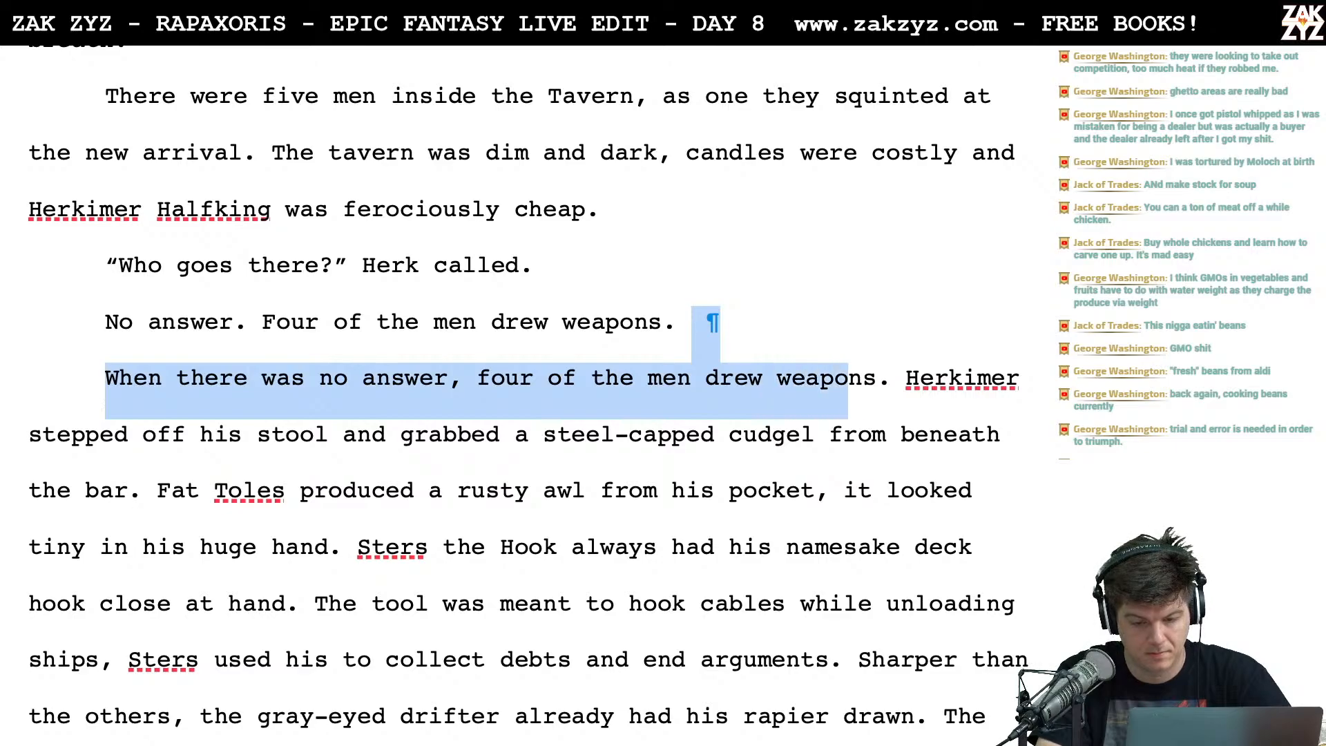
{"action": "key", "text": "BackSpace"}
Reread the tavern scene around Rigel's entrance and the men's reaction to check how the revised passage flows
{"action": "scroll", "coordinate": [530, 395], "scroll_direction": "down", "scroll_amount": 1}
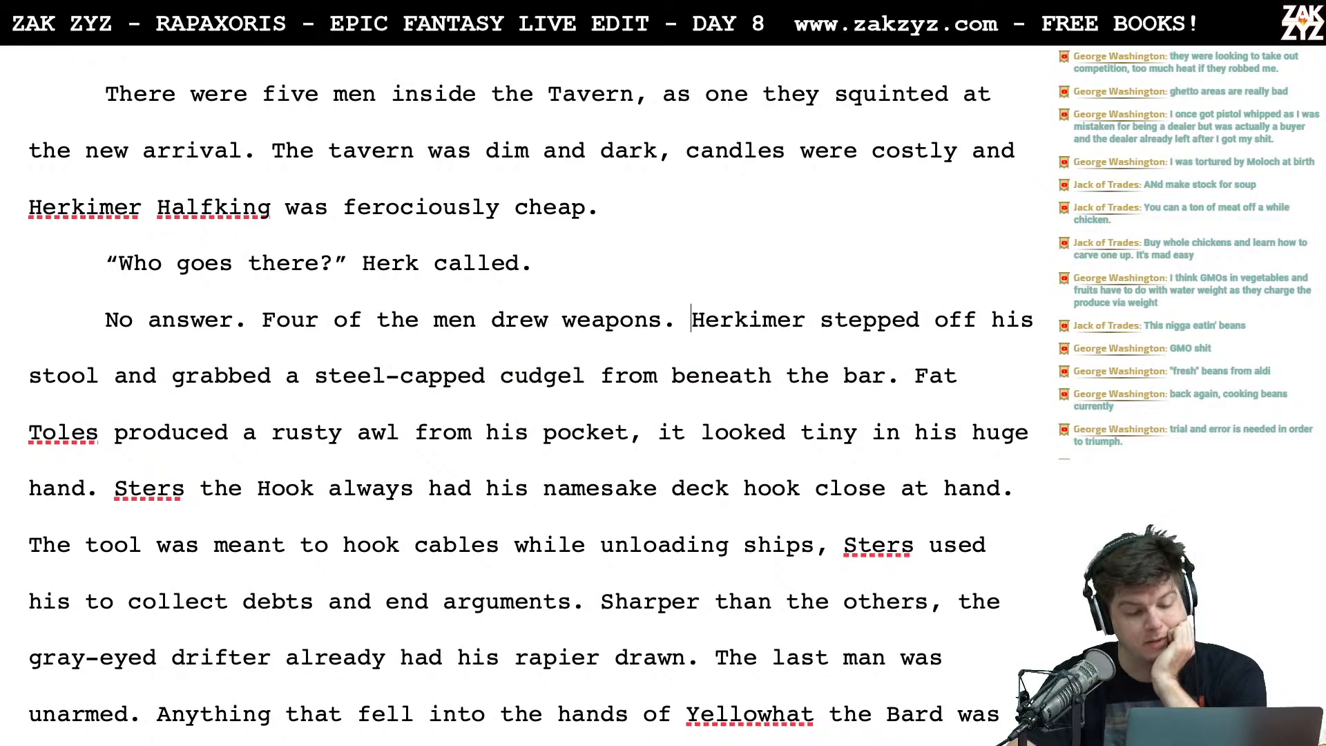
{"action": "scroll", "coordinate": [565, 322], "scroll_direction": "down", "scroll_amount": 2}
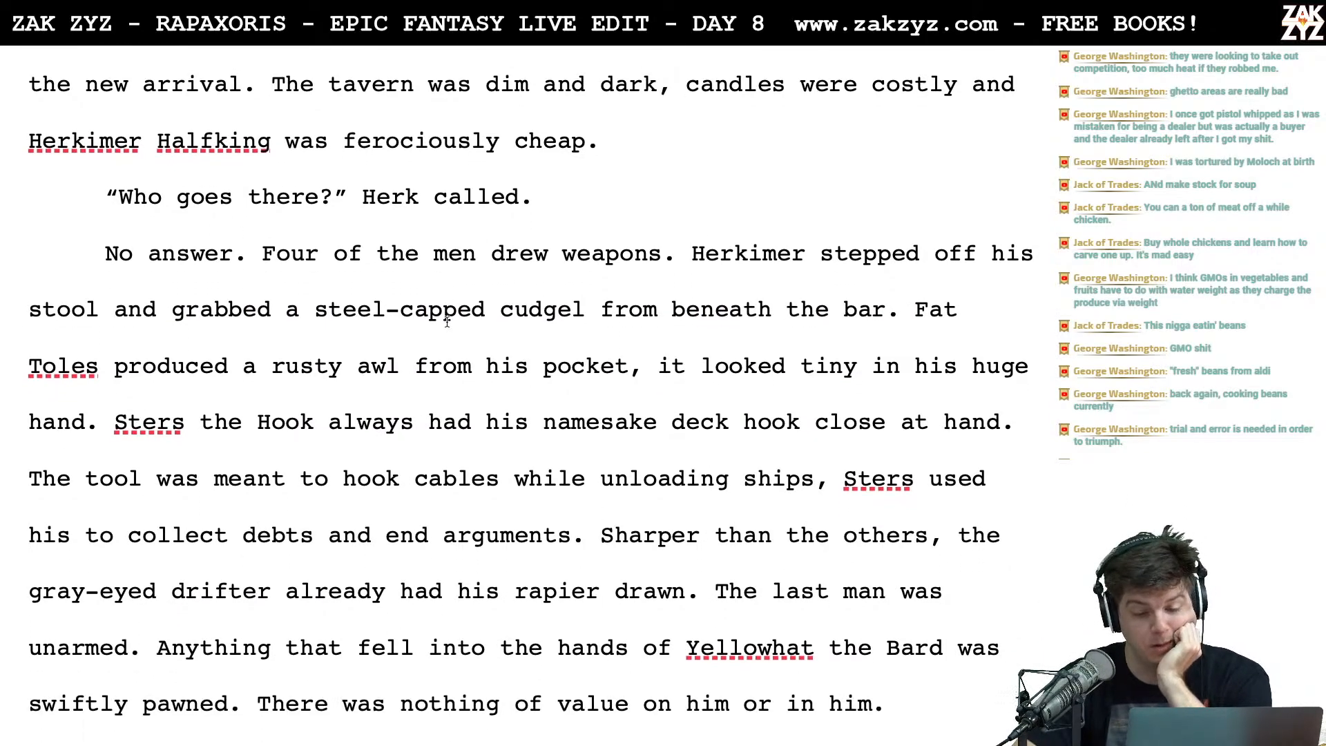
{"action": "scroll", "coordinate": [593, 253], "scroll_direction": "down", "scroll_amount": 3}
{"action": "scroll", "coordinate": [592, 253], "scroll_direction": "up", "scroll_amount": 12}
{"action": "scroll", "coordinate": [593, 253], "scroll_direction": "up", "scroll_amount": 10}
{"action": "scroll", "coordinate": [592, 253], "scroll_direction": "down", "scroll_amount": 16}
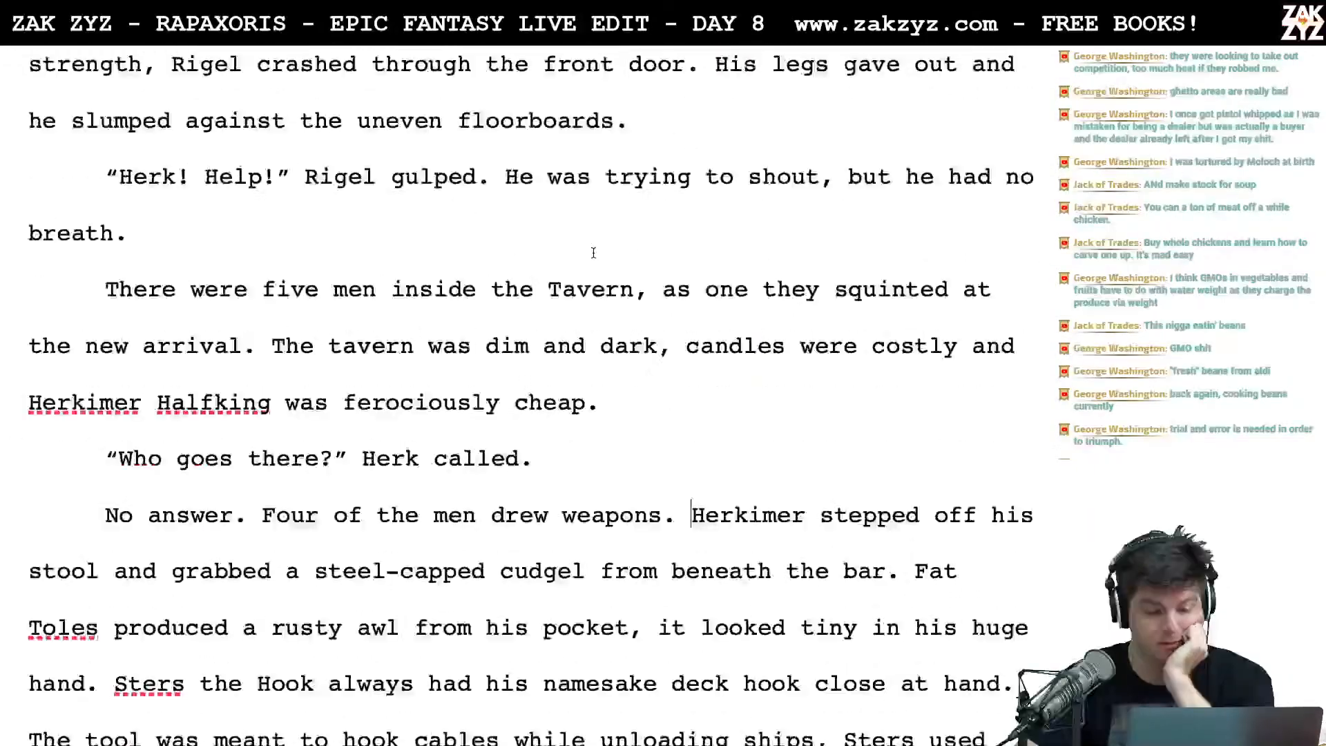
{"action": "scroll", "coordinate": [593, 253], "scroll_direction": "up", "scroll_amount": 10}
{"action": "scroll", "coordinate": [593, 253], "scroll_direction": "down", "scroll_amount": 9}
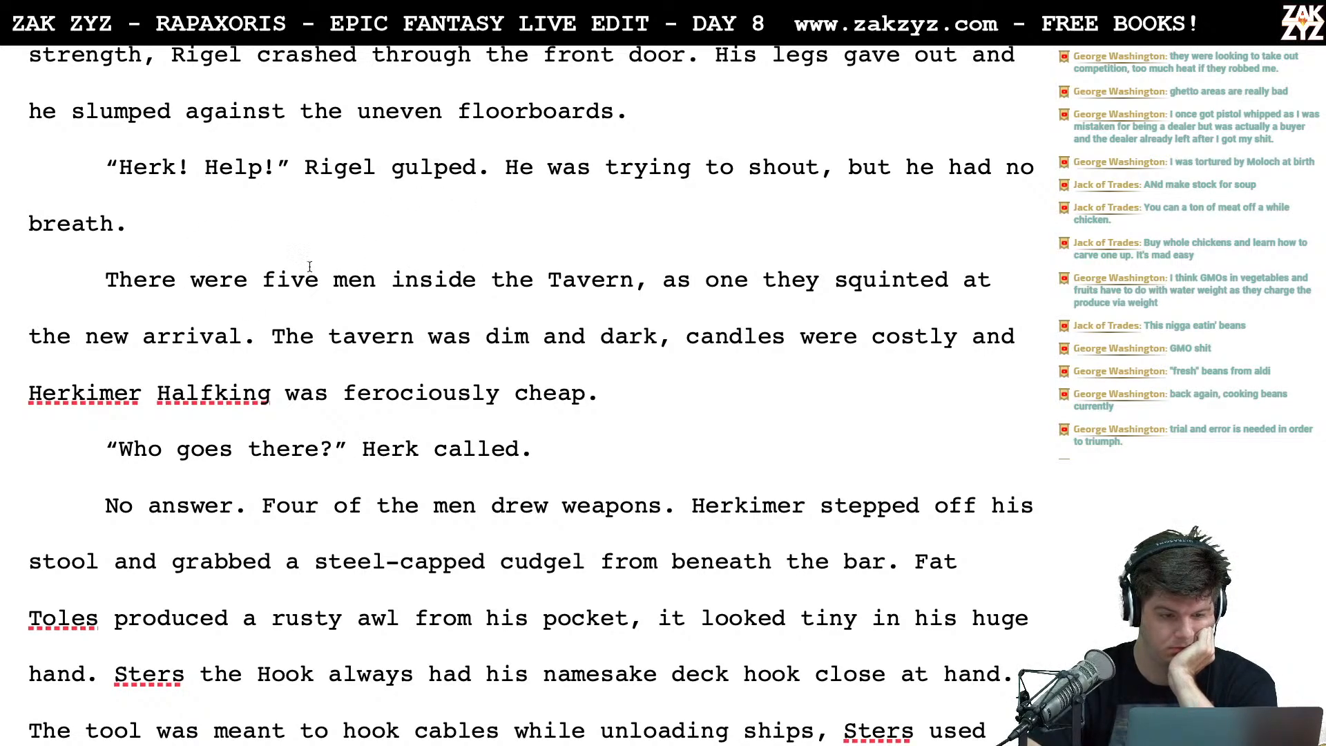
Insert a new paragraph reading "Rigel could not answer." before the one starting with "No answer."
{"action": "scroll", "coordinate": [309, 267], "scroll_direction": "down", "scroll_amount": 3}
{"action": "left_click", "coordinate": [97, 366]}
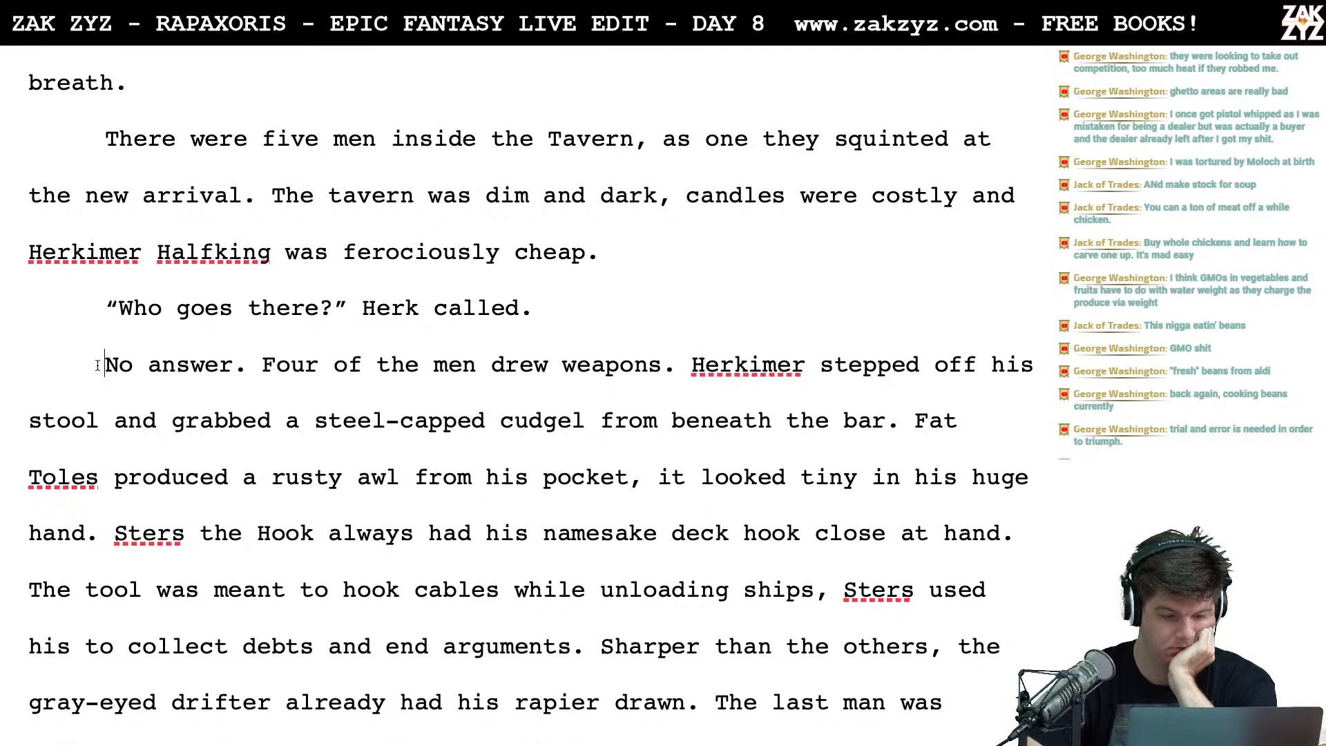
{"action": "key", "text": "Return"}
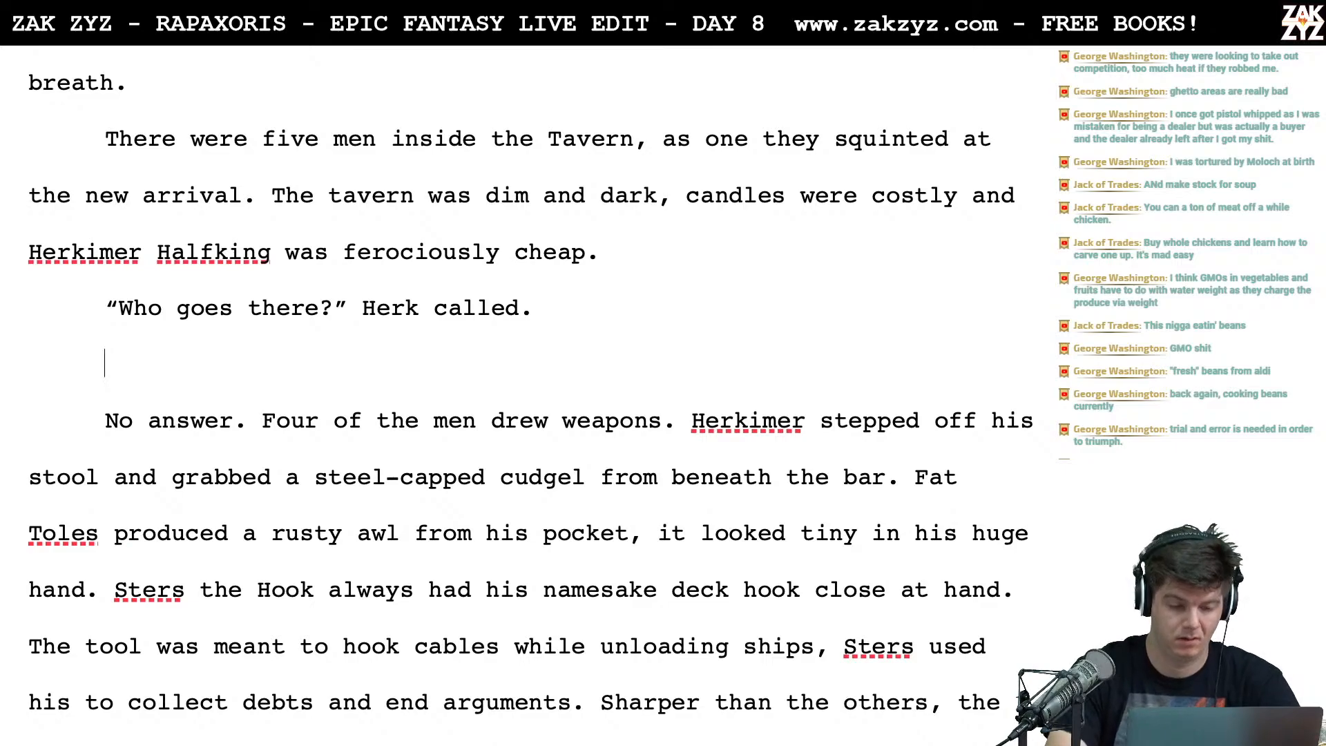
{"action": "type", "text": "Rigel co"}
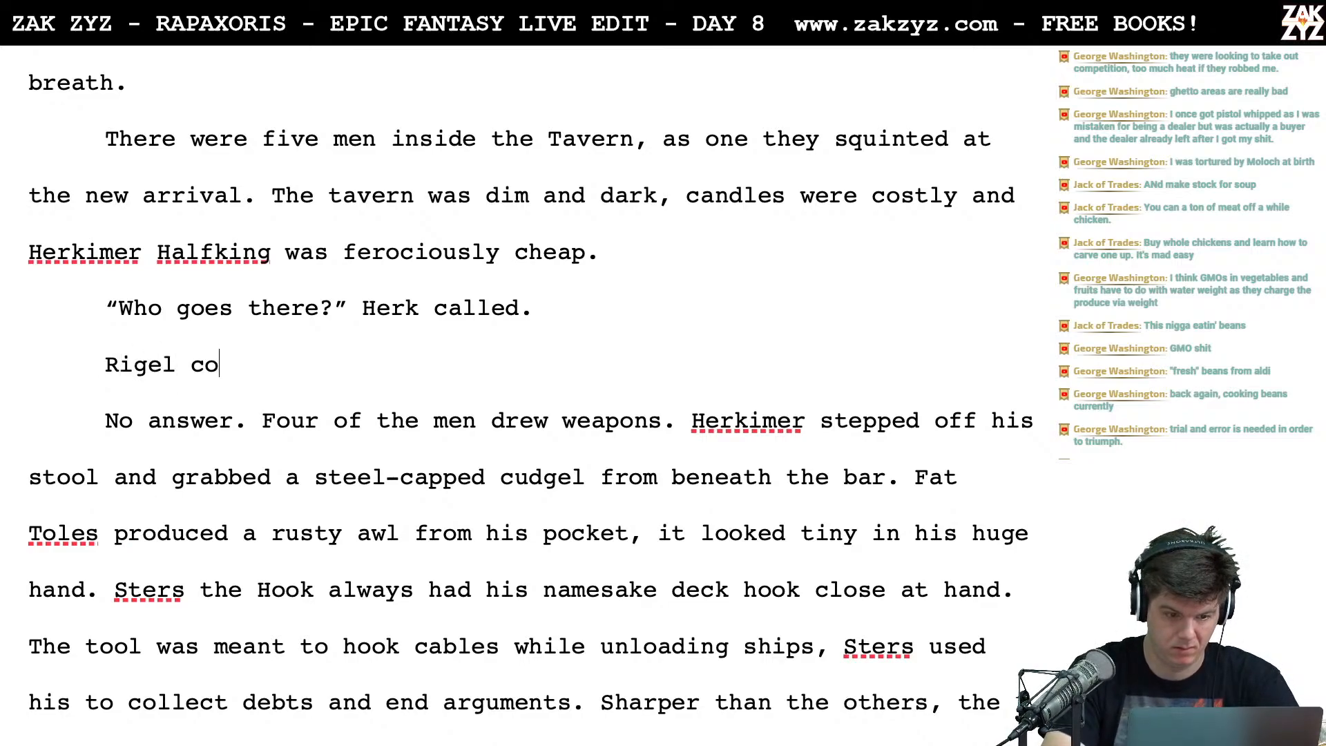
{"action": "type", "text": "uld not and"}
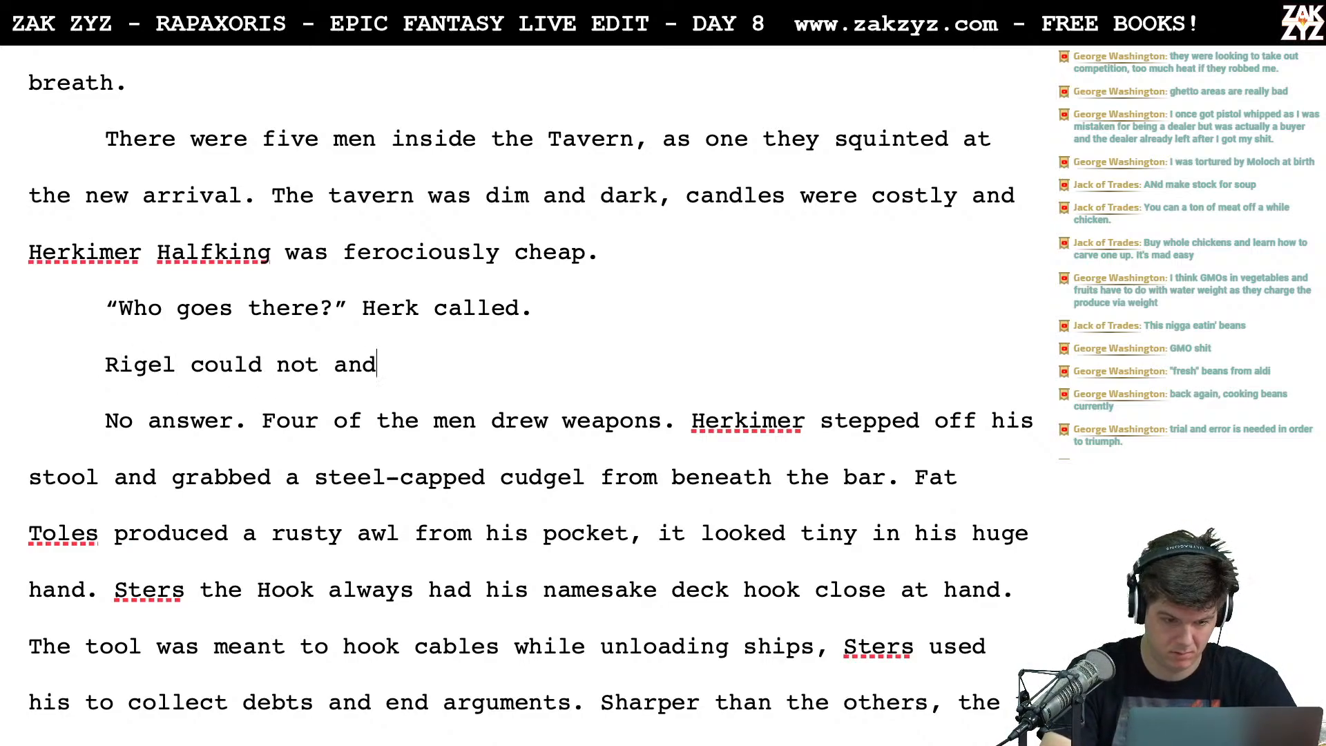
{"action": "key", "text": "BackSpace"}
{"action": "type", "text": "swer. "}
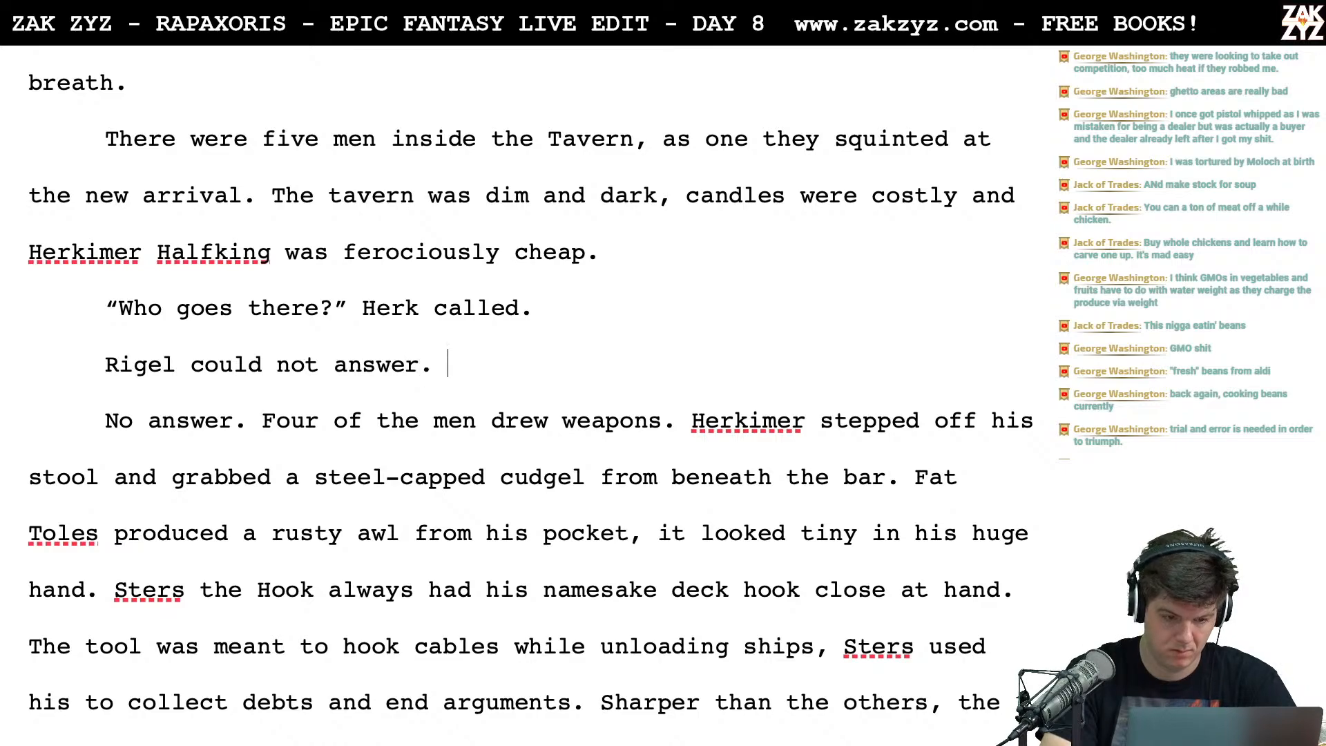
Add a paragraph "Four of the men drew weapons." after "Rigel could not answer.", replacing "No answer. Four of the men drew weapons." before the Herkimer sentence
{"action": "type", "text": "Four of"}
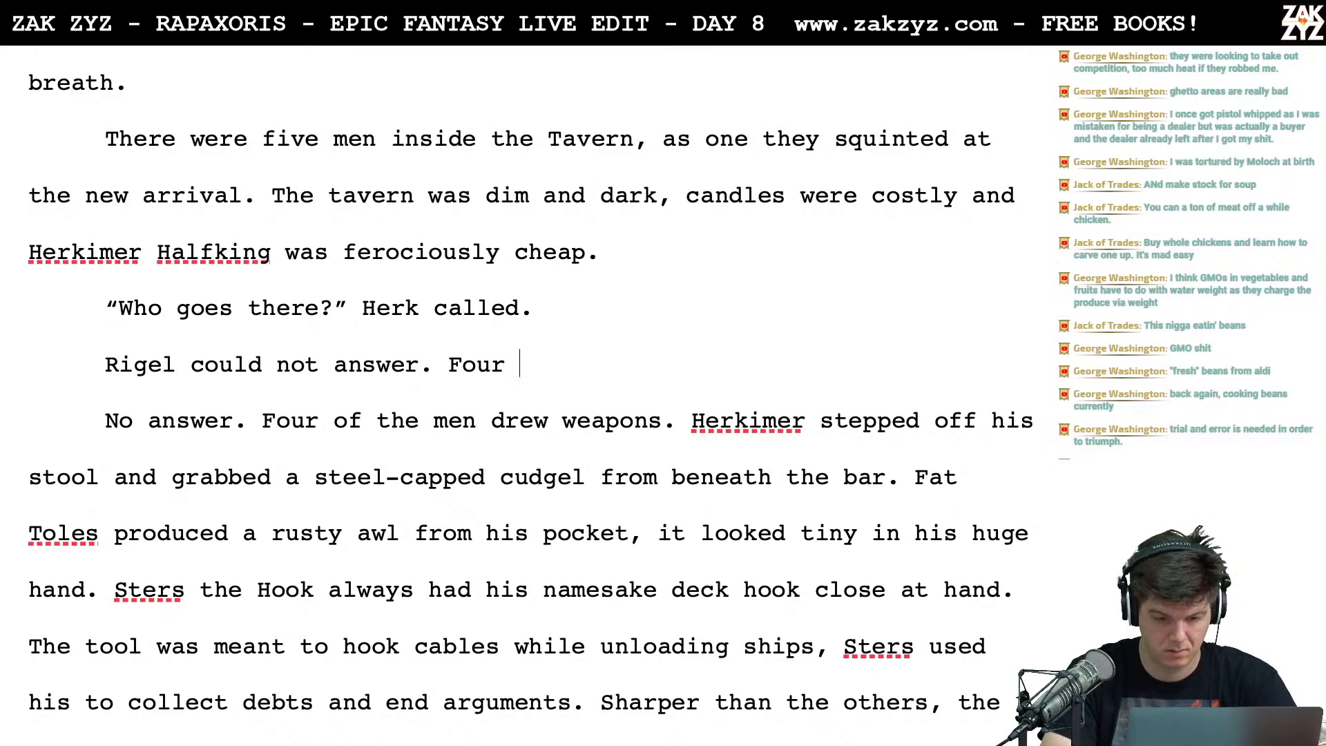
{"action": "key", "text": "BackSpace"}
{"action": "key", "text": "BackSpace"}
{"action": "key", "text": "BackSpace"}
{"action": "key", "text": "BackSpace"}
{"action": "key", "text": "BackSpace"}
{"action": "key", "text": "BackSpace"}
{"action": "key", "text": "BackSpace"}
{"action": "key", "text": "BackSpace"}
{"action": "key", "text": "BackSpace"}
{"action": "key", "text": "BackSpace"}
{"action": "key", "text": "BackSpace"}
{"action": "key", "text": "BackSpace"}
{"action": "key", "text": "BackSpace"}
{"action": "key", "text": "BackSpace"}
{"action": "key", "text": "BackSpace"}
{"action": "key", "text": "BackSpace"}
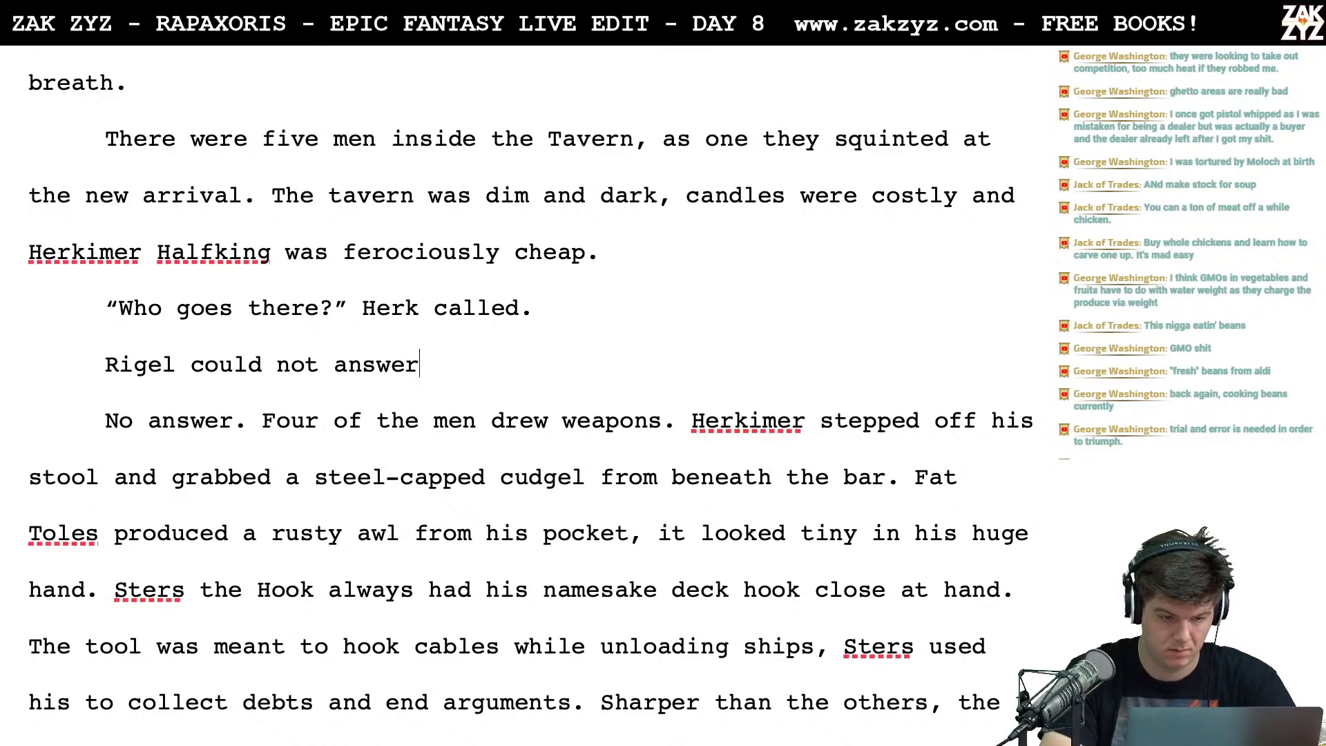
{"action": "type", "text": "answer. Four men"}
{"action": "key", "text": "BackSpace"}
{"action": "key", "text": "BackSpace"}
{"action": "key", "text": "BackSpace"}
{"action": "key", "text": "BackSpace"}
{"action": "type", "text": "of the men drewweapo"}
{"action": "key", "text": "BackSpace"}
{"action": "type", "text": "ns"}
{"action": "key", "text": "BackSpace"}
{"action": "key", "text": "BackSpace"}
{"action": "type", "text": "ons."}
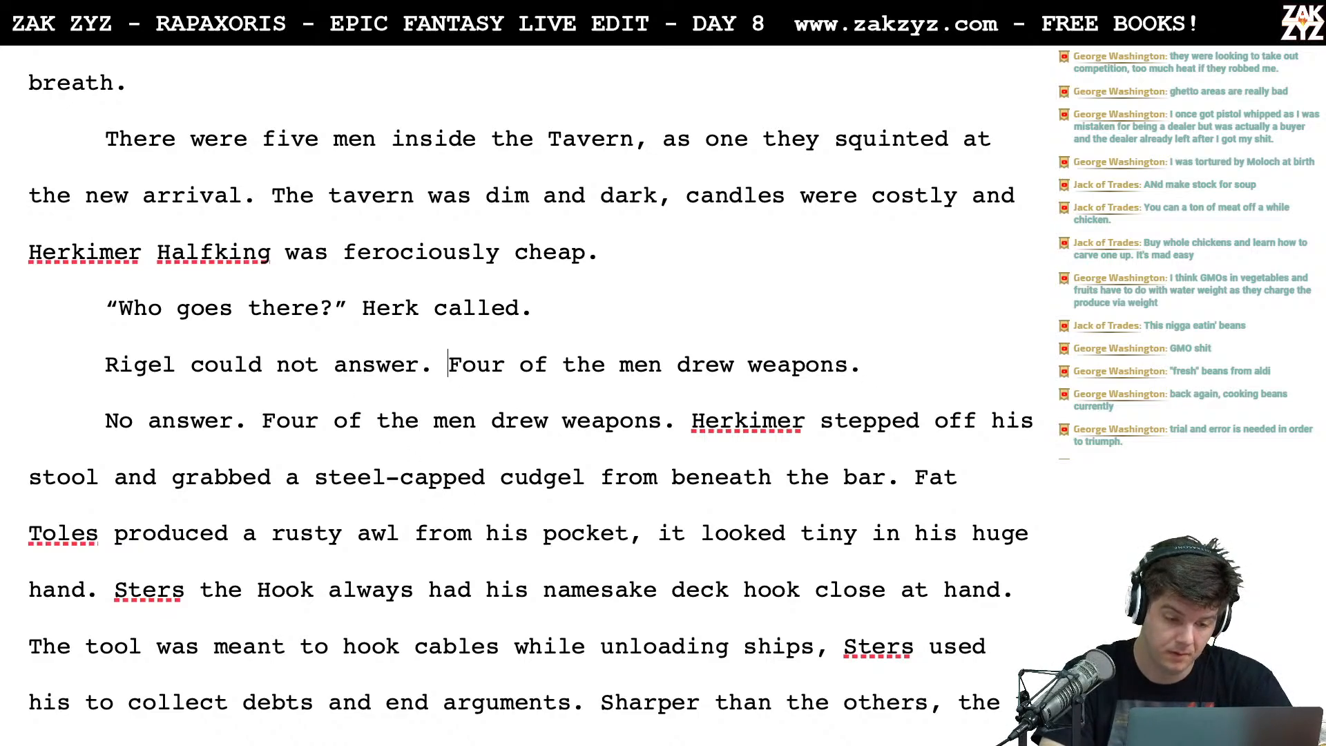
{"action": "key", "text": "Return"}
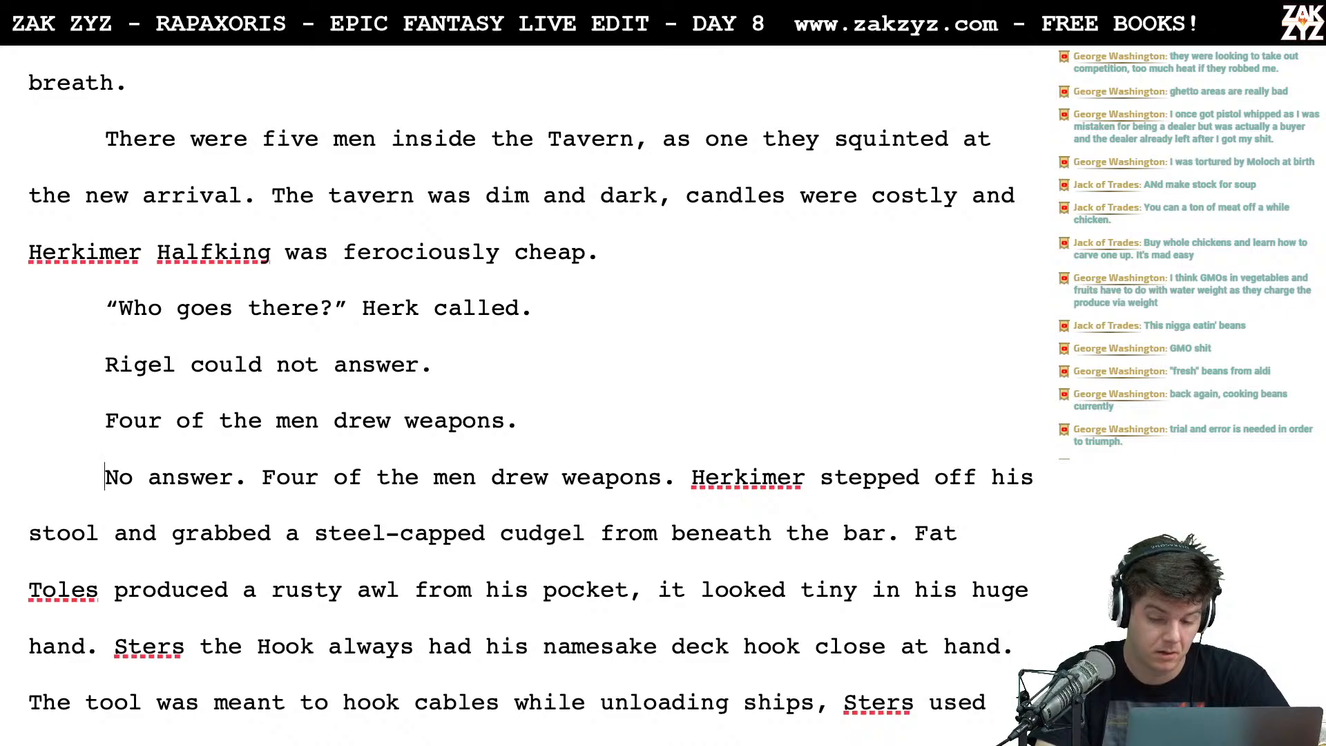
{"action": "mouse_move", "coordinate": [534, 420]}
{"action": "left_mouse_down"}
{"action": "mouse_move", "coordinate": [549, 477]}
{"action": "mouse_move", "coordinate": [675, 477]}
{"action": "left_mouse_up"}
{"action": "key", "text": "BackSpace"}
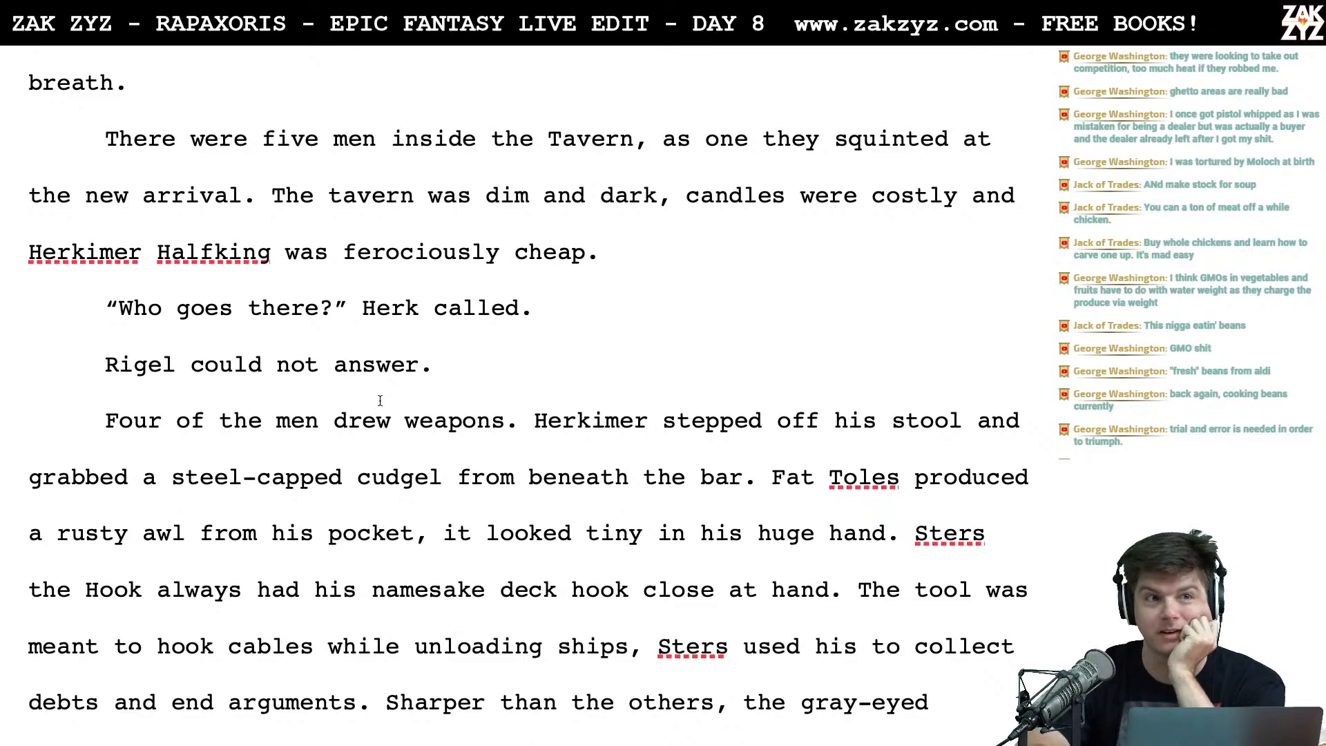
After "Sters the Hook", insert "grabbed his namesake from beside his stool, he always kept the deck hook close at hand."
{"action": "scroll", "coordinate": [379, 400], "scroll_direction": "down", "scroll_amount": 1}
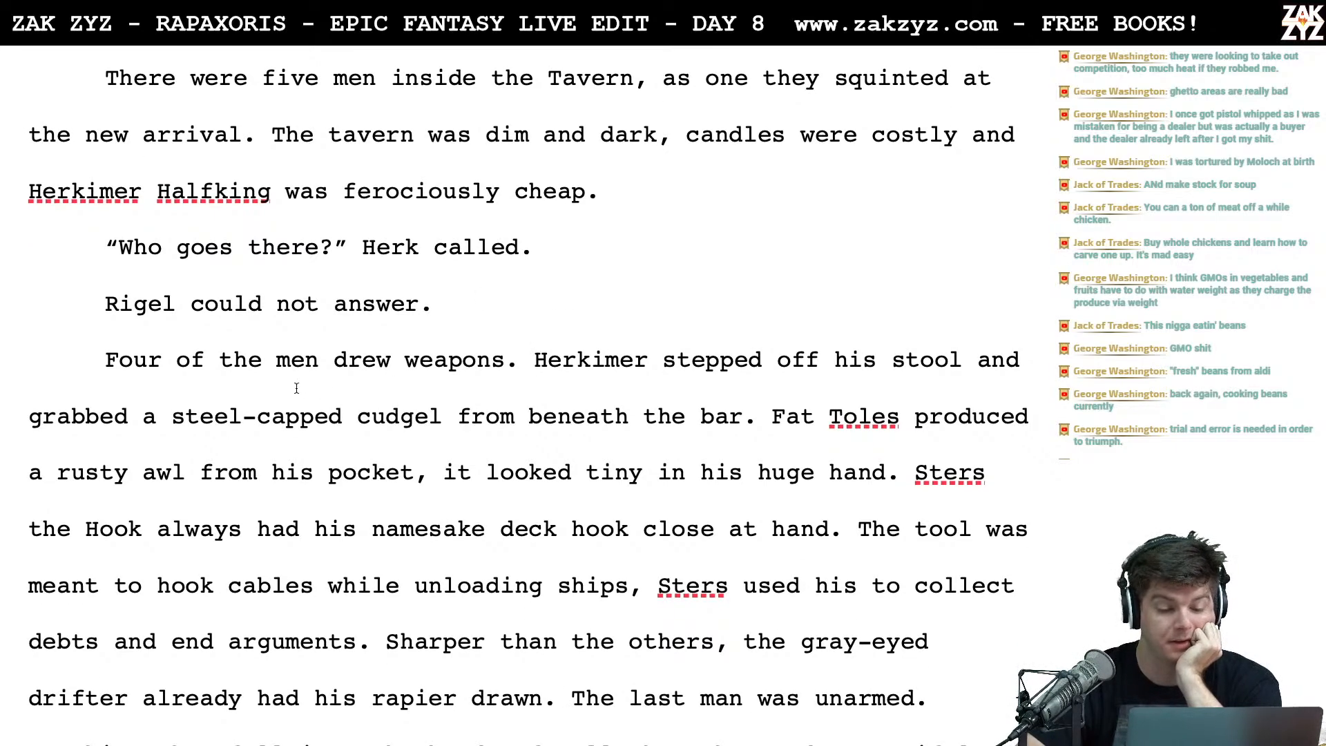
{"action": "scroll", "coordinate": [513, 447], "scroll_direction": "down", "scroll_amount": 2}
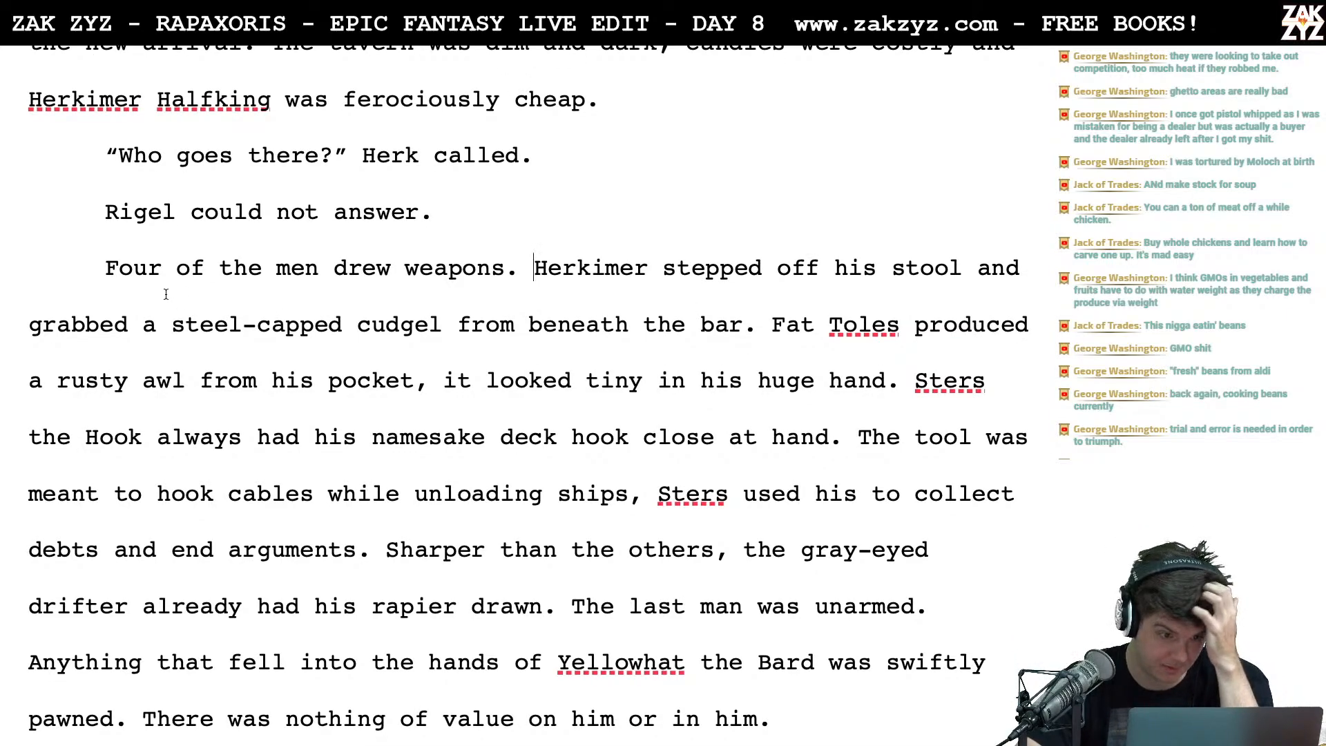
{"action": "left_click", "coordinate": [742, 328]}
{"action": "scroll", "coordinate": [732, 335], "scroll_direction": "down", "scroll_amount": 1}
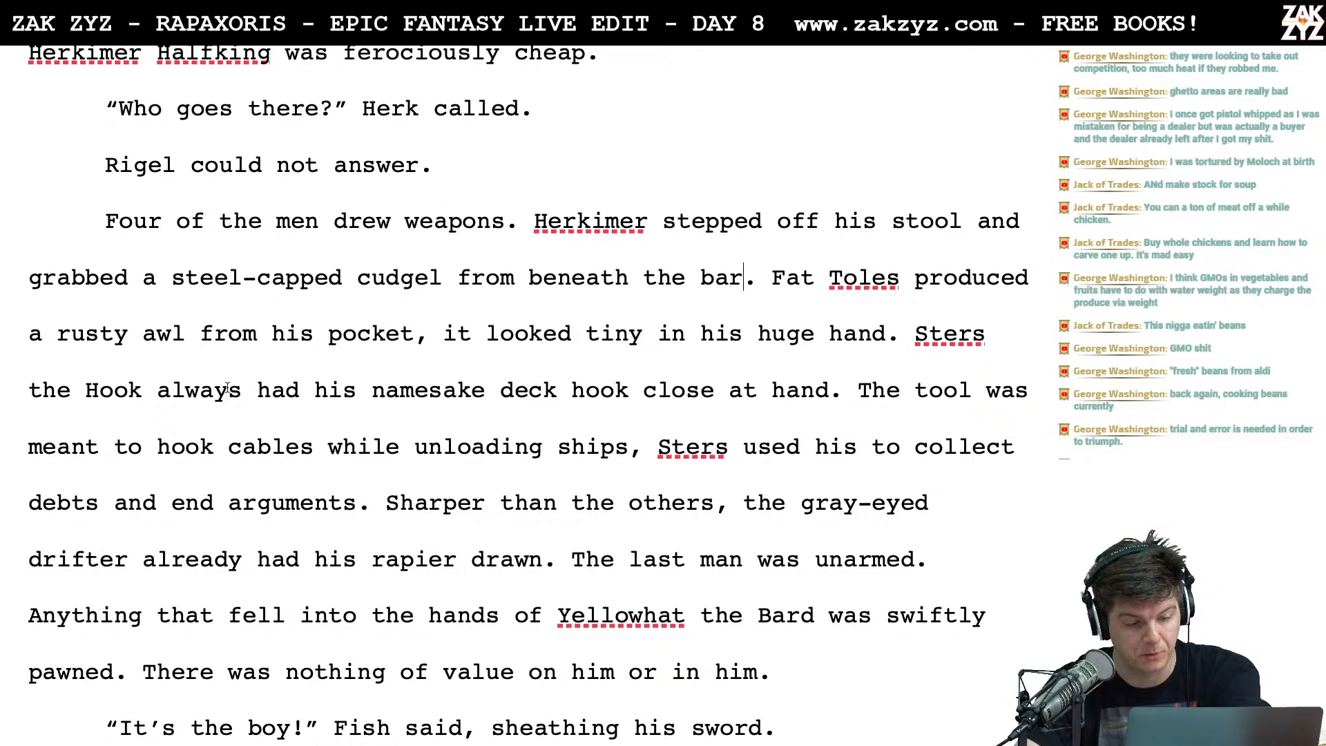
{"action": "scroll", "coordinate": [340, 397], "scroll_direction": "down", "scroll_amount": 2}
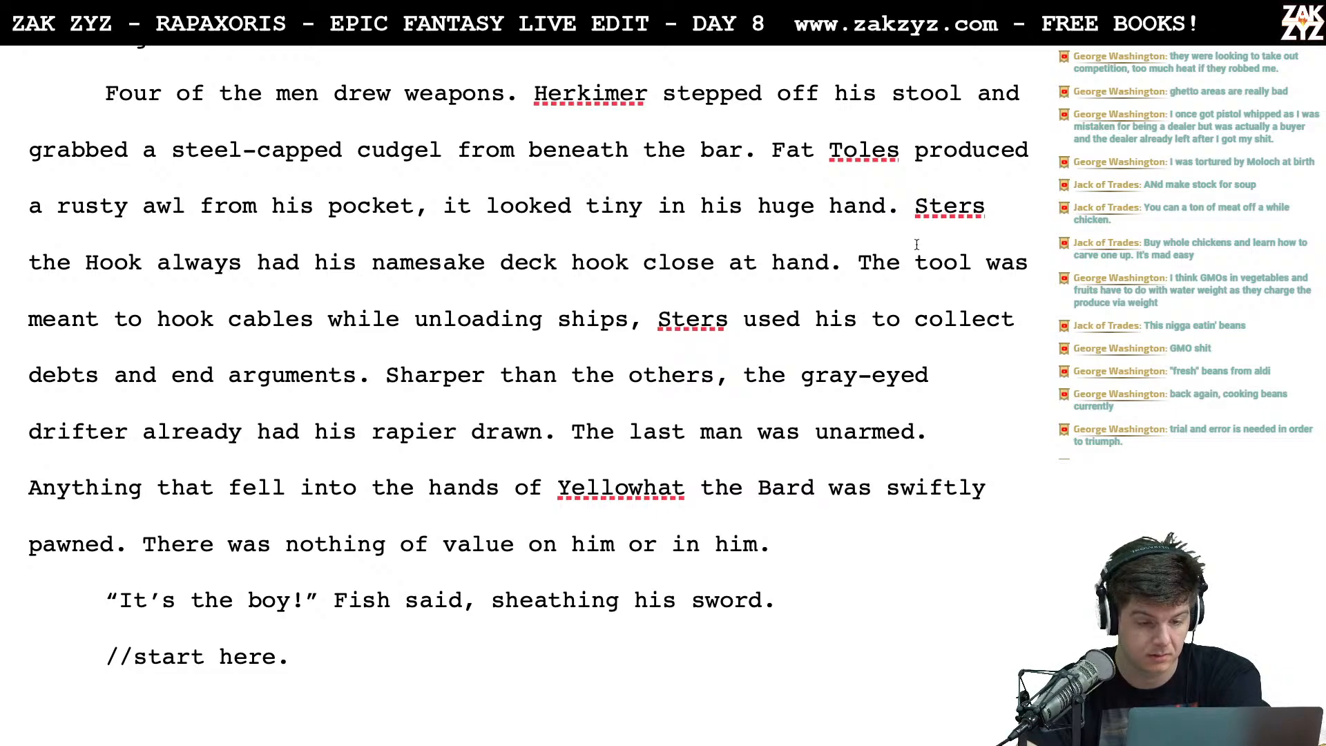
{"action": "left_click", "coordinate": [912, 214]}
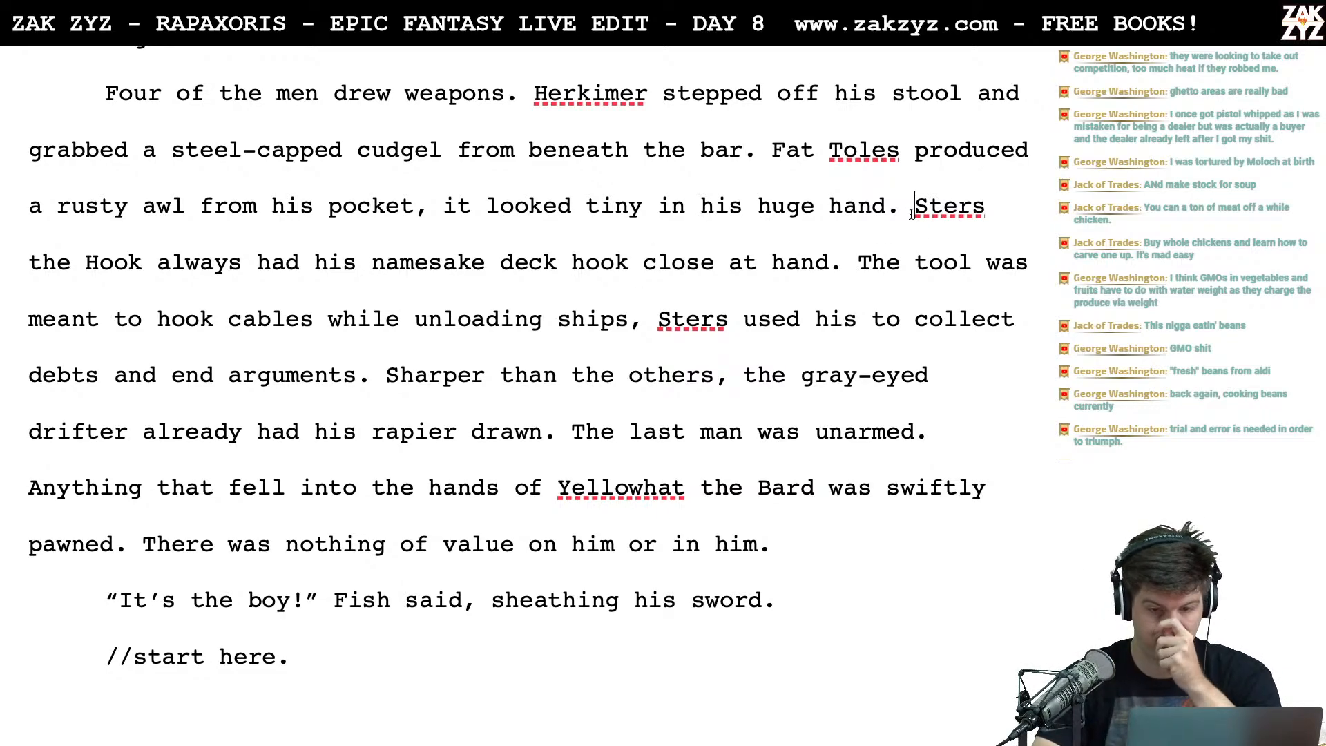
{"action": "key", "text": "Right"}
{"action": "key", "text": "Right"}
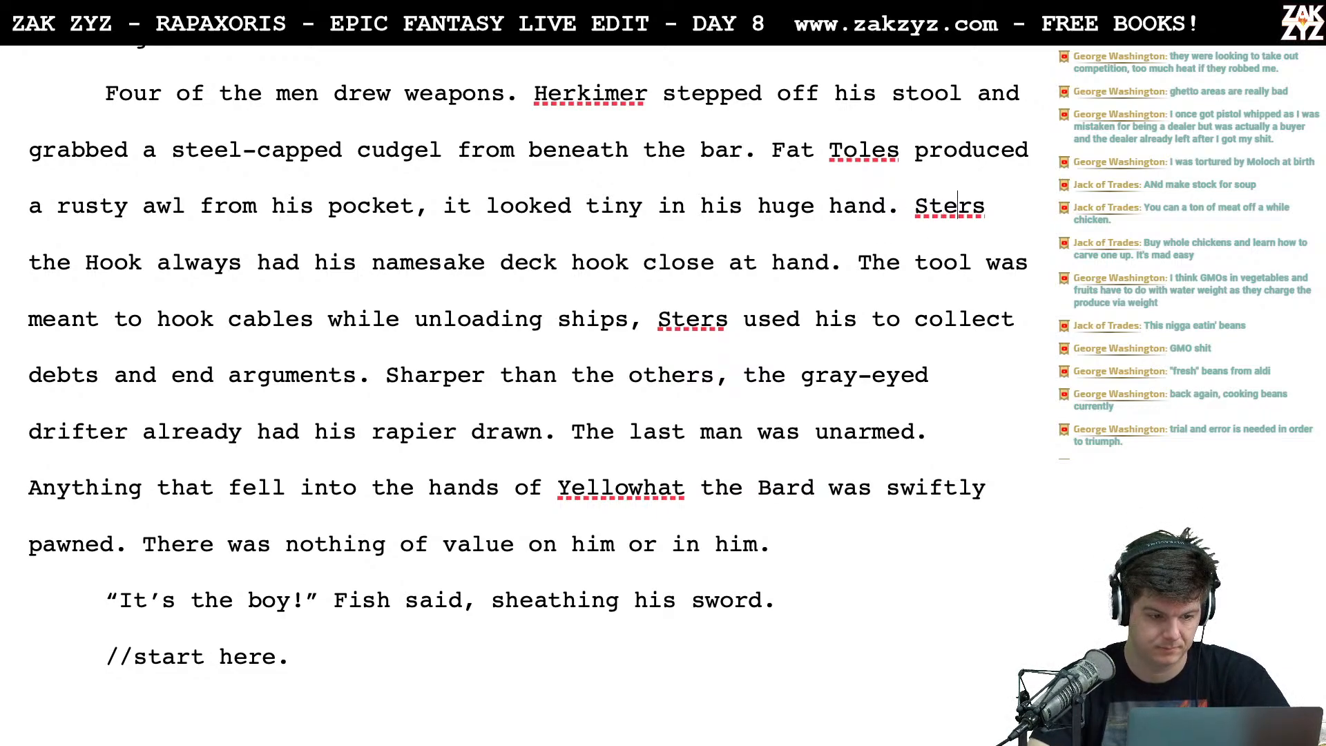
{"action": "key", "text": "Return"}
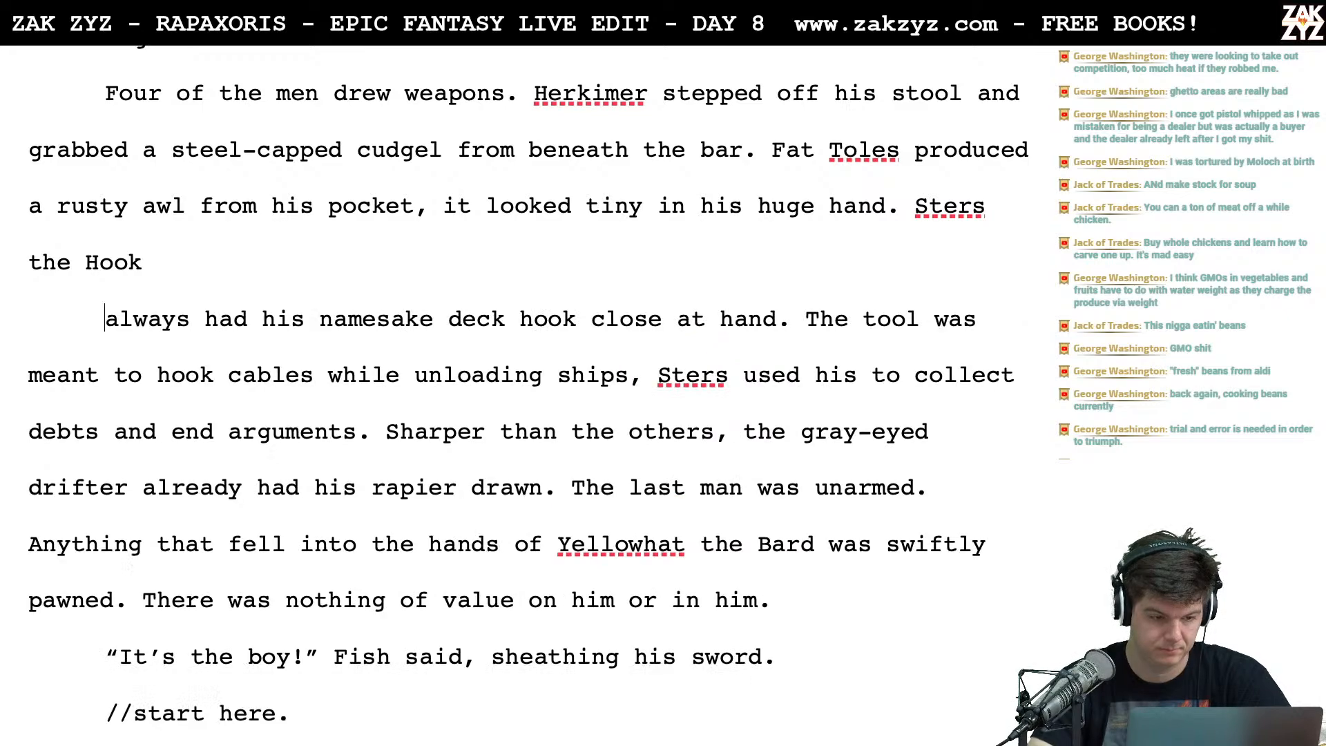
{"action": "key", "text": "Left"}
{"action": "type", "text": "grabbed h"}
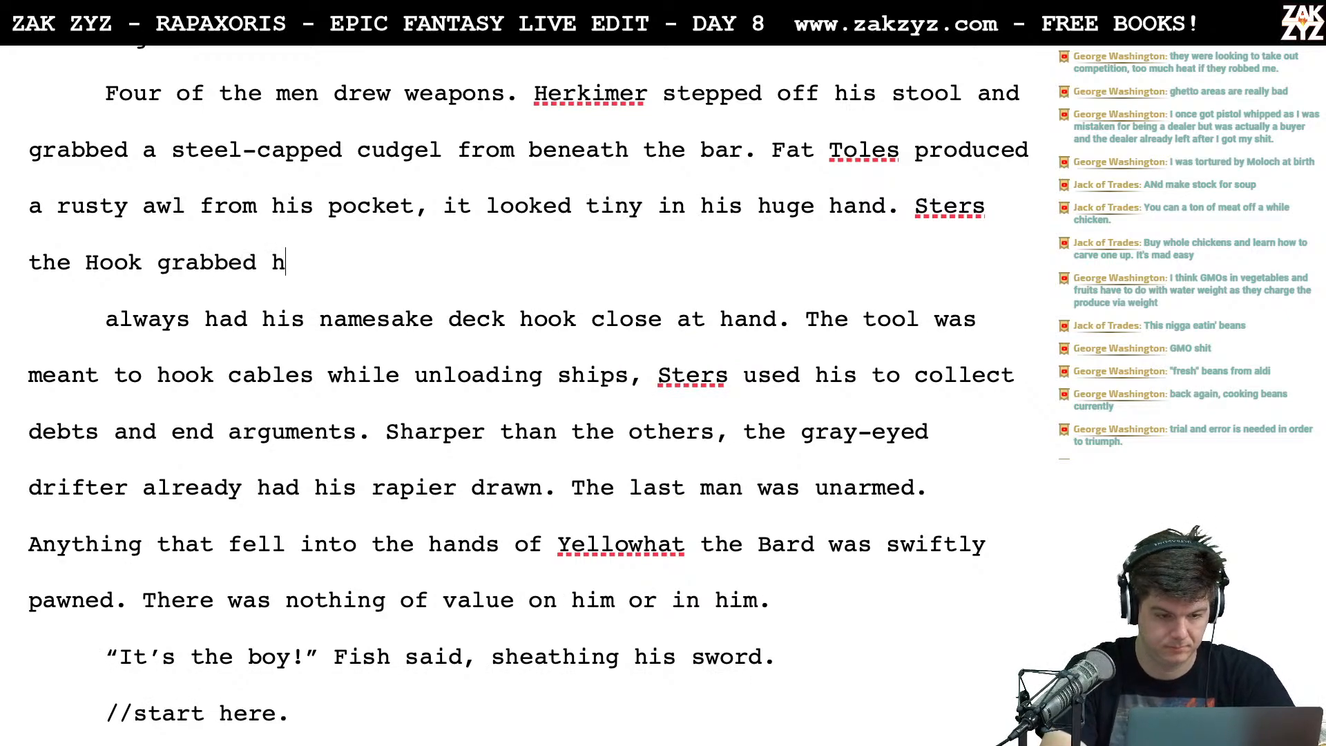
{"action": "type", "text": "is namesake from"}
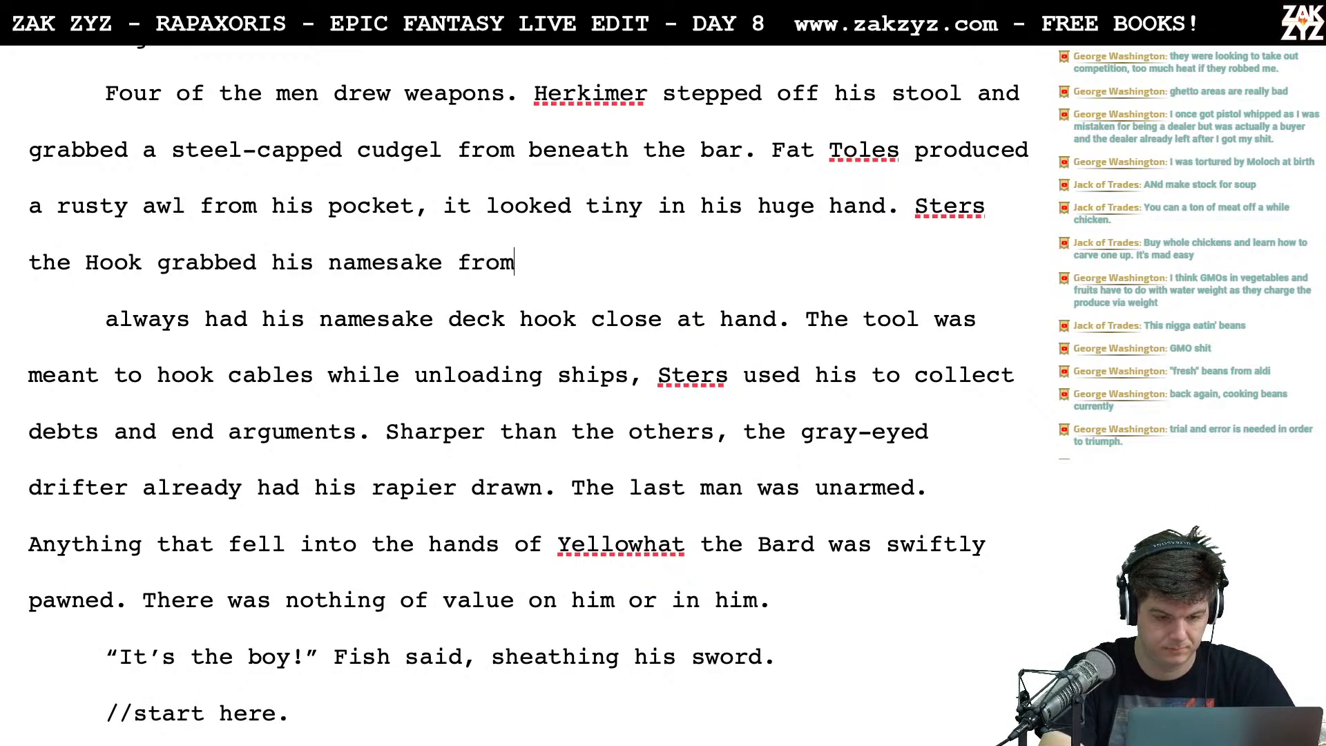
{"action": "type", "text": " beside his stoo"}
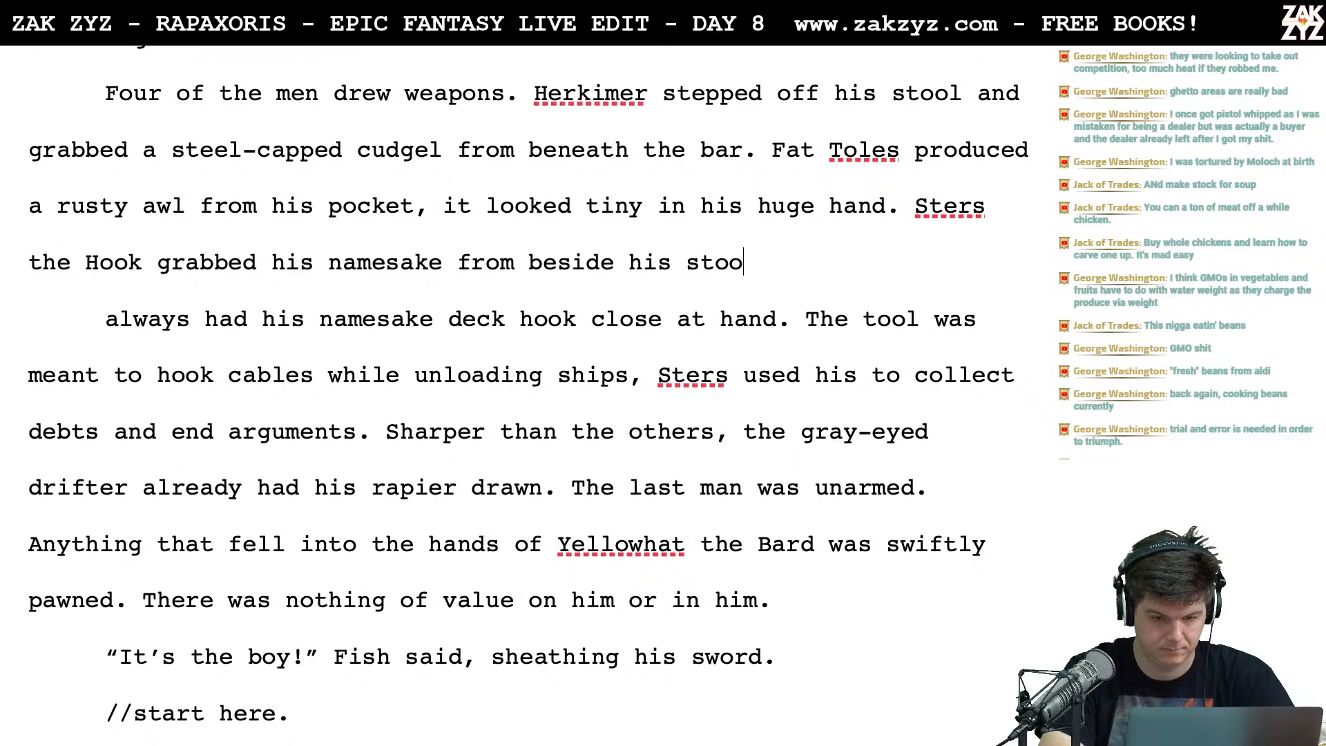
{"action": "type", "text": "l, he always "}
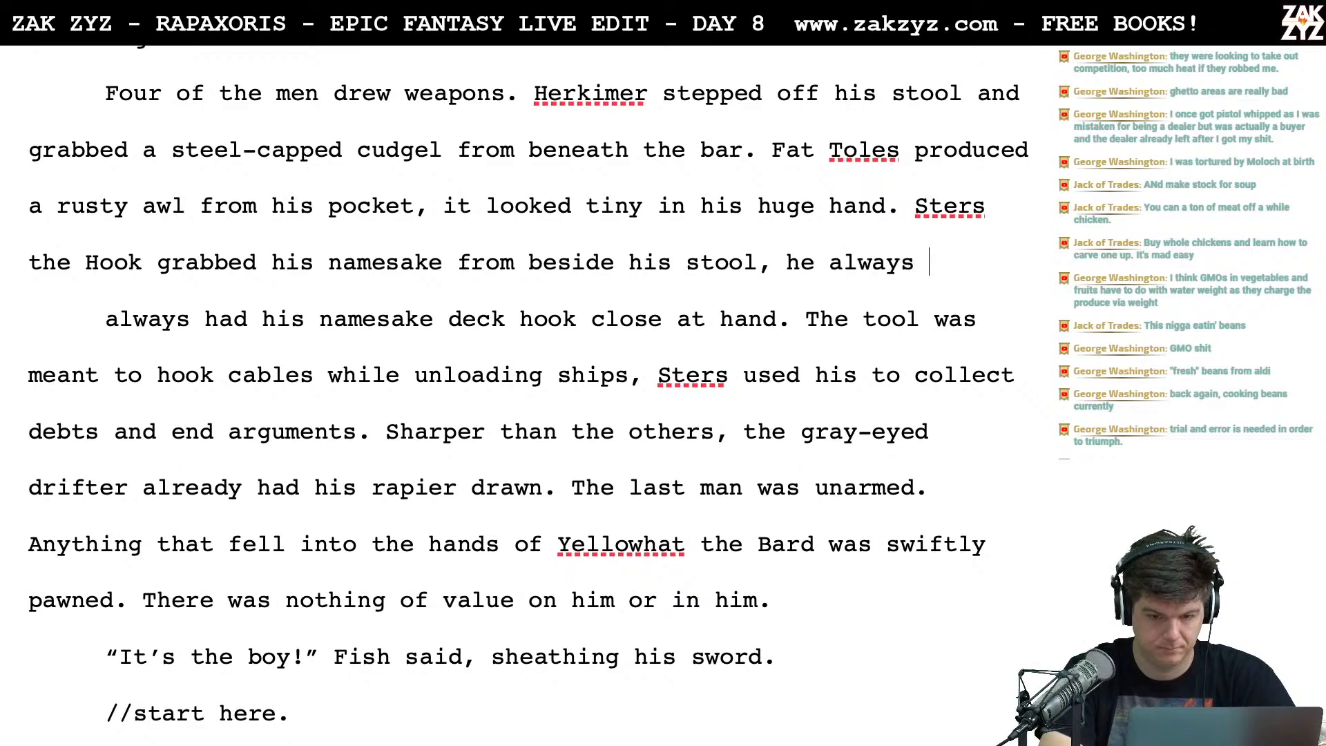
{"action": "type", "text": "kept the deck h"}
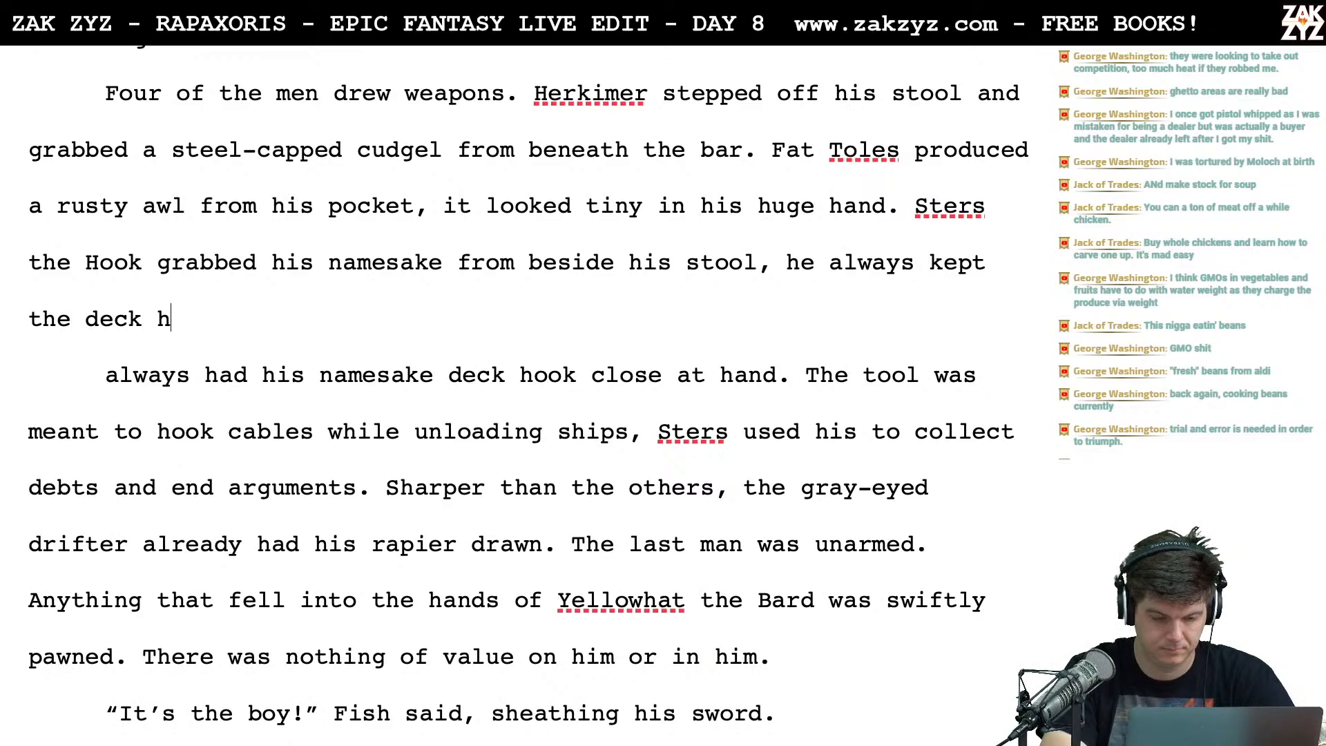
{"action": "type", "text": "ook close at hand."}
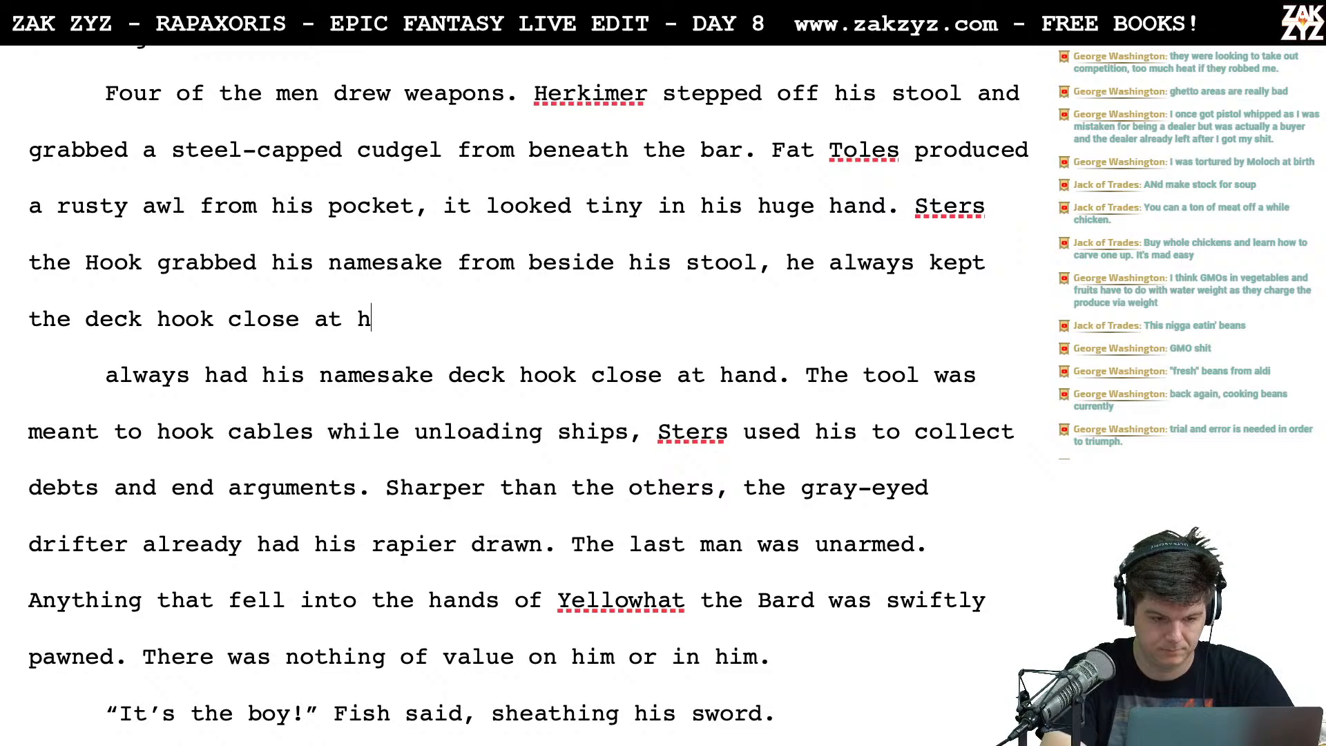
Delete the leftover "always had his namesake deck hook close at hand." and rejoin the paragraph at "The tool was meant"
{"action": "key", "text": "shift+Down"}
{"action": "key", "text": "shift+Right"}
{"action": "key", "text": "shift+Right"}
{"action": "key", "text": "shift+Right"}
{"action": "key", "text": "shift+Right"}
{"action": "key", "text": "shift+Right"}
{"action": "key", "text": "shift+Right"}
{"action": "key", "text": "shift+Right"}
{"action": "key", "text": "shift+Right"}
{"action": "key", "text": "shift+Right"}
{"action": "key", "text": "shift+Right"}
{"action": "key", "text": "shift+Right"}
{"action": "key", "text": "shift+Right"}
{"action": "key", "text": "shift+Right"}
{"action": "key", "text": "shift+Right"}
{"action": "key", "text": "shift+Right"}
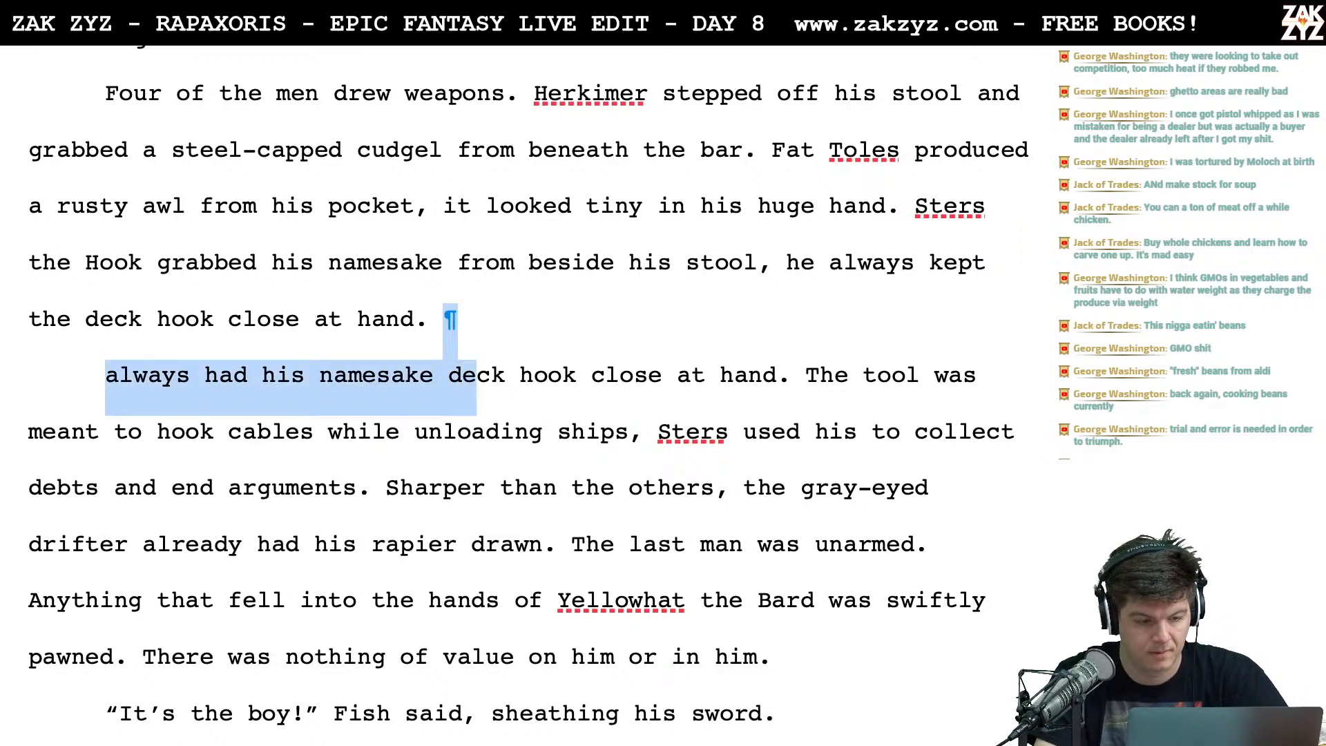
{"action": "key", "text": "shift+Right"}
{"action": "key", "text": "shift+Right"}
{"action": "key", "text": "shift+Right"}
{"action": "key", "text": "shift+Right"}
{"action": "key", "text": "shift+Right"}
{"action": "key", "text": "shift+Right"}
{"action": "key", "text": "shift+Right"}
{"action": "key", "text": "shift+Right"}
{"action": "key", "text": "shift+Right"}
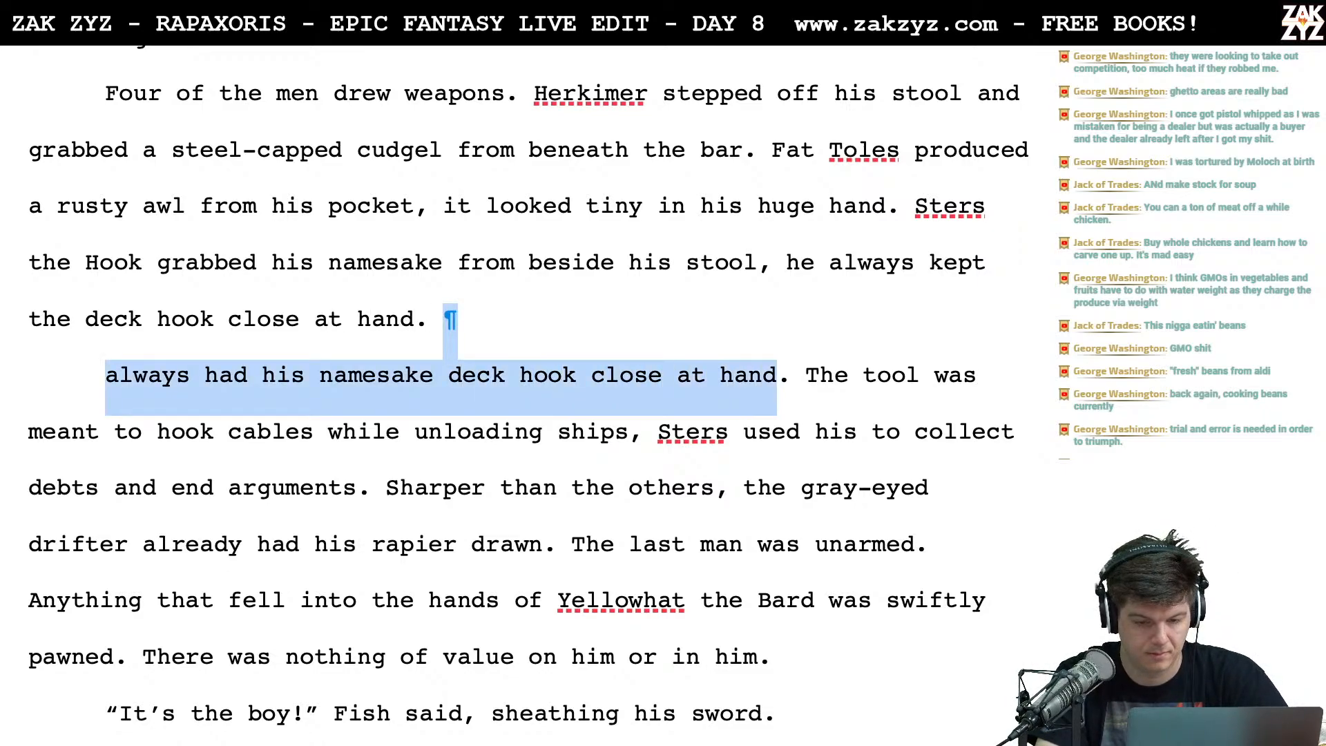
{"action": "key", "text": "BackSpace"}
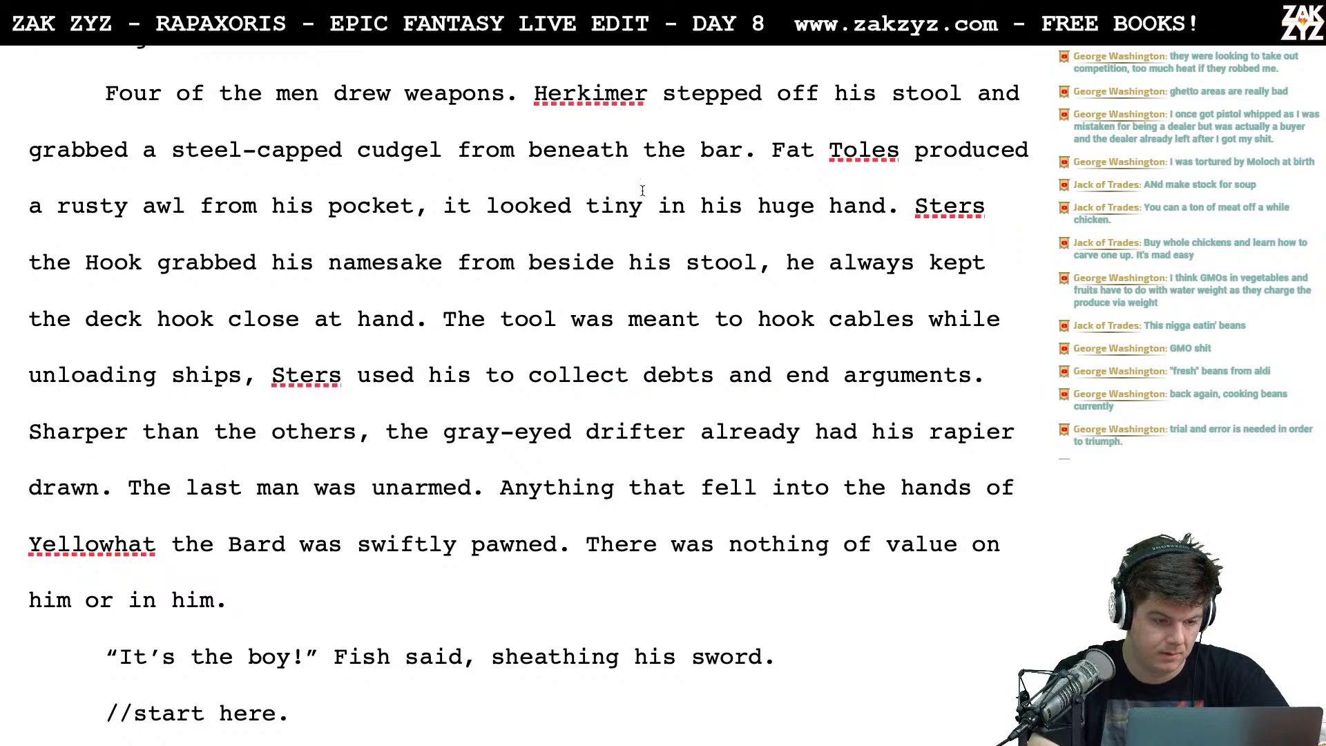
Change "the deck hook" to "his deck hook" in the sentence about Sters
{"action": "left_click", "coordinate": [71, 319]}
{"action": "key", "text": "BackSpace"}
{"action": "key", "text": "BackSpace"}
{"action": "key", "text": "BackSpace"}
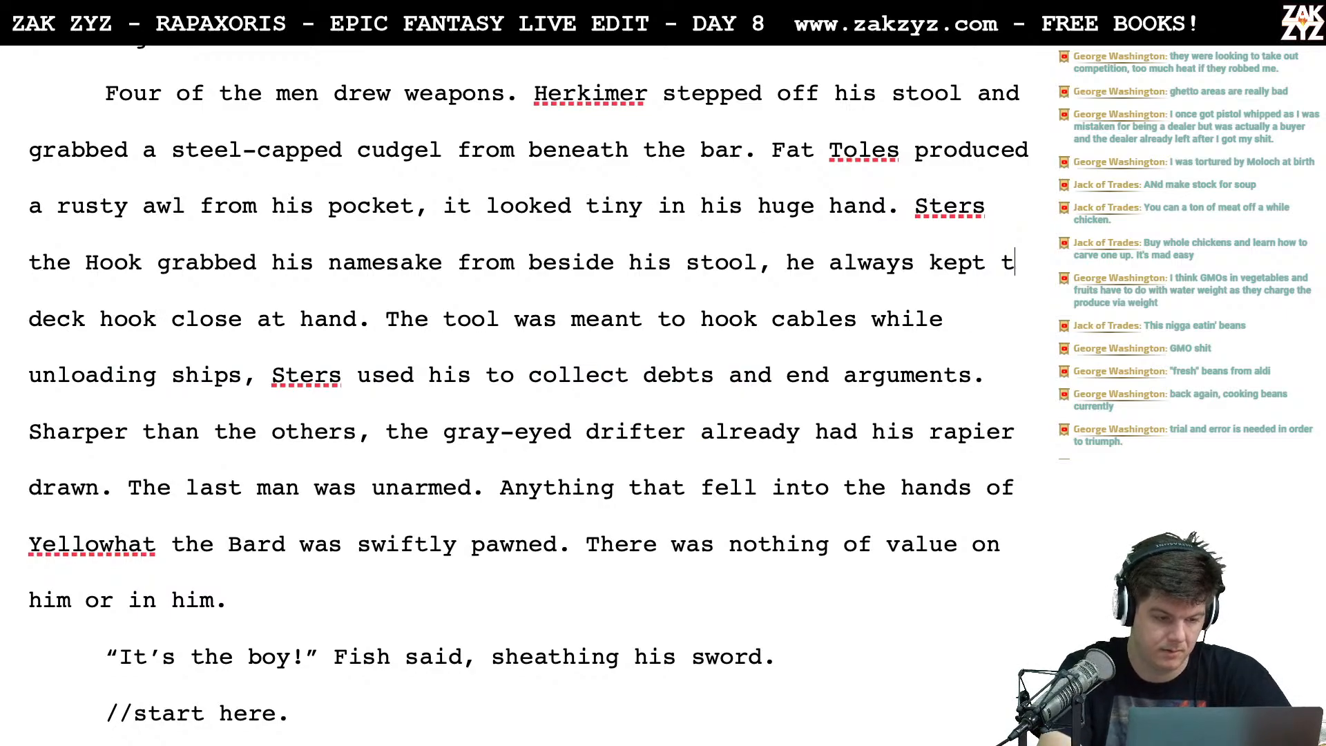
{"action": "type", "text": "his"}
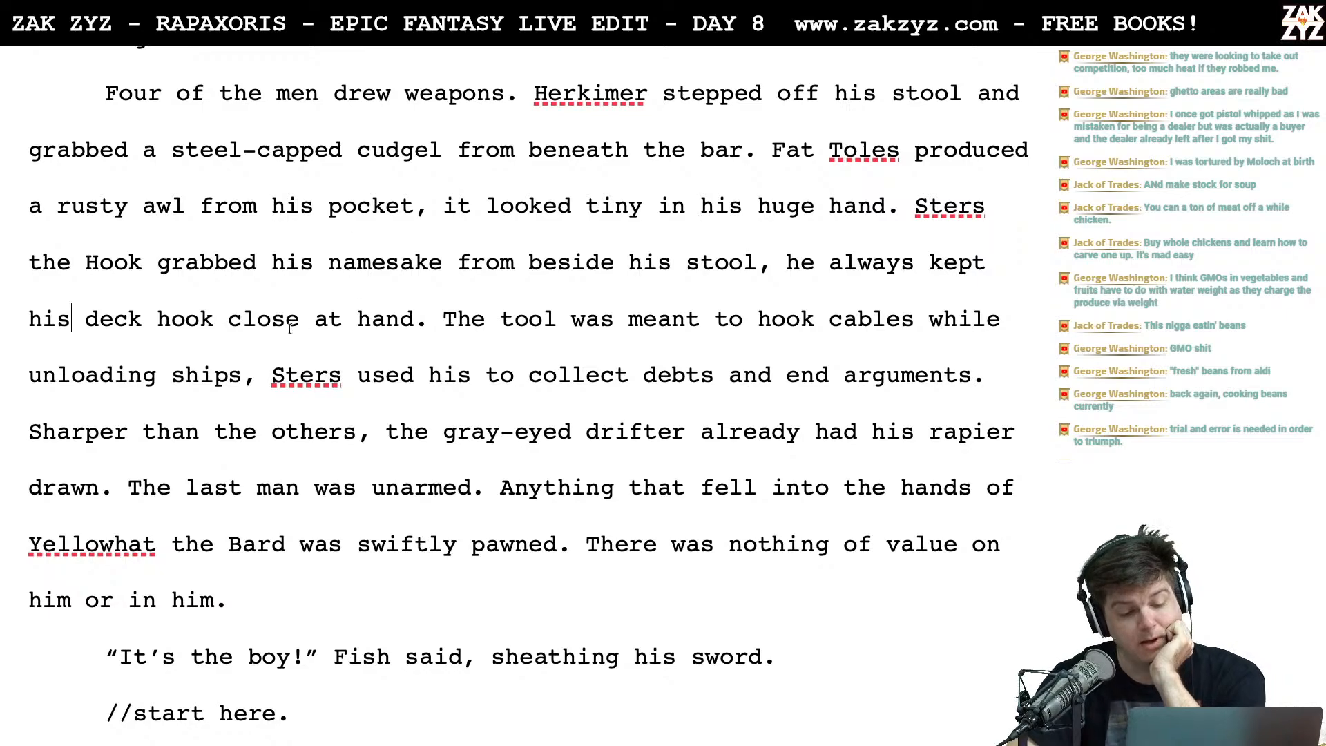
Split the paragraph before "The tool was meant" and begin a replacement sentence reading "Gaffers used them" after "close at hand."
{"action": "scroll", "coordinate": [581, 331], "scroll_direction": "down", "scroll_amount": 1}
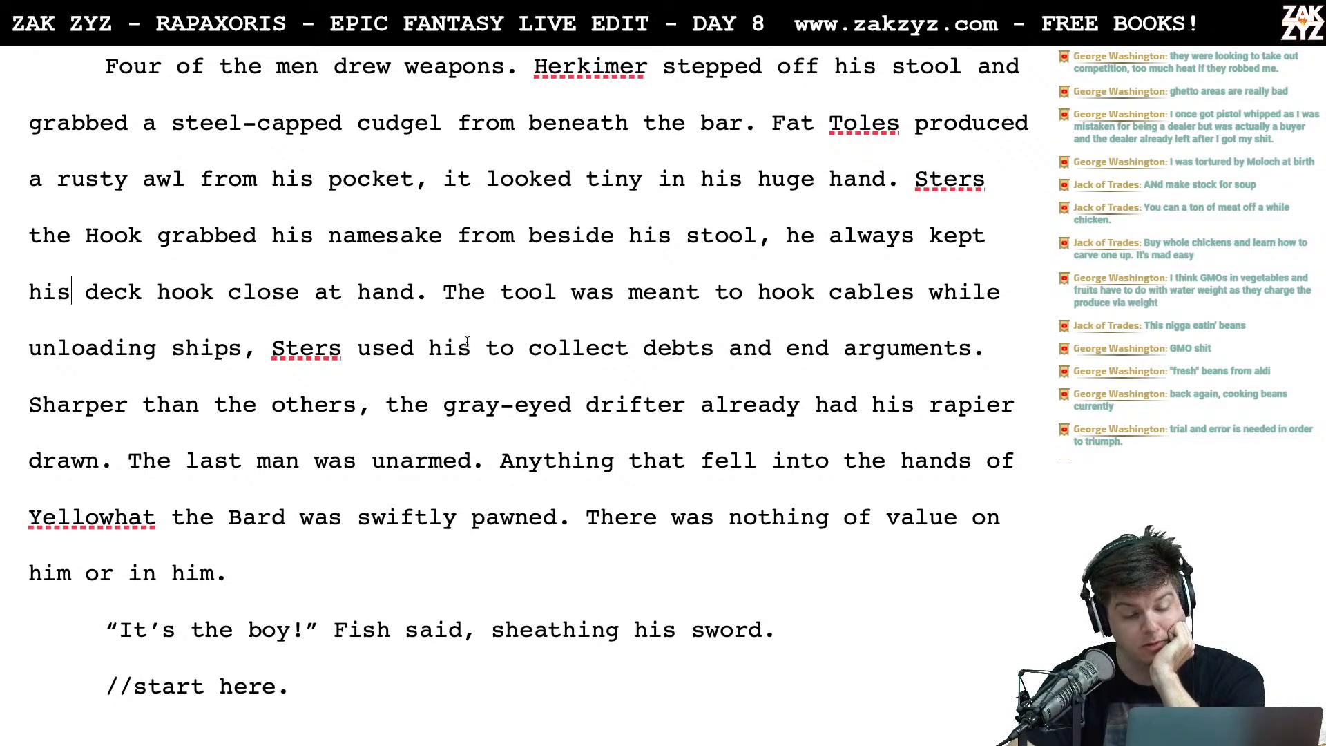
{"action": "scroll", "coordinate": [499, 337], "scroll_direction": "down", "scroll_amount": 1}
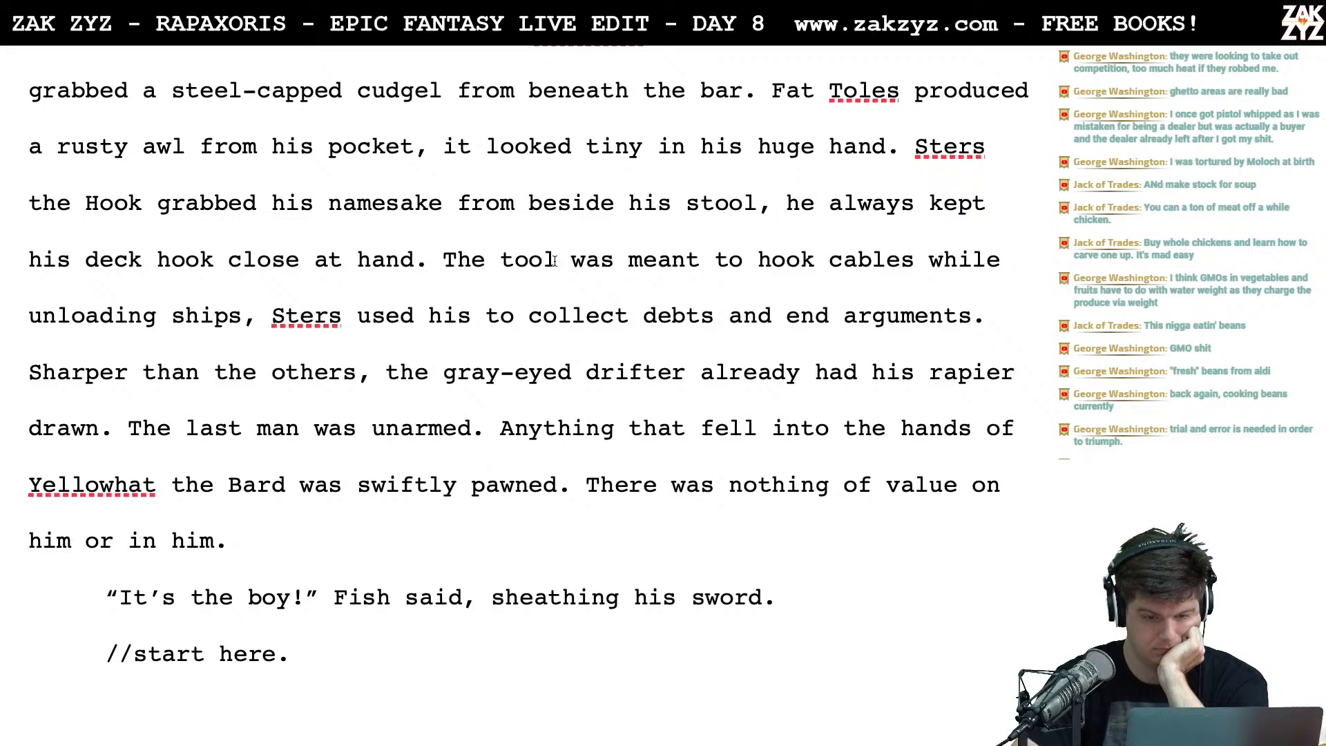
{"action": "key", "text": "Return"}
{"action": "type", "text": "It was a"}
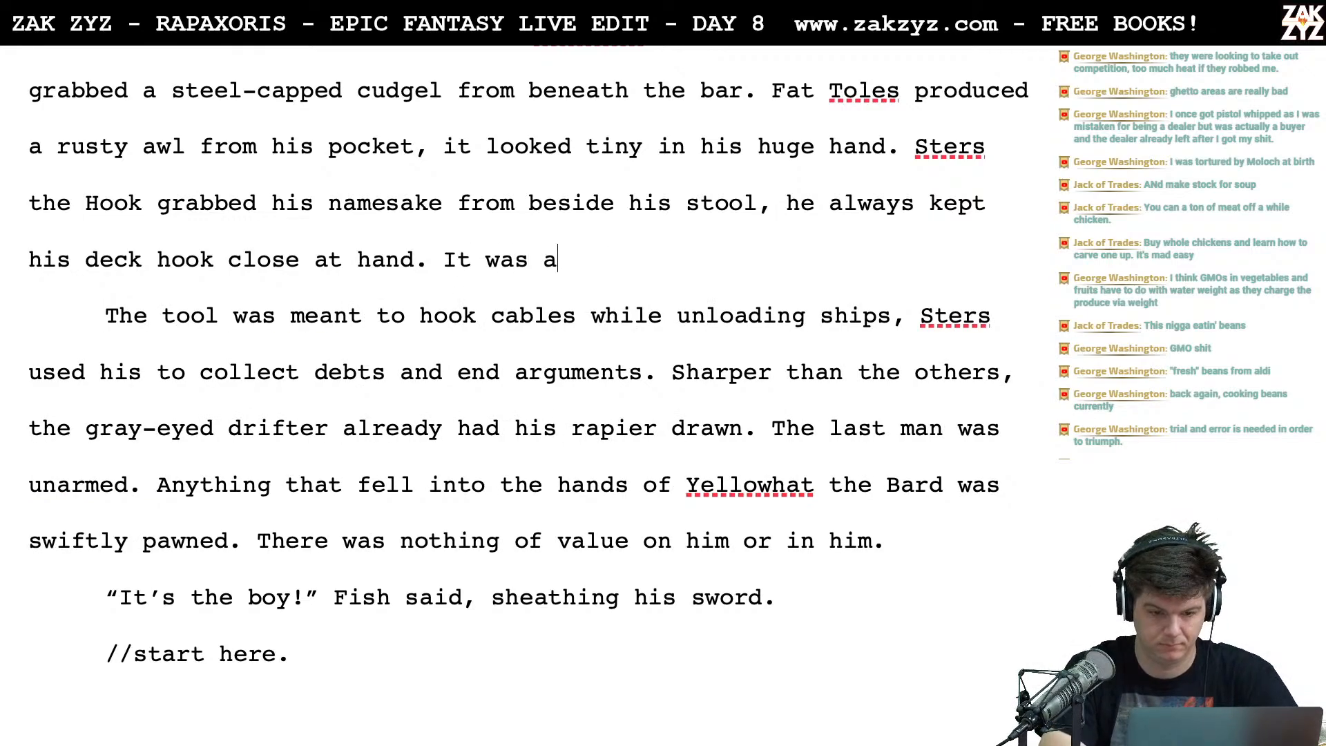
{"action": "key", "text": "BackSpace"}
{"action": "key", "text": "BackSpace"}
{"action": "key", "text": "BackSpace"}
{"action": "key", "text": "BackSpace"}
{"action": "key", "text": "BackSpace"}
{"action": "key", "text": "BackSpace"}
{"action": "key", "text": "BackSpace"}
{"action": "key", "text": "BackSpace"}
{"action": "type", "text": "G"}
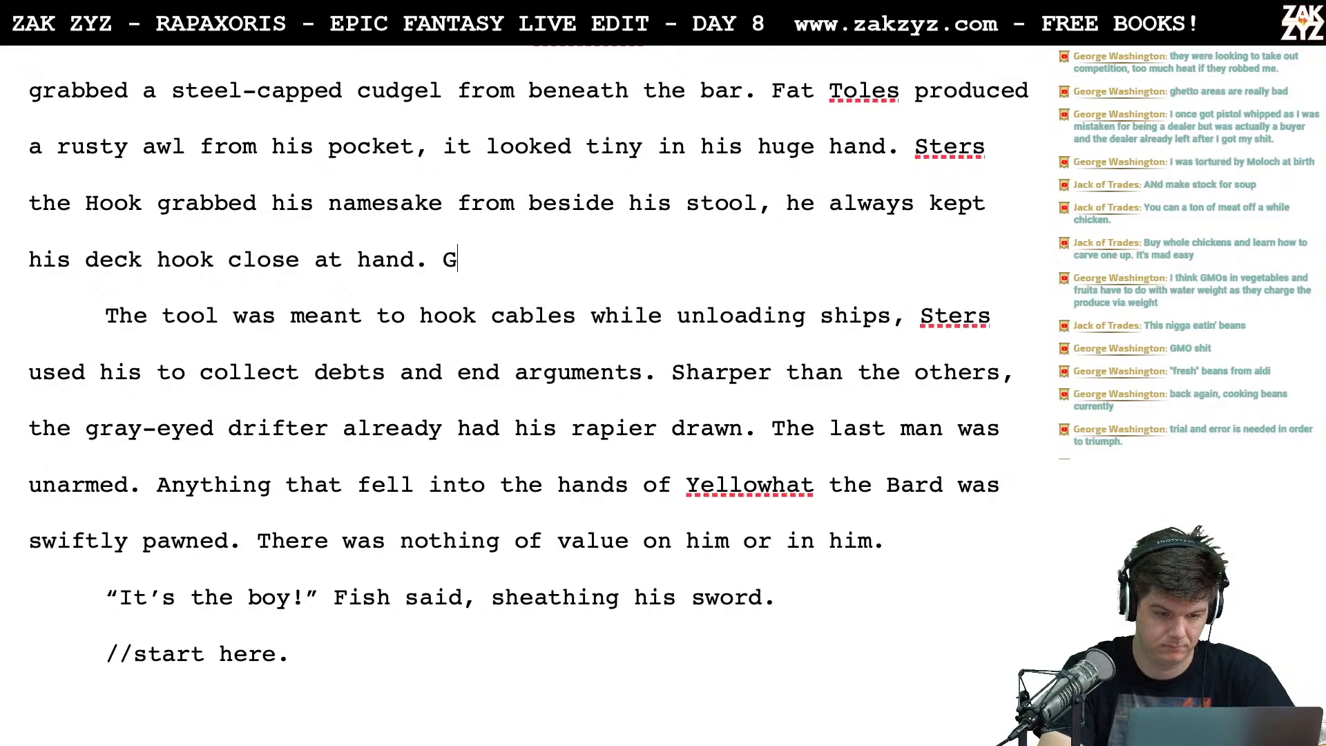
{"action": "type", "text": "affers used them"}
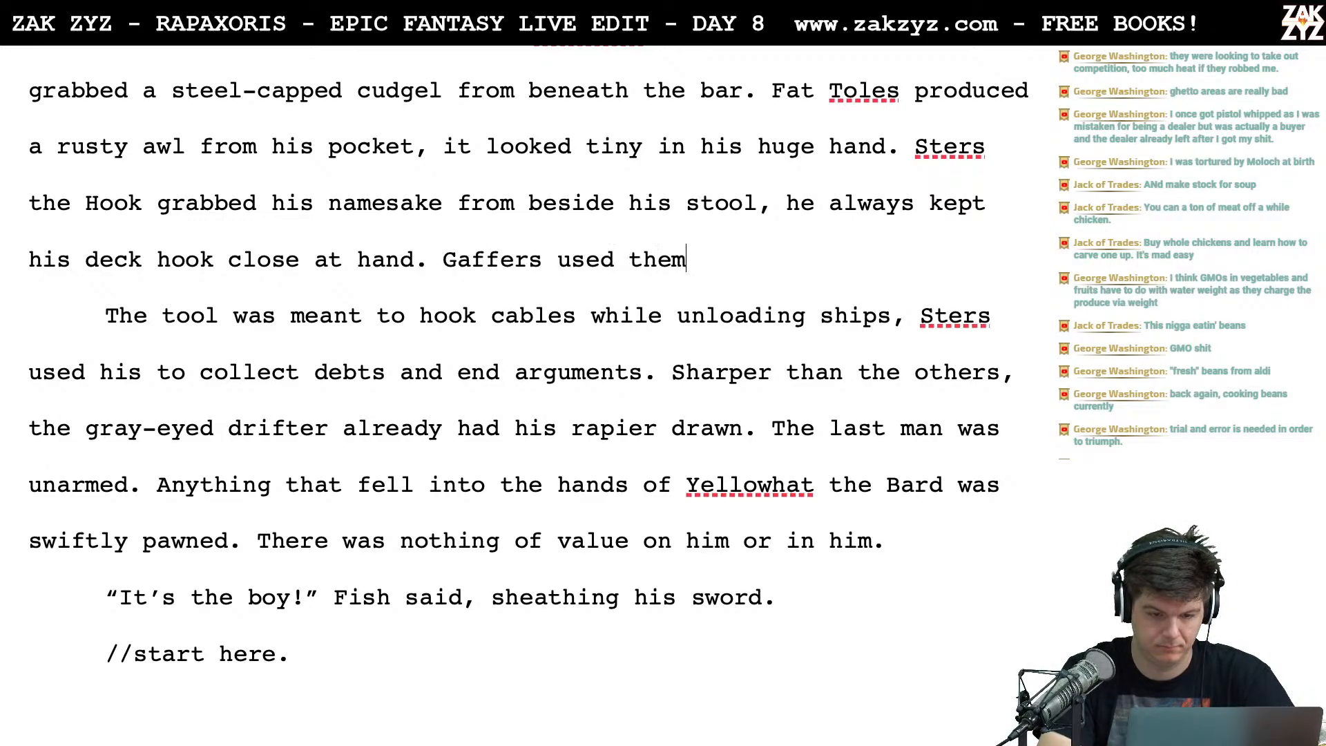
Switch to Chrome and search Google for "gaffer" in a new tab to check the word's definition
{"action": "key", "text": "ctrl+Left"}
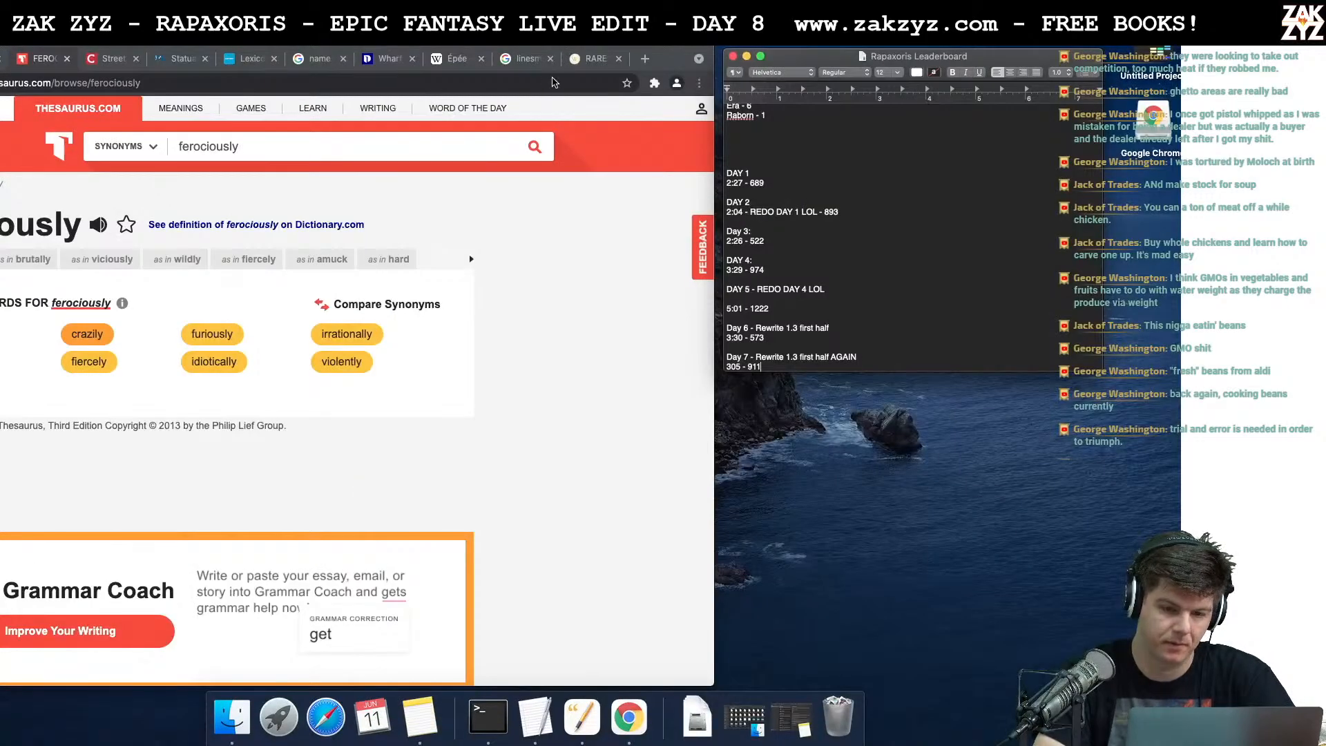
{"action": "left_click", "coordinate": [646, 59]}
{"action": "type", "text": "gaffer&oq=gaffer&aqs=chrome..69i57j0i433l2j0l7.998j1j7&sourceid=chrome&ie=UTF-8"}
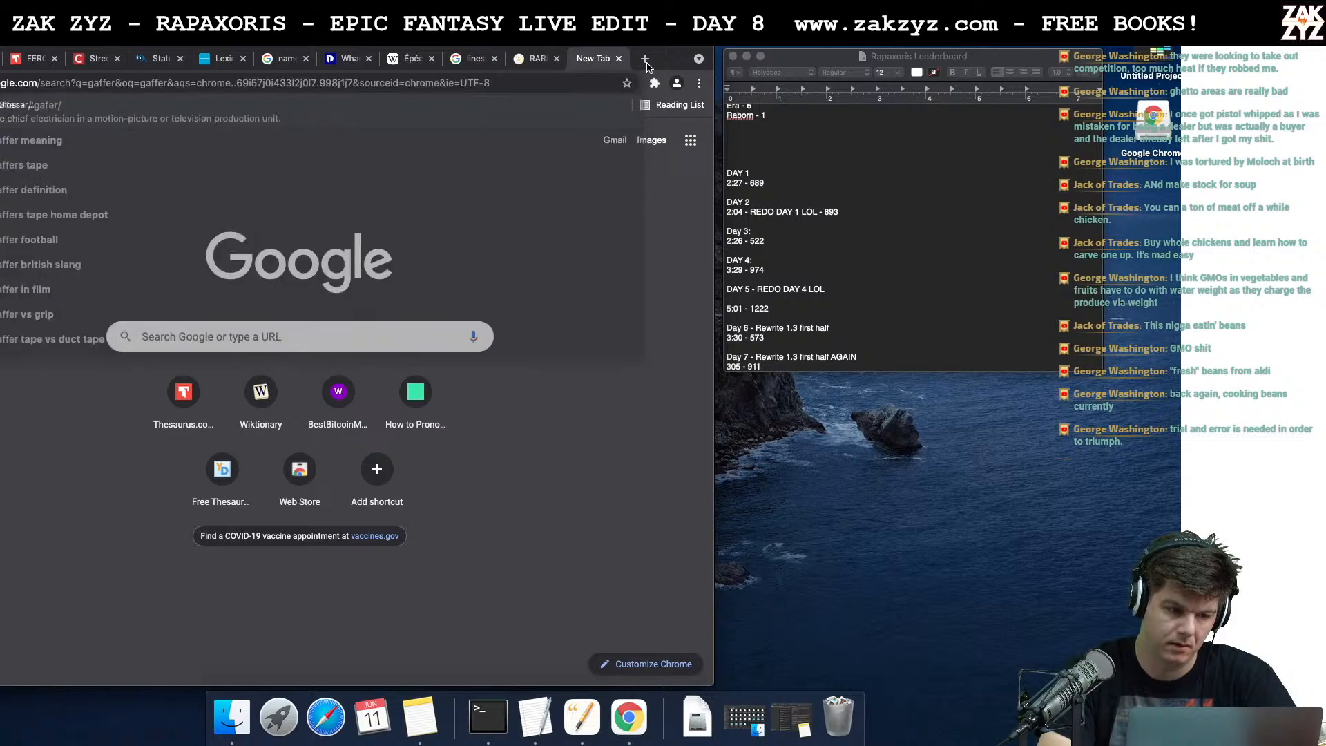
{"action": "key", "text": "Return"}
{"action": "scroll", "coordinate": [74, 399], "scroll_direction": "down", "scroll_amount": 1}
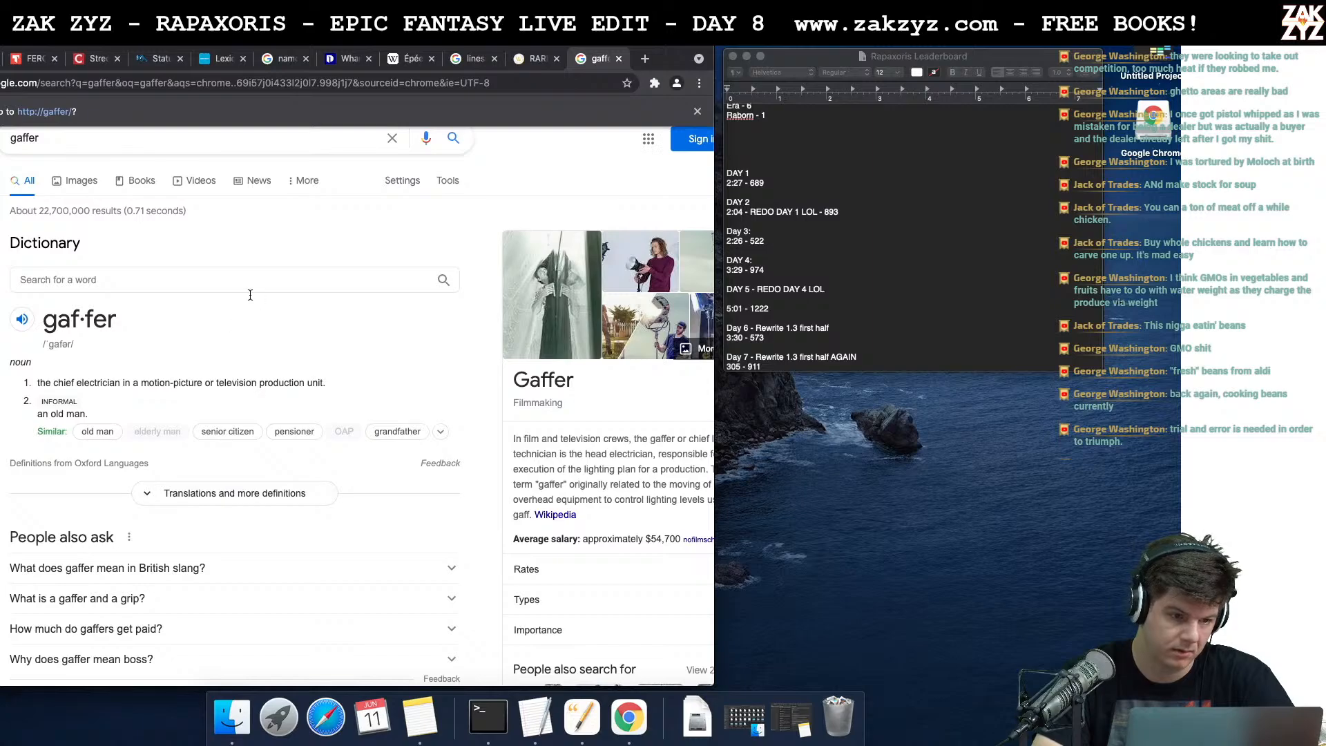
Go to Wiktionary and look up the English entry for "gaffer"
{"action": "left_click", "coordinate": [186, 82]}
{"action": "type", "text": "wik"}
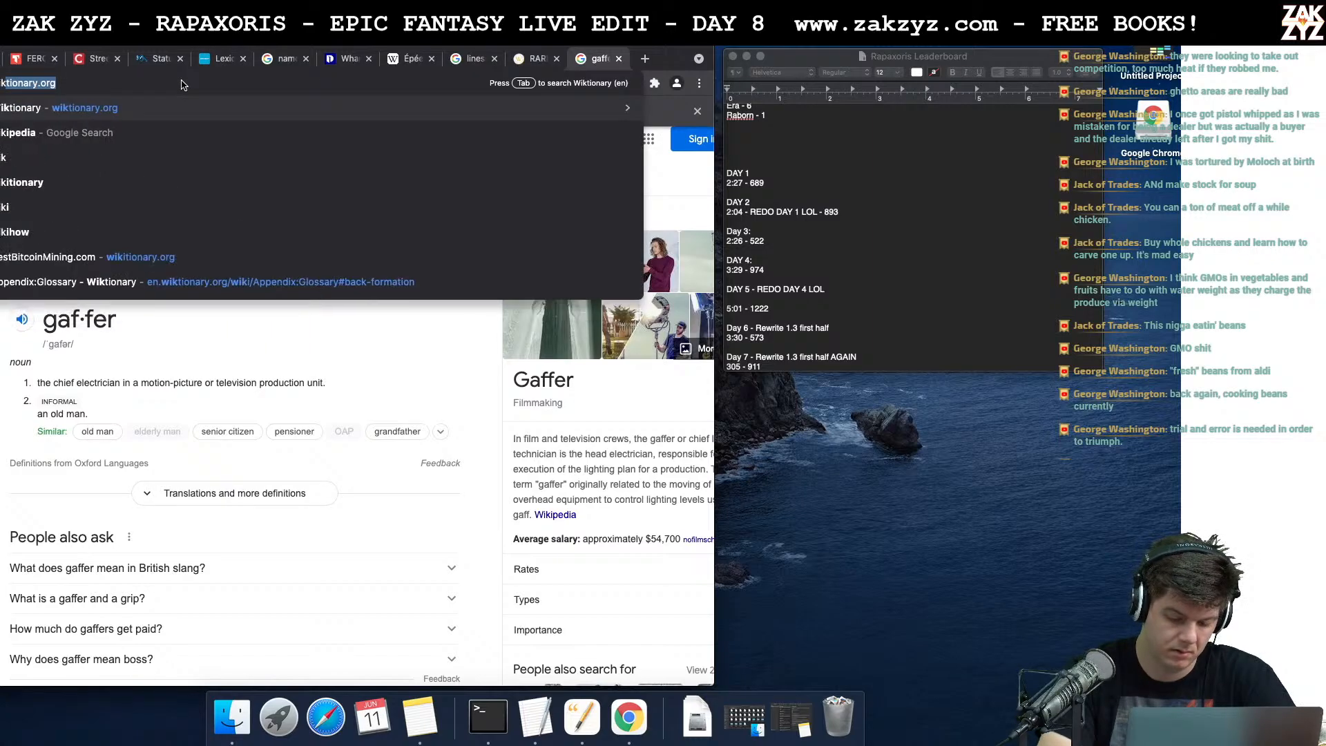
{"action": "left_click", "coordinate": [143, 109]}
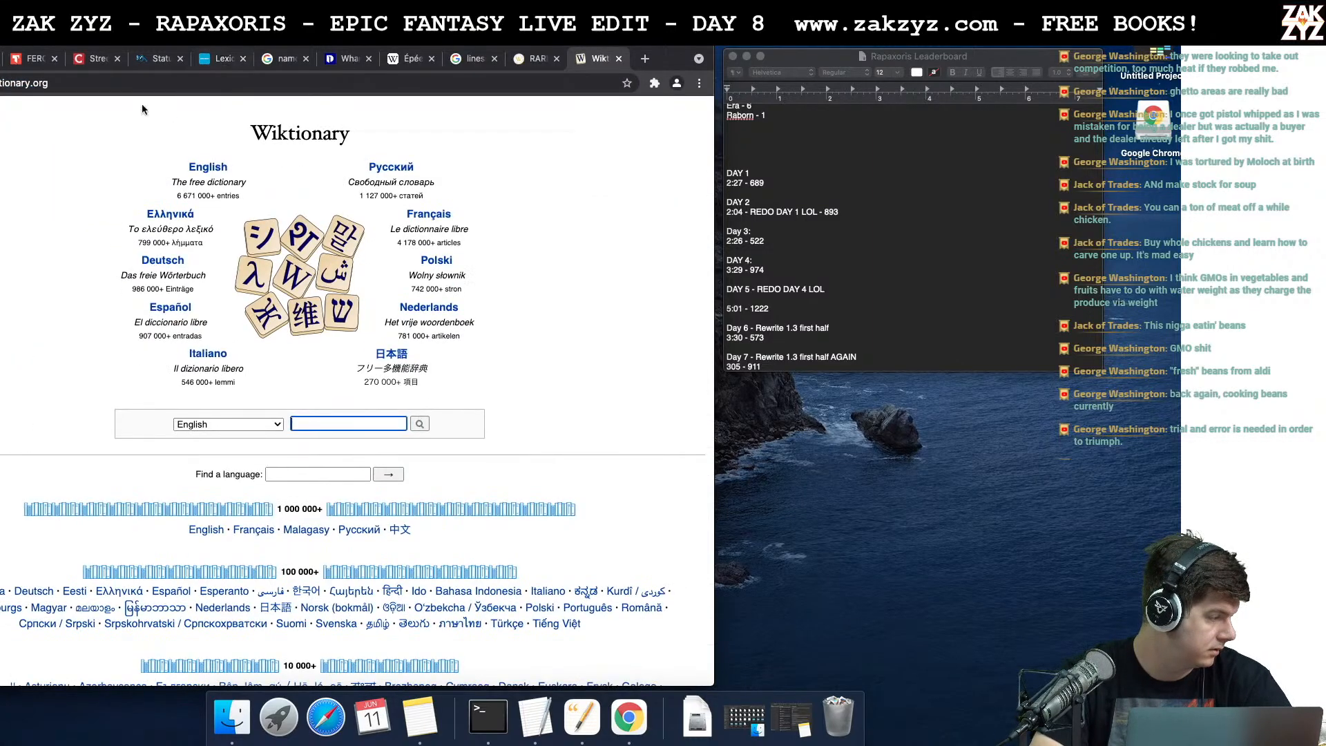
{"action": "type", "text": "ga"}
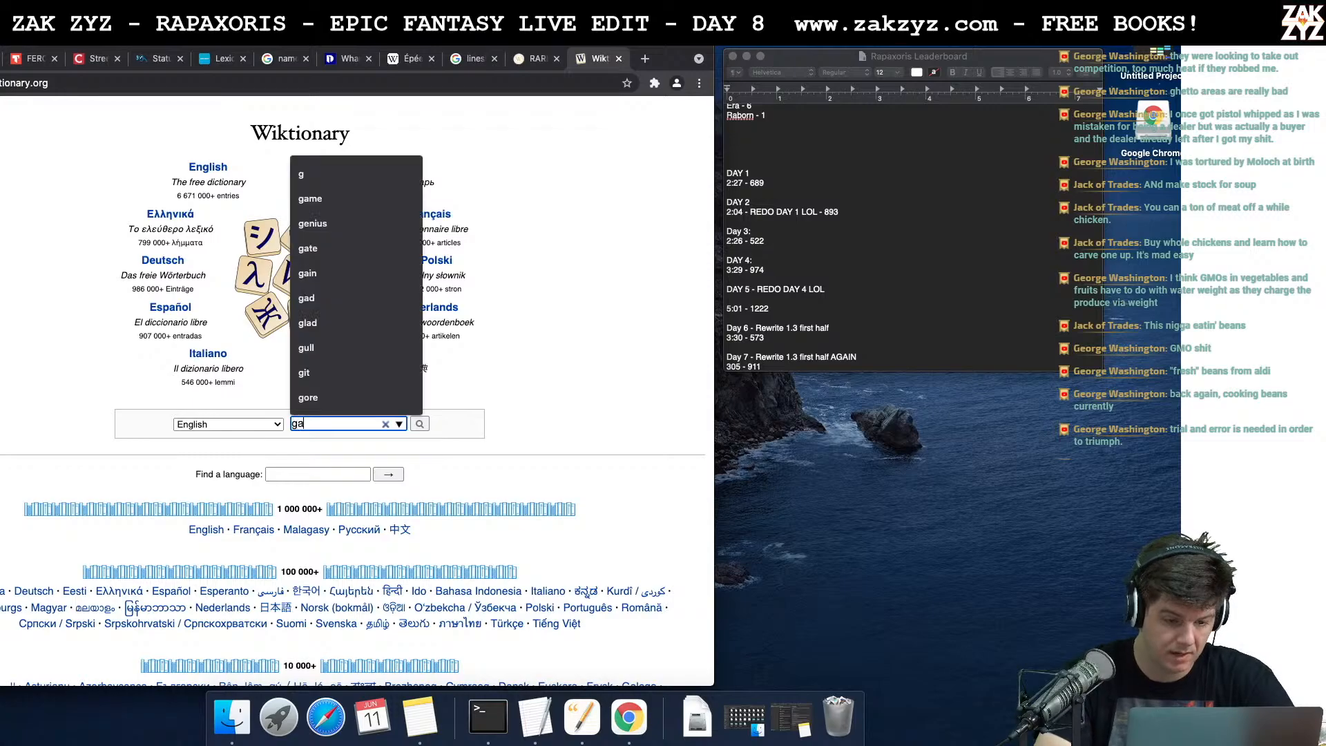
{"action": "type", "text": "ffer"}
{"action": "key", "text": "Return"}
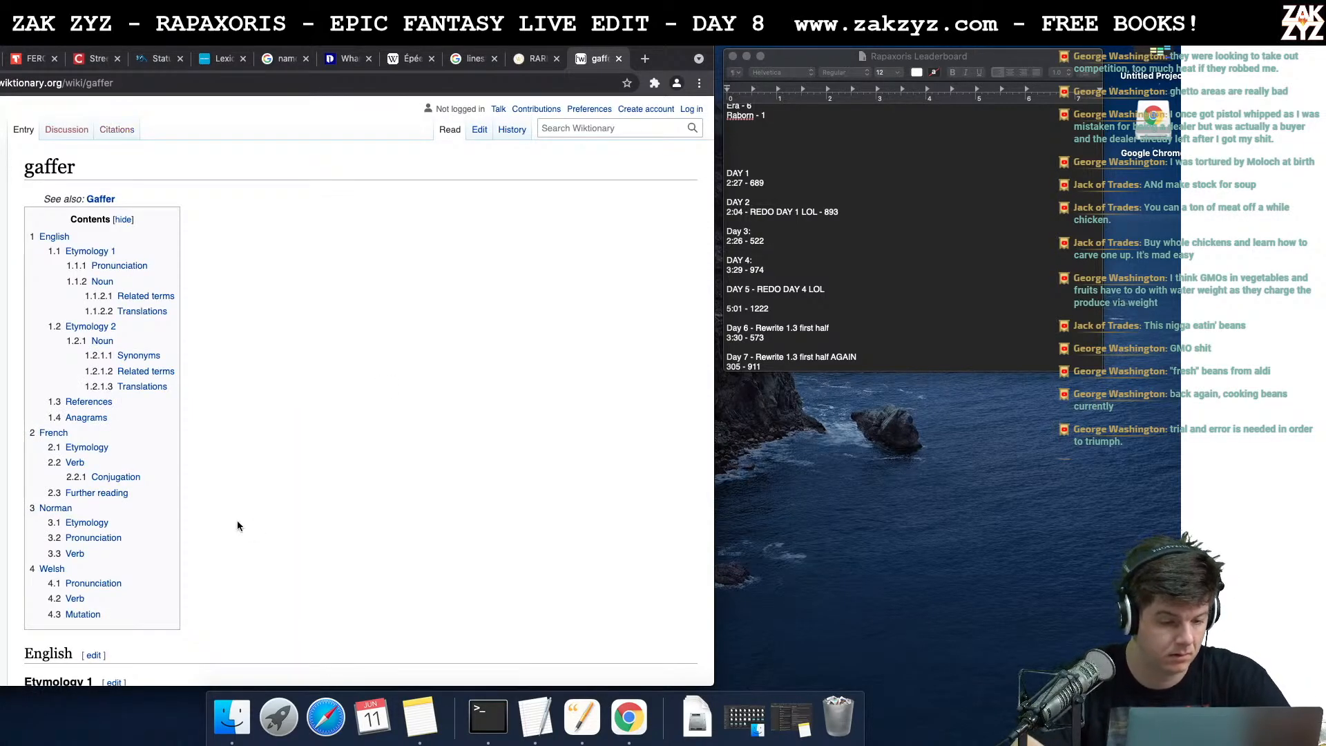
Read through the English etymologies and noun senses in the Wiktionary entry for "gaffer"
{"action": "scroll", "coordinate": [237, 520], "scroll_direction": "down", "scroll_amount": 2}
{"action": "scroll", "coordinate": [238, 526], "scroll_direction": "down", "scroll_amount": 4}
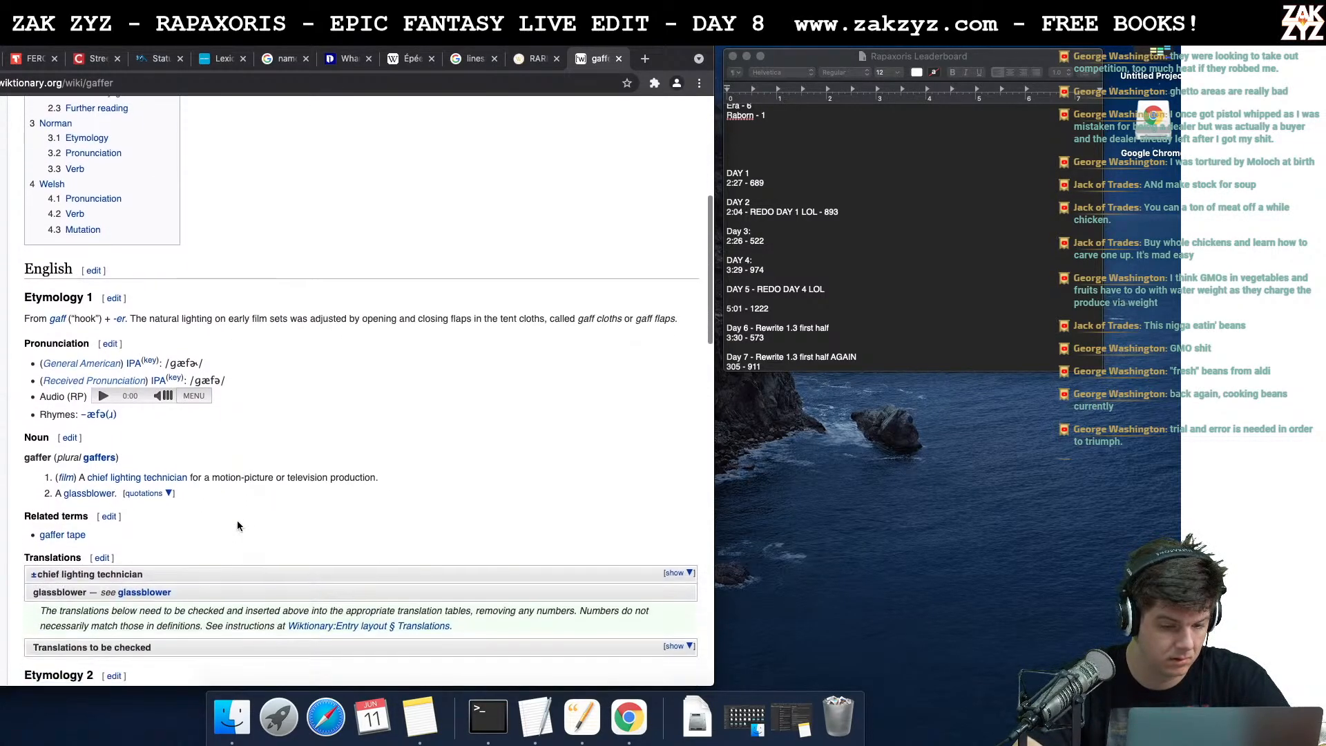
{"action": "scroll", "coordinate": [237, 526], "scroll_direction": "down", "scroll_amount": 2}
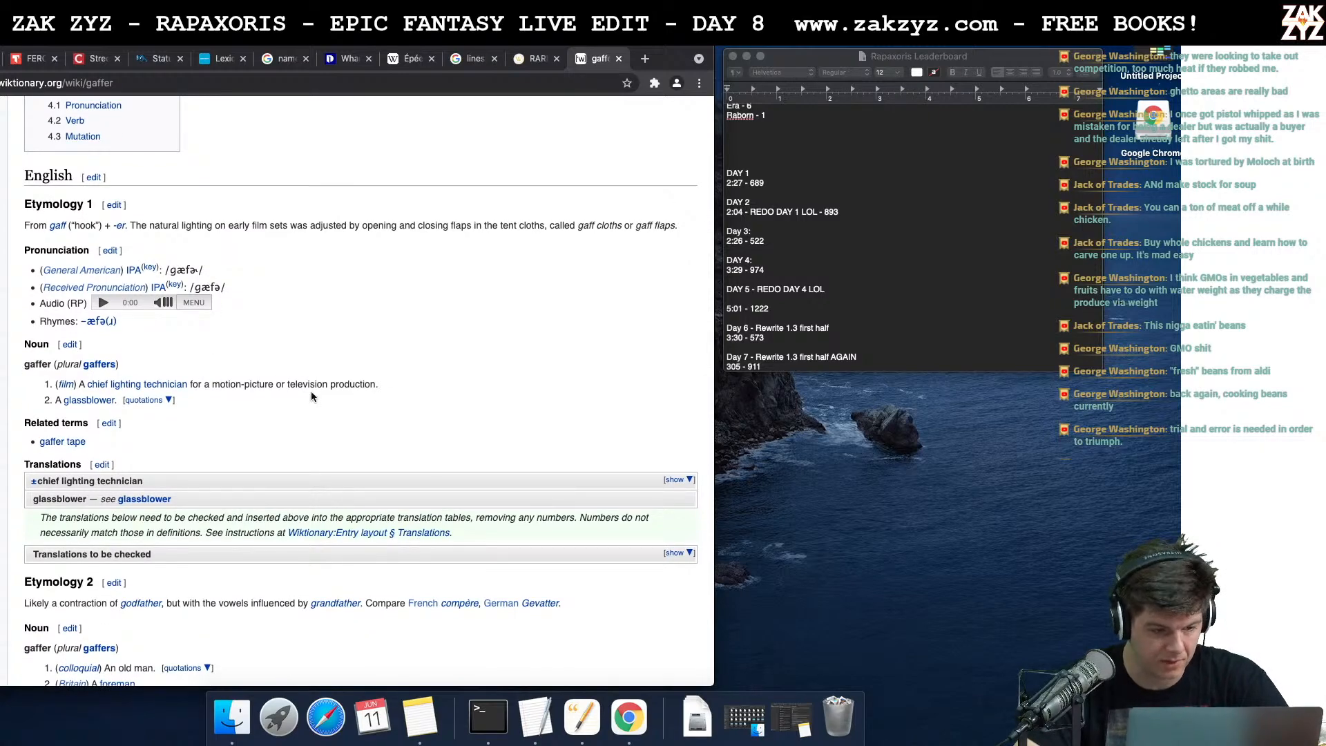
{"action": "scroll", "coordinate": [312, 401], "scroll_direction": "down", "scroll_amount": 2}
{"action": "scroll", "coordinate": [315, 409], "scroll_direction": "down", "scroll_amount": 3}
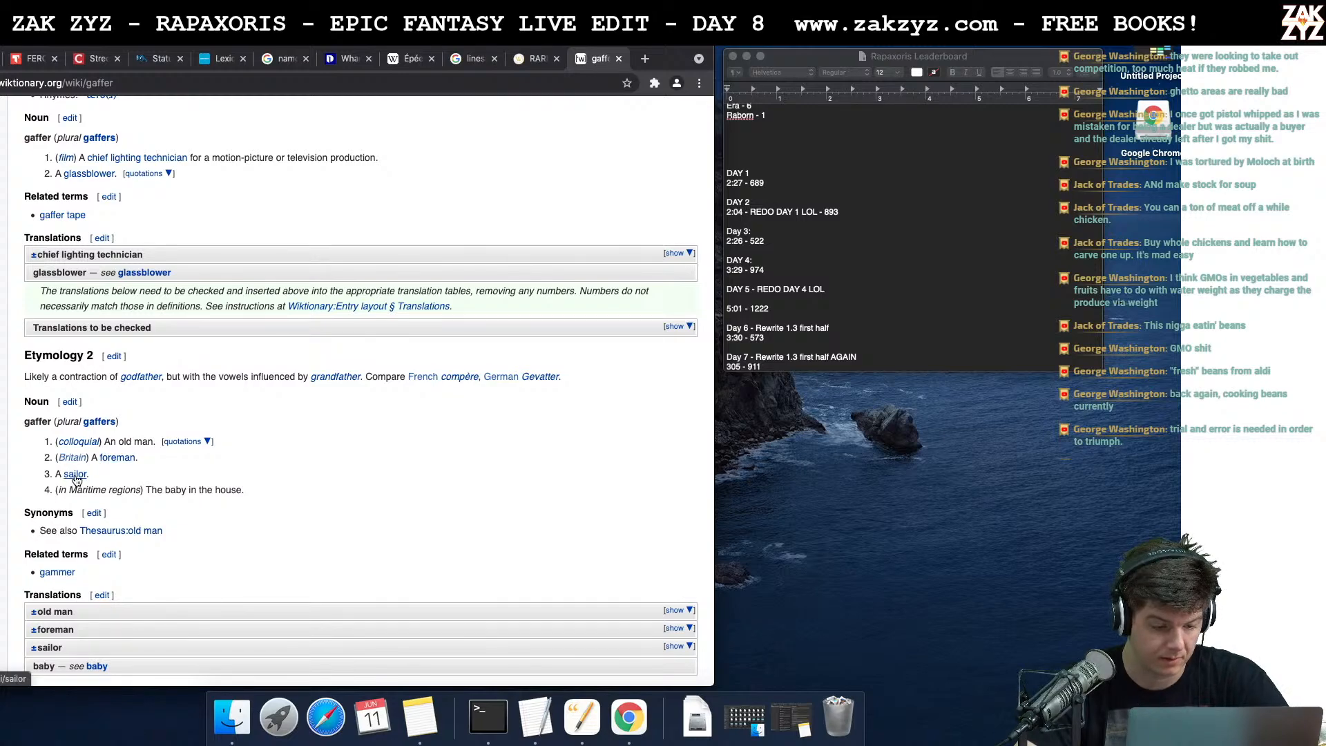
{"action": "scroll", "coordinate": [318, 492], "scroll_direction": "down", "scroll_amount": 1}
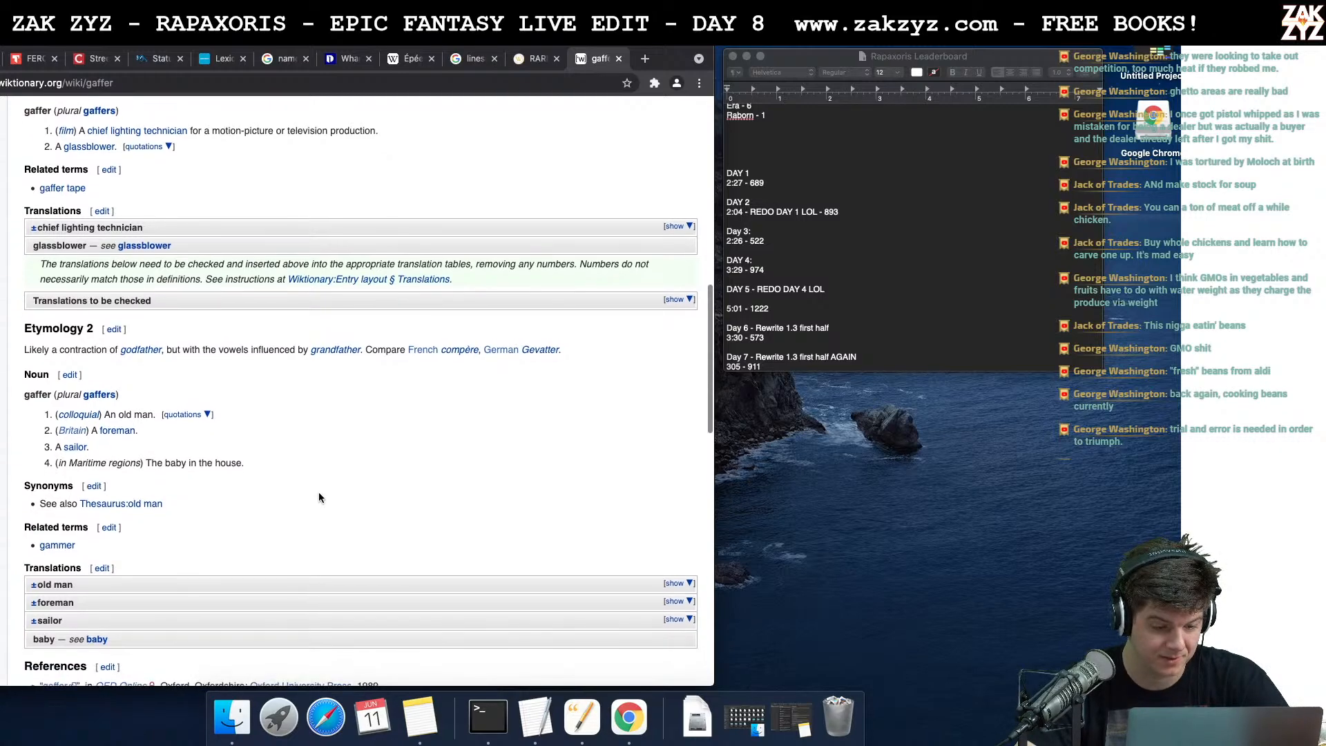
{"action": "scroll", "coordinate": [318, 495], "scroll_direction": "up", "scroll_amount": 5}
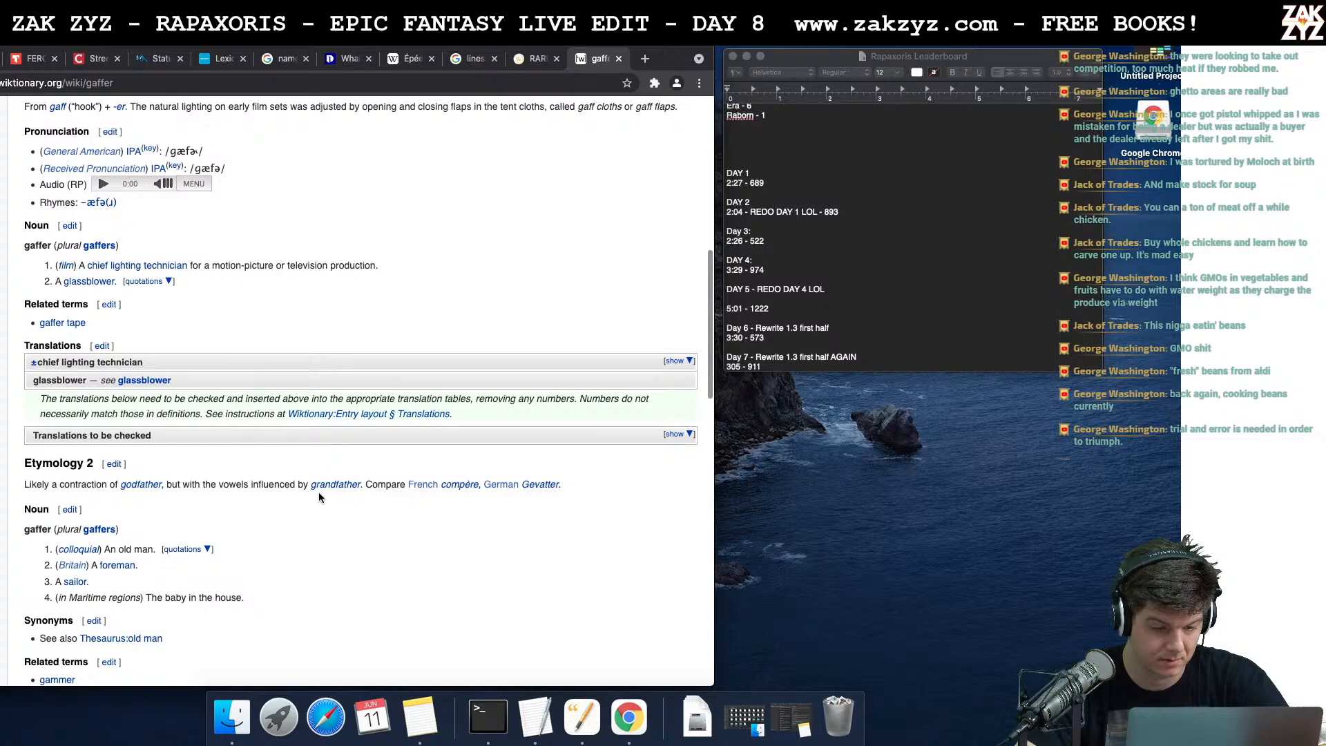
{"action": "scroll", "coordinate": [318, 497], "scroll_direction": "down", "scroll_amount": 1}
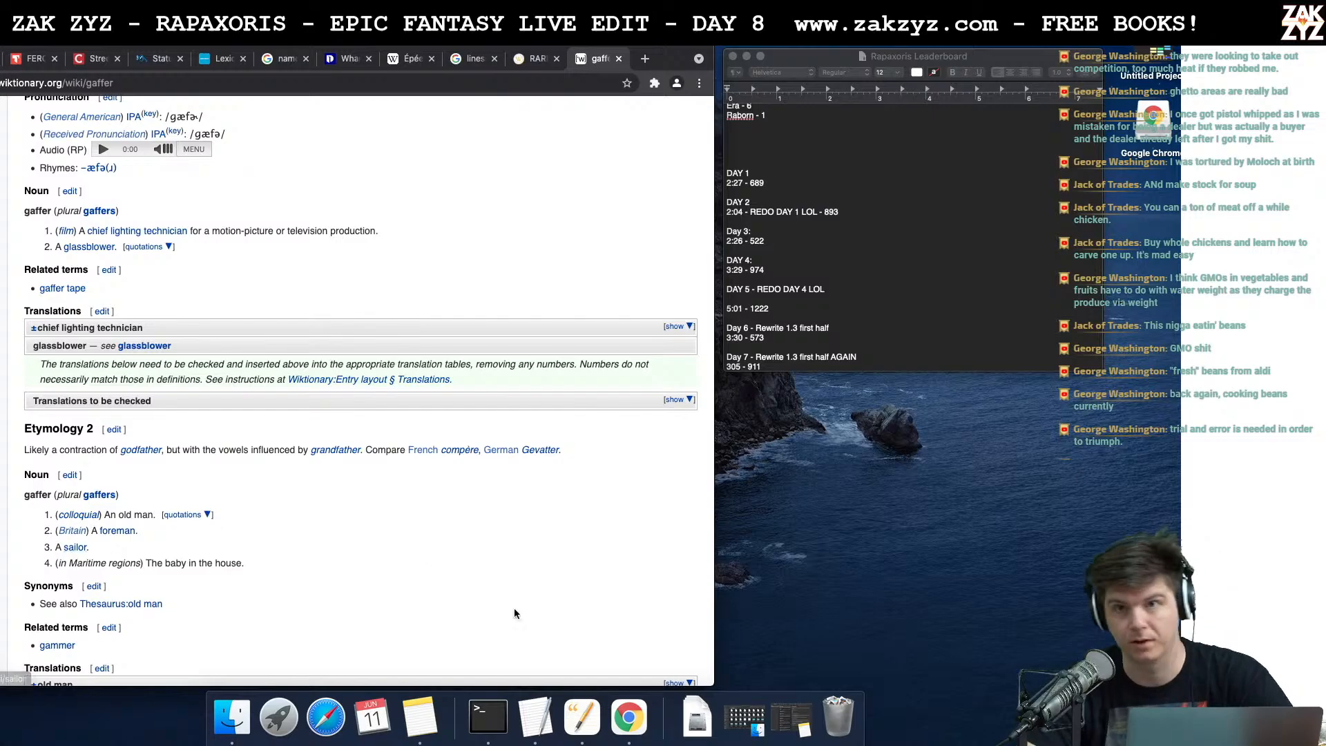
{"action": "key", "text": "super+Tab"}
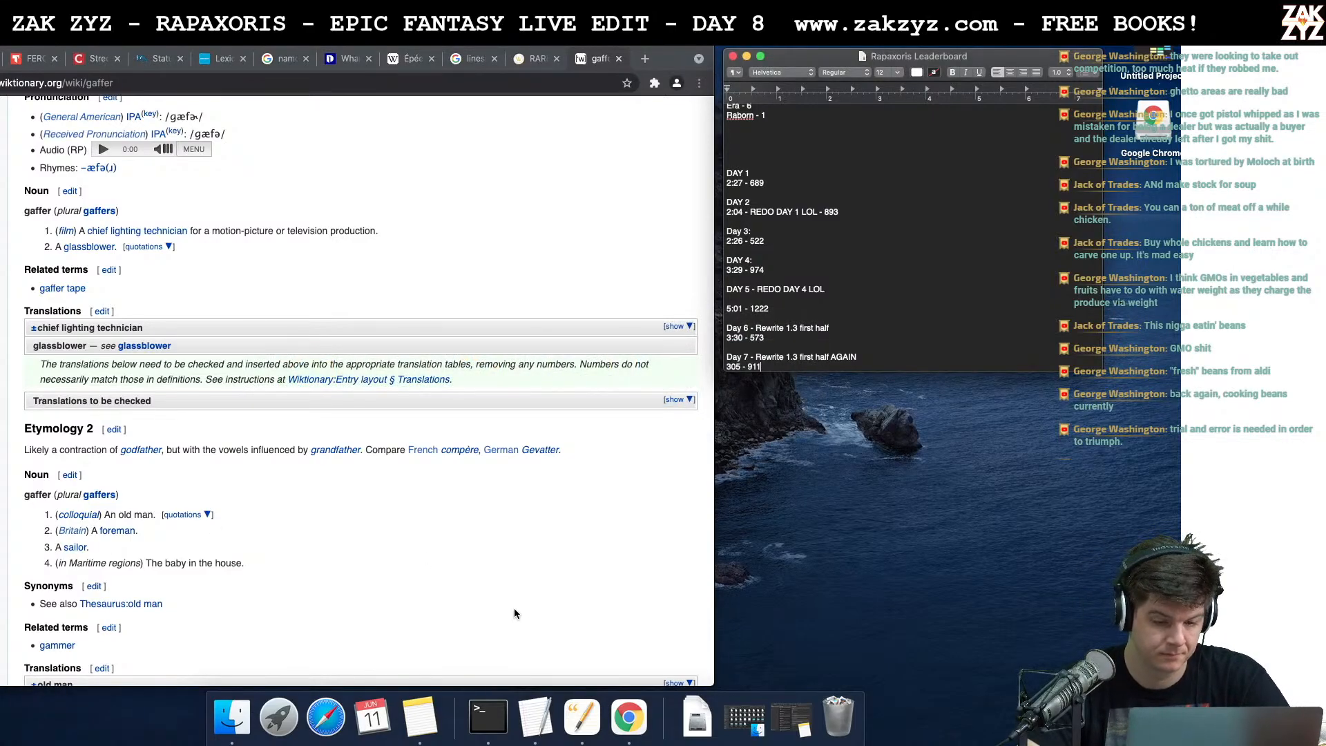
{"action": "key", "text": "super+Tab"}
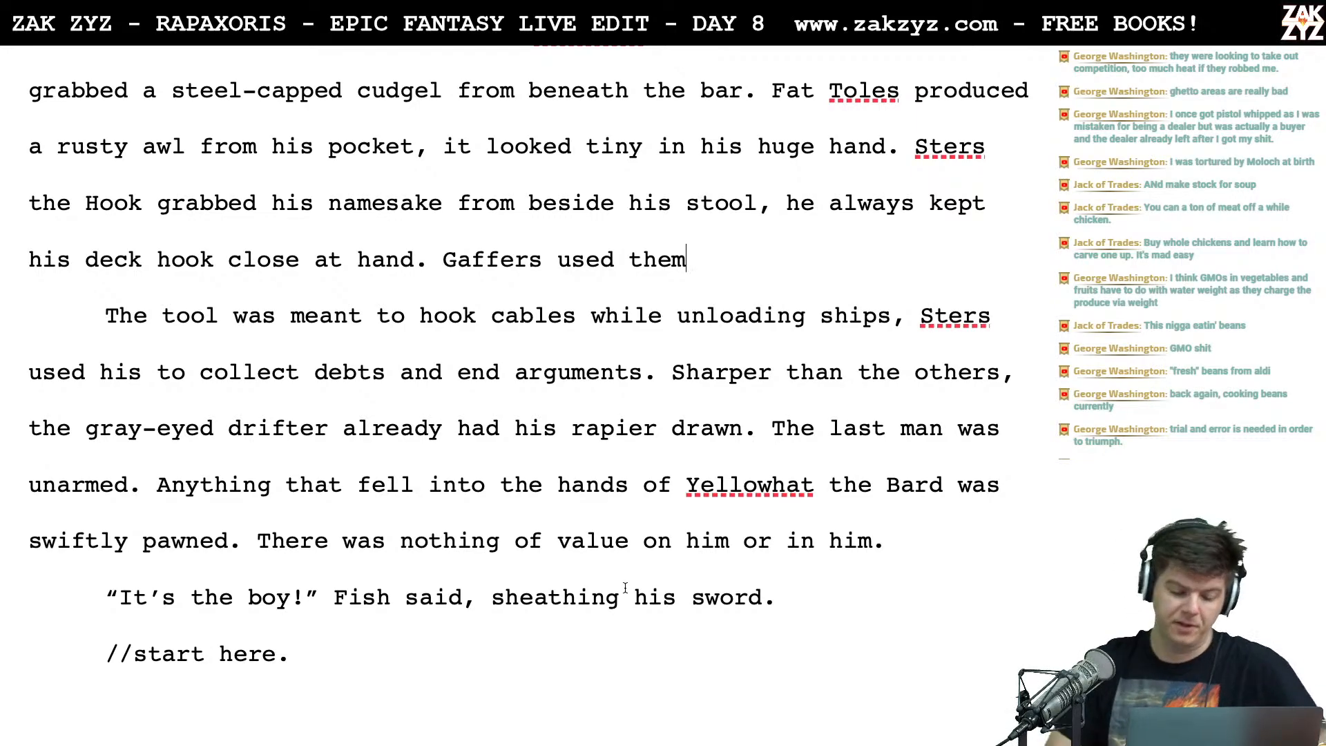
{"action": "key", "text": "super+Tab"}
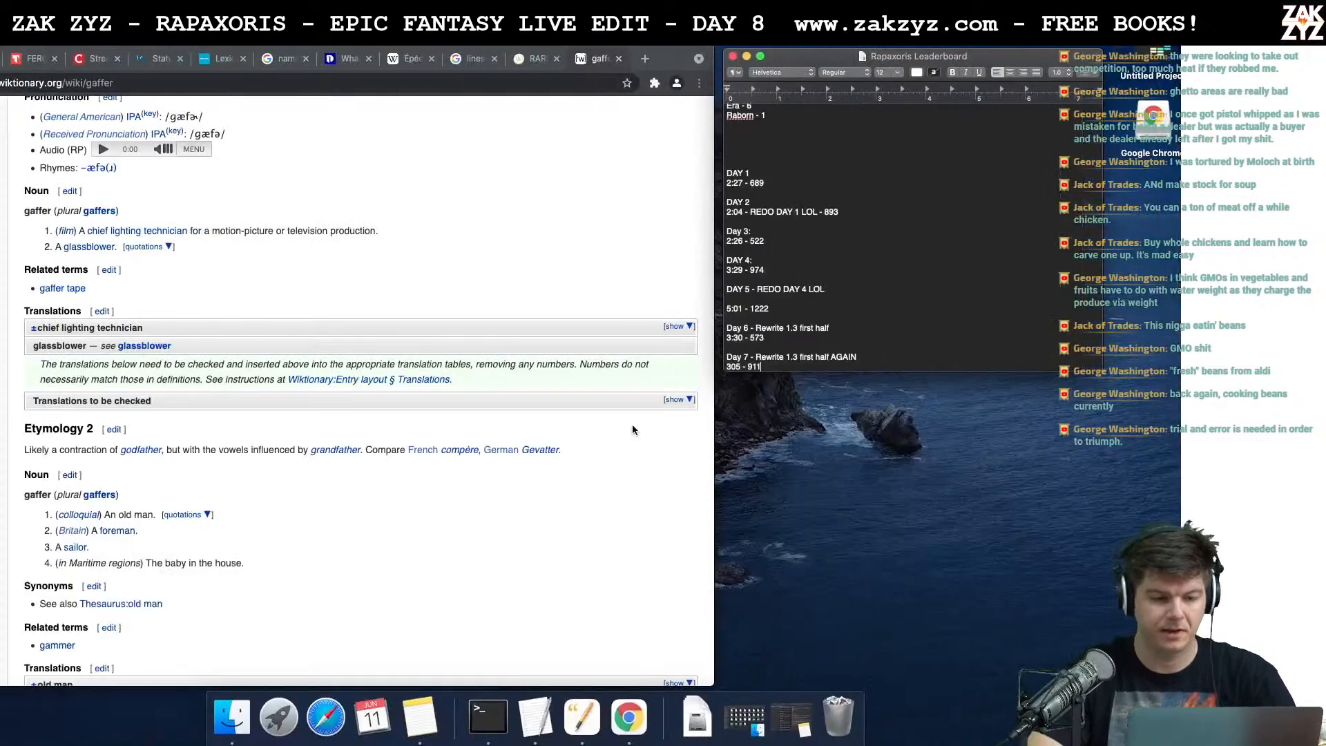
Search Google for "gaffers hook" in a new tab, then open Amazon's gaff hook results and the SANLIKE telescopic fish gaff
{"action": "left_click", "coordinate": [645, 60]}
{"action": "type", "text": "gaffer"}
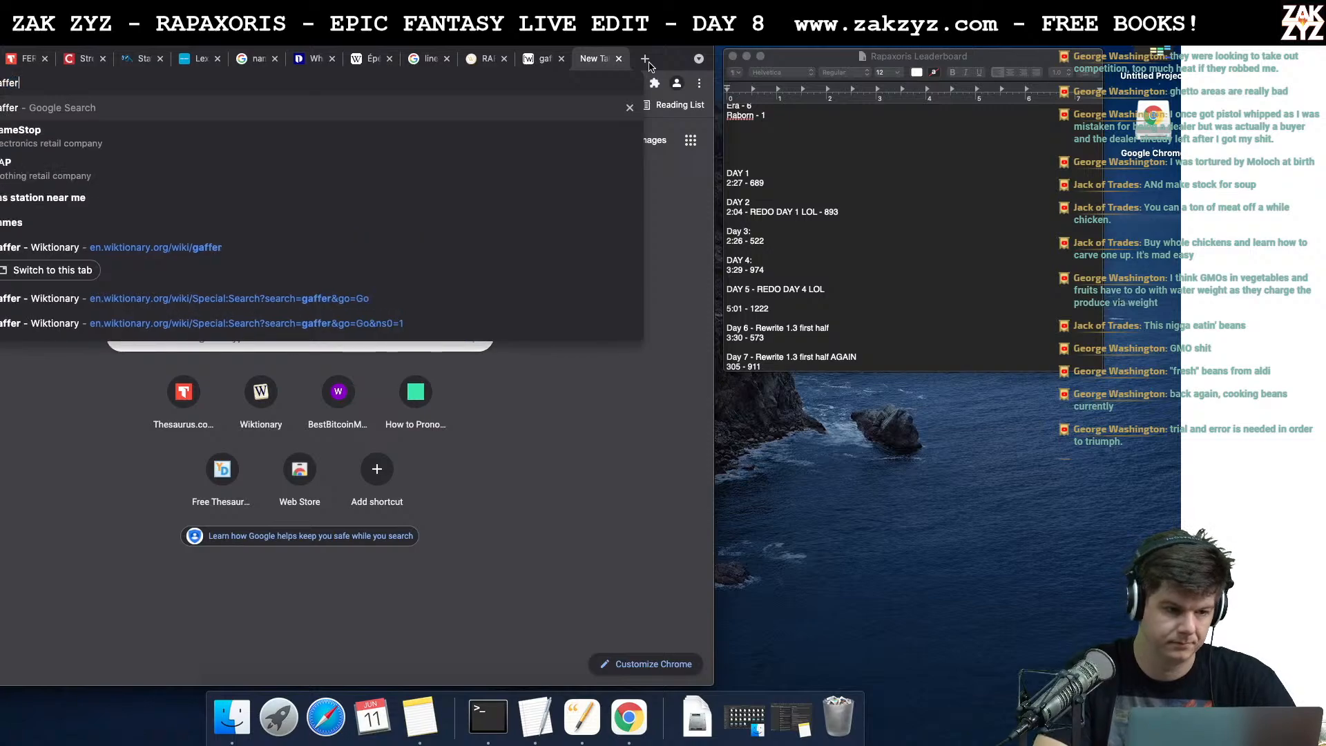
{"action": "type", "text": "s hook"}
{"action": "key", "text": "Return"}
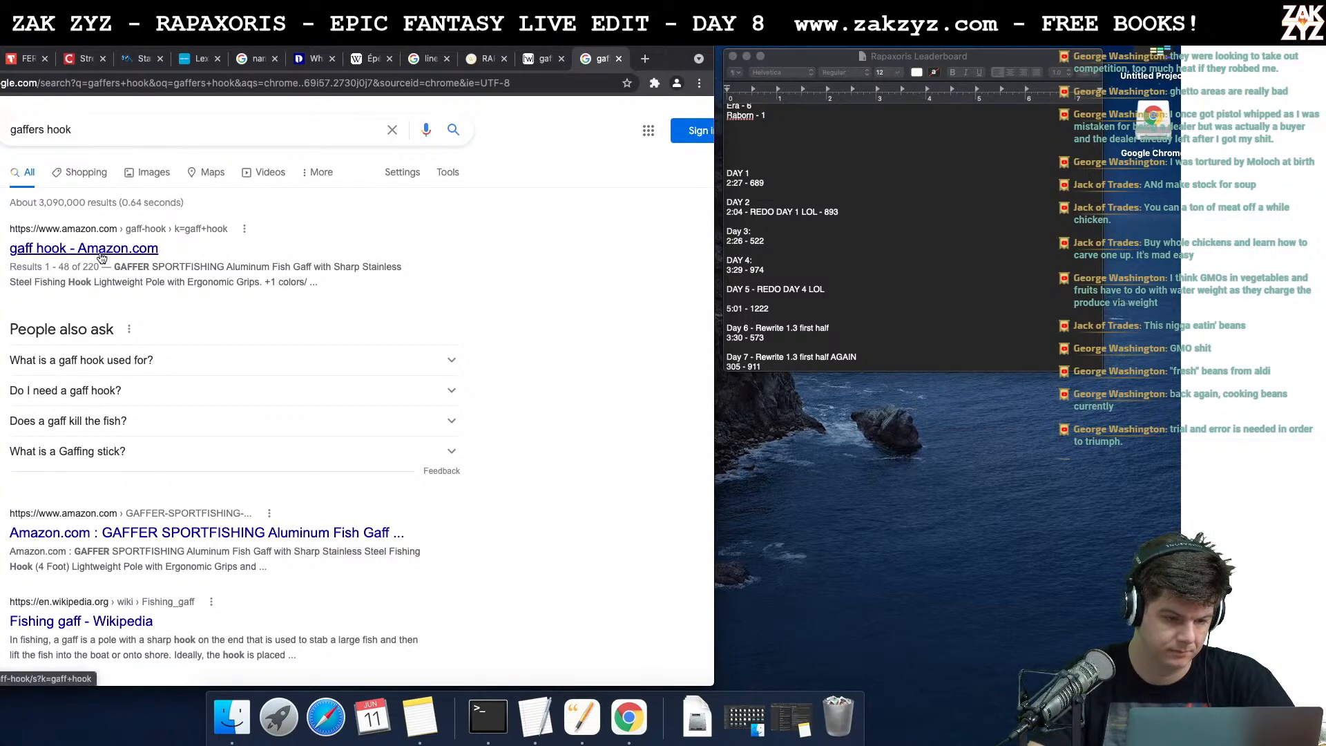
{"action": "left_click", "coordinate": [101, 250]}
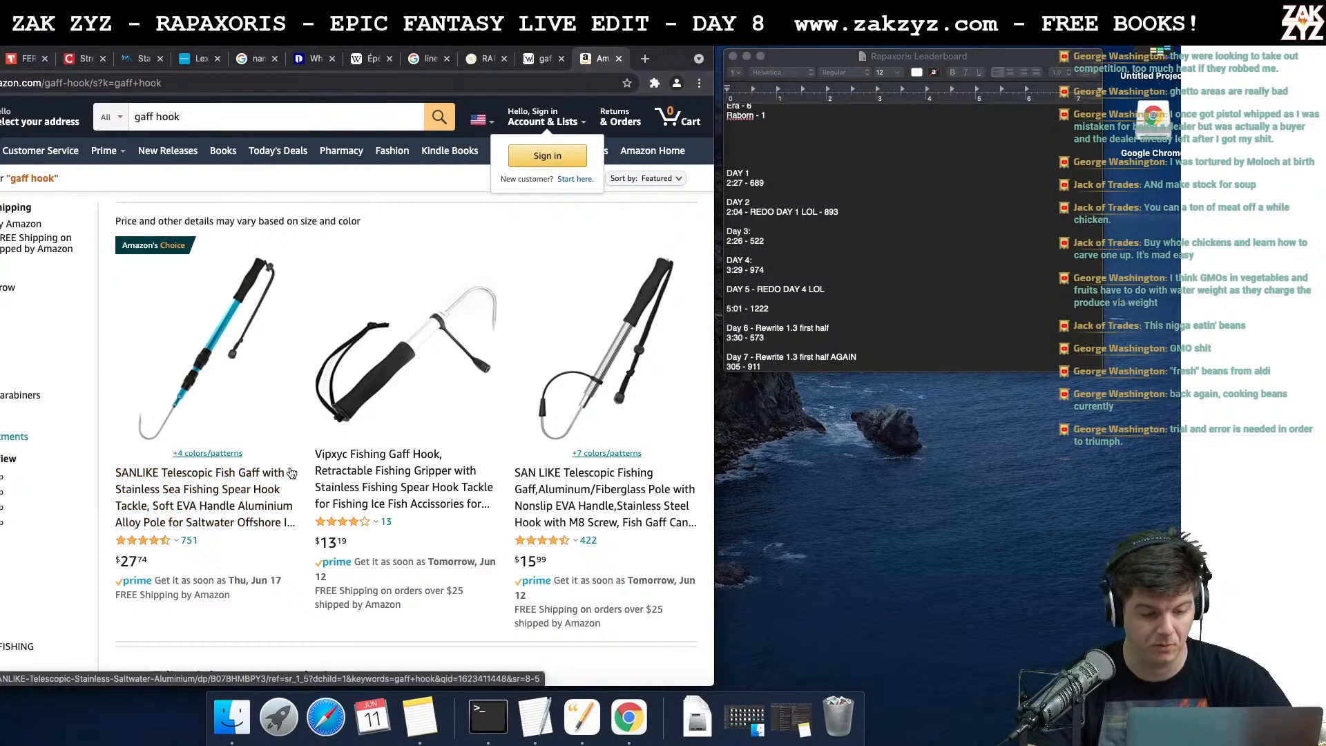
{"action": "left_click", "coordinate": [197, 493]}
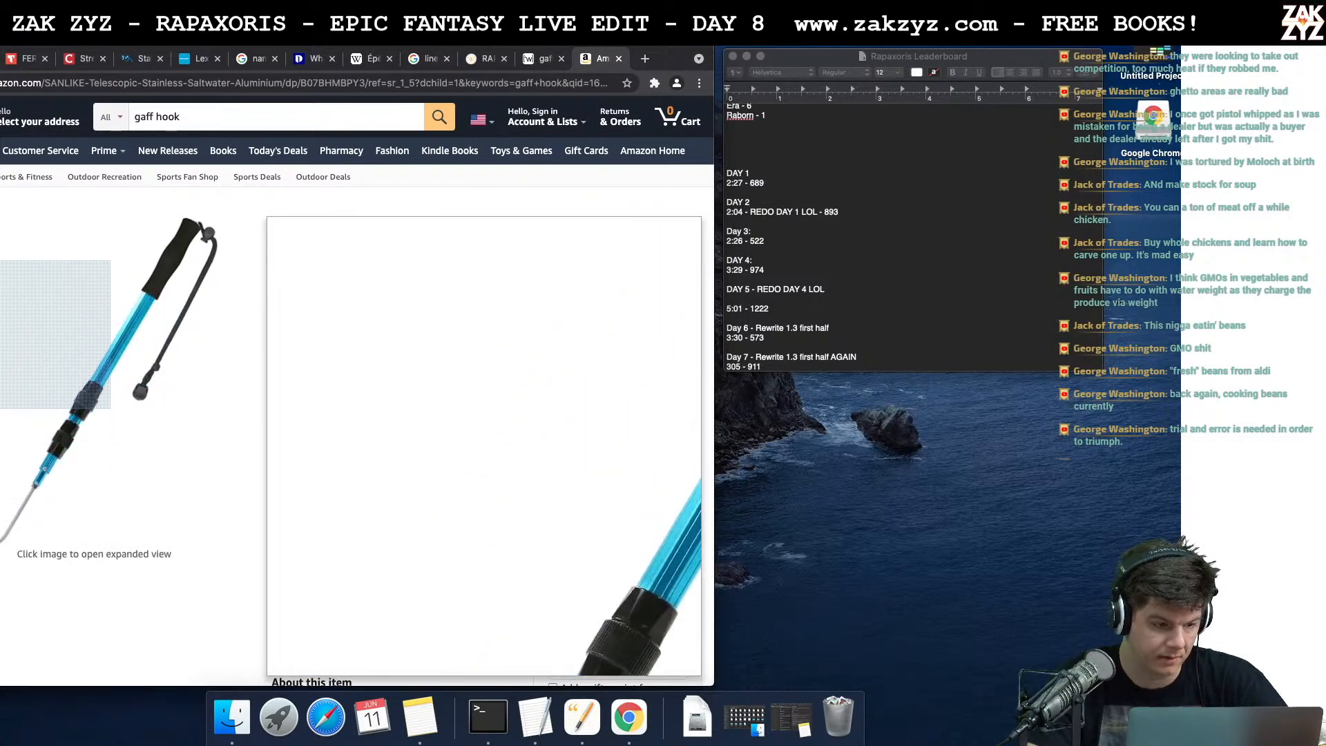
Search Google for "fishing gaff" and open the AFTCO page of fishing gaffs, hooks and bait nets
{"action": "double_click", "coordinate": [236, 84]}
{"action": "key", "text": "super+a"}
{"action": "type", "text": "fishing g"}
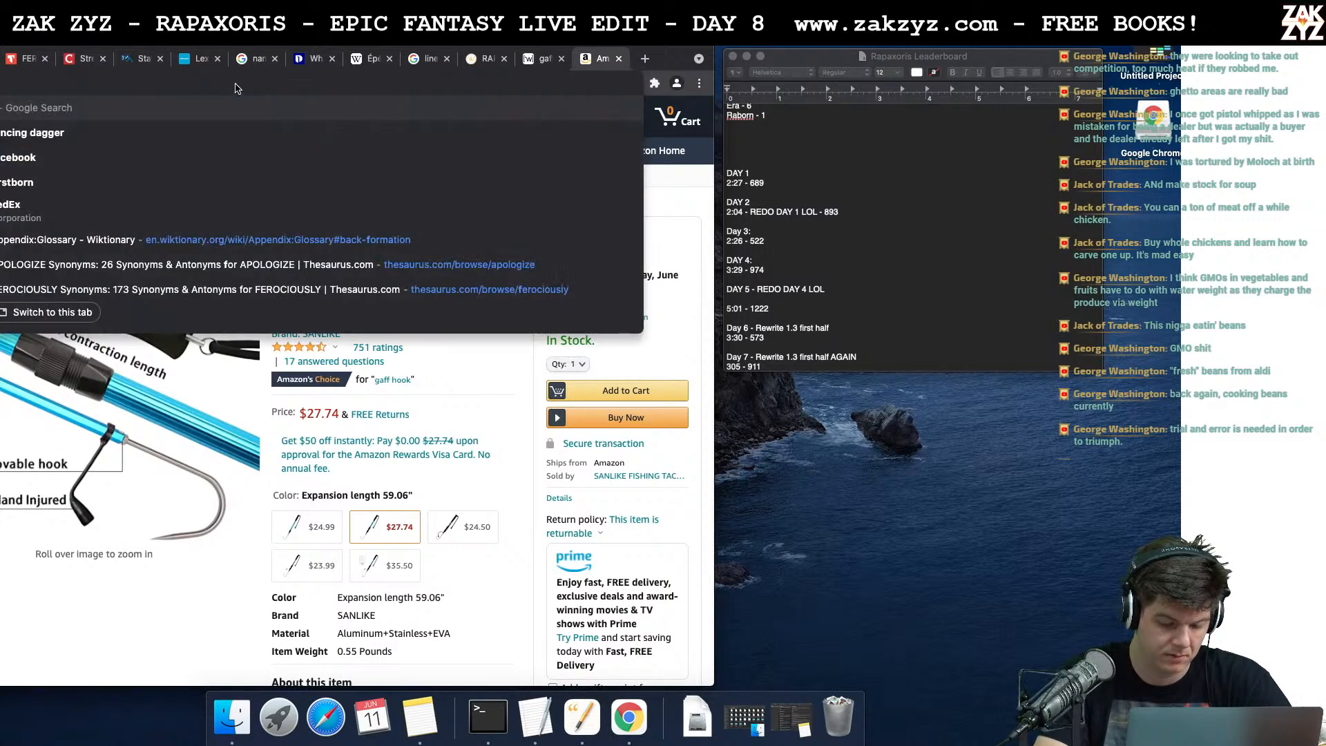
{"action": "type", "text": "aff"}
{"action": "key", "text": "Return"}
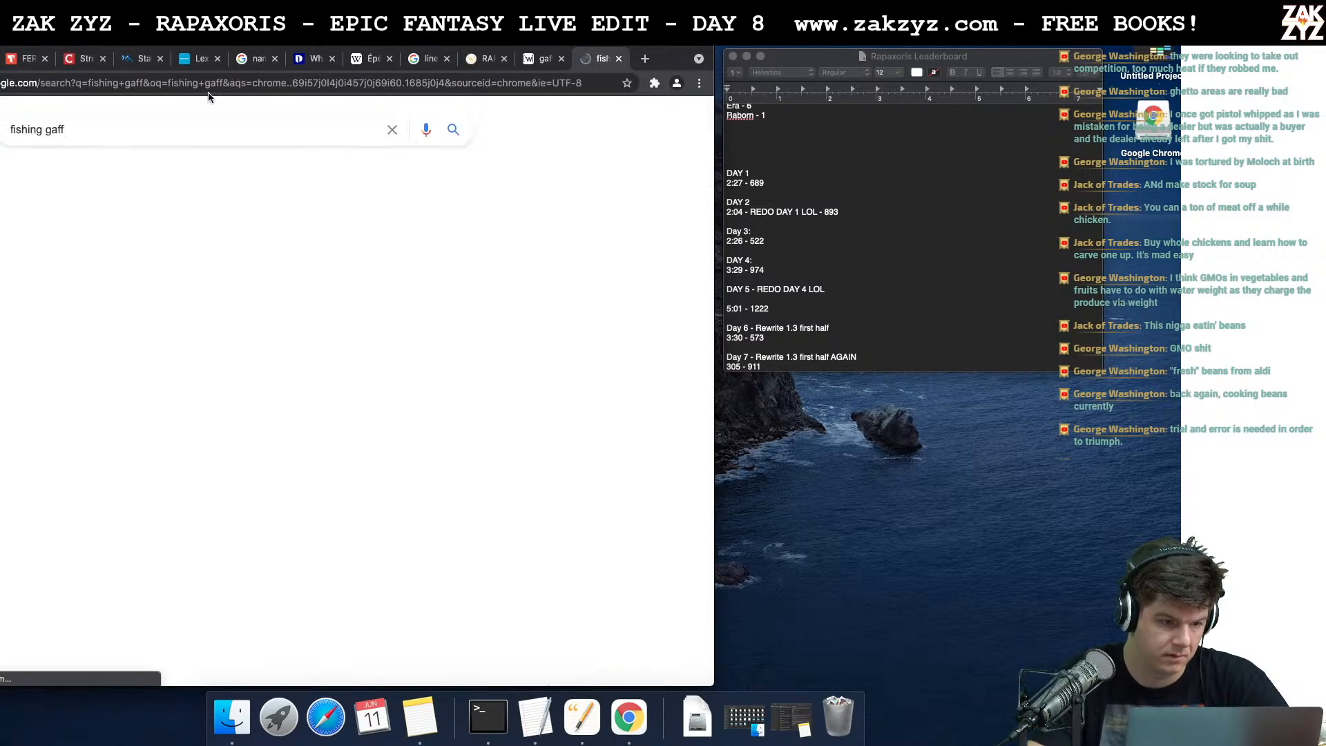
{"action": "left_click", "coordinate": [122, 254]}
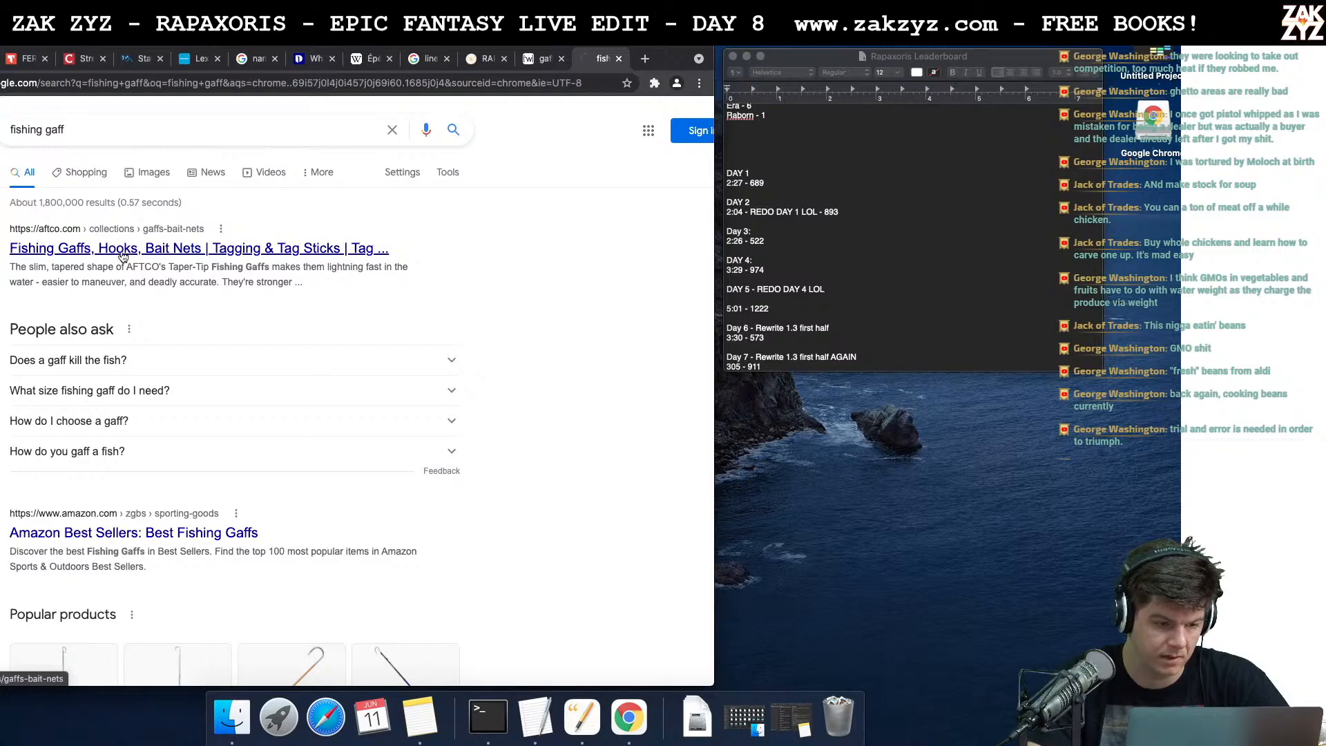
Browse the AFTCO product listing to examine the shapes of the various gaffs and hooks
{"action": "scroll", "coordinate": [193, 438], "scroll_direction": "down", "scroll_amount": 5}
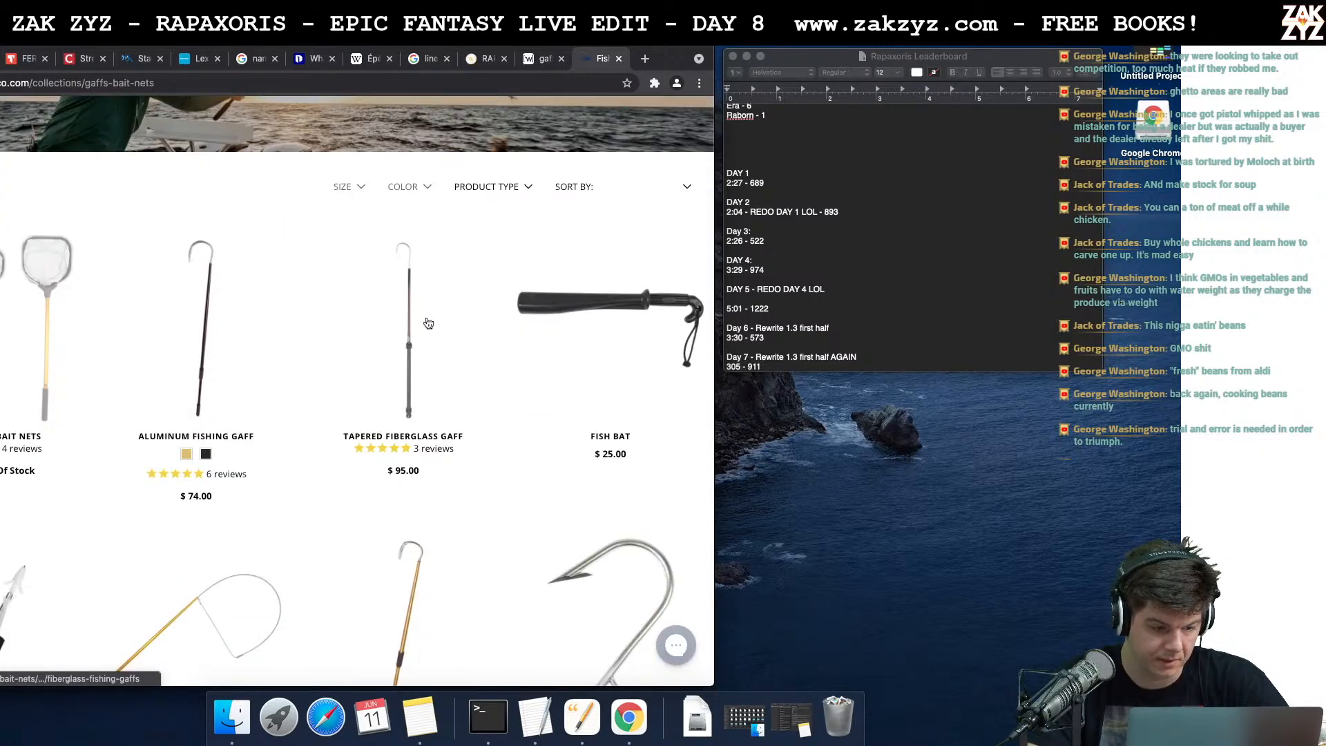
{"action": "scroll", "coordinate": [428, 323], "scroll_direction": "down", "scroll_amount": 3}
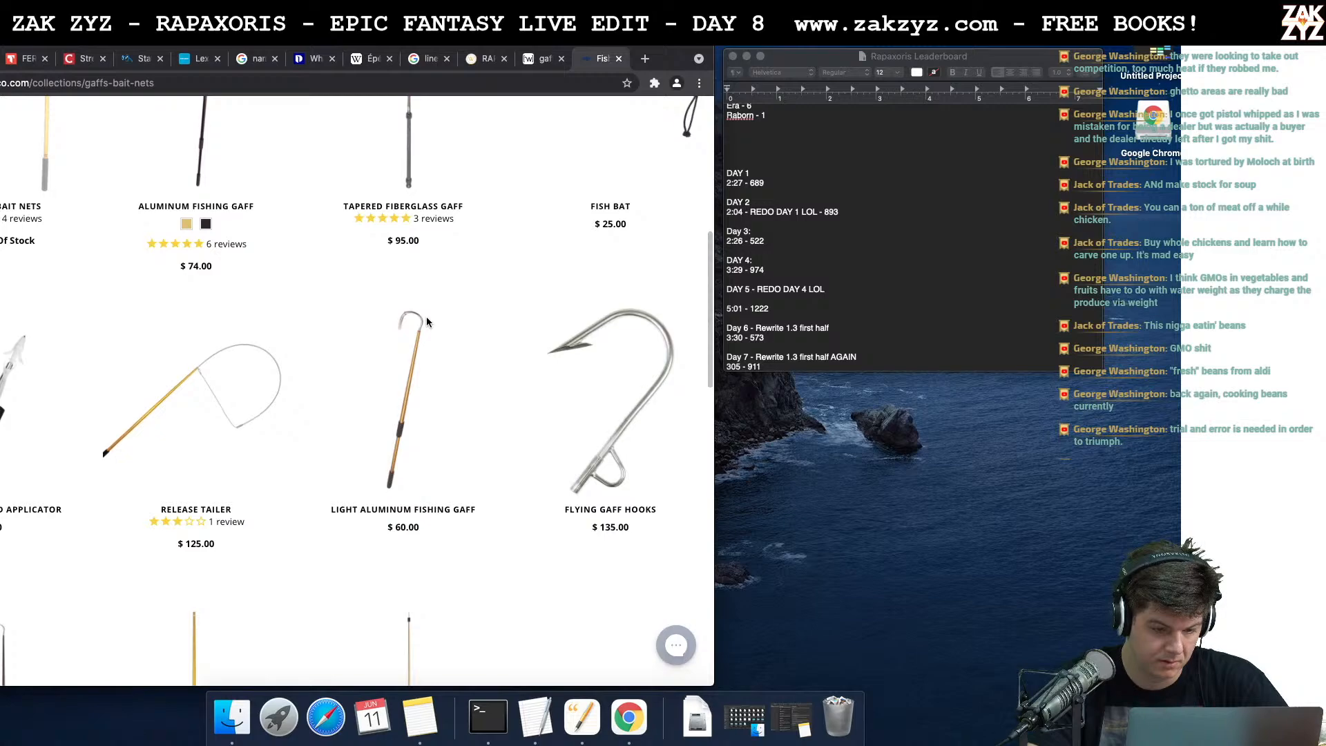
{"action": "scroll", "coordinate": [426, 322], "scroll_direction": "down", "scroll_amount": 2}
{"action": "scroll", "coordinate": [393, 402], "scroll_direction": "down", "scroll_amount": 3}
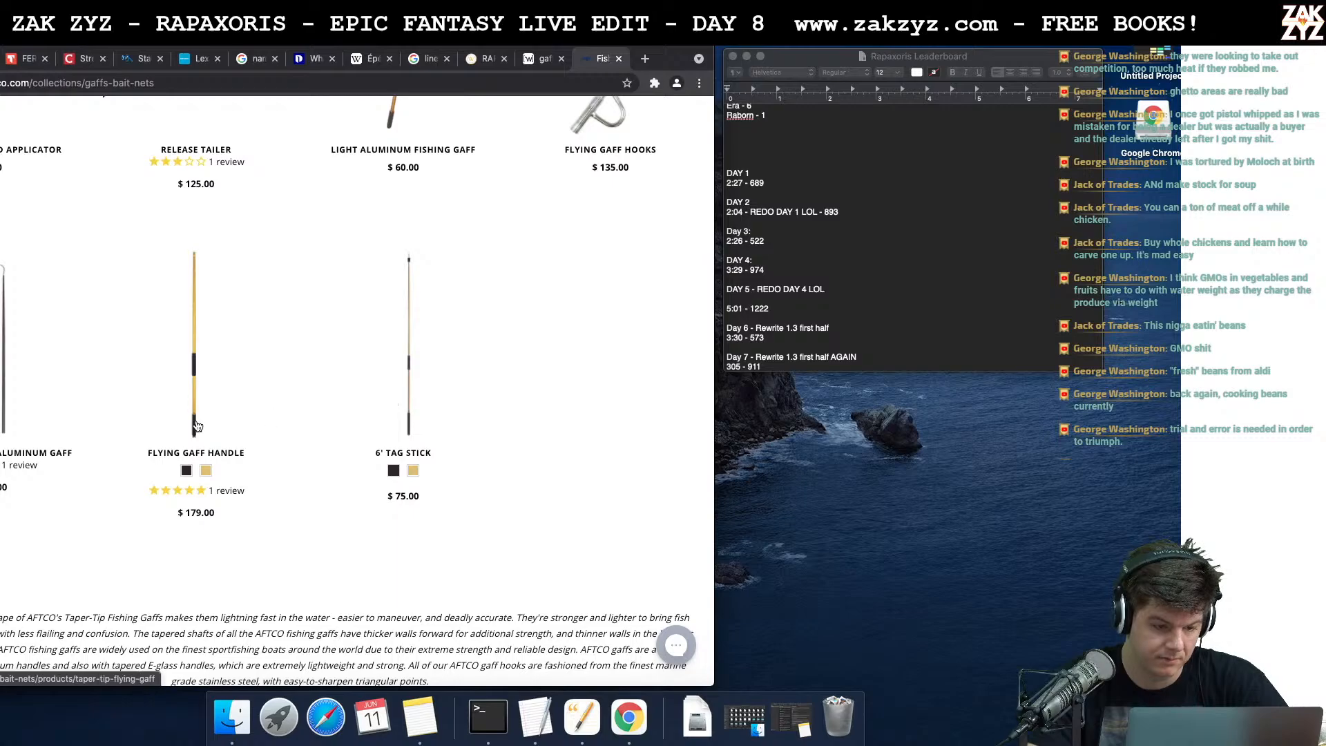
{"action": "scroll", "coordinate": [194, 445], "scroll_direction": "down", "scroll_amount": 2}
{"action": "scroll", "coordinate": [194, 444], "scroll_direction": "up", "scroll_amount": 10}
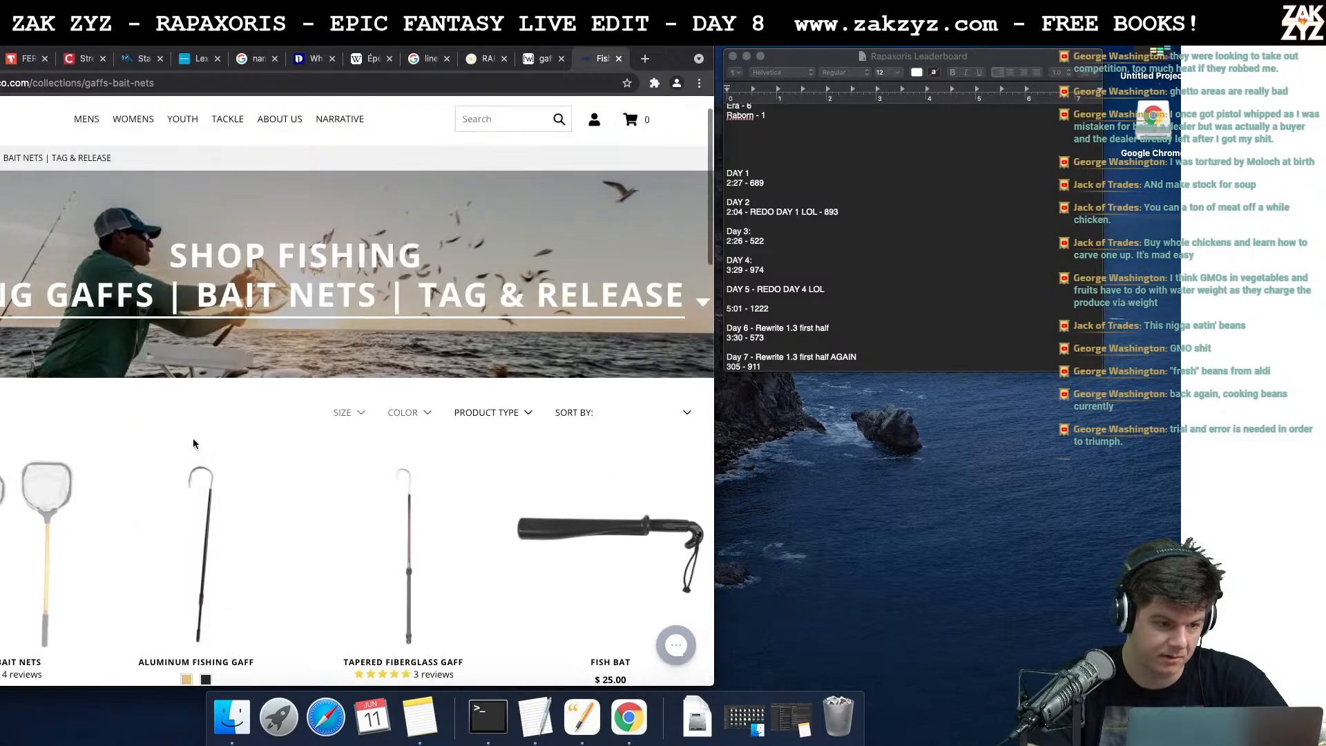
{"action": "scroll", "coordinate": [194, 444], "scroll_direction": "up", "scroll_amount": 2}
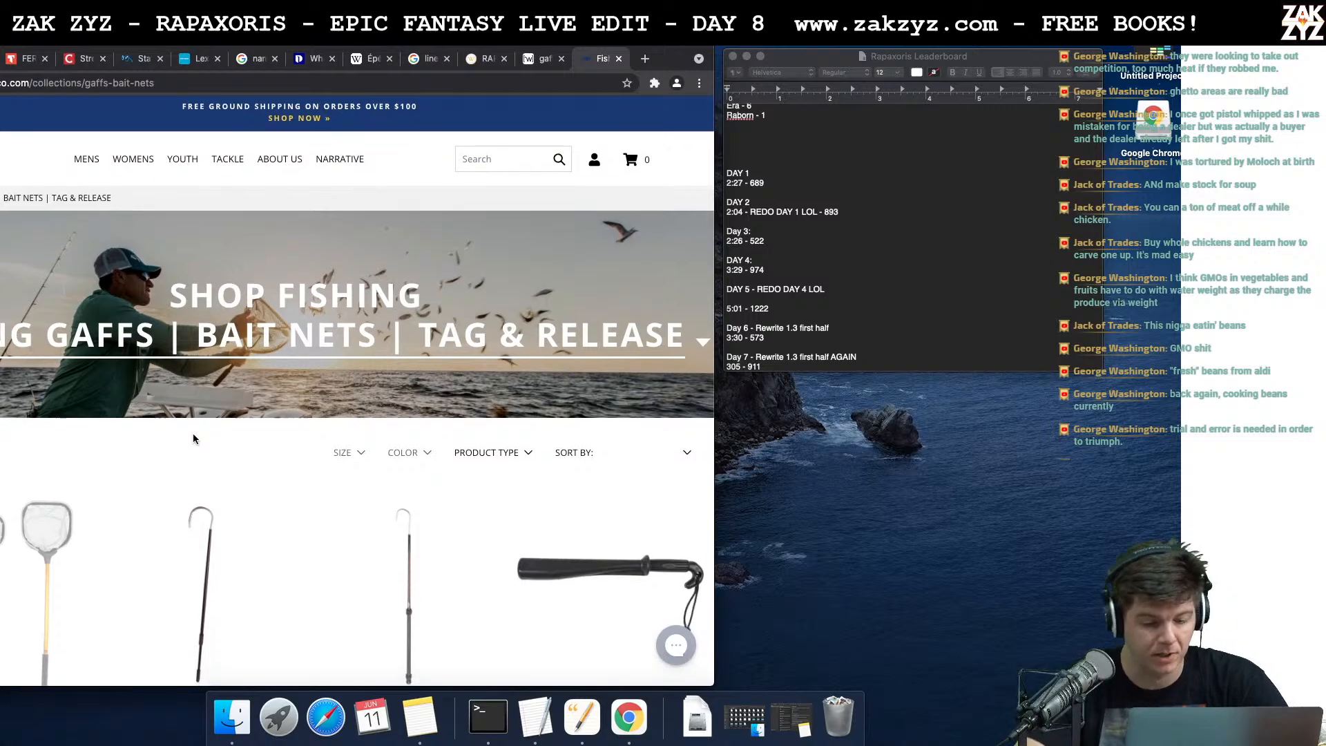
{"action": "scroll", "coordinate": [193, 435], "scroll_direction": "down", "scroll_amount": 3}
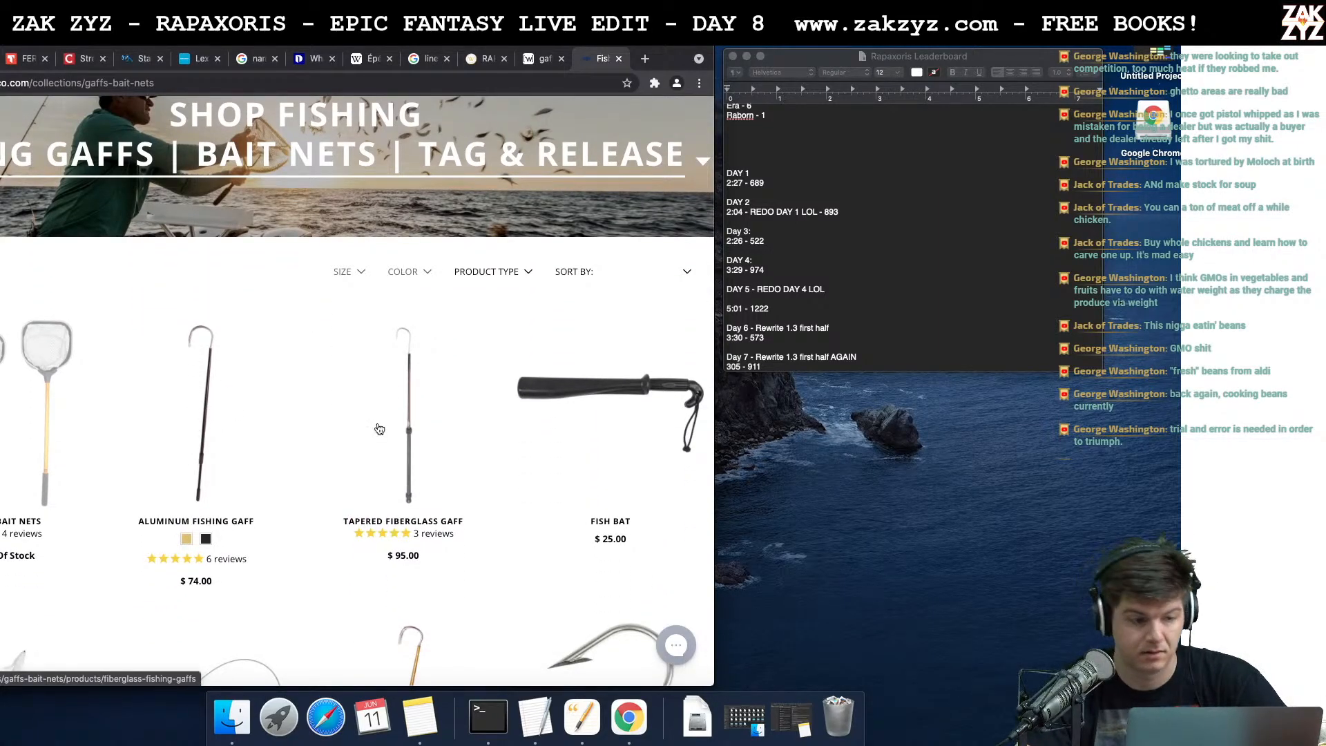
Switch back to the manuscript and move "Gaffers used them" into its own paragraph below "close at hand."
{"action": "key", "text": "super+Tab"}
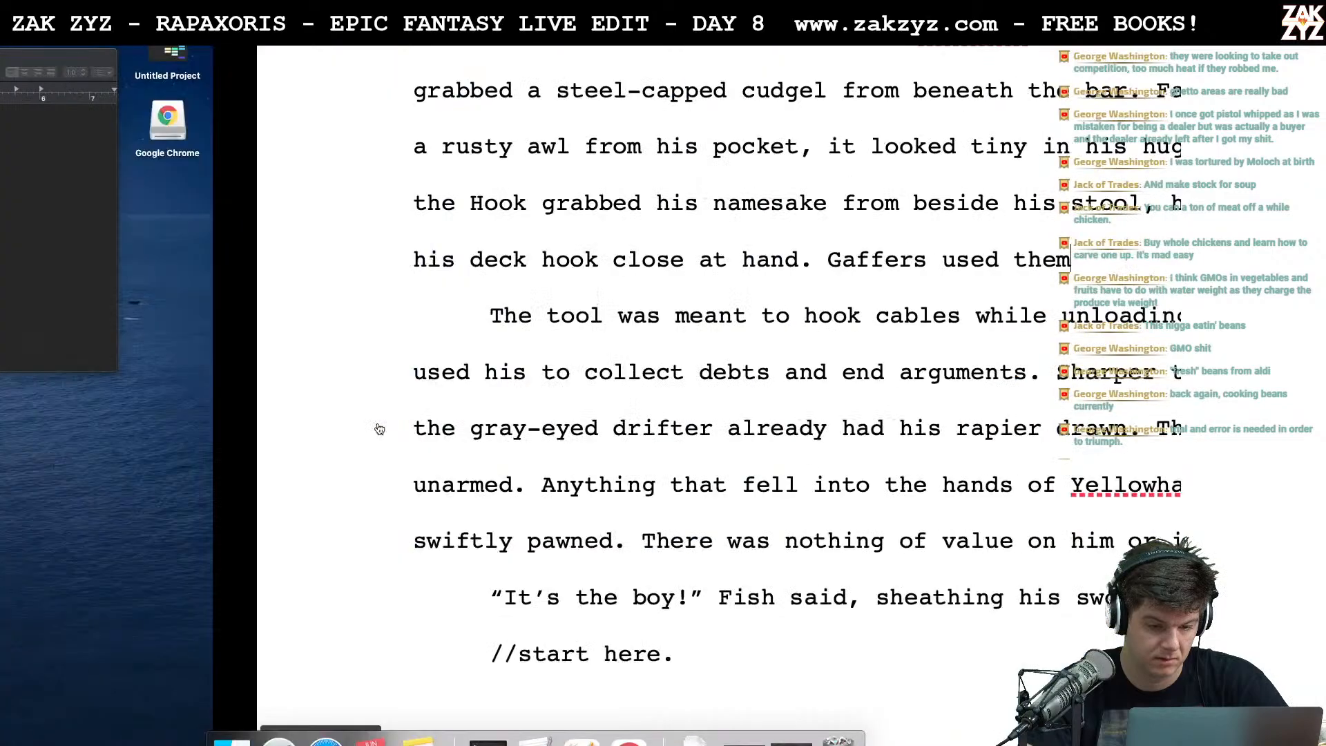
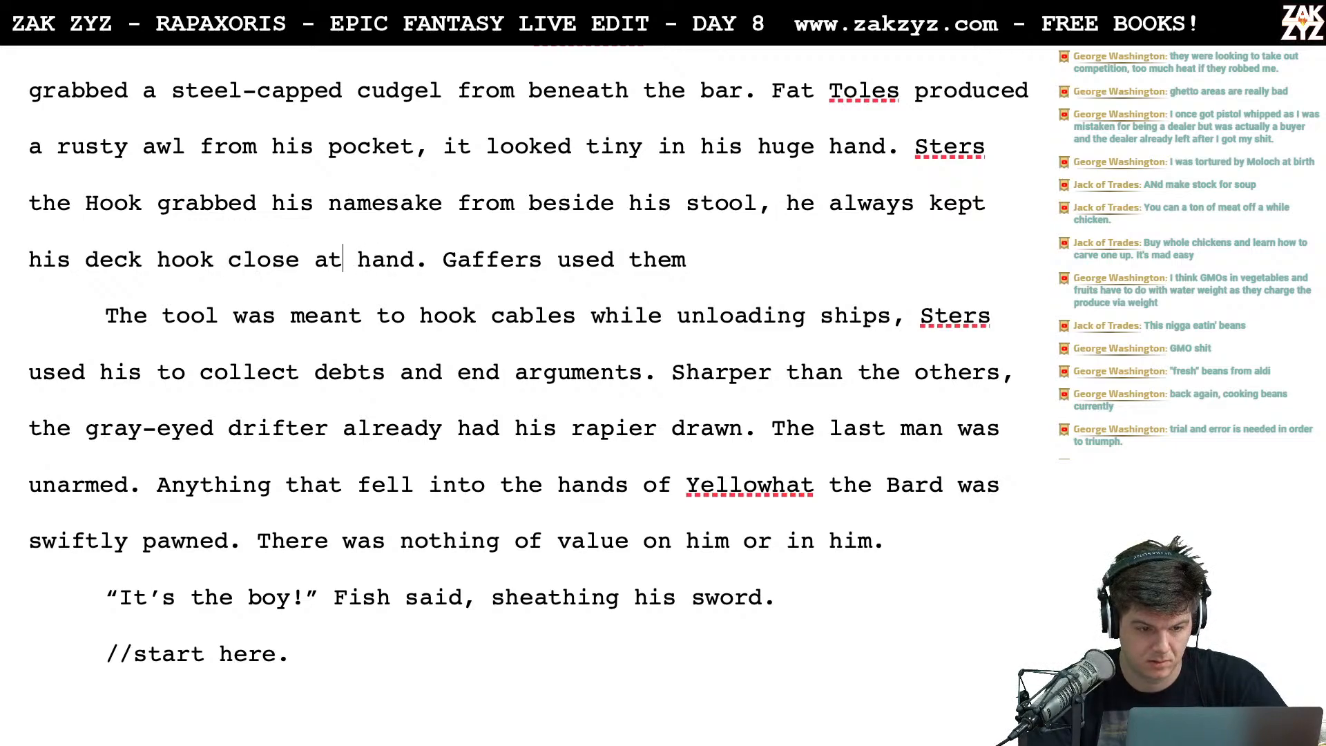
{"action": "key", "text": "Return"}
{"action": "key", "text": "Left"}
{"action": "type", "text": "It was meant for "}
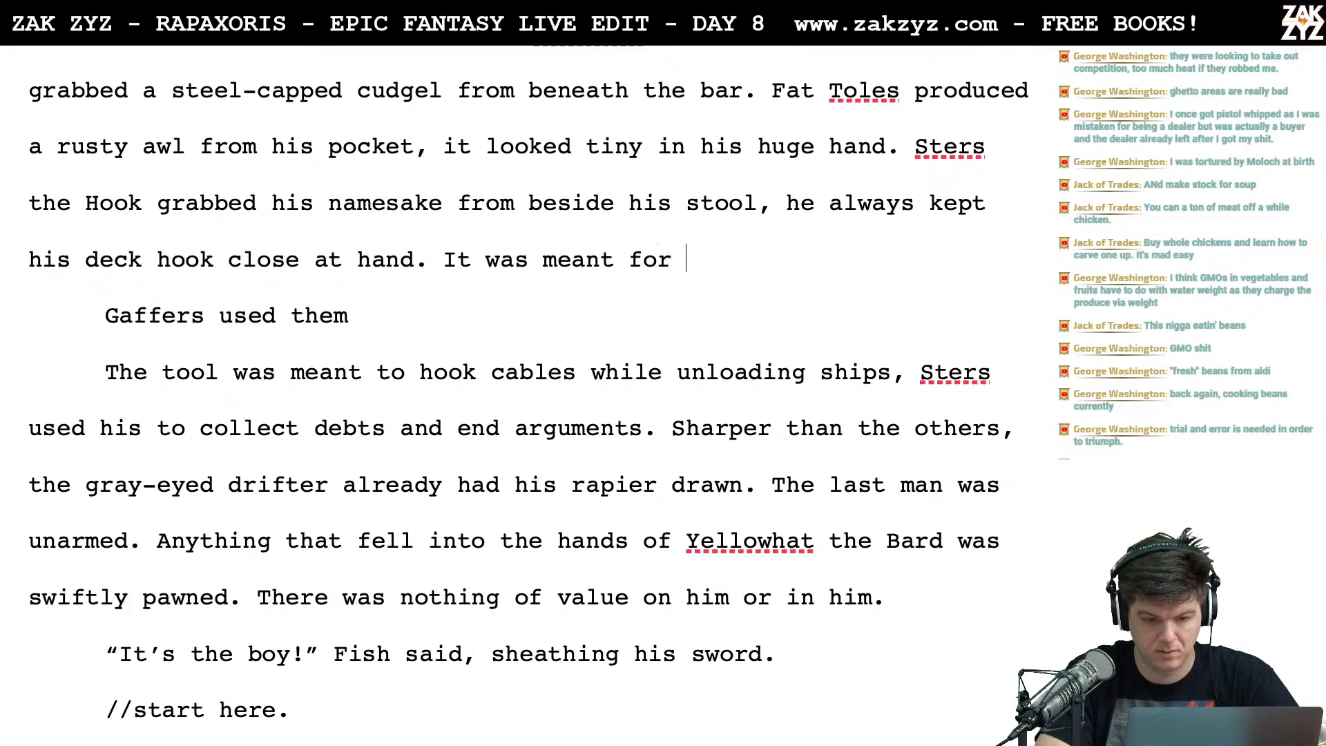
{"action": "type", "text": "hooking"}
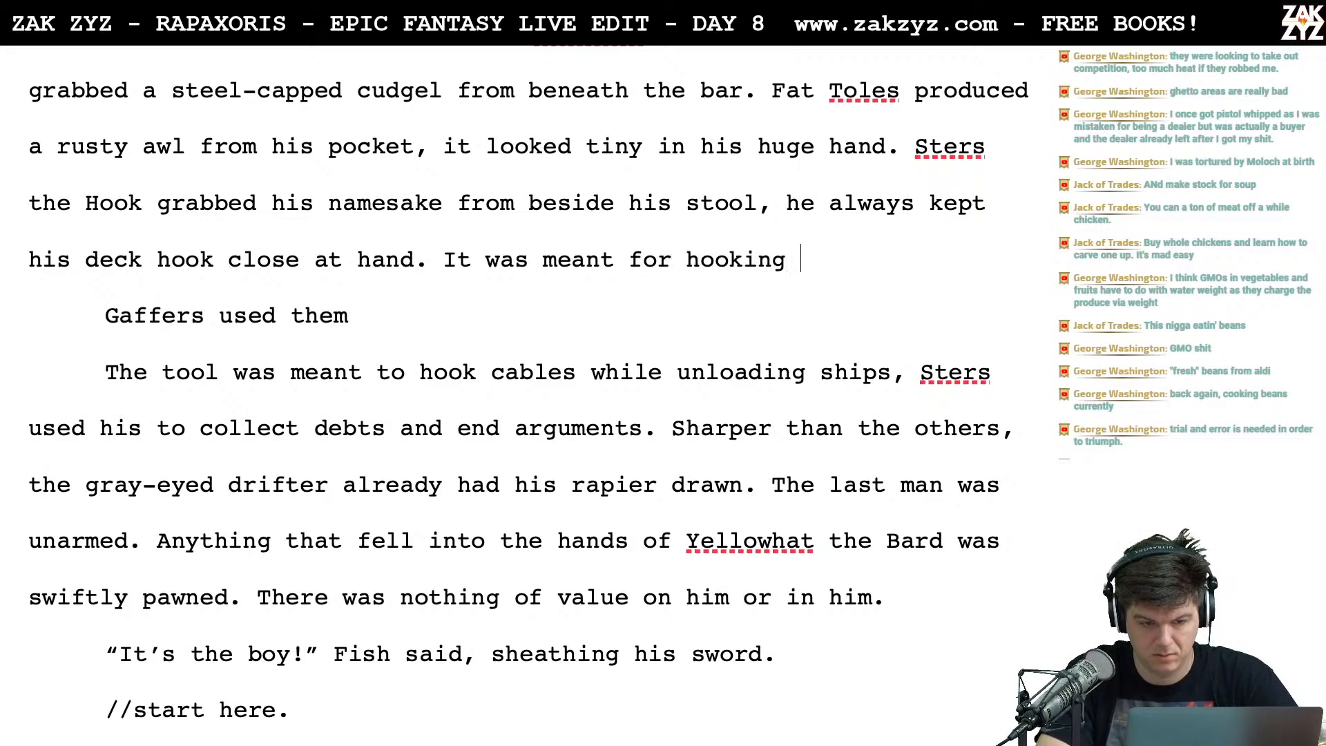
{"action": "key", "text": "BackSpace"}
{"action": "key", "text": "BackSpace"}
{"action": "key", "text": "BackSpace"}
{"action": "key", "text": "BackSpace"}
{"action": "key", "text": "BackSpace"}
{"action": "key", "text": "BackSpace"}
{"action": "key", "text": "BackSpace"}
{"action": "key", "text": "BackSpace"}
{"action": "type", "text": "g"}
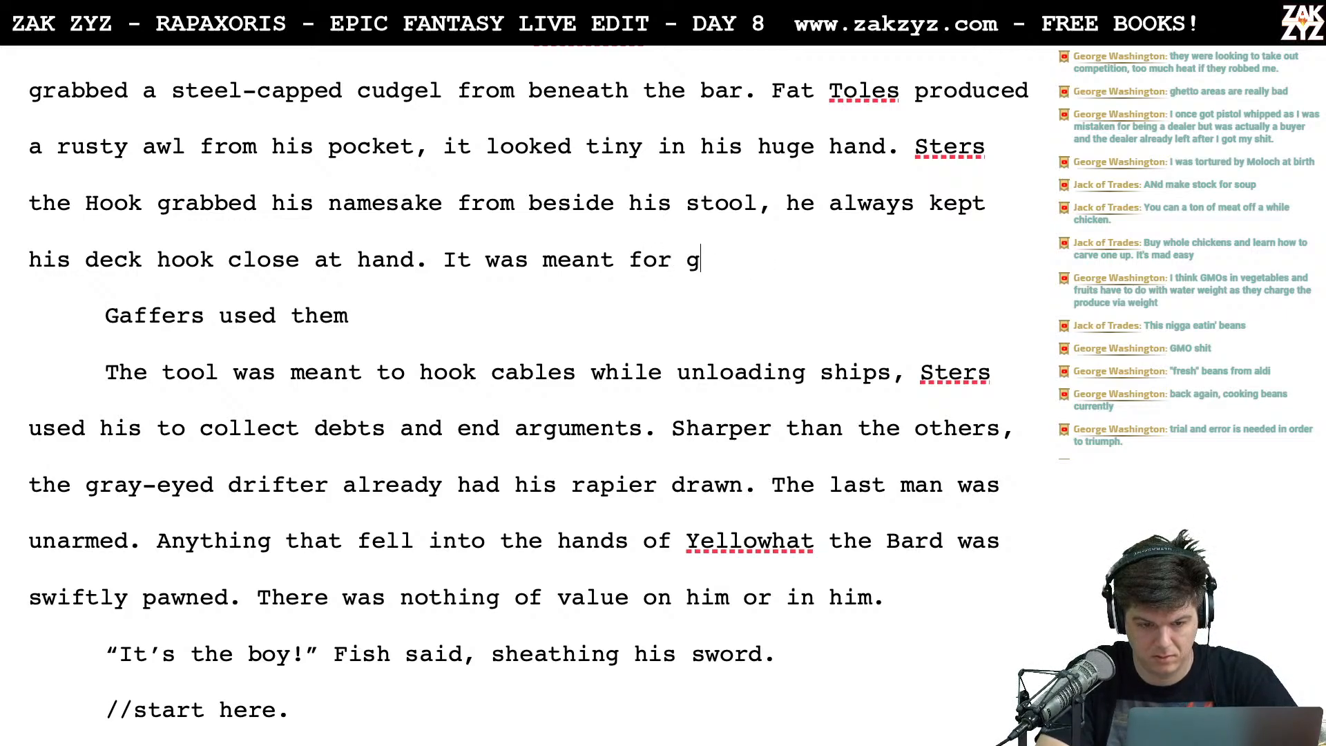
{"action": "key", "text": "BackSpace"}
{"action": "type", "text": "fish,"}
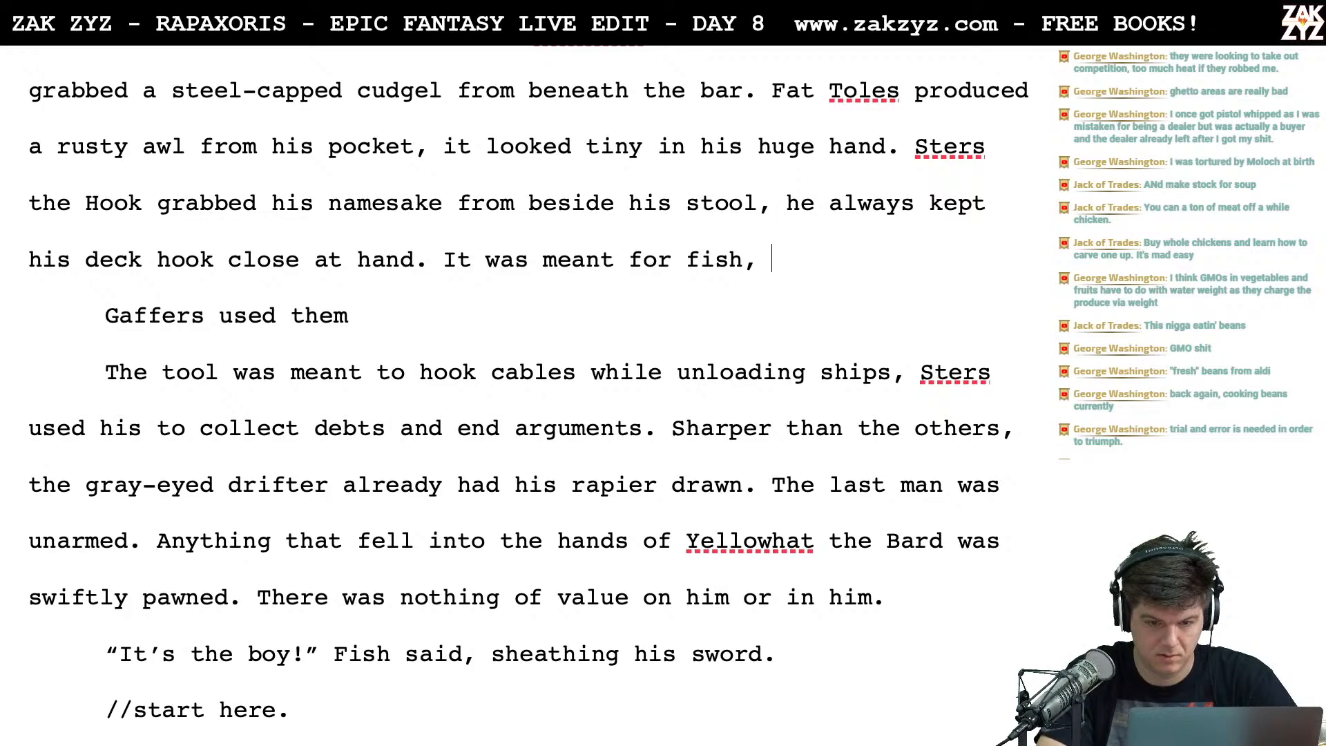
{"action": "key", "text": "BackSpace"}
{"action": "key", "text": "BackSpace"}
{"action": "key", "text": "BackSpace"}
{"action": "key", "text": "BackSpace"}
{"action": "key", "text": "BackSpace"}
{"action": "key", "text": "BackSpace"}
{"action": "key", "text": "BackSpace"}
{"action": "key", "text": "BackSpace"}
{"action": "key", "text": "BackSpace"}
{"action": "key", "text": "BackSpace"}
{"action": "key", "text": "BackSpace"}
{"action": "key", "text": "BackSpace"}
{"action": "key", "text": "BackSpace"}
{"action": "key", "text": "BackSpace"}
{"action": "key", "text": "BackSpace"}
{"action": "key", "text": "BackSpace"}
{"action": "key", "text": "BackSpace"}
{"action": "key", "text": "BackSpace"}
{"action": "key", "text": "BackSpace"}
{"action": "key", "text": "BackSpace"}
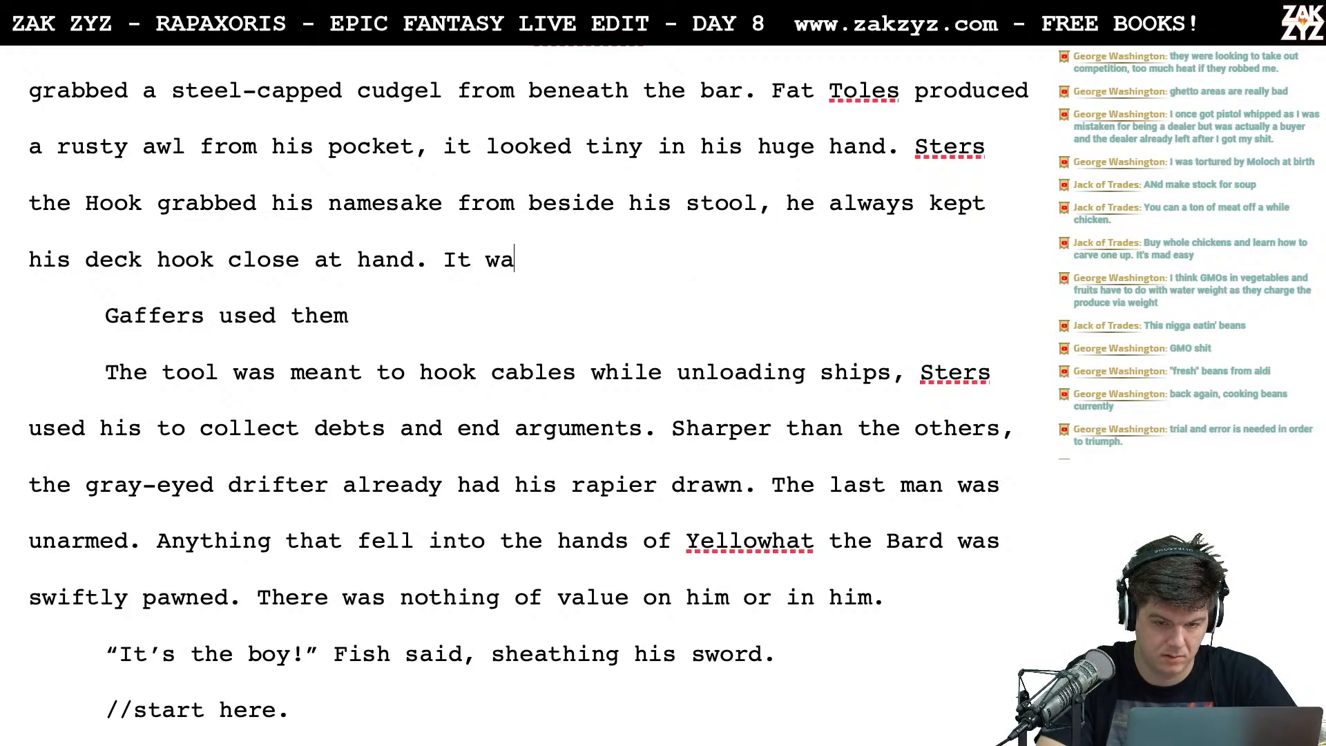
{"action": "key", "text": "BackSpace"}
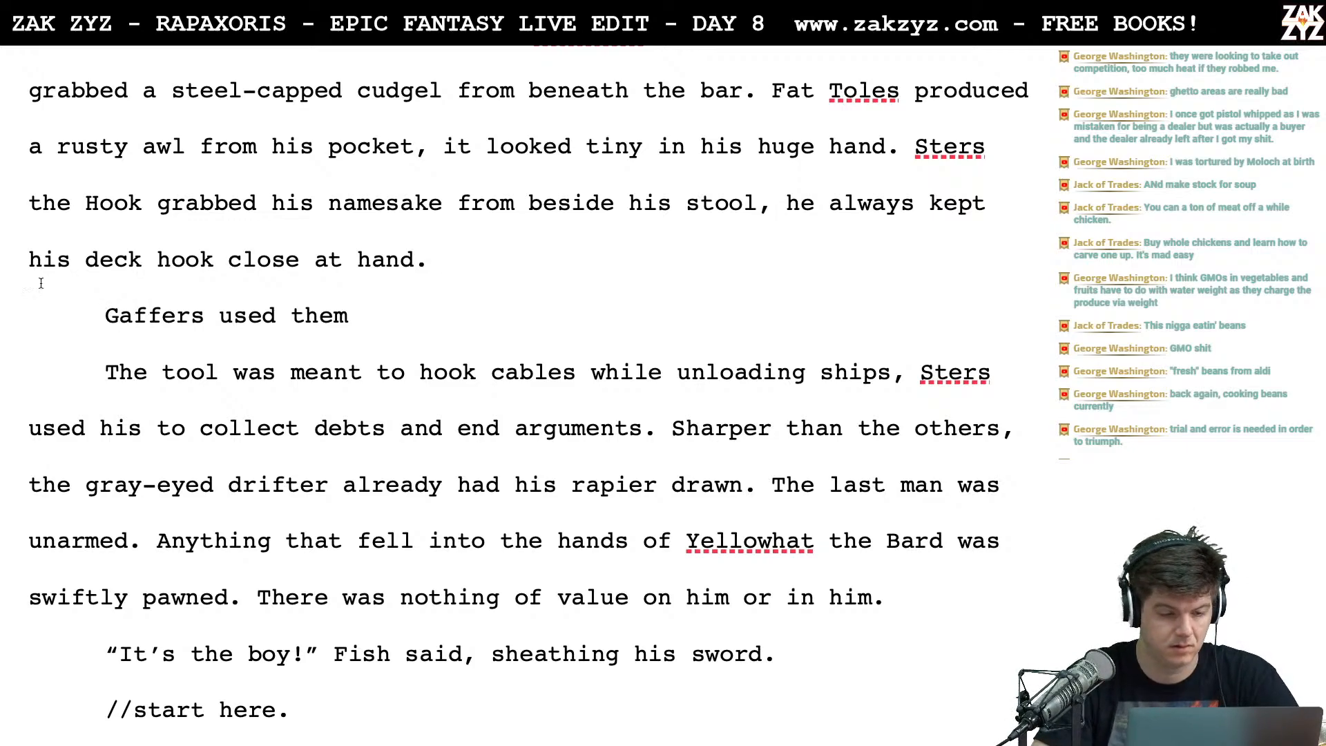
Change "deck hook" to "gaff hook" in the sentence about what Sters always kept close at hand
{"action": "key", "text": "BackSpace"}
{"action": "key", "text": "BackSpace"}
{"action": "key", "text": "BackSpace"}
{"action": "key", "text": "BackSpace"}
{"action": "type", "text": "gaff"}
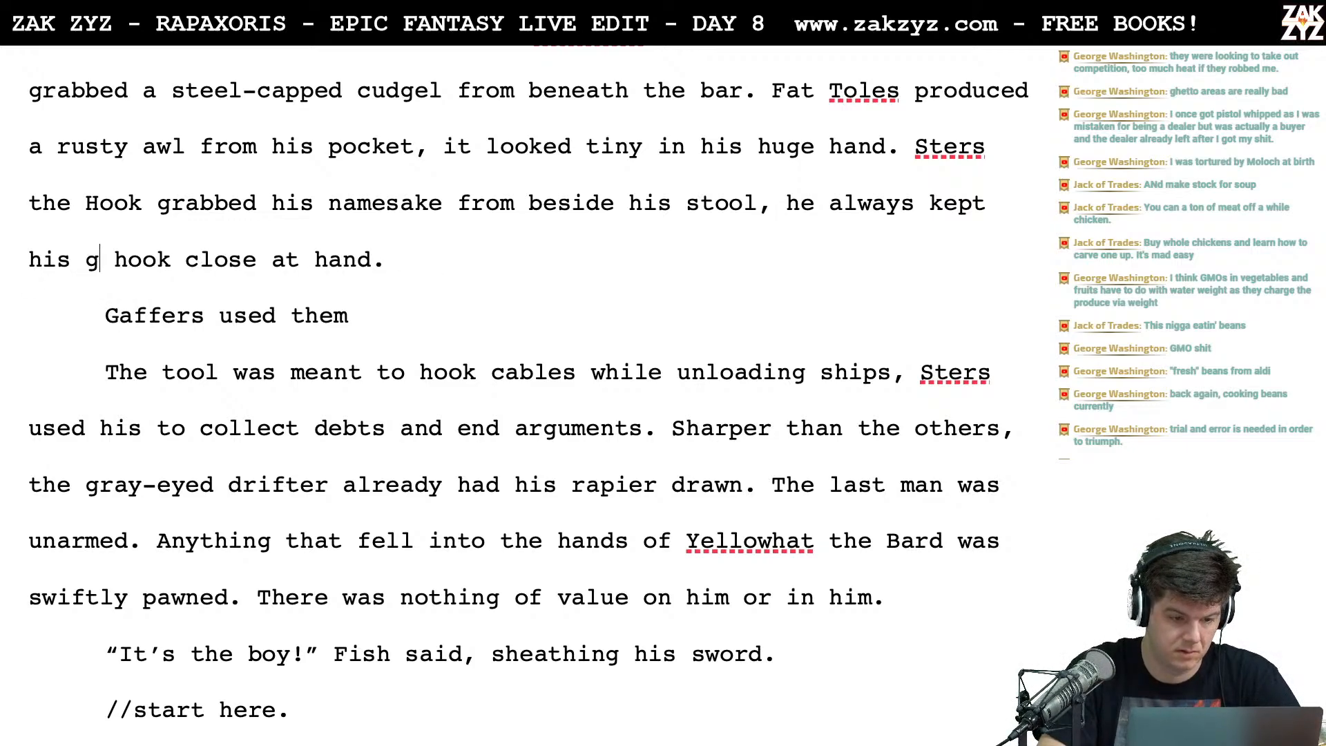
Try continuing after "close at hand." with "It was meant for pulling in fish," and delete the attempt
{"action": "scroll", "coordinate": [576, 395], "scroll_direction": "down", "scroll_amount": 1}
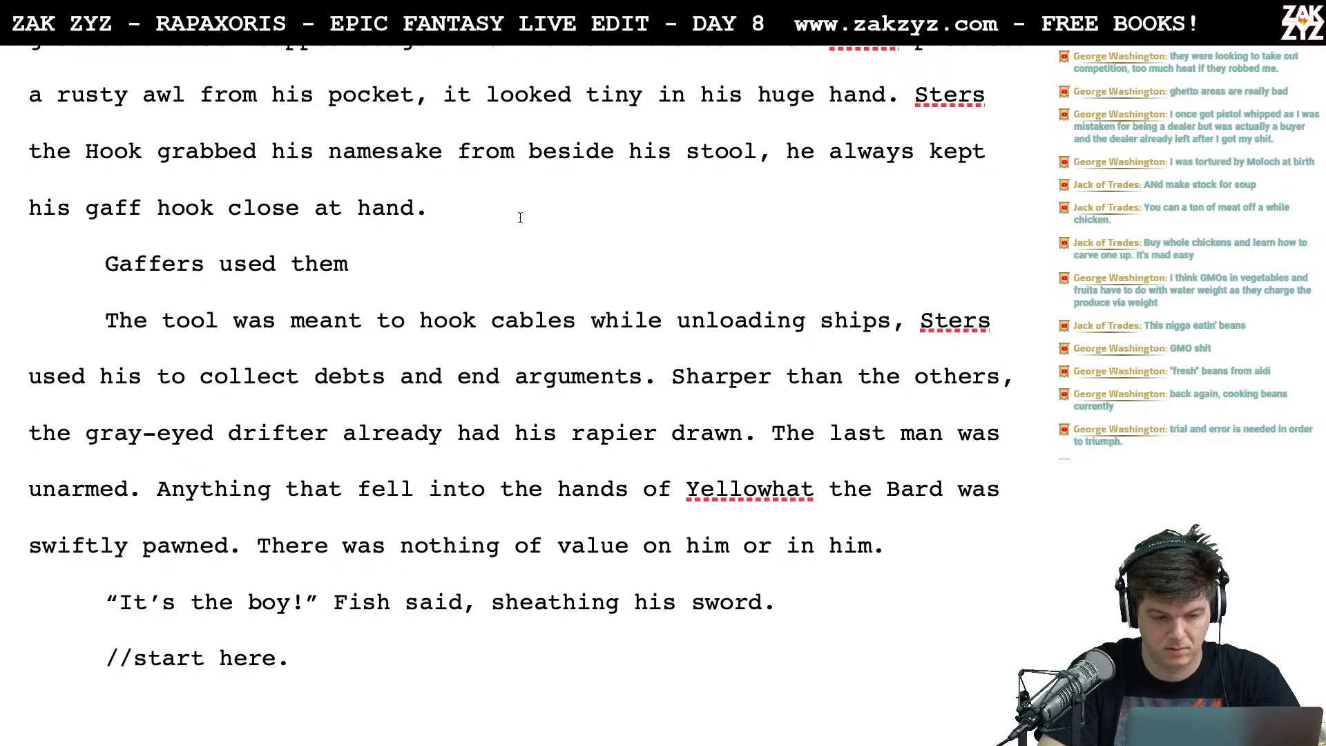
{"action": "type", "text": "It was "}
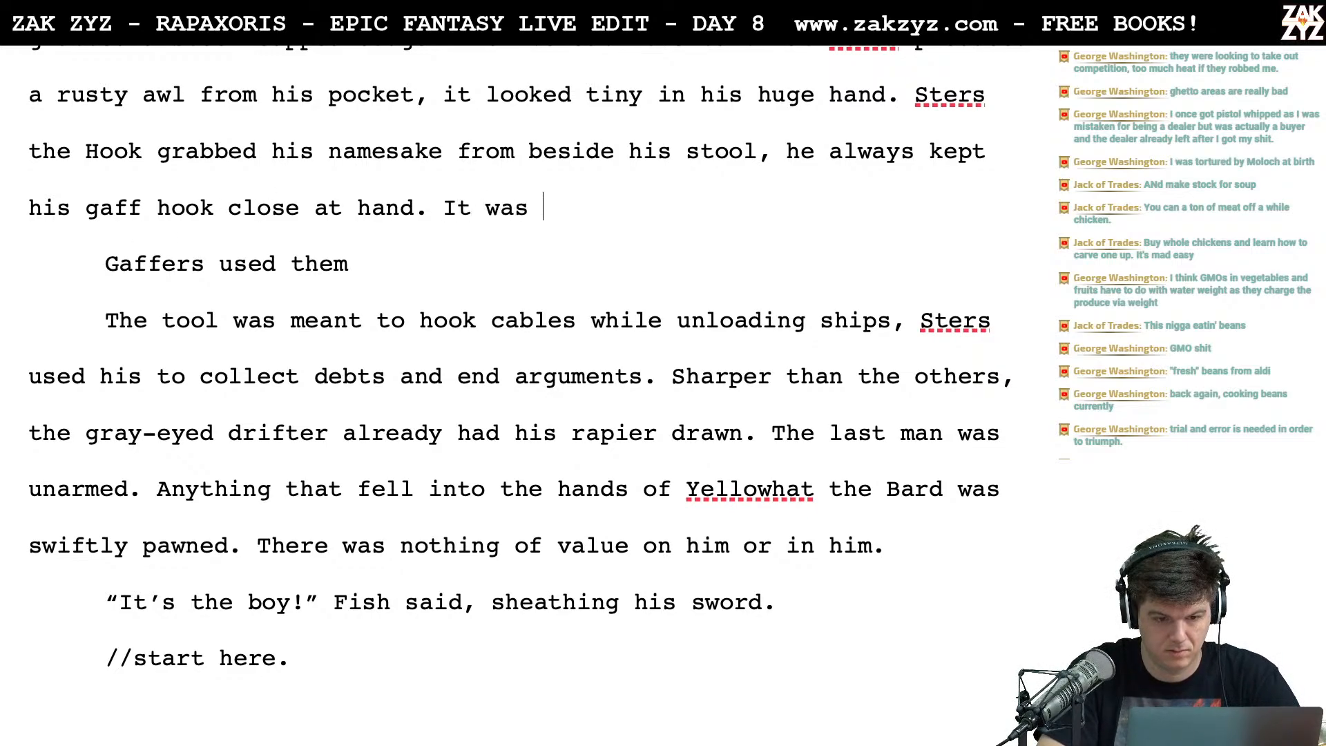
{"action": "type", "text": "meant for pull"}
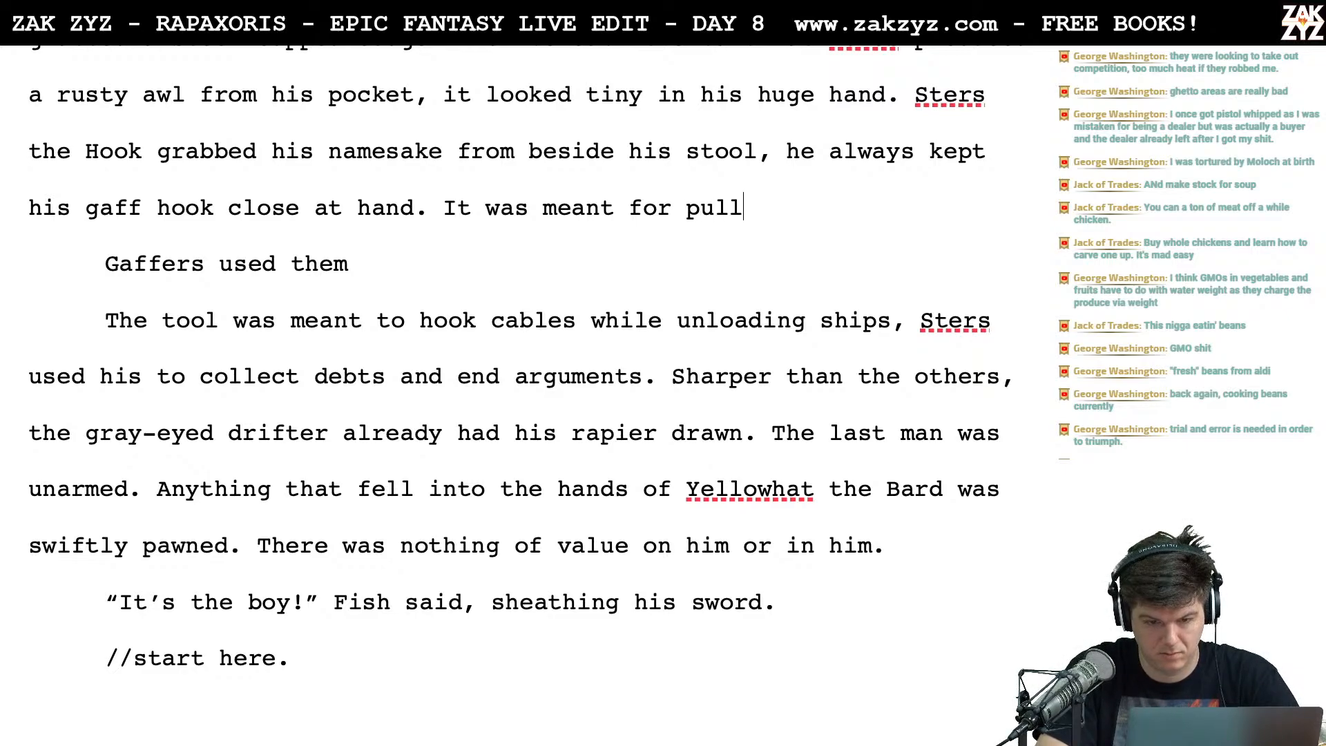
{"action": "type", "text": "ing in fish,"}
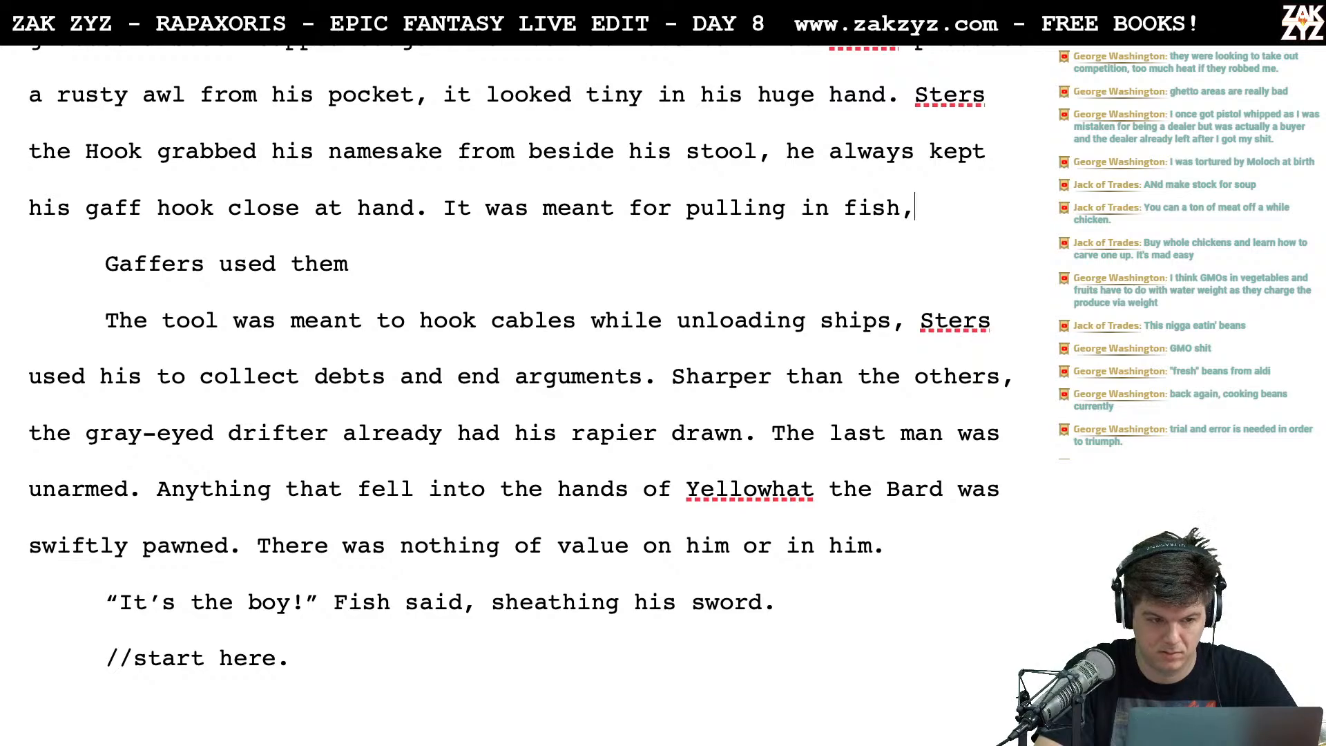
{"action": "key", "text": "BackSpace"}
{"action": "key", "text": "BackSpace"}
{"action": "key", "text": "BackSpace"}
{"action": "key", "text": "BackSpace"}
{"action": "key", "text": "BackSpace"}
{"action": "key", "text": "BackSpace"}
{"action": "key", "text": "BackSpace"}
{"action": "key", "text": "BackSpace"}
{"action": "key", "text": "BackSpace"}
{"action": "key", "text": "BackSpace"}
{"action": "key", "text": "BackSpace"}
{"action": "key", "text": "BackSpace"}
{"action": "key", "text": "BackSpace"}
{"action": "key", "text": "BackSpace"}
{"action": "key", "text": "BackSpace"}
{"action": "key", "text": "BackSpace"}
{"action": "key", "text": "BackSpace"}
{"action": "key", "text": "BackSpace"}
{"action": "key", "text": "BackSpace"}
{"action": "key", "text": "BackSpace"}
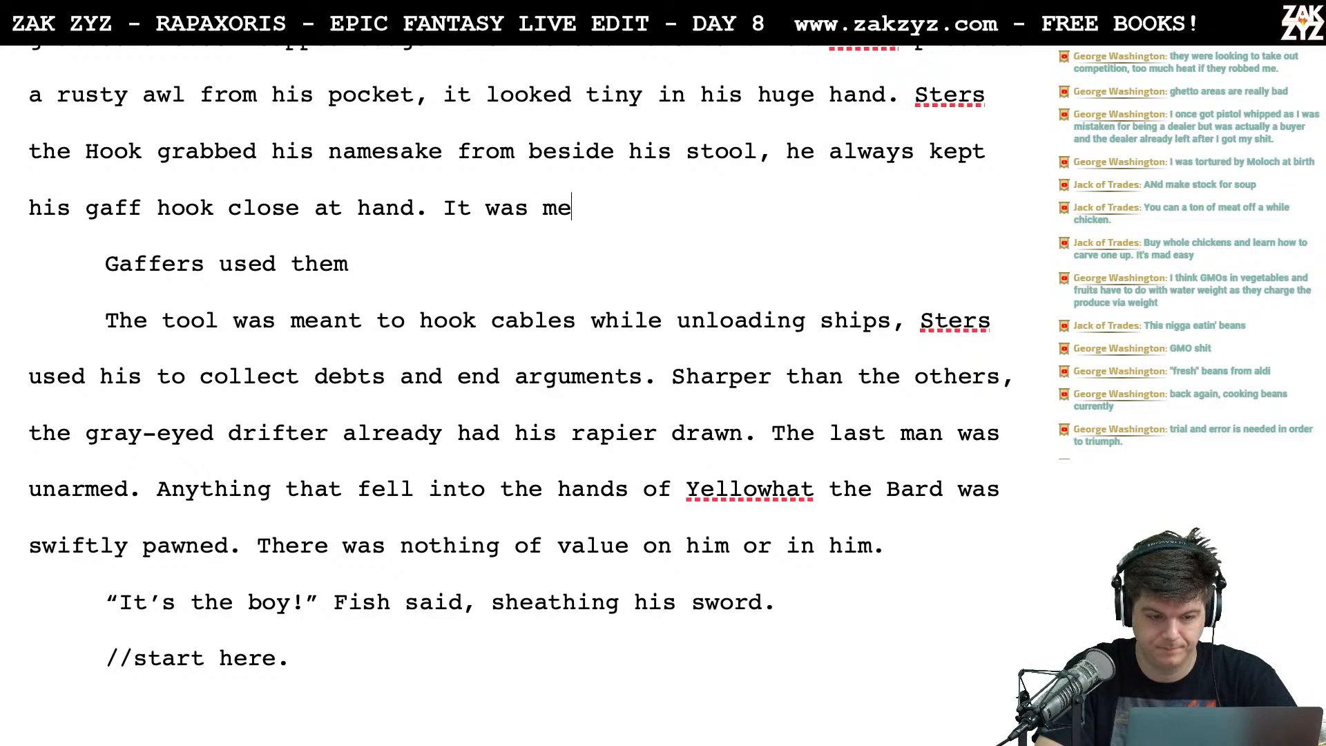
{"action": "key", "text": "BackSpace"}
{"action": "key", "text": "BackSpace"}
{"action": "key", "text": "BackSpace"}
{"action": "key", "text": "BackSpace"}
{"action": "key", "text": "BackSpace"}
{"action": "key", "text": "BackSpace"}
{"action": "key", "text": "BackSpace"}
{"action": "key", "text": "BackSpace"}
Try the wording "The wicked hook was meant for pulling" after "close at hand." and remove it
{"action": "type", "text": "The"}
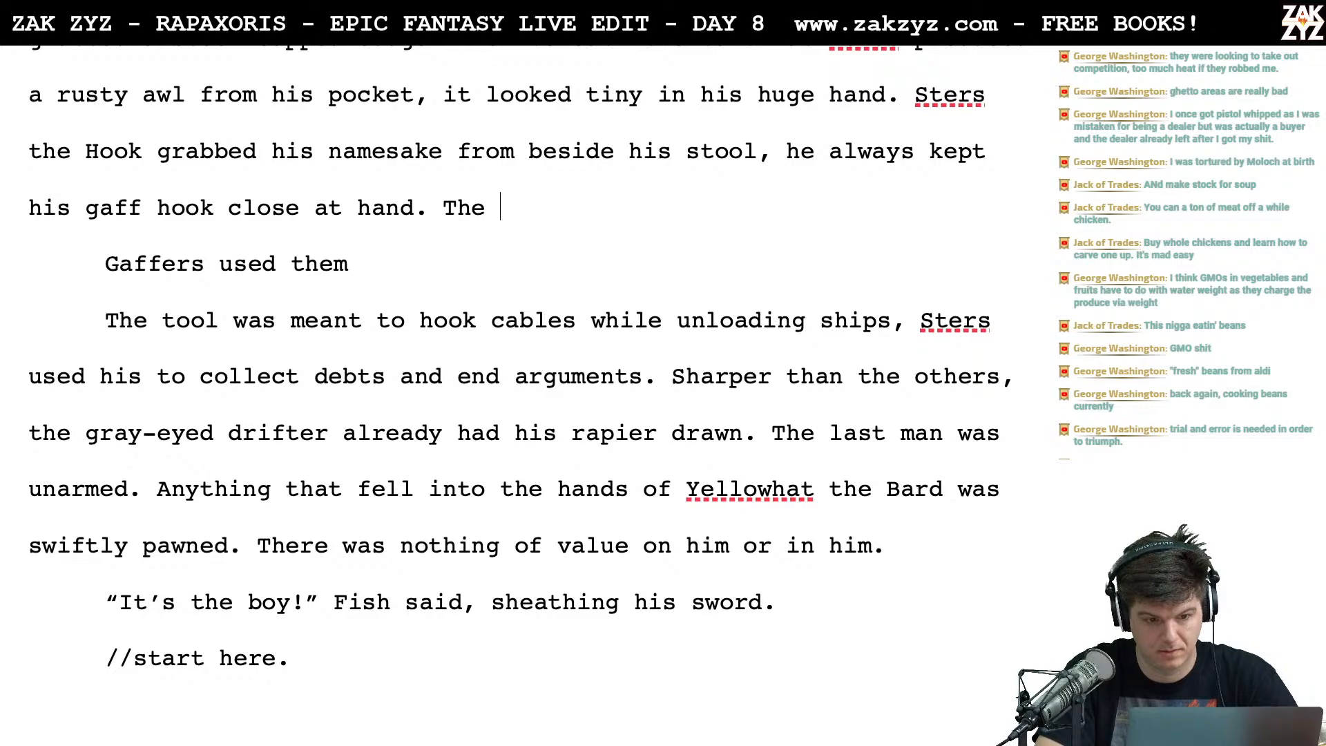
{"action": "type", "text": " wicked hoo"}
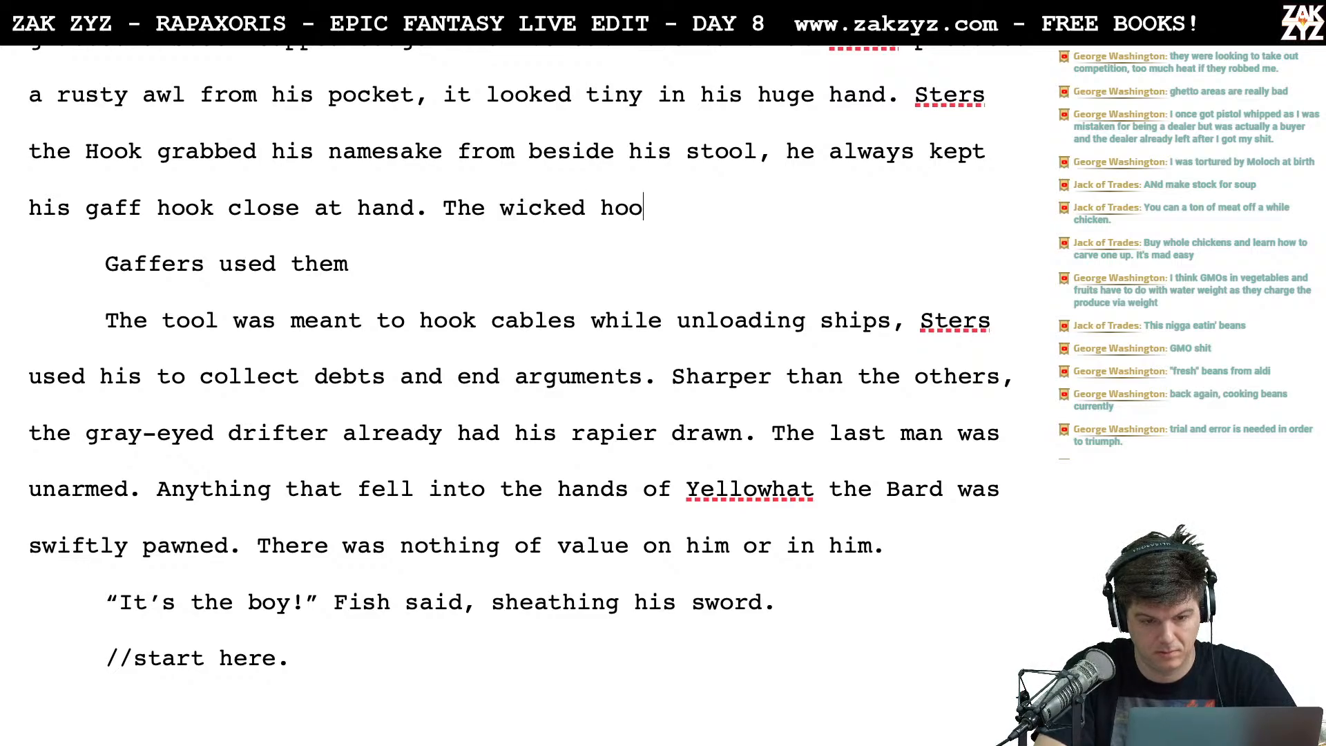
{"action": "type", "text": "k was meant for "}
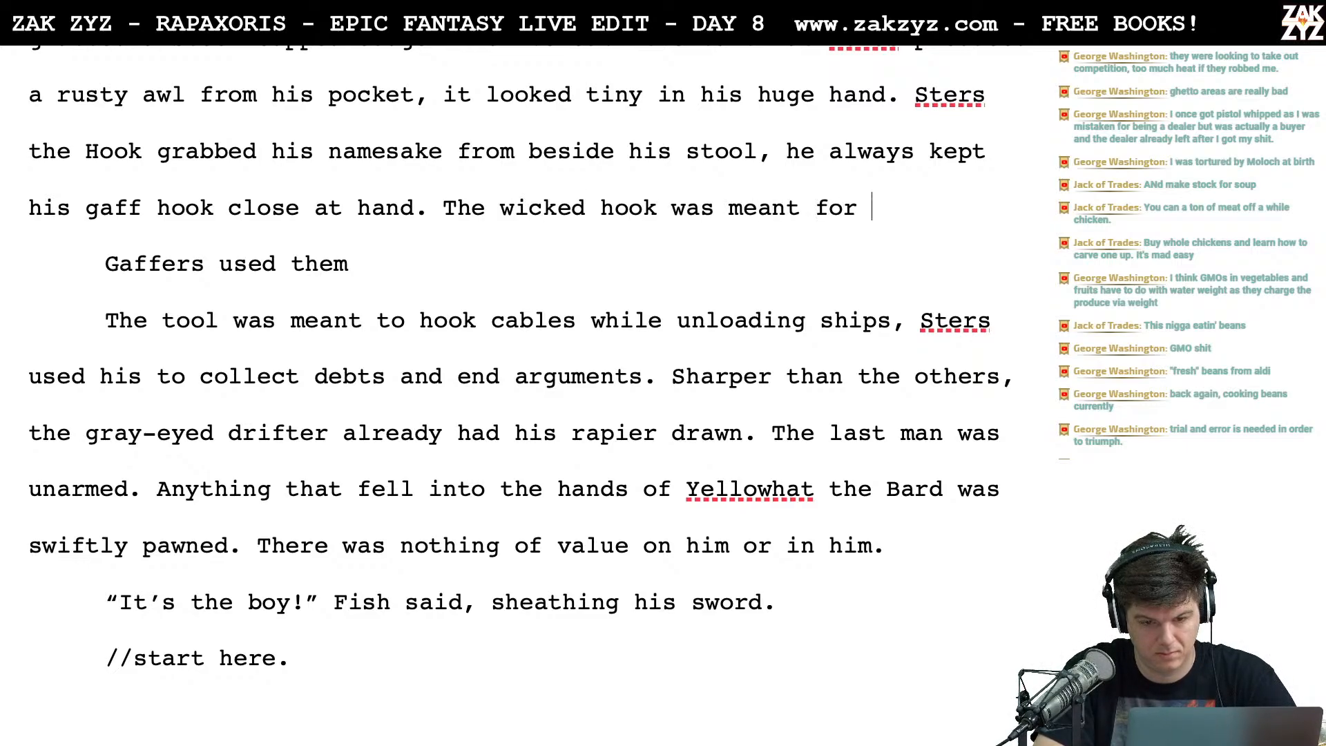
{"action": "type", "text": "pullnig"}
{"action": "key", "text": "BackSpace"}
{"action": "key", "text": "BackSpace"}
{"action": "key", "text": "BackSpace"}
{"action": "type", "text": "ing in"}
{"action": "key", "text": "BackSpace"}
{"action": "key", "text": "BackSpace"}
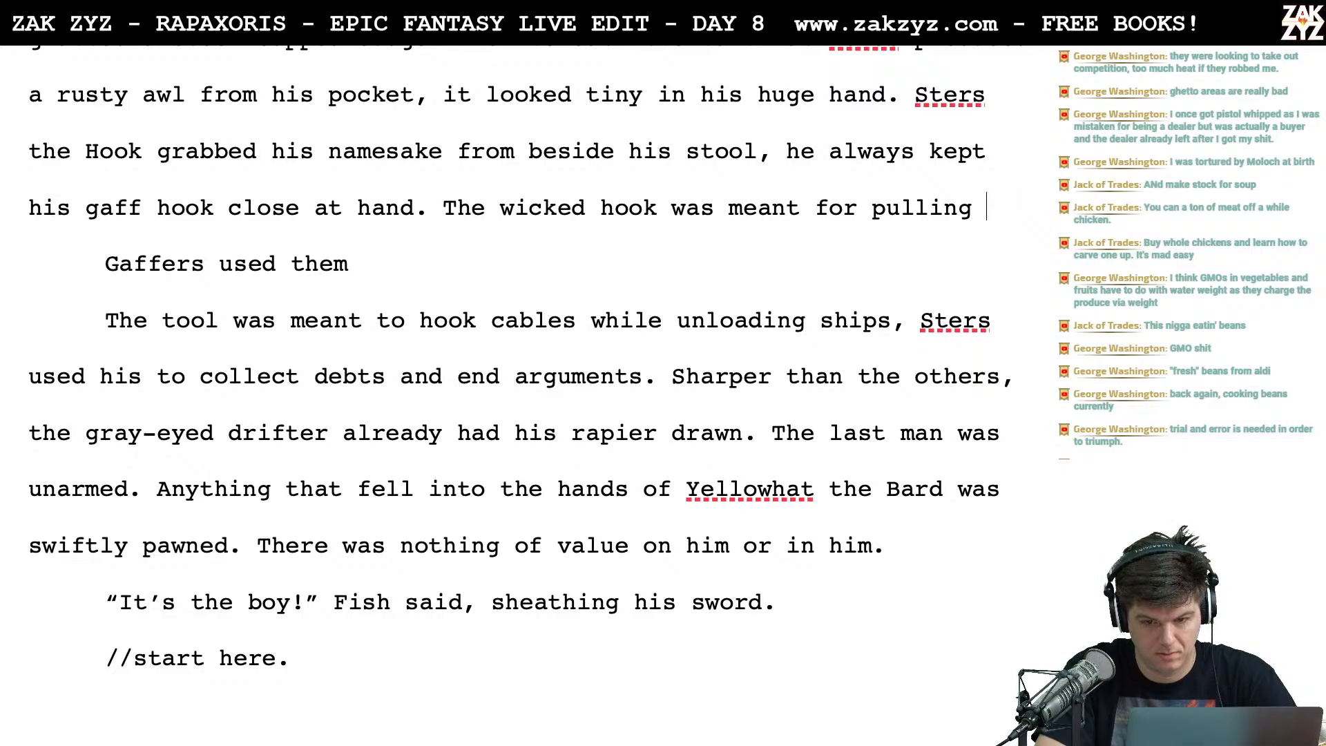
{"action": "key", "text": "BackSpace"}
{"action": "key", "text": "BackSpace"}
{"action": "key", "text": "BackSpace"}
{"action": "key", "text": "BackSpace"}
{"action": "key", "text": "BackSpace"}
{"action": "key", "text": "BackSpace"}
{"action": "key", "text": "BackSpace"}
{"action": "key", "text": "BackSpace"}
{"action": "key", "text": "BackSpace"}
{"action": "key", "text": "BackSpace"}
{"action": "key", "text": "BackSpace"}
{"action": "key", "text": "BackSpace"}
{"action": "key", "text": "BackSpace"}
{"action": "key", "text": "BackSpace"}
{"action": "key", "text": "BackSpace"}
{"action": "key", "text": "BackSpace"}
{"action": "key", "text": "BackSpace"}
{"action": "key", "text": "BackSpace"}
{"action": "key", "text": "BackSpace"}
{"action": "key", "text": "BackSpace"}
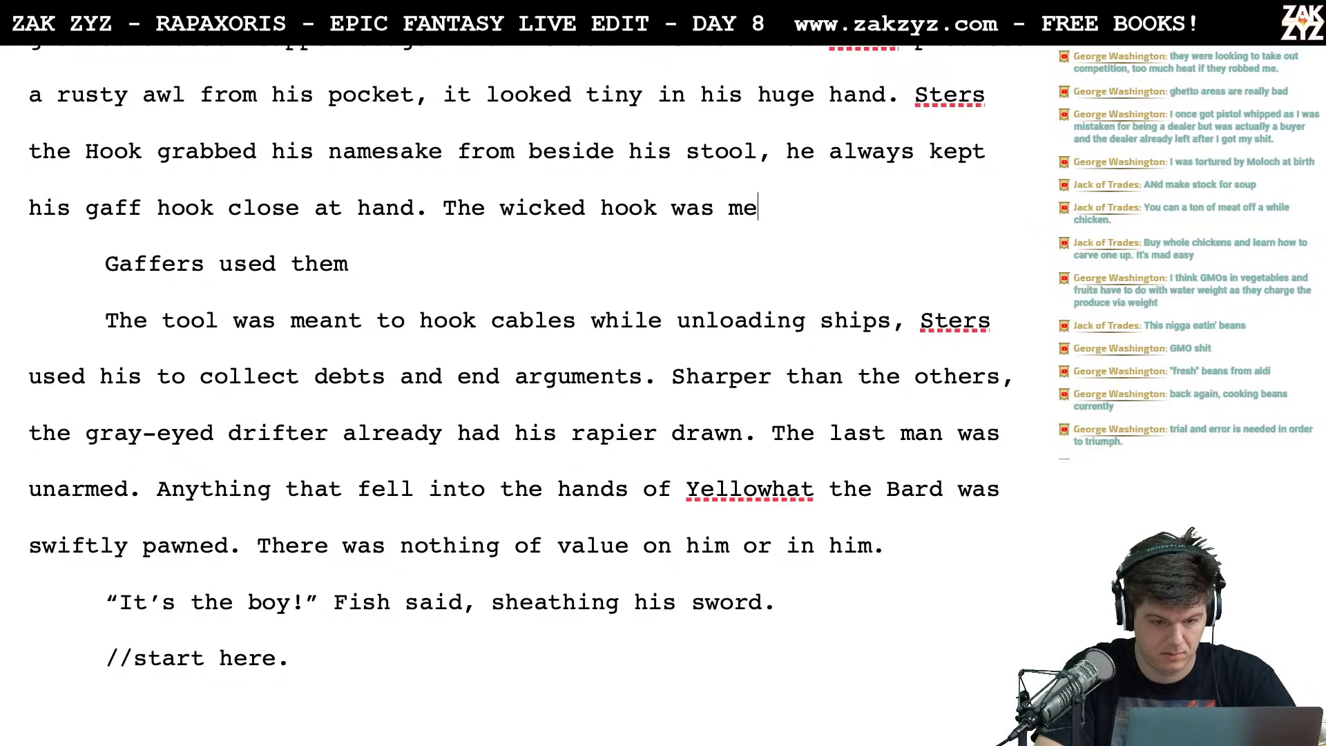
{"action": "key", "text": "BackSpace"}
{"action": "key", "text": "BackSpace"}
{"action": "key", "text": "BackSpace"}
{"action": "key", "text": "BackSpace"}
{"action": "key", "text": "BackSpace"}
{"action": "key", "text": "BackSpace"}
{"action": "key", "text": "BackSpace"}
{"action": "key", "text": "BackSpace"}
{"action": "key", "text": "BackSpace"}
{"action": "key", "text": "BackSpace"}
{"action": "key", "text": "BackSpace"}
{"action": "key", "text": "BackSpace"}
{"action": "key", "text": "BackSpace"}
{"action": "key", "text": "BackSpace"}
{"action": "key", "text": "BackSpace"}
{"action": "key", "text": "BackSpace"}
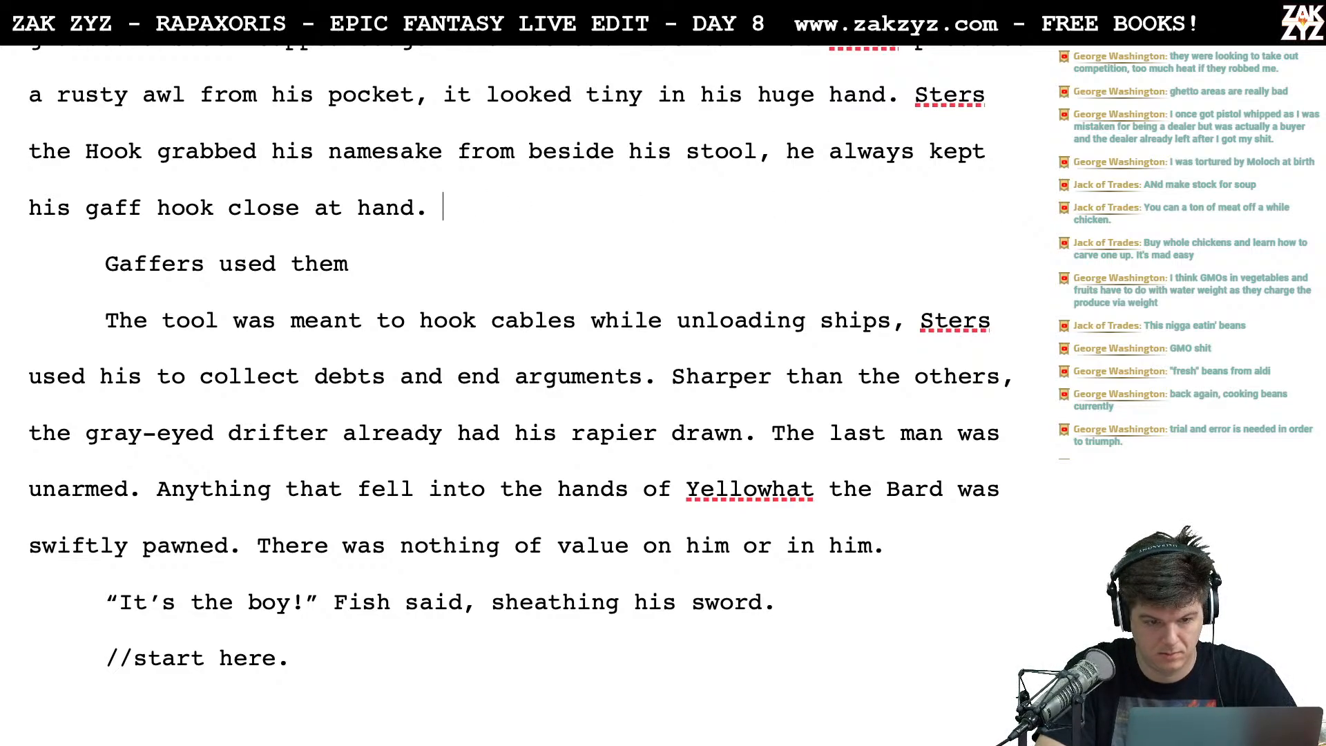
Try opening the follow-up sentence about the gaff hook with "Sters used his for" and erase it
{"action": "type", "text": "Sters"}
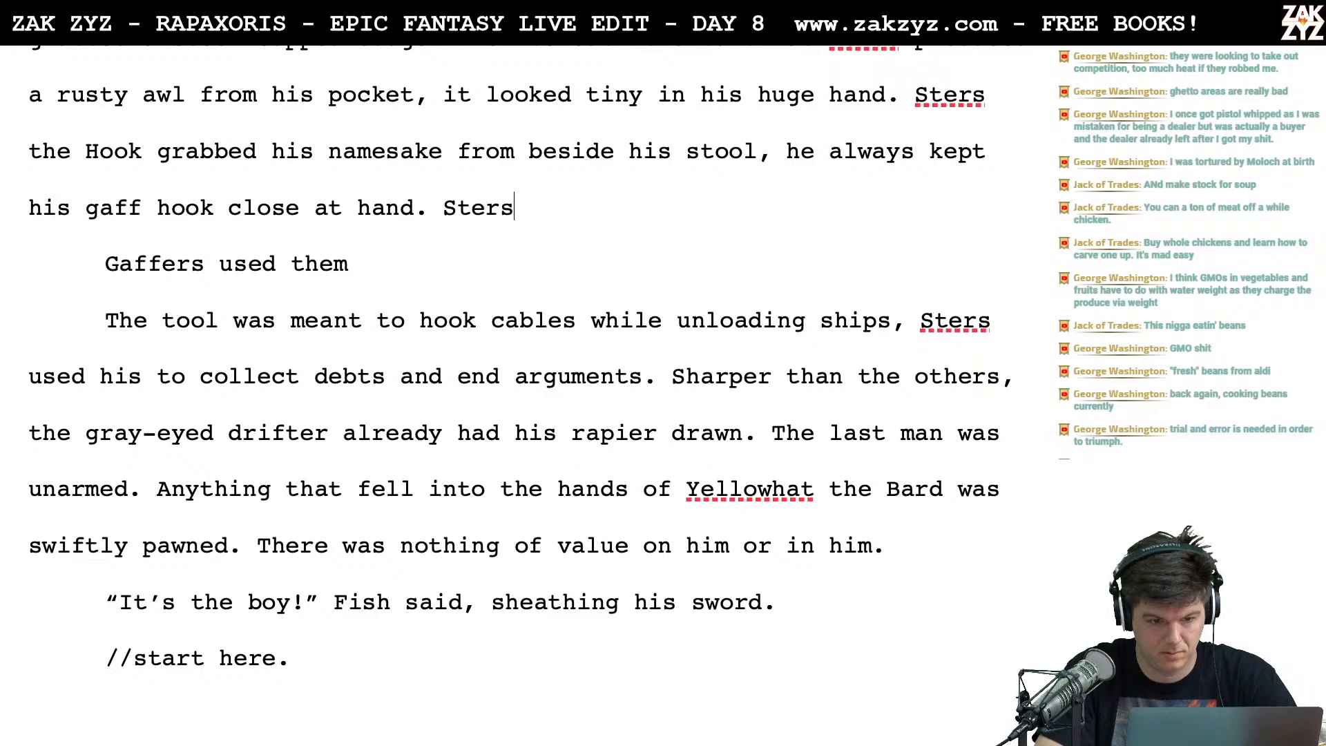
{"action": "type", "text": " used his for"}
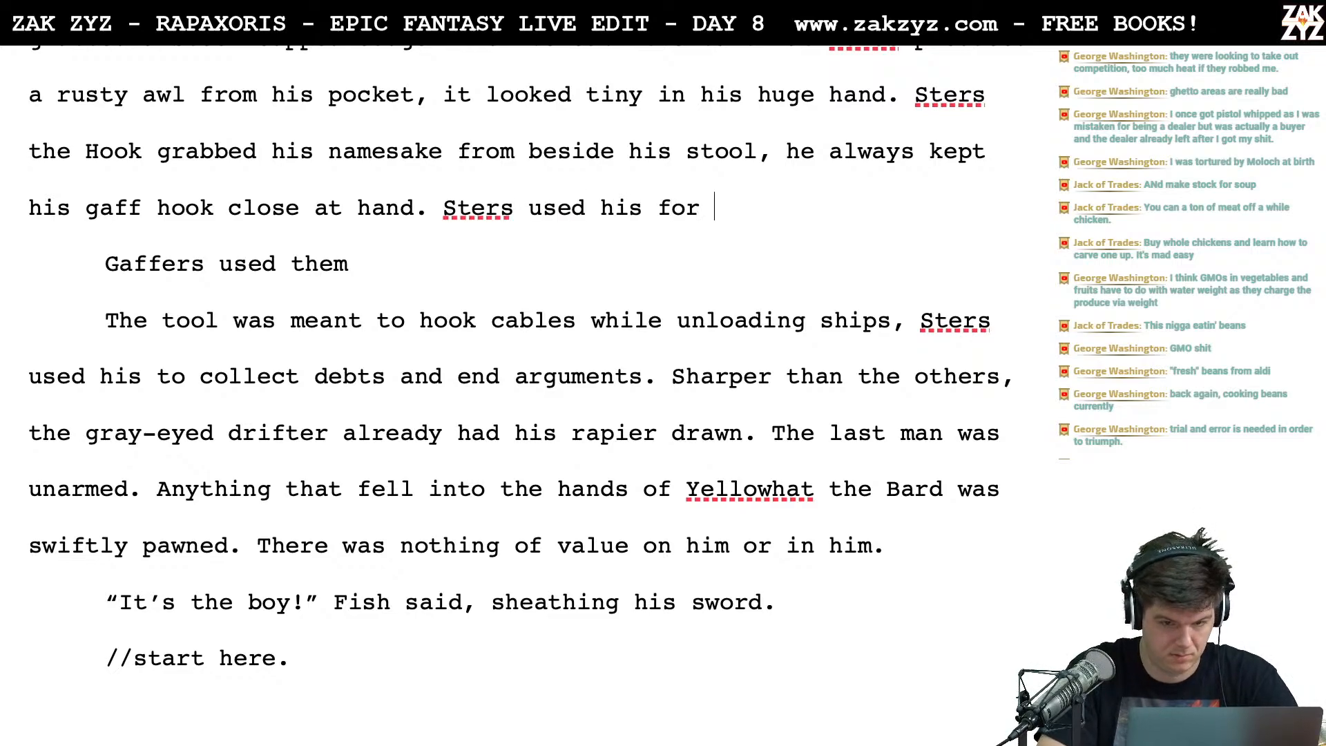
{"action": "key", "text": "BackSpace"}
{"action": "key", "text": "BackSpace"}
{"action": "key", "text": "BackSpace"}
{"action": "key", "text": "BackSpace"}
{"action": "key", "text": "BackSpace"}
{"action": "key", "text": "BackSpace"}
{"action": "key", "text": "BackSpace"}
{"action": "key", "text": "BackSpace"}
{"action": "key", "text": "BackSpace"}
{"action": "key", "text": "BackSpace"}
{"action": "key", "text": "BackSpace"}
{"action": "key", "text": "BackSpace"}
{"action": "key", "text": "BackSpace"}
{"action": "key", "text": "BackSpace"}
{"action": "key", "text": "BackSpace"}
{"action": "key", "text": "BackSpace"}
{"action": "key", "text": "BackSpace"}
{"action": "key", "text": "BackSpace"}
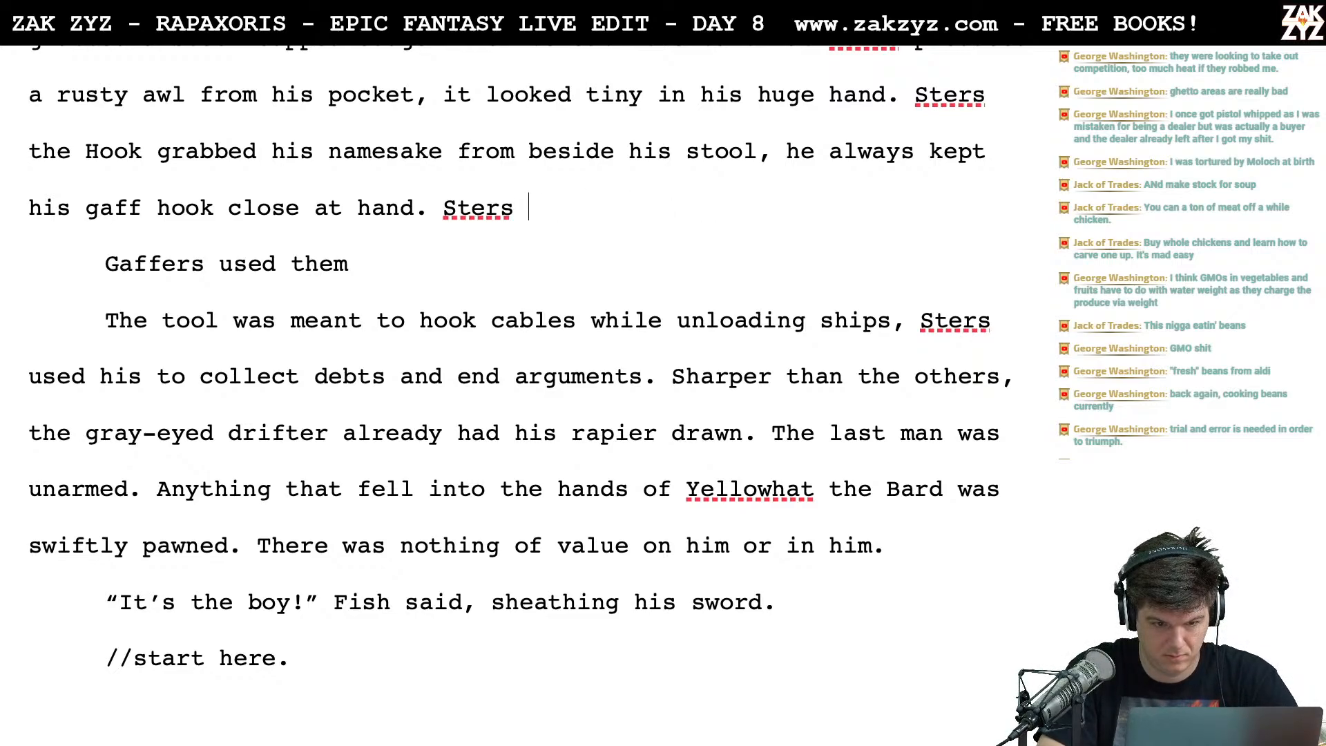
{"action": "key", "text": "BackSpace"}
Try opening the follow-up sentence with "Instead of pull" and erase it
{"action": "type", "text": "Instea"}
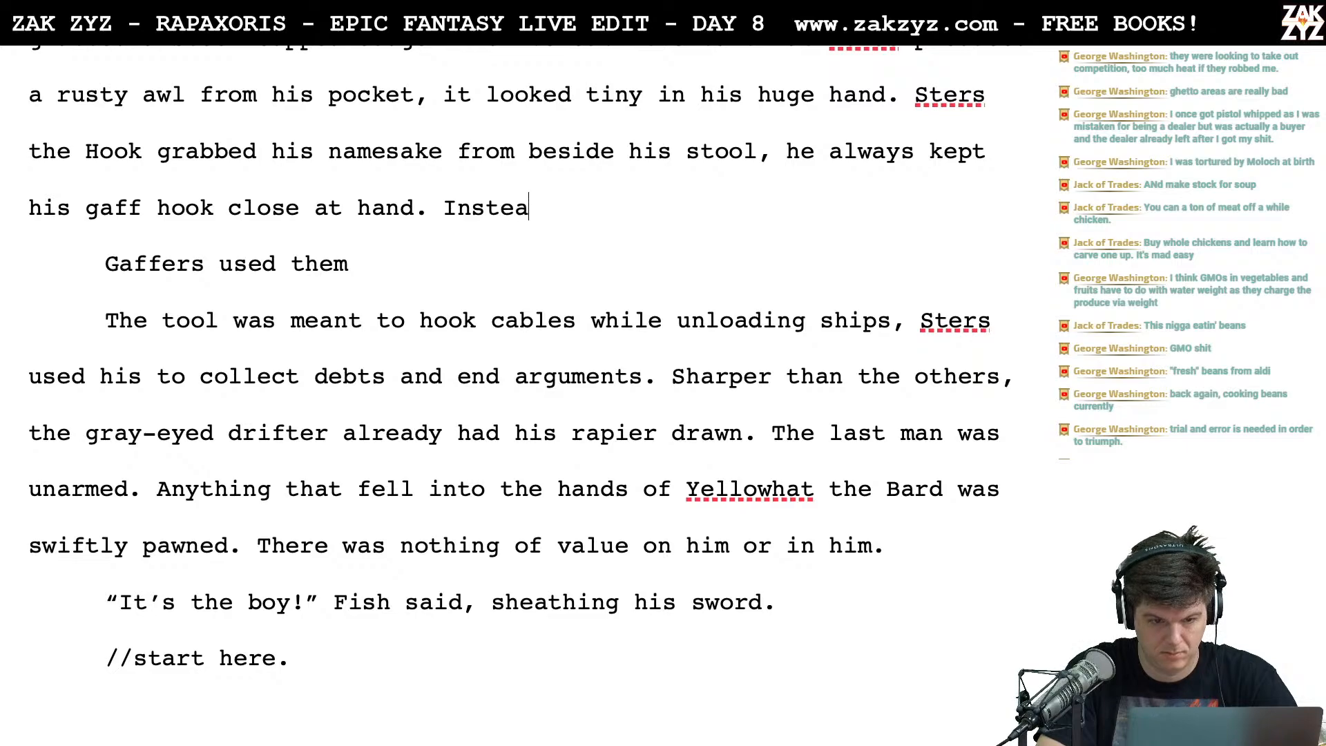
{"action": "type", "text": "d of pull"}
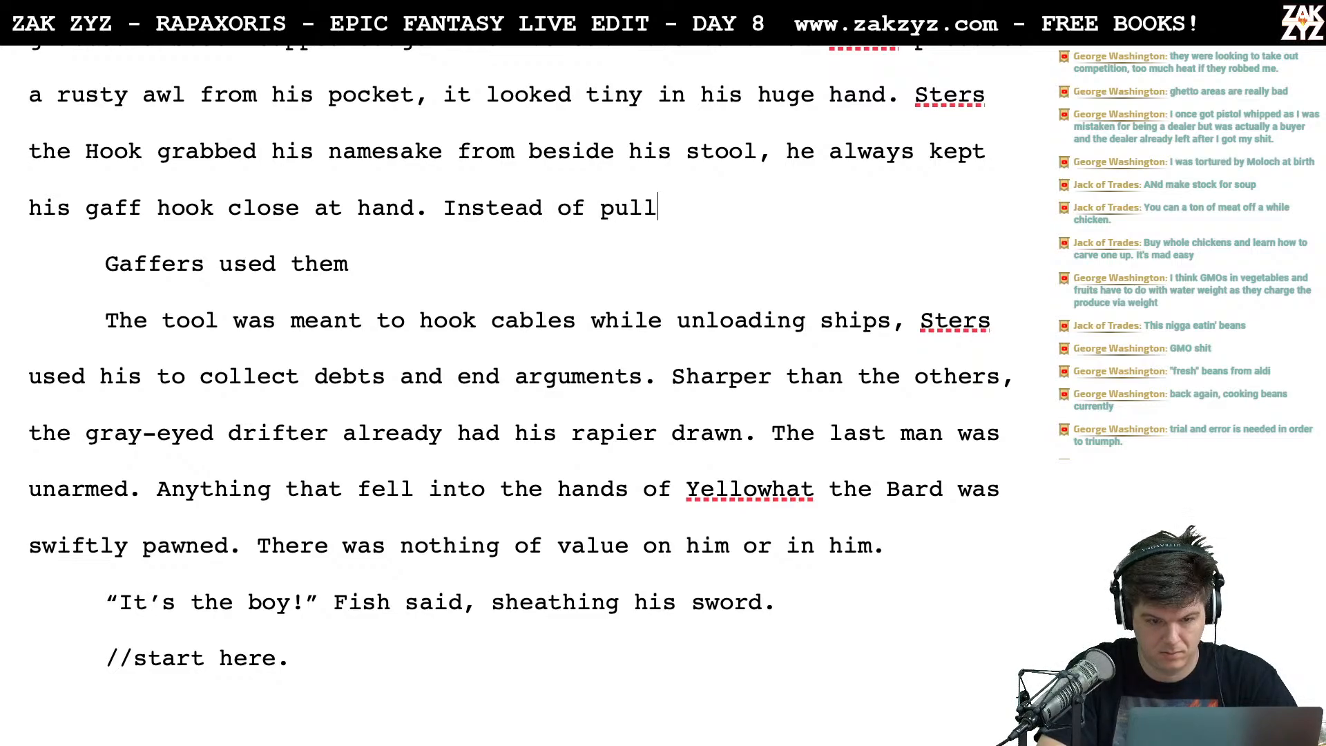
{"action": "key", "text": "BackSpace"}
{"action": "key", "text": "BackSpace"}
{"action": "key", "text": "BackSpace"}
{"action": "key", "text": "BackSpace"}
{"action": "key", "text": "BackSpace"}
{"action": "key", "text": "BackSpace"}
{"action": "key", "text": "BackSpace"}
{"action": "key", "text": "BackSpace"}
{"action": "key", "text": "BackSpace"}
{"action": "key", "text": "BackSpace"}
{"action": "key", "text": "BackSpace"}
{"action": "key", "text": "BackSpace"}
{"action": "key", "text": "BackSpace"}
{"action": "key", "text": "BackSpace"}
{"action": "key", "text": "BackSpace"}
Try the sentence "Sters used his for sharking" after "close at hand." and delete it
{"action": "type", "text": "Sters"}
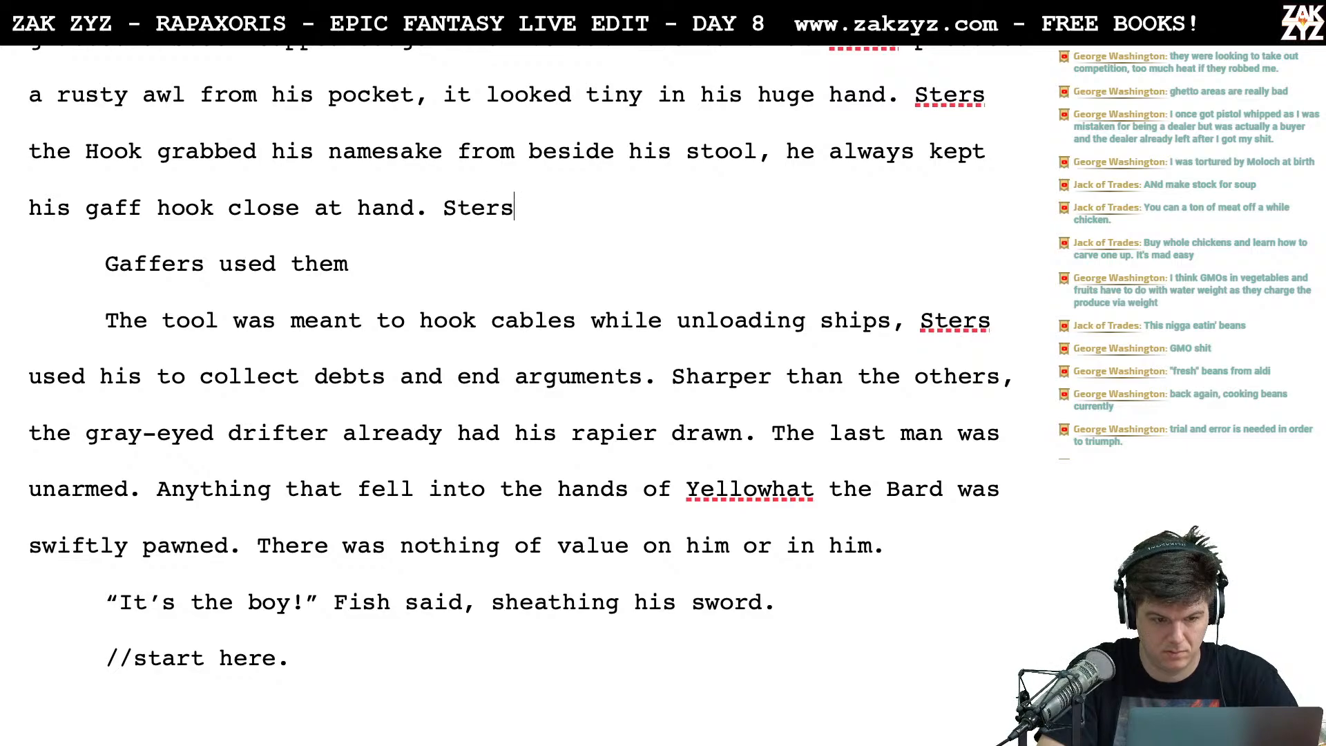
{"action": "type", "text": " used his for sharking"}
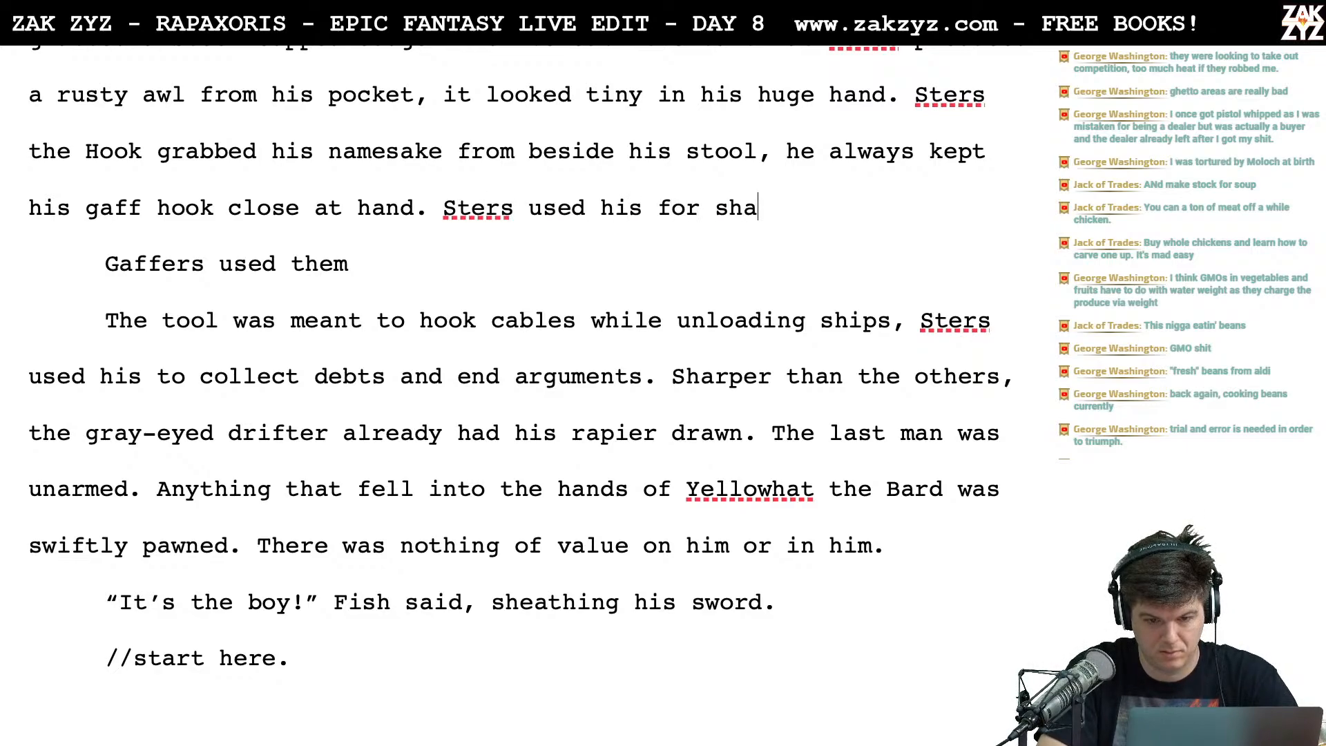
{"action": "key", "text": "BackSpace"}
{"action": "key", "text": "BackSpace"}
{"action": "key", "text": "BackSpace"}
{"action": "key", "text": "BackSpace"}
{"action": "key", "text": "BackSpace"}
{"action": "key", "text": "BackSpace"}
{"action": "key", "text": "BackSpace"}
{"action": "key", "text": "BackSpace"}
{"action": "key", "text": "BackSpace"}
{"action": "key", "text": "BackSpace"}
{"action": "key", "text": "BackSpace"}
{"action": "key", "text": "BackSpace"}
{"action": "key", "text": "BackSpace"}
{"action": "key", "text": "BackSpace"}
{"action": "key", "text": "BackSpace"}
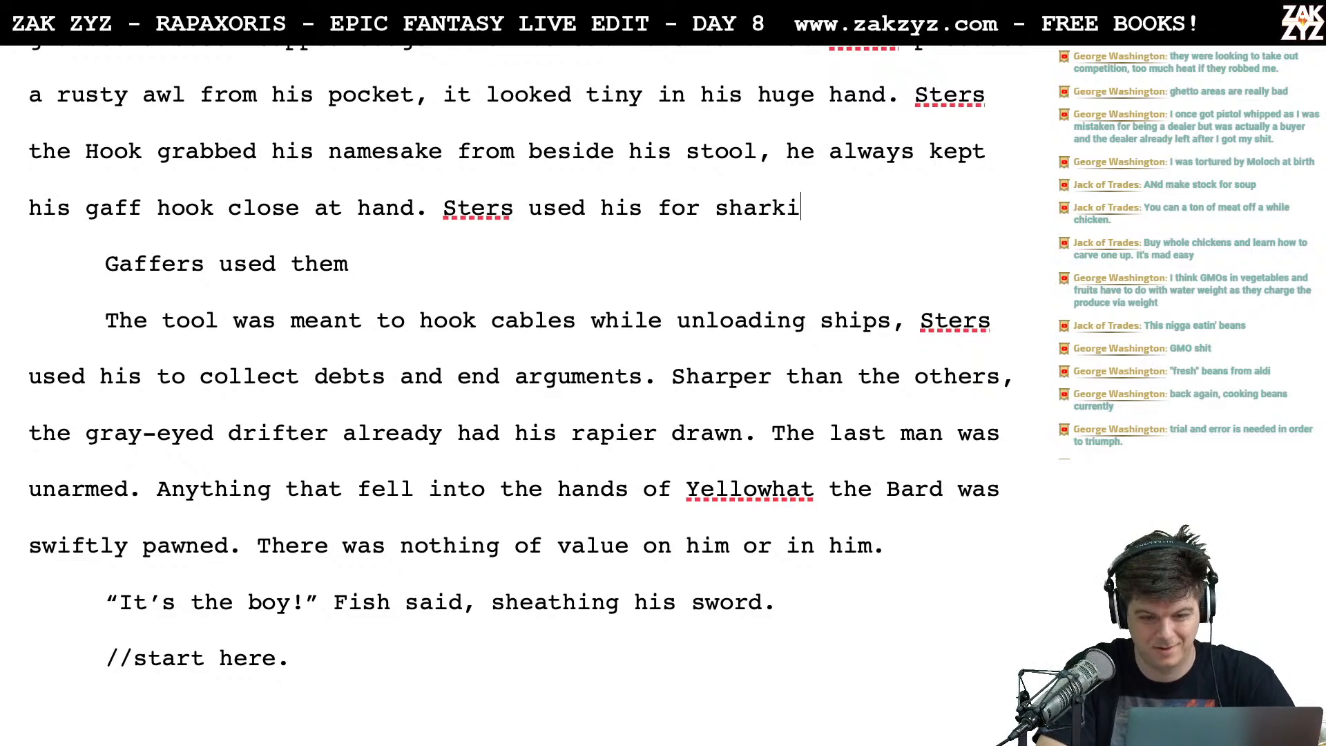
{"action": "key", "text": "BackSpace"}
{"action": "key", "text": "BackSpace"}
{"action": "key", "text": "BackSpace"}
{"action": "key", "text": "BackSpace"}
{"action": "key", "text": "BackSpace"}
{"action": "key", "text": "BackSpace"}
{"action": "key", "text": "BackSpace"}
{"action": "key", "text": "BackSpace"}
{"action": "key", "text": "BackSpace"}
{"action": "key", "text": "BackSpace"}
{"action": "key", "text": "BackSpace"}
{"action": "key", "text": "BackSpace"}
{"action": "key", "text": "BackSpace"}
{"action": "key", "text": "BackSpace"}
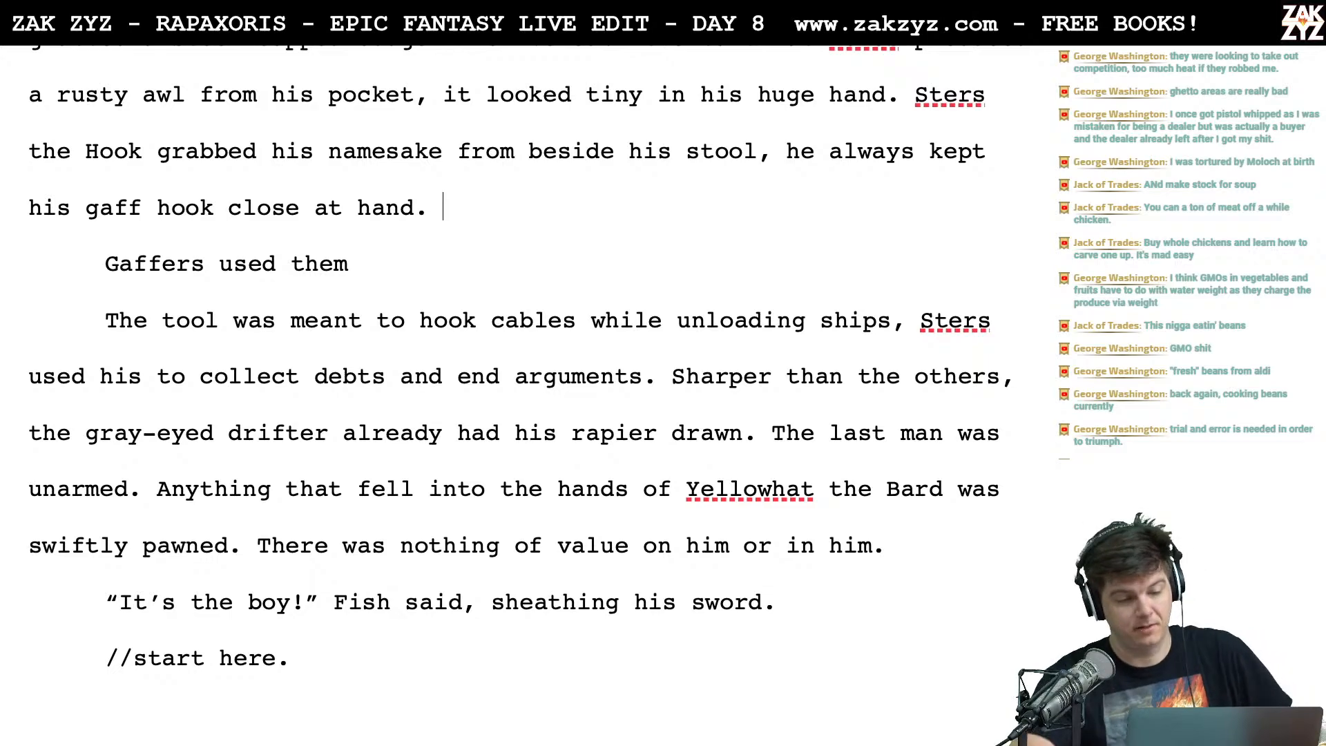
Delete "Gaffers used them" and the sentence about the tool's use, joining "Sharper than the others" directly after "close at hand."
{"action": "scroll", "coordinate": [529, 373], "scroll_direction": "up", "scroll_amount": 1}
{"action": "scroll", "coordinate": [529, 373], "scroll_direction": "down", "scroll_amount": 1}
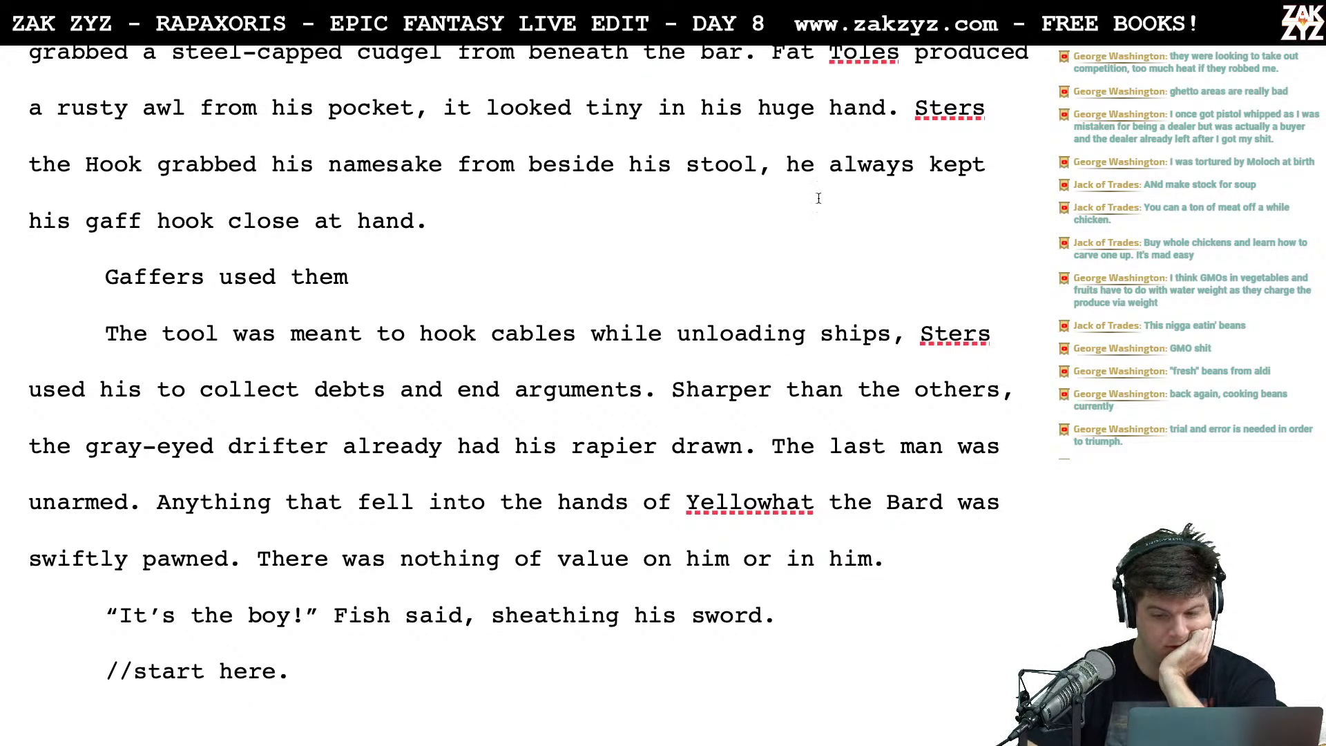
{"action": "left_click_drag", "start_coordinate": [660, 389], "coordinate": [480, 256]}
{"action": "key", "text": "BackSpace"}
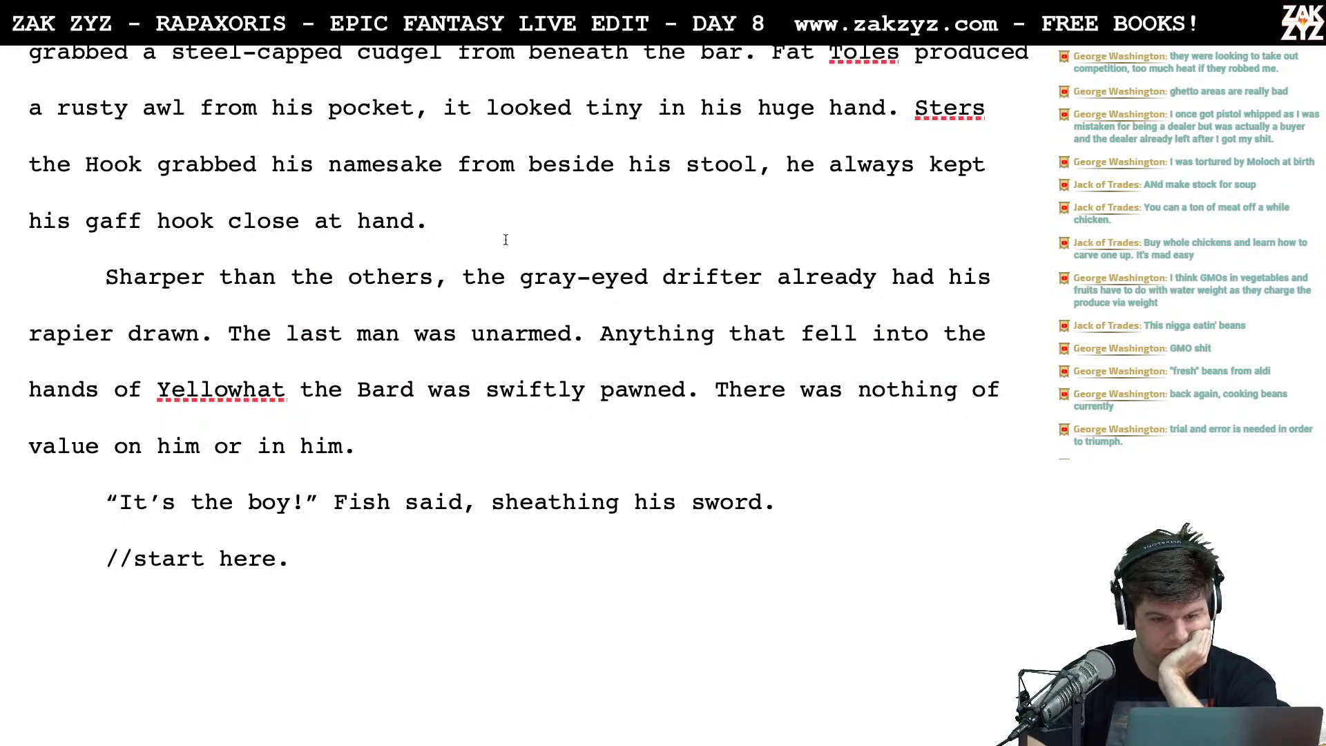
{"action": "key", "text": "BackSpace"}
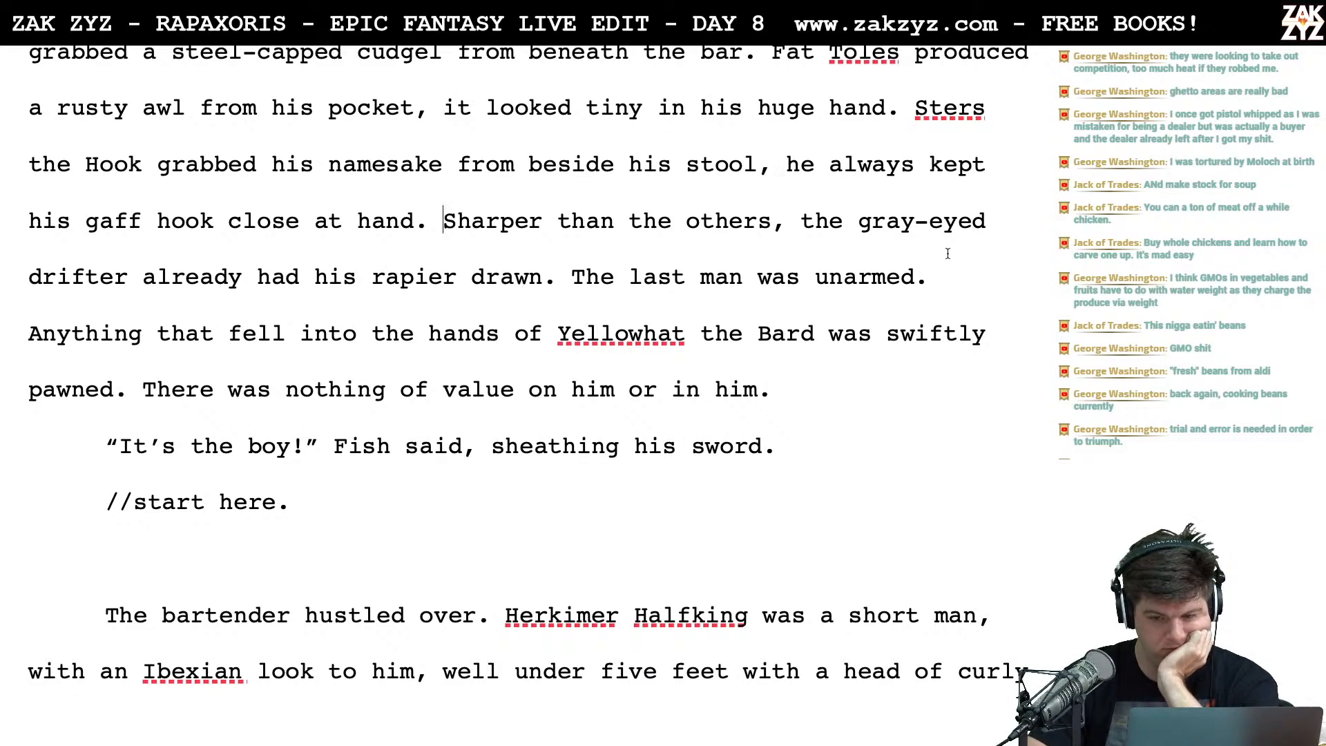
Split the drifter sentence after "drifter", try continuing it with "was already", and erase that wording
{"action": "left_click", "coordinate": [130, 292]}
{"action": "key", "text": "Return"}
{"action": "key", "text": "Left"}
{"action": "type", "text": "was already"}
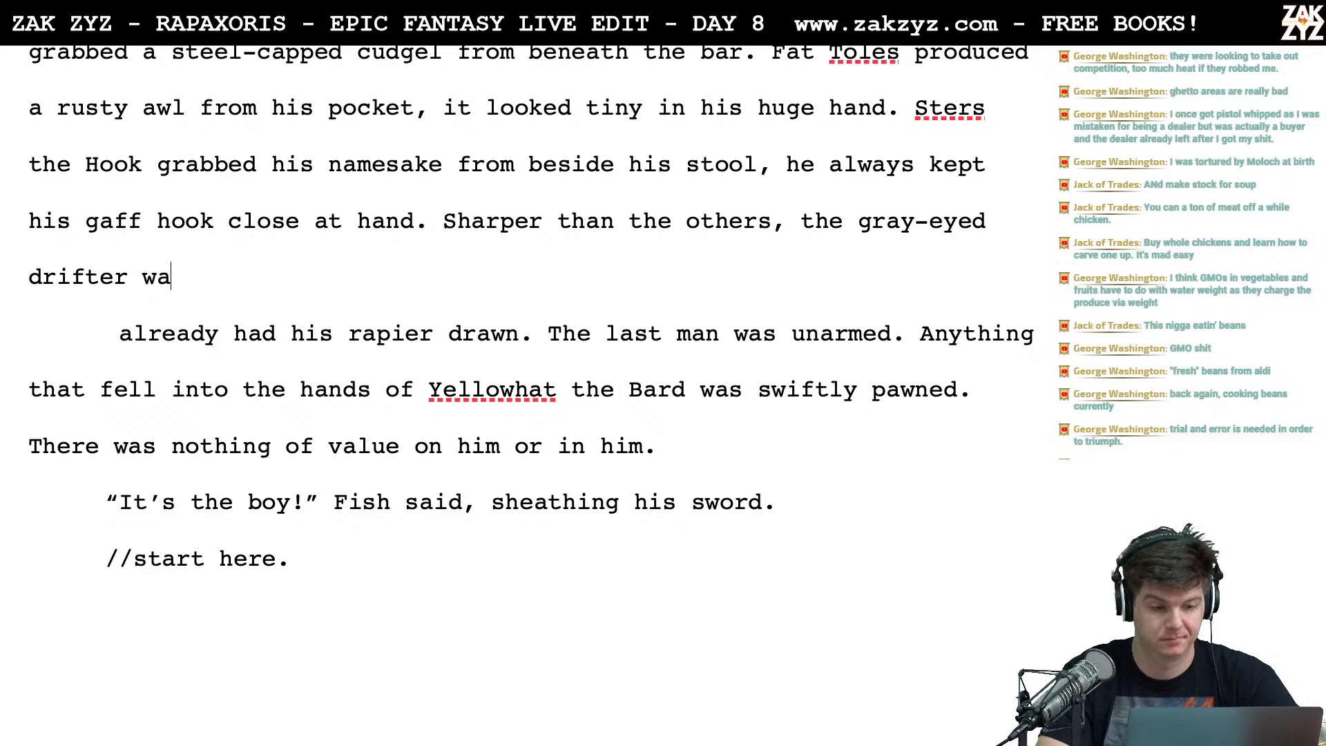
{"action": "key", "text": "BackSpace"}
{"action": "key", "text": "BackSpace"}
{"action": "key", "text": "BackSpace"}
{"action": "key", "text": "BackSpace"}
{"action": "key", "text": "BackSpace"}
{"action": "key", "text": "BackSpace"}
{"action": "key", "text": "BackSpace"}
{"action": "key", "text": "BackSpace"}
{"action": "key", "text": "BackSpace"}
{"action": "key", "text": "BackSpace"}
{"action": "key", "text": "BackSpace"}
{"action": "key", "text": "BackSpace"}
Continue the drifter sentence after "drifter" with "had his rapier drawn, he was edging"
{"action": "type", "text": "had his rapier t"}
{"action": "type", "text": "rawn, he as"}
{"action": "key", "text": "BackSpace"}
{"action": "key", "text": "BackSpace"}
{"action": "type", "text": "was edging "}
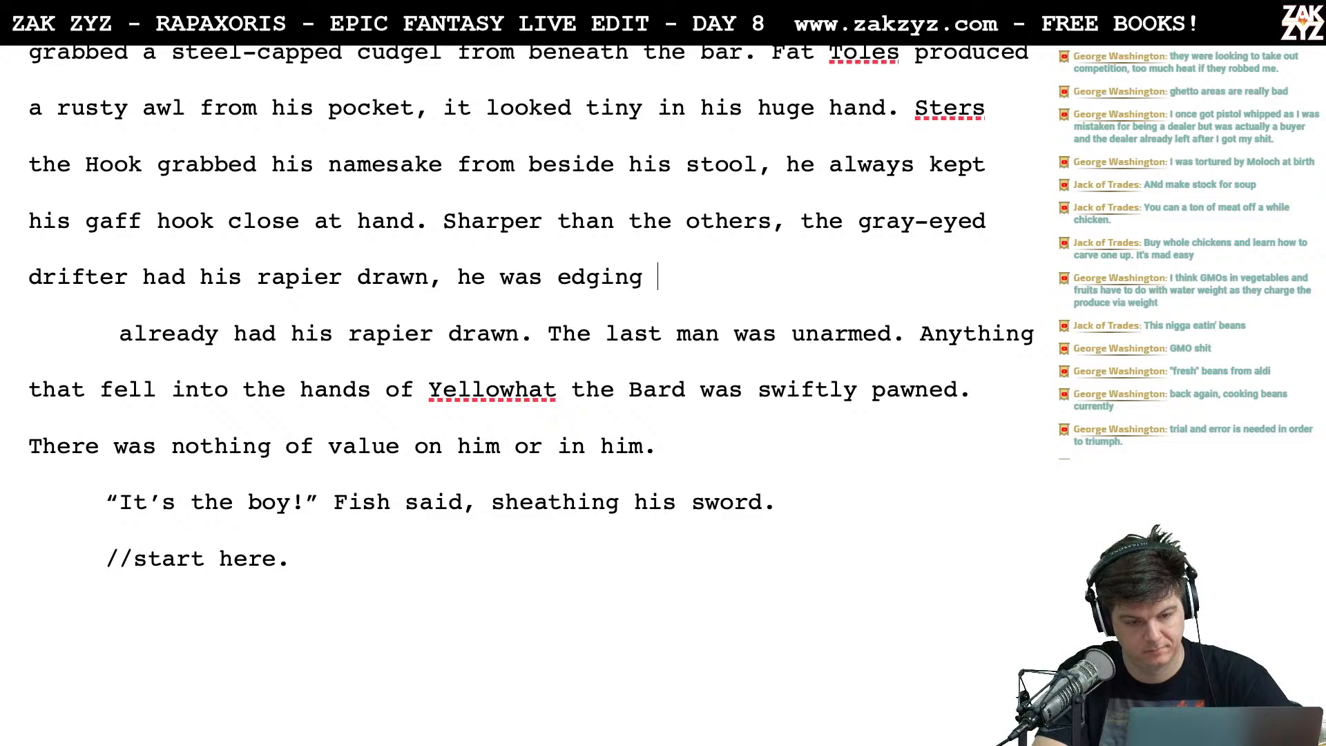
Try extending the drifter sentence with "around the tables to see" and erase it back to "rapier drawn, he"
{"action": "type", "text": "around the tables "}
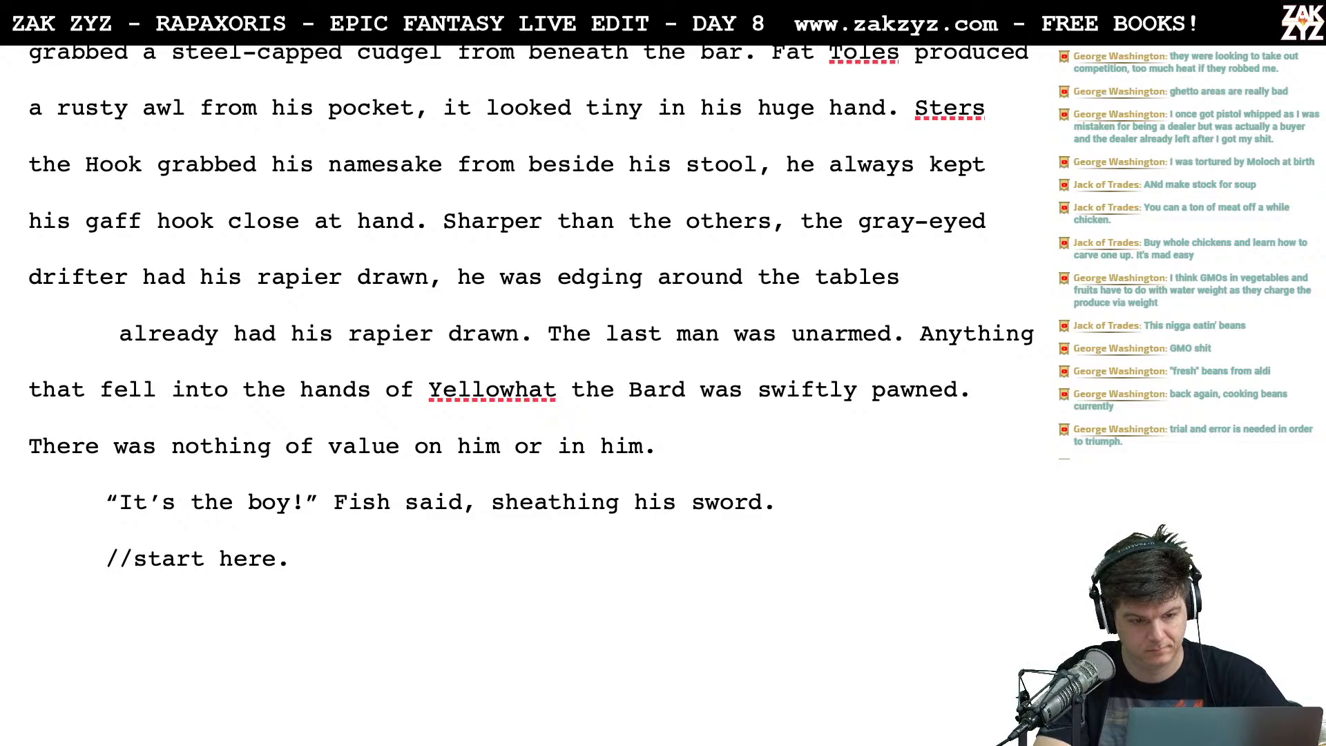
{"action": "type", "text": "to see"}
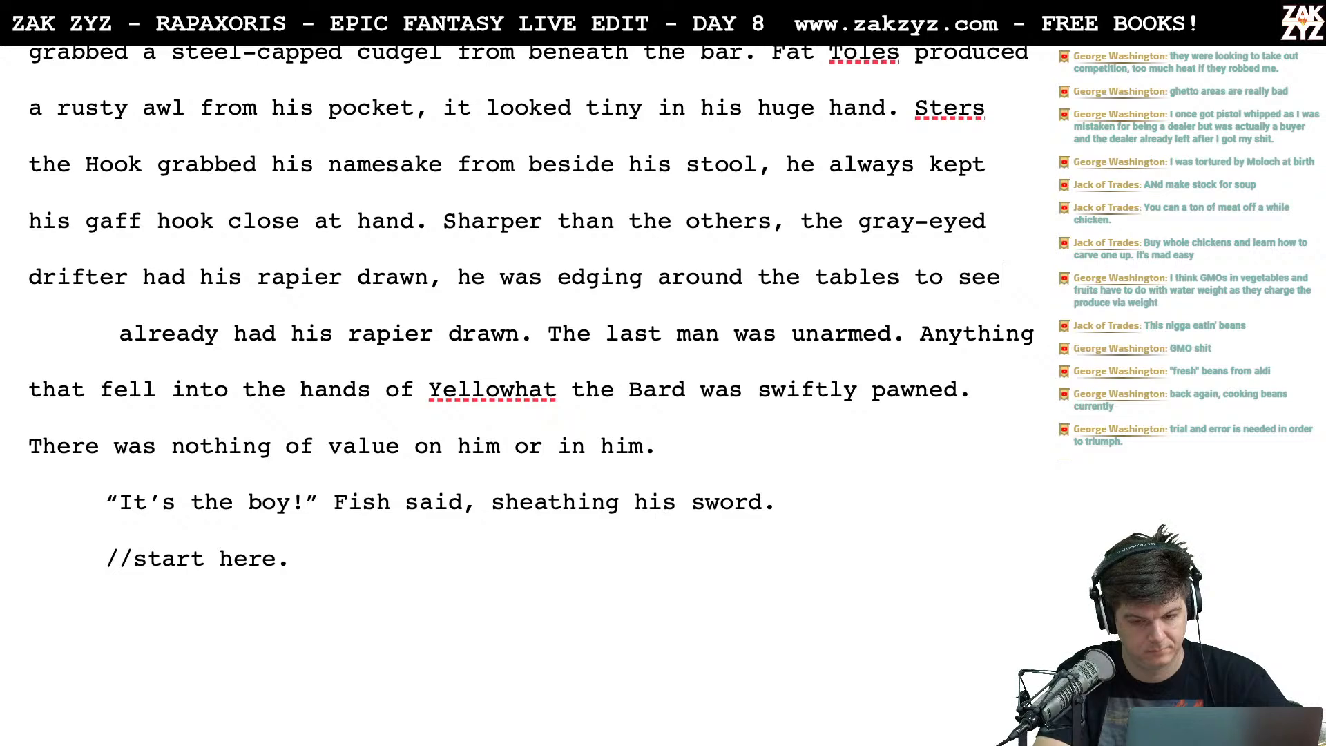
{"action": "key", "text": "BackSpace"}
{"action": "key", "text": "BackSpace"}
{"action": "key", "text": "BackSpace"}
{"action": "key", "text": "BackSpace"}
{"action": "key", "text": "BackSpace"}
{"action": "key", "text": "BackSpace"}
{"action": "key", "text": "BackSpace"}
{"action": "key", "text": "BackSpace"}
{"action": "key", "text": "BackSpace"}
{"action": "key", "text": "BackSpace"}
{"action": "key", "text": "BackSpace"}
{"action": "key", "text": "BackSpace"}
{"action": "key", "text": "BackSpace"}
{"action": "key", "text": "BackSpace"}
{"action": "key", "text": "BackSpace"}
{"action": "key", "text": "BackSpace"}
{"action": "key", "text": "BackSpace"}
{"action": "key", "text": "BackSpace"}
{"action": "key", "text": "BackSpace"}
{"action": "key", "text": "BackSpace"}
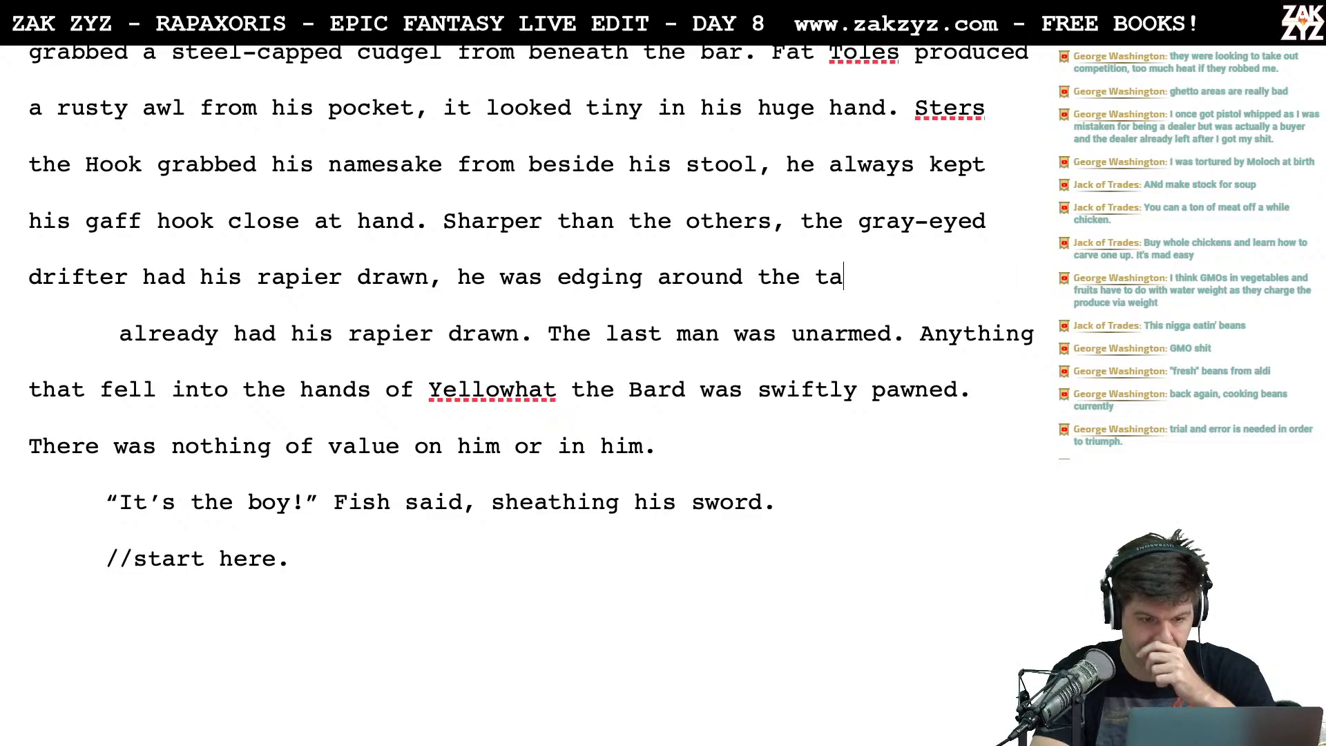
{"action": "key", "text": "BackSpace"}
{"action": "key", "text": "BackSpace"}
{"action": "key", "text": "BackSpace"}
{"action": "key", "text": "BackSpace"}
{"action": "key", "text": "BackSpace"}
{"action": "key", "text": "BackSpace"}
{"action": "key", "text": "BackSpace"}
{"action": "key", "text": "BackSpace"}
{"action": "key", "text": "BackSpace"}
{"action": "key", "text": "BackSpace"}
{"action": "key", "text": "BackSpace"}
{"action": "key", "text": "BackSpace"}
{"action": "key", "text": "BackSpace"}
{"action": "key", "text": "BackSpace"}
{"action": "key", "text": "BackSpace"}
{"action": "key", "text": "BackSpace"}
{"action": "key", "text": "BackSpace"}
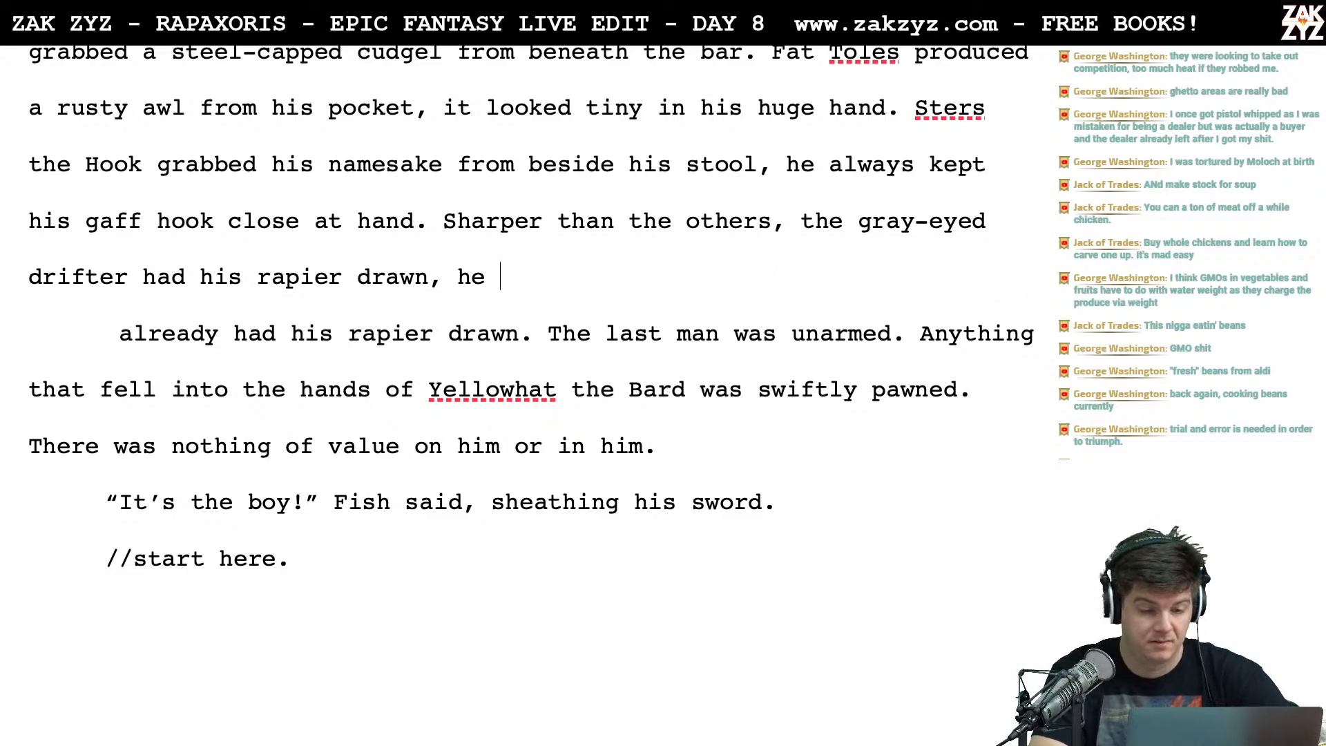
Rework the ending of the drifter sentence after "rapier drawn" to "and he was edging around the empty tables."
{"action": "type", "text": "and he was de"}
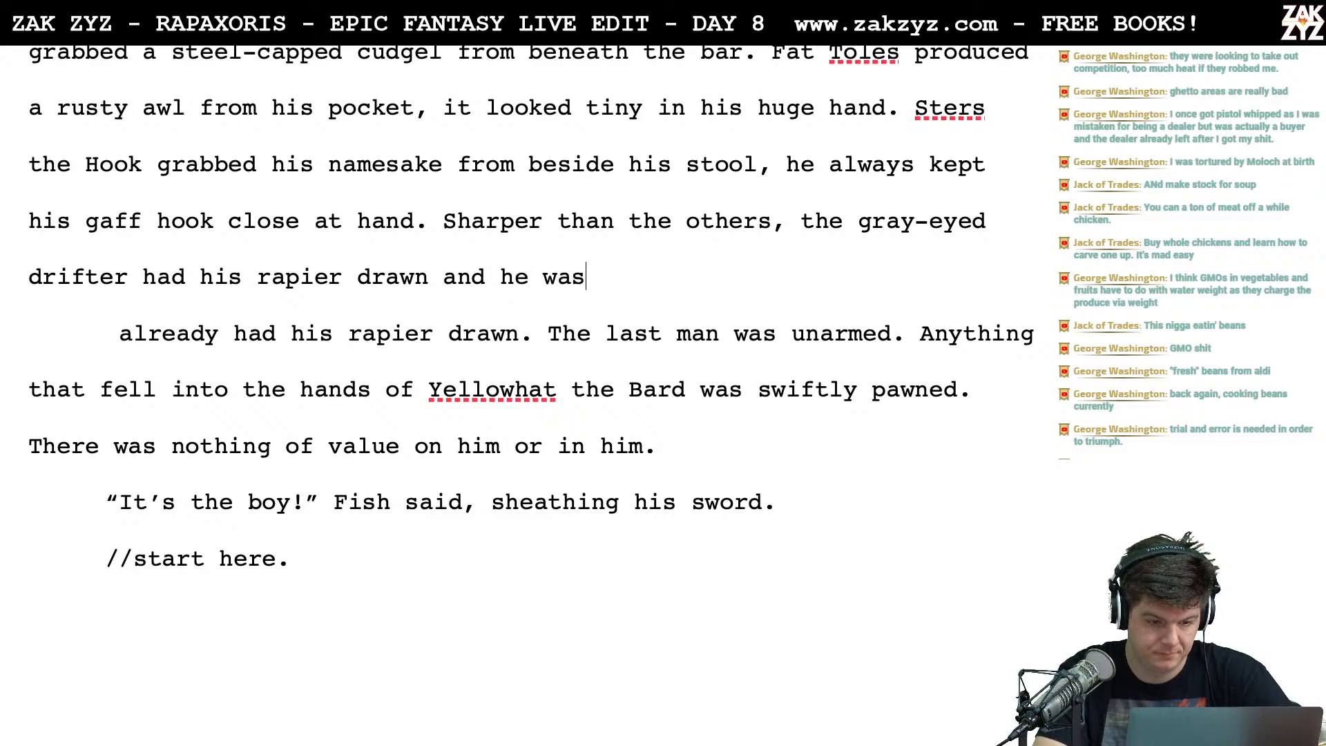
{"action": "key", "text": "BackSpace"}
{"action": "key", "text": "BackSpace"}
{"action": "type", "text": "edging "}
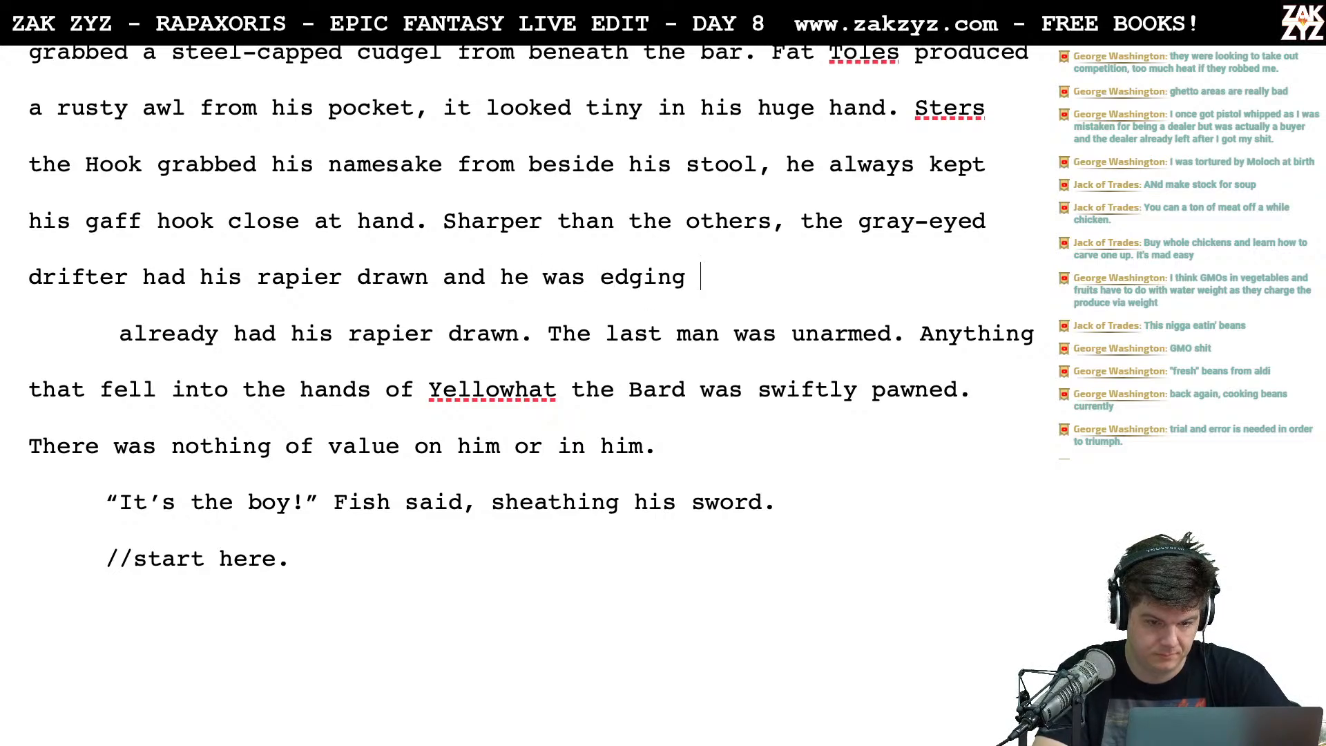
{"action": "type", "text": "around "}
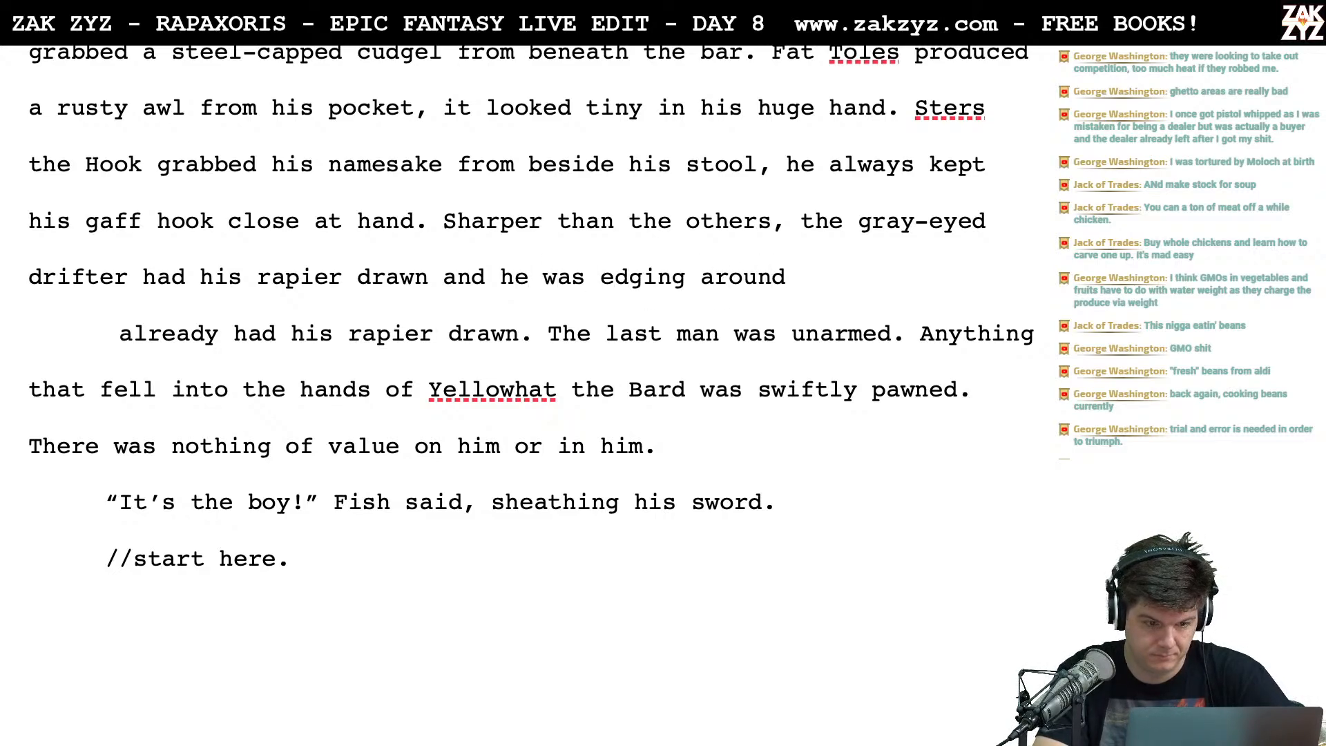
{"action": "type", "text": "the "}
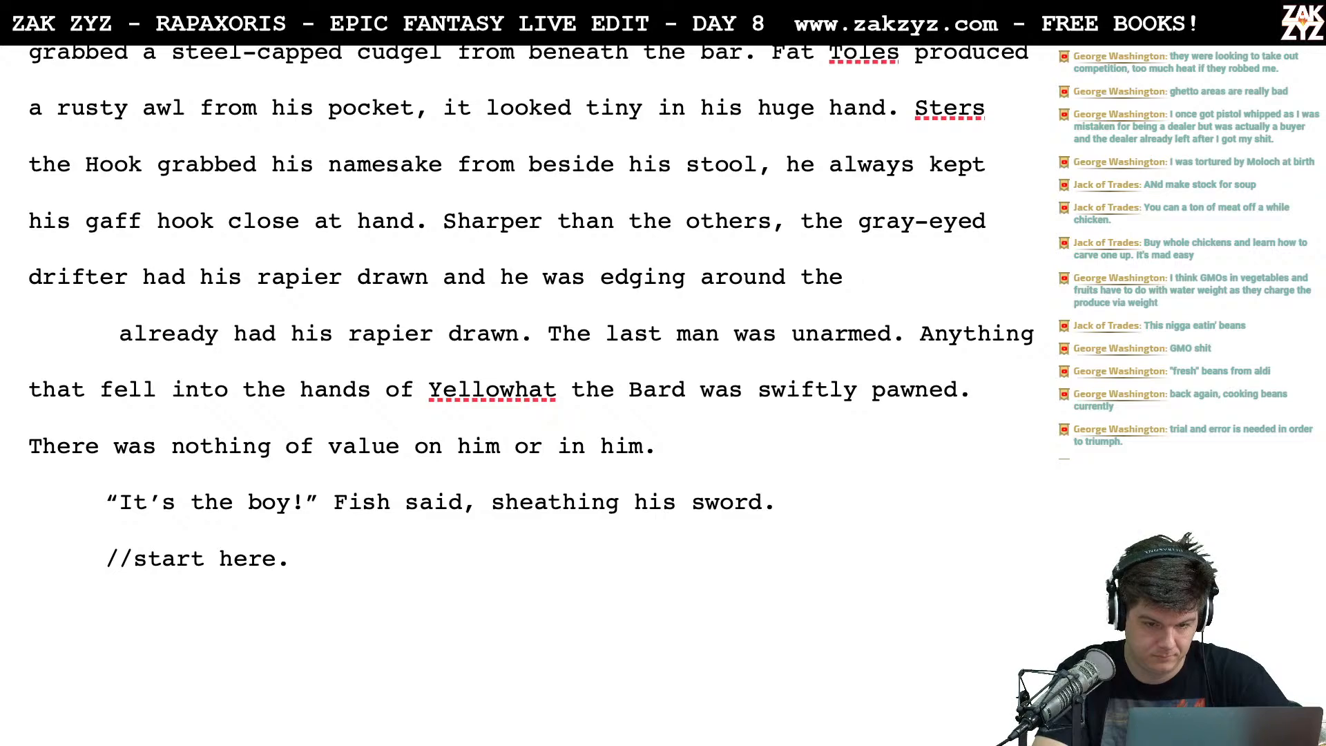
{"action": "type", "text": "empty tables."}
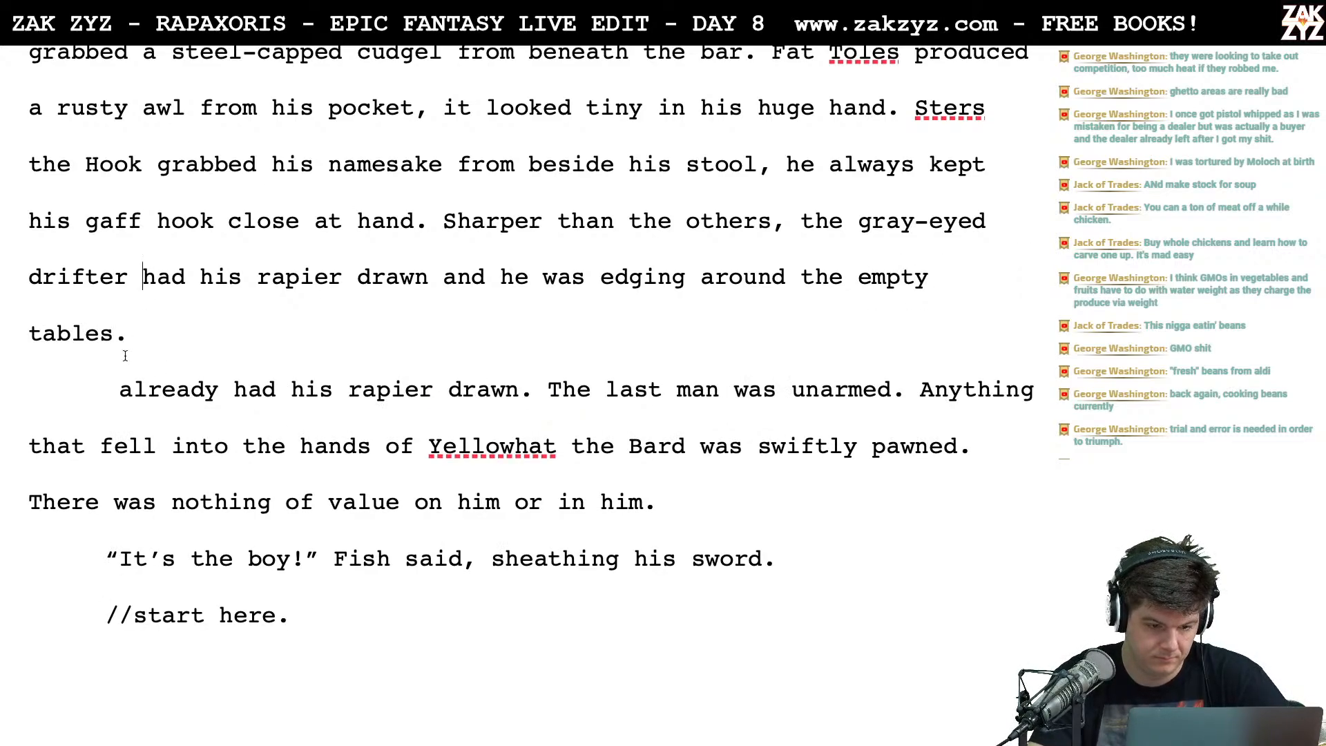
Delete the leftover fragment "already had his rapier drawn." in front of "The last man was unarmed."
{"action": "left_click", "coordinate": [533, 389]}
{"action": "key", "text": "BackSpace"}
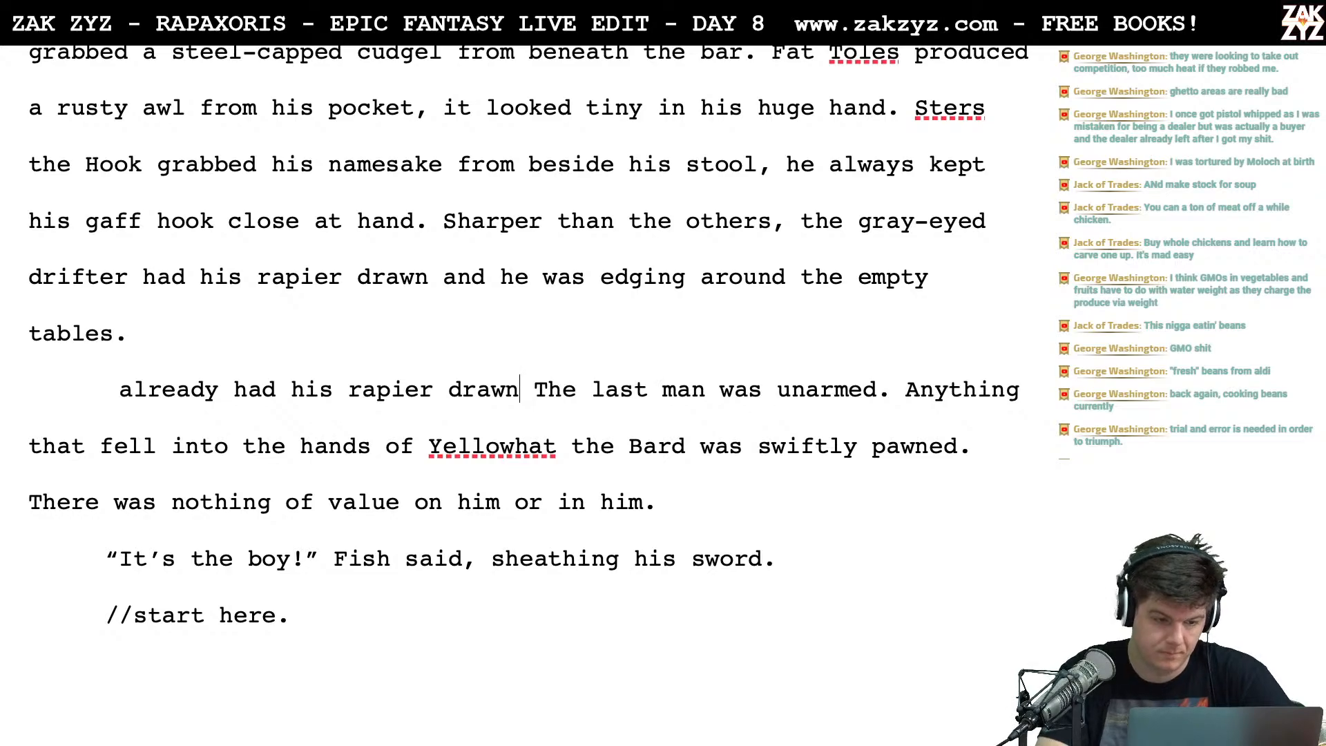
{"action": "key", "text": "shift+Up"}
{"action": "key", "text": "BackSpace"}
{"action": "key", "text": "Return"}
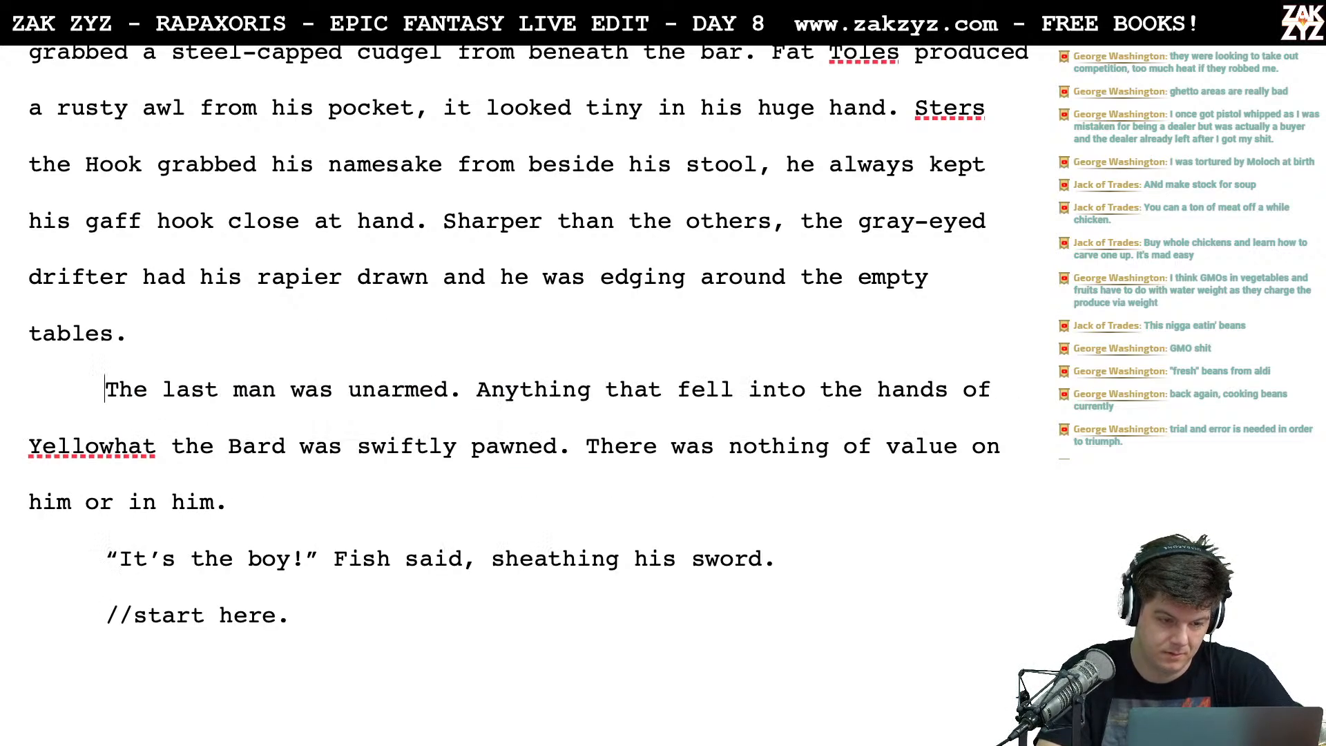
Add the sentence "The last of the five men was unarmed." after "empty tables."
{"action": "type", "text": "The last "}
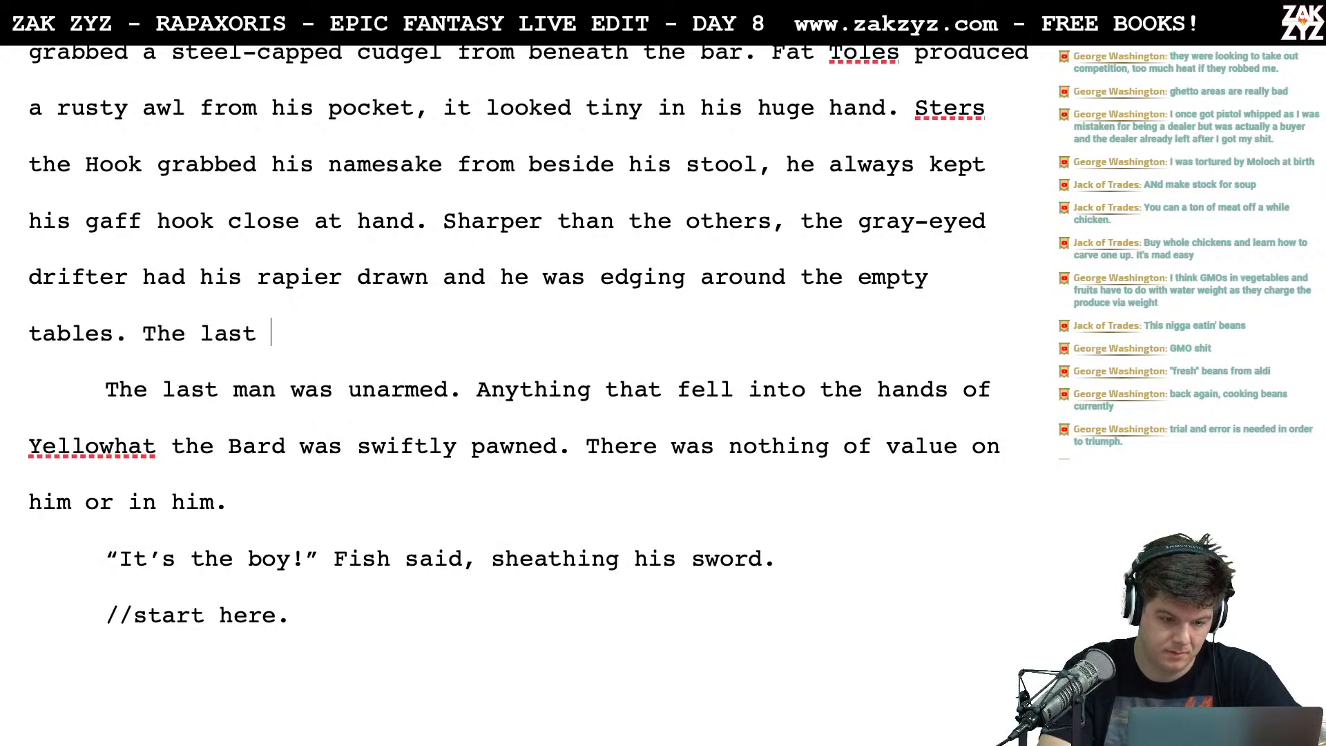
{"action": "type", "text": "of the five men was co"}
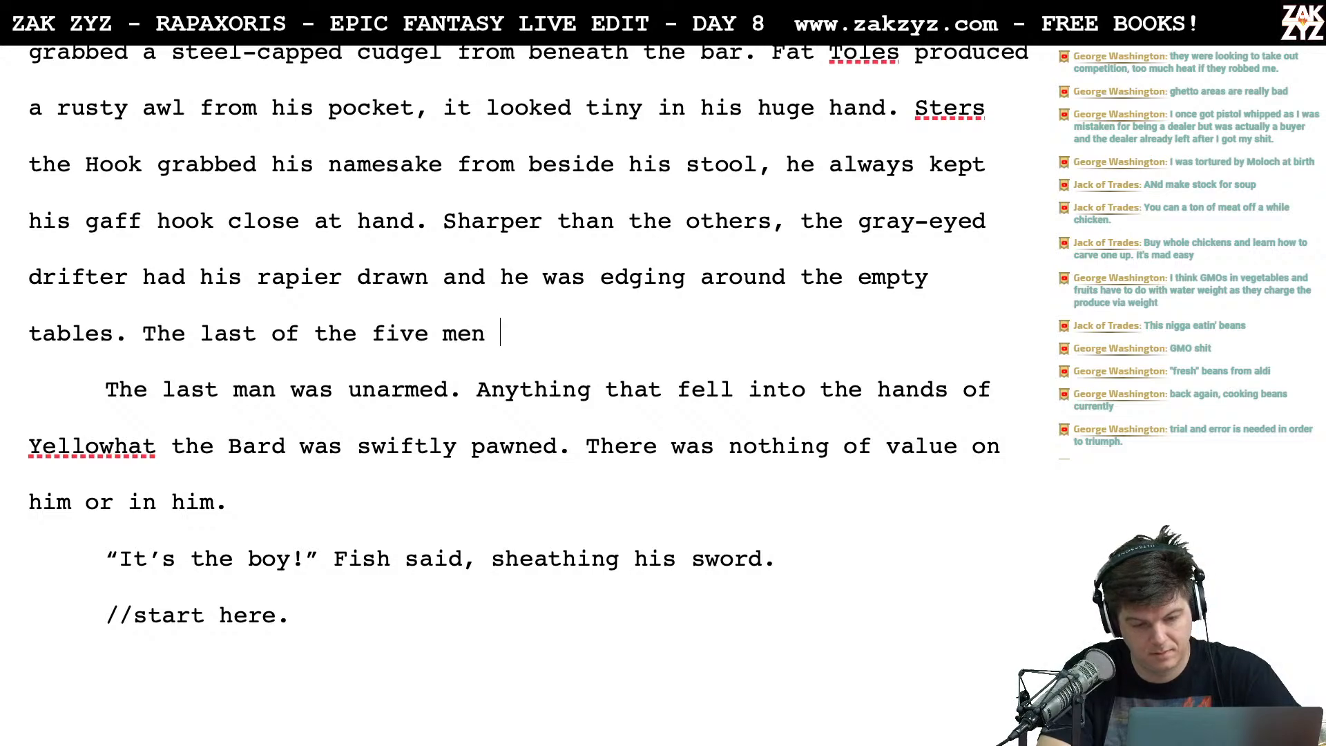
{"action": "key", "text": "BackSpace"}
{"action": "key", "text": "BackSpace"}
{"action": "type", "text": "unarmed."}
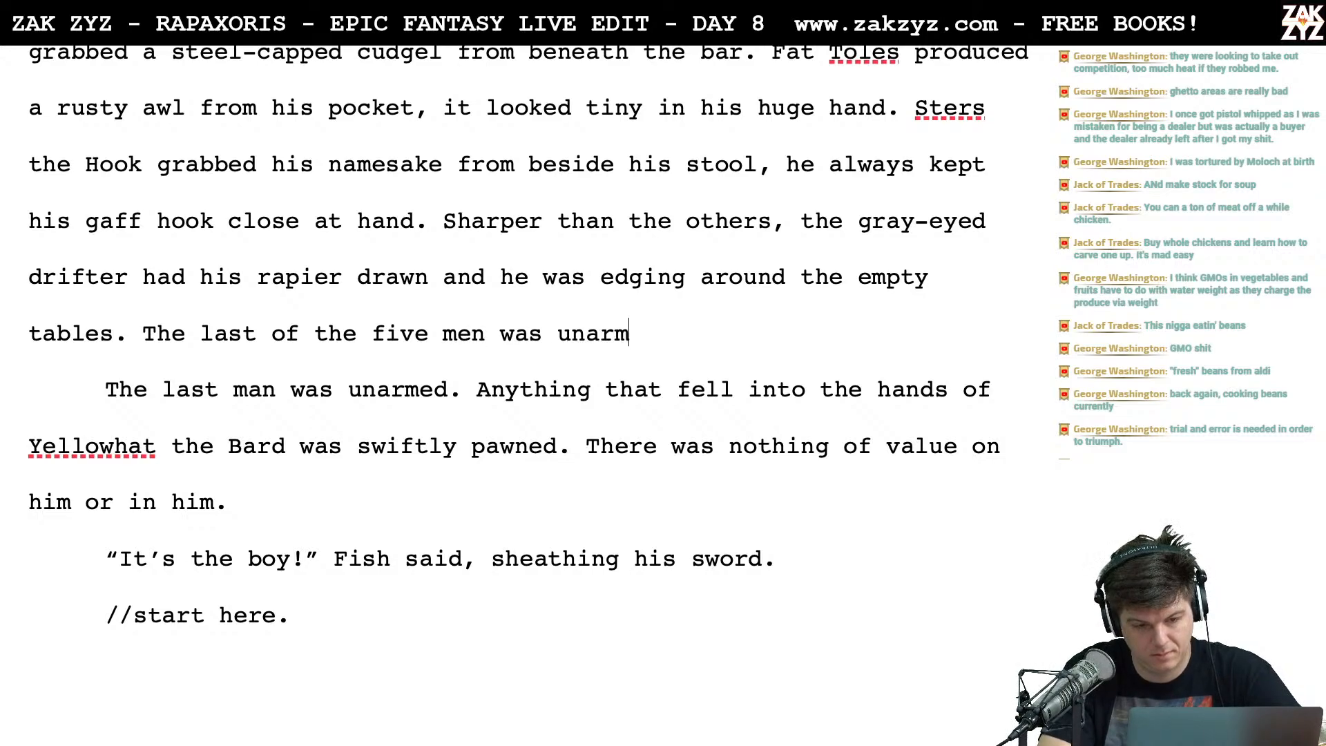
Delete the old sentence "The last man was unarmed." with its paragraph break, joining "Anything that fell" to the new sentence
{"action": "key", "text": "shift+Down"}
{"action": "key", "text": "shift+Left"}
{"action": "key", "text": "shift+Left"}
{"action": "key", "text": "shift+Left"}
{"action": "key", "text": "shift+Left"}
{"action": "key", "text": "shift+Left"}
{"action": "key", "text": "shift+Left"}
{"action": "key", "text": "shift+Left"}
{"action": "key", "text": "shift+Left"}
{"action": "key", "text": "shift+Left"}
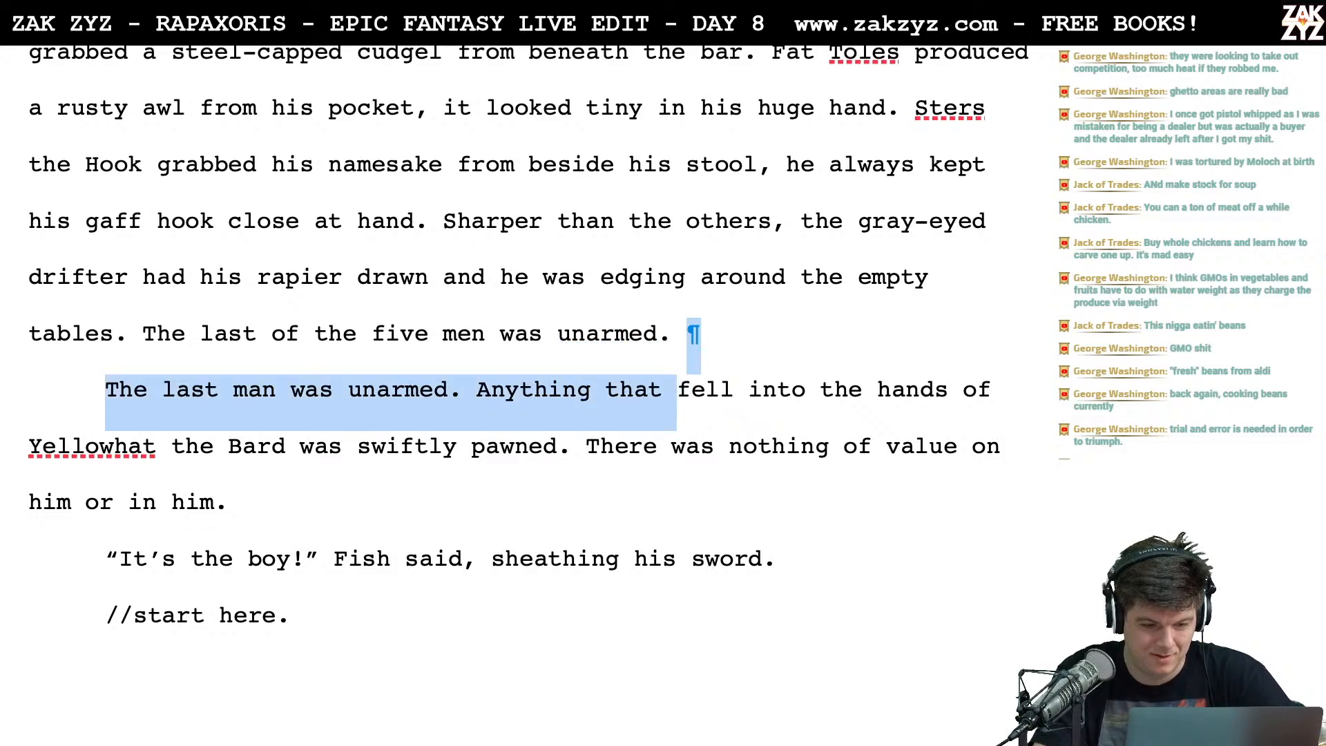
{"action": "key", "text": "shift+Left"}
{"action": "key", "text": "shift+Left"}
{"action": "key", "text": "shift+Left"}
{"action": "key", "text": "shift+Left"}
{"action": "key", "text": "shift+Left"}
{"action": "key", "text": "shift+Left"}
{"action": "key", "text": "shift+Left"}
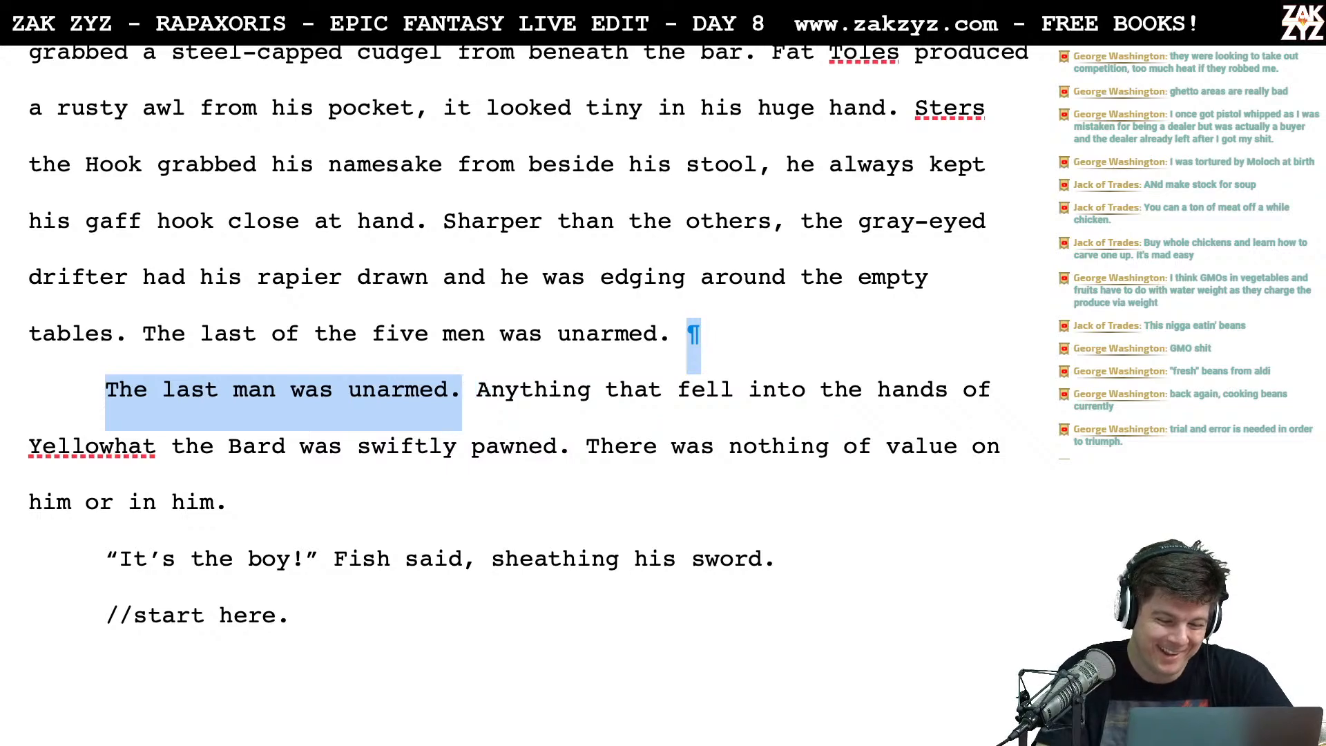
{"action": "key", "text": "BackSpace"}
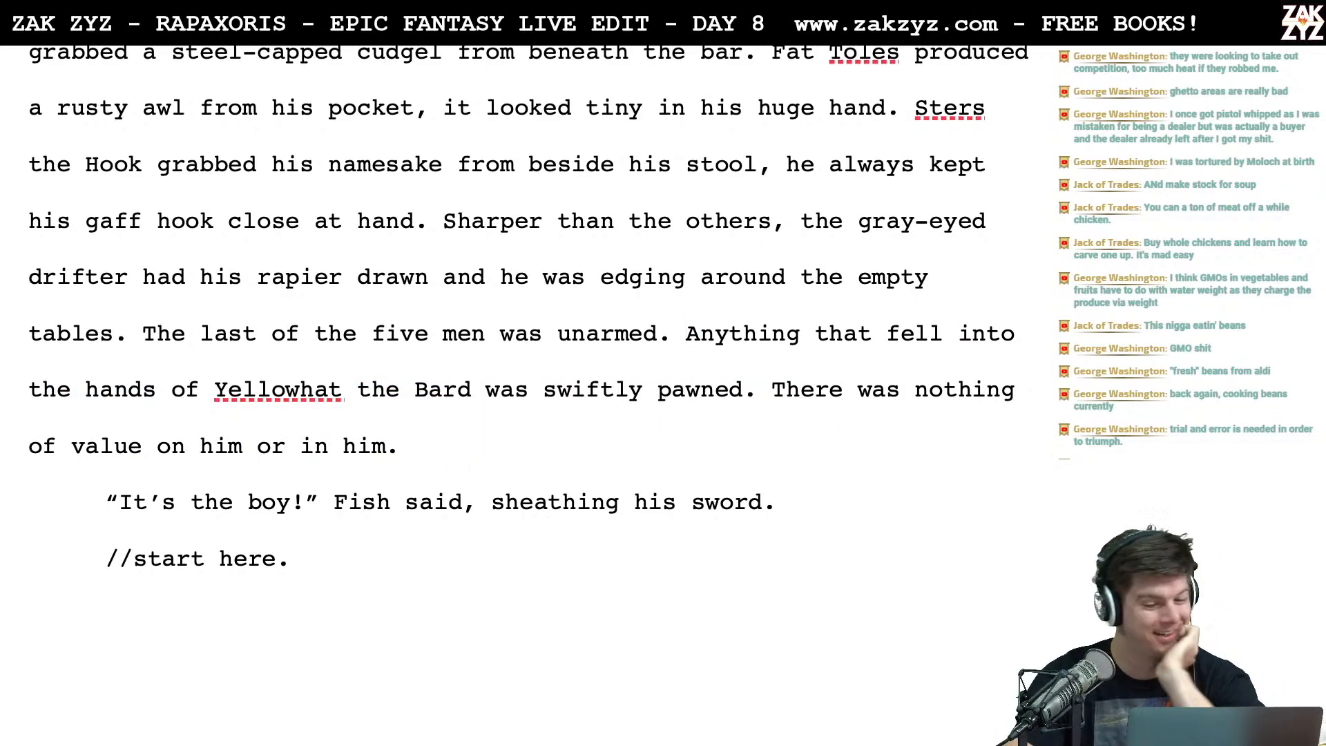
Start a new paragraph after "close at hand." with "The gray-eyed drifter was sharper than the others," above the old drifter sentence
{"action": "scroll", "coordinate": [528, 332], "scroll_direction": "up", "scroll_amount": 1}
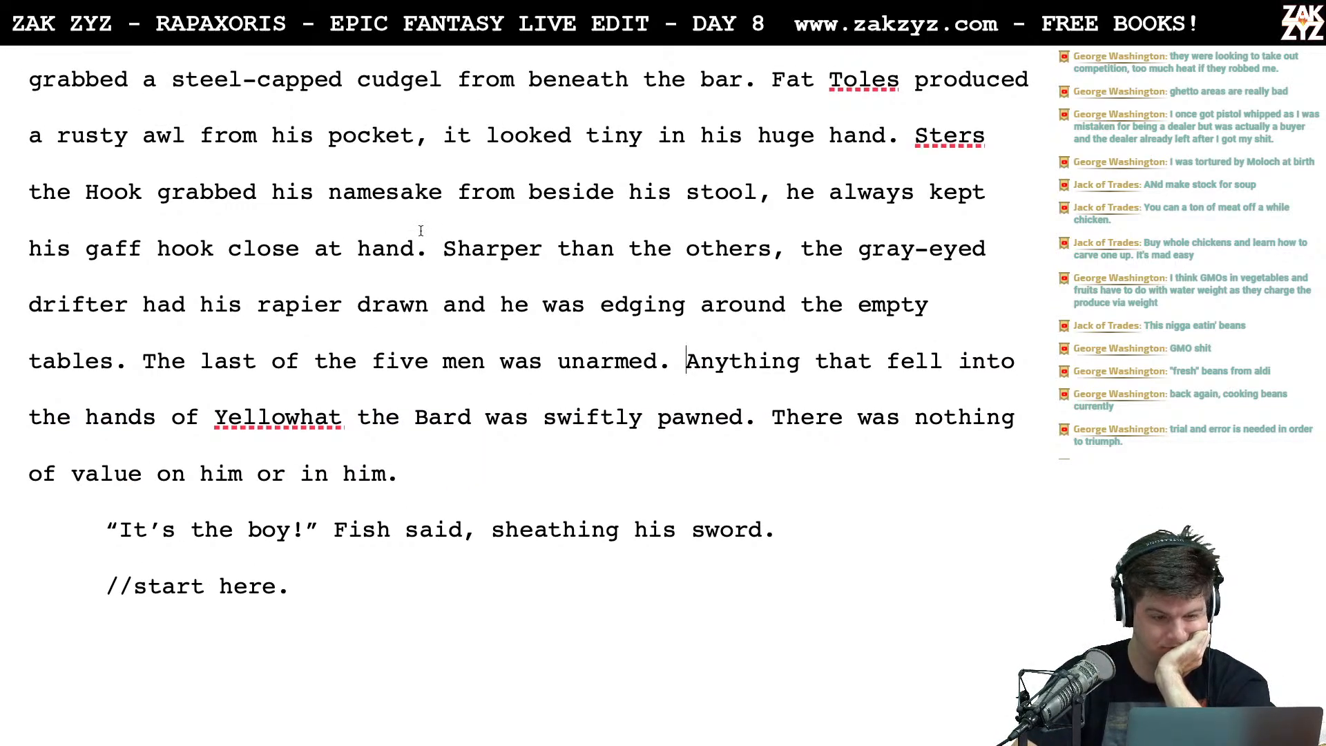
{"action": "scroll", "coordinate": [455, 228], "scroll_direction": "up", "scroll_amount": 1}
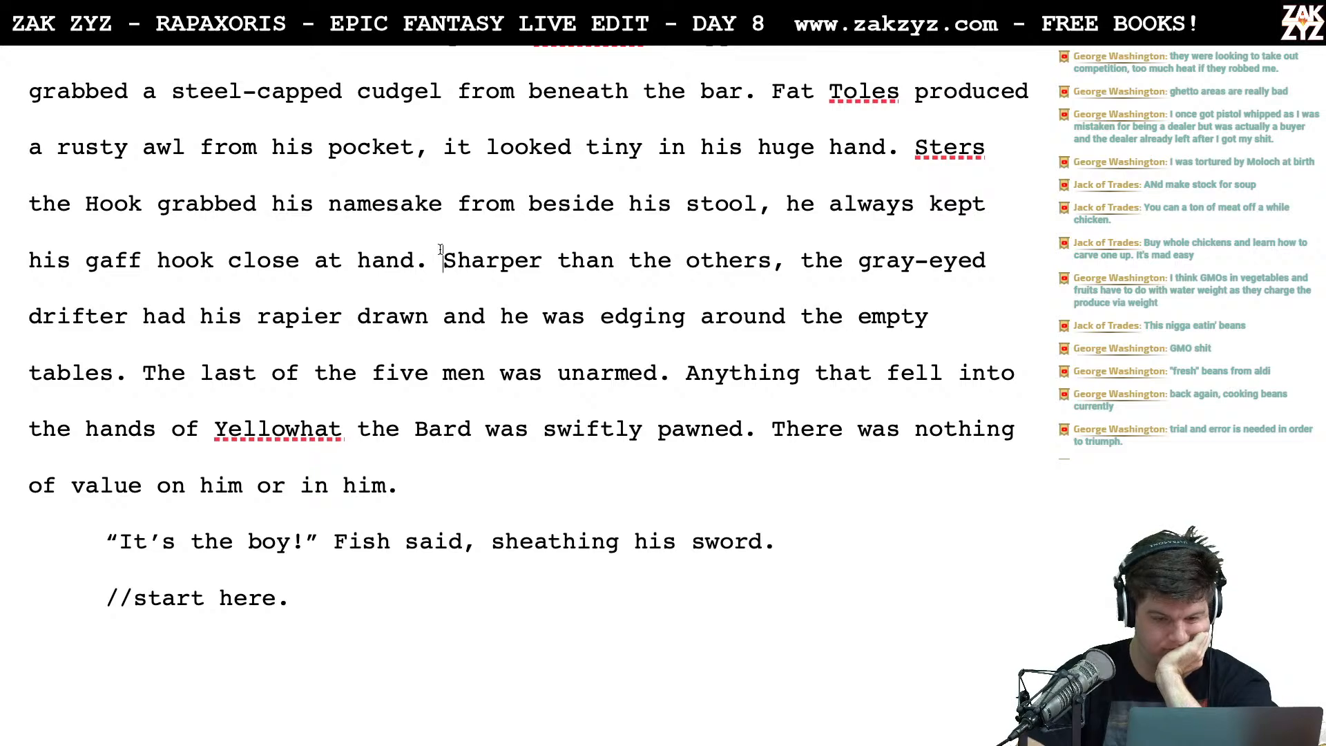
{"action": "key", "text": "Return"}
{"action": "key", "text": "Return"}
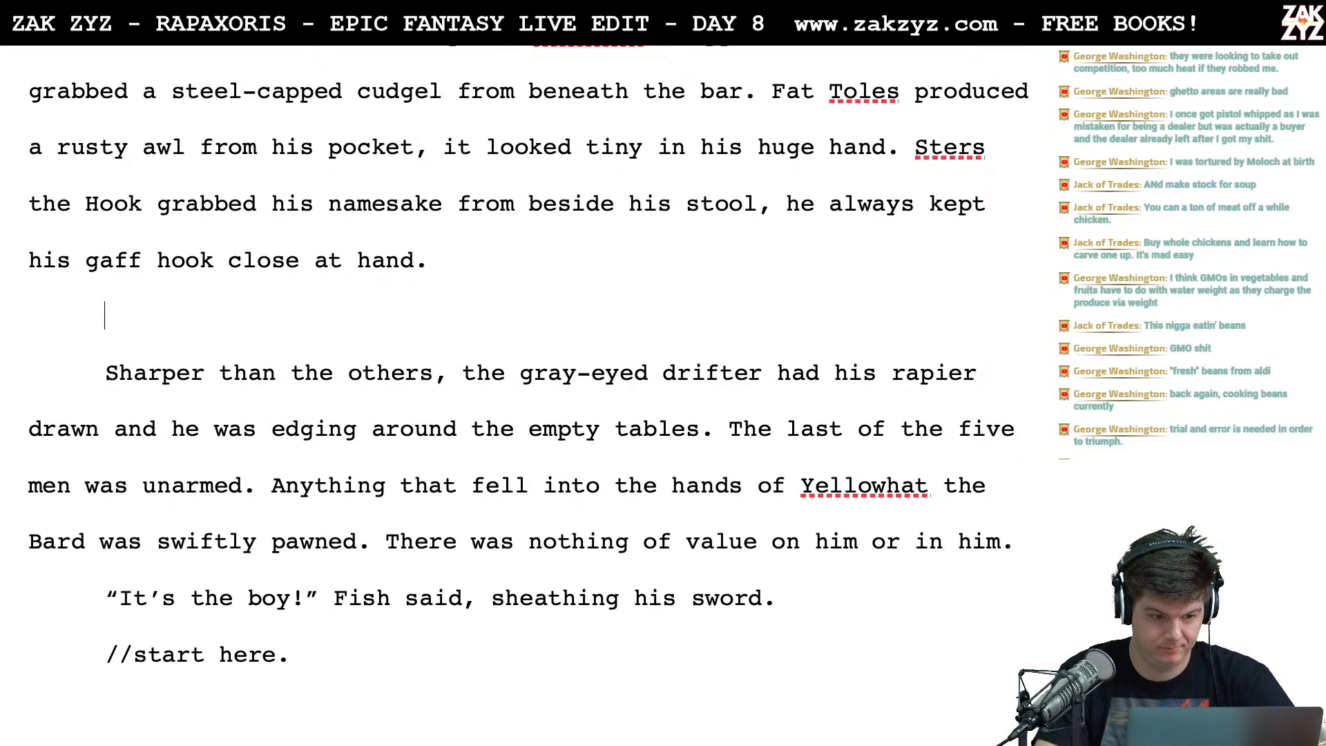
{"action": "type", "text": "The gray-"}
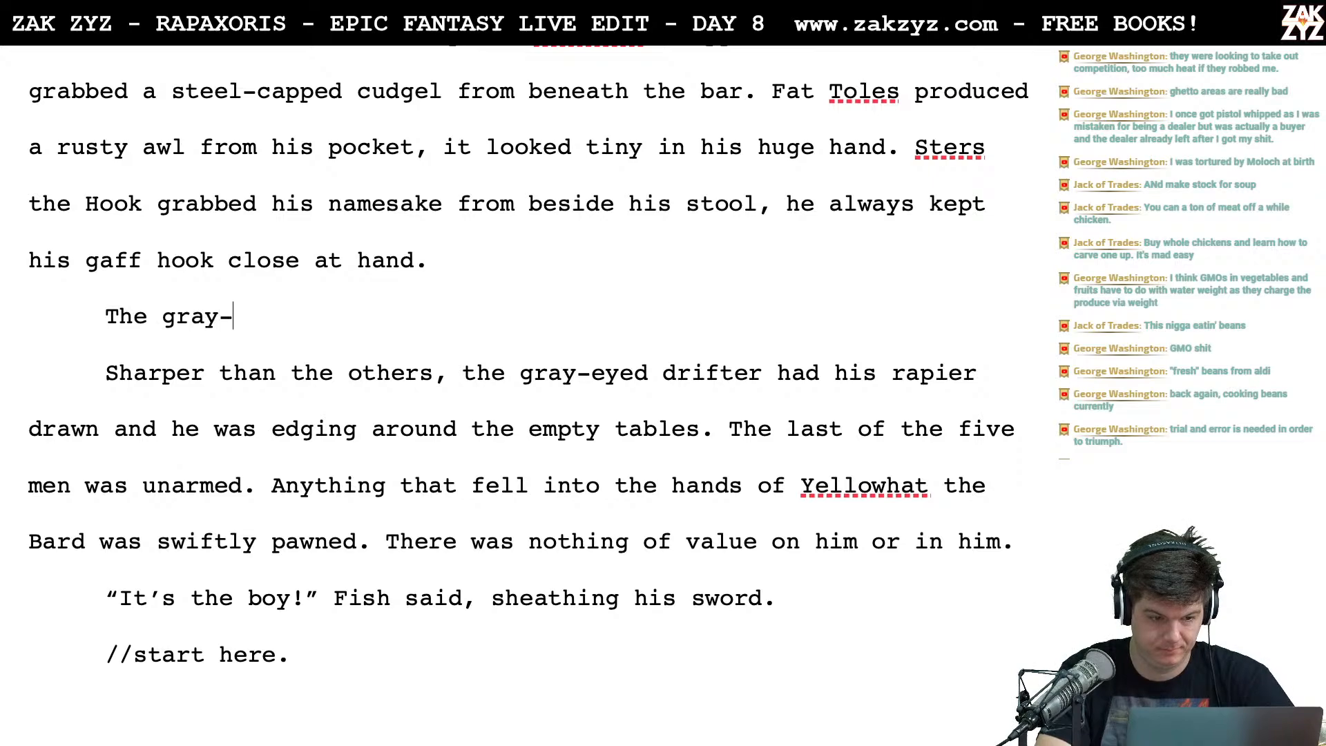
{"action": "type", "text": "eyed drifter as"}
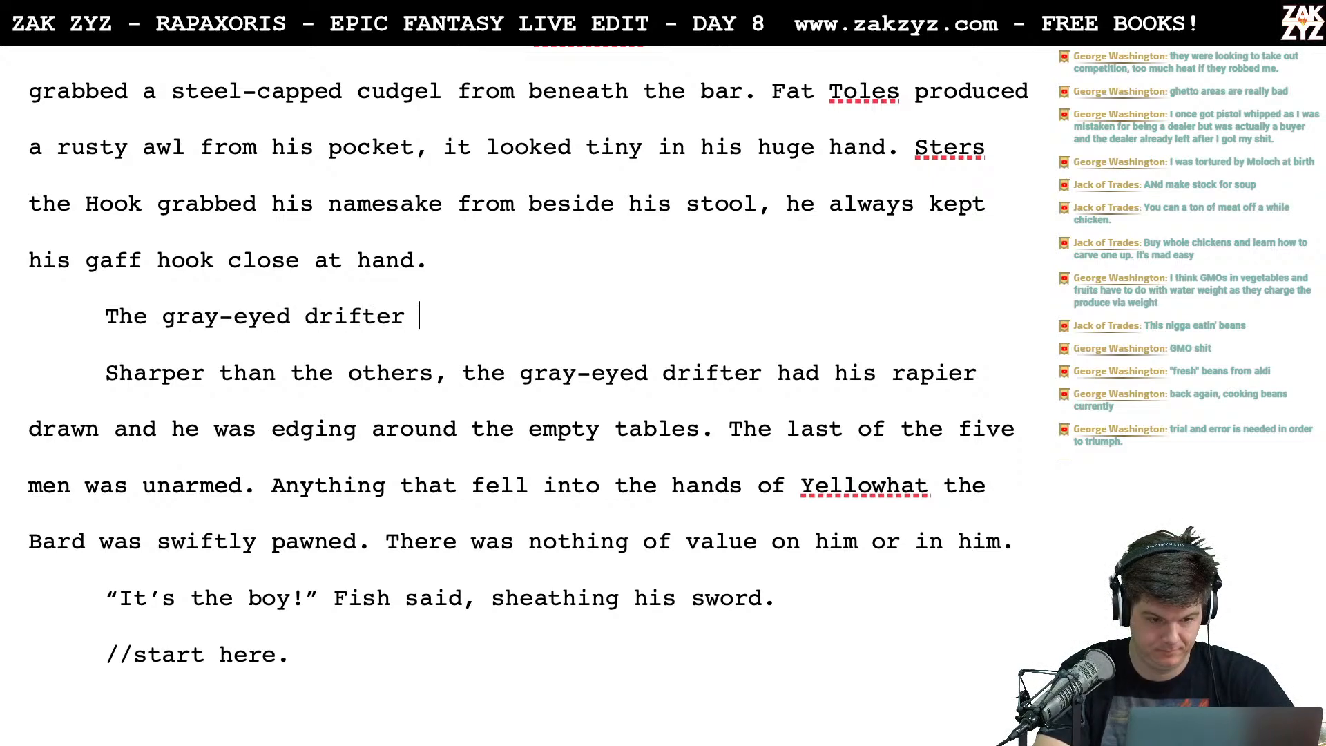
{"action": "key", "text": "BackSpace"}
{"action": "key", "text": "BackSpace"}
{"action": "type", "text": "was "}
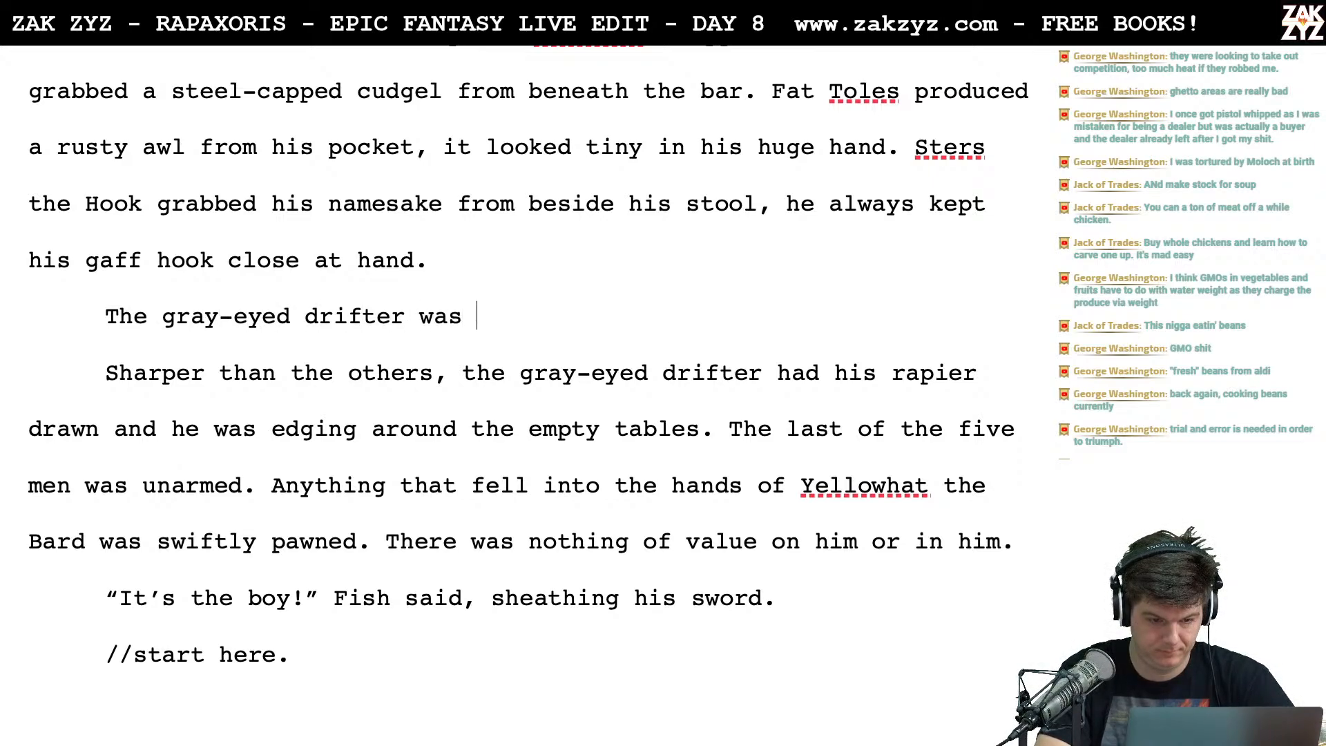
{"action": "type", "text": "aharepe"}
{"action": "key", "text": "BackSpace"}
{"action": "key", "text": "BackSpace"}
{"action": "key", "text": "BackSpace"}
{"action": "type", "text": "per than the others, "}
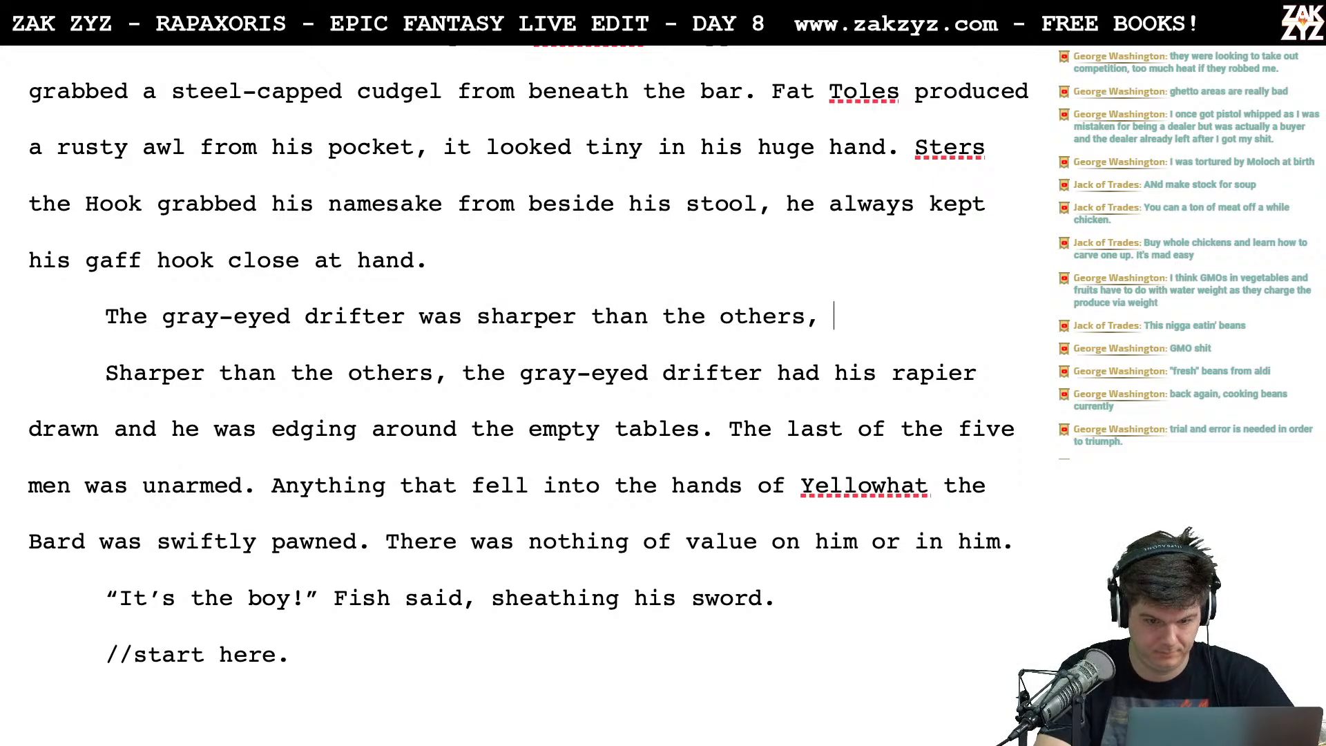
Finish the new drifter sentence with "he was already edging close to the intruder with his rapier drawn."
{"action": "type", "text": "he was alr"}
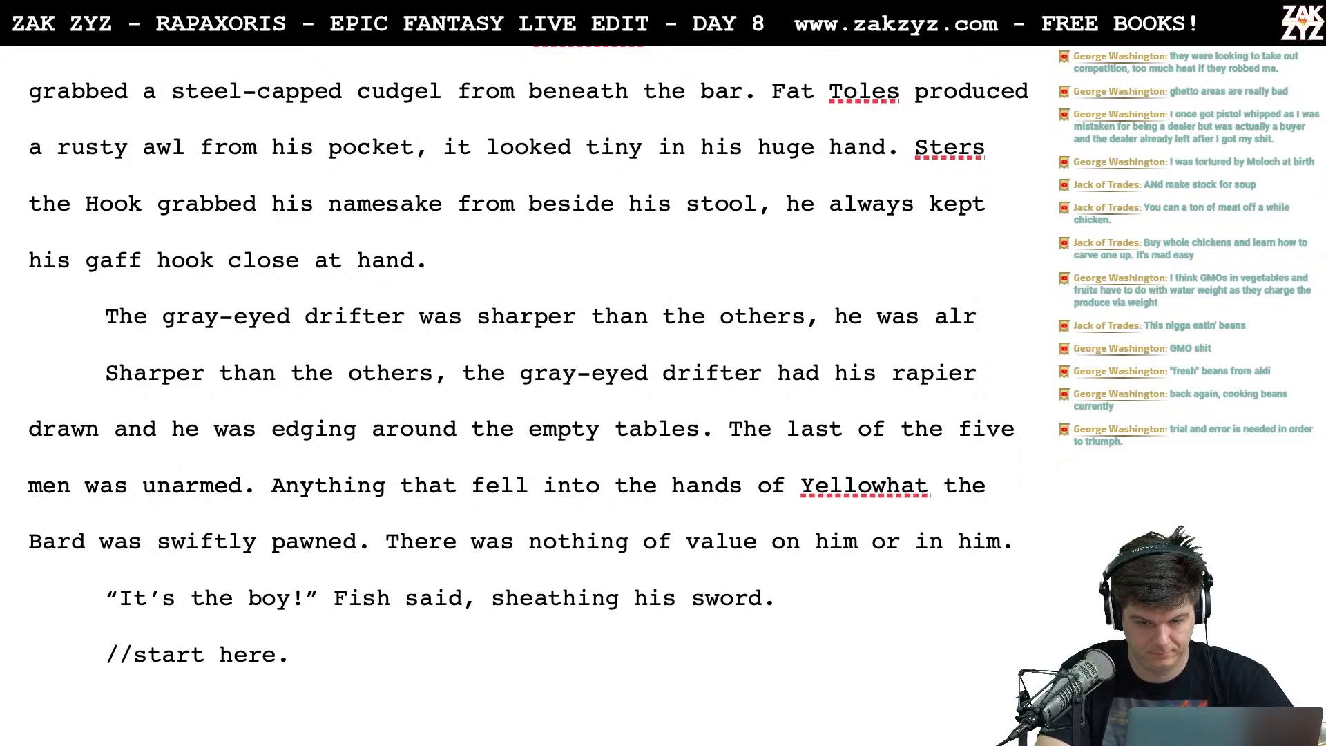
{"action": "type", "text": "eady edgi"}
{"action": "key", "text": "BackSpace"}
{"action": "key", "text": "BackSpace"}
{"action": "type", "text": "ging cl"}
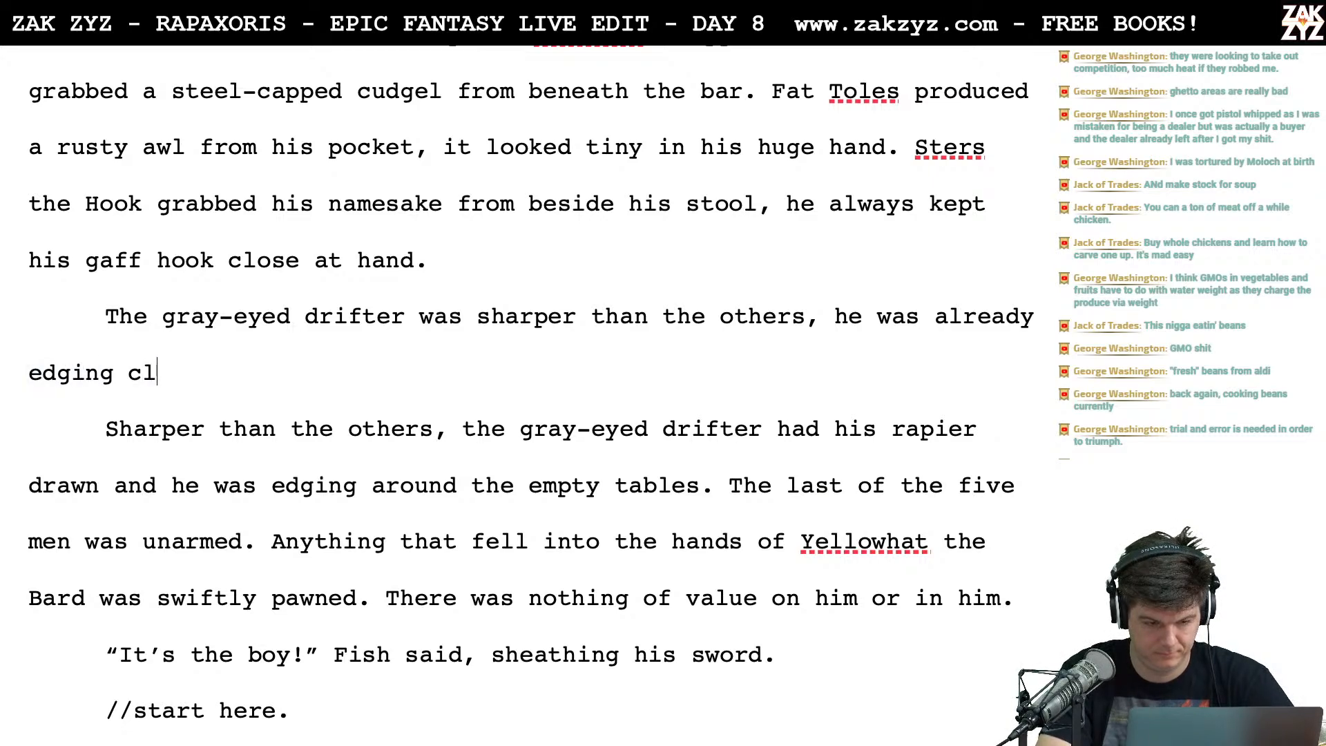
{"action": "type", "text": "ose to the int"}
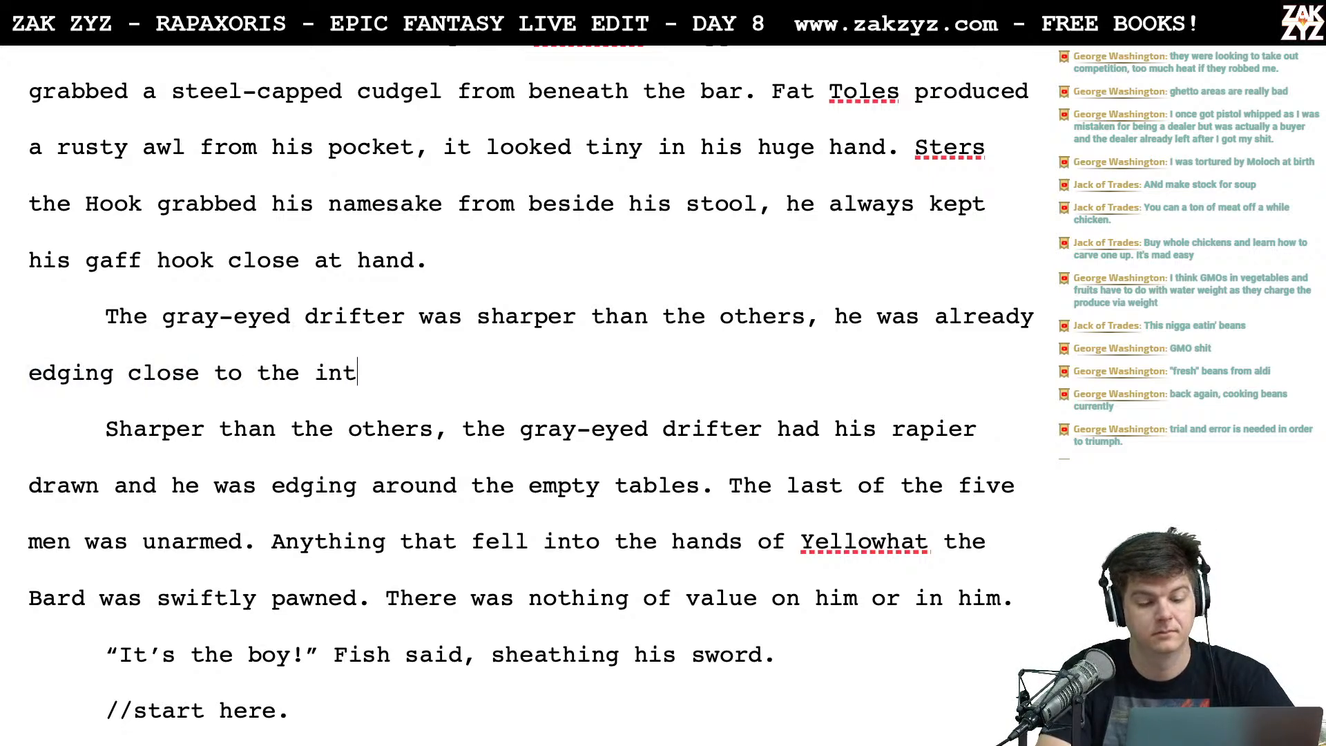
{"action": "type", "text": "ruder with his ra"}
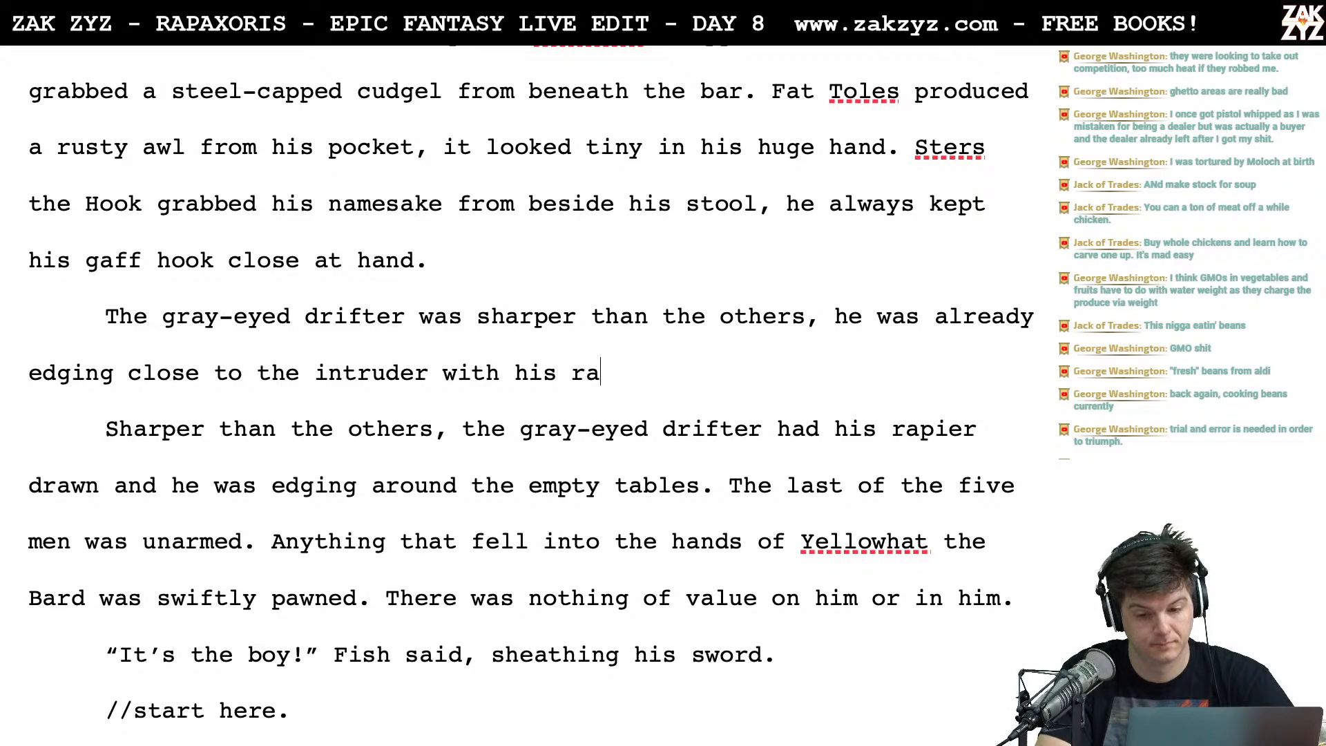
{"action": "type", "text": "pier drawn."}
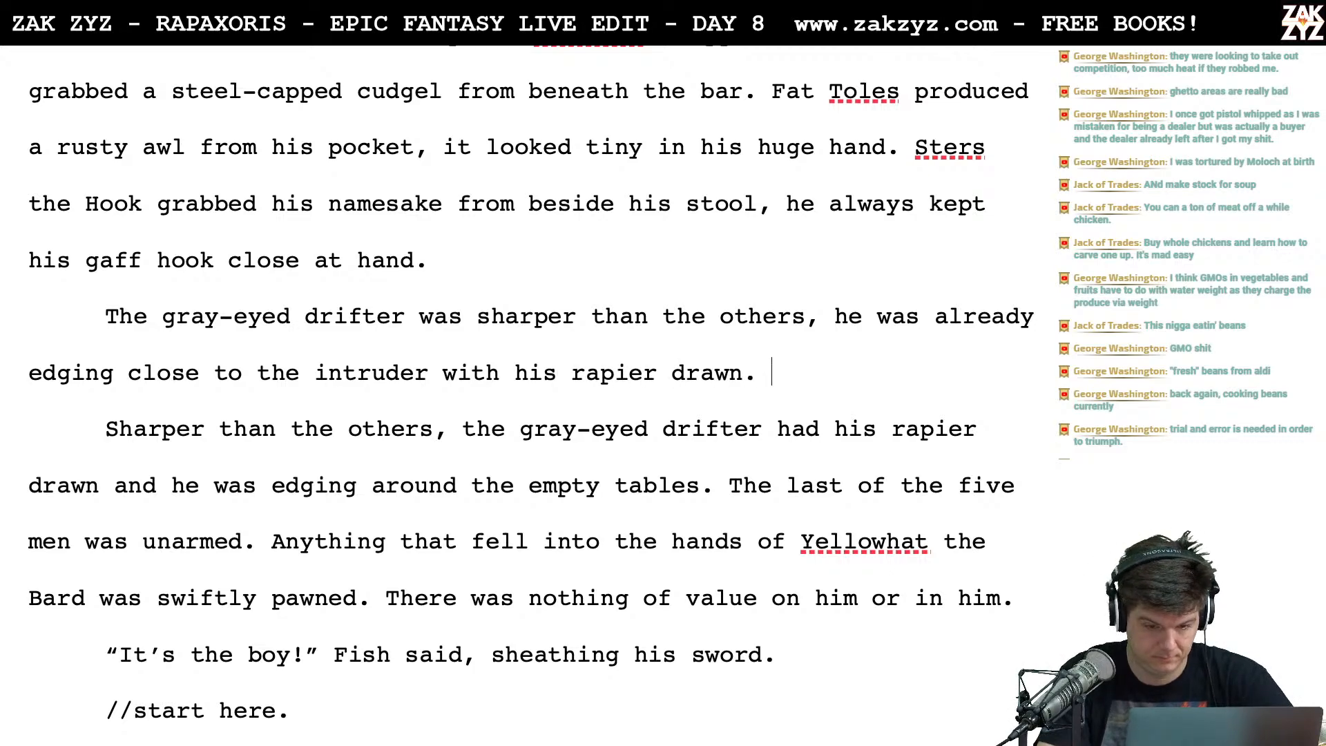
Delete the old sentence beginning "Sharper than the others", joining "The last of the five men" to the new drifter sentence
{"action": "key", "text": "shift+Down"}
{"action": "key", "text": "shift+Down"}
{"action": "key", "text": "shift+Left"}
{"action": "key", "text": "shift+Left"}
{"action": "key", "text": "shift+Left"}
{"action": "key", "text": "Delete"}
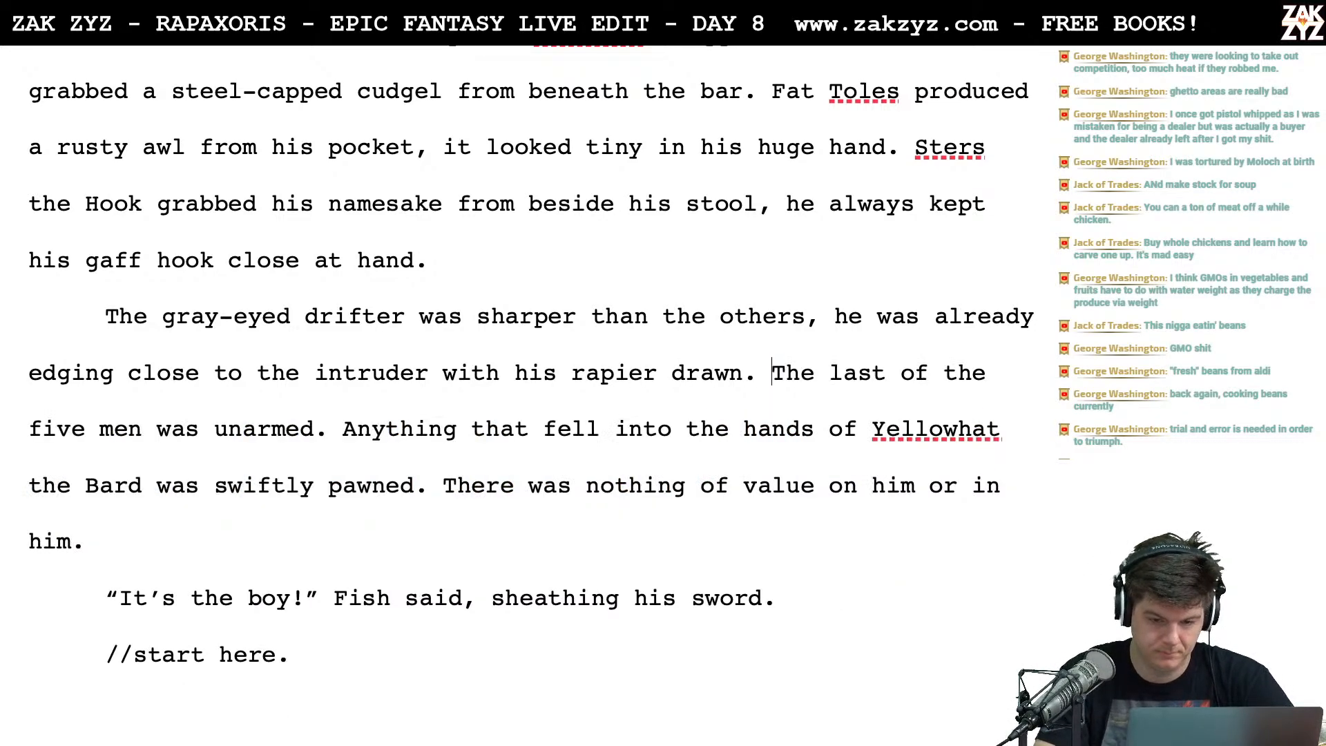
Change Fish's dialogue tag after "It's the boy!" from "said," to "shouted."
{"action": "left_click", "coordinate": [190, 432]}
{"action": "key", "text": "Right"}
{"action": "key", "text": "Right"}
{"action": "key", "text": "Right"}
{"action": "key", "text": "Down"}
{"action": "key", "text": "Down"}
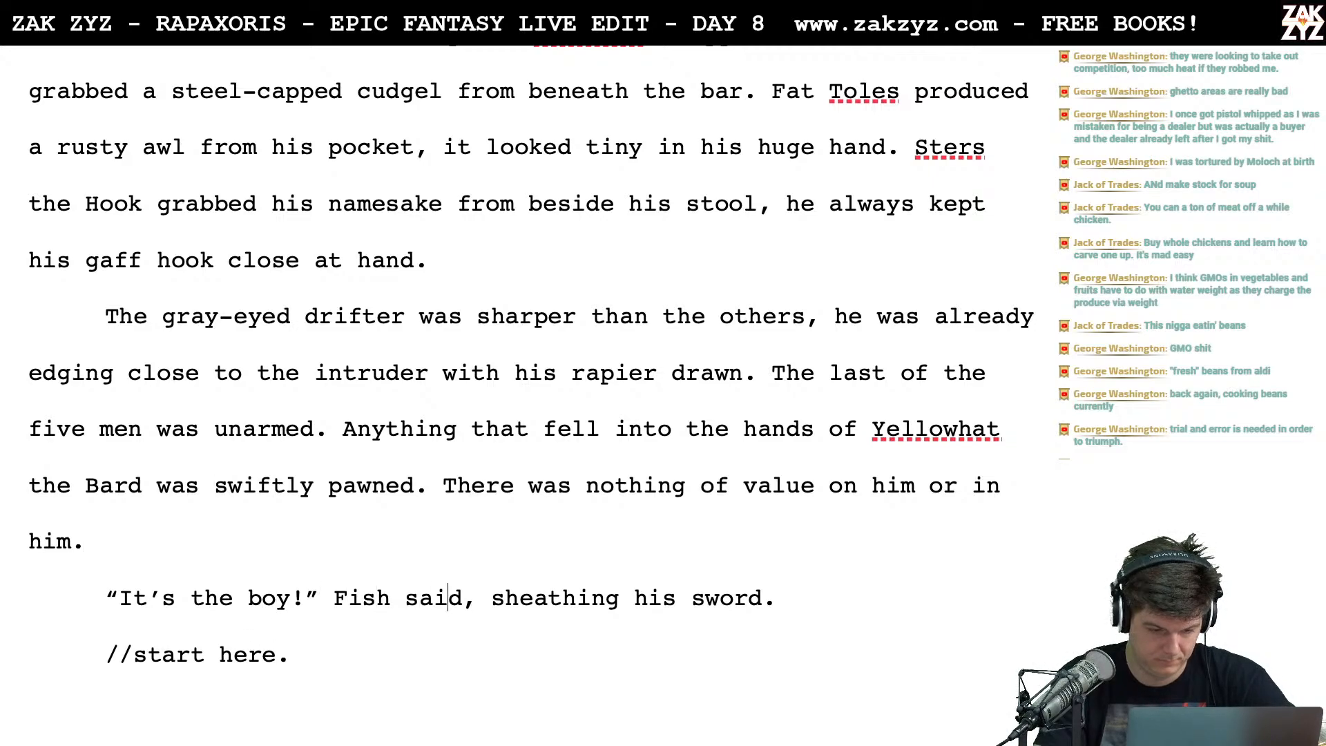
{"action": "key", "text": "Left"}
{"action": "key", "text": "BackSpace"}
{"action": "key", "text": "BackSpace"}
{"action": "key", "text": "BackSpace"}
{"action": "type", "text": "houted"}
{"action": "key", "text": "BackSpace"}
{"action": "type", "text": "."}
Split the leftover phrase "sheathing his sword." onto a separate line below Fish's "It's the boy!" dialogue
{"action": "key", "text": "Return"}
{"action": "key", "text": "Return"}
{"action": "key", "text": "Left"}
{"action": "key", "text": "Left"}
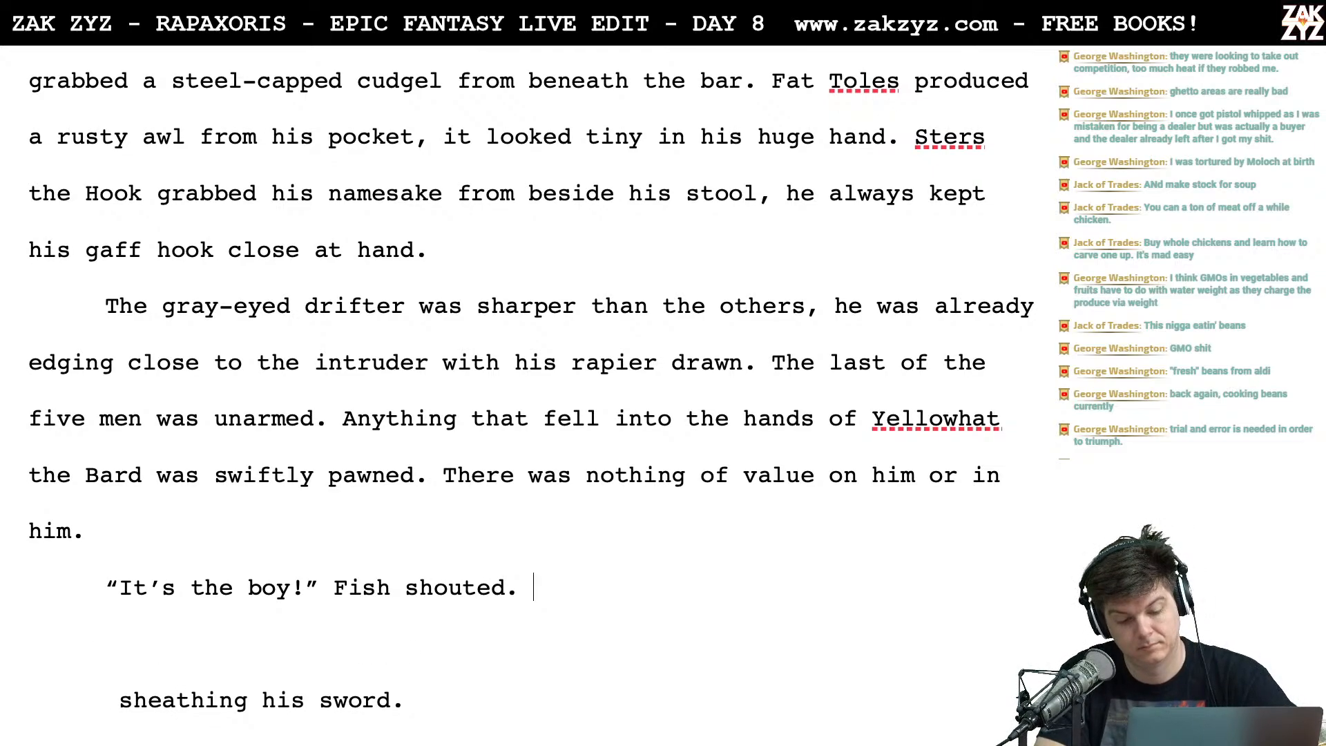
Begin a new sentence after "Fish shouted." with "He stepped around Rigel and barred the"
{"action": "type", "text": "He "}
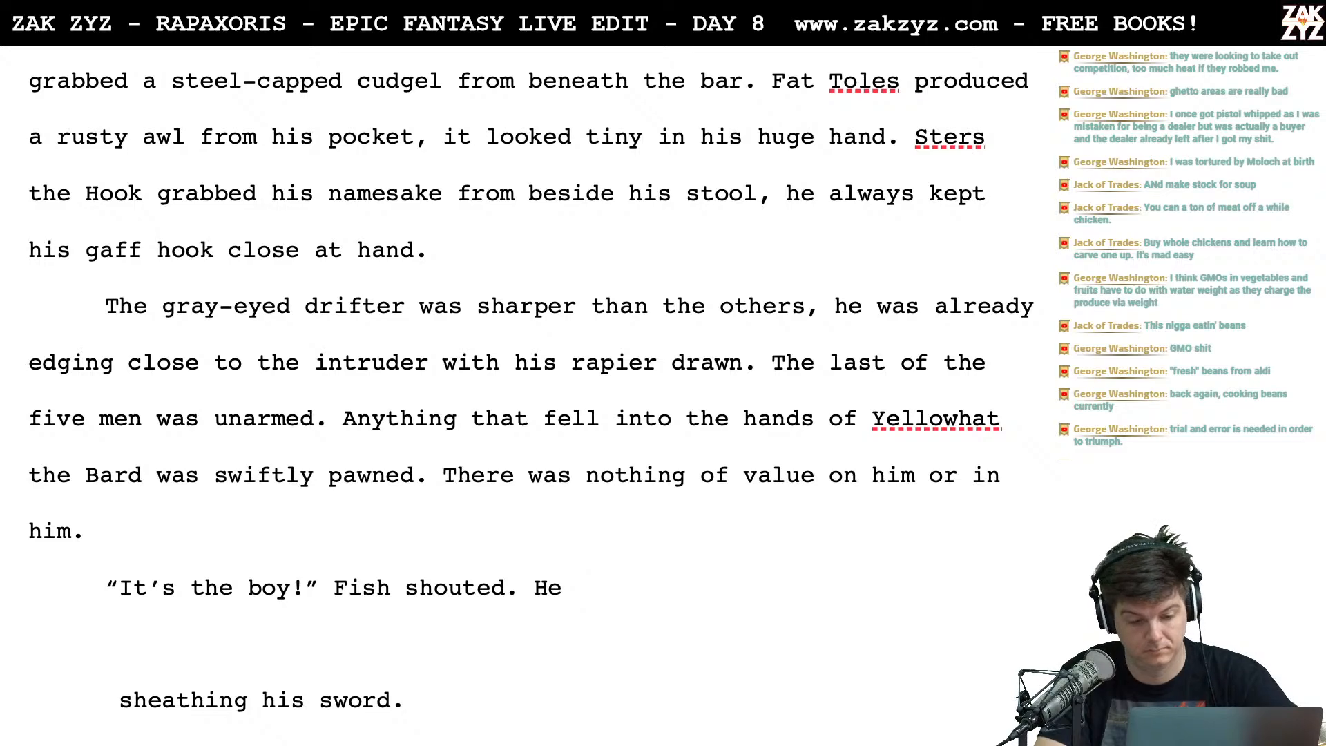
{"action": "type", "text": "w"}
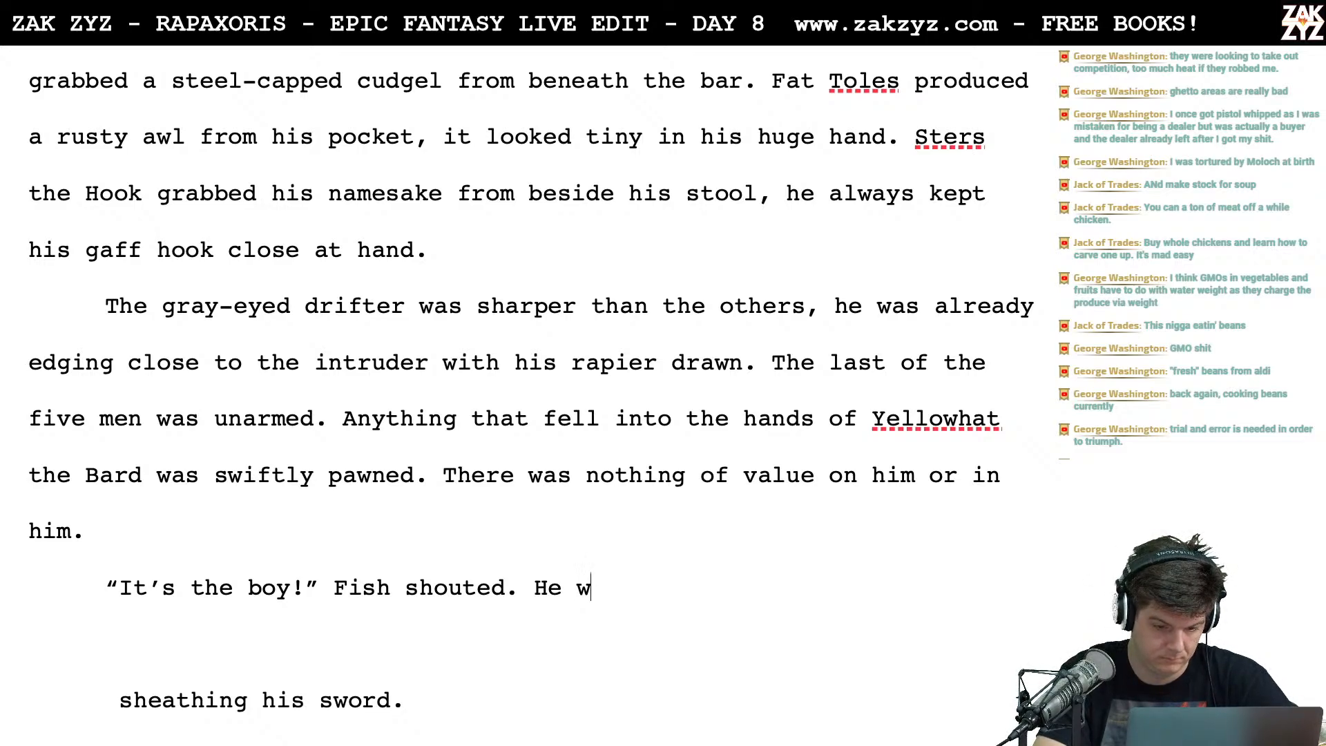
{"action": "key", "text": "BackSpace"}
{"action": "key", "text": "BackSpace"}
{"action": "key", "text": "BackSpace"}
{"action": "key", "text": "BackSpace"}
{"action": "type", "text": "He"}
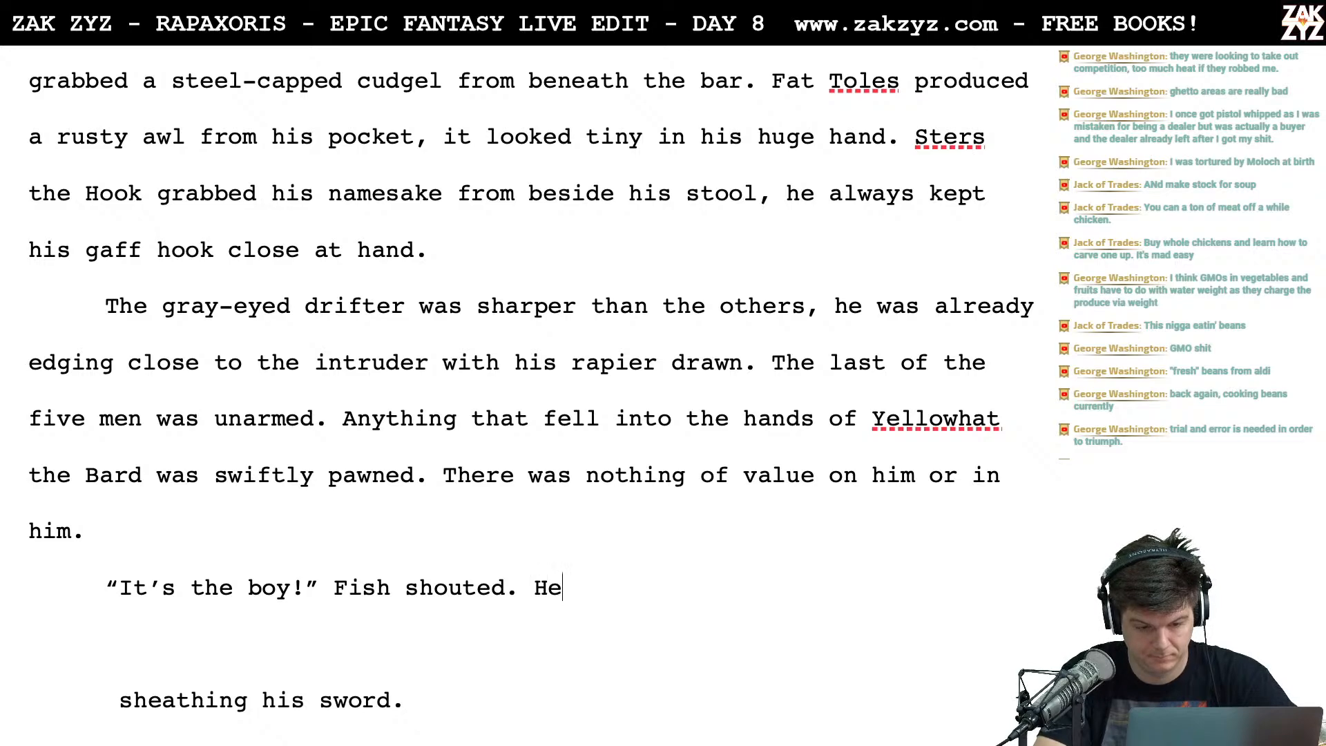
{"action": "type", "text": " stepped around rigel and"}
{"action": "key", "text": "BackSpace"}
{"action": "key", "text": "BackSpace"}
{"action": "key", "text": "BackSpace"}
{"action": "key", "text": "BackSpace"}
{"action": "key", "text": "BackSpace"}
{"action": "key", "text": "BackSpace"}
{"action": "key", "text": "BackSpace"}
{"action": "key", "text": "BackSpace"}
{"action": "key", "text": "BackSpace"}
{"action": "key", "text": "BackSpace"}
{"action": "type", "text": "Rigel and barred the "}
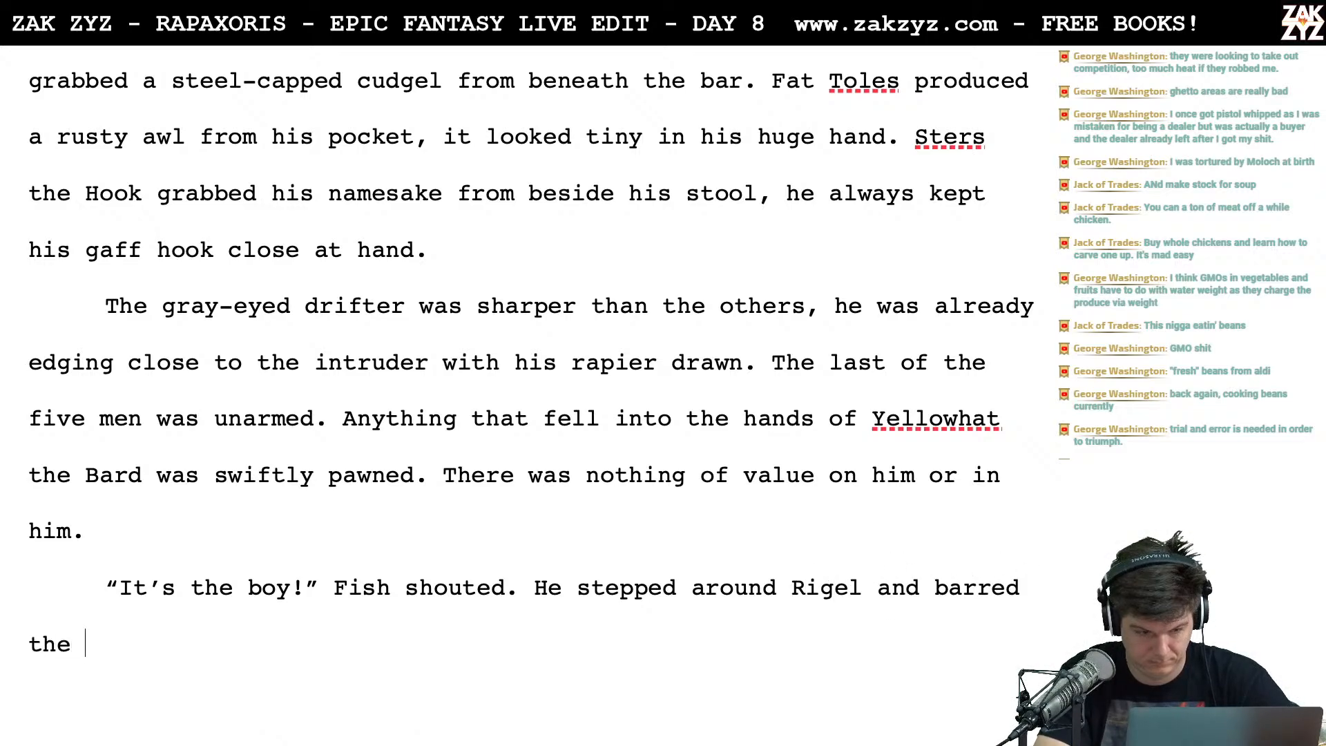
Finish the sentence about Fish and Rigel with "door before sheathing his sword."
{"action": "type", "text": "door before she"}
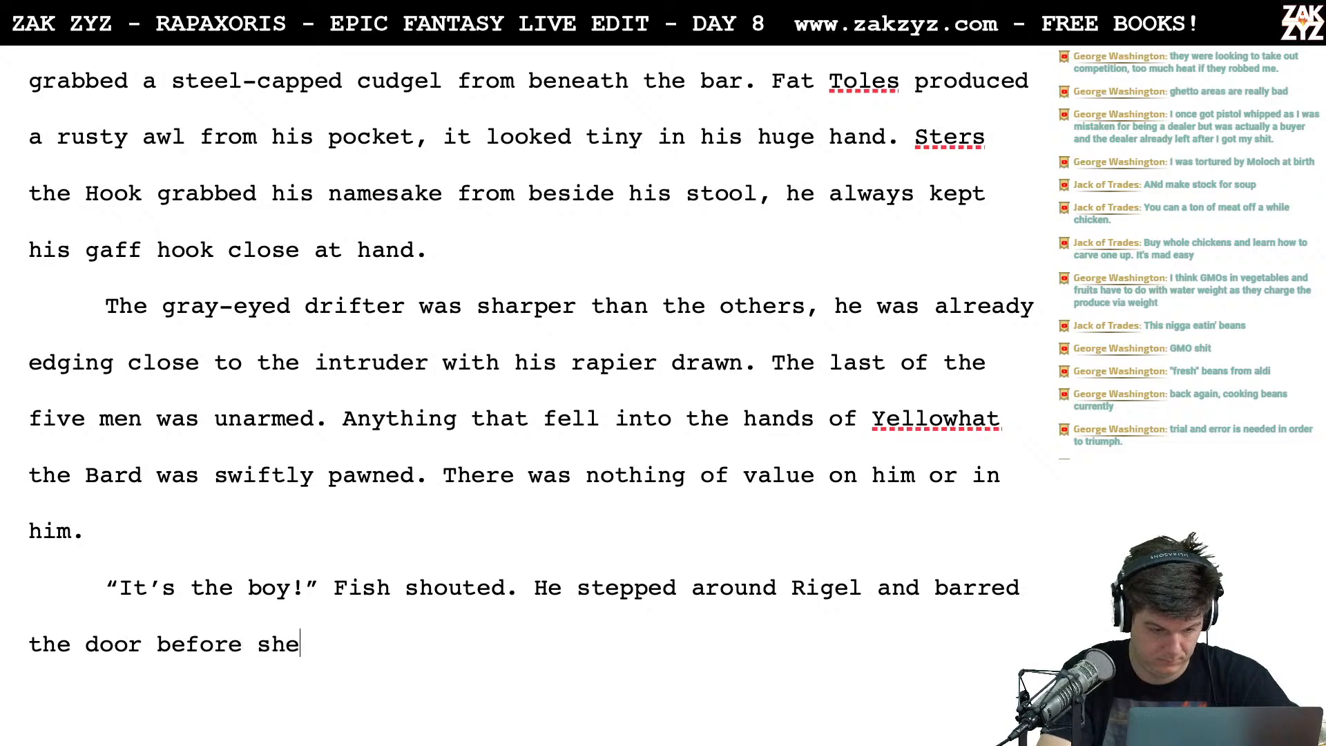
{"action": "type", "text": "athing his sswo"}
{"action": "key", "text": "BackSpace"}
{"action": "key", "text": "BackSpace"}
{"action": "key", "text": "BackSpace"}
{"action": "type", "text": "word."}
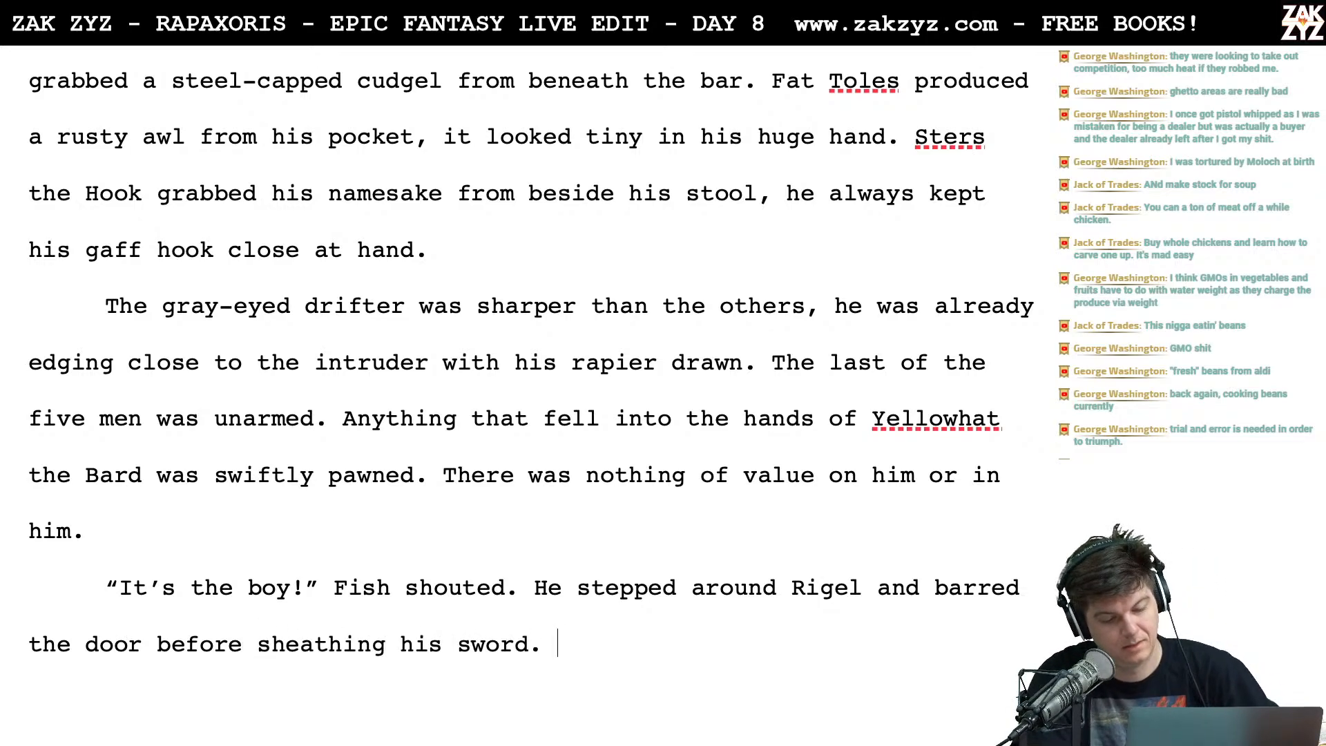
Delete the leftover "sheathing his sword." line and the "//start here." marker above the bartender paragraph
{"action": "scroll", "coordinate": [532, 352], "scroll_direction": "down", "scroll_amount": 1}
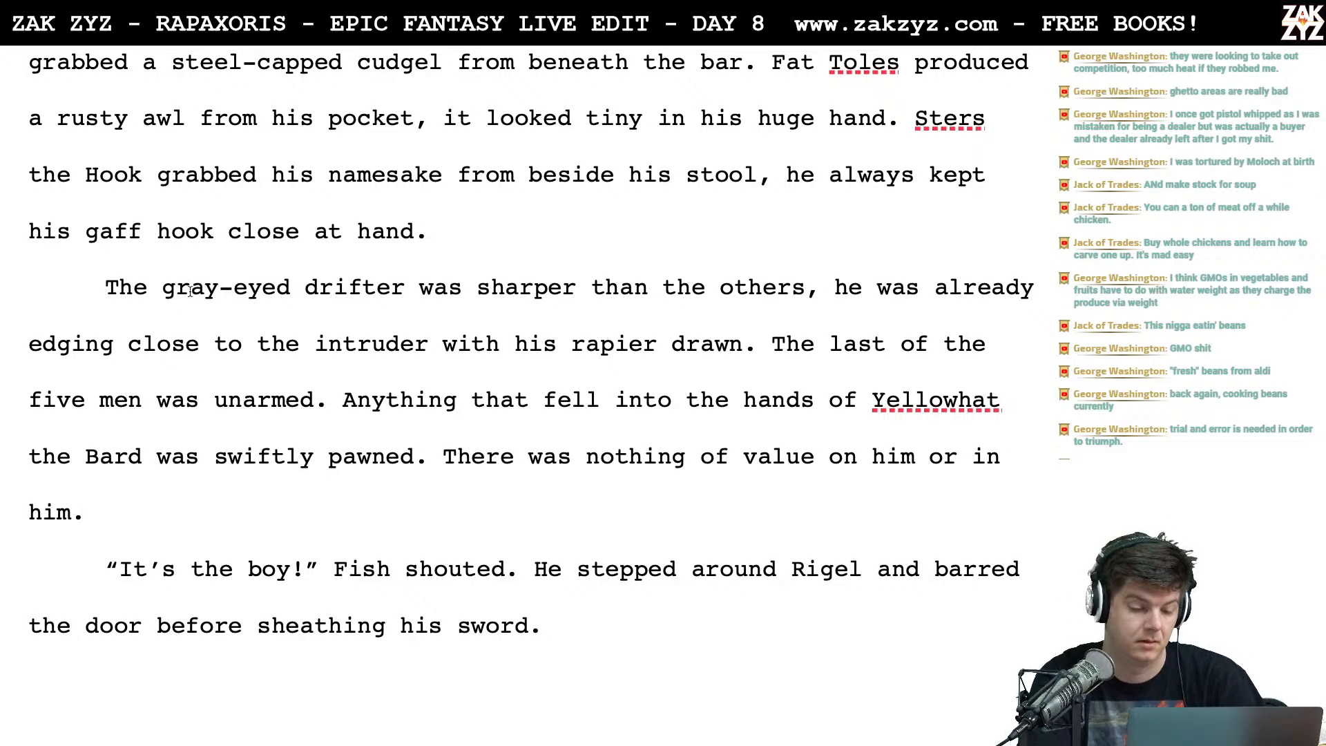
{"action": "scroll", "coordinate": [532, 342], "scroll_direction": "down", "scroll_amount": 3}
{"action": "scroll", "coordinate": [531, 342], "scroll_direction": "down", "scroll_amount": 2}
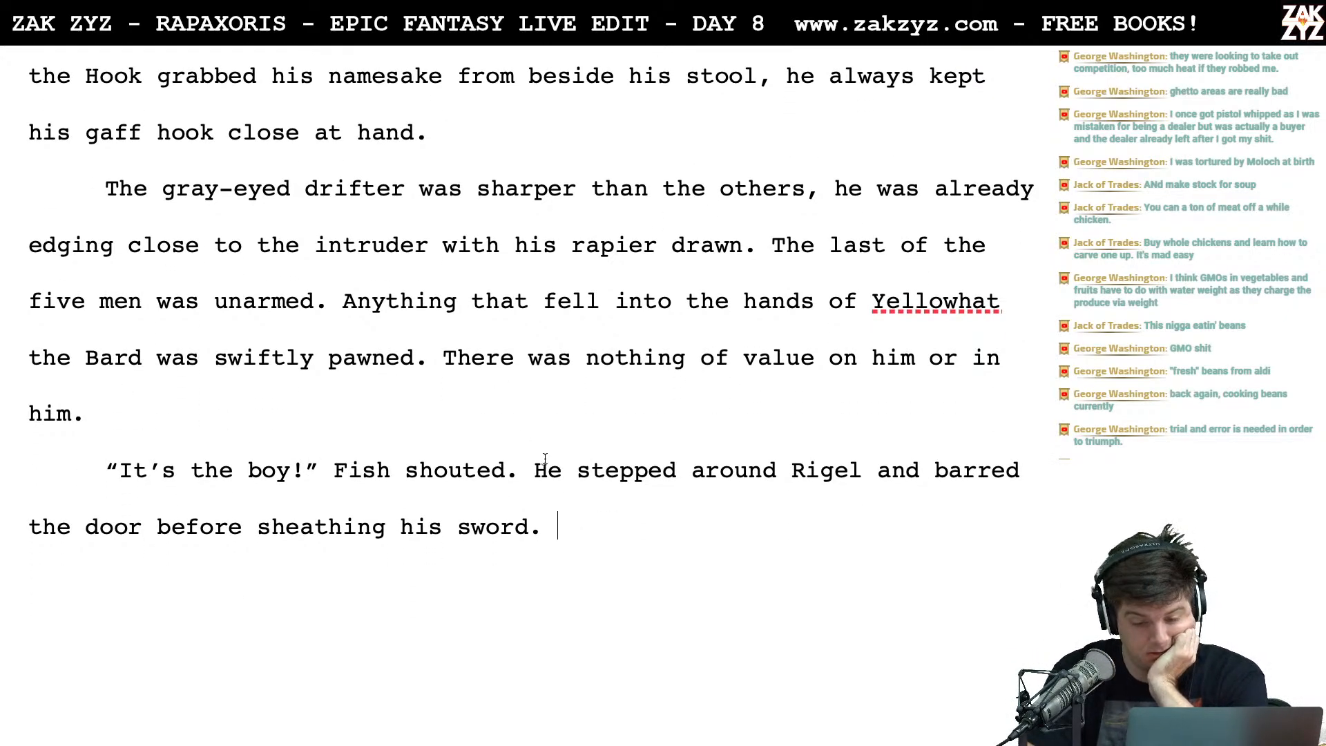
{"action": "scroll", "coordinate": [735, 346], "scroll_direction": "down", "scroll_amount": 3}
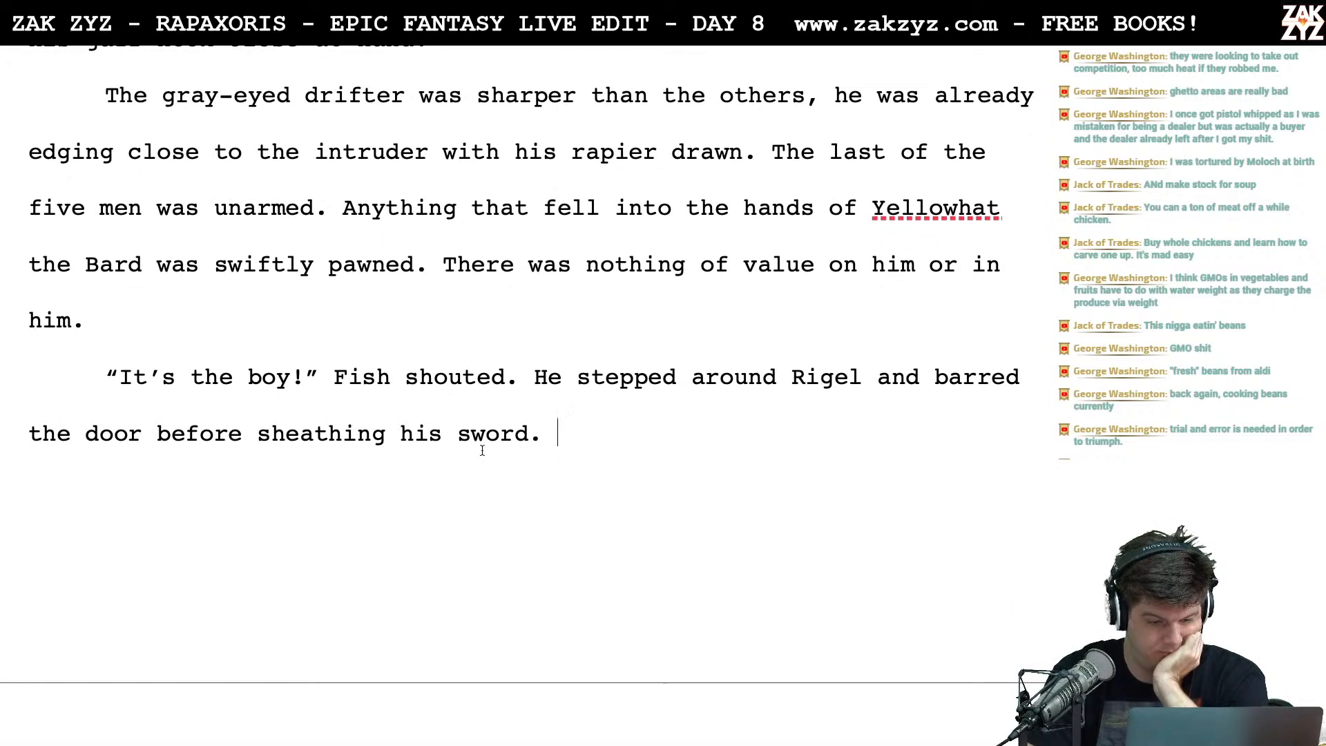
{"action": "left_click", "coordinate": [137, 452]}
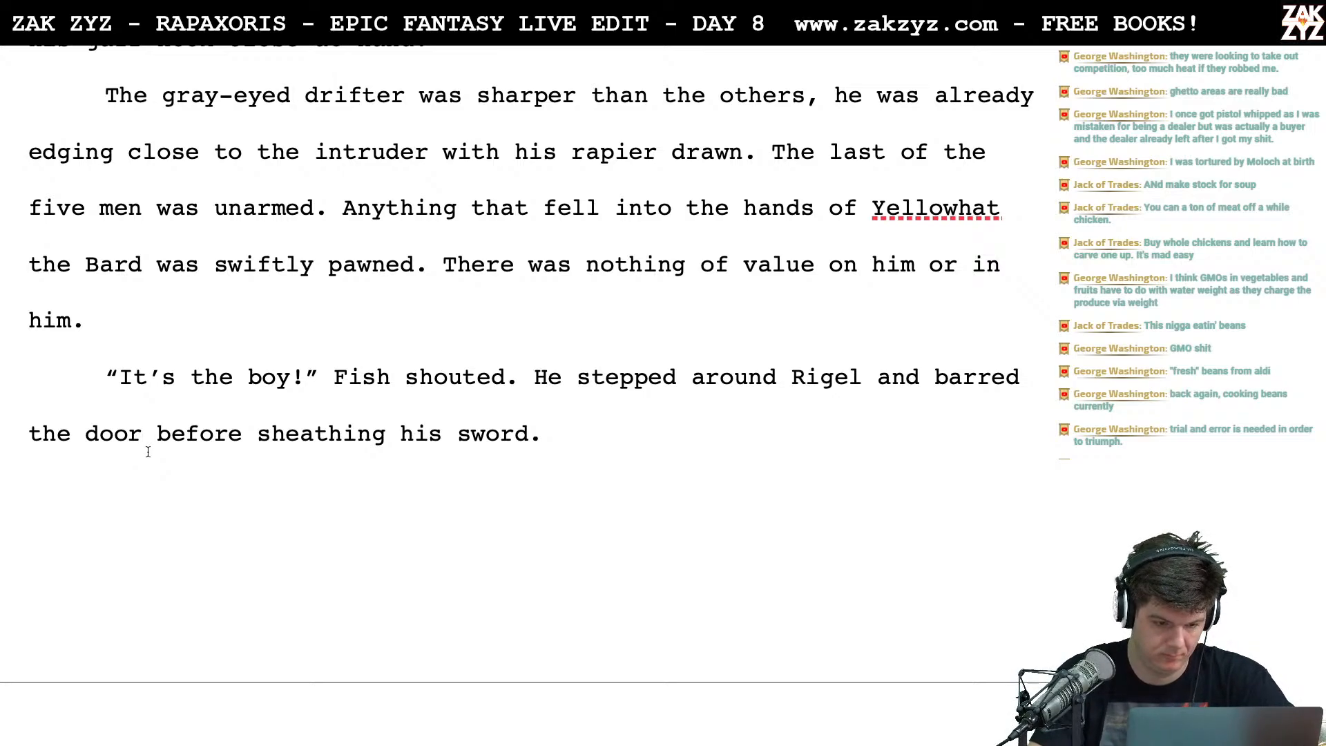
{"action": "scroll", "coordinate": [148, 452], "scroll_direction": "down", "scroll_amount": 8}
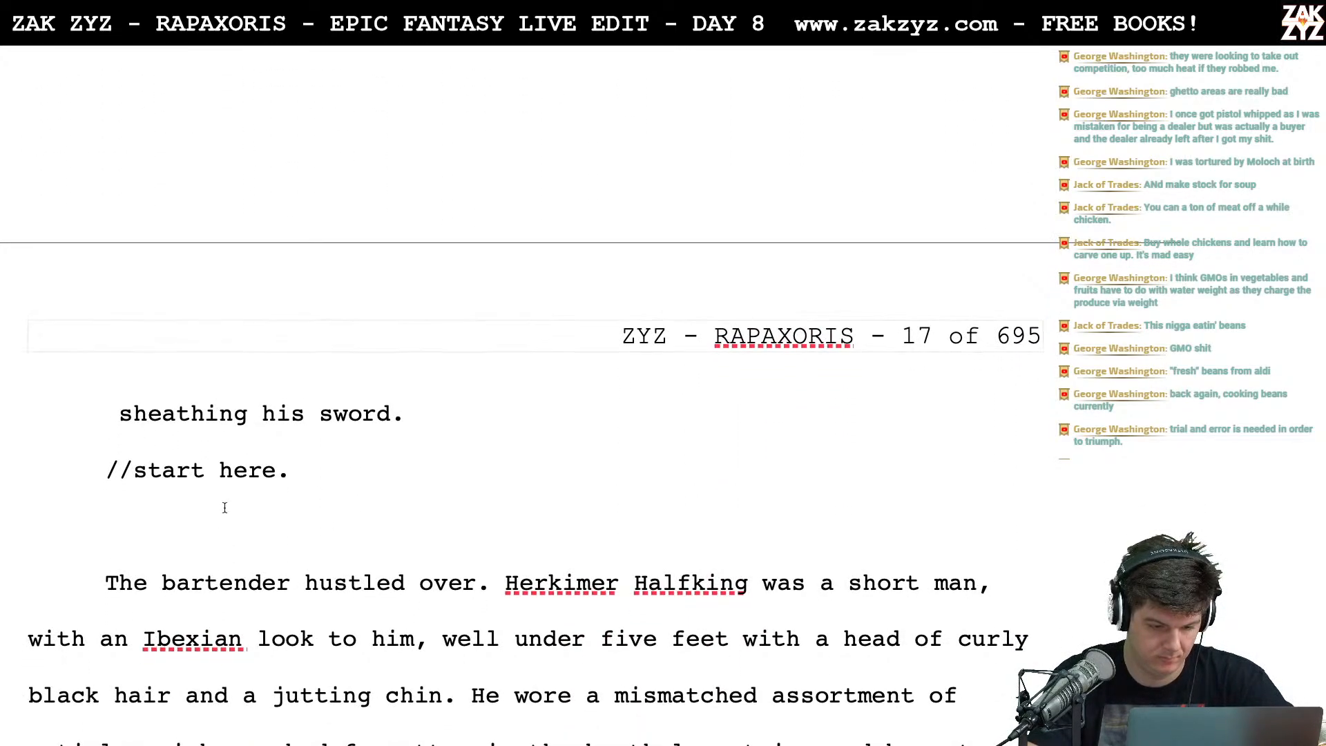
{"action": "left_click", "coordinate": [276, 488]}
{"action": "key", "text": "shift+Up"}
{"action": "key", "text": "shift+Up"}
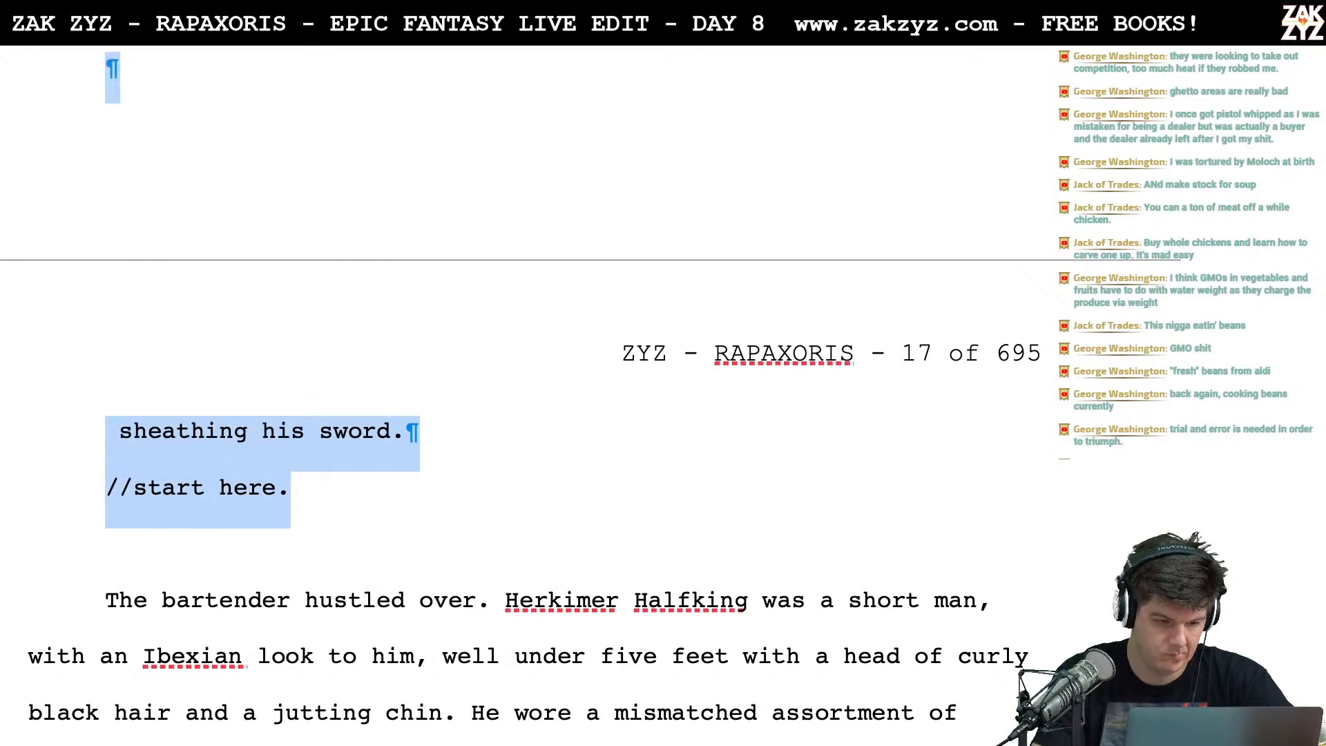
{"action": "key", "text": "BackSpace"}
Write a new dialogue paragraph below Fish's, beginning with "Is he dead?" and the tag "Herk called over,"
{"action": "scroll", "coordinate": [590, 394], "scroll_direction": "up", "scroll_amount": 5}
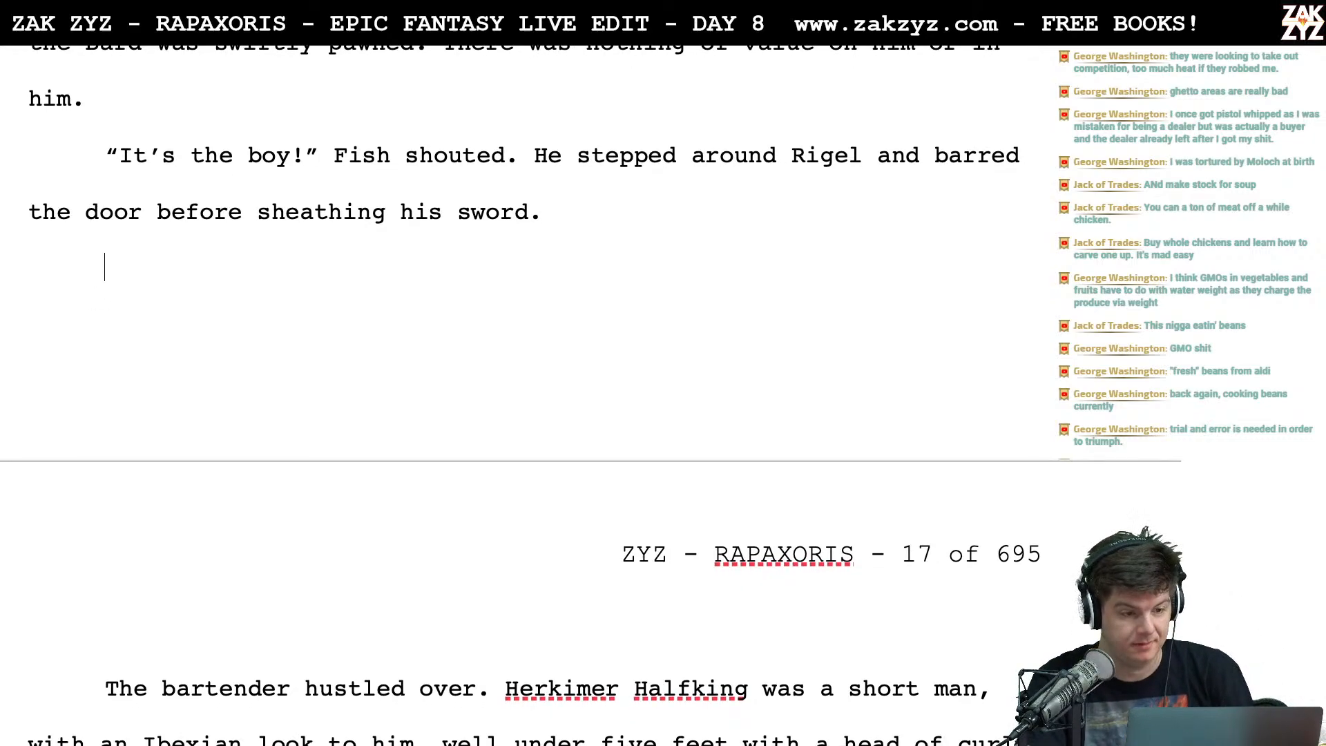
{"action": "scroll", "coordinate": [516, 391], "scroll_direction": "up", "scroll_amount": 2}
{"action": "type", "text": "\"Is he dead?"}
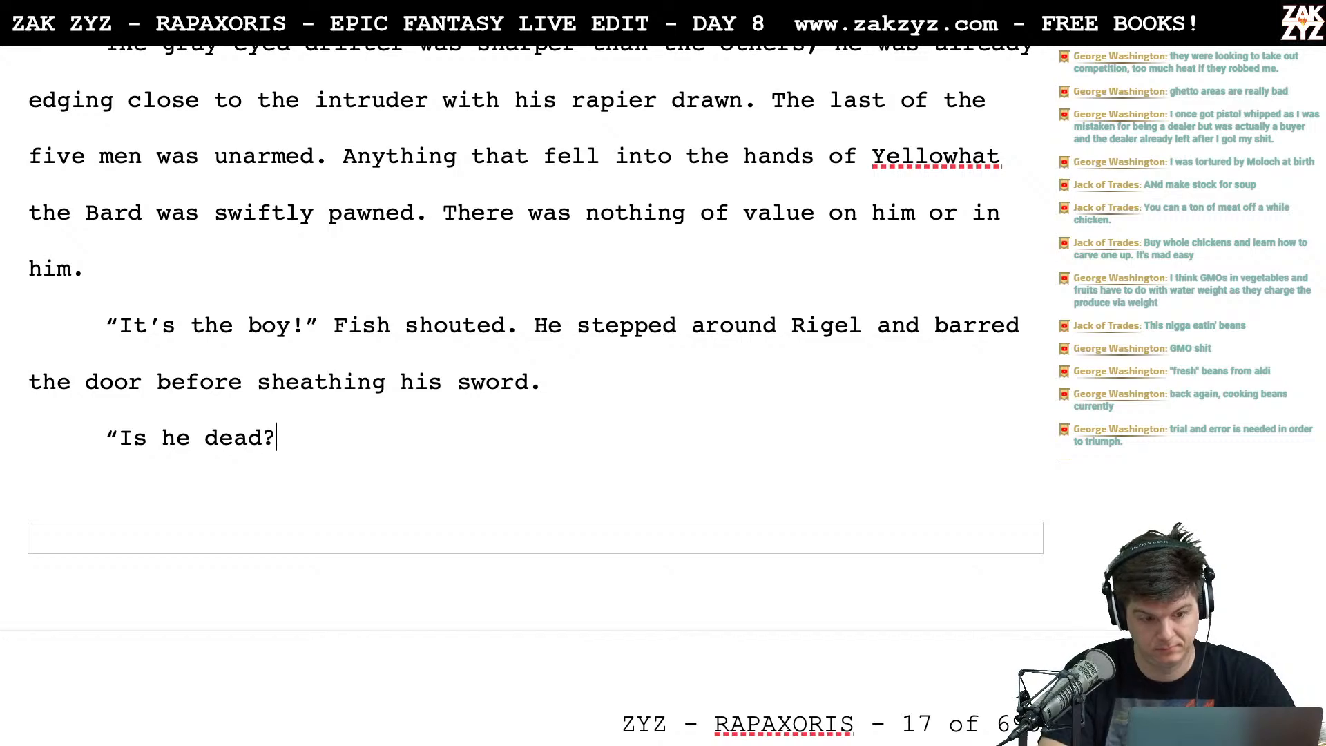
{"action": "key", "text": "BackSpace"}
{"action": "type", "text": "\""}
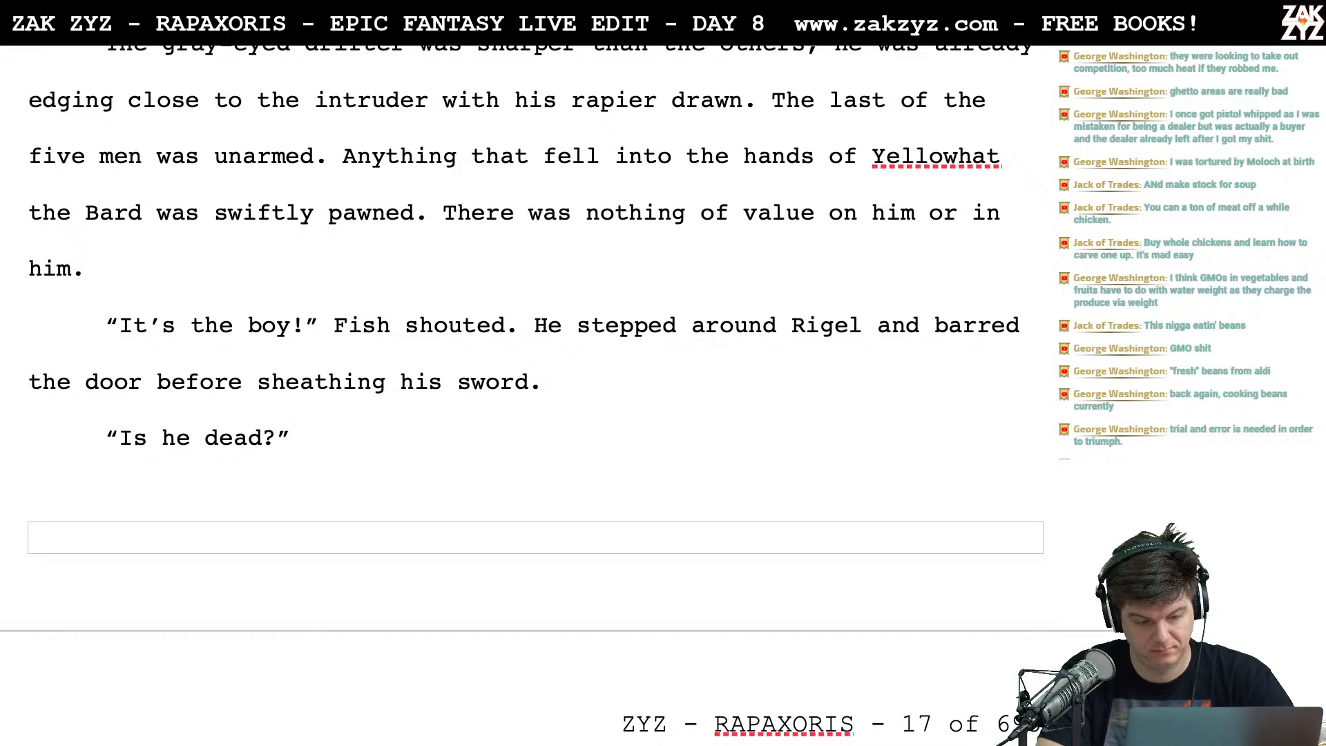
{"action": "type", "text": " Herk c"}
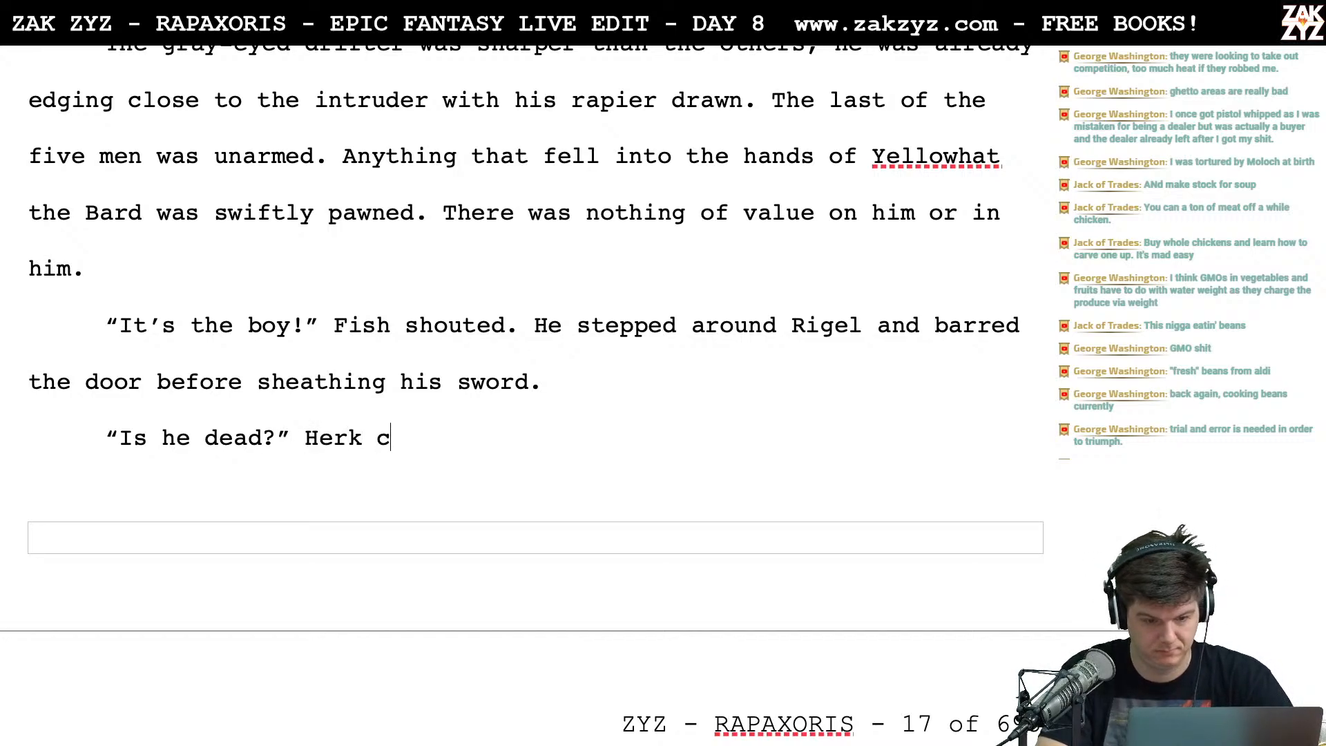
{"action": "type", "text": "alled "}
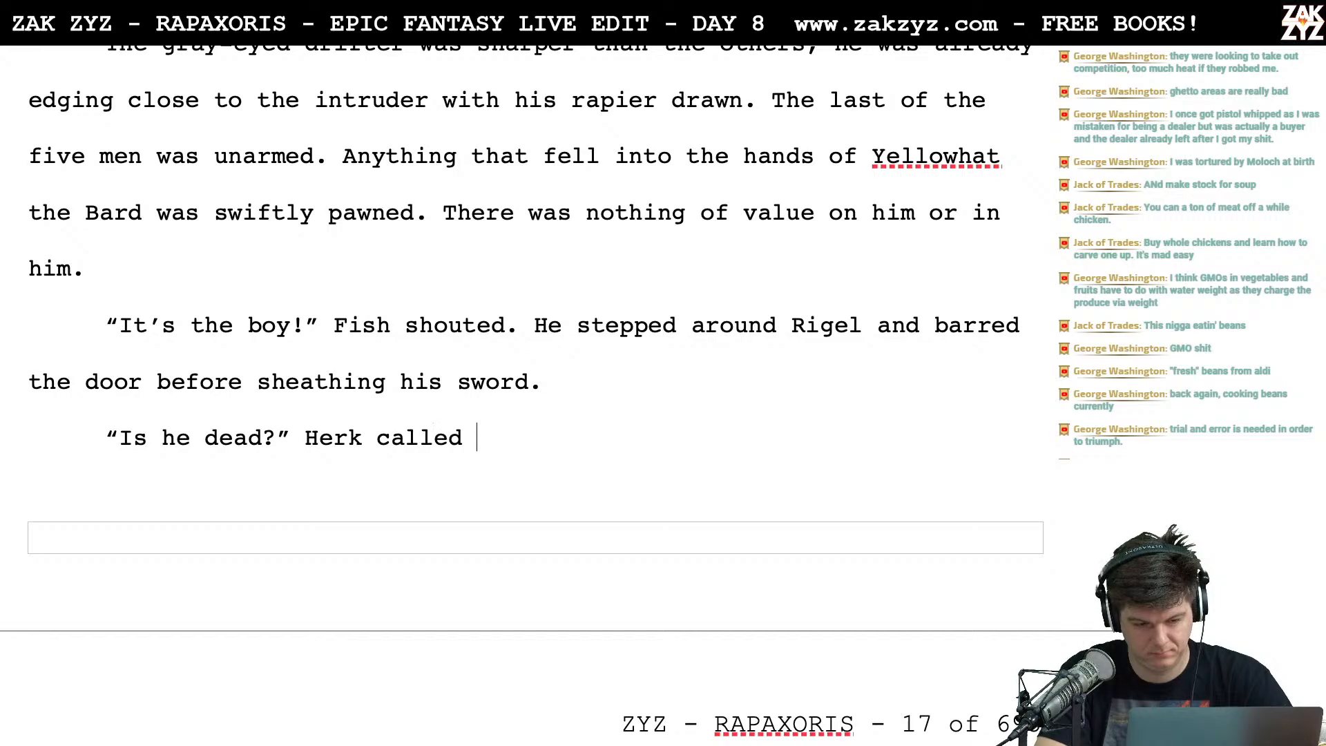
{"action": "type", "text": "over, "}
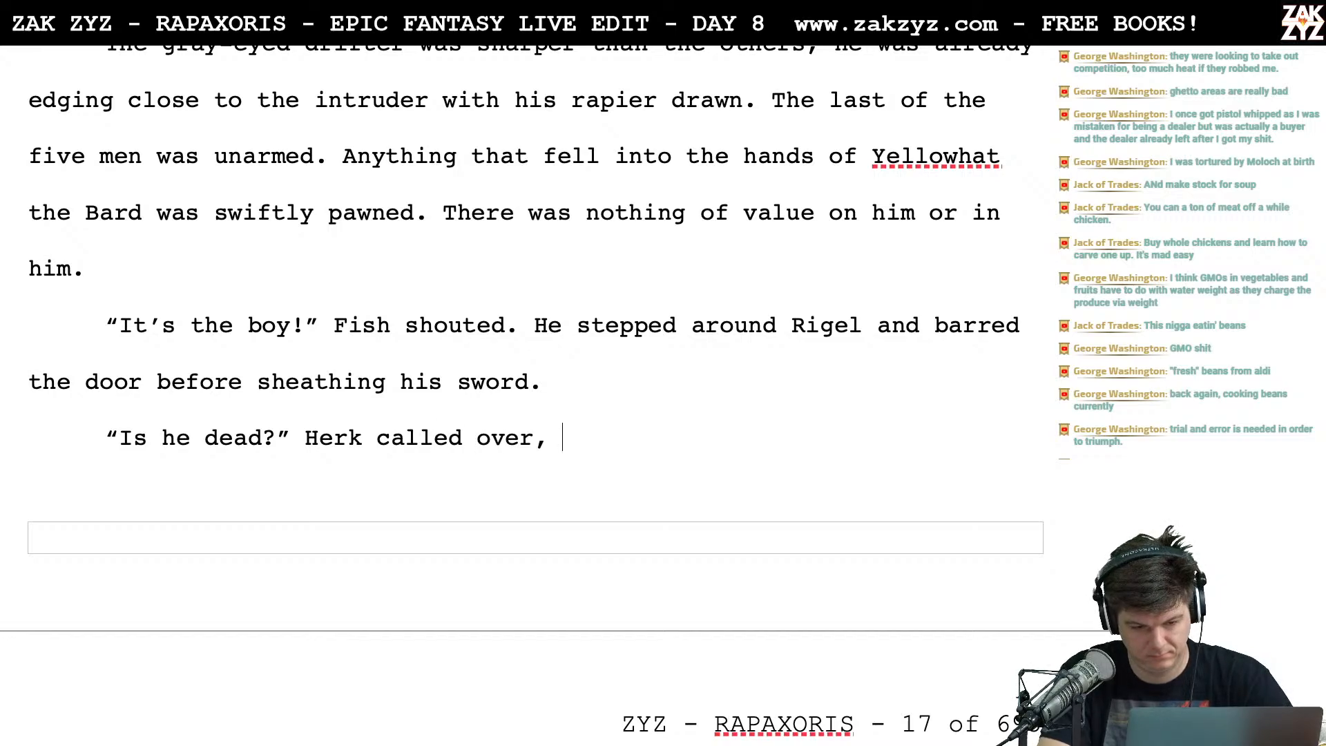
{"action": "type", "text": "s"}
{"action": "key", "text": "BackSpace"}
{"action": "type", "text": "s"}
{"action": "key", "text": "BackSpace"}
{"action": "type", "text": "approaching slowly."}
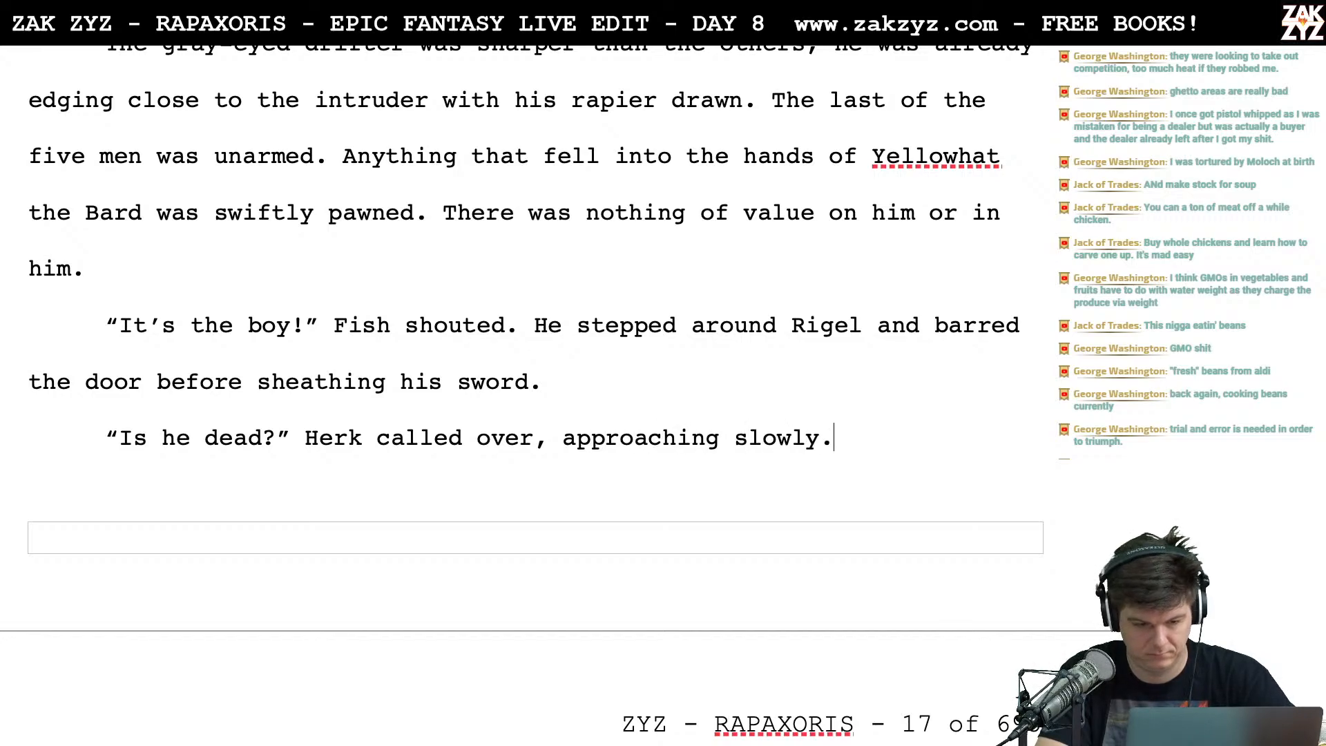
{"action": "key", "text": "BackSpace"}
{"action": "key", "text": "BackSpace"}
{"action": "key", "text": "BackSpace"}
{"action": "key", "text": "BackSpace"}
{"action": "key", "text": "BackSpace"}
{"action": "key", "text": "BackSpace"}
{"action": "key", "text": "BackSpace"}
{"action": "key", "text": "BackSpace"}
{"action": "key", "text": "BackSpace"}
{"action": "key", "text": "BackSpace"}
{"action": "key", "text": "BackSpace"}
{"action": "key", "text": "BackSpace"}
{"action": "key", "text": "BackSpace"}
{"action": "key", "text": "BackSpace"}
{"action": "key", "text": "BackSpace"}
{"action": "key", "text": "BackSpace"}
{"action": "key", "text": "BackSpace"}
{"action": "key", "text": "BackSpace"}
{"action": "key", "text": "BackSpace"}
{"action": "key", "text": "BackSpace"}
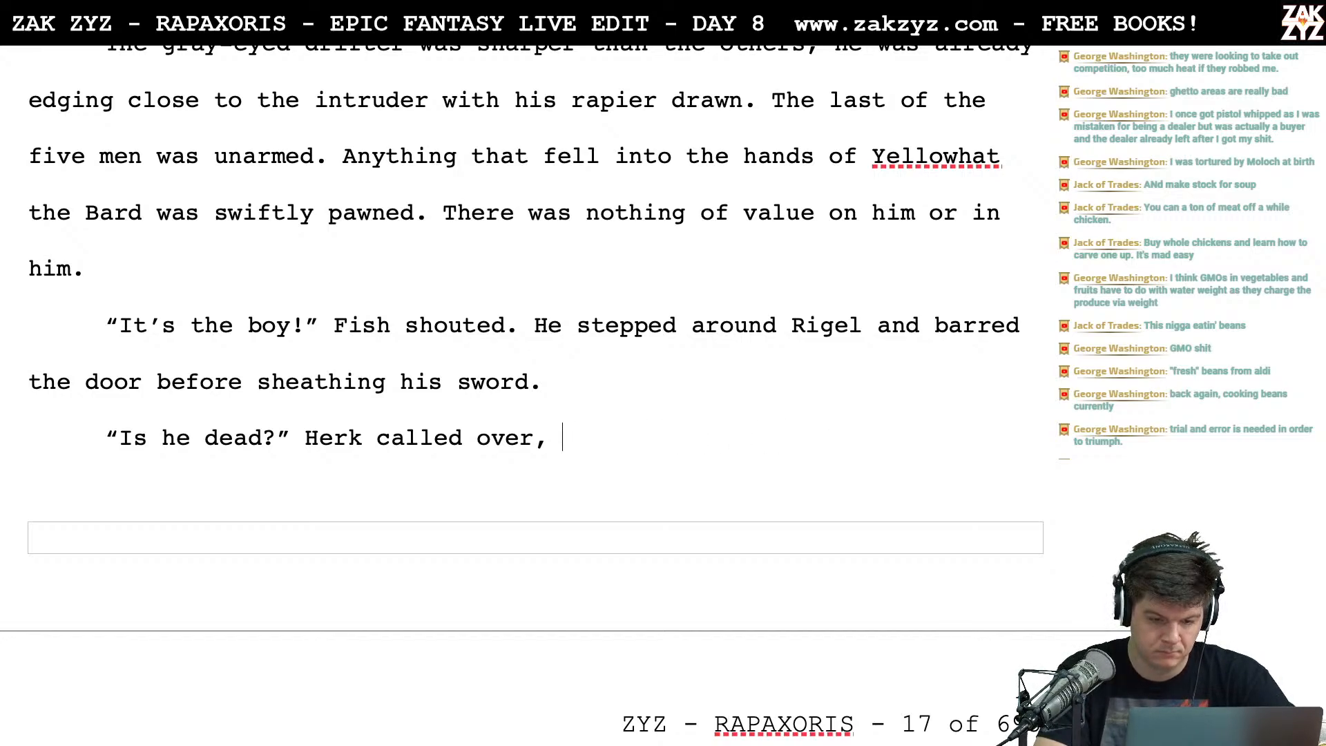
{"action": "type", "text": ", a"}
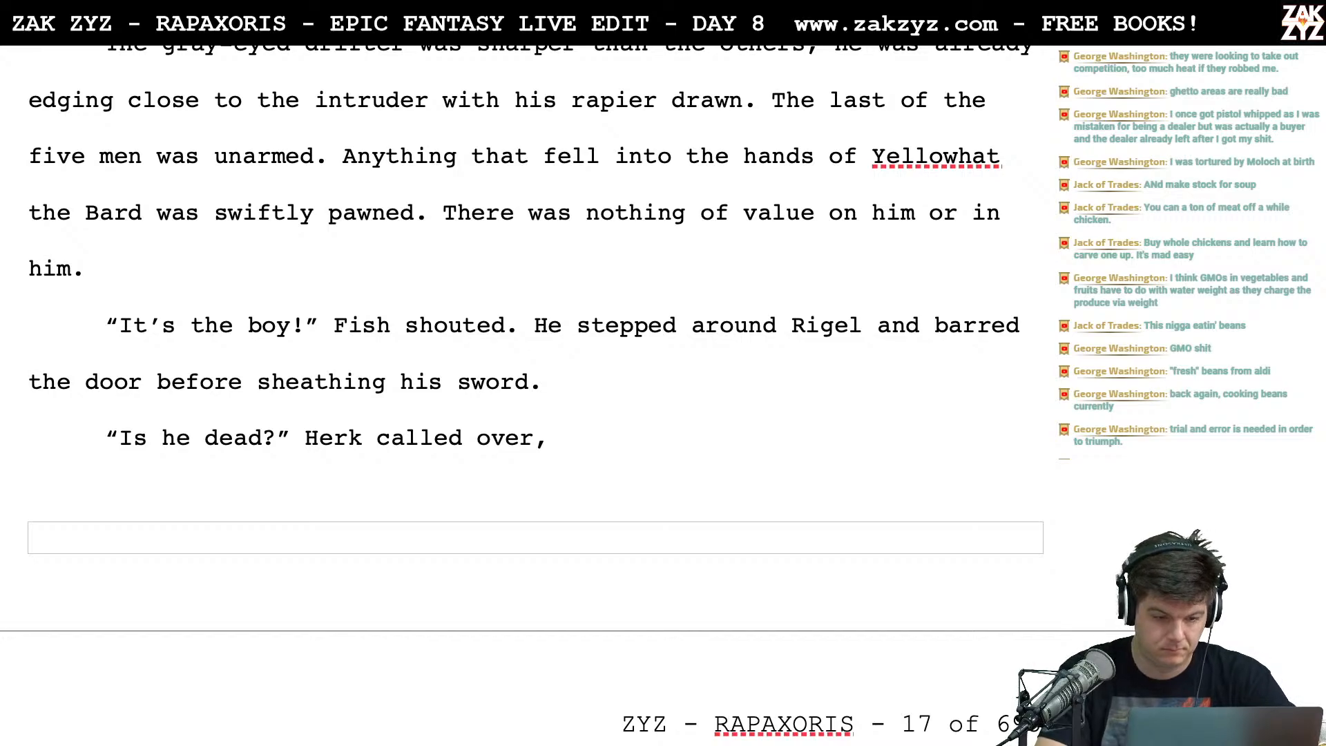
{"action": "key", "text": "BackSpace"}
{"action": "key", "text": "BackSpace"}
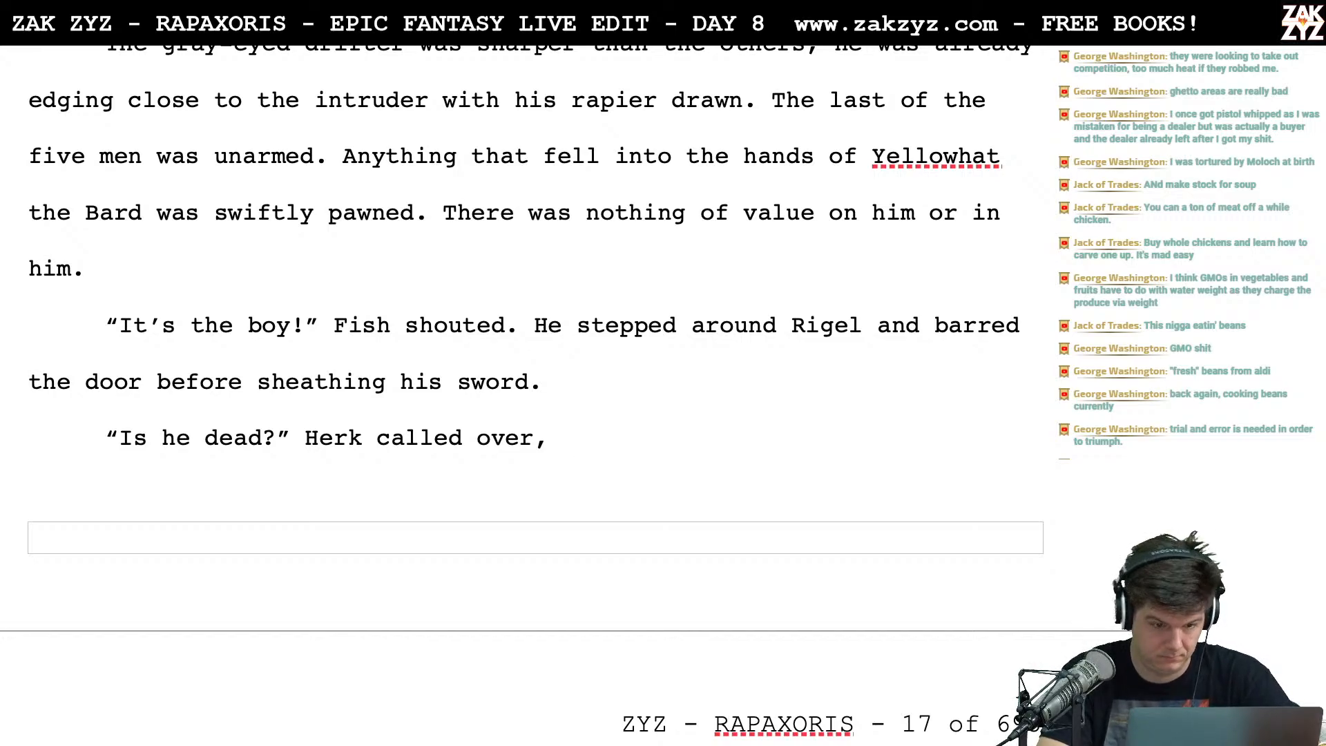
{"action": "type", "text": "appe"}
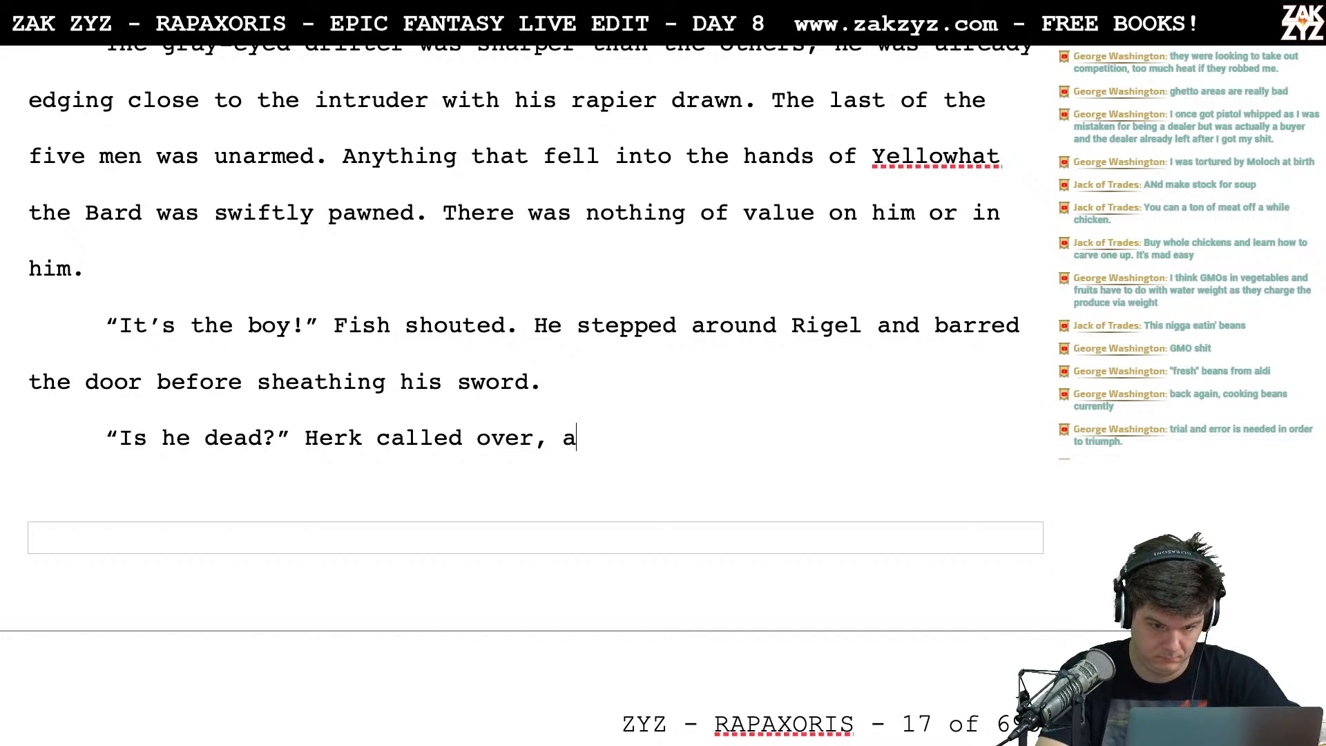
{"action": "key", "text": "BackSpace"}
{"action": "key", "text": "BackSpace"}
{"action": "key", "text": "BackSpace"}
{"action": "key", "text": "BackSpace"}
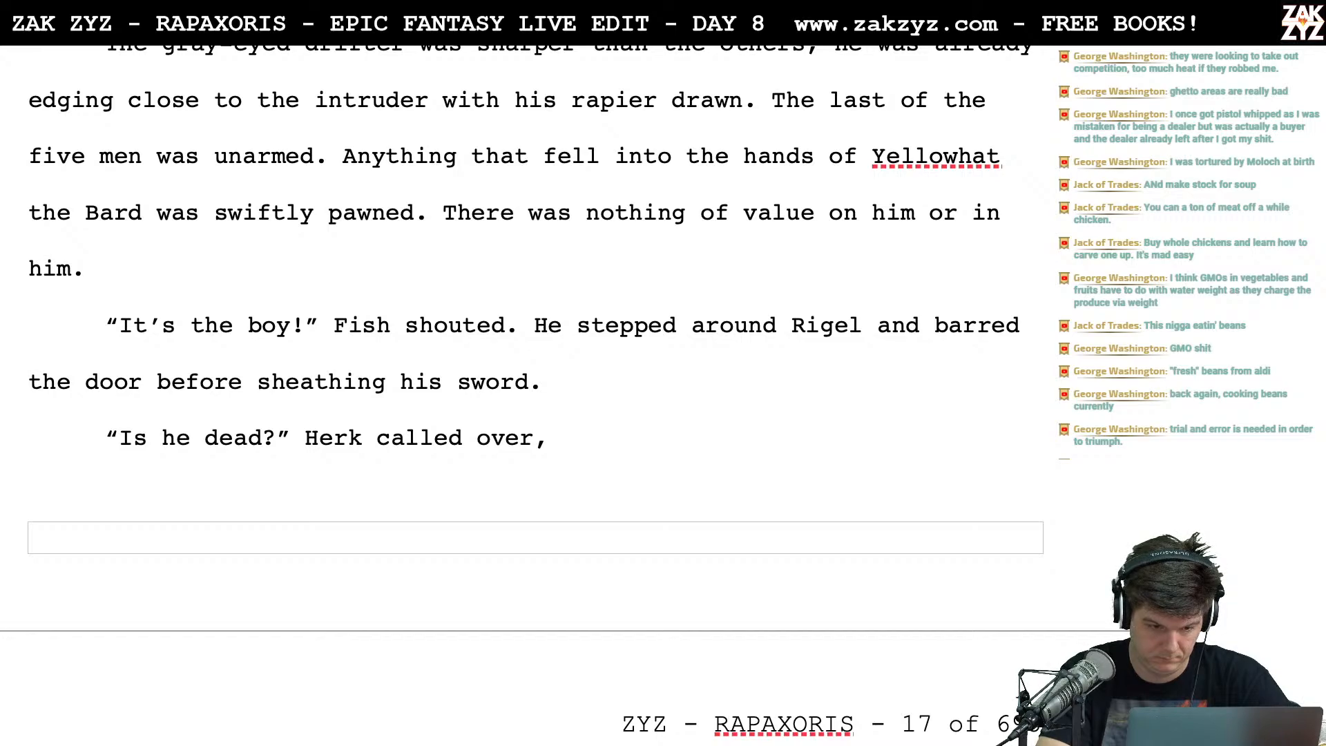
{"action": "type", "text": "wa"}
{"action": "key", "text": "BackSpace"}
{"action": "key", "text": "BackSpace"}
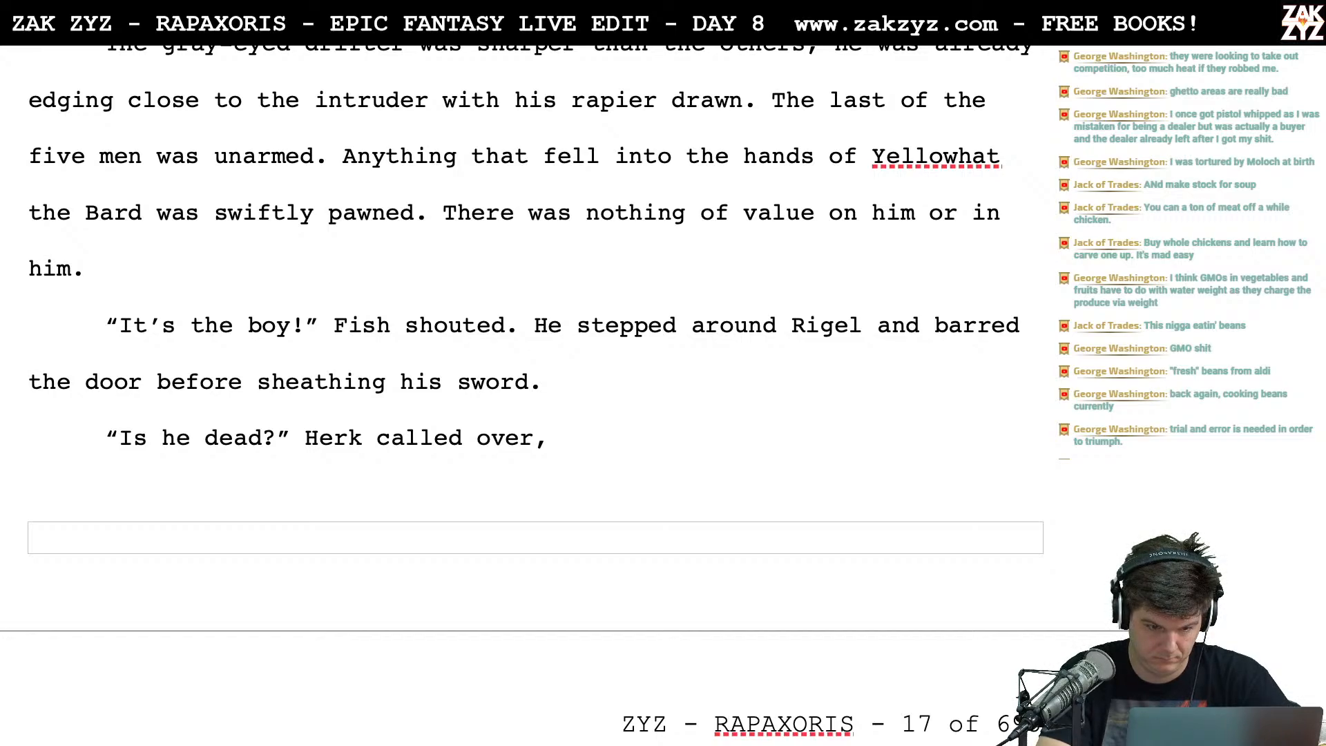
Finish Herk's dialogue tag with "waddling around the bar."
{"action": "type", "text": "waddling a"}
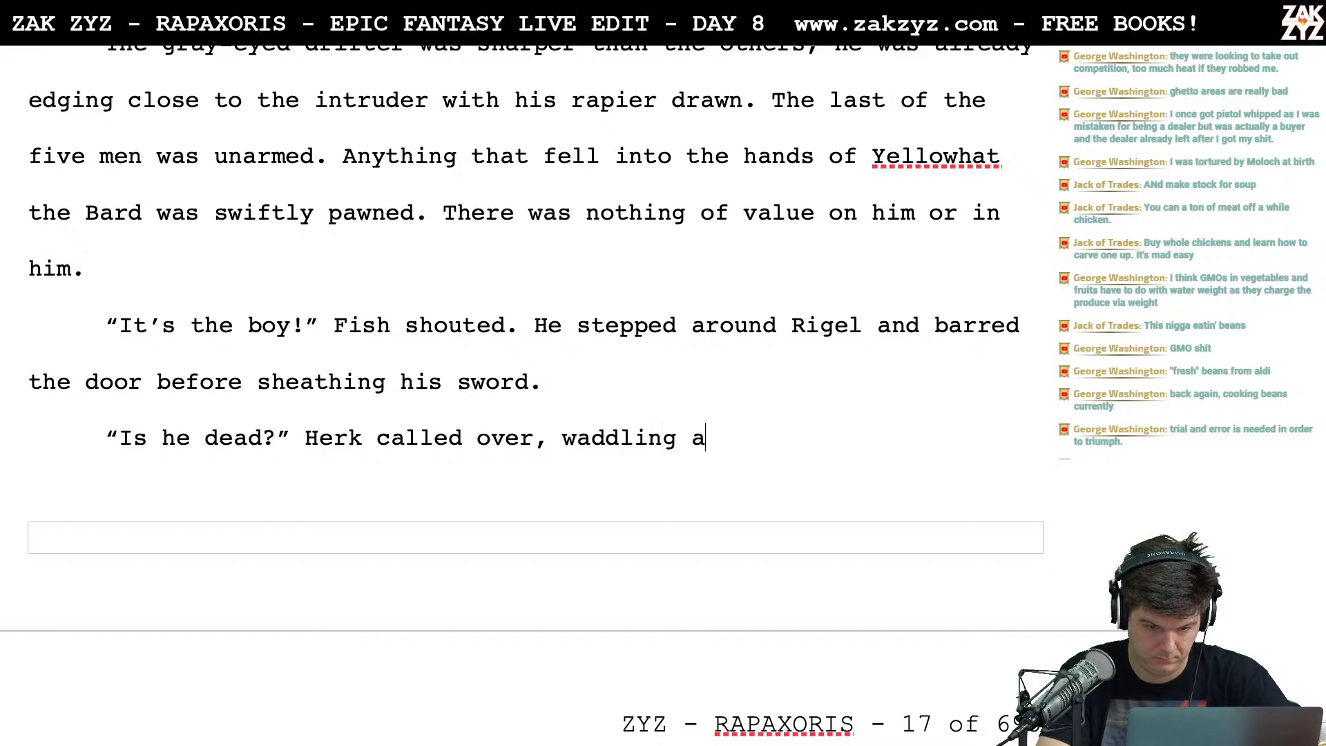
{"action": "type", "text": "round the bar."}
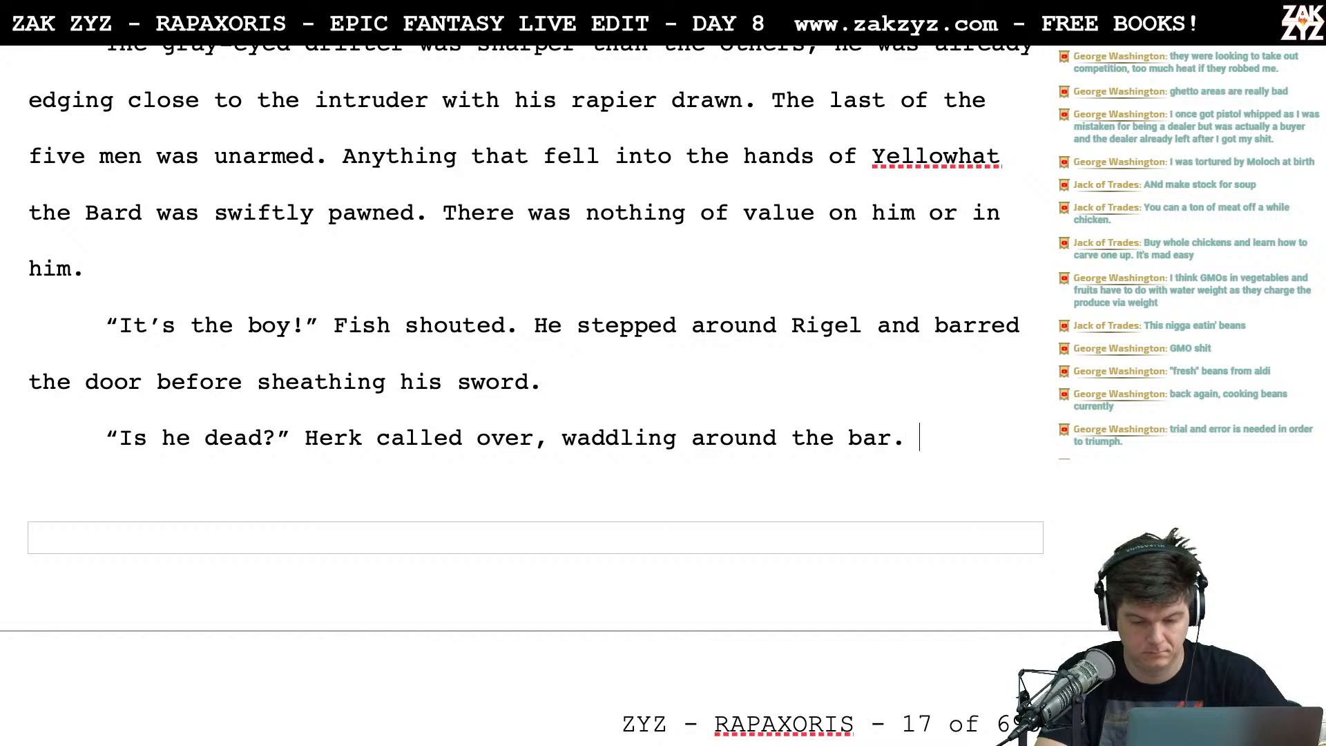
{"action": "type", "text": " He"}
{"action": "key", "text": "BackSpace"}
{"action": "key", "text": "BackSpace"}
{"action": "key", "text": "BackSpace"}
{"action": "key", "text": "BackSpace"}
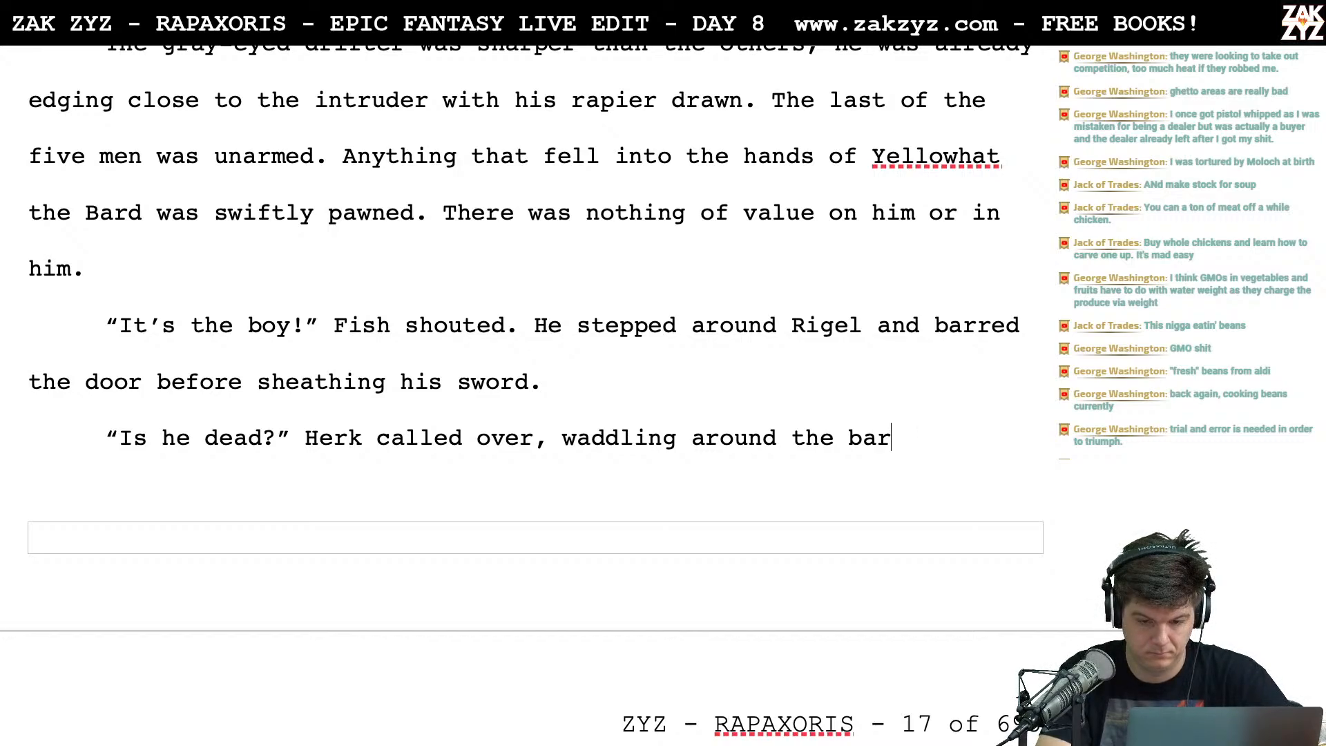
{"action": "type", "text": "It"}
{"action": "key", "text": "BackSpace"}
{"action": "key", "text": "BackSpace"}
{"action": "key", "text": "BackSpace"}
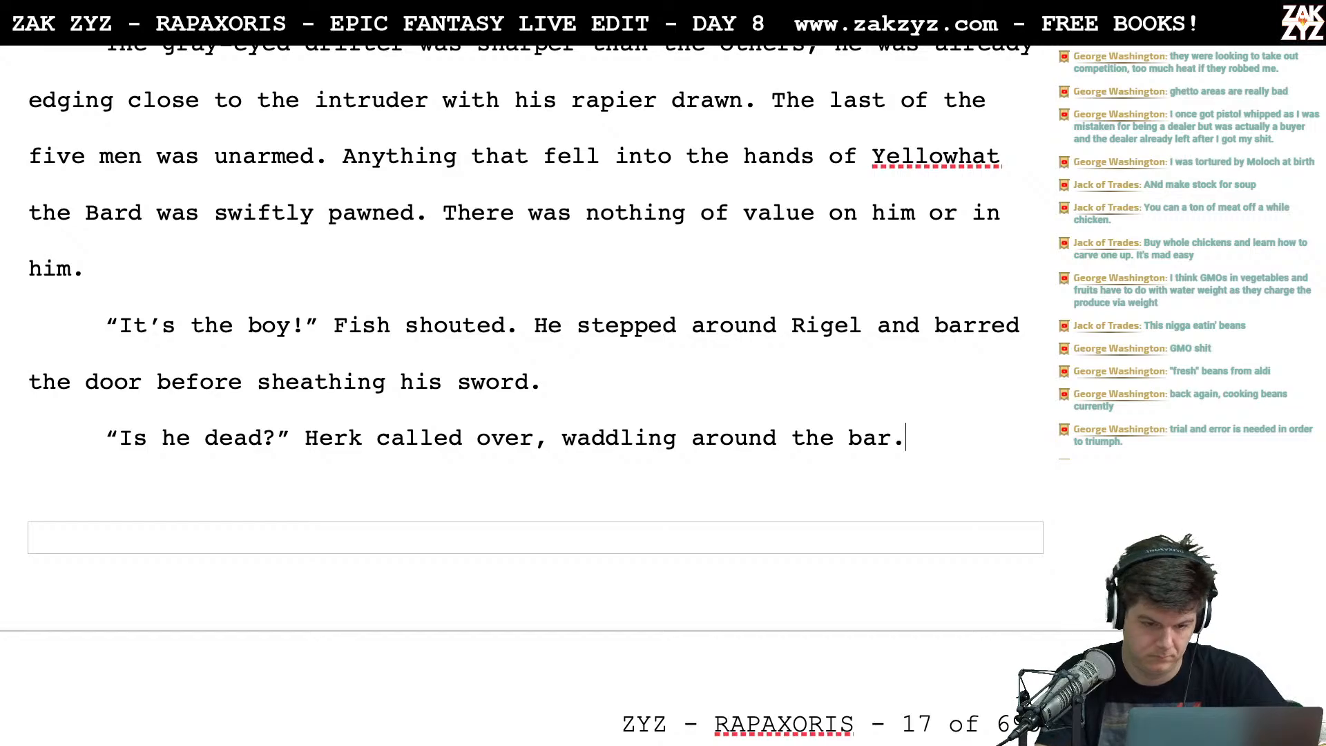
Review the paragraph describing Herkimer Halfking and the regulars crowding around the boy against Herk's new dialogue line
{"action": "key", "text": "Down"}
{"action": "key", "text": "Down"}
{"action": "key", "text": "Down"}
{"action": "key", "text": "Down"}
{"action": "key", "text": "Down"}
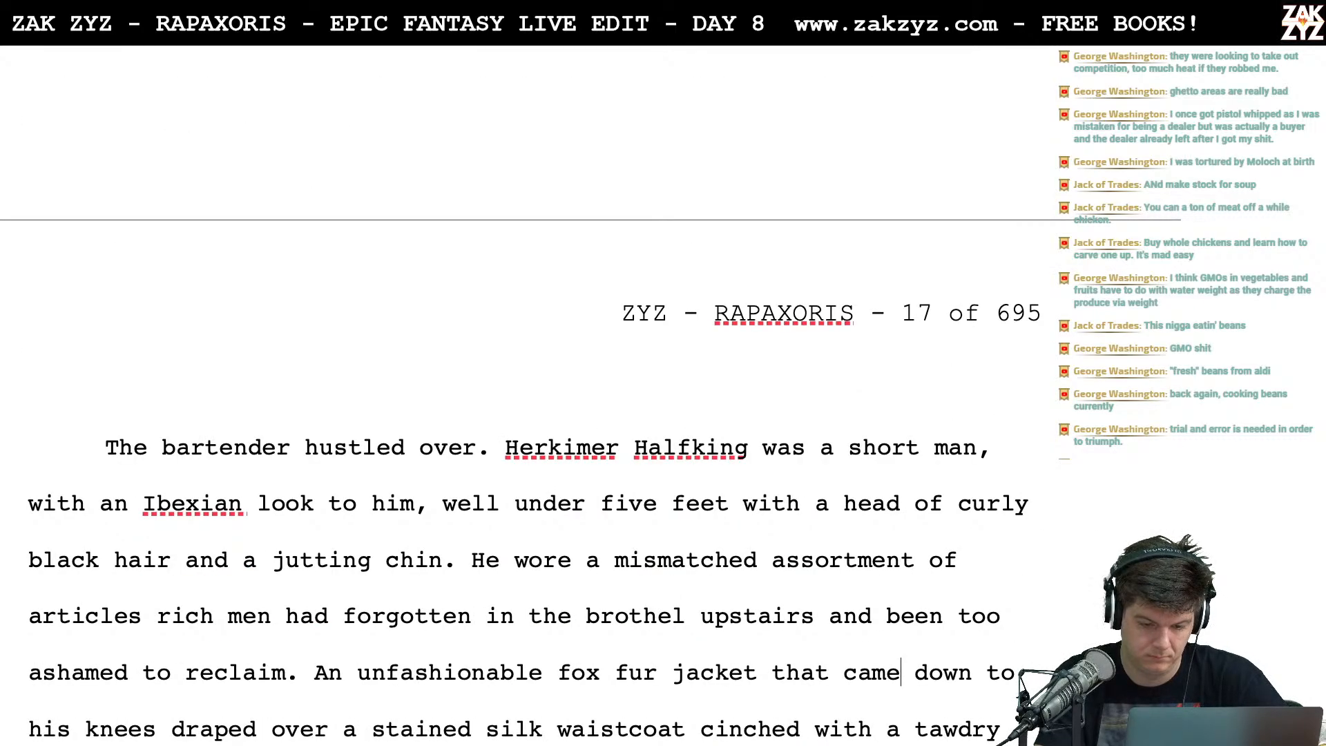
{"action": "key", "text": "Down"}
{"action": "key", "text": "Down"}
{"action": "key", "text": "Down"}
{"action": "key", "text": "Down"}
{"action": "key", "text": "Down"}
{"action": "key", "text": "Down"}
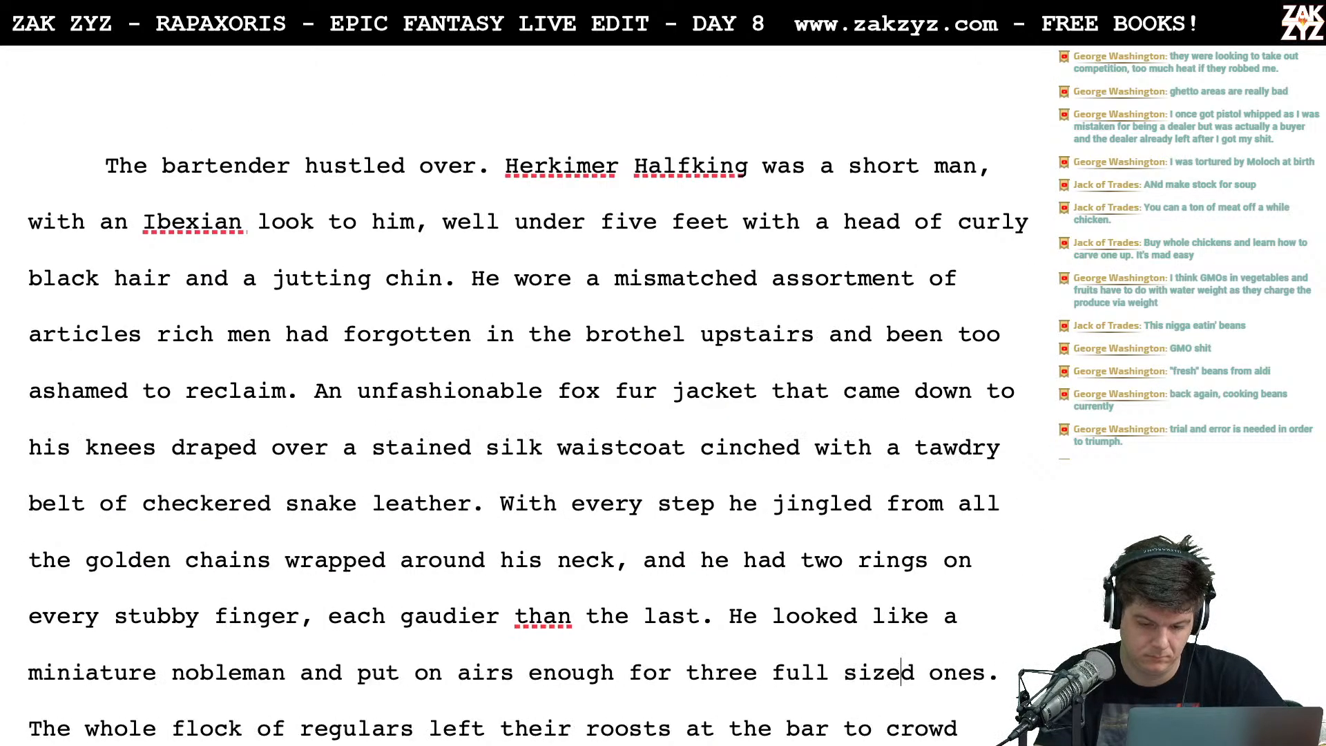
{"action": "key", "text": "Down"}
{"action": "key", "text": "Down"}
{"action": "key", "text": "Down"}
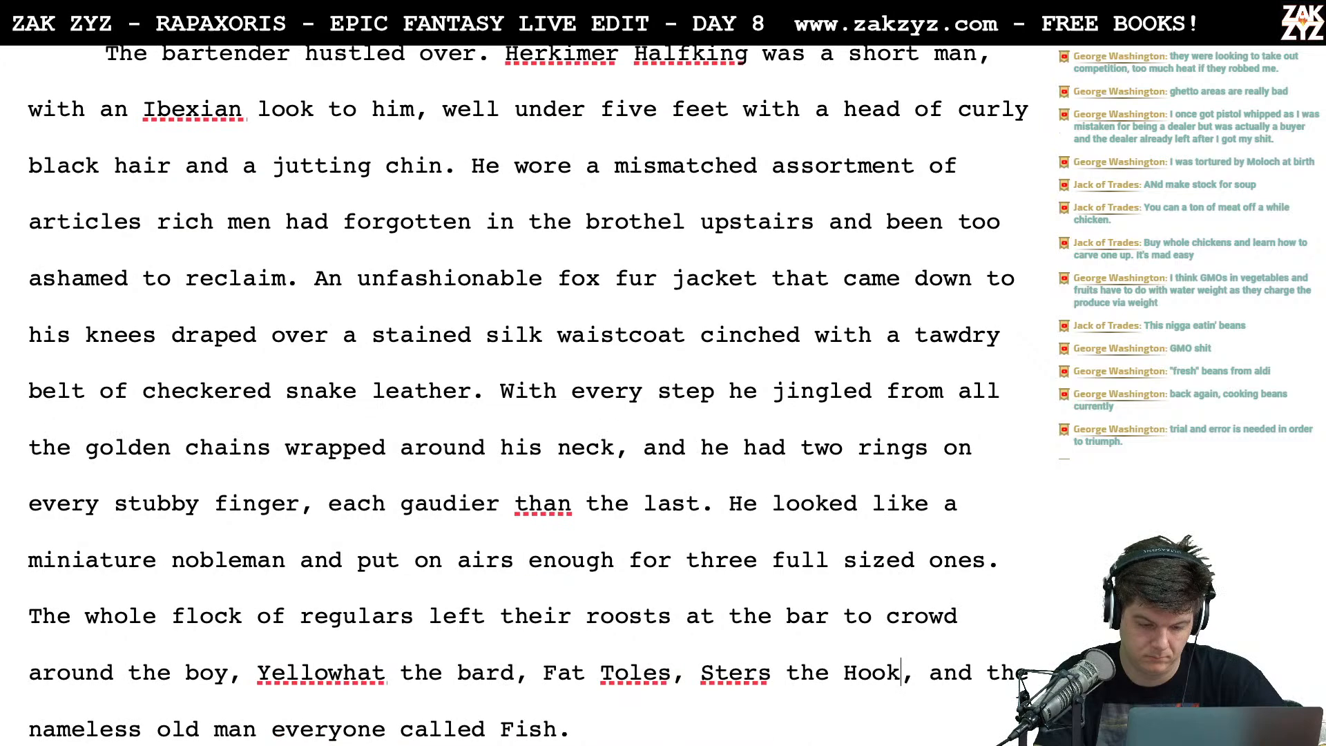
{"action": "key", "text": "Up"}
{"action": "key", "text": "Up"}
{"action": "key", "text": "Up"}
{"action": "key", "text": "Up"}
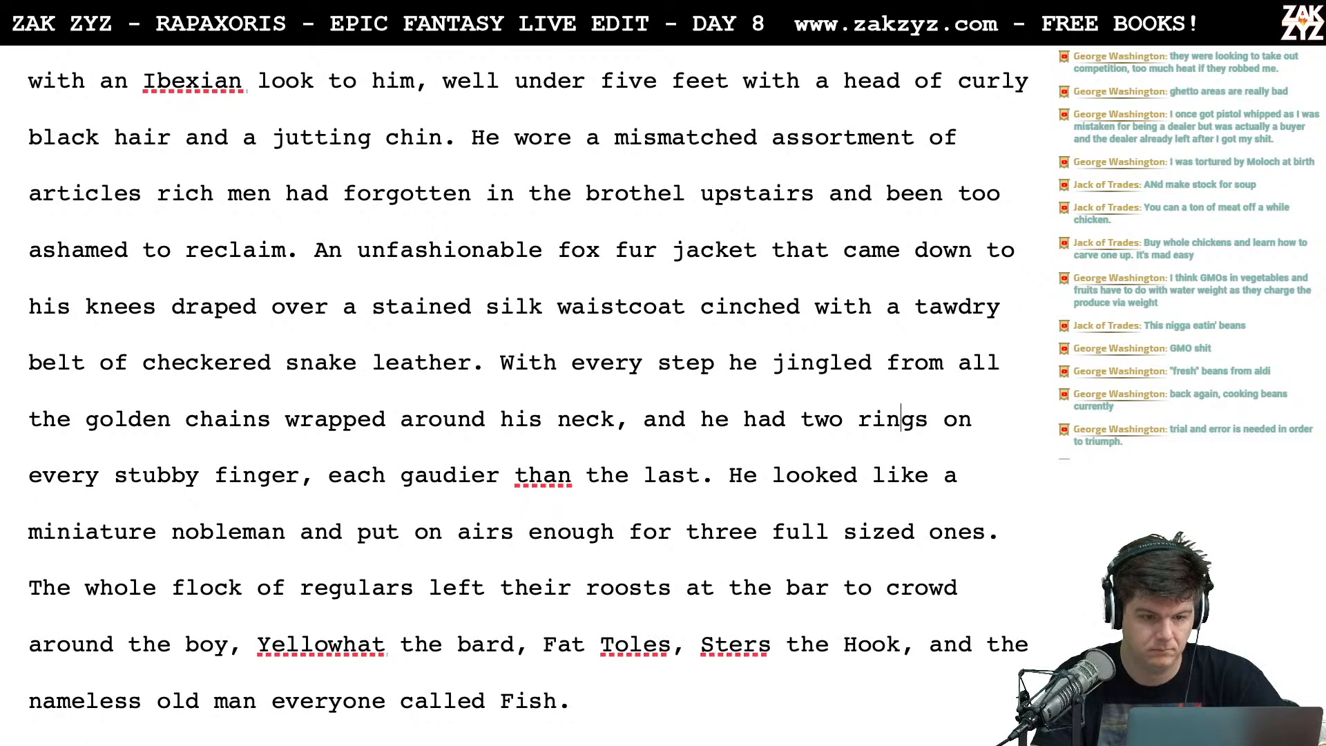
{"action": "scroll", "coordinate": [531, 395], "scroll_direction": "up", "scroll_amount": 7}
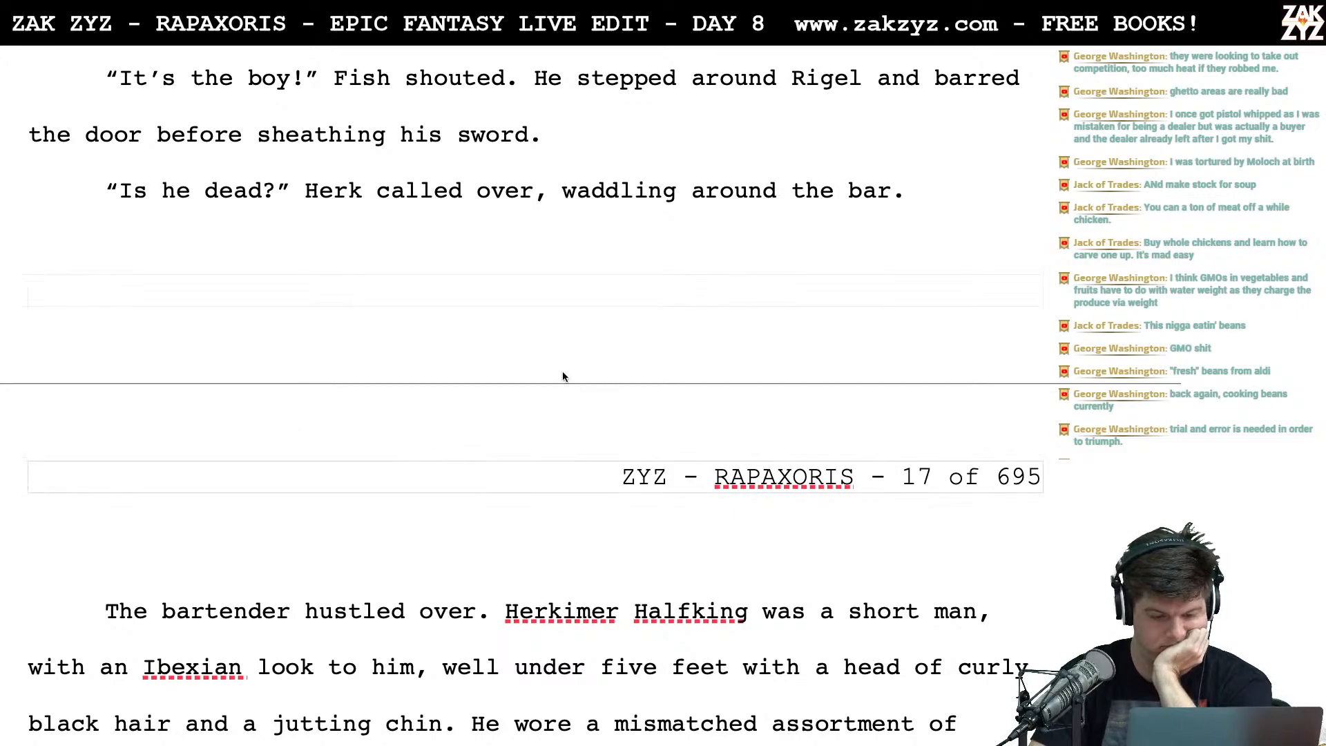
{"action": "scroll", "coordinate": [459, 573], "scroll_direction": "down", "scroll_amount": 2}
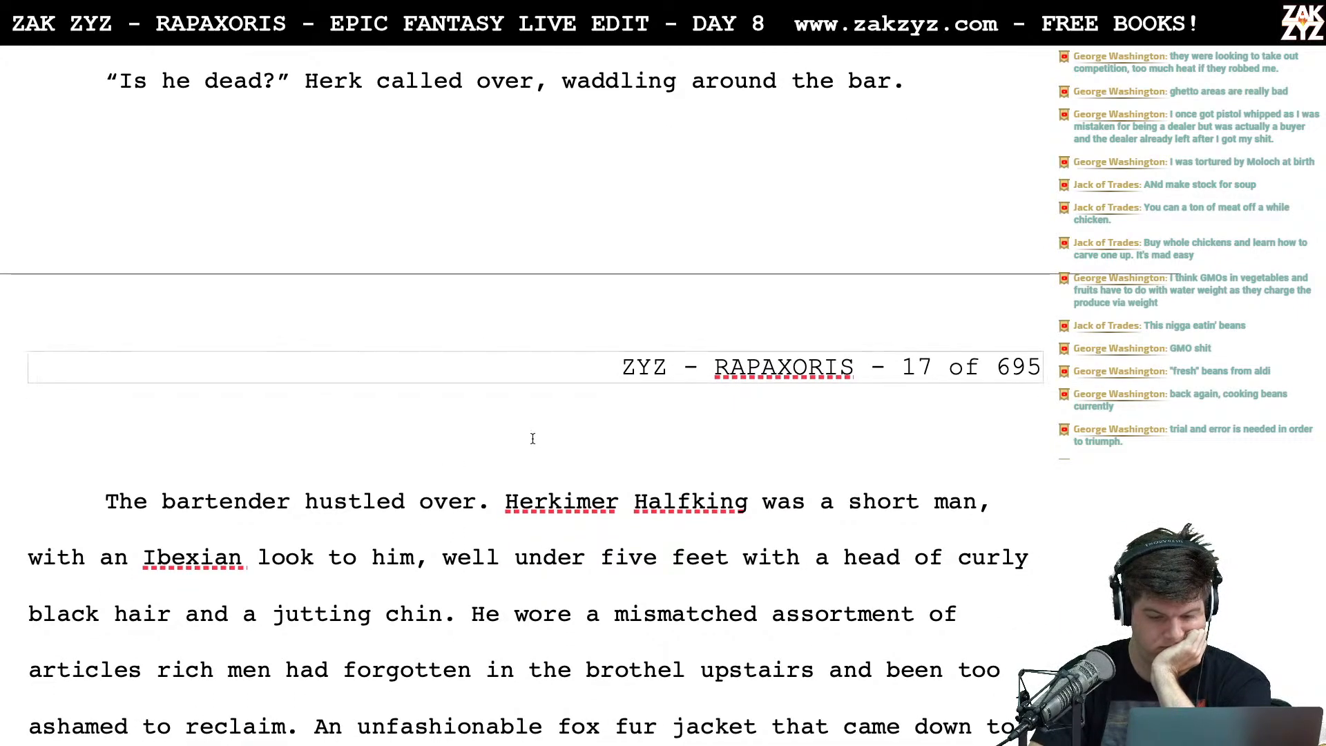
{"action": "scroll", "coordinate": [690, 260], "scroll_direction": "up", "scroll_amount": 1}
{"action": "scroll", "coordinate": [689, 261], "scroll_direction": "up", "scroll_amount": 1}
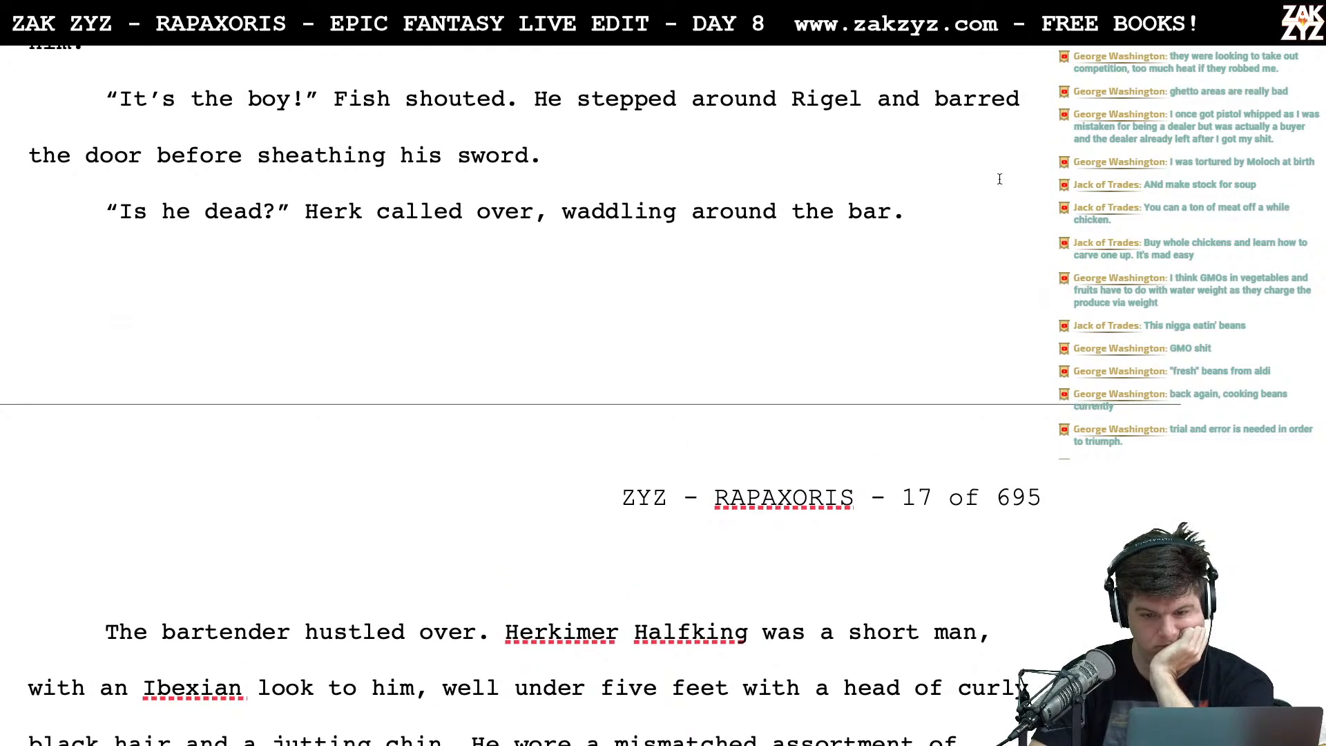
{"action": "left_click", "coordinate": [963, 213]}
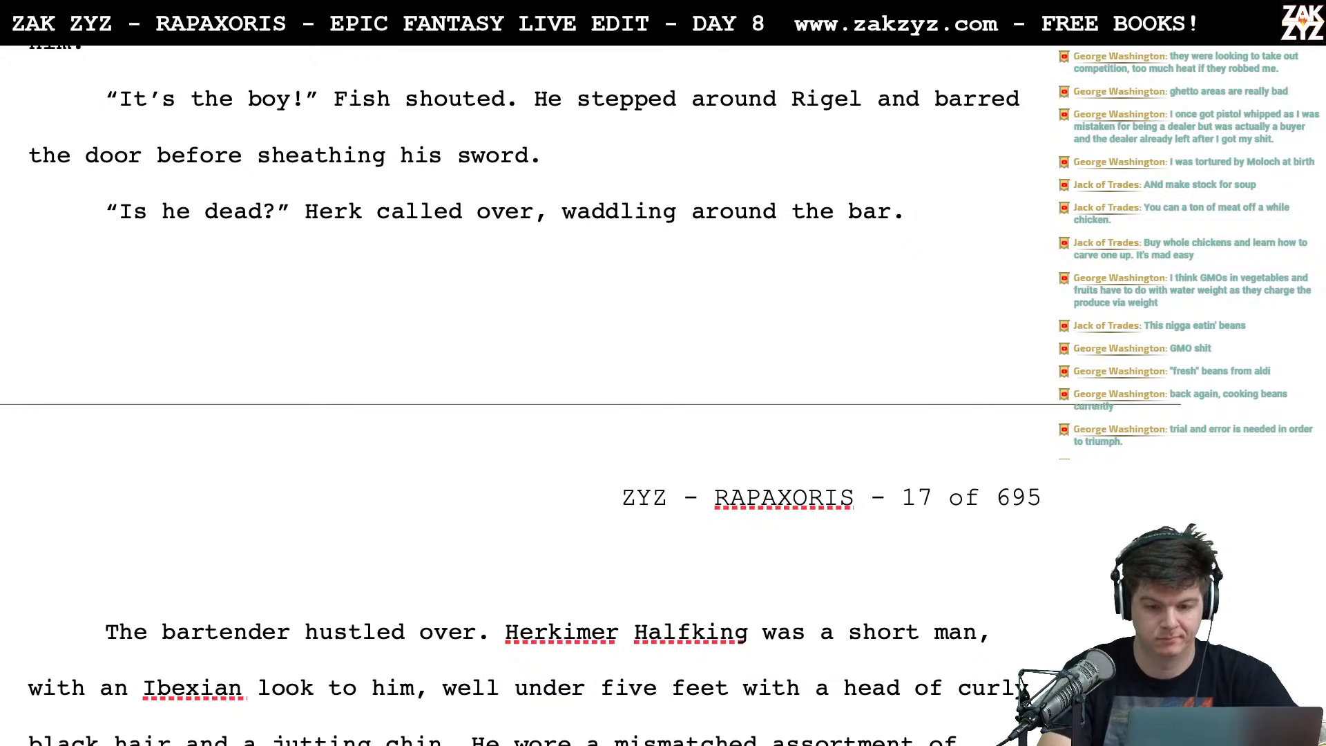
{"action": "type", "text": "He"}
{"action": "key", "text": "BackSpace"}
{"action": "key", "text": "BackSpace"}
{"action": "key", "text": "BackSpace"}
{"action": "key", "text": "BackSpace"}
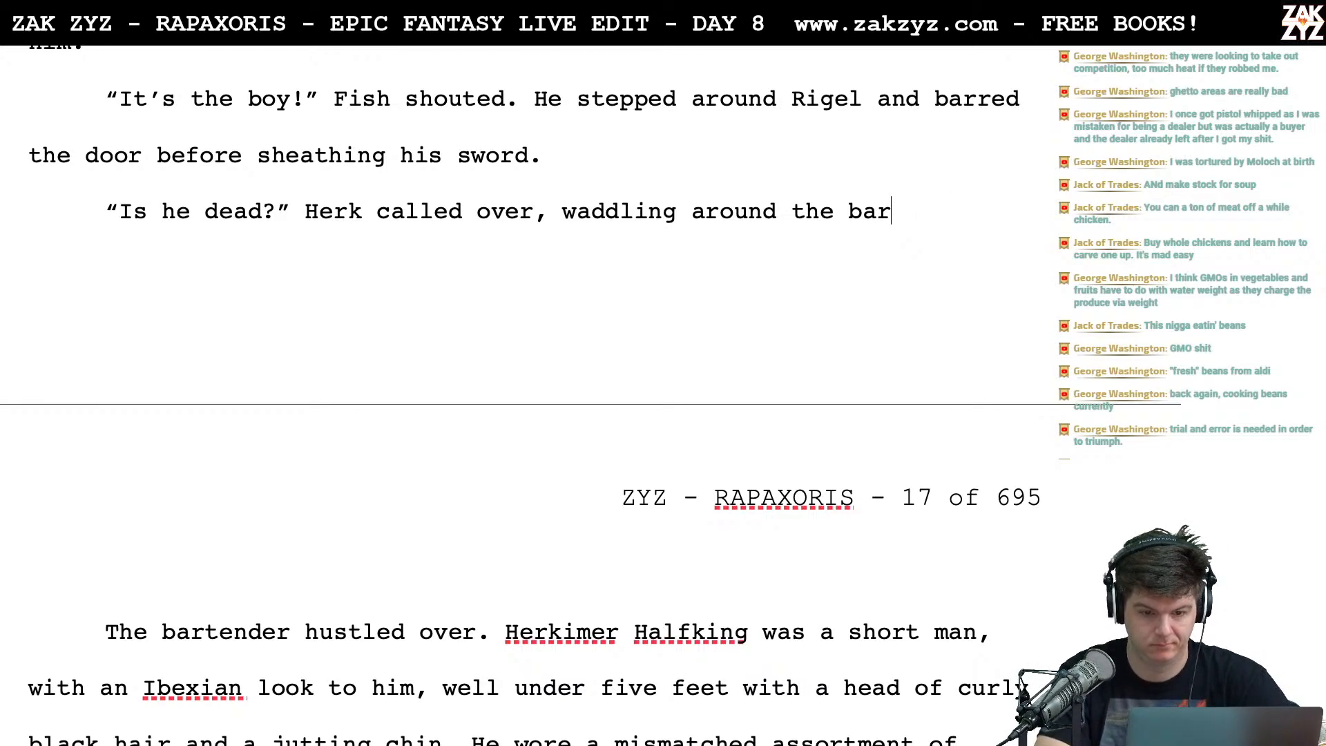
{"action": "key", "text": "BackSpace"}
{"action": "key", "text": "BackSpace"}
{"action": "key", "text": "BackSpace"}
{"action": "key", "text": "BackSpace"}
{"action": "key", "text": "BackSpace"}
{"action": "key", "text": "BackSpace"}
{"action": "key", "text": "BackSpace"}
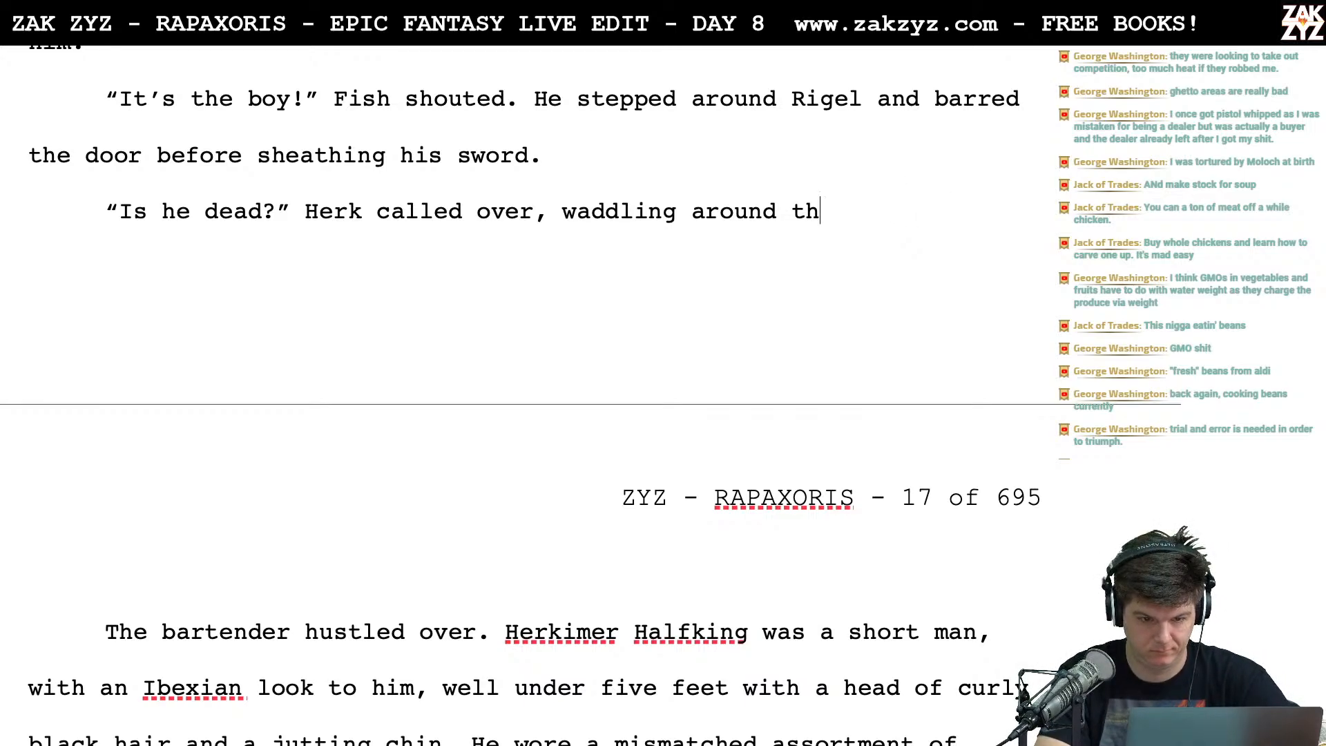
{"action": "type", "text": "e bar."}
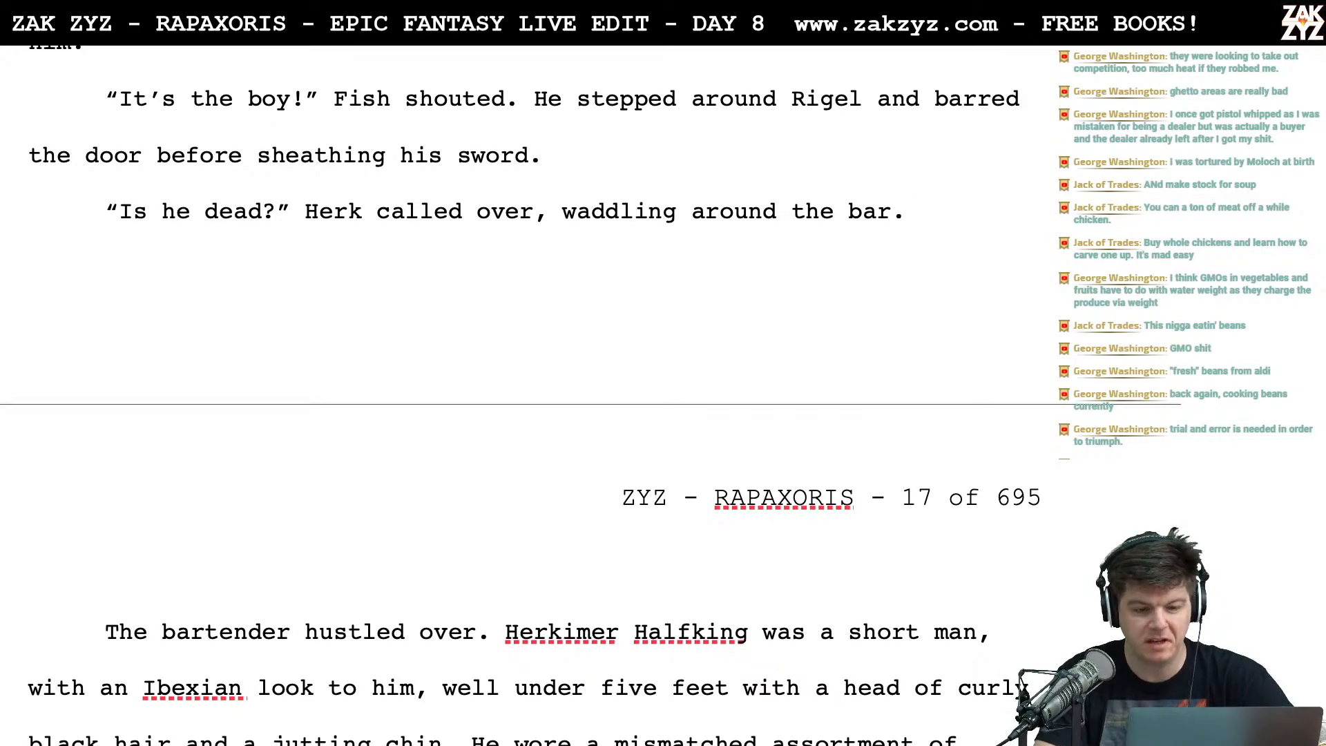
Switch to Chrome and search in a new tab for "what's the name for the plan that goes across a bar that swings up and down"
{"action": "key", "text": "super+Tab"}
{"action": "left_click", "coordinate": [647, 58]}
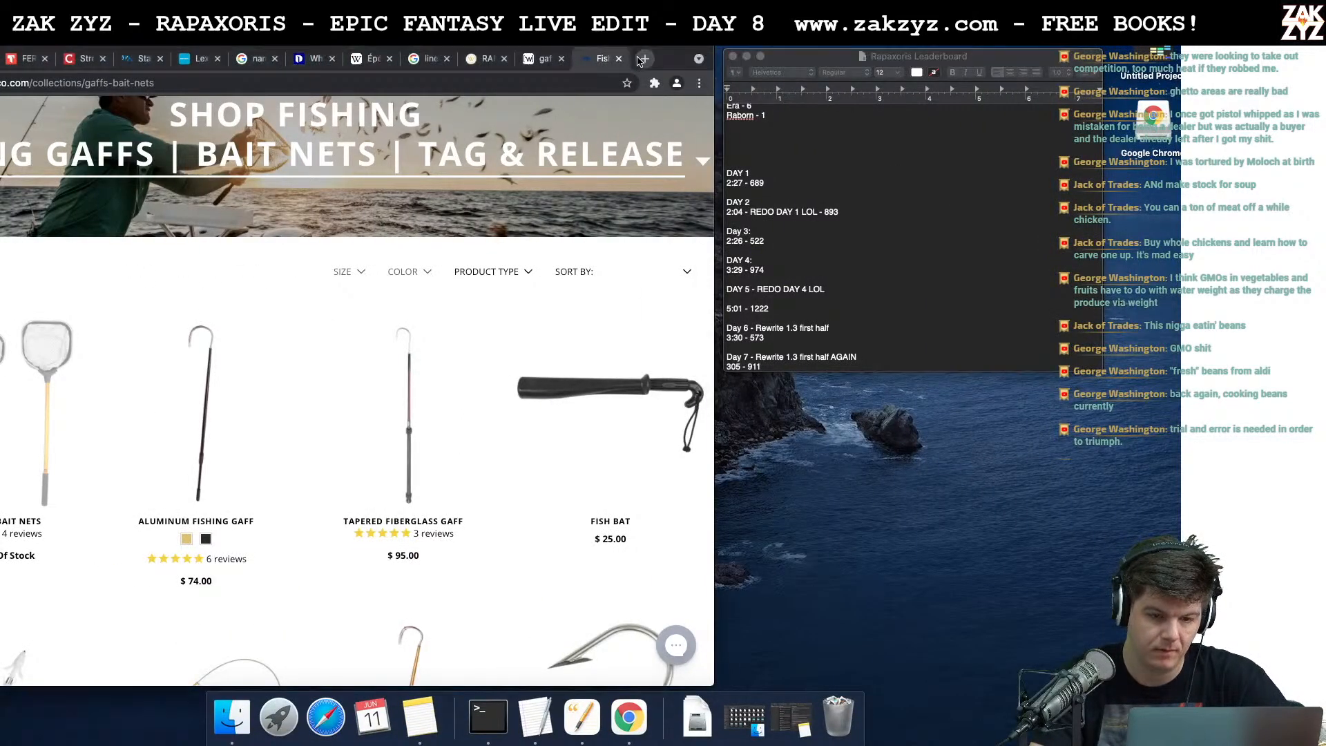
{"action": "type", "text": "what's the nam"}
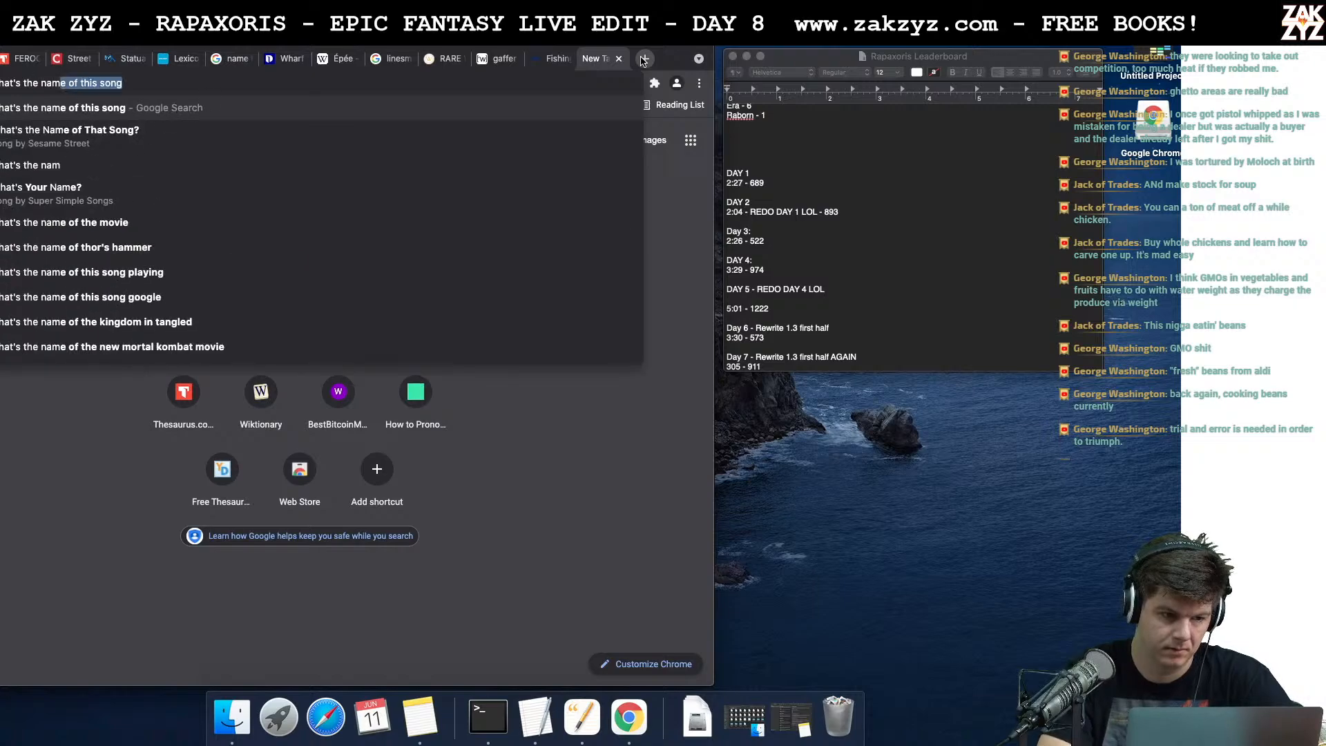
{"action": "type", "text": "e for the plan that "}
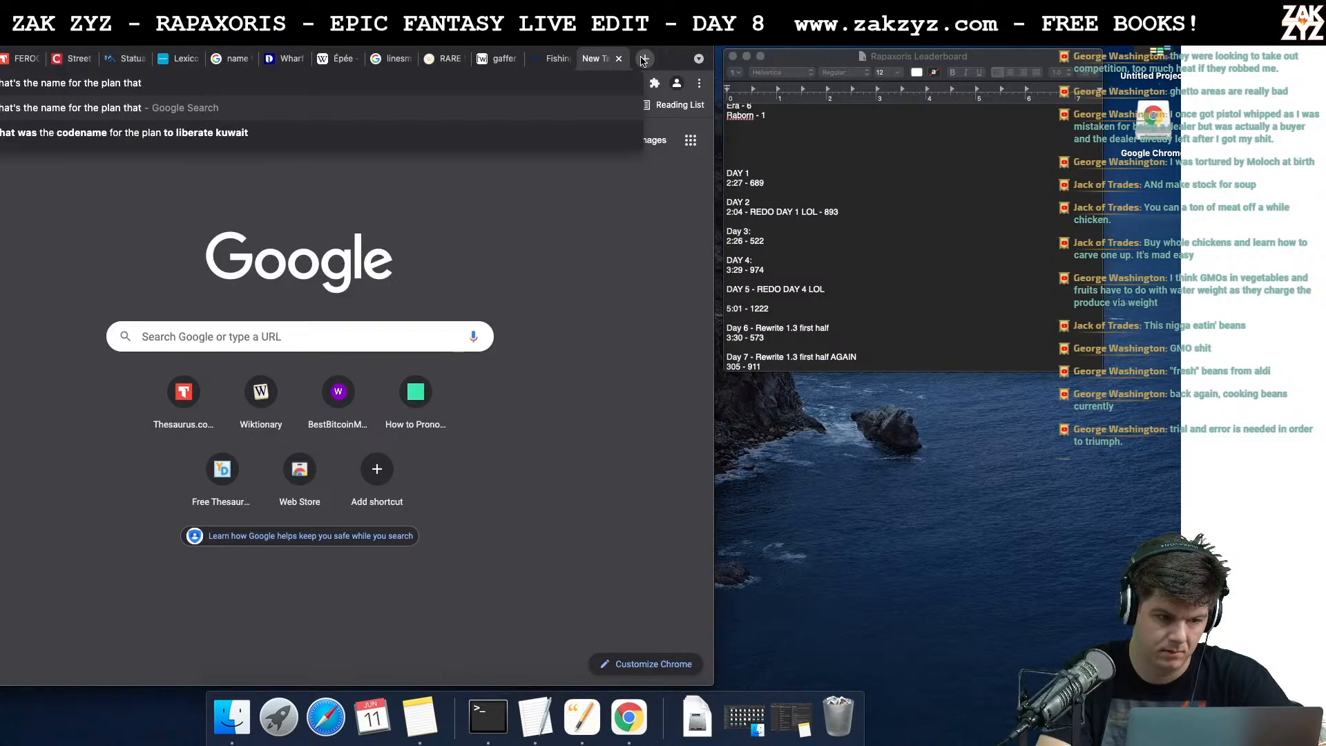
{"action": "type", "text": "goes across a bar that swings up and down"}
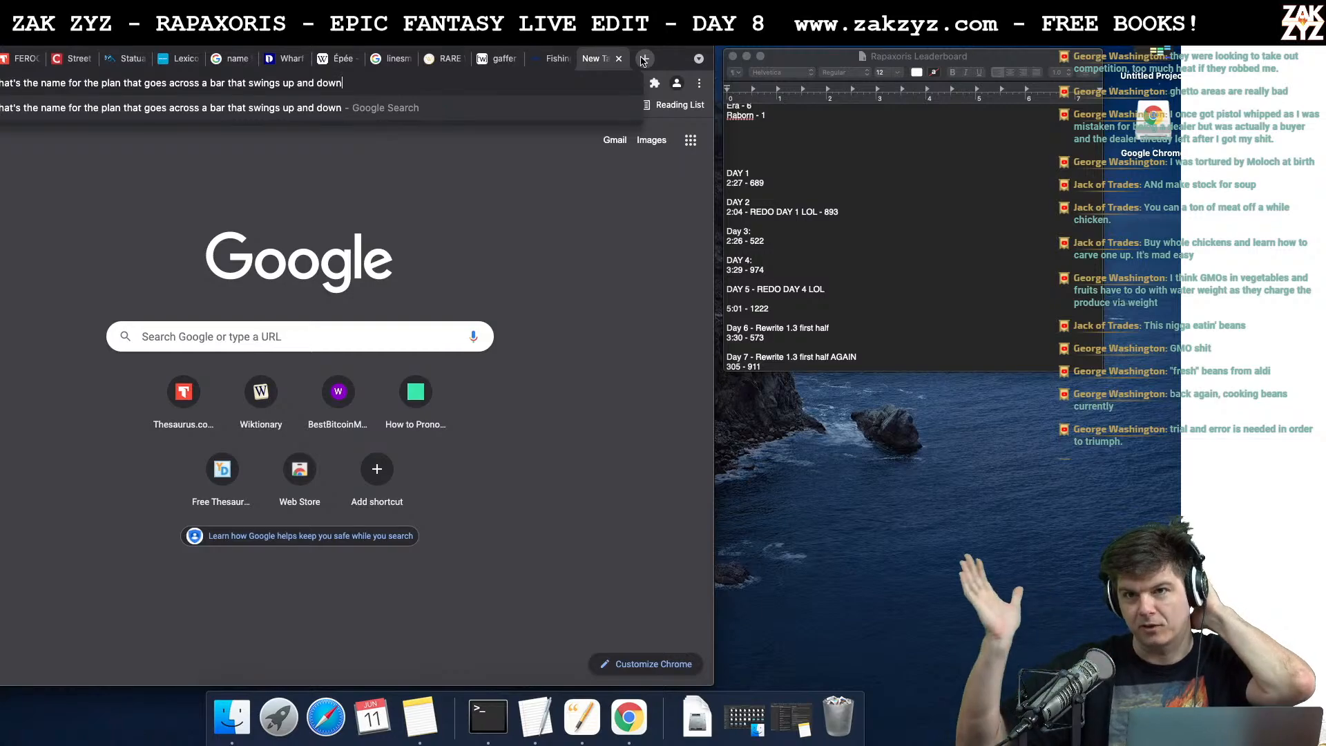
{"action": "key", "text": "Return"}
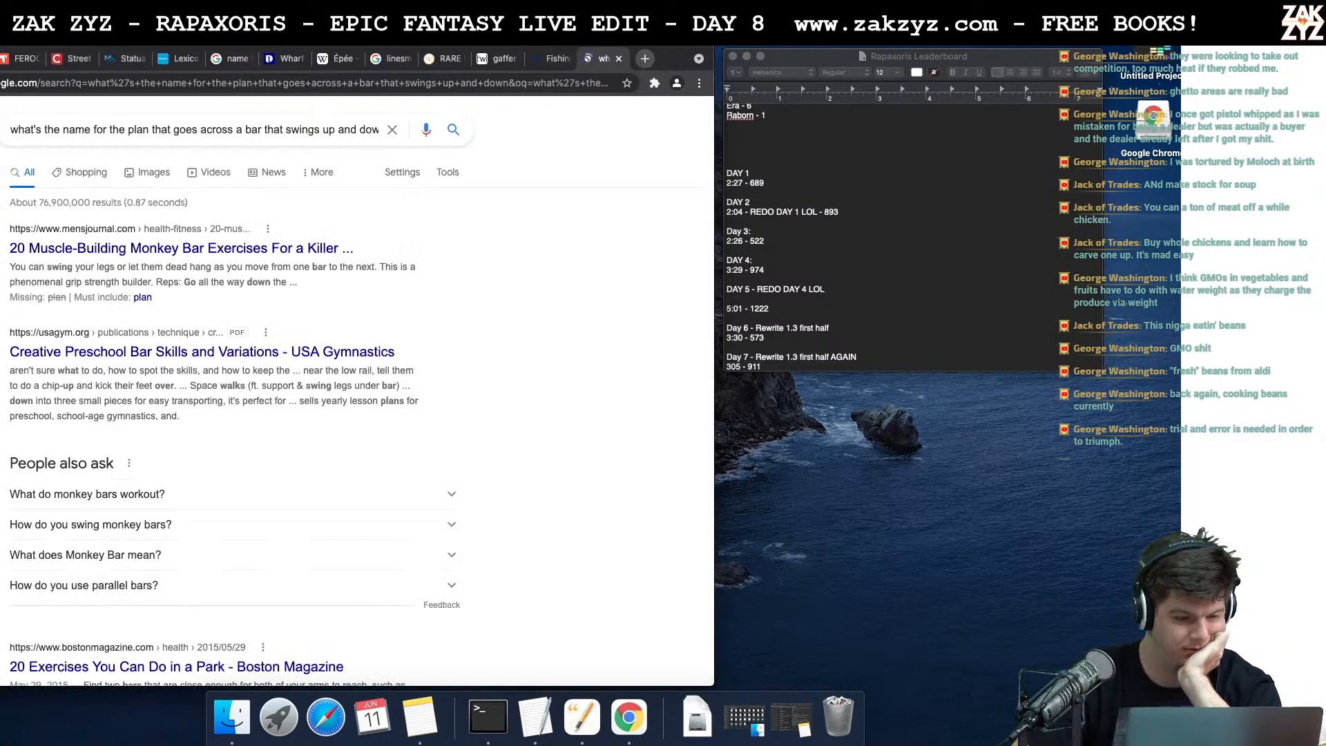
{"action": "scroll", "coordinate": [181, 268], "scroll_direction": "down", "scroll_amount": 4}
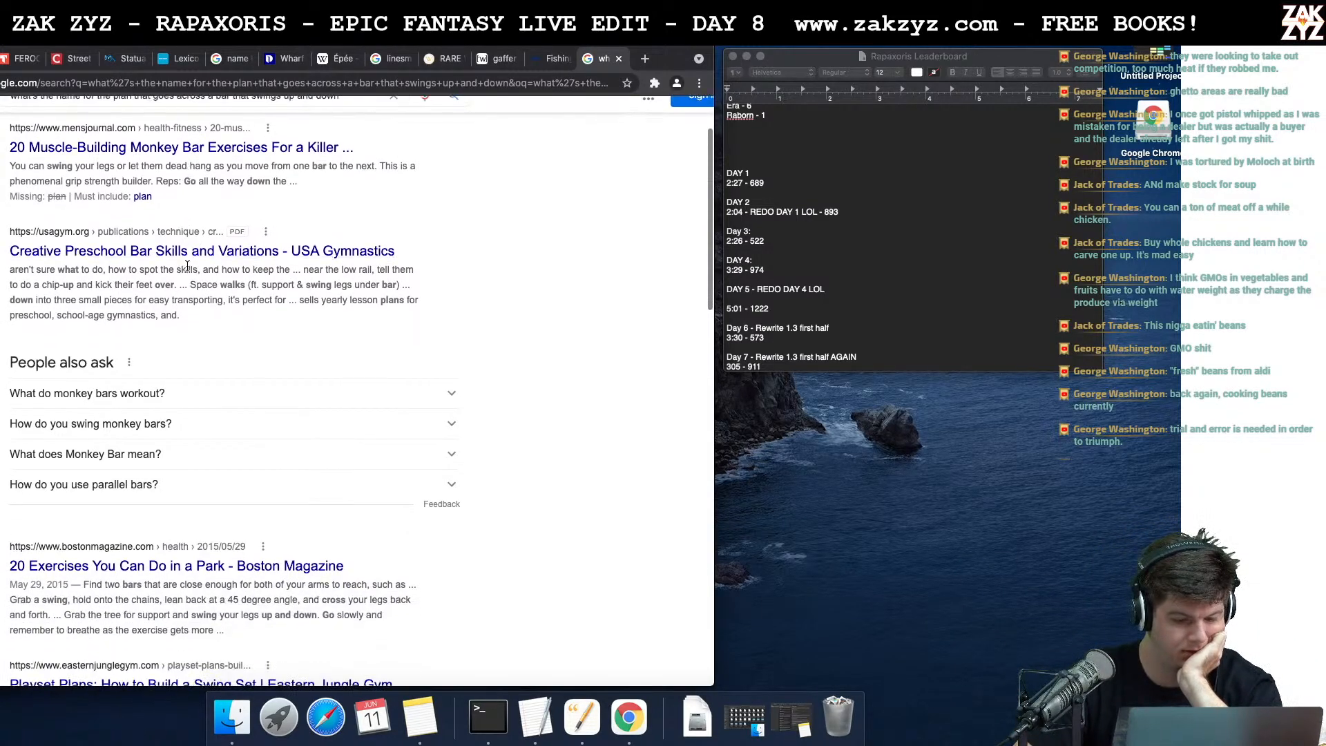
Replace the search query with "name for bar swinging board" and skim the results for the term
{"action": "scroll", "coordinate": [200, 196], "scroll_direction": "up", "scroll_amount": 4}
{"action": "triple_click", "coordinate": [269, 142]}
{"action": "left_click", "coordinate": [269, 143]}
{"action": "triple_click", "coordinate": [268, 142]}
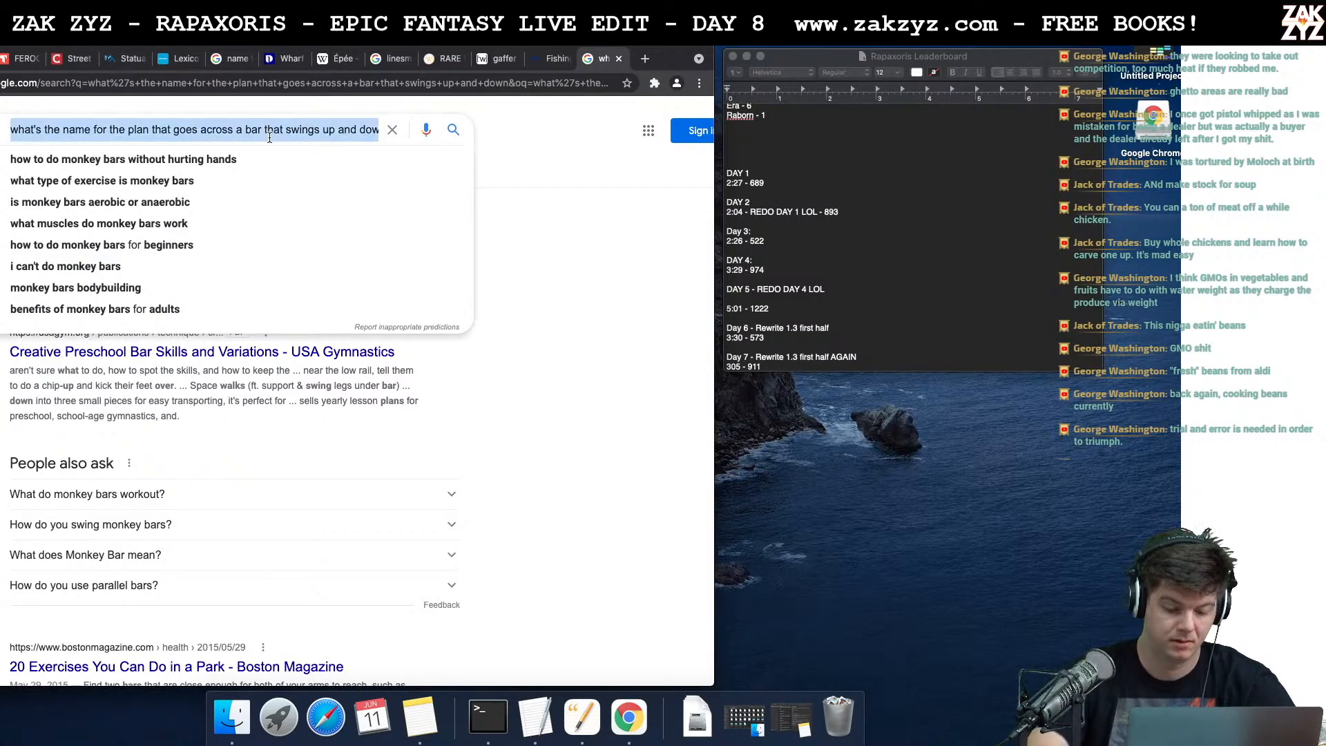
{"action": "type", "text": "name for b"}
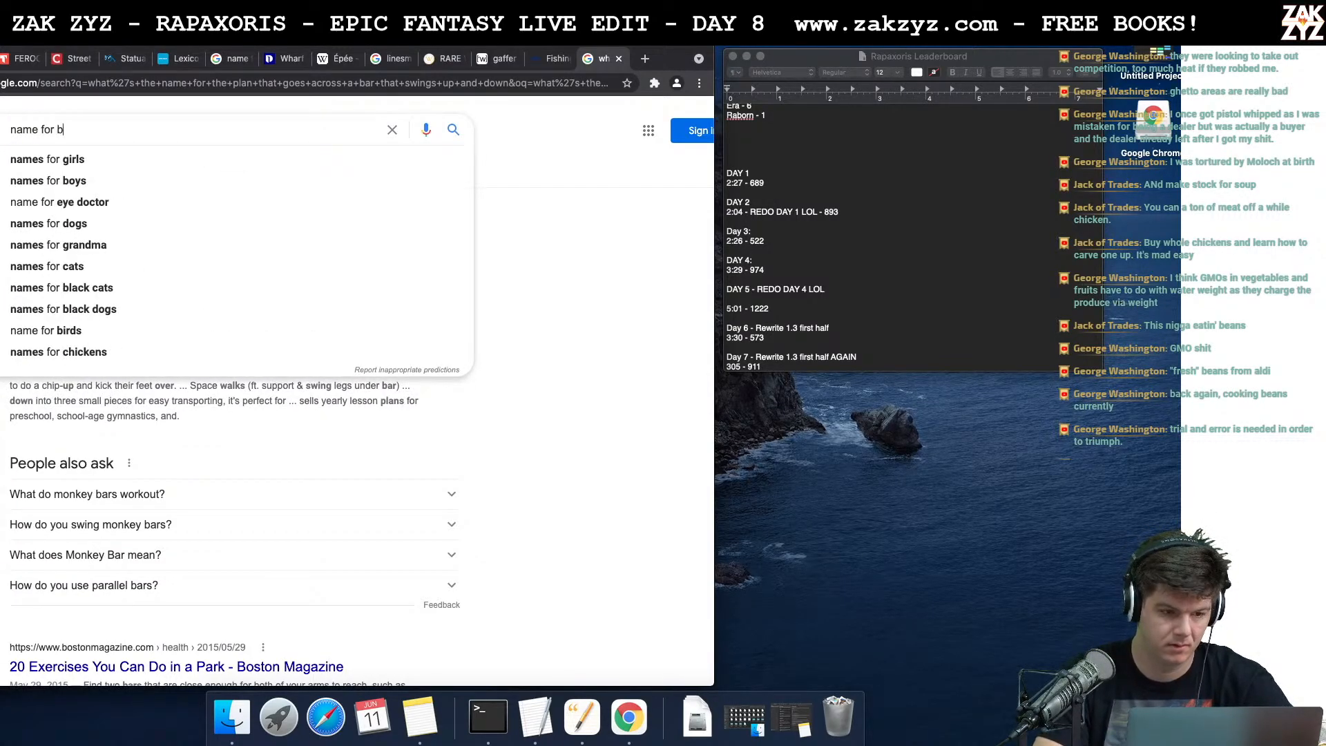
{"action": "type", "text": "ar"}
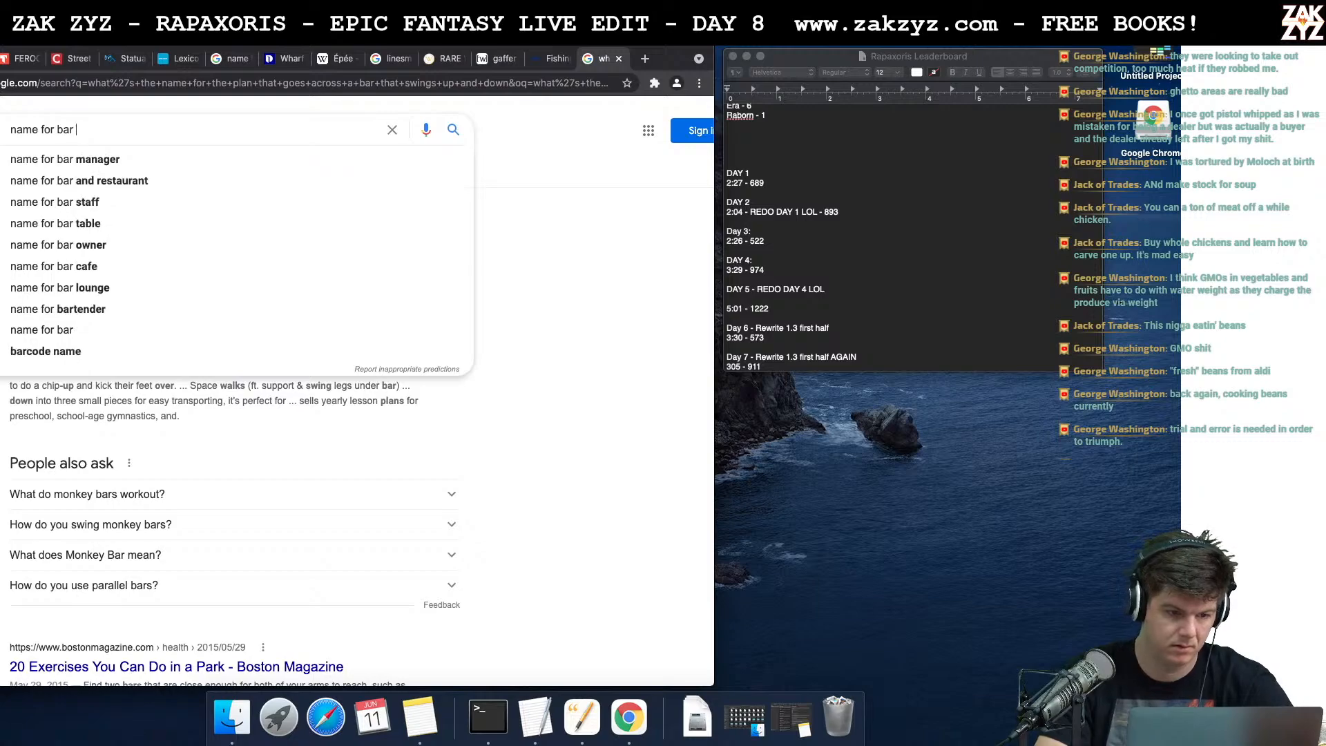
{"action": "type", "text": " swinging boar"}
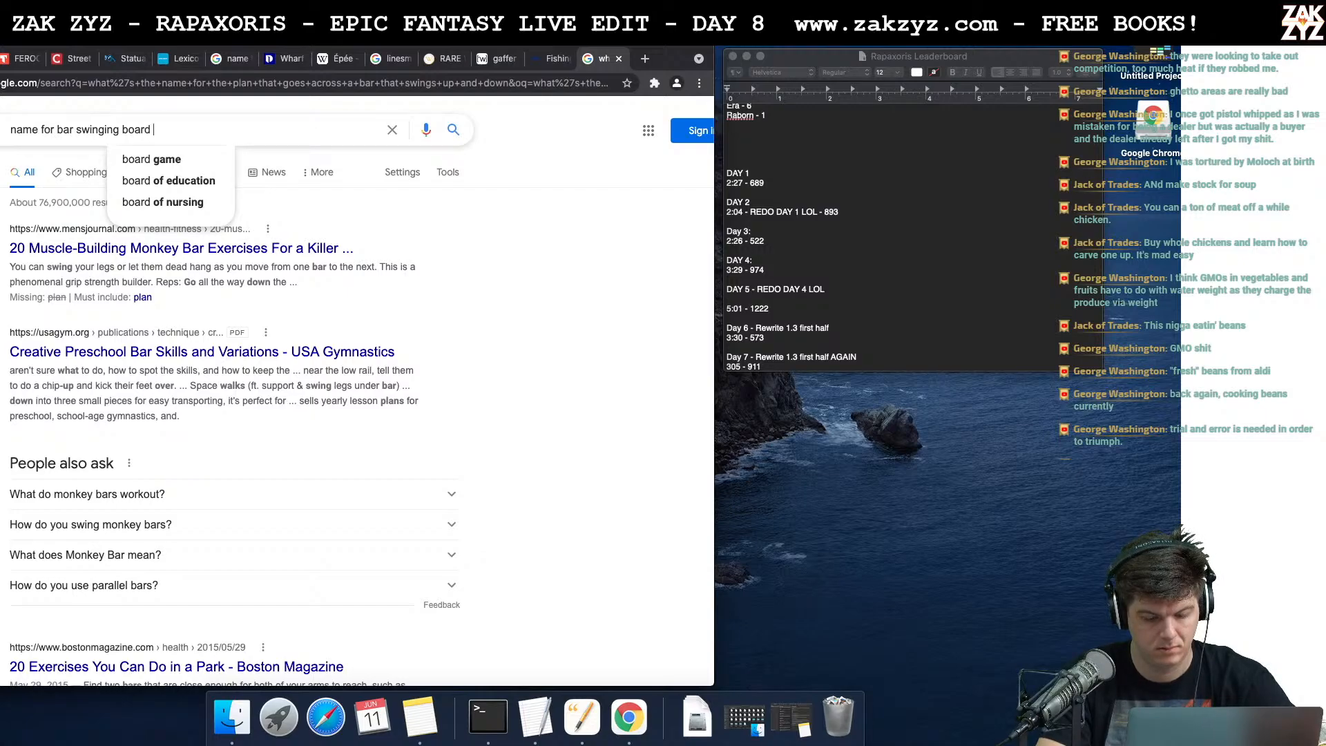
{"action": "type", "text": "d"}
{"action": "key", "text": "Return"}
{"action": "scroll", "coordinate": [131, 250], "scroll_direction": "down", "scroll_amount": 5}
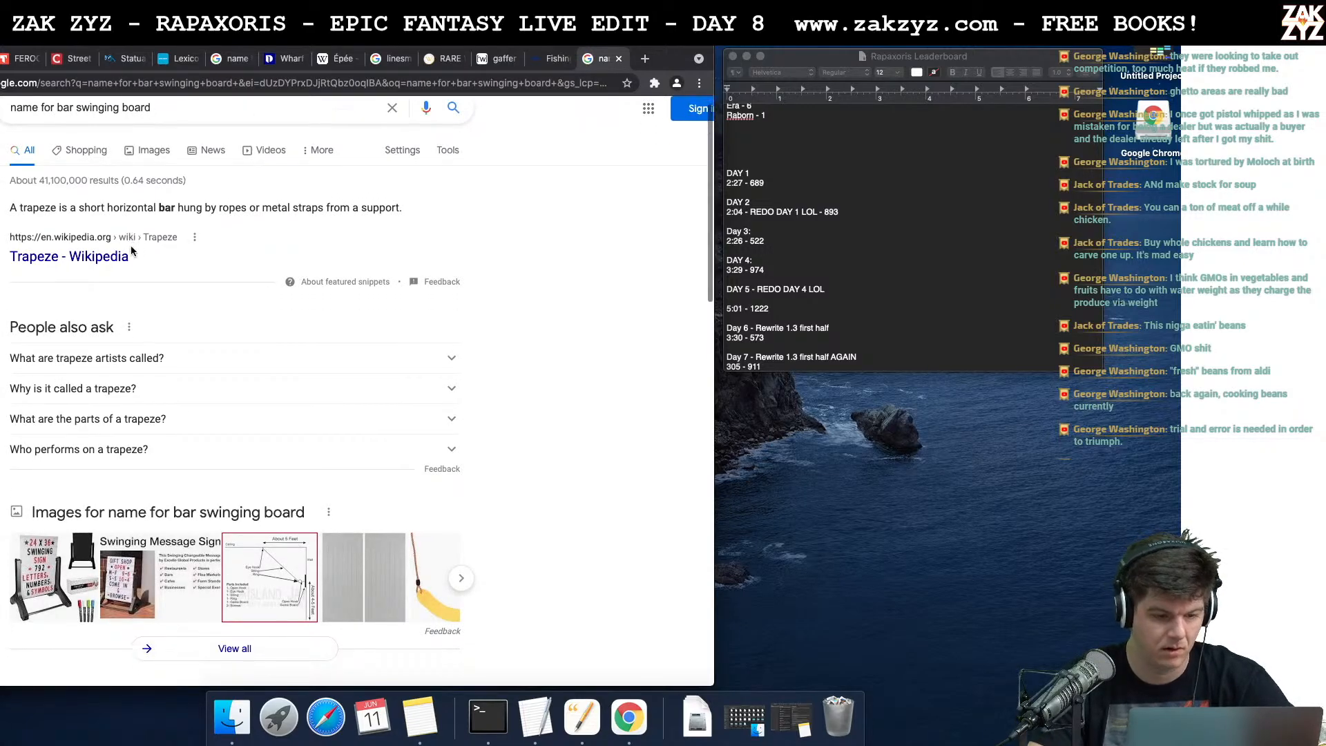
{"action": "scroll", "coordinate": [133, 251], "scroll_direction": "down", "scroll_amount": 5}
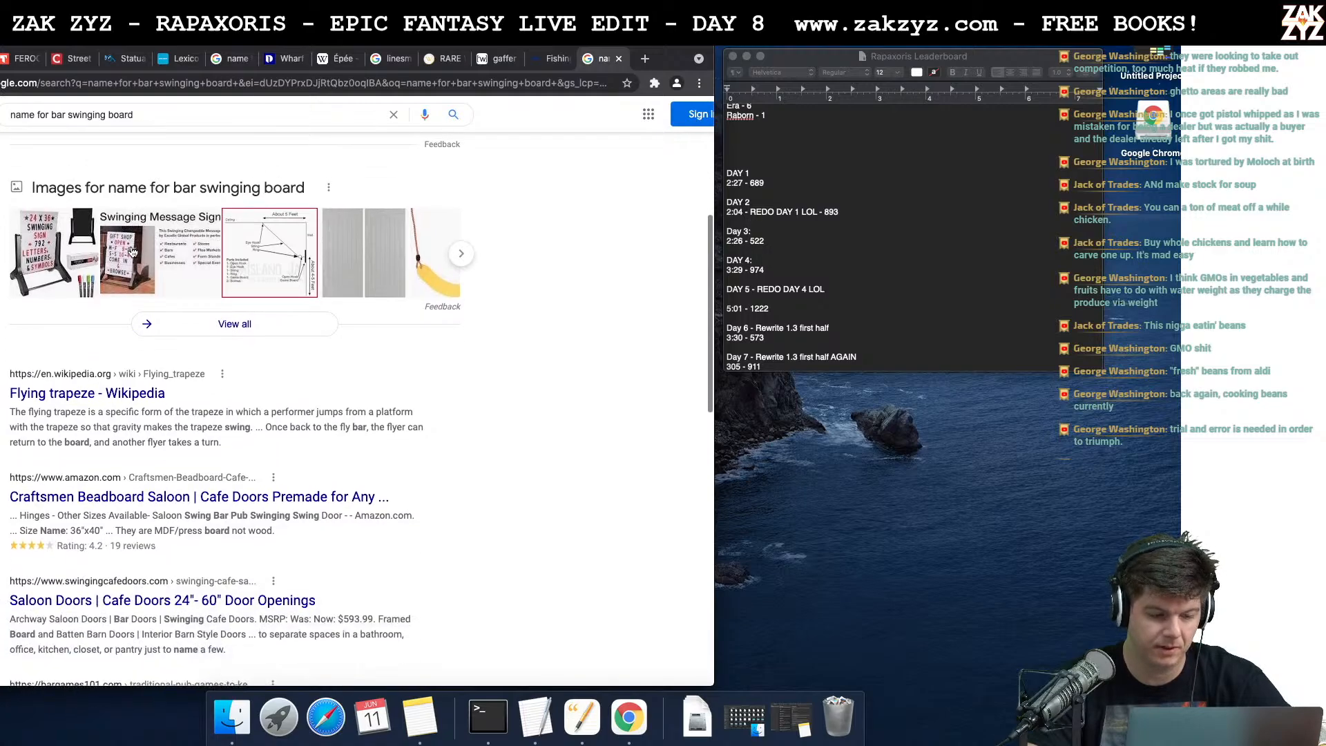
{"action": "scroll", "coordinate": [133, 251], "scroll_direction": "down", "scroll_amount": 4}
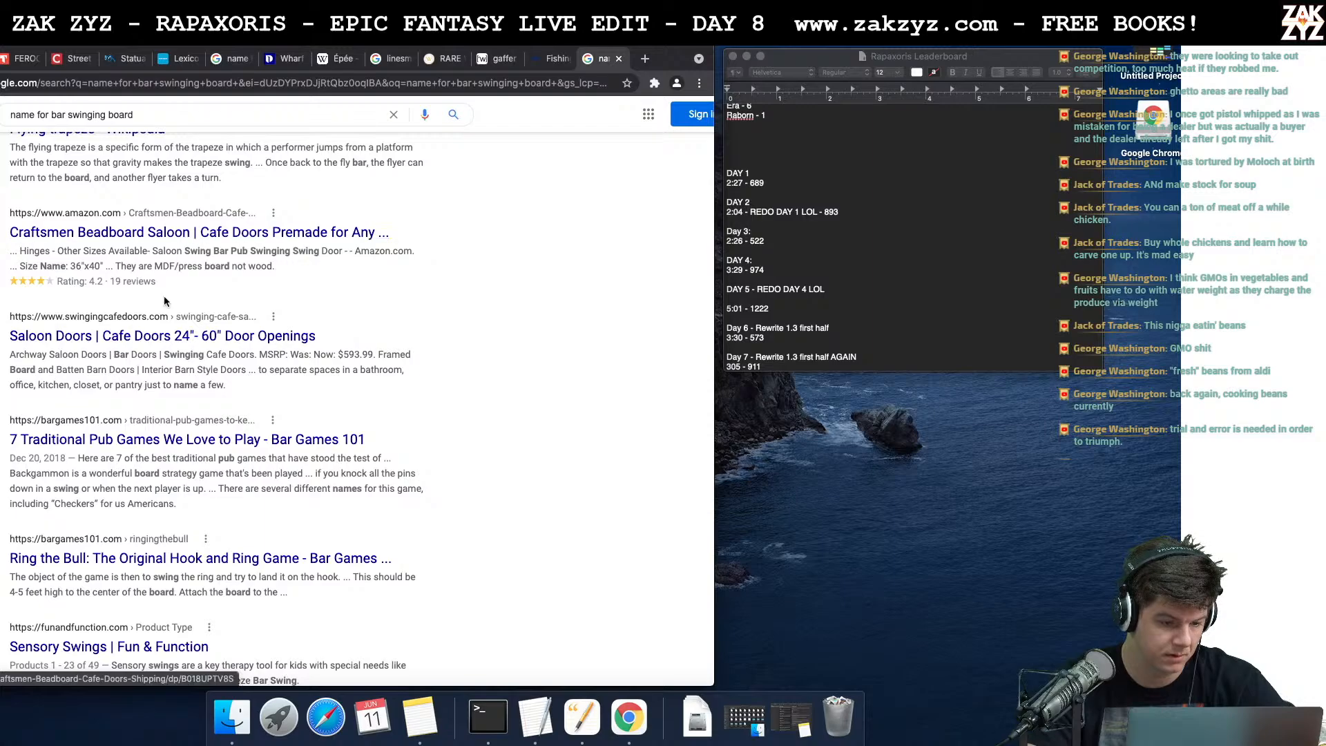
{"action": "scroll", "coordinate": [147, 343], "scroll_direction": "up", "scroll_amount": 5}
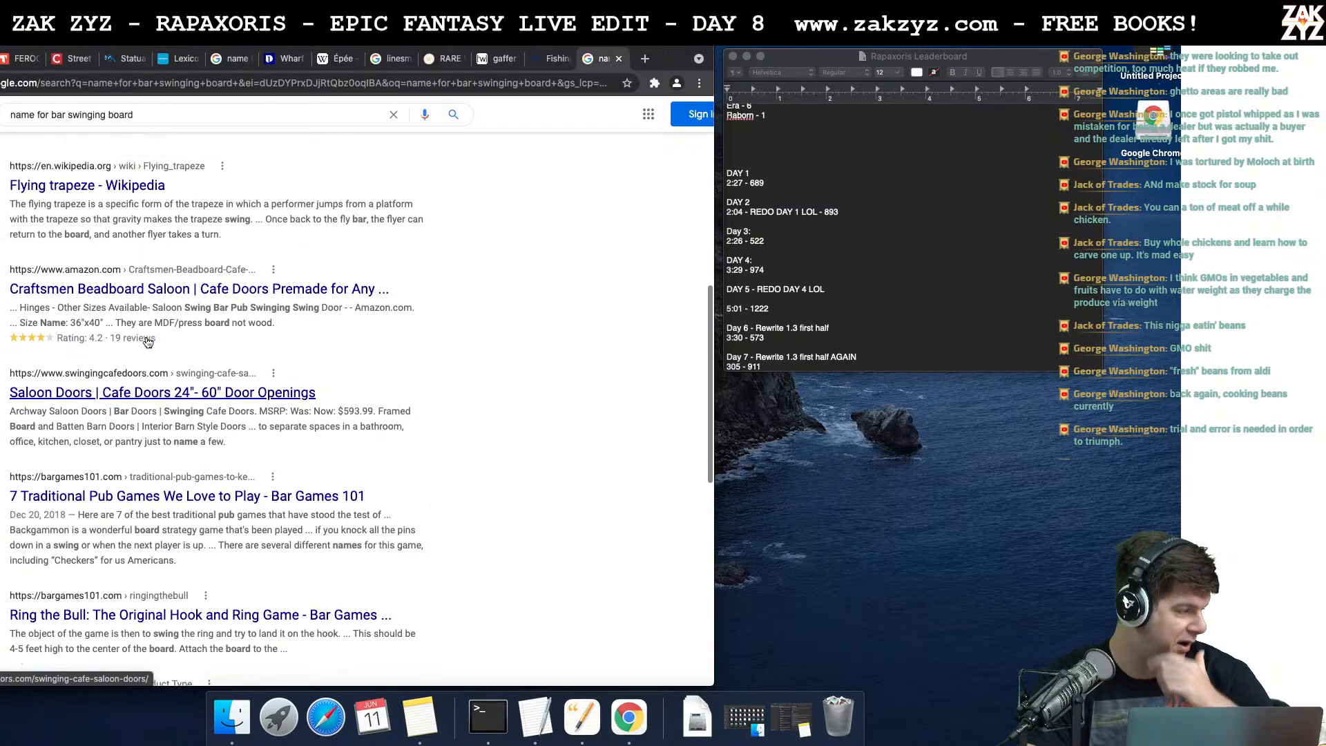
{"action": "scroll", "coordinate": [147, 343], "scroll_direction": "up", "scroll_amount": 4}
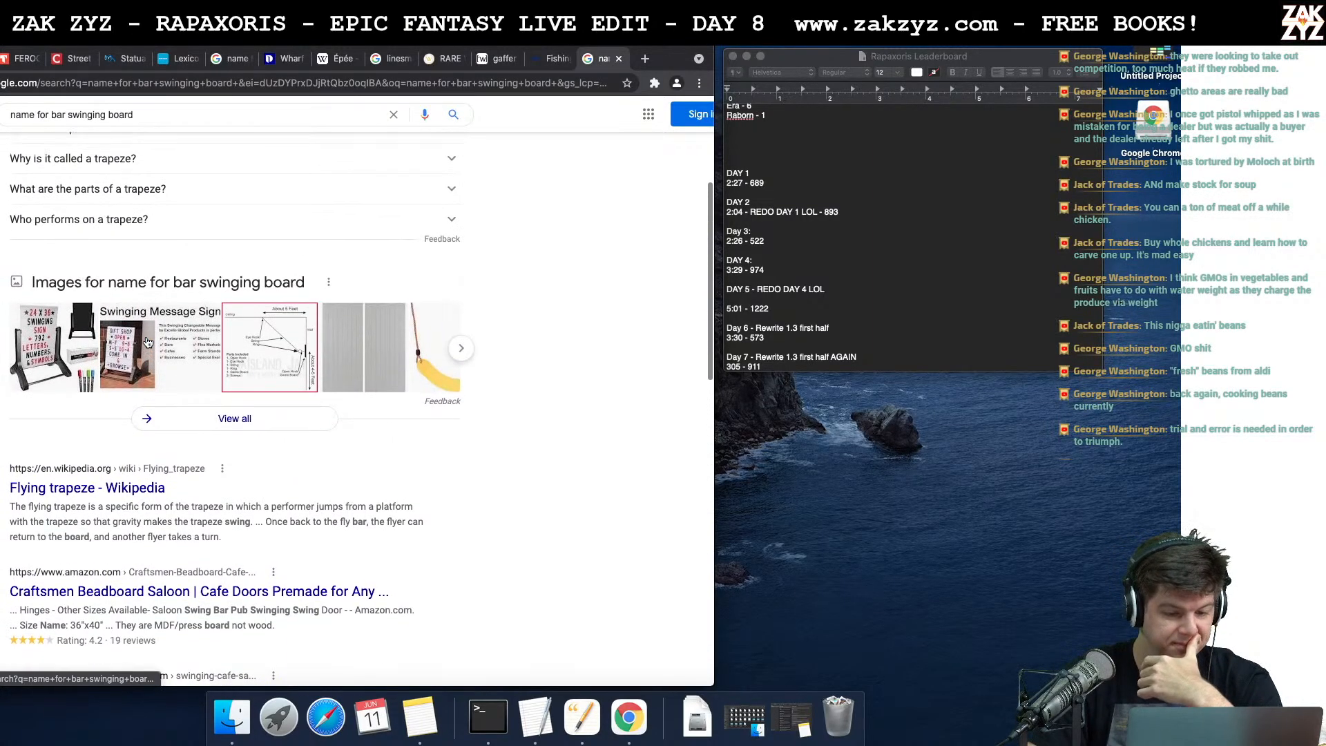
Search for "terminology for a bar drinking" and look through the results for a suitable bar glossary
{"action": "left_click", "coordinate": [195, 112]}
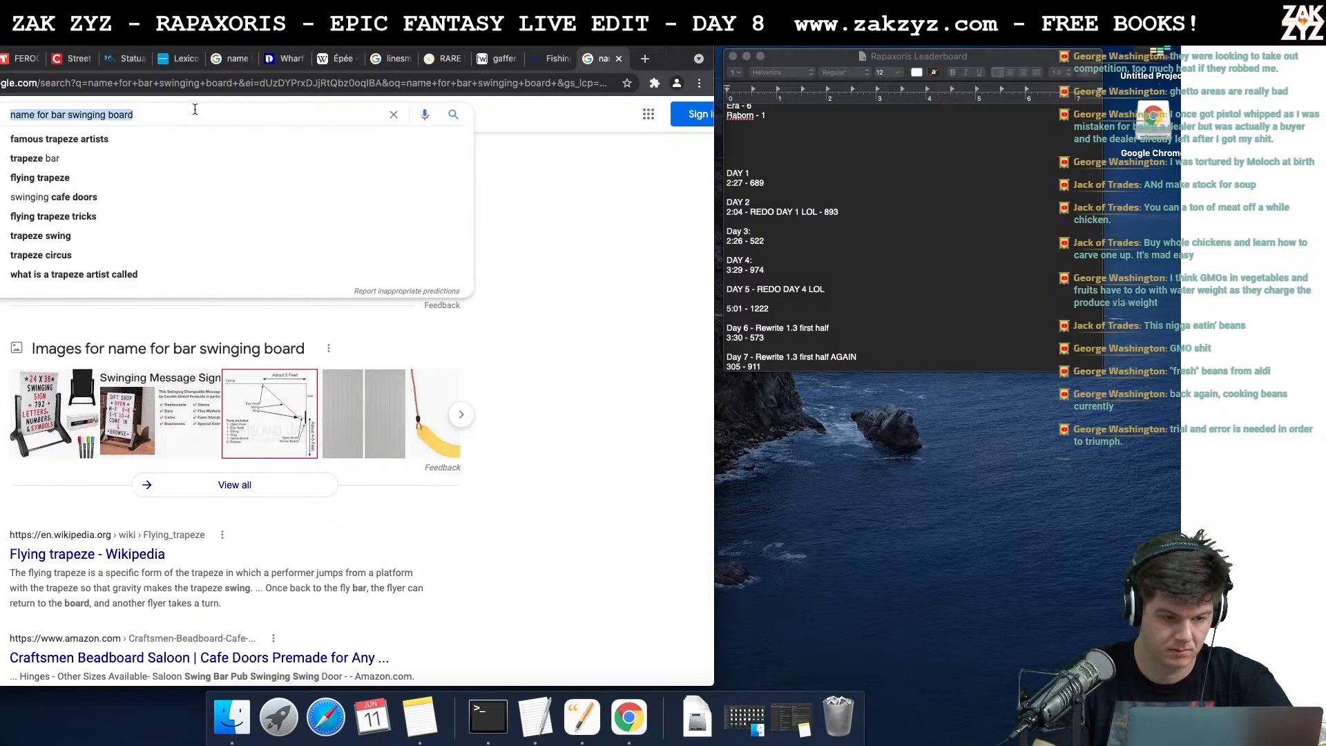
{"action": "type", "text": "ter"}
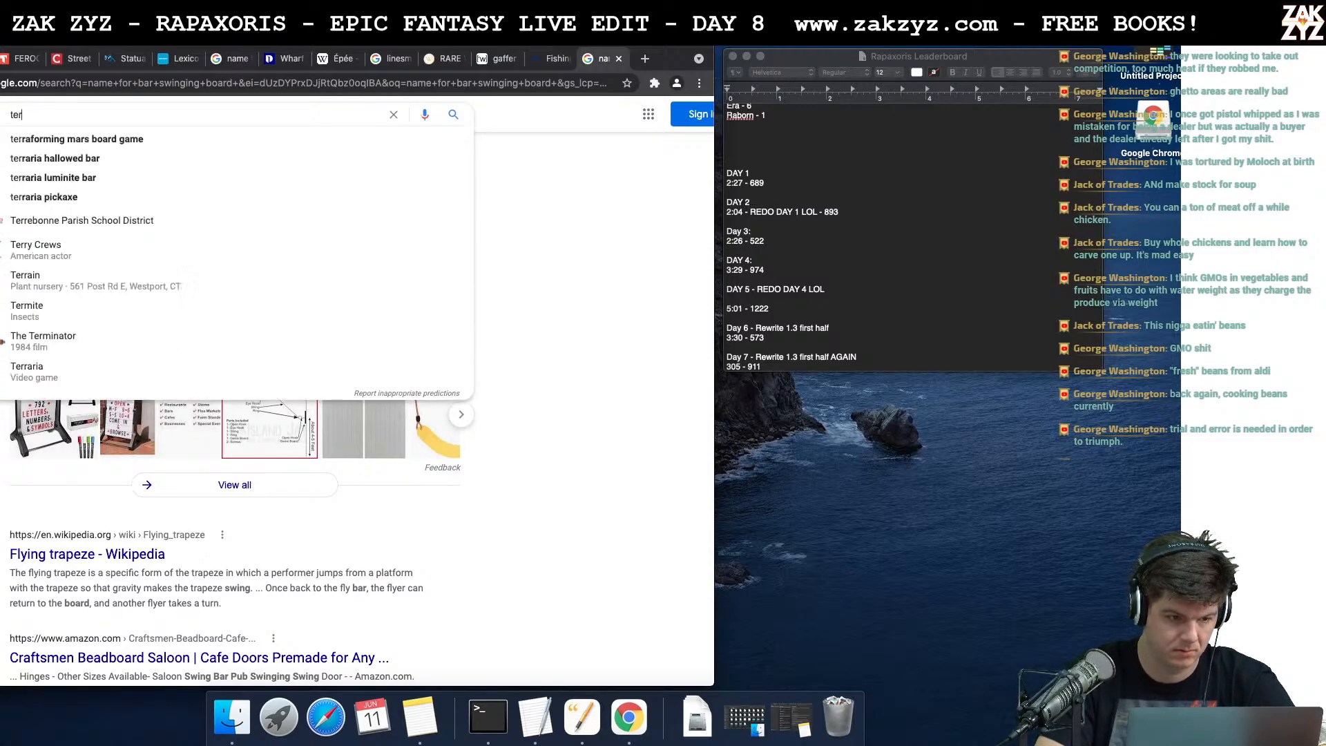
{"action": "type", "text": "minalogy fo"}
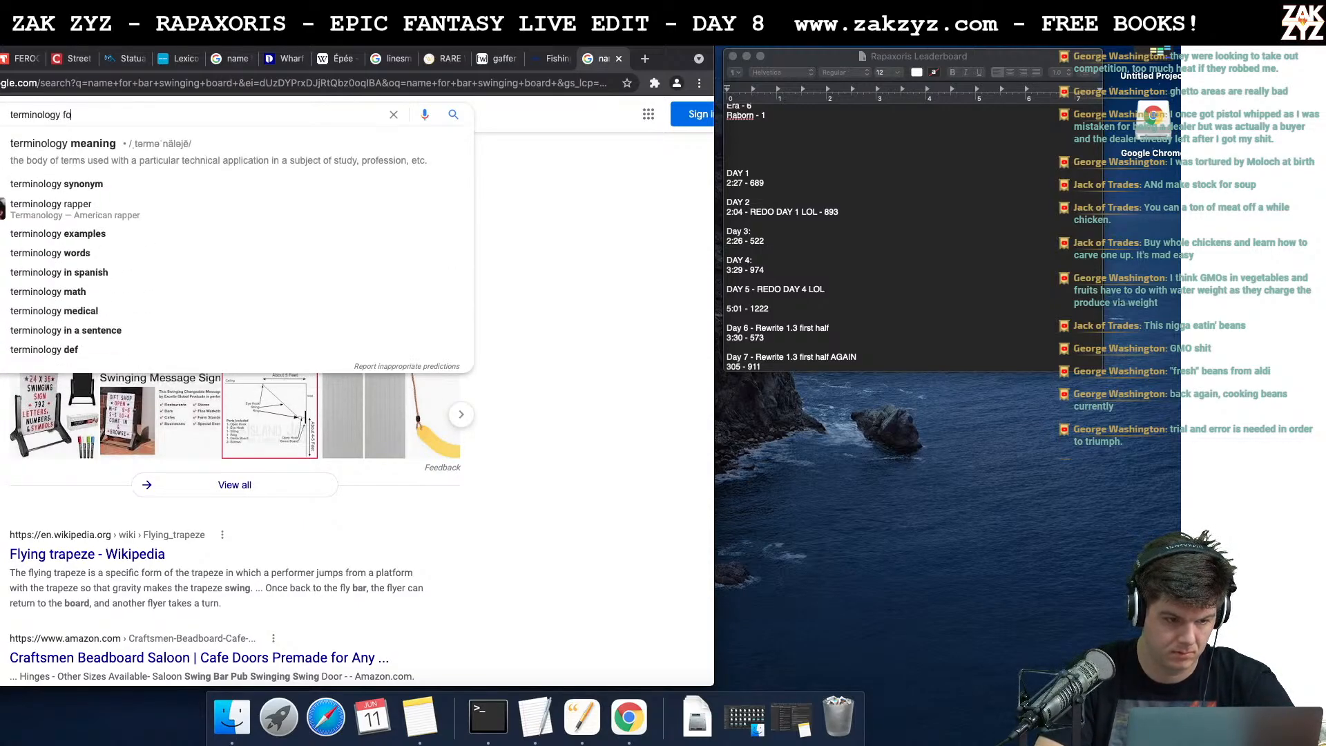
{"action": "type", "text": "r a bar drinking"}
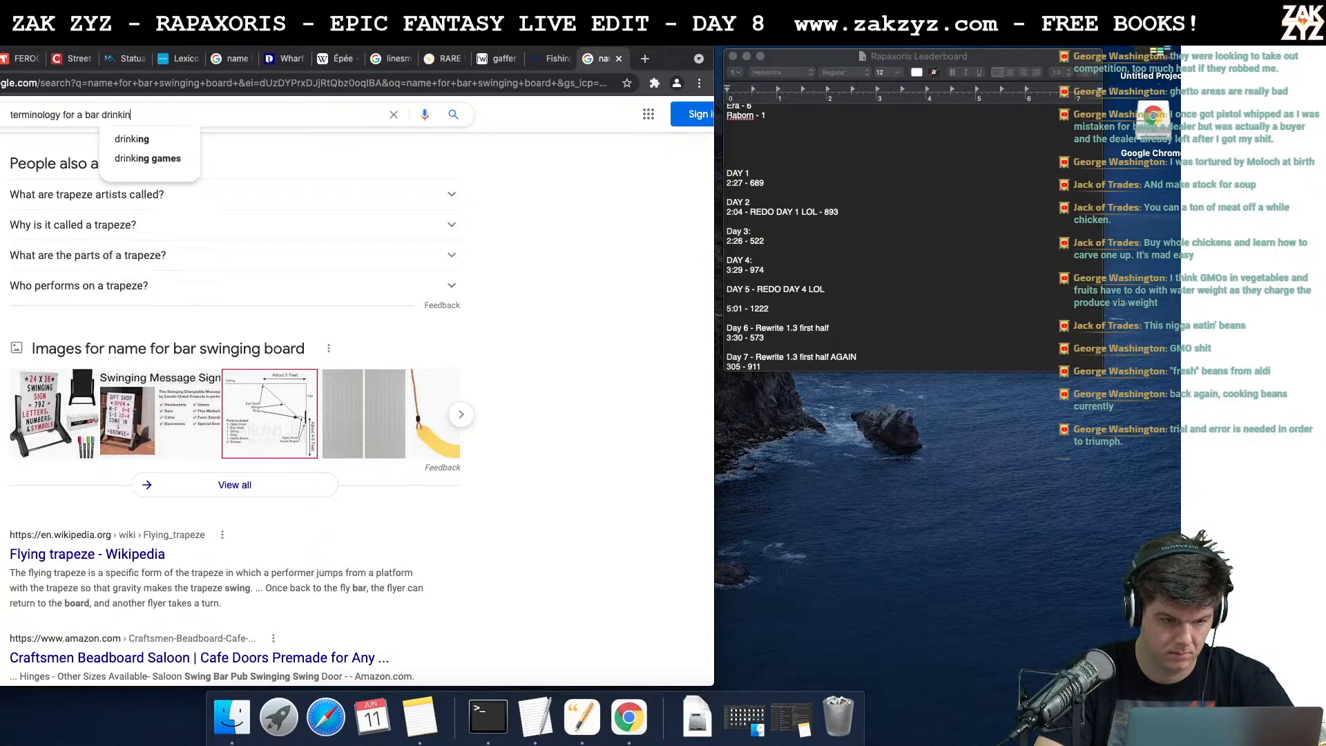
{"action": "key", "text": "Return"}
{"action": "scroll", "coordinate": [89, 428], "scroll_direction": "down", "scroll_amount": 2}
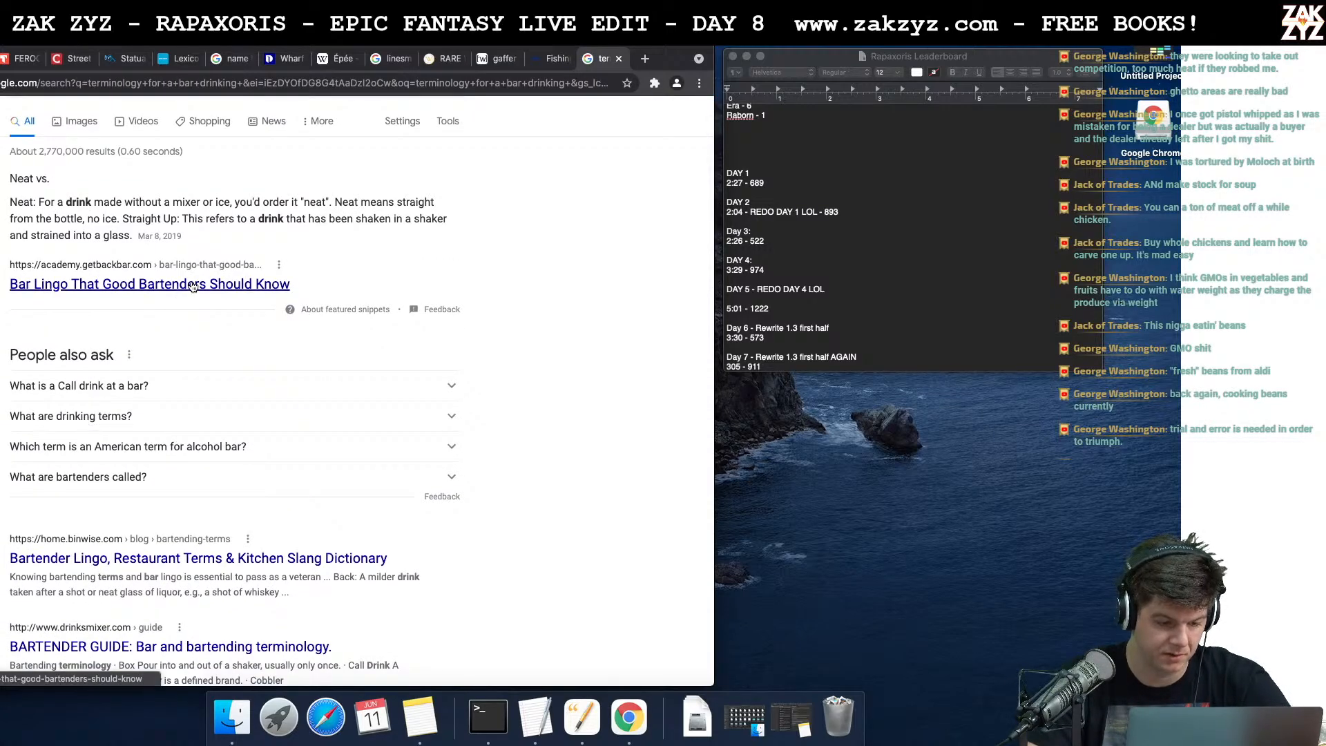
{"action": "scroll", "coordinate": [157, 563], "scroll_direction": "down", "scroll_amount": 4}
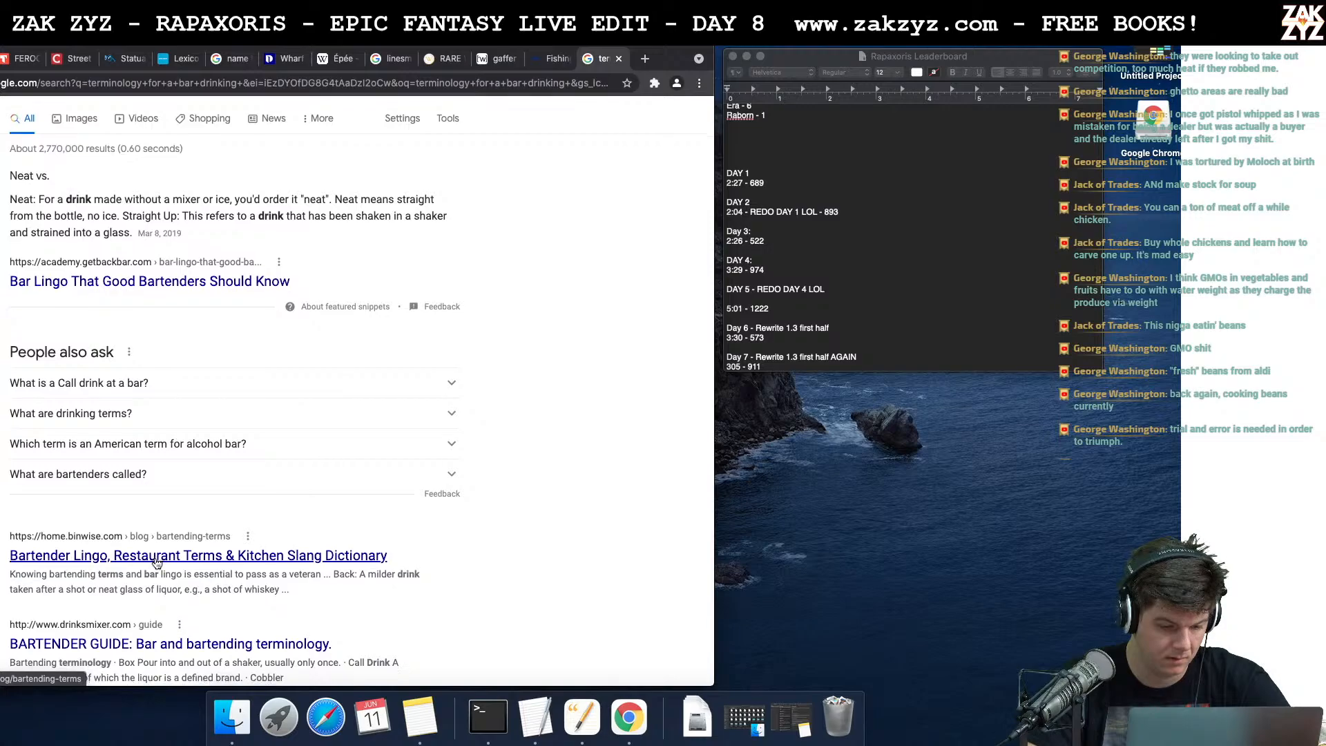
{"action": "scroll", "coordinate": [155, 558], "scroll_direction": "down", "scroll_amount": 6}
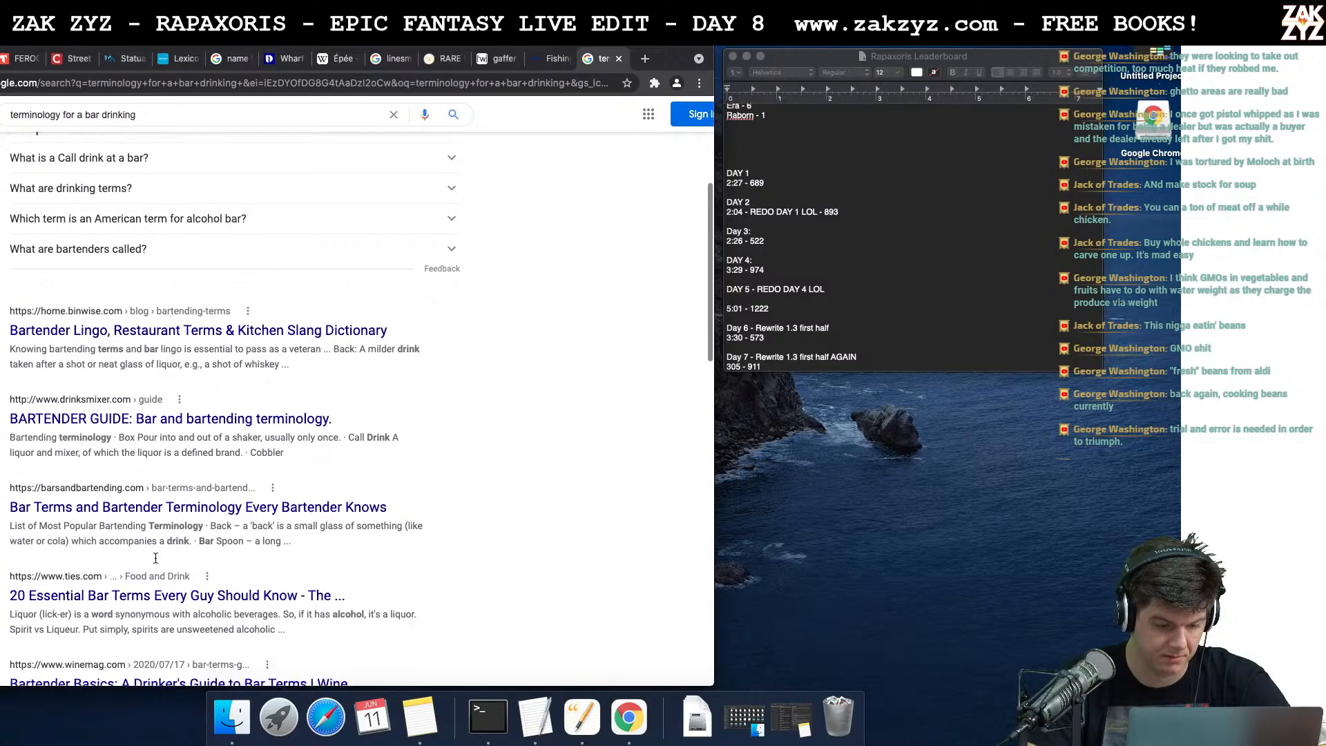
{"action": "scroll", "coordinate": [155, 557], "scroll_direction": "up", "scroll_amount": 10}
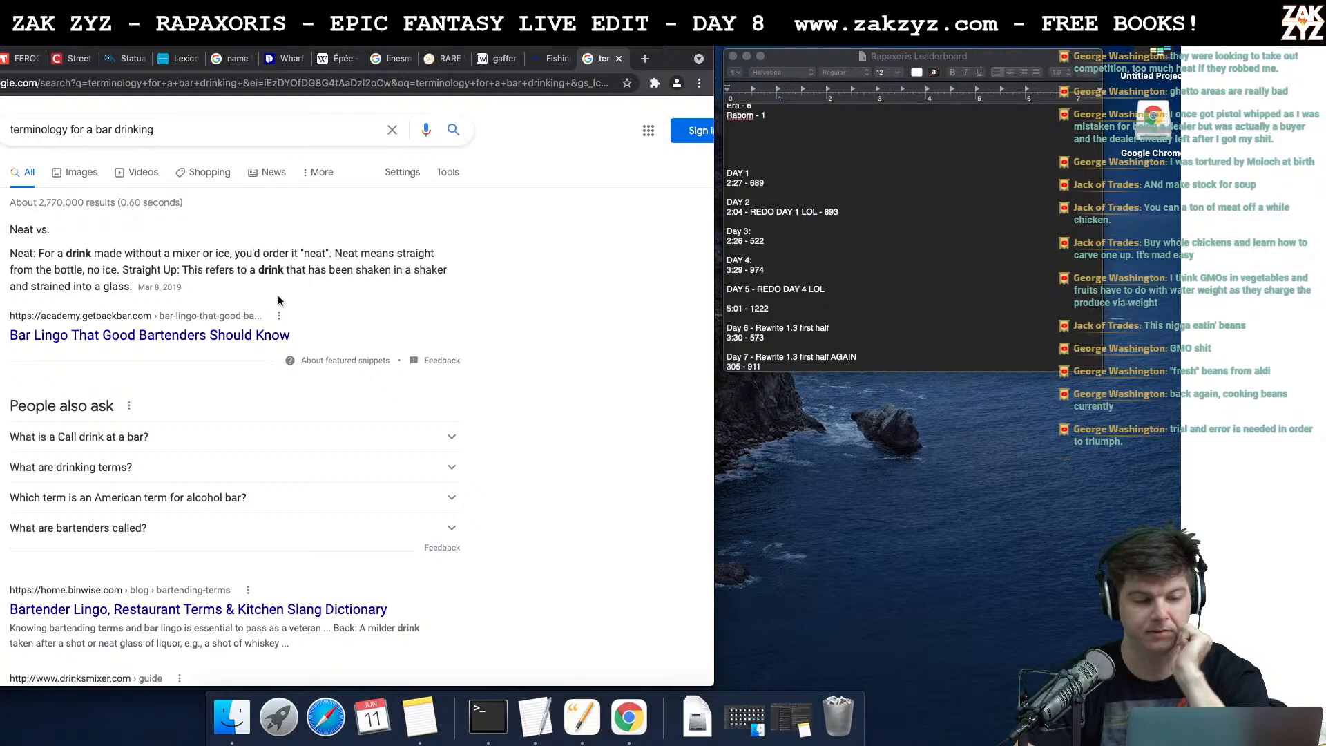
{"action": "scroll", "coordinate": [277, 324], "scroll_direction": "down", "scroll_amount": 1}
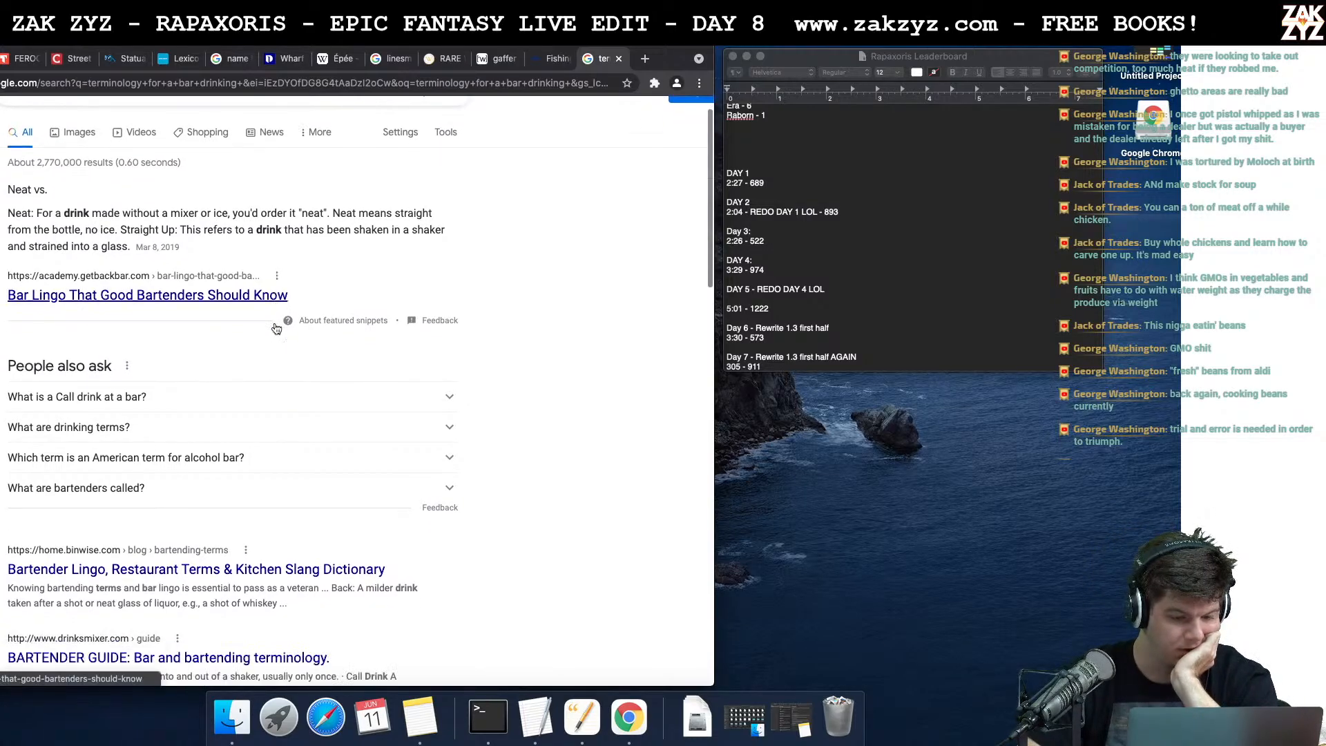
{"action": "scroll", "coordinate": [276, 328], "scroll_direction": "down", "scroll_amount": 5}
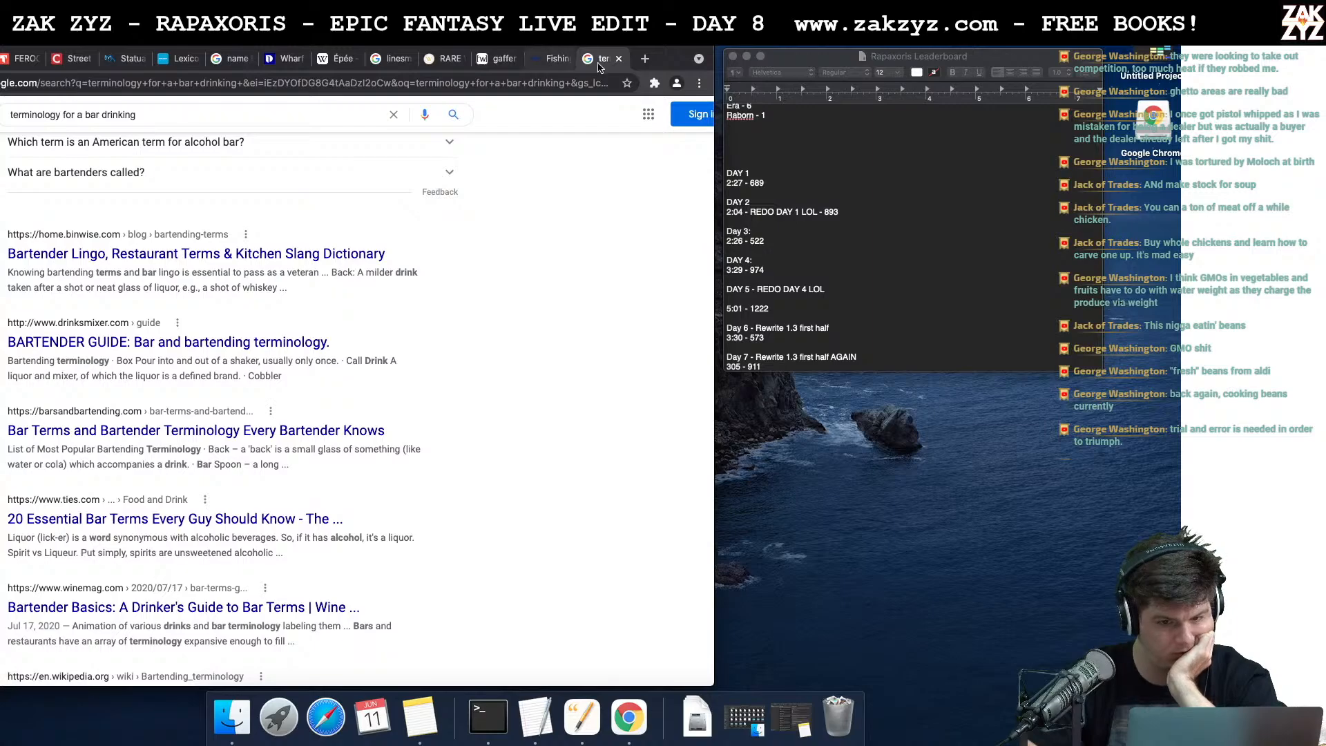
Search in a new tab for "parts of a drinking bar" and read through the Indiana on Tap article on bar parts
{"action": "left_click", "coordinate": [652, 62]}
{"action": "type", "text": "parts of"}
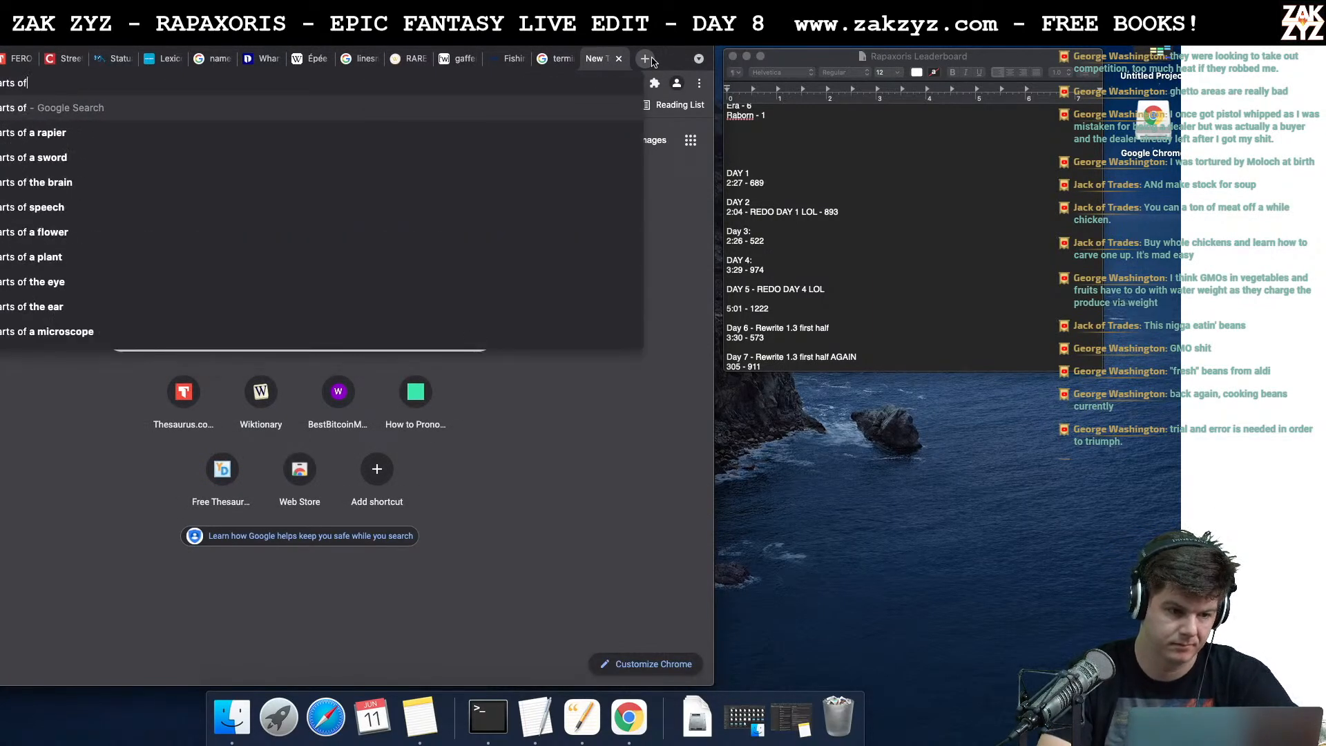
{"action": "type", "text": " a drinking bar"}
{"action": "key", "text": "Return"}
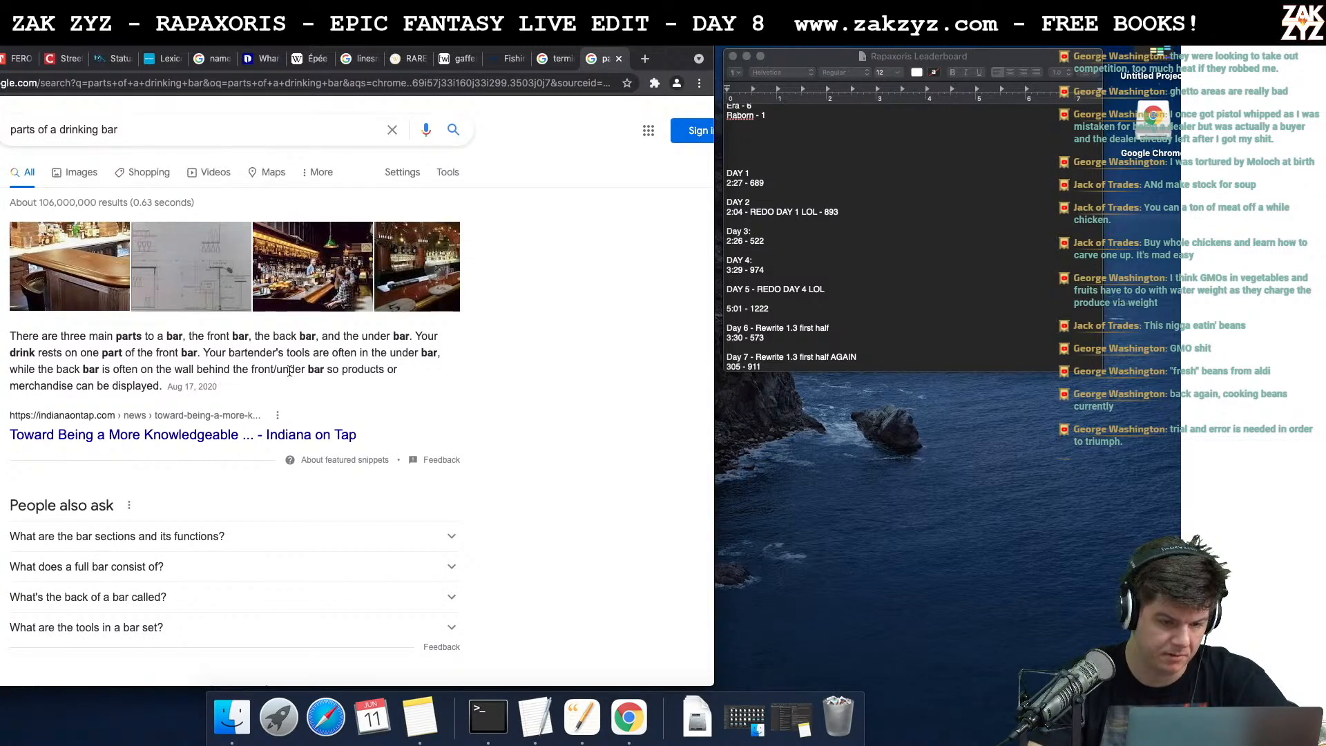
{"action": "left_click", "coordinate": [83, 437]}
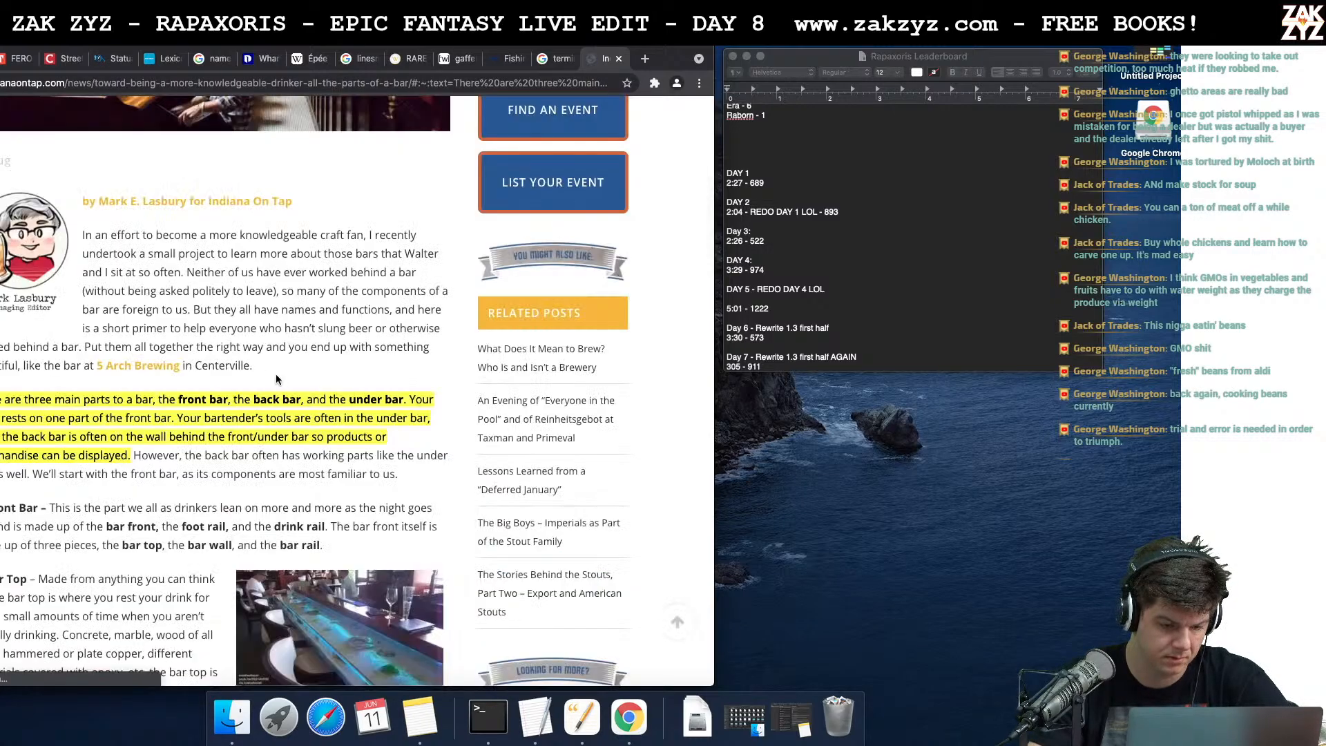
{"action": "scroll", "coordinate": [276, 374], "scroll_direction": "down", "scroll_amount": 10}
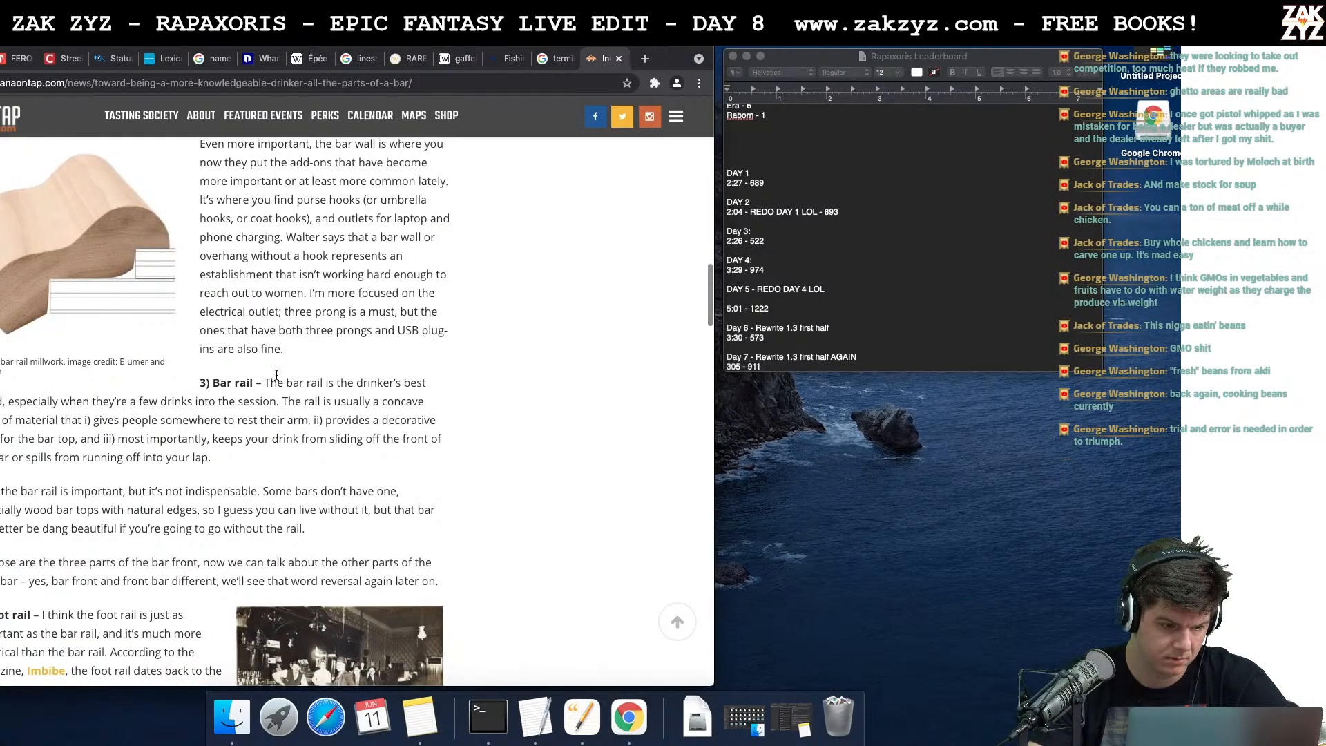
Read on through the Indiana on Tap article's bar rail, foot rail, drink rail, back bar and under bar sections for the swinging board's name
{"action": "scroll", "coordinate": [276, 375], "scroll_direction": "down", "scroll_amount": 5}
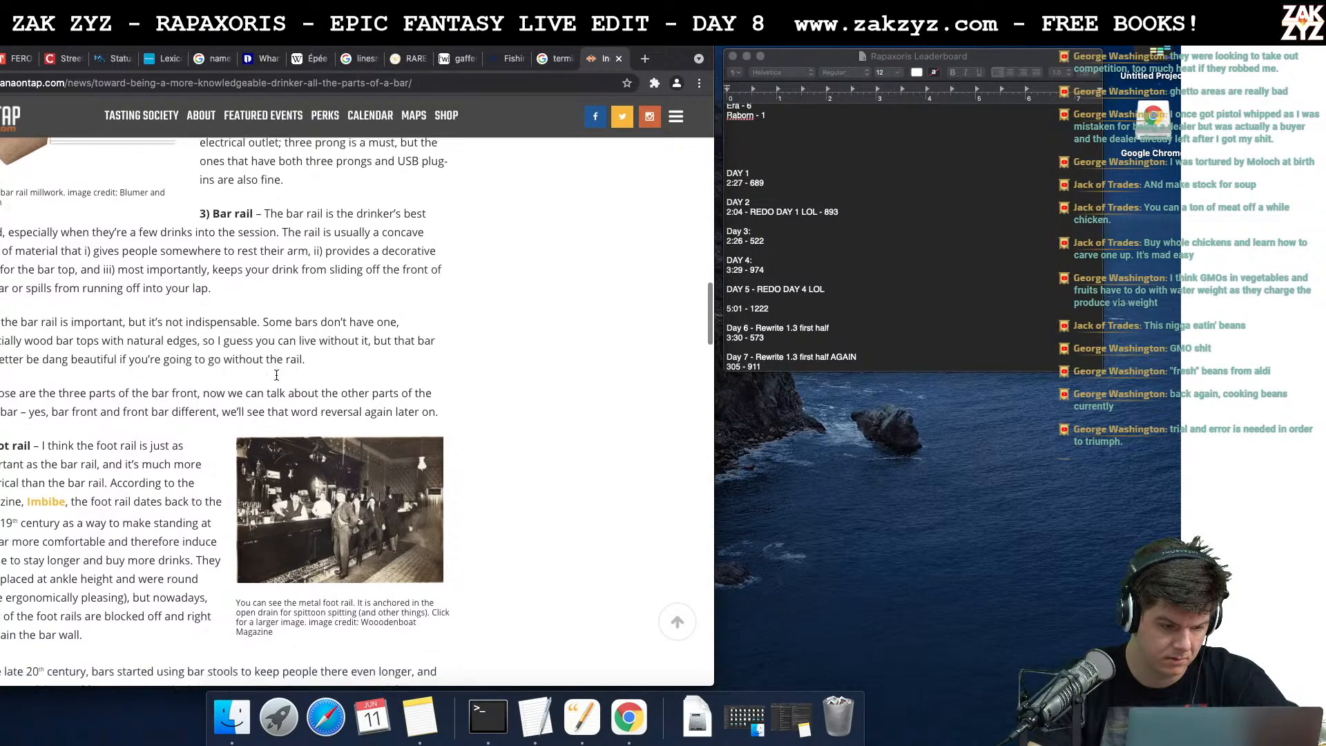
{"action": "scroll", "coordinate": [276, 375], "scroll_direction": "down", "scroll_amount": 4}
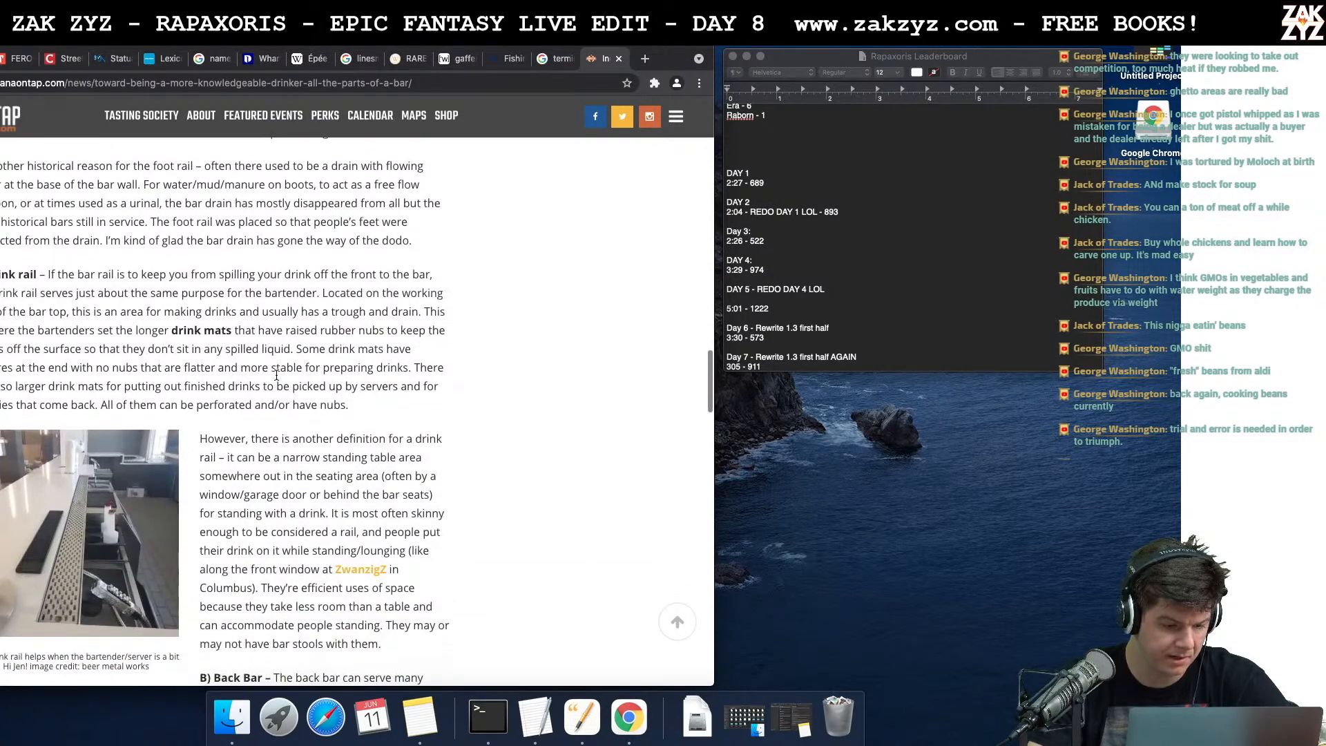
{"action": "scroll", "coordinate": [276, 374], "scroll_direction": "down", "scroll_amount": 1}
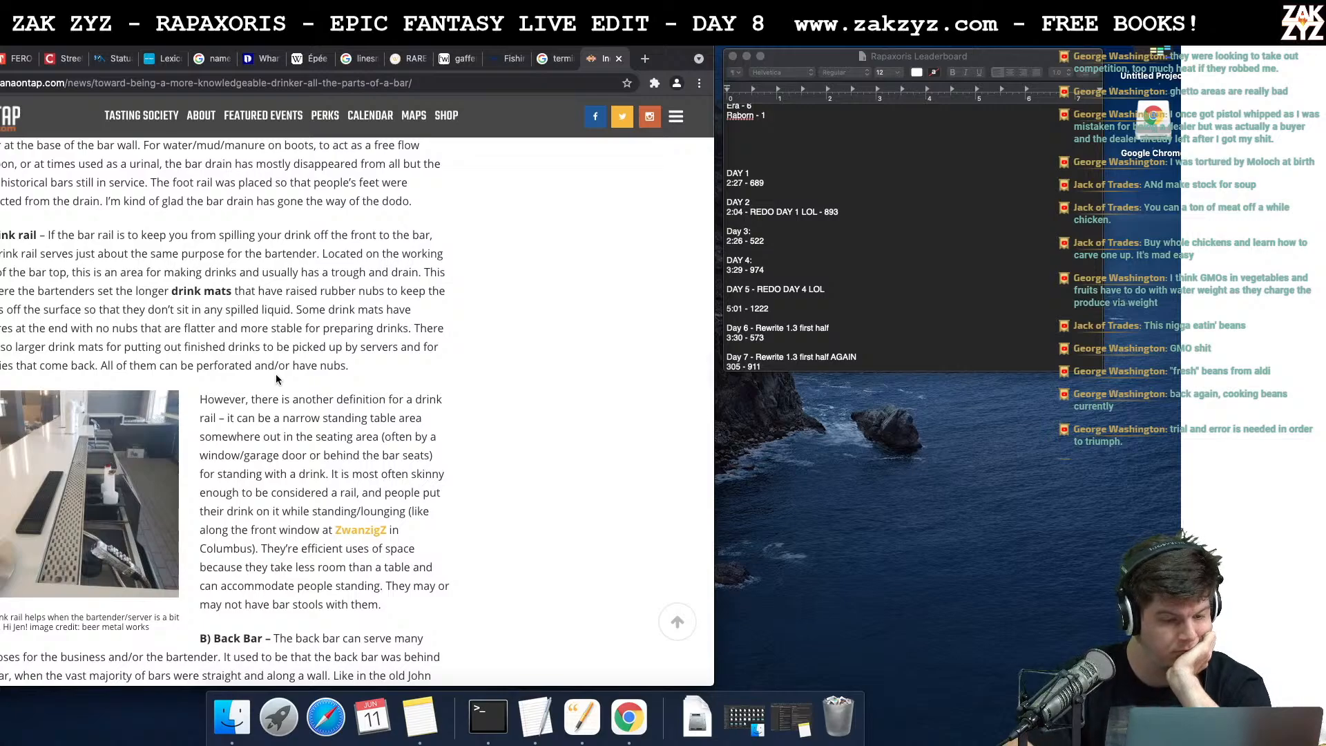
{"action": "scroll", "coordinate": [276, 375], "scroll_direction": "down", "scroll_amount": 5}
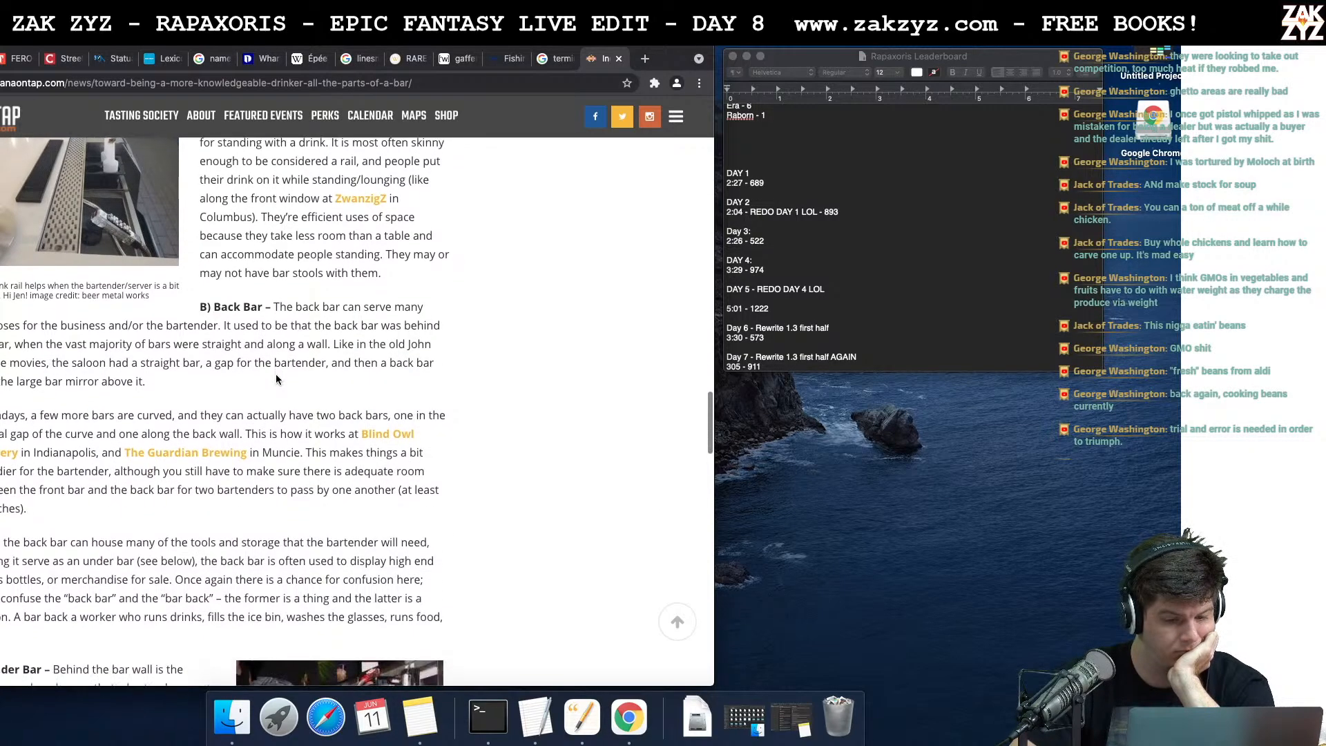
{"action": "scroll", "coordinate": [276, 374], "scroll_direction": "down", "scroll_amount": 8}
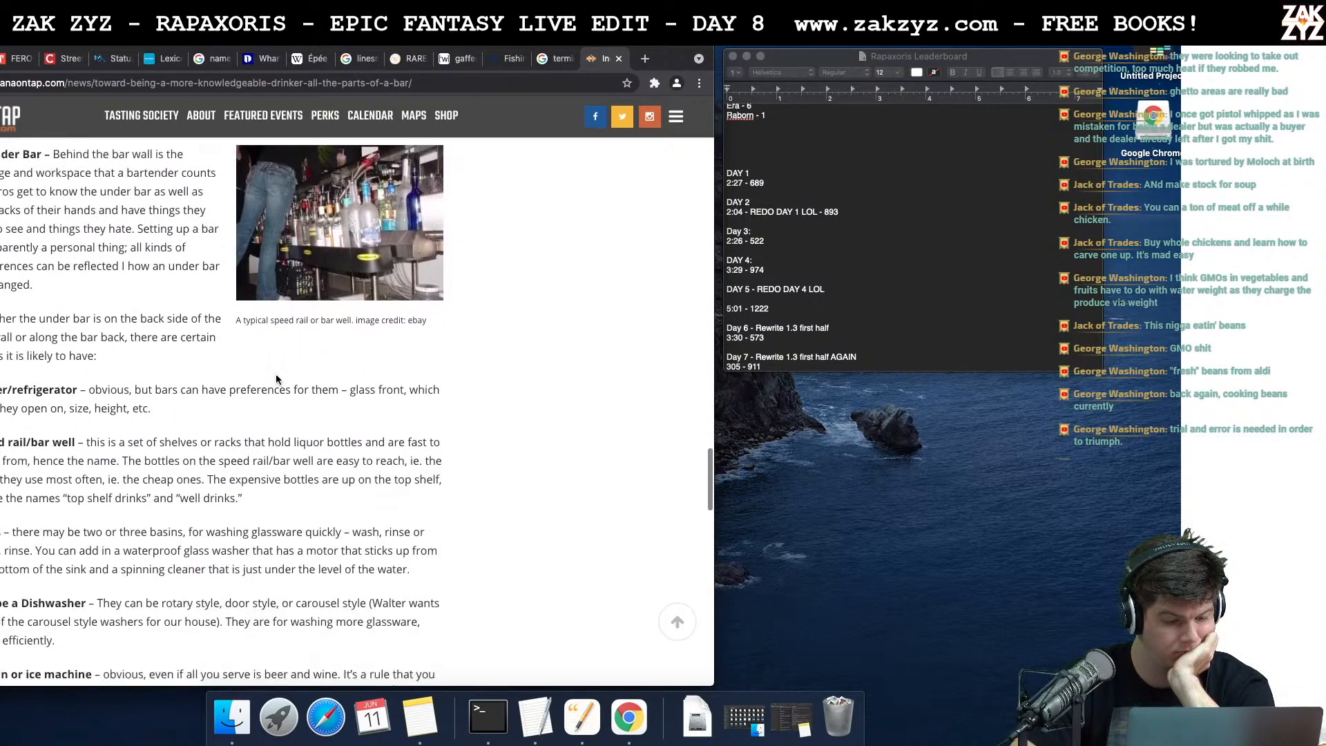
{"action": "scroll", "coordinate": [276, 375], "scroll_direction": "down", "scroll_amount": 1}
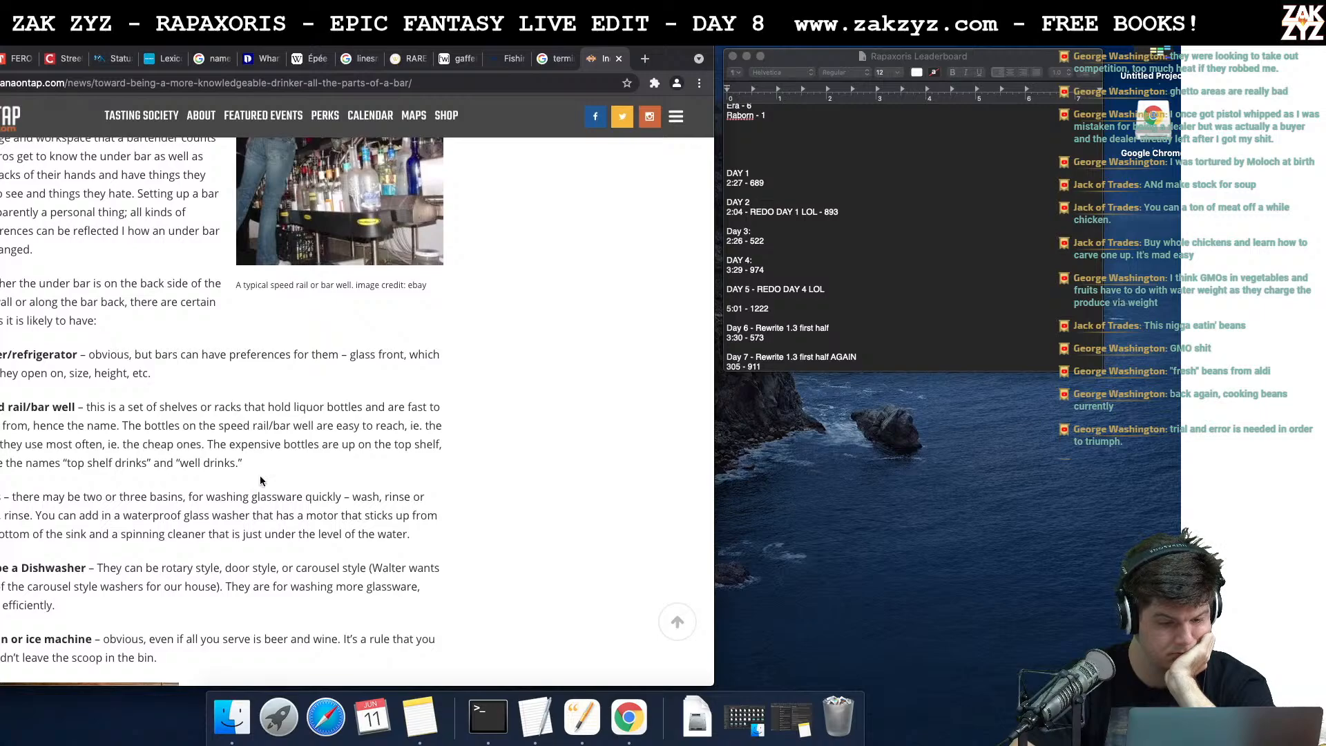
{"action": "scroll", "coordinate": [271, 511], "scroll_direction": "down", "scroll_amount": 3}
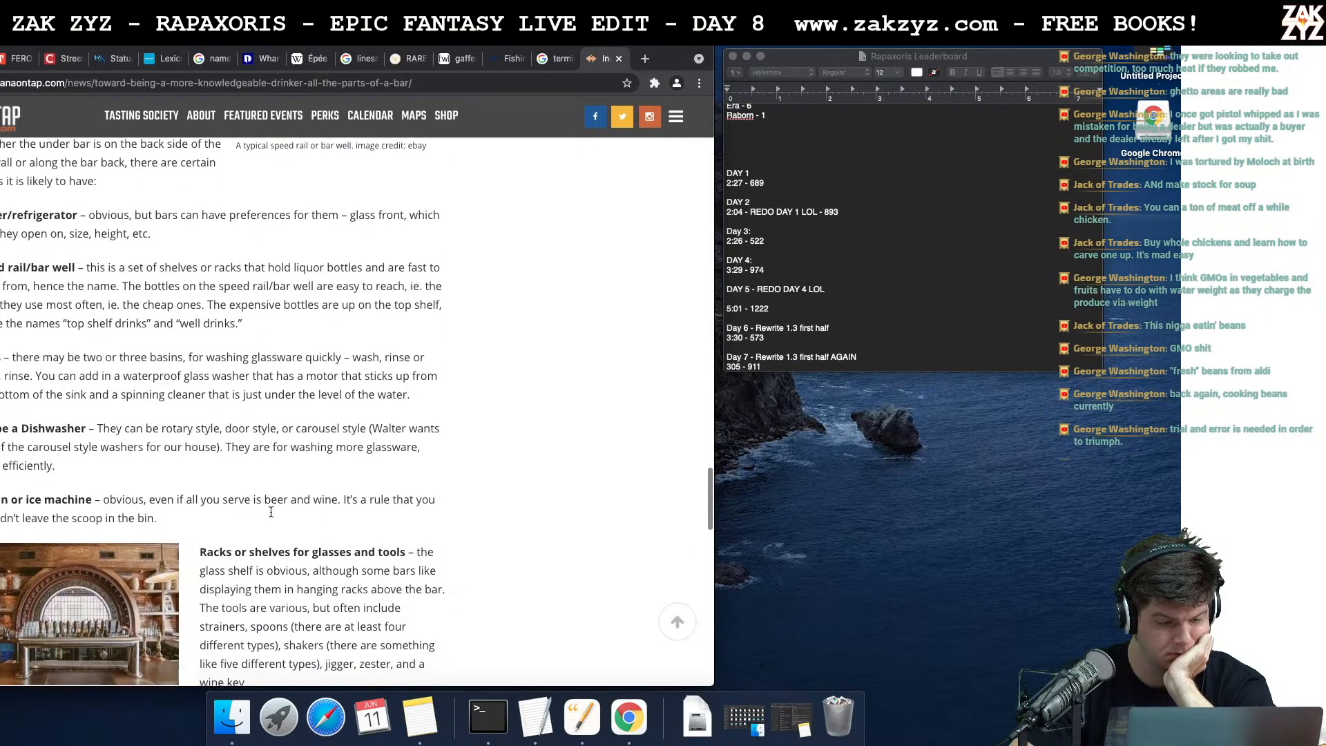
{"action": "scroll", "coordinate": [270, 511], "scroll_direction": "down", "scroll_amount": 2}
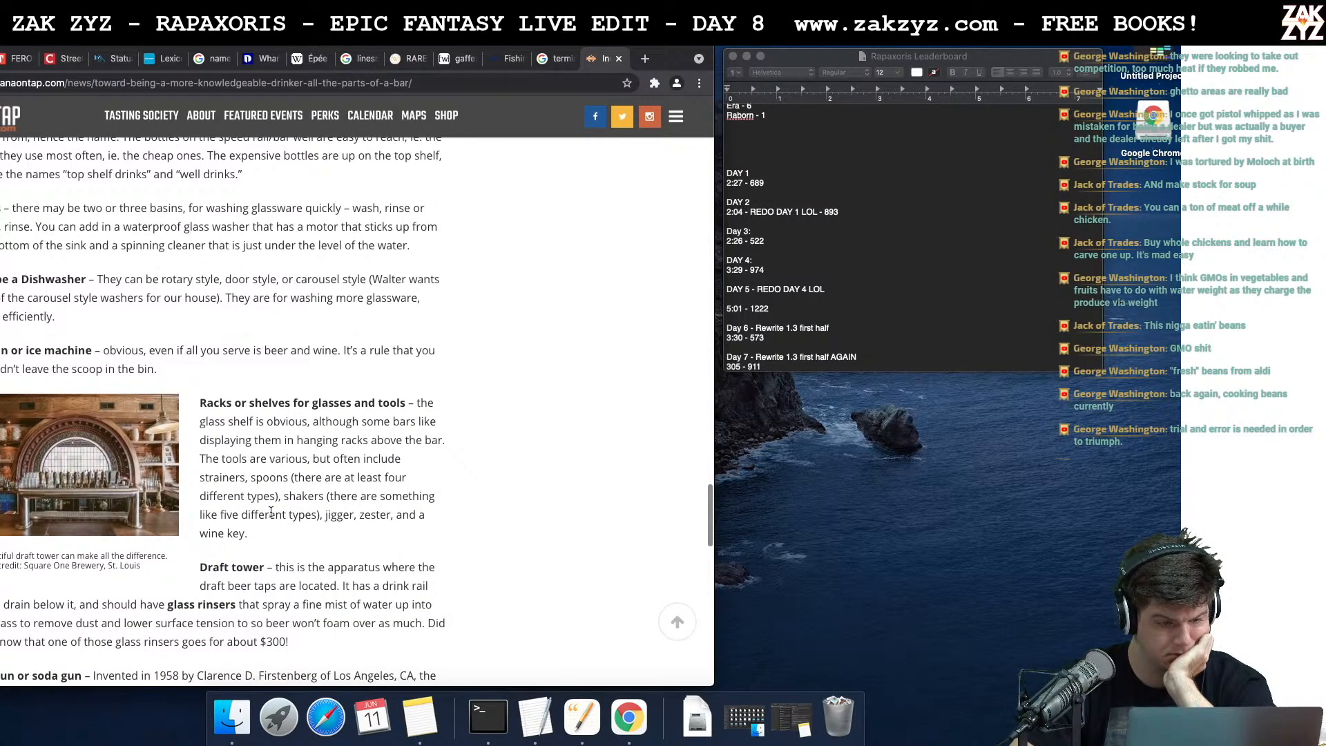
{"action": "scroll", "coordinate": [271, 511], "scroll_direction": "down", "scroll_amount": 3}
{"action": "scroll", "coordinate": [271, 511], "scroll_direction": "down", "scroll_amount": 6}
{"action": "scroll", "coordinate": [270, 515], "scroll_direction": "down", "scroll_amount": 2}
Reread the article's front bar sections and its introduction, checking for a term for the swinging board
{"action": "scroll", "coordinate": [271, 515], "scroll_direction": "up", "scroll_amount": 10}
{"action": "scroll", "coordinate": [271, 516], "scroll_direction": "up", "scroll_amount": 10}
{"action": "scroll", "coordinate": [272, 516], "scroll_direction": "up", "scroll_amount": 5}
{"action": "scroll", "coordinate": [270, 512], "scroll_direction": "up", "scroll_amount": 5}
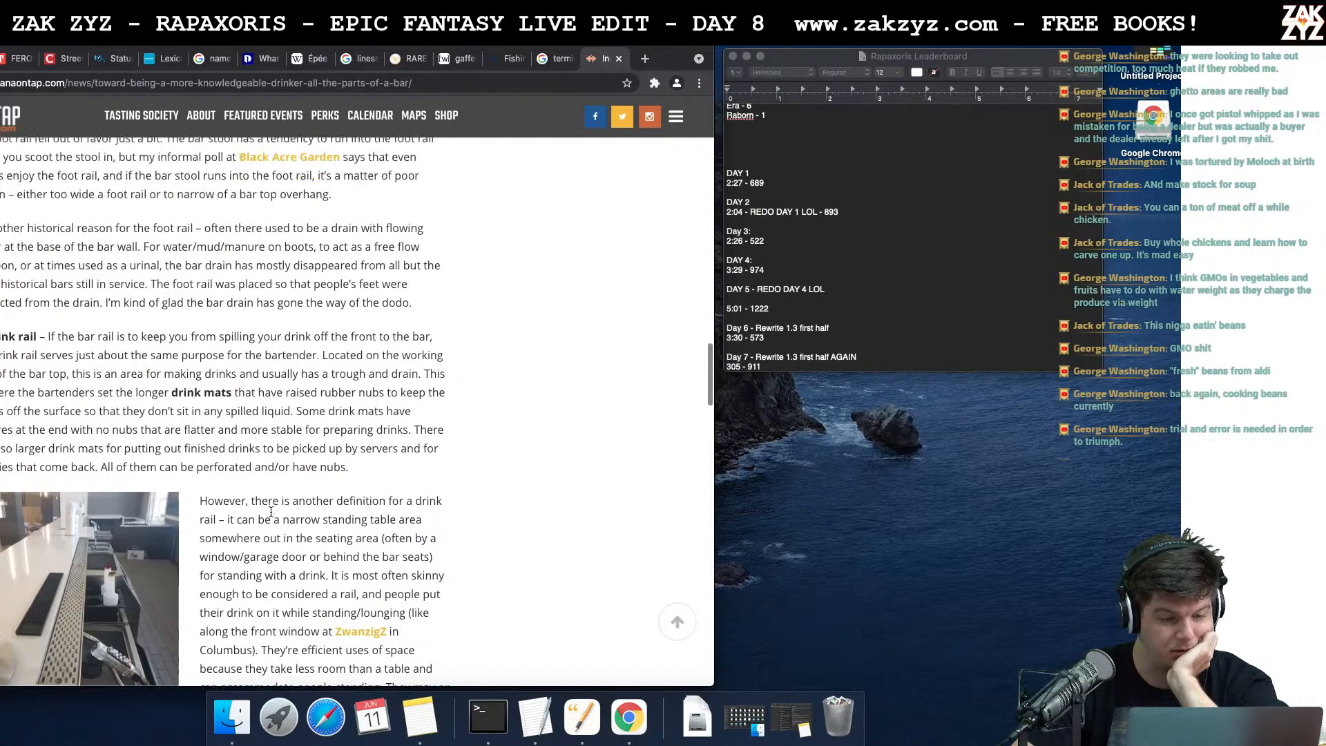
{"action": "scroll", "coordinate": [271, 512], "scroll_direction": "up", "scroll_amount": 4}
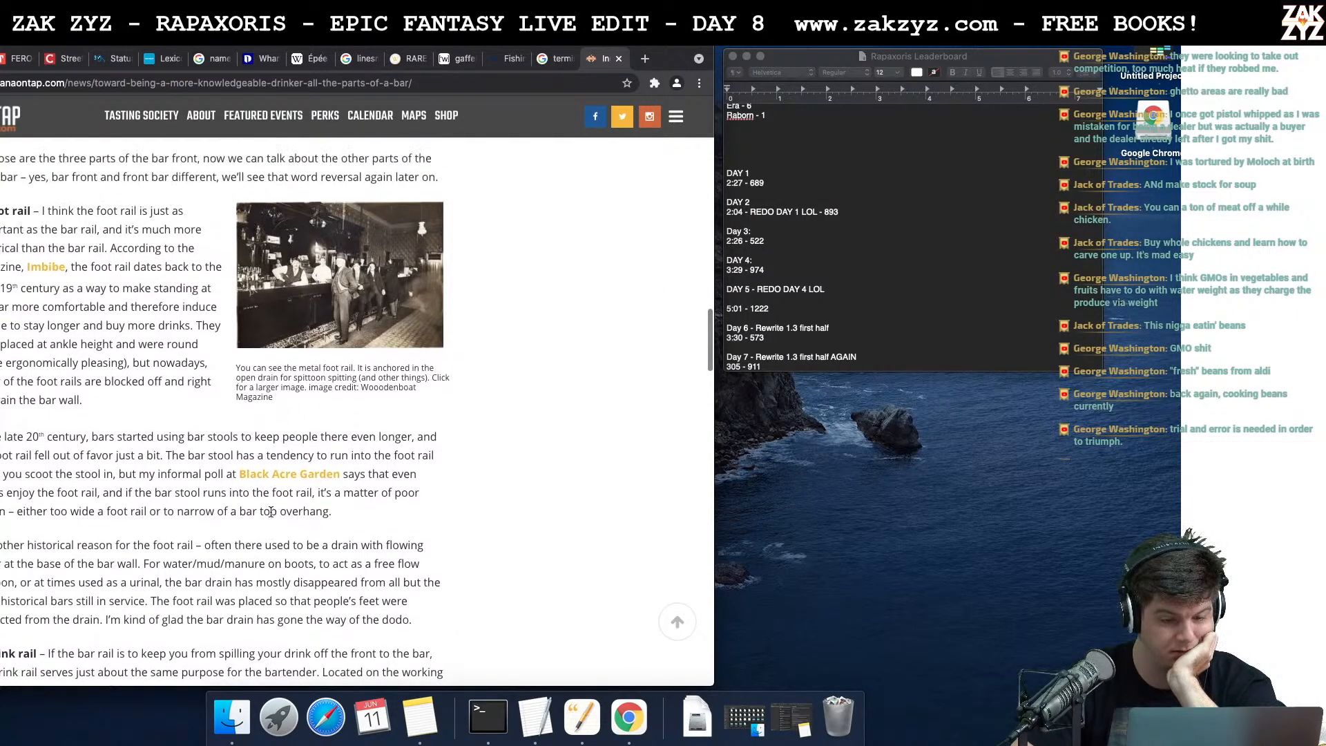
{"action": "scroll", "coordinate": [270, 512], "scroll_direction": "up", "scroll_amount": 5}
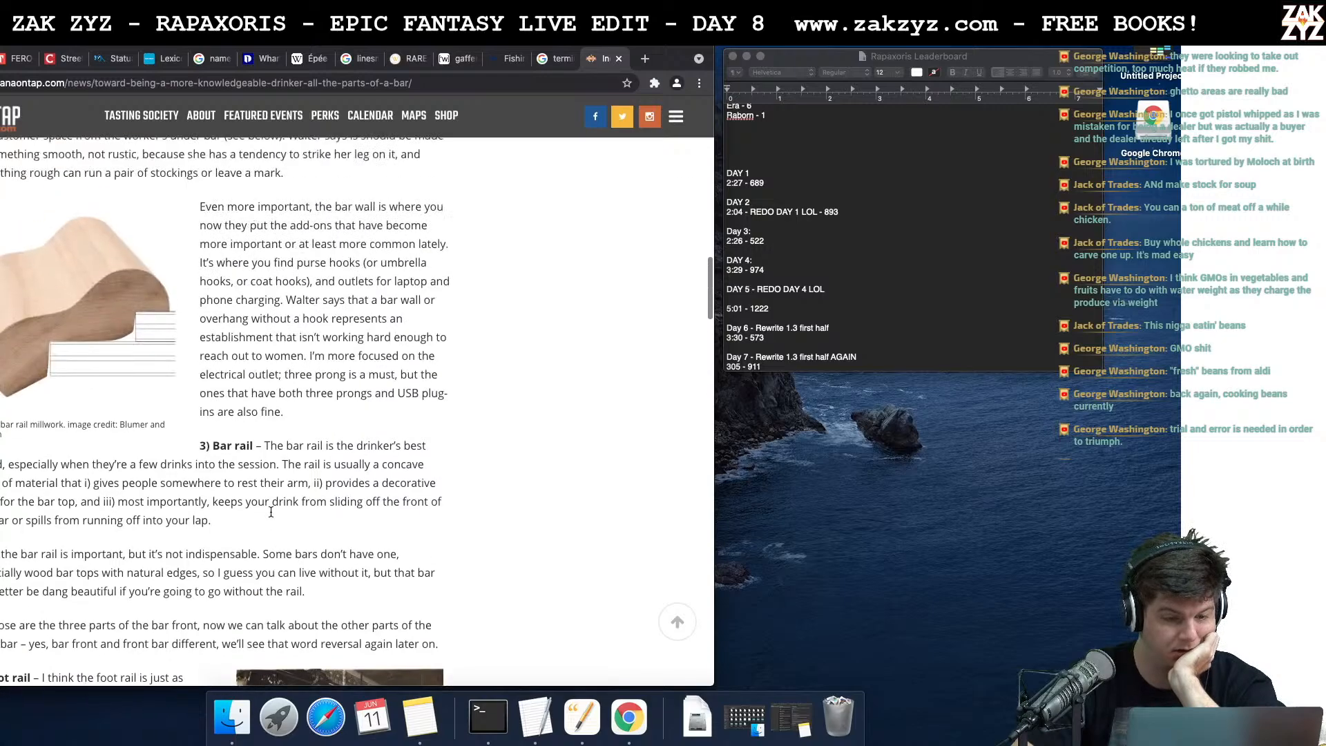
{"action": "scroll", "coordinate": [270, 512], "scroll_direction": "up", "scroll_amount": 1}
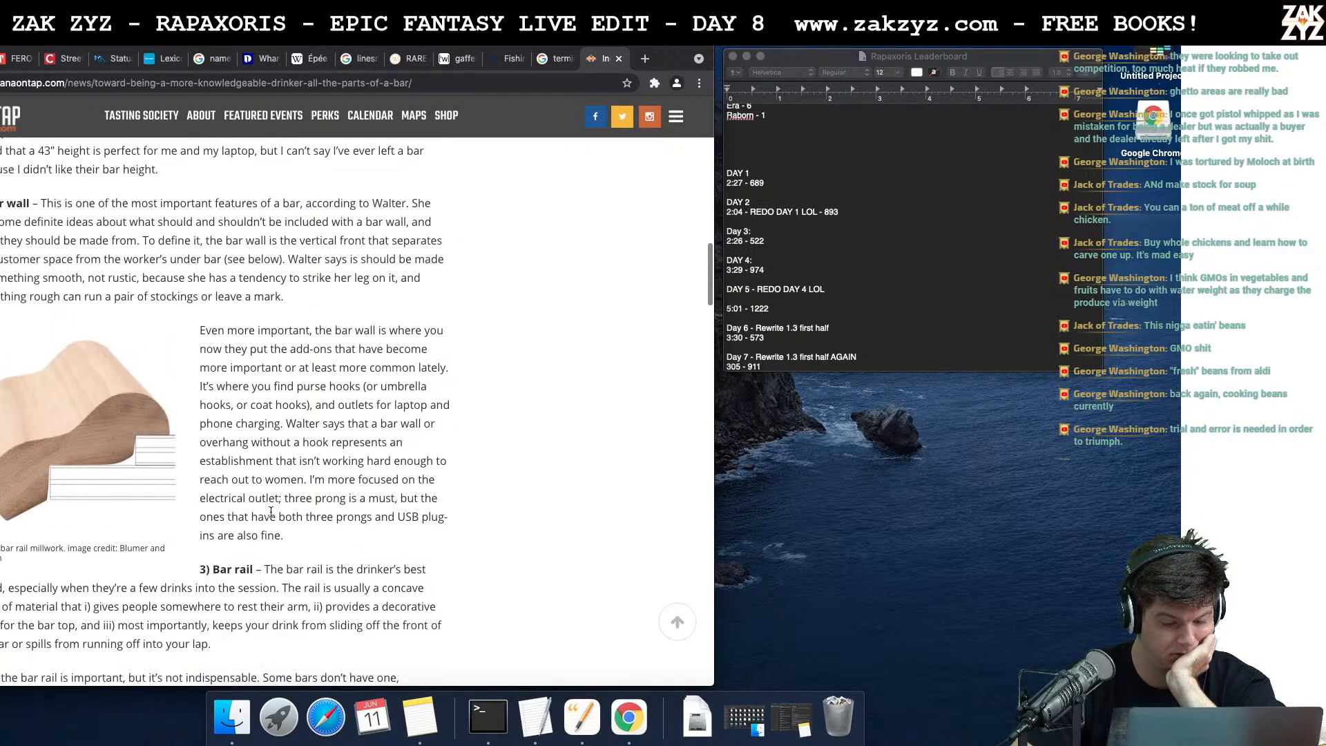
{"action": "scroll", "coordinate": [271, 508], "scroll_direction": "down", "scroll_amount": 2}
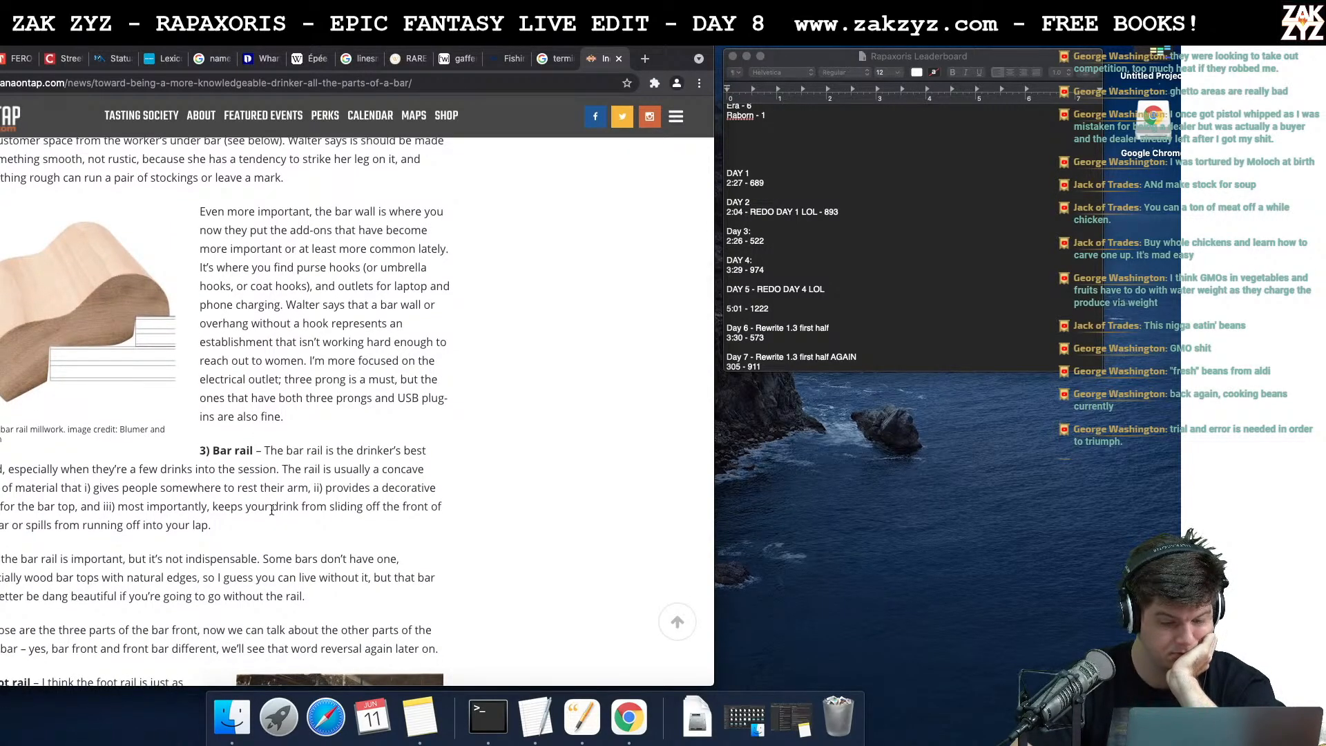
{"action": "scroll", "coordinate": [272, 510], "scroll_direction": "down", "scroll_amount": 3}
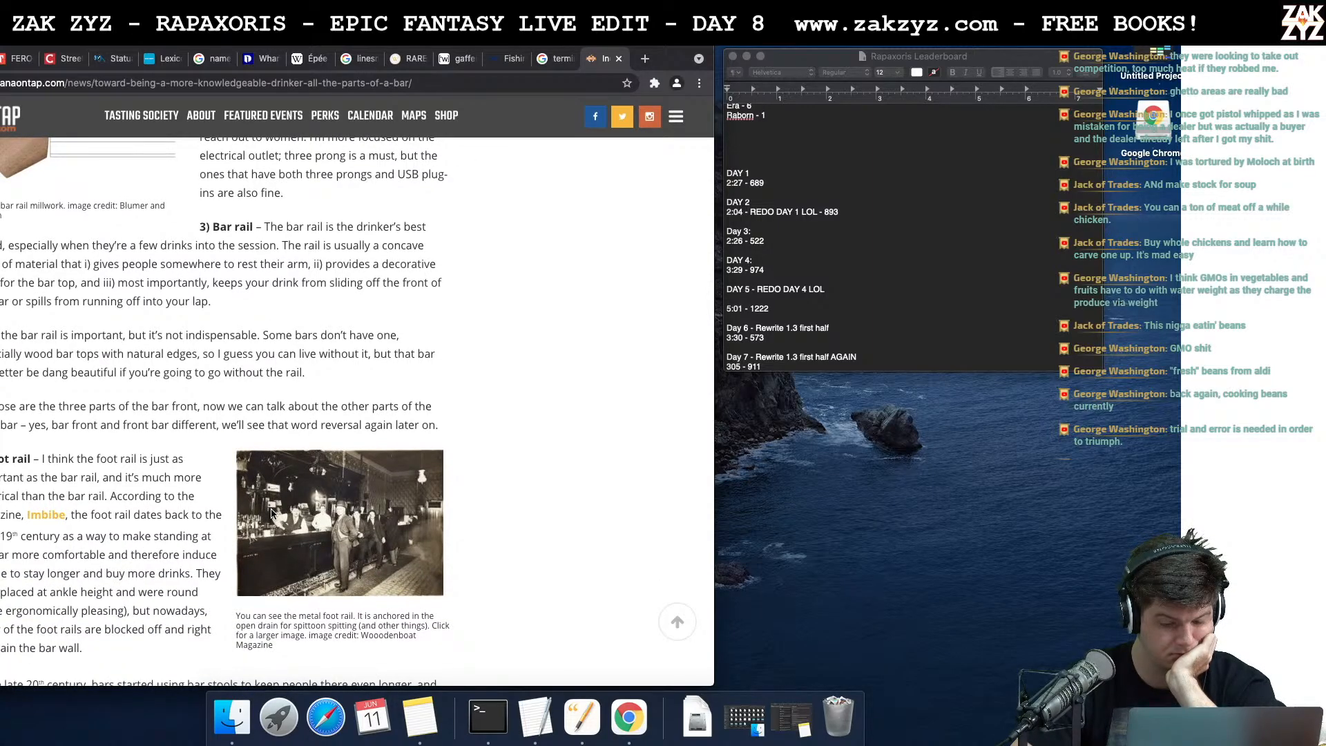
{"action": "scroll", "coordinate": [271, 512], "scroll_direction": "up", "scroll_amount": 7}
{"action": "scroll", "coordinate": [271, 510], "scroll_direction": "up", "scroll_amount": 4}
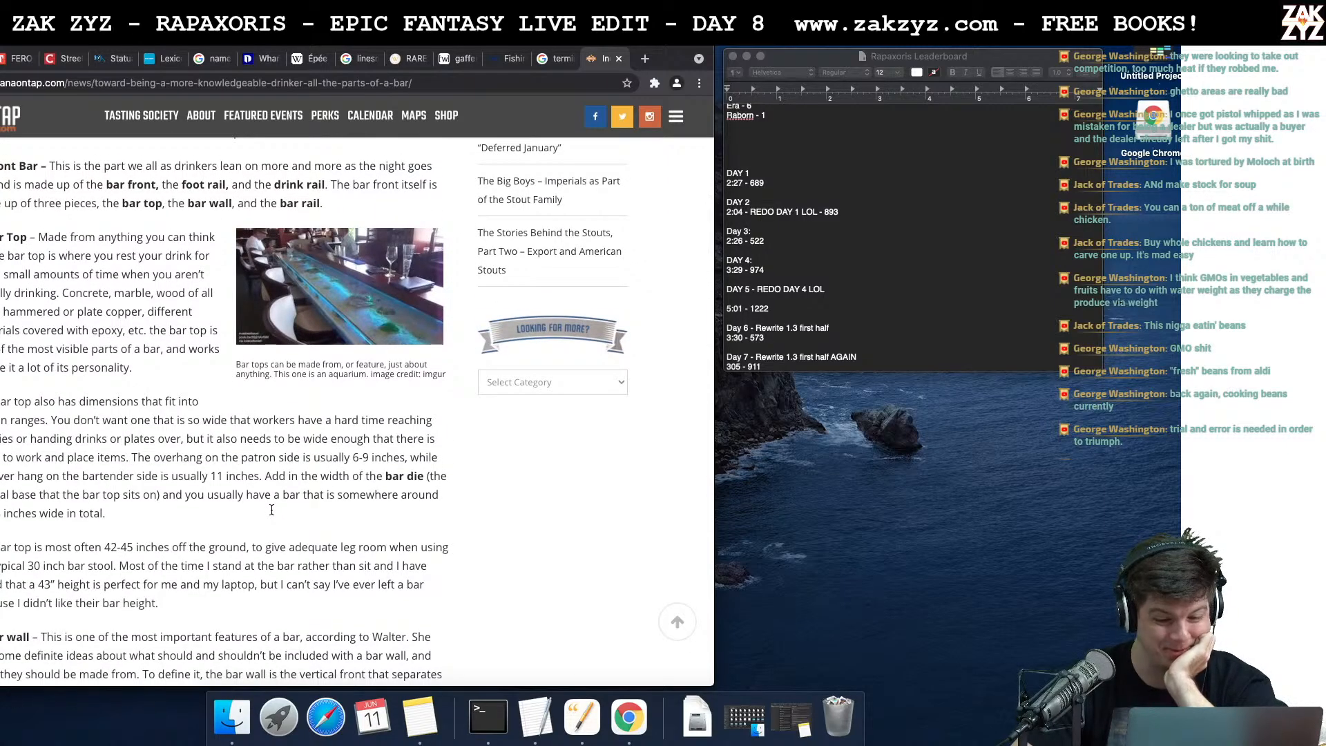
{"action": "scroll", "coordinate": [271, 510], "scroll_direction": "up", "scroll_amount": 15}
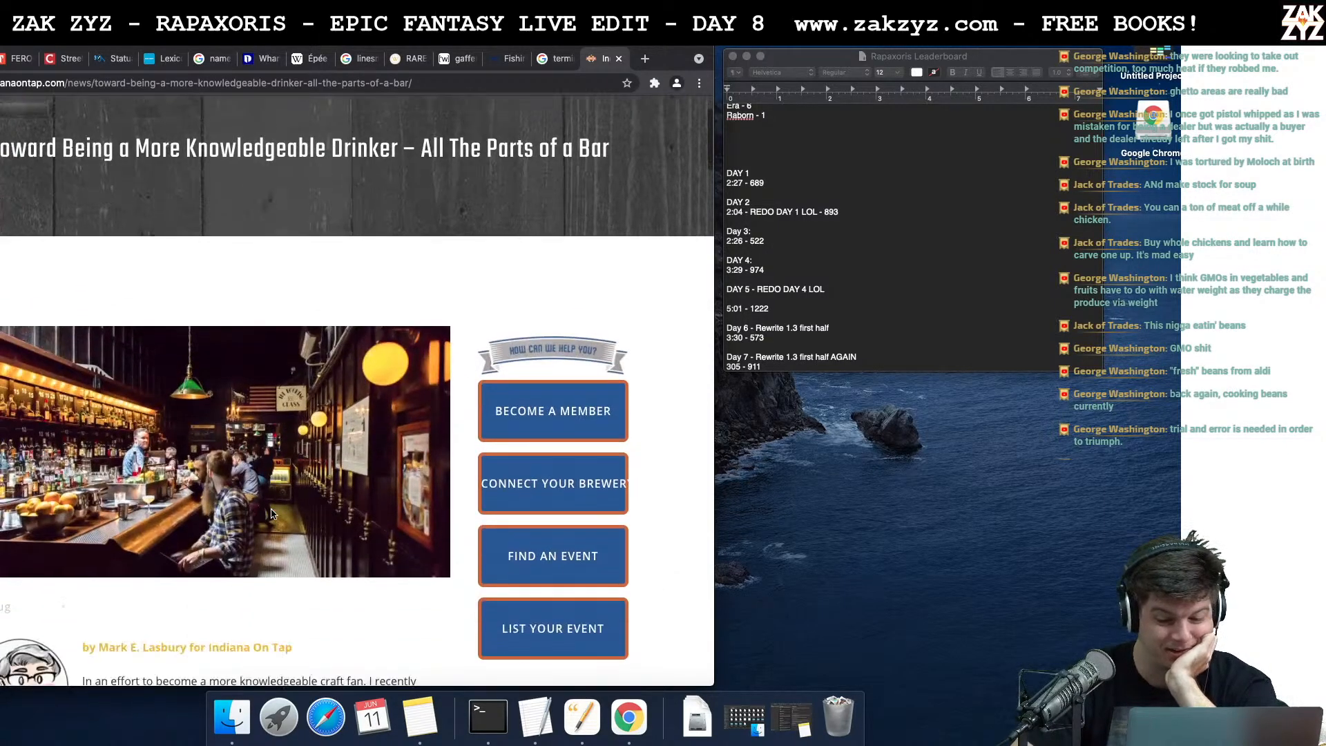
{"action": "scroll", "coordinate": [272, 513], "scroll_direction": "down", "scroll_amount": 5}
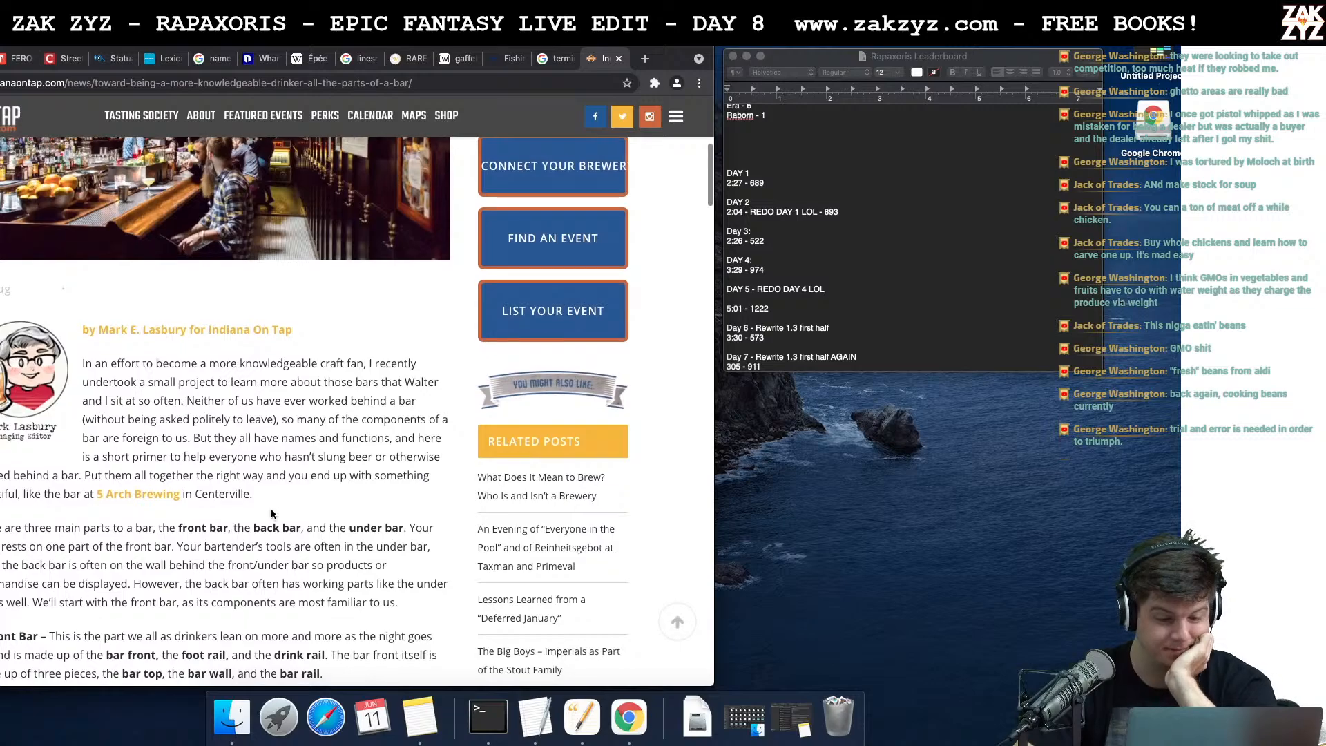
{"action": "scroll", "coordinate": [271, 511], "scroll_direction": "down", "scroll_amount": 1}
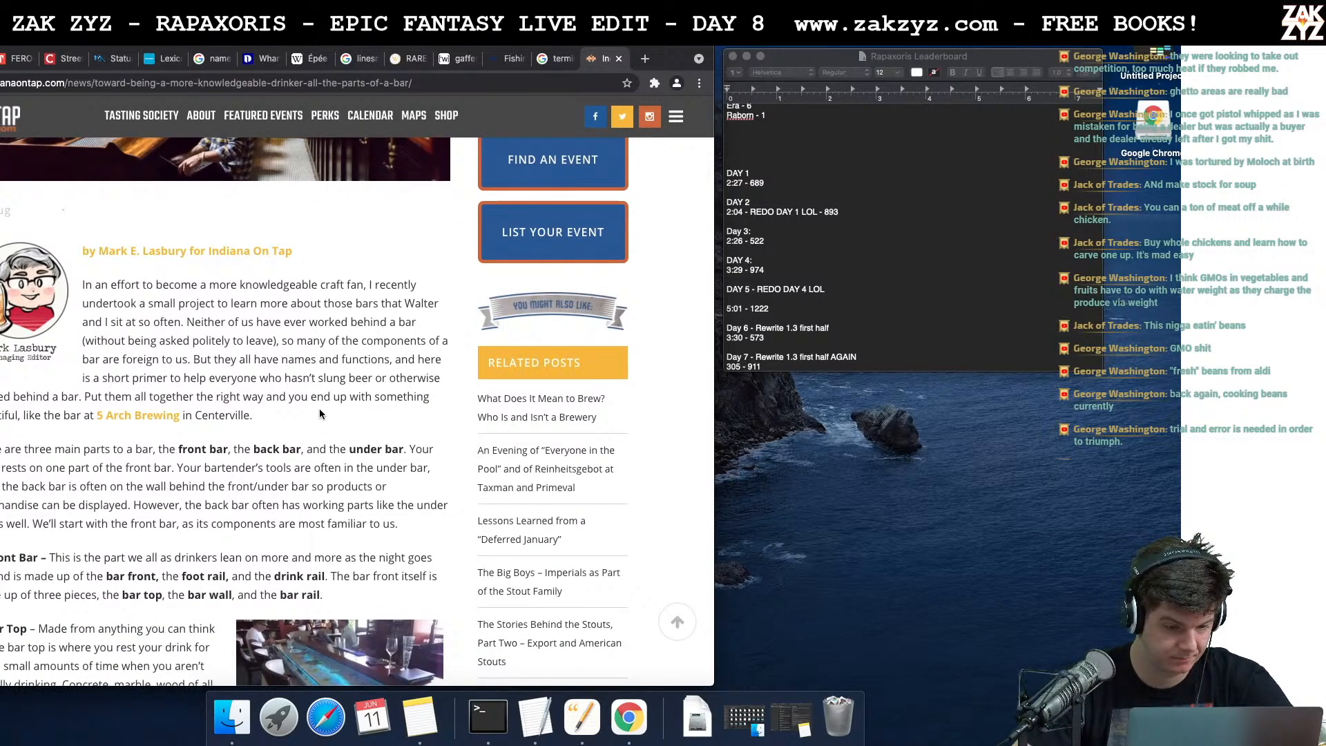
{"action": "scroll", "coordinate": [319, 408], "scroll_direction": "up", "scroll_amount": 5}
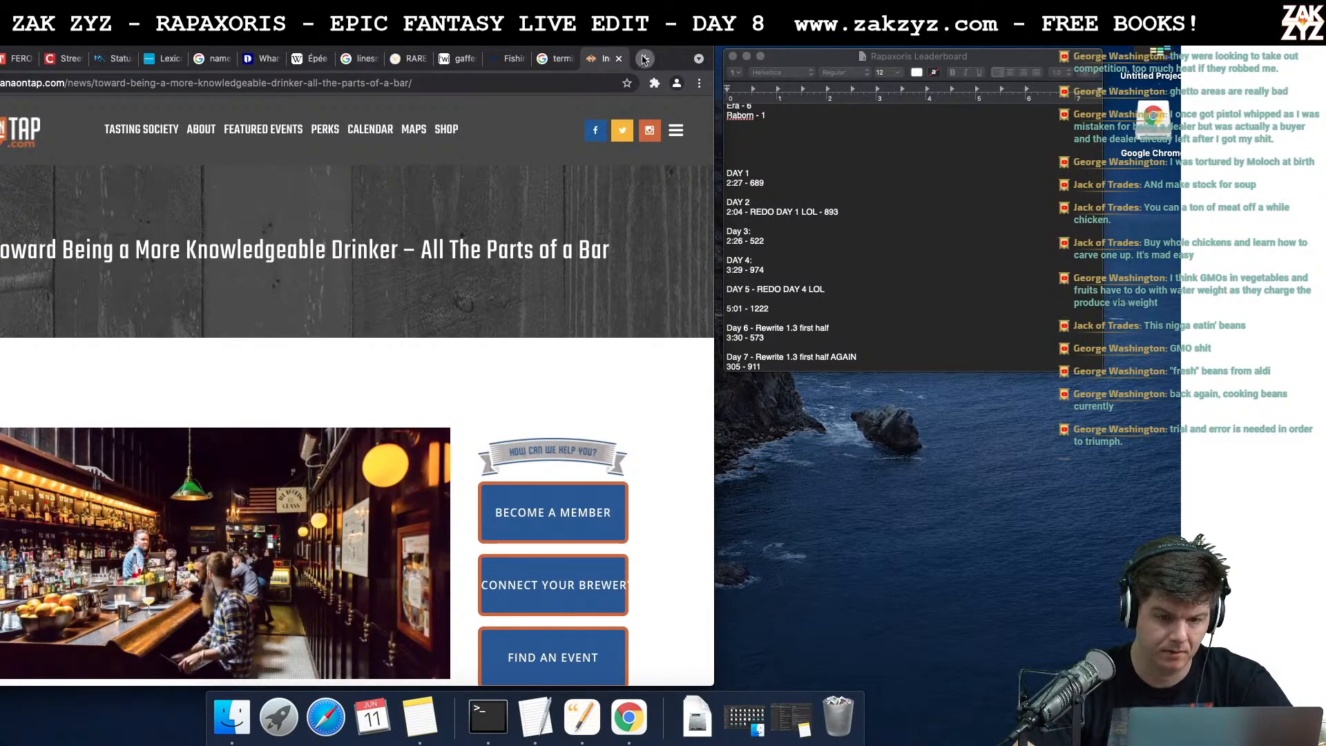
Search in a new tab for "swinging bar door" and look through the results
{"action": "left_click", "coordinate": [642, 59]}
{"action": "type", "text": "swinging bar d"}
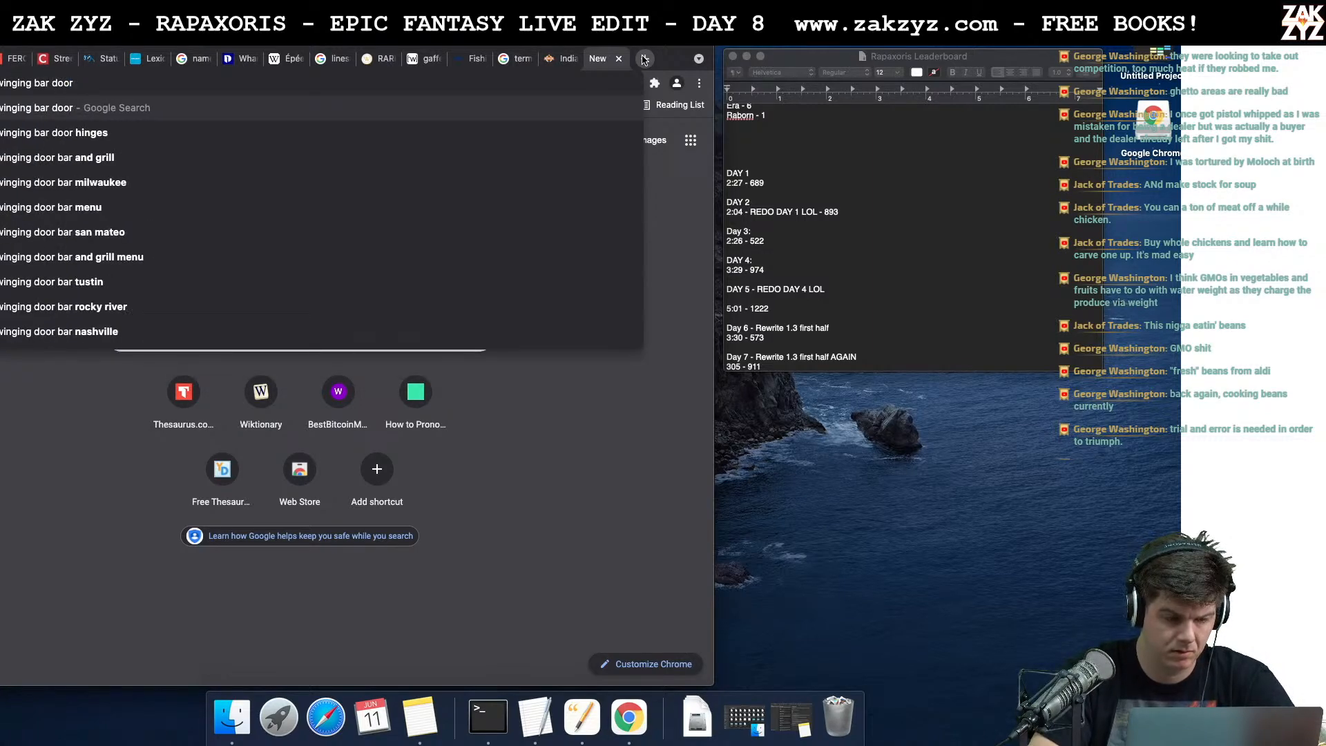
{"action": "type", "text": "oor"}
{"action": "key", "text": "Return"}
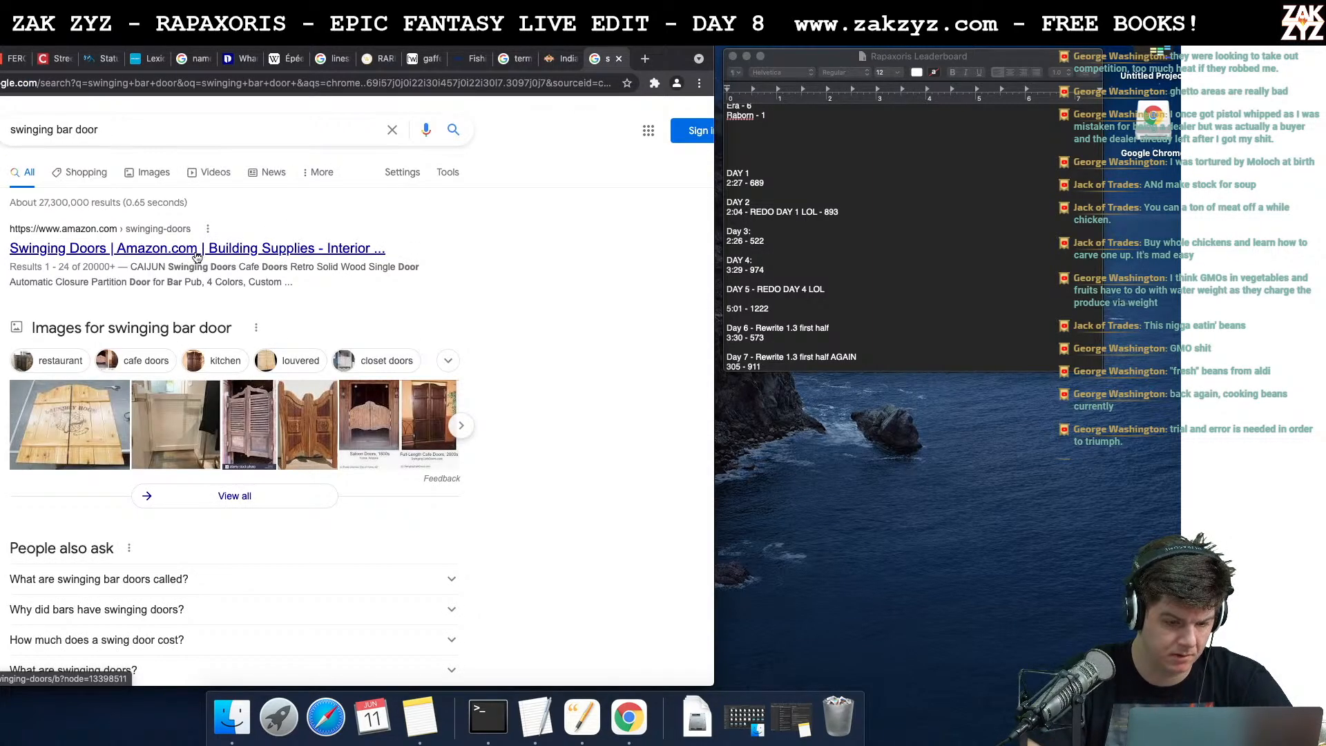
{"action": "scroll", "coordinate": [157, 400], "scroll_direction": "down", "scroll_amount": 3}
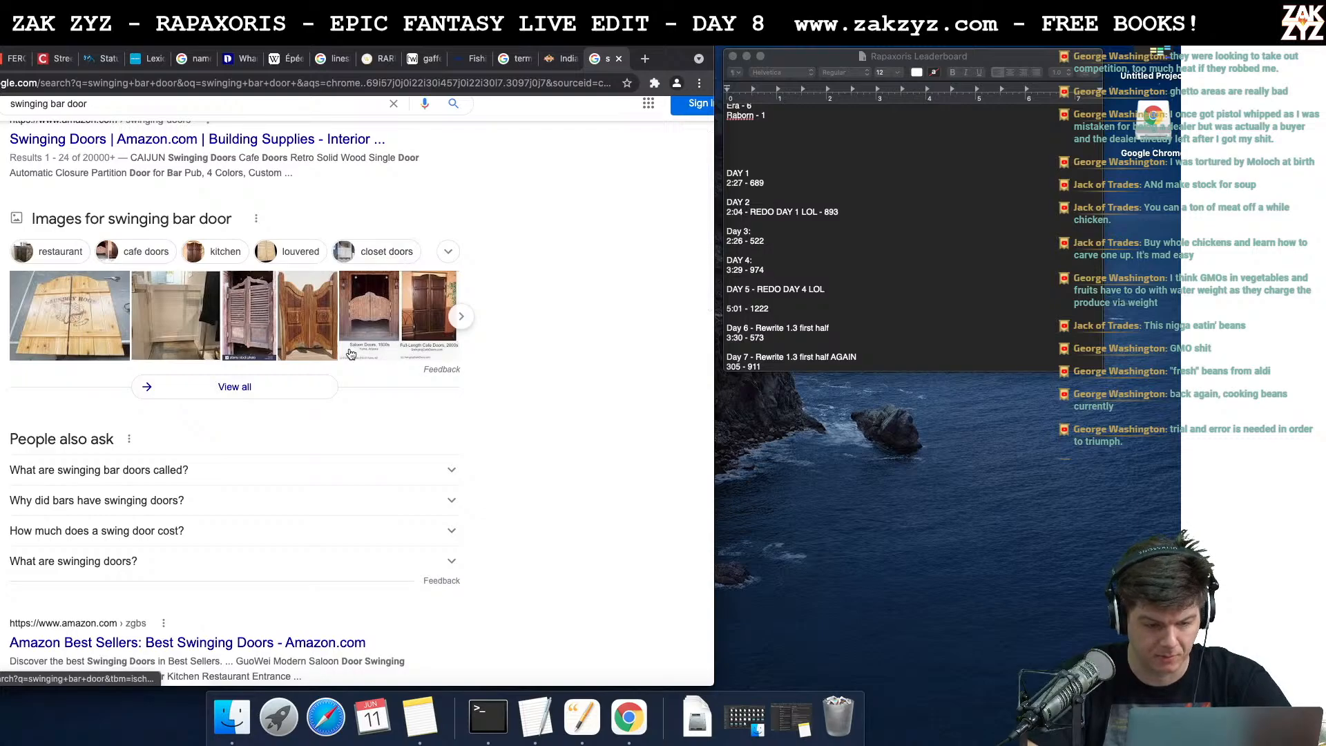
{"action": "scroll", "coordinate": [158, 482], "scroll_direction": "down", "scroll_amount": 5}
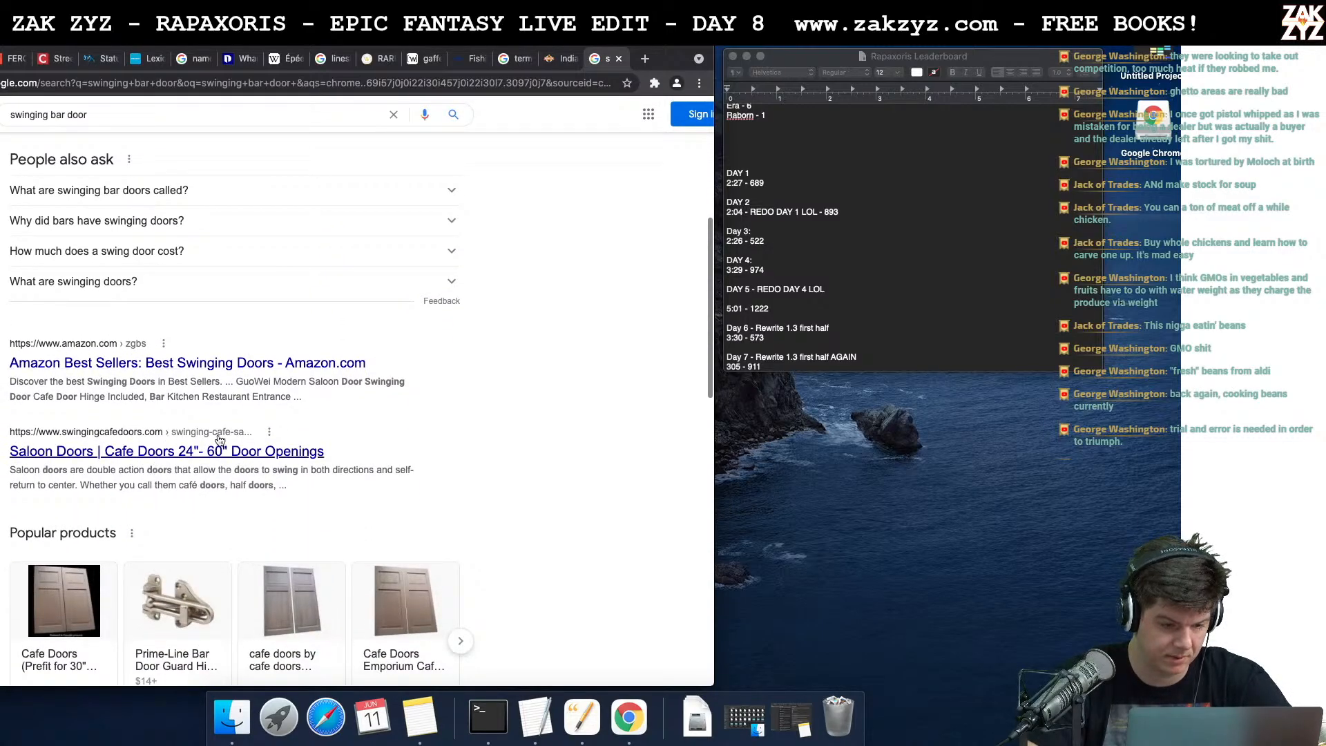
{"action": "scroll", "coordinate": [219, 439], "scroll_direction": "down", "scroll_amount": 8}
{"action": "scroll", "coordinate": [219, 438], "scroll_direction": "down", "scroll_amount": 3}
{"action": "scroll", "coordinate": [227, 415], "scroll_direction": "down", "scroll_amount": 7}
{"action": "scroll", "coordinate": [227, 416], "scroll_direction": "up", "scroll_amount": 20}
{"action": "scroll", "coordinate": [228, 421], "scroll_direction": "down", "scroll_amount": 2}
{"action": "scroll", "coordinate": [201, 131], "scroll_direction": "up", "scroll_amount": 2}
{"action": "scroll", "coordinate": [175, 105], "scroll_direction": "down", "scroll_amount": 1}
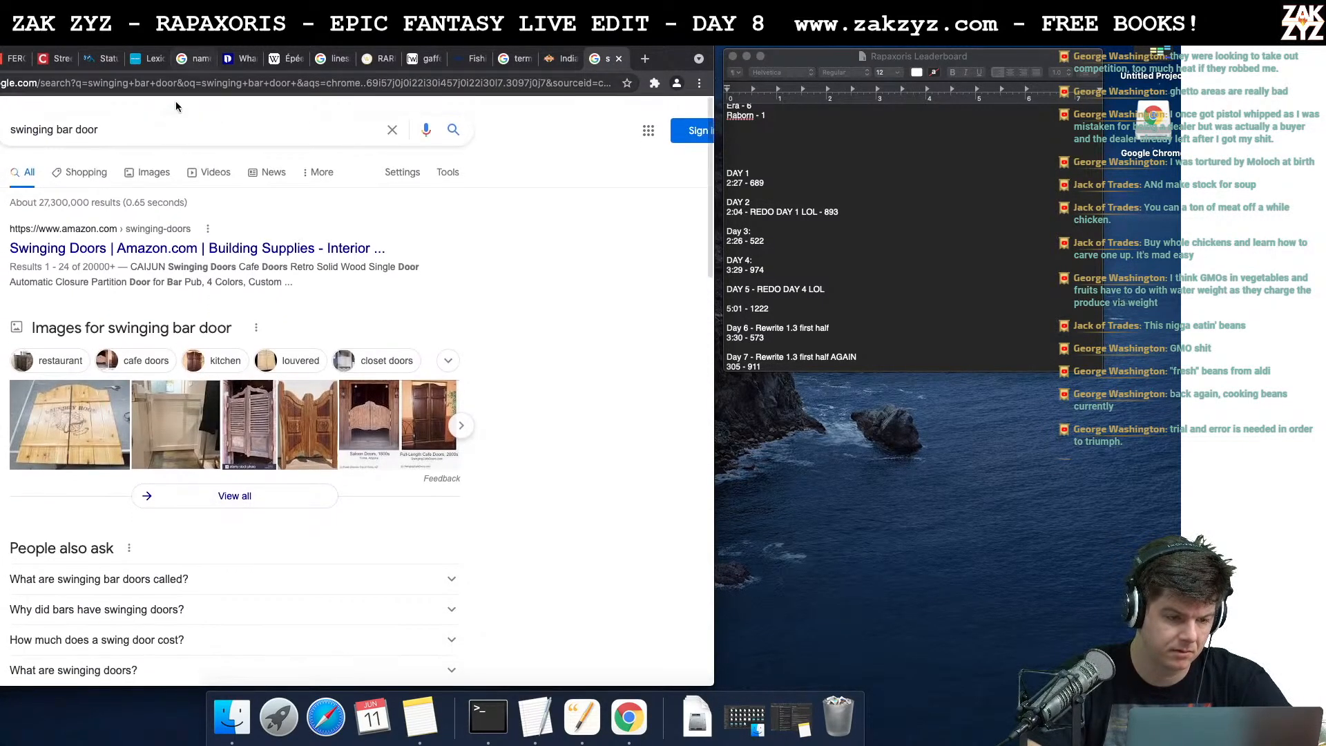
Replace the search query with "swinging part of a bar drinking surface" and skim the results for a relevant article
{"action": "left_click", "coordinate": [152, 136]}
{"action": "key", "text": "BackSpace"}
{"action": "key", "text": "BackSpace"}
{"action": "key", "text": "BackSpace"}
{"action": "key", "text": "BackSpace"}
{"action": "key", "text": "BackSpace"}
{"action": "key", "text": "BackSpace"}
{"action": "key", "text": "BackSpace"}
{"action": "key", "text": "BackSpace"}
{"action": "key", "text": "BackSpace"}
{"action": "key", "text": "BackSpace"}
{"action": "key", "text": "BackSpace"}
{"action": "key", "text": "BackSpace"}
{"action": "key", "text": "BackSpace"}
{"action": "key", "text": "BackSpace"}
{"action": "key", "text": "BackSpace"}
{"action": "key", "text": "BackSpace"}
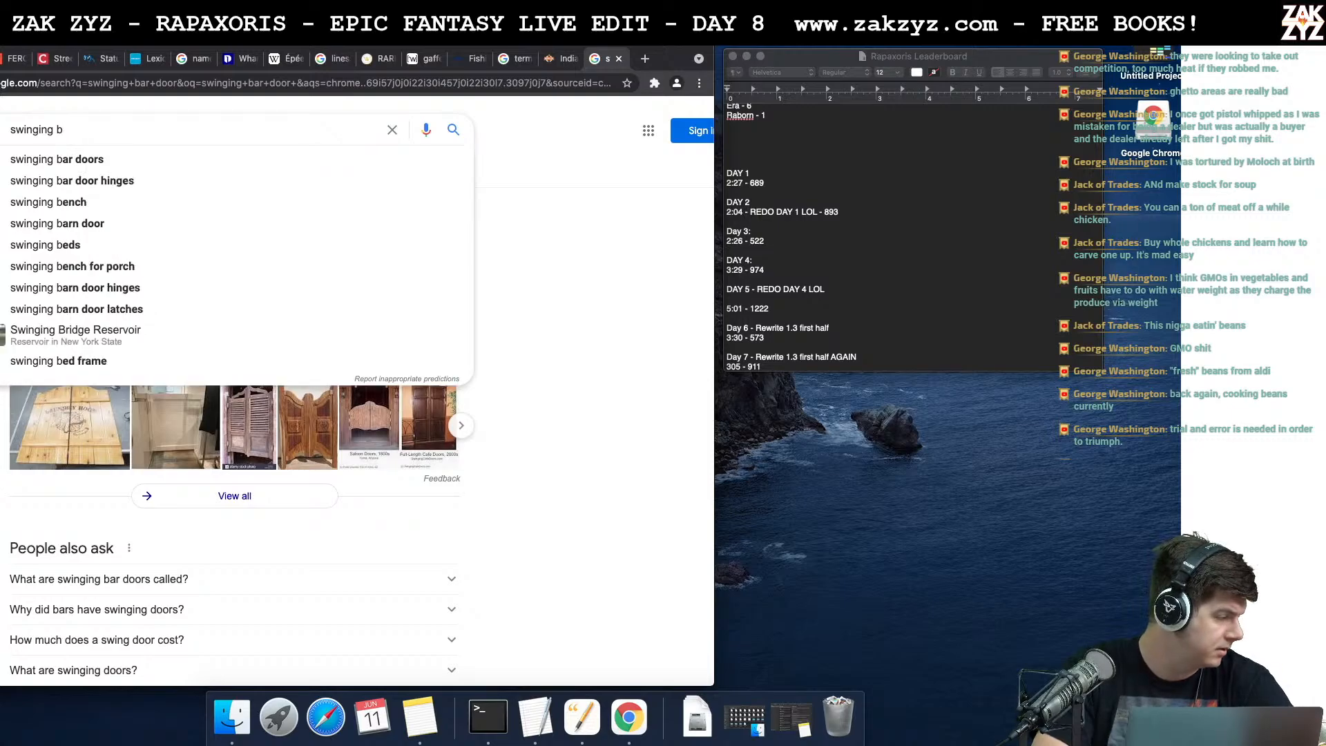
{"action": "type", "text": "swin"}
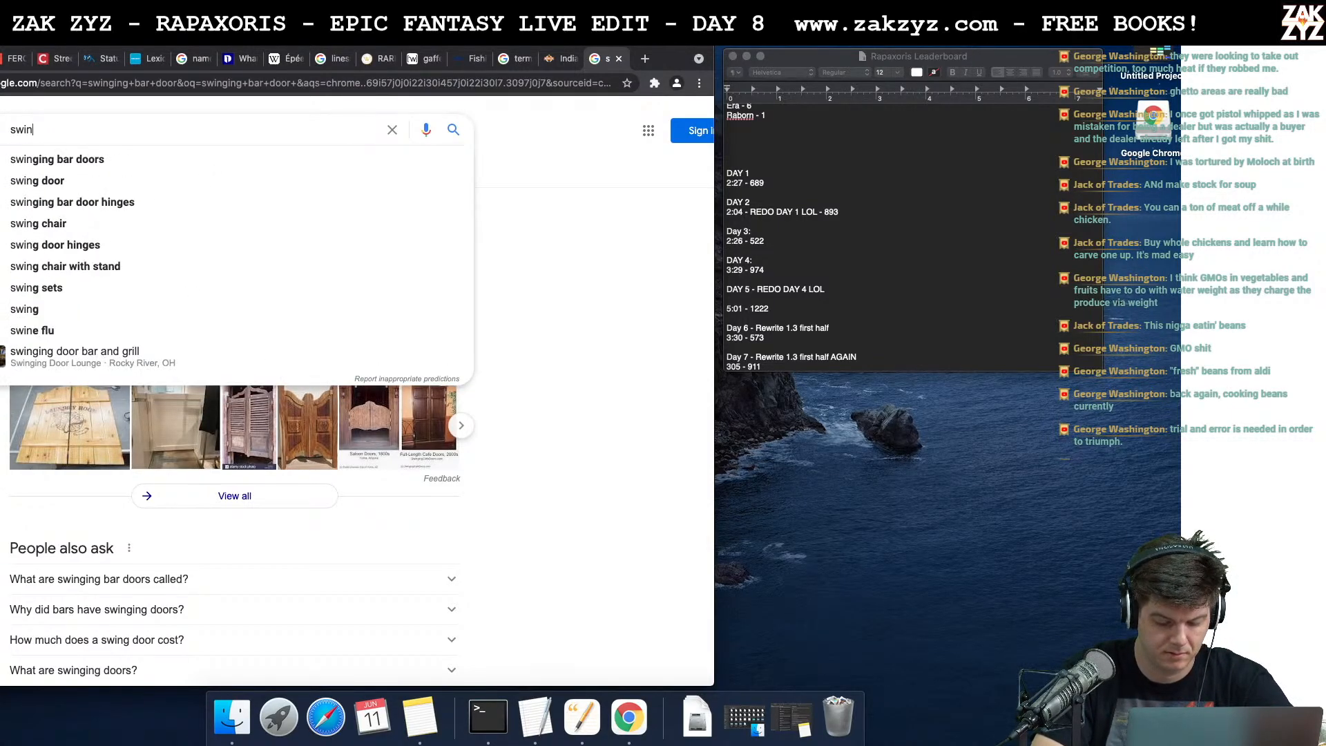
{"action": "type", "text": "ging part of a bar "}
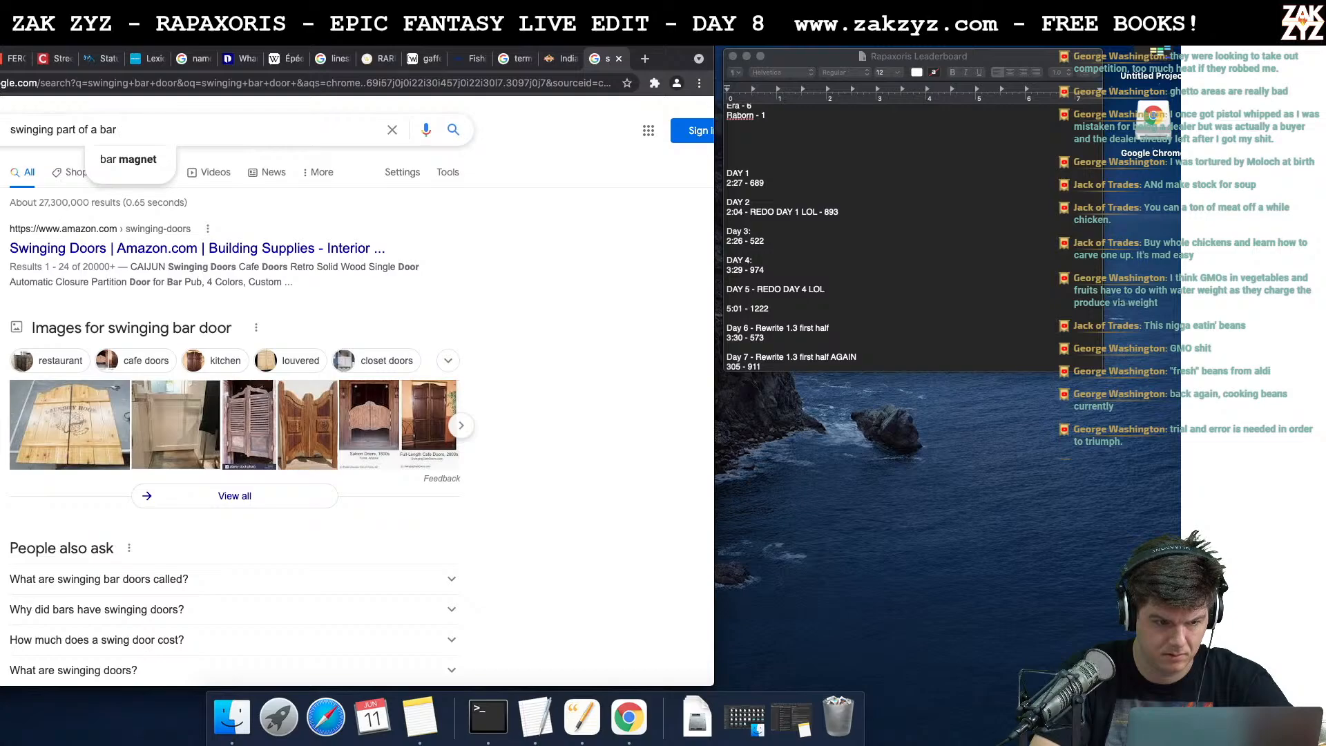
{"action": "type", "text": "drin"}
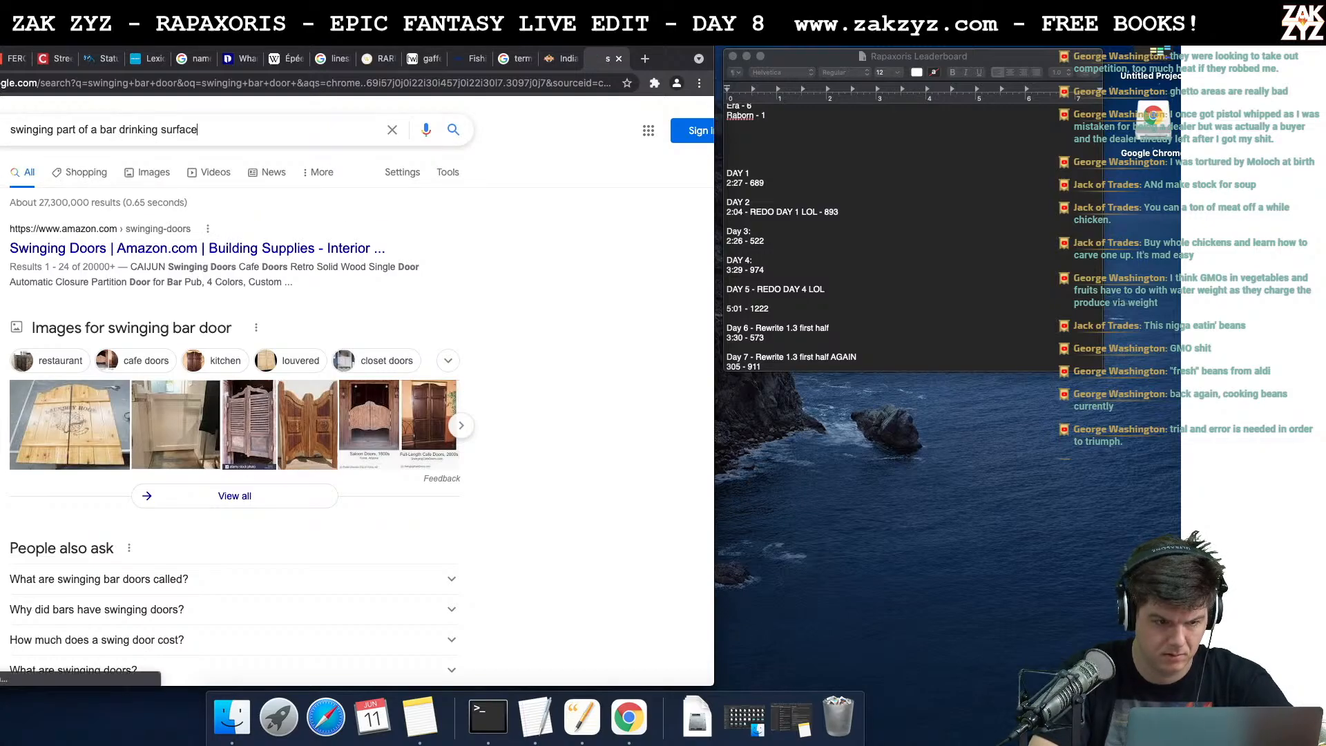
{"action": "type", "text": "king surface"}
{"action": "key", "text": "Return"}
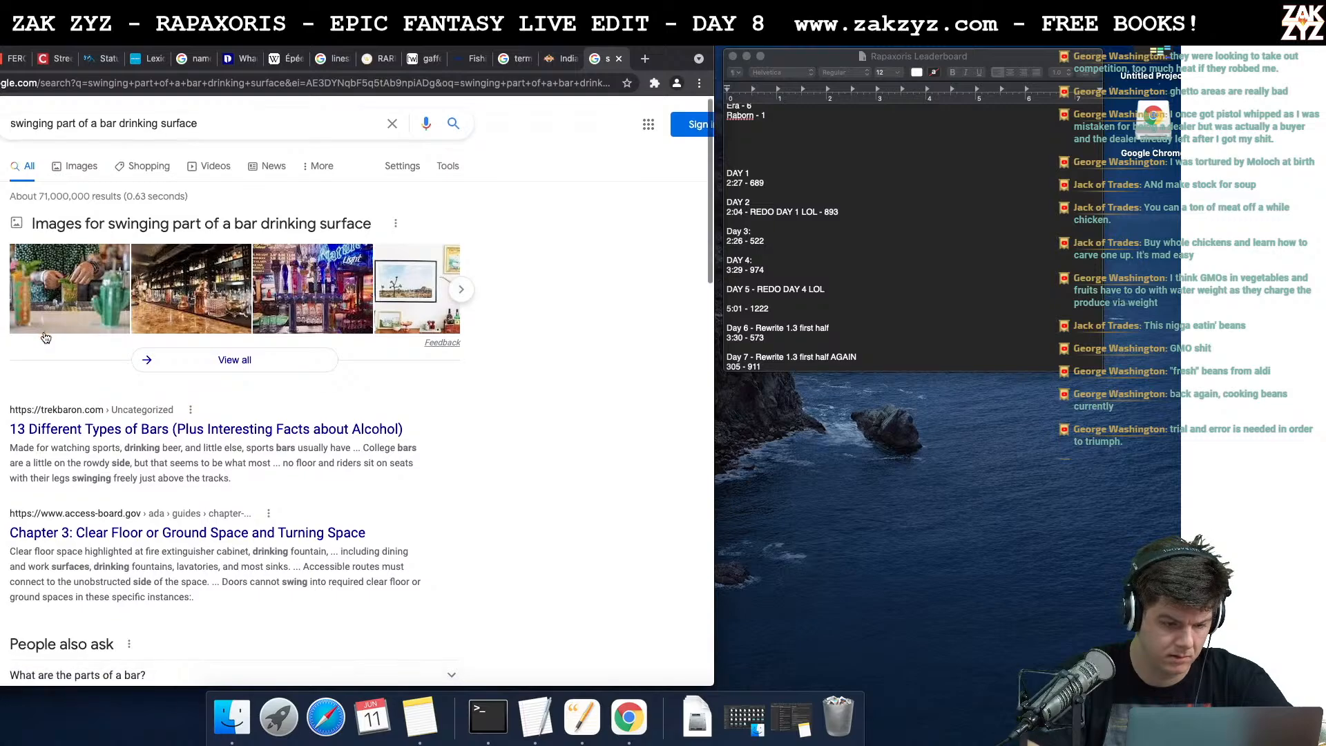
{"action": "scroll", "coordinate": [69, 332], "scroll_direction": "down", "scroll_amount": 2}
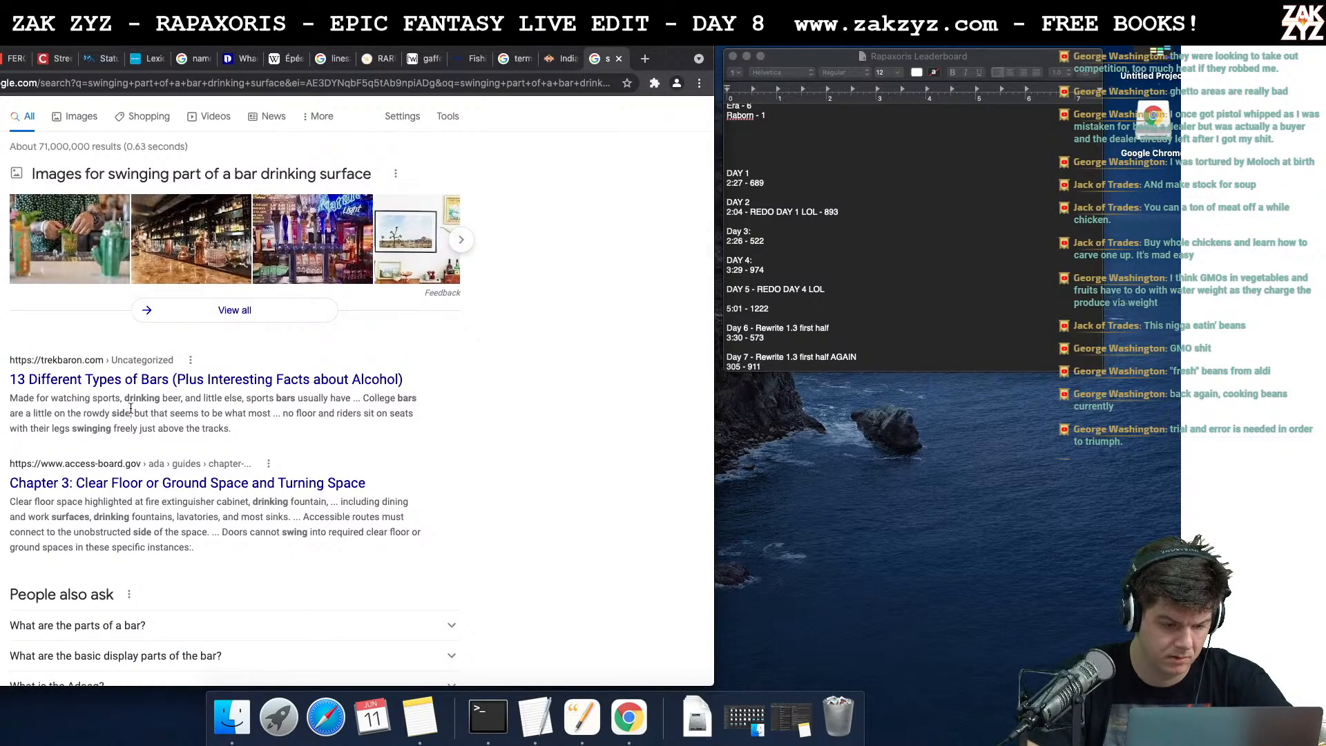
{"action": "scroll", "coordinate": [312, 258], "scroll_direction": "down", "scroll_amount": 5}
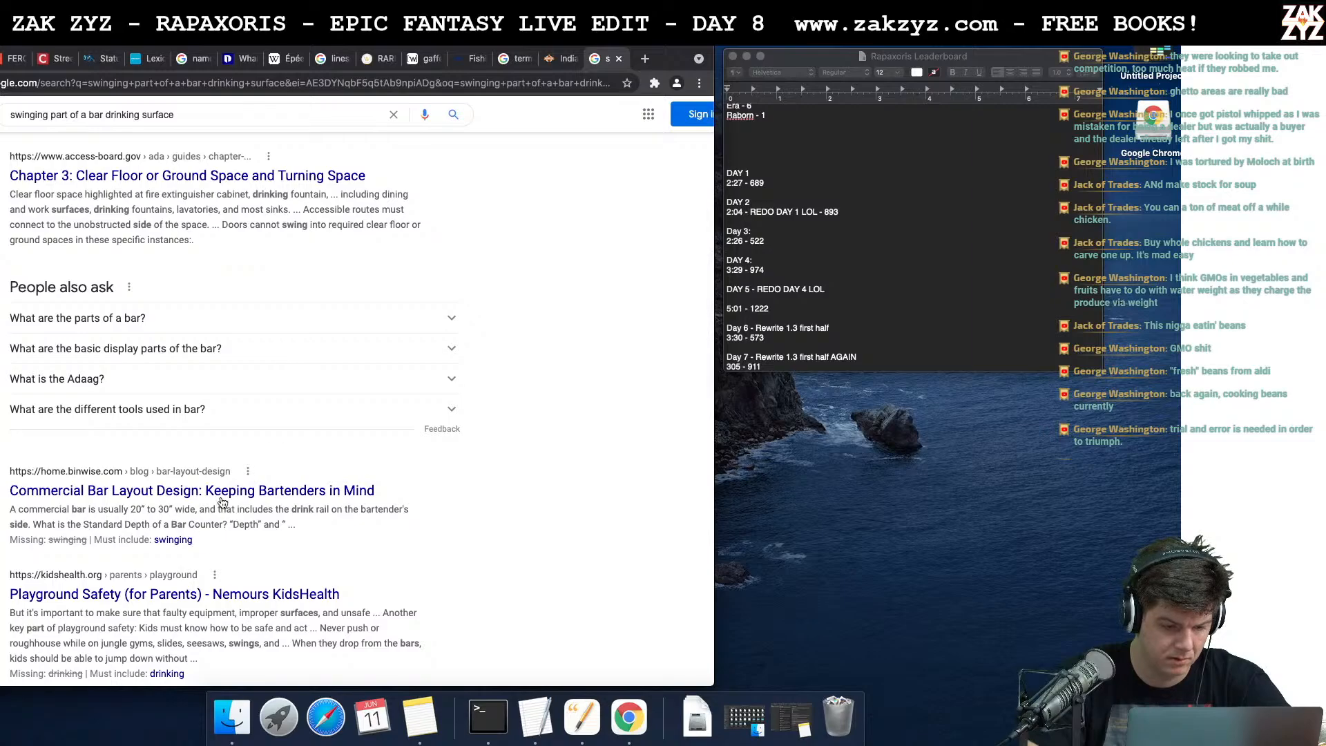
Open the BinWise article "Commercial Bar Layout Design: Keeping Bartenders in Mind", skim it to the end, and return to the search results
{"action": "left_click", "coordinate": [218, 499]}
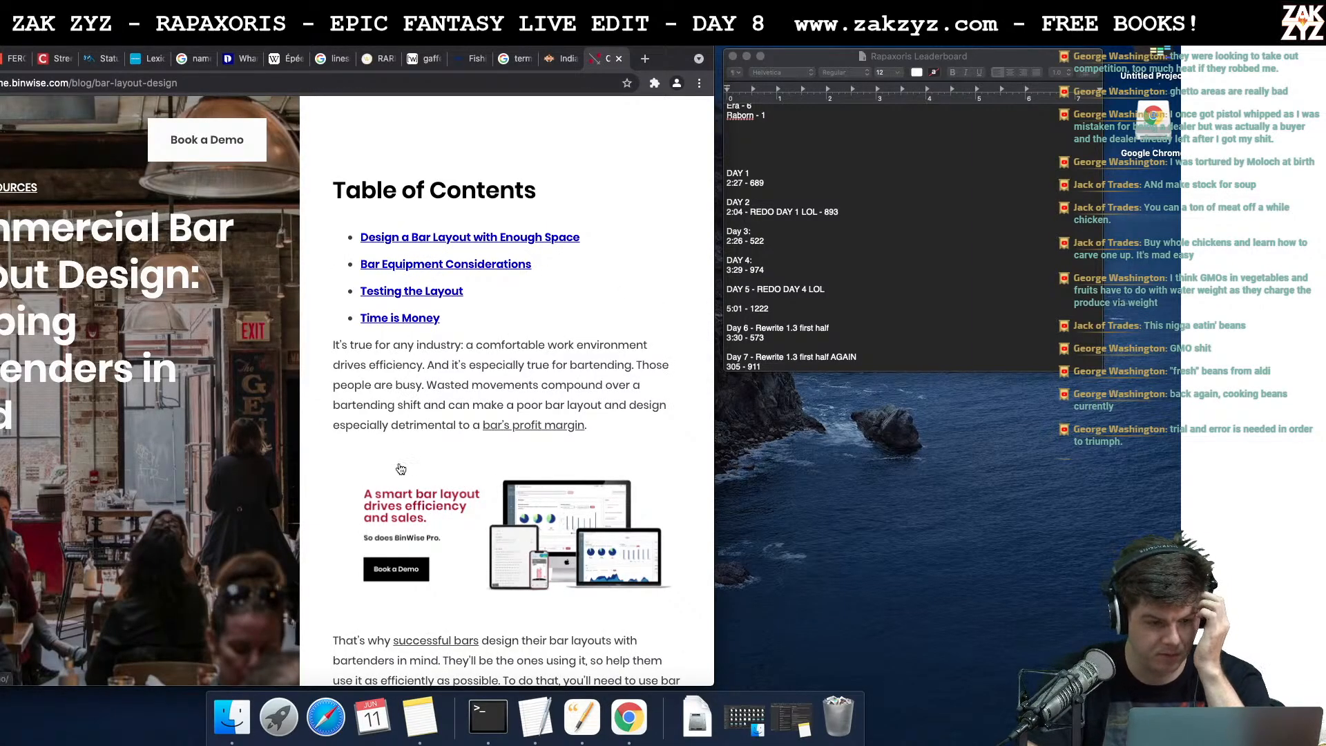
{"action": "scroll", "coordinate": [400, 469], "scroll_direction": "down", "scroll_amount": 10}
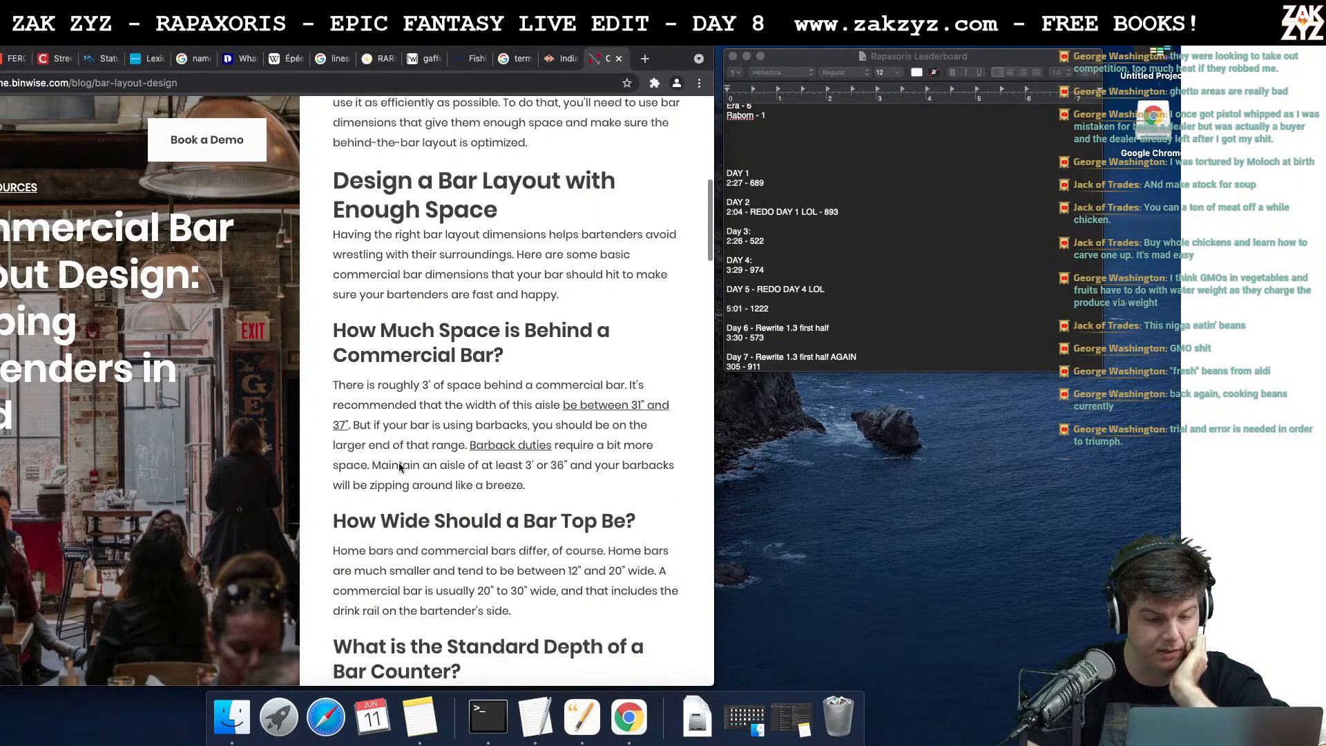
{"action": "scroll", "coordinate": [399, 467], "scroll_direction": "down", "scroll_amount": 20}
{"action": "scroll", "coordinate": [399, 467], "scroll_direction": "down", "scroll_amount": 15}
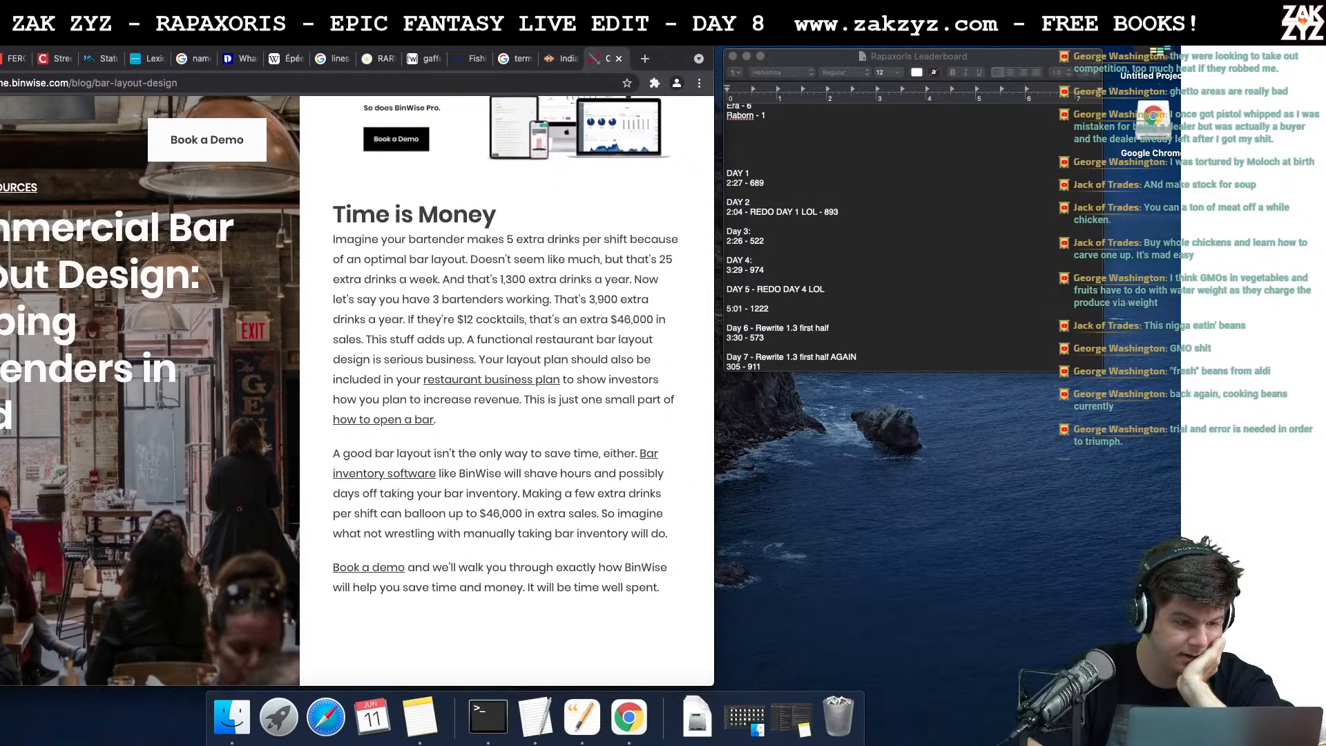
{"action": "key", "text": "super+bracketleft"}
{"action": "scroll", "coordinate": [166, 345], "scroll_direction": "down", "scroll_amount": 5}
{"action": "scroll", "coordinate": [166, 345], "scroll_direction": "down", "scroll_amount": 1}
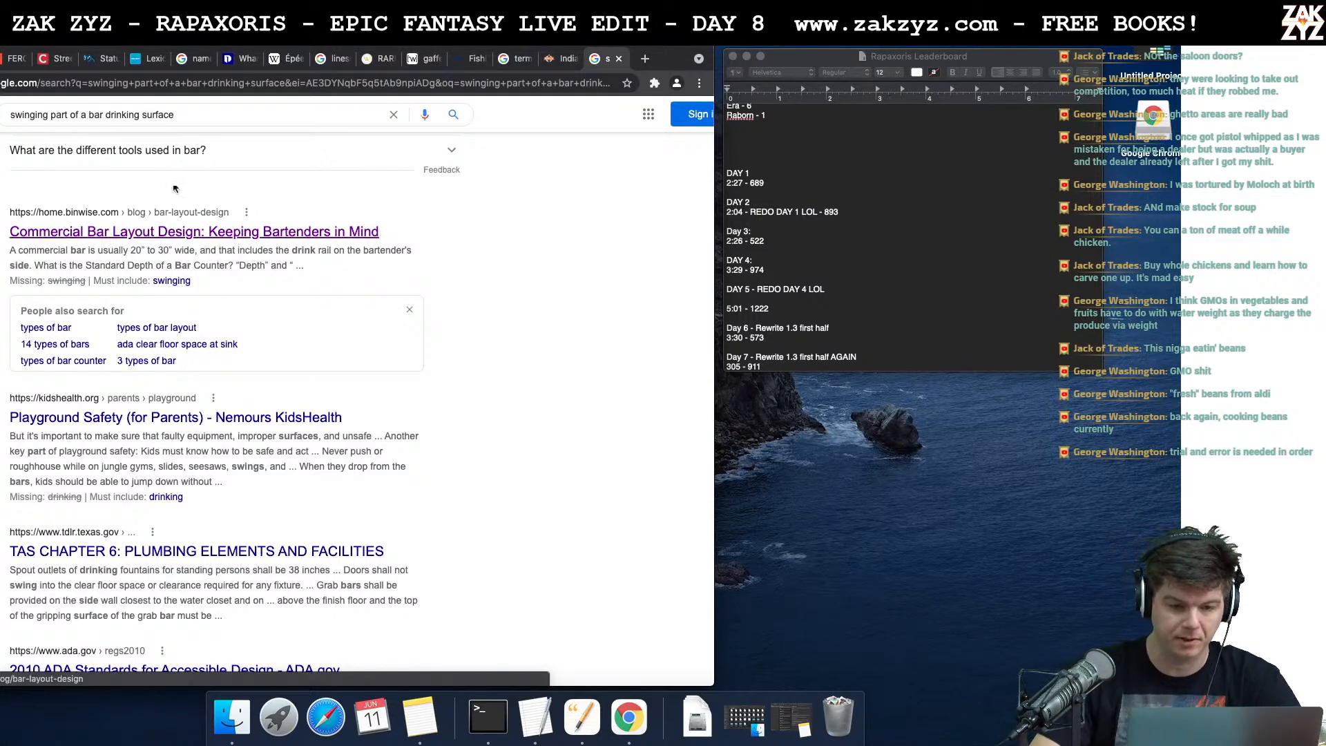
Replace the search query with "swinging countertop bar" and run the search
{"action": "double_click", "coordinate": [311, 83]}
{"action": "key", "text": "ctrl+a"}
{"action": "type", "text": "swinging co"}
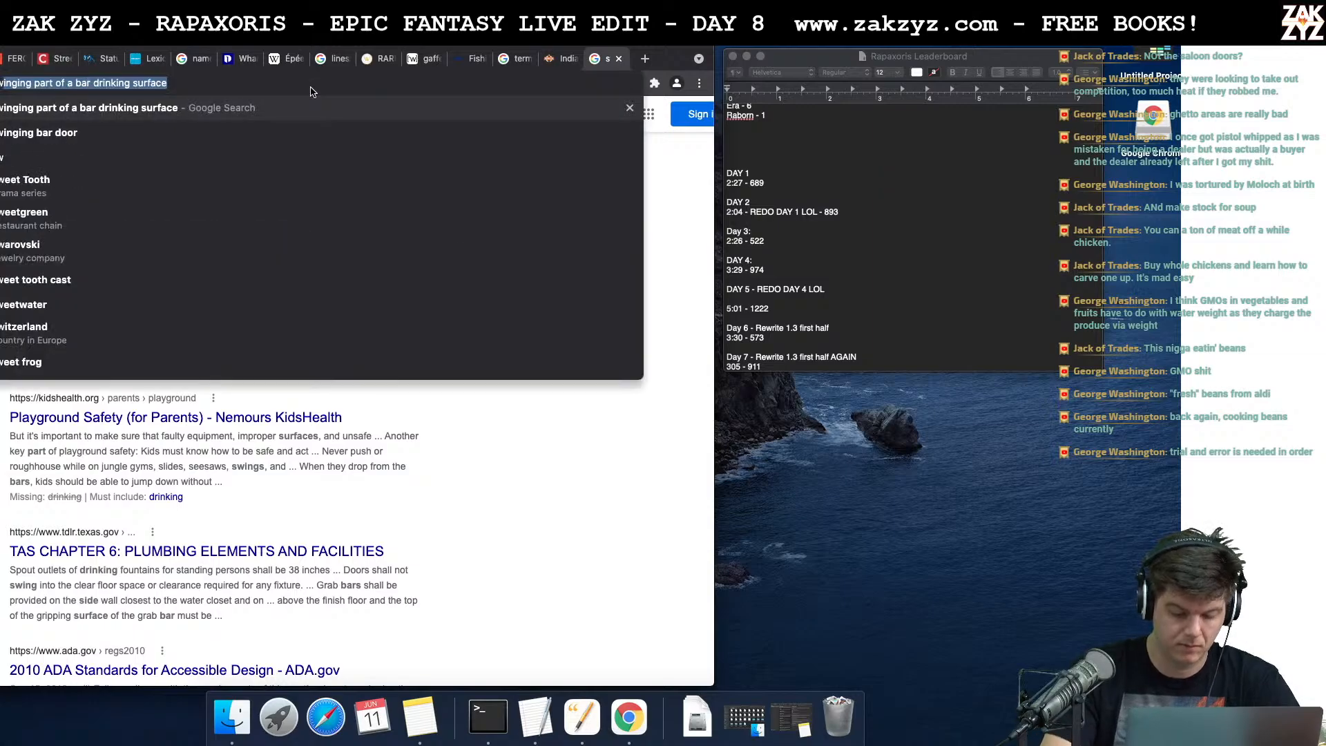
{"action": "type", "text": "unter"}
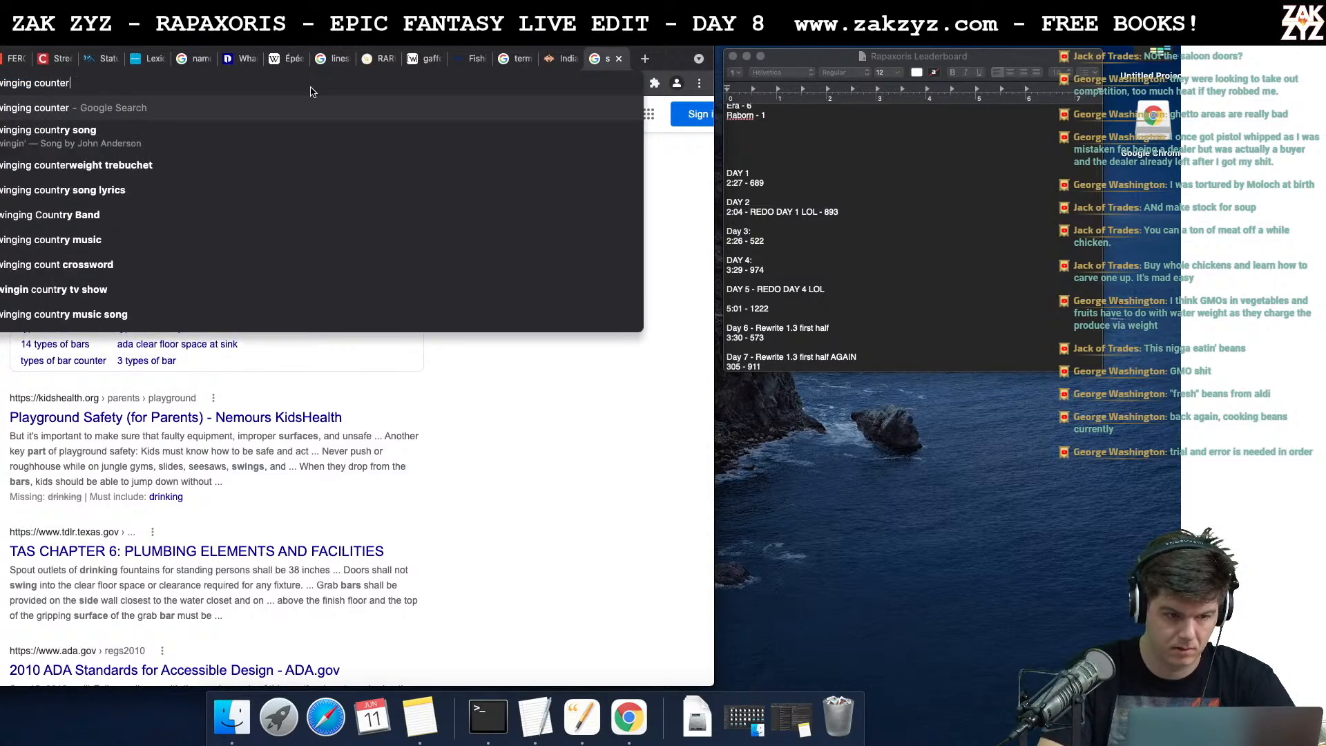
{"action": "type", "text": "top bar"}
{"action": "key", "text": "Return"}
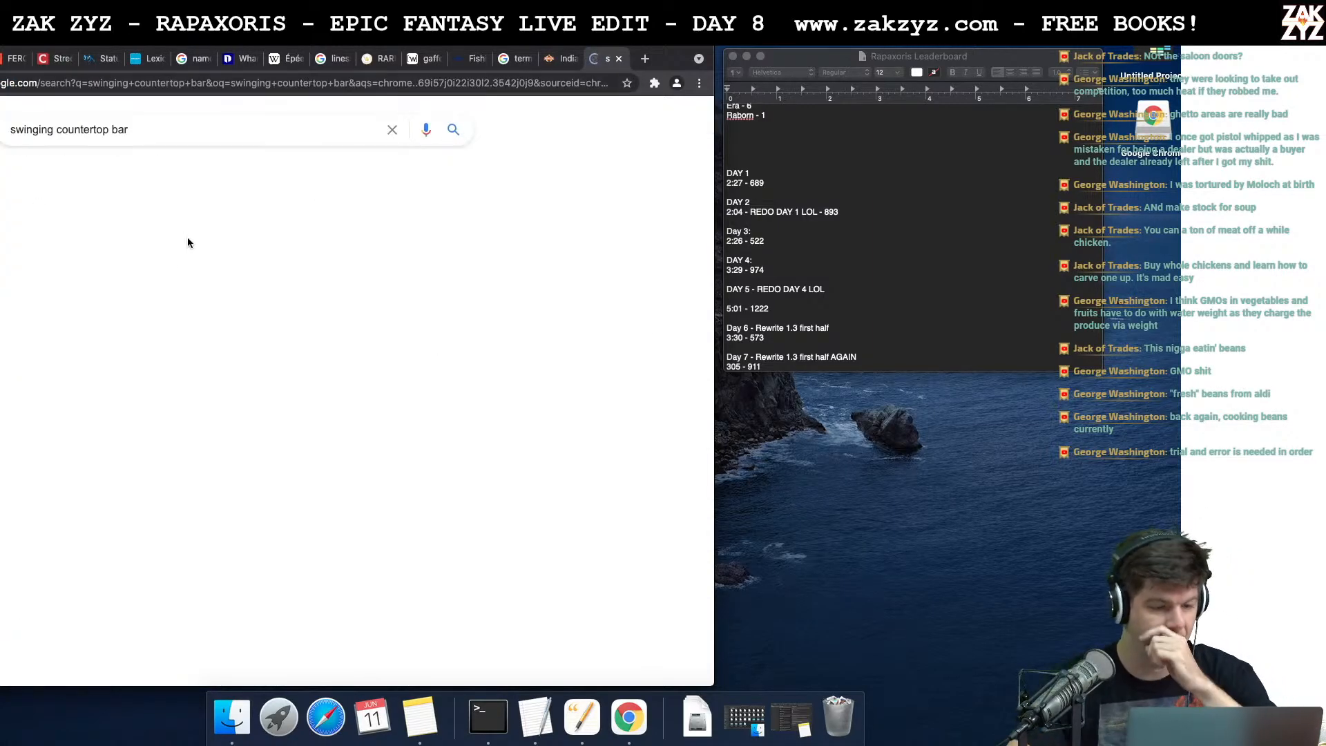
Look over the Pinterest pin "Swinging Bar Counter Top", return to the search results and skim them for a term for the hinged board
{"action": "left_click", "coordinate": [191, 259]}
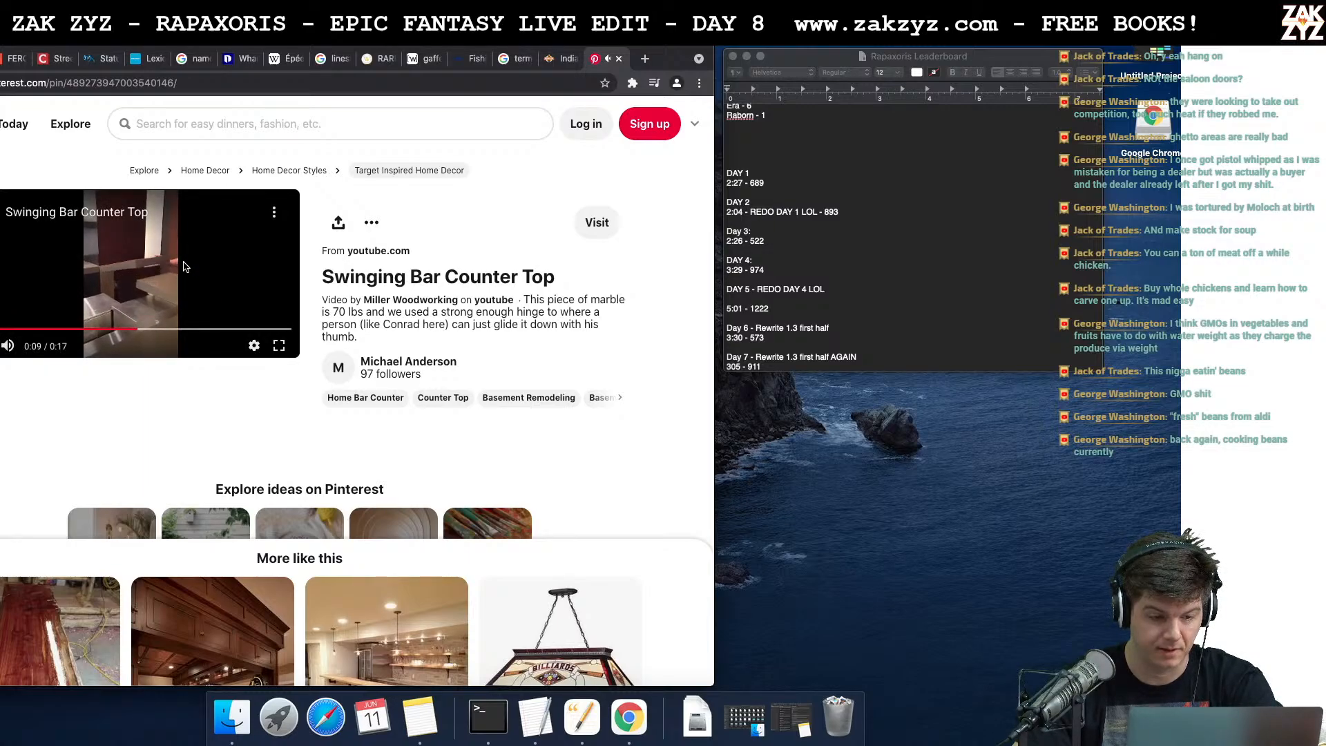
{"action": "scroll", "coordinate": [184, 302], "scroll_direction": "down", "scroll_amount": 6}
{"action": "scroll", "coordinate": [207, 304], "scroll_direction": "up", "scroll_amount": 6}
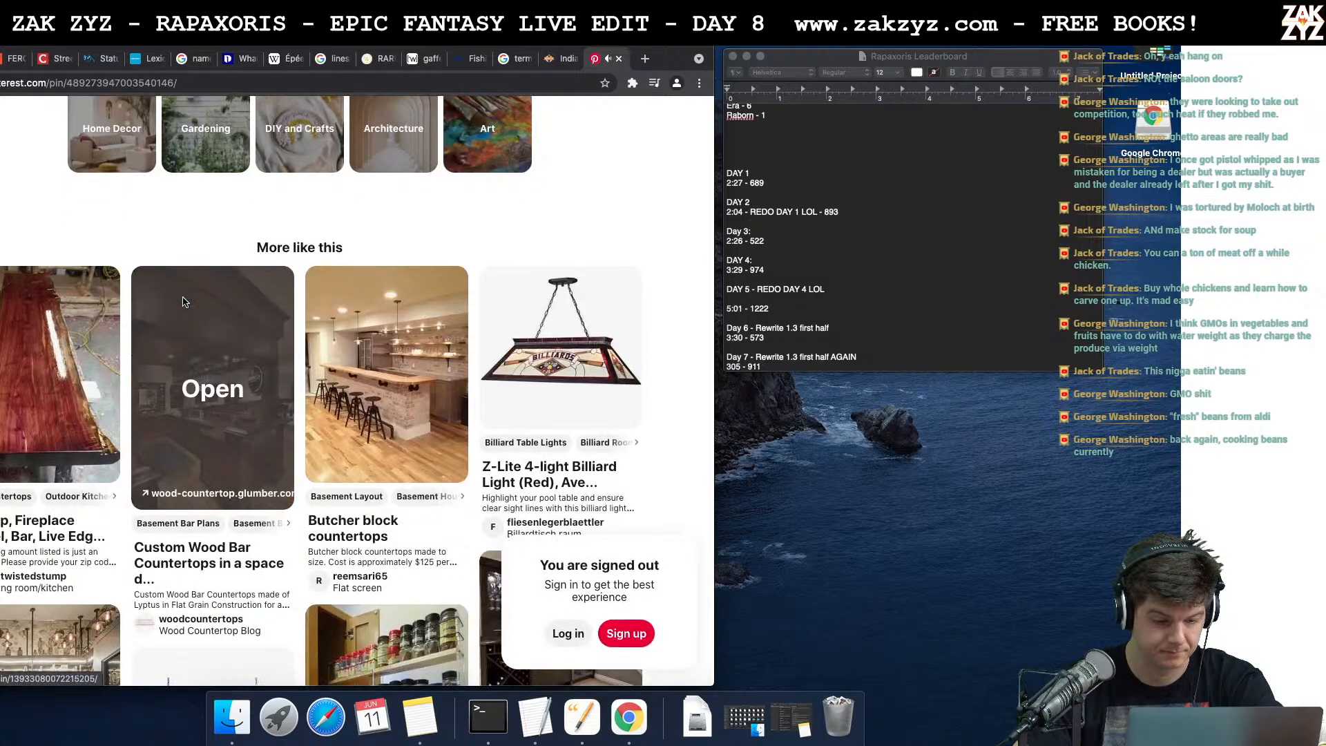
{"action": "key", "text": "super+Left"}
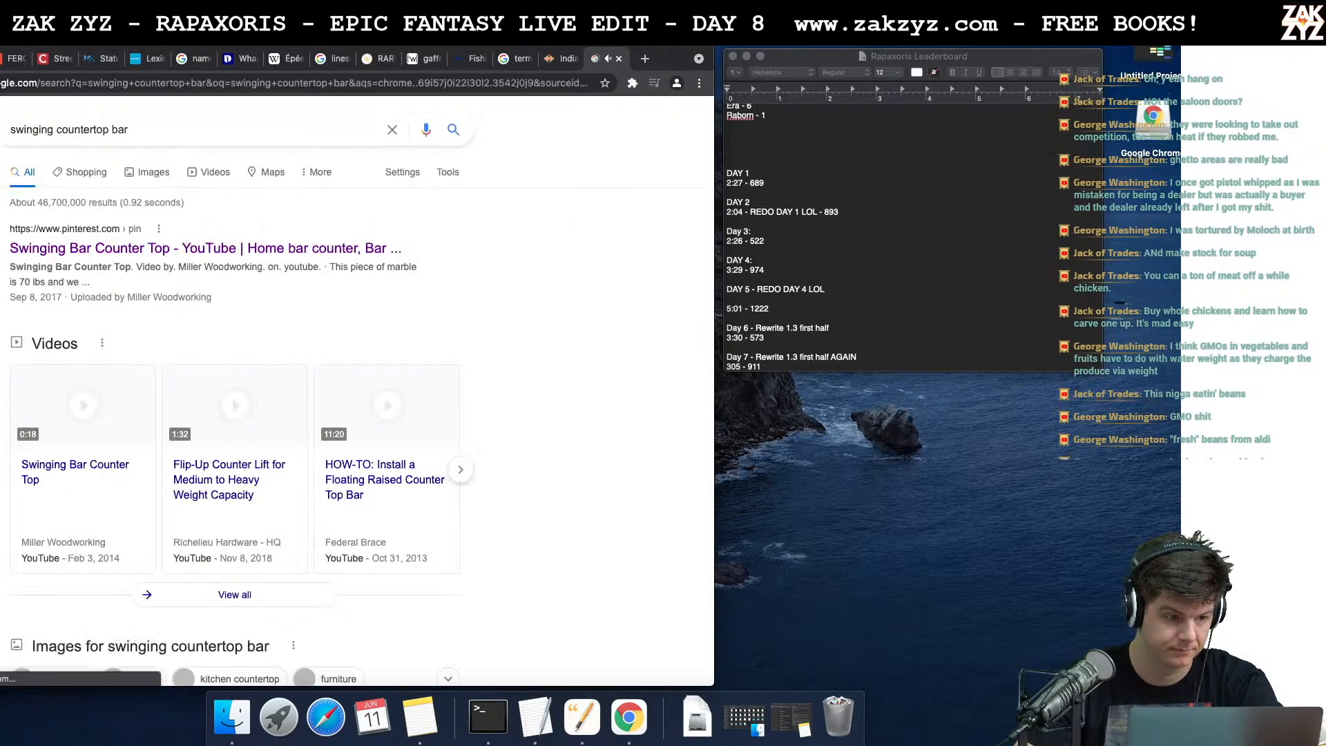
{"action": "scroll", "coordinate": [167, 433], "scroll_direction": "down", "scroll_amount": 2}
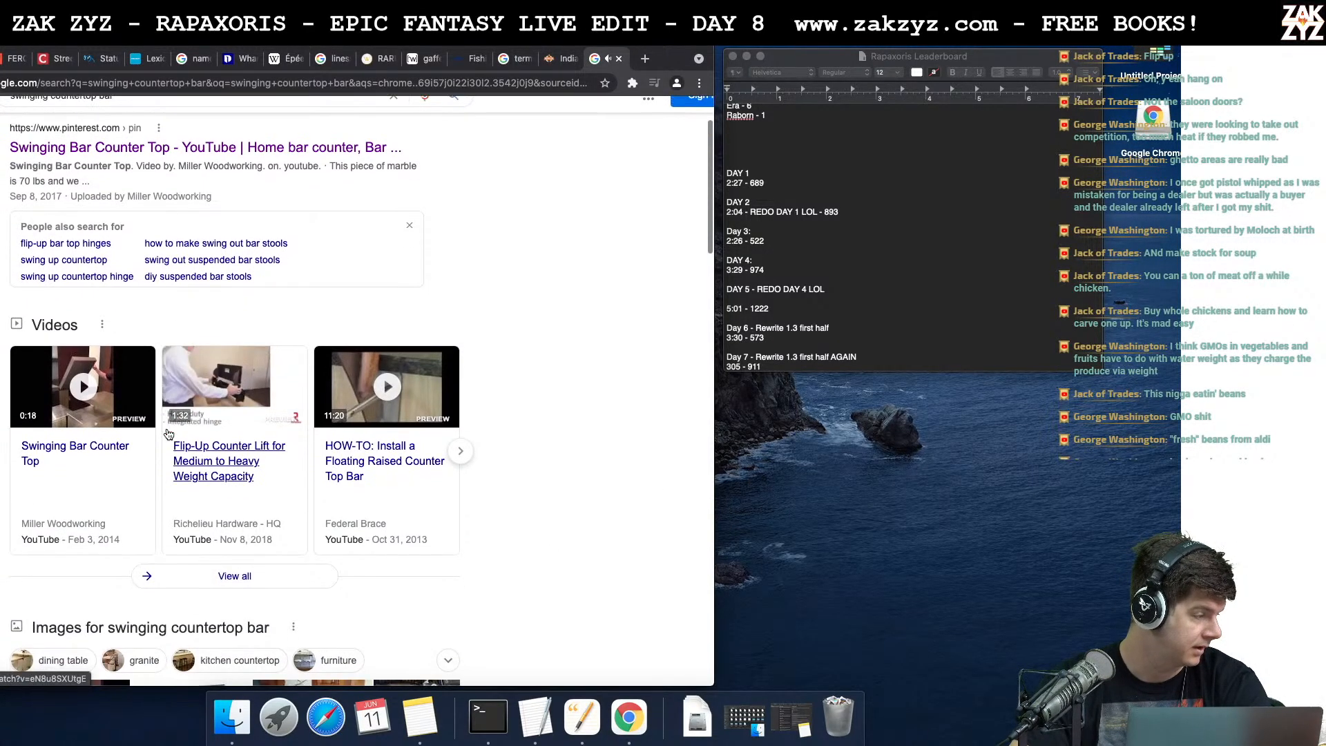
{"action": "scroll", "coordinate": [167, 433], "scroll_direction": "down", "scroll_amount": 3}
{"action": "scroll", "coordinate": [167, 433], "scroll_direction": "down", "scroll_amount": 7}
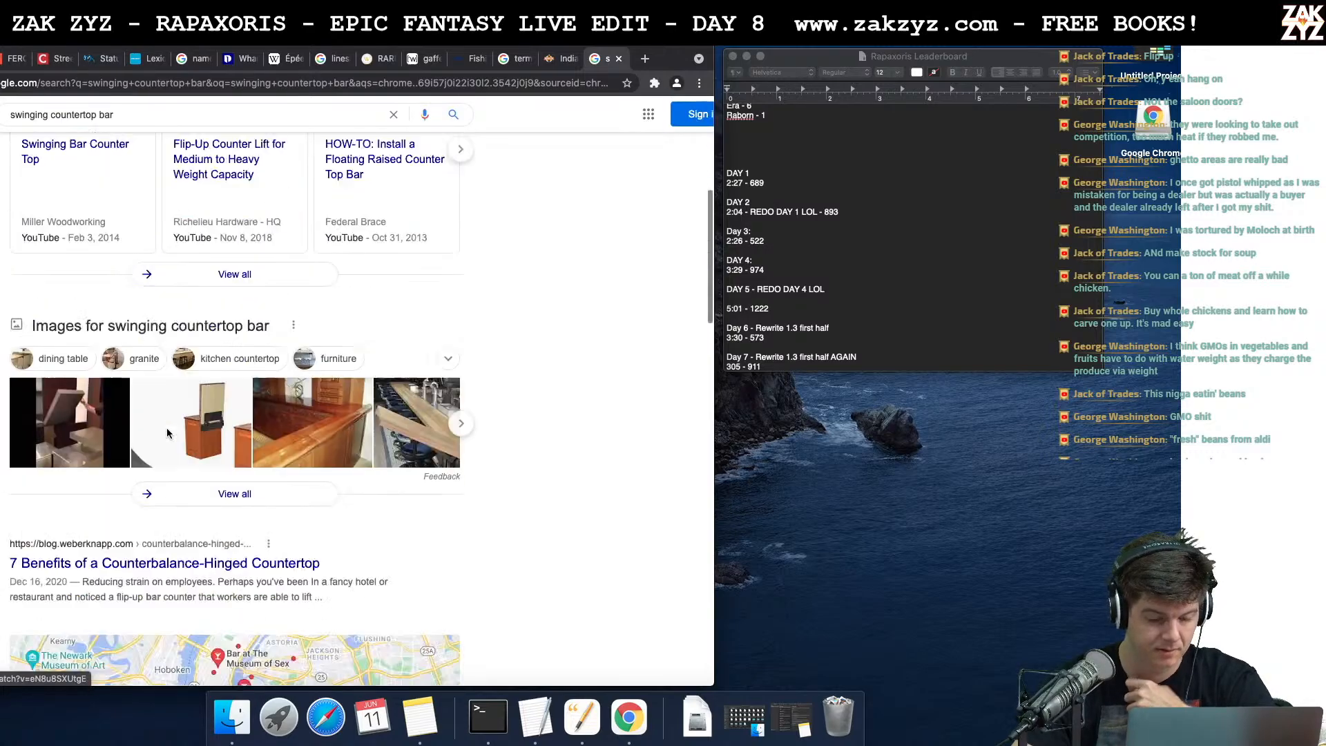
{"action": "scroll", "coordinate": [168, 433], "scroll_direction": "up", "scroll_amount": 2}
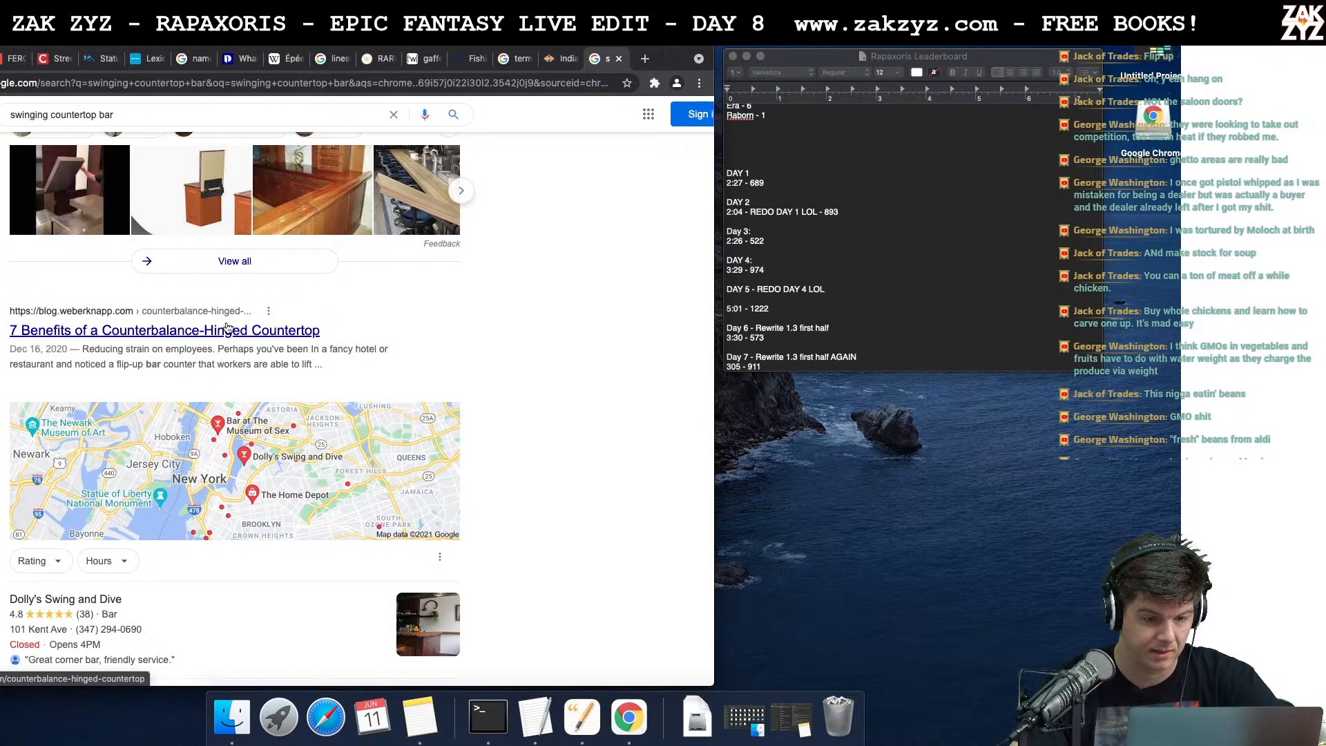
{"action": "scroll", "coordinate": [226, 327], "scroll_direction": "up", "scroll_amount": 10}
Change the search query to "flip up bar top" and run the search
{"action": "left_click", "coordinate": [173, 136]}
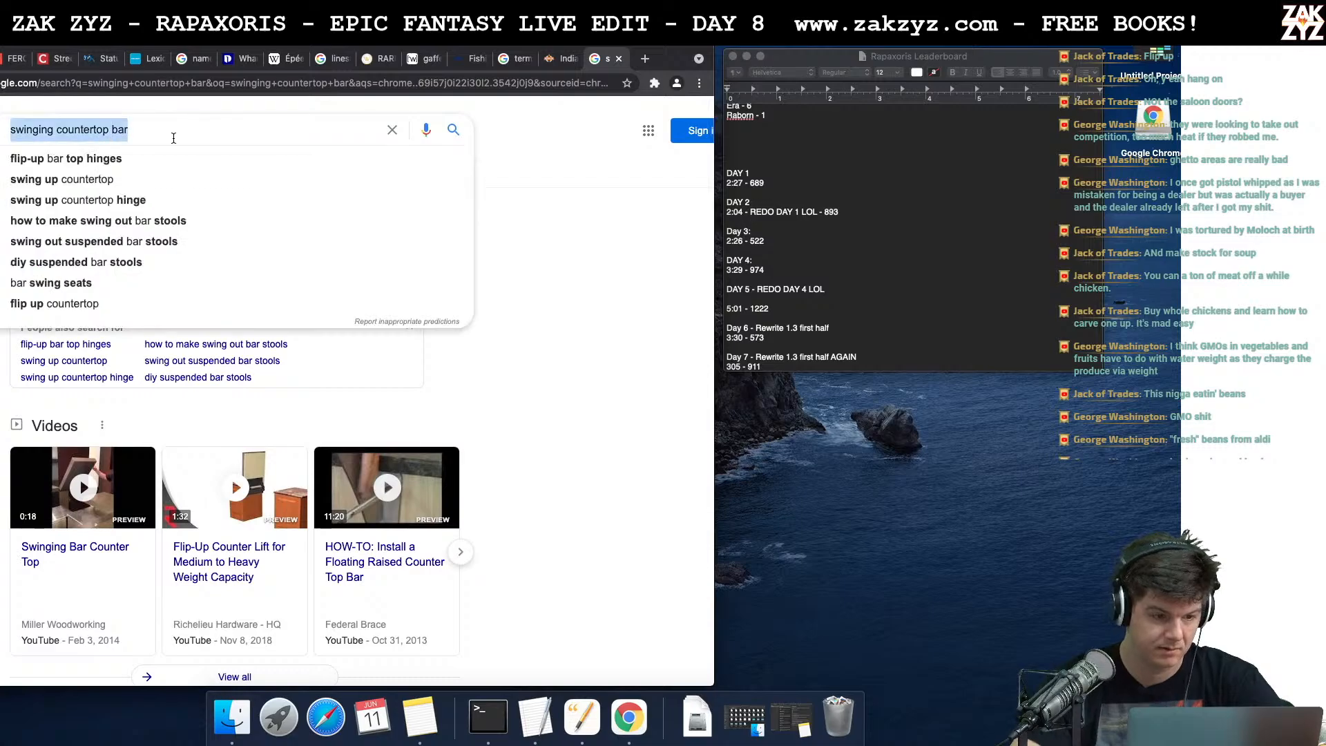
{"action": "type", "text": "flip up br"}
{"action": "key", "text": "BackSpace"}
{"action": "type", "text": "ar c"}
{"action": "key", "text": "BackSpace"}
{"action": "type", "text": "top"}
{"action": "key", "text": "Return"}
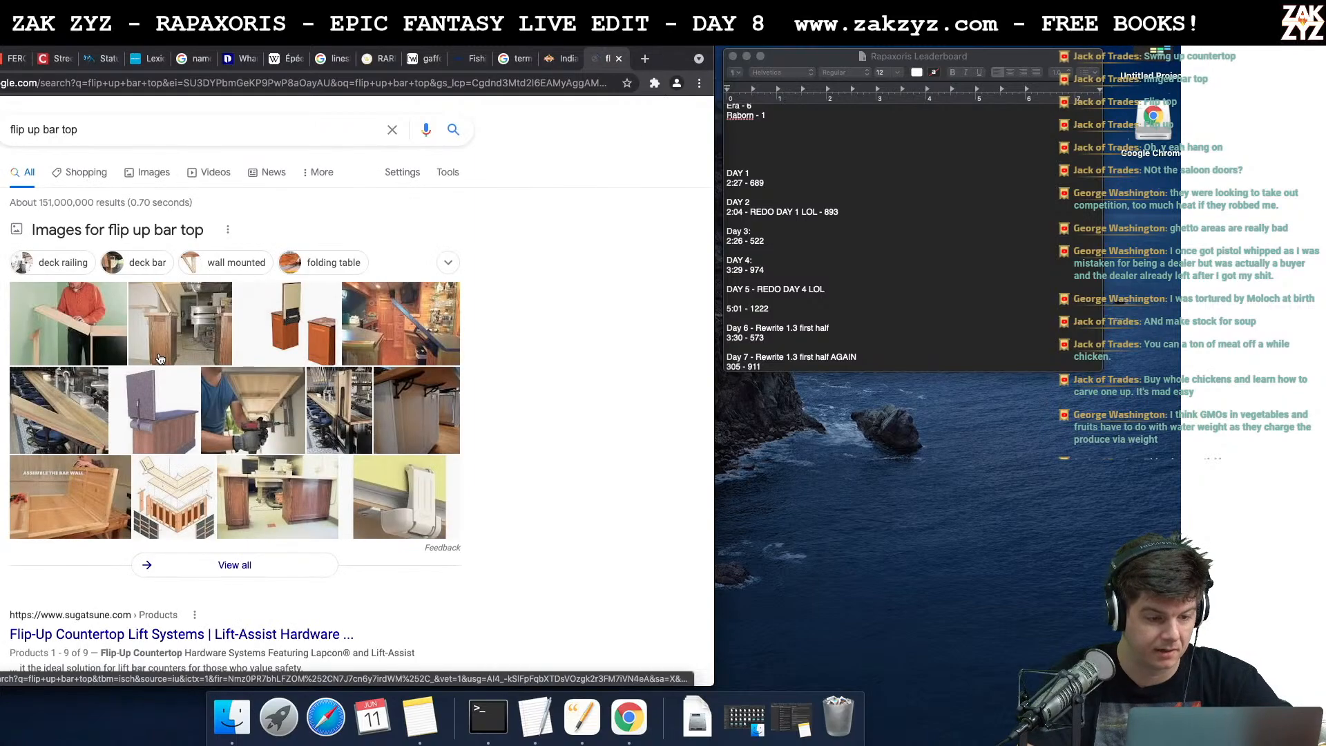
Skim the results down to the related searches and open the Pinterest result "FLIP UP BAR COUNTER"
{"action": "scroll", "coordinate": [94, 383], "scroll_direction": "down", "scroll_amount": 2}
{"action": "scroll", "coordinate": [94, 383], "scroll_direction": "down", "scroll_amount": 6}
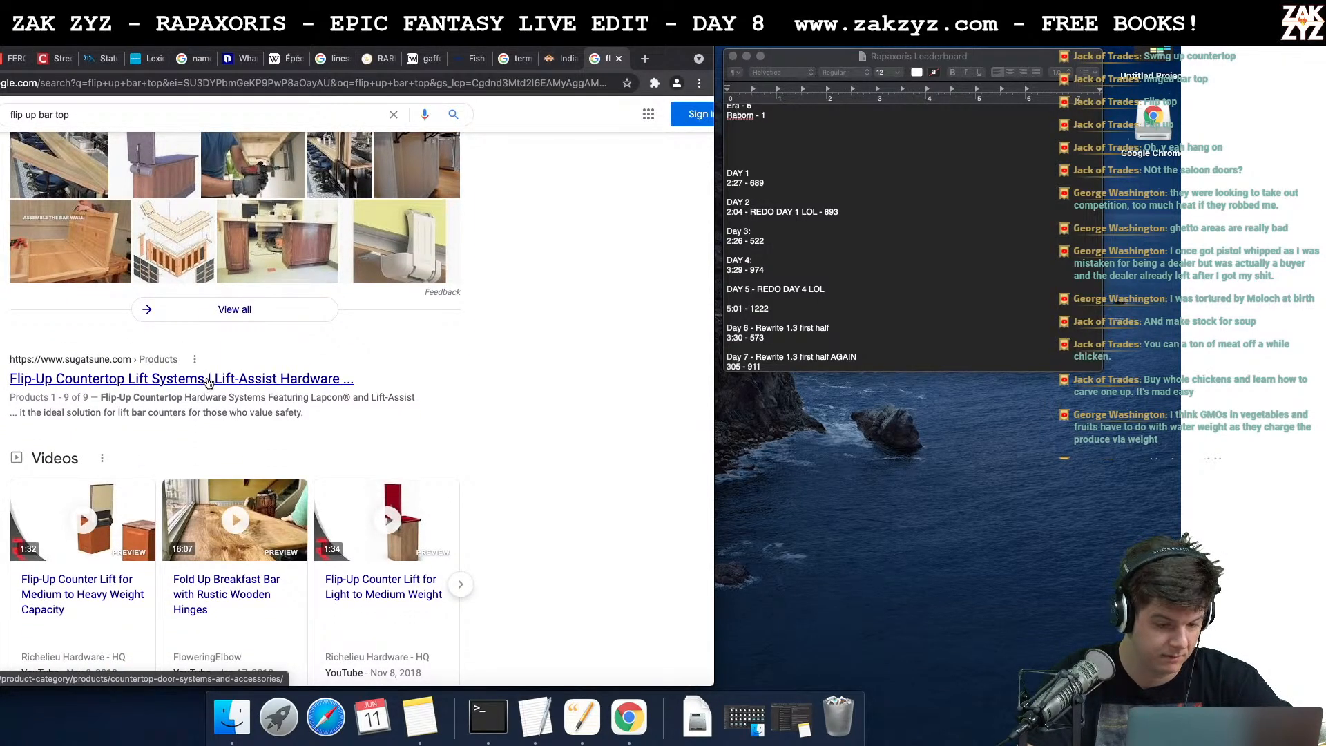
{"action": "scroll", "coordinate": [214, 381], "scroll_direction": "down", "scroll_amount": 20}
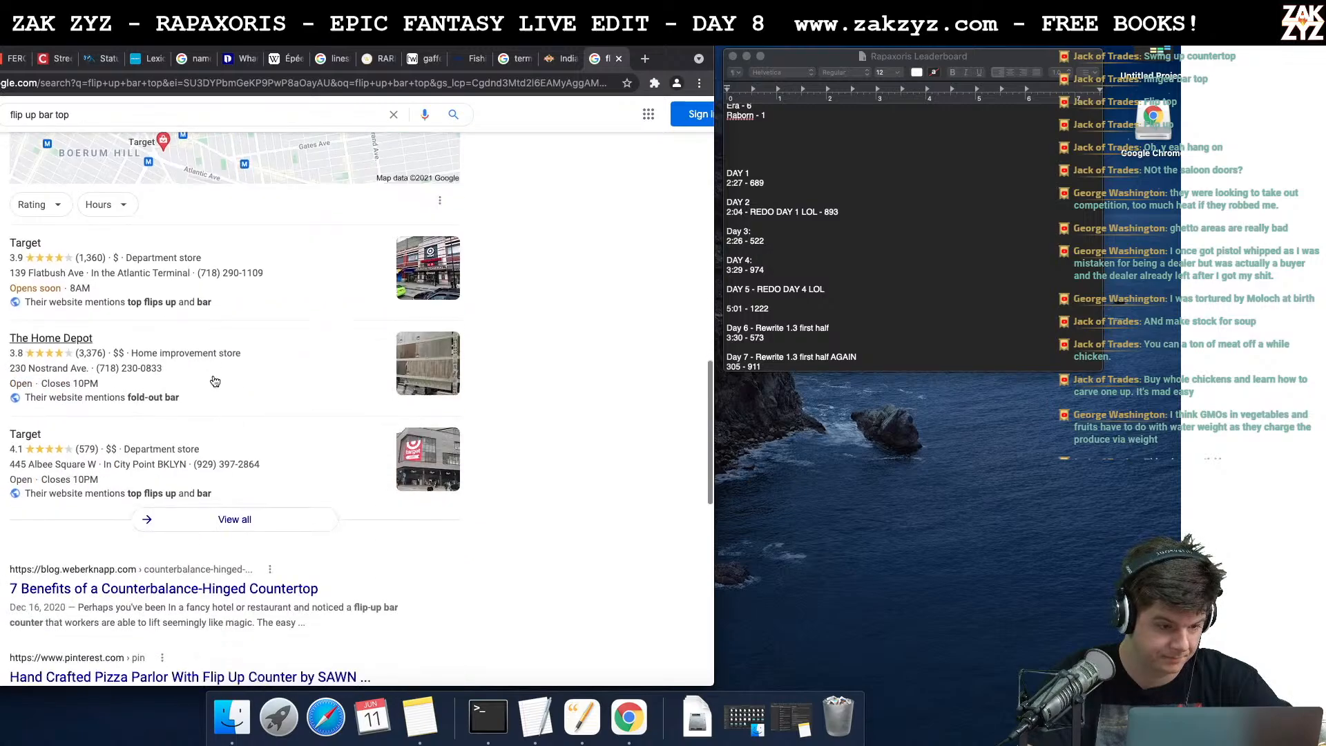
{"action": "scroll", "coordinate": [214, 381], "scroll_direction": "down", "scroll_amount": 6}
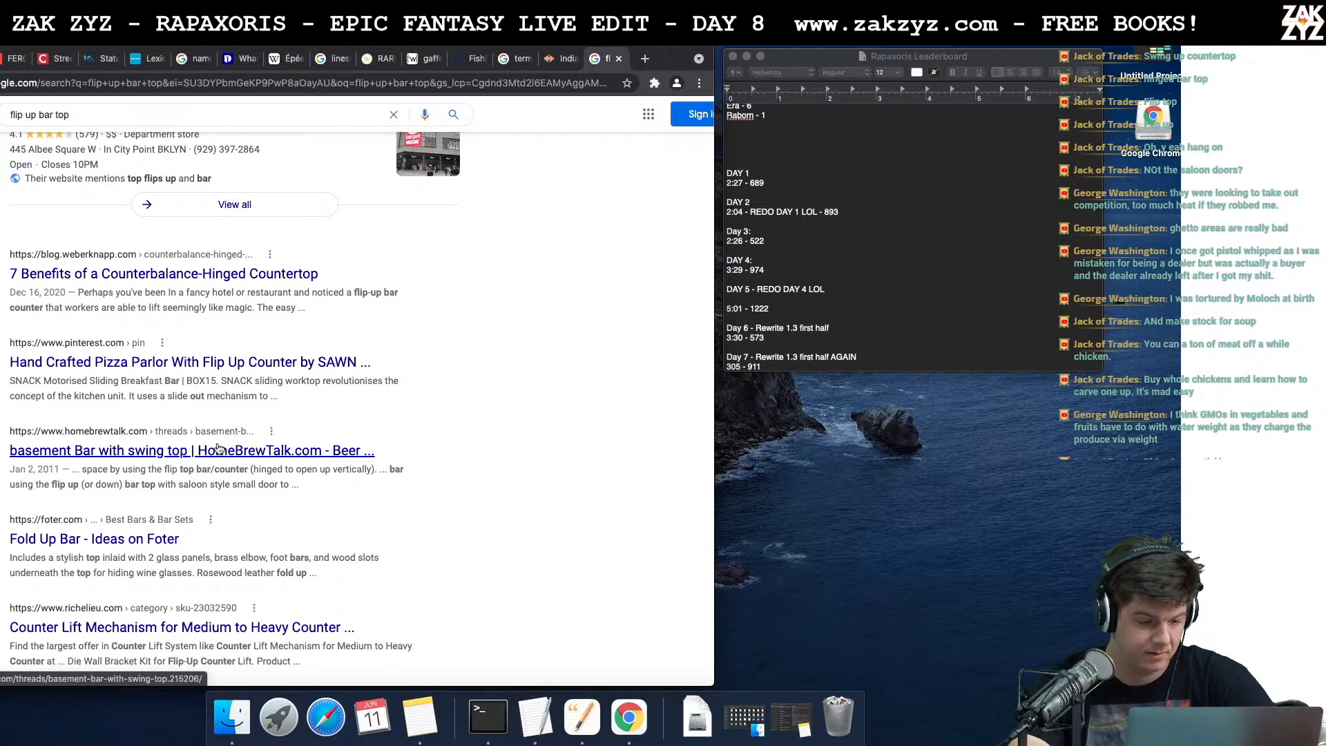
{"action": "scroll", "coordinate": [114, 571], "scroll_direction": "down", "scroll_amount": 3}
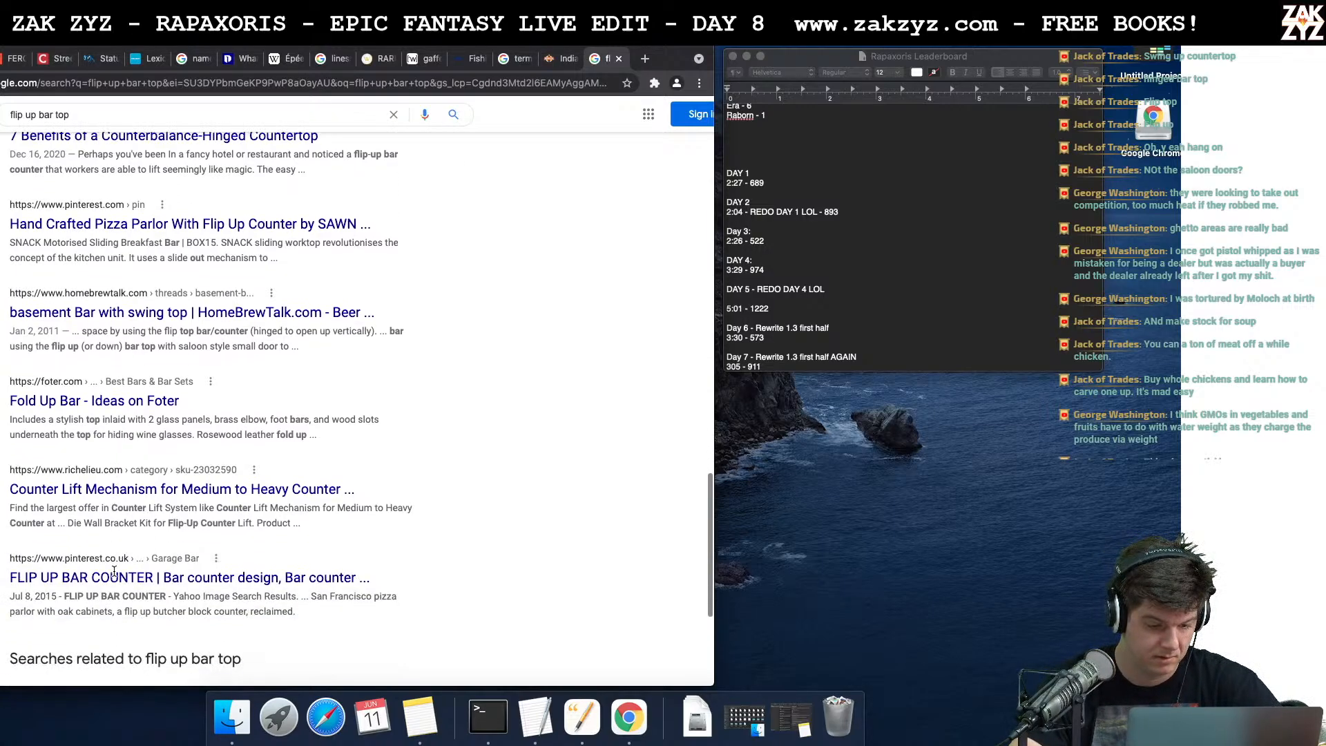
{"action": "scroll", "coordinate": [114, 570], "scroll_direction": "down", "scroll_amount": 1}
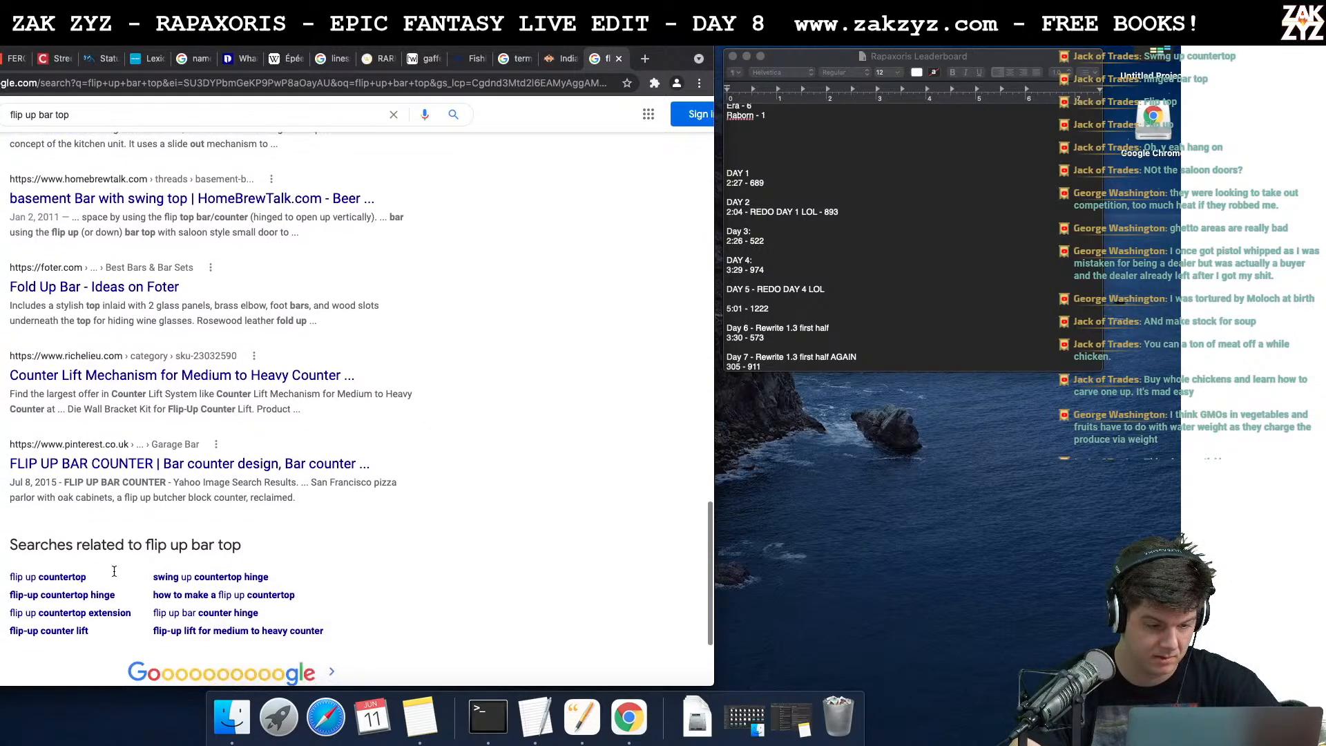
{"action": "left_click", "coordinate": [169, 464]}
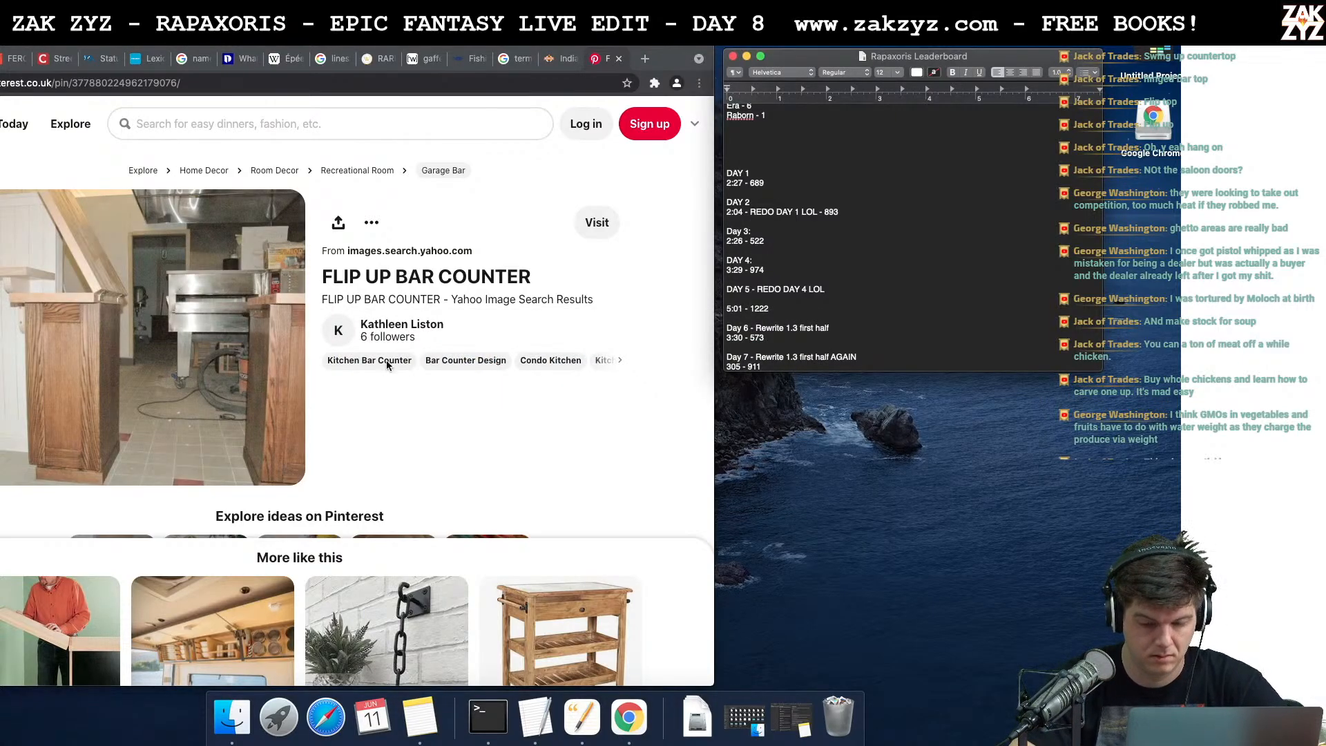
Switch back to the manuscript in Pages and delete ", waddling around the bar." after "Herk called over"
{"action": "key", "text": "super+Tab"}
{"action": "key", "text": "super+Tab"}
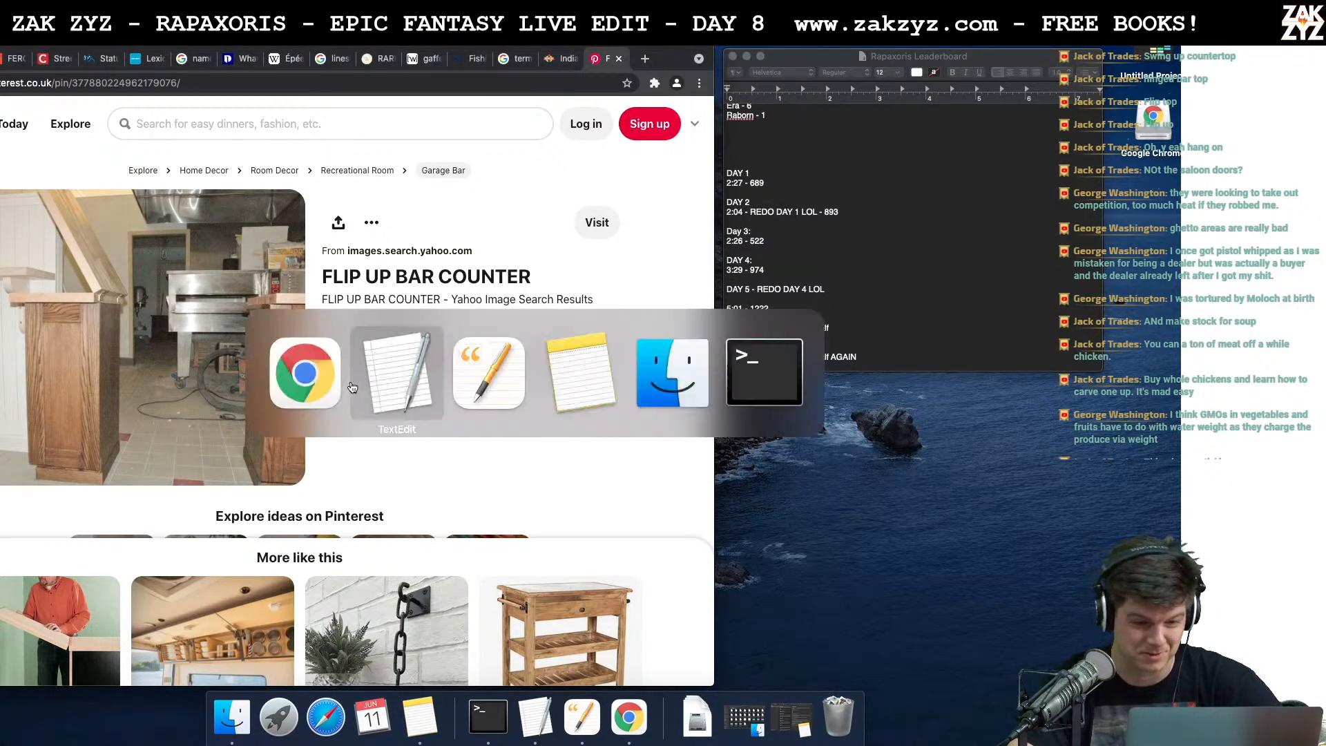
{"action": "key", "text": "super+Tab"}
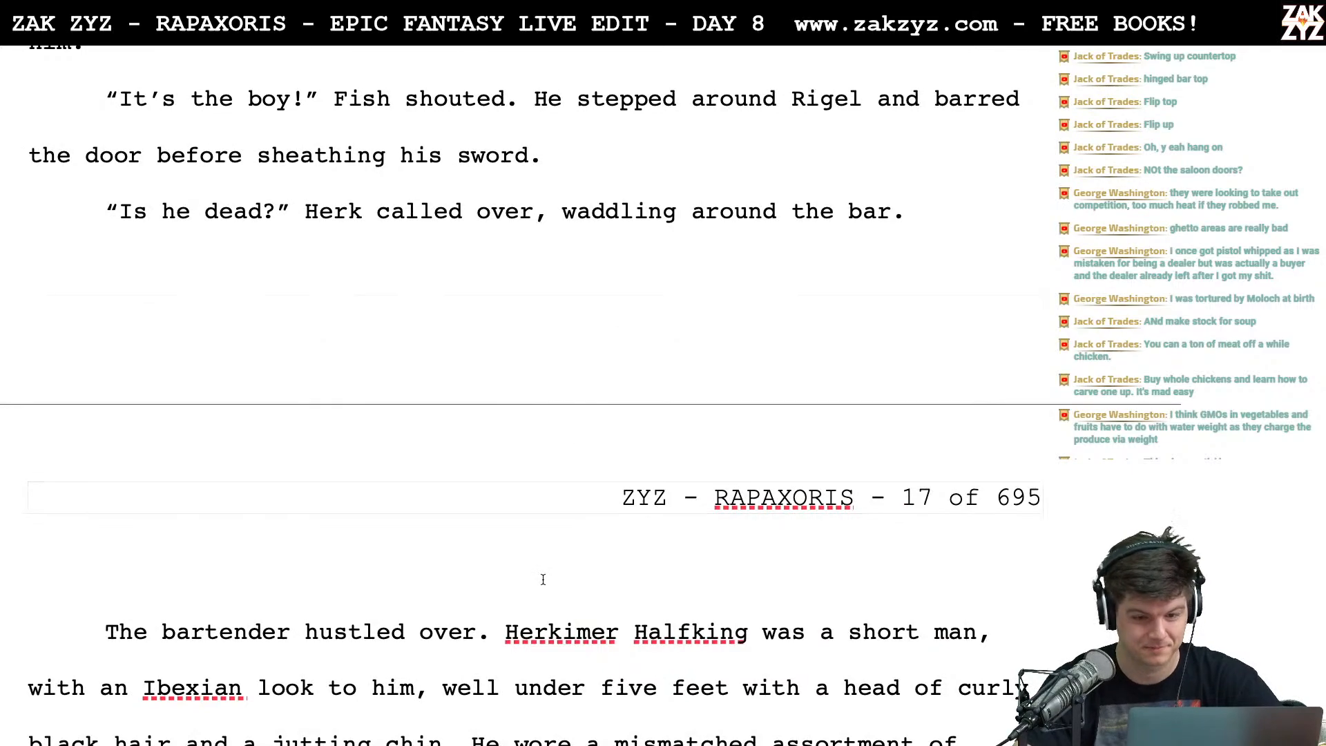
{"action": "key", "text": "BackSpace"}
{"action": "key", "text": "BackSpace"}
{"action": "key", "text": "BackSpace"}
{"action": "key", "text": "BackSpace"}
{"action": "key", "text": "BackSpace"}
{"action": "key", "text": "BackSpace"}
{"action": "key", "text": "BackSpace"}
{"action": "key", "text": "BackSpace"}
{"action": "key", "text": "BackSpace"}
{"action": "key", "text": "BackSpace"}
{"action": "key", "text": "BackSpace"}
{"action": "key", "text": "BackSpace"}
{"action": "key", "text": "BackSpace"}
{"action": "key", "text": "BackSpace"}
{"action": "key", "text": "BackSpace"}
{"action": "key", "text": "BackSpace"}
{"action": "key", "text": "BackSpace"}
{"action": "key", "text": "BackSpace"}
{"action": "key", "text": "BackSpace"}
{"action": "key", "text": "BackSpace"}
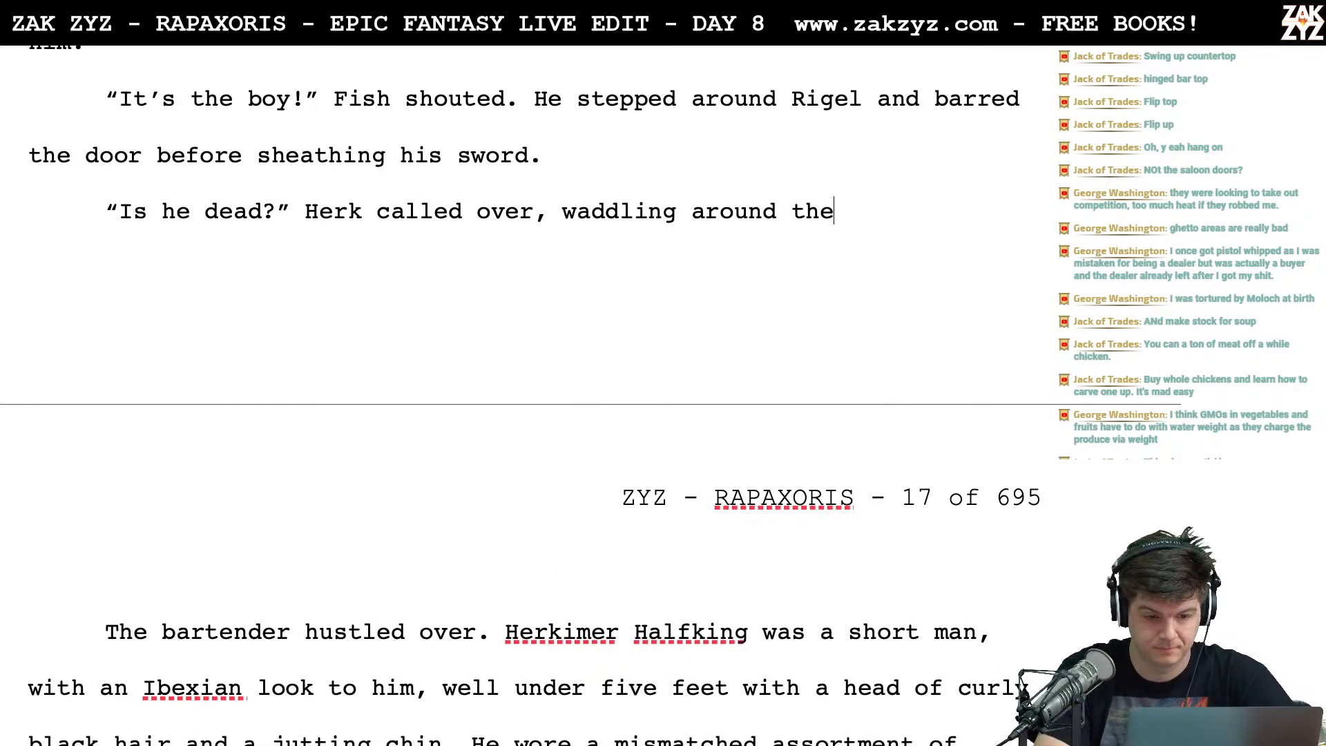
{"action": "key", "text": "BackSpace"}
{"action": "key", "text": "BackSpace"}
{"action": "key", "text": "BackSpace"}
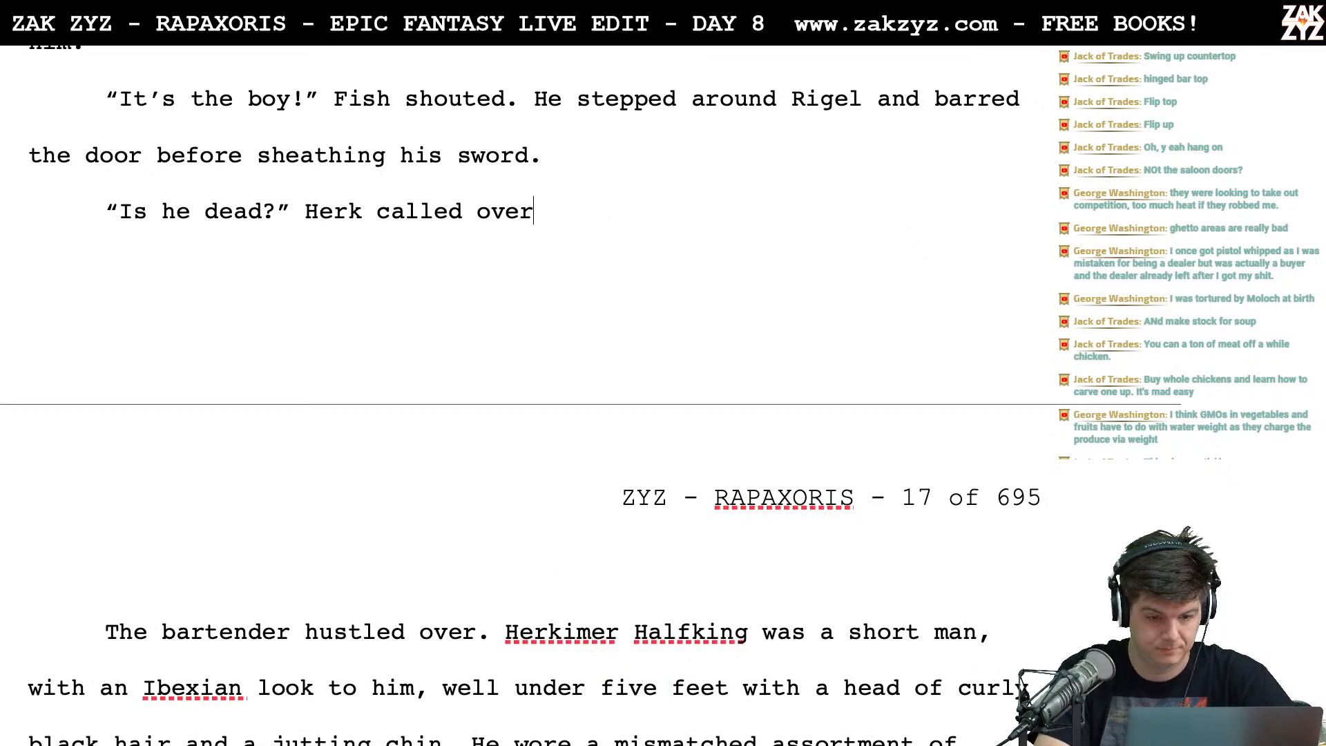
{"action": "type", "text": ". There "}
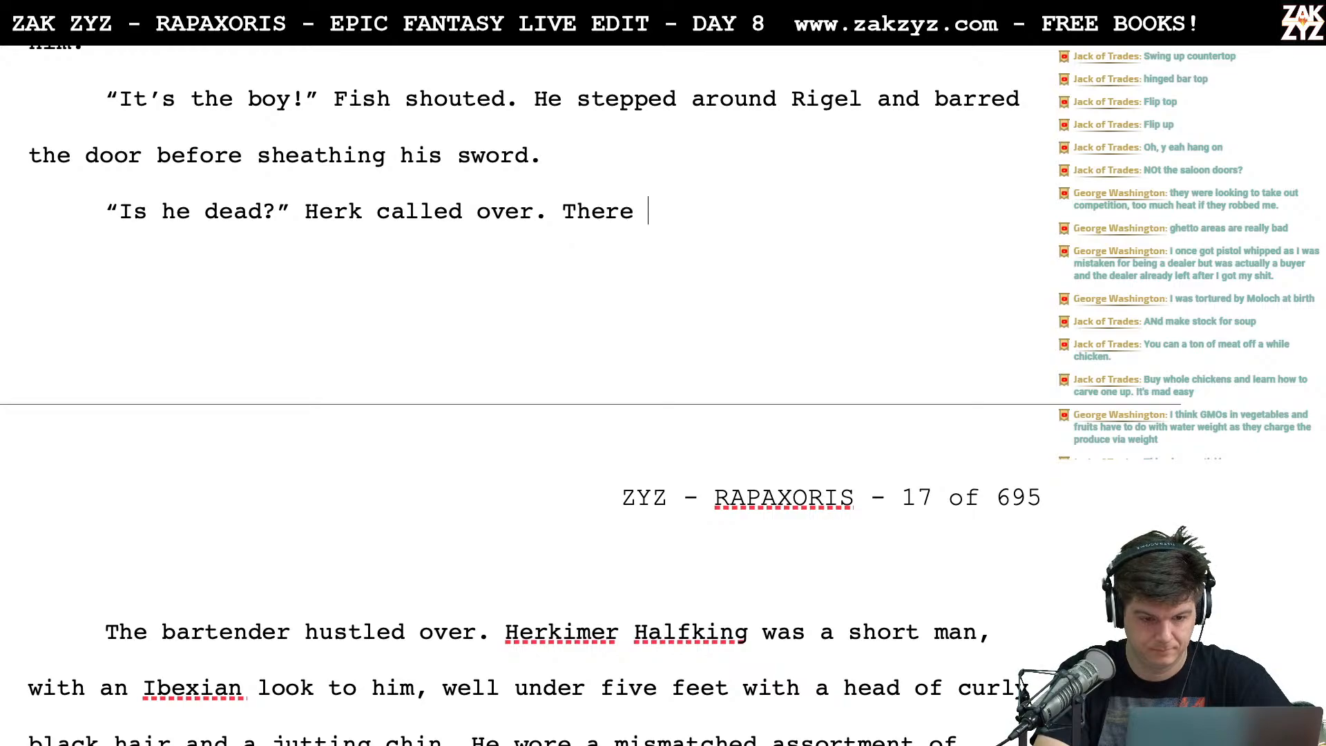
{"action": "type", "text": "was a flip-u"}
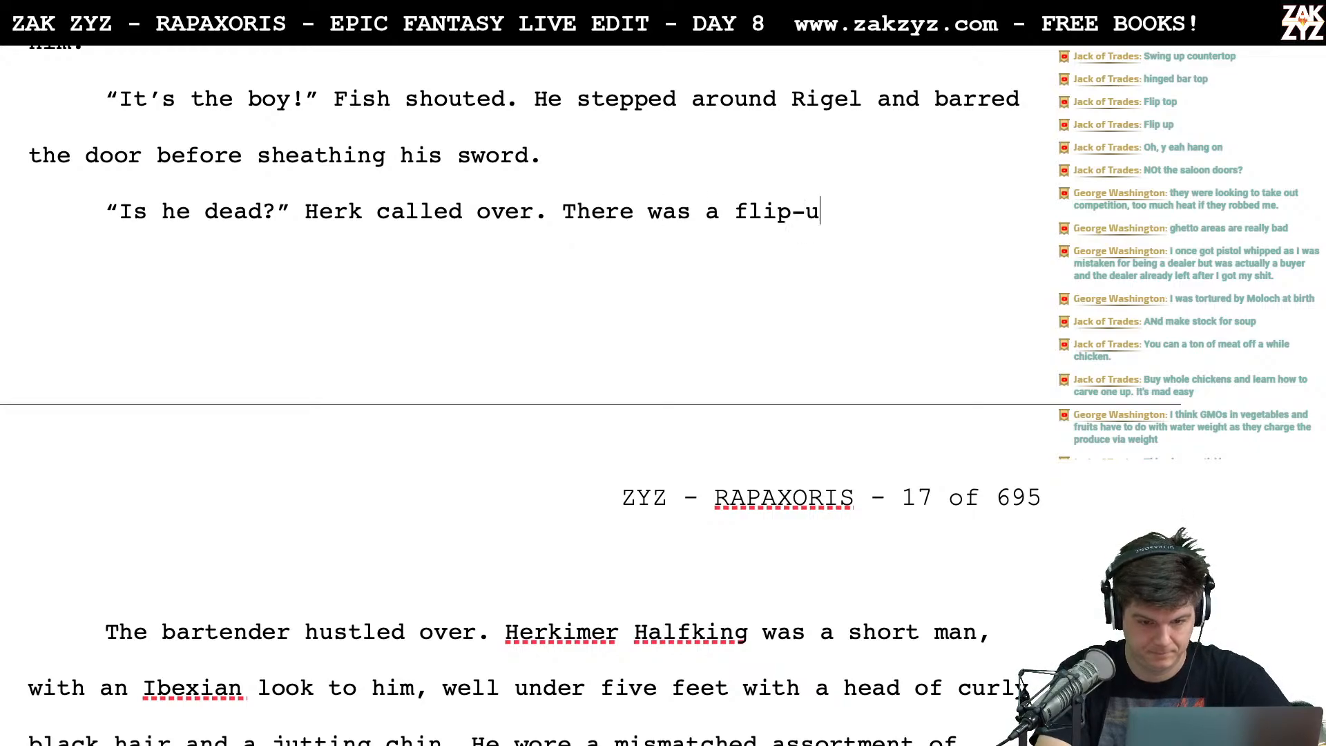
{"action": "type", "text": "p counter at the"}
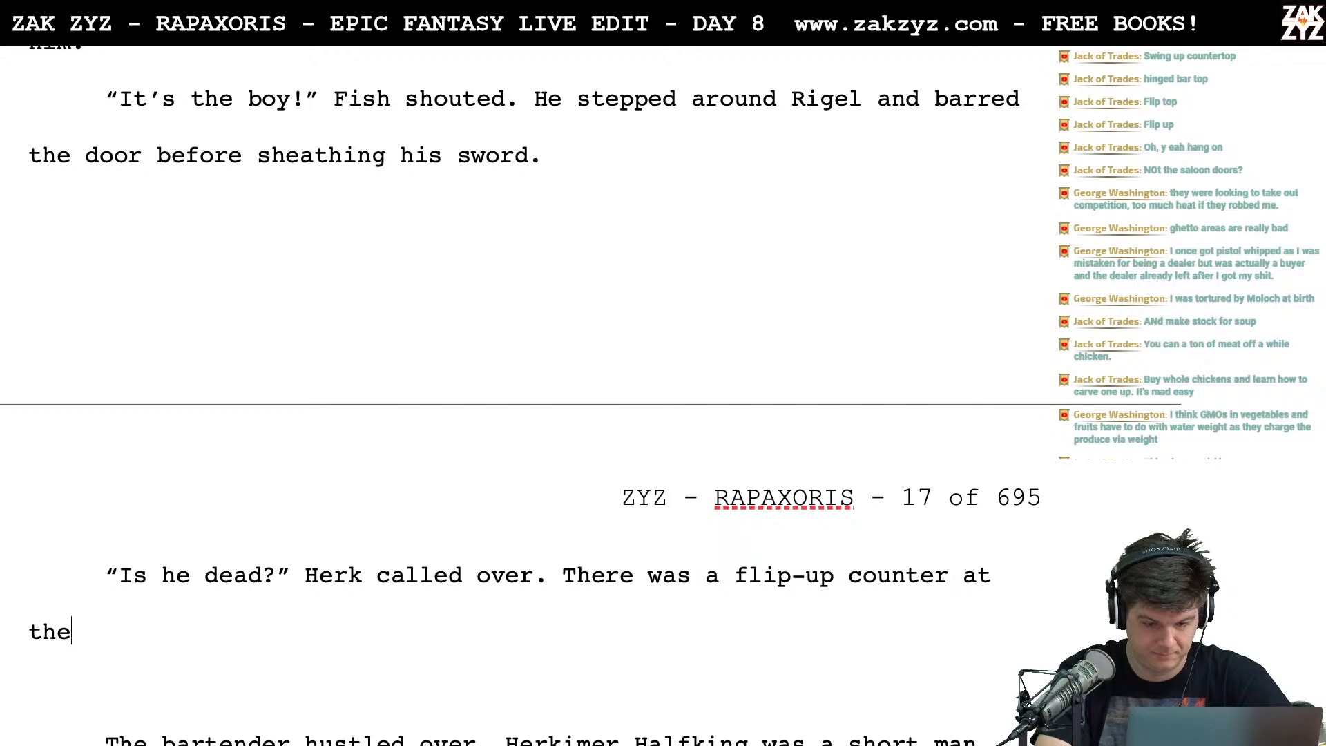
{"action": "key", "text": "BackSpace"}
{"action": "key", "text": "BackSpace"}
{"action": "key", "text": "BackSpace"}
{"action": "key", "text": "BackSpace"}
{"action": "key", "text": "BackSpace"}
{"action": "key", "text": "BackSpace"}
{"action": "key", "text": "BackSpace"}
{"action": "key", "text": "BackSpace"}
{"action": "key", "text": "BackSpace"}
{"action": "key", "text": "BackSpace"}
{"action": "key", "text": "BackSpace"}
{"action": "key", "text": "BackSpace"}
{"action": "key", "text": "BackSpace"}
{"action": "key", "text": "BackSpace"}
{"action": "key", "text": "BackSpace"}
{"action": "key", "text": "BackSpace"}
{"action": "key", "text": "BackSpace"}
{"action": "key", "text": "BackSpace"}
{"action": "key", "text": "BackSpace"}
{"action": "key", "text": "BackSpace"}
{"action": "key", "text": "BackSpace"}
{"action": "key", "text": "BackSpace"}
{"action": "key", "text": "BackSpace"}
{"action": "key", "text": "BackSpace"}
{"action": "key", "text": "BackSpace"}
{"action": "key", "text": "BackSpace"}
{"action": "key", "text": "BackSpace"}
Complete the sentence as "The side of the bar had a flip-up counter, he walked right under it with the cudgel in his hand."
{"action": "type", "text": "i"}
{"action": "key", "text": "BackSpace"}
{"action": "type", "text": "side of the bar ah"}
{"action": "key", "text": "BackSpace"}
{"action": "key", "text": "BackSpace"}
{"action": "type", "text": "had a fli"}
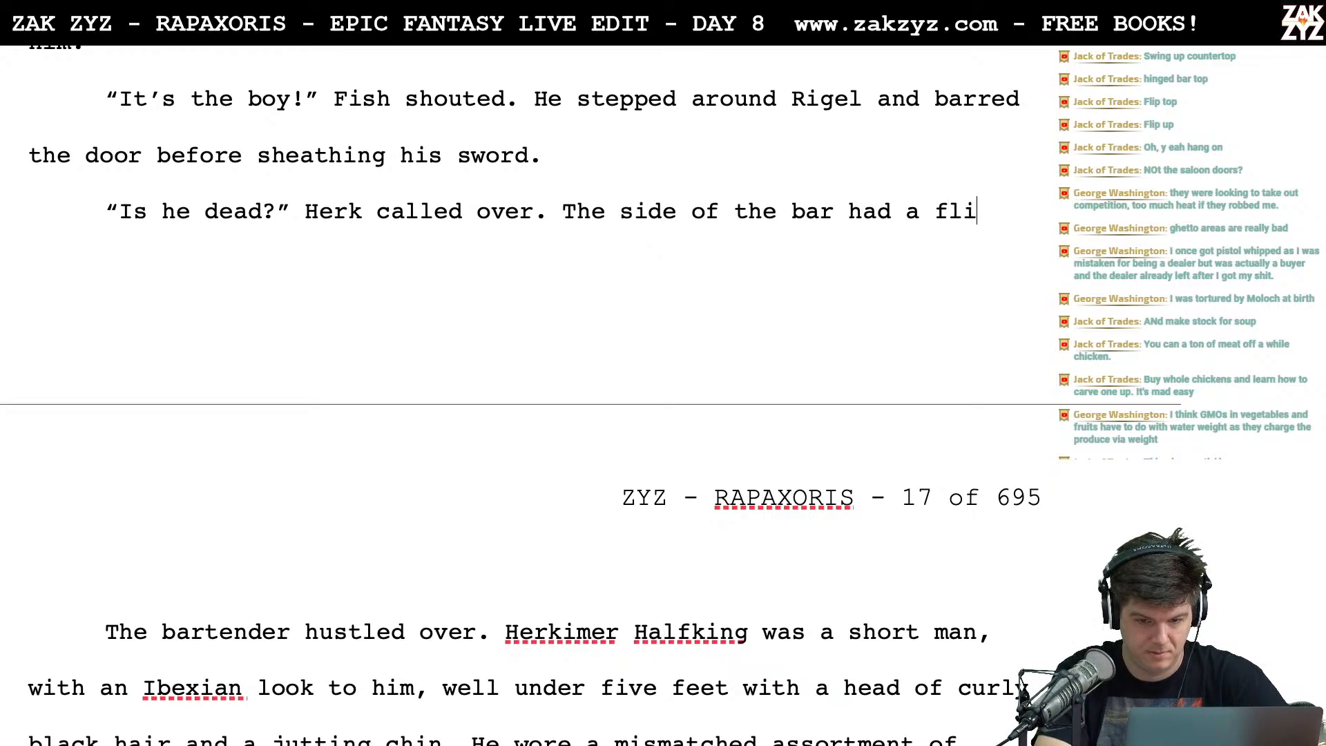
{"action": "type", "text": "p-up counter, he c"}
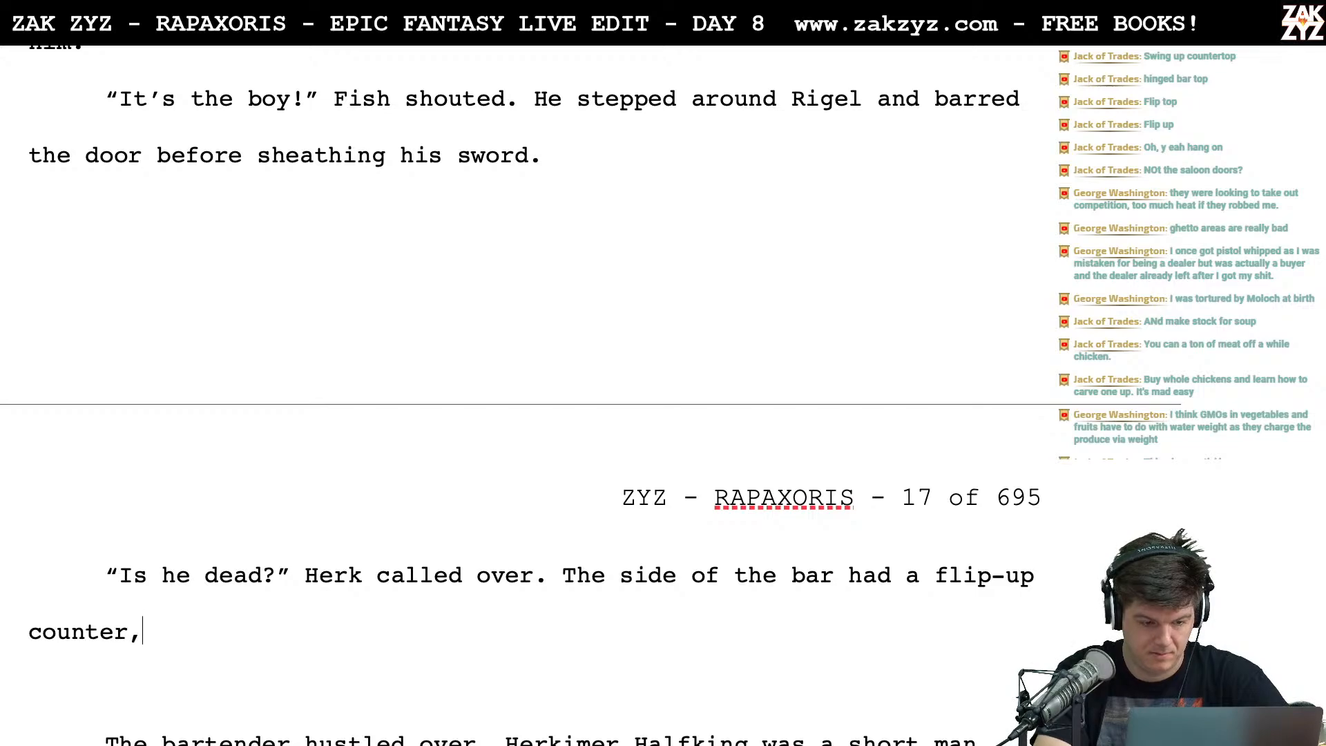
{"action": "key", "text": "BackSpace"}
{"action": "type", "text": "walke"}
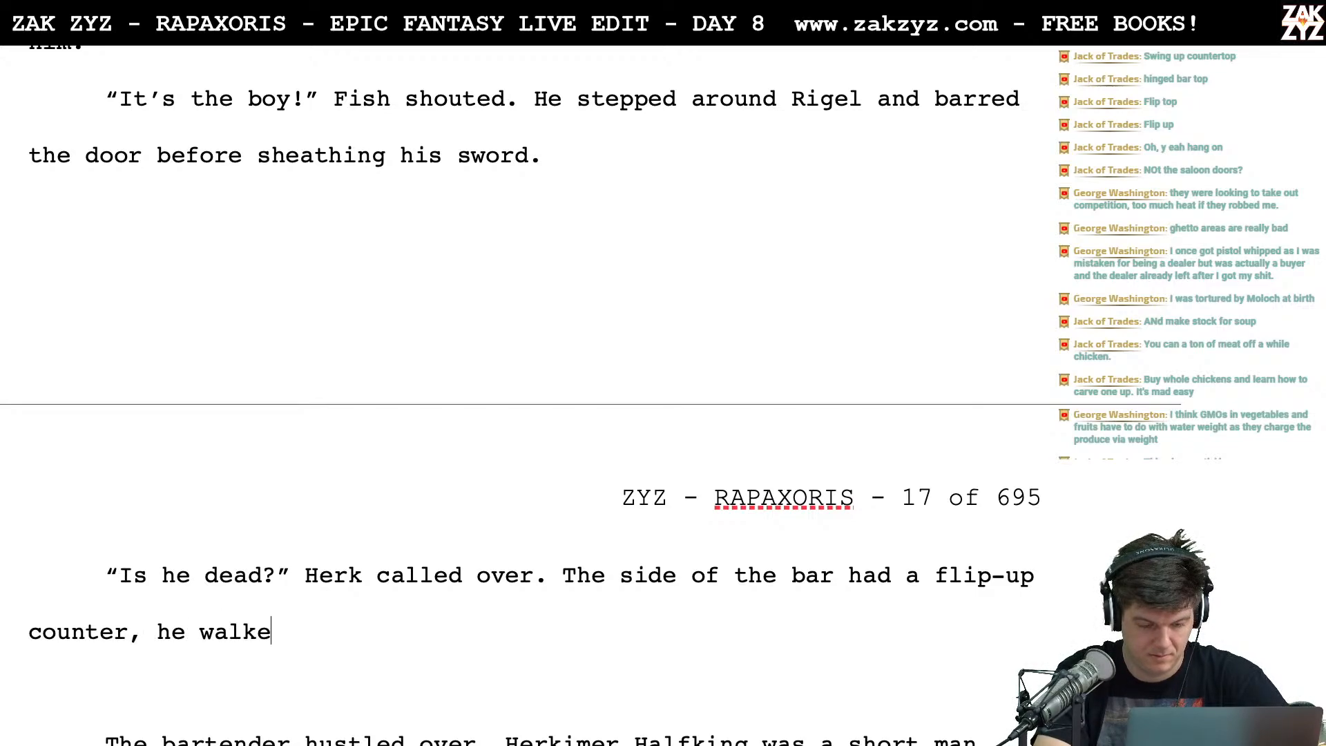
{"action": "type", "text": "d right under it w"}
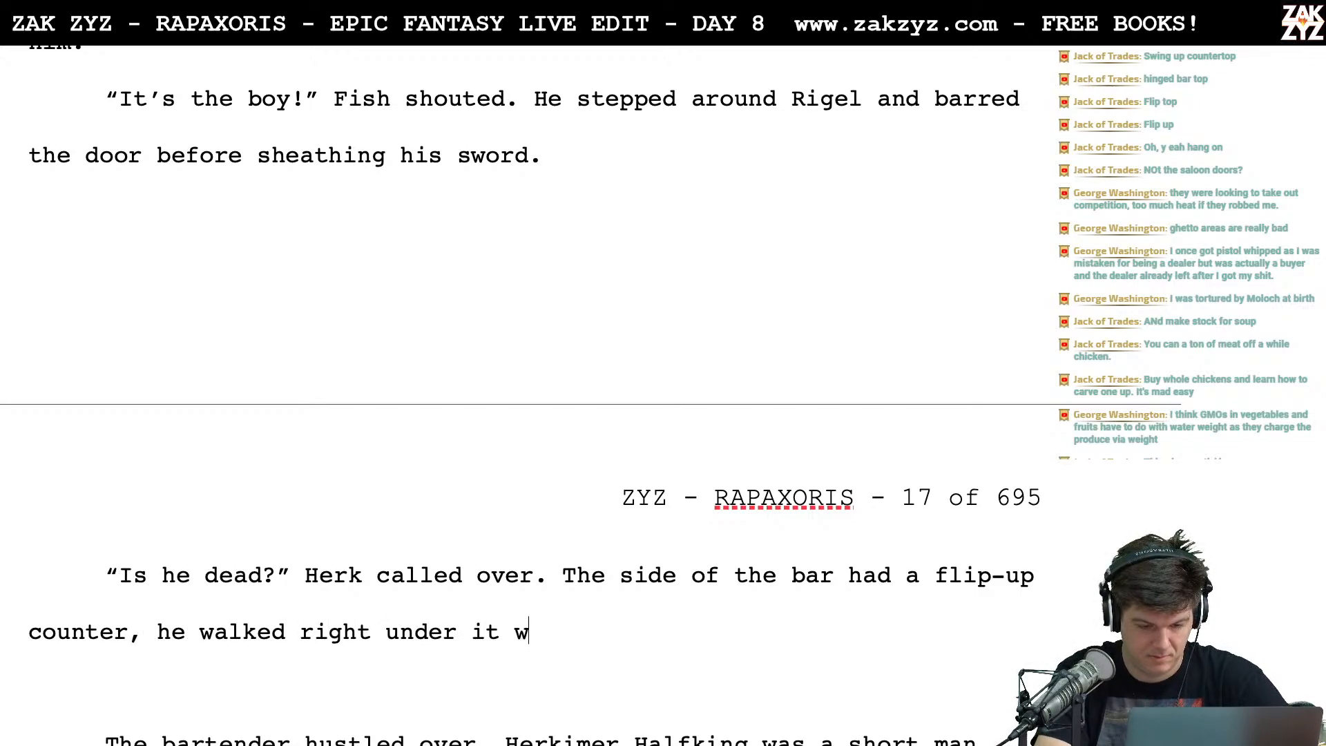
{"action": "type", "text": "ith the cudgel in his hand."}
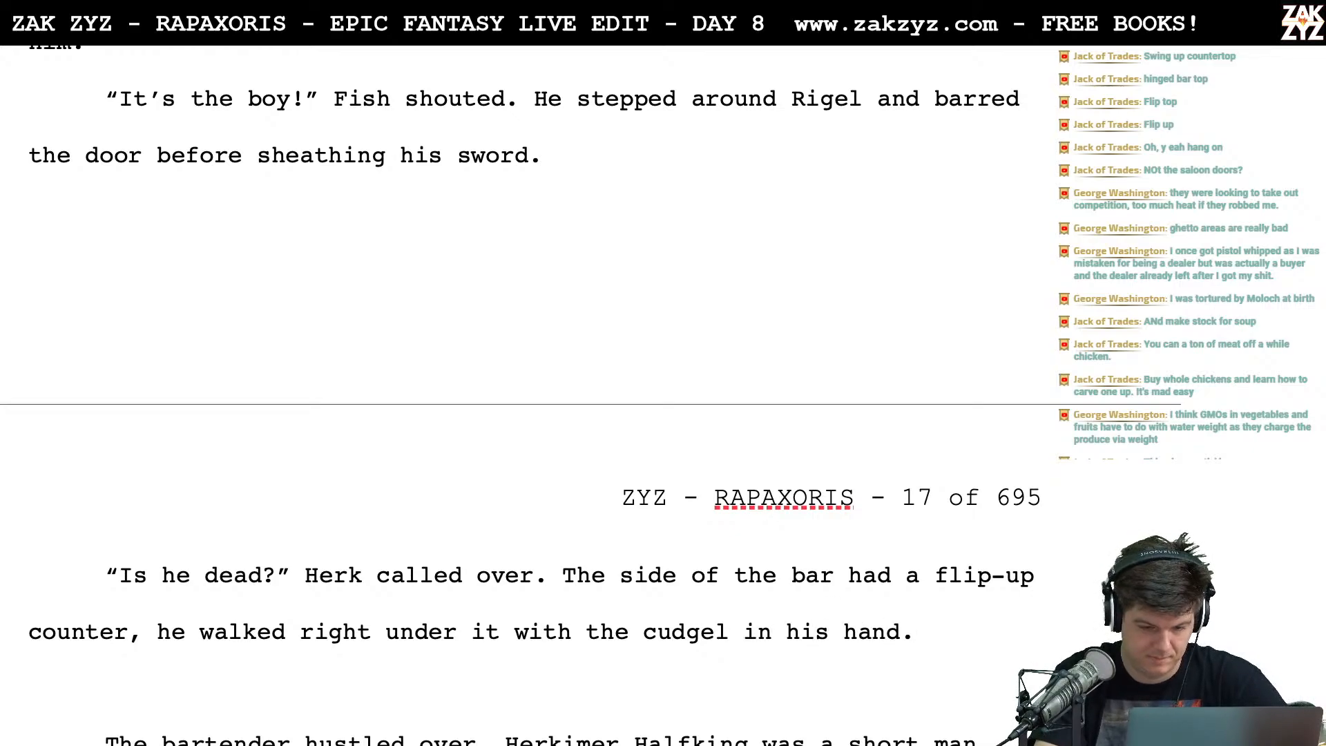
Delete "it with the cudgel in his hand." from the end of the flip-up counter sentence
{"action": "key", "text": "BackSpace"}
{"action": "key", "text": "BackSpace"}
{"action": "key", "text": "BackSpace"}
{"action": "key", "text": "BackSpace"}
{"action": "key", "text": "BackSpace"}
{"action": "key", "text": "BackSpace"}
{"action": "key", "text": "BackSpace"}
{"action": "key", "text": "BackSpace"}
{"action": "key", "text": "BackSpace"}
{"action": "key", "text": "BackSpace"}
{"action": "key", "text": "BackSpace"}
{"action": "key", "text": "BackSpace"}
{"action": "key", "text": "BackSpace"}
{"action": "key", "text": "BackSpace"}
{"action": "key", "text": "BackSpace"}
{"action": "key", "text": "BackSpace"}
{"action": "key", "text": "BackSpace"}
{"action": "key", "text": "BackSpace"}
{"action": "key", "text": "BackSpace"}
{"action": "key", "text": "BackSpace"}
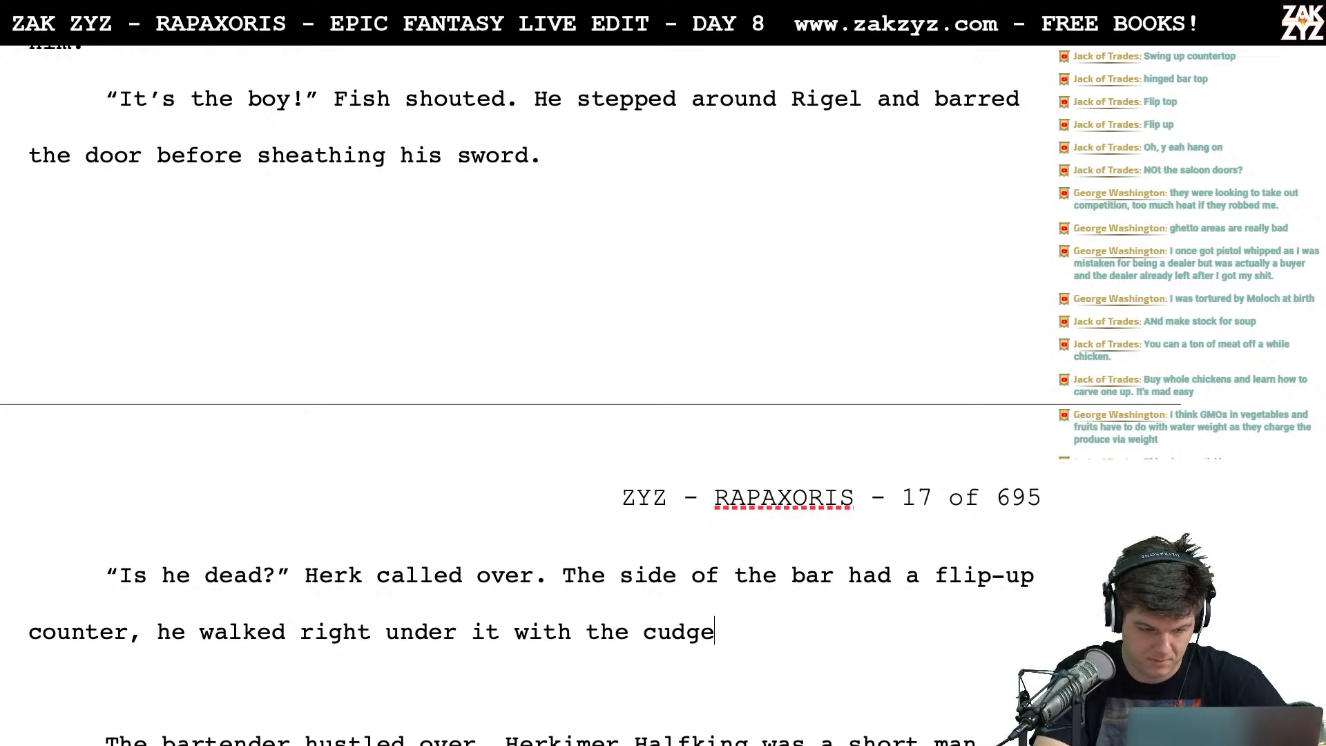
{"action": "key", "text": "BackSpace"}
{"action": "key", "text": "BackSpace"}
{"action": "key", "text": "BackSpace"}
{"action": "key", "text": "BackSpace"}
{"action": "key", "text": "BackSpace"}
{"action": "key", "text": "BackSpace"}
{"action": "key", "text": "BackSpace"}
{"action": "key", "text": "BackSpace"}
{"action": "key", "text": "BackSpace"}
{"action": "key", "text": "BackSpace"}
{"action": "key", "text": "BackSpace"}
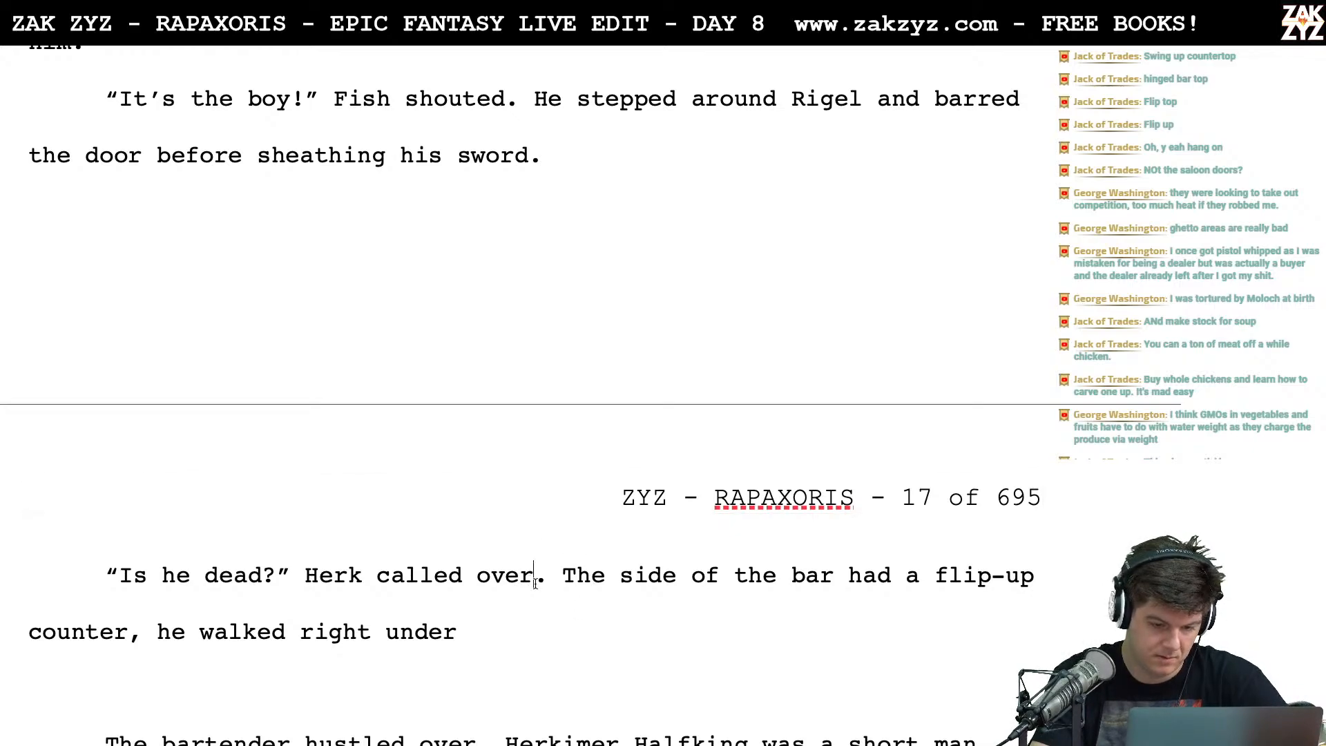
Move the old flip-up counter sentence into its own paragraph and continue after "Herk called over." with "He walked right under the flip-up"
{"action": "key", "text": "Return"}
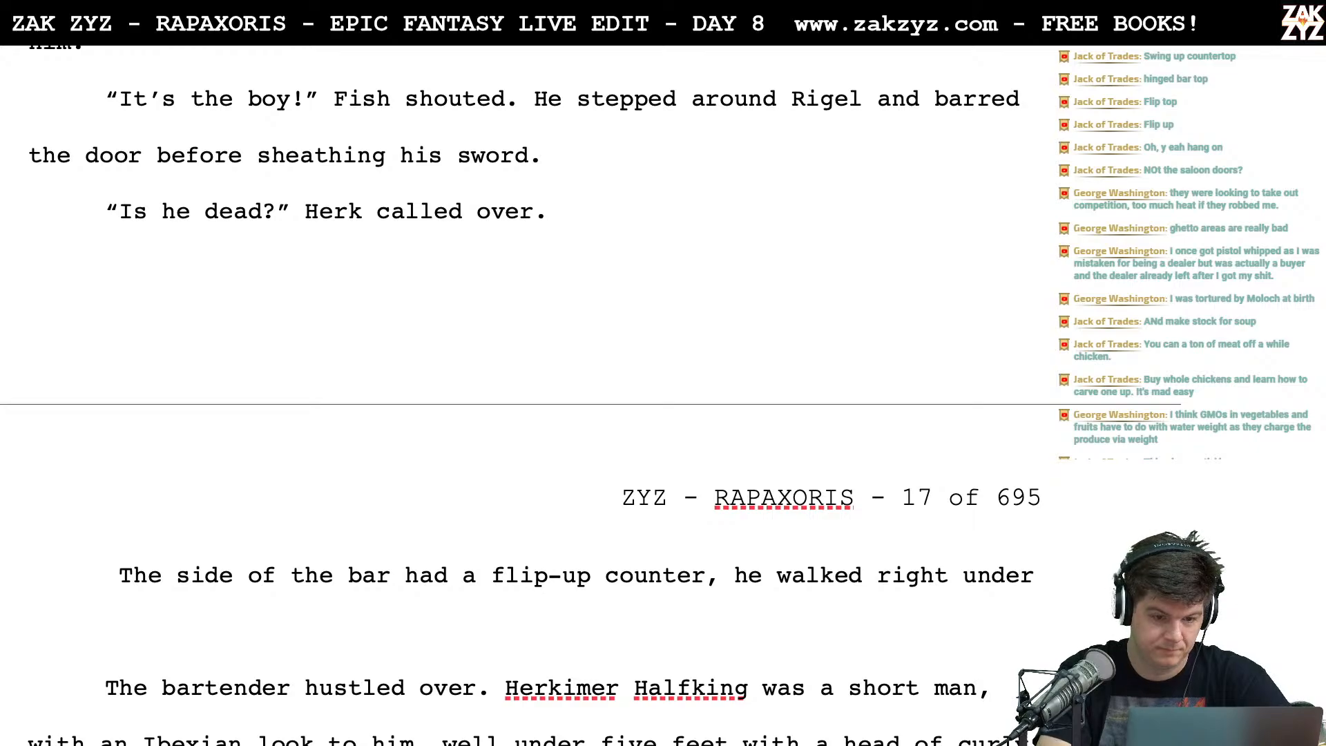
{"action": "type", "text": "He walked un"}
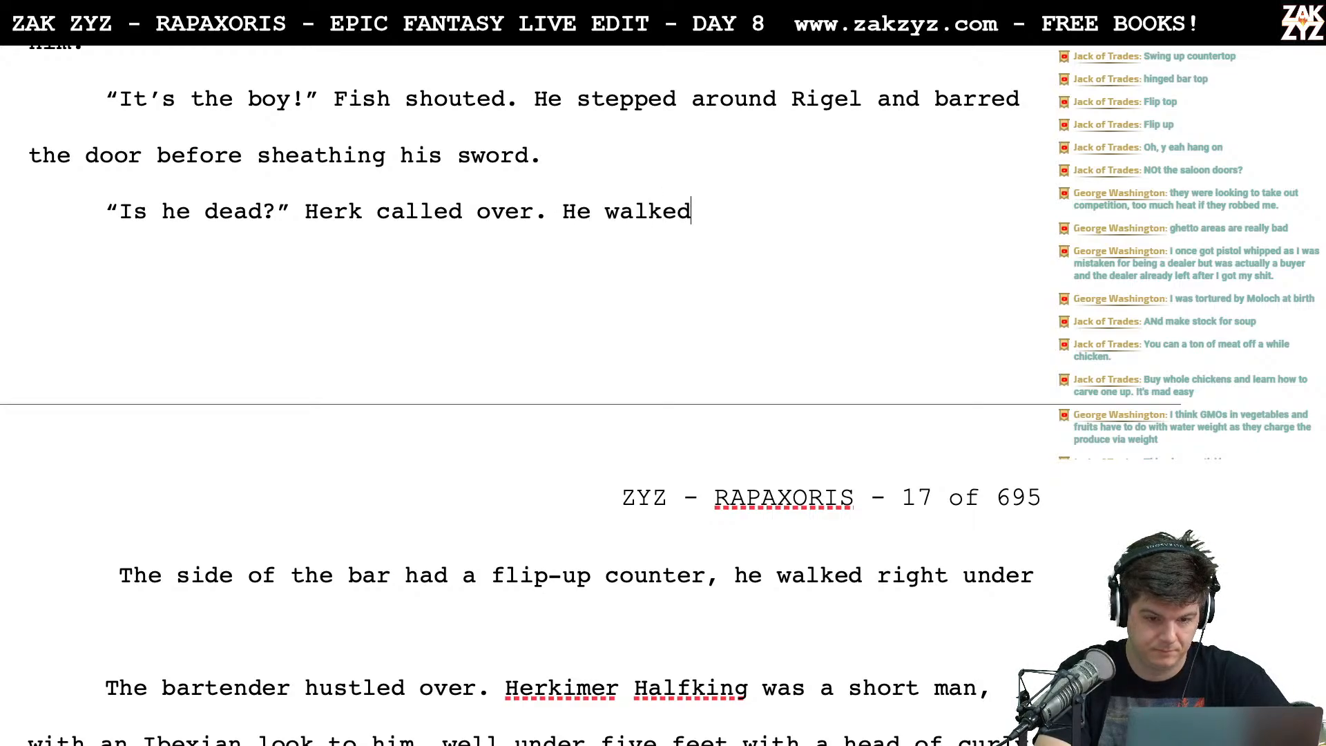
{"action": "key", "text": "BackSpace"}
{"action": "key", "text": "BackSpace"}
{"action": "type", "text": "right un"}
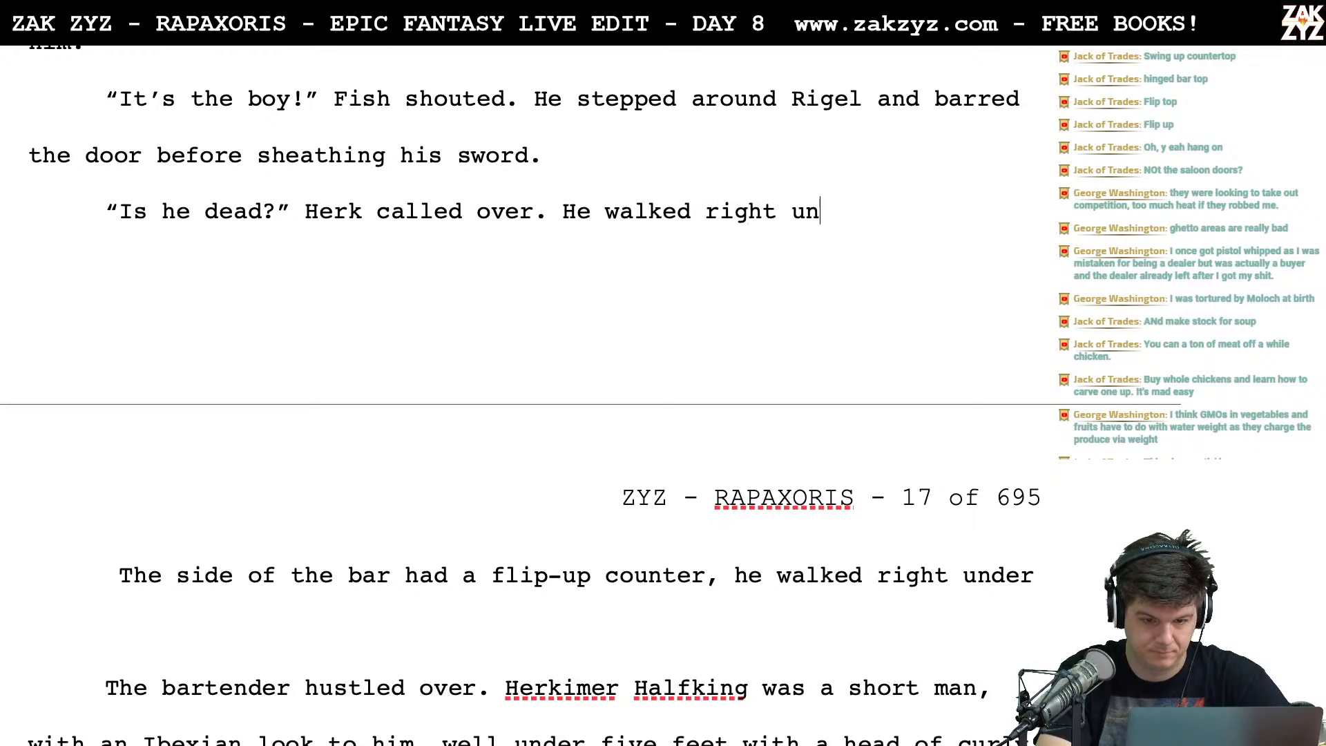
{"action": "type", "text": "der the flip "}
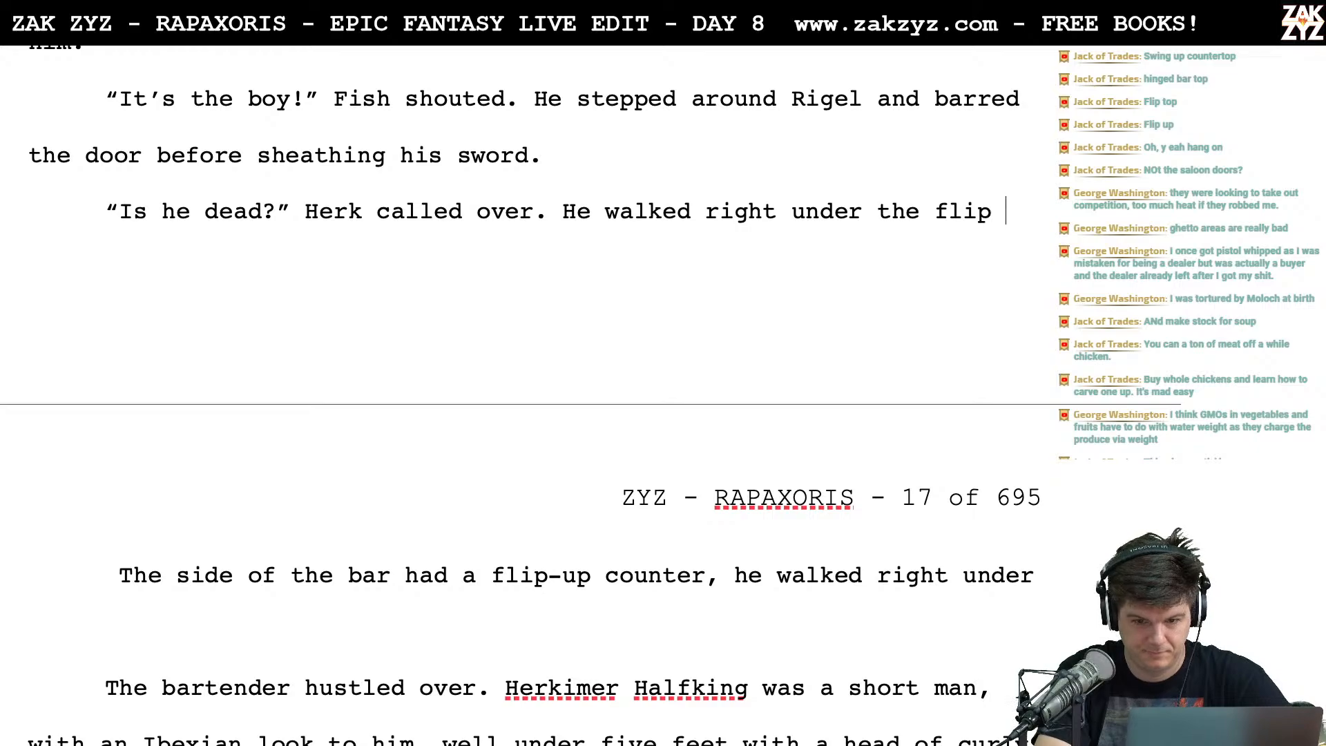
{"action": "type", "text": "up counte"}
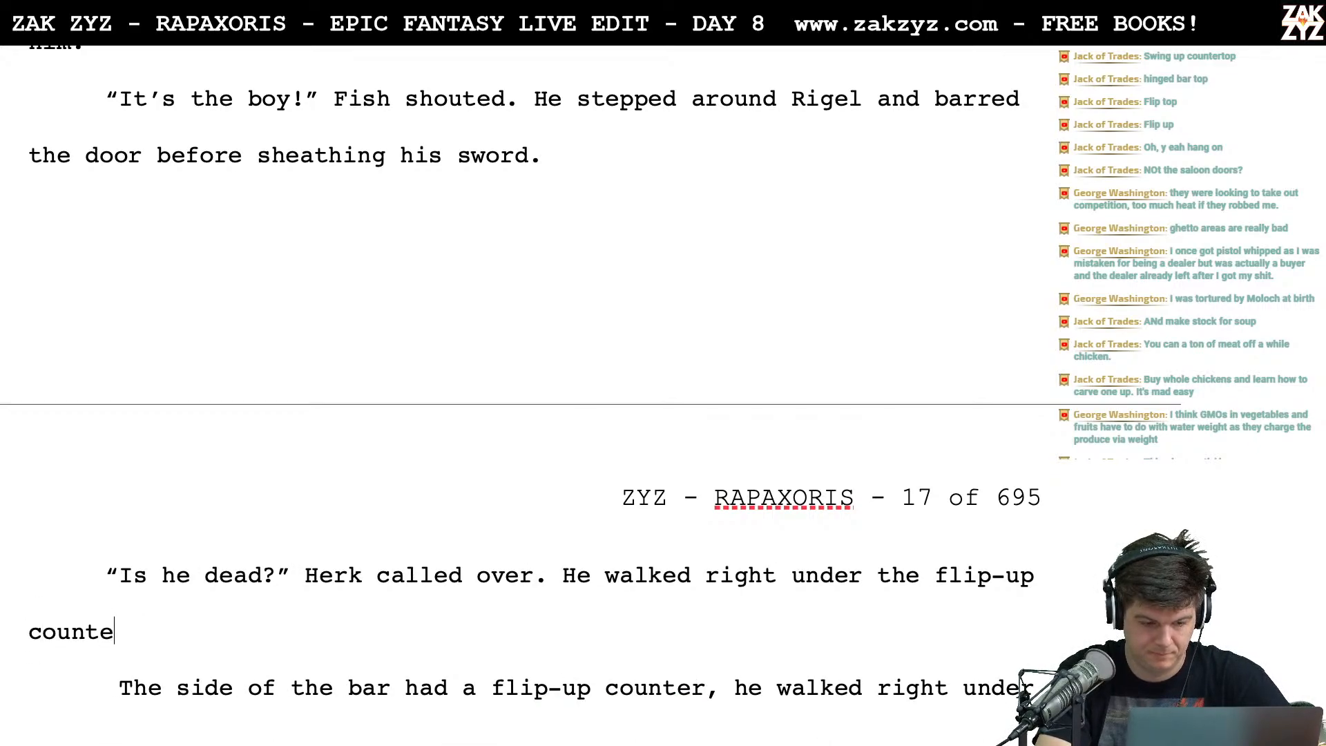
Finish Herk's new sentence with "bar counter, cudgel at the ready."
{"action": "key", "text": "BackSpace"}
{"action": "key", "text": "BackSpace"}
{"action": "key", "text": "BackSpace"}
{"action": "key", "text": "BackSpace"}
{"action": "key", "text": "BackSpace"}
{"action": "key", "text": "BackSpace"}
{"action": "type", "text": "bap"}
{"action": "key", "text": "BackSpace"}
{"action": "type", "text": "r counter, "}
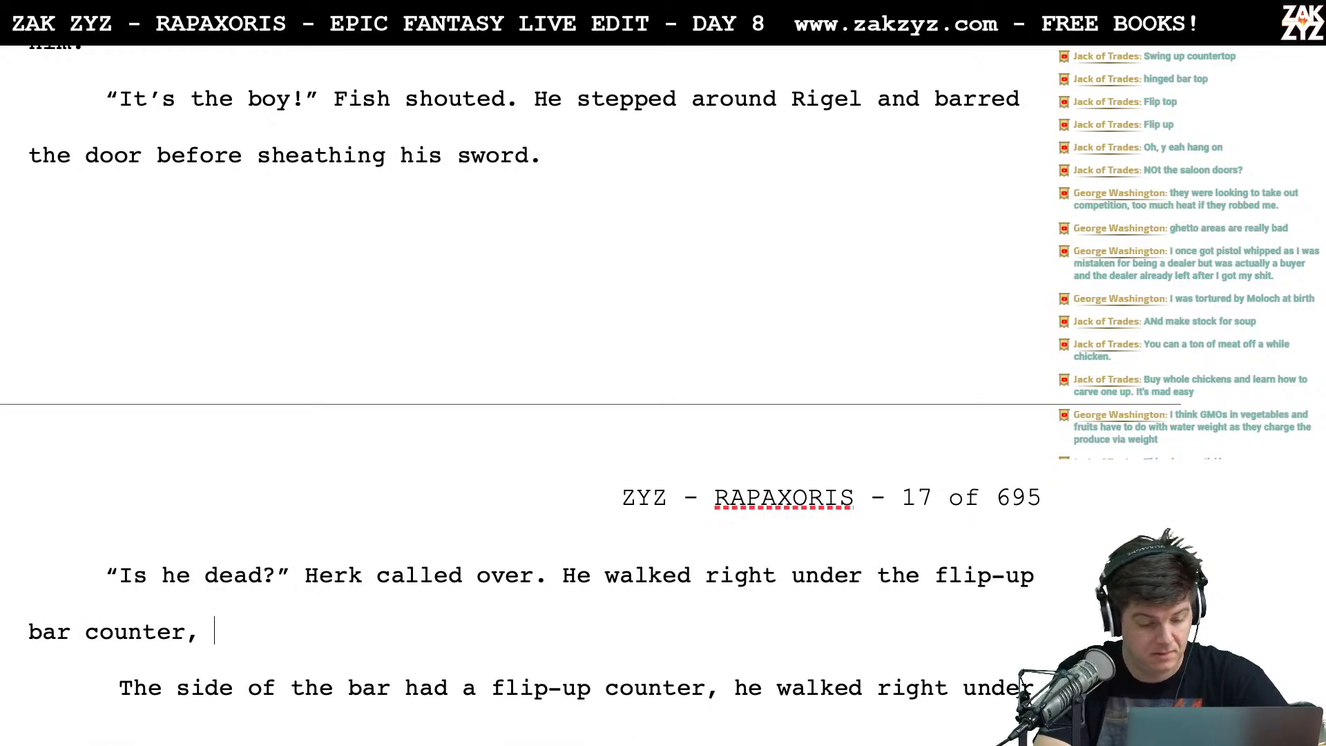
{"action": "type", "text": "cud"}
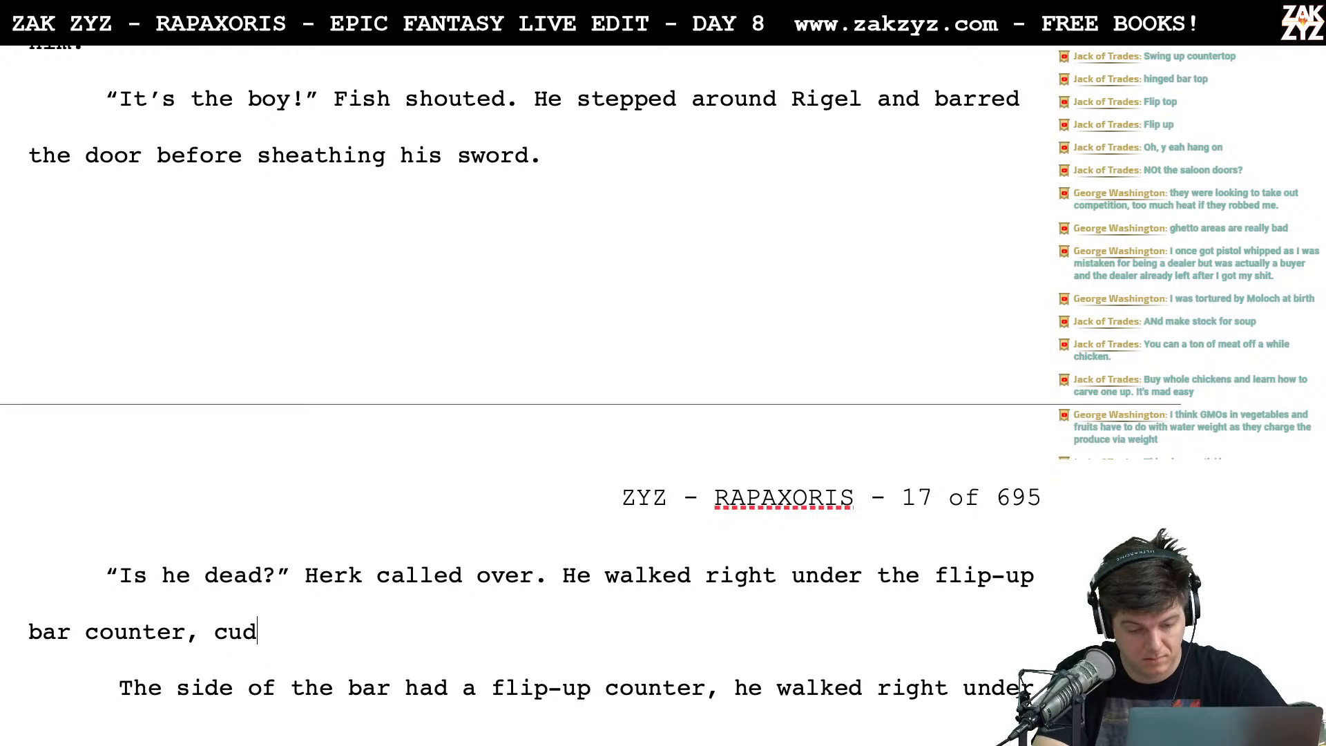
{"action": "type", "text": "gel at the re"}
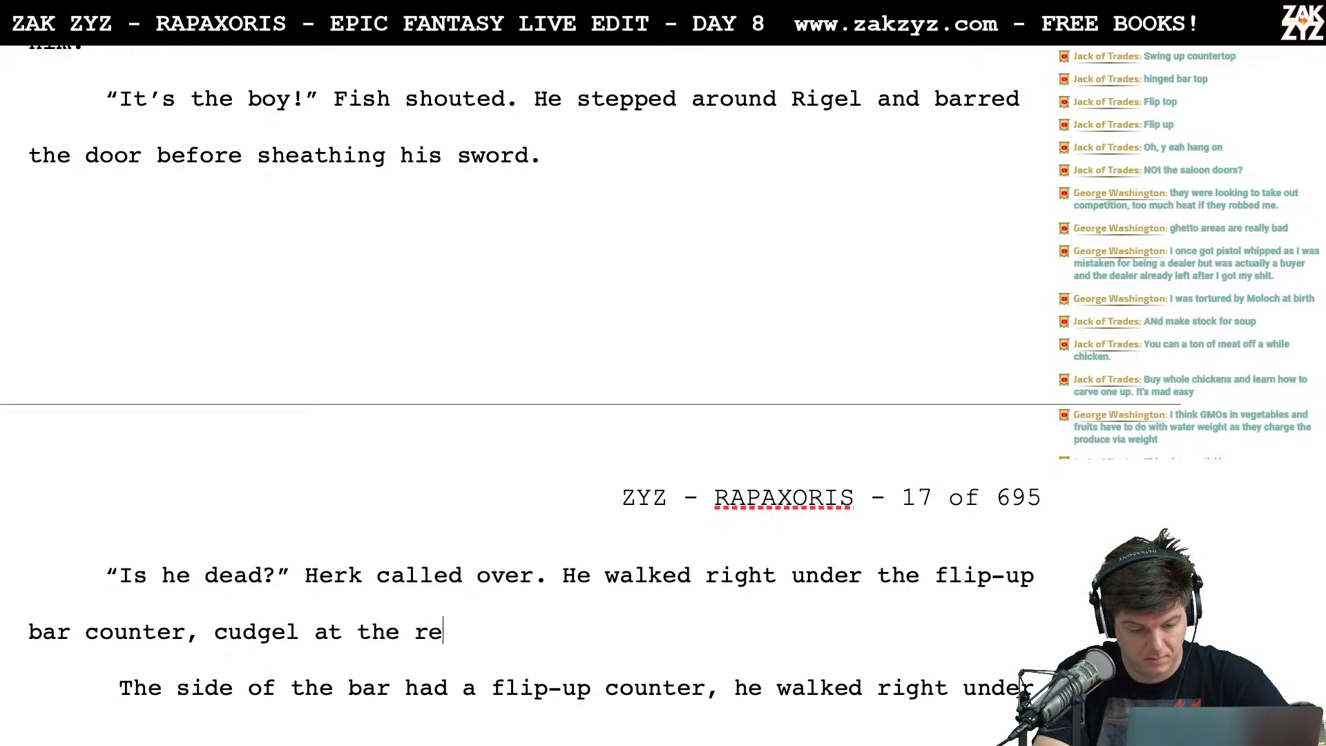
{"action": "type", "text": "ady."}
Add the dialogue paragraph “Not yet,” Fish said. below Herk's paragraph
{"action": "key", "text": "Return"}
{"action": "type", "text": "“N"}
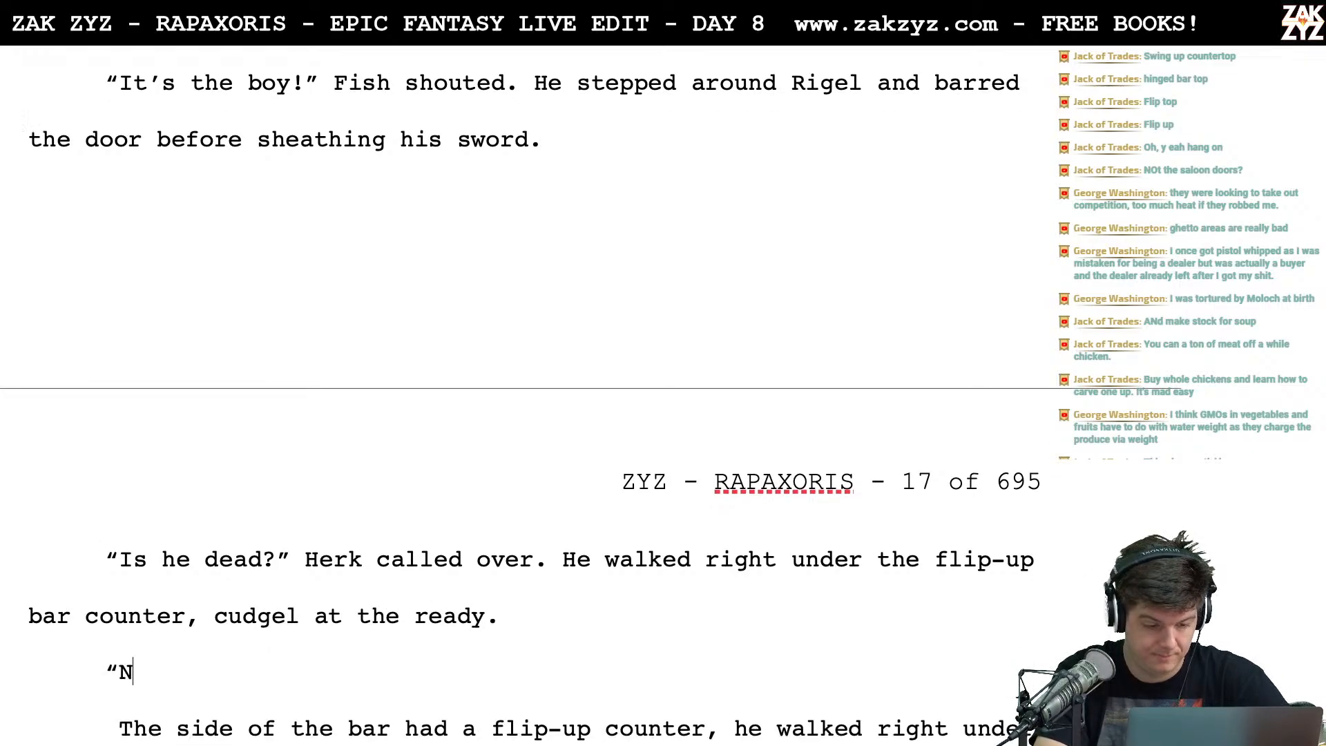
{"action": "type", "text": "ot yet,” Fish said."}
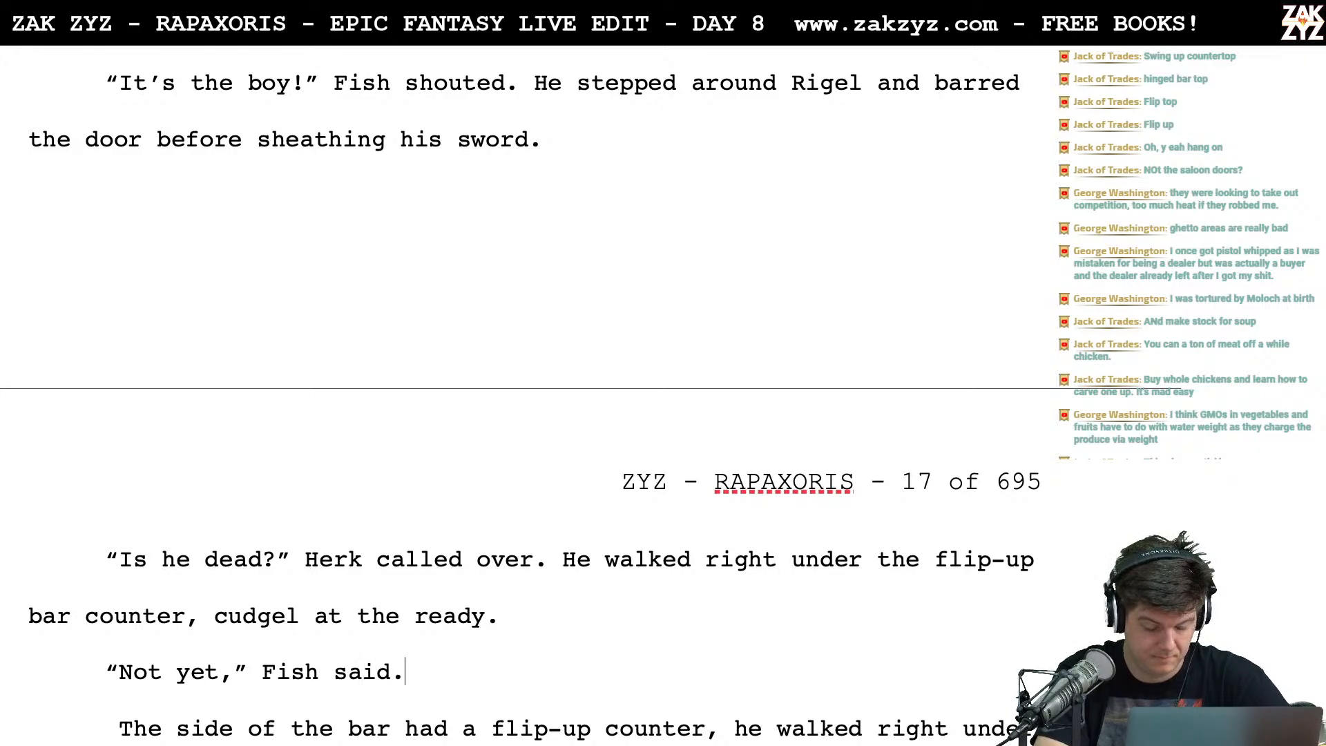
{"action": "key", "text": "BackSpace"}
{"action": "key", "text": "BackSpace"}
{"action": "key", "text": "BackSpace"}
{"action": "key", "text": "BackSpace"}
{"action": "key", "text": "BackSpace"}
{"action": "key", "text": "BackSpace"}
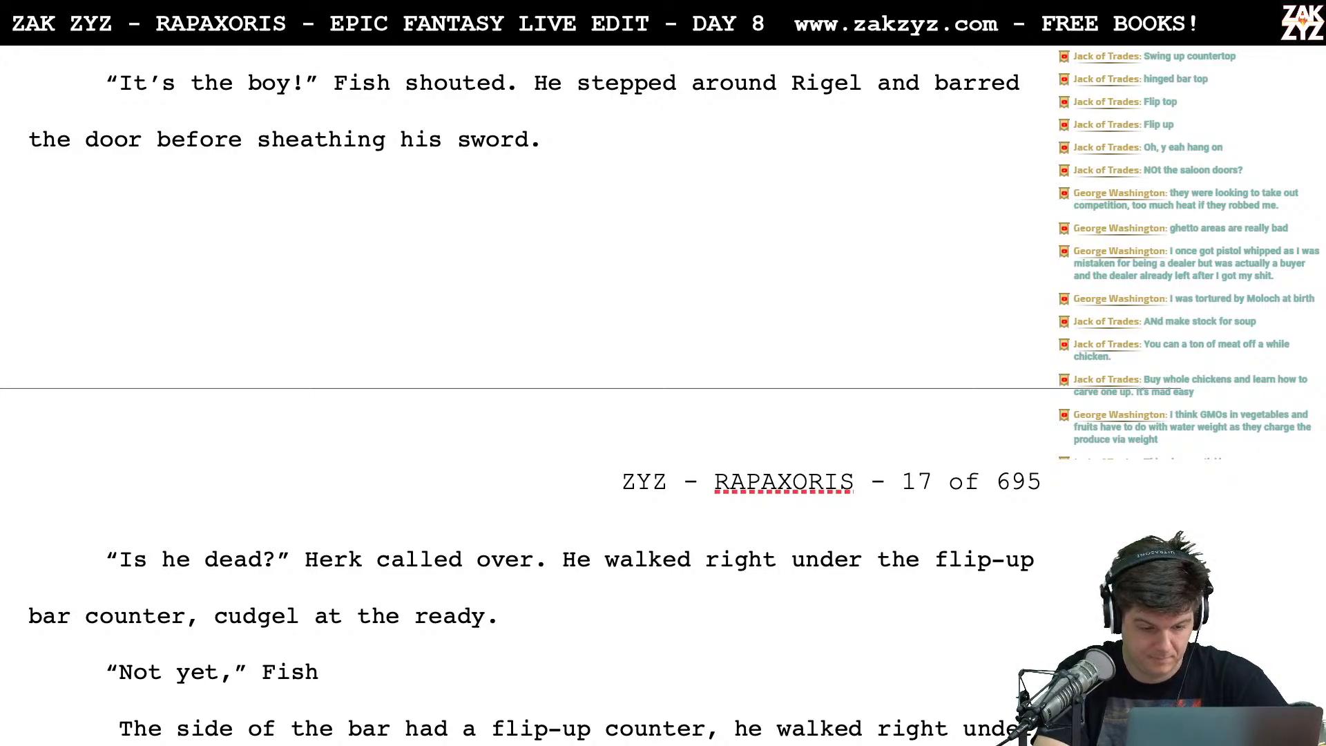
{"action": "type", "text": "said"}
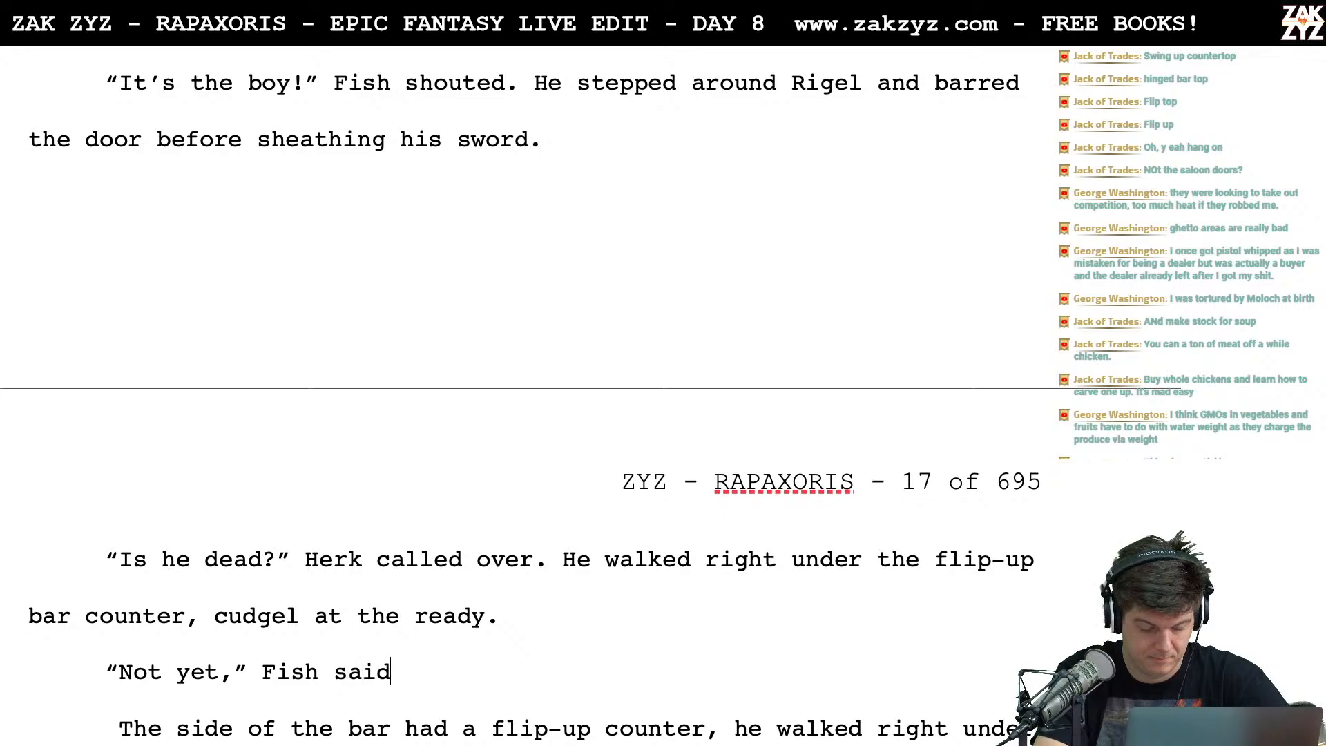
{"action": "type", "text": "."}
Add another dialogue paragraph below Fish's reply reading “Boy! Is anyone following you?”
{"action": "key", "text": "Return"}
{"action": "key", "text": "Return"}
{"action": "type", "text": "\"B"}
{"action": "type", "text": "Boy"}
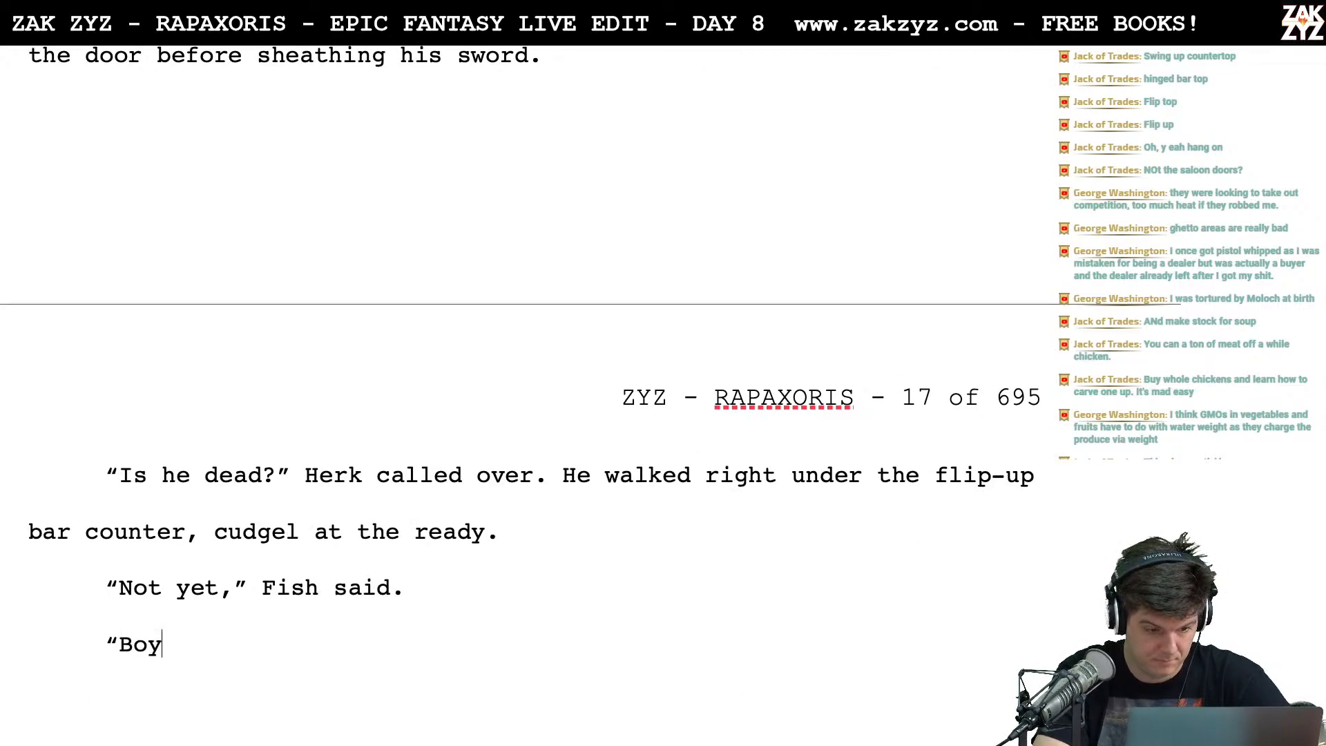
{"action": "type", "text": "! Is anyone"}
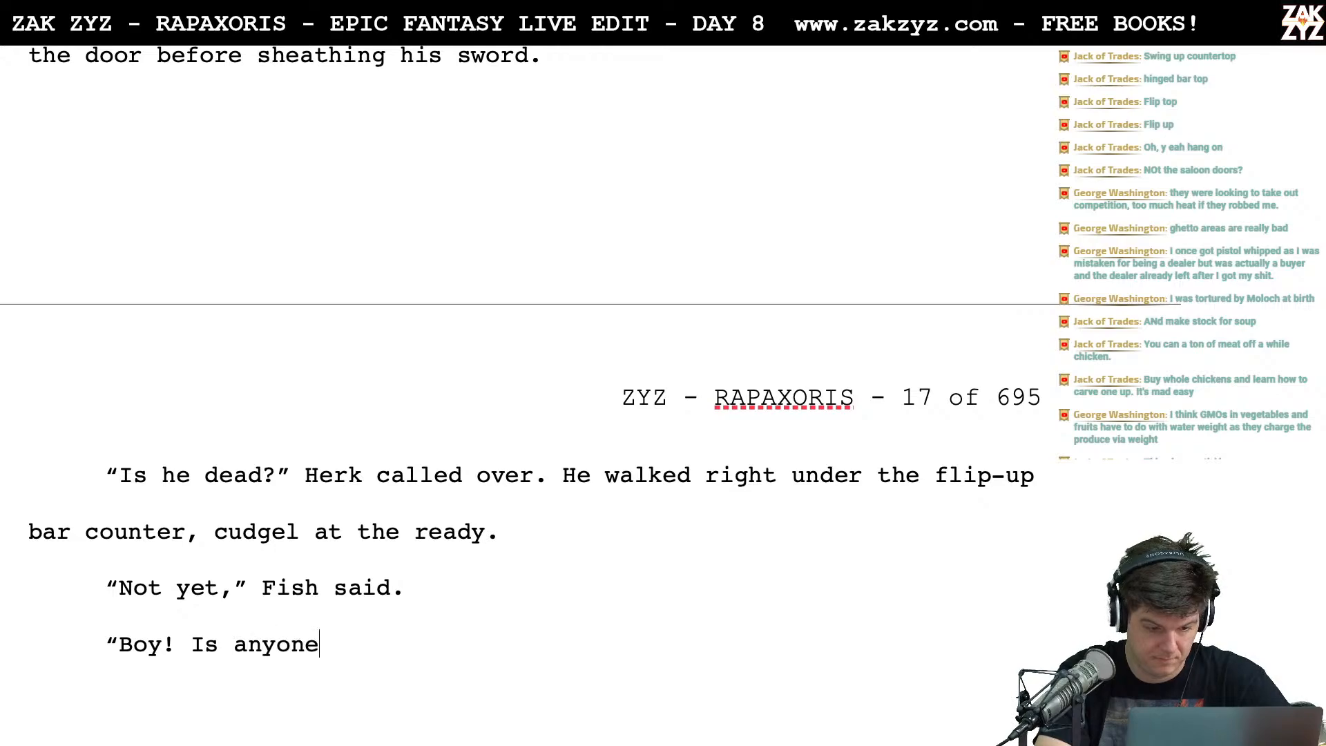
{"action": "type", "text": " following you?”"}
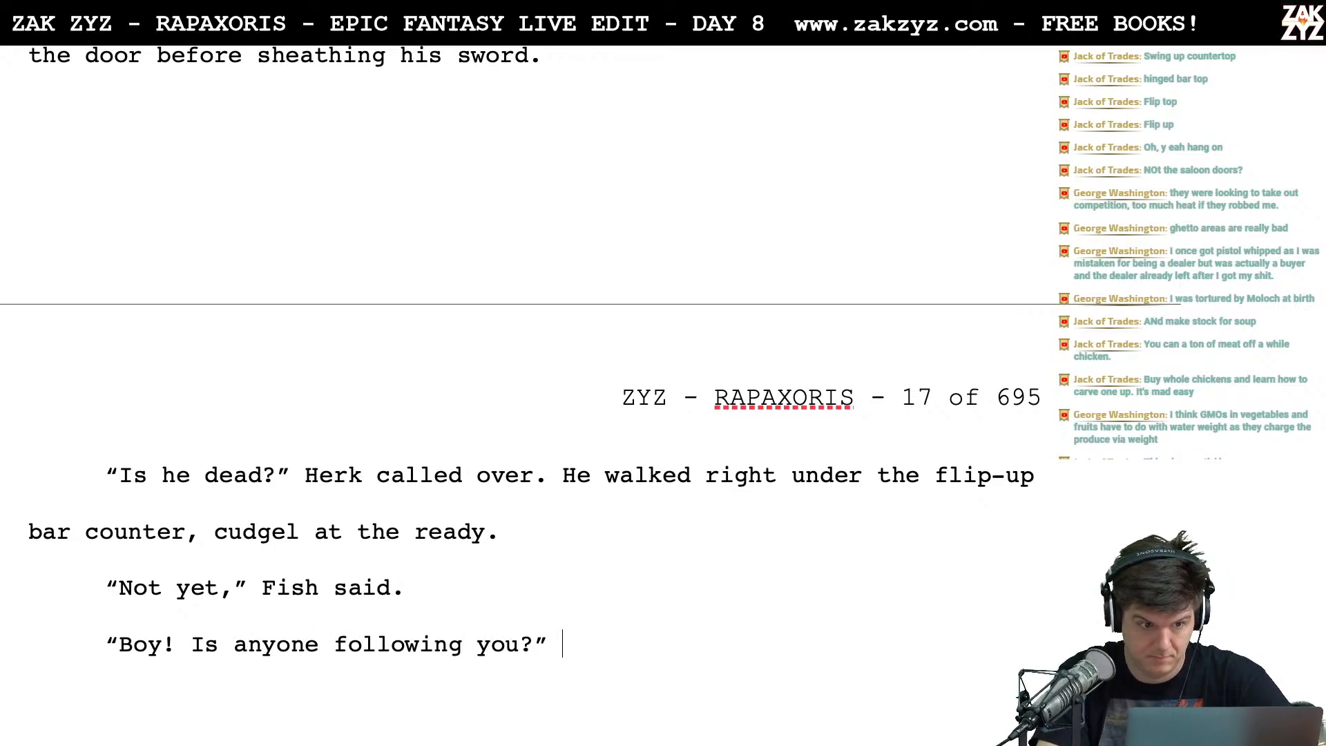
Delete "He stepped around Rigel and barred the door before sheathing his sword." after "Fish shouted."
{"action": "scroll", "coordinate": [536, 577], "scroll_direction": "up", "scroll_amount": 4}
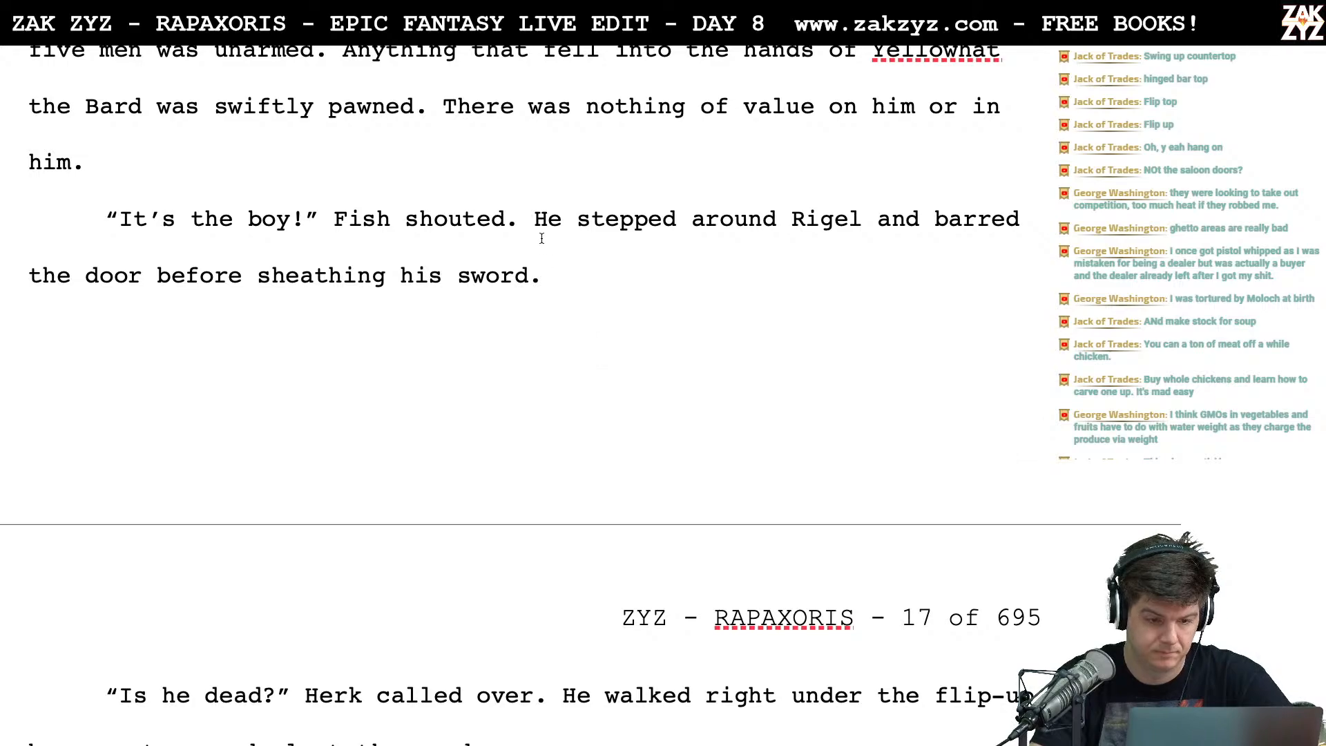
{"action": "left_click_drag", "start_coordinate": [533, 231], "coordinate": [546, 277]}
{"action": "key", "text": "BackSpace"}
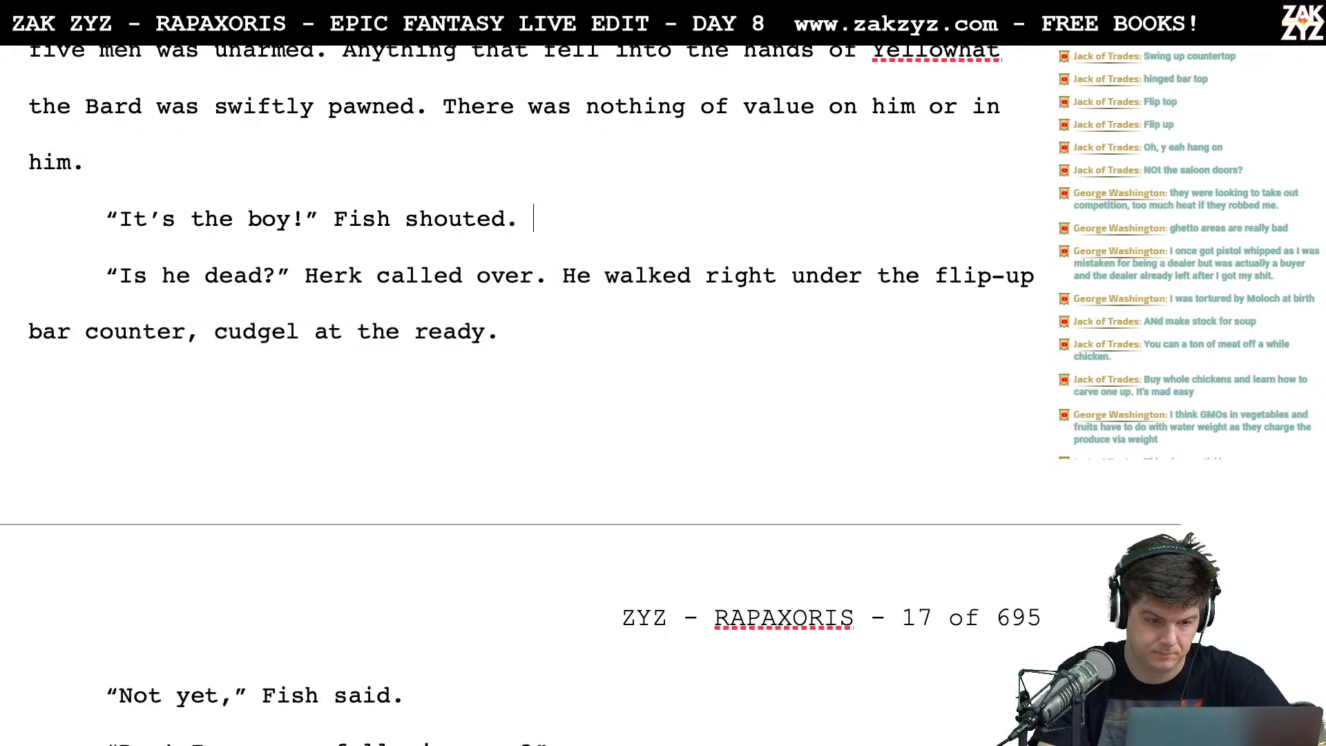
{"action": "key", "text": "Down"}
{"action": "key", "text": "Down"}
{"action": "key", "text": "Down"}
{"action": "key", "text": "Down"}
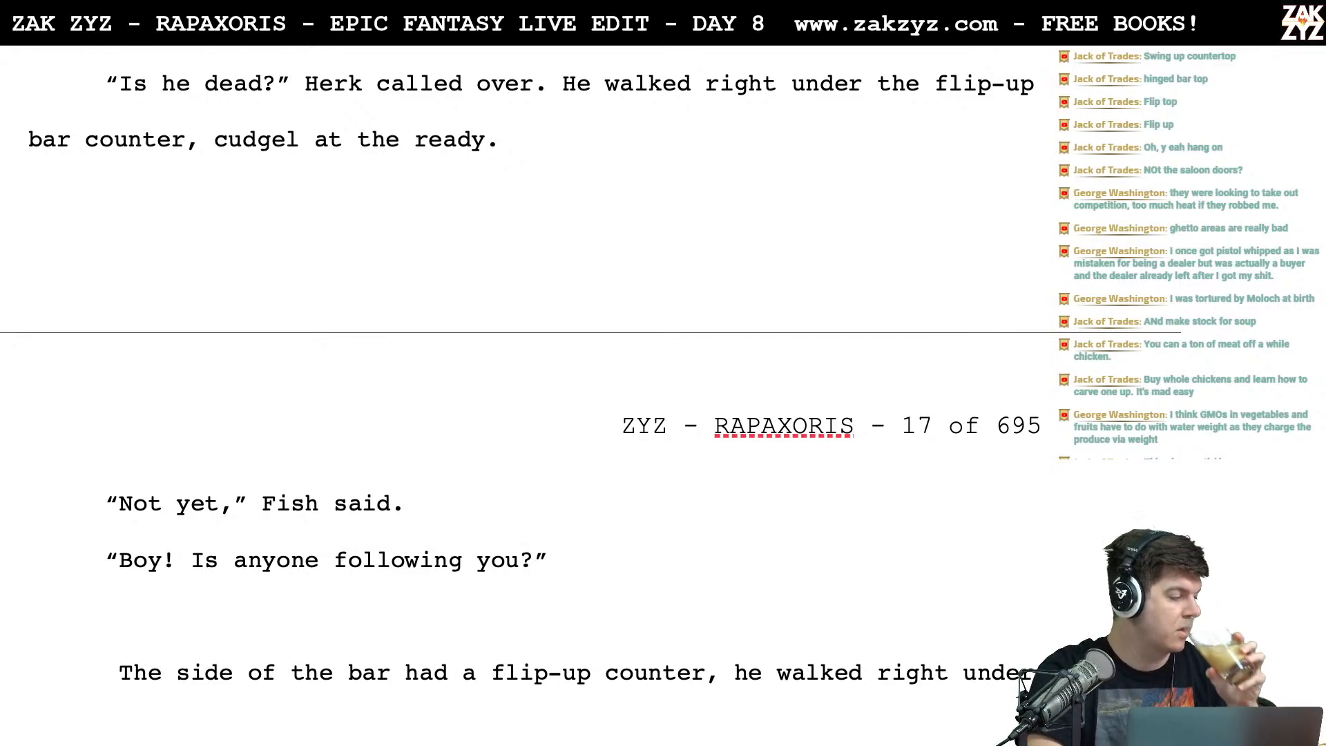
Break the paragraph after "Herk called over" so that "He walked right under the flip-up bar counter" sits in a separate paragraph
{"action": "scroll", "coordinate": [524, 394], "scroll_direction": "up", "scroll_amount": 1}
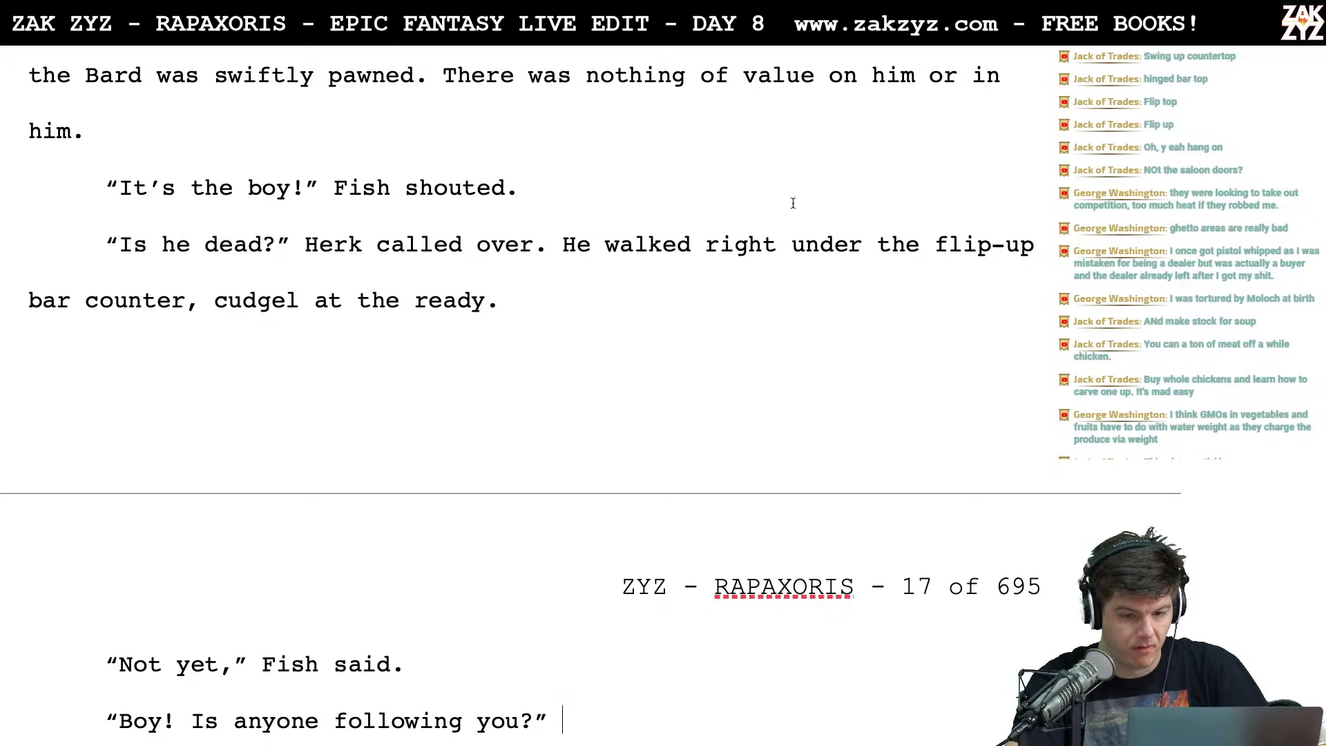
{"action": "scroll", "coordinate": [805, 273], "scroll_direction": "down", "scroll_amount": 1}
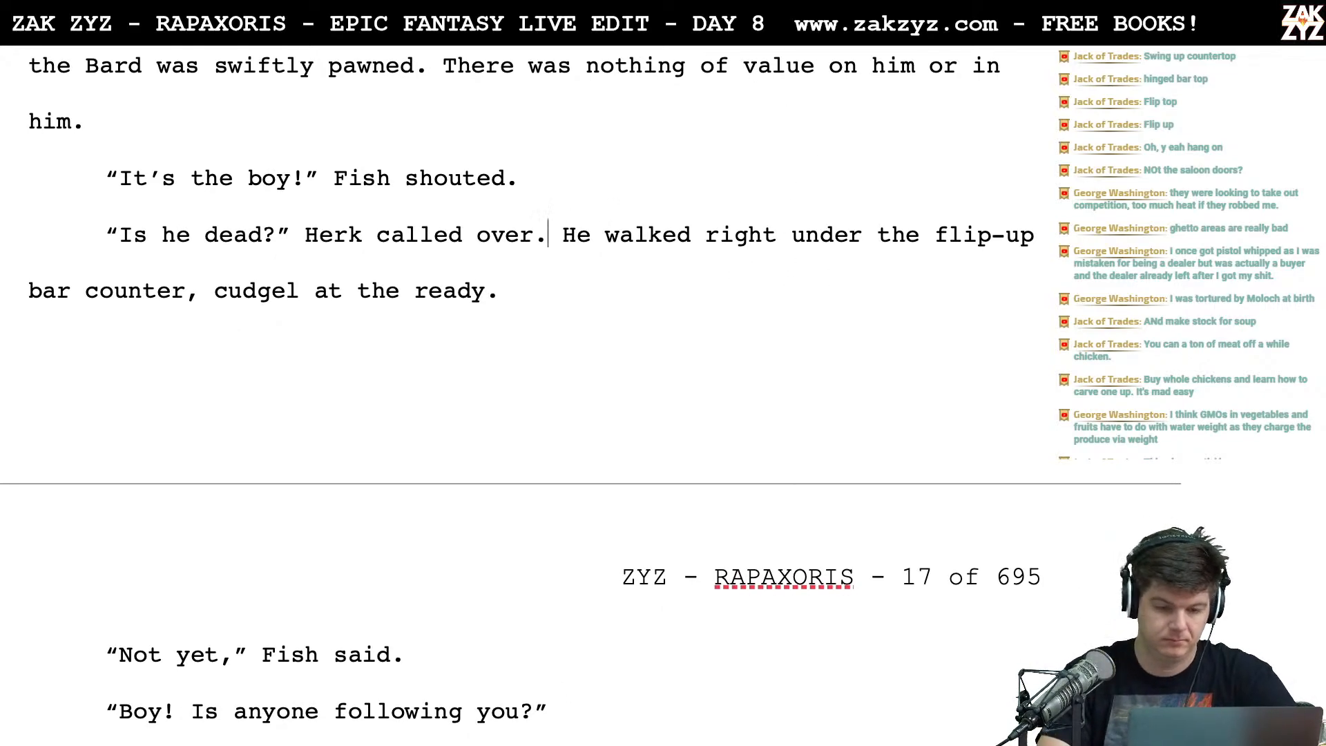
{"action": "key", "text": "Left"}
{"action": "key", "text": "ctrl+Return"}
After "Herk called over." try the sentence "He could walk under the flip-up countertop without ducking."
{"action": "type", "text": "He could wal"}
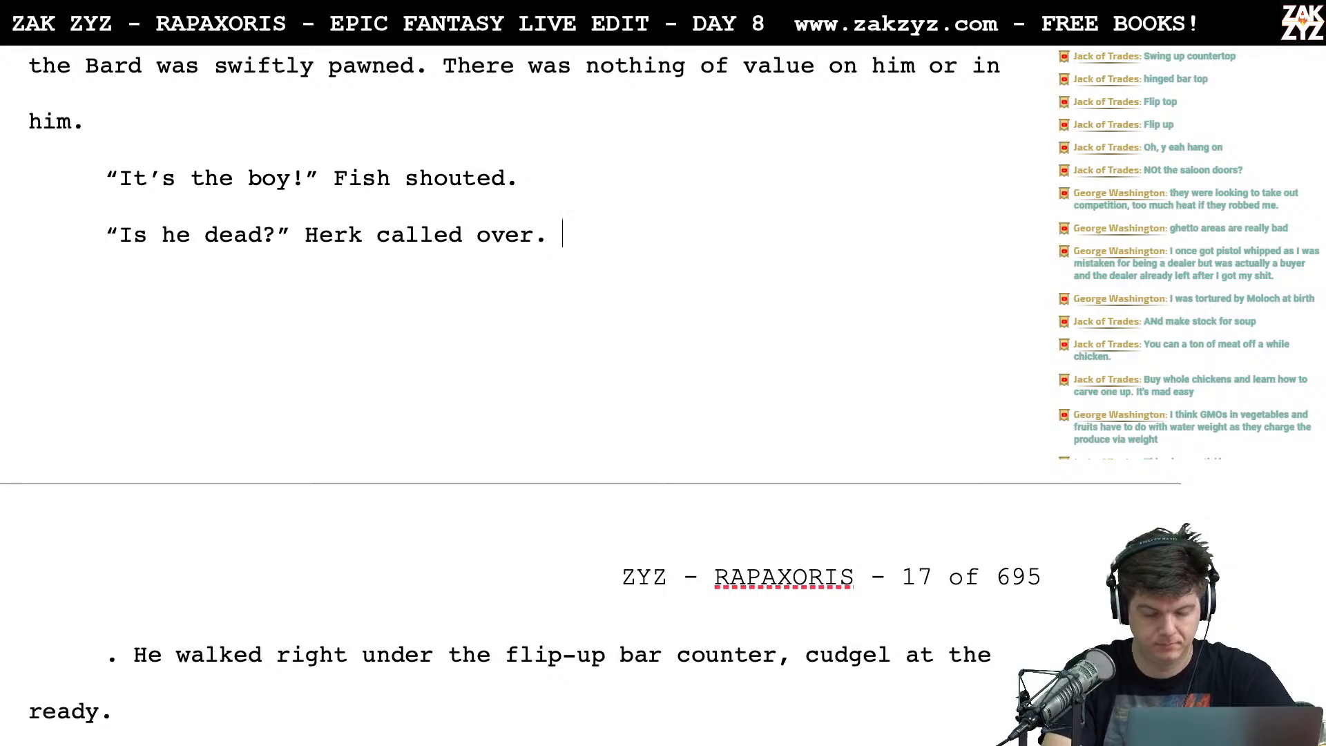
{"action": "type", "text": "k un"}
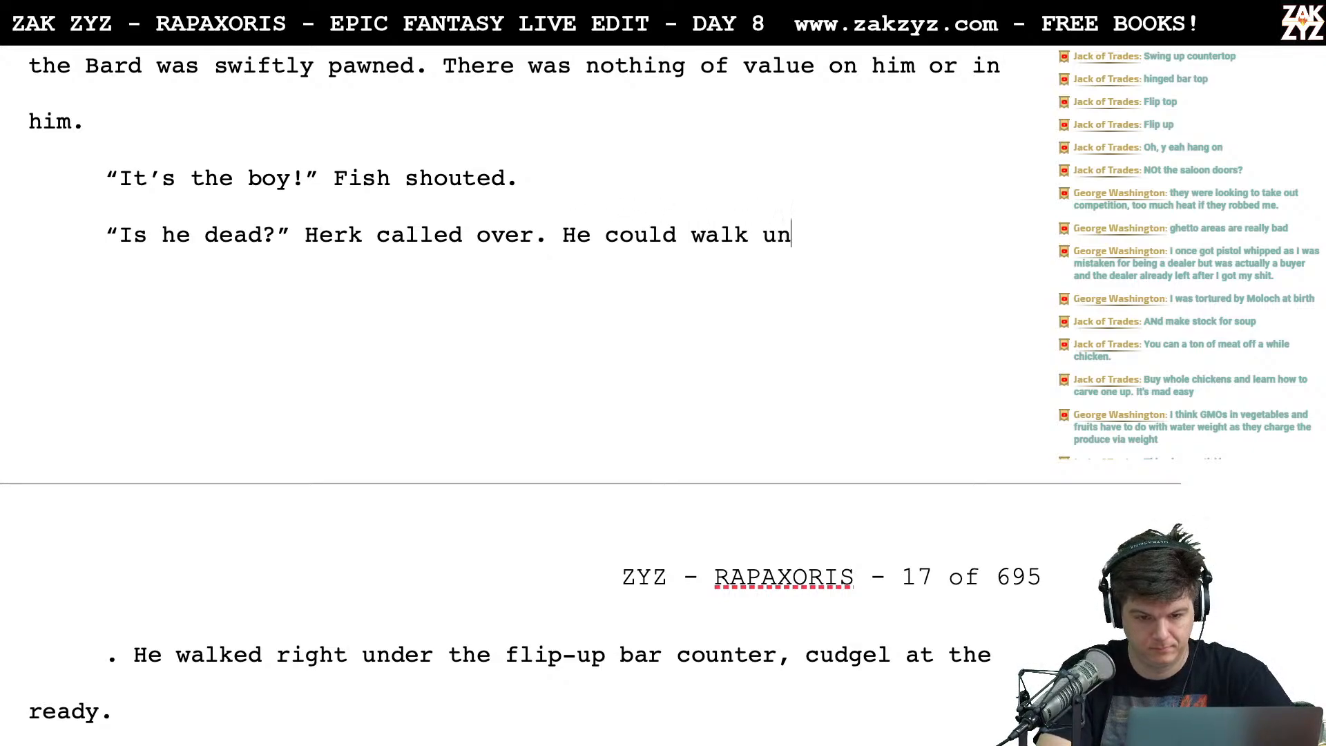
{"action": "type", "text": "der the flip-up ou"}
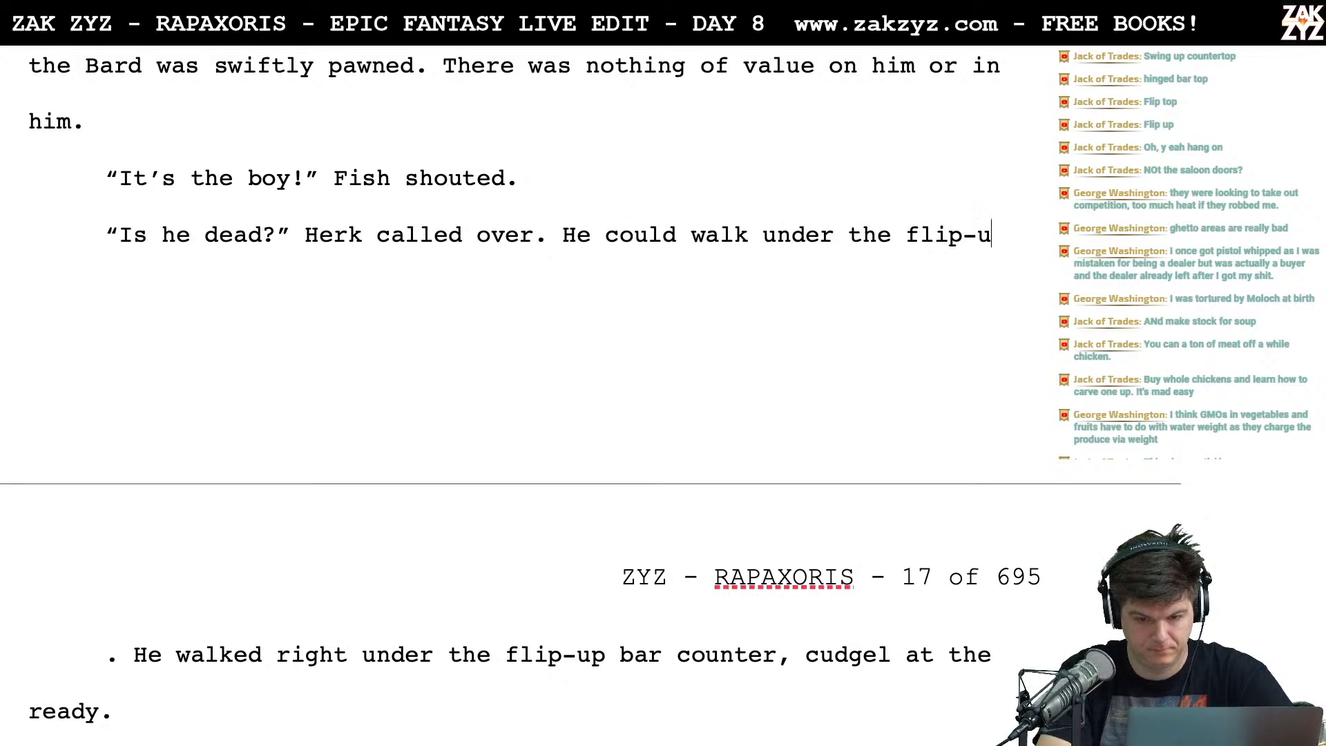
{"action": "key", "text": "BackSpace"}
{"action": "key", "text": "BackSpace"}
{"action": "type", "text": "oc"}
{"action": "key", "text": "BackSpace"}
{"action": "key", "text": "BackSpace"}
{"action": "type", "text": "co"}
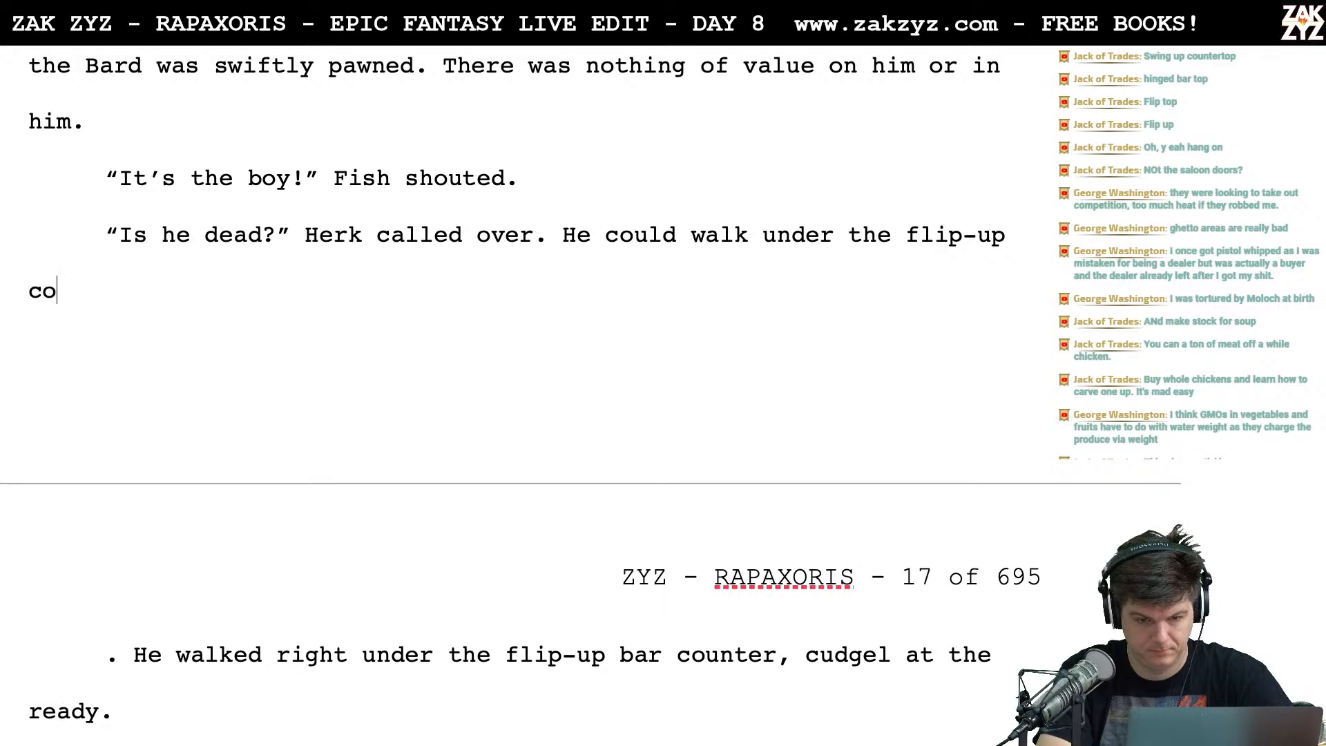
{"action": "type", "text": "untertop without ducking."}
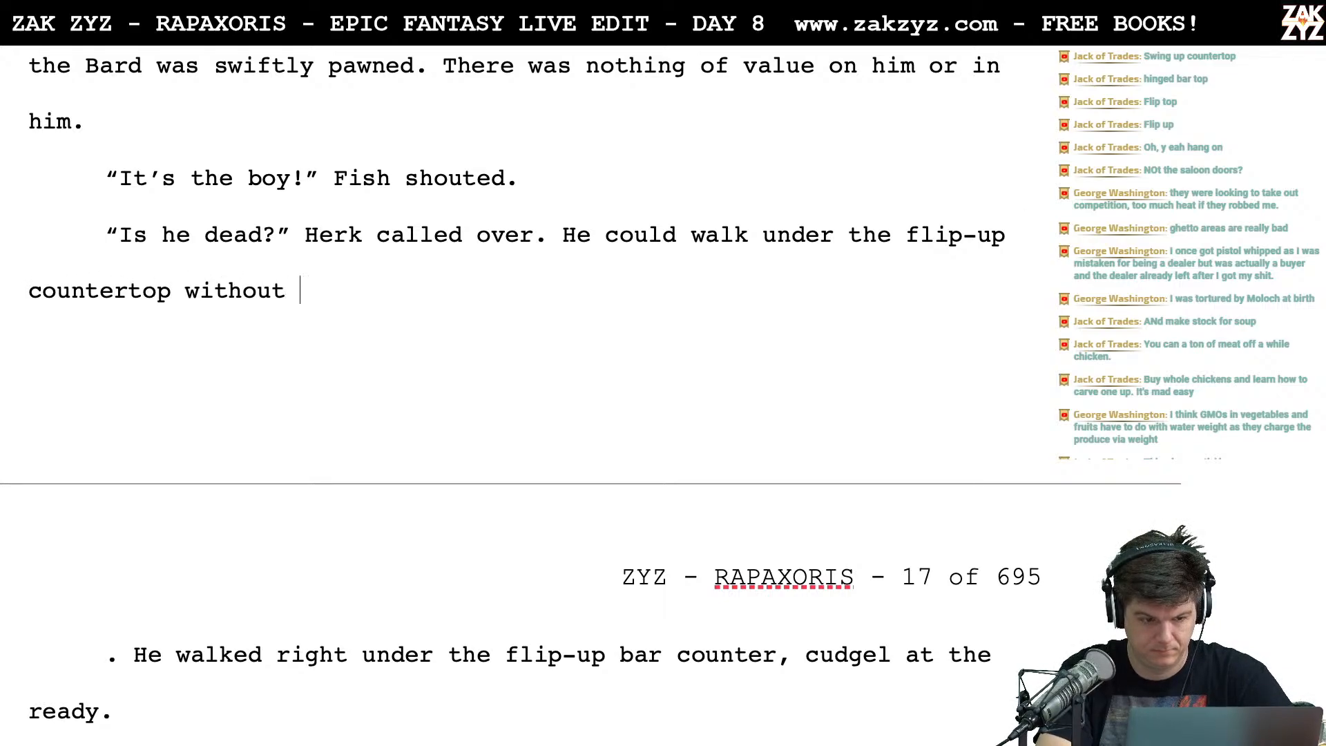
Delete the sentence beginning "He could walk under the flip-up countertop" after "Herk called over."
{"action": "key", "text": "BackSpace"}
{"action": "key", "text": "BackSpace"}
{"action": "key", "text": "BackSpace"}
{"action": "key", "text": "BackSpace"}
{"action": "key", "text": "BackSpace"}
{"action": "key", "text": "BackSpace"}
{"action": "key", "text": "BackSpace"}
{"action": "key", "text": "BackSpace"}
{"action": "key", "text": "BackSpace"}
{"action": "key", "text": "BackSpace"}
{"action": "key", "text": "BackSpace"}
{"action": "key", "text": "BackSpace"}
{"action": "key", "text": "BackSpace"}
{"action": "key", "text": "BackSpace"}
{"action": "key", "text": "BackSpace"}
{"action": "key", "text": "BackSpace"}
{"action": "key", "text": "BackSpace"}
{"action": "key", "text": "BackSpace"}
{"action": "key", "text": "BackSpace"}
{"action": "key", "text": "BackSpace"}
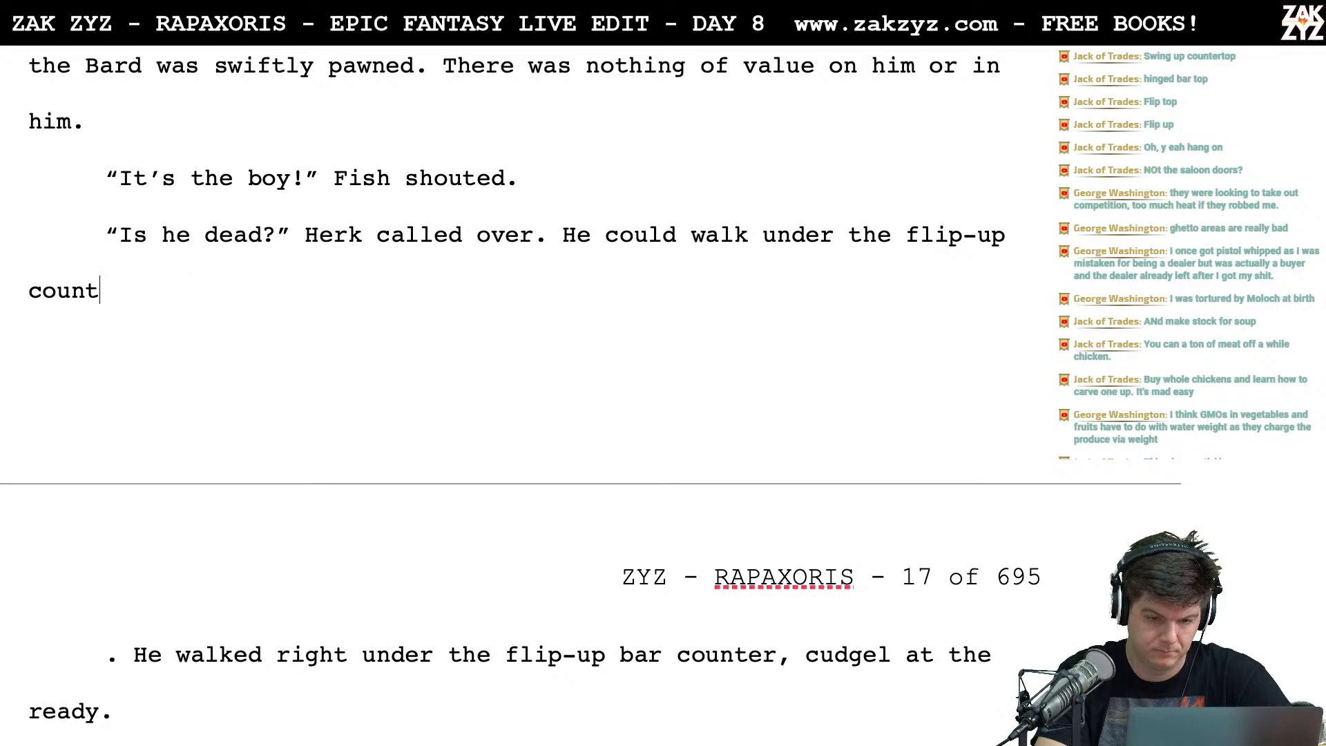
{"action": "key", "text": "BackSpace"}
{"action": "key", "text": "BackSpace"}
{"action": "key", "text": "BackSpace"}
{"action": "key", "text": "BackSpace"}
{"action": "key", "text": "BackSpace"}
{"action": "key", "text": "BackSpace"}
{"action": "key", "text": "BackSpace"}
{"action": "key", "text": "BackSpace"}
{"action": "key", "text": "BackSpace"}
{"action": "key", "text": "BackSpace"}
{"action": "key", "text": "BackSpace"}
{"action": "key", "text": "BackSpace"}
{"action": "key", "text": "BackSpace"}
{"action": "key", "text": "BackSpace"}
{"action": "key", "text": "BackSpace"}
{"action": "key", "text": "BackSpace"}
{"action": "key", "text": "BackSpace"}
{"action": "key", "text": "BackSpace"}
{"action": "key", "text": "BackSpace"}
{"action": "key", "text": "BackSpace"}
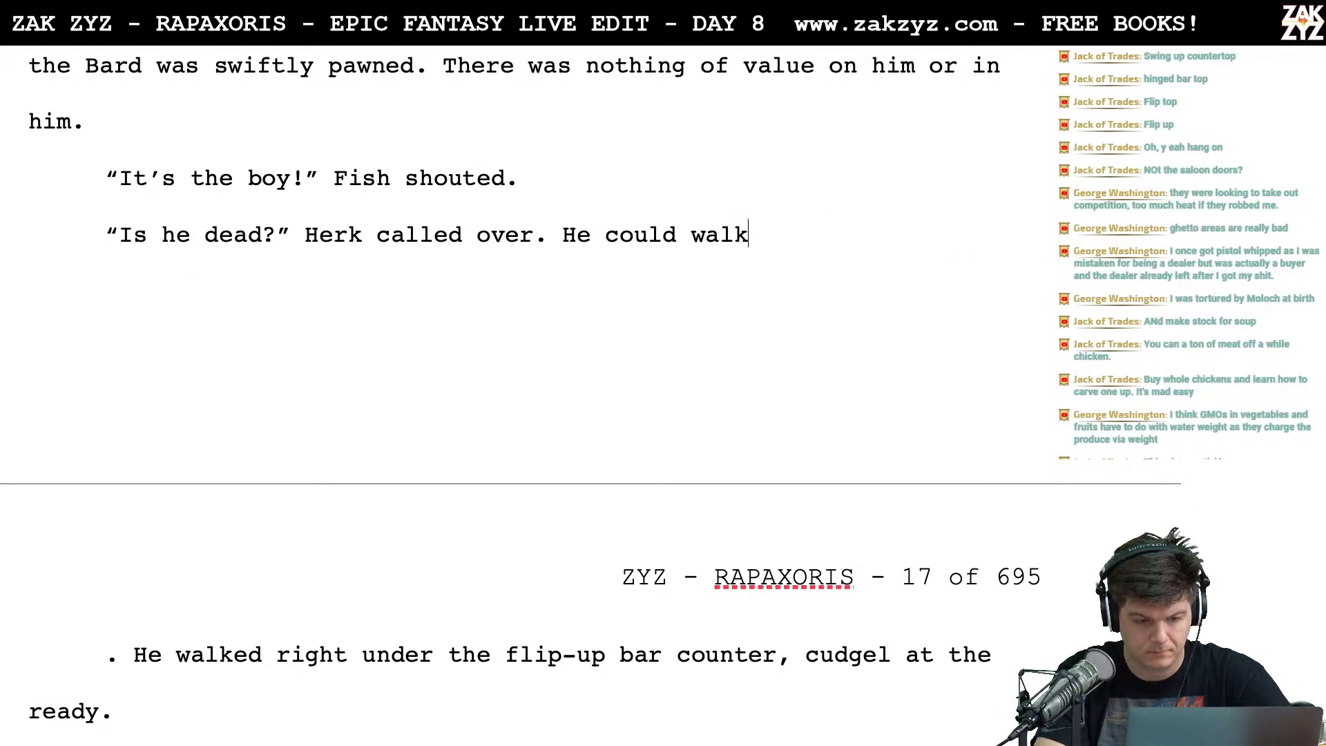
{"action": "key", "text": "BackSpace"}
{"action": "key", "text": "BackSpace"}
{"action": "key", "text": "BackSpace"}
{"action": "key", "text": "BackSpace"}
{"action": "key", "text": "BackSpace"}
{"action": "key", "text": "BackSpace"}
{"action": "key", "text": "BackSpace"}
{"action": "key", "text": "BackSpace"}
{"action": "key", "text": "BackSpace"}
{"action": "key", "text": "BackSpace"}
{"action": "key", "text": "BackSpace"}
{"action": "key", "text": "BackSpace"}
{"action": "key", "text": "BackSpace"}
Start a replacement sentence after "Herk called over." with "The bar had a flip-up"
{"action": "type", "text": "H"}
{"action": "key", "text": "BackSpace"}
{"action": "type", "text": "The bar had a flip-up counter"}
{"action": "key", "text": "BackSpace"}
{"action": "key", "text": "BackSpace"}
{"action": "key", "text": "BackSpace"}
{"action": "key", "text": "BackSpace"}
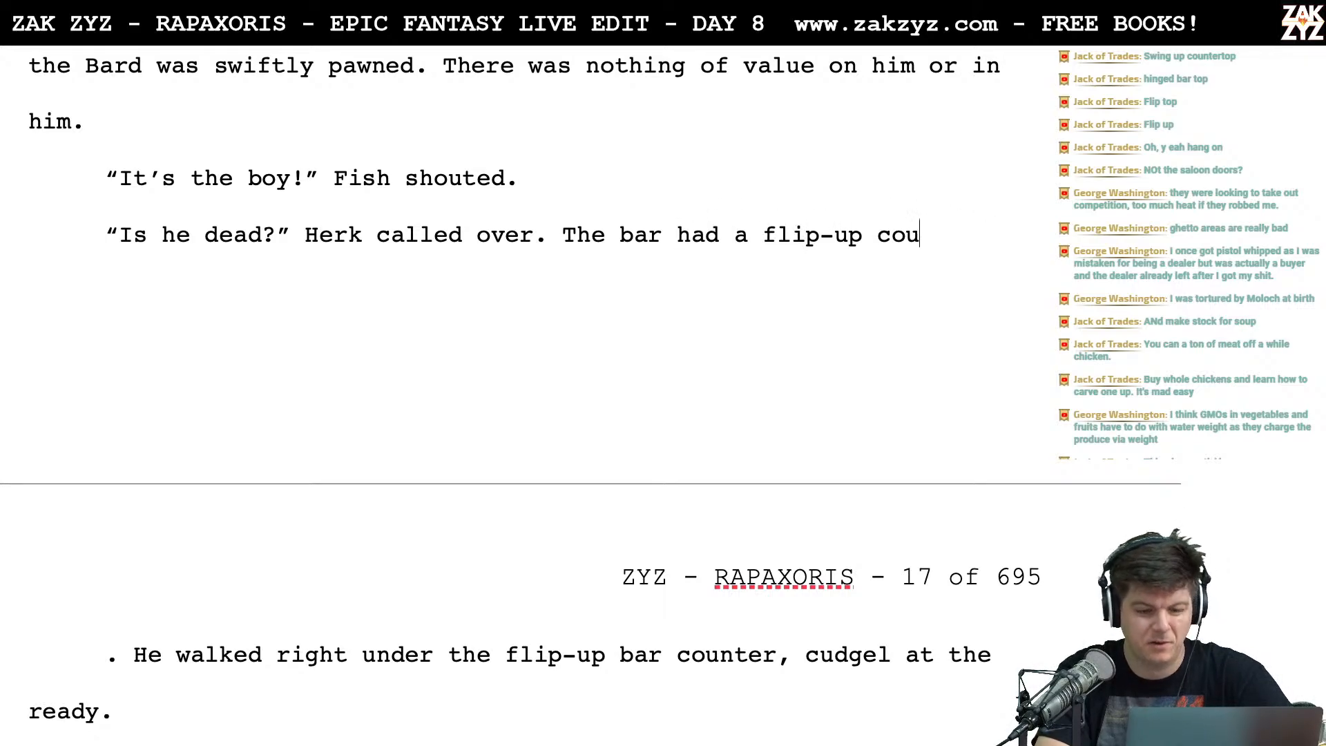
Delete the unfinished sentence "The bar had a flip-up cou" after "Herk called over."
{"action": "key", "text": "BackSpace"}
{"action": "key", "text": "BackSpace"}
{"action": "key", "text": "BackSpace"}
{"action": "key", "text": "BackSpace"}
{"action": "key", "text": "BackSpace"}
{"action": "key", "text": "BackSpace"}
{"action": "key", "text": "BackSpace"}
{"action": "key", "text": "BackSpace"}
{"action": "key", "text": "BackSpace"}
{"action": "key", "text": "BackSpace"}
{"action": "key", "text": "BackSpace"}
{"action": "key", "text": "BackSpace"}
{"action": "key", "text": "BackSpace"}
{"action": "key", "text": "BackSpace"}
{"action": "key", "text": "BackSpace"}
{"action": "key", "text": "BackSpace"}
{"action": "key", "text": "BackSpace"}
{"action": "key", "text": "BackSpace"}
{"action": "key", "text": "BackSpace"}
{"action": "key", "text": "BackSpace"}
{"action": "key", "text": "BackSpace"}
{"action": "key", "text": "BackSpace"}
{"action": "key", "text": "BackSpace"}
{"action": "key", "text": "BackSpace"}
{"action": "key", "text": "BackSpace"}
{"action": "key", "text": "BackSpace"}
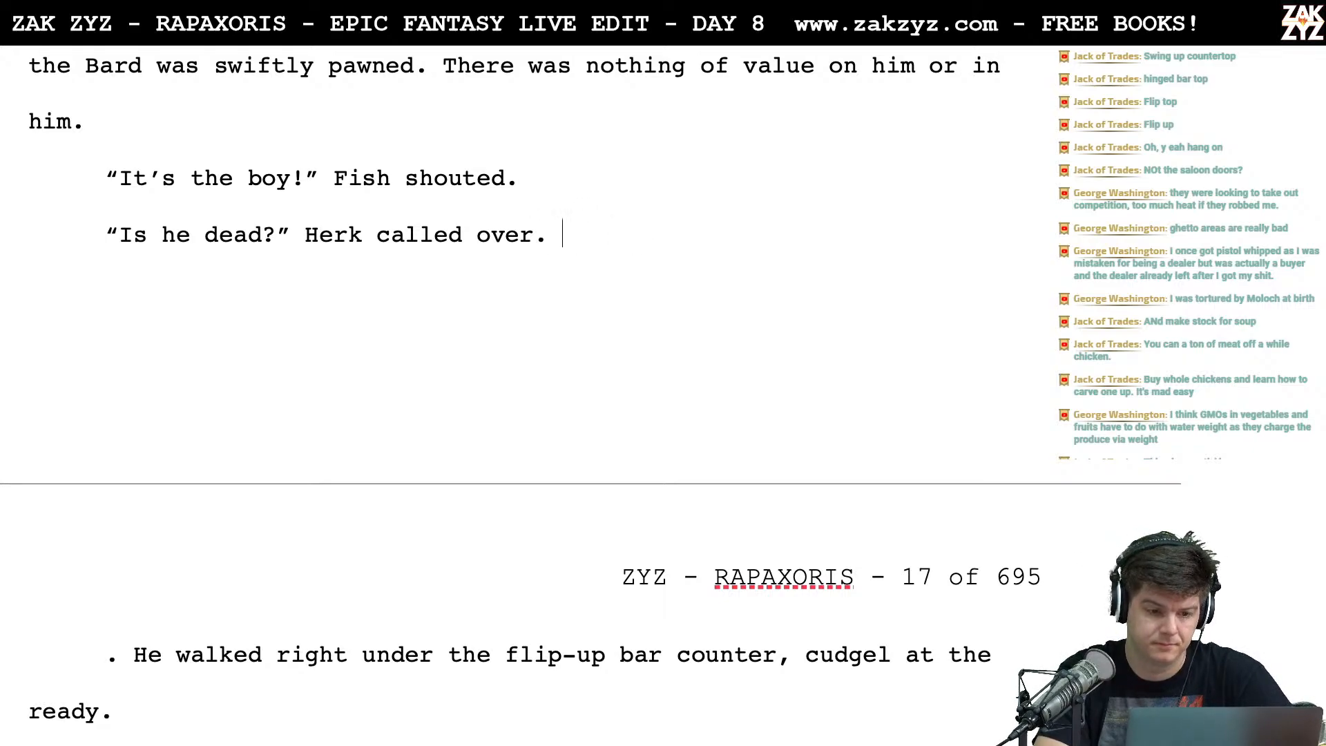
{"action": "type", "text": "He waddled a"}
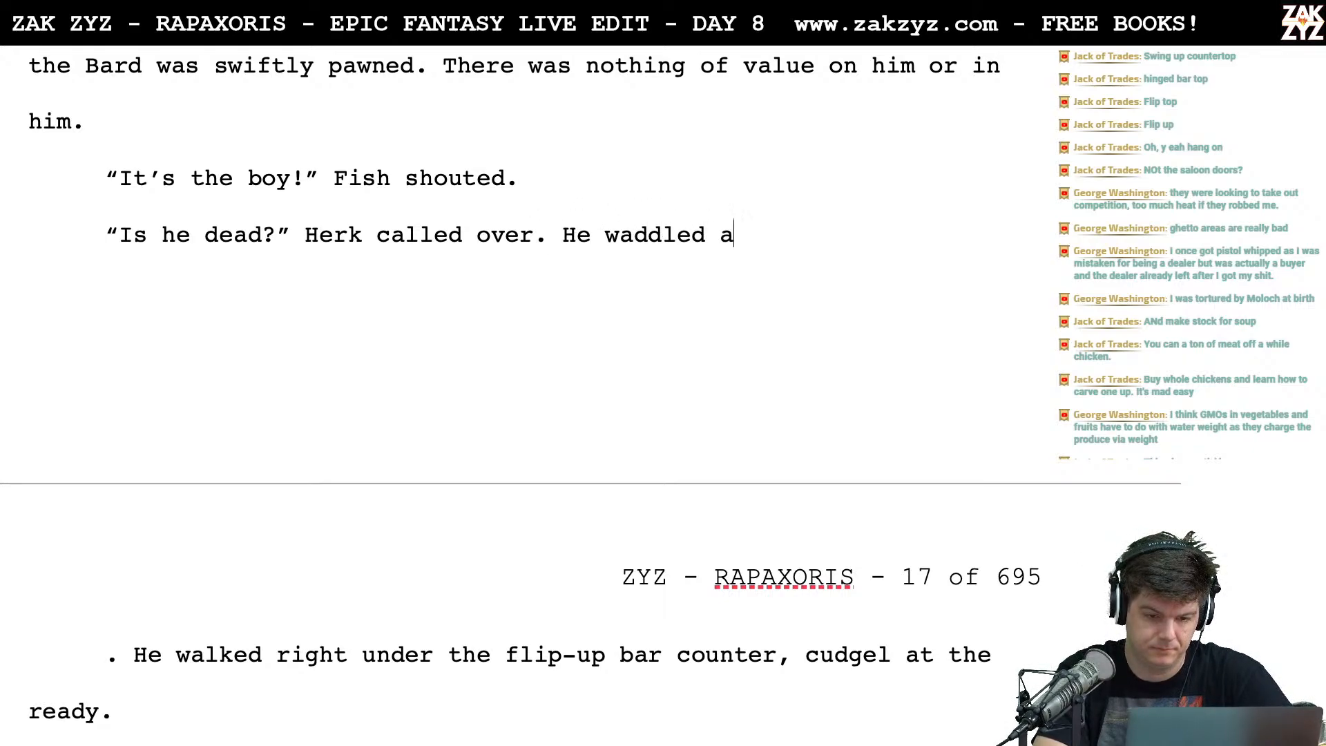
{"action": "type", "text": "round the bar, cud"}
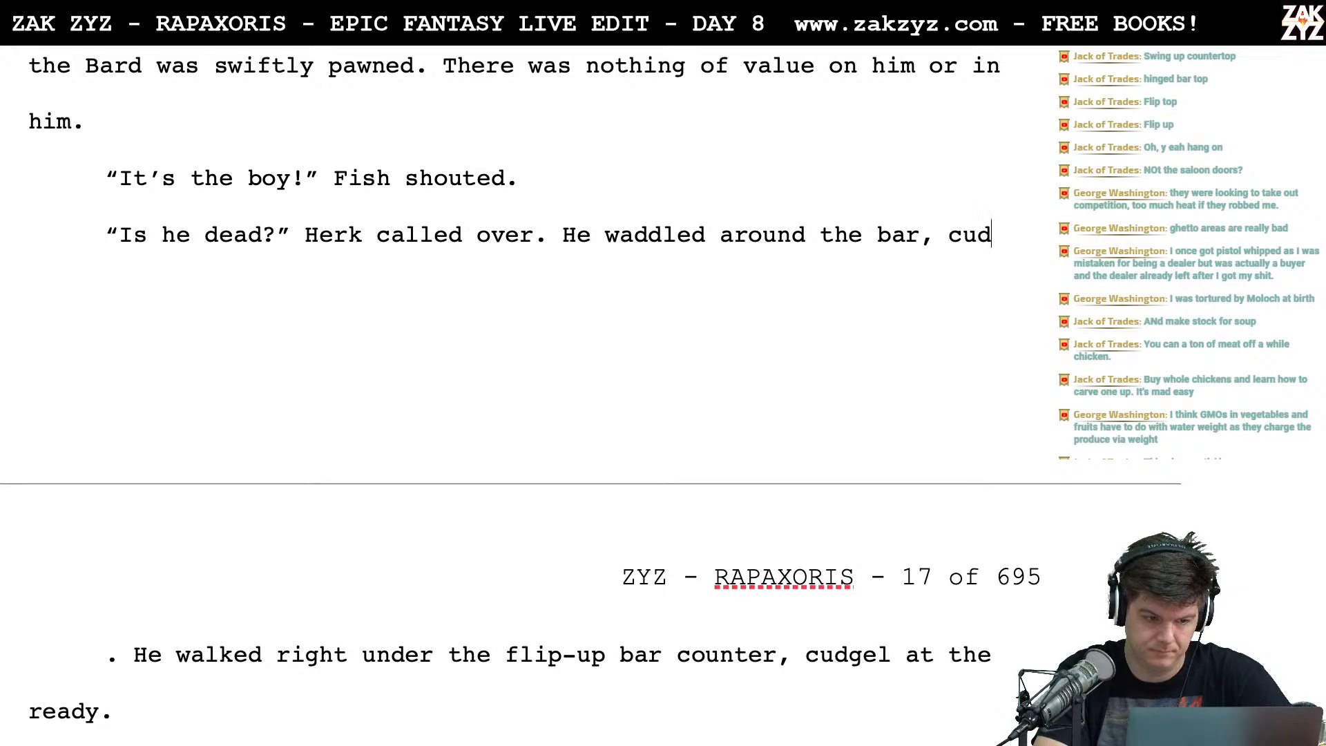
{"action": "type", "text": "gel at"}
{"action": "key", "text": "BackSpace"}
{"action": "key", "text": "BackSpace"}
{"action": "key", "text": "BackSpace"}
{"action": "key", "text": "BackSpace"}
{"action": "key", "text": "BackSpace"}
{"action": "key", "text": "BackSpace"}
{"action": "key", "text": "BackSpace"}
{"action": "key", "text": "BackSpace"}
{"action": "key", "text": "BackSpace"}
{"action": "key", "text": "BackSpace"}
{"action": "key", "text": "BackSpace"}
{"action": "key", "text": "BackSpace"}
{"action": "key", "text": "BackSpace"}
{"action": "key", "text": "BackSpace"}
{"action": "key", "text": "BackSpace"}
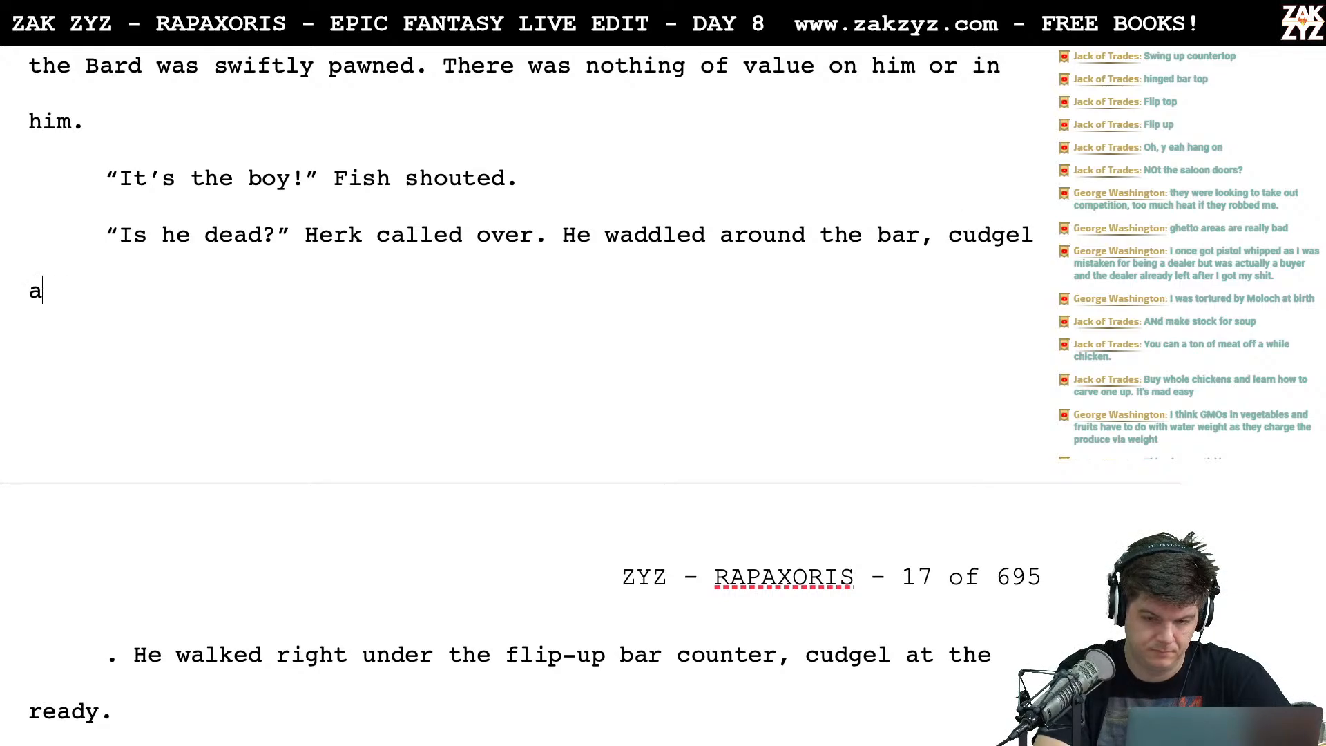
{"action": "key", "text": "BackSpace"}
{"action": "key", "text": "BackSpace"}
{"action": "key", "text": "BackSpace"}
{"action": "key", "text": "BackSpace"}
{"action": "key", "text": "BackSpace"}
{"action": "key", "text": "BackSpace"}
{"action": "key", "text": "BackSpace"}
{"action": "key", "text": "BackSpace"}
{"action": "key", "text": "BackSpace"}
{"action": "key", "text": "BackSpace"}
{"action": "key", "text": "BackSpace"}
{"action": "key", "text": "BackSpace"}
{"action": "key", "text": "BackSpace"}
{"action": "key", "text": "BackSpace"}
{"action": "key", "text": "BackSpace"}
{"action": "key", "text": "BackSpace"}
{"action": "key", "text": "BackSpace"}
{"action": "key", "text": "BackSpace"}
{"action": "key", "text": "BackSpace"}
{"action": "key", "text": "BackSpace"}
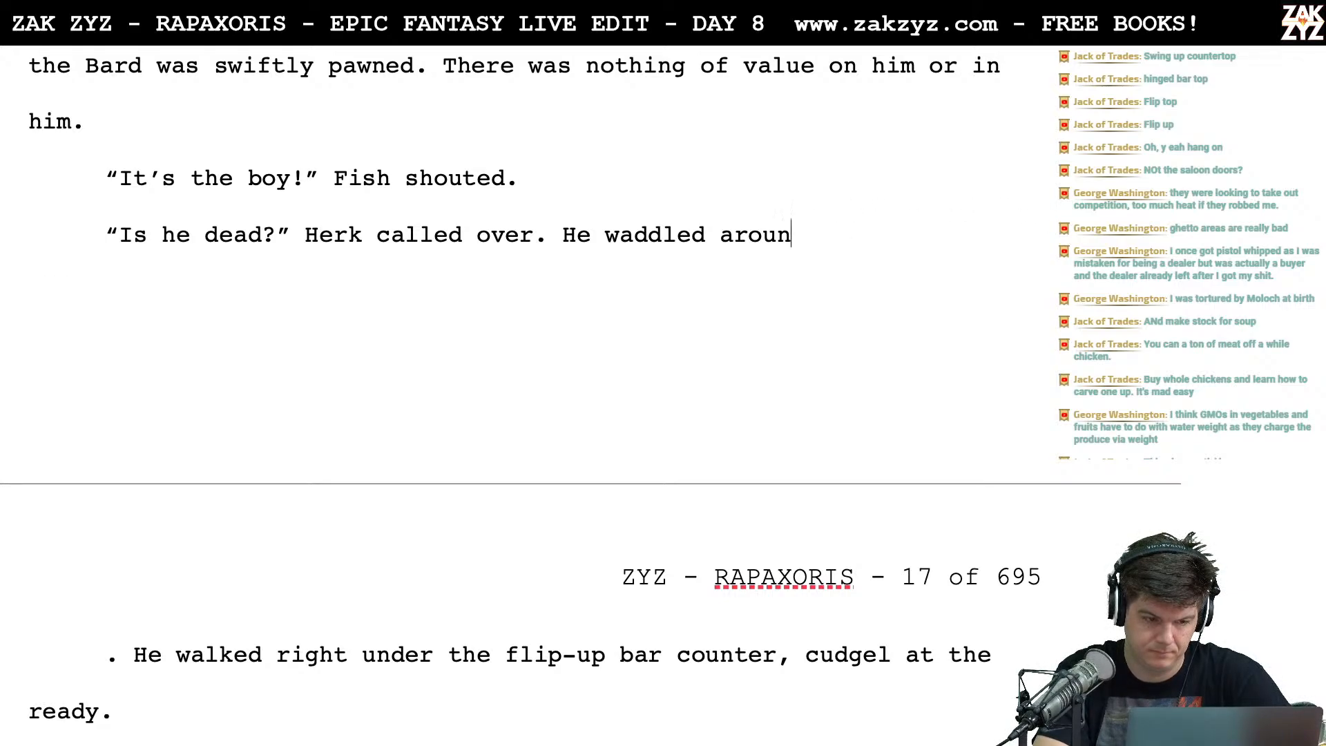
{"action": "key", "text": "BackSpace"}
{"action": "key", "text": "BackSpace"}
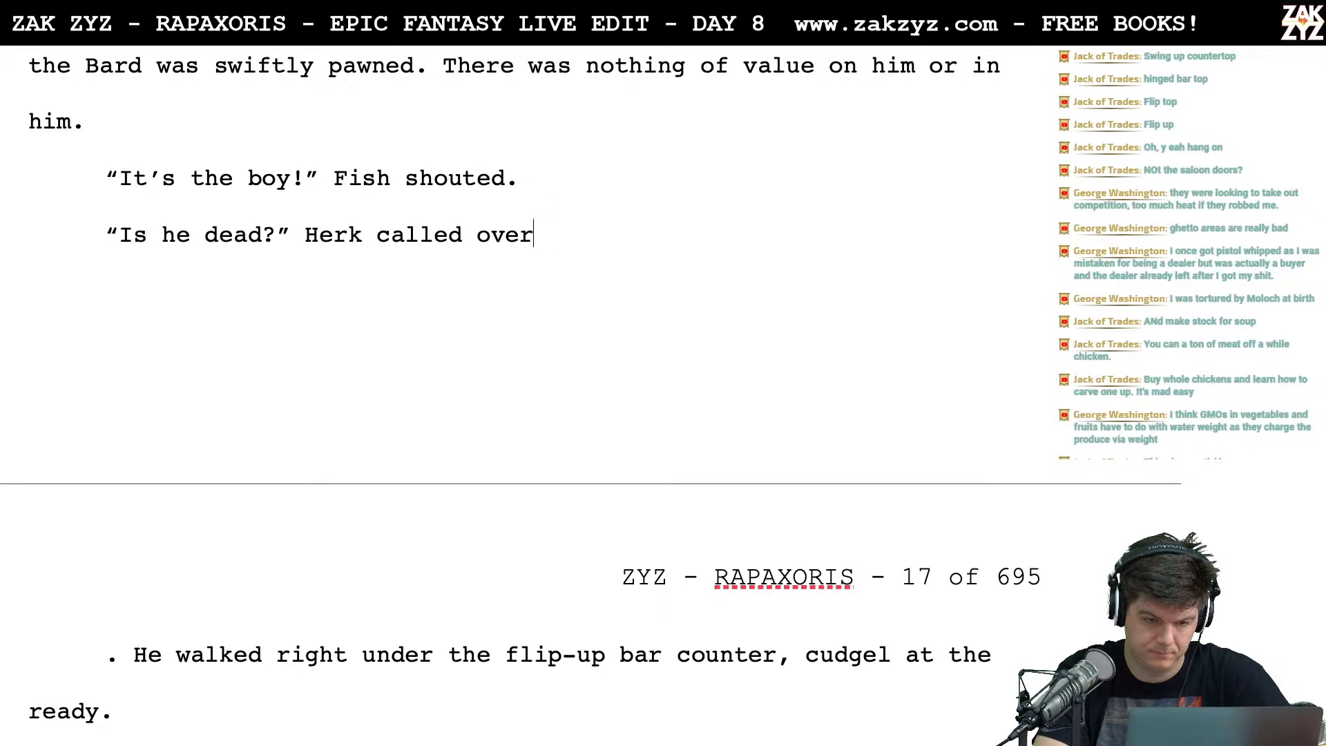
Continue the paragraph after "Herk called over" with "He waddled under the flip-up counter, cudgel in hand."
{"action": "type", "text": "He "}
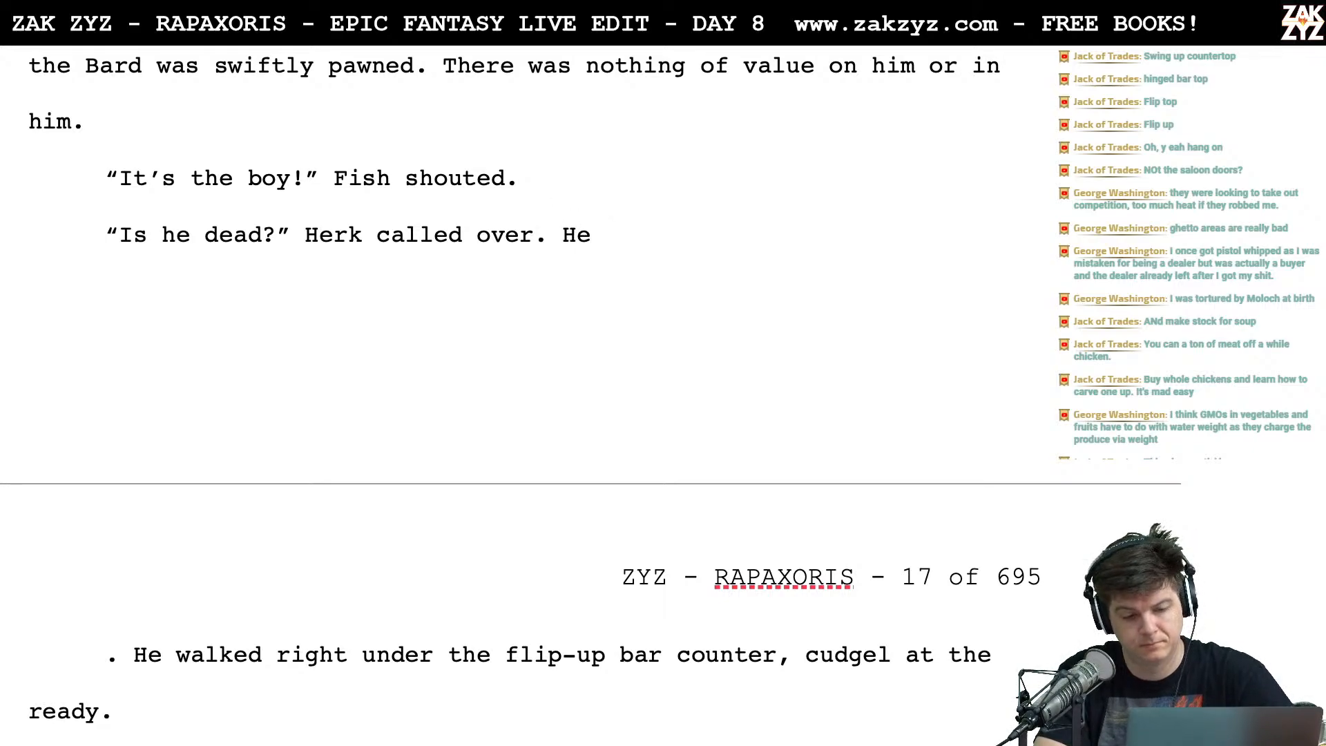
{"action": "type", "text": "waddled und"}
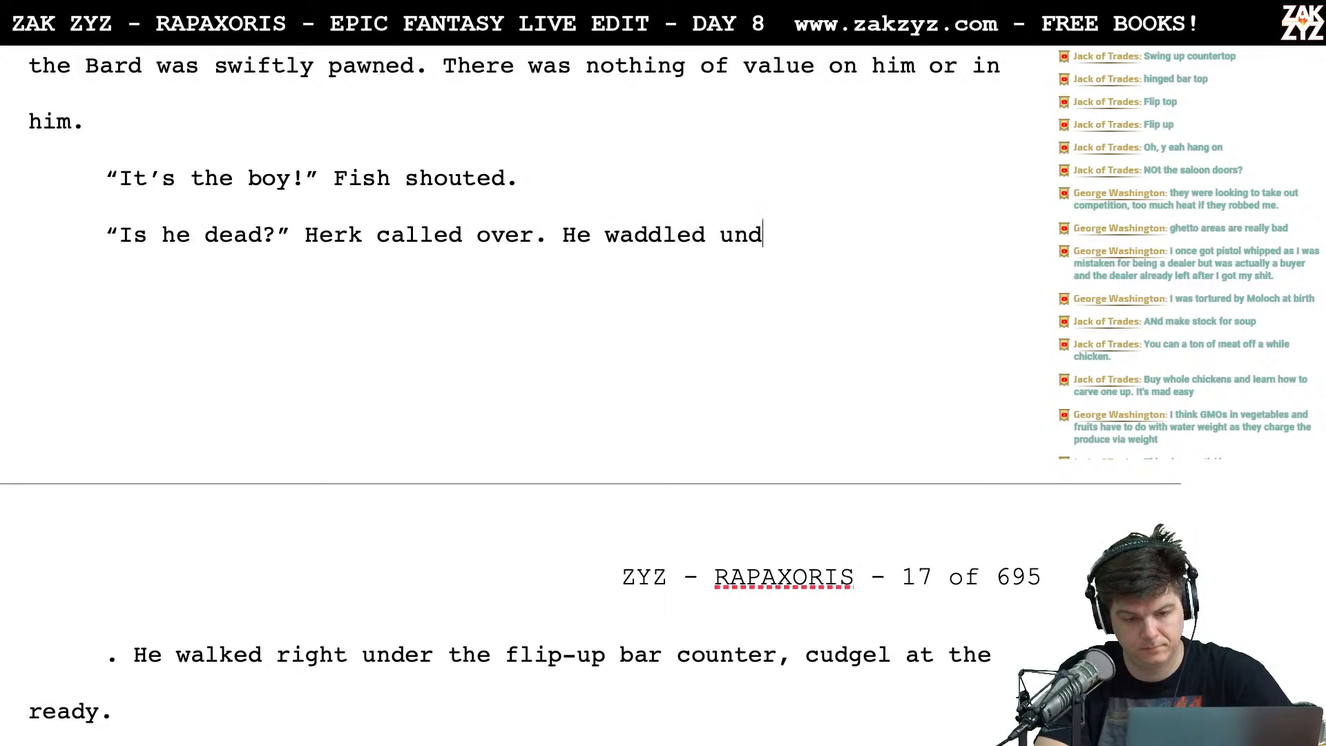
{"action": "type", "text": "er the flip-up"}
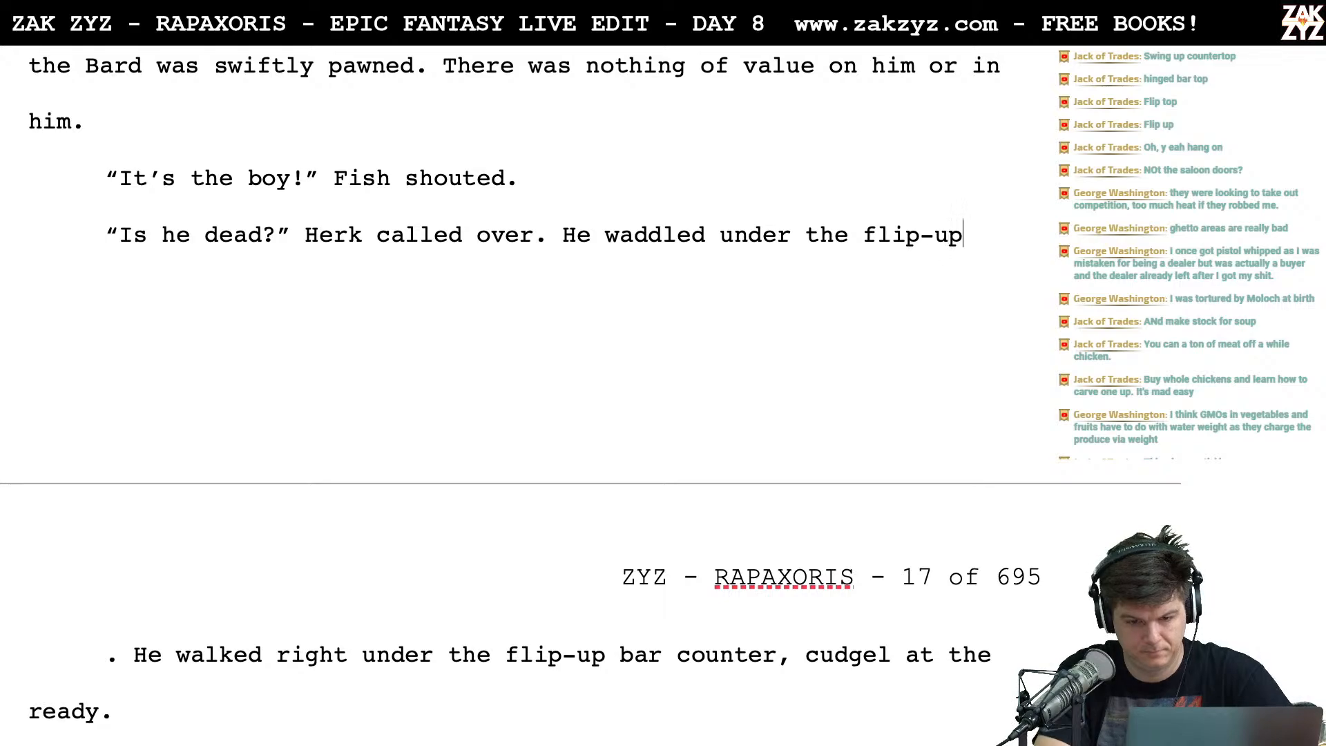
{"action": "type", "text": " counter and"}
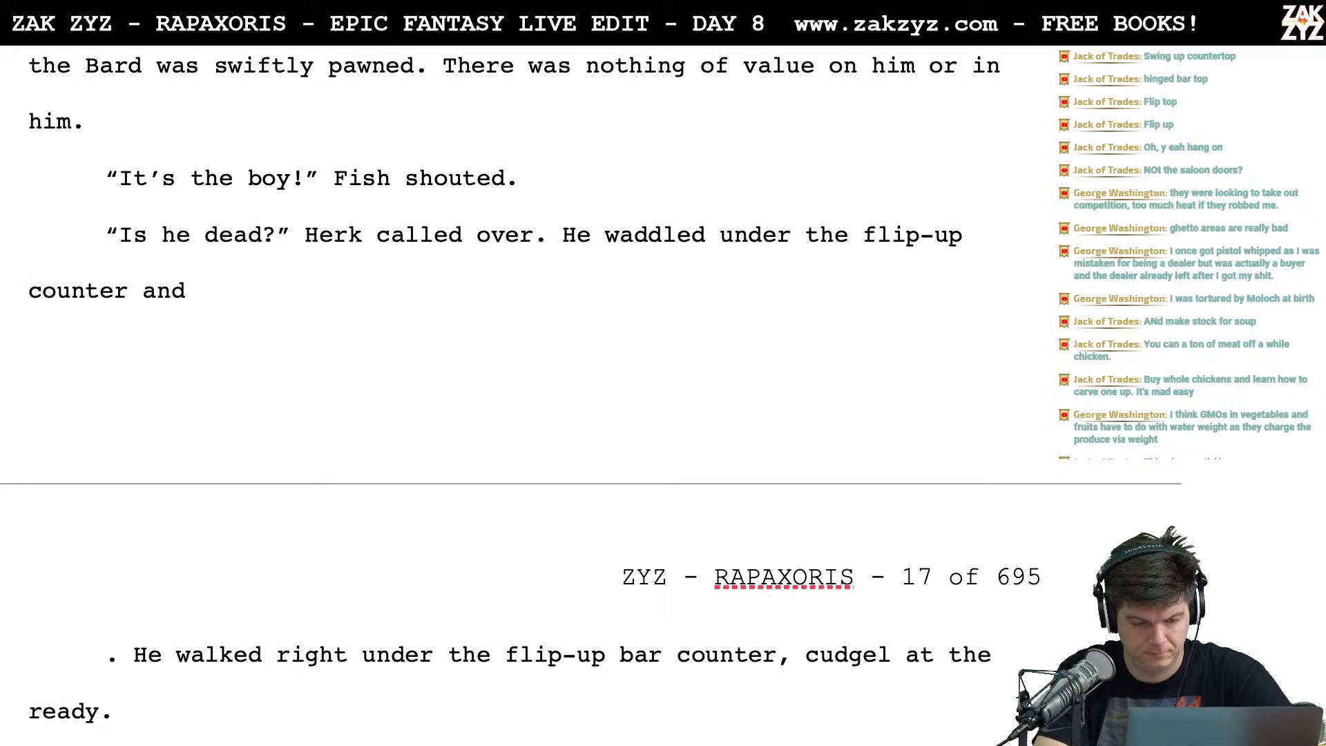
{"action": "key", "text": "BackSpace"}
{"action": "key", "text": "BackSpace"}
{"action": "key", "text": "BackSpace"}
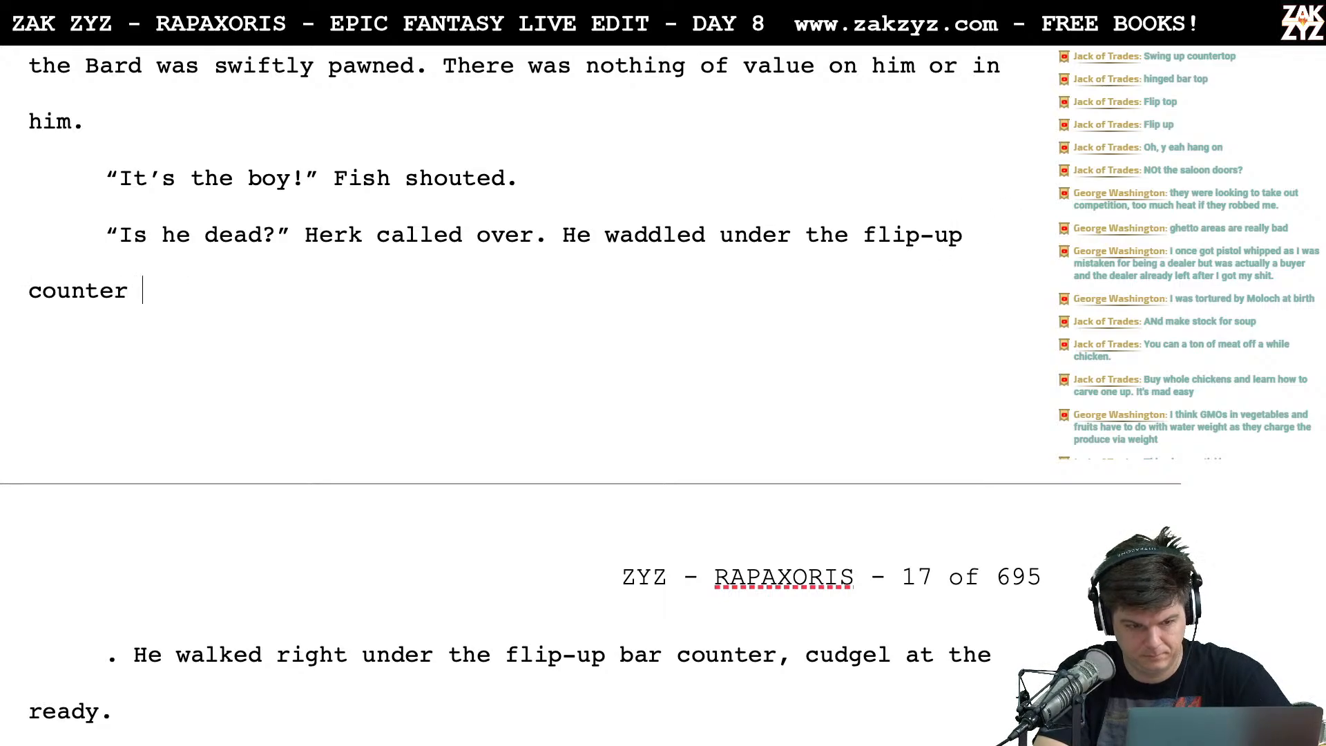
{"action": "type", "text": ", cudgle"}
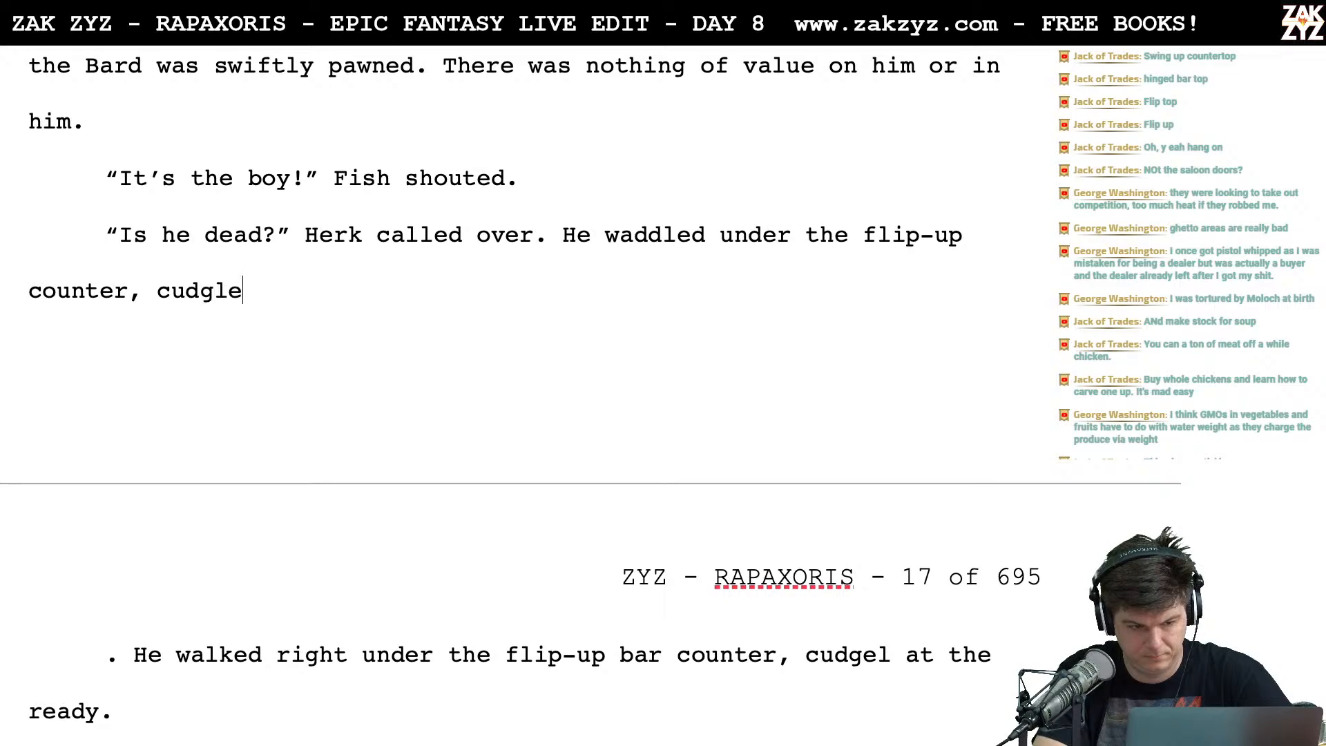
{"action": "key", "text": "BackSpace"}
{"action": "key", "text": "BackSpace"}
{"action": "key", "text": "BackSpace"}
{"action": "key", "text": "BackSpace"}
{"action": "type", "text": "gel in hand."}
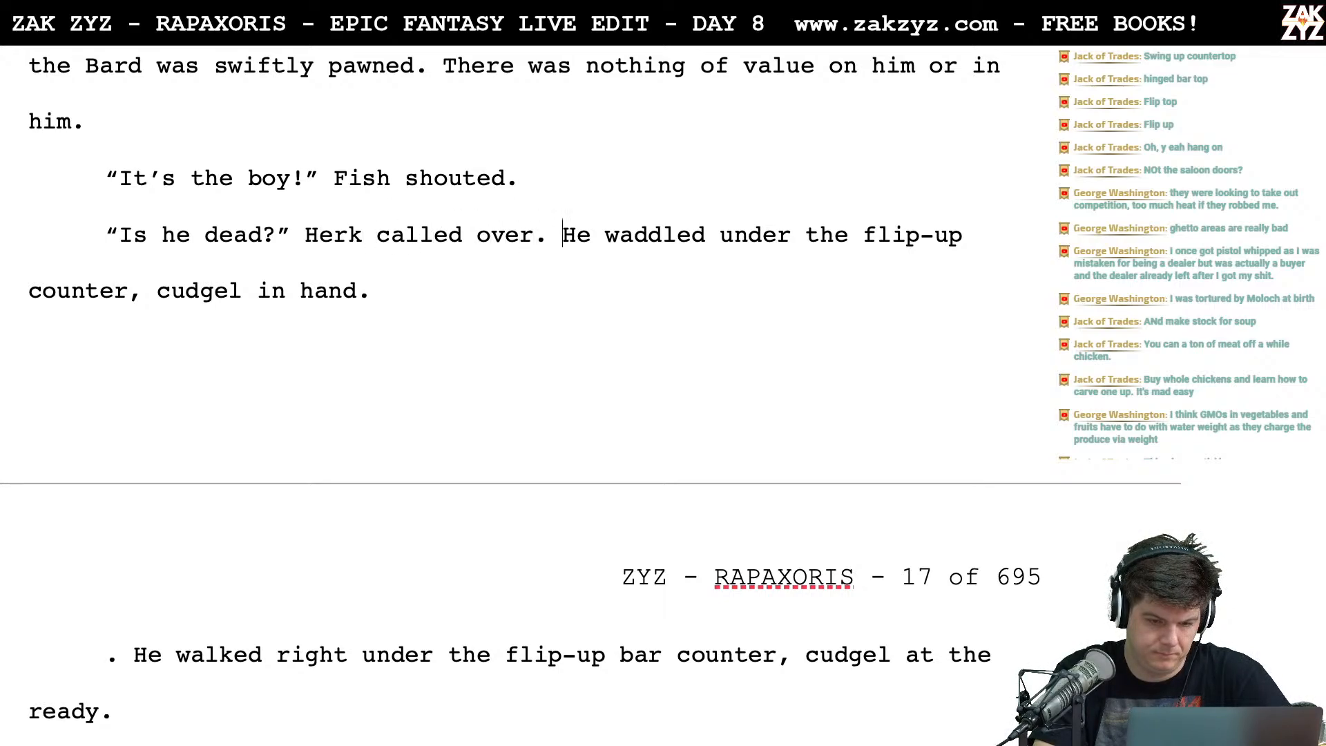
Replace "in hand" with "at the ready" at the end of the sentence about Herk's cudgel
{"action": "key", "text": "Down"}
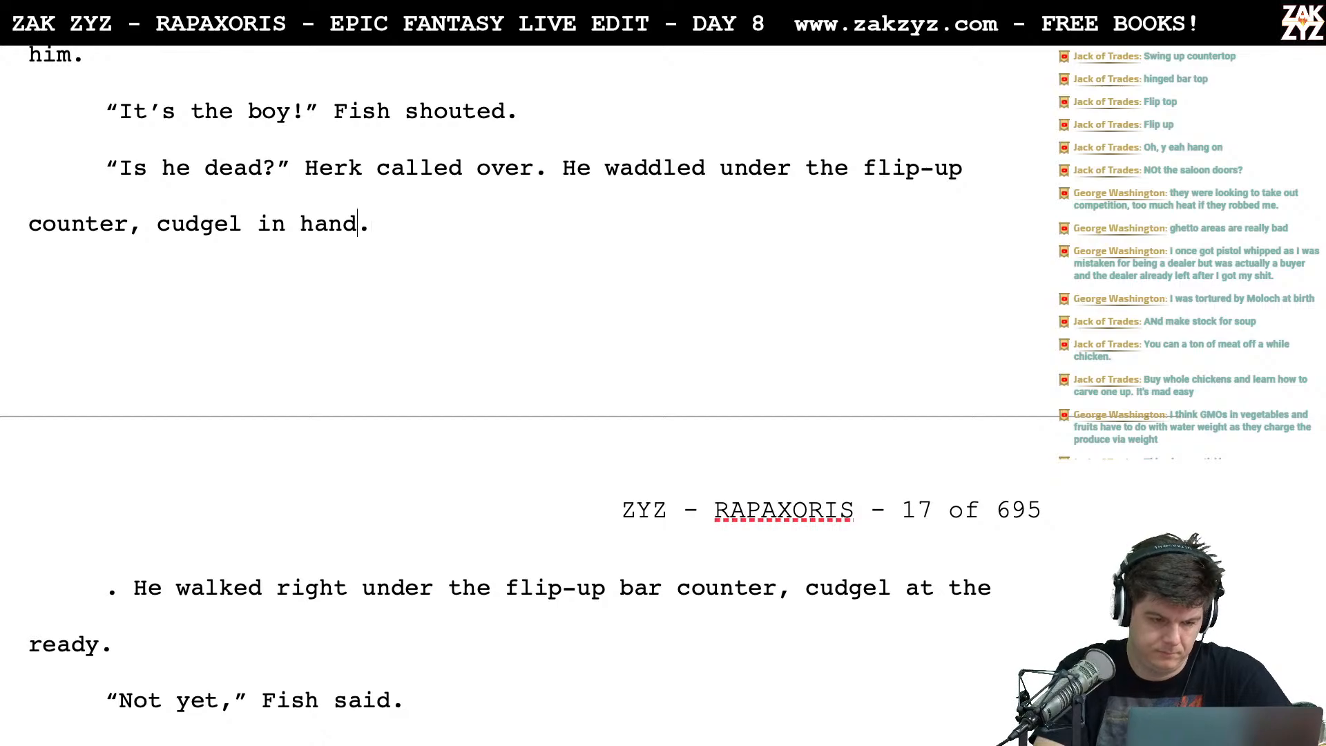
{"action": "key", "text": "BackSpace"}
{"action": "key", "text": "BackSpace"}
{"action": "key", "text": "BackSpace"}
{"action": "key", "text": "BackSpace"}
{"action": "key", "text": "BackSpace"}
{"action": "key", "text": "BackSpace"}
{"action": "key", "text": "BackSpace"}
{"action": "type", "text": "at the ready"}
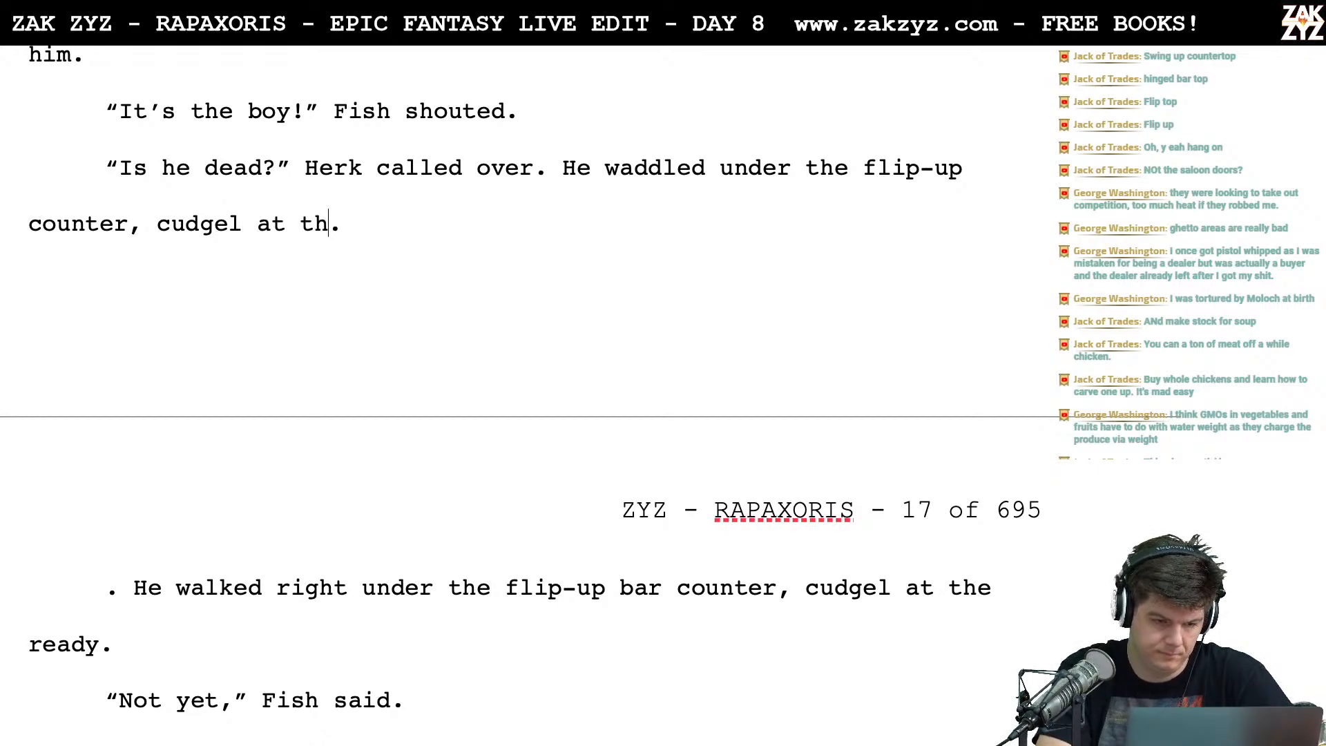
Insert the dialogue "Nope. Not yet." as its own paragraph before the leftover ". He walked right under the flip-up bar counter" text
{"action": "key", "text": "End"}
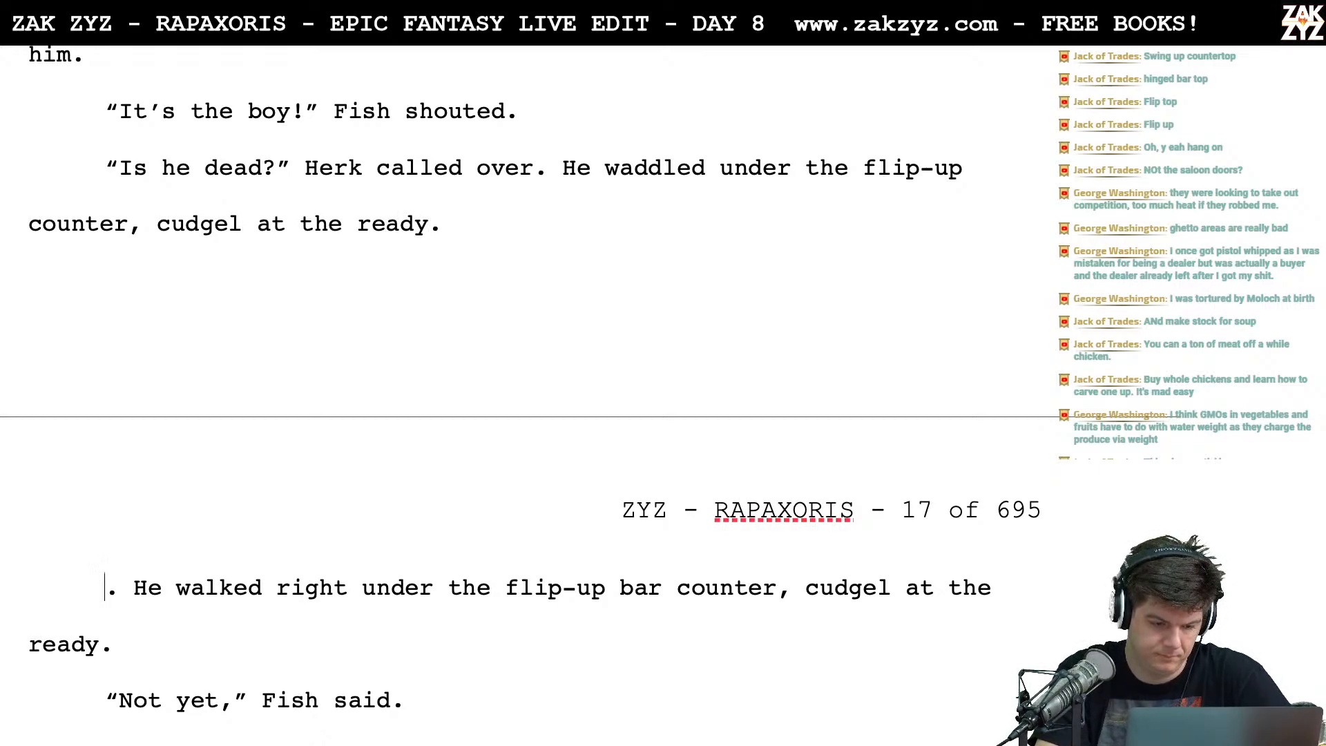
{"action": "type", "text": "\"Nope. No"}
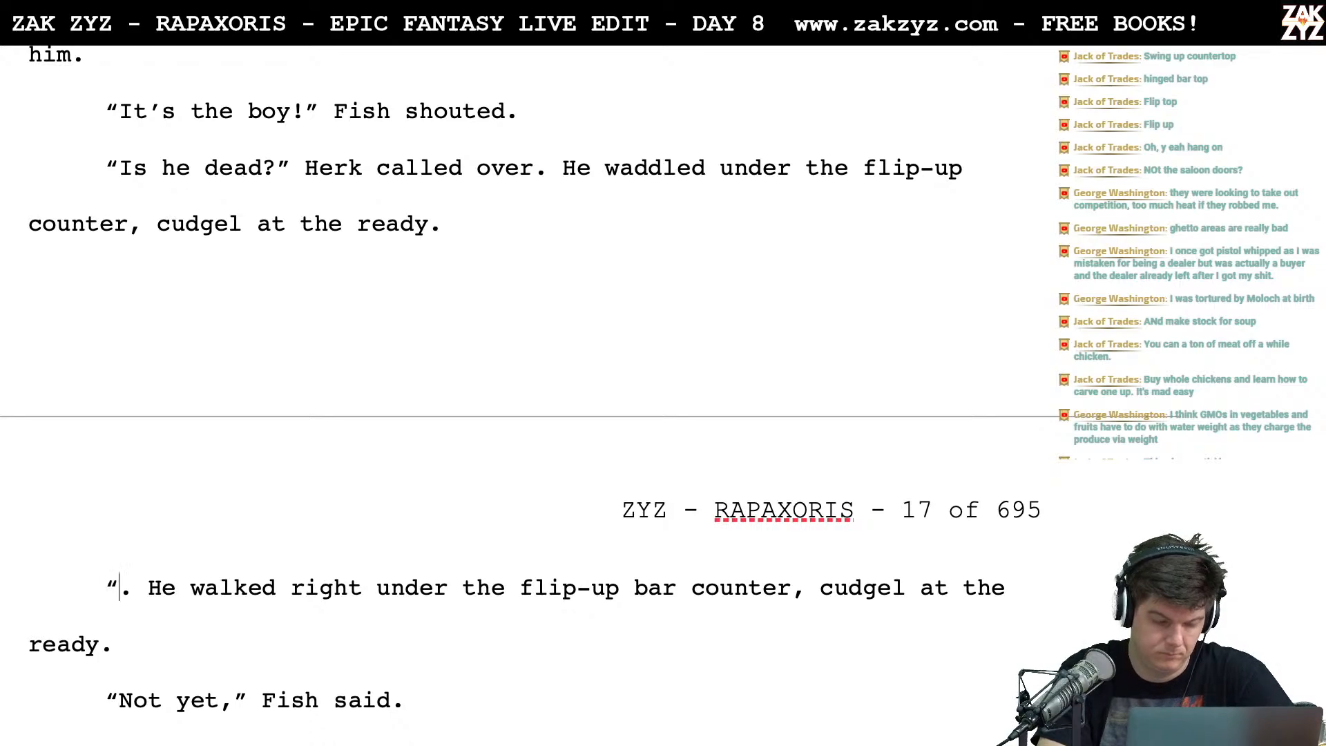
{"action": "type", "text": "t yet.\""}
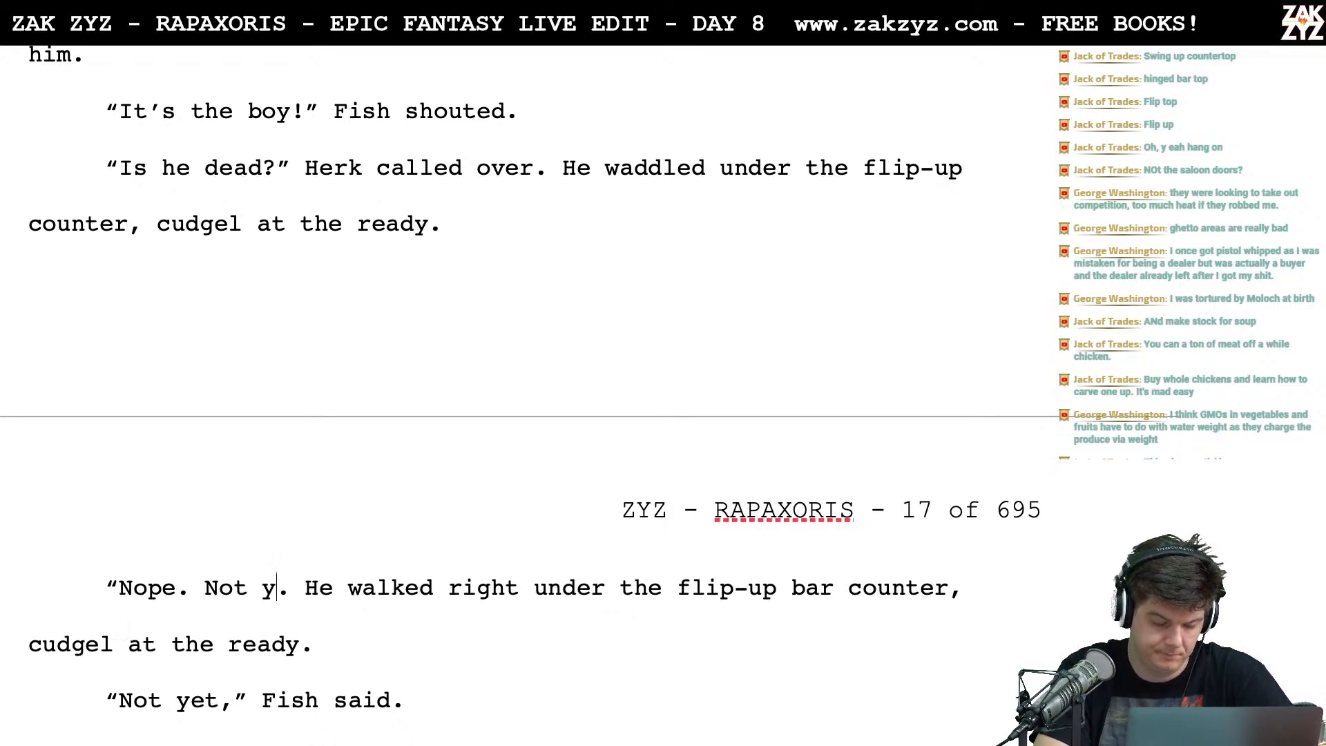
{"action": "key", "text": "Return"}
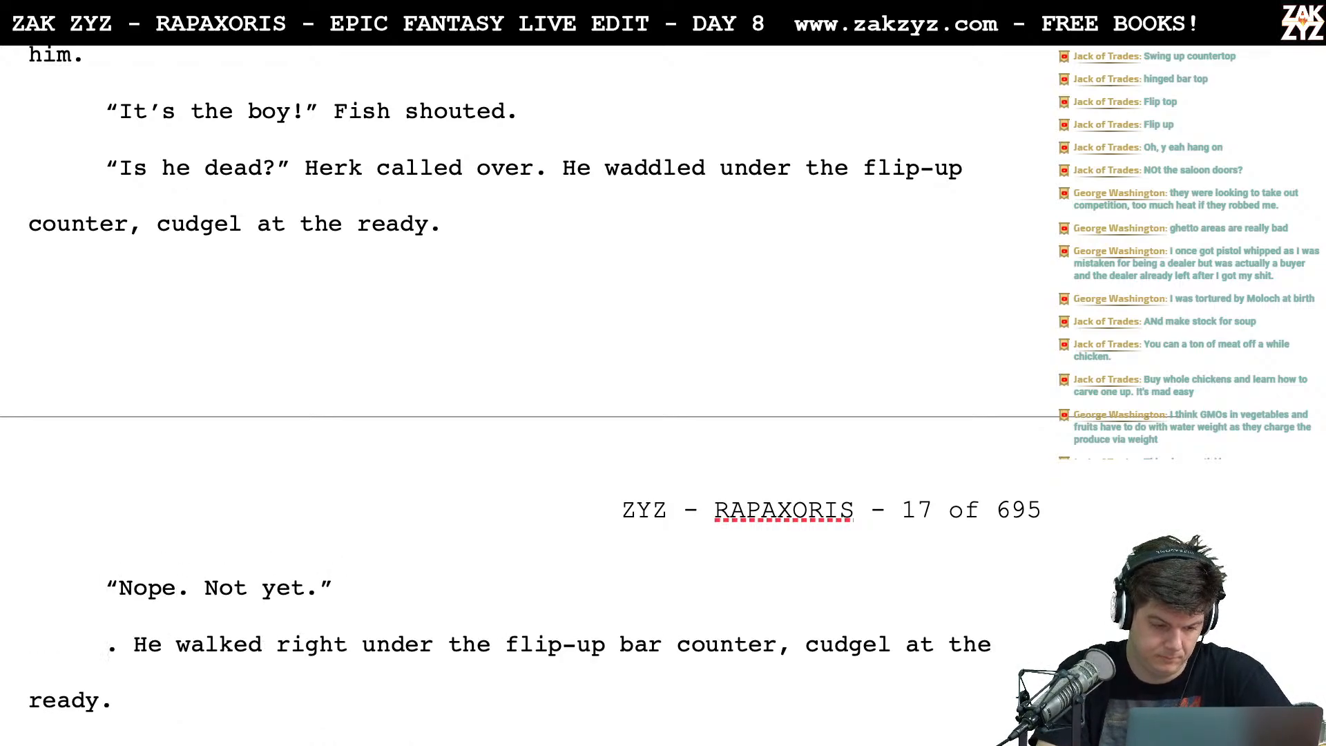
Delete the leftover lines about walking under the bar counter and the old "Not yet," Fish said line
{"action": "key", "text": "shift+Down"}
{"action": "key", "text": "shift+Down"}
{"action": "key", "text": "shift+Down"}
{"action": "key", "text": "Delete"}
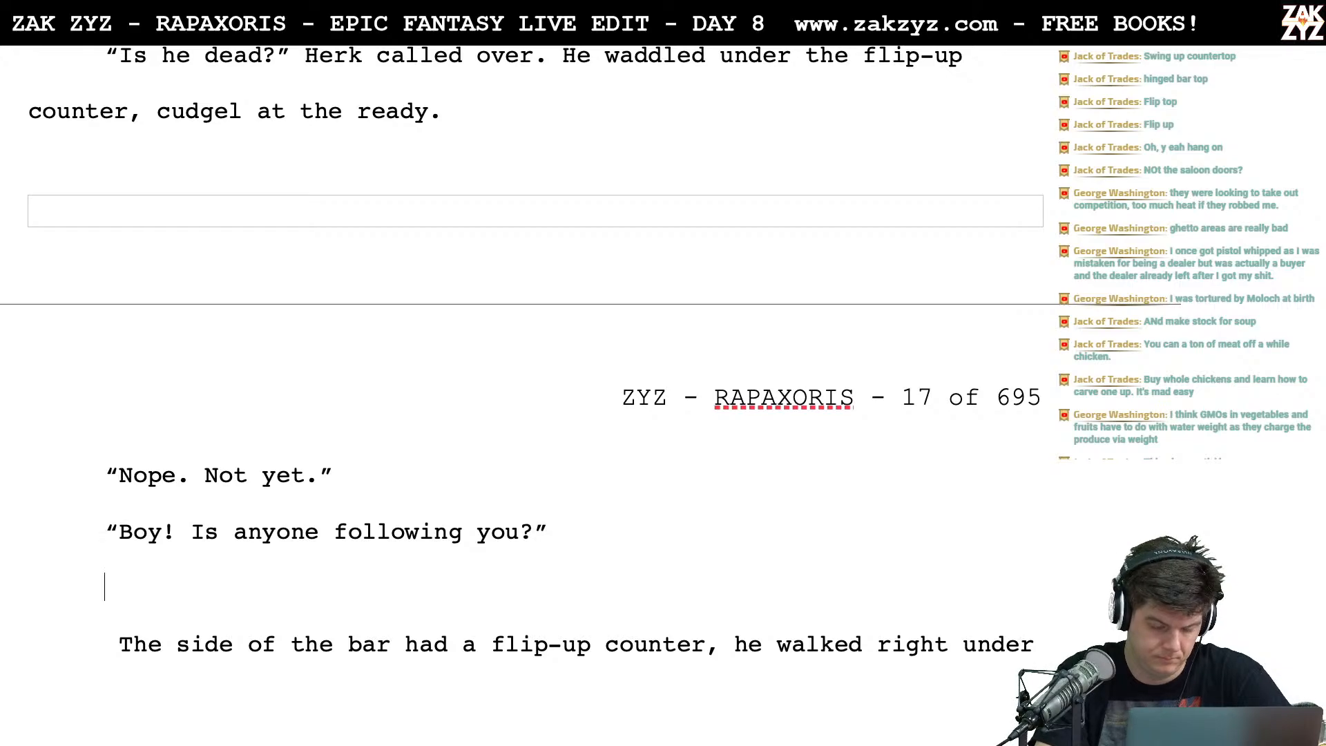
Extend the "Boy! Is anyone following you?" line with: Halfking demanded, scurrying over. "Bar the door!"
{"action": "type", "text": "H"}
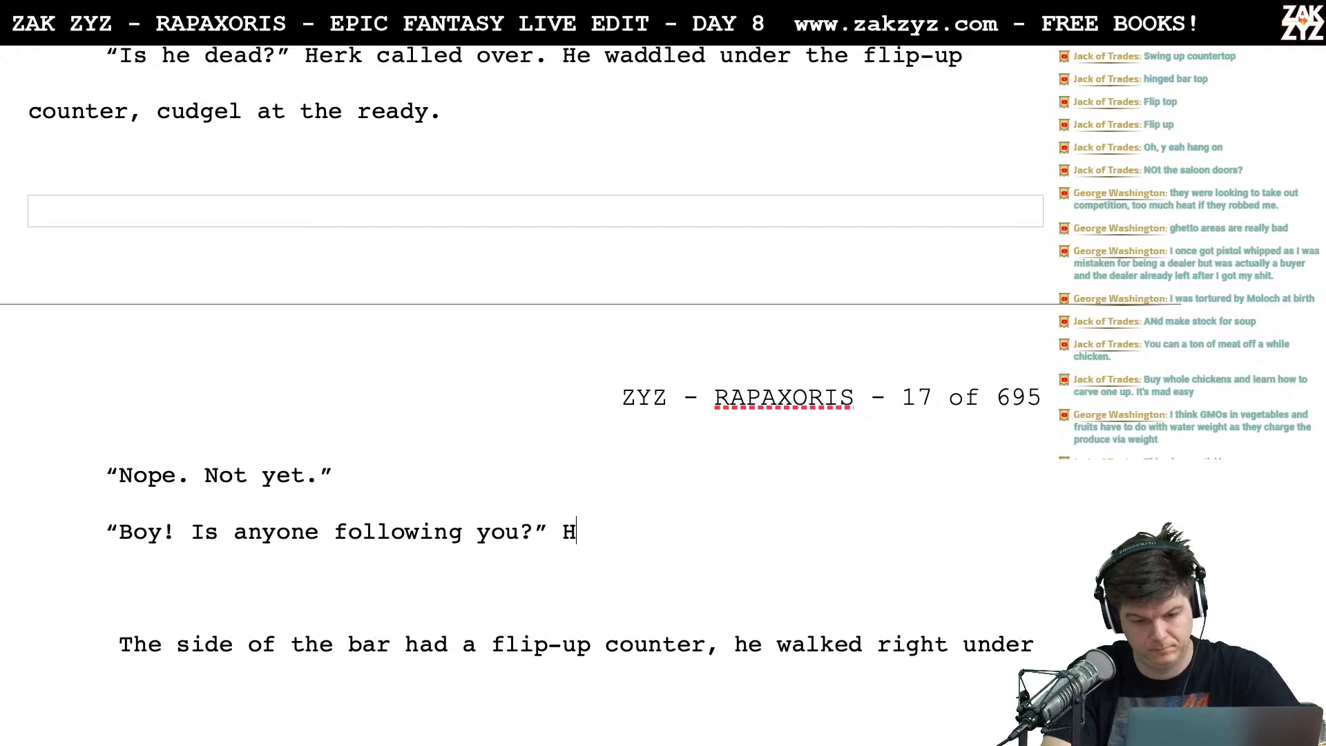
{"action": "type", "text": "alfking demand"}
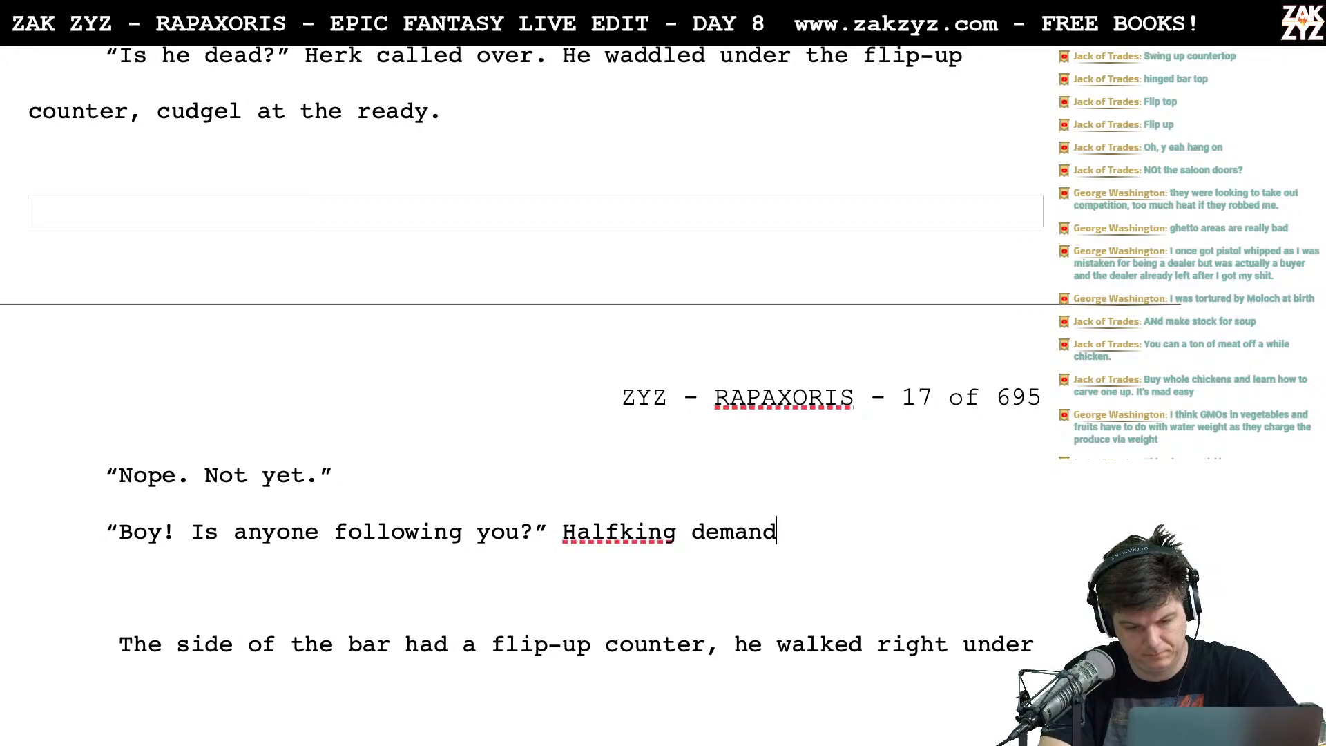
{"action": "type", "text": "ed, scurrying "}
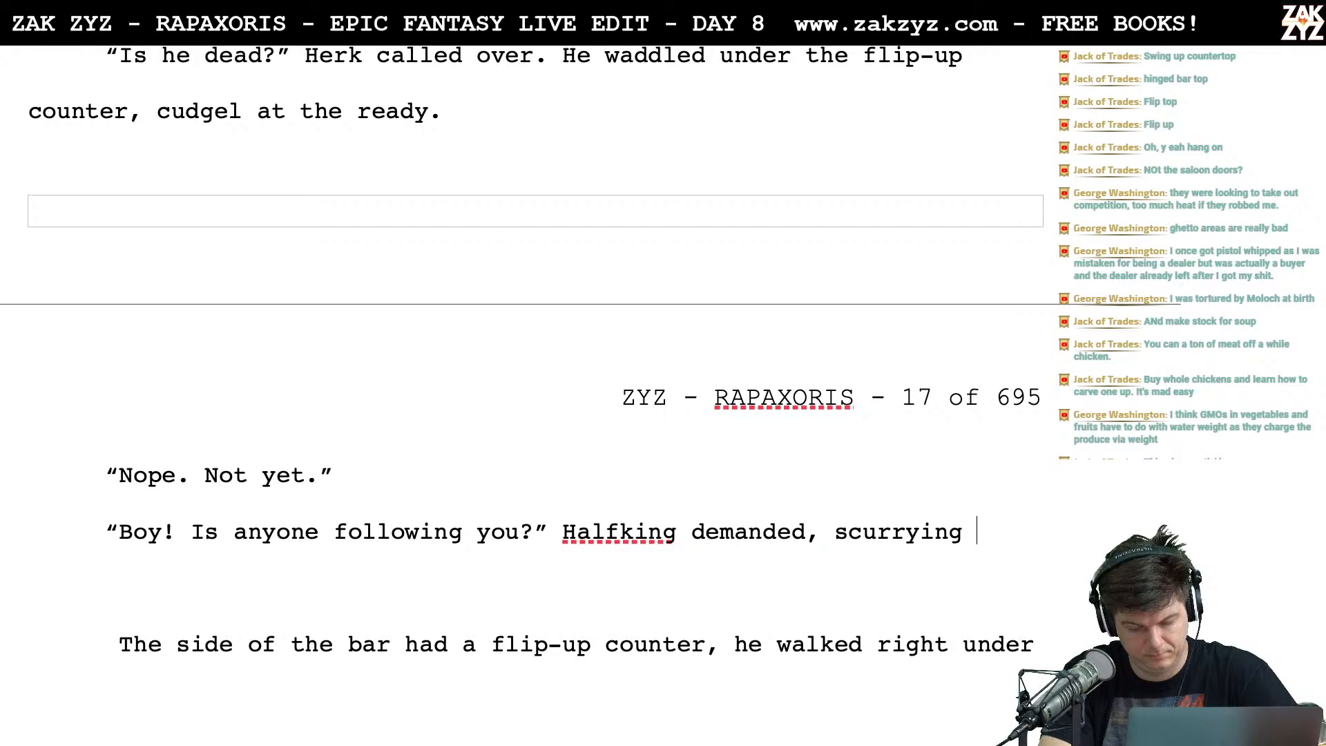
{"action": "type", "text": "over. “Lock that door"}
{"action": "key", "text": "BackSpace"}
{"action": "key", "text": "BackSpace"}
{"action": "key", "text": "BackSpace"}
{"action": "key", "text": "BackSpace"}
{"action": "key", "text": "BackSpace"}
{"action": "key", "text": "BackSpace"}
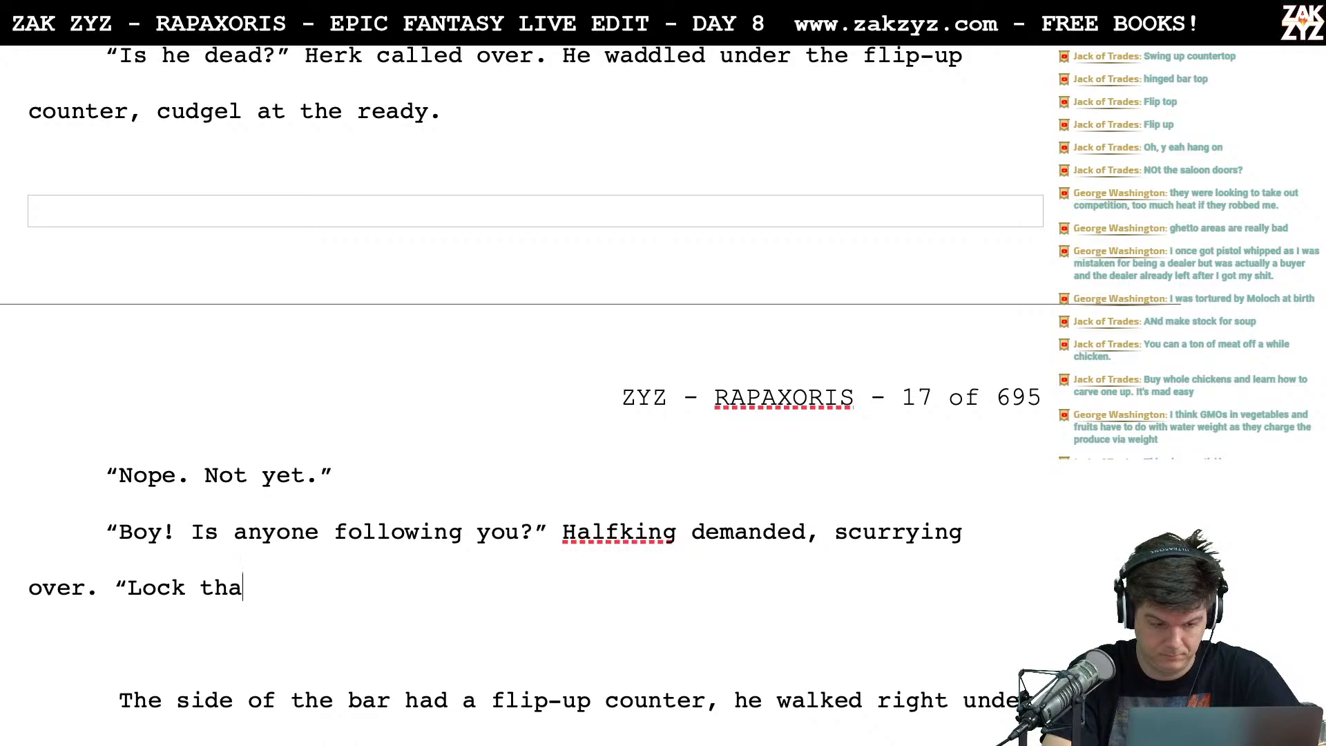
{"action": "key", "text": "BackSpace"}
{"action": "key", "text": "BackSpace"}
{"action": "key", "text": "BackSpace"}
{"action": "key", "text": "BackSpace"}
{"action": "key", "text": "BackSpace"}
{"action": "key", "text": "BackSpace"}
{"action": "key", "text": "BackSpace"}
{"action": "key", "text": "BackSpace"}
{"action": "type", "text": "Bar the d"}
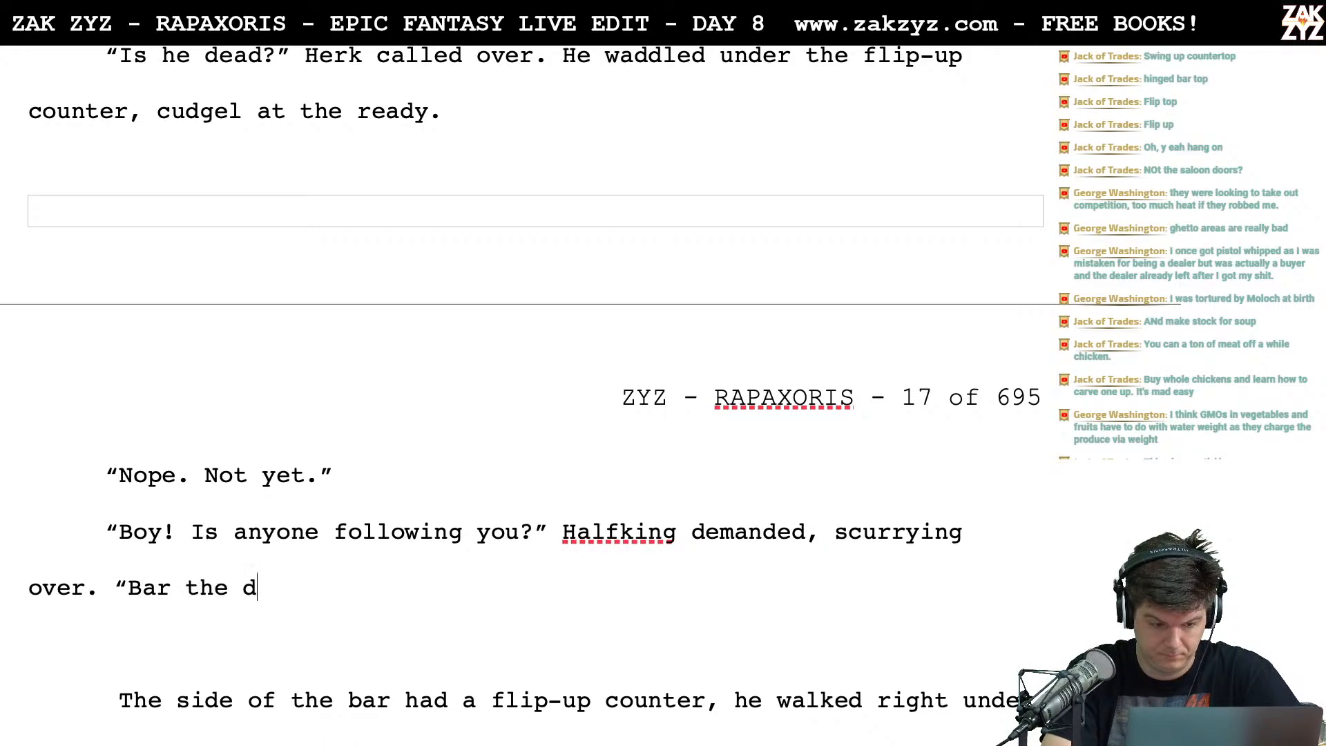
{"action": "type", "text": "oor!"}
{"action": "type", "text": "\""}
Add a new paragraph below "Bar the door!" reading "Fish sheathed his sword and threw the bar."
{"action": "key", "text": "Return"}
{"action": "type", "text": "Fish ba"}
{"action": "key", "text": "BackSpace"}
{"action": "key", "text": "BackSpace"}
{"action": "type", "text": "she"}
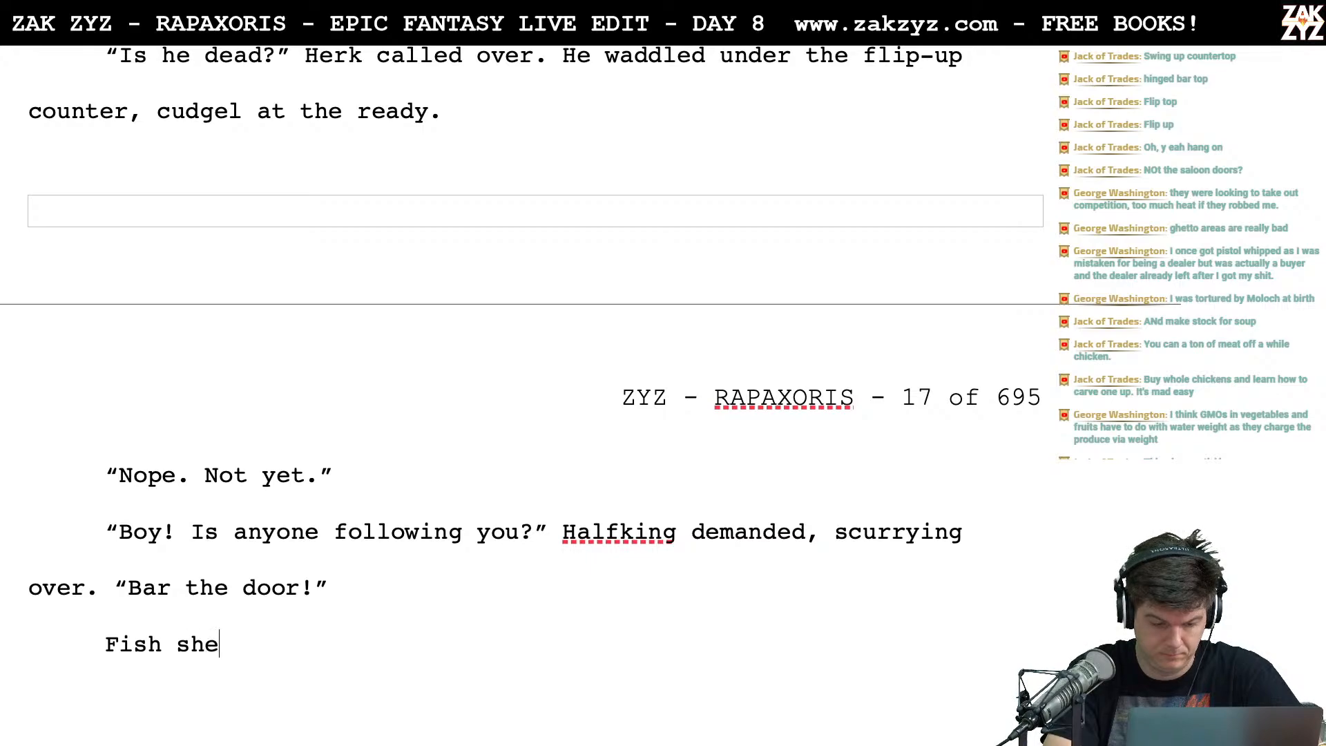
{"action": "type", "text": "athed his swor"}
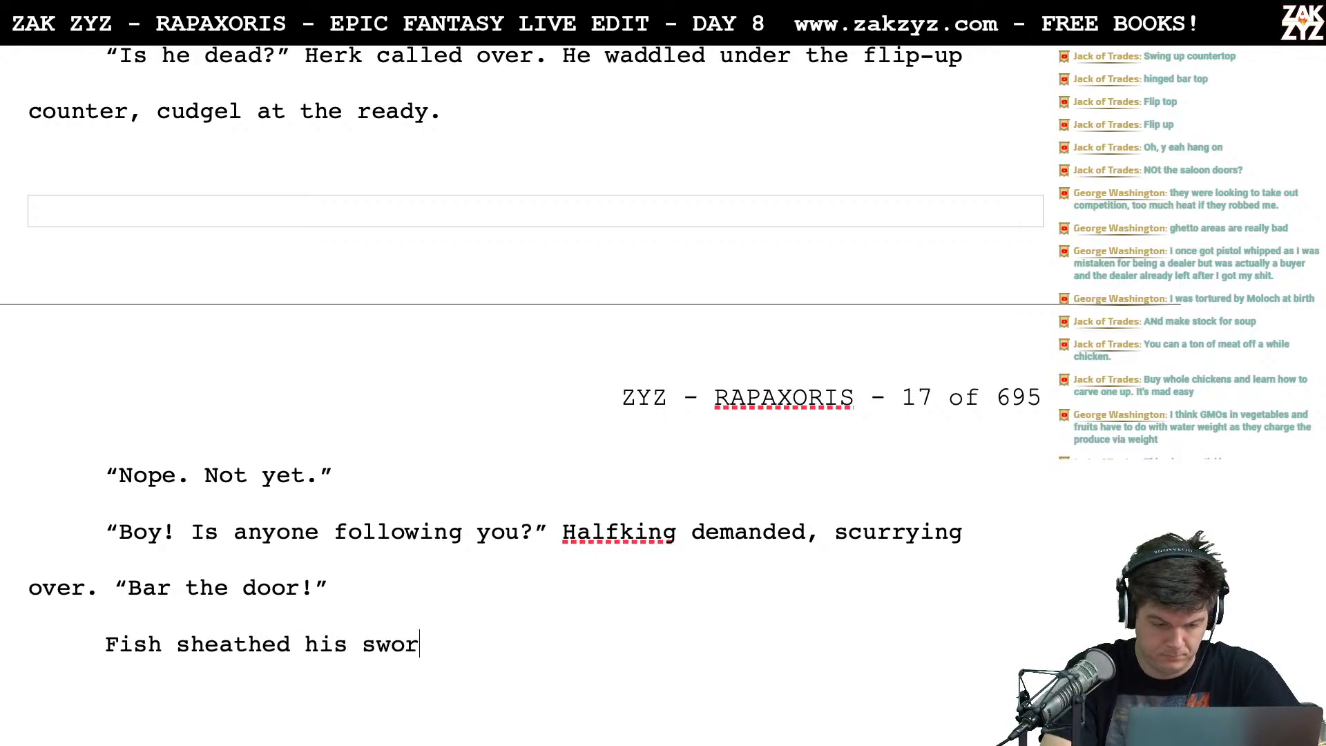
{"action": "type", "text": "d and threw the bar."}
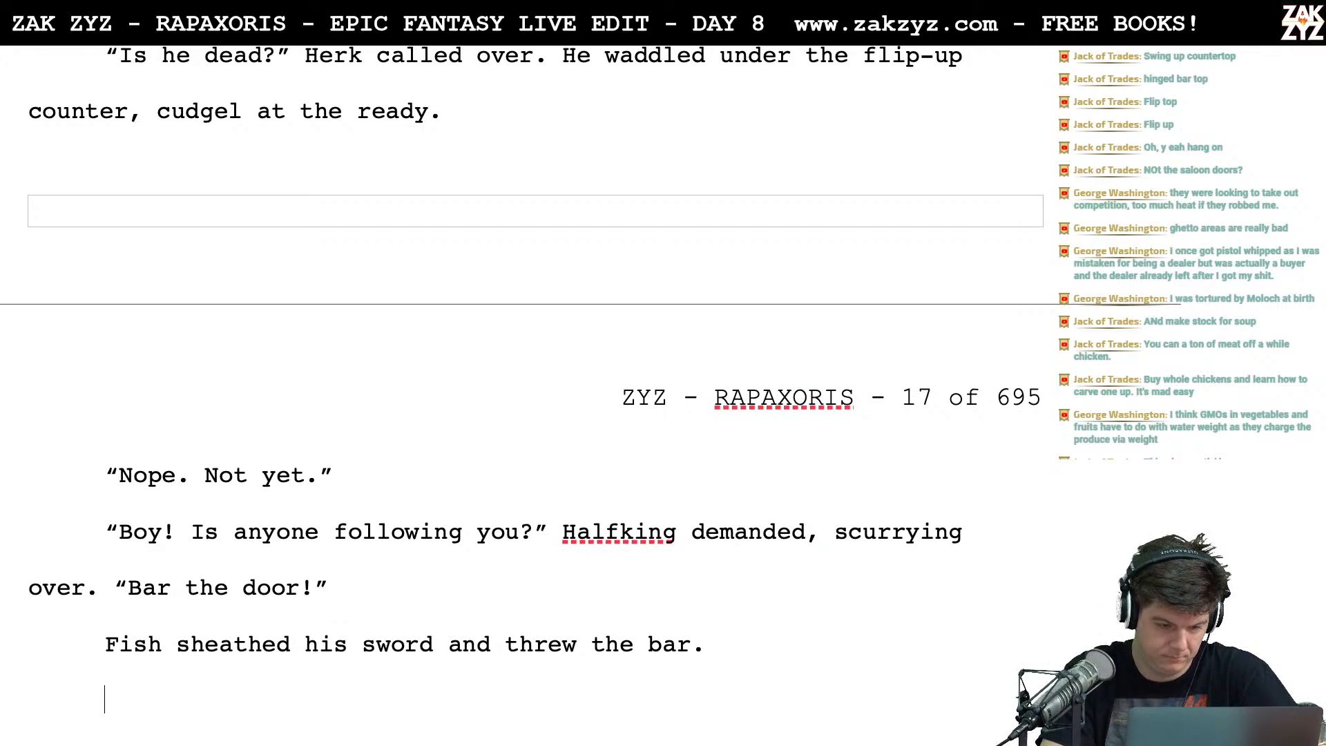
Start a new paragraph above the old "Fish sheathed his sword and threw the bar." line reading "Fish sheathed his sword, locked the door and"
{"action": "scroll", "coordinate": [524, 386], "scroll_direction": "down", "scroll_amount": 1}
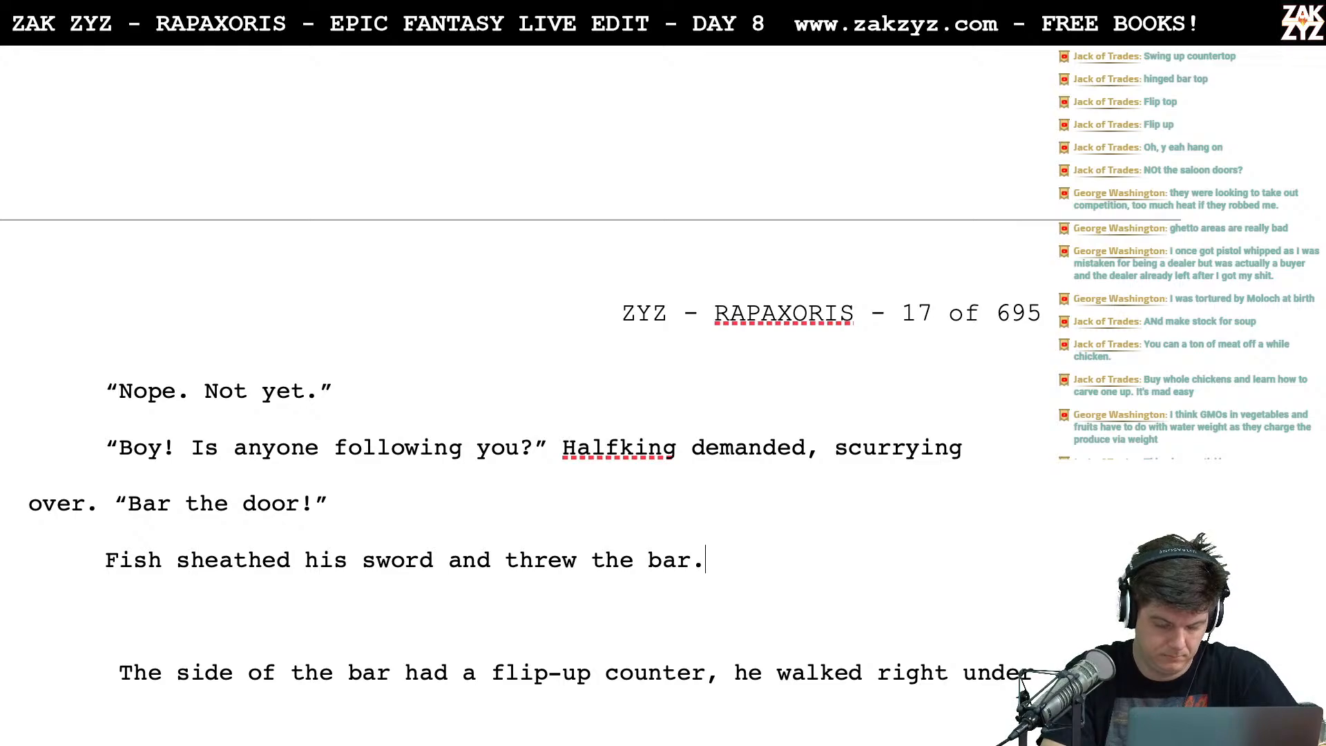
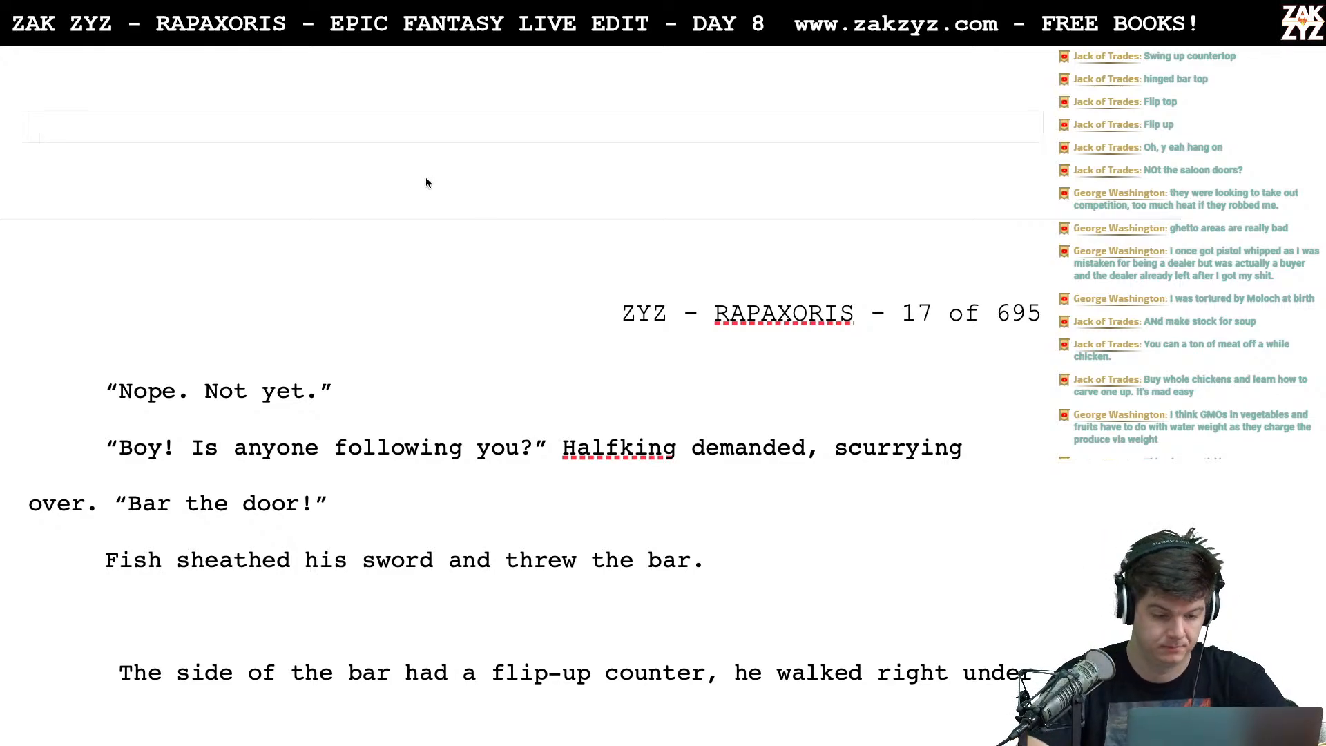
{"action": "left_click", "coordinate": [108, 563]}
{"action": "key", "text": "Return"}
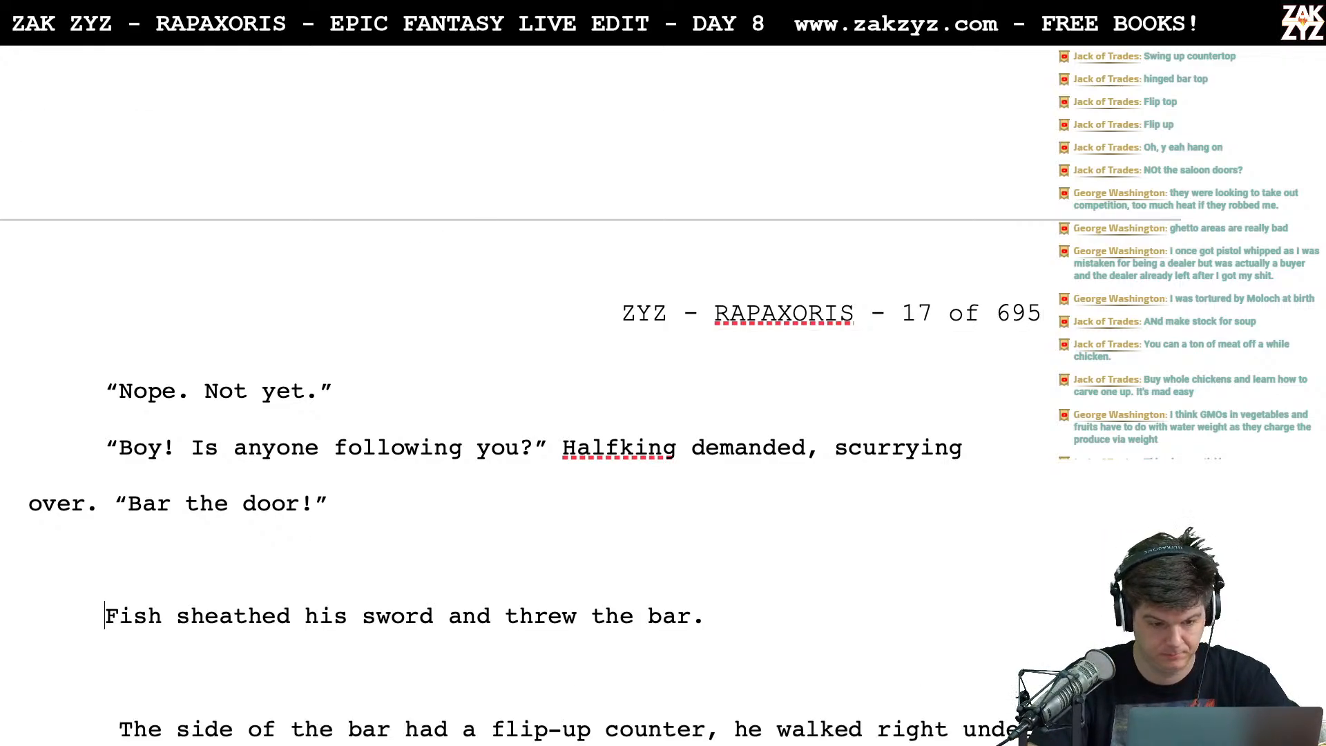
{"action": "type", "text": "Fish she"}
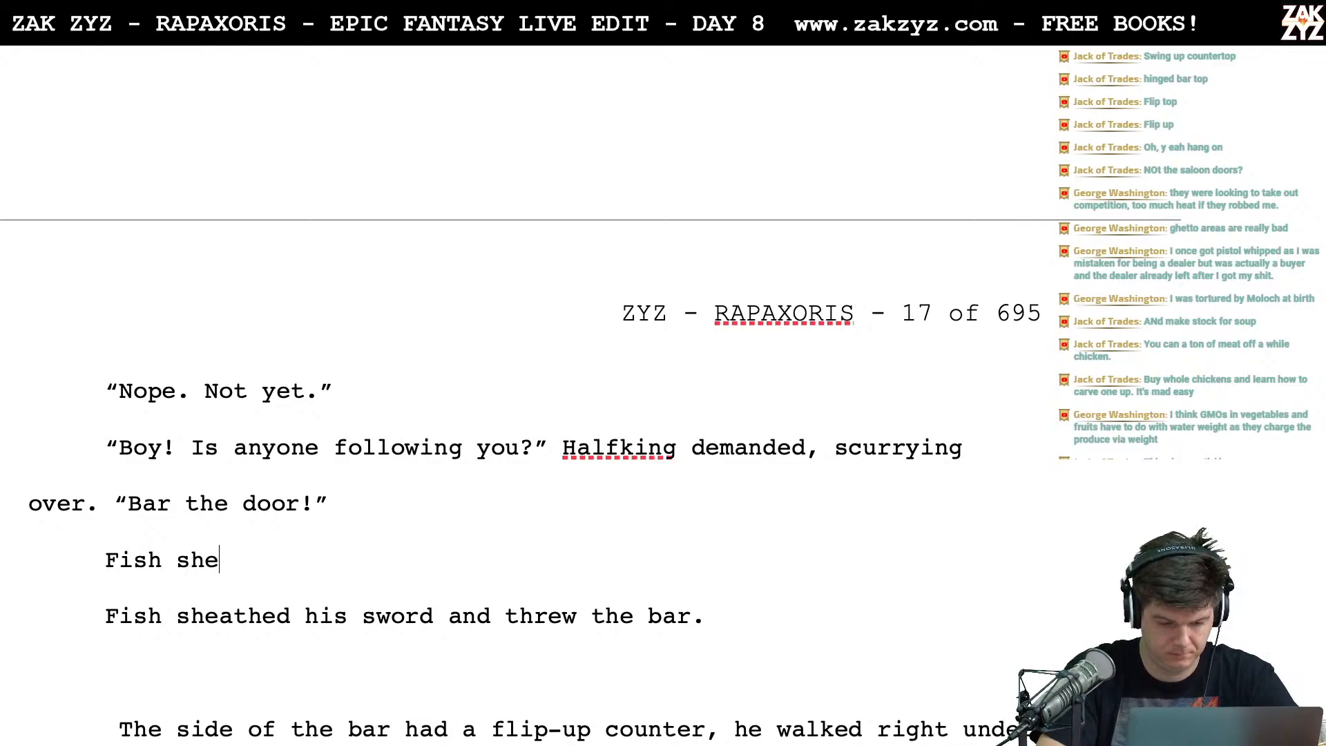
{"action": "type", "text": "athed his sword and"}
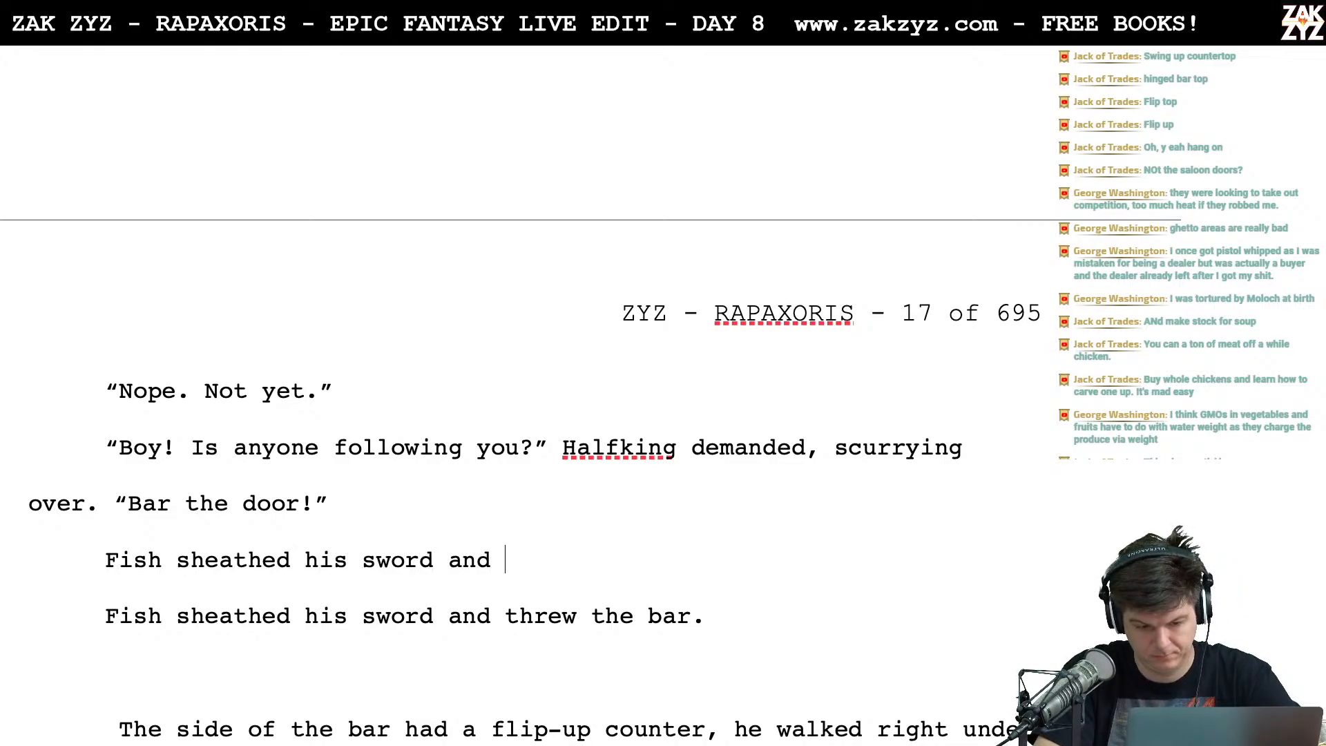
{"action": "key", "text": "BackSpace"}
{"action": "key", "text": "BackSpace"}
{"action": "key", "text": "BackSpace"}
{"action": "key", "text": "BackSpace"}
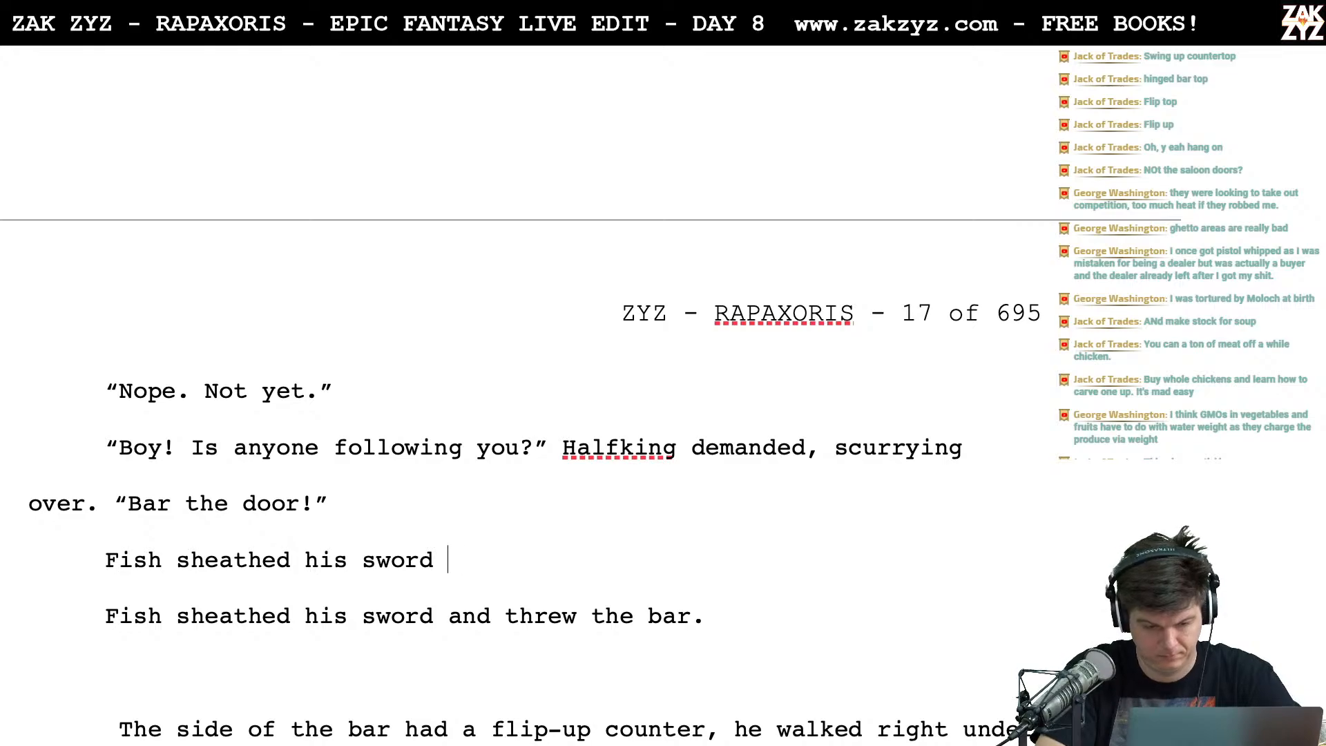
{"action": "type", "text": ", threw"}
{"action": "key", "text": "BackSpace"}
{"action": "key", "text": "BackSpace"}
{"action": "key", "text": "BackSpace"}
{"action": "key", "text": "BackSpace"}
{"action": "key", "text": "BackSpace"}
{"action": "key", "text": "BackSpace"}
{"action": "type", "text": "locked the door and"}
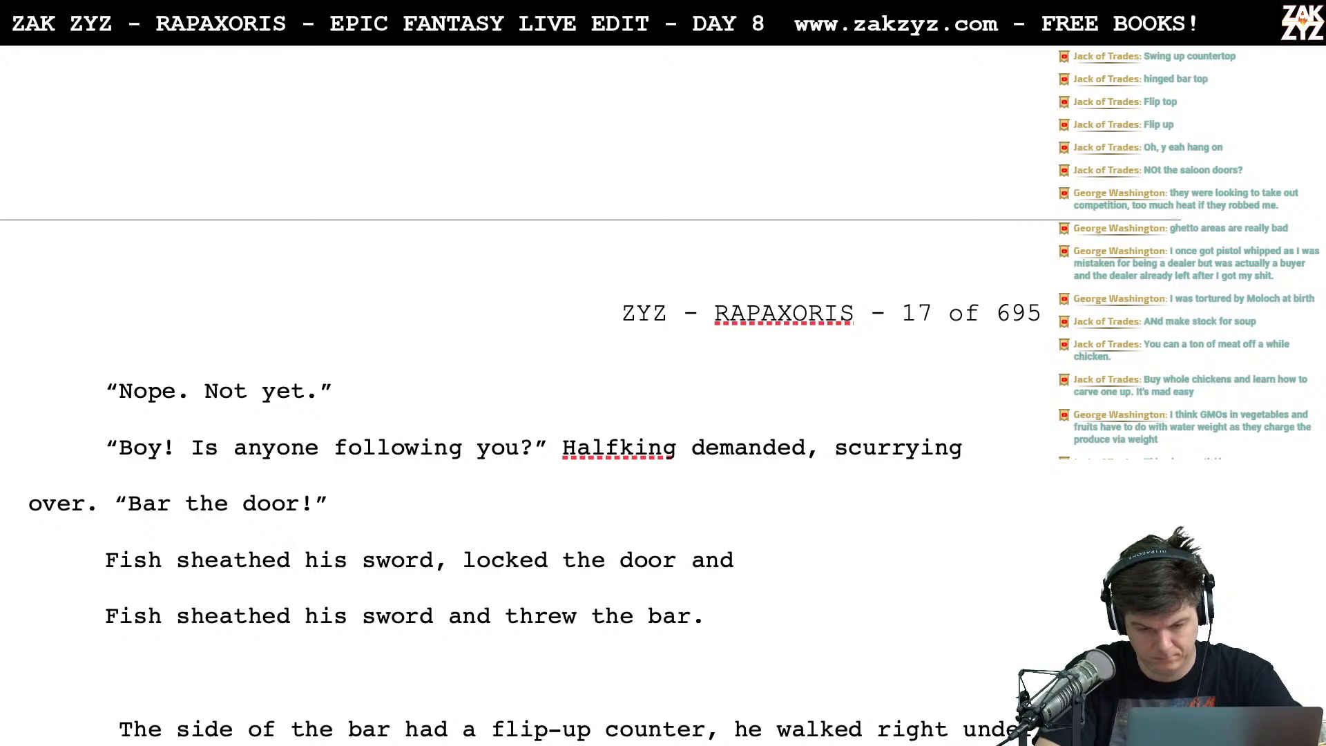
{"action": "type", "text": " secured it"}
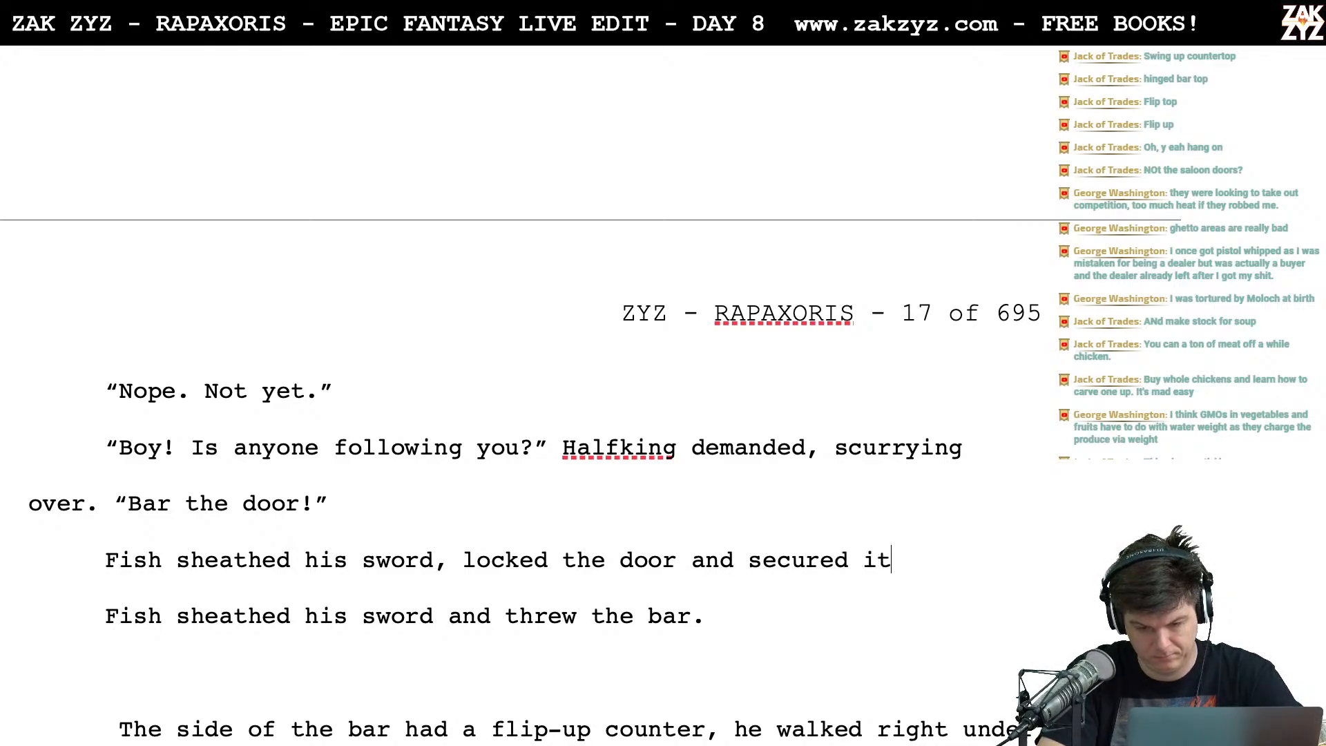
{"action": "type", "text": " wiht"}
{"action": "key", "text": "BackSpace"}
{"action": "key", "text": "BackSpace"}
{"action": "type", "text": "th a"}
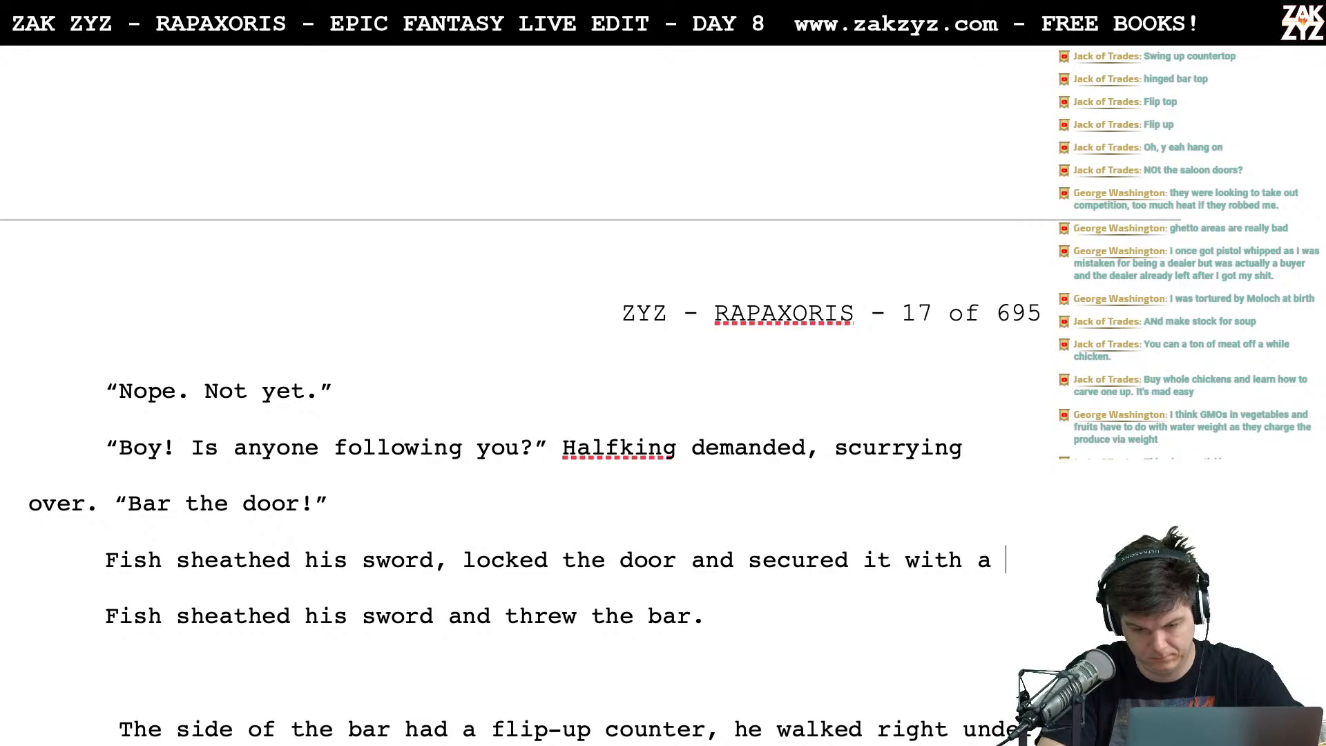
{"action": "key", "text": "BackSpace"}
{"action": "key", "text": "BackSpace"}
{"action": "key", "text": "BackSpace"}
{"action": "key", "text": "BackSpace"}
{"action": "key", "text": "BackSpace"}
{"action": "key", "text": "BackSpace"}
{"action": "key", "text": "BackSpace"}
{"action": "key", "text": "BackSpace"}
{"action": "key", "text": "BackSpace"}
{"action": "key", "text": "BackSpace"}
{"action": "key", "text": "BackSpace"}
{"action": "key", "text": "BackSpace"}
{"action": "key", "text": "BackSpace"}
{"action": "key", "text": "BackSpace"}
{"action": "key", "text": "BackSpace"}
{"action": "key", "text": "BackSpace"}
{"action": "key", "text": "BackSpace"}
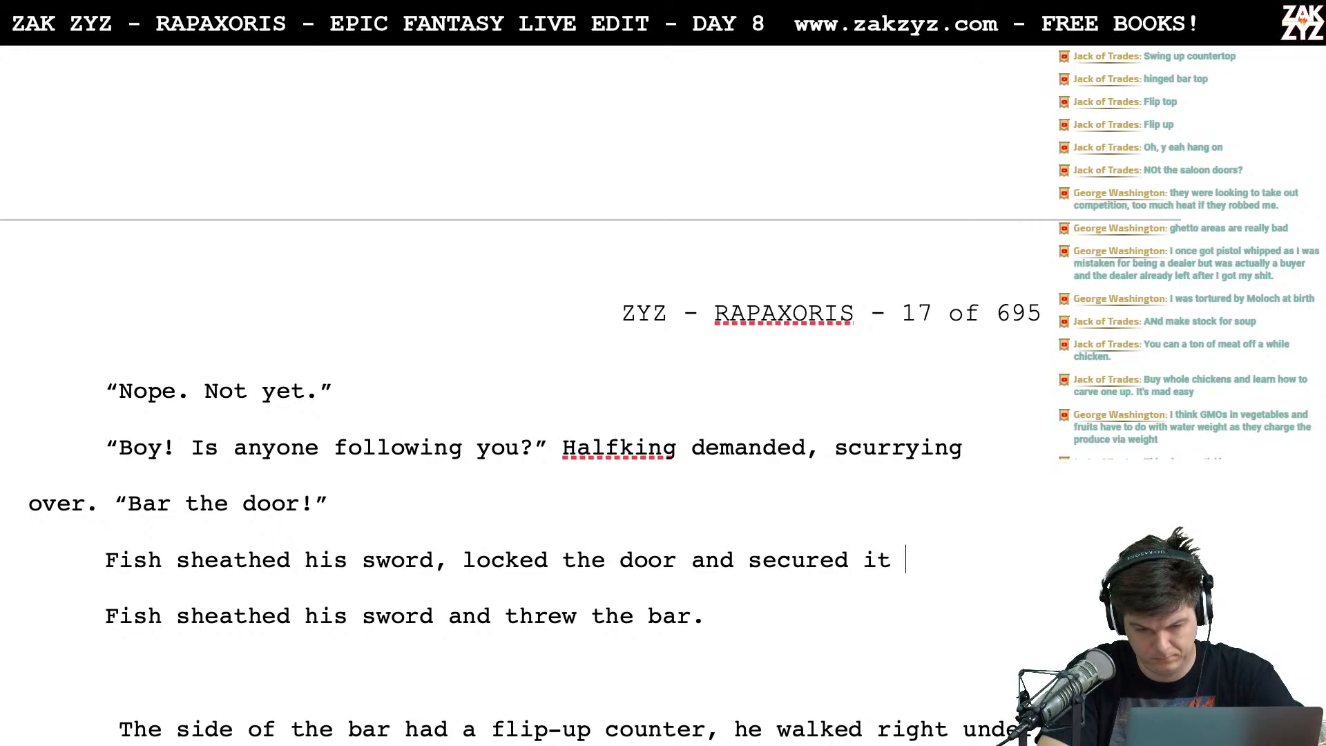
Finish the new Fish sentence with "set the heavy bar." and leave blank lines before the old Fish line
{"action": "type", "text": "set "}
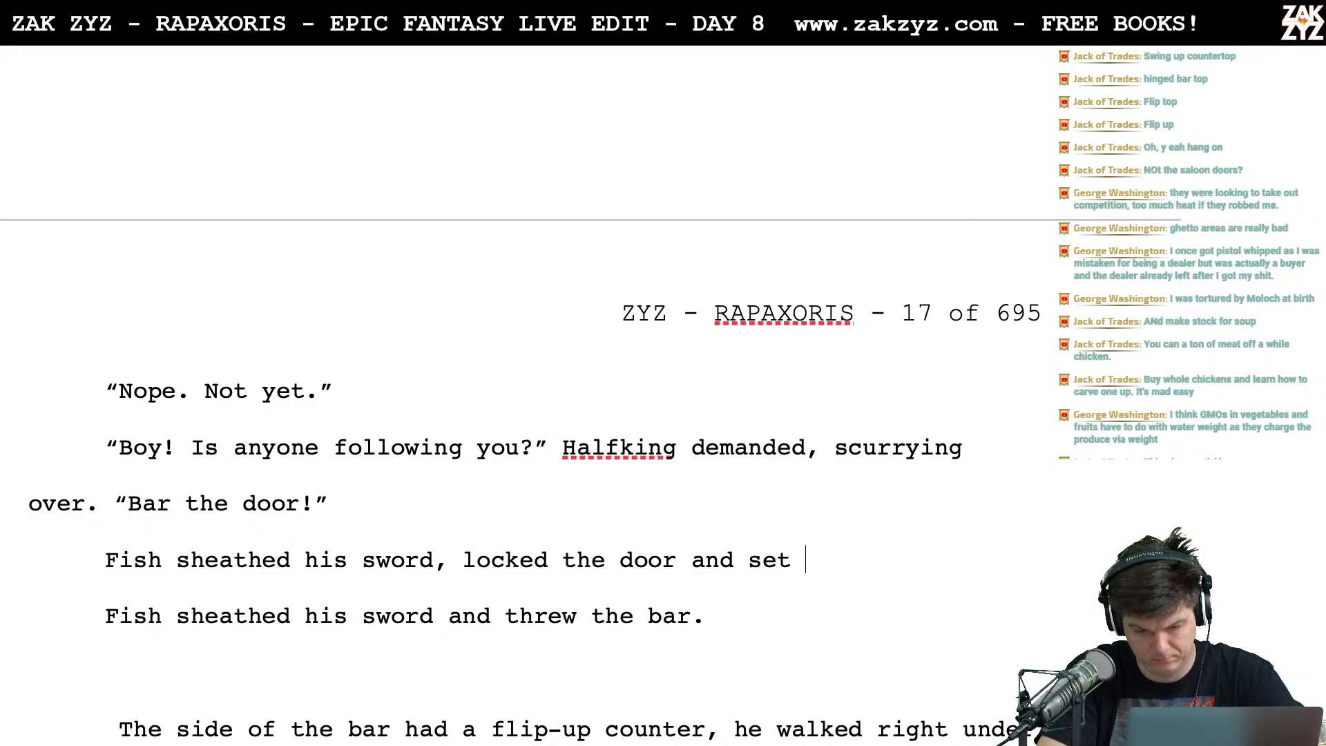
{"action": "type", "text": "the heavy bar."}
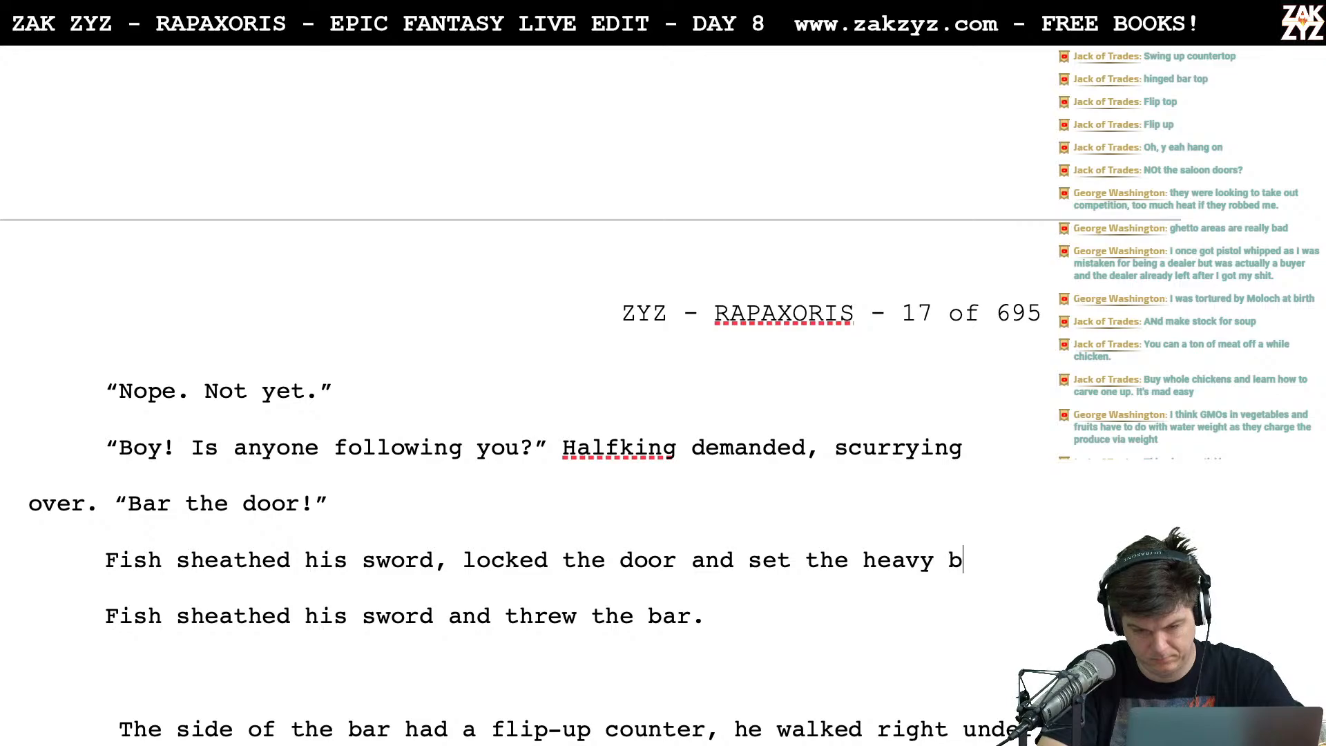
{"action": "key", "text": "Return"}
{"action": "key", "text": "Return"}
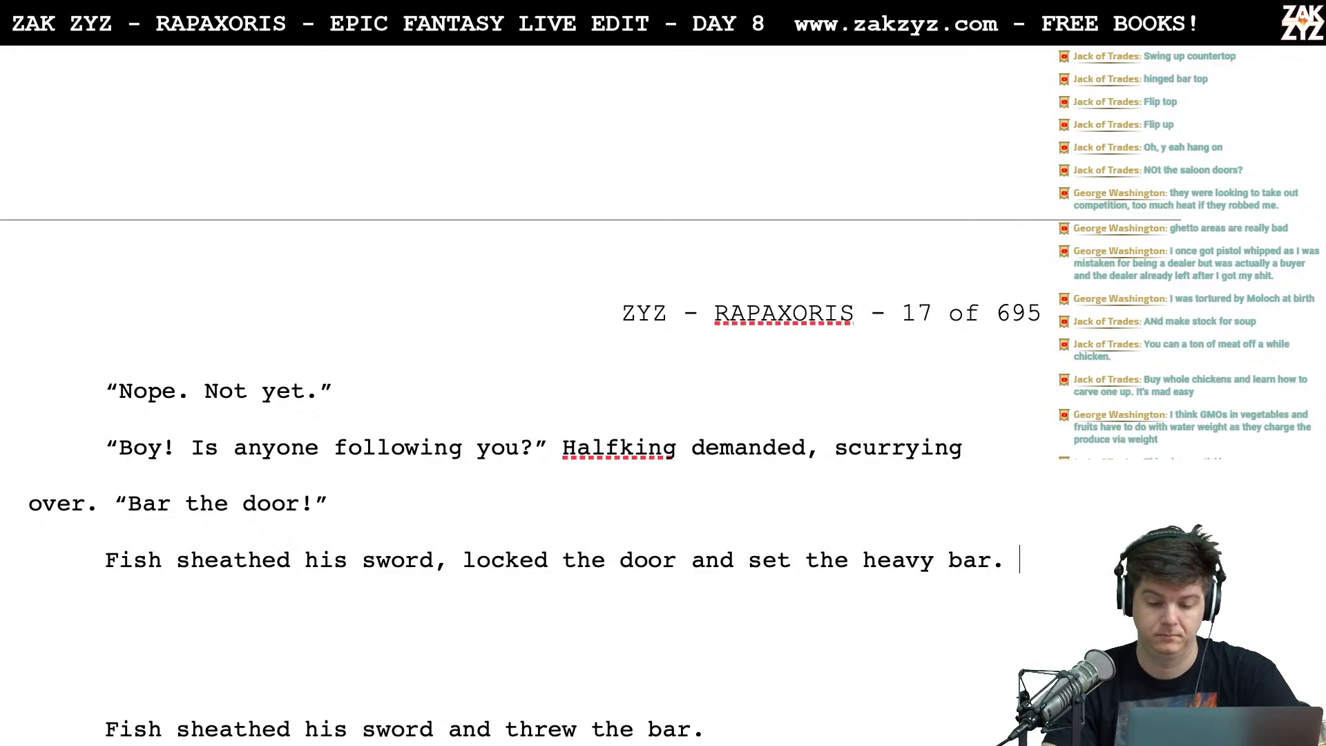
{"action": "left_click", "coordinate": [1020, 560]}
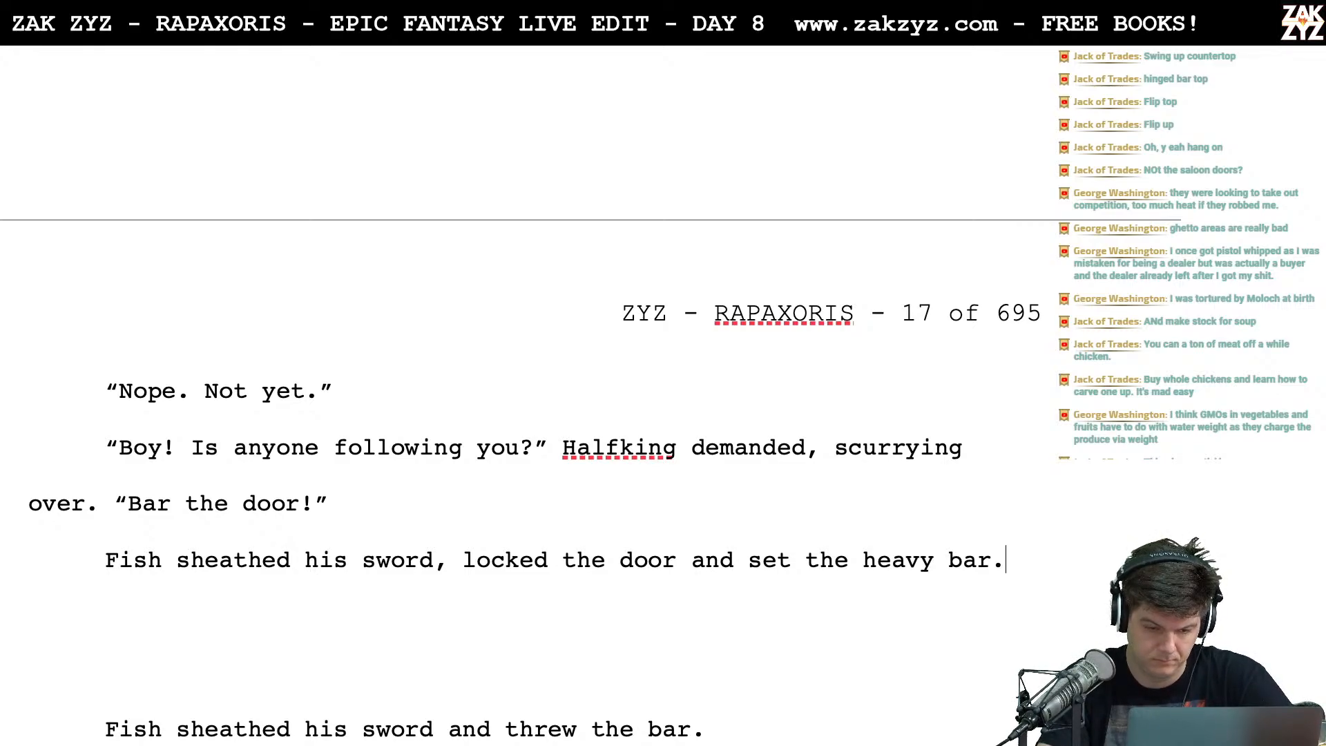
{"action": "key", "text": "Return"}
{"action": "type", "text": ":"}
{"action": "key", "text": "BackSpace"}
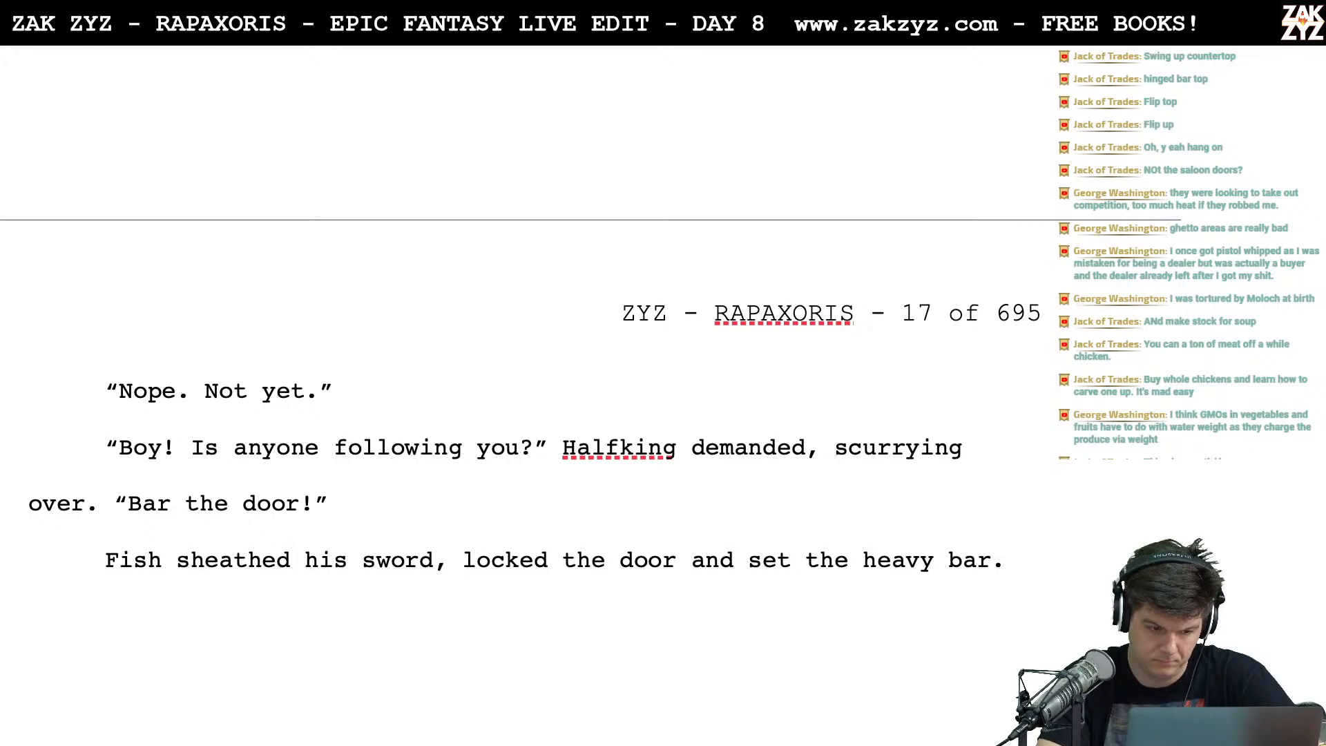
{"action": "type", "text": "Rigel"}
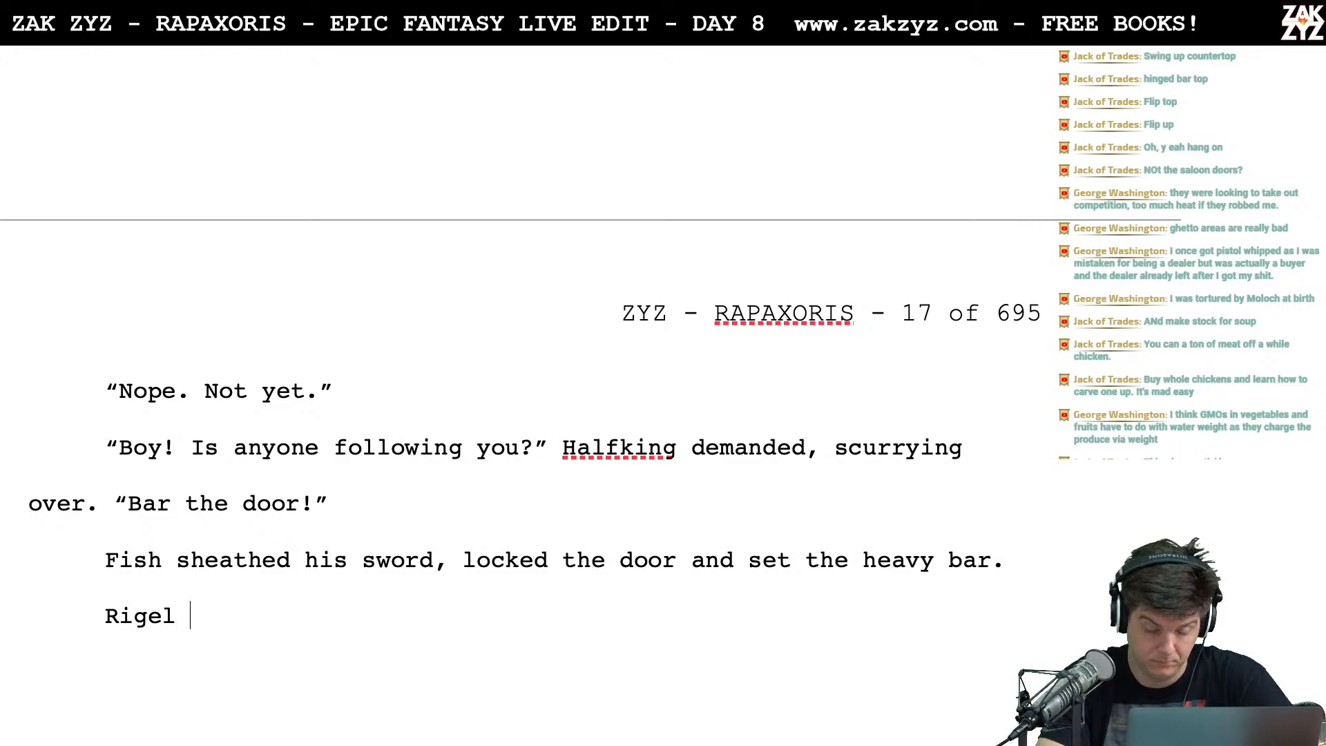
{"action": "key", "text": "BackSpace"}
{"action": "key", "text": "BackSpace"}
{"action": "key", "text": "BackSpace"}
{"action": "key", "text": "BackSpace"}
{"action": "key", "text": "BackSpace"}
{"action": "key", "text": "BackSpace"}
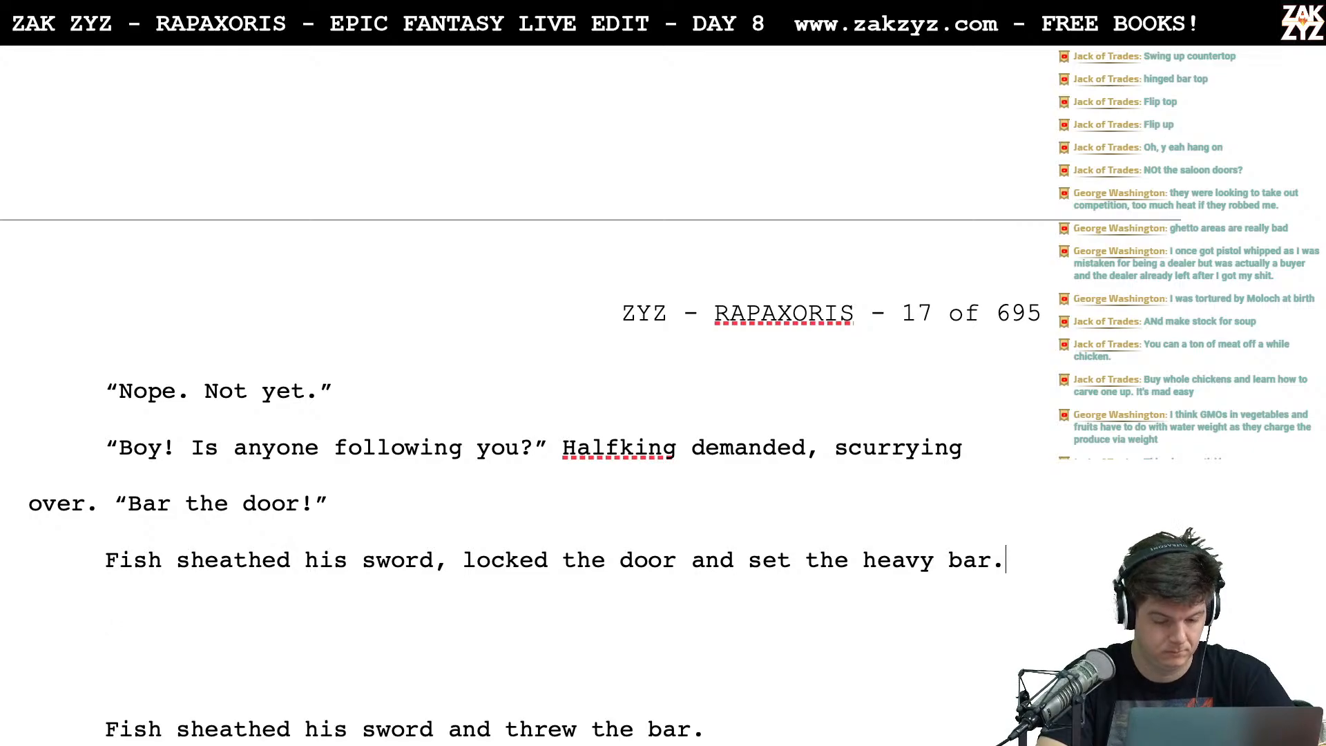
{"action": "key", "text": "Return"}
{"action": "type", "text": "R"}
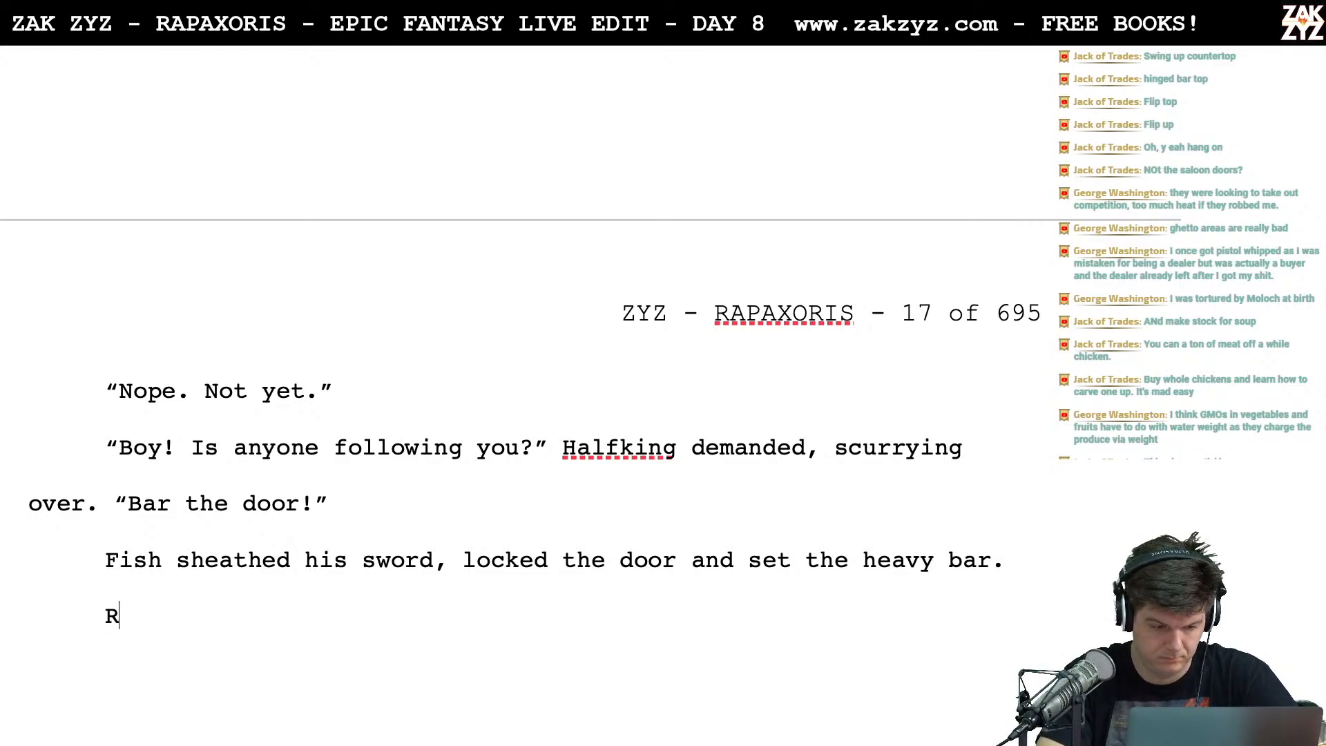
{"action": "type", "text": "igel was"}
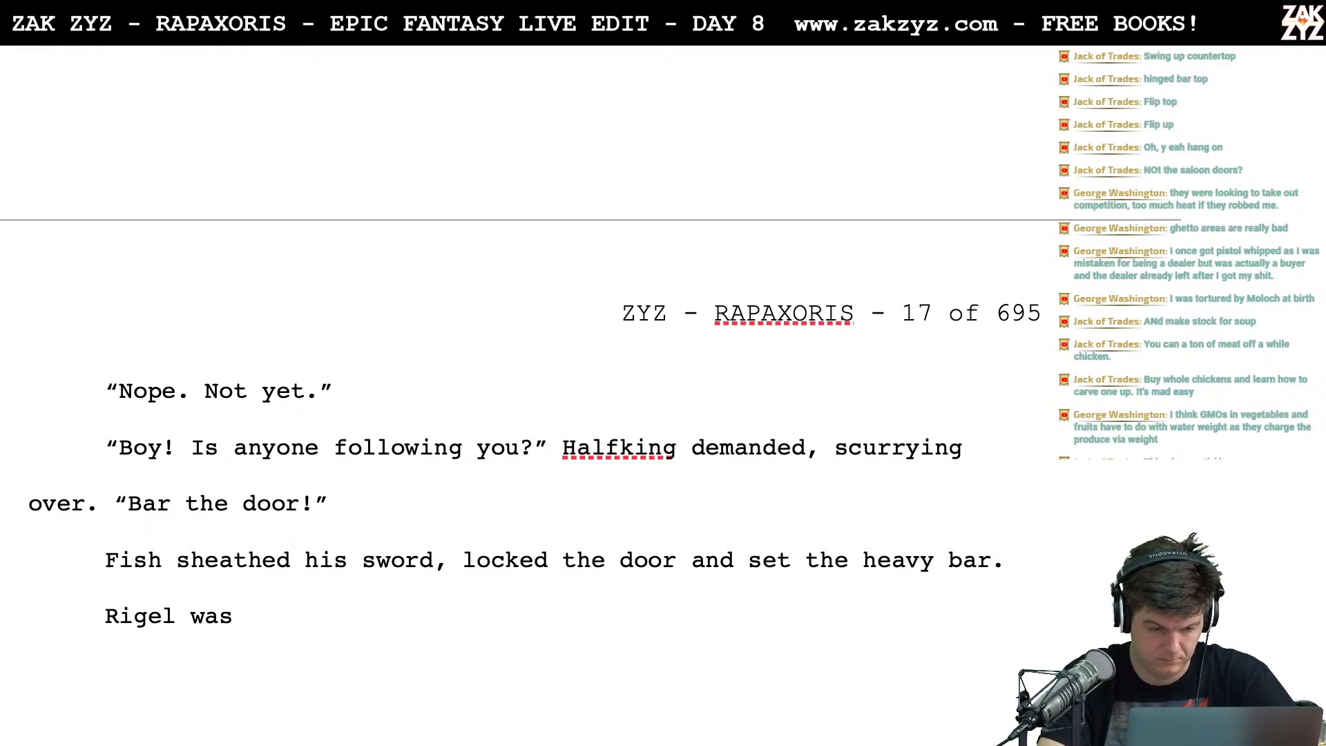
{"action": "key", "text": "BackSpace"}
{"action": "key", "text": "BackSpace"}
{"action": "key", "text": "BackSpace"}
{"action": "key", "text": "BackSpace"}
{"action": "key", "text": "BackSpace"}
{"action": "key", "text": "BackSpace"}
{"action": "key", "text": "BackSpace"}
{"action": "key", "text": "BackSpace"}
{"action": "key", "text": "BackSpace"}
{"action": "key", "text": "BackSpace"}
{"action": "key", "text": "BackSpace"}
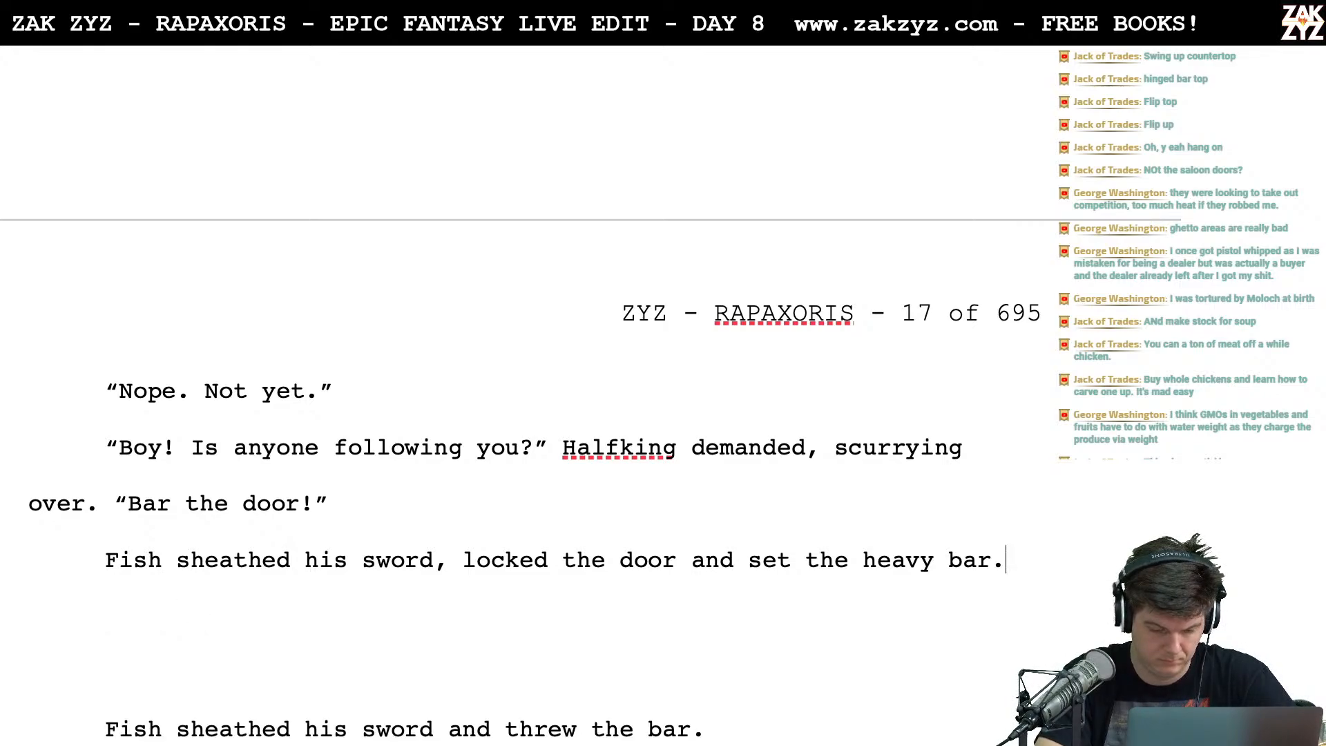
{"action": "type", "text": "Rigel"}
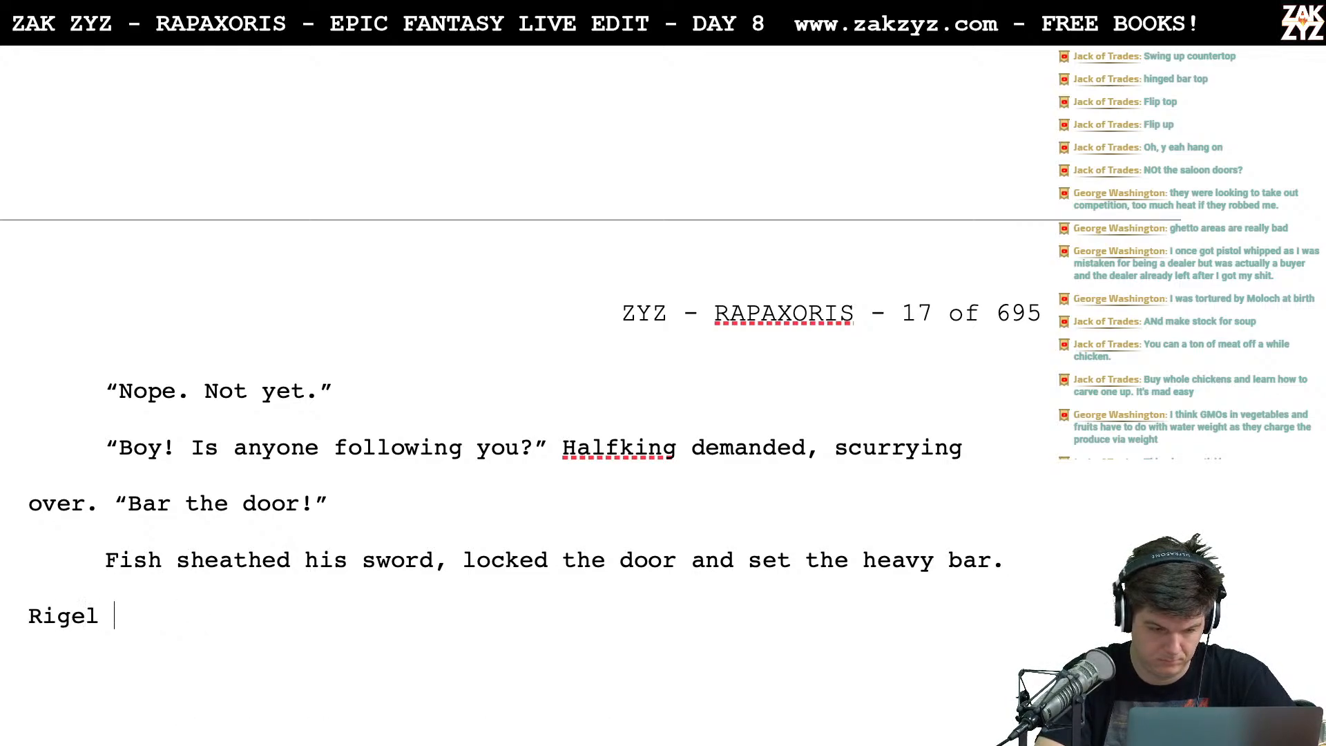
{"action": "key", "text": "BackSpace"}
{"action": "key", "text": "BackSpace"}
{"action": "key", "text": "BackSpace"}
{"action": "key", "text": "BackSpace"}
{"action": "key", "text": "BackSpace"}
{"action": "key", "text": "BackSpace"}
Continue the Fish paragraph with "Rigel was only faintly aware of what was happening around him, their voices seemed very distant."
{"action": "type", "text": "Rigel was only faintly aware "}
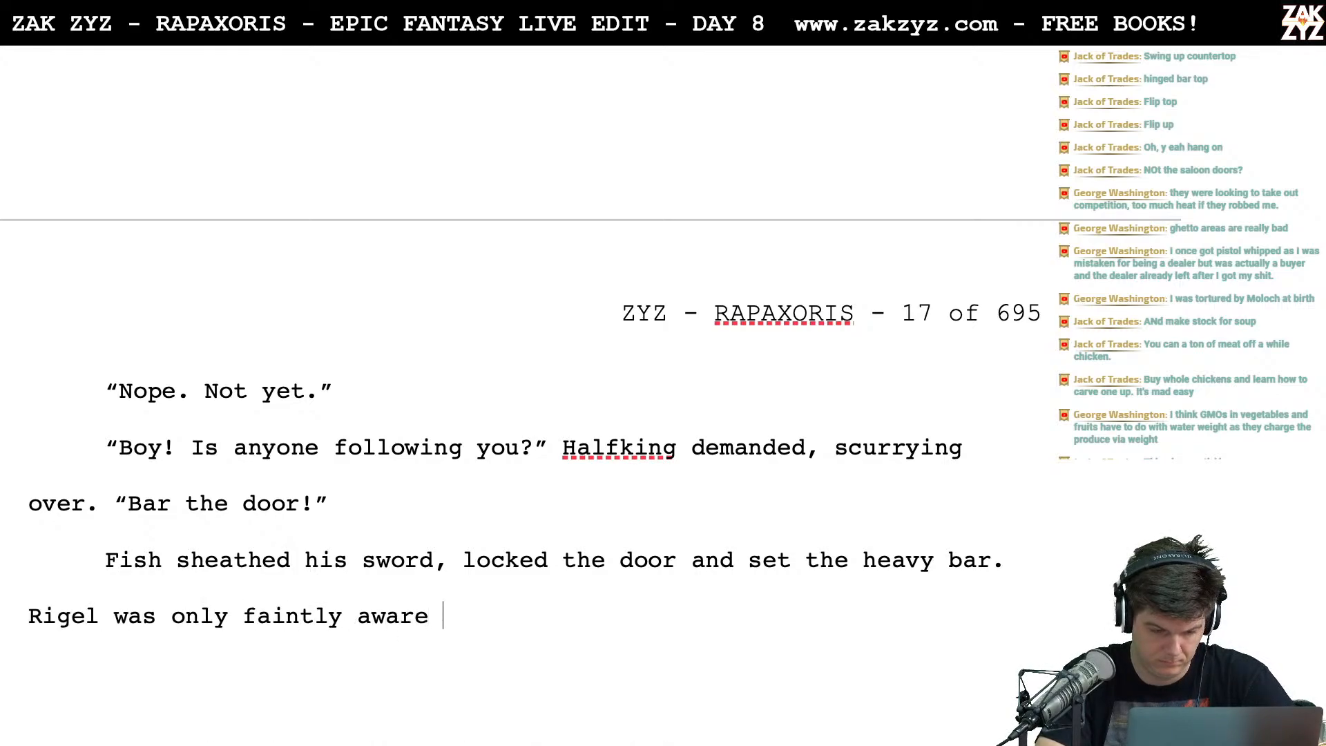
{"action": "type", "text": "of what wa"}
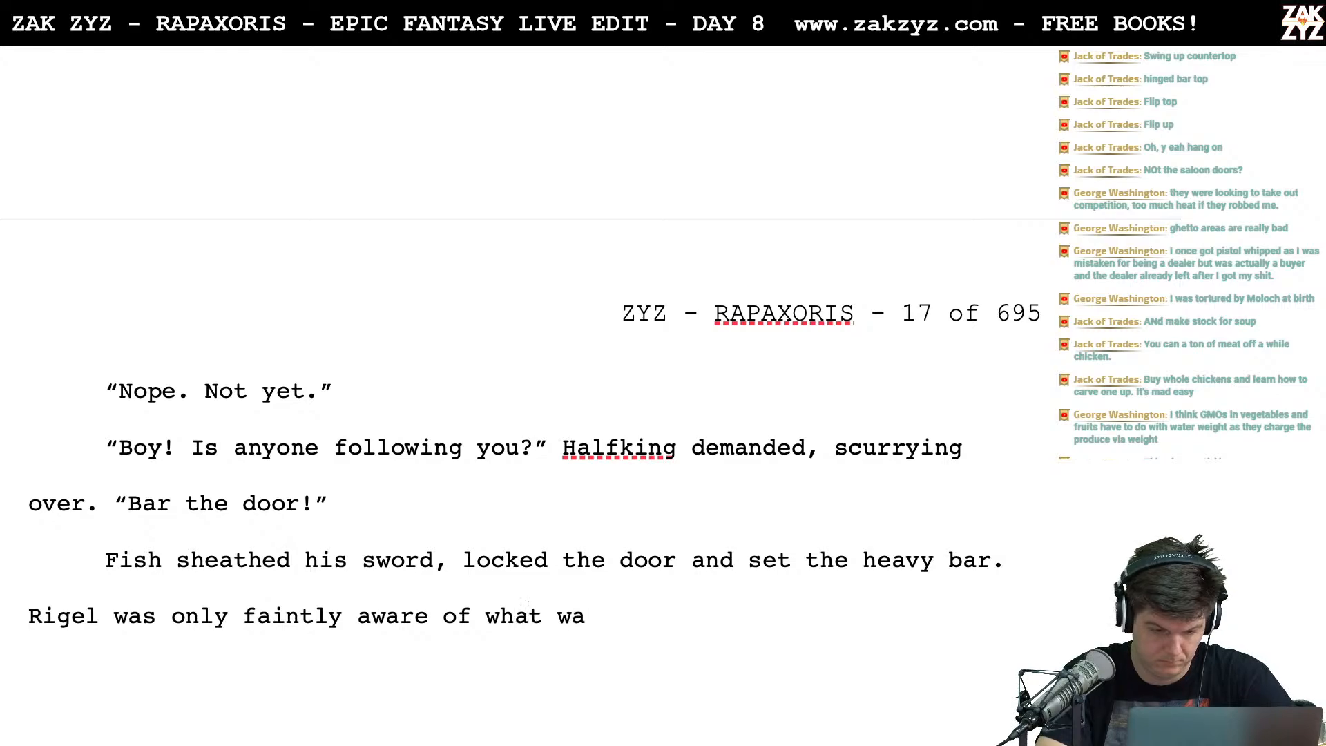
{"action": "type", "text": "s happening arou"}
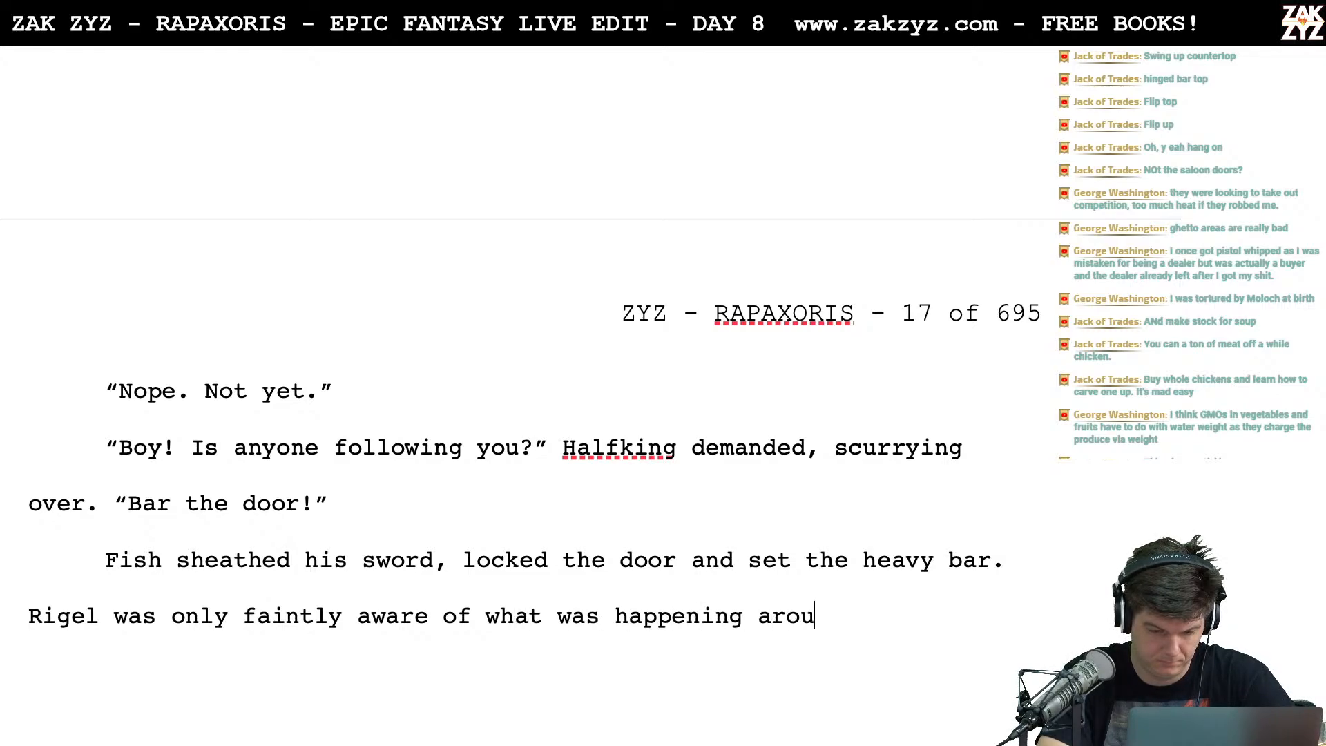
{"action": "type", "text": "nd him, their "}
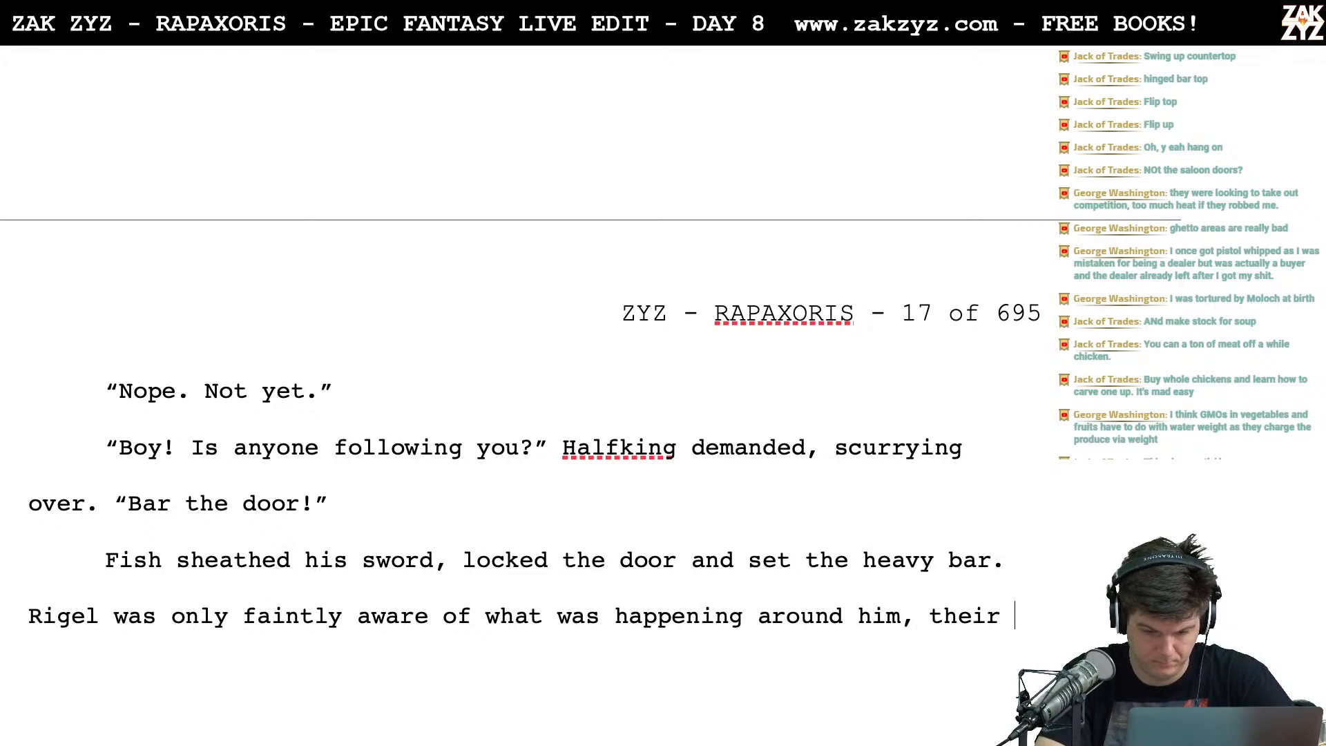
{"action": "type", "text": "voices seemed "}
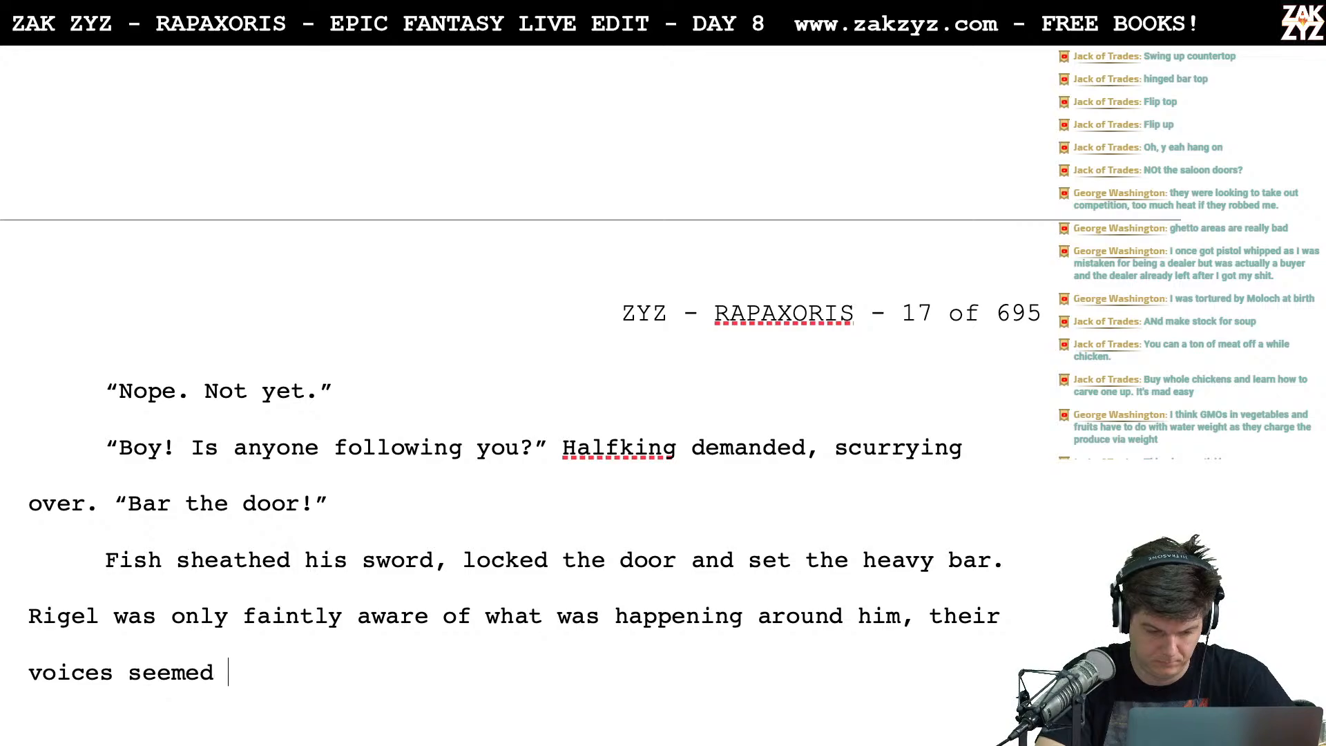
{"action": "type", "text": "very distant."}
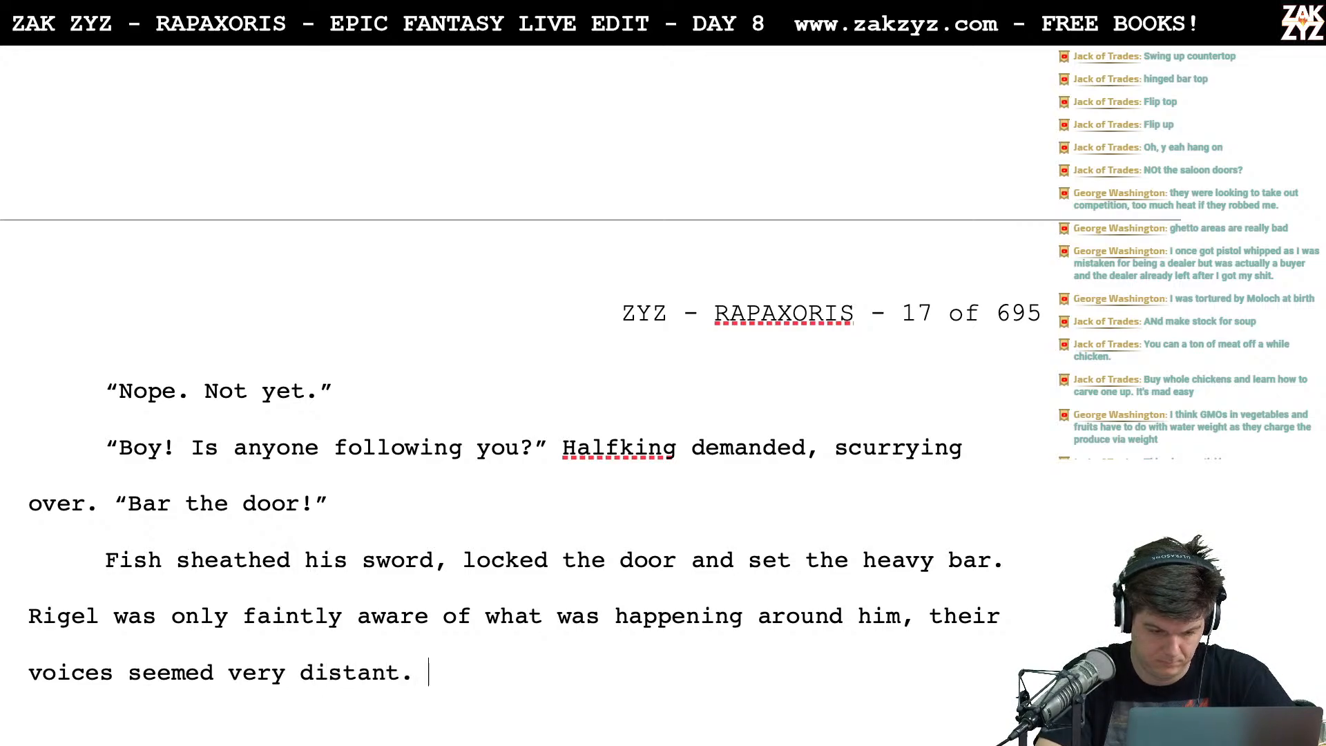
{"action": "key", "text": "Return"}
{"action": "type", "text": "A s"}
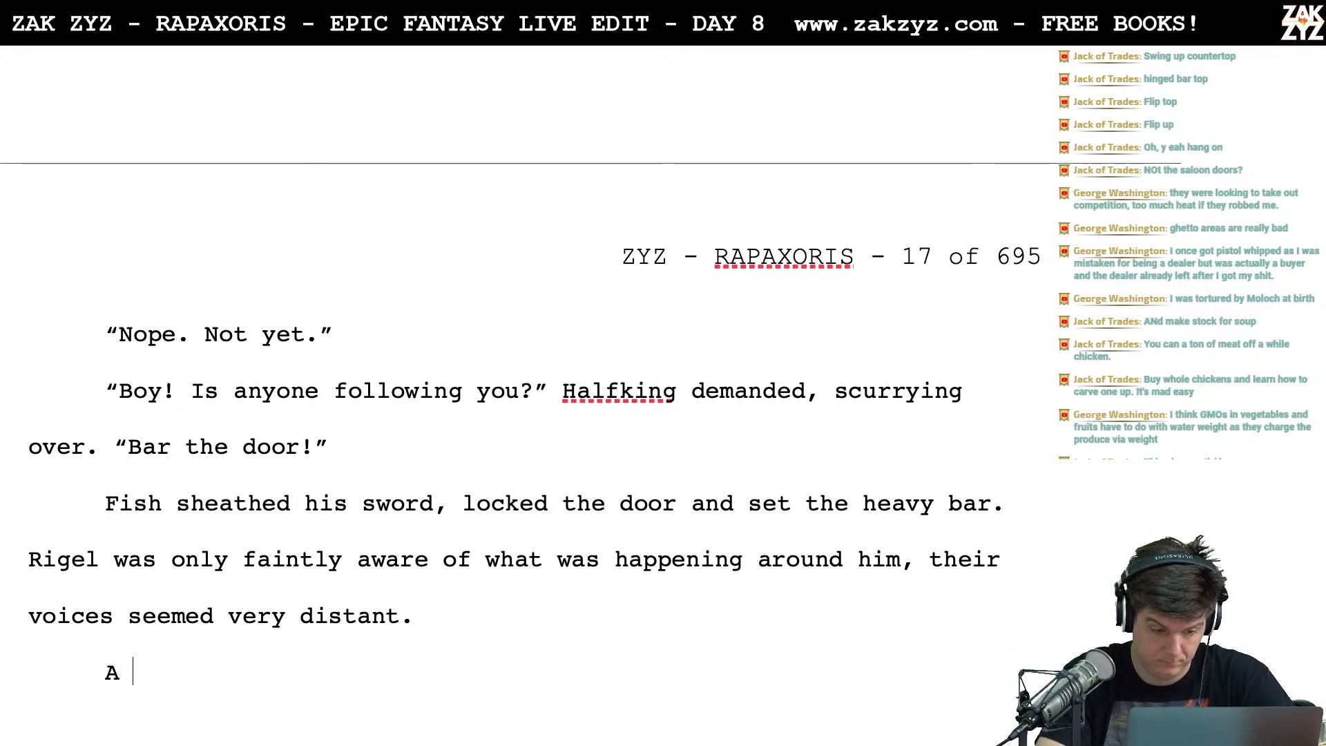
{"action": "key", "text": "BackSpace"}
{"action": "key", "text": "BackSpace"}
{"action": "key", "text": "BackSpace"}
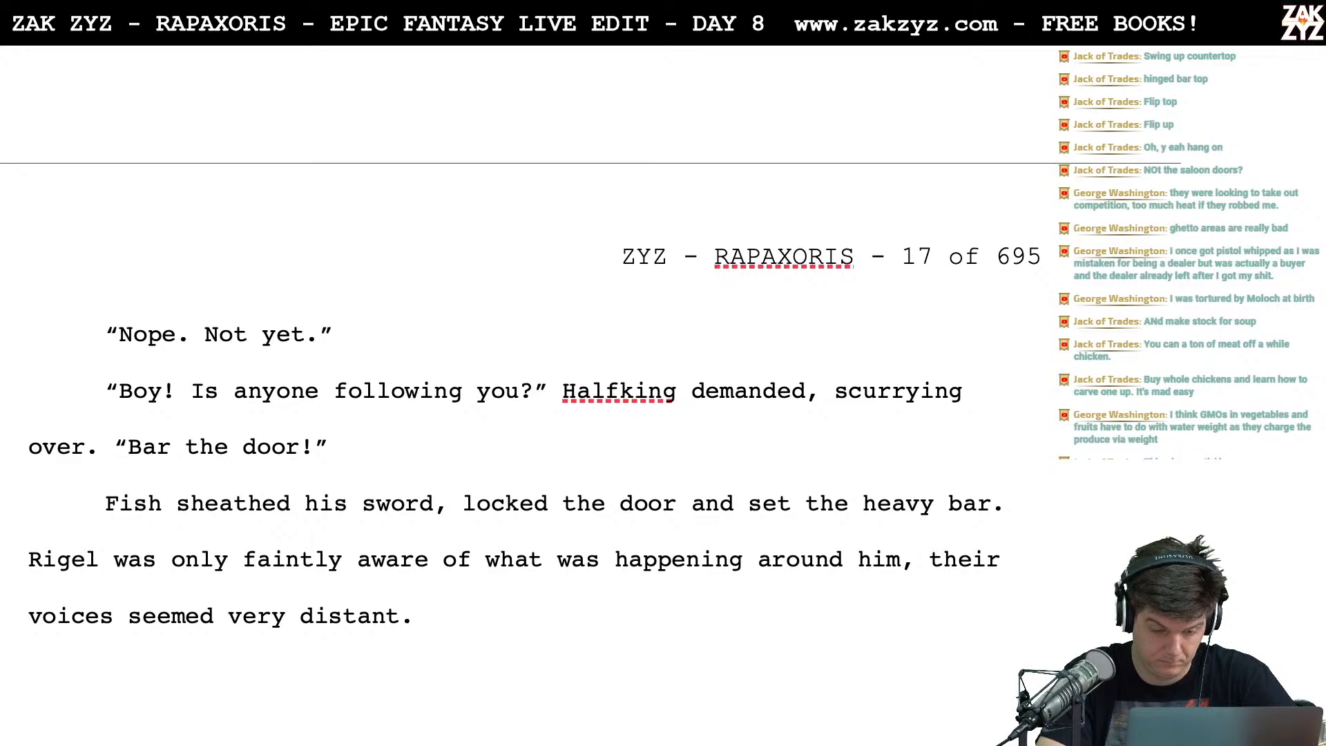
{"action": "type", "text": "A fa"}
{"action": "key", "text": "BackSpace"}
{"action": "key", "text": "BackSpace"}
{"action": "key", "text": "BackSpace"}
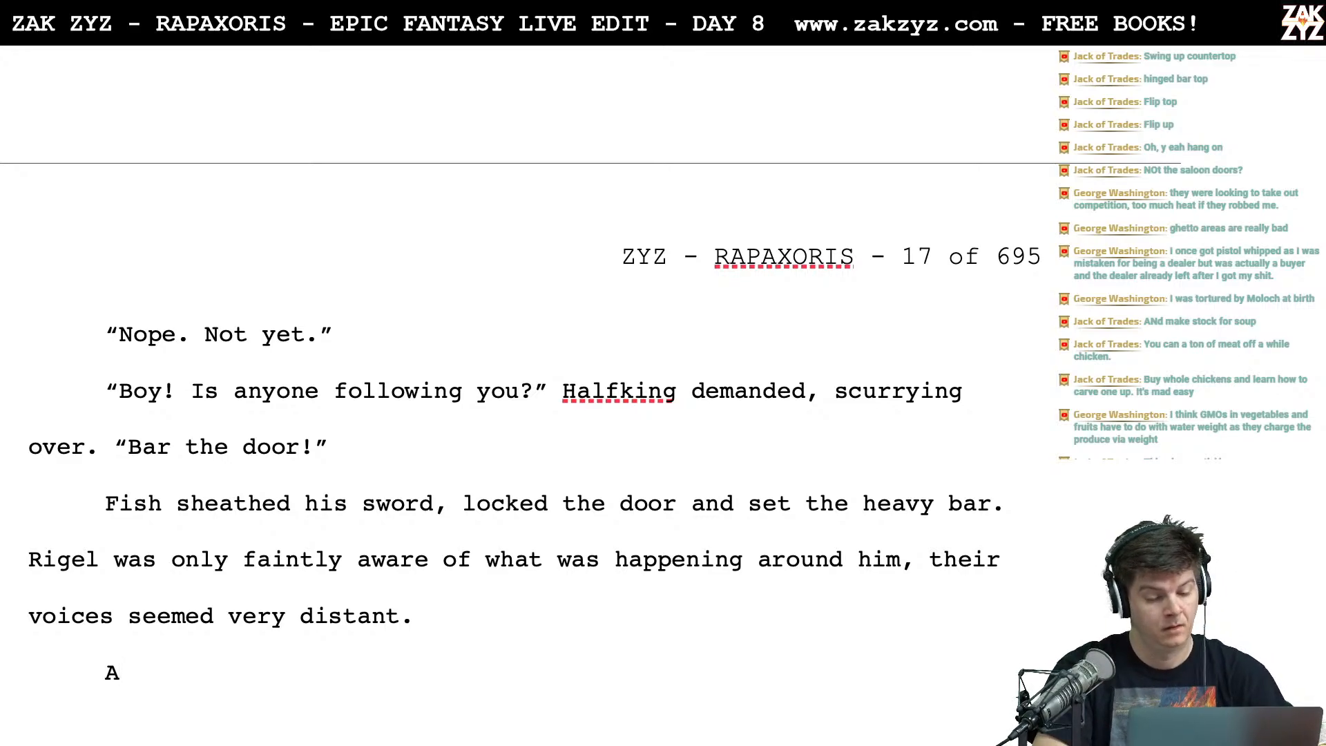
{"action": "key", "text": "BackSpace"}
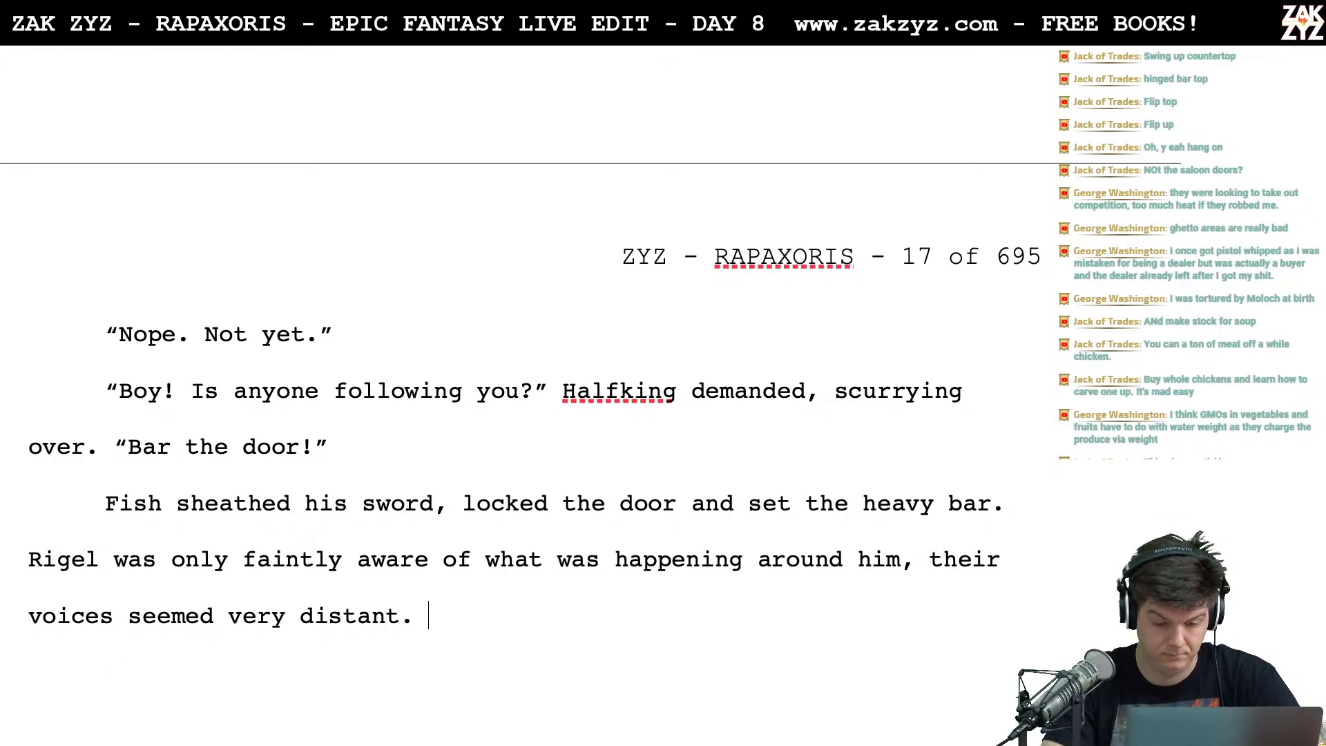
Try continuing the Fish paragraph after "very distant." with "A loud crack brought him back, Halfking had"
{"action": "type", "text": "A loud crack "}
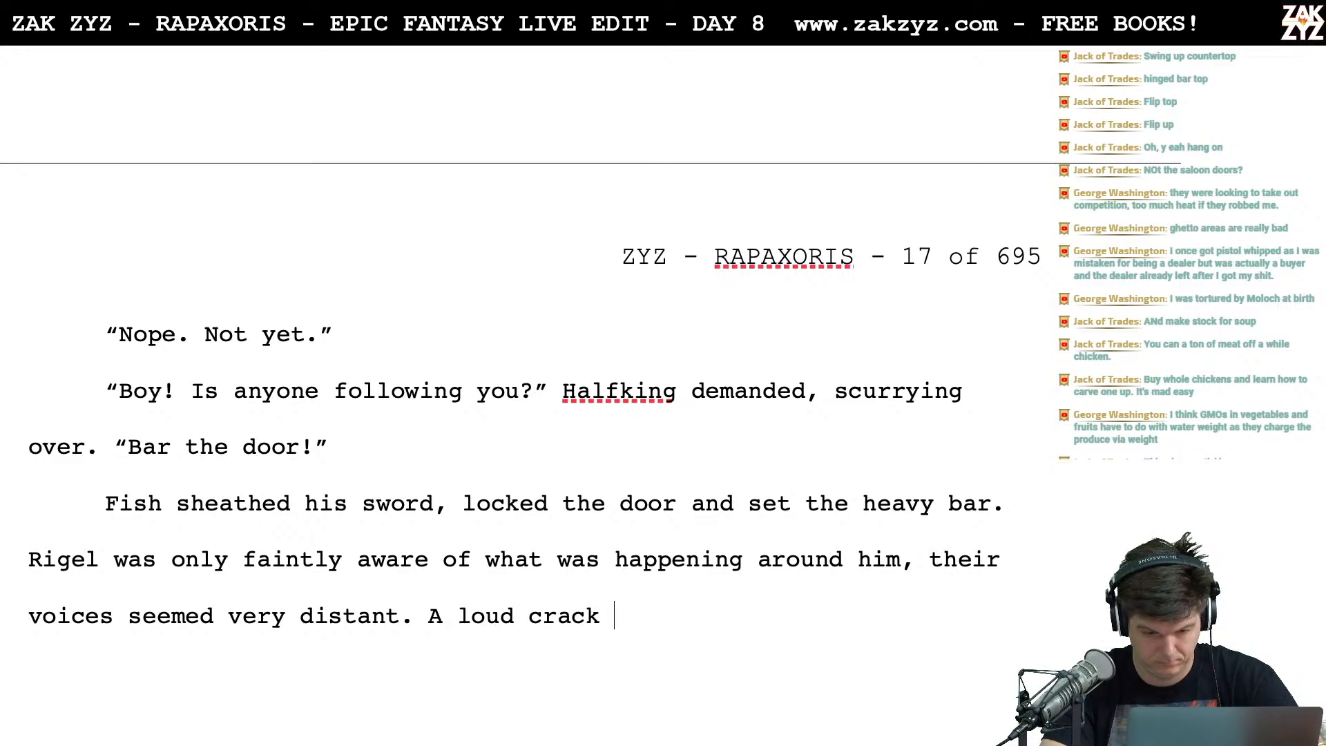
{"action": "type", "text": "brought him b"}
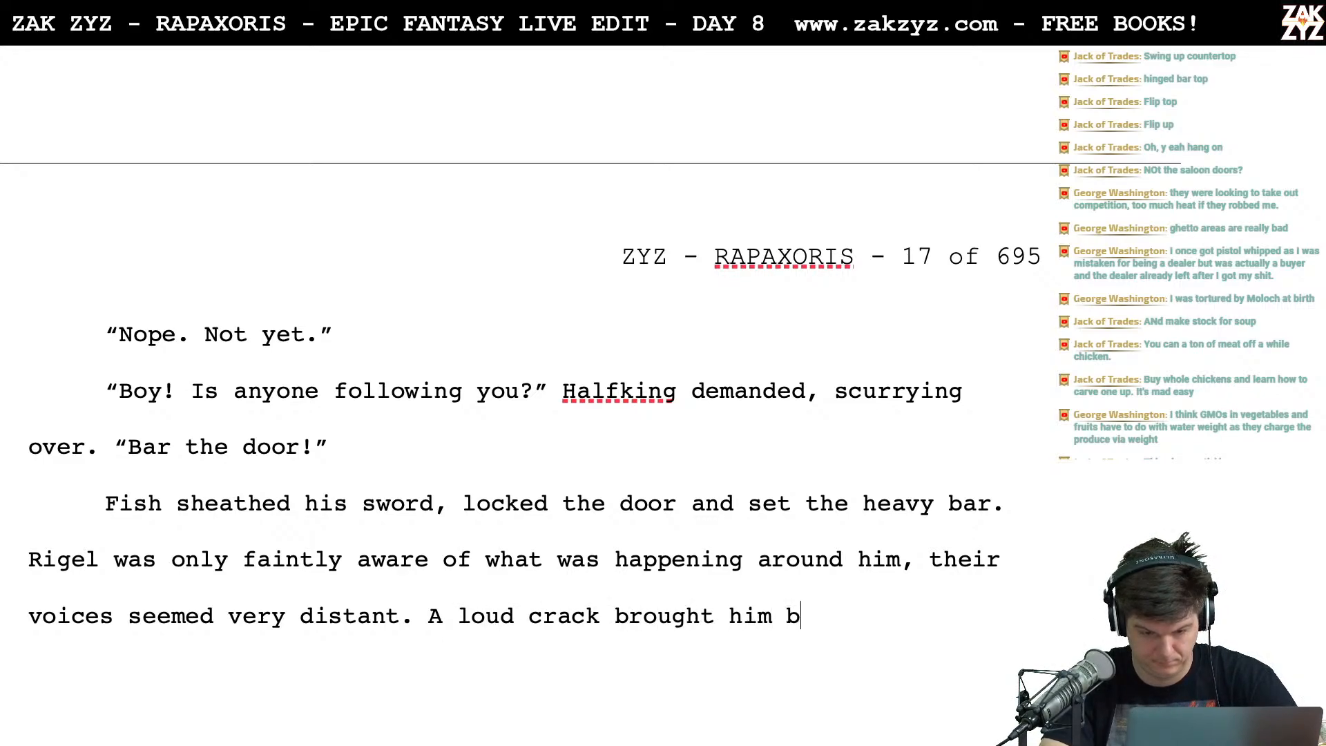
{"action": "type", "text": "ack, Halfki"}
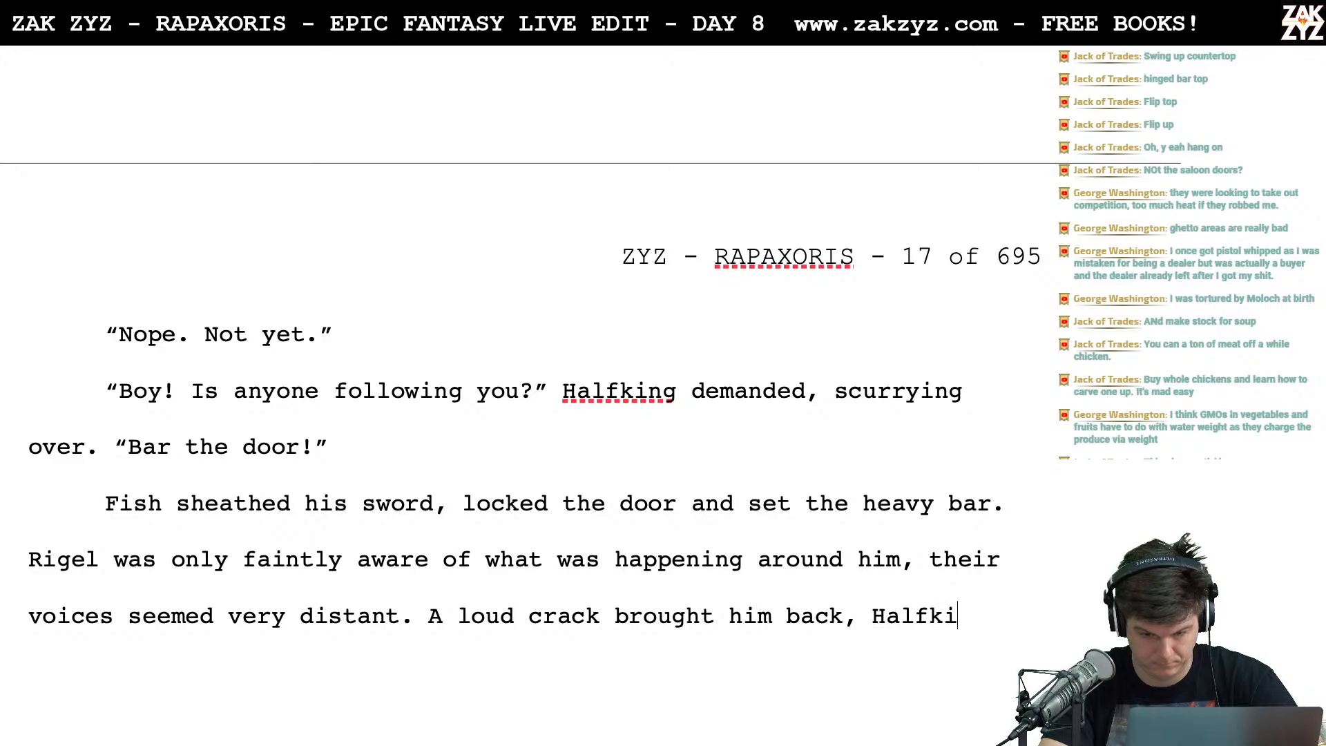
{"action": "type", "text": "ng had"}
{"action": "key", "text": "BackSpace"}
{"action": "key", "text": "BackSpace"}
{"action": "key", "text": "BackSpace"}
{"action": "key", "text": "BackSpace"}
{"action": "key", "text": "BackSpace"}
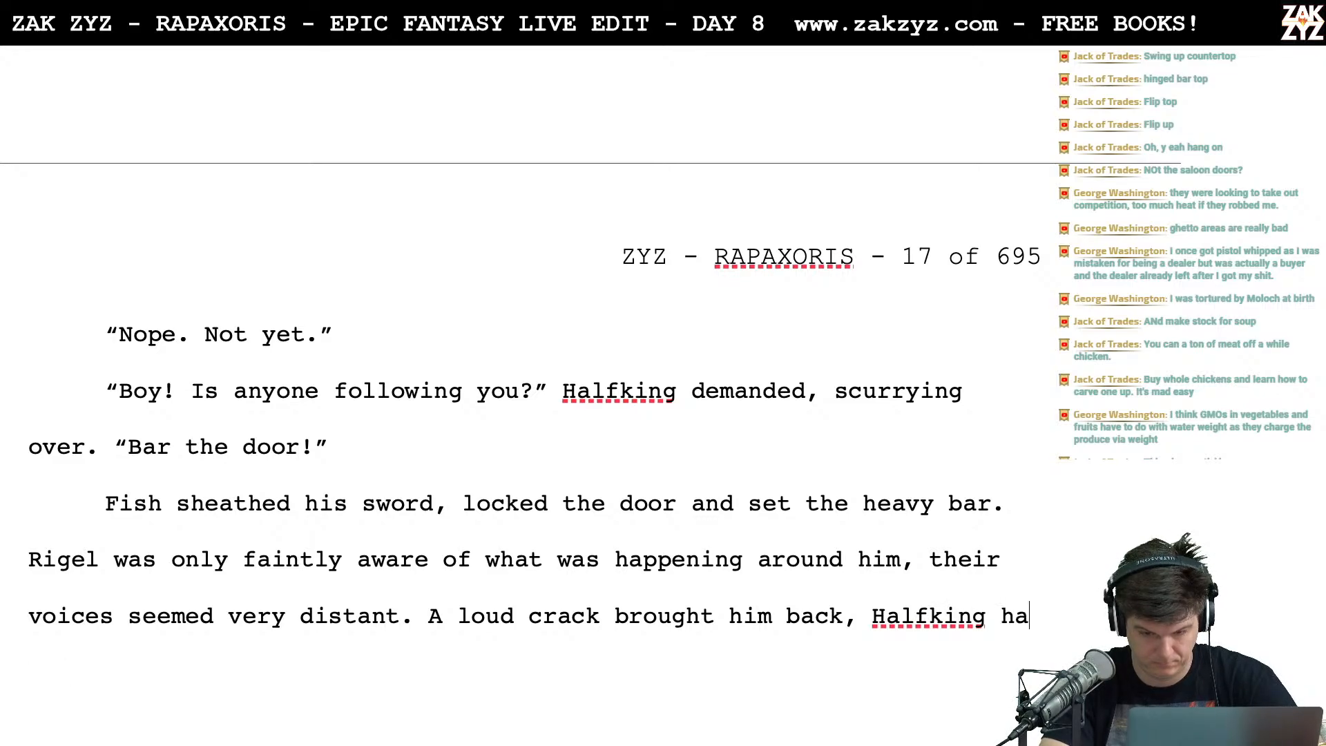
{"action": "key", "text": "BackSpace"}
{"action": "key", "text": "BackSpace"}
{"action": "key", "text": "BackSpace"}
{"action": "key", "text": "BackSpace"}
{"action": "key", "text": "BackSpace"}
{"action": "key", "text": "BackSpace"}
{"action": "key", "text": "BackSpace"}
{"action": "key", "text": "BackSpace"}
{"action": "key", "text": "BackSpace"}
{"action": "key", "text": "BackSpace"}
{"action": "key", "text": "BackSpace"}
{"action": "key", "text": "BackSpace"}
{"action": "key", "text": "BackSpace"}
{"action": "key", "text": "BackSpace"}
{"action": "key", "text": "BackSpace"}
{"action": "key", "text": "BackSpace"}
{"action": "key", "text": "BackSpace"}
{"action": "key", "text": "BackSpace"}
{"action": "key", "text": "BackSpace"}
{"action": "key", "text": "BackSpace"}
{"action": "key", "text": "BackSpace"}
{"action": "key", "text": "BackSpace"}
{"action": "key", "text": "BackSpace"}
{"action": "key", "text": "BackSpace"}
{"action": "key", "text": "BackSpace"}
{"action": "key", "text": "BackSpace"}
{"action": "key", "text": "BackSpace"}
{"action": "key", "text": "BackSpace"}
{"action": "key", "text": "BackSpace"}
{"action": "key", "text": "BackSpace"}
{"action": "key", "text": "BackSpace"}
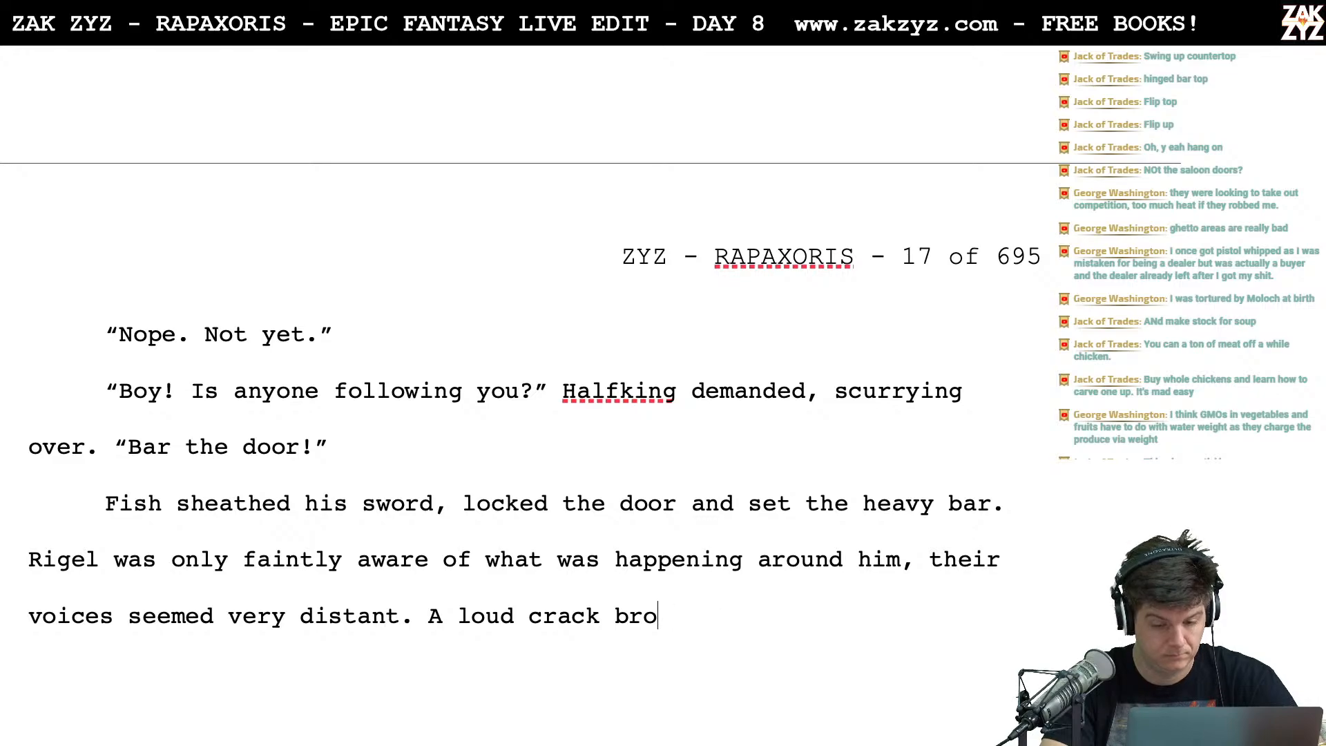
{"action": "key", "text": "BackSpace"}
{"action": "key", "text": "BackSpace"}
{"action": "key", "text": "BackSpace"}
{"action": "key", "text": "BackSpace"}
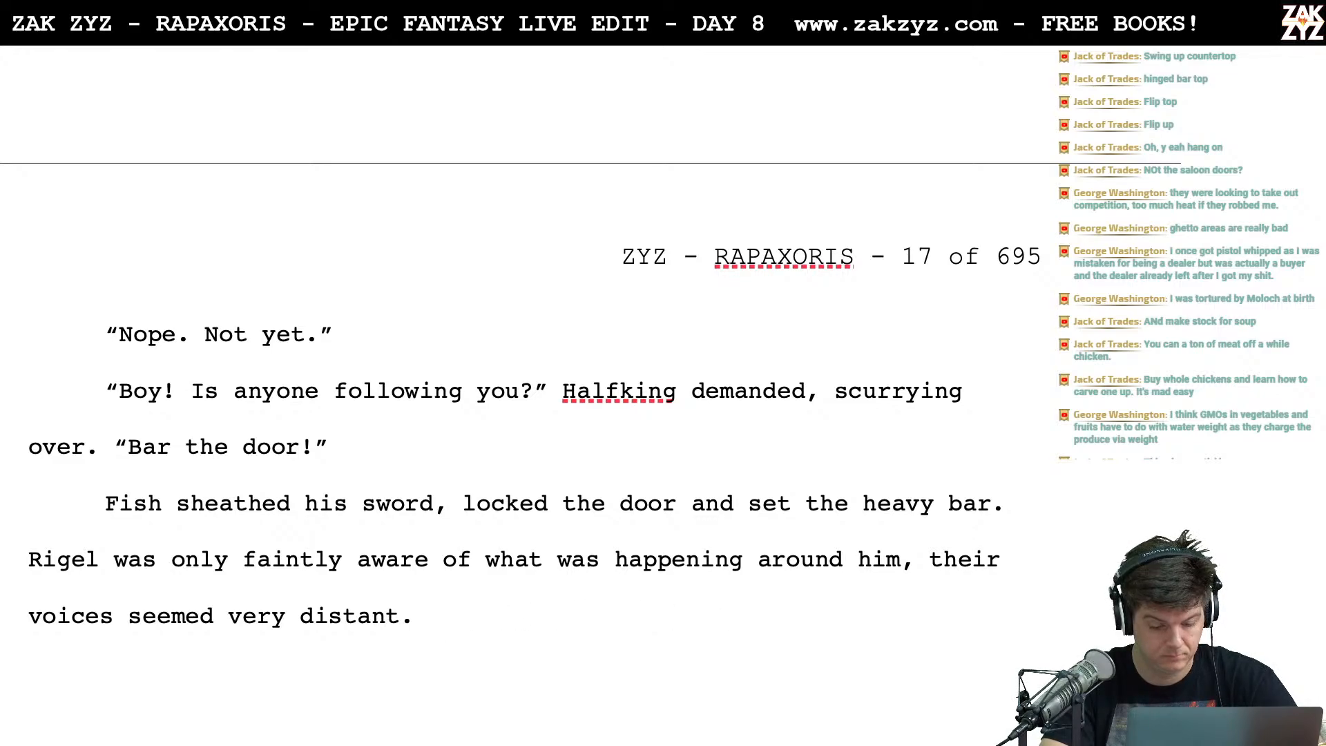
Continue the Fish paragraph with "Then a loud crack caught his attention, Halfking was slapping him."
{"action": "type", "text": "Then"}
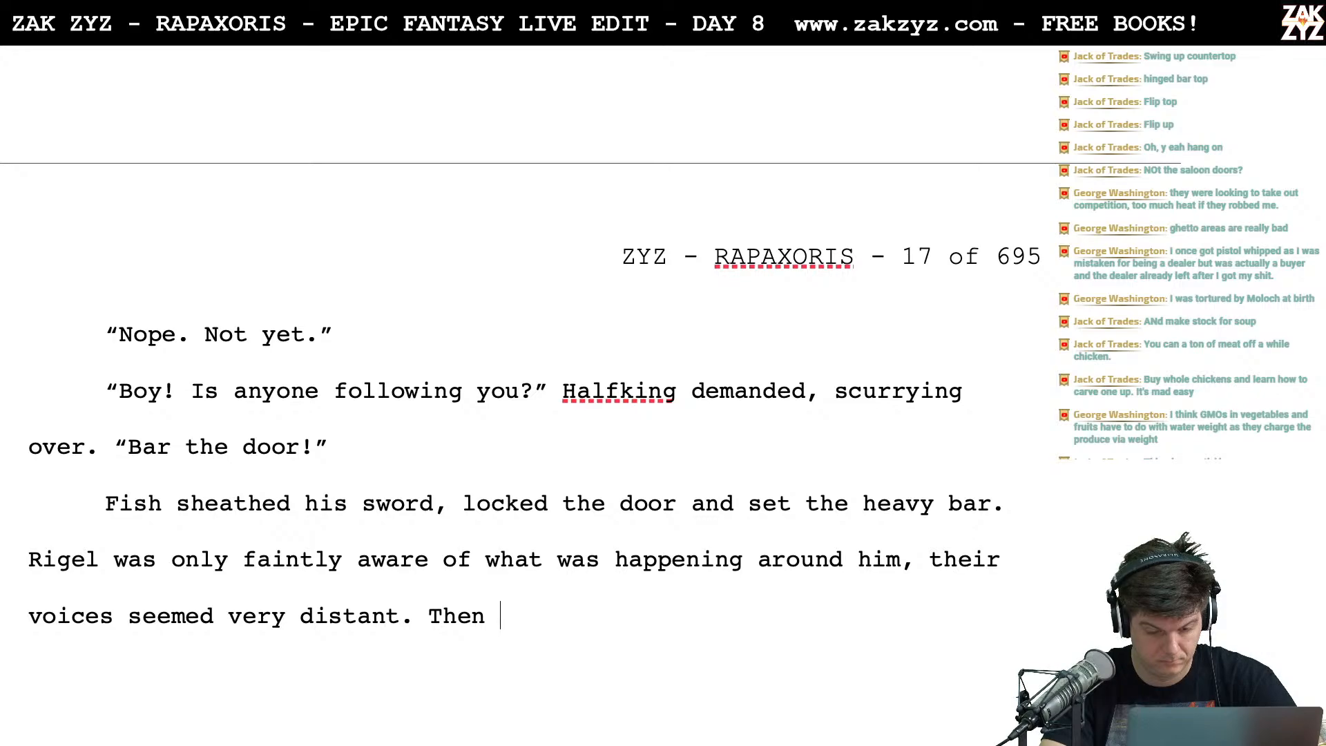
{"action": "type", "text": " a l"}
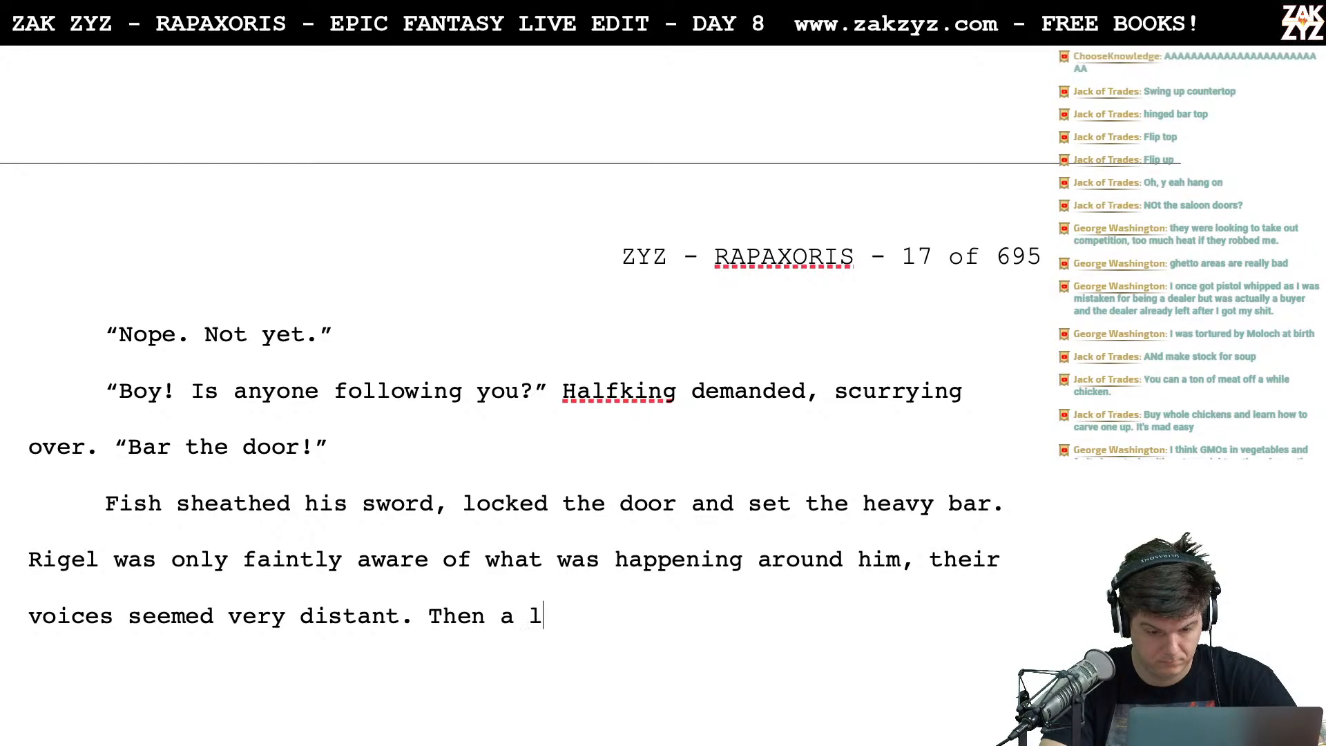
{"action": "type", "text": "oud crack caught "}
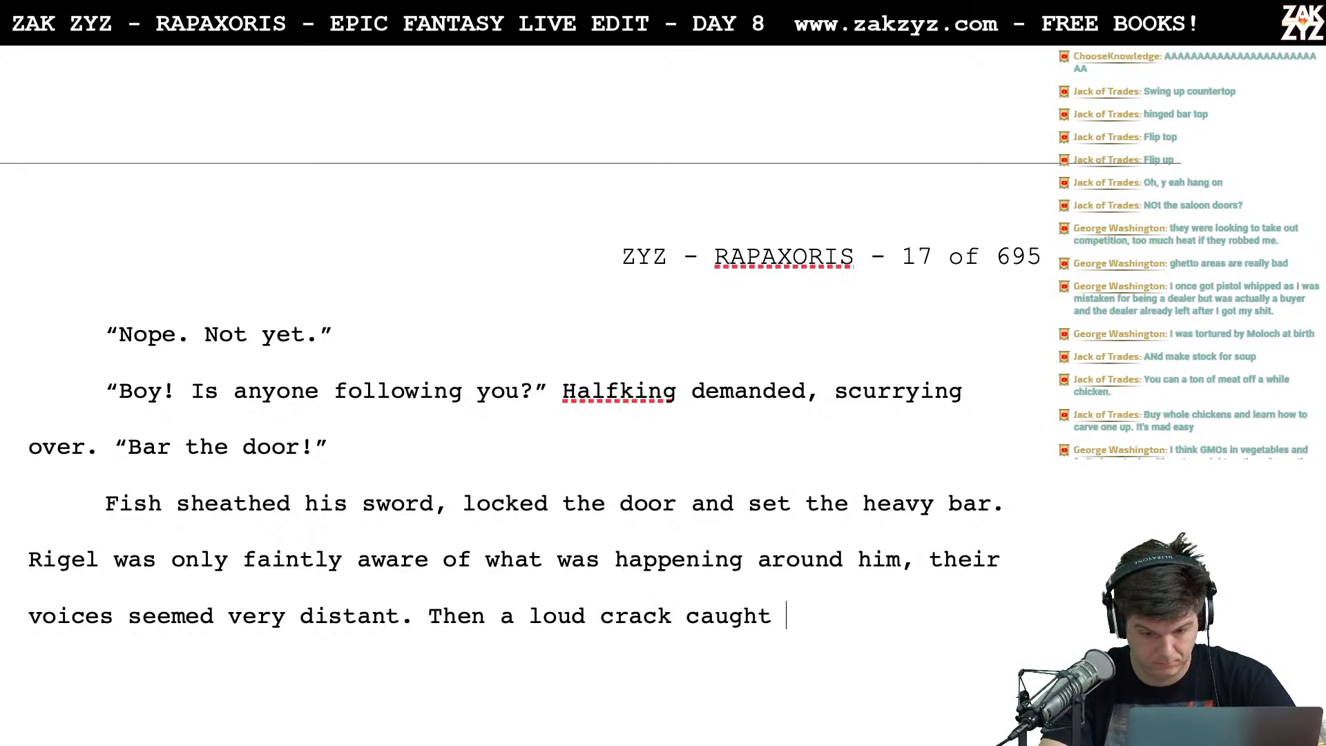
{"action": "type", "text": "his attention, "}
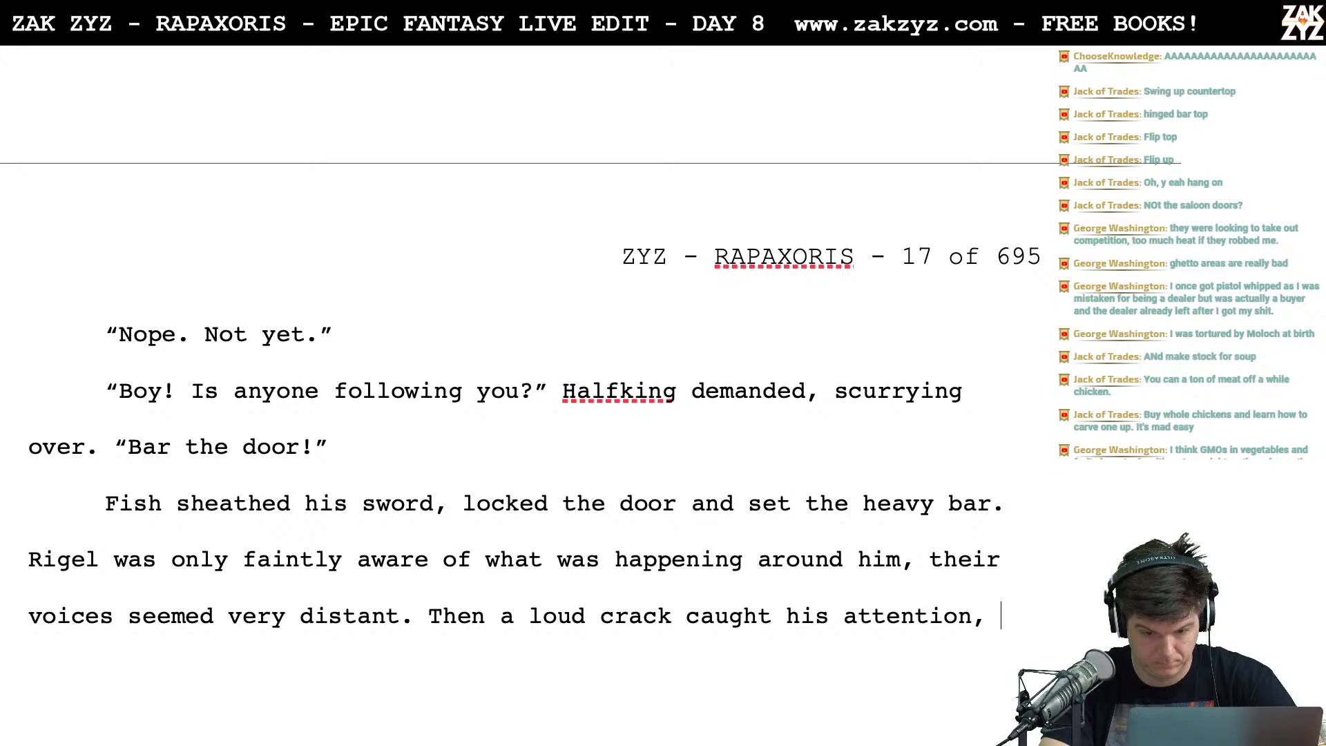
{"action": "type", "text": "Halfking wa"}
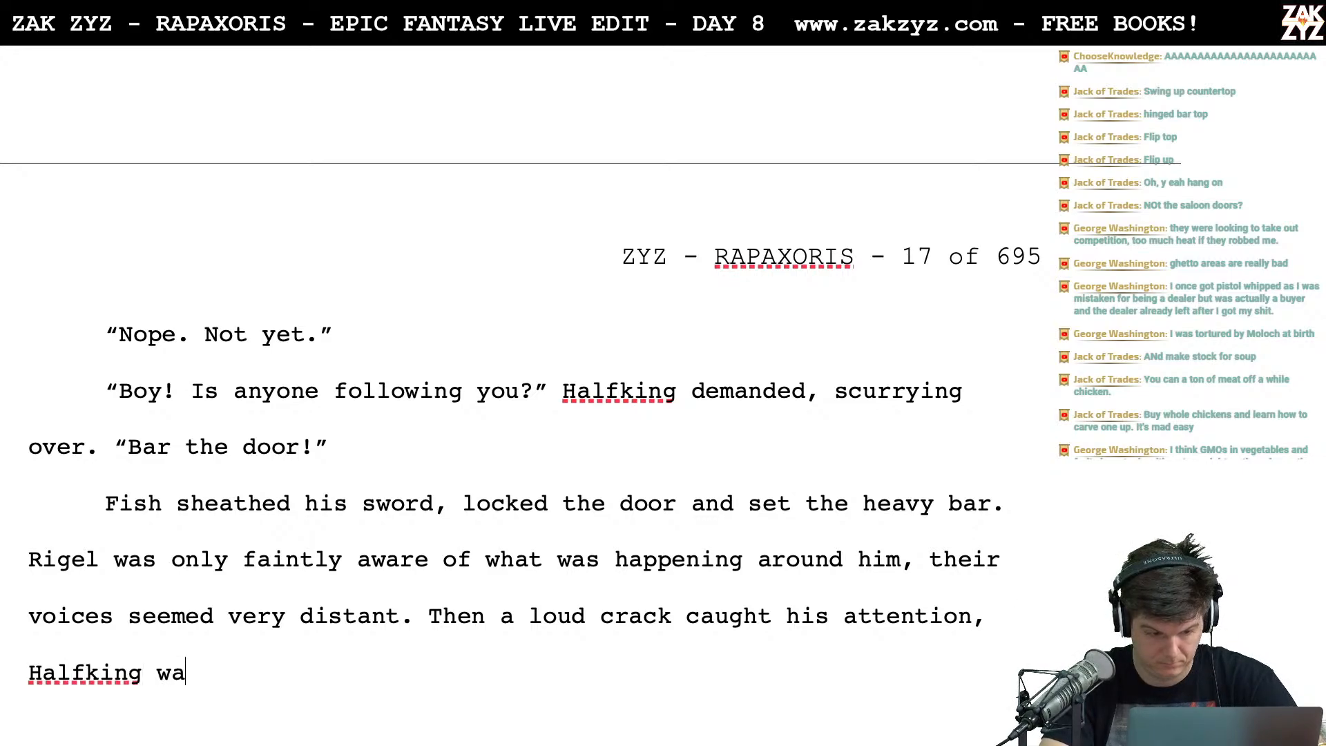
{"action": "type", "text": "s slapping him."}
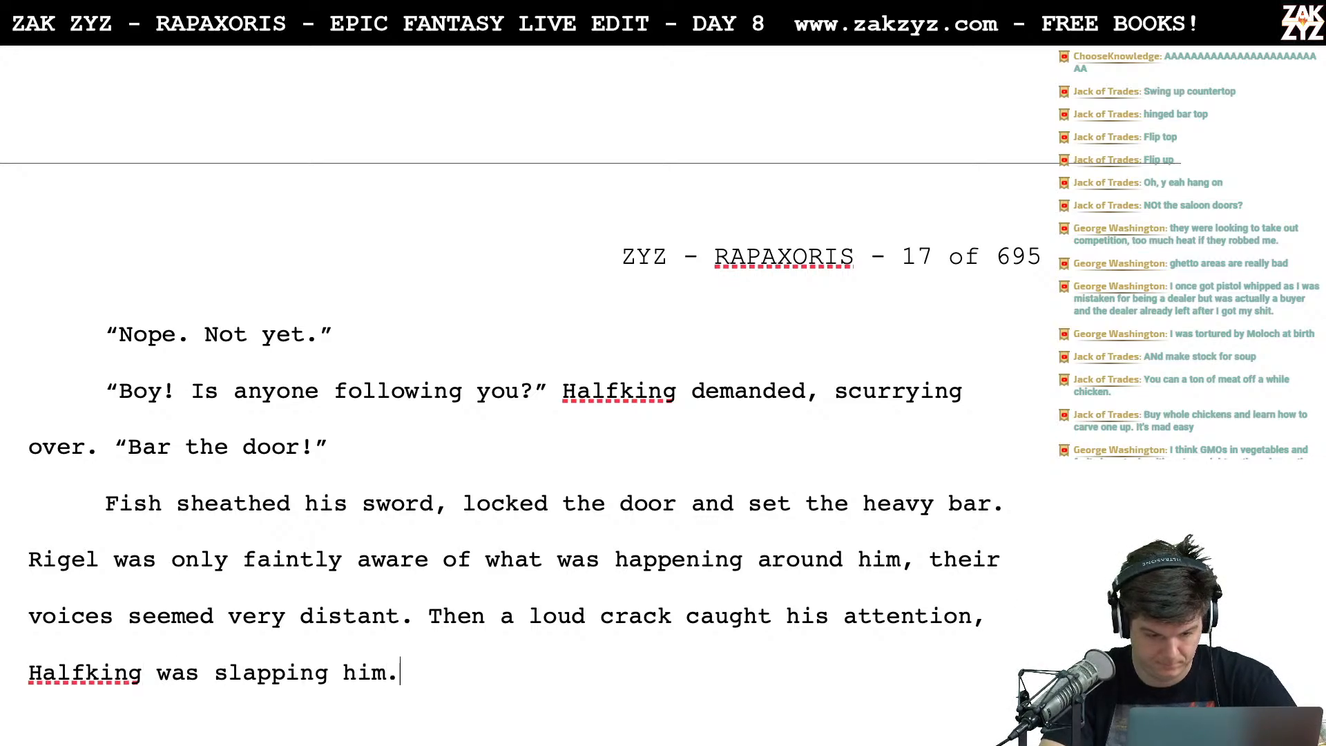
Add the dialogue paragraph "Boy! Wake up!" in quotation marks and begin another paragraph with "Rigel came around,"
{"action": "key", "text": "Return"}
{"action": "type", "text": "\"Boy! Wake up "}
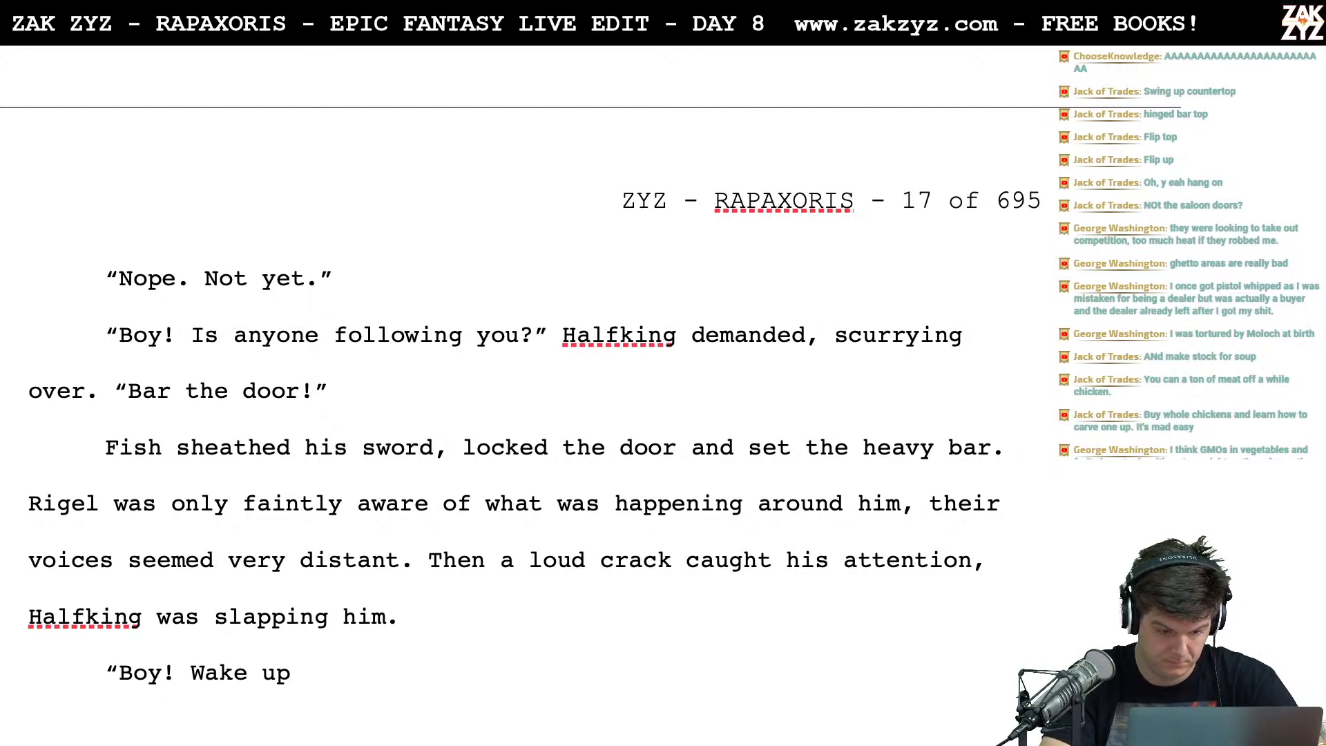
{"action": "type", "text": "!\""}
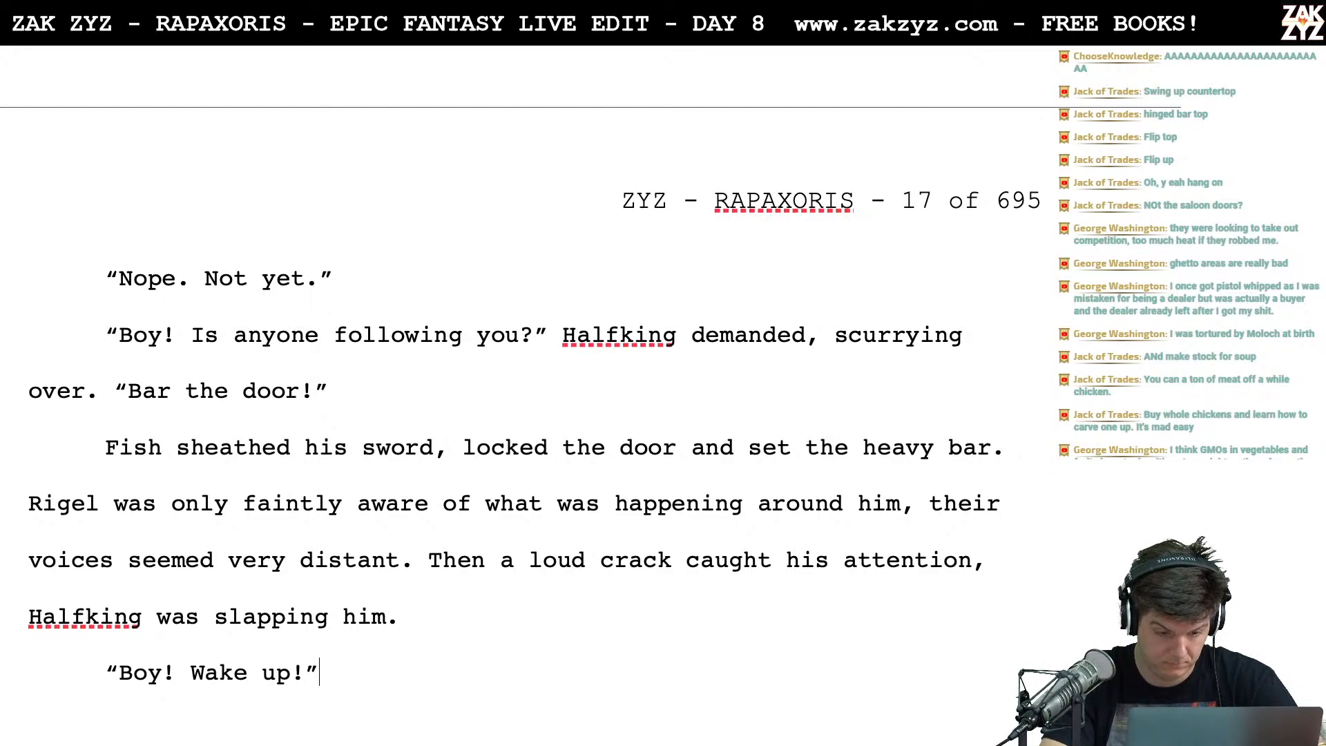
{"action": "key", "text": "Return"}
{"action": "type", "text": "Rigel came around"}
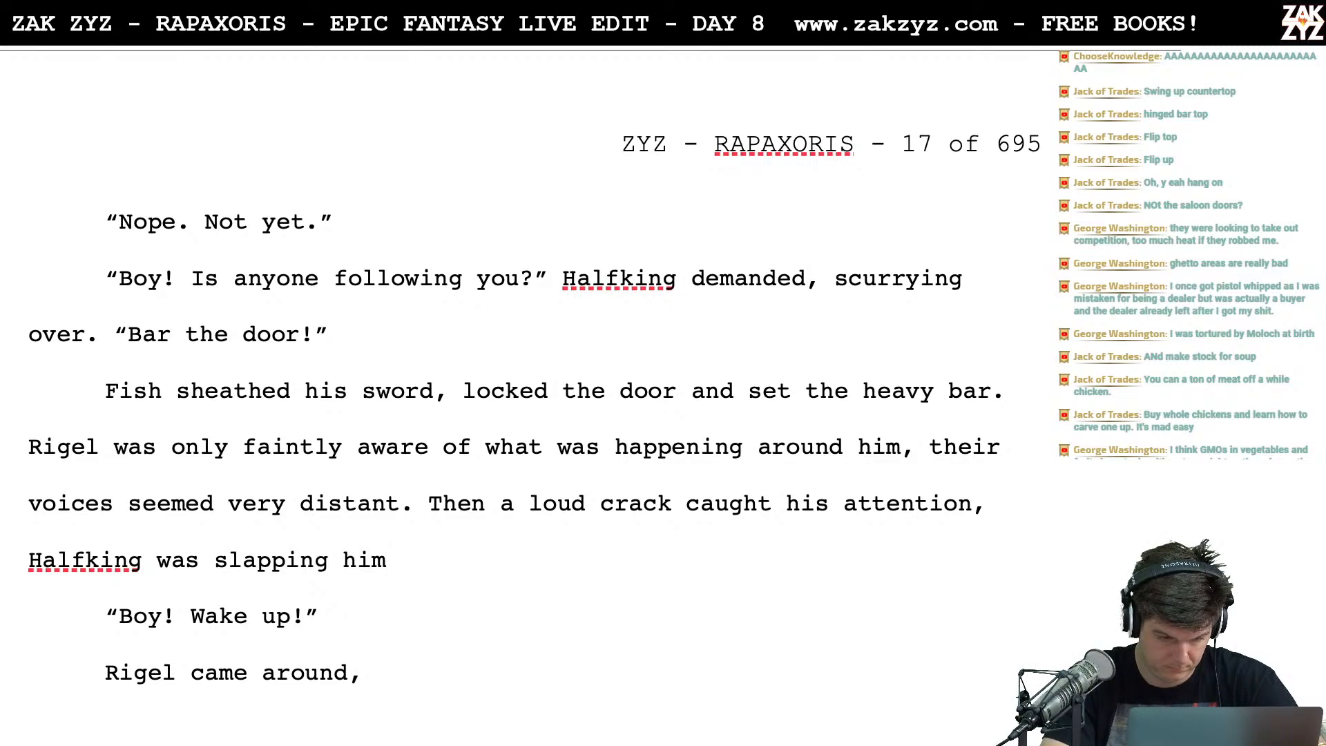
Try ending the sentence about Halfking slapping him with "as hard as he could."
{"action": "type", "text": "as hard"}
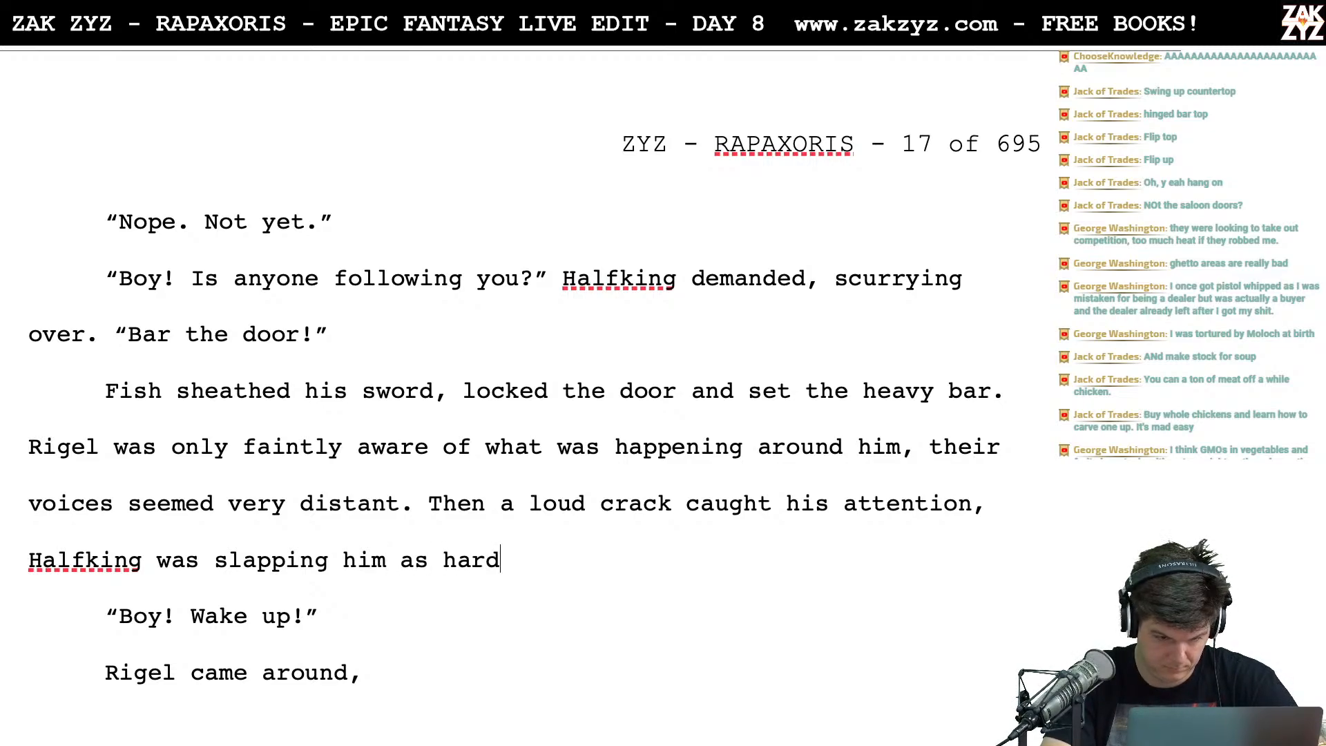
{"action": "type", "text": " as he could."}
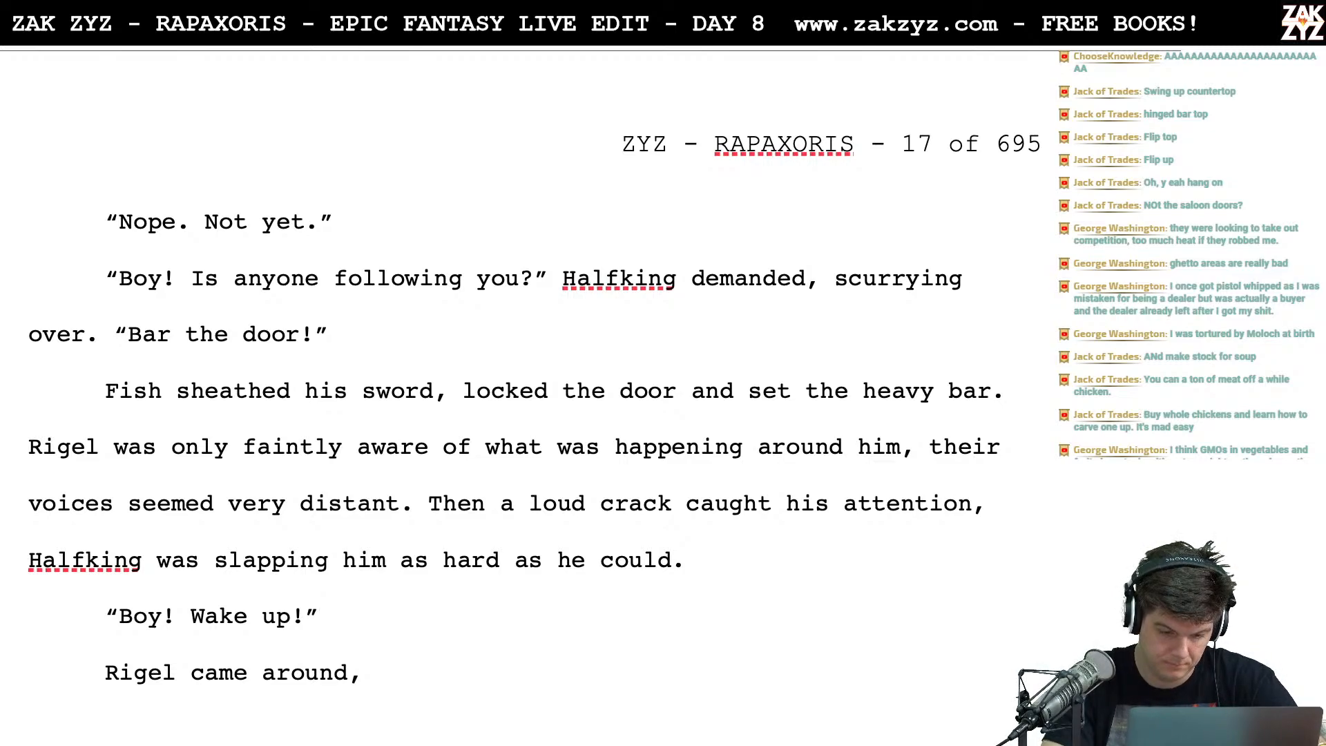
{"action": "key", "text": "BackSpace"}
{"action": "key", "text": "BackSpace"}
{"action": "key", "text": "BackSpace"}
{"action": "key", "text": "BackSpace"}
{"action": "key", "text": "BackSpace"}
{"action": "key", "text": "BackSpace"}
{"action": "key", "text": "BackSpace"}
{"action": "key", "text": "BackSpace"}
{"action": "key", "text": "BackSpace"}
{"action": "key", "text": "BackSpace"}
{"action": "key", "text": "BackSpace"}
{"action": "key", "text": "BackSpace"}
{"action": "key", "text": "BackSpace"}
{"action": "key", "text": "BackSpace"}
{"action": "key", "text": "BackSpace"}
{"action": "key", "text": "BackSpace"}
{"action": "key", "text": "BackSpace"}
{"action": "key", "text": "BackSpace"}
{"action": "key", "text": "BackSpace"}
{"action": "key", "text": "BackSpace"}
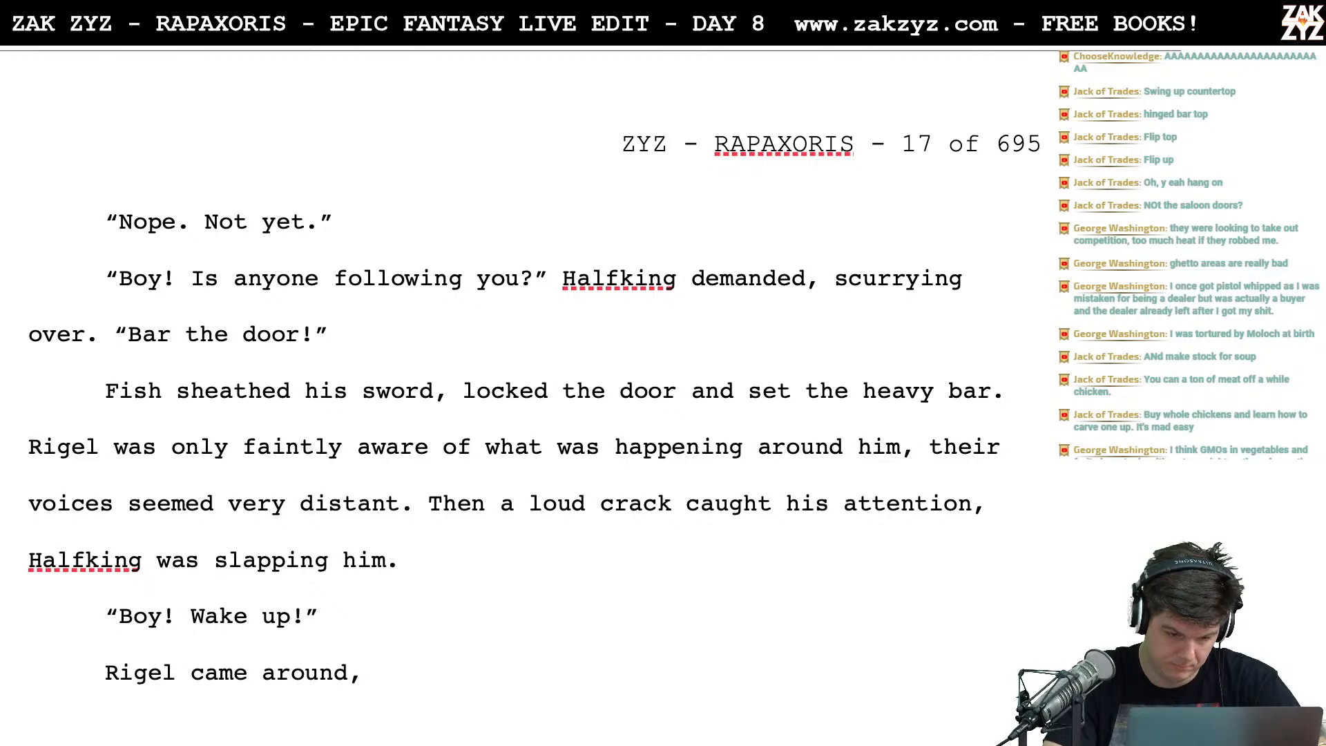
Try continuing "Rigel came around" with "and threw a hand up to block the"
{"action": "type", "text": "and "}
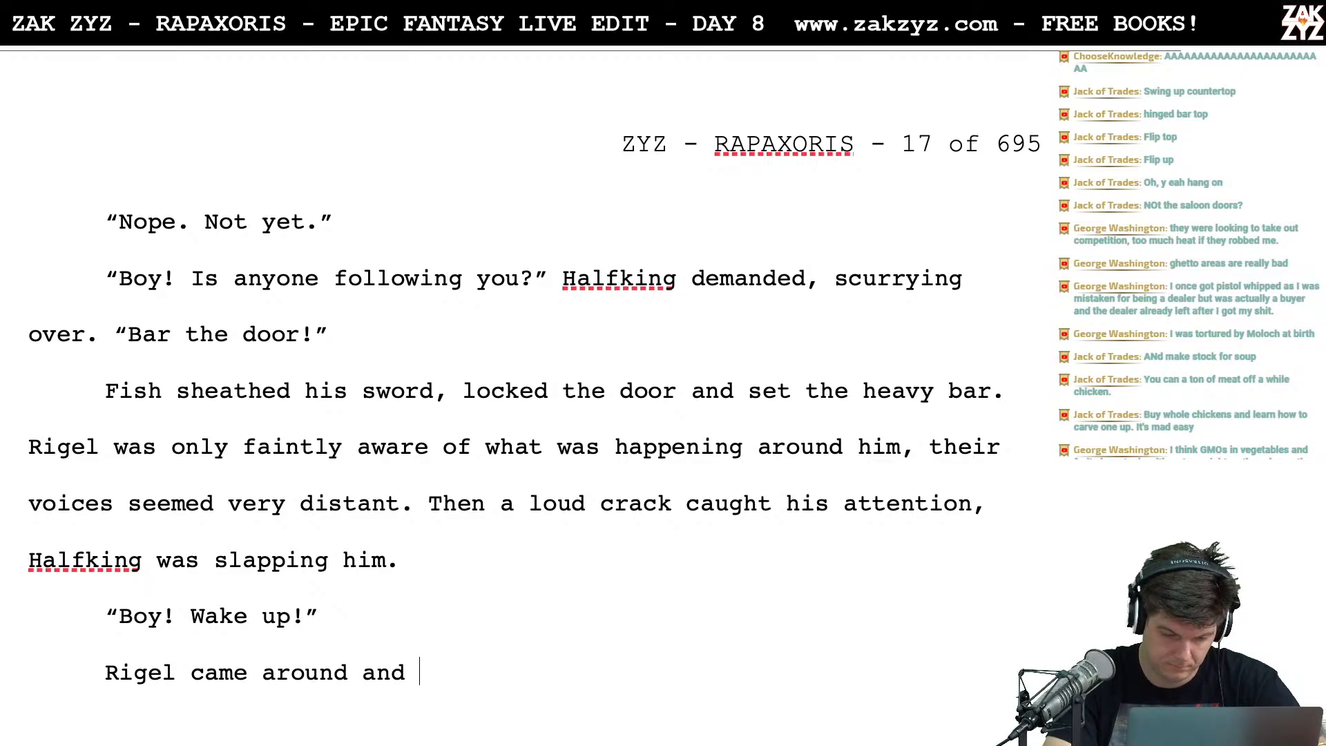
{"action": "type", "text": "rais"}
{"action": "key", "text": "BackSpace"}
{"action": "key", "text": "BackSpace"}
{"action": "key", "text": "BackSpace"}
{"action": "key", "text": "BackSpace"}
{"action": "type", "text": "threw "}
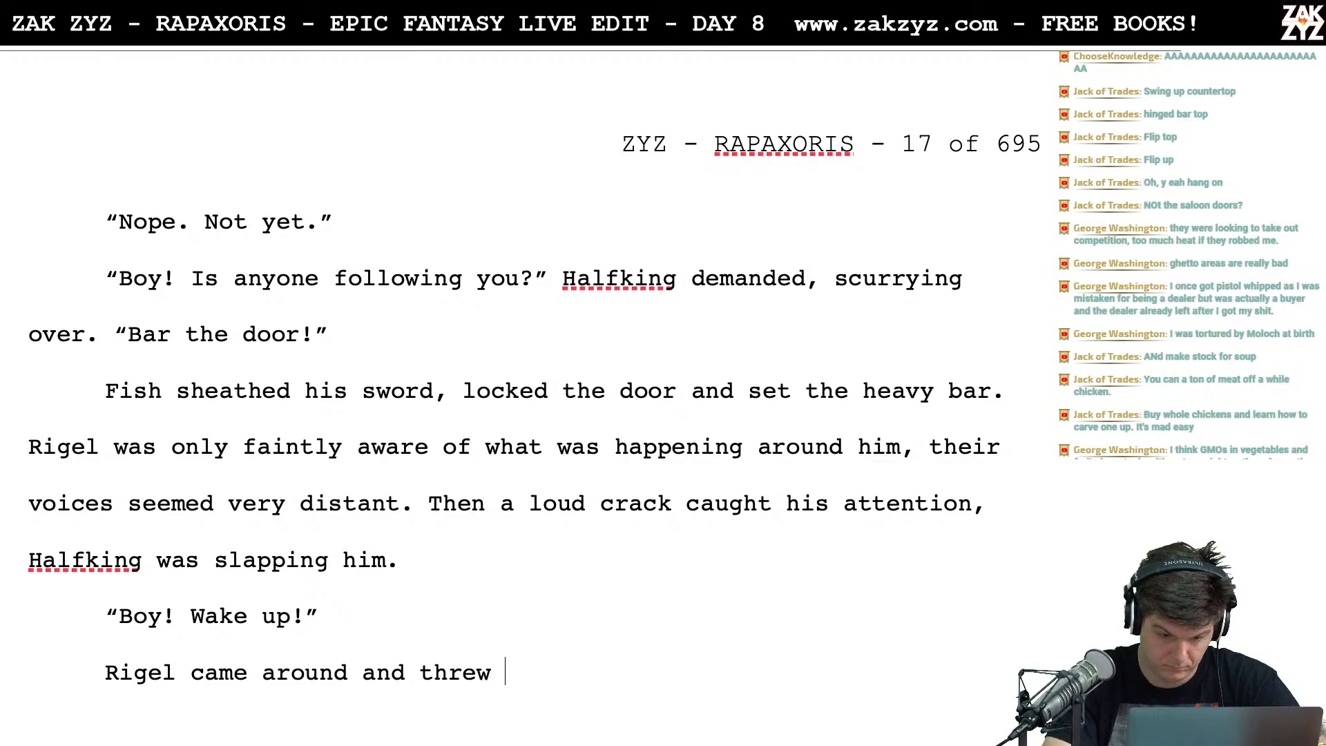
{"action": "type", "text": "a hand "}
{"action": "type", "text": "up"}
{"action": "key", "text": "BackSpace"}
{"action": "key", "text": "BackSpace"}
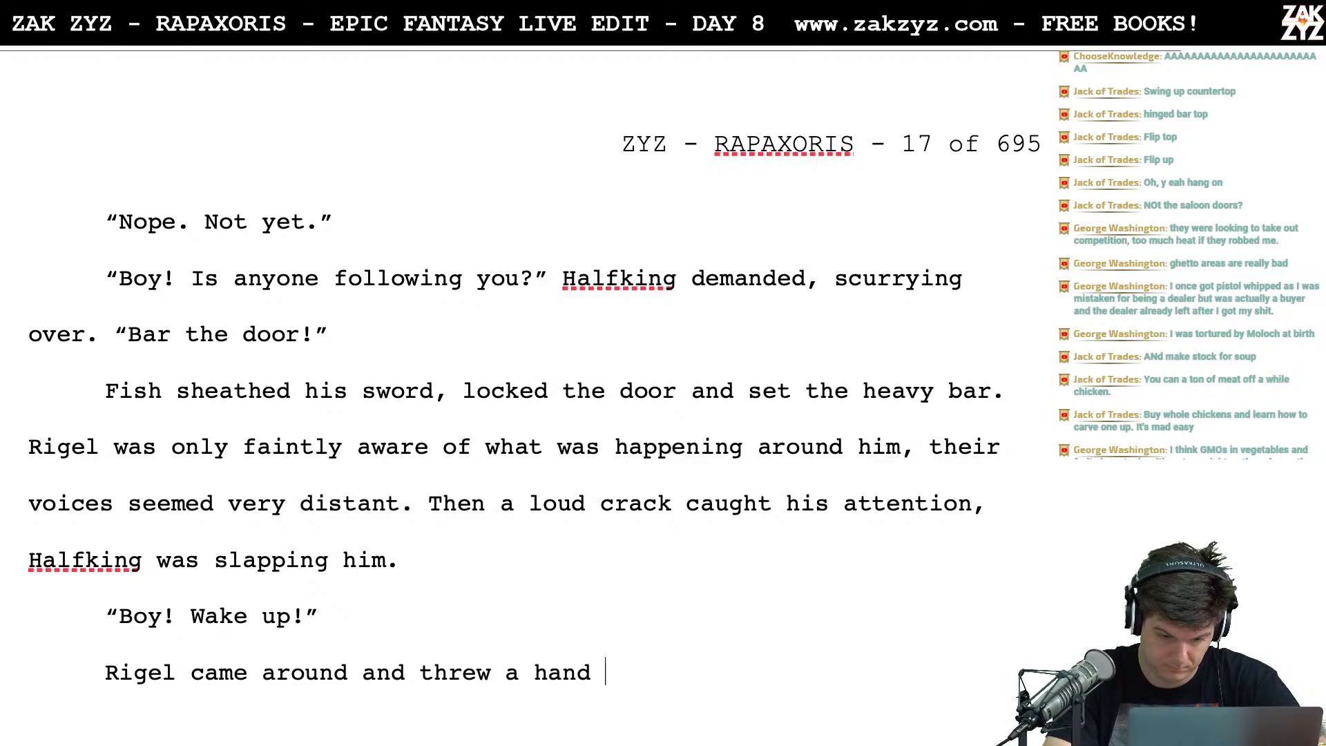
{"action": "type", "text": "up to block the"}
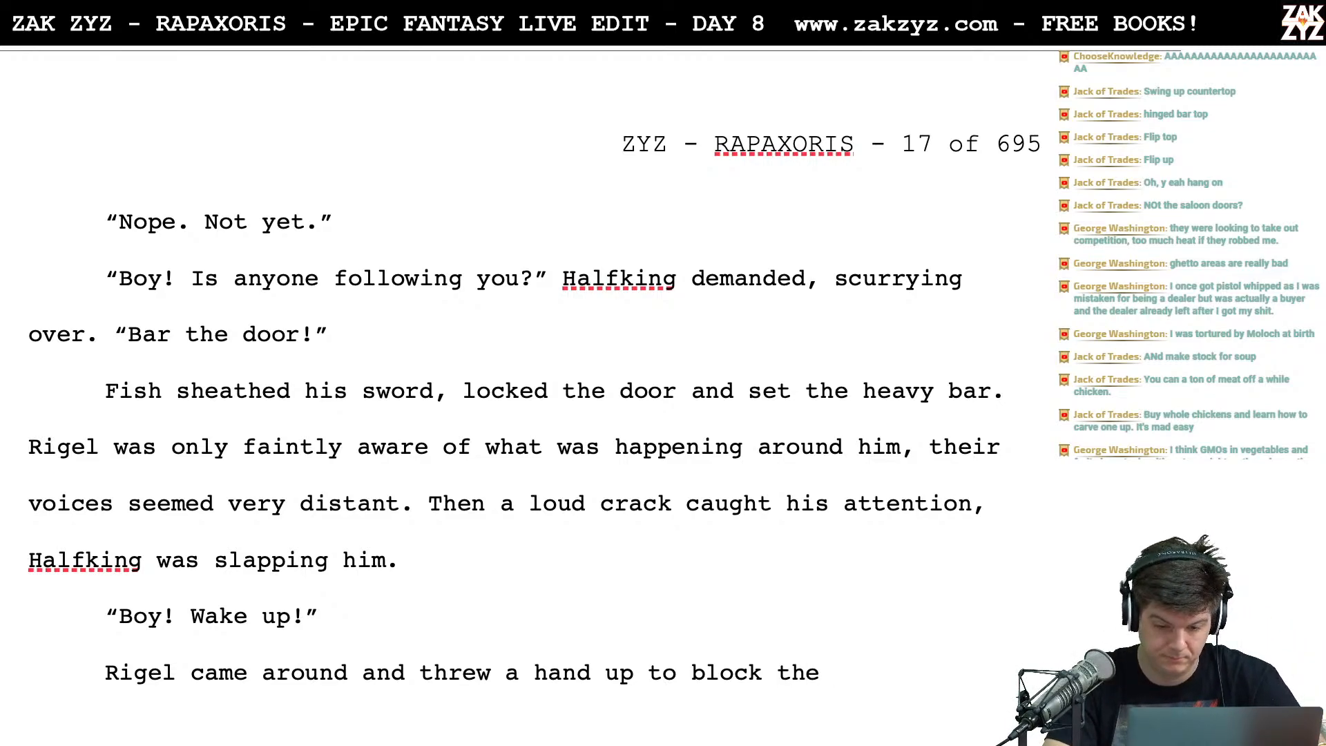
{"action": "key", "text": "BackSpace"}
{"action": "key", "text": "BackSpace"}
{"action": "key", "text": "BackSpace"}
{"action": "key", "text": "BackSpace"}
{"action": "key", "text": "BackSpace"}
{"action": "key", "text": "BackSpace"}
{"action": "key", "text": "BackSpace"}
{"action": "key", "text": "BackSpace"}
{"action": "key", "text": "BackSpace"}
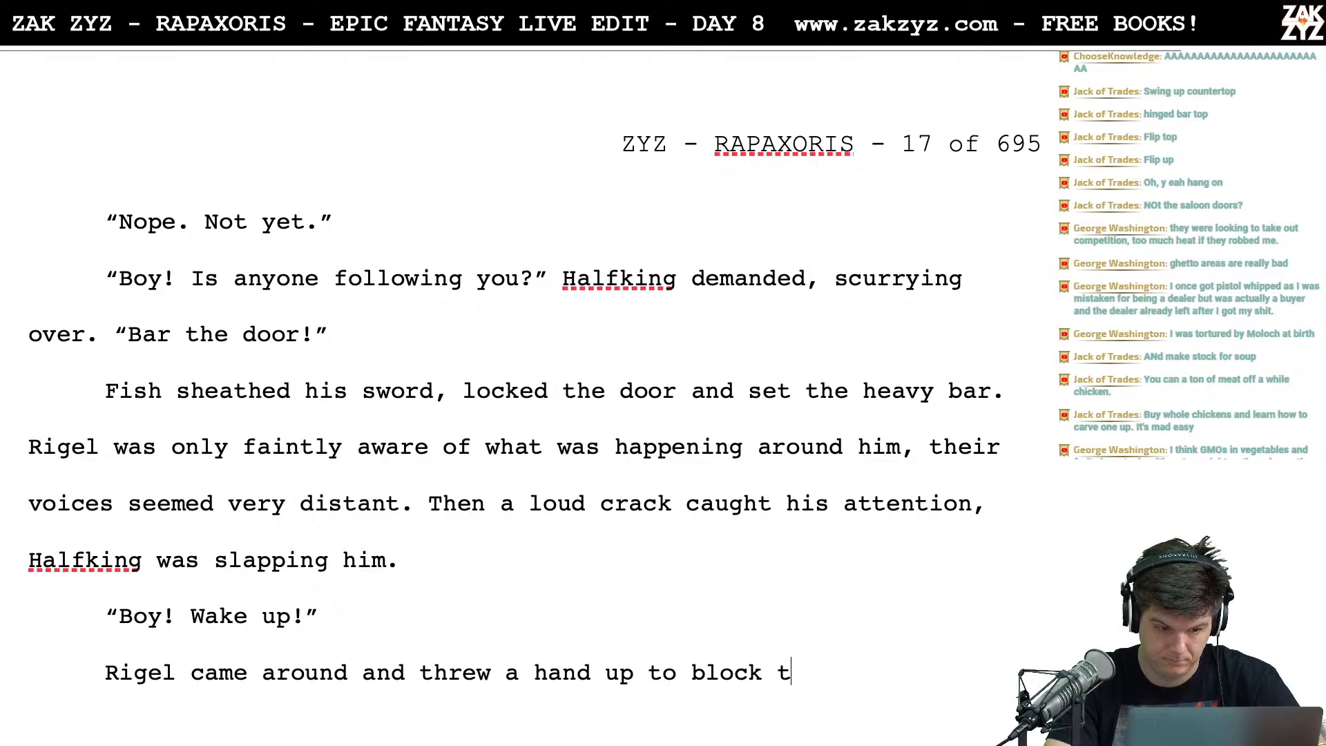
{"action": "key", "text": "BackSpace"}
{"action": "key", "text": "BackSpace"}
{"action": "key", "text": "BackSpace"}
{"action": "key", "text": "BackSpace"}
{"action": "key", "text": "BackSpace"}
{"action": "key", "text": "BackSpace"}
{"action": "key", "text": "BackSpace"}
{"action": "key", "text": "BackSpace"}
{"action": "key", "text": "BackSpace"}
{"action": "key", "text": "BackSpace"}
{"action": "key", "text": "BackSpace"}
{"action": "key", "text": "BackSpace"}
{"action": "key", "text": "BackSpace"}
{"action": "key", "text": "BackSpace"}
{"action": "key", "text": "BackSpace"}
{"action": "key", "text": "BackSpace"}
{"action": "key", "text": "BackSpace"}
{"action": "key", "text": "BackSpace"}
{"action": "key", "text": "BackSpace"}
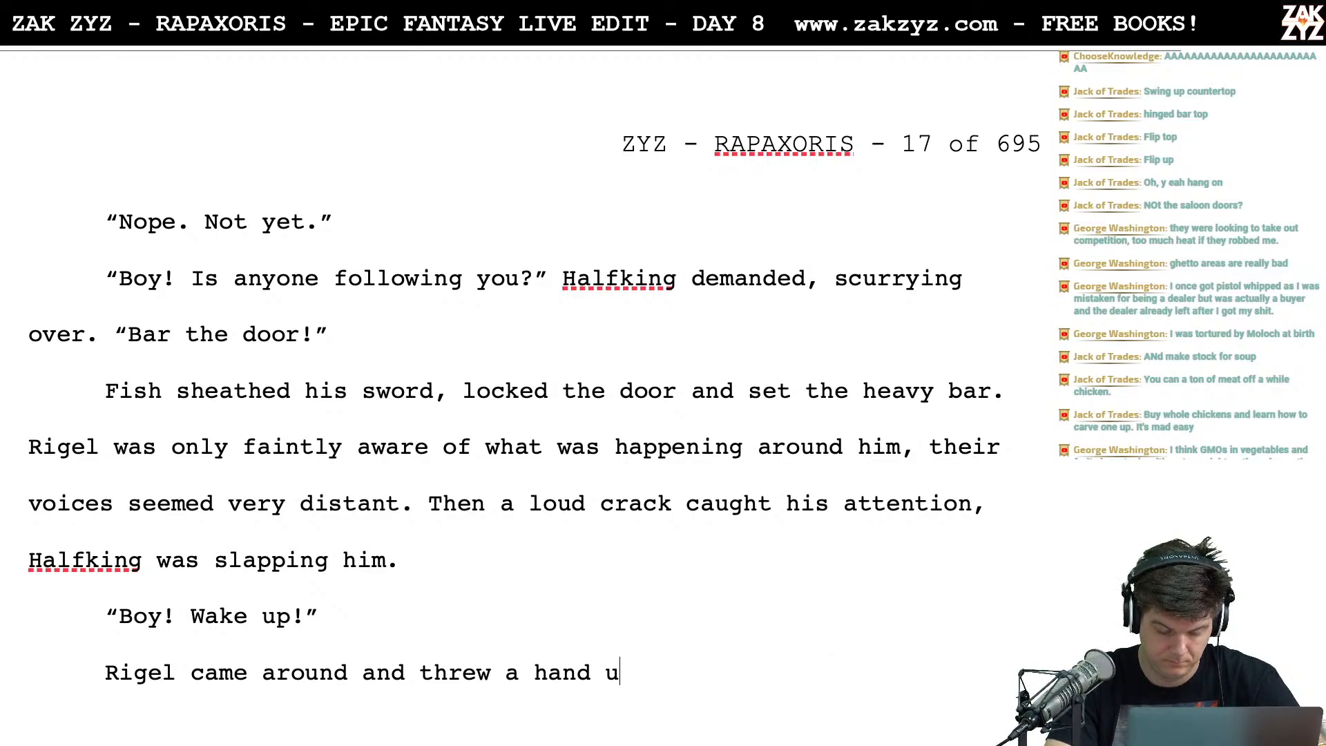
{"action": "key", "text": "BackSpace"}
{"action": "key", "text": "BackSpace"}
{"action": "key", "text": "BackSpace"}
{"action": "key", "text": "BackSpace"}
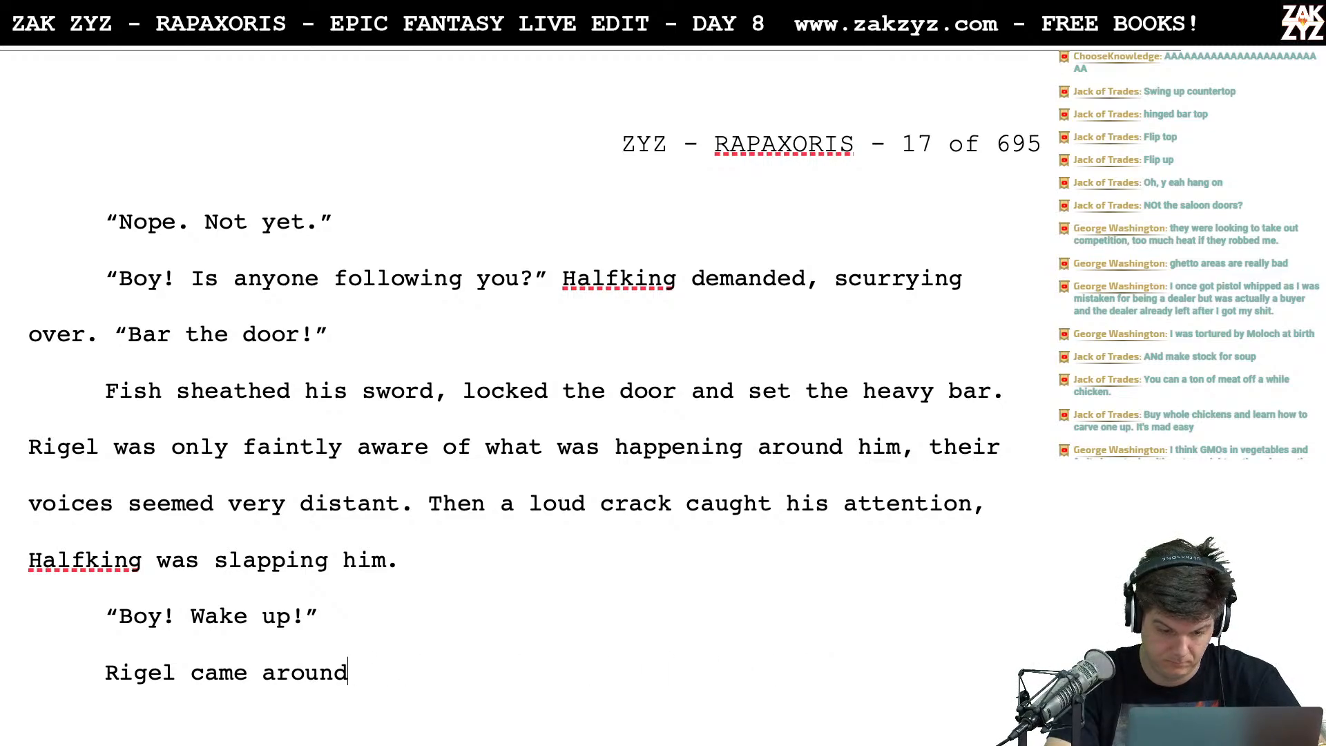
Continue "Rigel came around" with ", raising his hand to stop Halfking"
{"action": "type", "text": ", raising"}
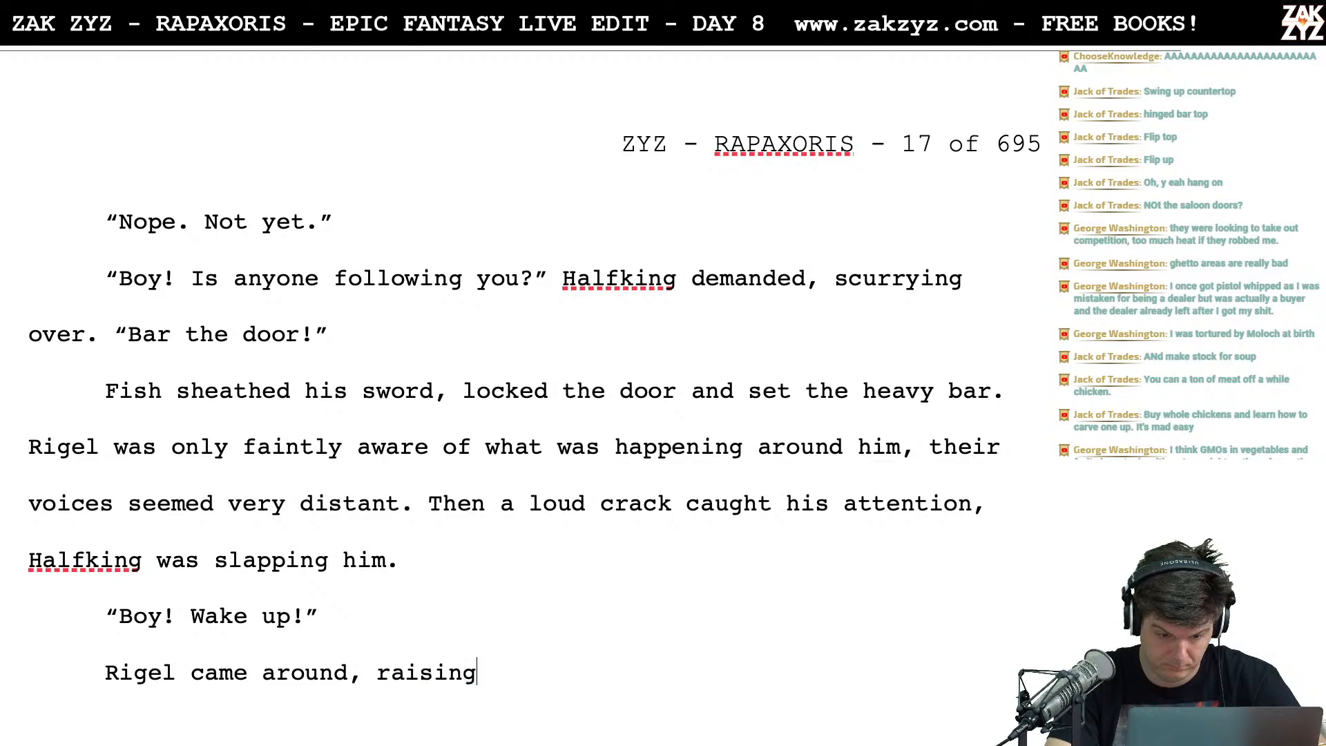
{"action": "type", "text": " his hand to "}
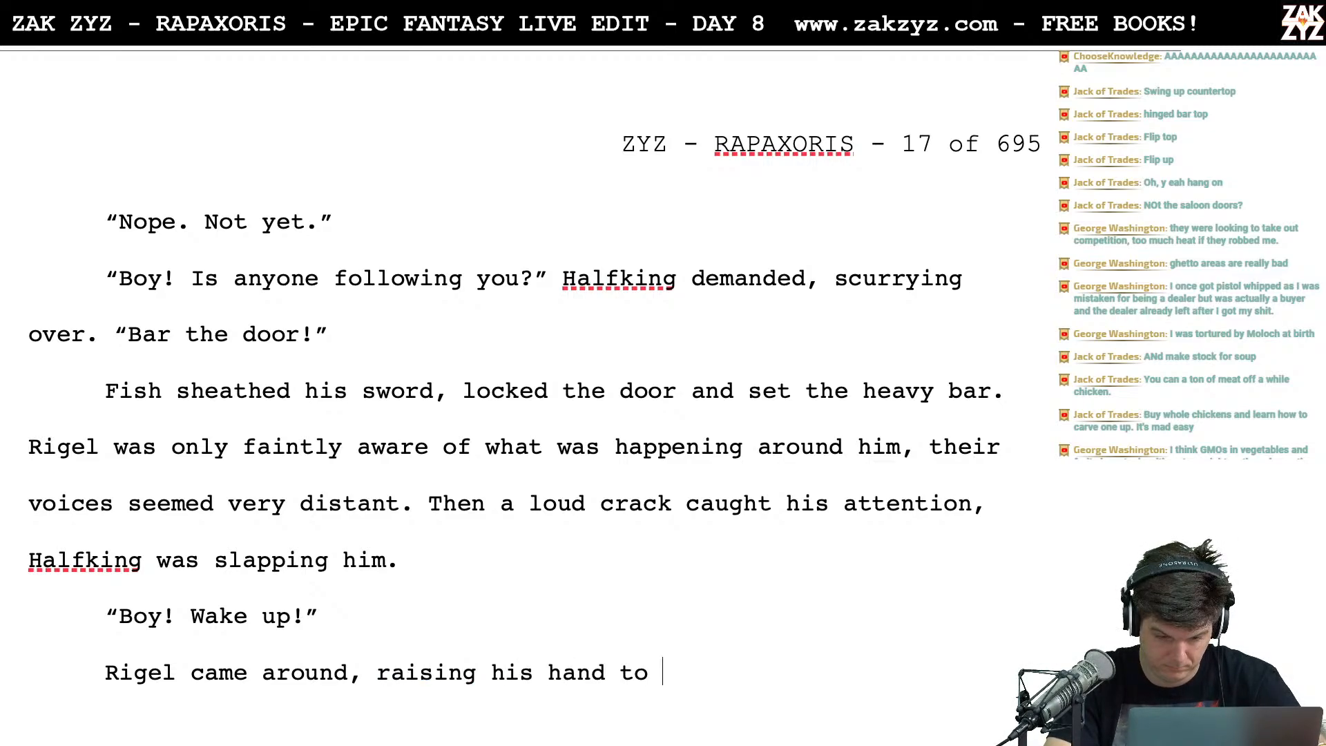
{"action": "type", "text": "stop "}
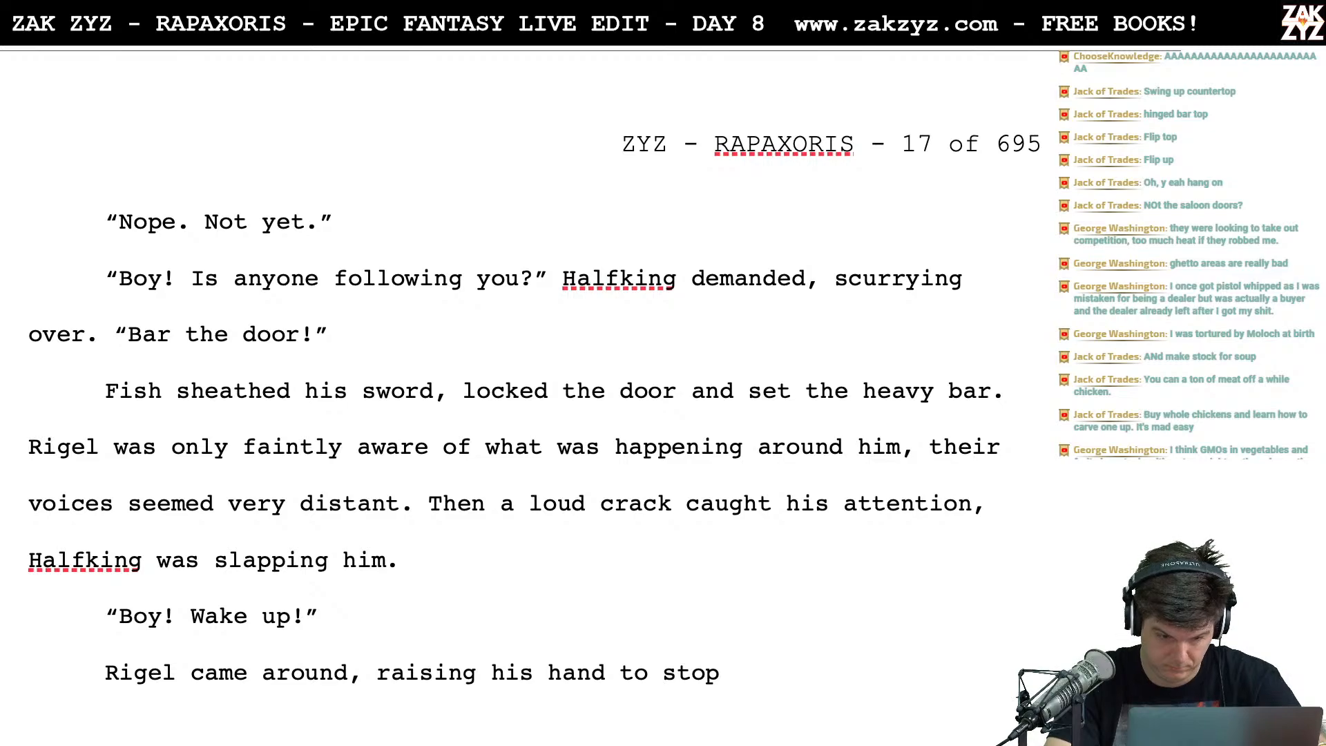
{"action": "type", "text": "halfk"}
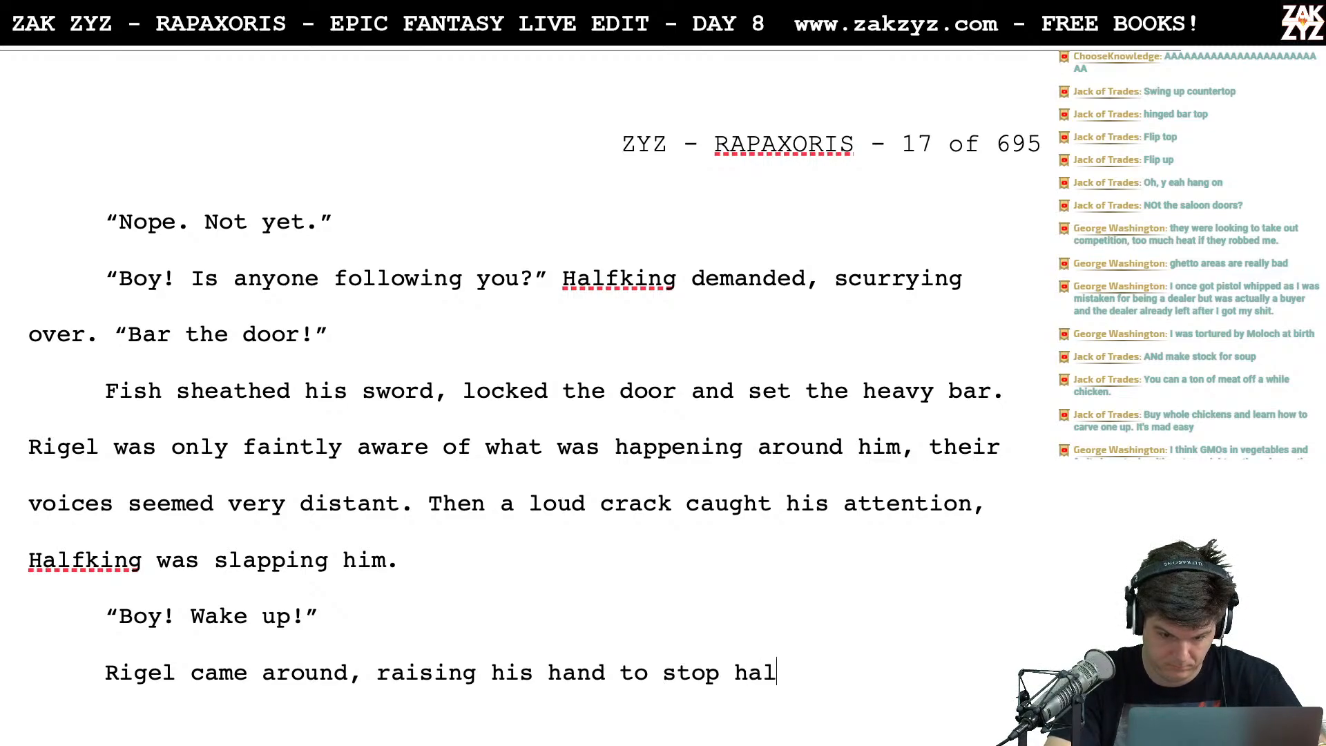
{"action": "key", "text": "BackSpace"}
{"action": "key", "text": "BackSpace"}
{"action": "key", "text": "BackSpace"}
{"action": "key", "text": "BackSpace"}
{"action": "key", "text": "BackSpace"}
{"action": "type", "text": "Halfking"}
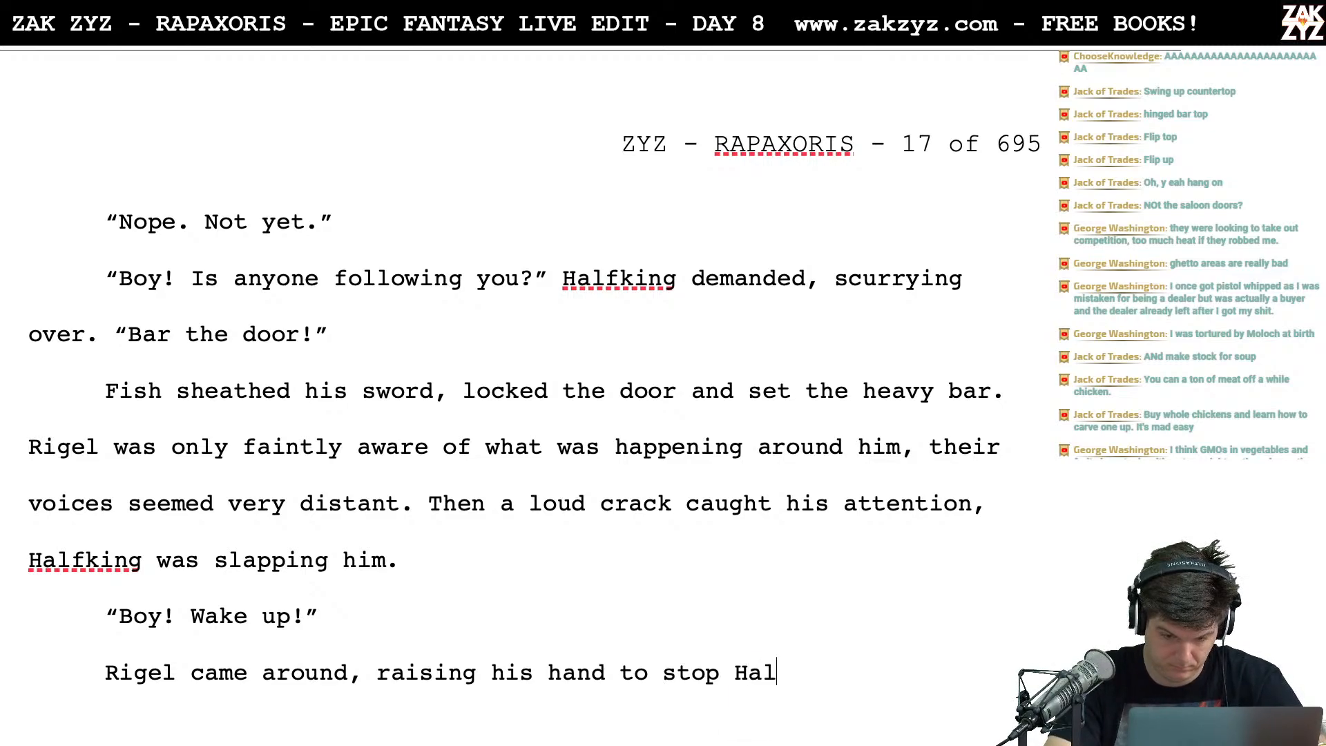
Reword the clause after "Rigel came around," as "raising a hand to stop"
{"action": "key", "text": "BackSpace"}
{"action": "key", "text": "BackSpace"}
{"action": "key", "text": "BackSpace"}
{"action": "key", "text": "BackSpace"}
{"action": "key", "text": "BackSpace"}
{"action": "key", "text": "BackSpace"}
{"action": "key", "text": "BackSpace"}
{"action": "key", "text": "BackSpace"}
{"action": "key", "text": "BackSpace"}
{"action": "key", "text": "BackSpace"}
{"action": "key", "text": "BackSpace"}
{"action": "key", "text": "BackSpace"}
{"action": "key", "text": "BackSpace"}
{"action": "key", "text": "BackSpace"}
{"action": "key", "text": "BackSpace"}
{"action": "key", "text": "BackSpace"}
{"action": "key", "text": "BackSpace"}
{"action": "key", "text": "BackSpace"}
{"action": "key", "text": "BackSpace"}
{"action": "key", "text": "BackSpace"}
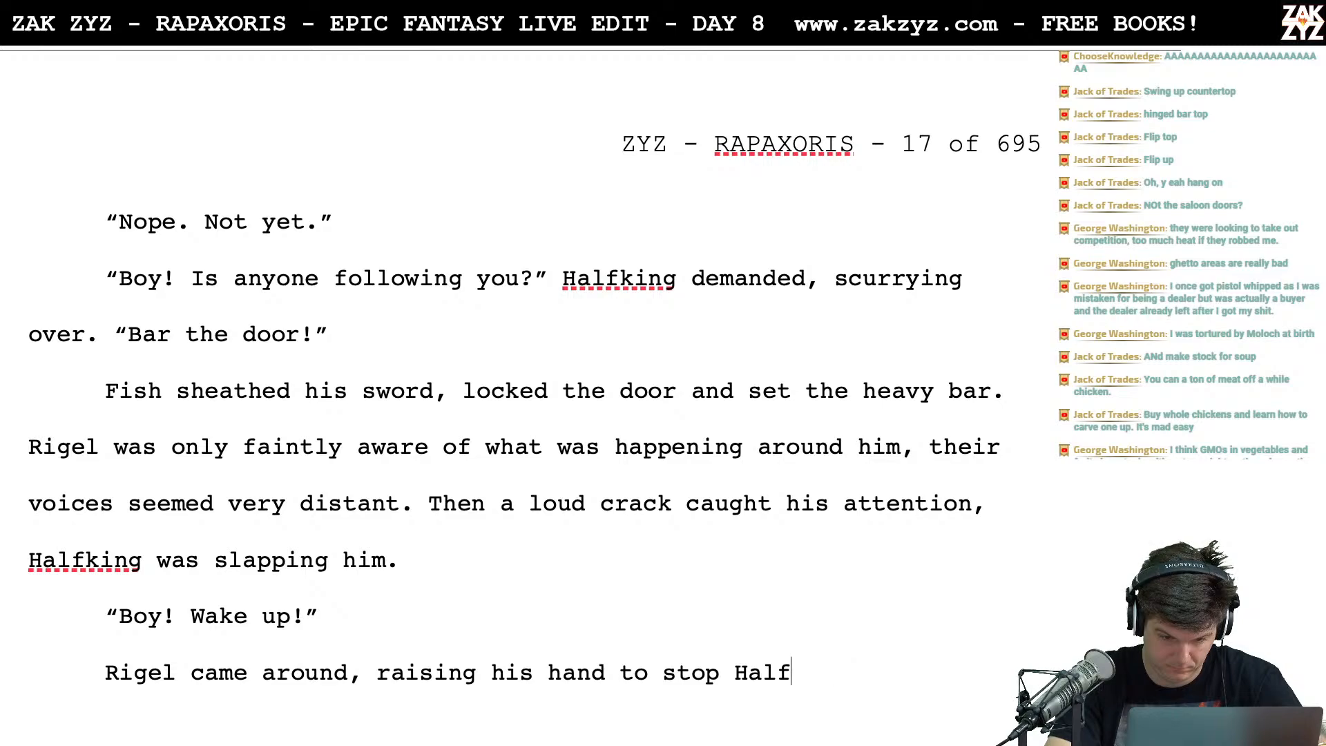
{"action": "key", "text": "BackSpace"}
{"action": "key", "text": "BackSpace"}
{"action": "key", "text": "BackSpace"}
{"action": "key", "text": "BackSpace"}
{"action": "key", "text": "BackSpace"}
{"action": "key", "text": "BackSpace"}
{"action": "key", "text": "BackSpace"}
{"action": "key", "text": "BackSpace"}
{"action": "key", "text": "BackSpace"}
{"action": "key", "text": "BackSpace"}
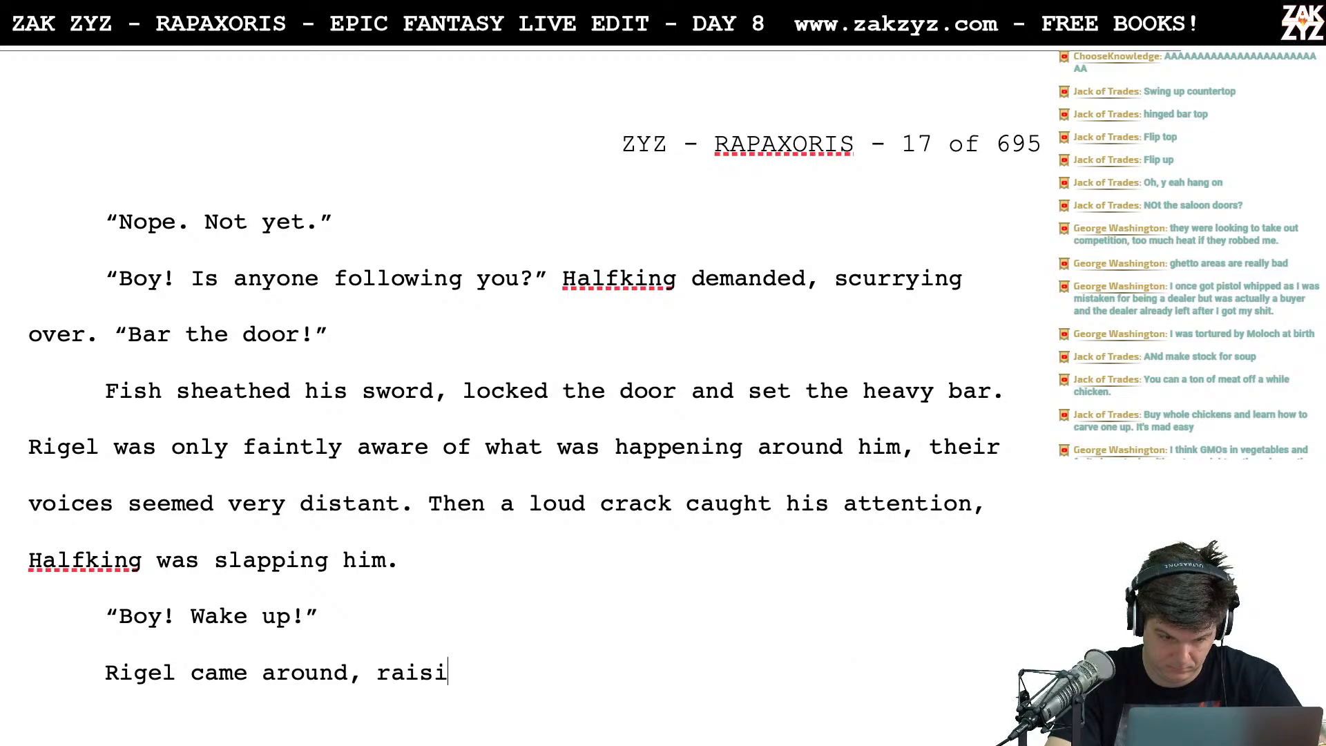
{"action": "type", "text": "raii"}
{"action": "key", "text": "BackSpace"}
{"action": "key", "text": "BackSpace"}
{"action": "type", "text": "s"}
{"action": "key", "text": "BackSpace"}
{"action": "type", "text": "ising a hand too st"}
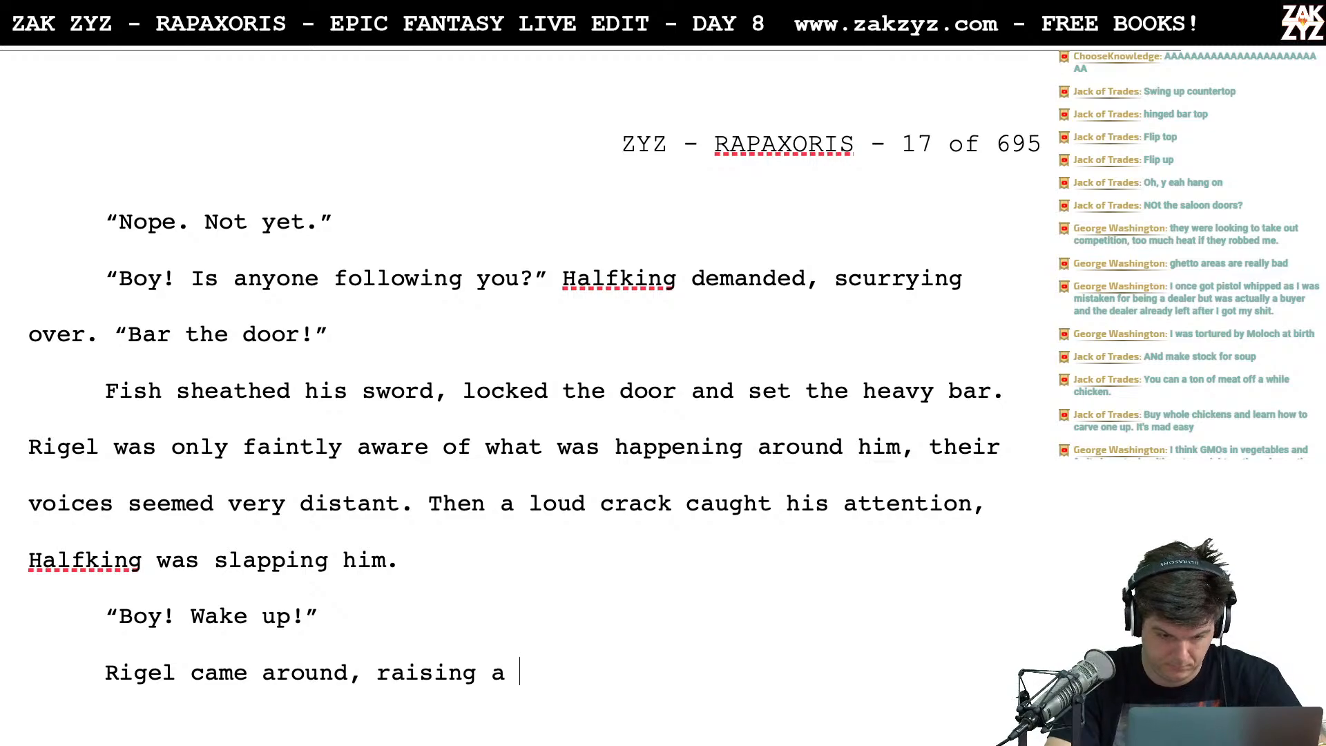
{"action": "key", "text": "BackSpace"}
{"action": "key", "text": "BackSpace"}
{"action": "key", "text": "BackSpace"}
{"action": "key", "text": "BackSpace"}
{"action": "type", "text": "sto"}
{"action": "key", "text": "BackSpace"}
Try ending the clause "raising a hand to stop" with "Halfking from hitting"
{"action": "type", "text": "op Halfking from hi"}
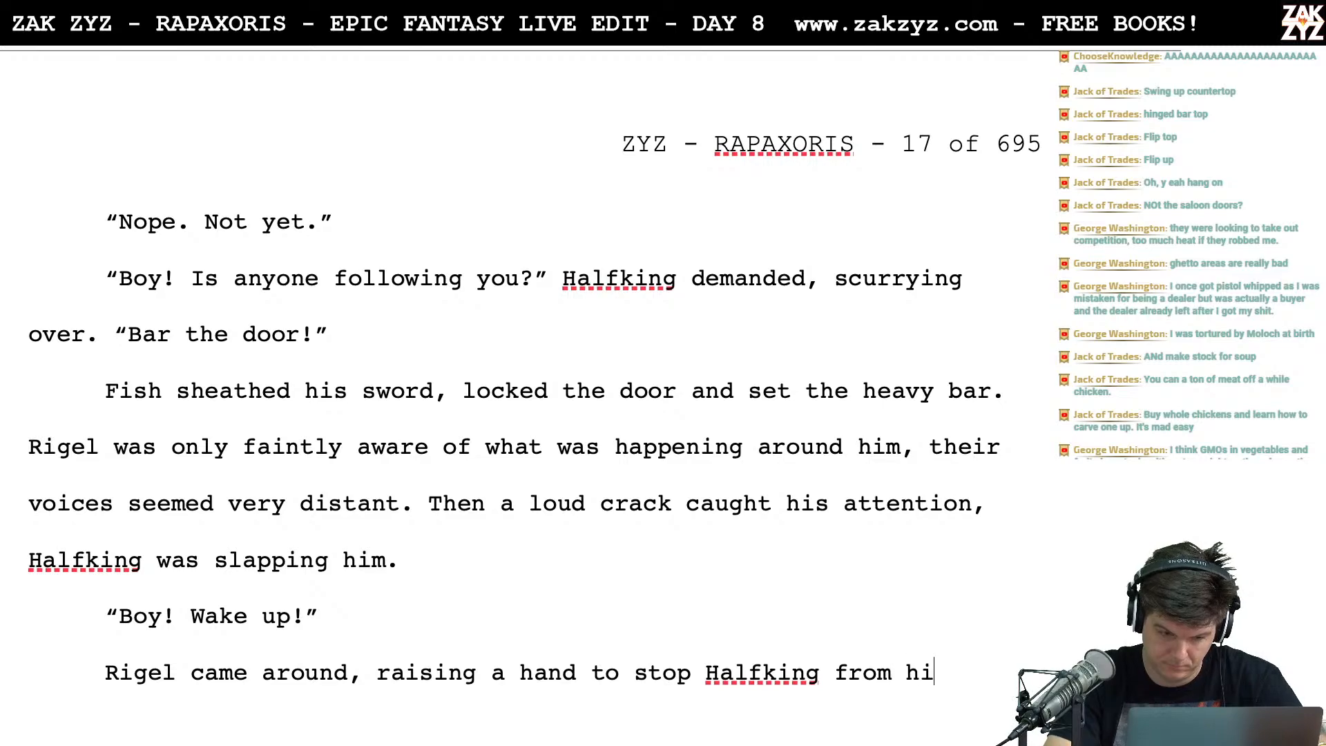
{"action": "type", "text": "tting"}
{"action": "key", "text": "BackSpace"}
{"action": "key", "text": "BackSpace"}
{"action": "key", "text": "BackSpace"}
{"action": "key", "text": "BackSpace"}
{"action": "key", "text": "BackSpace"}
{"action": "key", "text": "BackSpace"}
{"action": "key", "text": "BackSpace"}
{"action": "key", "text": "BackSpace"}
{"action": "key", "text": "BackSpace"}
{"action": "key", "text": "BackSpace"}
{"action": "key", "text": "BackSpace"}
{"action": "key", "text": "BackSpace"}
{"action": "key", "text": "BackSpace"}
{"action": "key", "text": "BackSpace"}
{"action": "key", "text": "BackSpace"}
{"action": "key", "text": "BackSpace"}
{"action": "key", "text": "BackSpace"}
{"action": "key", "text": "BackSpace"}
{"action": "key", "text": "BackSpace"}
{"action": "key", "text": "BackSpace"}
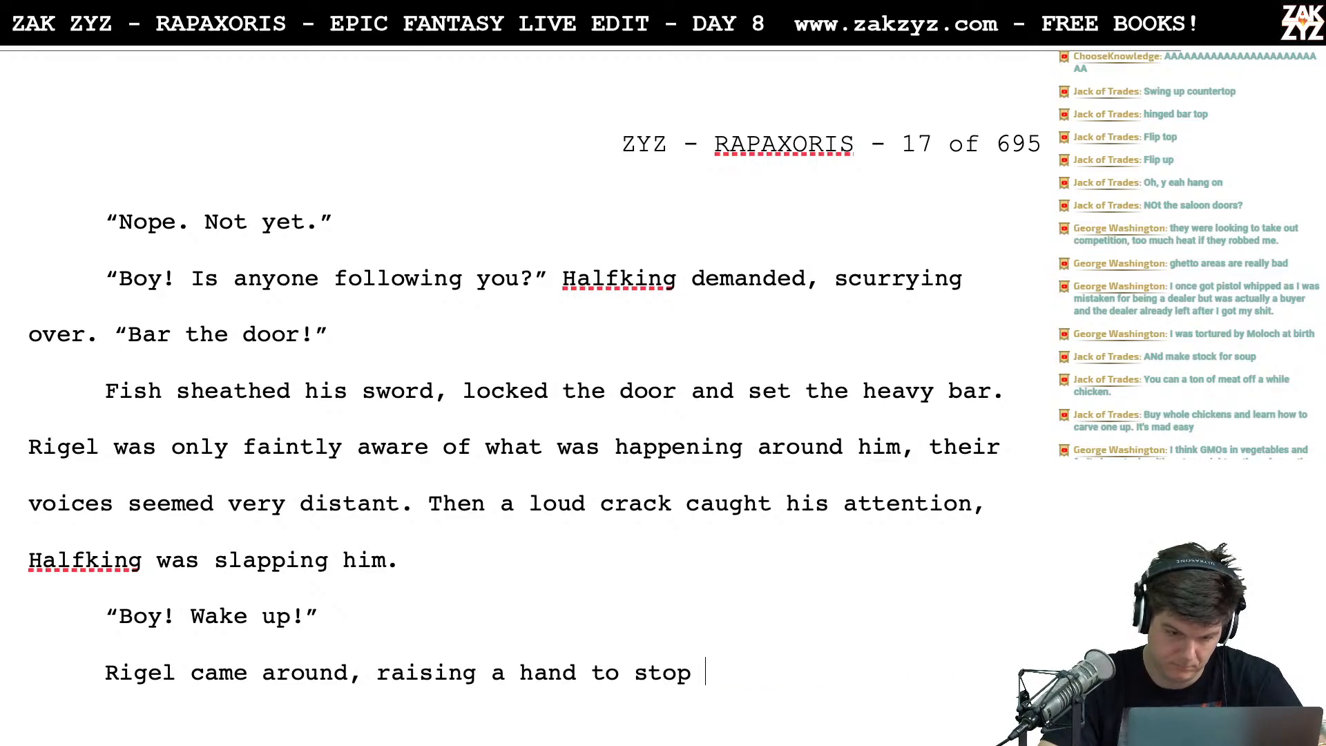
Split off the text from "Then a loud crack" and write "Then pain brought him around, Halfking was slapping him." after "very distant."
{"action": "left_click", "coordinate": [440, 499]}
{"action": "key", "text": "Return"}
{"action": "key", "text": "Return"}
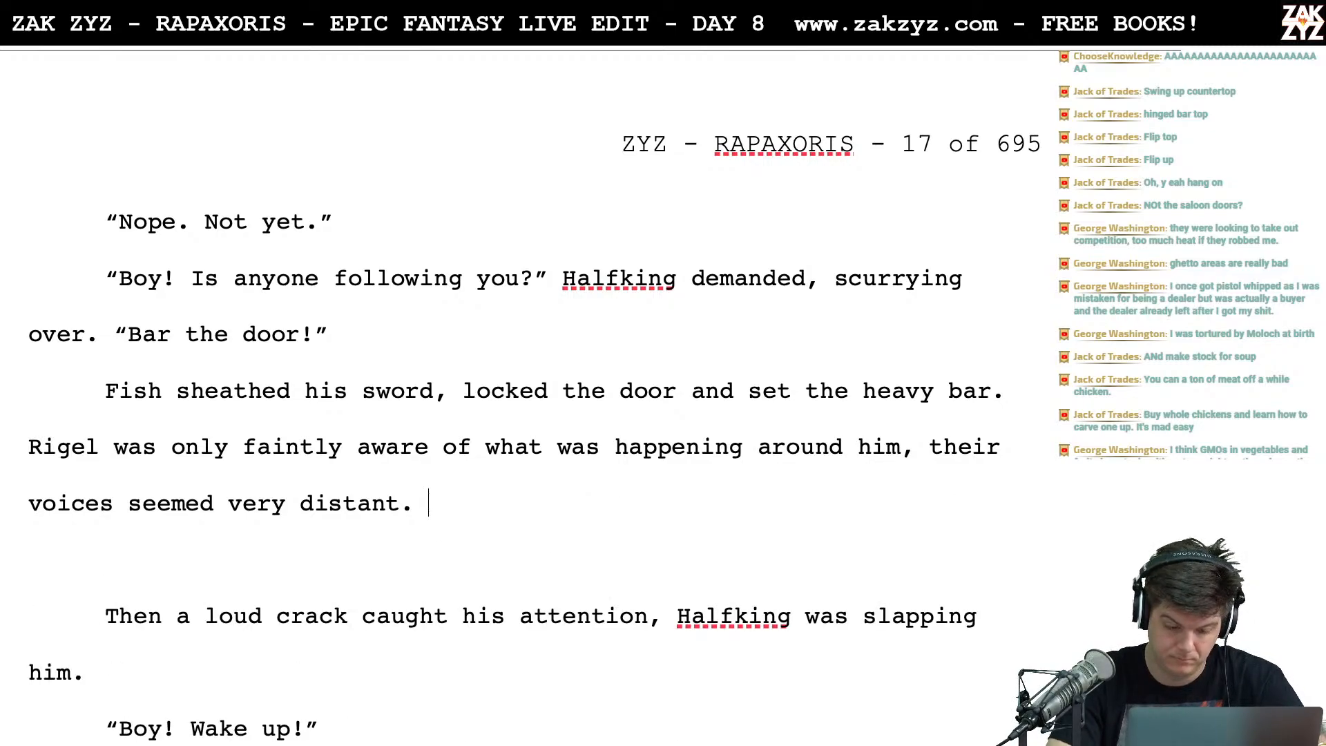
{"action": "type", "text": "Then"}
{"action": "type", "text": " pain brough"}
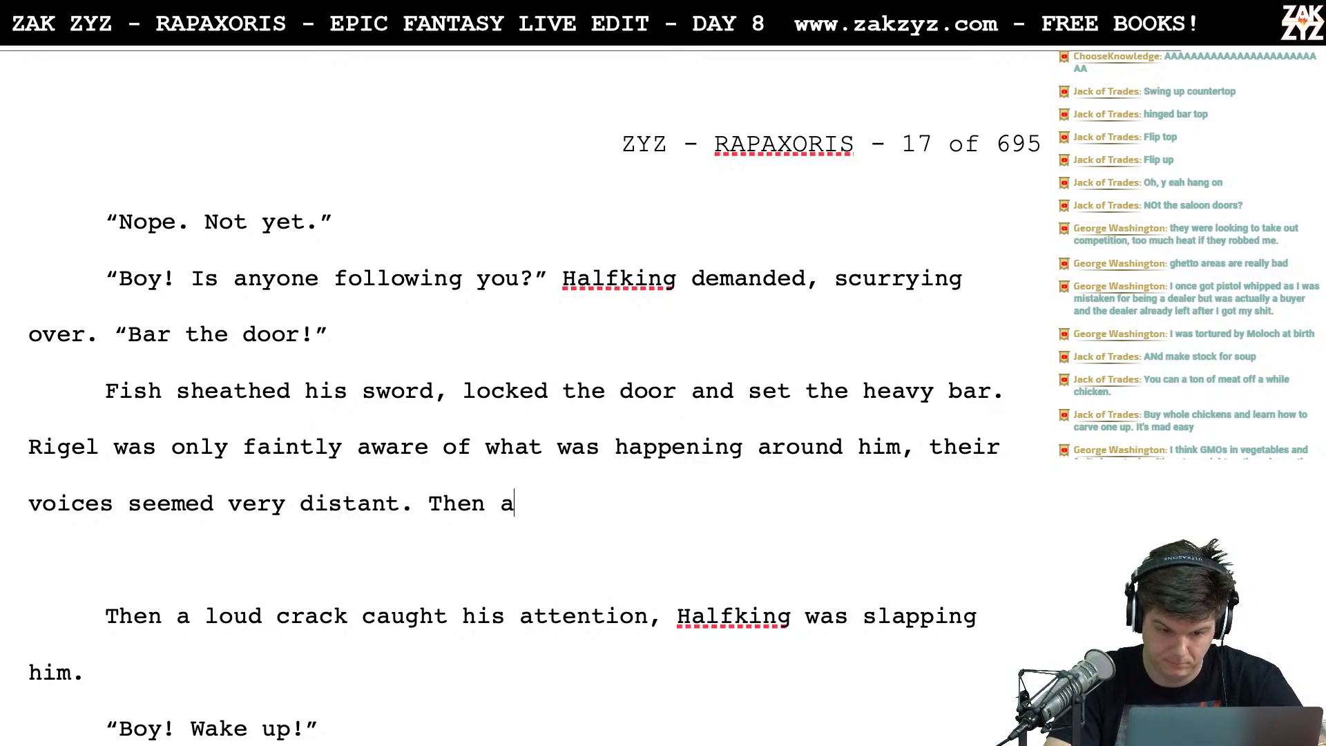
{"action": "type", "text": "t him"}
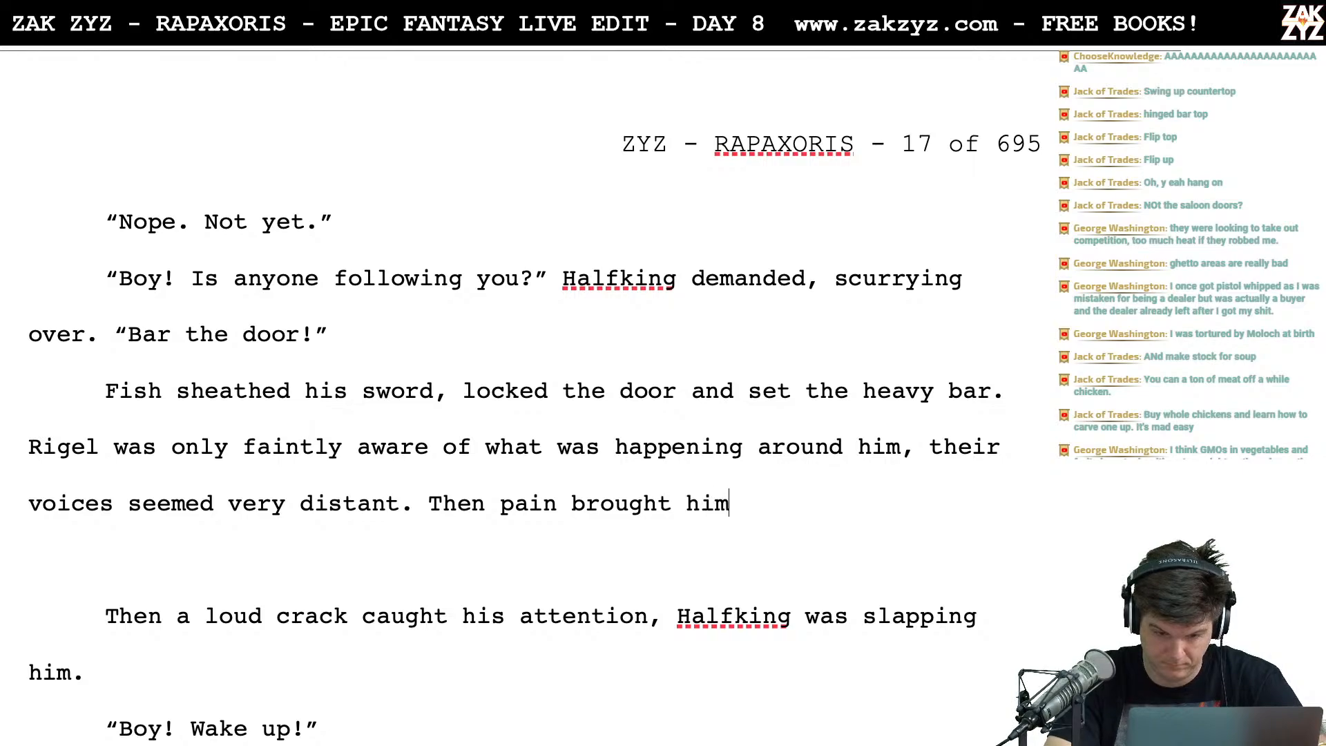
{"action": "type", "text": " around, Half"}
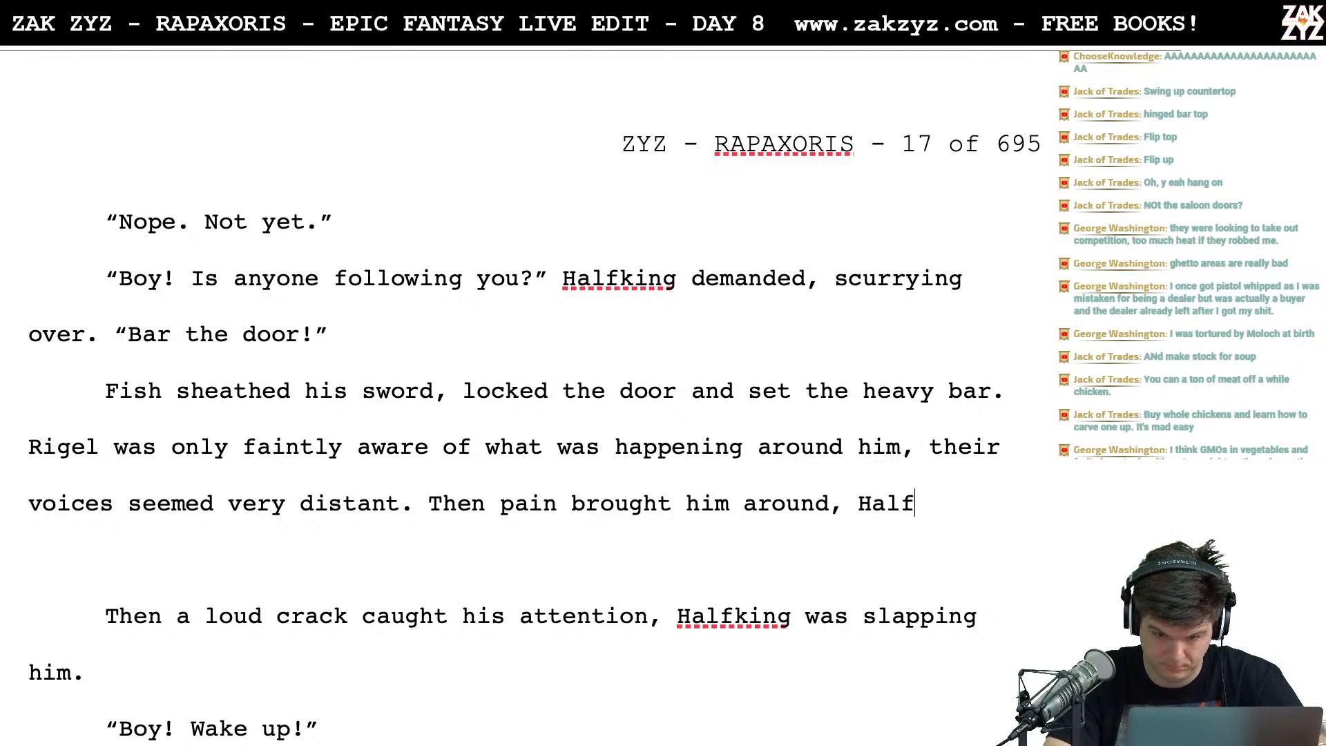
{"action": "type", "text": "king was slapping "}
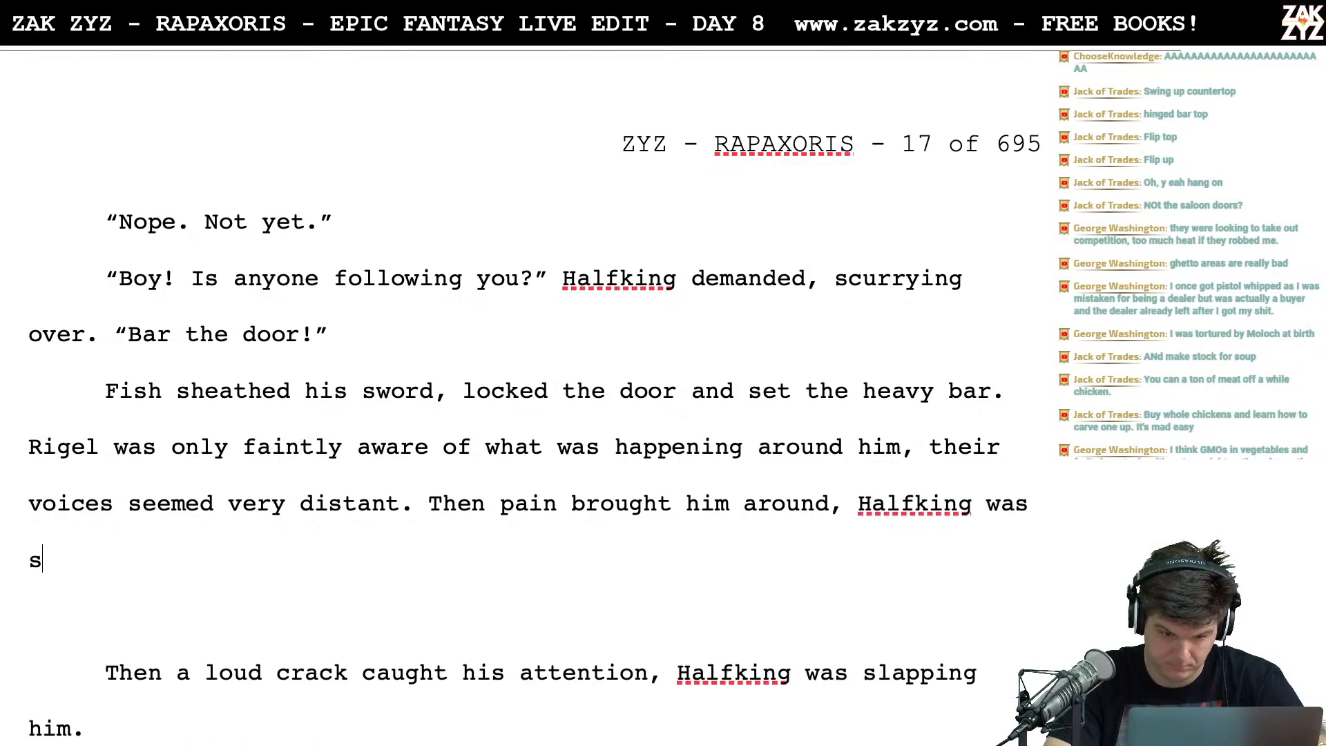
{"action": "type", "text": "him."}
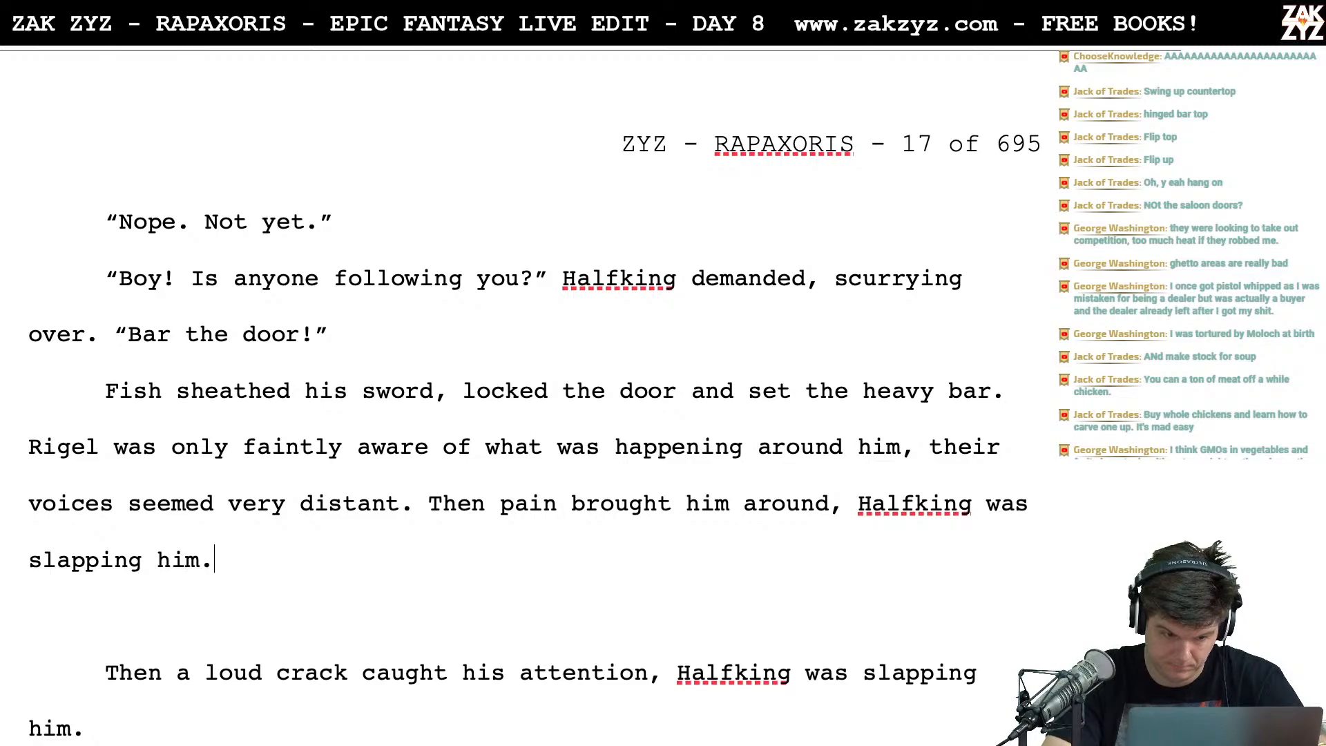
Below the new slapping sentence, add the quoted dialogue paragraph "Boy! Wake up!" and begin another paragraph with "Rigel"
{"action": "key", "text": "Return"}
{"action": "type", "text": "“Boy! Wake up!”"}
{"action": "key", "text": "Return"}
{"action": "type", "text": "Rigel "}
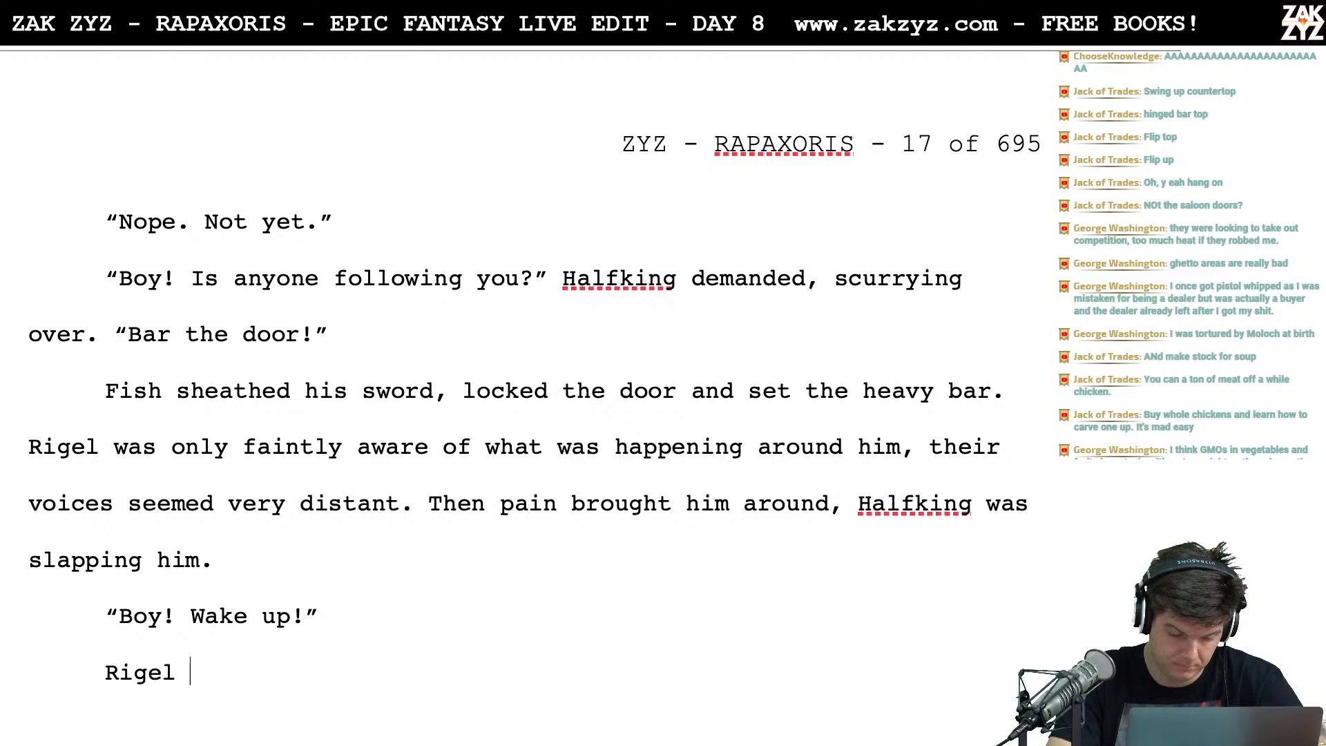
Continue the new Rigel paragraph with "raised a hand to stop Herkimer from hitting him, the dwarf hissed and"
{"action": "type", "text": "raised a hand t"}
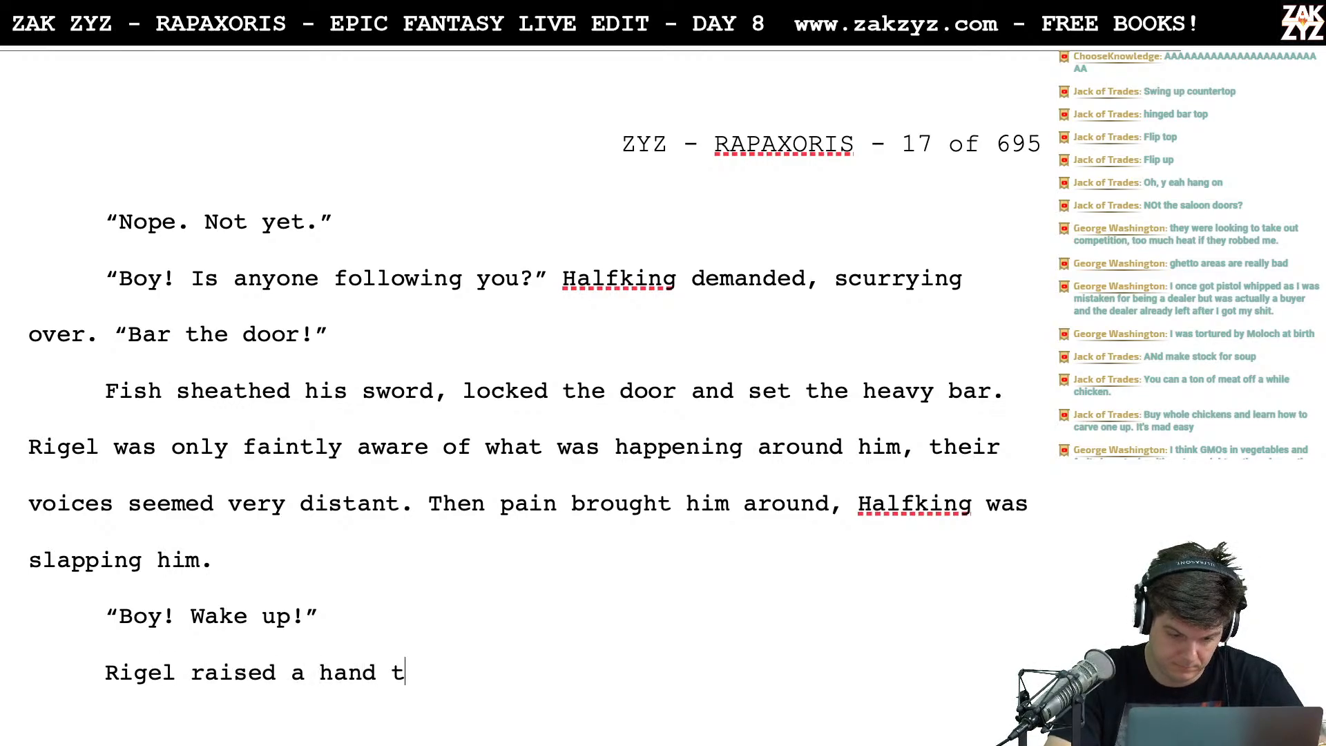
{"action": "type", "text": "o stop ha"}
{"action": "key", "text": "BackSpace"}
{"action": "key", "text": "BackSpace"}
{"action": "type", "text": "Herkimer"}
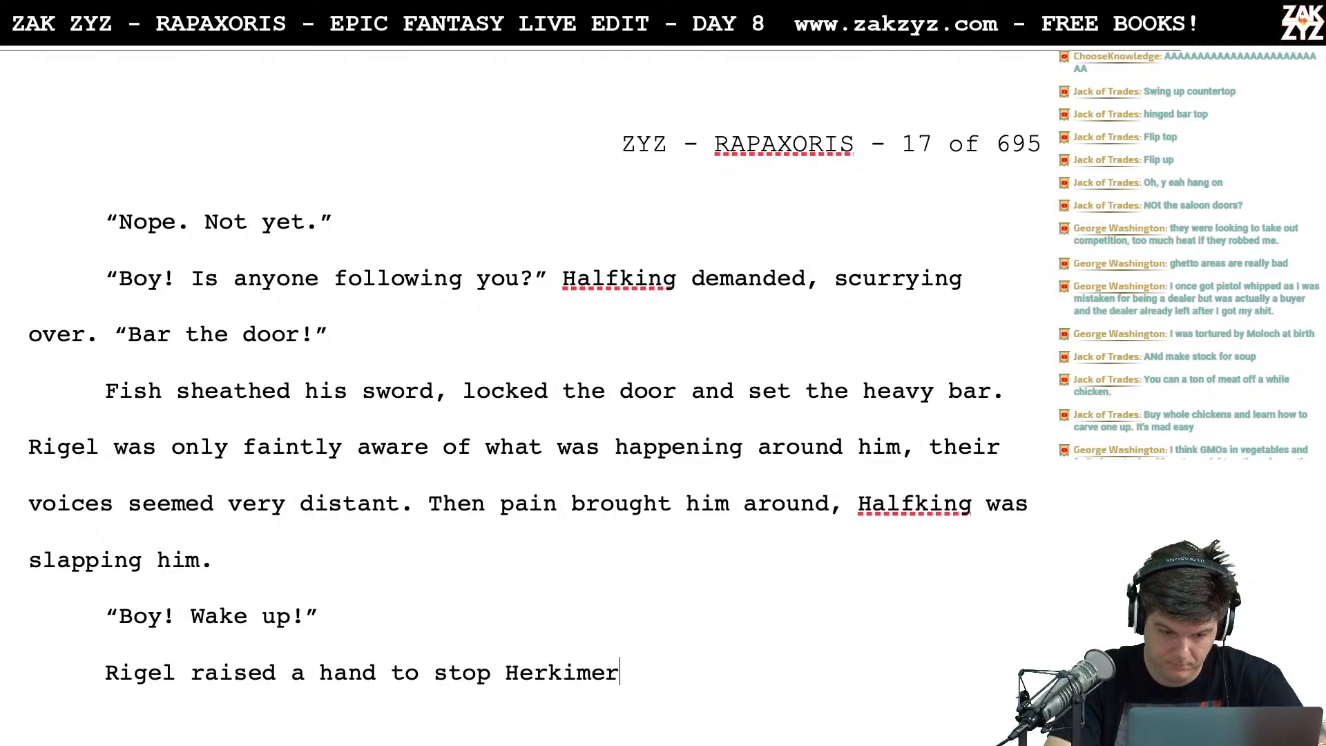
{"action": "type", "text": " from hitting hi"}
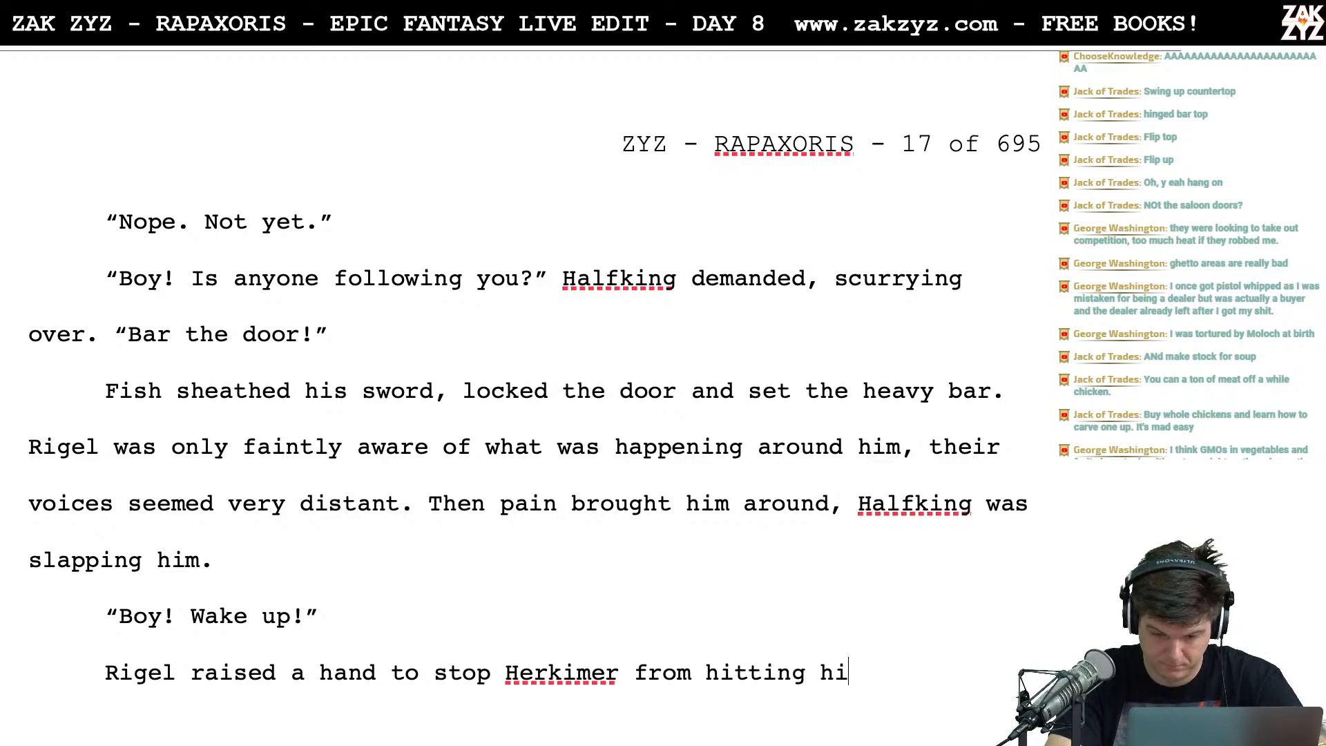
{"action": "type", "text": "m, the dwarf"}
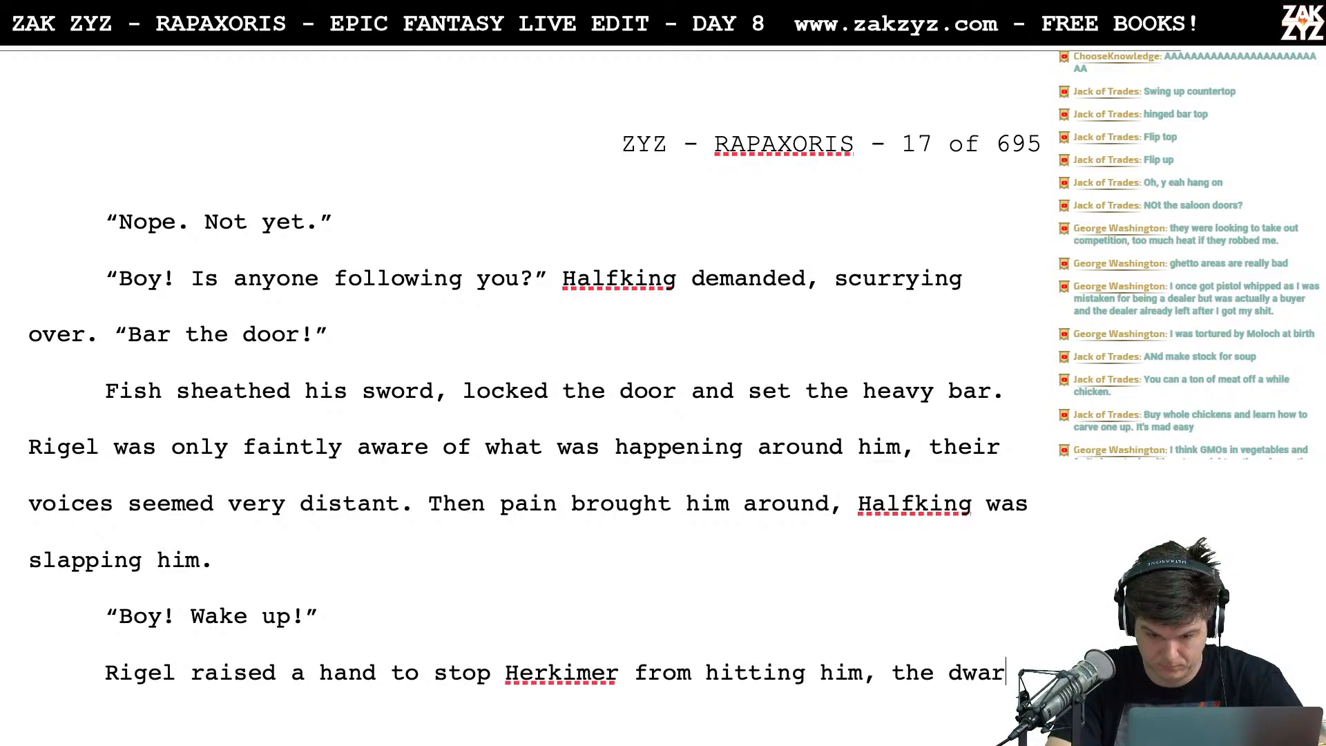
{"action": "key", "text": "BackSpace"}
{"action": "key", "text": "BackSpace"}
{"action": "key", "text": "BackSpace"}
{"action": "key", "text": "BackSpace"}
{"action": "key", "text": "BackSpace"}
{"action": "type", "text": "dw"}
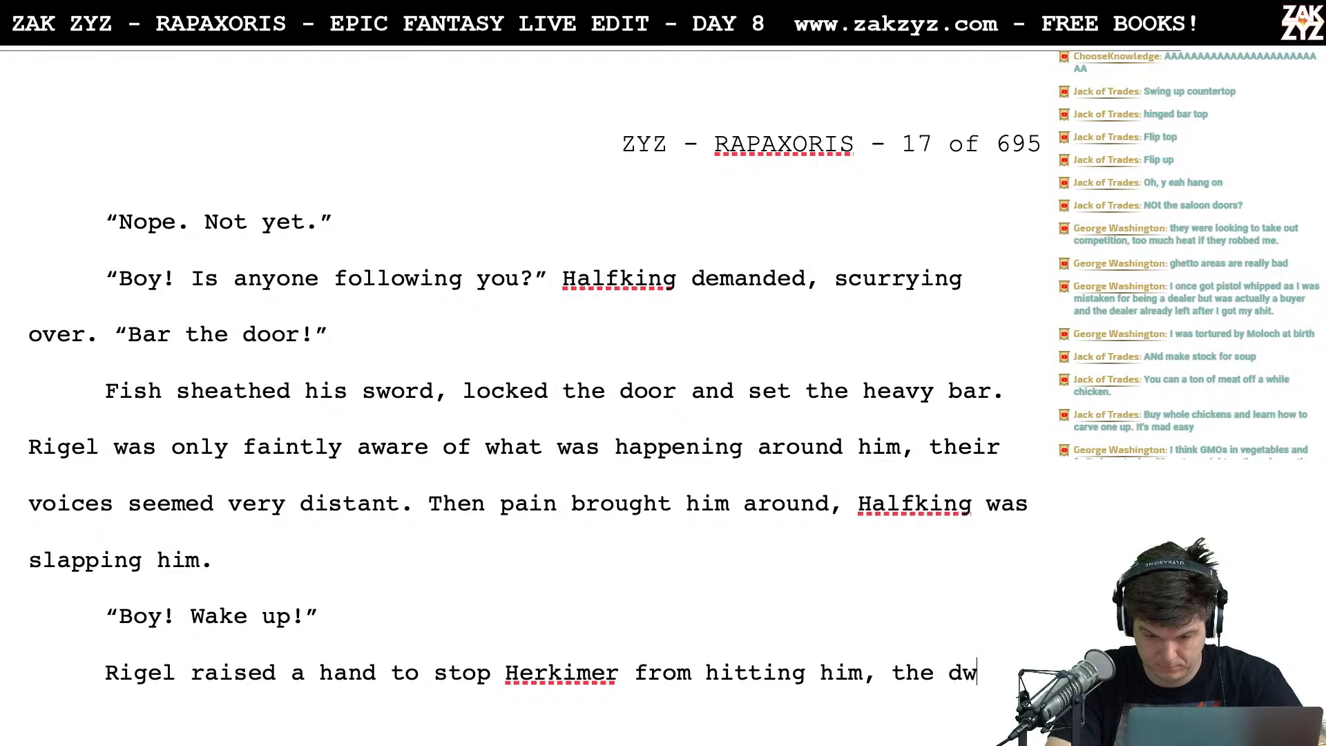
{"action": "type", "text": "arf hissed and"}
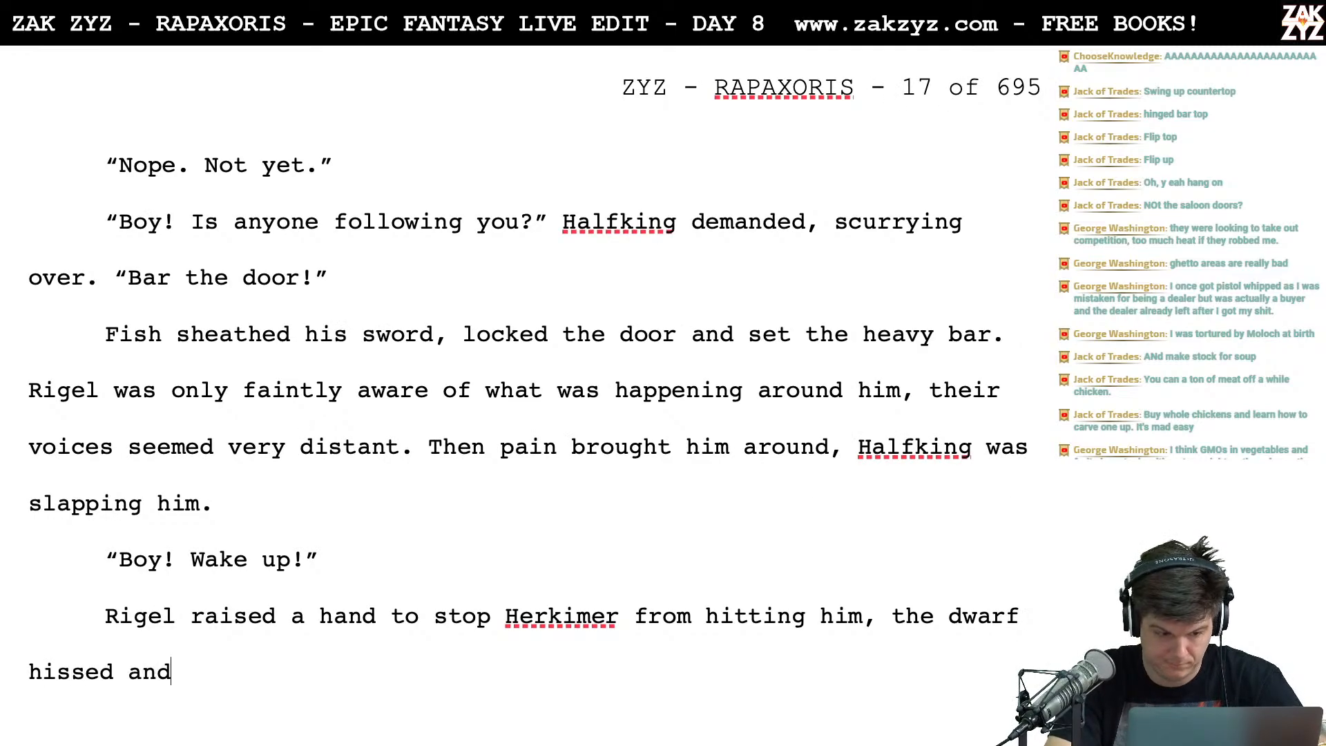
Rework the ending of the dwarf clause so it reads "hissed and leapt back." and start another sentence with "He"
{"action": "type", "text": " leapt back"}
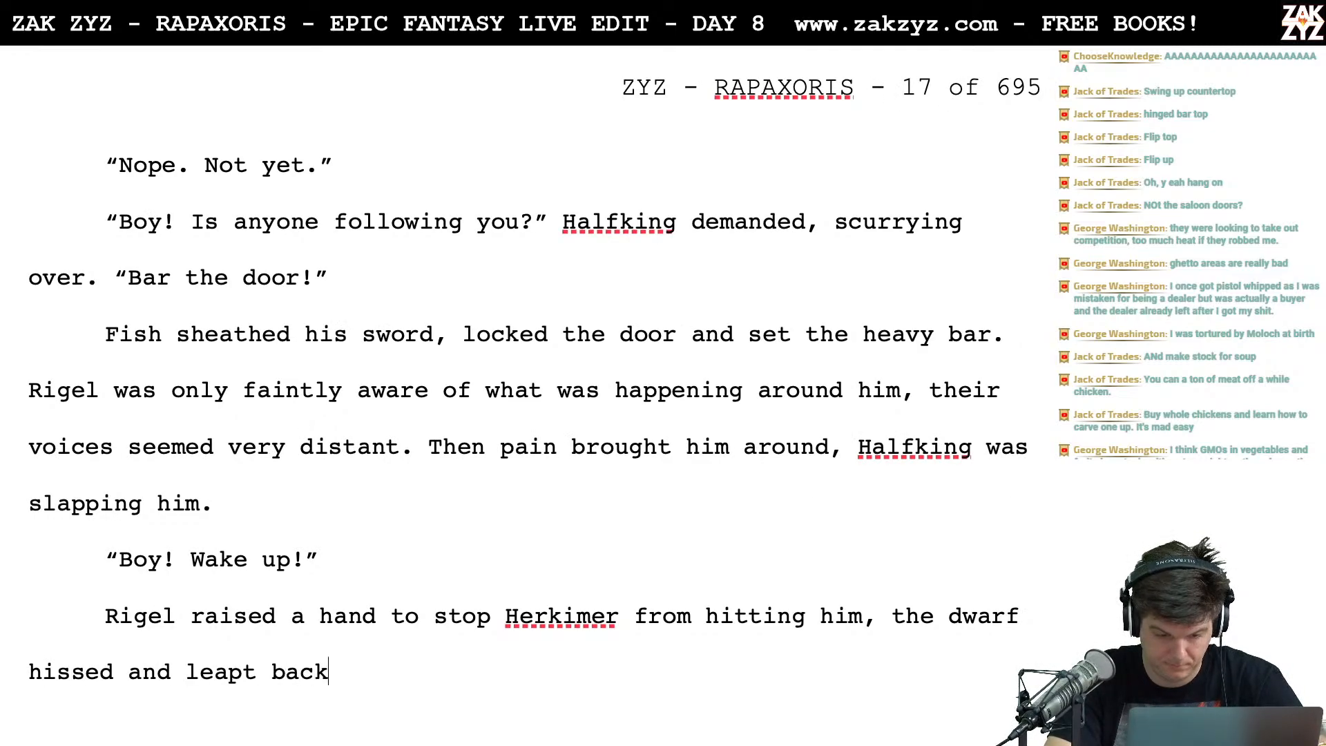
{"action": "key", "text": "BackSpace"}
{"action": "key", "text": "BackSpace"}
{"action": "key", "text": "BackSpace"}
{"action": "key", "text": "BackSpace"}
{"action": "key", "text": "BackSpace"}
{"action": "key", "text": "BackSpace"}
{"action": "key", "text": "BackSpace"}
{"action": "key", "text": "BackSpace"}
{"action": "key", "text": "BackSpace"}
{"action": "key", "text": "BackSpace"}
{"action": "key", "text": "BackSpace"}
{"action": "key", "text": "BackSpace"}
{"action": "key", "text": "BackSpace"}
{"action": "key", "text": "BackSpace"}
{"action": "key", "text": "BackSpace"}
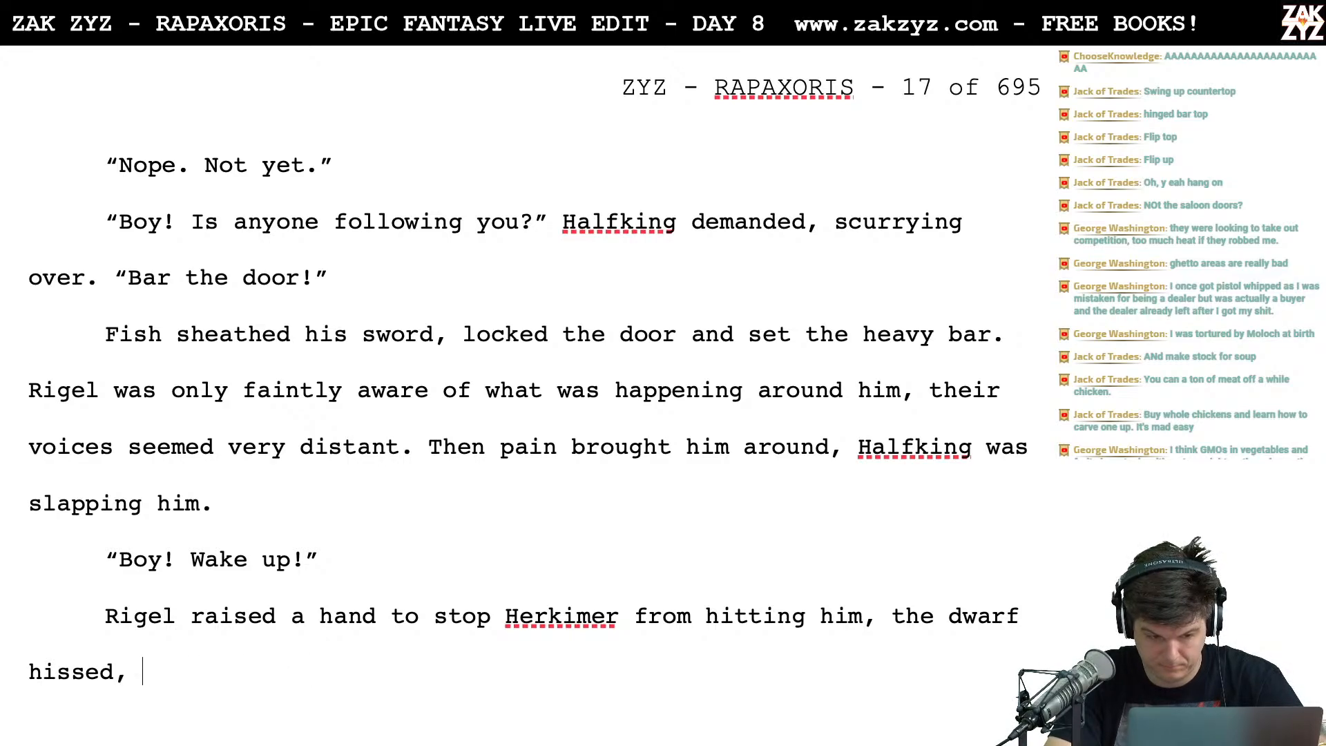
{"action": "type", "text": "and leapt "}
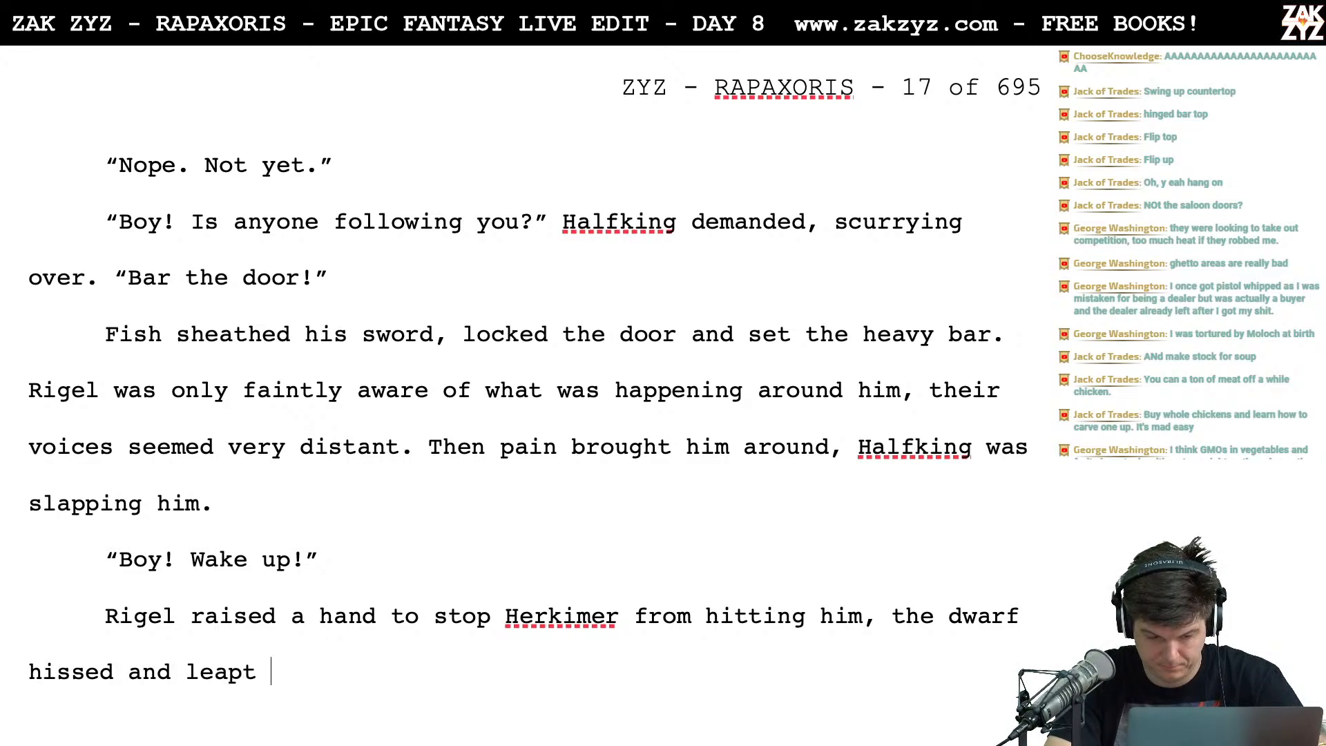
{"action": "type", "text": "back. He stol"}
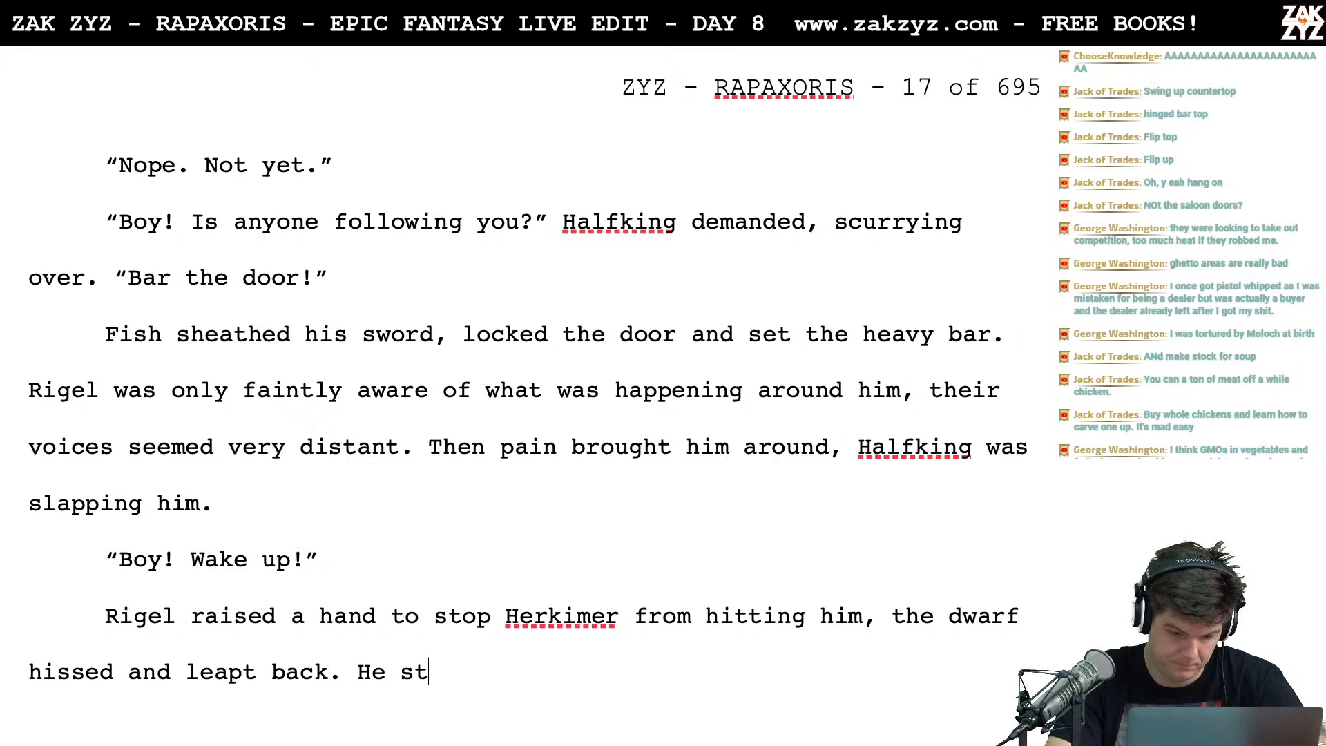
Replace the sentence begun with "He" by "The dagger was still locked in Rigel's grip."
{"action": "key", "text": "BackSpace"}
{"action": "key", "text": "BackSpace"}
{"action": "key", "text": "BackSpace"}
{"action": "key", "text": "BackSpace"}
{"action": "key", "text": "BackSpace"}
{"action": "key", "text": "BackSpace"}
{"action": "key", "text": "BackSpace"}
{"action": "type", "text": "The "}
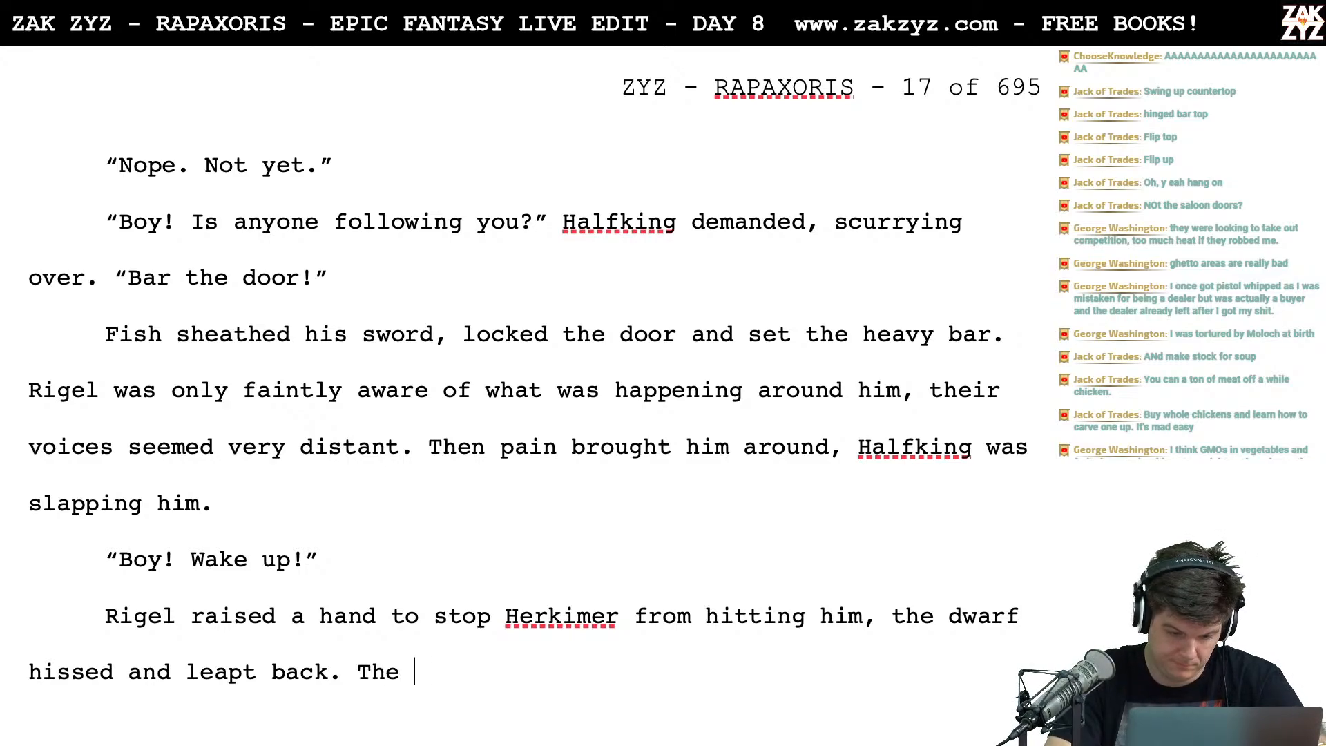
{"action": "type", "text": "dagger was still "}
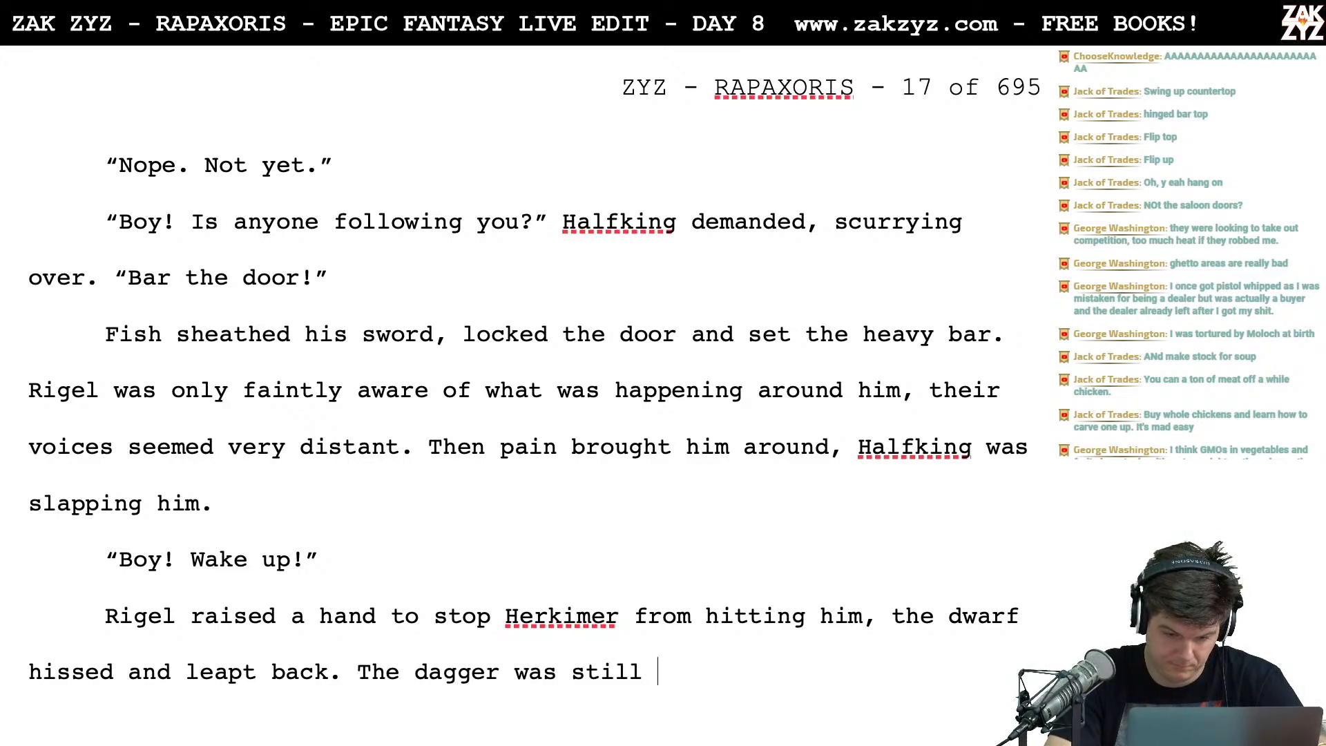
{"action": "type", "text": "locked in Rigel's grip."}
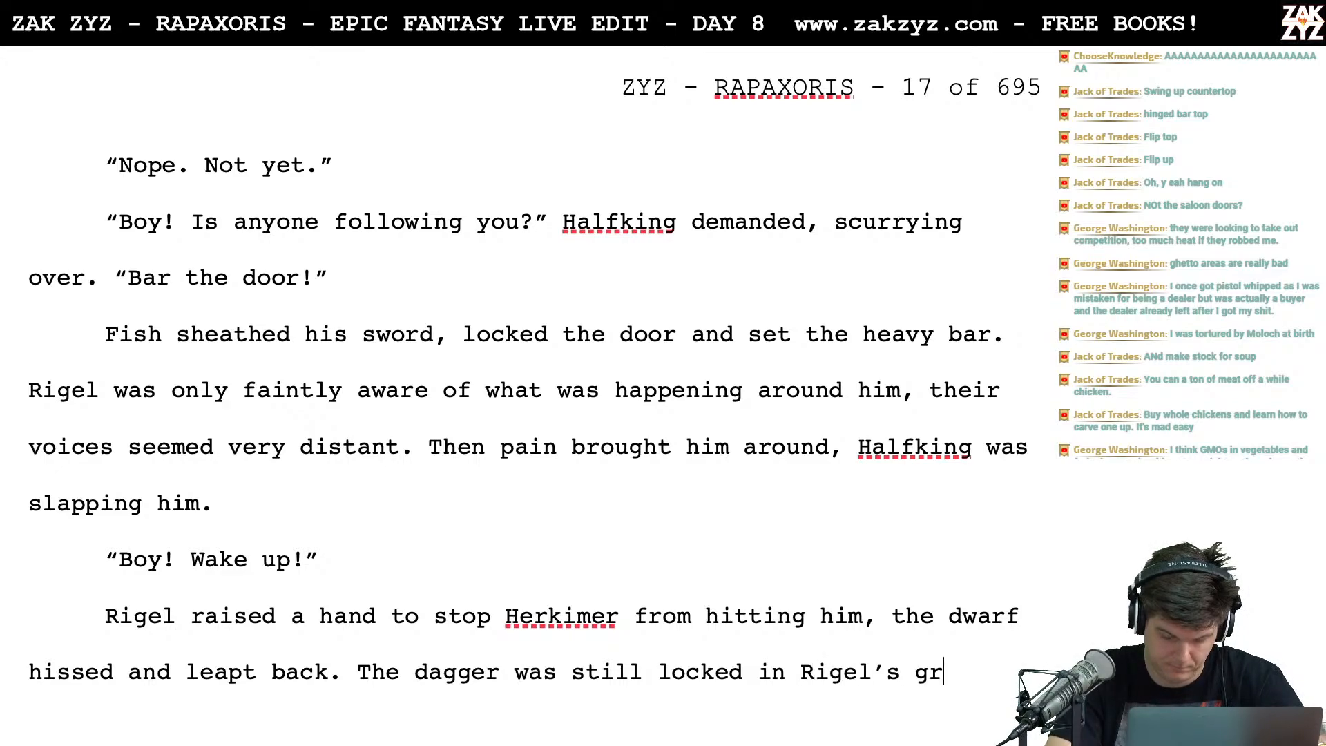
Add a new dialogue paragraph reading "He tried to kill me!" in quotation marks
{"action": "key", "text": "Return"}
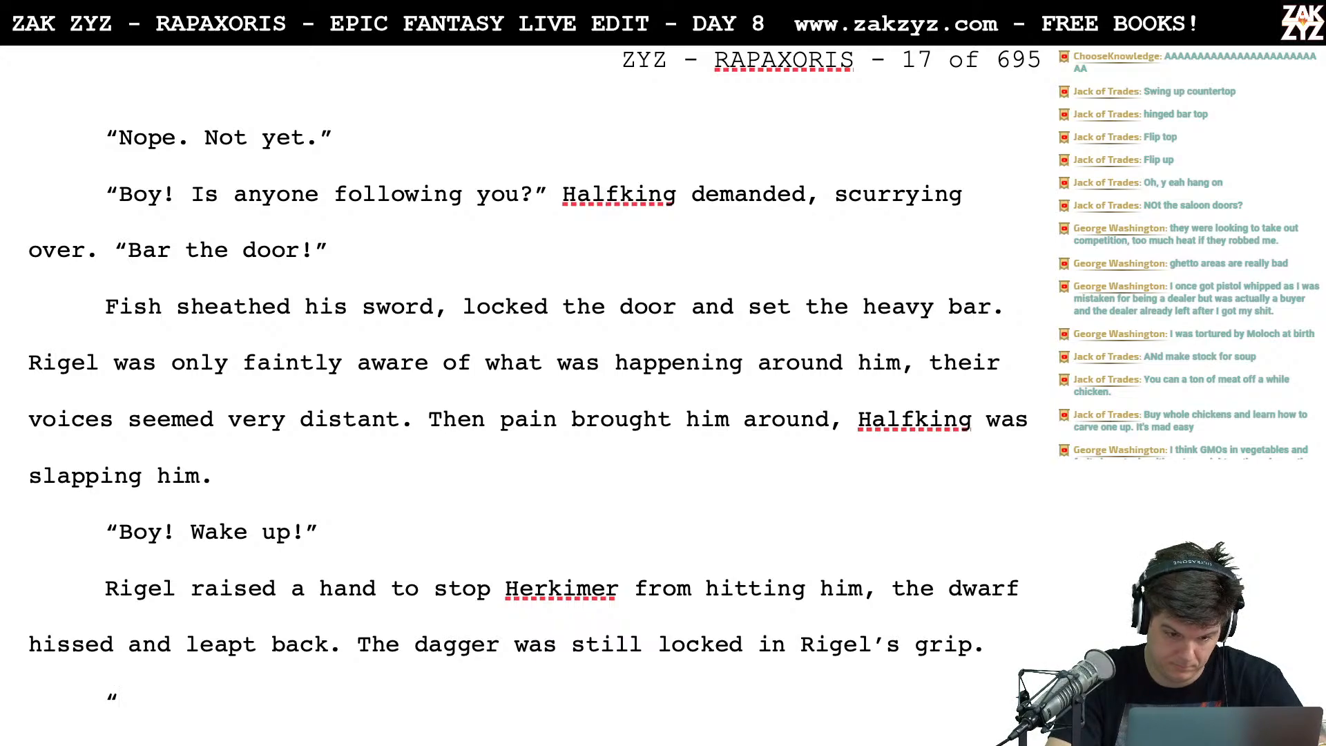
{"action": "type", "text": "“"}
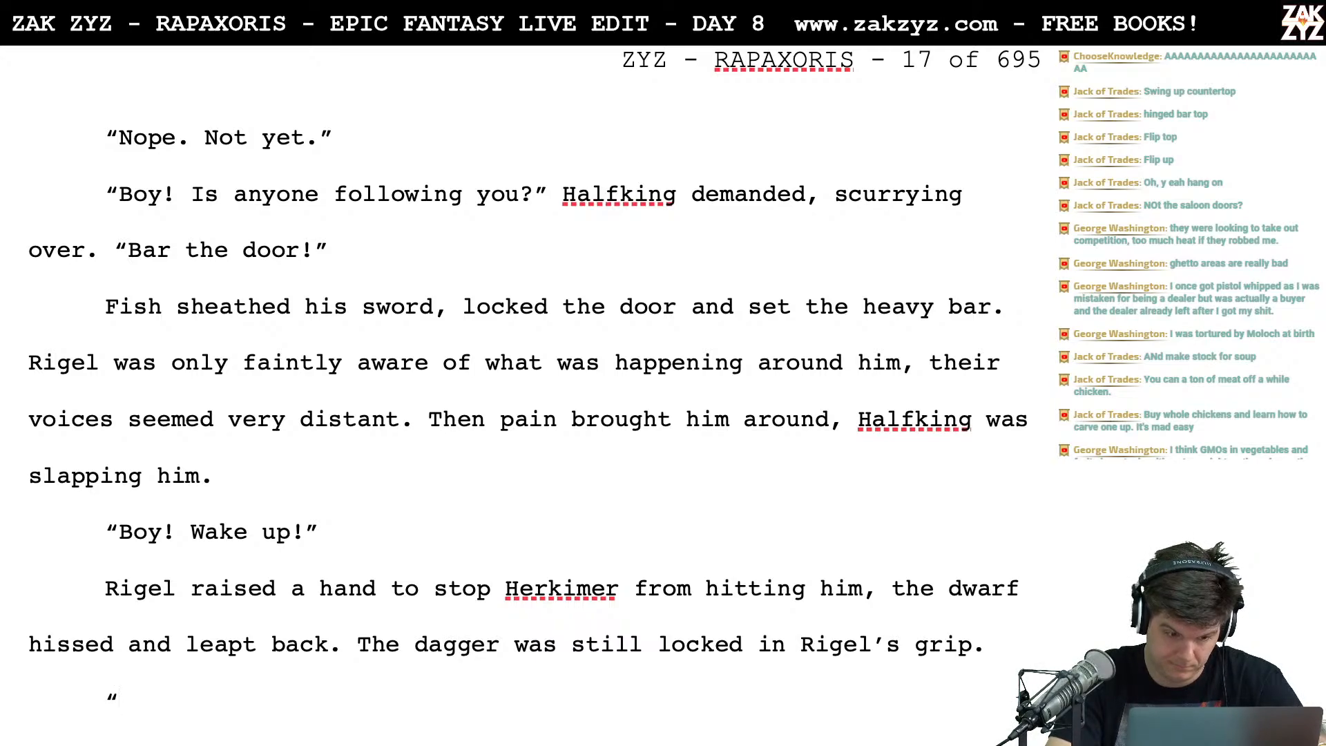
{"action": "type", "text": "He tried to k"}
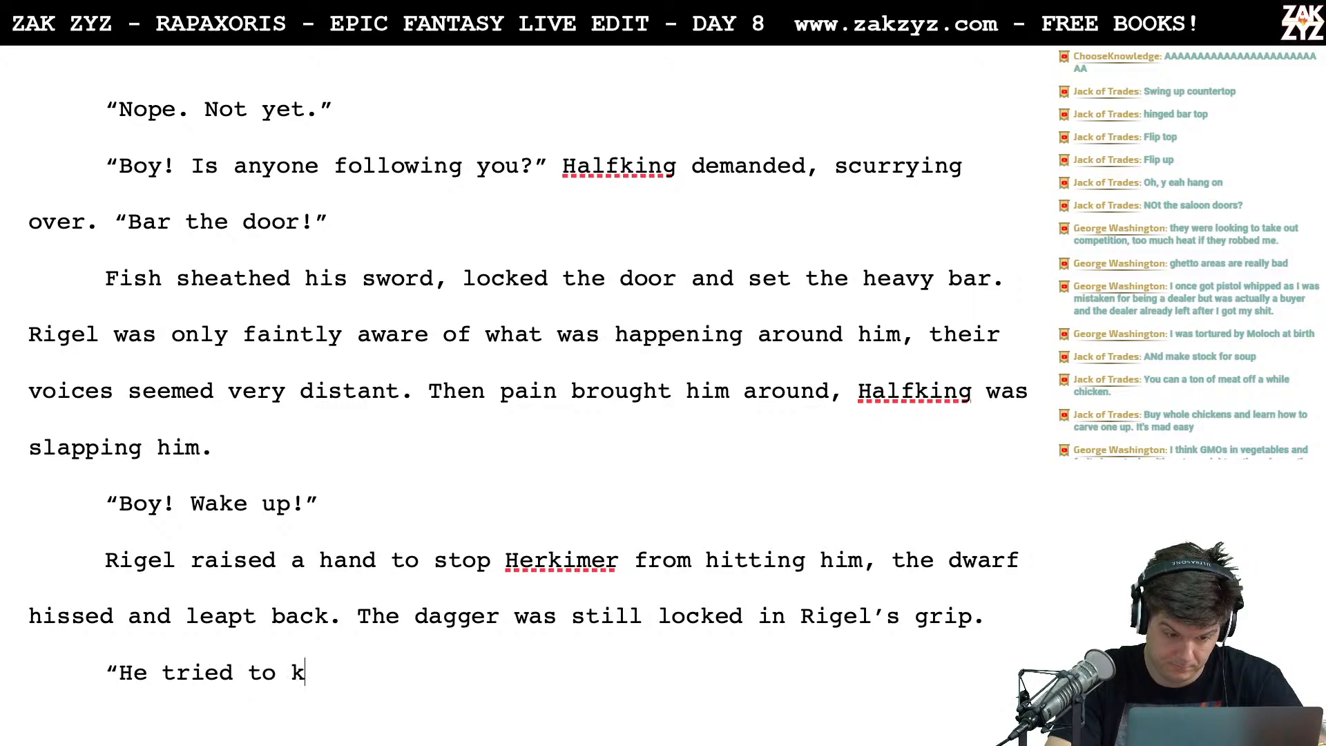
{"action": "type", "text": "ill me!”"}
Add Fish's reply as a new paragraph: "He's barely conscious," Fish observed
{"action": "key", "text": "Return"}
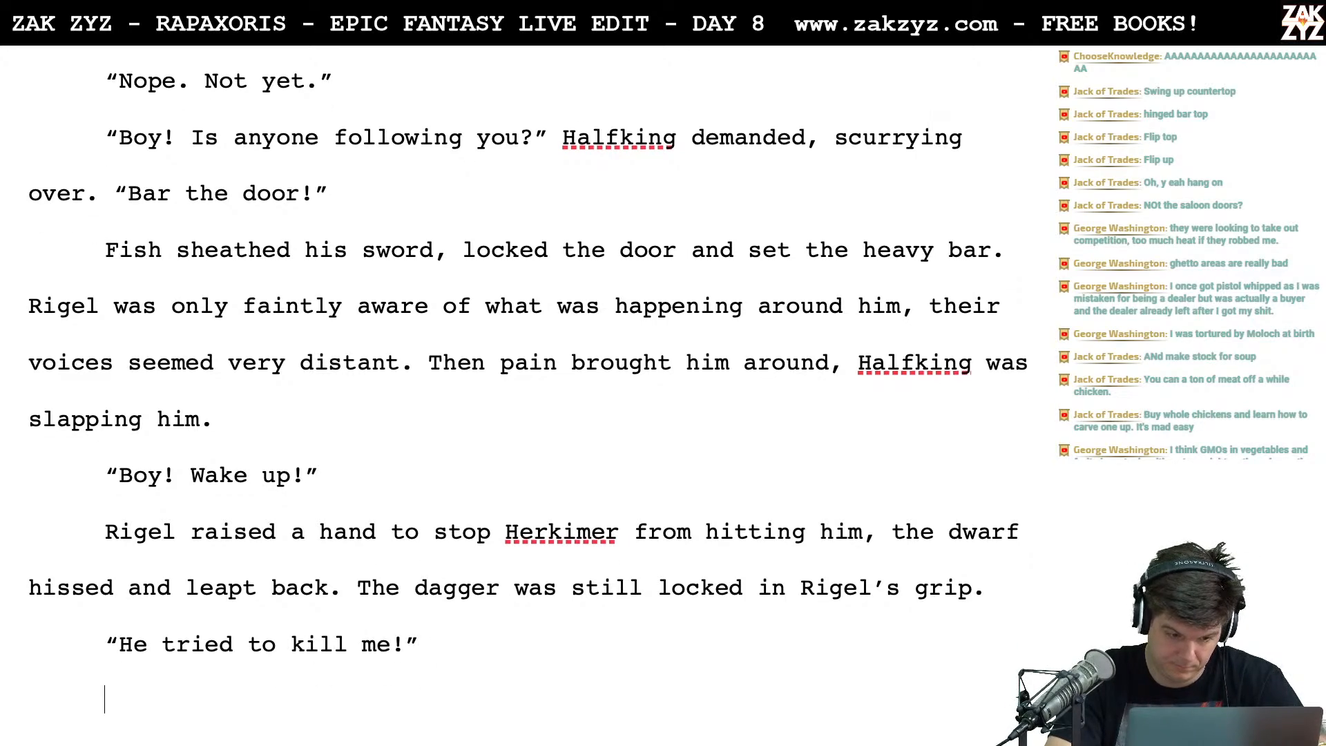
{"action": "type", "text": "\"no"}
{"action": "key", "text": "BackSpace"}
{"action": "key", "text": "BackSpace"}
{"action": "key", "text": "BackSpace"}
{"action": "key", "text": "BackSpace"}
{"action": "type", "text": "\"He's out"}
{"action": "key", "text": "BackSpace"}
{"action": "key", "text": "BackSpace"}
{"action": "key", "text": "BackSpace"}
{"action": "key", "text": "BackSpace"}
{"action": "type", "text": "bare"}
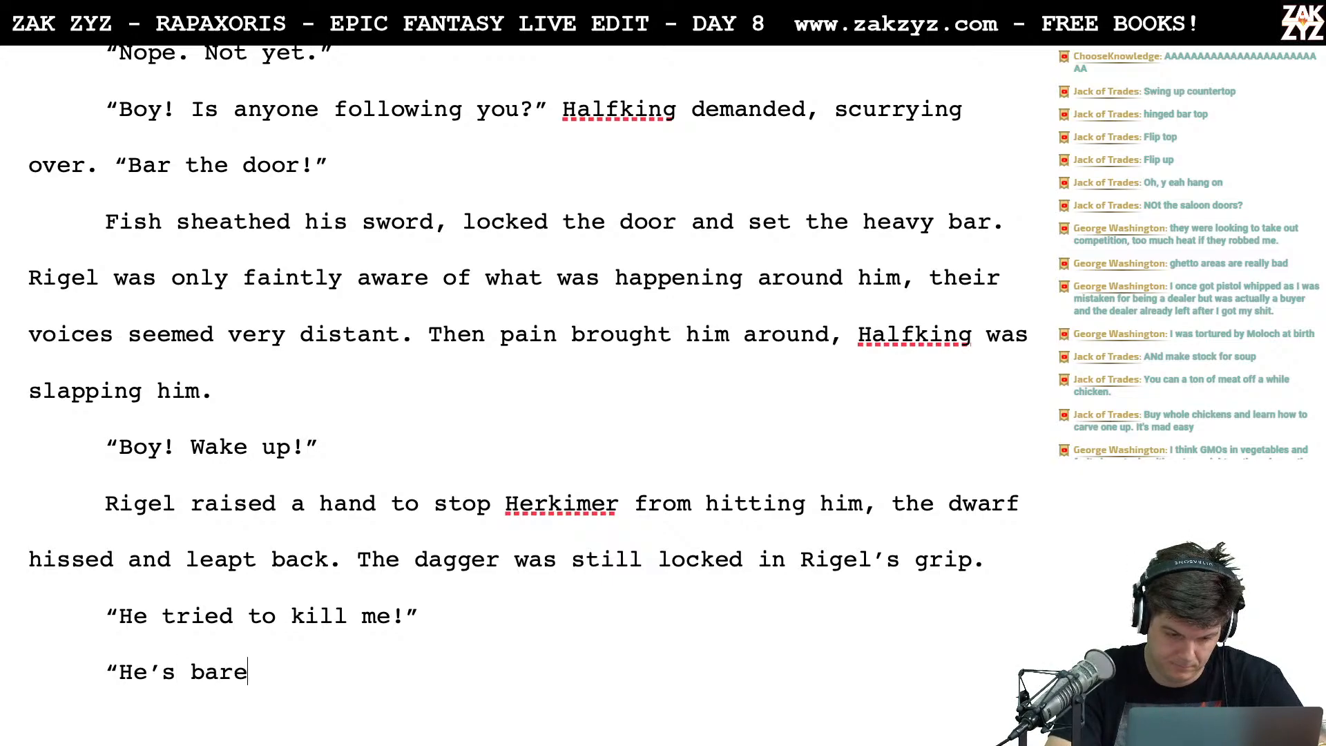
{"action": "type", "text": "ly conscio"}
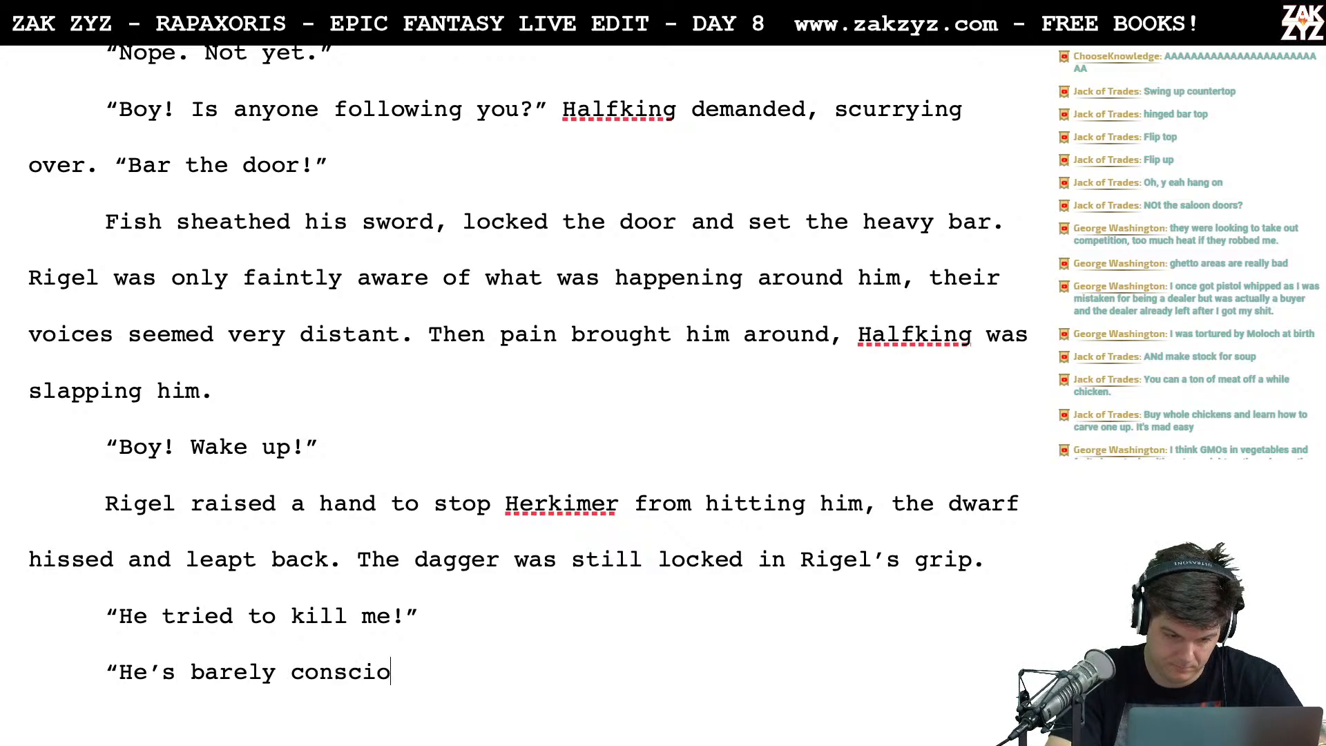
{"action": "type", "text": "us,” Fis"}
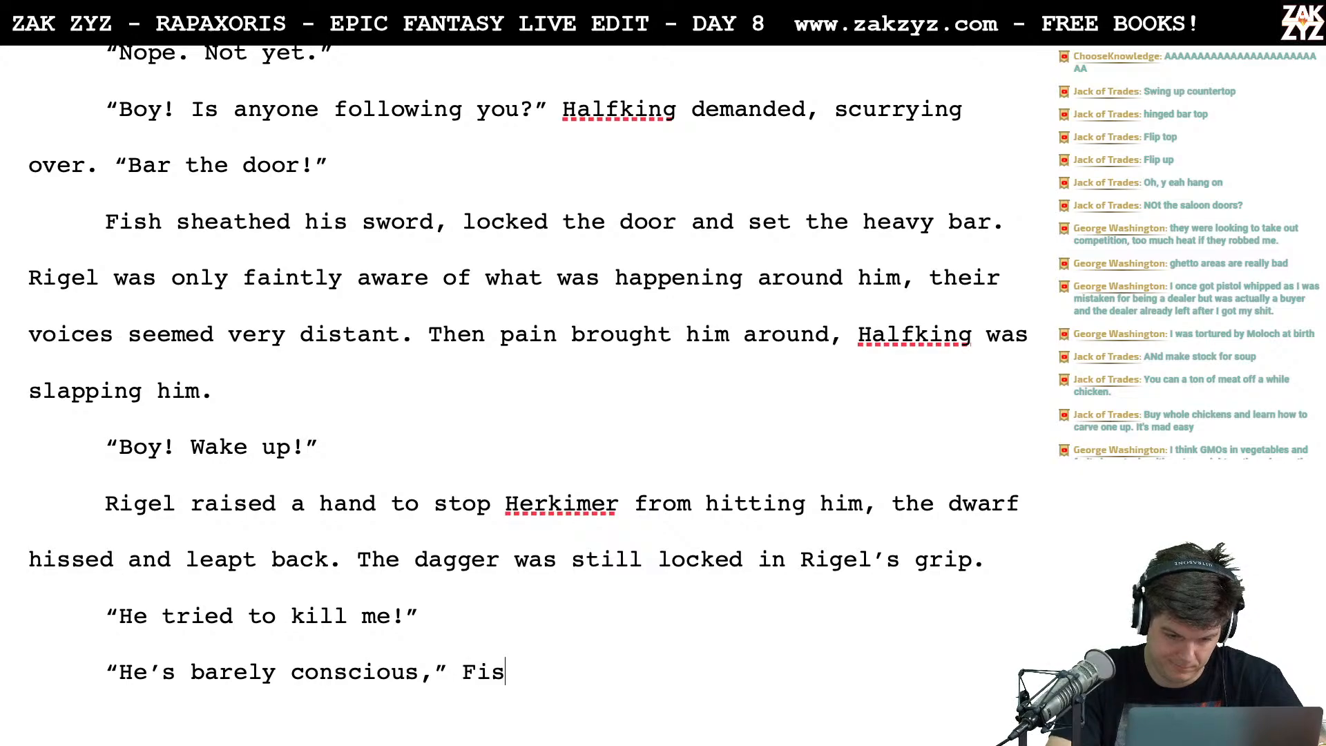
{"action": "type", "text": "h observed."}
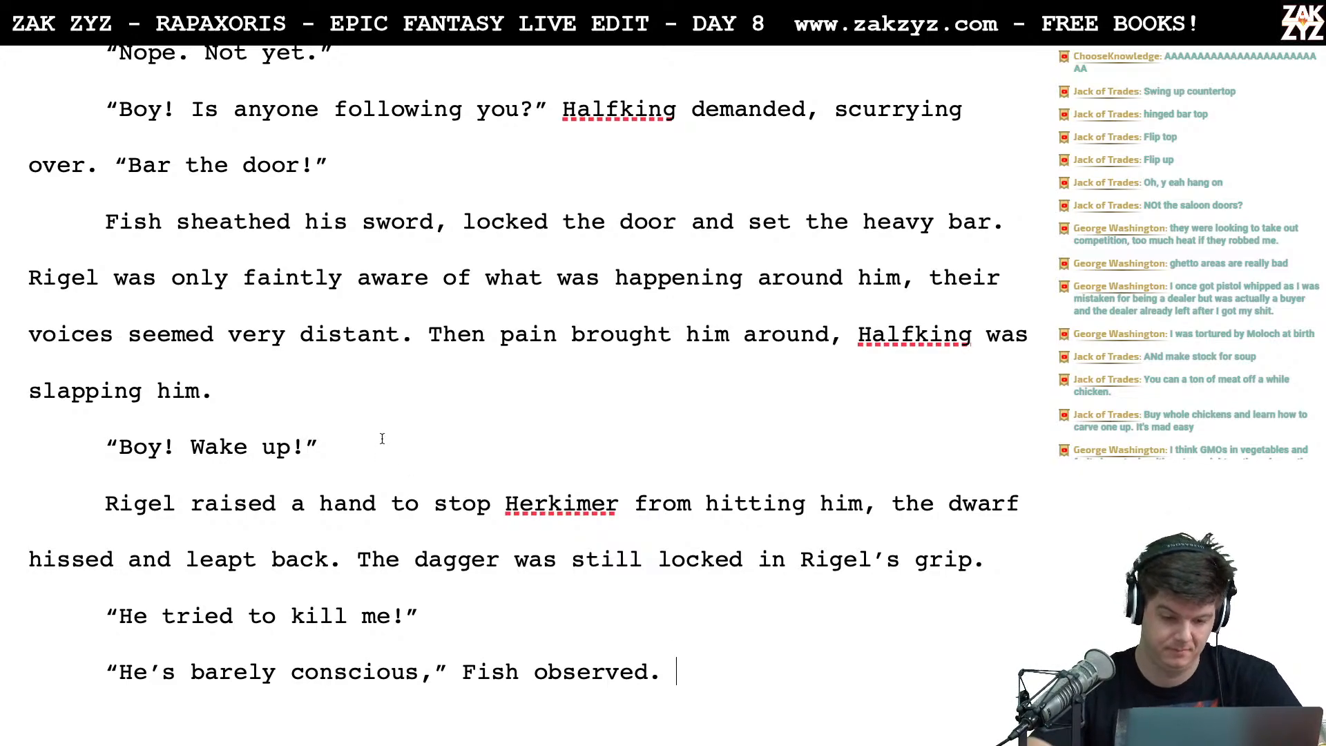
After "Rigel raised a hand to", insert the replacement text "block the strikes. The dwarf hissed and bounded backward."
{"action": "left_click", "coordinate": [439, 504]}
{"action": "key", "text": "Return"}
{"action": "type", "text": "block the strikes. T"}
{"action": "type", "text": "ard"}
{"action": "key", "text": "BackSpace"}
{"action": "type", "text": "f hissed and "}
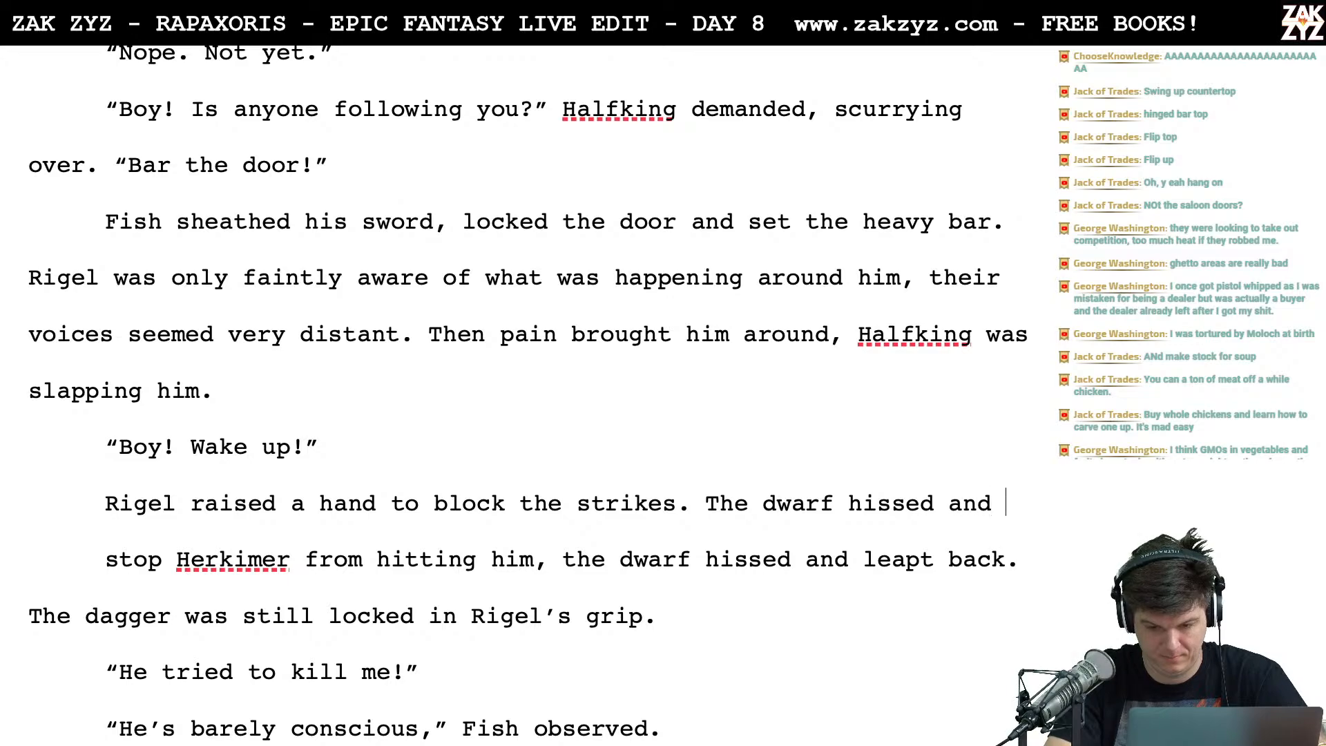
{"action": "type", "text": "bounded backw"}
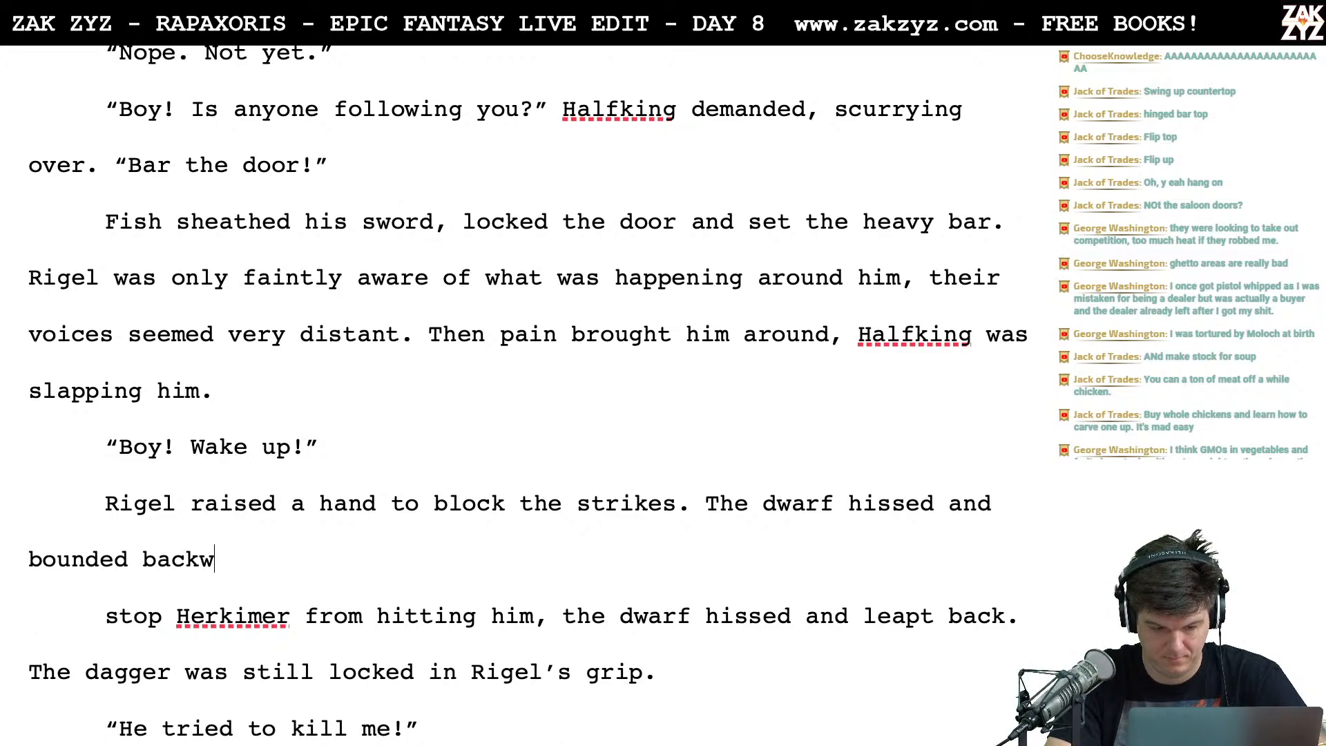
{"action": "type", "text": "ard. The g"}
Continue the rewritten paragraph with the sentence "The dagger was still locked in Rigel's grip."
{"action": "key", "text": "BackSpace"}
{"action": "type", "text": "darr"}
{"action": "key", "text": "BackSpace"}
{"action": "key", "text": "BackSpace"}
{"action": "type", "text": "gger"}
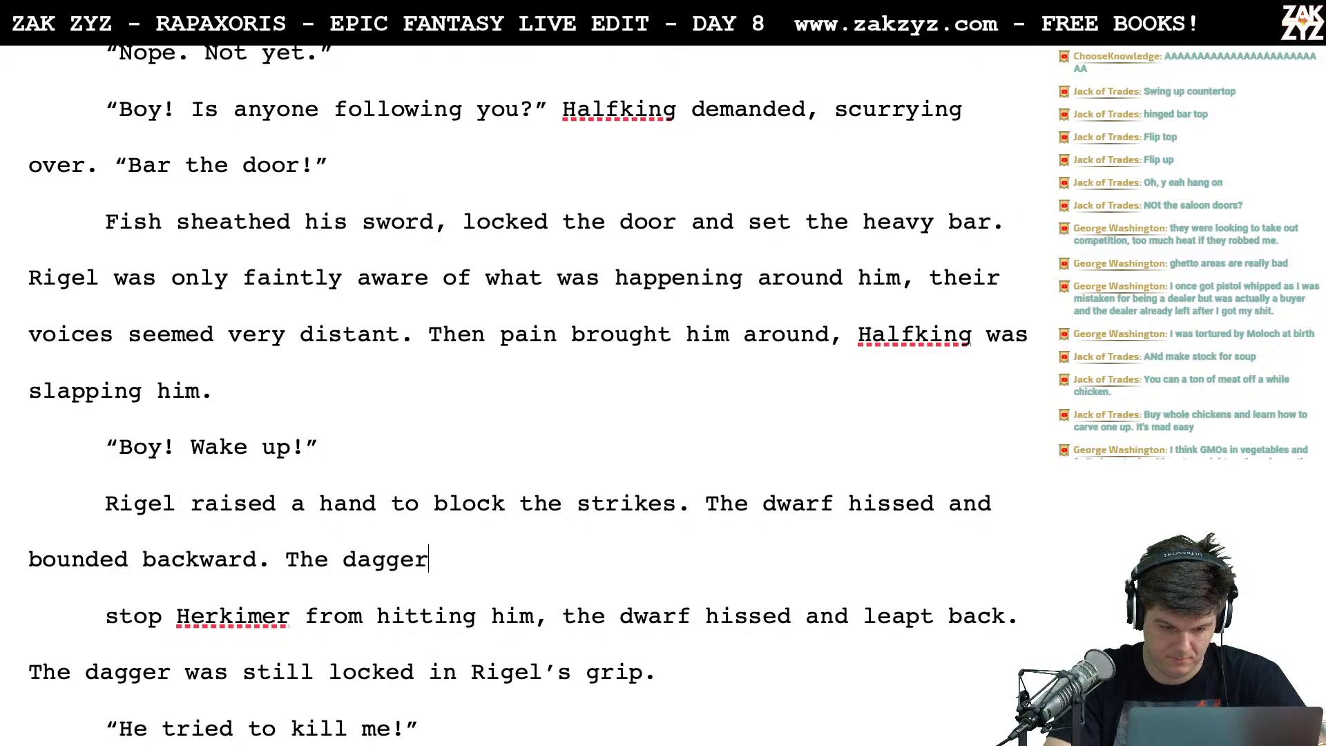
{"action": "type", "text": " was still locke"}
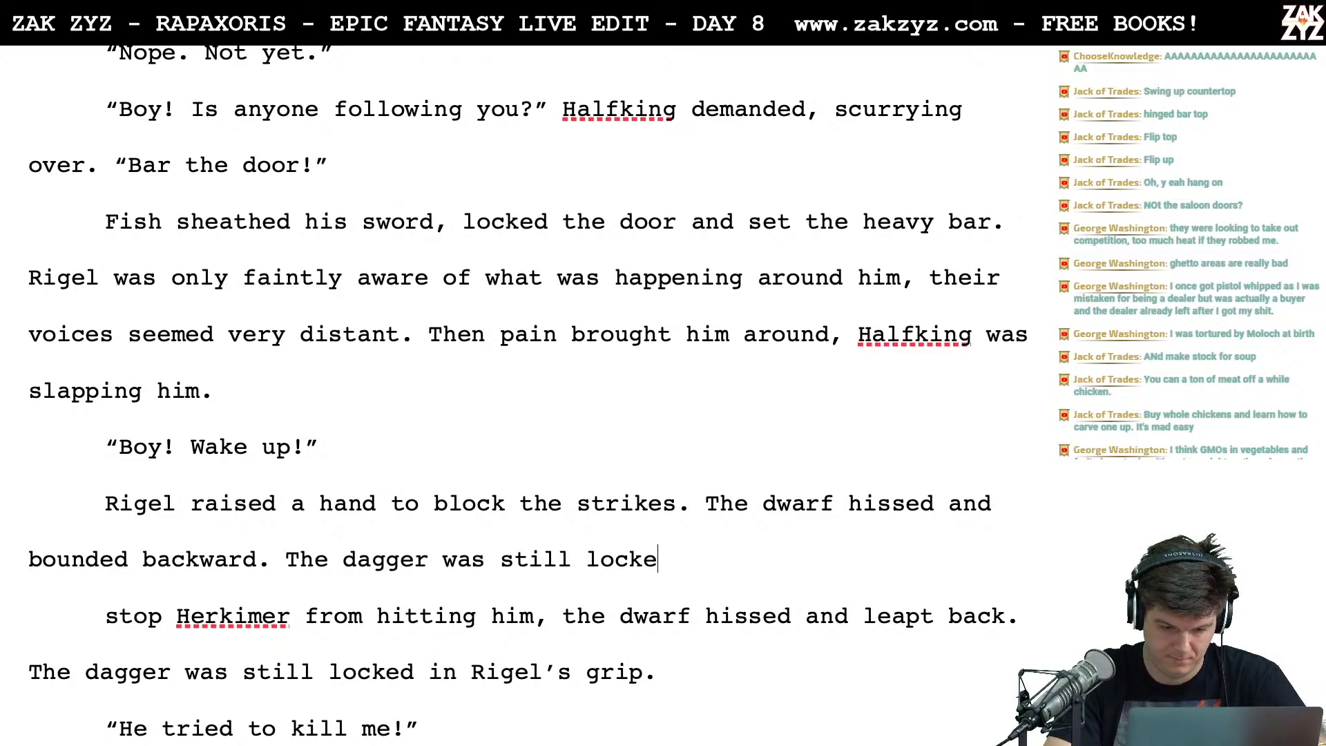
{"action": "type", "text": "d in Rigi"}
{"action": "key", "text": "BackSpace"}
{"action": "type", "text": "e"}
{"action": "type", "text": "l's grip."}
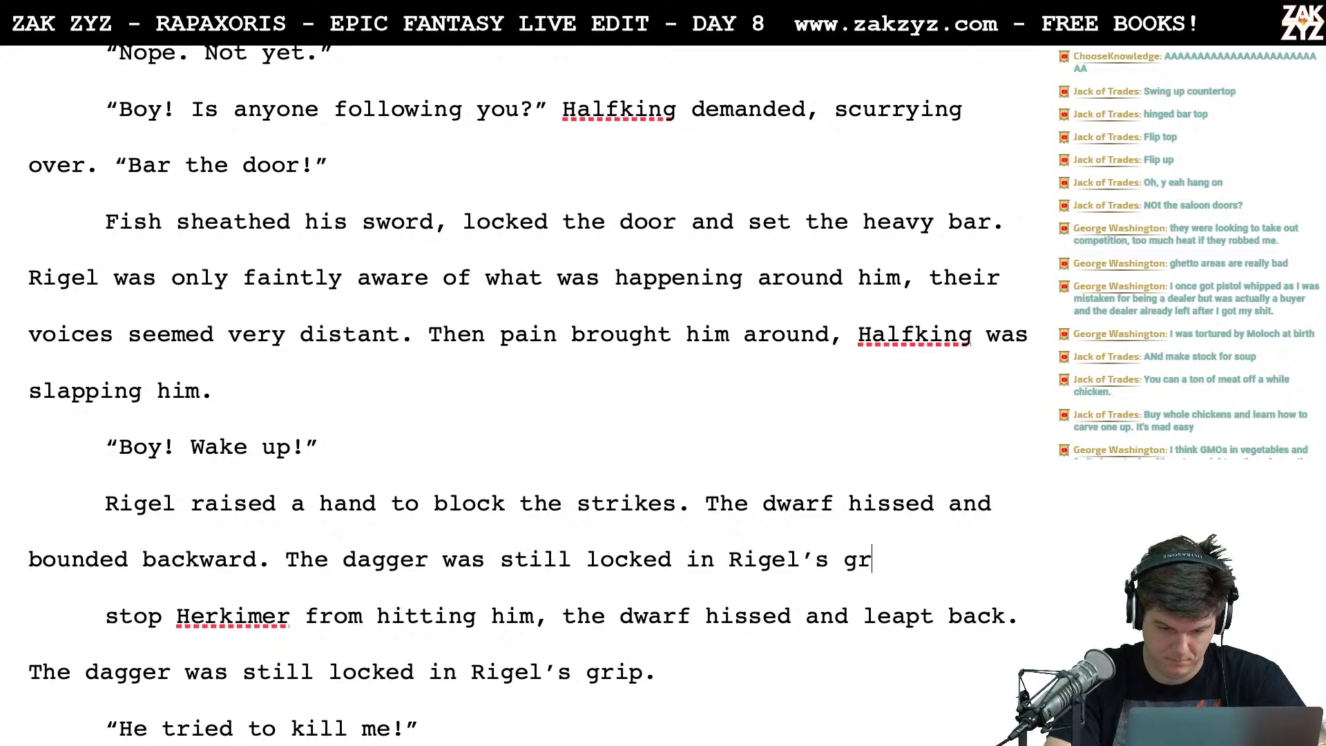
Delete the superseded text from "stop Herkimer from hitting him" through the old dagger sentence
{"action": "key", "text": "shift+Down"}
{"action": "key", "text": "shift+Down"}
{"action": "key", "text": "BackSpace"}
{"action": "key", "text": "BackSpace"}
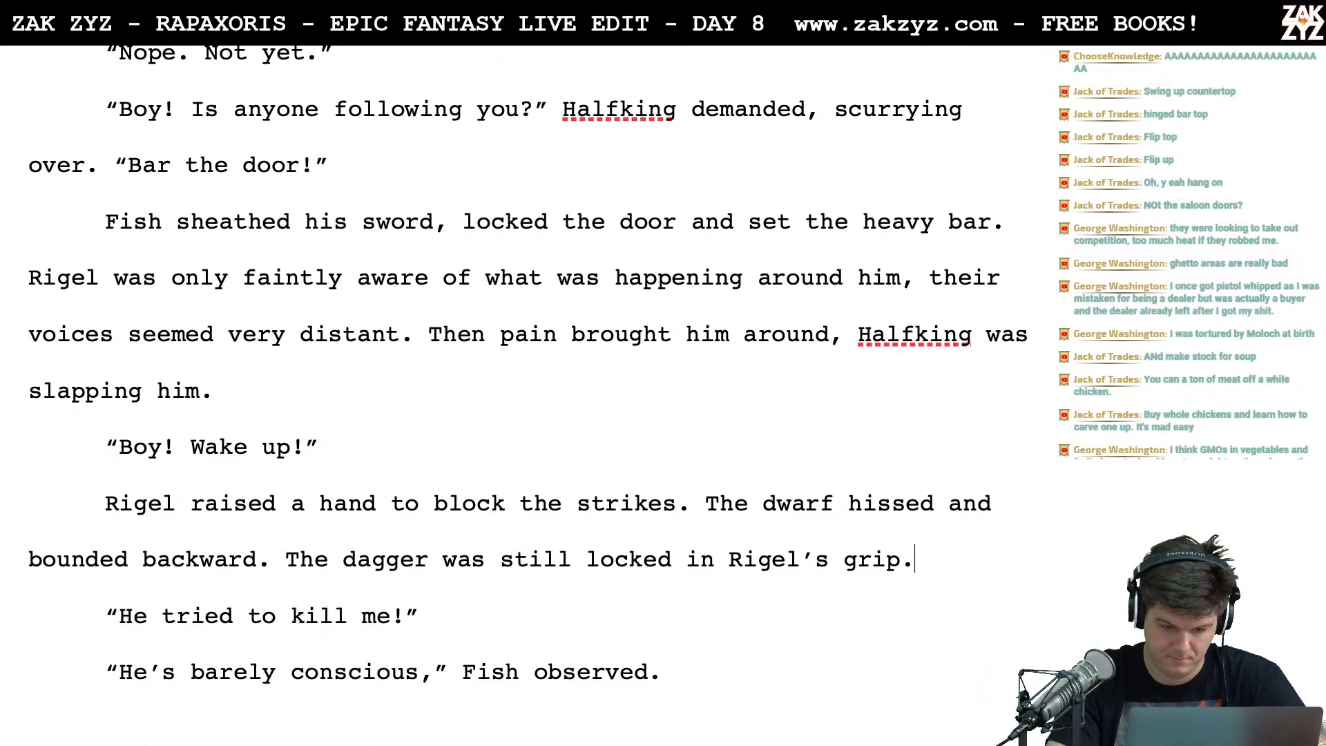
Add a dialogue paragraph before "He's barely conscious" reading "He doesn't even know where he is," Fish observed
{"action": "key", "text": "Down"}
{"action": "key", "text": "Down"}
{"action": "key", "text": "Down"}
{"action": "key", "text": "Up"}
{"action": "key", "text": "Right"}
{"action": "key", "text": "Return"}
{"action": "key", "text": "Left"}
{"action": "type", "text": "He doesn't even"}
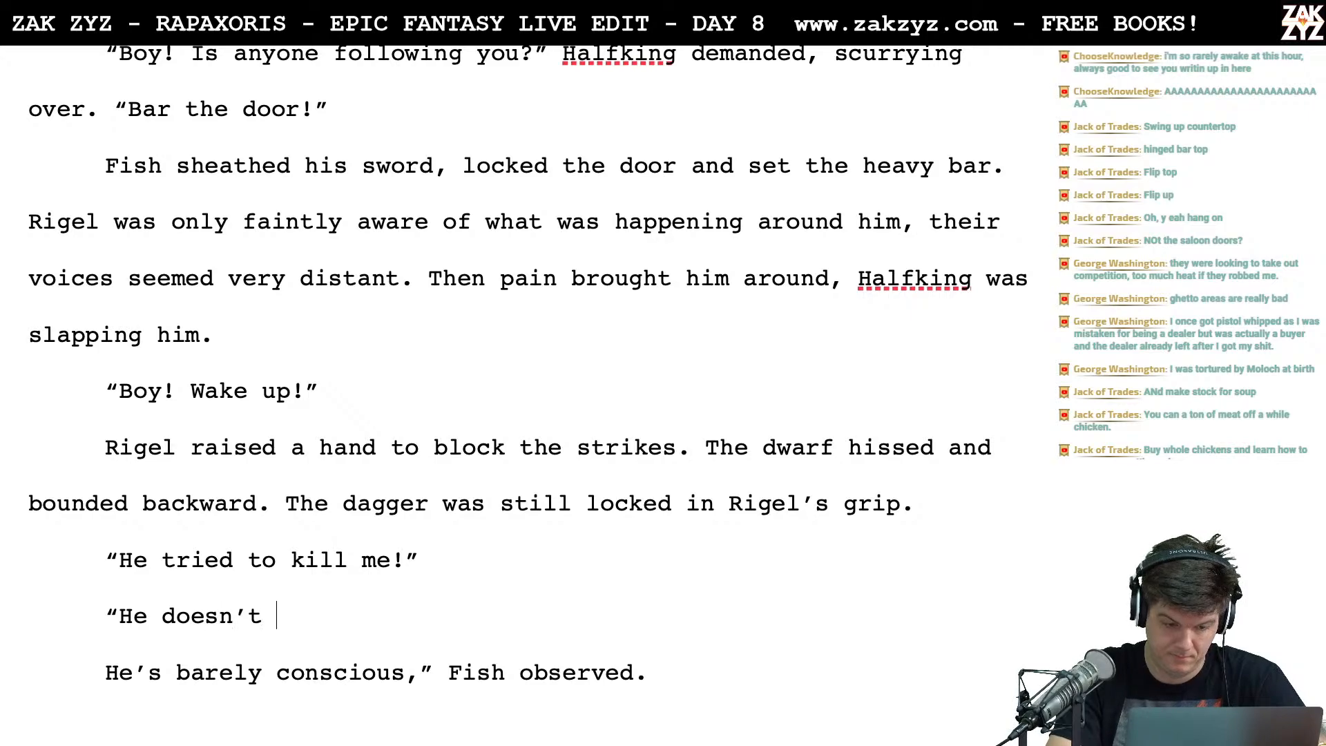
{"action": "type", "text": " know wher"}
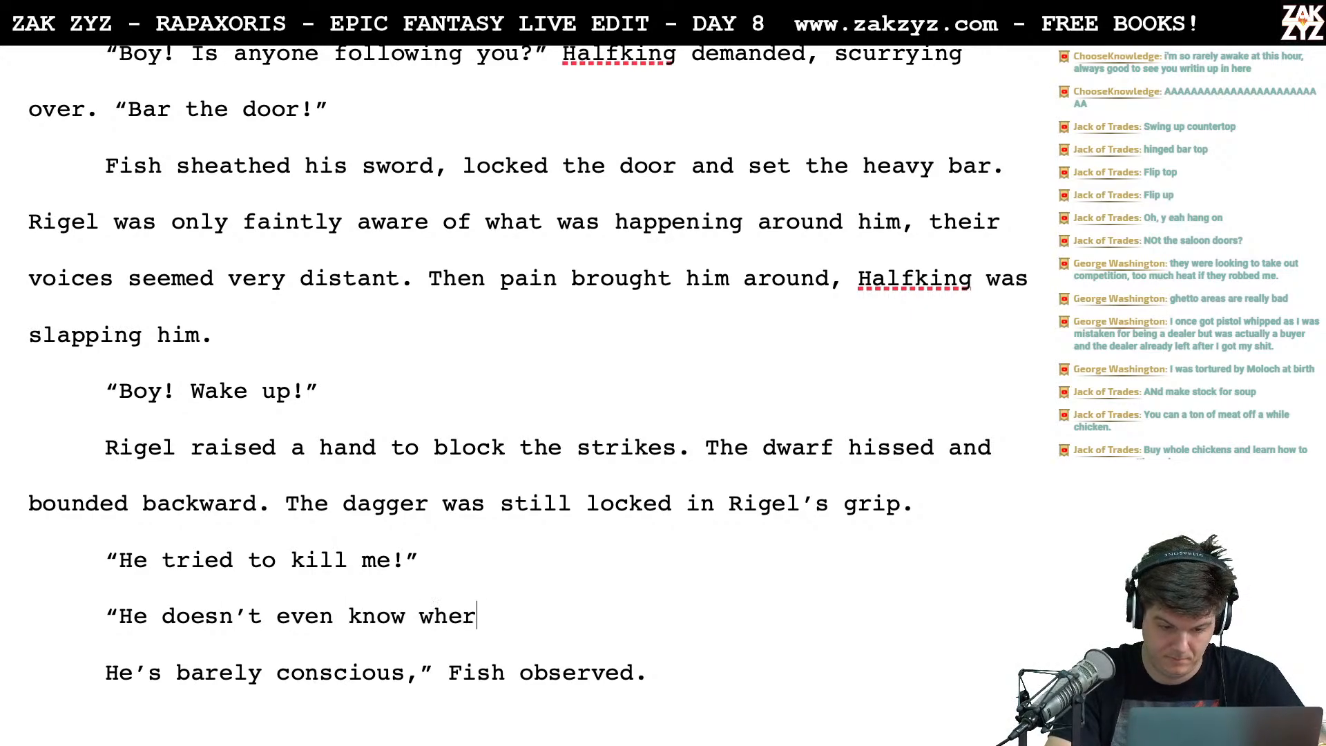
{"action": "type", "text": "e he is,"}
{"action": "type", "text": "\" Fish o"}
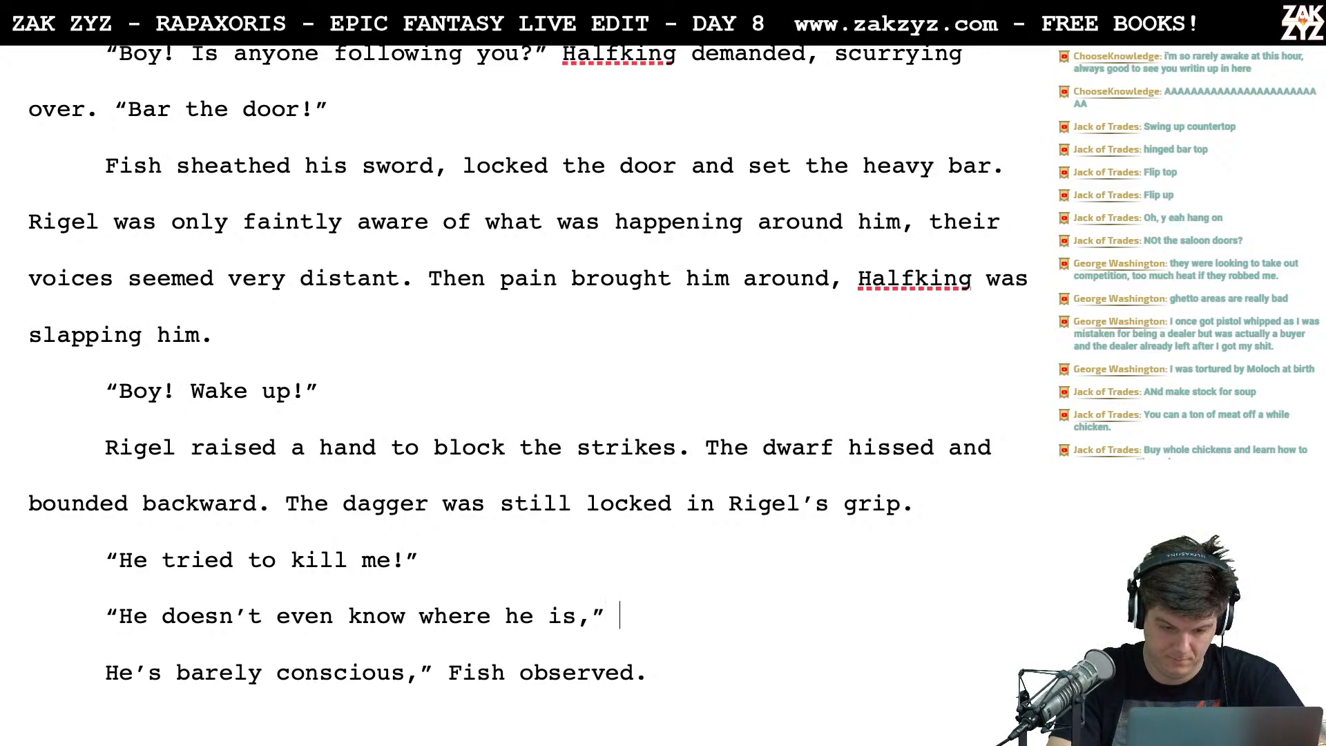
{"action": "type", "text": "bserved."}
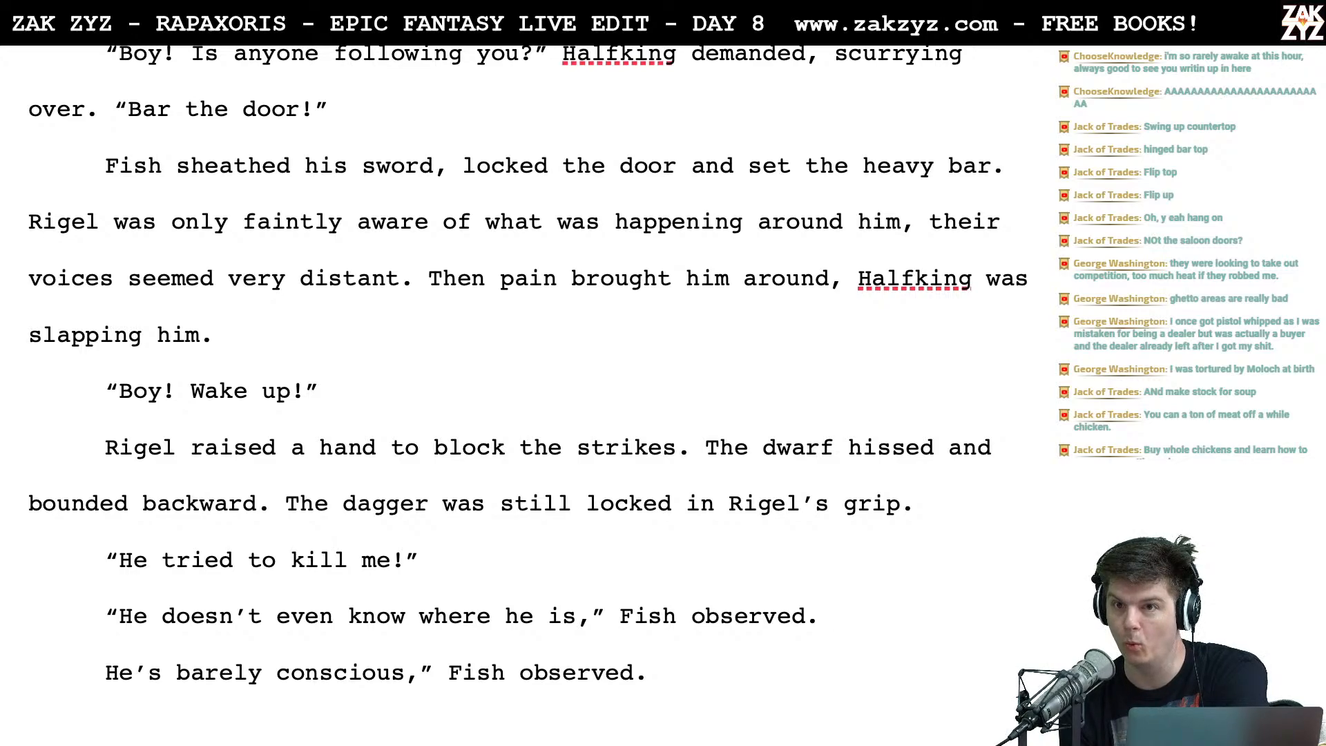
Extend the "He's barely conscious" line after "Fish observed." with the quoted request "Prop him up, get me a rag."
{"action": "scroll", "coordinate": [527, 396], "scroll_direction": "down", "scroll_amount": 1}
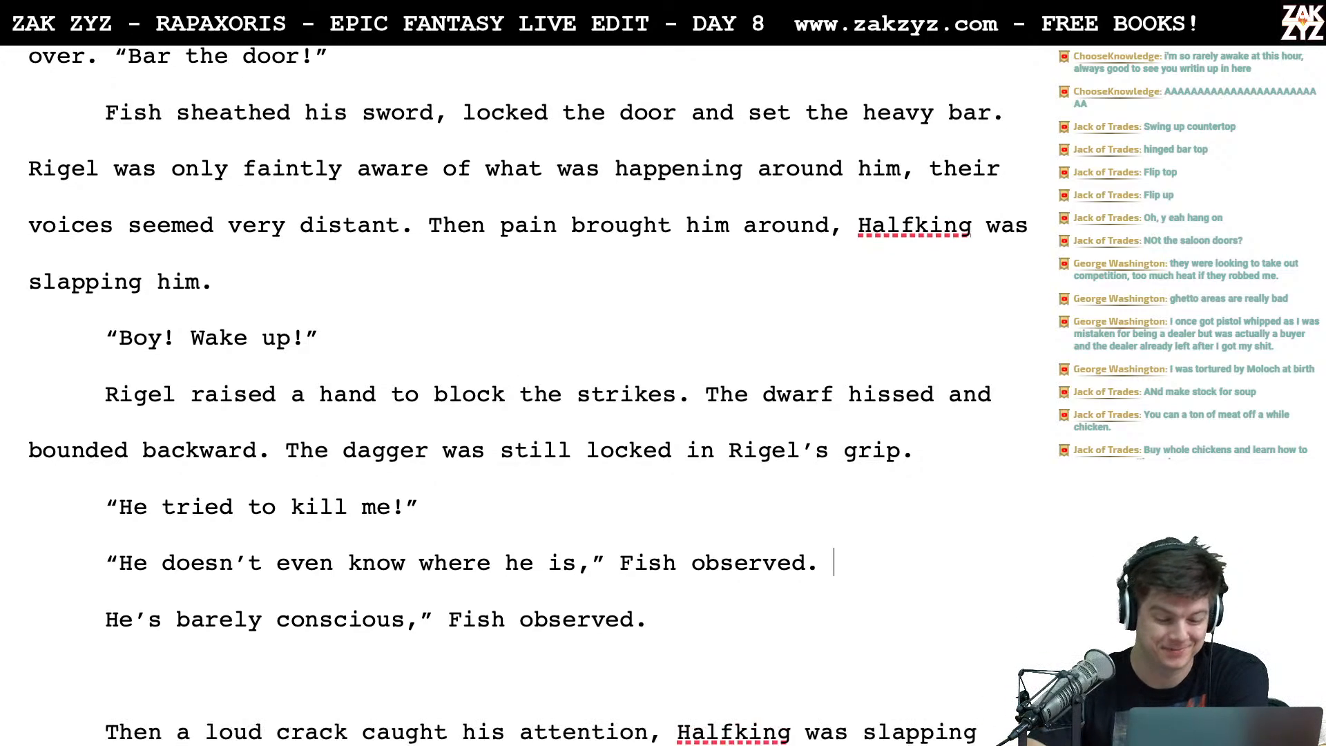
{"action": "left_click", "coordinate": [722, 525]}
{"action": "type", "text": "\""}
{"action": "key", "text": "BackSpace"}
{"action": "type", "text": "\"Prop"}
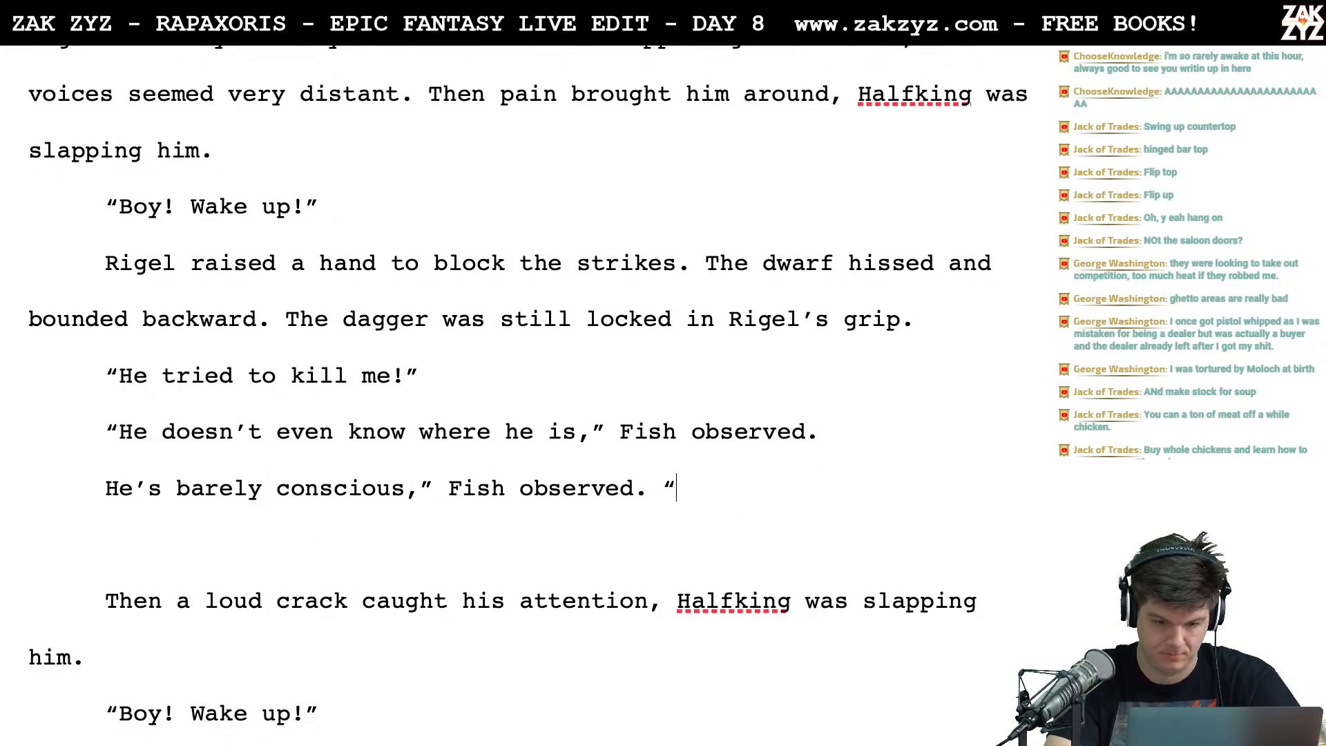
{"action": "type", "text": " him up,"}
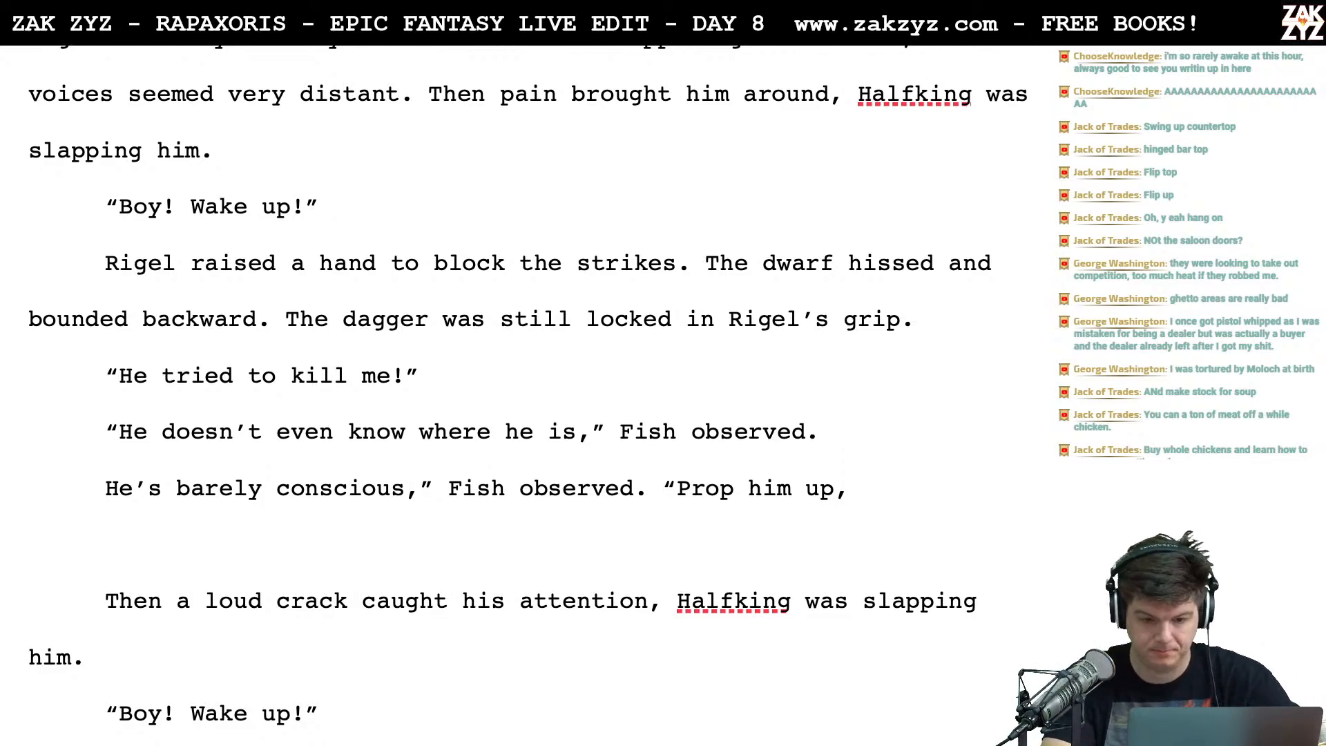
{"action": "type", "text": "Get"}
{"action": "key", "text": "BackSpace"}
{"action": "key", "text": "BackSpace"}
{"action": "type", "text": "g"}
{"action": "key", "text": "BackSpace"}
{"action": "key", "text": "BackSpace"}
{"action": "type", "text": "get me a rag."}
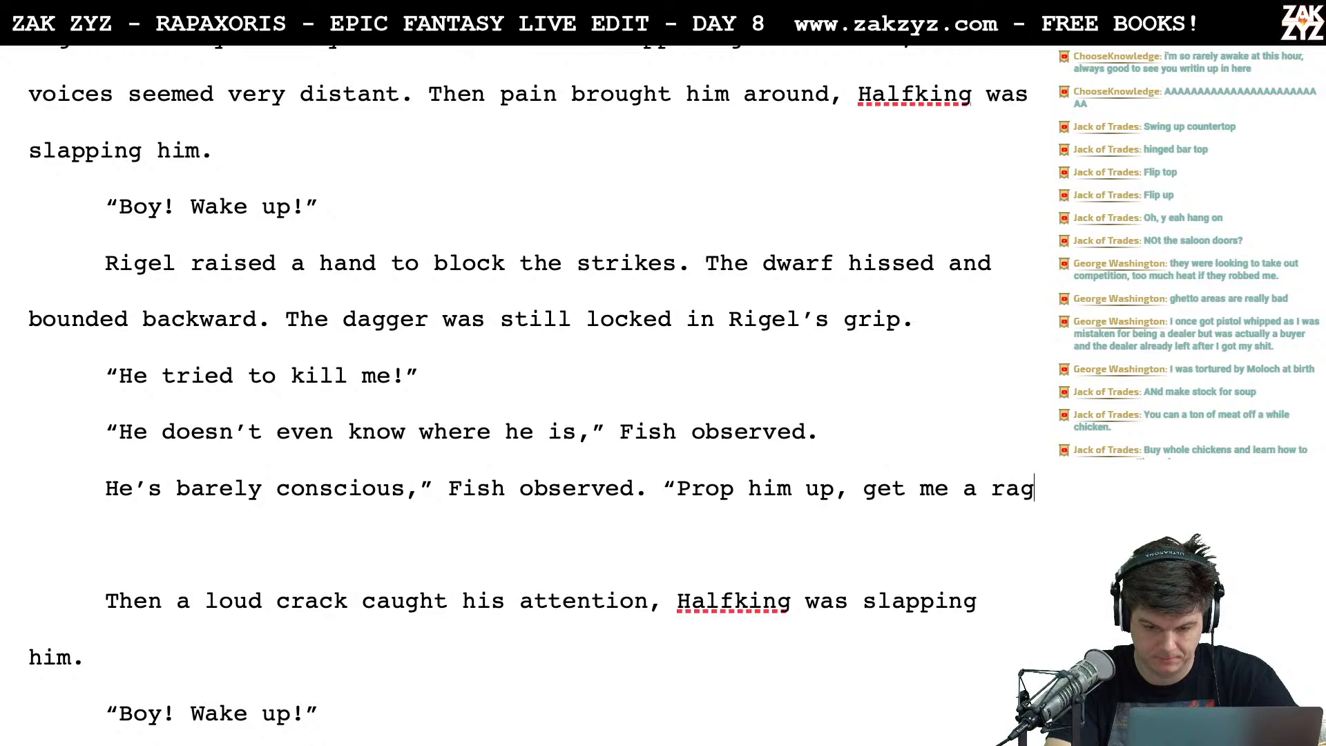
Reword the end of Fish's request as "a clean rag." and close the quotation
{"action": "key", "text": "BackSpace"}
{"action": "key", "text": "BackSpace"}
{"action": "key", "text": "BackSpace"}
{"action": "key", "text": "BackSpace"}
{"action": "type", "text": "clean rag.”"}
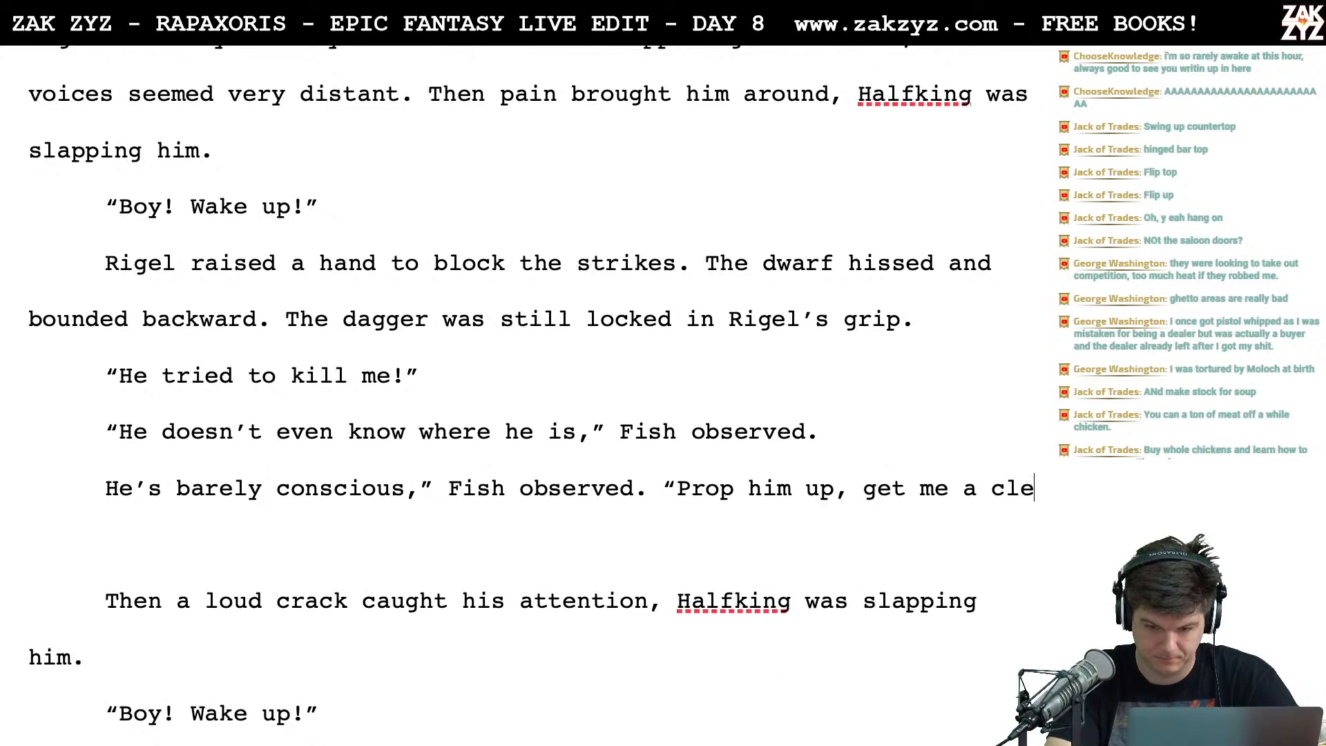
{"action": "key", "text": "BackSpace"}
{"action": "type", "text": "”"}
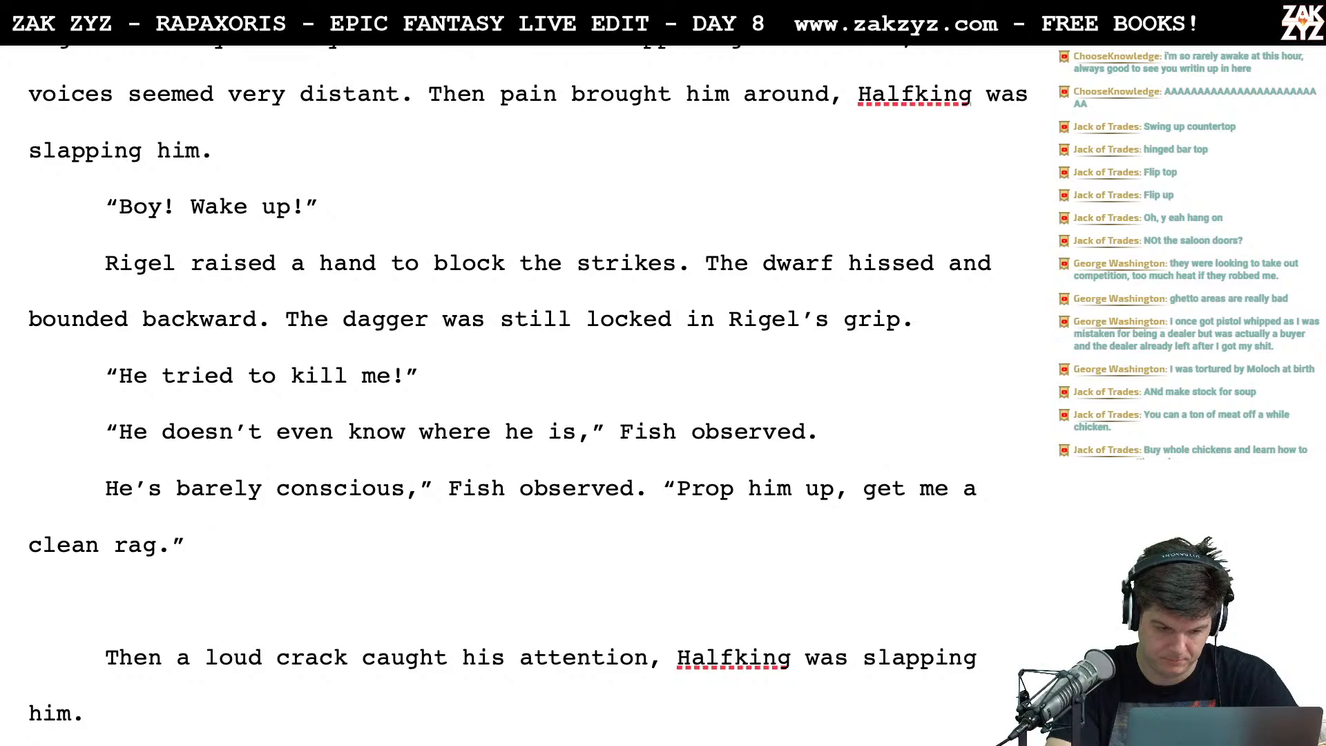
Replace "a clean rag." and its closing quotation mark at the end of Fish's request by "some"
{"action": "key", "text": "BackSpace"}
{"action": "key", "text": "BackSpace"}
{"action": "key", "text": "BackSpace"}
{"action": "key", "text": "BackSpace"}
{"action": "key", "text": "BackSpace"}
{"action": "key", "text": "BackSpace"}
{"action": "key", "text": "BackSpace"}
{"action": "key", "text": "BackSpace"}
{"action": "key", "text": "BackSpace"}
{"action": "key", "text": "BackSpace"}
{"action": "key", "text": "BackSpace"}
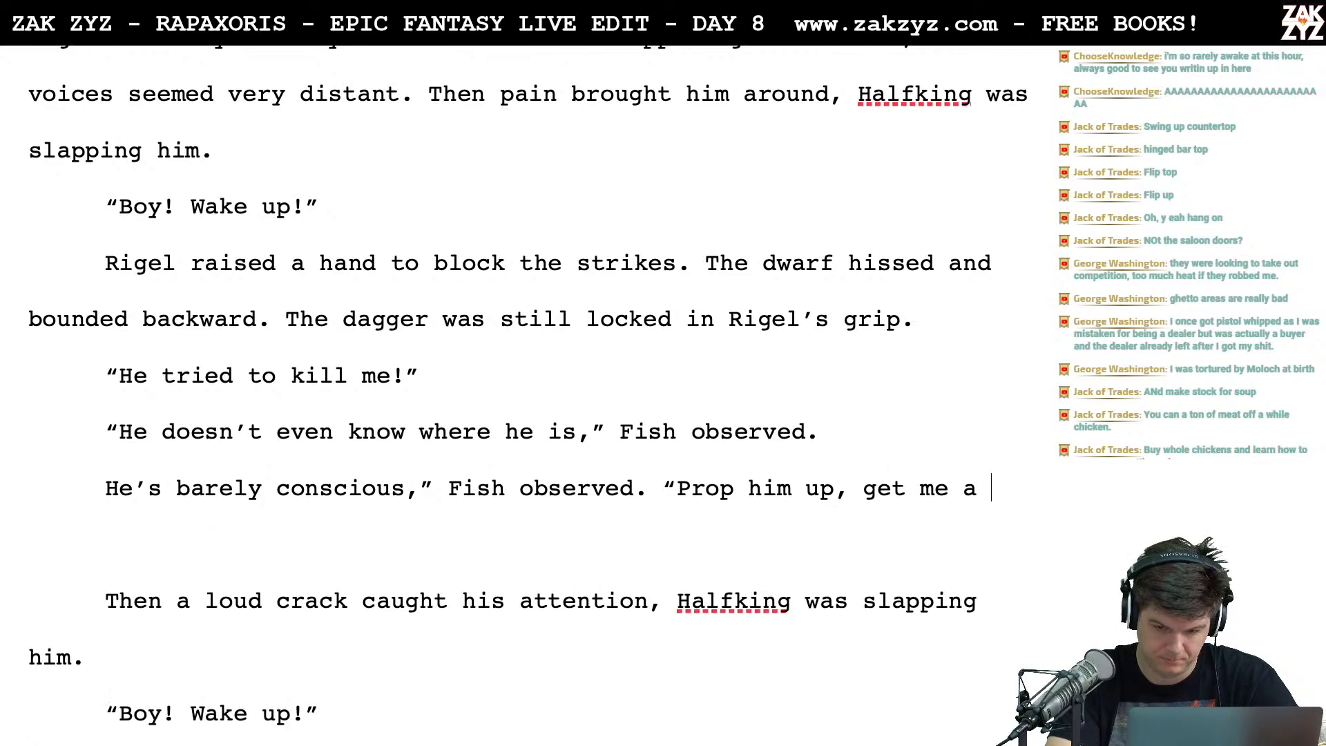
{"action": "key", "text": "BackSpace"}
{"action": "type", "text": "some "}
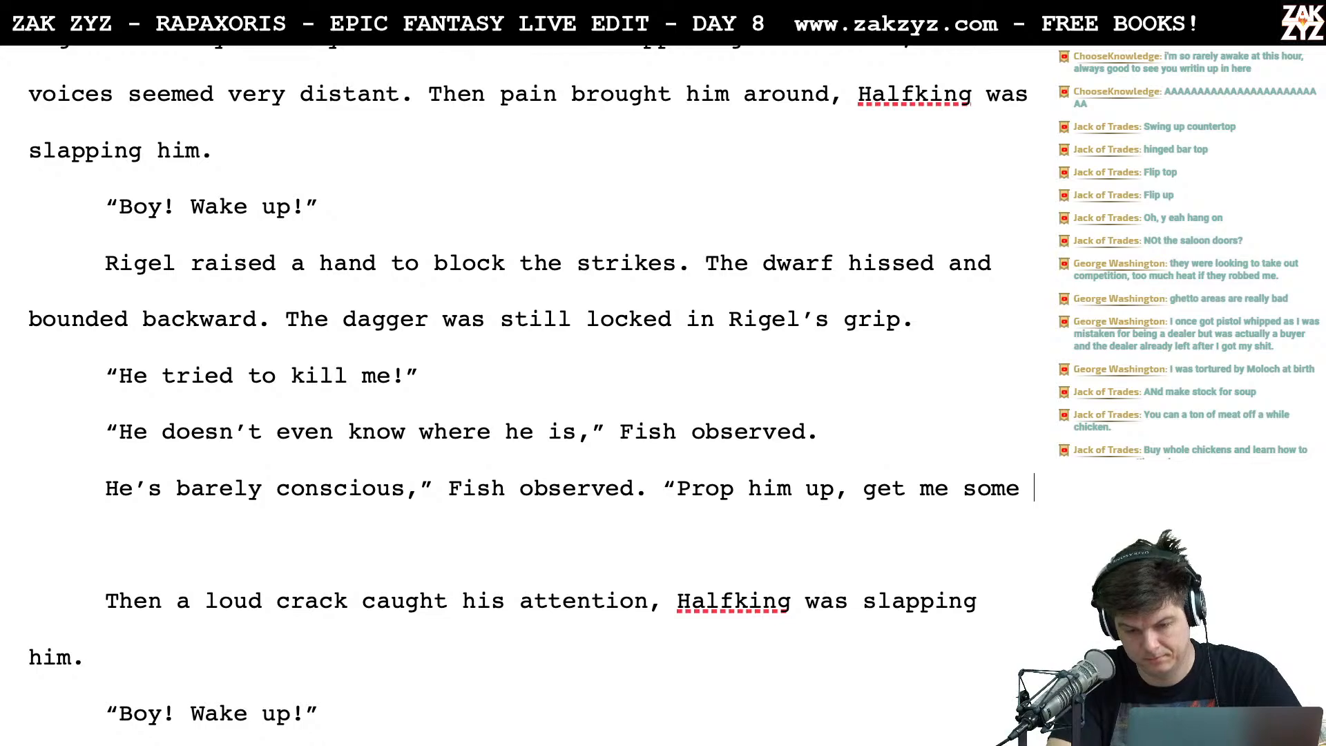
{"action": "type", "text": "f"}
{"action": "key", "text": "BackSpace"}
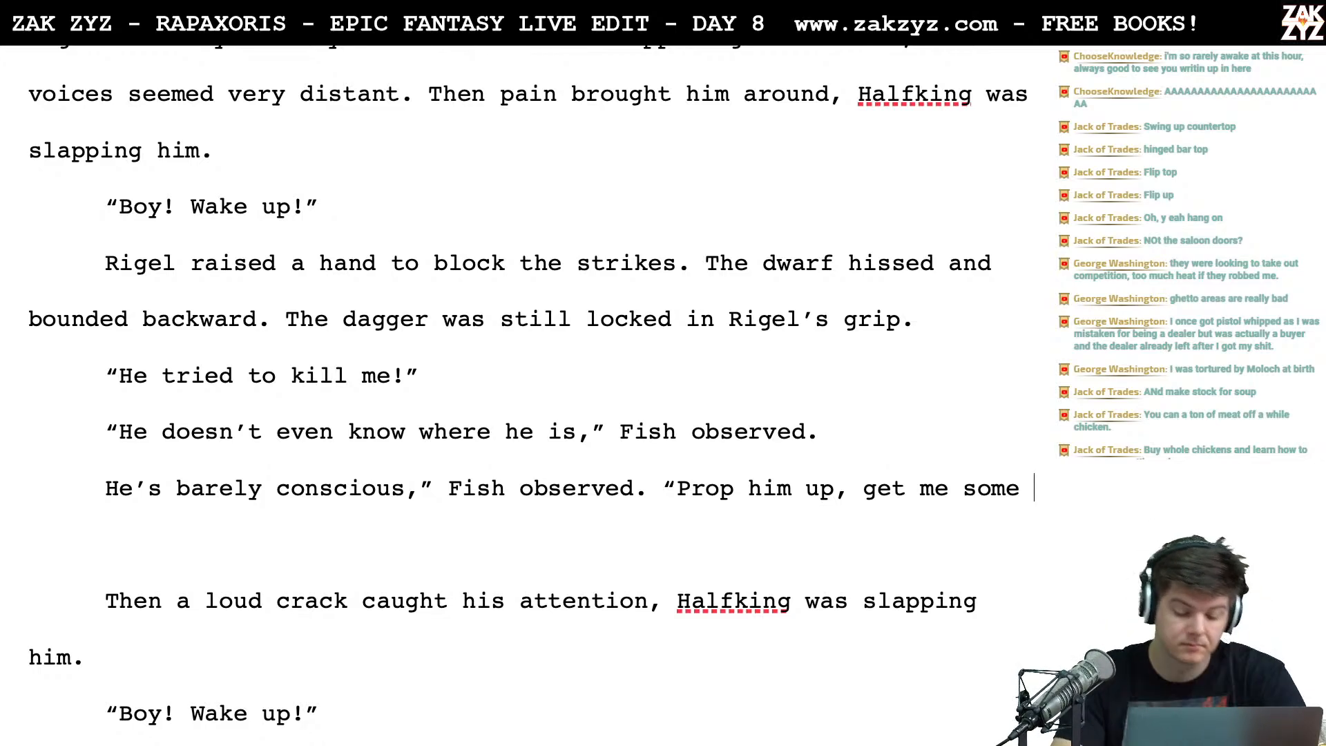
Try continuing Fish's request with "shine and a", and cut the wording back to "get me"
{"action": "type", "text": "shine and ac"}
{"action": "key", "text": "BackSpace"}
{"action": "key", "text": "BackSpace"}
{"action": "key", "text": "BackSpace"}
{"action": "key", "text": "BackSpace"}
{"action": "key", "text": "BackSpace"}
{"action": "key", "text": "BackSpace"}
{"action": "key", "text": "BackSpace"}
{"action": "key", "text": "BackSpace"}
{"action": "key", "text": "BackSpace"}
{"action": "key", "text": "BackSpace"}
{"action": "key", "text": "BackSpace"}
{"action": "key", "text": "BackSpace"}
{"action": "key", "text": "BackSpace"}
{"action": "key", "text": "BackSpace"}
{"action": "key", "text": "BackSpace"}
{"action": "key", "text": "BackSpace"}
{"action": "key", "text": "BackSpace"}
Complete Fish's request after "get me" with "a clean rag and some white rum."
{"action": "type", "text": "a cle"}
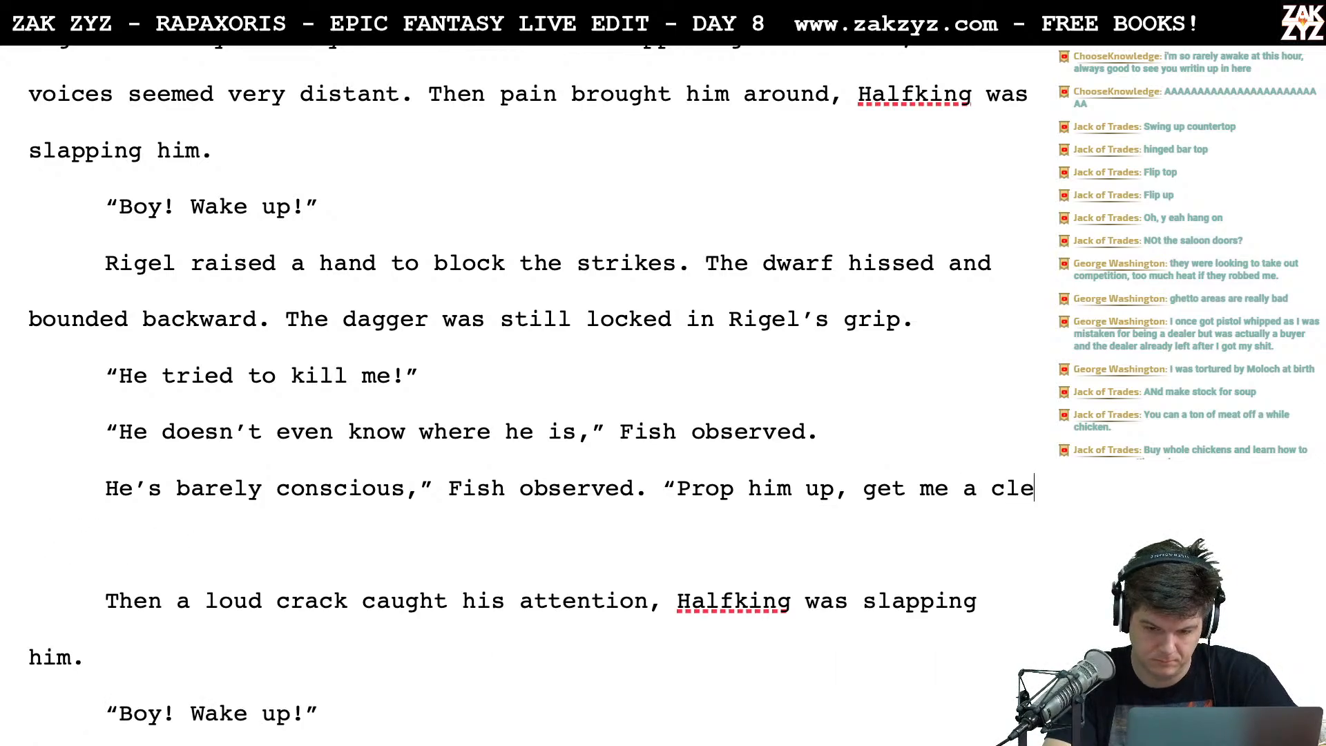
{"action": "type", "text": "an rag and s"}
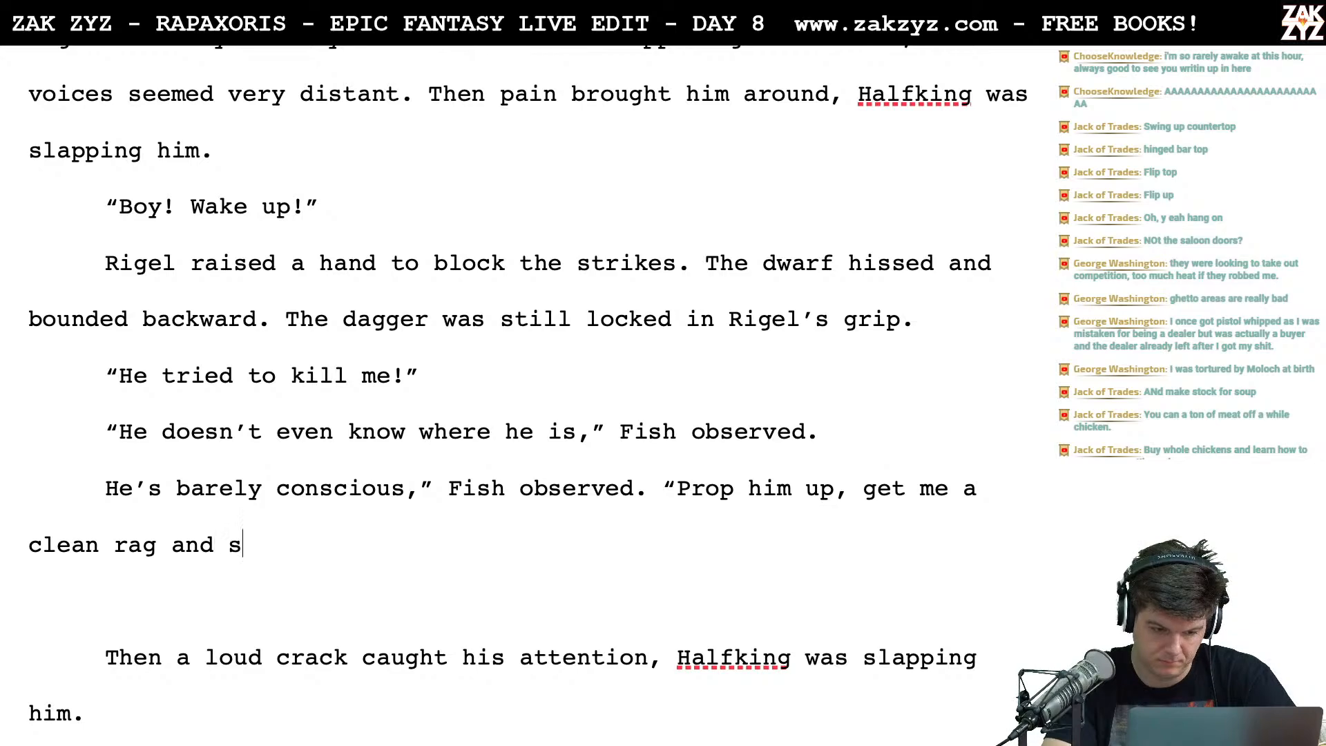
{"action": "type", "text": "ome white r"}
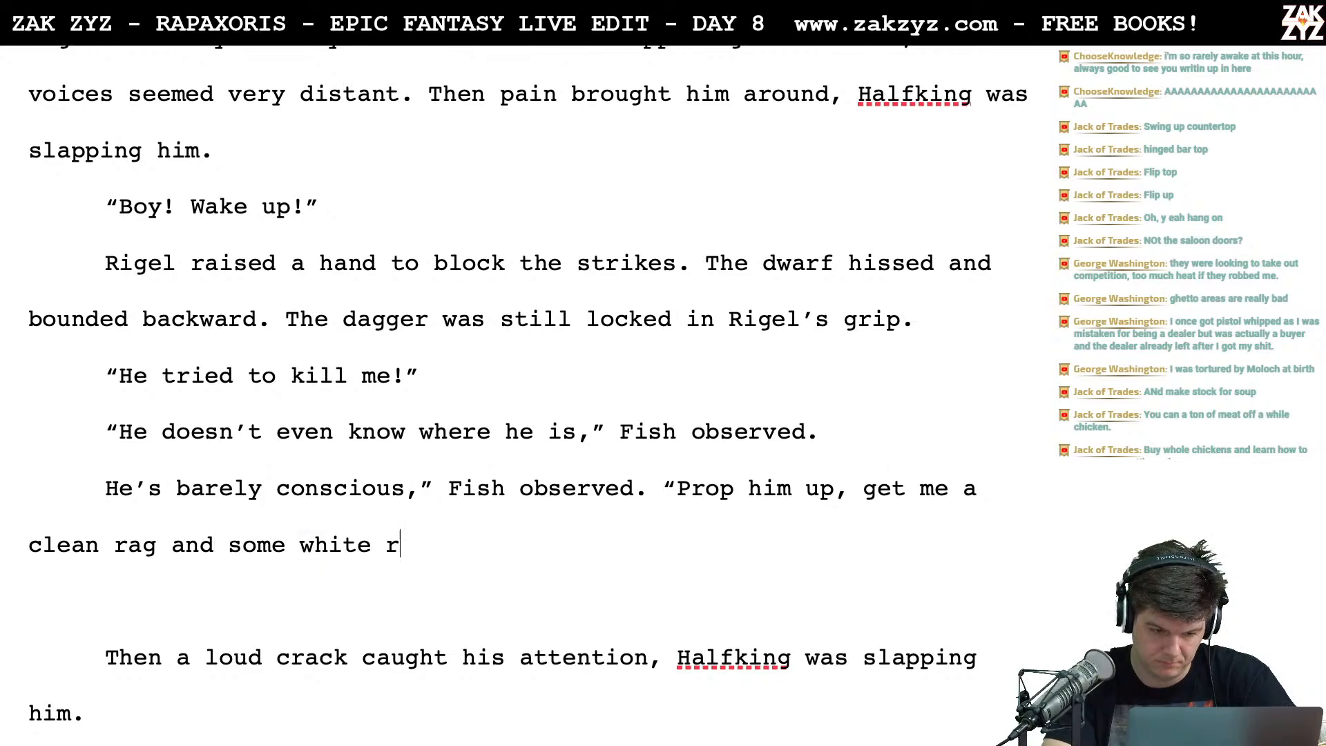
{"action": "type", "text": "um."}
{"action": "key", "text": "Return"}
{"action": "type", "text": "\""}
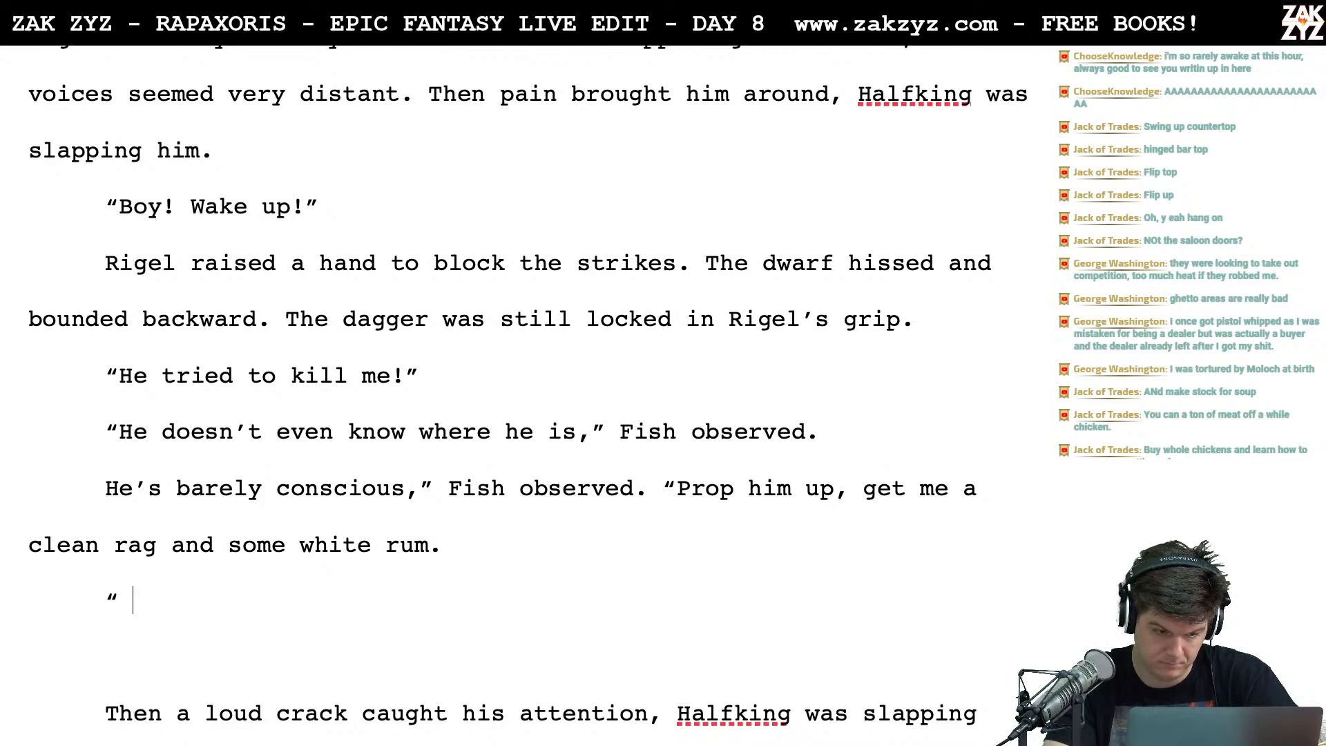
{"action": "key", "text": "BackSpace"}
{"action": "type", "text": "Where the"}
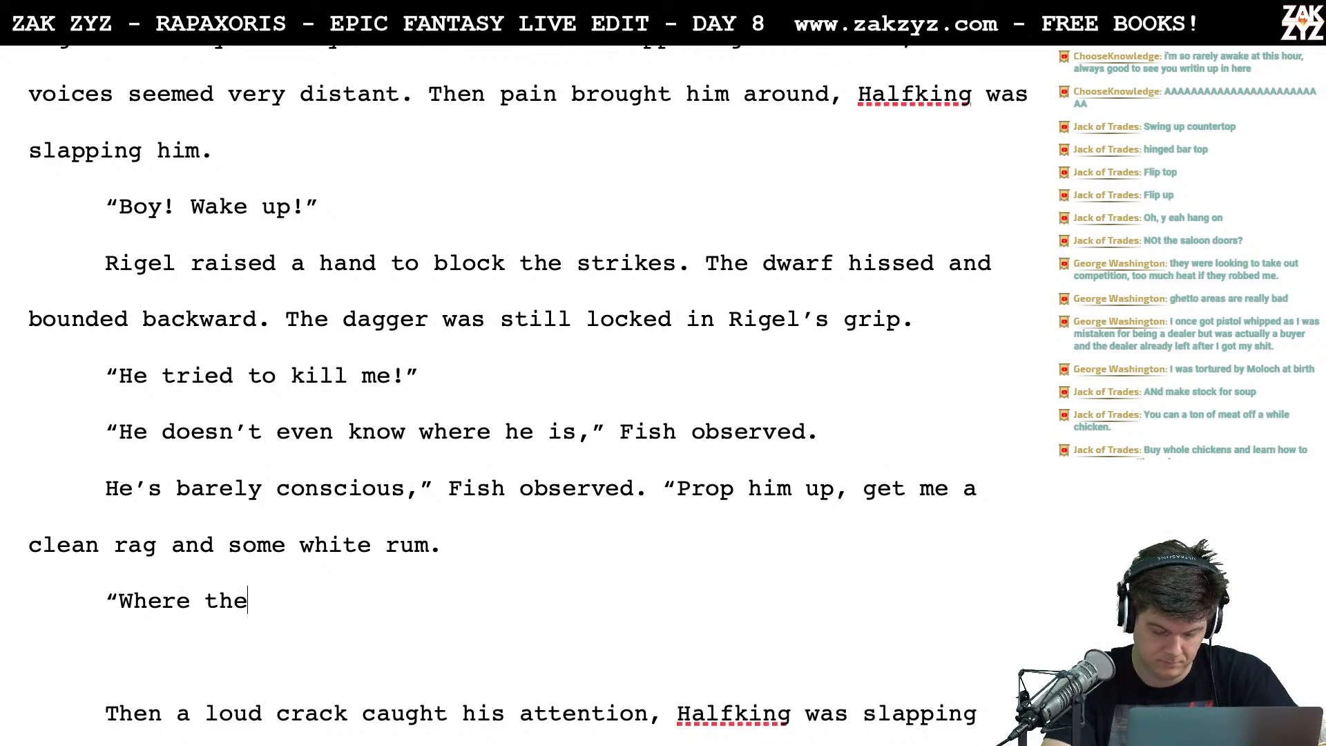
{"action": "type", "text": " fuck am"}
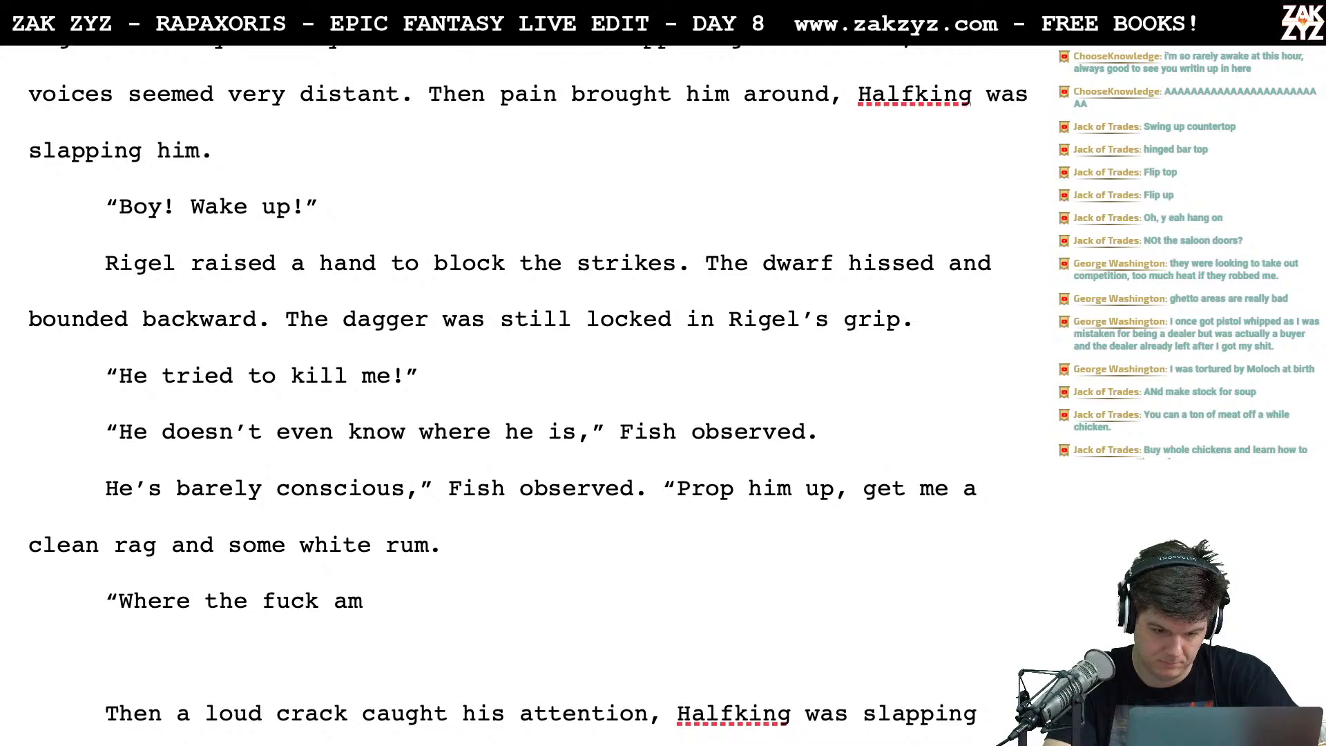
{"action": "key", "text": "BackSpace"}
{"action": "key", "text": "BackSpace"}
{"action": "key", "text": "BackSpace"}
{"action": "key", "text": "BackSpace"}
{"action": "key", "text": "BackSpace"}
{"action": "key", "text": "BackSpace"}
{"action": "key", "text": "BackSpace"}
{"action": "key", "text": "BackSpace"}
{"action": "key", "text": "BackSpace"}
{"action": "key", "text": "BackSpace"}
{"action": "key", "text": "BackSpace"}
{"action": "key", "text": "BackSpace"}
{"action": "key", "text": "BackSpace"}
{"action": "key", "text": "BackSpace"}
{"action": "key", "text": "BackSpace"}
{"action": "key", "text": "BackSpace"}
{"action": "key", "text": "BackSpace"}
{"action": "key", "text": "BackSpace"}
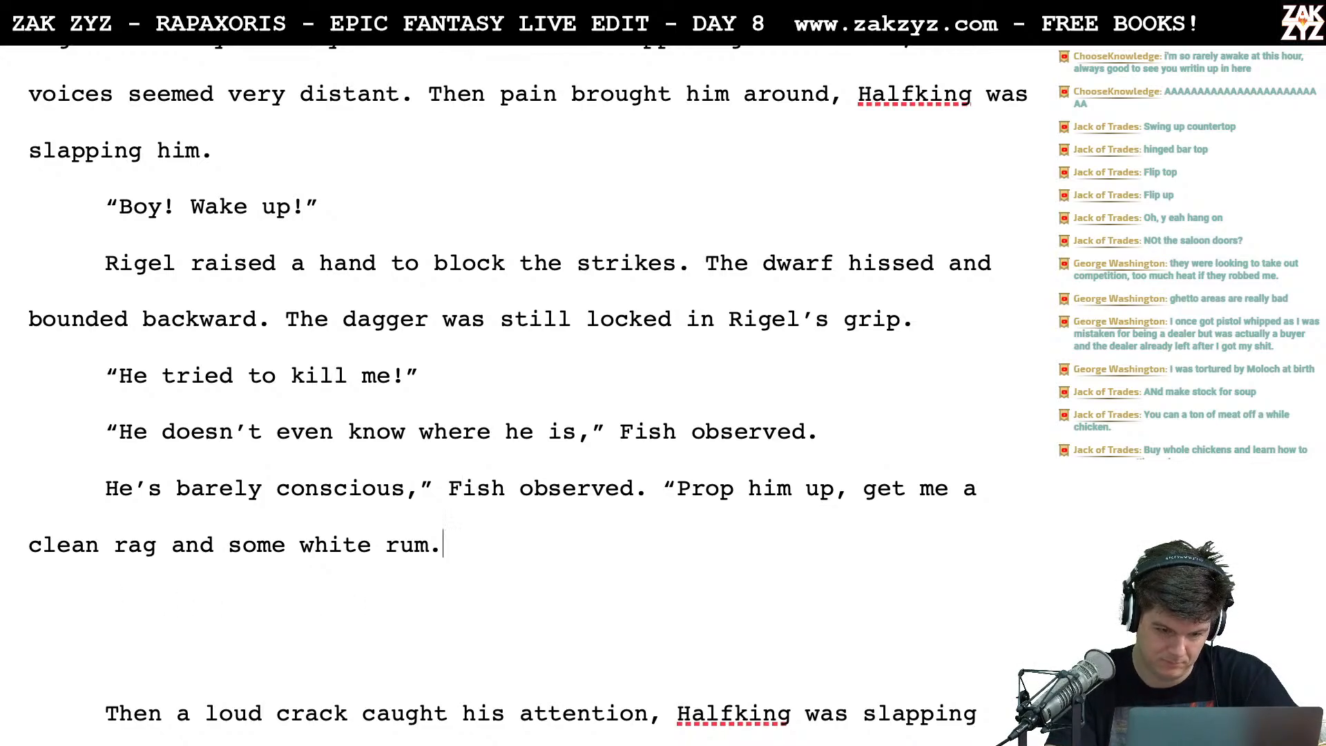
Add the closing quotation mark after "white rum." and start a new paragraph below it
{"action": "key", "text": "Left"}
{"action": "key", "text": "Up"}
{"action": "key", "text": "Right"}
{"action": "key", "text": "Right"}
{"action": "key", "text": "Right"}
{"action": "key", "text": "Right"}
{"action": "key", "text": "Right"}
{"action": "key", "text": "Right"}
{"action": "key", "text": "Right"}
{"action": "key", "text": "Right"}
{"action": "key", "text": "Right"}
{"action": "key", "text": "Right"}
{"action": "key", "text": "Right"}
{"action": "key", "text": "Right"}
{"action": "key", "text": "Right"}
{"action": "key", "text": "Left"}
{"action": "key", "text": "Down"}
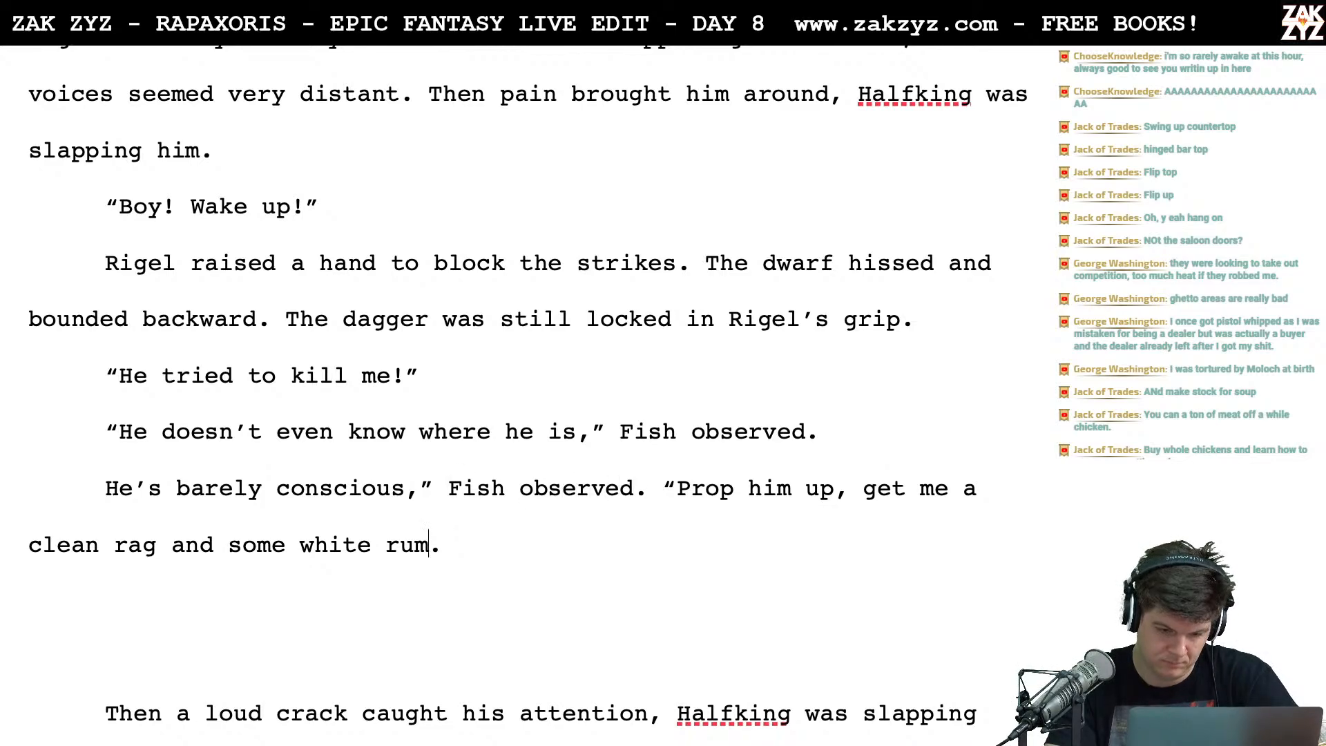
{"action": "key", "text": "Right"}
{"action": "key", "text": "Right"}
{"action": "key", "text": "Left"}
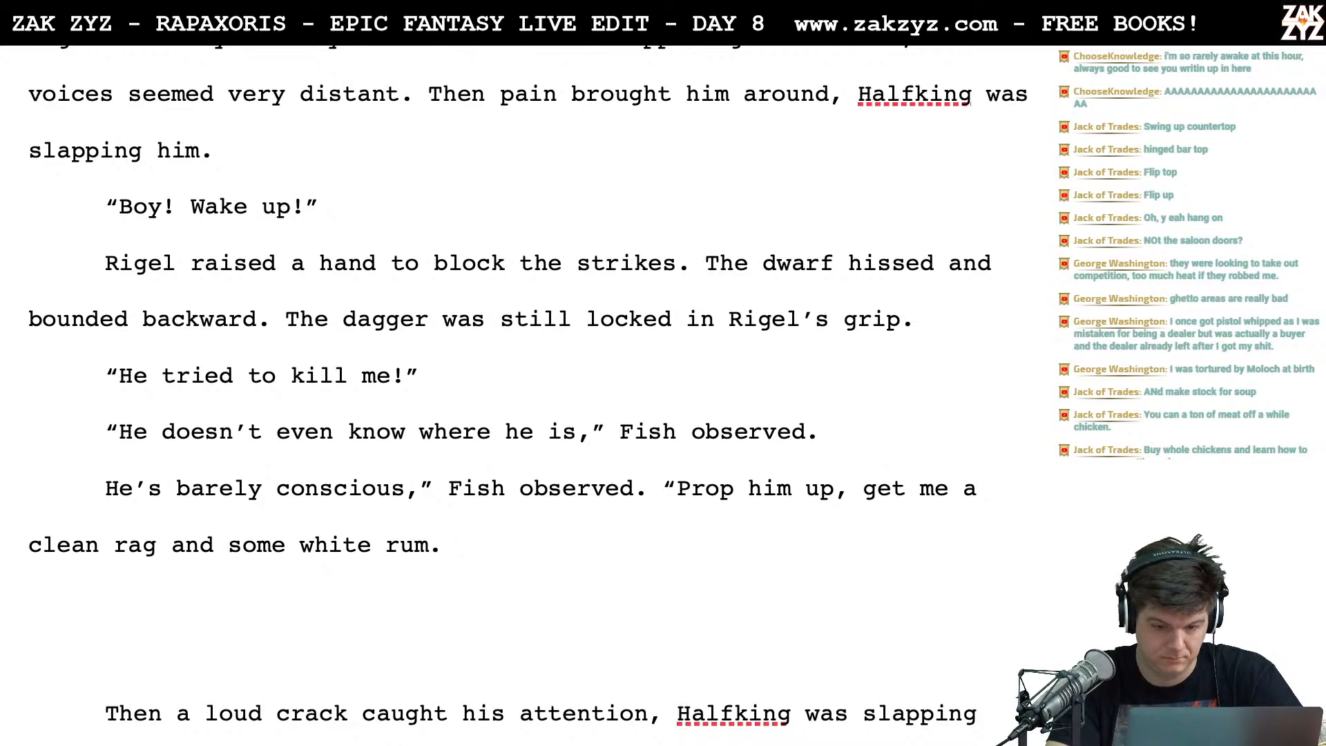
{"action": "type", "text": "\""}
{"action": "key", "text": "Return"}
{"action": "type", "text": "\""}
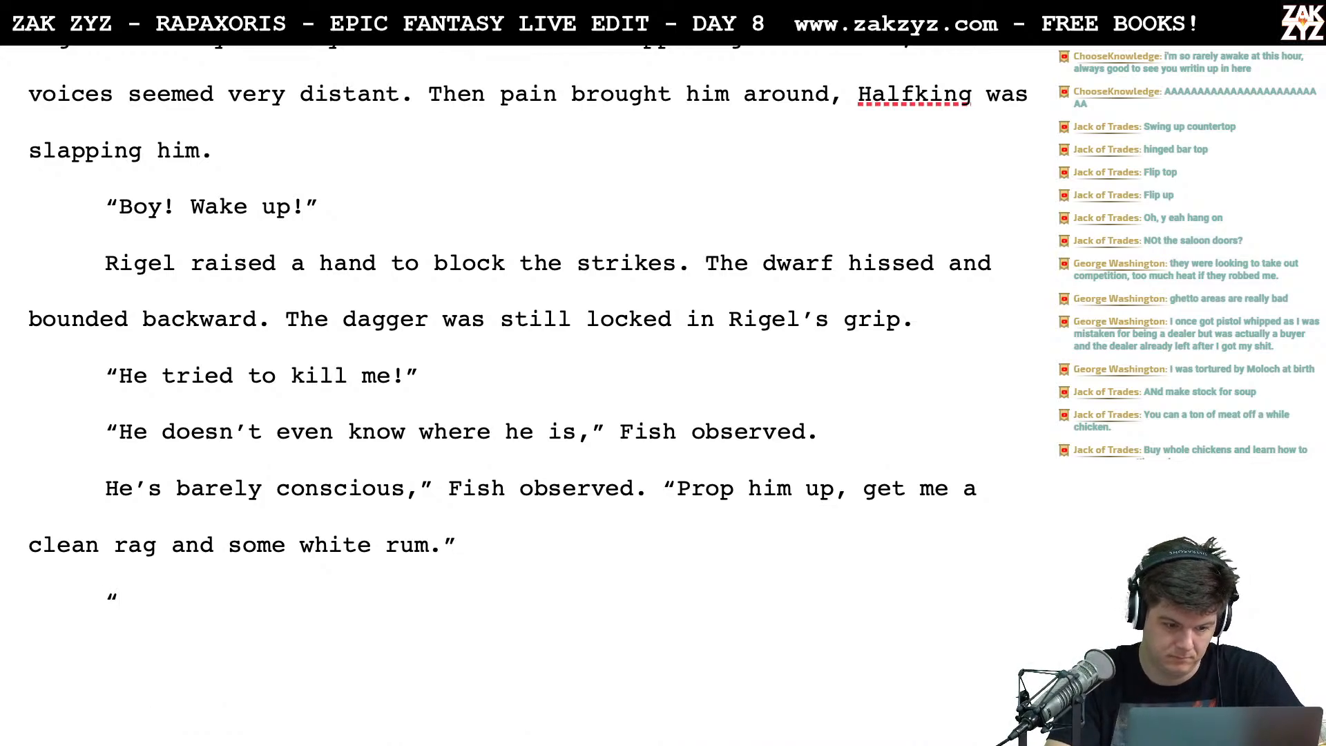
{"action": "type", "text": "I"}
{"action": "key", "text": "BackSpace"}
{"action": "key", "text": "BackSpace"}
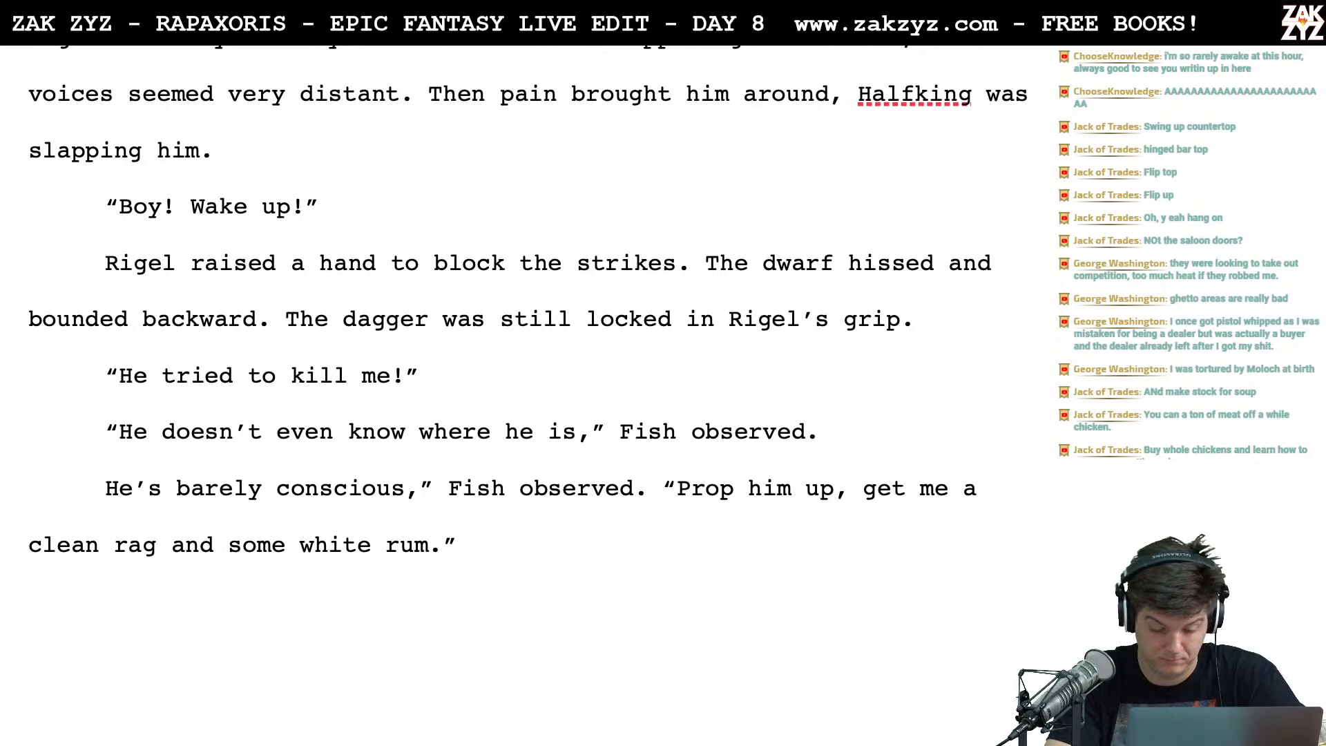
{"action": "type", "text": "Sters "}
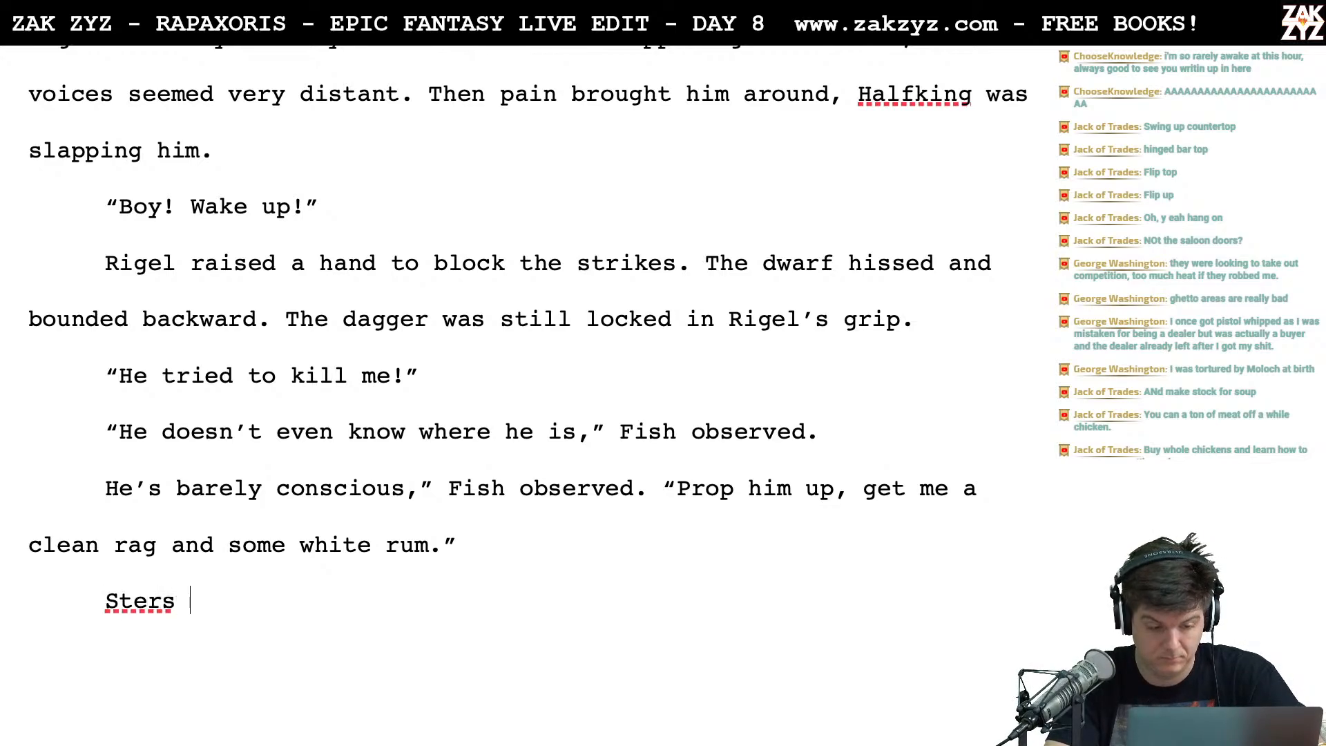
{"action": "type", "text": "we"}
{"action": "key", "text": "BackSpace"}
{"action": "key", "text": "BackSpace"}
{"action": "key", "text": "BackSpace"}
{"action": "key", "text": "BackSpace"}
{"action": "key", "text": "BackSpace"}
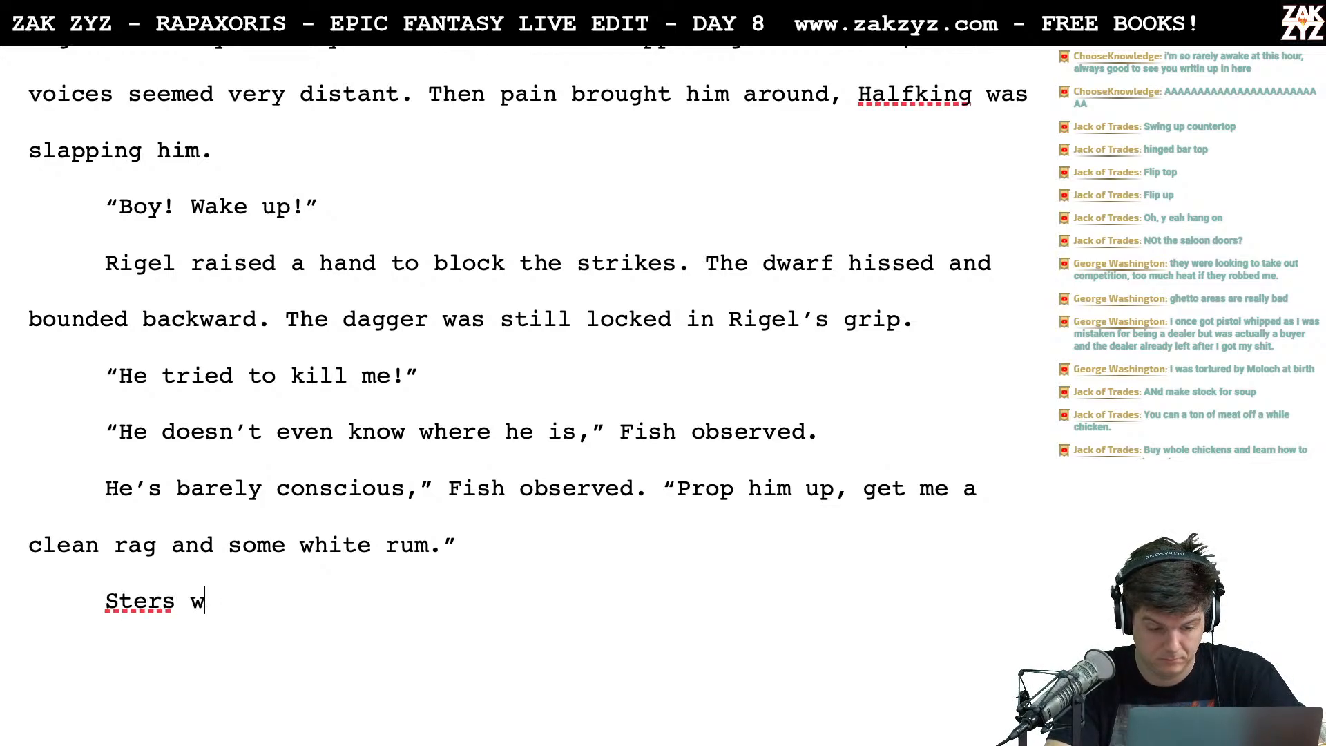
{"action": "key", "text": "BackSpace"}
{"action": "key", "text": "BackSpace"}
{"action": "key", "text": "BackSpace"}
{"action": "type", "text": "Yell"}
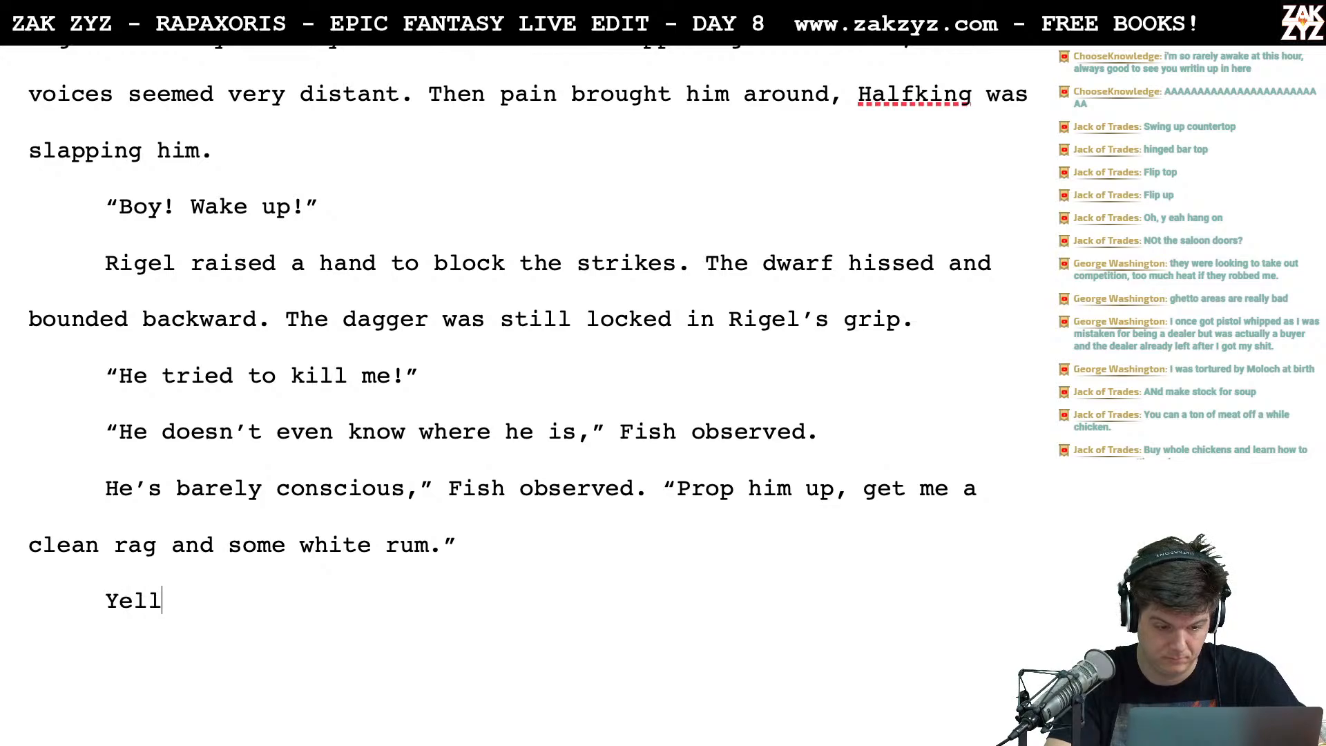
{"action": "type", "text": "owha"}
{"action": "key", "text": "BackSpace"}
{"action": "key", "text": "BackSpace"}
{"action": "key", "text": "BackSpace"}
{"action": "key", "text": "BackSpace"}
{"action": "key", "text": "BackSpace"}
{"action": "key", "text": "BackSpace"}
{"action": "key", "text": "BackSpace"}
{"action": "key", "text": "BackSpace"}
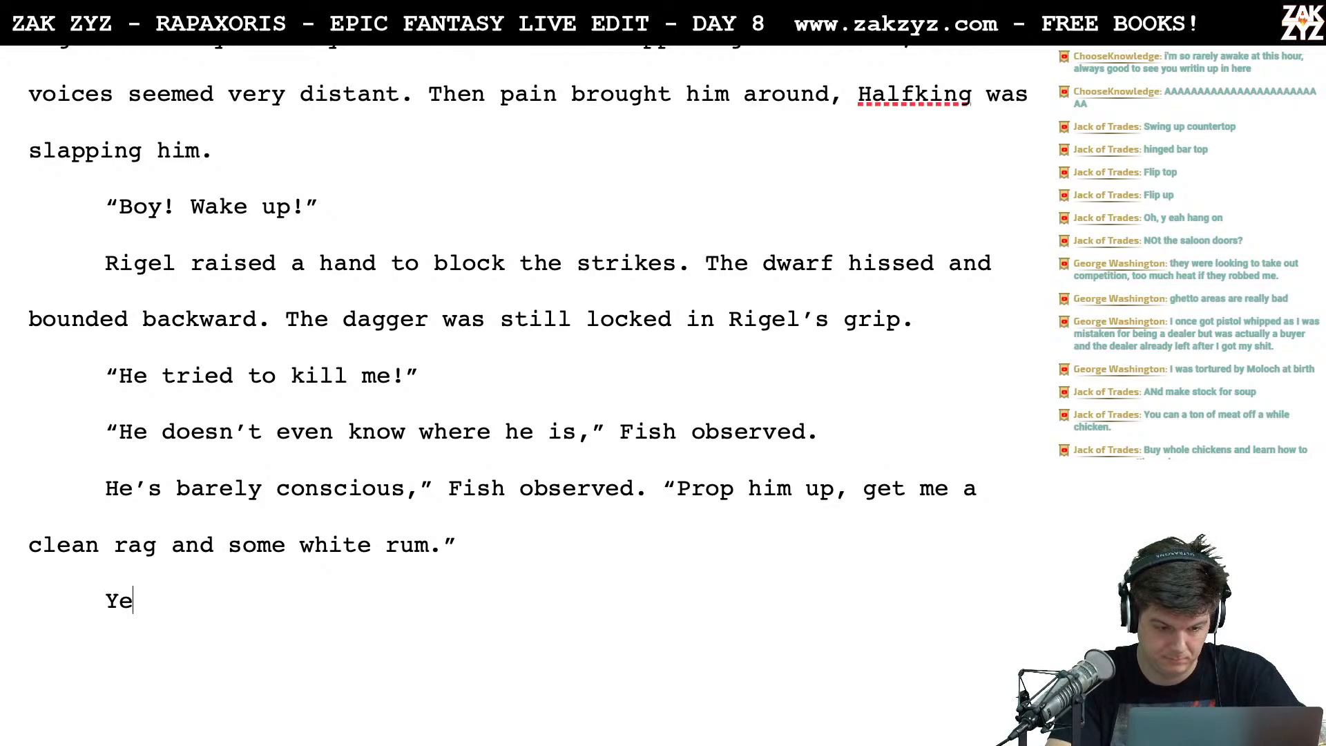
Write the reply "Not you Yellowhat! Stay out of there, I'll get it." in quotation marks as the new paragraph below Fish's request
{"action": "type", "text": "\"Not you Y"}
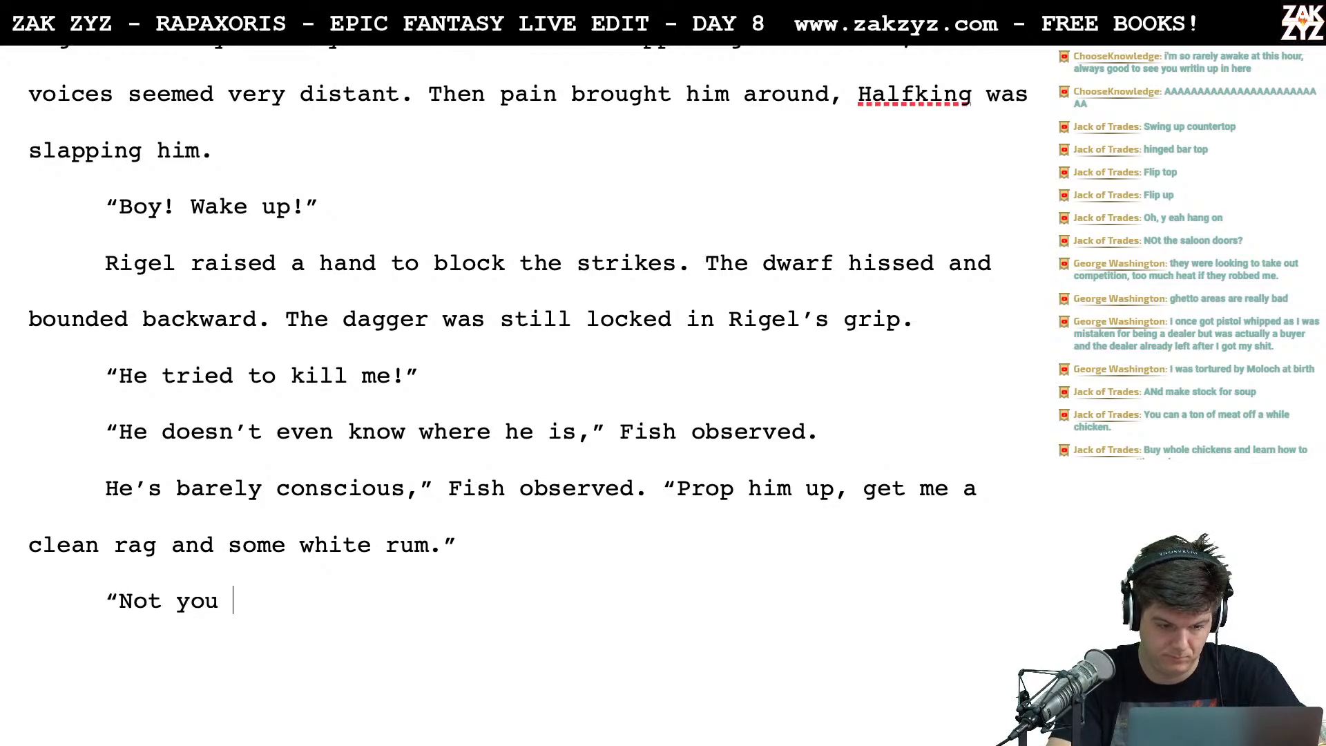
{"action": "type", "text": "ellowhat"}
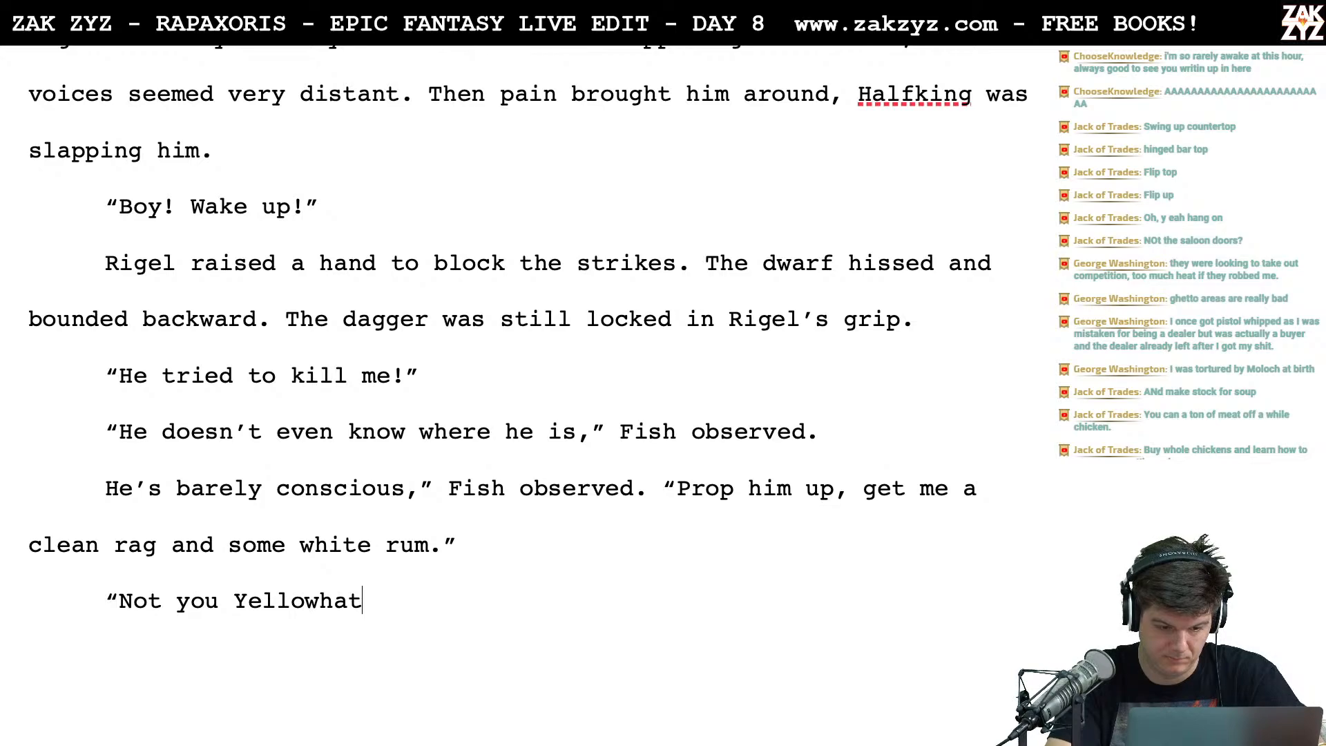
{"action": "type", "text": "! Stay o"}
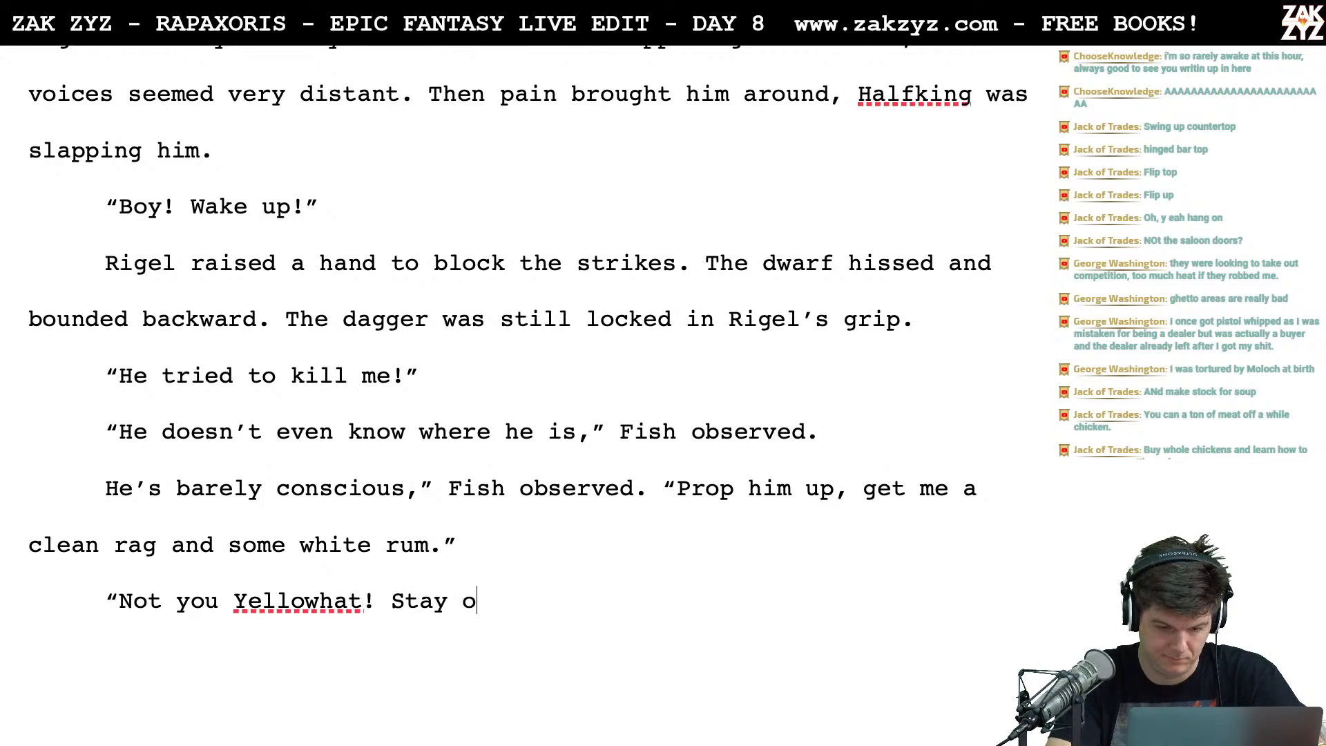
{"action": "type", "text": "ut of there, I'llk"}
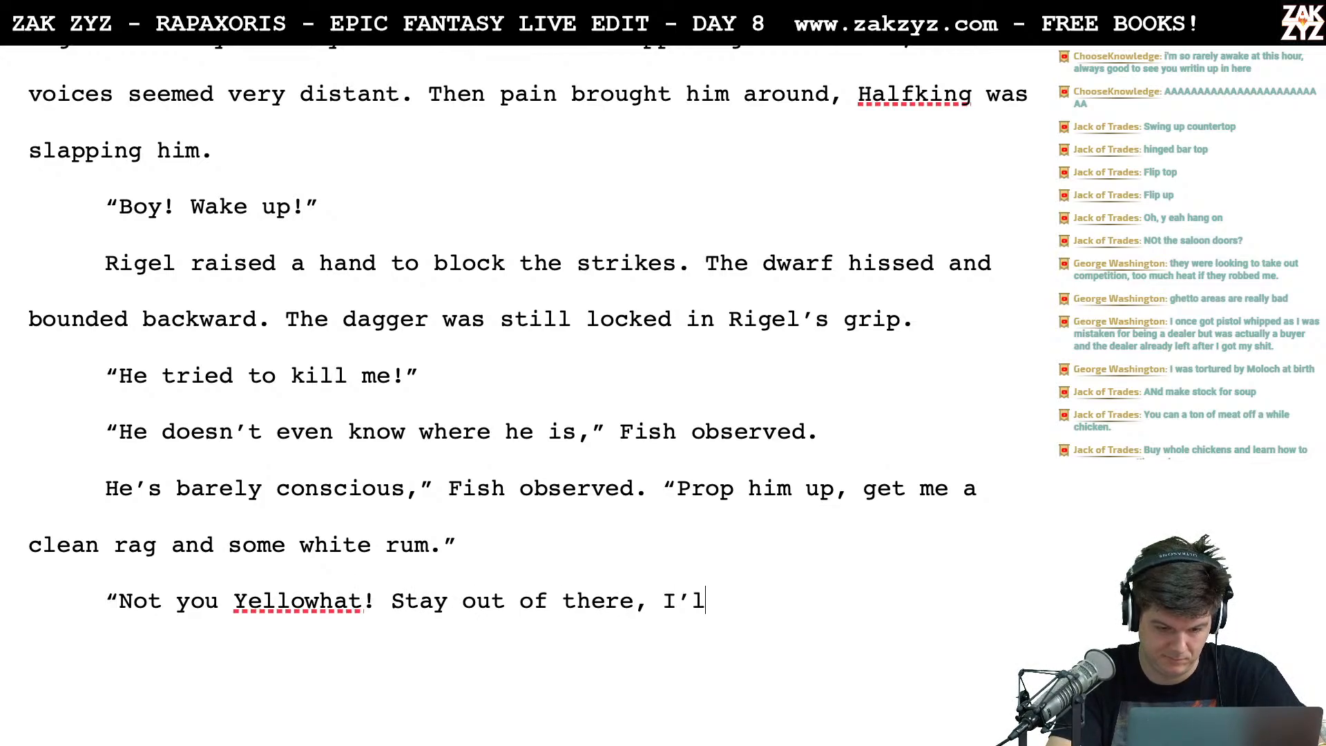
{"action": "key", "text": "BackSpace"}
{"action": "type", "text": "get it."}
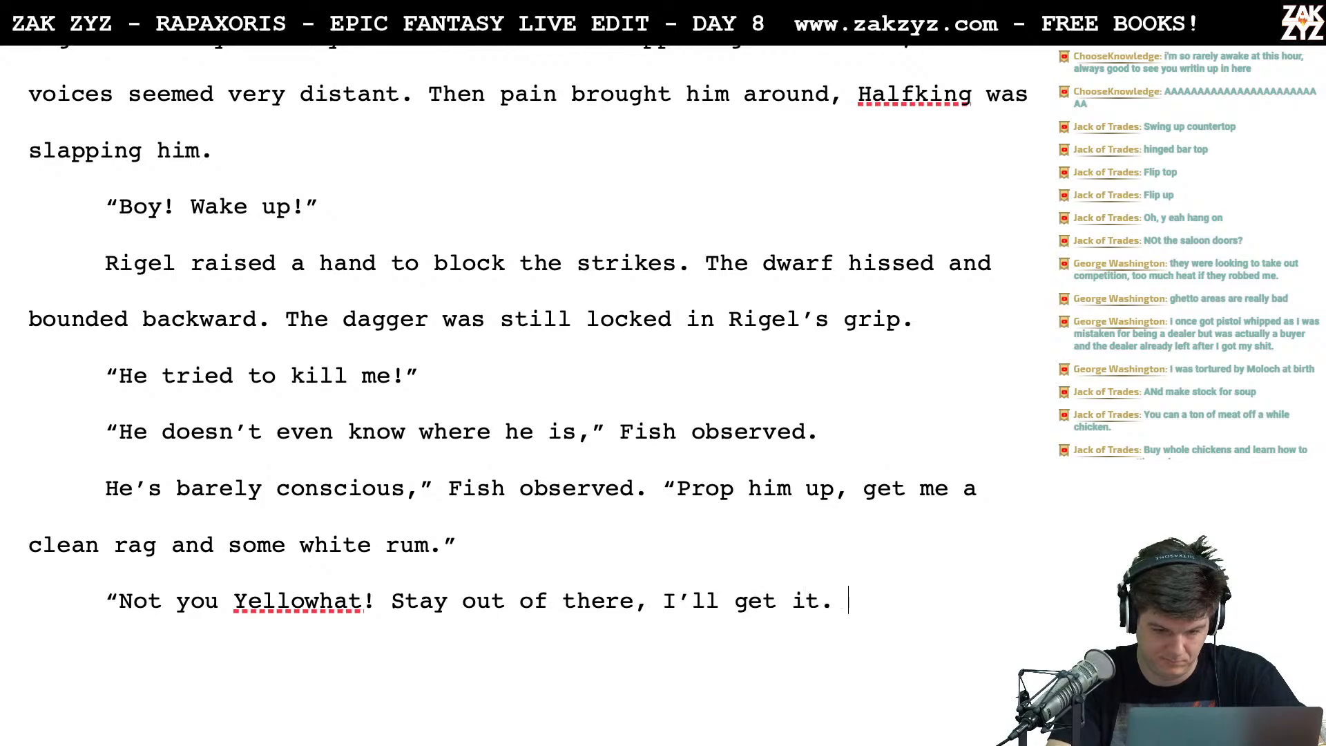
{"action": "key", "text": "BackSpace"}
{"action": "type", "text": "\""}
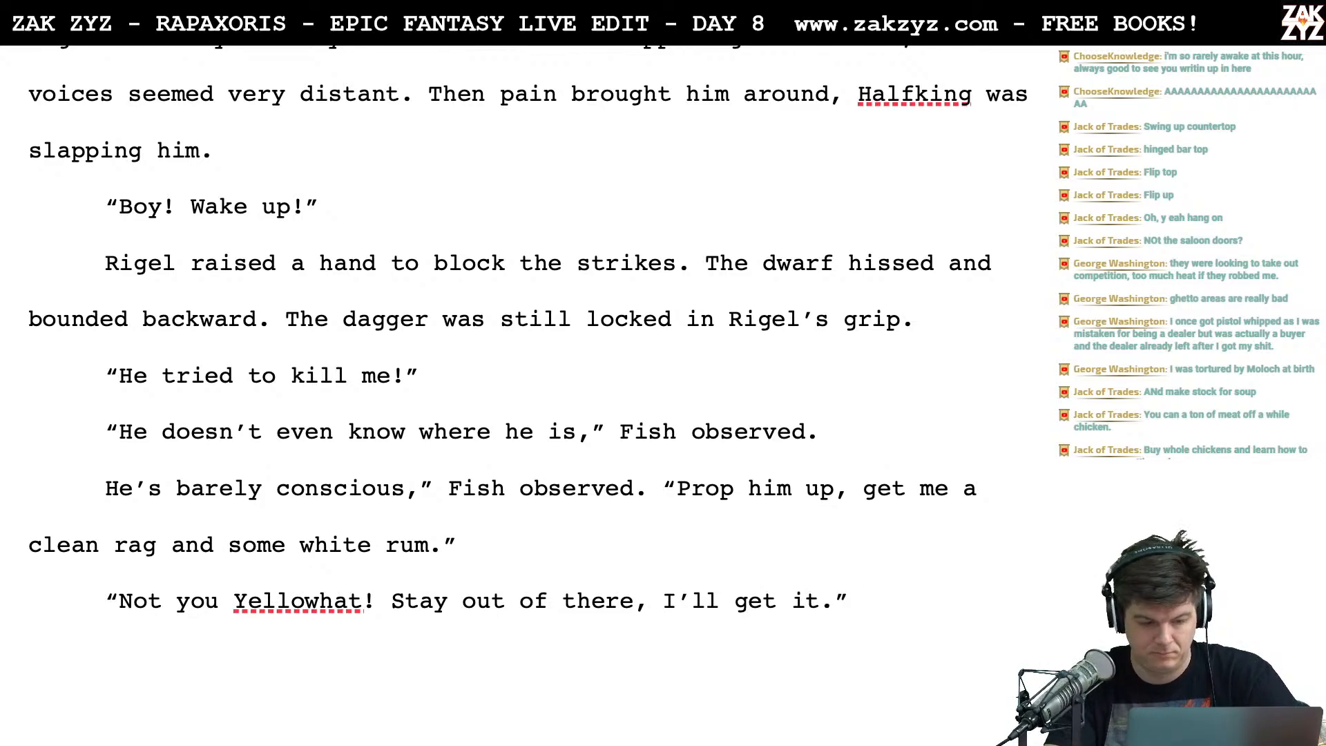
Add the dialogue tag "Herk shouted," after "I'll get it.", dropping the trial wording "at Yellowhat"
{"action": "key", "text": "Down"}
{"action": "key", "text": "Left"}
{"action": "key", "text": "Right"}
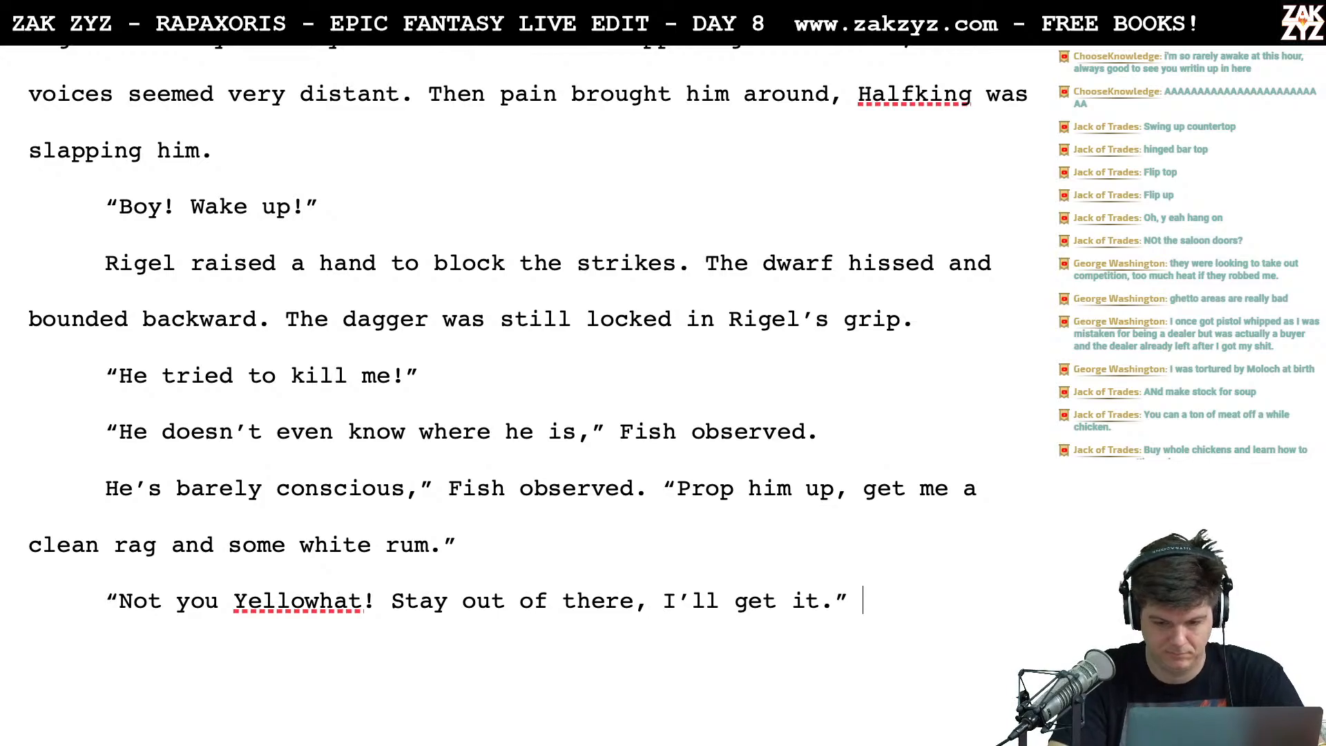
{"action": "type", "text": "Herk sh"}
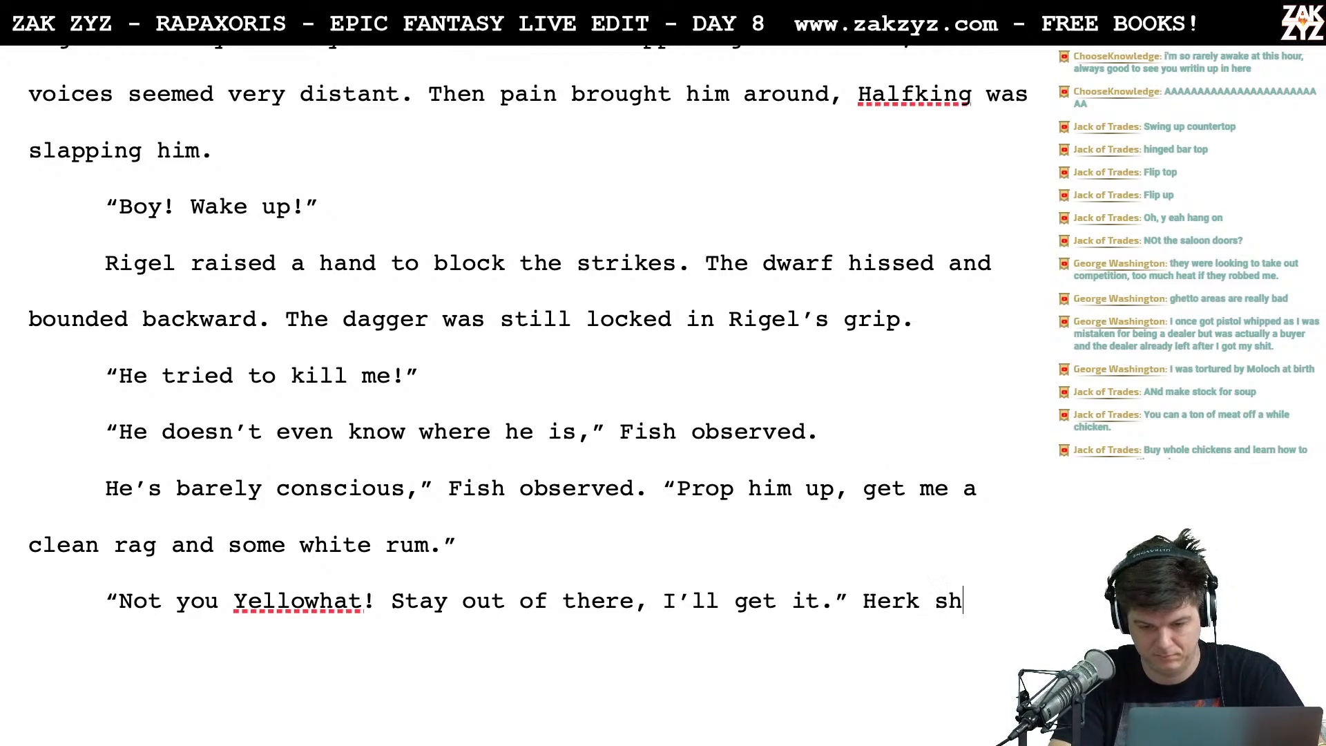
{"action": "type", "text": "outed at Yell"}
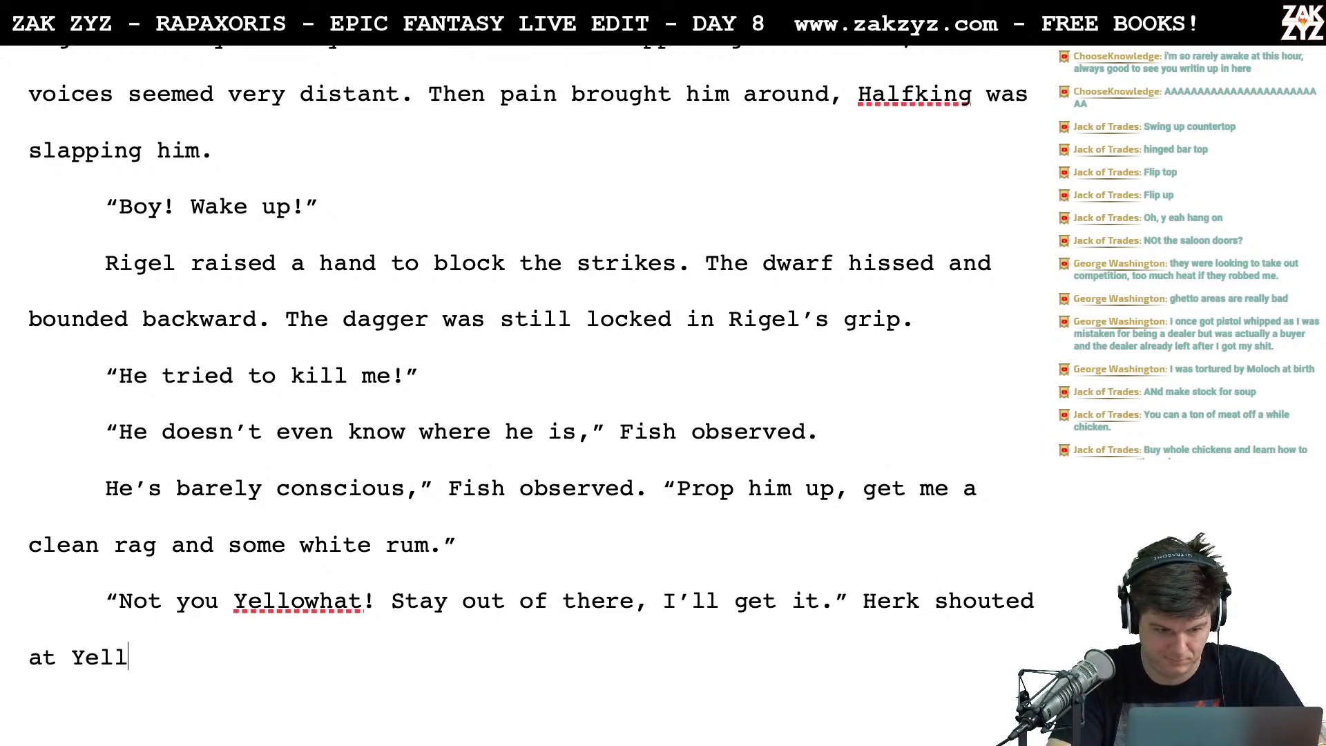
{"action": "type", "text": "owhat,"}
{"action": "key", "text": "BackSpace"}
{"action": "key", "text": "BackSpace"}
{"action": "type", "text": "."}
{"action": "key", "text": "BackSpace"}
{"action": "key", "text": "BackSpace"}
{"action": "key", "text": "BackSpace"}
{"action": "key", "text": "BackSpace"}
{"action": "key", "text": "BackSpace"}
{"action": "key", "text": "BackSpace"}
{"action": "key", "text": "BackSpace"}
{"action": "key", "text": "BackSpace"}
{"action": "key", "text": "BackSpace"}
{"action": "key", "text": "BackSpace"}
{"action": "key", "text": "BackSpace"}
{"action": "key", "text": "BackSpace"}
{"action": "key", "text": "BackSpace"}
{"action": "key", "text": "BackSpace"}
{"action": "key", "text": "BackSpace"}
{"action": "type", "text": ","}
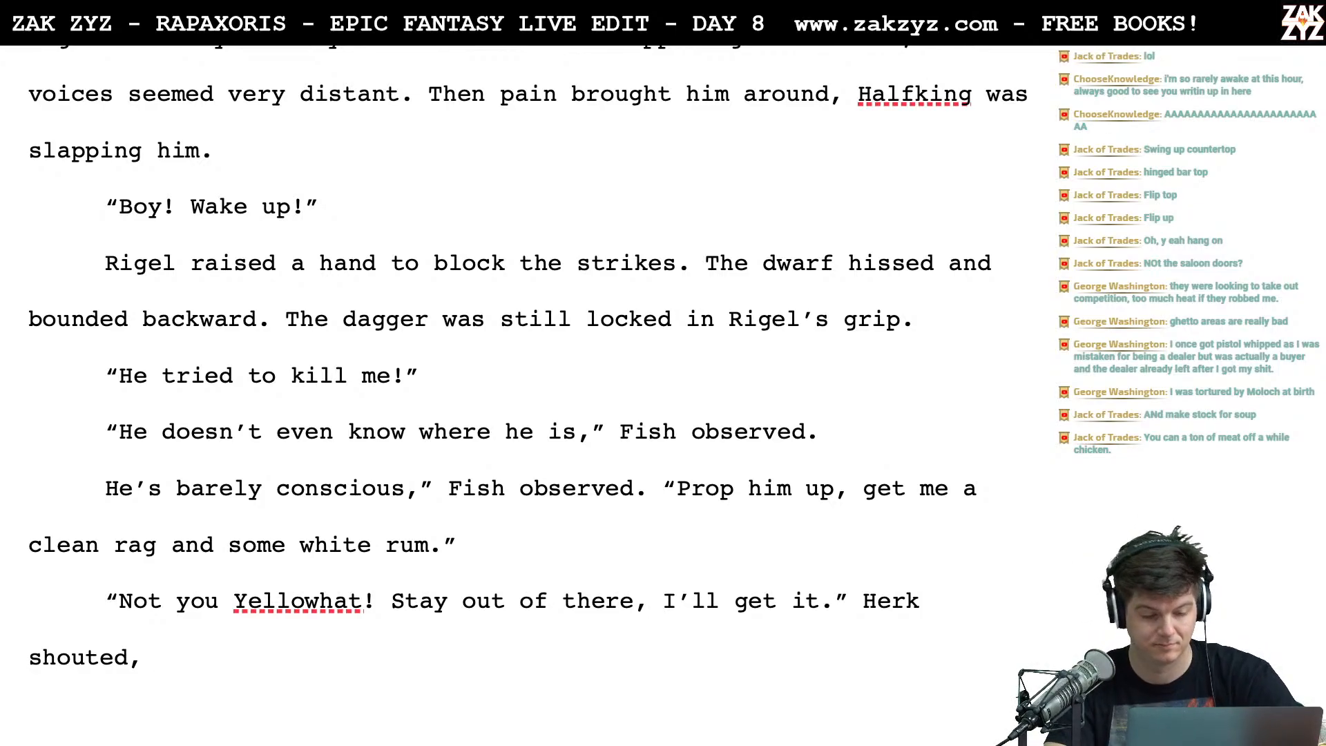
Replace "shouted," after Herk's name by "bellowed as he trundled back to the bar."
{"action": "type", "text": "tru"}
{"action": "key", "text": "BackSpace"}
{"action": "key", "text": "BackSpace"}
{"action": "key", "text": "BackSpace"}
{"action": "key", "text": "BackSpace"}
{"action": "key", "text": "BackSpace"}
{"action": "key", "text": "BackSpace"}
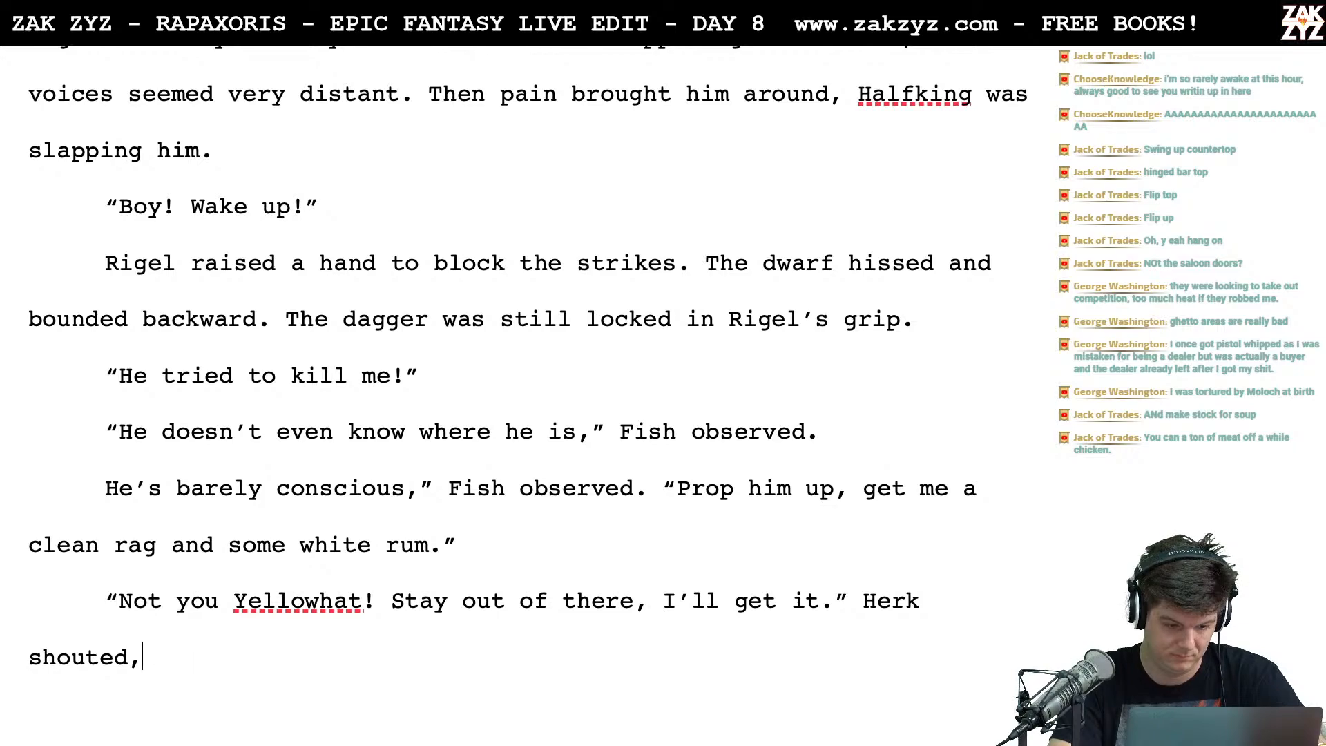
{"action": "key", "text": "BackSpace"}
{"action": "key", "text": "BackSpace"}
{"action": "key", "text": "BackSpace"}
{"action": "key", "text": "BackSpace"}
{"action": "key", "text": "BackSpace"}
{"action": "key", "text": "BackSpace"}
{"action": "type", "text": "bell"}
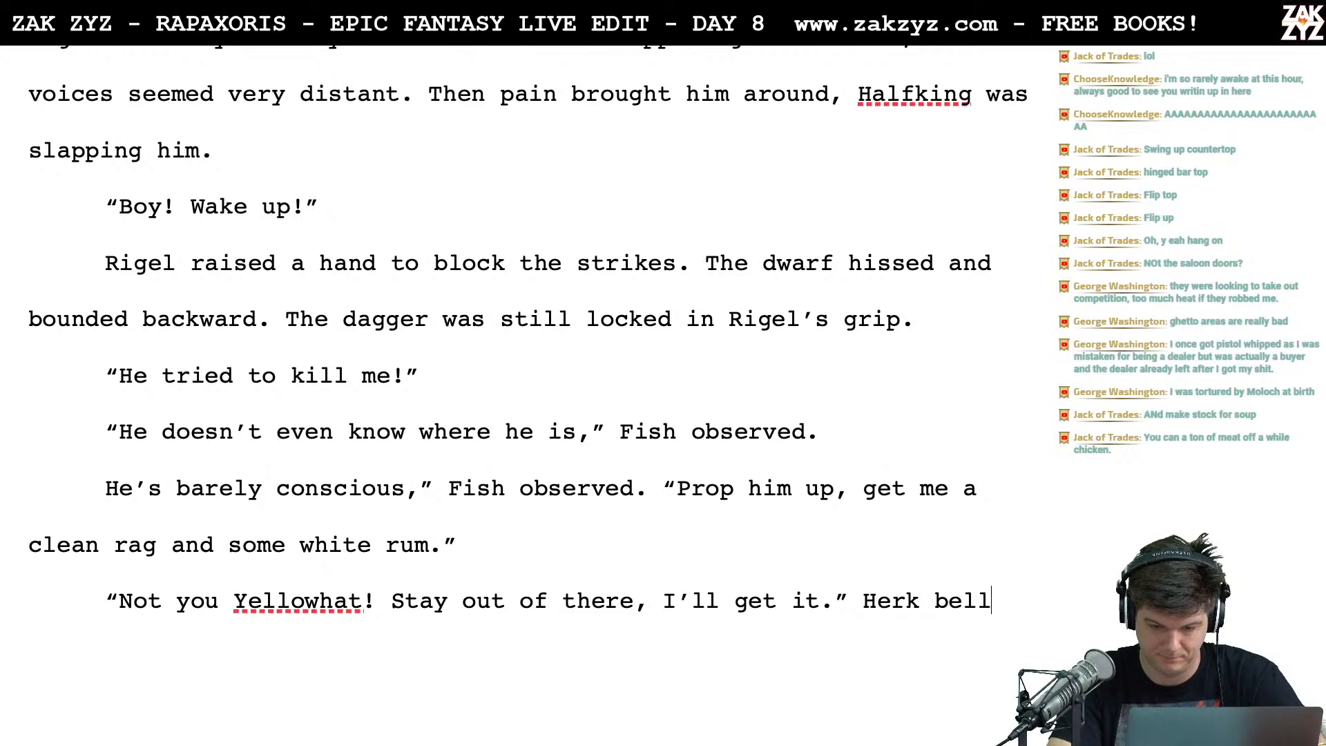
{"action": "type", "text": "owed as he trun"}
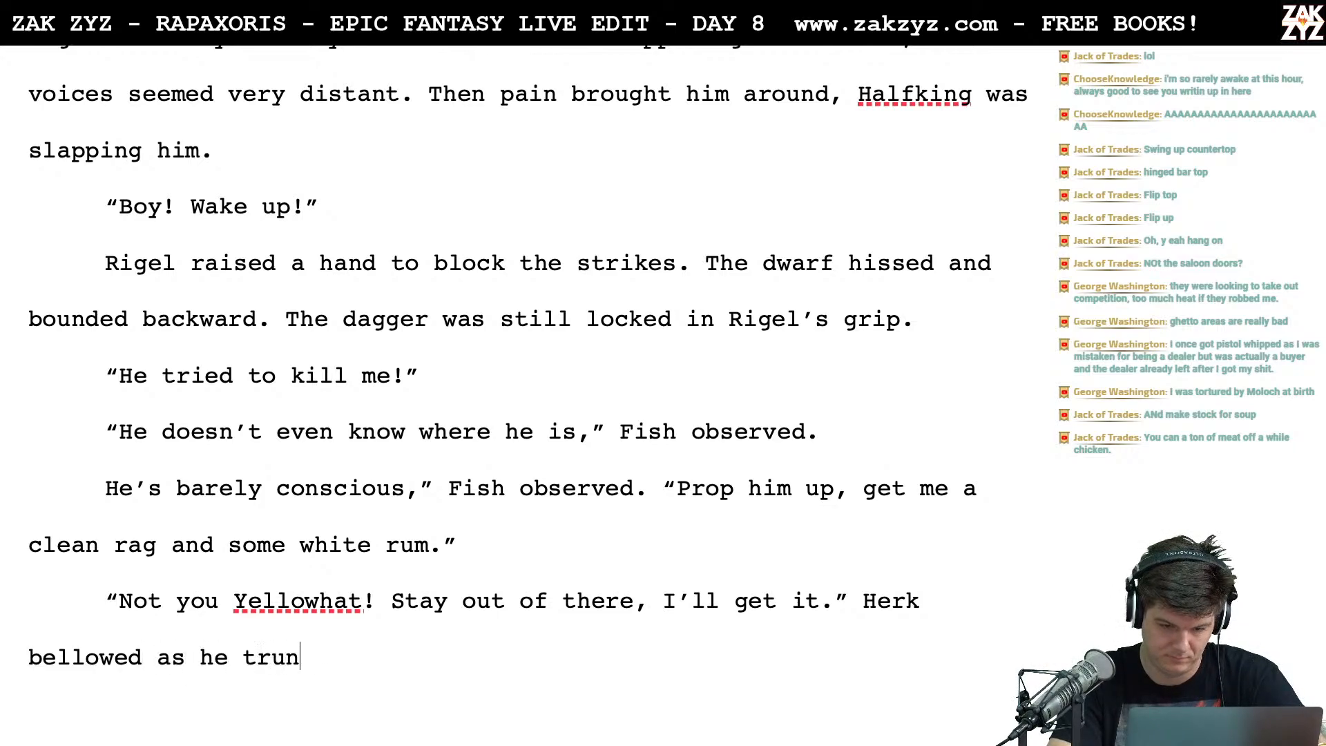
{"action": "type", "text": "dled back to the bar."}
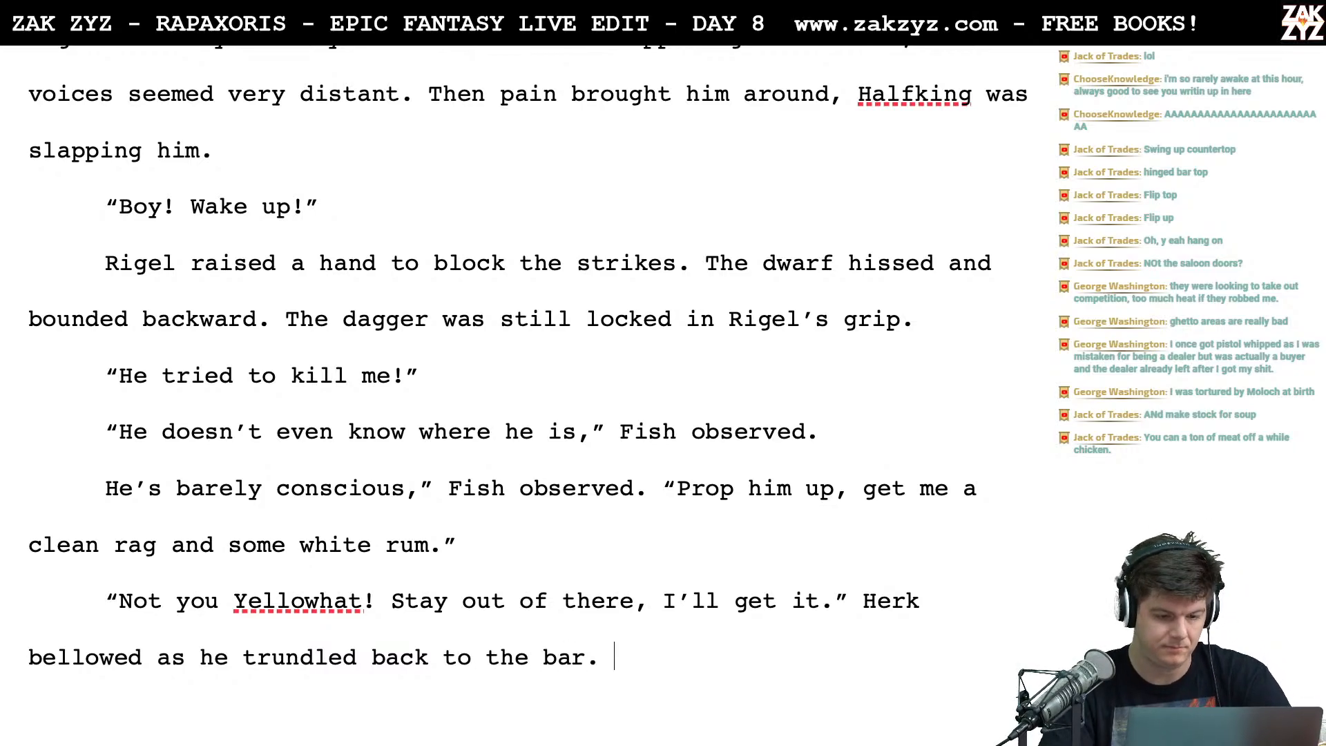
Open a new quotation after "Fish observed." in the paragraph that begins "He doesn't even know where he is"
{"action": "scroll", "coordinate": [821, 449], "scroll_direction": "down", "scroll_amount": 1}
{"action": "left_click", "coordinate": [831, 452]}
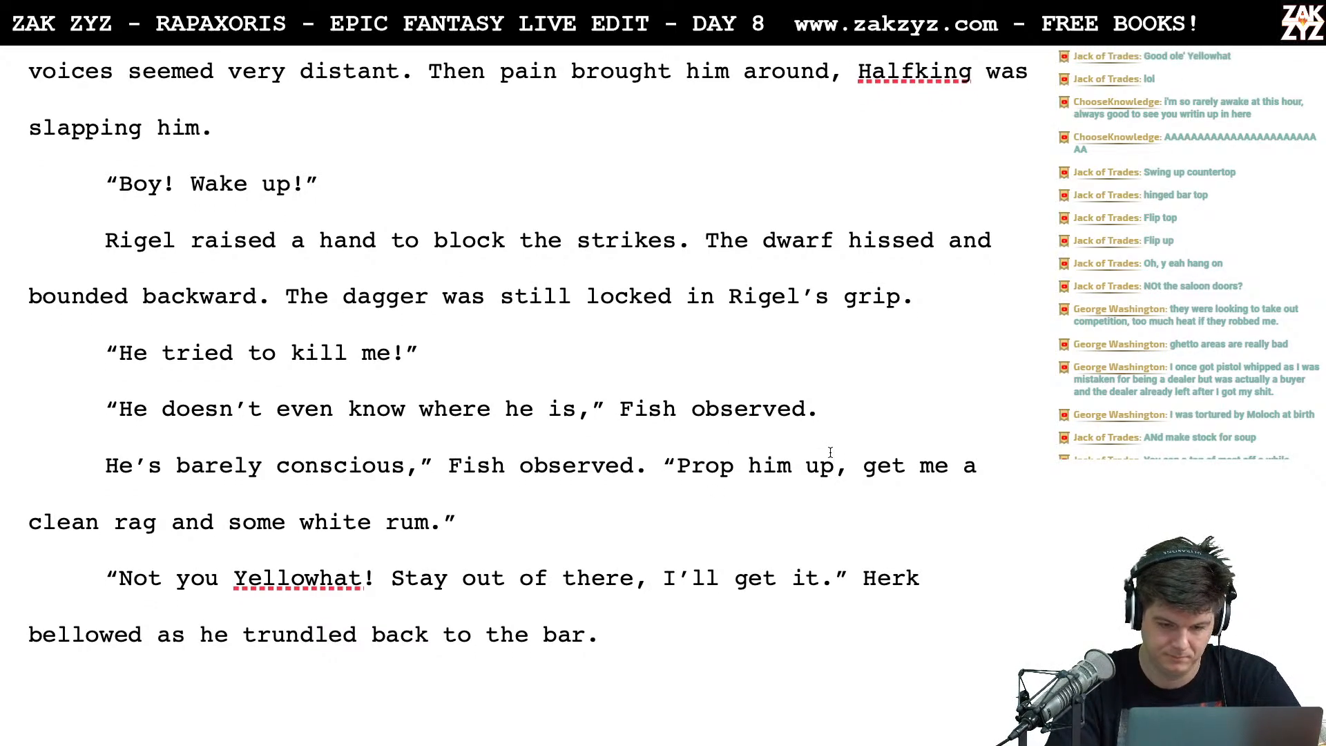
{"action": "left_click", "coordinate": [105, 466]}
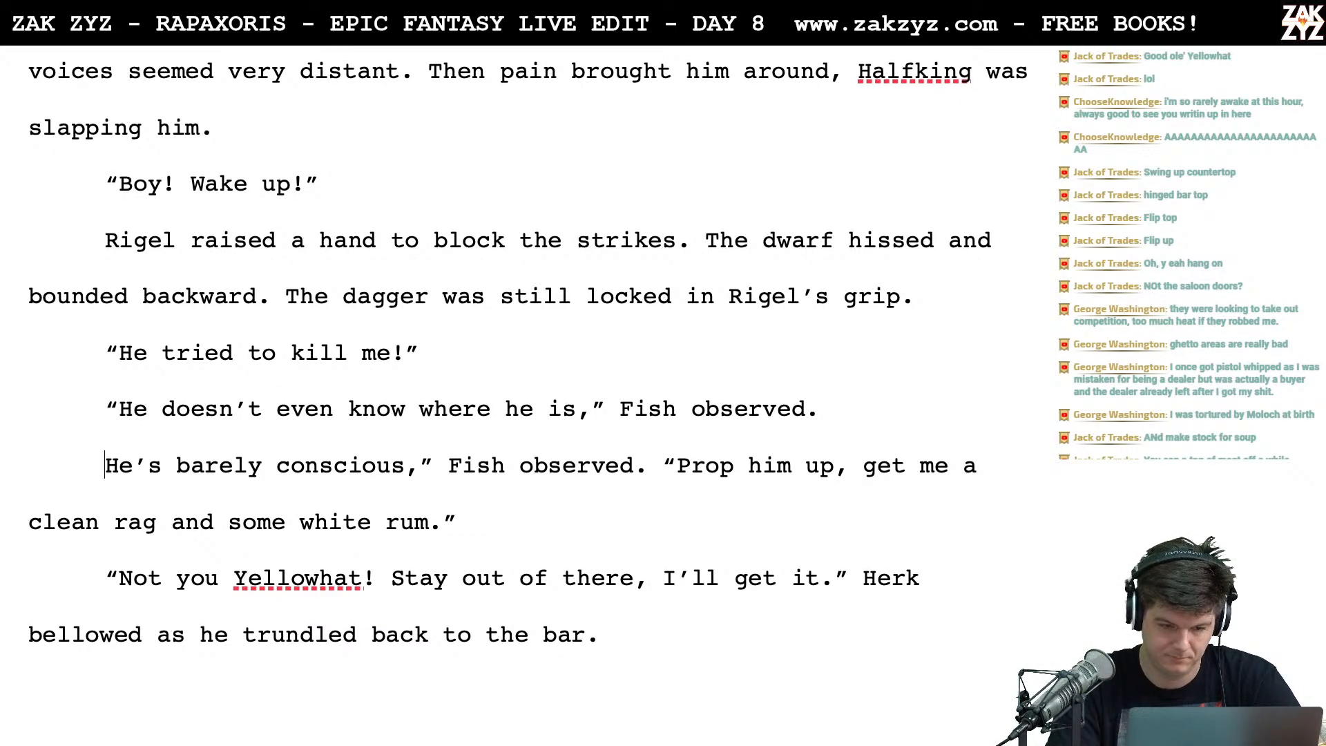
{"action": "left_click", "coordinate": [834, 409]}
{"action": "key", "text": "BackSpace"}
{"action": "type", "text": "“"}
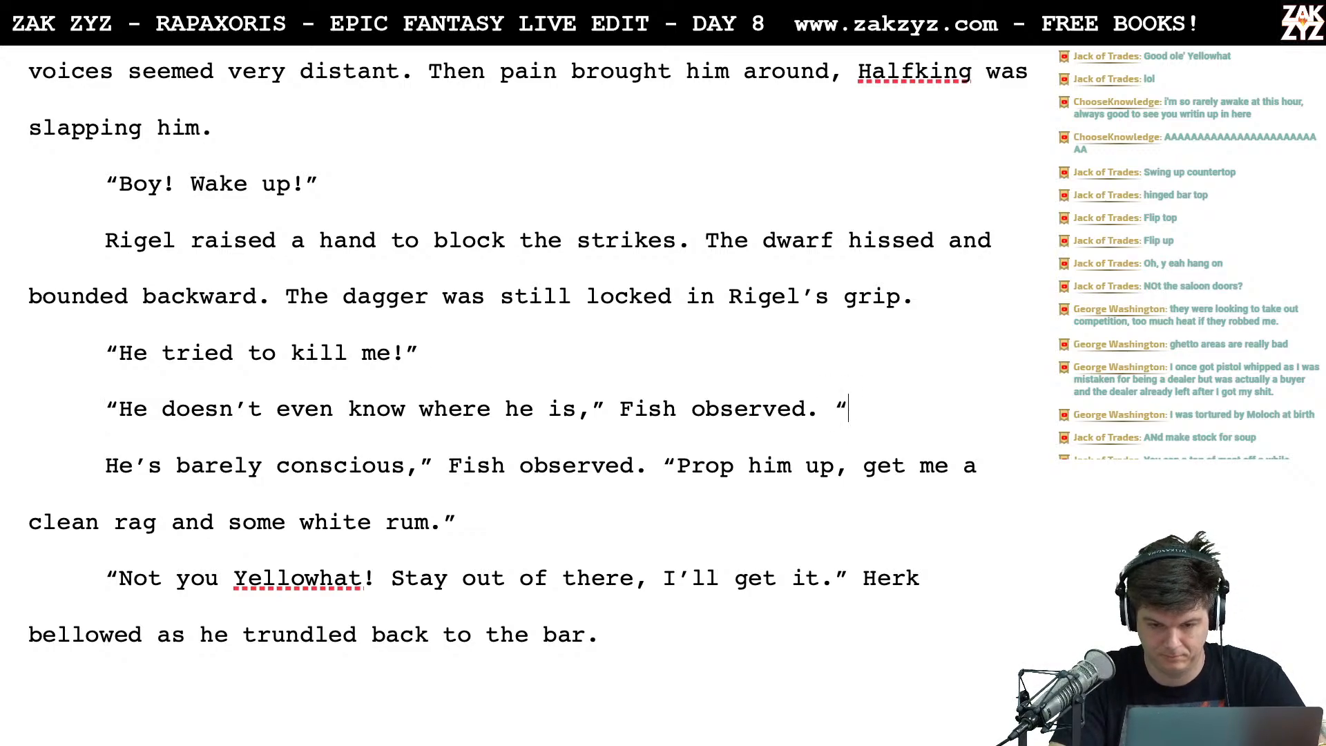
{"action": "type", "text": "He'"}
{"action": "key", "text": "BackSpace"}
{"action": "key", "text": "BackSpace"}
{"action": "key", "text": "BackSpace"}
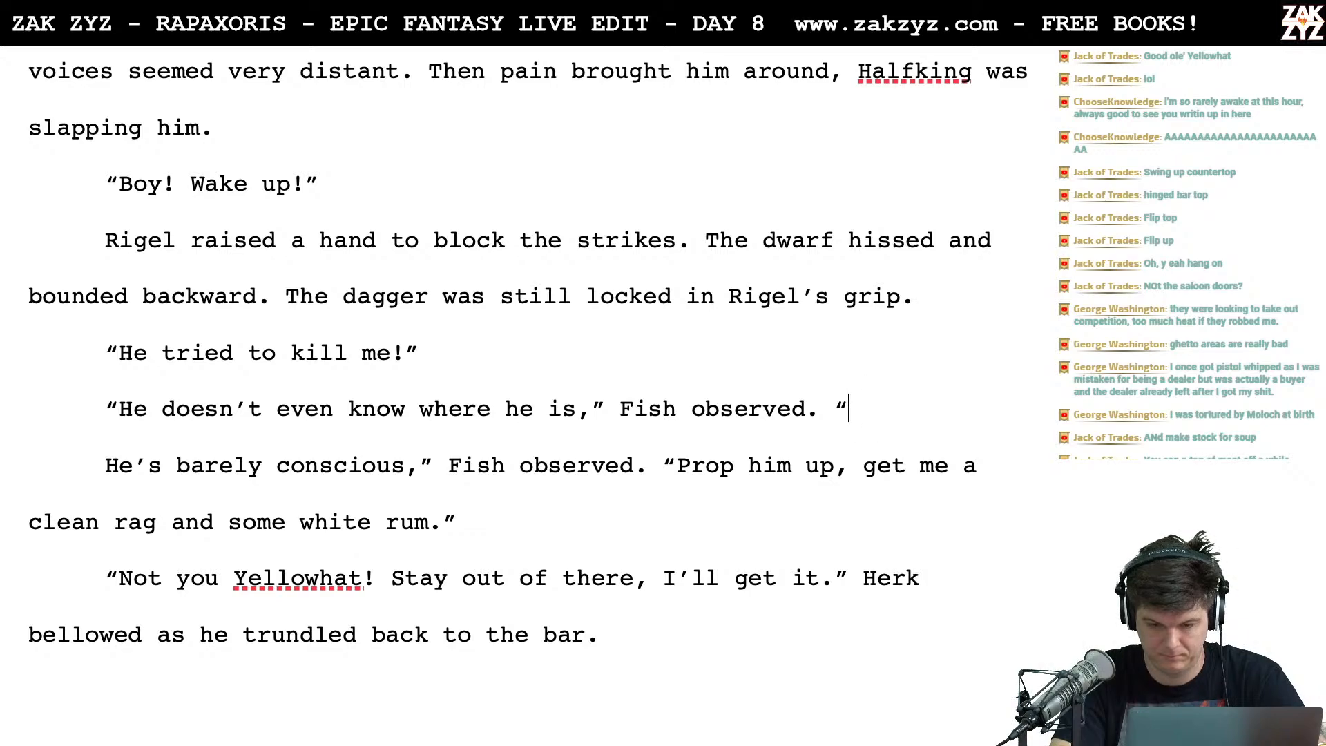
Replace everything from the new quotation mark through "Prop him up, get me a" by "Get me a", merging Fish's two paragraphs
{"action": "key", "text": "shift+Right"}
{"action": "key", "text": "shift+Down"}
{"action": "key", "text": "shift+Left"}
{"action": "key", "text": "shift+Left"}
{"action": "key", "text": "shift+Left"}
{"action": "key", "text": "shift+Left"}
{"action": "key", "text": "shift+Left"}
{"action": "key", "text": "shift+Left"}
{"action": "key", "text": "shift+Left"}
{"action": "key", "text": "shift+Left"}
{"action": "key", "text": "shift+Left"}
{"action": "key", "text": "shift+Left"}
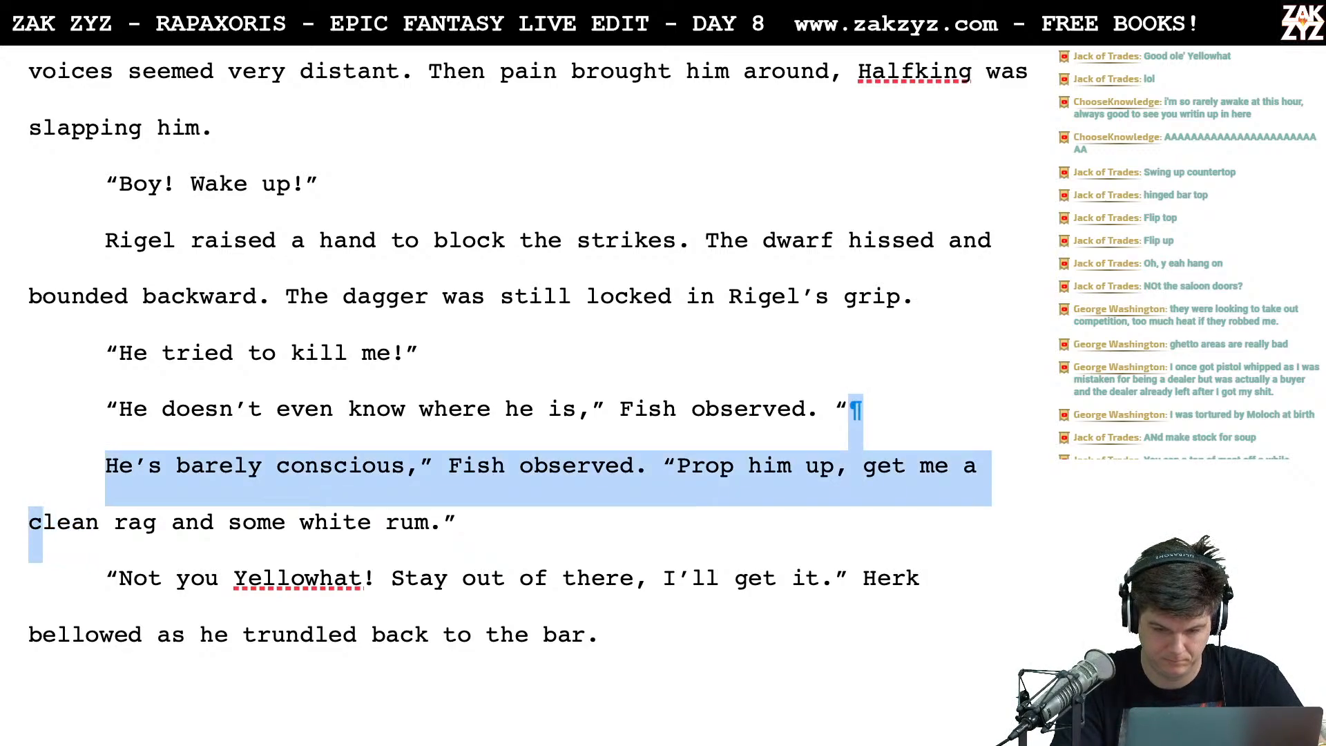
{"action": "key", "text": "shift+Left"}
{"action": "key", "text": "shift+Left"}
{"action": "key", "text": "shift+Left"}
{"action": "key", "text": "shift+Left"}
{"action": "key", "text": "shift+Left"}
{"action": "key", "text": "shift+Left"}
{"action": "key", "text": "shift+Left"}
{"action": "key", "text": "shift+Left"}
{"action": "key", "text": "shift+Left"}
{"action": "key", "text": "shift+Left"}
{"action": "key", "text": "shift+Left"}
{"action": "key", "text": "shift+Left"}
{"action": "key", "text": "shift+Right"}
{"action": "key", "text": "shift+Right"}
{"action": "key", "text": "shift+Right"}
{"action": "key", "text": "shift+Right"}
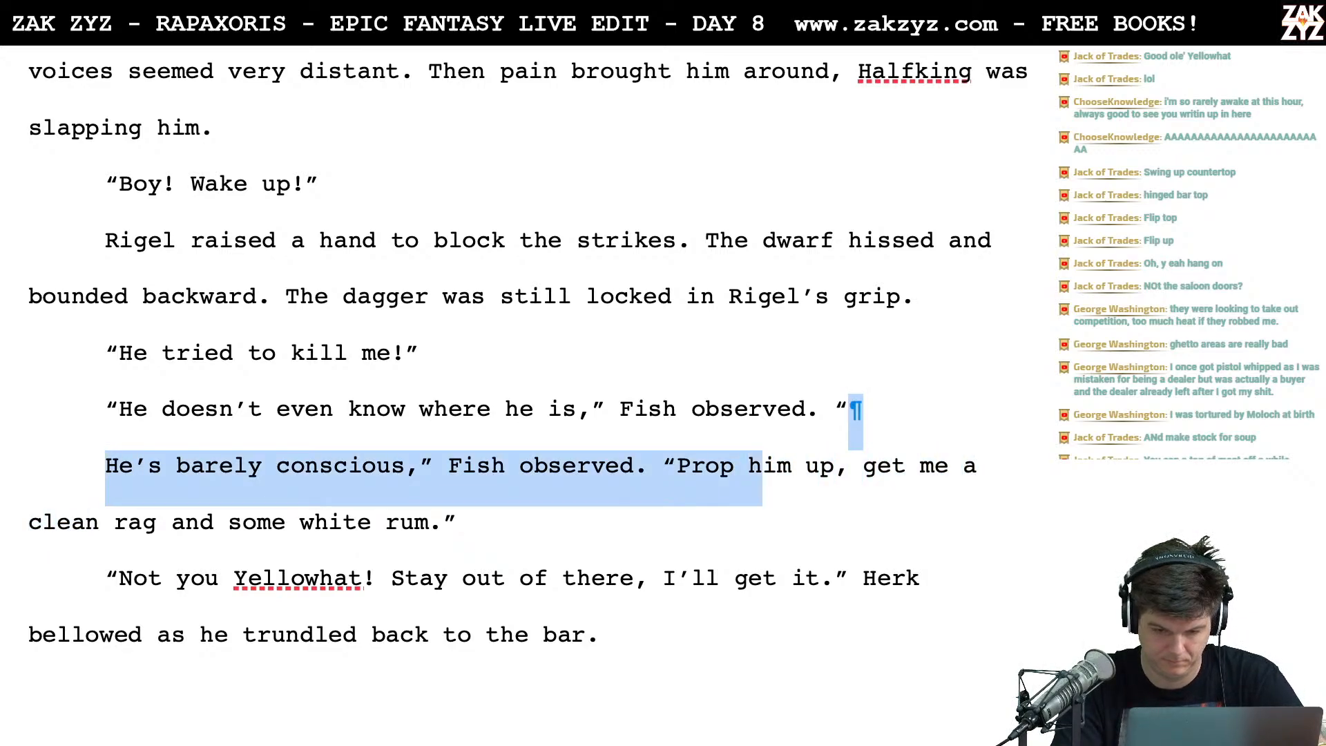
{"action": "key", "text": "shift+Right"}
{"action": "key", "text": "shift+Right"}
{"action": "key", "text": "shift+Right"}
{"action": "key", "text": "shift+Right"}
{"action": "key", "text": "shift+Right"}
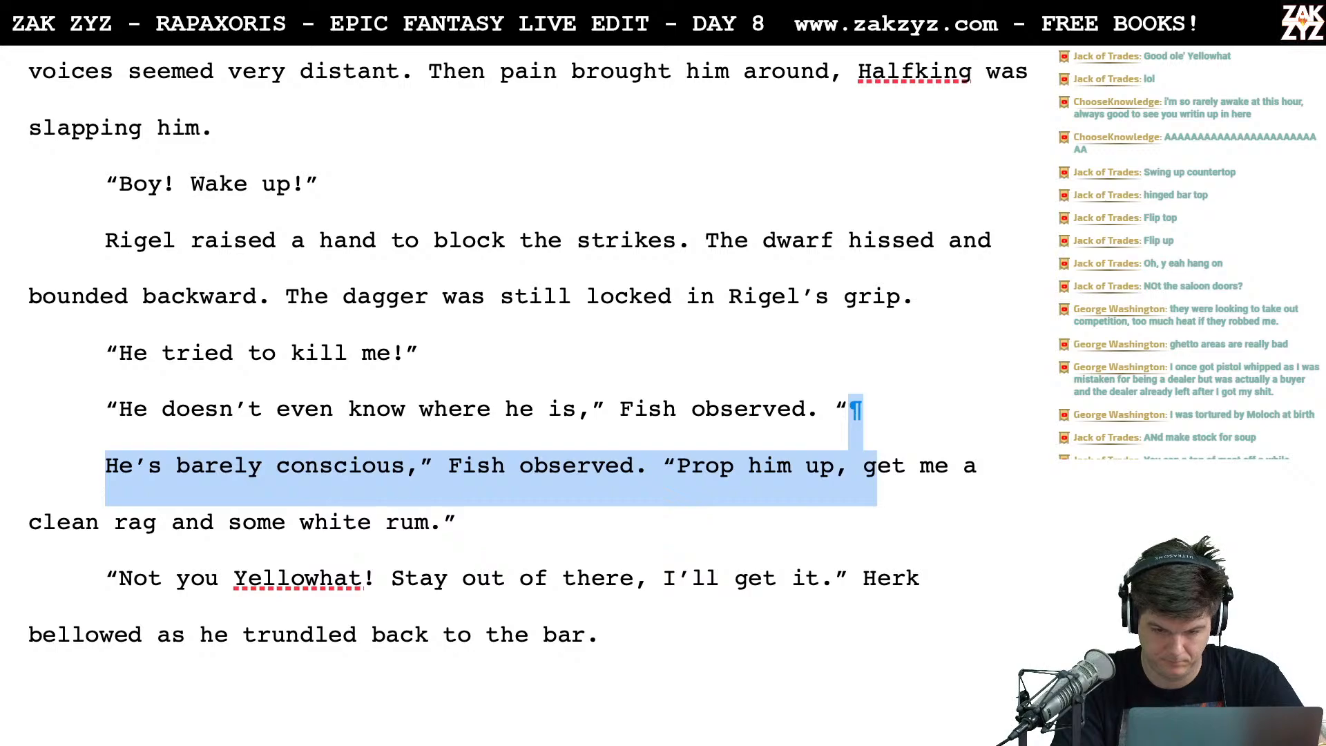
{"action": "type", "text": "Get me a"}
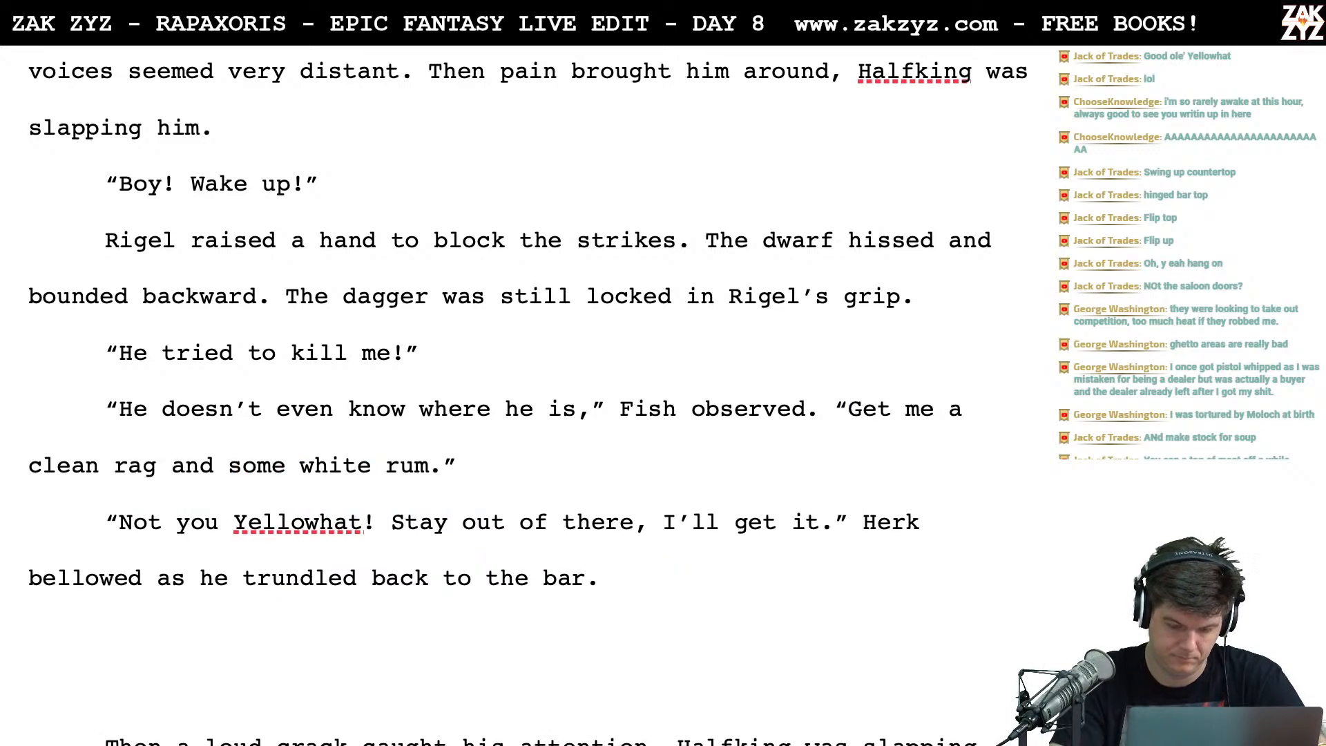
Try inserting "He propped the boy" after "Fish observed.", and remove that wording again
{"action": "left_click", "coordinate": [818, 423]}
{"action": "type", "text": "He propped the boy"}
{"action": "key", "text": "BackSpace"}
{"action": "key", "text": "BackSpace"}
{"action": "key", "text": "BackSpace"}
{"action": "key", "text": "BackSpace"}
{"action": "key", "text": "BackSpace"}
{"action": "key", "text": "BackSpace"}
{"action": "key", "text": "BackSpace"}
{"action": "key", "text": "BackSpace"}
{"action": "key", "text": "BackSpace"}
{"action": "key", "text": "BackSpace"}
{"action": "key", "text": "BackSpace"}
{"action": "key", "text": "BackSpace"}
{"action": "key", "text": "BackSpace"}
{"action": "key", "text": "BackSpace"}
{"action": "key", "text": "BackSpace"}
{"action": "key", "text": "BackSpace"}
{"action": "key", "text": "BackSpace"}
{"action": "key", "text": "BackSpace"}
{"action": "key", "text": "BackSpace"}
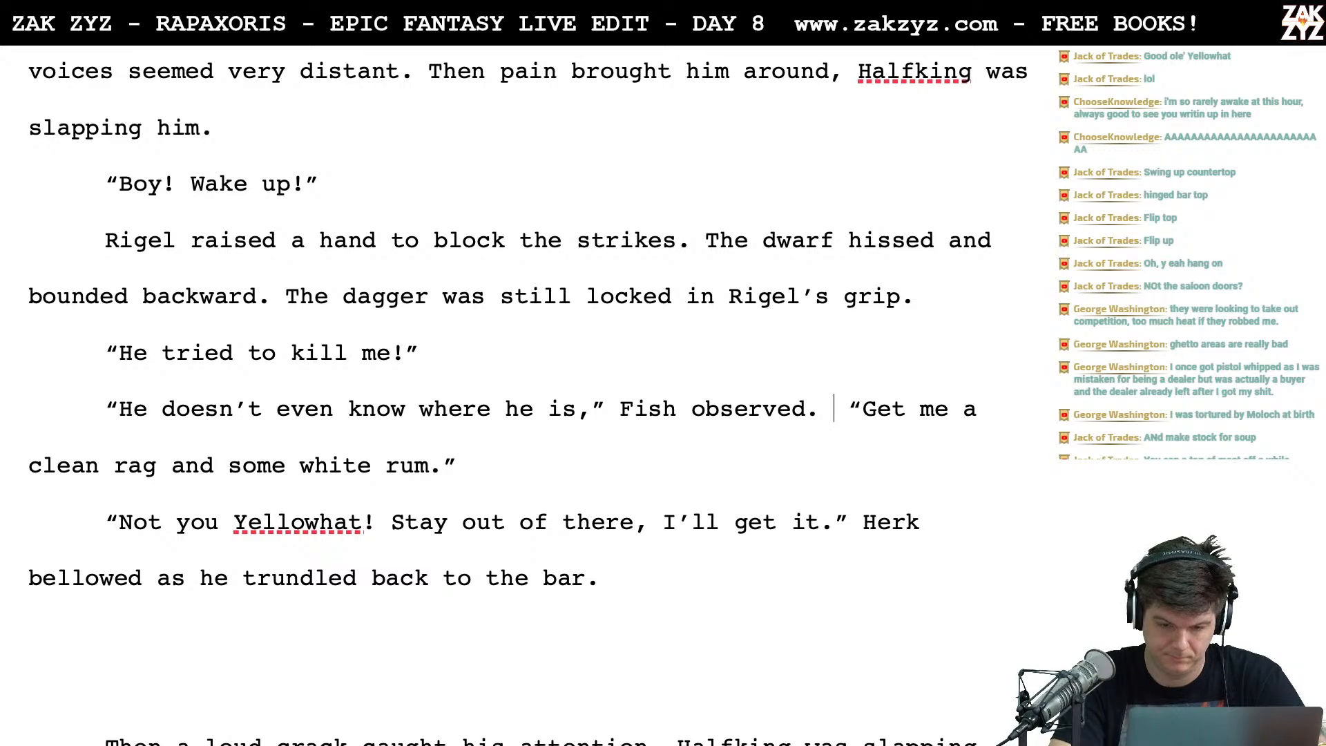
Split Fish's request into its own paragraph and add "He dragged Rigel across the floor and propped him with his back against the bar." before it
{"action": "key", "text": "Return"}
{"action": "type", "text": "He d"}
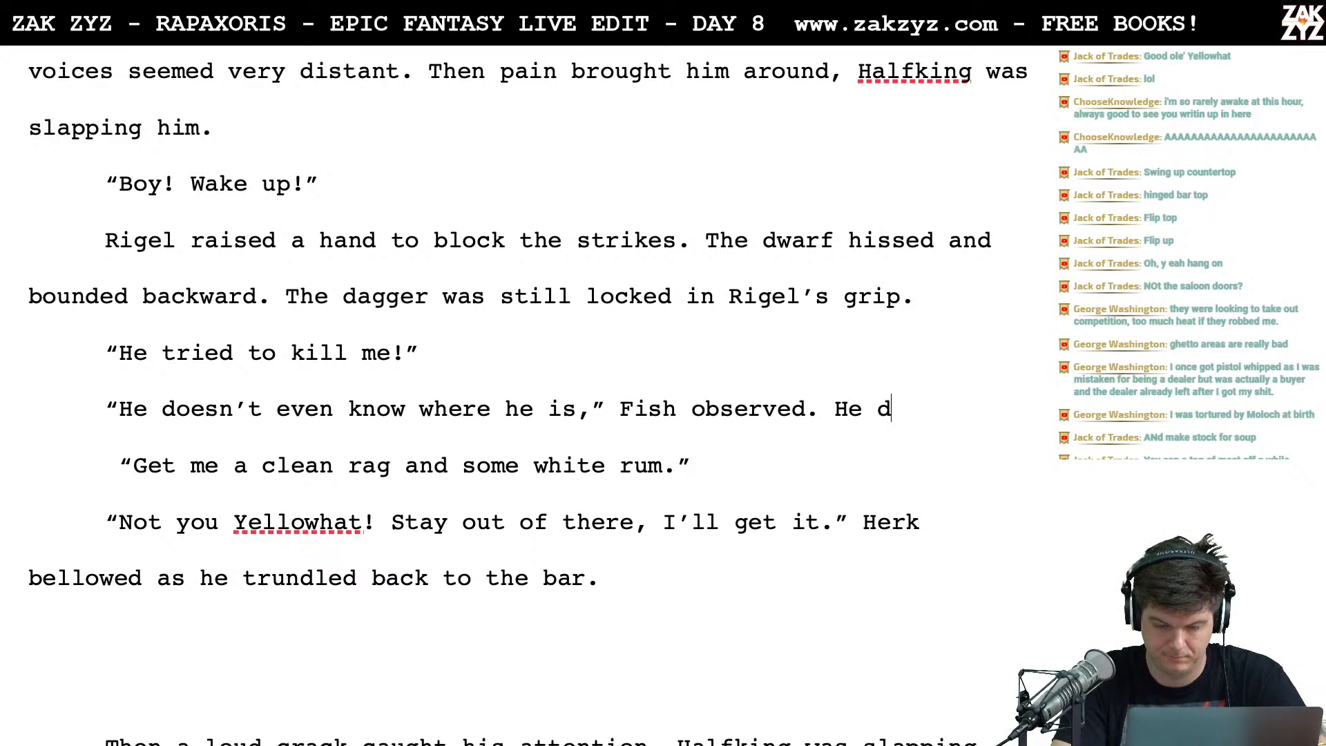
{"action": "type", "text": "ragged rigel"}
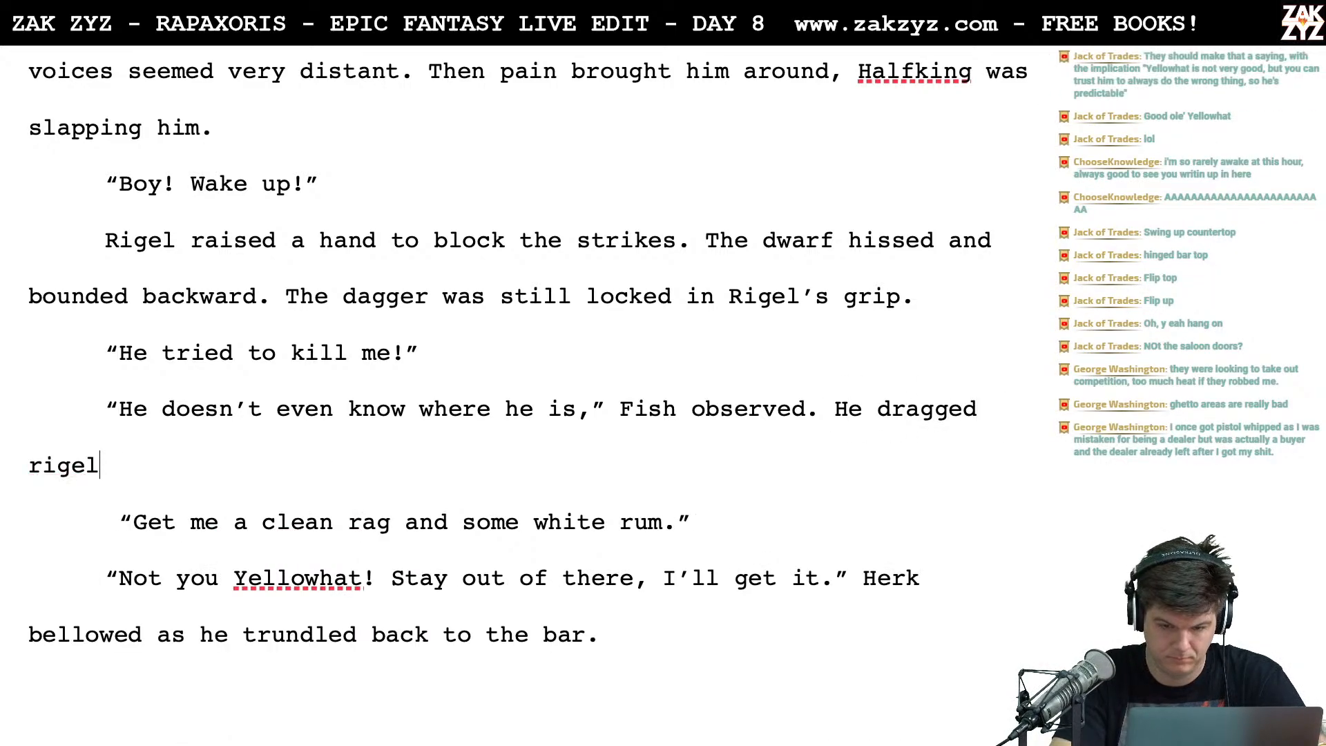
{"action": "key", "text": "BackSpace"}
{"action": "key", "text": "BackSpace"}
{"action": "key", "text": "BackSpace"}
{"action": "key", "text": "BackSpace"}
{"action": "key", "text": "BackSpace"}
{"action": "type", "text": "Rigel ac"}
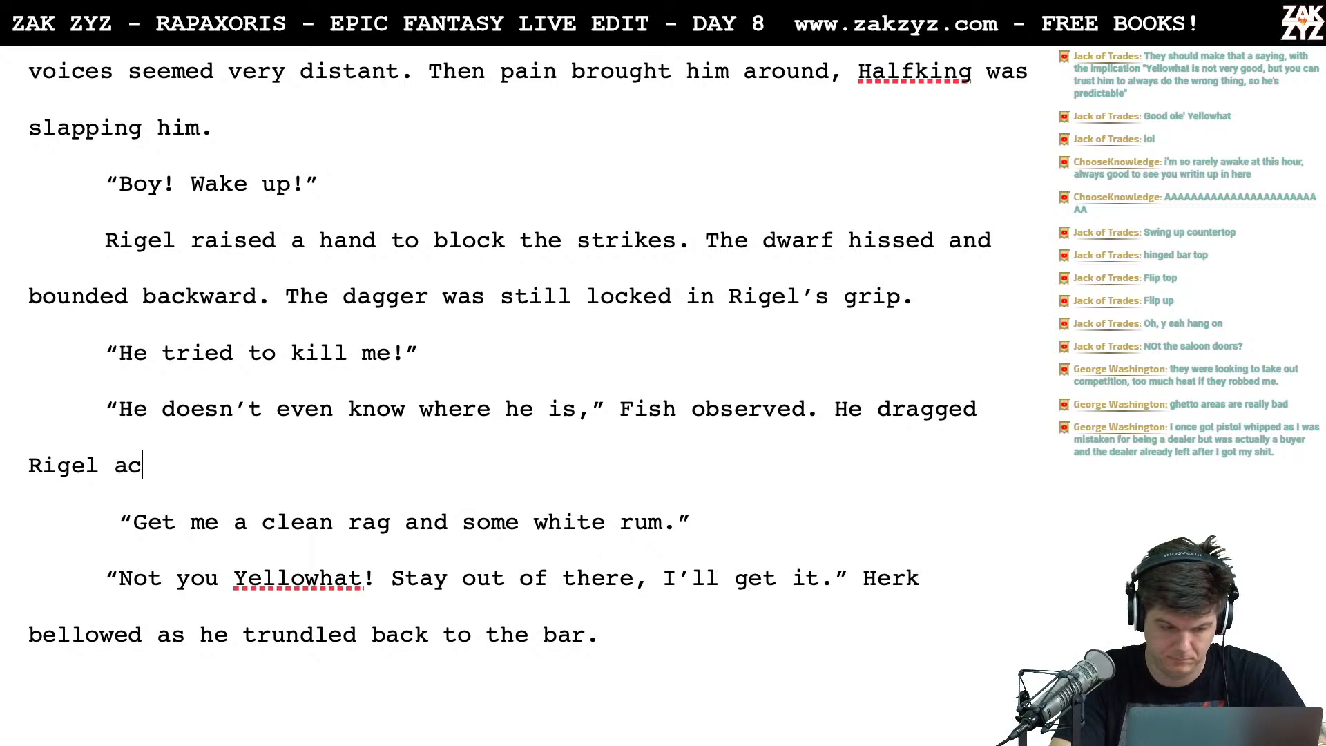
{"action": "type", "text": "ross the floor a"}
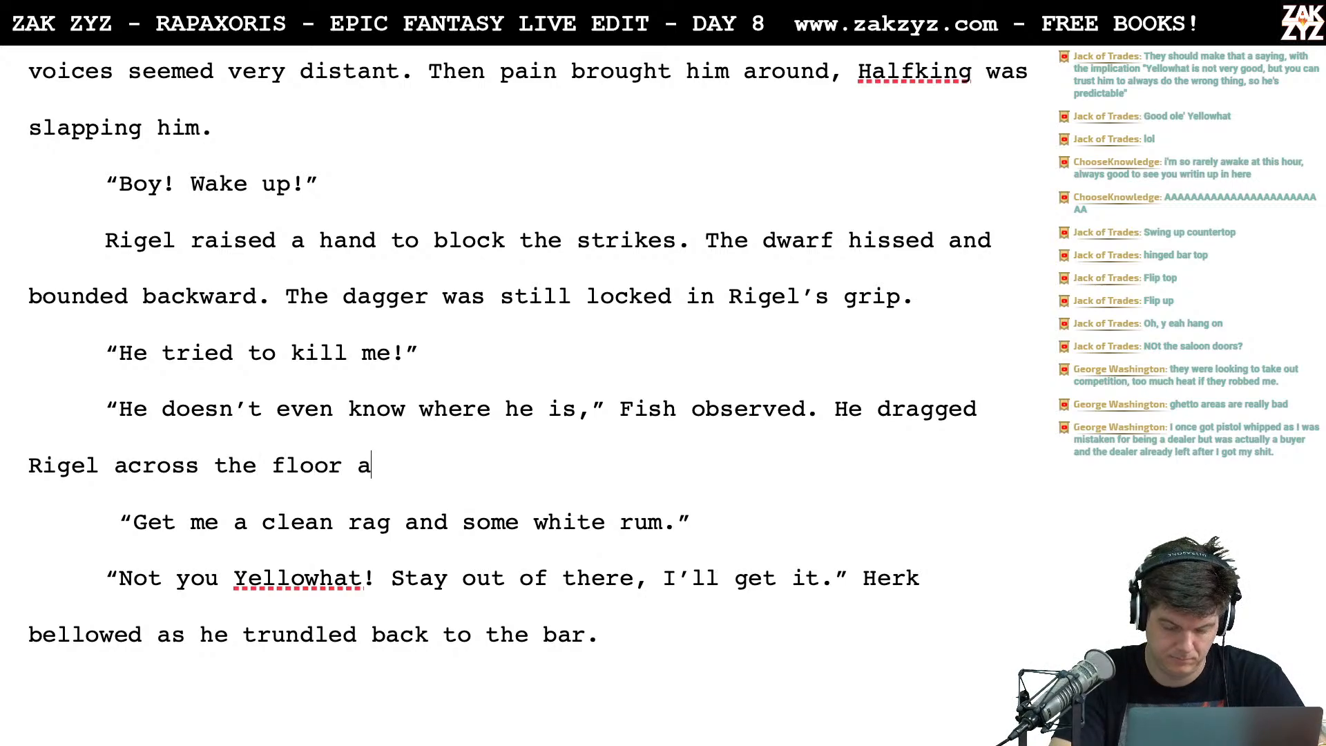
{"action": "type", "text": "nd propped him w"}
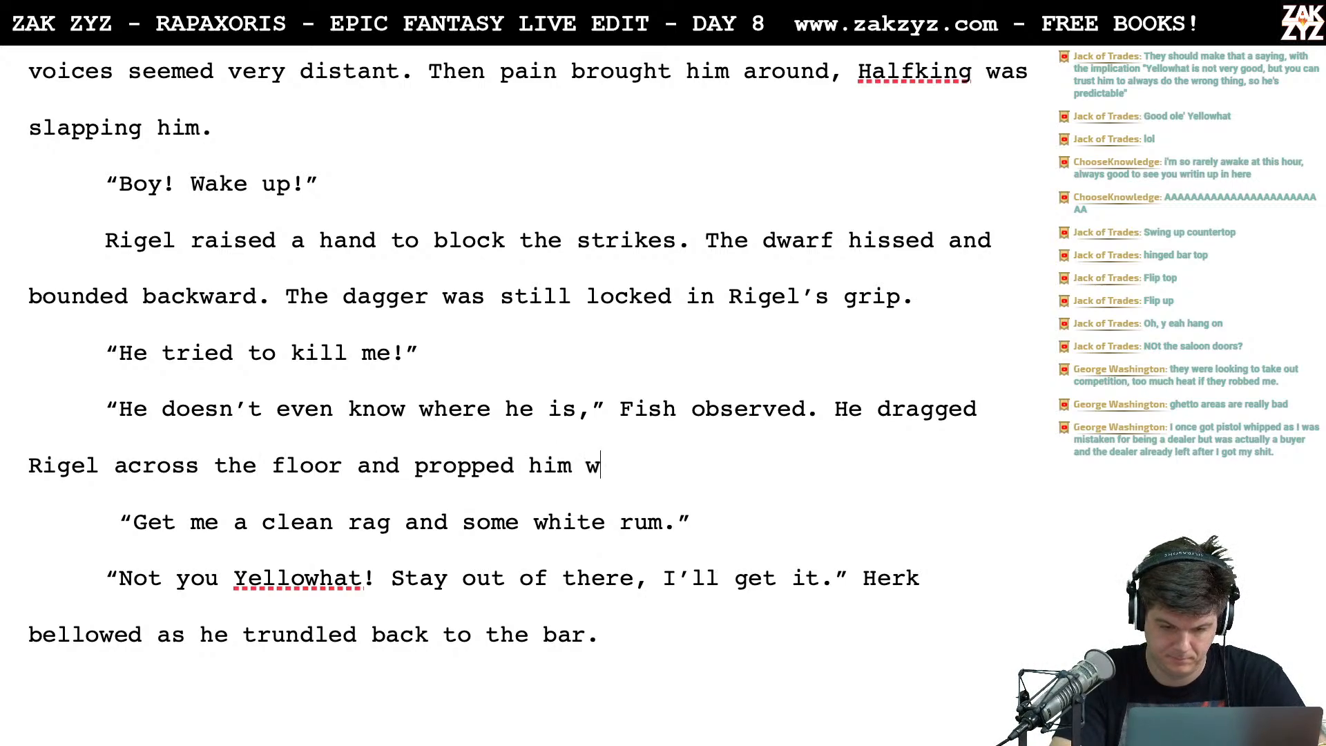
{"action": "type", "text": "ith his back aga"}
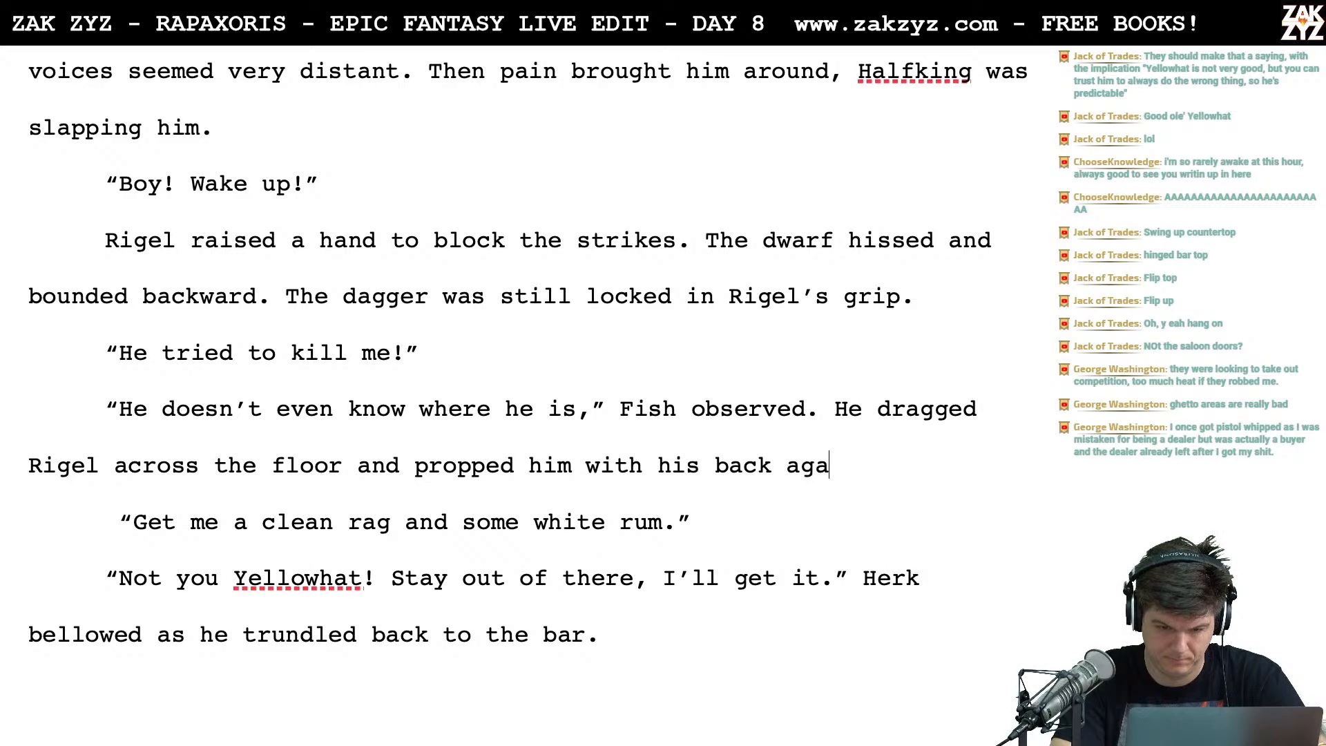
{"action": "type", "text": "inst the bar."}
Write a new paragraph reading "Get me a clean rag and some white rum," with the tag "Fish ordered."
{"action": "key", "text": "Return"}
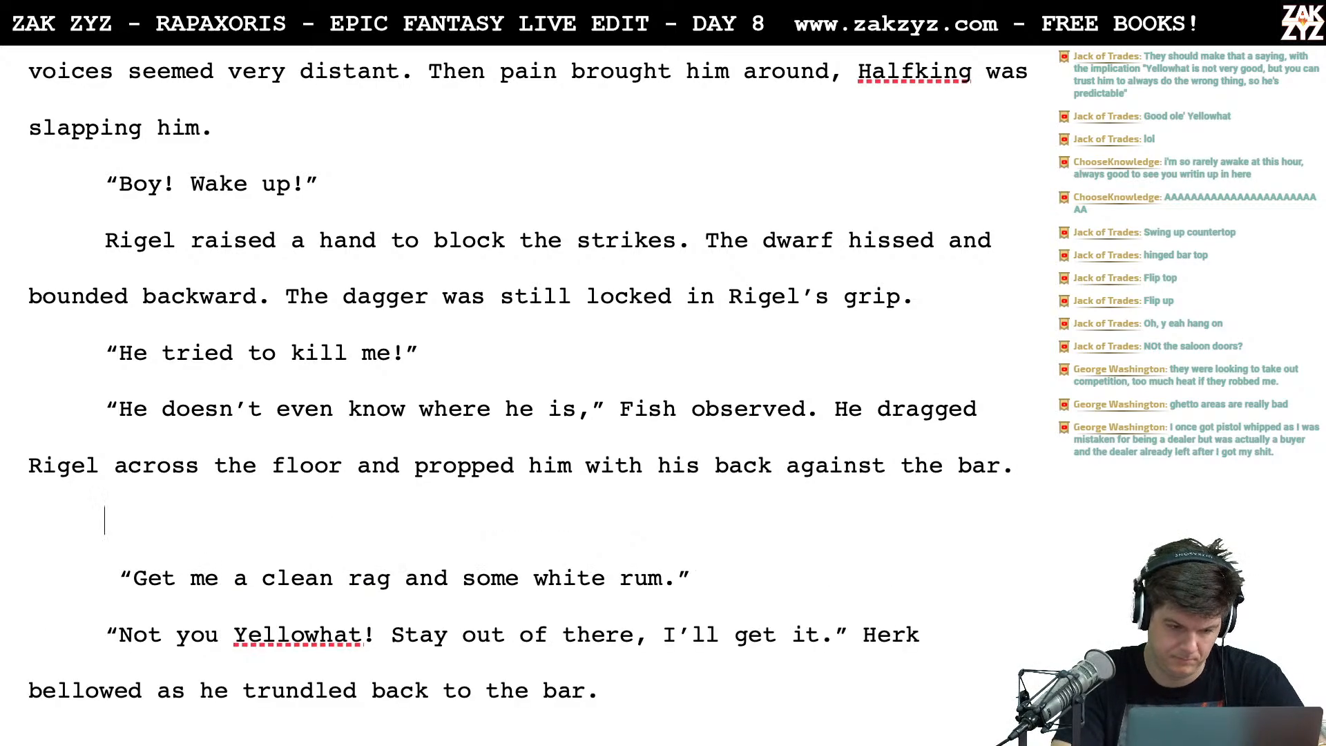
{"action": "type", "text": "\"G"}
{"action": "key", "text": "BackSpace"}
{"action": "type", "text": "He'"}
{"action": "key", "text": "BackSpace"}
{"action": "key", "text": "BackSpace"}
{"action": "key", "text": "BackSpace"}
{"action": "type", "text": "Get me a "}
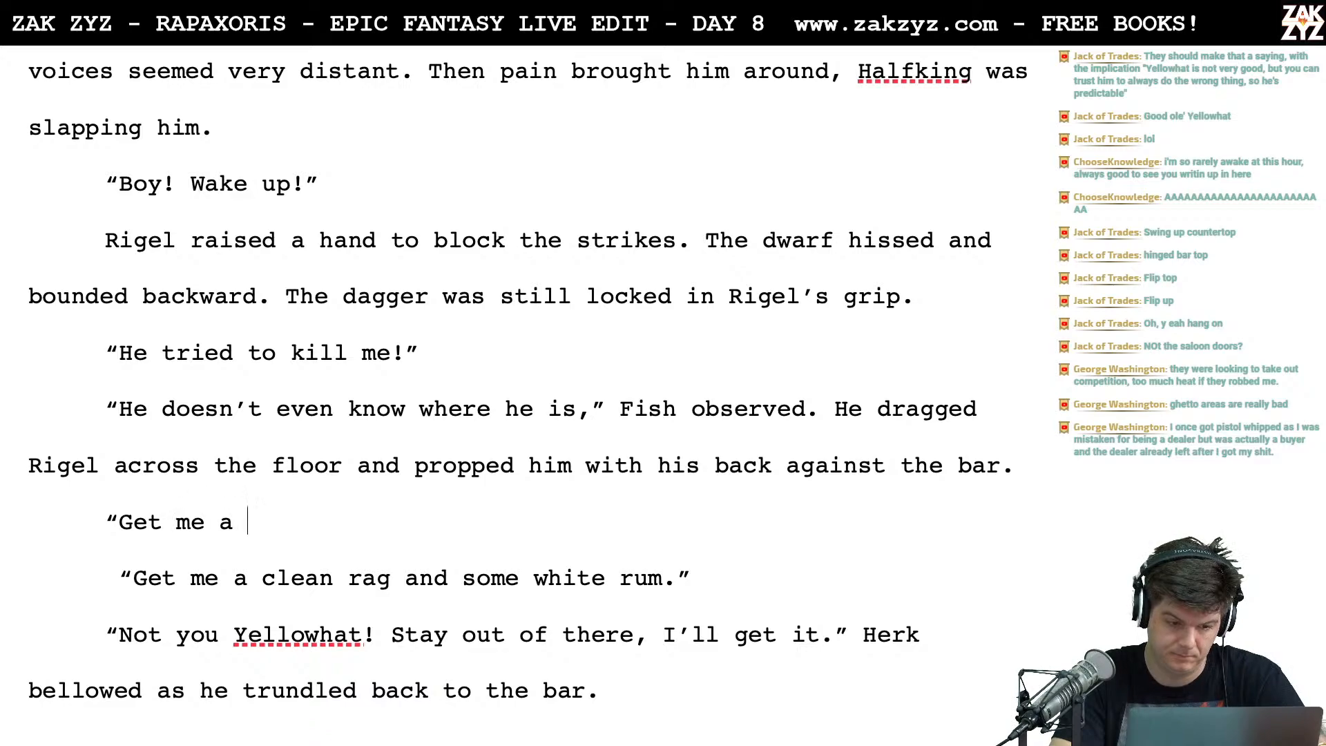
{"action": "type", "text": "clean rag and sowe"}
{"action": "key", "text": "BackSpace"}
{"action": "key", "text": "BackSpace"}
{"action": "type", "text": "me white rum,"}
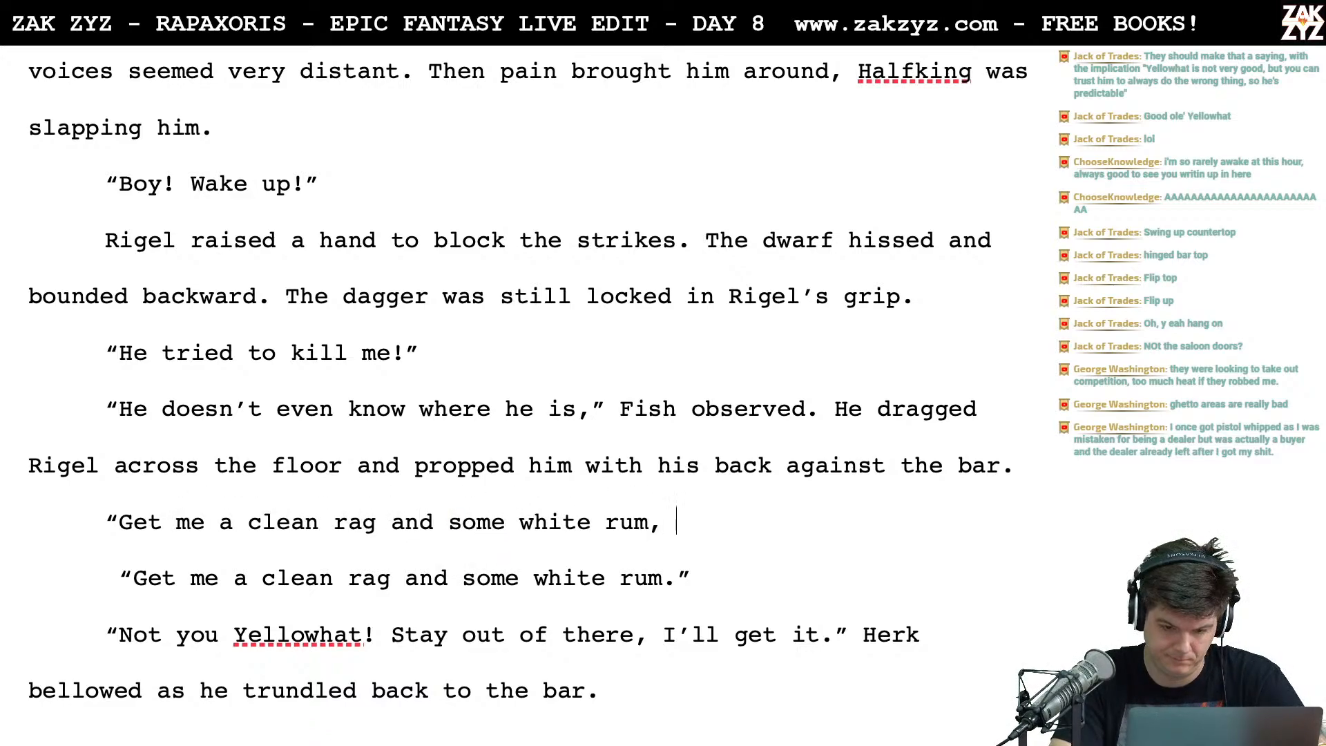
{"action": "key", "text": "BackSpace"}
{"action": "type", "text": "” F"}
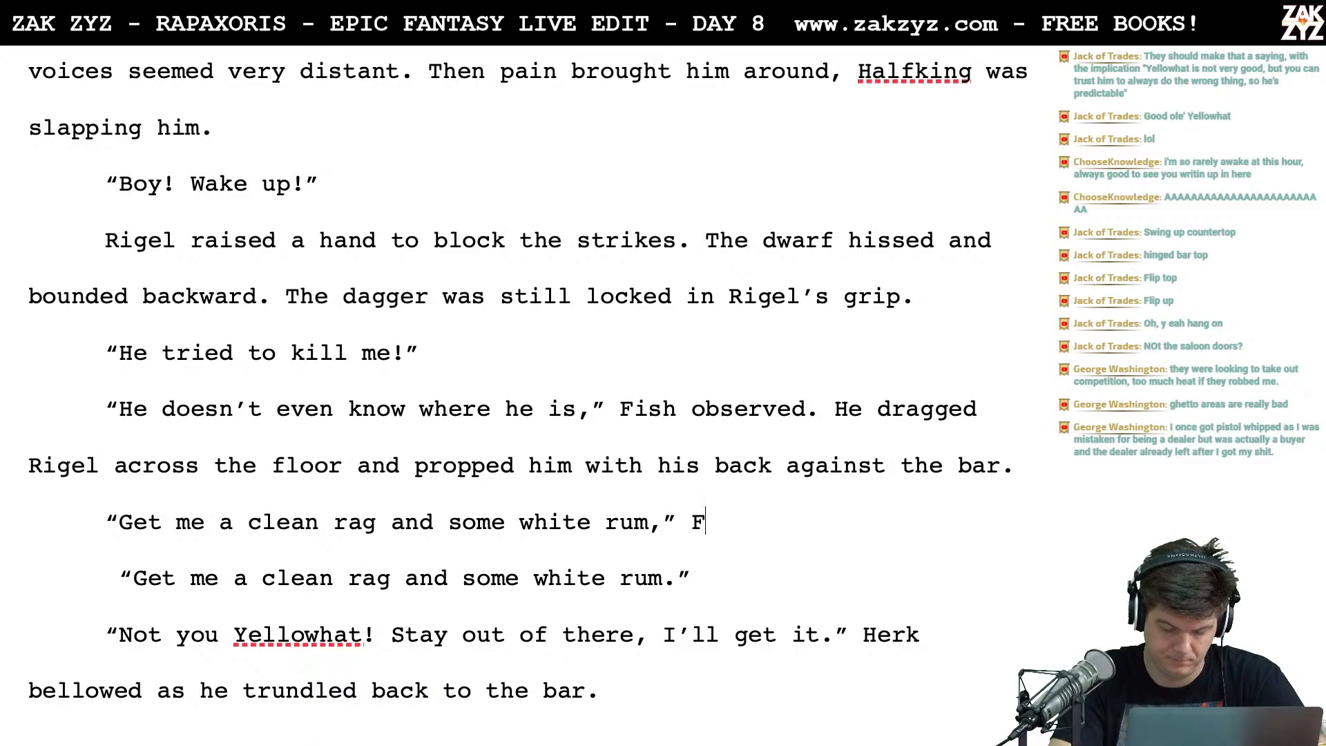
{"action": "type", "text": "ish ordered."}
Add a new paragraph reading "Not you!" directly below Fish's order for a clean rag and white rum
{"action": "key", "text": "Return"}
{"action": "key", "text": "Return"}
{"action": "key", "text": "Left"}
{"action": "key", "text": "Left"}
{"action": "key", "text": "Return"}
{"action": "type", "text": "“N"}
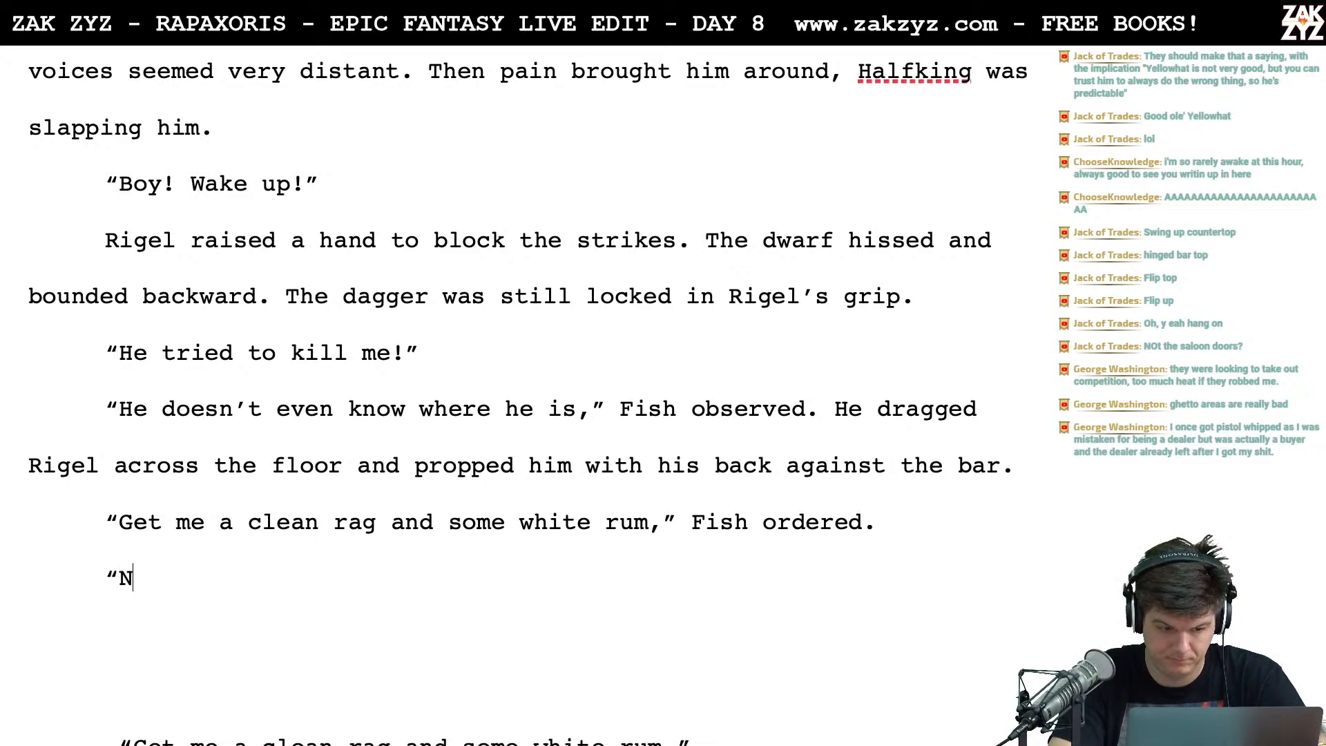
{"action": "type", "text": "ot you,"}
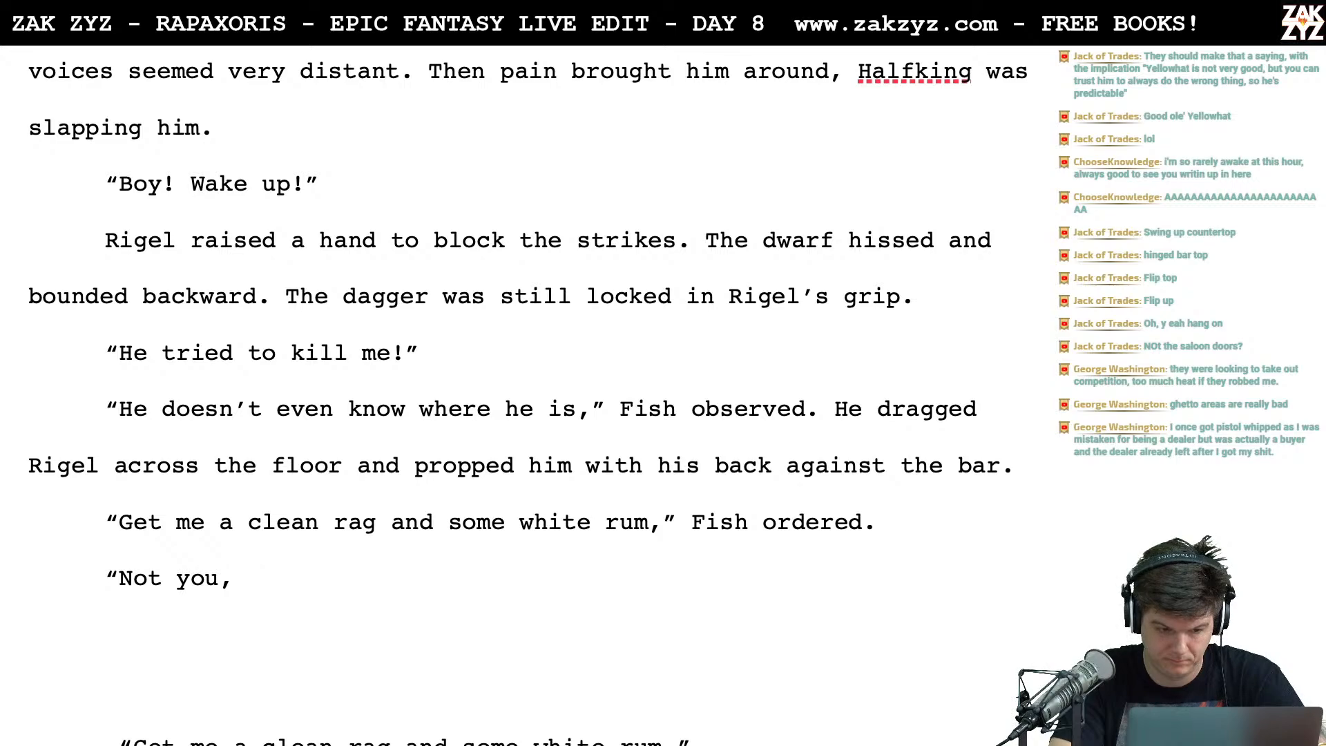
{"action": "key", "text": "BackSpace"}
{"action": "key", "text": "BackSpace"}
{"action": "type", "text": "!"}
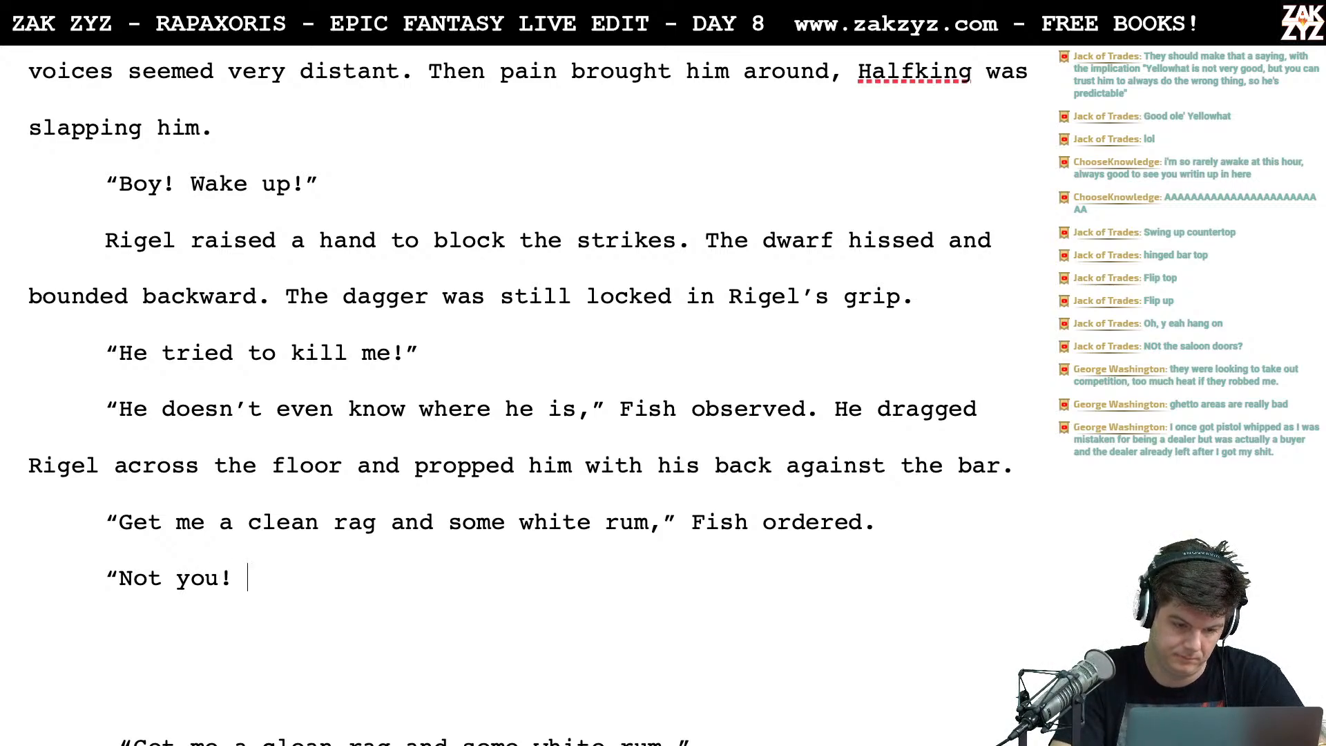
{"action": "key", "text": "BackSpace"}
{"action": "type", "text": "”"}
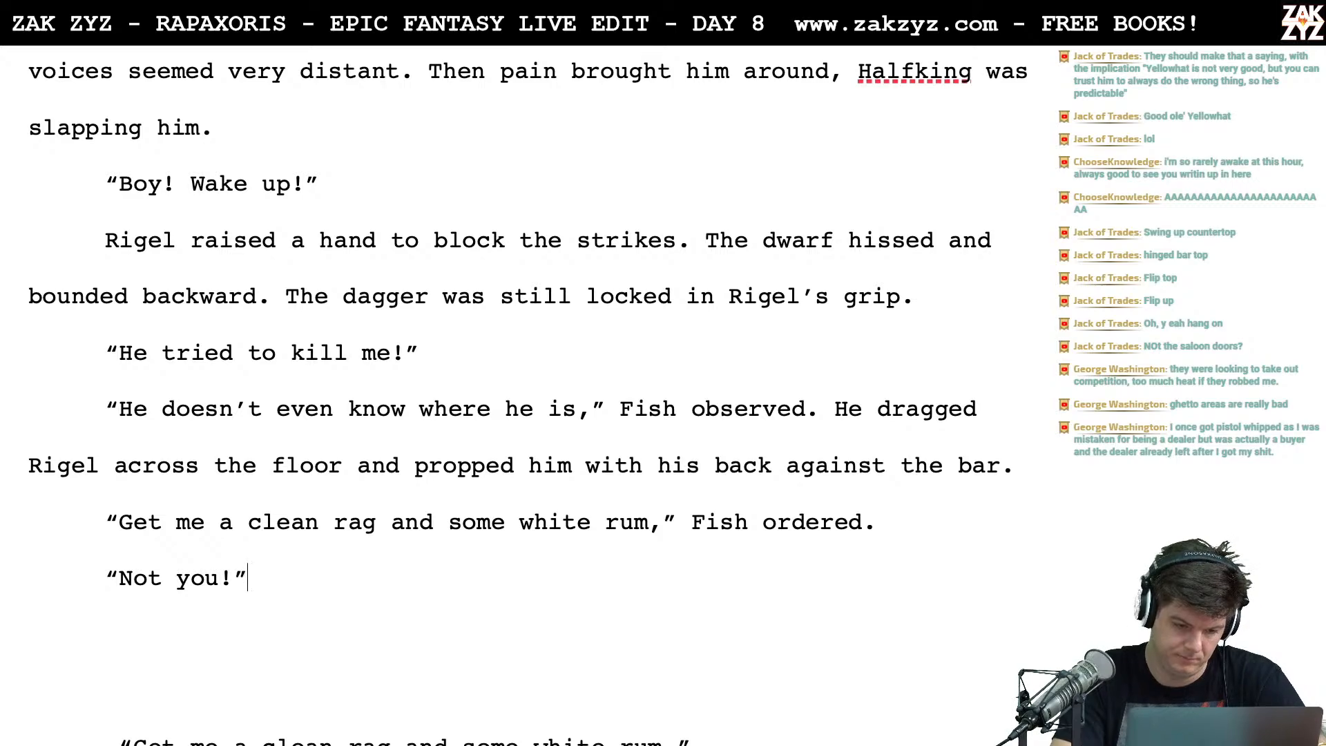
Add the sentence "Yellowhat sprang to action first." after "Fish ordered."
{"action": "left_click", "coordinate": [929, 536]}
{"action": "type", "text": "Yel"}
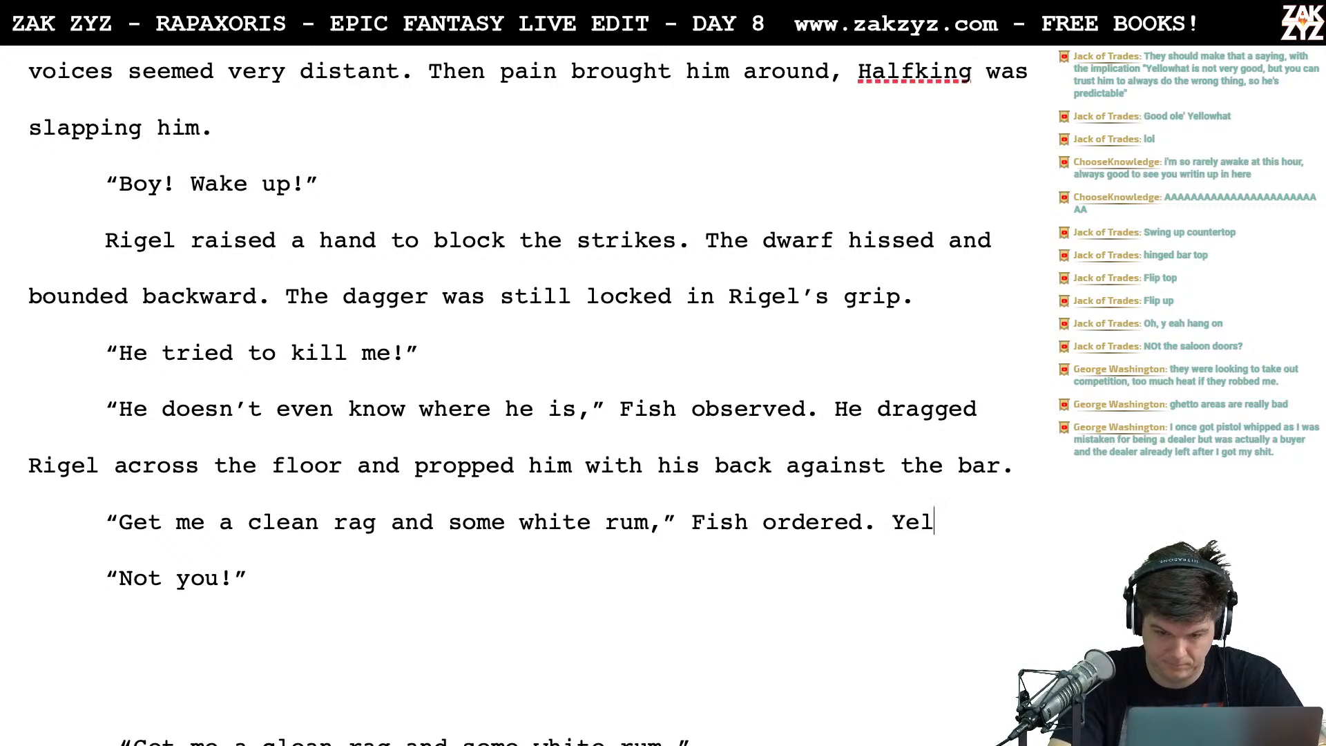
{"action": "type", "text": "lowhat sprang "}
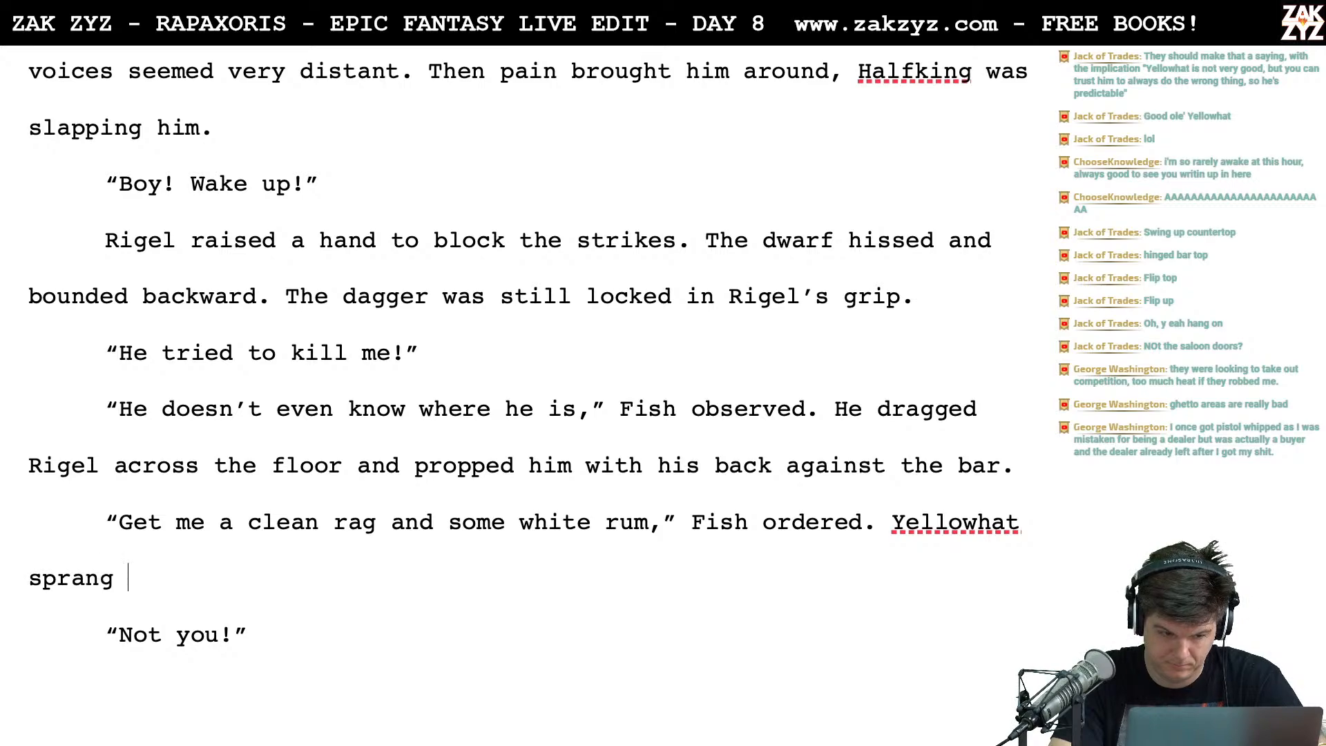
{"action": "type", "text": "to action,"}
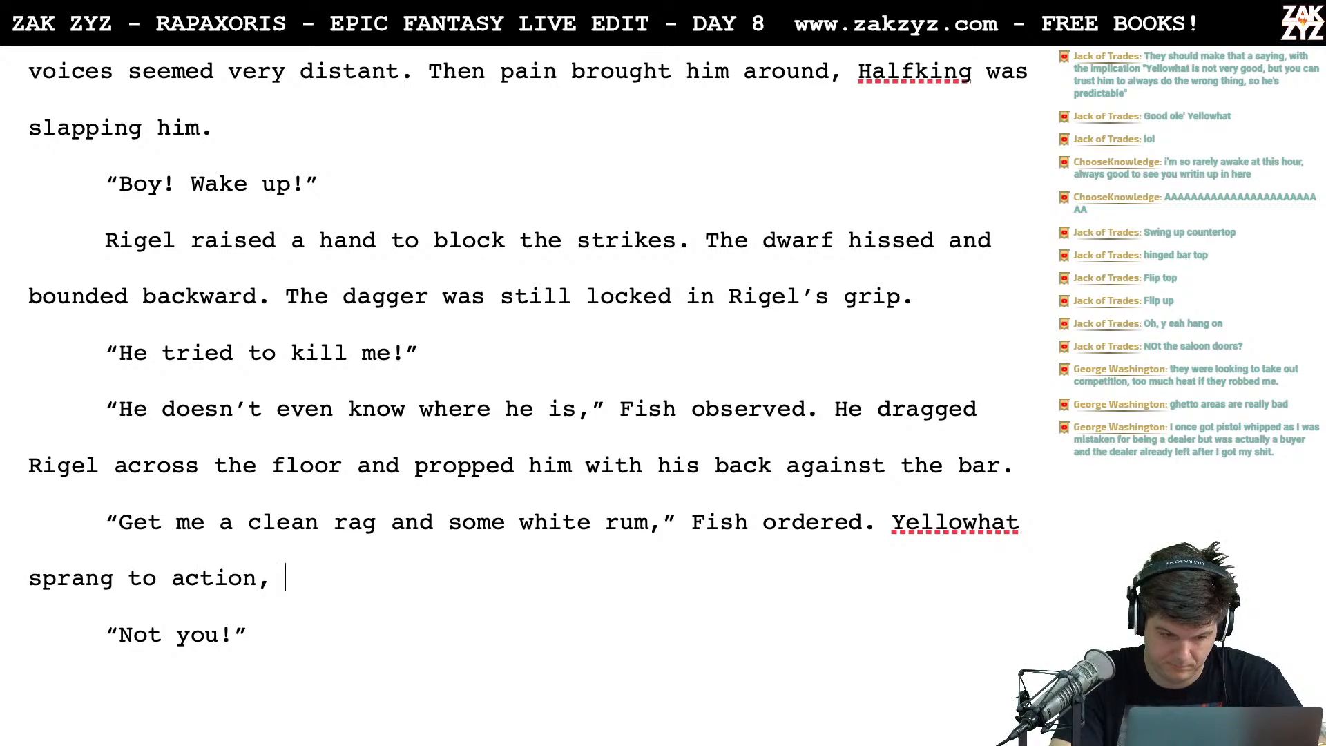
{"action": "key", "text": "BackSpace"}
{"action": "key", "text": "BackSpace"}
{"action": "type", "text": "first."}
Follow the "Not you!" line with the tag "Herk bellowed, scurrying over."
{"action": "key", "text": "Down"}
{"action": "type", "text": "Her"}
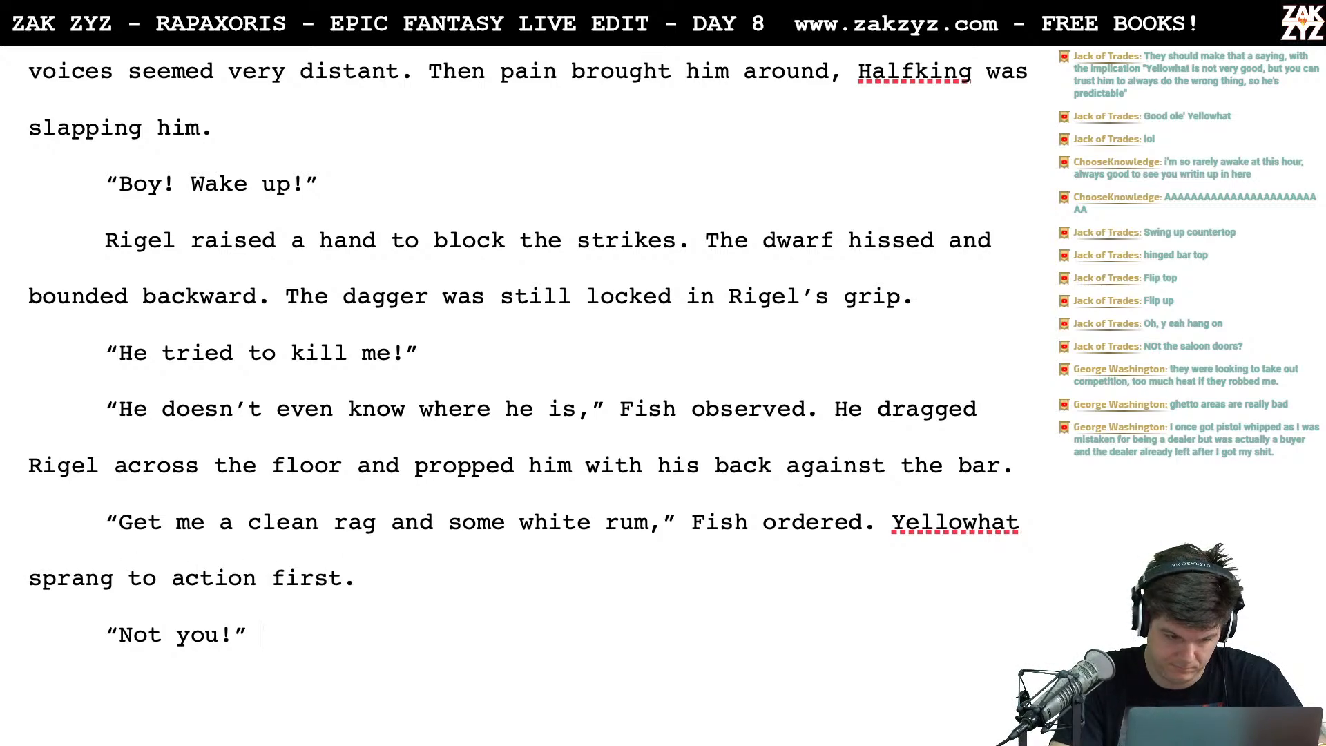
{"action": "type", "text": "k shouted,"}
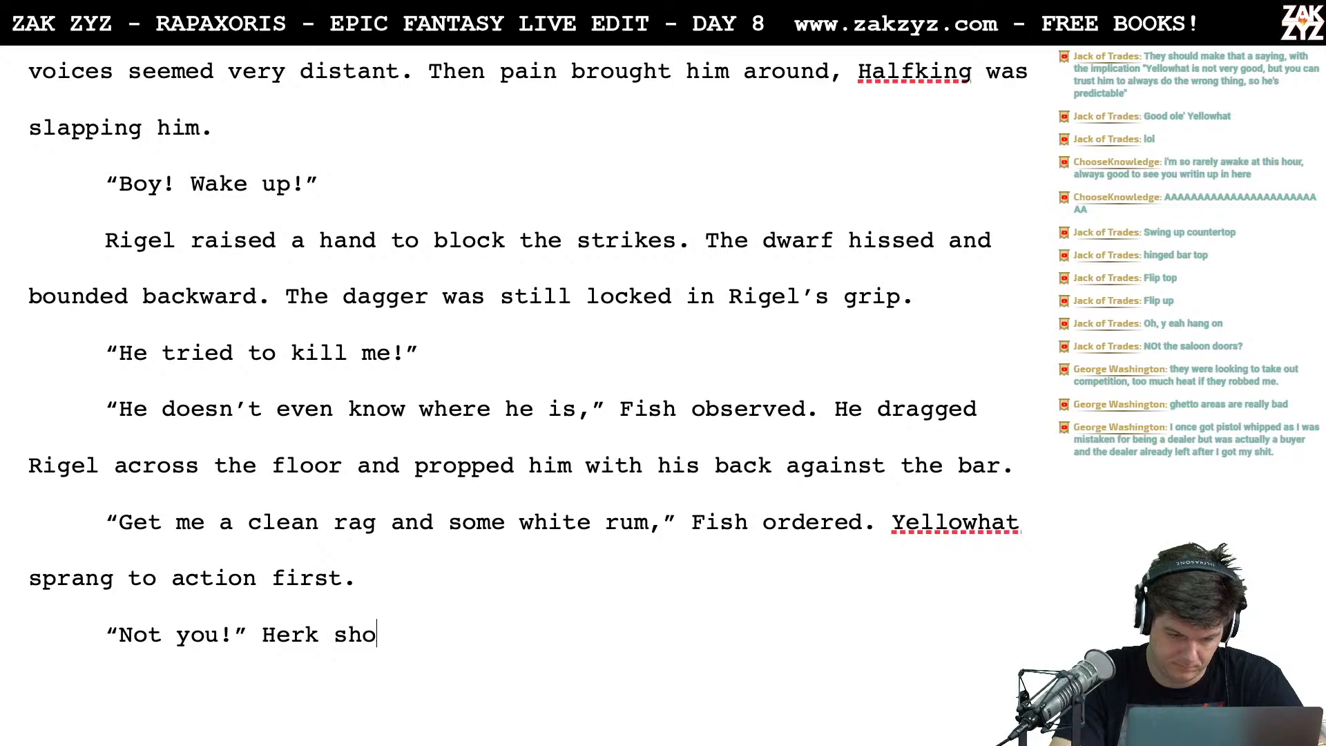
{"action": "key", "text": "BackSpace"}
{"action": "key", "text": "BackSpace"}
{"action": "key", "text": "BackSpace"}
{"action": "key", "text": "BackSpace"}
{"action": "key", "text": "BackSpace"}
{"action": "key", "text": "BackSpace"}
{"action": "key", "text": "BackSpace"}
{"action": "key", "text": "BackSpace"}
{"action": "key", "text": "BackSpace"}
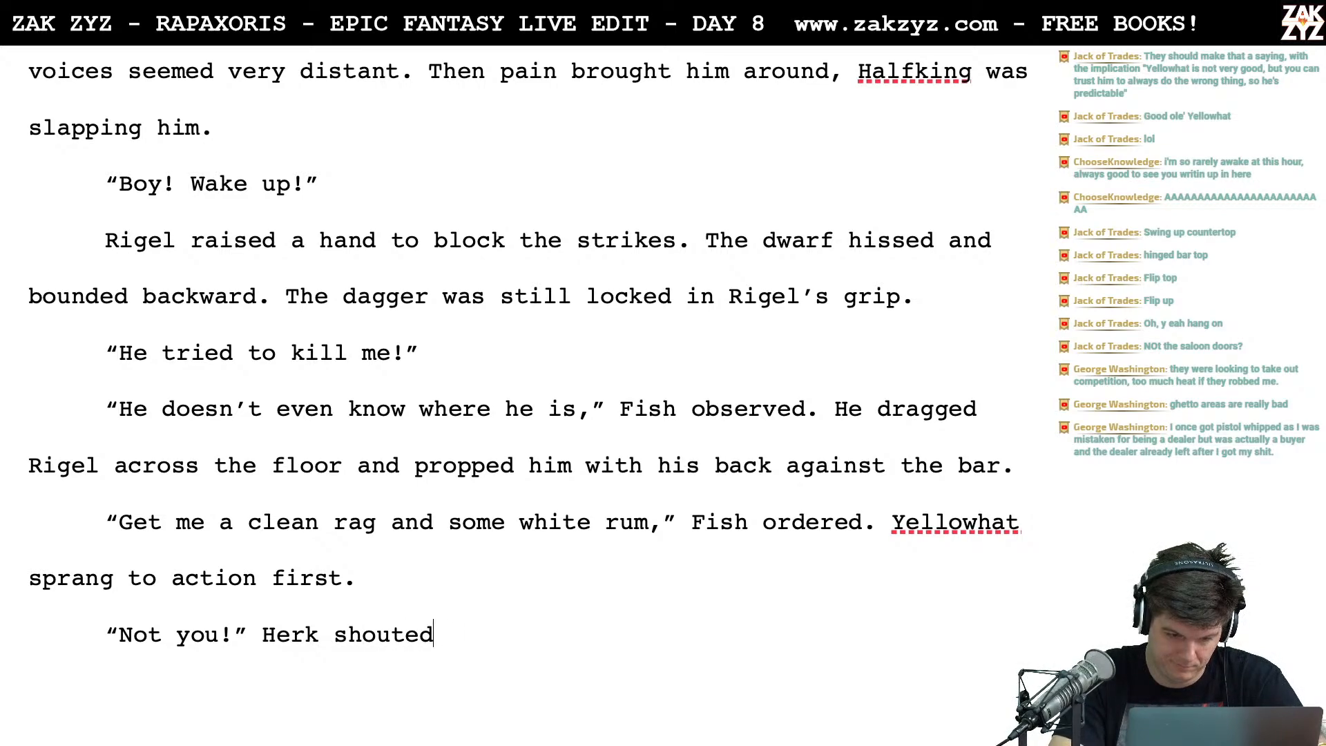
{"action": "type", "text": "bellowed,"}
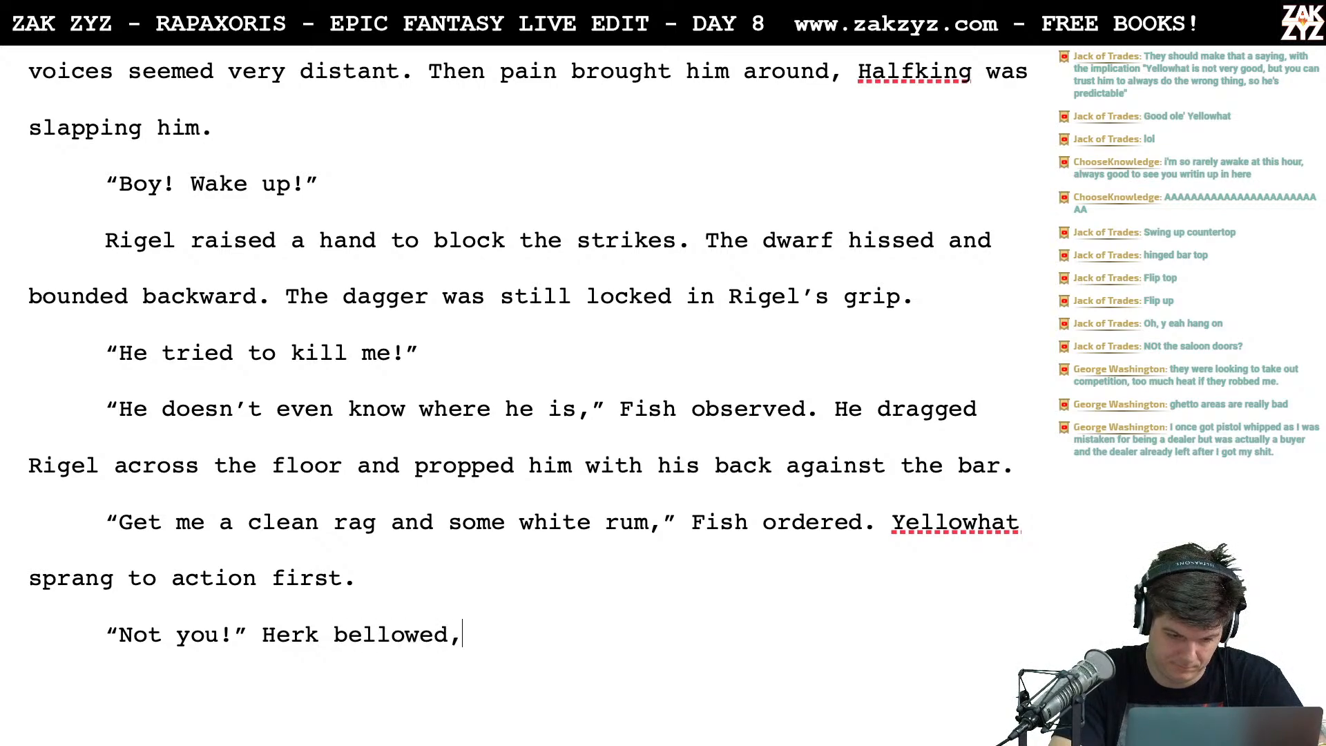
{"action": "type", "text": " scurrying over."}
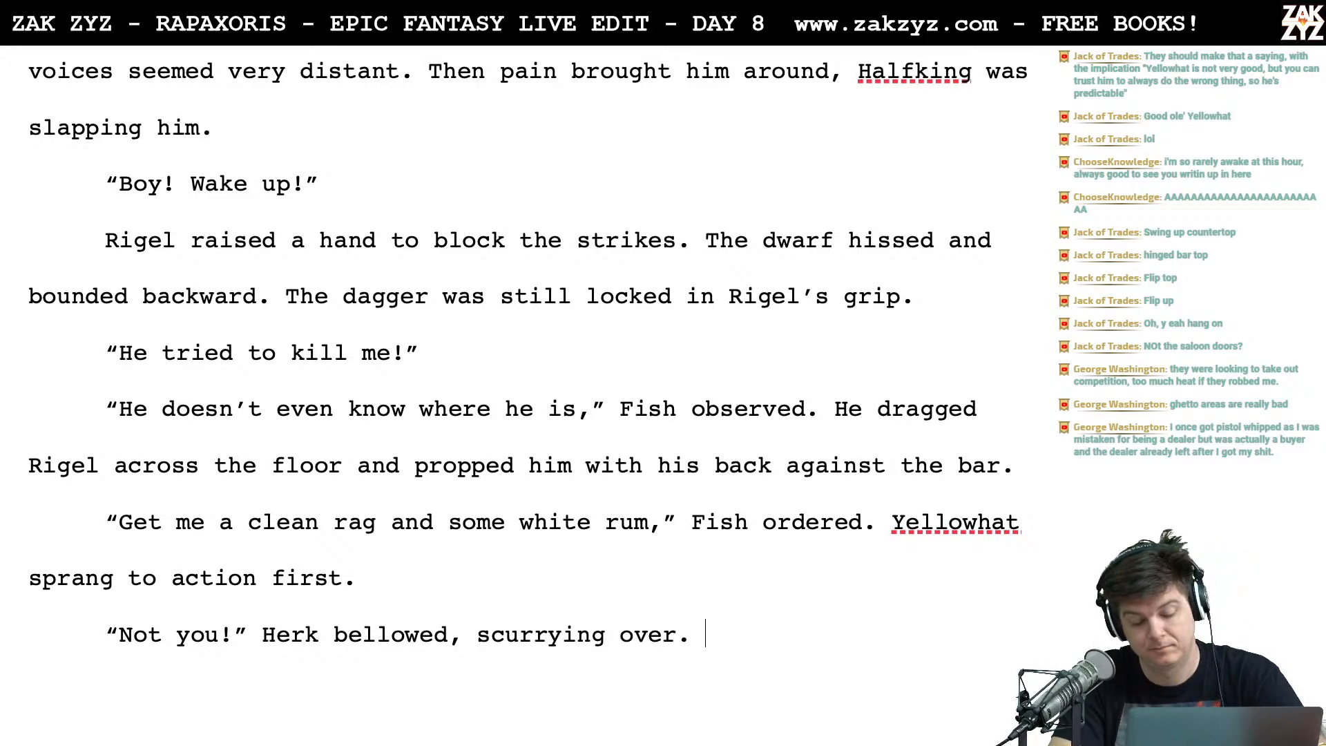
{"action": "type", "text": " If y"}
{"action": "key", "text": "BackSpace"}
{"action": "key", "text": "BackSpace"}
{"action": "key", "text": "BackSpace"}
{"action": "key", "text": "BackSpace"}
{"action": "type", "text": "He knew things"}
{"action": "key", "text": "BackSpace"}
{"action": "key", "text": "BackSpace"}
{"action": "key", "text": "BackSpace"}
{"action": "key", "text": "BackSpace"}
{"action": "key", "text": "BackSpace"}
{"action": "key", "text": "BackSpace"}
{"action": "key", "text": "BackSpace"}
{"action": "key", "text": "BackSpace"}
{"action": "key", "text": "BackSpace"}
{"action": "key", "text": "BackSpace"}
{"action": "key", "text": "BackSpace"}
{"action": "key", "text": "BackSpace"}
{"action": "key", "text": "BackSpace"}
{"action": "key", "text": "BackSpace"}
{"action": "key", "text": "BackSpace"}
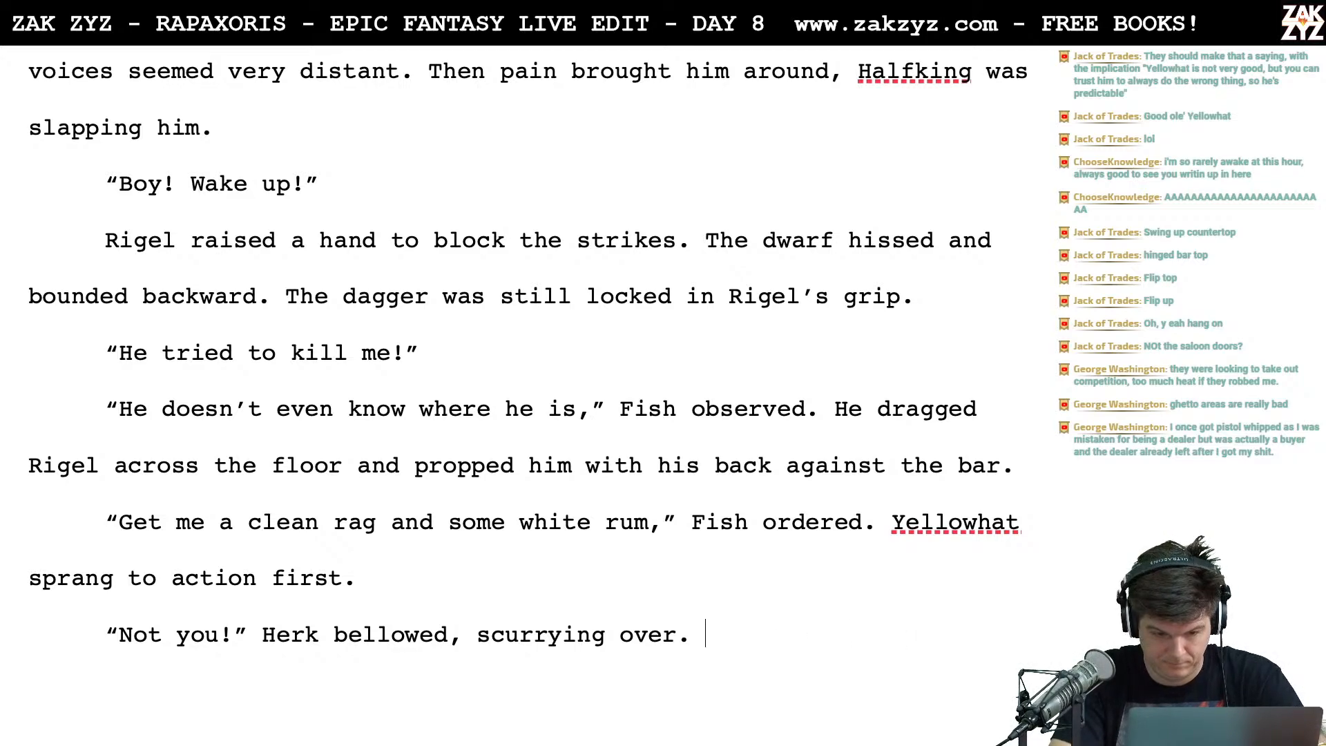
{"action": "type", "text": "Things around "}
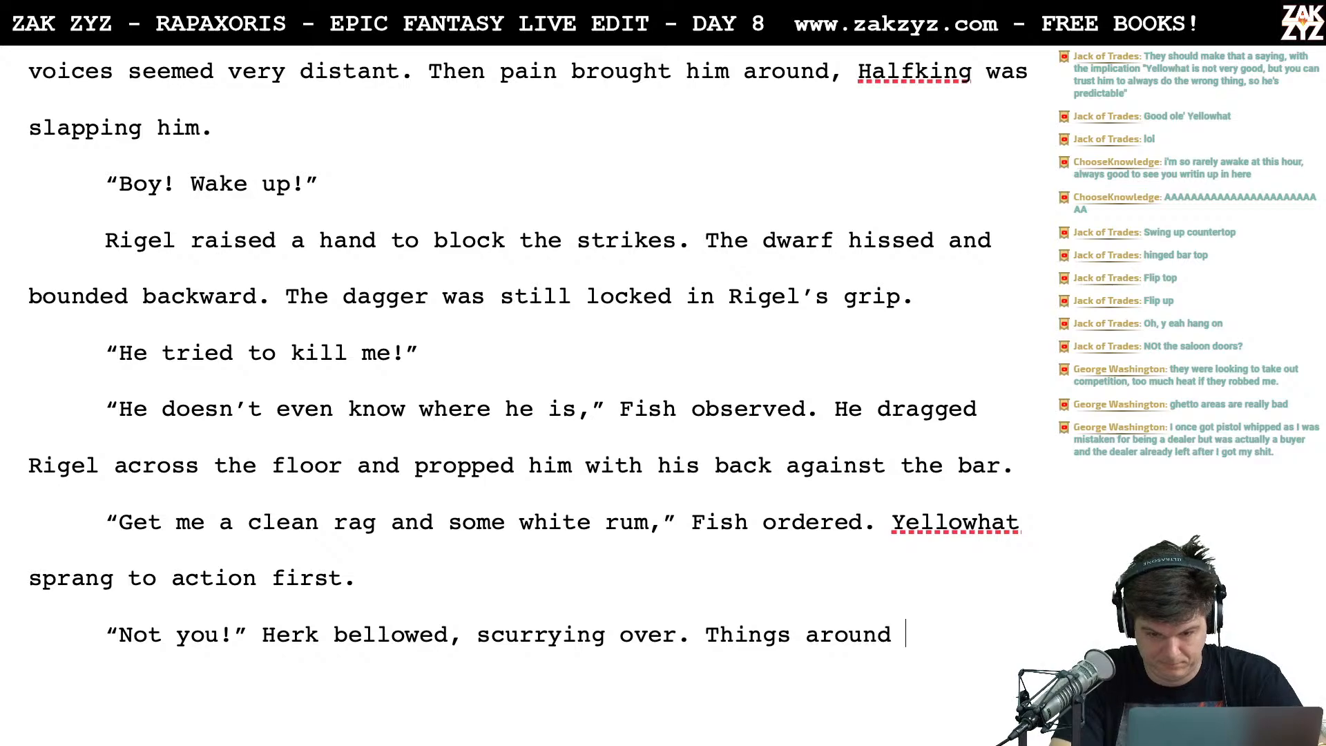
{"action": "type", "text": "yellowhat"}
{"action": "key", "text": "BackSpace"}
{"action": "key", "text": "BackSpace"}
{"action": "key", "text": "BackSpace"}
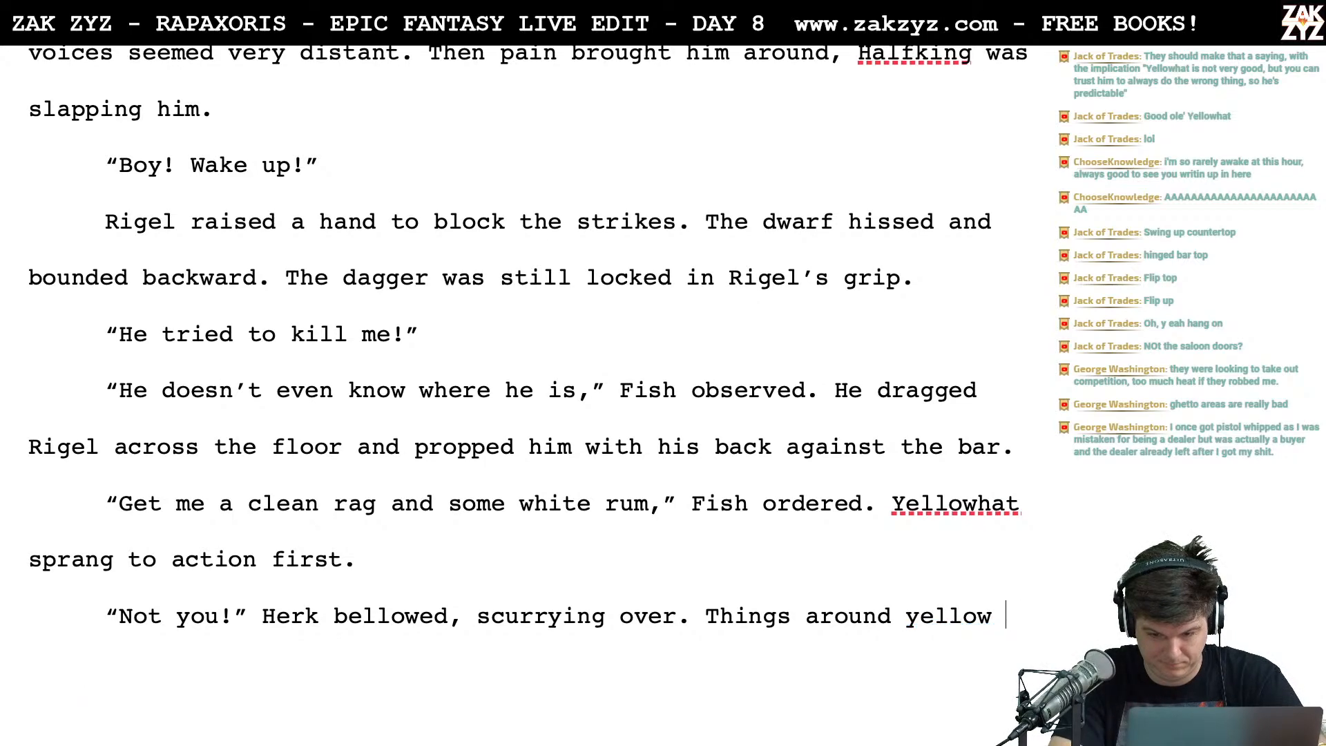
{"action": "key", "text": "BackSpace"}
{"action": "key", "text": "BackSpace"}
{"action": "key", "text": "BackSpace"}
{"action": "key", "text": "BackSpace"}
{"action": "key", "text": "BackSpace"}
{"action": "key", "text": "BackSpace"}
{"action": "key", "text": "BackSpace"}
{"action": "key", "text": "BackSpace"}
{"action": "key", "text": "BackSpace"}
{"action": "key", "text": "BackSpace"}
{"action": "key", "text": "BackSpace"}
{"action": "key", "text": "BackSpace"}
{"action": "key", "text": "BackSpace"}
{"action": "key", "text": "BackSpace"}
{"action": "key", "text": "BackSpace"}
{"action": "key", "text": "BackSpace"}
{"action": "key", "text": "BackSpace"}
{"action": "key", "text": "BackSpace"}
{"action": "key", "text": "BackSpace"}
{"action": "key", "text": "BackSpace"}
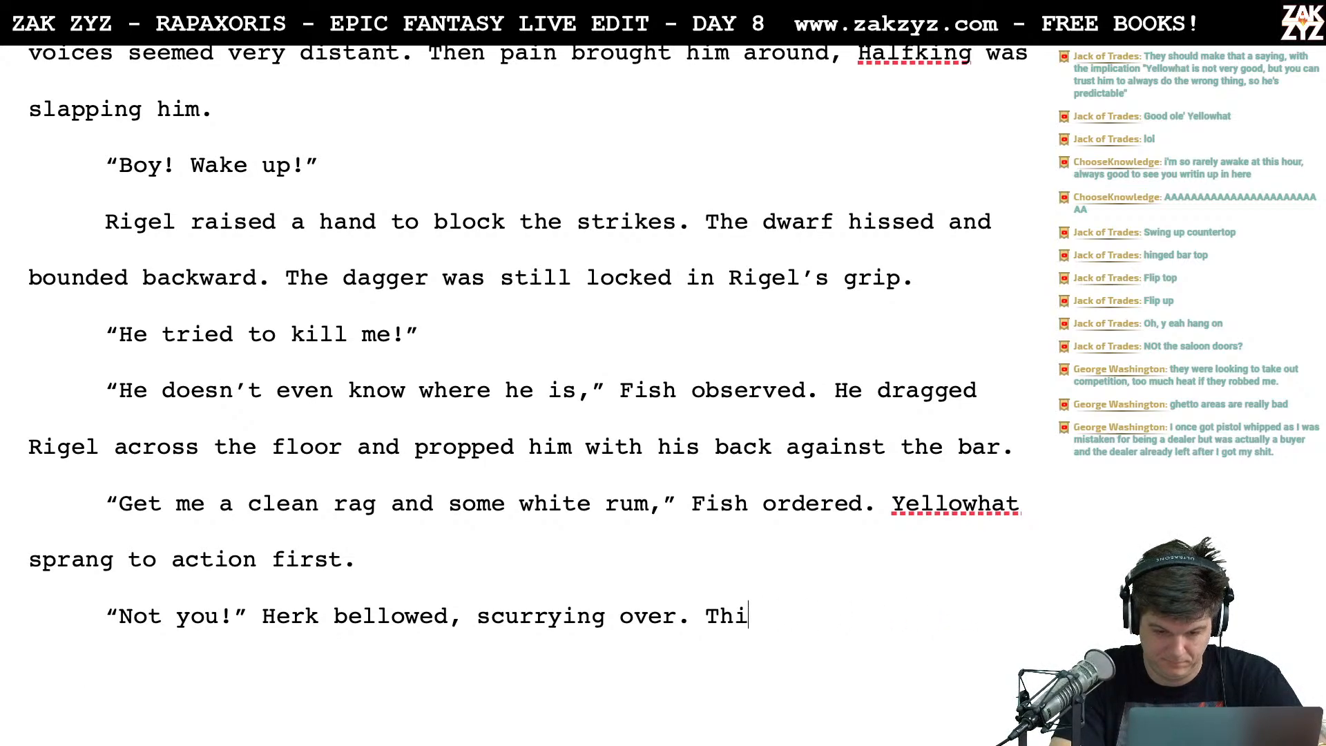
{"action": "type", "text": "Who"}
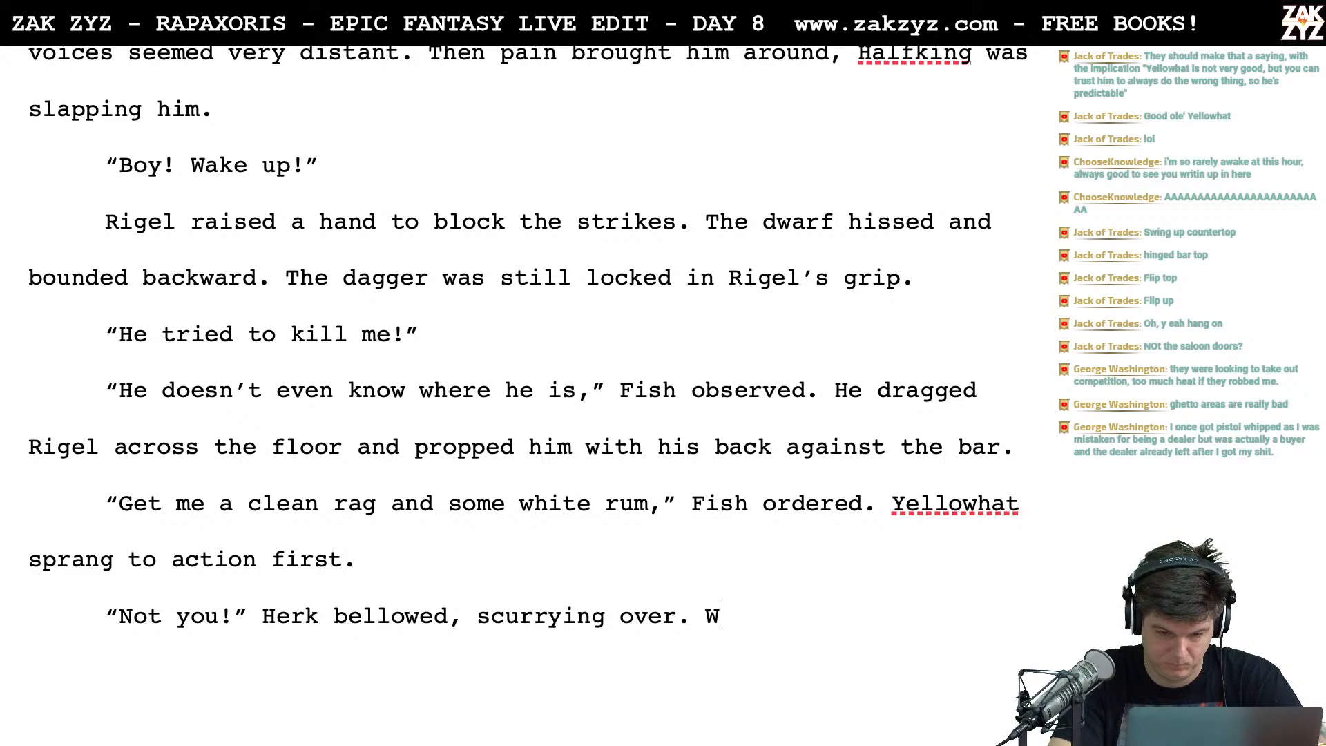
{"action": "key", "text": "BackSpace"}
{"action": "key", "text": "BackSpace"}
{"action": "key", "text": "BackSpace"}
{"action": "key", "text": "BackSpace"}
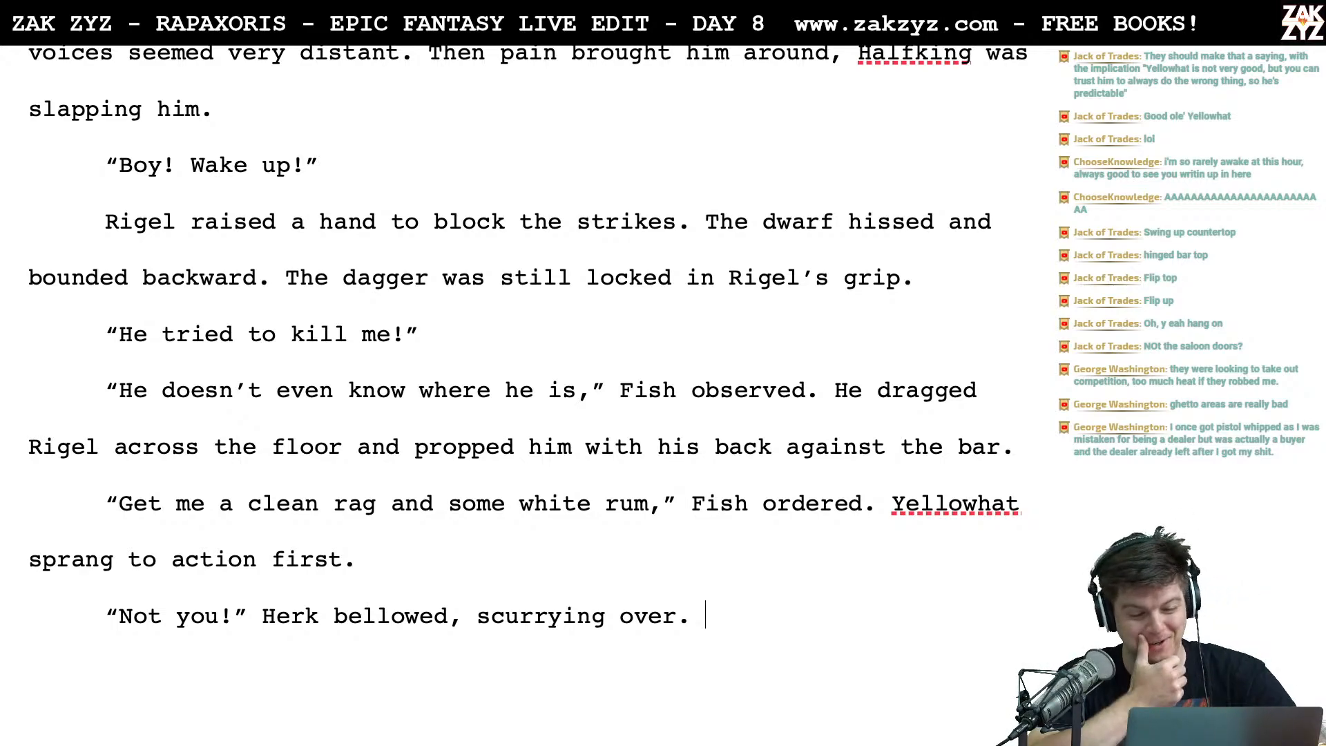
Split the paragraph before "dragged Rigel" and continue "He" with "picked Rigel up and propped him with his back against the bar,"
{"action": "scroll", "coordinate": [911, 527], "scroll_direction": "down", "scroll_amount": 1}
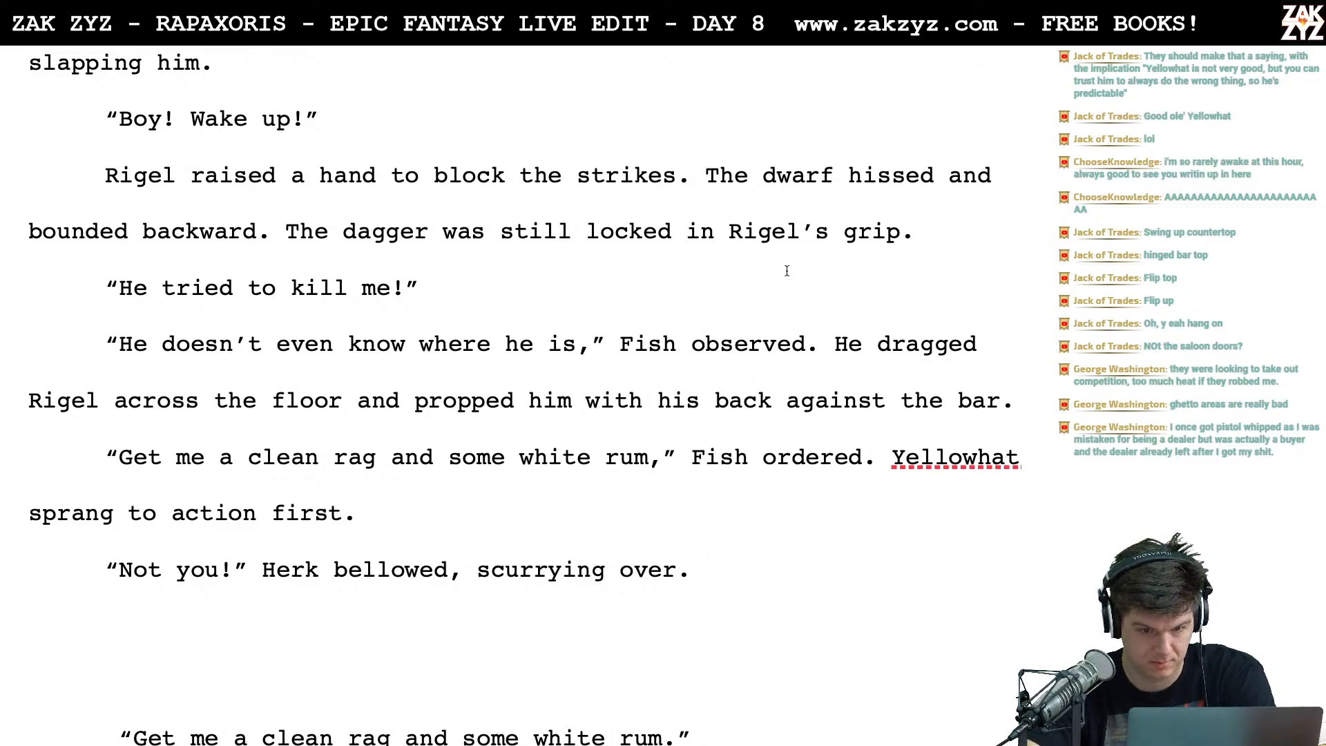
{"action": "scroll", "coordinate": [786, 270], "scroll_direction": "down", "scroll_amount": 1}
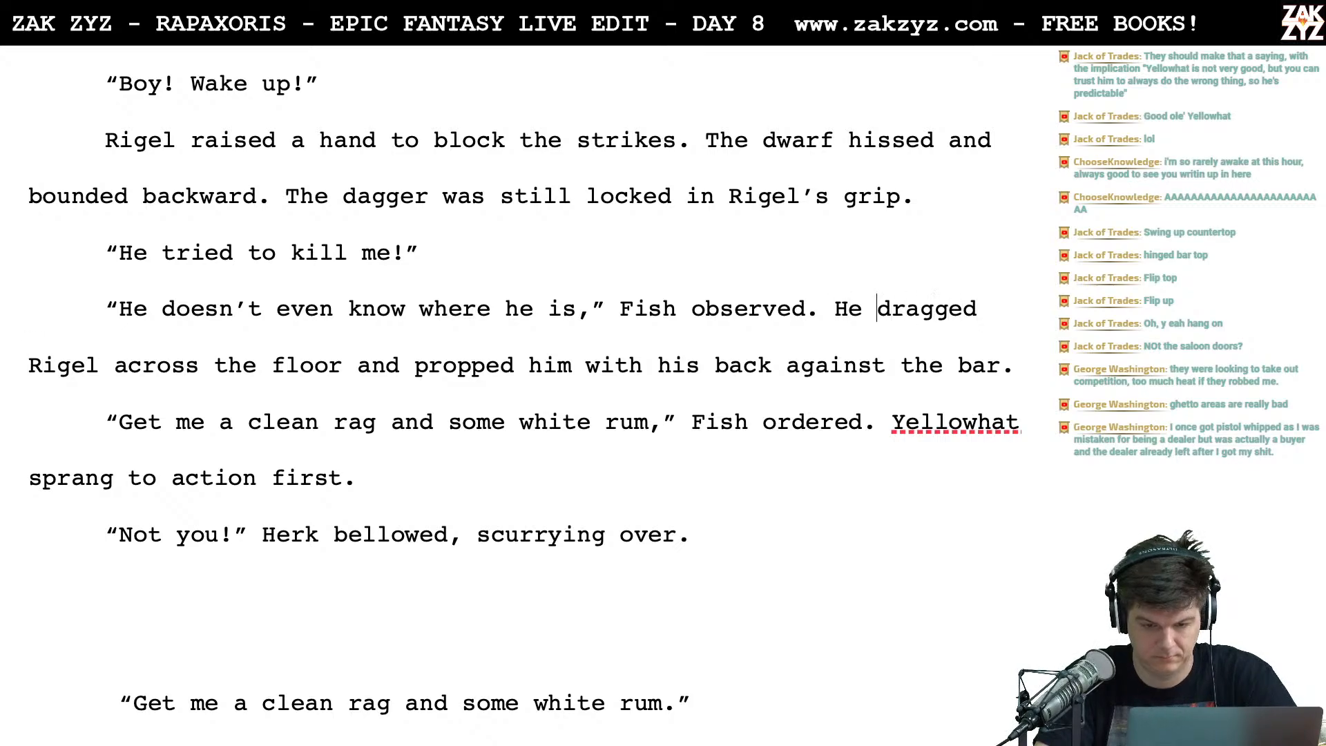
{"action": "key", "text": "Return"}
{"action": "type", "text": "picked rigel"}
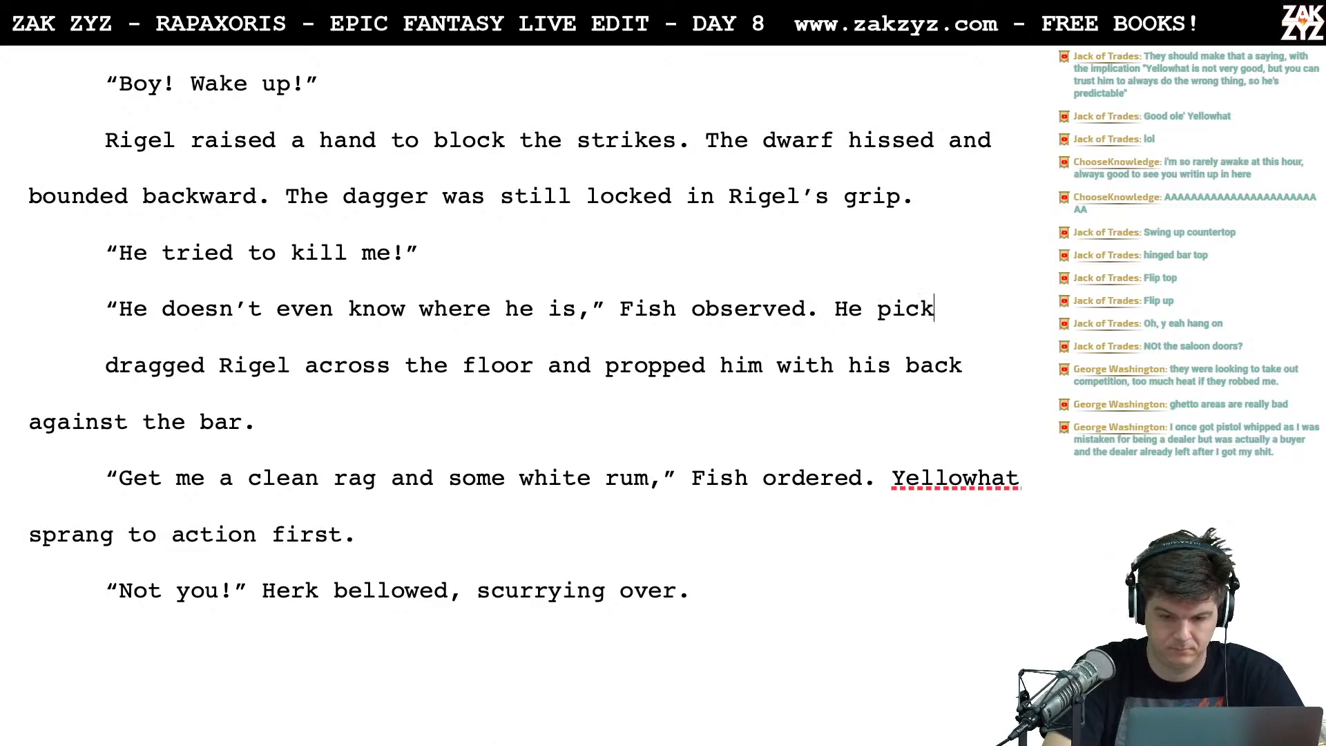
{"action": "key", "text": "BackSpace"}
{"action": "key", "text": "BackSpace"}
{"action": "key", "text": "BackSpace"}
{"action": "key", "text": "BackSpace"}
{"action": "key", "text": "BackSpace"}
{"action": "key", "text": "BackSpace"}
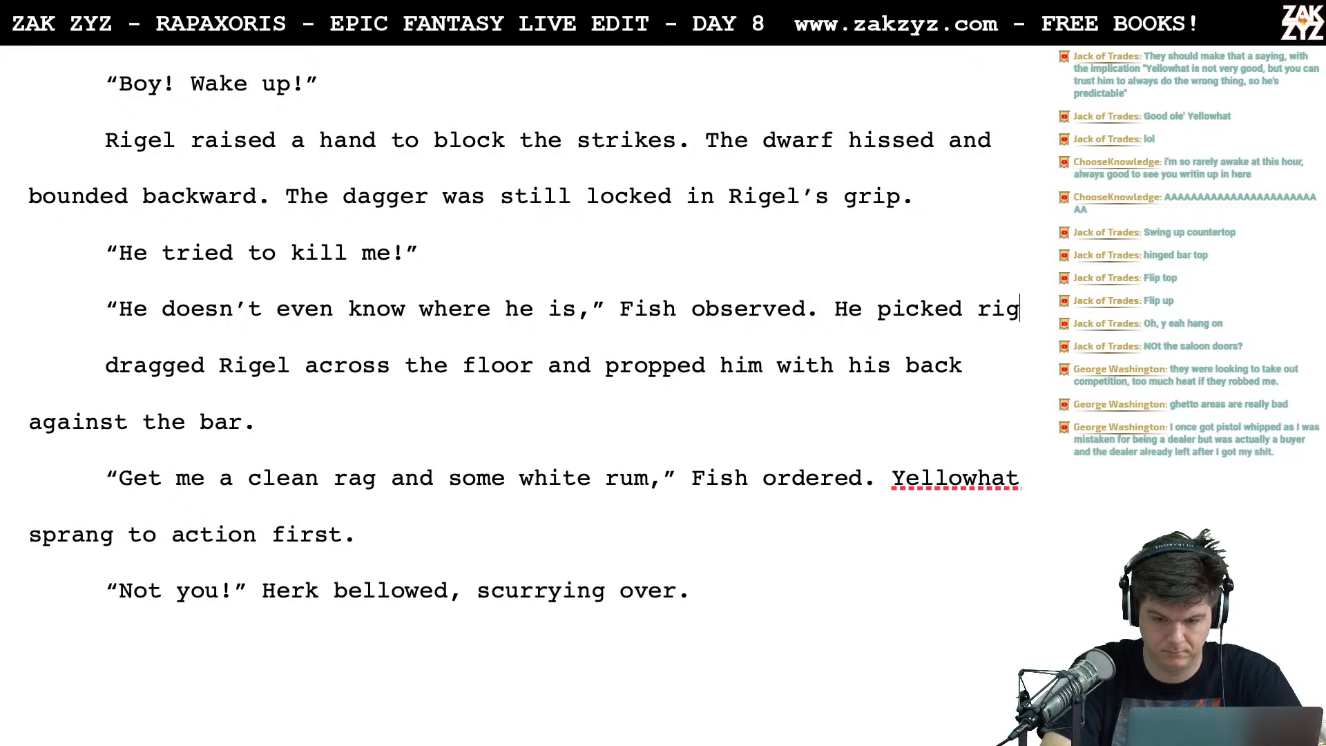
{"action": "type", "text": "Rigel up"}
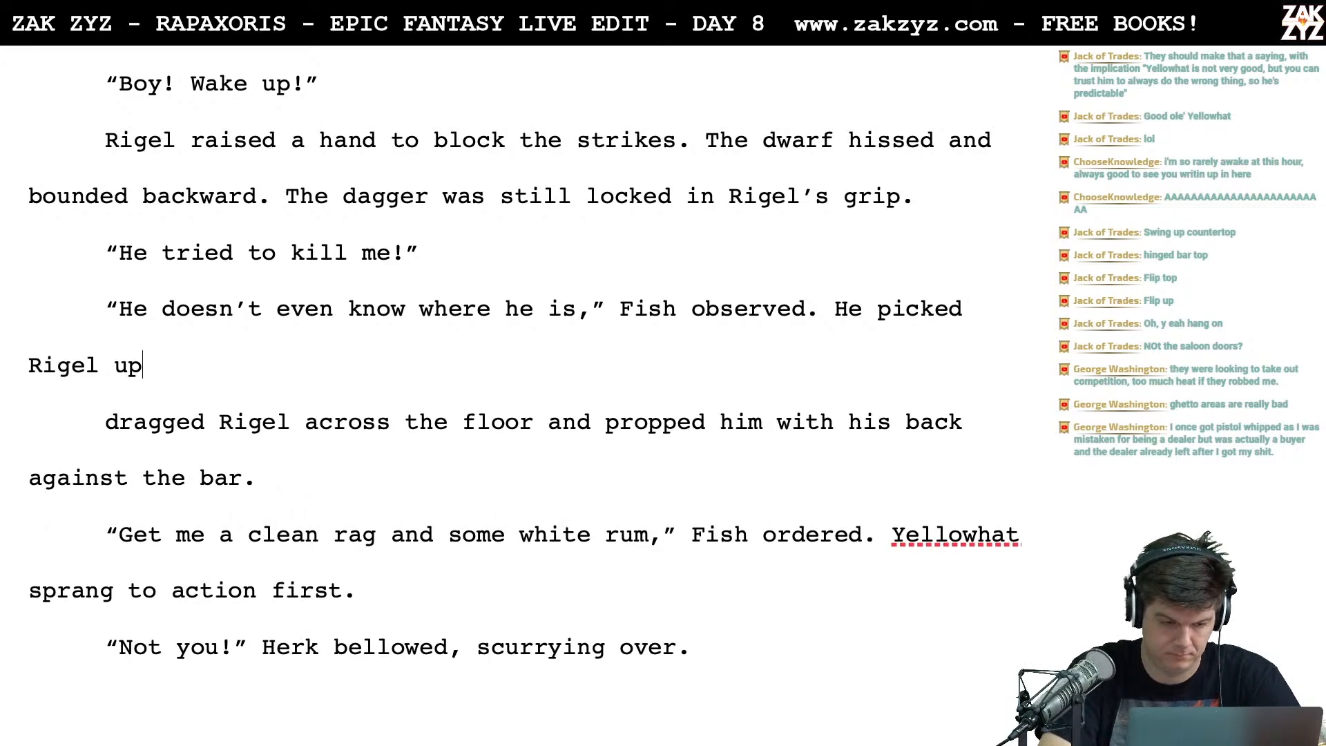
{"action": "type", "text": " and brough"}
{"action": "key", "text": "BackSpace"}
{"action": "key", "text": "BackSpace"}
{"action": "key", "text": "BackSpace"}
{"action": "key", "text": "BackSpace"}
{"action": "key", "text": "BackSpace"}
{"action": "key", "text": "BackSpace"}
{"action": "type", "text": "proppe"}
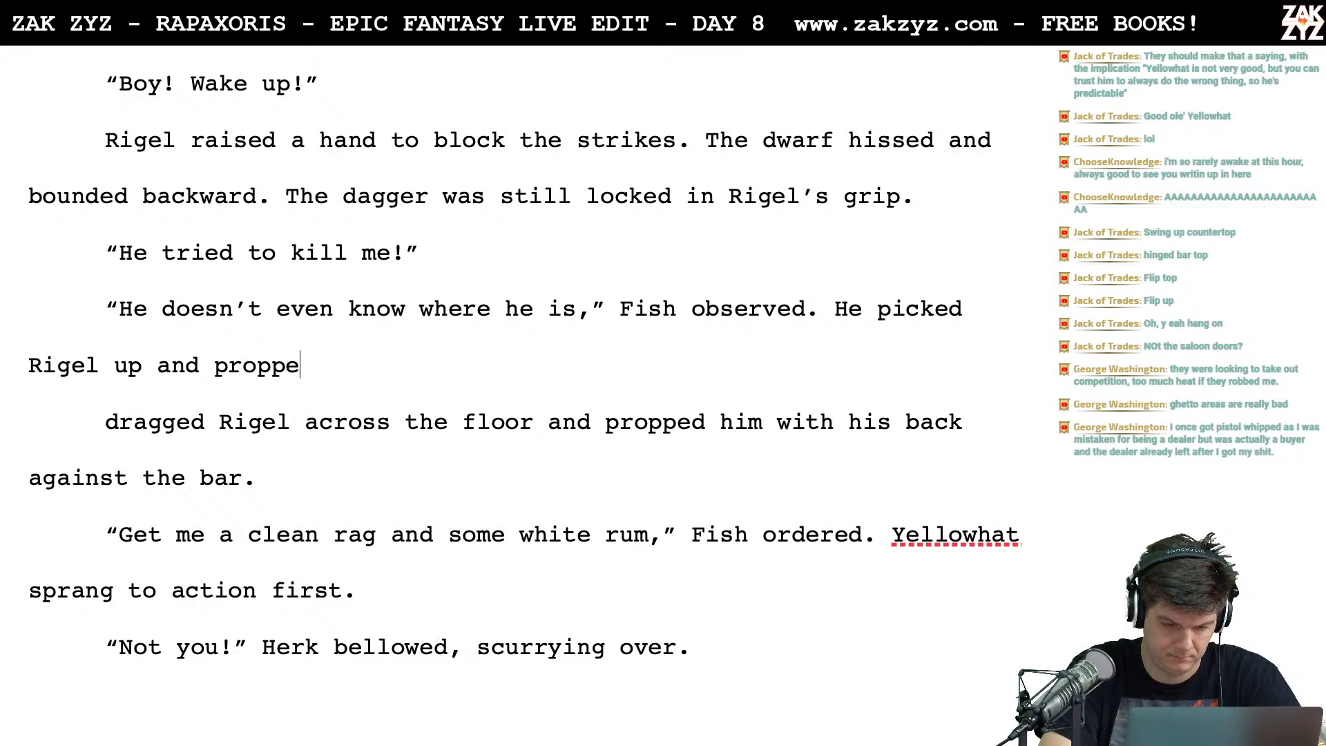
{"action": "type", "text": "d him with "}
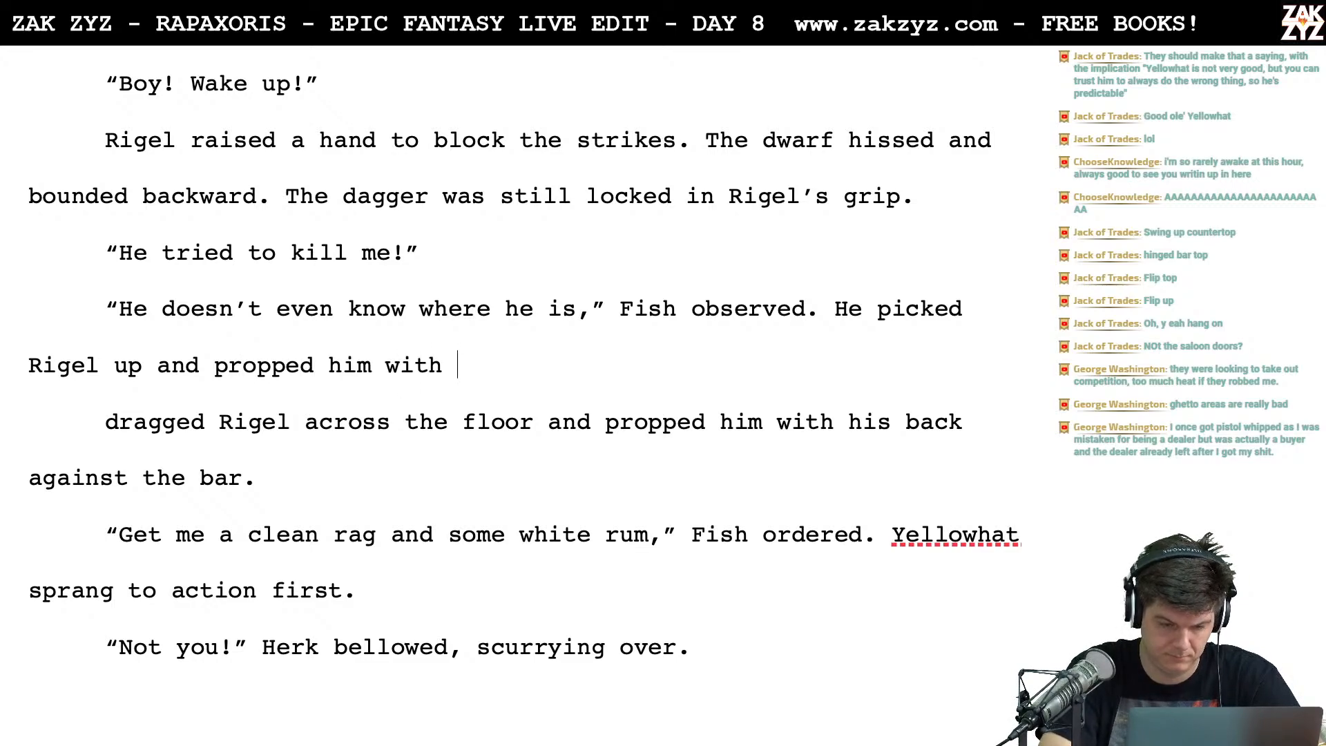
{"action": "type", "text": "his back against the bar. "}
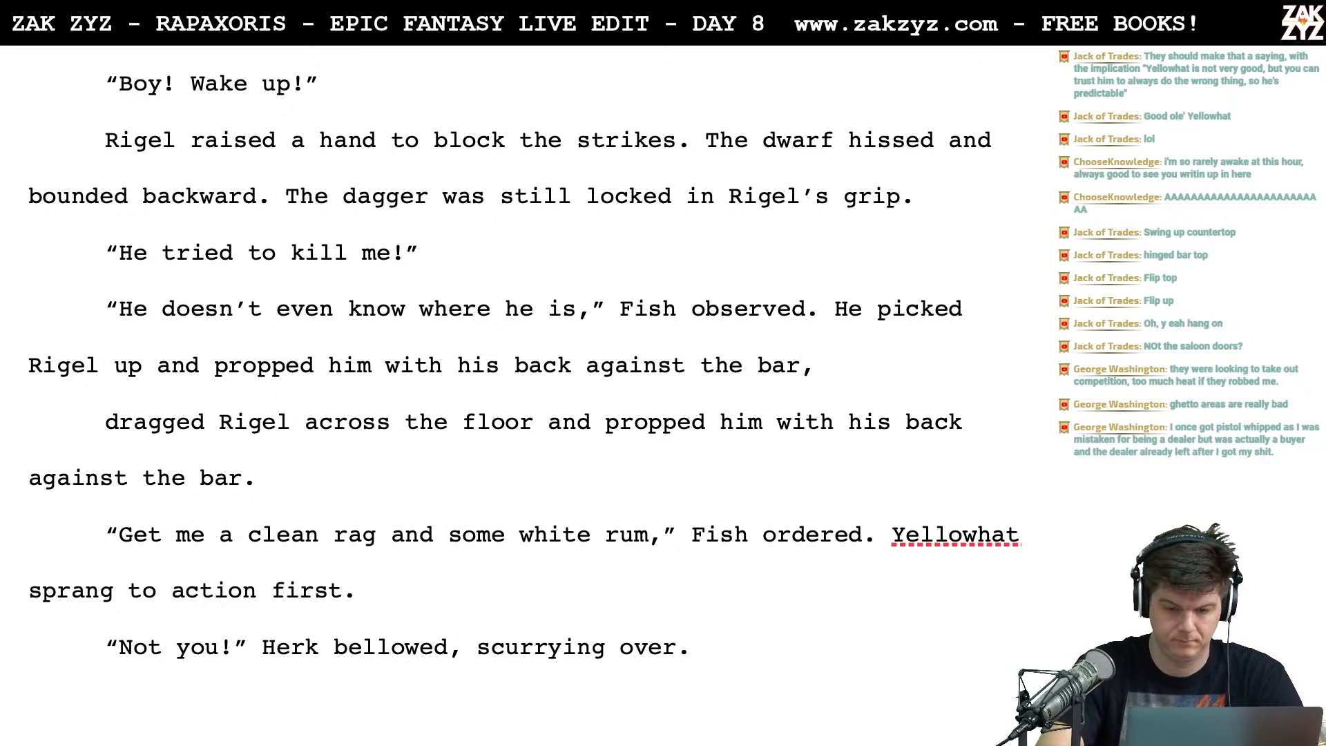
{"action": "type", "text": "eying the wound."}
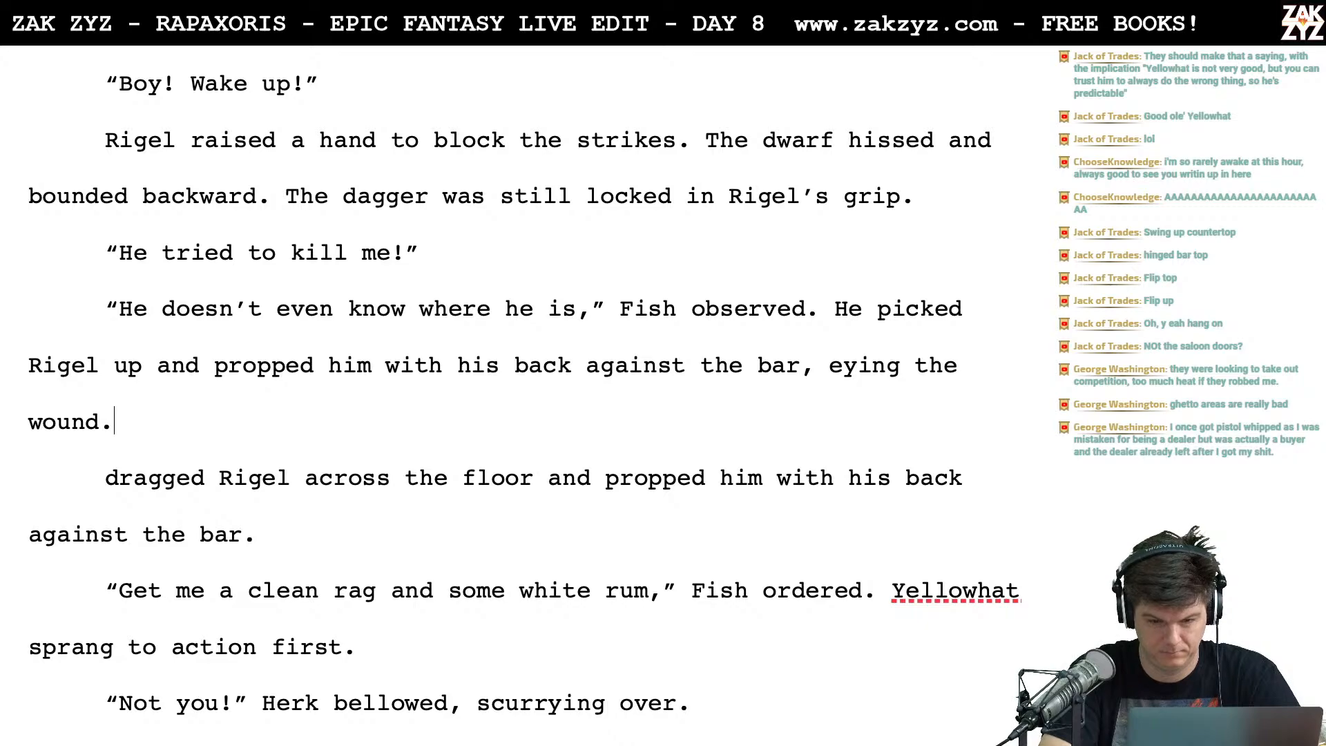
{"action": "key", "text": "BackSpace"}
{"action": "key", "text": "BackSpace"}
{"action": "key", "text": "BackSpace"}
{"action": "key", "text": "BackSpace"}
{"action": "key", "text": "BackSpace"}
{"action": "key", "text": "BackSpace"}
{"action": "key", "text": "BackSpace"}
{"action": "key", "text": "BackSpace"}
{"action": "key", "text": "BackSpace"}
{"action": "key", "text": "BackSpace"}
{"action": "key", "text": "BackSpace"}
{"action": "key", "text": "BackSpace"}
{"action": "key", "text": "BackSpace"}
{"action": "key", "text": "BackSpace"}
{"action": "key", "text": "BackSpace"}
{"action": "key", "text": "BackSpace"}
End Fish's new sentence with "squinting at the wound." and delete the leftover text from "dragged Rigel" to "against the bar."
{"action": "type", "text": "squi"}
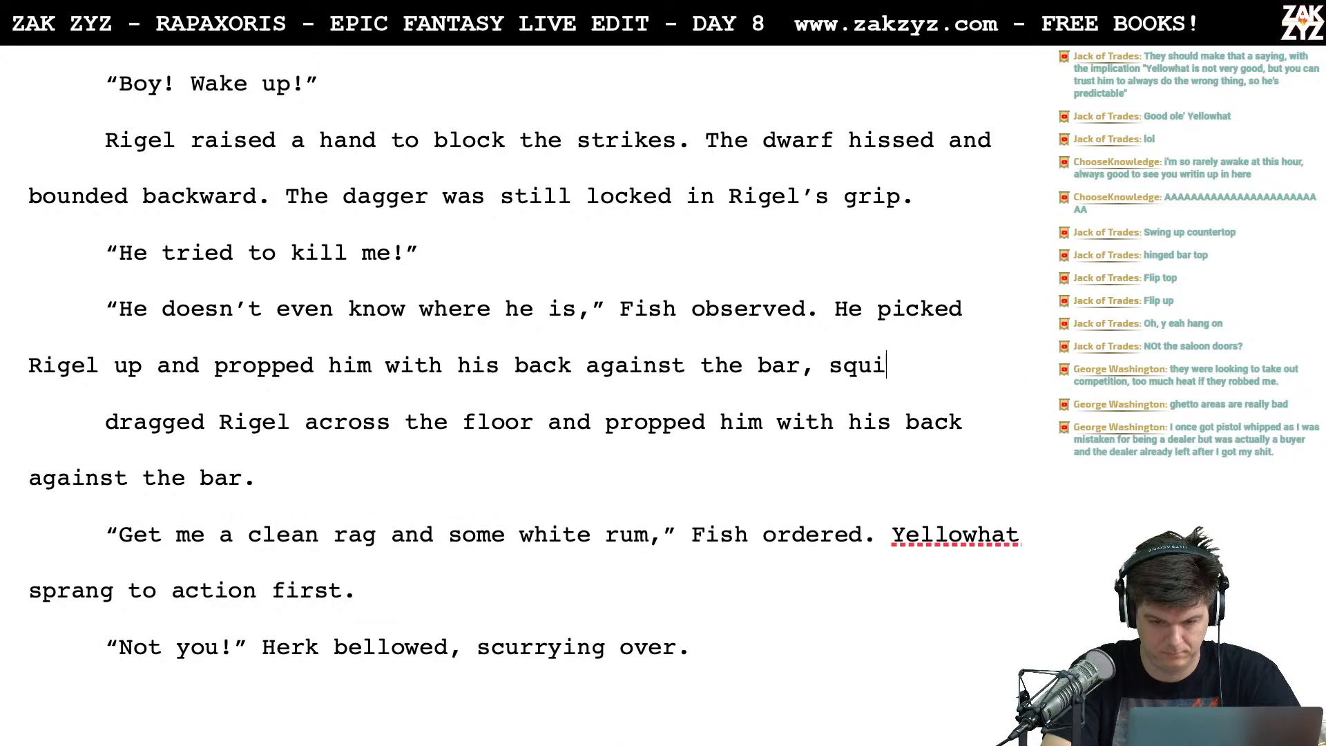
{"action": "type", "text": "nting at the wound."}
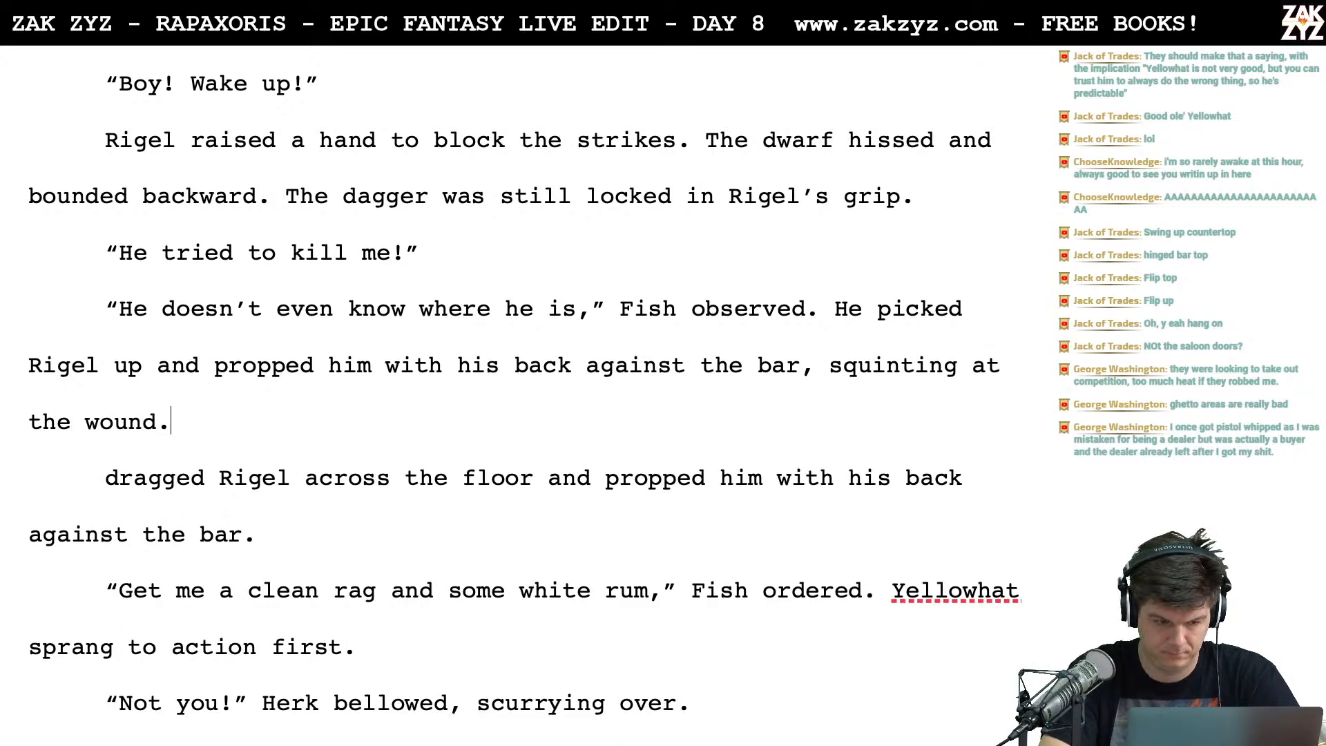
{"action": "key", "text": "ctrl+shift+Right"}
{"action": "key", "text": "shift+Down"}
{"action": "key", "text": "shift+Right"}
{"action": "key", "text": "shift+Right"}
{"action": "key", "text": "shift+Right"}
{"action": "key", "text": "shift+Right"}
{"action": "key", "text": "shift+Right"}
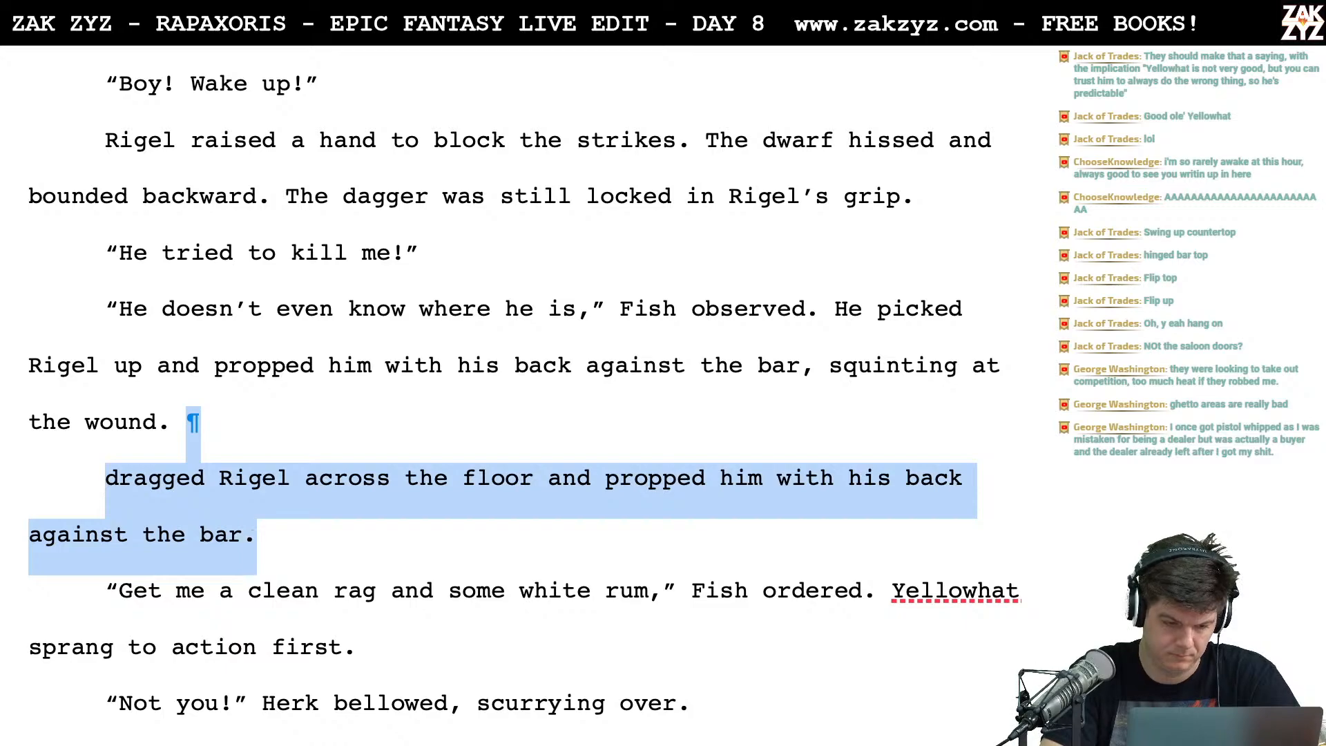
{"action": "key", "text": "BackSpace"}
Insert "Looks bad. Bring a candle over." at the start of Fish's spoken order, before "Get me a clean rag"
{"action": "type", "text": "Bring a candl"}
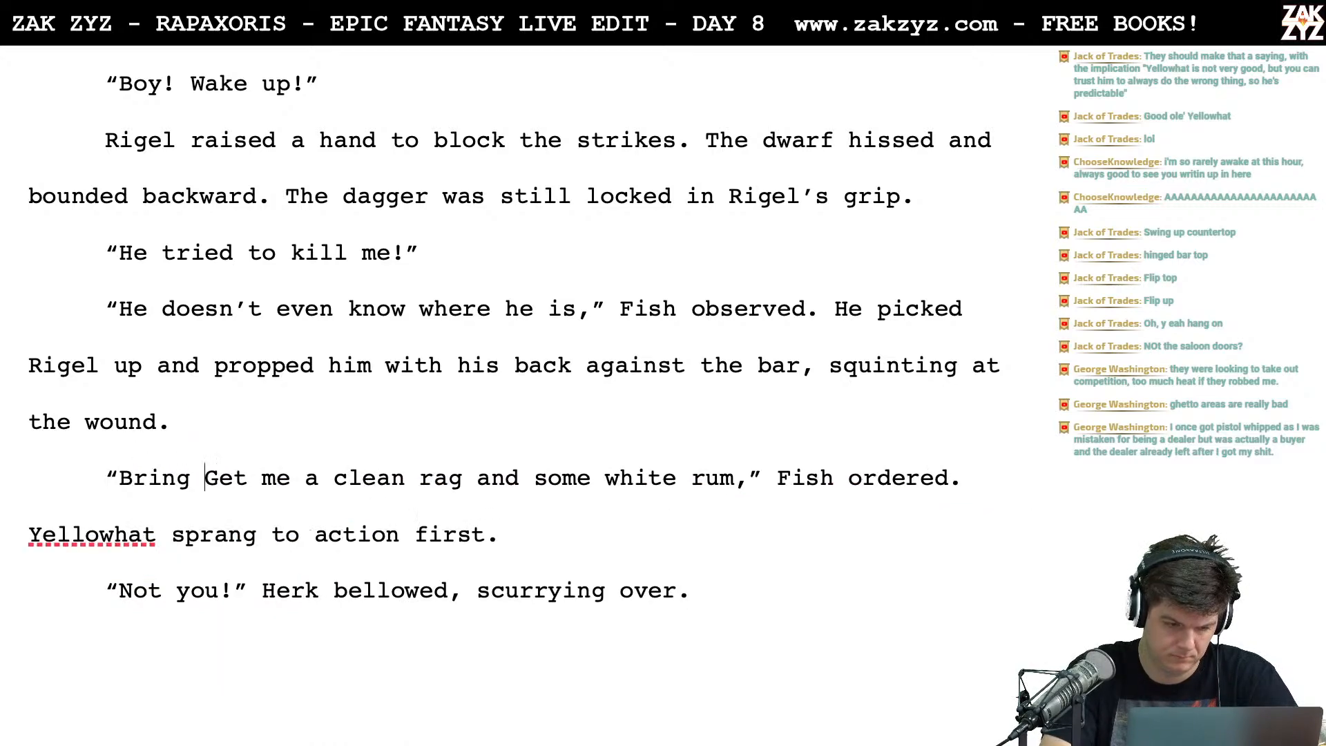
{"action": "type", "text": "e over. "}
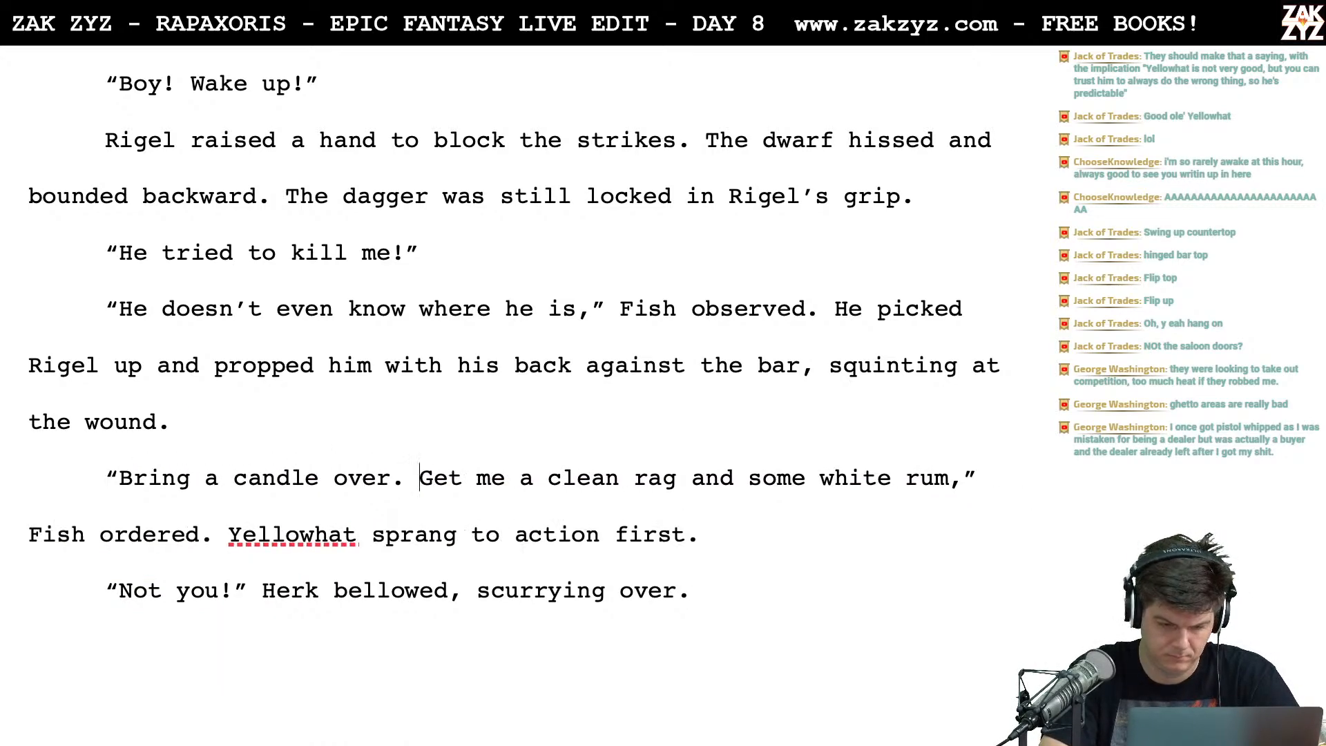
{"action": "type", "text": "Looks bad."}
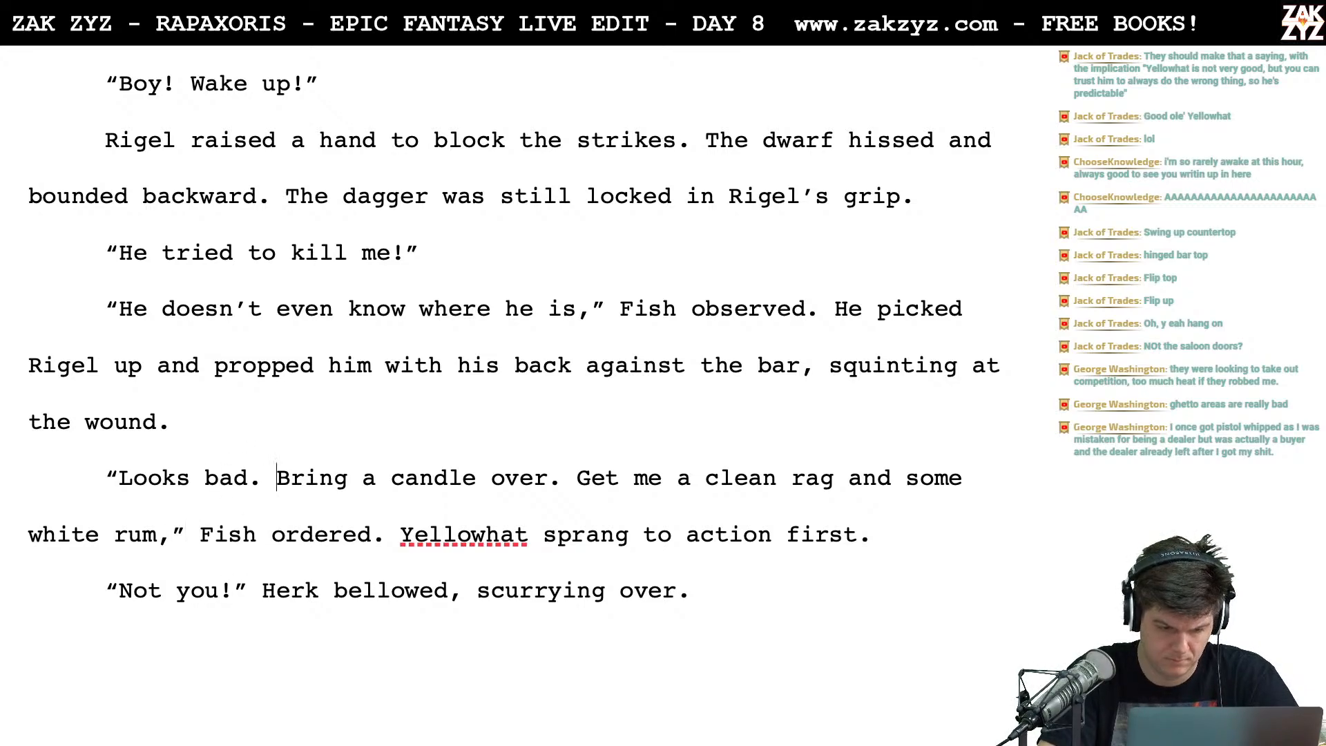
Split the paragraph after "Looks bad." and complete the quote with "I need a candle, a clean rag, and some white rum."
{"action": "key", "text": "Return"}
{"action": "type", "text": "I need a "}
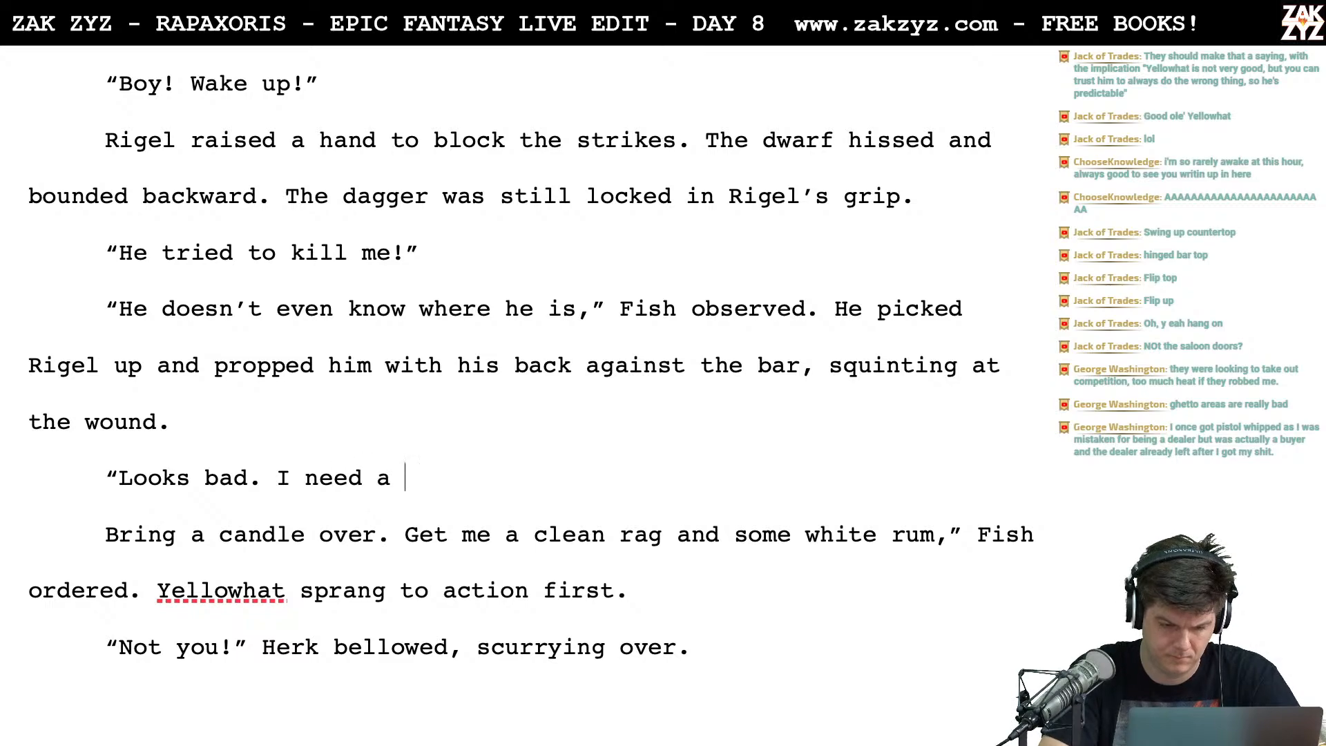
{"action": "type", "text": "candle, a clean rag, and some white run"}
{"action": "key", "text": "BackSpace"}
{"action": "type", "text": "m.”"}
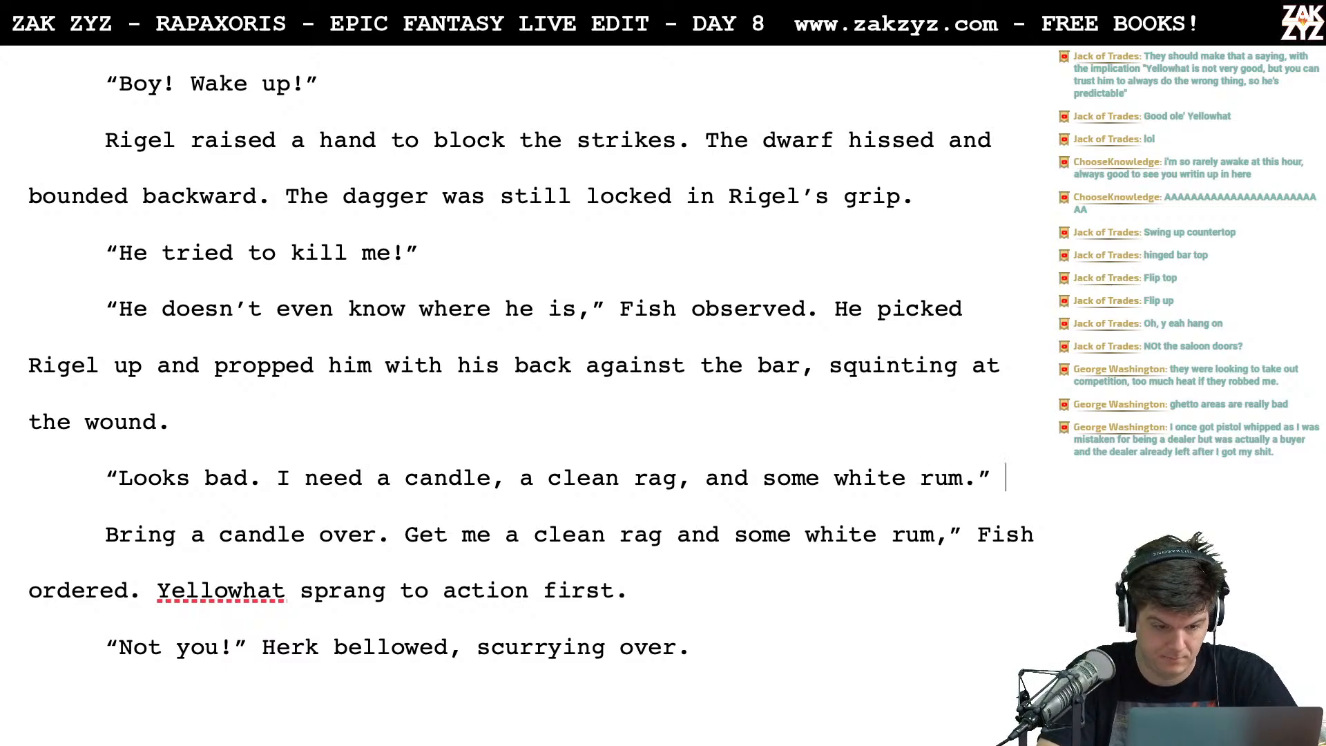
End the "white rum" quote with a comma and continue with "Fish ordered. Yellowhat was the first to spring into action."
{"action": "key", "text": "Return"}
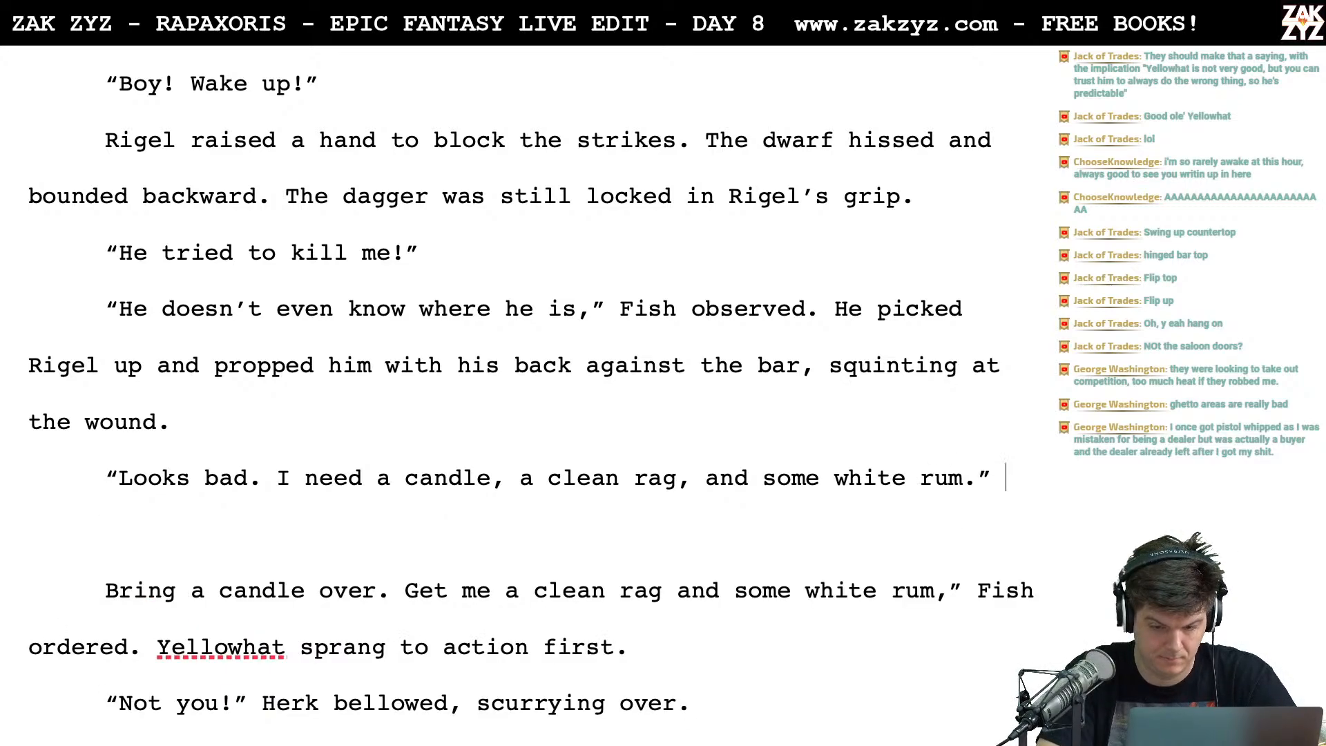
{"action": "type", "text": "Fish ordered. "}
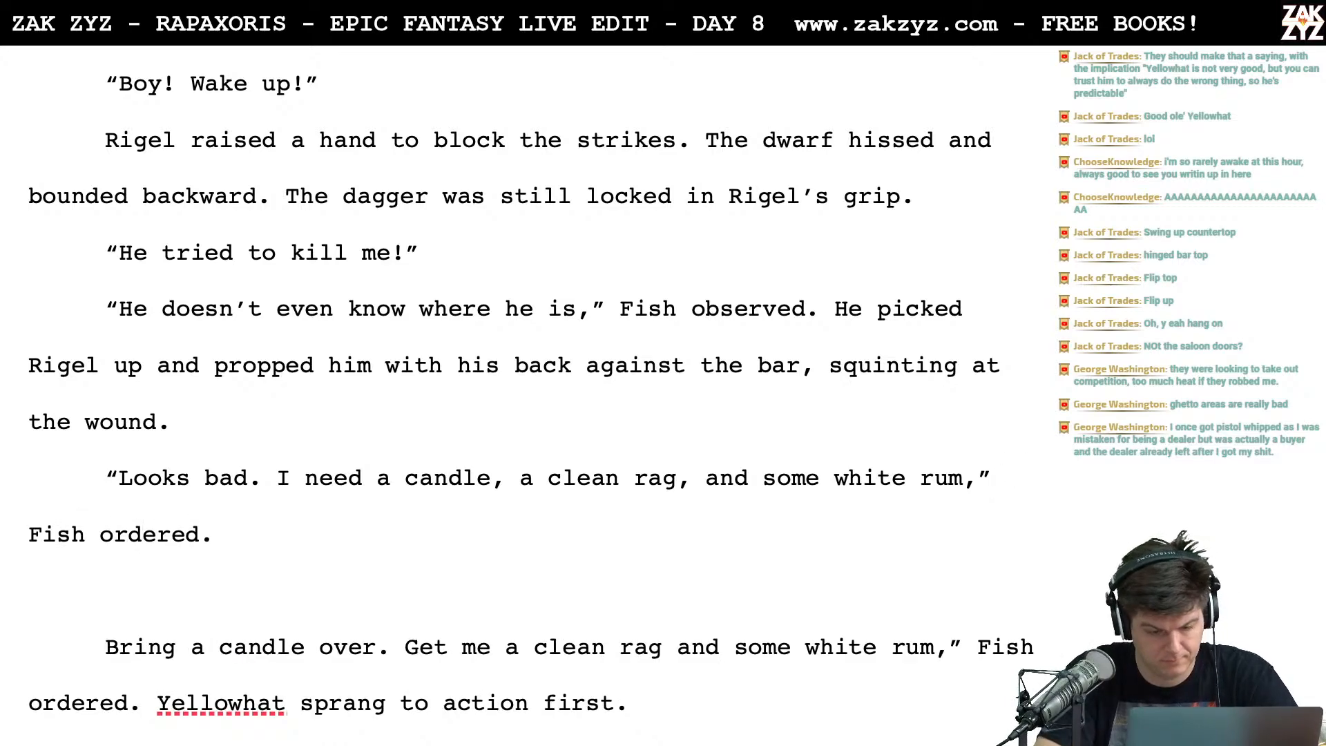
{"action": "type", "text": "Yellow"}
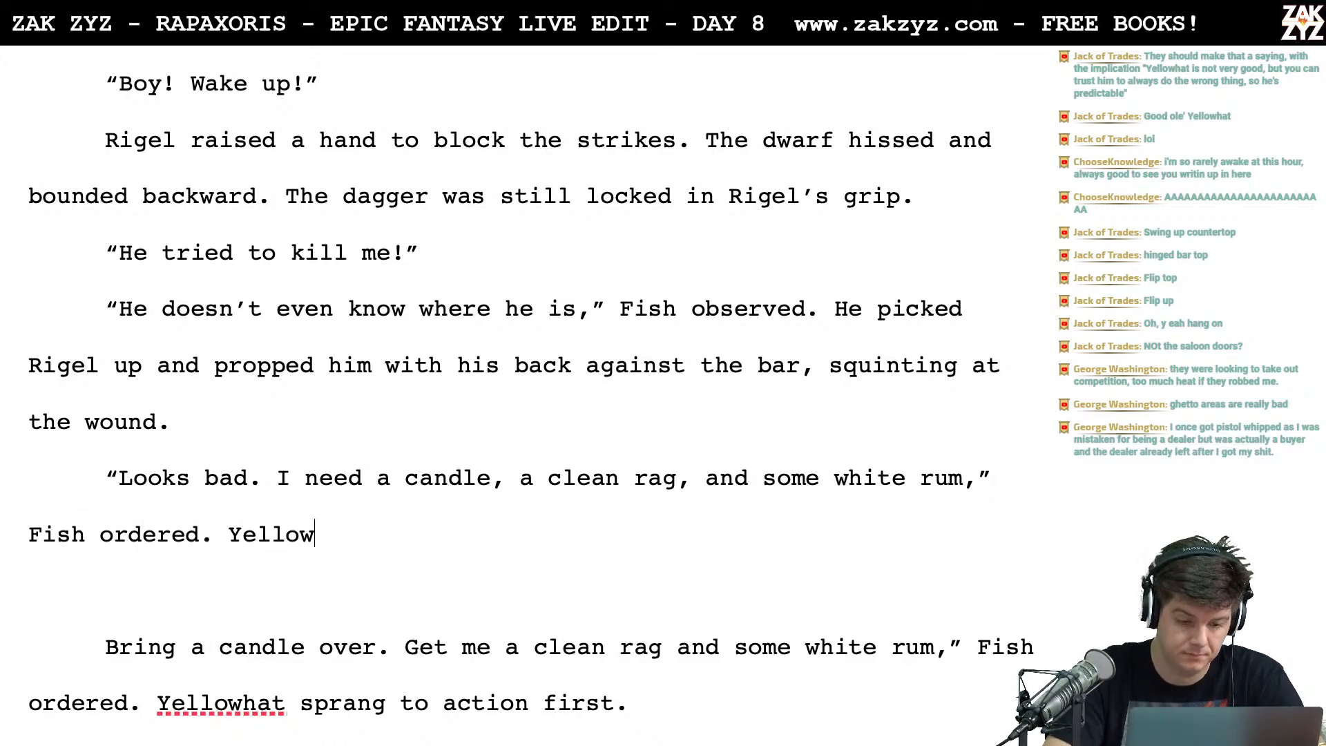
{"action": "type", "text": "hat was the fo"}
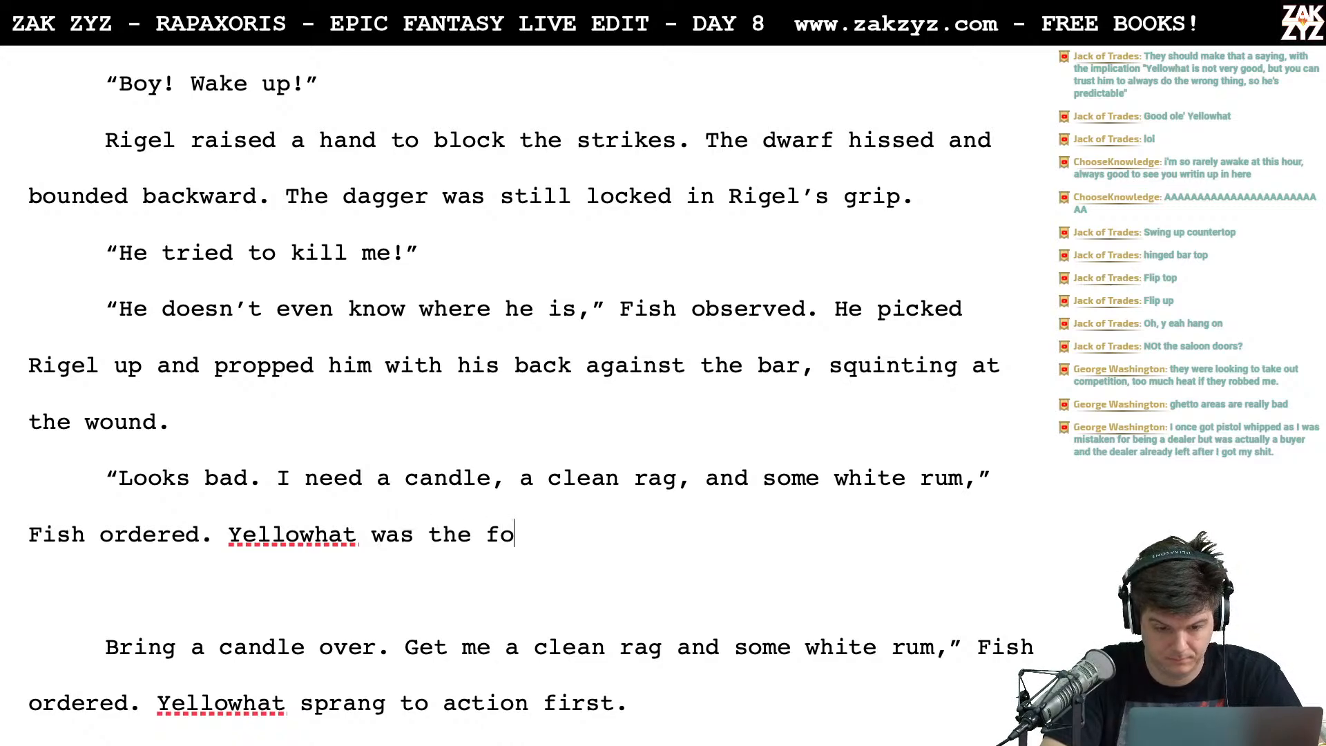
{"action": "key", "text": "BackSpace"}
{"action": "type", "text": "to sp"}
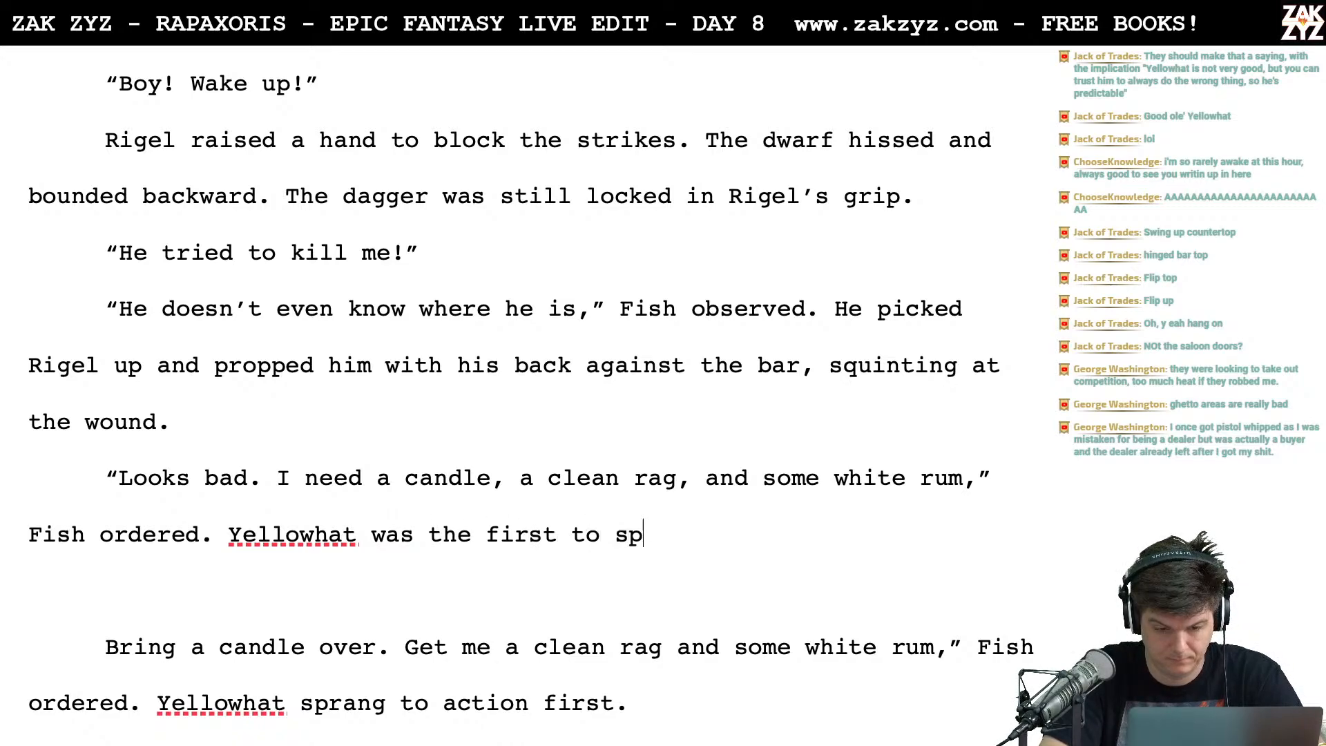
{"action": "type", "text": "ring into action,"}
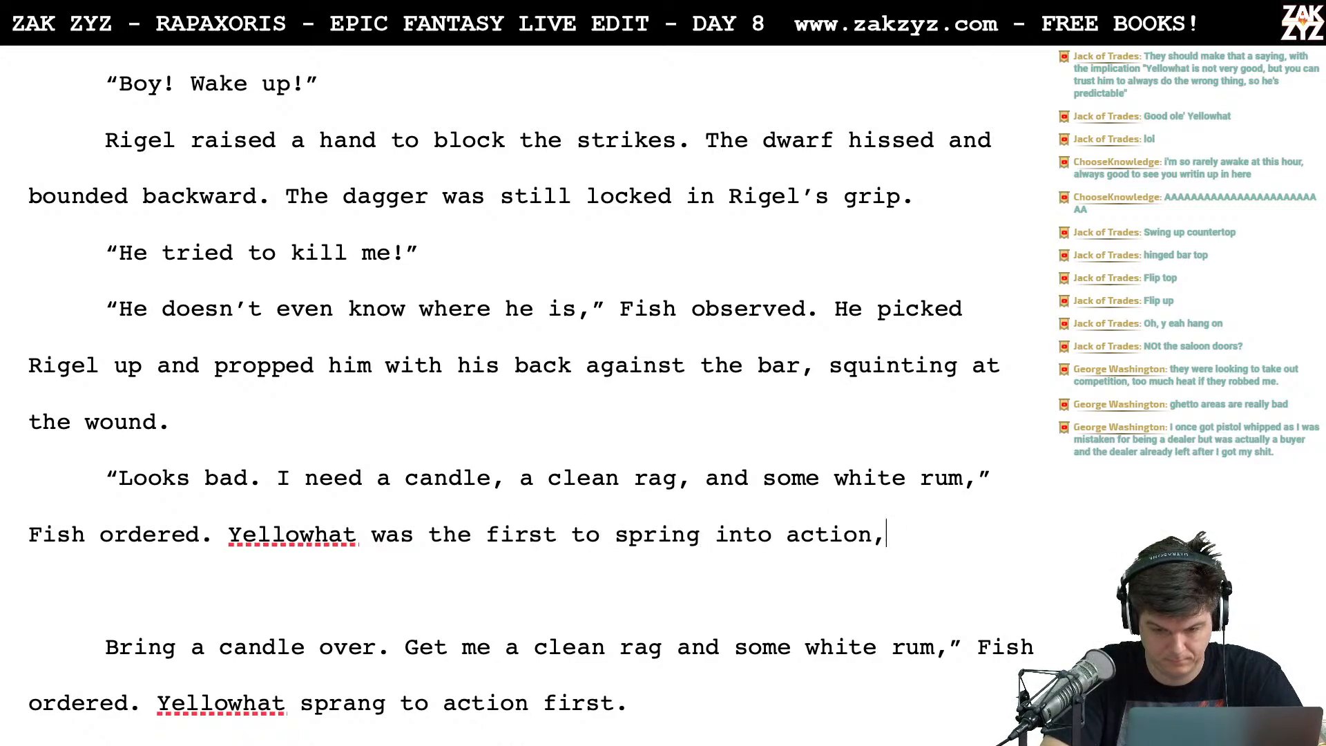
{"action": "key", "text": "BackSpace"}
{"action": "type", "text": "."}
Start a new paragraph with the line "Not you!" and the dialogue tag "Herkimer bellowed"
{"action": "key", "text": "Return"}
{"action": "type", "text": "“N"}
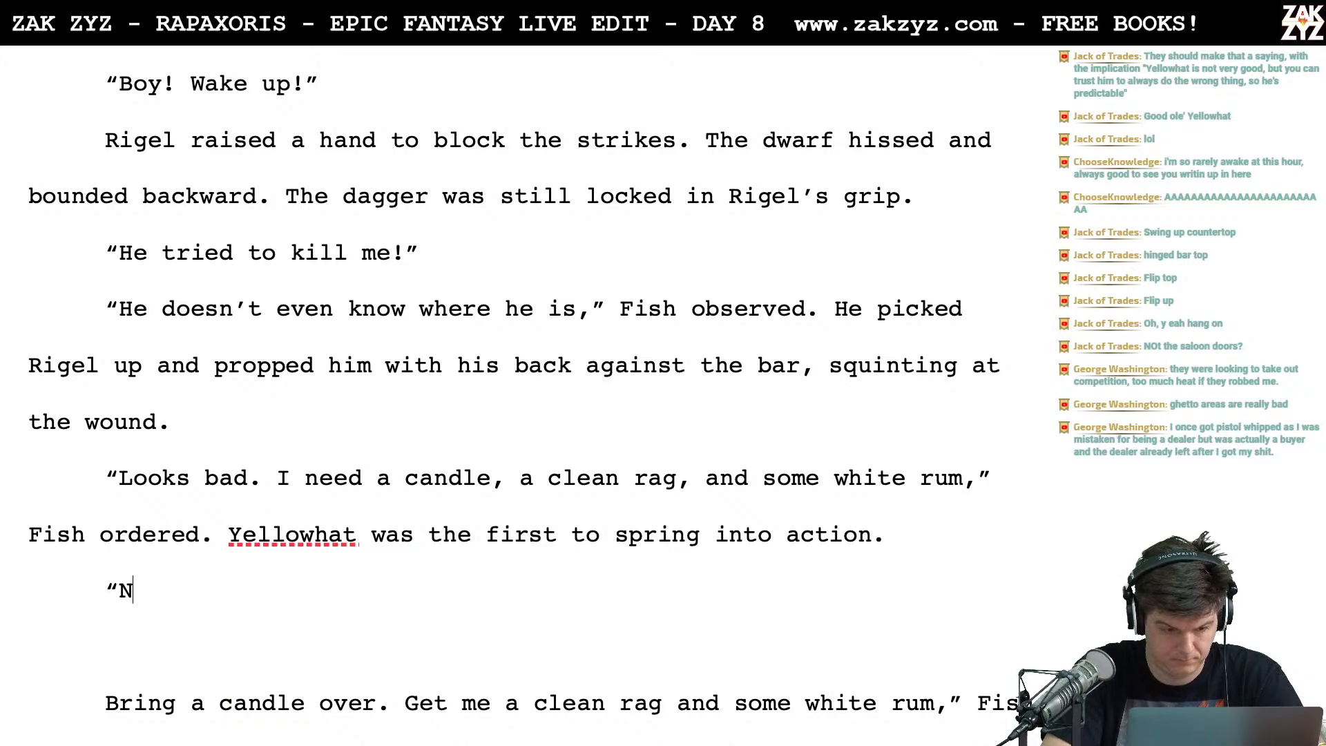
{"action": "type", "text": "ot you!\" "}
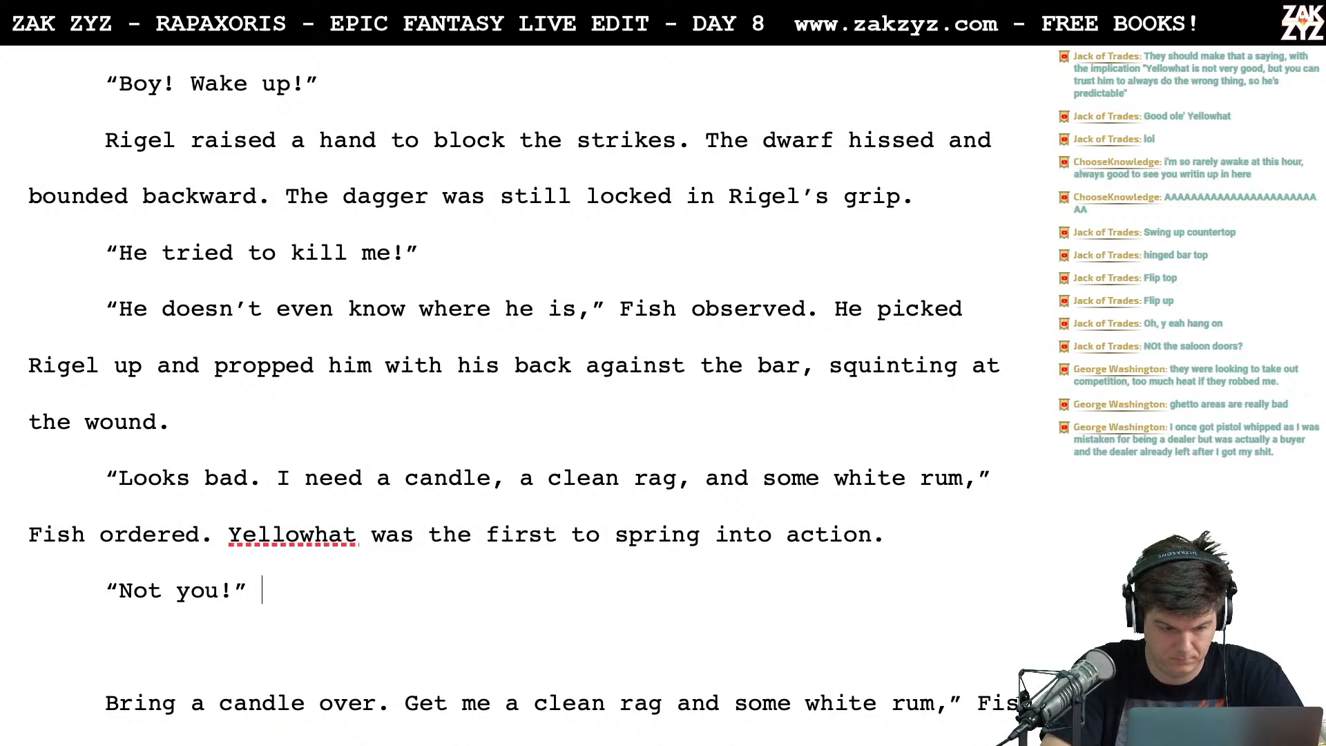
{"action": "type", "text": "Y"}
{"action": "key", "text": "BackSpace"}
{"action": "type", "text": "Herk"}
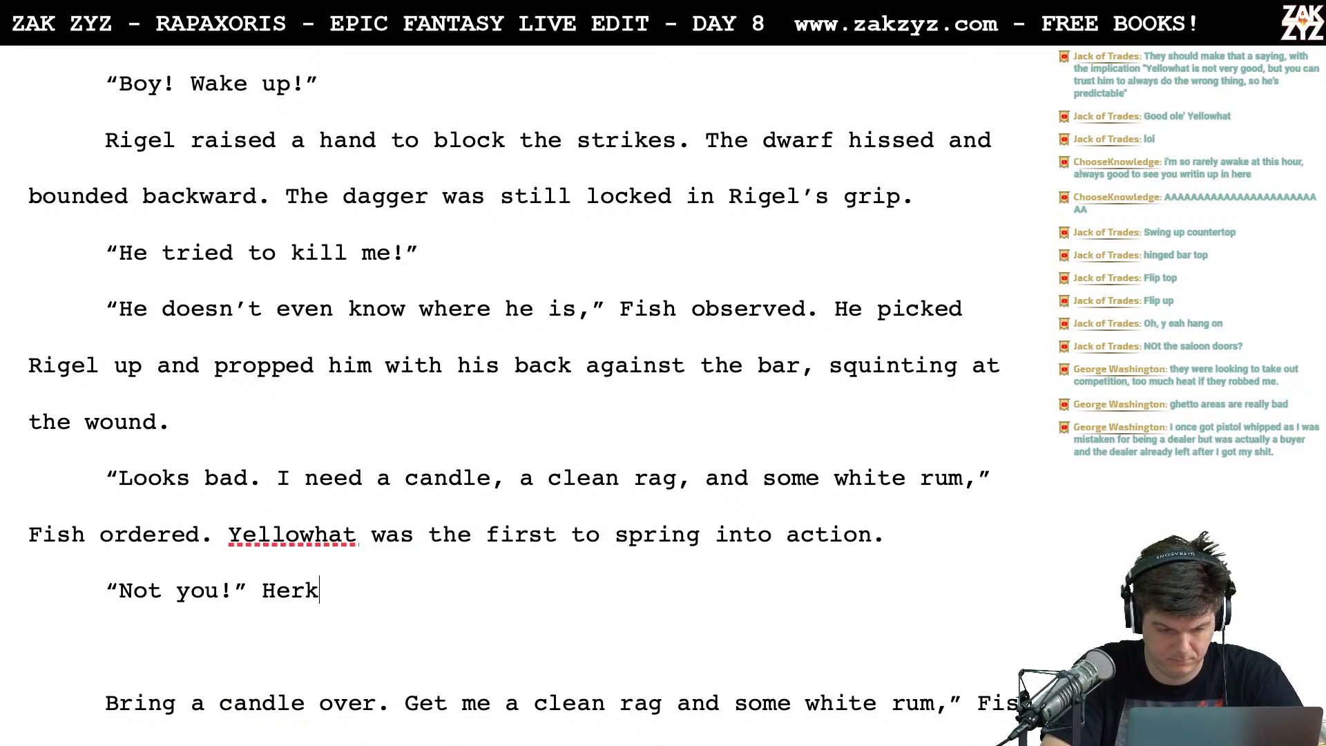
{"action": "type", "text": "imer bellowed,"}
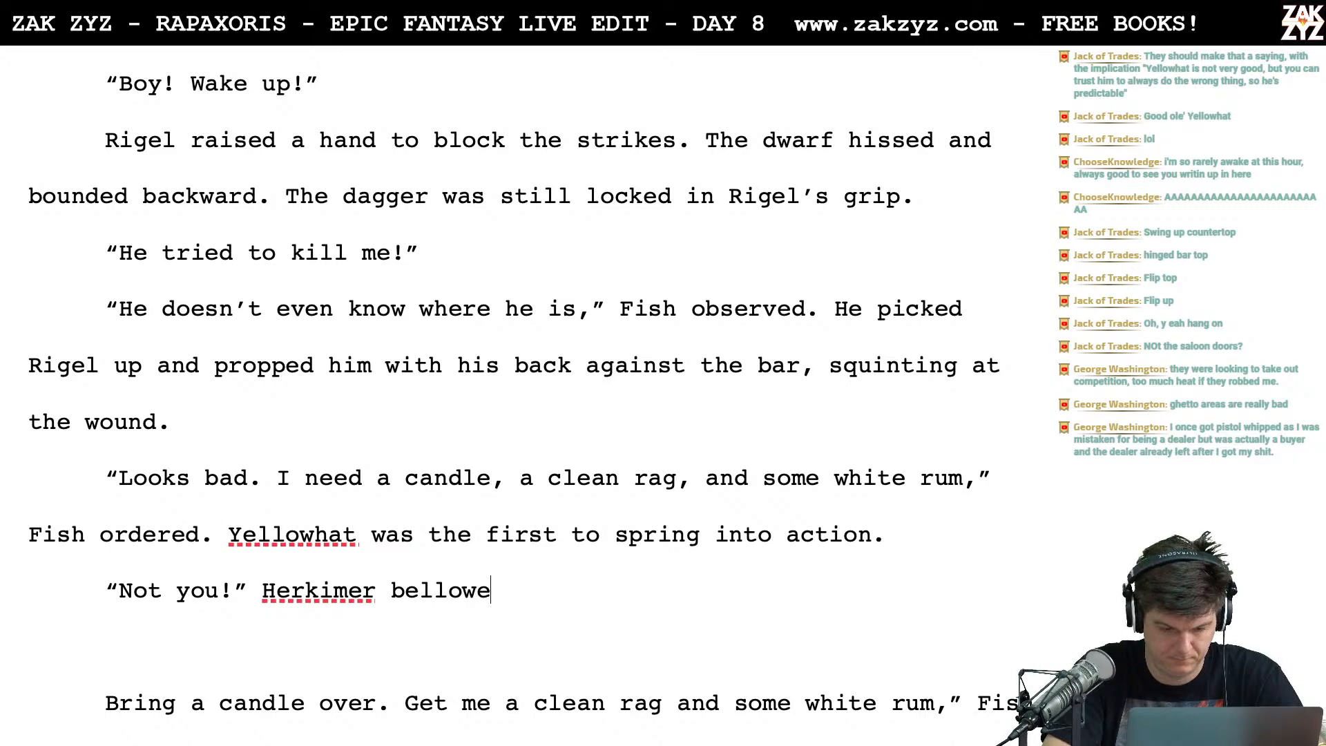
{"action": "key", "text": "BackSpace"}
{"action": "key", "text": "BackSpace"}
End the "bellowed" sentence with a period and continue with "Things tended to vanish wherever Yellowhat"
{"action": "type", "text": ". Anyw"}
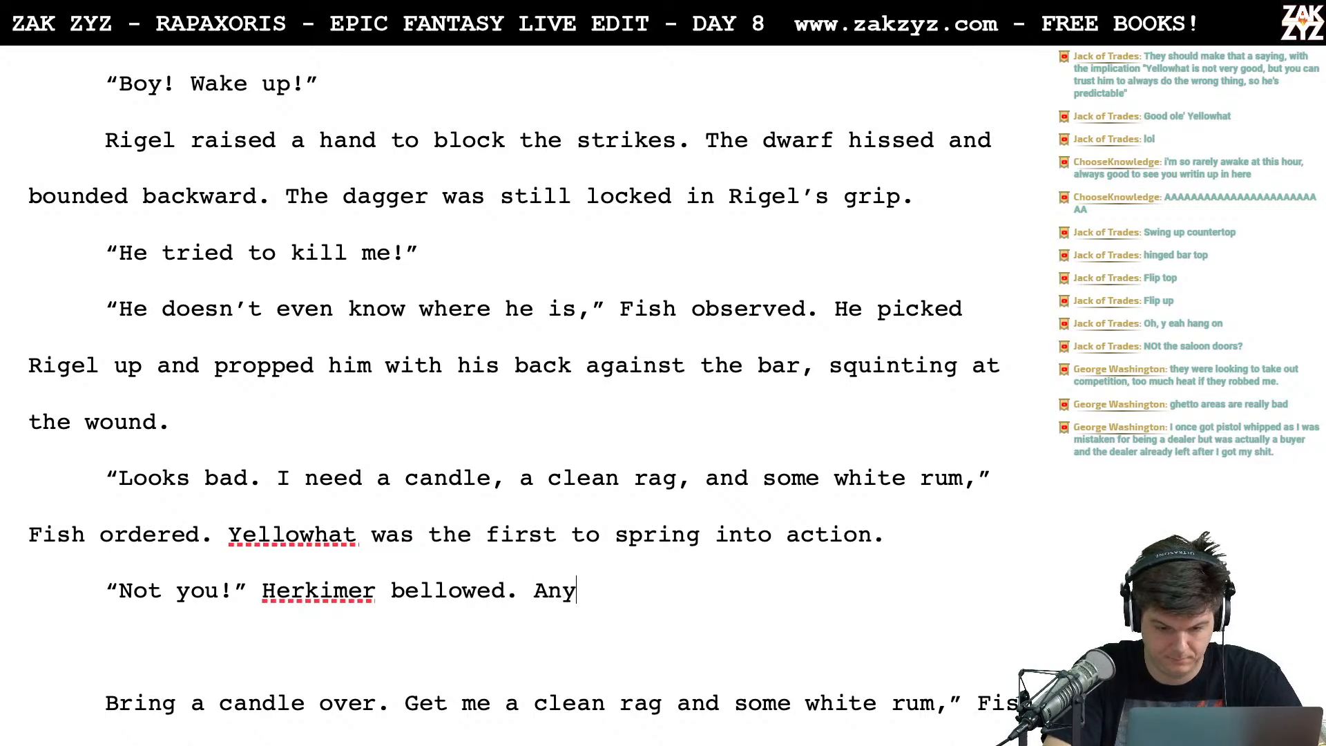
{"action": "key", "text": "BackSpace"}
{"action": "key", "text": "BackSpace"}
{"action": "key", "text": "BackSpace"}
{"action": "key", "text": "BackSpace"}
{"action": "type", "text": "Things tended t"}
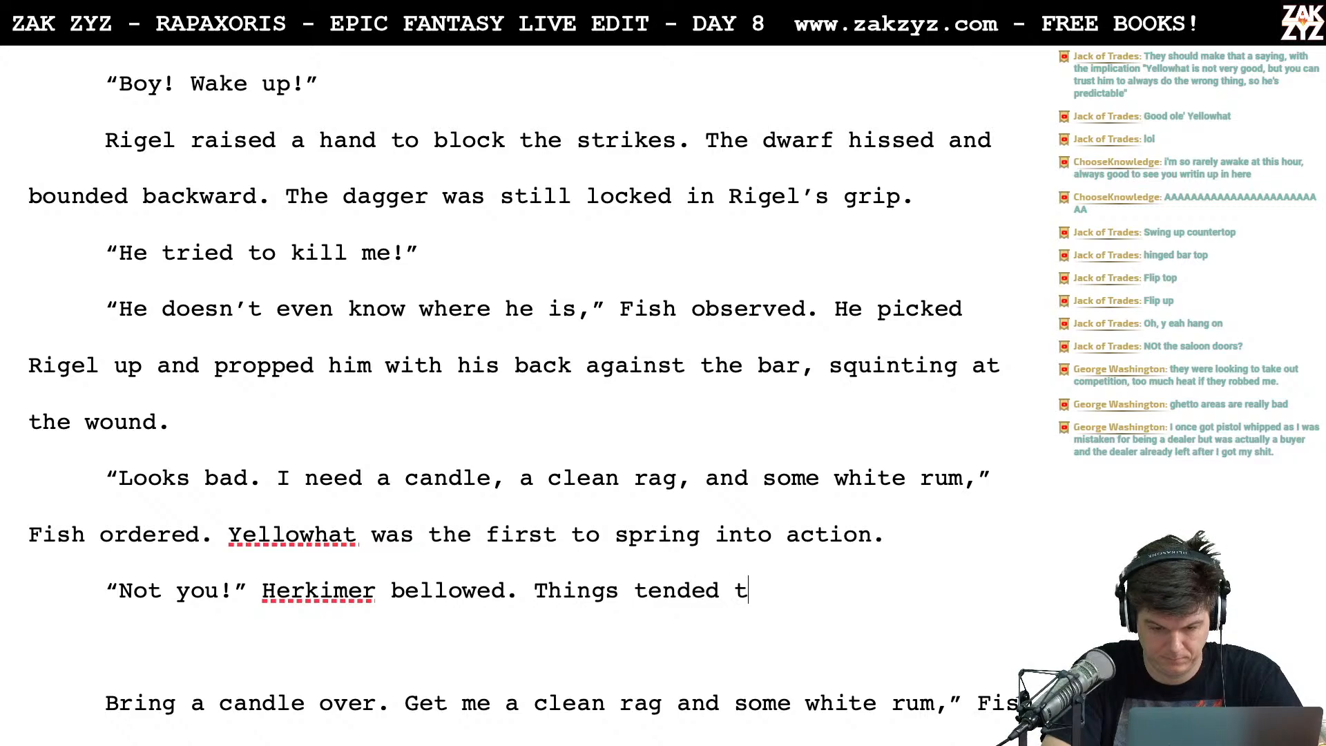
{"action": "type", "text": "o vanish whereve"}
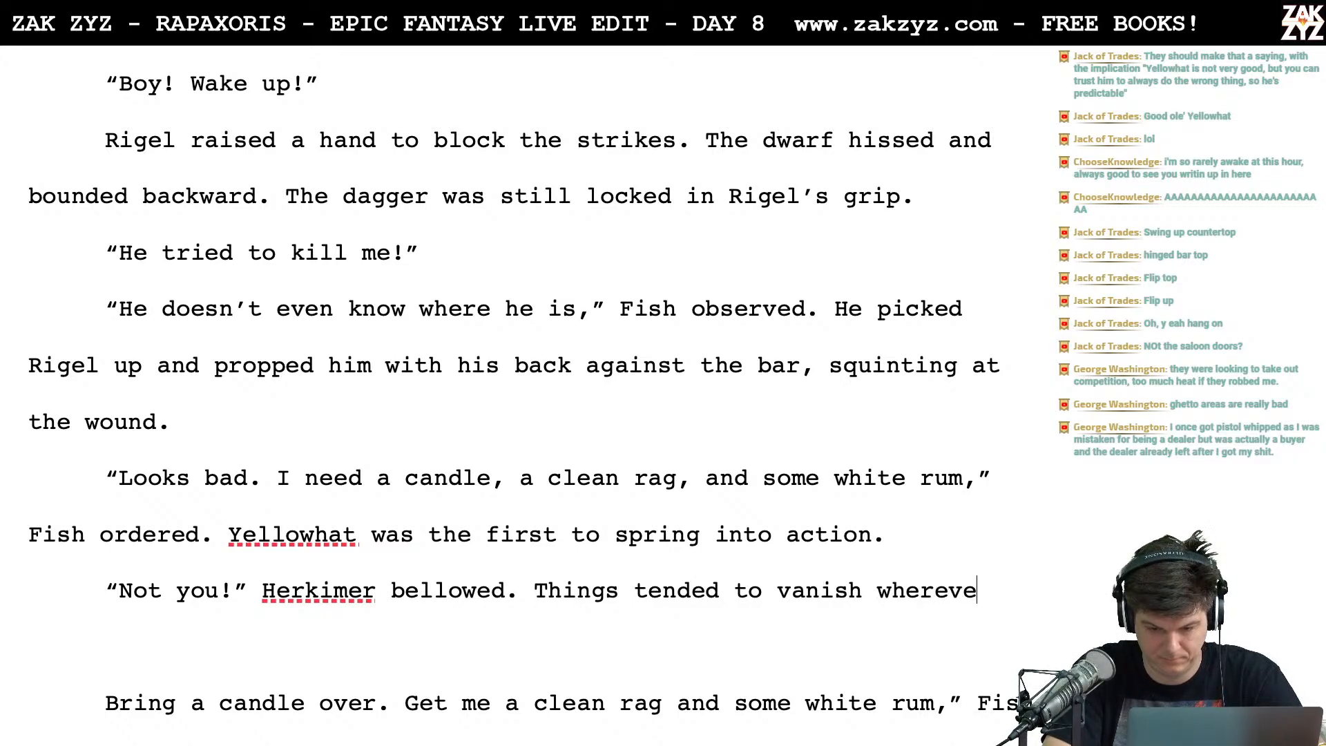
{"action": "type", "text": "r Yellowhat "}
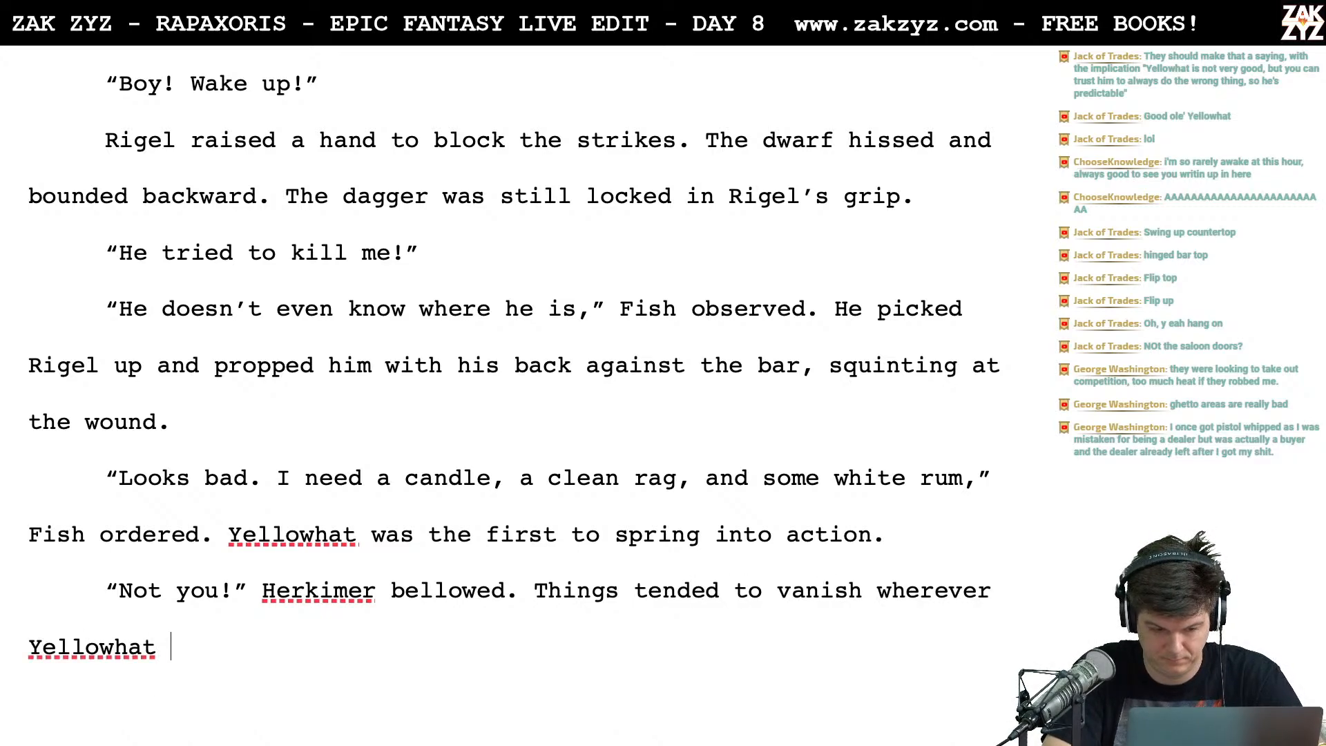
Finish the Yellowhat sentence with "went." and add "He scurried under the bar and returned with the items."
{"action": "type", "text": "went. He scurried under th"}
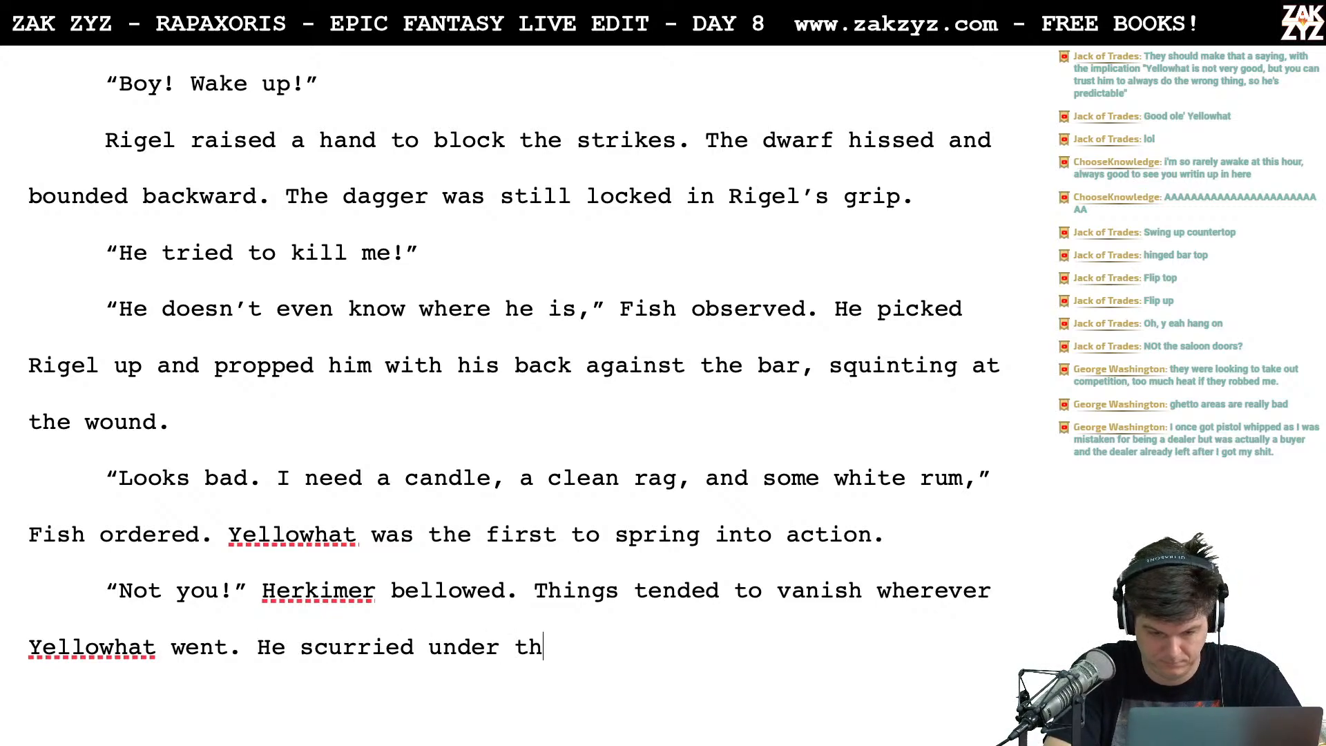
{"action": "type", "text": "e bar,"}
{"action": "key", "text": "BackSpace"}
{"action": "type", "text": "a"}
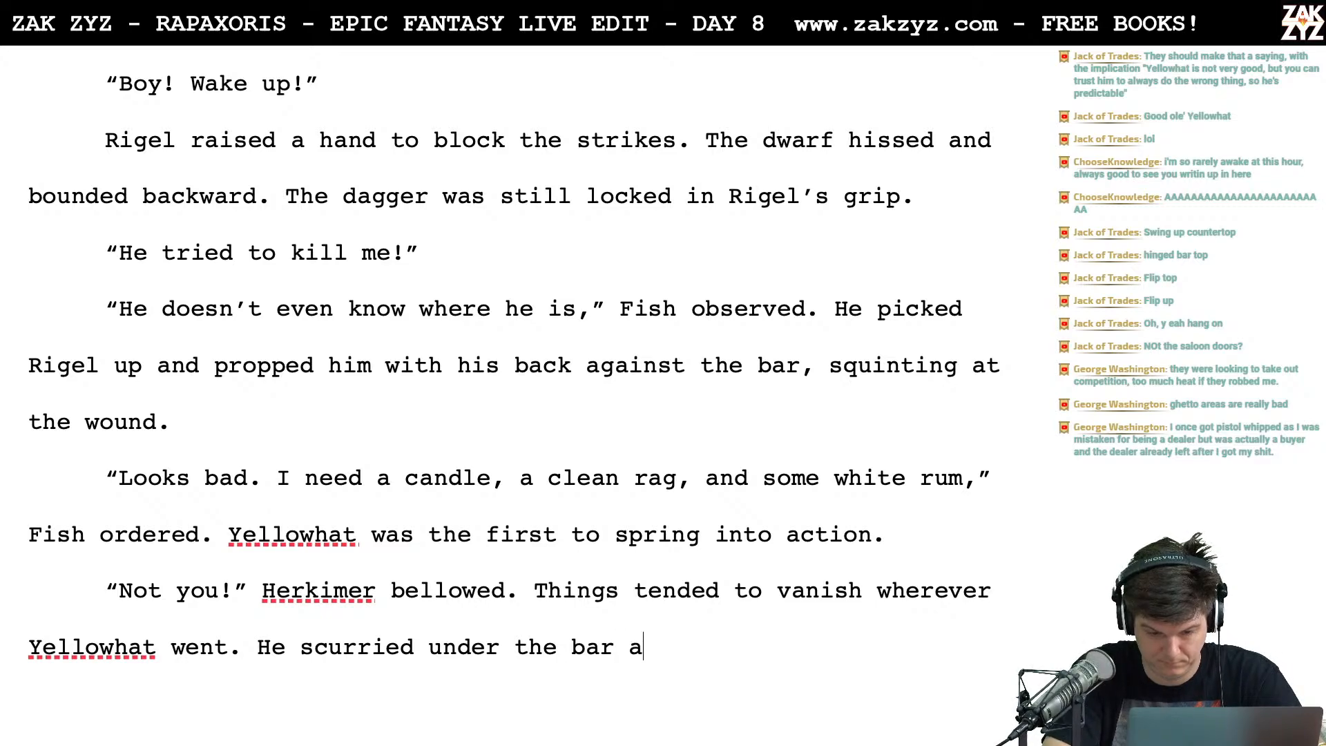
{"action": "type", "text": "nd retu"}
{"action": "key", "text": "BackSpace"}
{"action": "key", "text": "BackSpace"}
{"action": "type", "text": "eturned with th"}
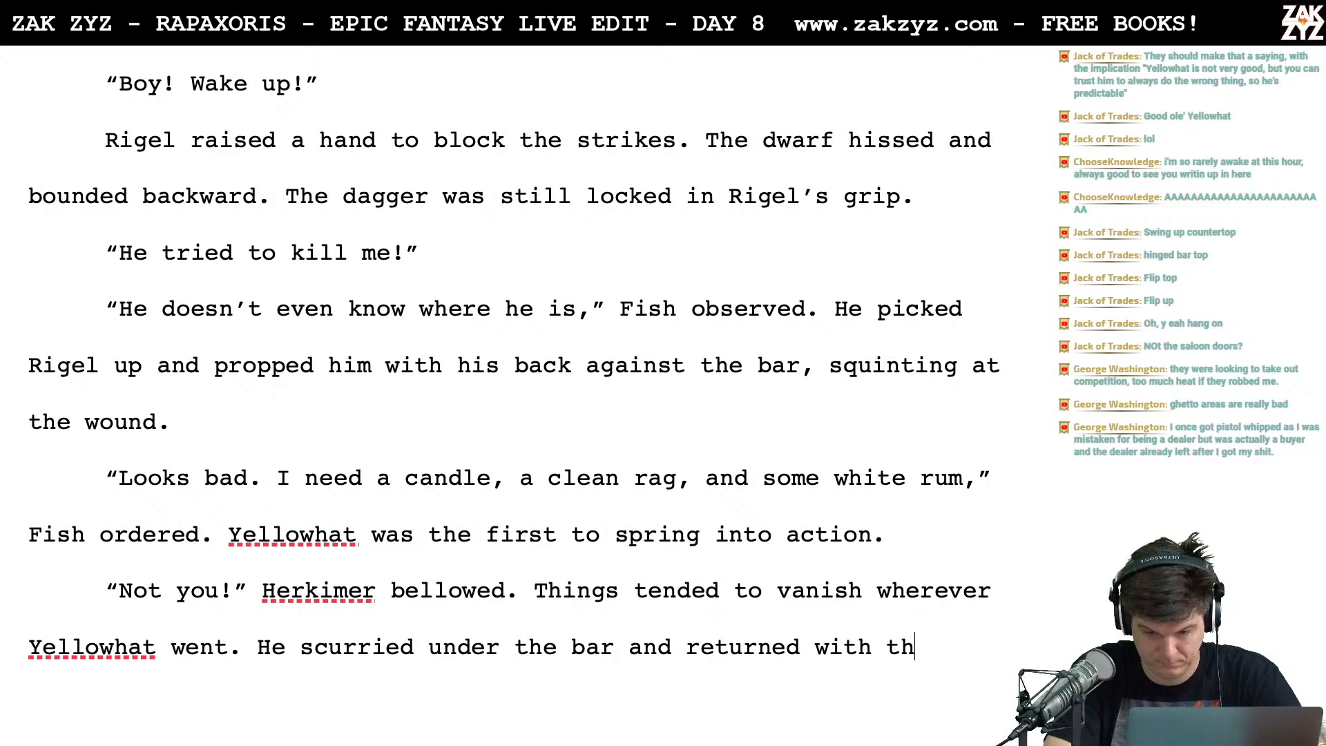
{"action": "type", "text": "e items."}
Start a new paragraph reading "I said clean!" Fish growled
{"action": "key", "text": "Return"}
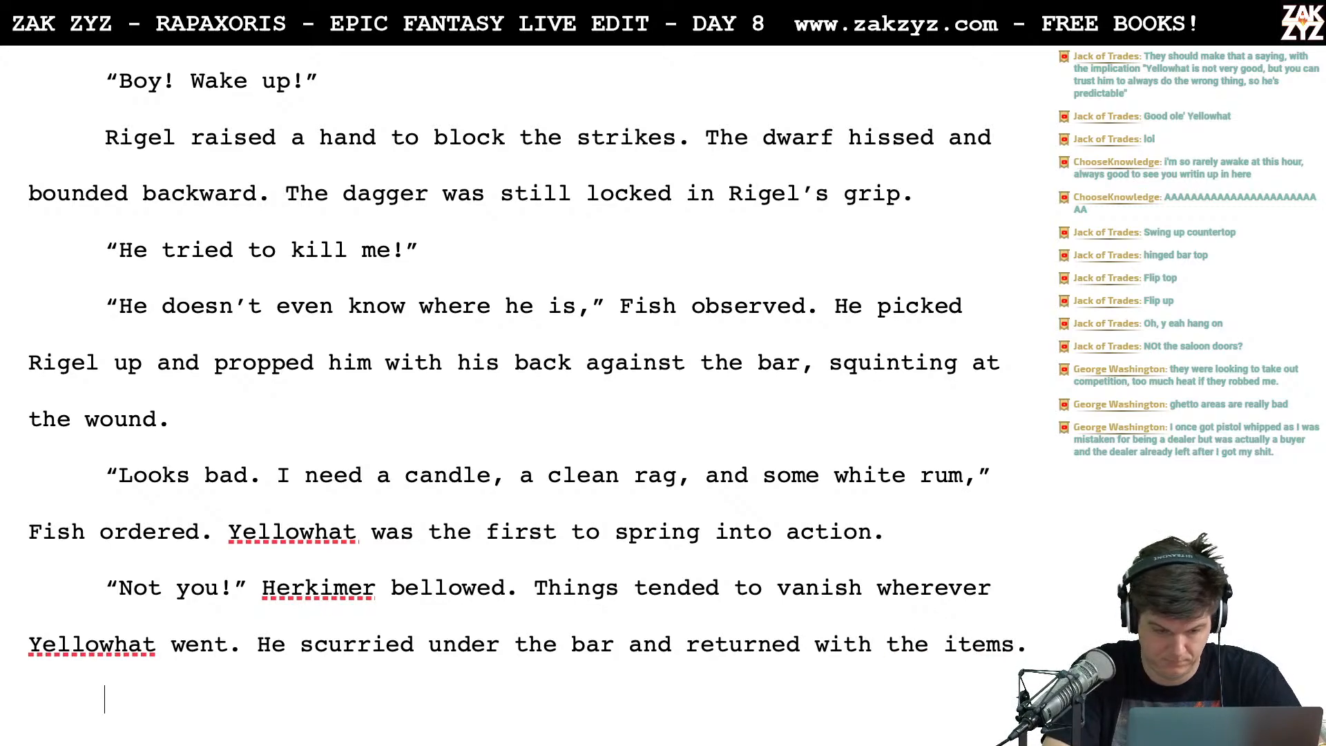
{"action": "type", "text": "\"I said clean,"}
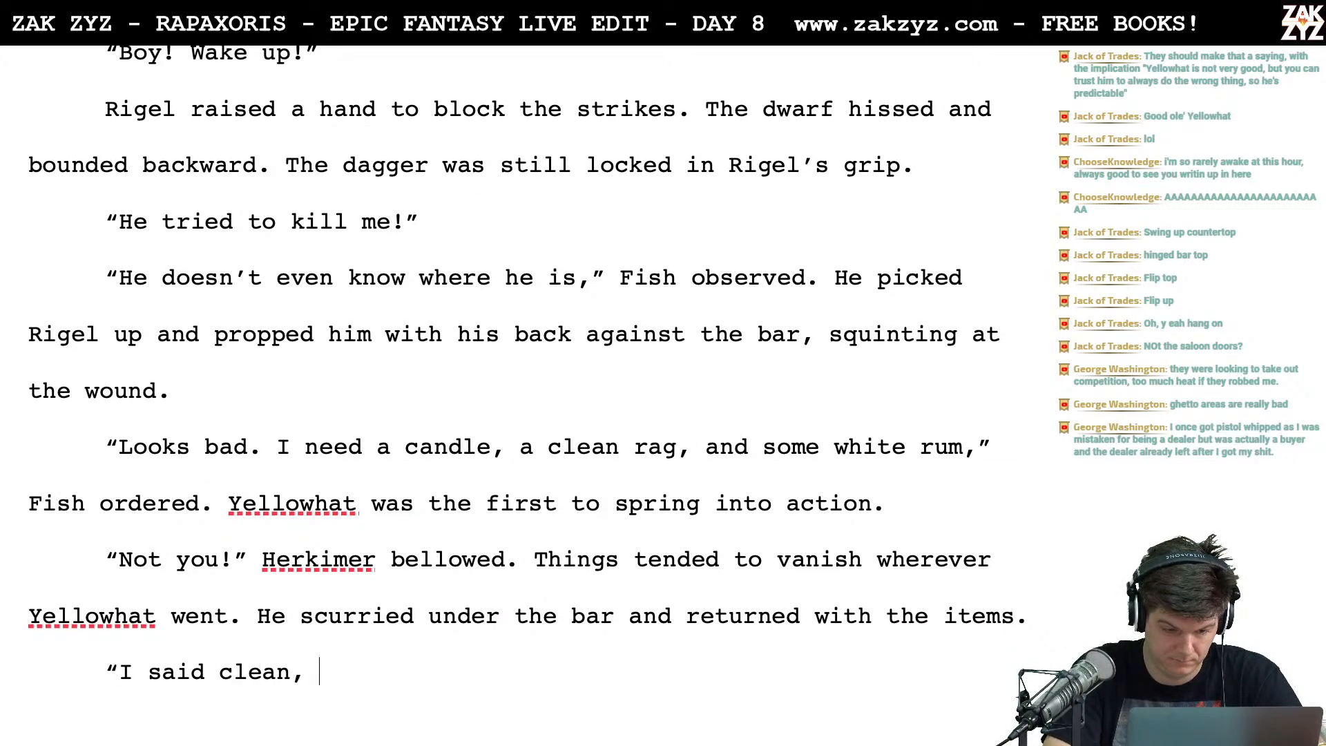
{"action": "key", "text": "BackSpace"}
{"action": "type", "text": "\""}
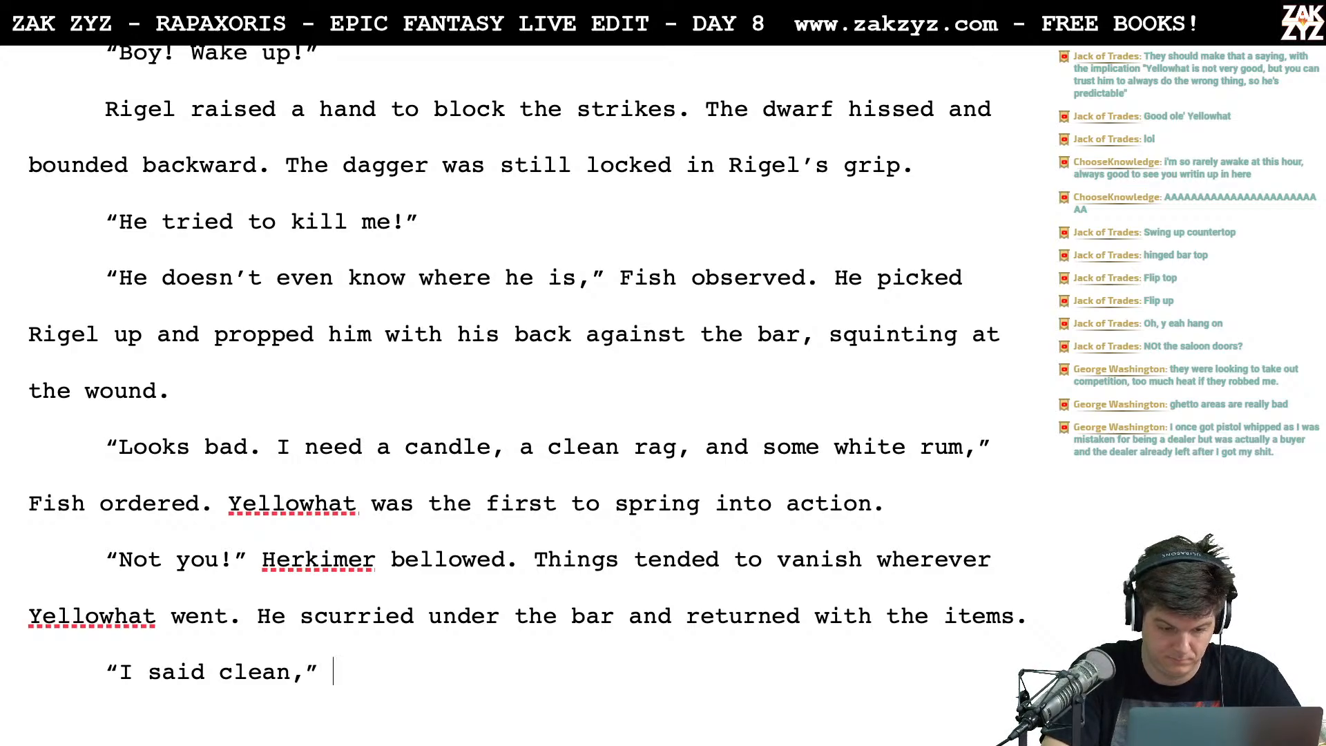
{"action": "key", "text": "BackSpace"}
{"action": "key", "text": "BackSpace"}
{"action": "key", "text": "BackSpace"}
{"action": "type", "text": "!\""}
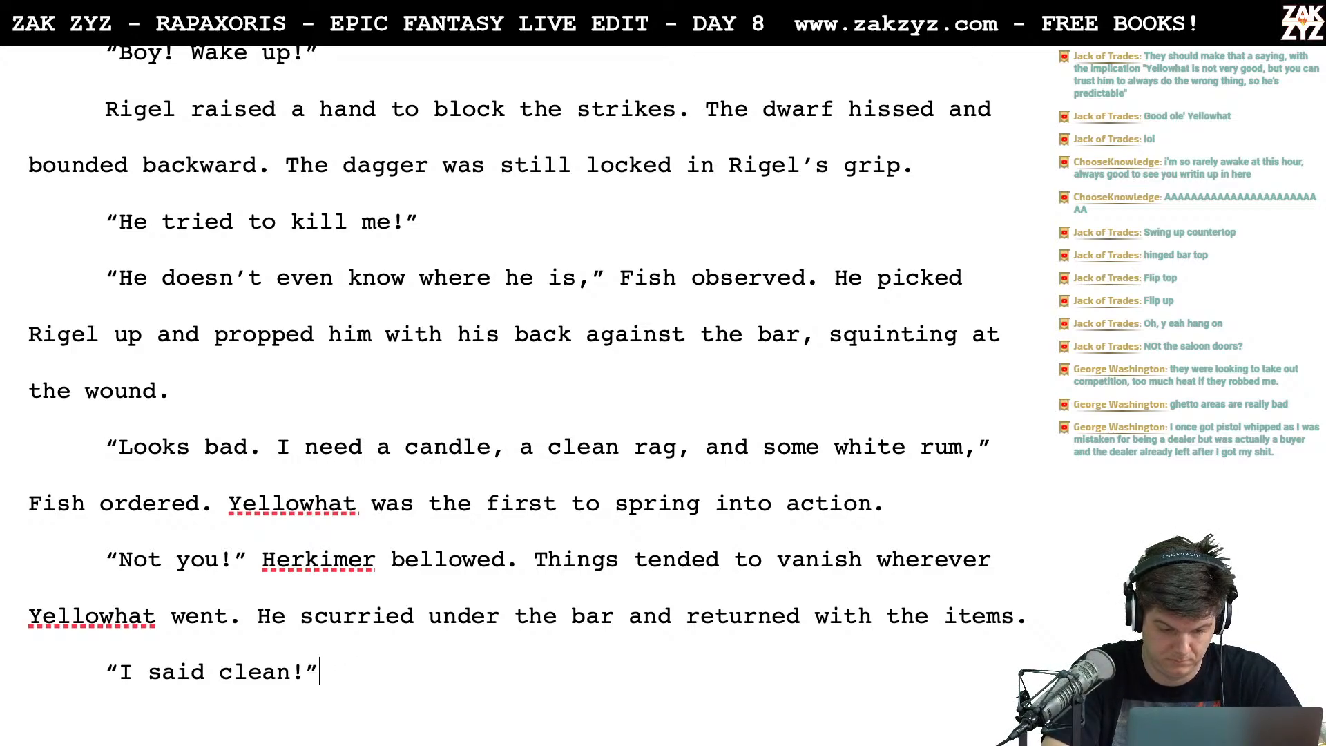
{"action": "type", "text": " Fish "}
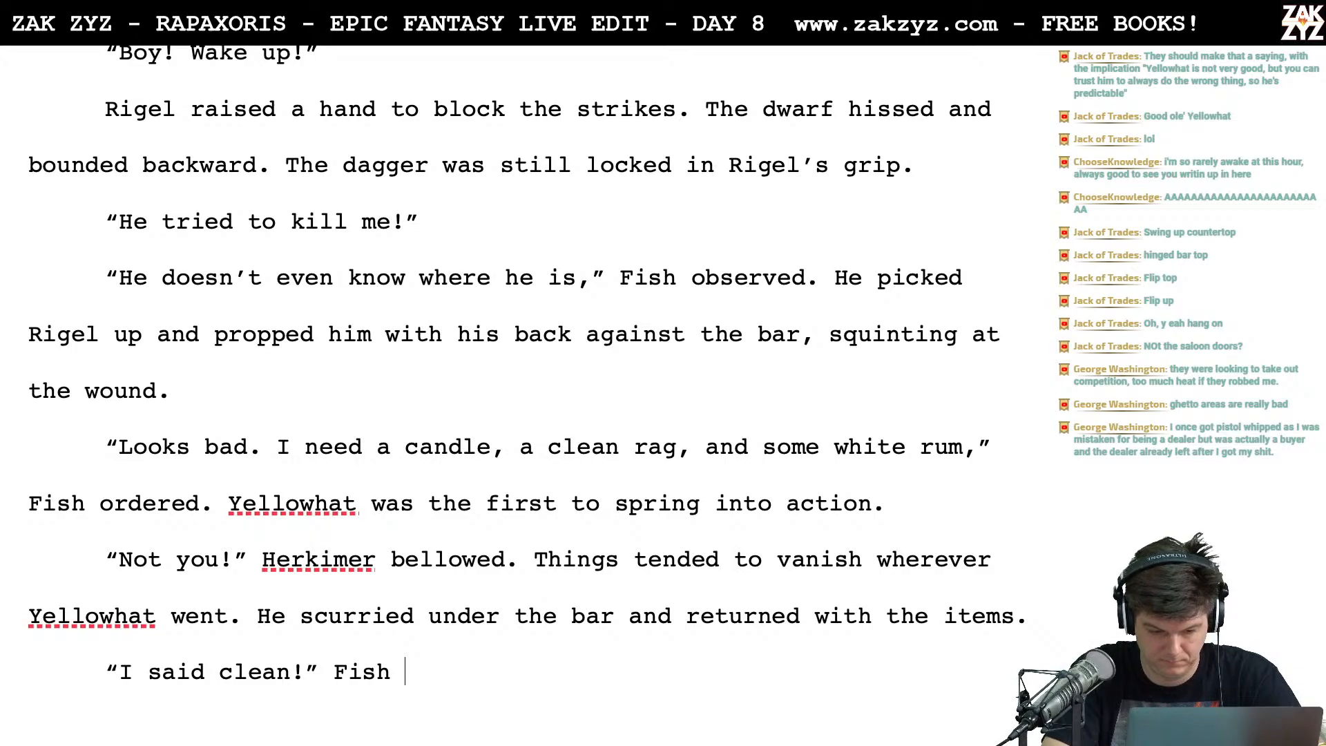
{"action": "type", "text": "growled."}
Add a new paragraph with the reply "That's the cleanest I've got," followed by the speaker "Herk"
{"action": "key", "text": "Return"}
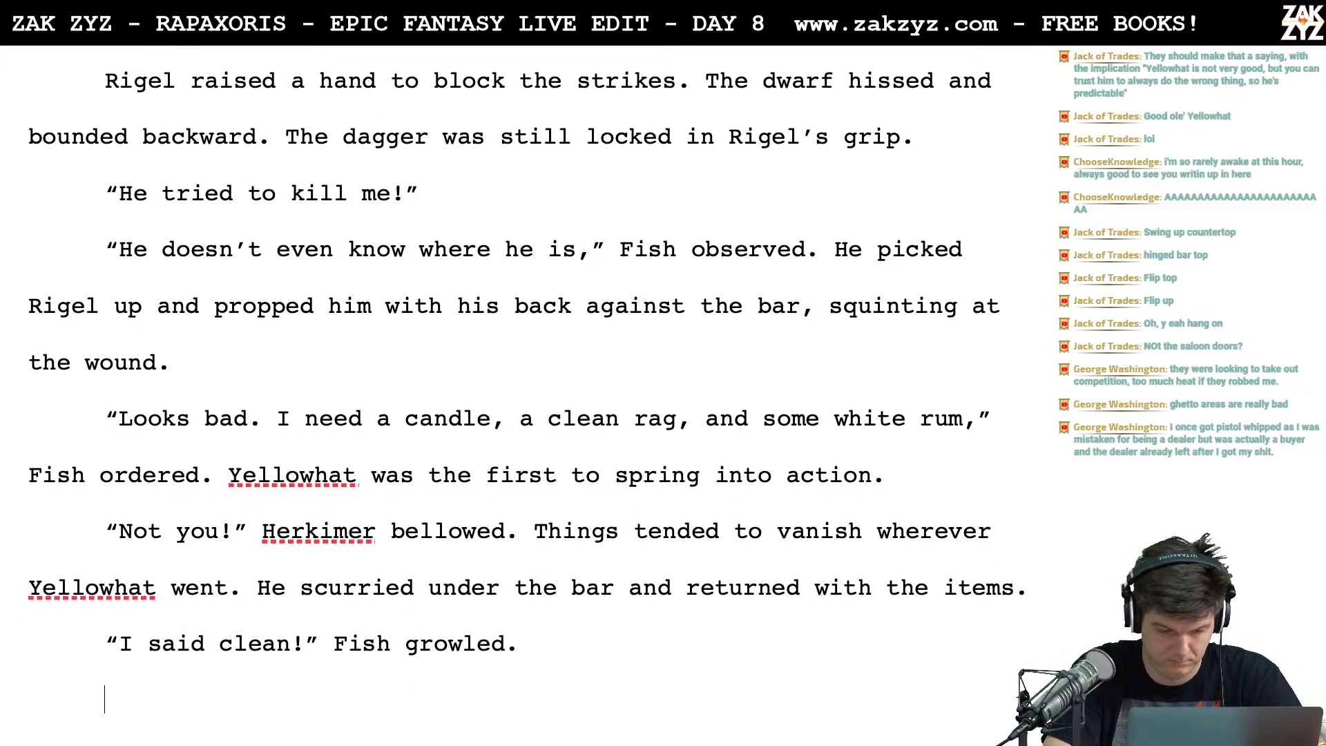
{"action": "type", "text": "\"That's the be"}
{"action": "key", "text": "BackSpace"}
{"action": "key", "text": "BackSpace"}
{"action": "key", "text": "BackSpace"}
{"action": "key", "text": "BackSpace"}
{"action": "key", "text": "BackSpace"}
{"action": "key", "text": "BackSpace"}
{"action": "key", "text": "BackSpace"}
{"action": "key", "text": "BackSpace"}
{"action": "key", "text": "BackSpace"}
{"action": "key", "text": "BackSpace"}
{"action": "key", "text": "BackSpace"}
{"action": "key", "text": "BackSpace"}
{"action": "key", "text": "BackSpace"}
{"action": "type", "text": "That's the c"}
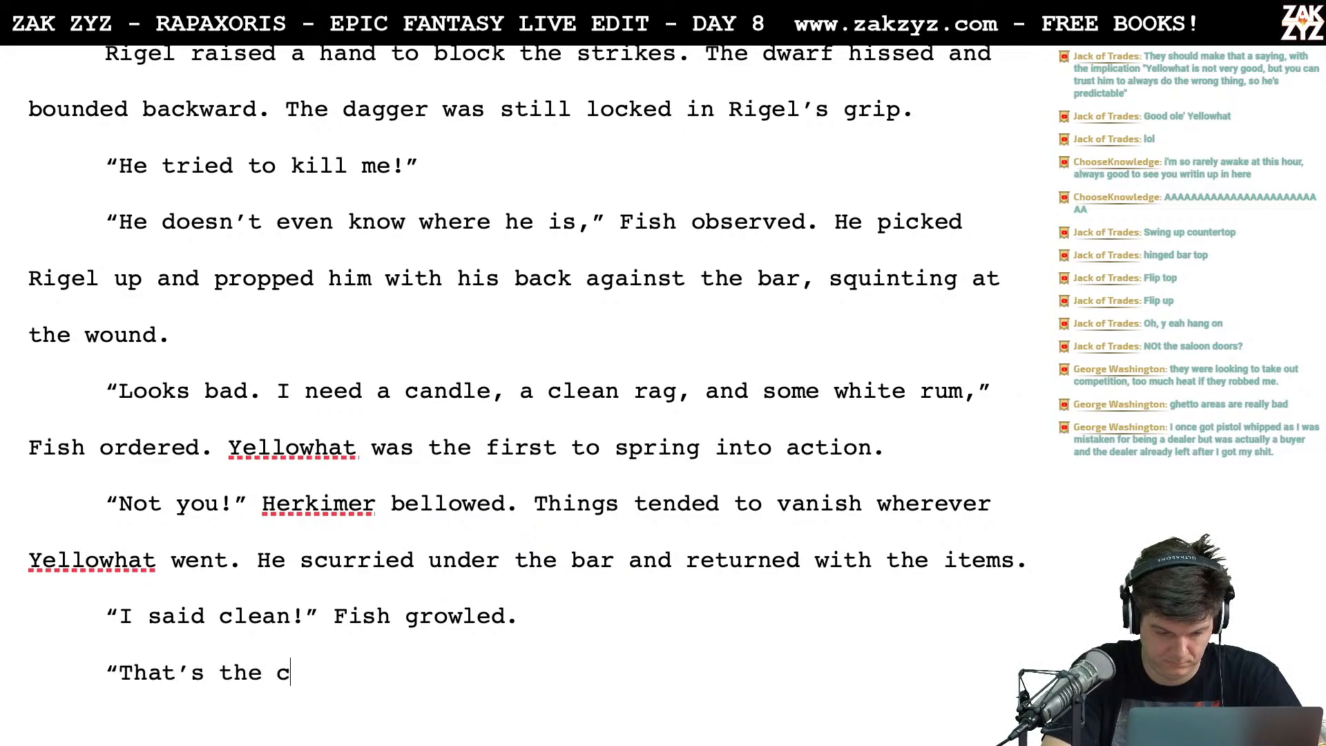
{"action": "type", "text": "leanest I've go"}
{"action": "type", "text": "t,\""}
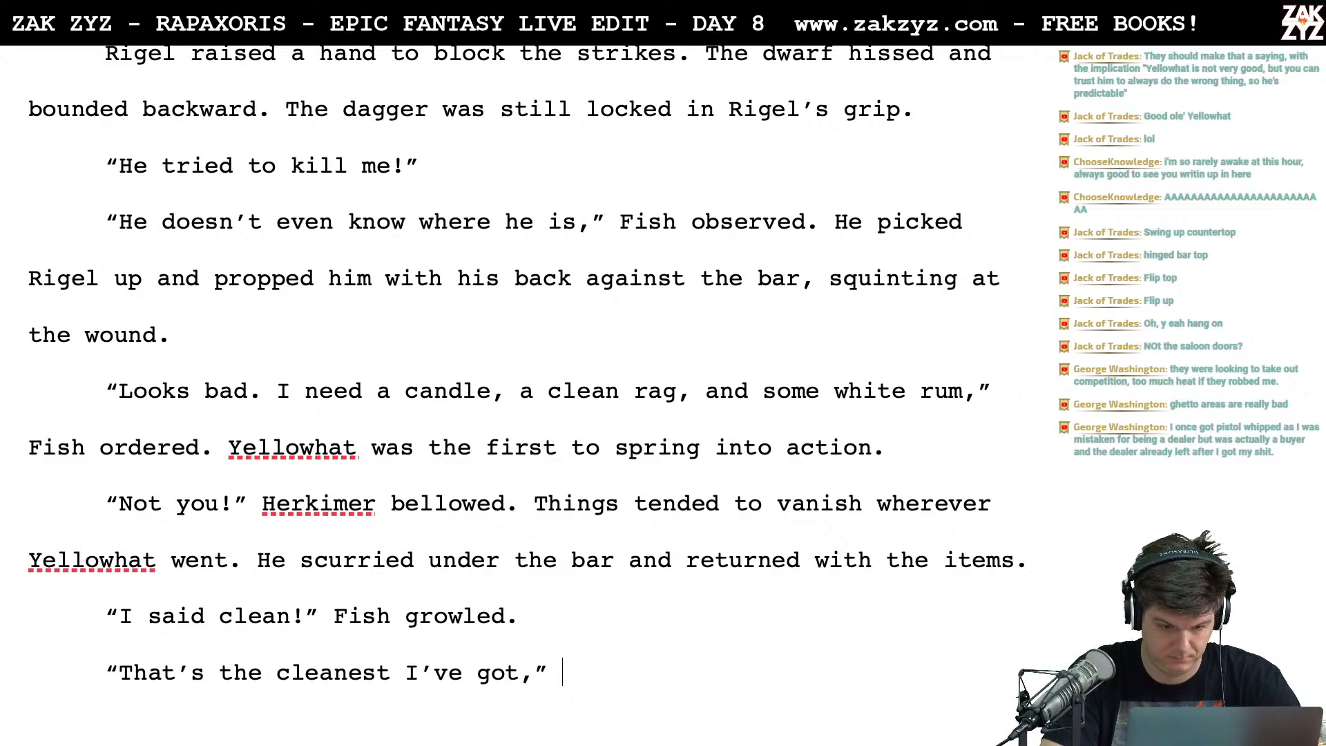
{"action": "type", "text": "Herk "}
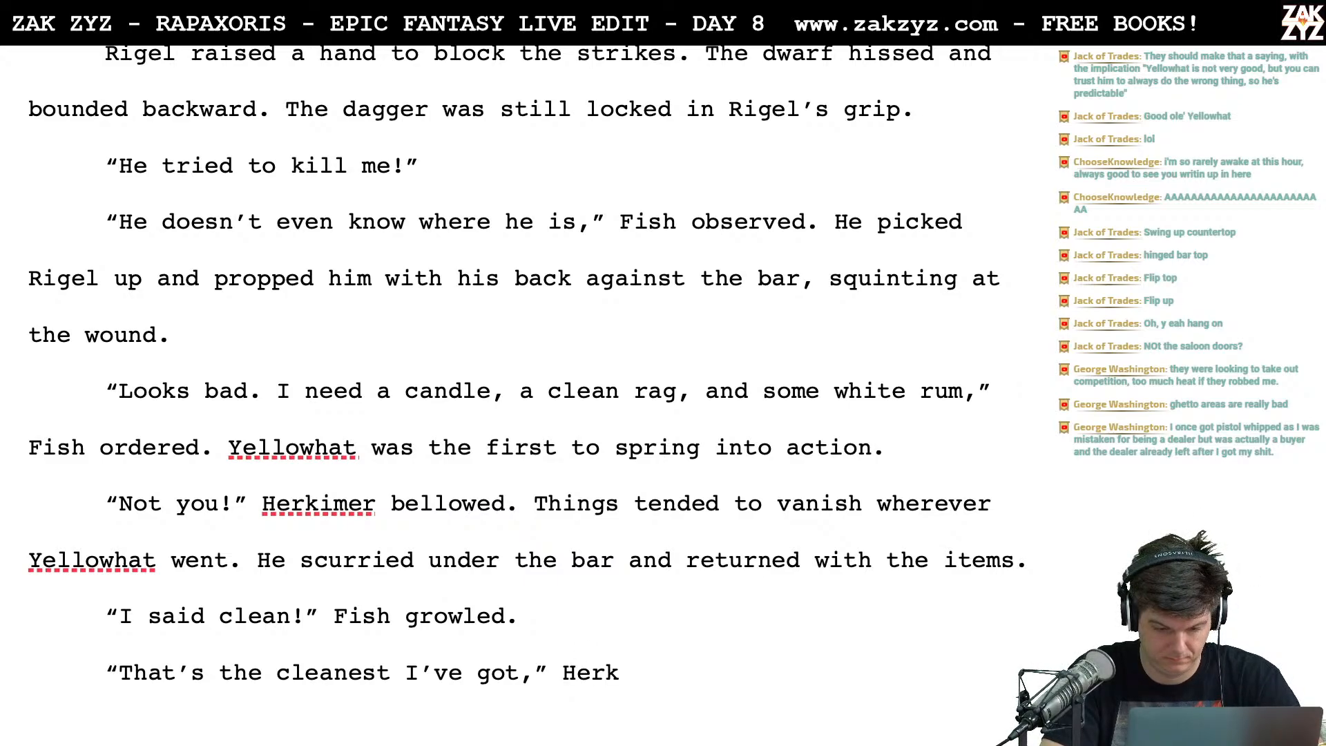
{"action": "type", "text": "hissed."}
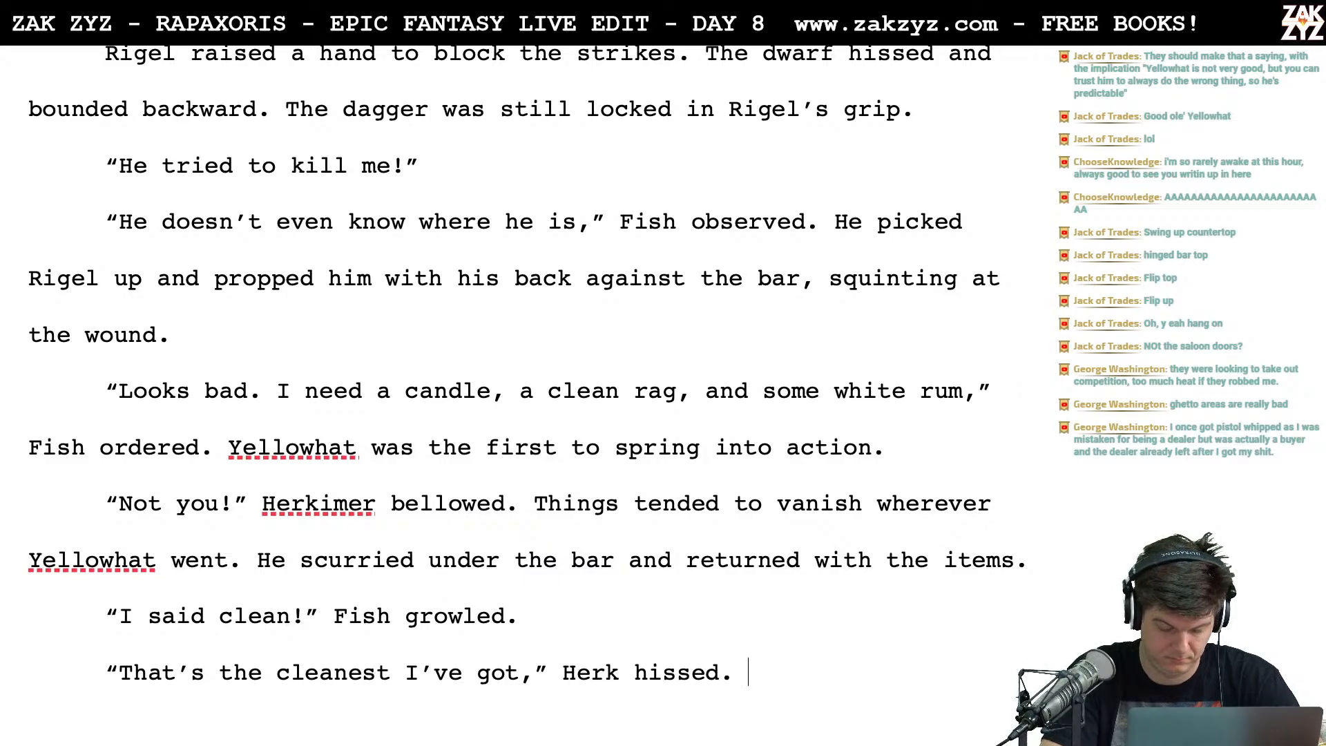
{"action": "key", "text": "BackSpace"}
{"action": "key", "text": "BackSpace"}
{"action": "key", "text": "BackSpace"}
{"action": "key", "text": "BackSpace"}
{"action": "key", "text": "BackSpace"}
{"action": "key", "text": "BackSpace"}
{"action": "key", "text": "BackSpace"}
{"action": "key", "text": "BackSpace"}
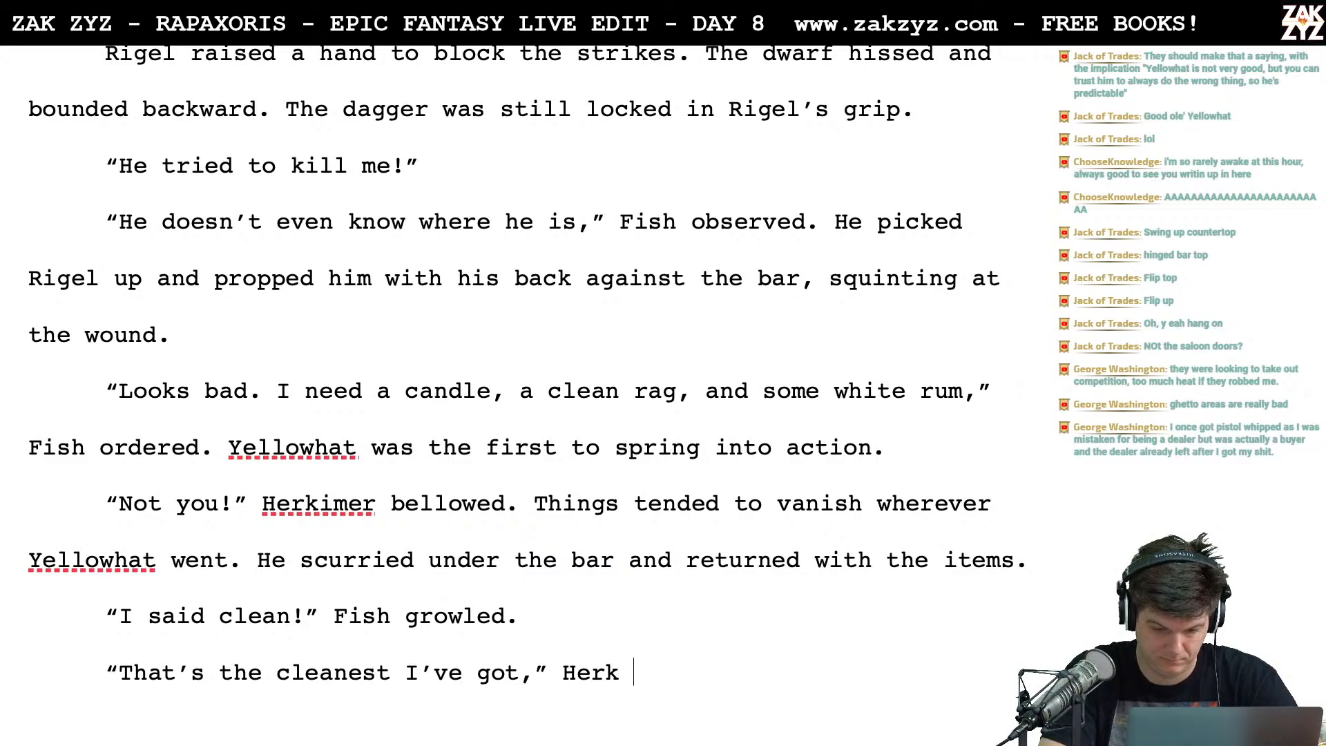
{"action": "type", "text": "spat back."}
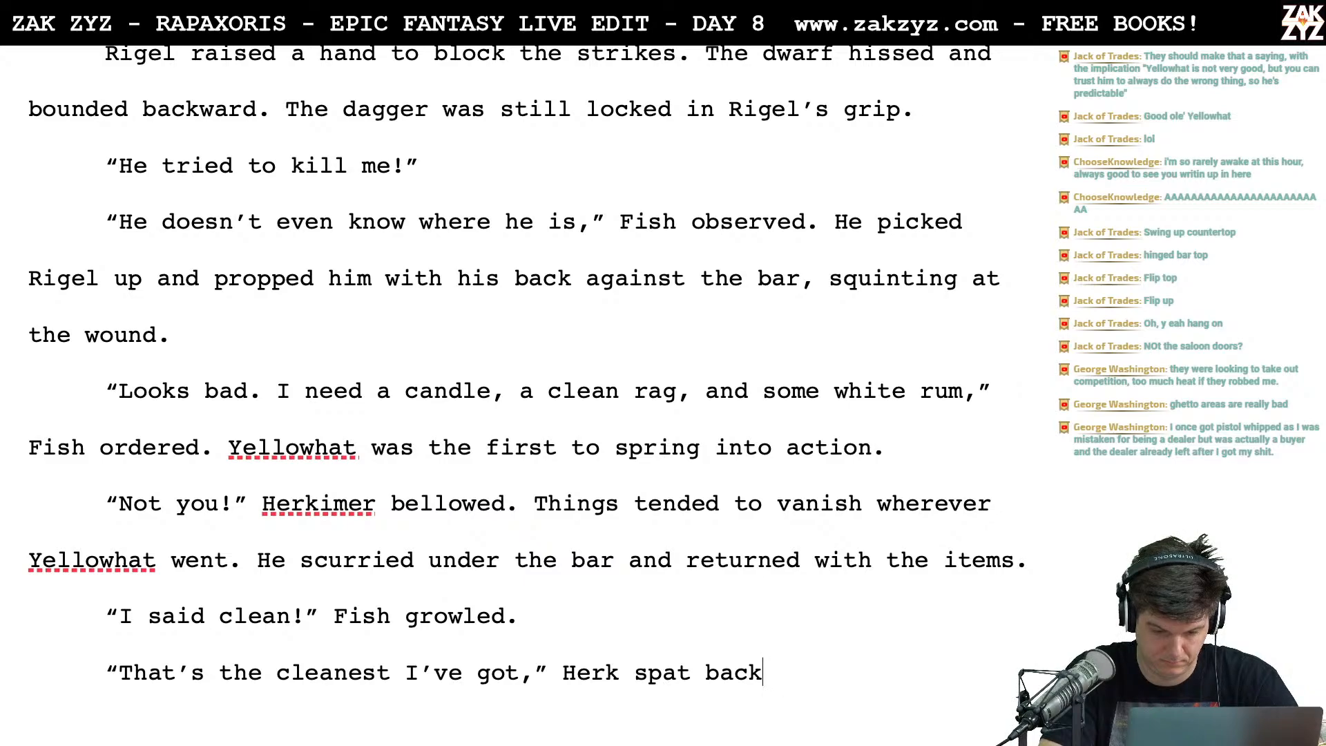
{"action": "key", "text": "BackSpace"}
{"action": "key", "text": "BackSpace"}
{"action": "key", "text": "BackSpace"}
{"action": "key", "text": "BackSpace"}
{"action": "key", "text": "BackSpace"}
{"action": "key", "text": "BackSpace"}
{"action": "key", "text": "BackSpace"}
{"action": "key", "text": "BackSpace"}
{"action": "key", "text": "BackSpace"}
Complete Herk's dialogue tag after the "cleanest I've got" line with "growled back."
{"action": "type", "text": "gworl"}
{"action": "key", "text": "BackSpace"}
{"action": "key", "text": "BackSpace"}
{"action": "key", "text": "BackSpace"}
{"action": "key", "text": "BackSpace"}
{"action": "type", "text": "rowled back."}
Delete "growled" from Fish's dialogue tag after "I said clean!", keeping the period
{"action": "key", "text": "Up"}
{"action": "key", "text": "Left"}
{"action": "key", "text": "Left"}
{"action": "key", "text": "Left"}
{"action": "key", "text": "Right"}
{"action": "key", "text": "BackSpace"}
{"action": "key", "text": "BackSpace"}
{"action": "key", "text": "BackSpace"}
{"action": "key", "text": "BackSpace"}
{"action": "key", "text": "BackSpace"}
{"action": "key", "text": "BackSpace"}
{"action": "key", "text": "BackSpace"}
{"action": "key", "text": "BackSpace"}
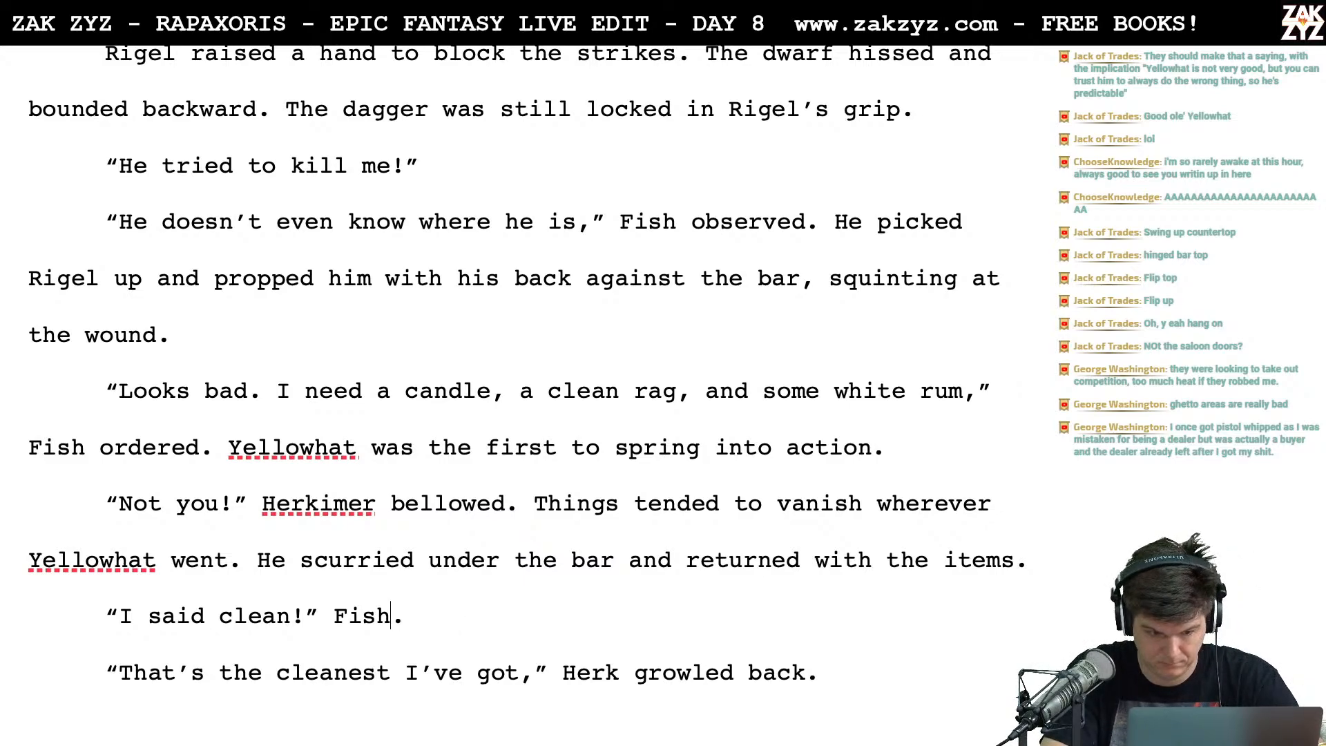
{"action": "type", "text": "proteste"}
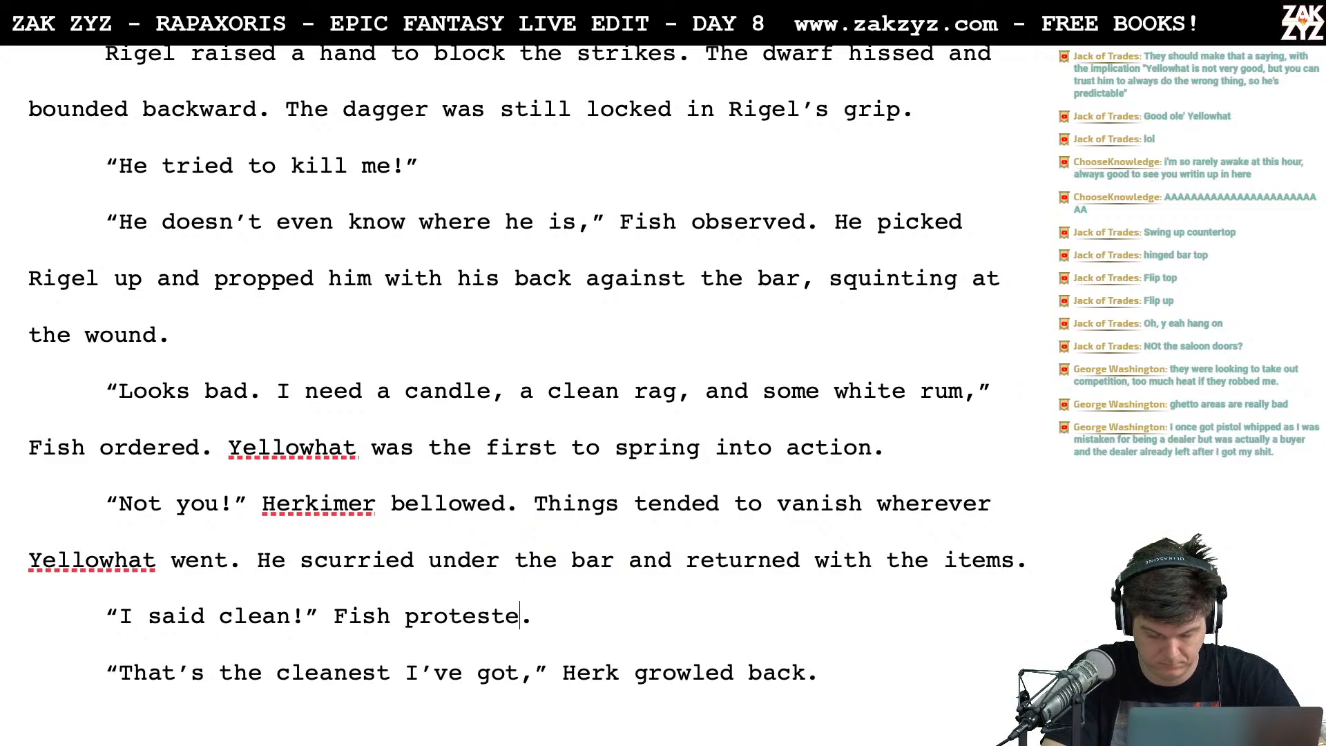
{"action": "type", "text": "d"}
{"action": "key", "text": "BackSpace"}
{"action": "key", "text": "BackSpace"}
{"action": "key", "text": "BackSpace"}
{"action": "key", "text": "BackSpace"}
{"action": "key", "text": "BackSpace"}
{"action": "key", "text": "BackSpace"}
{"action": "key", "text": "BackSpace"}
{"action": "key", "text": "BackSpace"}
{"action": "key", "text": "BackSpace"}
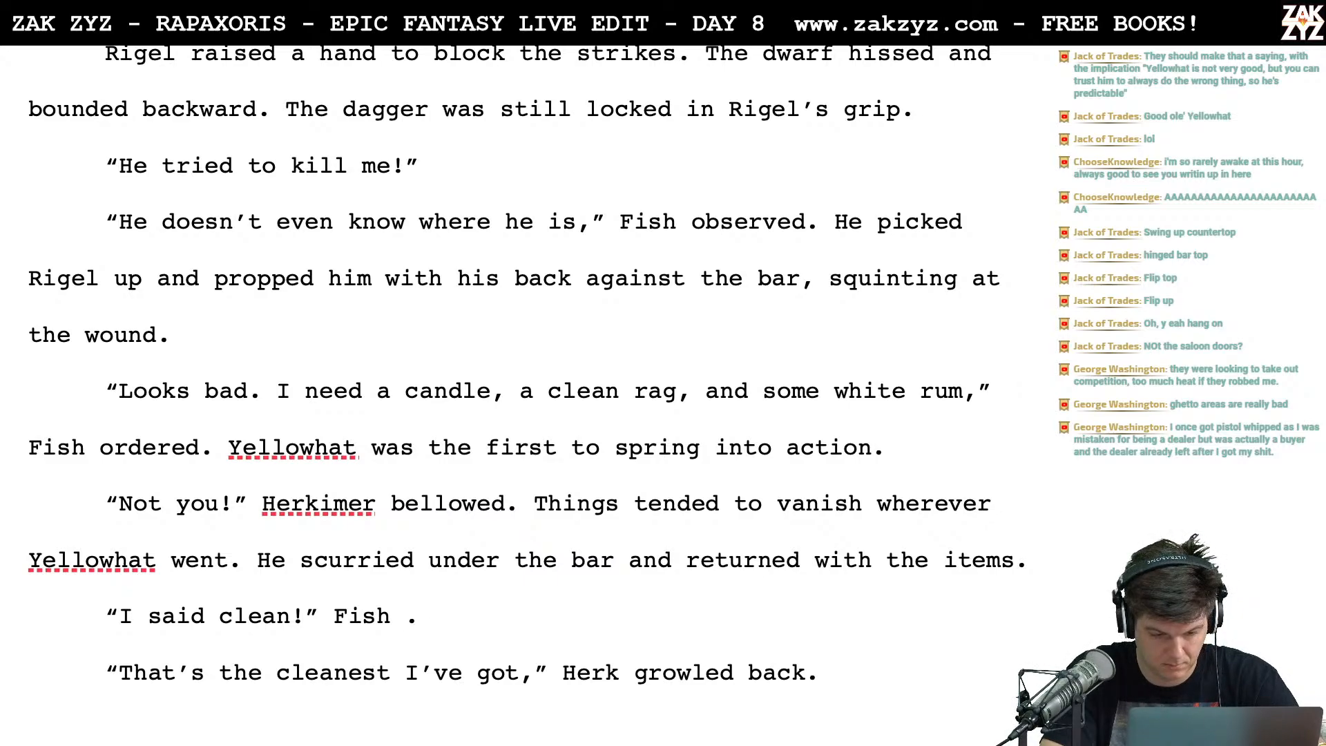
Complete Fish's "I said clean!" line with "said. The rag was anything but." and start a new paragraph below Herk's reply
{"action": "type", "text": "said."}
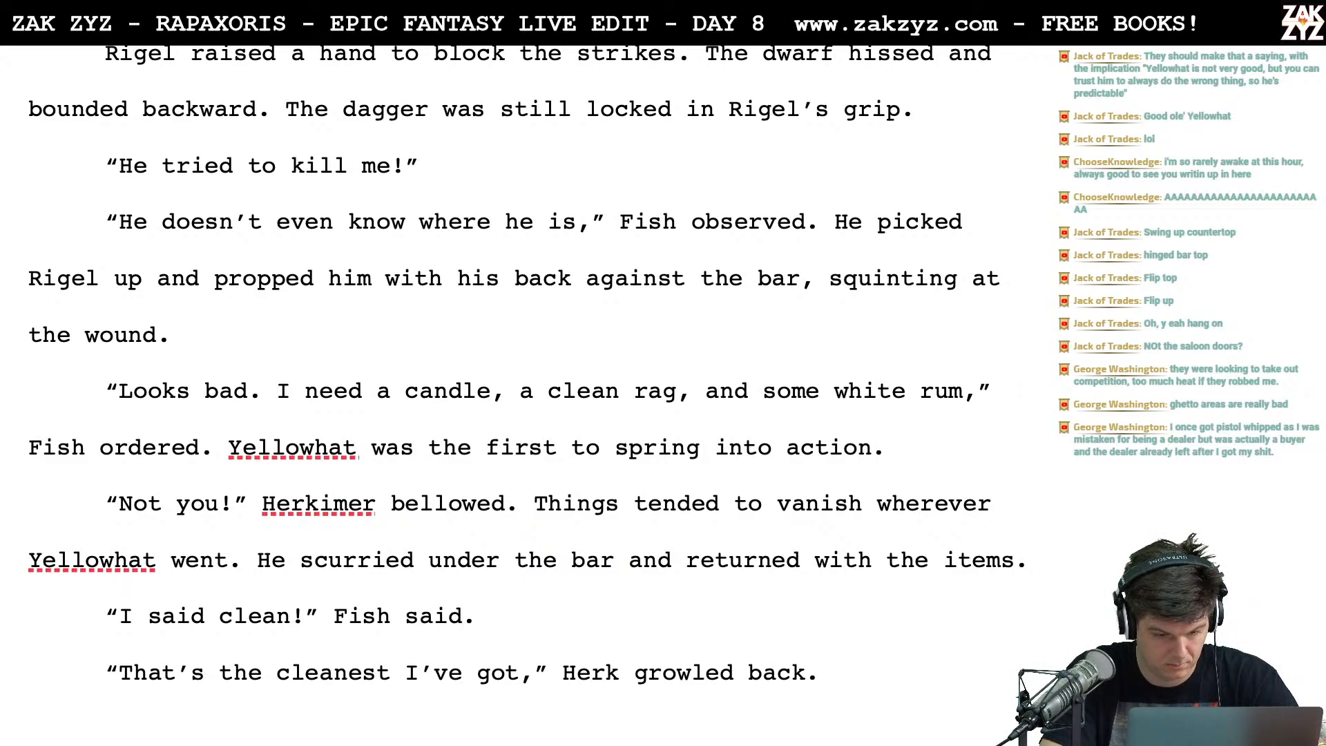
{"action": "type", "text": " The "}
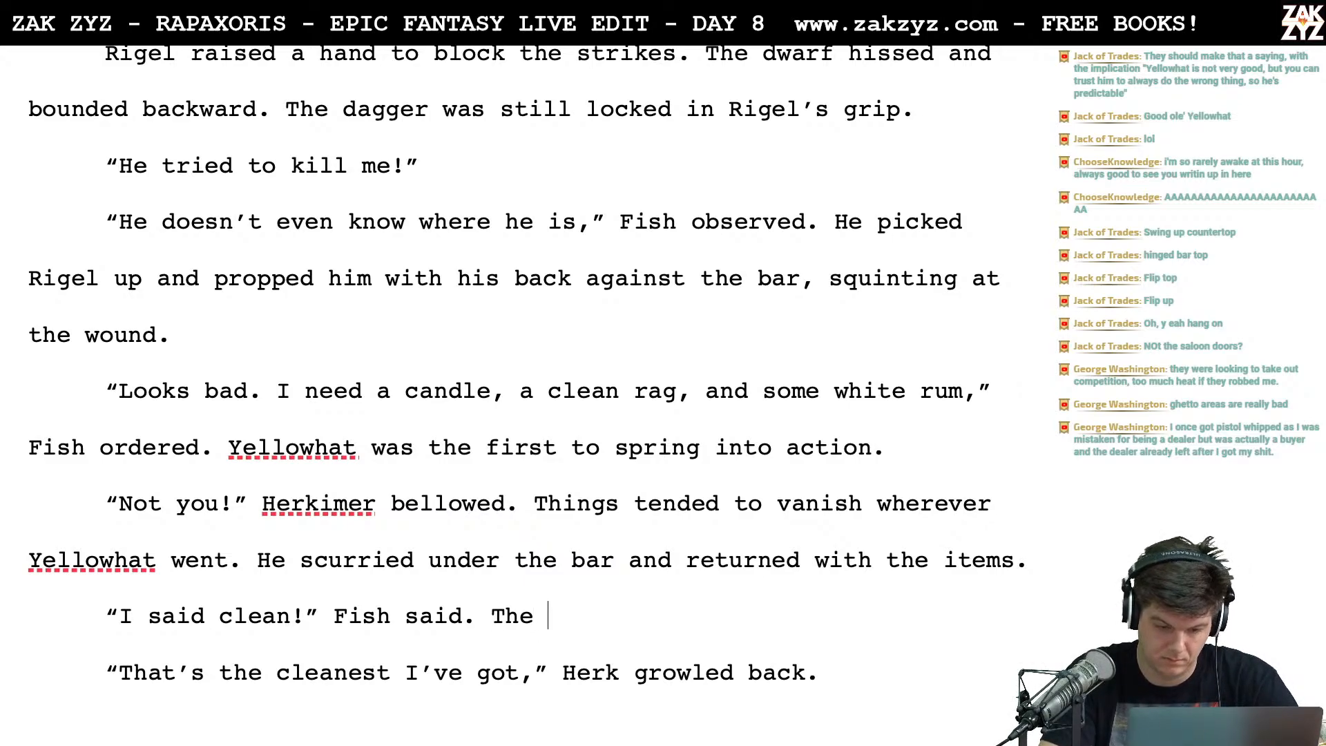
{"action": "type", "text": "rag was m"}
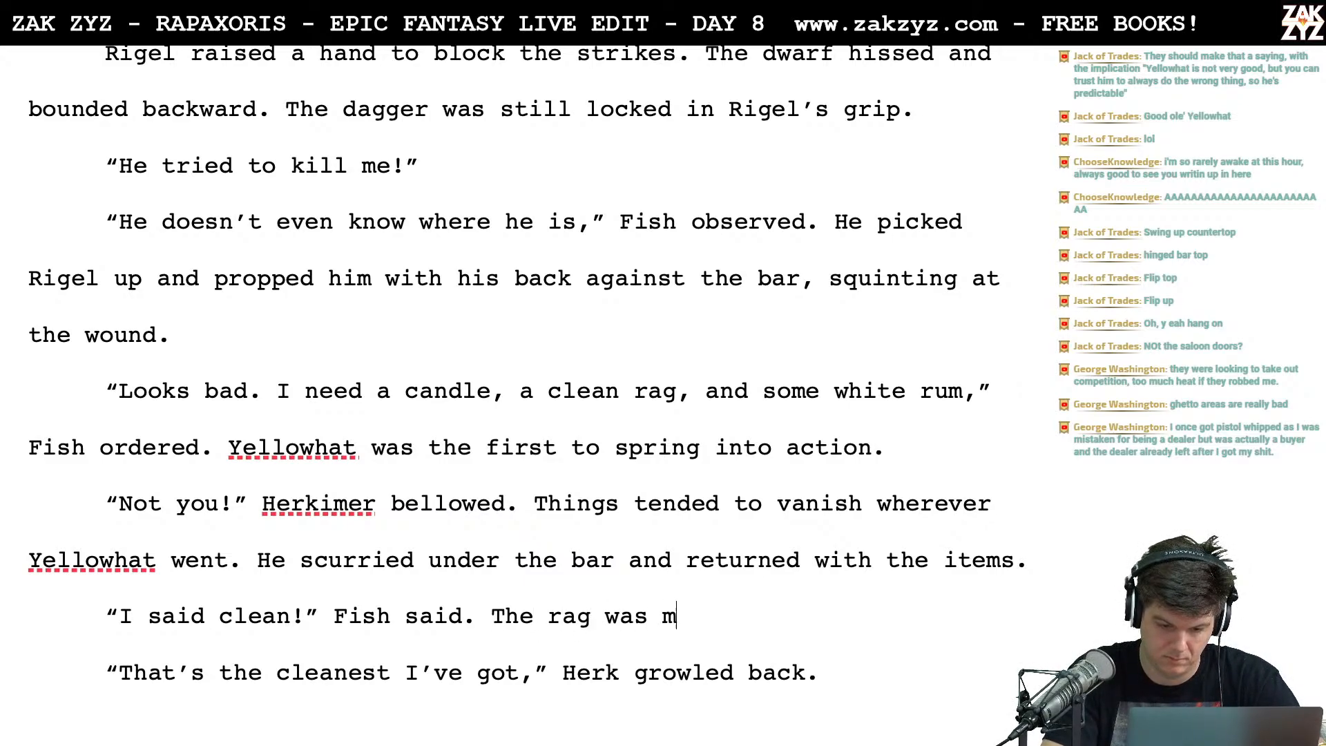
{"action": "type", "text": "ottled"}
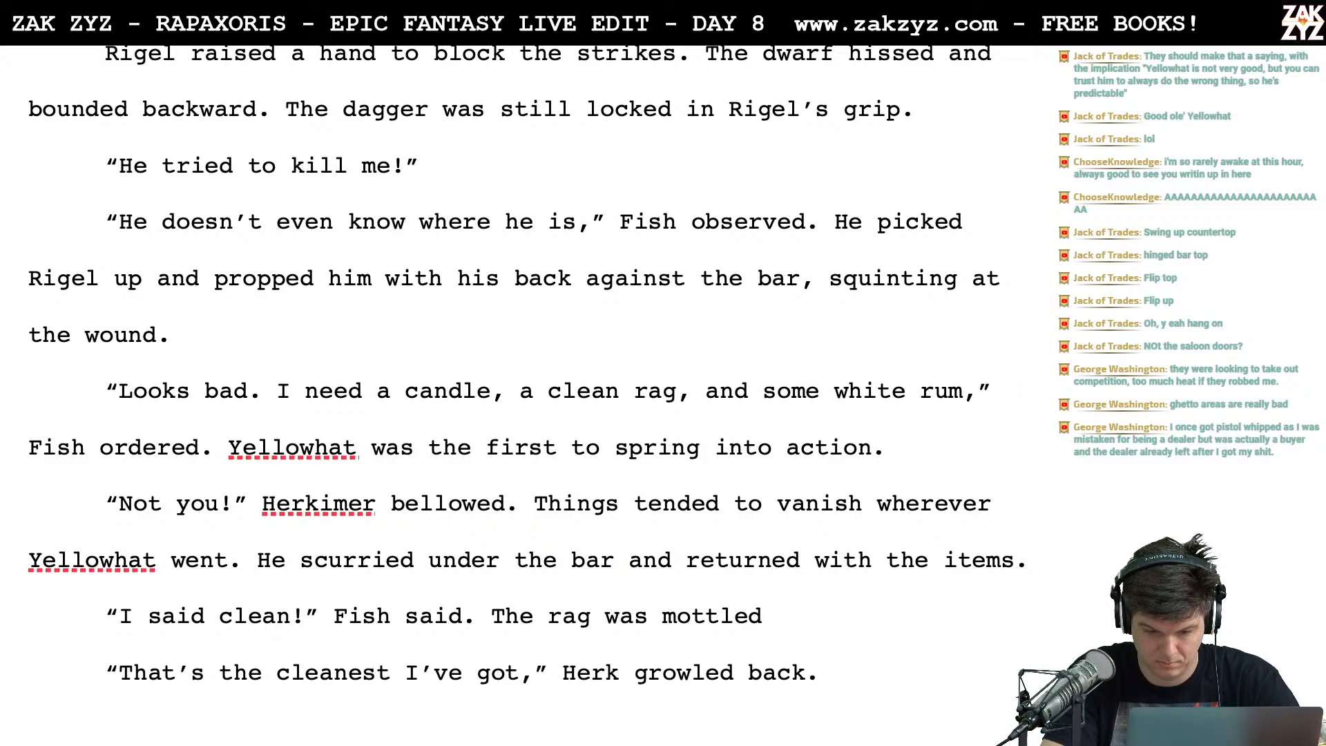
{"action": "key", "text": "BackSpace"}
{"action": "key", "text": "BackSpace"}
{"action": "key", "text": "BackSpace"}
{"action": "key", "text": "BackSpace"}
{"action": "key", "text": "BackSpace"}
{"action": "key", "text": "BackSpace"}
{"action": "key", "text": "BackSpace"}
{"action": "key", "text": "BackSpace"}
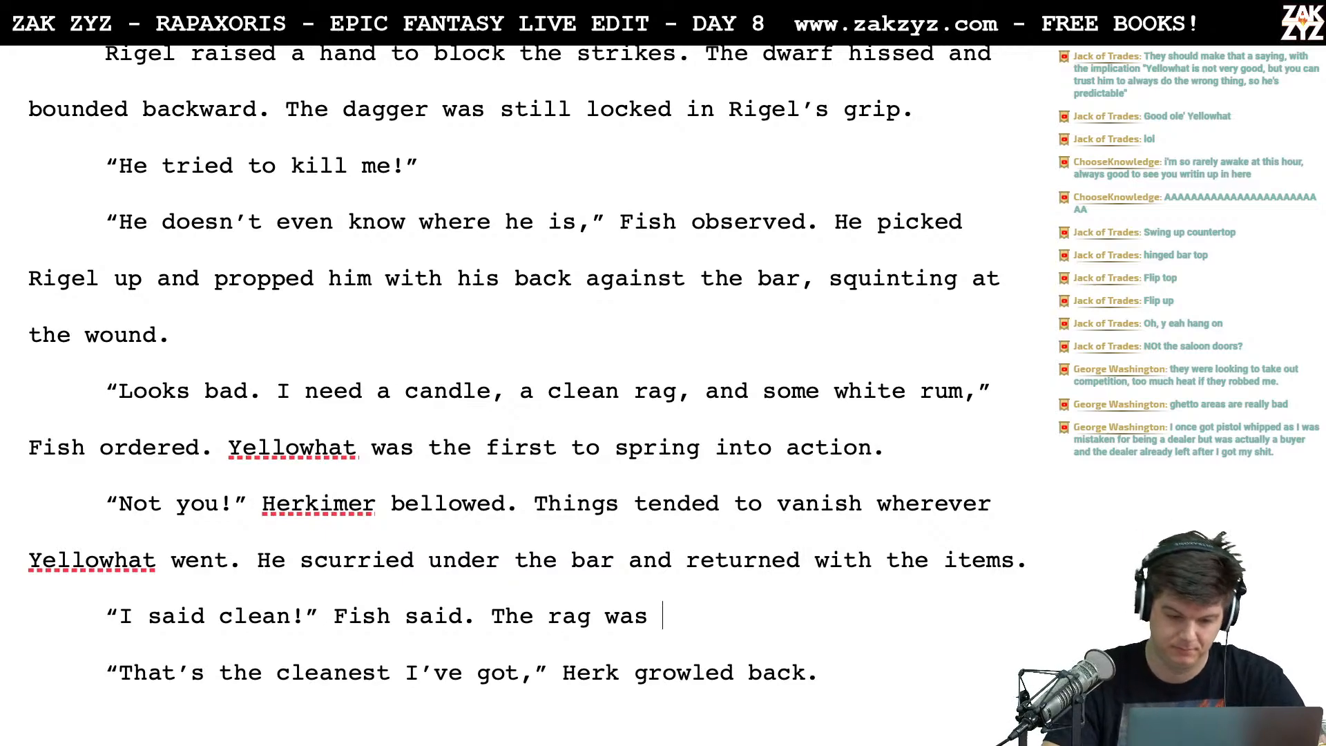
{"action": "type", "text": "anything but."}
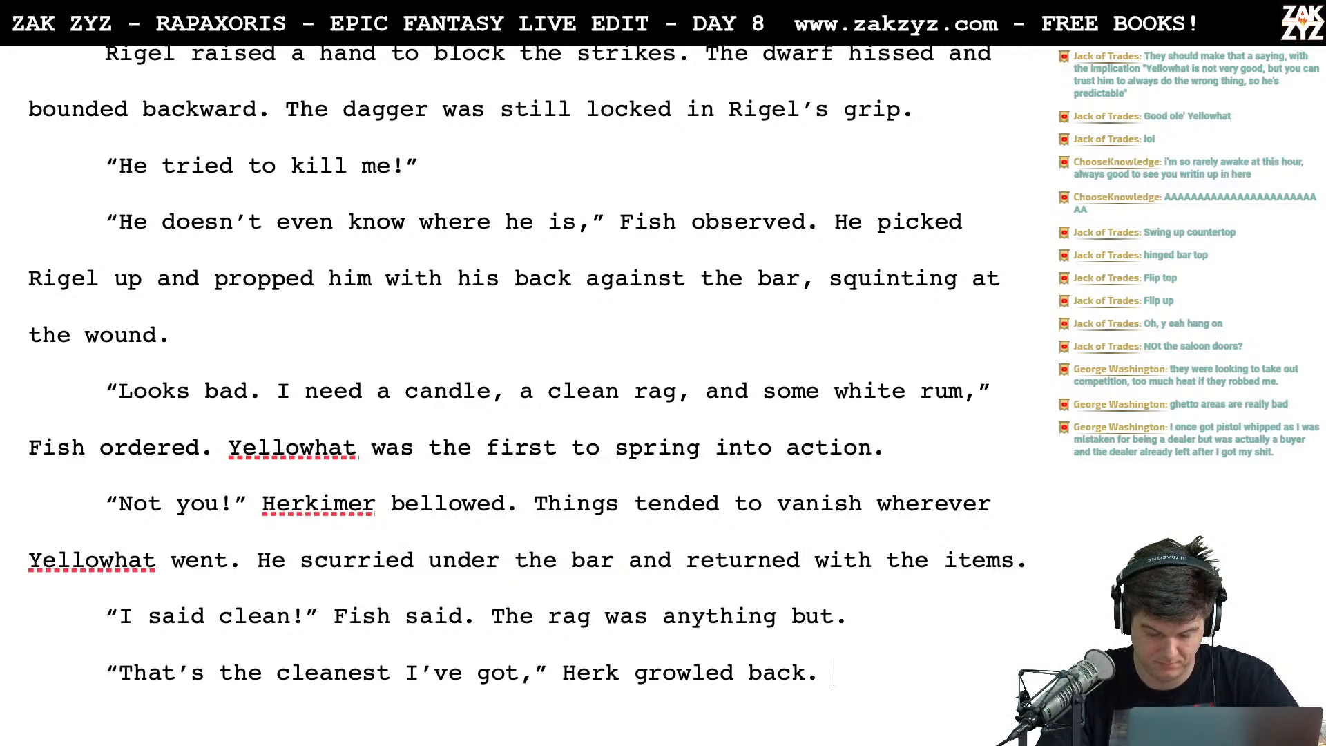
{"action": "key", "text": "Return"}
{"action": "key", "text": "BackSpace"}
{"action": "key", "text": "BackSpace"}
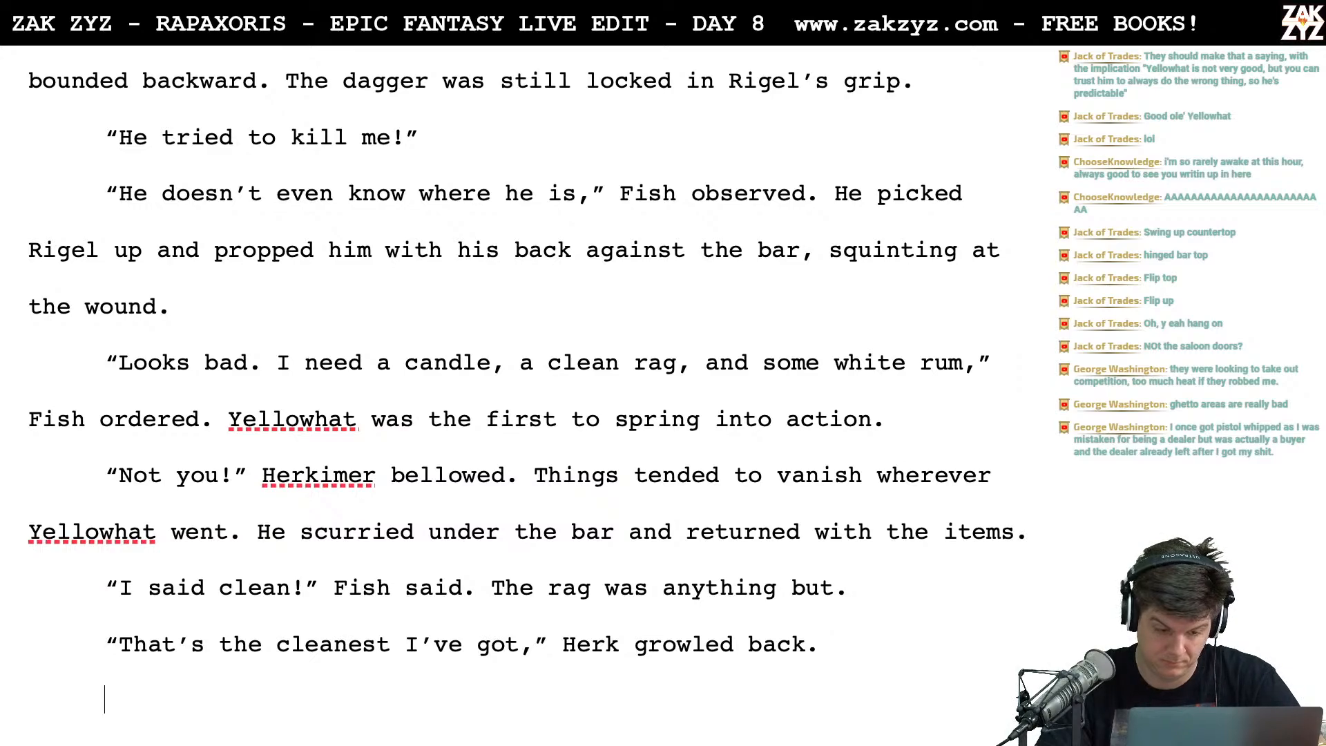
{"action": "type", "text": "Shtu"}
{"action": "key", "text": "BackSpace"}
{"action": "key", "text": "BackSpace"}
{"action": "type", "text": "ru"}
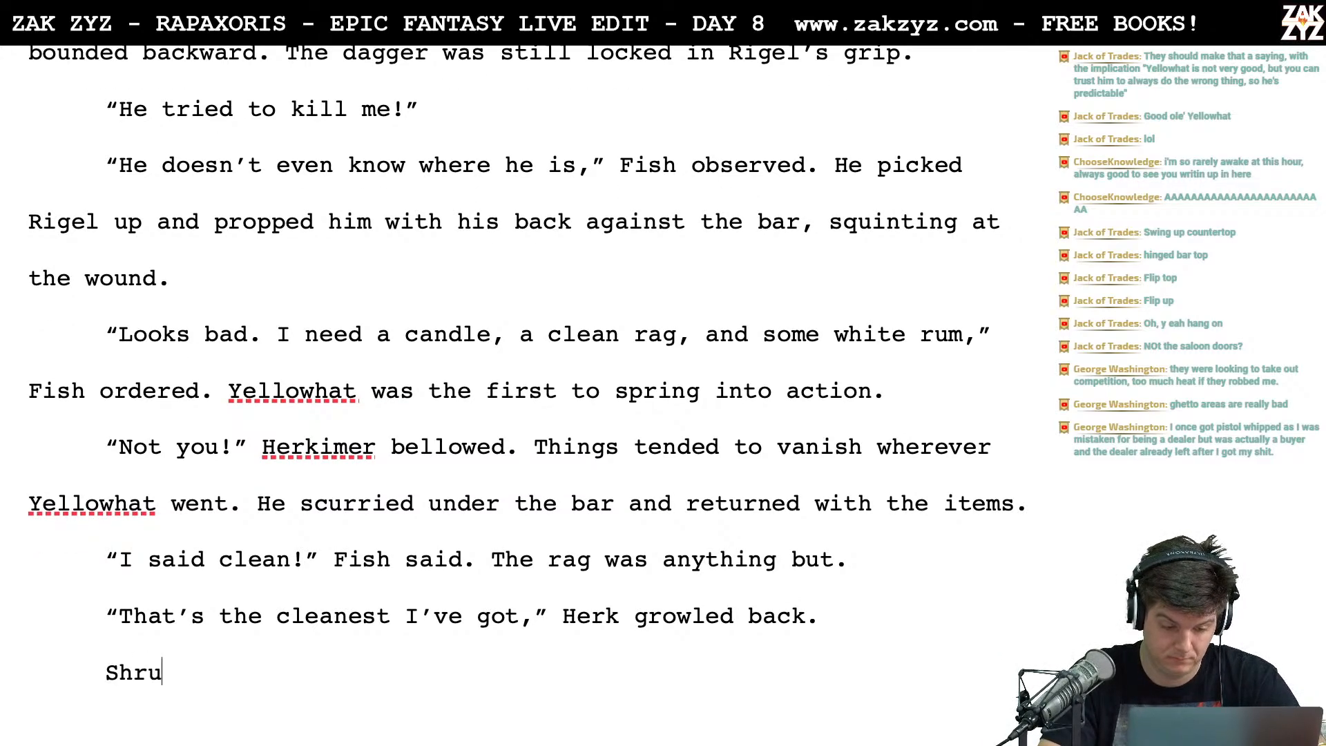
{"action": "type", "text": "gging, Fish"}
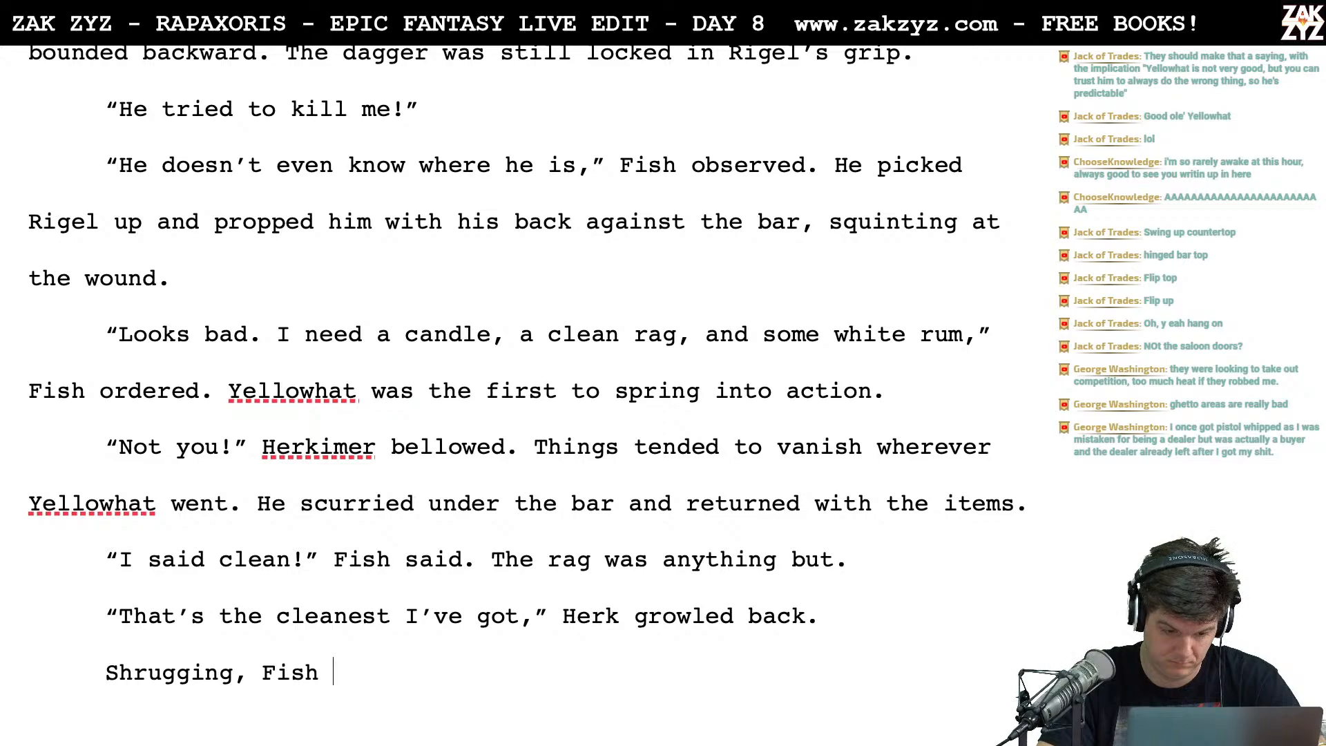
{"action": "key", "text": "BackSpace"}
{"action": "key", "text": "BackSpace"}
{"action": "key", "text": "BackSpace"}
{"action": "key", "text": "BackSpace"}
{"action": "key", "text": "BackSpace"}
{"action": "key", "text": "BackSpace"}
{"action": "key", "text": "BackSpace"}
{"action": "key", "text": "BackSpace"}
{"action": "key", "text": "BackSpace"}
{"action": "key", "text": "BackSpace"}
{"action": "key", "text": "BackSpace"}
{"action": "key", "text": "BackSpace"}
{"action": "key", "text": "BackSpace"}
{"action": "key", "text": "BackSpace"}
{"action": "key", "text": "BackSpace"}
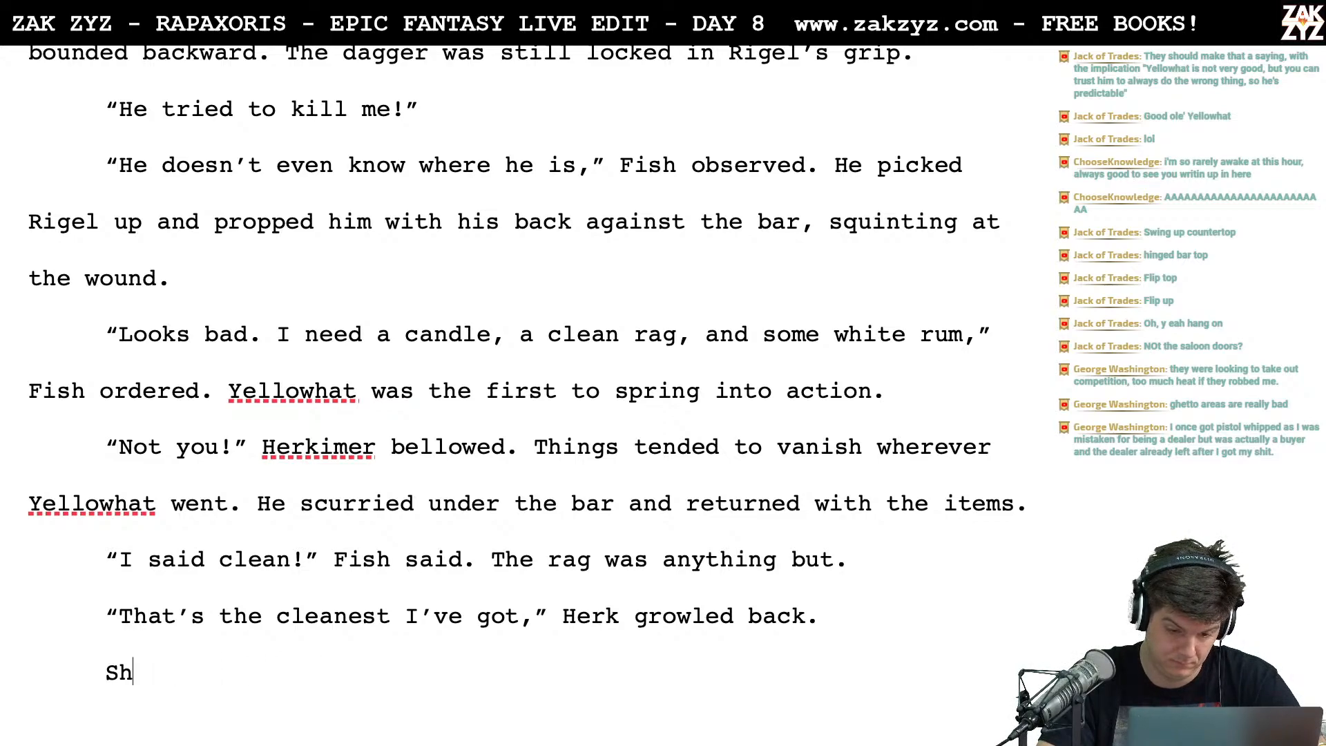
Write "Fish shrugged, it might be true." in the new paragraph below Herk's reply
{"action": "type", "text": "Fish"}
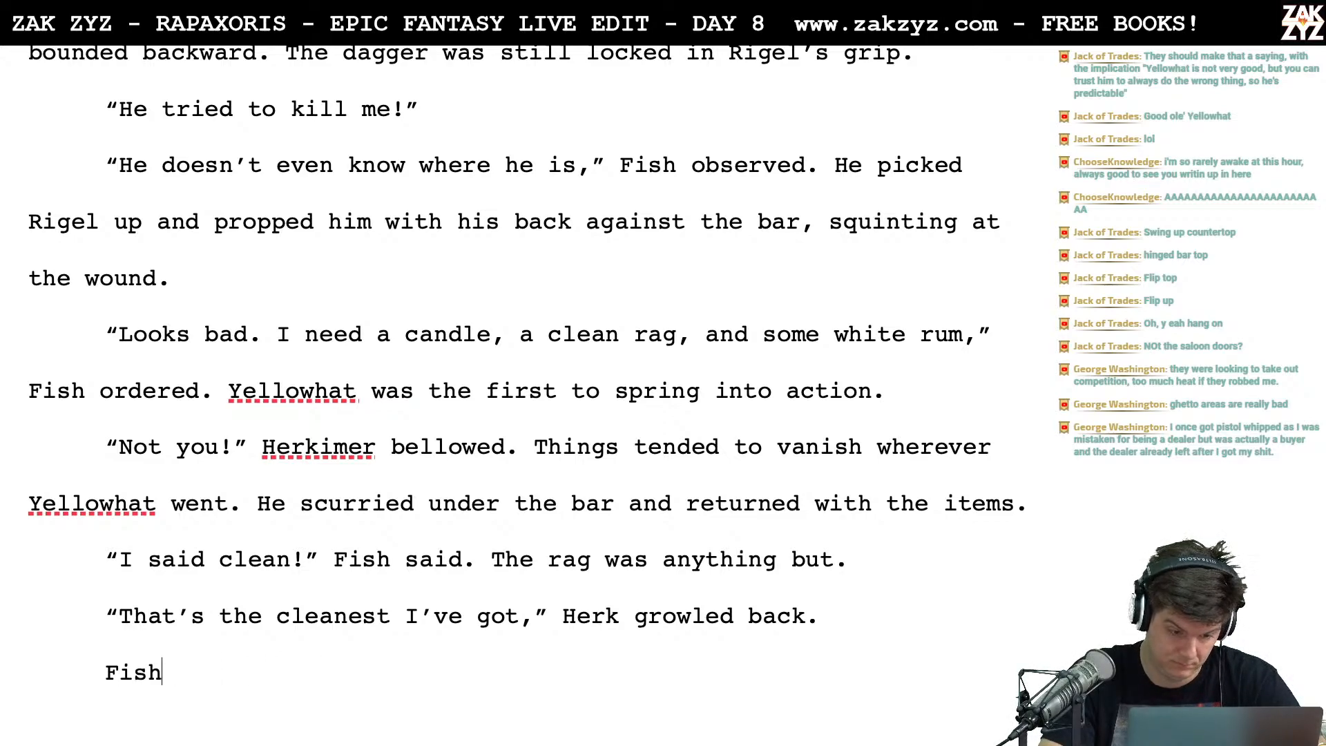
{"action": "type", "text": " shrugged, it"}
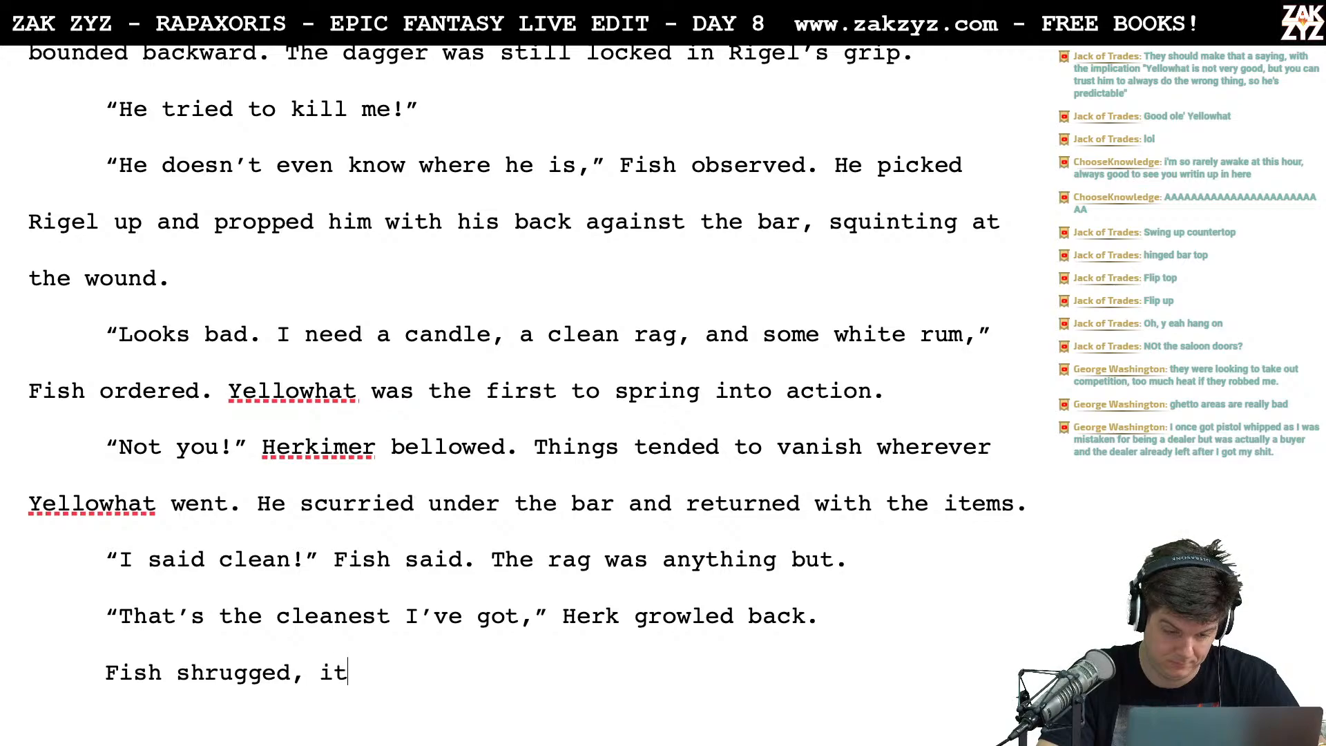
{"action": "type", "text": " might be true."}
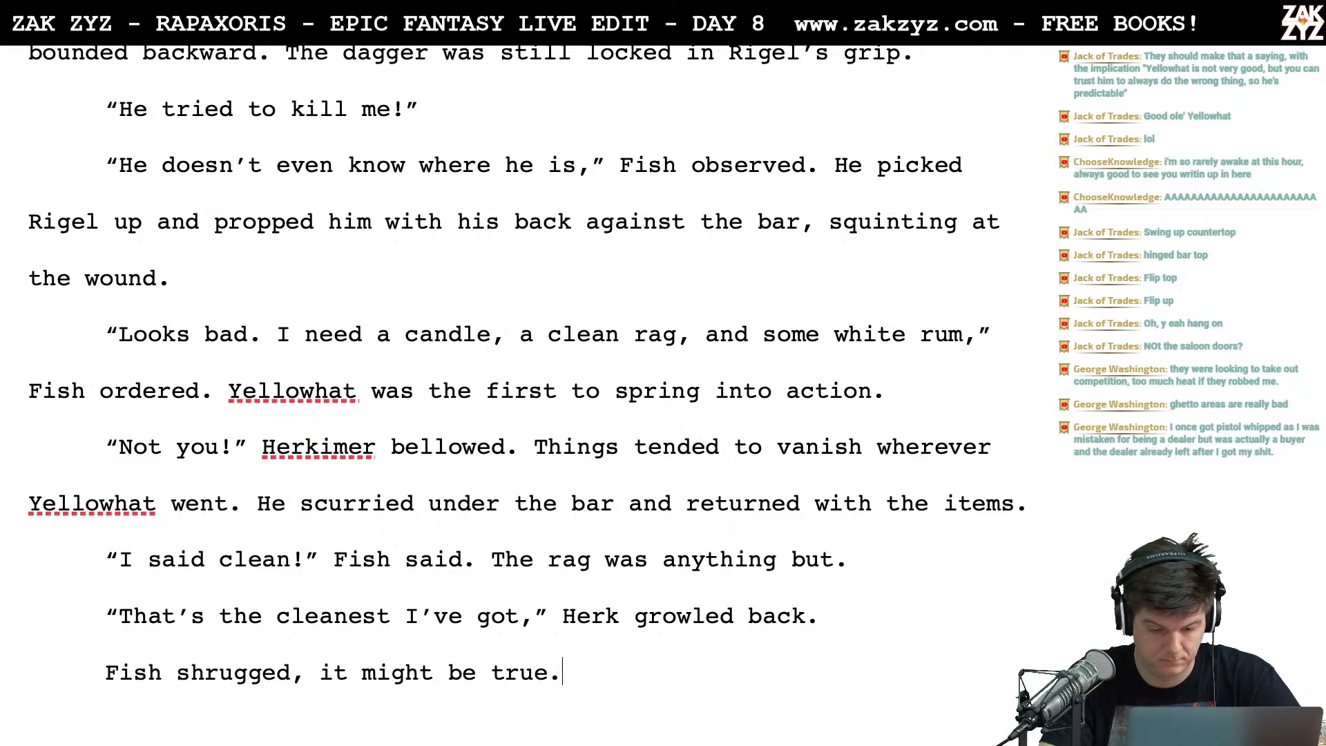
{"action": "key", "text": "Return"}
{"action": "type", "text": "\"Let me"}
{"action": "key", "text": "BackSpace"}
{"action": "key", "text": "BackSpace"}
{"action": "key", "text": "BackSpace"}
{"action": "key", "text": "BackSpace"}
{"action": "key", "text": "BackSpace"}
{"action": "key", "text": "BackSpace"}
{"action": "key", "text": "BackSpace"}
{"action": "key", "text": "BackSpace"}
{"action": "key", "text": "BackSpace"}
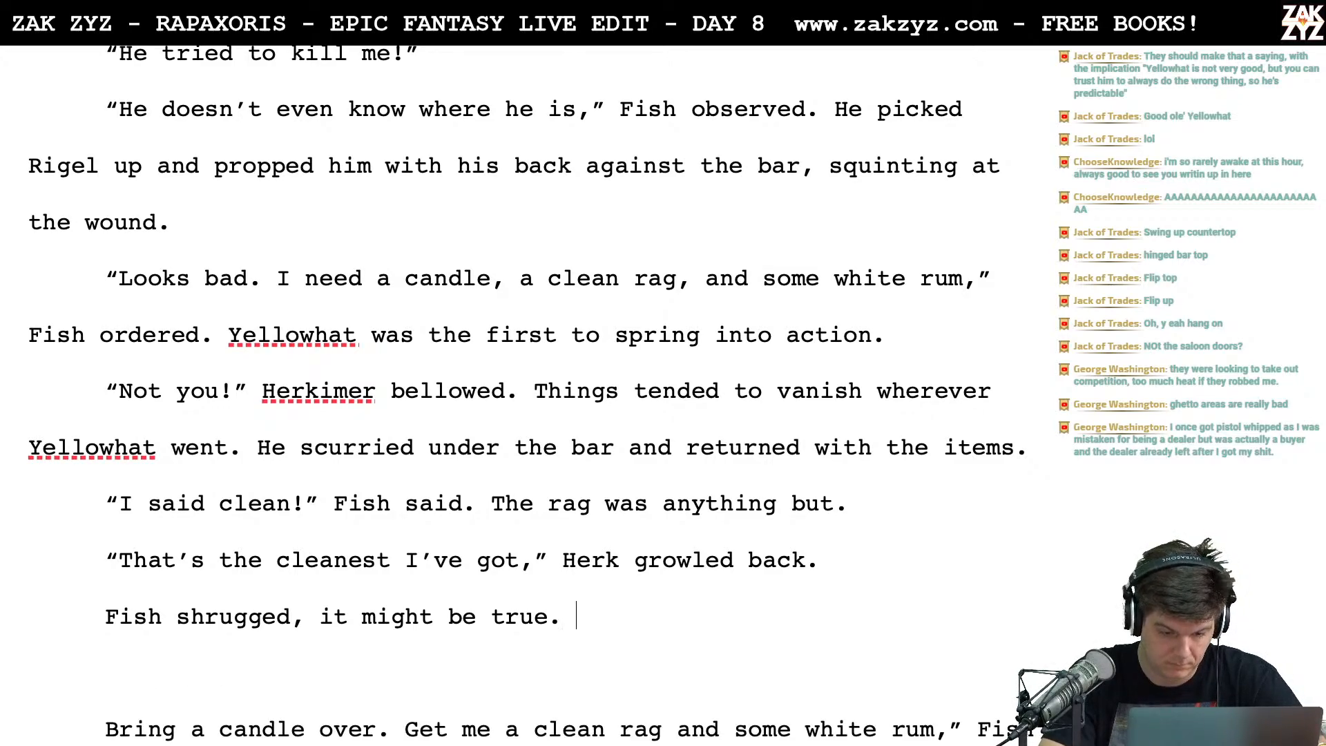
{"action": "type", "text": "He"}
{"action": "key", "text": "BackSpace"}
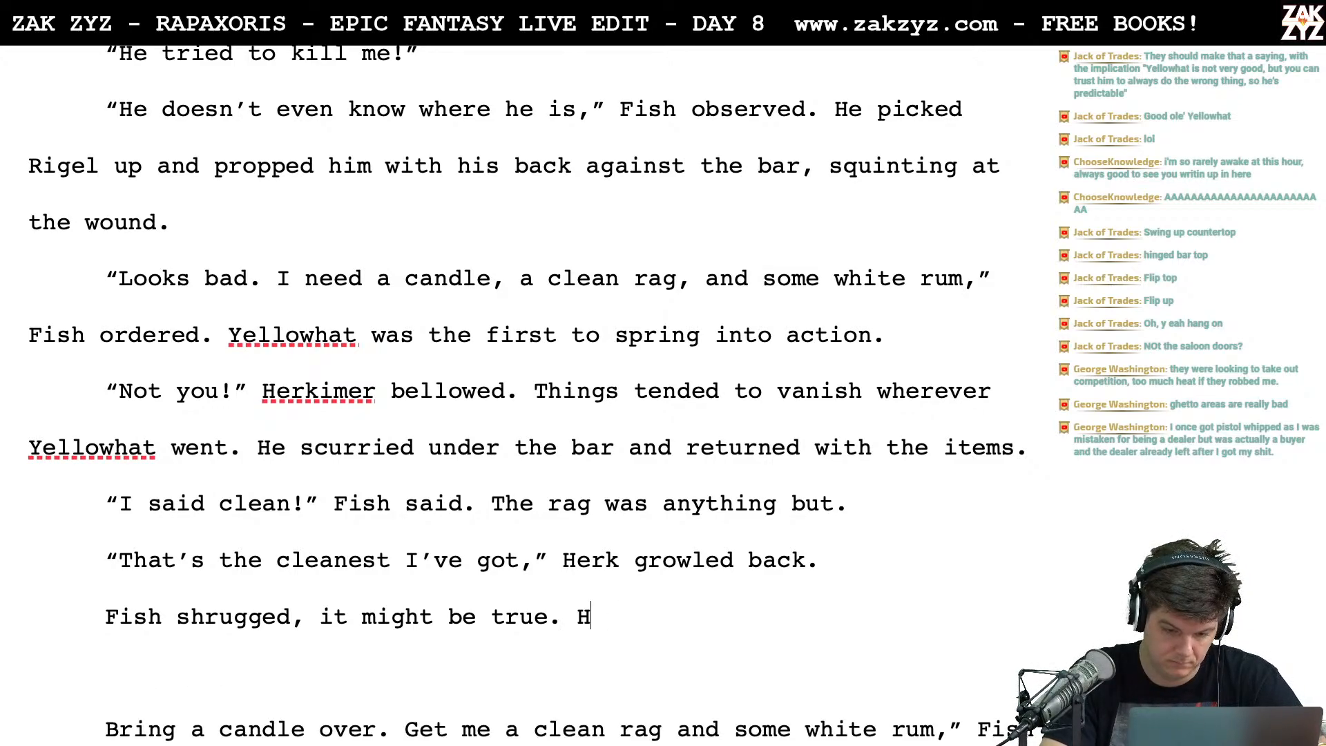
{"action": "key", "text": "BackSpace"}
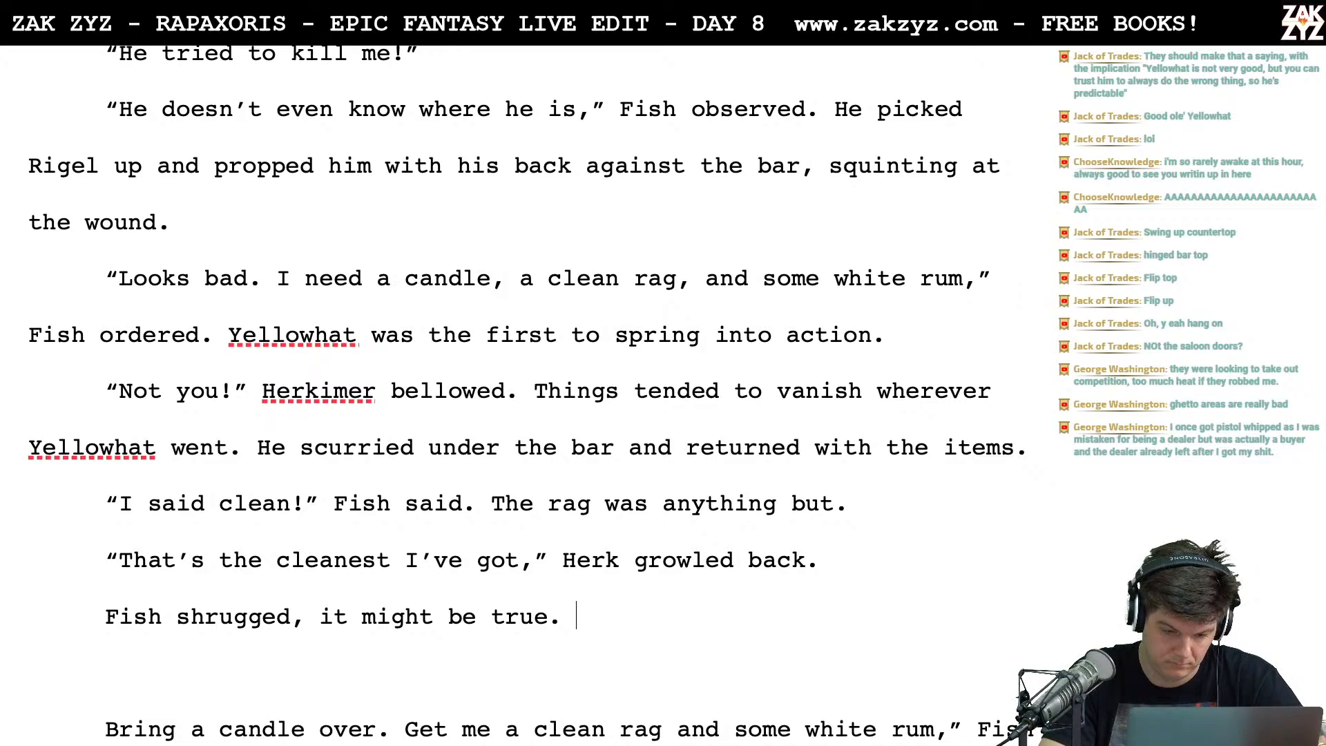
Continue the "Fish shrugged" paragraph with "Prying the knife out of Rigel's hand, he cut off the sleeve of his shirt and"
{"action": "type", "text": "Pr"}
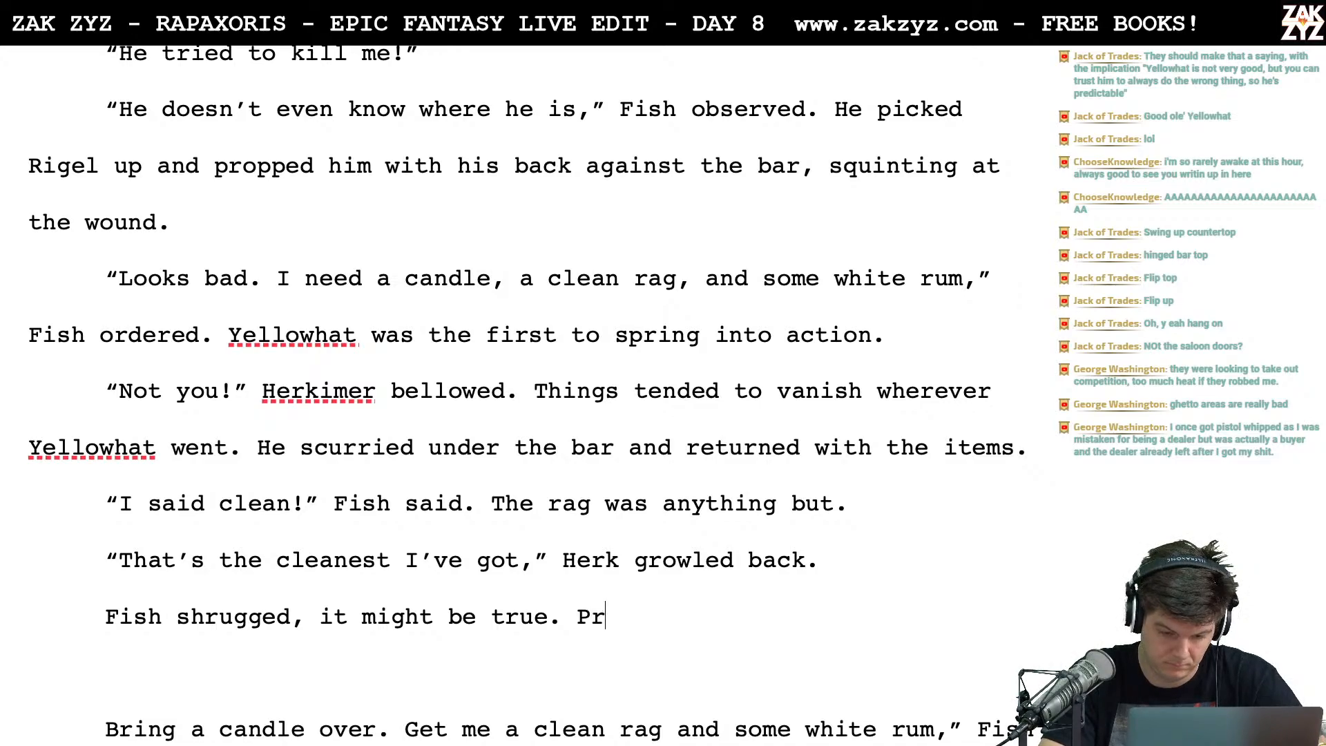
{"action": "type", "text": "ying the knif"}
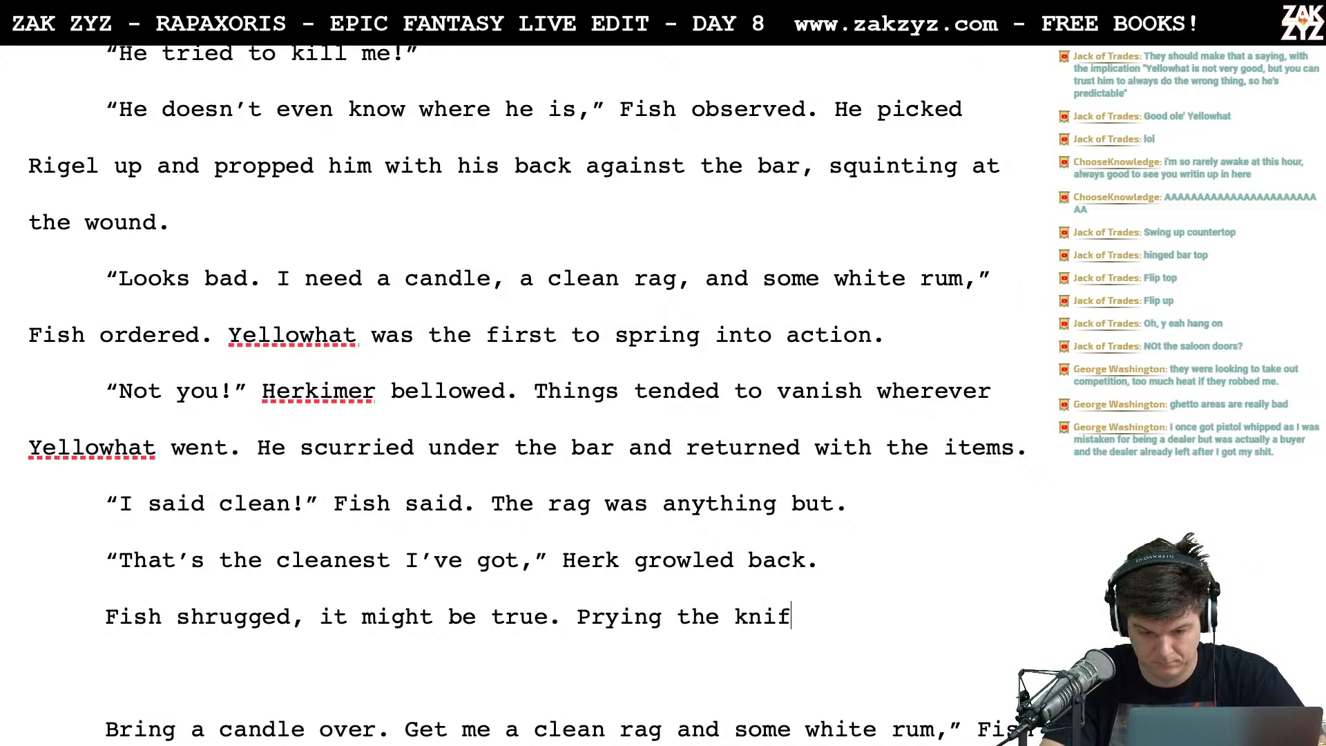
{"action": "type", "text": "e out of Rigel"}
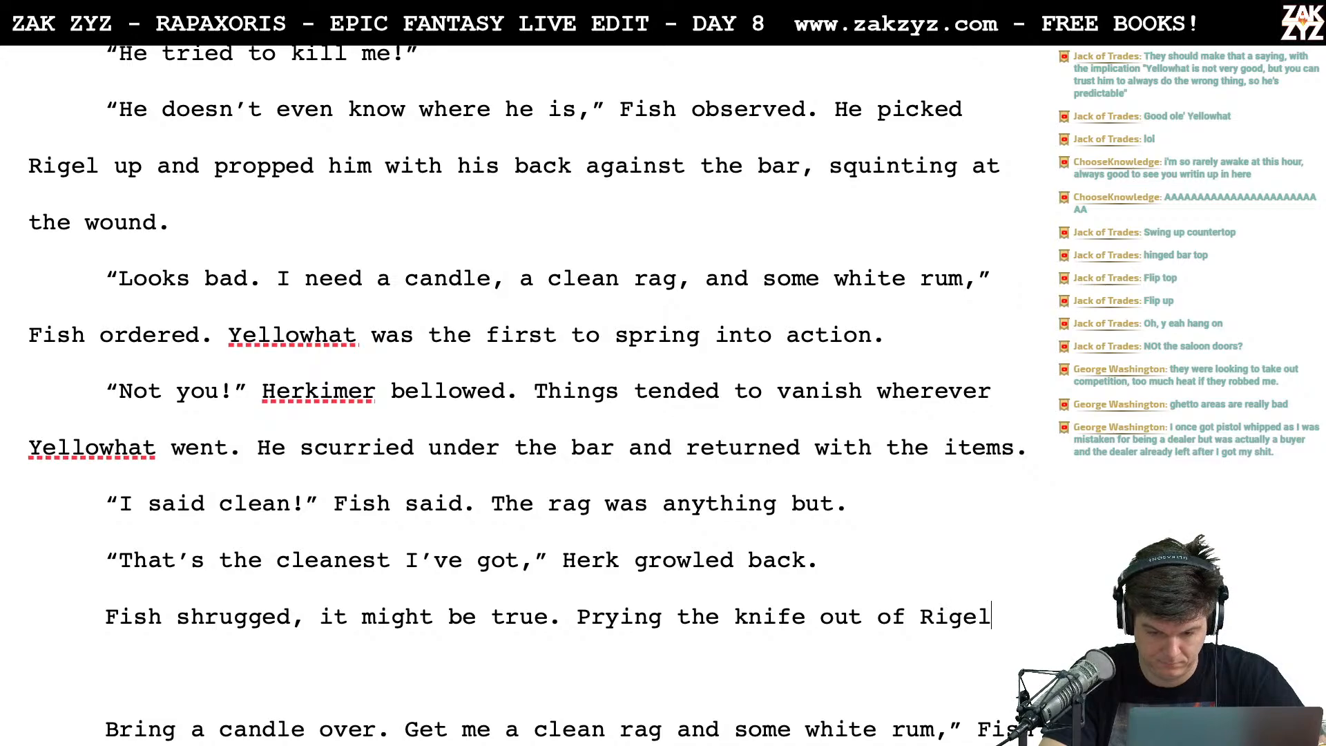
{"action": "type", "text": "'s hand, he cut of f"}
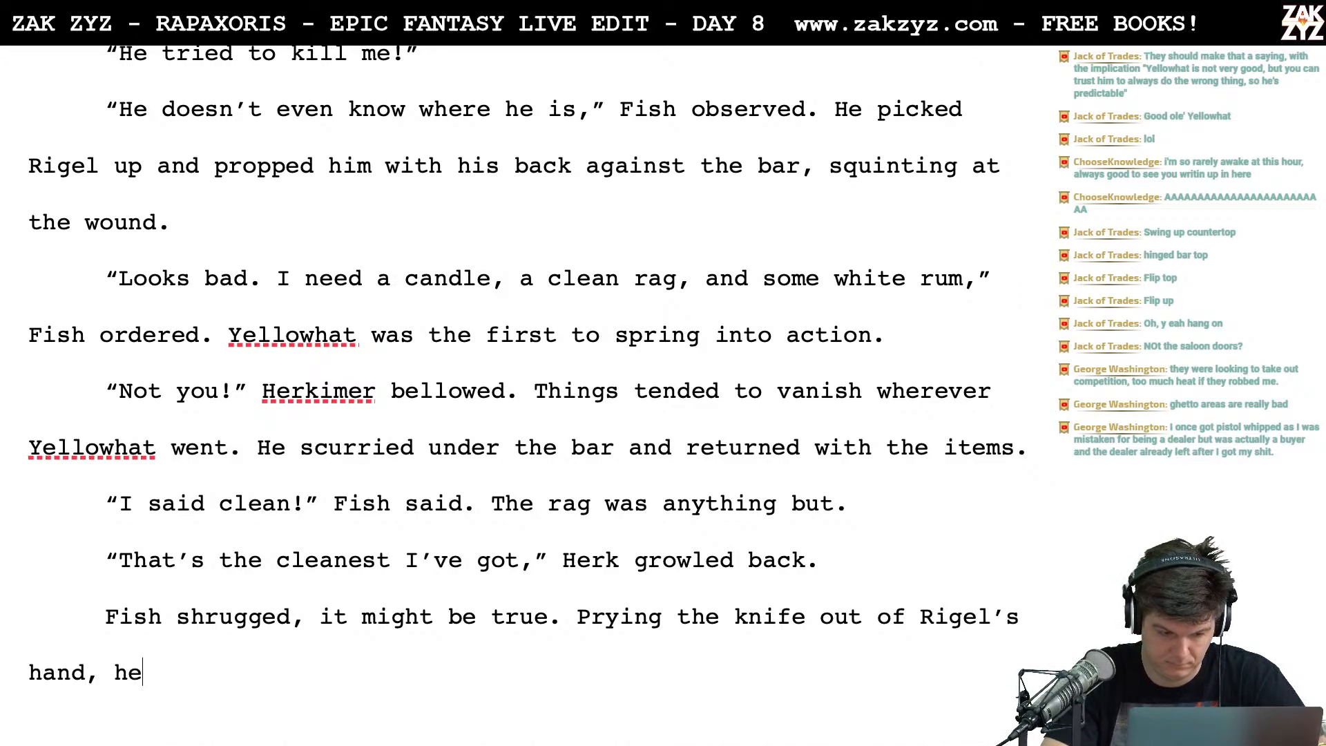
{"action": "key", "text": "BackSpace"}
{"action": "key", "text": "BackSpace"}
{"action": "type", "text": "f what"}
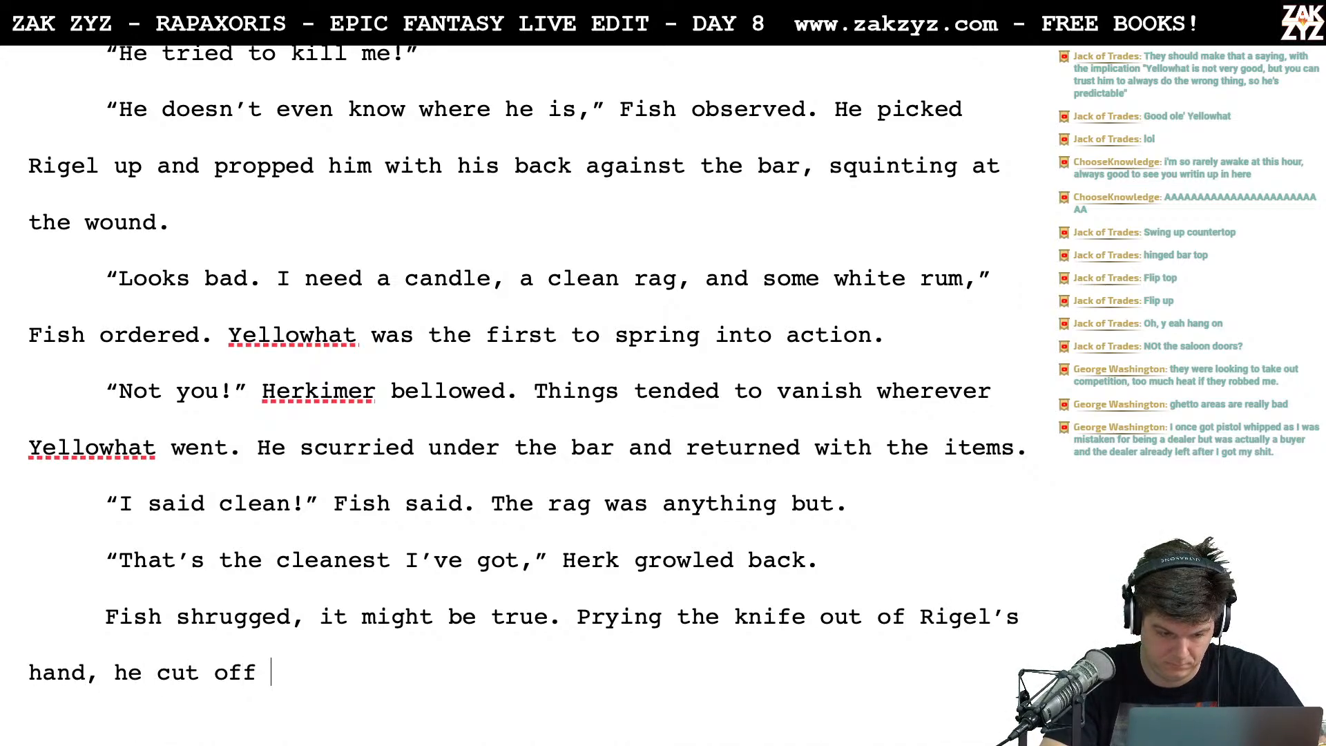
{"action": "key", "text": "BackSpace"}
{"action": "key", "text": "BackSpace"}
{"action": "key", "text": "BackSpace"}
{"action": "key", "text": "BackSpace"}
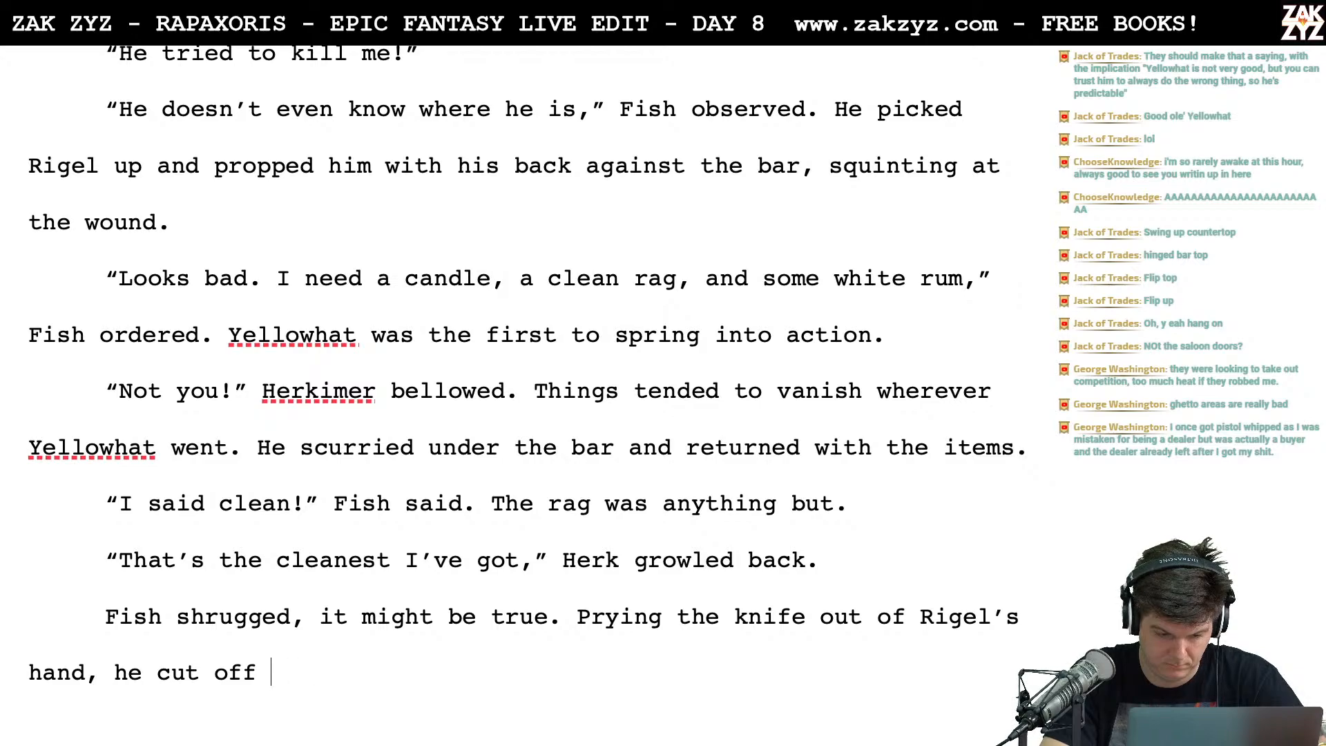
{"action": "type", "text": "the s"}
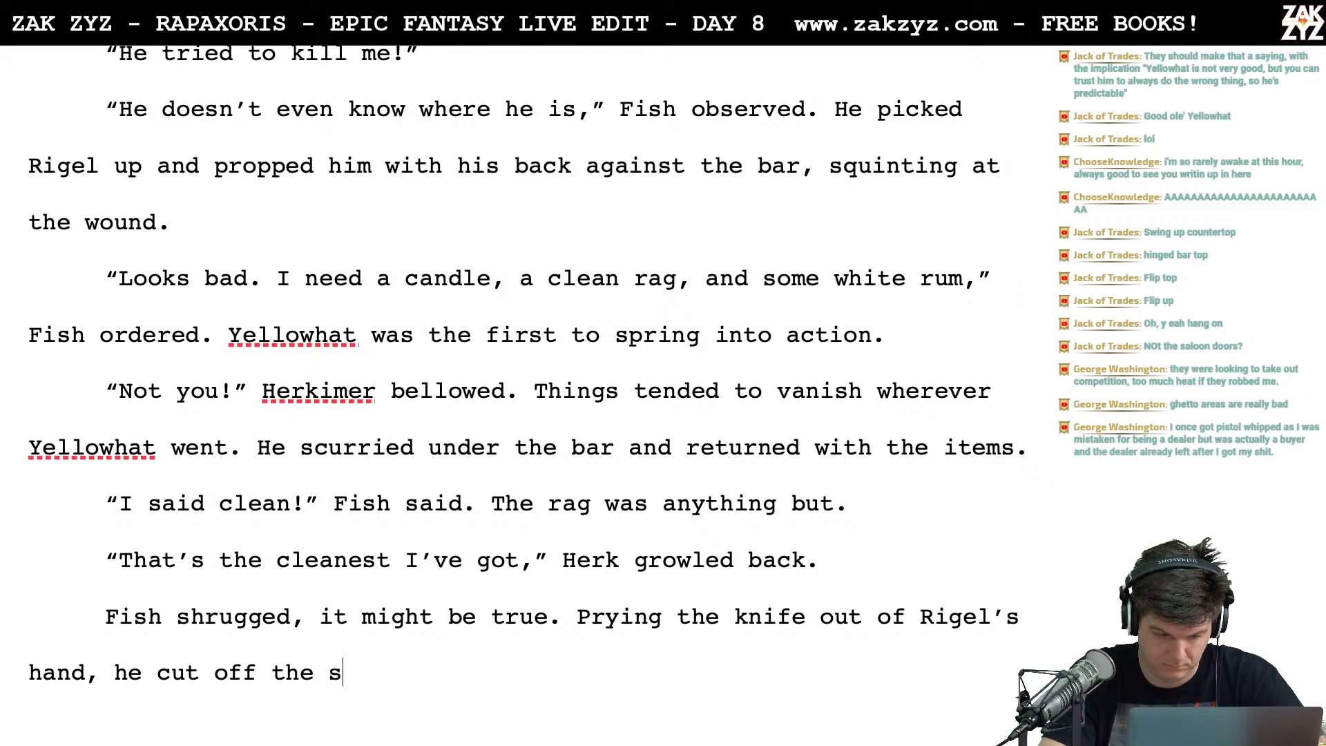
{"action": "type", "text": "leeve of his shi"}
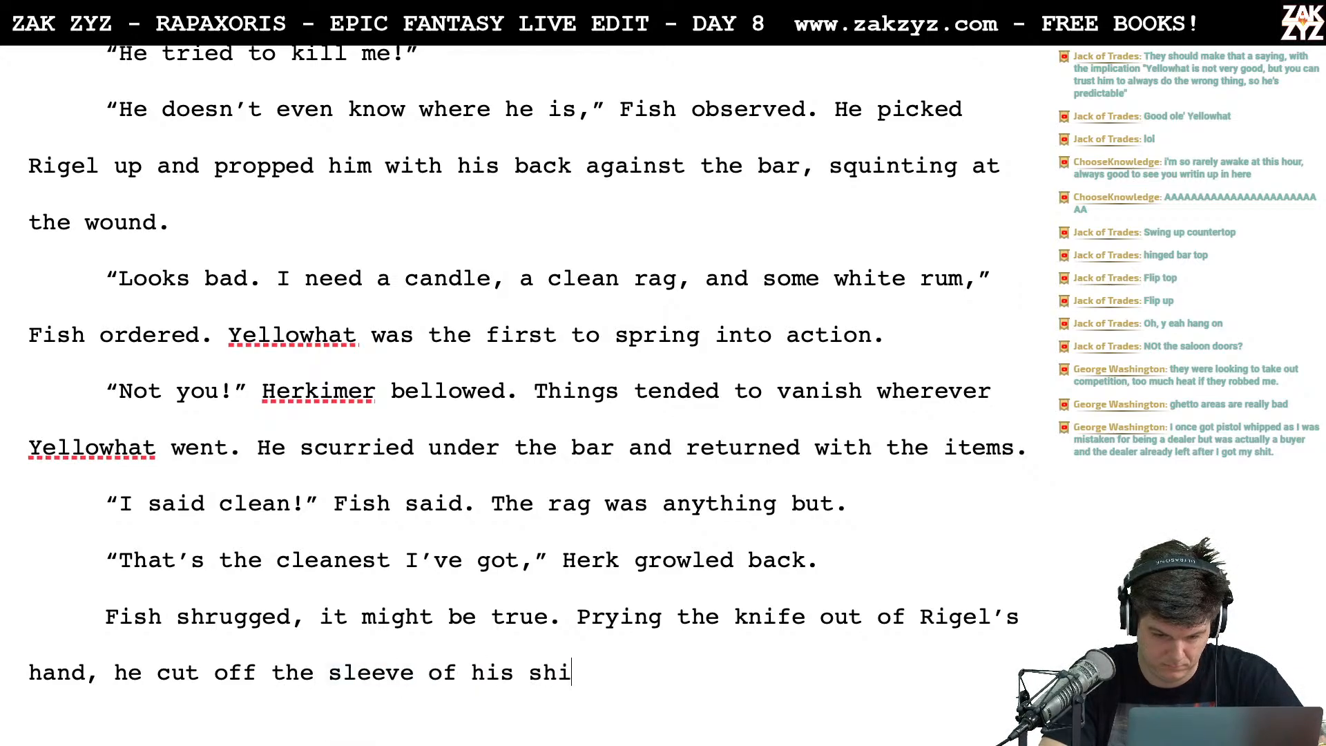
{"action": "type", "text": "rt and"}
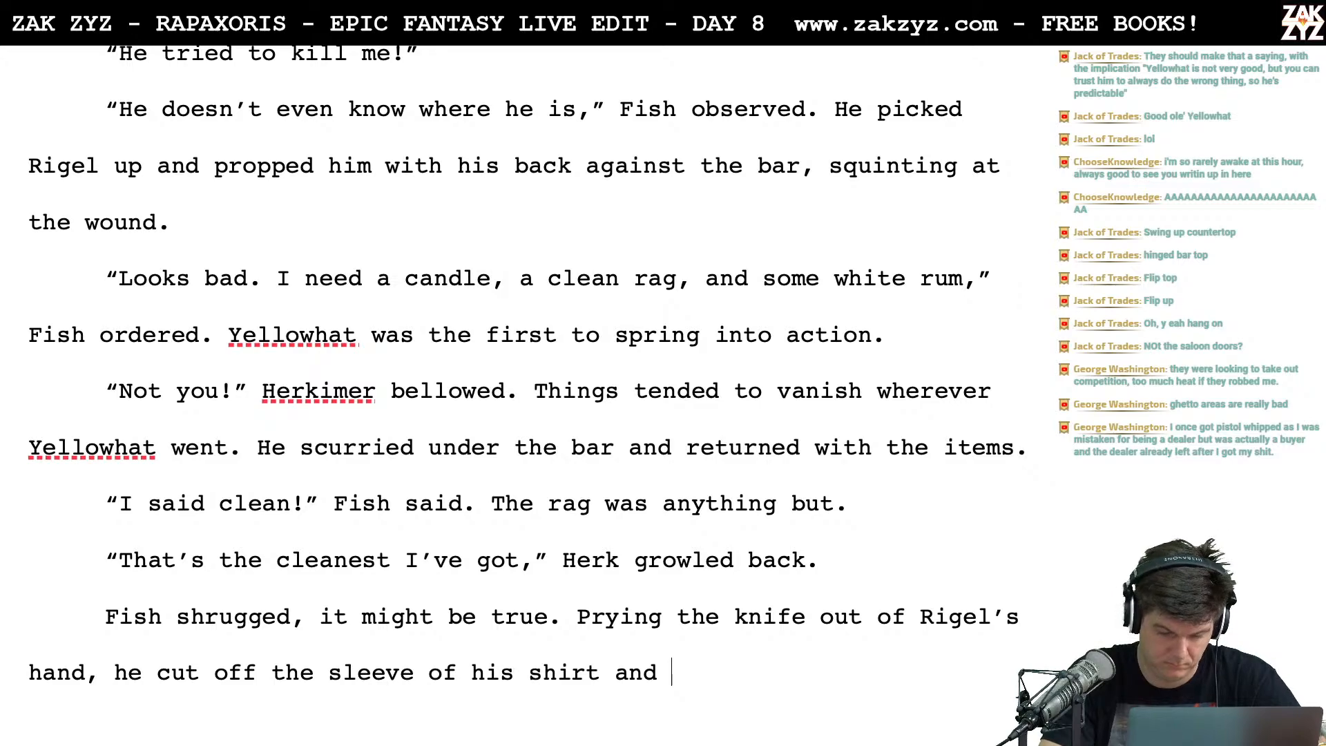
{"action": "key", "text": "BackSpace"}
{"action": "key", "text": "BackSpace"}
{"action": "key", "text": "BackSpace"}
{"action": "key", "text": "BackSpace"}
{"action": "key", "text": "BackSpace"}
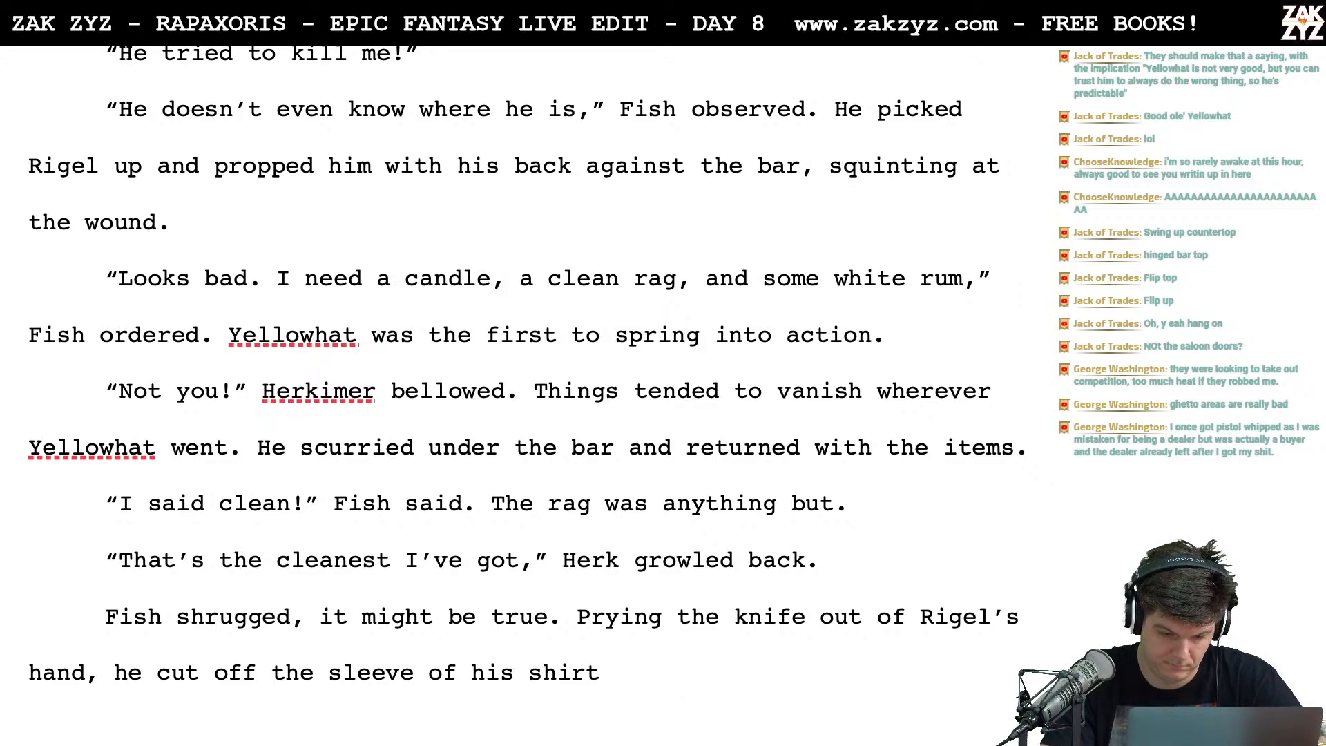
{"action": "type", "text": "and"}
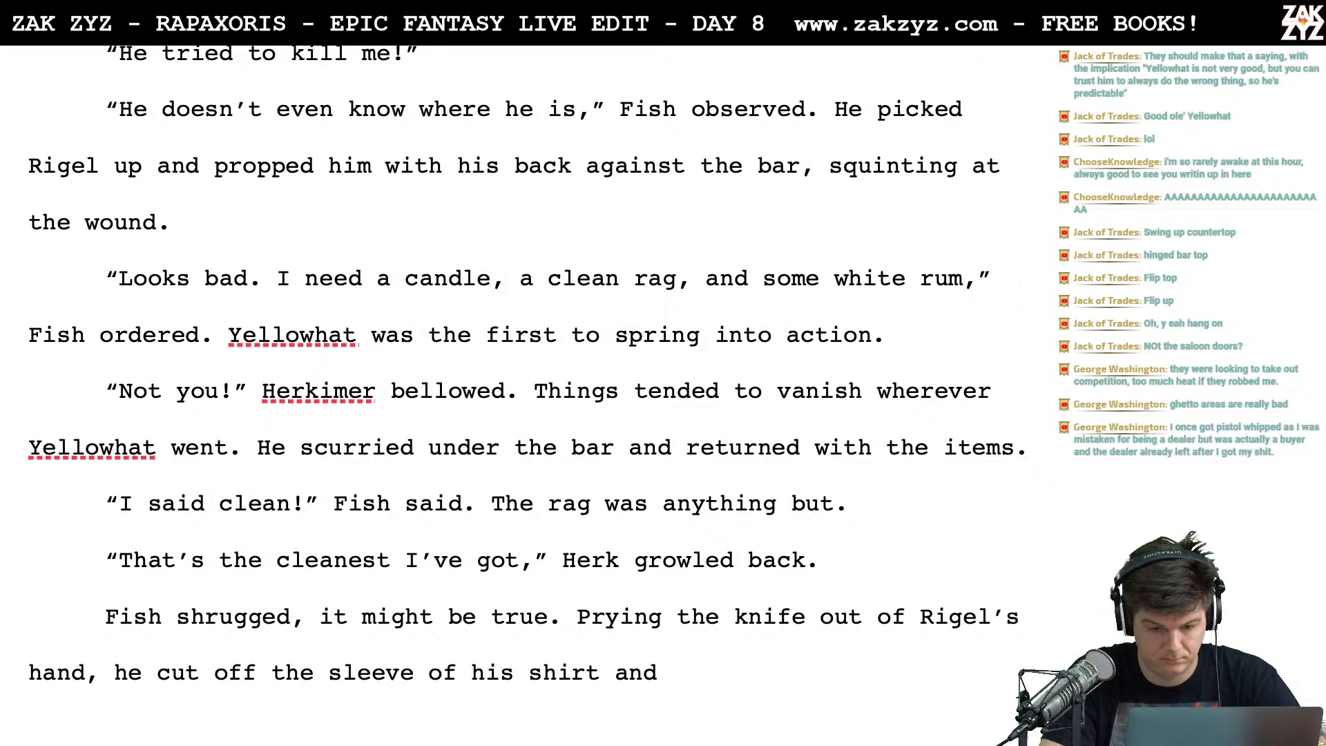
{"action": "key", "text": "BackSpace"}
{"action": "key", "text": "BackSpace"}
{"action": "key", "text": "BackSpace"}
{"action": "key", "text": "BackSpace"}
{"action": "type", "text": ". "}
{"action": "type", "text": ","}
{"action": "type", "text": "ri"}
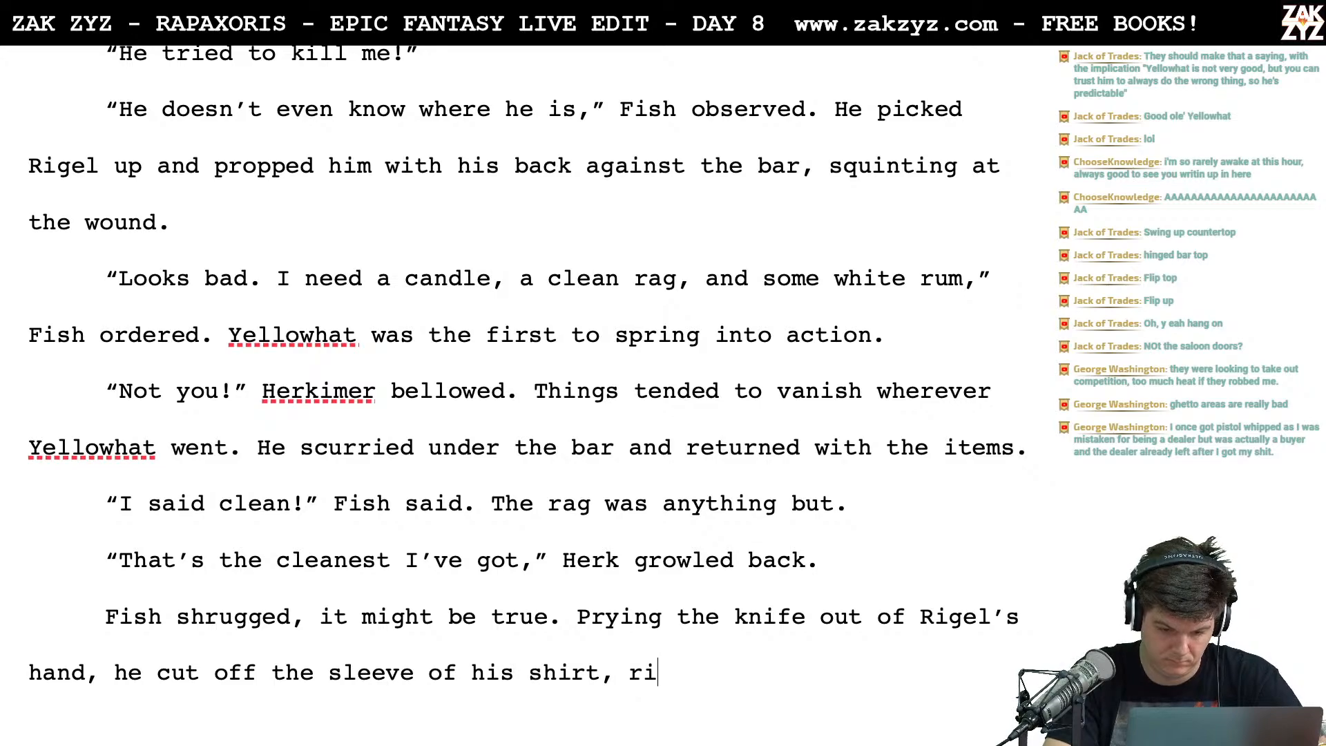
{"action": "key", "text": "BackSpace"}
{"action": "key", "text": "BackSpace"}
{"action": "key", "text": "BackSpace"}
{"action": "key", "text": "BackSpace"}
{"action": "type", "text": "and "}
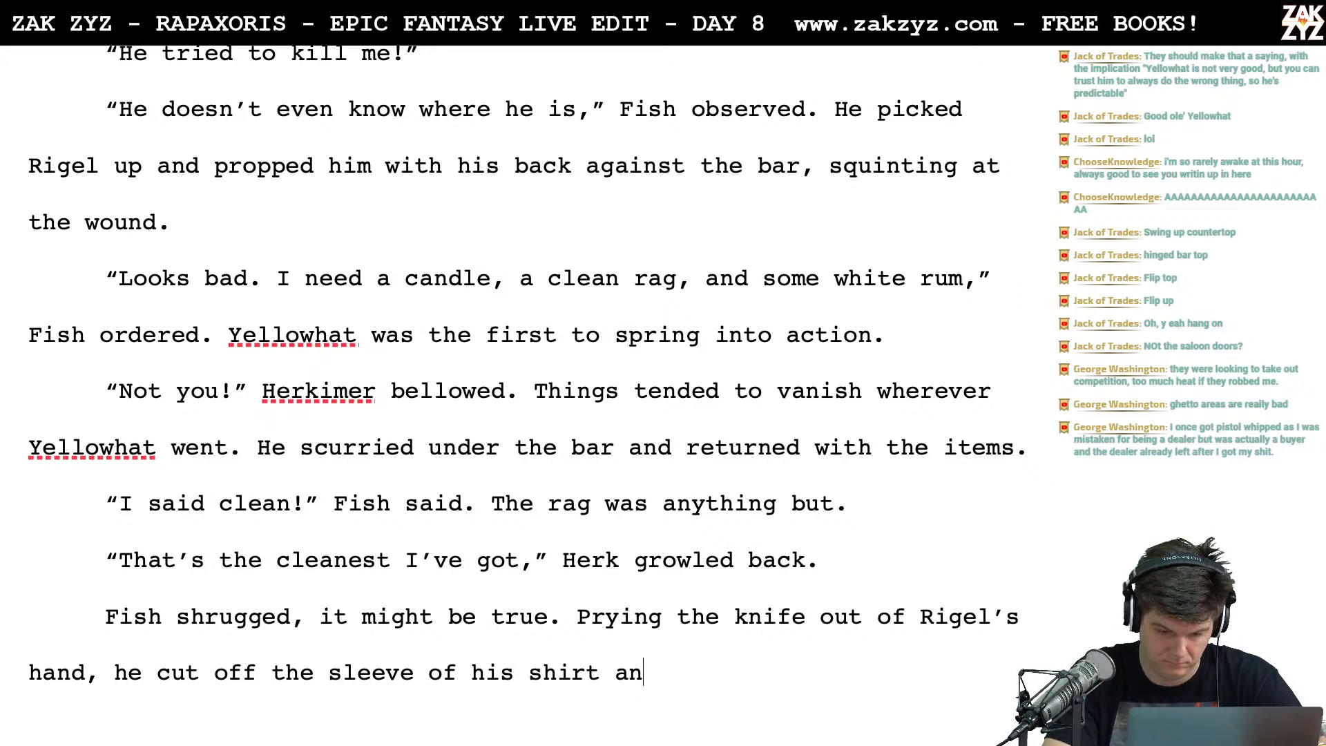
{"action": "type", "text": "took a"}
{"action": "key", "text": "BackSpace"}
{"action": "type", "text": "lo"}
{"action": "key", "text": "BackSpace"}
{"action": "key", "text": "BackSpace"}
{"action": "key", "text": "BackSpace"}
{"action": "type", "text": "look "}
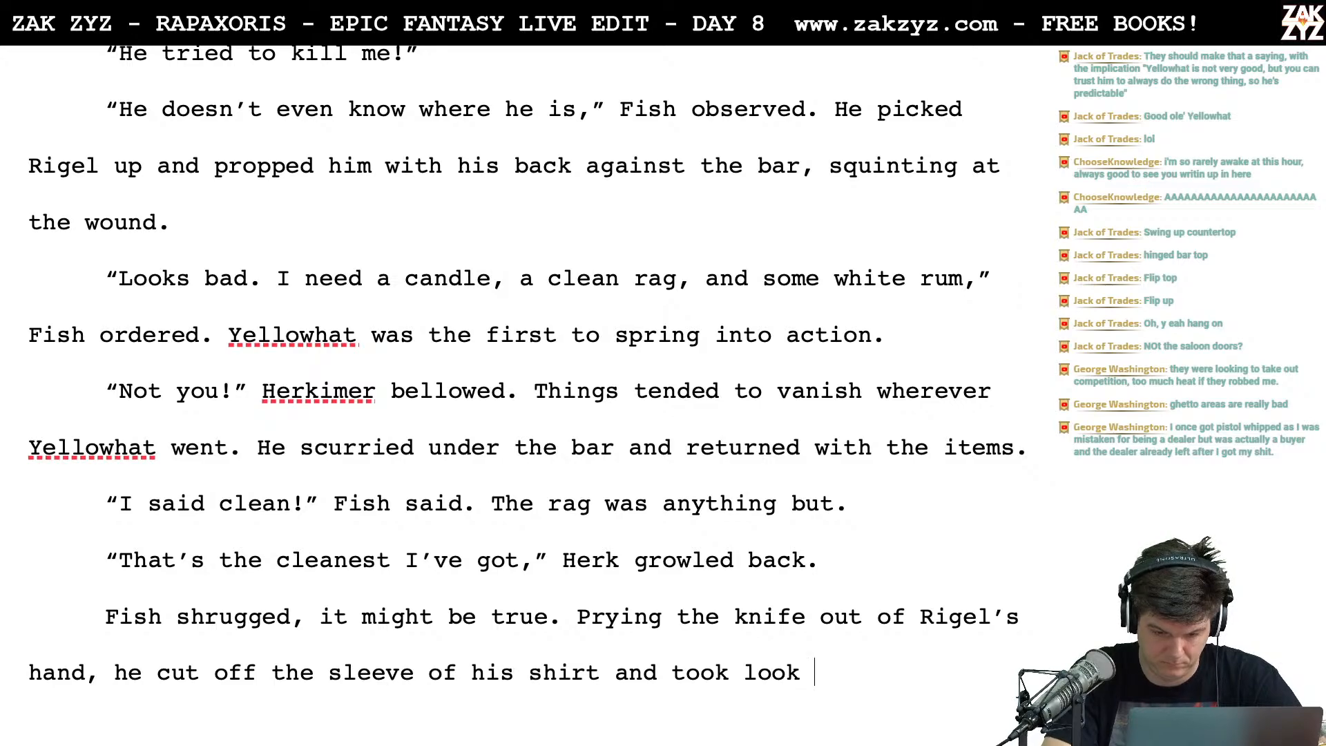
{"action": "type", "text": "at the wound"}
{"action": "key", "text": "BackSpace"}
{"action": "key", "text": "BackSpace"}
{"action": "key", "text": "BackSpace"}
{"action": "key", "text": "BackSpace"}
{"action": "key", "text": "BackSpace"}
{"action": "key", "text": "BackSpace"}
{"action": "key", "text": "BackSpace"}
{"action": "key", "text": "BackSpace"}
{"action": "key", "text": "BackSpace"}
{"action": "key", "text": "BackSpace"}
{"action": "key", "text": "BackSpace"}
{"action": "key", "text": "BackSpace"}
{"action": "key", "text": "BackSpace"}
{"action": "key", "text": "BackSpace"}
{"action": "key", "text": "BackSpace"}
{"action": "key", "text": "BackSpace"}
{"action": "key", "text": "BackSpace"}
{"action": "key", "text": "BackSpace"}
{"action": "key", "text": "BackSpace"}
{"action": "key", "text": "BackSpace"}
{"action": "key", "text": "BackSpace"}
{"action": "key", "text": "BackSpace"}
Finish the sentence about cutting off the shirt sleeve with "bent low in the candlelight."
{"action": "type", "text": "bent low in the candlel"}
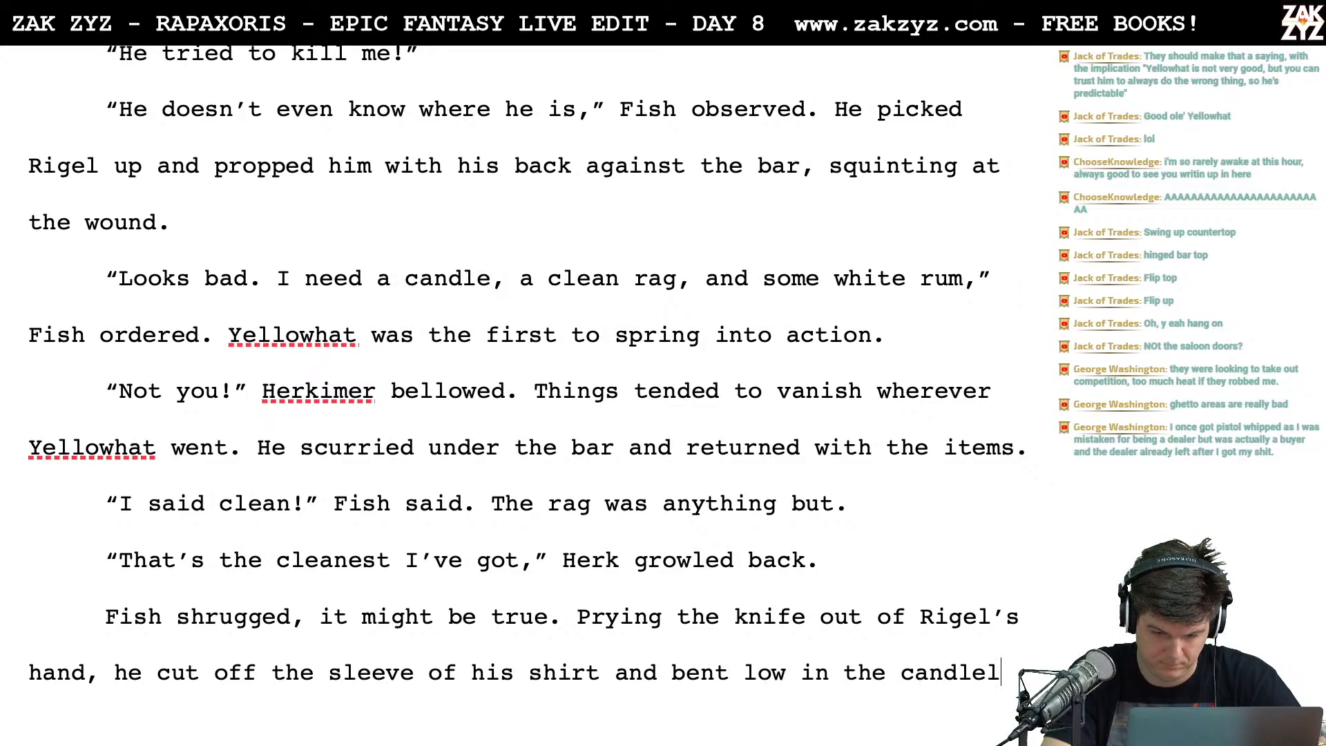
{"action": "type", "text": "ight"}
Write the dialogue line "Oof, it's gone through him." as a new paragraph below the candlelight sentence
{"action": "type", "text": "\""}
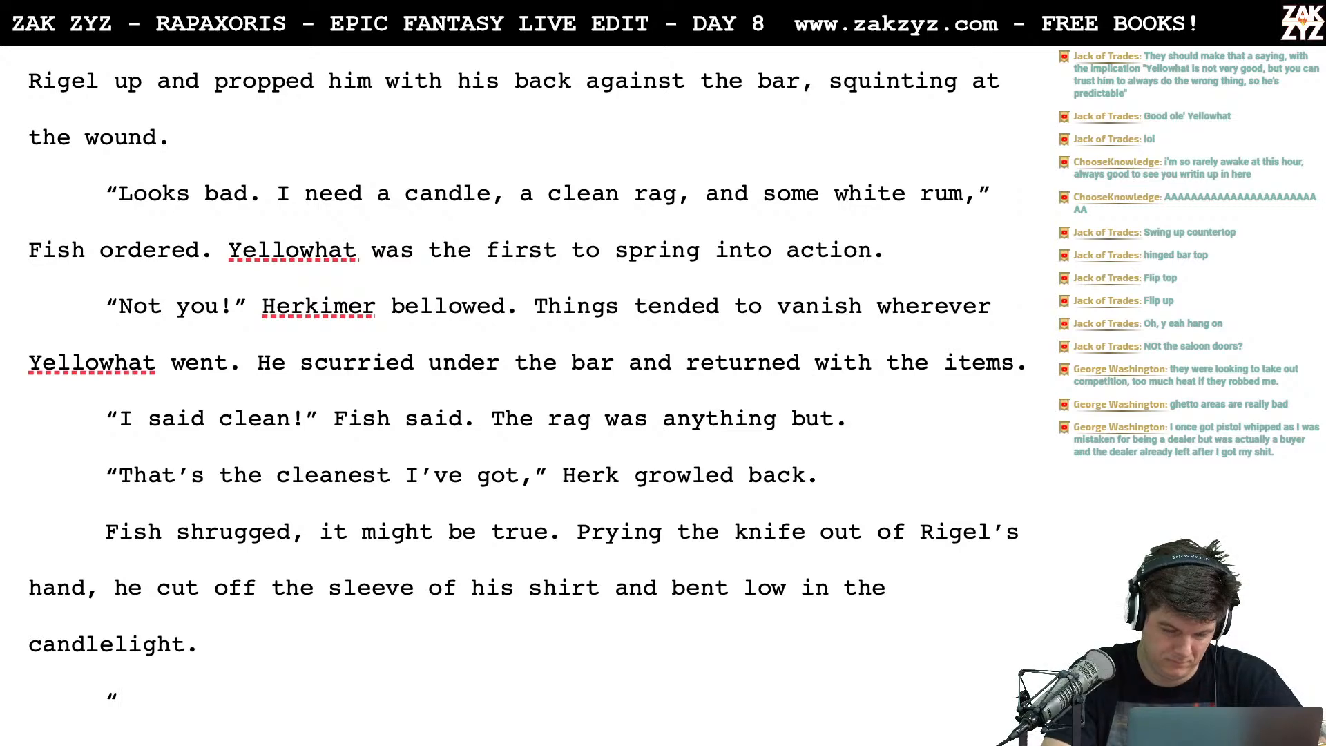
{"action": "type", "text": "OOf"}
{"action": "key", "text": "BackSpace"}
{"action": "key", "text": "BackSpace"}
{"action": "type", "text": "o"}
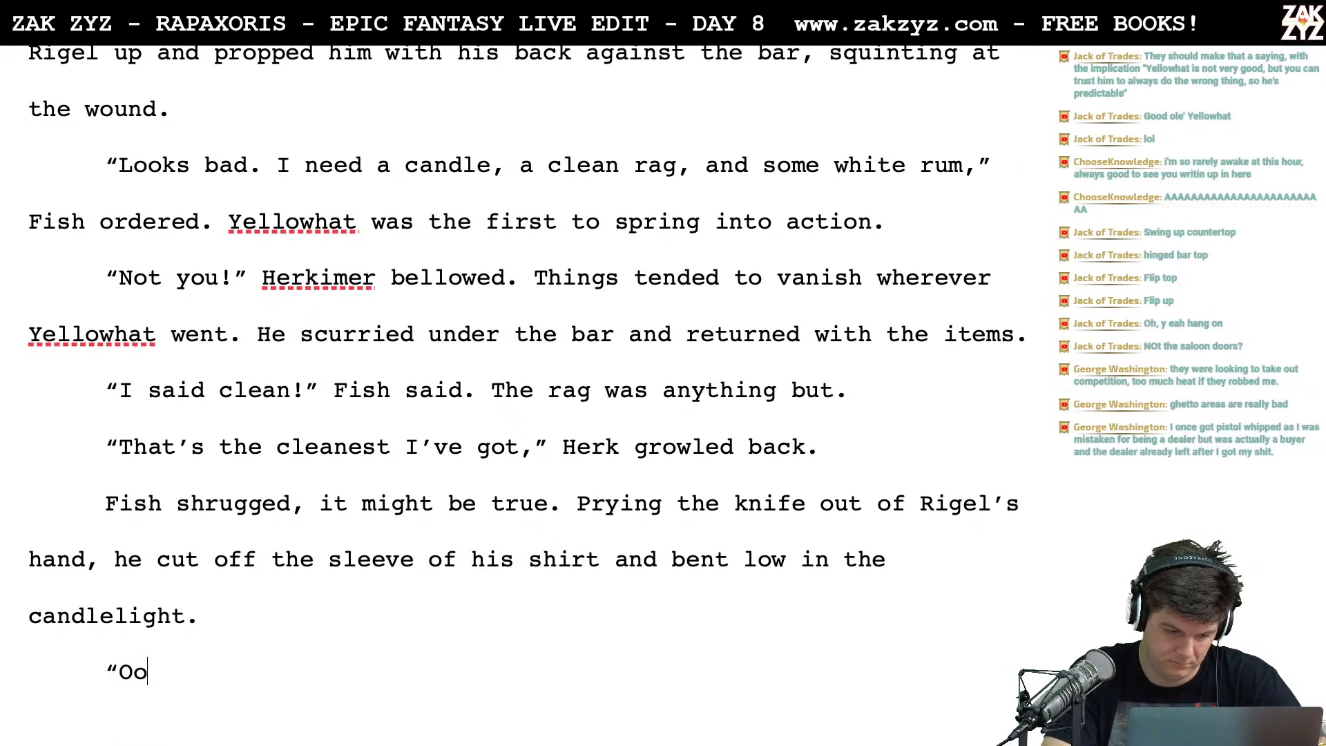
{"action": "type", "text": "f, it's got"}
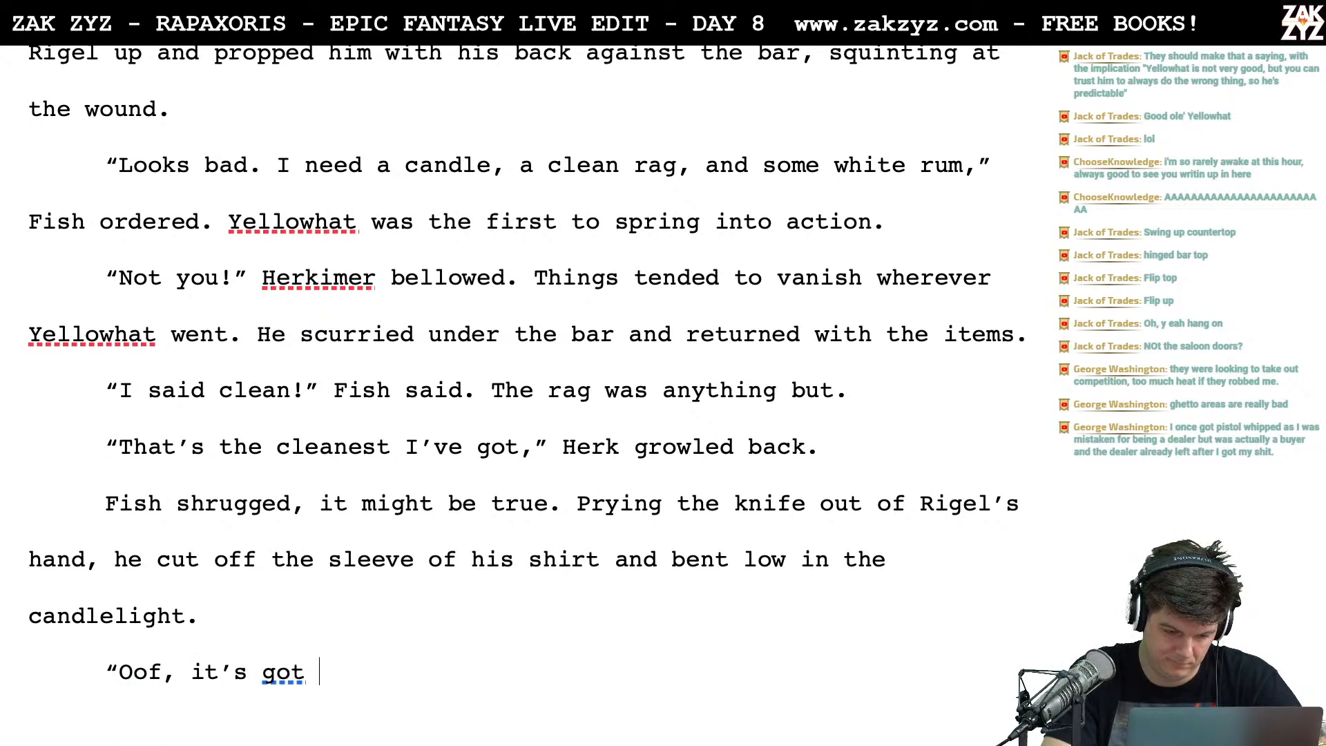
{"action": "key", "text": "BackSpace"}
{"action": "type", "text": "ne throu"}
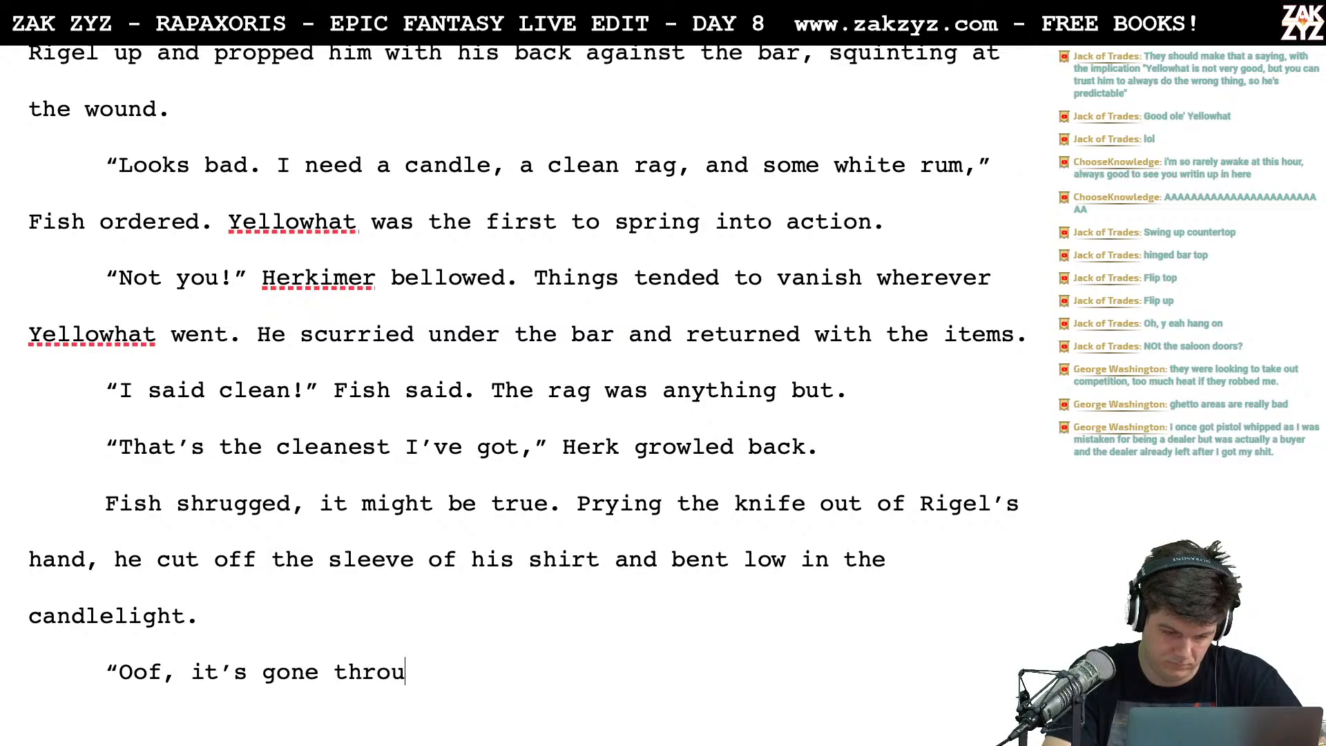
{"action": "type", "text": "gh him."}
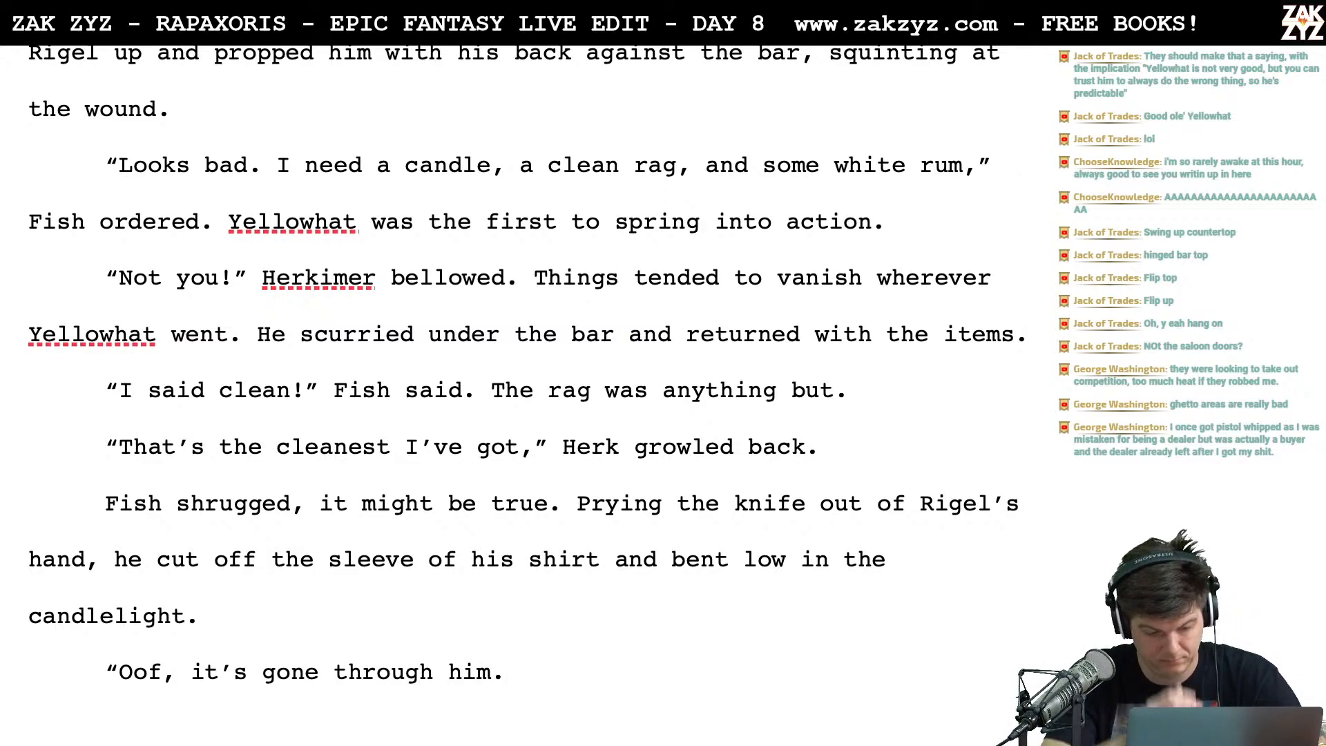
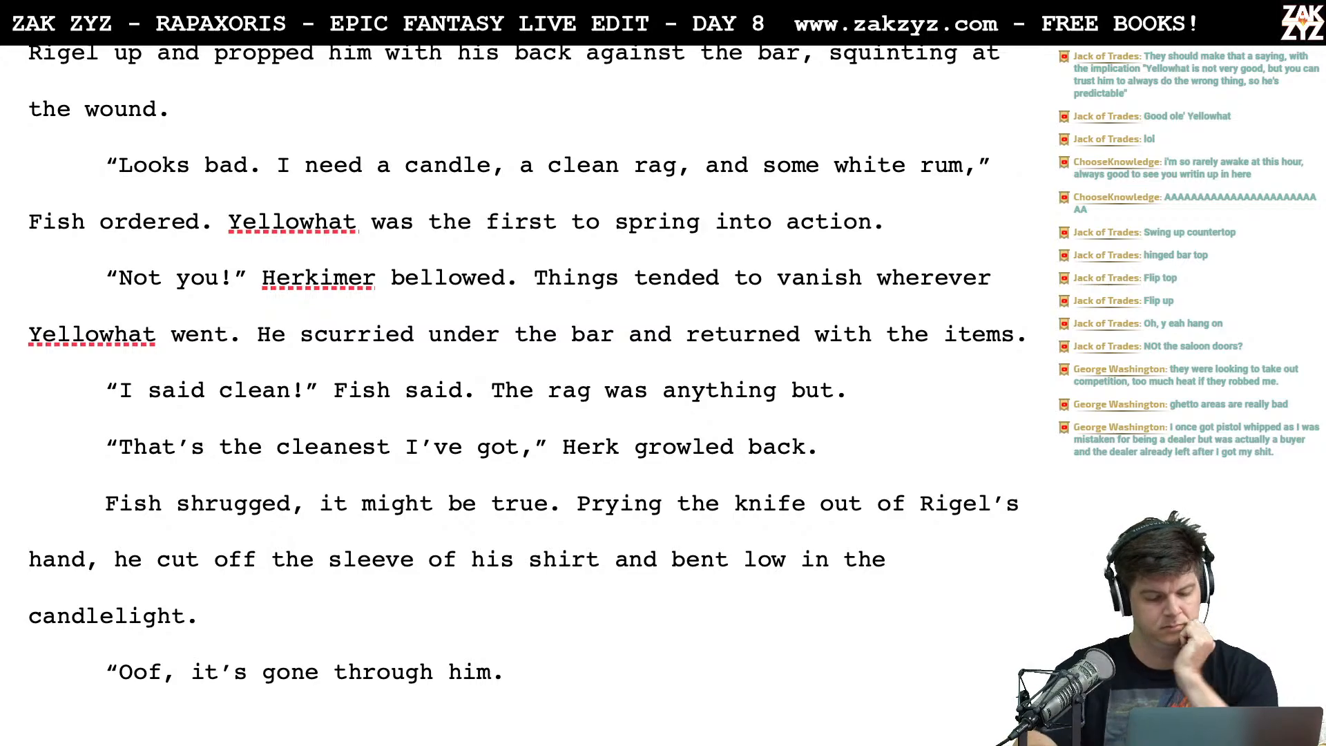
Open an empty paragraph between the candlelight sentence and the "Oof, it's gone through him." line
{"action": "scroll", "coordinate": [918, 297], "scroll_direction": "down", "scroll_amount": 2}
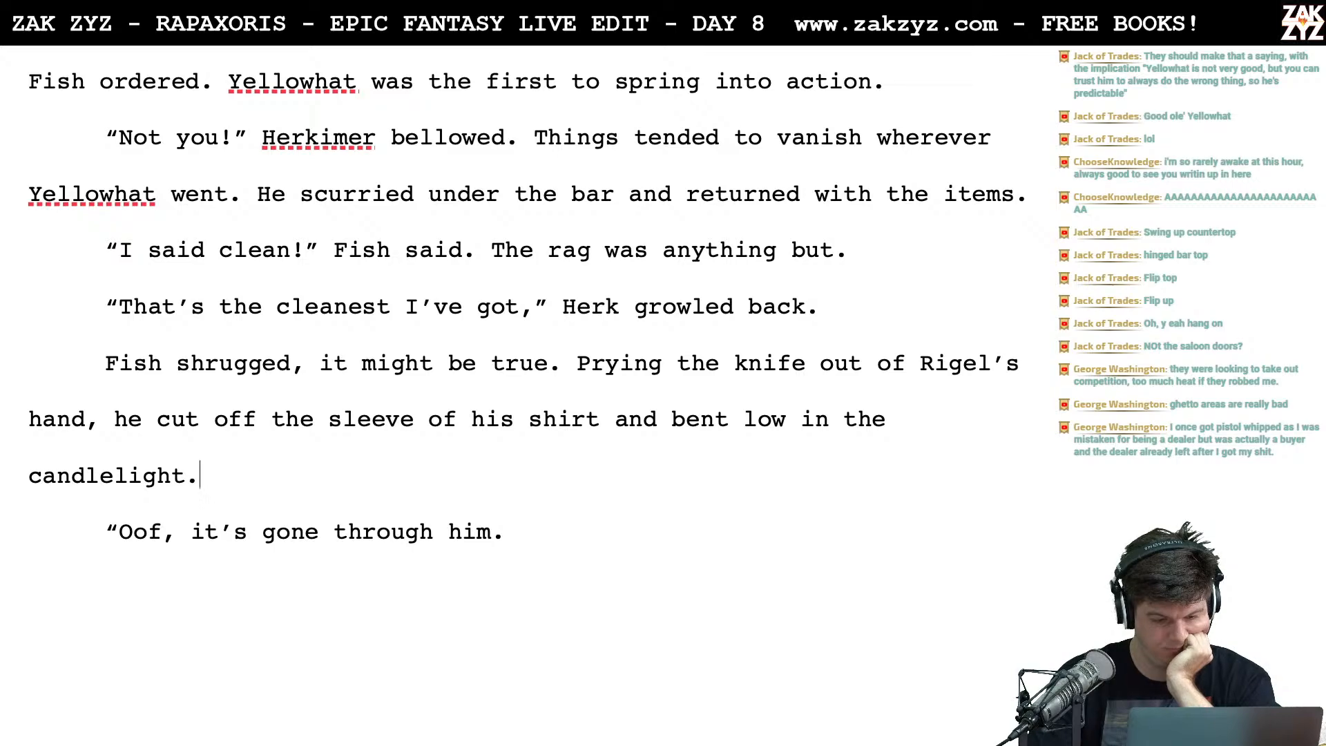
{"action": "key", "text": "Home"}
{"action": "key", "text": "Return"}
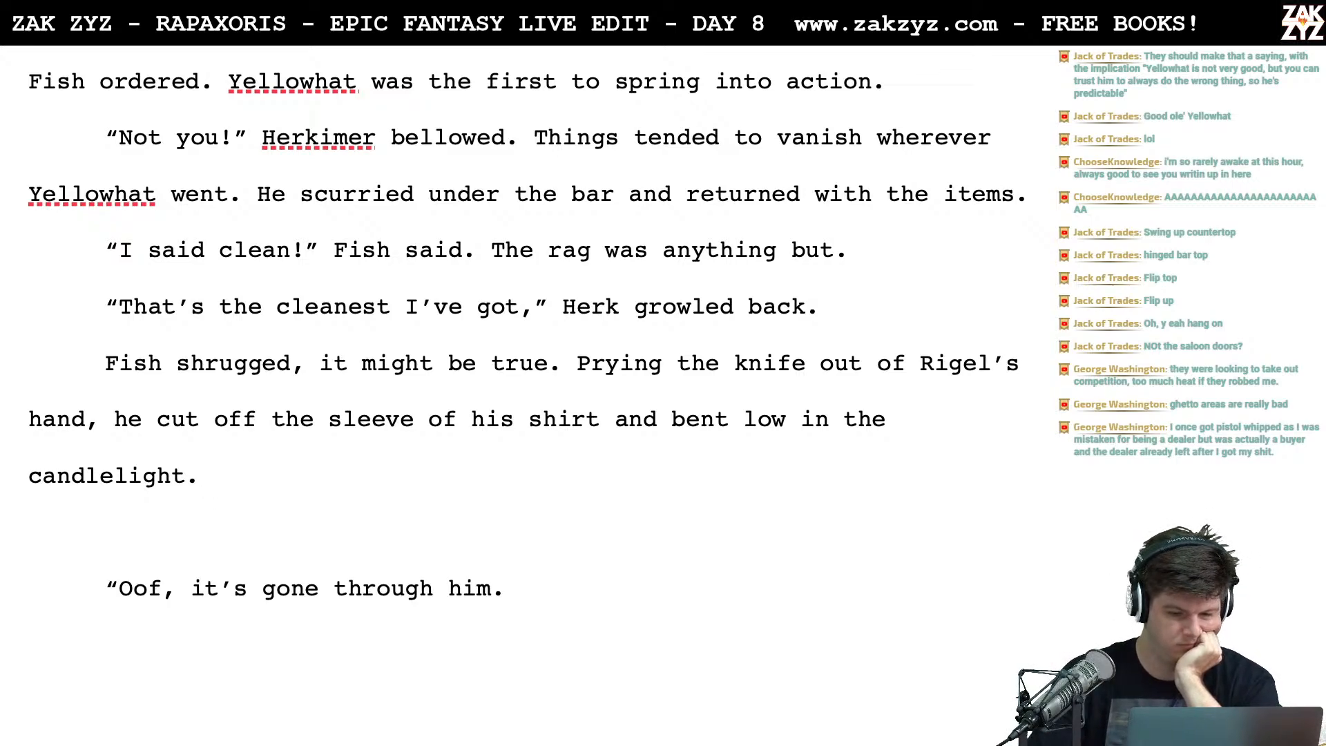
Reread the passage from Fish's request for a candle and clean rag through the cutting of the sleeve
{"action": "key", "text": "Up"}
{"action": "key", "text": "Up"}
{"action": "key", "text": "Up"}
{"action": "scroll", "coordinate": [523, 330], "scroll_direction": "up", "scroll_amount": 1}
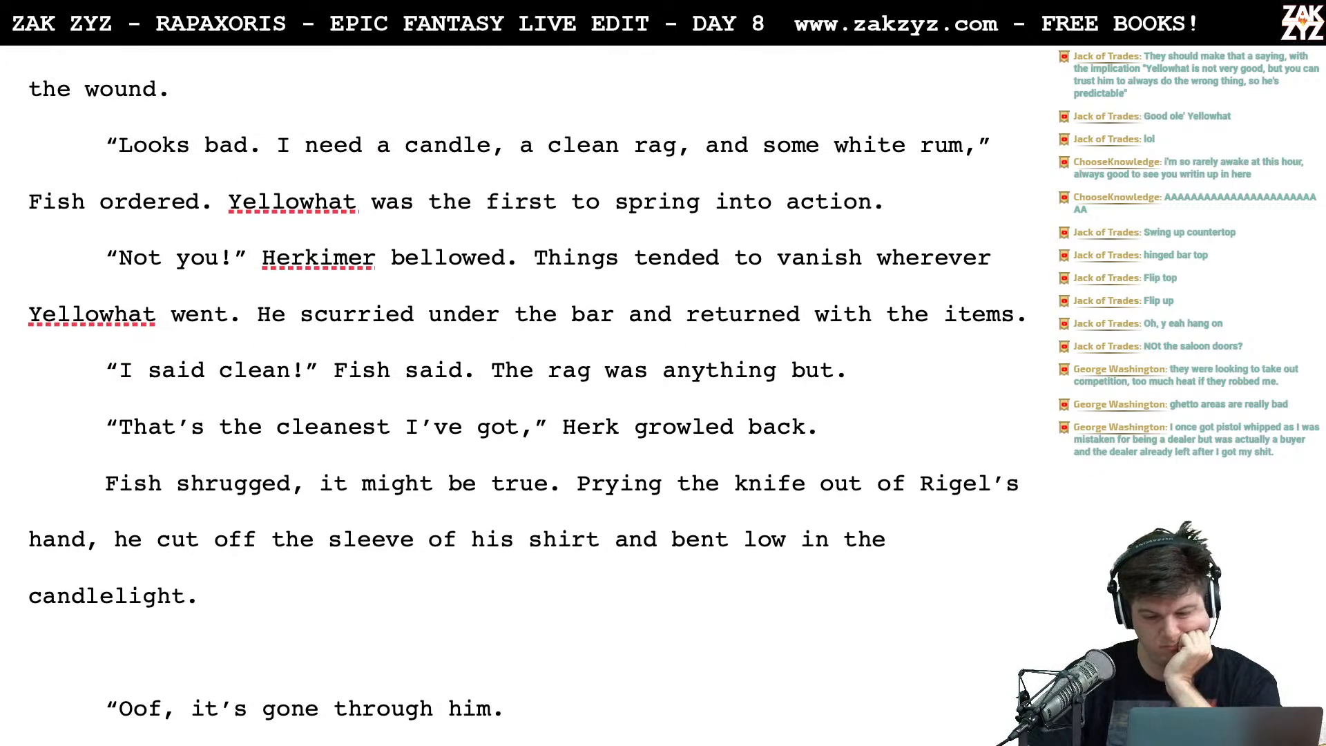
{"action": "scroll", "coordinate": [523, 387], "scroll_direction": "down", "scroll_amount": 3}
{"action": "scroll", "coordinate": [523, 386], "scroll_direction": "up", "scroll_amount": 6}
{"action": "scroll", "coordinate": [145, 483], "scroll_direction": "down", "scroll_amount": 3}
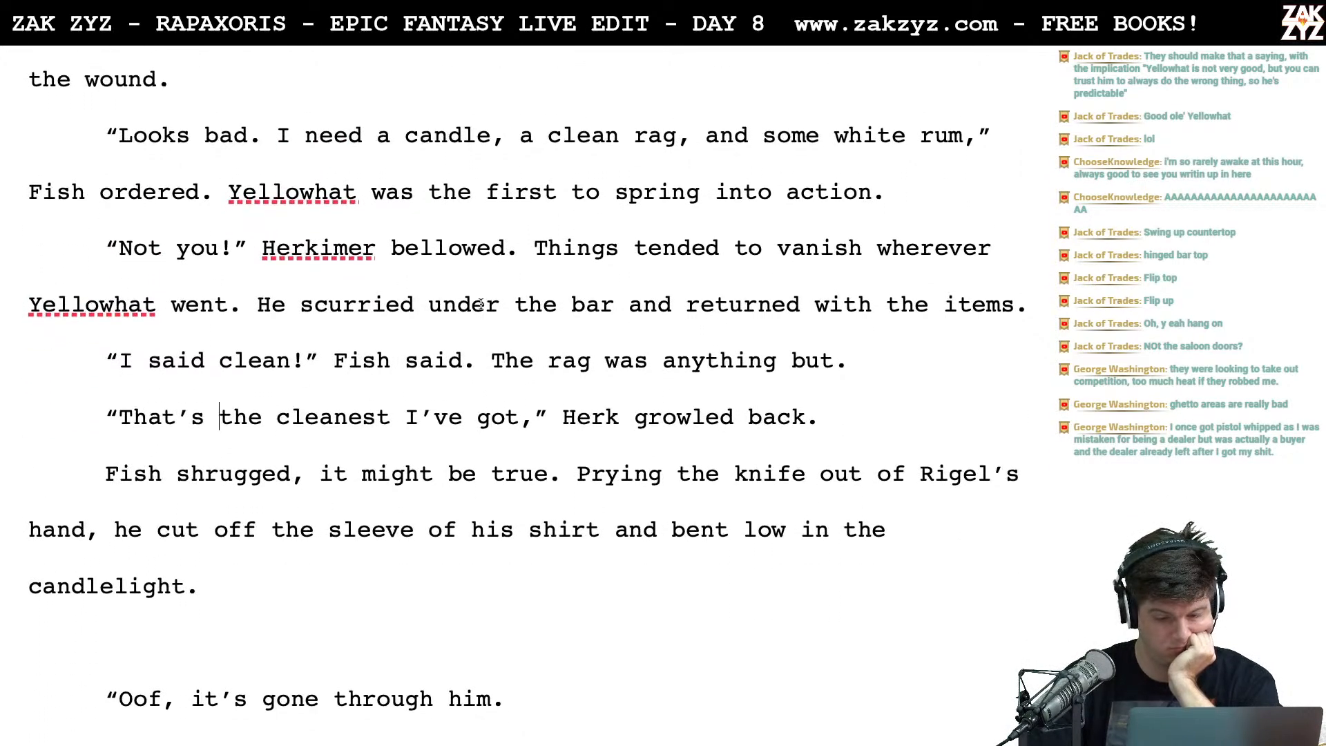
{"action": "scroll", "coordinate": [465, 458], "scroll_direction": "down", "scroll_amount": 2}
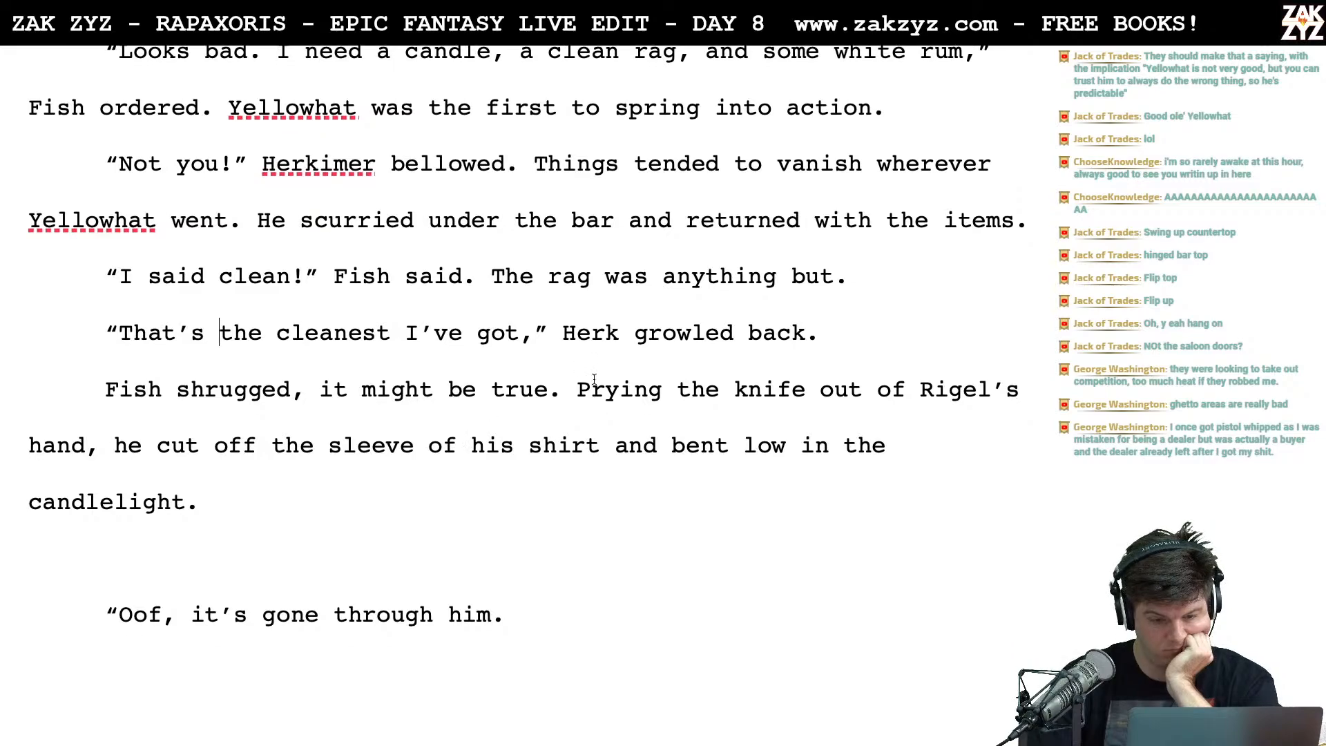
{"action": "scroll", "coordinate": [543, 470], "scroll_direction": "down", "scroll_amount": 1}
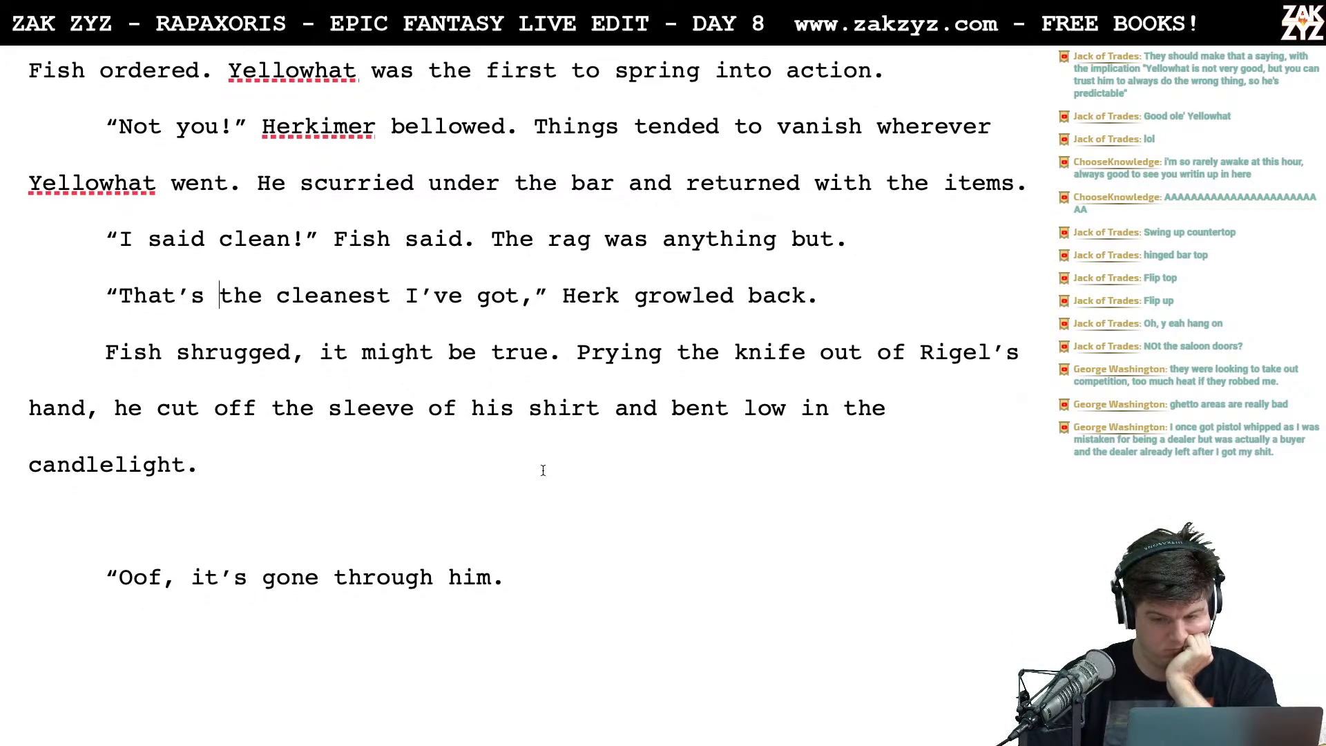
Begin an alternative line of dialogue below "candlelight." with "Ooof. If it festers he'll"
{"action": "left_click", "coordinate": [268, 463]}
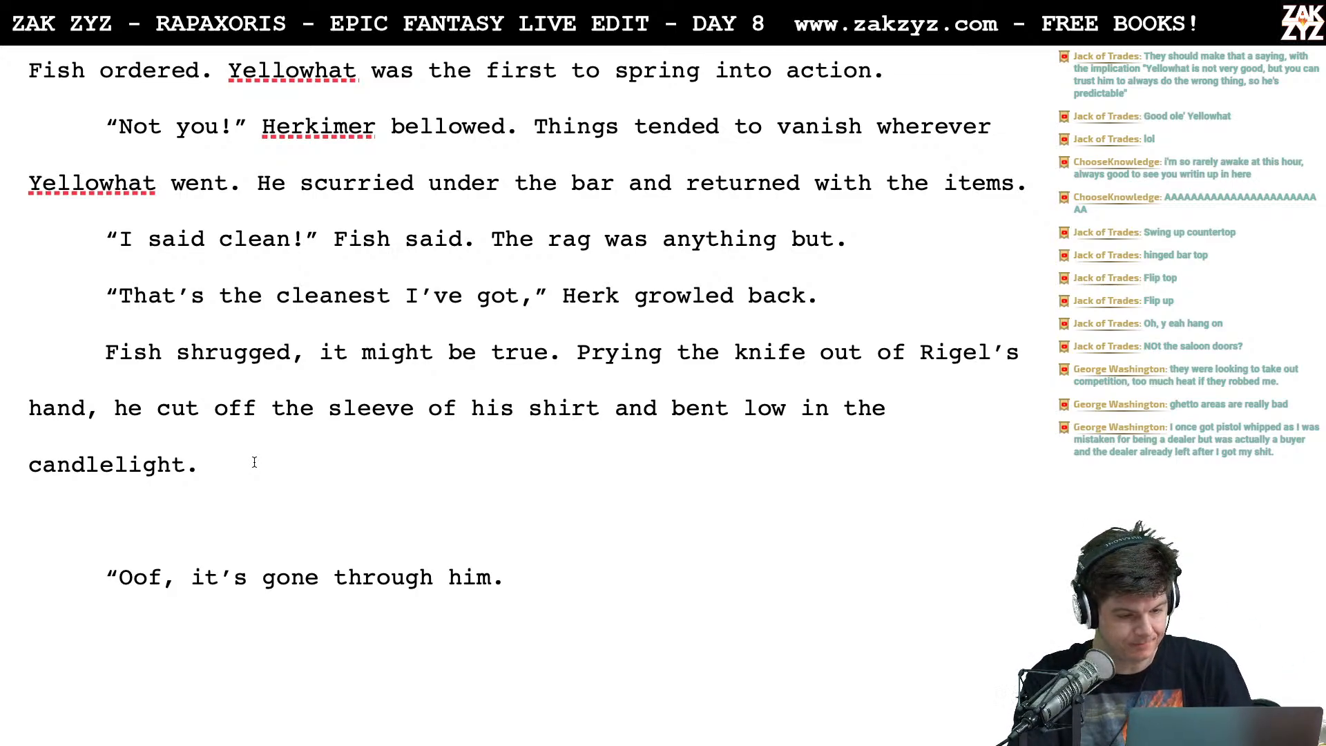
{"action": "key", "text": "BackSpace"}
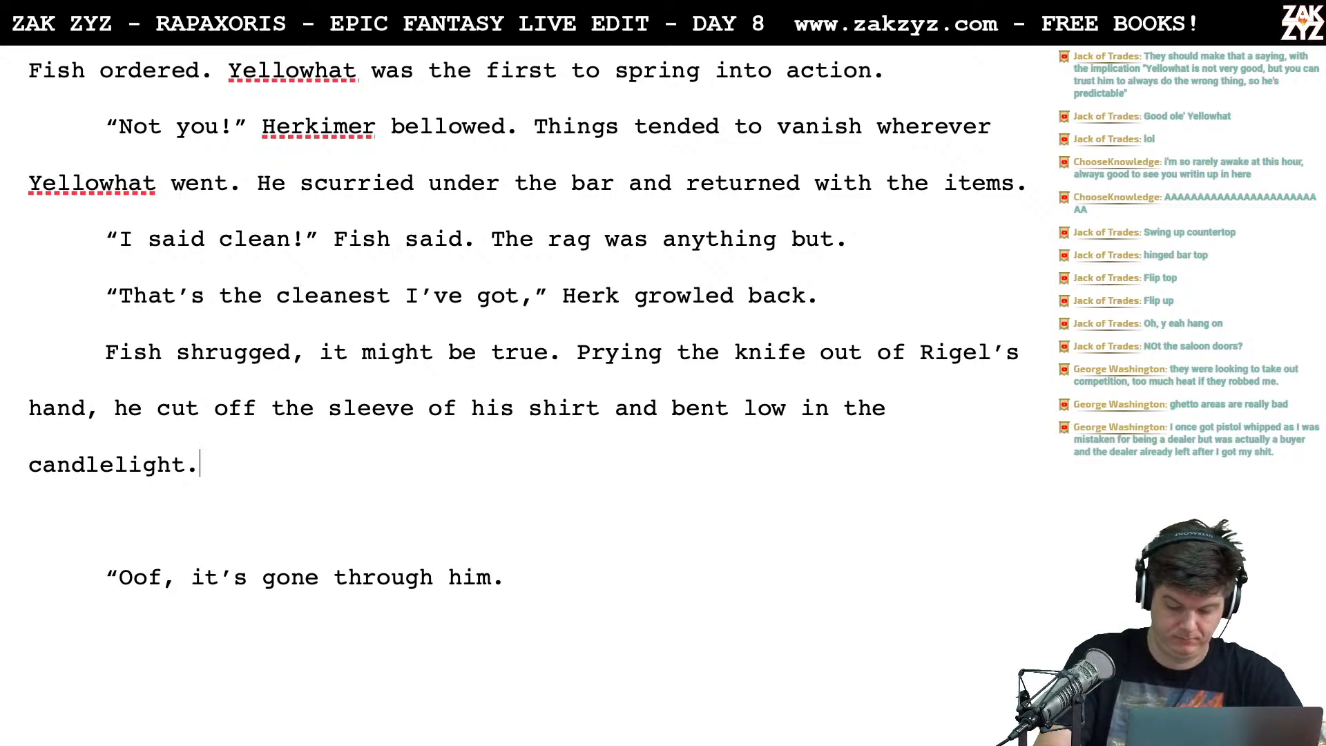
{"action": "key", "text": "Return"}
{"action": "type", "text": "\"Ooof"}
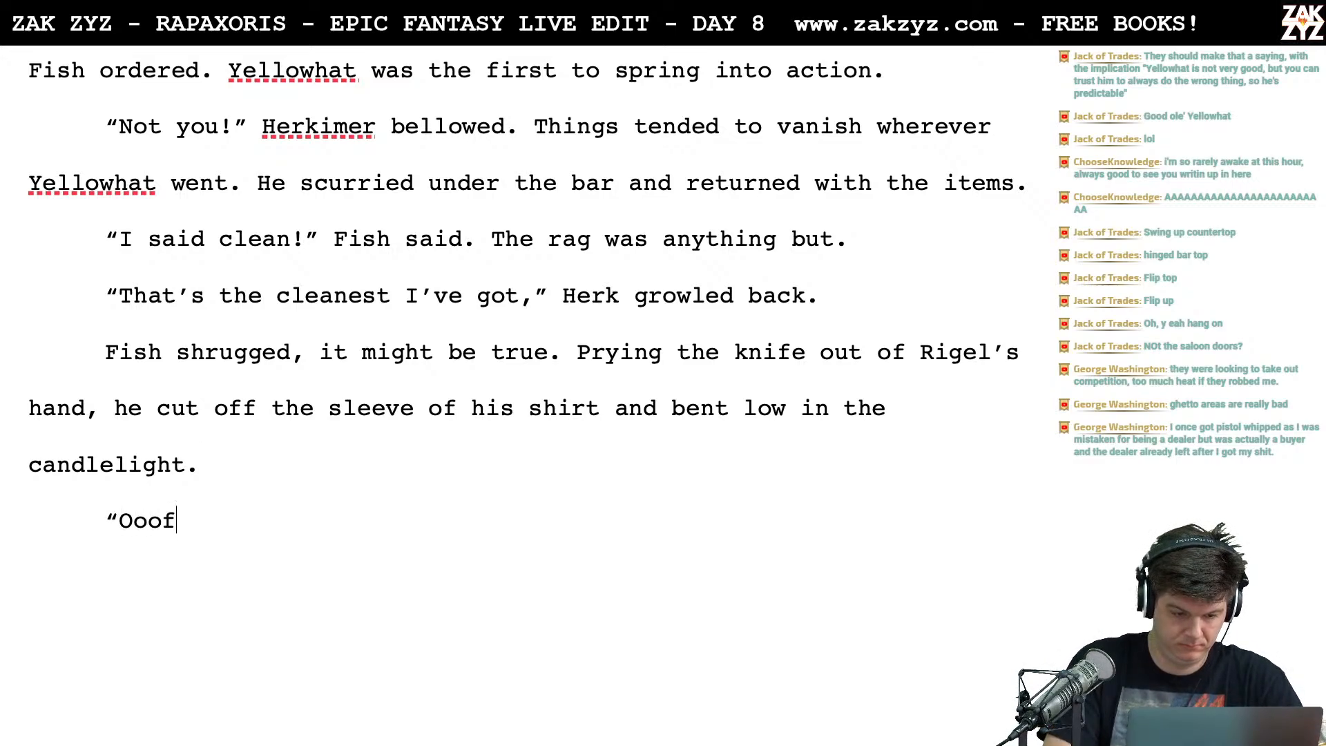
{"action": "type", "text": ". If it festers he'll"}
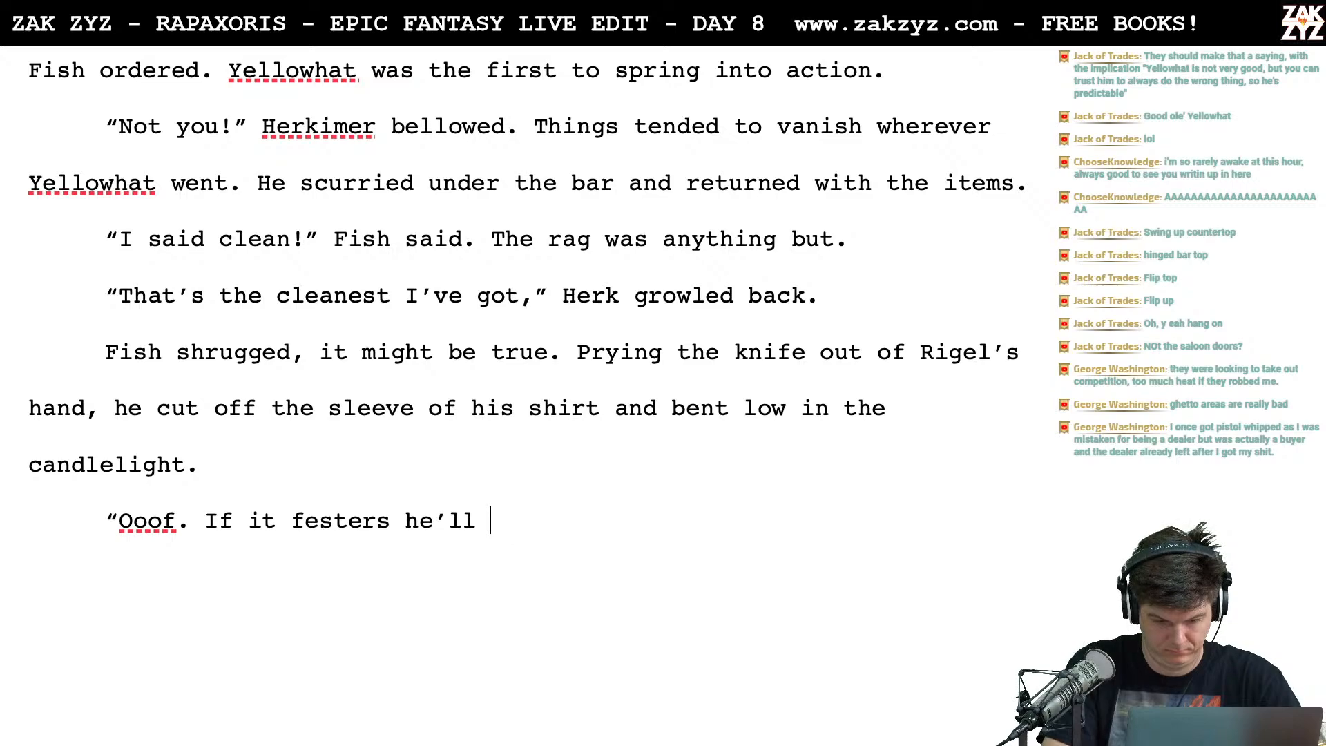
Replace the words after "Ooof." with "It's high up. Hard to take off the arm if it festers."
{"action": "key", "text": "BackSpace"}
{"action": "key", "text": "BackSpace"}
{"action": "key", "text": "BackSpace"}
{"action": "key", "text": "BackSpace"}
{"action": "key", "text": "BackSpace"}
{"action": "key", "text": "BackSpace"}
{"action": "key", "text": "BackSpace"}
{"action": "key", "text": "BackSpace"}
{"action": "key", "text": "BackSpace"}
{"action": "key", "text": "BackSpace"}
{"action": "key", "text": "BackSpace"}
{"action": "key", "text": "BackSpace"}
{"action": "key", "text": "BackSpace"}
{"action": "key", "text": "BackSpace"}
{"action": "key", "text": "BackSpace"}
{"action": "key", "text": "BackSpace"}
{"action": "key", "text": "BackSpace"}
{"action": "key", "text": "BackSpace"}
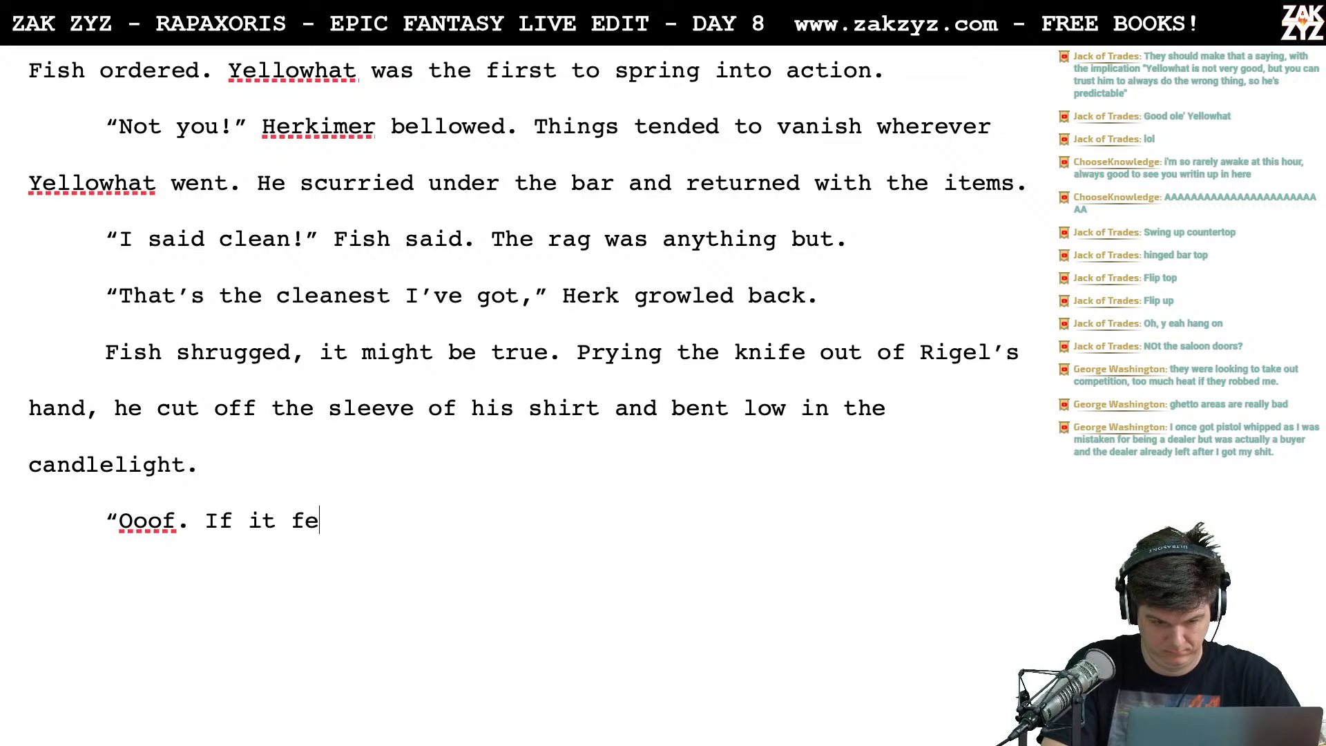
{"action": "key", "text": "BackSpace"}
{"action": "type", "text": "It'"}
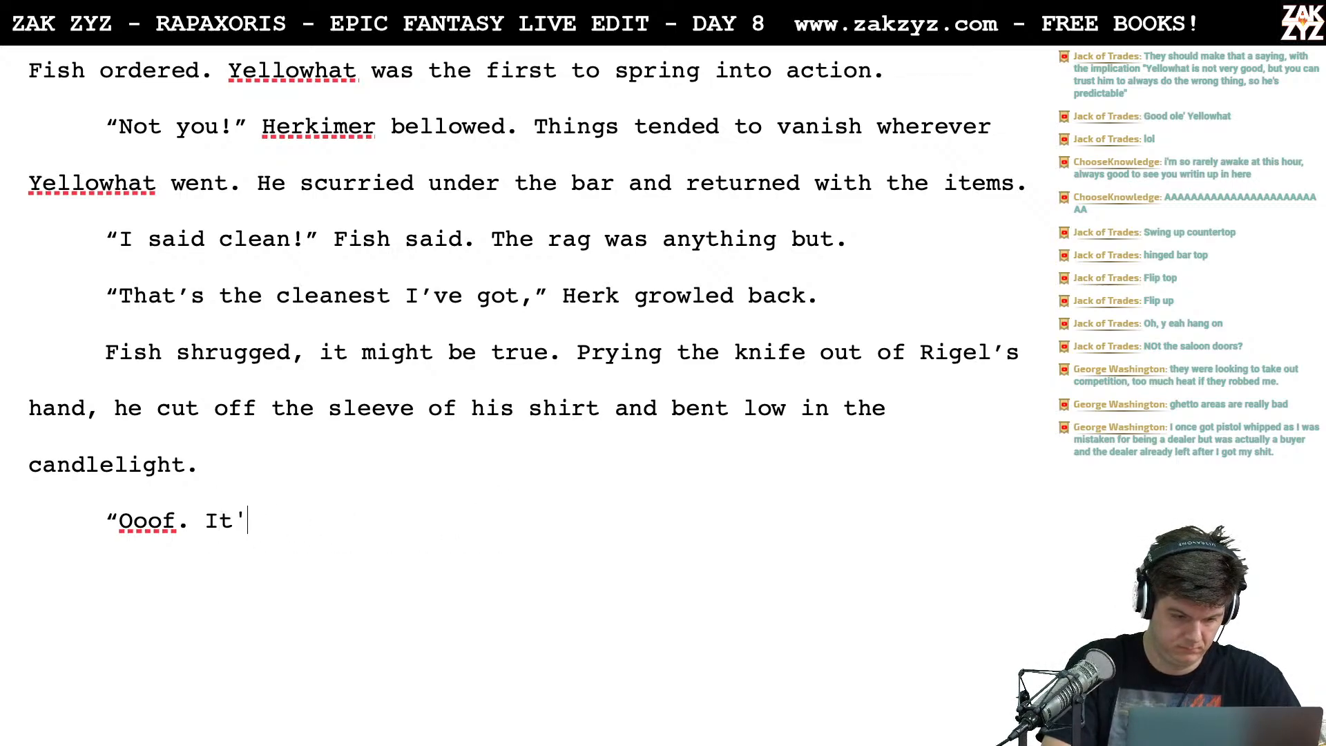
{"action": "type", "text": "s high up. Hard to take off t"}
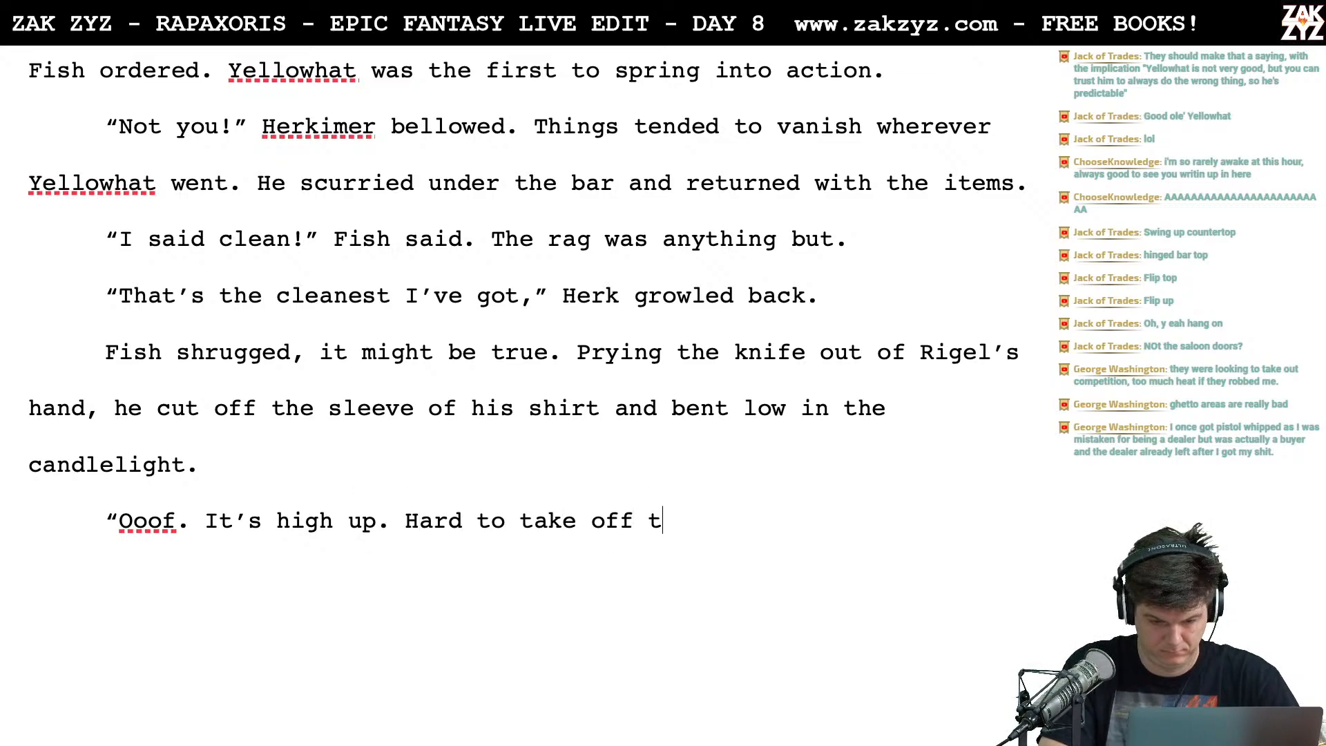
{"action": "type", "text": "he arm if it fe"}
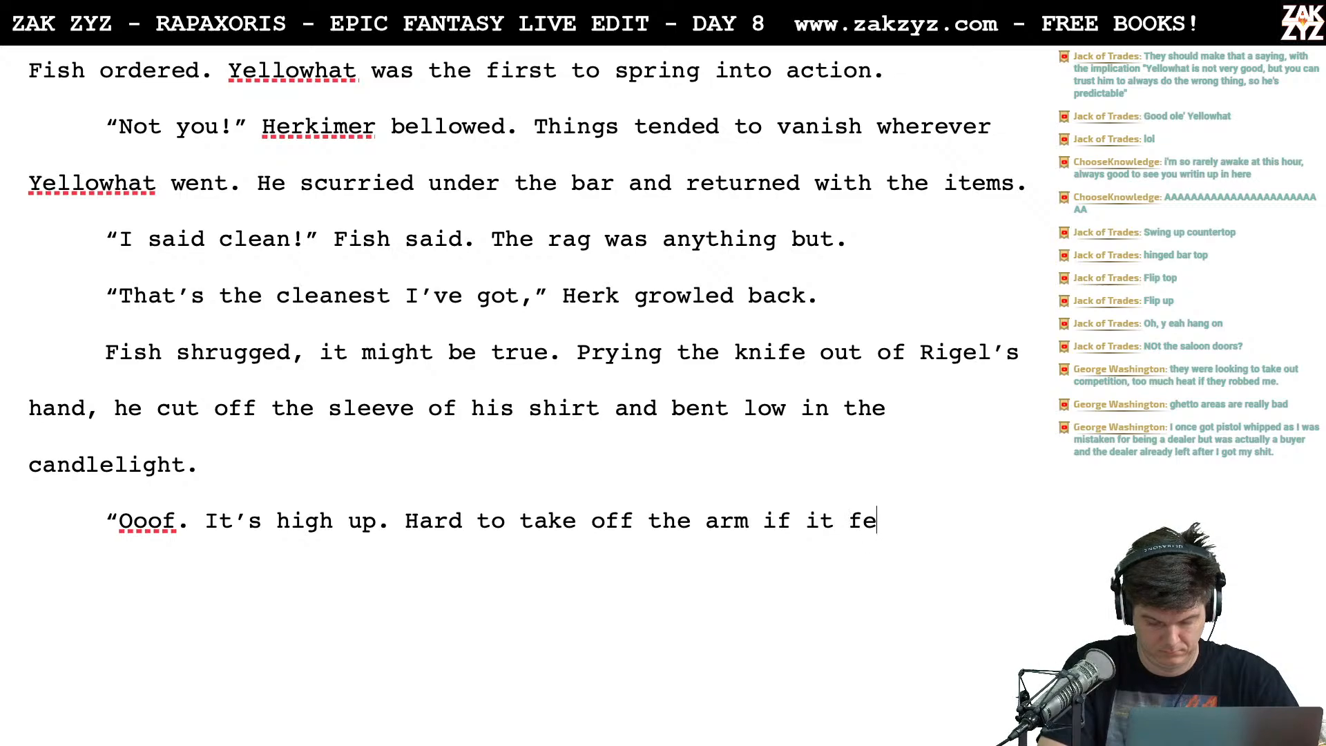
{"action": "type", "text": "sters."}
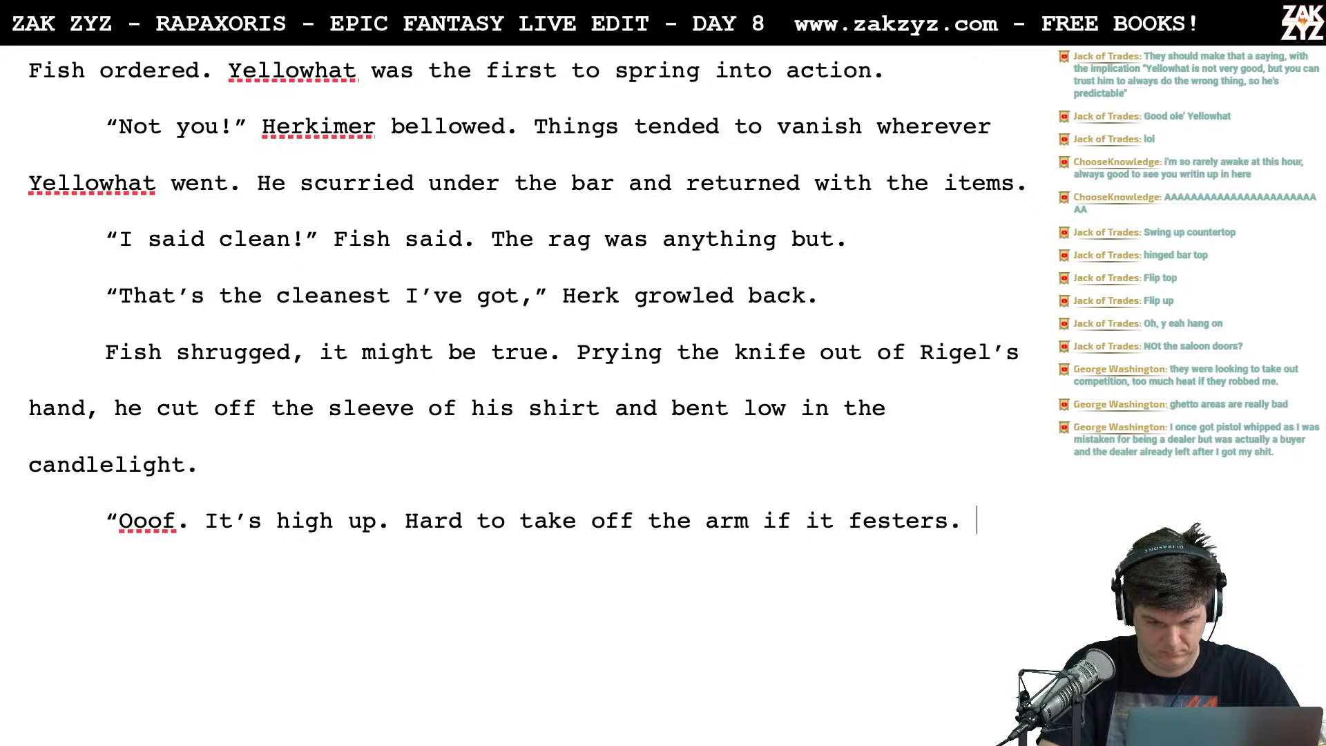
Split the paragraph before "high up" and reword its first part as "Ooof. If it festers, he'll lose the arm."
{"action": "left_click", "coordinate": [387, 560]}
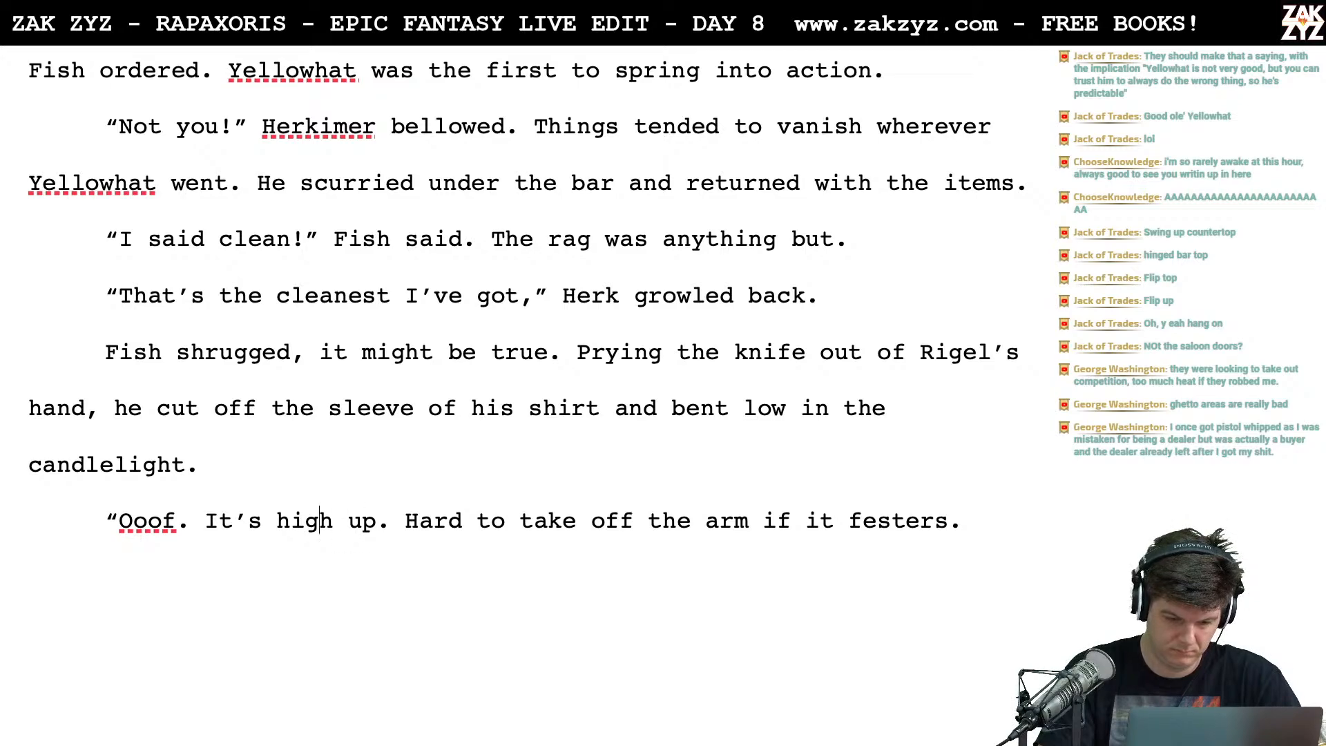
{"action": "key", "text": "Return"}
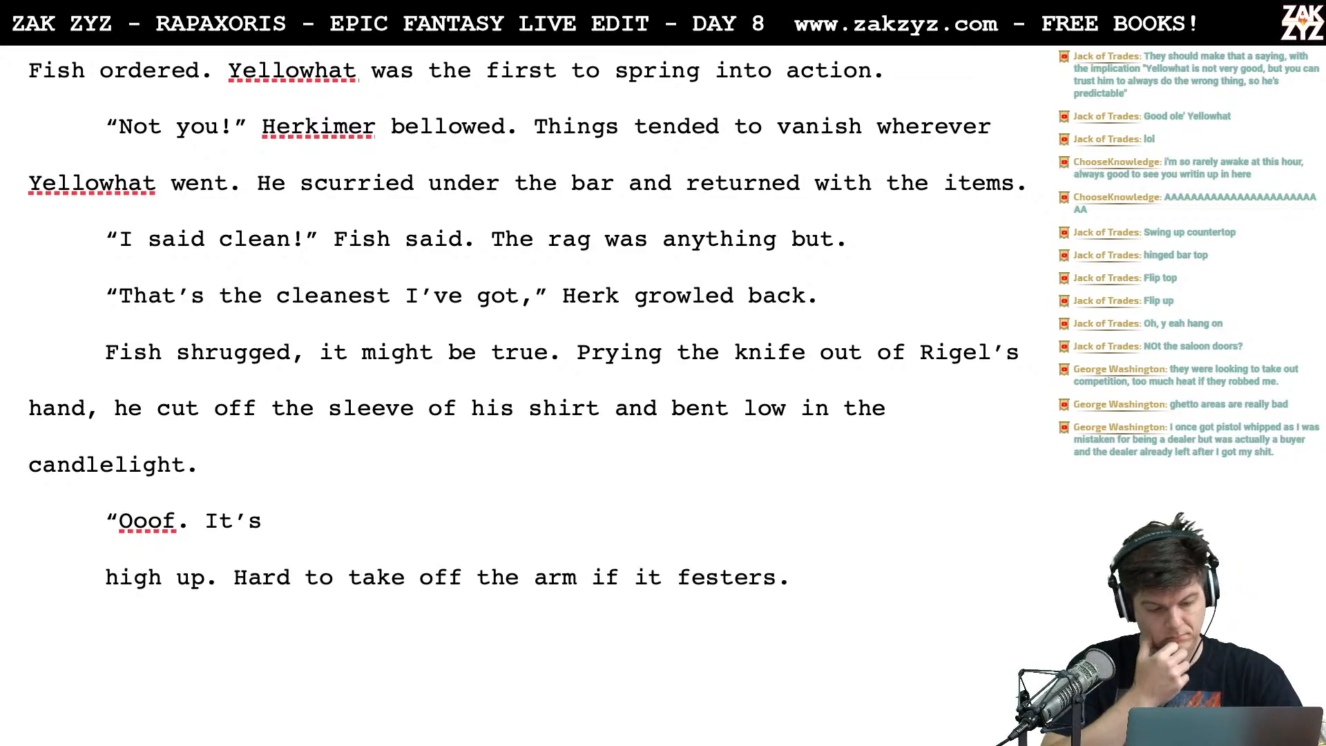
{"action": "key", "text": "BackSpace"}
{"action": "key", "text": "BackSpace"}
{"action": "key", "text": "BackSpace"}
{"action": "key", "text": "BackSpace"}
{"action": "type", "text": "f it "}
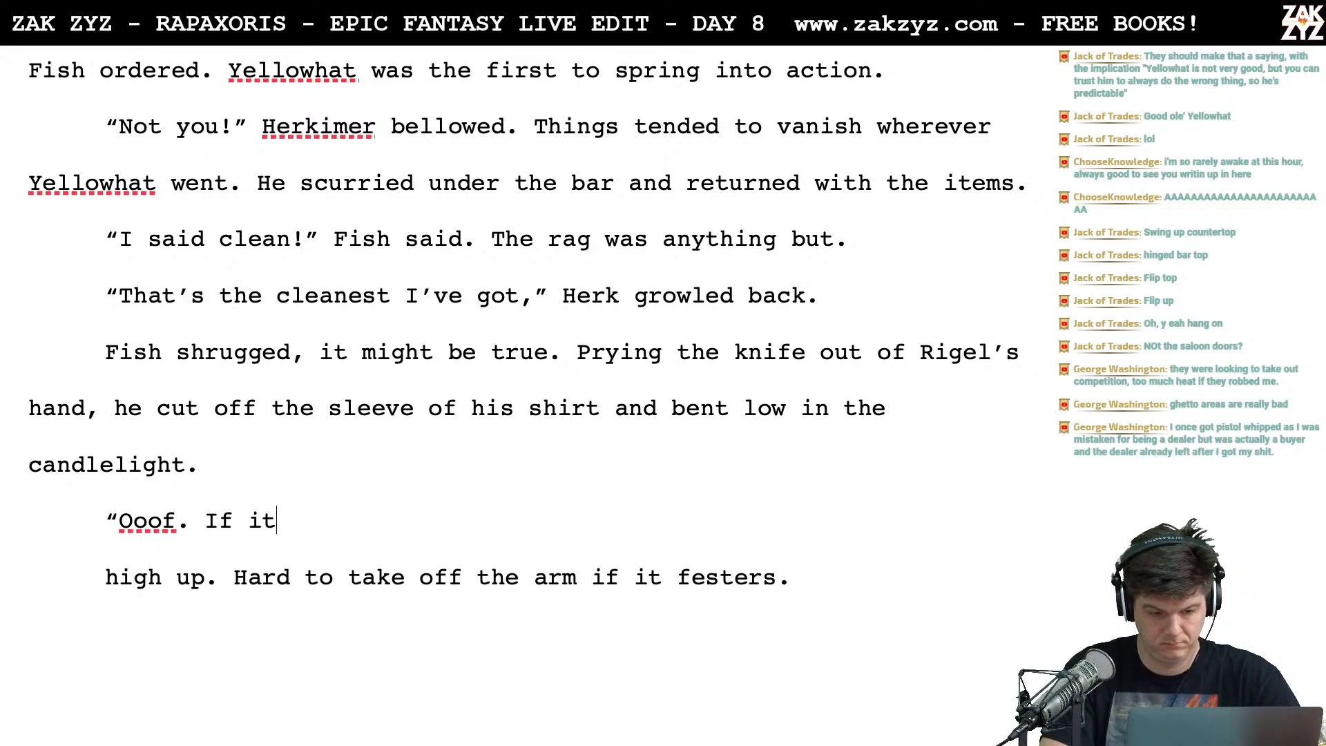
{"action": "type", "text": "festers, "}
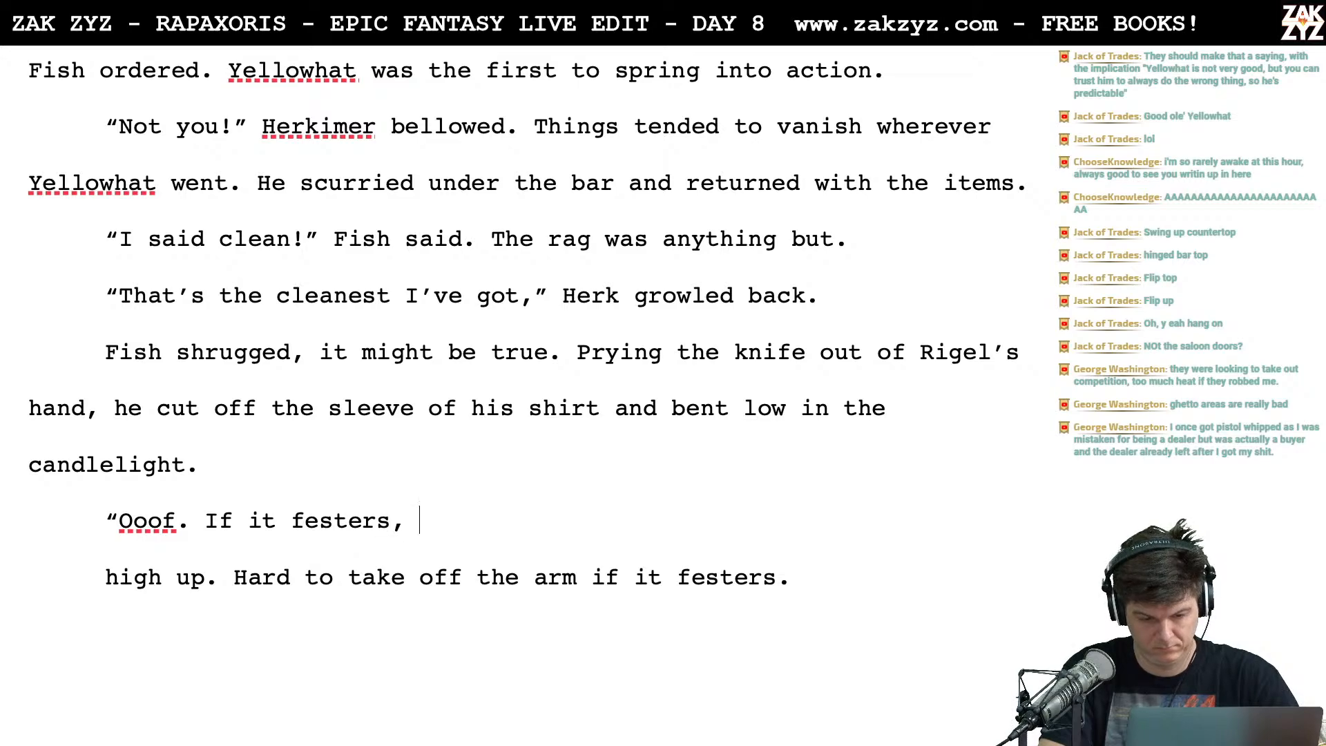
{"action": "type", "text": "he’ll lose"}
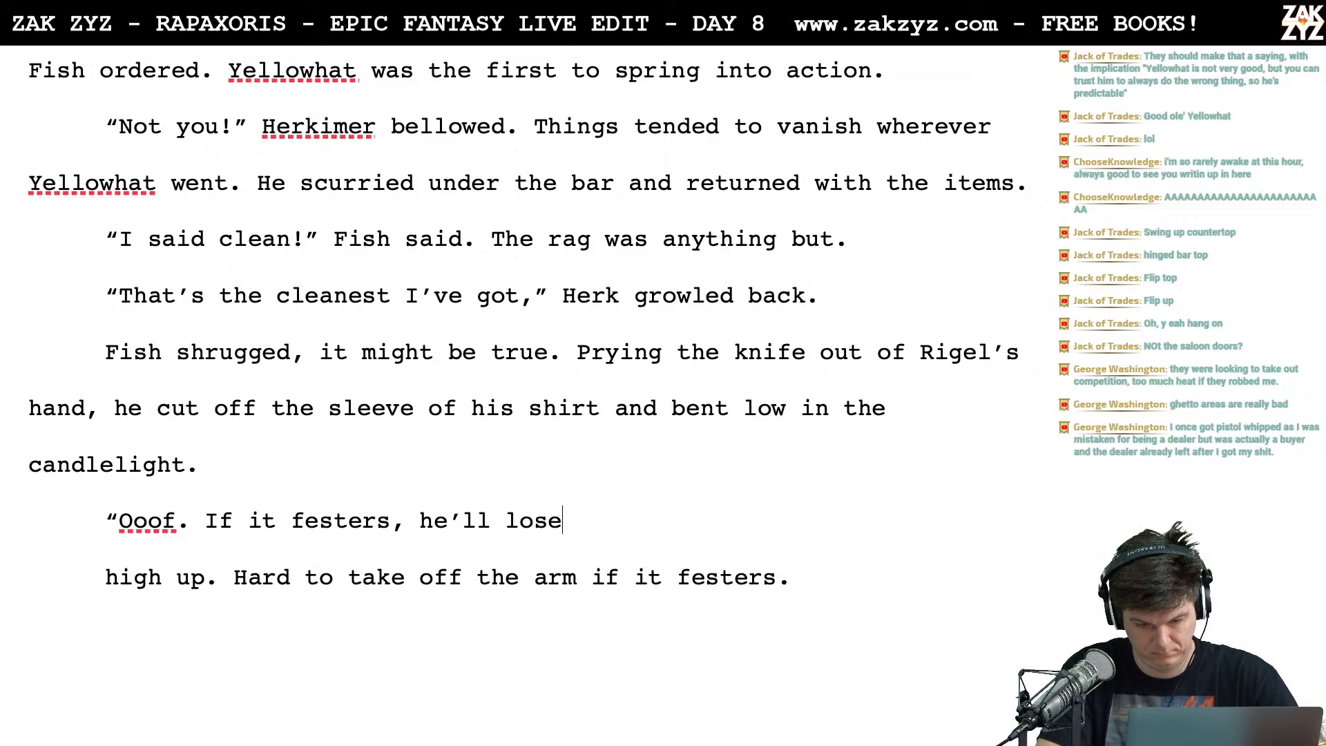
{"action": "type", "text": " the arm."}
Cut the festering remark back to "Ooof," and close the line with "Fish grunted."
{"action": "key", "text": "BackSpace"}
{"action": "key", "text": "BackSpace"}
{"action": "key", "text": "BackSpace"}
{"action": "key", "text": "BackSpace"}
{"action": "key", "text": "BackSpace"}
{"action": "key", "text": "BackSpace"}
{"action": "key", "text": "BackSpace"}
{"action": "key", "text": "BackSpace"}
{"action": "key", "text": "BackSpace"}
{"action": "key", "text": "BackSpace"}
{"action": "key", "text": "BackSpace"}
{"action": "key", "text": "BackSpace"}
{"action": "key", "text": "BackSpace"}
{"action": "key", "text": "BackSpace"}
{"action": "key", "text": "BackSpace"}
{"action": "key", "text": "BackSpace"}
{"action": "key", "text": "BackSpace"}
{"action": "key", "text": "BackSpace"}
{"action": "key", "text": "BackSpace"}
{"action": "key", "text": "BackSpace"}
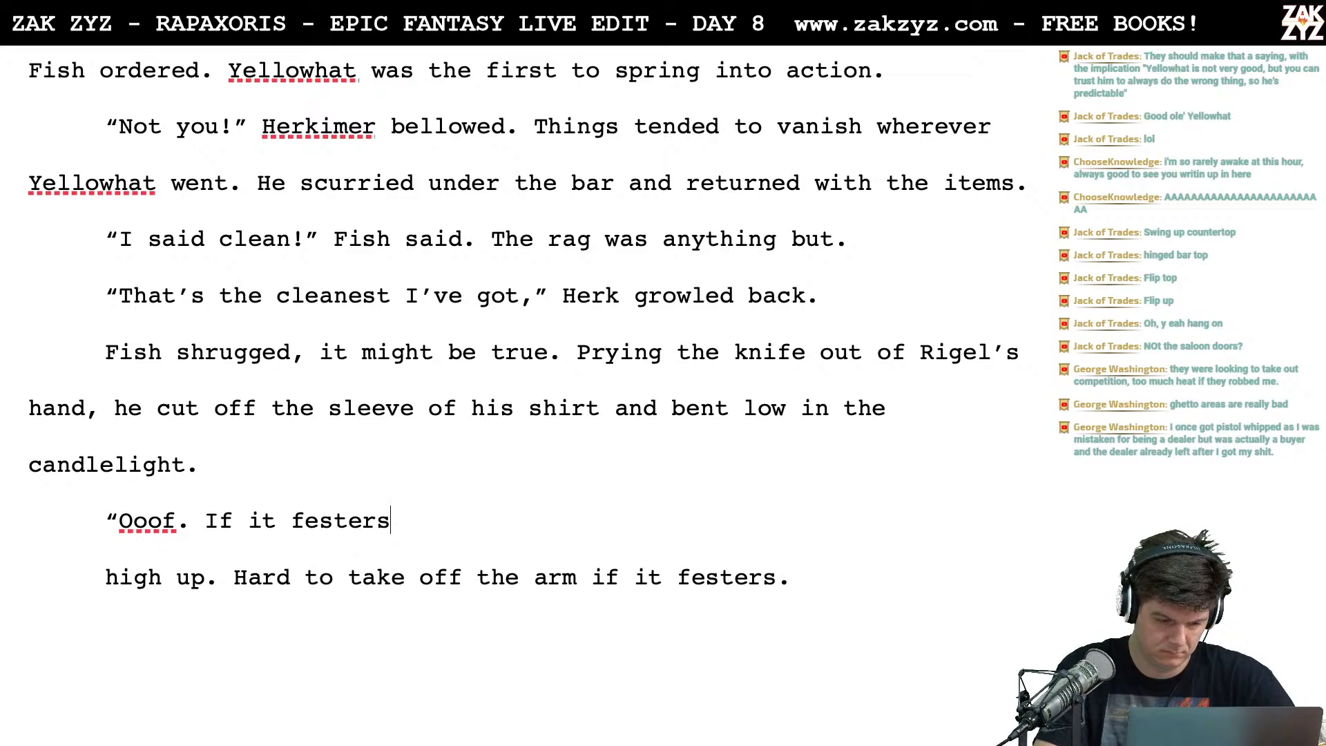
{"action": "key", "text": "BackSpace"}
{"action": "key", "text": "BackSpace"}
{"action": "key", "text": "BackSpace"}
{"action": "key", "text": "BackSpace"}
{"action": "key", "text": "BackSpace"}
{"action": "key", "text": "BackSpace"}
{"action": "key", "text": "BackSpace"}
{"action": "key", "text": "BackSpace"}
{"action": "key", "text": "BackSpace"}
{"action": "key", "text": "BackSpace"}
{"action": "key", "text": "BackSpace"}
{"action": "key", "text": "BackSpace"}
{"action": "key", "text": "BackSpace"}
{"action": "key", "text": "BackSpace"}
{"action": "key", "text": "BackSpace"}
{"action": "type", "text": ","}
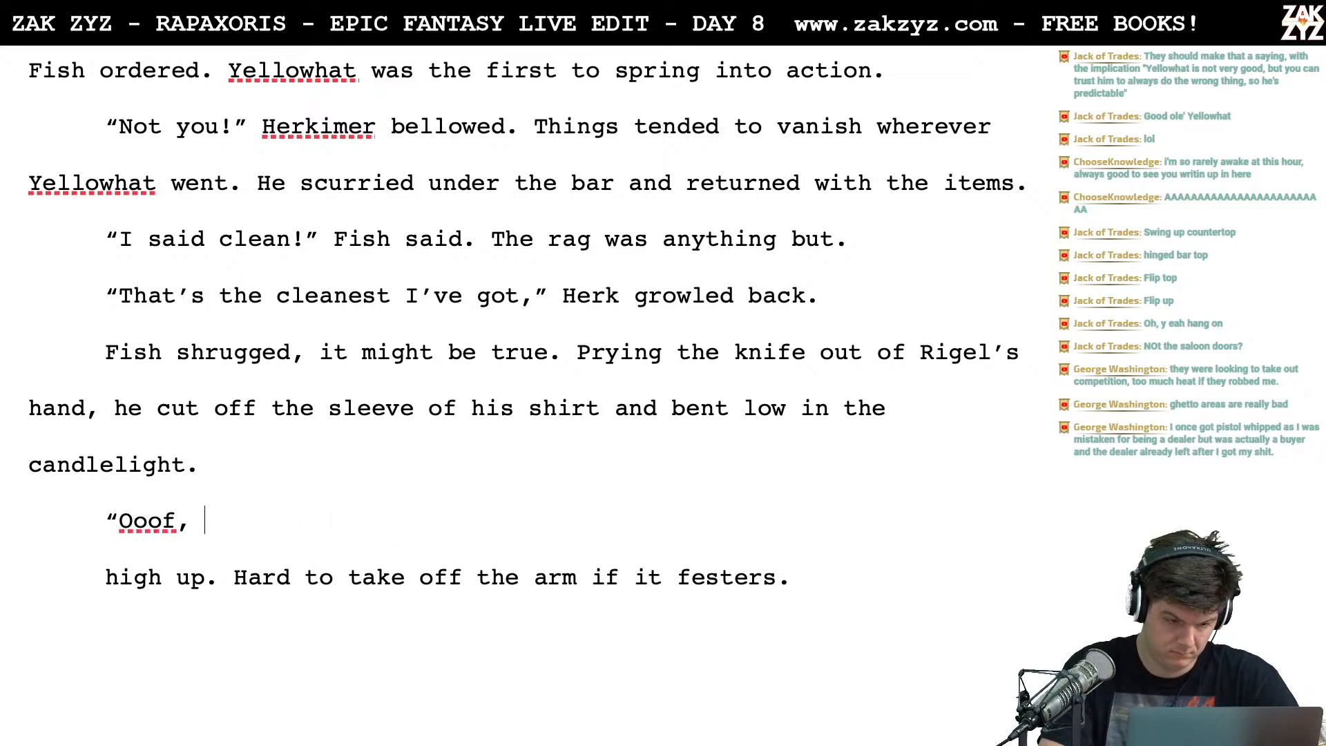
{"action": "type", "text": "” Fish grunted."}
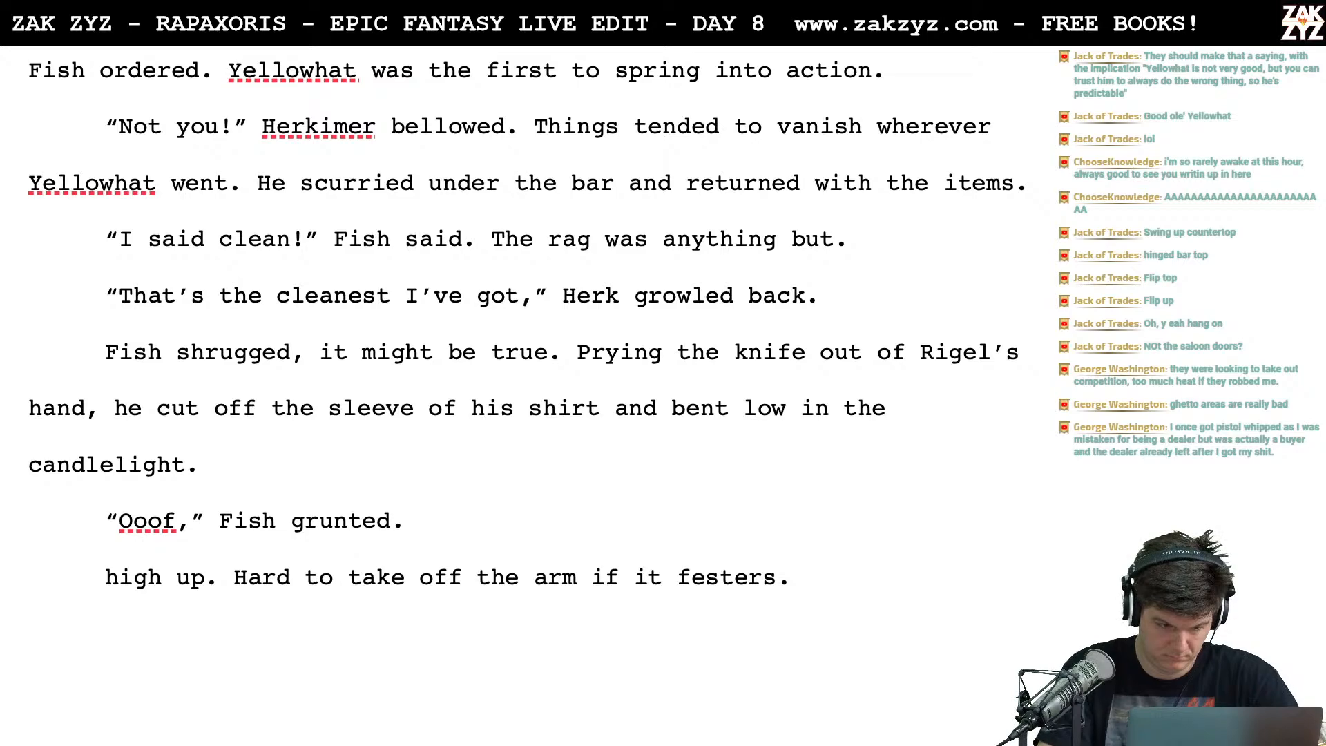
Replace all the draft "Oof" lines with "That's a rough one," Fish grunted. "Too high up to cut, if it festers he's done."
{"action": "key", "text": "Right"}
{"action": "key", "text": "shift+Down"}
{"action": "key", "text": "shift+Down"}
{"action": "key", "text": "shift+Down"}
{"action": "key", "text": "shift+Down"}
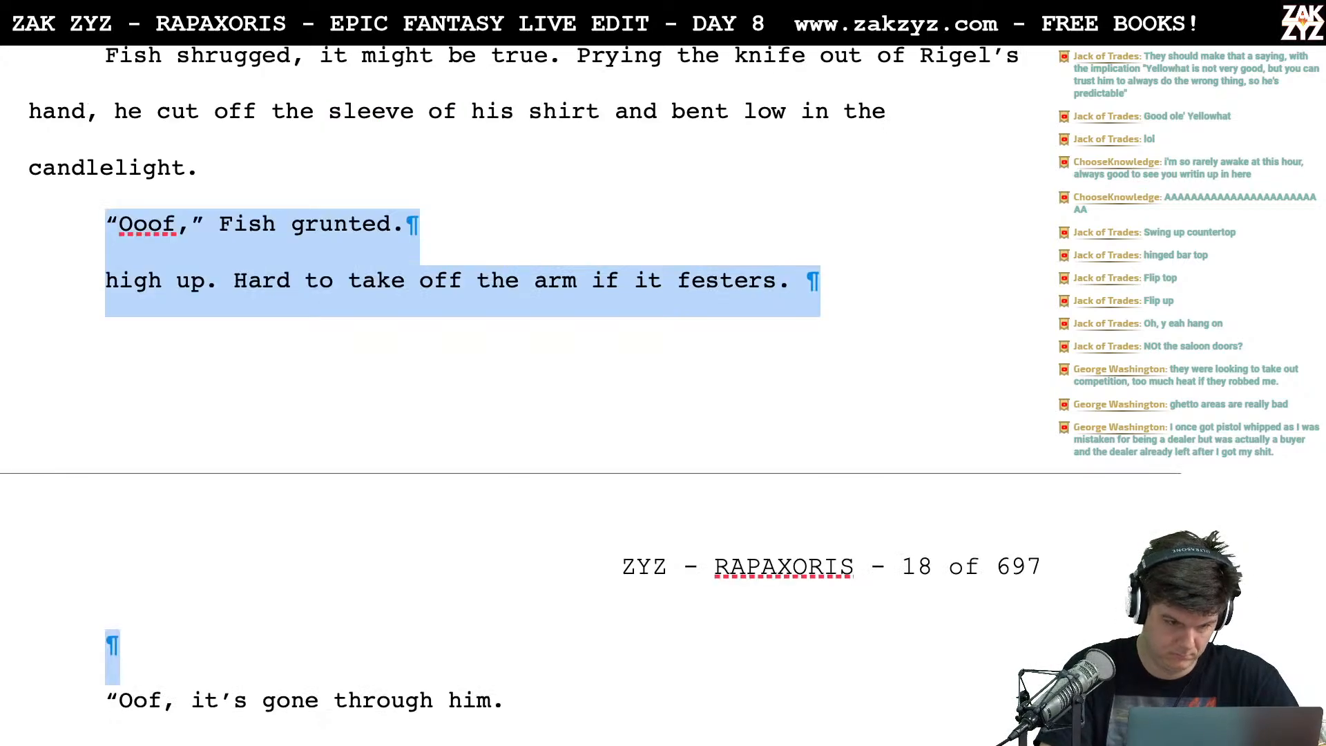
{"action": "key", "text": "BackSpace"}
{"action": "type", "text": "T"}
{"action": "key", "text": "BackSpace"}
{"action": "type", "text": "“That’s a rough one,"}
{"action": "key", "text": "BackSpace"}
{"action": "type", "text": "” Fish grunted. “Too high up to cut, if it festers he's done."}
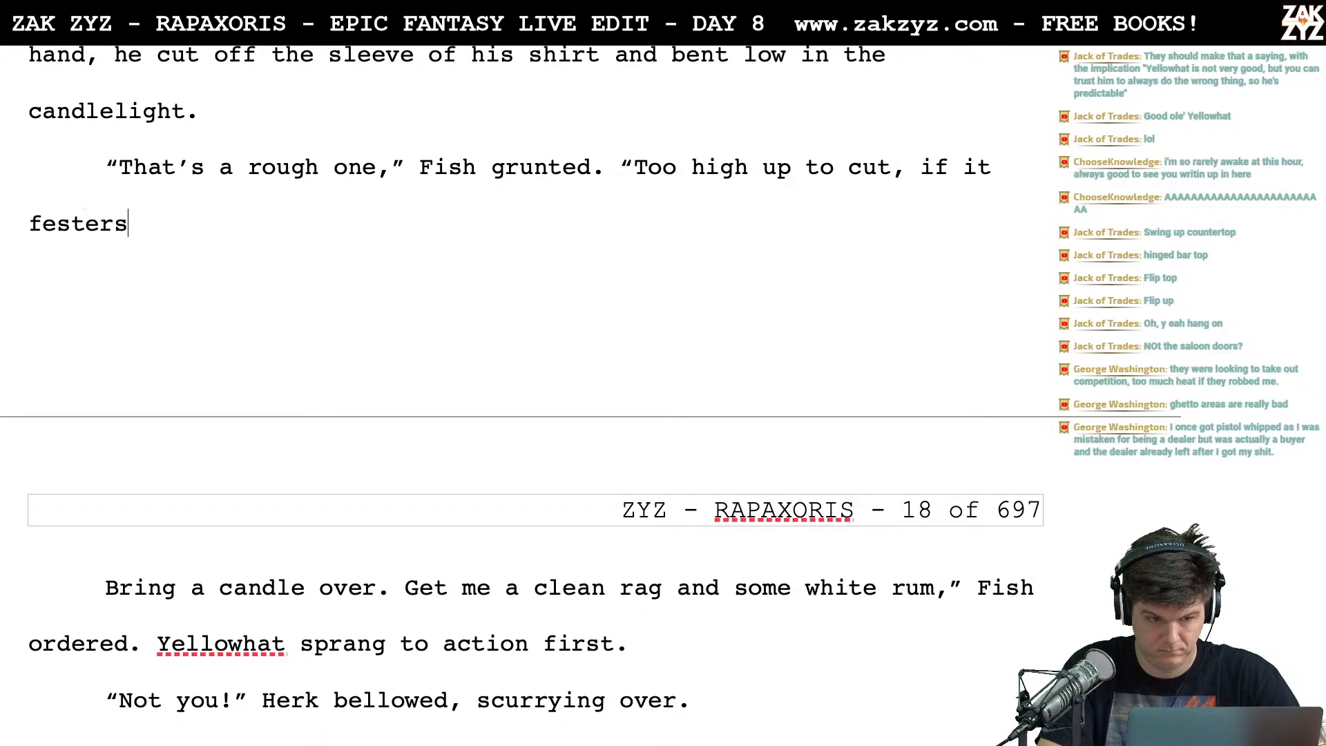
{"action": "key", "text": "BackSpace"}
{"action": "type", "text": "\""}
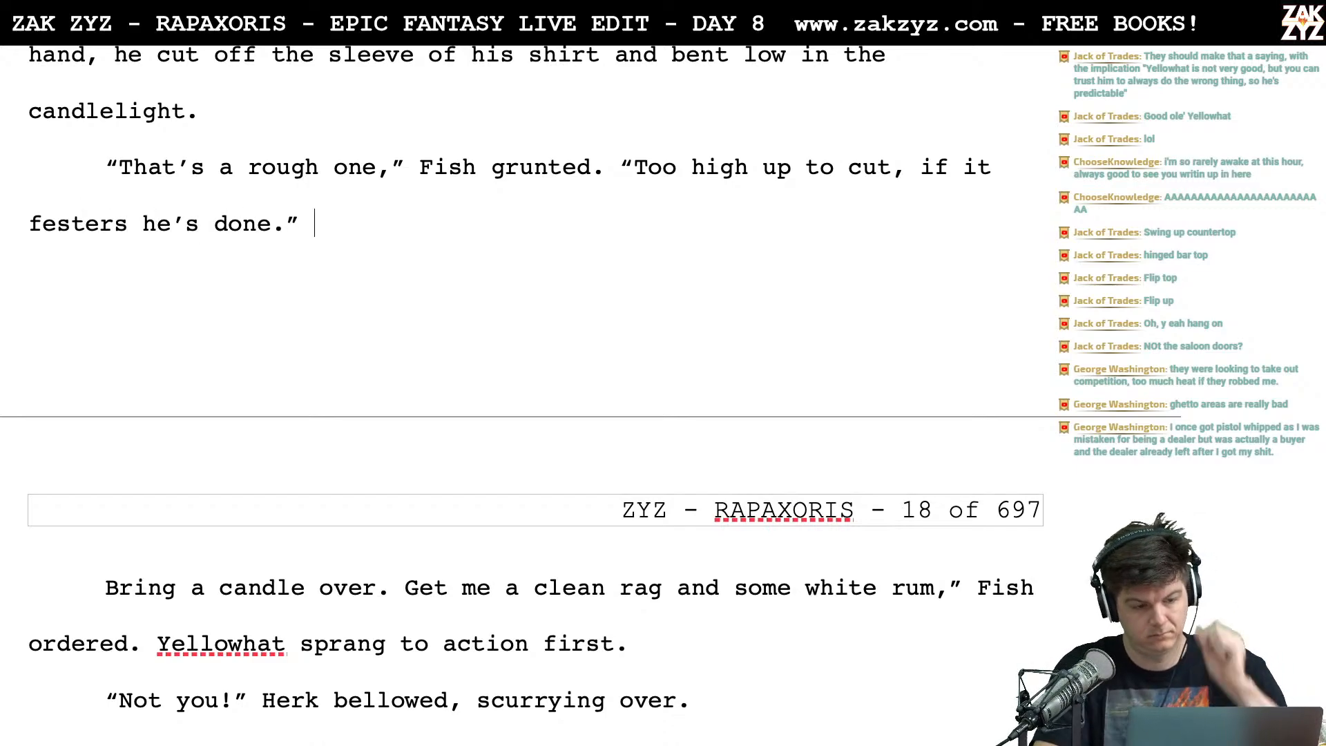
{"action": "scroll", "coordinate": [489, 507], "scroll_direction": "up", "scroll_amount": 5}
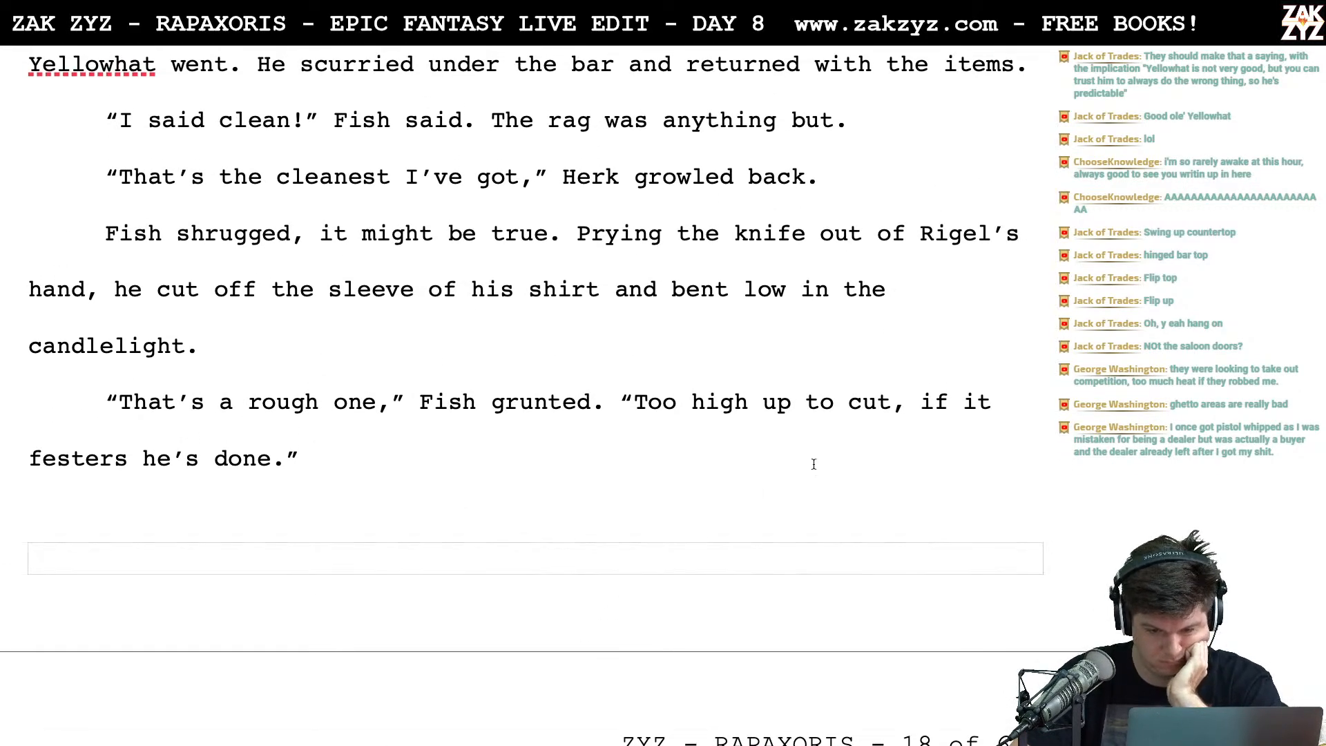
{"action": "scroll", "coordinate": [814, 464], "scroll_direction": "down", "scroll_amount": 1}
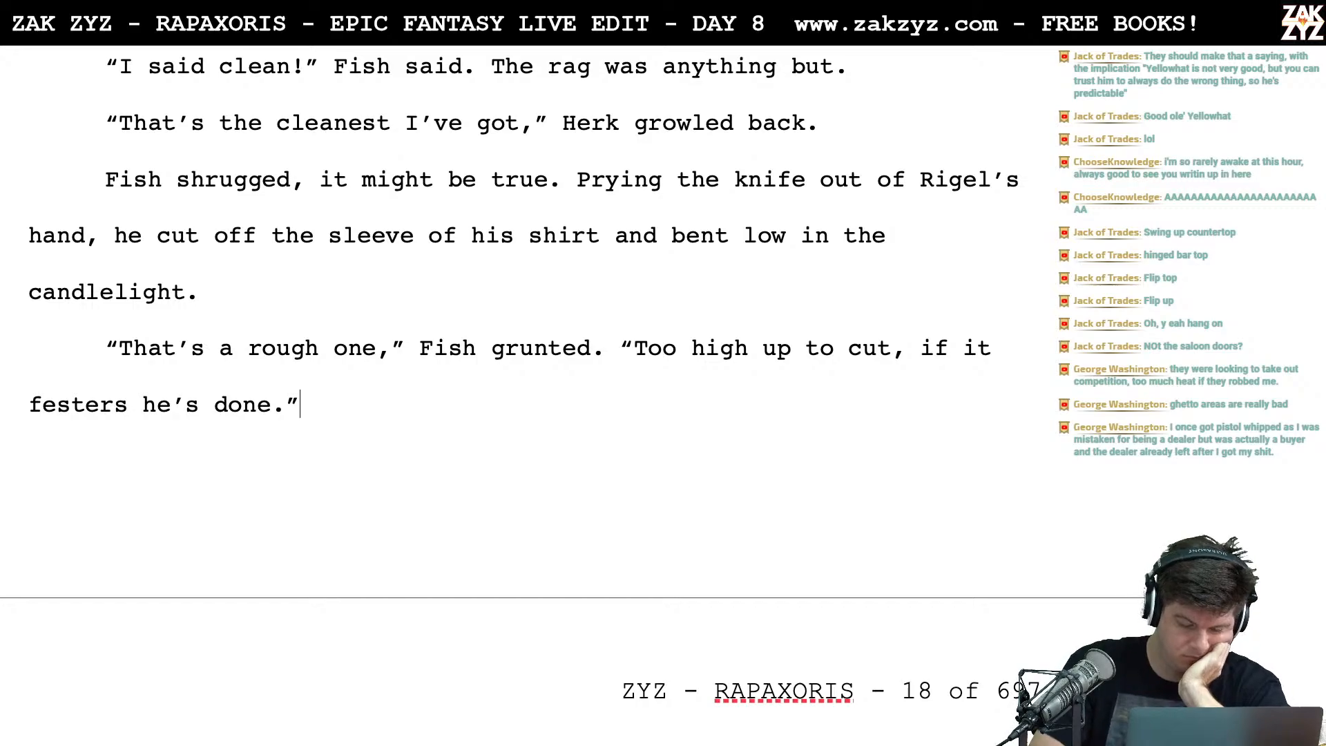
{"action": "key", "text": "Return"}
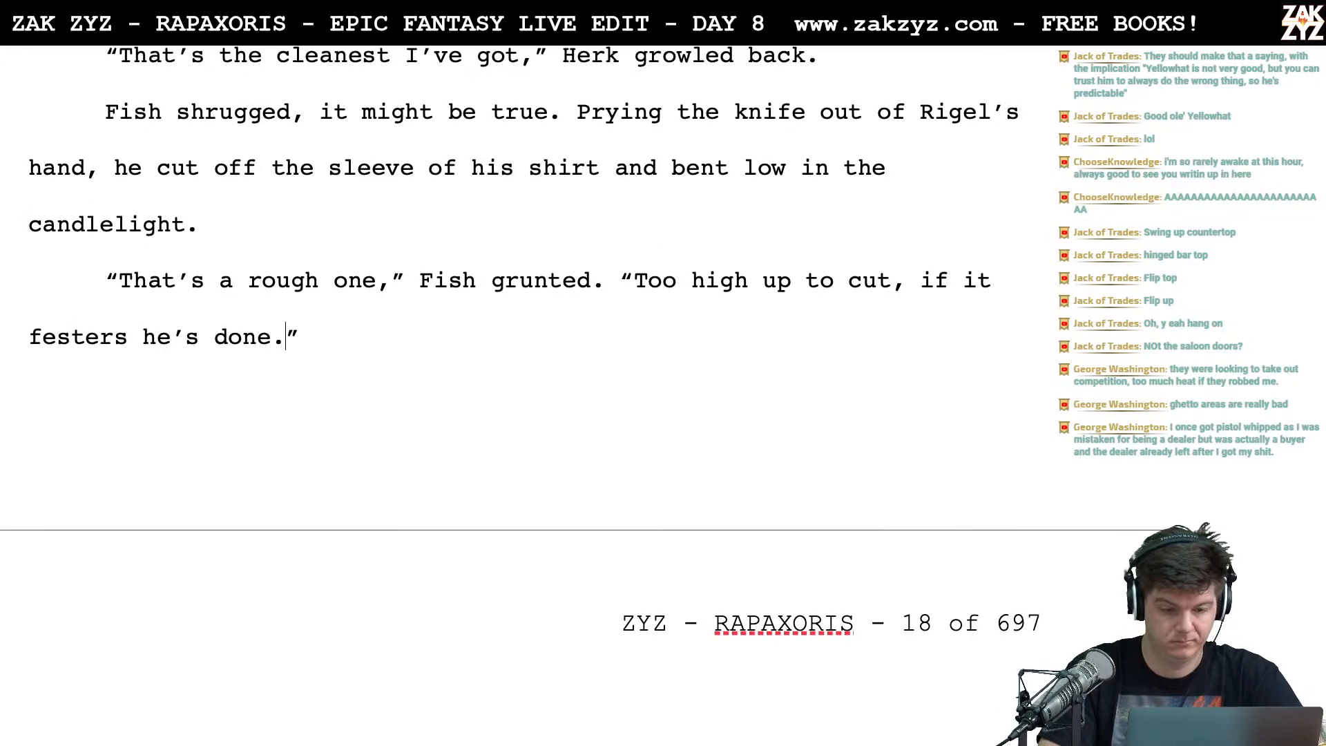
Try adding "Wonder how he got the knife" after "he's done." in Fish's line and remove it
{"action": "type", "text": "How'd"}
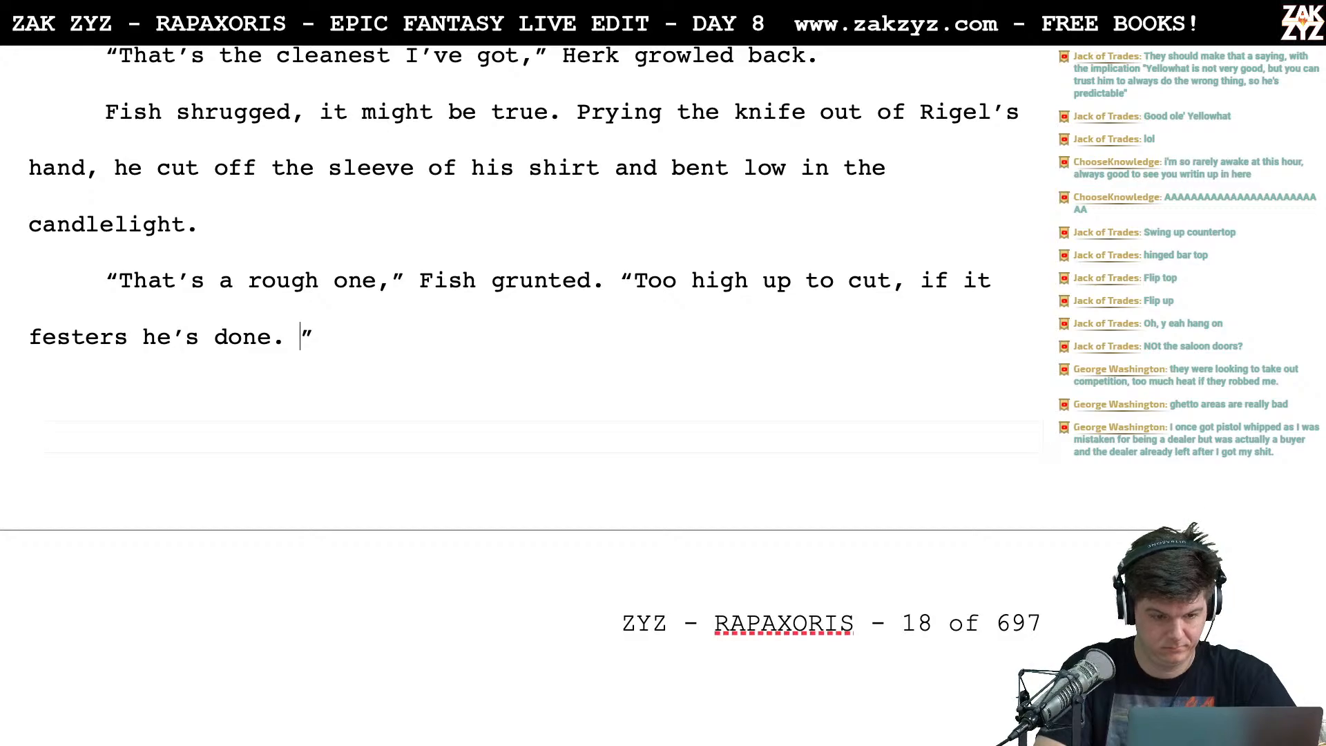
{"action": "key", "text": "BackSpace"}
{"action": "key", "text": "BackSpace"}
{"action": "key", "text": "BackSpace"}
{"action": "key", "text": "BackSpace"}
{"action": "key", "text": "BackSpace"}
{"action": "type", "text": "oWner h"}
{"action": "key", "text": "BackSpace"}
{"action": "key", "text": "BackSpace"}
{"action": "key", "text": "BackSpace"}
{"action": "key", "text": "BackSpace"}
{"action": "key", "text": "BackSpace"}
{"action": "key", "text": "BackSpace"}
{"action": "key", "text": "BackSpace"}
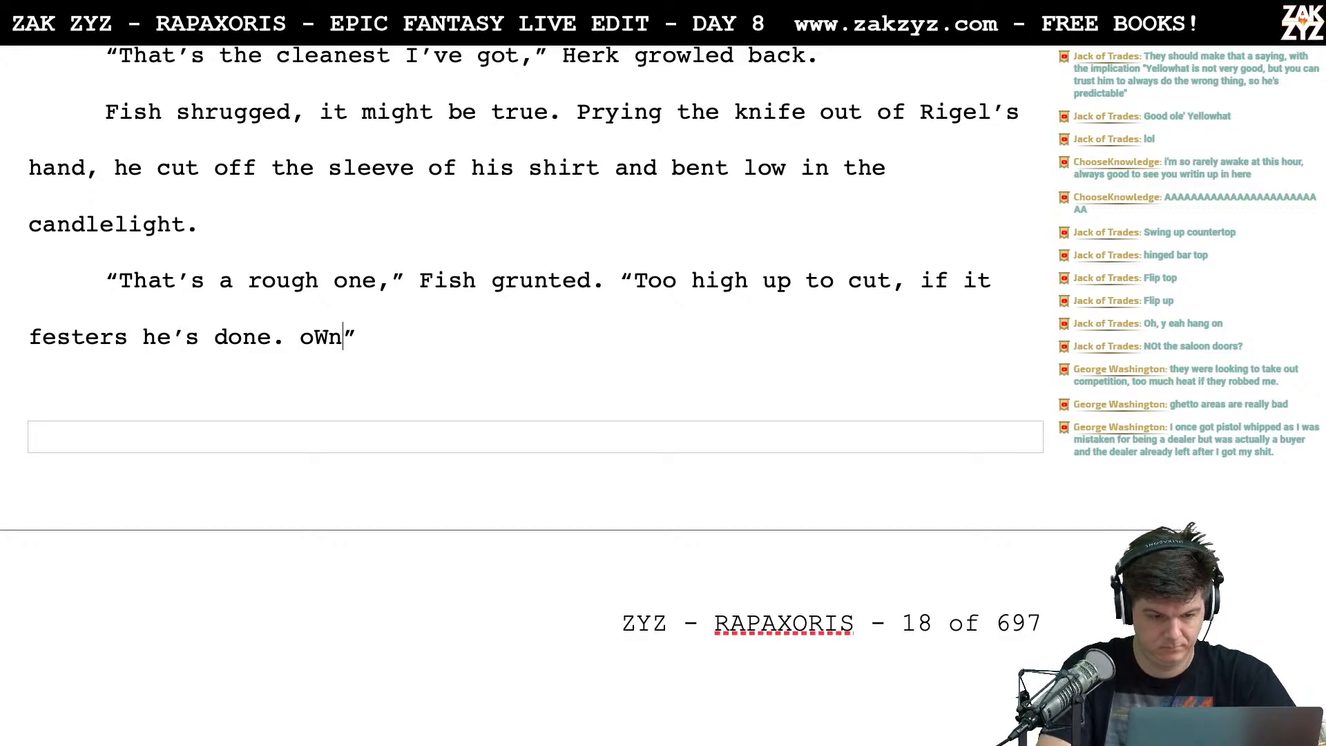
{"action": "type", "text": "Wonder how "}
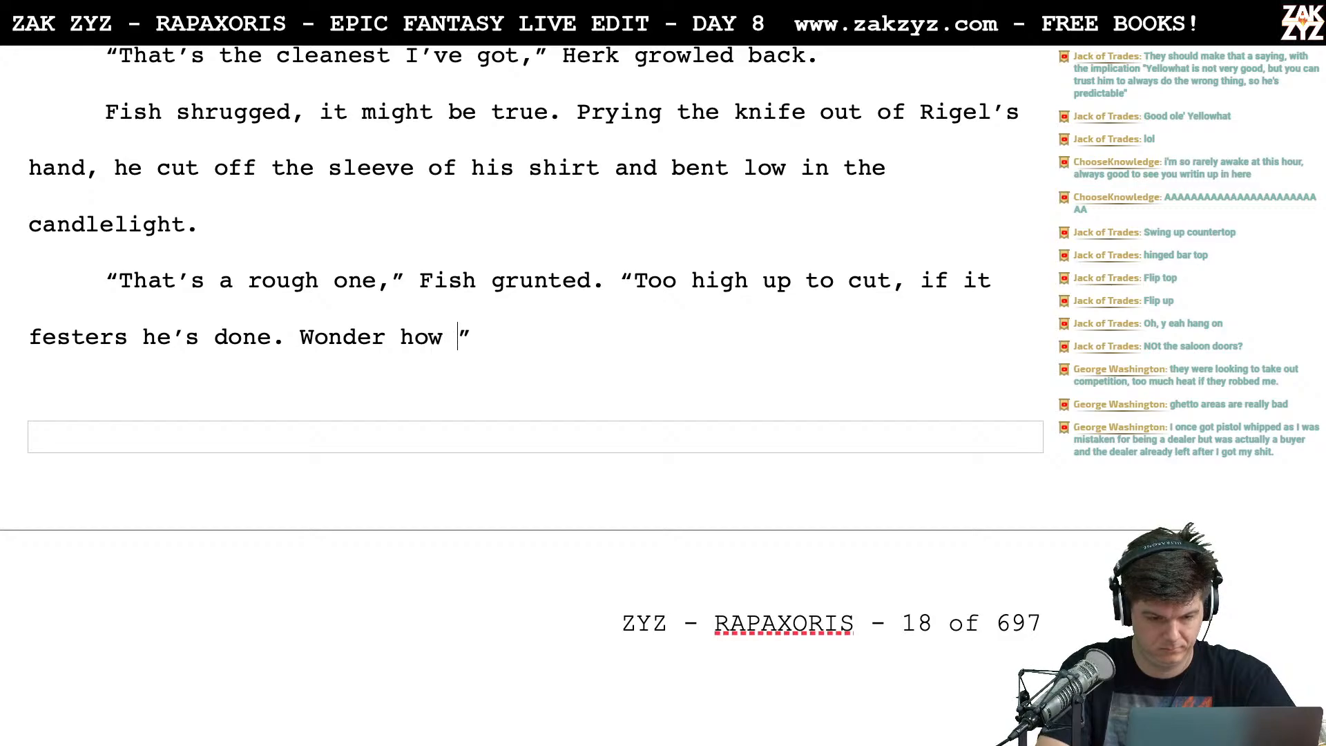
{"action": "type", "text": "he got the kni"}
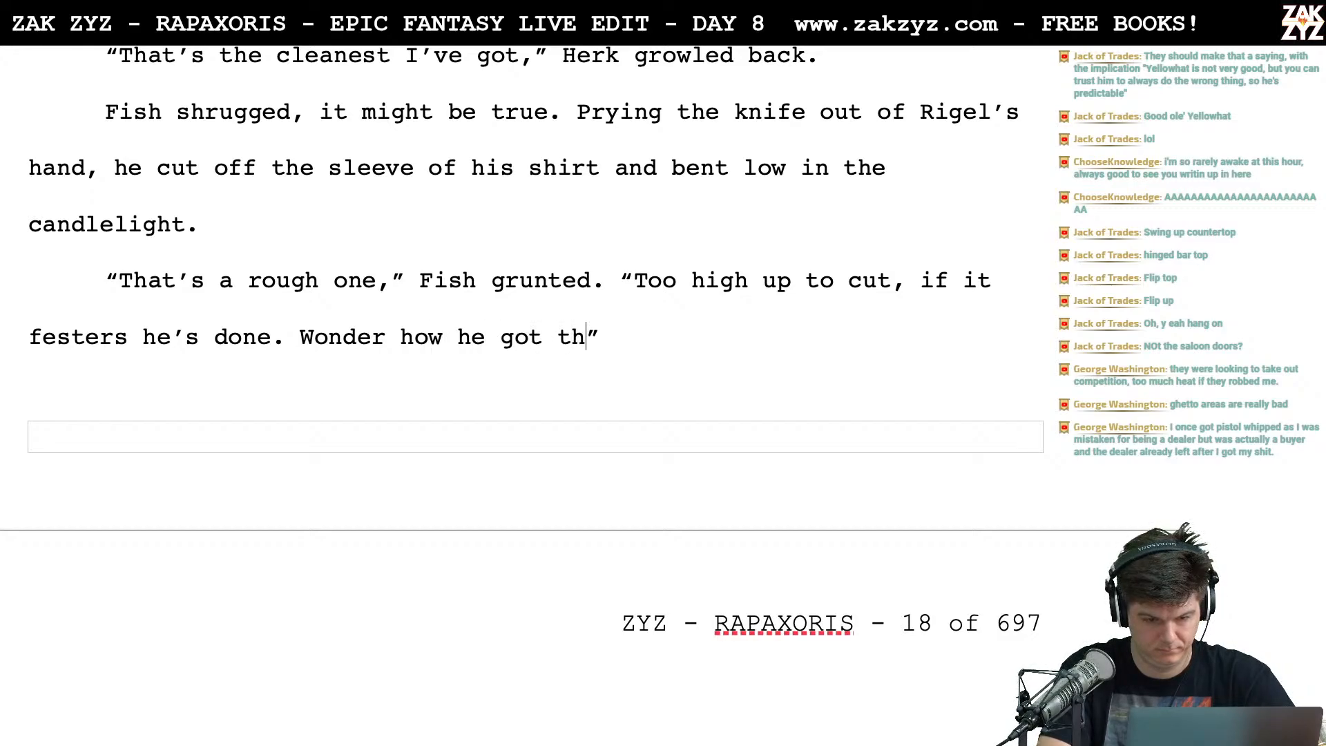
{"action": "type", "text": "fe"}
{"action": "key", "text": "BackSpace"}
{"action": "key", "text": "BackSpace"}
{"action": "key", "text": "BackSpace"}
{"action": "key", "text": "BackSpace"}
{"action": "key", "text": "BackSpace"}
{"action": "key", "text": "BackSpace"}
{"action": "key", "text": "BackSpace"}
{"action": "key", "text": "BackSpace"}
{"action": "key", "text": "BackSpace"}
{"action": "key", "text": "BackSpace"}
{"action": "key", "text": "BackSpace"}
{"action": "key", "text": "BackSpace"}
{"action": "key", "text": "BackSpace"}
{"action": "key", "text": "BackSpace"}
{"action": "key", "text": "BackSpace"}
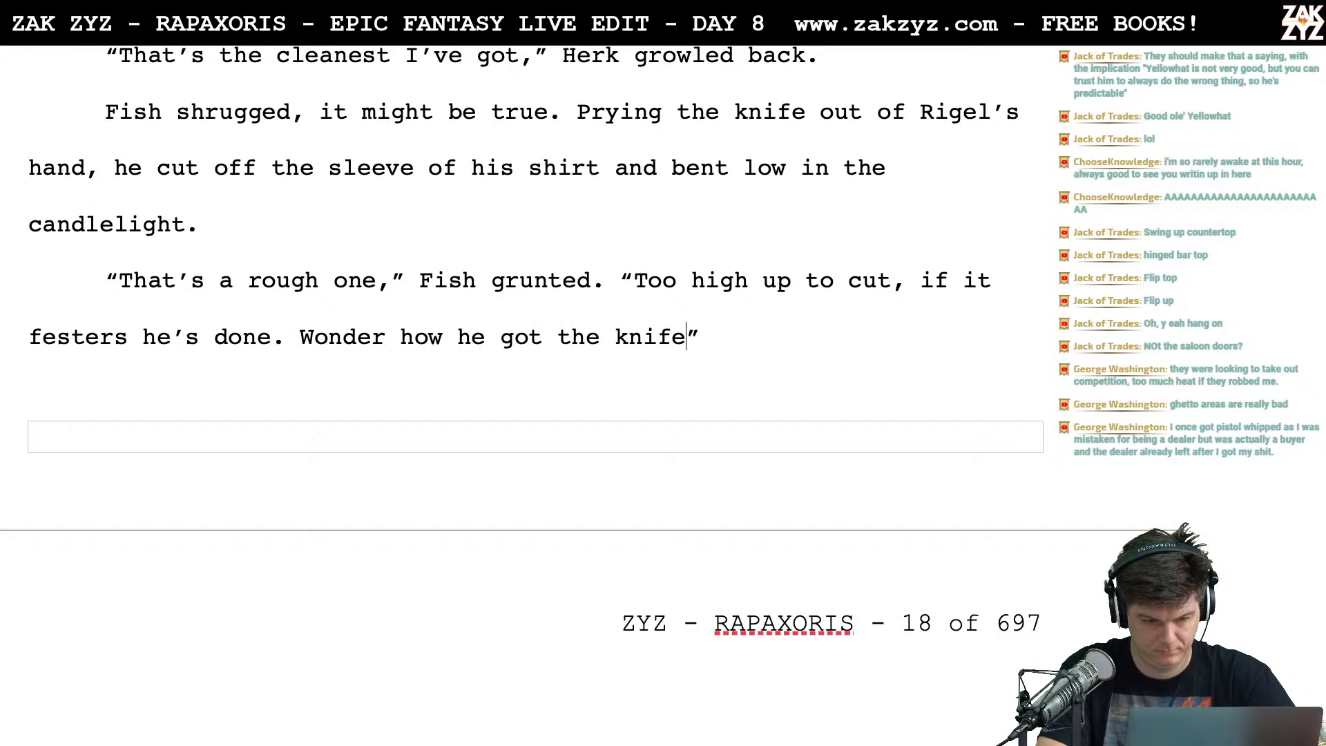
{"action": "key", "text": "BackSpace"}
{"action": "key", "text": "BackSpace"}
{"action": "key", "text": "BackSpace"}
{"action": "key", "text": "BackSpace"}
{"action": "key", "text": "BackSpace"}
{"action": "key", "text": "BackSpace"}
{"action": "key", "text": "BackSpace"}
{"action": "key", "text": "BackSpace"}
{"action": "key", "text": "BackSpace"}
{"action": "key", "text": "BackSpace"}
{"action": "key", "text": "BackSpace"}
{"action": "key", "text": "BackSpace"}
{"action": "key", "text": "BackSpace"}
{"action": "key", "text": "BackSpace"}
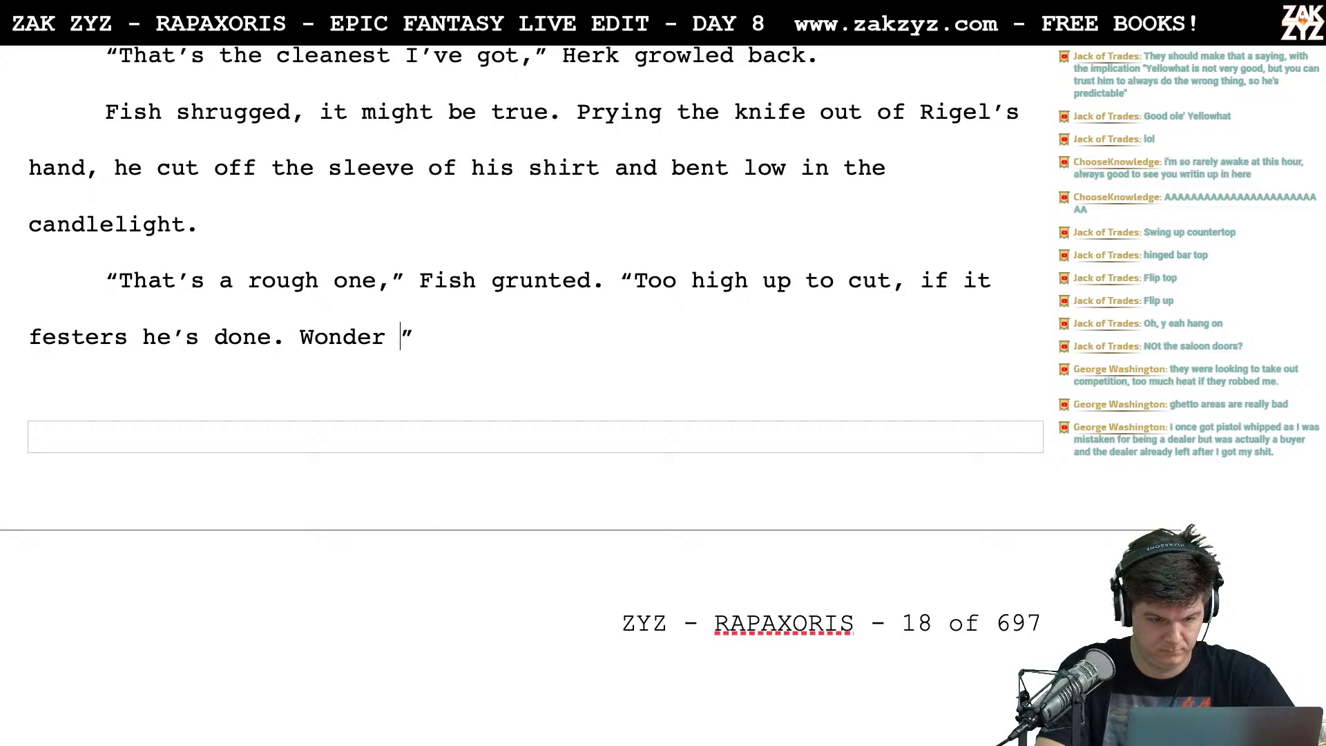
Start a new paragraph after Fish's verdict reading "Fish tossed aside the"
{"action": "scroll", "coordinate": [525, 373], "scroll_direction": "down", "scroll_amount": 10}
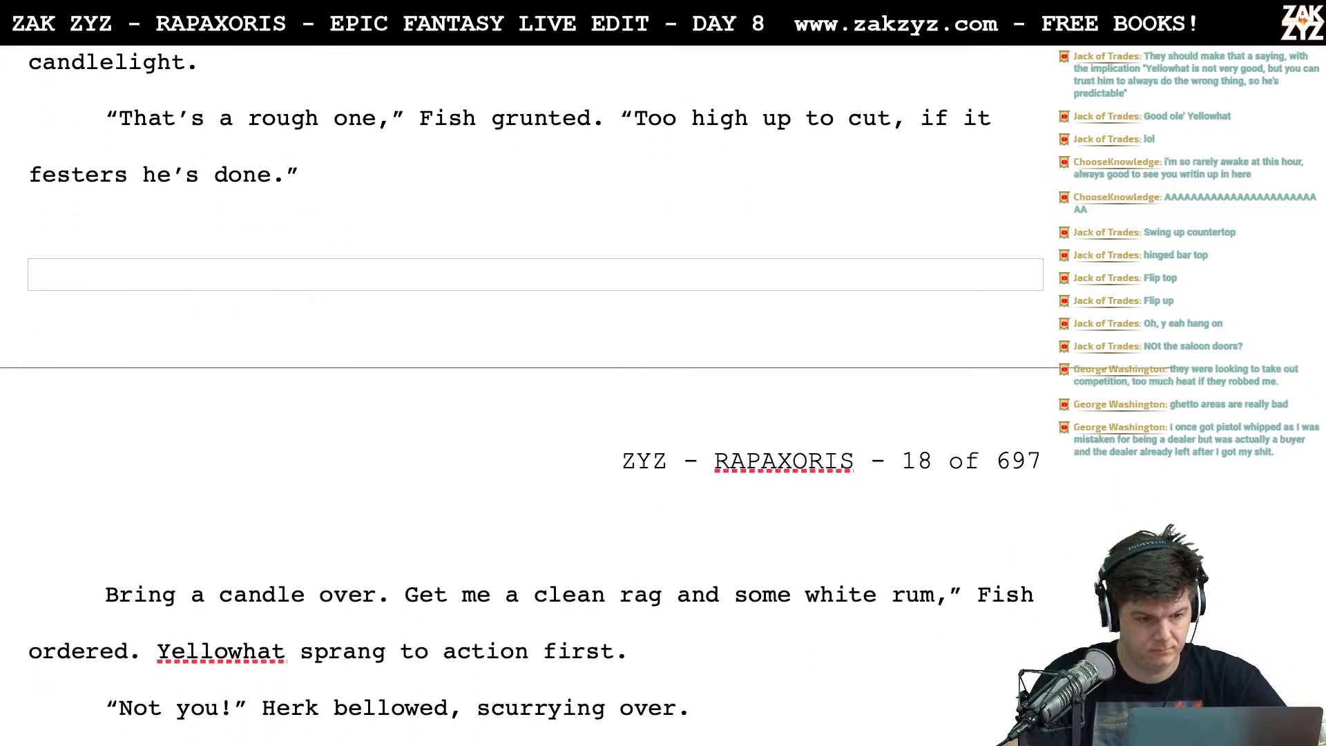
{"action": "scroll", "coordinate": [525, 373], "scroll_direction": "up", "scroll_amount": 15}
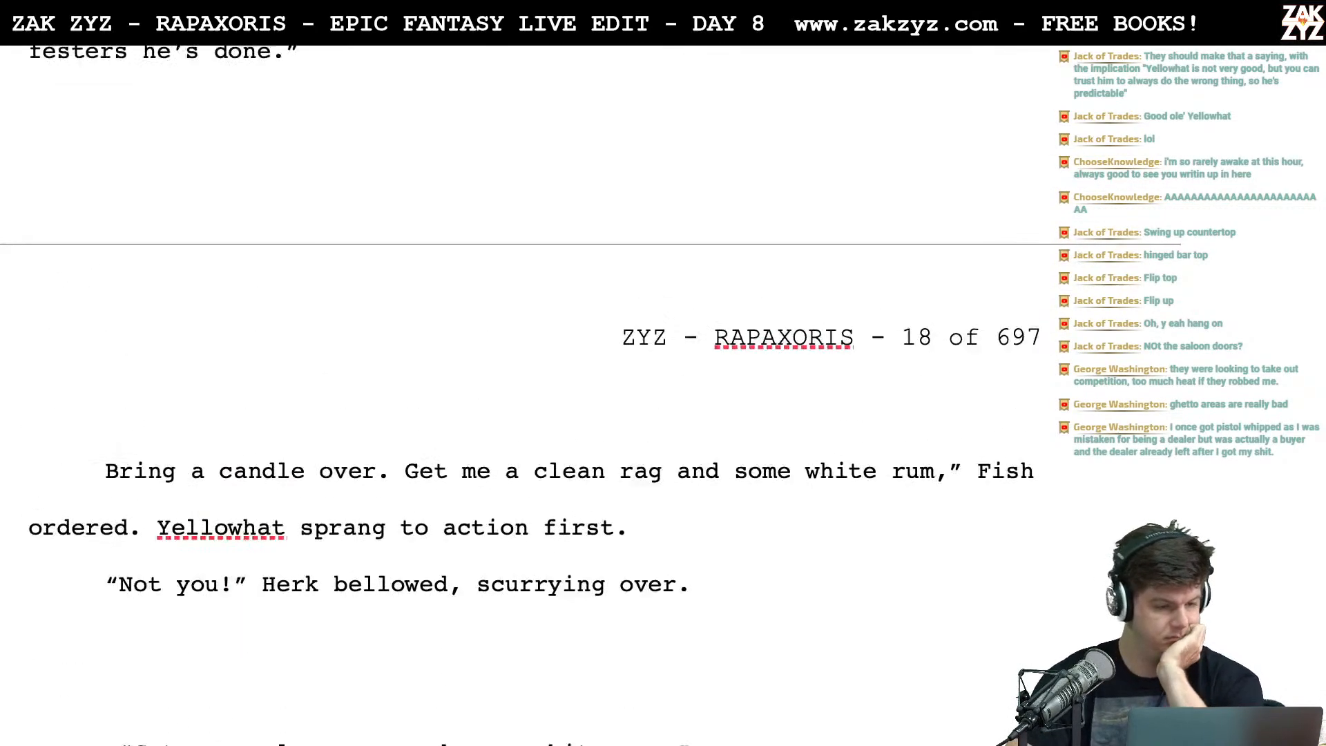
{"action": "scroll", "coordinate": [525, 373], "scroll_direction": "down", "scroll_amount": 3}
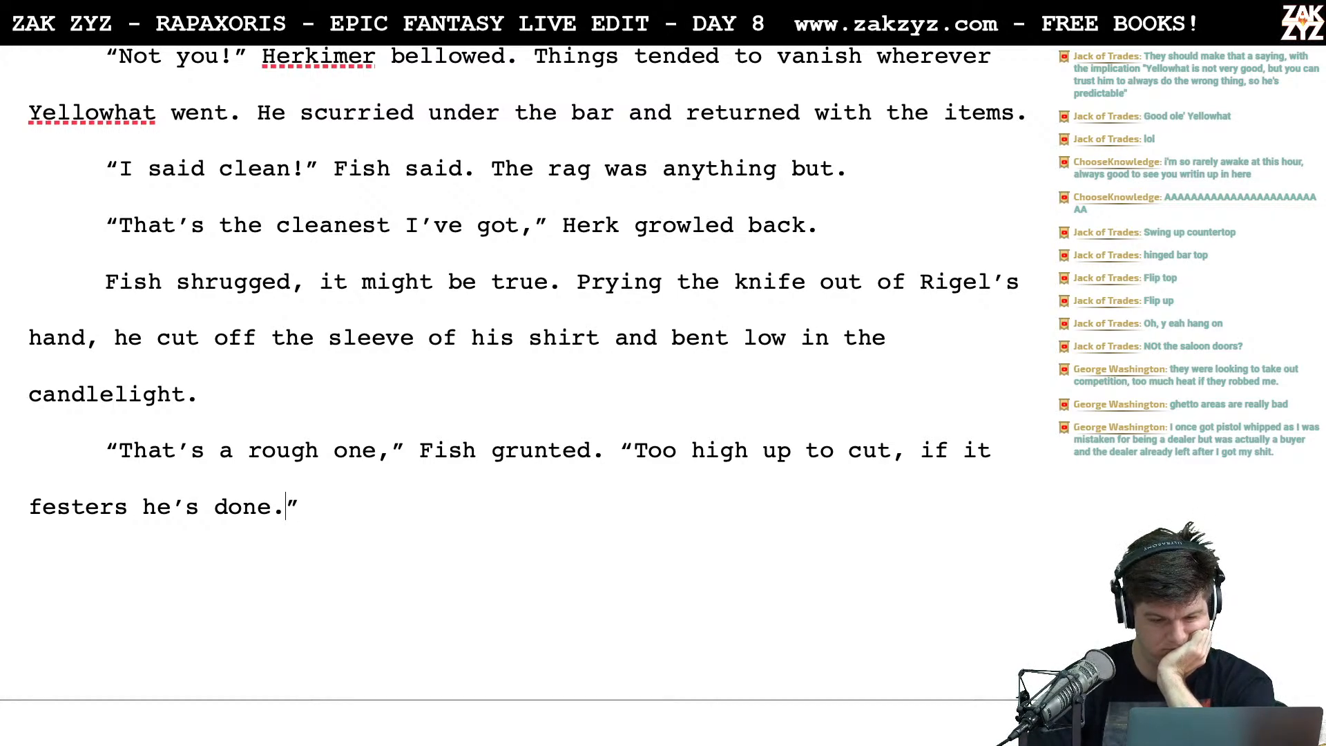
{"action": "key", "text": "Return"}
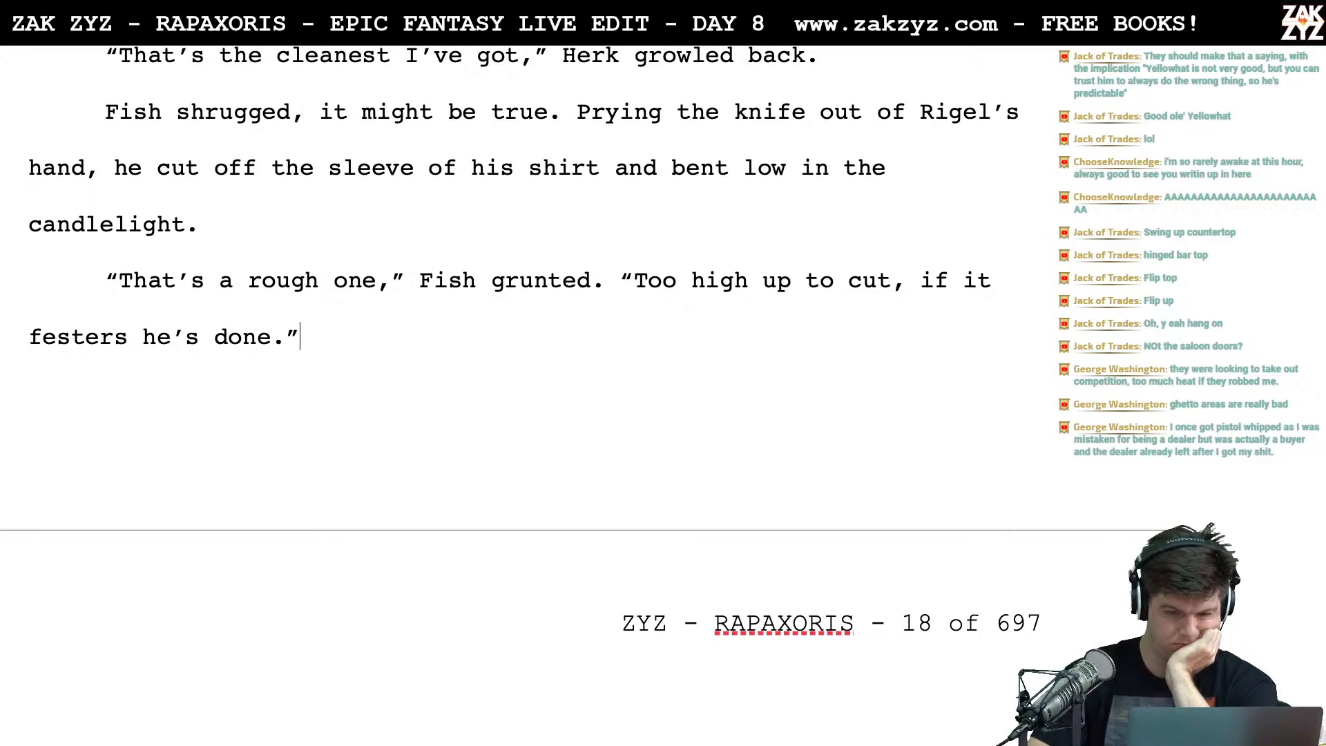
{"action": "type", "text": "Fish "}
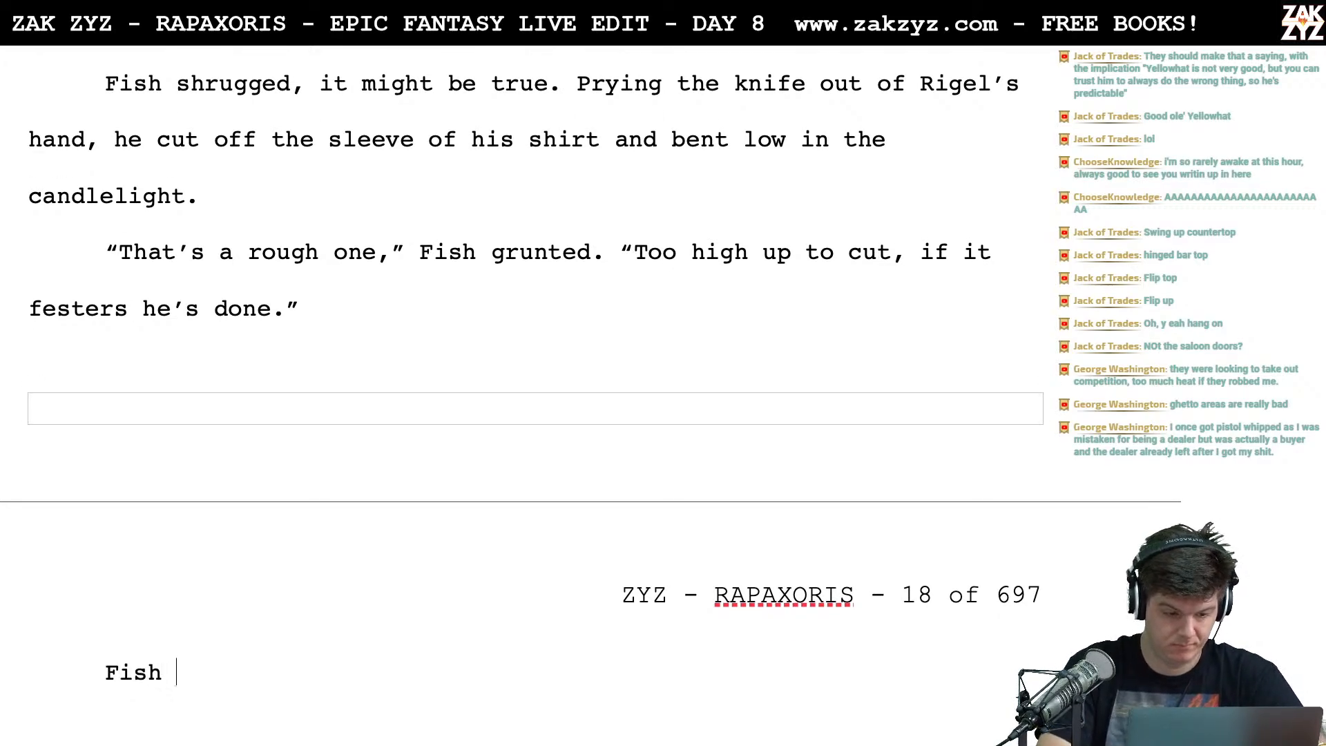
{"action": "type", "text": "tossed aside the"}
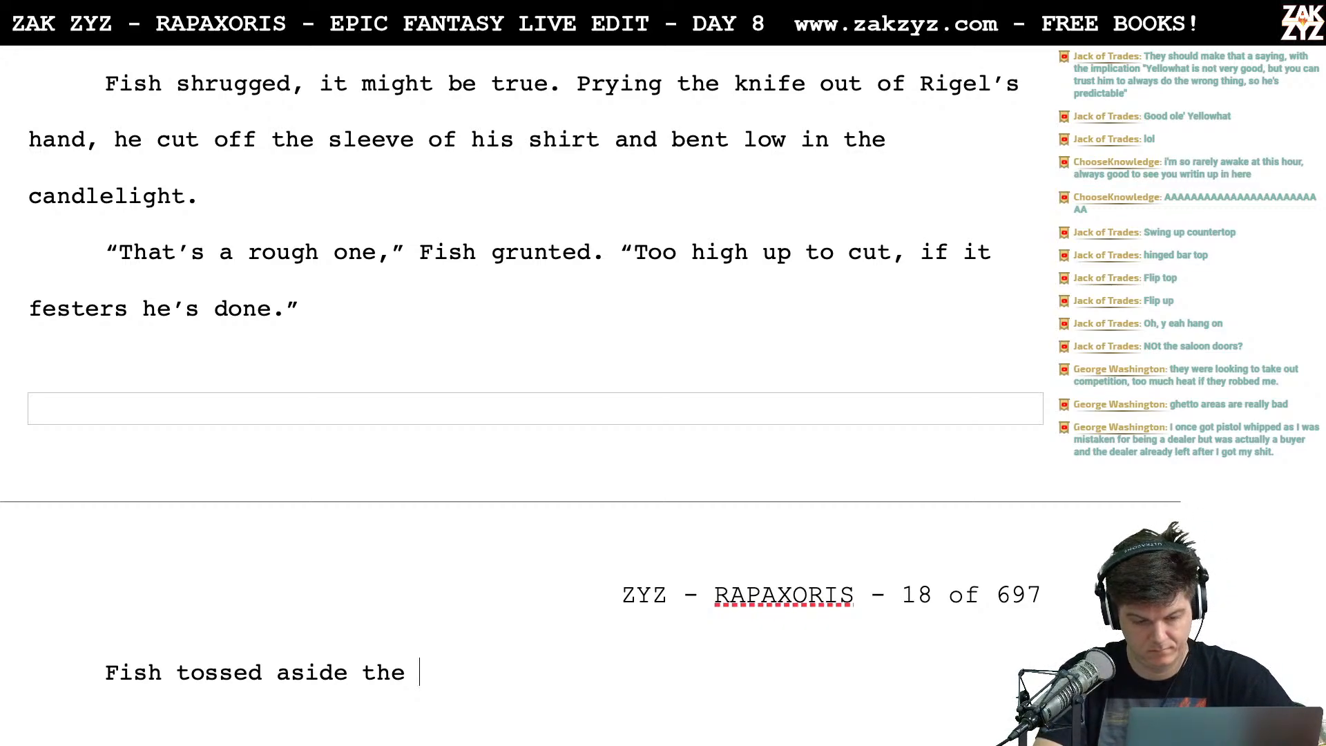
{"action": "type", "text": "rag and"}
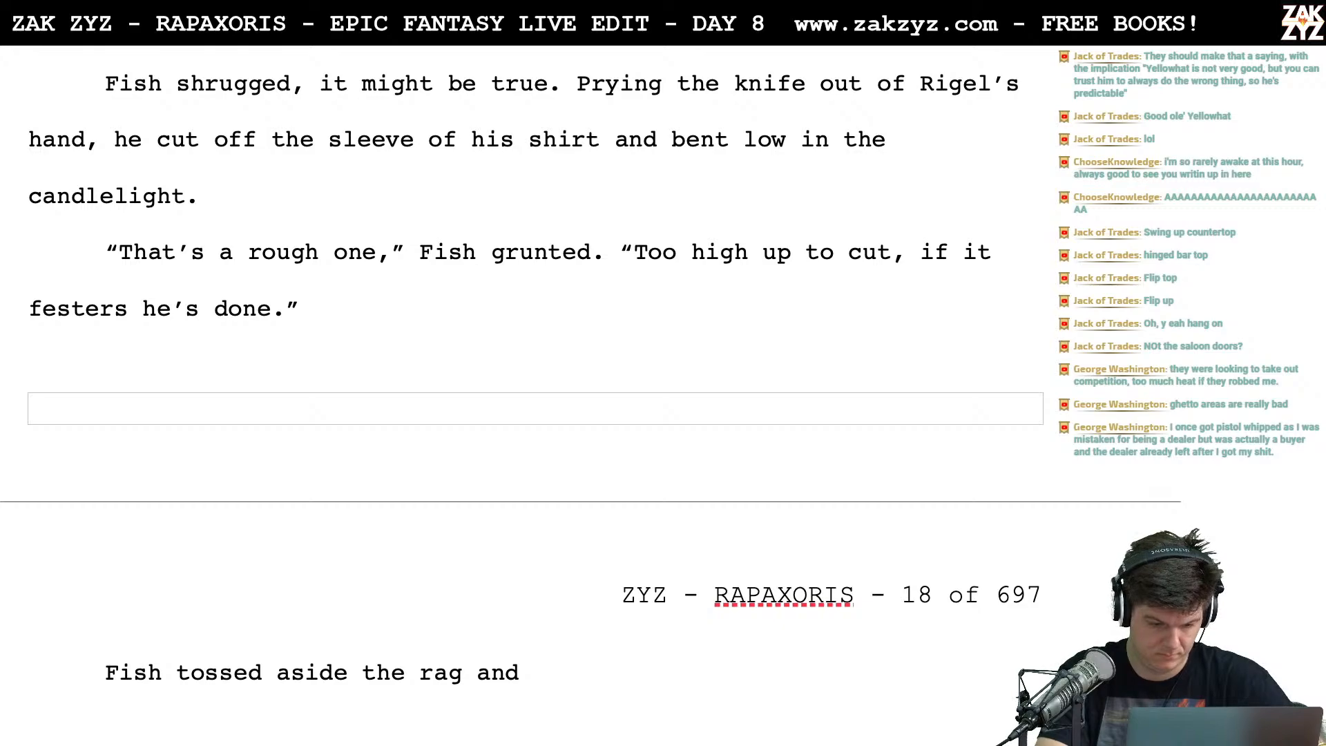
{"action": "key", "text": "BackSpace"}
{"action": "key", "text": "BackSpace"}
{"action": "key", "text": "BackSpace"}
{"action": "key", "text": "BackSpace"}
{"action": "key", "text": "BackSpace"}
{"action": "key", "text": "BackSpace"}
{"action": "key", "text": "BackSpace"}
{"action": "key", "text": "BackSpace"}
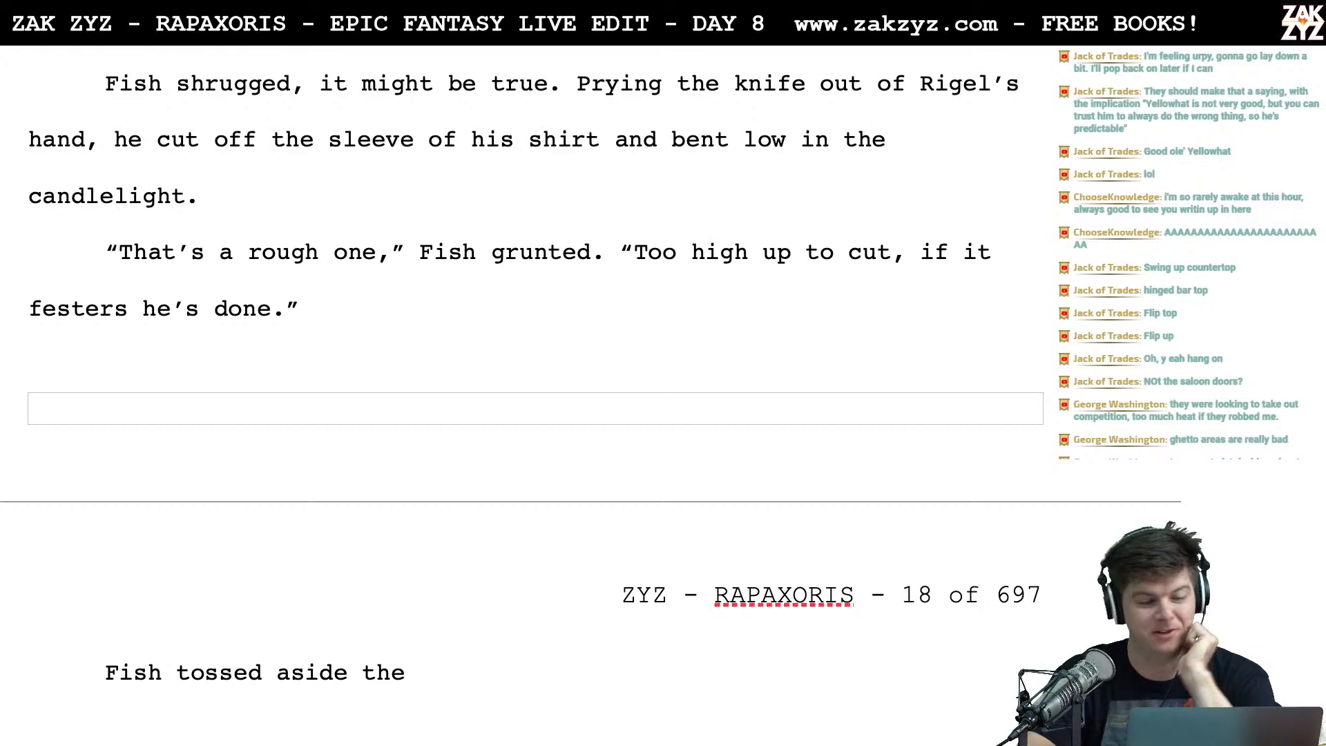
Replace "cut" in Fish's verdict with "take off the arm"
{"action": "scroll", "coordinate": [838, 293], "scroll_direction": "up", "scroll_amount": 2}
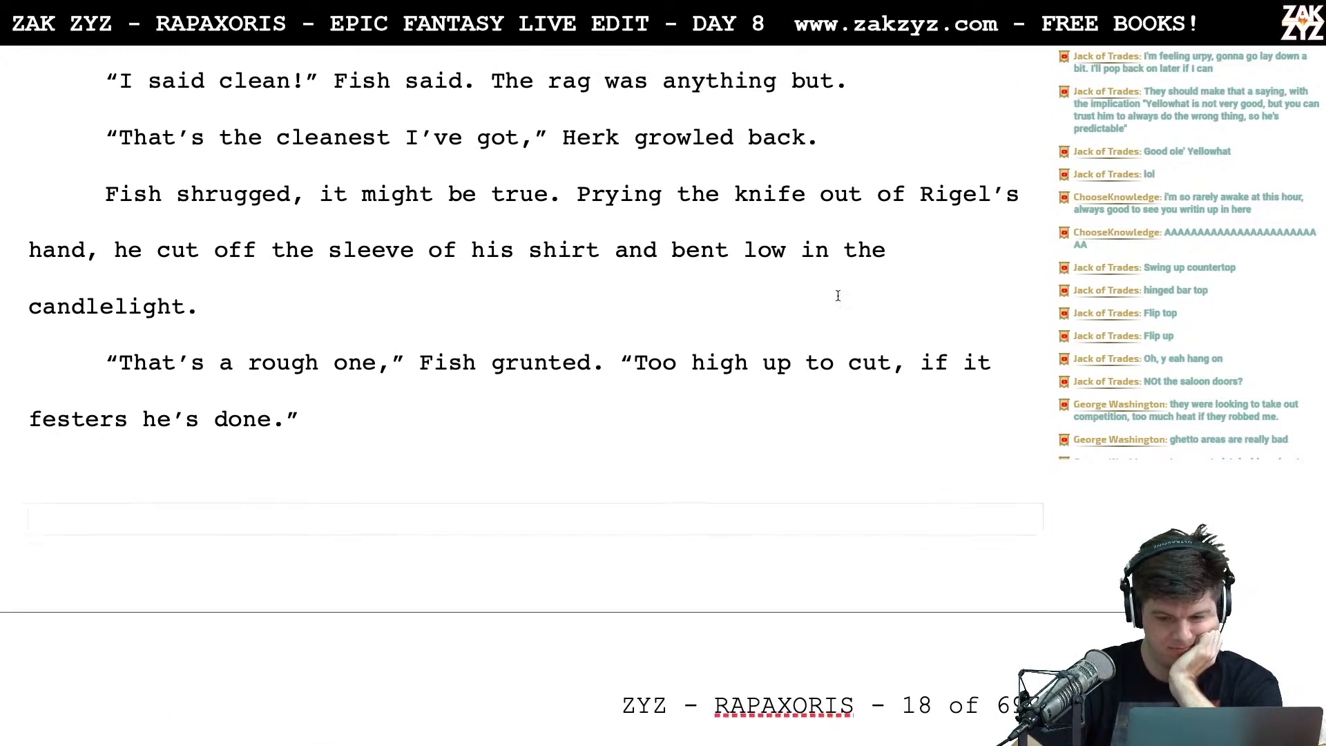
{"action": "left_click", "coordinate": [903, 378]}
{"action": "key", "text": "Left"}
{"action": "key", "text": "BackSpace"}
{"action": "key", "text": "BackSpace"}
{"action": "key", "text": "BackSpace"}
{"action": "type", "text": "take off the arm"}
Shorten "That's a rough one," at the start of Fish's verdict to "Rough one,"
{"action": "key", "text": "Up"}
{"action": "key", "text": "Right"}
{"action": "key", "text": "Right"}
{"action": "key", "text": "Right"}
{"action": "key", "text": "Right"}
{"action": "key", "text": "Right"}
{"action": "key", "text": "Right"}
{"action": "key", "text": "Right"}
{"action": "key", "text": "Right"}
{"action": "key", "text": "Right"}
{"action": "key", "text": "Right"}
{"action": "key", "text": "Right"}
{"action": "key", "text": "Right"}
{"action": "key", "text": "Right"}
{"action": "key", "text": "Right"}
{"action": "key", "text": "Right"}
{"action": "key", "text": "Right"}
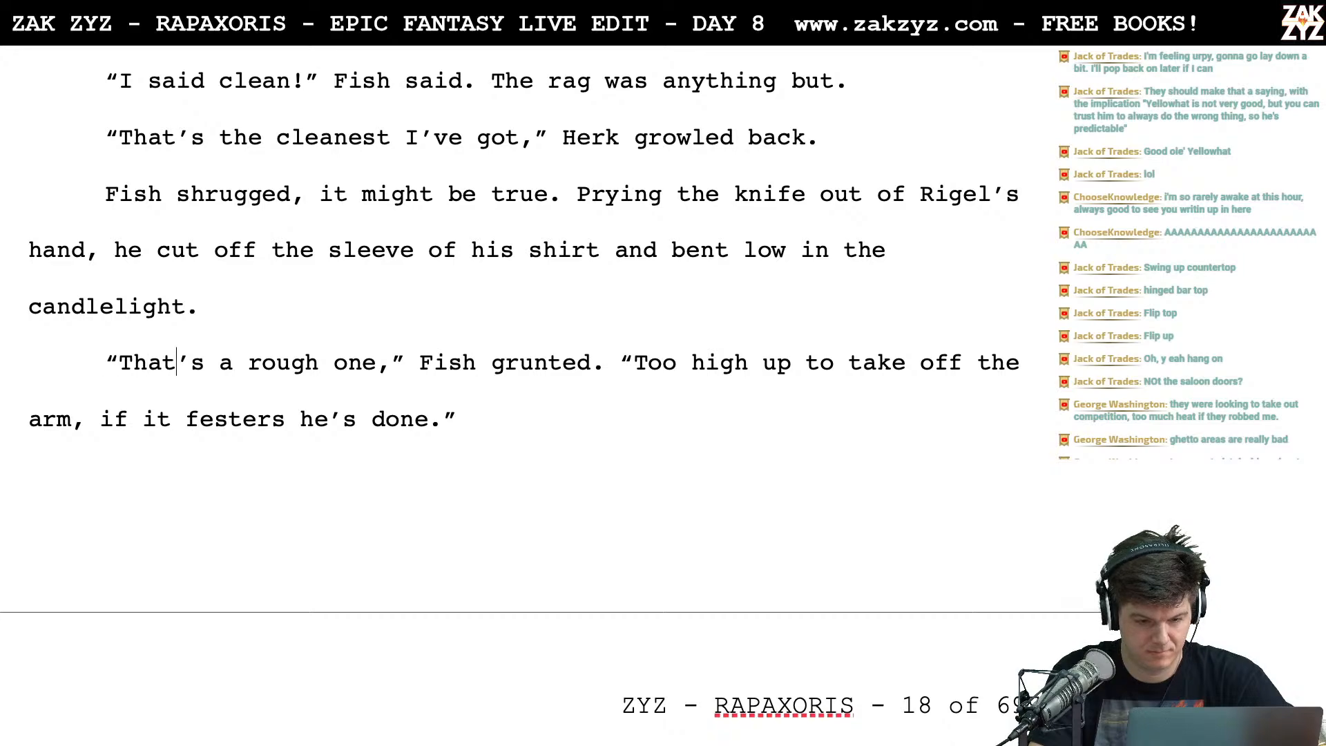
{"action": "key", "text": "Right"}
{"action": "key", "text": "Right"}
{"action": "key", "text": "Right"}
{"action": "key", "text": "BackSpace"}
{"action": "key", "text": "BackSpace"}
{"action": "key", "text": "BackSpace"}
{"action": "key", "text": "BackSpace"}
{"action": "key", "text": "BackSpace"}
{"action": "key", "text": "BackSpace"}
{"action": "key", "text": "BackSpace"}
{"action": "key", "text": "BackSpace"}
{"action": "key", "text": "BackSpace"}
{"action": "key", "text": "BackSpace"}
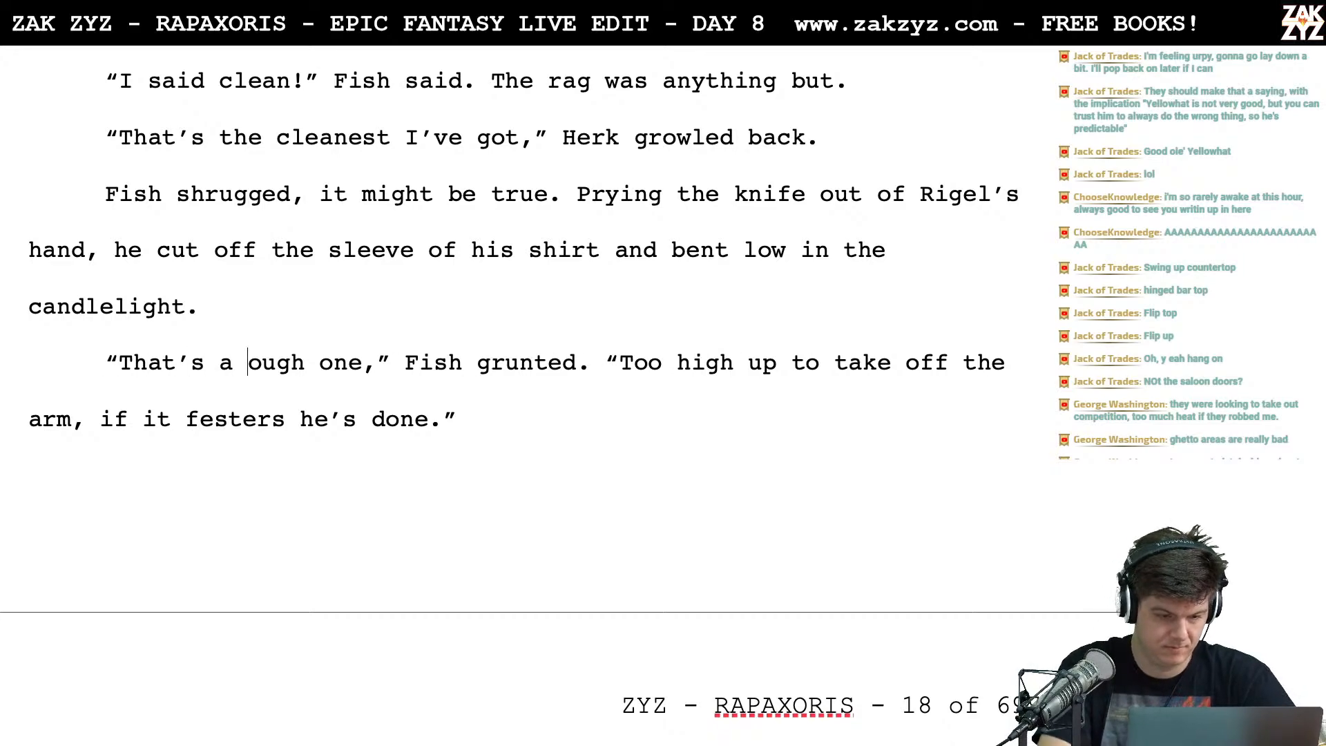
{"action": "type", "text": "R"}
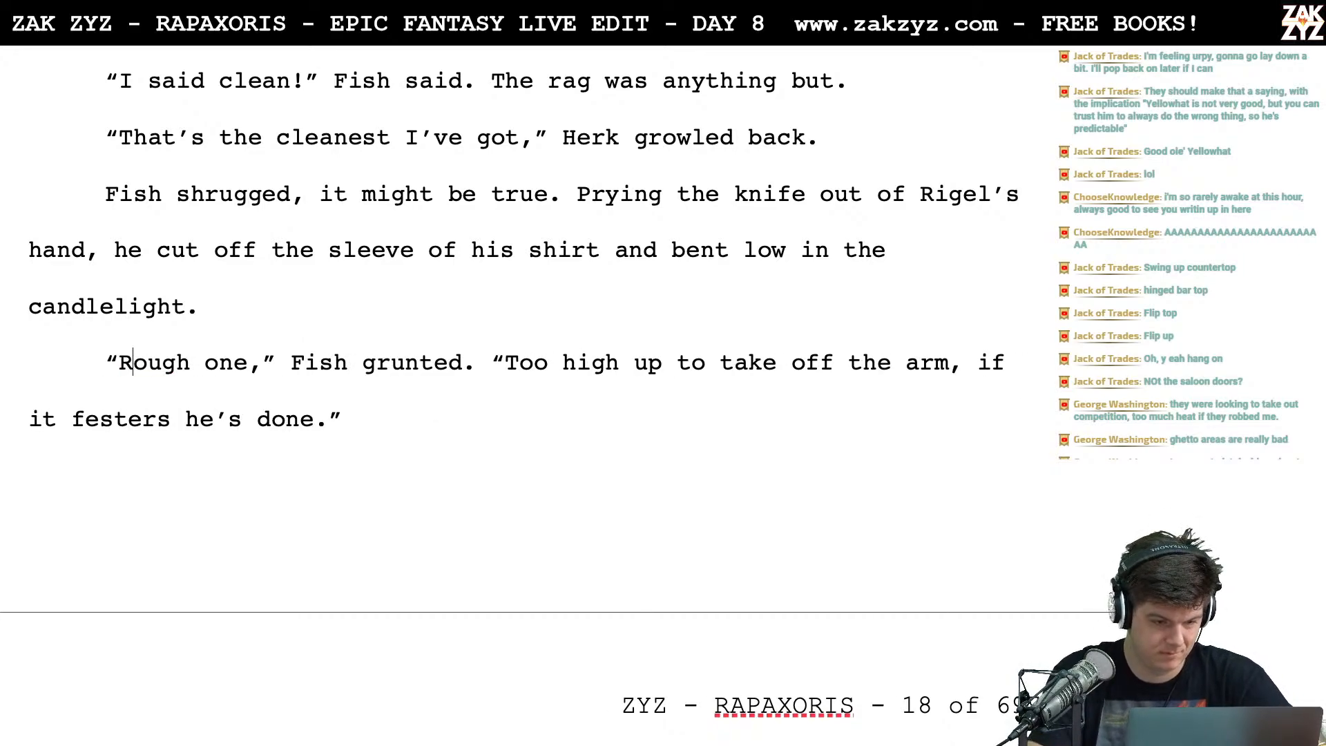
Insert a paragraph above "Fish tossed aside the" beginning "He looked at the rag,"
{"action": "scroll", "coordinate": [976, 389], "scroll_direction": "down", "scroll_amount": 2}
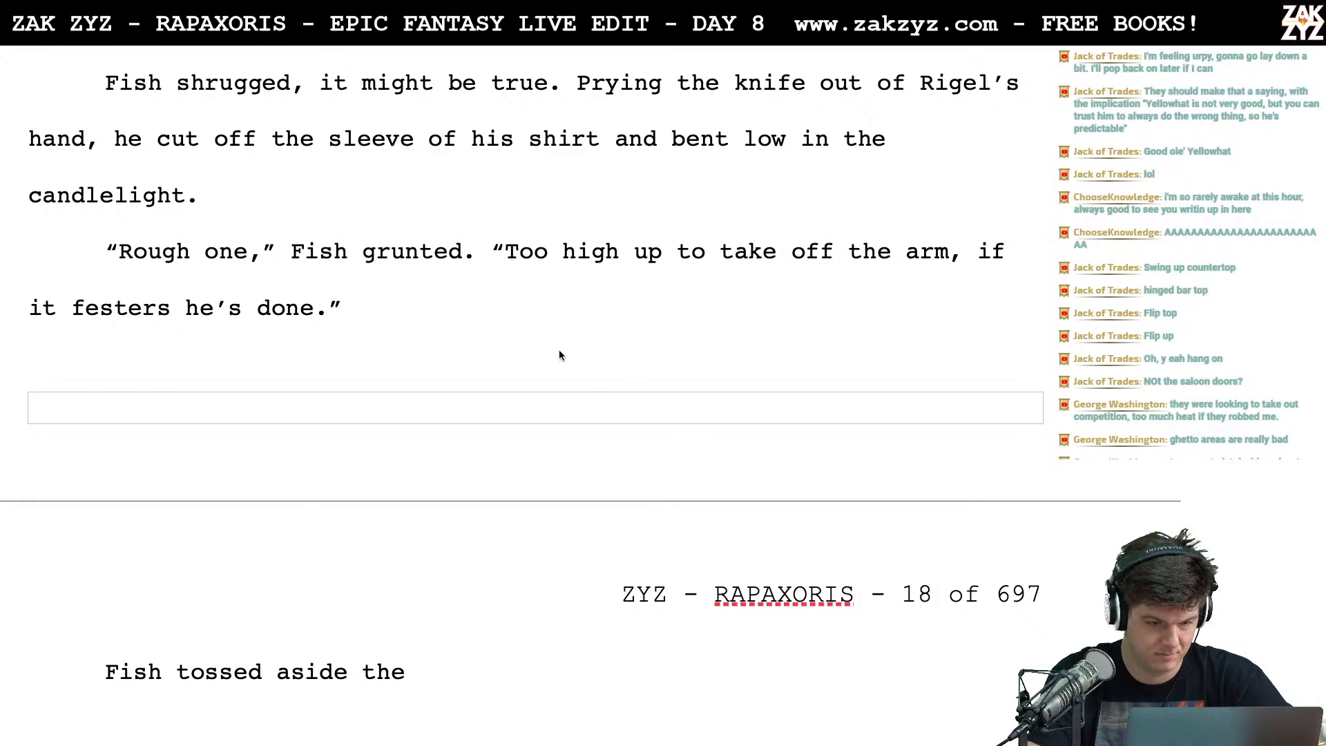
{"action": "key", "text": "Up"}
{"action": "key", "text": "Up"}
{"action": "key", "text": "Up"}
{"action": "key", "text": "Up"}
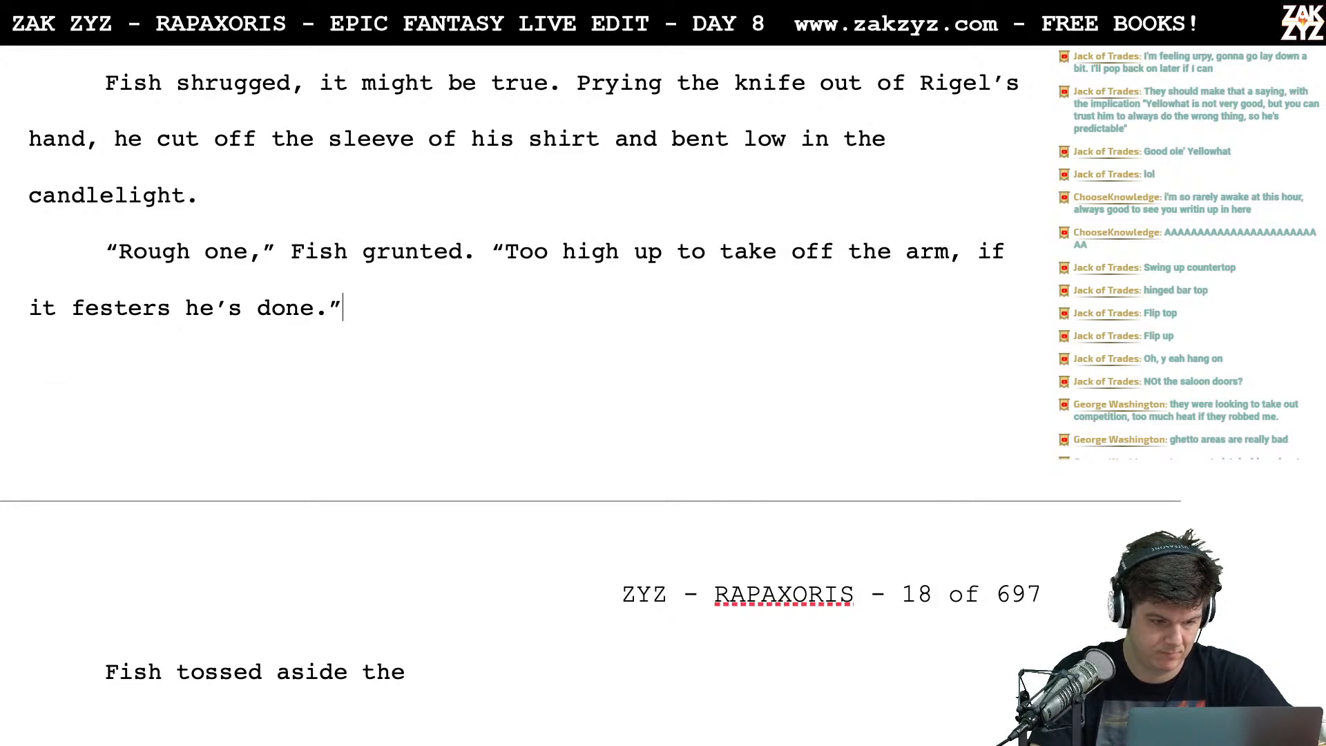
{"action": "key", "text": "Down"}
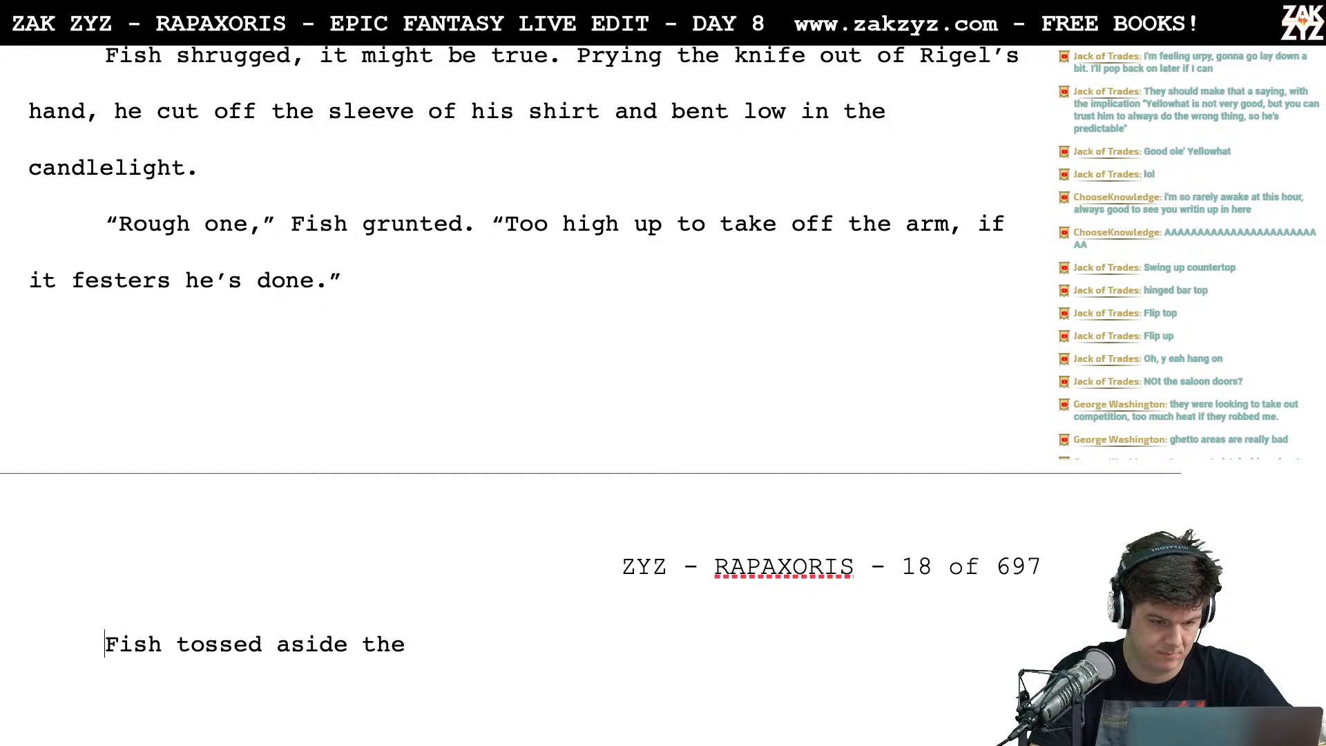
{"action": "key", "text": "Down"}
{"action": "key", "text": "Return"}
{"action": "key", "text": "Up"}
{"action": "type", "text": "HE"}
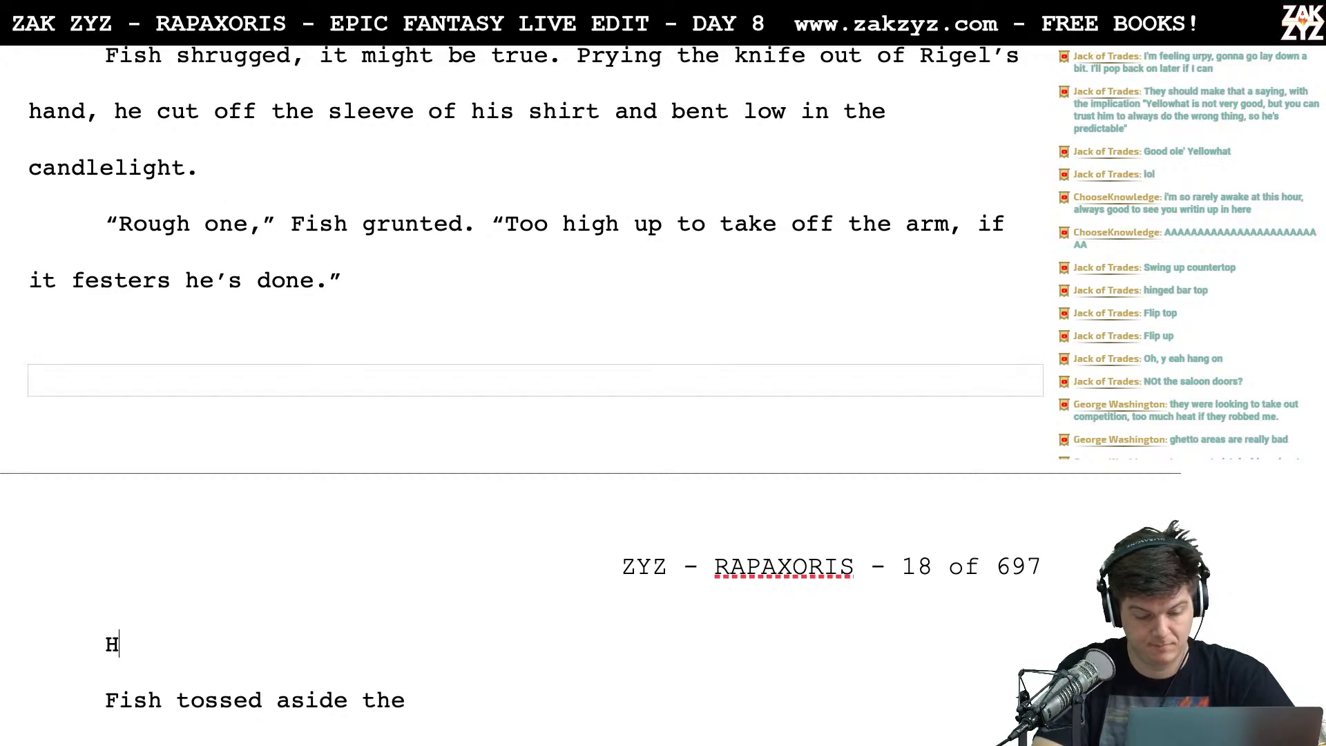
{"action": "key", "text": "BackSpace"}
{"action": "key", "text": "BackSpace"}
{"action": "key", "text": "BackSpace"}
{"action": "type", "text": "He l"}
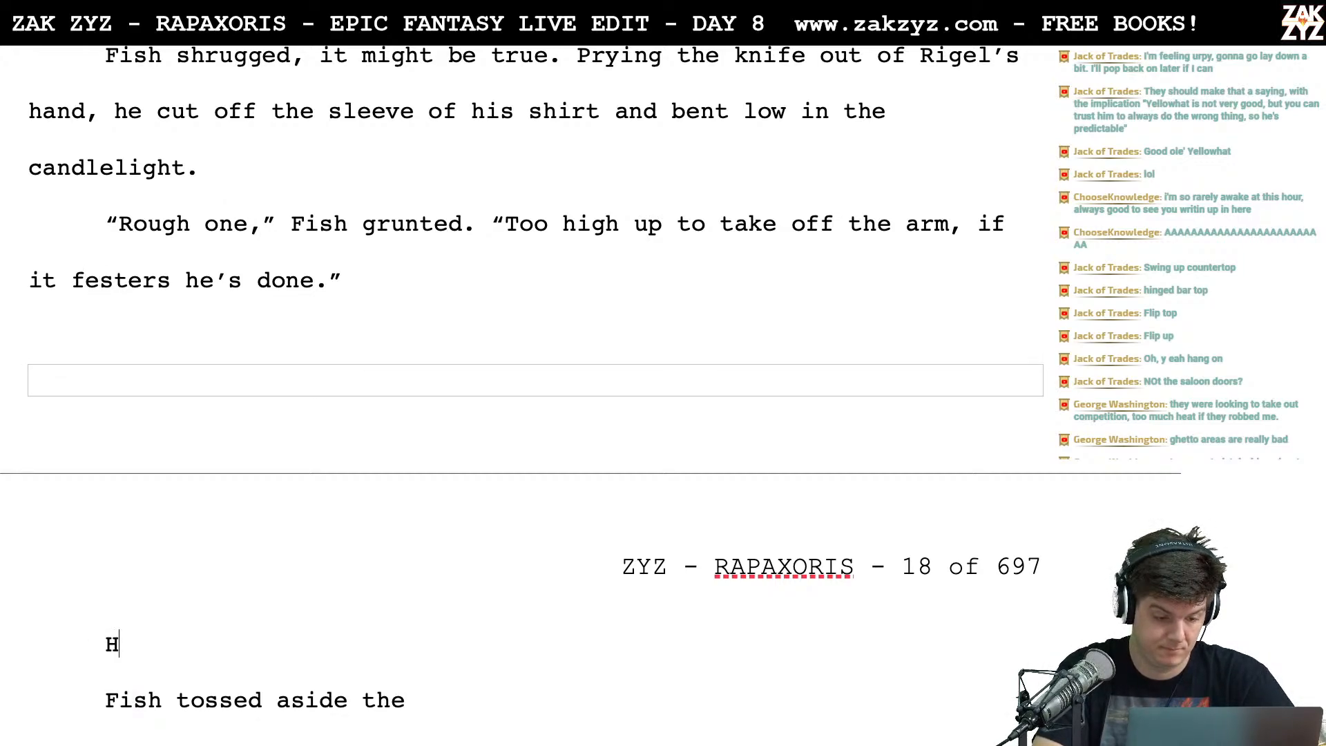
{"action": "type", "text": "ooked at"}
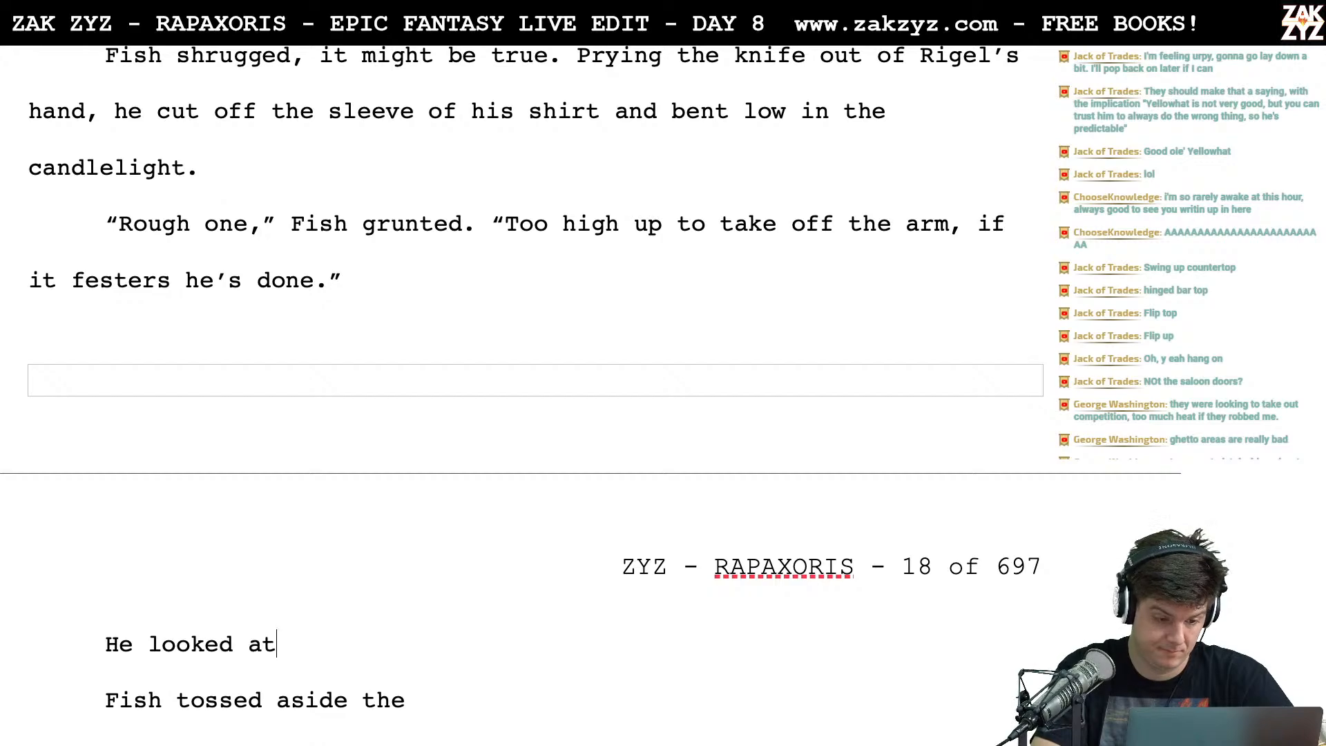
{"action": "type", "text": " the rag,"}
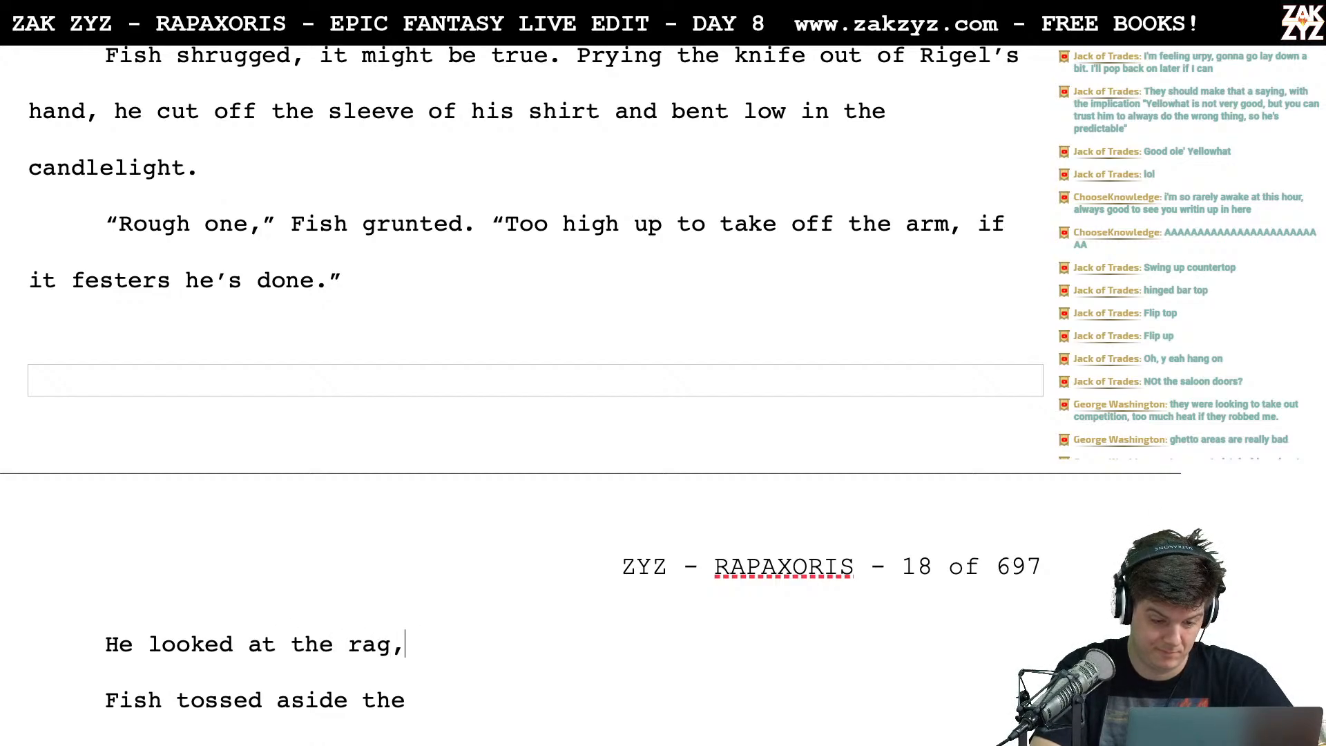
Reword the inserted paragraph after "He" as "uncorked the bottle of rum and po"
{"action": "key", "text": "BackSpace"}
{"action": "key", "text": "BackSpace"}
{"action": "key", "text": "BackSpace"}
{"action": "key", "text": "BackSpace"}
{"action": "key", "text": "BackSpace"}
{"action": "key", "text": "BackSpace"}
{"action": "key", "text": "BackSpace"}
{"action": "key", "text": "BackSpace"}
{"action": "key", "text": "BackSpace"}
{"action": "key", "text": "BackSpace"}
{"action": "key", "text": "BackSpace"}
{"action": "key", "text": "BackSpace"}
{"action": "key", "text": "BackSpace"}
{"action": "key", "text": "BackSpace"}
{"action": "key", "text": "BackSpace"}
{"action": "key", "text": "BackSpace"}
{"action": "key", "text": "BackSpace"}
{"action": "type", "text": "t"}
{"action": "key", "text": "BackSpace"}
{"action": "type", "text": "uncorked th"}
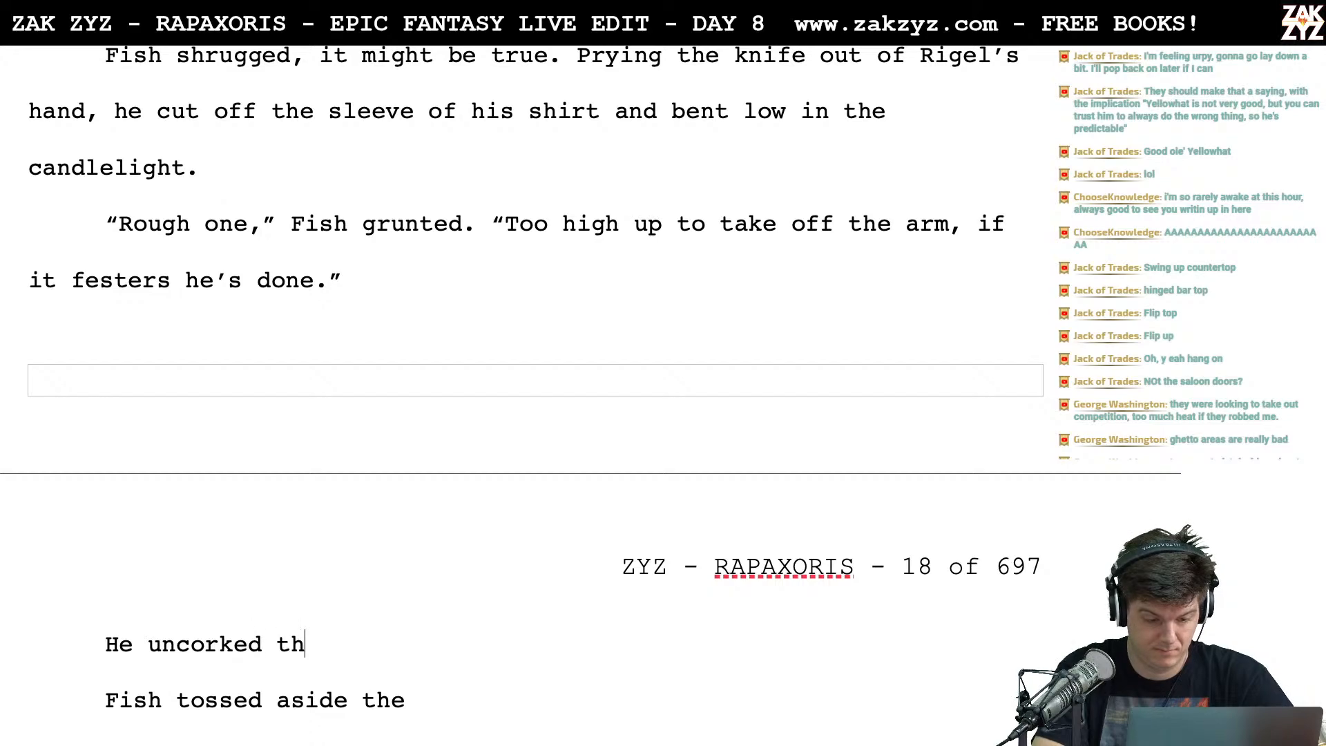
{"action": "type", "text": "e bottle "}
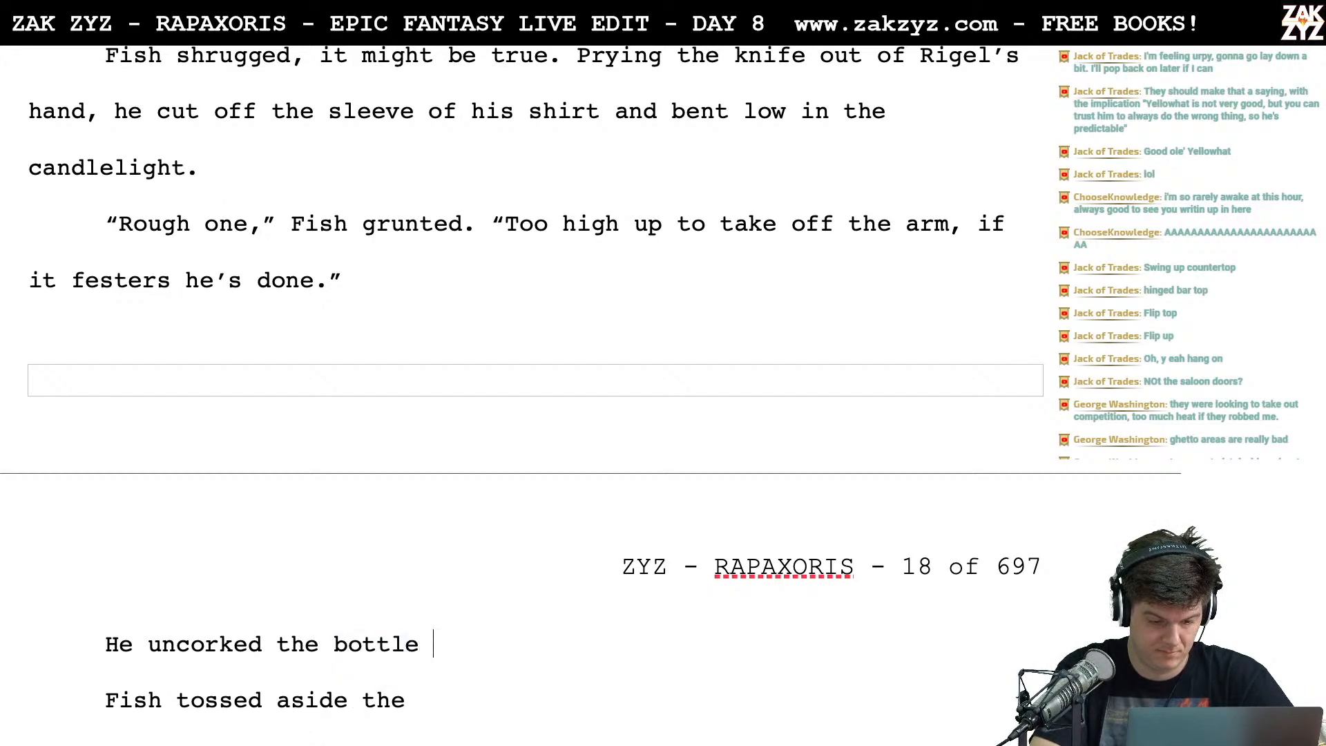
{"action": "type", "text": "of rum and po"}
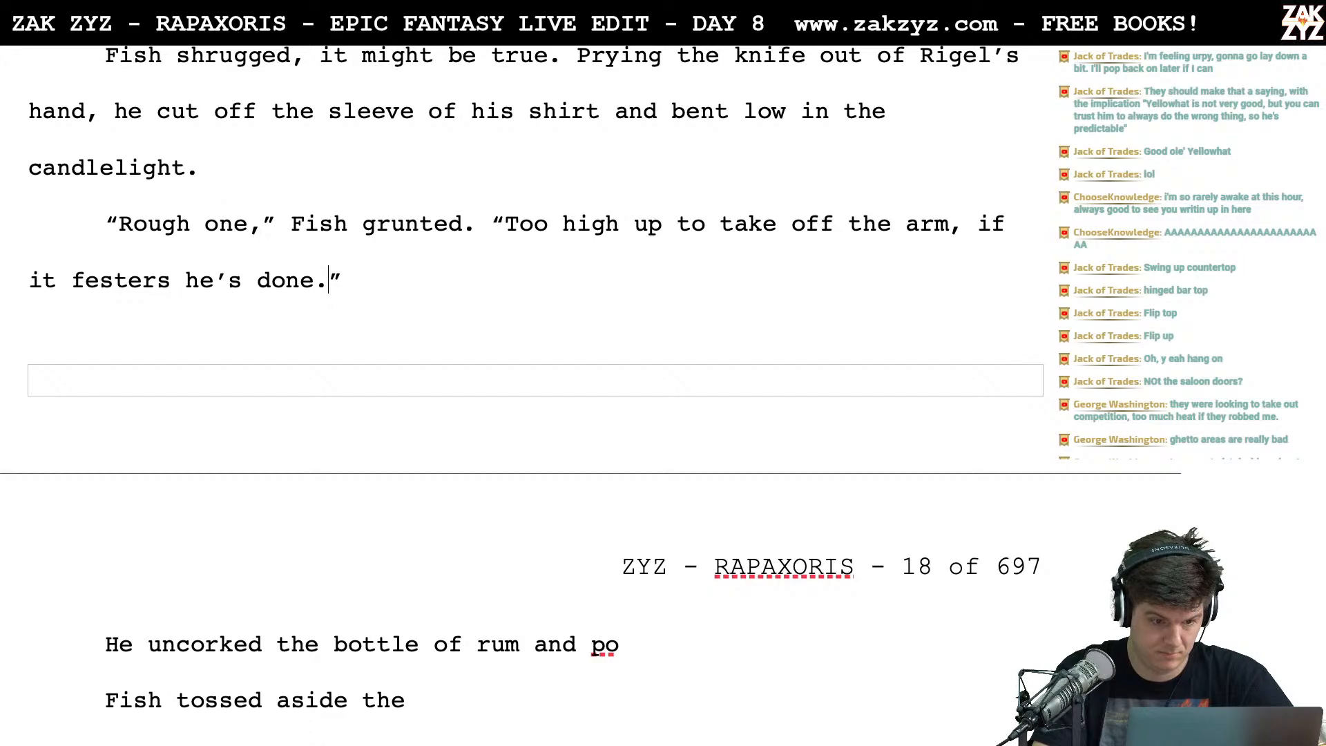
Try adding "Here boy," after "he's done." in Fish's verdict and remove it
{"action": "type", "text": " Here boy,"}
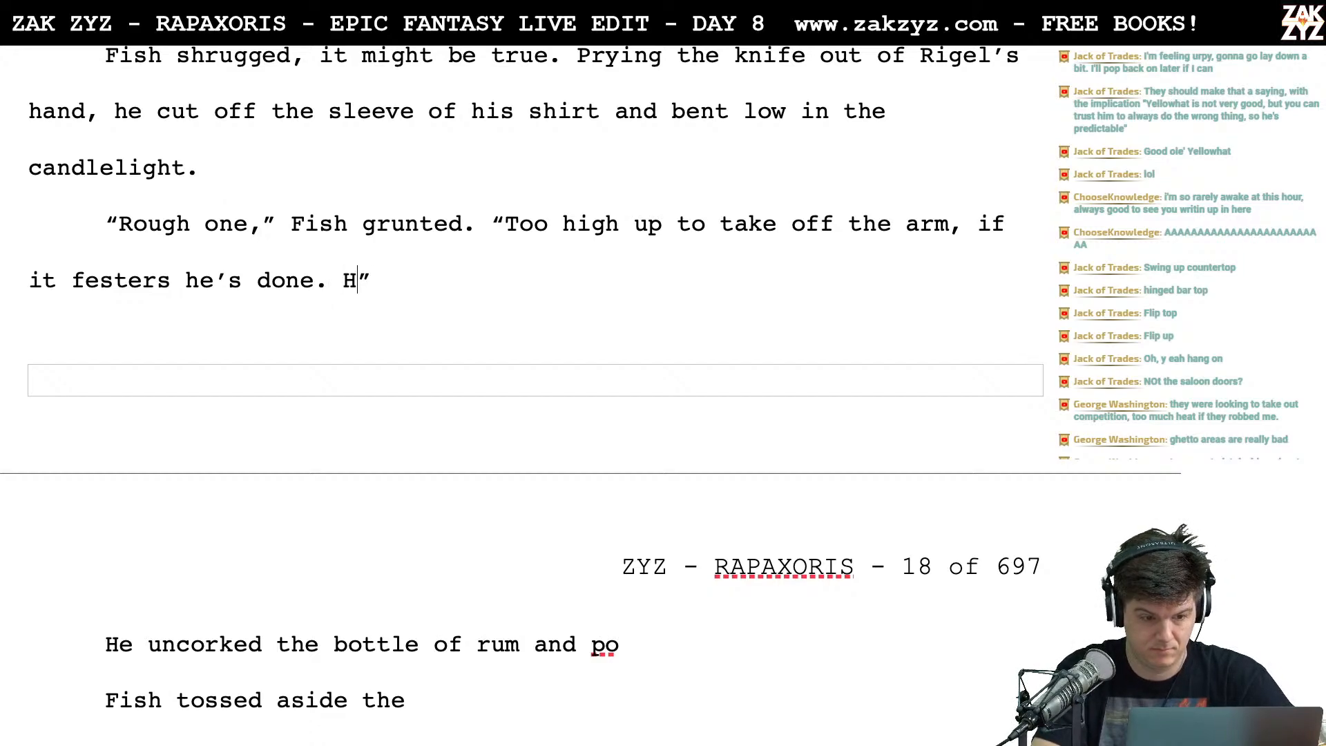
{"action": "key", "text": "BackSpace"}
{"action": "key", "text": "BackSpace"}
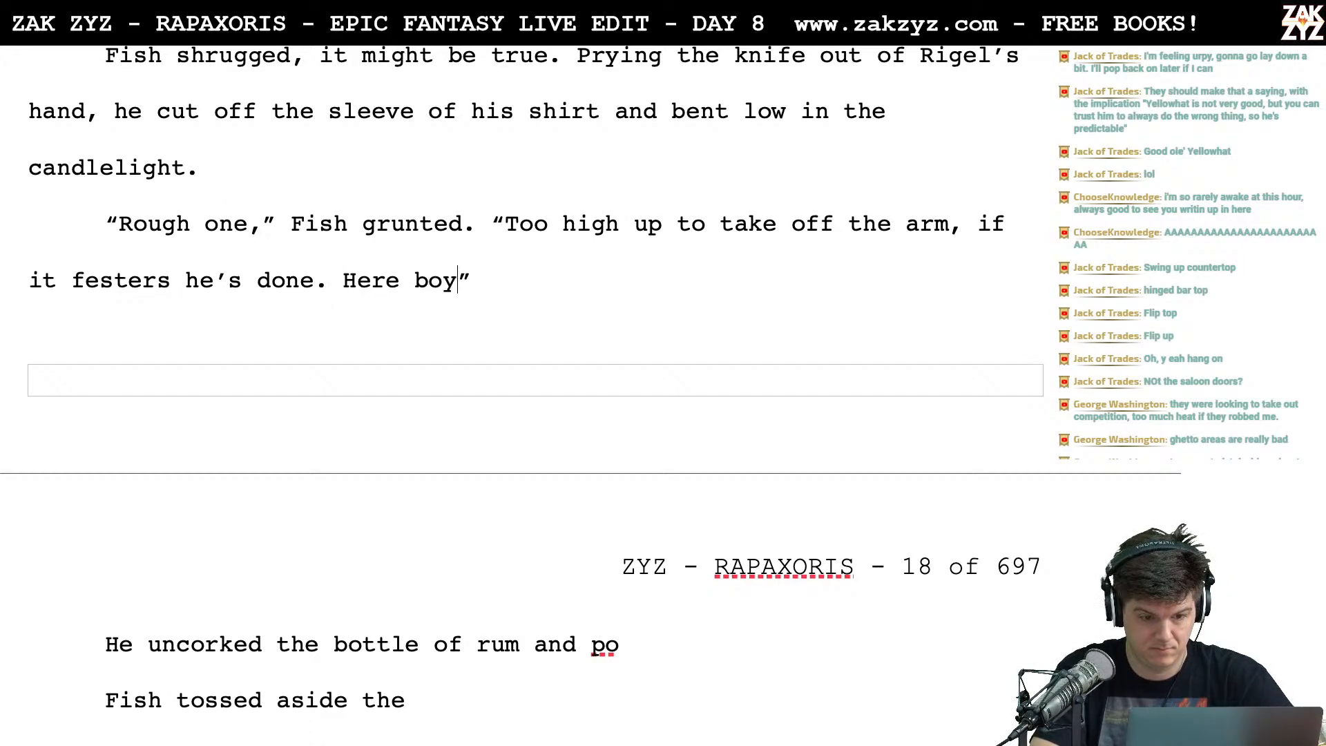
{"action": "type", "text": ","}
{"action": "key", "text": "BackSpace"}
{"action": "key", "text": "BackSpace"}
{"action": "key", "text": "BackSpace"}
{"action": "key", "text": "BackSpace"}
{"action": "key", "text": "BackSpace"}
{"action": "key", "text": "BackSpace"}
{"action": "key", "text": "BackSpace"}
{"action": "key", "text": "BackSpace"}
{"action": "key", "text": "BackSpace"}
{"action": "key", "text": "BackSpace"}
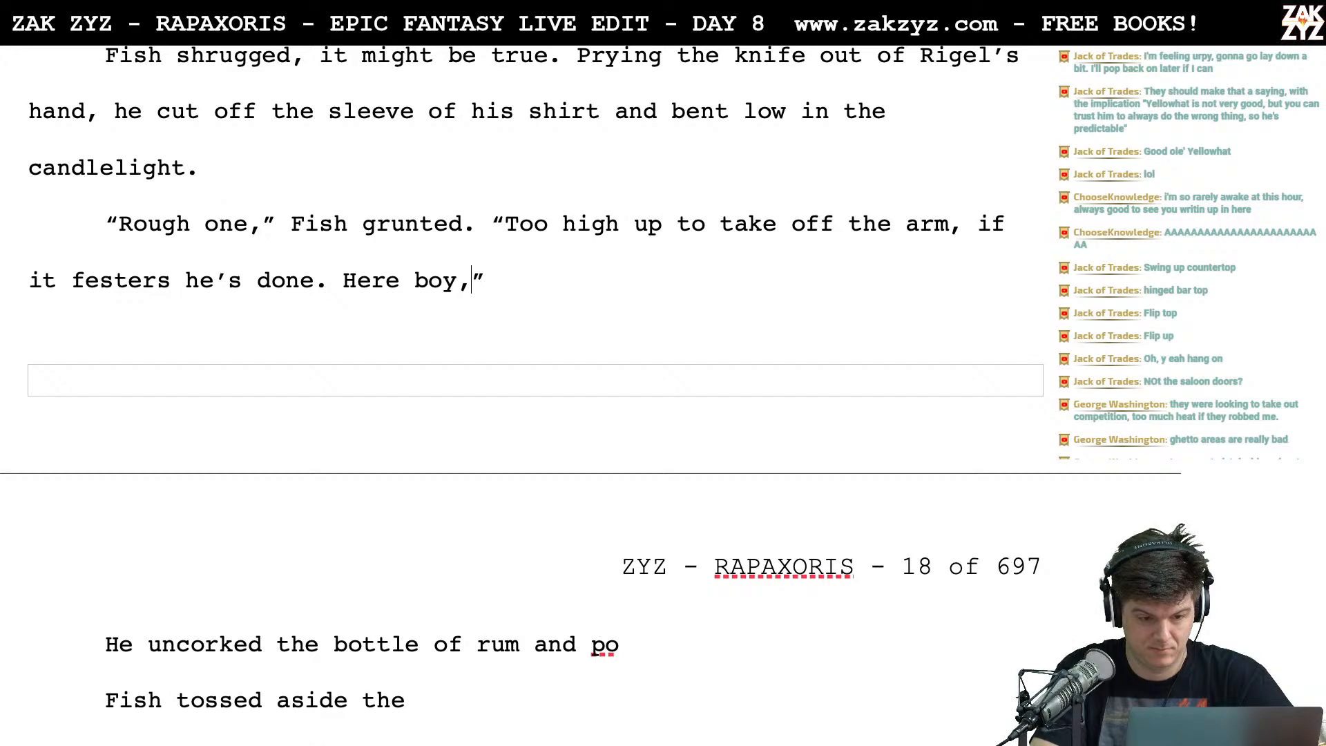
Remove “Here boy,” from the end of Fish's “Rough one” dialogue so it closes after “he’s done.”
{"action": "key", "text": "BackSpace"}
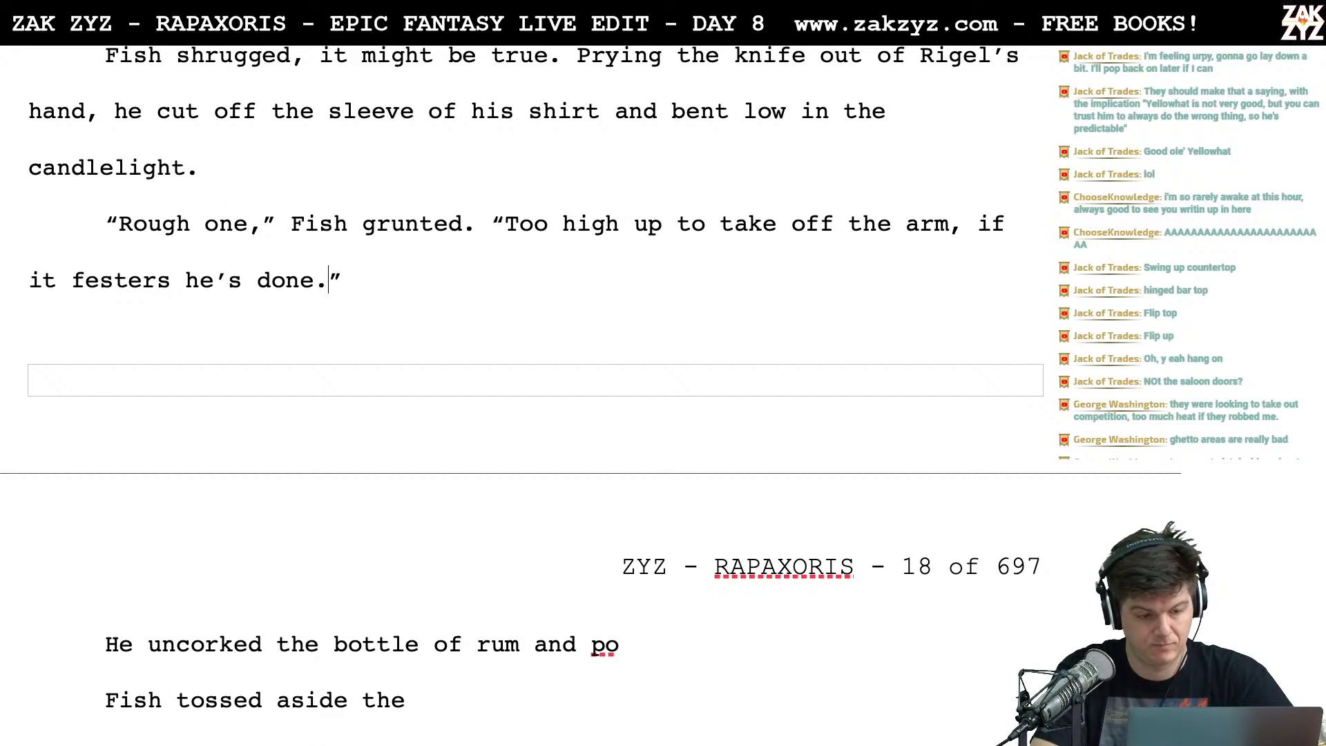
{"action": "scroll", "coordinate": [536, 394], "scroll_direction": "down", "scroll_amount": 1}
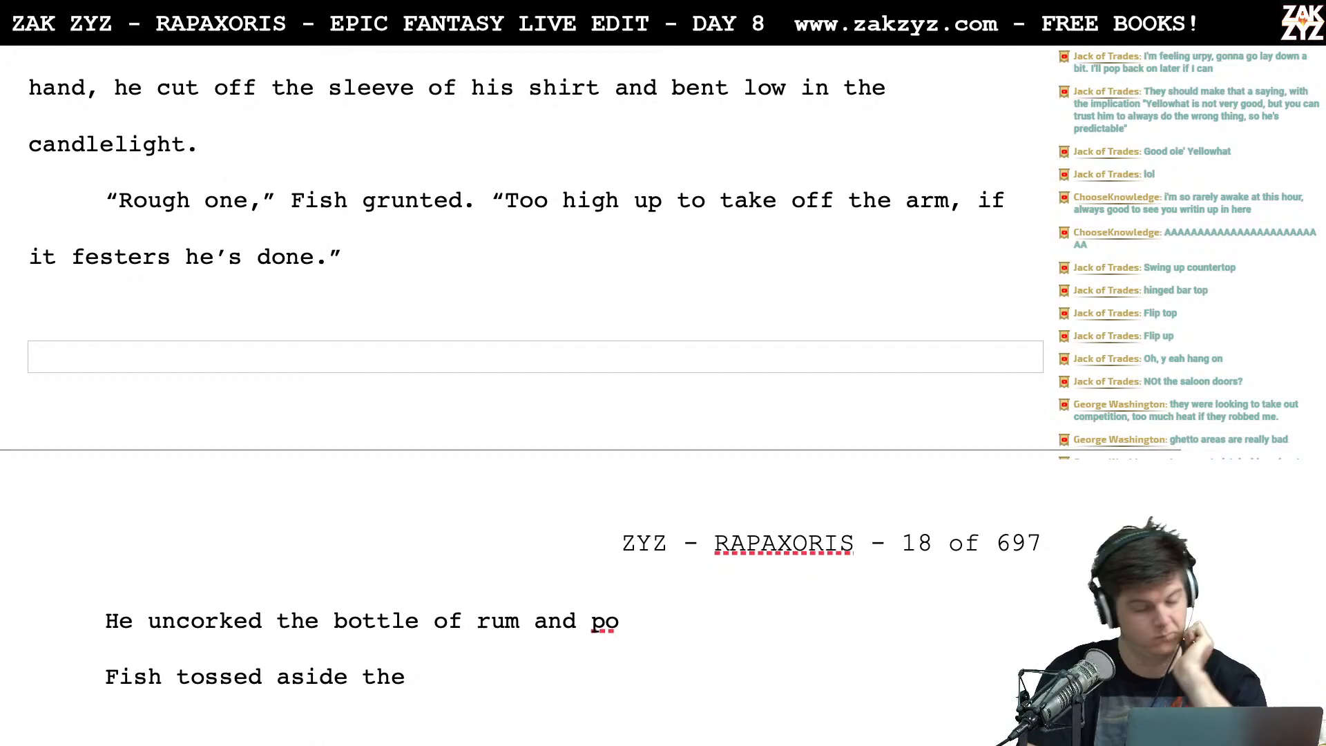
{"action": "scroll", "coordinate": [408, 317], "scroll_direction": "up", "scroll_amount": 2}
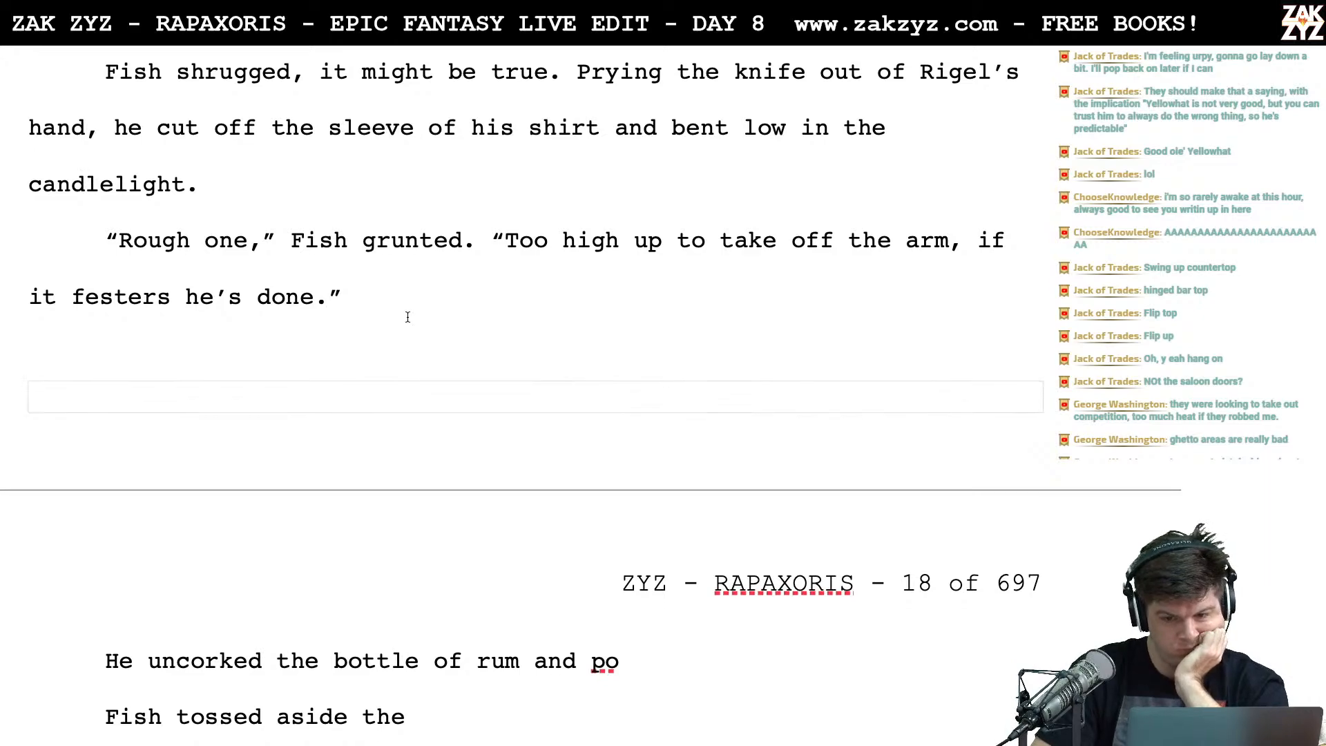
{"action": "scroll", "coordinate": [407, 317], "scroll_direction": "down", "scroll_amount": 1}
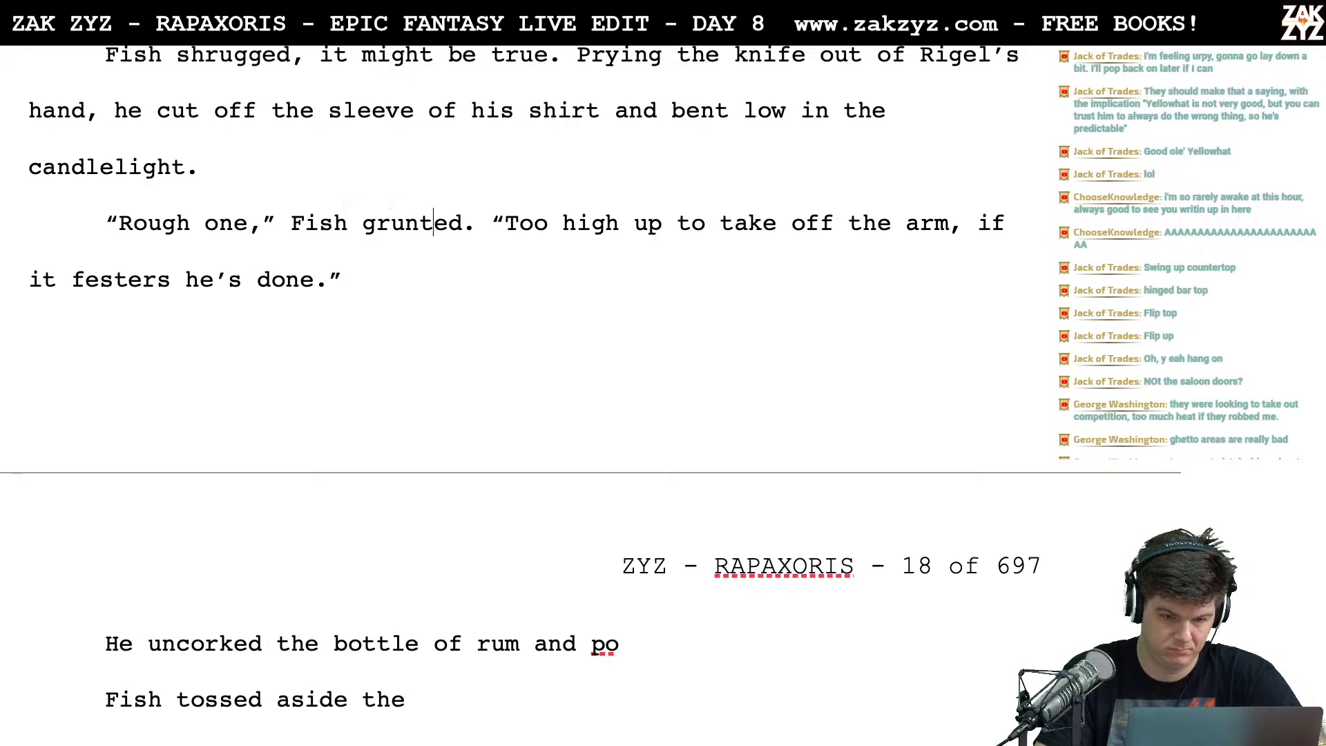
Replace Fish's second sentence of dialogue with “It’s dirty, and it’s too high up to take off the arm if it festers.” and start a new paragraph below
{"action": "type", "text": "It's dirty, and "}
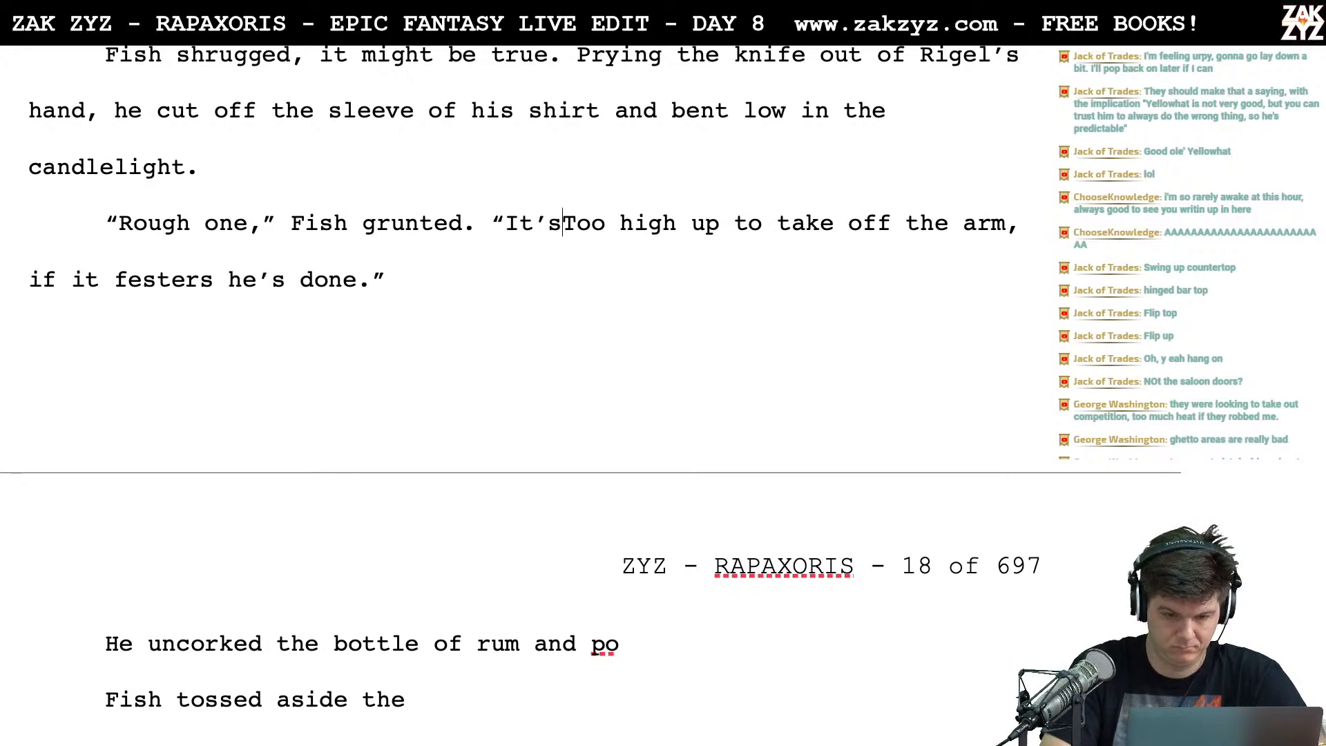
{"action": "type", "text": "it's too high "}
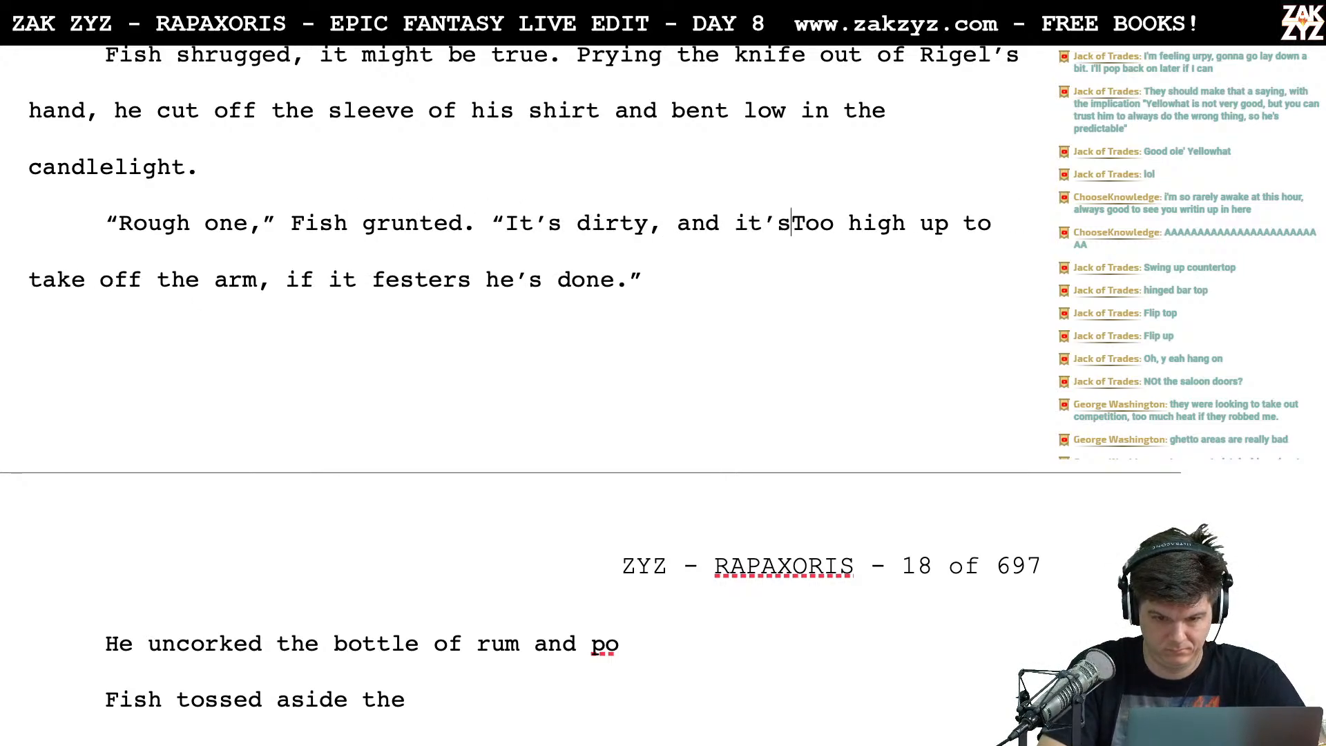
{"action": "type", "text": "up to take off th"}
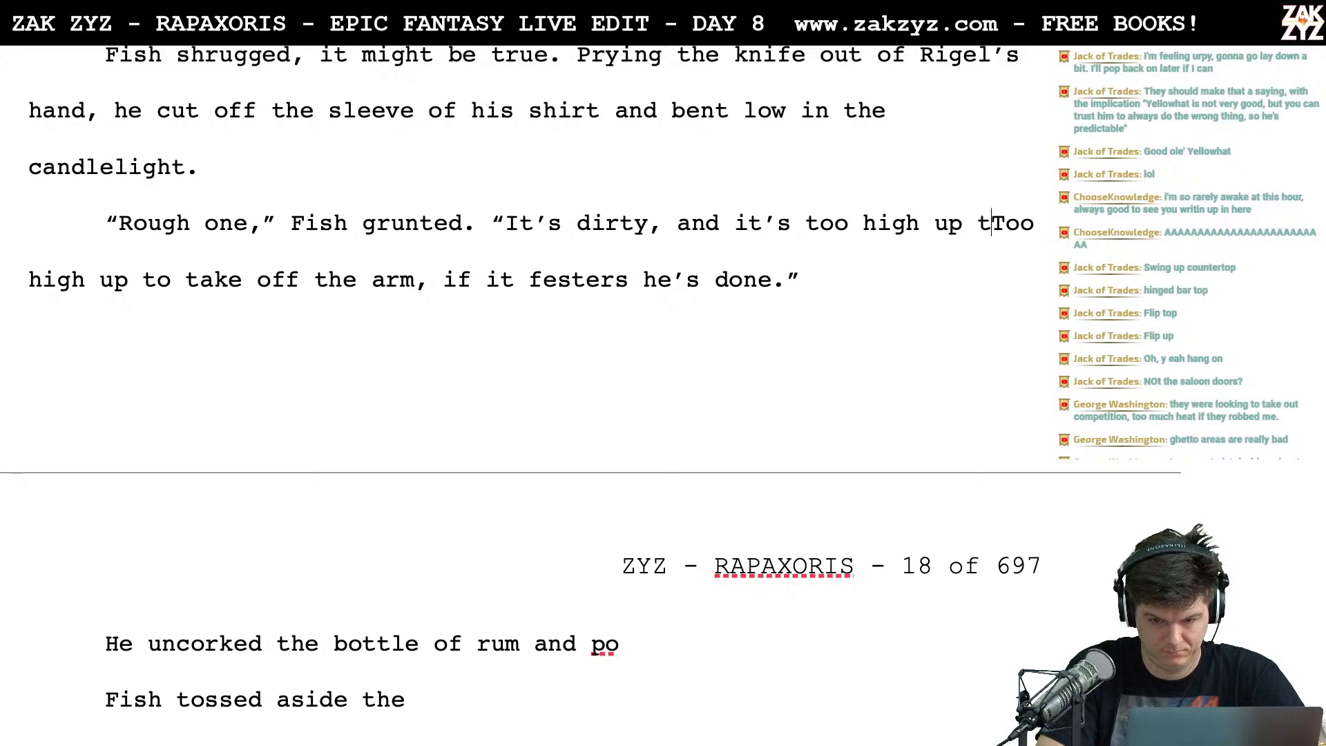
{"action": "type", "text": "e arm if it feste"}
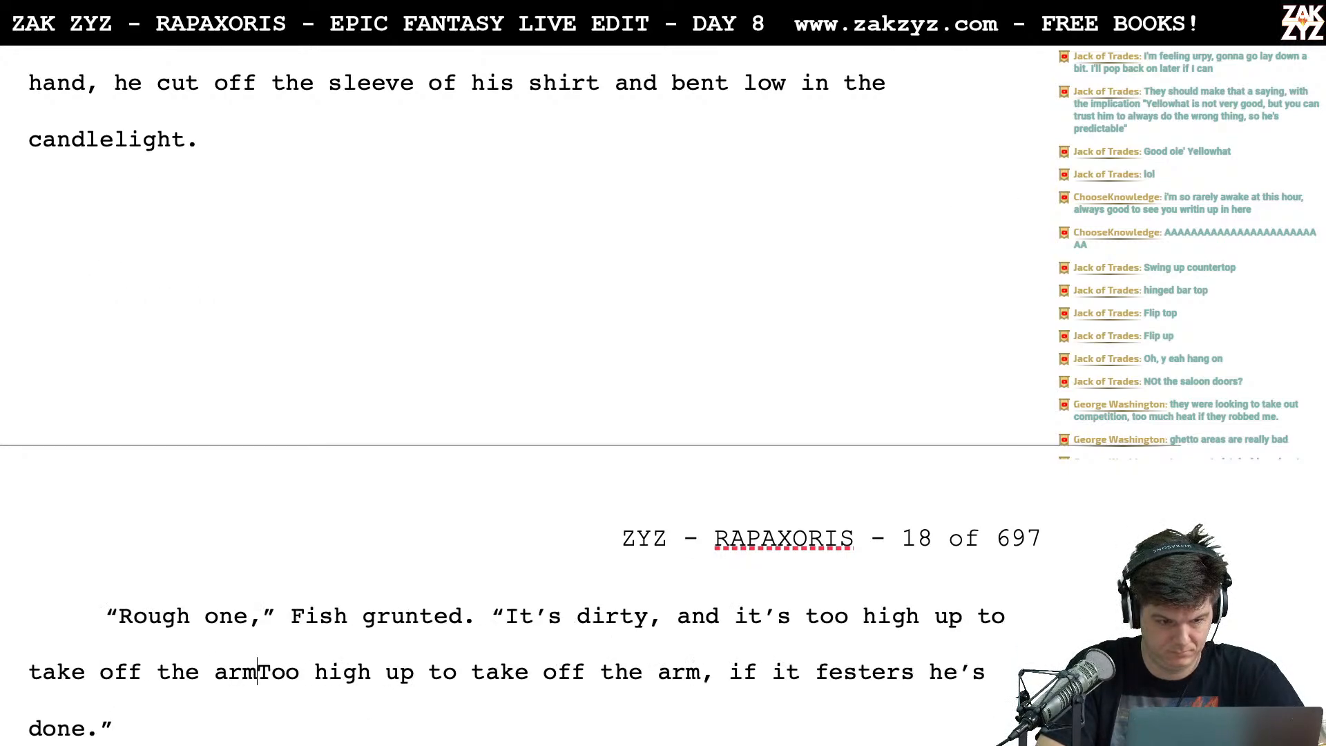
{"action": "type", "text": "rs."}
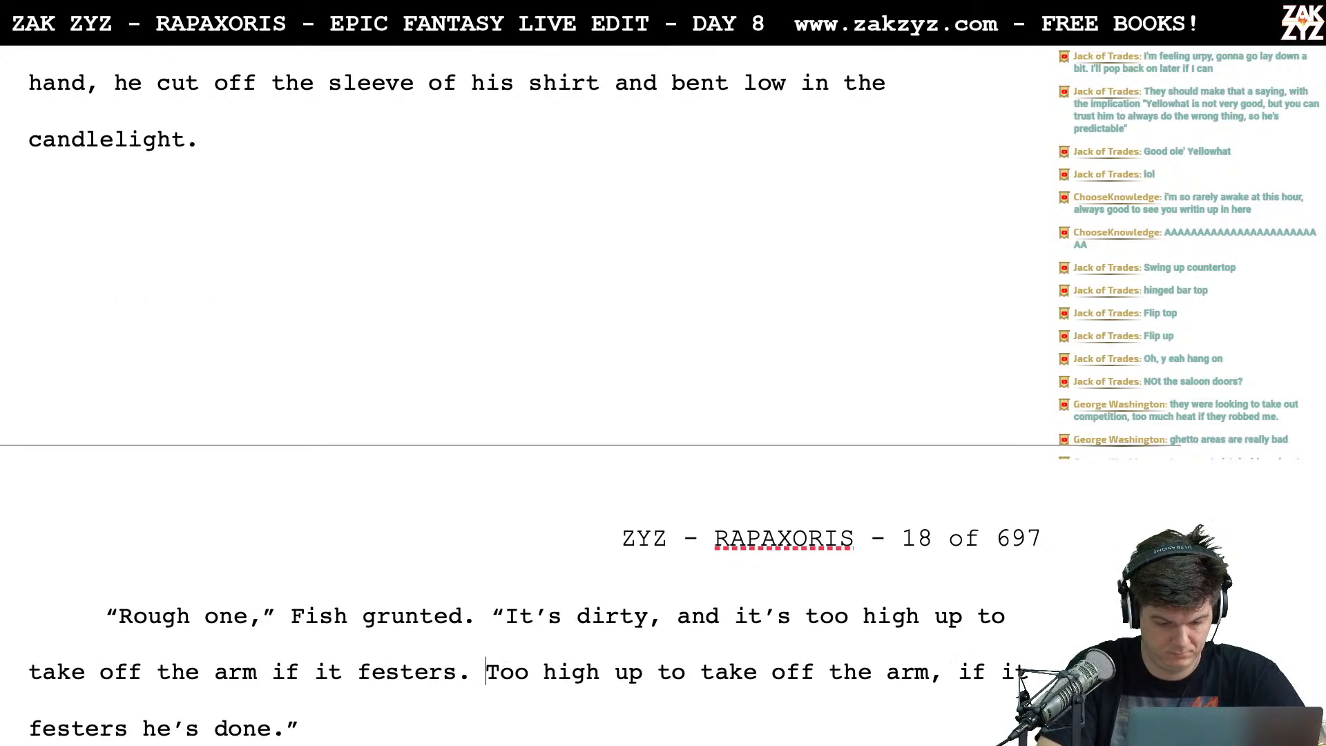
{"action": "key", "text": "shift+Down"}
{"action": "key", "text": "shift+Left"}
{"action": "key", "text": "BackSpace"}
{"action": "key", "text": "BackSpace"}
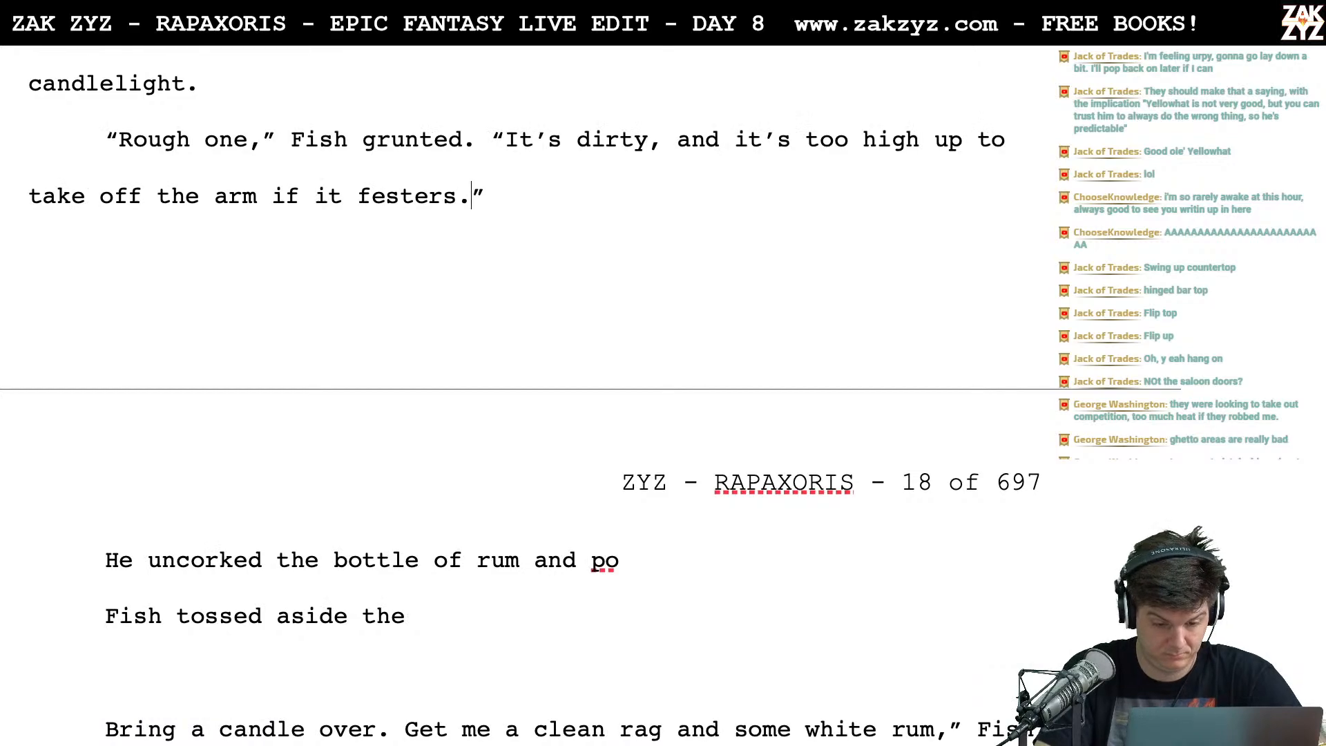
{"action": "key", "text": "End"}
{"action": "key", "text": "Return"}
{"action": "type", "text": "\"Help!\" R"}
{"action": "type", "text": "igel hissed,"}
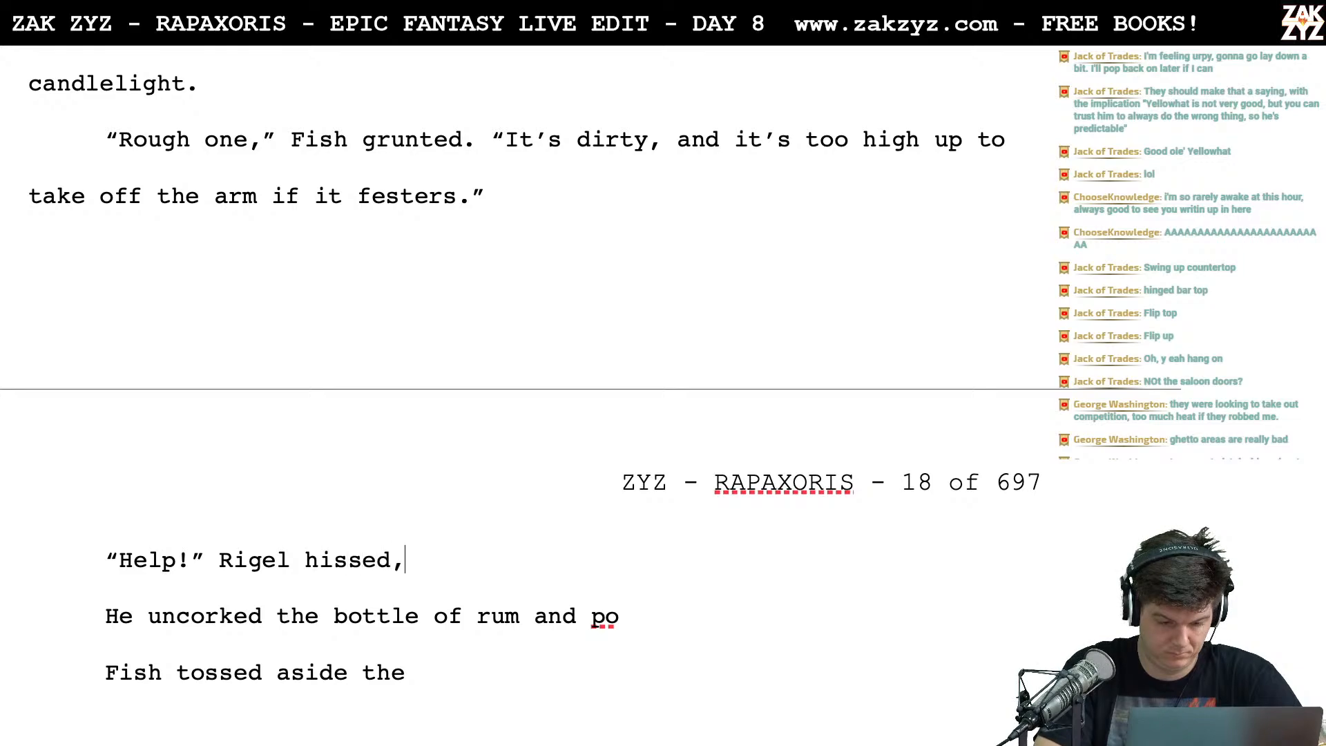
{"action": "key", "text": "BackSpace"}
{"action": "key", "text": "BackSpace"}
{"action": "key", "text": "BackSpace"}
{"action": "key", "text": "BackSpace"}
{"action": "key", "text": "BackSpace"}
{"action": "key", "text": "BackSpace"}
{"action": "key", "text": "BackSpace"}
{"action": "key", "text": "BackSpace"}
{"action": "key", "text": "BackSpace"}
{"action": "key", "text": "BackSpace"}
{"action": "key", "text": "BackSpace"}
{"action": "key", "text": "BackSpace"}
{"action": "key", "text": "BackSpace"}
{"action": "key", "text": "BackSpace"}
{"action": "key", "text": "BackSpace"}
{"action": "key", "text": "BackSpace"}
{"action": "key", "text": "BackSpace"}
{"action": "key", "text": "BackSpace"}
{"action": "key", "text": "BackSpace"}
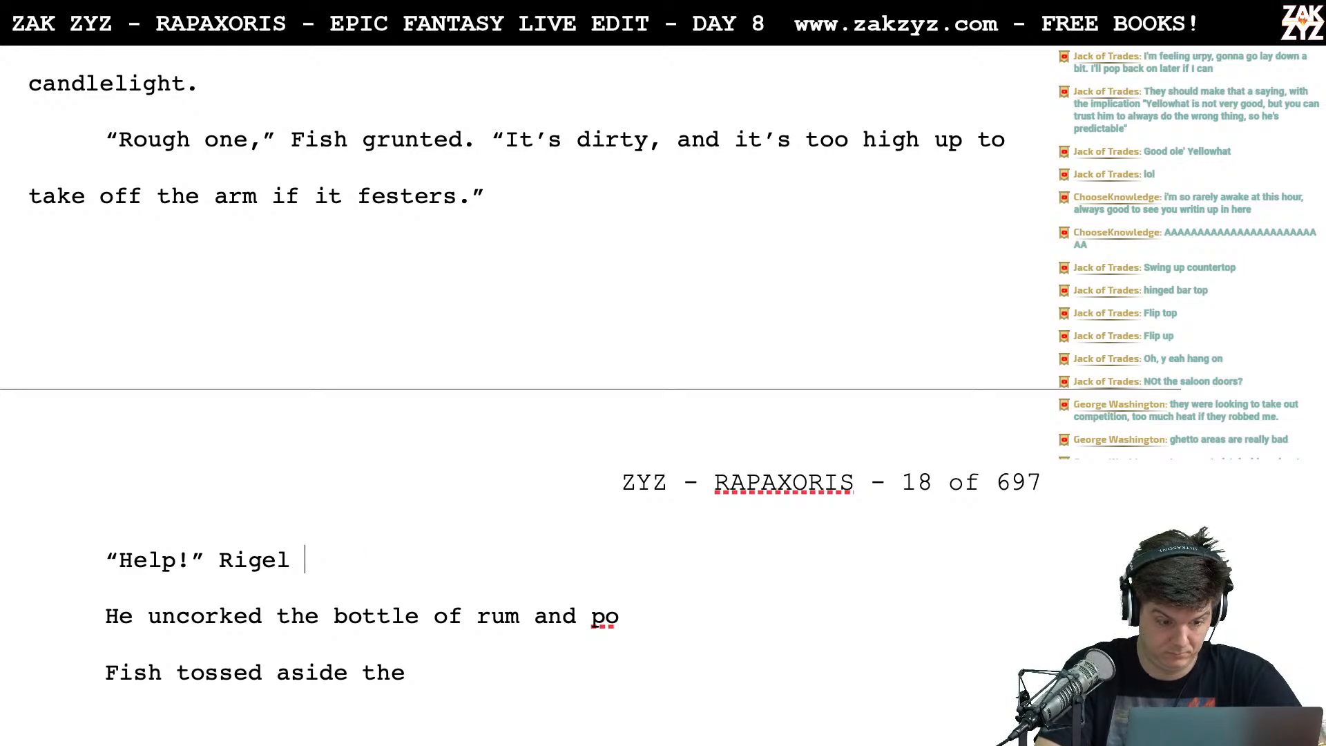
Write the reply “No!” Rigel bleated. as its own paragraph, with blank paragraphs below it
{"action": "type", "text": "No"}
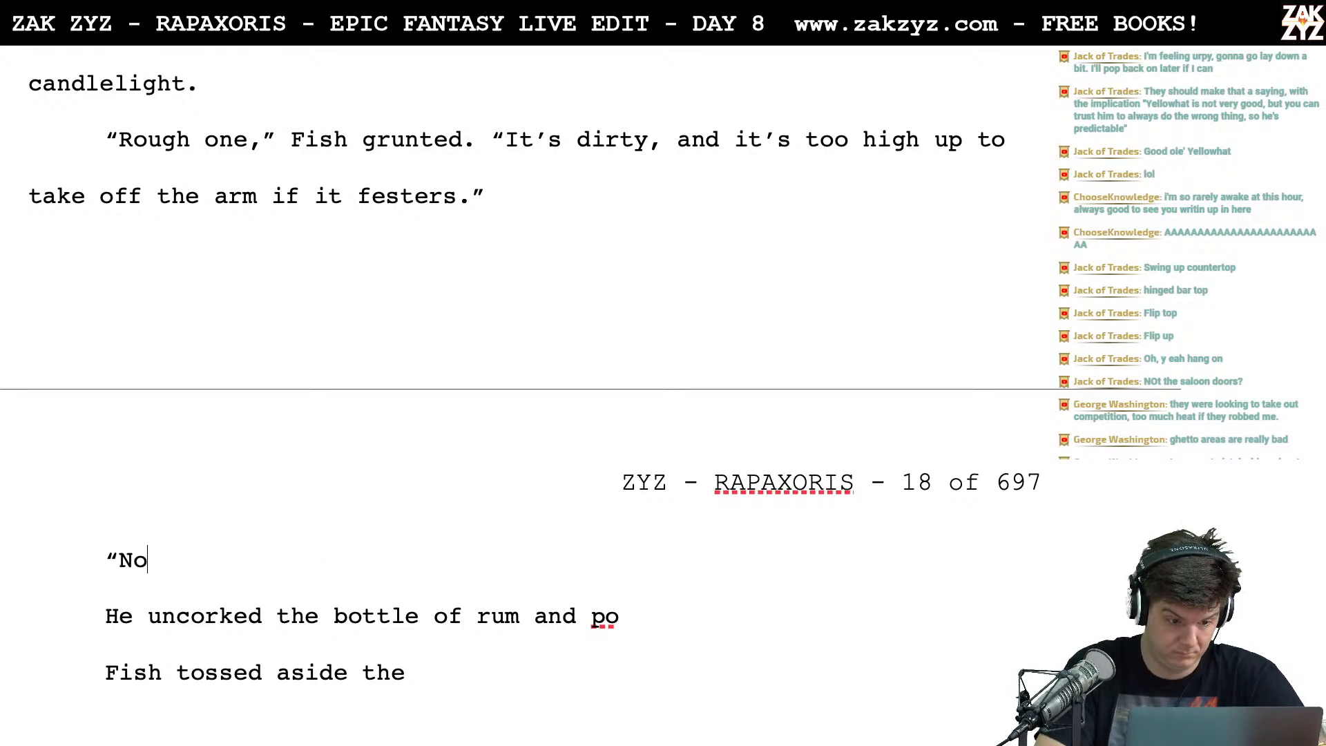
{"action": "type", "text": "!\" Rigel bleated."}
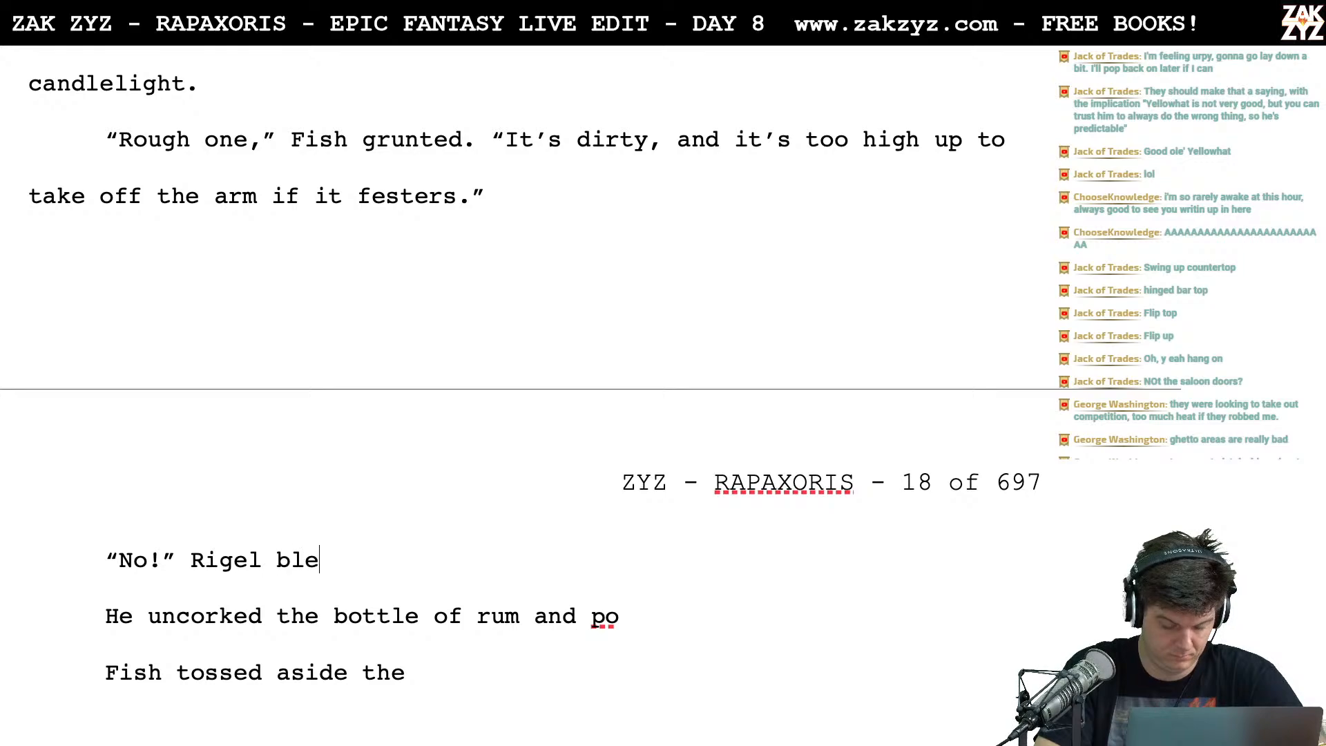
{"action": "key", "text": "Return"}
{"action": "key", "text": "Return"}
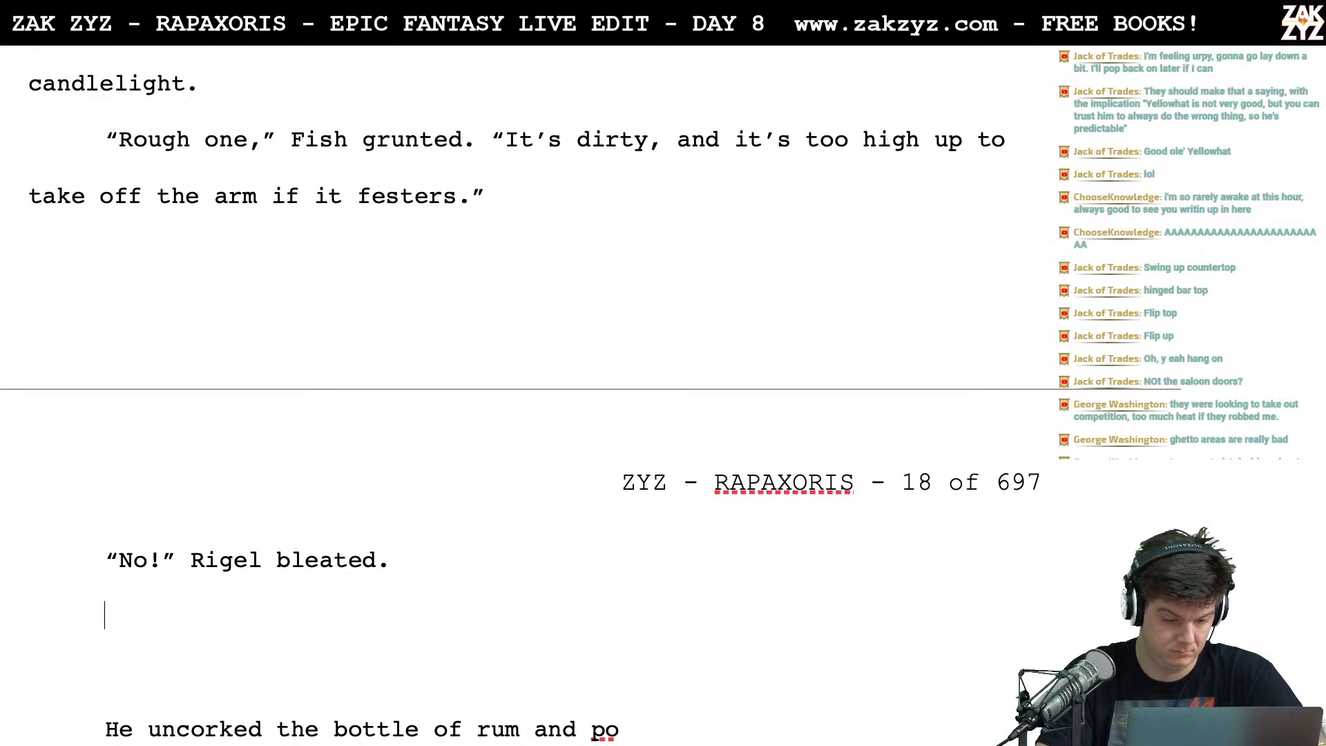
Below Rigel's reply, write the paragraph “He’s awake!” Herk cried. “Boy! Did you get it?”
{"action": "type", "text": "\"He's awake!"}
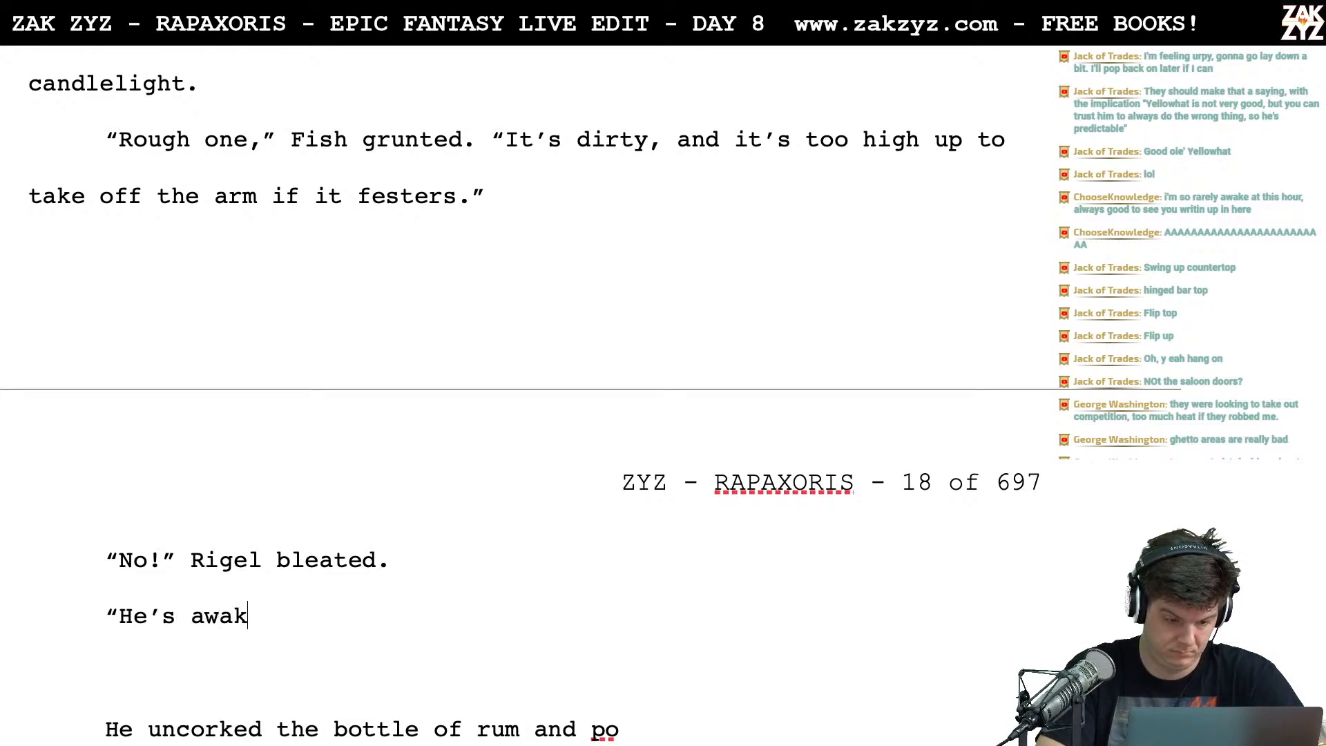
{"action": "type", "text": " Herk"}
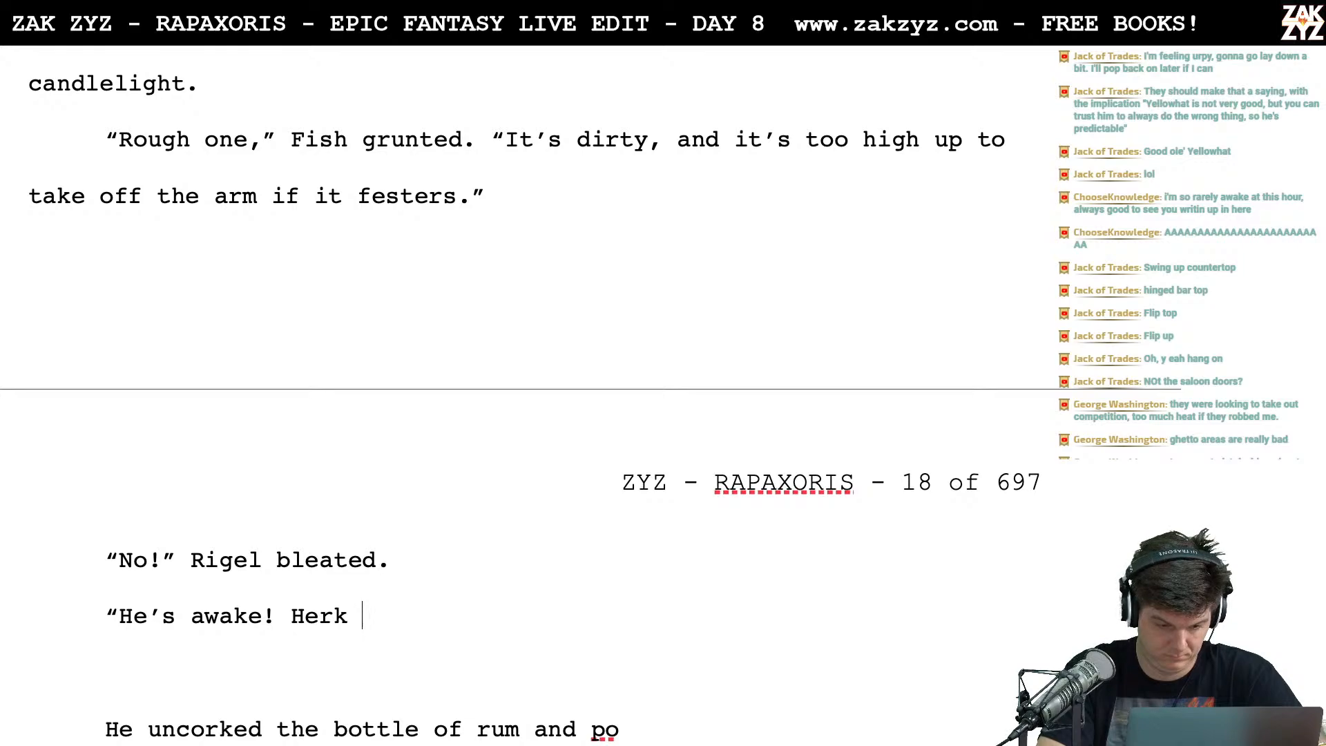
{"action": "key", "text": "BackSpace"}
{"action": "key", "text": "BackSpace"}
{"action": "key", "text": "BackSpace"}
{"action": "key", "text": "BackSpace"}
{"action": "key", "text": "BackSpace"}
{"action": "key", "text": "BackSpace"}
{"action": "type", "text": "\" H"}
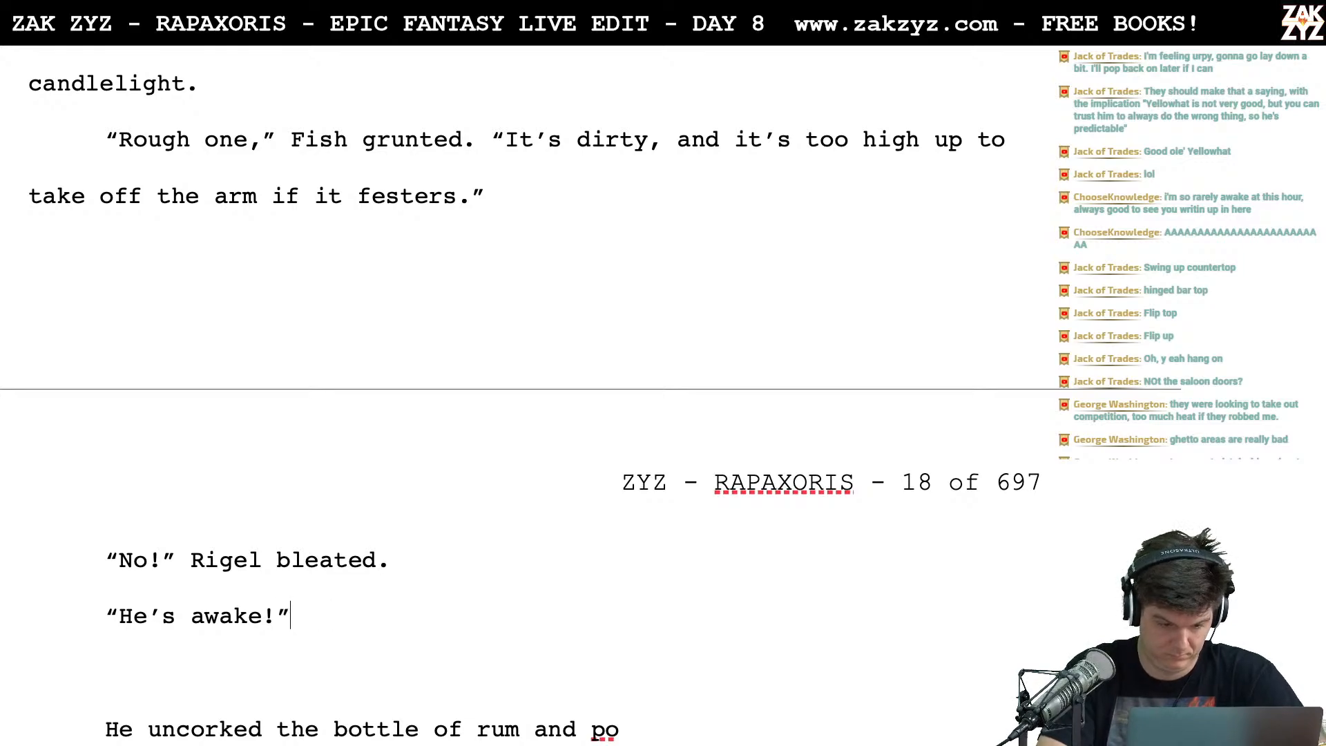
{"action": "type", "text": "erk s"}
{"action": "key", "text": "BackSpace"}
{"action": "type", "text": "s"}
{"action": "key", "text": "BackSpace"}
{"action": "type", "text": "cried. \"Boy! Di"}
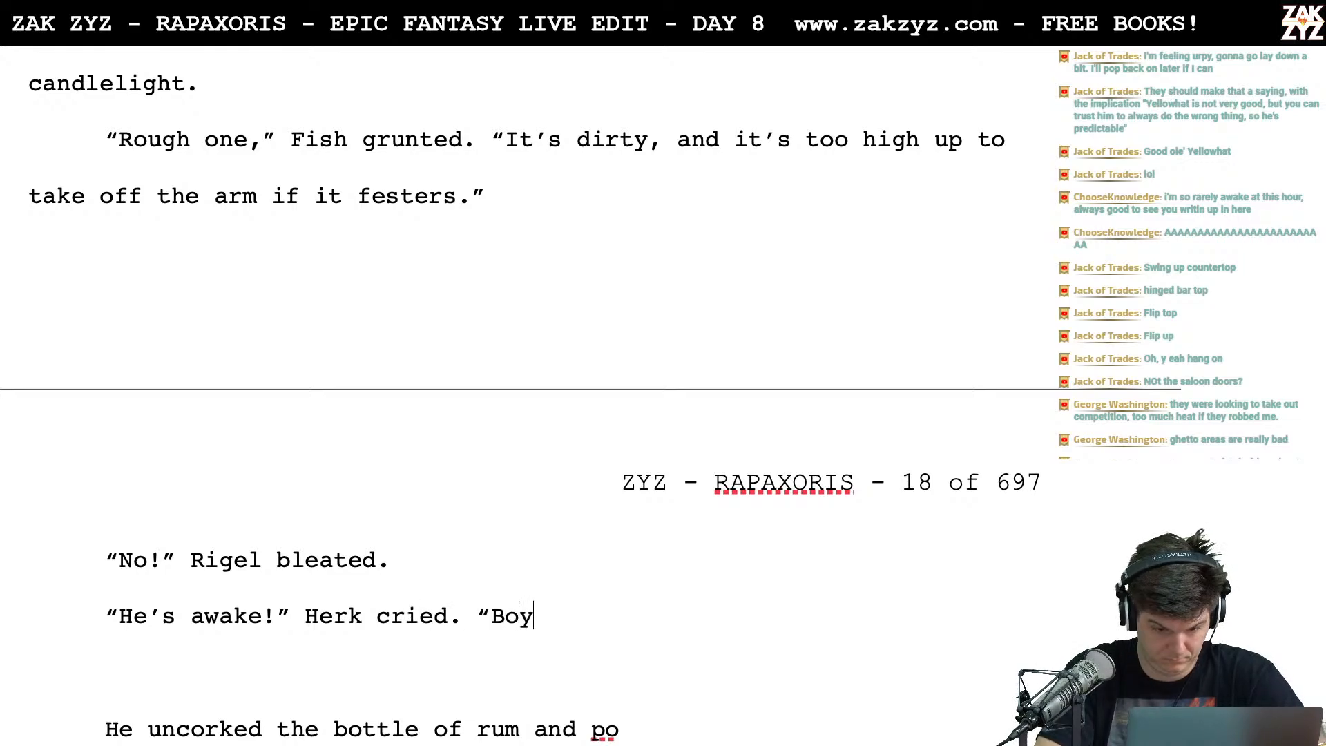
{"action": "type", "text": "d you get it?\""}
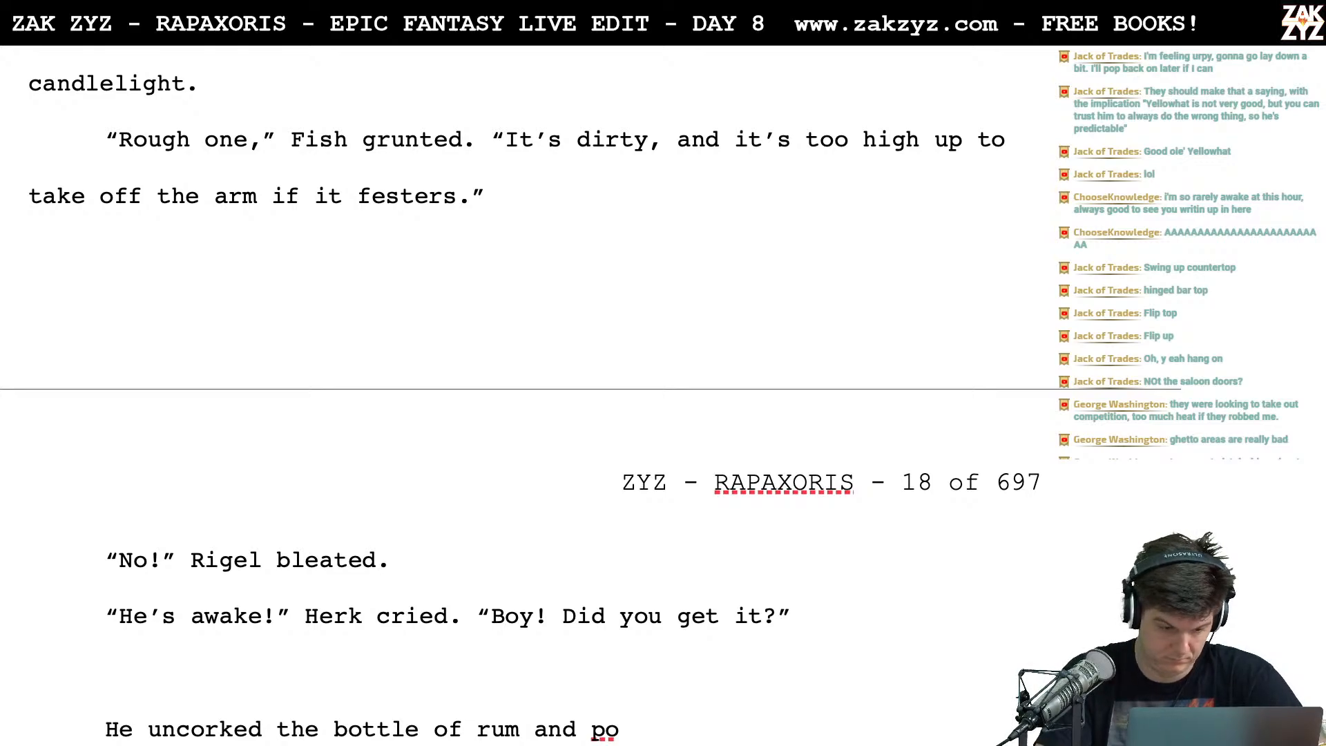
Review the leftover draft fragments and the bartender's description further down, and return to Herk's new dialogue
{"action": "key", "text": "Down"}
{"action": "key", "text": "Down"}
{"action": "key", "text": "Down"}
{"action": "key", "text": "Down"}
{"action": "key", "text": "Down"}
{"action": "key", "text": "Down"}
{"action": "key", "text": "Down"}
{"action": "key", "text": "Down"}
{"action": "key", "text": "Down"}
{"action": "key", "text": "Down"}
{"action": "key", "text": "Up"}
{"action": "key", "text": "Down"}
{"action": "key", "text": "Down"}
{"action": "key", "text": "Down"}
{"action": "key", "text": "Down"}
{"action": "key", "text": "Down"}
{"action": "key", "text": "Down"}
{"action": "key", "text": "Down"}
{"action": "key", "text": "Down"}
{"action": "key", "text": "Down"}
{"action": "key", "text": "Down"}
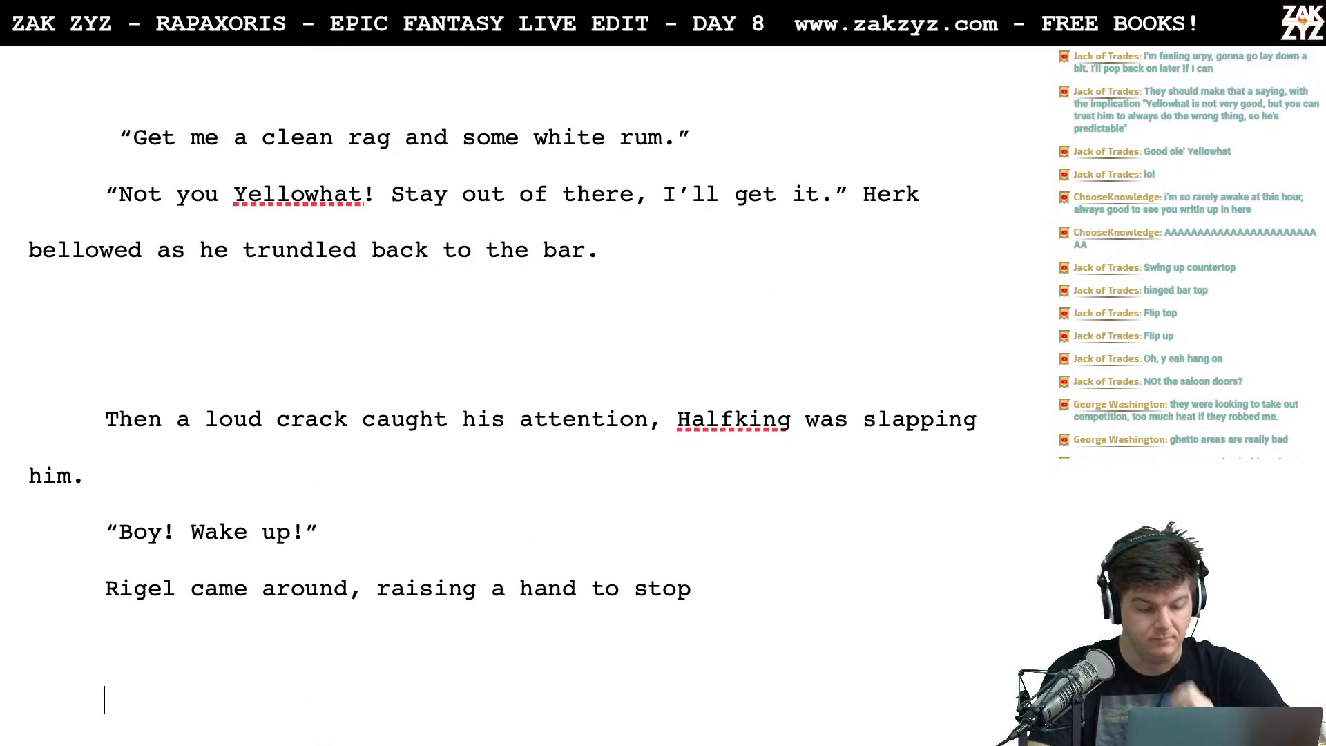
{"action": "key", "text": "Down"}
{"action": "key", "text": "Down"}
{"action": "key", "text": "Down"}
{"action": "key", "text": "Down"}
{"action": "key", "text": "Down"}
{"action": "key", "text": "Down"}
{"action": "key", "text": "Down"}
{"action": "key", "text": "Down"}
{"action": "key", "text": "Down"}
{"action": "key", "text": "Down"}
{"action": "key", "text": "Down"}
{"action": "key", "text": "Down"}
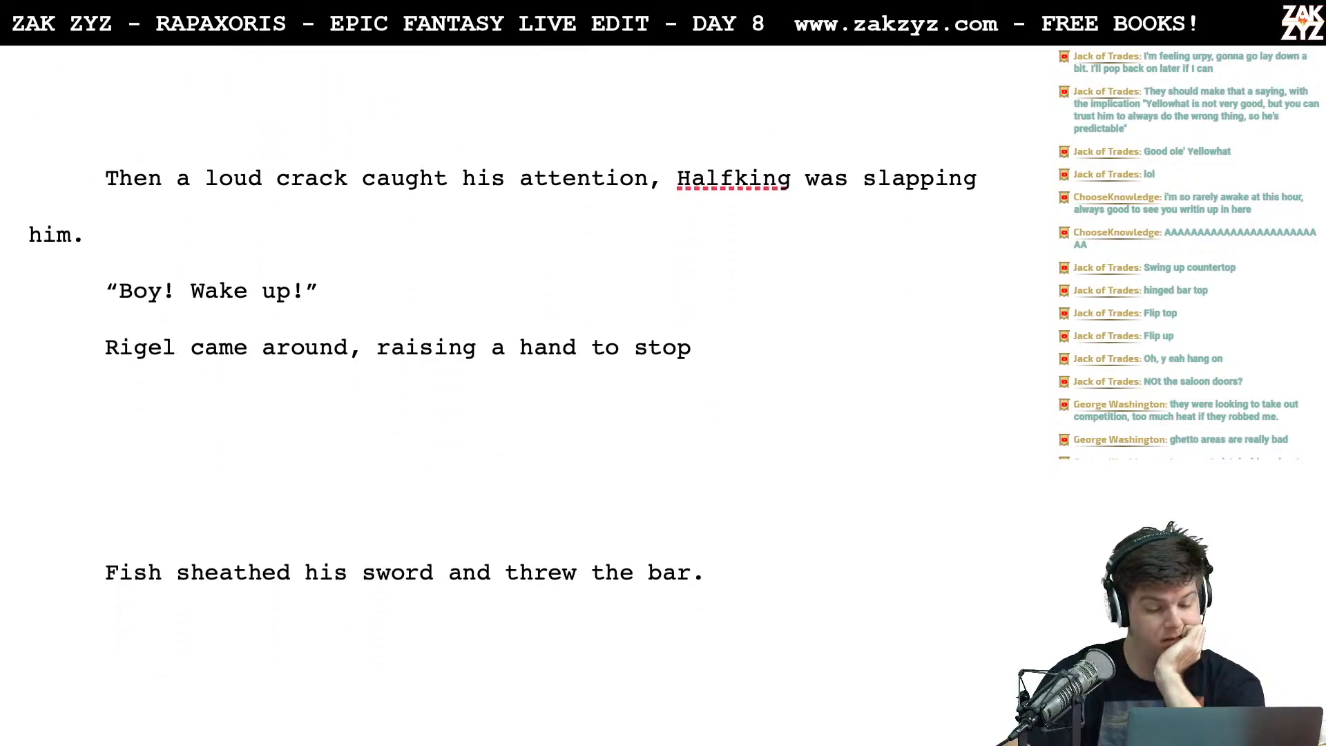
{"action": "key", "text": "Down"}
{"action": "key", "text": "Down"}
{"action": "key", "text": "Down"}
{"action": "key", "text": "Down"}
{"action": "key", "text": "Down"}
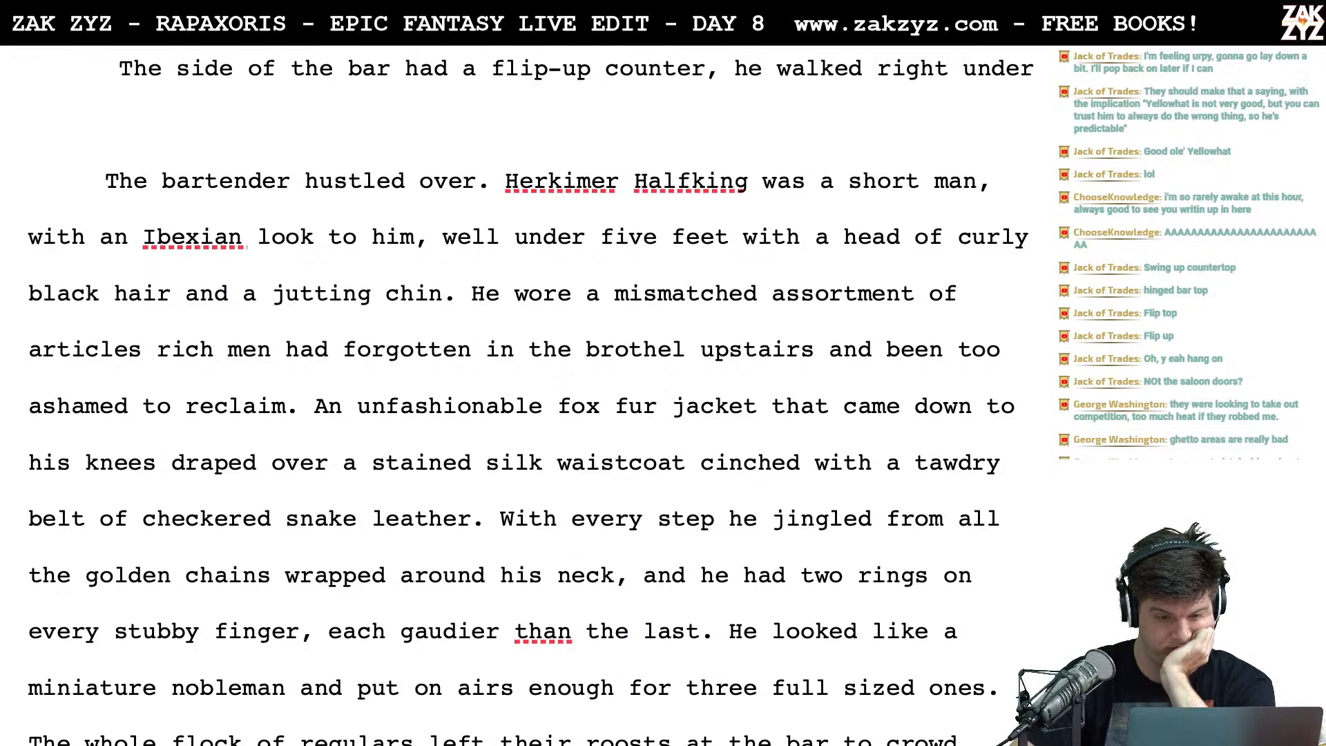
{"action": "scroll", "coordinate": [530, 395], "scroll_direction": "up", "scroll_amount": 20}
{"action": "scroll", "coordinate": [259, 213], "scroll_direction": "up", "scroll_amount": 2}
{"action": "scroll", "coordinate": [258, 212], "scroll_direction": "down", "scroll_amount": 2}
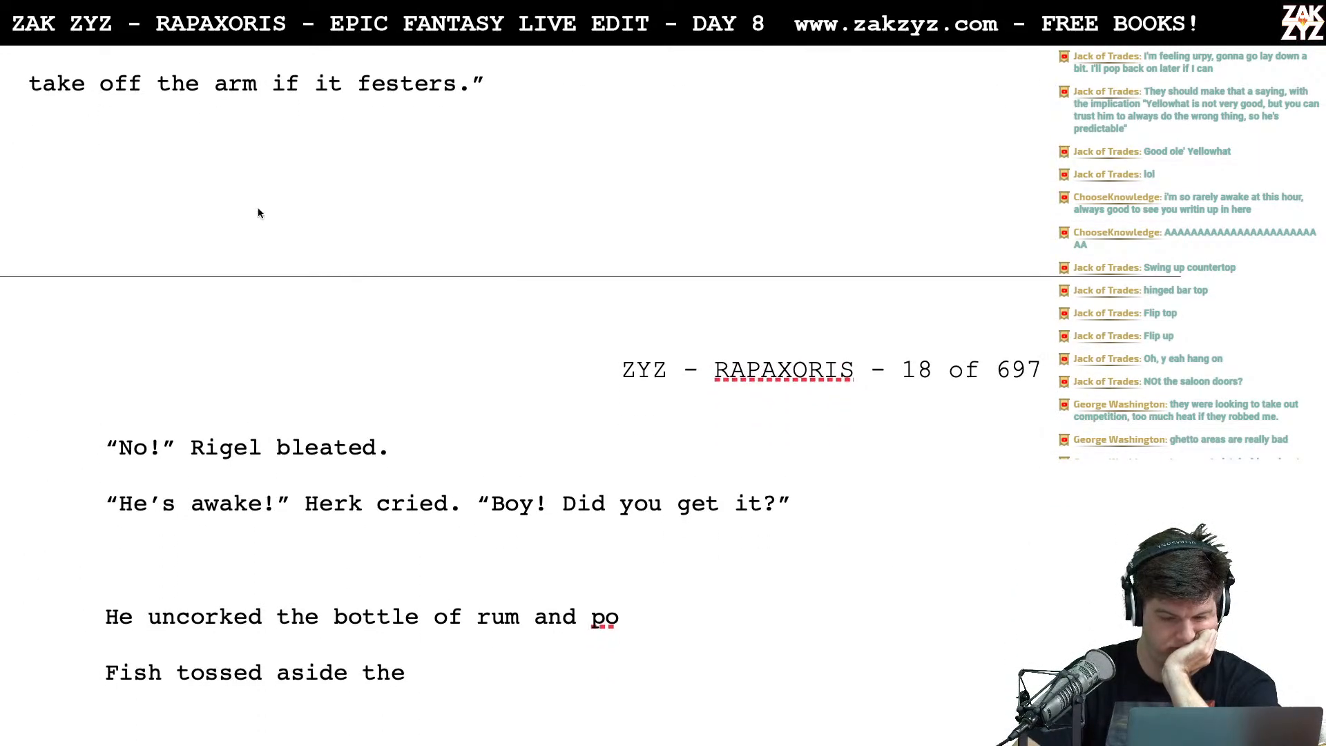
Add a blank paragraph below Herk's dialogue and extend the dialogue paragraph with “Herkimer darted in and shook Rigel by the lapels.”
{"action": "left_click", "coordinate": [794, 528]}
{"action": "key", "text": "Return"}
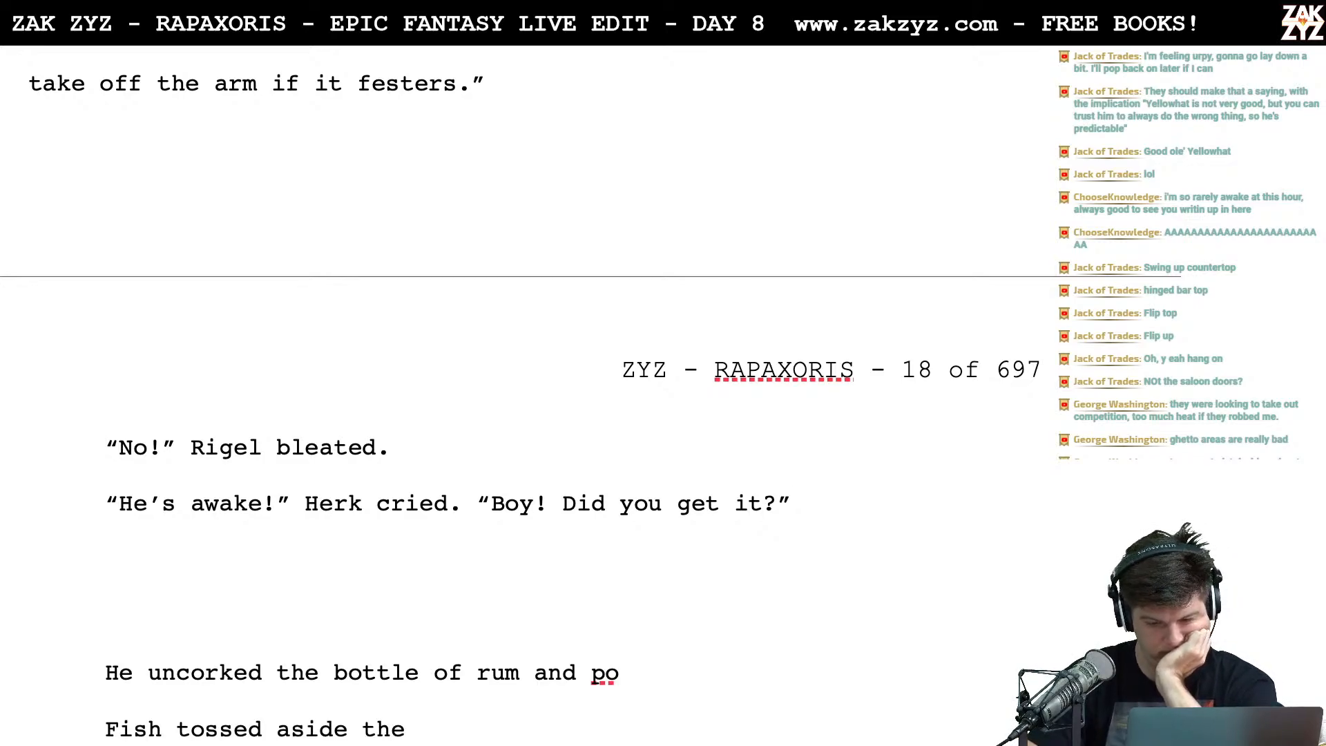
{"action": "type", "text": "Yell"}
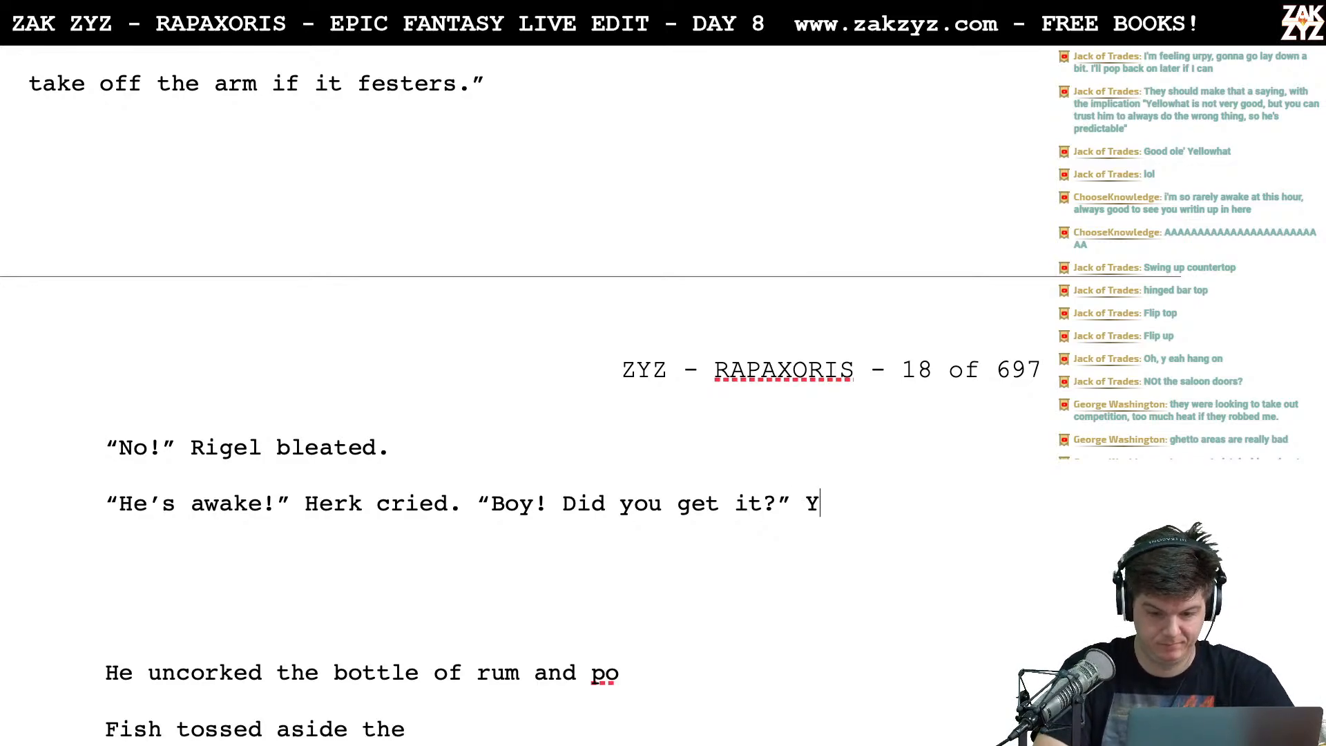
{"action": "key", "text": "BackSpace"}
{"action": "key", "text": "BackSpace"}
{"action": "key", "text": "BackSpace"}
{"action": "key", "text": "BackSpace"}
{"action": "type", "text": "Herl"}
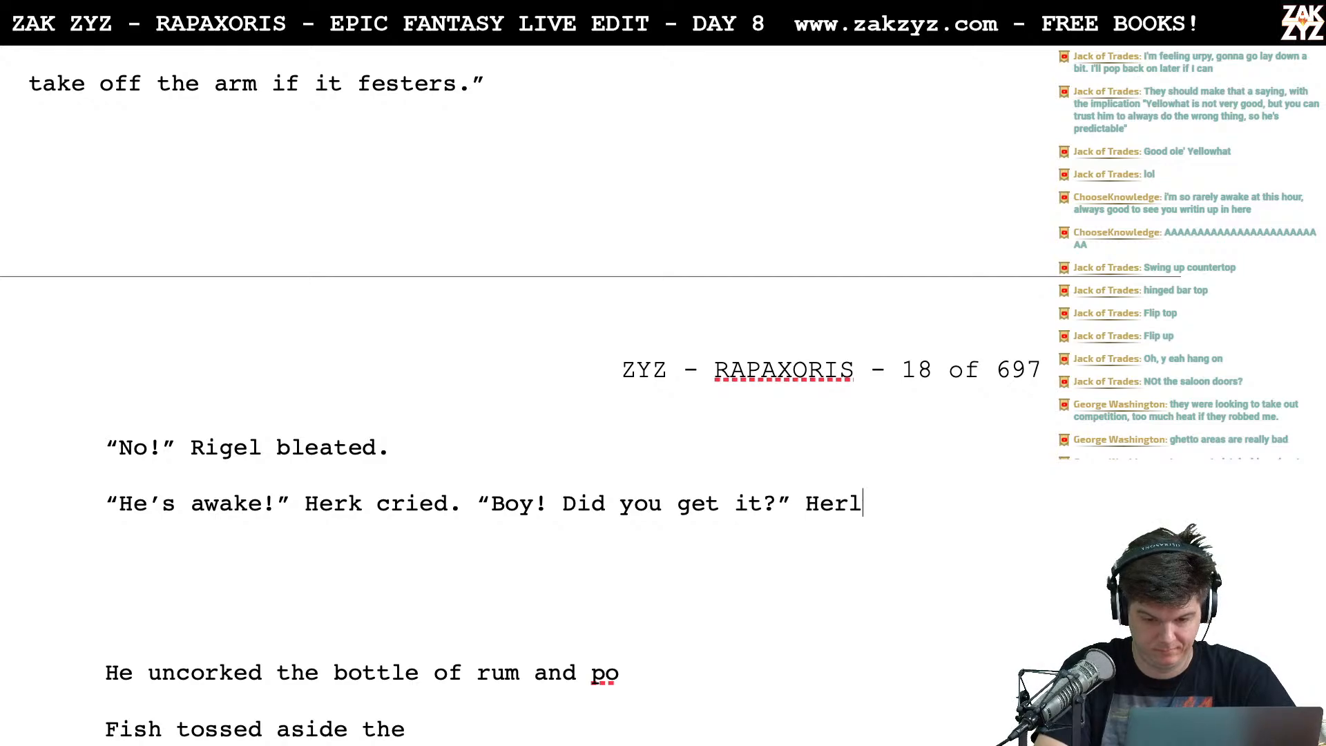
{"action": "key", "text": "BackSpace"}
{"action": "type", "text": "kimer "}
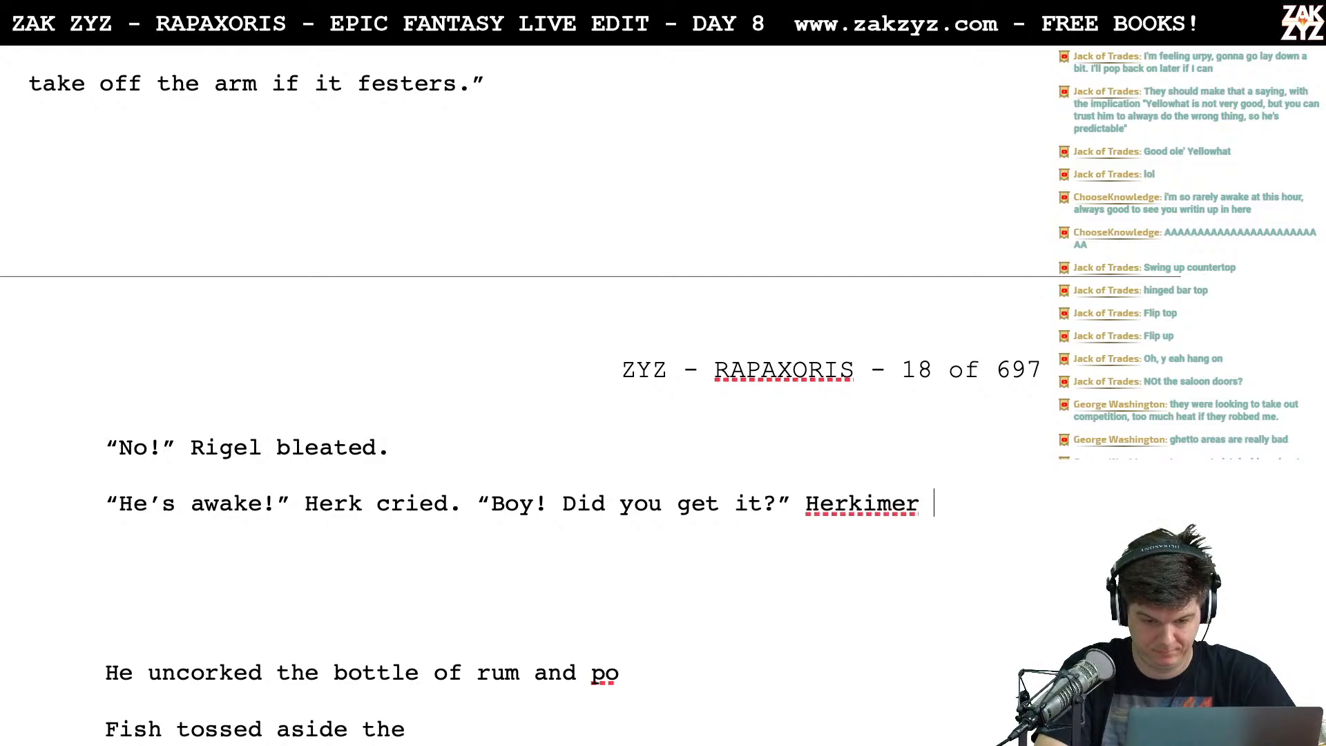
{"action": "type", "text": "dared in"}
{"action": "key", "text": "BackSpace"}
{"action": "key", "text": "BackSpace"}
{"action": "key", "text": "BackSpace"}
{"action": "key", "text": "BackSpace"}
{"action": "key", "text": "BackSpace"}
{"action": "key", "text": "BackSpace"}
{"action": "type", "text": "ted in and "}
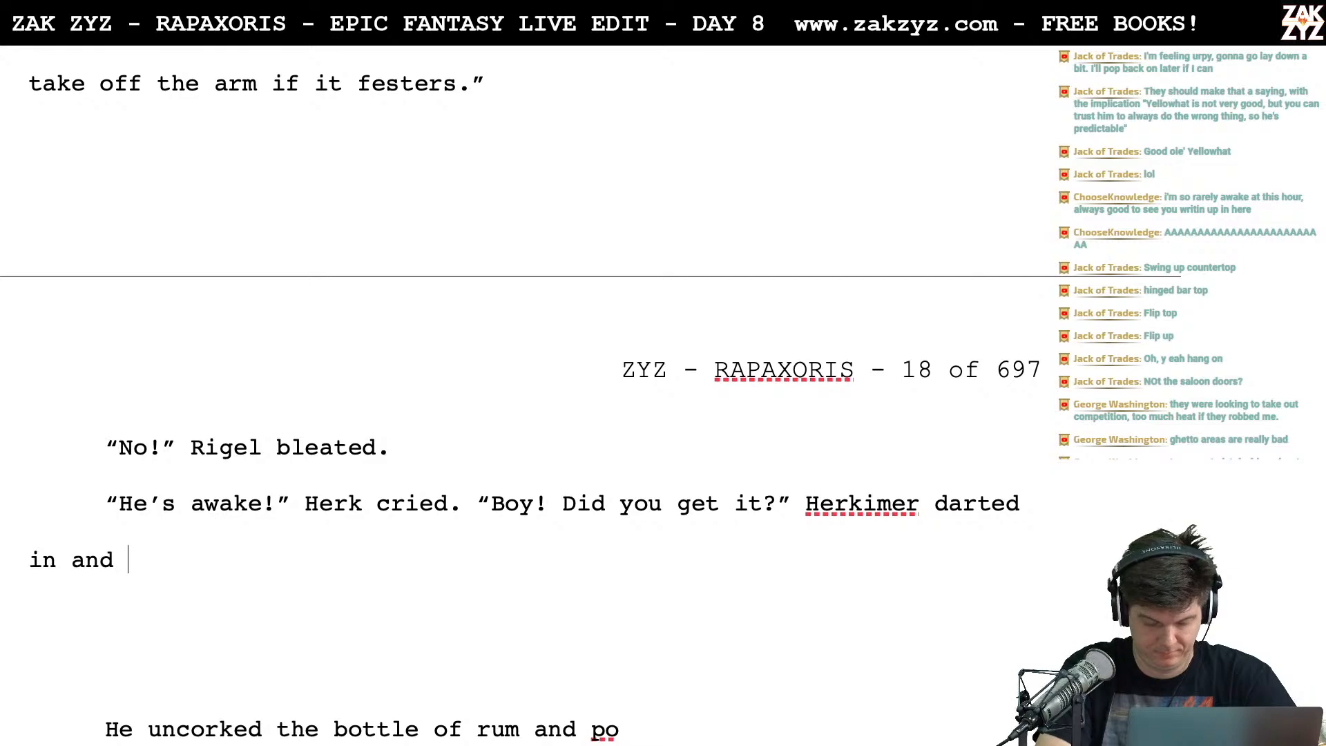
{"action": "type", "text": "shook Rigel by the lapels."}
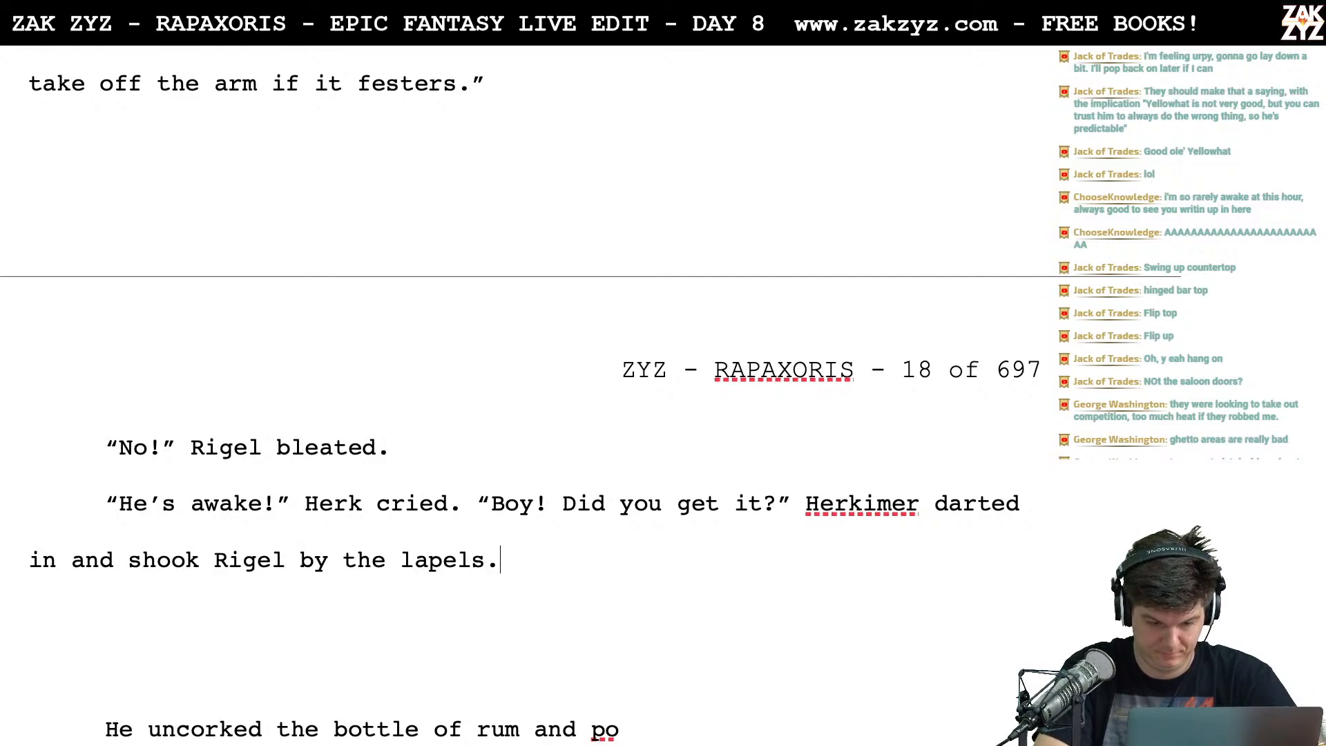
Below the sentence about Herkimer shaking Rigel, start a new paragraph reading “For a moment, Rigel saw him clearly,”
{"action": "key", "text": "Return"}
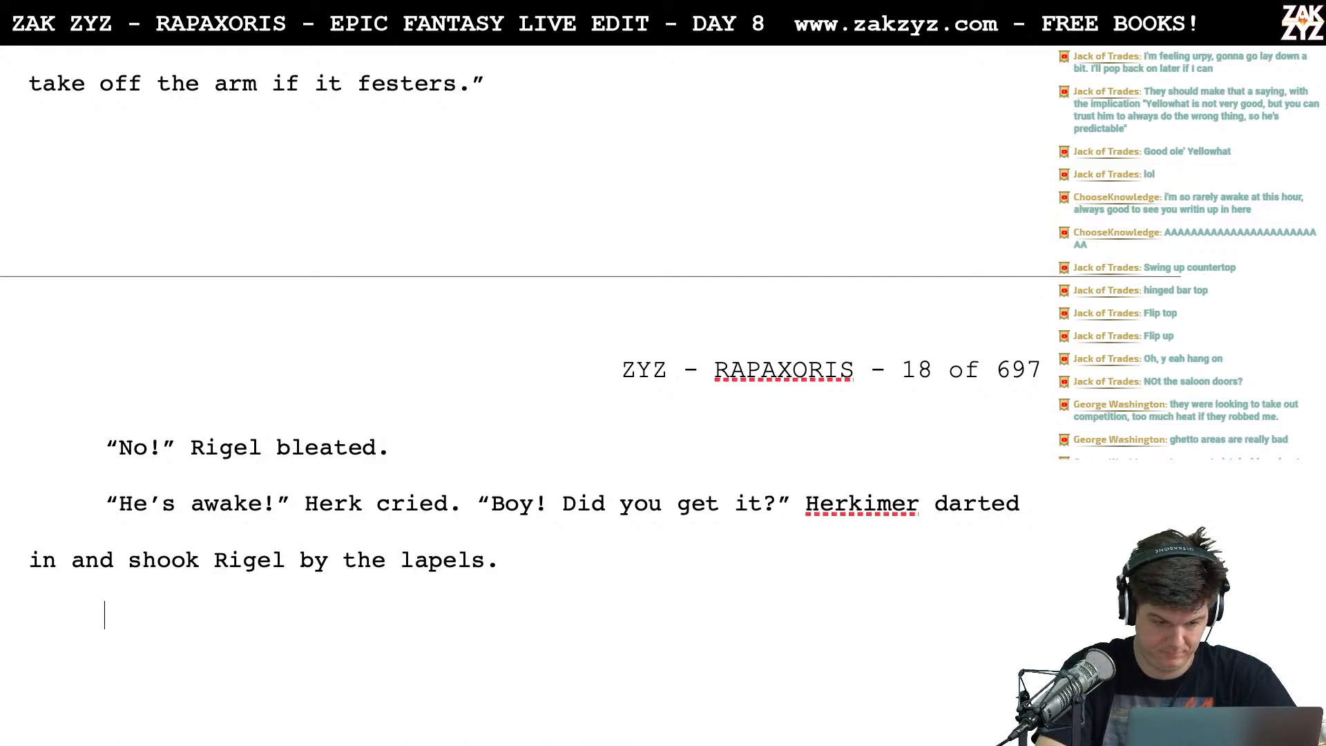
{"action": "type", "text": "For a mo"}
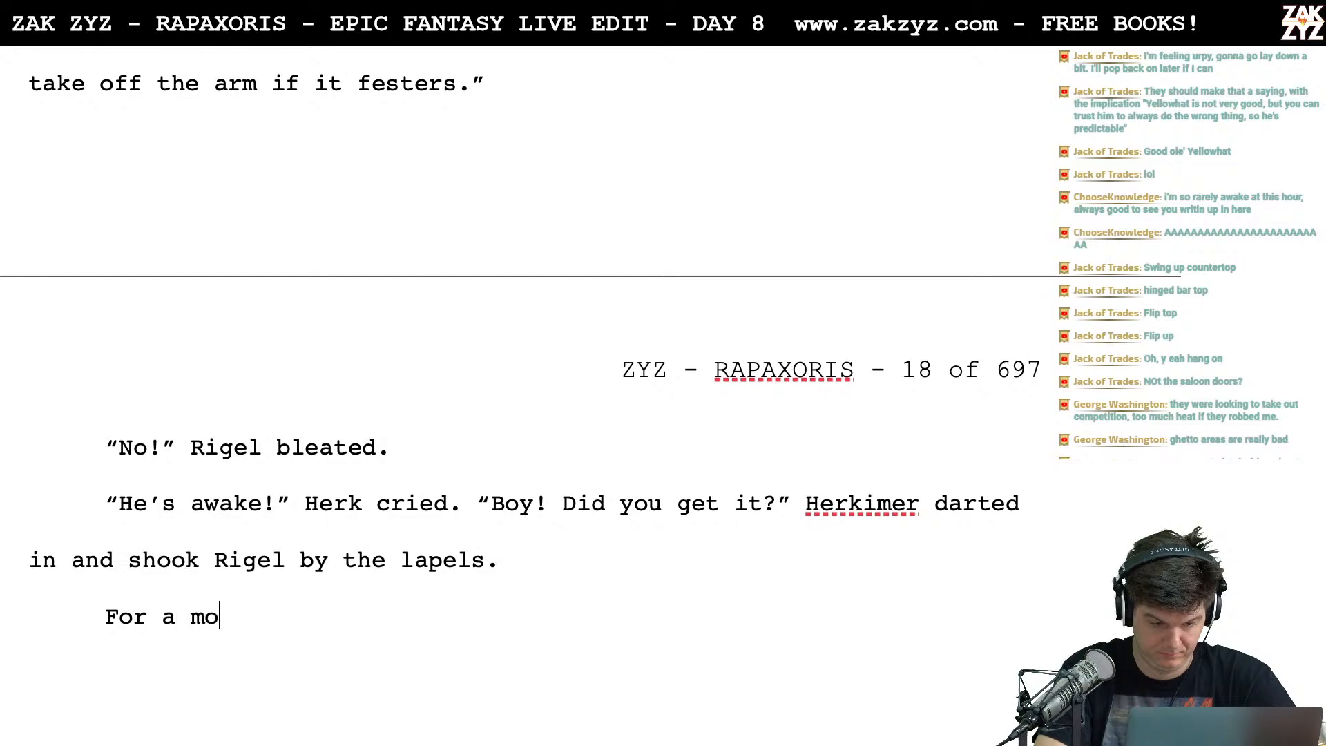
{"action": "type", "text": "ment, R"}
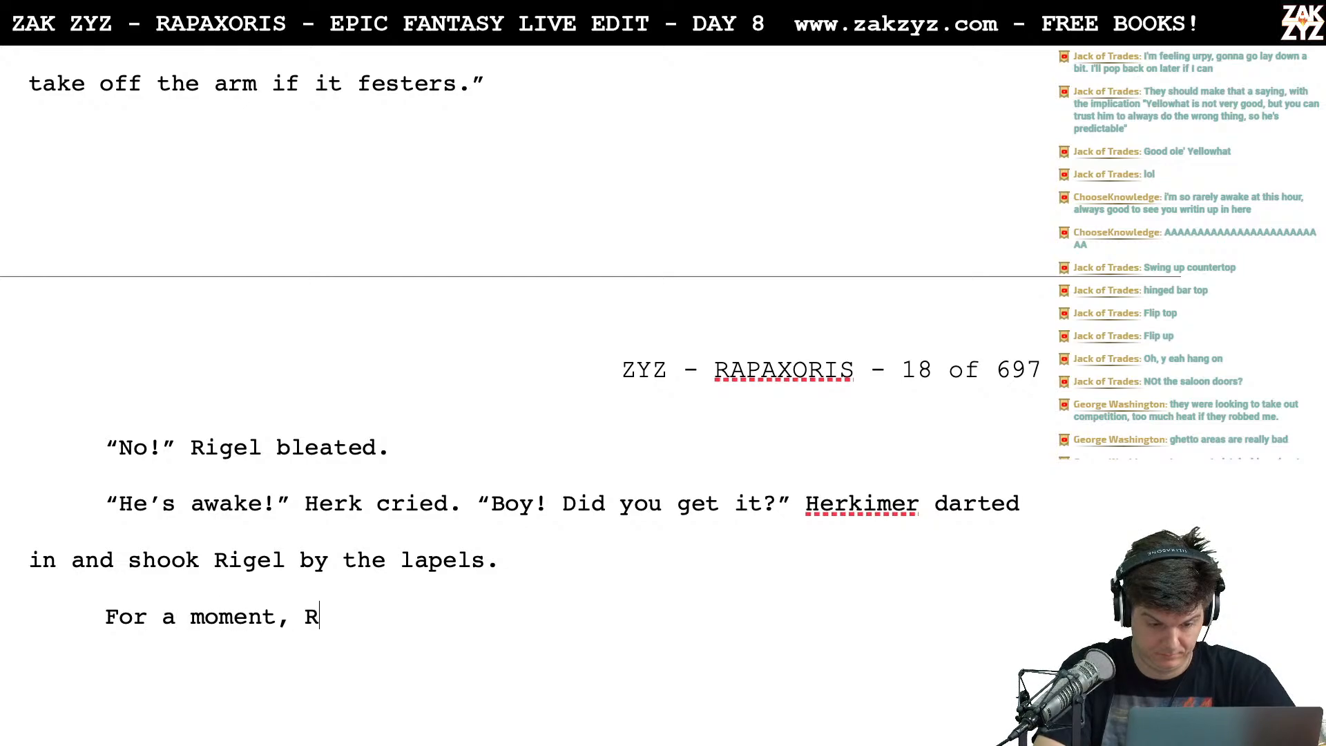
{"action": "type", "text": "igel saw him clearly,"}
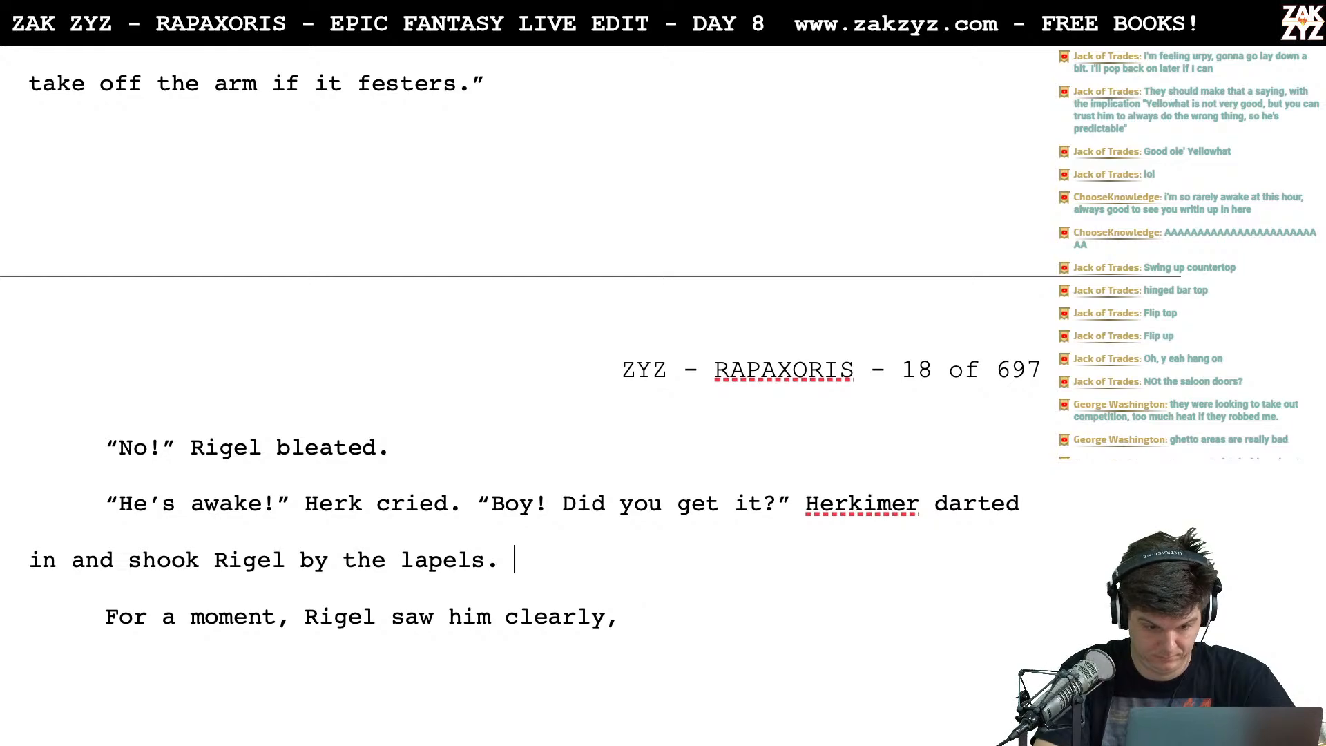
Insert a paragraph reading “Rigel’s eyes focused on” between Herk's dialogue paragraph and the “For a moment” line
{"action": "key", "text": "Return"}
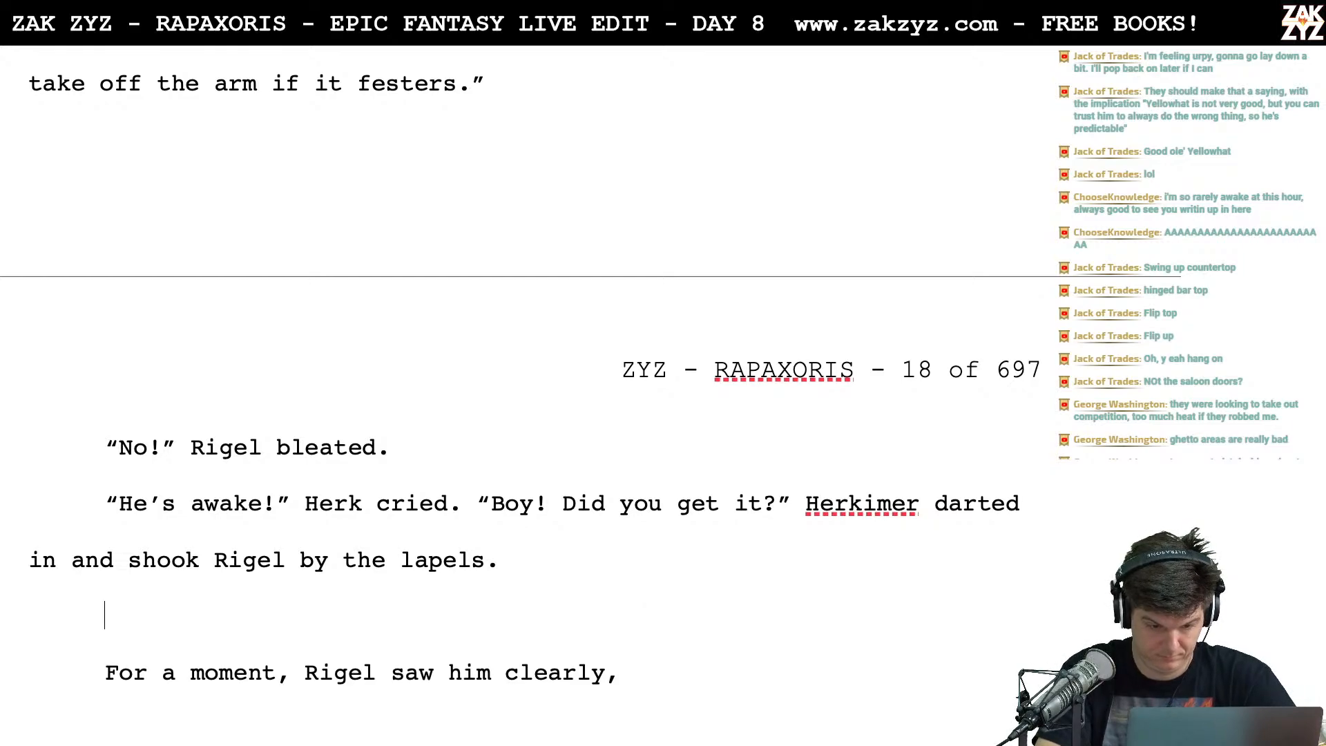
{"action": "type", "text": "Rigel's ey"}
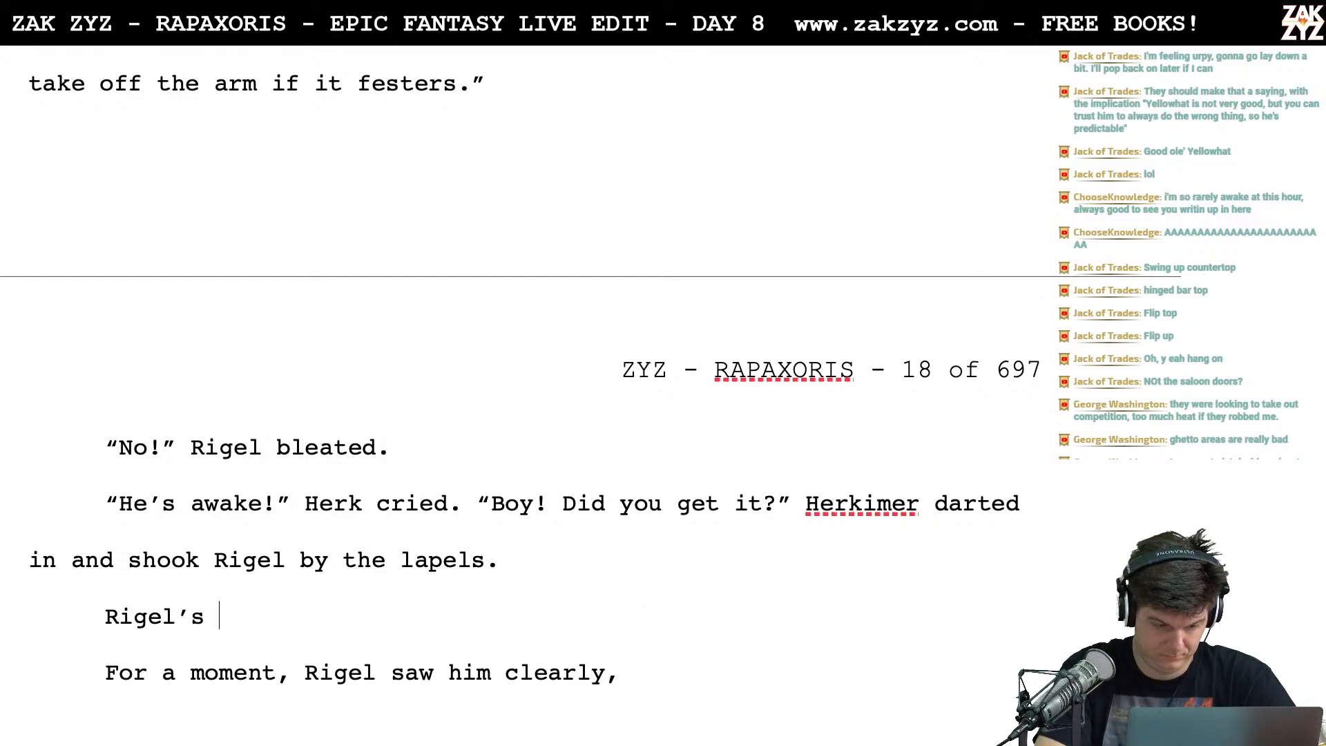
{"action": "type", "text": "es focused "}
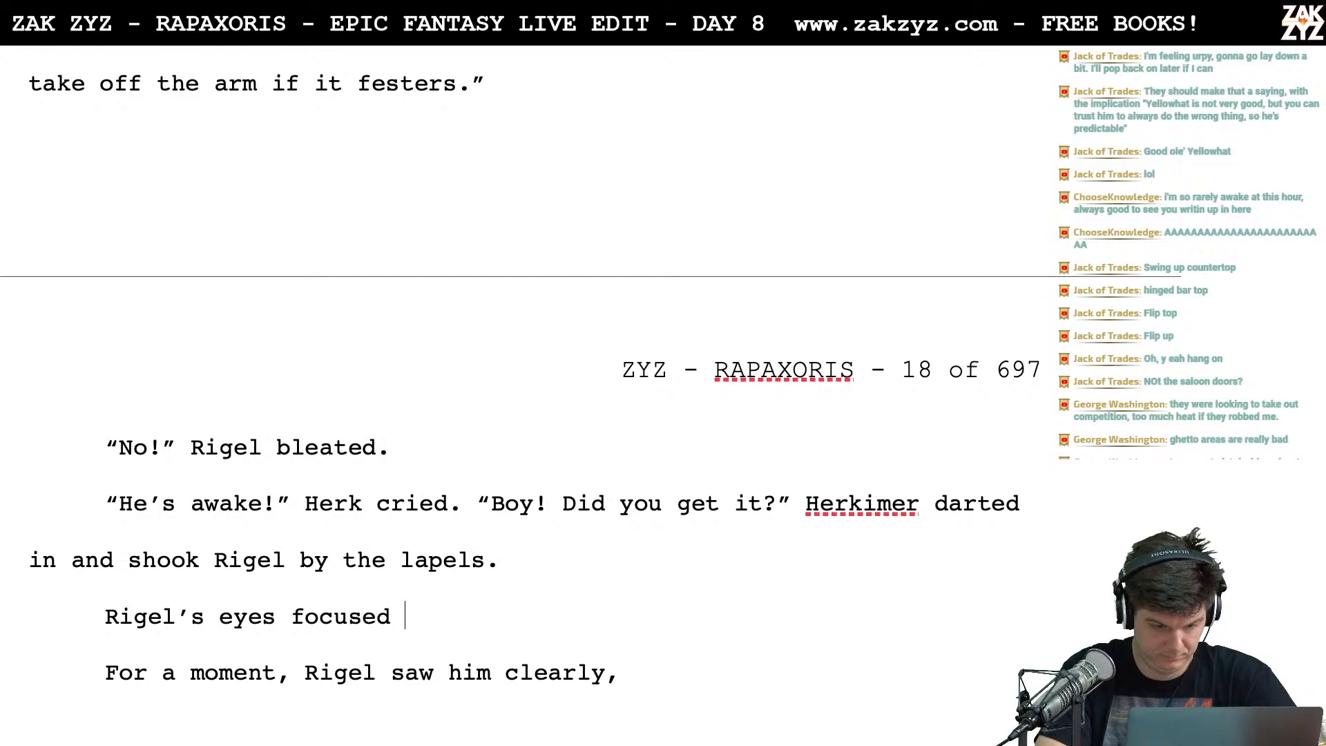
{"action": "type", "text": "on Herkimer"}
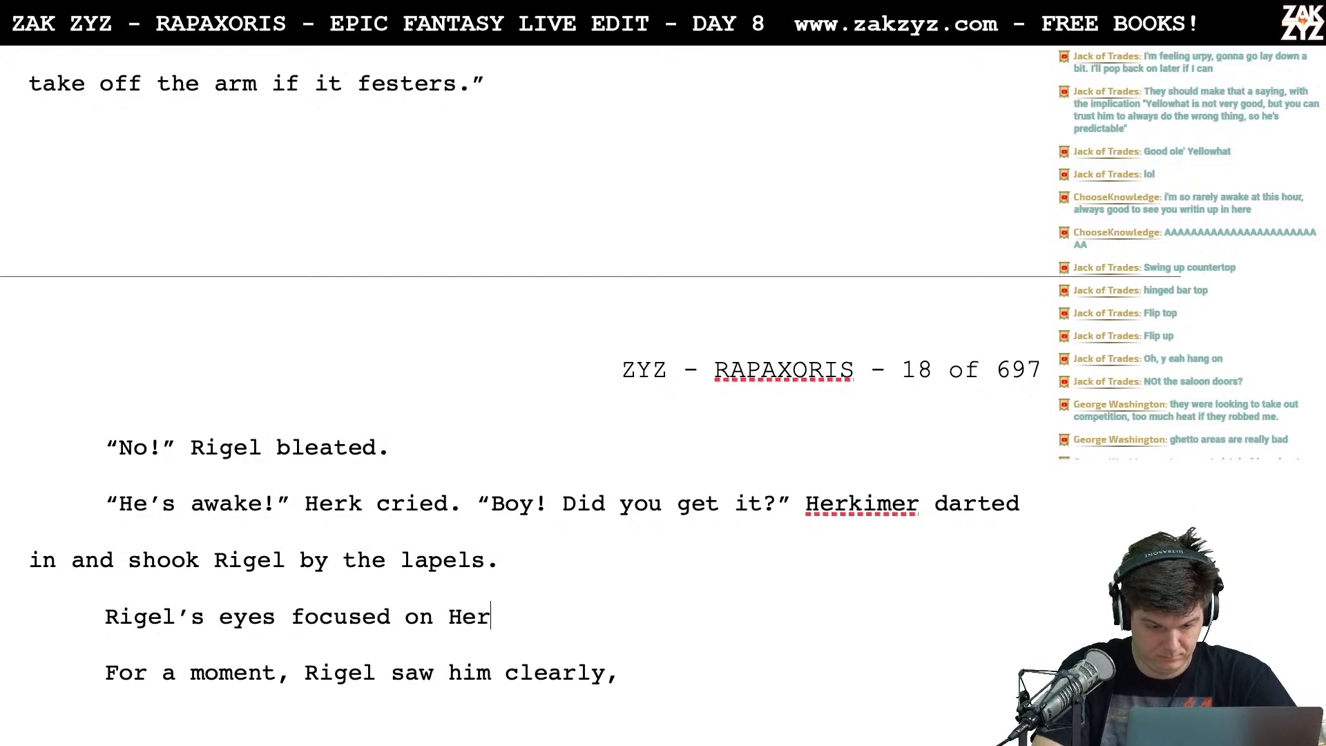
{"action": "key", "text": "BackSpace"}
{"action": "key", "text": "BackSpace"}
{"action": "key", "text": "BackSpace"}
{"action": "key", "text": "BackSpace"}
{"action": "key", "text": "BackSpace"}
{"action": "key", "text": "BackSpace"}
{"action": "key", "text": "BackSpace"}
{"action": "key", "text": "BackSpace"}
{"action": "key", "text": "BackSpace"}
{"action": "key", "text": "BackSpace"}
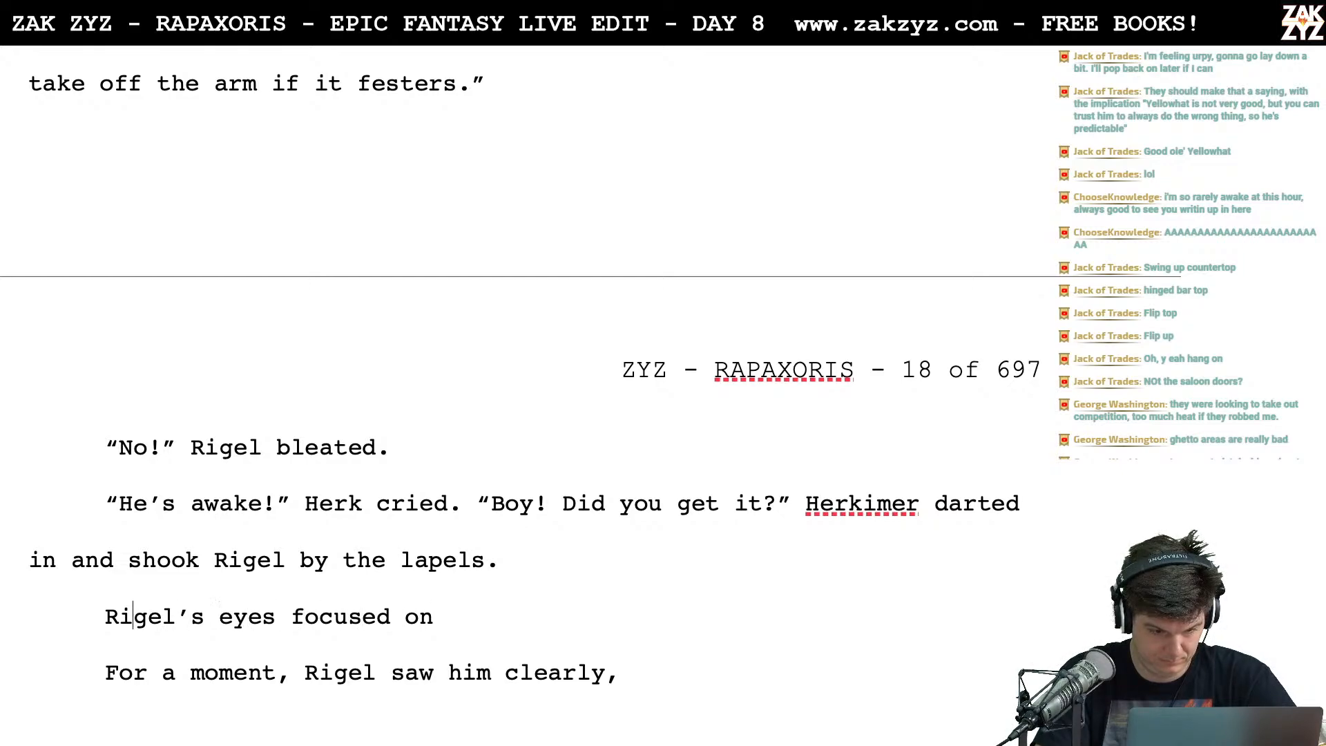
Extend the lapels sentence with “until his eyes focused” and delete the two unfinished paragraphs beneath it
{"action": "key", "text": "Left"}
{"action": "key", "text": "Left"}
{"action": "key", "text": "Right"}
{"action": "type", "text": "until his eyes "}
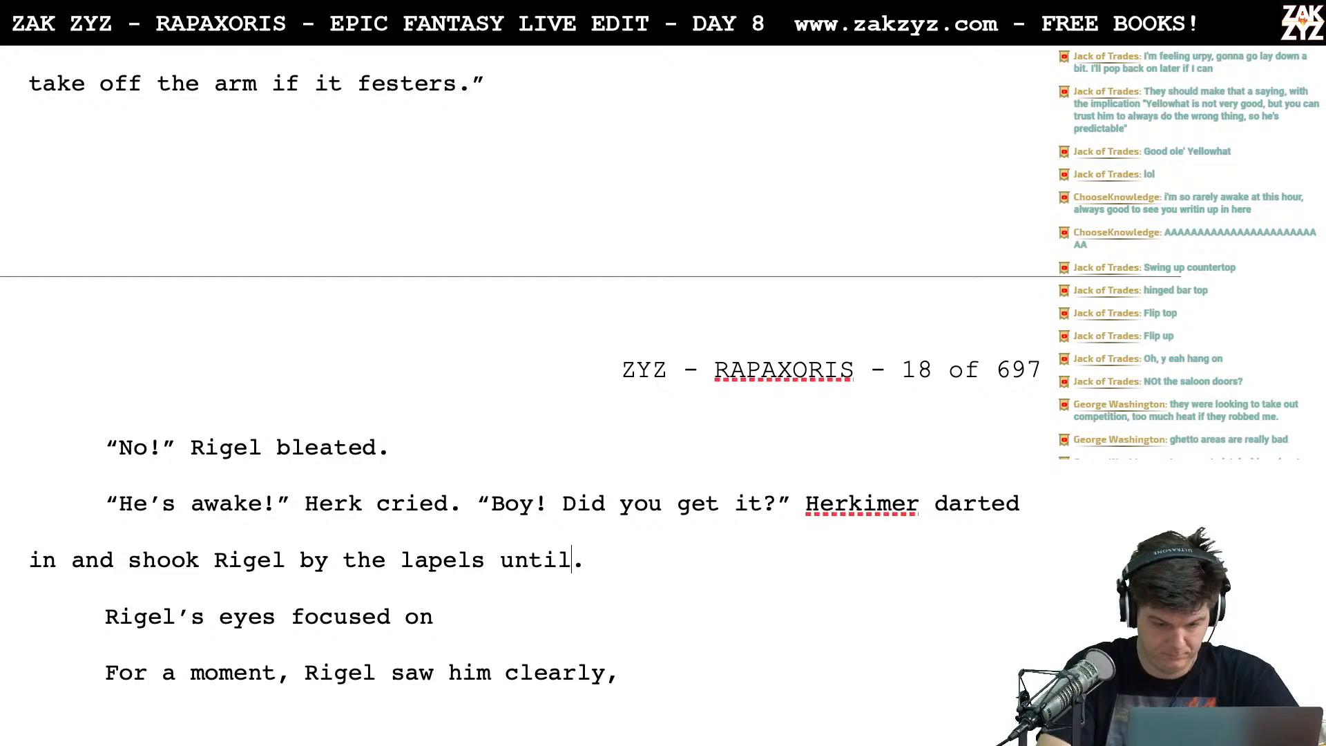
{"action": "type", "text": "focused."}
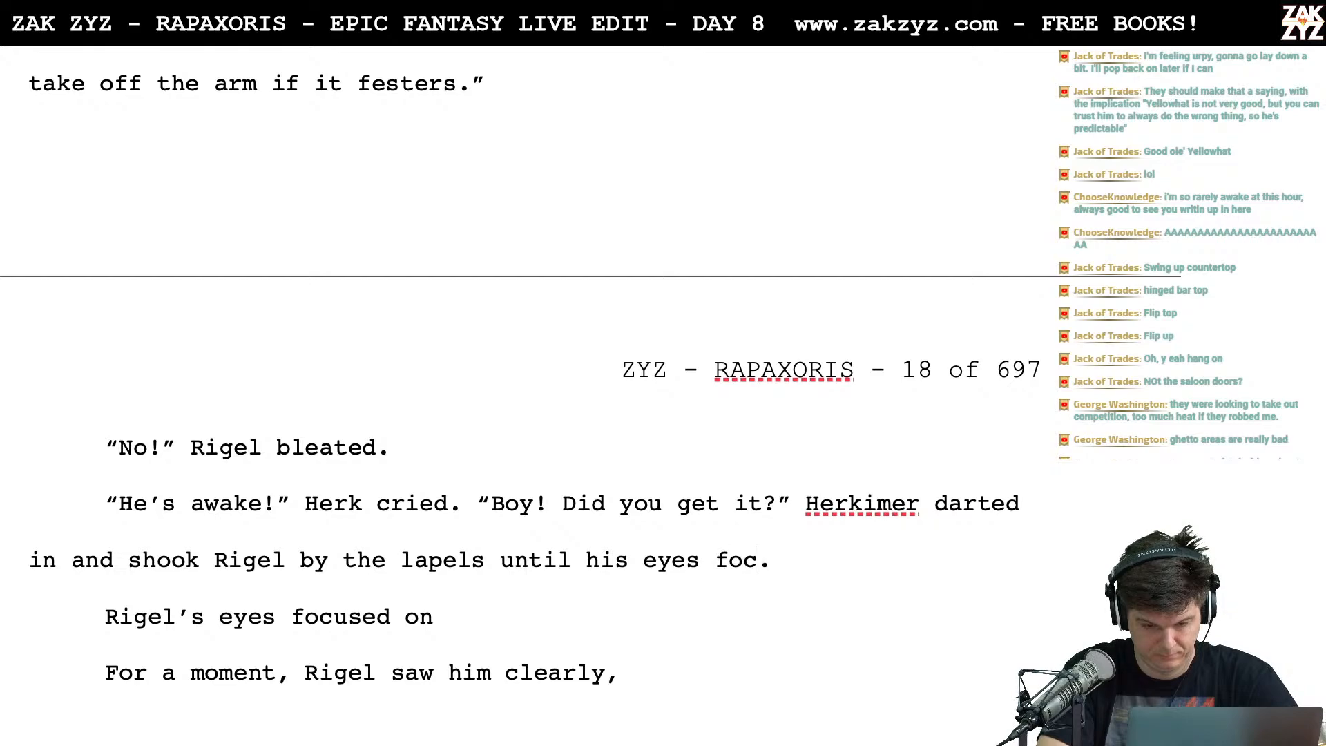
{"action": "key", "text": "shift+Down"}
{"action": "key", "text": "shift+Down"}
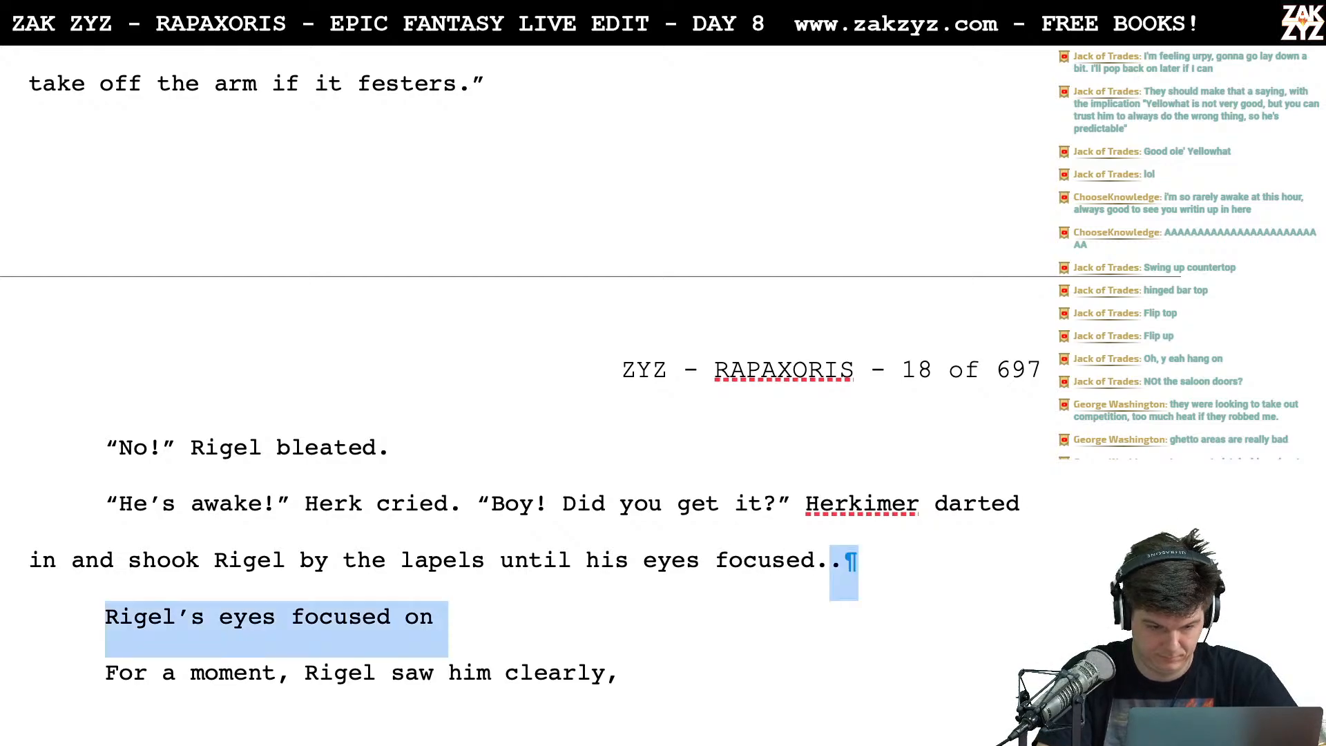
{"action": "key", "text": "BackSpace"}
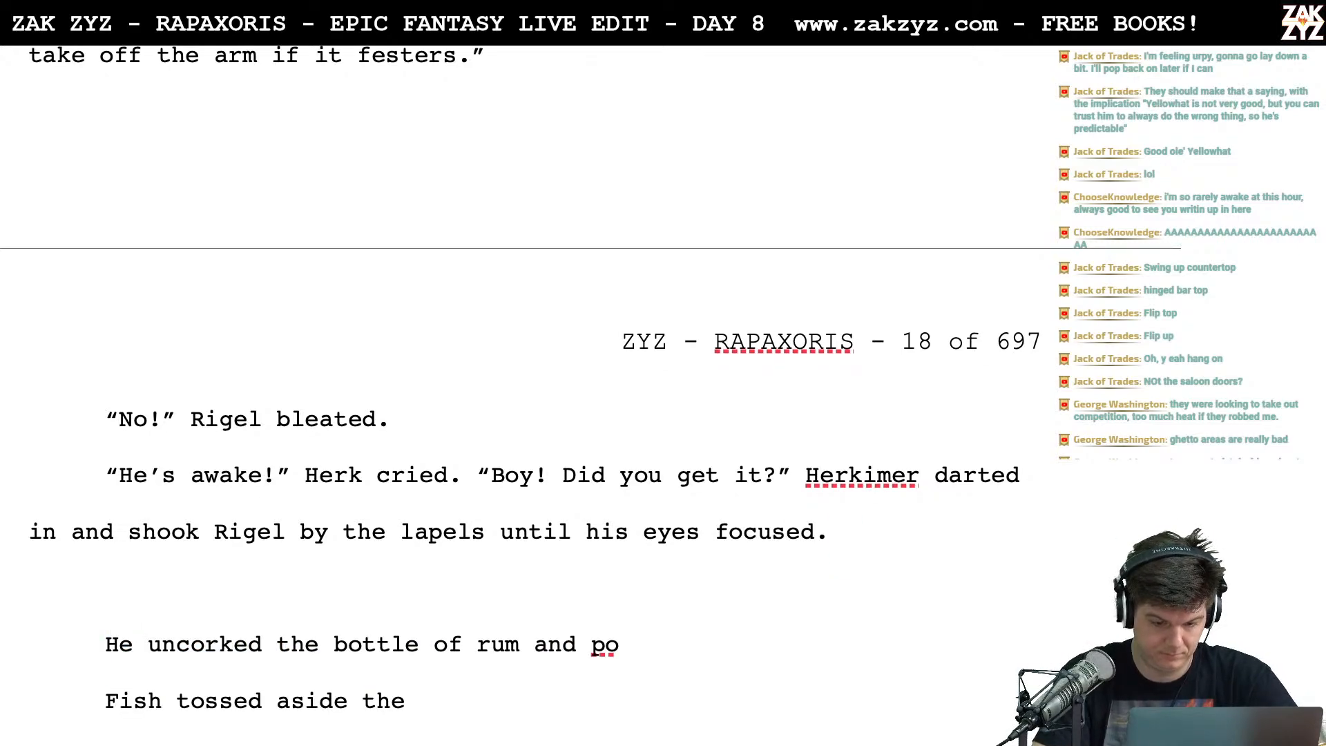
Try extending Herk's “cleanest I’ve got” reply with “Don’t use too much rum,” and erase the added wording
{"action": "scroll", "coordinate": [525, 394], "scroll_direction": "up", "scroll_amount": 5}
{"action": "scroll", "coordinate": [525, 393], "scroll_direction": "up", "scroll_amount": 3}
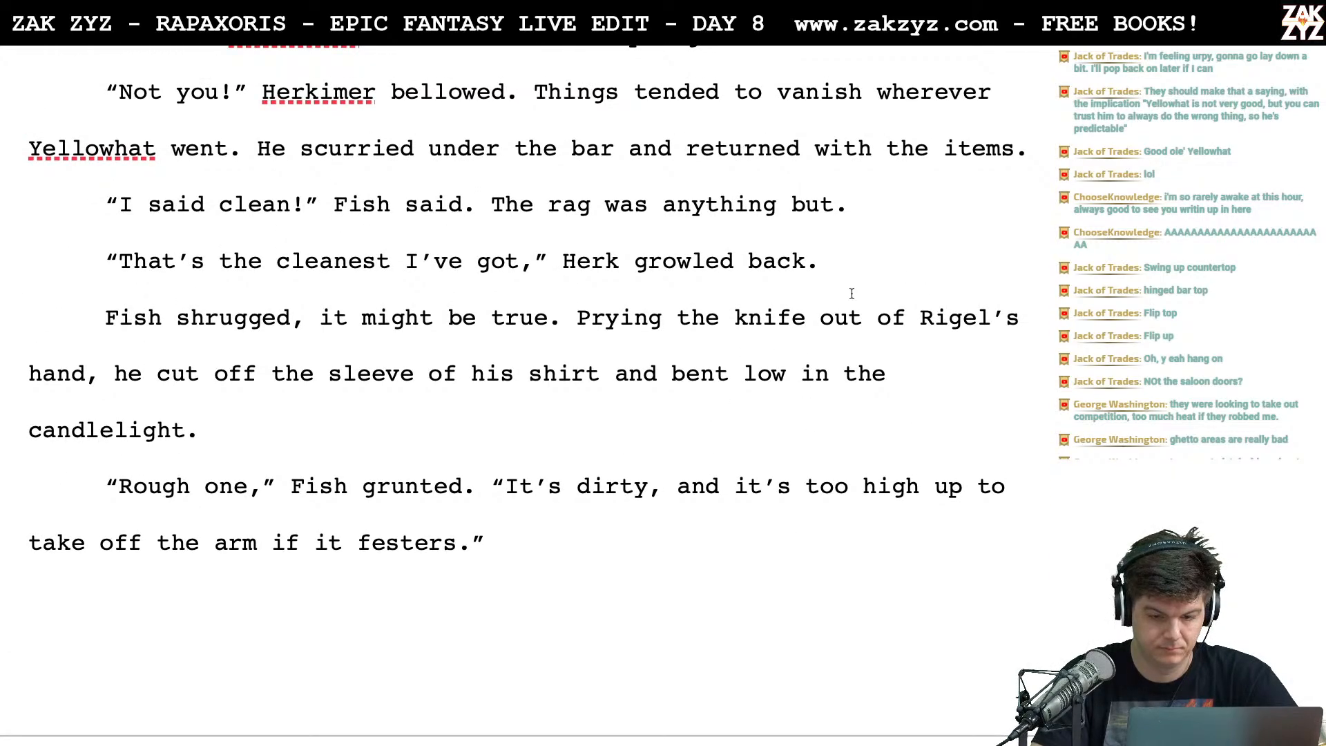
{"action": "type", "text": "\"Don't "}
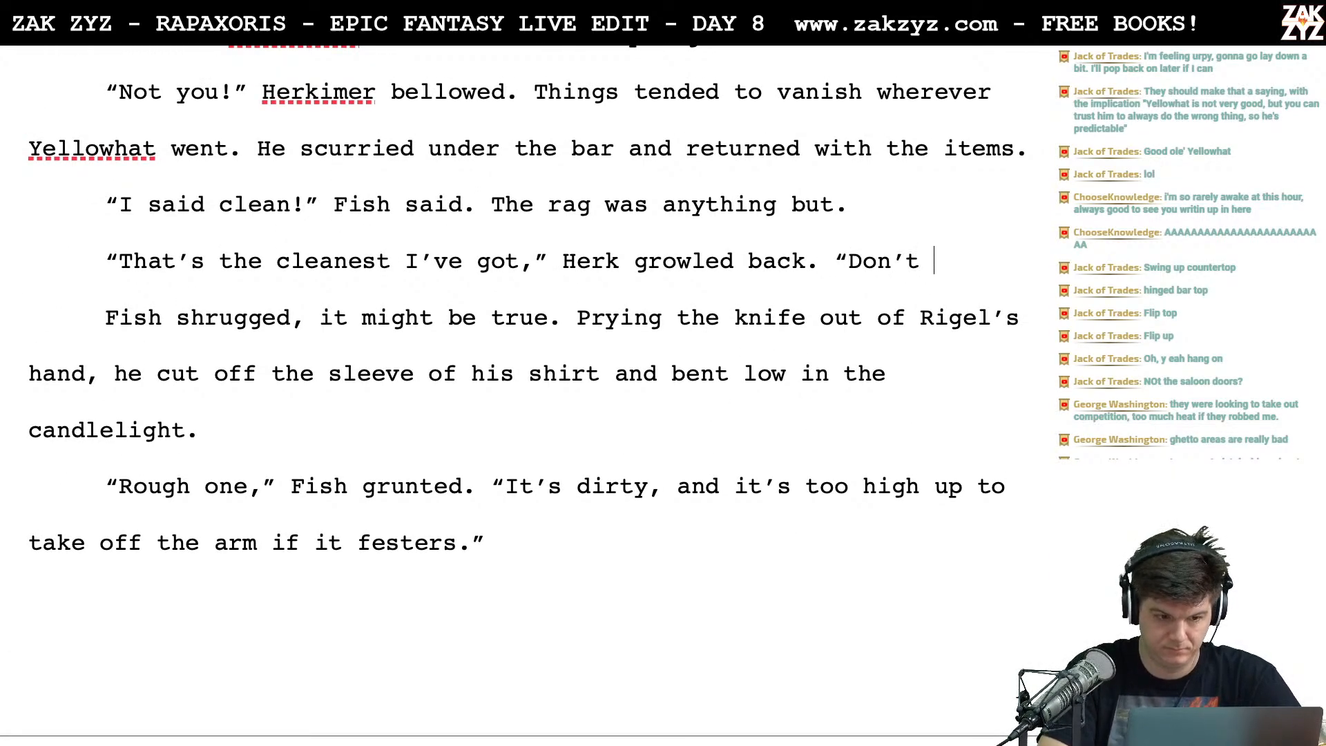
{"action": "type", "text": "use too muc"}
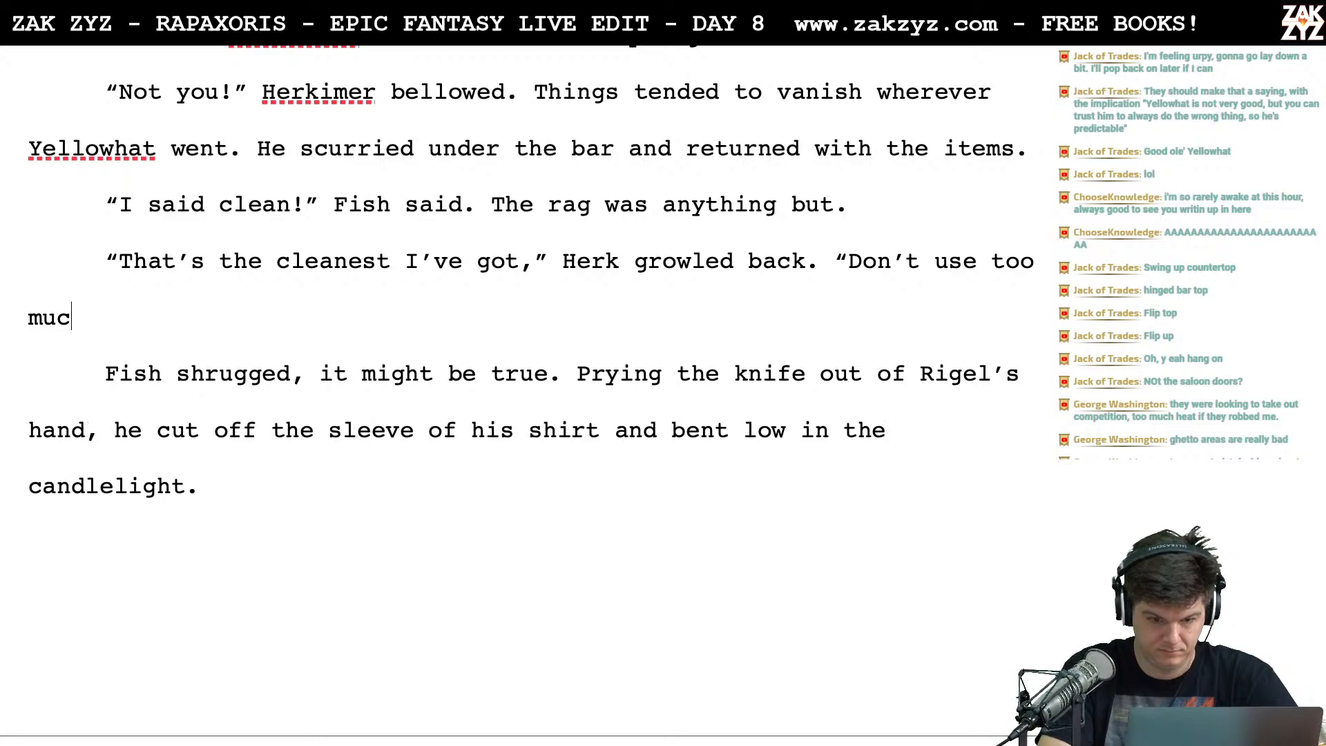
{"action": "type", "text": "h rum,"}
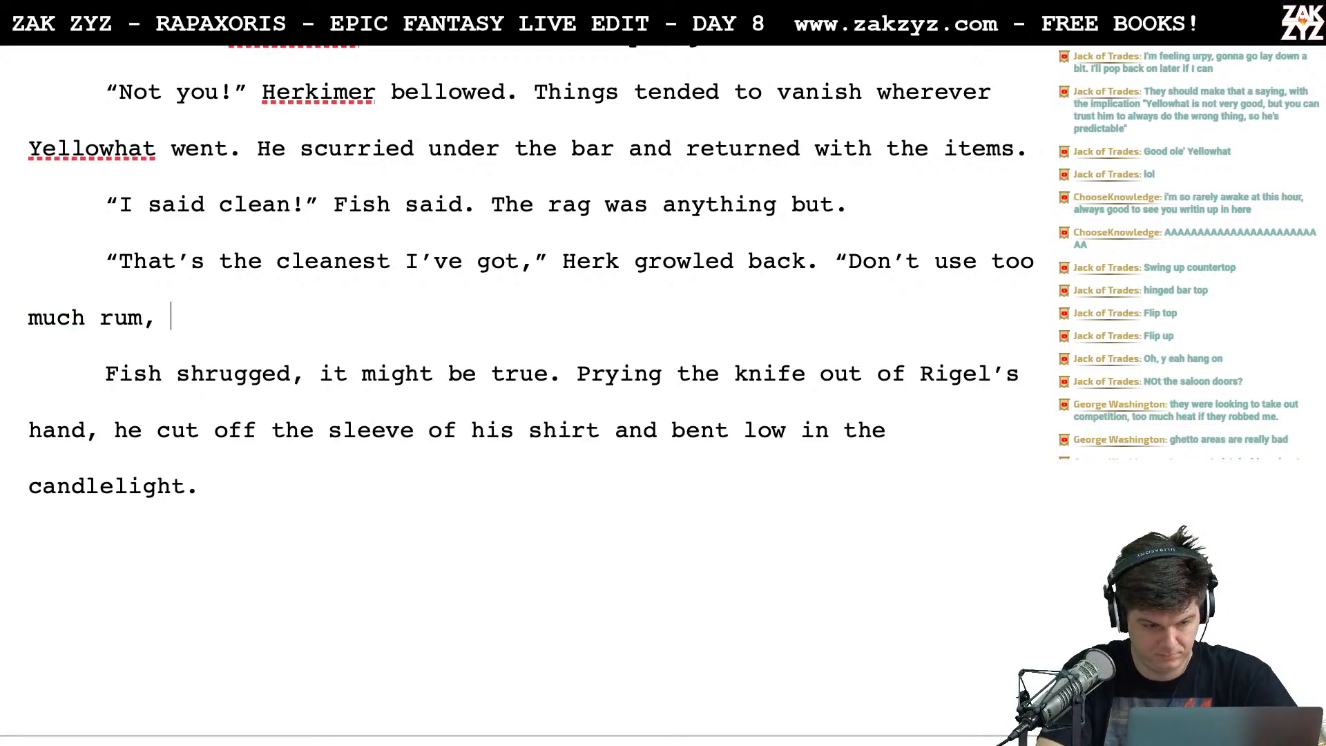
{"action": "key", "text": "BackSpace"}
{"action": "key", "text": "BackSpace"}
{"action": "key", "text": "BackSpace"}
{"action": "key", "text": "BackSpace"}
{"action": "key", "text": "BackSpace"}
{"action": "key", "text": "BackSpace"}
{"action": "key", "text": "BackSpace"}
{"action": "key", "text": "BackSpace"}
{"action": "key", "text": "BackSpace"}
{"action": "key", "text": "BackSpace"}
{"action": "key", "text": "BackSpace"}
{"action": "key", "text": "BackSpace"}
{"action": "key", "text": "BackSpace"}
{"action": "key", "text": "BackSpace"}
{"action": "key", "text": "BackSpace"}
{"action": "key", "text": "BackSpace"}
{"action": "key", "text": "BackSpace"}
{"action": "key", "text": "BackSpace"}
{"action": "key", "text": "BackSpace"}
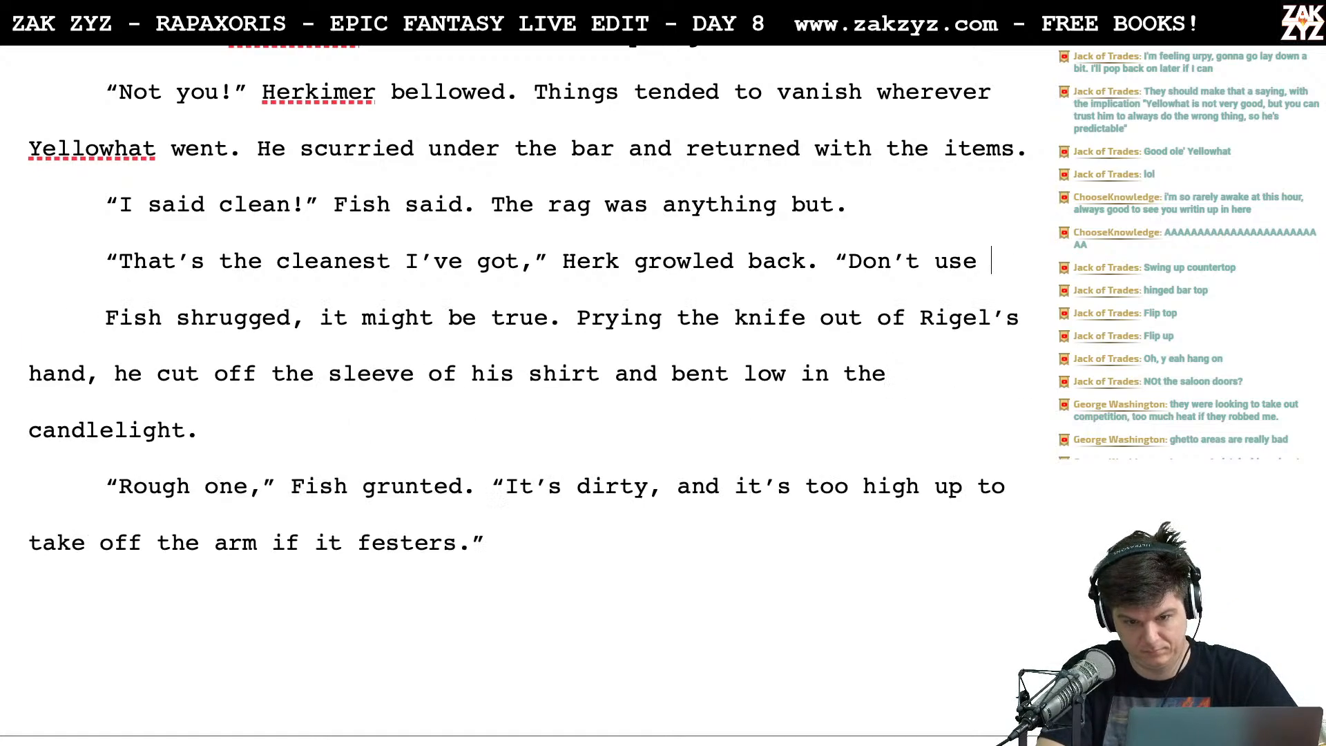
{"action": "key", "text": "BackSpace"}
{"action": "key", "text": "BackSpace"}
{"action": "key", "text": "BackSpace"}
{"action": "key", "text": "BackSpace"}
Try ending Herk's “cleanest I’ve got” reply with “Easy with the rum, it’s expensive.” and remove that added dialogue
{"action": "type", "text": "E"}
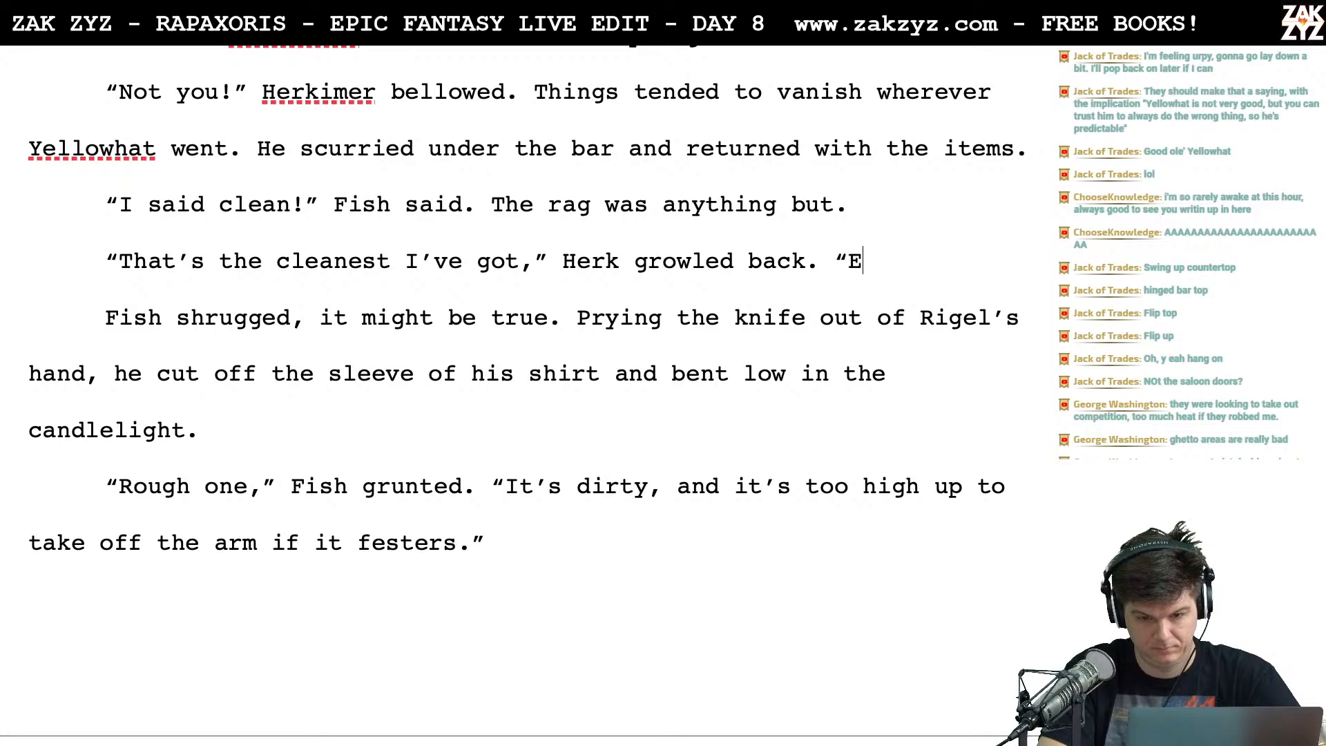
{"action": "type", "text": "asy with the rum, it's d"}
{"action": "key", "text": "BackSpace"}
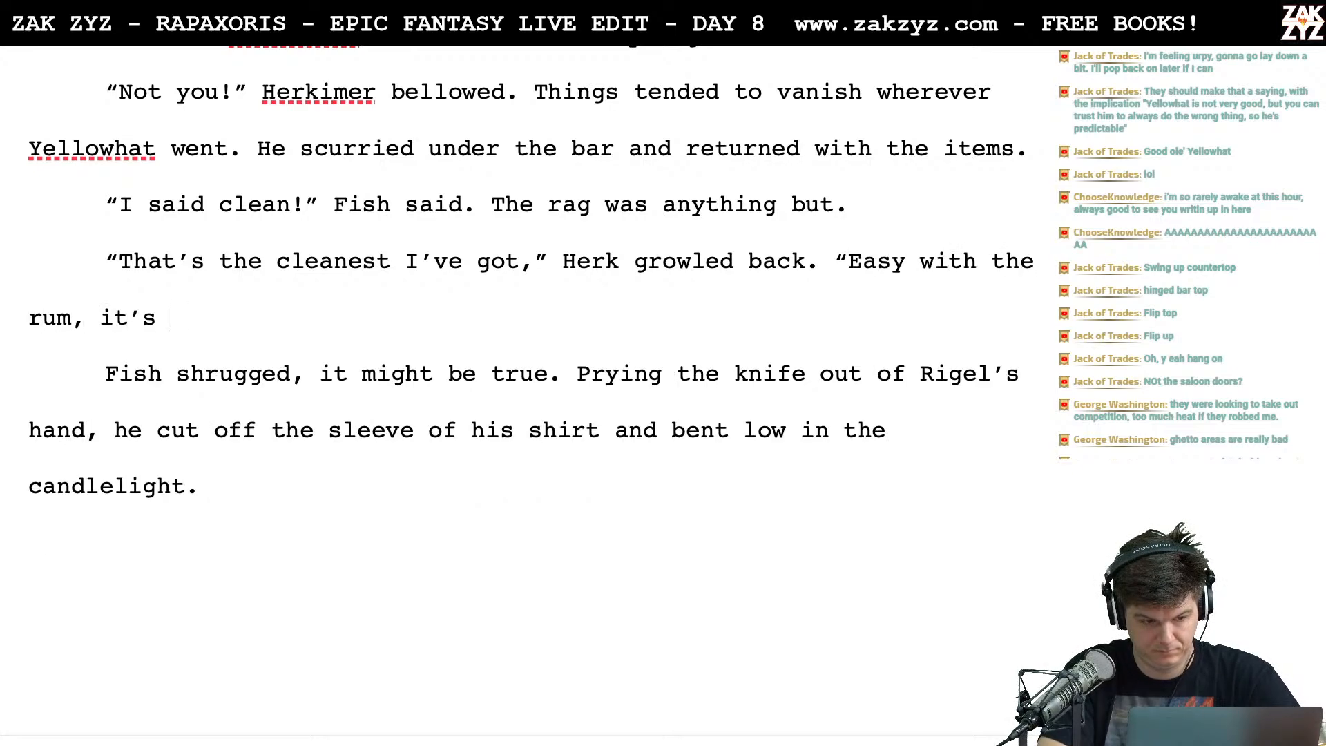
{"action": "type", "text": "d"}
{"action": "key", "text": "BackSpace"}
{"action": "type", "text": "expen"}
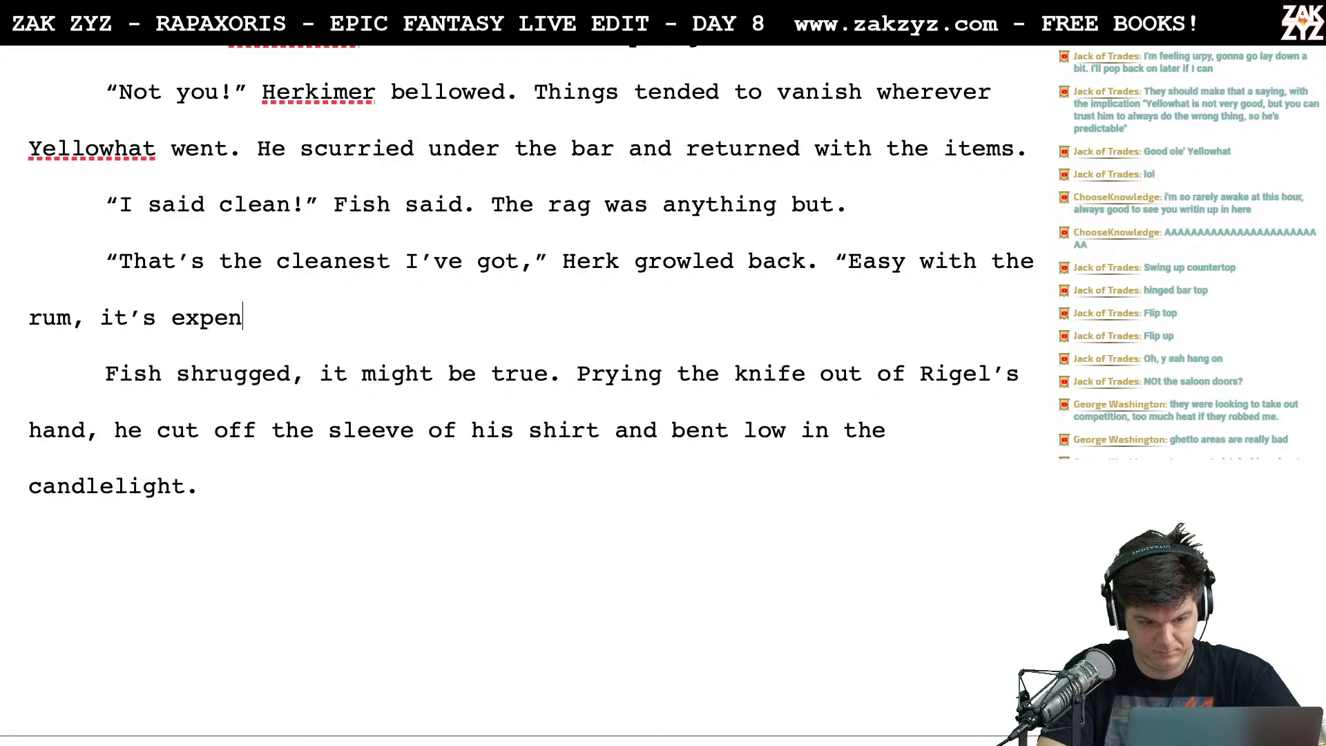
{"action": "type", "text": "sive. "}
{"action": "type", "text": "\""}
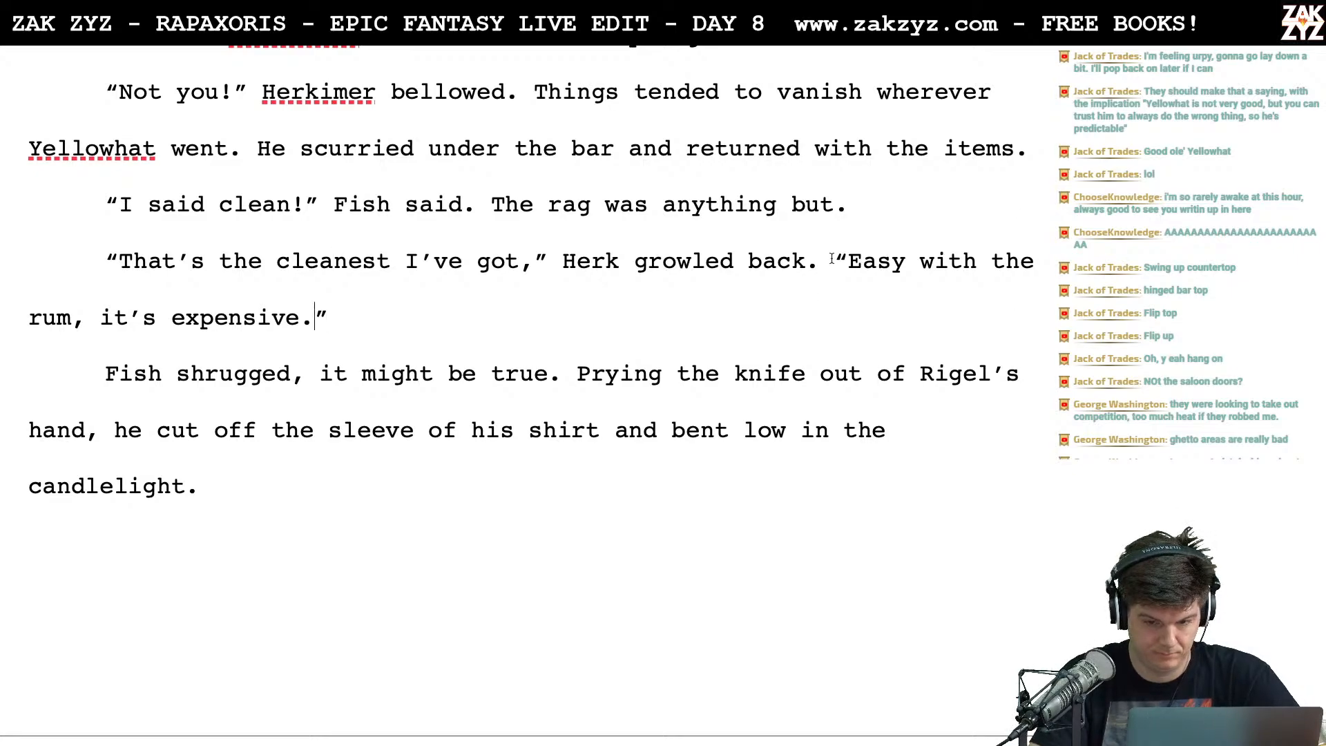
{"action": "left_click_drag", "start_coordinate": [831, 259], "coordinate": [342, 319]}
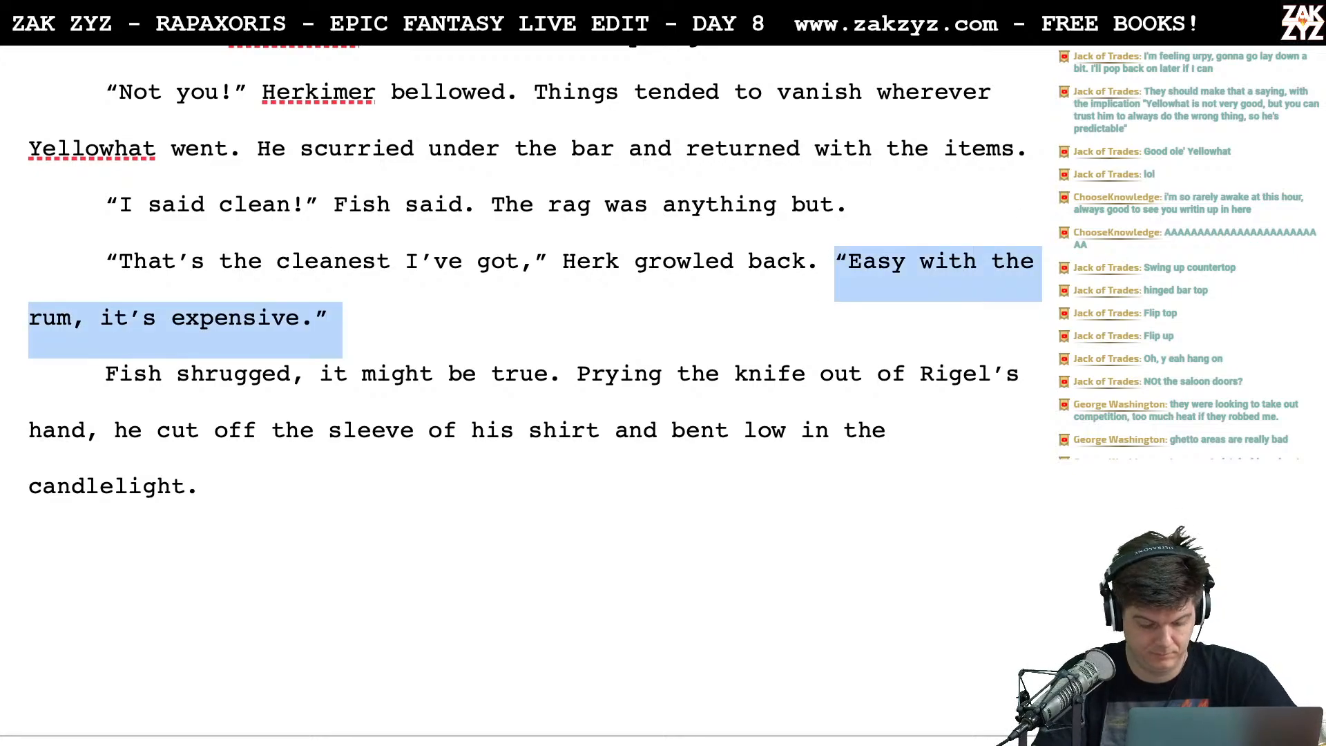
{"action": "key", "text": "BackSpace"}
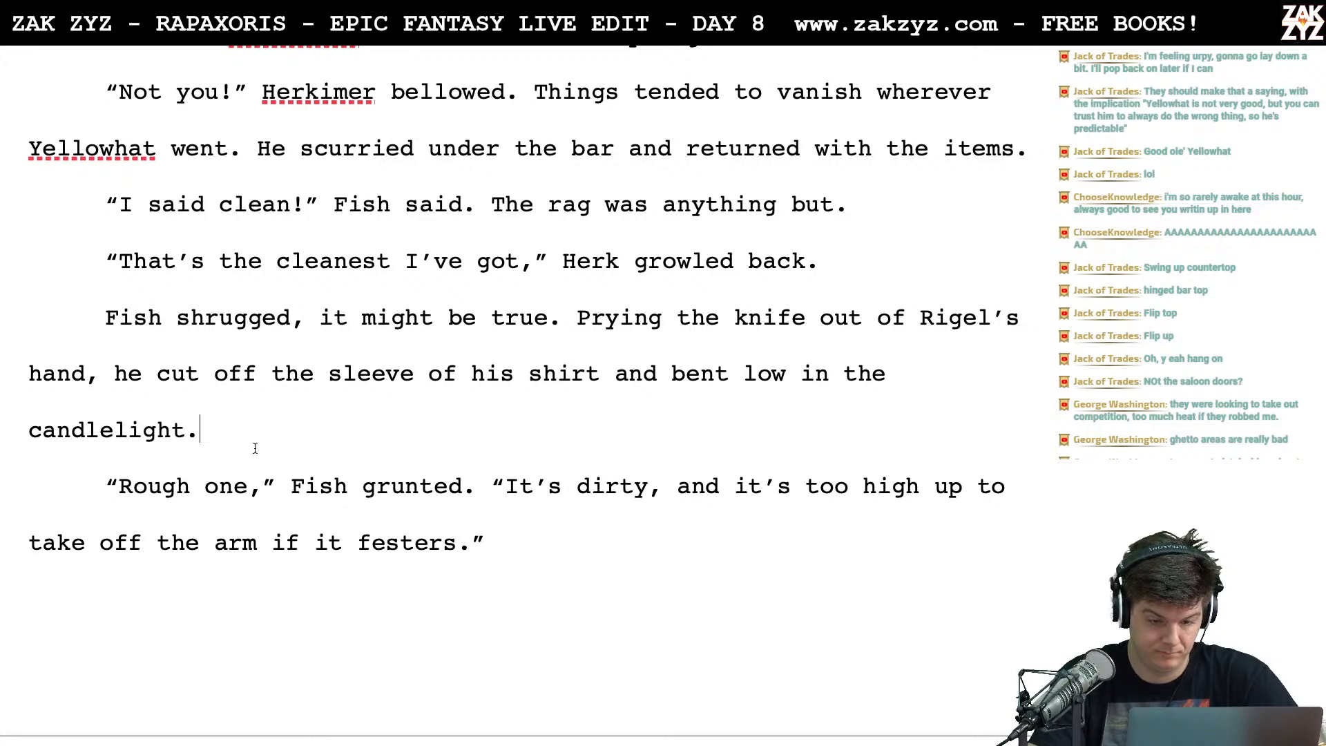
Below the sentence ending “until his eyes focused.”, start a new paragraph with “For a moment, Rigel”
{"action": "scroll", "coordinate": [448, 598], "scroll_direction": "down", "scroll_amount": 5}
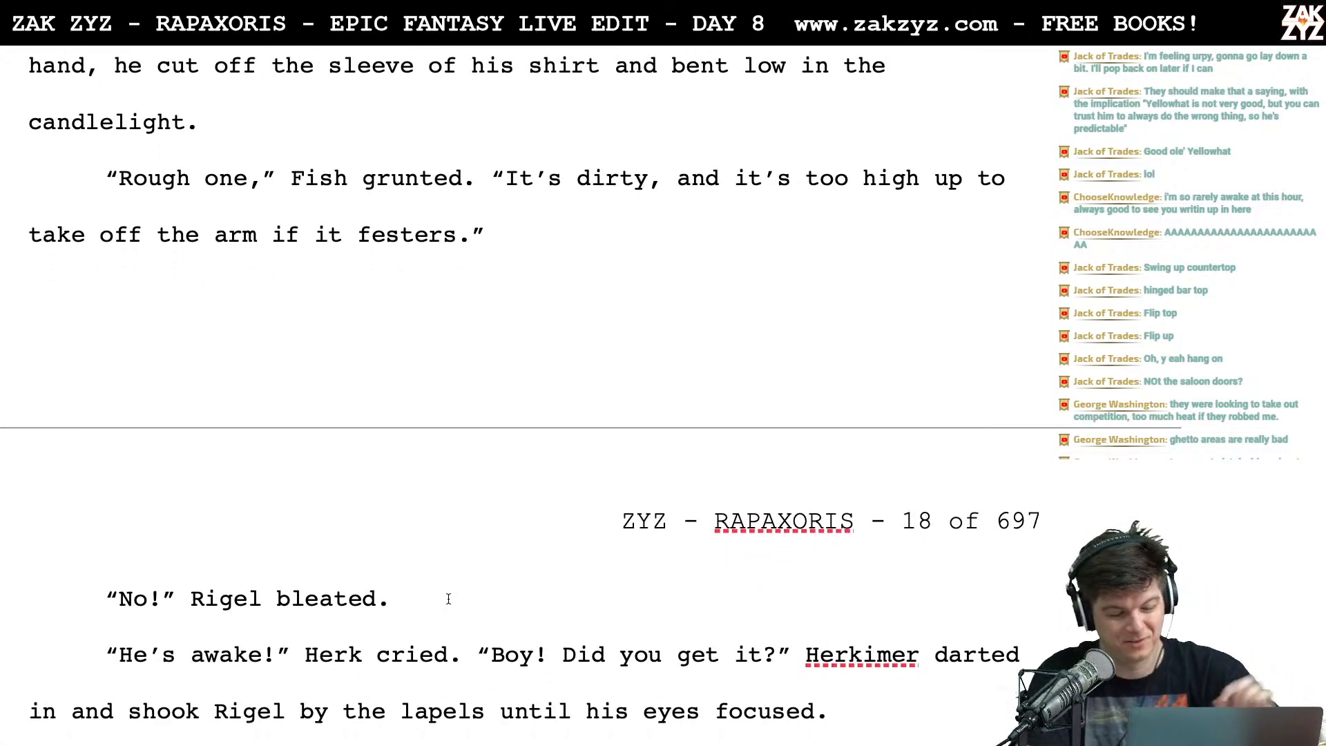
{"action": "scroll", "coordinate": [448, 598], "scroll_direction": "down", "scroll_amount": 4}
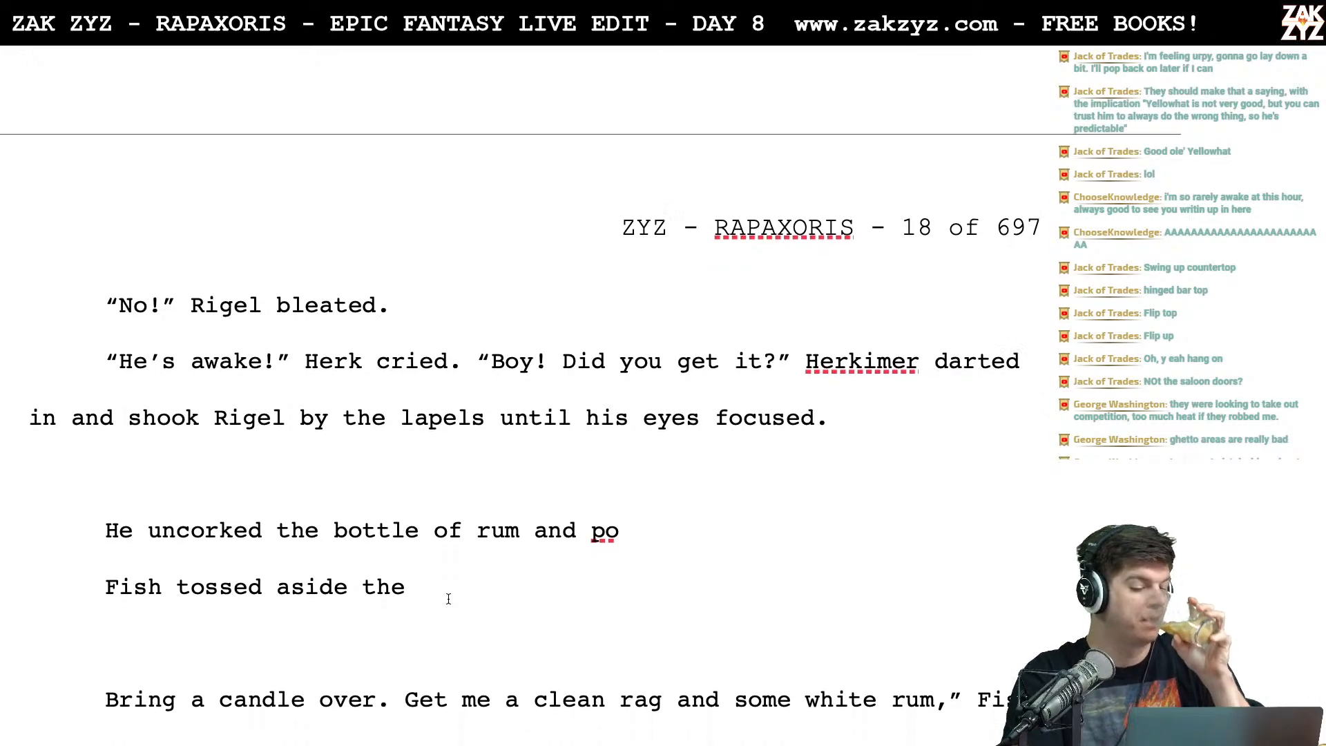
{"action": "scroll", "coordinate": [448, 598], "scroll_direction": "down", "scroll_amount": 1}
{"action": "scroll", "coordinate": [448, 598], "scroll_direction": "up", "scroll_amount": 1}
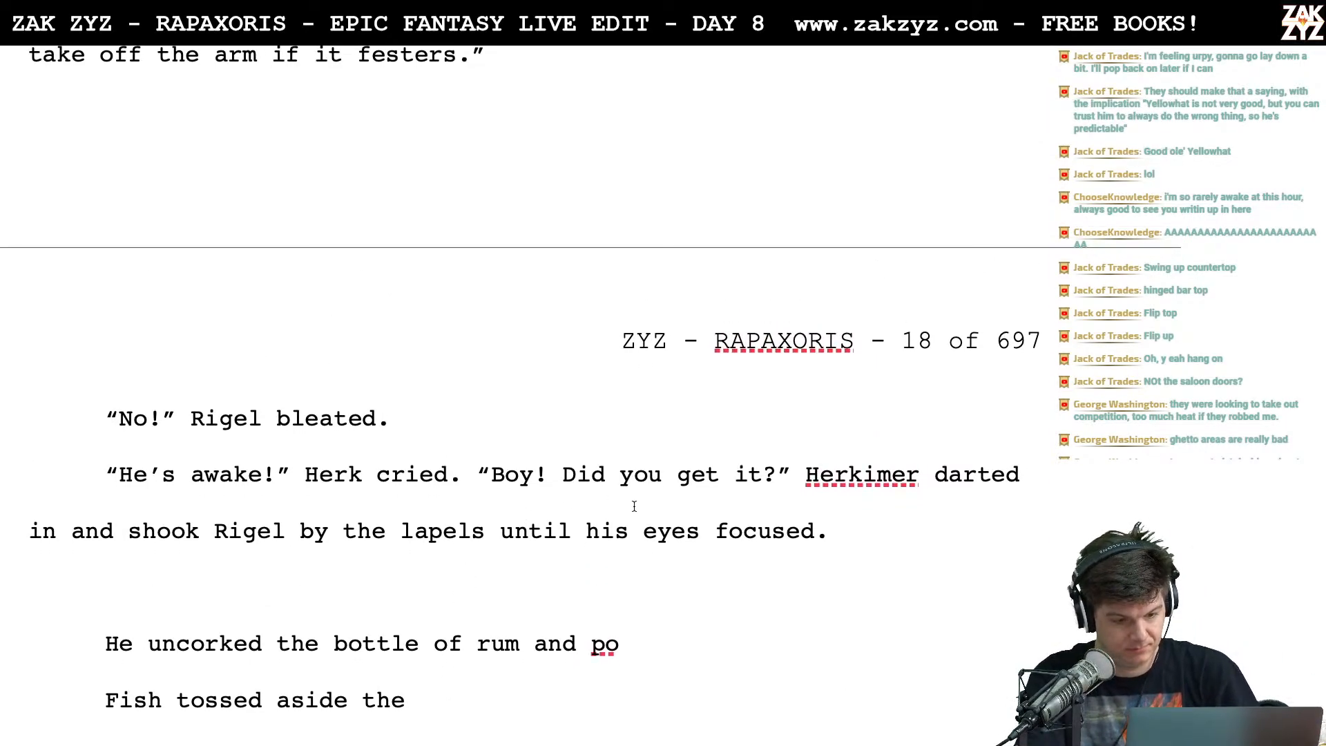
{"action": "key", "text": "BackSpace"}
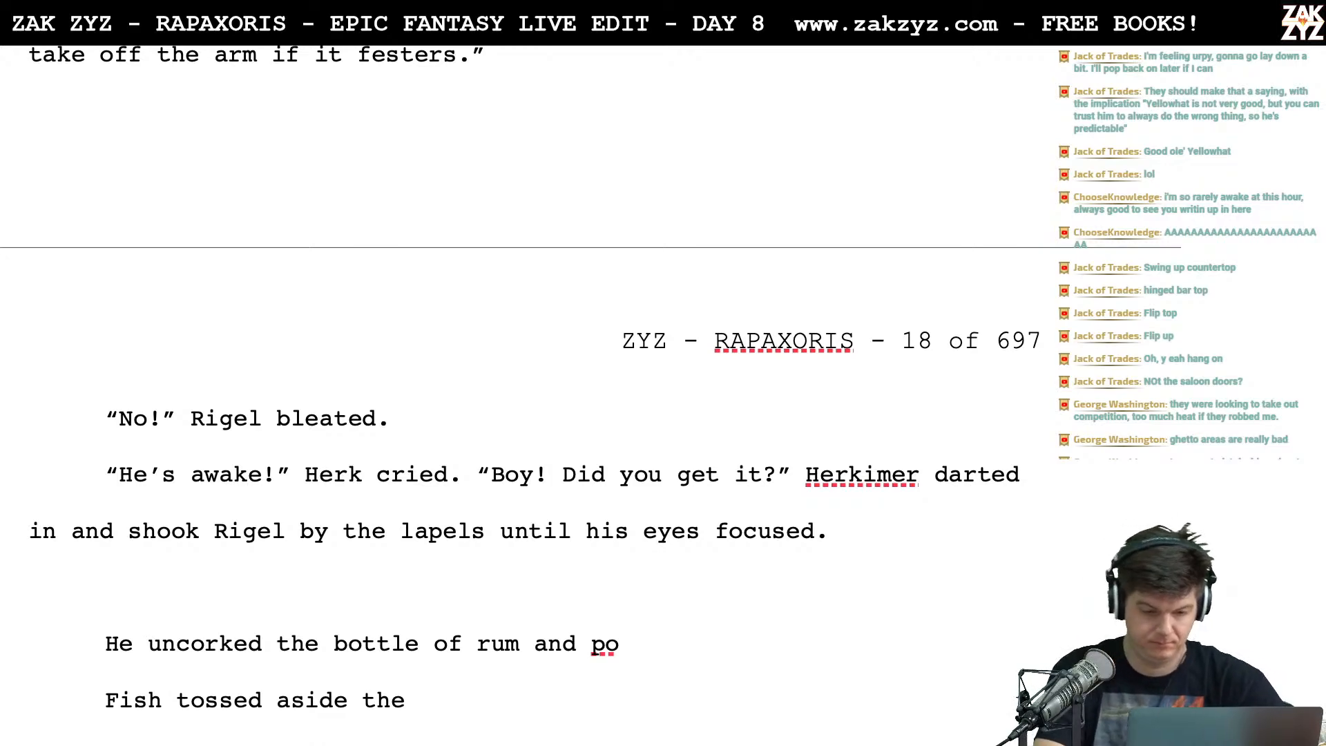
{"action": "key", "text": "Return"}
{"action": "type", "text": "For am"}
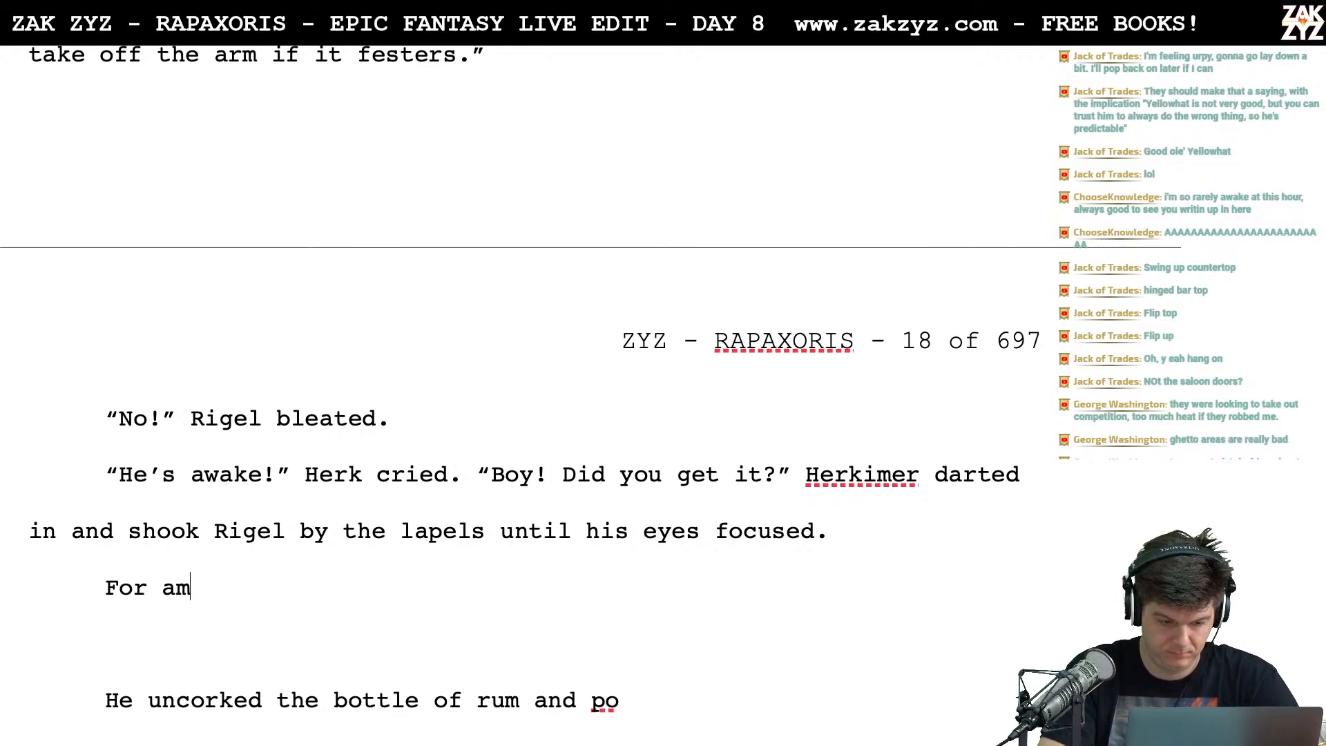
{"action": "key", "text": "BackSpace"}
{"action": "type", "text": "mome"}
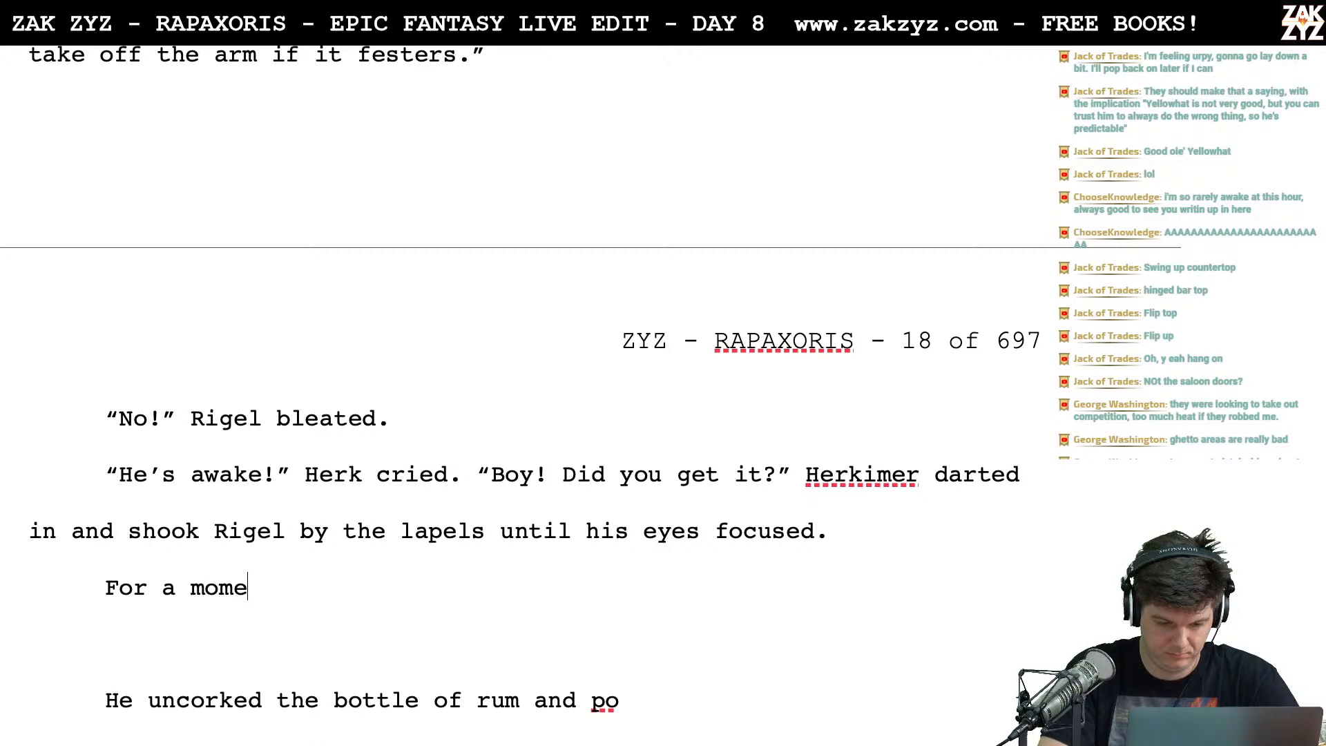
{"action": "type", "text": "nt, Rigel "}
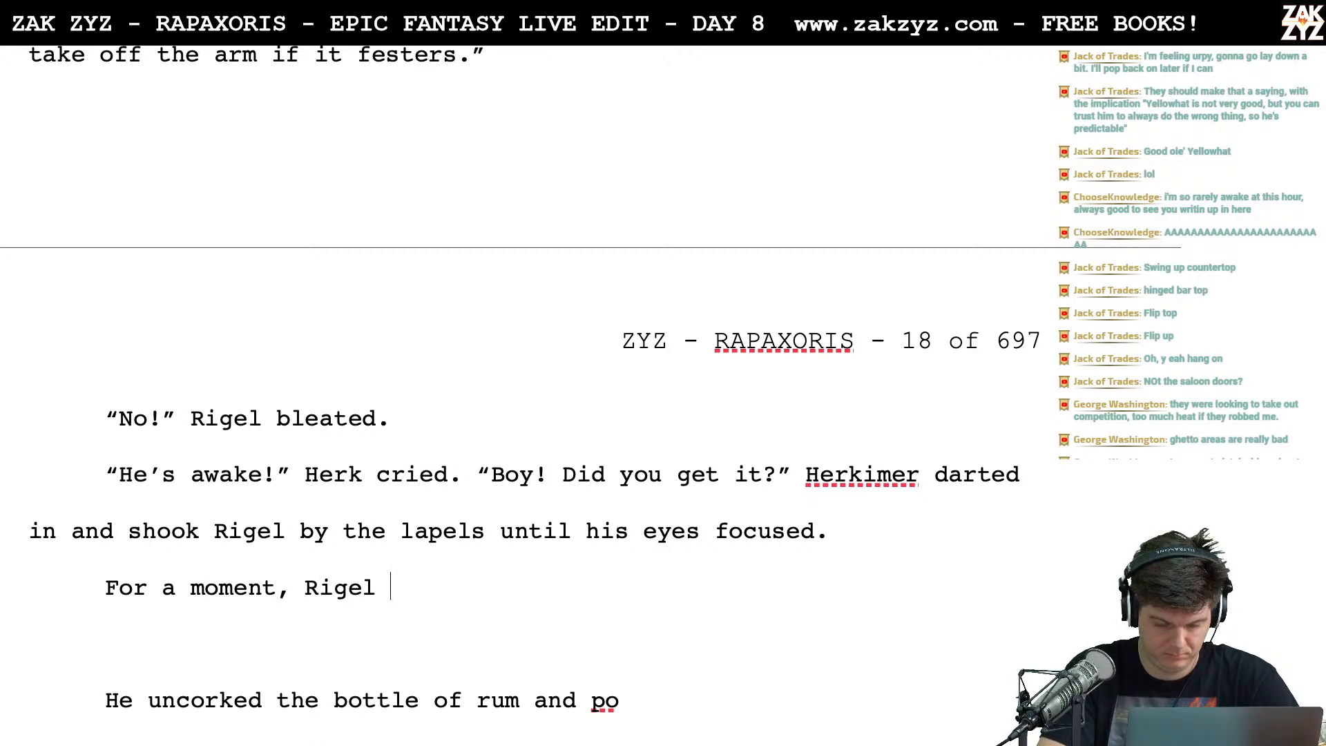
{"action": "type", "text": "hissed"}
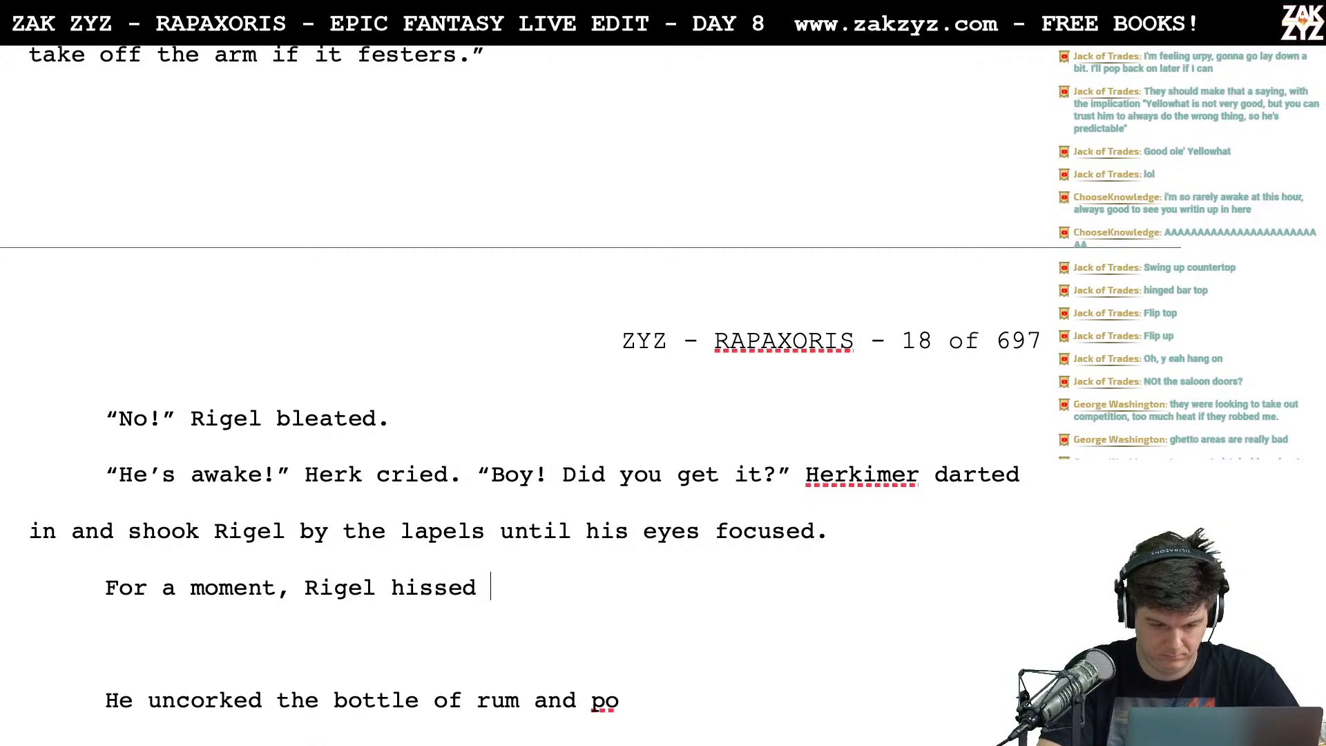
{"action": "key", "text": "BackSpace"}
{"action": "key", "text": "BackSpace"}
{"action": "key", "text": "BackSpace"}
{"action": "key", "text": "BackSpace"}
{"action": "key", "text": "BackSpace"}
{"action": "key", "text": "BackSpace"}
{"action": "key", "text": "BackSpace"}
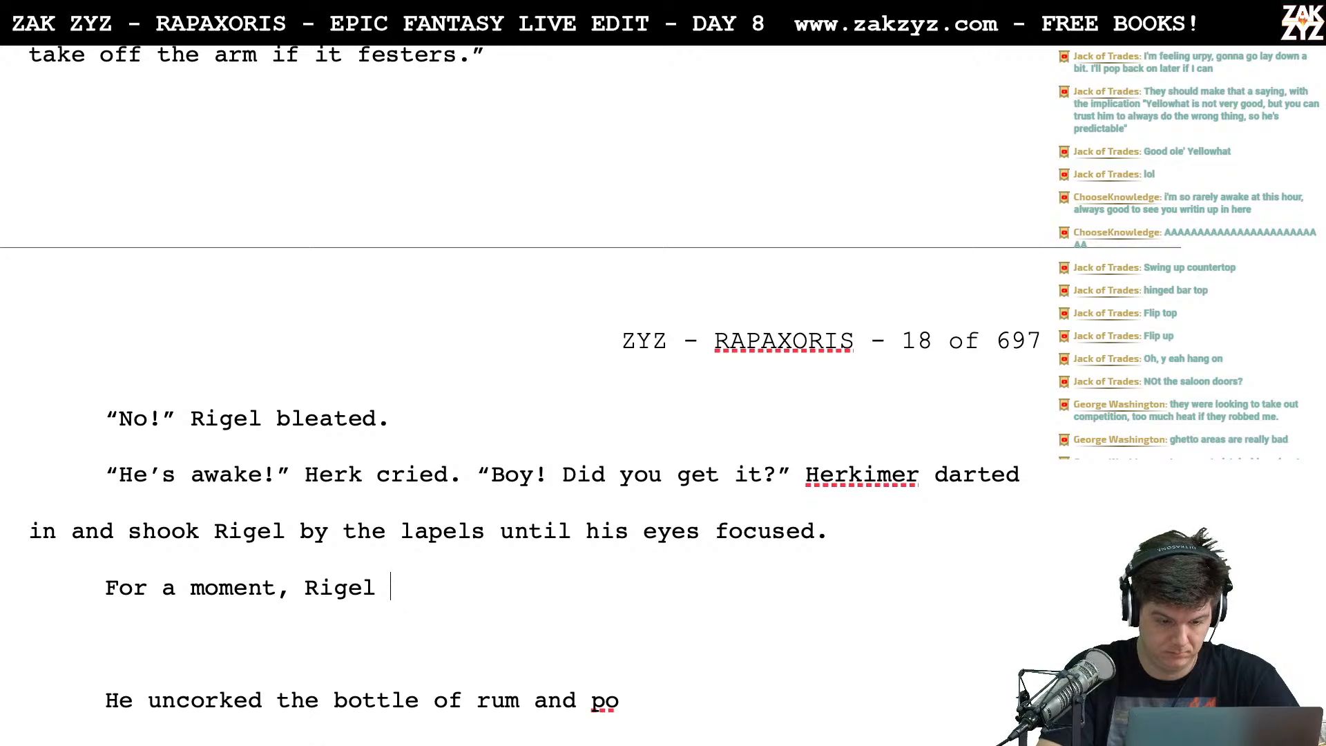
Rewrite Fish's knife sentence to end “he cut off the torn sleeve and examined the wound in the candlelight.”
{"action": "scroll", "coordinate": [525, 414], "scroll_direction": "up", "scroll_amount": 2}
{"action": "scroll", "coordinate": [525, 373], "scroll_direction": "up", "scroll_amount": 6}
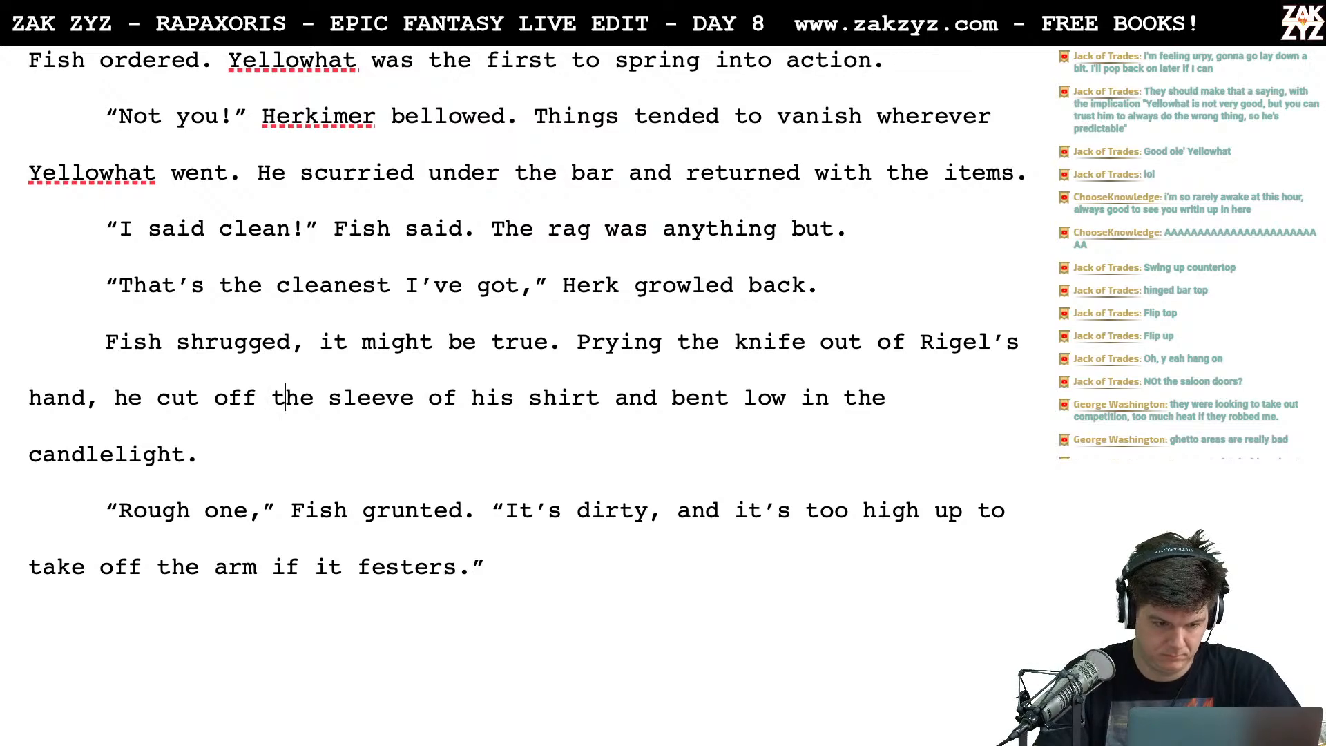
{"action": "key", "text": "Return"}
{"action": "key", "text": "Left"}
{"action": "type", "text": "the ragg"}
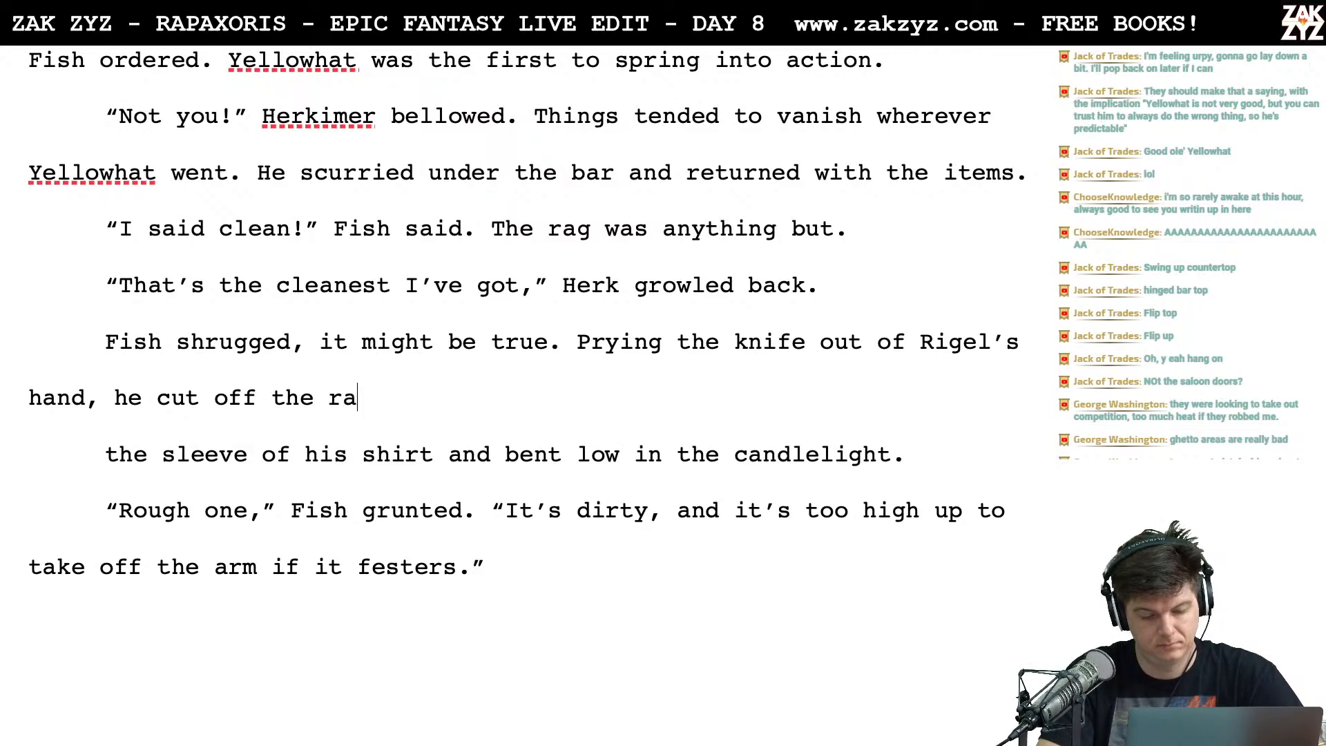
{"action": "key", "text": "BackSpace"}
{"action": "key", "text": "BackSpace"}
{"action": "key", "text": "BackSpace"}
{"action": "key", "text": "BackSpace"}
{"action": "type", "text": "torn "}
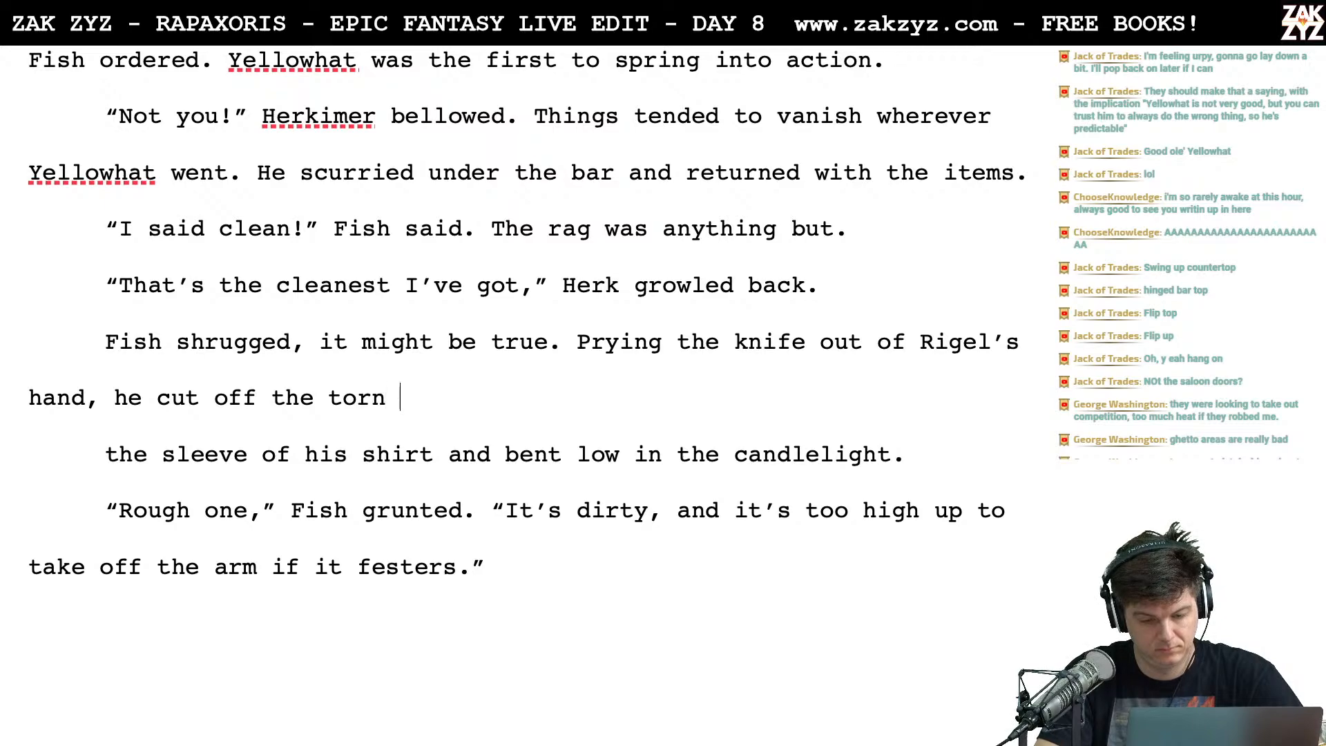
{"action": "type", "text": "sleeve and"}
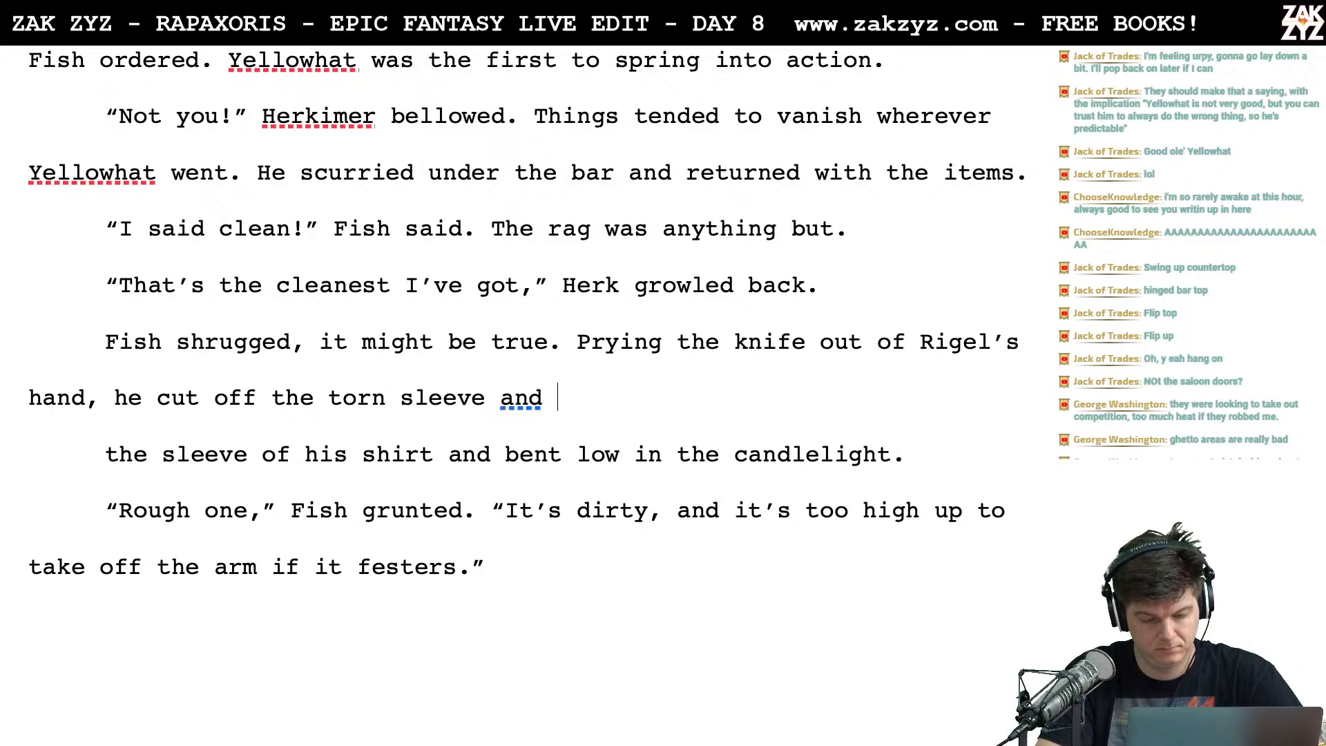
{"action": "type", "text": " examined th"}
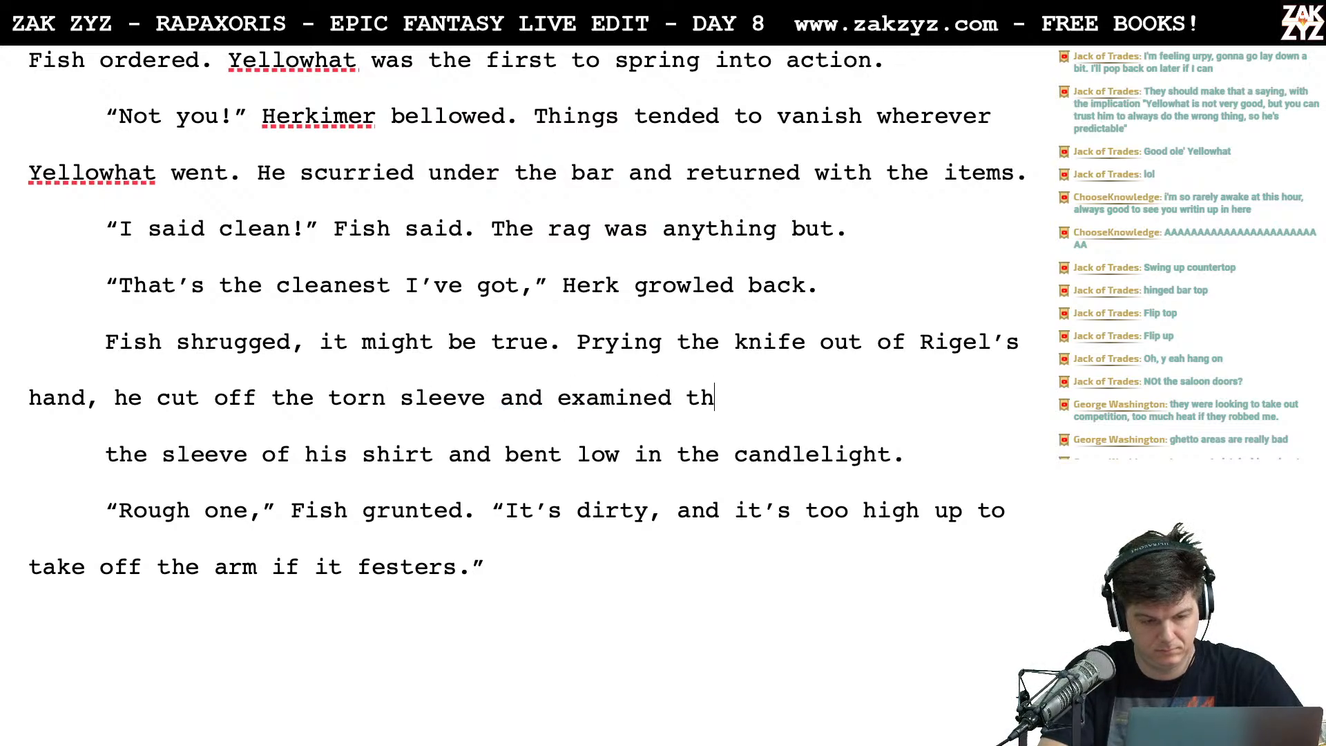
{"action": "type", "text": "e wound in the can"}
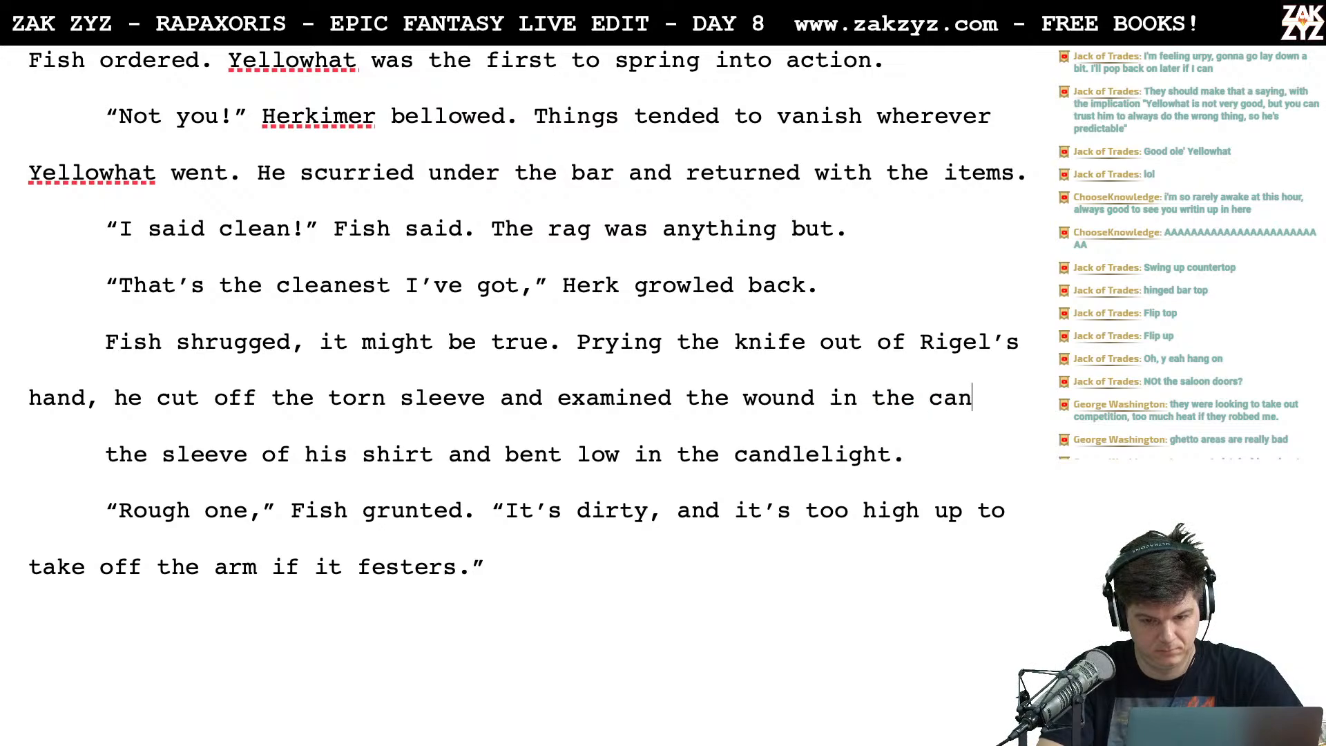
{"action": "type", "text": "dlelight."}
Delete the leftover line “the sleeve of his shirt and bent low in the candlelight.” above Fish's “Rough one” dialogue
{"action": "key", "text": "shift+Down"}
{"action": "key", "text": "shift+Down"}
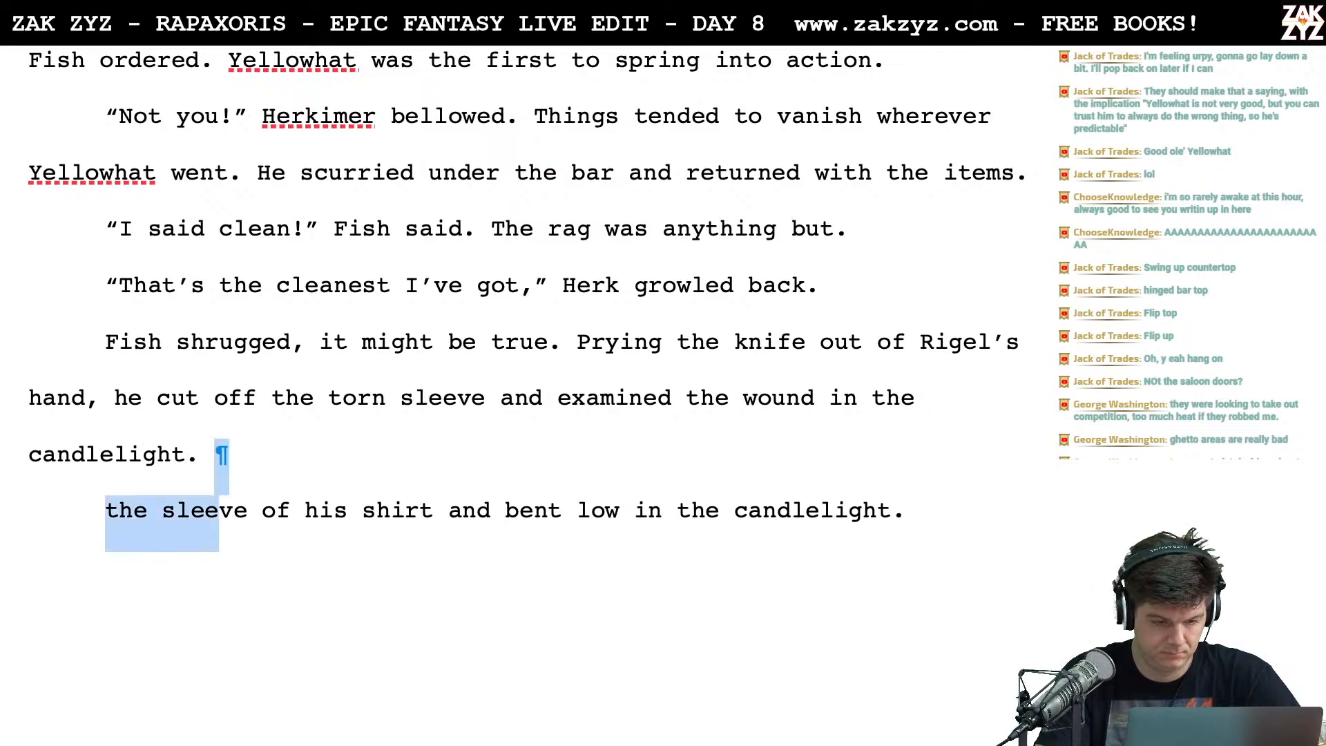
{"action": "key", "text": "shift+Left"}
{"action": "key", "text": "shift+Left"}
{"action": "key", "text": "shift+Left"}
{"action": "key", "text": "shift+Left"}
{"action": "key", "text": "shift+Left"}
{"action": "key", "text": "shift+Left"}
{"action": "key", "text": "shift+Left"}
{"action": "key", "text": "shift+Left"}
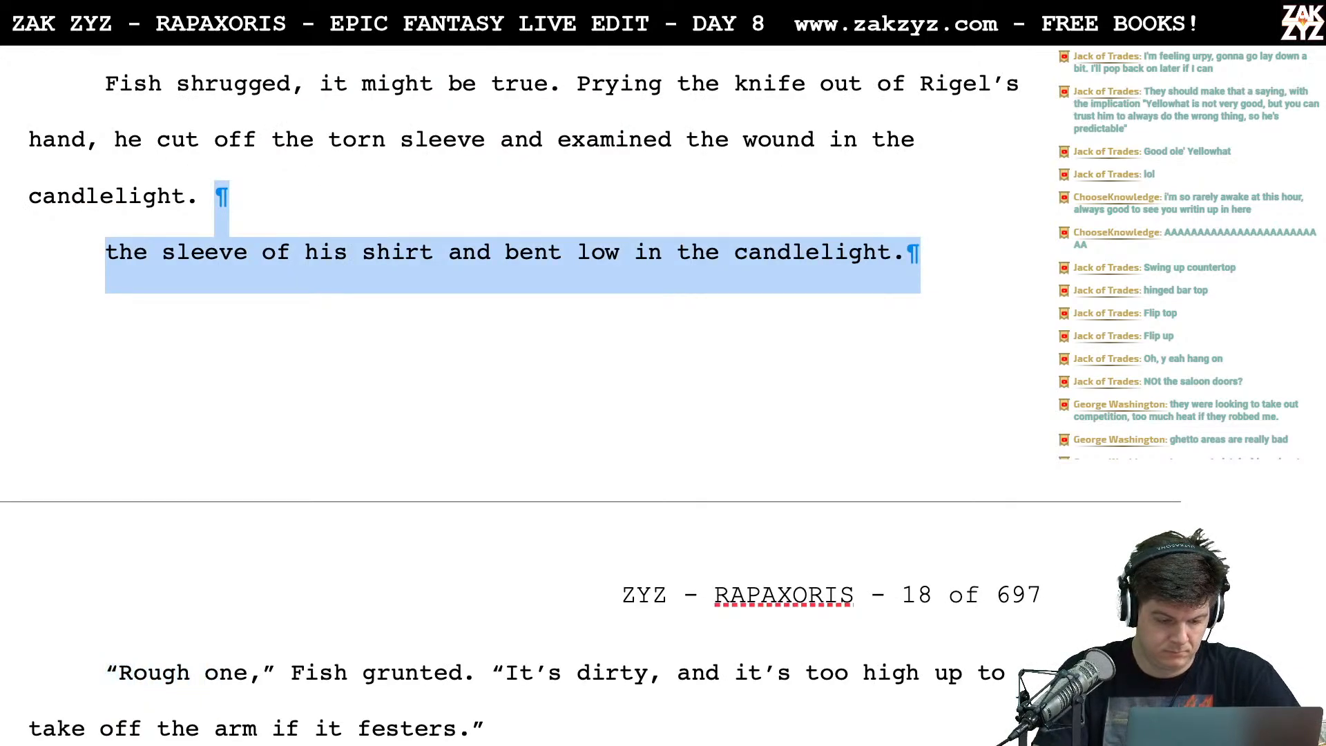
{"action": "key", "text": "BackSpace"}
{"action": "key", "text": "Return"}
Split Herk's paragraph so that “Boy! Did you get it?” starts a new paragraph after “Herk cried.”
{"action": "scroll", "coordinate": [525, 393], "scroll_direction": "down", "scroll_amount": 3}
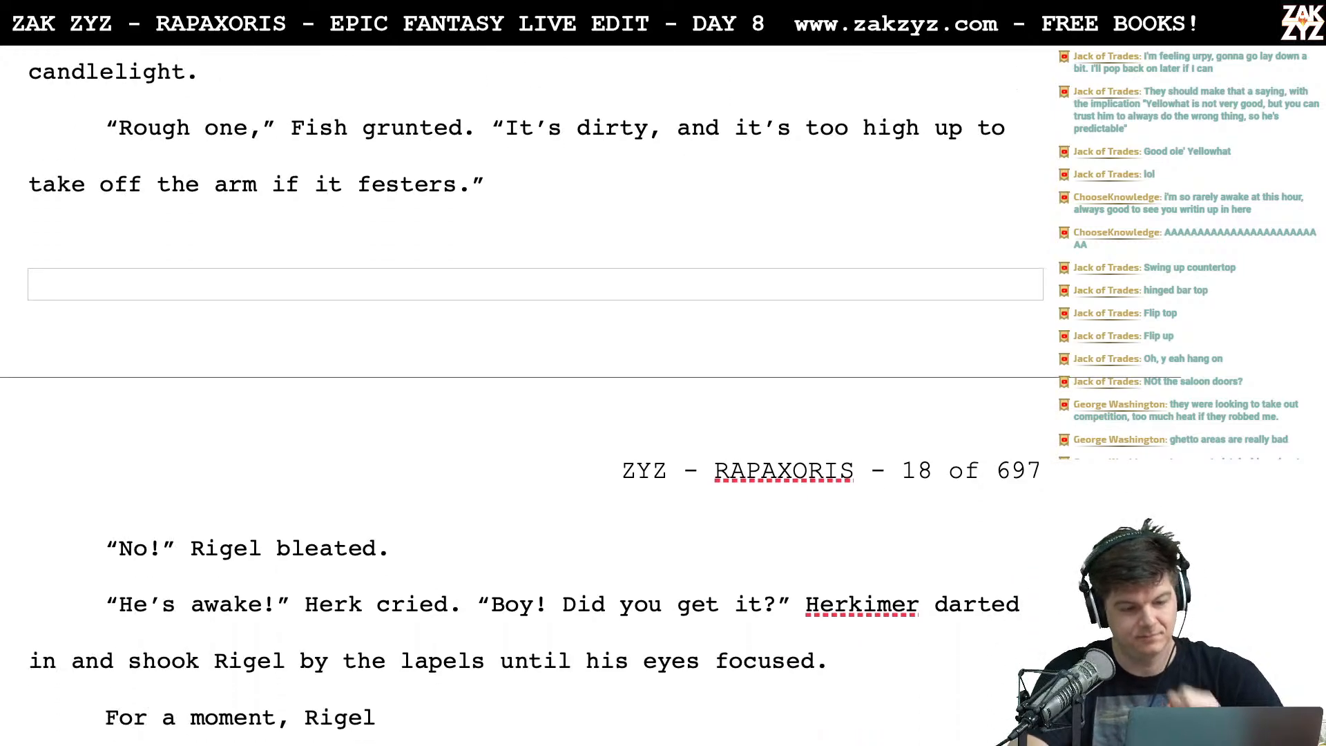
{"action": "scroll", "coordinate": [455, 557], "scroll_direction": "down", "scroll_amount": 1}
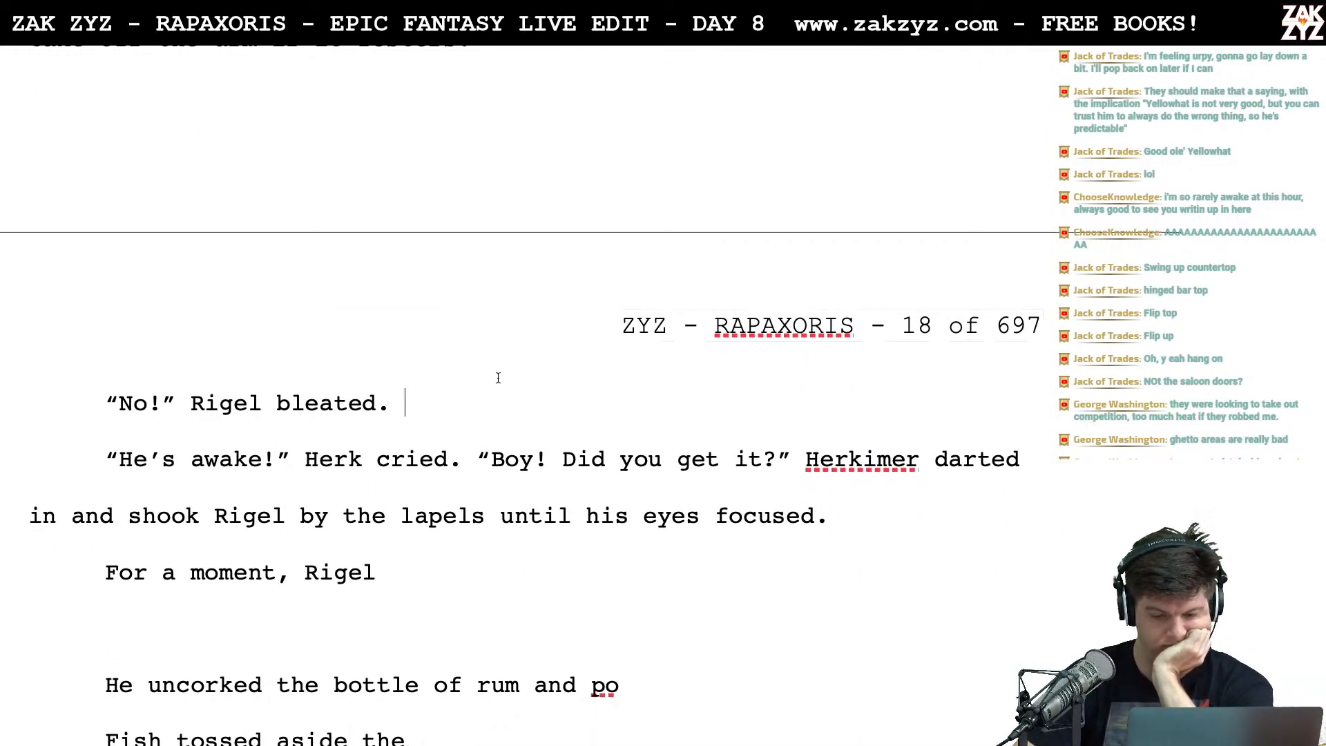
{"action": "scroll", "coordinate": [498, 378], "scroll_direction": "down", "scroll_amount": 2}
{"action": "scroll", "coordinate": [498, 378], "scroll_direction": "up", "scroll_amount": 1}
{"action": "scroll", "coordinate": [499, 377], "scroll_direction": "down", "scroll_amount": 2}
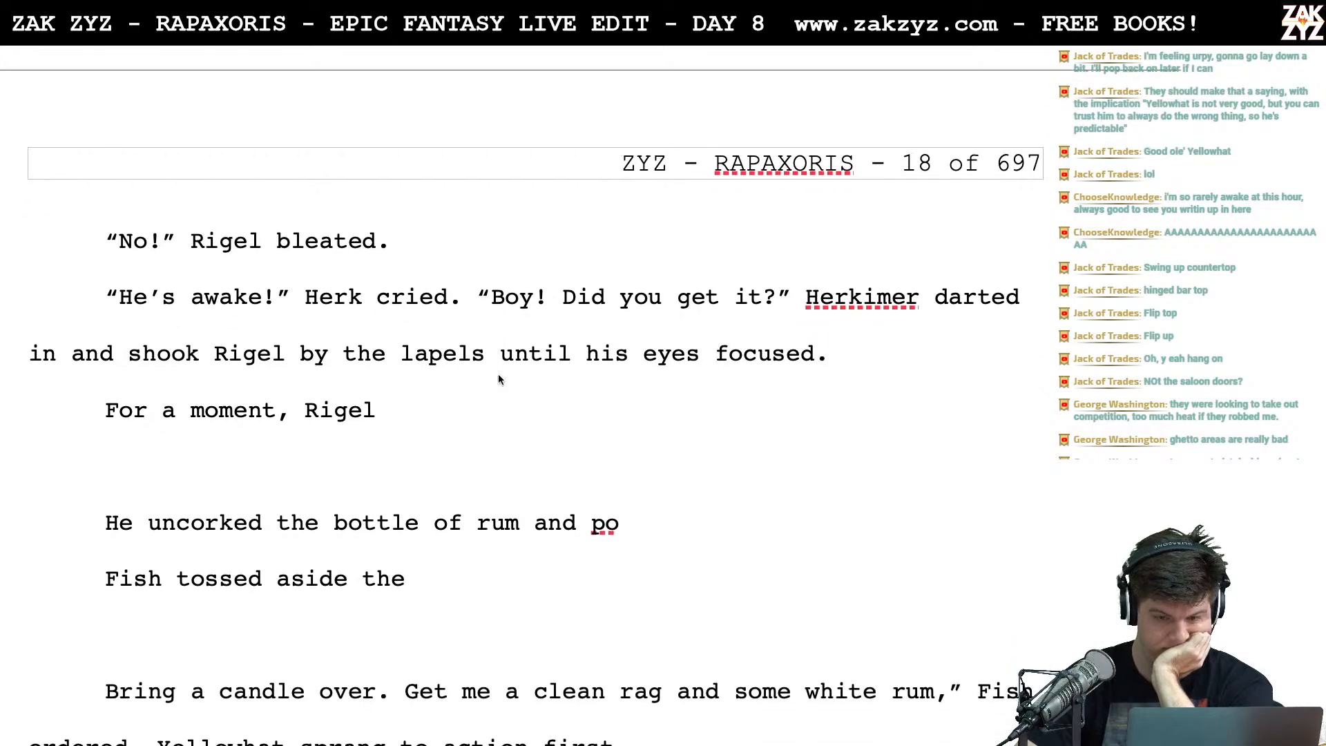
{"action": "scroll", "coordinate": [630, 447], "scroll_direction": "down", "scroll_amount": 1}
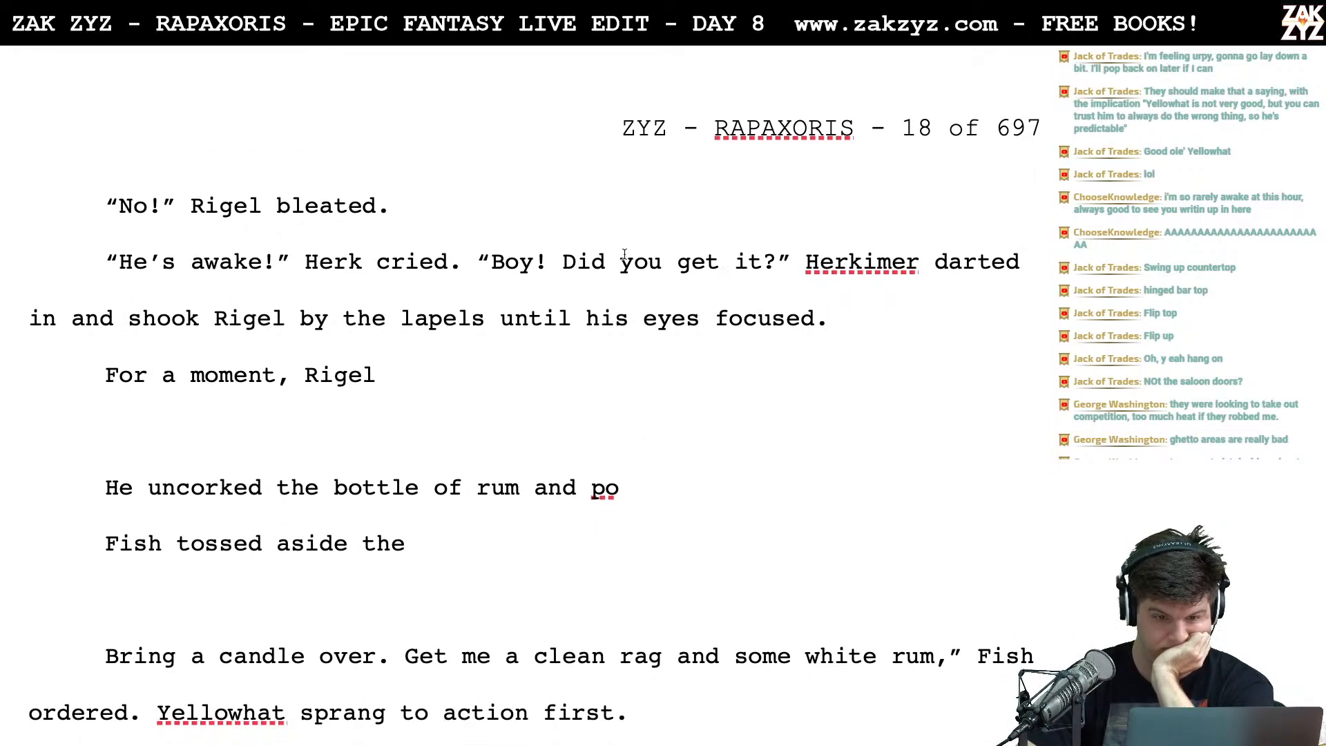
{"action": "left_click", "coordinate": [482, 261]}
{"action": "key", "text": "Return"}
{"action": "type", "text": "Herkimer "}
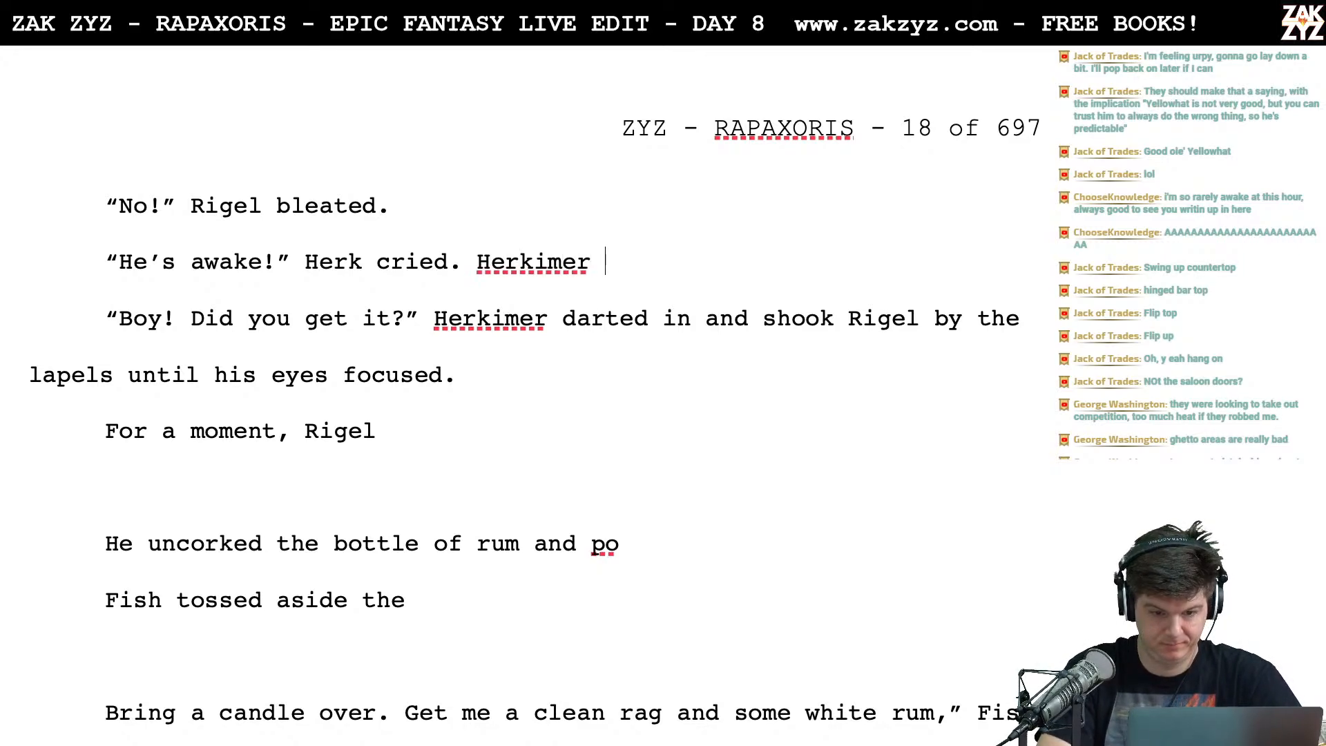
{"action": "type", "text": "da"}
{"action": "key", "text": "BackSpace"}
{"action": "key", "text": "BackSpace"}
{"action": "key", "text": "BackSpace"}
{"action": "key", "text": "BackSpace"}
{"action": "key", "text": "BackSpace"}
{"action": "key", "text": "BackSpace"}
{"action": "key", "text": "BackSpace"}
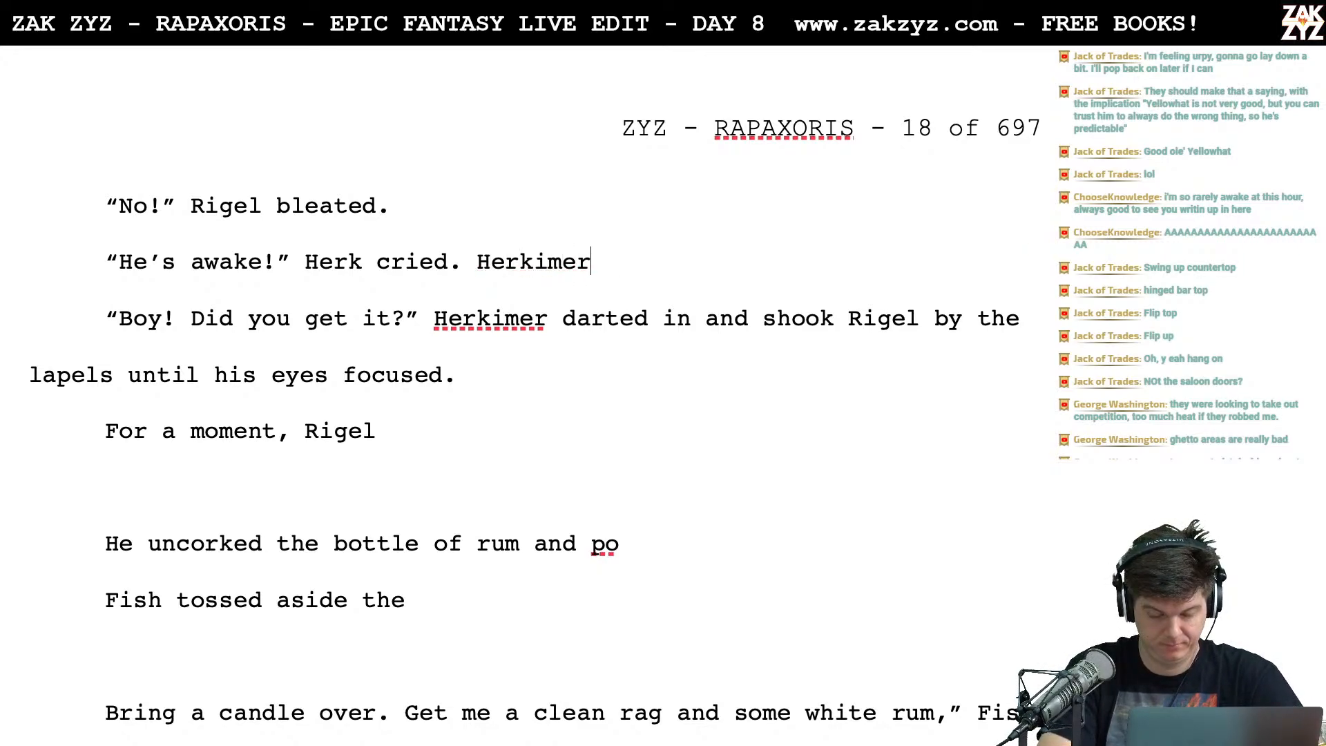
{"action": "key", "text": "BackSpace"}
{"action": "key", "text": "BackSpace"}
{"action": "key", "text": "BackSpace"}
{"action": "key", "text": "BackSpace"}
After “Herk cried.”, write “He darted in and shook Rigel by the lapels until his eyes focused.”
{"action": "type", "text": "He da"}
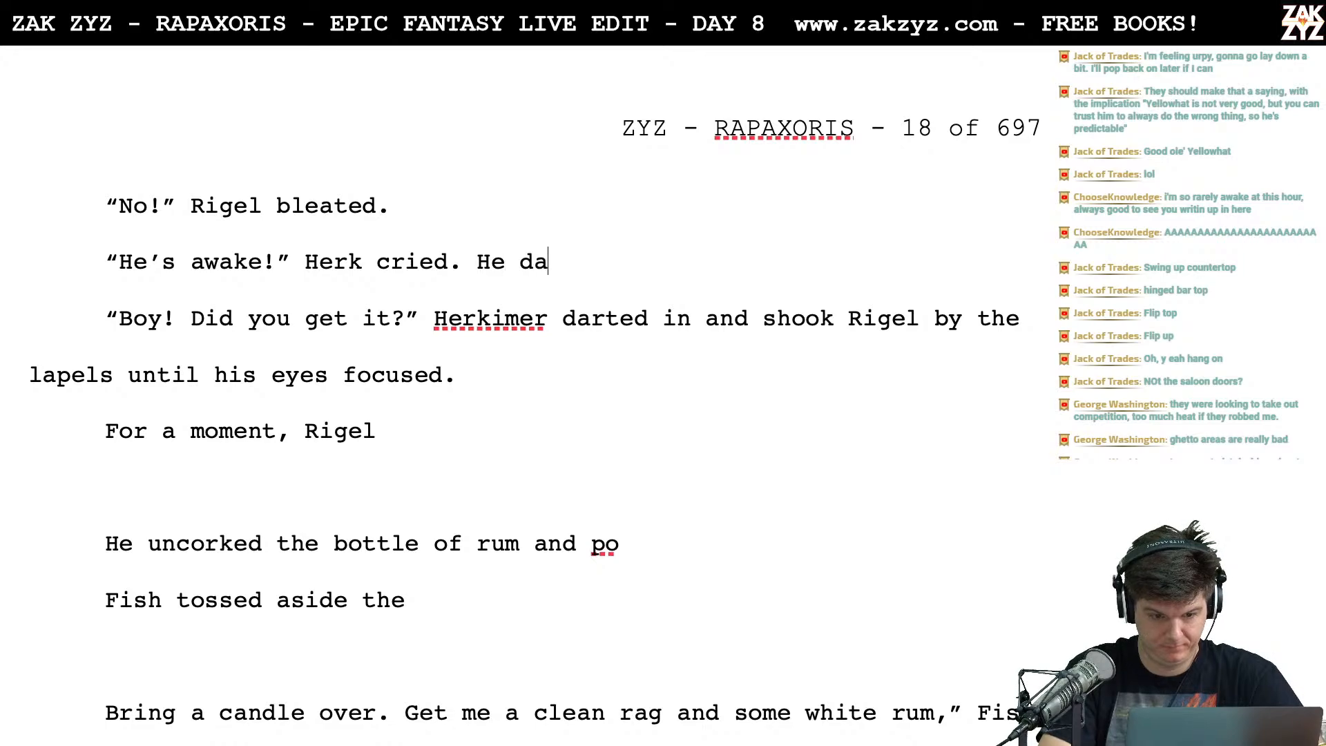
{"action": "type", "text": "rted in and shook "}
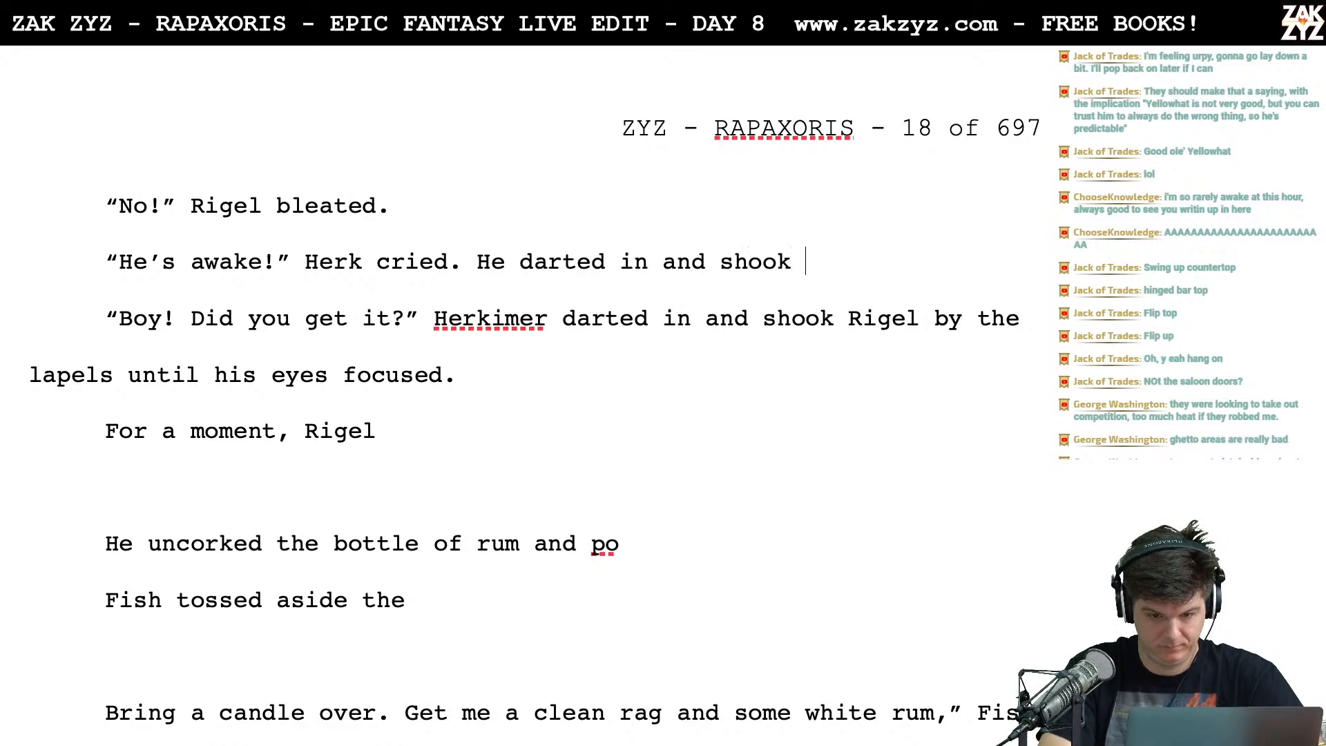
{"action": "type", "text": "Rigel by the la"}
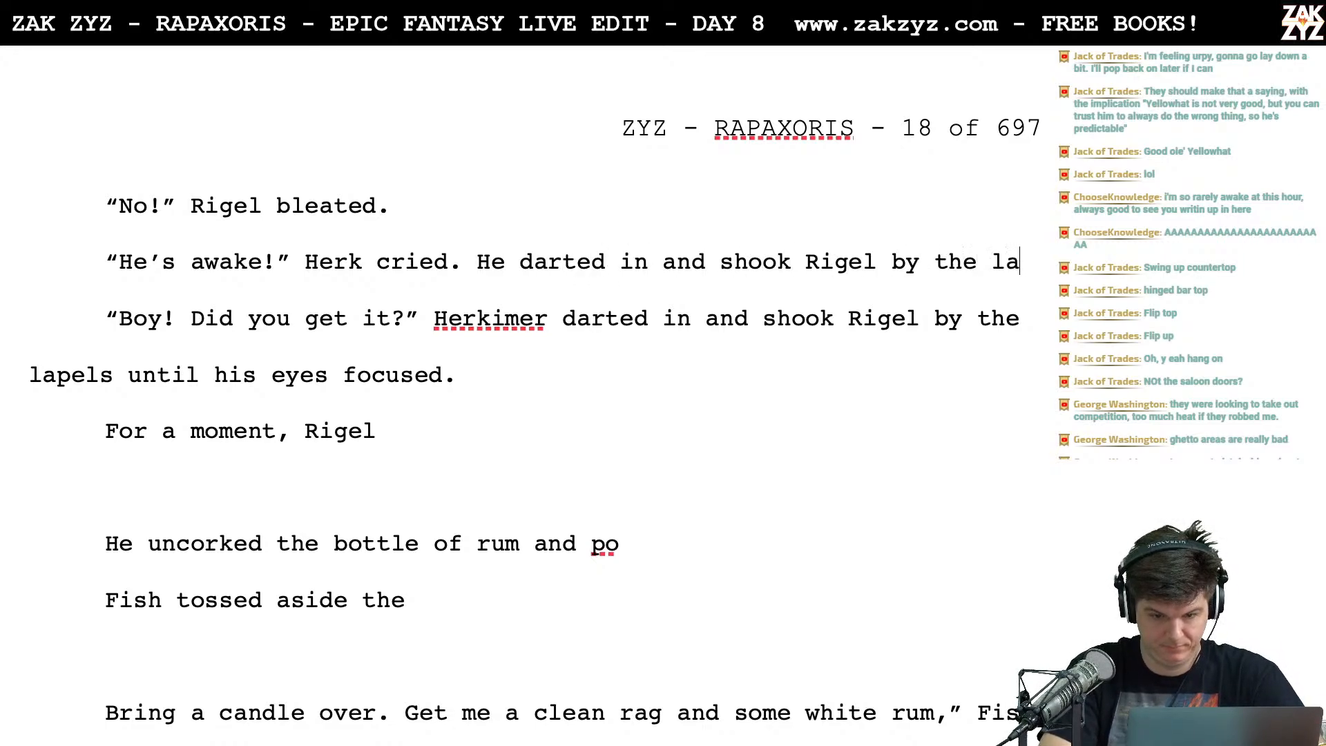
{"action": "type", "text": "pels until h"}
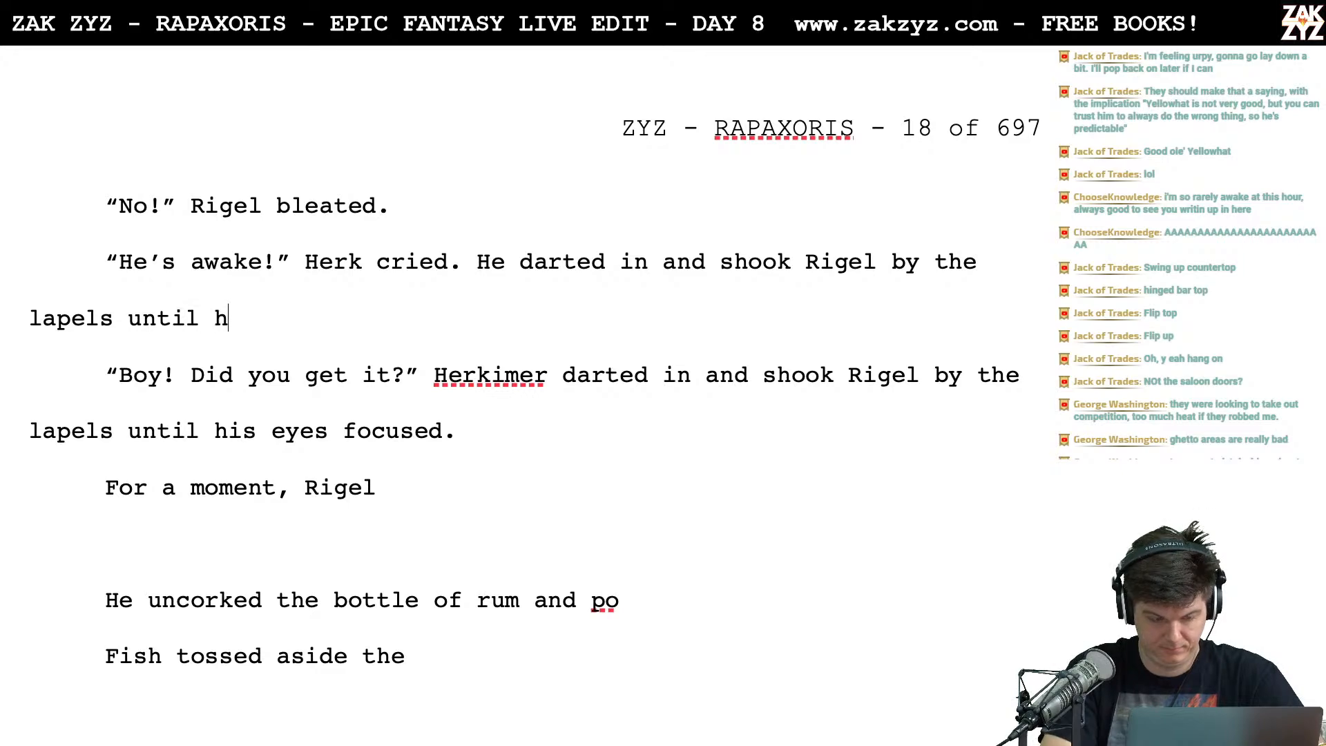
{"action": "type", "text": "is eyes focused."}
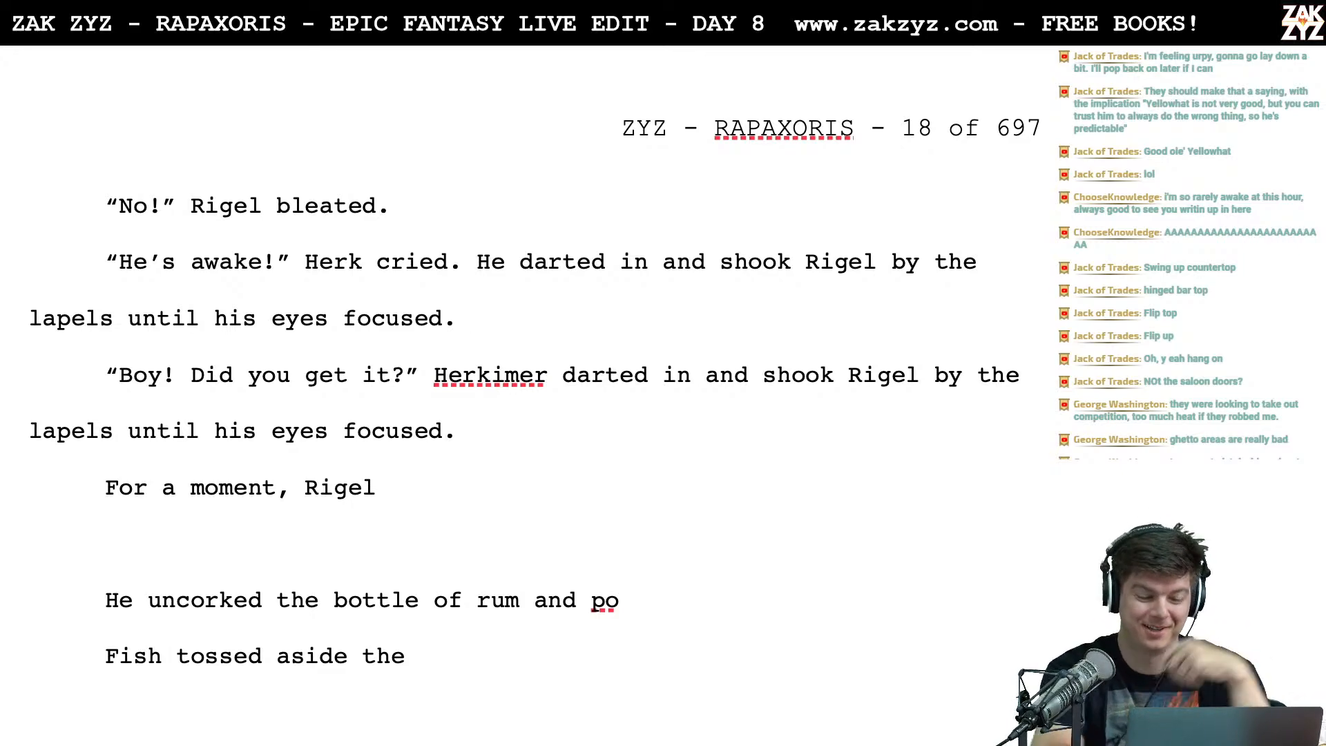
Remove “by the” before “lapels” in the new sentence about Herk shaking Rigel
{"action": "scroll", "coordinate": [517, 223], "scroll_direction": "down", "scroll_amount": 1}
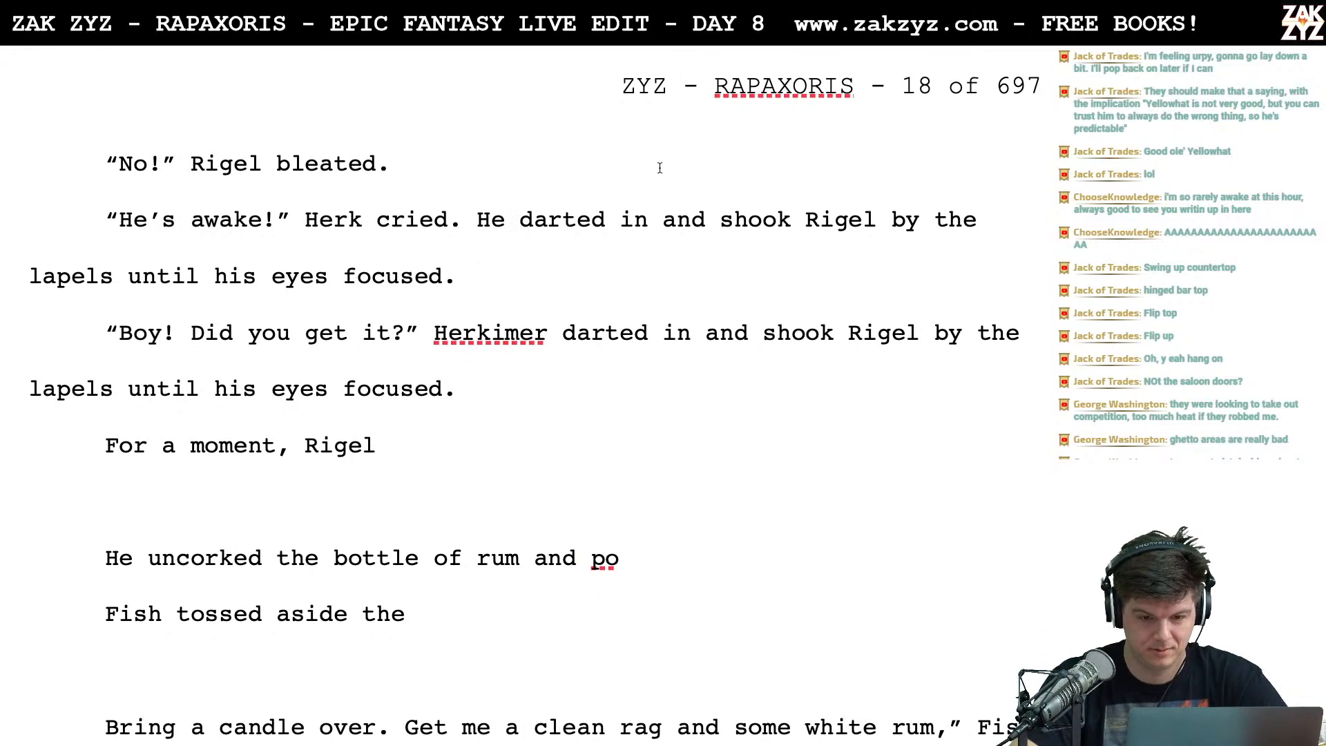
{"action": "left_click", "coordinate": [920, 222]}
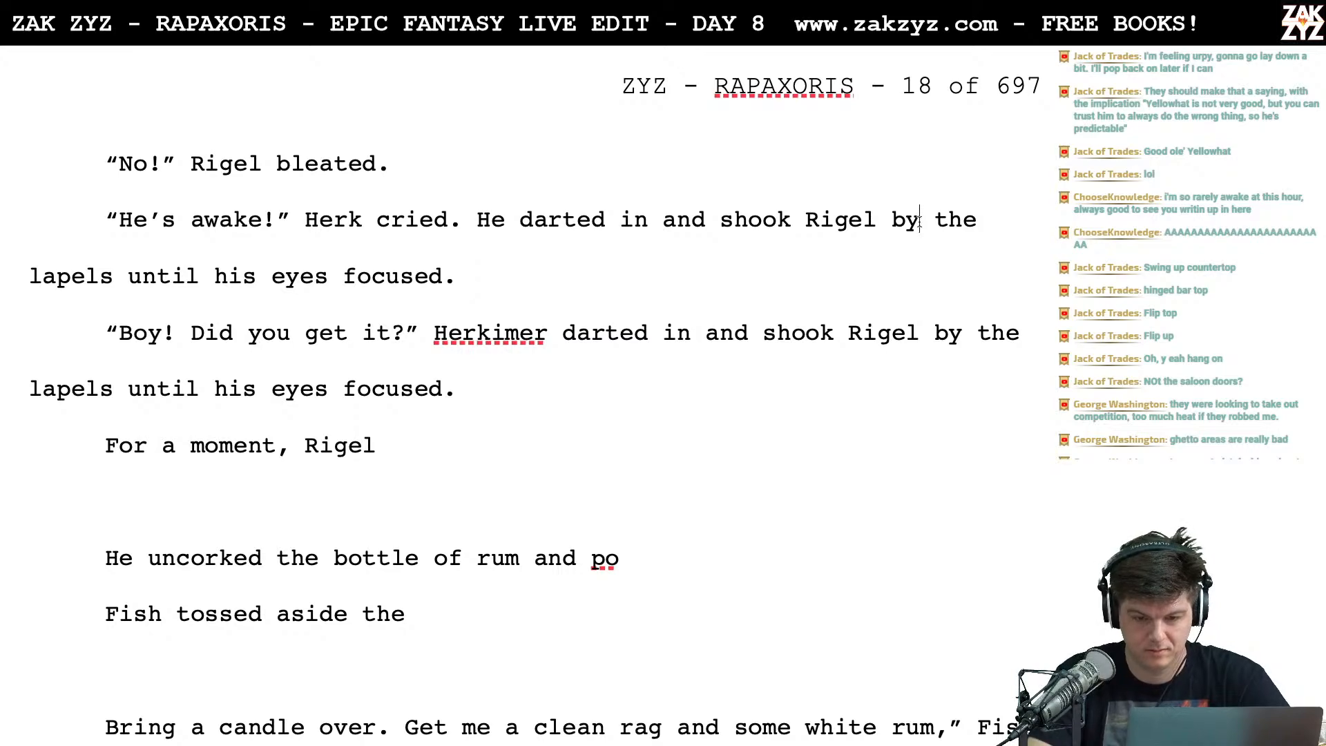
{"action": "left_click_drag", "start_coordinate": [892, 221], "coordinate": [976, 221]}
{"action": "key", "text": "BackSpace"}
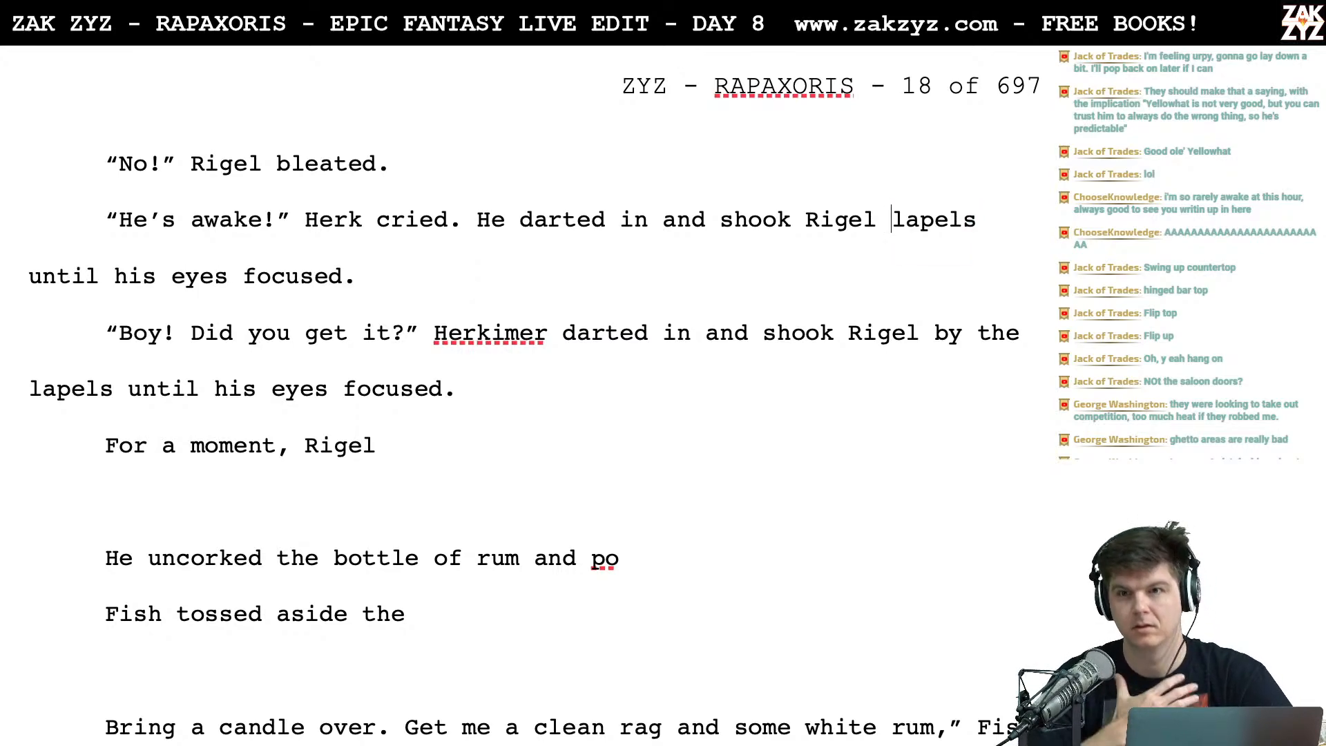
{"action": "key", "text": "BackSpace"}
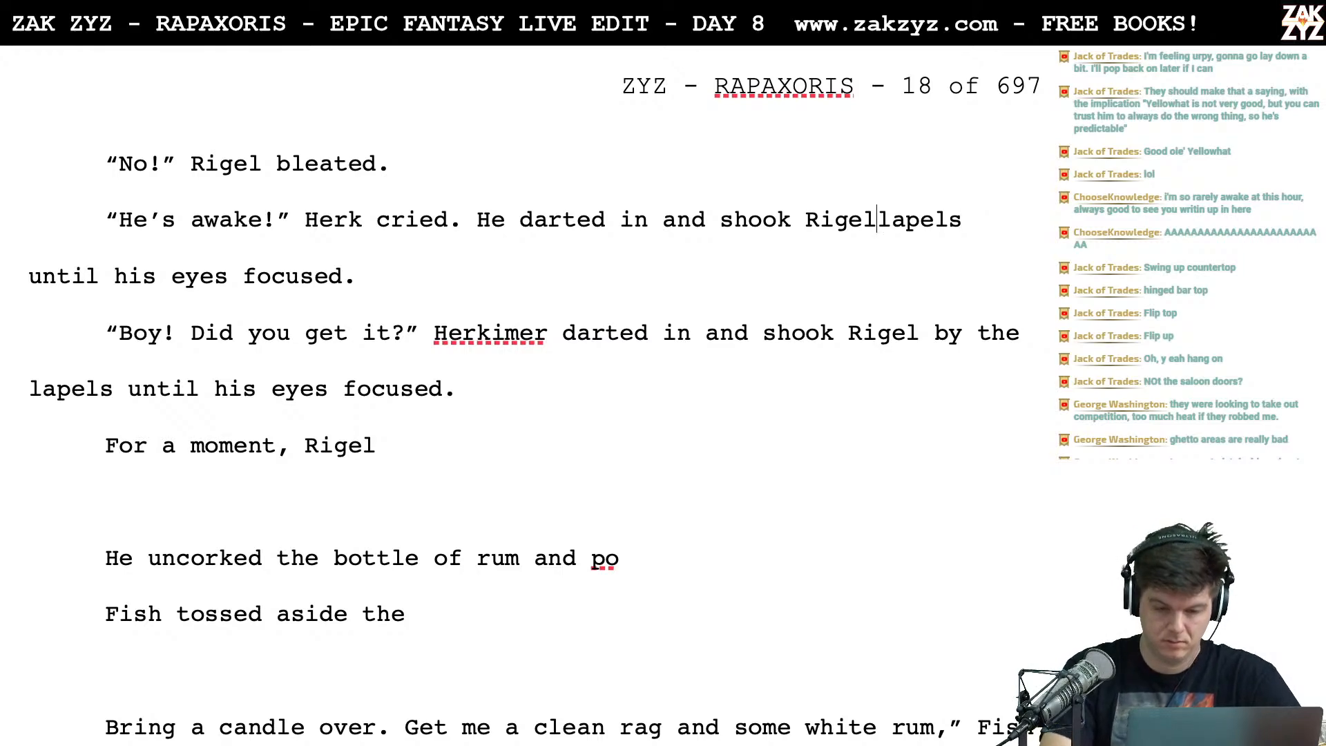
Rewrite the sentence as “He darted in, grabbed Rigel by the scruff and shook him until his eyes focused.”, moving the leftover wording onto its own line
{"action": "left_click", "coordinate": [609, 220]}
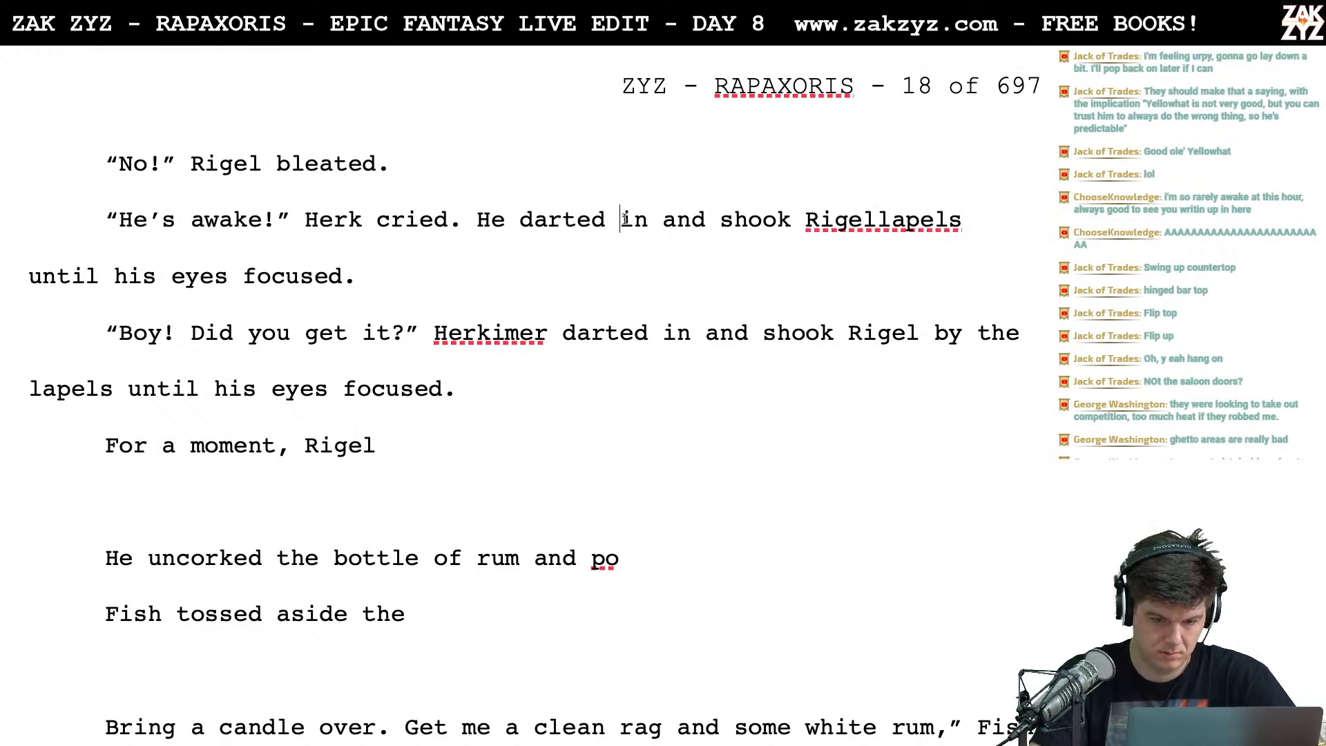
{"action": "type", "text": ", grabbed rigel"}
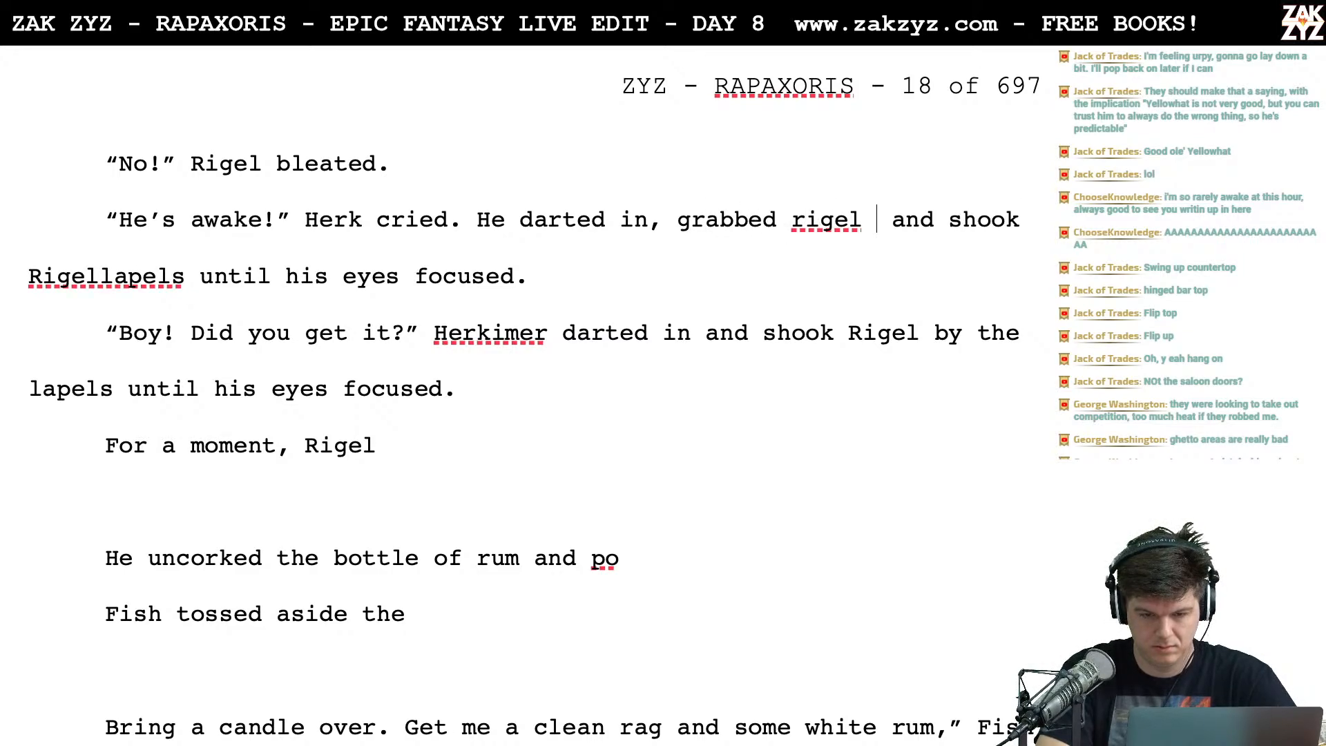
{"action": "key", "text": "BackSpace"}
{"action": "key", "text": "BackSpace"}
{"action": "key", "text": "BackSpace"}
{"action": "key", "text": "BackSpace"}
{"action": "key", "text": "BackSpace"}
{"action": "key", "text": "BackSpace"}
{"action": "type", "text": "Rigel"}
{"action": "type", "text": " by the scruff"}
{"action": "type", "text": ","}
{"action": "key", "text": "BackSpace"}
{"action": "key", "text": "BackSpace"}
{"action": "type", "text": "and shook "}
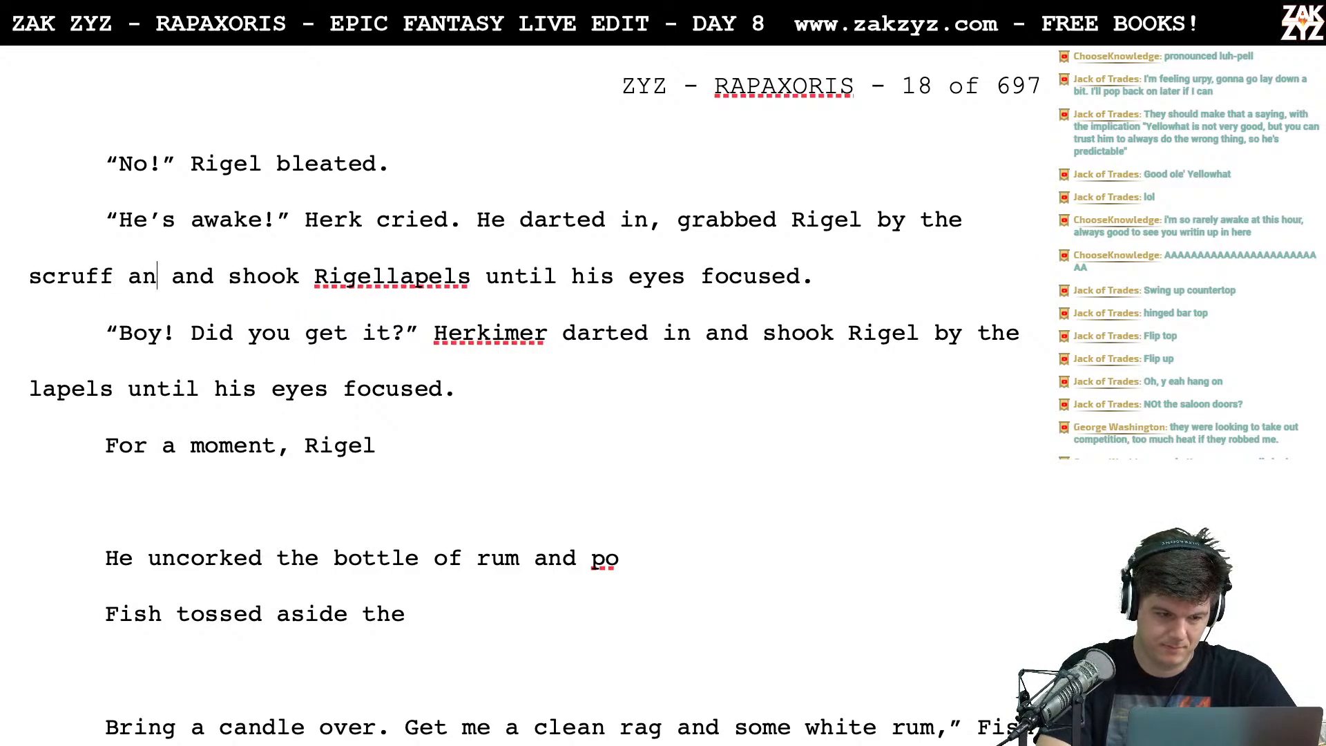
{"action": "type", "text": "him until his eyes focused."}
{"action": "key", "text": "Return"}
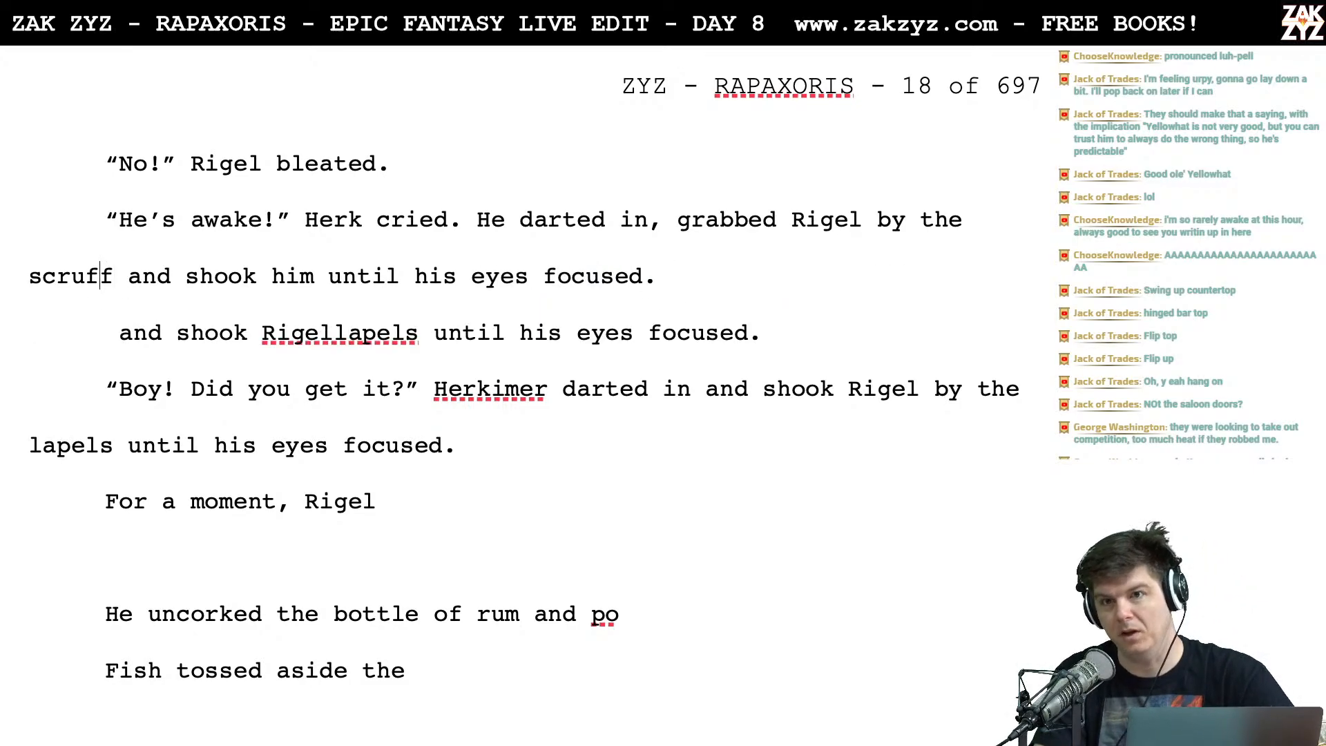
Move the “He darted in” sentence into its own paragraph beneath “Herk cried.”
{"action": "key", "text": "Left"}
{"action": "key", "text": "Left"}
{"action": "key", "text": "Left"}
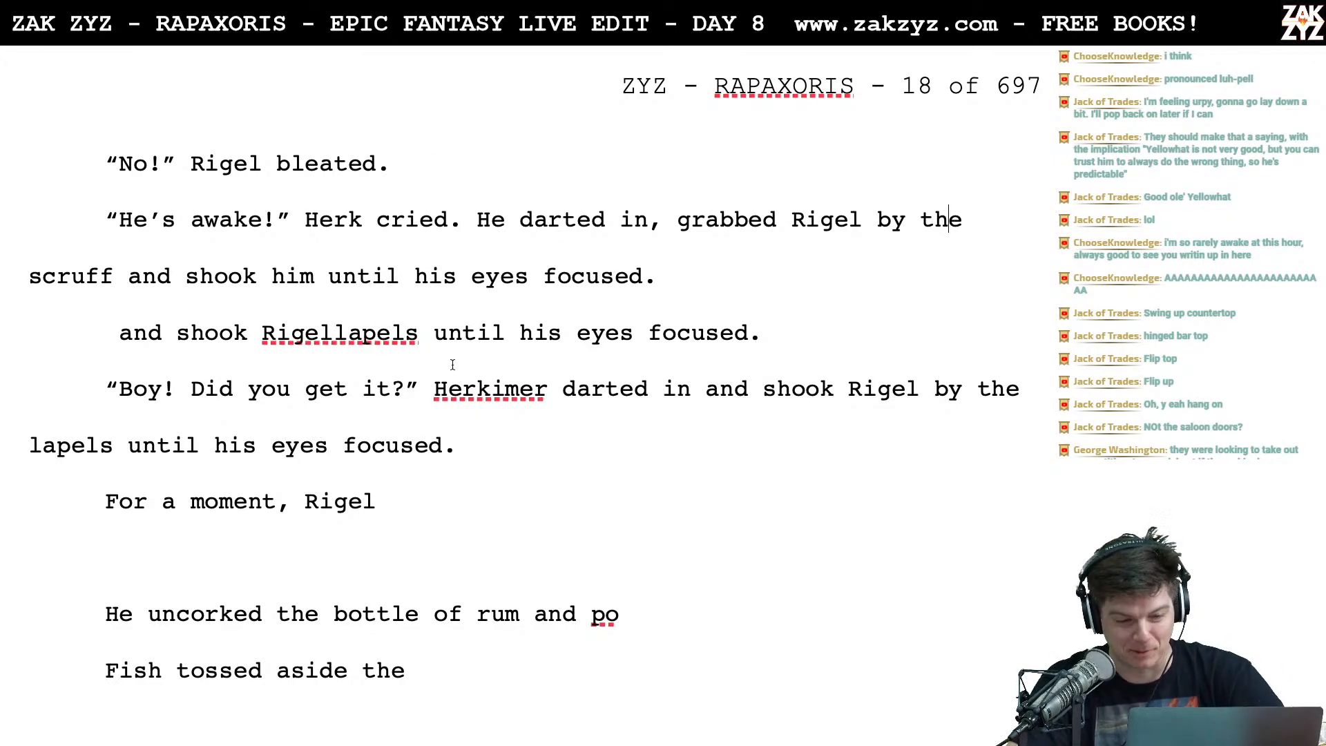
{"action": "scroll", "coordinate": [453, 365], "scroll_direction": "down", "scroll_amount": 1}
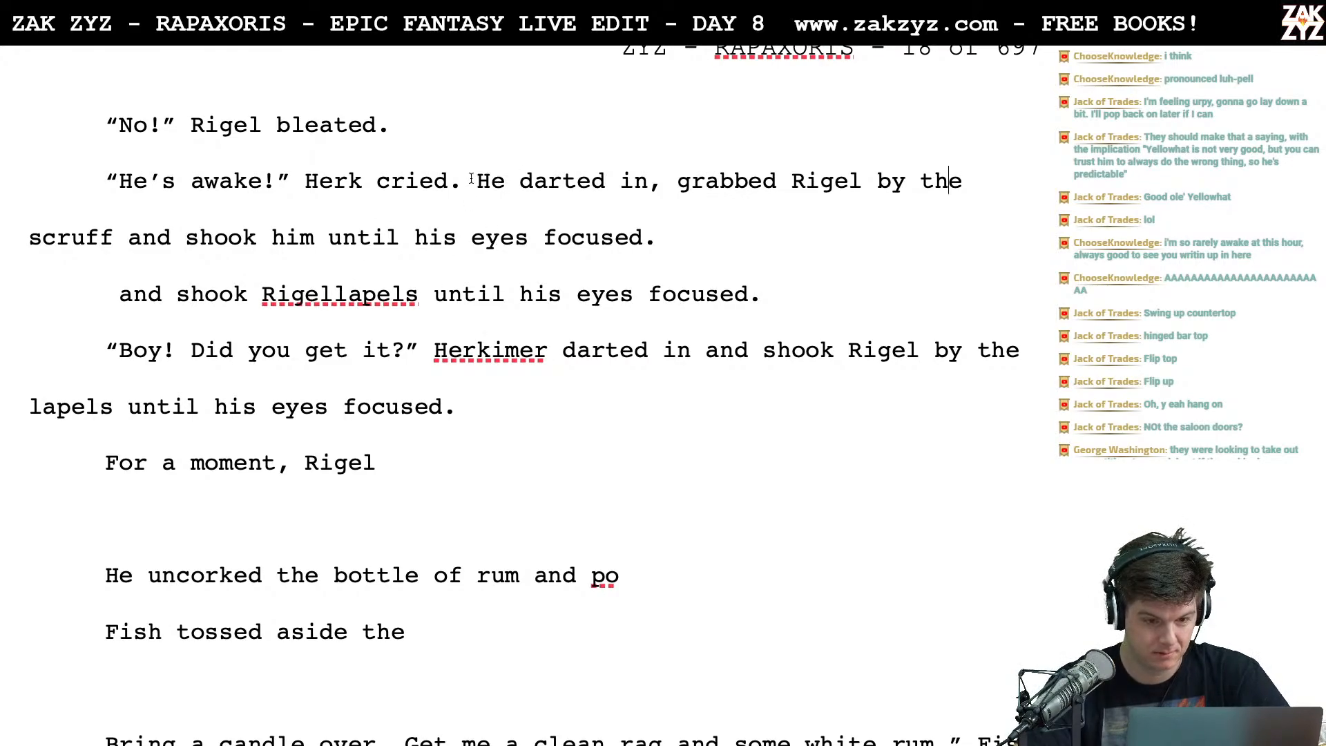
{"action": "key", "text": "Return"}
{"action": "key", "text": "Left"}
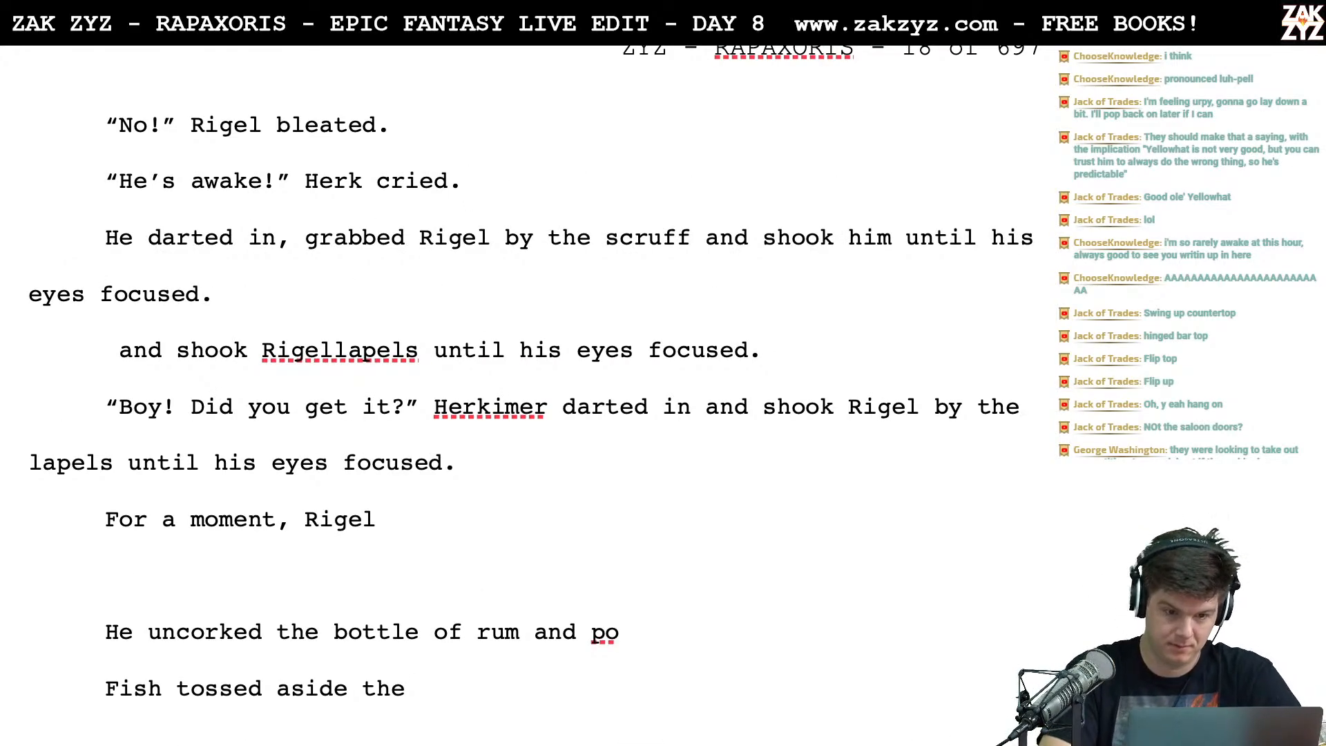
{"action": "type", "text": "The d"}
{"action": "key", "text": "BackSpace"}
{"action": "key", "text": "BackSpace"}
{"action": "key", "text": "BackSpace"}
{"action": "key", "text": "BackSpace"}
{"action": "key", "text": "BackSpace"}
{"action": "key", "text": "BackSpace"}
{"action": "type", "text": ", and grabb"}
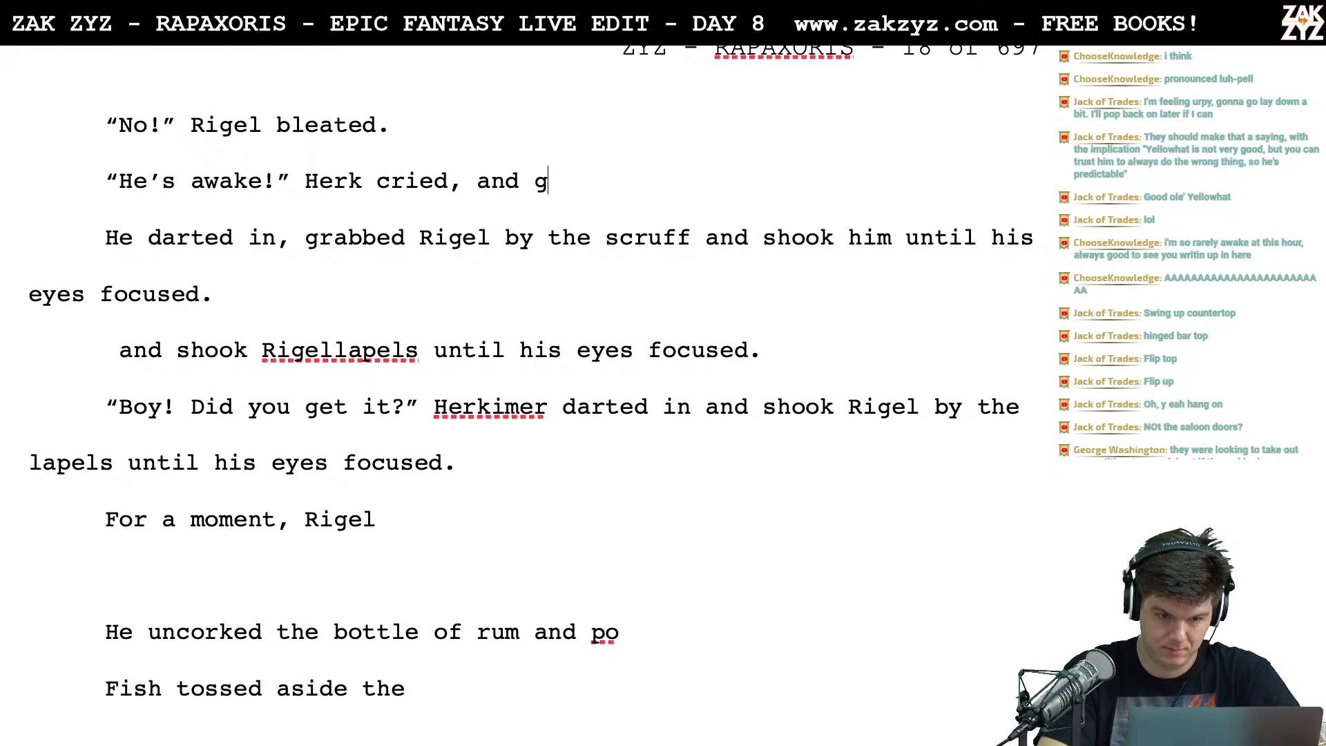
{"action": "key", "text": "BackSpace"}
{"action": "key", "text": "BackSpace"}
{"action": "key", "text": "BackSpace"}
{"action": "key", "text": "BackSpace"}
{"action": "key", "text": "BackSpace"}
{"action": "key", "text": "BackSpace"}
{"action": "key", "text": "BackSpace"}
{"action": "key", "text": "BackSpace"}
{"action": "key", "text": "BackSpace"}
{"action": "key", "text": "BackSpace"}
{"action": "key", "text": "BackSpace"}
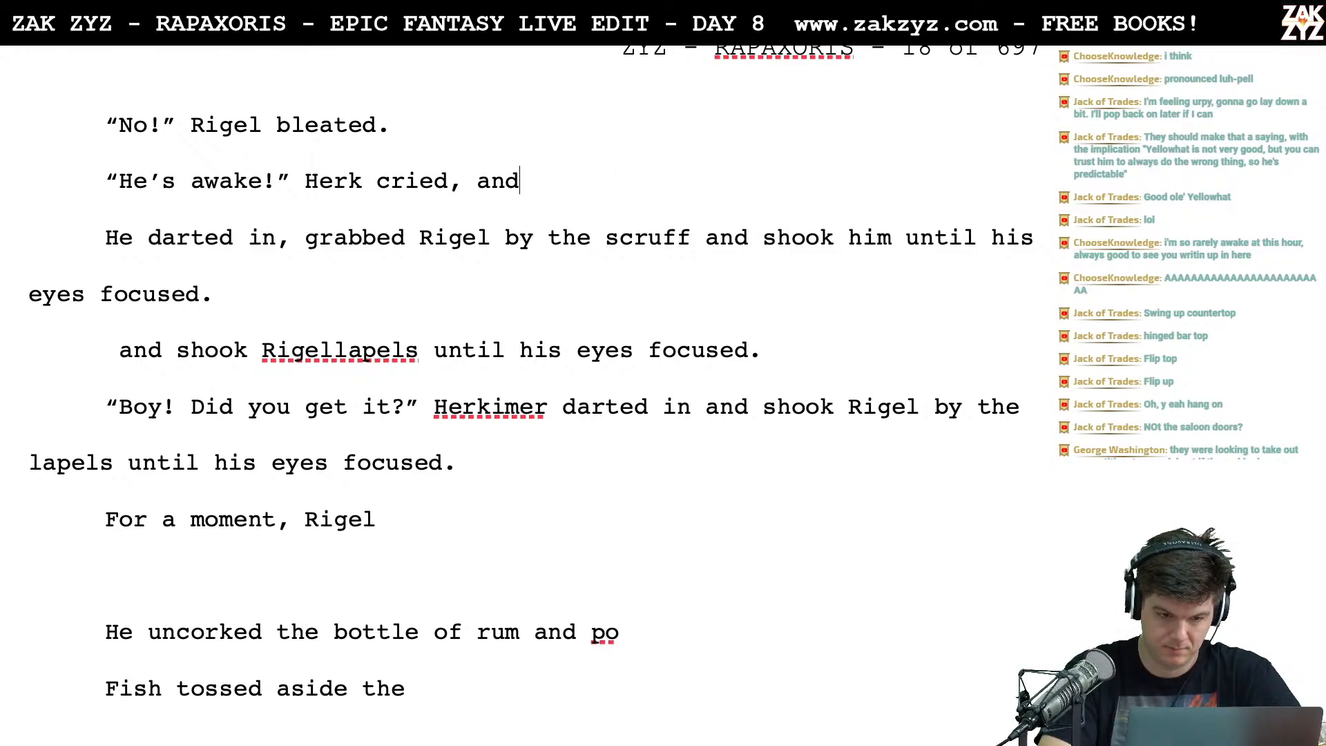
After “Herk cried”, end the sentence and write “He grabbed Rigel by the scruff and shook him until his eyes focused.”
{"action": "type", "text": "He "}
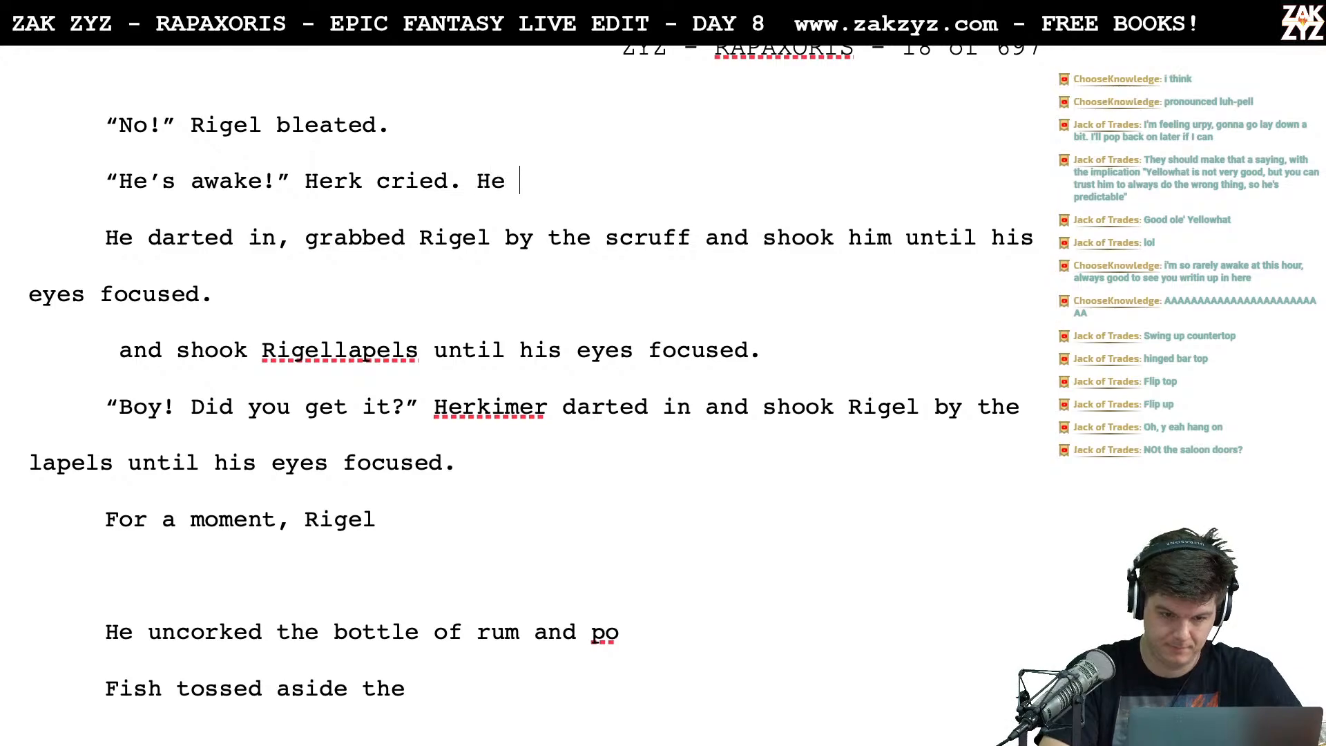
{"action": "type", "text": "grabbed rigel"}
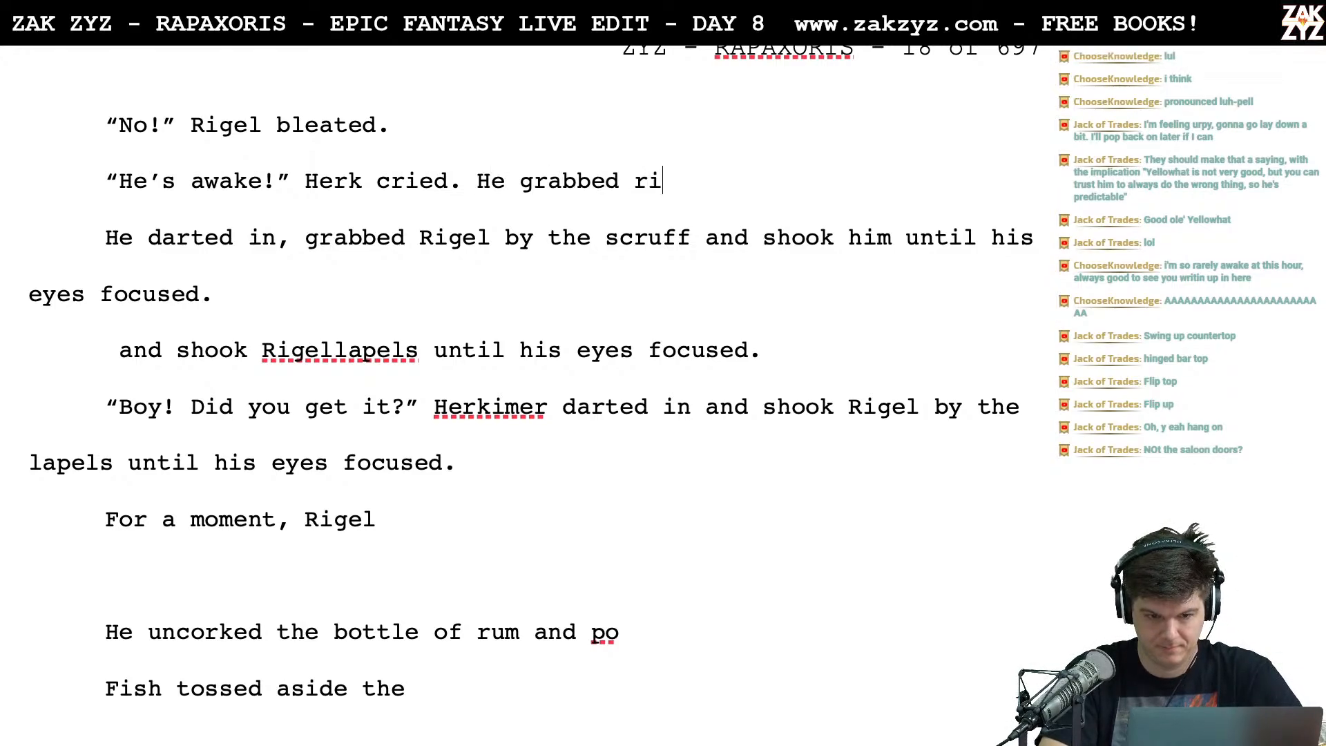
{"action": "key", "text": "BackSpace"}
{"action": "key", "text": "BackSpace"}
{"action": "key", "text": "BackSpace"}
{"action": "key", "text": "BackSpace"}
{"action": "key", "text": "BackSpace"}
{"action": "type", "text": "Ri"}
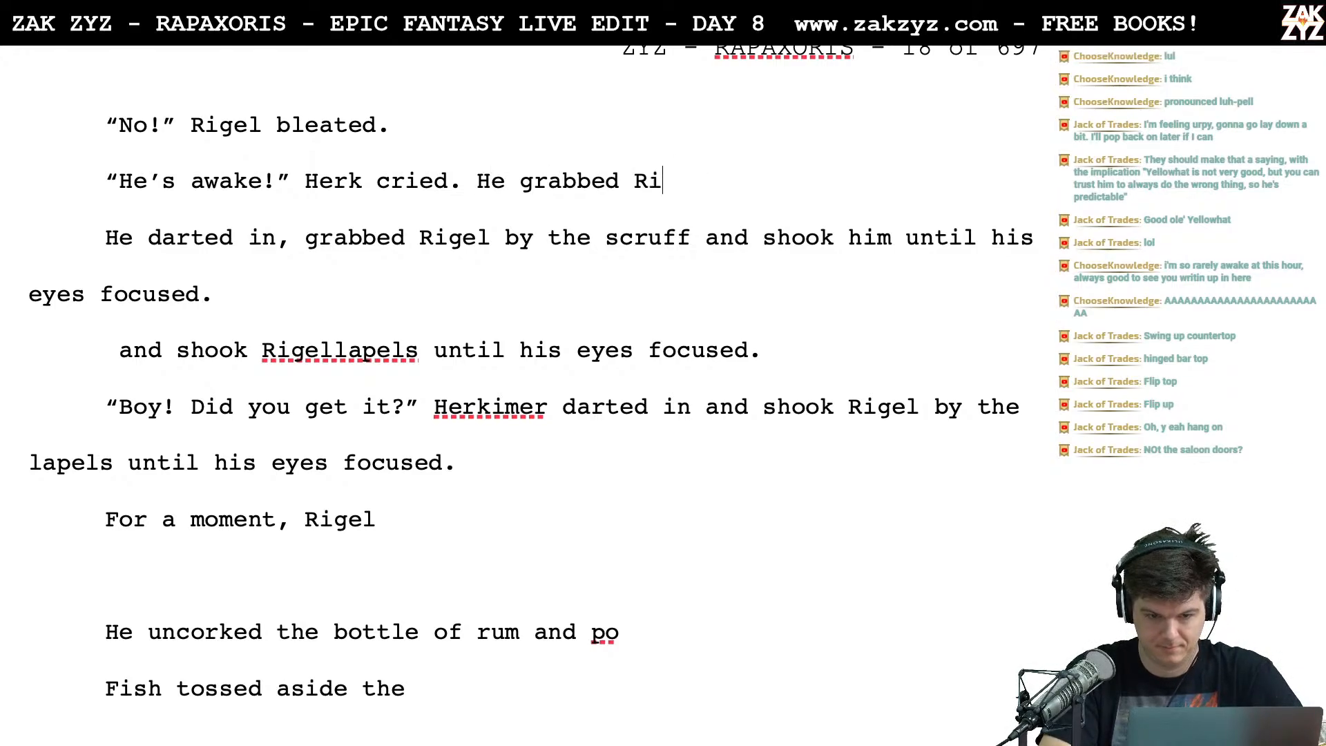
{"action": "type", "text": "gel by the scr"}
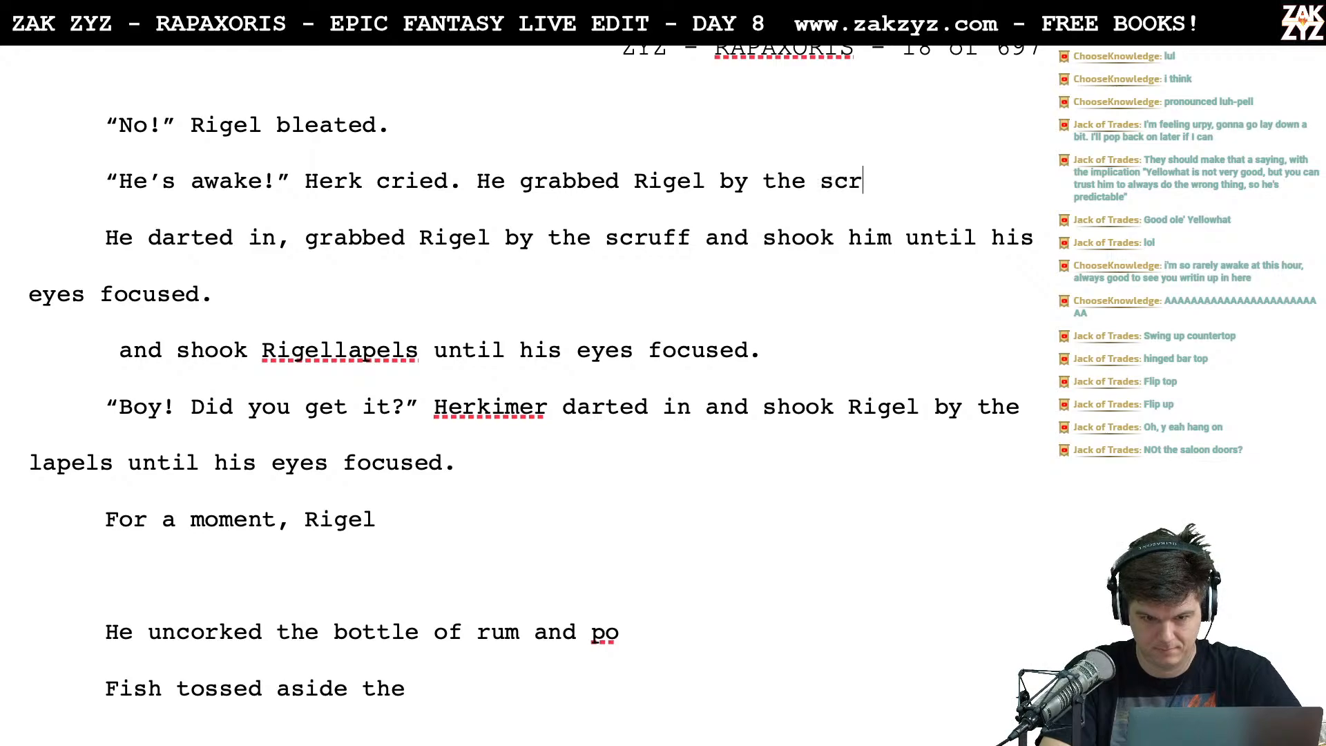
{"action": "type", "text": "uff and shook him"}
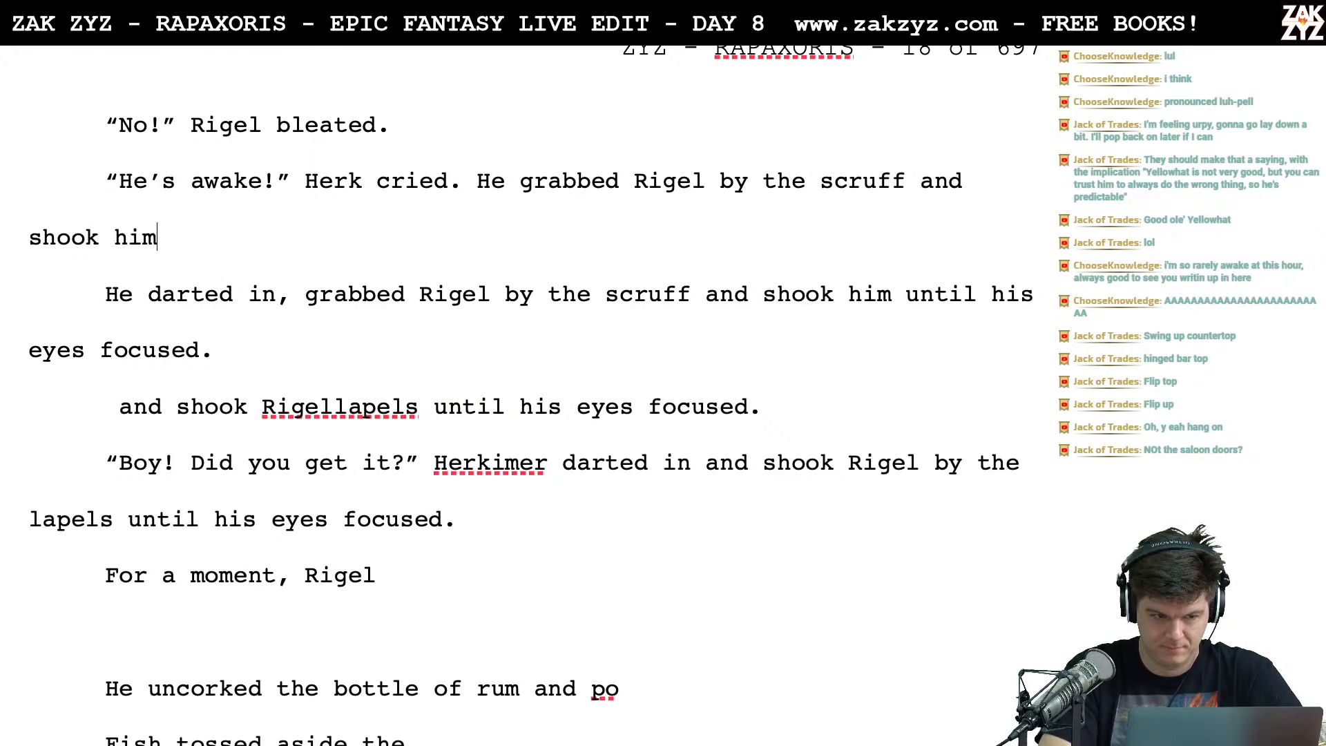
{"action": "type", "text": " until his eyes focused."}
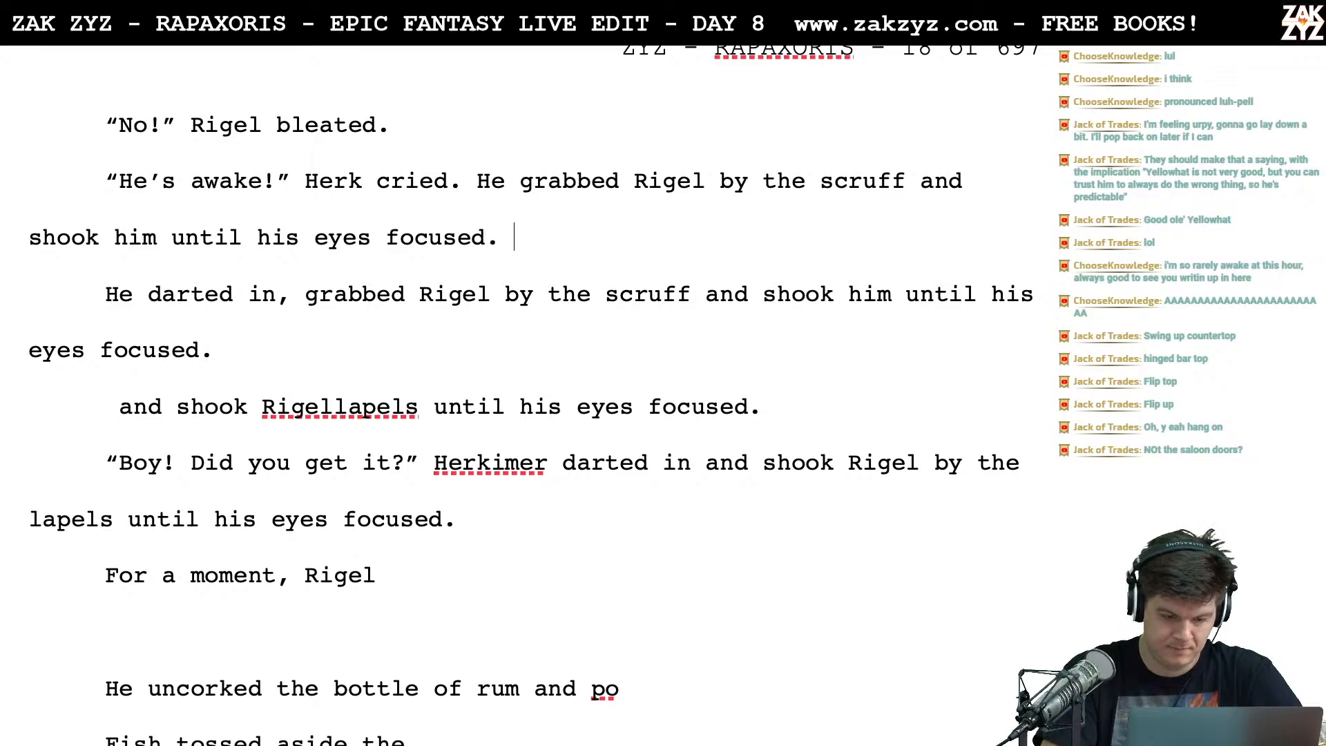
Delete all the leftover draft lines between “until his eyes focused.” and the paragraph beginning “The bartender hustled over.”
{"action": "key", "text": "shift+Down"}
{"action": "key", "text": "shift+Down"}
{"action": "key", "text": "shift+Down"}
{"action": "key", "text": "shift+Down"}
{"action": "key", "text": "shift+Down"}
{"action": "key", "text": "shift+Down"}
{"action": "key", "text": "shift+Down"}
{"action": "key", "text": "shift+Down"}
{"action": "key", "text": "shift+Down"}
{"action": "key", "text": "shift+Down"}
{"action": "key", "text": "shift+Down"}
{"action": "key", "text": "shift+Down"}
{"action": "key", "text": "shift+Down"}
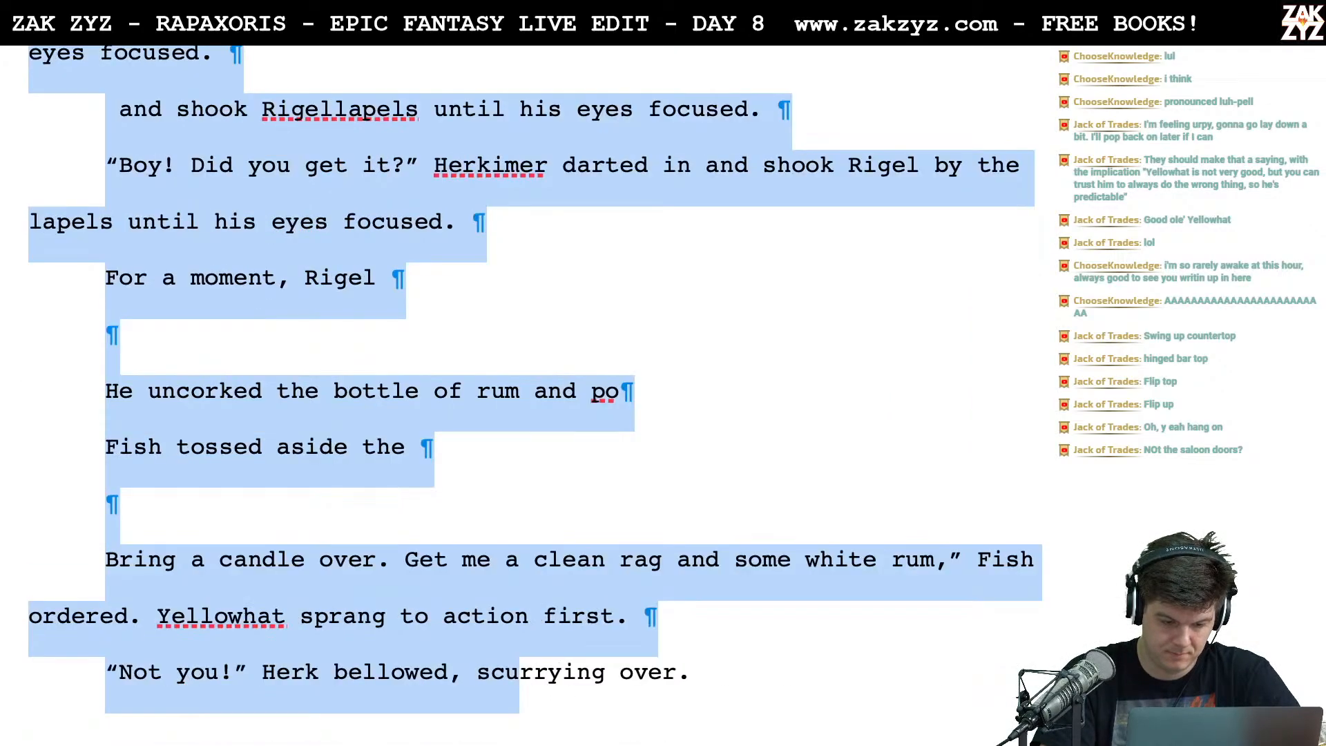
{"action": "key", "text": "shift+Down"}
{"action": "key", "text": "shift+Down"}
{"action": "key", "text": "shift+Down"}
{"action": "key", "text": "shift+Down"}
{"action": "key", "text": "shift+Down"}
{"action": "key", "text": "shift+Down"}
{"action": "key", "text": "shift+Down"}
{"action": "key", "text": "shift+Down"}
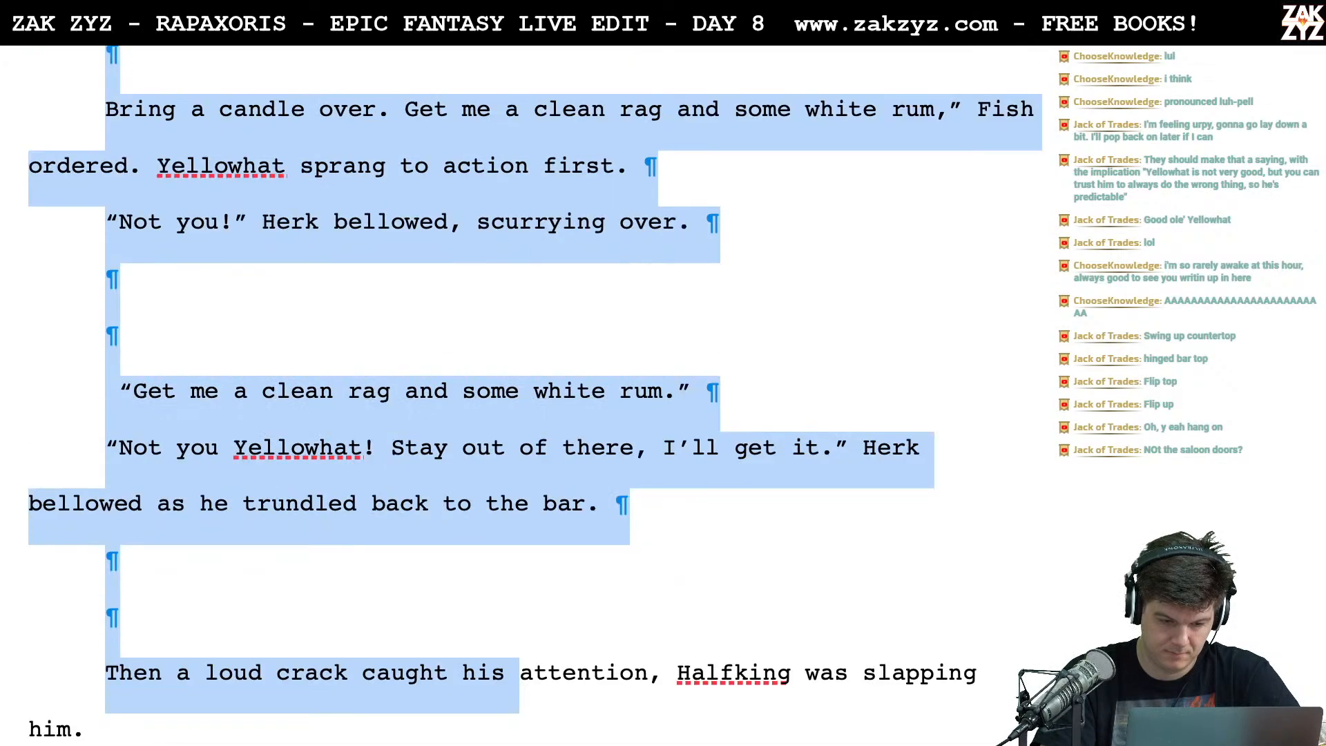
{"action": "key", "text": "shift+Down"}
{"action": "key", "text": "shift+Down"}
{"action": "key", "text": "shift+Down"}
{"action": "key", "text": "shift+Down"}
{"action": "key", "text": "shift+Down"}
{"action": "key", "text": "shift+Down"}
{"action": "key", "text": "shift+Down"}
{"action": "key", "text": "shift+Down"}
{"action": "key", "text": "shift+Down"}
{"action": "key", "text": "shift+Down"}
{"action": "key", "text": "shift+Down"}
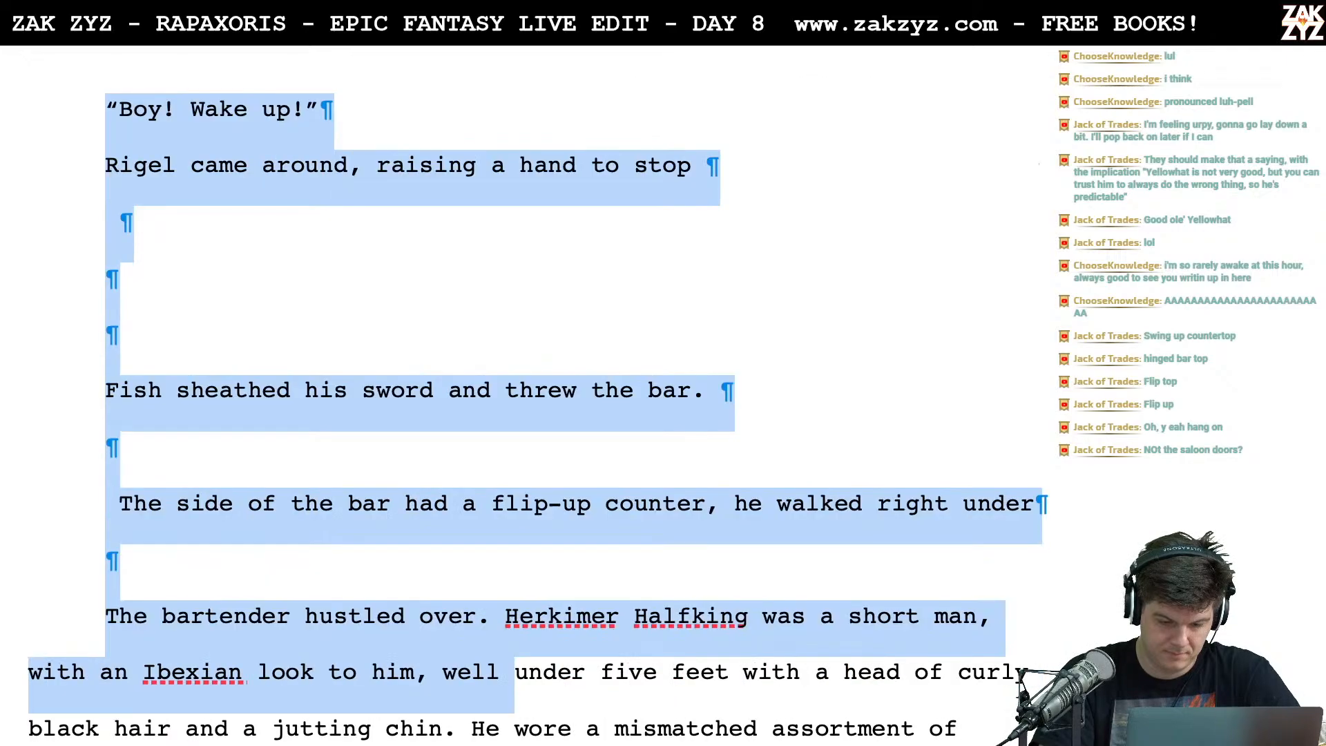
{"action": "key", "text": "shift+Up"}
{"action": "key", "text": "shift+Up"}
{"action": "key", "text": "BackSpace"}
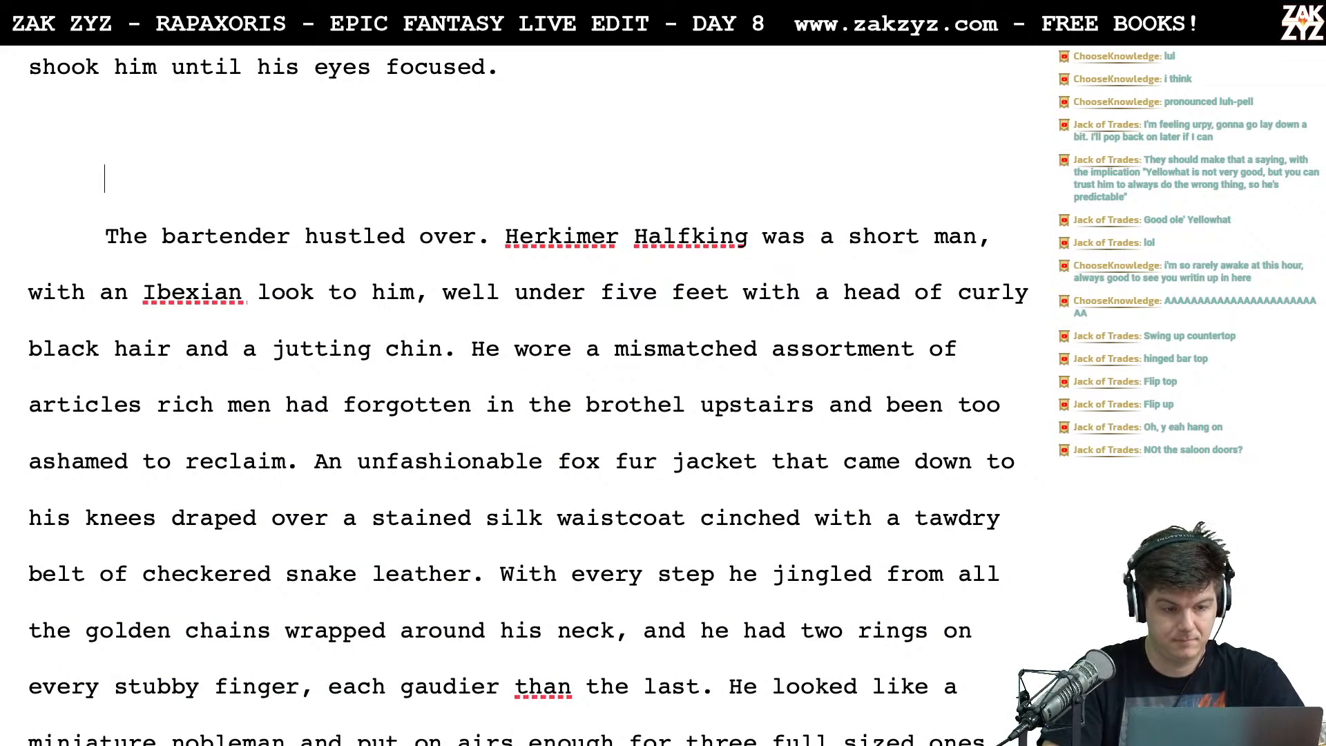
Begin a new paragraph above the bartender's description with “Herkimer Halfking was the absolute last person Rigel”
{"action": "type", "text": "HErk"}
{"action": "key", "text": "BackSpace"}
{"action": "key", "text": "BackSpace"}
{"action": "key", "text": "BackSpace"}
{"action": "type", "text": "e"}
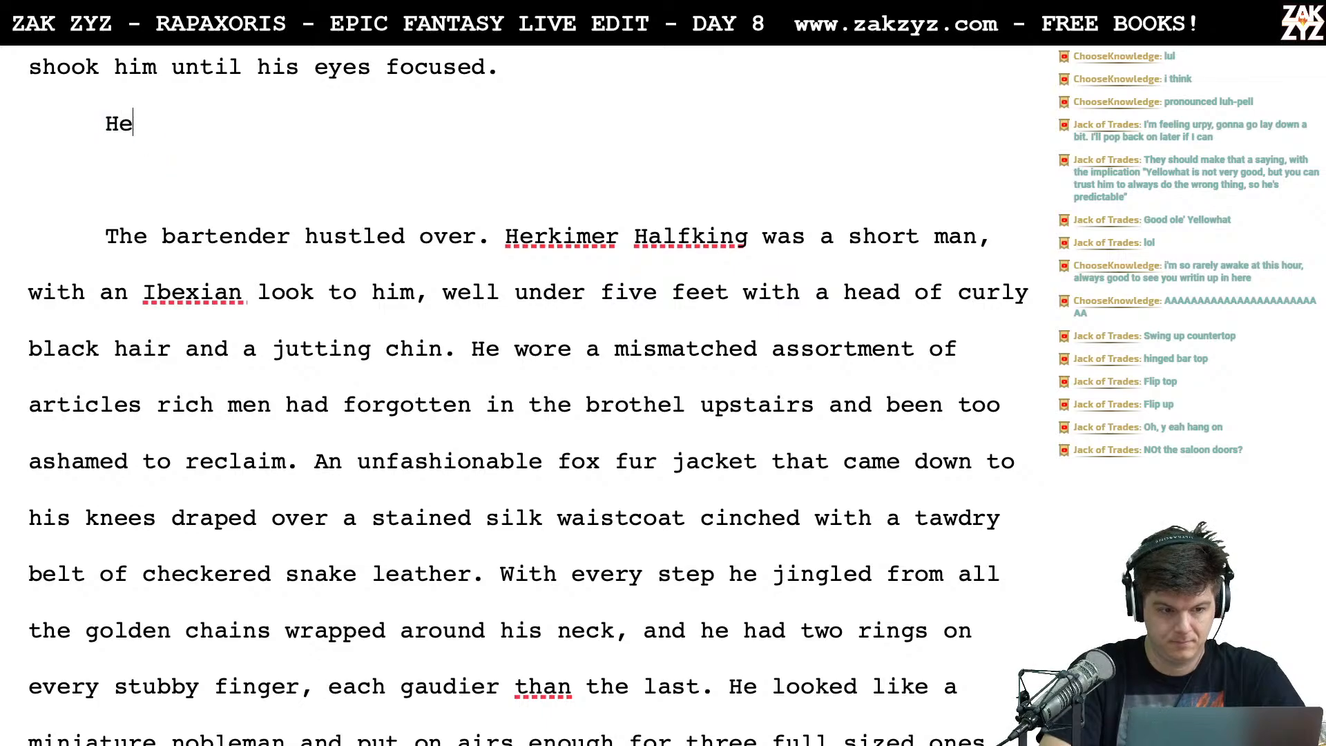
{"action": "type", "text": "rkimer Ha"}
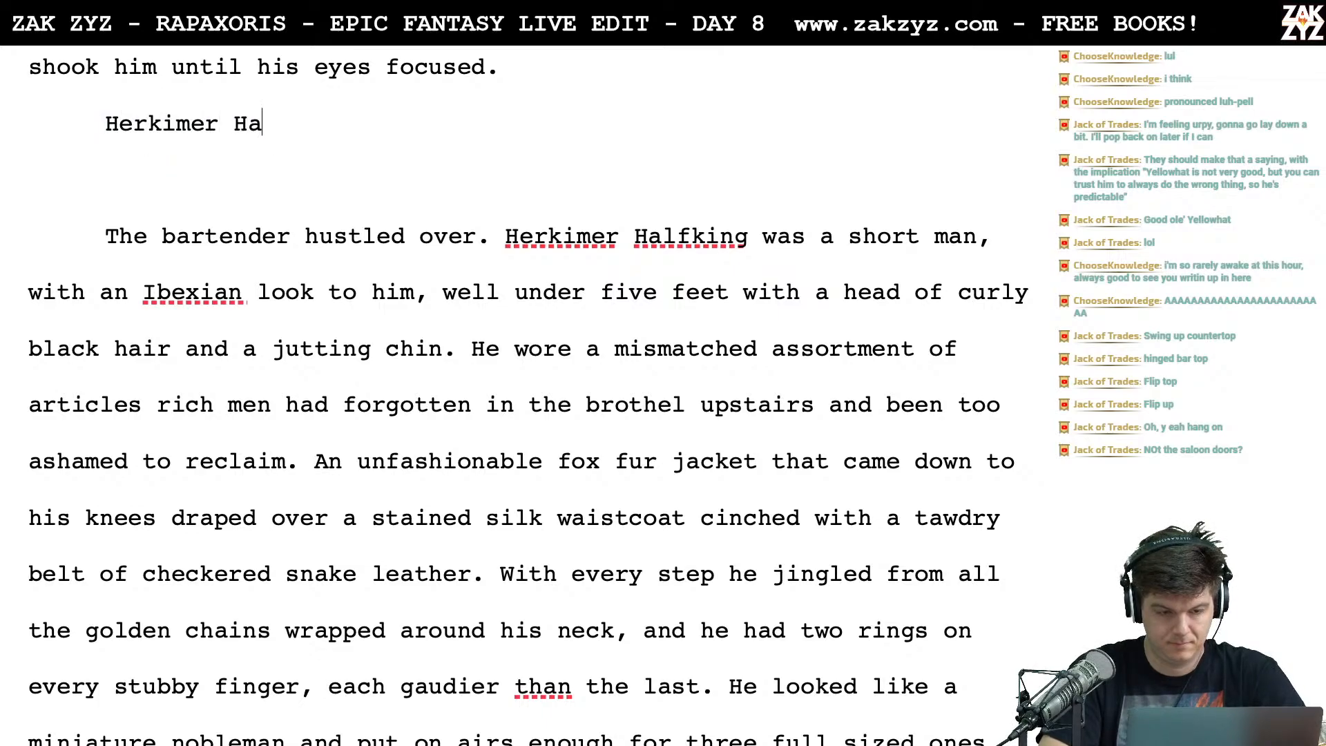
{"action": "type", "text": "lfking was the a"}
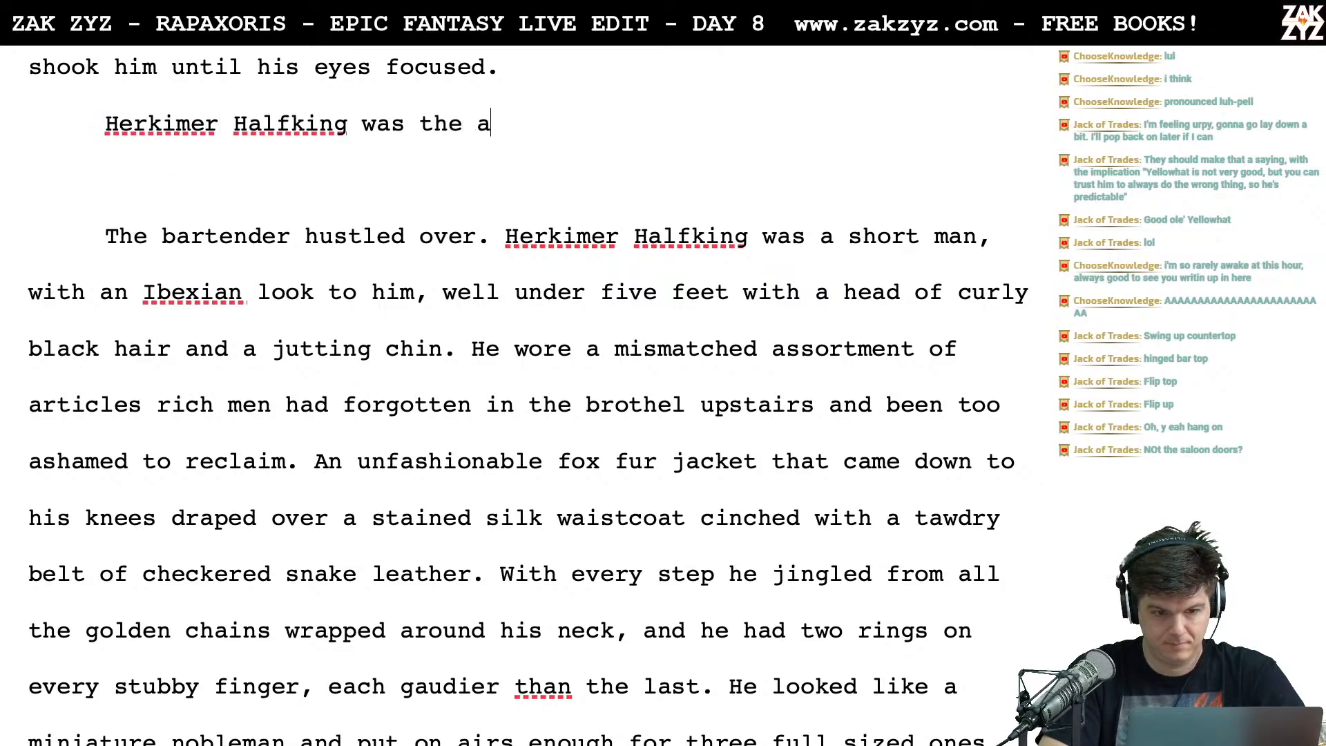
{"action": "type", "text": "bsolute last per"}
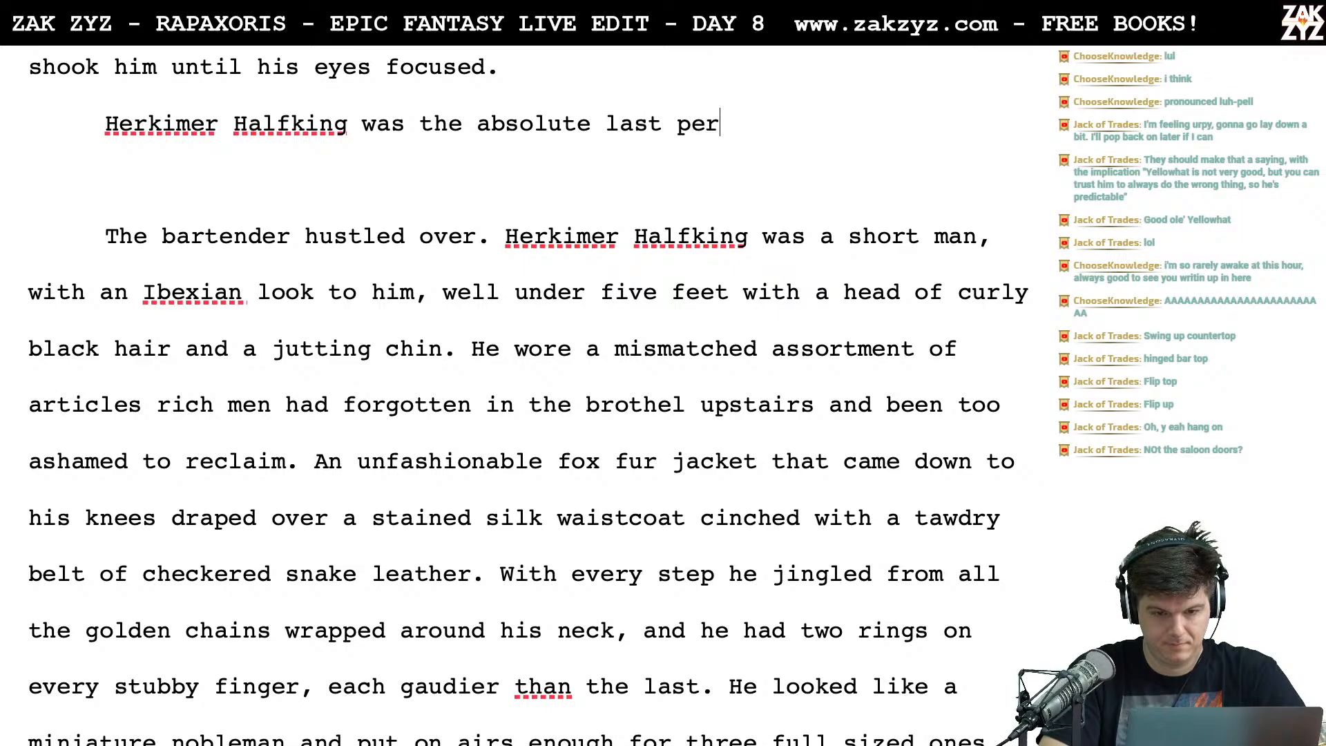
{"action": "type", "text": "son Rigel e"}
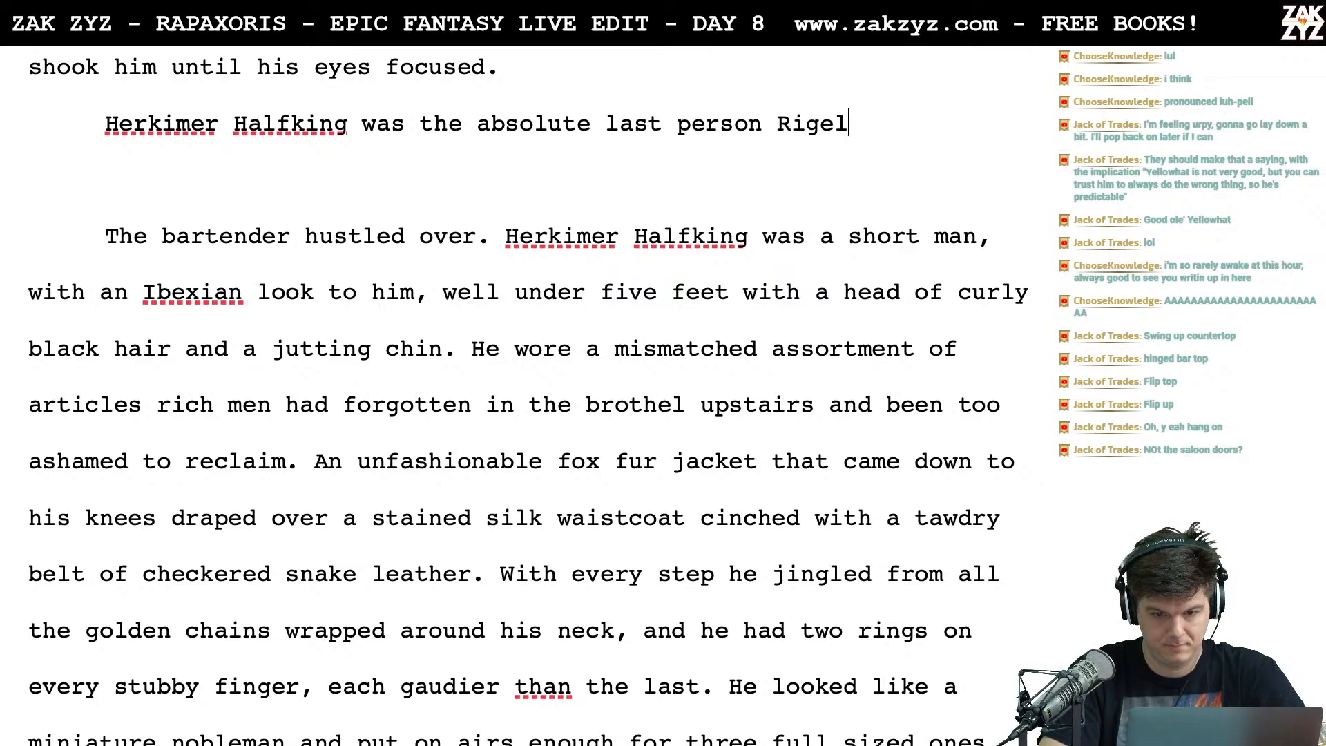
Rework the sentence as “Herkimer Halfking was the last person Rigel would pick to be the last person he ever saw.”
{"action": "key", "text": "BackSpace"}
{"action": "key", "text": "BackSpace"}
{"action": "key", "text": "BackSpace"}
{"action": "key", "text": "BackSpace"}
{"action": "key", "text": "BackSpace"}
{"action": "key", "text": "BackSpace"}
{"action": "key", "text": "BackSpace"}
{"action": "key", "text": "BackSpace"}
{"action": "key", "text": "BackSpace"}
{"action": "key", "text": "BackSpace"}
{"action": "key", "text": "BackSpace"}
{"action": "key", "text": "BackSpace"}
{"action": "key", "text": "BackSpace"}
{"action": "key", "text": "BackSpace"}
{"action": "key", "text": "BackSpace"}
{"action": "key", "text": "BackSpace"}
{"action": "key", "text": "BackSpace"}
{"action": "key", "text": "BackSpace"}
{"action": "key", "text": "BackSpace"}
{"action": "key", "text": "BackSpace"}
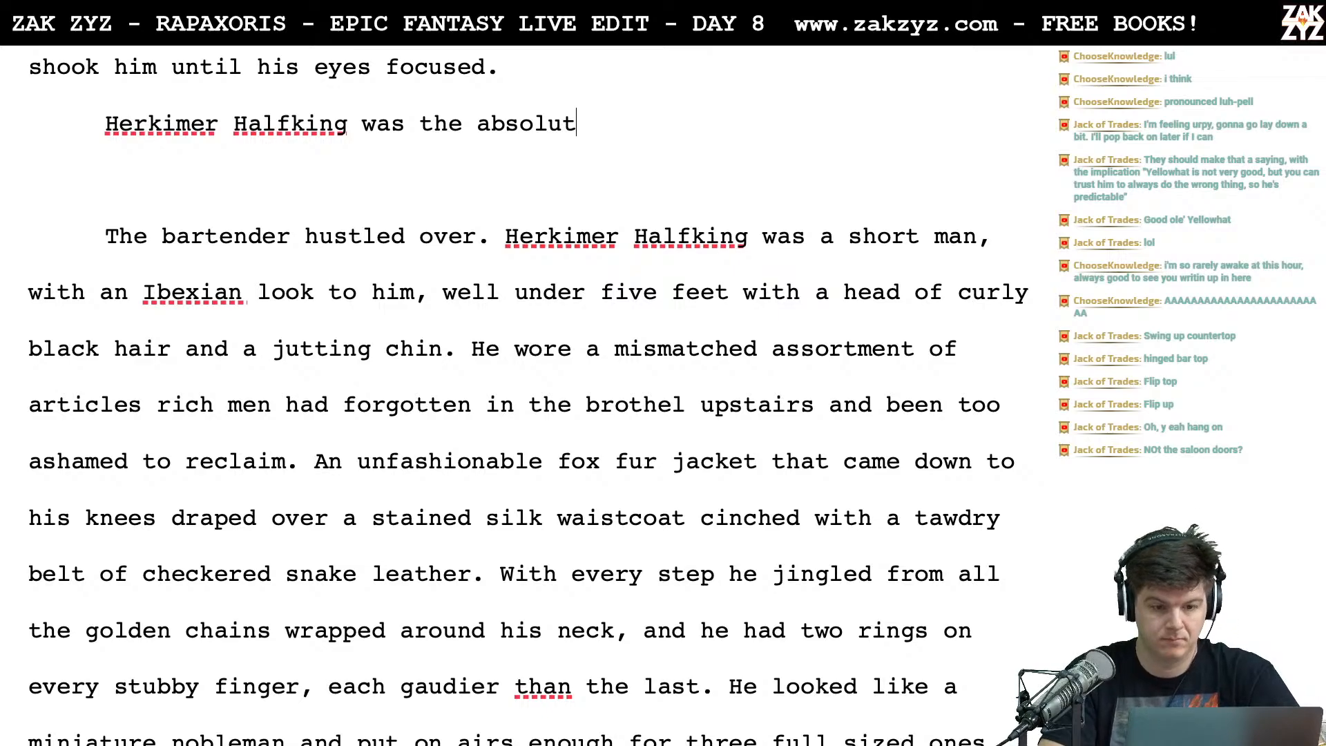
{"action": "key", "text": "BackSpace"}
{"action": "key", "text": "BackSpace"}
{"action": "key", "text": "BackSpace"}
{"action": "key", "text": "BackSpace"}
{"action": "key", "text": "BackSpace"}
{"action": "key", "text": "BackSpace"}
{"action": "key", "text": "BackSpace"}
{"action": "type", "text": "v"}
{"action": "key", "text": "BackSpace"}
{"action": "type", "text": "last person Rigel would pick to be the "}
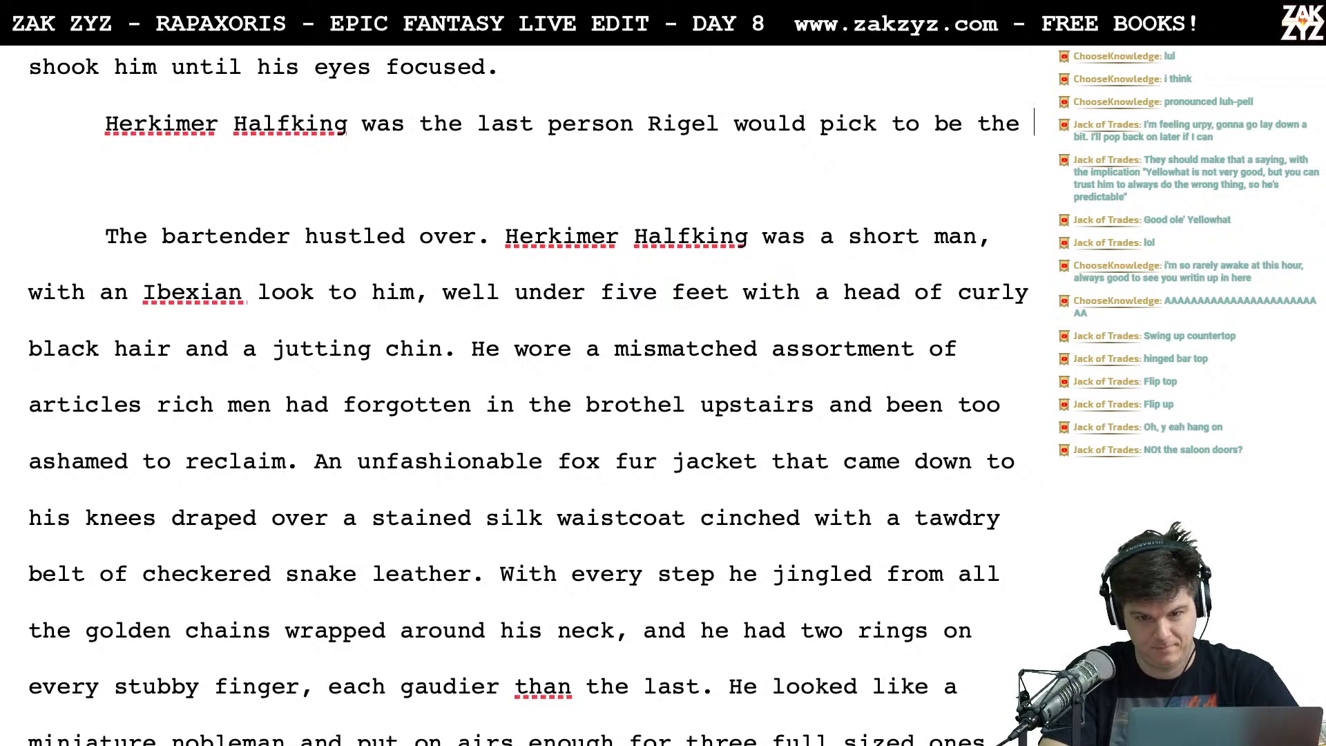
{"action": "type", "text": "last person he ever saw."}
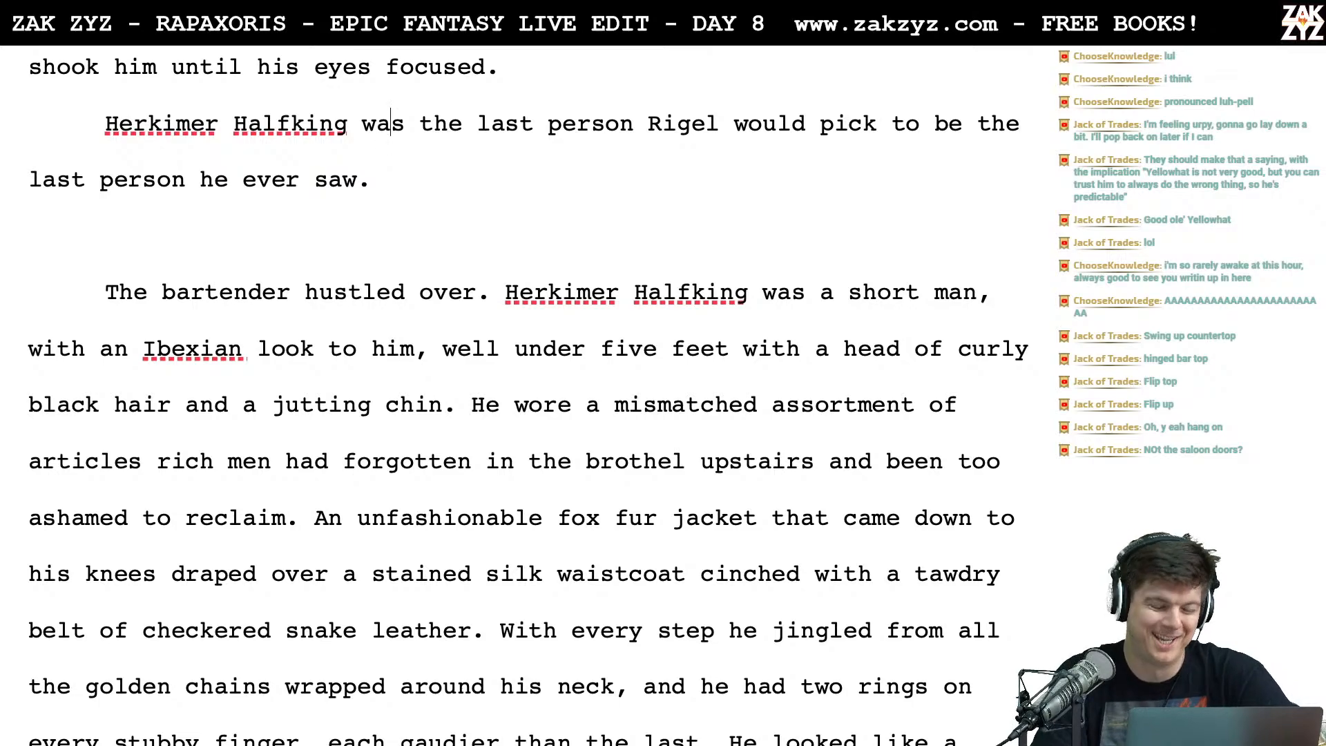
Insert “absolute” before the first “last person” in the Herkimer Halfking sentence
{"action": "scroll", "coordinate": [489, 139], "scroll_direction": "down", "scroll_amount": 1}
{"action": "scroll", "coordinate": [490, 139], "scroll_direction": "up", "scroll_amount": 1}
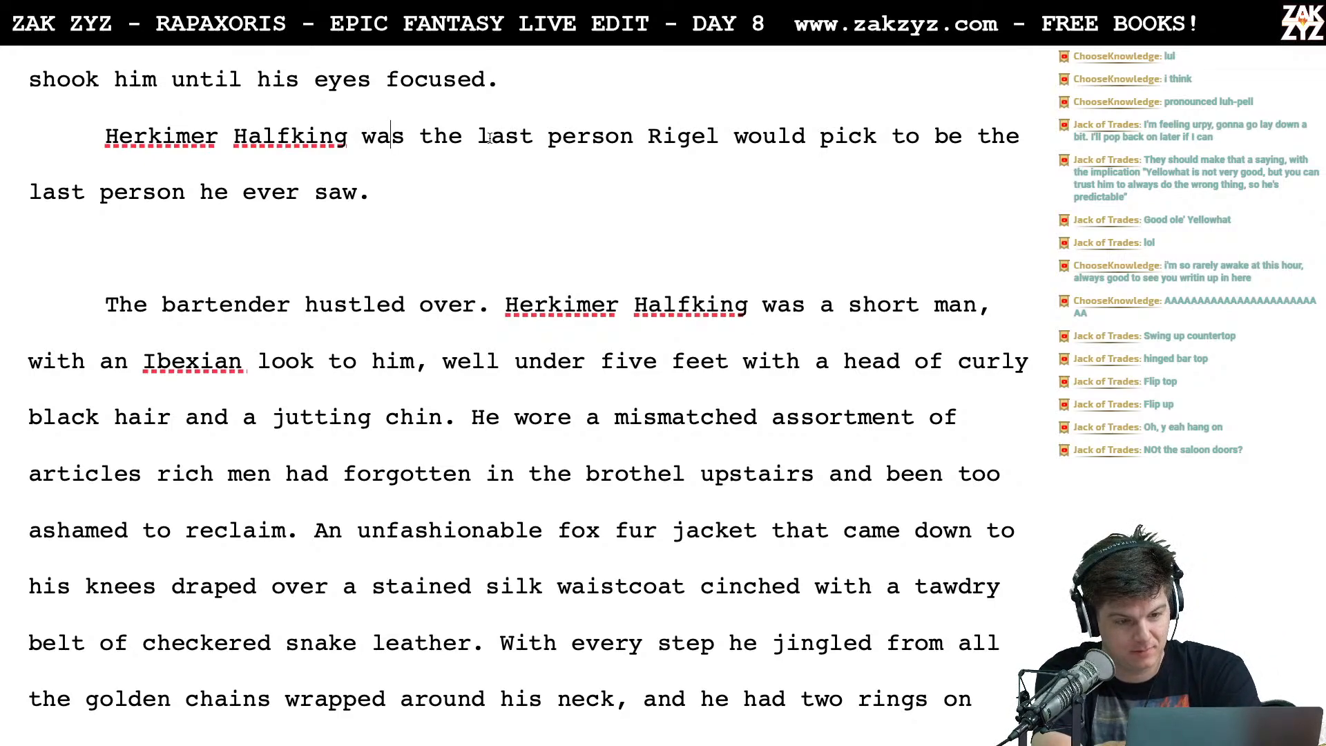
{"action": "left_click", "coordinate": [470, 130]}
{"action": "type", "text": "absolute"}
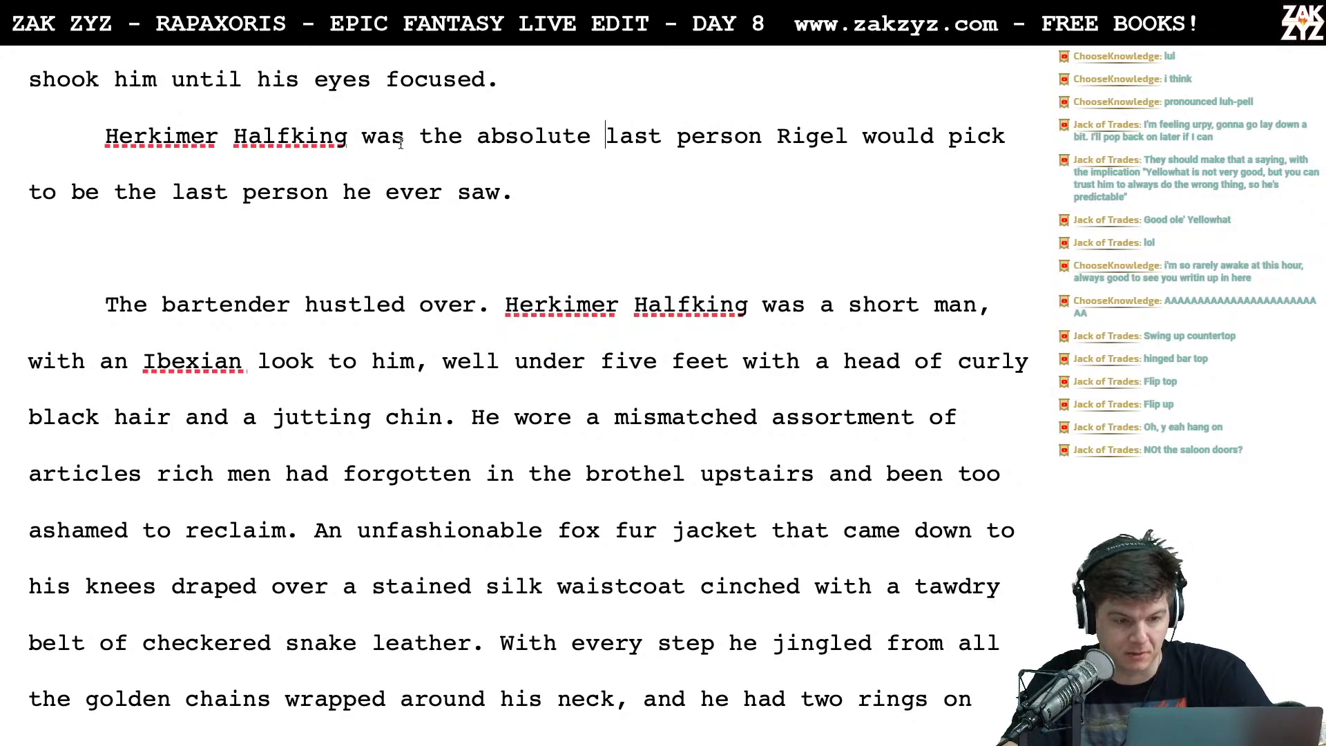
{"action": "scroll", "coordinate": [569, 255], "scroll_direction": "down", "scroll_amount": 1}
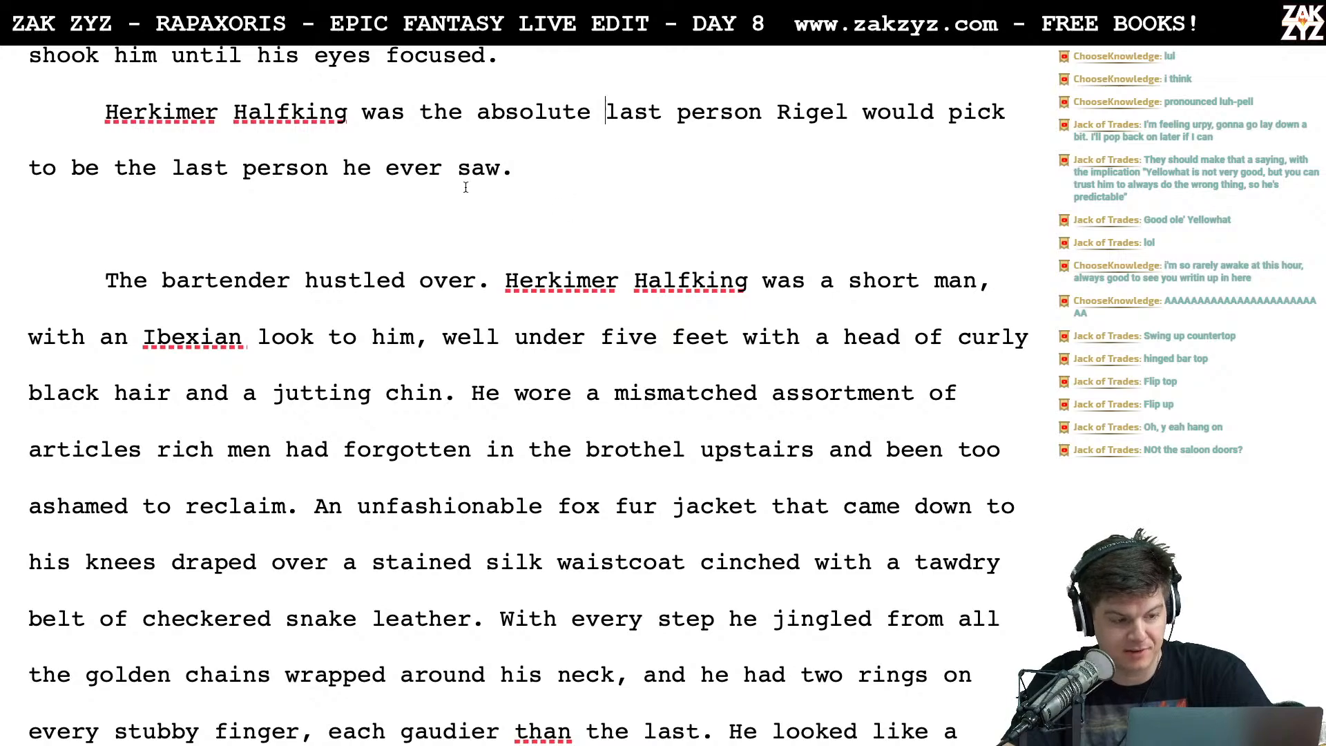
{"action": "scroll", "coordinate": [477, 228], "scroll_direction": "up", "scroll_amount": 1}
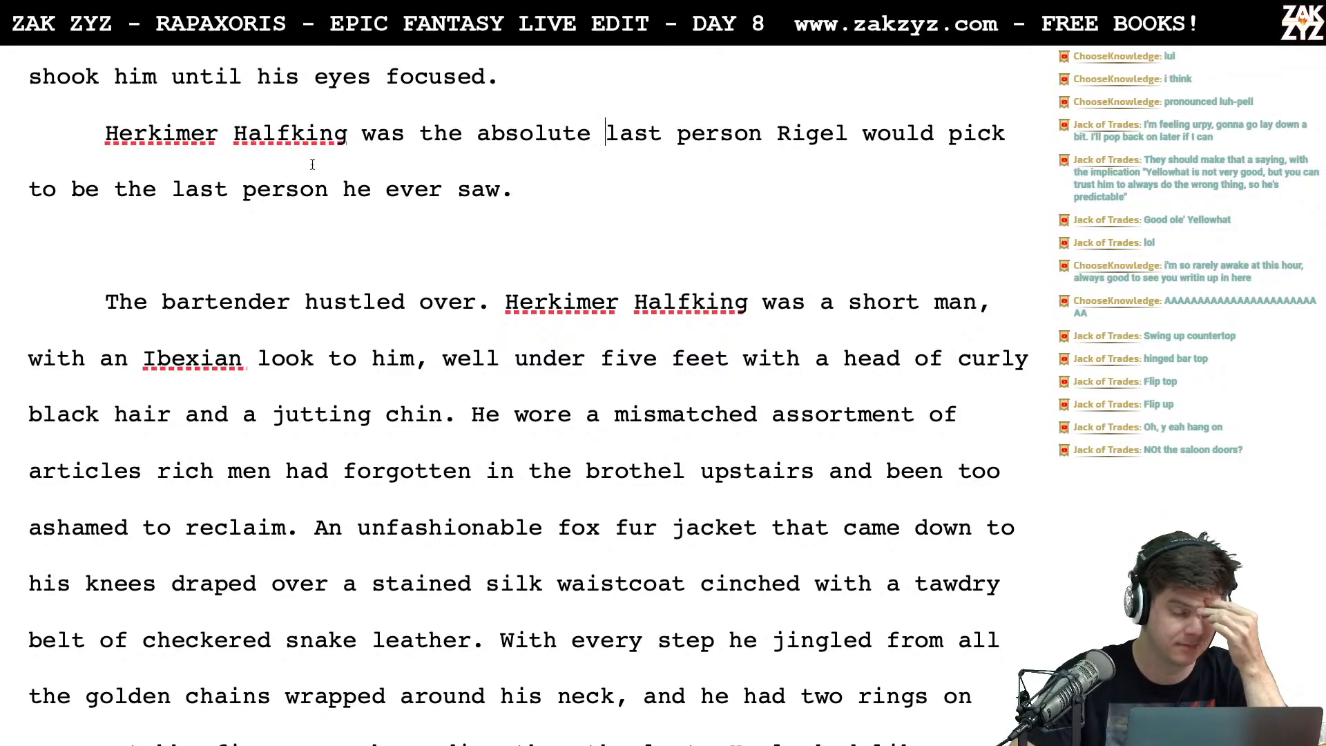
Above that paragraph, write “If Rigel had to choose the last person he ever saw, Herkimer Halfking would be his very last pick.”
{"action": "scroll", "coordinate": [276, 156], "scroll_direction": "up", "scroll_amount": 2}
{"action": "left_click", "coordinate": [102, 257]}
{"action": "key", "text": "Return"}
{"action": "type", "text": "If rigel"}
{"action": "key", "text": "BackSpace"}
{"action": "key", "text": "BackSpace"}
{"action": "key", "text": "BackSpace"}
{"action": "key", "text": "BackSpace"}
{"action": "key", "text": "BackSpace"}
{"action": "key", "text": "BackSpace"}
{"action": "type", "text": "Rigel had to choose "}
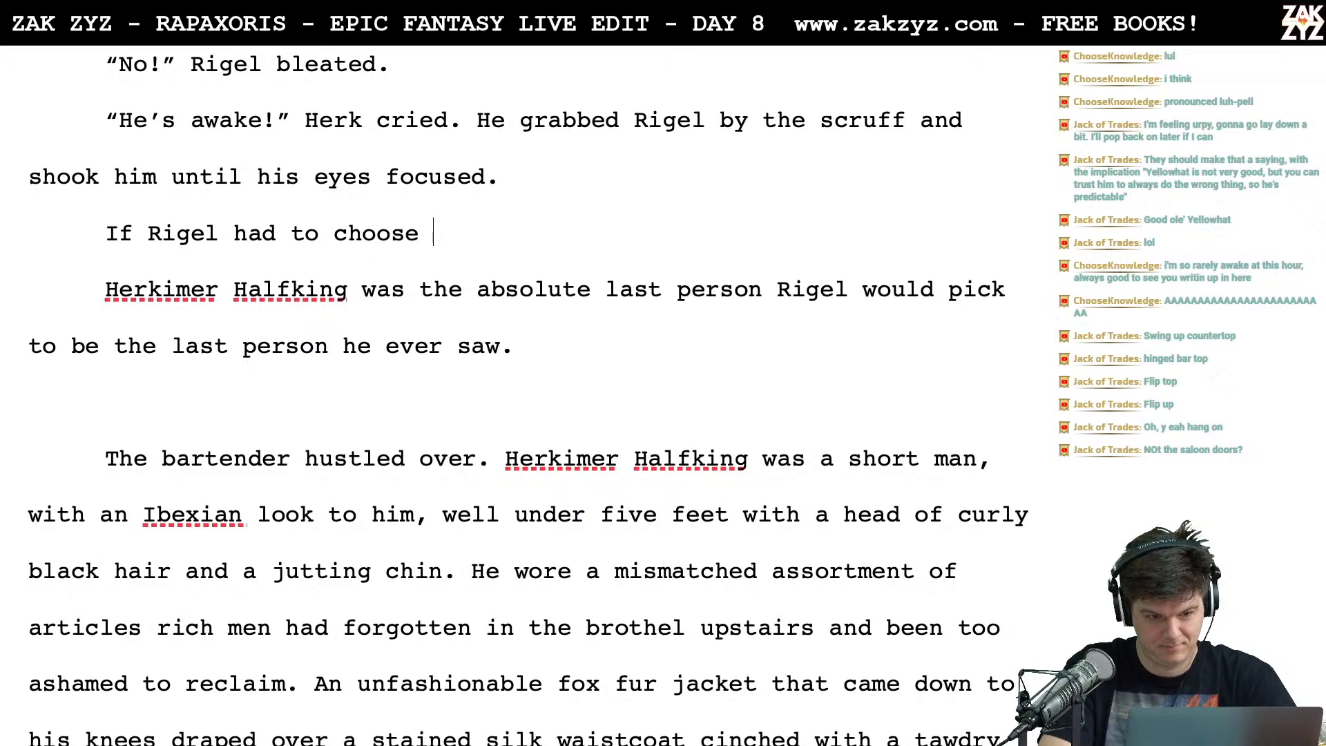
{"action": "type", "text": "the last person he ever saw, "}
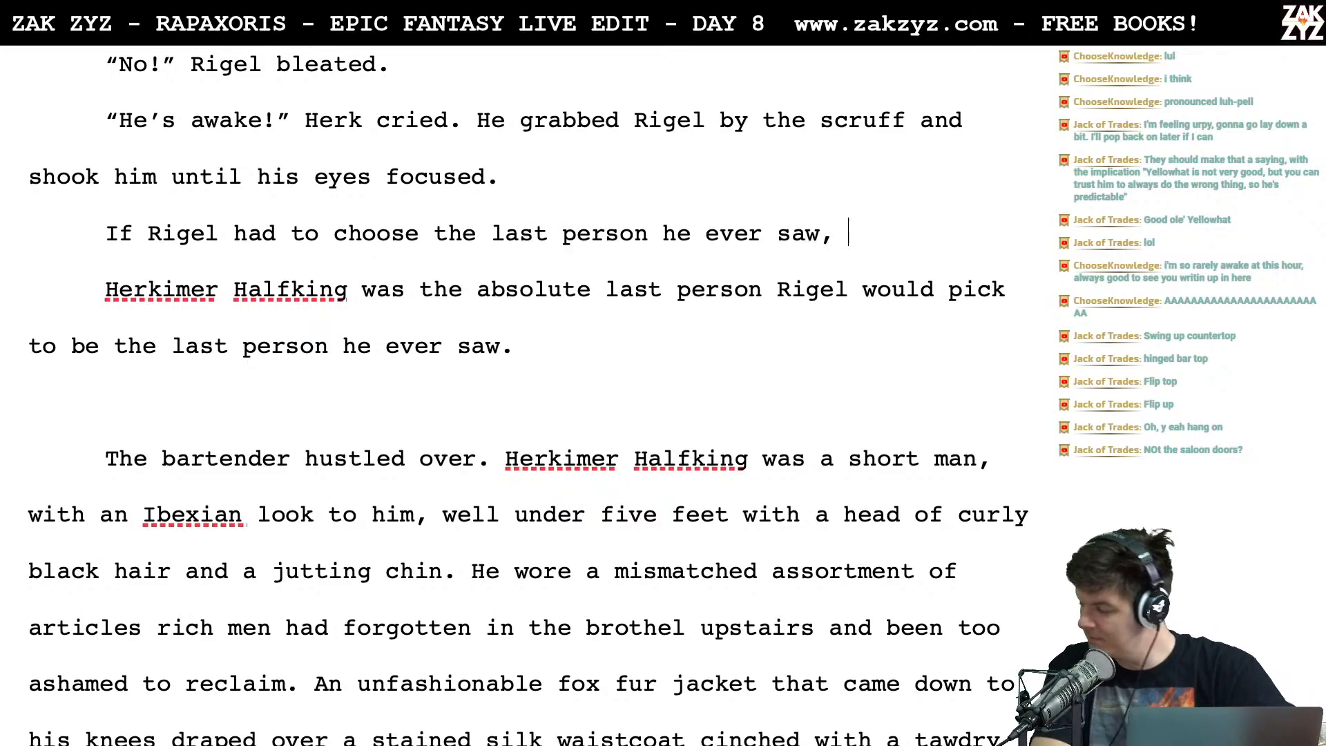
{"action": "type", "text": "Herkimer "}
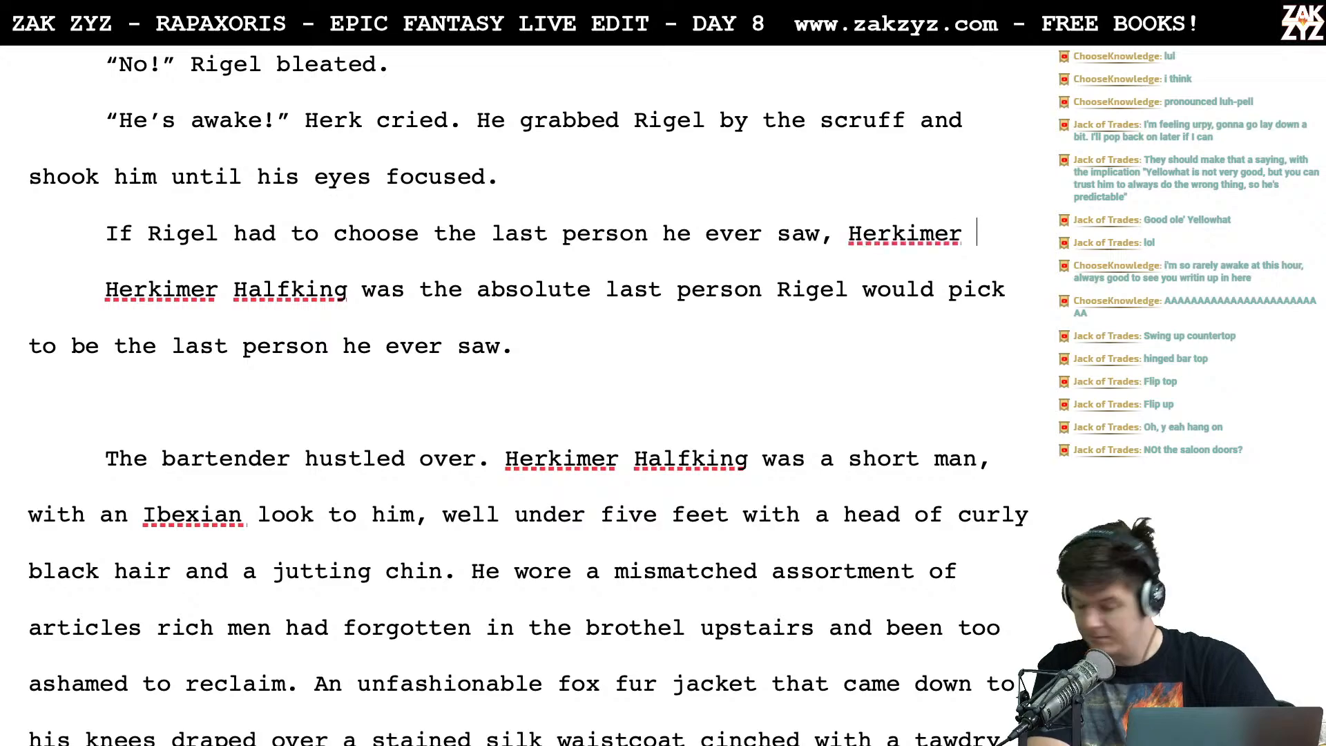
{"action": "type", "text": "Halfking would be his very last pick."}
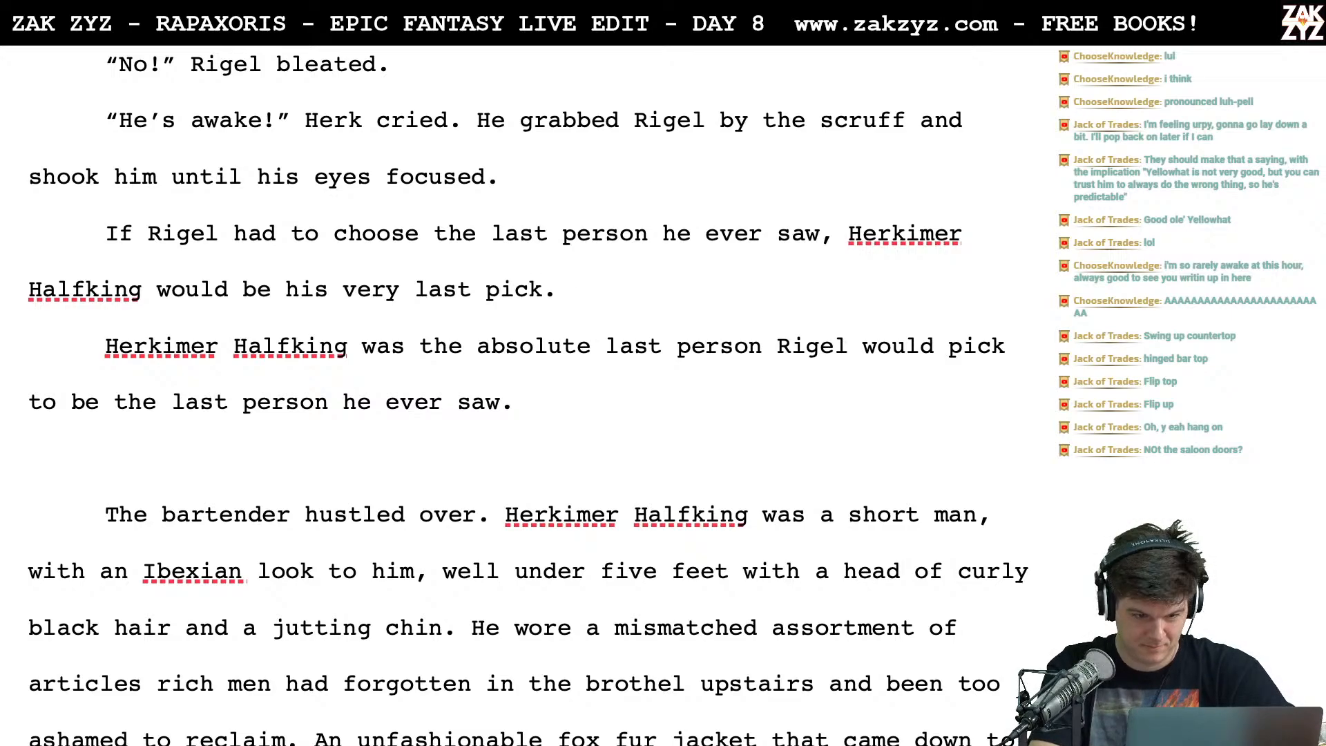
Change the ending “his very last pick” to “his absolute last choice.” and add an empty line beneath the sentence
{"action": "key", "text": "BackSpace"}
{"action": "key", "text": "BackSpace"}
{"action": "key", "text": "BackSpace"}
{"action": "key", "text": "BackSpace"}
{"action": "key", "text": "BackSpace"}
{"action": "key", "text": "BackSpace"}
{"action": "key", "text": "BackSpace"}
{"action": "key", "text": "BackSpace"}
{"action": "key", "text": "BackSpace"}
{"action": "key", "text": "BackSpace"}
{"action": "key", "text": "BackSpace"}
{"action": "key", "text": "BackSpace"}
{"action": "key", "text": "BackSpace"}
{"action": "key", "text": "BackSpace"}
{"action": "key", "text": "BackSpace"}
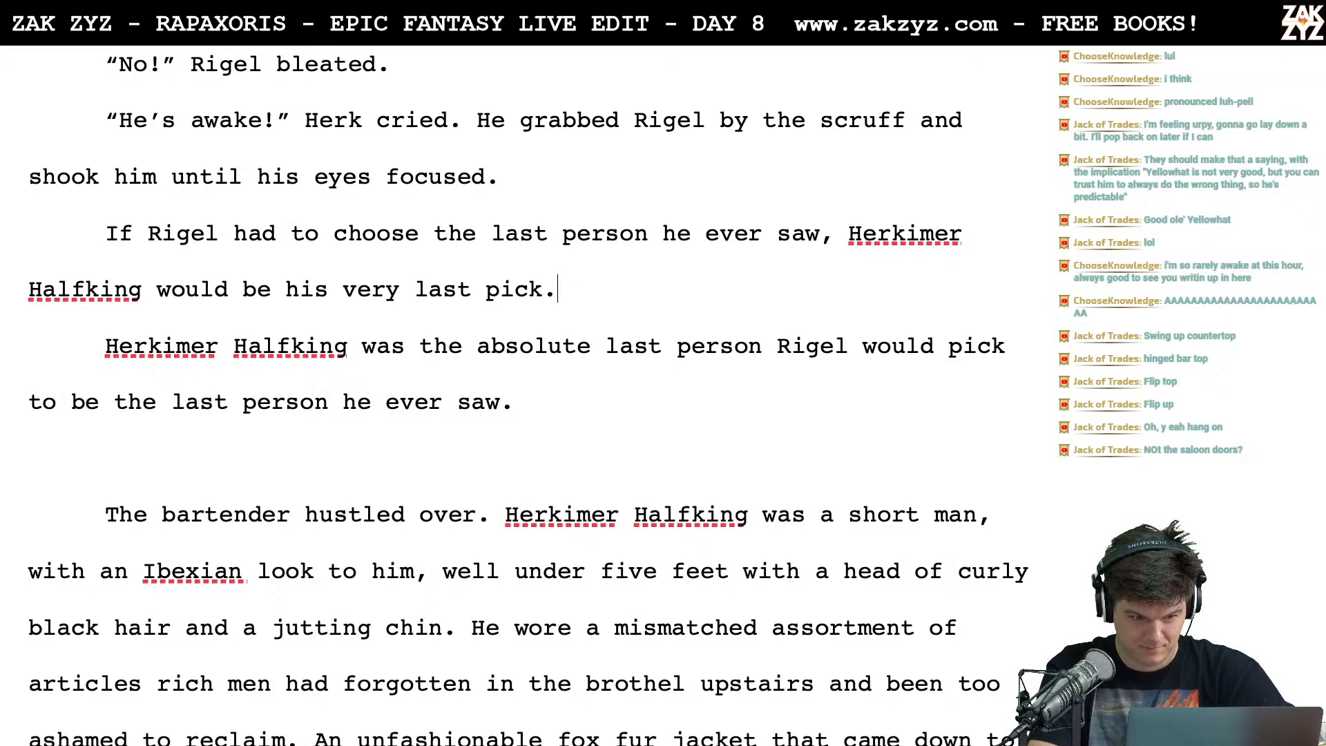
{"action": "key", "text": "BackSpace"}
{"action": "key", "text": "BackSpace"}
{"action": "key", "text": "BackSpace"}
{"action": "key", "text": "BackSpace"}
{"action": "key", "text": "BackSpace"}
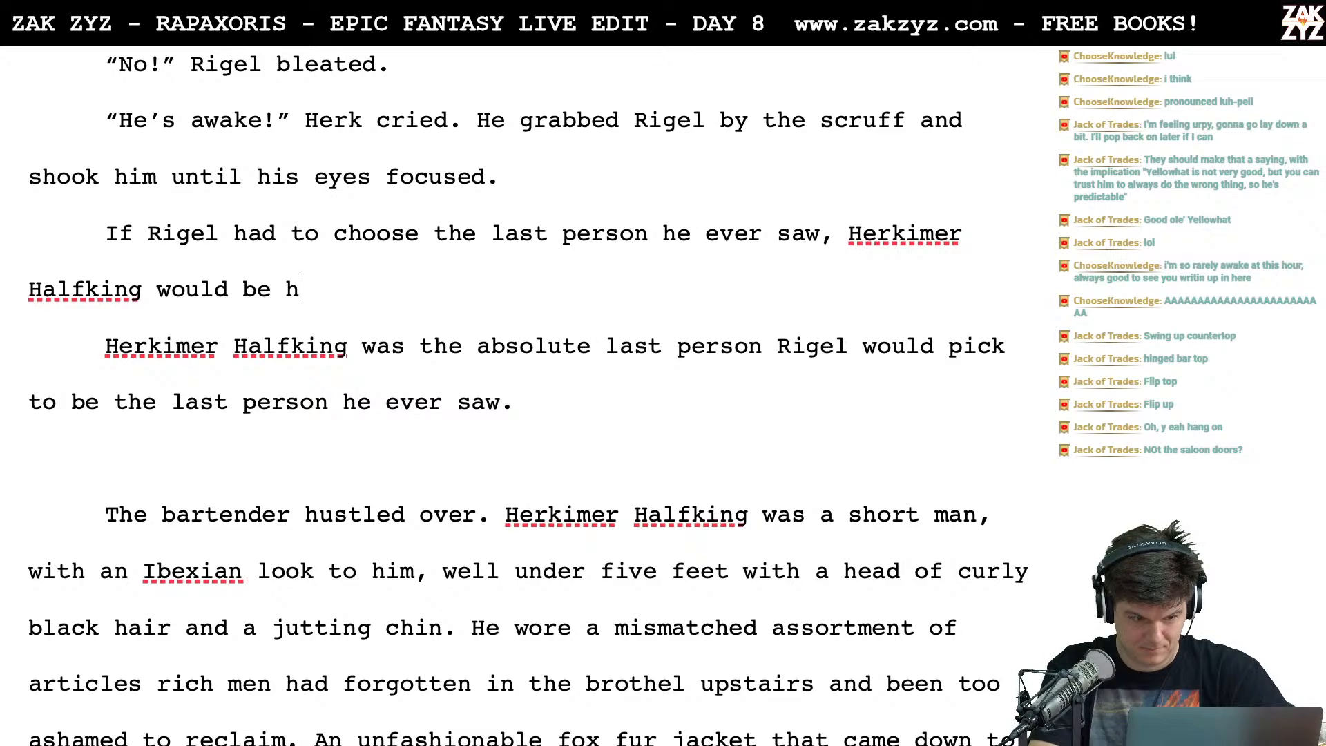
{"action": "type", "text": "his absol"}
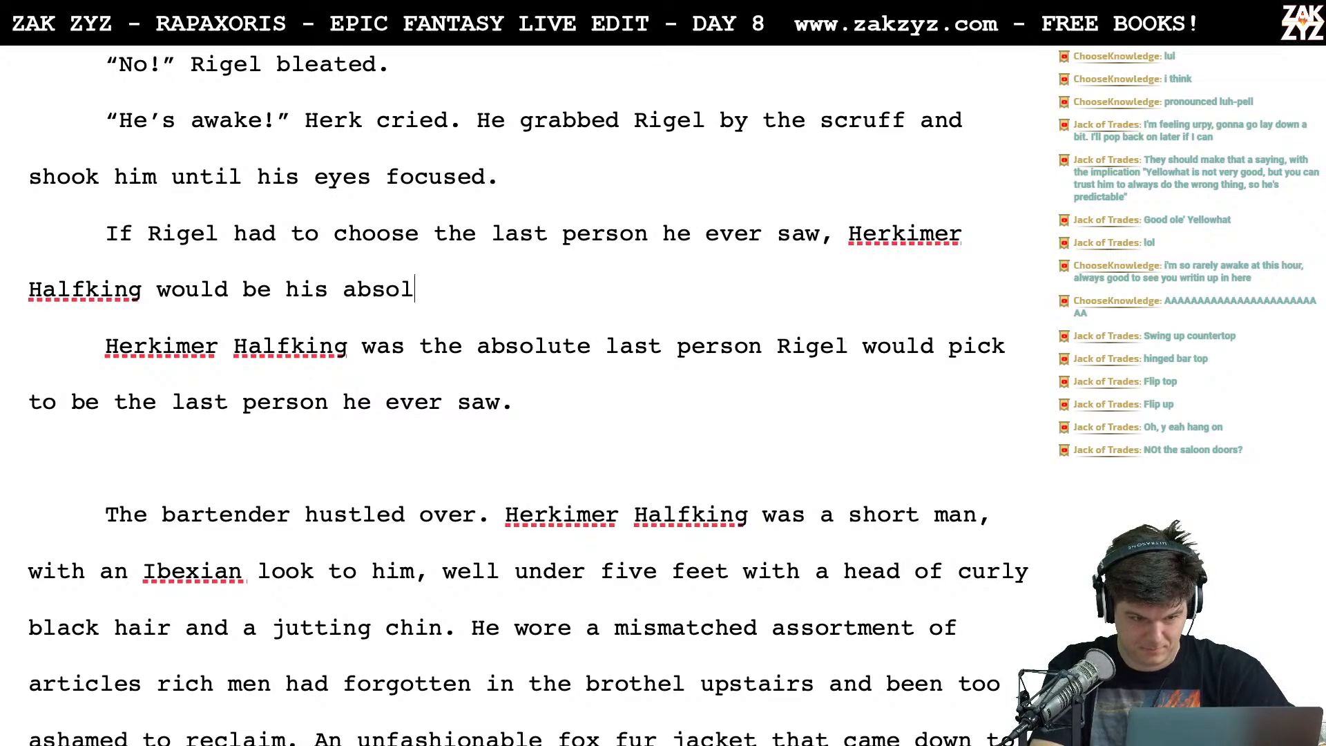
{"action": "type", "text": "ute last choice."}
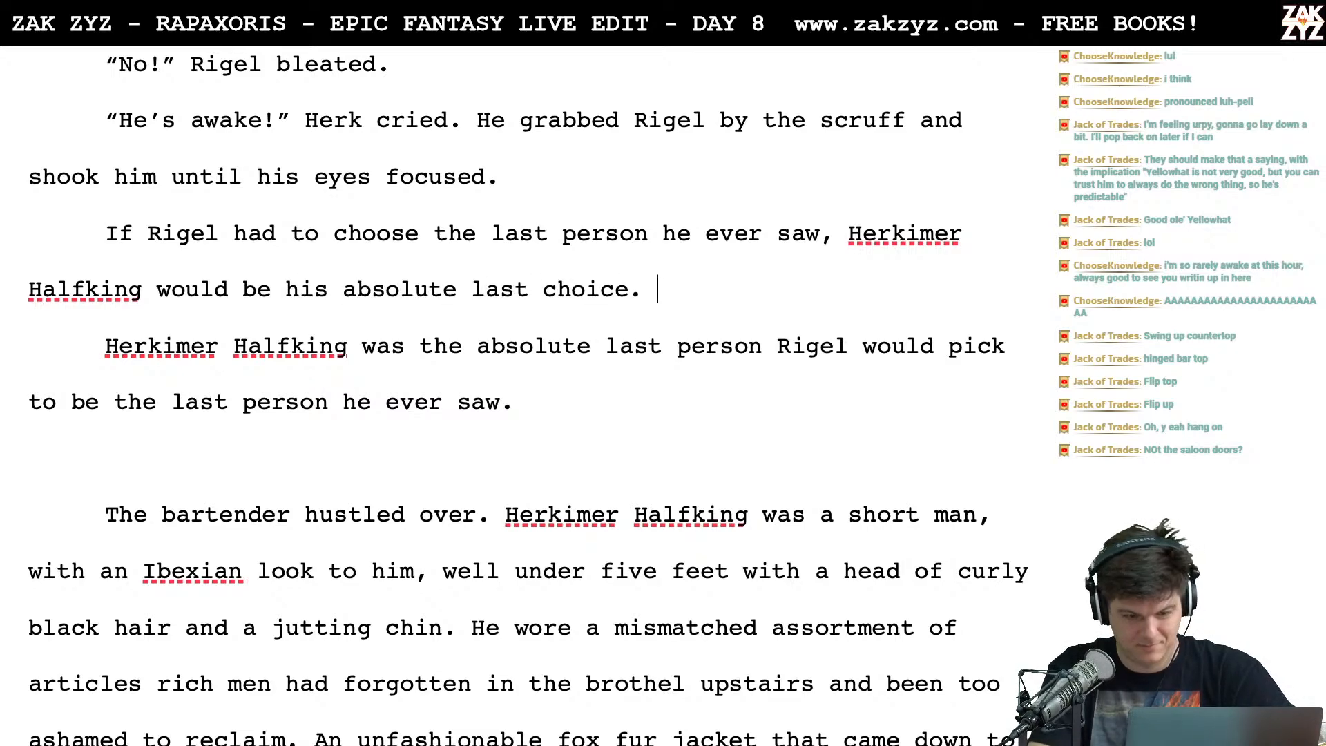
{"action": "key", "text": "Return"}
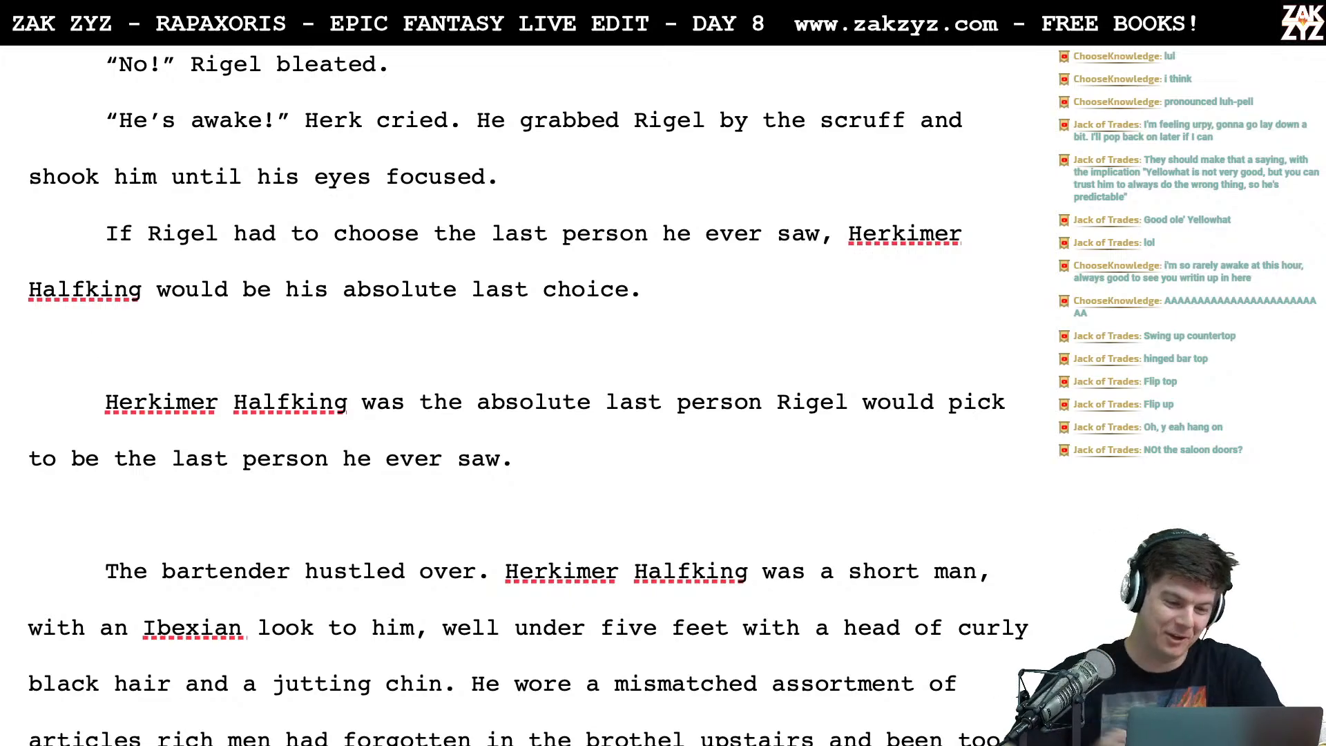
Above the first “If Rigel had to choose” paragraph, start a new one with “If Rigel had to choose the last person he’d ever lay eyes on,”
{"action": "scroll", "coordinate": [98, 254], "scroll_direction": "up", "scroll_amount": 2}
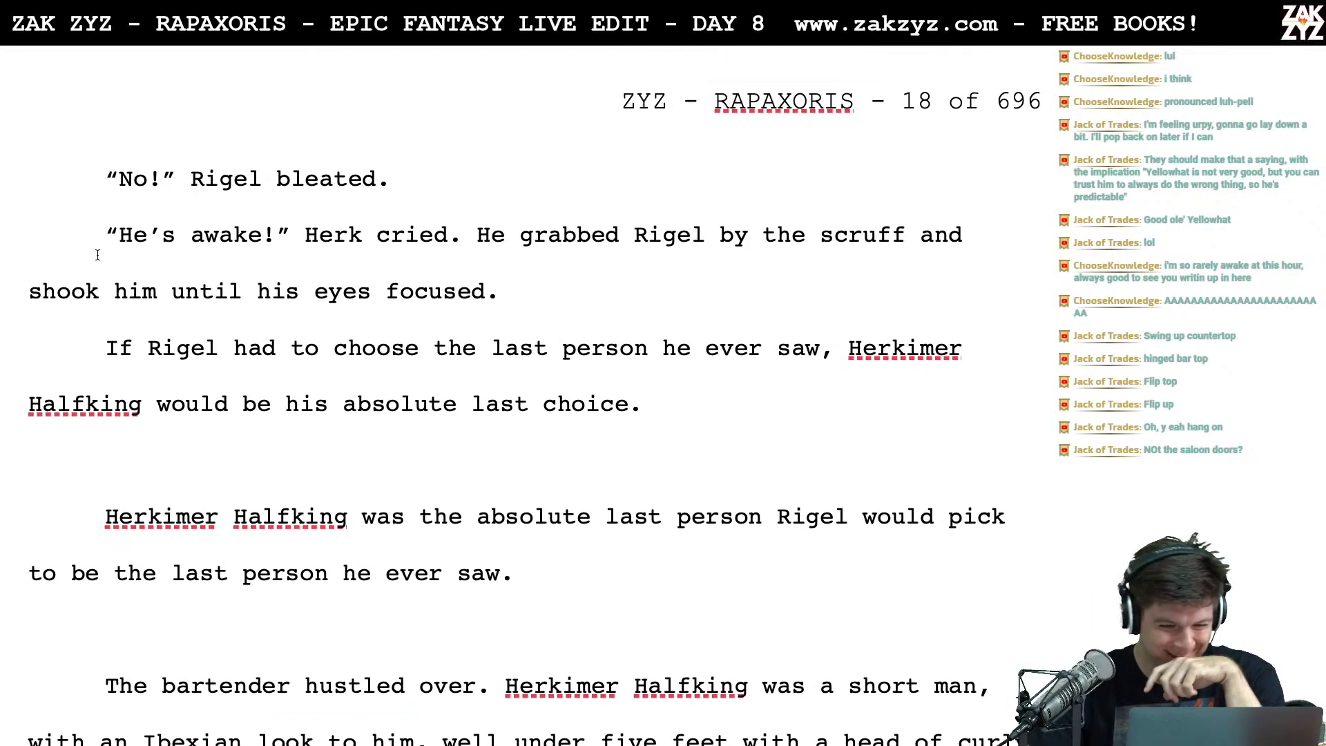
{"action": "left_click", "coordinate": [88, 349]}
{"action": "key", "text": "Return"}
{"action": "key", "text": "Up"}
{"action": "type", "text": "If riget"}
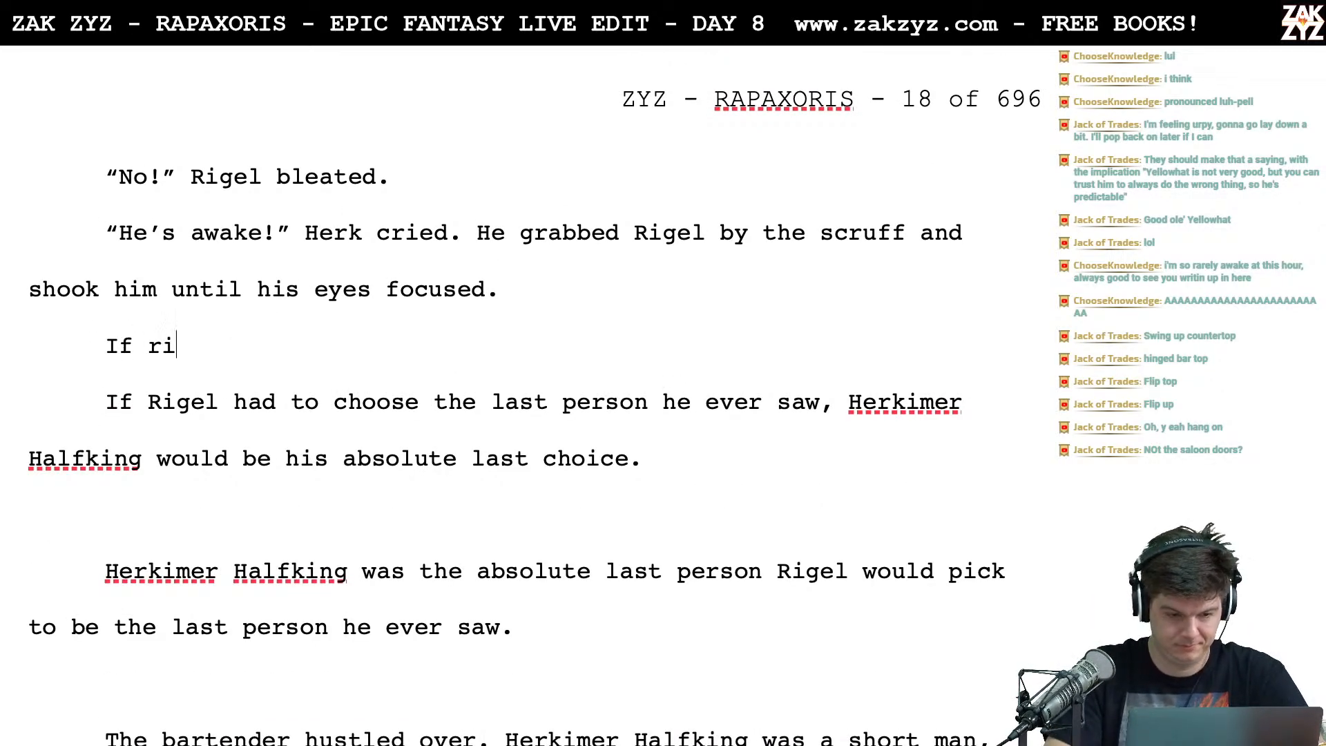
{"action": "key", "text": "BackSpace"}
{"action": "key", "text": "BackSpace"}
{"action": "key", "text": "BackSpace"}
{"action": "key", "text": "BackSpace"}
{"action": "key", "text": "BackSpace"}
{"action": "type", "text": "Rige"}
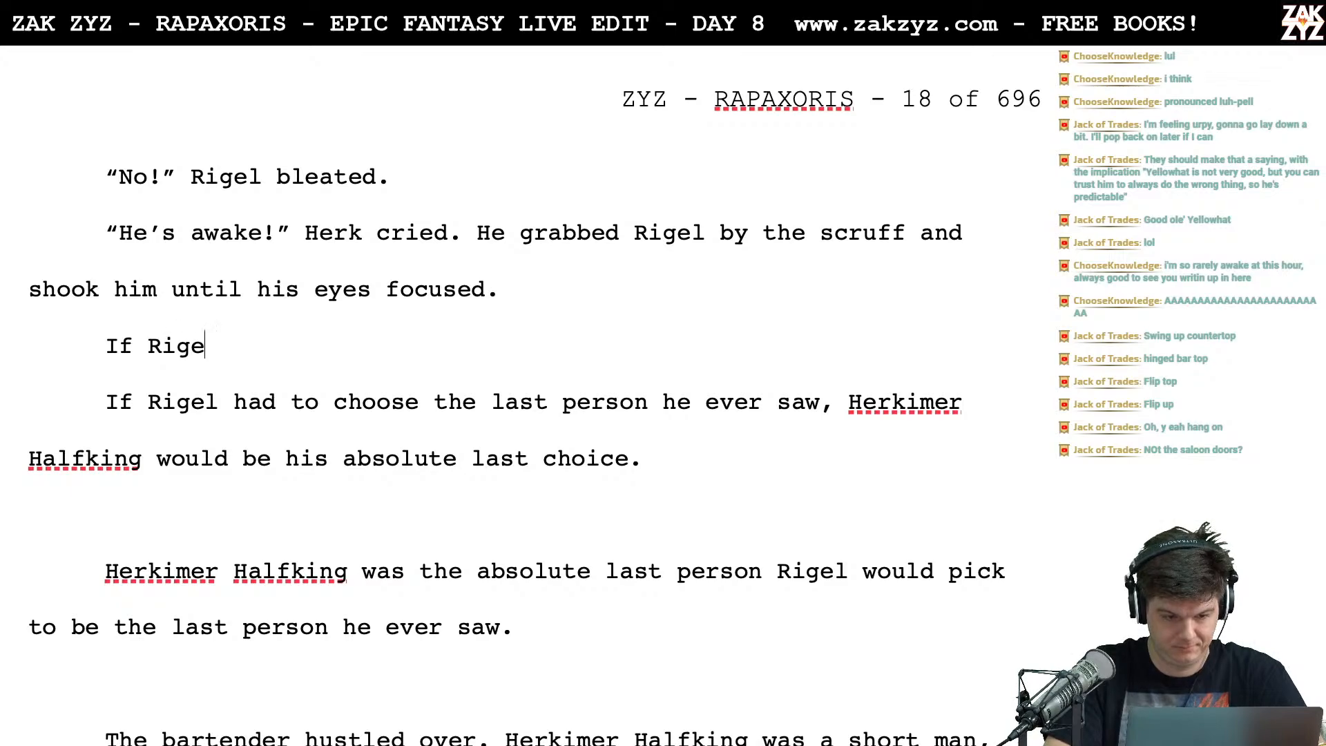
{"action": "type", "text": "l had to choos"}
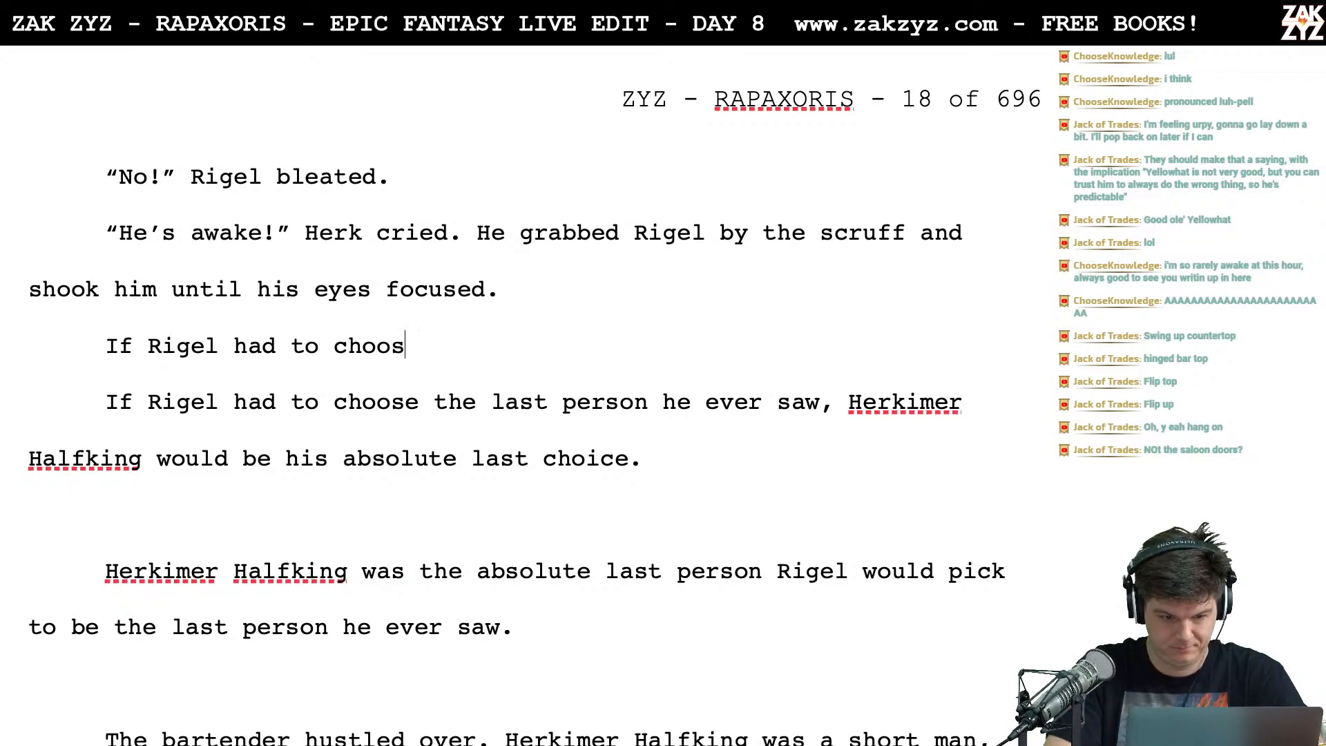
{"action": "type", "text": "e the last p"}
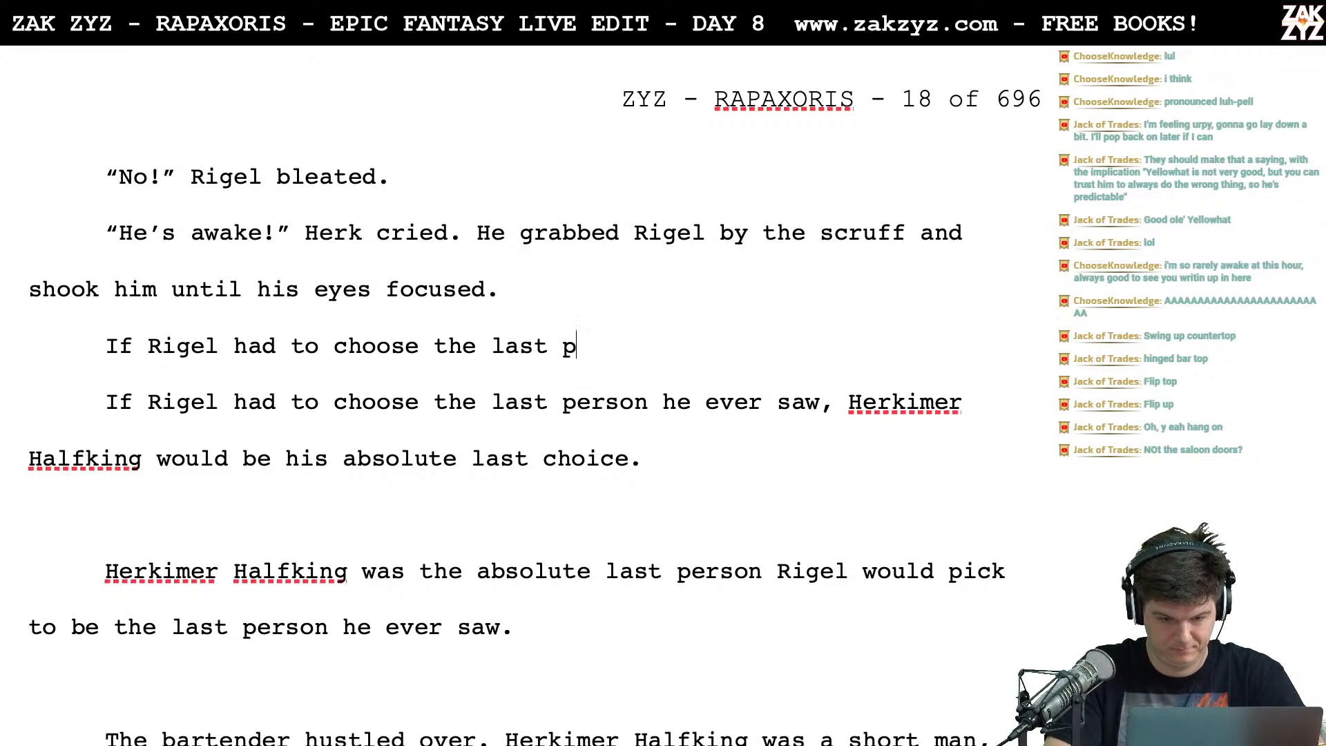
{"action": "type", "text": "erson he'd"}
{"action": "key", "text": "BackSpace"}
{"action": "type", "text": "d e"}
{"action": "type", "text": "ver lay eyes "}
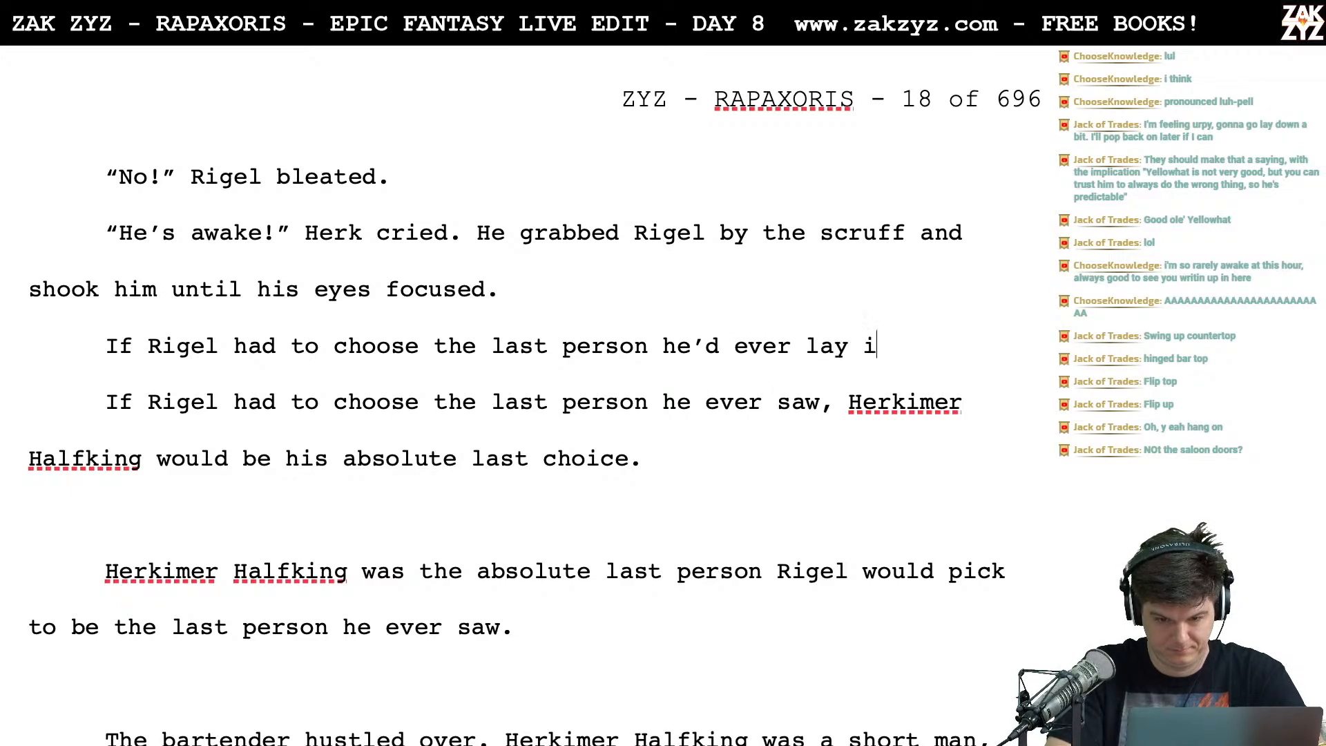
{"action": "type", "text": "on, "}
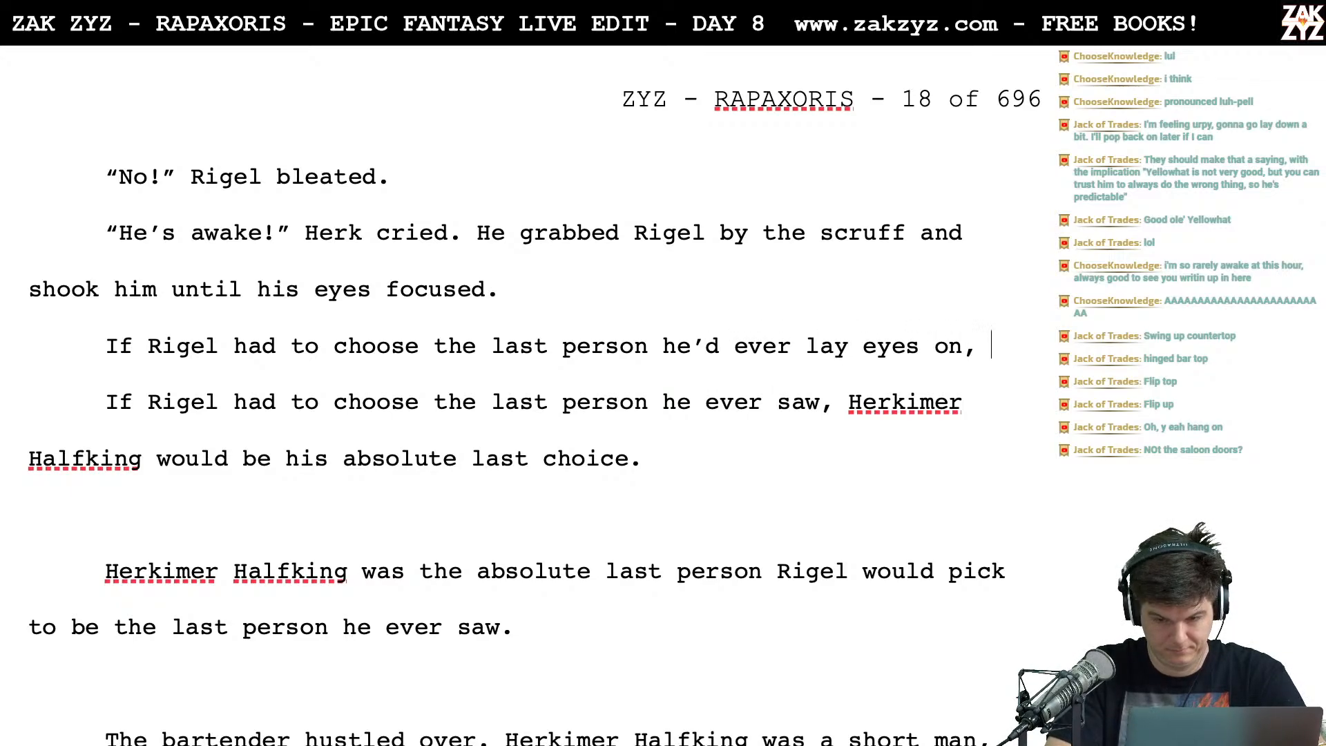
Finish the new sentence with “Herkimer Halfking would be his absolute last choice.” and add an empty line beneath it
{"action": "type", "text": "Herkimer Ha"}
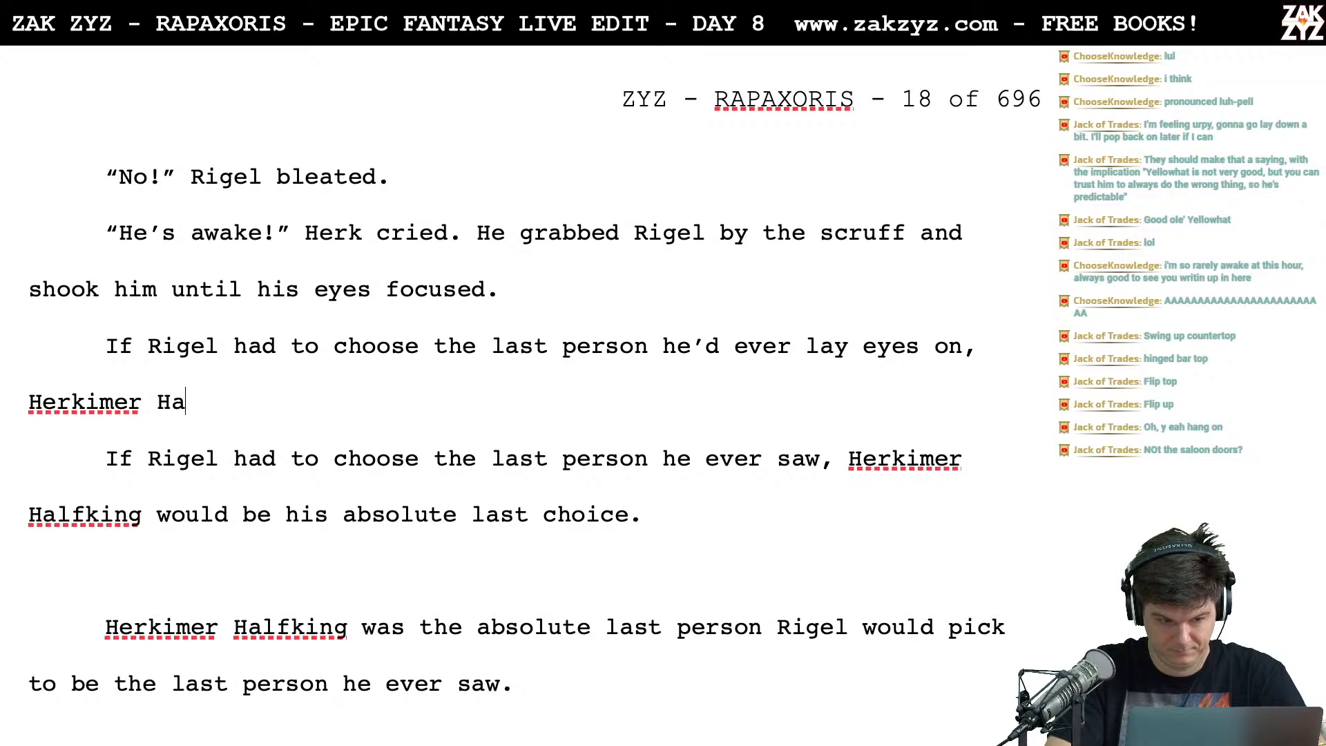
{"action": "type", "text": "lfking would be"}
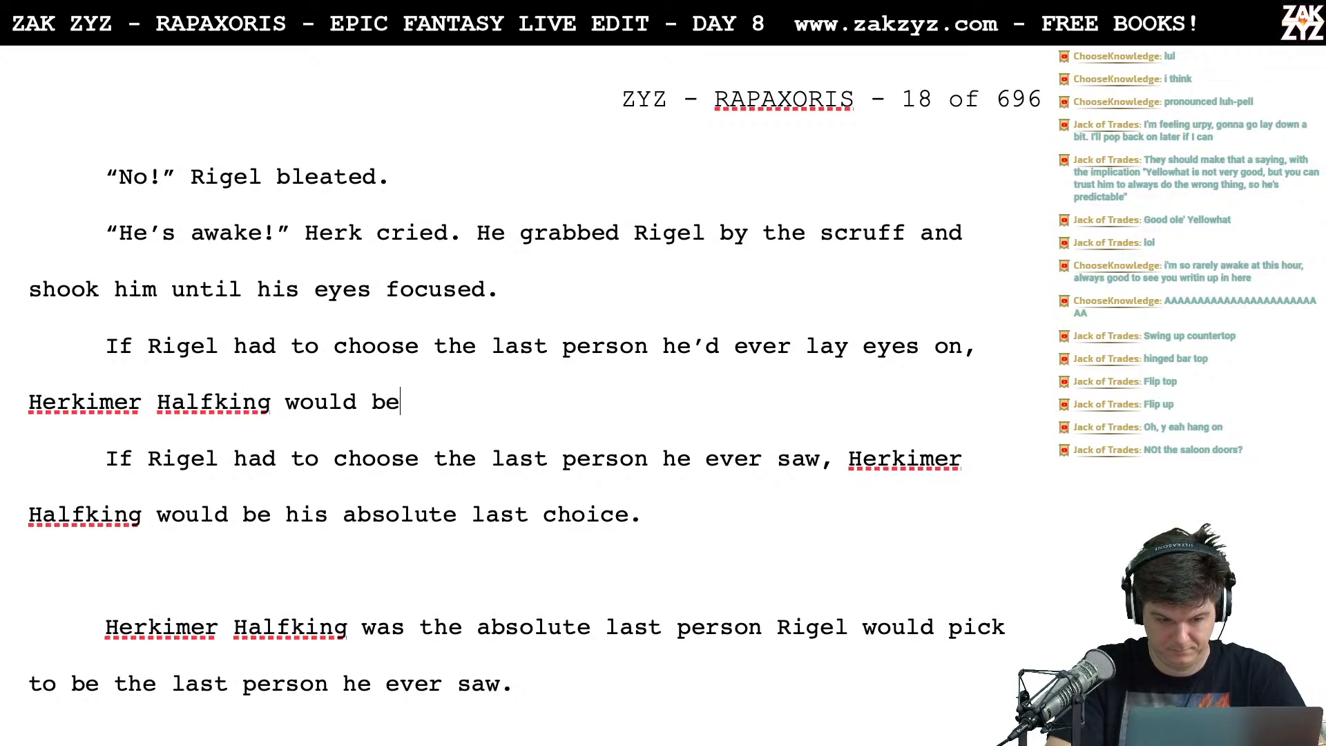
{"action": "type", "text": " his absolu"}
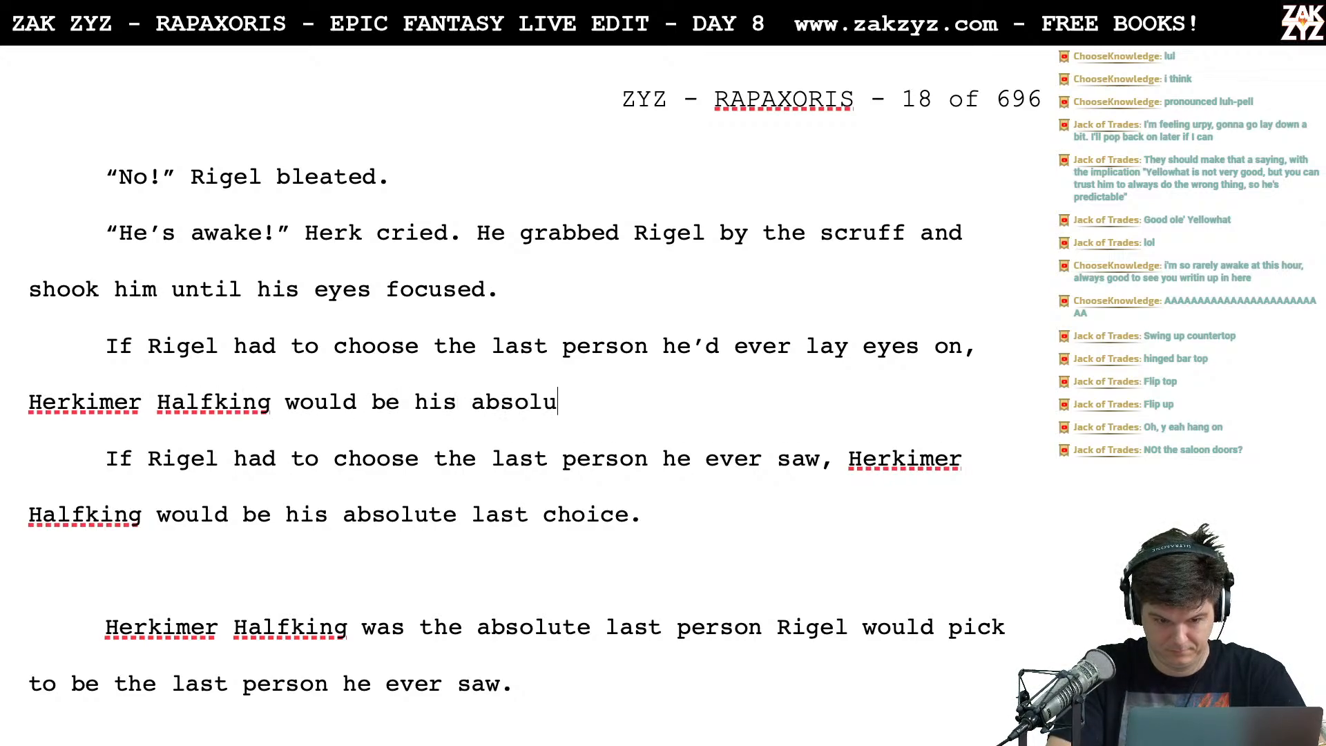
{"action": "type", "text": "te last choice."}
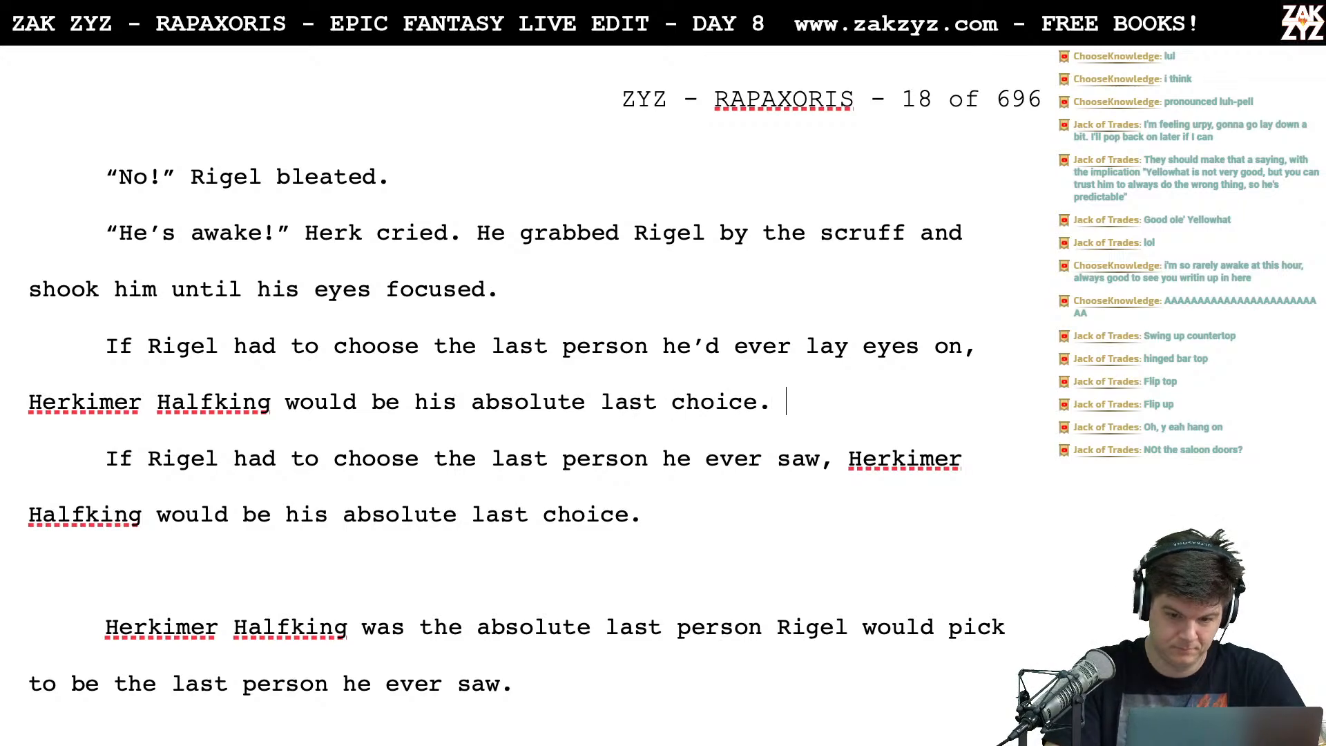
{"action": "key", "text": "Return"}
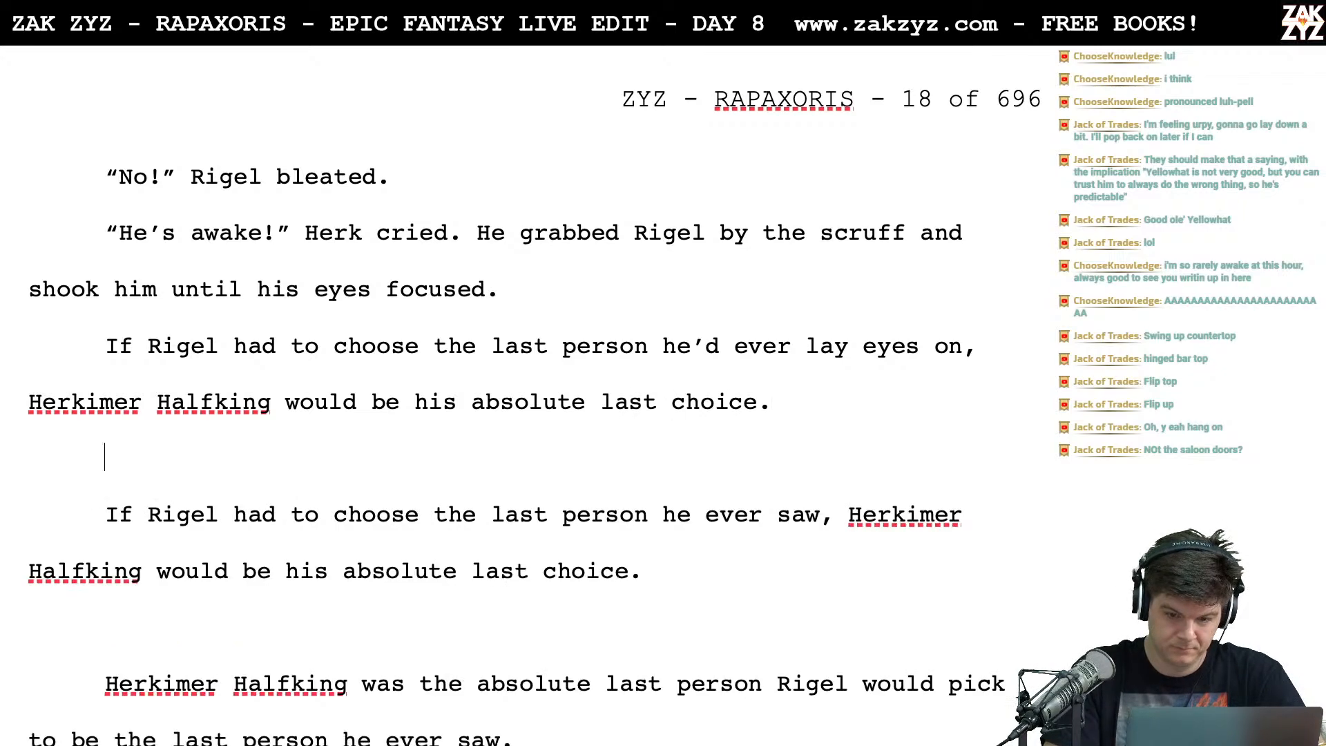
Insert an empty paragraph directly above the “he’d ever lay eyes on” sentence
{"action": "key", "text": "Up"}
{"action": "key", "text": "Up"}
{"action": "key", "text": "Right"}
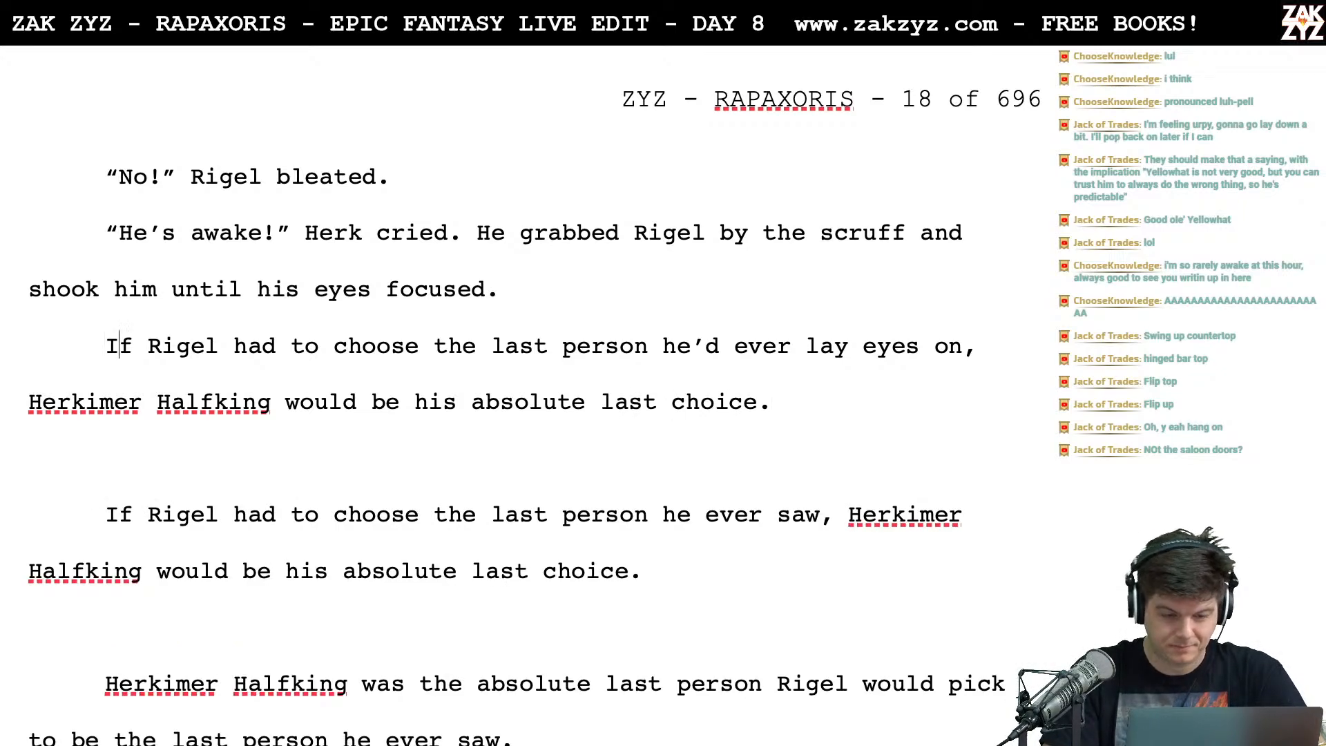
{"action": "scroll", "coordinate": [533, 406], "scroll_direction": "down", "scroll_amount": 1}
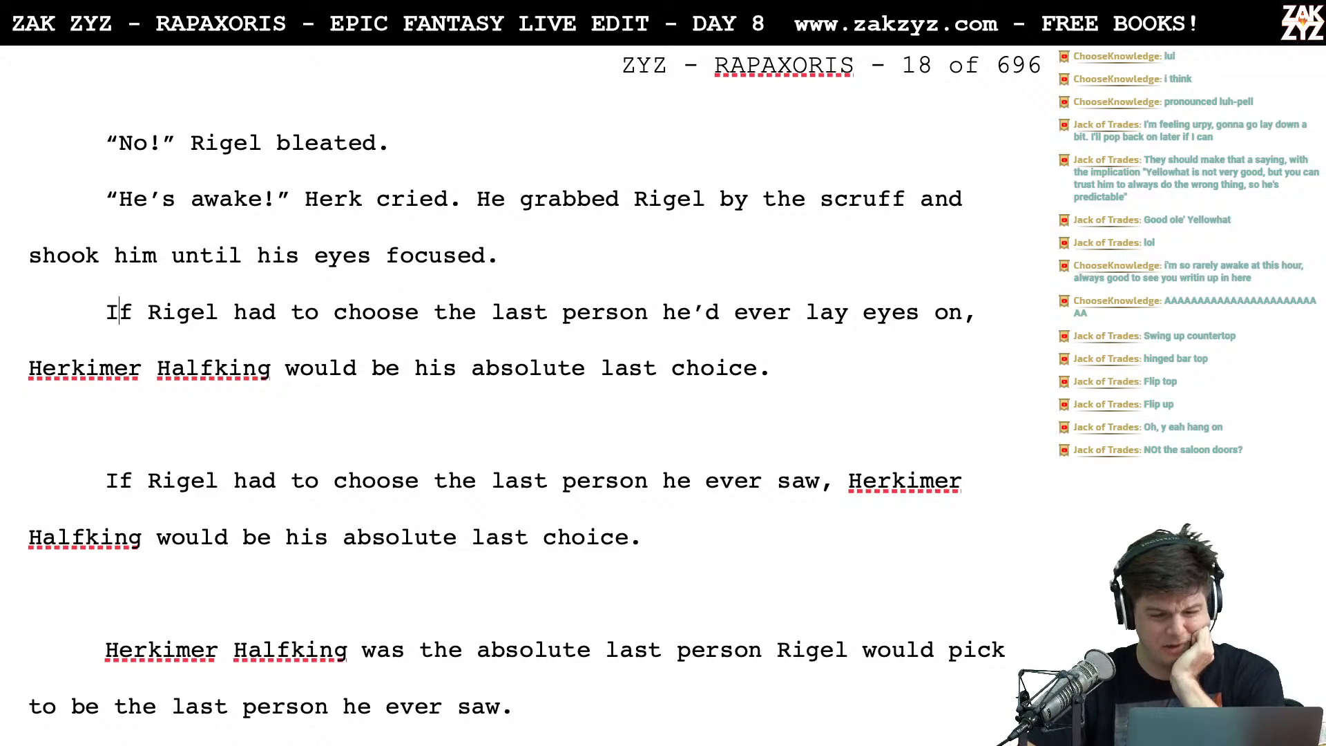
{"action": "key", "text": "Left"}
{"action": "key", "text": "Right"}
{"action": "key", "text": "Right"}
{"action": "key", "text": "Left"}
{"action": "key", "text": "Left"}
{"action": "key", "text": "Return"}
{"action": "key", "text": "Up"}
{"action": "type", "text": "IF"}
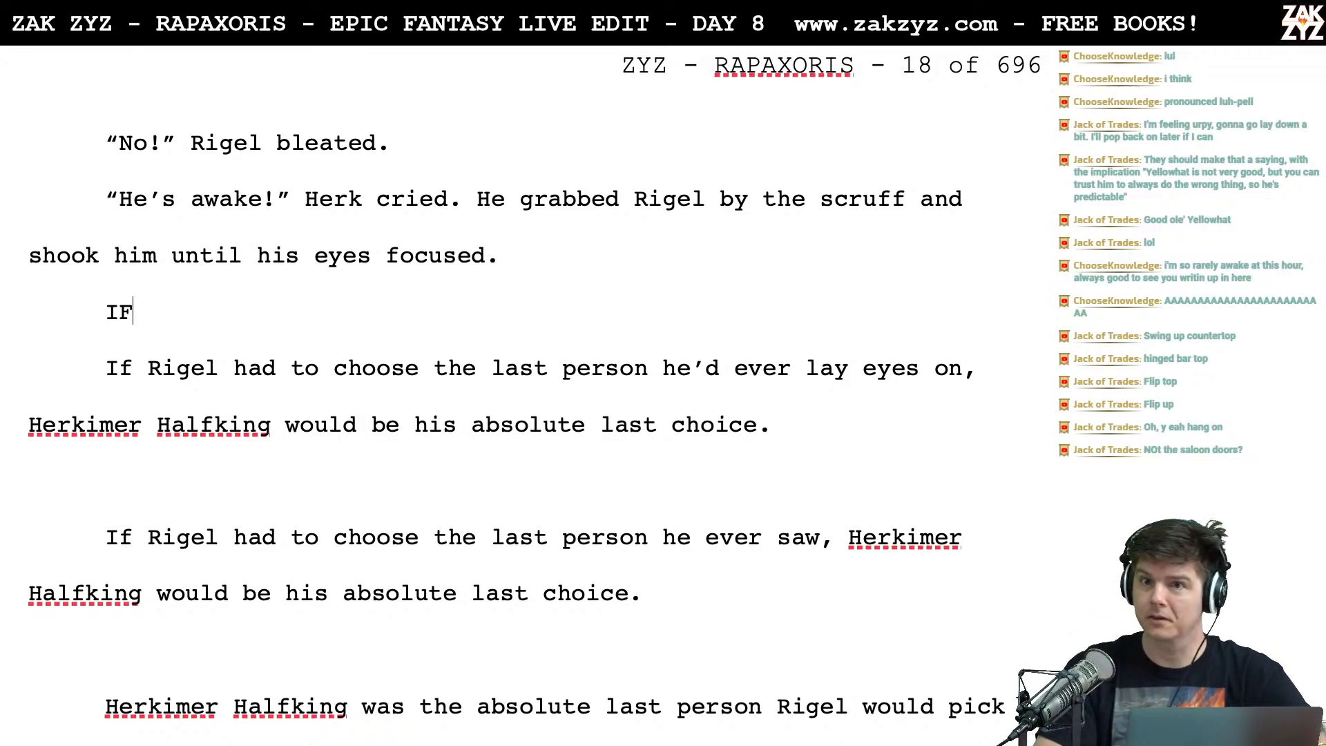
{"action": "key", "text": "BackSpace"}
{"action": "type", "text": "f "}
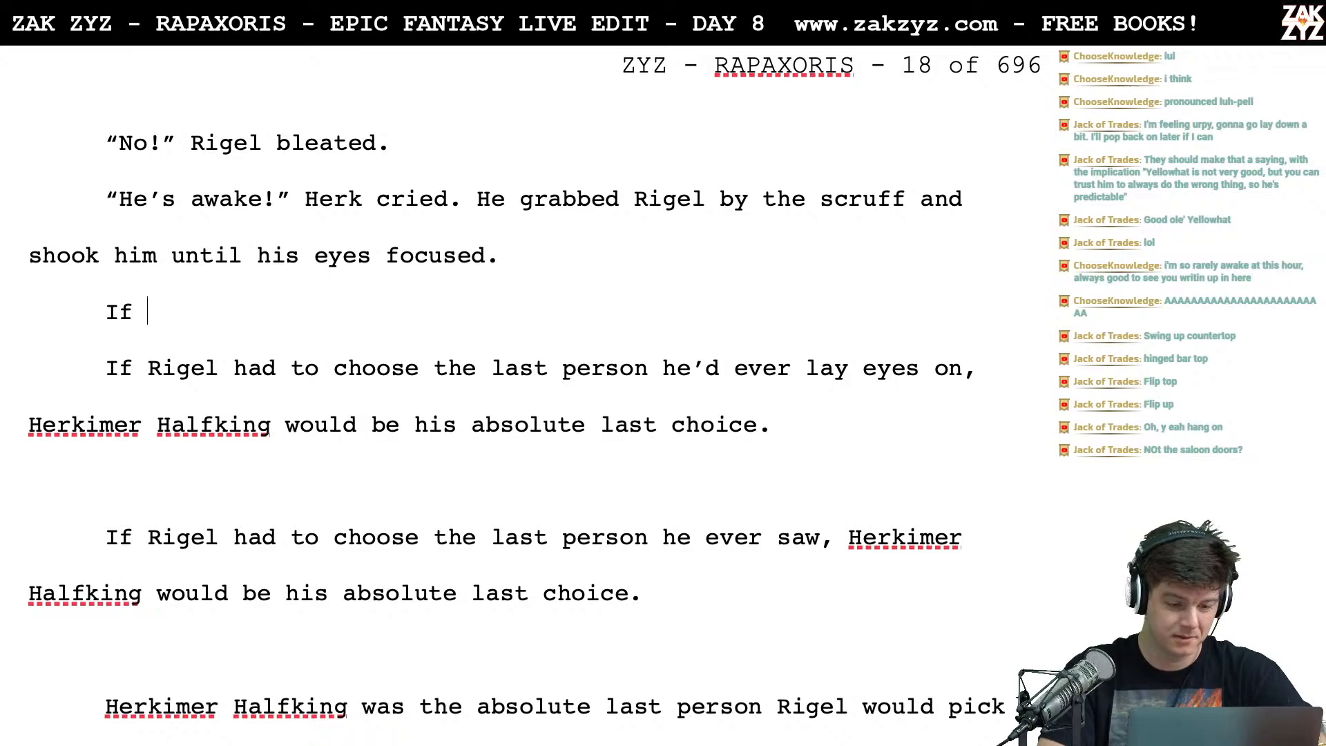
{"action": "type", "text": "Rigel"}
{"action": "key", "text": "BackSpace"}
{"action": "key", "text": "BackSpace"}
{"action": "key", "text": "BackSpace"}
{"action": "key", "text": "BackSpace"}
{"action": "key", "text": "BackSpace"}
{"action": "key", "text": "BackSpace"}
{"action": "key", "text": "BackSpace"}
{"action": "key", "text": "BackSpace"}
{"action": "key", "text": "BackSpace"}
{"action": "key", "text": "BackSpace"}
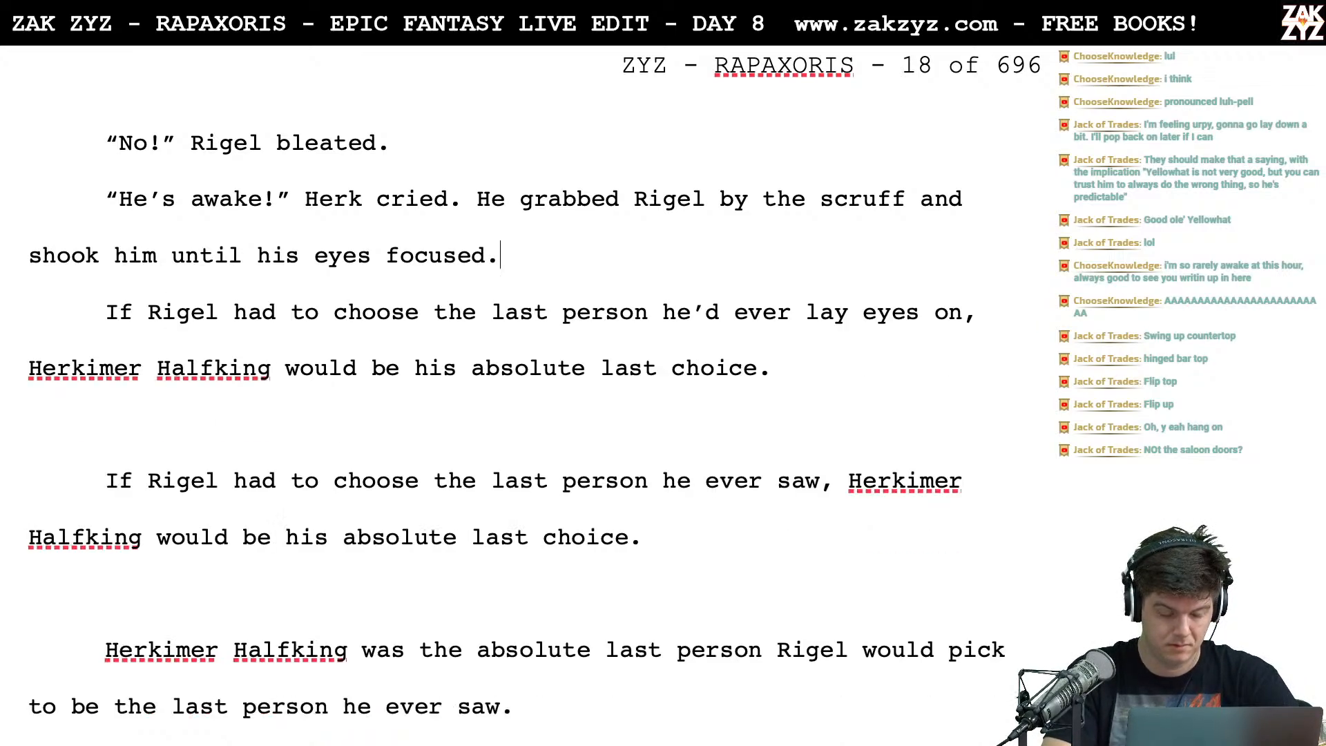
{"action": "key", "text": "Return"}
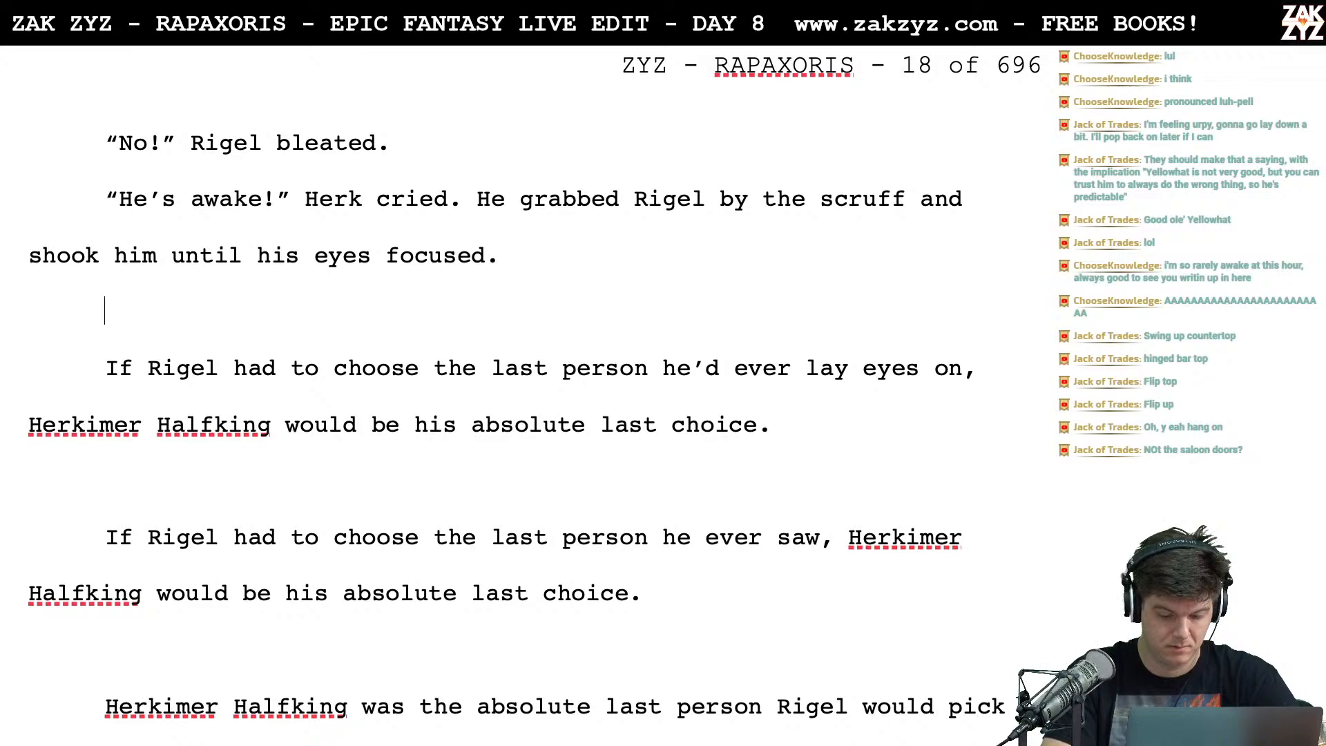
{"action": "type", "text": "Everyone "}
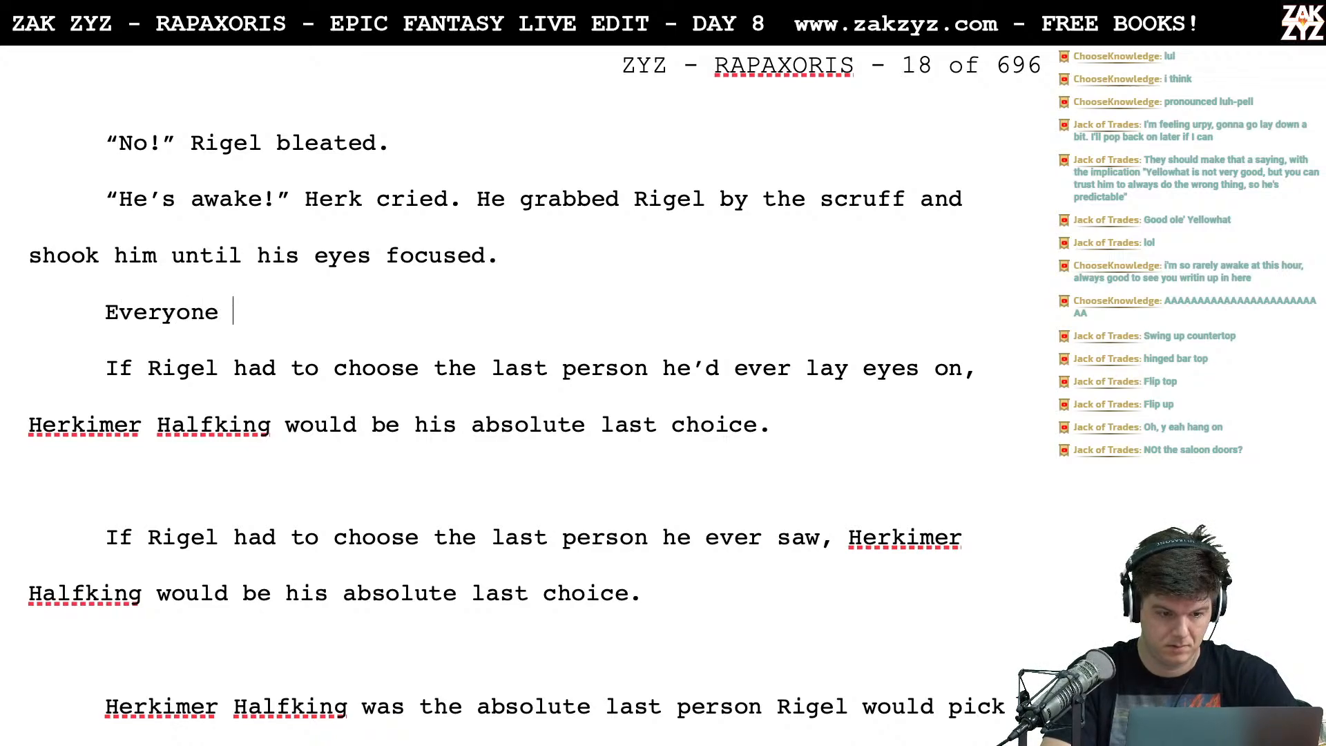
{"action": "type", "text": "saw"}
{"action": "key", "text": "BackSpace"}
{"action": "key", "text": "BackSpace"}
{"action": "key", "text": "BackSpace"}
{"action": "type", "text": "rigel"}
{"action": "key", "text": "BackSpace"}
{"action": "key", "text": "BackSpace"}
{"action": "key", "text": "BackSpace"}
{"action": "key", "text": "BackSpace"}
{"action": "key", "text": "BackSpace"}
{"action": "key", "text": "BackSpace"}
{"action": "key", "text": "BackSpace"}
{"action": "key", "text": "BackSpace"}
{"action": "key", "text": "BackSpace"}
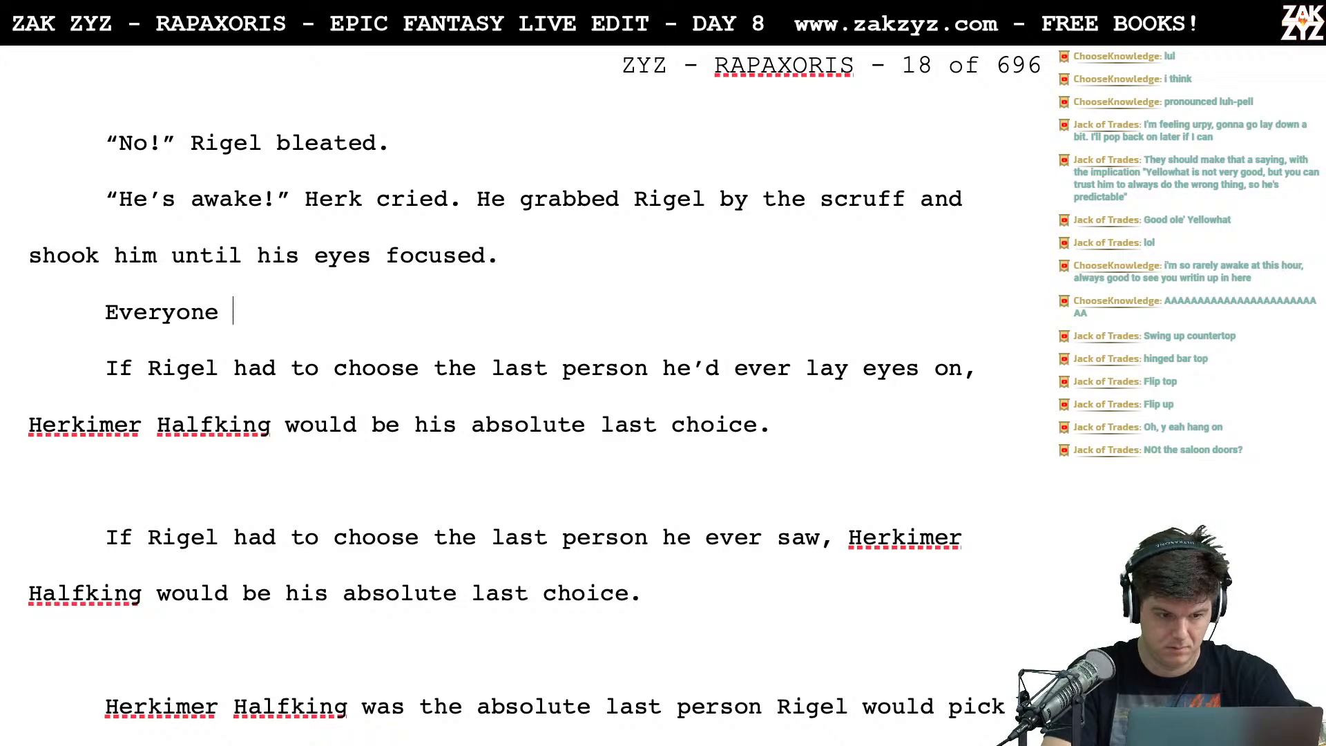
{"action": "key", "text": "BackSpace"}
{"action": "key", "text": "BackSpace"}
{"action": "key", "text": "BackSpace"}
{"action": "key", "text": "BackSpace"}
{"action": "key", "text": "BackSpace"}
{"action": "type", "text": "R"}
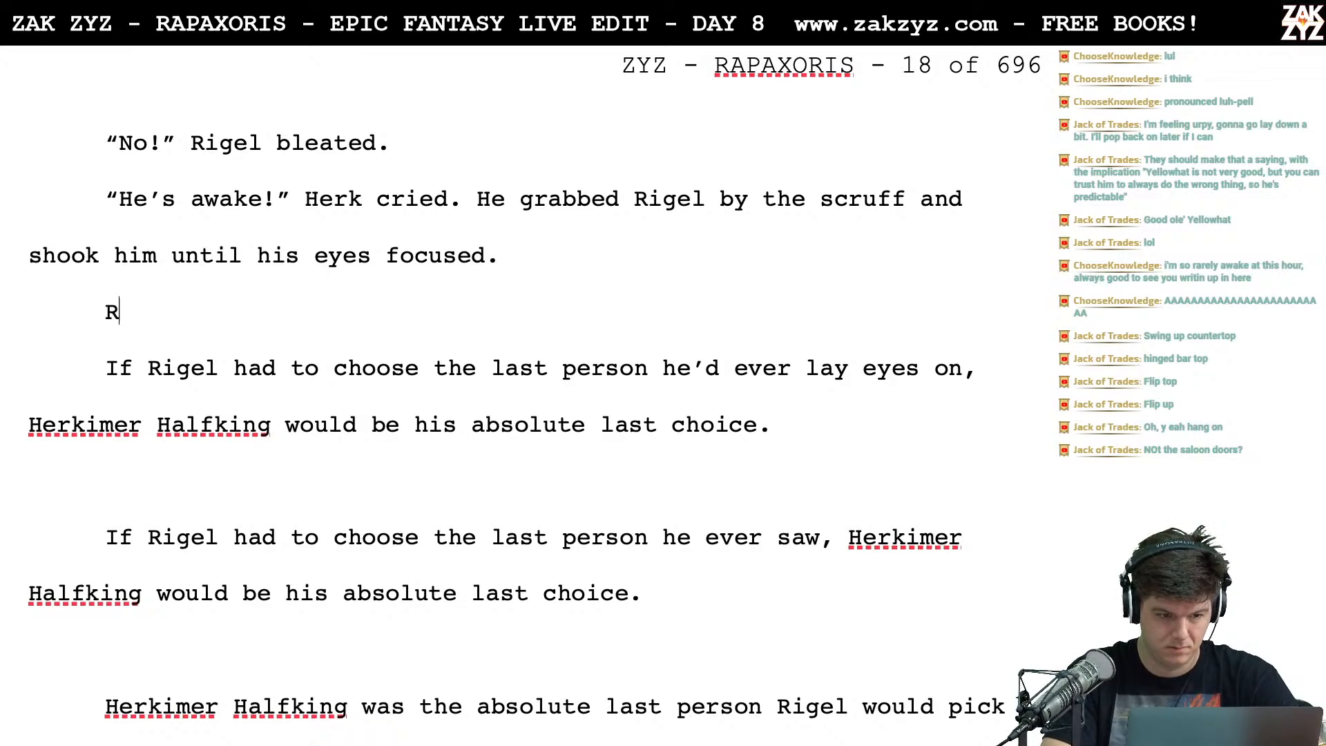
{"action": "type", "text": "igel"}
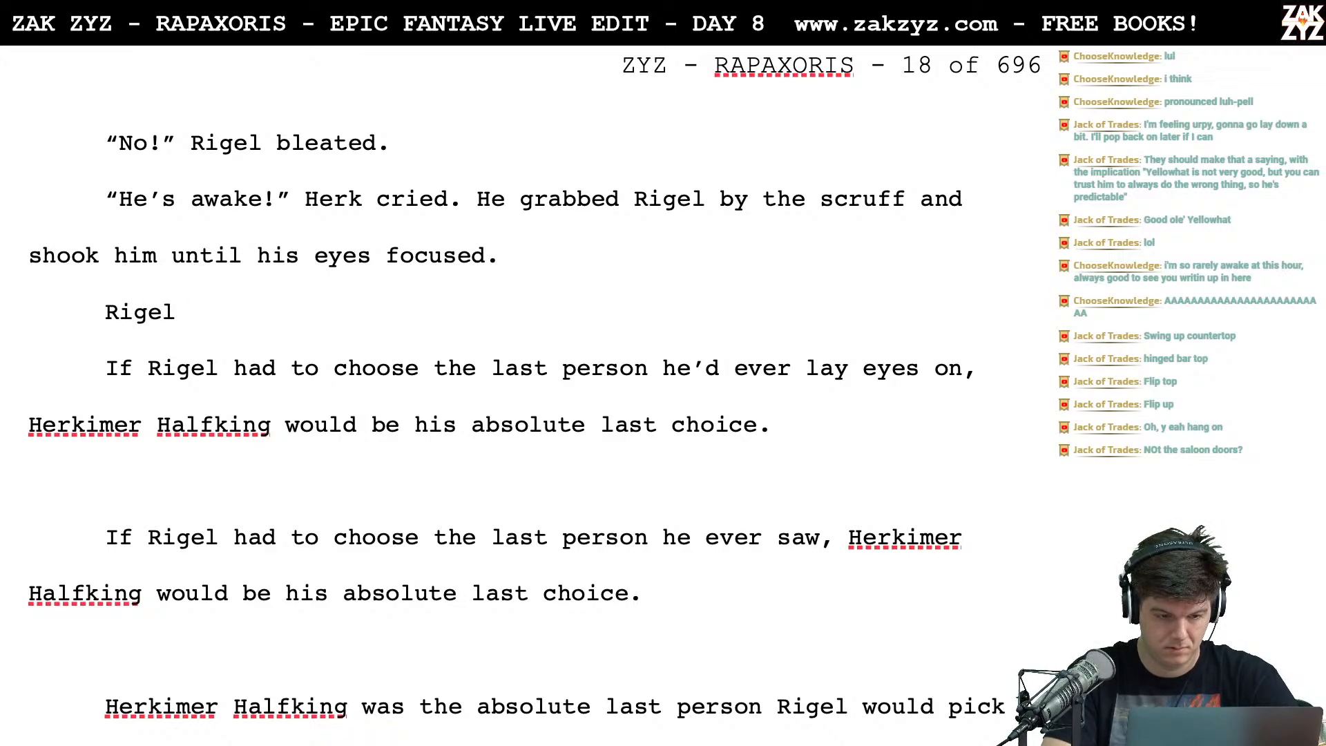
{"action": "key", "text": "BackSpace"}
{"action": "key", "text": "BackSpace"}
{"action": "key", "text": "BackSpace"}
{"action": "key", "text": "BackSpace"}
{"action": "key", "text": "BackSpace"}
{"action": "key", "text": "BackSpace"}
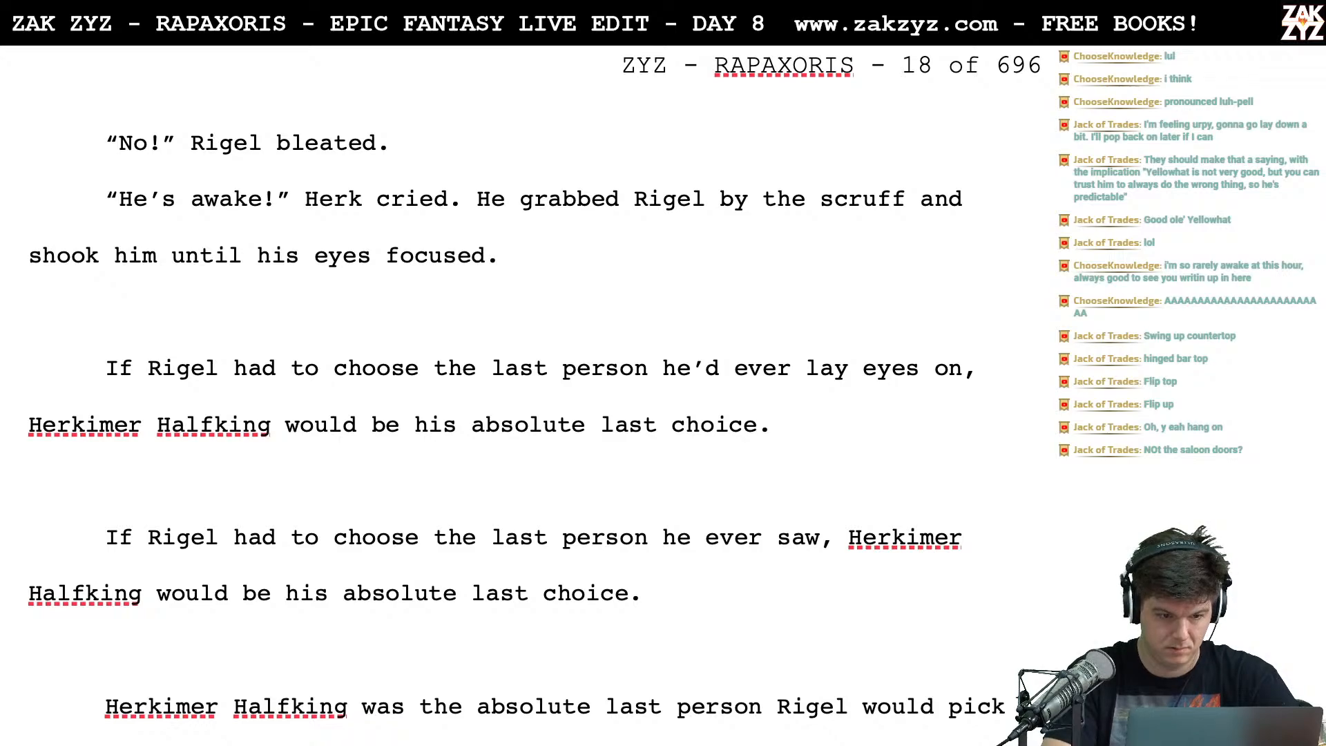
{"action": "type", "text": "H"}
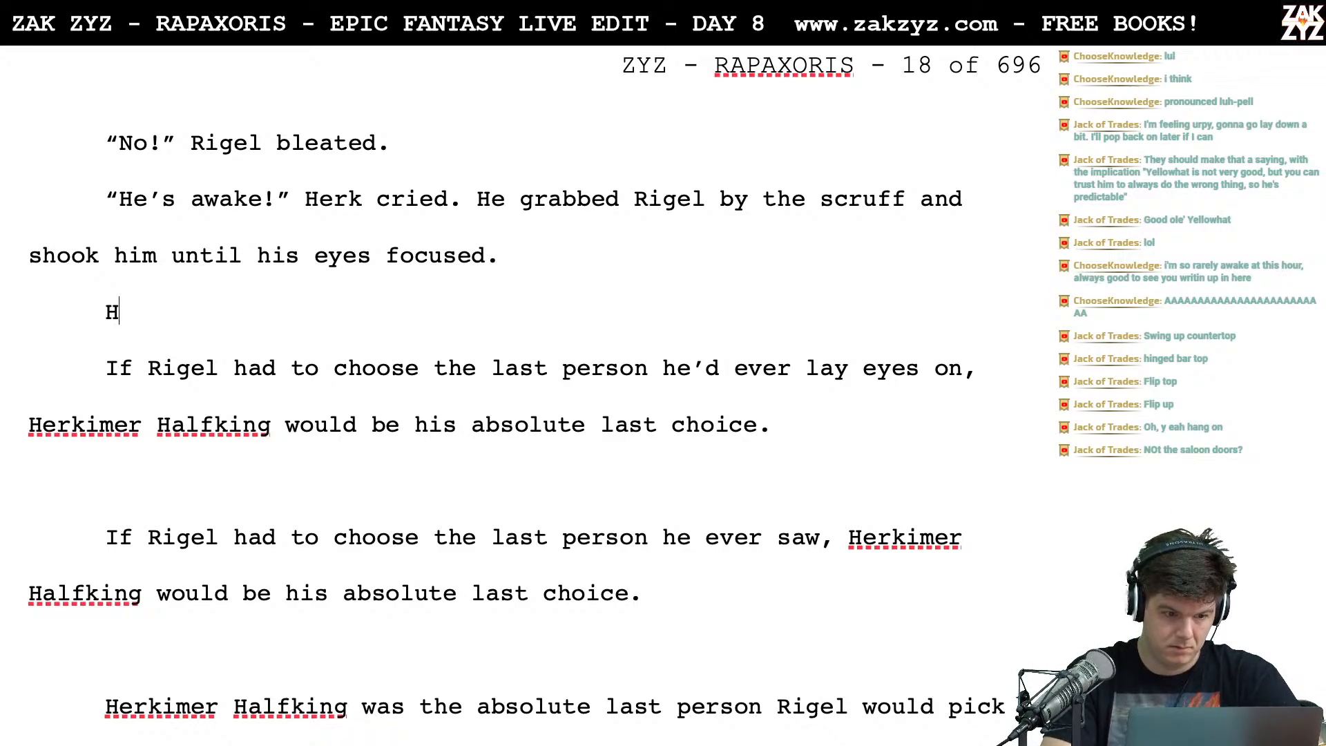
{"action": "key", "text": "BackSpace"}
Write “Rigel never wanted to see that face,” in the empty paragraph after “shook him until his eyes focused.”
{"action": "type", "text": "Rigel ne"}
{"action": "type", "text": "ver,"}
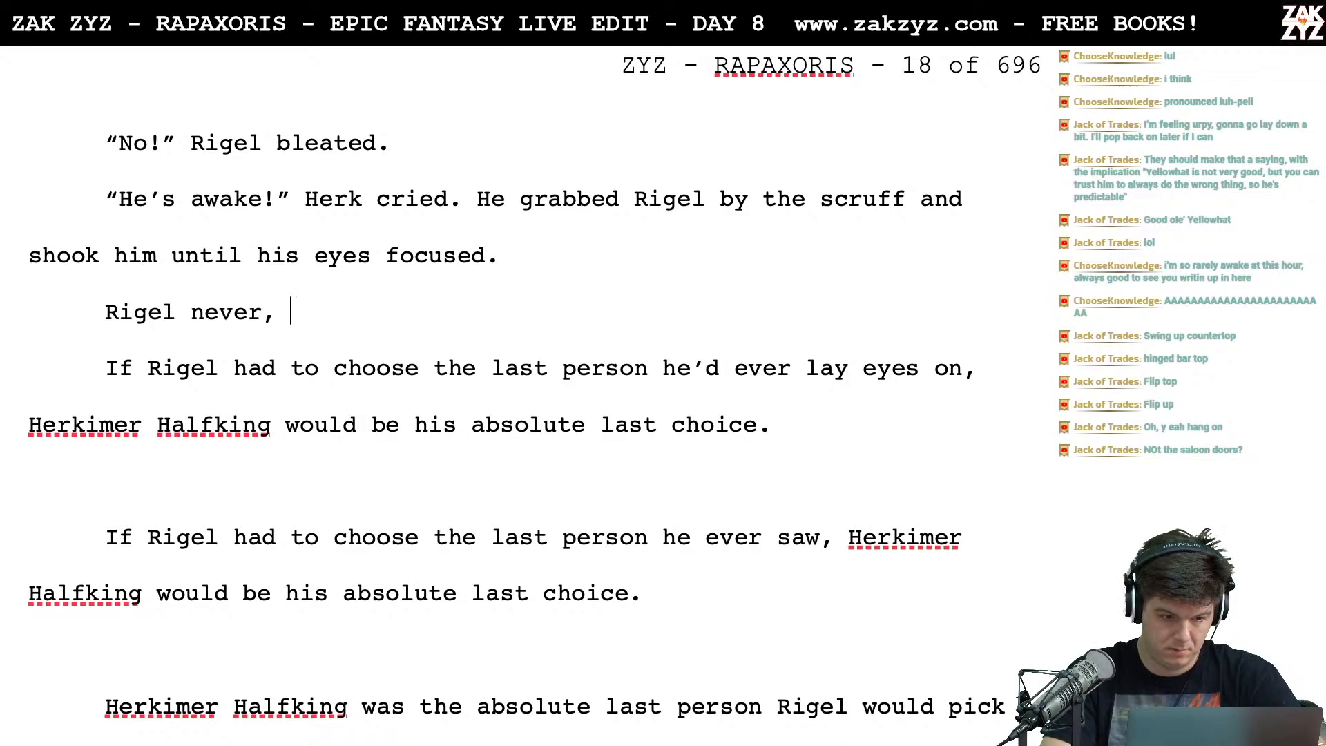
{"action": "key", "text": "BackSpace"}
{"action": "type", "text": "wanted to"}
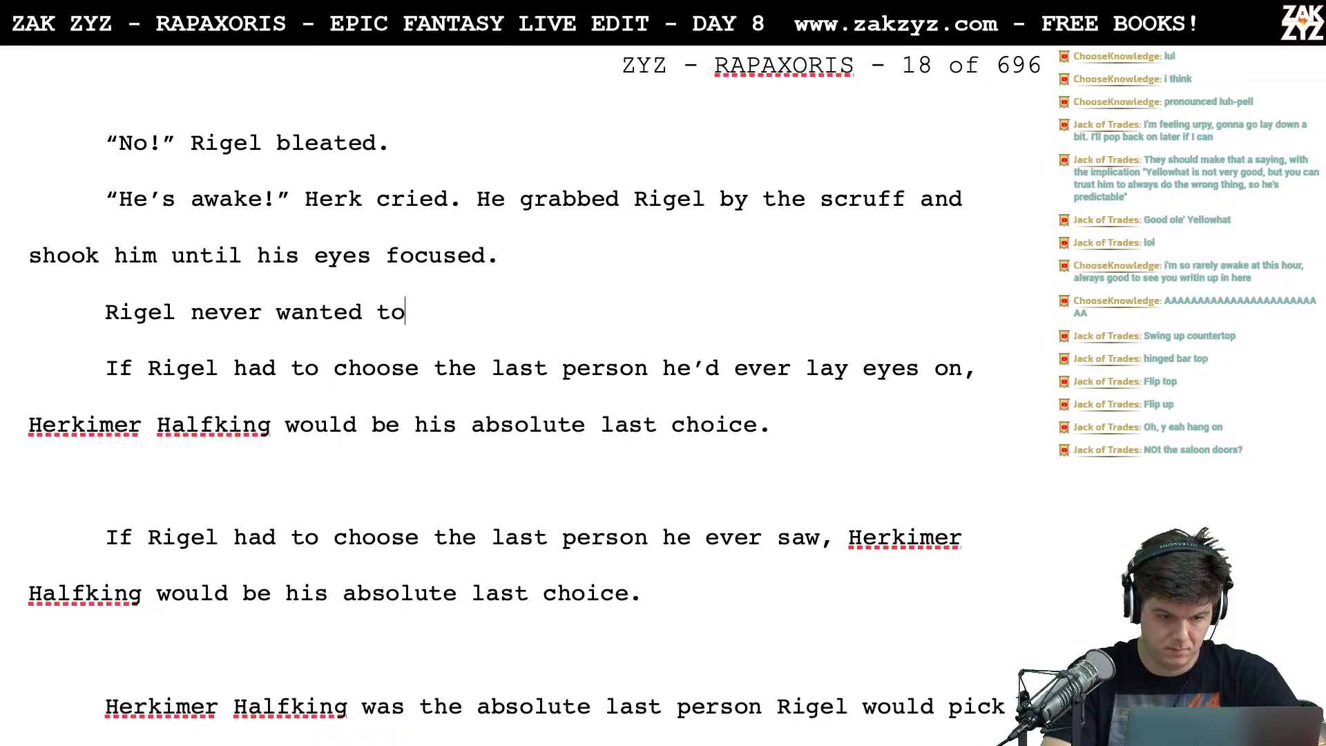
{"action": "type", "text": " see that face,"}
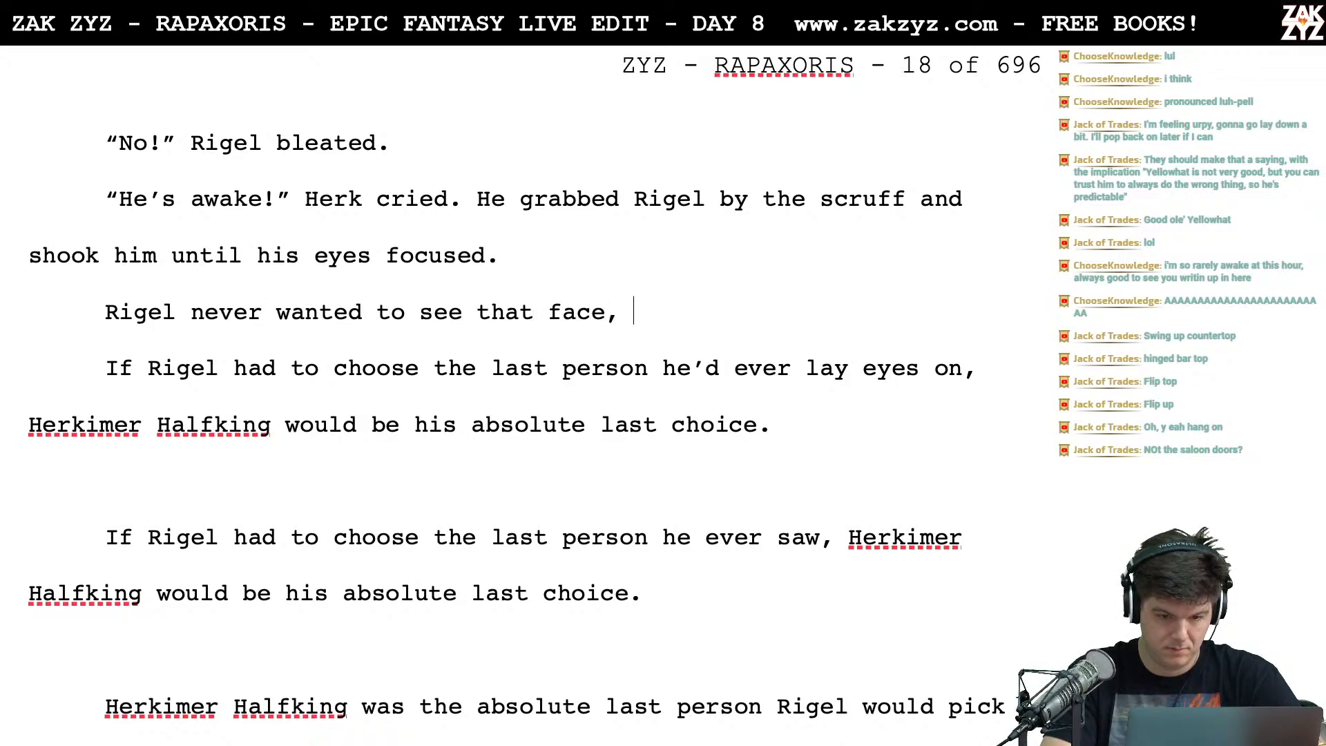
Above the “Rigel never wanted to see that face,” line, start a new paragraph with “Herkimer Halfking was the last face Rigel wanted to”
{"action": "key", "text": "Right"}
{"action": "key", "text": "Right"}
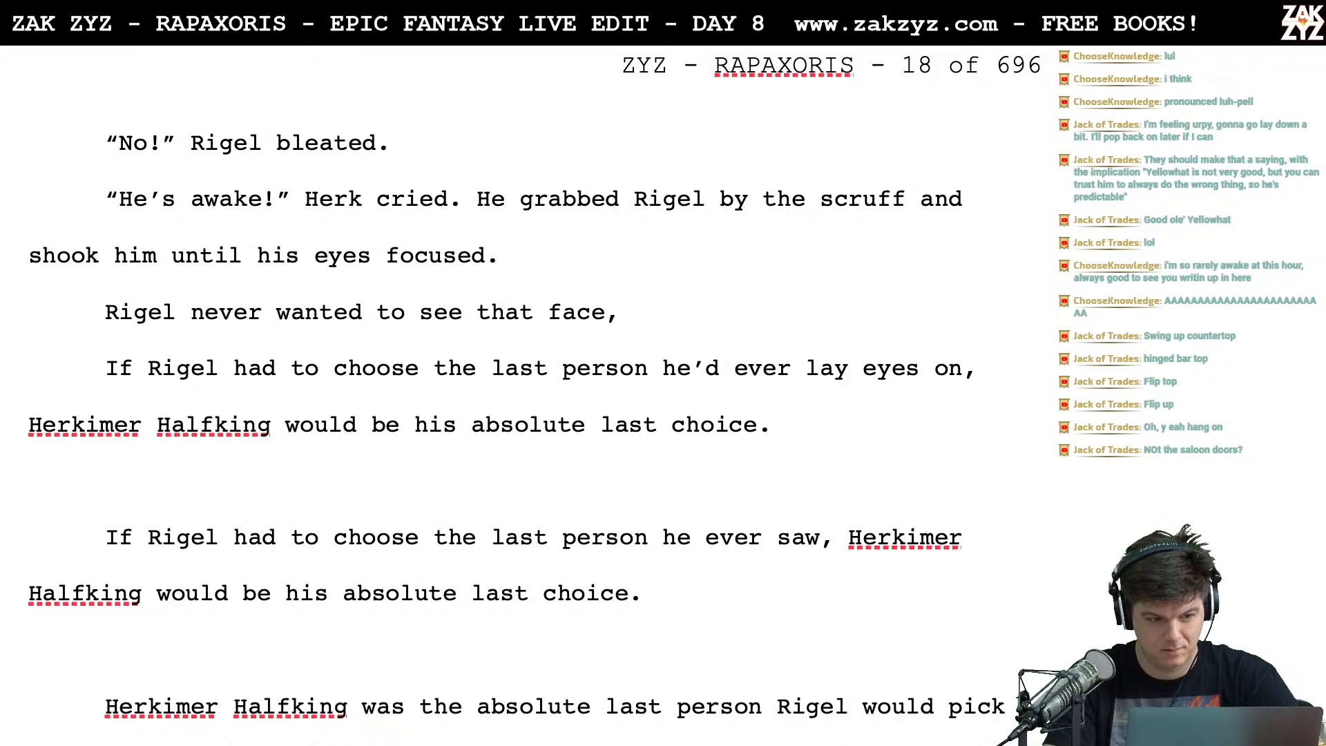
{"action": "key", "text": "Return"}
{"action": "key", "text": "Left"}
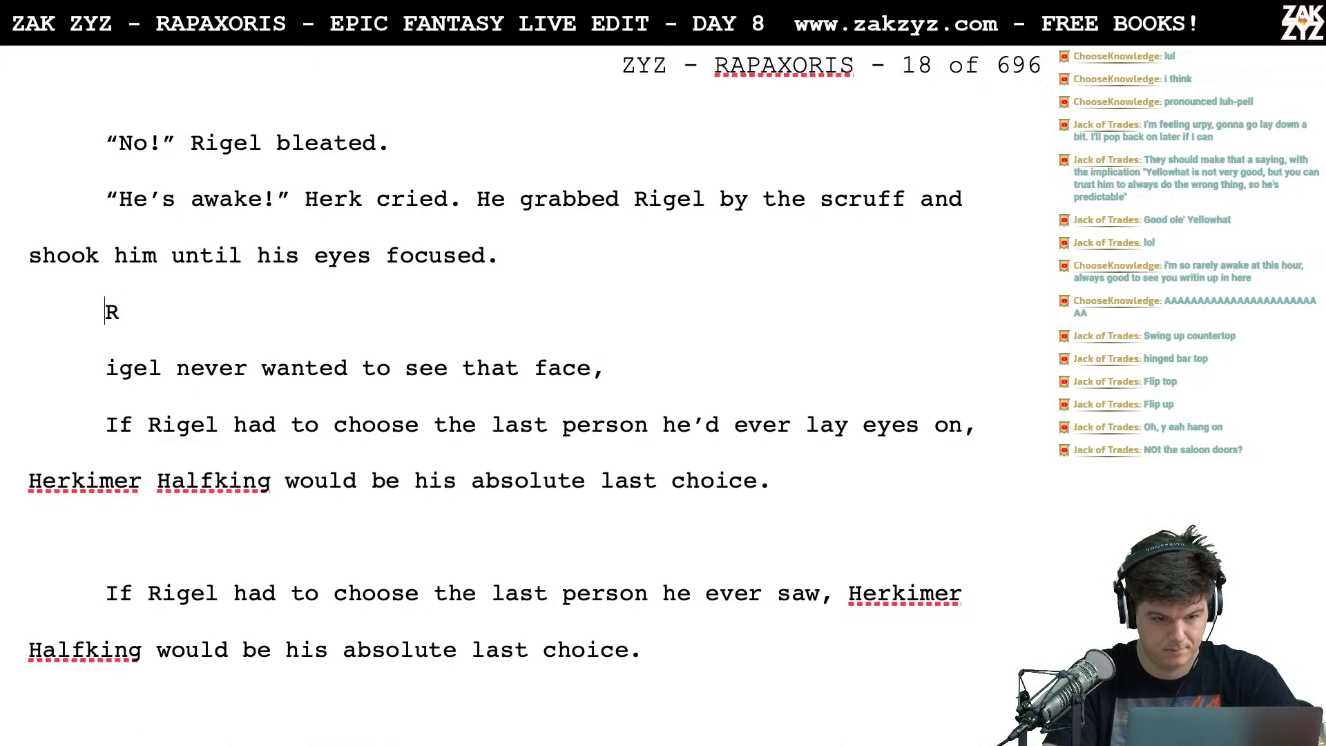
{"action": "key", "text": "Return"}
{"action": "key", "text": "Up"}
{"action": "type", "text": "Herkimer "}
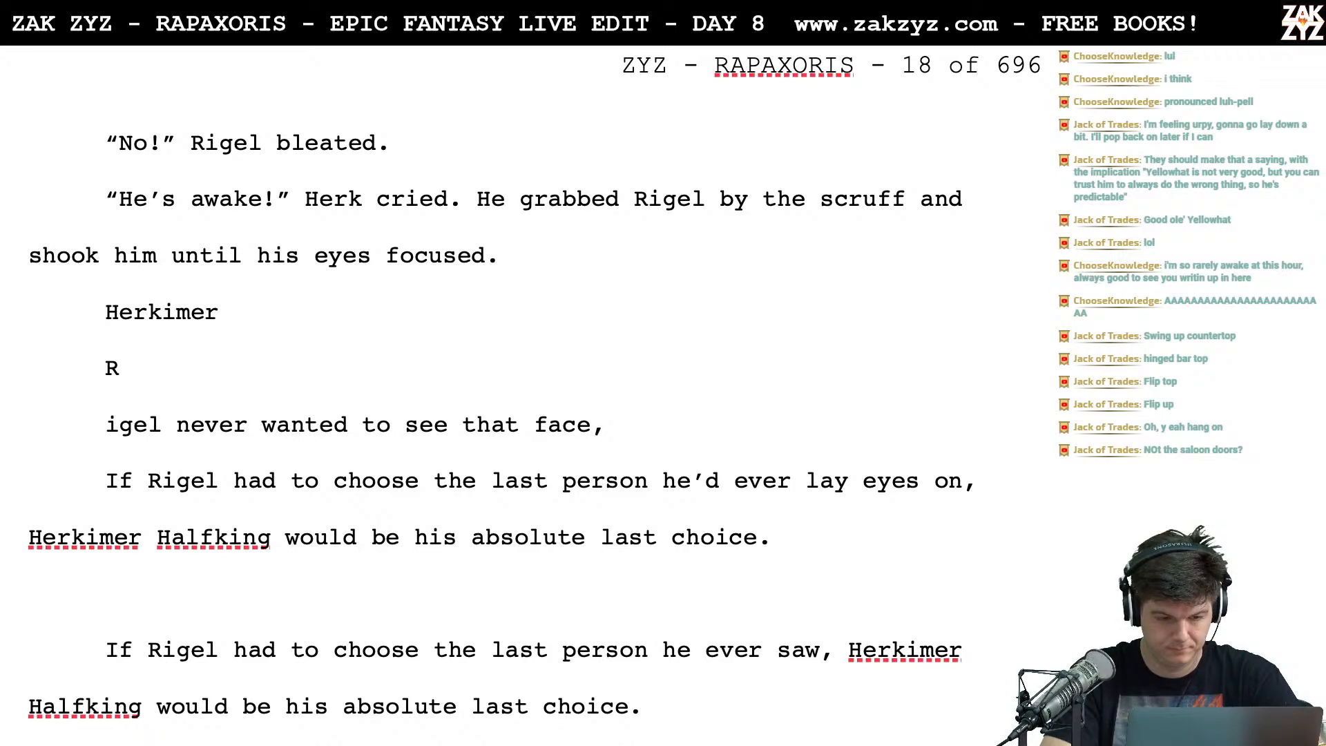
{"action": "type", "text": "Halfking was the lat f"}
{"action": "key", "text": "BackSpace"}
{"action": "key", "text": "BackSpace"}
{"action": "key", "text": "BackSpace"}
{"action": "type", "text": "st face "}
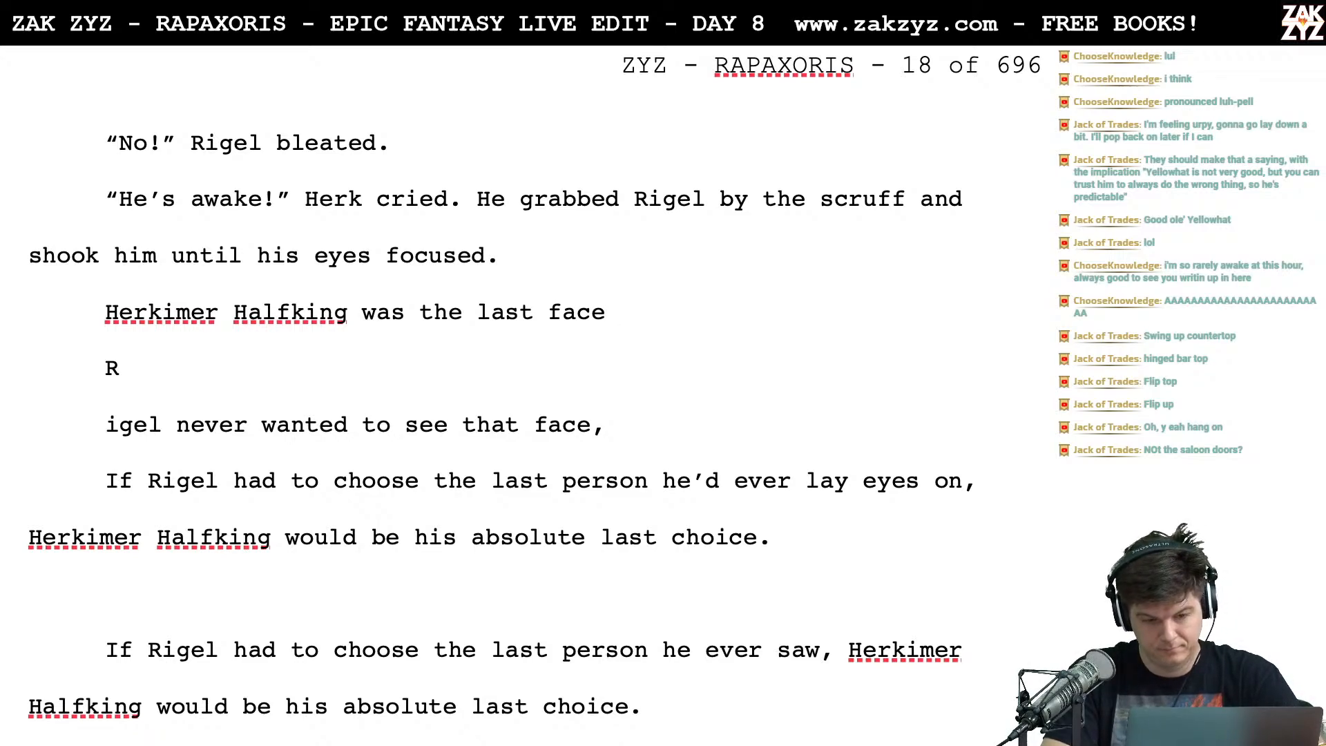
{"action": "type", "text": "R"}
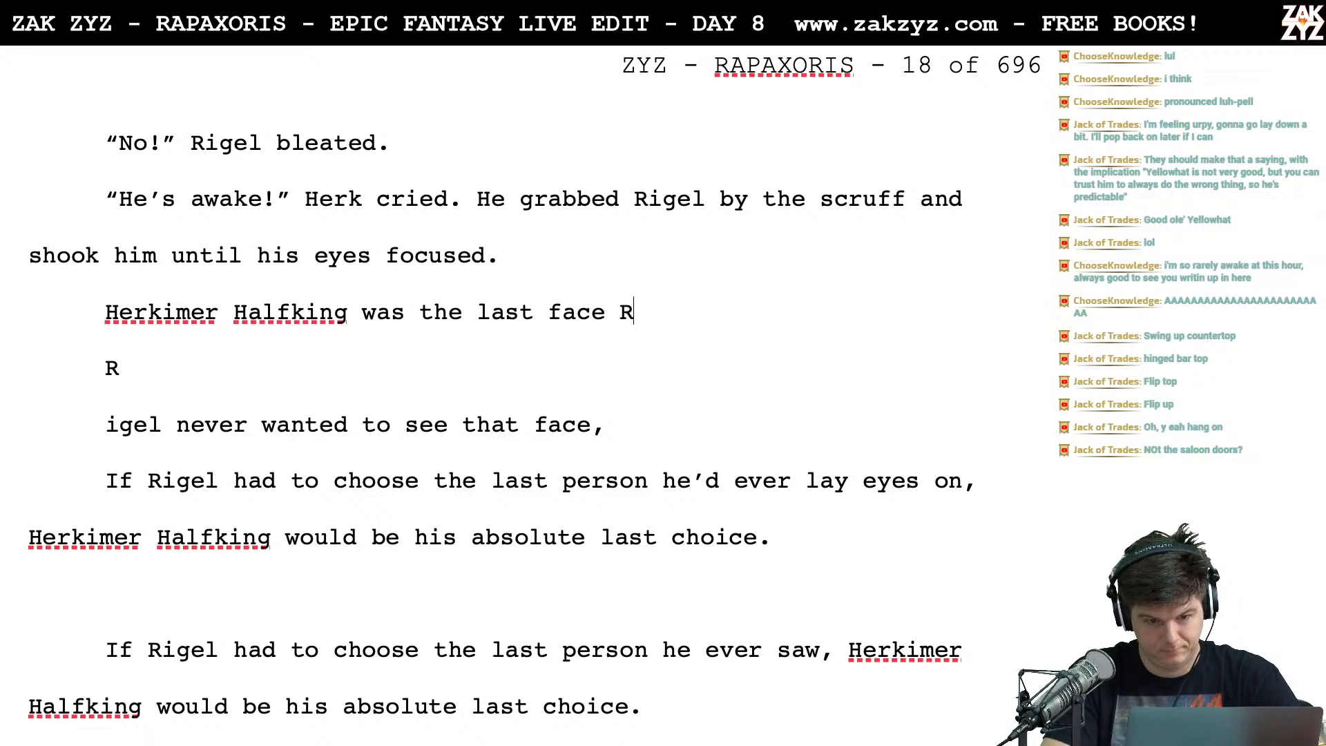
{"action": "type", "text": "igel wanted to se"}
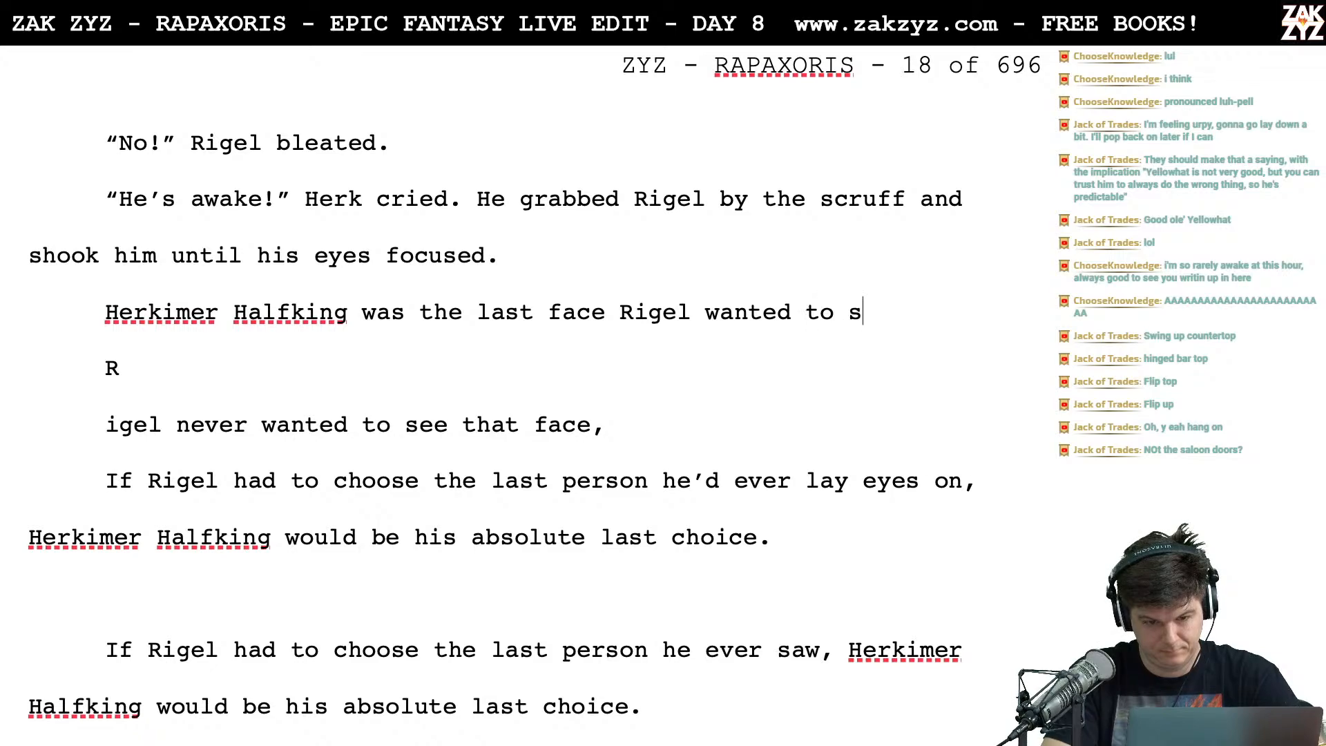
Reword the opening of the new Herkimer Halfking line to “was the last person Rigel wanted to” in place of “face”
{"action": "key", "text": "BackSpace"}
{"action": "key", "text": "BackSpace"}
{"action": "key", "text": "BackSpace"}
{"action": "key", "text": "BackSpace"}
{"action": "key", "text": "BackSpace"}
{"action": "key", "text": "BackSpace"}
{"action": "key", "text": "BackSpace"}
{"action": "key", "text": "BackSpace"}
{"action": "key", "text": "BackSpace"}
{"action": "key", "text": "BackSpace"}
{"action": "key", "text": "BackSpace"}
{"action": "key", "text": "BackSpace"}
{"action": "key", "text": "BackSpace"}
{"action": "key", "text": "BackSpace"}
{"action": "key", "text": "BackSpace"}
{"action": "key", "text": "BackSpace"}
{"action": "key", "text": "BackSpace"}
{"action": "key", "text": "BackSpace"}
{"action": "key", "text": "BackSpace"}
{"action": "key", "text": "BackSpace"}
{"action": "key", "text": "BackSpace"}
{"action": "key", "text": "BackSpace"}
{"action": "key", "text": "BackSpace"}
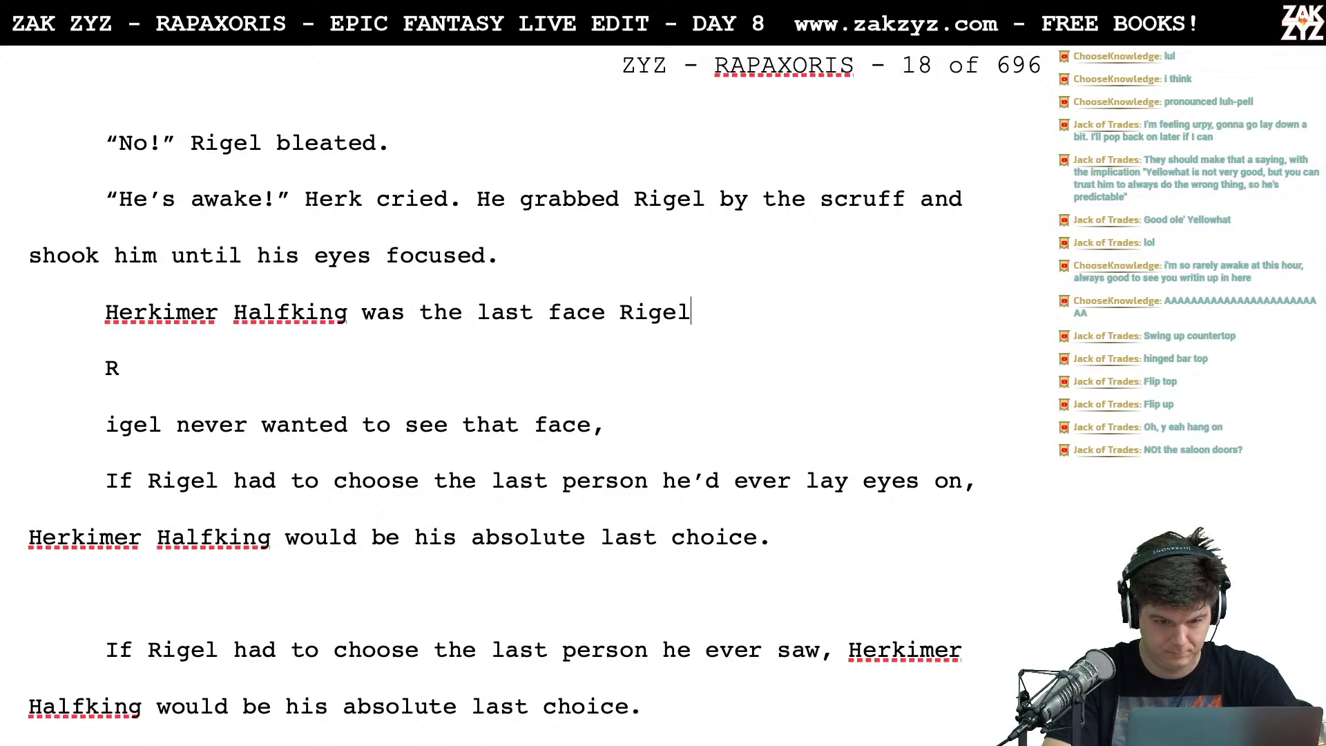
{"action": "type", "text": "perso"}
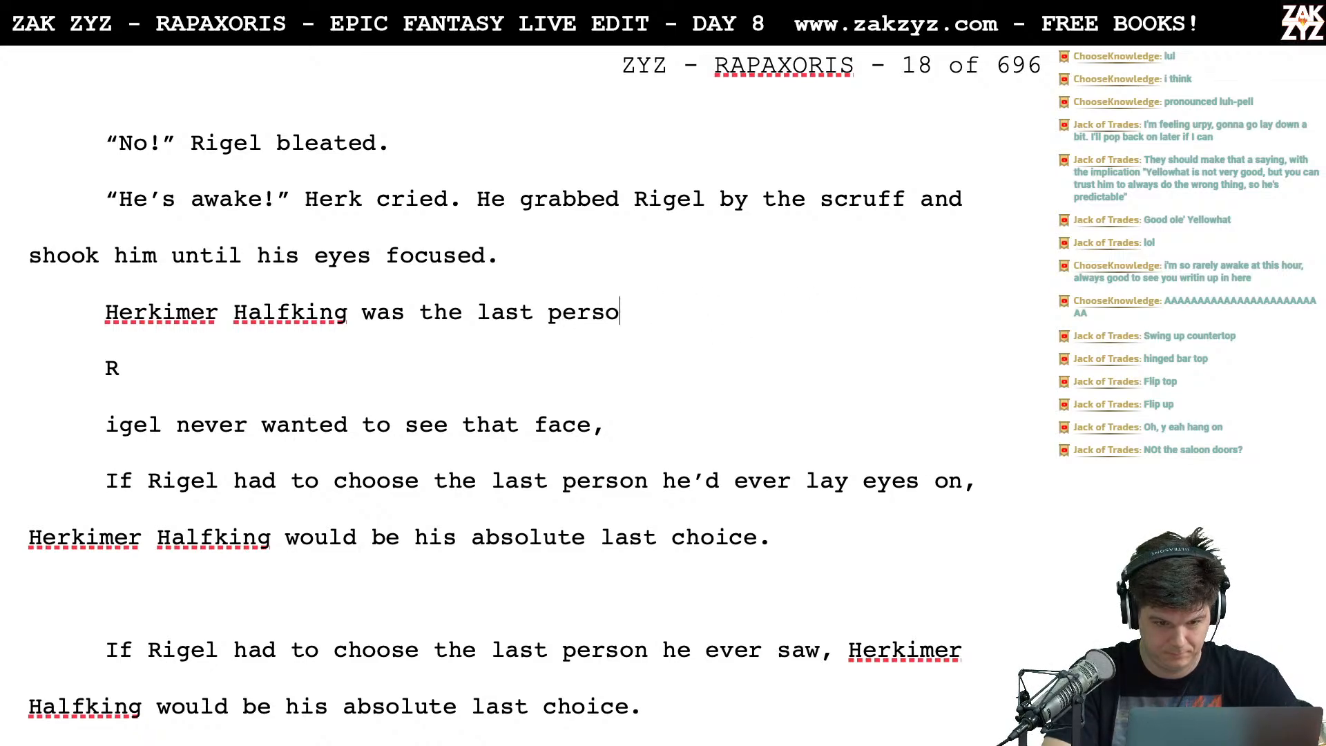
{"action": "type", "text": "n Rigel wanted to"}
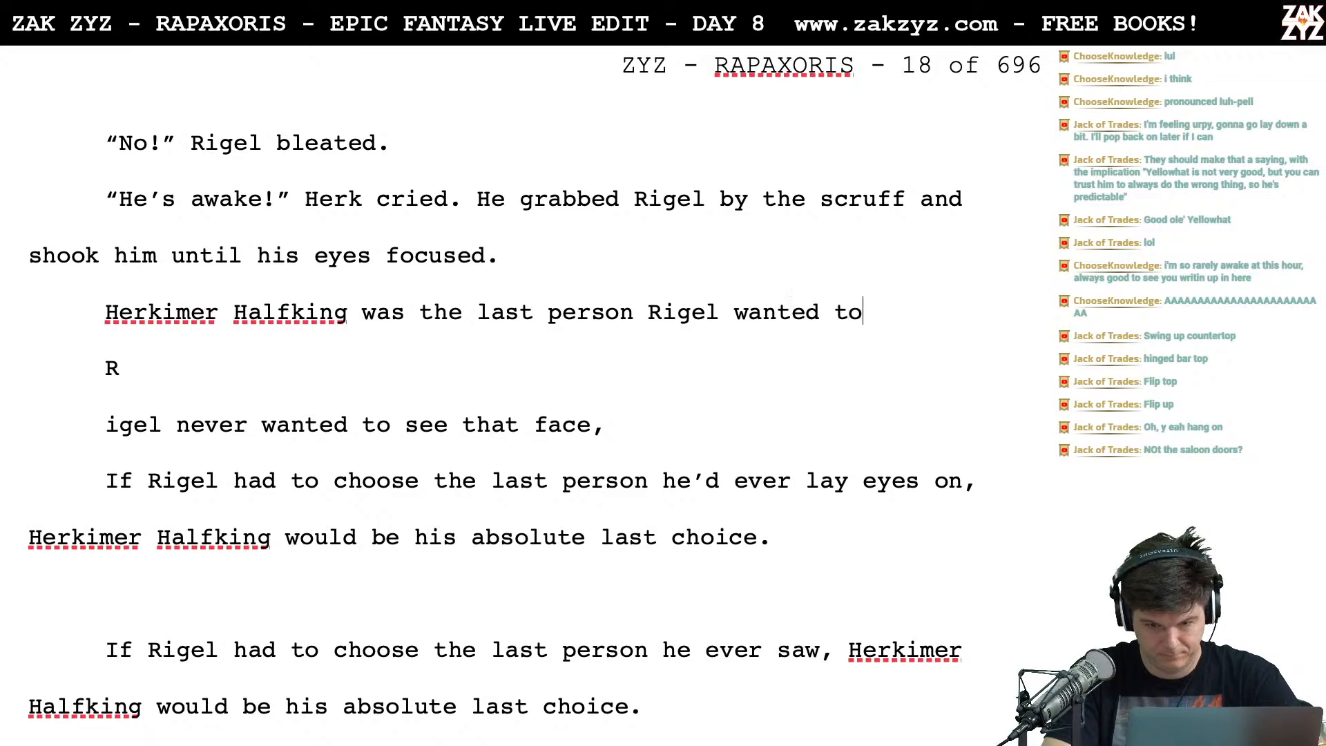
Finish the sentence with “see, especially now that every person he saw might be the last.”
{"action": "type", "text": " see, especially n"}
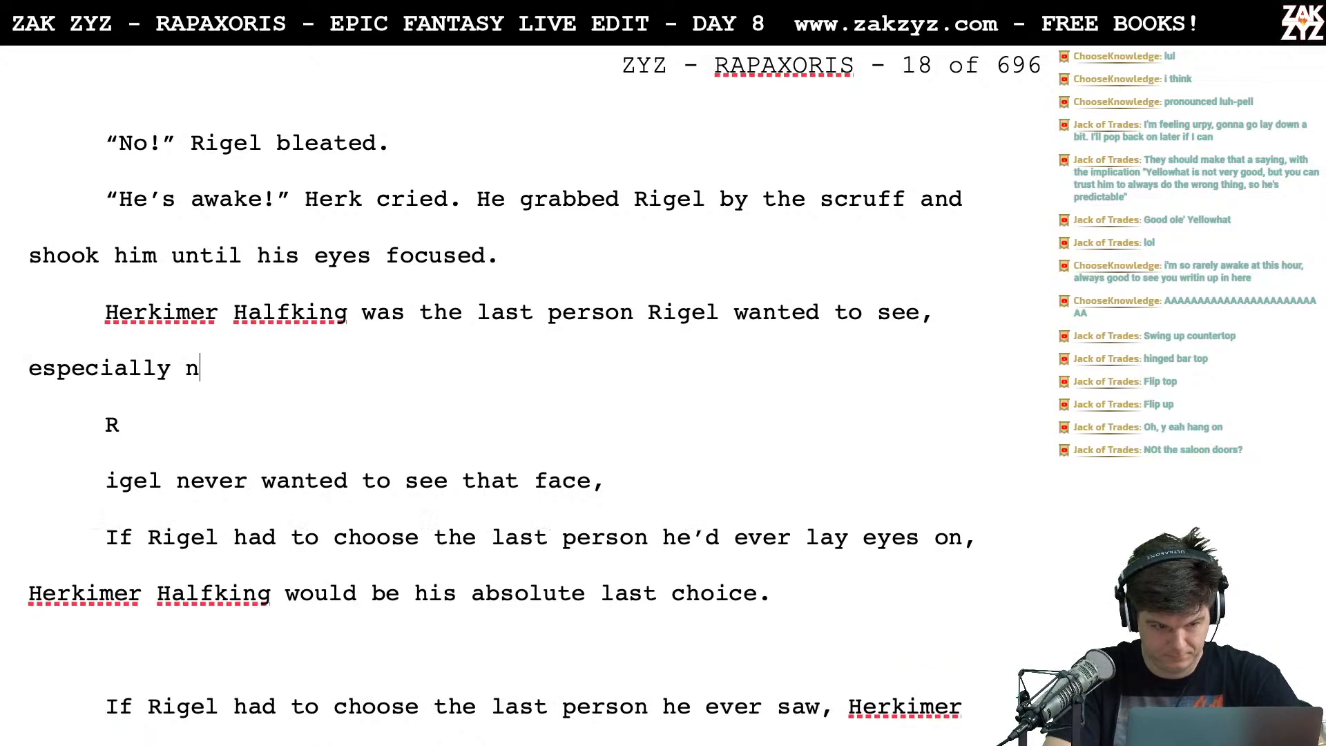
{"action": "key", "text": "BackSpace"}
{"action": "type", "text": "now that "}
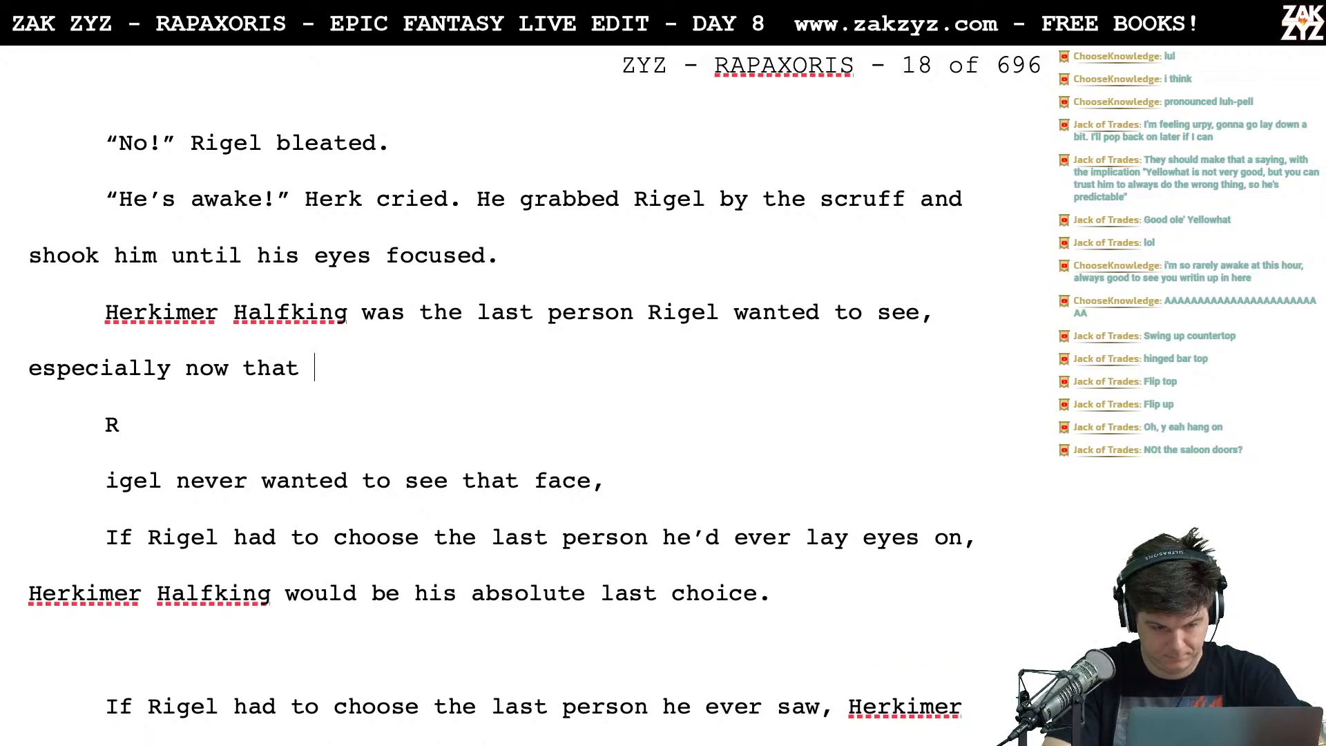
{"action": "type", "text": "every person he"}
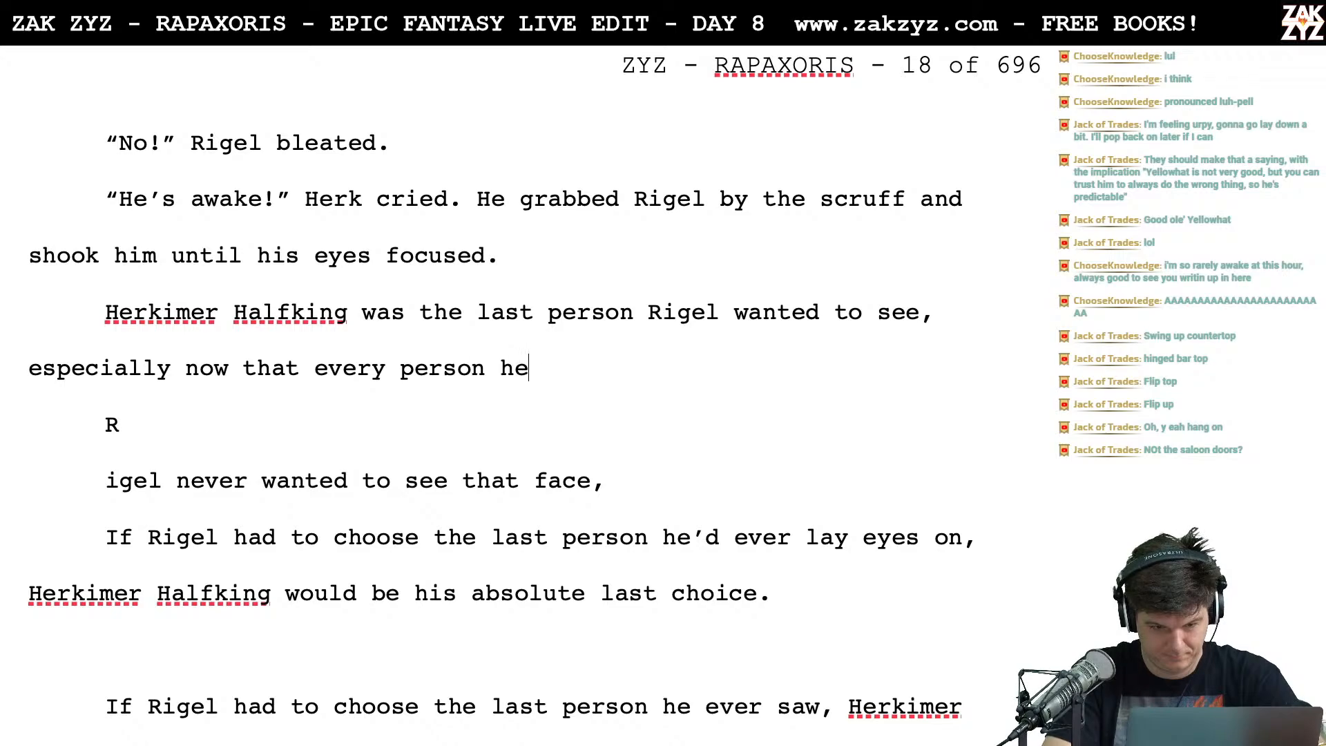
{"action": "type", "text": " saw might be the last."}
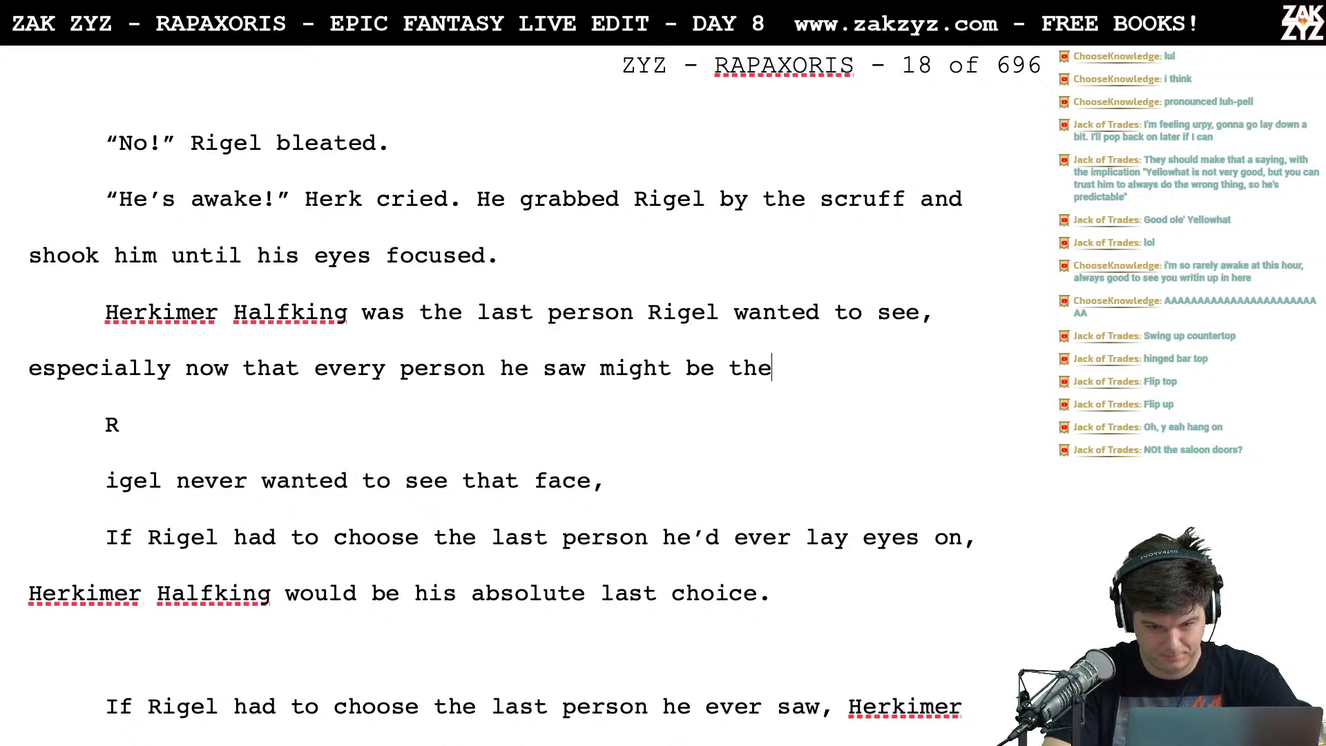
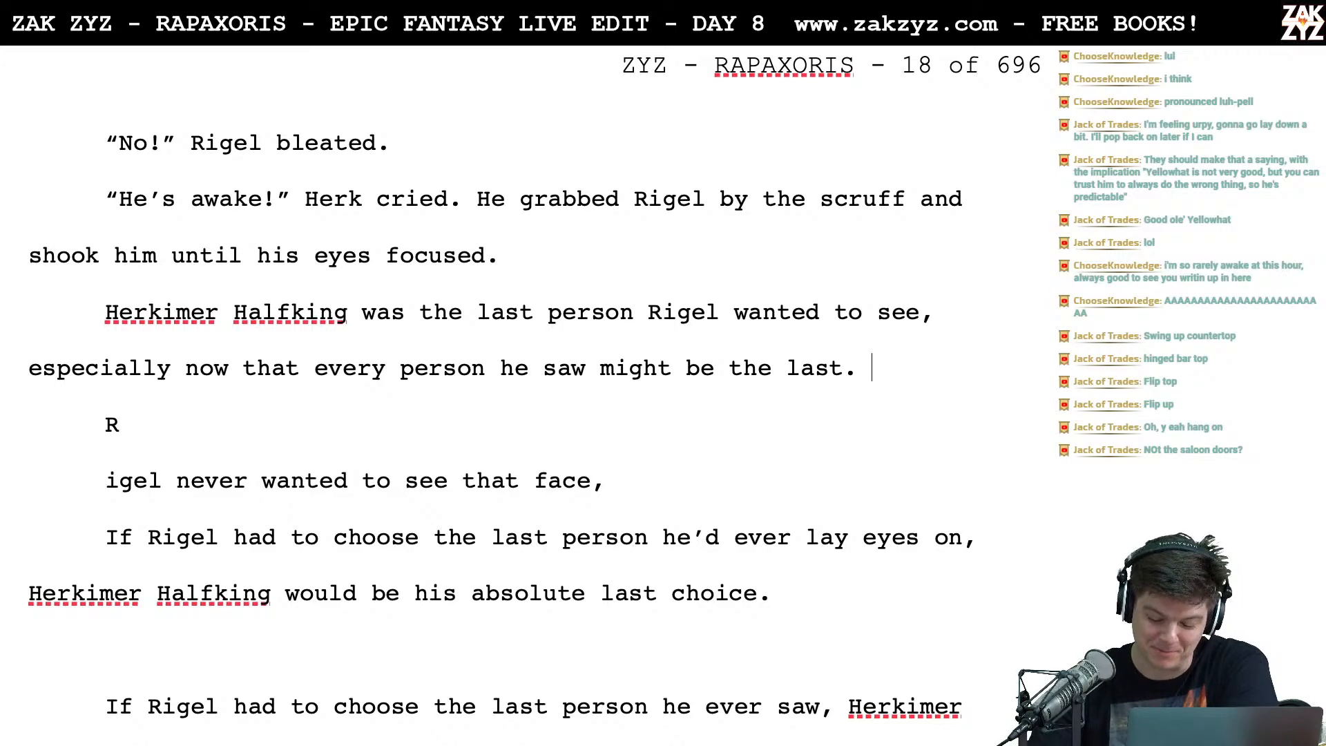
Delete all the leftover alternative lines between the new sentence and “The bartender hustled over,” keeping an empty paragraph there
{"action": "key", "text": "shift+Down"}
{"action": "key", "text": "shift+Down"}
{"action": "key", "text": "shift+Down"}
{"action": "key", "text": "shift+Down"}
{"action": "key", "text": "shift+Down"}
{"action": "key", "text": "shift+Down"}
{"action": "key", "text": "shift+Down"}
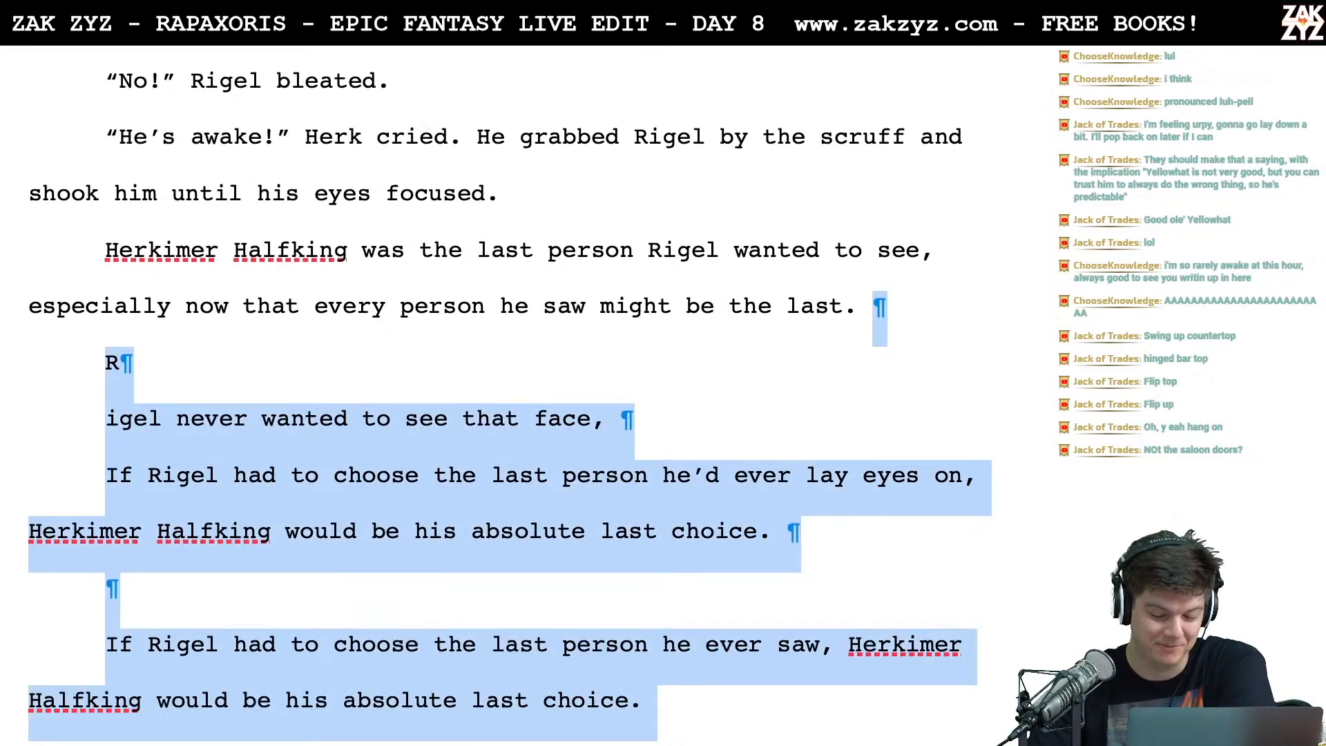
{"action": "key", "text": "shift+Down"}
{"action": "key", "text": "shift+Down"}
{"action": "key", "text": "shift+Down"}
{"action": "key", "text": "shift+Down"}
{"action": "key", "text": "shift+Down"}
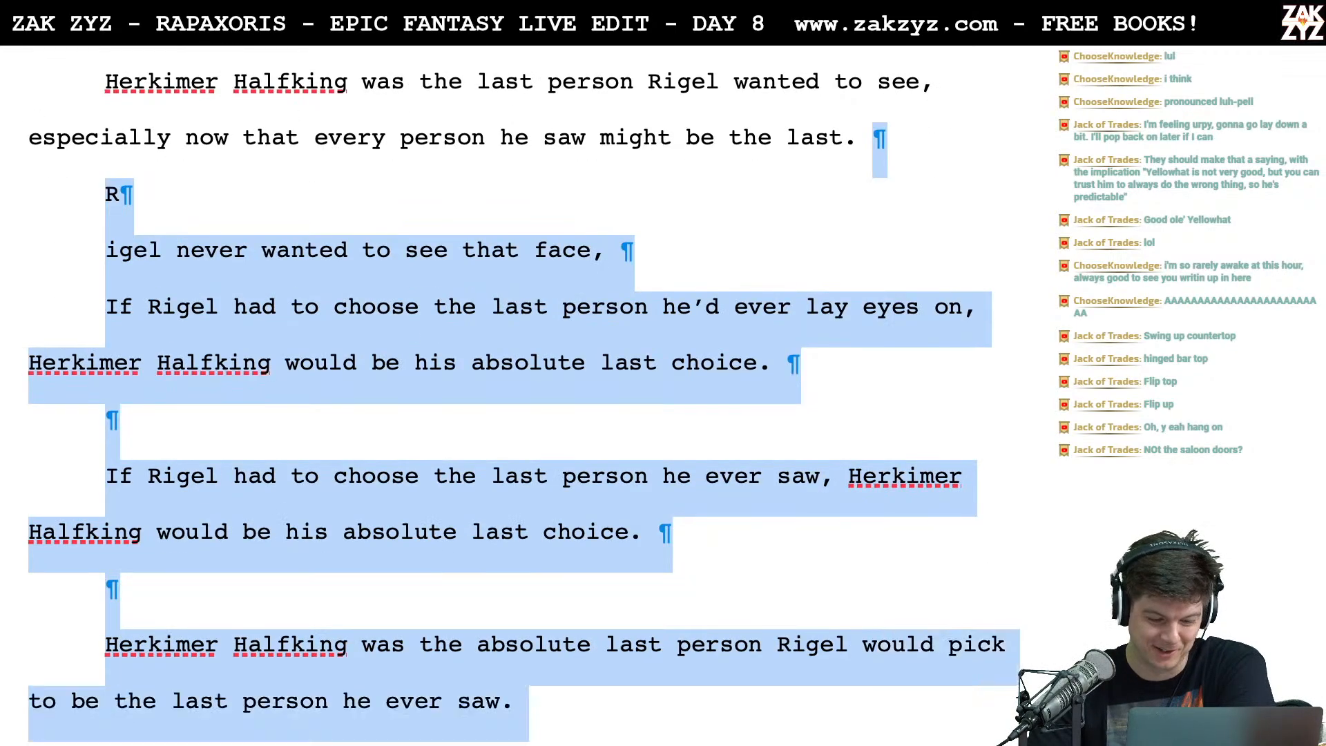
{"action": "key", "text": "shift+Down"}
{"action": "key", "text": "shift+Up"}
{"action": "key", "text": "shift+Up"}
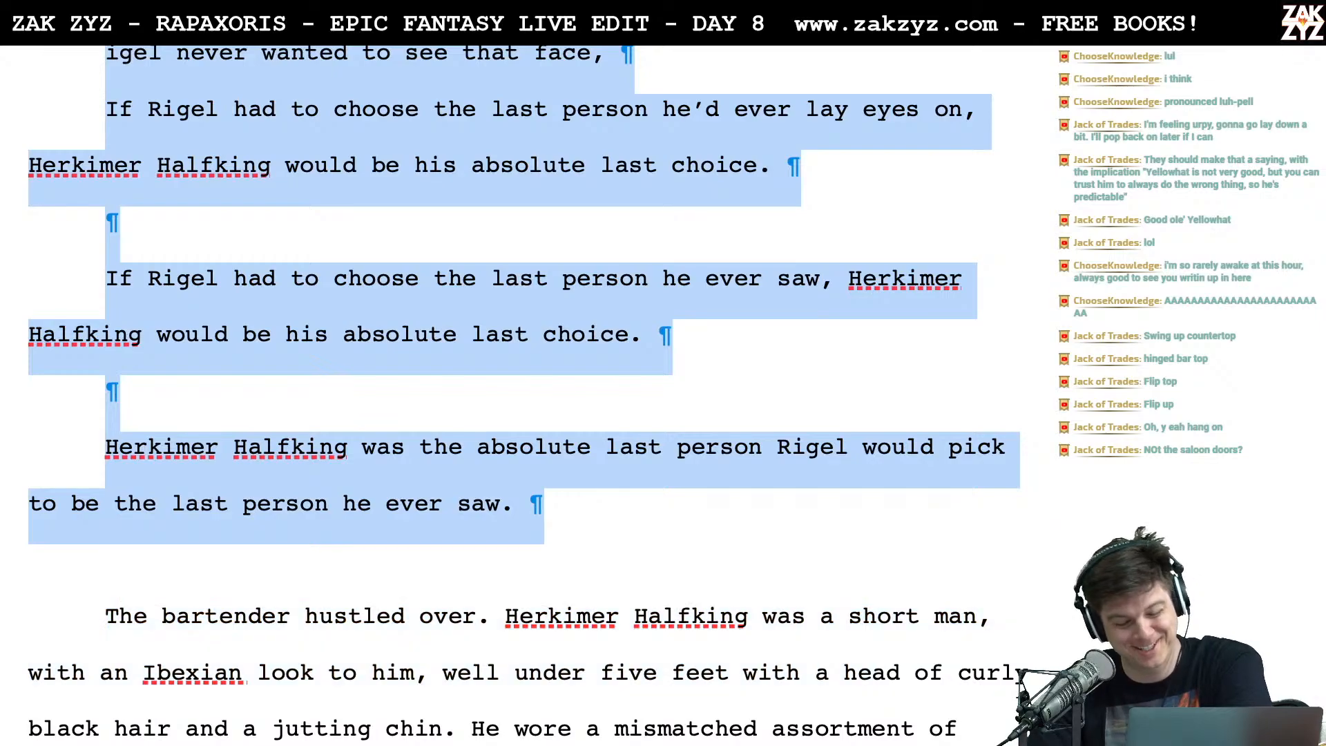
{"action": "key", "text": "BackSpace"}
{"action": "key", "text": "Return"}
{"action": "scroll", "coordinate": [351, 183], "scroll_direction": "up", "scroll_amount": 5}
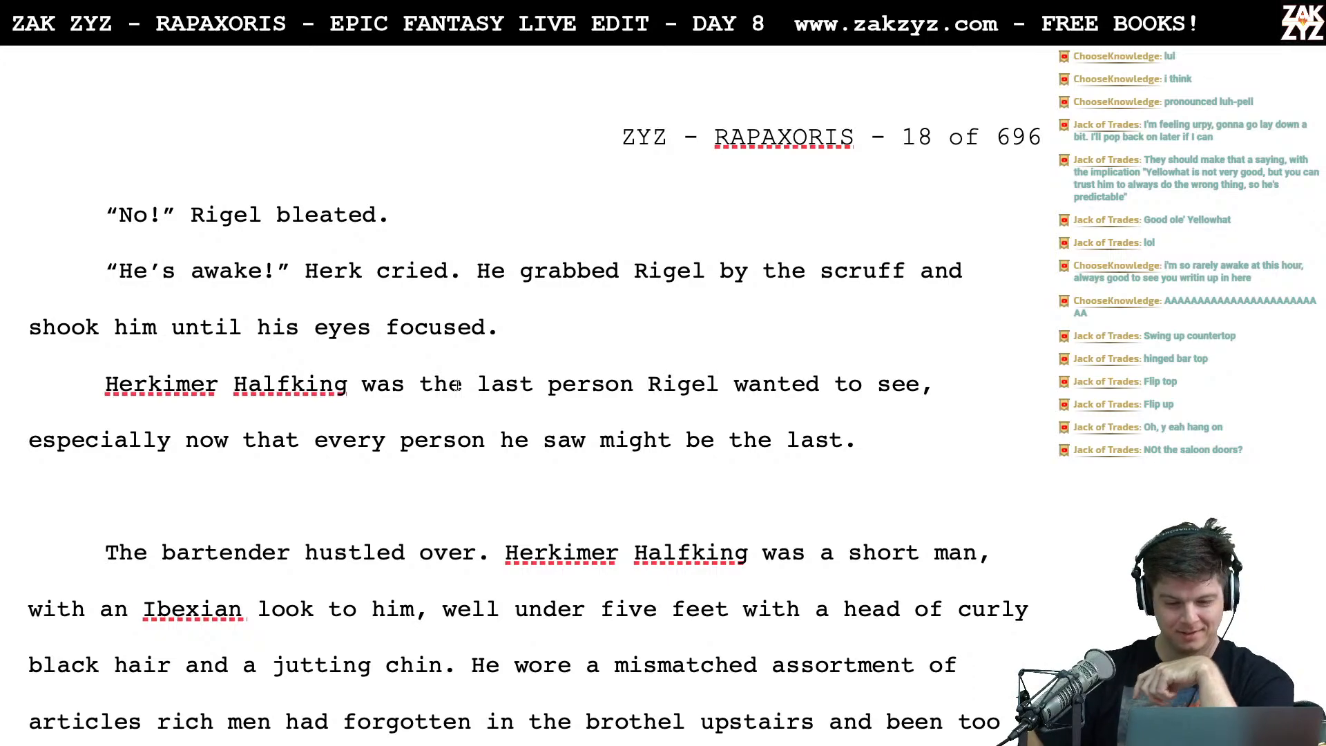
Begin another sentence with “The dwarf” directly after “might be the last.”
{"action": "scroll", "coordinate": [458, 385], "scroll_direction": "down", "scroll_amount": 1}
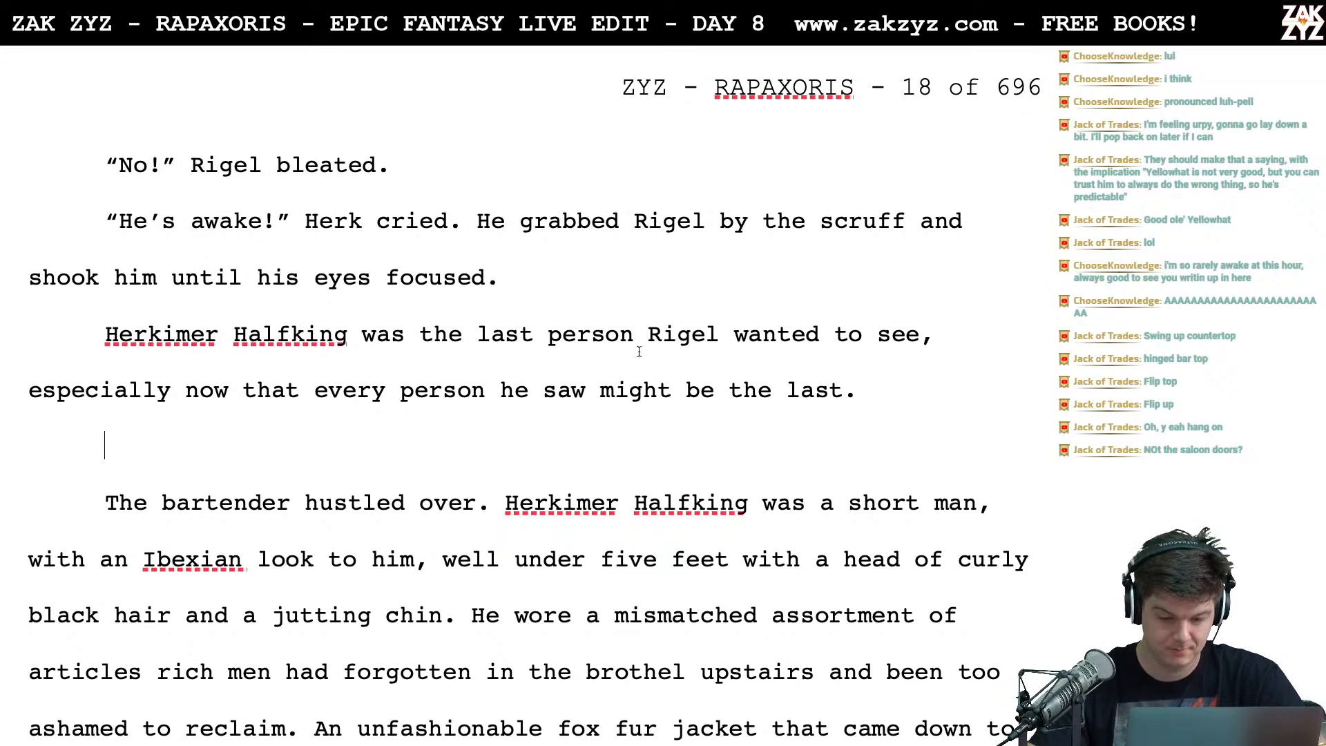
{"action": "left_click", "coordinate": [879, 376]}
{"action": "type", "text": "Th"}
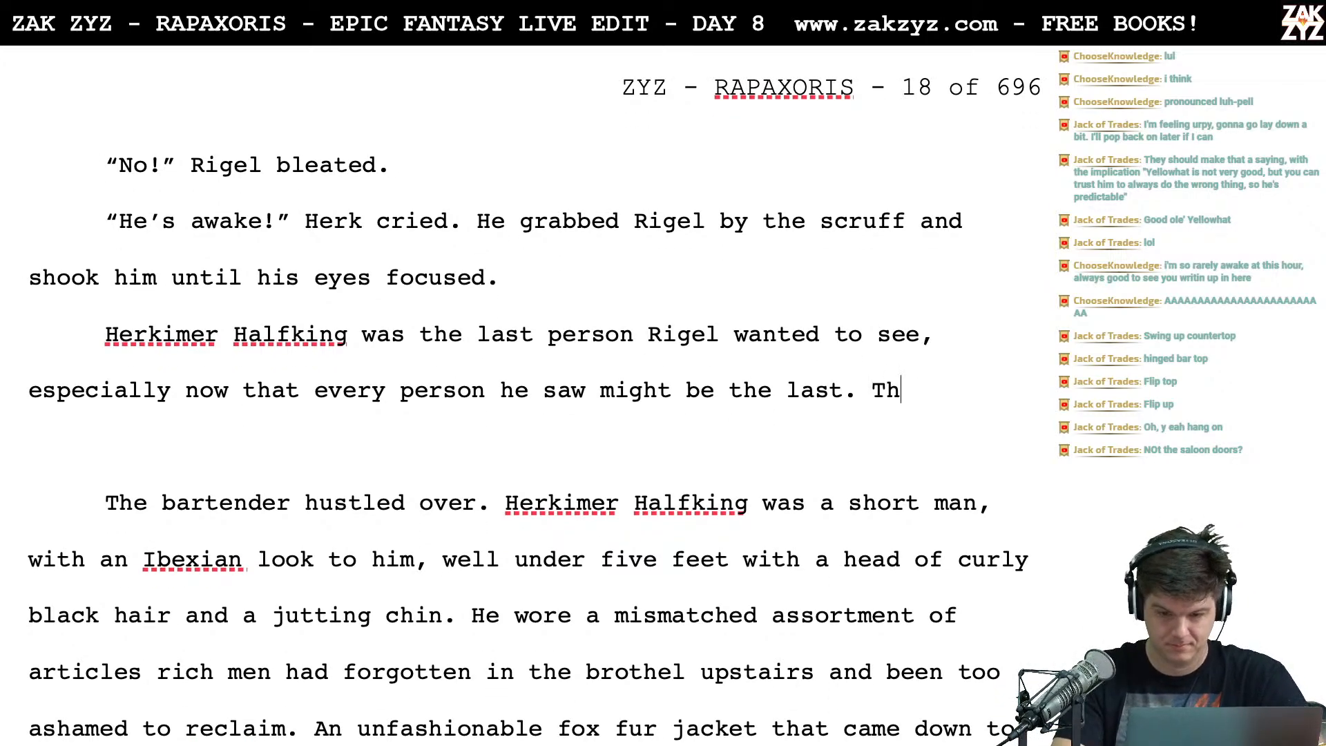
{"action": "type", "text": "e dwarf"}
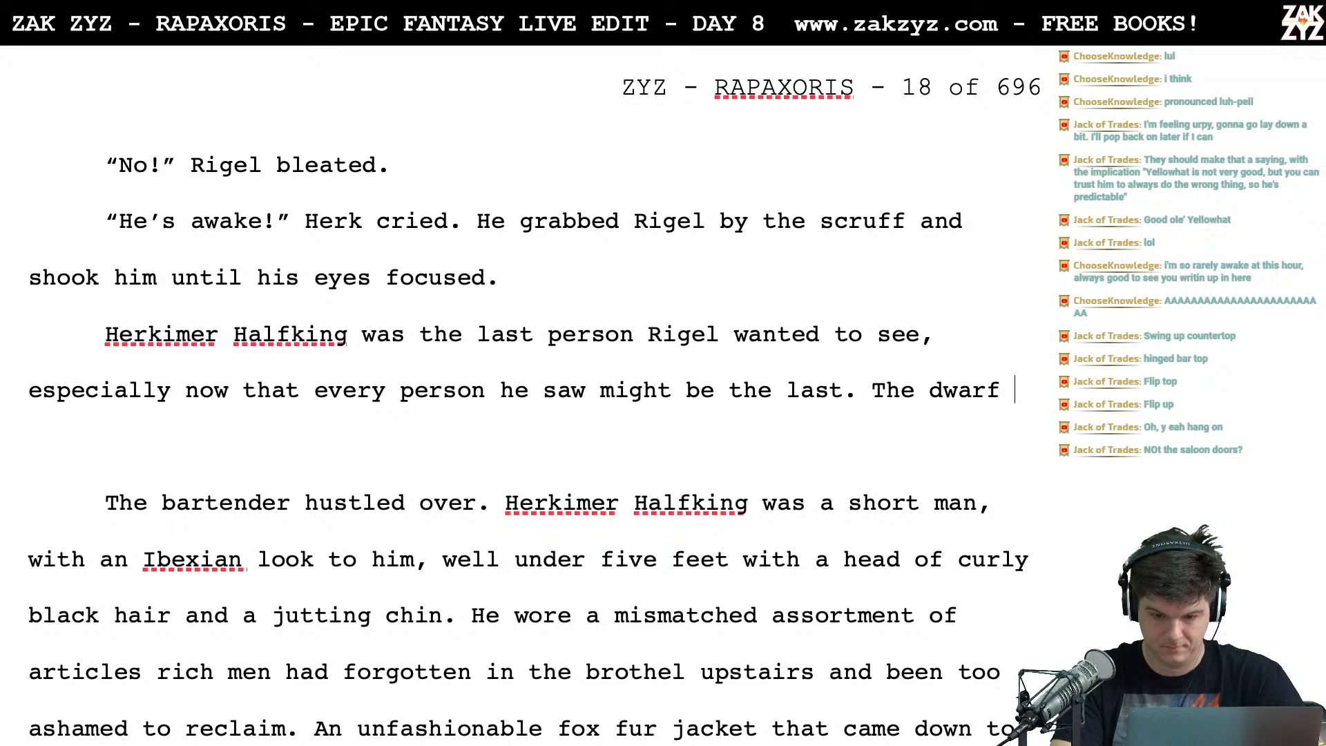
Delete the text from “The bartender hustled over” through “jutting chin. He” so “The dwarf” runs straight into “wore a mismatched assortment”
{"action": "key", "text": "shift+Down"}
{"action": "key", "text": "shift+Down"}
{"action": "key", "text": "shift+Down"}
{"action": "key", "text": "shift+Down"}
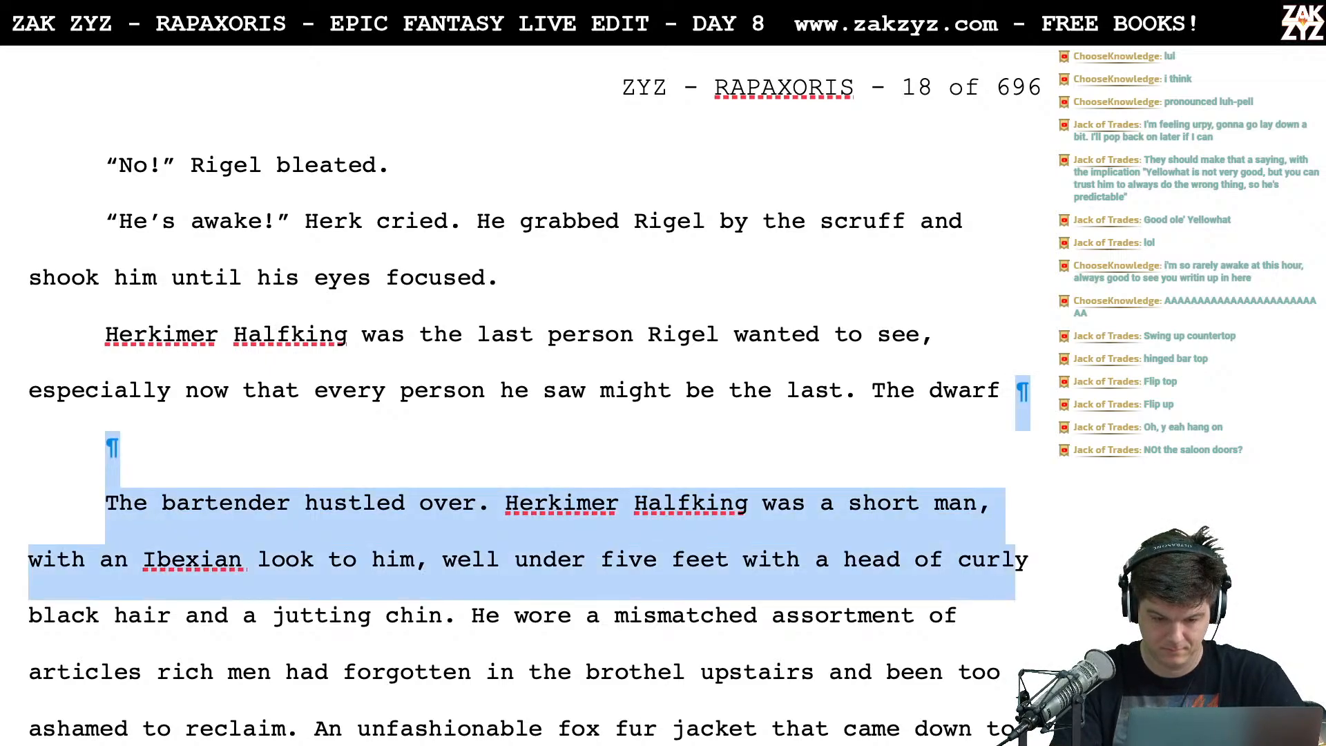
{"action": "key", "text": "shift+Up"}
{"action": "key", "text": "shift+Right"}
{"action": "key", "text": "shift+Right"}
{"action": "key", "text": "shift+Right"}
{"action": "key", "text": "shift+Right"}
{"action": "key", "text": "shift+Right"}
{"action": "key", "text": "shift+Right"}
{"action": "key", "text": "shift+Right"}
{"action": "key", "text": "shift+Right"}
{"action": "key", "text": "shift+Right"}
{"action": "key", "text": "shift+Right"}
{"action": "key", "text": "shift+Right"}
{"action": "key", "text": "shift+Right"}
{"action": "key", "text": "shift+Right"}
{"action": "key", "text": "shift+Right"}
{"action": "key", "text": "shift+Right"}
{"action": "key", "text": "shift+Right"}
{"action": "key", "text": "shift+Right"}
{"action": "key", "text": "shift+Right"}
{"action": "key", "text": "shift+Right"}
{"action": "key", "text": "shift+Right"}
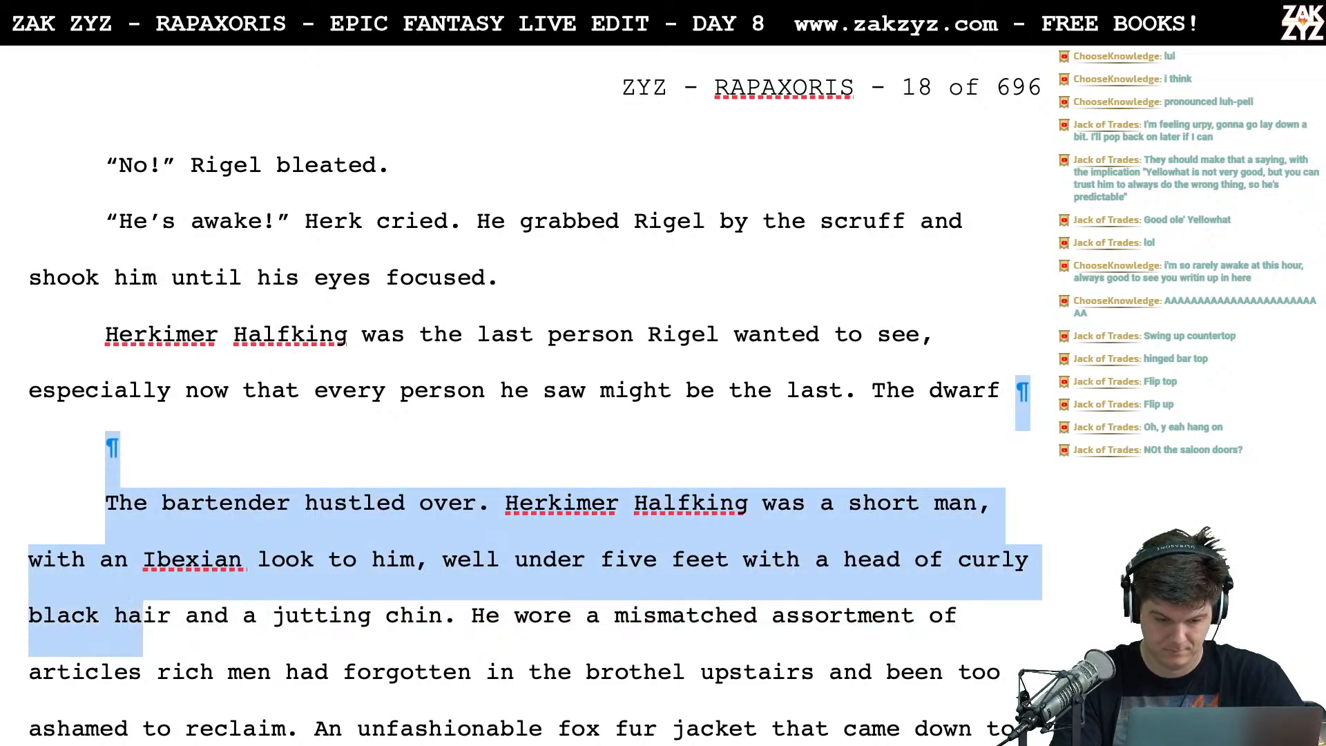
{"action": "key", "text": "shift+Right"}
{"action": "key", "text": "shift+Right"}
{"action": "key", "text": "shift+Right"}
{"action": "key", "text": "shift+Right"}
{"action": "key", "text": "shift+Right"}
{"action": "key", "text": "shift+Right"}
{"action": "key", "text": "shift+Right"}
{"action": "key", "text": "shift+Right"}
{"action": "key", "text": "shift+Right"}
{"action": "key", "text": "shift+Right"}
{"action": "key", "text": "shift+Right"}
{"action": "key", "text": "shift+Right"}
{"action": "key", "text": "shift+Right"}
{"action": "key", "text": "shift+Right"}
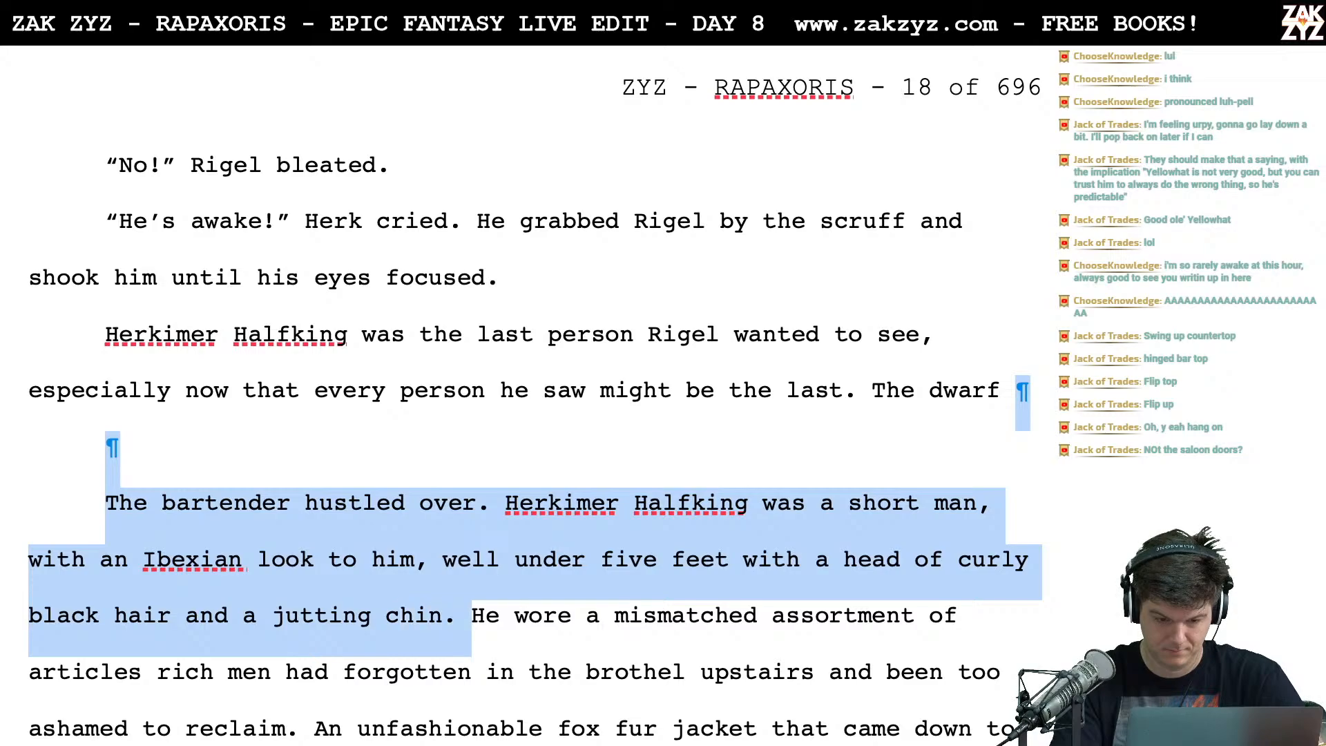
{"action": "key", "text": "BackSpace"}
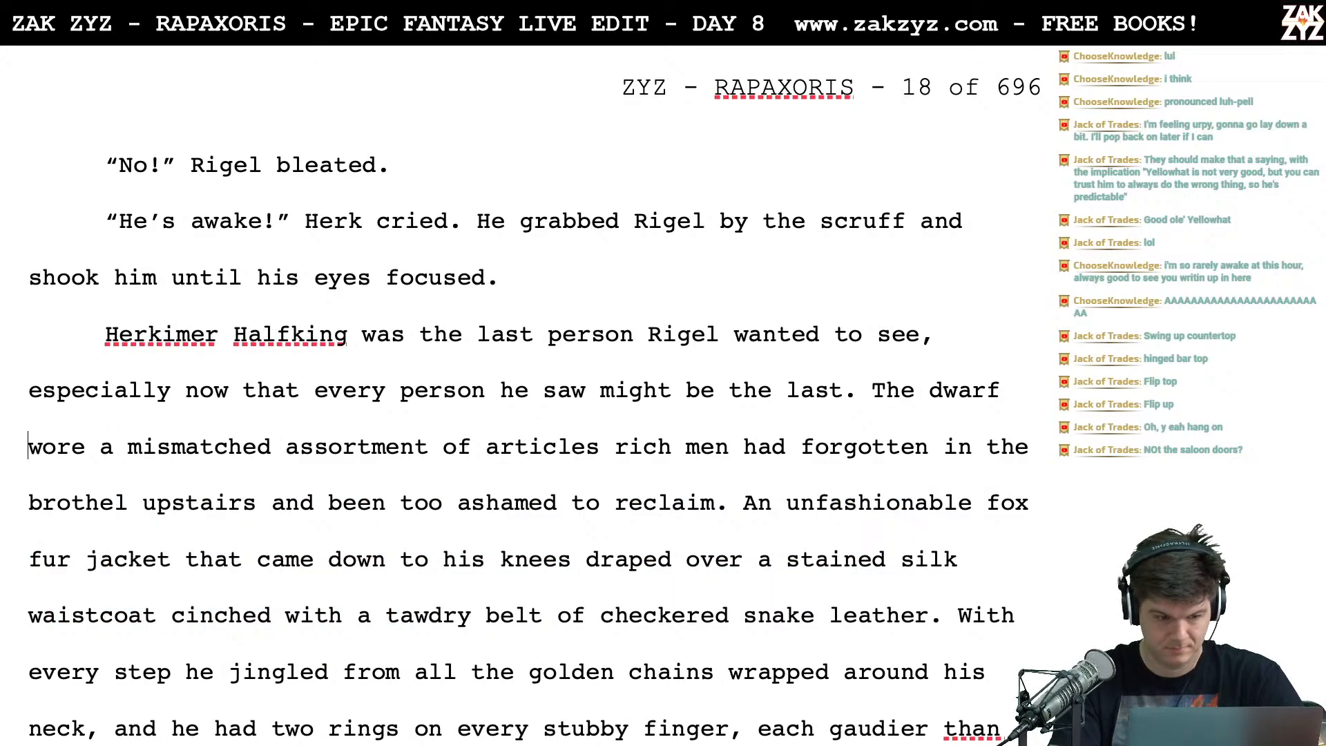
Delete the passage from “With every step he jingled” through “everyone called Fish” and leave empty space before the “Aaaah” dialogue
{"action": "scroll", "coordinate": [799, 387], "scroll_direction": "down", "scroll_amount": 3}
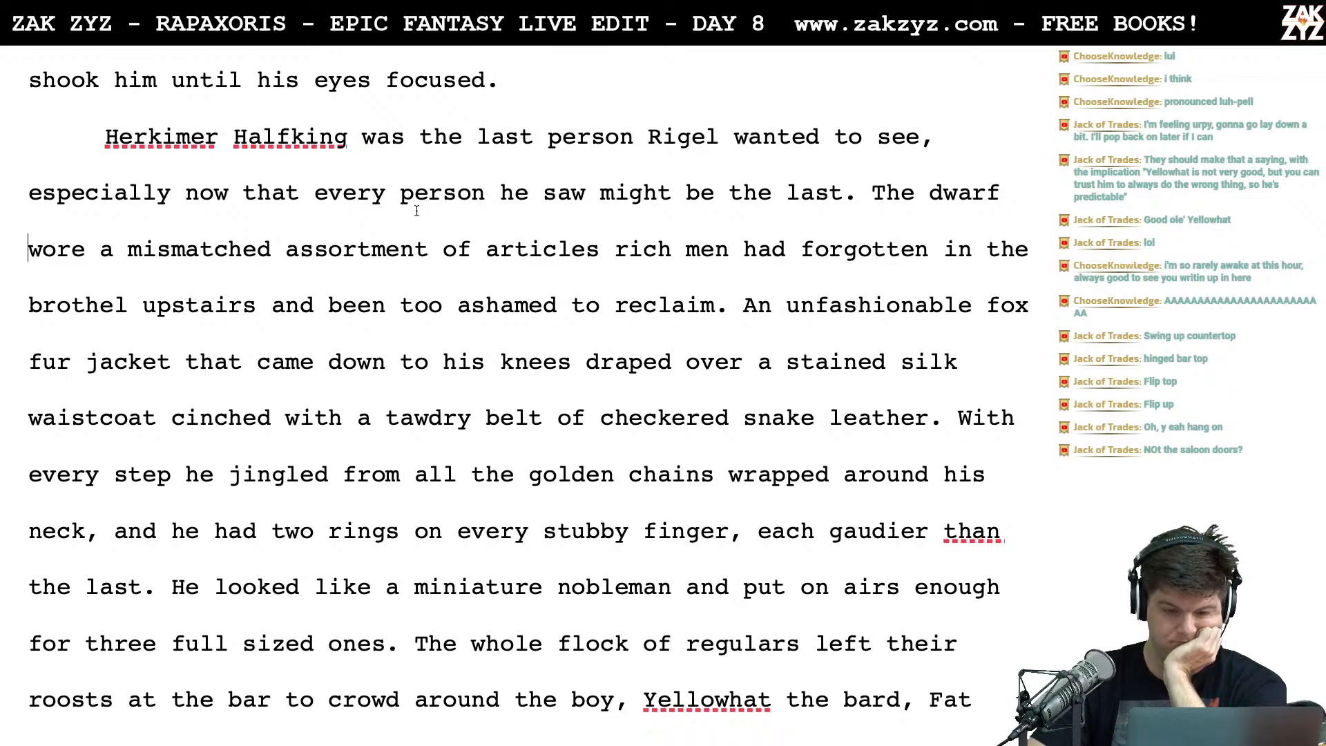
{"action": "scroll", "coordinate": [568, 331], "scroll_direction": "down", "scroll_amount": 2}
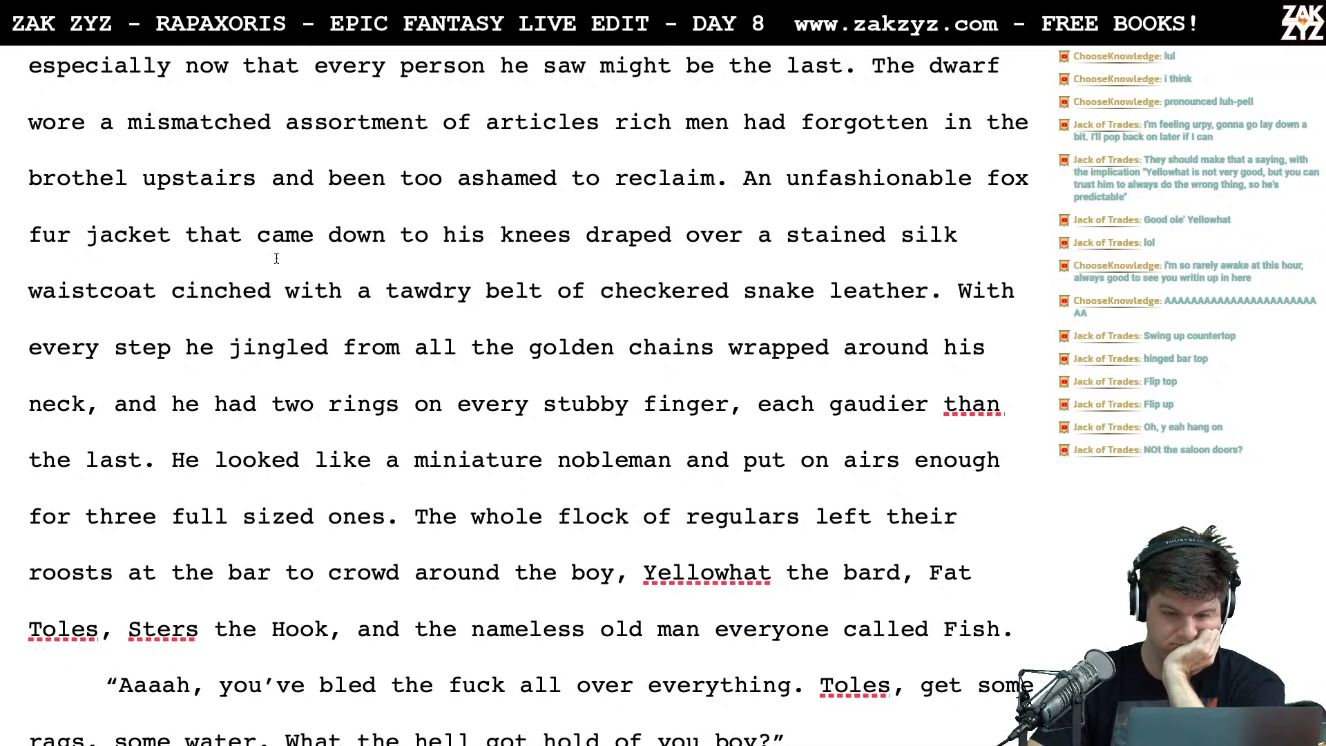
{"action": "left_click", "coordinate": [960, 304]}
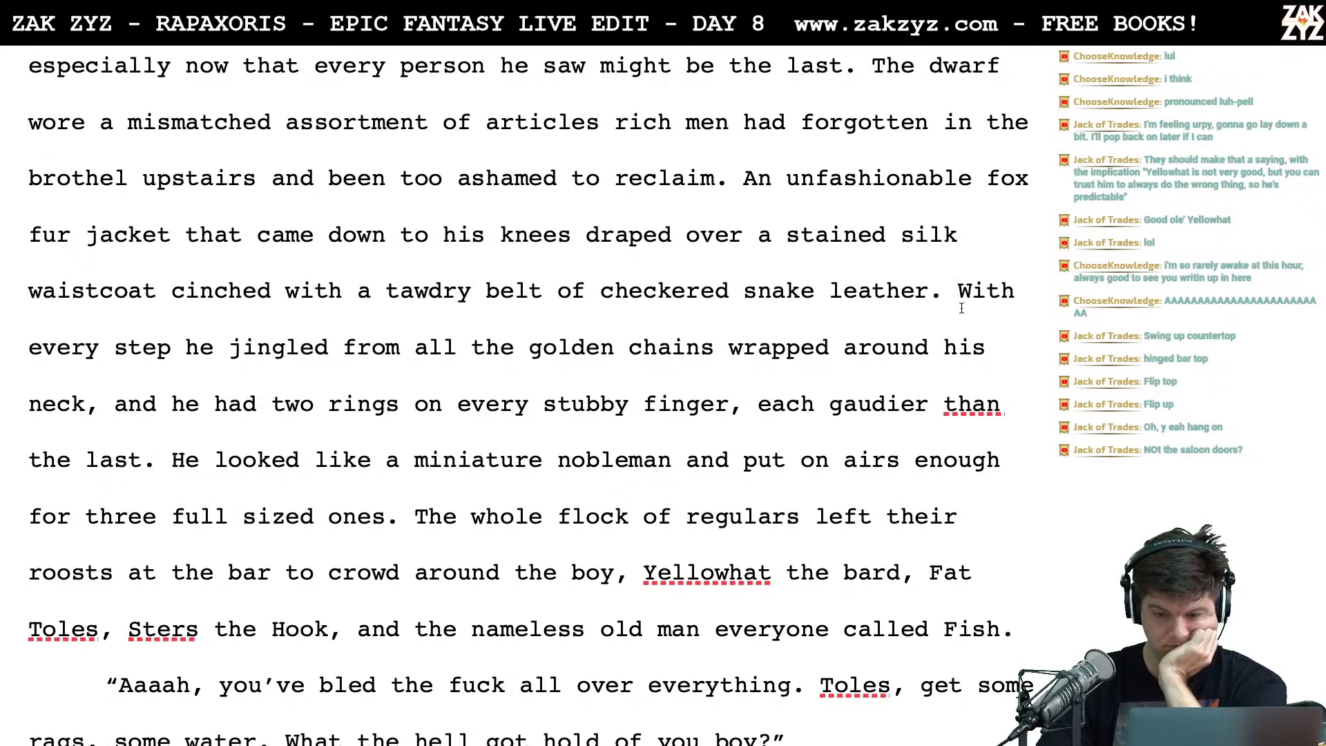
{"action": "key", "text": "shift+Down"}
{"action": "key", "text": "shift+Down"}
{"action": "key", "text": "shift+Down"}
{"action": "key", "text": "shift+Down"}
{"action": "key", "text": "shift+Down"}
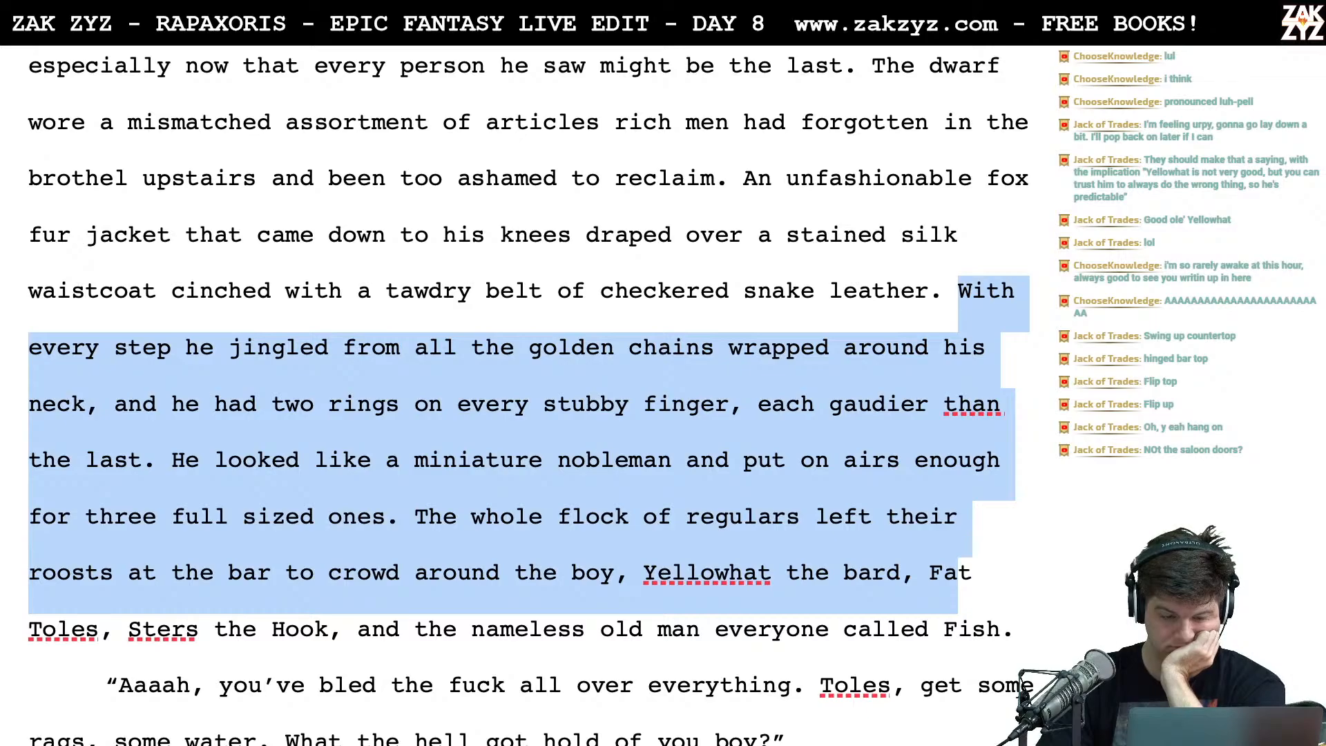
{"action": "key", "text": "shift+Down"}
{"action": "key", "text": "shift+Right"}
{"action": "key", "text": "shift+Right"}
{"action": "key", "text": "shift+Right"}
{"action": "key", "text": "shift+Right"}
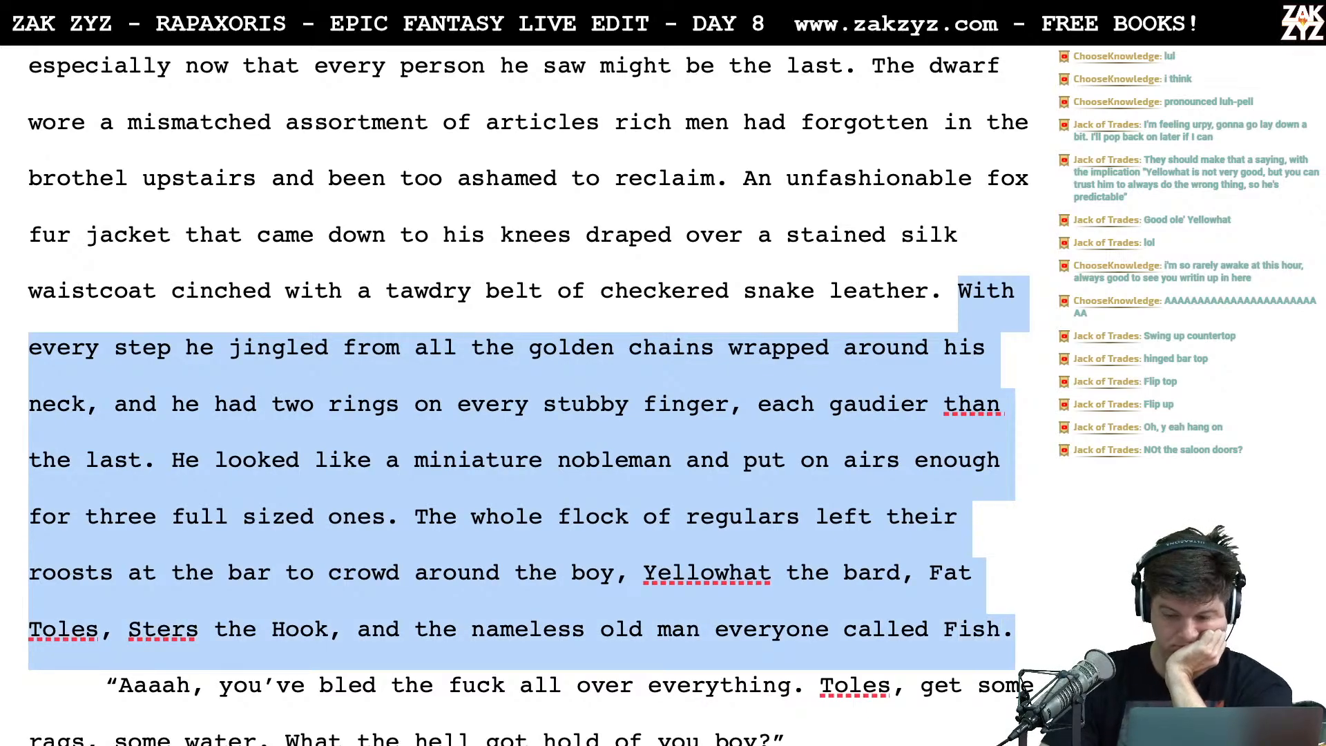
{"action": "key", "text": "BackSpace"}
{"action": "key", "text": "Return"}
{"action": "key", "text": "Left"}
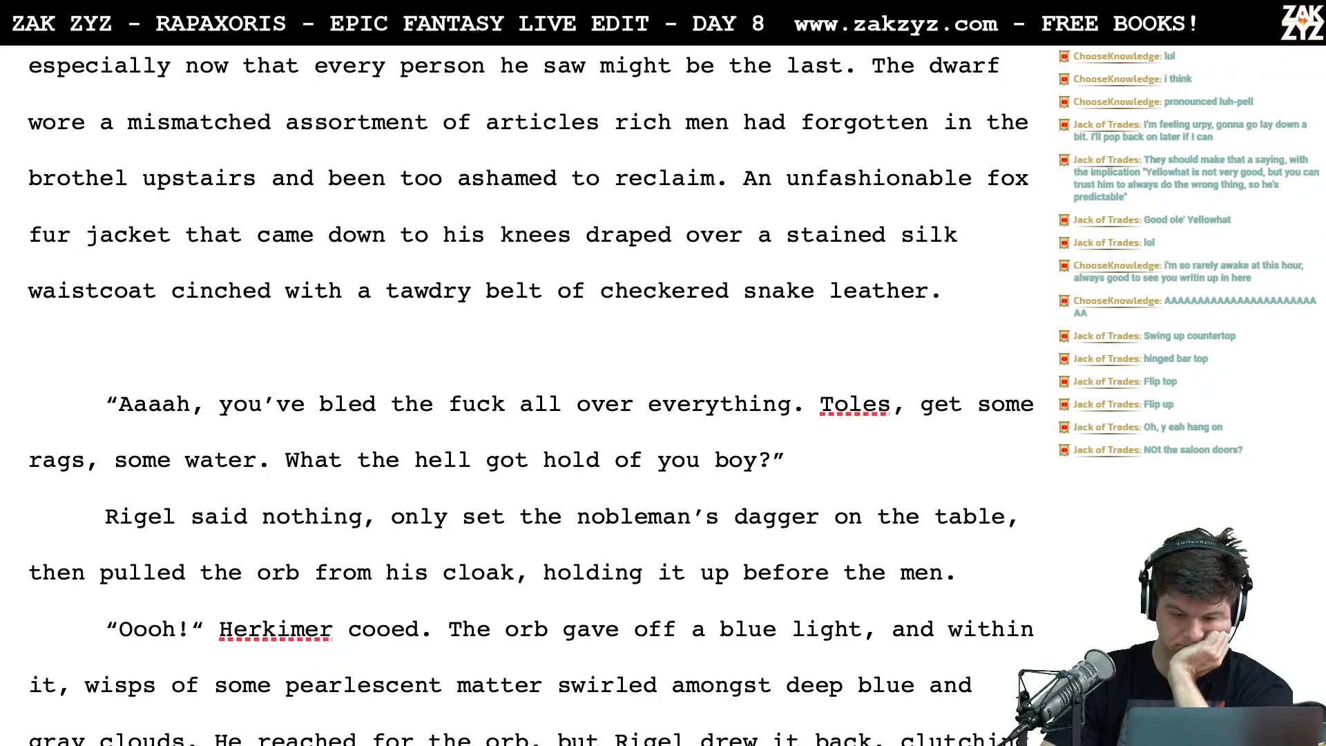
Reread the shortened paragraph describing Herkimer's mismatched clothing and the dialogue that follows it
{"action": "key", "text": "Up"}
{"action": "key", "text": "Up"}
{"action": "key", "text": "Up"}
{"action": "key", "text": "Up"}
{"action": "key", "text": "Up"}
{"action": "key", "text": "Up"}
{"action": "key", "text": "Up"}
{"action": "key", "text": "Up"}
{"action": "key", "text": "Down"}
{"action": "key", "text": "Down"}
{"action": "key", "text": "Down"}
{"action": "key", "text": "Down"}
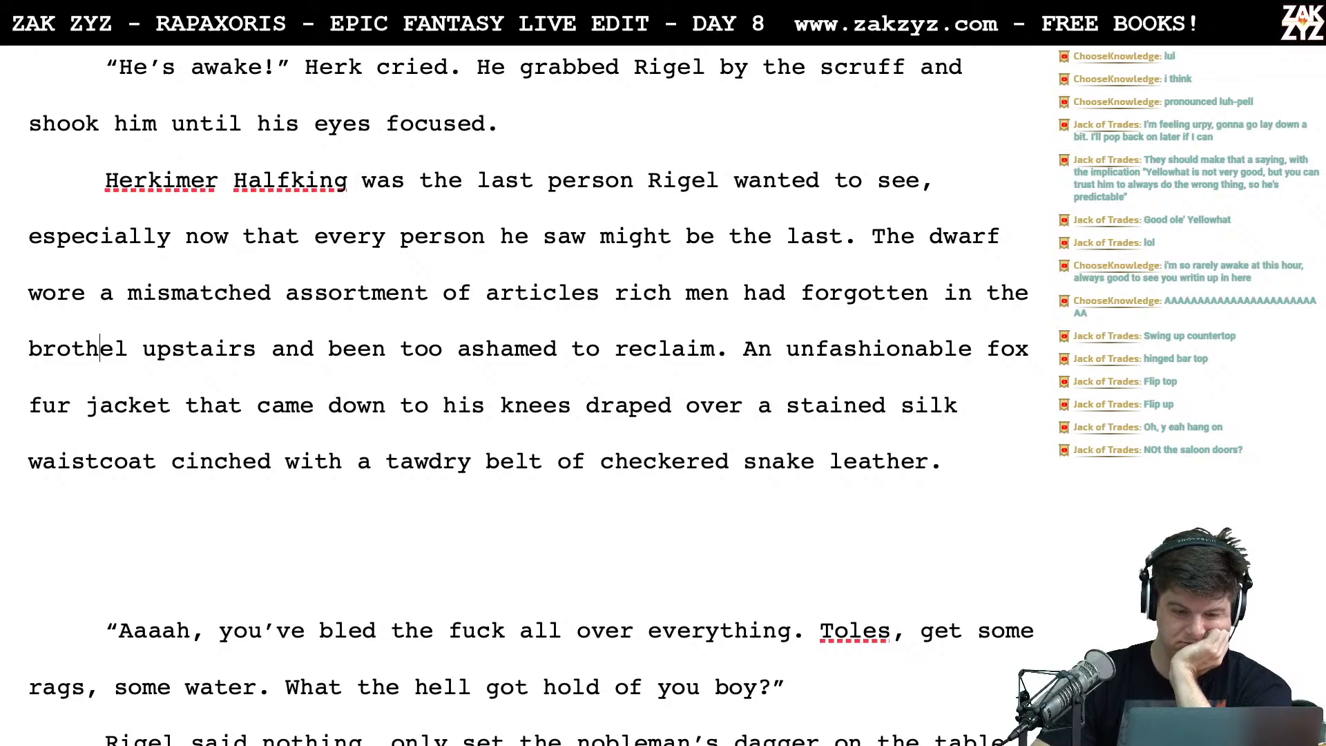
{"action": "left_click", "coordinate": [572, 411]}
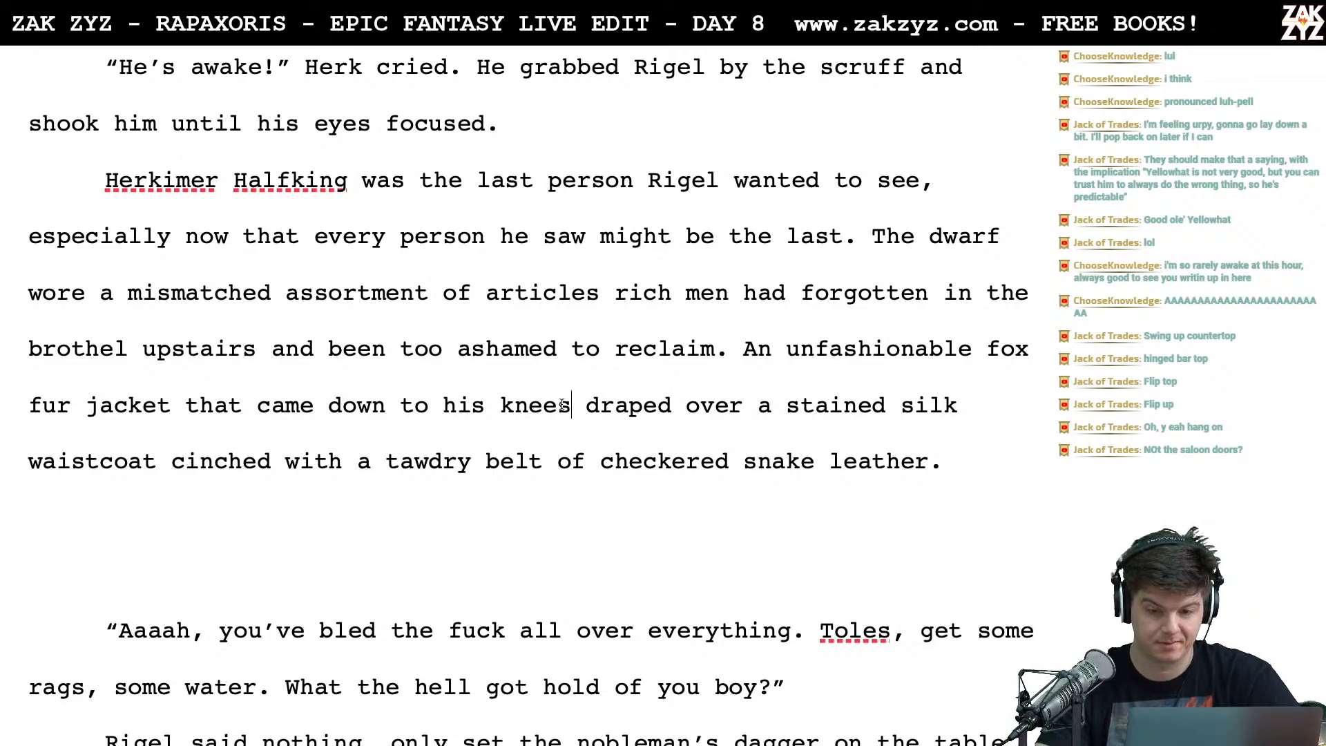
{"action": "scroll", "coordinate": [508, 291], "scroll_direction": "down", "scroll_amount": 1}
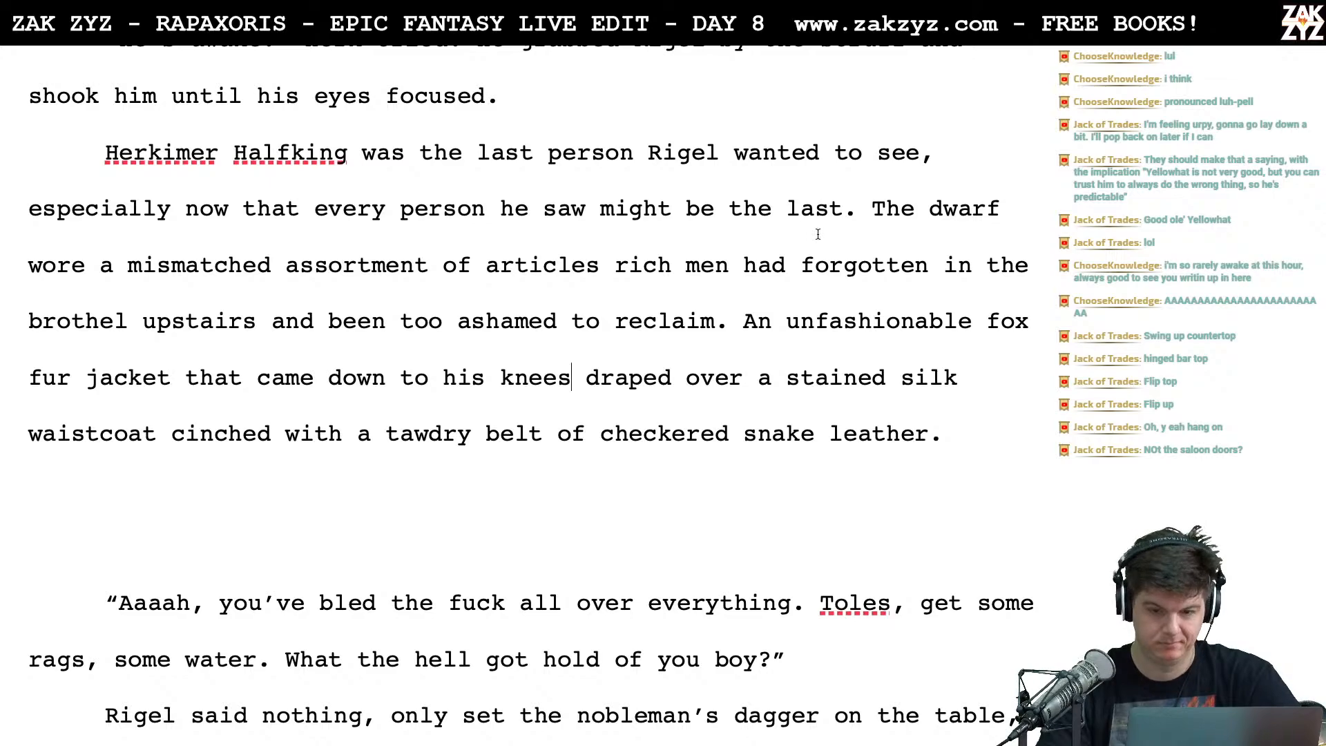
{"action": "scroll", "coordinate": [897, 217], "scroll_direction": "down", "scroll_amount": 2}
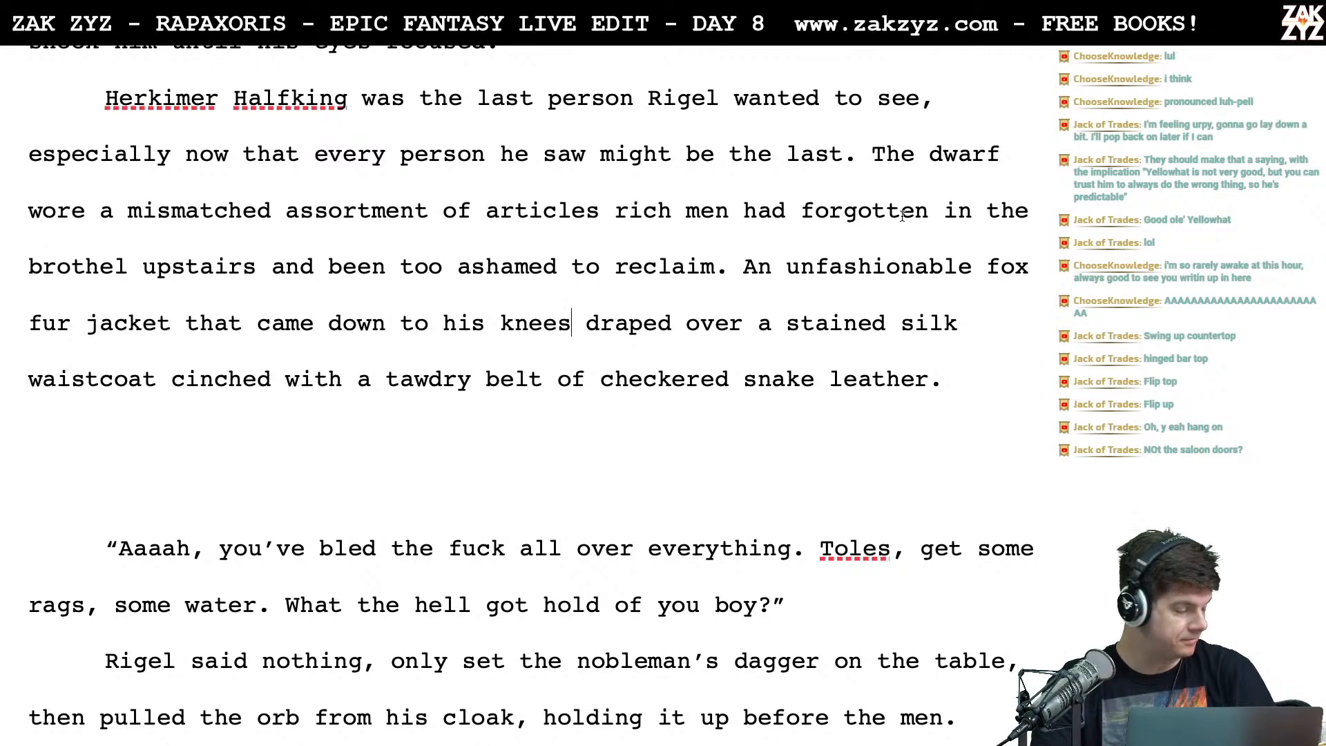
Insert “hatchet-faced” before “dwarf” in the sentence about the mismatched assortment of articles
{"action": "scroll", "coordinate": [901, 216], "scroll_direction": "down", "scroll_amount": 1}
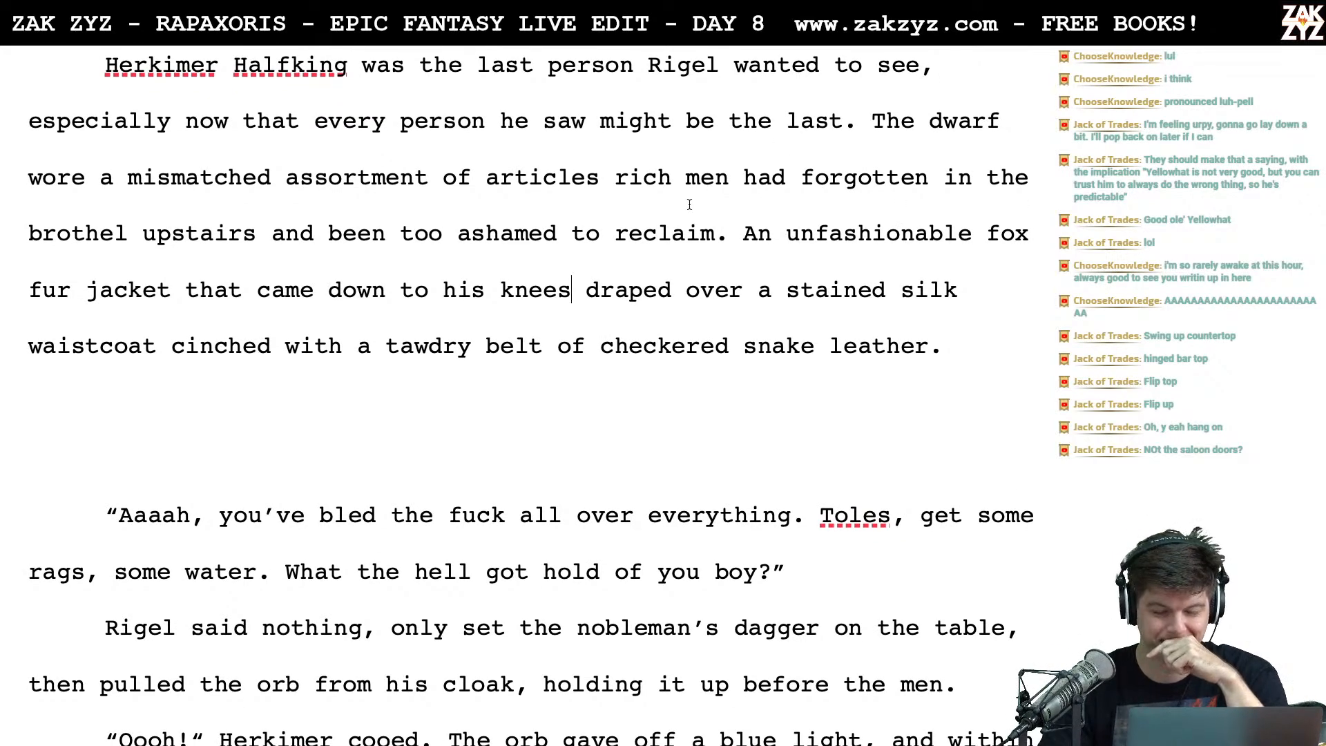
{"action": "left_click", "coordinate": [932, 120]}
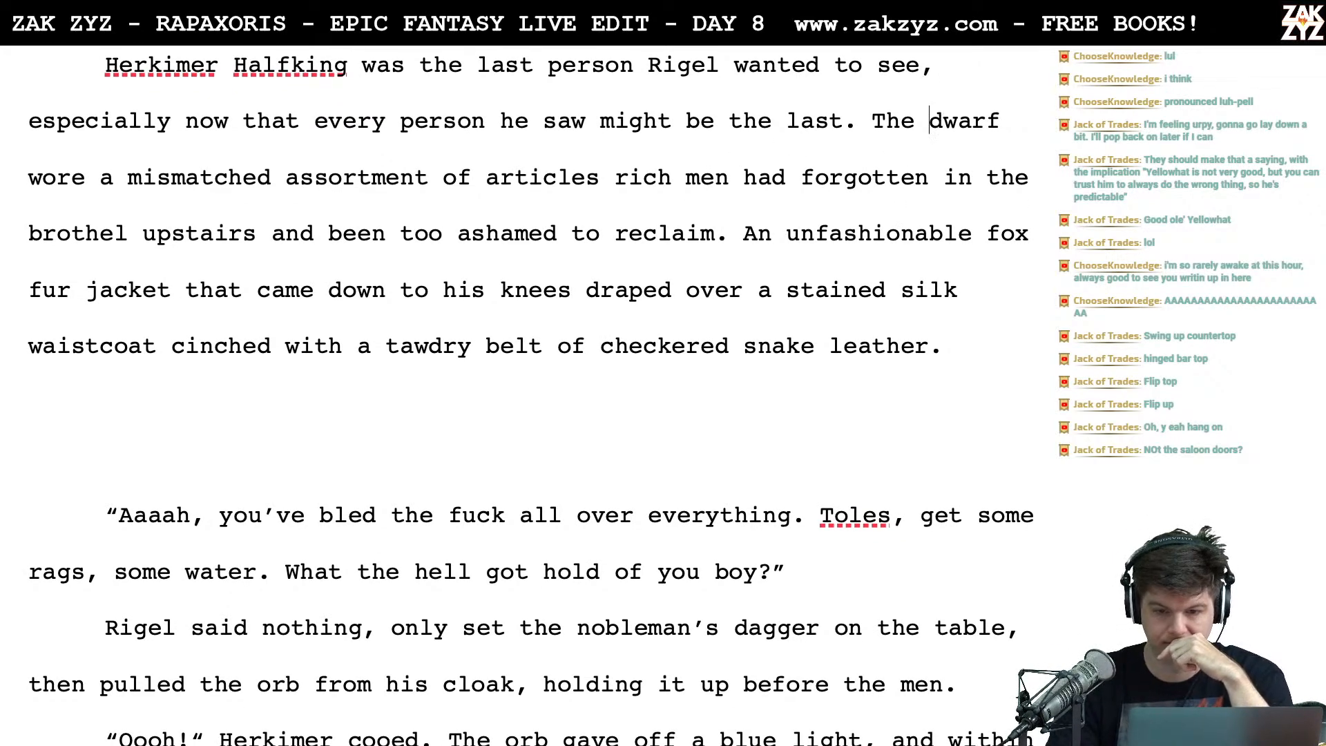
{"action": "type", "text": "hatchet-faced dwarf wore a mismatched assortment of articles rich men"}
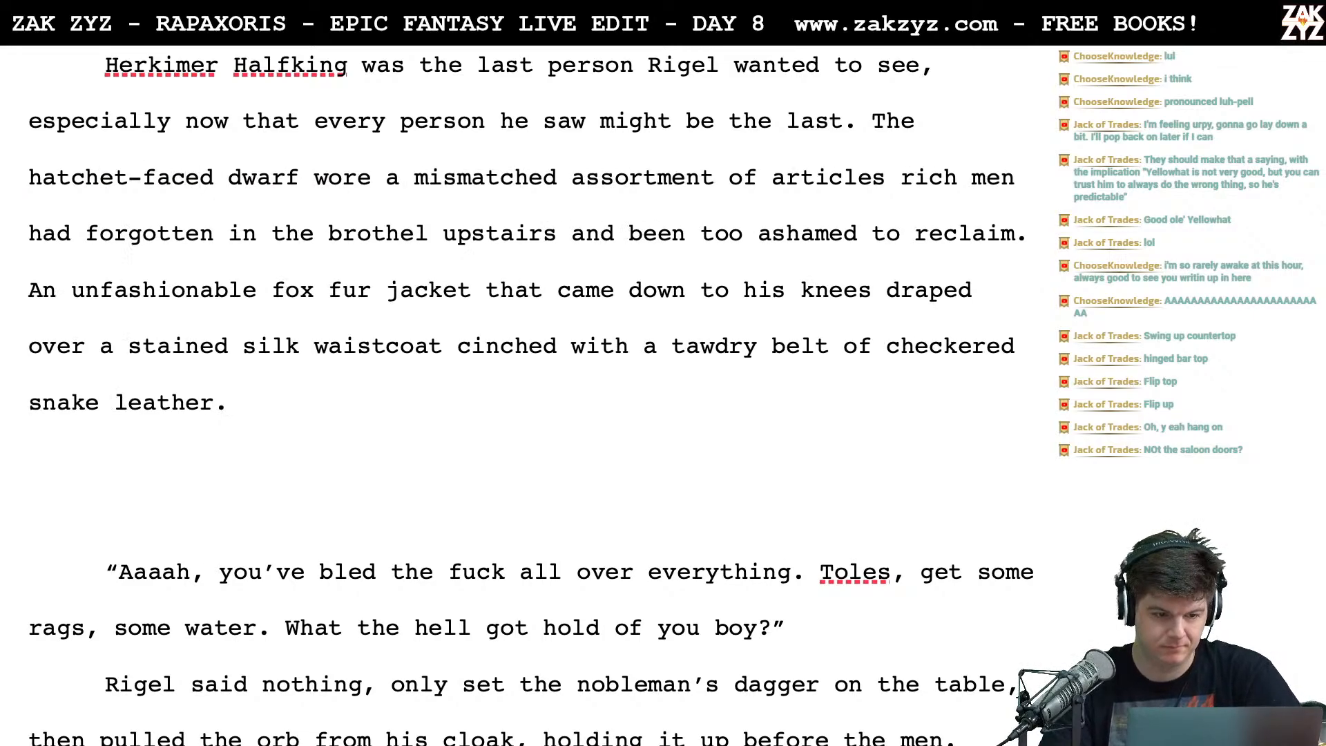
Switch to Chrome and search Google for “hatchet-faced” to check its definition
{"action": "key", "text": "ctrl+Left"}
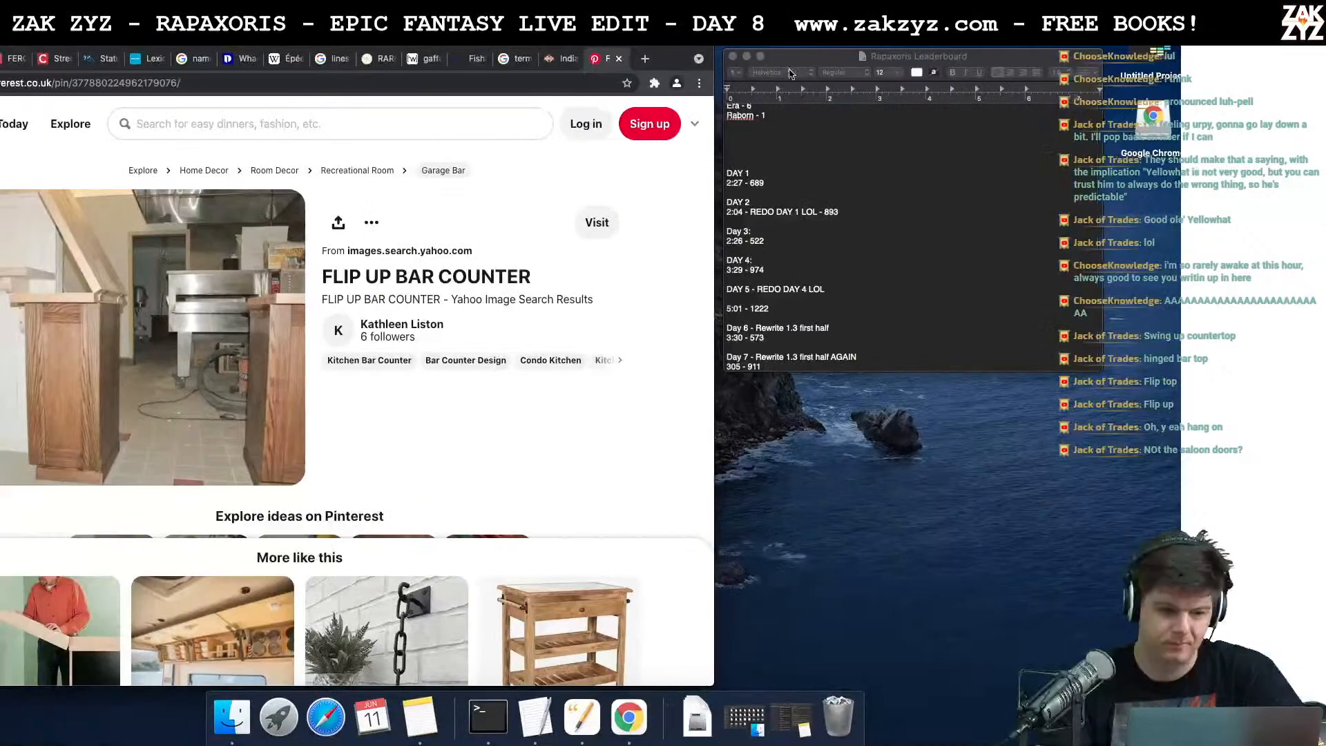
{"action": "left_click", "coordinate": [305, 83]}
{"action": "type", "text": "hatchet-face"}
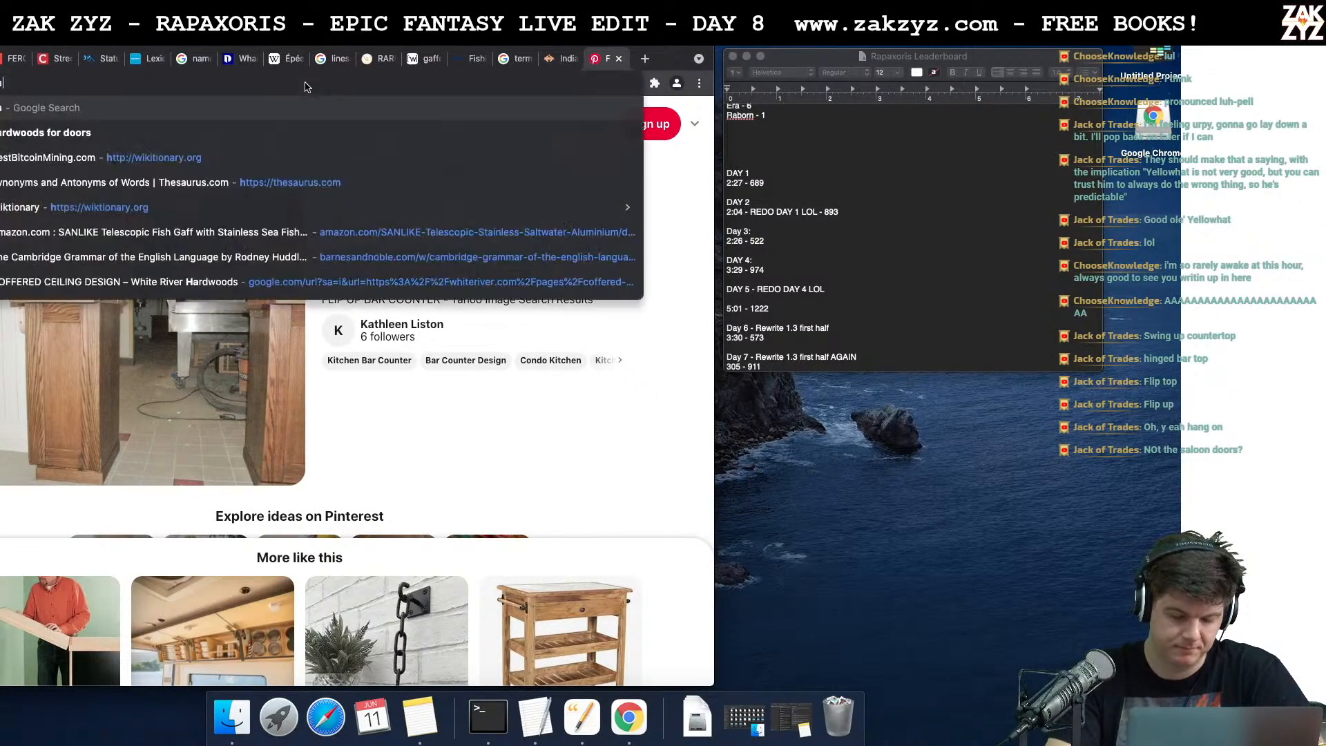
{"action": "type", "text": "d"}
{"action": "key", "text": "Return"}
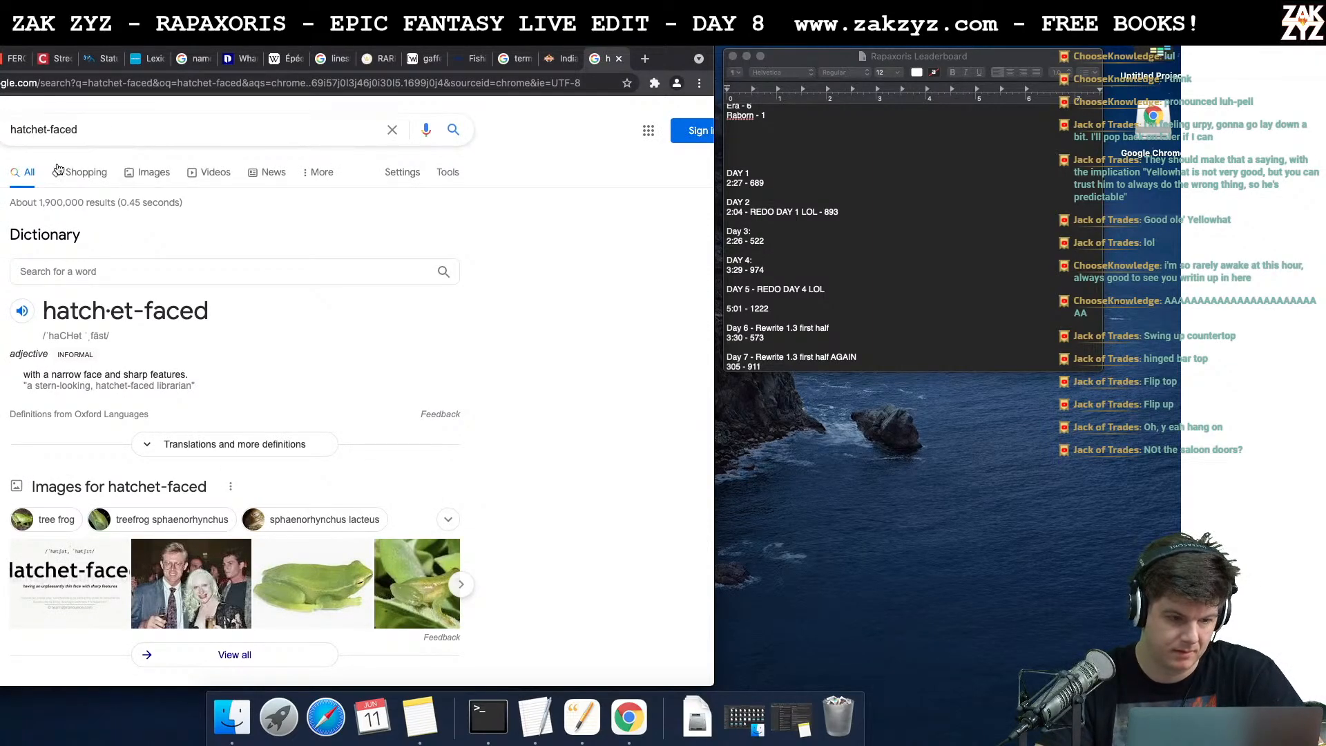
Browse Google image results for “hatchet-faced” and open the source page of the hatchet-faced marble bust picture
{"action": "left_click", "coordinate": [158, 179]}
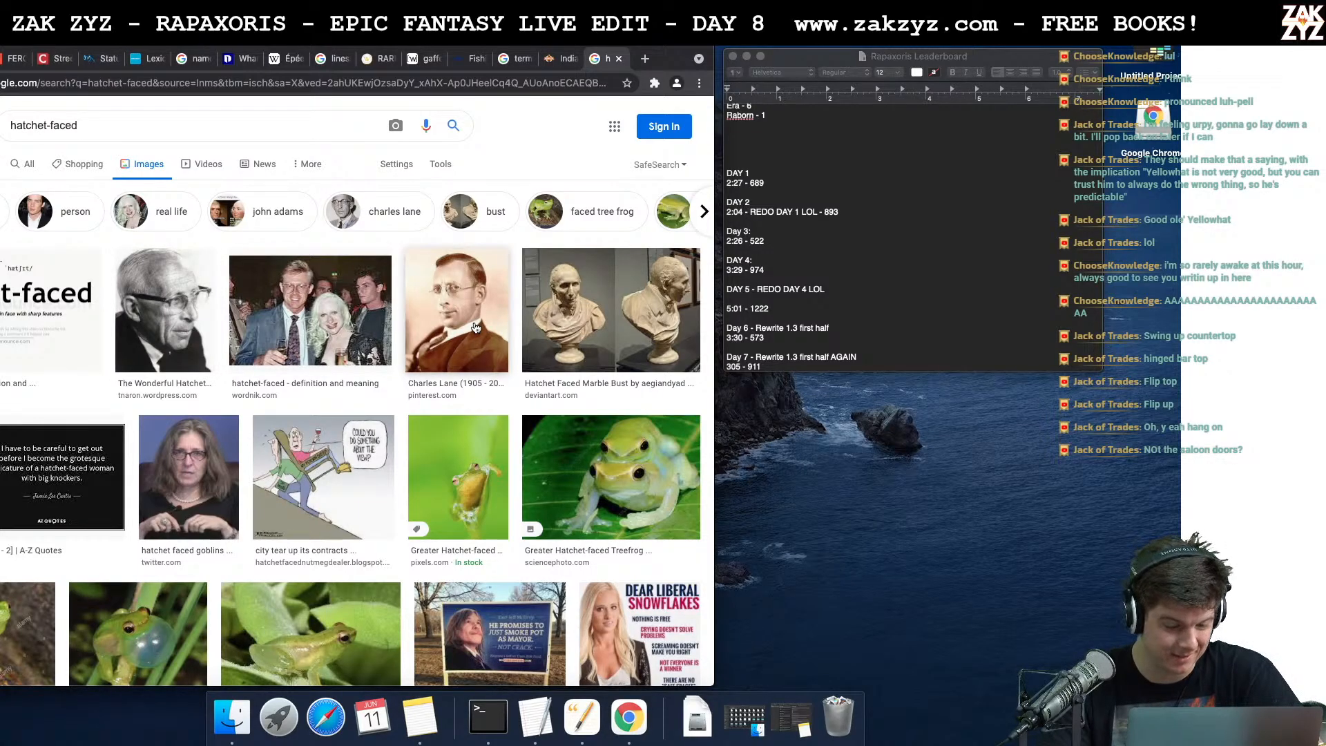
{"action": "scroll", "coordinate": [476, 327], "scroll_direction": "down", "scroll_amount": 1}
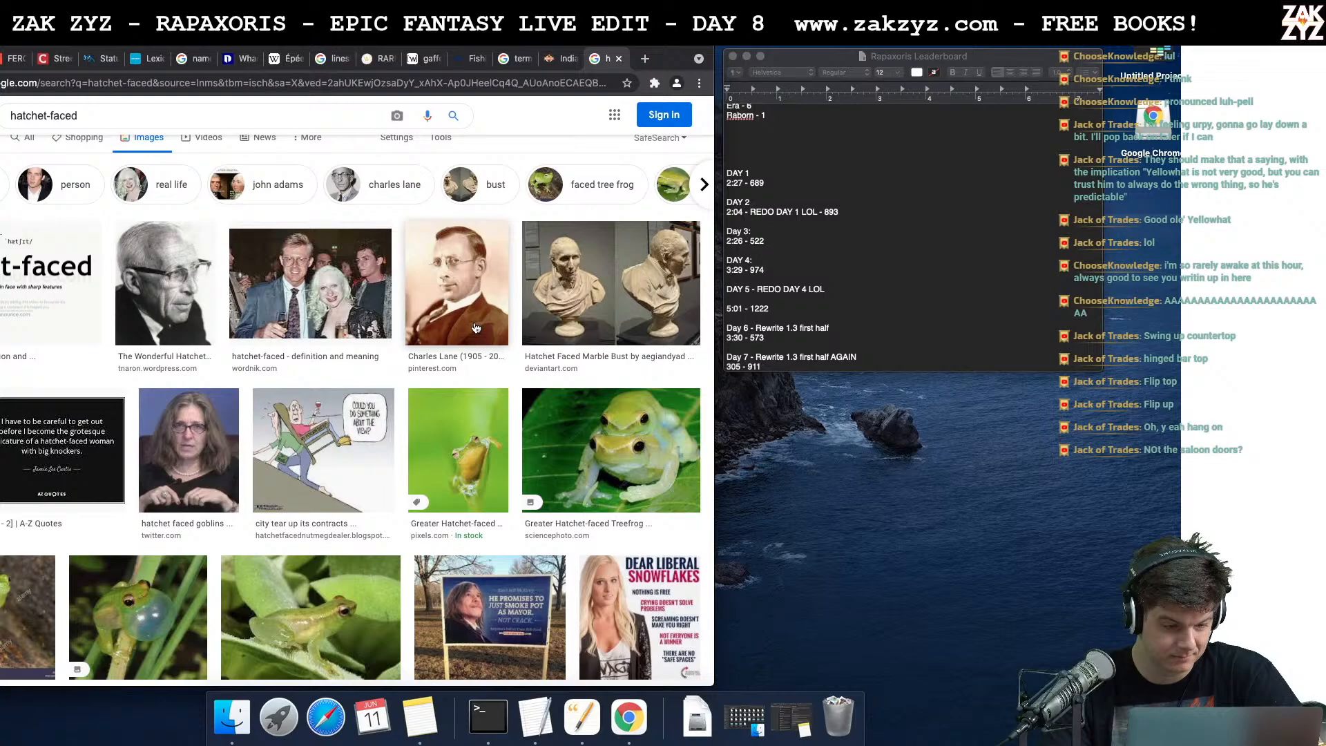
{"action": "scroll", "coordinate": [475, 328], "scroll_direction": "down", "scroll_amount": 3}
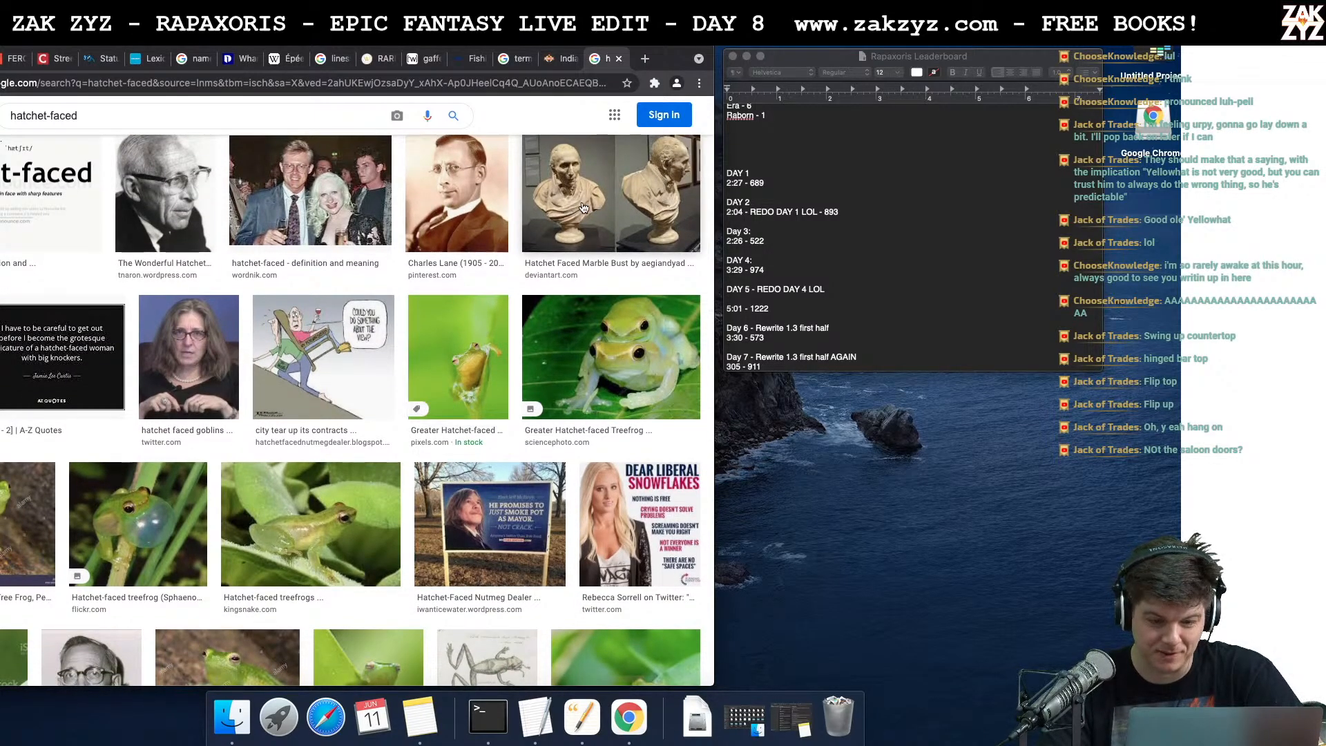
{"action": "left_click", "coordinate": [584, 207]}
{"action": "left_click", "coordinate": [539, 229]}
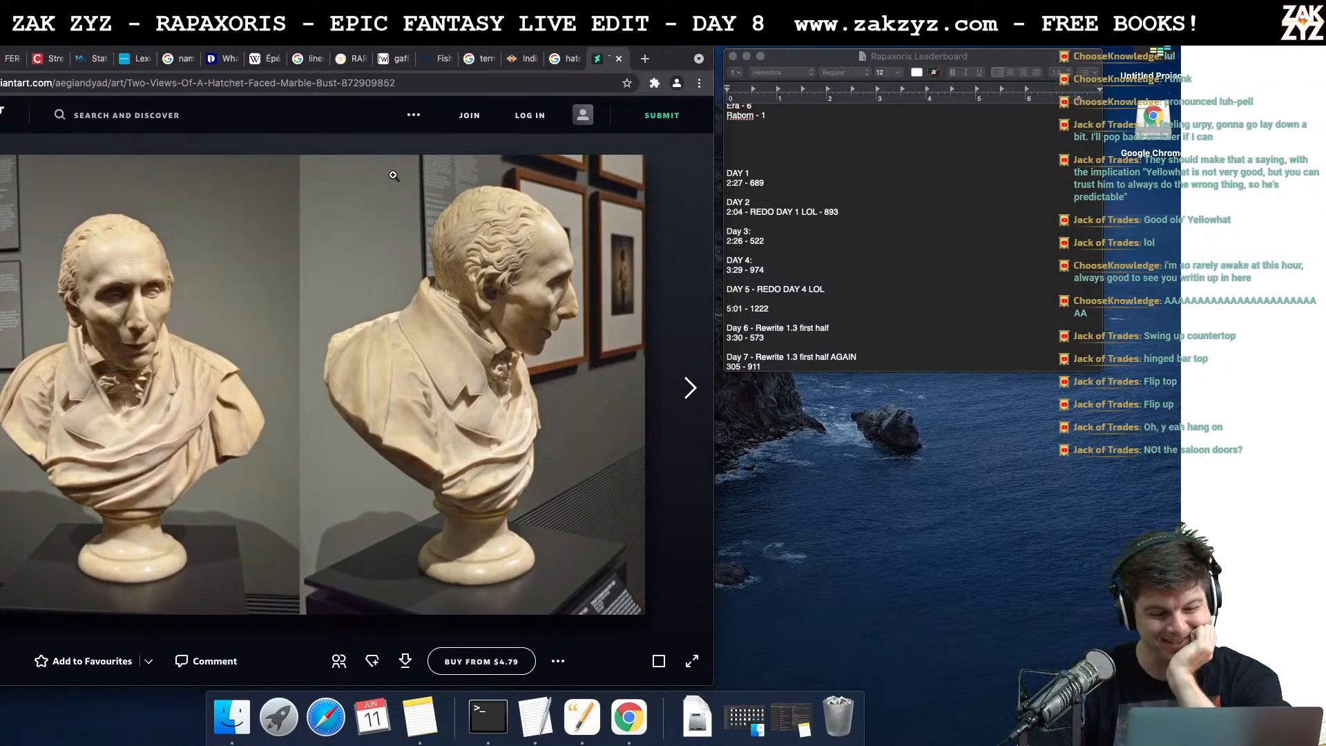
Examine the two views of the marble bust and the description on its DeviantArt page
{"action": "scroll", "coordinate": [171, 183], "scroll_direction": "down", "scroll_amount": 5}
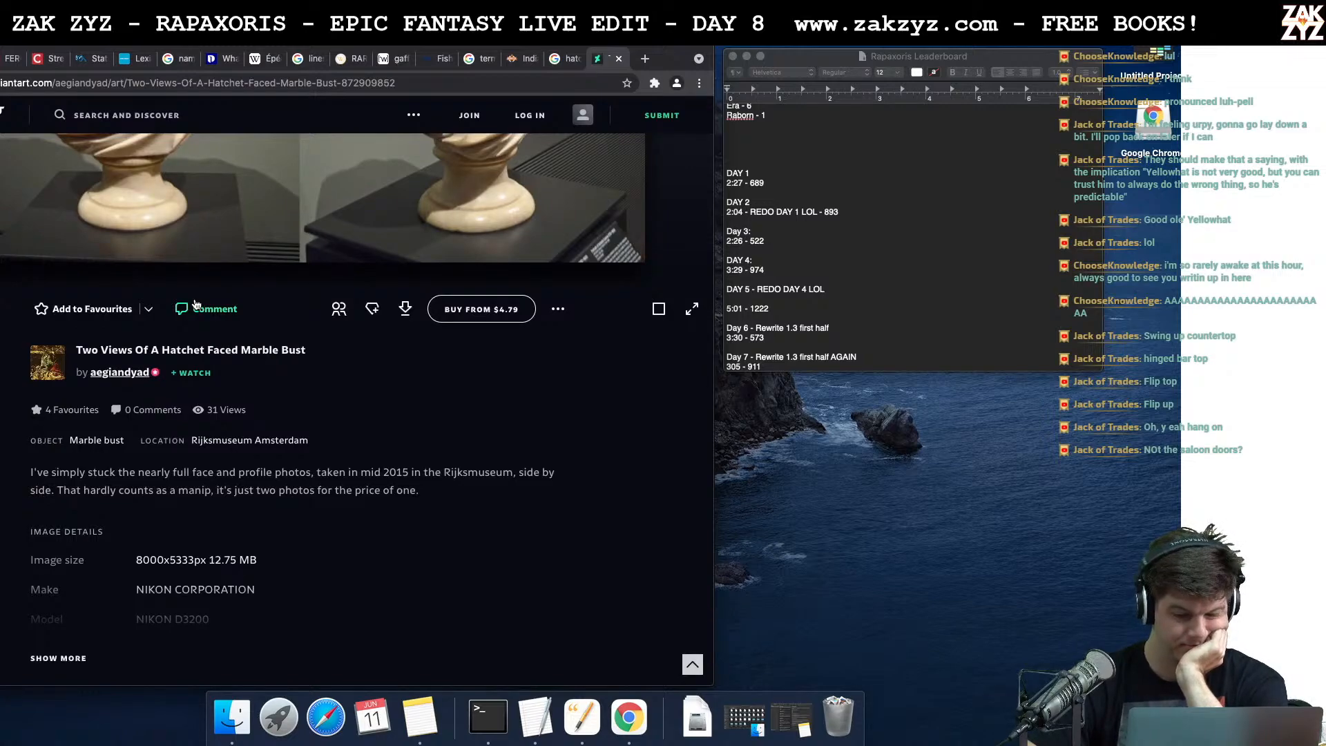
{"action": "scroll", "coordinate": [196, 304], "scroll_direction": "up", "scroll_amount": 1}
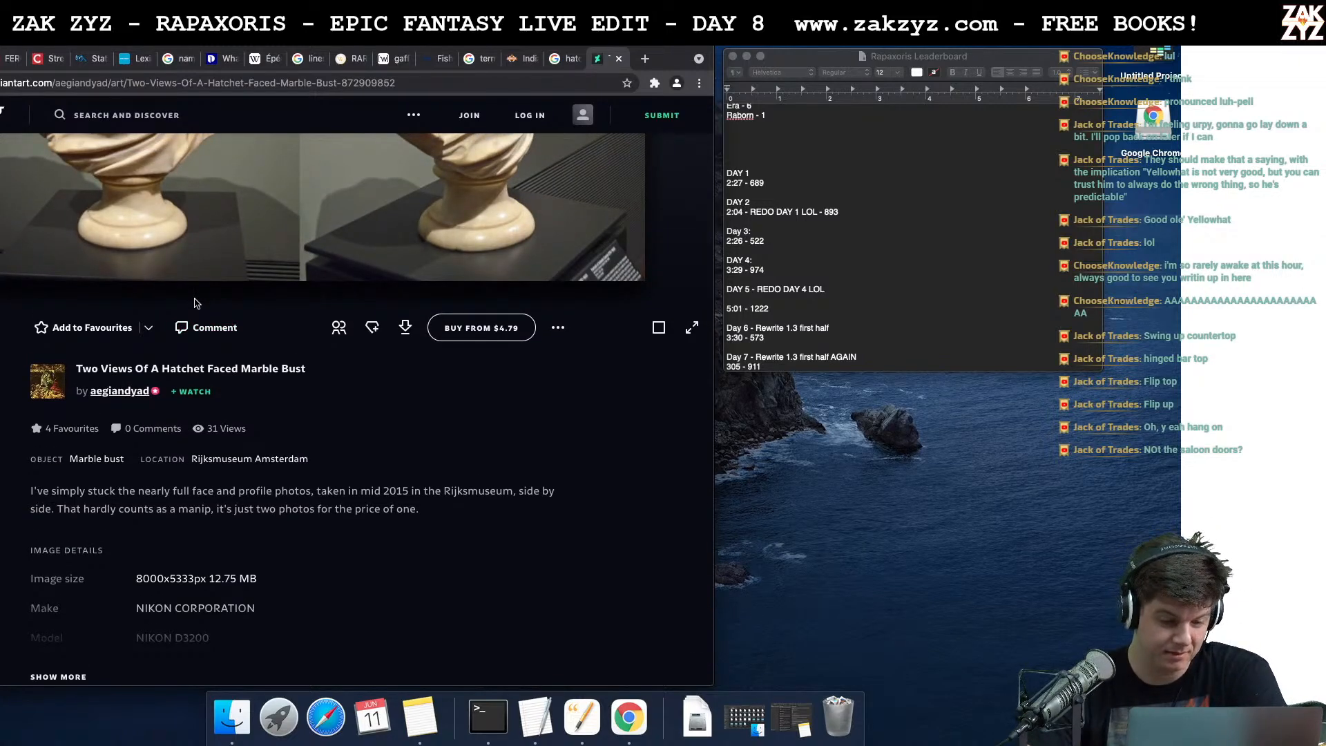
{"action": "scroll", "coordinate": [196, 303], "scroll_direction": "up", "scroll_amount": 5}
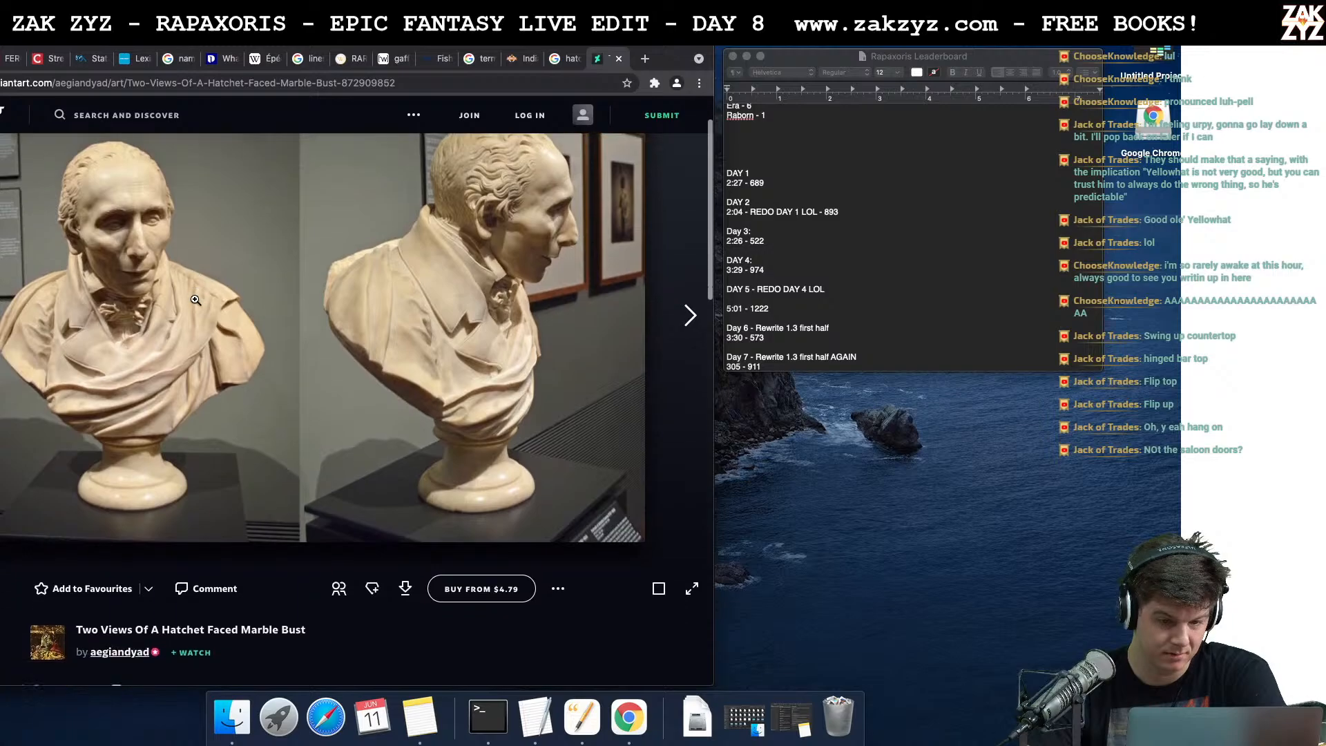
{"action": "scroll", "coordinate": [195, 299], "scroll_direction": "down", "scroll_amount": 2}
{"action": "scroll", "coordinate": [196, 299], "scroll_direction": "down", "scroll_amount": 3}
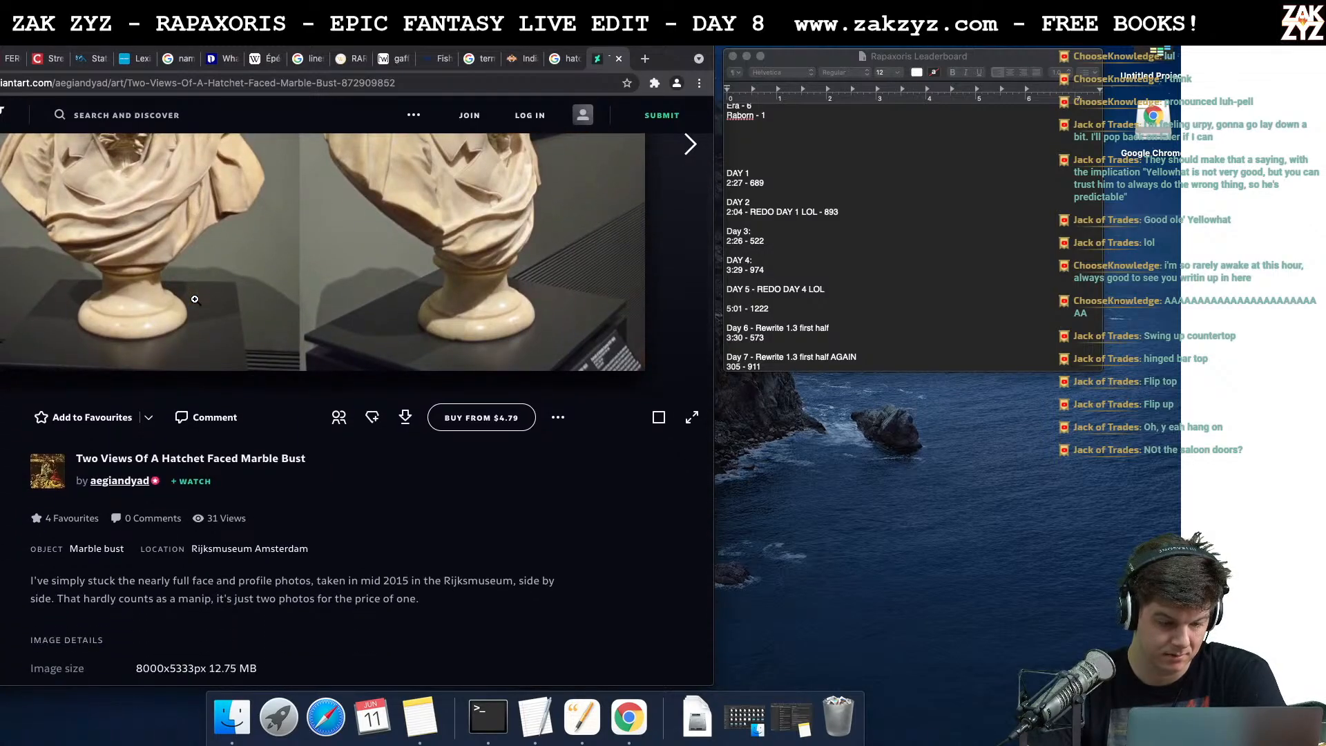
{"action": "scroll", "coordinate": [195, 299], "scroll_direction": "up", "scroll_amount": 6}
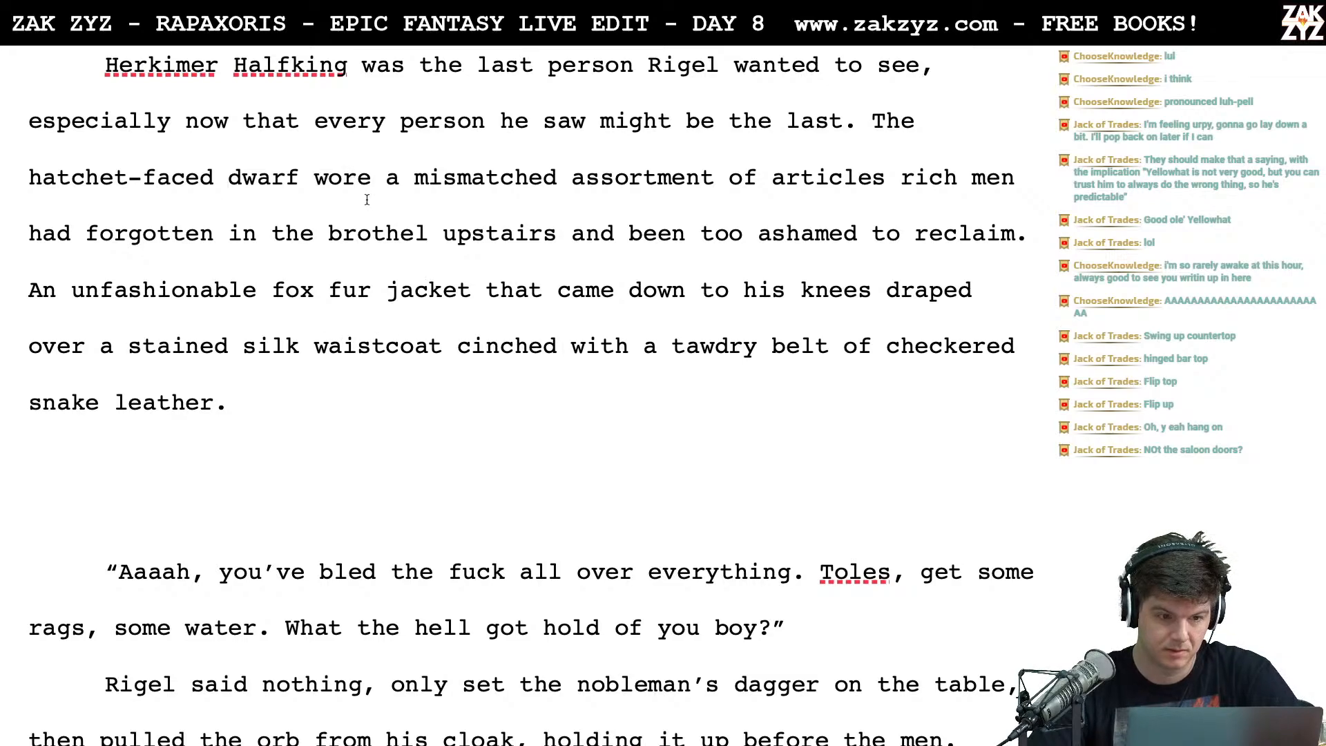
In the manuscript, change the dwarf's description from “hatchet-faced” to “fat-faced”
{"action": "key", "text": "Left"}
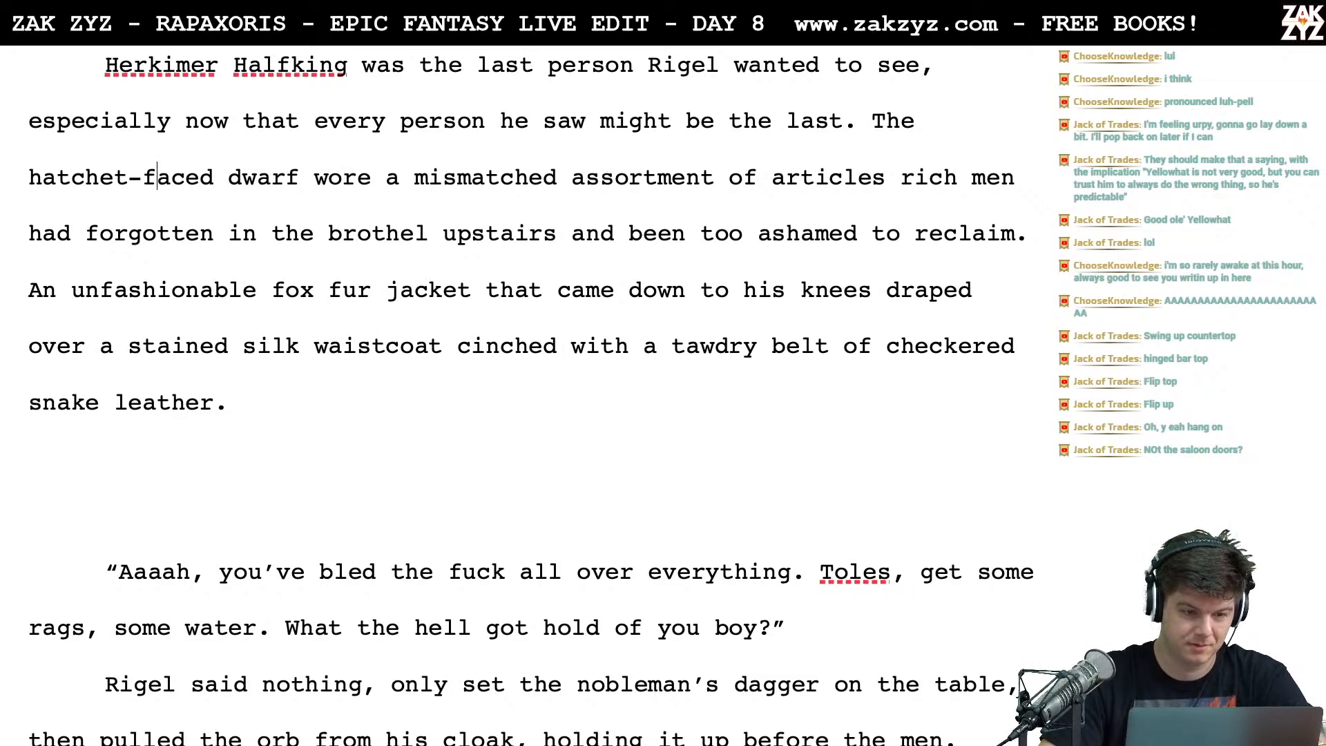
{"action": "key", "text": "BackSpace"}
{"action": "key", "text": "BackSpace"}
{"action": "key", "text": "BackSpace"}
{"action": "key", "text": "BackSpace"}
{"action": "key", "text": "BackSpace"}
{"action": "key", "text": "BackSpace"}
{"action": "key", "text": "BackSpace"}
{"action": "type", "text": "fat-"}
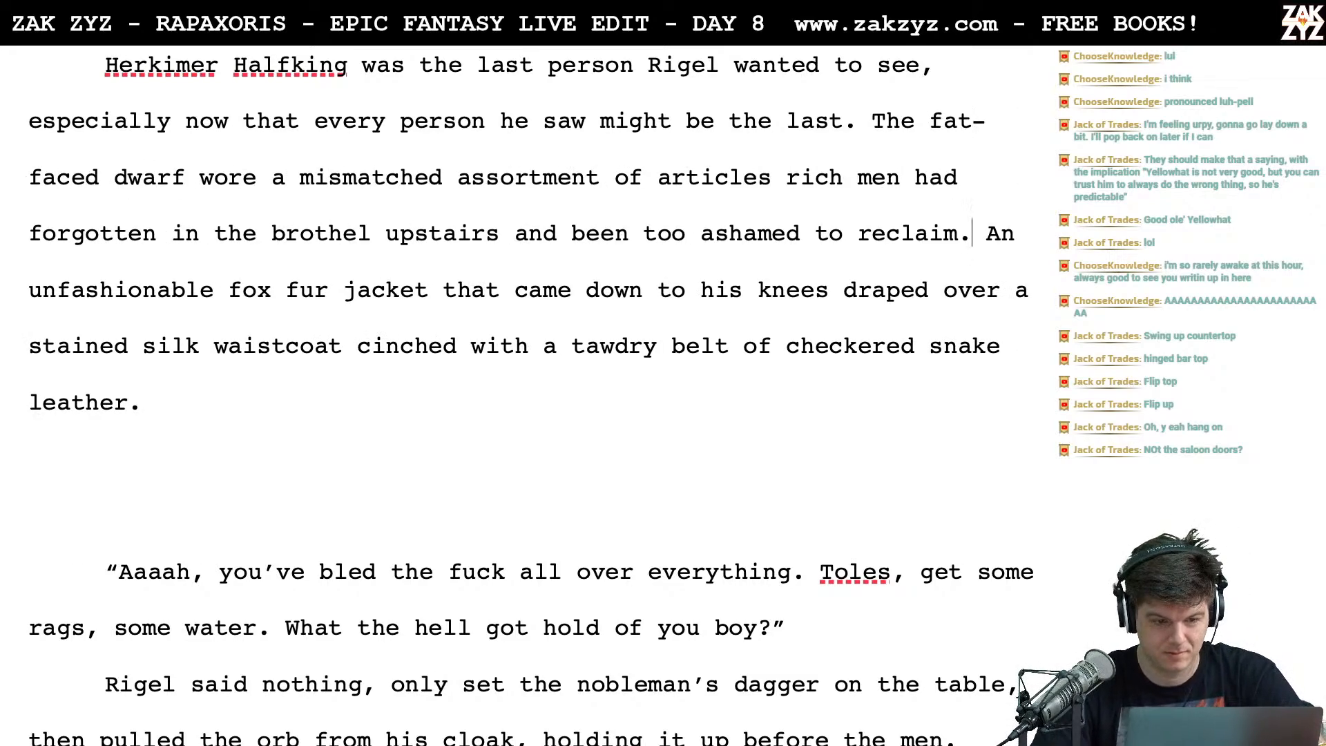
Insert a comma after “waistcoat” in the sentence about the fox fur jacket
{"action": "scroll", "coordinate": [532, 401], "scroll_direction": "down", "scroll_amount": 1}
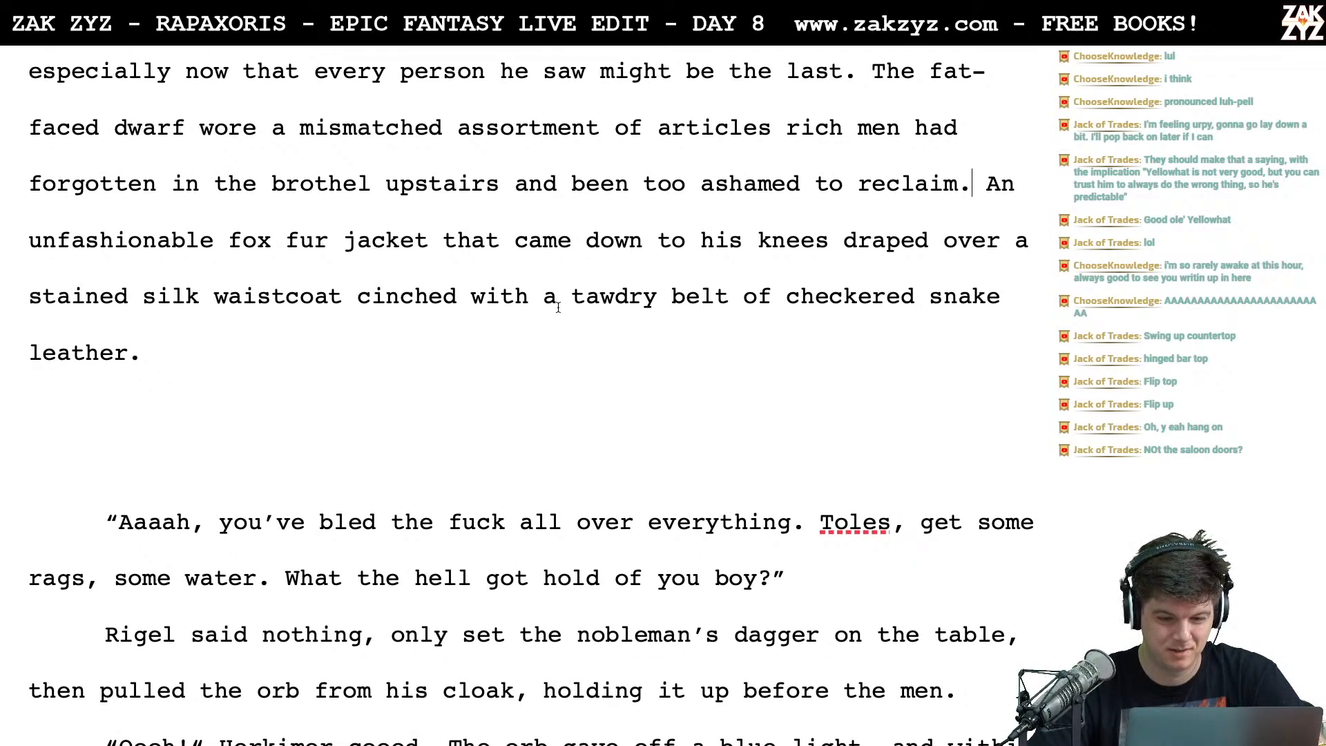
{"action": "scroll", "coordinate": [557, 554], "scroll_direction": "down", "scroll_amount": 1}
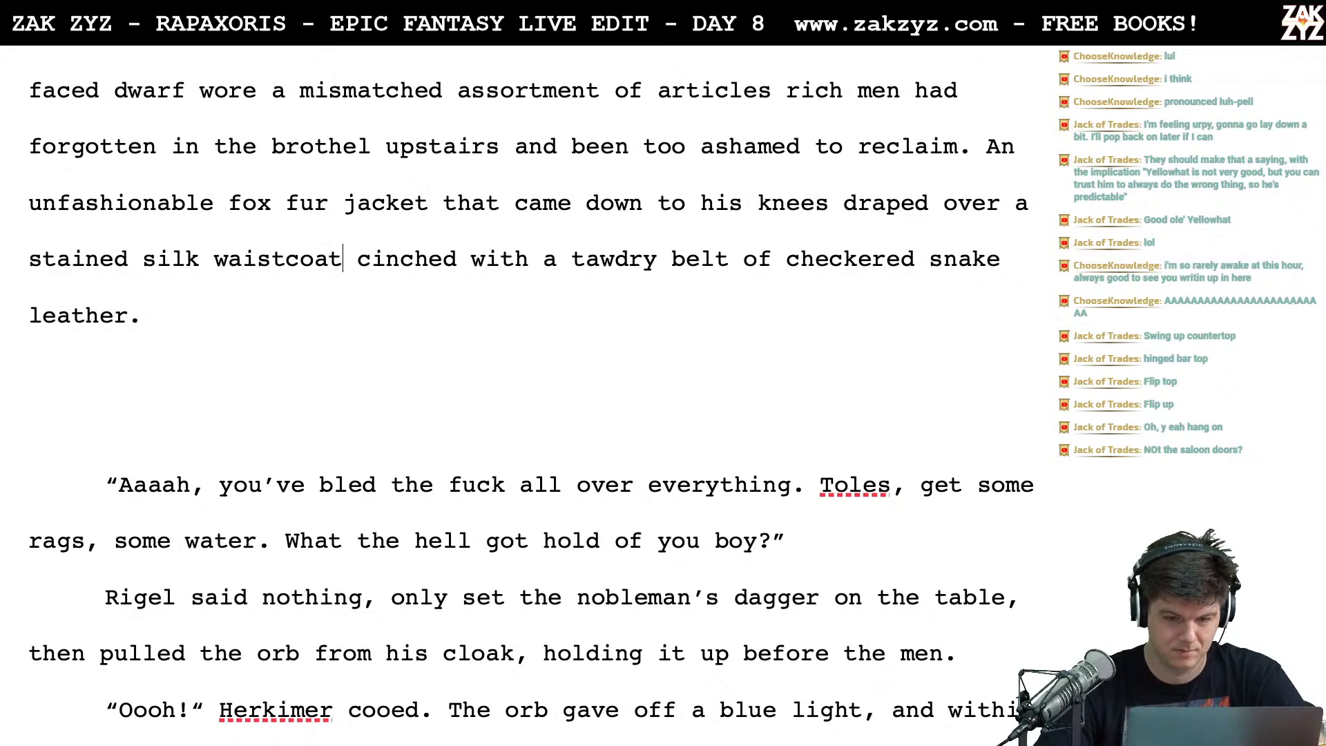
{"action": "type", "text": ","}
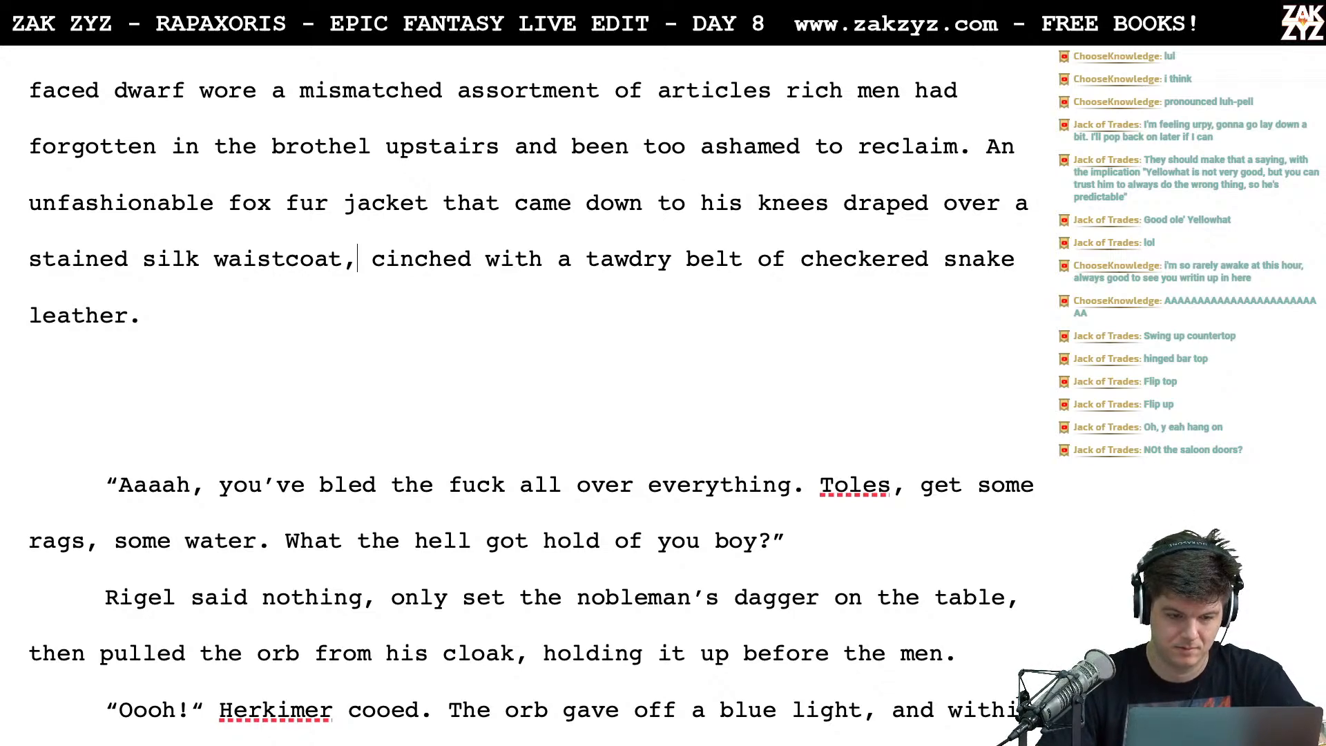
Replace “rich men had” with “that were” before “forgotten in the brothel upstairs”
{"action": "scroll", "coordinate": [859, 311], "scroll_direction": "down", "scroll_amount": 1}
{"action": "scroll", "coordinate": [859, 231], "scroll_direction": "up", "scroll_amount": 2}
{"action": "scroll", "coordinate": [859, 231], "scroll_direction": "up", "scroll_amount": 3}
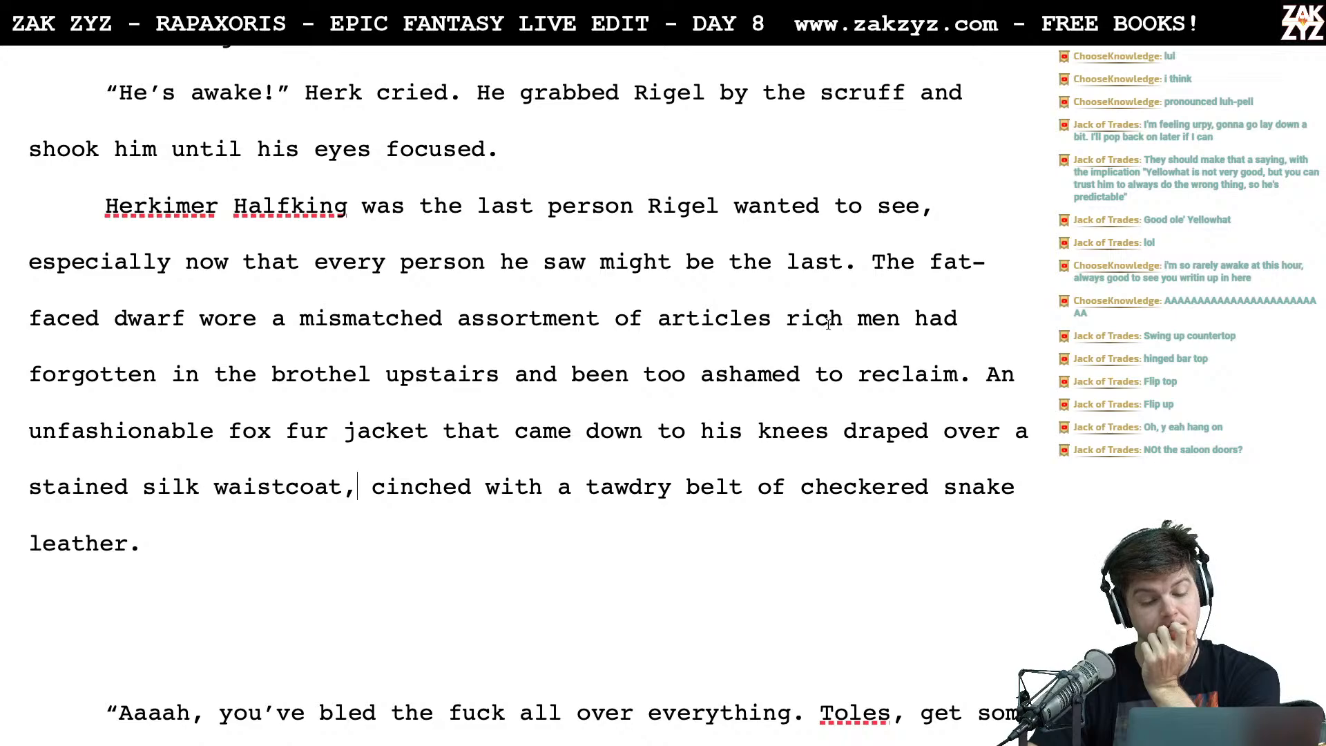
{"action": "scroll", "coordinate": [829, 323], "scroll_direction": "down", "scroll_amount": 1}
{"action": "scroll", "coordinate": [828, 325], "scroll_direction": "down", "scroll_amount": 1}
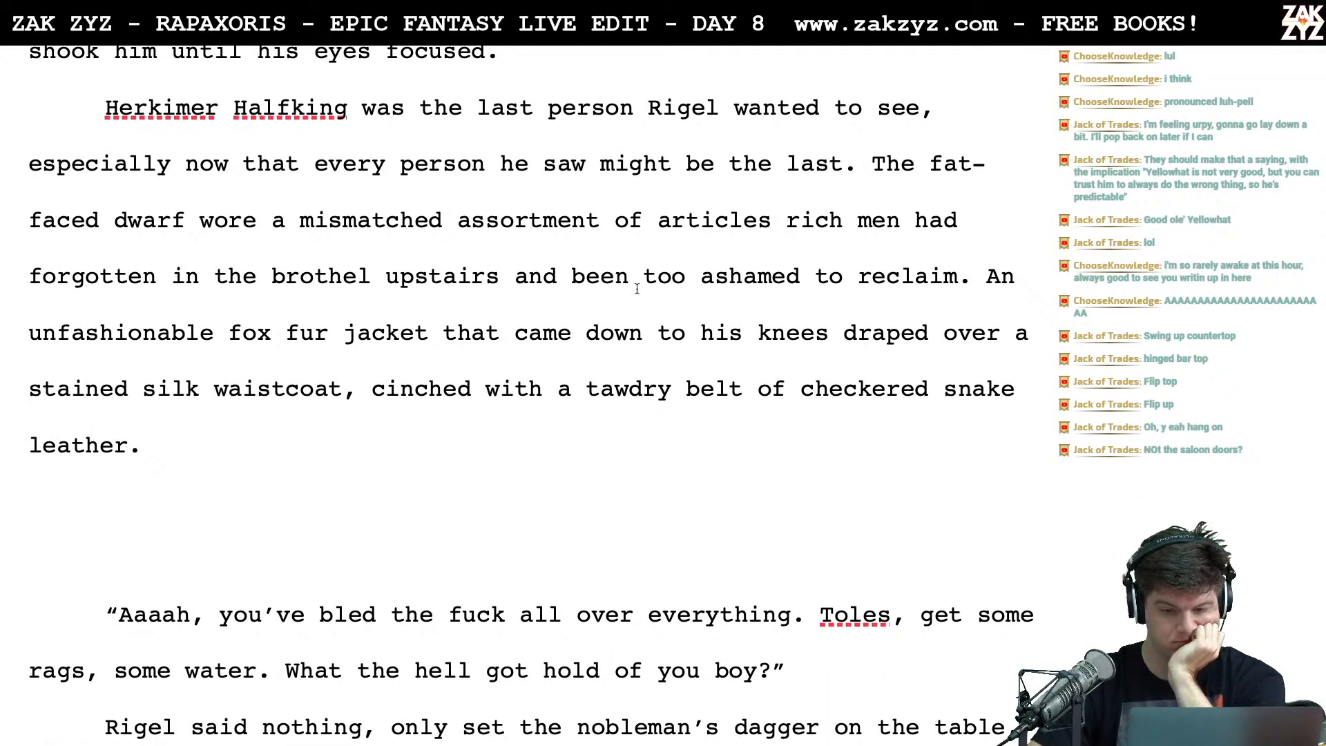
{"action": "scroll", "coordinate": [637, 289], "scroll_direction": "down", "scroll_amount": 1}
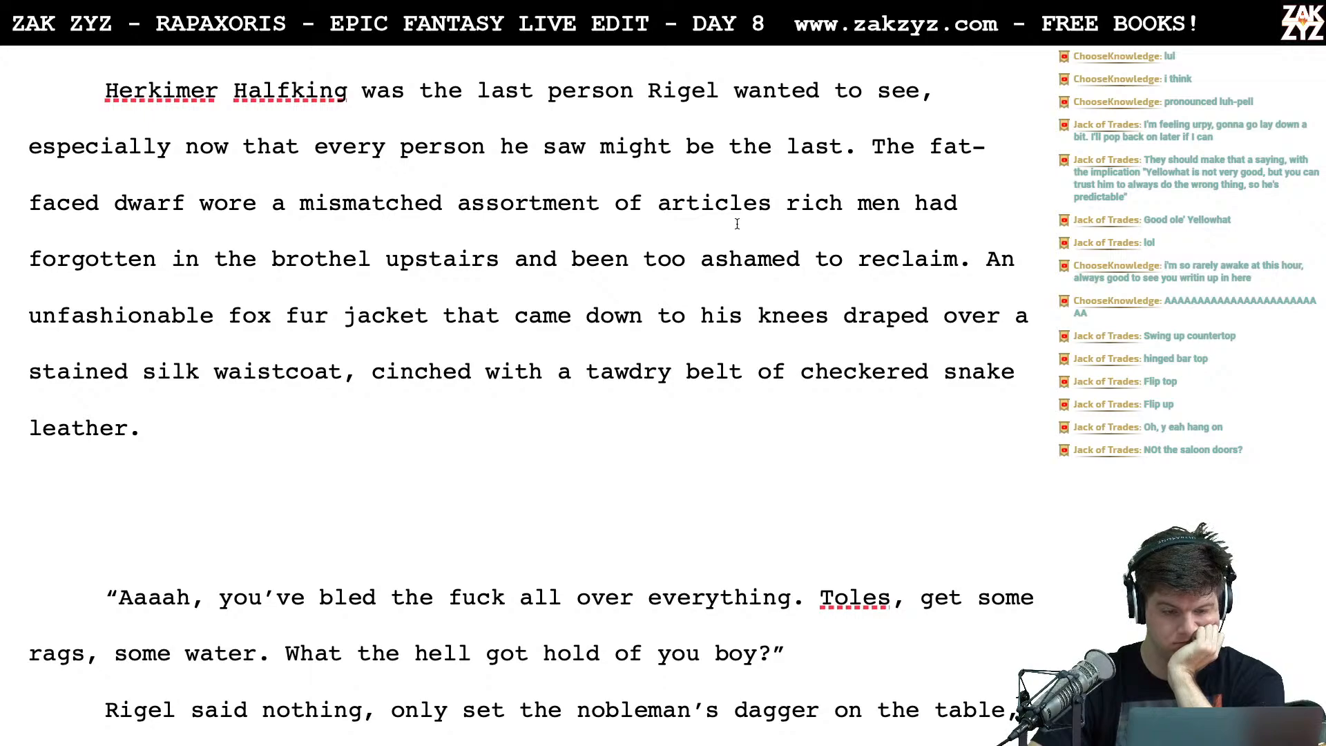
{"action": "scroll", "coordinate": [737, 223], "scroll_direction": "down", "scroll_amount": 1}
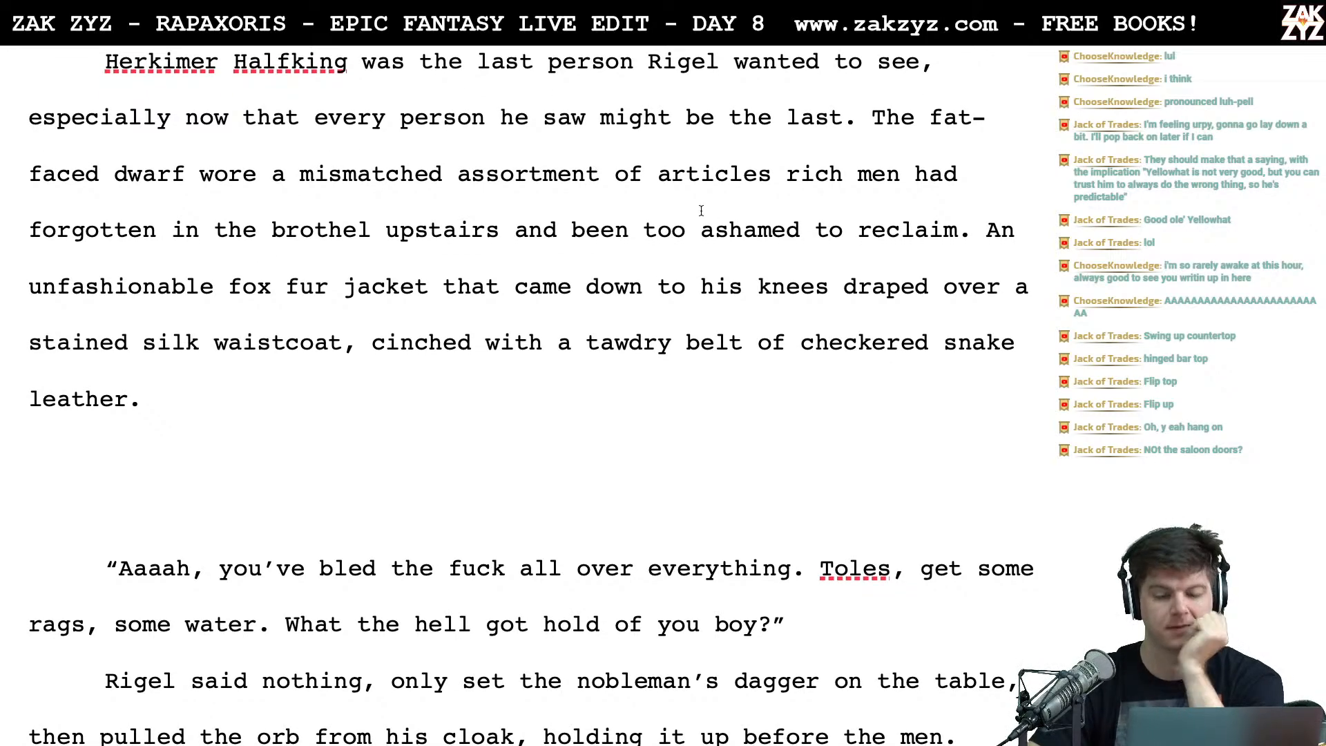
{"action": "left_click", "coordinate": [798, 174]}
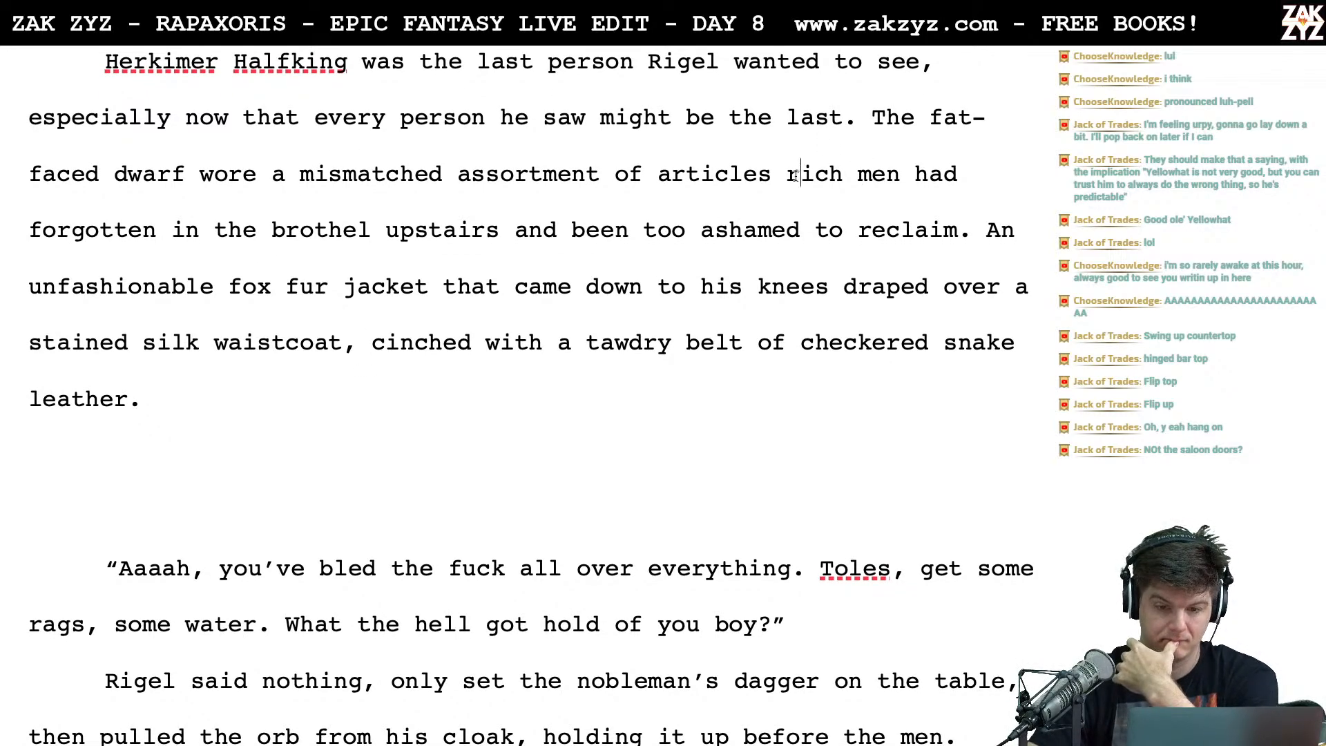
{"action": "key", "text": "Left"}
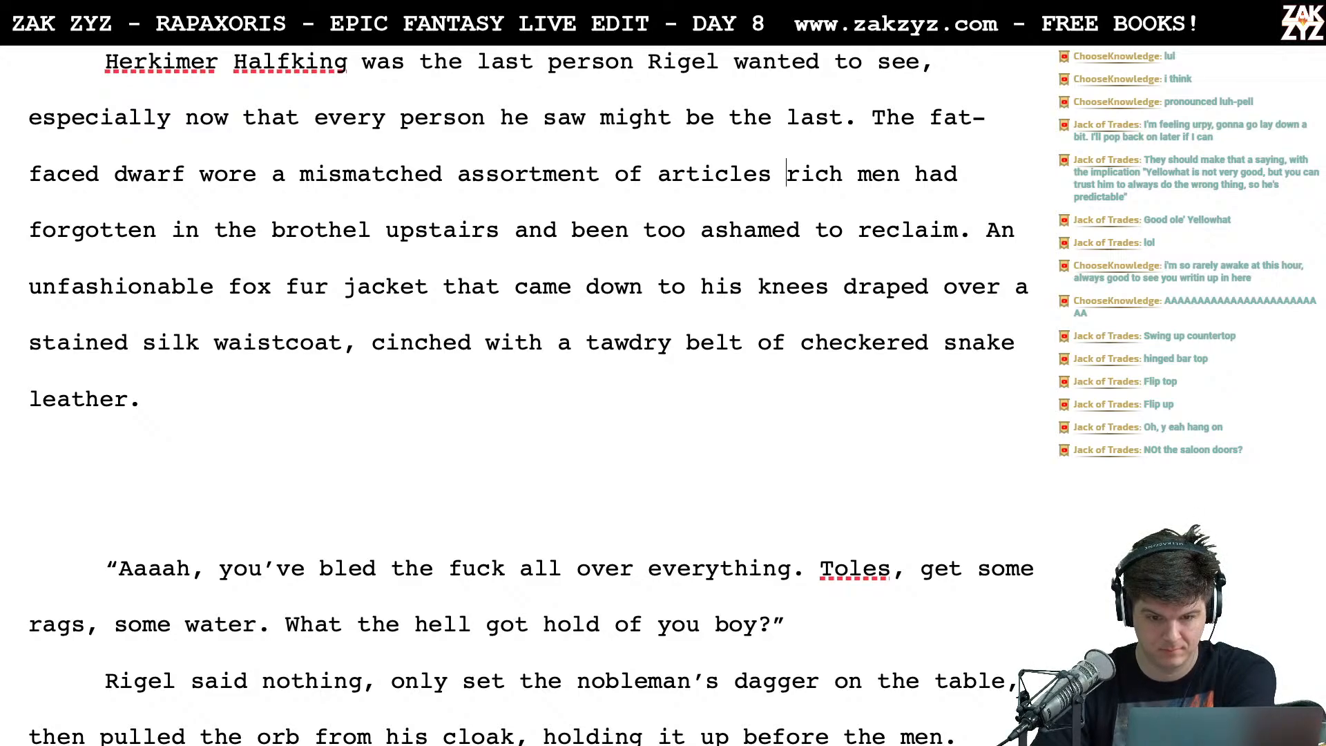
{"action": "key", "text": "shift+Right"}
{"action": "key", "text": "shift+Right"}
{"action": "key", "text": "shift+Right"}
{"action": "key", "text": "shift+Right"}
{"action": "key", "text": "shift+Right"}
{"action": "key", "text": "shift+Right"}
{"action": "key", "text": "shift+Right"}
{"action": "key", "text": "shift+Right"}
{"action": "key", "text": "shift+Right"}
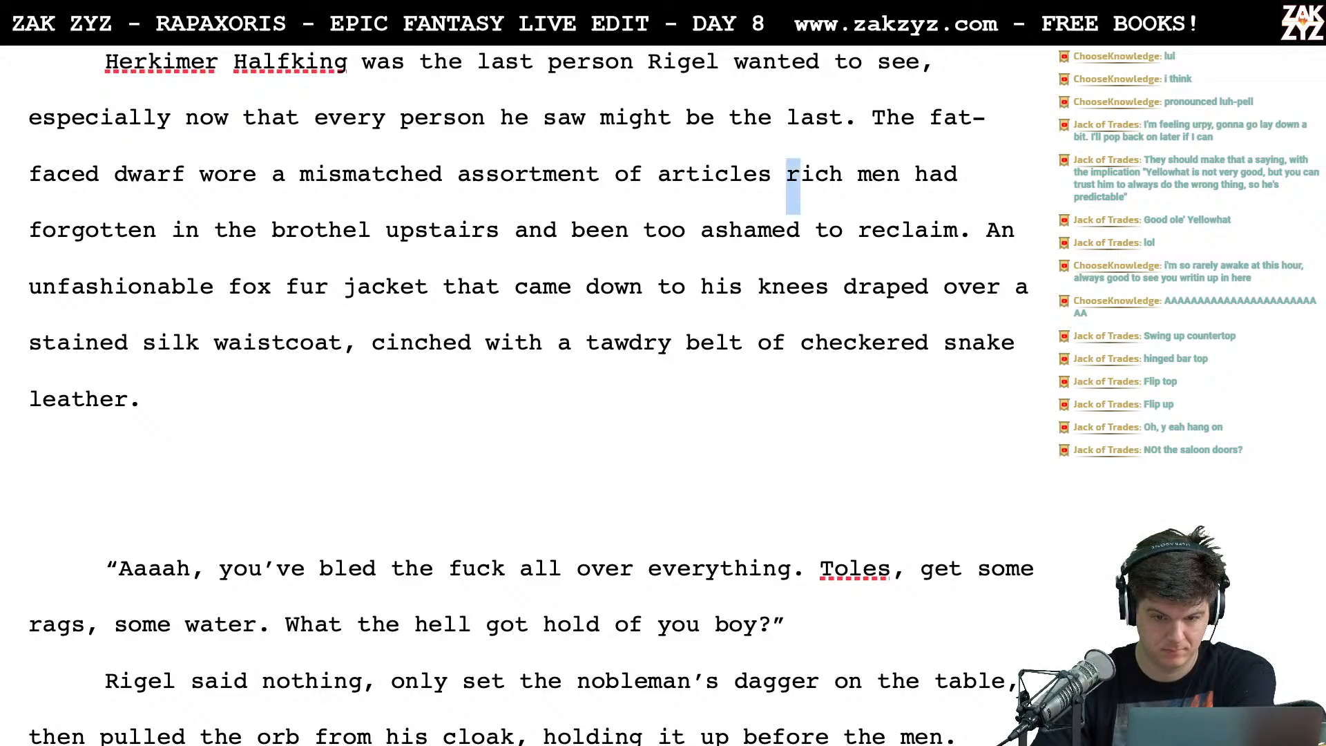
{"action": "key", "text": "shift+Right"}
{"action": "key", "text": "shift+Right"}
{"action": "key", "text": "shift+Right"}
{"action": "key", "text": "shift+Right"}
{"action": "key", "text": "BackSpace"}
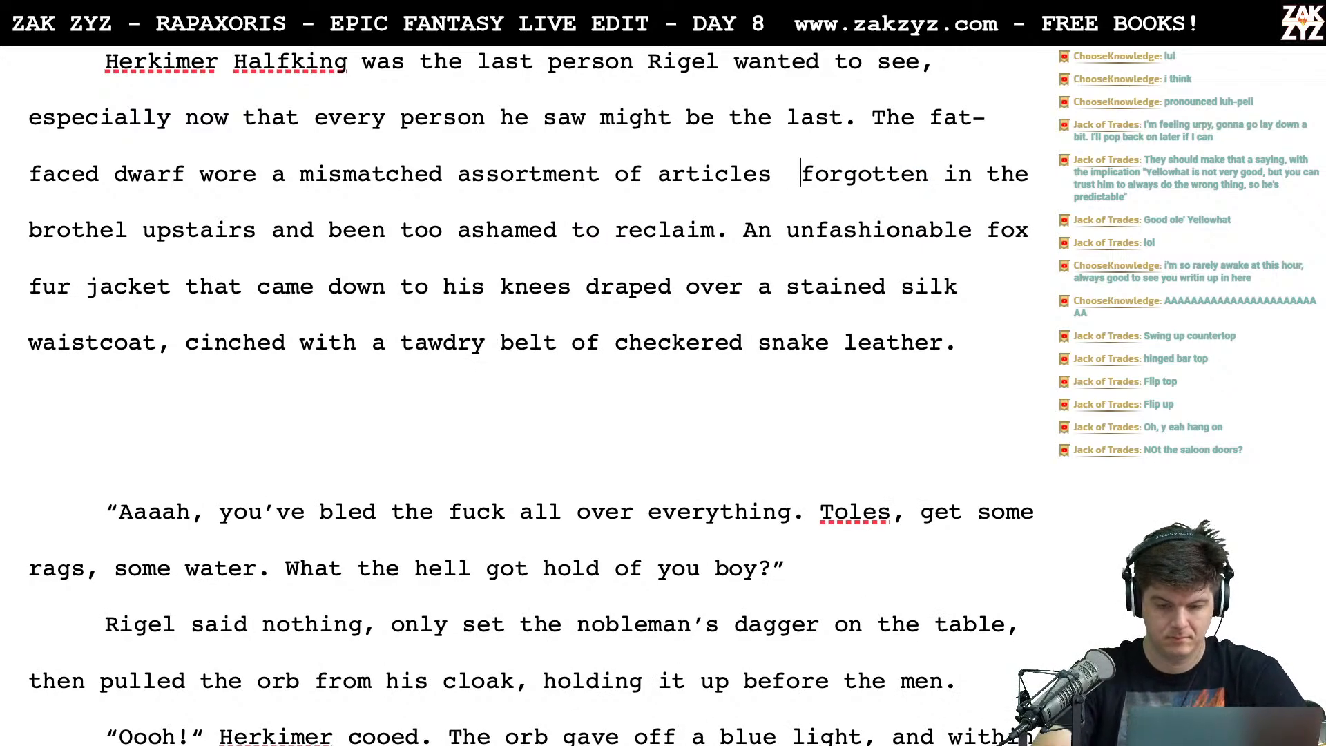
{"action": "type", "text": "that"}
{"action": "key", "text": "BackSpace"}
{"action": "key", "text": "BackSpace"}
{"action": "key", "text": "BackSpace"}
{"action": "key", "text": "BackSpace"}
{"action": "type", "text": "that "}
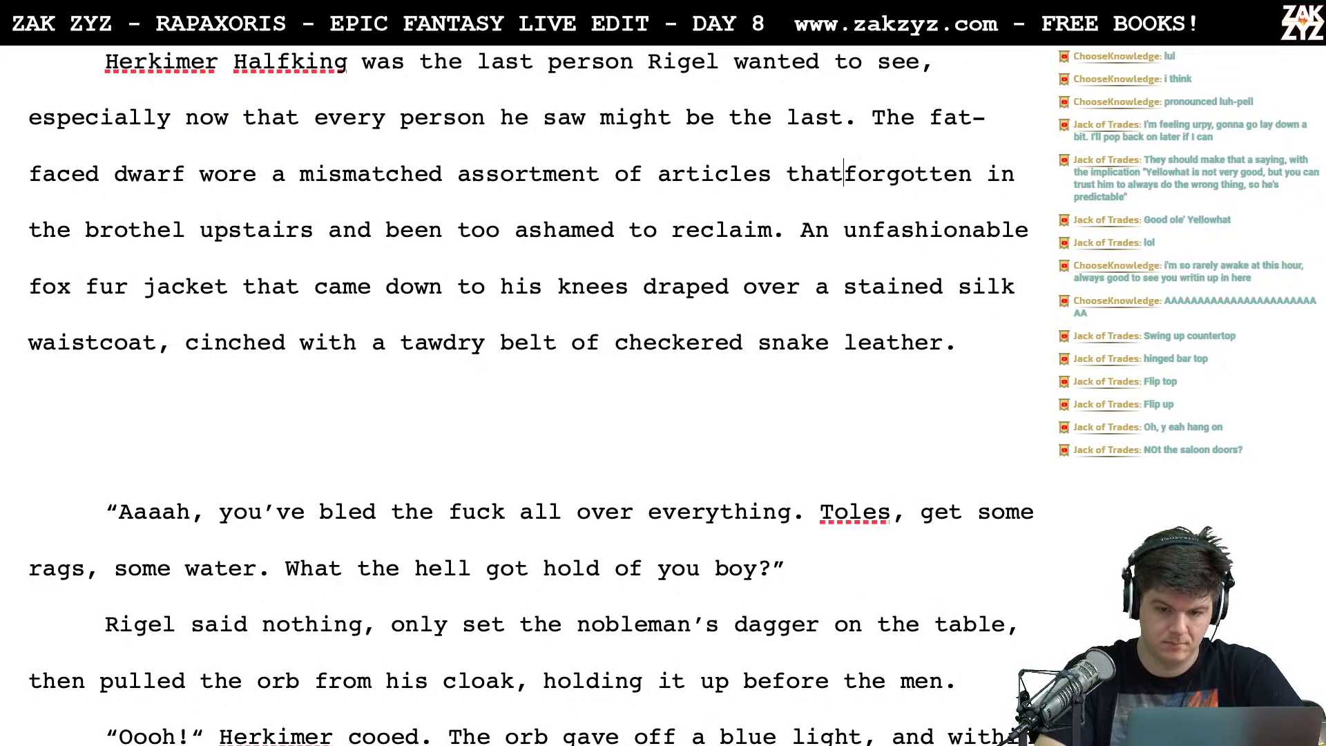
{"action": "type", "text": "were"}
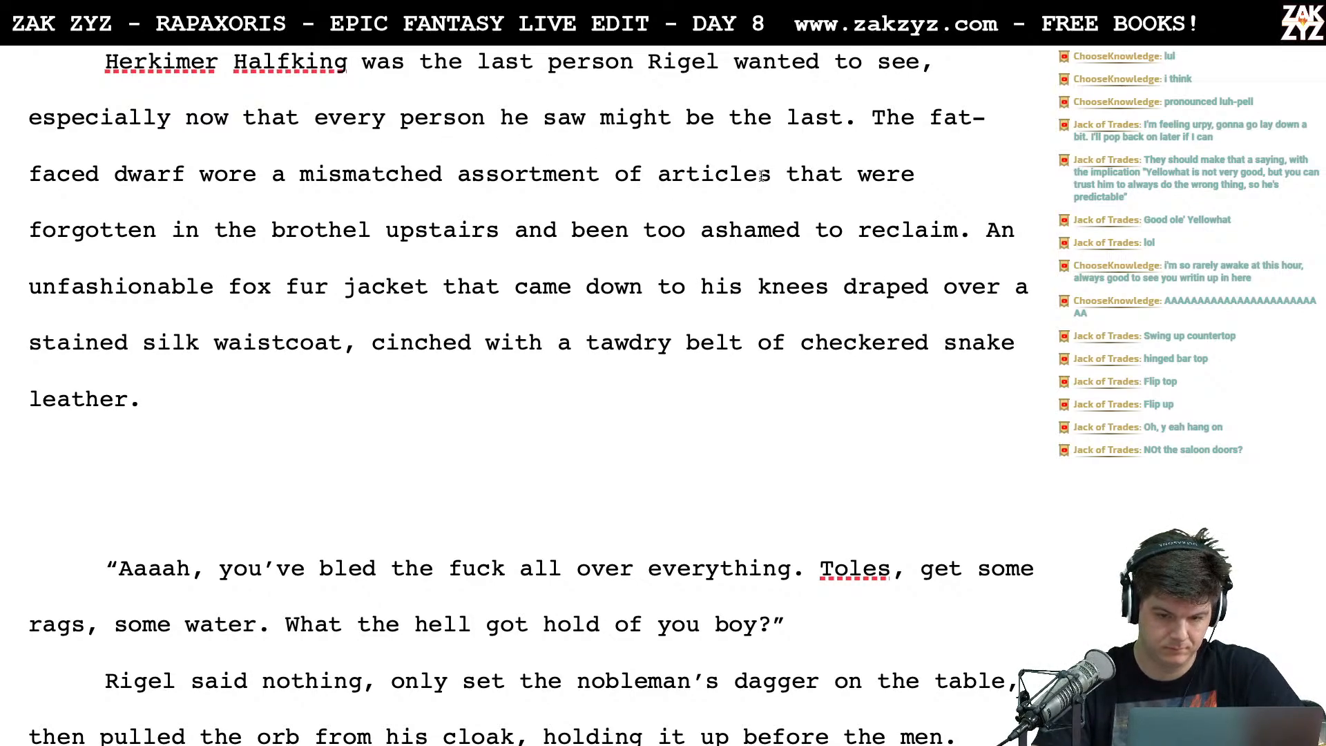
Restore the wording “rich men had forgotten” after “articles” and remove “that were” along with the extra paragraph break
{"action": "left_click", "coordinate": [771, 174]}
{"action": "key", "text": "Return"}
{"action": "type", "text": "richma"}
{"action": "key", "text": "BackSpace"}
{"action": "key", "text": "BackSpace"}
{"action": "type", "text": "men had forgotten in t"}
{"action": "key", "text": "BackSpace"}
{"action": "key", "text": "BackSpace"}
{"action": "key", "text": "BackSpace"}
{"action": "key", "text": "BackSpace"}
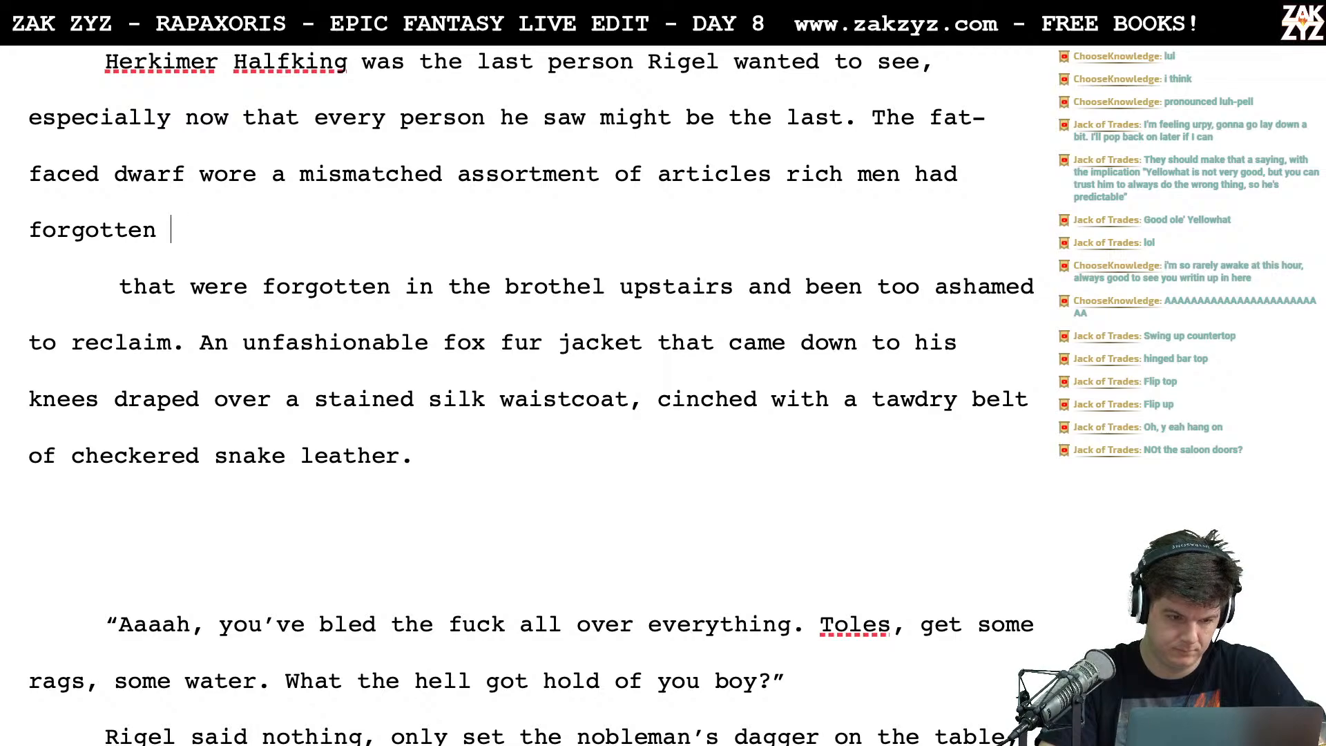
{"action": "key", "text": "shift+Right"}
{"action": "key", "text": "shift+Right"}
{"action": "key", "text": "shift+Right"}
{"action": "key", "text": "shift+Right"}
{"action": "key", "text": "shift+Right"}
{"action": "key", "text": "shift+Right"}
{"action": "key", "text": "shift+Right"}
{"action": "key", "text": "shift+Right"}
{"action": "key", "text": "shift+Right"}
{"action": "key", "text": "shift+Right"}
{"action": "key", "text": "shift+Right"}
{"action": "key", "text": "shift+Right"}
{"action": "key", "text": "shift+Right"}
{"action": "key", "text": "shift+Right"}
{"action": "key", "text": "shift+Right"}
{"action": "key", "text": "shift+Right"}
{"action": "key", "text": "shift+Right"}
{"action": "key", "text": "shift+Right"}
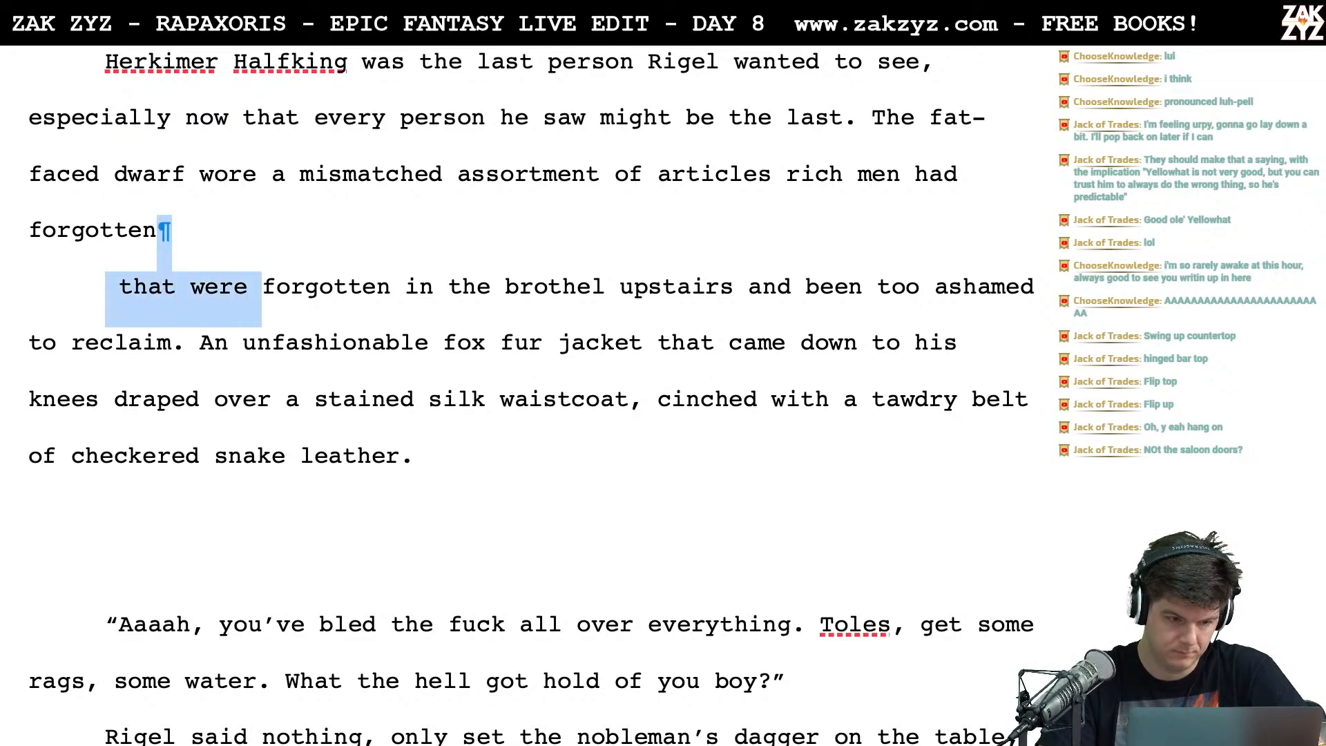
{"action": "key", "text": "shift+Right"}
{"action": "key", "text": "shift+Right"}
{"action": "key", "text": "shift+Right"}
{"action": "key", "text": "BackSpace"}
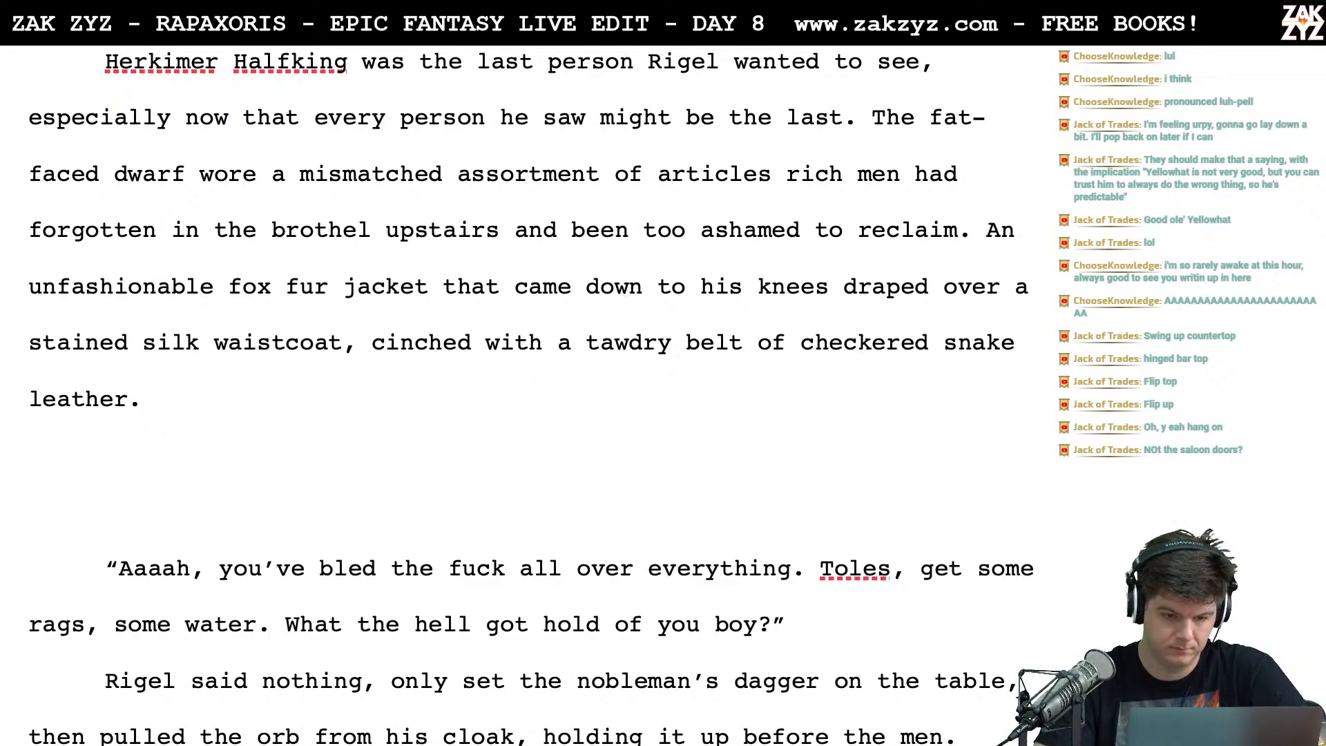
Replace “been too ashamed to reclaim” with “were too ashamed to reclaim” after “brothel upstairs and”, keeping the text in one paragraph
{"action": "left_click", "coordinate": [571, 244]}
{"action": "key", "text": "Return"}
{"action": "type", "text": "w"}
{"action": "key", "text": "BackSpace"}
{"action": "type", "text": "were too ashamed to rec"}
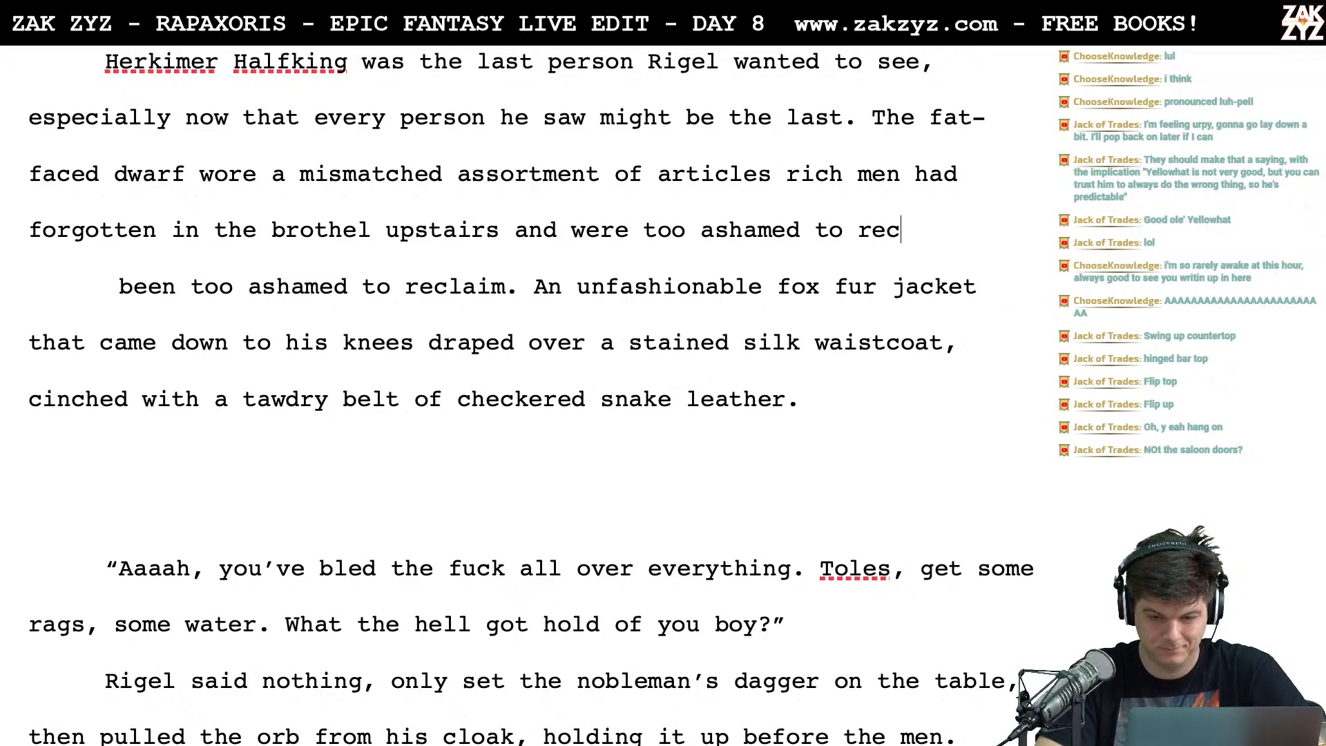
{"action": "type", "text": "laim."}
{"action": "key", "text": "shift+Right"}
{"action": "key", "text": "shift+Right"}
{"action": "key", "text": "shift+Right"}
{"action": "key", "text": "shift+Right"}
{"action": "key", "text": "shift+Right"}
{"action": "key", "text": "shift+Right"}
{"action": "key", "text": "shift+Right"}
{"action": "key", "text": "shift+Right"}
{"action": "key", "text": "shift+Right"}
{"action": "key", "text": "shift+Right"}
{"action": "key", "text": "shift+Right"}
{"action": "key", "text": "shift+Right"}
{"action": "key", "text": "shift+Right"}
{"action": "key", "text": "shift+Right"}
{"action": "key", "text": "shift+Right"}
{"action": "key", "text": "shift+Right"}
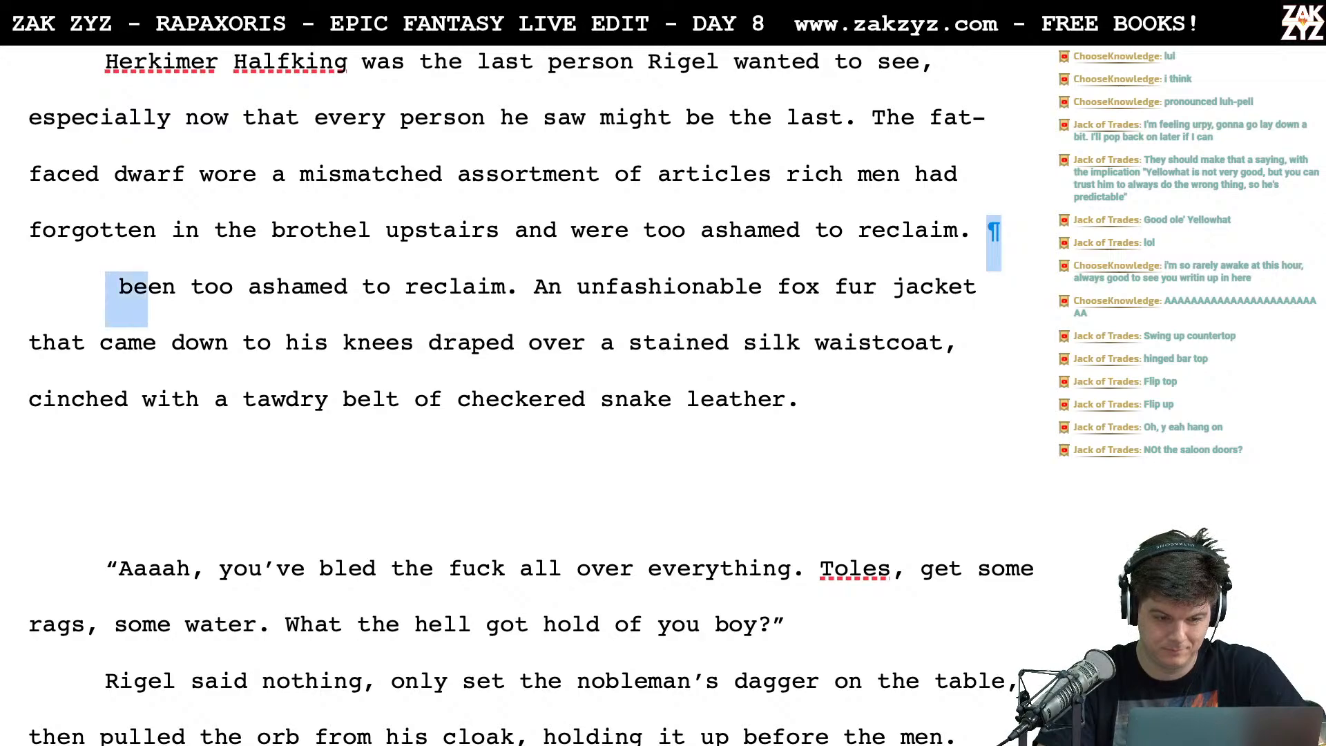
{"action": "key", "text": "shift+Right"}
{"action": "key", "text": "shift+Right"}
{"action": "key", "text": "shift+Right"}
{"action": "key", "text": "shift+Right"}
{"action": "key", "text": "shift+Right"}
{"action": "key", "text": "shift+Right"}
{"action": "key", "text": "shift+Right"}
{"action": "key", "text": "shift+Right"}
{"action": "key", "text": "shift+Right"}
{"action": "key", "text": "shift+Right"}
{"action": "key", "text": "shift+Right"}
{"action": "key", "text": "shift+Right"}
{"action": "key", "text": "shift+Right"}
{"action": "key", "text": "shift+Right"}
{"action": "key", "text": "shift+Right"}
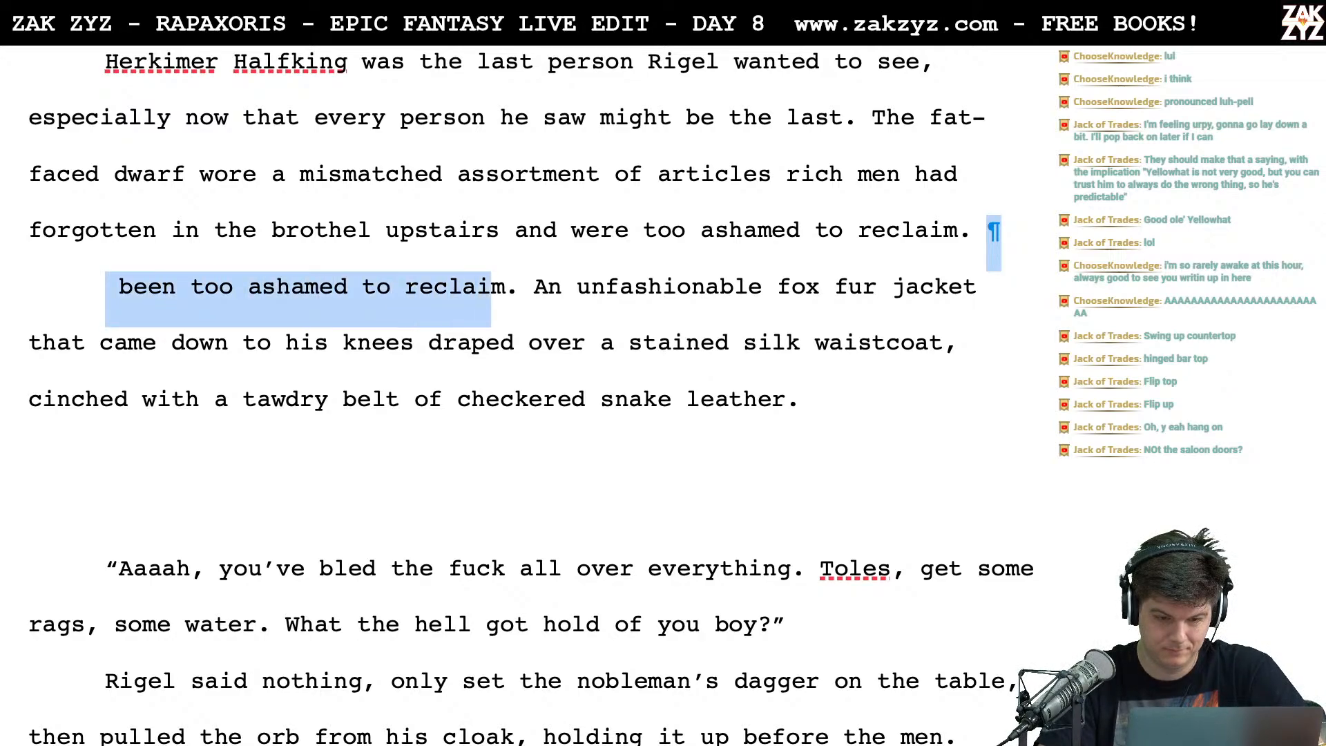
{"action": "key", "text": "Delete"}
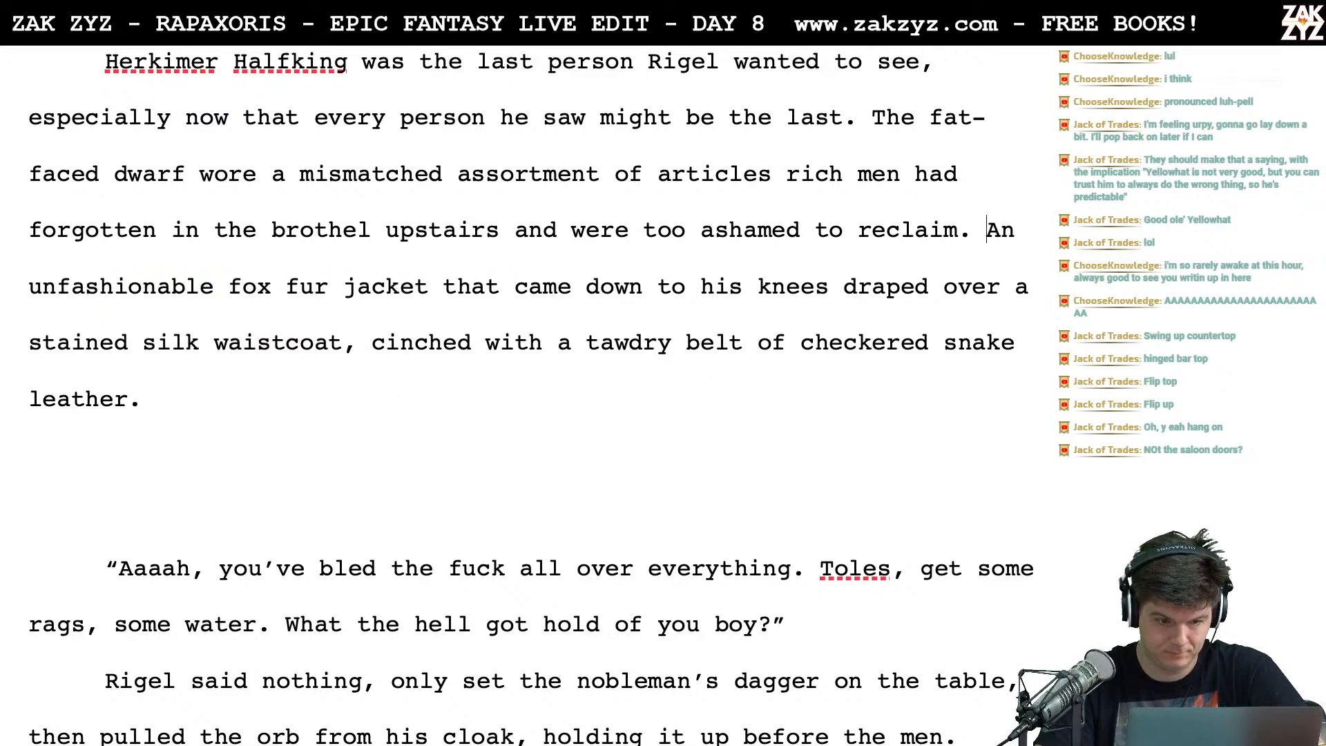
Delete “that” after “fox fur jacket” so the clause reads “jacket came down to his knees”
{"action": "left_click", "coordinate": [495, 306]}
{"action": "key", "text": "BackSpace"}
{"action": "key", "text": "BackSpace"}
{"action": "key", "text": "BackSpace"}
{"action": "key", "text": "BackSpace"}
{"action": "key", "text": "BackSpace"}
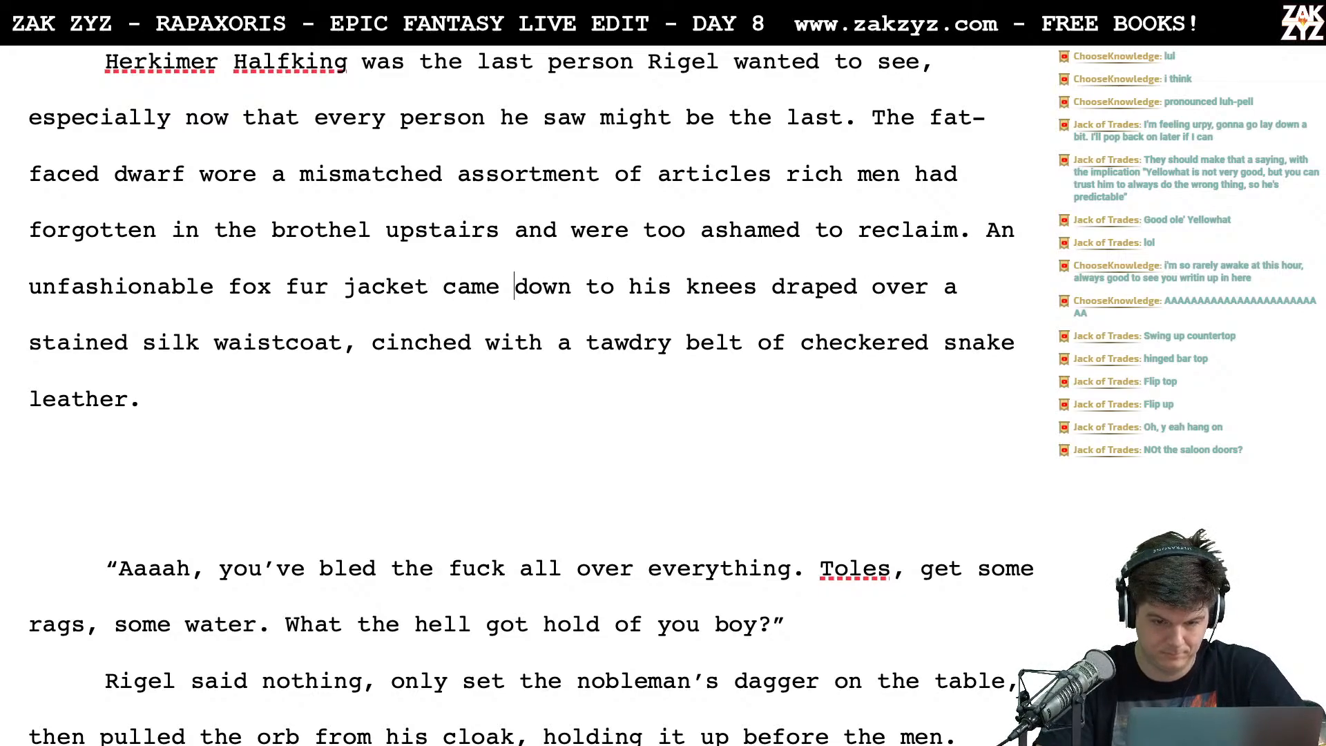
After “came down to his knees”, write “and a tawdry belt of checkered snake”, pushing the old “draped over” wording into a separate paragraph below
{"action": "type", "text": ","}
{"action": "key", "text": "Return"}
{"action": "type", "text": "a"}
{"action": "key", "text": "BackSpace"}
{"action": "key", "text": "BackSpace"}
{"action": "key", "text": "BackSpace"}
{"action": "type", "text": "and a tawdry belt of snak"}
{"action": "key", "text": "BackSpace"}
{"action": "key", "text": "BackSpace"}
{"action": "key", "text": "BackSpace"}
{"action": "key", "text": "BackSpace"}
{"action": "type", "text": "chekcer"}
{"action": "key", "text": "BackSpace"}
{"action": "key", "text": "BackSpace"}
{"action": "key", "text": "BackSpace"}
{"action": "key", "text": "BackSpace"}
{"action": "type", "text": "ckered snake "}
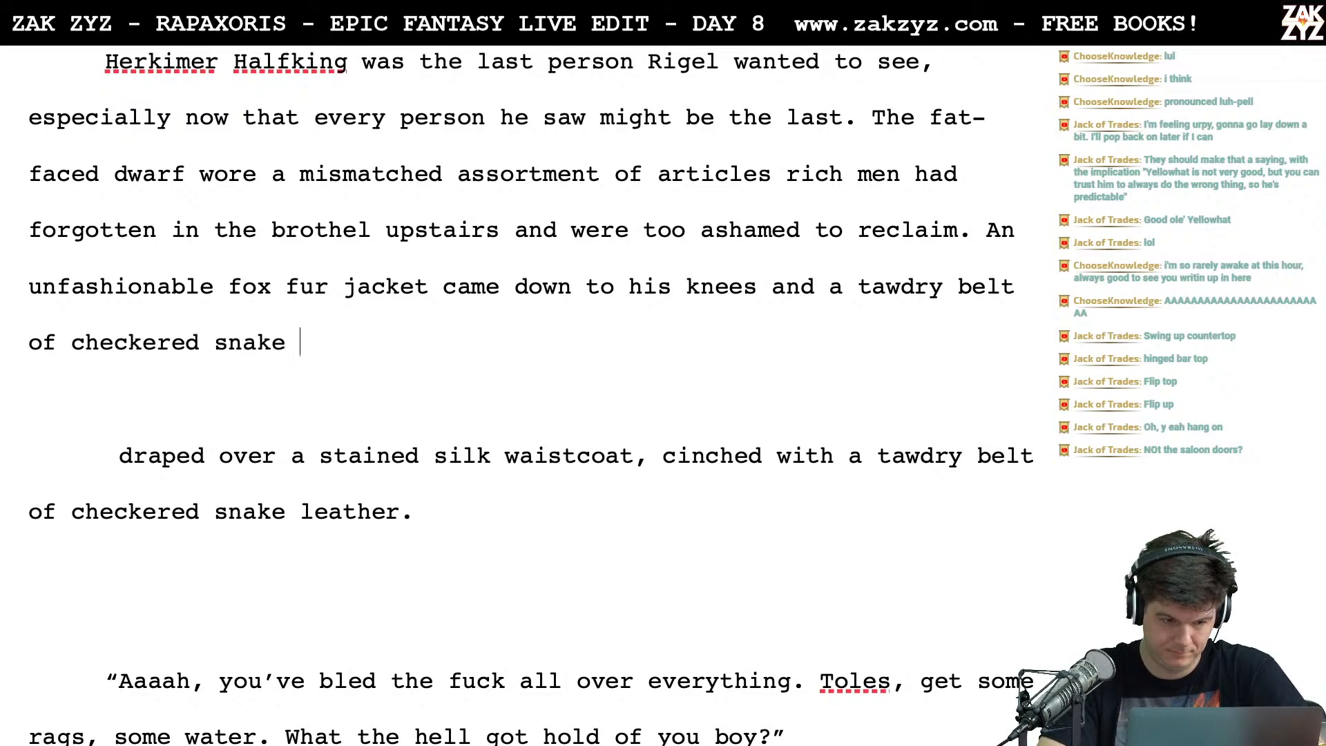
Finish the new belt clause with “leather minced around a stained silk waistcoat.”
{"action": "type", "text": "leather cinc"}
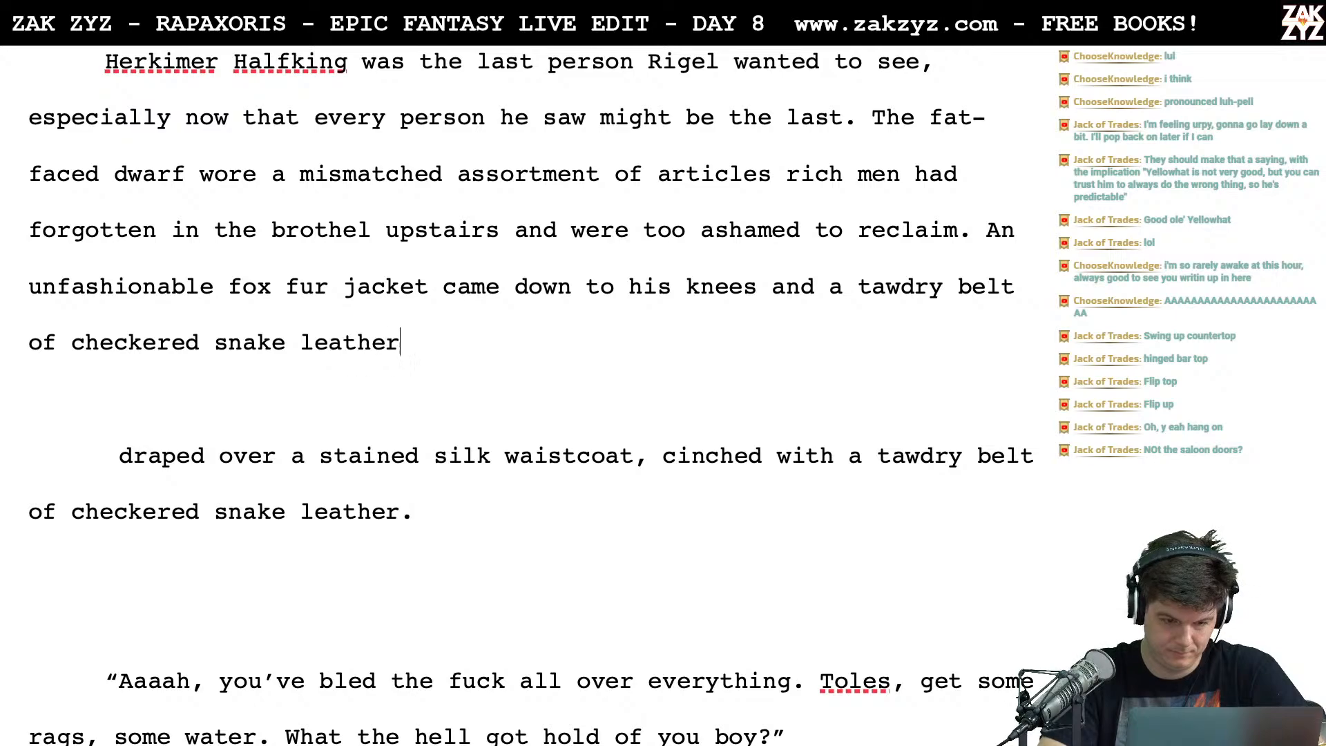
{"action": "key", "text": "BackSpace"}
{"action": "key", "text": "BackSpace"}
{"action": "key", "text": "BackSpace"}
{"action": "key", "text": "BackSpace"}
{"action": "type", "text": "minced aro"}
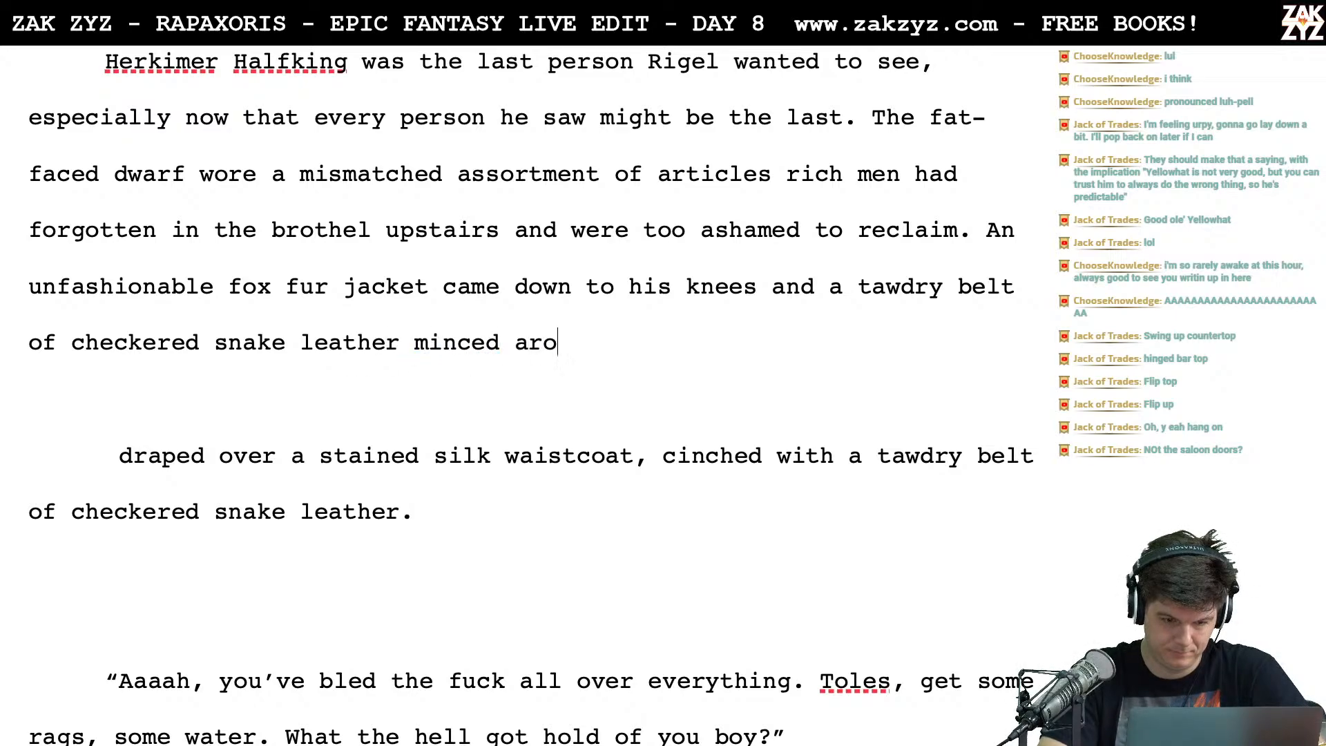
{"action": "type", "text": "und a stained si"}
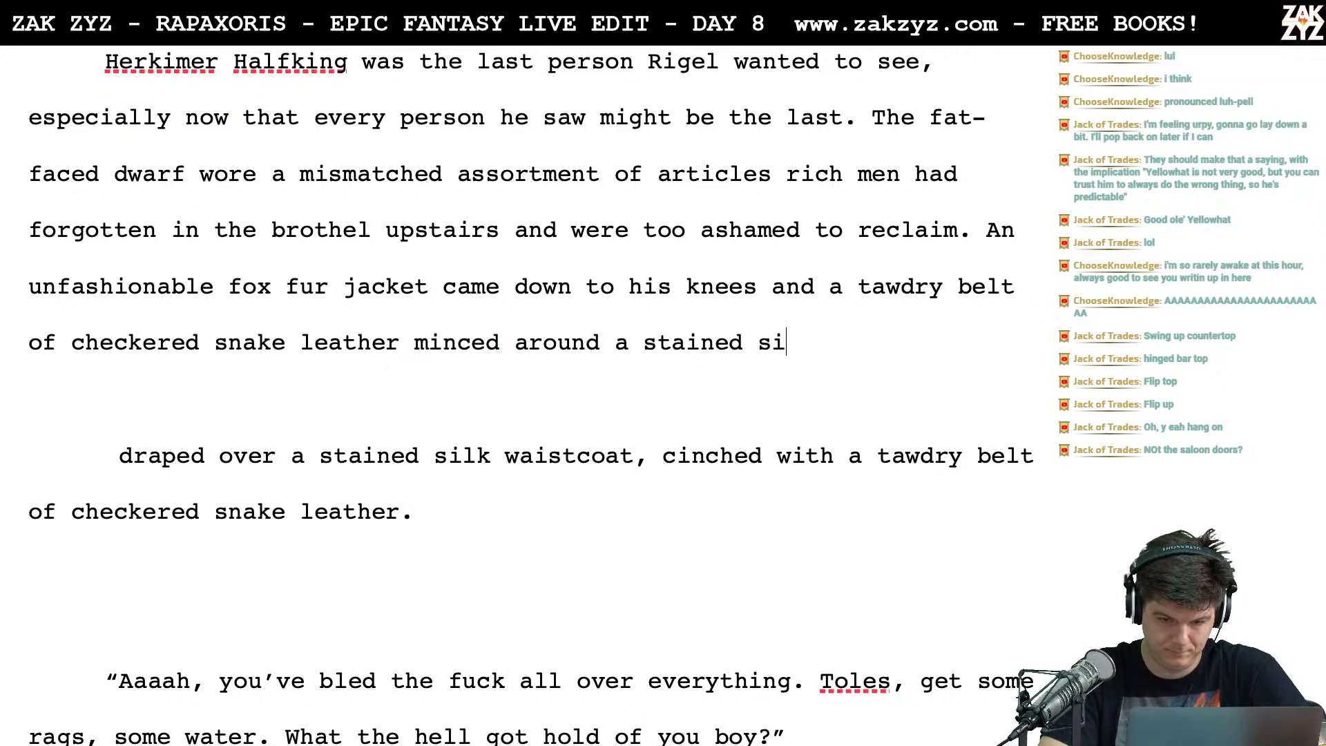
{"action": "type", "text": "lk was"}
{"action": "key", "text": "BackSpace"}
{"action": "type", "text": "istcoat."}
Delete the leftover “draped over a stained silk waistcoat, cinched with a tawdry belt of checkered snake leather” paragraph below the rewritten sentence
{"action": "key", "text": "shift+Right"}
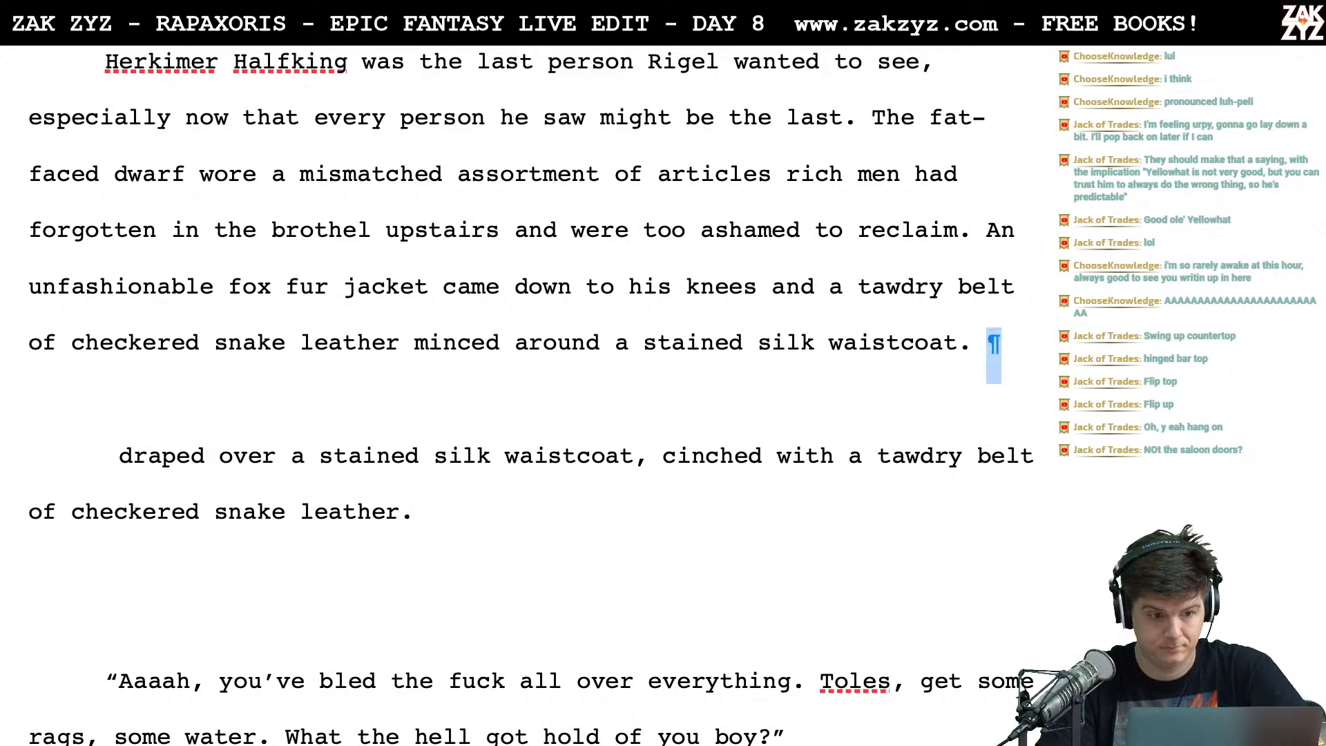
{"action": "key", "text": "shift+Down"}
{"action": "key", "text": "shift+Down"}
{"action": "key", "text": "shift+Down"}
{"action": "key", "text": "BackSpace"}
{"action": "key", "text": "BackSpace"}
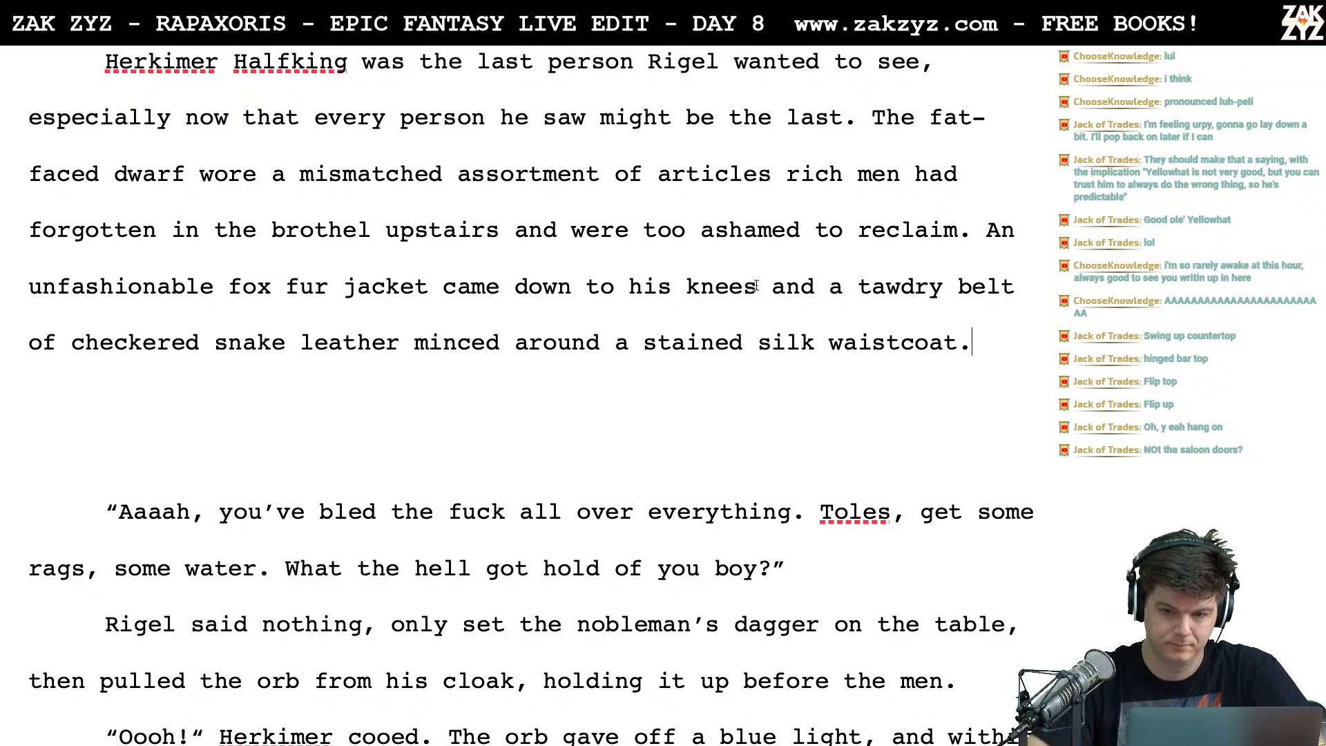
Switch to Chrome, search the web for “cruel face” and open the image results
{"action": "key", "text": "super+Tab"}
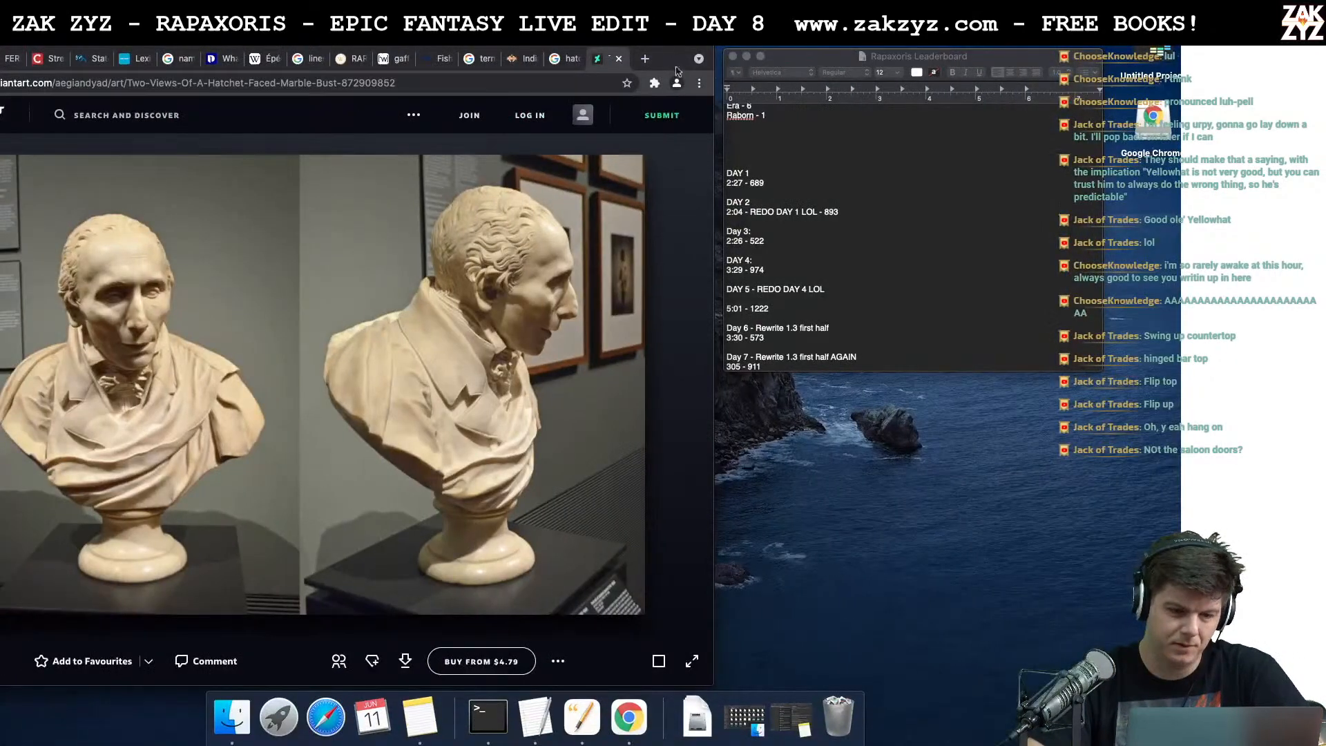
{"action": "left_click", "coordinate": [293, 84]}
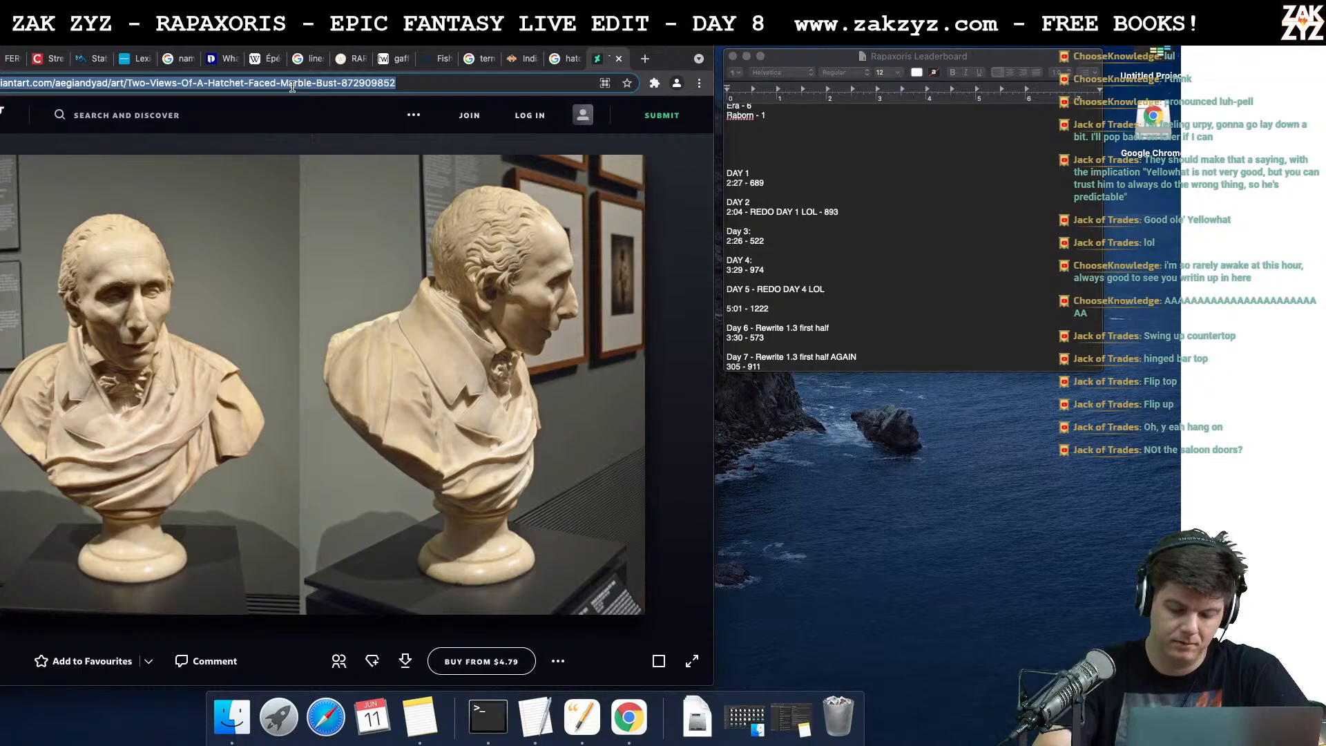
{"action": "type", "text": "cruel face"}
{"action": "key", "text": "Return"}
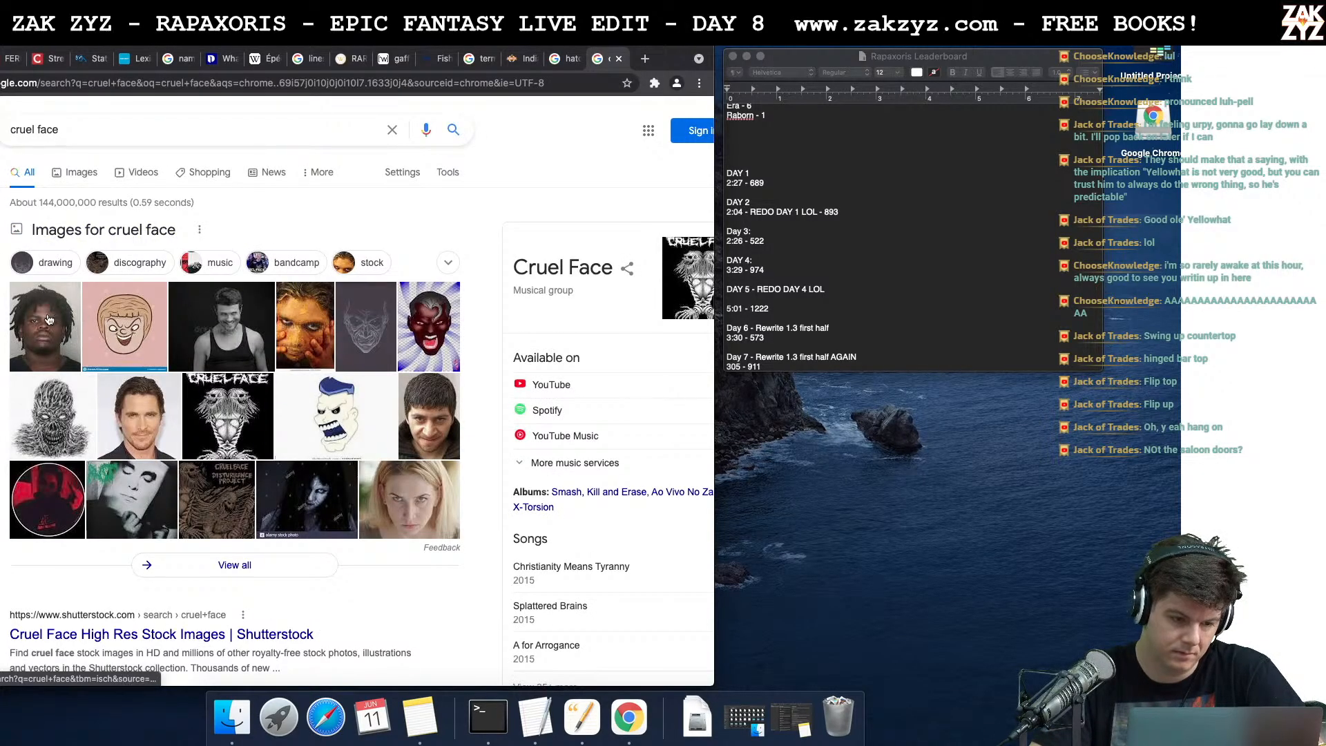
{"action": "scroll", "coordinate": [138, 277], "scroll_direction": "down", "scroll_amount": 2}
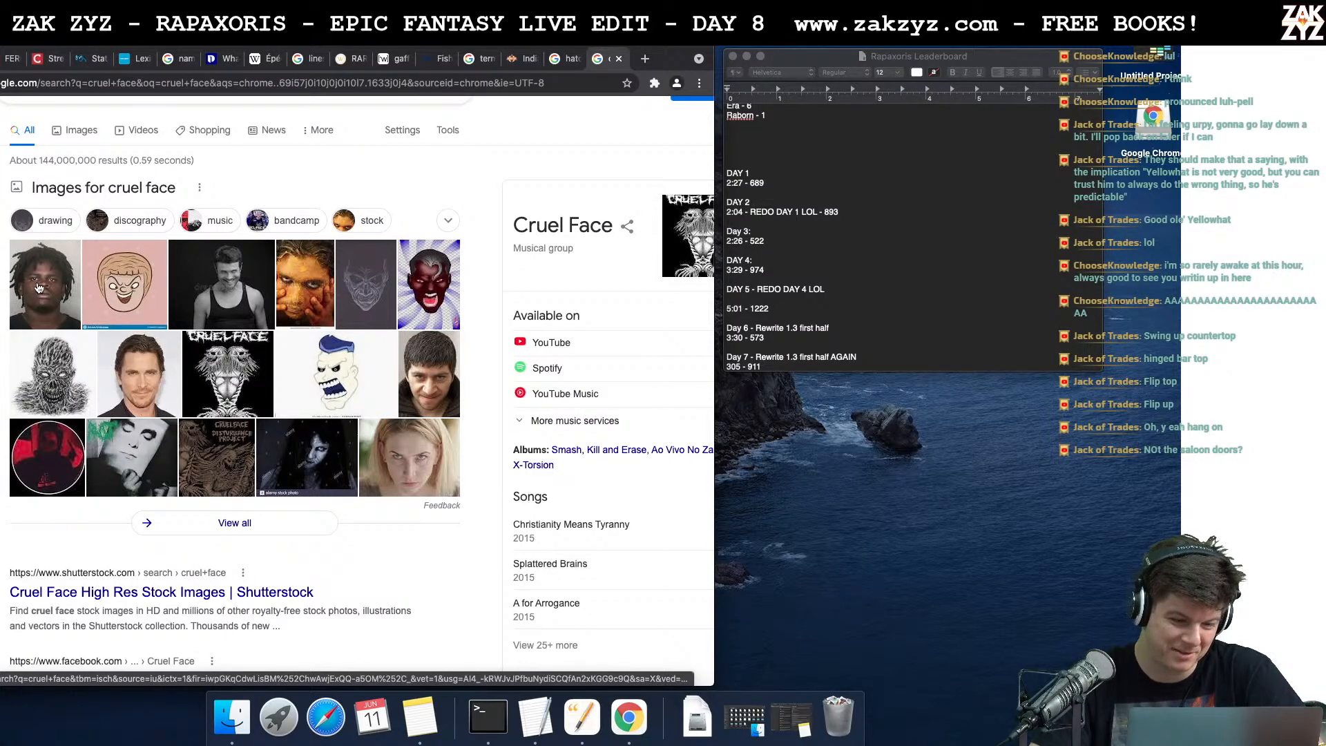
{"action": "left_click", "coordinate": [38, 288]}
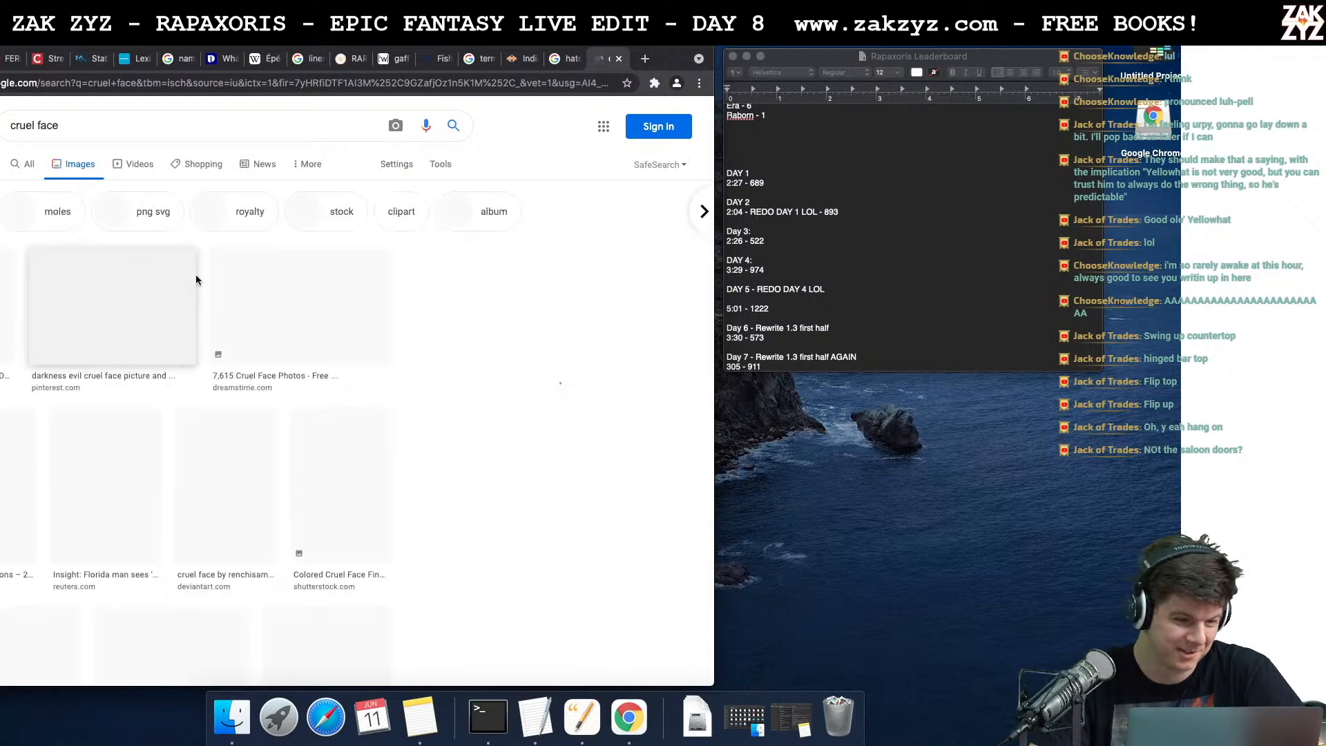
Browse the “cruel face” image results, previewing a few pictures as reference for the character's expression
{"action": "left_click", "coordinate": [190, 288]}
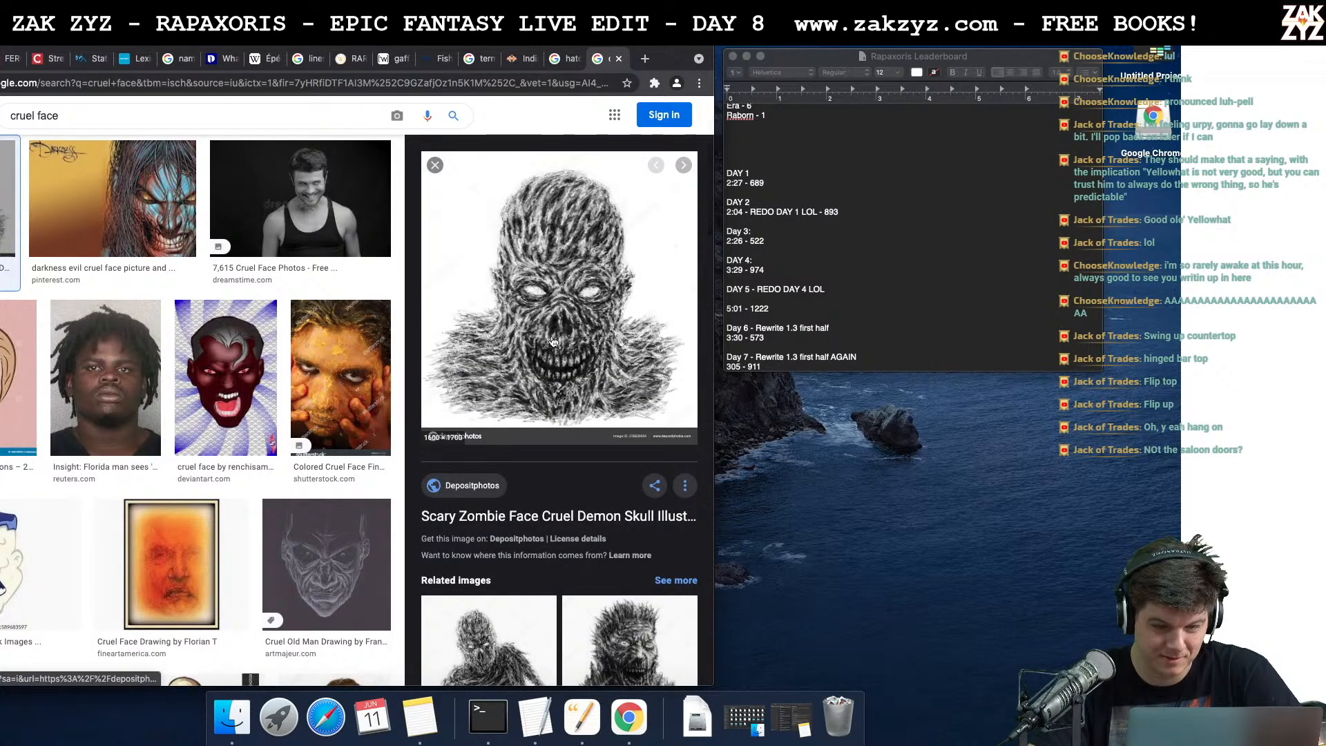
{"action": "scroll", "coordinate": [553, 342], "scroll_direction": "down", "scroll_amount": 1}
{"action": "scroll", "coordinate": [553, 342], "scroll_direction": "up", "scroll_amount": 1}
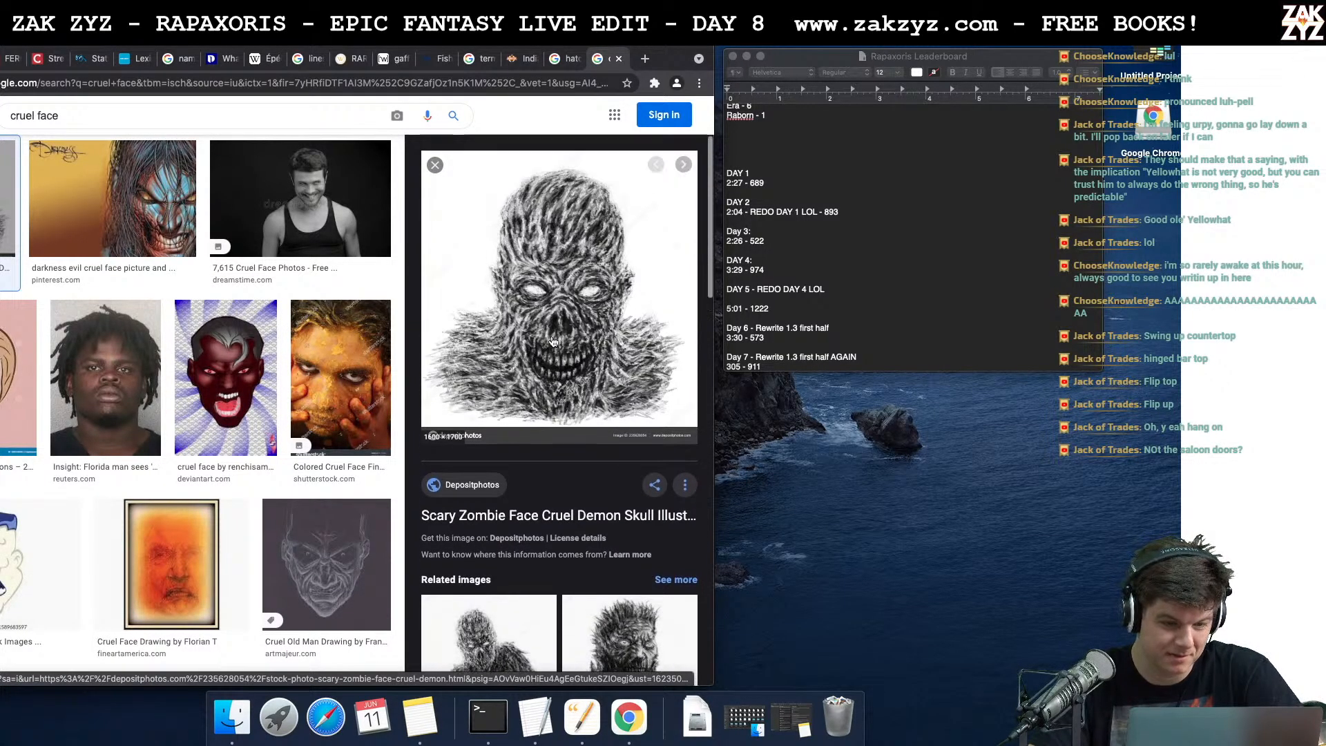
{"action": "left_click", "coordinate": [115, 378]}
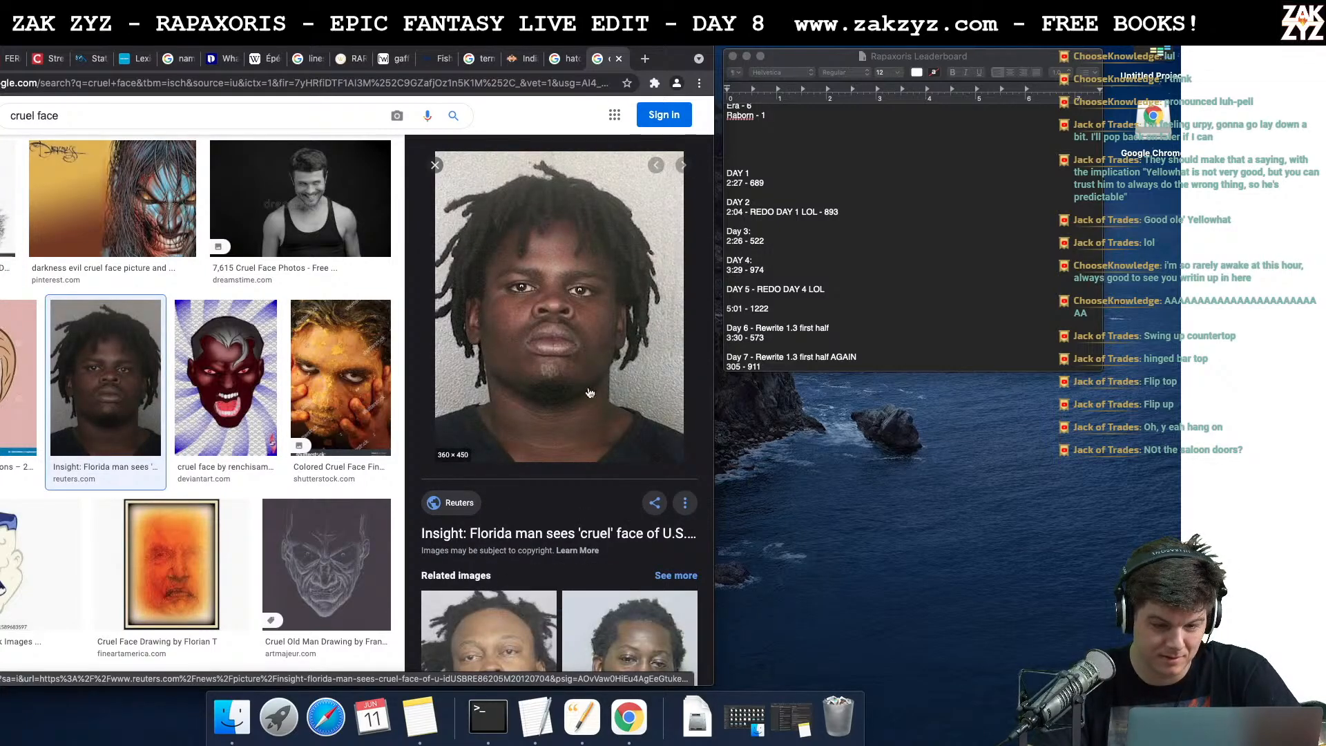
{"action": "scroll", "coordinate": [600, 427], "scroll_direction": "down", "scroll_amount": 1}
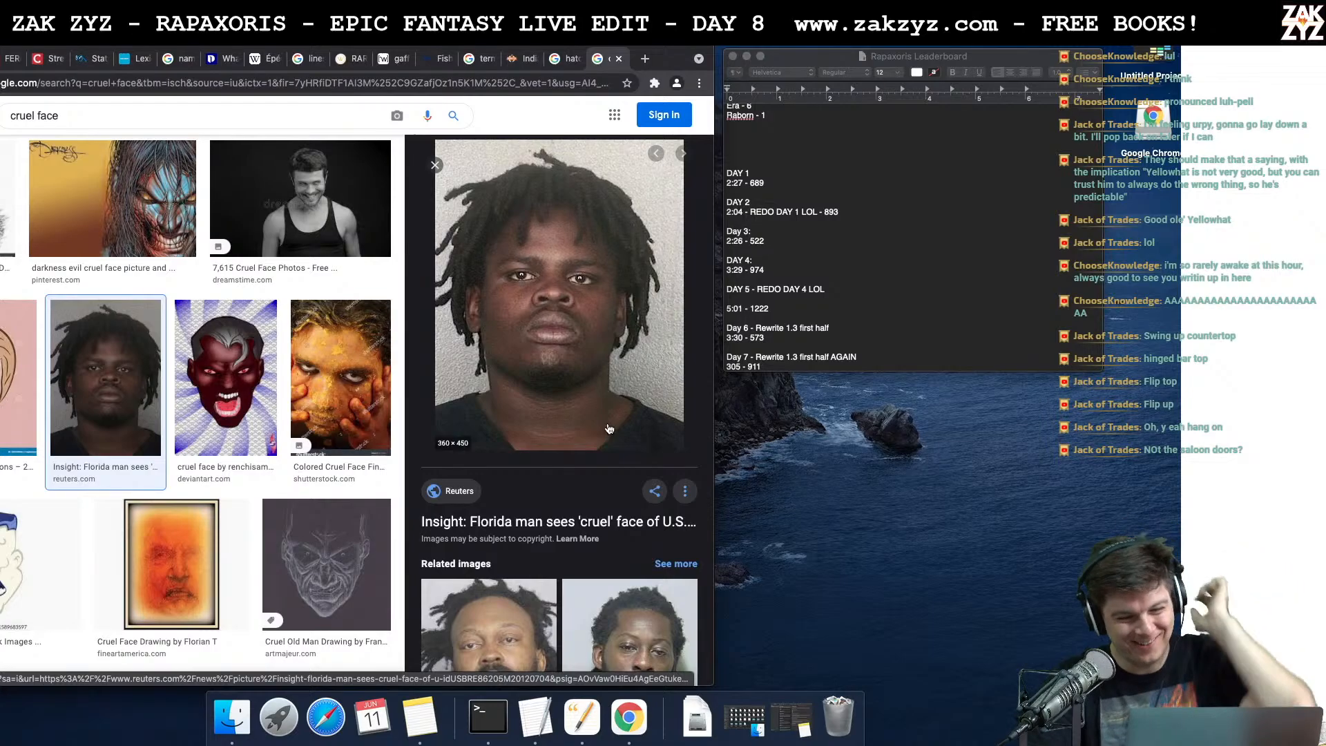
{"action": "scroll", "coordinate": [609, 429], "scroll_direction": "down", "scroll_amount": 3}
{"action": "scroll", "coordinate": [609, 429], "scroll_direction": "up", "scroll_amount": 3}
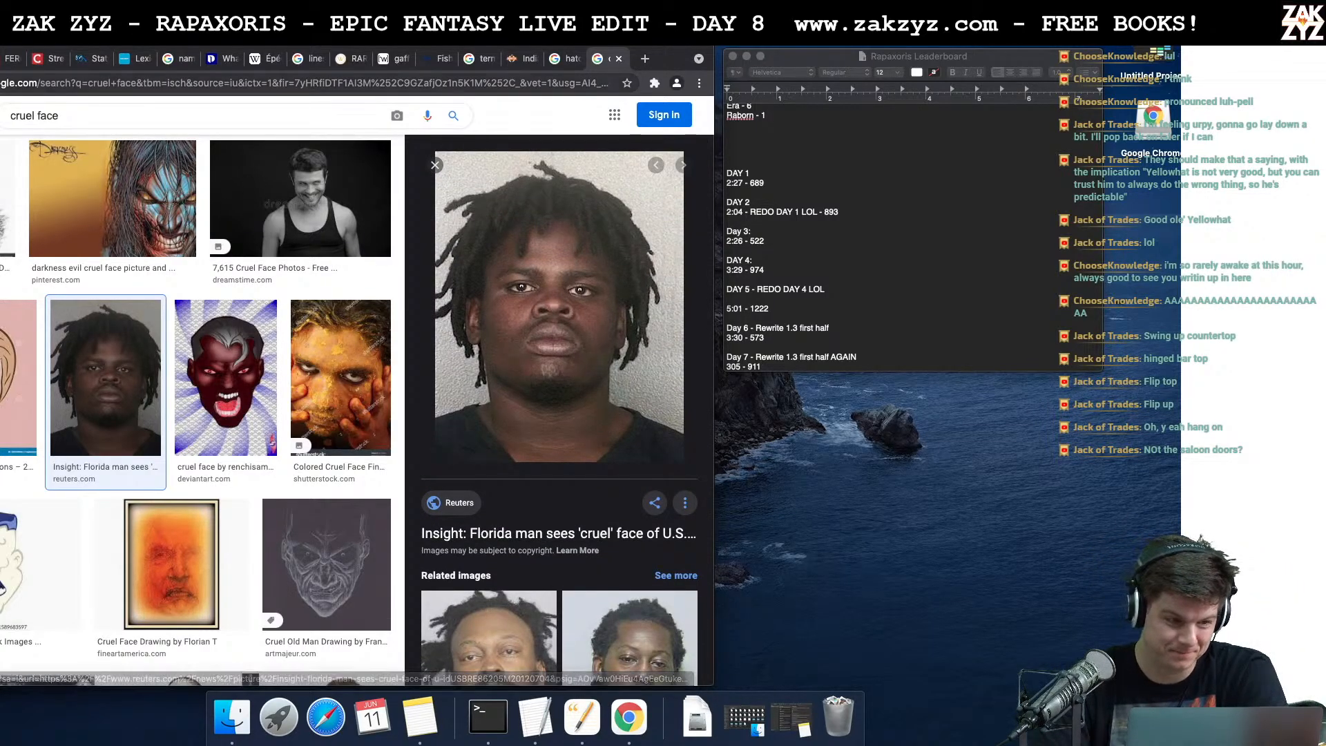
{"action": "left_click", "coordinate": [5, 201]}
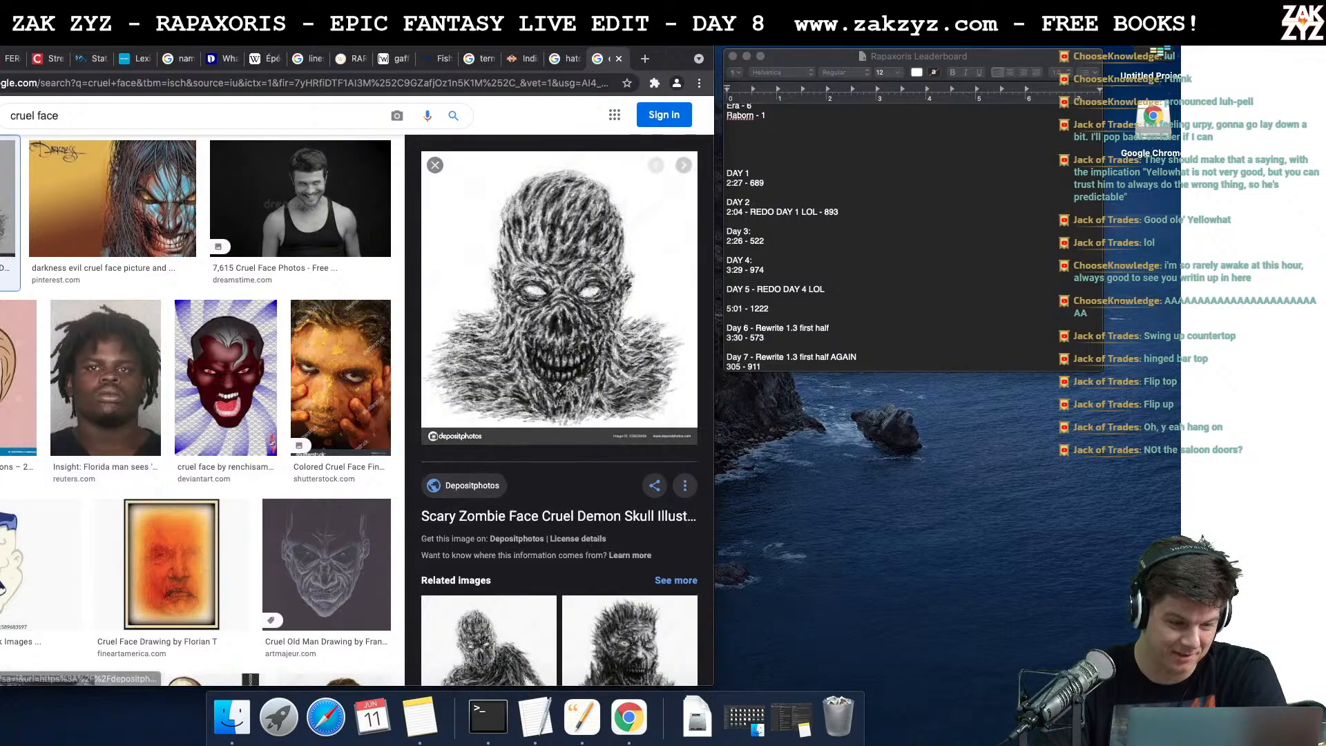
{"action": "scroll", "coordinate": [176, 315], "scroll_direction": "down", "scroll_amount": 3}
{"action": "scroll", "coordinate": [177, 315], "scroll_direction": "down", "scroll_amount": 8}
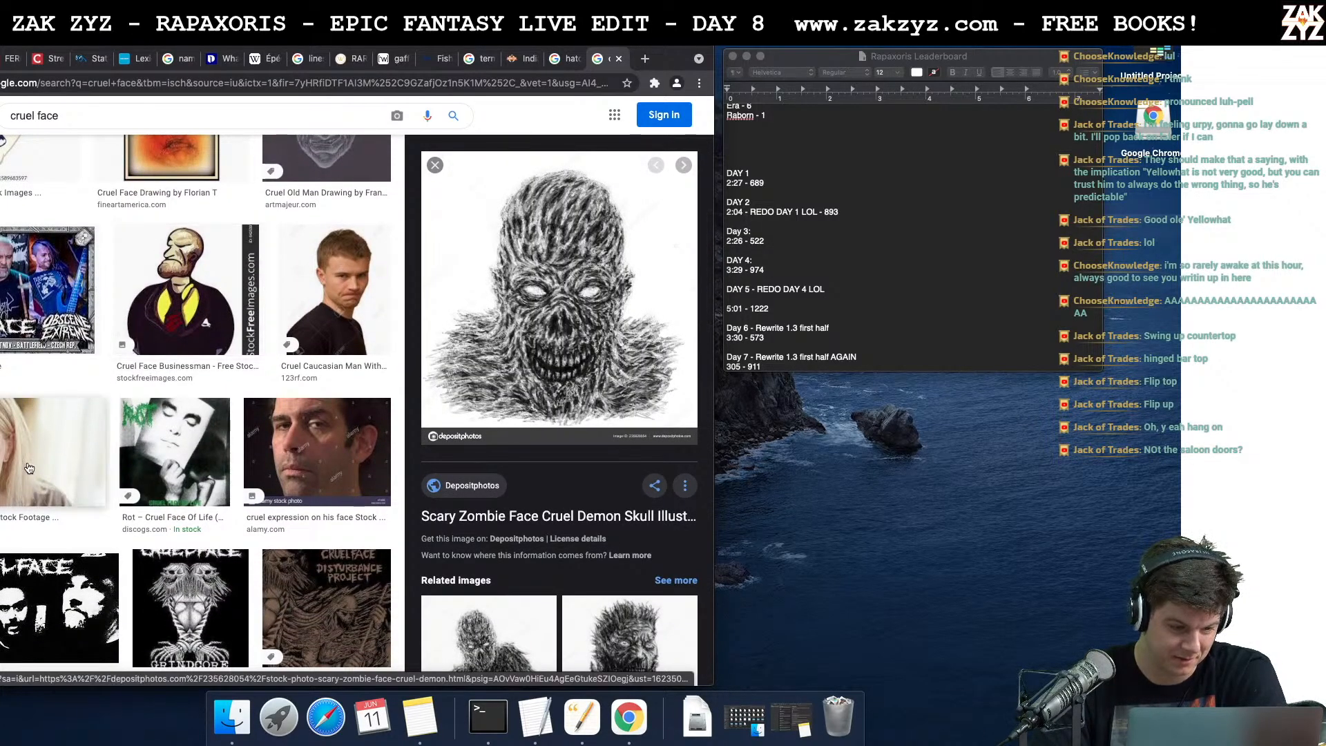
{"action": "scroll", "coordinate": [329, 458], "scroll_direction": "down", "scroll_amount": 6}
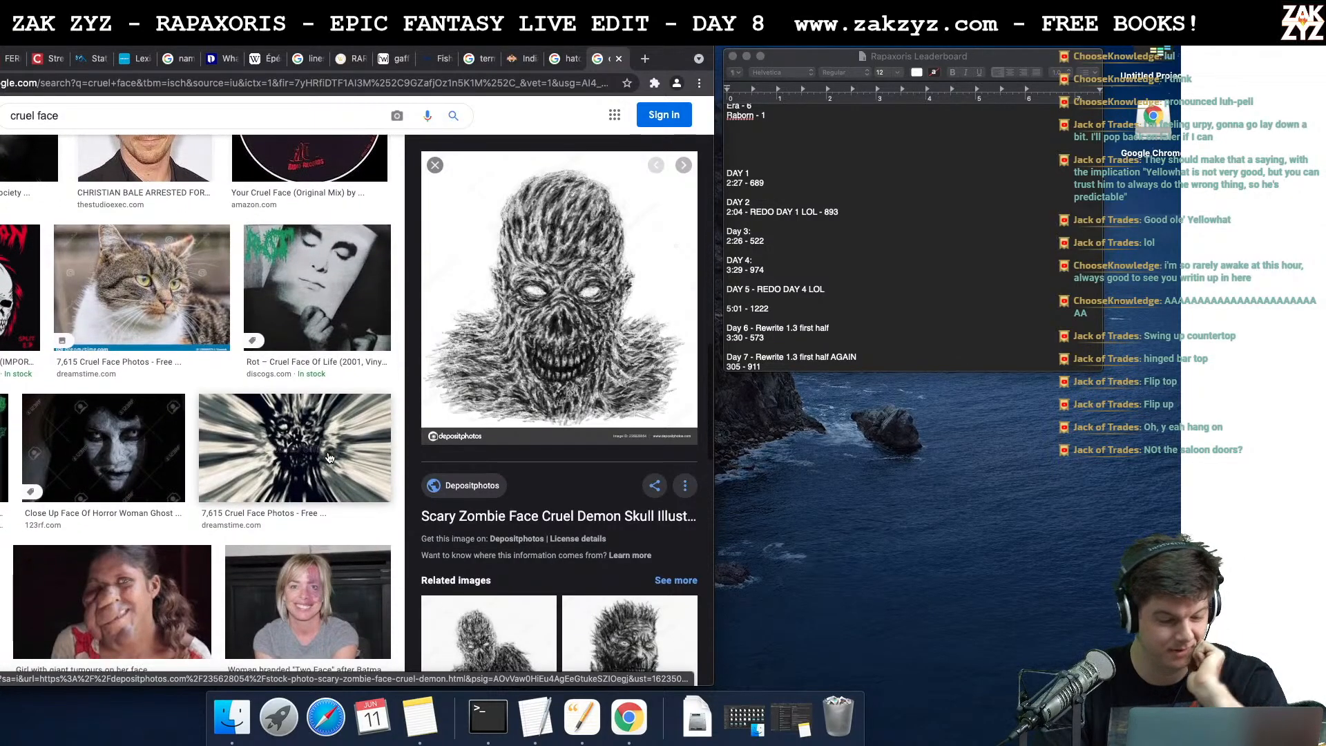
{"action": "scroll", "coordinate": [329, 458], "scroll_direction": "down", "scroll_amount": 5}
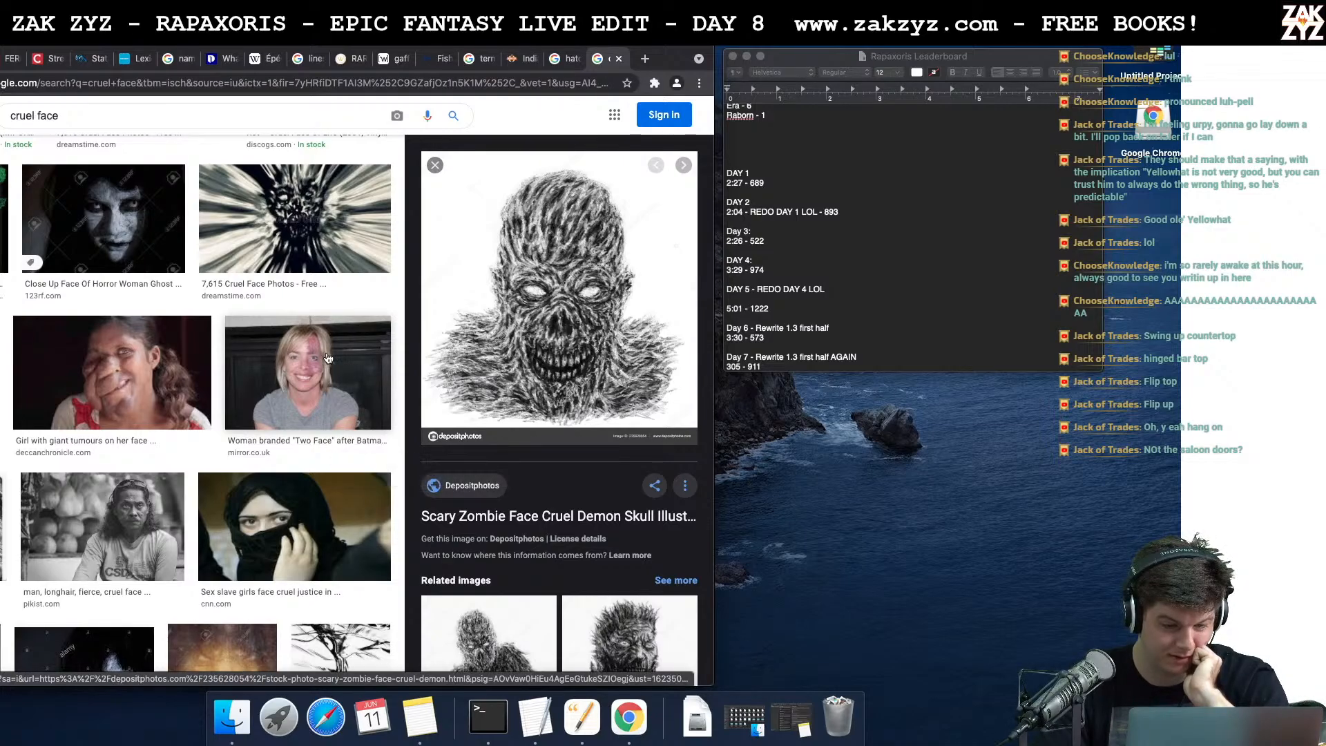
{"action": "scroll", "coordinate": [328, 357], "scroll_direction": "down", "scroll_amount": 7}
{"action": "scroll", "coordinate": [328, 357], "scroll_direction": "down", "scroll_amount": 1}
{"action": "scroll", "coordinate": [328, 357], "scroll_direction": "down", "scroll_amount": 6}
{"action": "scroll", "coordinate": [328, 357], "scroll_direction": "up", "scroll_amount": 1}
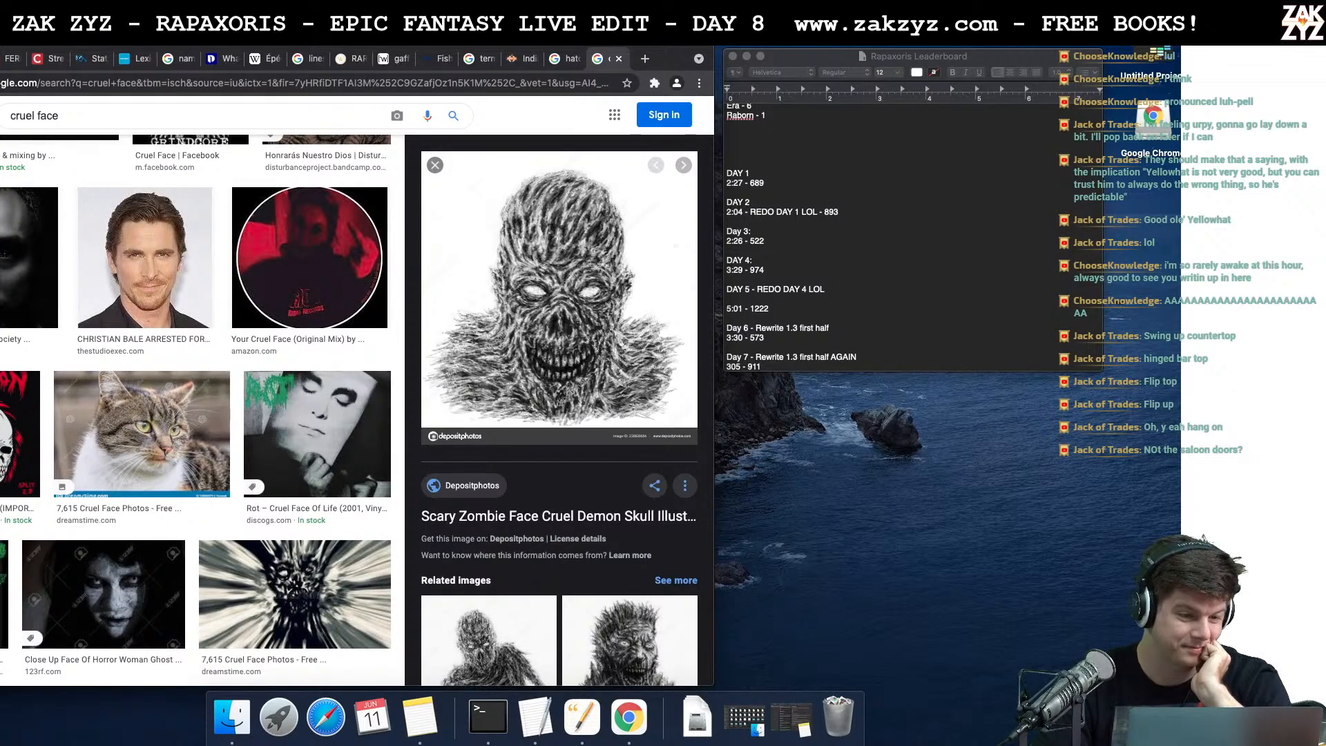
Return to the manuscript and change “minced” to “cinched” in the snake leather belt clause
{"action": "key", "text": "super+["}
{"action": "left_click", "coordinate": [576, 707]}
{"action": "scroll", "coordinate": [667, 382], "scroll_direction": "down", "scroll_amount": 2}
{"action": "scroll", "coordinate": [668, 381], "scroll_direction": "down", "scroll_amount": 1}
{"action": "scroll", "coordinate": [667, 381], "scroll_direction": "down", "scroll_amount": 2}
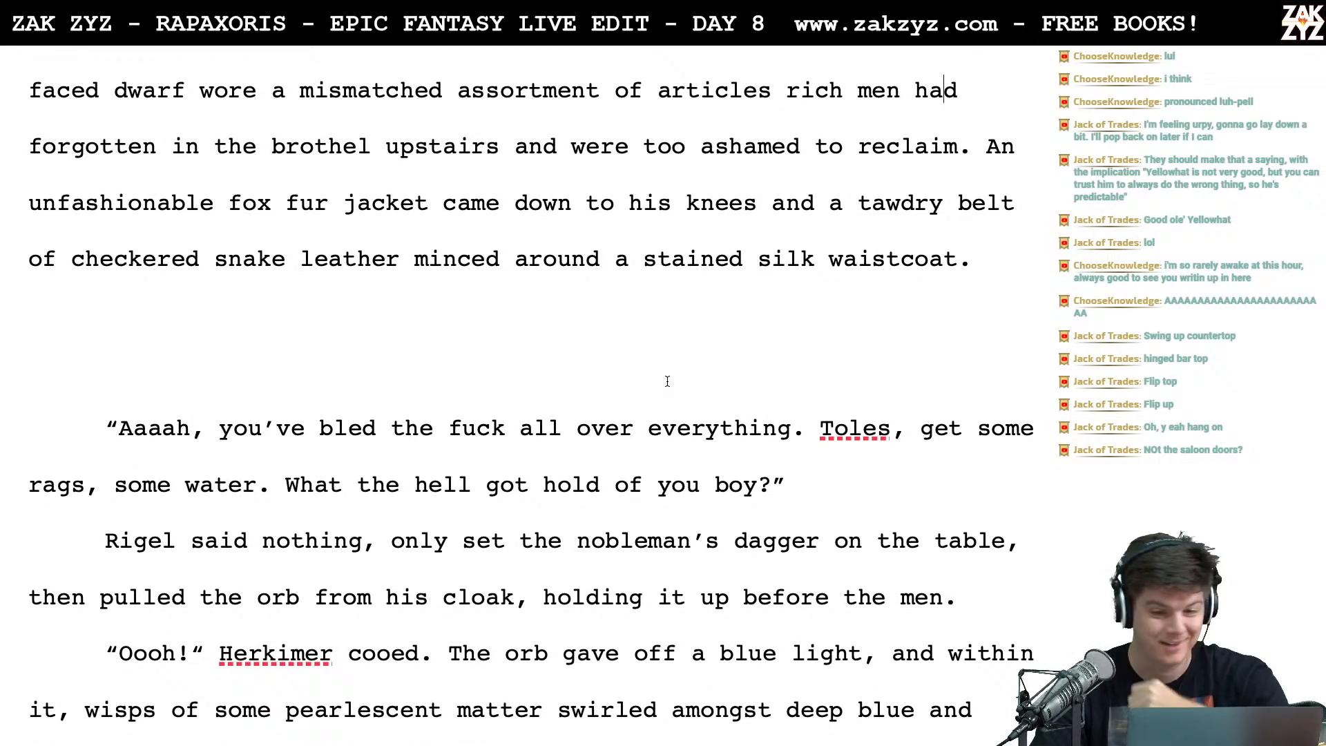
{"action": "scroll", "coordinate": [872, 268], "scroll_direction": "down", "scroll_amount": 3}
{"action": "scroll", "coordinate": [872, 268], "scroll_direction": "up", "scroll_amount": 4}
{"action": "left_click", "coordinate": [430, 268]}
{"action": "key", "text": "BackSpace"}
{"action": "type", "text": "c"}
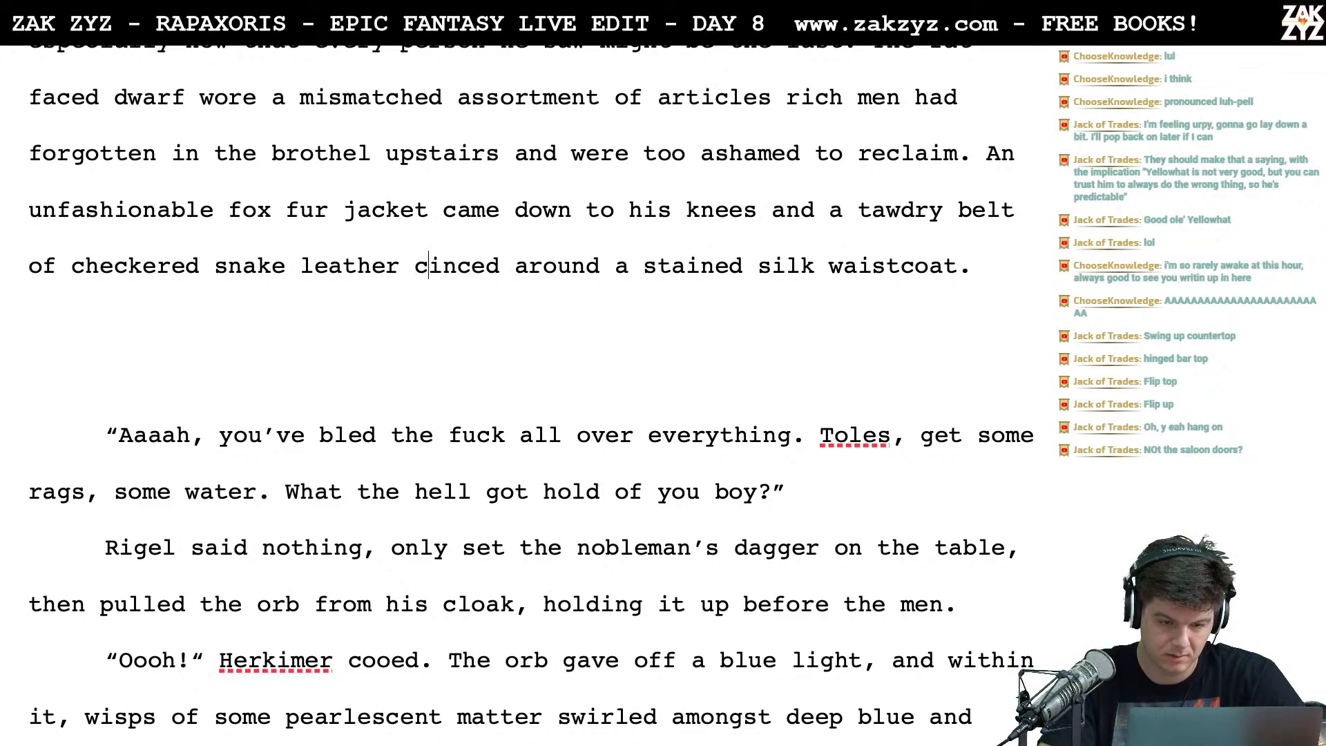
{"action": "type", "text": "h"}
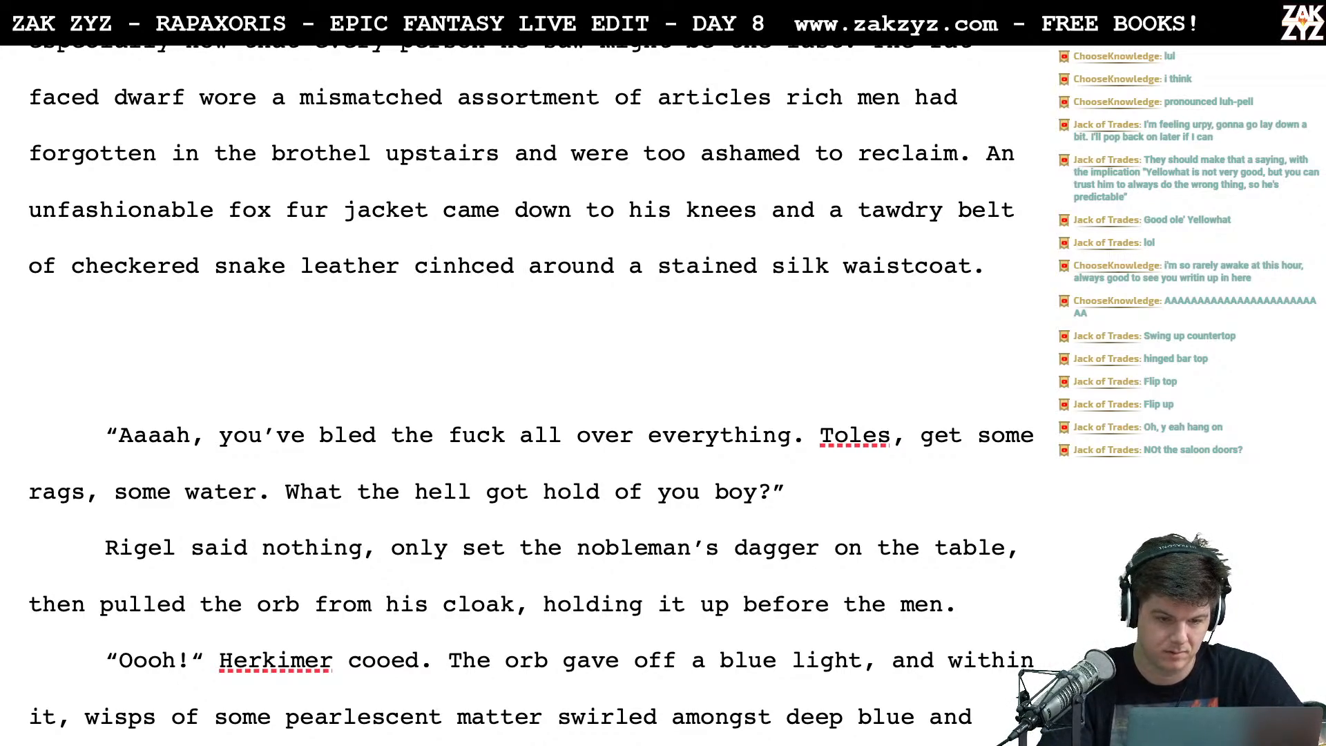
{"action": "key", "text": "BackSpace"}
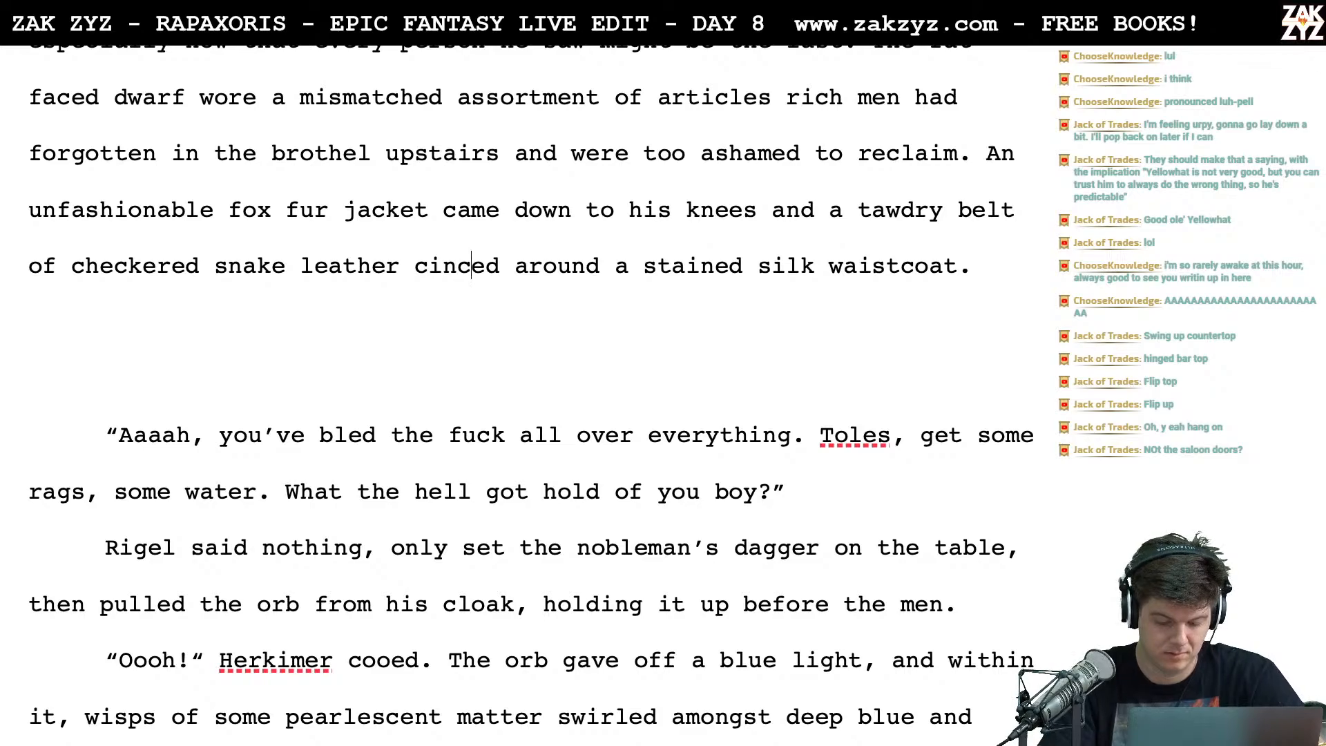
{"action": "type", "text": "h"}
Start a new paragraph at “The fat-faced dwarf” and end the previous one with “He was half the size of a normal man and twice as cruel.”
{"action": "scroll", "coordinate": [532, 393], "scroll_direction": "up", "scroll_amount": 2}
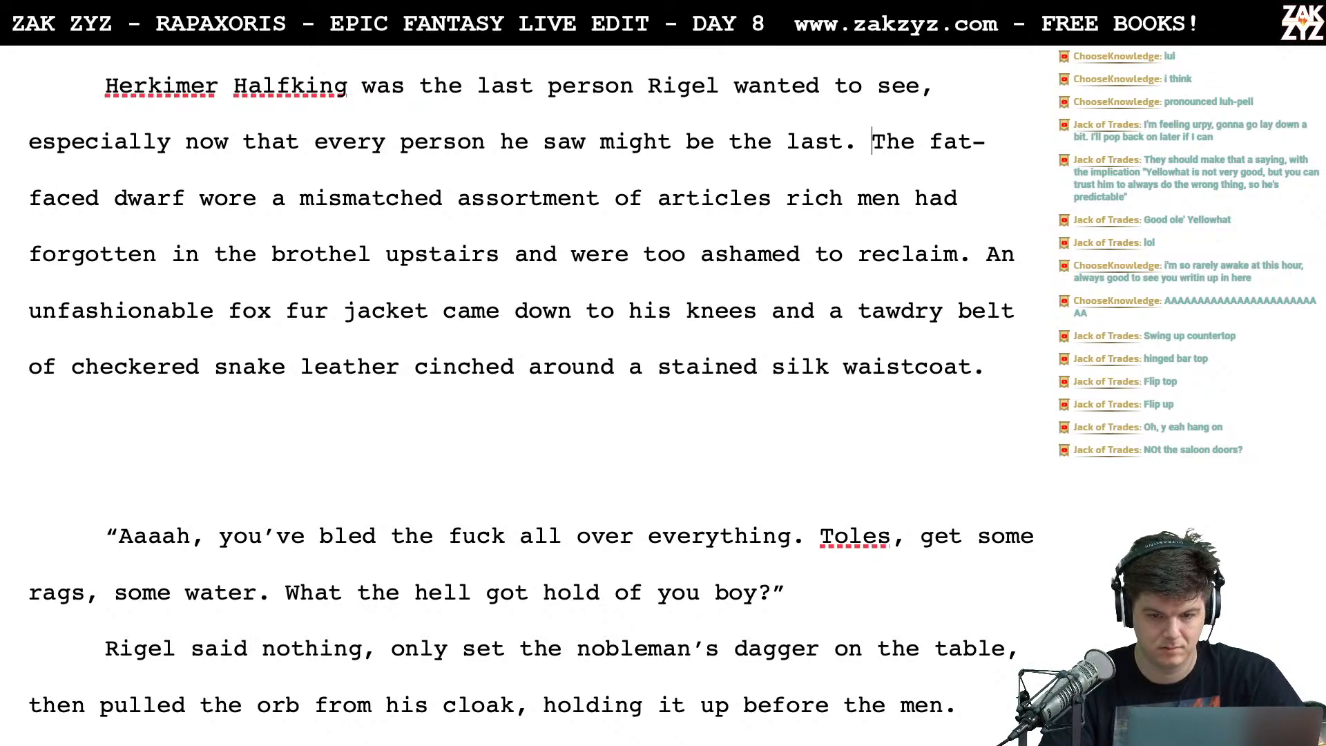
{"action": "key", "text": "Return"}
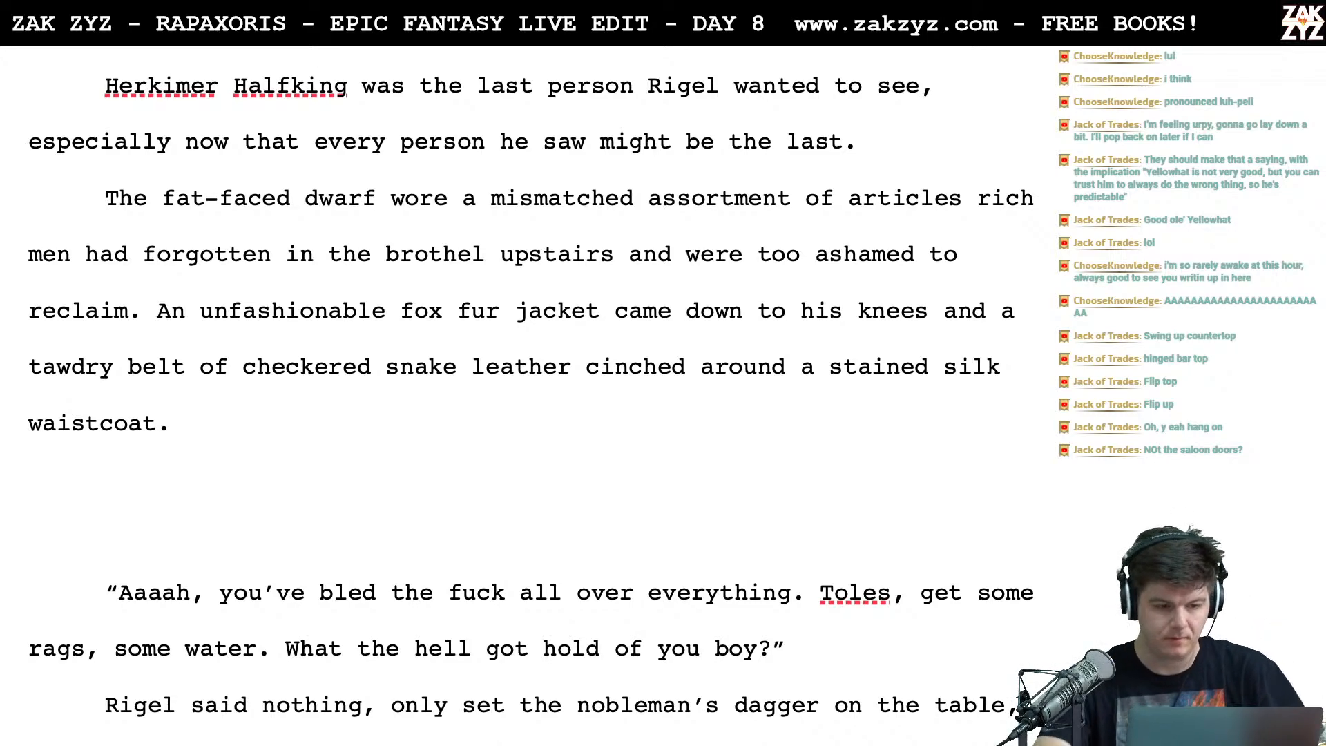
{"action": "type", "text": "The"}
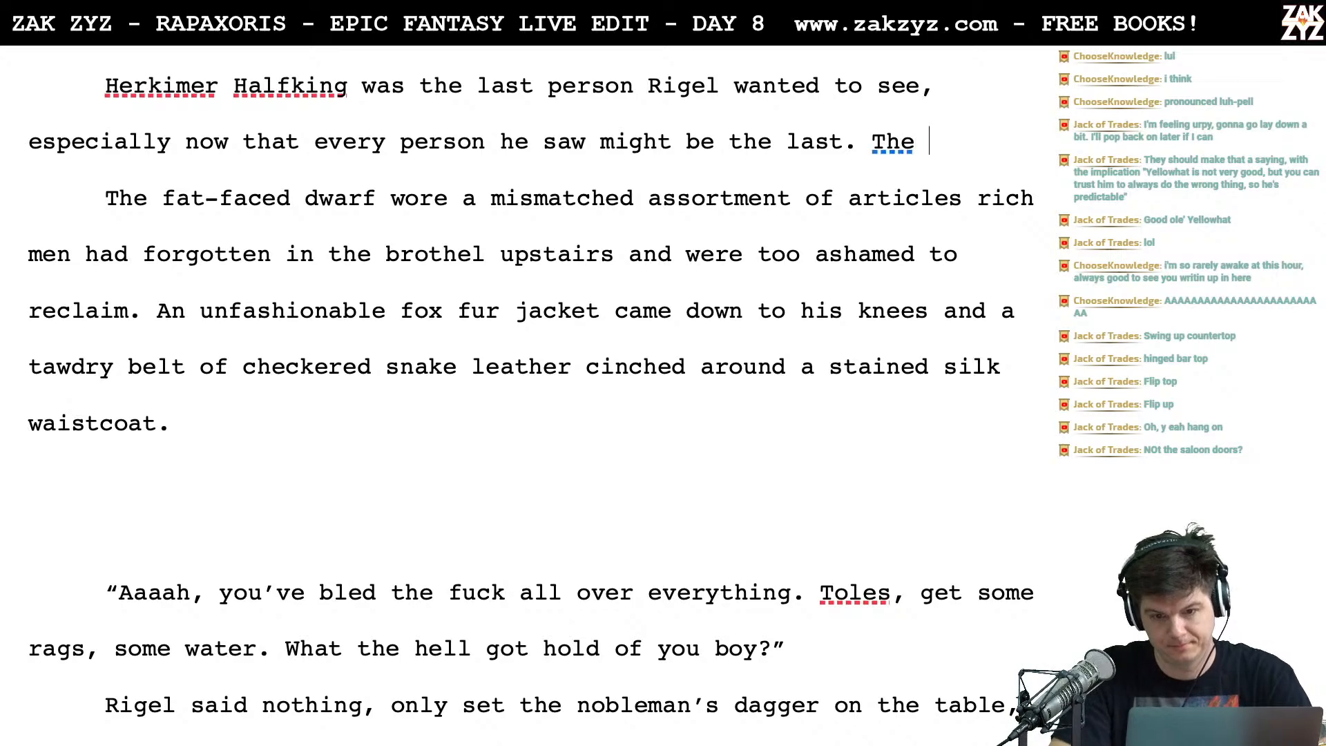
{"action": "key", "text": "BackSpace"}
{"action": "key", "text": "BackSpace"}
{"action": "key", "text": "BackSpace"}
{"action": "key", "text": "BackSpace"}
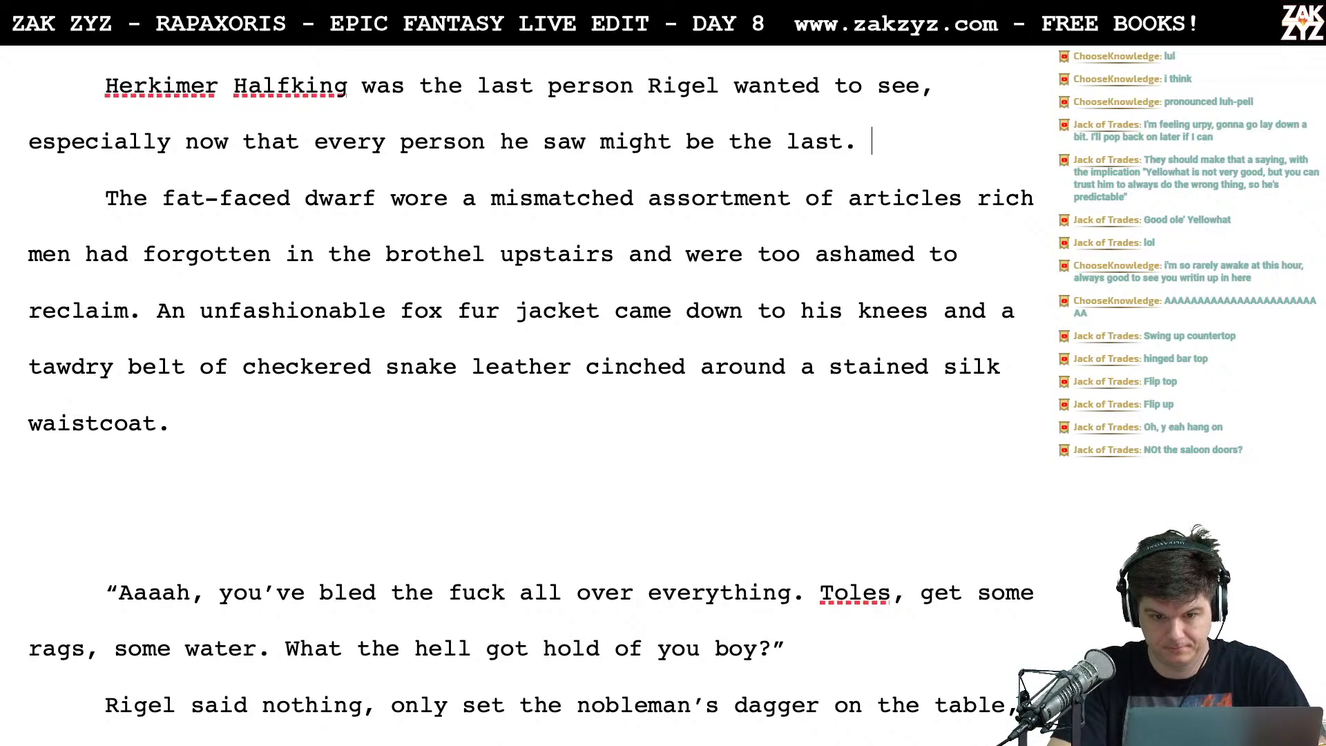
{"action": "type", "text": "He"}
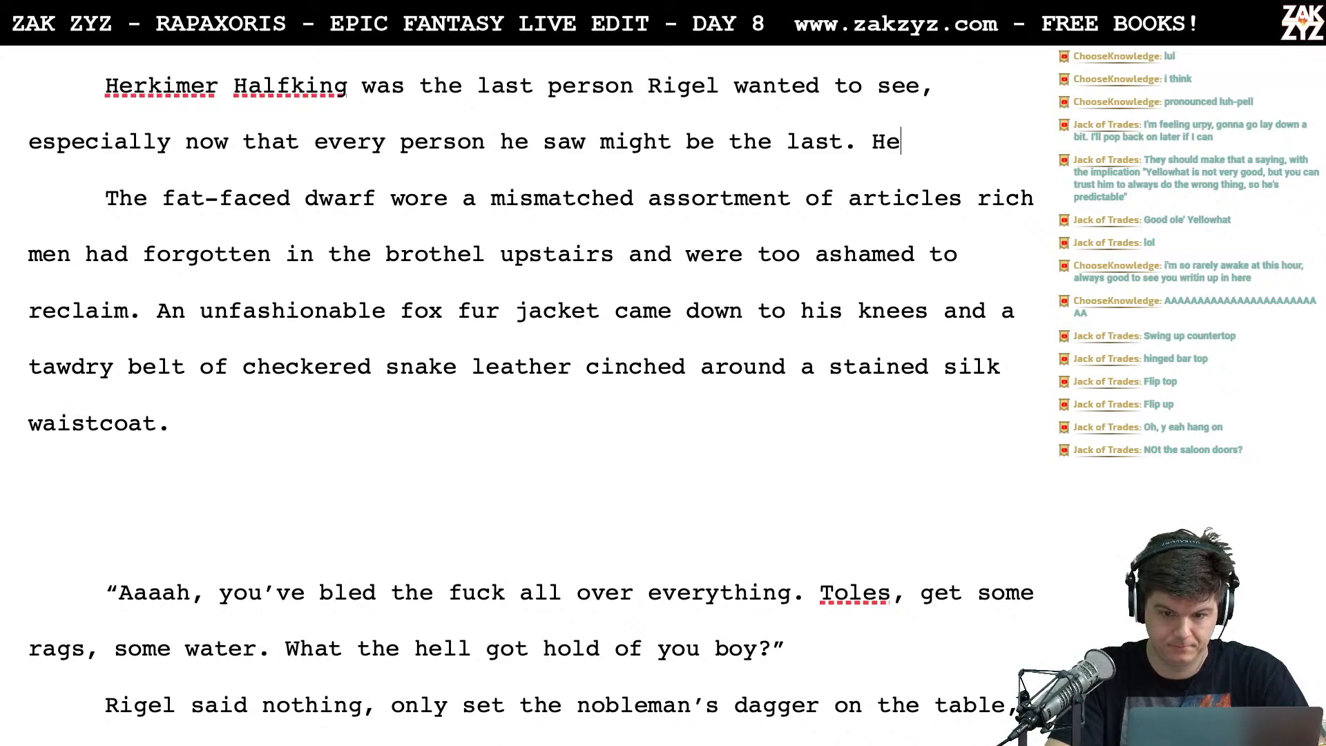
{"action": "type", "text": " was half the"}
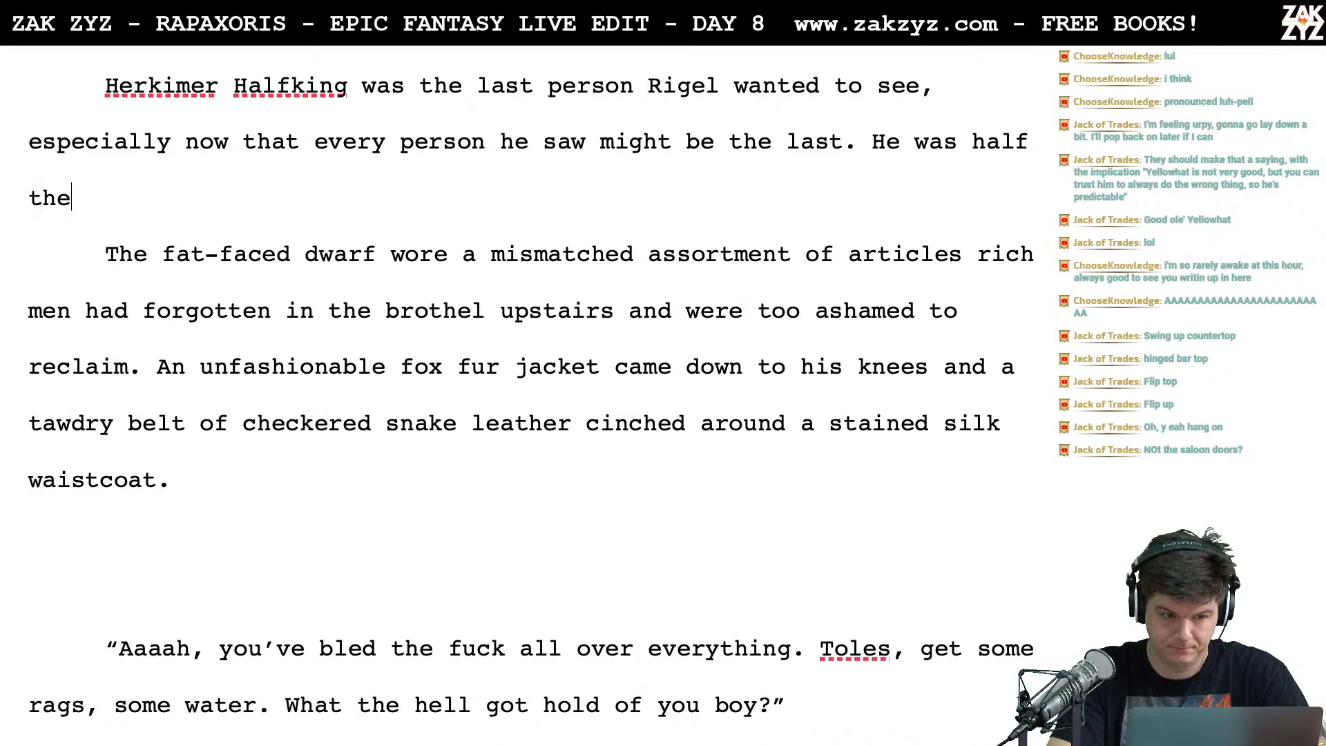
{"action": "type", "text": " size of a no"}
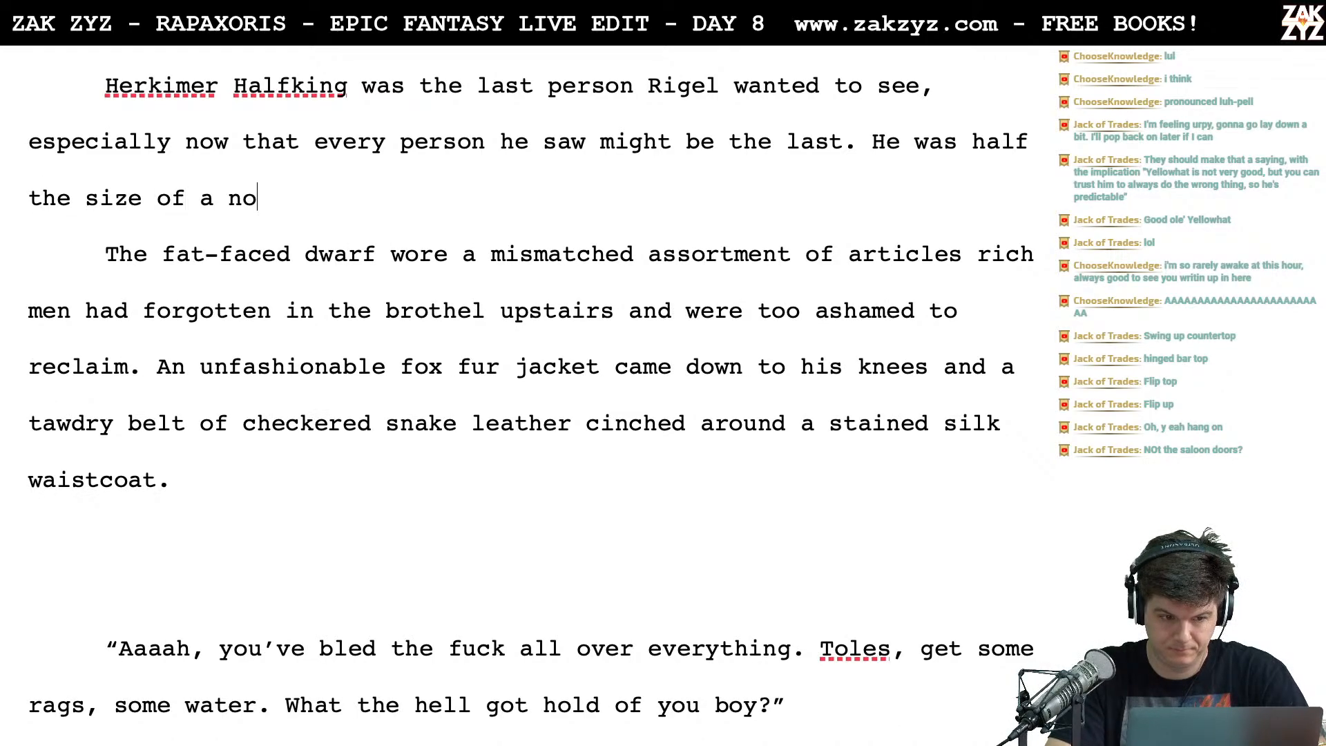
{"action": "type", "text": "rmal man an"}
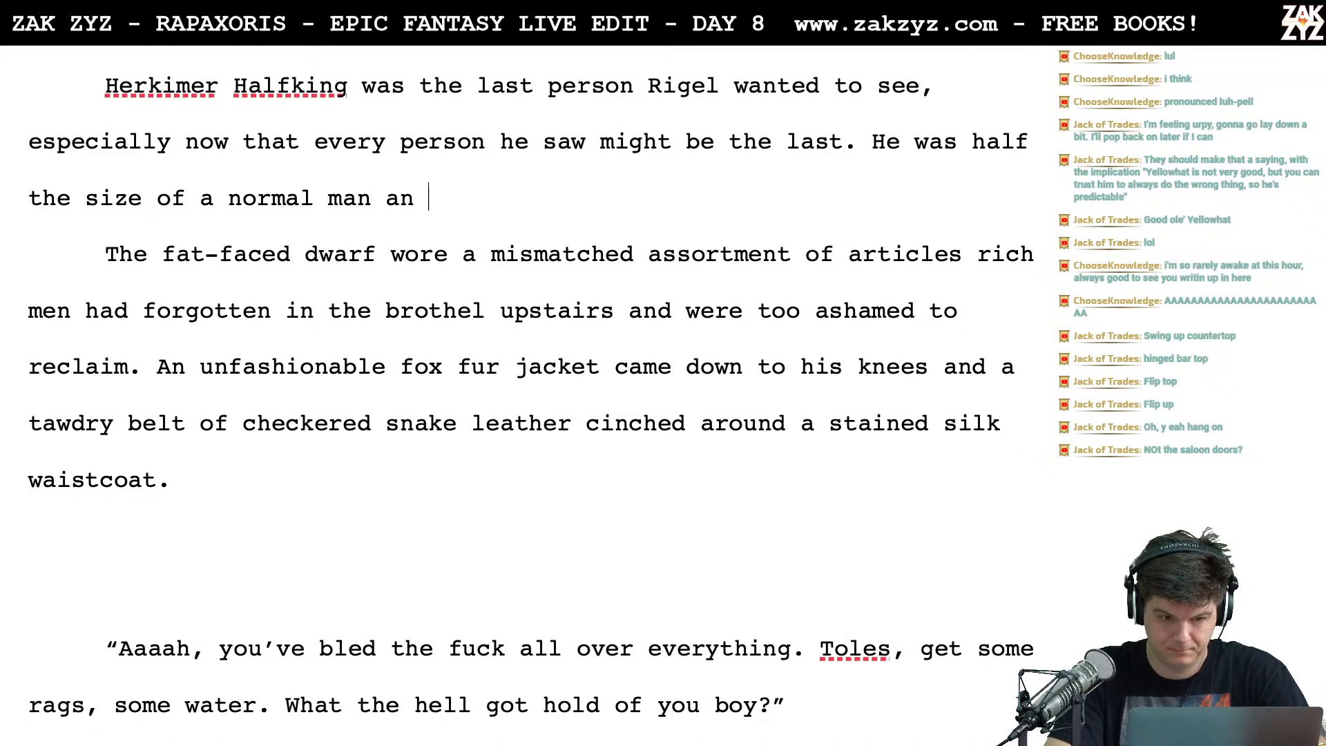
{"action": "type", "text": "d twice as cruel."}
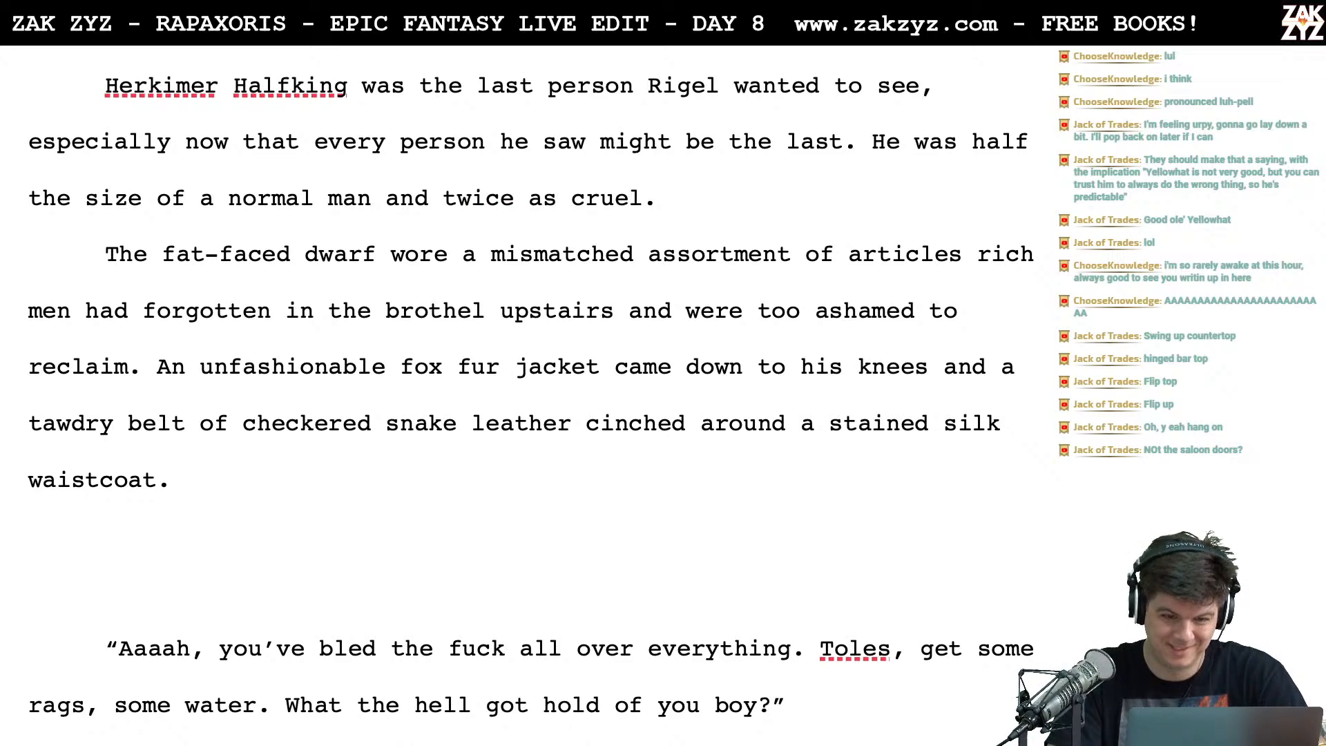
Delete the sentence “He was half the size of a normal man and twice as cruel.” from Herkimer's introduction
{"action": "key", "text": "Right"}
{"action": "key", "text": "Right"}
{"action": "key", "text": "Right"}
{"action": "key", "text": "Right"}
{"action": "key", "text": "Right"}
{"action": "key", "text": "Right"}
{"action": "key", "text": "shift+Down"}
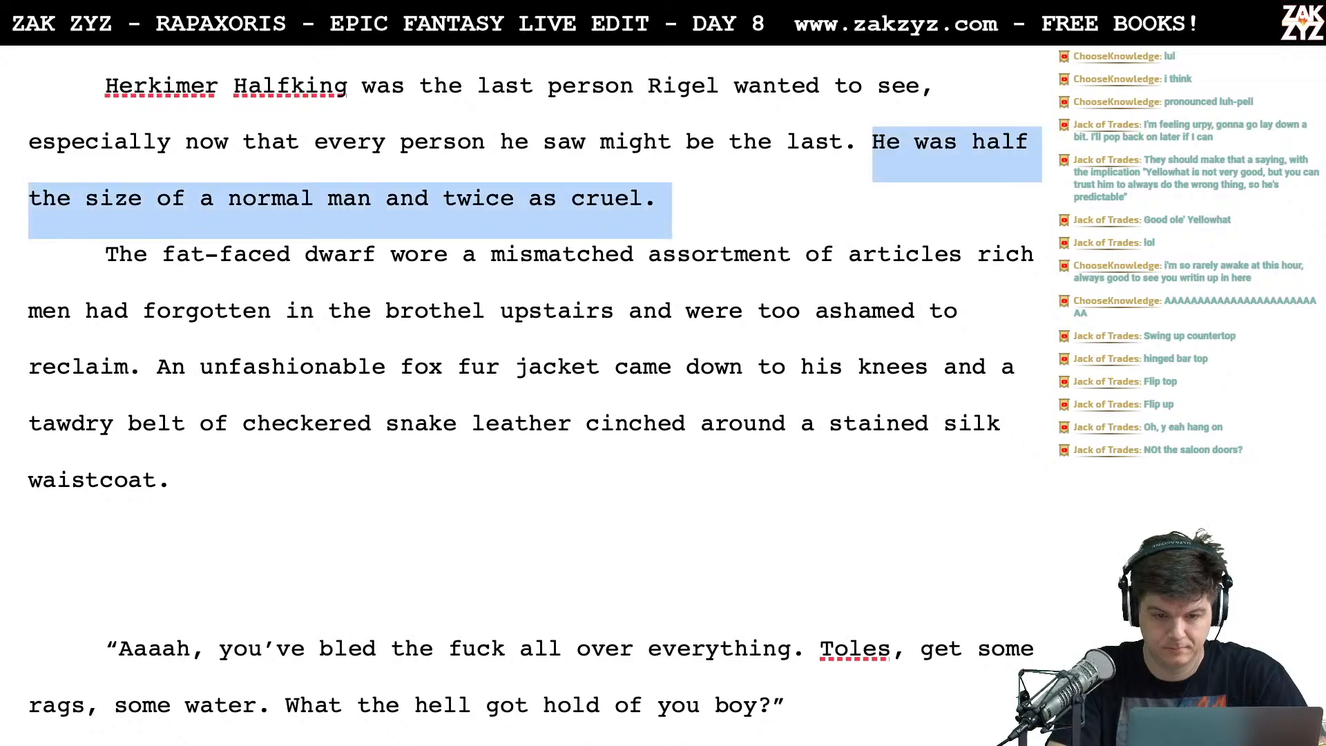
{"action": "key", "text": "BackSpace"}
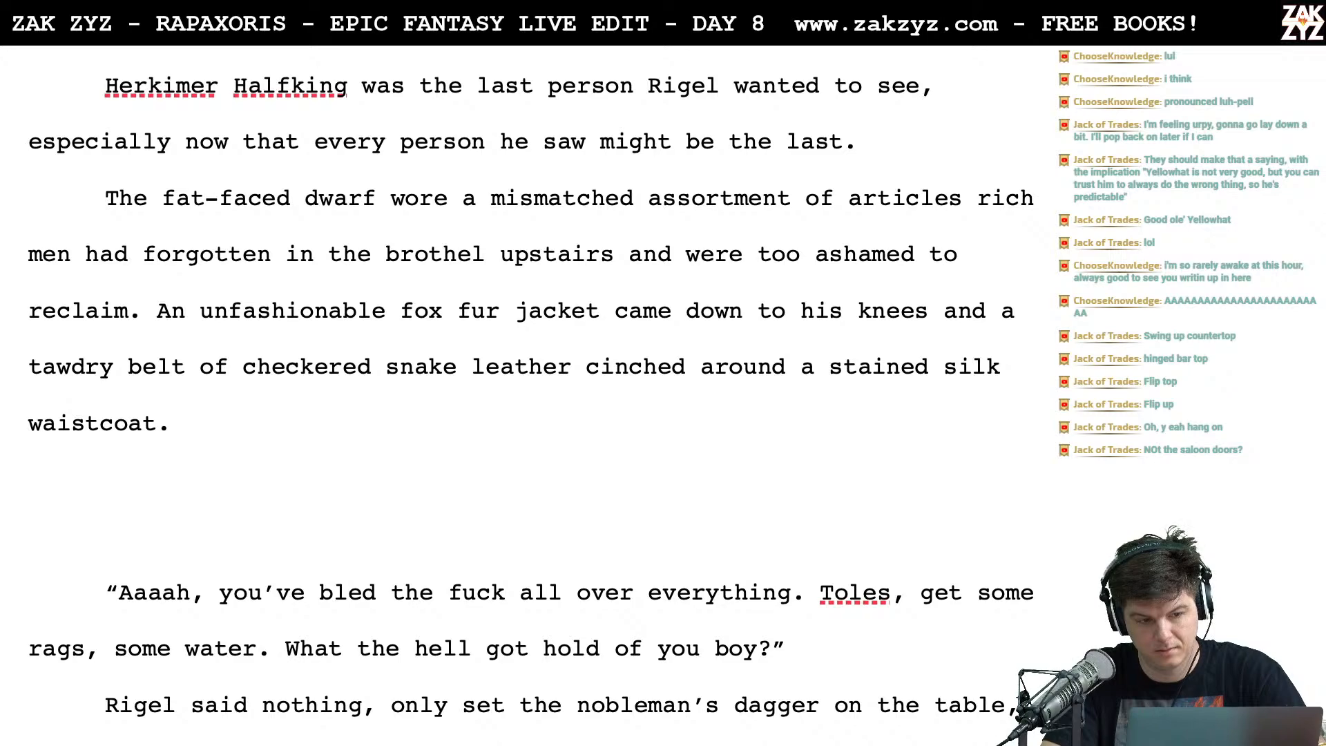
Remove “fat-faced” before “dwarf” and join that paragraph to the Herkimer Halfking introduction above it
{"action": "key", "text": "Left"}
{"action": "key", "text": "Left"}
{"action": "key", "text": "Left"}
{"action": "key", "text": "Right"}
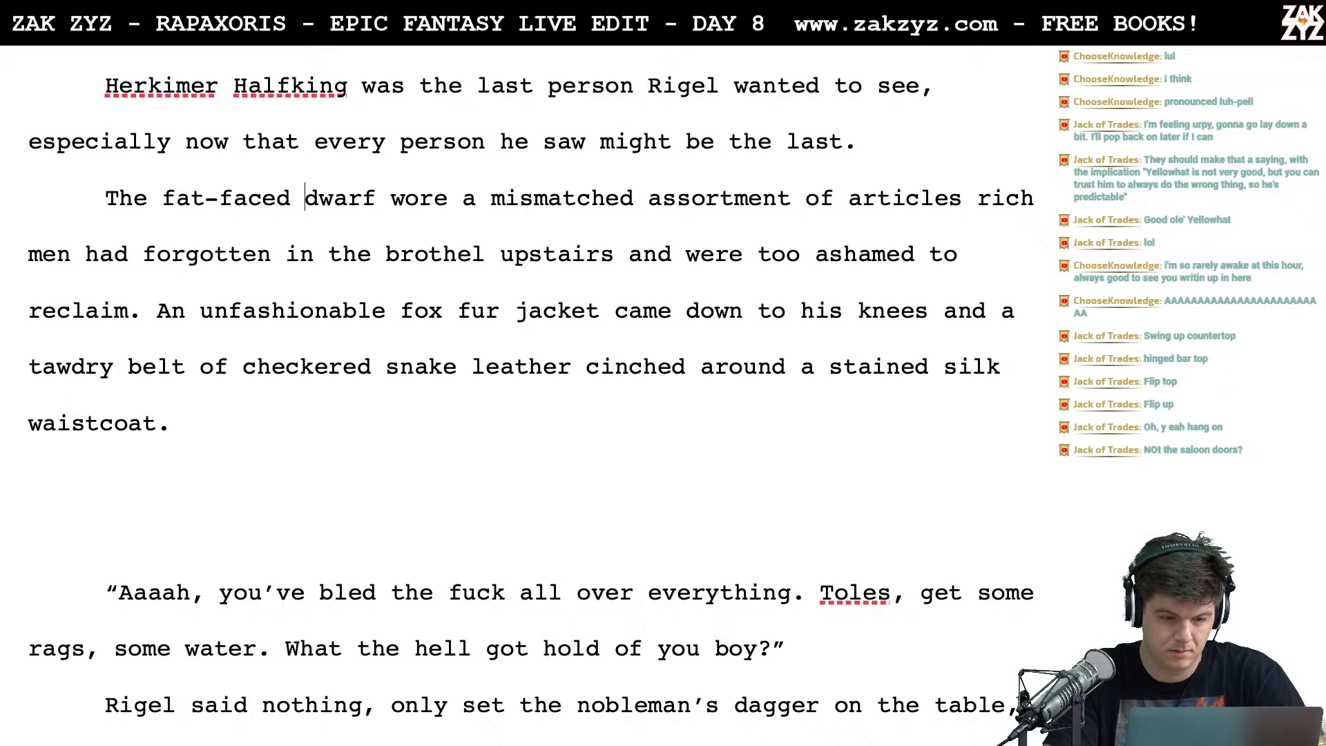
{"action": "key", "text": "BackSpace"}
{"action": "key", "text": "Delete"}
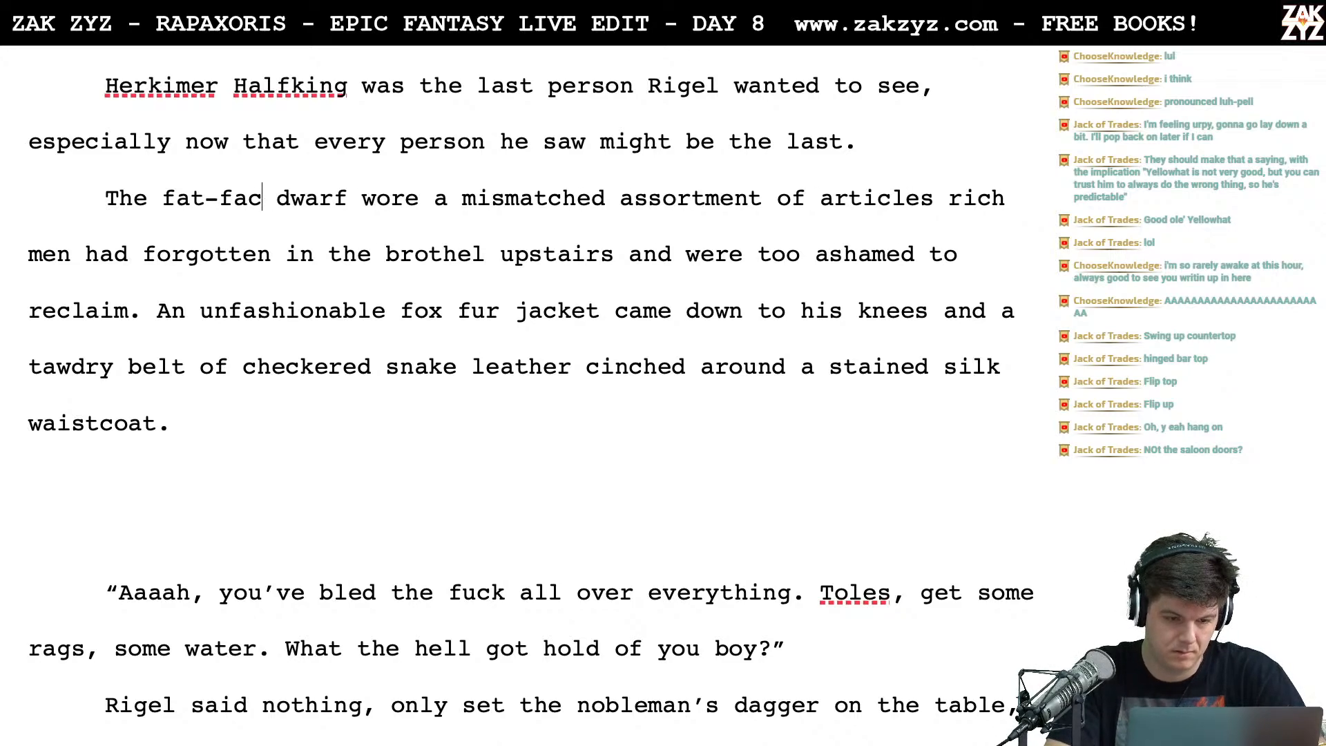
{"action": "key", "text": "BackSpace"}
{"action": "key", "text": "BackSpace"}
{"action": "key", "text": "BackSpace"}
{"action": "key", "text": "BackSpace"}
{"action": "key", "text": "BackSpace"}
{"action": "key", "text": "BackSpace"}
{"action": "key", "text": "BackSpace"}
{"action": "key", "text": "BackSpace"}
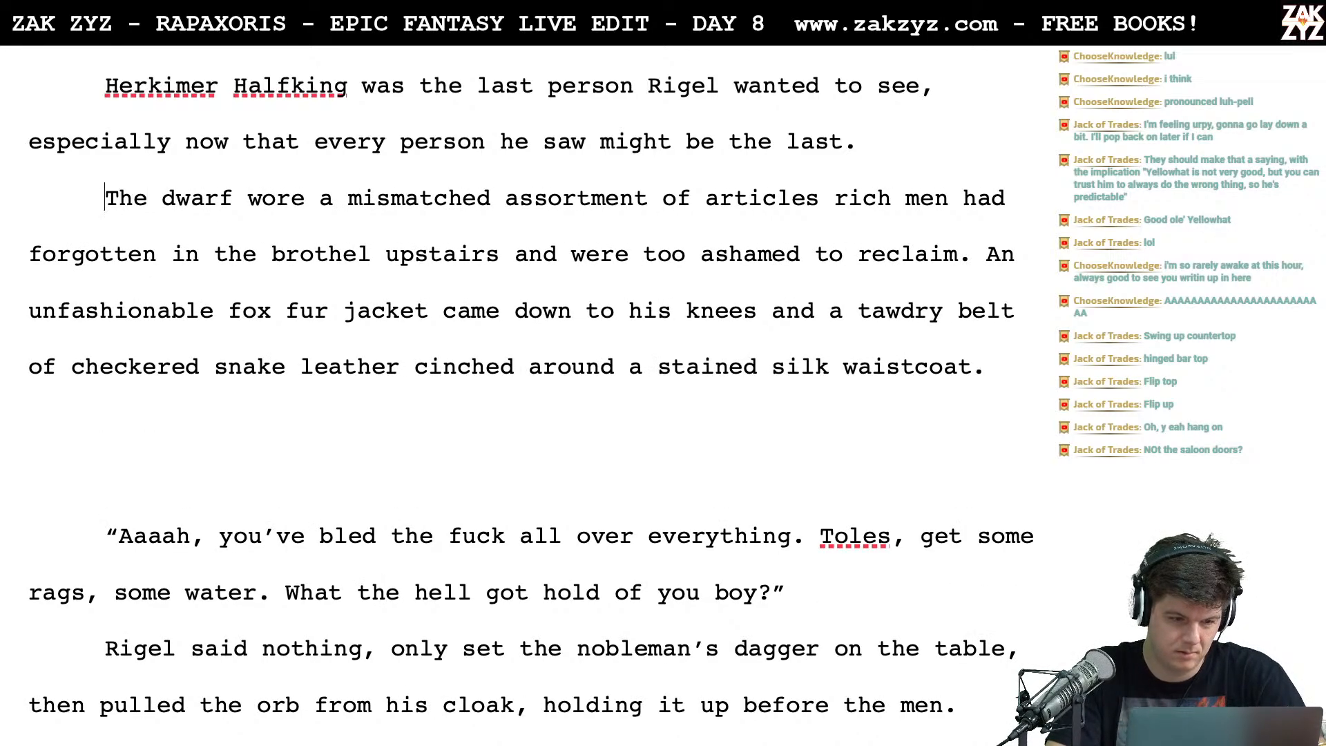
{"action": "key", "text": "BackSpace"}
{"action": "scroll", "coordinate": [530, 386], "scroll_direction": "down", "scroll_amount": 1}
{"action": "scroll", "coordinate": [530, 385], "scroll_direction": "up", "scroll_amount": 3}
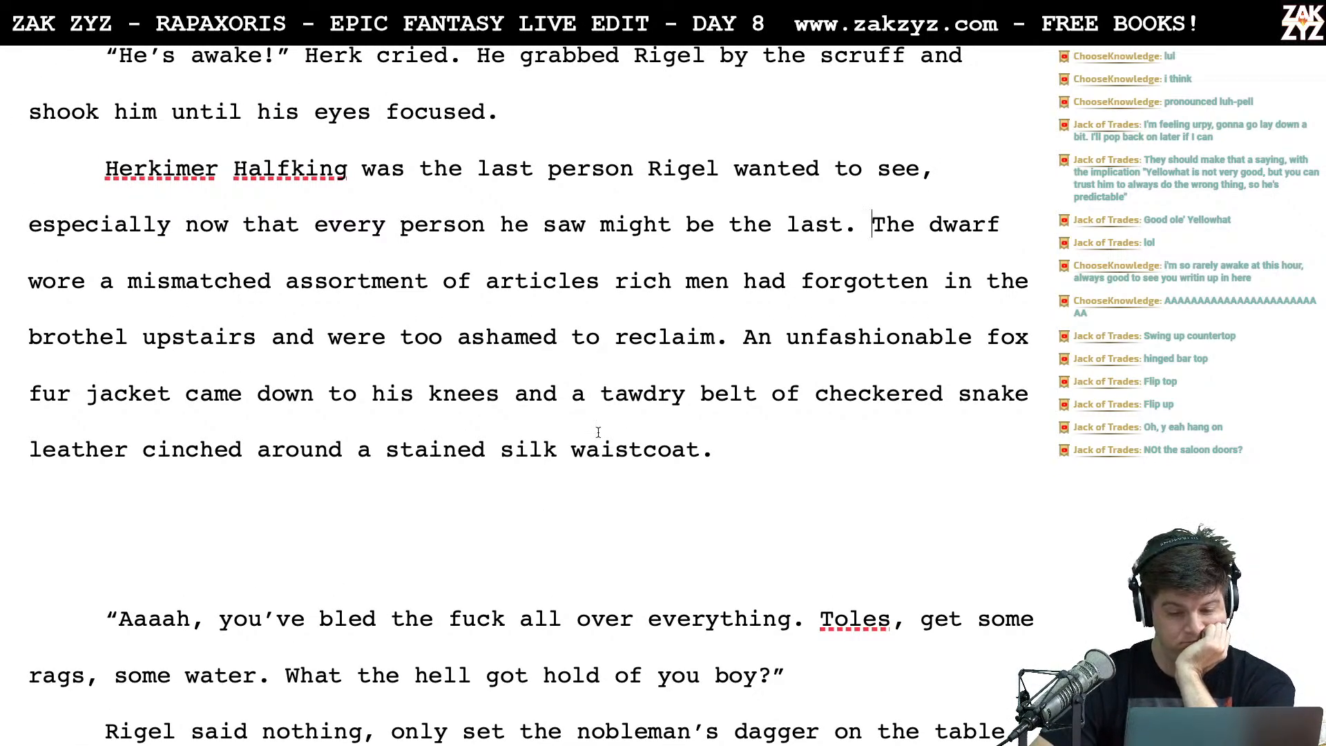
Below the paragraph ending in “stained silk waistcoat.”, add the dialogue lines “Boy! Did you get it?” and “I’m hurt!”
{"action": "left_click", "coordinate": [750, 472]}
{"action": "key", "text": "Left"}
{"action": "scroll", "coordinate": [525, 394], "scroll_direction": "up", "scroll_amount": 5}
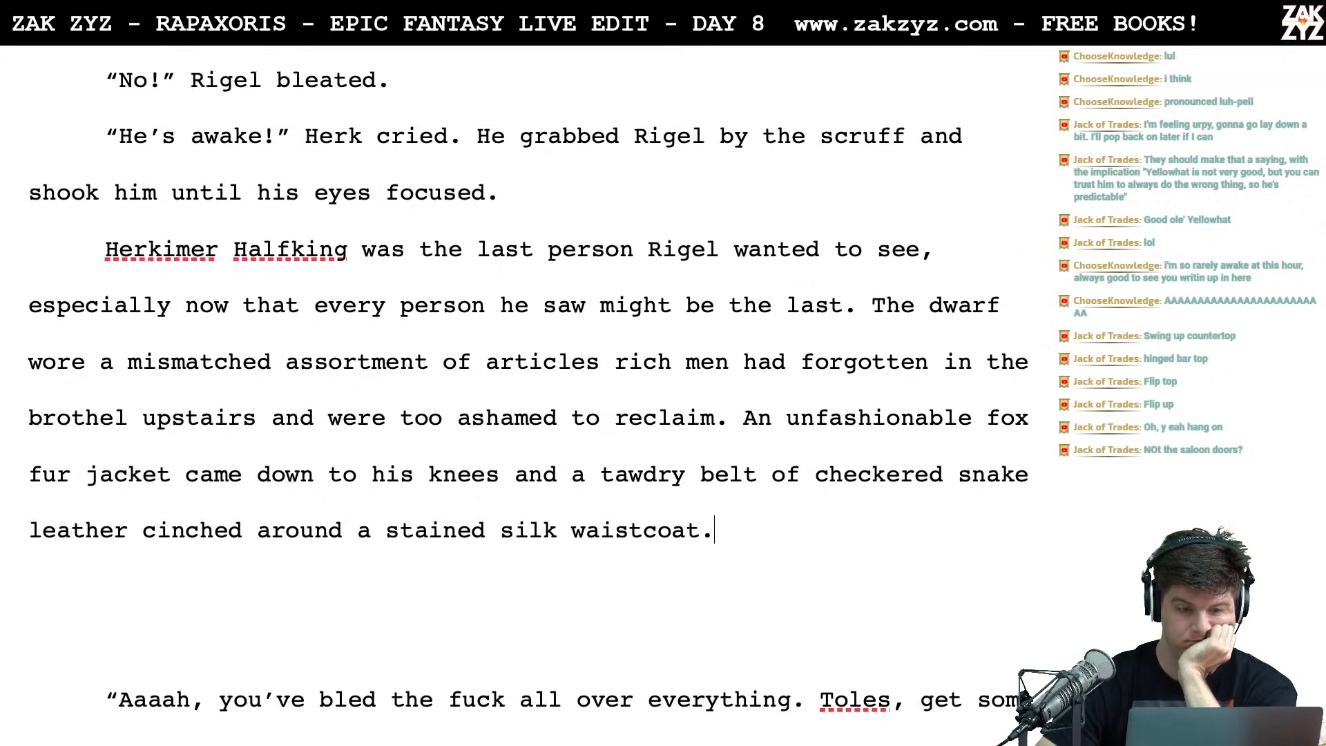
{"action": "scroll", "coordinate": [525, 379], "scroll_direction": "up", "scroll_amount": 7}
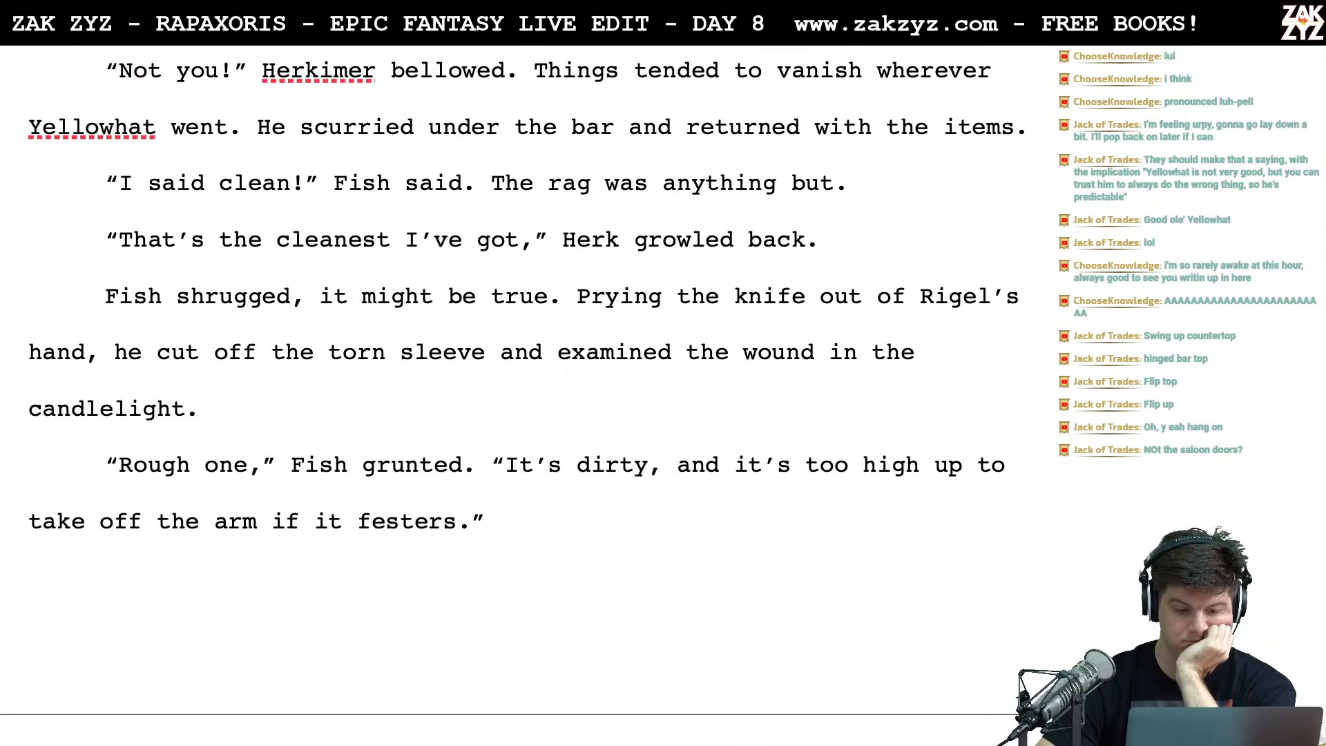
{"action": "scroll", "coordinate": [524, 380], "scroll_direction": "up", "scroll_amount": 5}
{"action": "scroll", "coordinate": [525, 380], "scroll_direction": "down", "scroll_amount": 16}
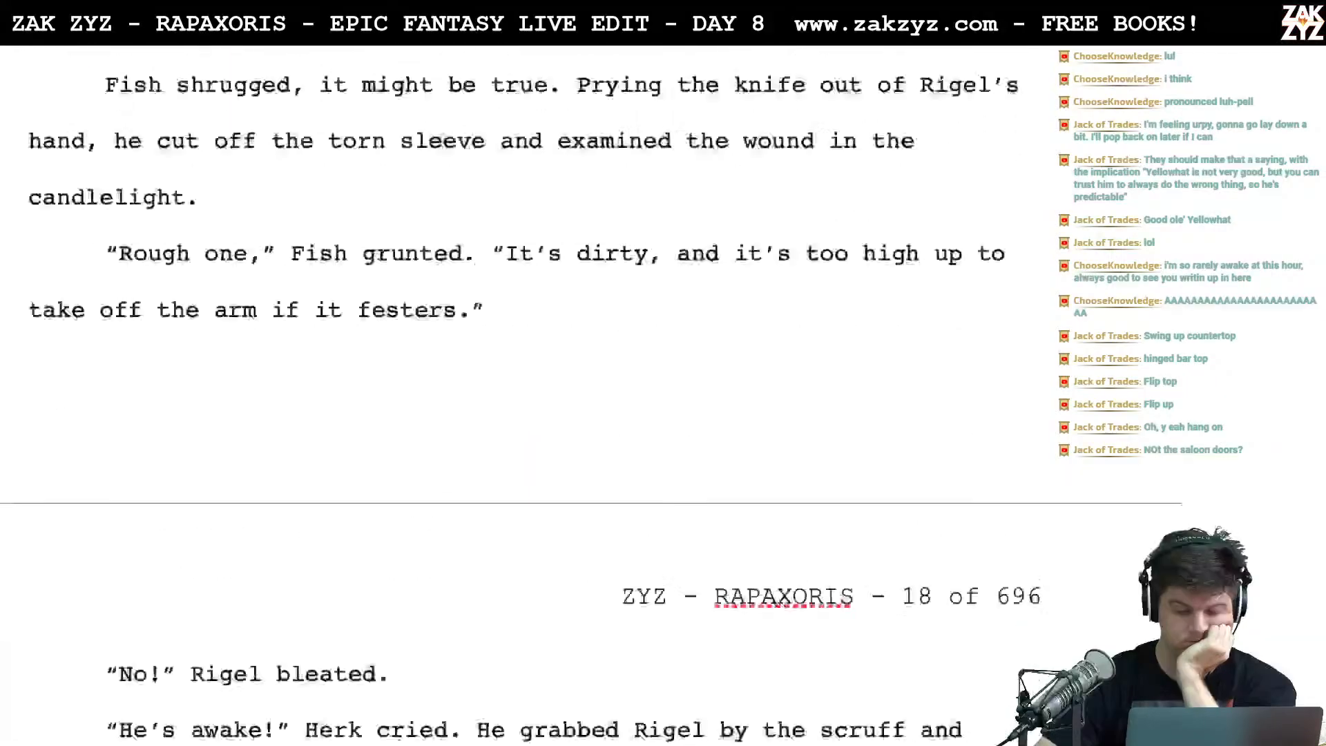
{"action": "scroll", "coordinate": [525, 394], "scroll_direction": "up", "scroll_amount": 2}
{"action": "key", "text": "Return"}
{"action": "type", "text": "\"Boy! D"}
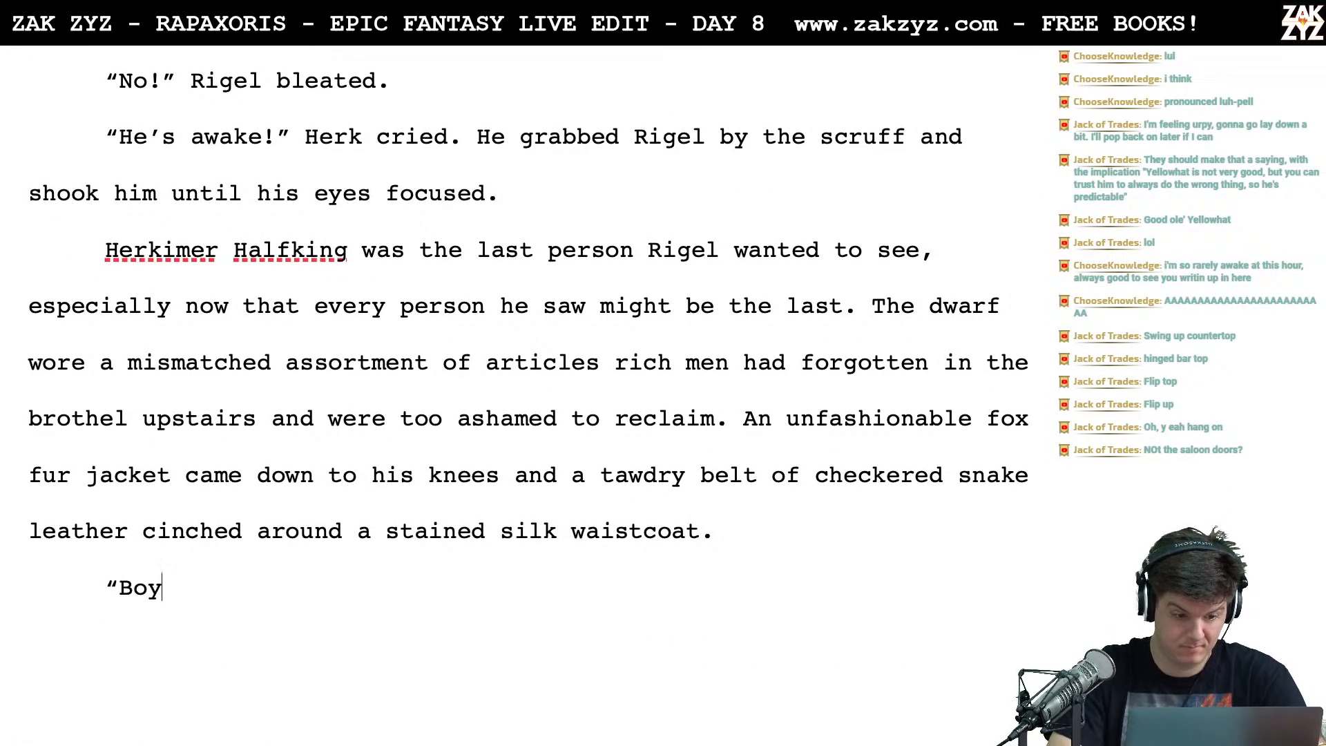
{"action": "type", "text": "id you get"}
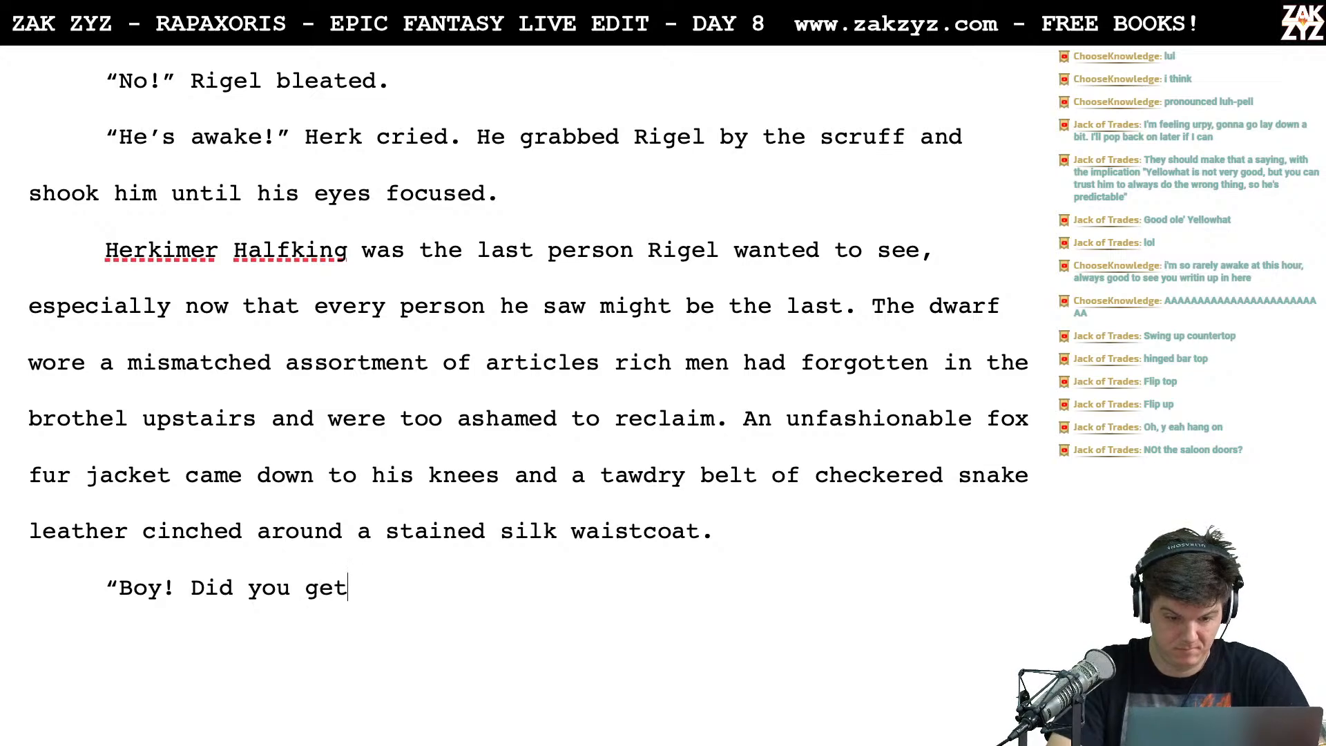
{"action": "type", "text": " it?\"\"I'm hurt!"}
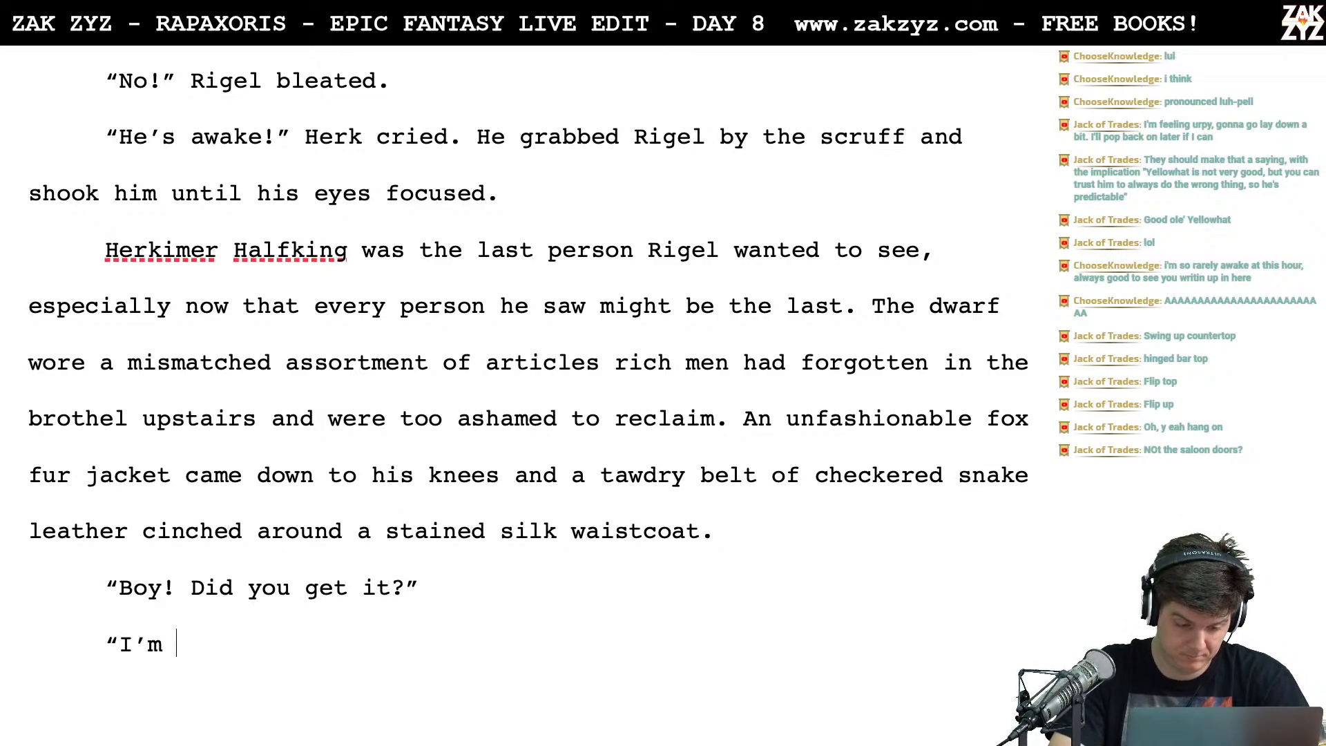
Replace the “I’m hurt!” reply with “Help!” in quotation marks
{"action": "type", "text": "\""}
{"action": "key", "text": "BackSpace"}
{"action": "key", "text": "BackSpace"}
{"action": "key", "text": "BackSpace"}
{"action": "key", "text": "BackSpace"}
{"action": "key", "text": "BackSpace"}
{"action": "key", "text": "BackSpace"}
{"action": "key", "text": "BackSpace"}
{"action": "key", "text": "BackSpace"}
{"action": "key", "text": "BackSpace"}
{"action": "key", "text": "BackSpace"}
{"action": "key", "text": "BackSpace"}
{"action": "type", "text": "Help!\""}
{"action": "key", "text": "Return"}
Add the dialogue line “Never mind that! Did you get it?” below “Help!”
{"action": "type", "text": "\""}
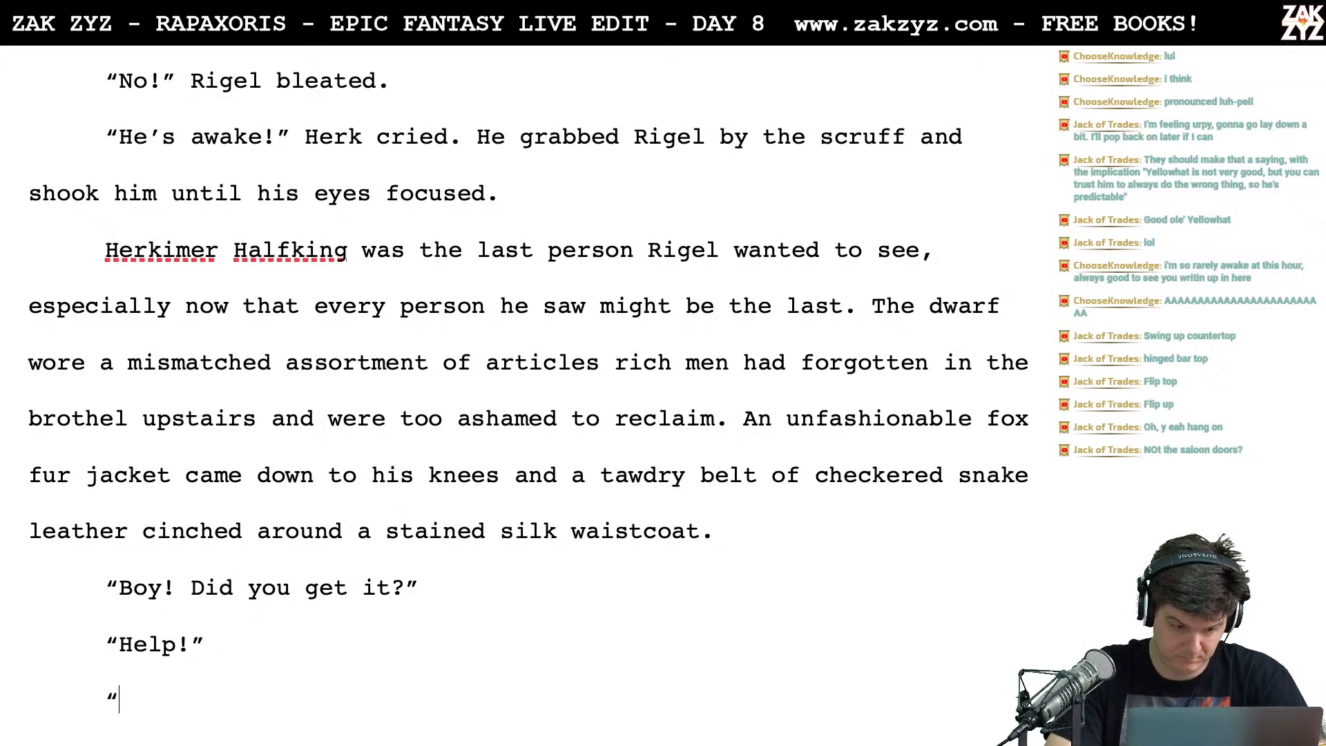
{"action": "type", "text": "Never mind that"}
{"action": "type", "text": "! Did you get "}
{"action": "type", "text": "it?\""}
{"action": "key", "text": "Return"}
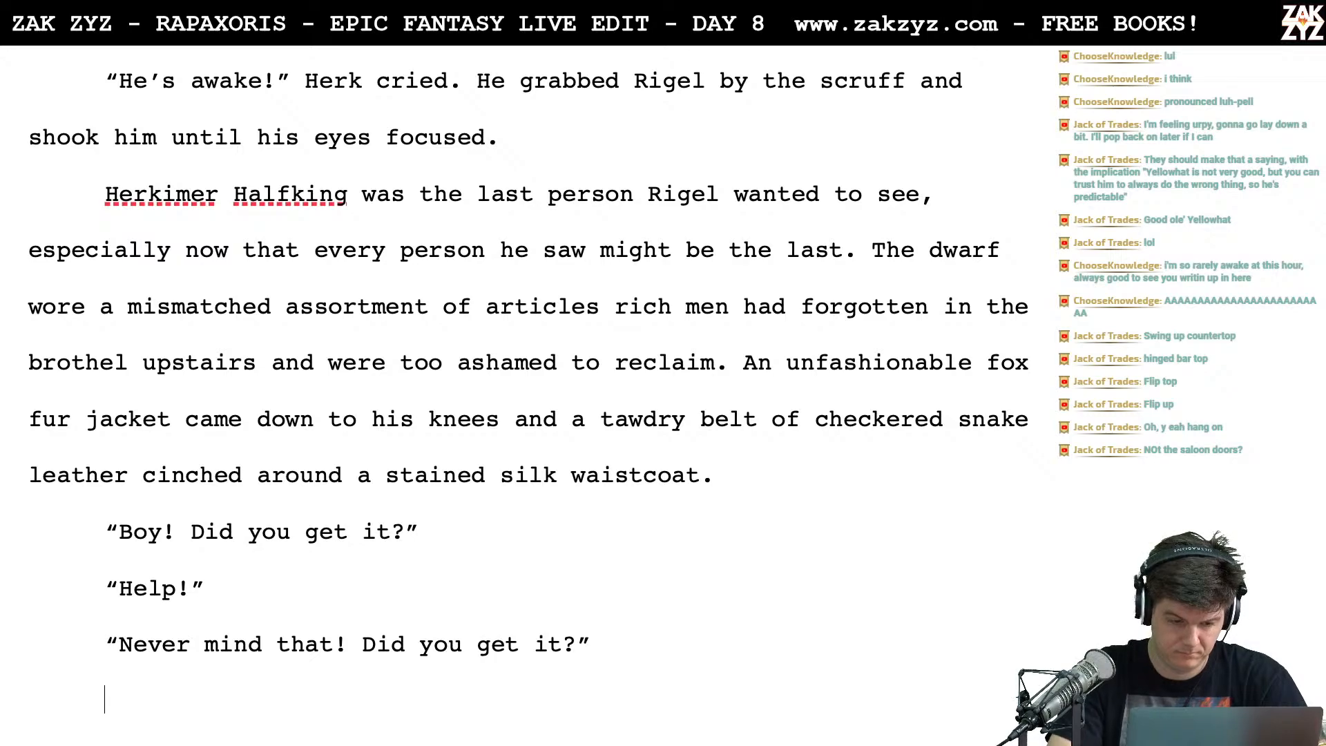
{"action": "type", "text": "Grimacing,"}
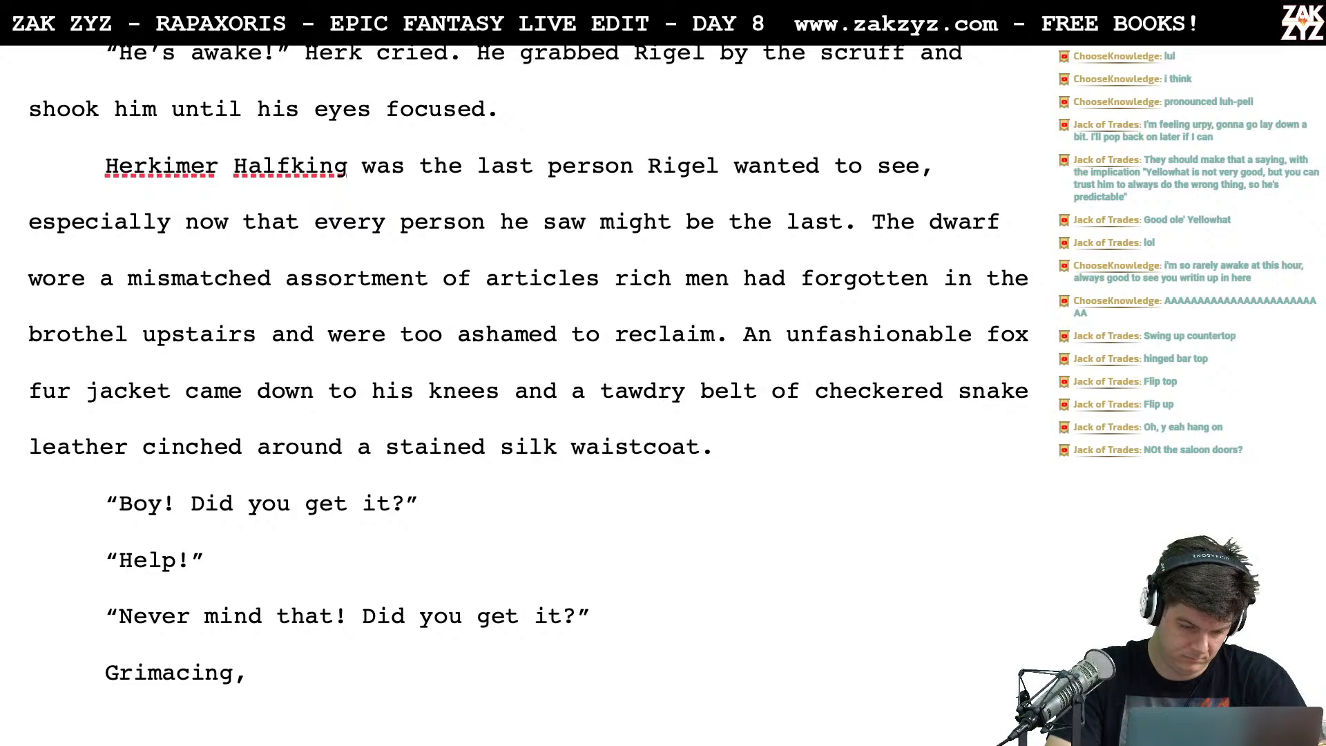
{"action": "key", "text": "BackSpace"}
{"action": "key", "text": "BackSpace"}
{"action": "key", "text": "BackSpace"}
{"action": "key", "text": "BackSpace"}
{"action": "key", "text": "BackSpace"}
{"action": "key", "text": "BackSpace"}
{"action": "key", "text": "BackSpace"}
{"action": "key", "text": "BackSpace"}
{"action": "key", "text": "BackSpace"}
{"action": "key", "text": "BackSpace"}
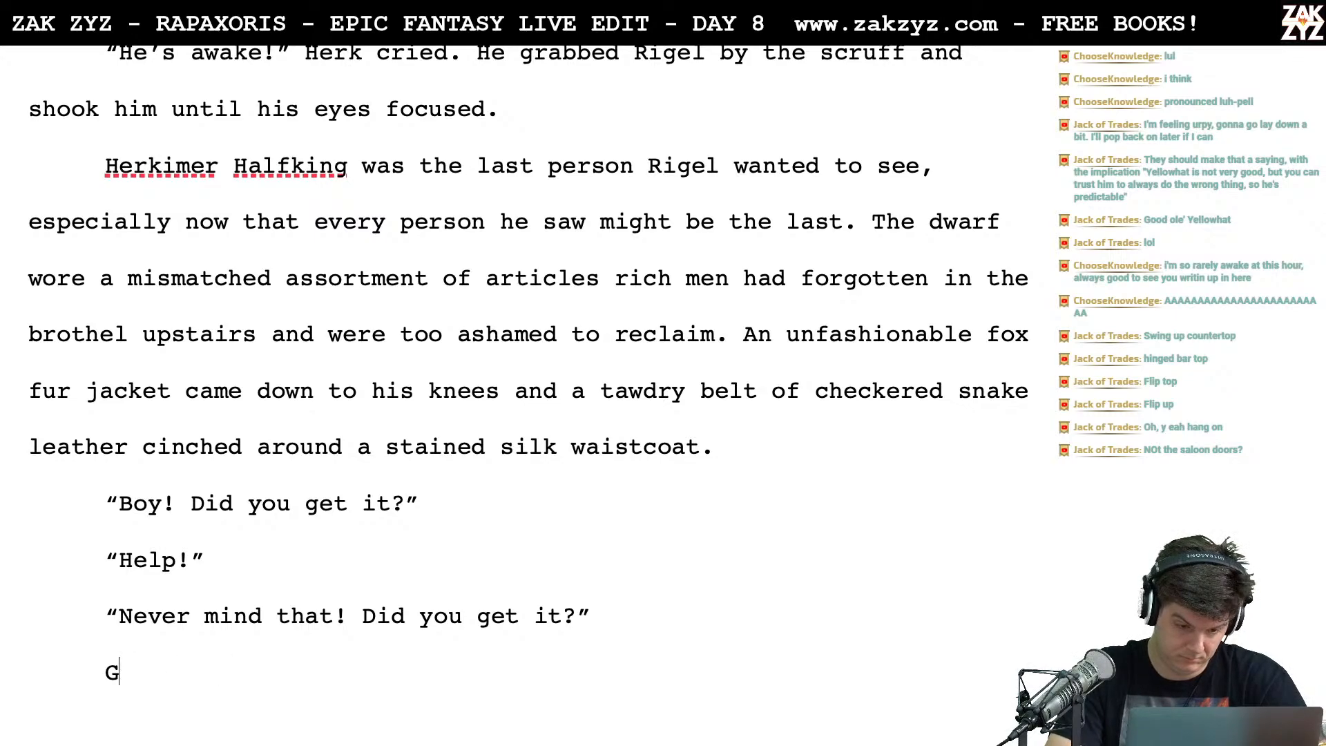
{"action": "key", "text": "BackSpace"}
Begin a narrative line below the dialogue with “Rigel reached into his pocket and pulled”
{"action": "type", "text": "R"}
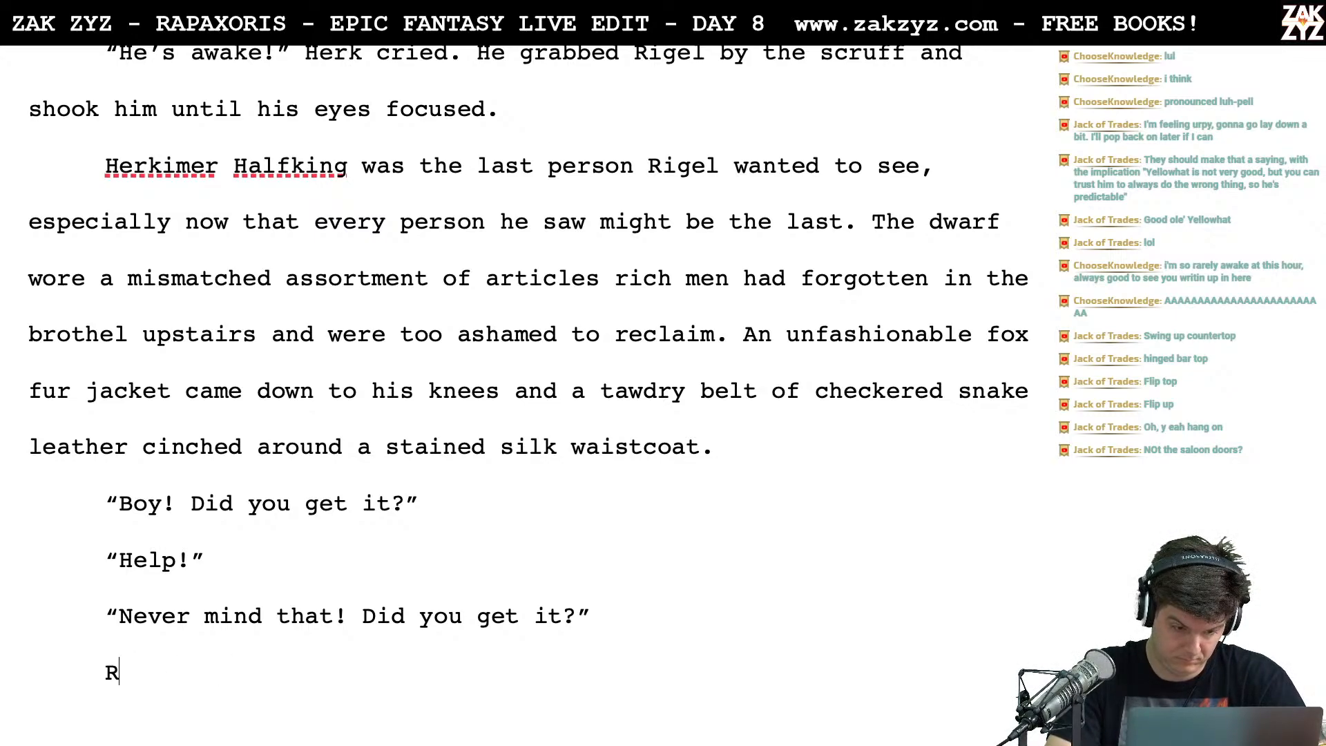
{"action": "type", "text": "igel rea"}
{"action": "key", "text": "BackSpace"}
{"action": "key", "text": "BackSpace"}
{"action": "key", "text": "BackSpace"}
{"action": "key", "text": "BackSpace"}
{"action": "key", "text": "BackSpace"}
{"action": "key", "text": "BackSpace"}
{"action": "key", "text": "BackSpace"}
{"action": "key", "text": "BackSpace"}
{"action": "key", "text": "BackSpace"}
{"action": "type", "text": "Rigel reached into his pock"}
{"action": "key", "text": "BackSpace"}
{"action": "key", "text": "BackSpace"}
{"action": "type", "text": "ocket and pulled "}
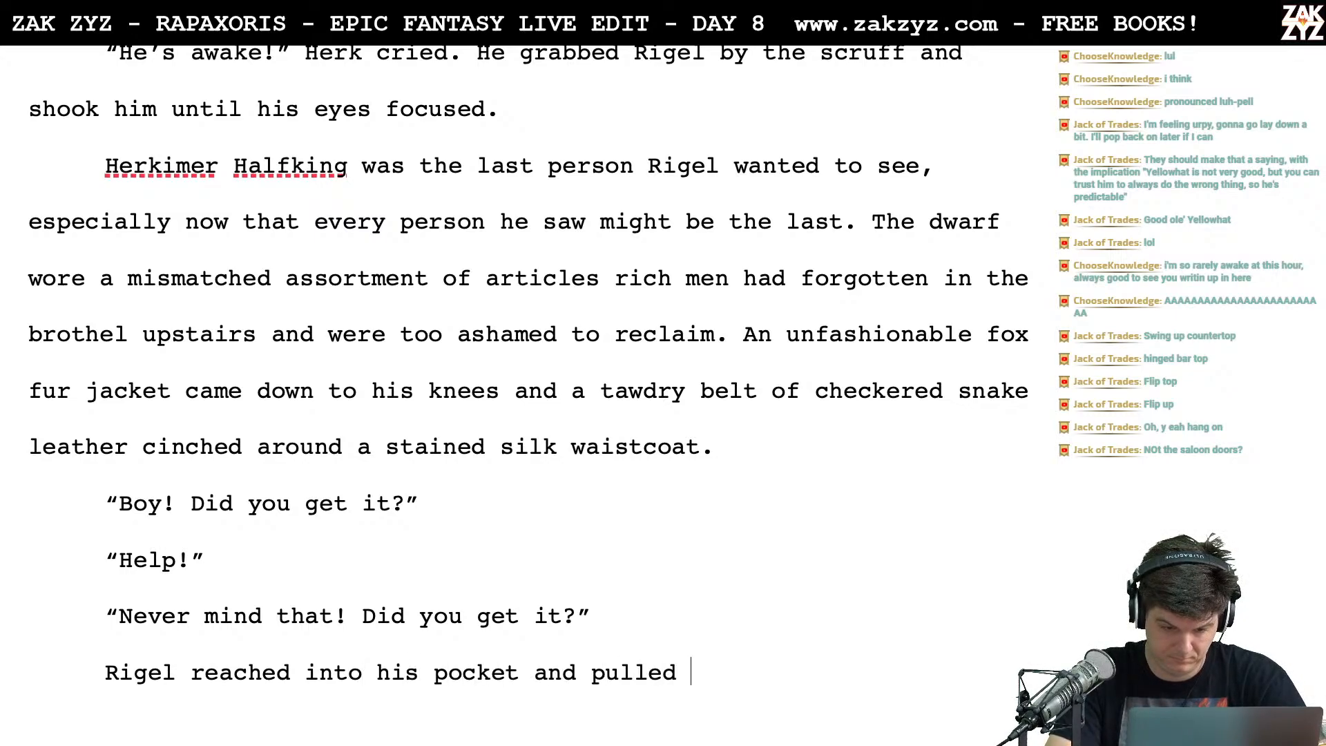
Finish the pocket sentence with “out the orb.”, dropping the word “blue”
{"action": "type", "text": "out the blue"}
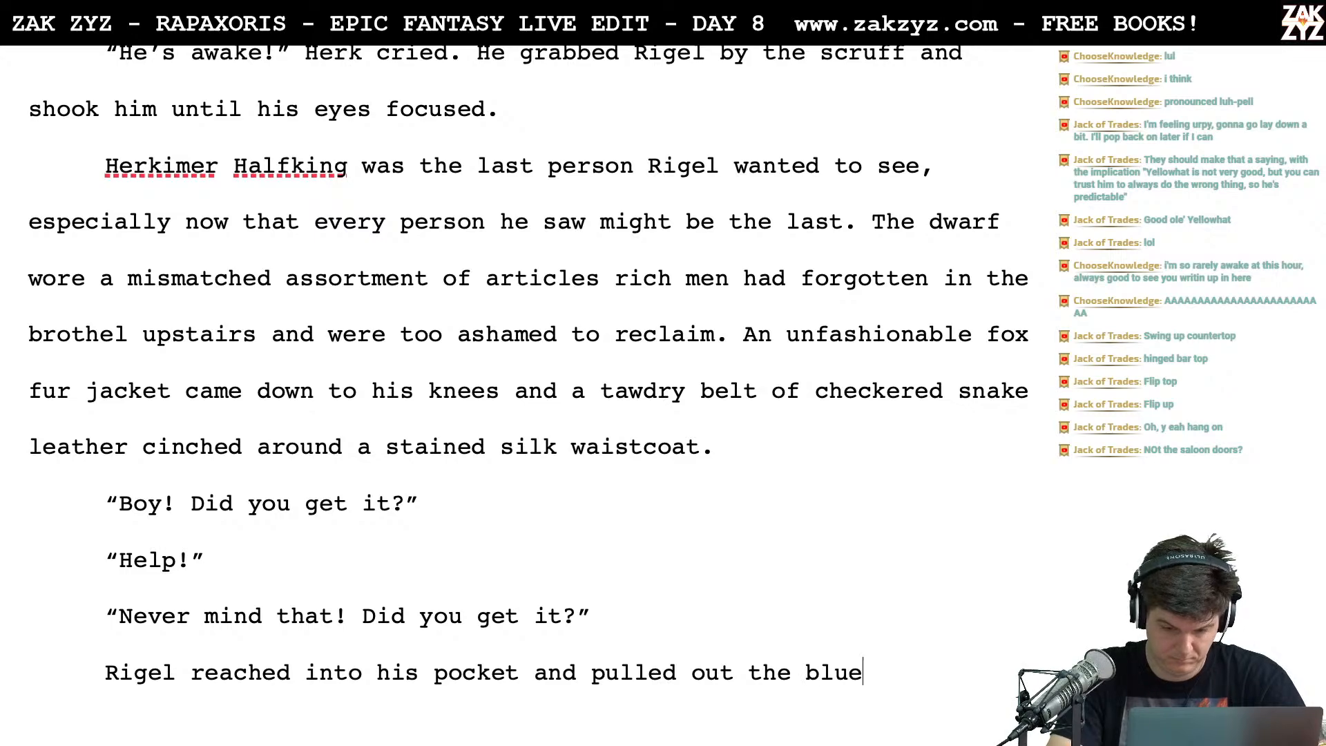
{"action": "type", "text": " orbl"}
{"action": "key", "text": "BackSpace"}
{"action": "type", "text": "s."}
{"action": "key", "text": "BackSpace"}
{"action": "key", "text": "BackSpace"}
{"action": "key", "text": "BackSpace"}
{"action": "key", "text": "BackSpace"}
{"action": "key", "text": "BackSpace"}
{"action": "key", "text": "BackSpace"}
{"action": "key", "text": "BackSpace"}
{"action": "key", "text": "BackSpace"}
{"action": "key", "text": "BackSpace"}
{"action": "key", "text": "BackSpace"}
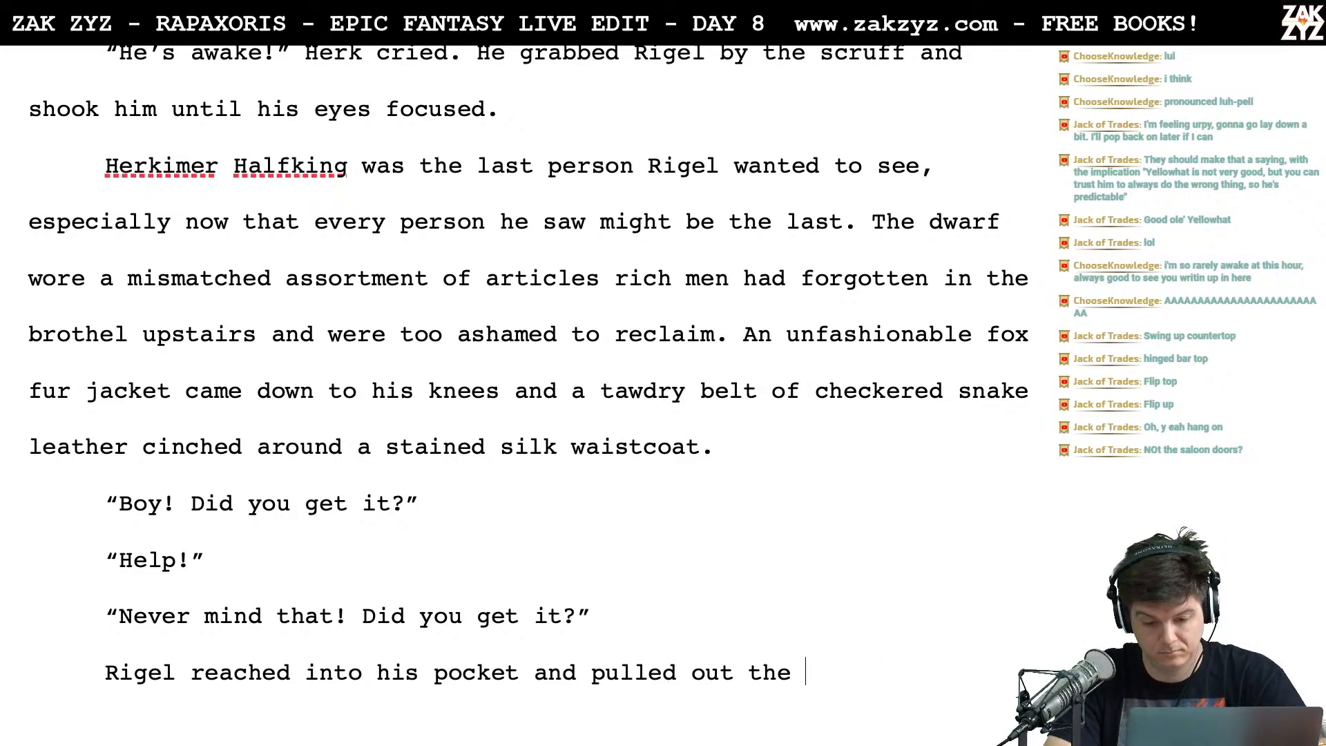
{"action": "type", "text": "ro"}
{"action": "key", "text": "BackSpace"}
{"action": "key", "text": "BackSpace"}
{"action": "type", "text": "orb."}
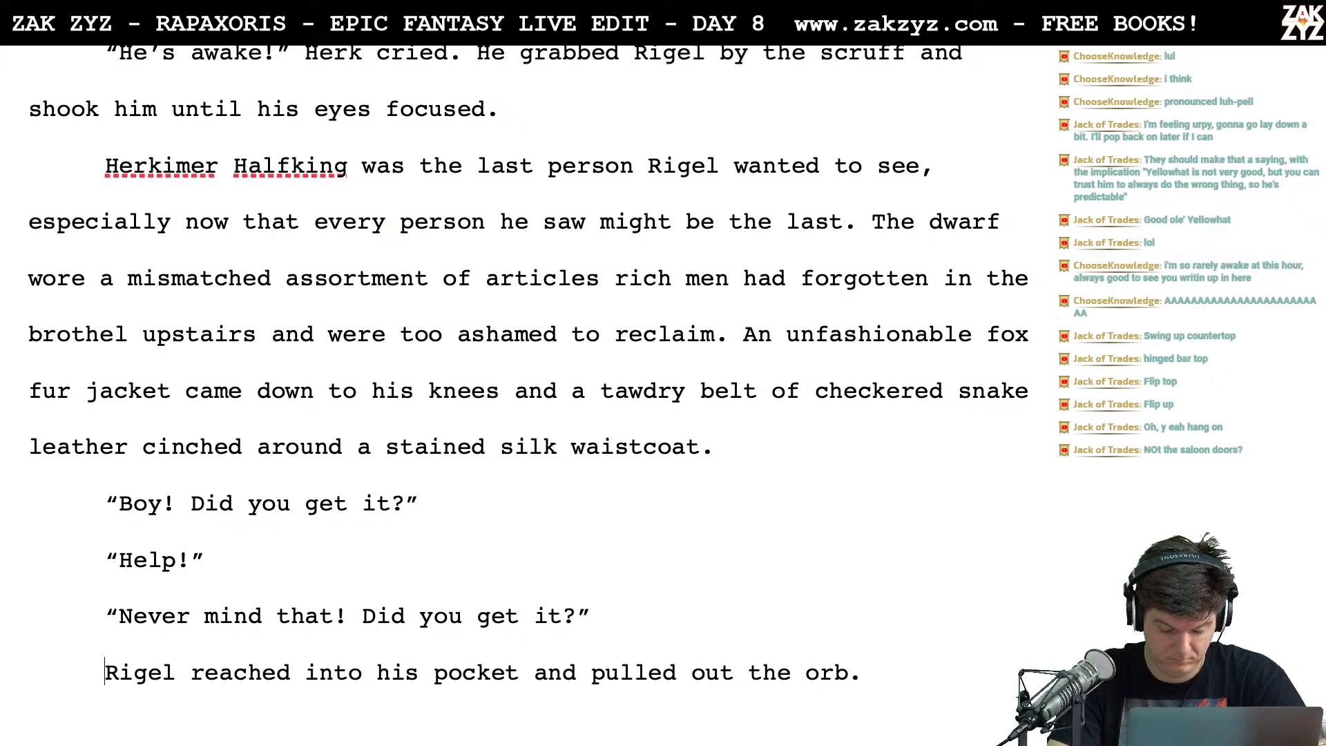
Insert the line “Rigel blinked, and remembered.” above the sentence about pulling out the orb
{"action": "key", "text": "Return"}
{"action": "type", "text": "Rigel blinked,"}
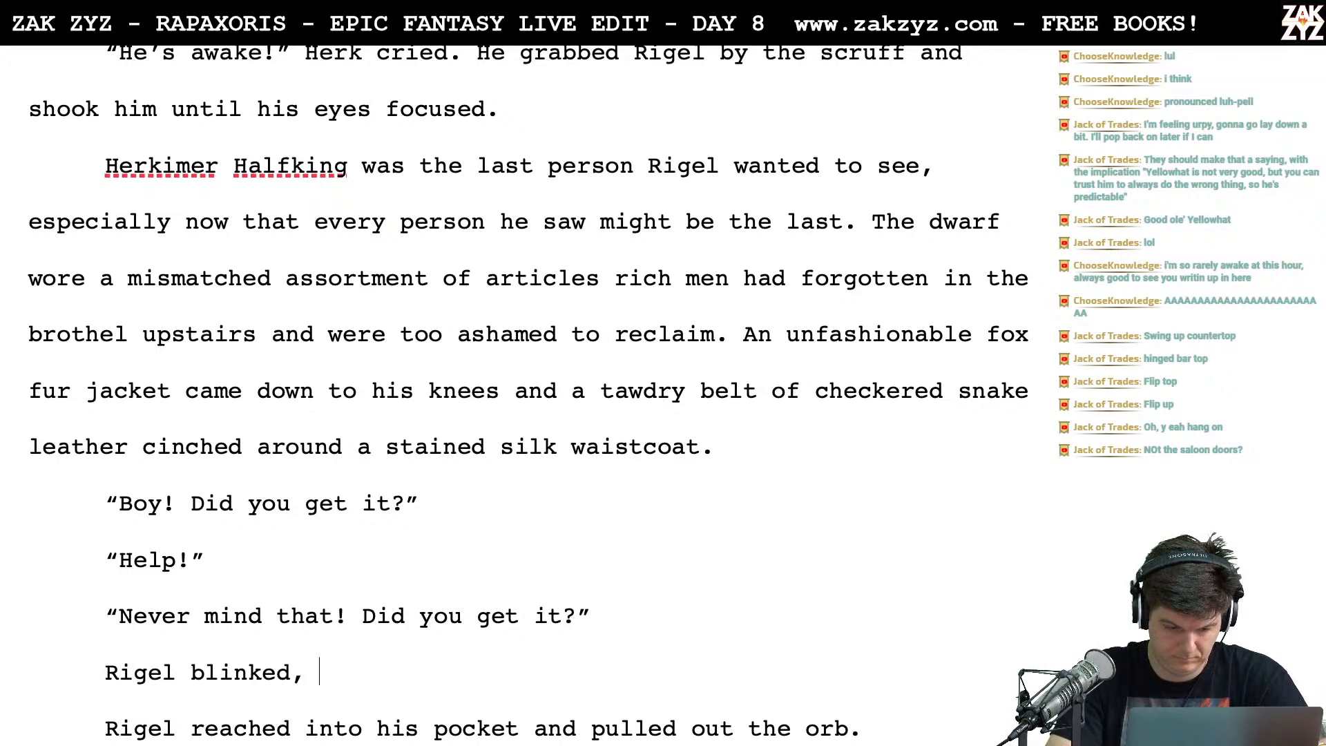
{"action": "type", "text": " and remembered."}
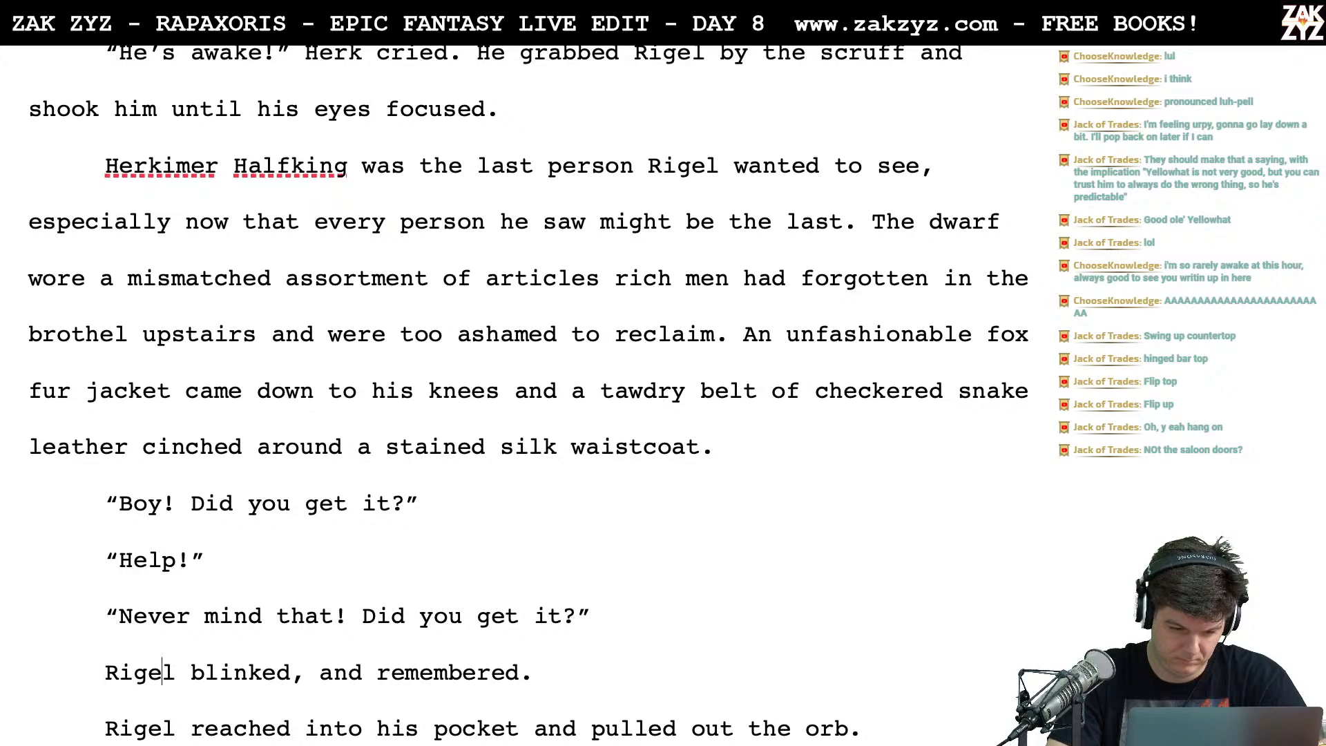
Split “and remembered.” onto a lower line and continue “Rigel blinked,” with “it took a moment to remember.”
{"action": "key", "text": "Return"}
{"action": "key", "text": "Return"}
{"action": "key", "text": "Left"}
{"action": "key", "text": "Left"}
{"action": "type", "text": "it took a"}
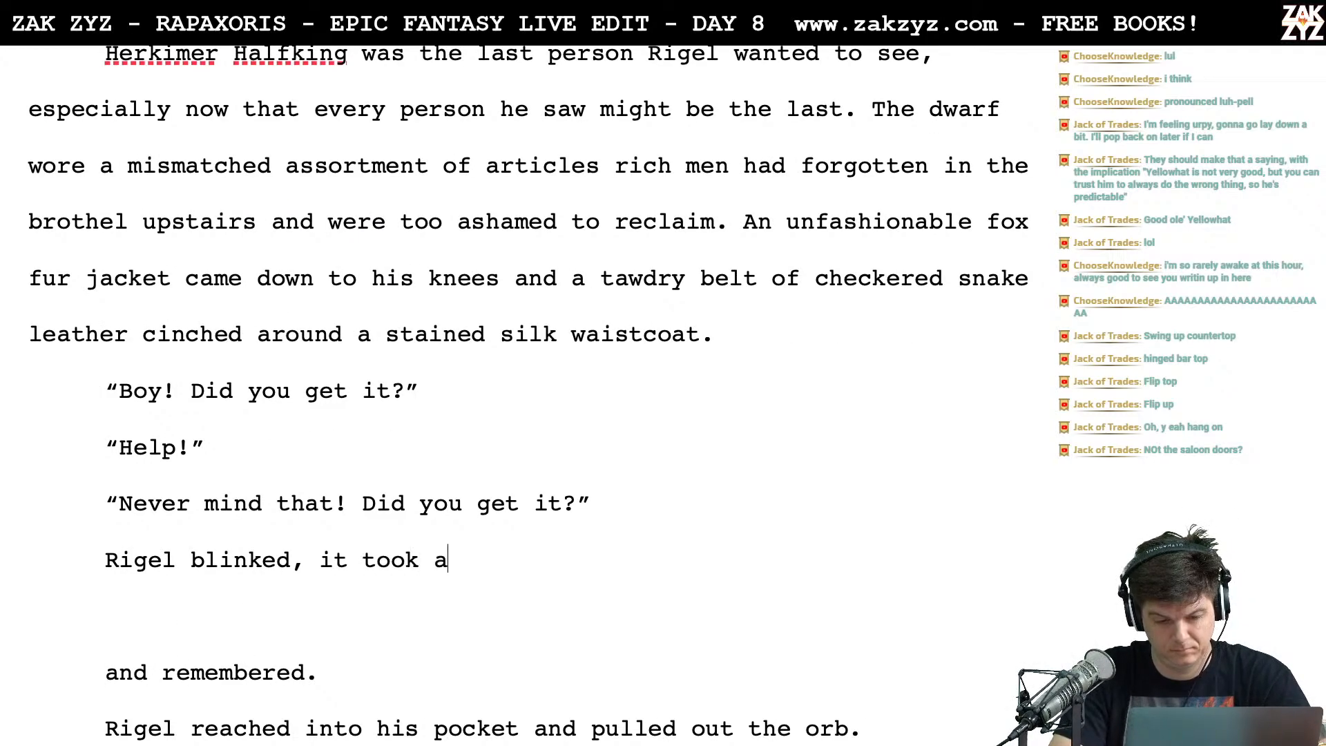
{"action": "type", "text": " moment to reme"}
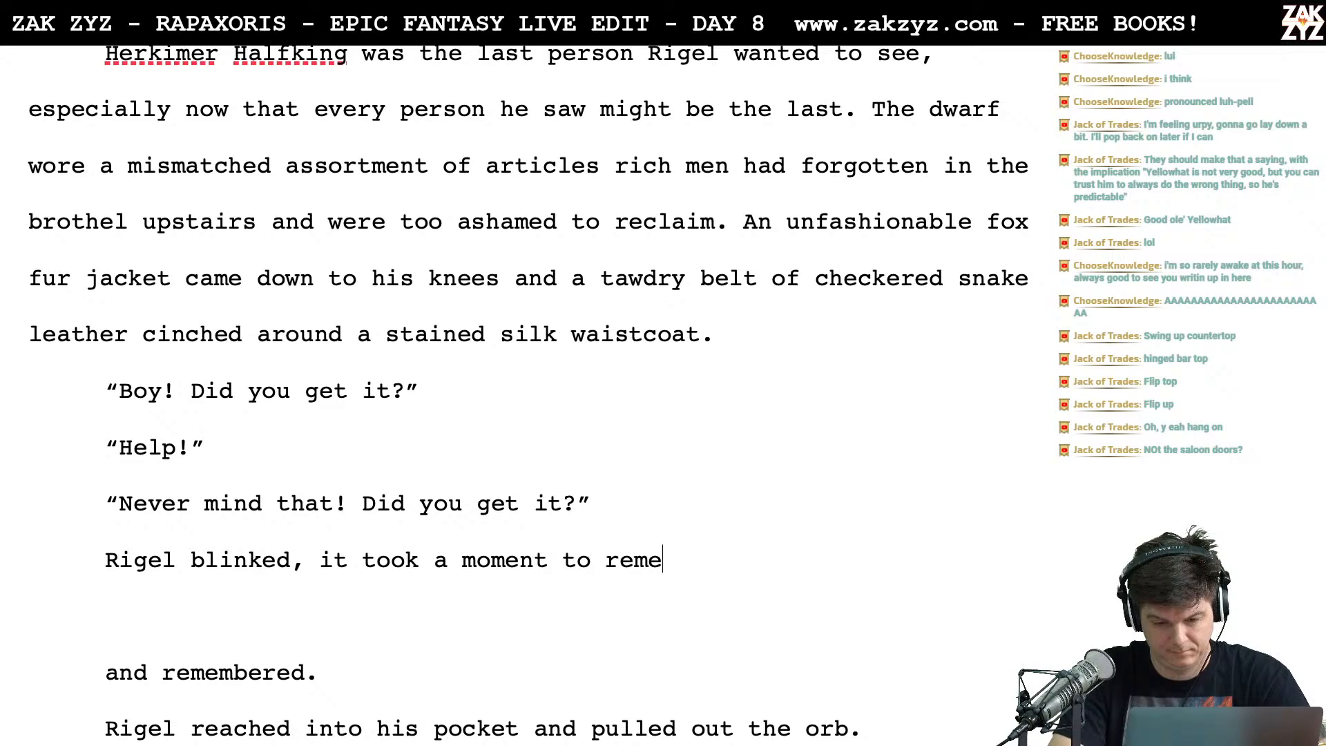
{"action": "type", "text": "mber. He"}
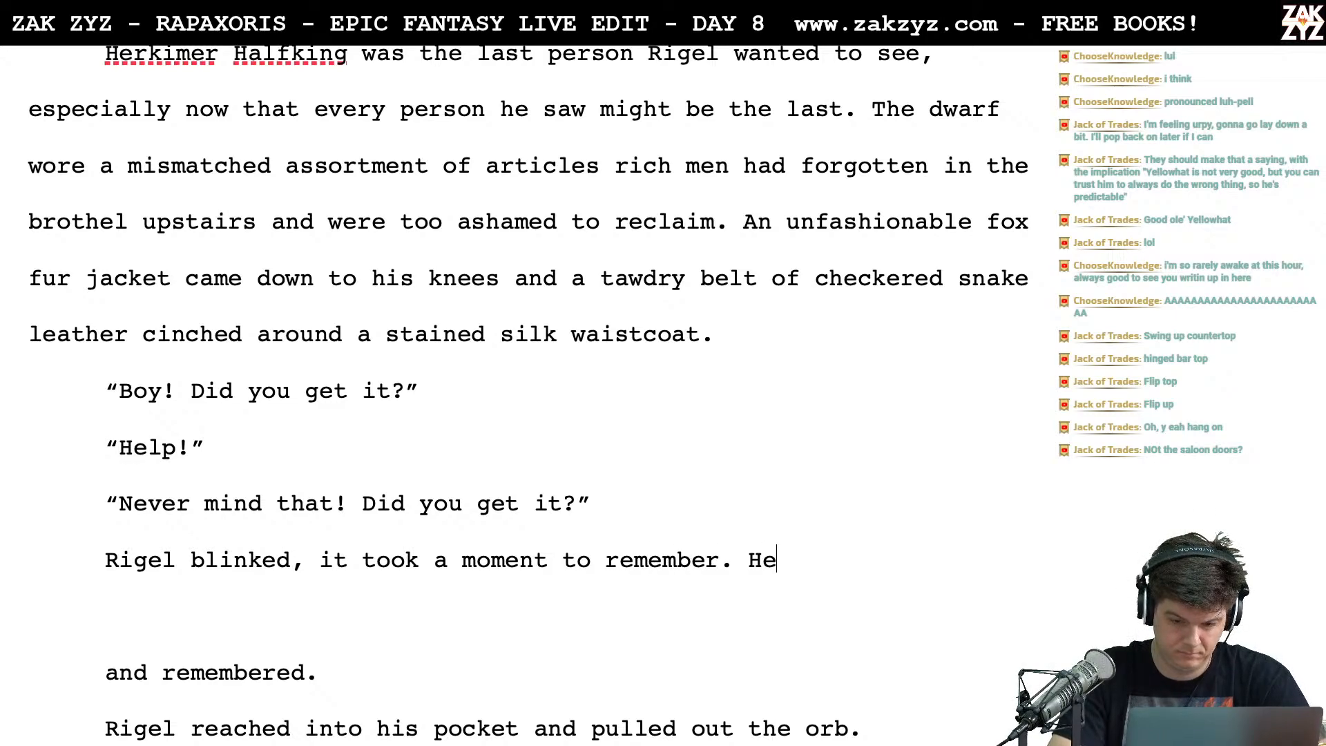
Try adding the sentence “He’d lost a great deal of blood.” after “it took a moment to remember.”, and delete it again
{"action": "type", "text": "'d l"}
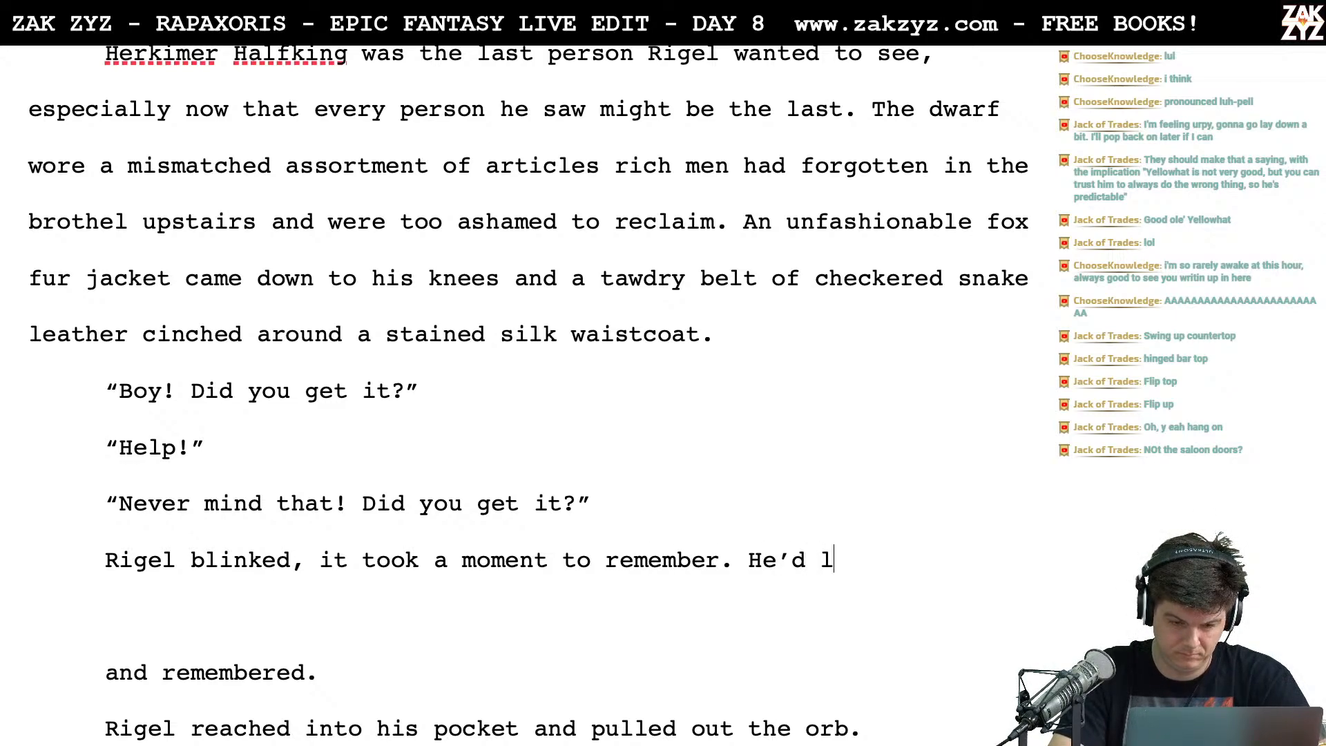
{"action": "type", "text": "ost a g"}
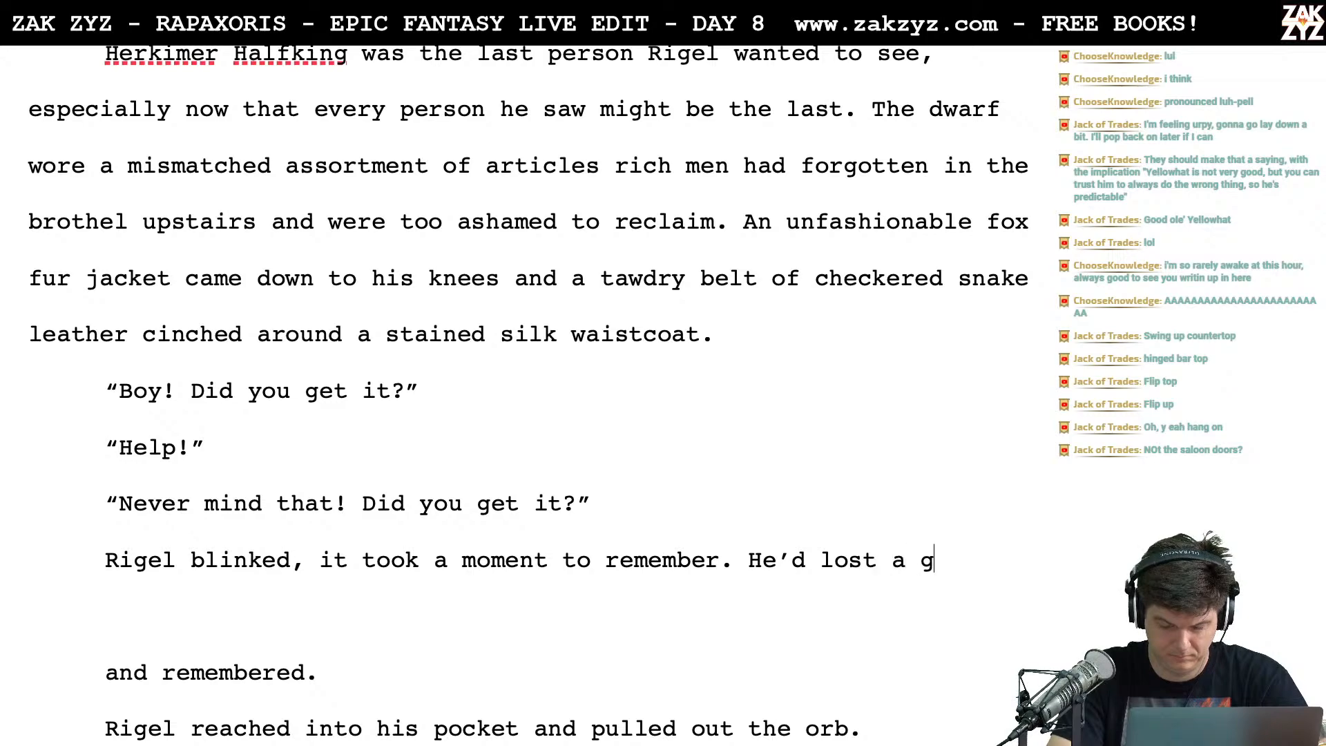
{"action": "type", "text": "reat deal of b"}
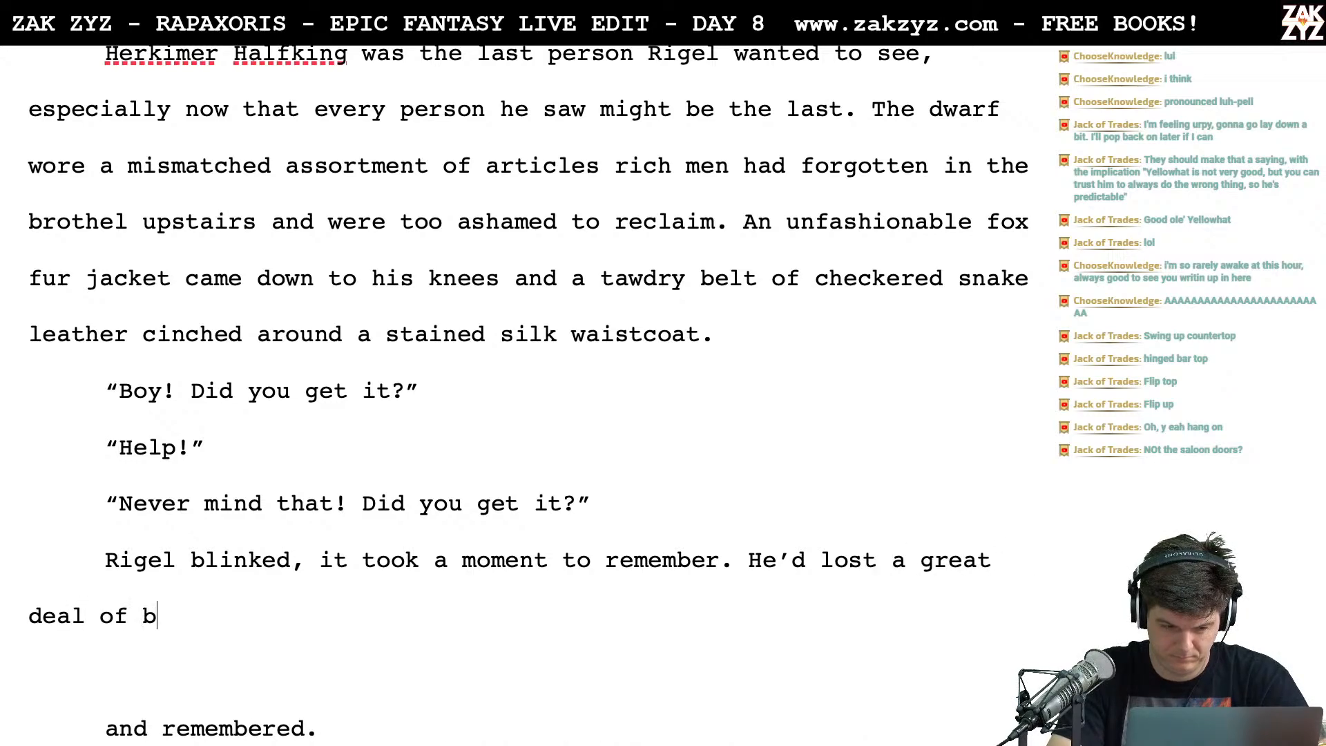
{"action": "type", "text": "lood."}
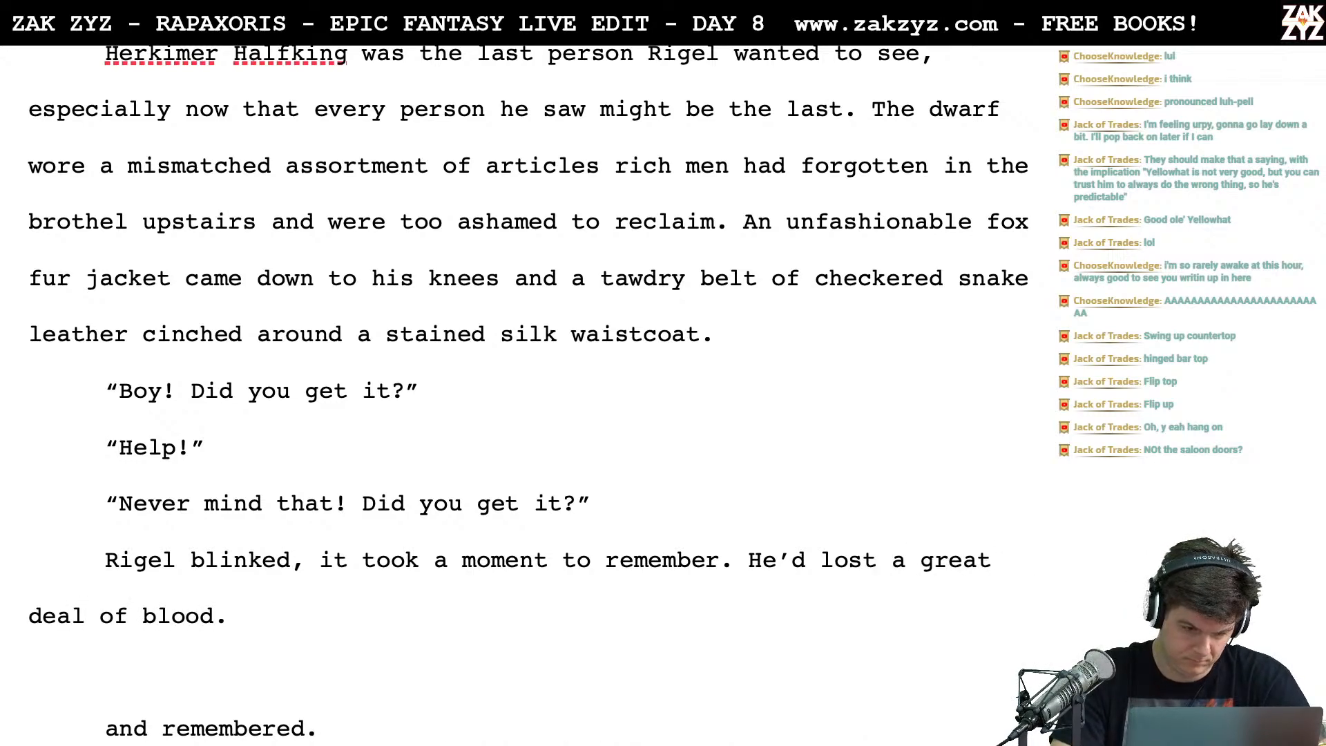
{"action": "key", "text": "Down"}
{"action": "key", "text": "Up"}
{"action": "key", "text": "Up"}
{"action": "key", "text": "Down"}
{"action": "key", "text": "Left"}
{"action": "key", "text": "Left"}
{"action": "key", "text": "Right"}
{"action": "left_click", "coordinate": [734, 510]}
{"action": "key", "text": "shift+Down"}
{"action": "key", "text": "BackSpace"}
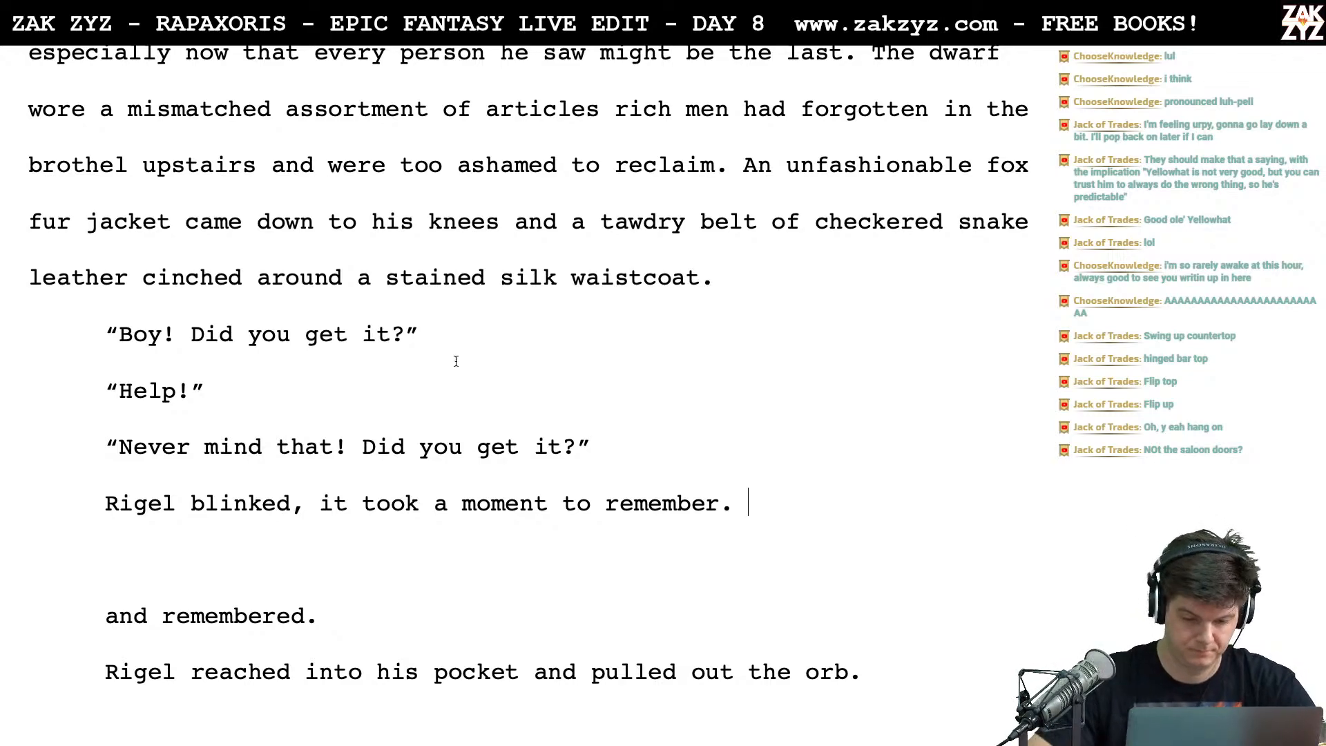
Try continuing after “it took a moment to remember.” with “He reached into his pocket and held up the”, and delete it again
{"action": "scroll", "coordinate": [571, 474], "scroll_direction": "down", "scroll_amount": 1}
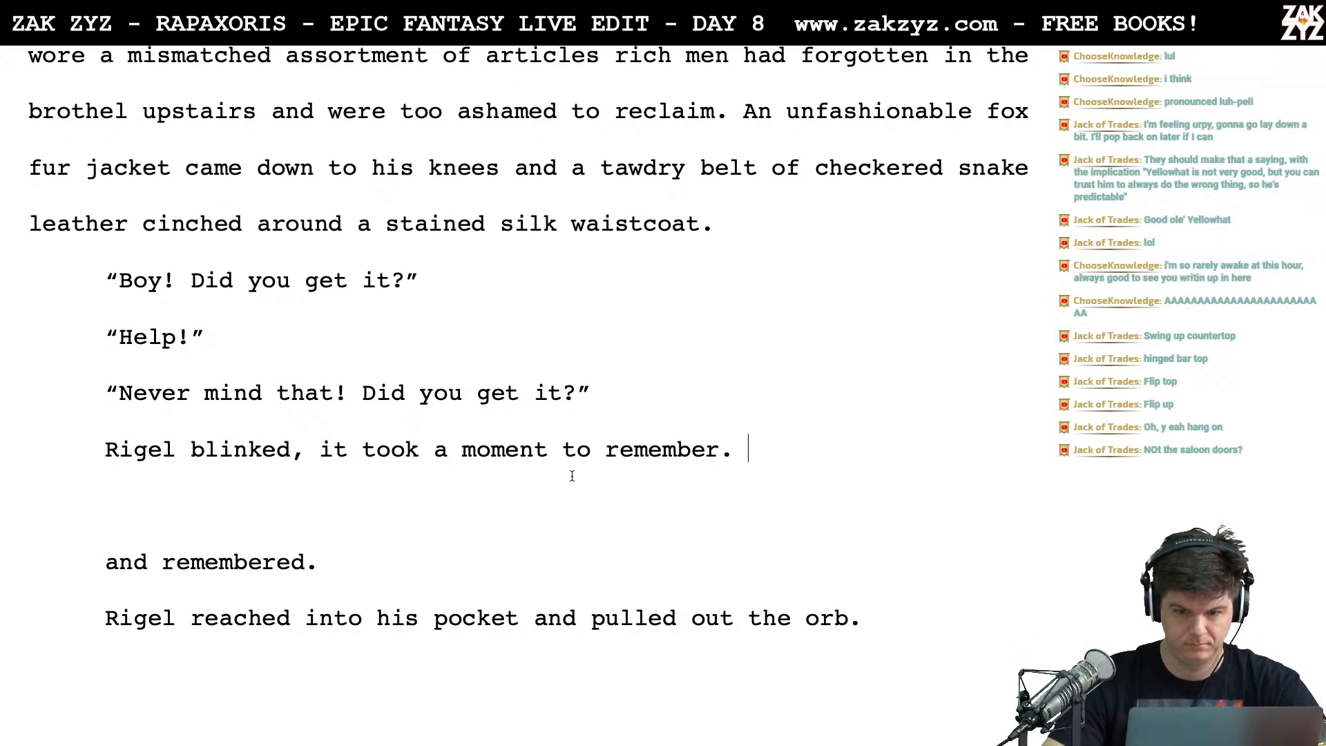
{"action": "key", "text": "Return"}
{"action": "key", "text": "BackSpace"}
{"action": "type", "text": "He recahe"}
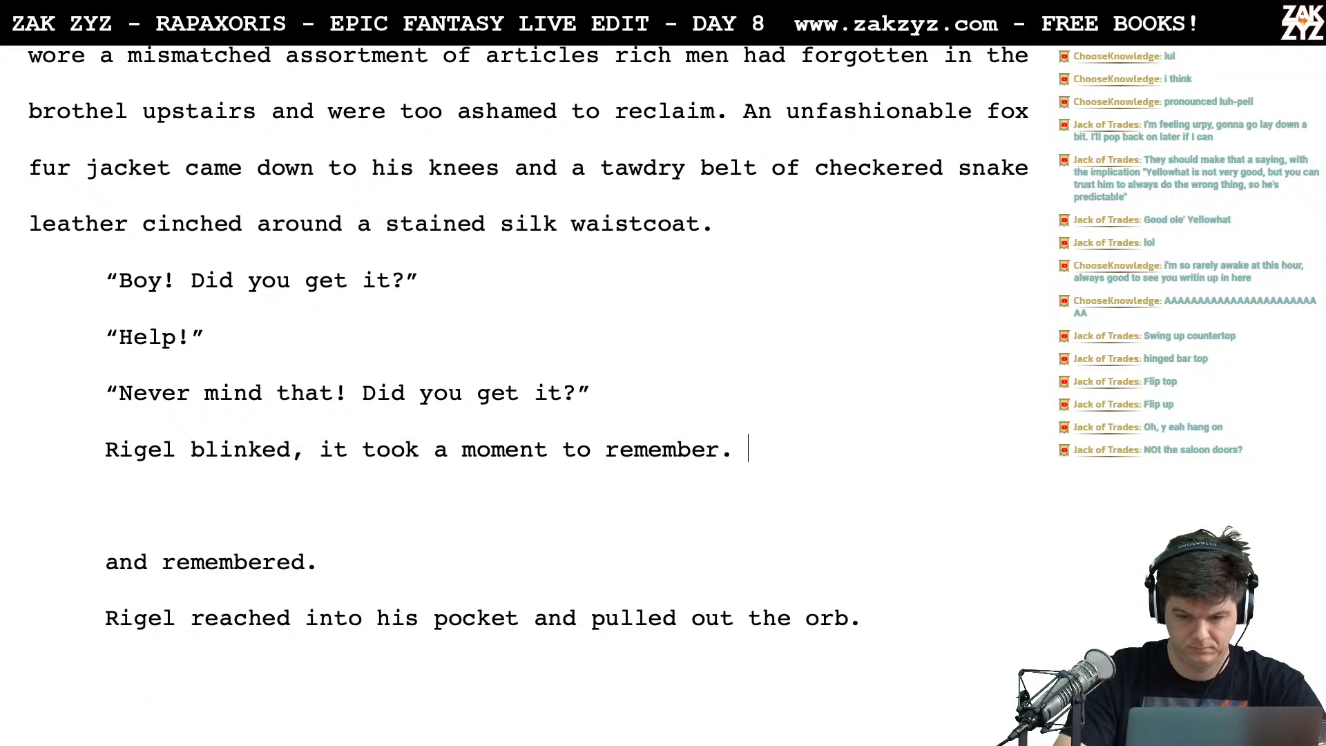
{"action": "key", "text": "BackSpace"}
{"action": "key", "text": "BackSpace"}
{"action": "key", "text": "BackSpace"}
{"action": "key", "text": "BackSpace"}
{"action": "type", "text": "ached in"}
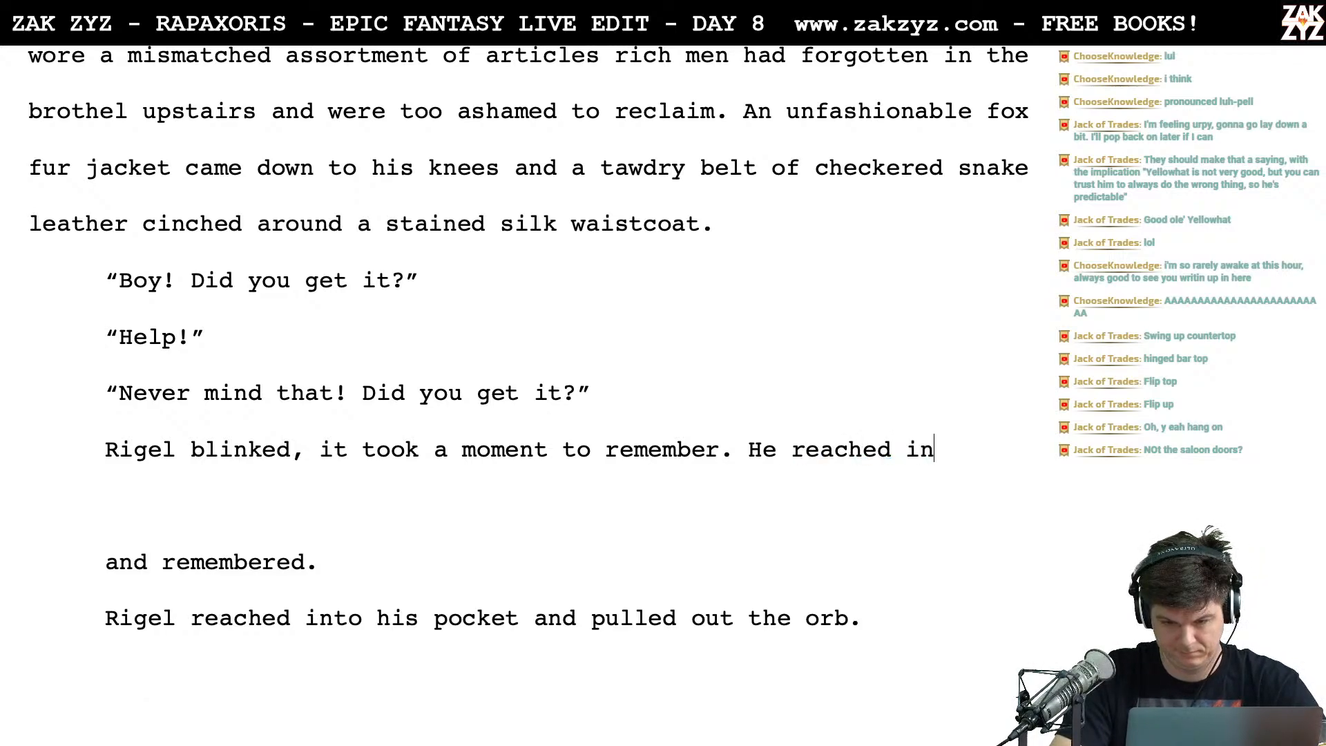
{"action": "type", "text": "to his pocket"}
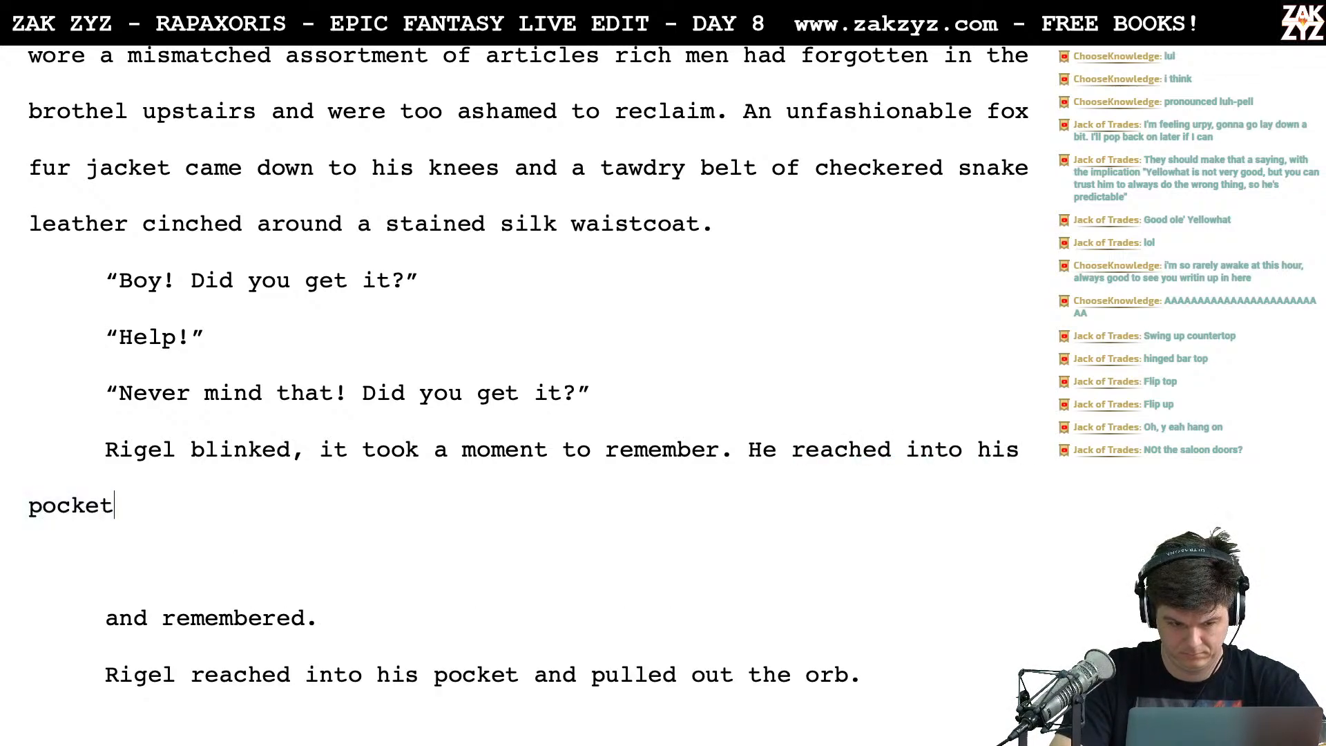
{"action": "type", "text": " and held up the"}
{"action": "key", "text": "BackSpace"}
{"action": "key", "text": "BackSpace"}
{"action": "key", "text": "BackSpace"}
{"action": "key", "text": "BackSpace"}
{"action": "key", "text": "BackSpace"}
{"action": "key", "text": "BackSpace"}
{"action": "key", "text": "BackSpace"}
{"action": "key", "text": "BackSpace"}
{"action": "key", "text": "BackSpace"}
{"action": "key", "text": "BackSpace"}
{"action": "key", "text": "BackSpace"}
{"action": "key", "text": "BackSpace"}
{"action": "key", "text": "BackSpace"}
{"action": "key", "text": "BackSpace"}
{"action": "key", "text": "BackSpace"}
{"action": "key", "text": "BackSpace"}
{"action": "key", "text": "BackSpace"}
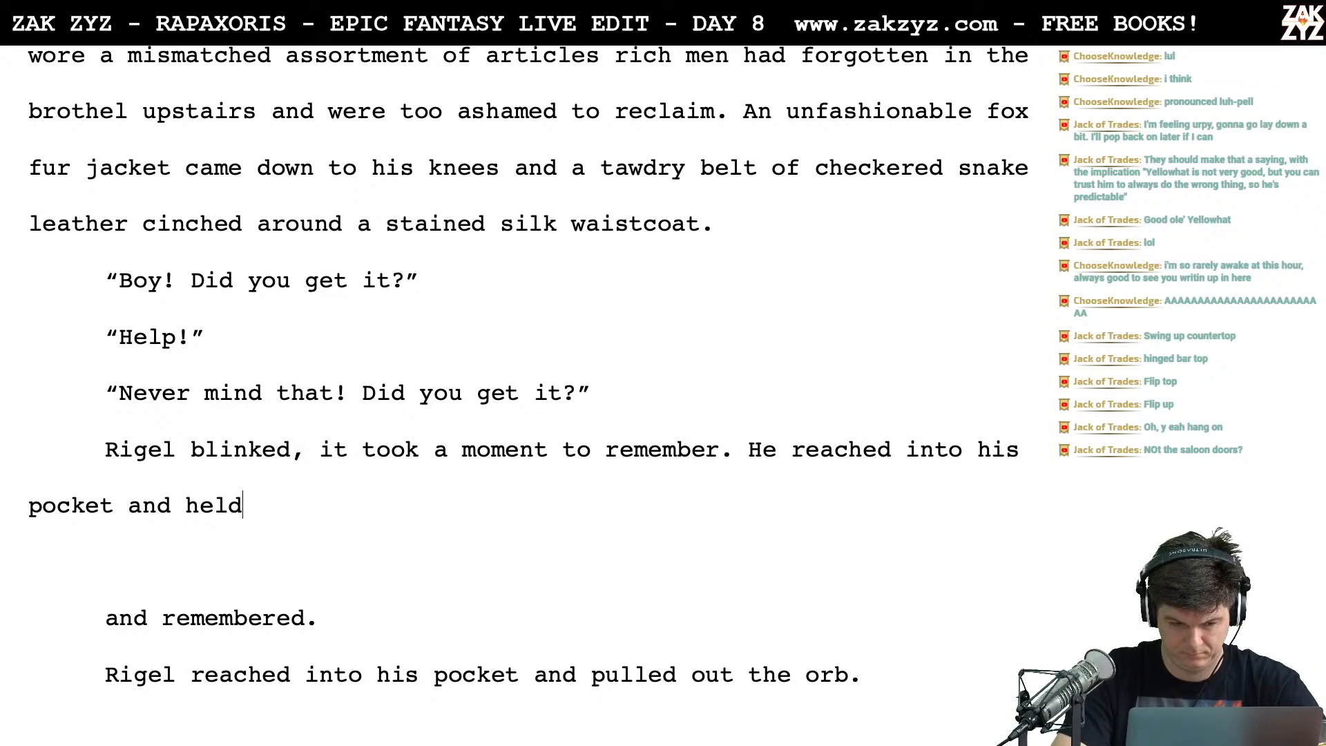
{"action": "type", "text": ", the"}
{"action": "key", "text": "BackSpace"}
{"action": "key", "text": "BackSpace"}
{"action": "key", "text": "BackSpace"}
{"action": "key", "text": "BackSpace"}
{"action": "key", "text": "BackSpace"}
{"action": "key", "text": "BackSpace"}
{"action": "key", "text": "BackSpace"}
{"action": "key", "text": "BackSpace"}
{"action": "key", "text": "BackSpace"}
{"action": "key", "text": "BackSpace"}
{"action": "key", "text": "BackSpace"}
{"action": "key", "text": "BackSpace"}
{"action": "key", "text": "BackSpace"}
{"action": "key", "text": "BackSpace"}
{"action": "key", "text": "BackSpace"}
{"action": "key", "text": "BackSpace"}
{"action": "key", "text": "BackSpace"}
{"action": "key", "text": "BackSpace"}
{"action": "key", "text": "BackSpace"}
{"action": "key", "text": "BackSpace"}
{"action": "key", "text": "BackSpace"}
{"action": "key", "text": "BackSpace"}
{"action": "key", "text": "BackSpace"}
{"action": "key", "text": "BackSpace"}
{"action": "key", "text": "BackSpace"}
{"action": "key", "text": "BackSpace"}
{"action": "key", "text": "BackSpace"}
{"action": "key", "text": "BackSpace"}
{"action": "key", "text": "BackSpace"}
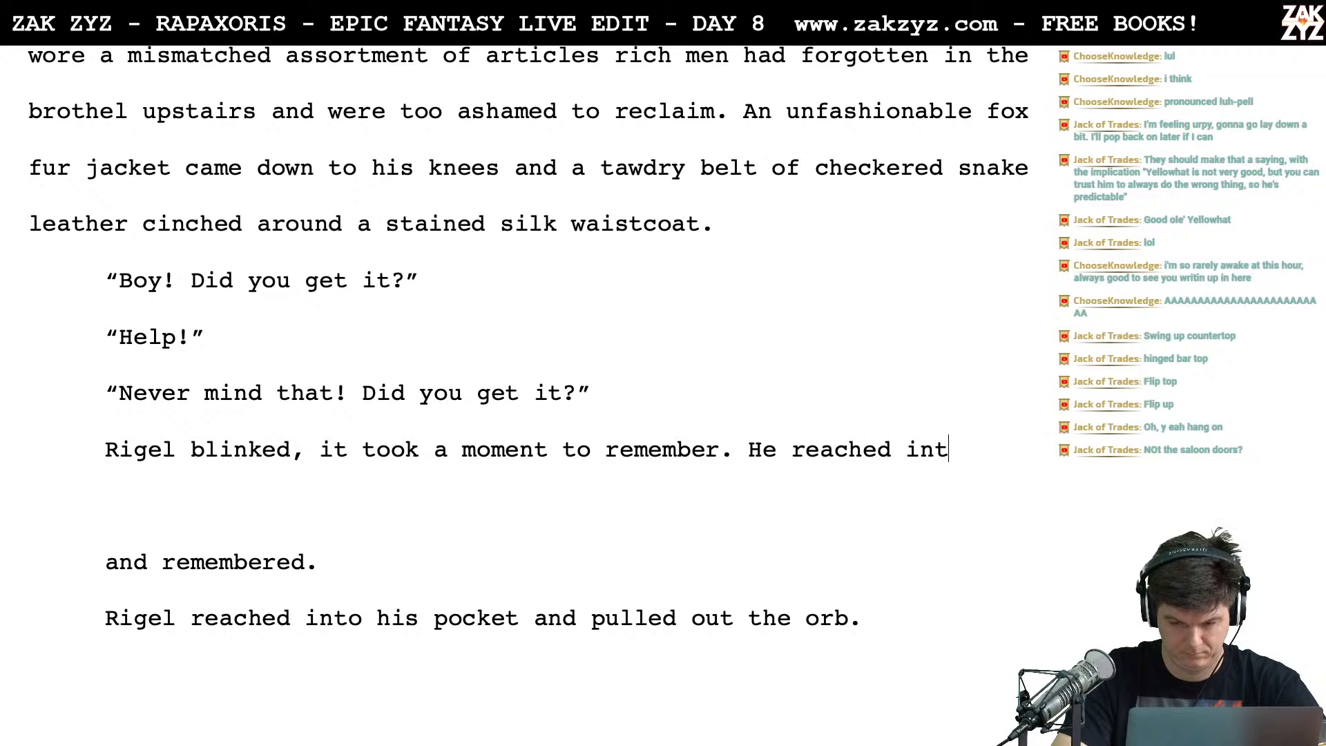
{"action": "type", "text": "s"}
{"action": "key", "text": "BackSpace"}
{"action": "key", "text": "BackSpace"}
{"action": "key", "text": "BackSpace"}
Add the sentence “He reached into his pocket and pulled out the orb.” after “it took a moment to remember.”
{"action": "type", "text": "He reached into his pocket,"}
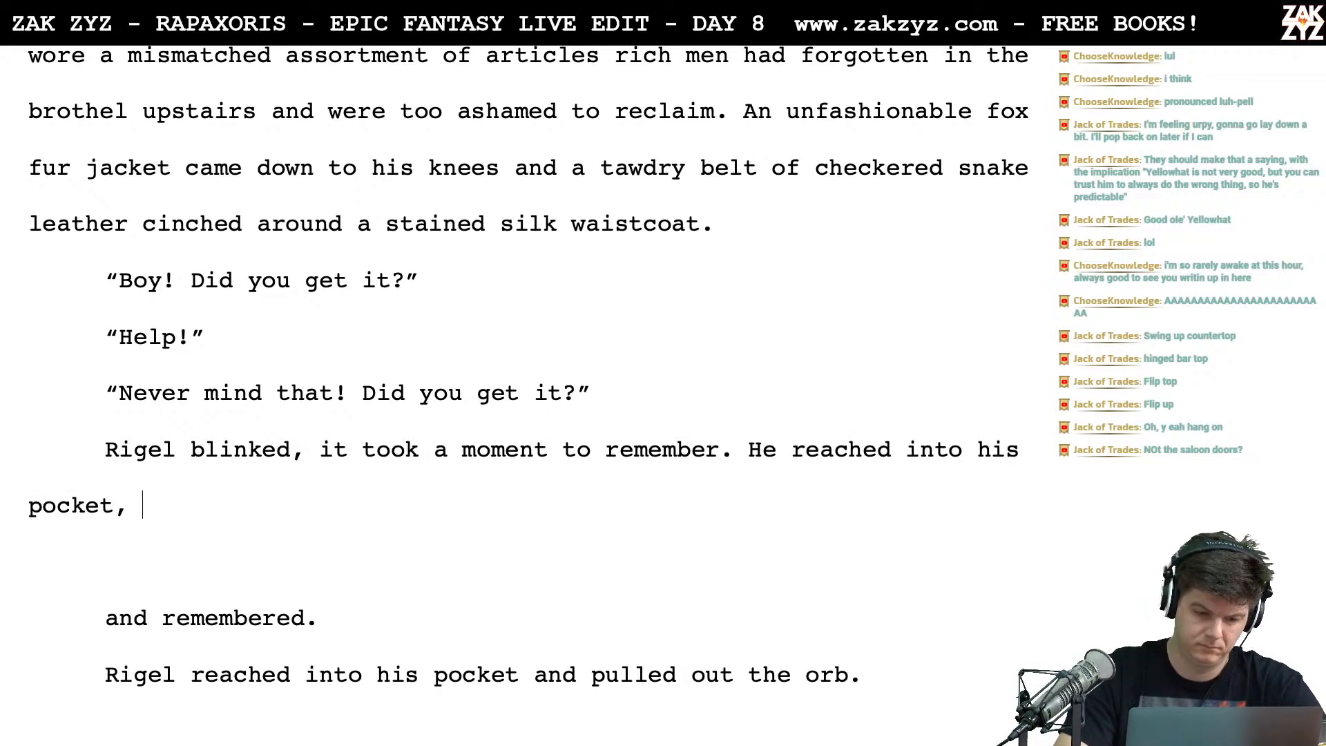
{"action": "key", "text": "BackSpace"}
{"action": "type", "text": "and p"}
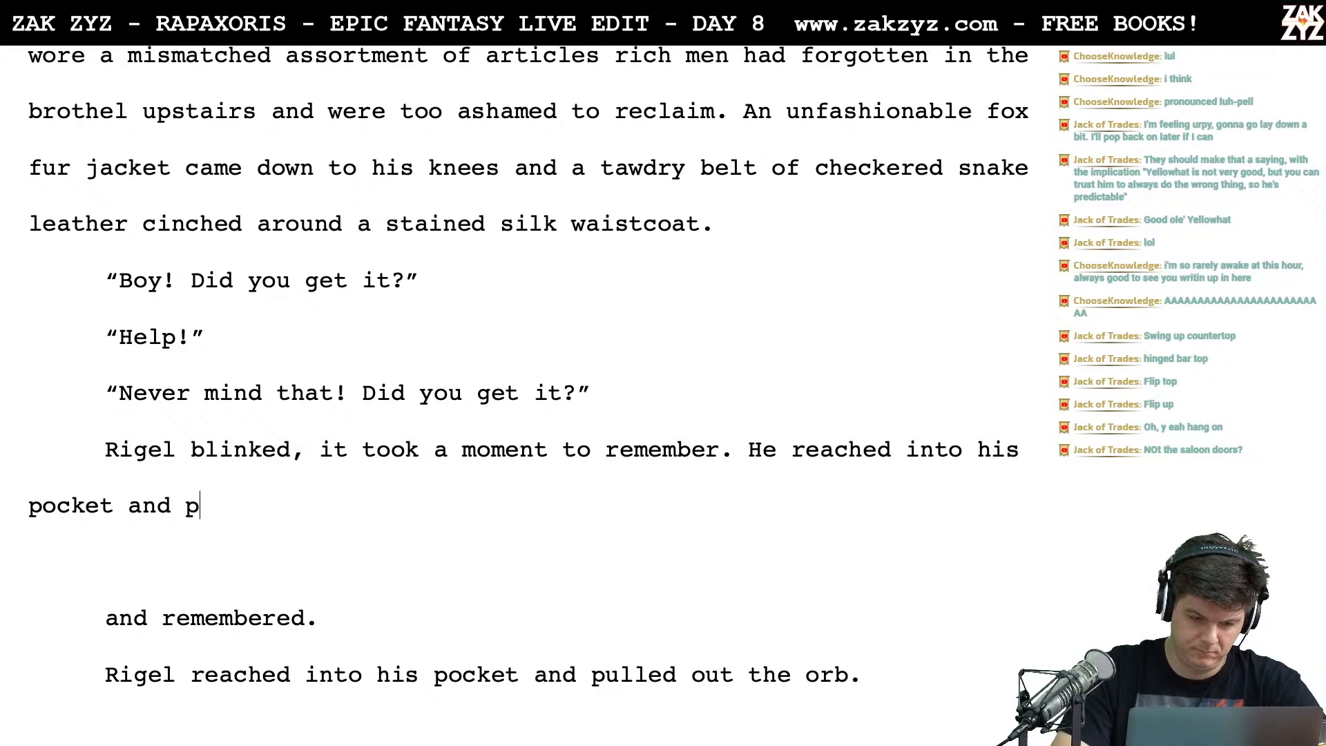
{"action": "type", "text": "ulled out the or"}
{"action": "key", "text": "BackSpace"}
{"action": "type", "text": "rb. "}
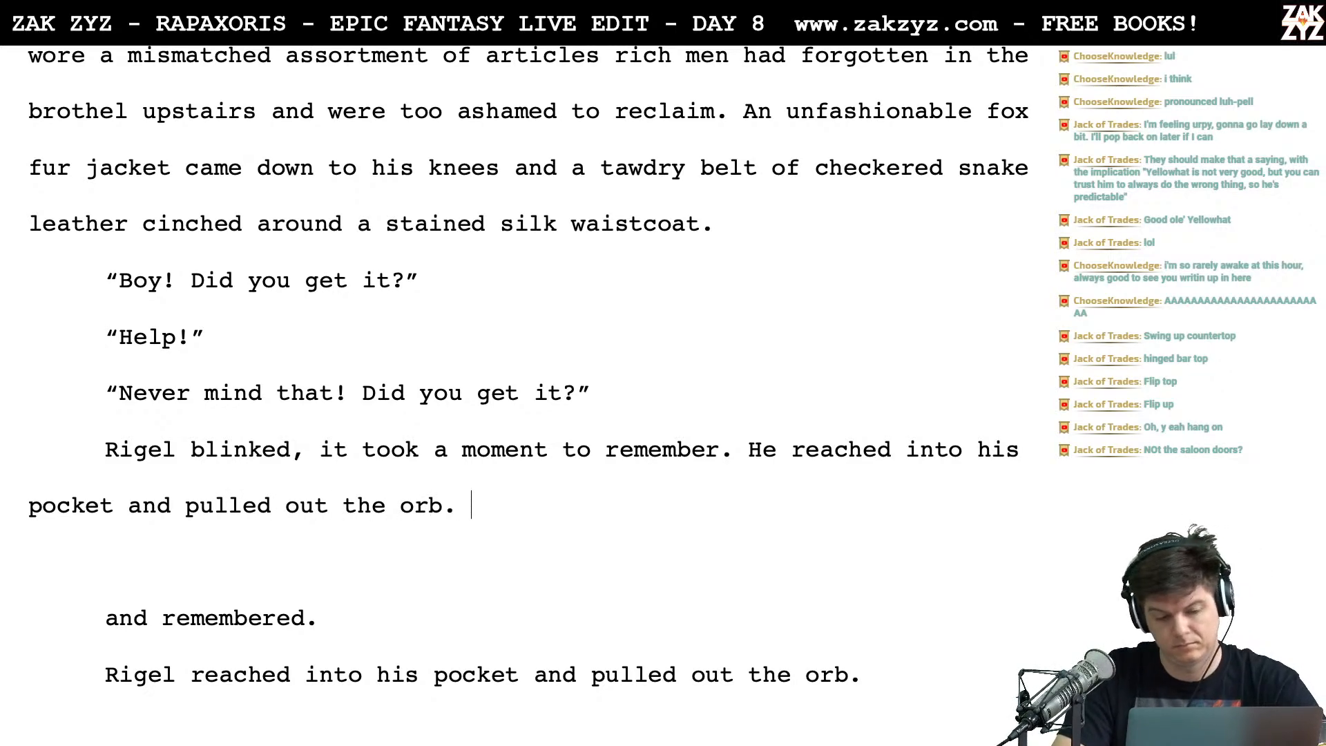
Try starting a sentence about the bar after “pulled out the orb.”, and delete it again
{"action": "type", "text": "The bar fil"}
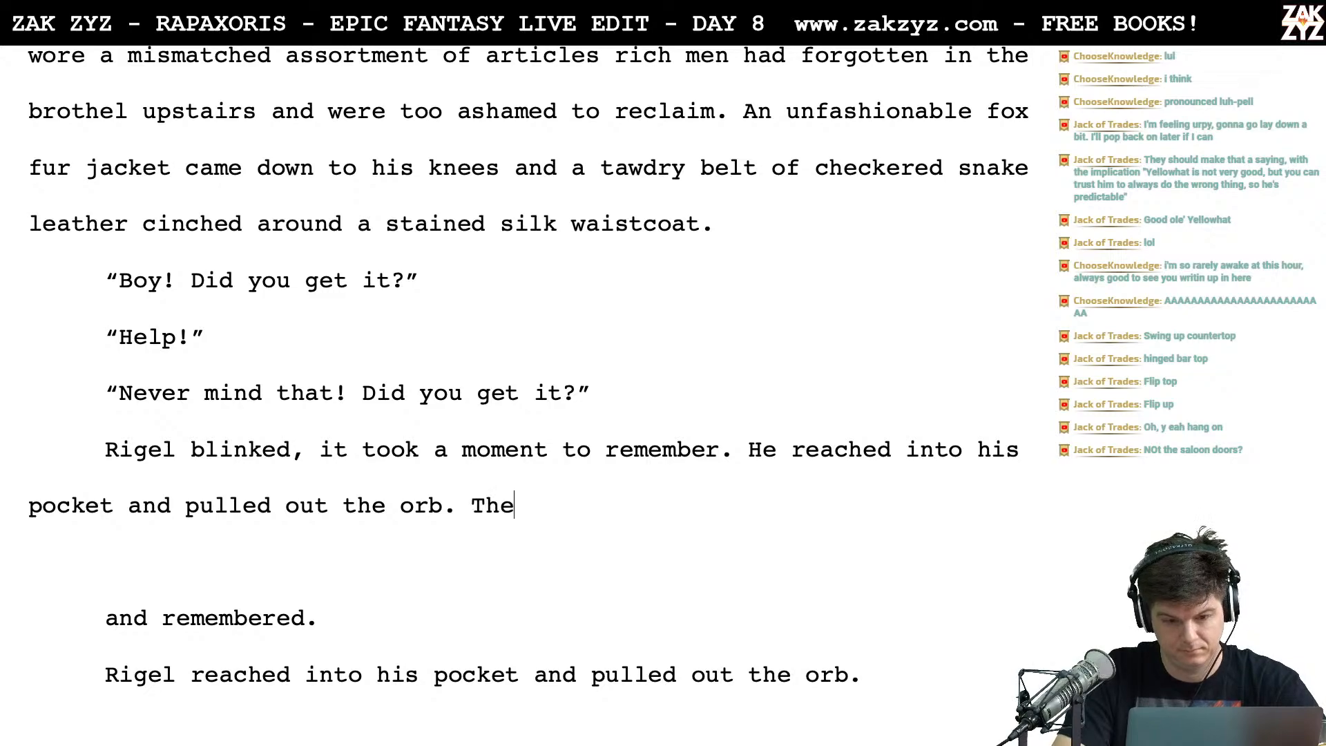
{"action": "key", "text": "BackSpace"}
{"action": "key", "text": "BackSpace"}
{"action": "key", "text": "BackSpace"}
{"action": "key", "text": "BackSpace"}
{"action": "key", "text": "BackSpace"}
{"action": "key", "text": "BackSpace"}
{"action": "key", "text": "BackSpace"}
{"action": "key", "text": "BackSpace"}
{"action": "key", "text": "BackSpace"}
{"action": "key", "text": "BackSpace"}
{"action": "key", "text": "BackSpace"}
{"action": "key", "text": "BackSpace"}
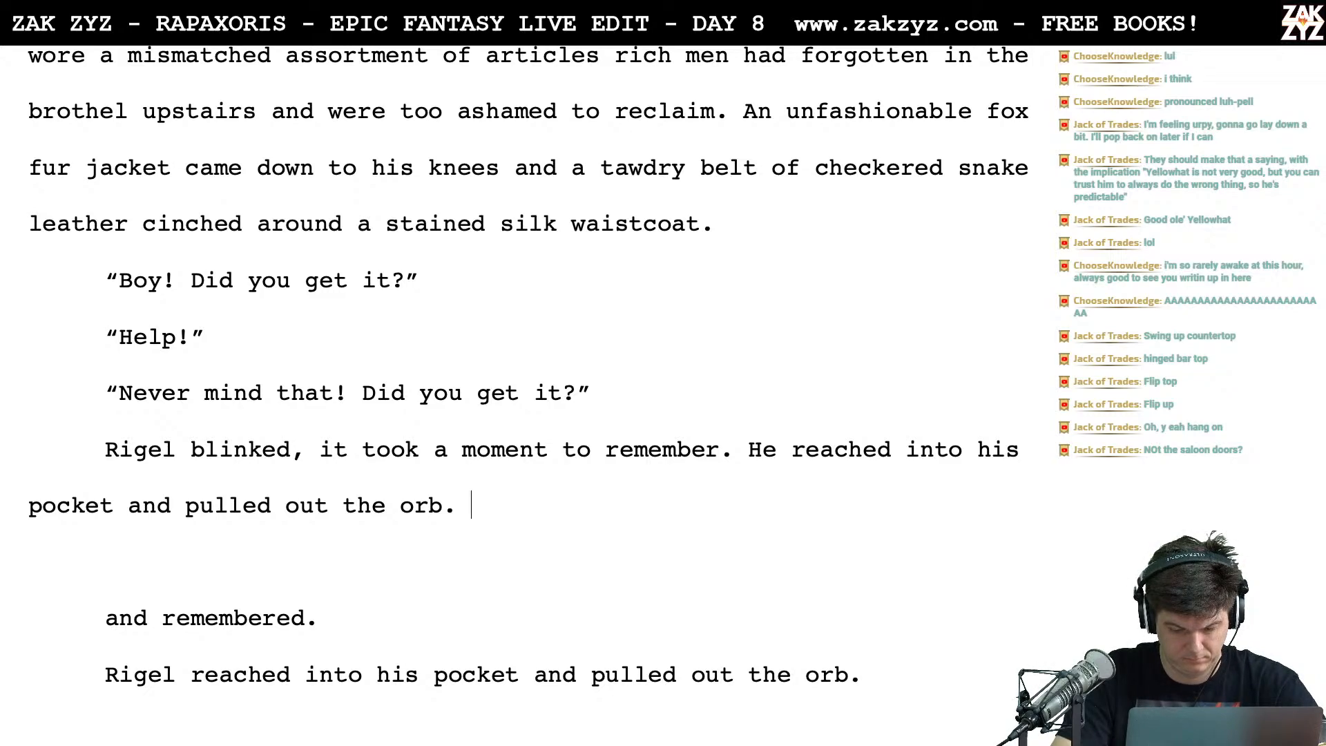
Try the opening “Faint blue light glow” after “pulled out the orb.”, and delete it again
{"action": "type", "text": "Faint blue"}
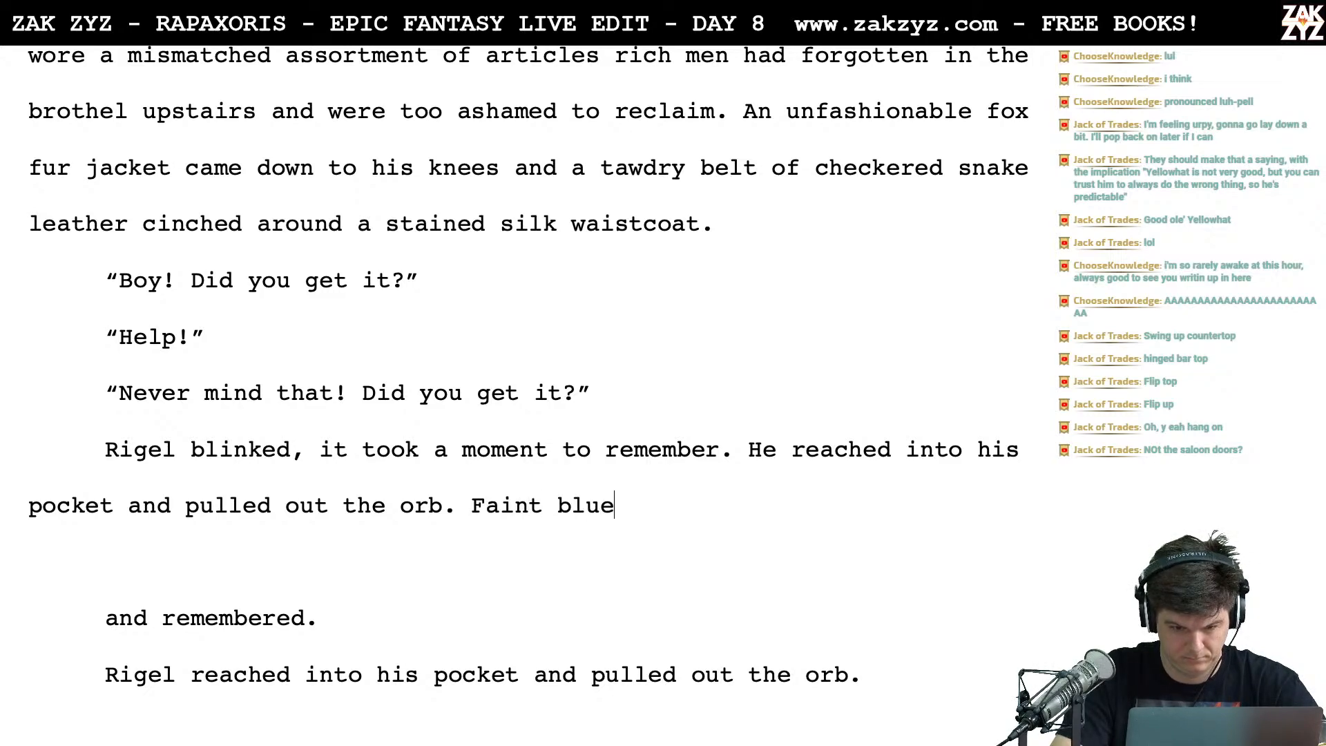
{"action": "type", "text": " light "}
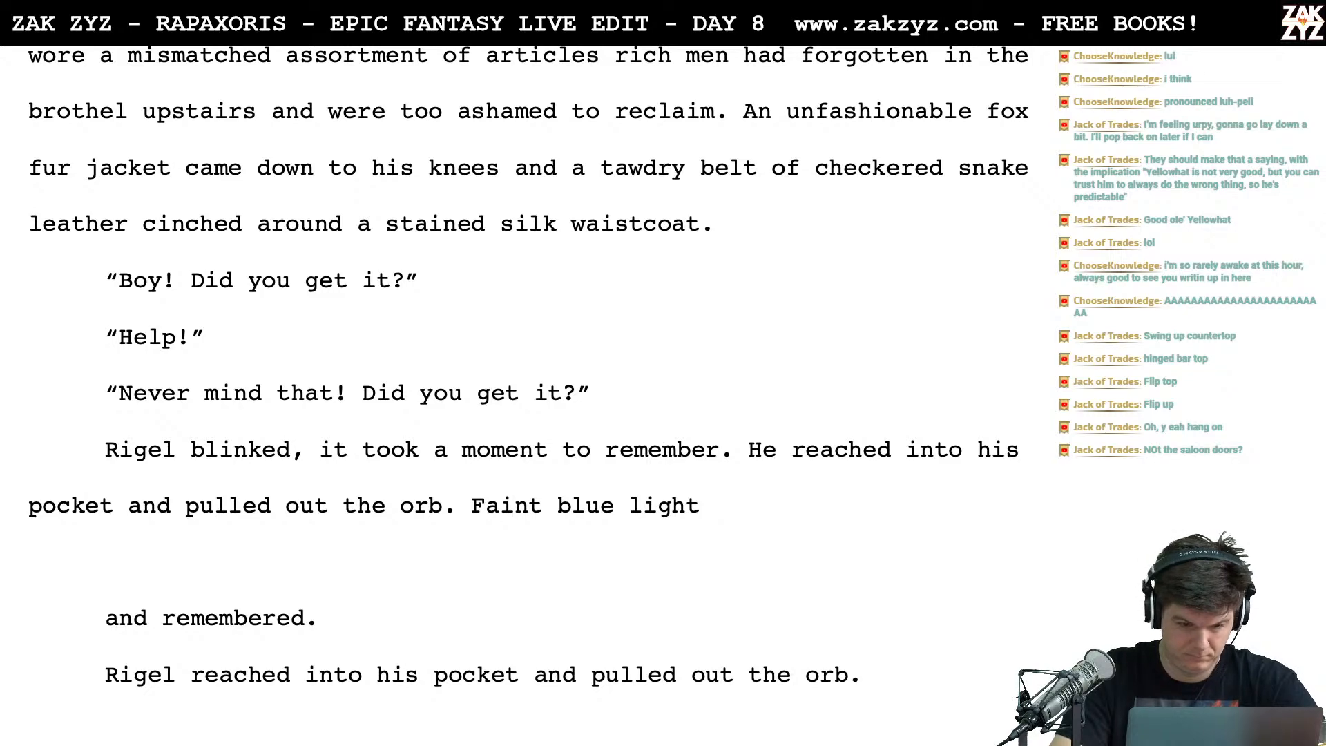
{"action": "type", "text": "glow"}
{"action": "key", "text": "BackSpace"}
{"action": "key", "text": "BackSpace"}
{"action": "key", "text": "BackSpace"}
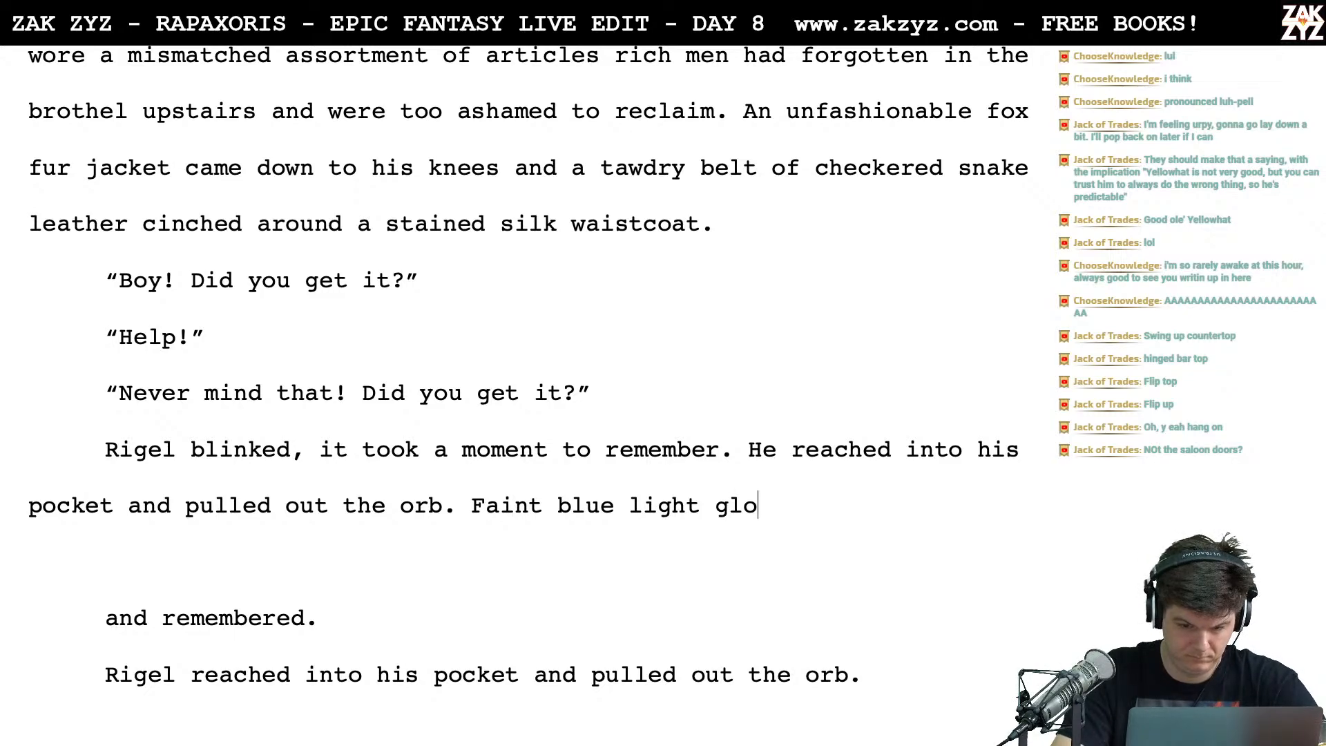
{"action": "key", "text": "BackSpace"}
{"action": "key", "text": "BackSpace"}
{"action": "key", "text": "BackSpace"}
{"action": "key", "text": "BackSpace"}
{"action": "key", "text": "BackSpace"}
{"action": "key", "text": "BackSpace"}
{"action": "key", "text": "BackSpace"}
{"action": "key", "text": "BackSpace"}
{"action": "key", "text": "BackSpace"}
{"action": "key", "text": "BackSpace"}
{"action": "key", "text": "BackSpace"}
{"action": "key", "text": "BackSpace"}
{"action": "key", "text": "BackSpace"}
{"action": "key", "text": "BackSpace"}
{"action": "key", "text": "BackSpace"}
{"action": "key", "text": "BackSpace"}
{"action": "key", "text": "BackSpace"}
{"action": "key", "text": "BackSpace"}
{"action": "key", "text": "BackSpace"}
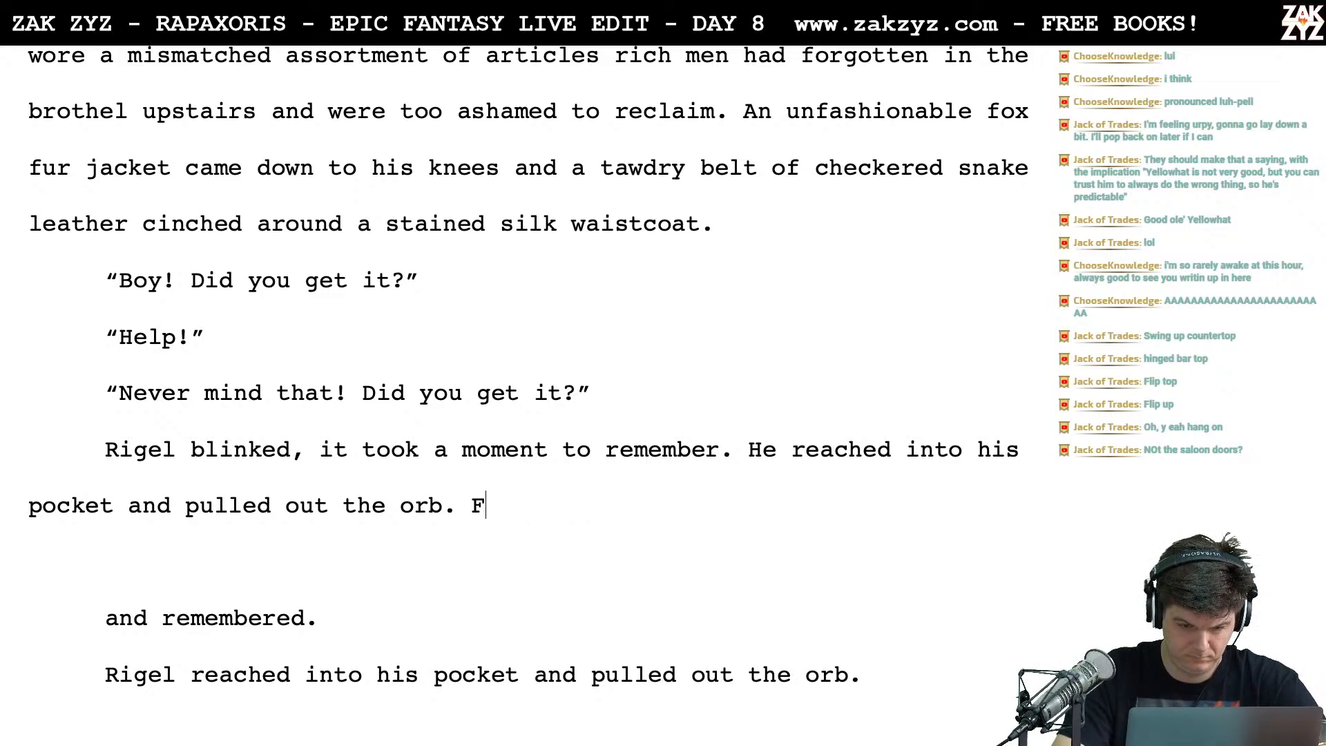
Try the alternative openings “The light” and “The faint” for the sentence after the orb, and delete them
{"action": "type", "text": "The light"}
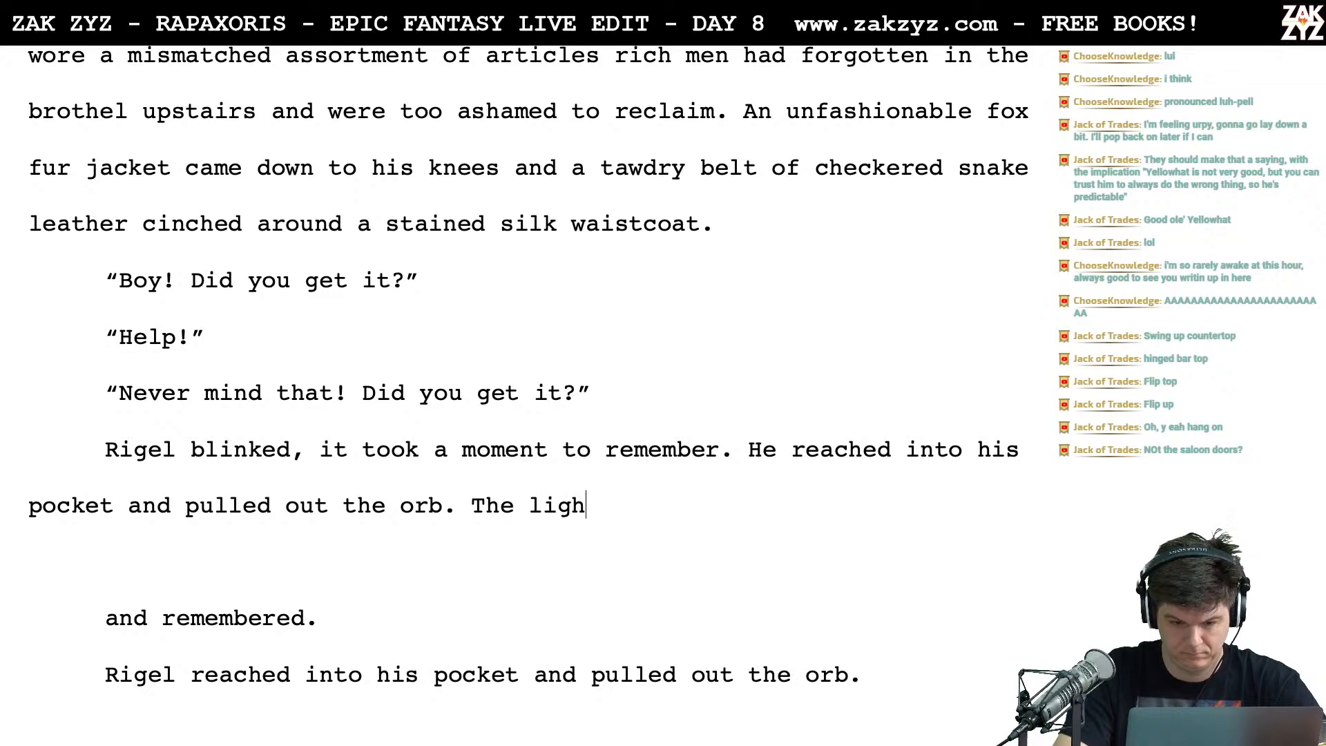
{"action": "key", "text": "BackSpace"}
{"action": "key", "text": "BackSpace"}
{"action": "key", "text": "BackSpace"}
{"action": "key", "text": "BackSpace"}
{"action": "key", "text": "BackSpace"}
{"action": "key", "text": "BackSpace"}
{"action": "key", "text": "BackSpace"}
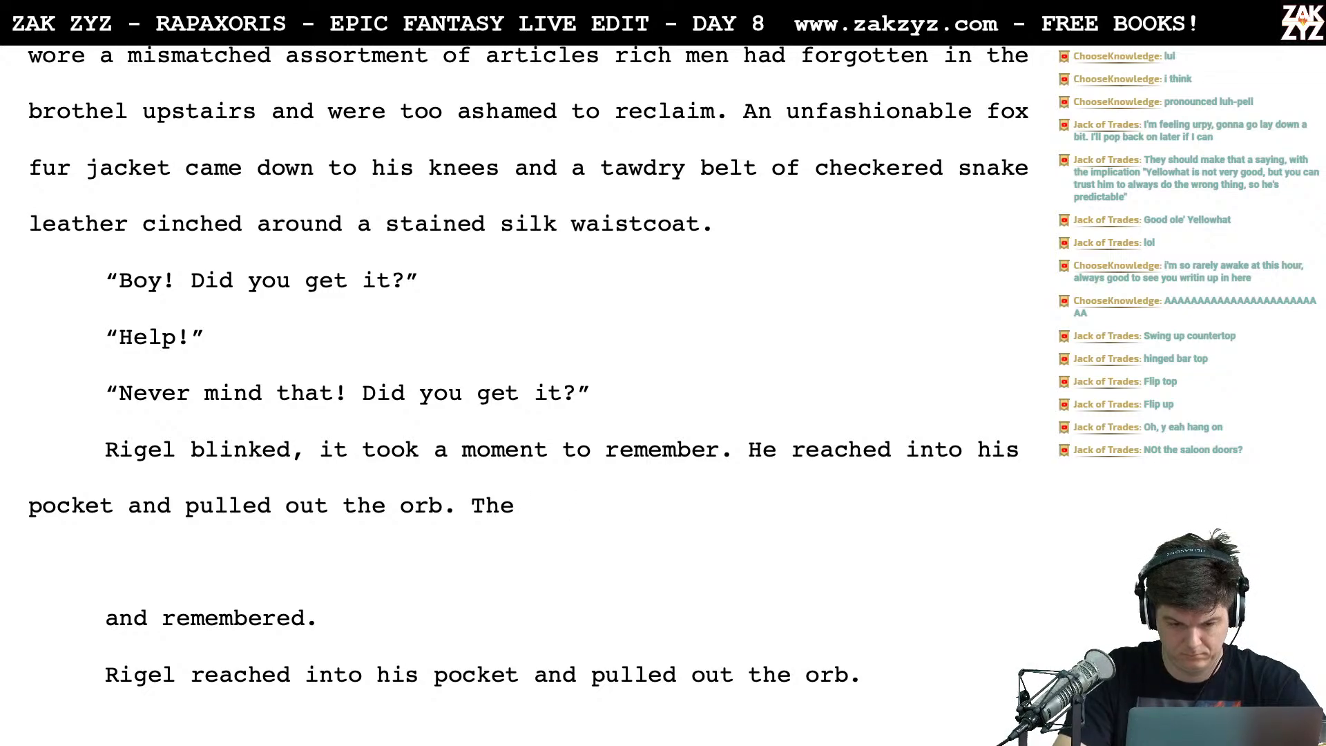
{"action": "type", "text": "faint"}
{"action": "key", "text": "BackSpace"}
{"action": "key", "text": "BackSpace"}
{"action": "key", "text": "BackSpace"}
{"action": "key", "text": "BackSpace"}
{"action": "key", "text": "BackSpace"}
{"action": "key", "text": "BackSpace"}
{"action": "key", "text": "BackSpace"}
{"action": "key", "text": "BackSpace"}
{"action": "key", "text": "BackSpace"}
Write the sentence “Faint blue light glowed in his palm.” after “pulled out the orb.”
{"action": "type", "text": "Faint bl"}
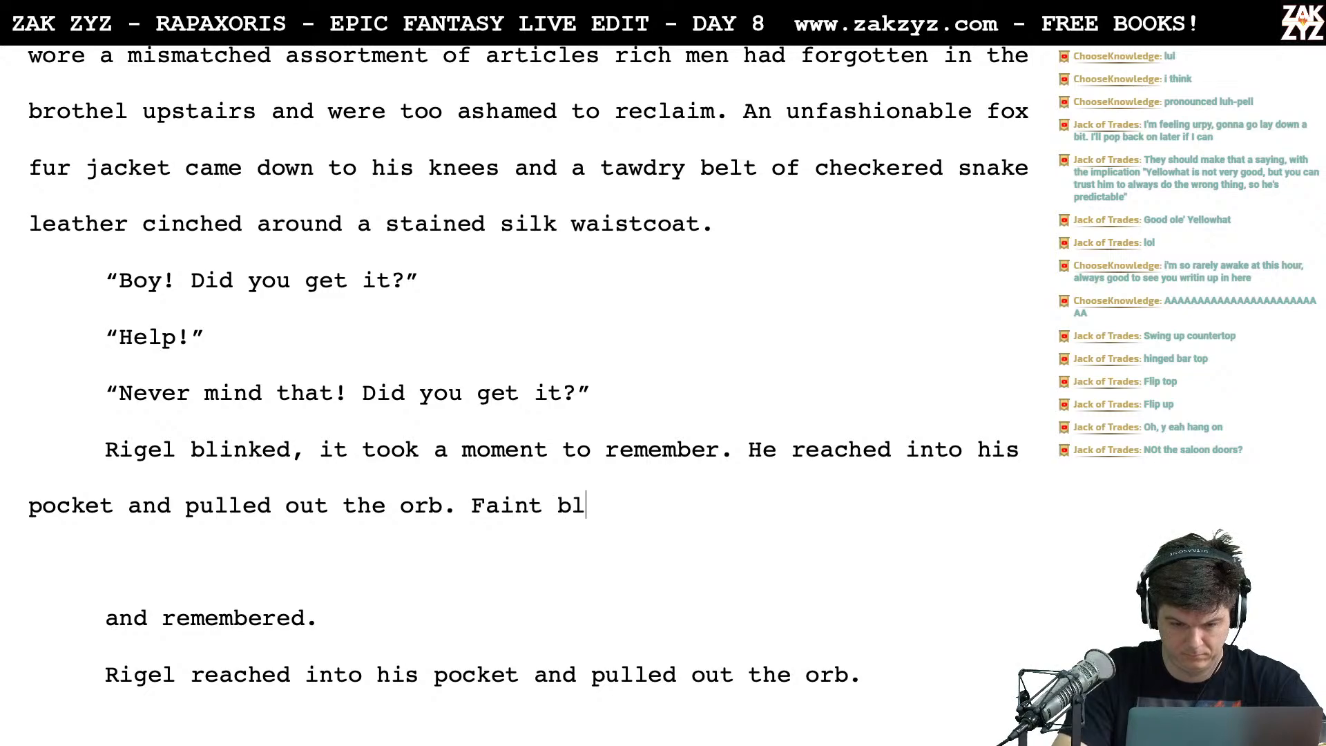
{"action": "type", "text": "ue light "}
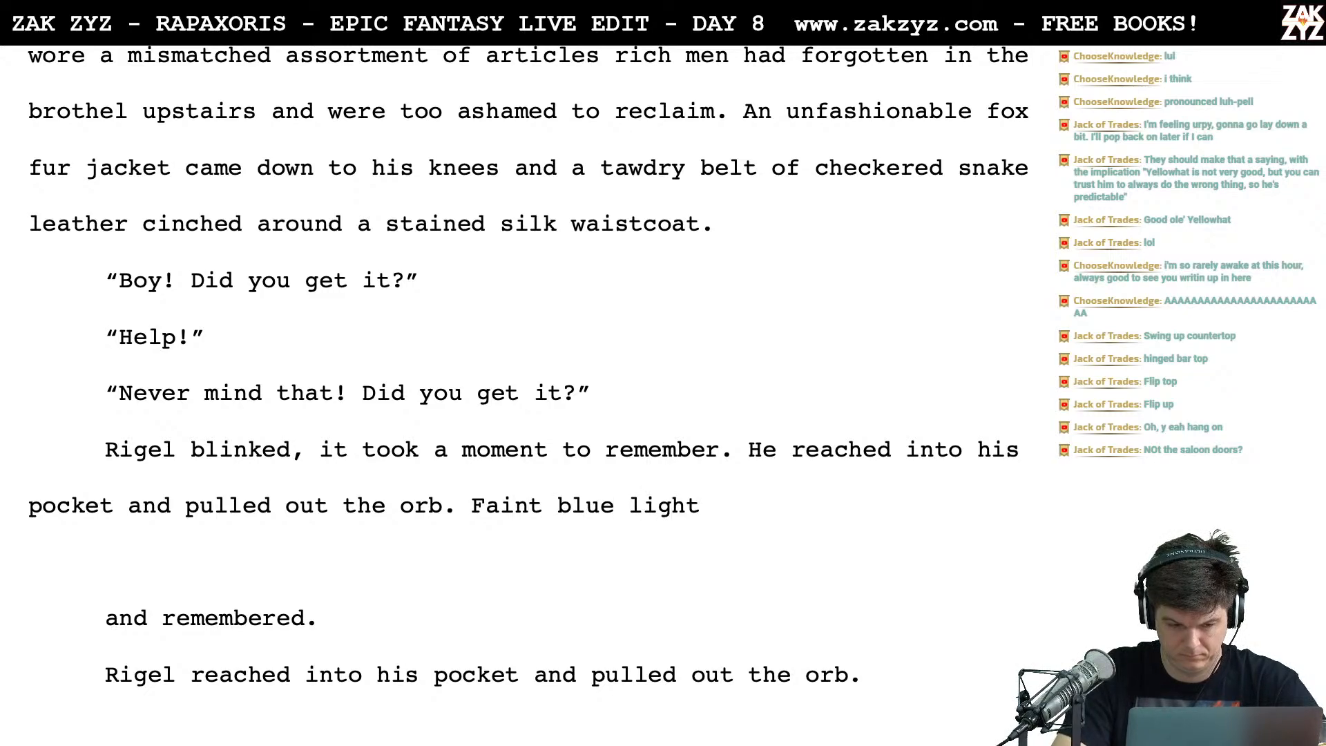
{"action": "type", "text": "fill"}
{"action": "key", "text": "BackSpace"}
{"action": "key", "text": "BackSpace"}
{"action": "key", "text": "BackSpace"}
{"action": "key", "text": "BackSpace"}
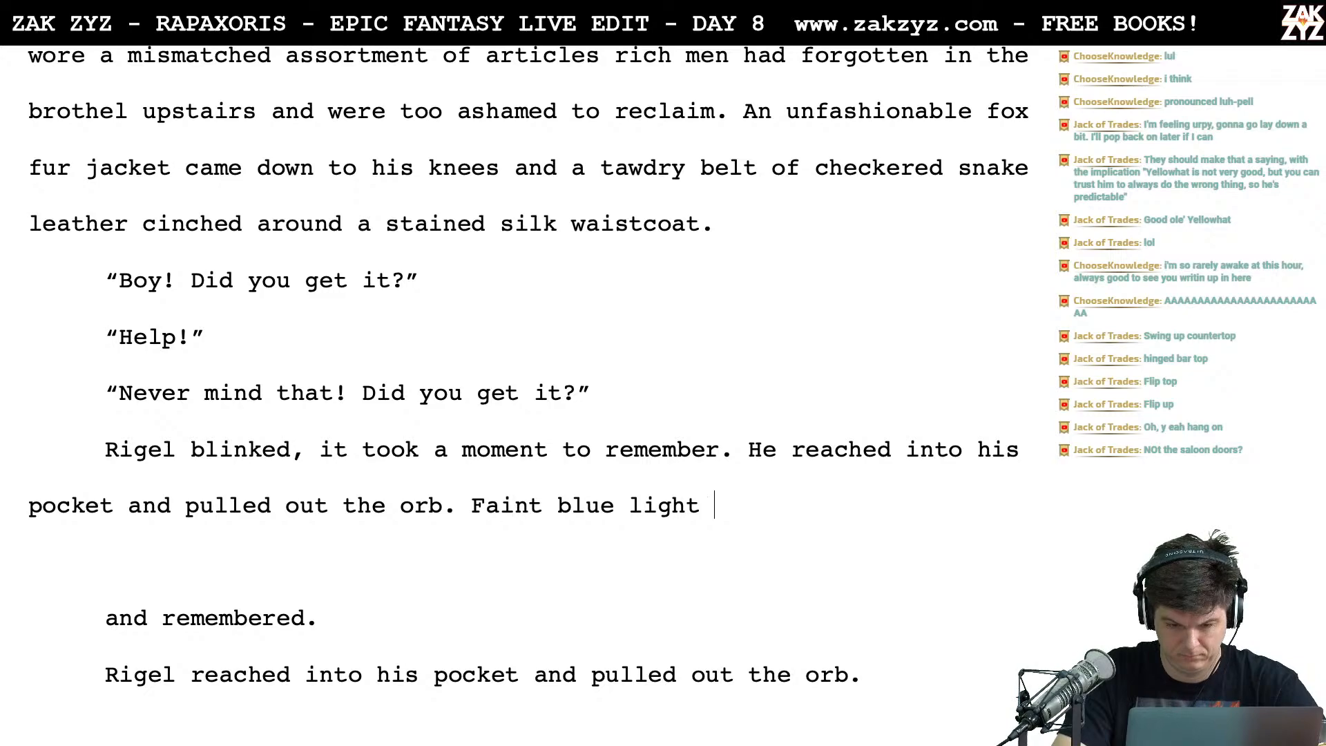
{"action": "type", "text": "glowed in his palm."}
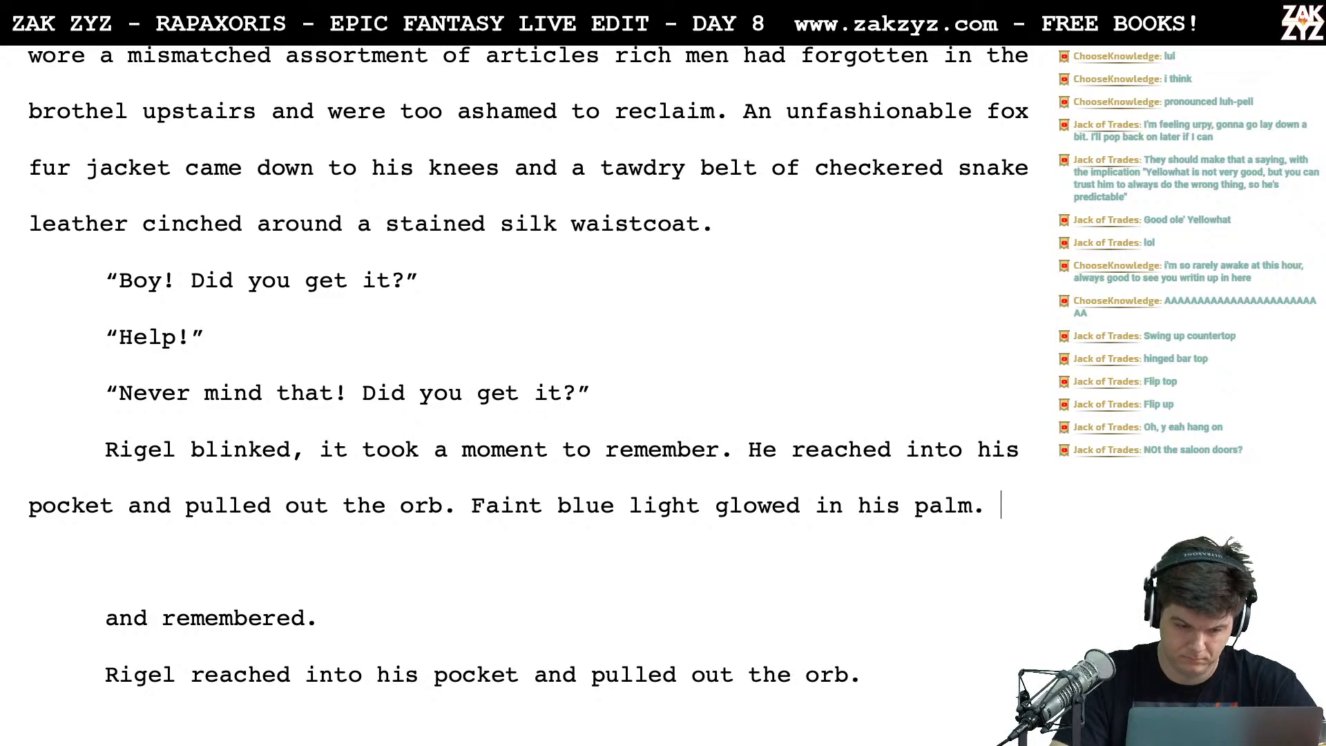
Split the paragraph after “pocket”, pushing the old ending lower, and continue the upper line with “, and held up the orb.”
{"action": "key", "text": "Return"}
{"action": "key", "text": "Return"}
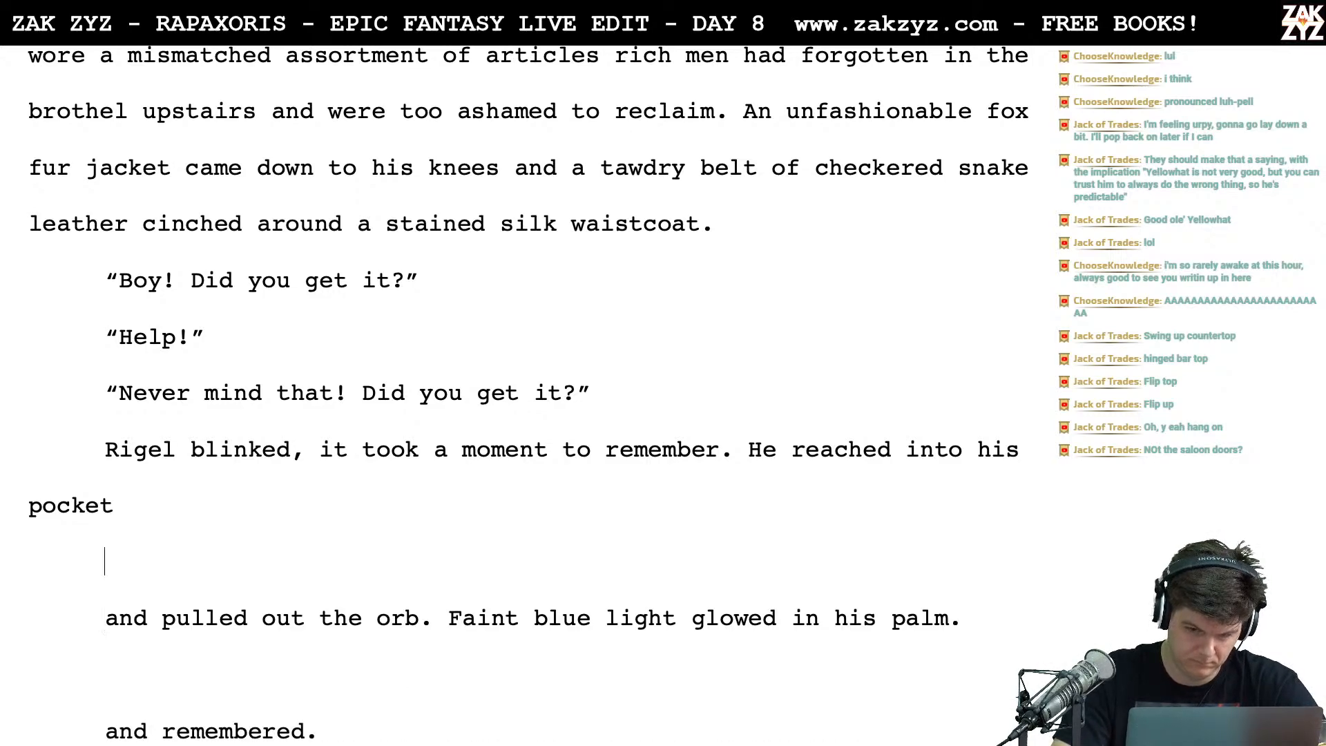
{"action": "type", "text": ", and he"}
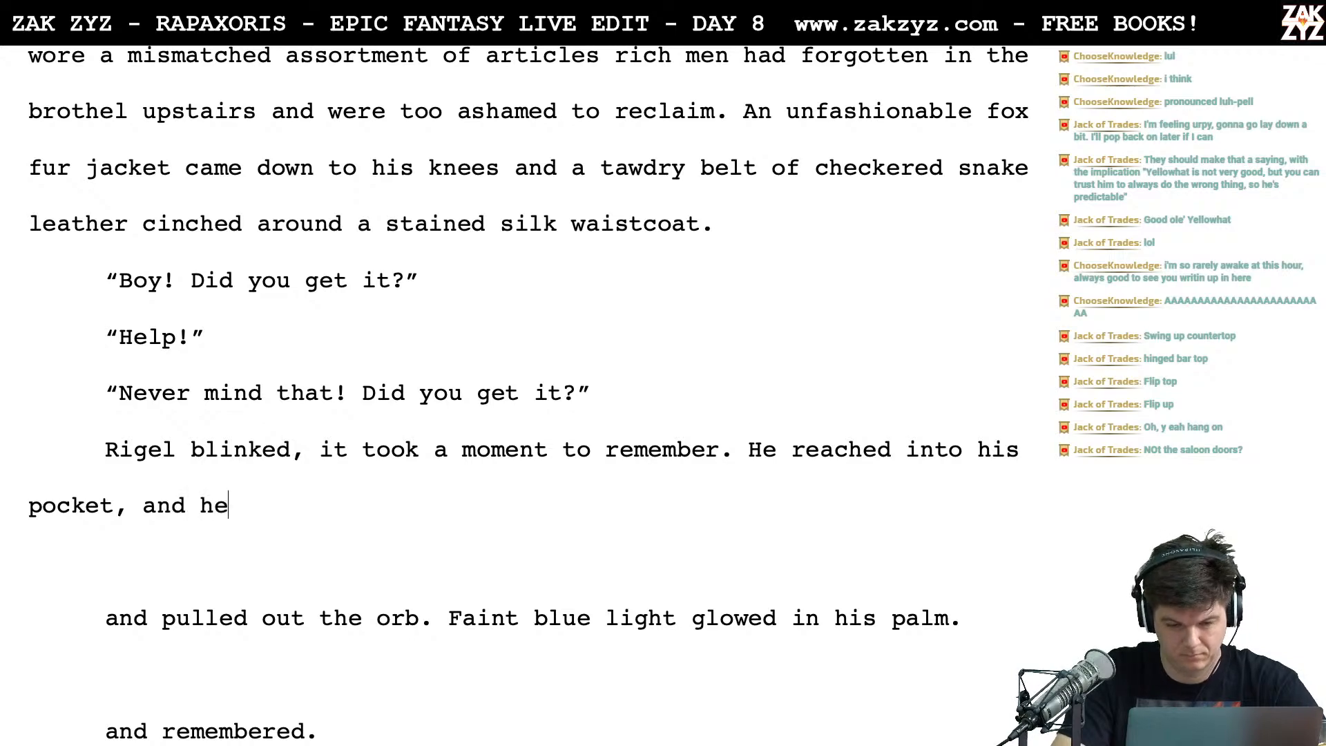
{"action": "type", "text": "ld up the orb."}
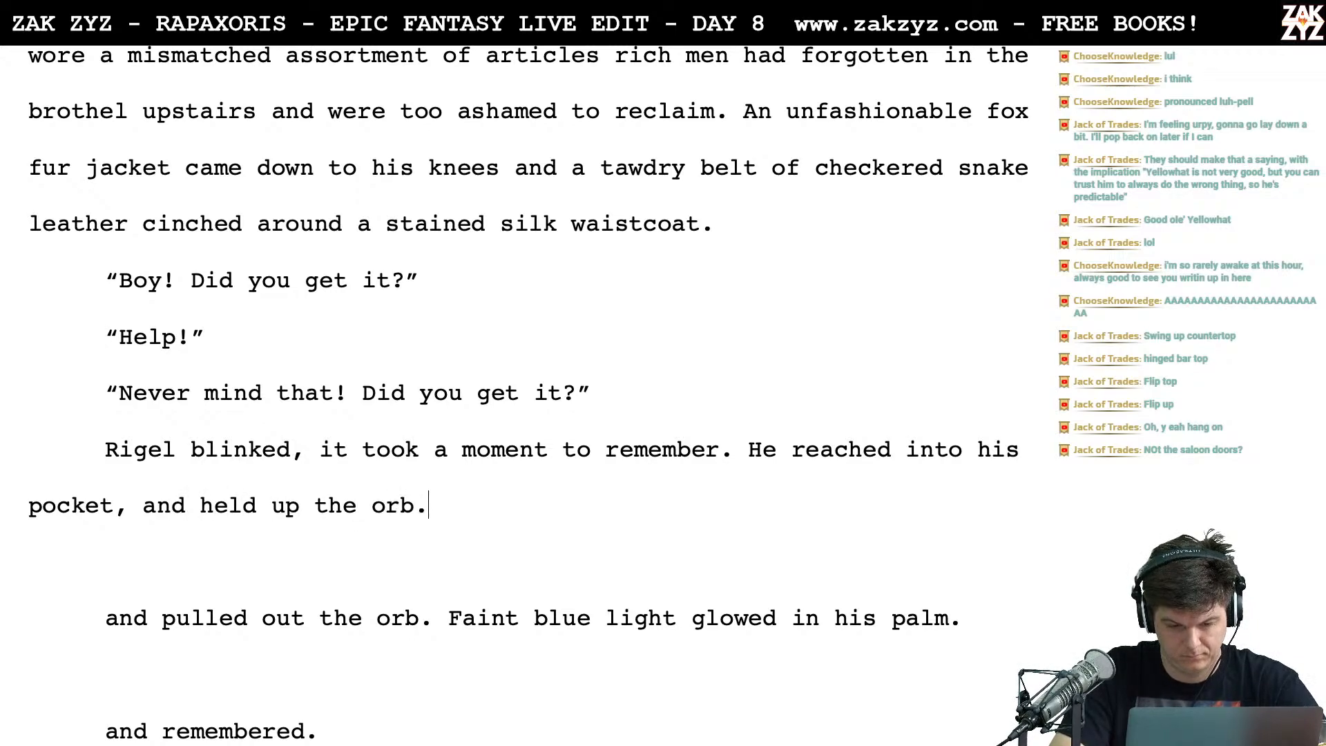
Add the sentence “Faint blue light glowed between his fingers.” after “held up the orb.”
{"action": "type", "text": " Faint blue l"}
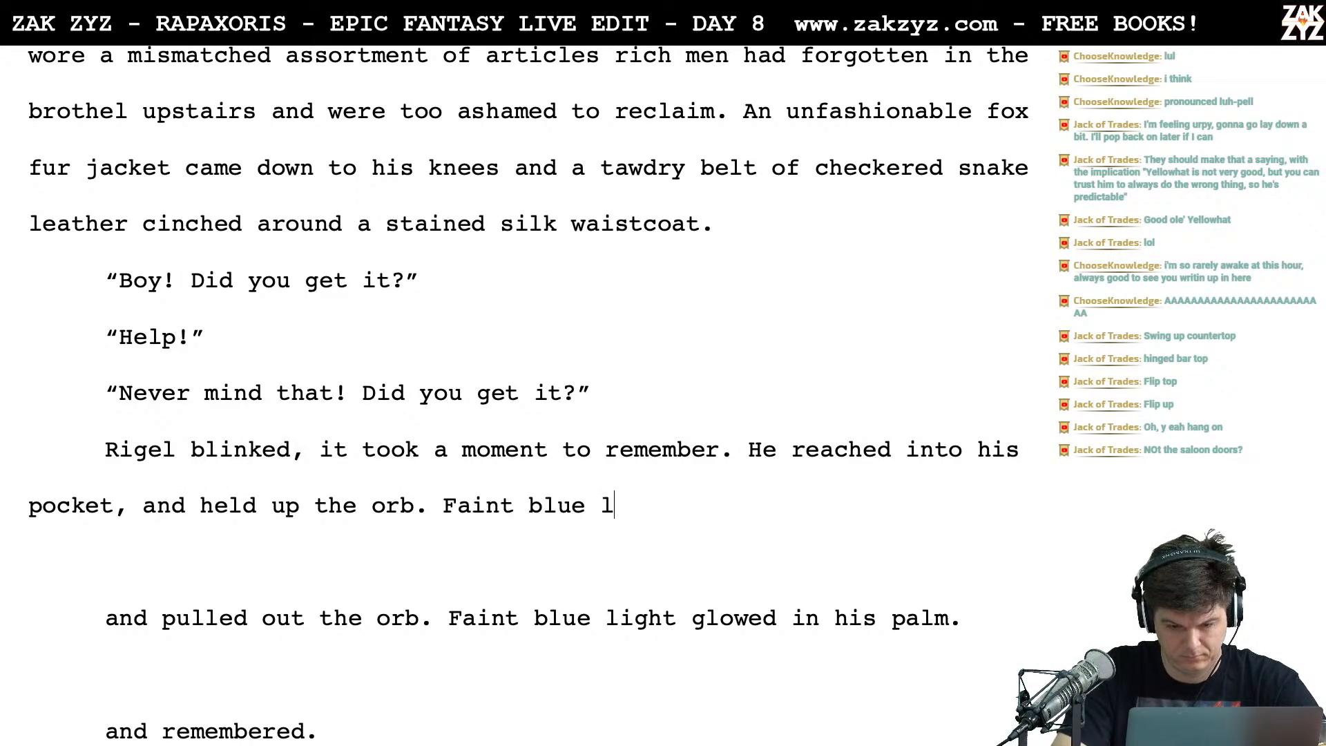
{"action": "type", "text": "ight glowed through hi"}
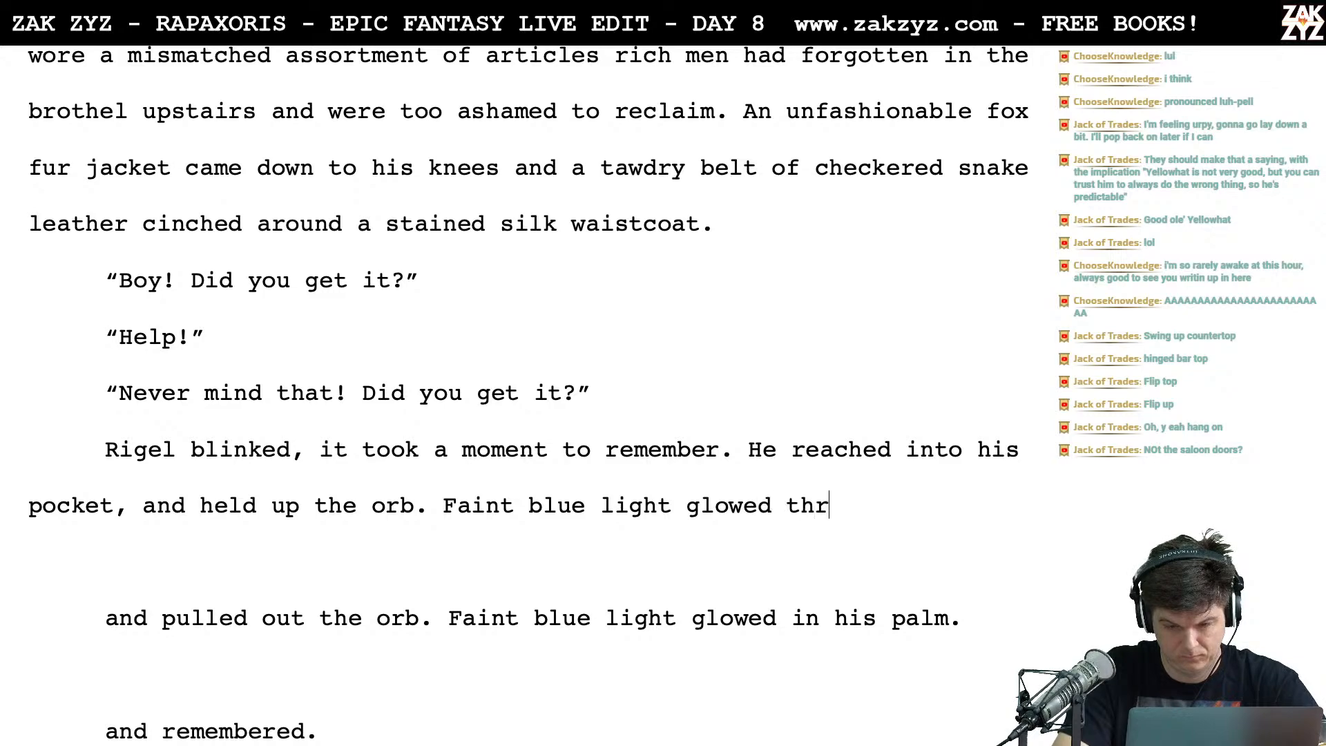
{"action": "key", "text": "BackSpace"}
{"action": "key", "text": "BackSpace"}
{"action": "key", "text": "BackSpace"}
{"action": "key", "text": "BackSpace"}
{"action": "key", "text": "BackSpace"}
{"action": "key", "text": "BackSpace"}
{"action": "key", "text": "BackSpace"}
{"action": "key", "text": "BackSpace"}
{"action": "key", "text": "BackSpace"}
{"action": "key", "text": "BackSpace"}
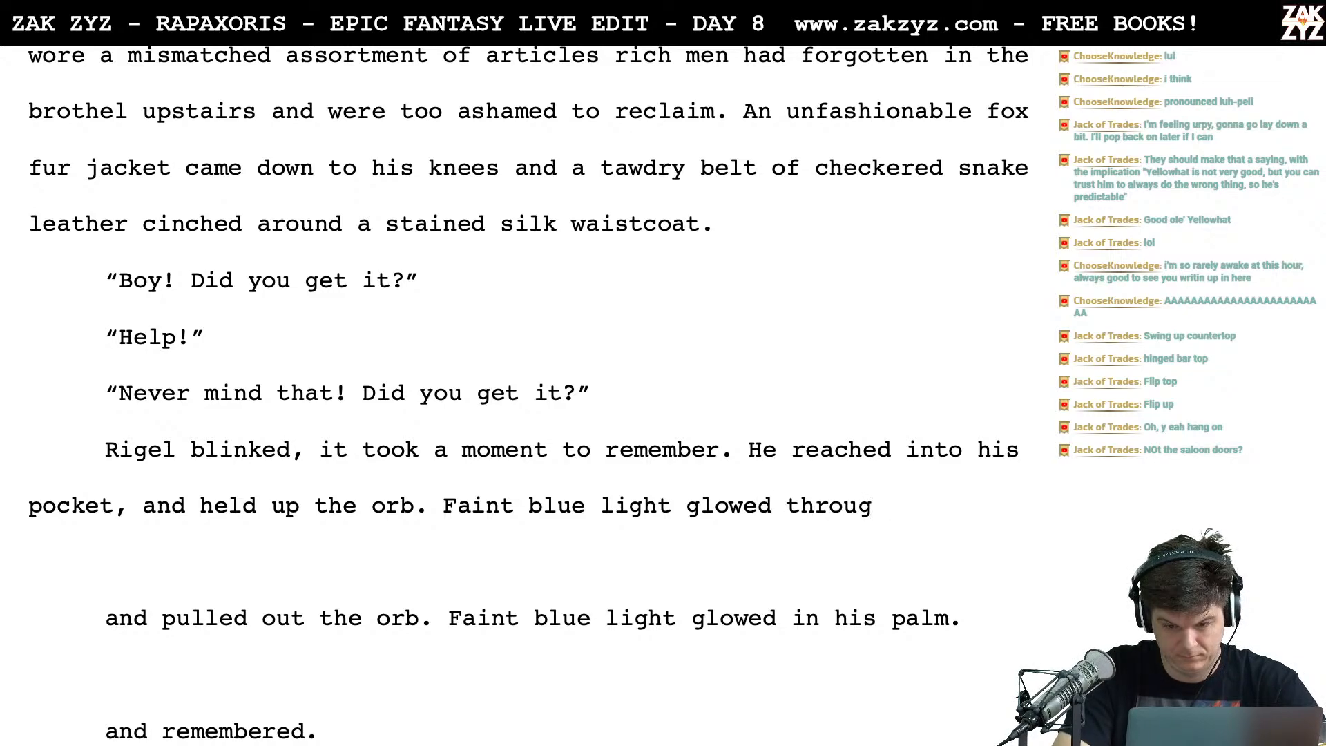
{"action": "type", "text": "between his fingers."}
Start a new paragraph of dialogue below “fingers.” with the exclamation “Oooh!”
{"action": "key", "text": "Return"}
{"action": "type", "text": "“ooh"}
{"action": "key", "text": "BackSpace"}
{"action": "key", "text": "BackSpace"}
{"action": "key", "text": "BackSpace"}
{"action": "type", "text": "Oooh!"}
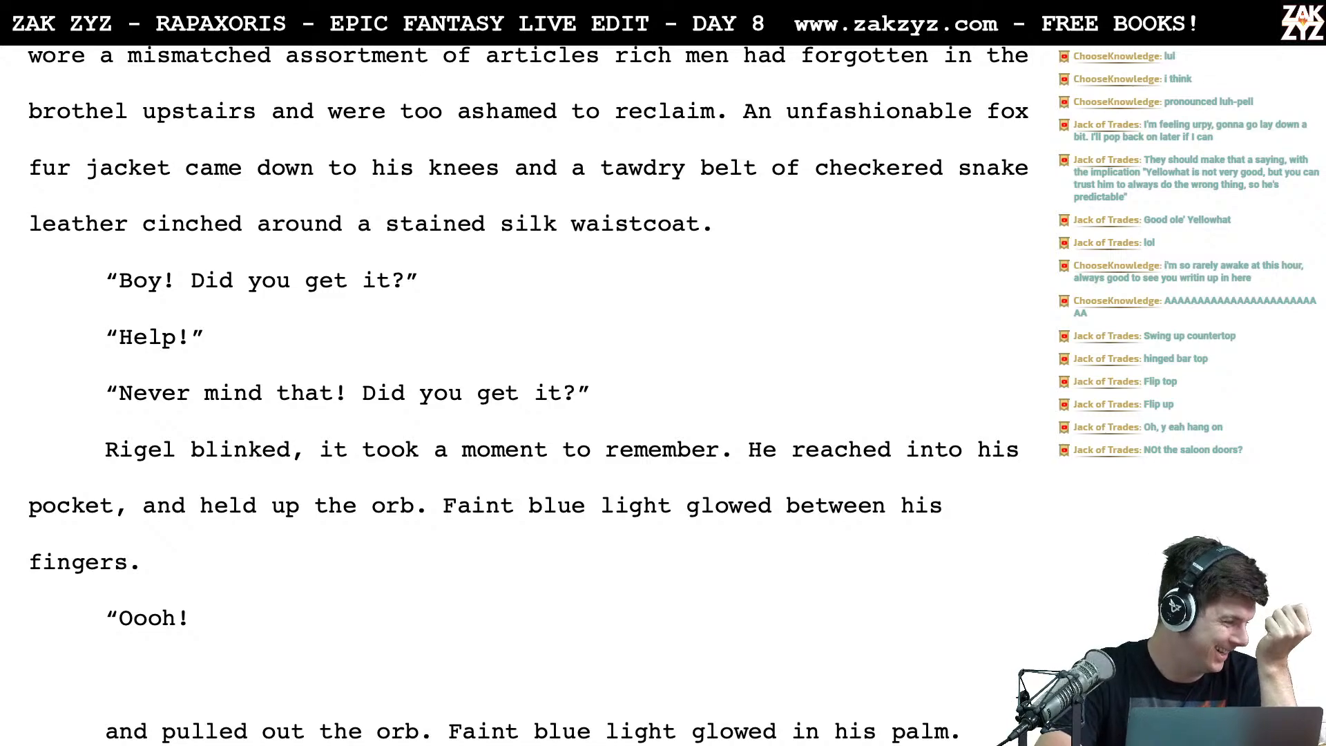
Finish the “Oooh!” paragraph with “Give it here!” Herk grabbed for it, but Rigel pulled it away., and open a new dialogue line below
{"action": "scroll", "coordinate": [528, 393], "scroll_direction": "down", "scroll_amount": 4}
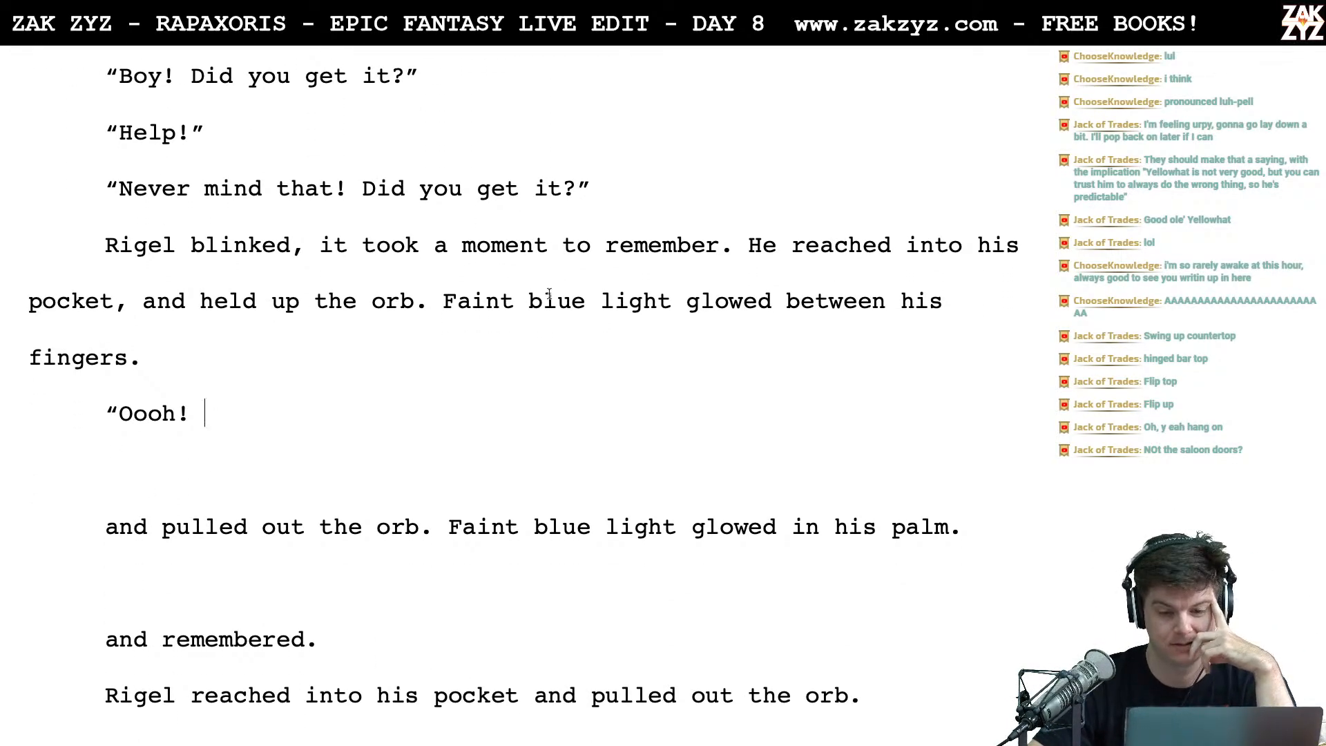
{"action": "scroll", "coordinate": [645, 288], "scroll_direction": "down", "scroll_amount": 2}
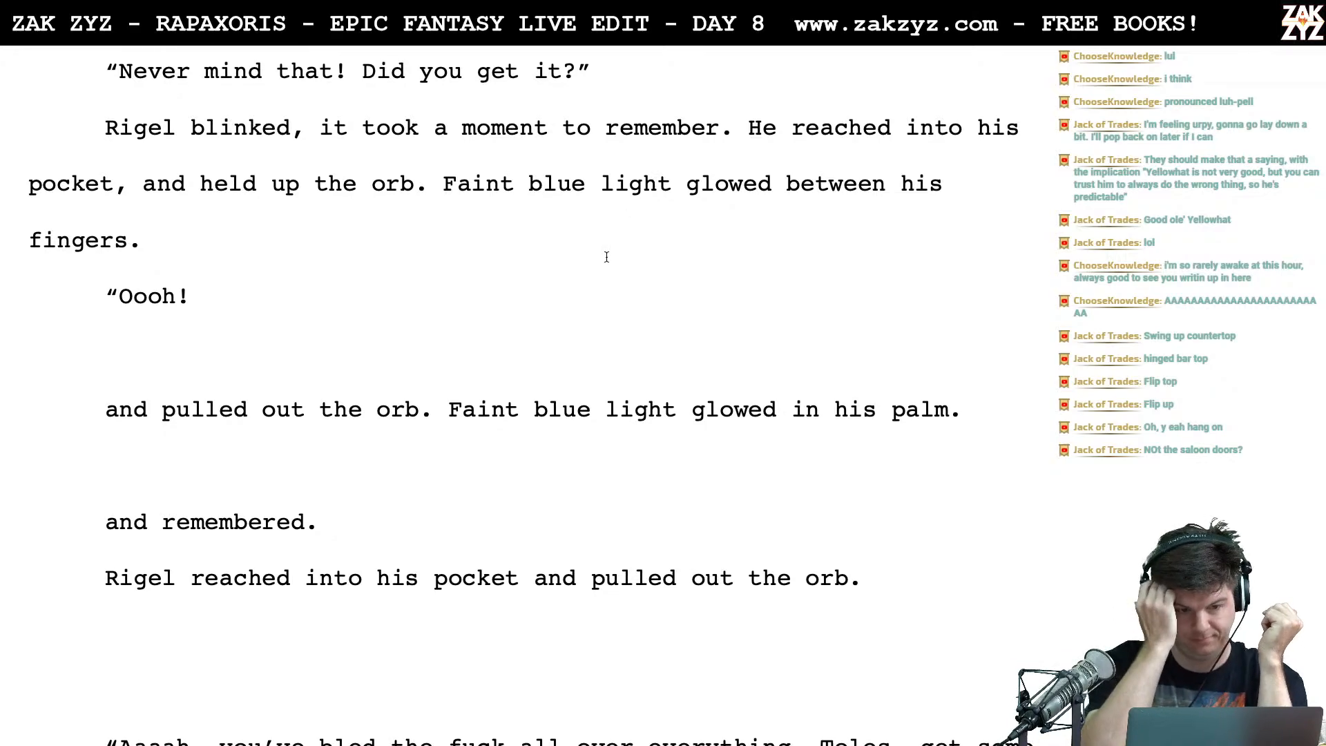
{"action": "type", "text": "Give it here!”"}
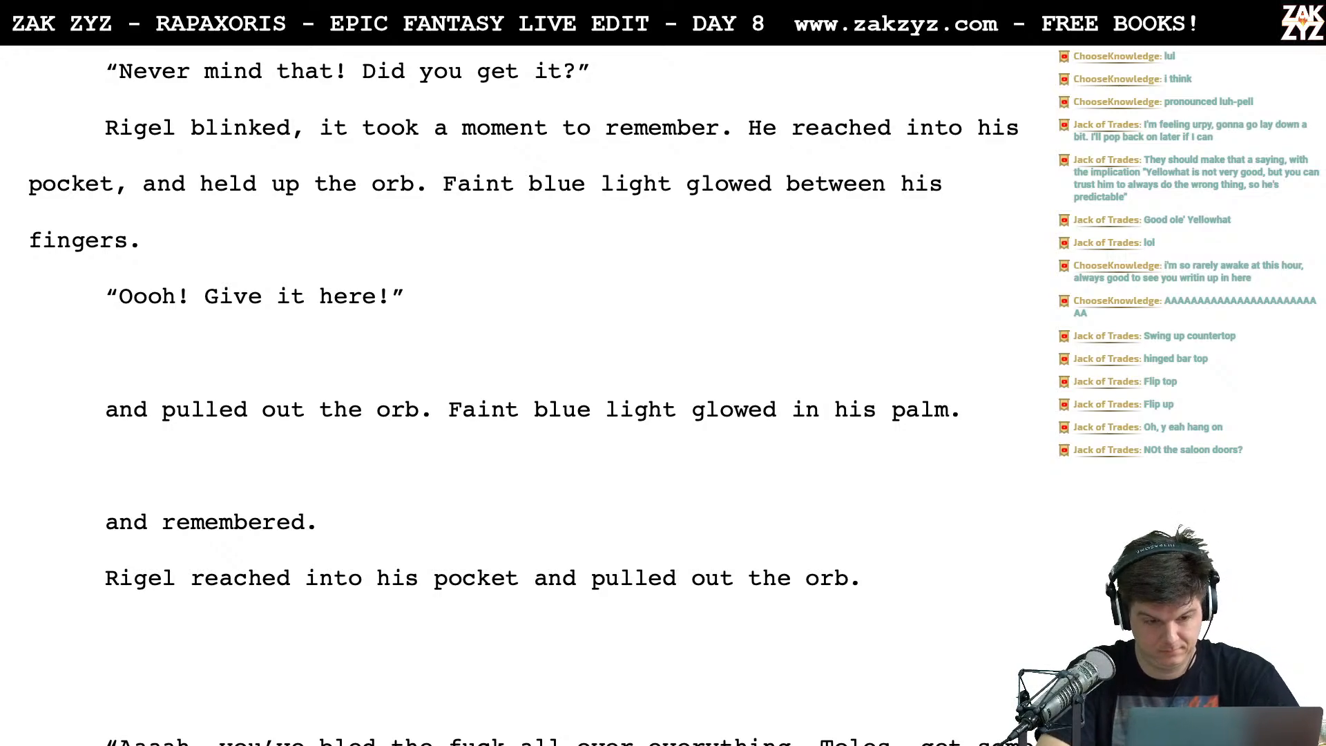
{"action": "type", "text": " Herk grabb"}
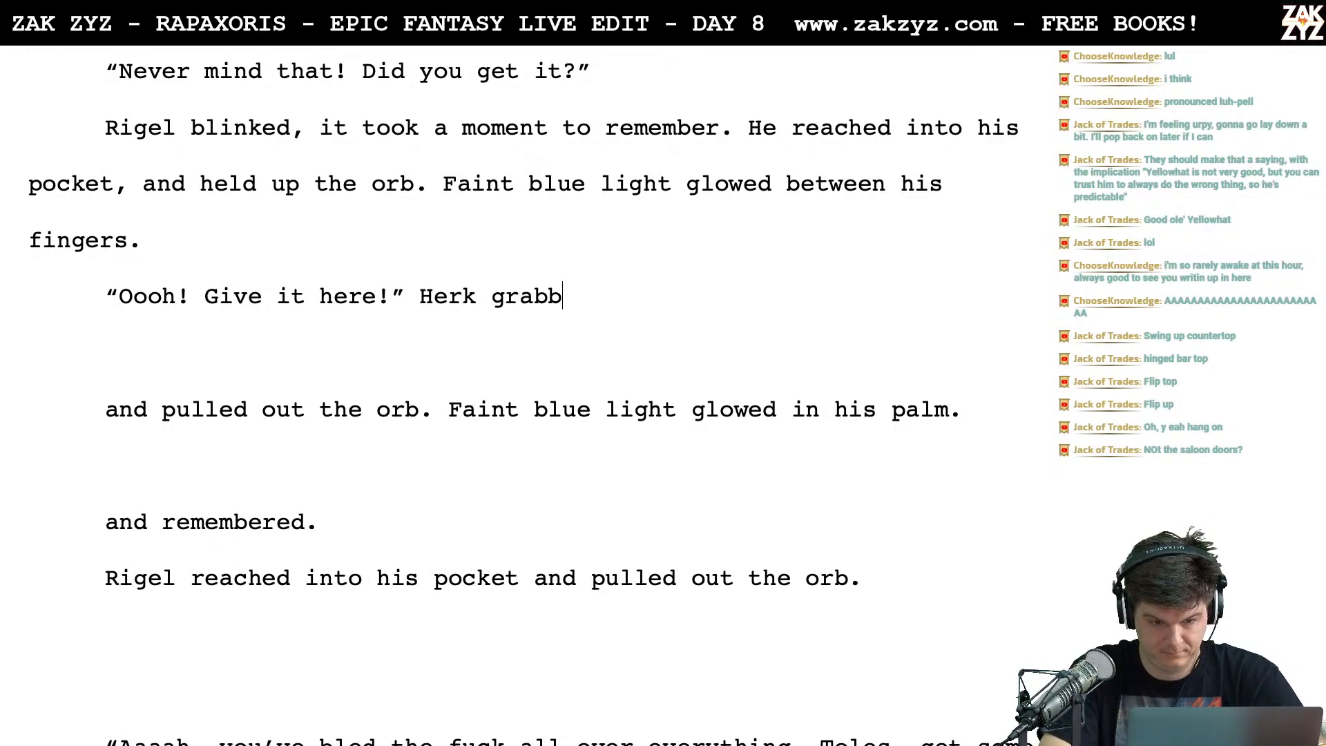
{"action": "type", "text": "ed for it, but "}
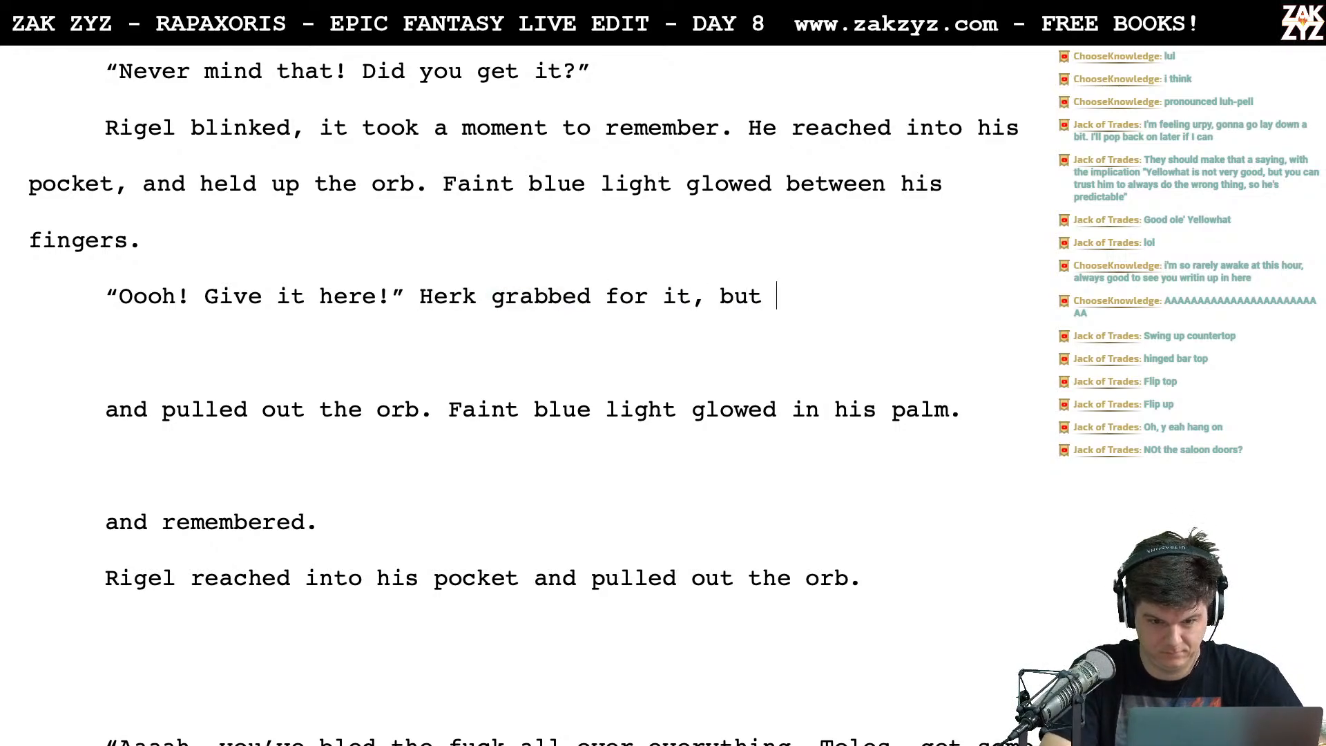
{"action": "type", "text": "Rigel pulled "}
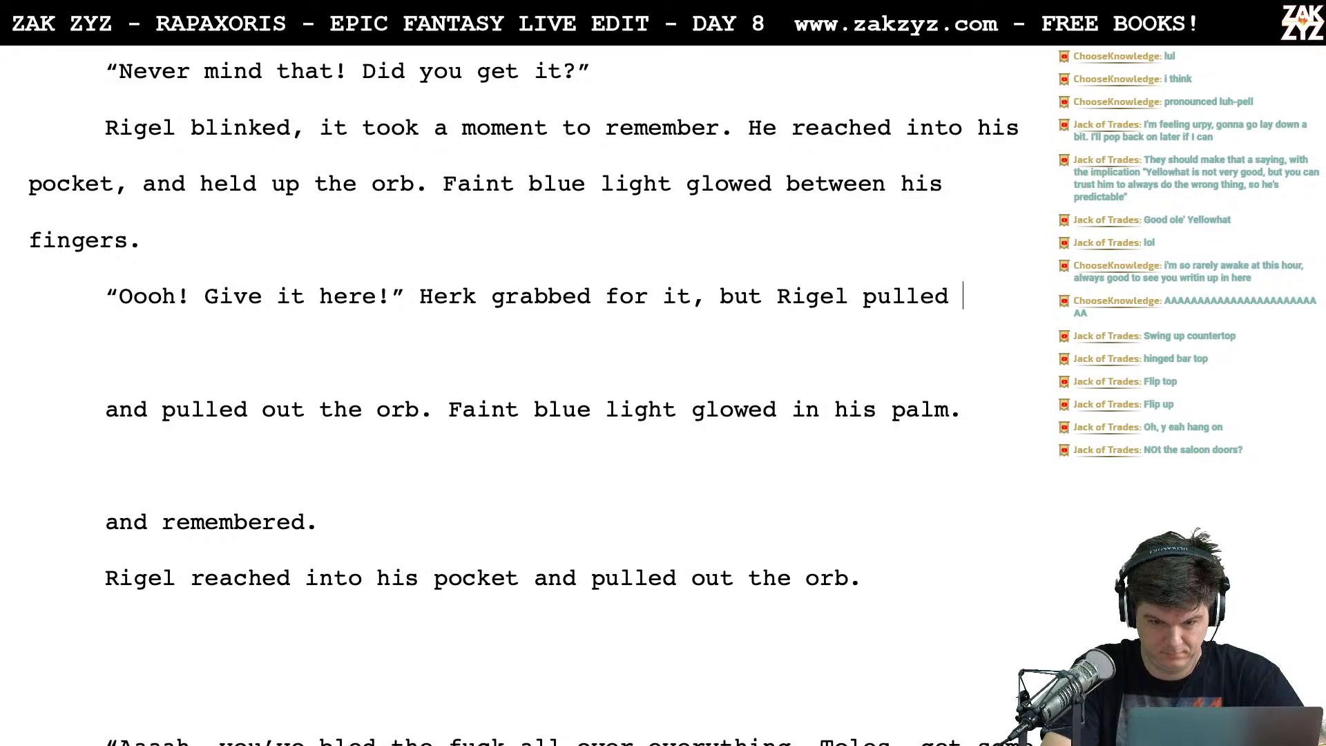
{"action": "type", "text": "it away."}
{"action": "key", "text": "Return"}
{"action": "type", "text": "\""}
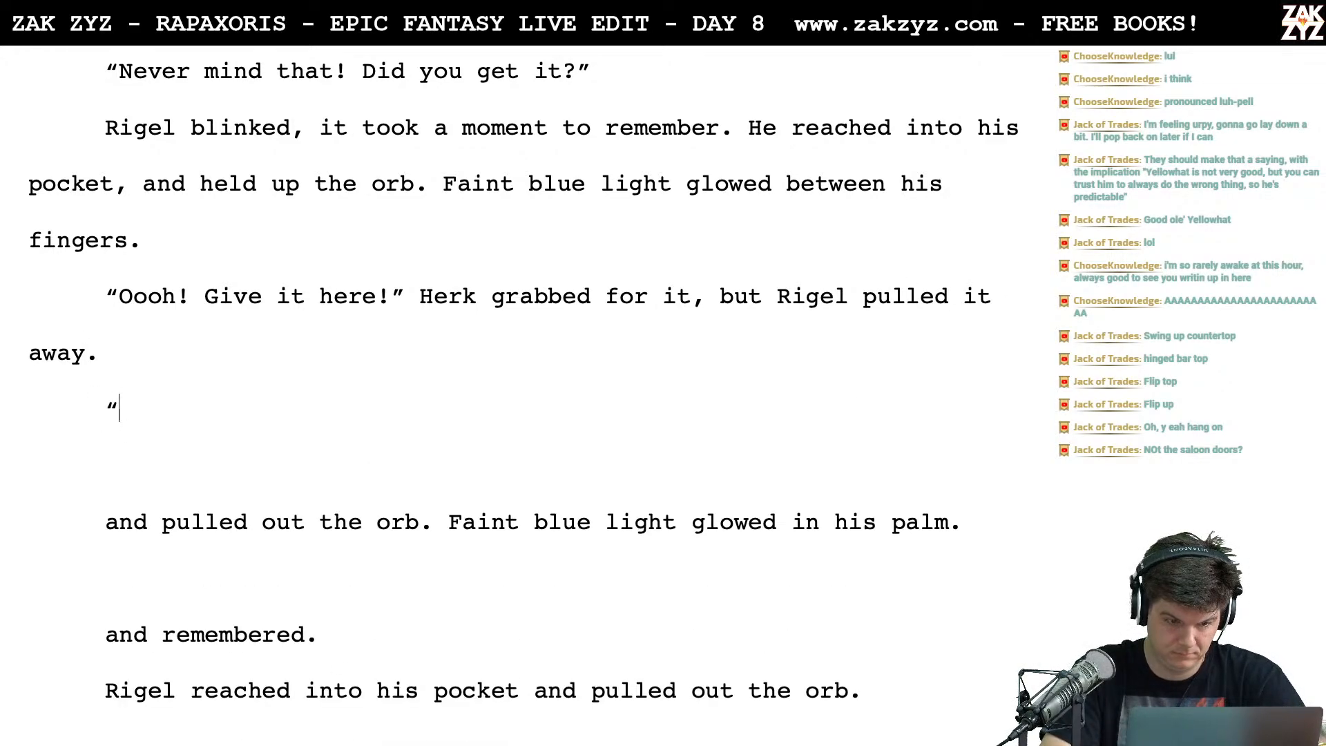
Replace the leftover draft text from “and pulled out the orb” through “holding it up before the men.” with an opening quotation mark
{"action": "key", "text": "shift+Down"}
{"action": "key", "text": "shift+Down"}
{"action": "key", "text": "shift+Down"}
{"action": "key", "text": "shift+Down"}
{"action": "key", "text": "shift+Down"}
{"action": "key", "text": "shift+Down"}
{"action": "key", "text": "shift+Down"}
{"action": "key", "text": "shift+Down"}
{"action": "key", "text": "shift+Down"}
{"action": "key", "text": "shift+Down"}
{"action": "key", "text": "shift+Down"}
{"action": "key", "text": "shift+Down"}
{"action": "key", "text": "shift+Down"}
{"action": "key", "text": "shift+Down"}
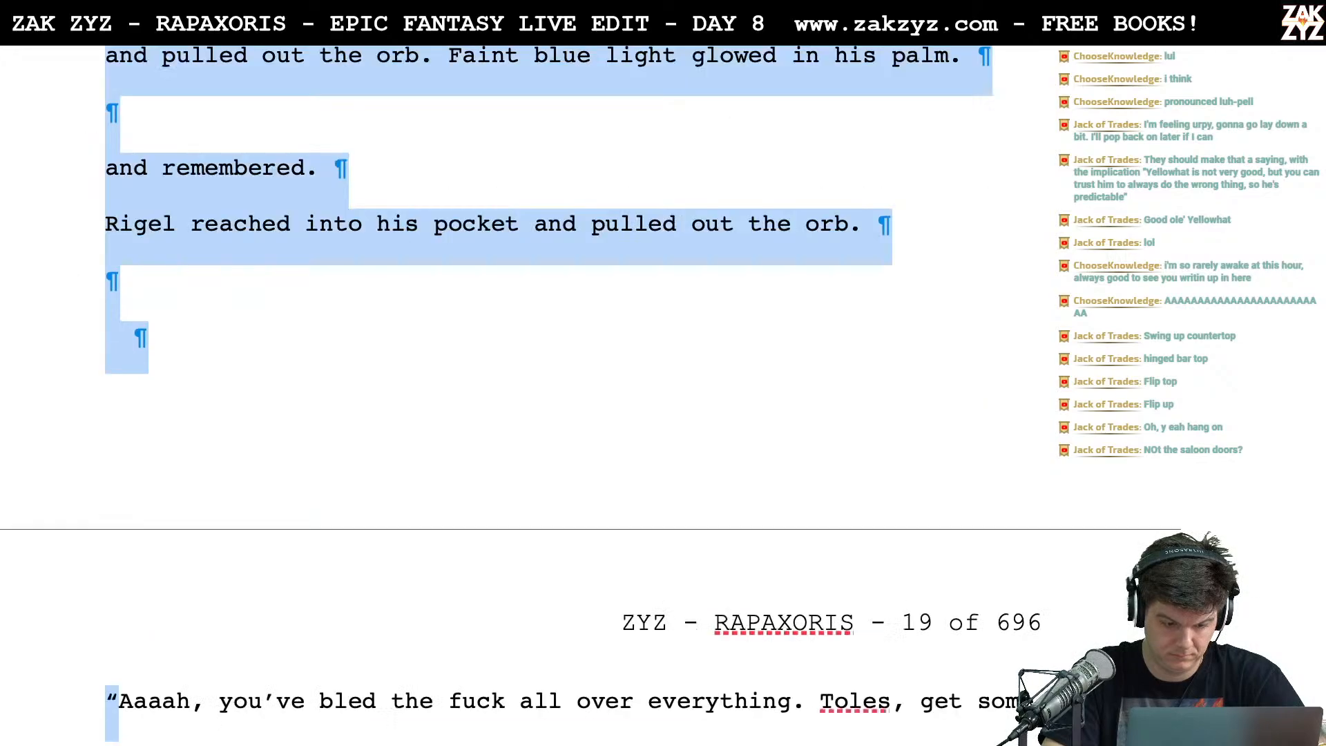
{"action": "key", "text": "shift+Up"}
{"action": "key", "text": "shift+Up"}
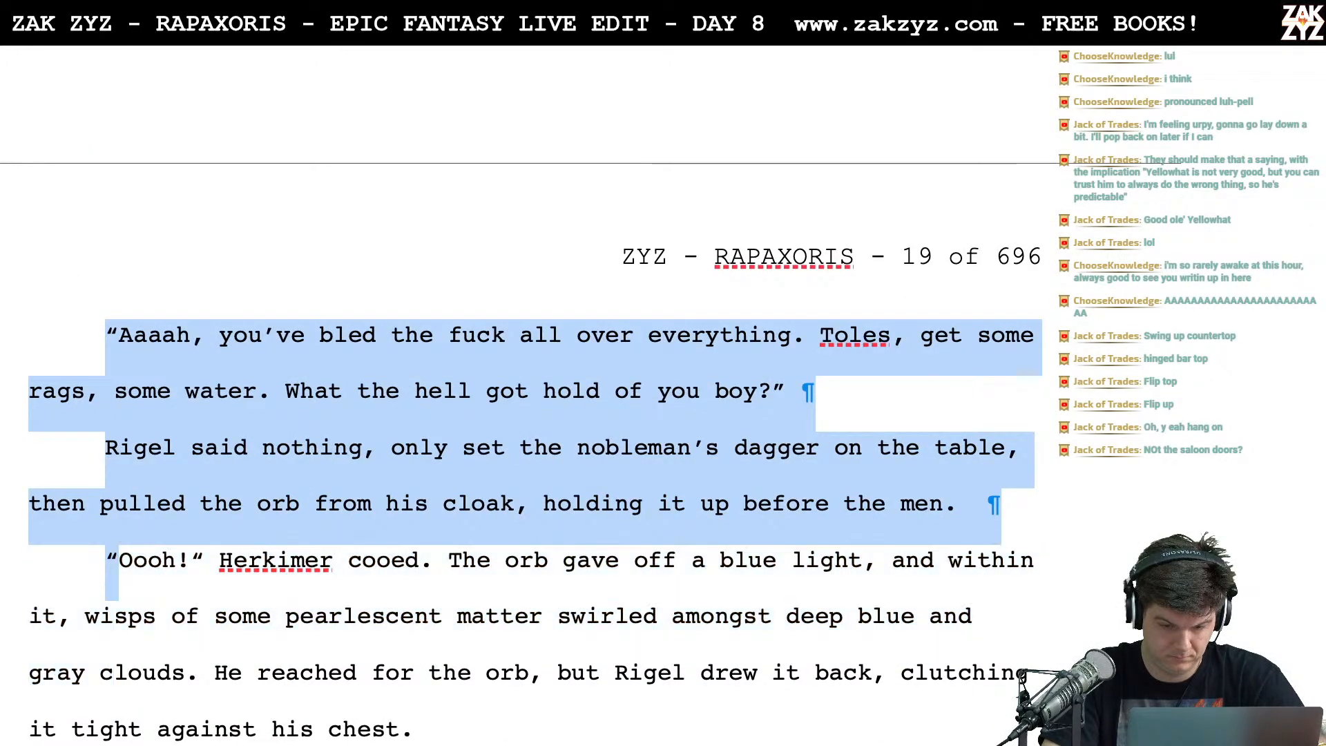
{"action": "key", "text": "shift+Up"}
{"action": "key", "text": "shift+Down"}
{"action": "key", "text": "shift+Left"}
{"action": "key", "text": "shift+Left"}
{"action": "key", "text": "shift+Left"}
{"action": "type", "text": "\""}
Start a new sentence after “glowed between his fingers.” with “Inside the crystal sphere,”
{"action": "scroll", "coordinate": [532, 383], "scroll_direction": "up", "scroll_amount": 5}
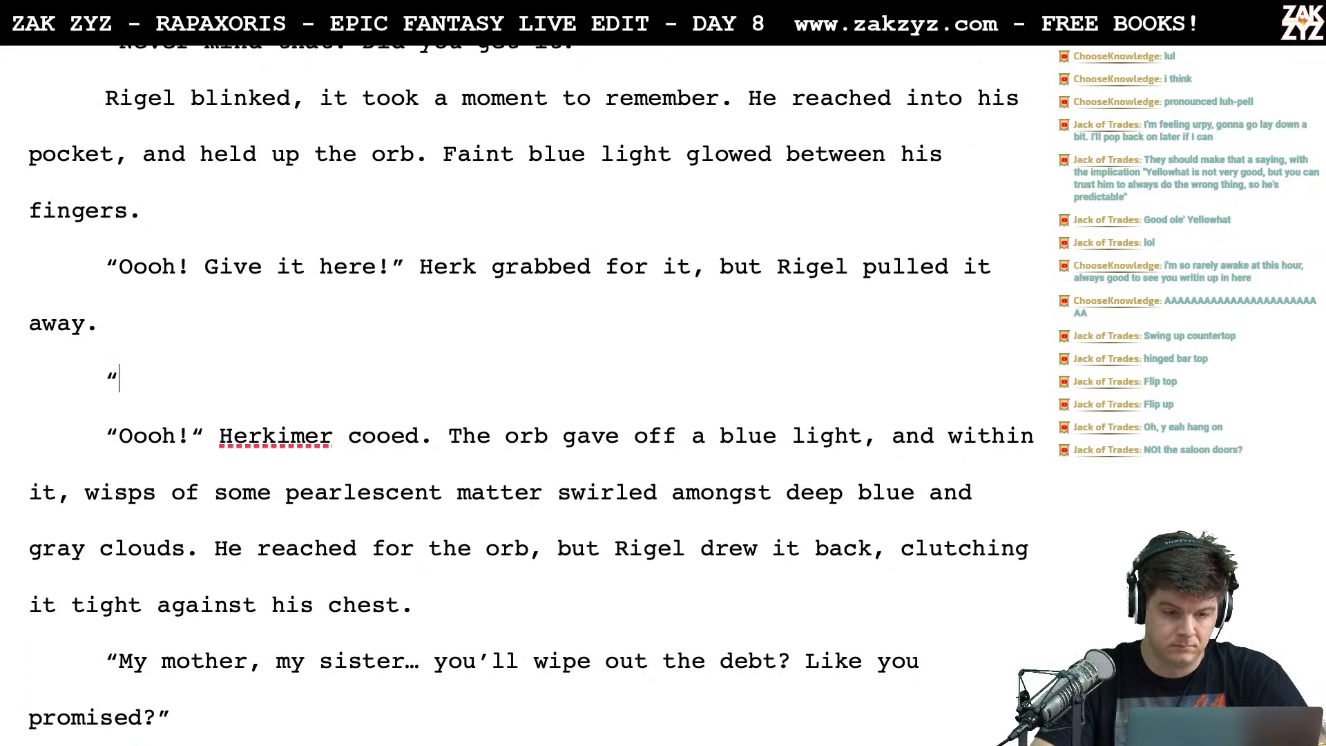
{"action": "scroll", "coordinate": [605, 254], "scroll_direction": "up", "scroll_amount": 1}
{"action": "left_click", "coordinate": [385, 293]}
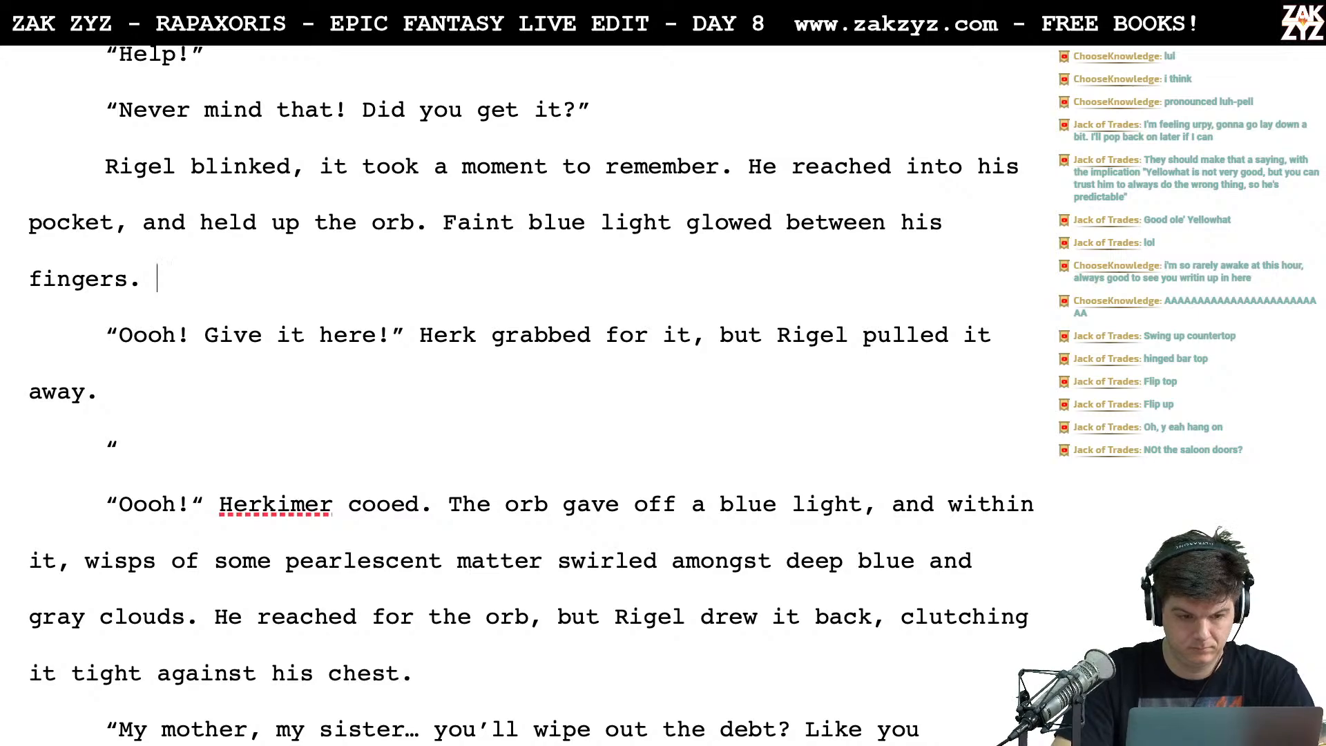
{"action": "type", "text": "Withi"}
{"action": "key", "text": "BackSpace"}
{"action": "key", "text": "BackSpace"}
{"action": "key", "text": "BackSpace"}
{"action": "key", "text": "BackSpace"}
{"action": "key", "text": "BackSpace"}
{"action": "type", "text": "Insi"}
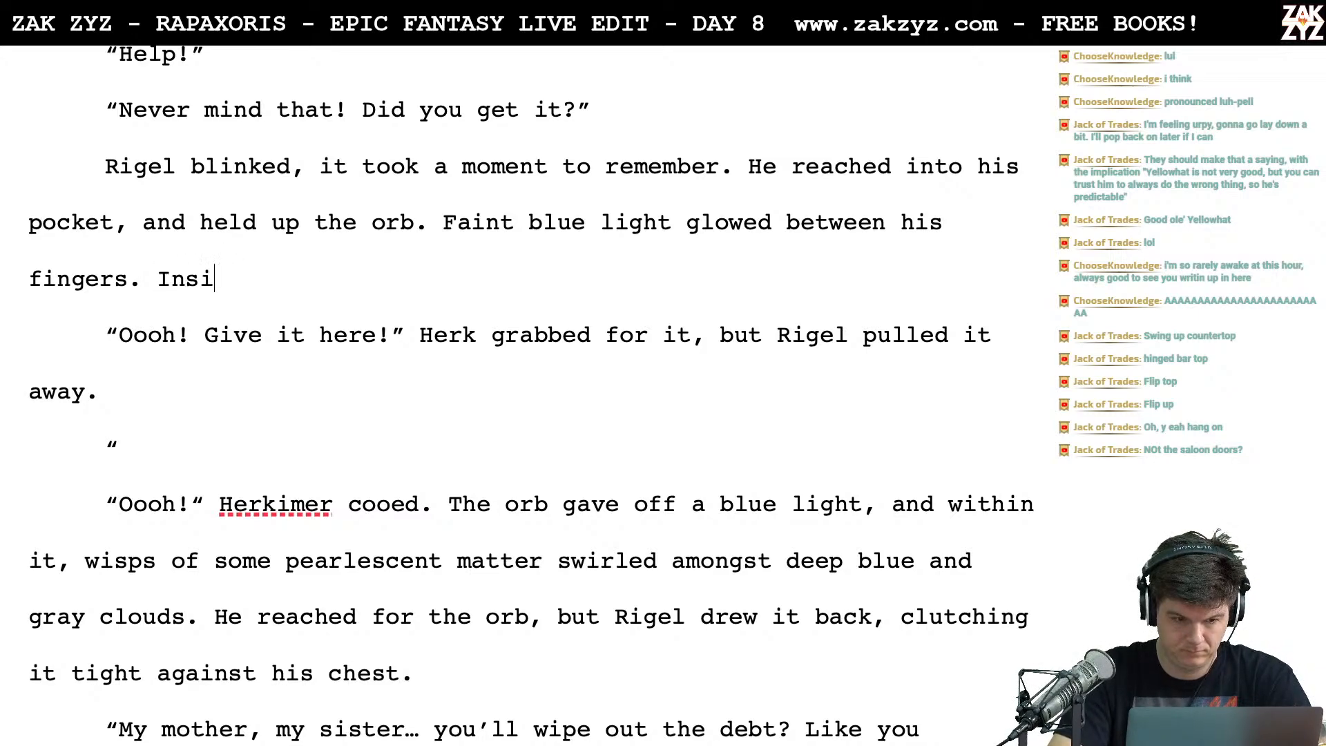
{"action": "type", "text": "de the crystel"}
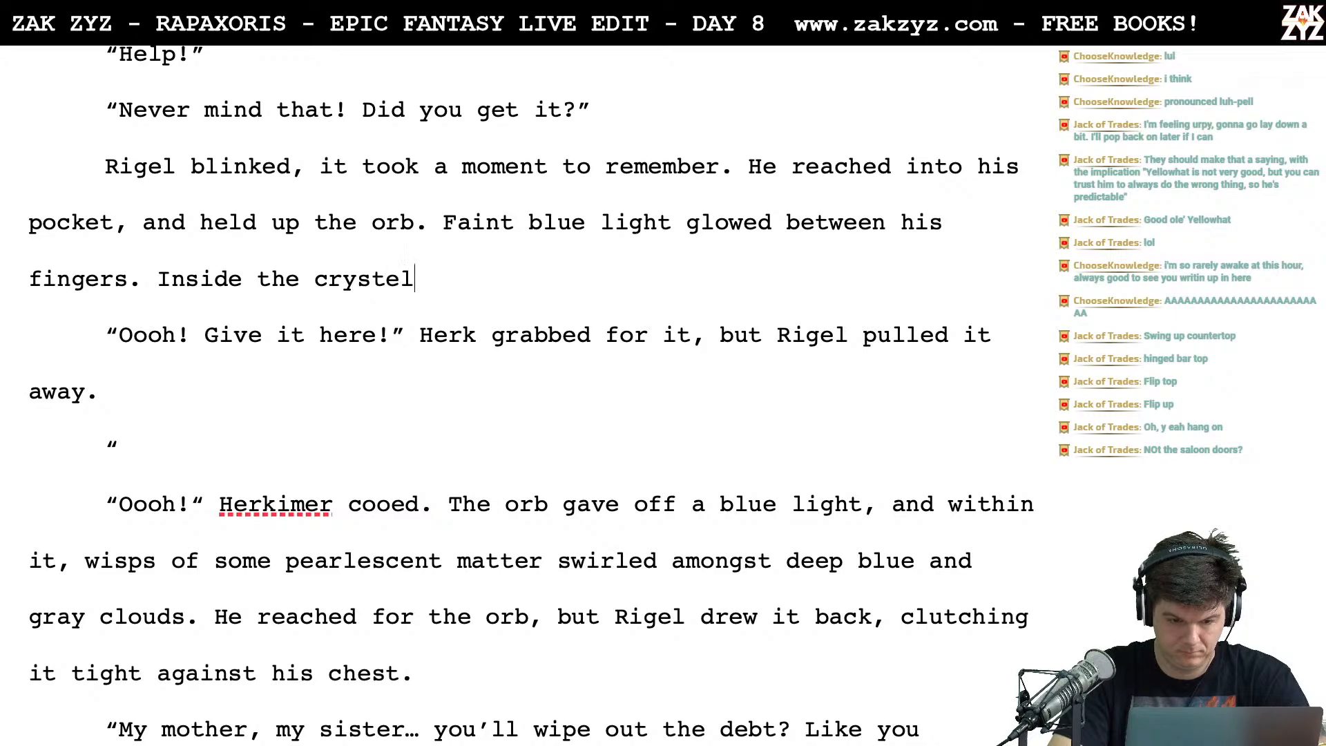
{"action": "key", "text": "BackSpace"}
{"action": "key", "text": "BackSpace"}
{"action": "key", "text": "BackSpace"}
{"action": "type", "text": "al"}
{"action": "key", "text": "BackSpace"}
{"action": "type", "text": "l sphere"}
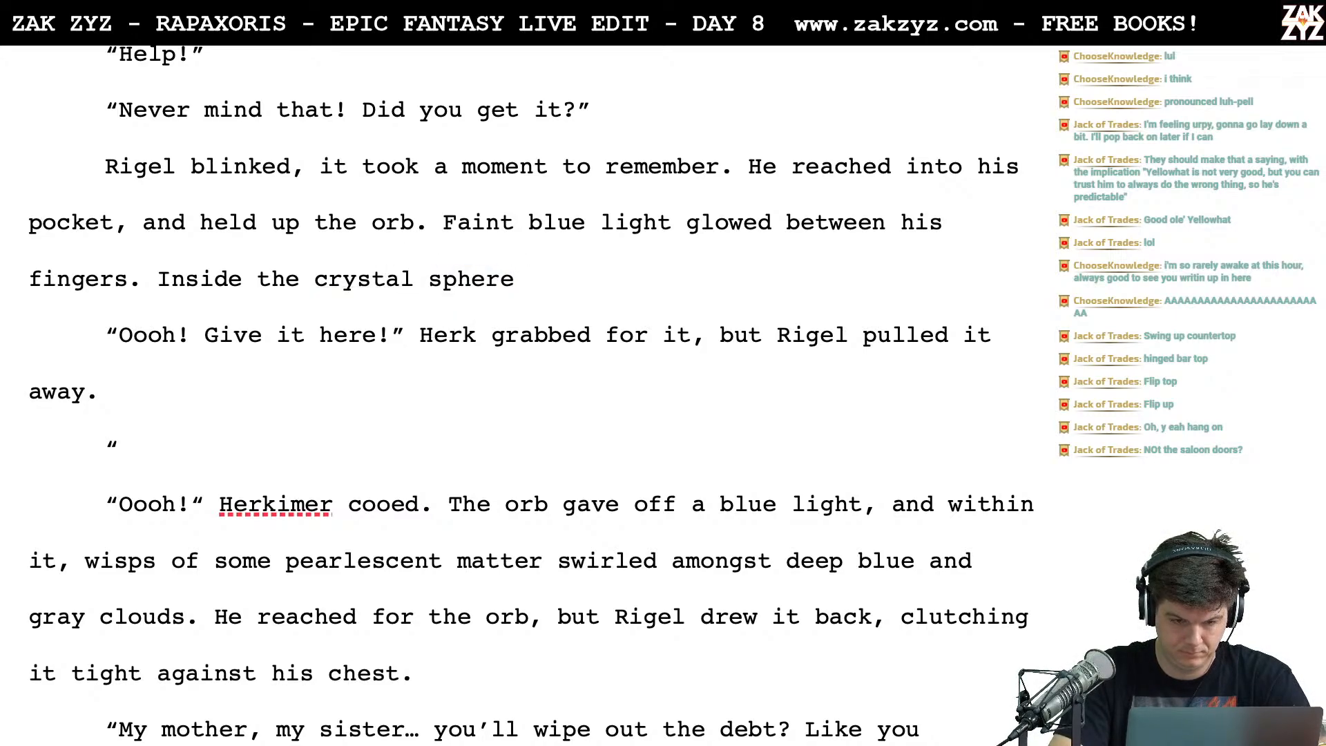
{"action": "type", "text": ", pearl"}
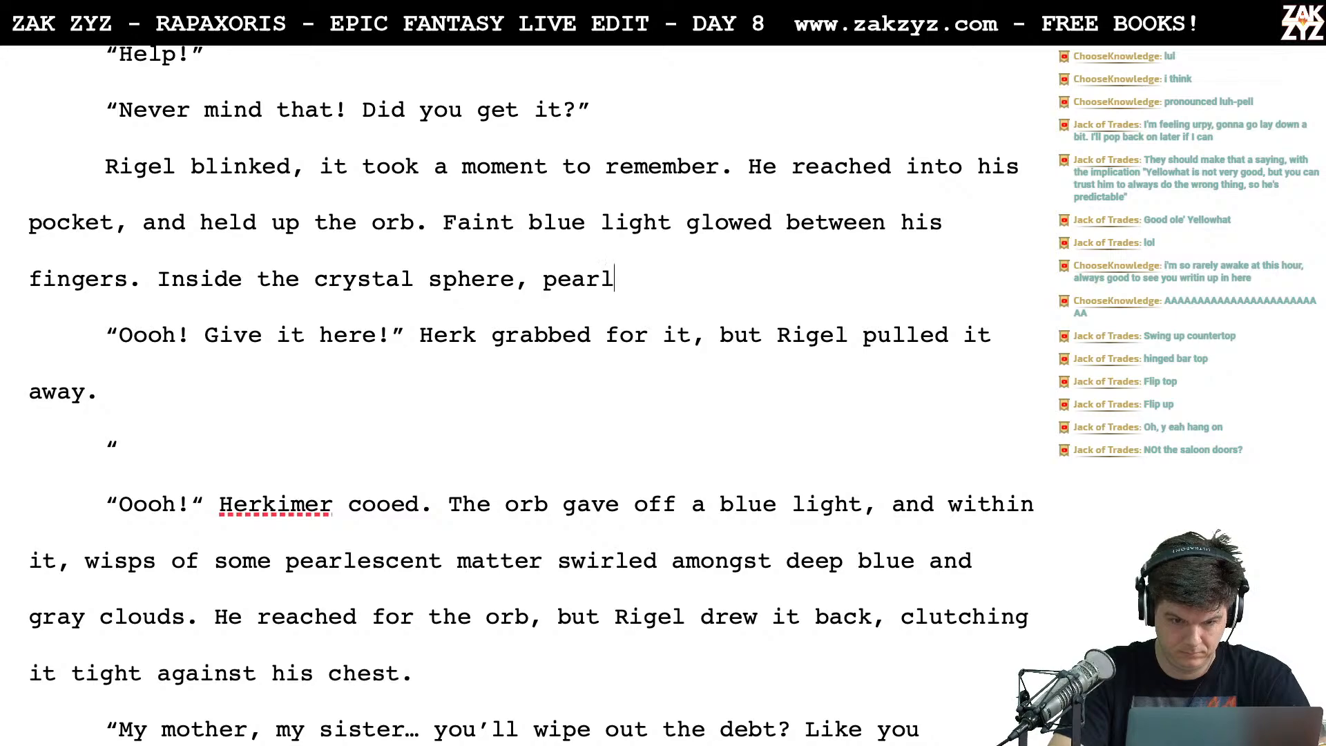
{"action": "key", "text": "BackSpace"}
{"action": "key", "text": "BackSpace"}
{"action": "key", "text": "BackSpace"}
{"action": "key", "text": "BackSpace"}
{"action": "key", "text": "BackSpace"}
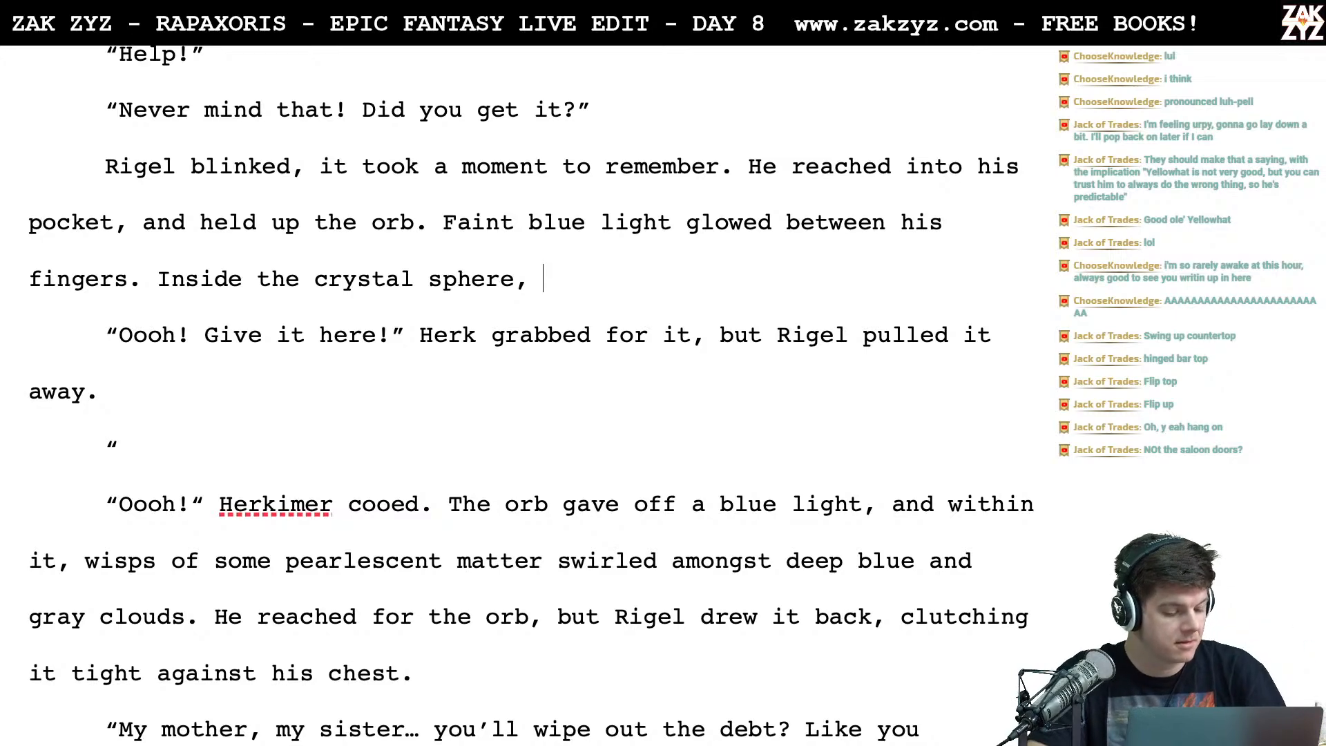
Try continuing the crystal sphere sentence with “pearlescent clouds”
{"action": "type", "text": "pea"}
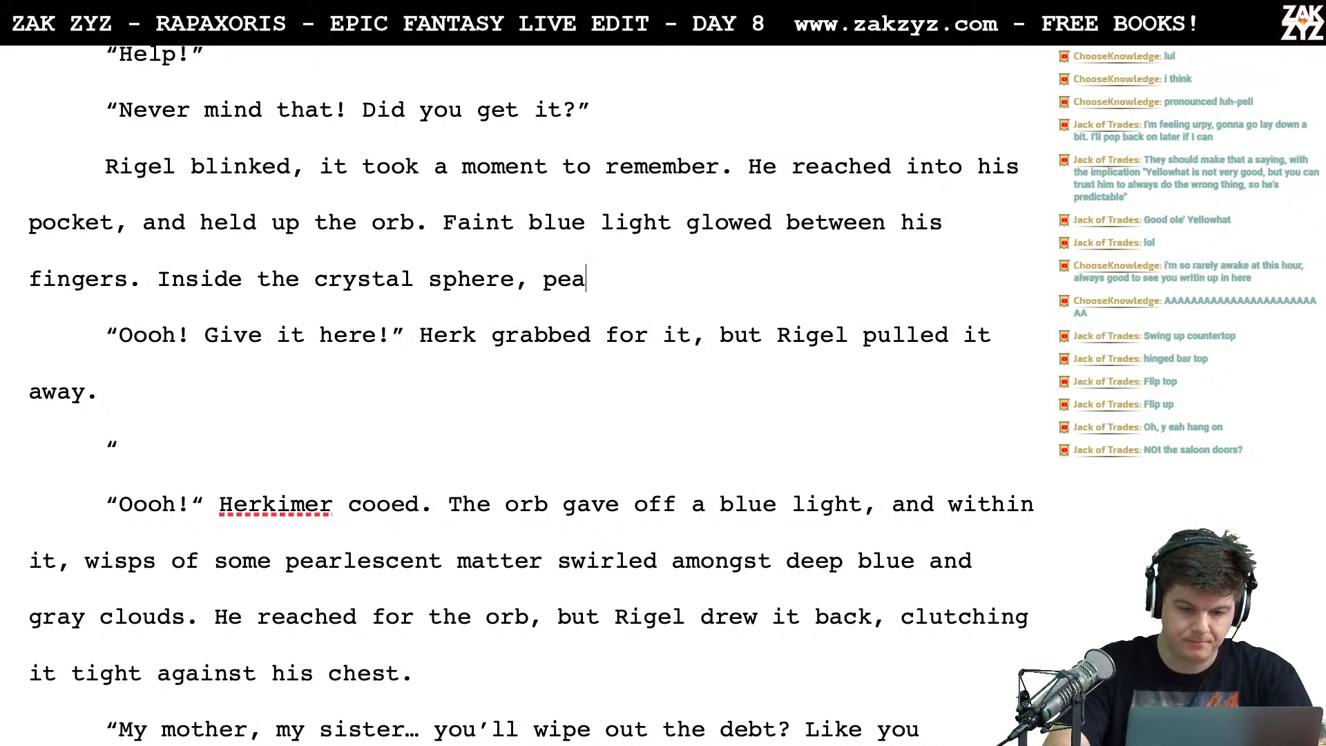
{"action": "type", "text": "rlescent clouds"}
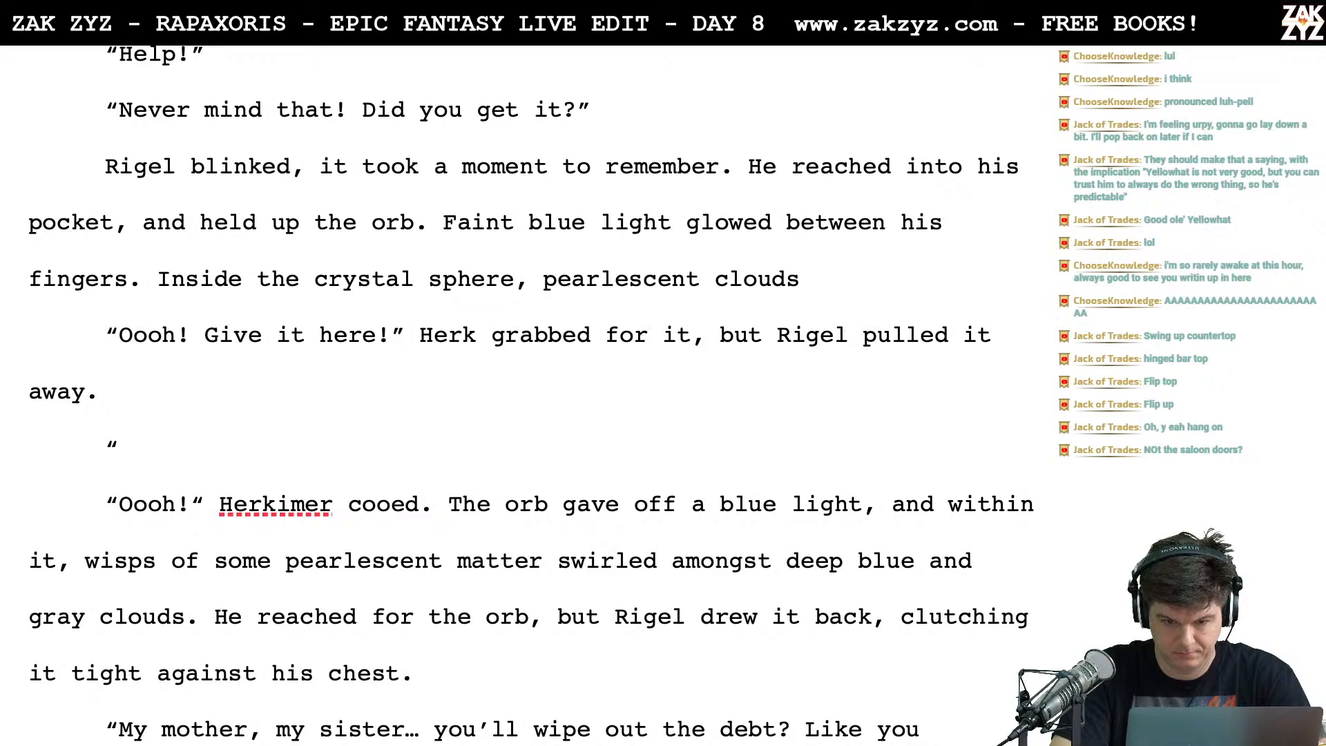
{"action": "key", "text": "BackSpace"}
{"action": "key", "text": "BackSpace"}
{"action": "key", "text": "BackSpace"}
{"action": "key", "text": "BackSpace"}
{"action": "key", "text": "BackSpace"}
{"action": "key", "text": "BackSpace"}
{"action": "key", "text": "BackSpace"}
{"action": "key", "text": "BackSpace"}
{"action": "key", "text": "BackSpace"}
{"action": "key", "text": "BackSpace"}
{"action": "key", "text": "BackSpace"}
{"action": "key", "text": "BackSpace"}
{"action": "key", "text": "BackSpace"}
{"action": "key", "text": "BackSpace"}
{"action": "key", "text": "BackSpace"}
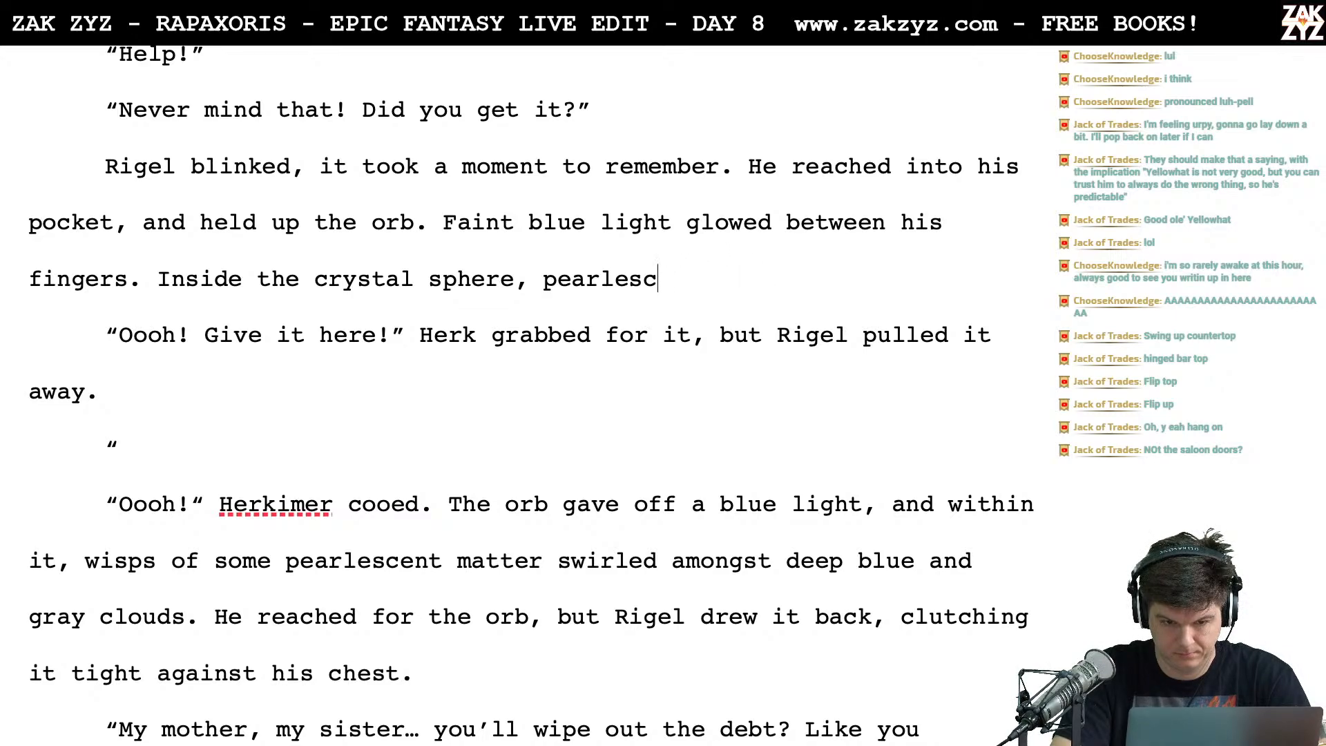
{"action": "key", "text": "BackSpace"}
{"action": "key", "text": "BackSpace"}
{"action": "key", "text": "BackSpace"}
Try the wording “pearlescent clouds of blue and gray”, swap “gray” for “indigo”, and erase the phrase back to “pea”
{"action": "type", "text": "pearlescent "}
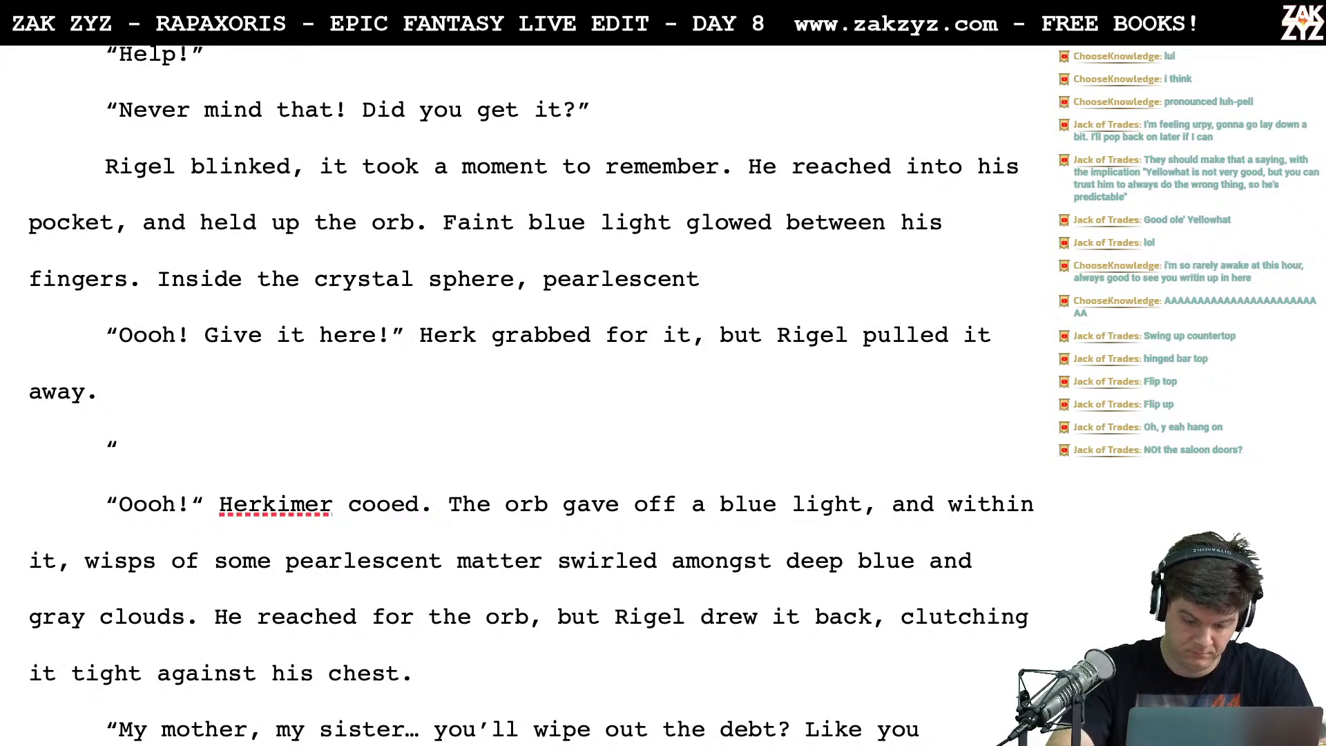
{"action": "type", "text": "cloud"}
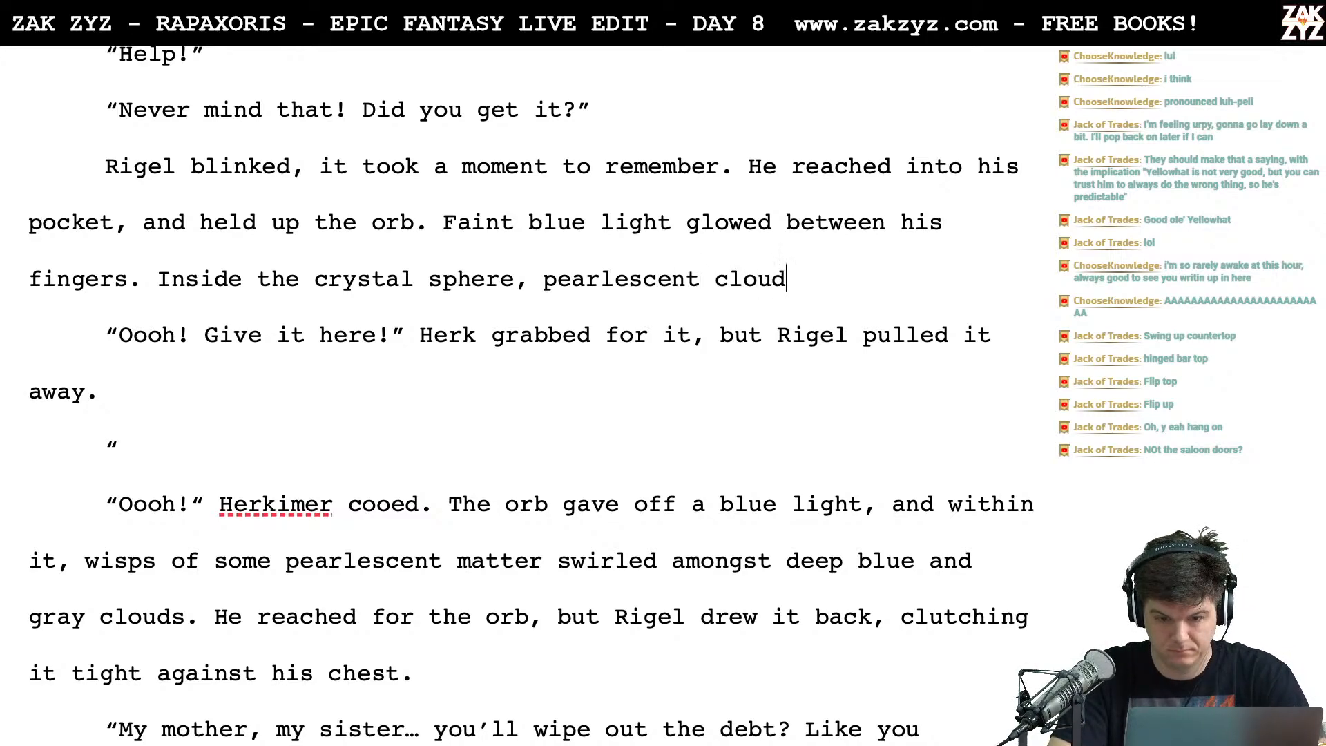
{"action": "type", "text": "s of blue and gra"}
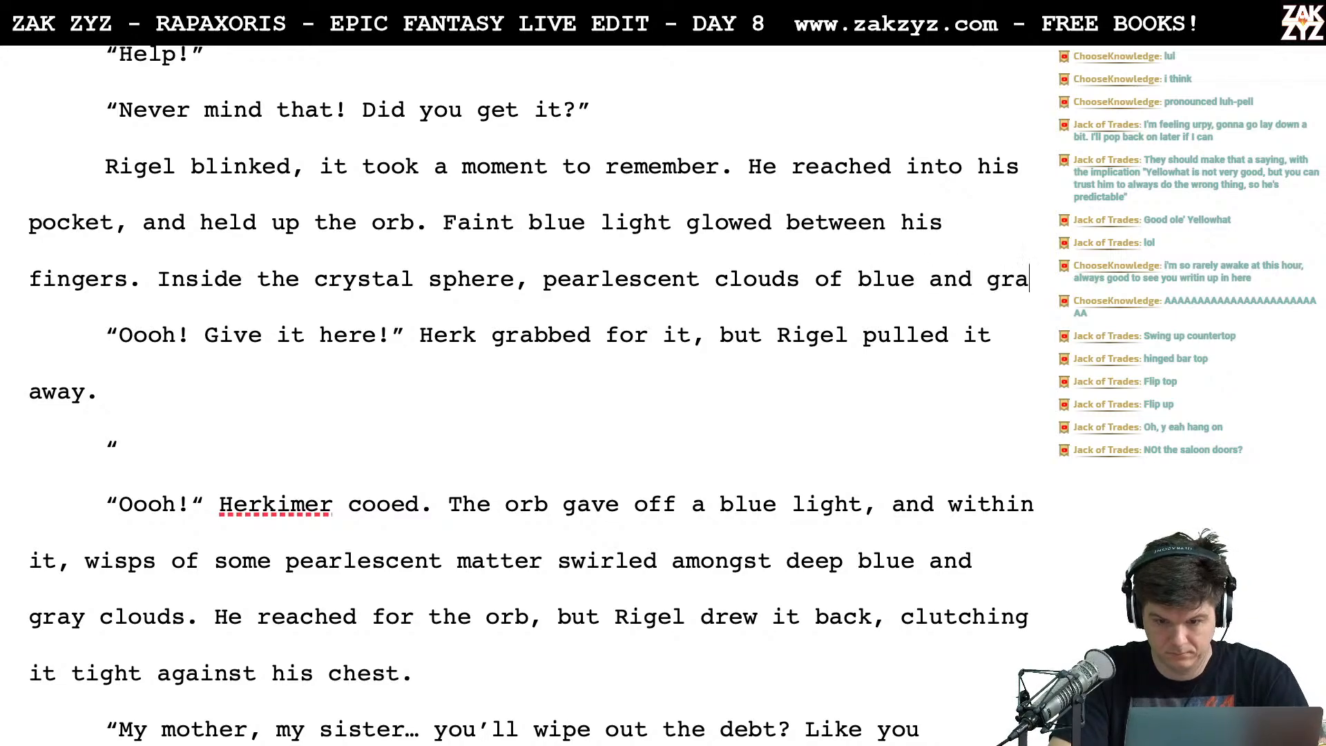
{"action": "type", "text": "y"}
{"action": "key", "text": "BackSpace"}
{"action": "key", "text": "BackSpace"}
{"action": "key", "text": "BackSpace"}
{"action": "key", "text": "BackSpace"}
{"action": "key", "text": "BackSpace"}
{"action": "key", "text": "BackSpace"}
{"action": "key", "text": "BackSpace"}
{"action": "key", "text": "BackSpace"}
{"action": "type", "text": "and indigo"}
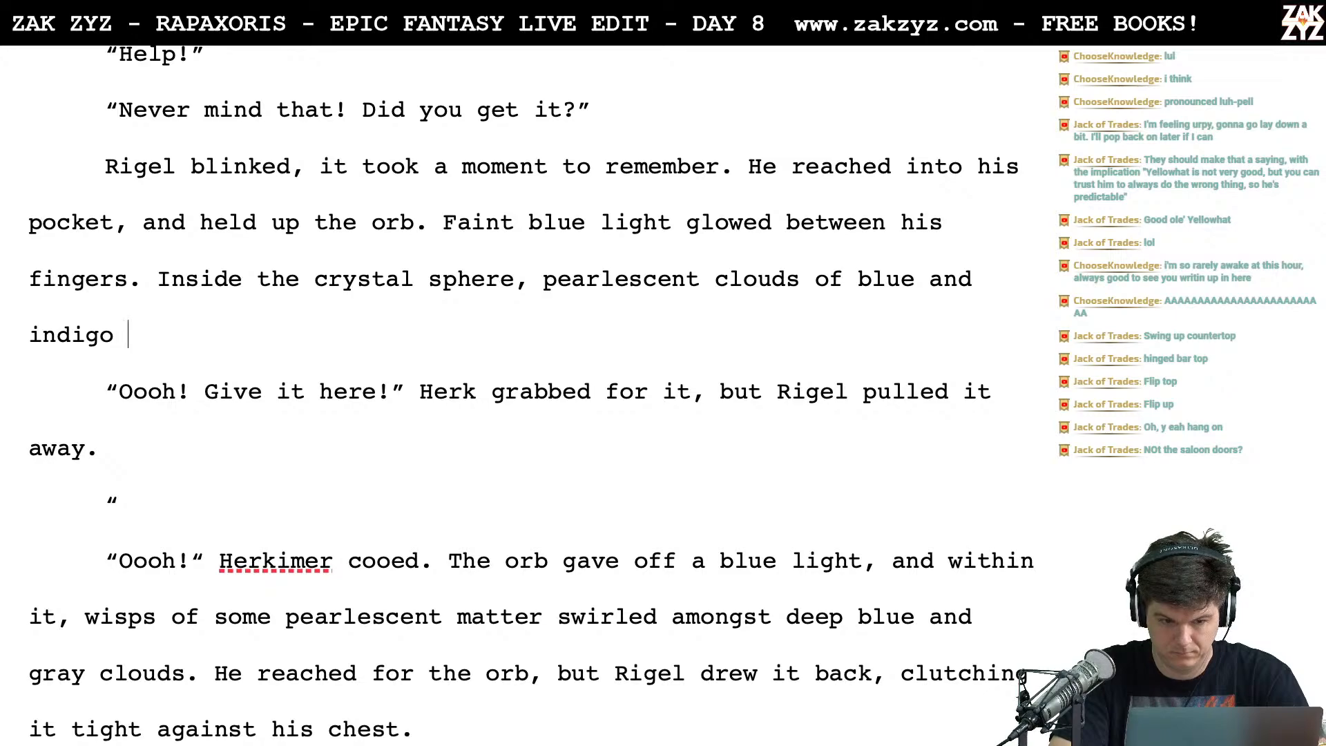
{"action": "key", "text": "BackSpace"}
{"action": "key", "text": "BackSpace"}
{"action": "key", "text": "BackSpace"}
{"action": "key", "text": "BackSpace"}
{"action": "key", "text": "BackSpace"}
{"action": "key", "text": "BackSpace"}
{"action": "key", "text": "BackSpace"}
{"action": "key", "text": "BackSpace"}
{"action": "key", "text": "BackSpace"}
{"action": "key", "text": "BackSpace"}
{"action": "key", "text": "BackSpace"}
{"action": "key", "text": "BackSpace"}
{"action": "key", "text": "BackSpace"}
{"action": "key", "text": "BackSpace"}
{"action": "key", "text": "BackSpace"}
{"action": "key", "text": "BackSpace"}
{"action": "key", "text": "BackSpace"}
{"action": "key", "text": "BackSpace"}
{"action": "key", "text": "BackSpace"}
{"action": "key", "text": "BackSpace"}
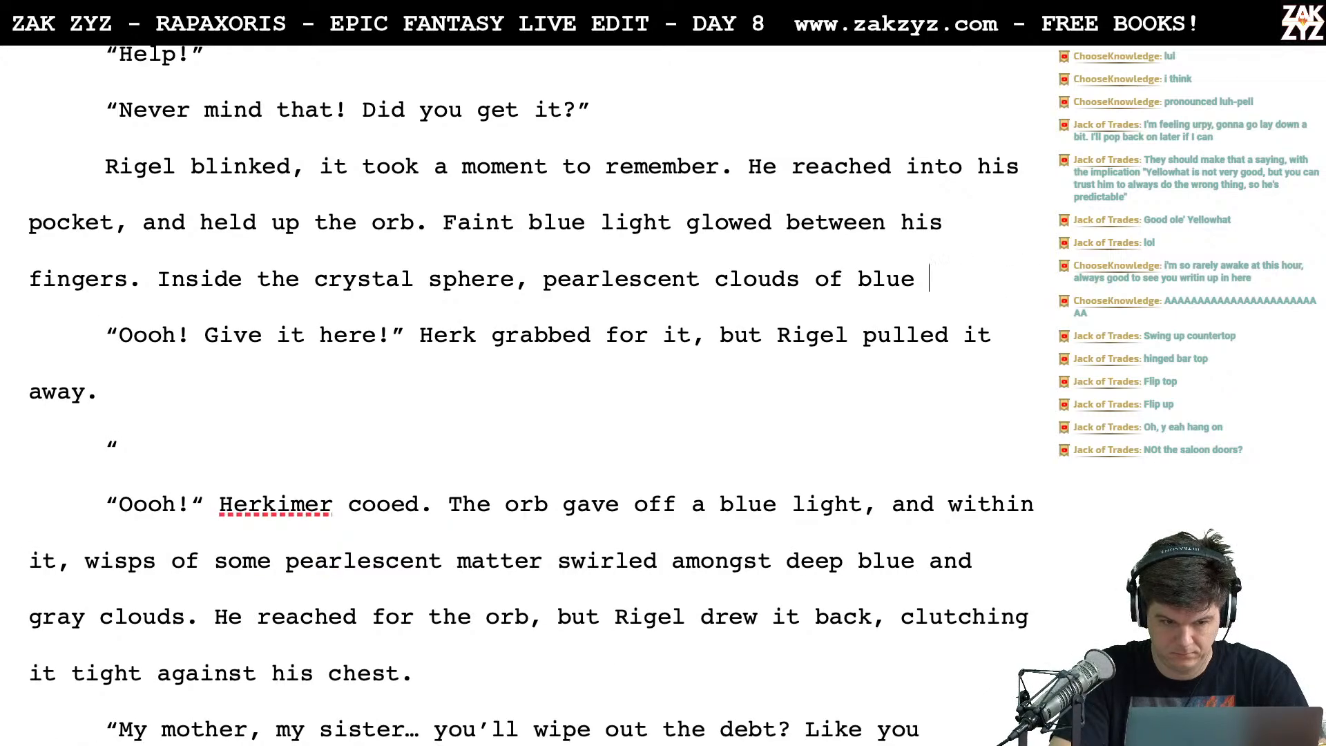
{"action": "key", "text": "BackSpace"}
{"action": "key", "text": "BackSpace"}
{"action": "key", "text": "BackSpace"}
{"action": "key", "text": "BackSpace"}
{"action": "key", "text": "BackSpace"}
{"action": "key", "text": "BackSpace"}
{"action": "key", "text": "BackSpace"}
{"action": "key", "text": "BackSpace"}
{"action": "key", "text": "BackSpace"}
{"action": "key", "text": "BackSpace"}
{"action": "key", "text": "BackSpace"}
{"action": "key", "text": "BackSpace"}
{"action": "key", "text": "BackSpace"}
{"action": "key", "text": "BackSpace"}
{"action": "key", "text": "BackSpace"}
{"action": "key", "text": "BackSpace"}
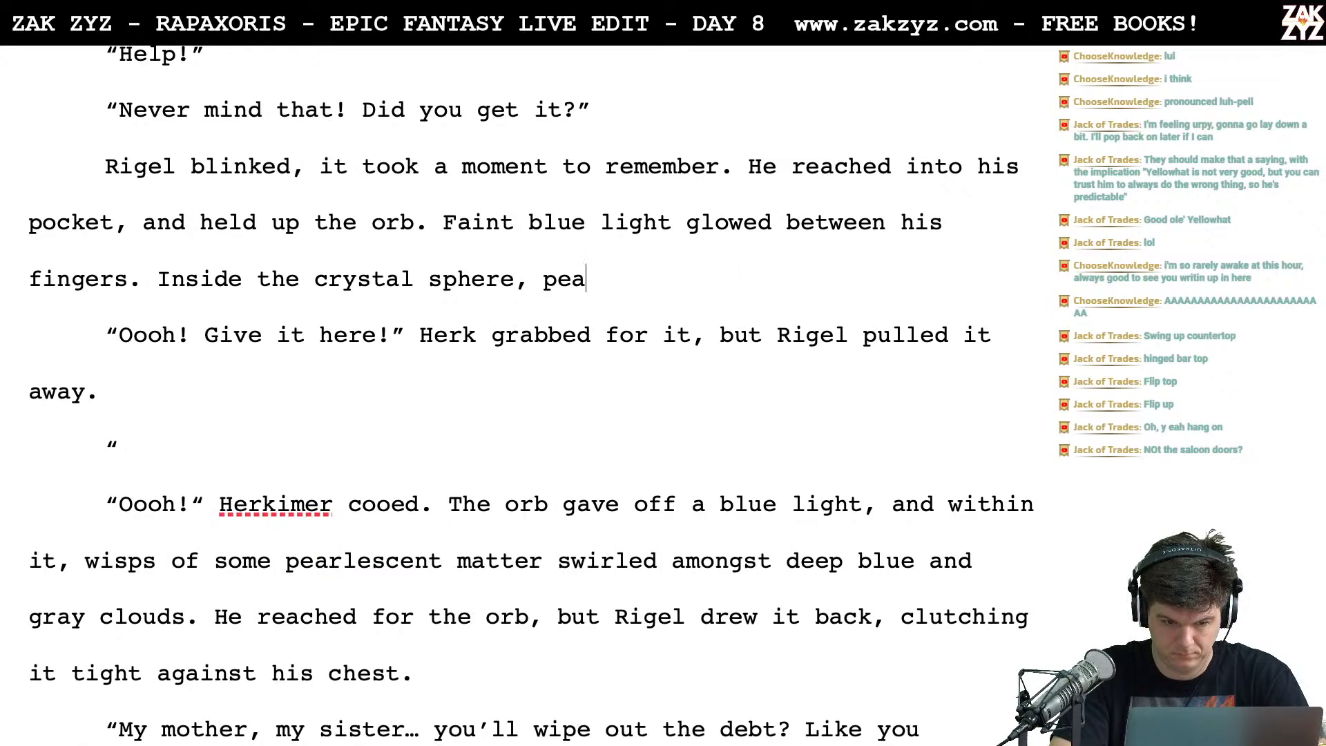
Complete the crystal sphere sentence with “pearlescent clouds of blue and indigo swirled, like imisicible ink.”
{"action": "type", "text": "pearlesc"}
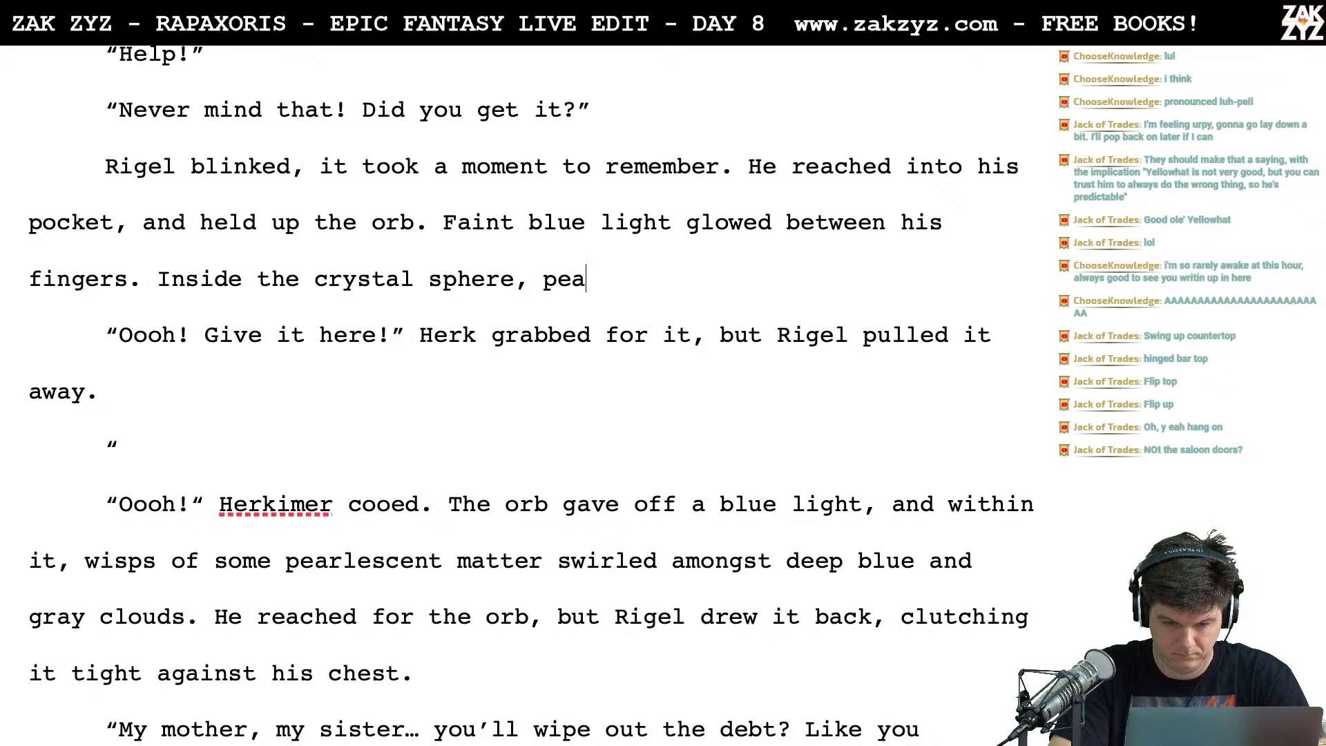
{"action": "type", "text": "ent clo"}
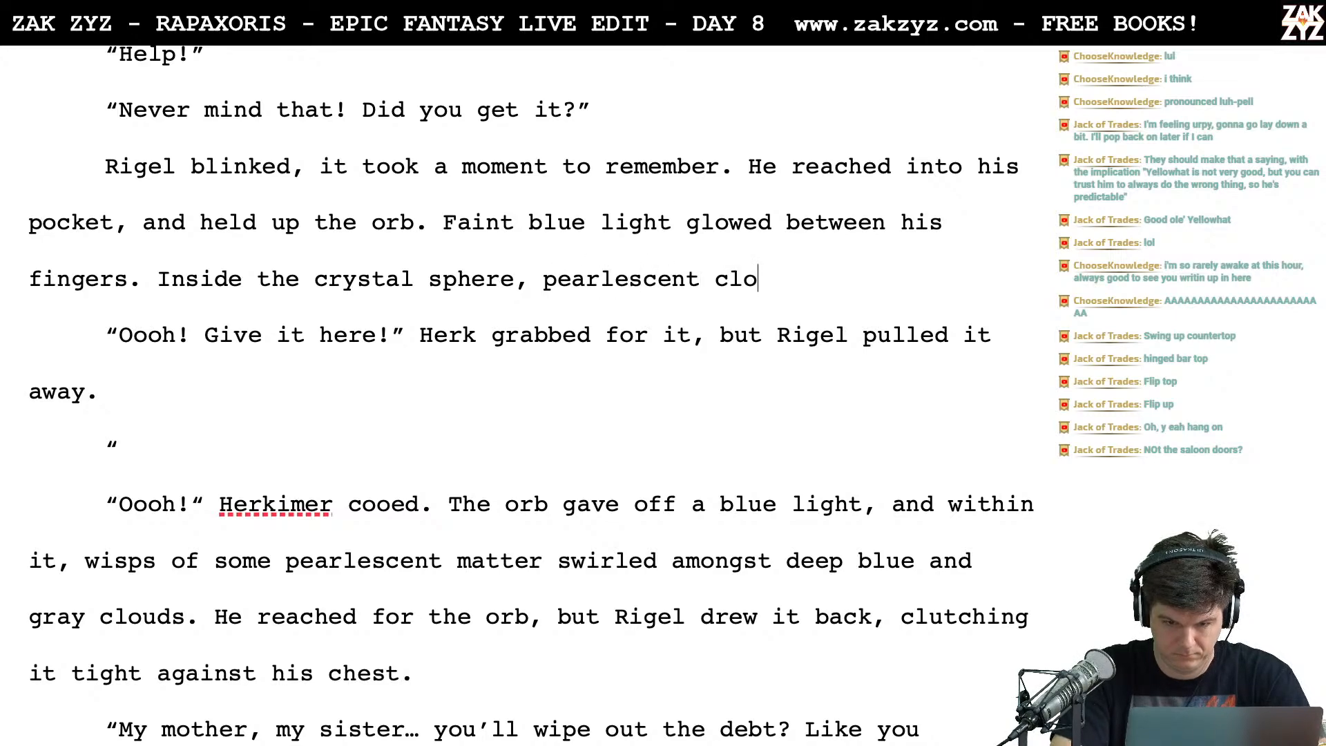
{"action": "type", "text": "uds of blue and "}
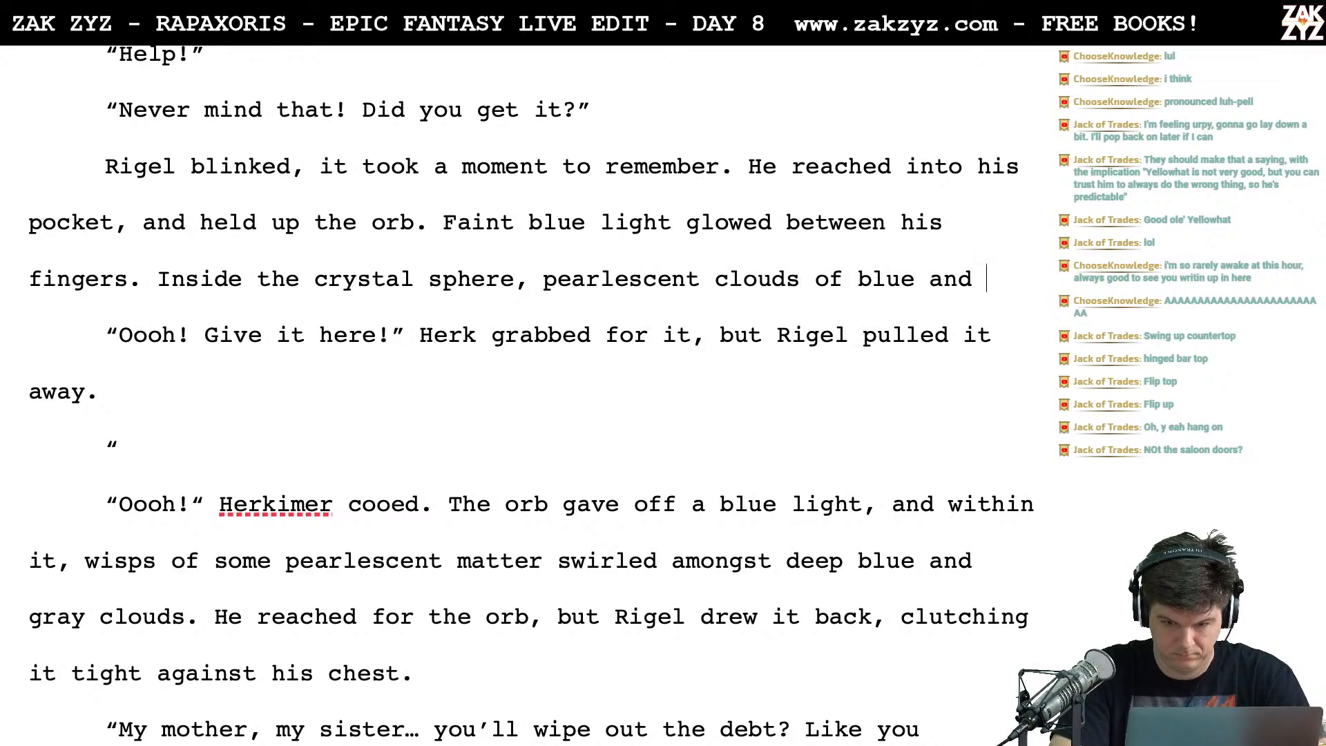
{"action": "type", "text": "indigo sw"}
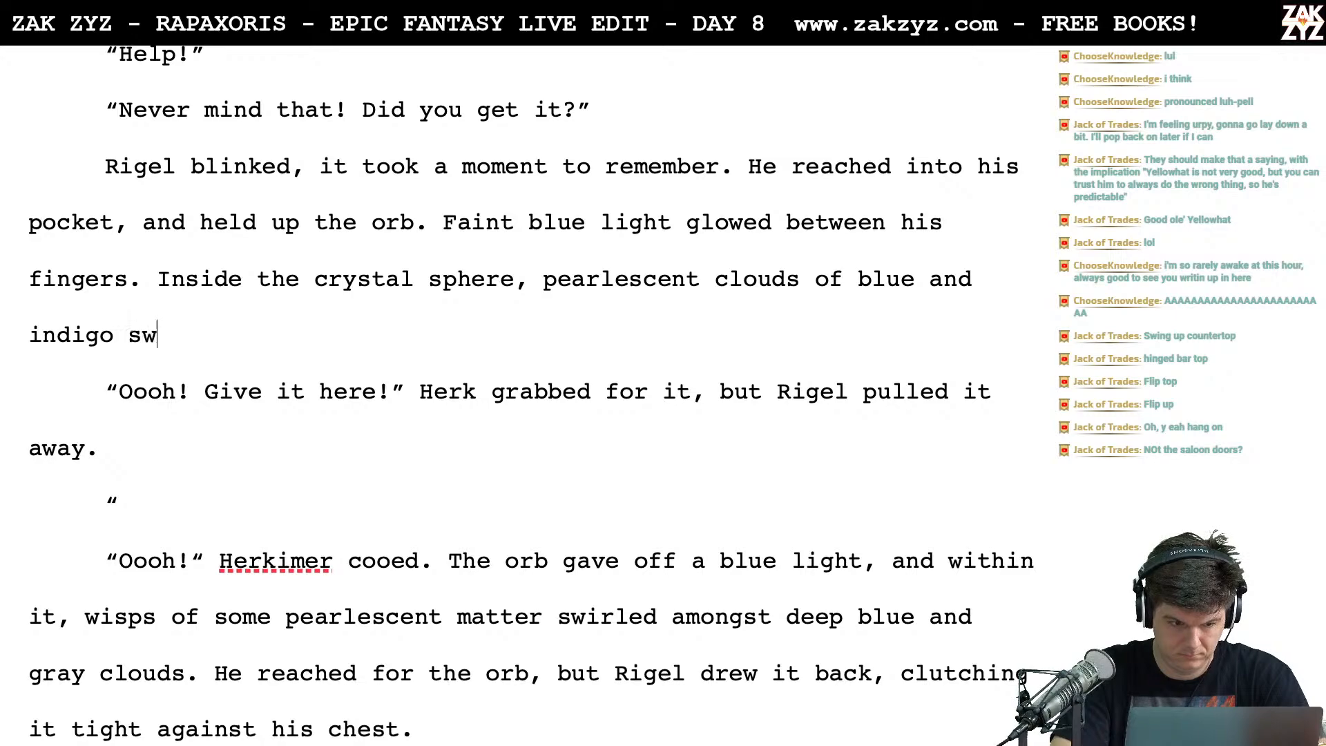
{"action": "type", "text": "irled, l"}
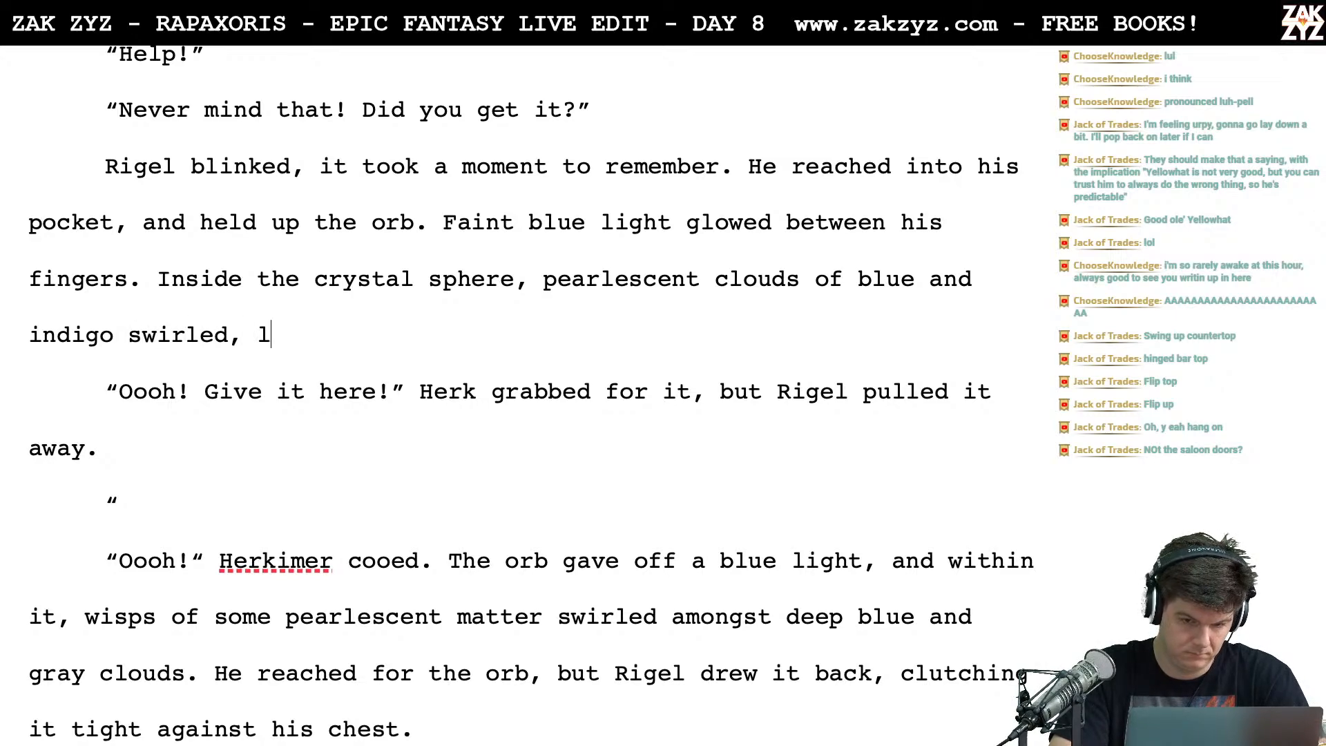
{"action": "type", "text": "ike imisicible ink."}
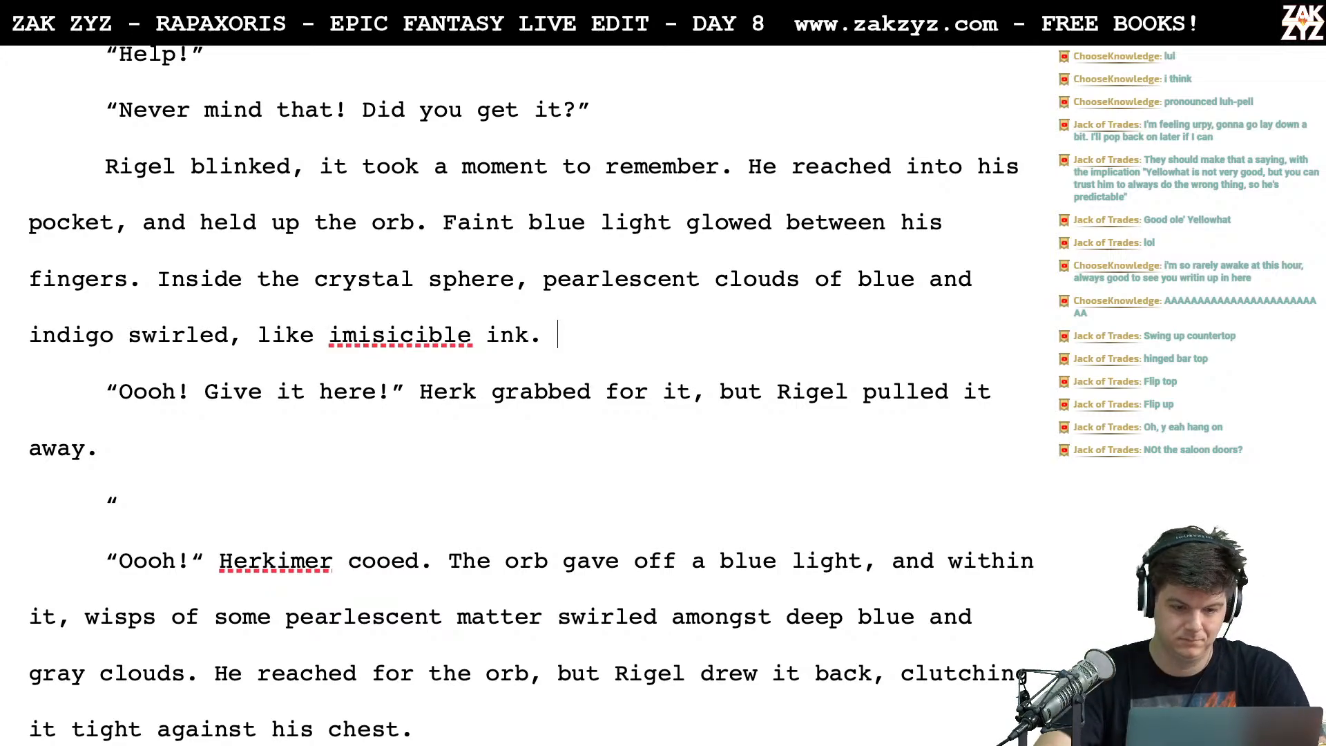
Switch to Google Chrome and enter a web search for “imiscibile” to check the word's spelling
{"action": "key", "text": "super+Tab"}
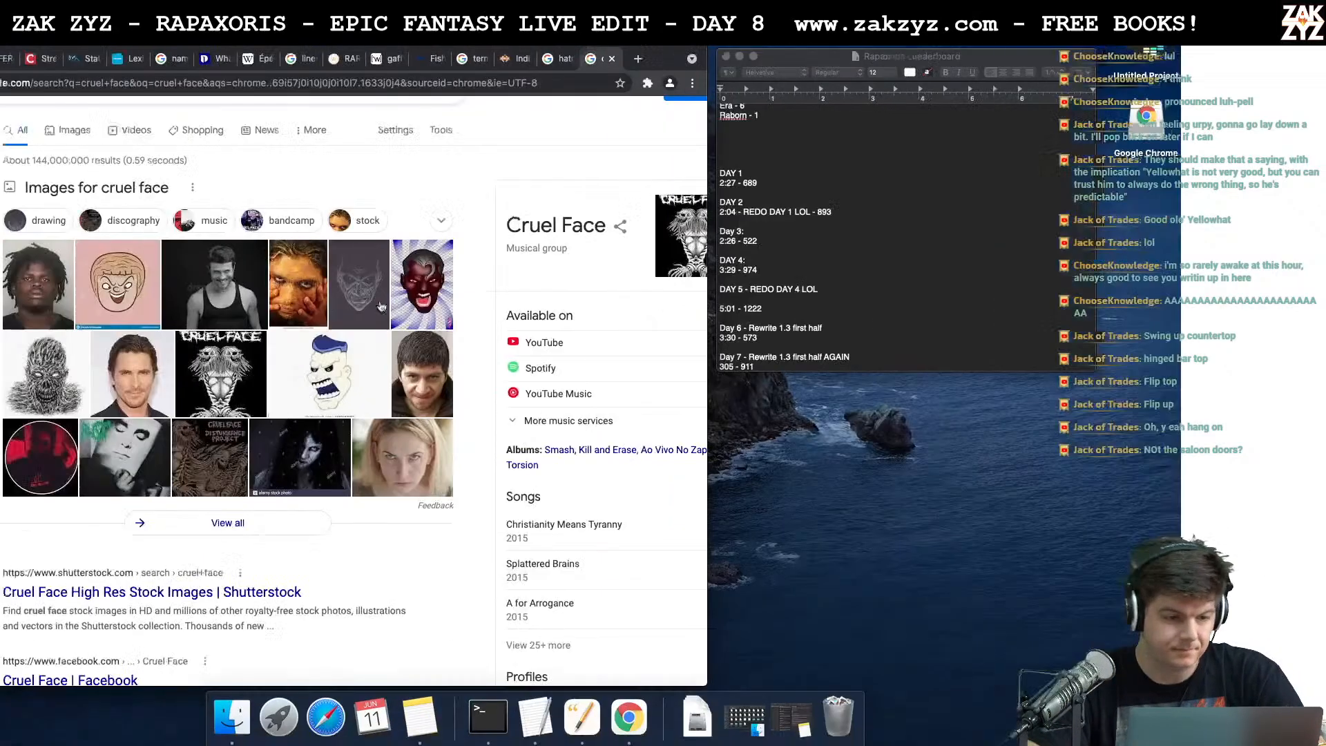
{"action": "left_click", "coordinate": [264, 88]}
{"action": "type", "text": "imiscibile"}
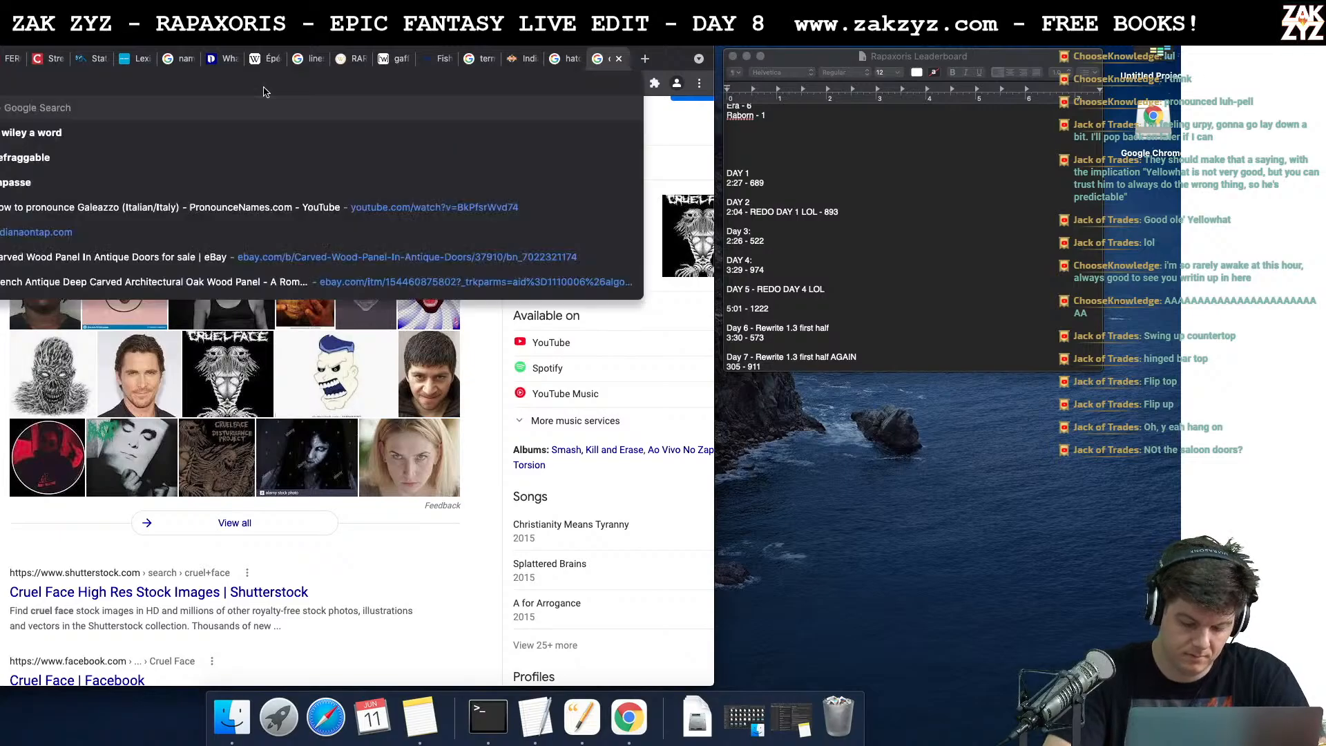
Search Google for the spelling of "immiscible", return to the manuscript, and correct the misspelled word before "ink"
{"action": "key", "text": "Return"}
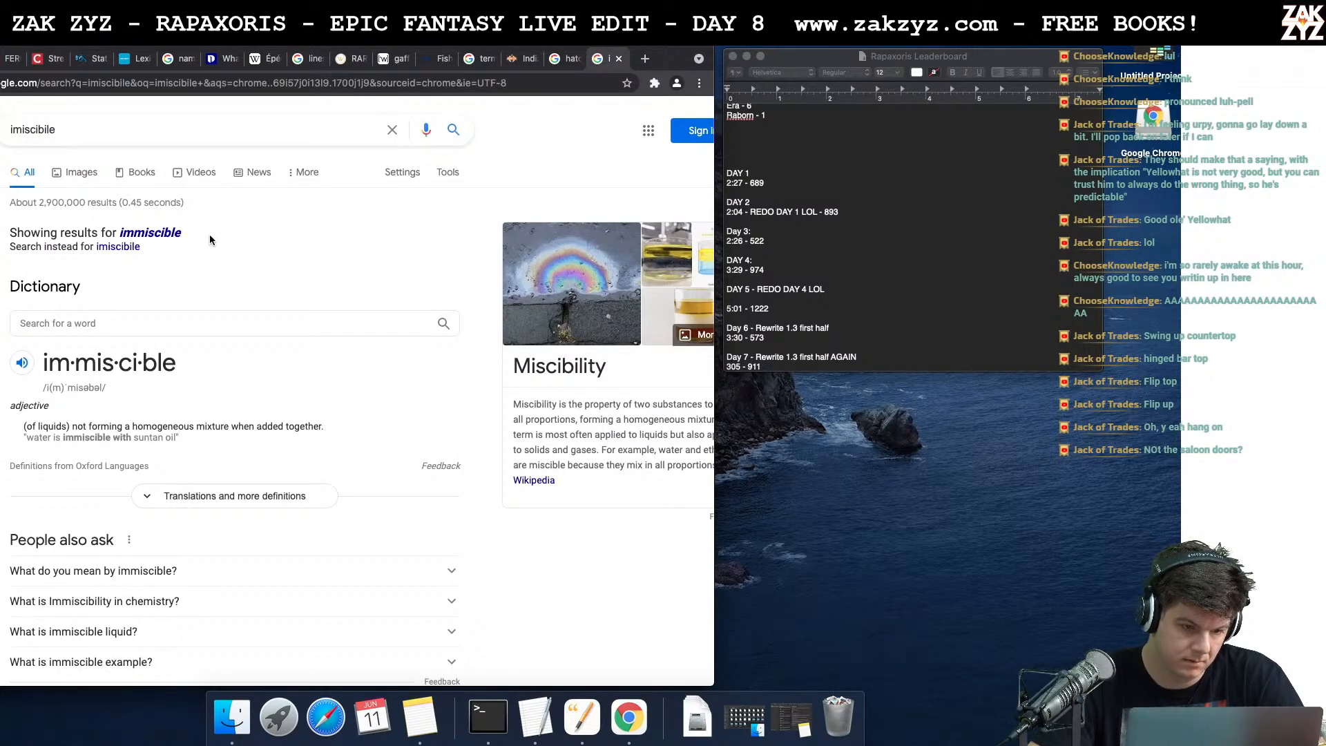
{"action": "key", "text": "super+Tab"}
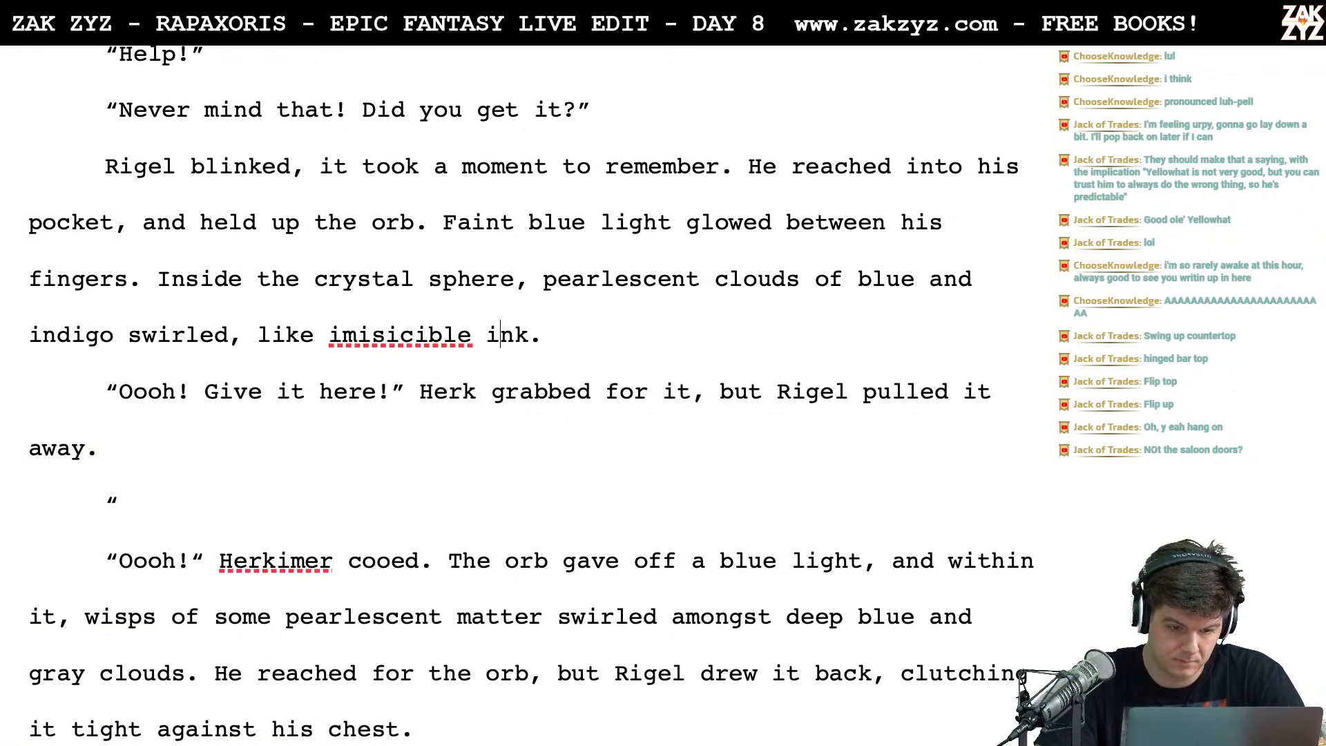
{"action": "type", "text": "m"}
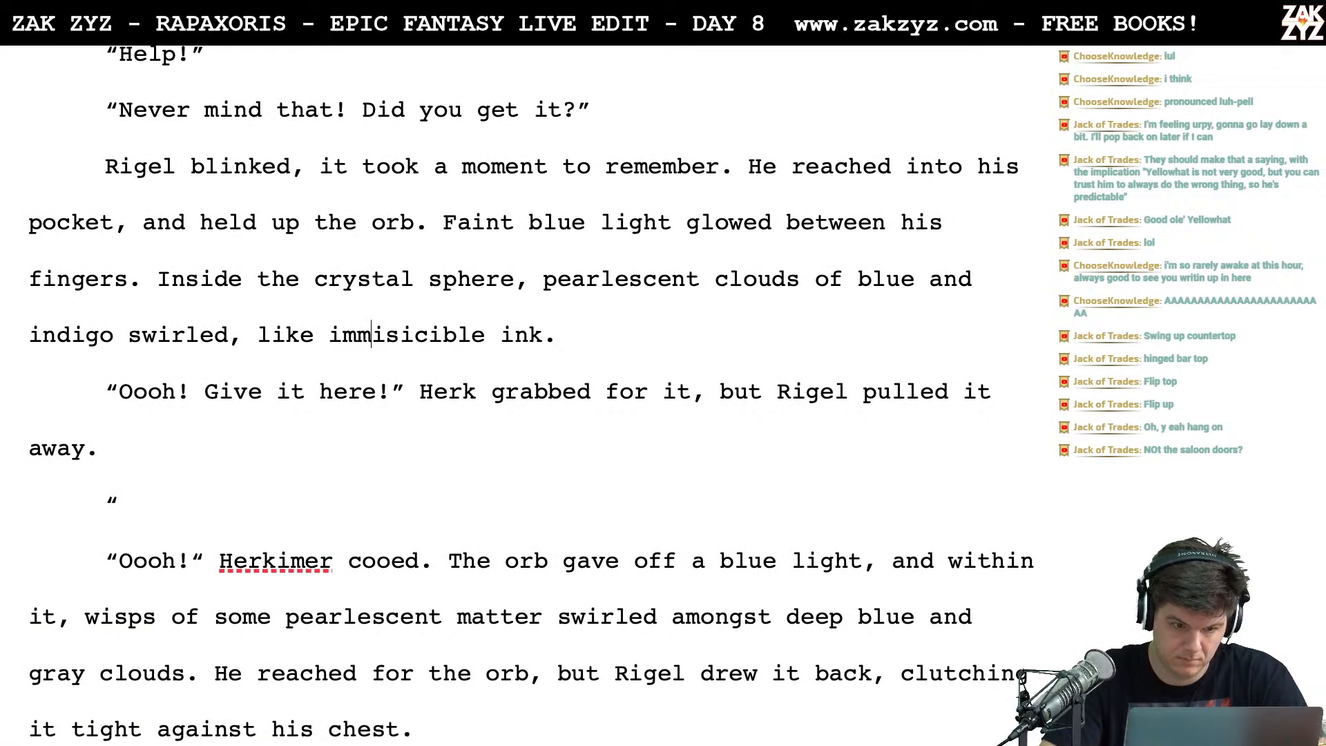
{"action": "key", "text": "Right"}
{"action": "key", "text": "Right"}
{"action": "key", "text": "Right"}
{"action": "key", "text": "Right"}
{"action": "key", "text": "Right"}
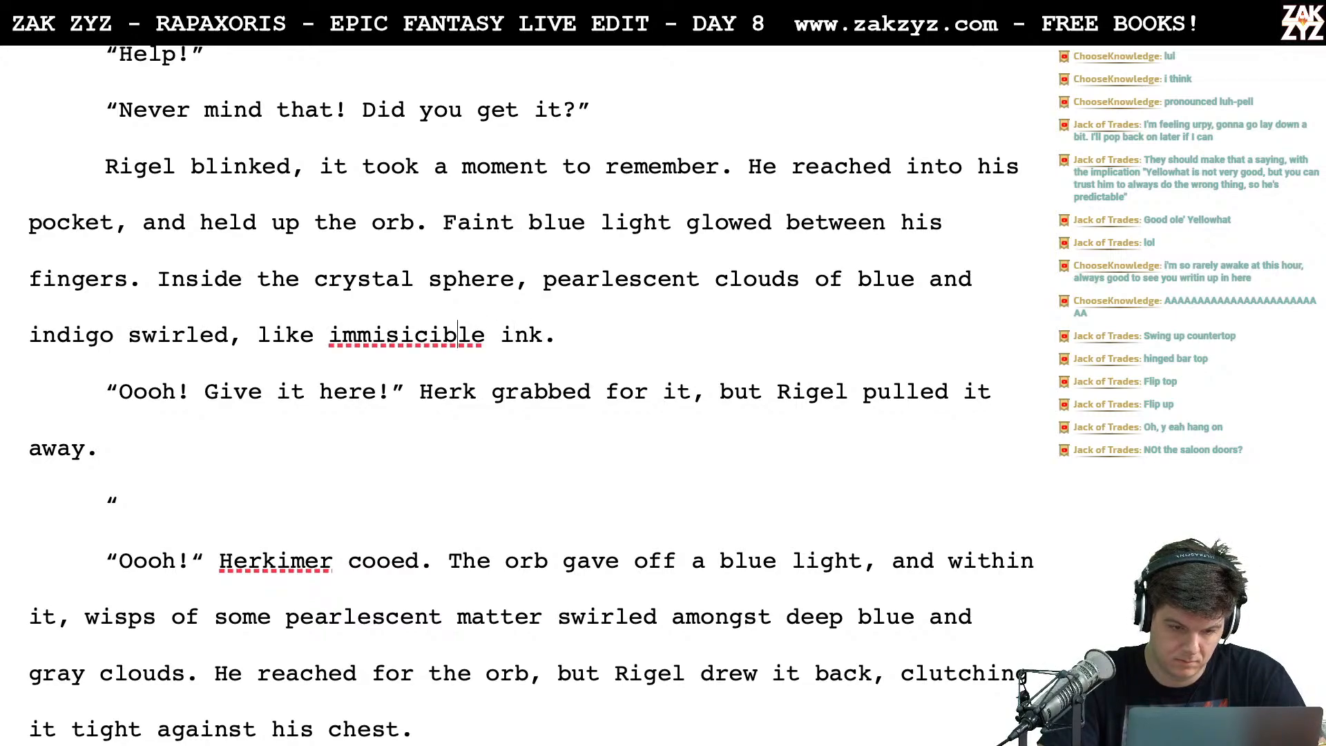
{"action": "key", "text": "BackSpace"}
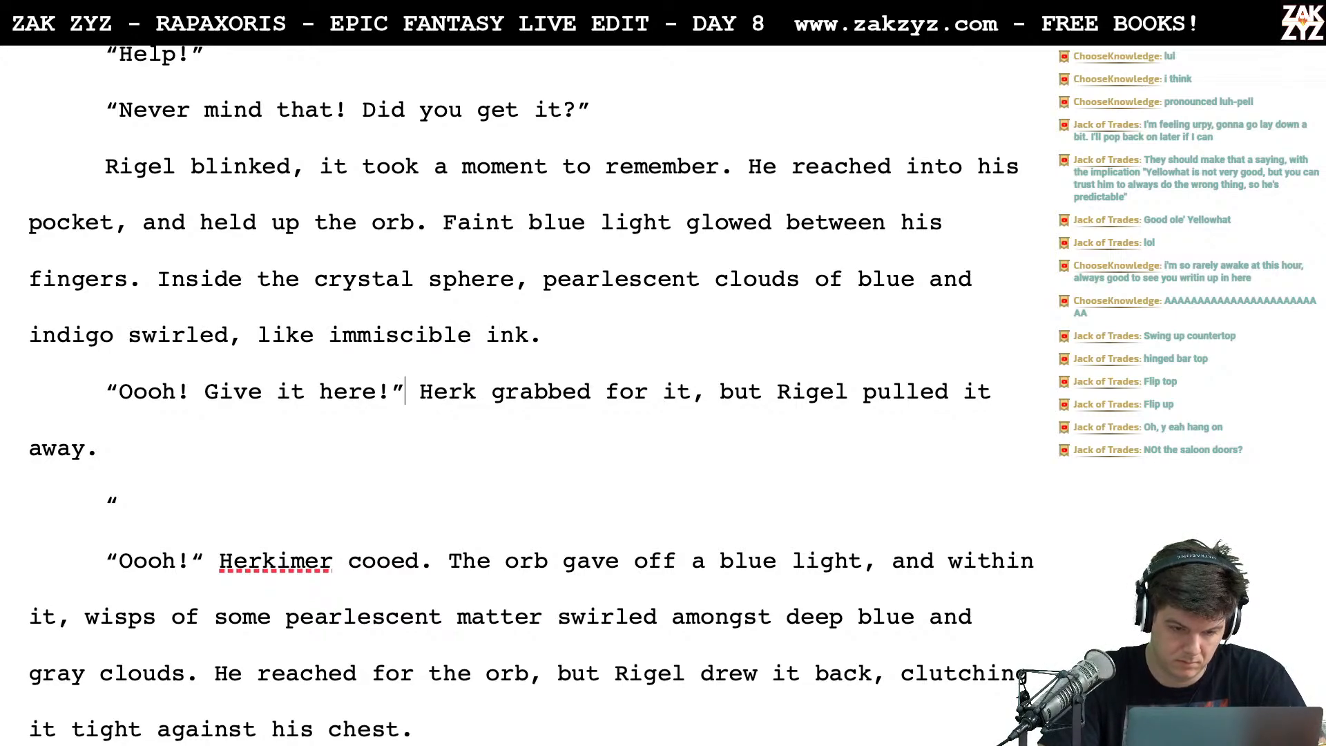
Insert "billowed," after "indigo" in the crystal sphere sentence, with the old "swirled" text split onto a separate line
{"action": "key", "text": "Right"}
{"action": "key", "text": "Right"}
{"action": "key", "text": "Right"}
{"action": "key", "text": "Right"}
{"action": "key", "text": "Right"}
{"action": "key", "text": "Right"}
{"action": "key", "text": "Right"}
{"action": "key", "text": "Right"}
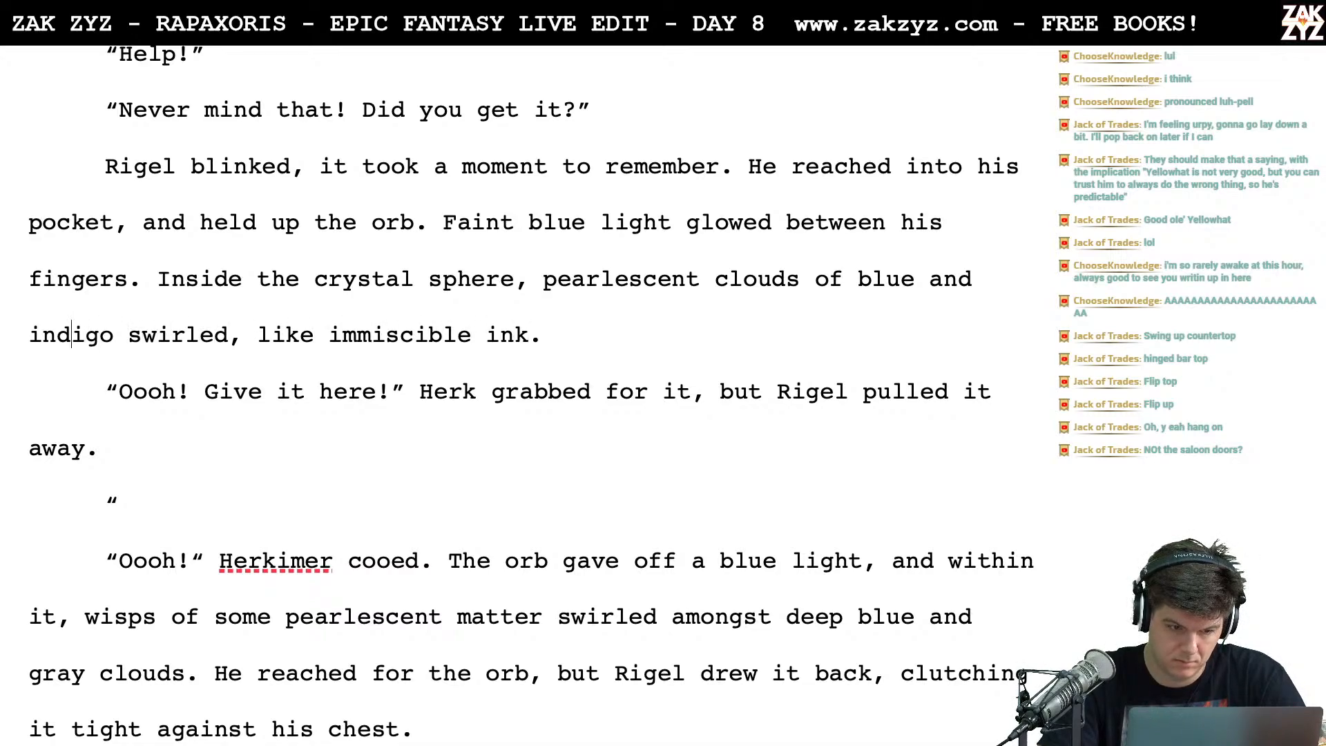
{"action": "key", "text": "Right"}
{"action": "key", "text": "Right"}
{"action": "key", "text": "Right"}
{"action": "key", "text": "Right"}
{"action": "key", "text": "Right"}
{"action": "key", "text": "Right"}
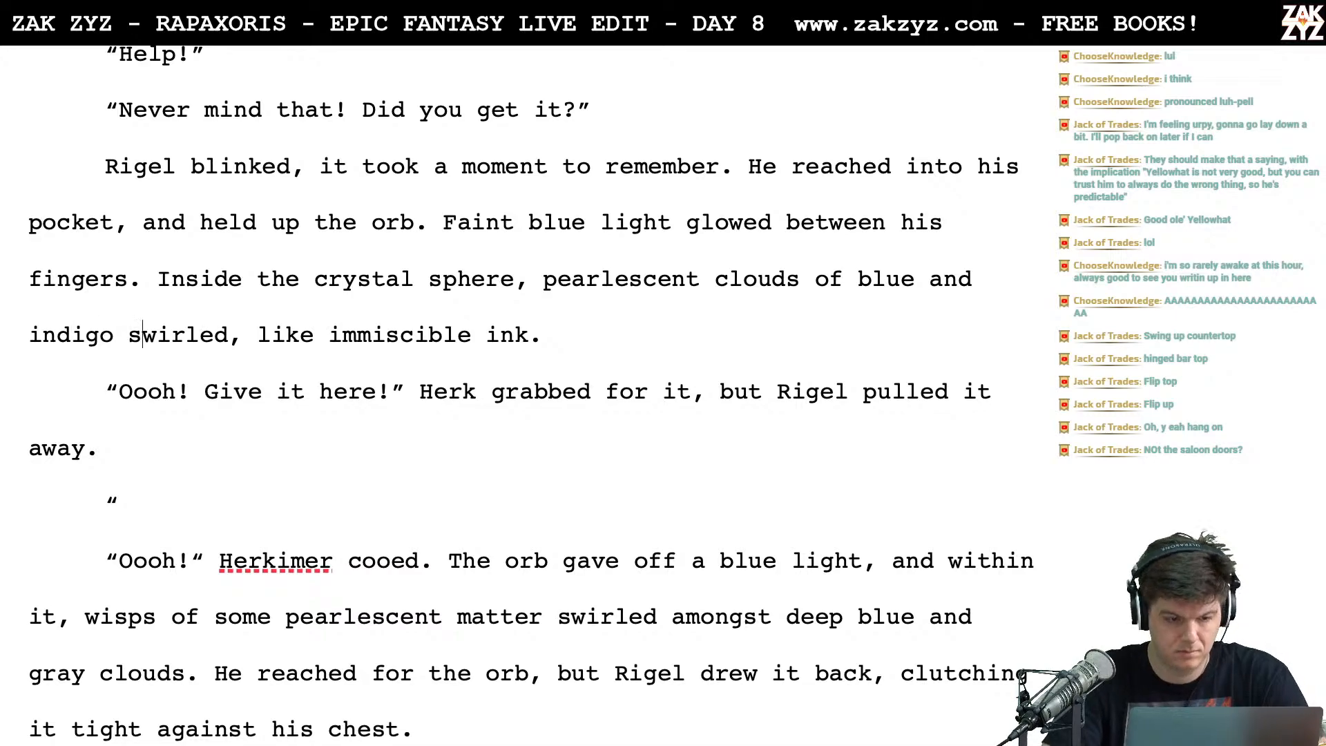
{"action": "type", "text": "b"}
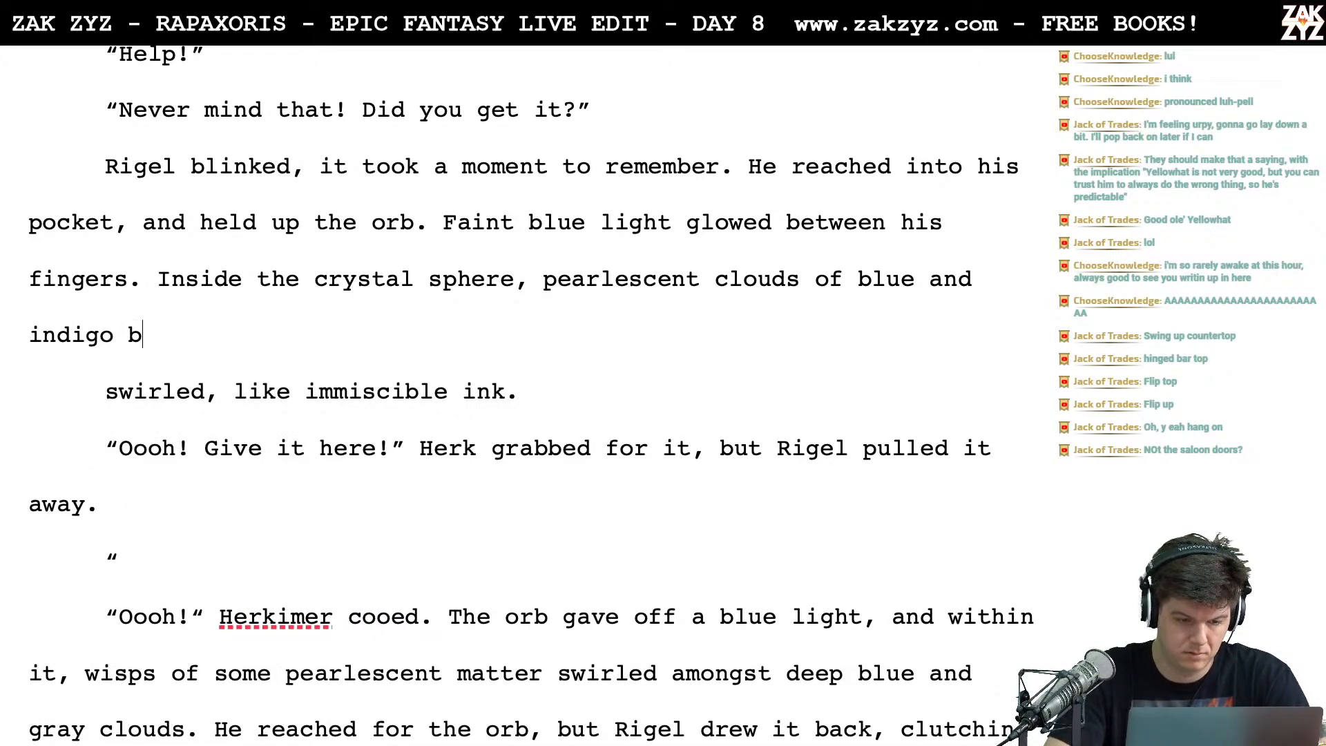
{"action": "type", "text": "illowed, lik"}
{"action": "key", "text": "BackSpace"}
{"action": "key", "text": "BackSpace"}
{"action": "key", "text": "BackSpace"}
{"action": "key", "text": "BackSpace"}
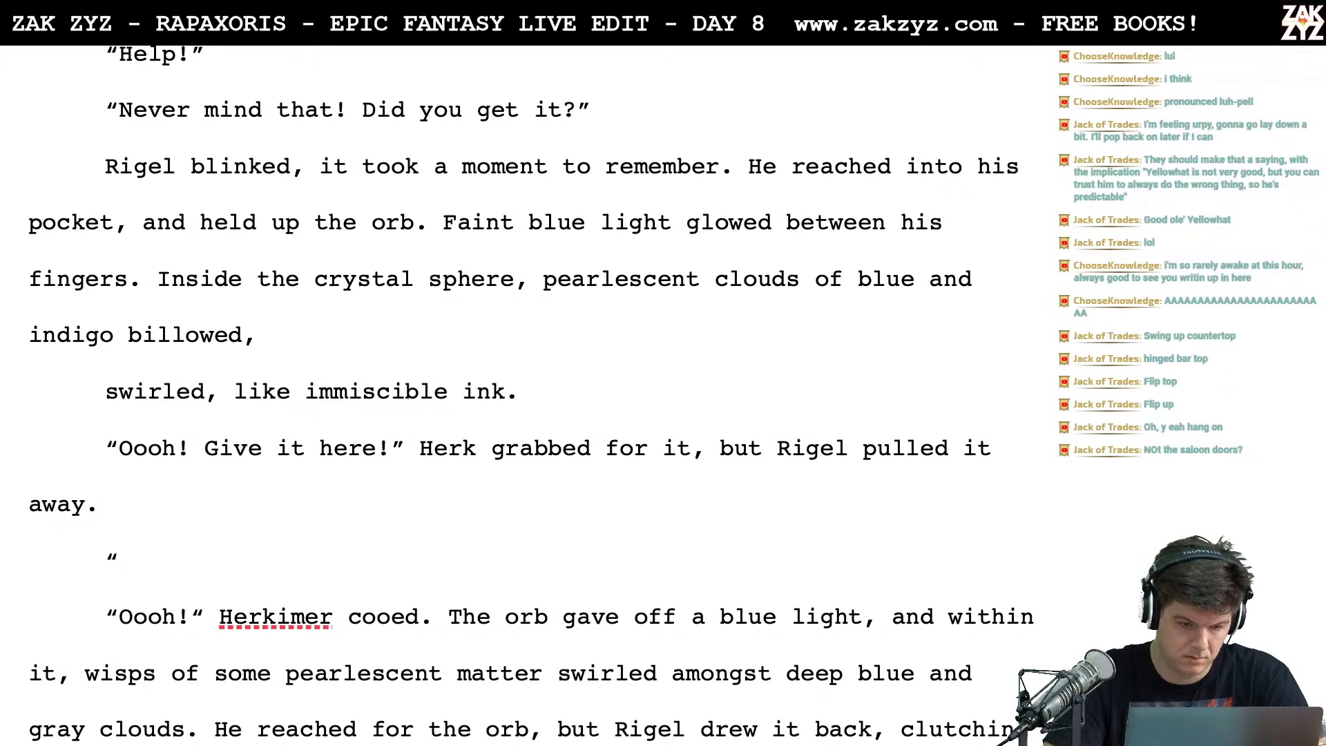
Reduce the split-off line to "like immiscible inks." and rejoin it to the "indigo billowed," line
{"action": "key", "text": "Right"}
{"action": "key", "text": "shift+Down"}
{"action": "key", "text": "shift+Up"}
{"action": "key", "text": "shift+Right"}
{"action": "key", "text": "shift+Right"}
{"action": "key", "text": "shift+Right"}
{"action": "key", "text": "shift+Right"}
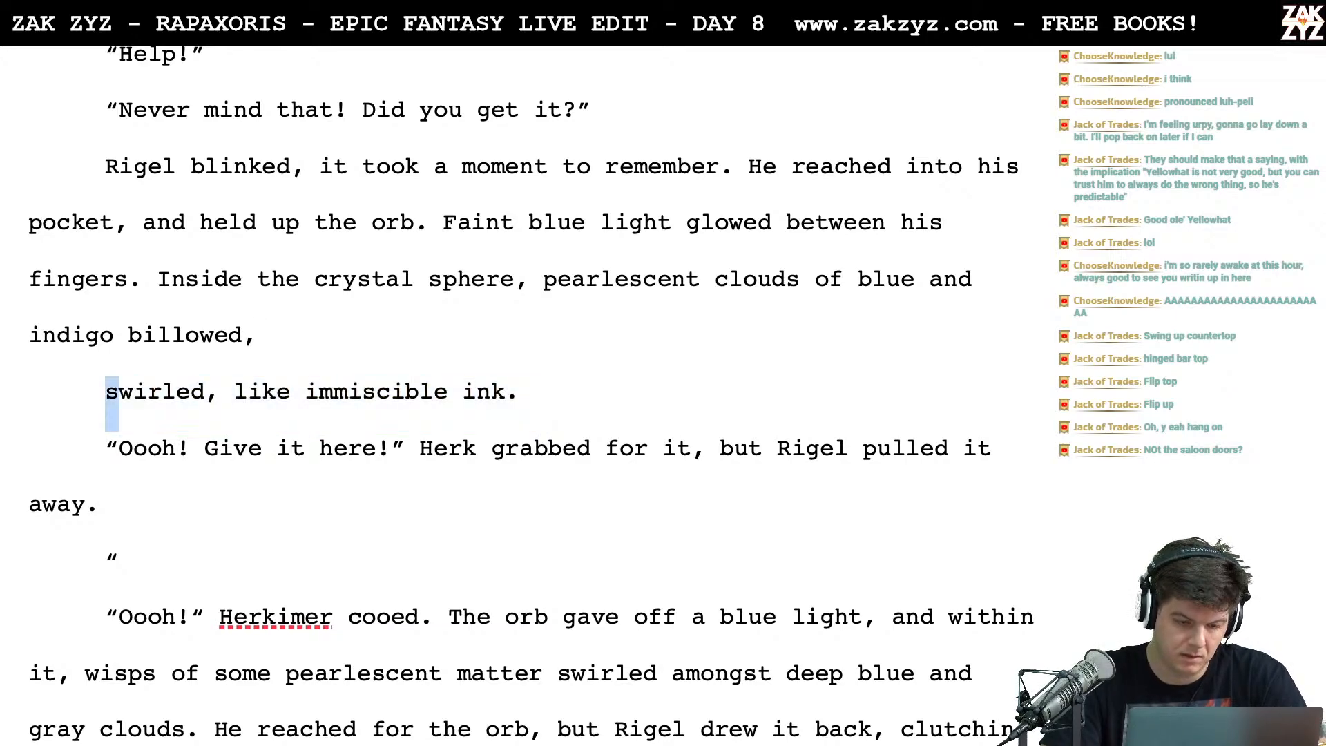
{"action": "key", "text": "shift+Right"}
{"action": "key", "text": "shift+Right"}
{"action": "key", "text": "shift+Right"}
{"action": "key", "text": "shift+Right"}
{"action": "key", "text": "Delete"}
{"action": "key", "text": "Delete"}
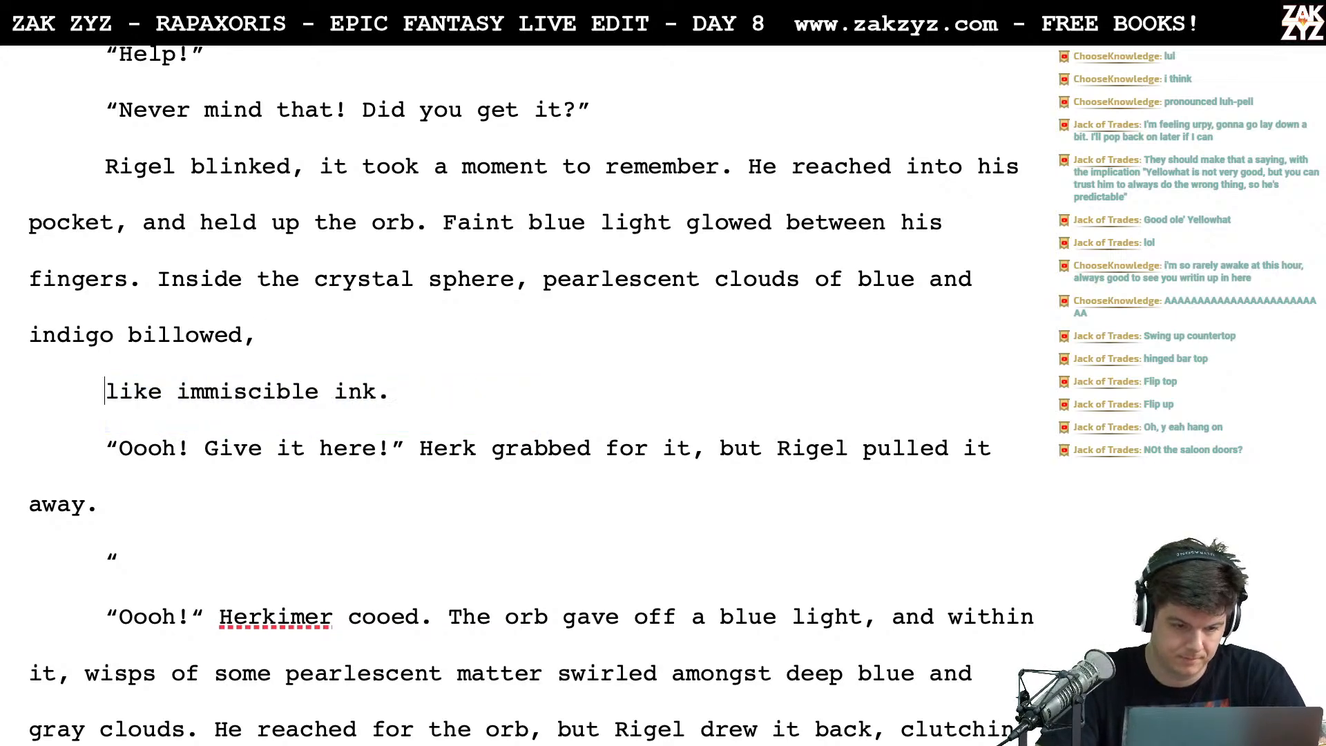
{"action": "key", "text": "BackSpace"}
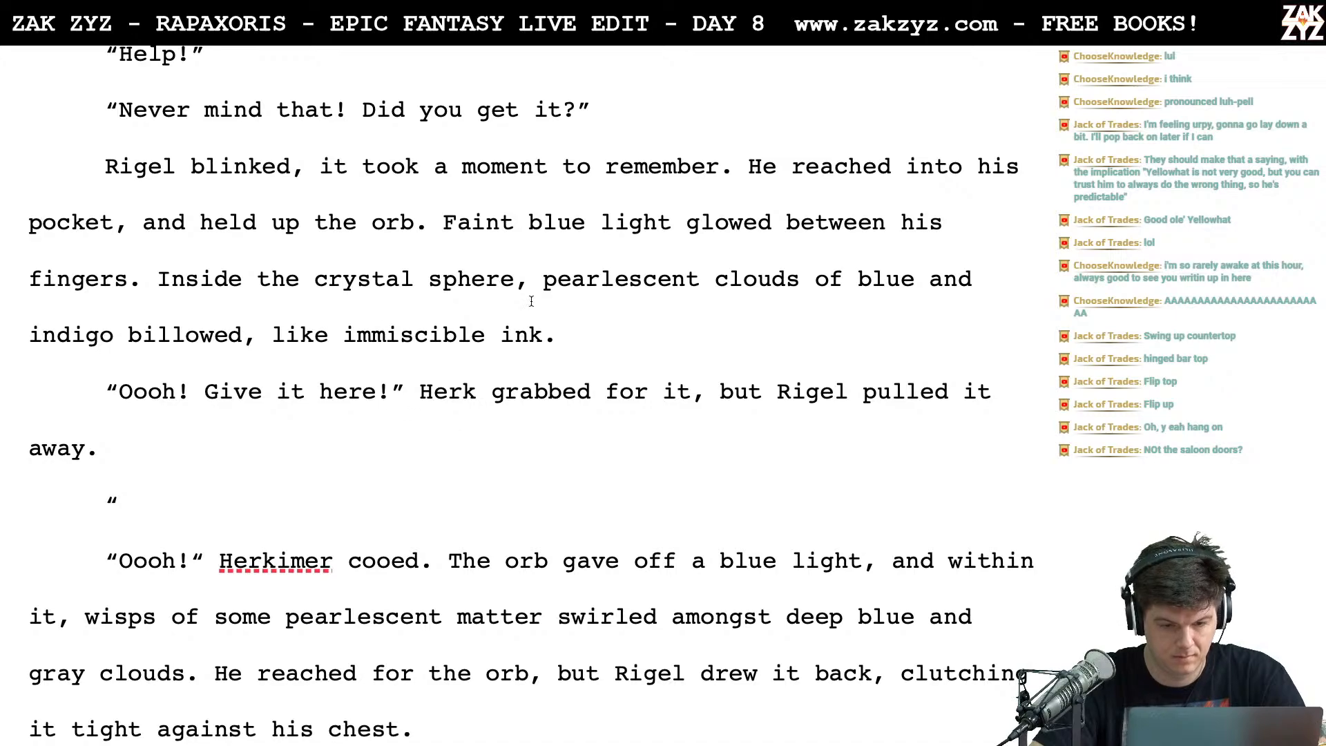
{"action": "left_click", "coordinate": [547, 329]}
{"action": "type", "text": "s"}
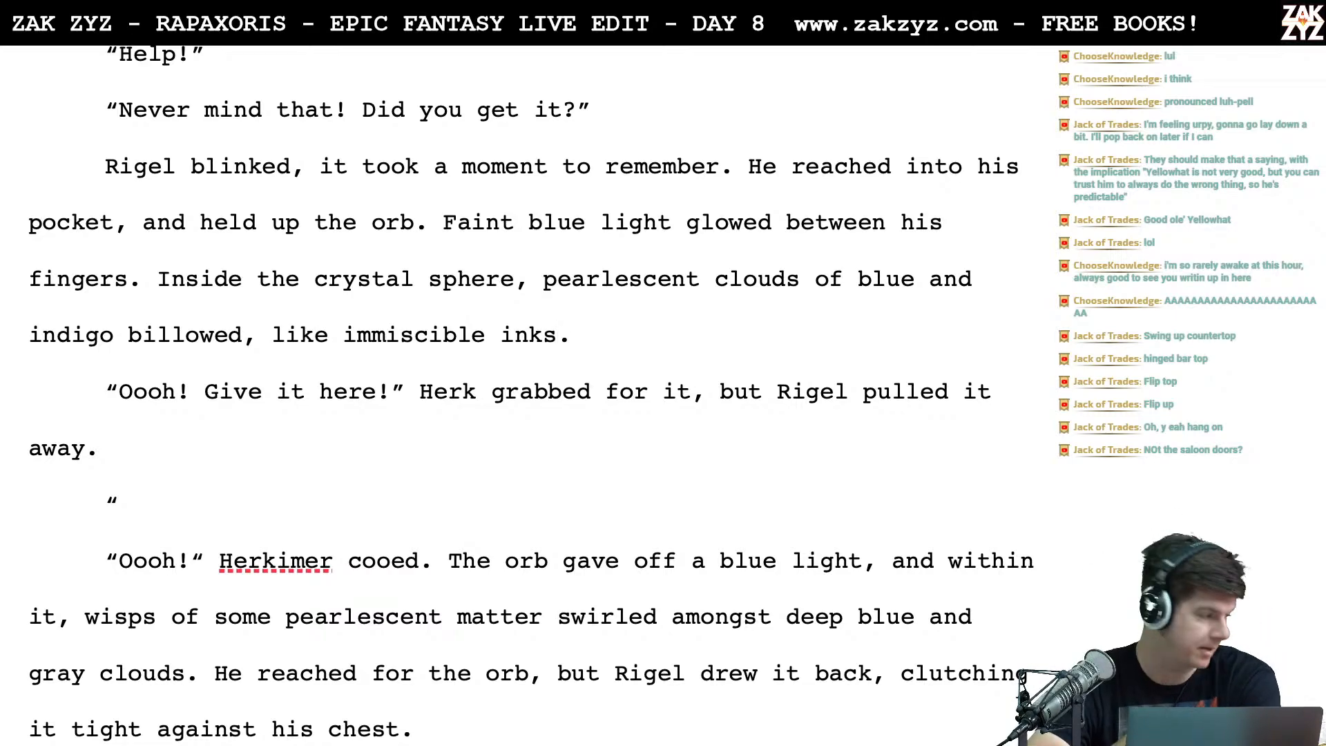
Write "yanked his hand away." after "but Rigel" in place of "pulled it away", splitting the old wording onto its own line
{"action": "scroll", "coordinate": [532, 336], "scroll_direction": "down", "scroll_amount": 2}
{"action": "left_click", "coordinate": [337, 297]}
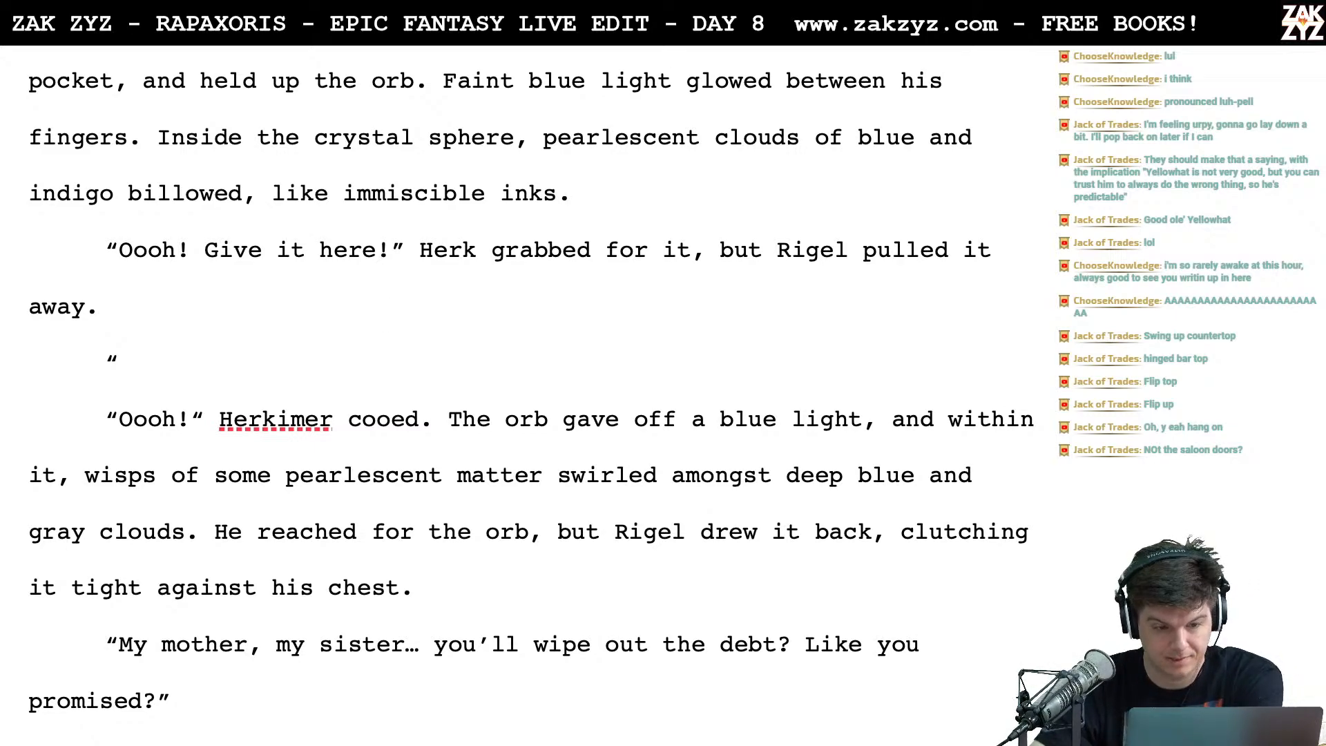
{"action": "scroll", "coordinate": [531, 389], "scroll_direction": "up", "scroll_amount": 2}
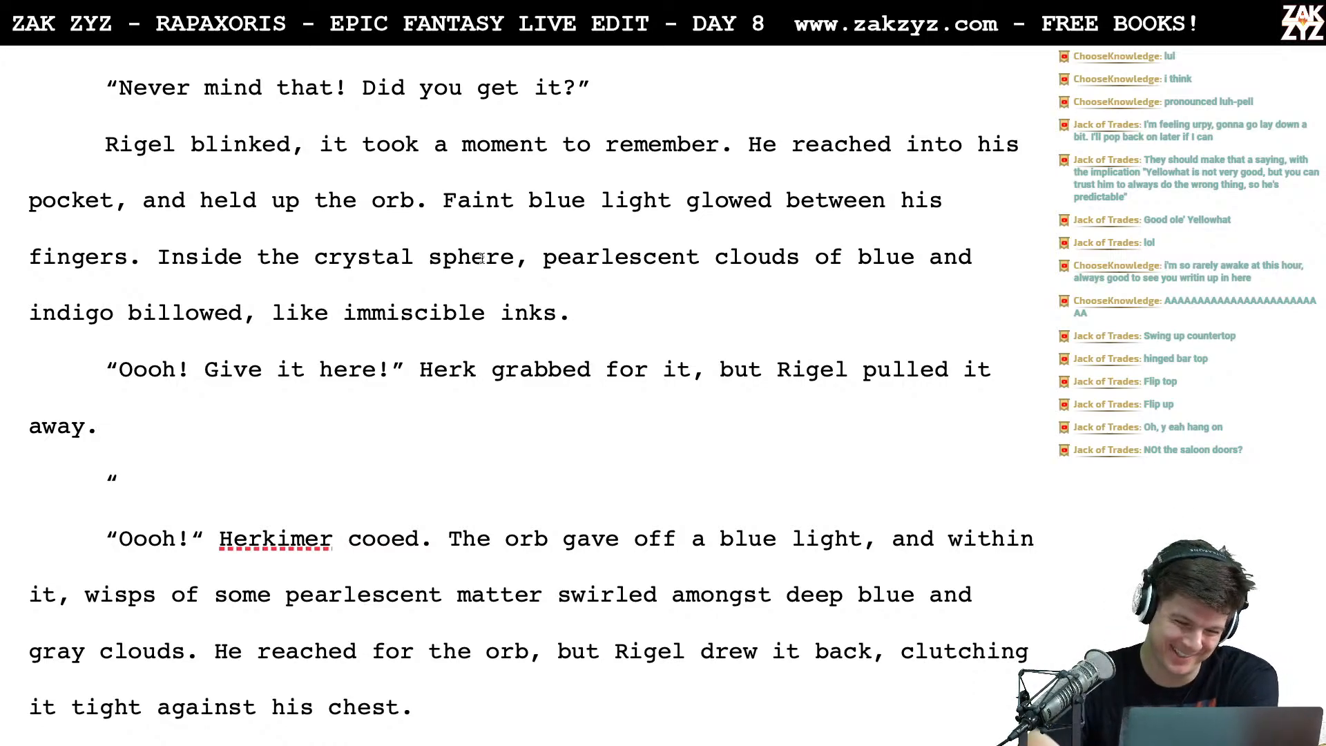
{"action": "scroll", "coordinate": [482, 258], "scroll_direction": "down", "scroll_amount": 1}
{"action": "scroll", "coordinate": [308, 349], "scroll_direction": "down", "scroll_amount": 1}
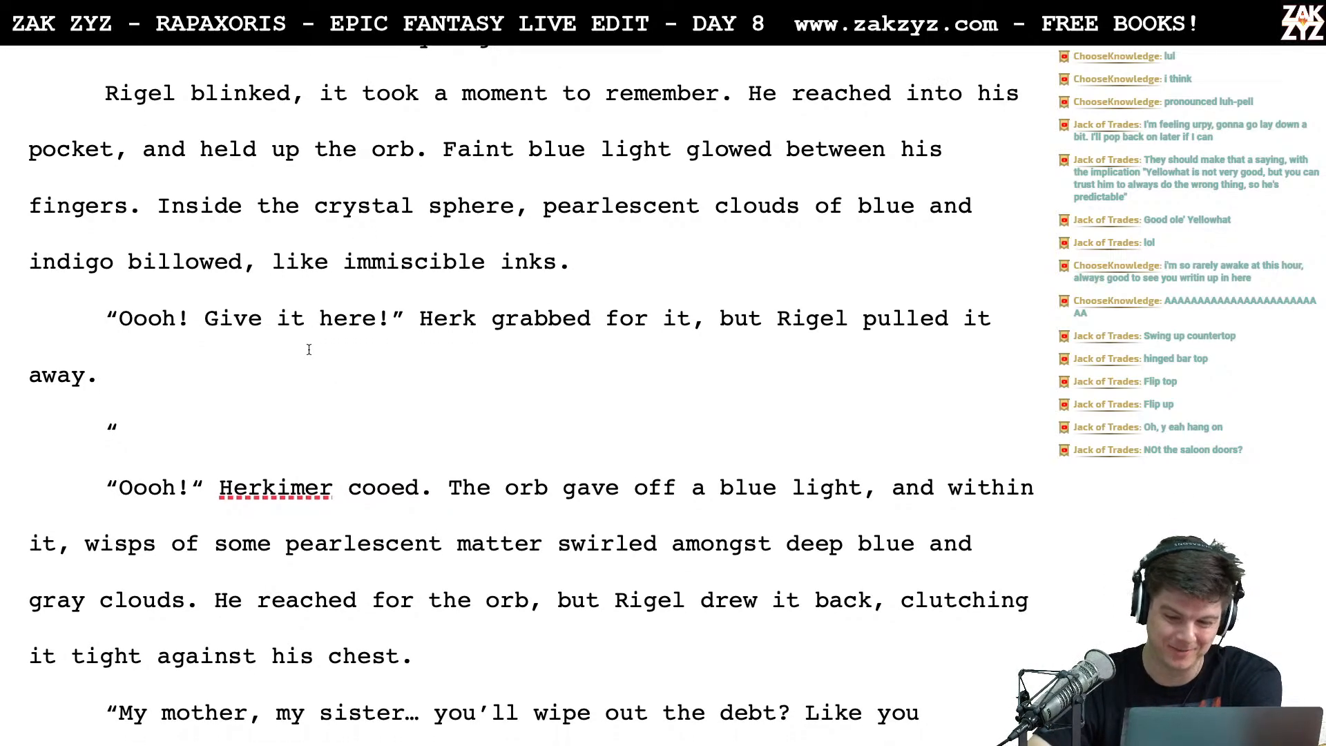
{"action": "key", "text": "Left"}
{"action": "key", "text": "Left"}
{"action": "key", "text": "Left"}
{"action": "key", "text": "Left"}
{"action": "key", "text": "Left"}
{"action": "key", "text": "Left"}
{"action": "key", "text": "Left"}
{"action": "key", "text": "Left"}
{"action": "key", "text": "Left"}
{"action": "key", "text": "Left"}
{"action": "key", "text": "Left"}
{"action": "key", "text": "Left"}
{"action": "key", "text": "Left"}
{"action": "key", "text": "Left"}
{"action": "key", "text": "Left"}
{"action": "key", "text": "Left"}
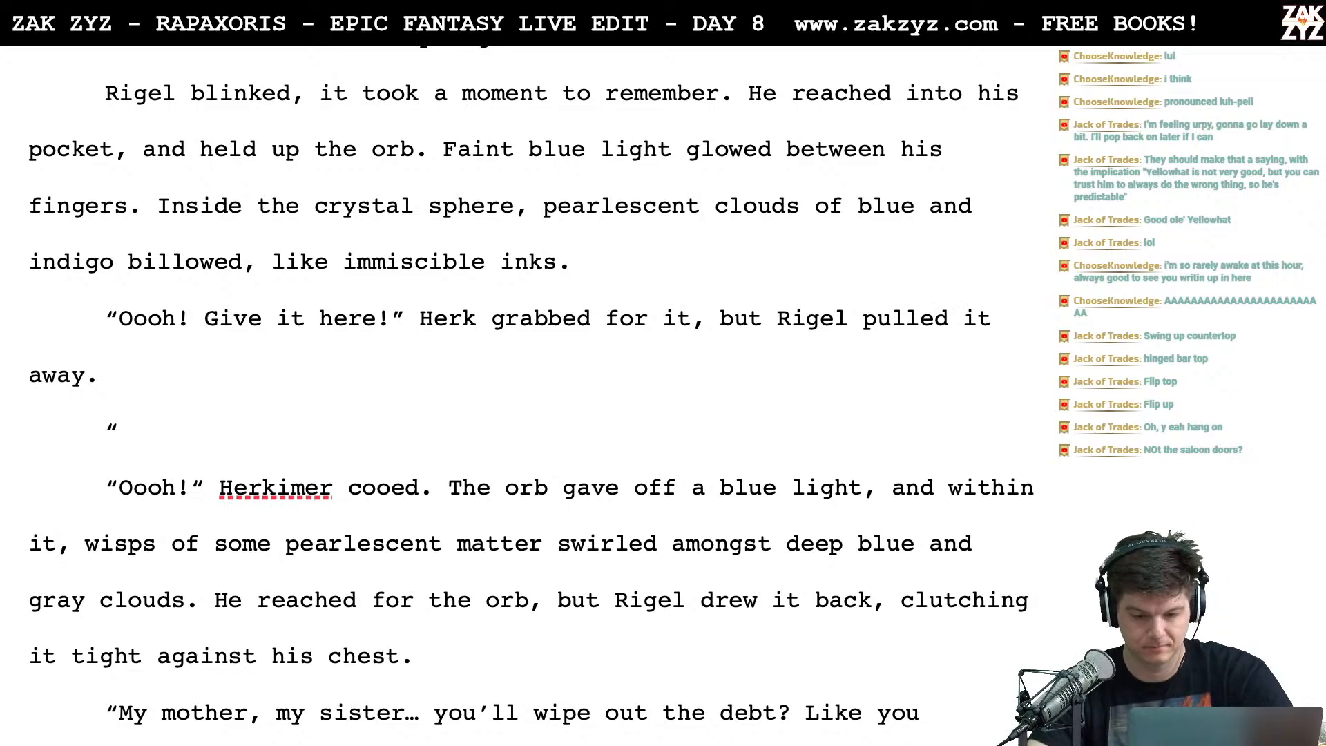
{"action": "key", "text": "Return"}
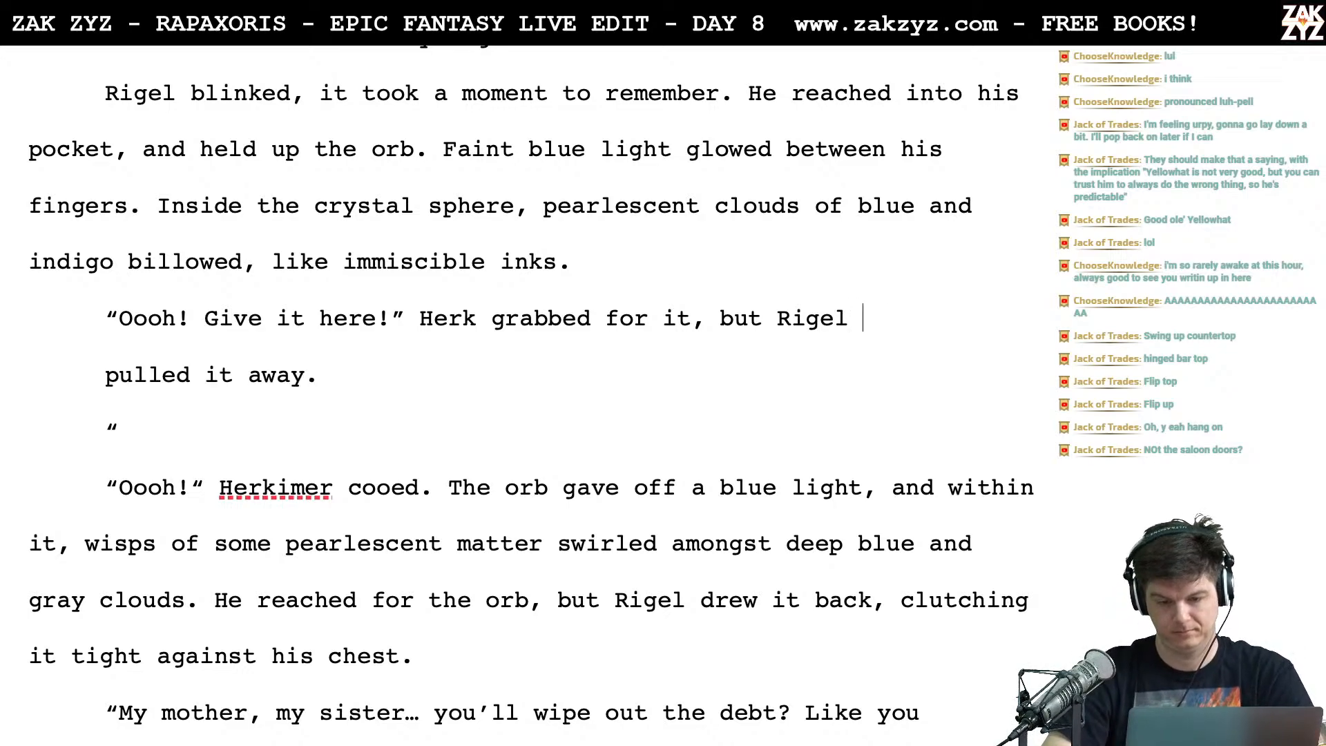
{"action": "type", "text": "manage"}
{"action": "key", "text": "BackSpace"}
{"action": "key", "text": "BackSpace"}
{"action": "key", "text": "BackSpace"}
{"action": "key", "text": "BackSpace"}
{"action": "key", "text": "BackSpace"}
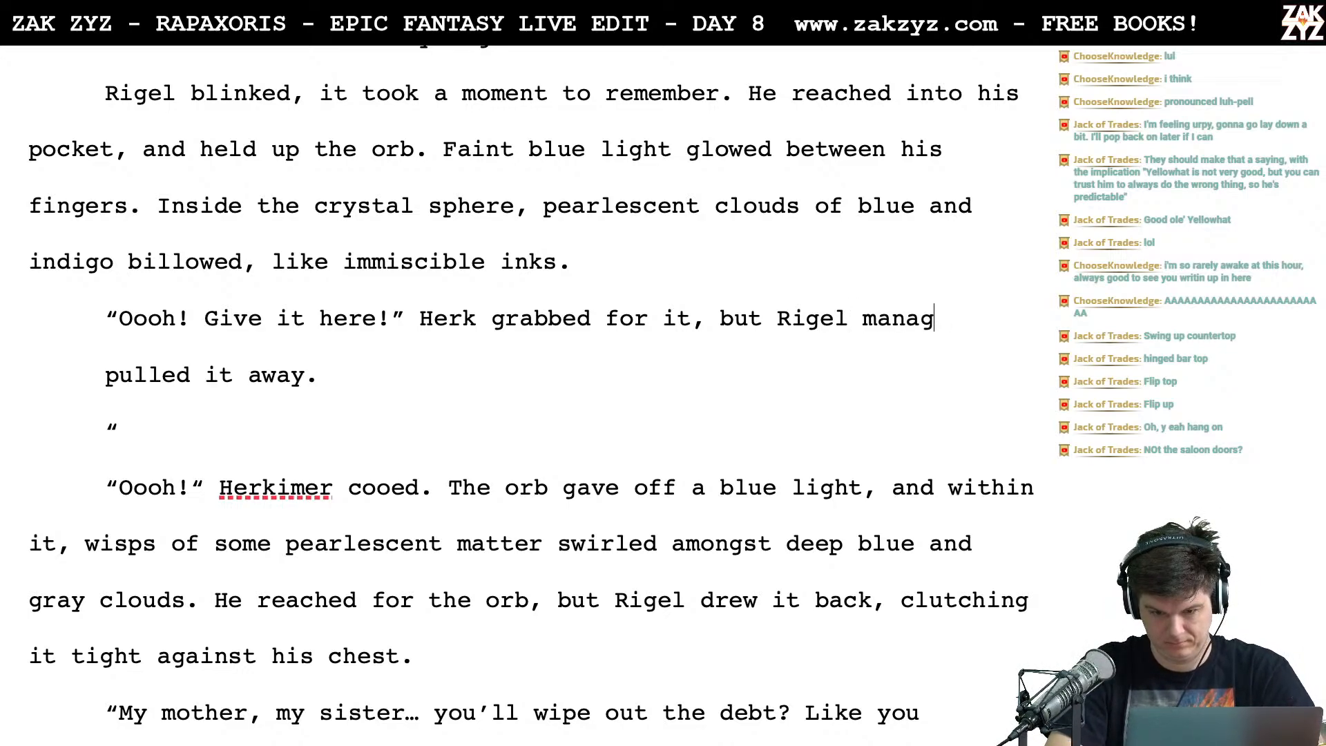
{"action": "key", "text": "BackSpace"}
{"action": "type", "text": "yan"}
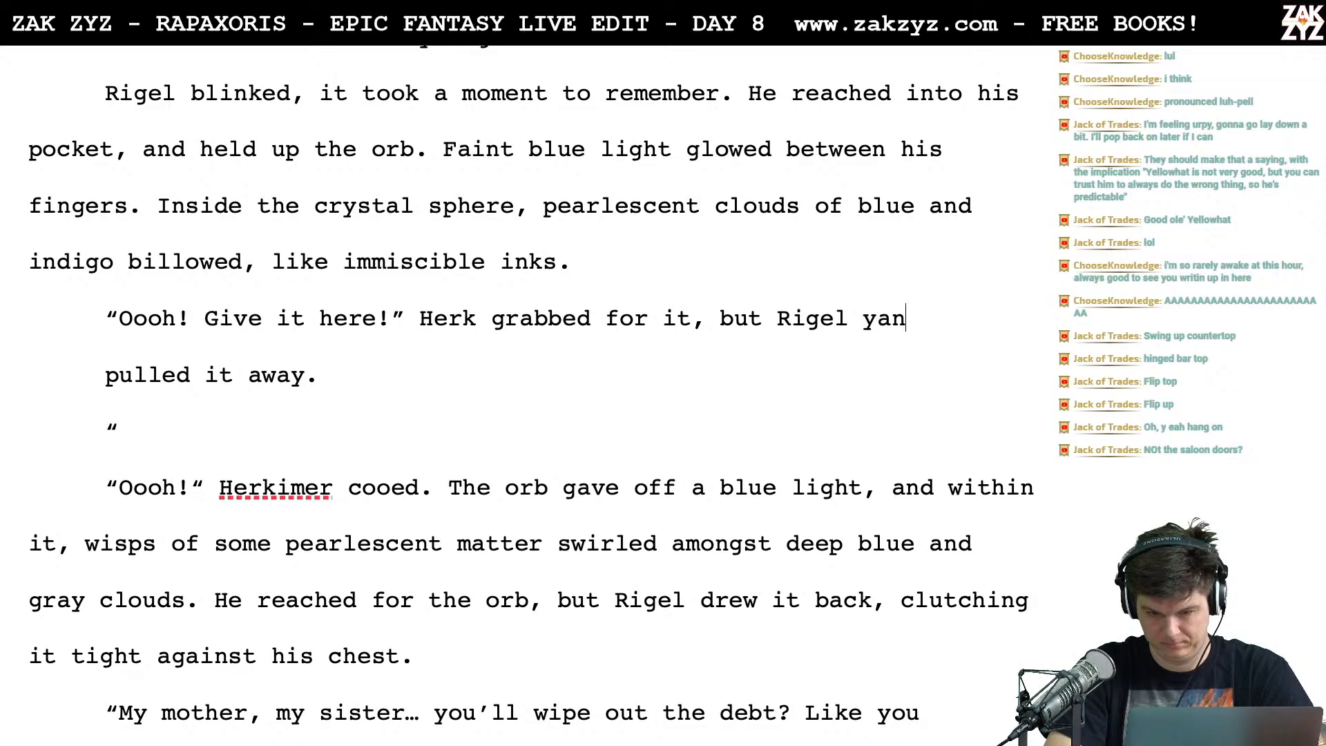
{"action": "type", "text": "ked his hand away."}
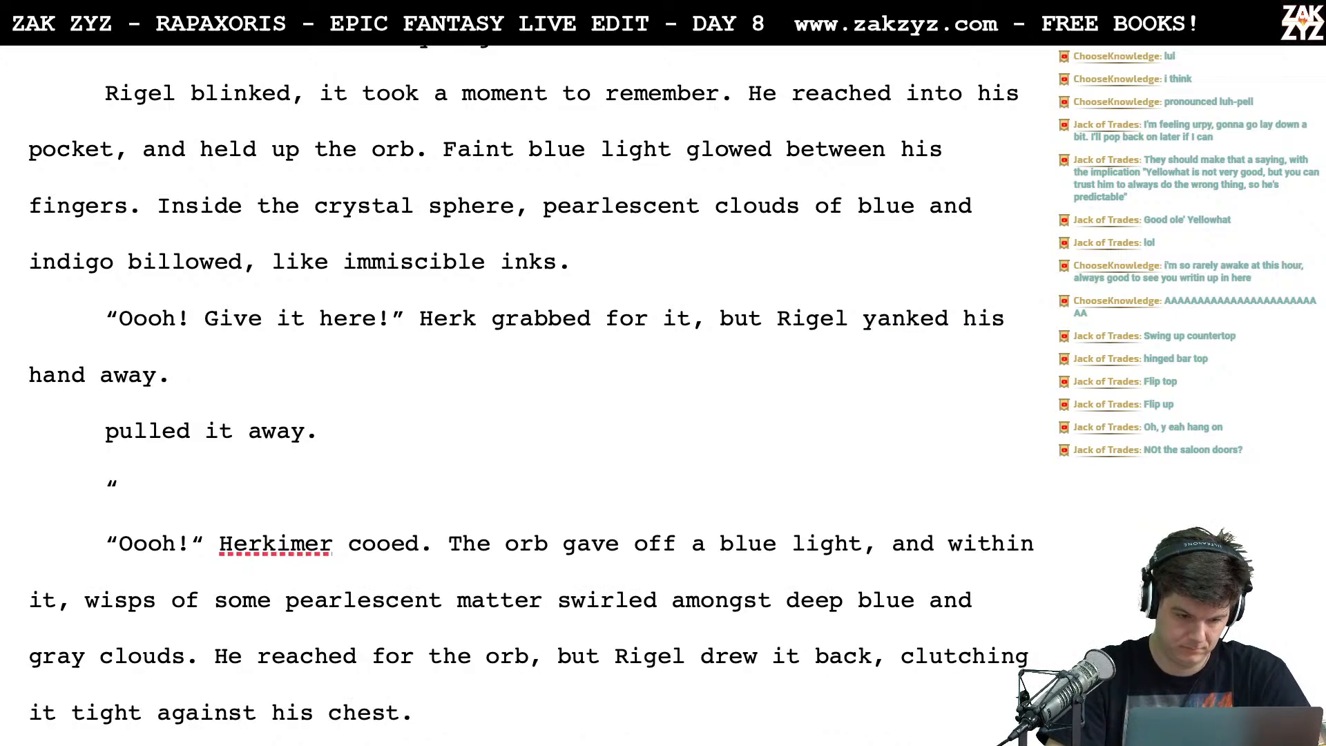
Delete the leftover "pulled it away." line, the stray quotation mark and the old "Oooh!" paragraph through "against his chest."
{"action": "key", "text": "shift+Down"}
{"action": "key", "text": "shift+Down"}
{"action": "key", "text": "shift+Down"}
{"action": "key", "text": "shift+Down"}
{"action": "key", "text": "shift+Down"}
{"action": "key", "text": "shift+Down"}
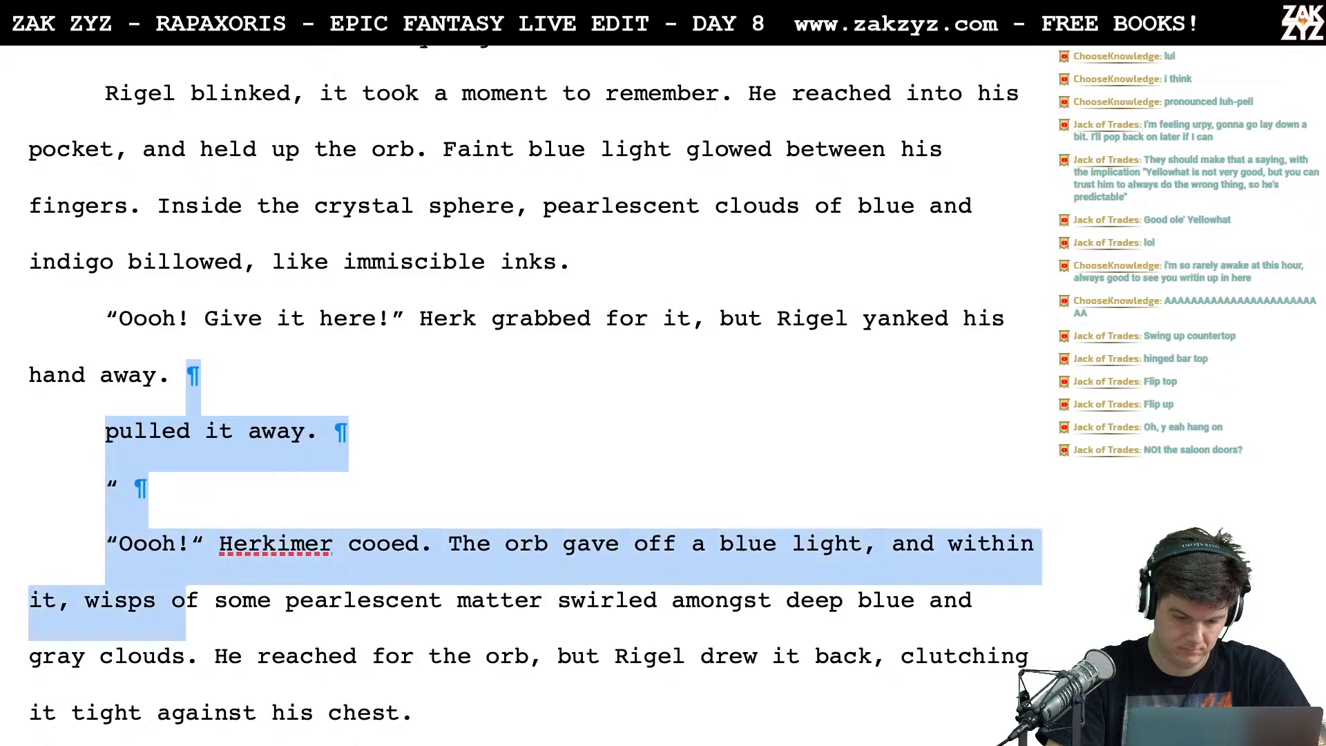
{"action": "key", "text": "shift+Right"}
{"action": "key", "text": "shift+Right"}
{"action": "key", "text": "shift+Right"}
{"action": "key", "text": "shift+Right"}
{"action": "key", "text": "shift+Right"}
{"action": "key", "text": "shift+Right"}
{"action": "key", "text": "shift+Right"}
{"action": "key", "text": "shift+Right"}
{"action": "key", "text": "shift+Right"}
{"action": "key", "text": "shift+Right"}
{"action": "key", "text": "shift+Right"}
{"action": "key", "text": "shift+Right"}
{"action": "key", "text": "shift+Right"}
{"action": "key", "text": "shift+Right"}
{"action": "key", "text": "shift+Right"}
{"action": "key", "text": "shift+Right"}
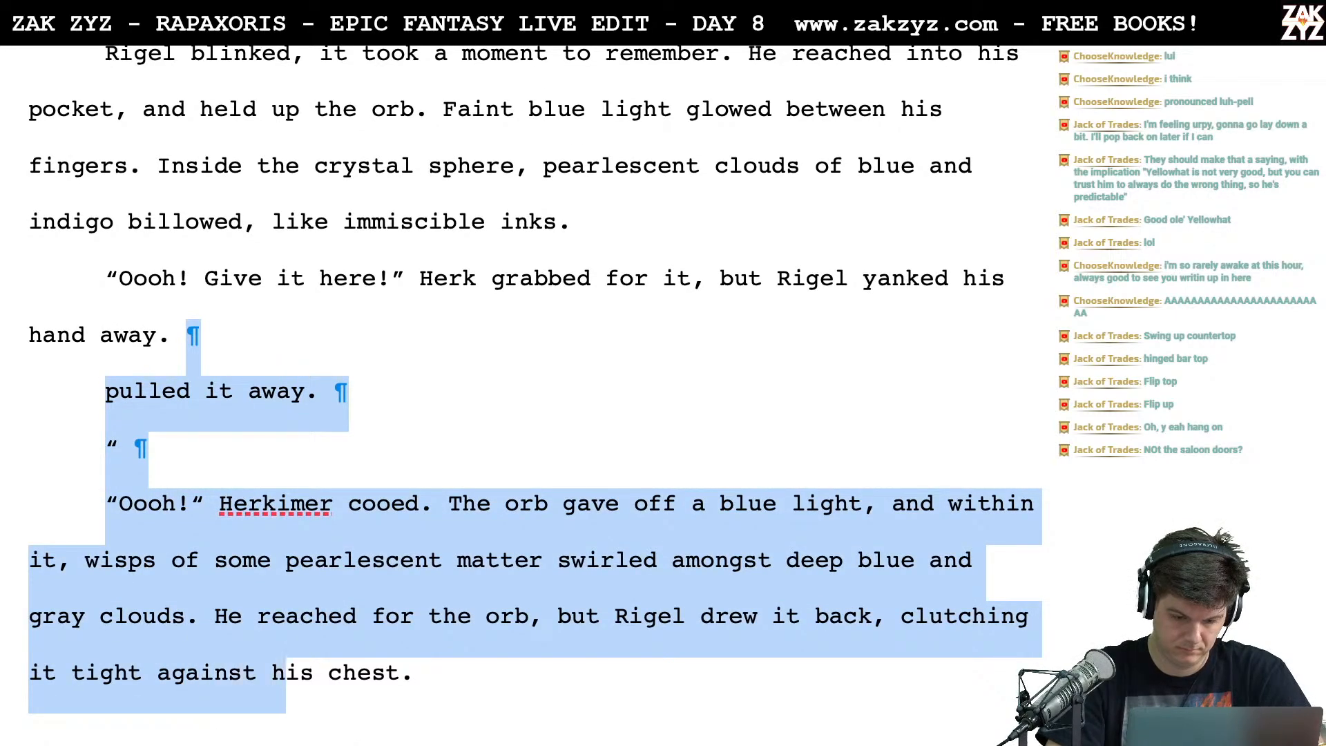
{"action": "key", "text": "Delete"}
Extend the "yanked his hand away" sentence with "and clutched the orb to his chest."
{"action": "type", "text": "A"}
{"action": "key", "text": "BackSpace"}
{"action": "key", "text": "BackSpace"}
{"action": "key", "text": "BackSpace"}
{"action": "key", "text": "BackSpace"}
{"action": "key", "text": "BackSpace"}
{"action": "type", "text": "ay and "}
{"action": "type", "text": "clud"}
{"action": "key", "text": "BackSpace"}
{"action": "type", "text": "echd"}
{"action": "key", "text": "BackSpace"}
{"action": "key", "text": "BackSpace"}
{"action": "key", "text": "BackSpace"}
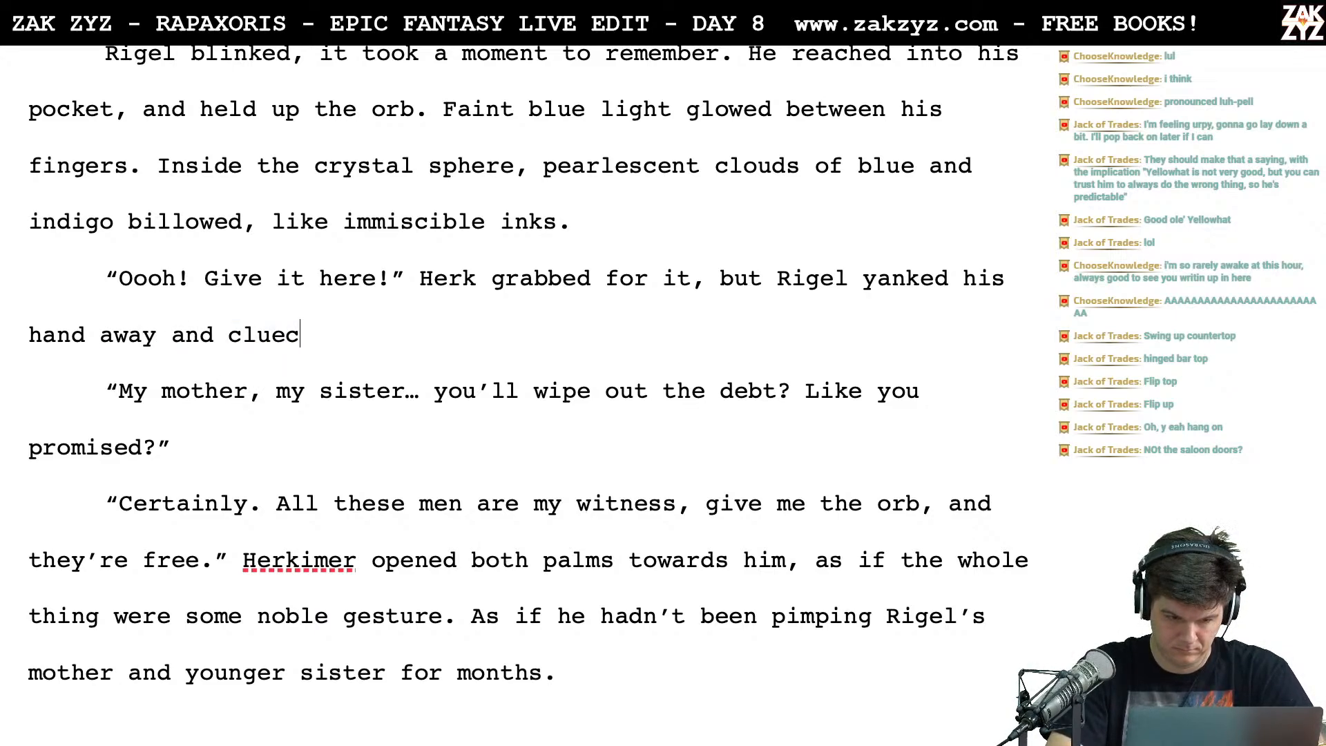
{"action": "key", "text": "BackSpace"}
{"action": "key", "text": "BackSpace"}
{"action": "key", "text": "BackSpace"}
{"action": "key", "text": "BackSpace"}
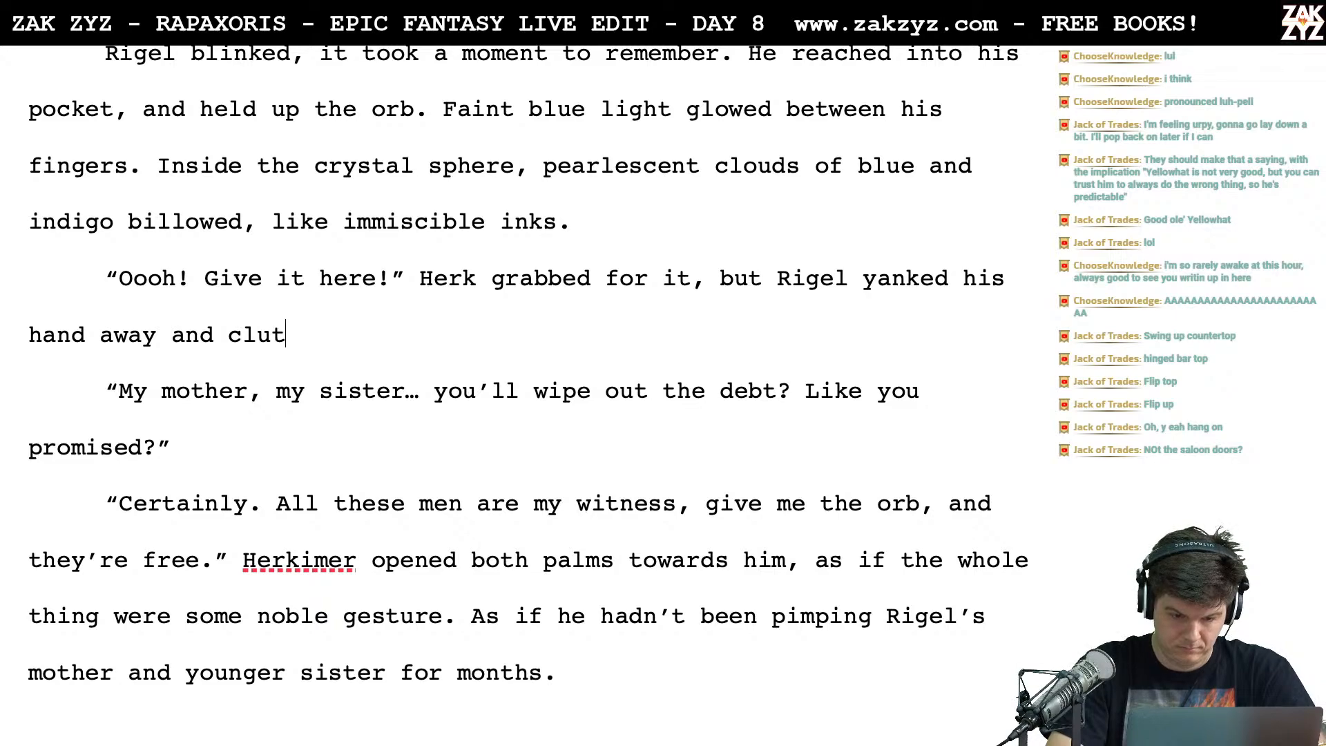
{"action": "type", "text": "lutched the orb to his chest."}
Replace "it" with "the orb" in the sentence where Herk grabs for it
{"action": "key", "text": "Up"}
{"action": "key", "text": "Home"}
{"action": "key", "text": "Down"}
{"action": "key", "text": "Left"}
{"action": "key", "text": "Left"}
{"action": "key", "text": "Left"}
{"action": "key", "text": "Left"}
{"action": "key", "text": "Left"}
{"action": "key", "text": "Left"}
{"action": "key", "text": "Left"}
{"action": "key", "text": "Left"}
{"action": "key", "text": "Left"}
{"action": "key", "text": "Left"}
{"action": "key", "text": "Left"}
{"action": "key", "text": "Left"}
{"action": "key", "text": "Left"}
{"action": "key", "text": "Left"}
{"action": "key", "text": "Left"}
{"action": "key", "text": "Left"}
{"action": "key", "text": "Left"}
{"action": "key", "text": "Left"}
{"action": "key", "text": "Left"}
{"action": "key", "text": "Left"}
{"action": "key", "text": "Left"}
{"action": "key", "text": "Left"}
{"action": "key", "text": "Left"}
{"action": "key", "text": "Left"}
{"action": "key", "text": "Left"}
{"action": "key", "text": "Left"}
{"action": "key", "text": "Right"}
{"action": "key", "text": "BackSpace"}
{"action": "key", "text": "BackSpace"}
{"action": "type", "text": "the "}
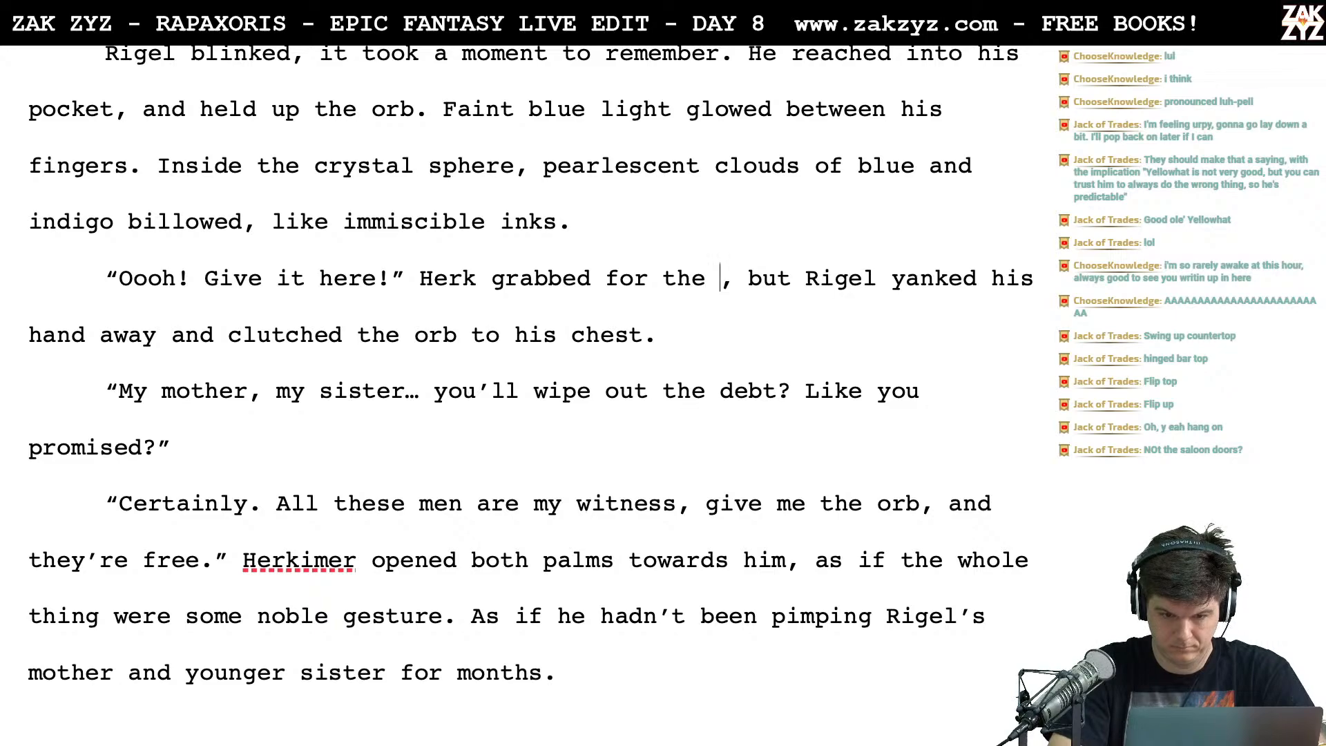
{"action": "type", "text": "orb"}
Reword the end of the "yanked his hand away" sentence to "clutched it tight against his chest." and delete the old wording
{"action": "key", "text": "Down"}
{"action": "key", "text": "Left"}
{"action": "key", "text": "Left"}
{"action": "key", "text": "Left"}
{"action": "key", "text": "Left"}
{"action": "key", "text": "Left"}
{"action": "key", "text": "Left"}
{"action": "key", "text": "Left"}
{"action": "key", "text": "Left"}
{"action": "key", "text": "Left"}
{"action": "key", "text": "Left"}
{"action": "key", "text": "Left"}
{"action": "key", "text": "Left"}
{"action": "key", "text": "Left"}
{"action": "key", "text": "Left"}
{"action": "key", "text": "Left"}
{"action": "key", "text": "Left"}
{"action": "key", "text": "Left"}
{"action": "key", "text": "Left"}
{"action": "key", "text": "Left"}
{"action": "key", "text": "Left"}
{"action": "key", "text": "Left"}
{"action": "key", "text": "Left"}
{"action": "key", "text": "Return"}
{"action": "key", "text": "Left"}
{"action": "type", "text": "it tg"}
{"action": "key", "text": "BackSpace"}
{"action": "type", "text": "ight against his chest."}
{"action": "key", "text": "shift+Down"}
{"action": "key", "text": "BackSpace"}
Change the start of Rigel's question about the debt to "My mother and sister.", replacing the comma after "mother"
{"action": "key", "text": "Right"}
{"action": "key", "text": "Right"}
{"action": "key", "text": "Right"}
{"action": "key", "text": "Right"}
{"action": "key", "text": "Right"}
{"action": "key", "text": "Right"}
{"action": "key", "text": "Right"}
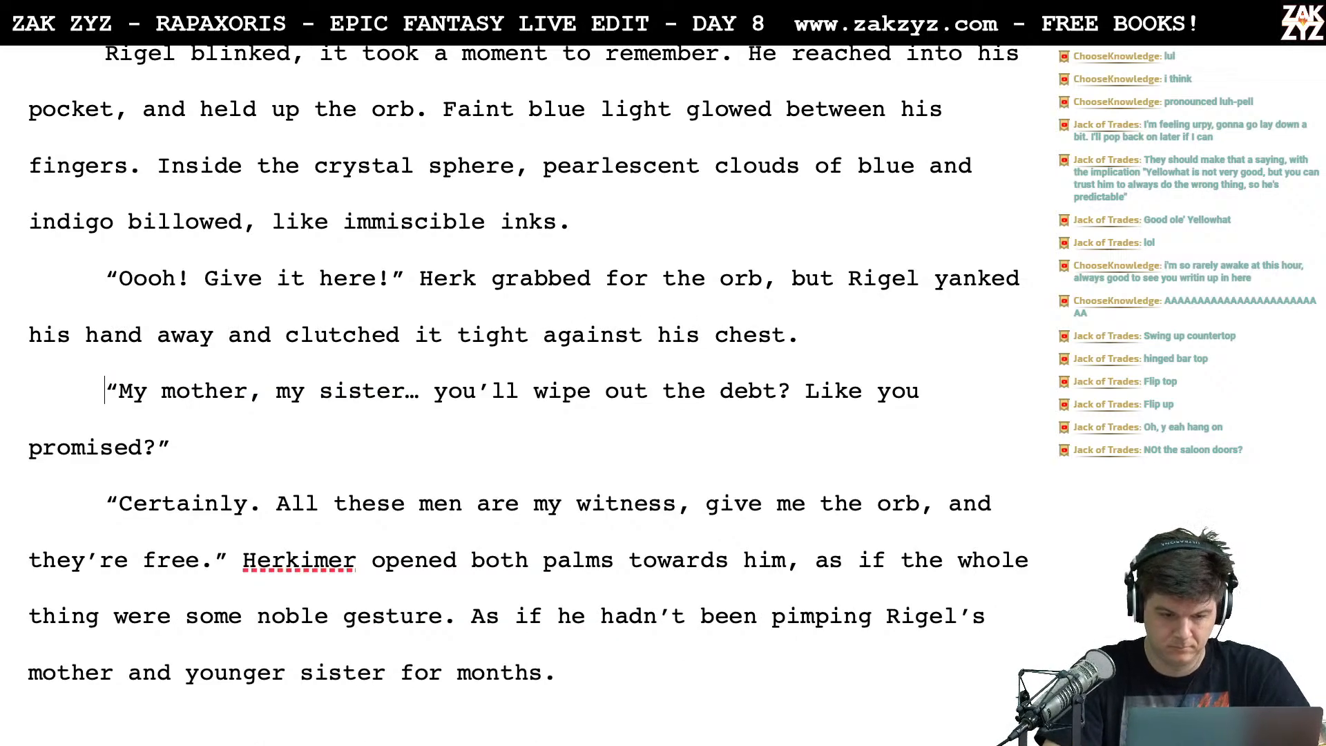
{"action": "key", "text": "Right"}
{"action": "key", "text": "Right"}
{"action": "key", "text": "Right"}
{"action": "key", "text": "Right"}
{"action": "key", "text": "Right"}
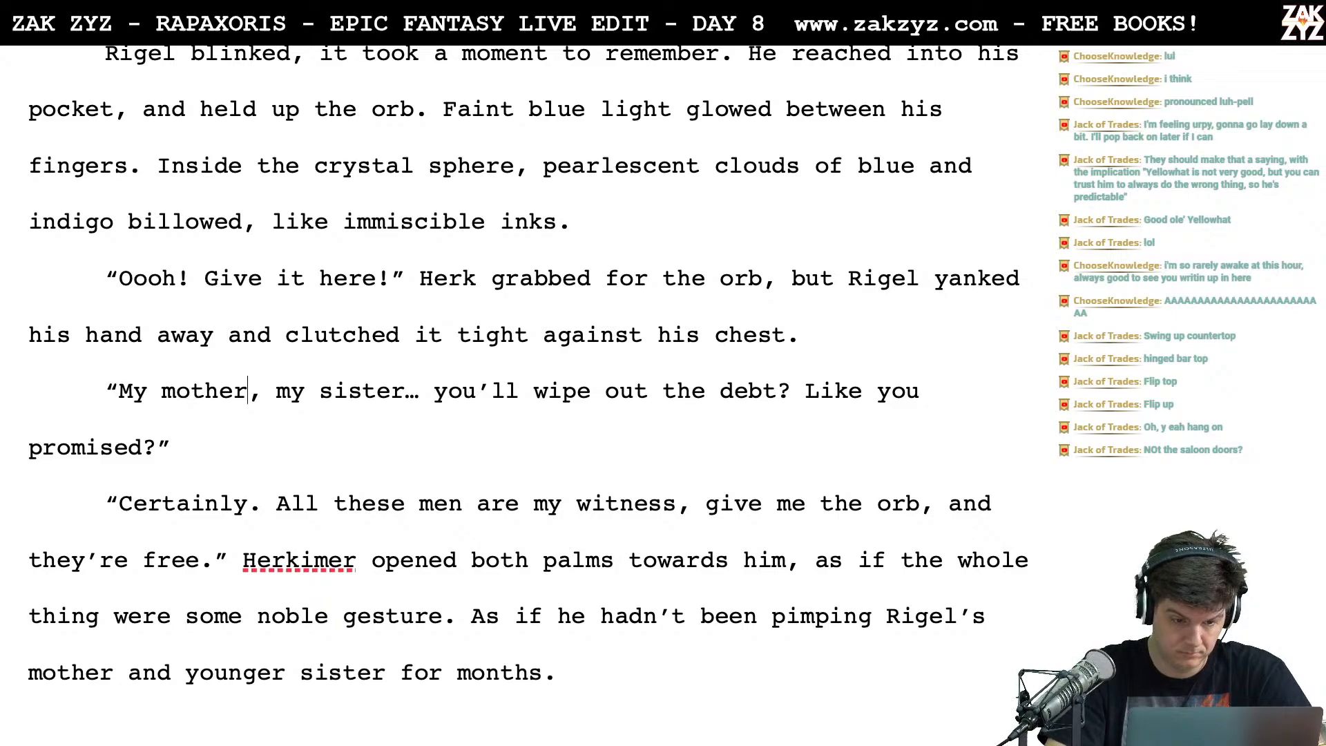
{"action": "key", "text": "BackSpace"}
{"action": "type", "text": "and sister."}
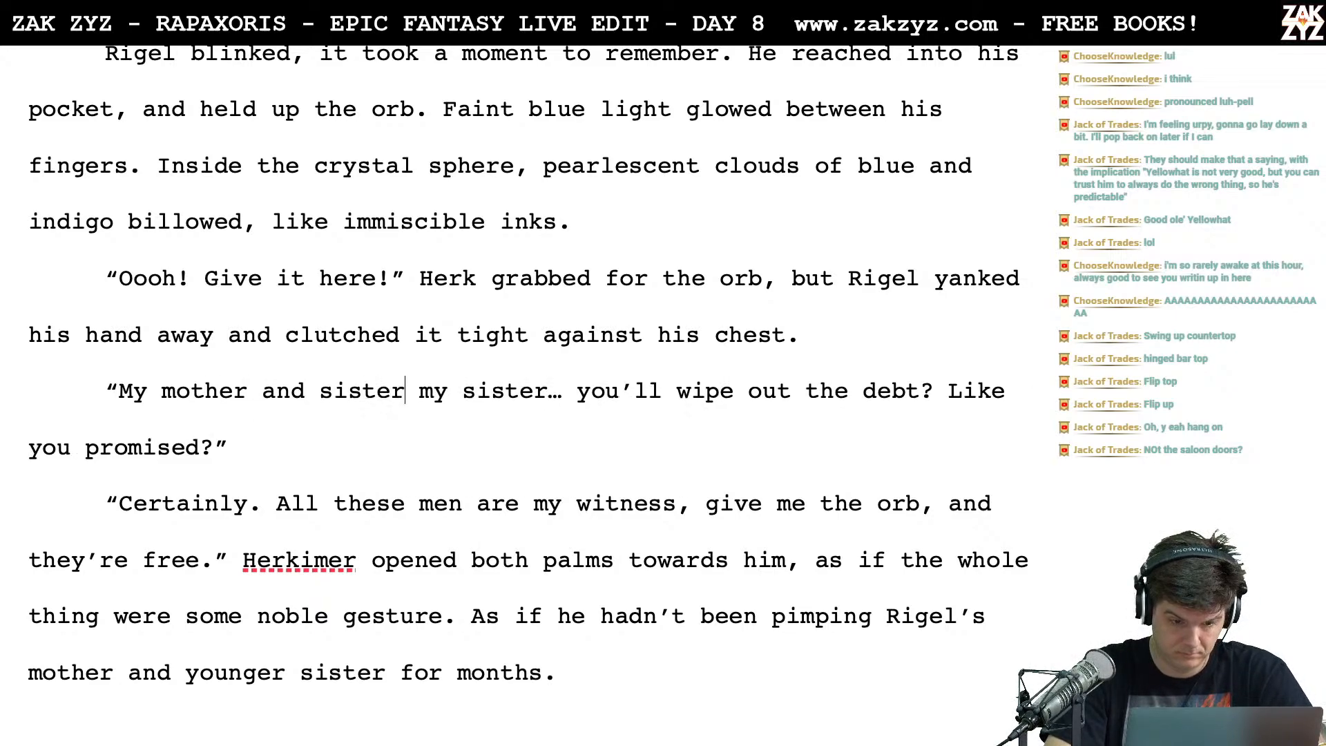
Remove the leftover "my sister…" from Rigel's line and capitalize "You'll" as the start of the sentence
{"action": "key", "text": "shift+Right"}
{"action": "key", "text": "shift+Right"}
{"action": "key", "text": "shift+Right"}
{"action": "key", "text": "shift+Right"}
{"action": "key", "text": "shift+Right"}
{"action": "key", "text": "shift+Right"}
{"action": "key", "text": "shift+Right"}
{"action": "key", "text": "shift+Right"}
{"action": "key", "text": "shift+Right"}
{"action": "key", "text": "shift+Right"}
{"action": "key", "text": "shift+Right"}
{"action": "key", "text": "shift+Right"}
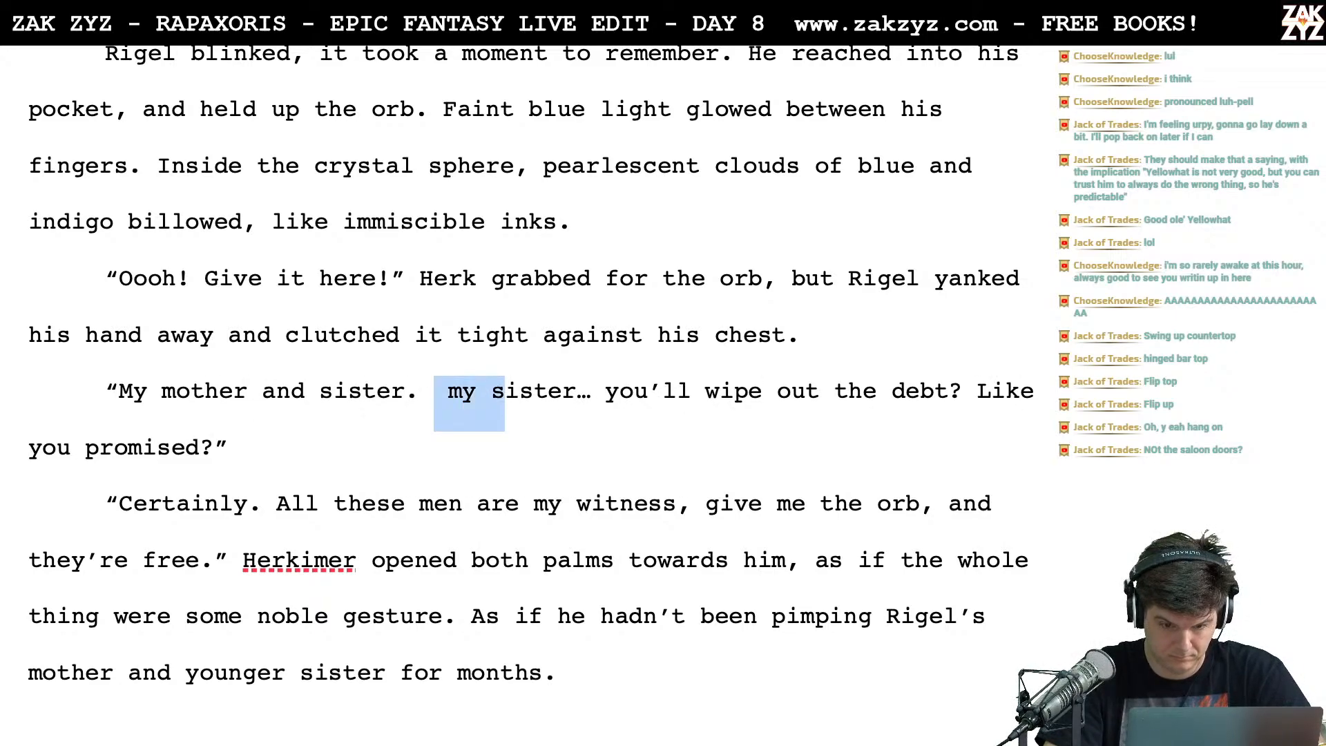
{"action": "key", "text": "shift+Right"}
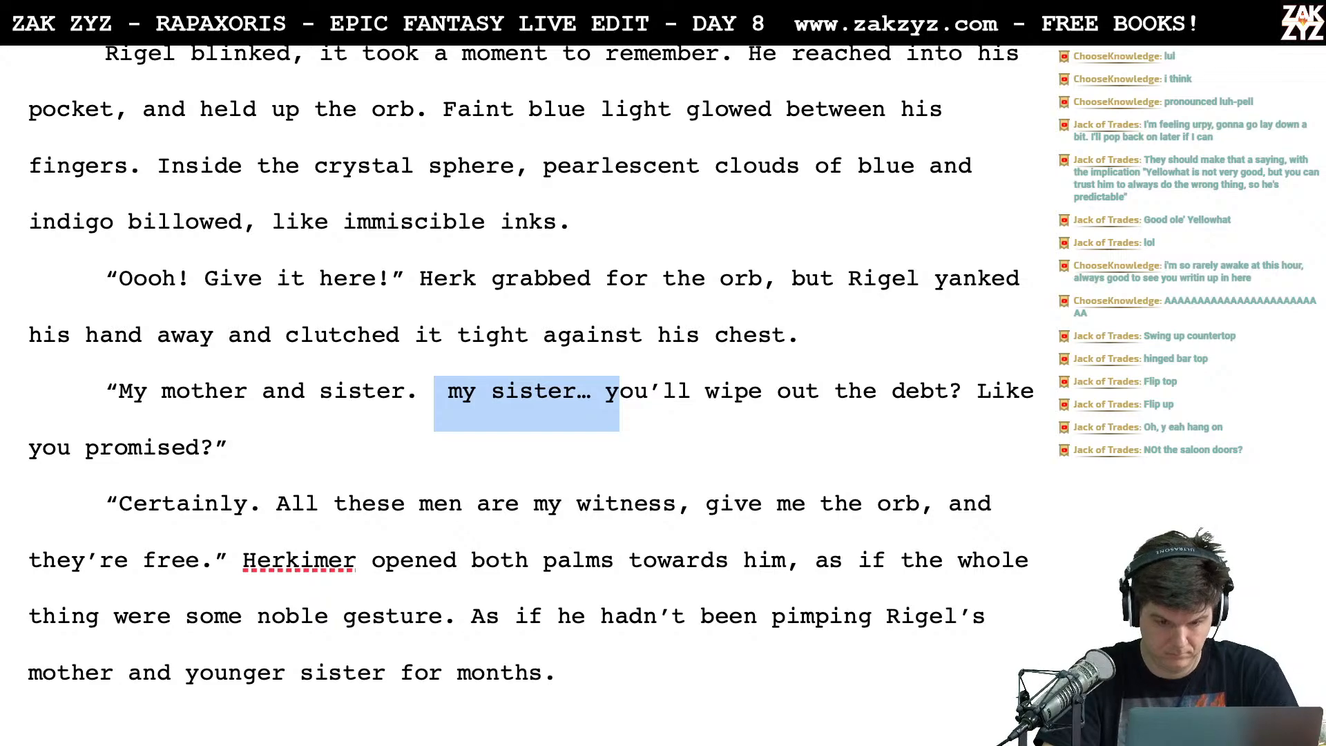
{"action": "type", "text": "Y"}
Replace "Certainly." with "Yes, yes!" at the start of the reply to Rigel
{"action": "key", "text": "ctrl+Down"}
{"action": "key", "text": "Down"}
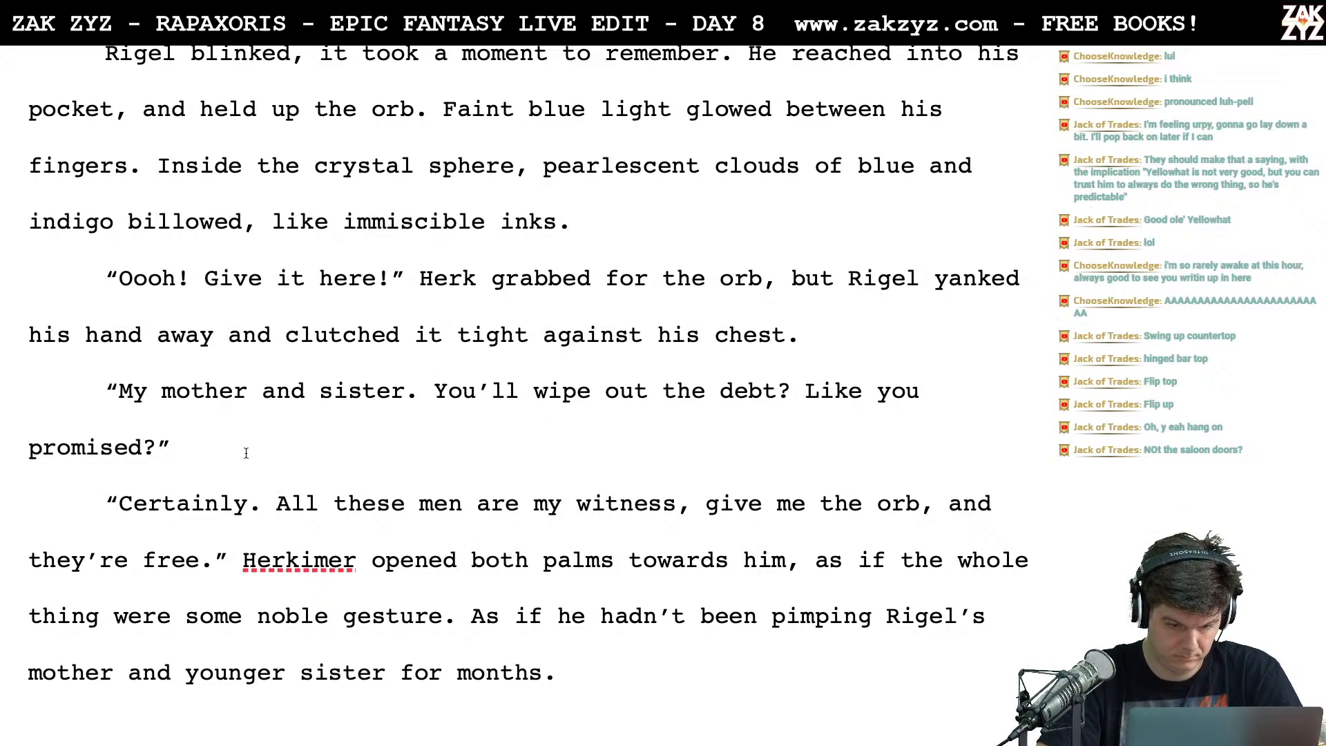
{"action": "scroll", "coordinate": [154, 549], "scroll_direction": "down", "scroll_amount": 2}
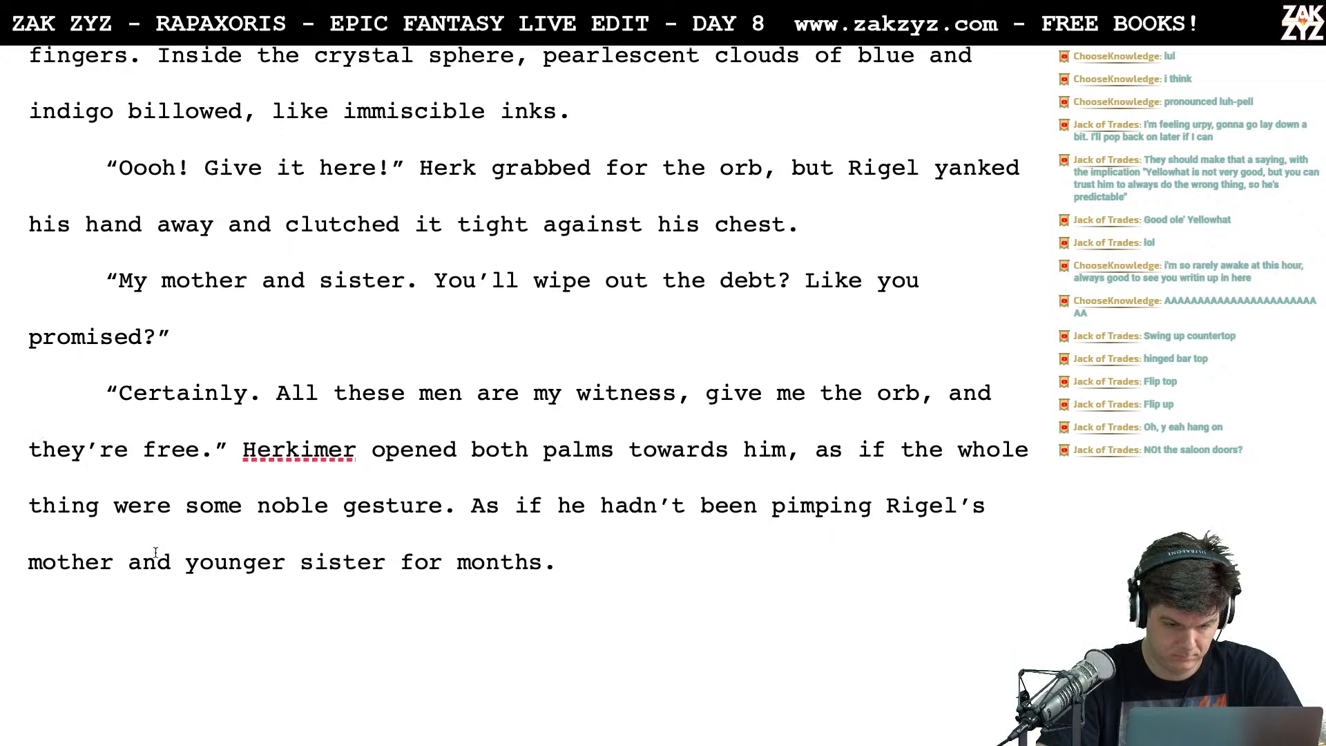
{"action": "scroll", "coordinate": [156, 553], "scroll_direction": "up", "scroll_amount": 1}
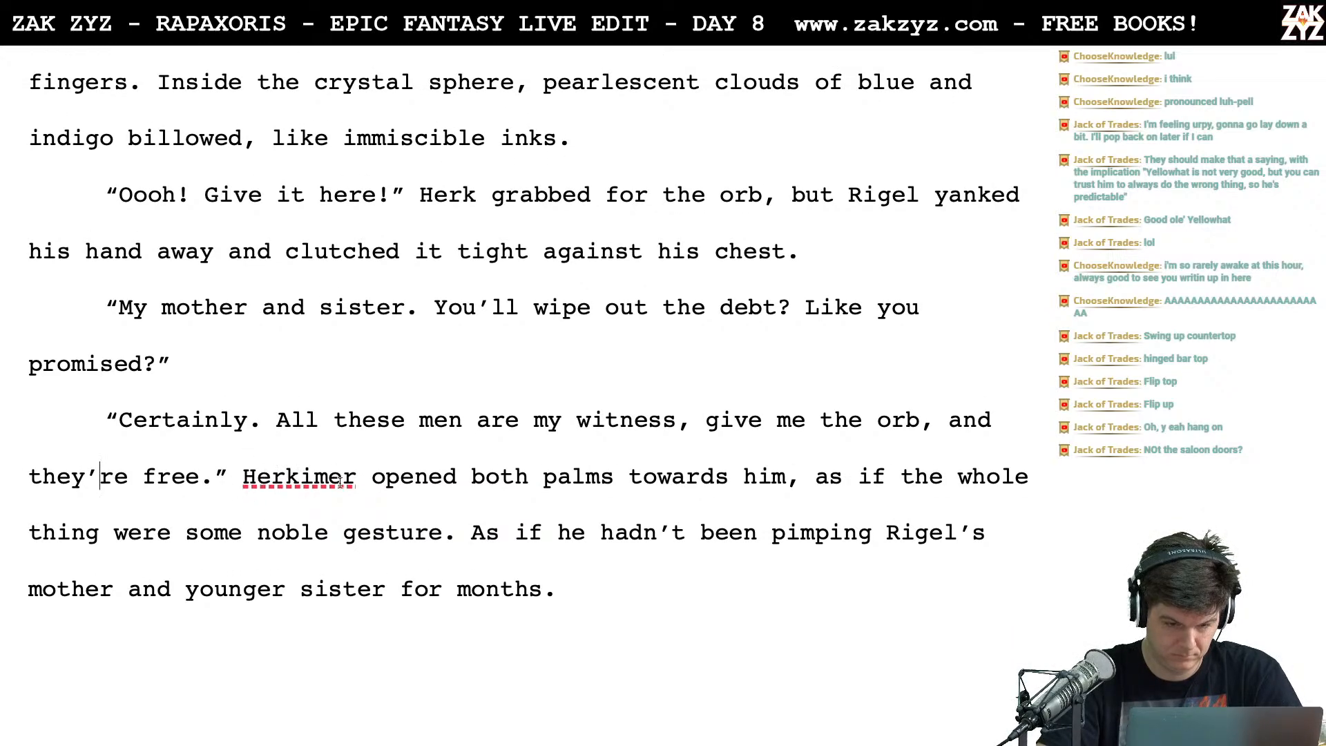
{"action": "scroll", "coordinate": [342, 485], "scroll_direction": "up", "scroll_amount": 1}
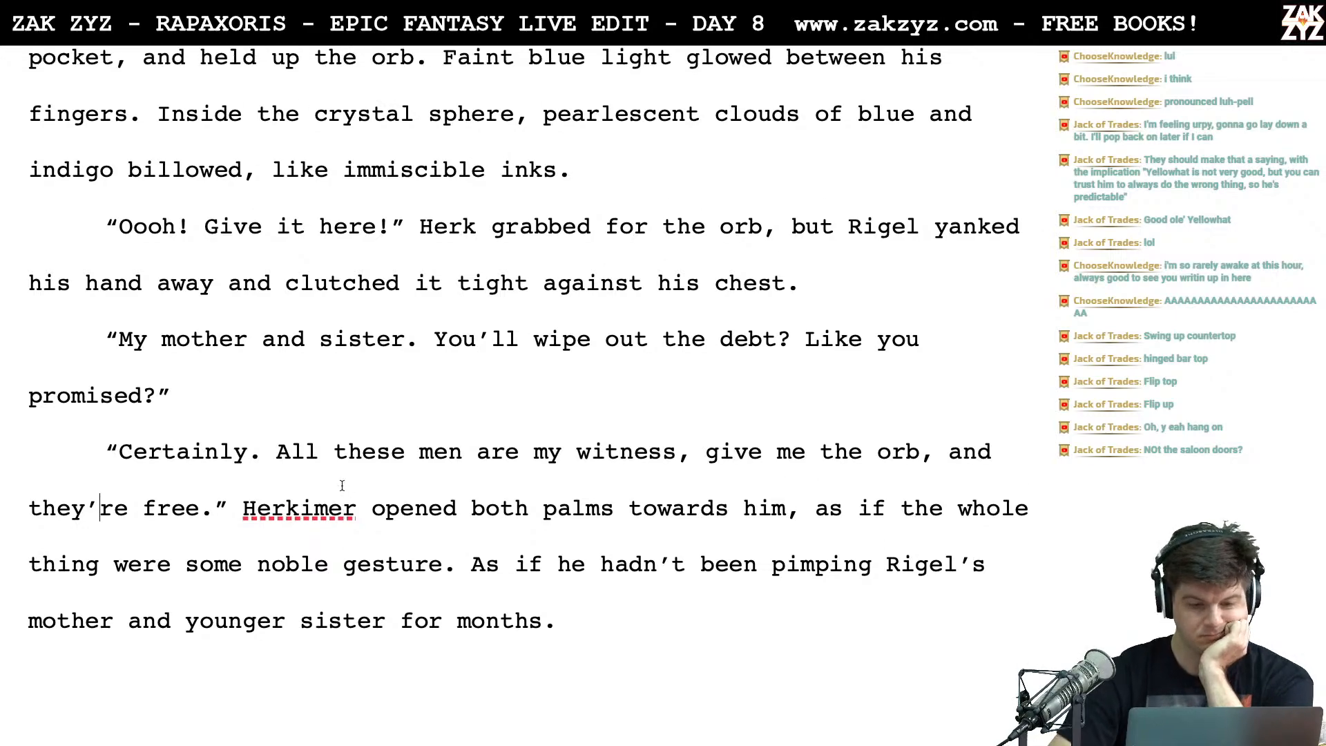
{"action": "scroll", "coordinate": [342, 485], "scroll_direction": "down", "scroll_amount": 1}
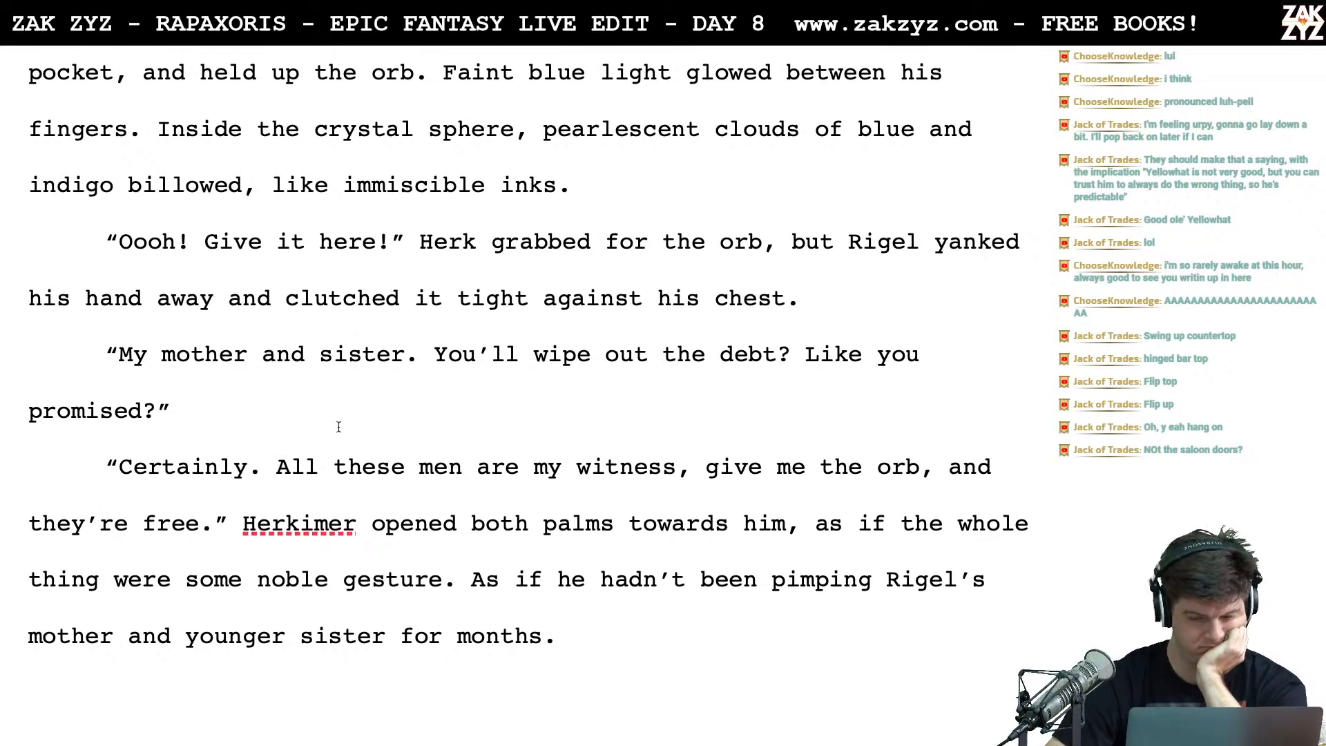
{"action": "scroll", "coordinate": [416, 357], "scroll_direction": "down", "scroll_amount": 3}
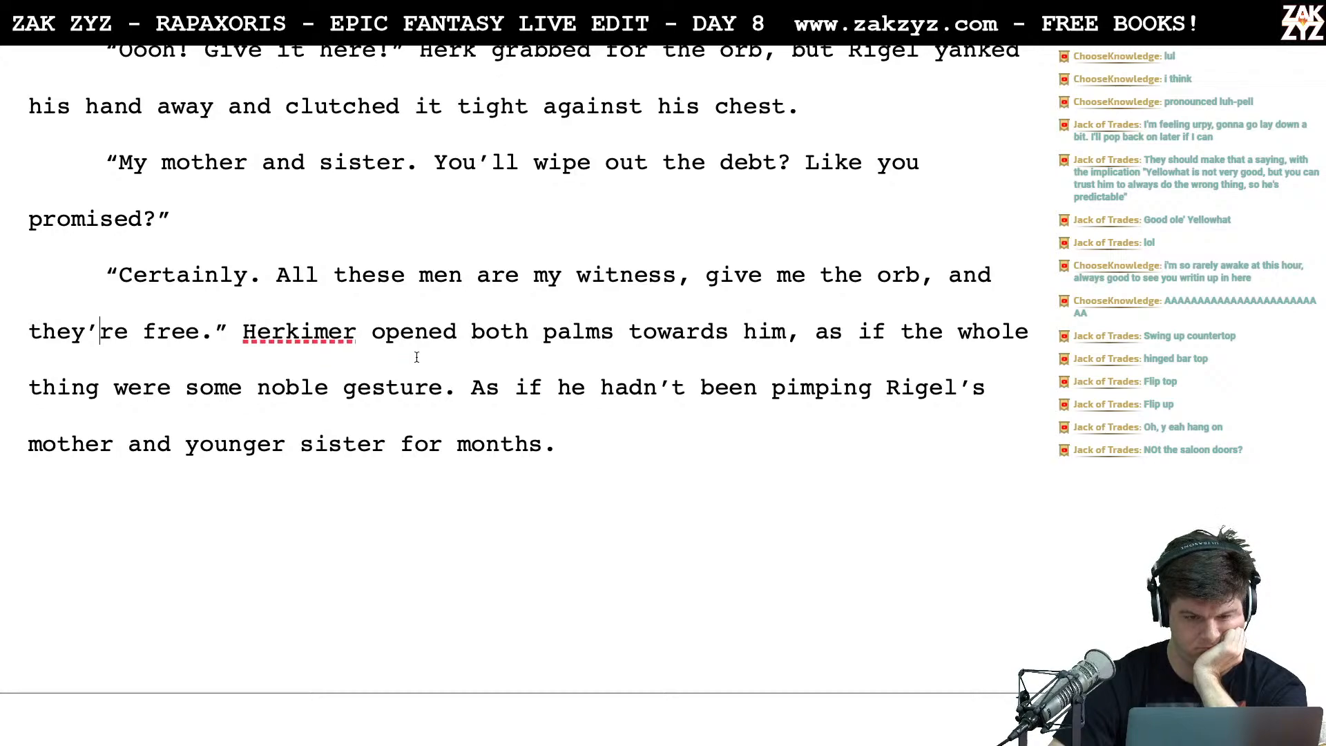
{"action": "left_click", "coordinate": [263, 279]}
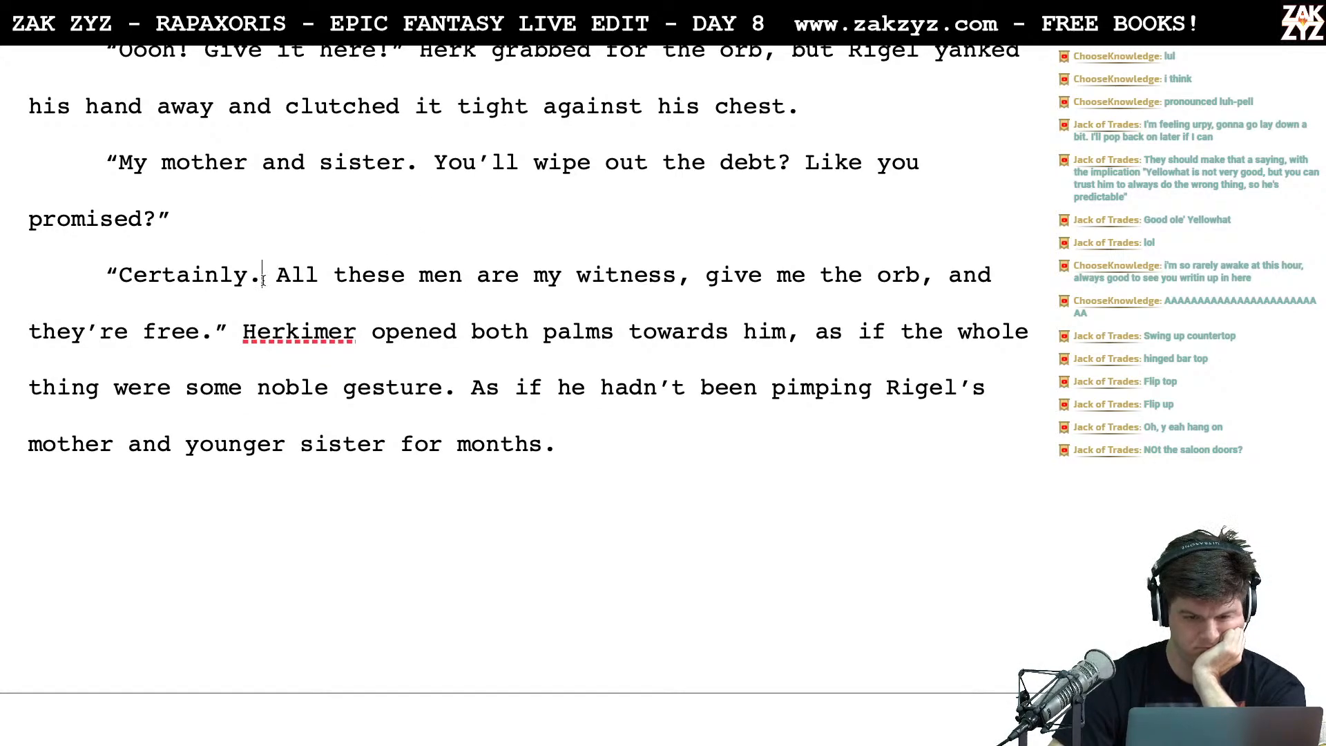
{"action": "key", "text": "Left"}
{"action": "key", "text": "Right"}
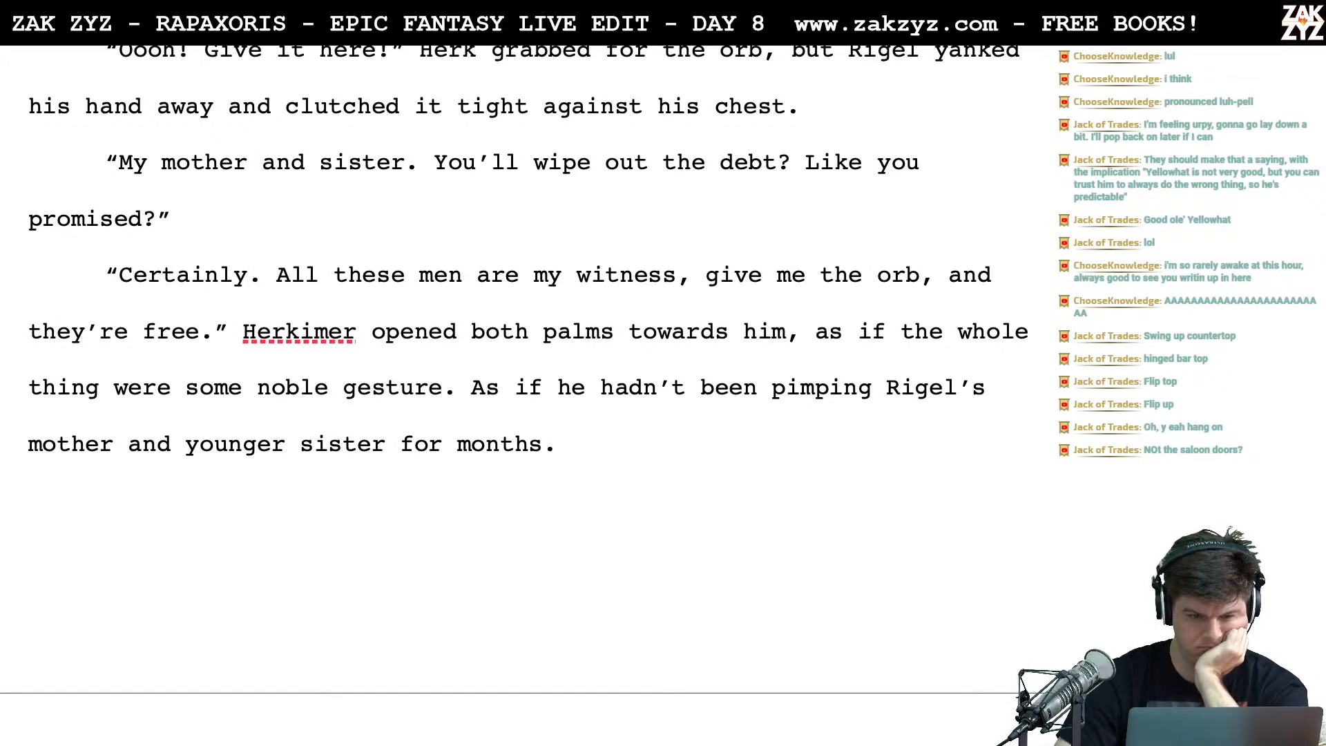
{"action": "key", "text": "BackSpace"}
{"action": "key", "text": "BackSpace"}
{"action": "key", "text": "BackSpace"}
{"action": "key", "text": "BackSpace"}
{"action": "key", "text": "BackSpace"}
{"action": "key", "text": "BackSpace"}
{"action": "key", "text": "BackSpace"}
{"action": "key", "text": "BackSpace"}
{"action": "key", "text": "BackSpace"}
{"action": "key", "text": "BackSpace"}
{"action": "type", "text": "Yes, yes!"}
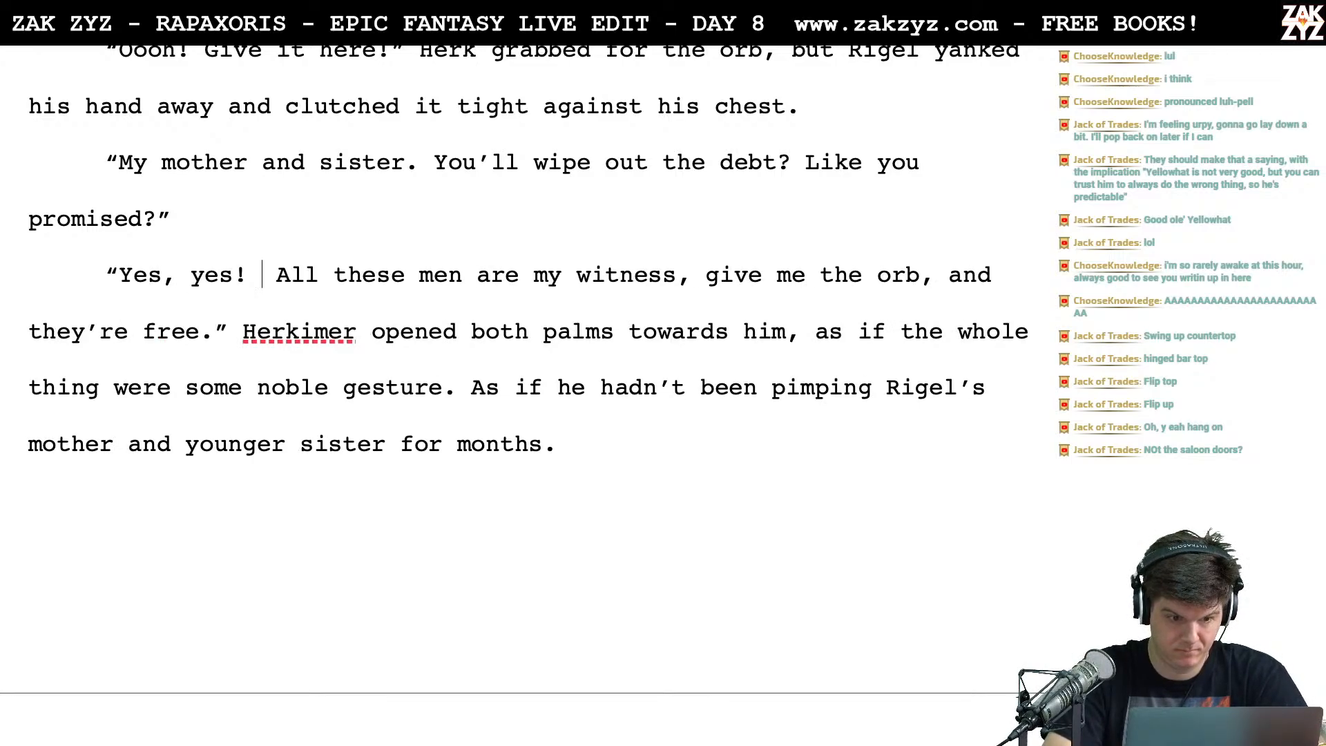
Split the old wording onto its own line and continue the reply with "These men are my witness. Give me the orb and your debt is done.”"
{"action": "key", "text": "Return"}
{"action": "key", "text": "Left"}
{"action": "type", "text": "These men are my wint"}
{"action": "key", "text": "BackSpace"}
{"action": "key", "text": "BackSpace"}
{"action": "type", "text": "tness. Giv"}
{"action": "key", "text": "BackSpace"}
{"action": "key", "text": "BackSpace"}
{"action": "type", "text": "ive me the orb and your debt is done.\""}
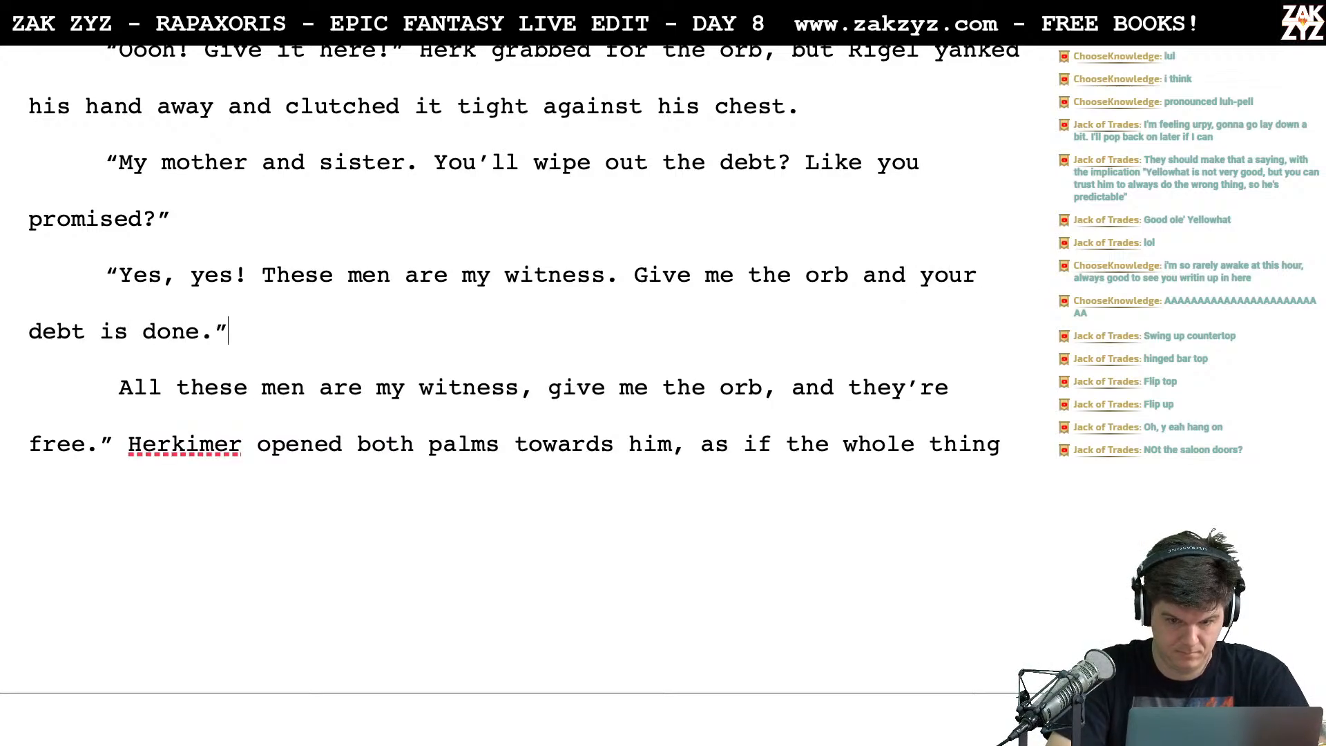
Delete the old "All these men are my witness" dialogue through "free.”" so the "Herkimer opened both palms" sentence follows the new reply
{"action": "key", "text": "shift+Down"}
{"action": "key", "text": "shift+Left"}
{"action": "key", "text": "shift+Left"}
{"action": "key", "text": "shift+Left"}
{"action": "key", "text": "shift+Left"}
{"action": "key", "text": "shift+Left"}
{"action": "key", "text": "shift+Left"}
{"action": "key", "text": "shift+Left"}
{"action": "key", "text": "shift+Left"}
{"action": "key", "text": "BackSpace"}
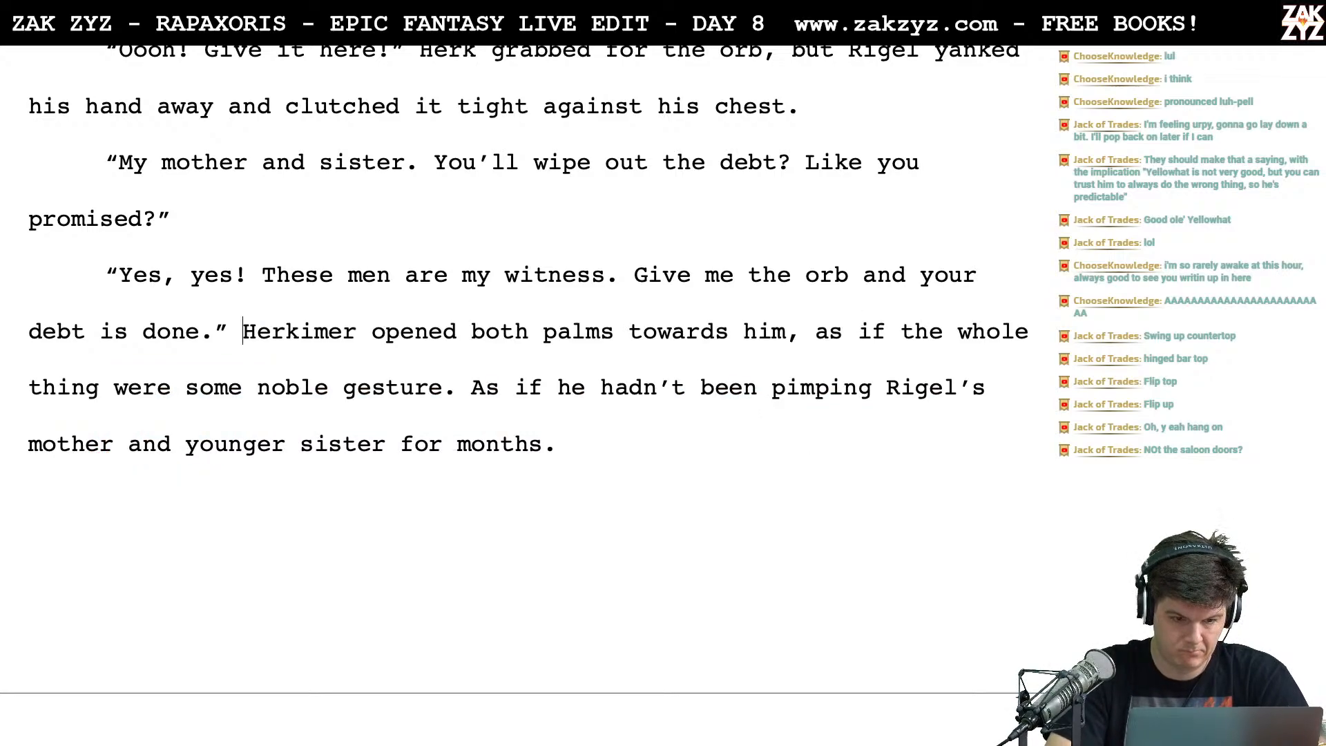
Move the "Herkimer opened both palms" sentence onto its own line and begin its replacement: "Halfking spread his open palms out, as if"
{"action": "key", "text": "Return"}
{"action": "type", "text": "Ha"}
{"action": "key", "text": "BackSpace"}
{"action": "key", "text": "BackSpace"}
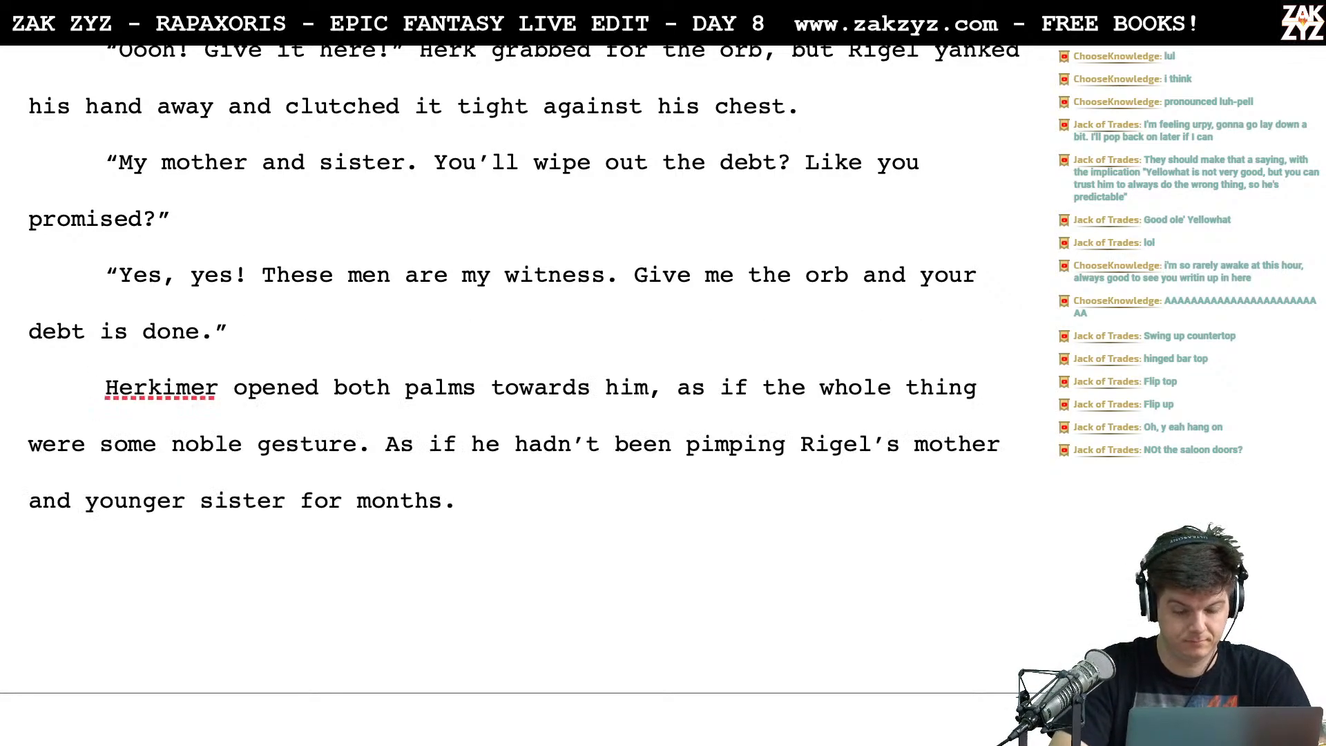
{"action": "type", "text": "Hal"}
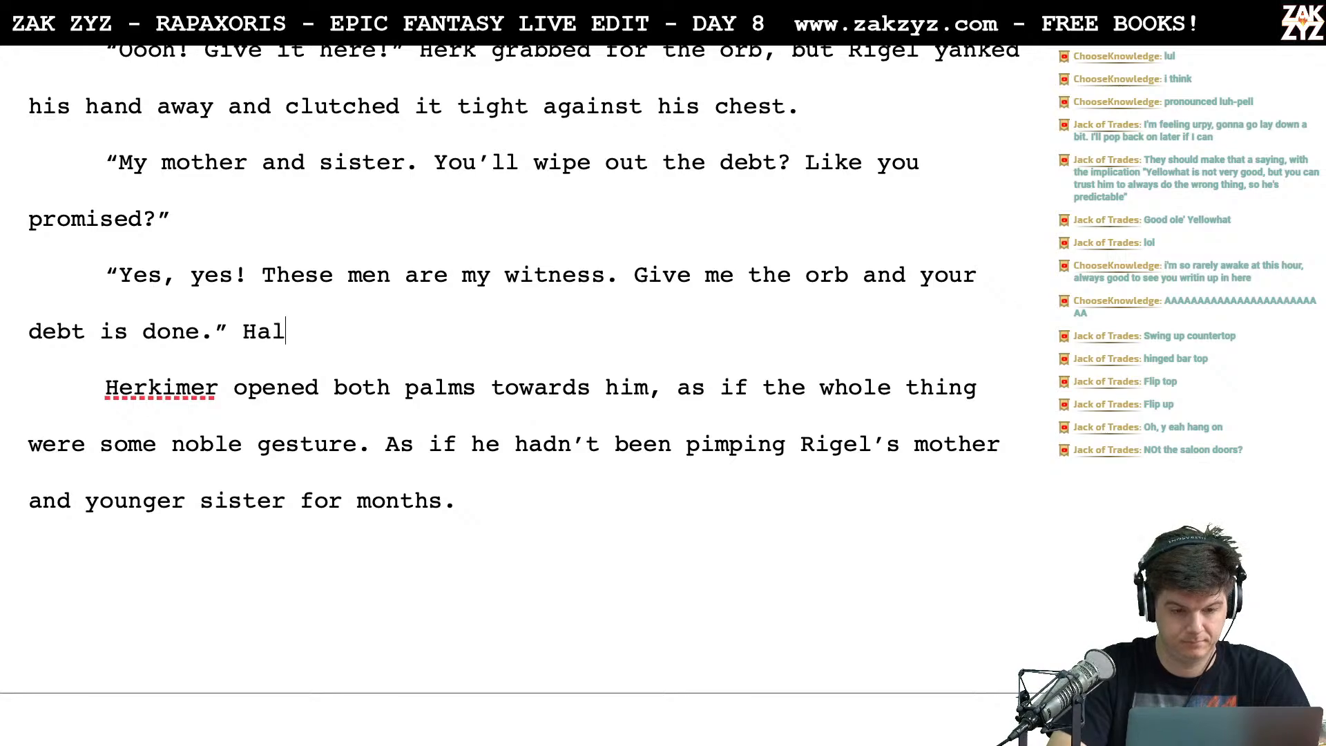
{"action": "type", "text": "fking spread his p"}
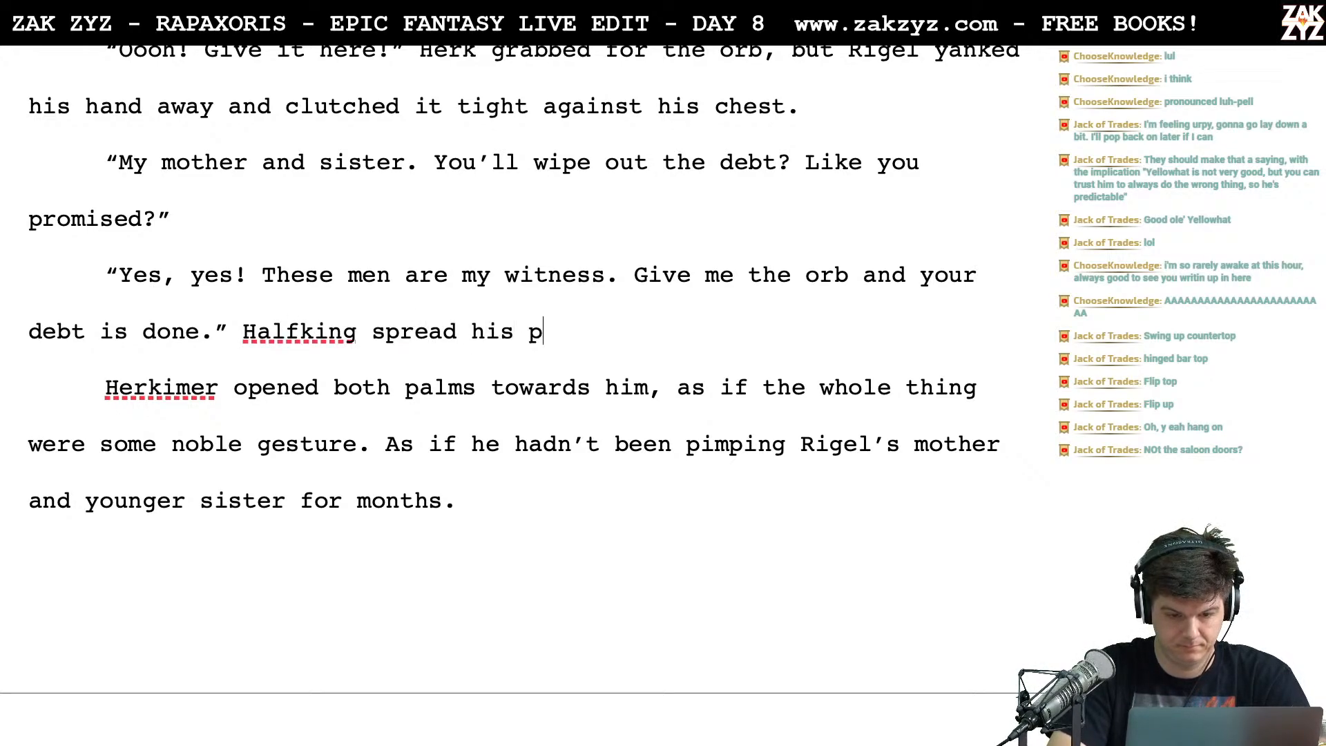
{"action": "key", "text": "BackSpace"}
{"action": "type", "text": "open a"}
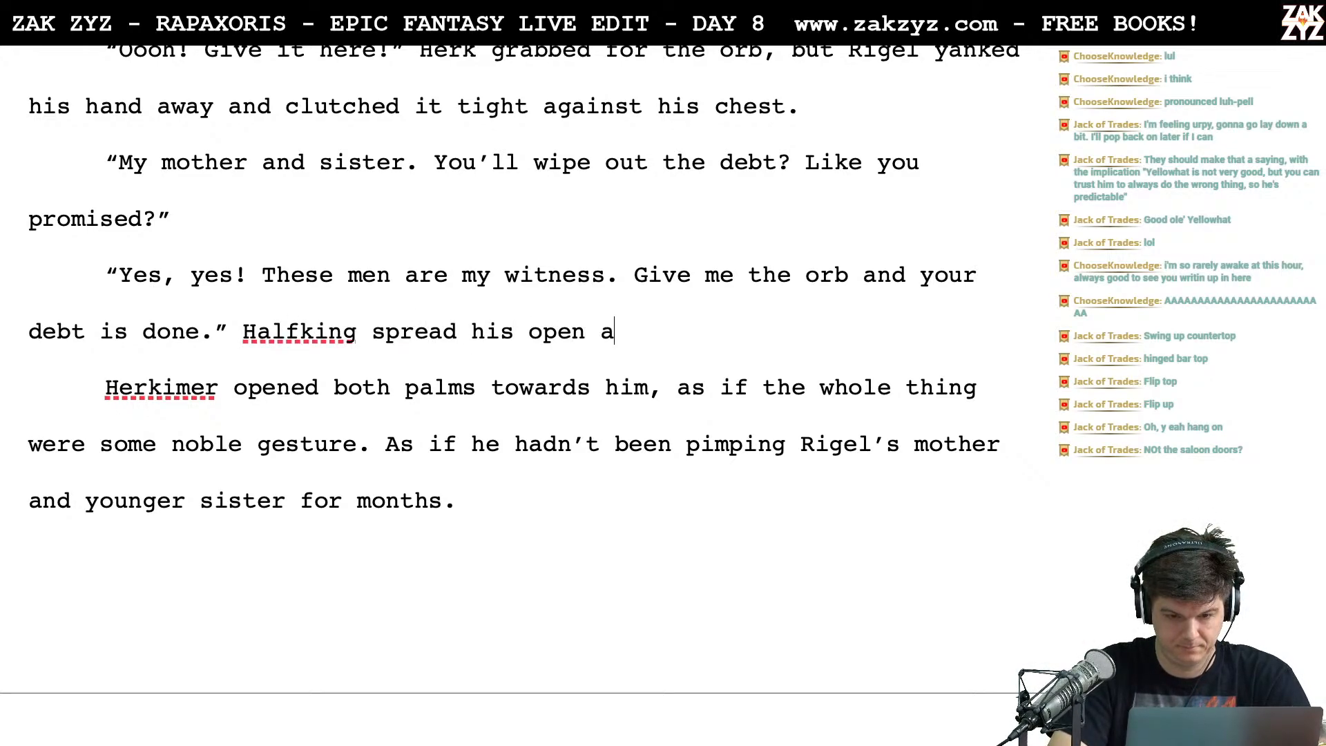
{"action": "key", "text": "BackSpace"}
{"action": "type", "text": "palms "}
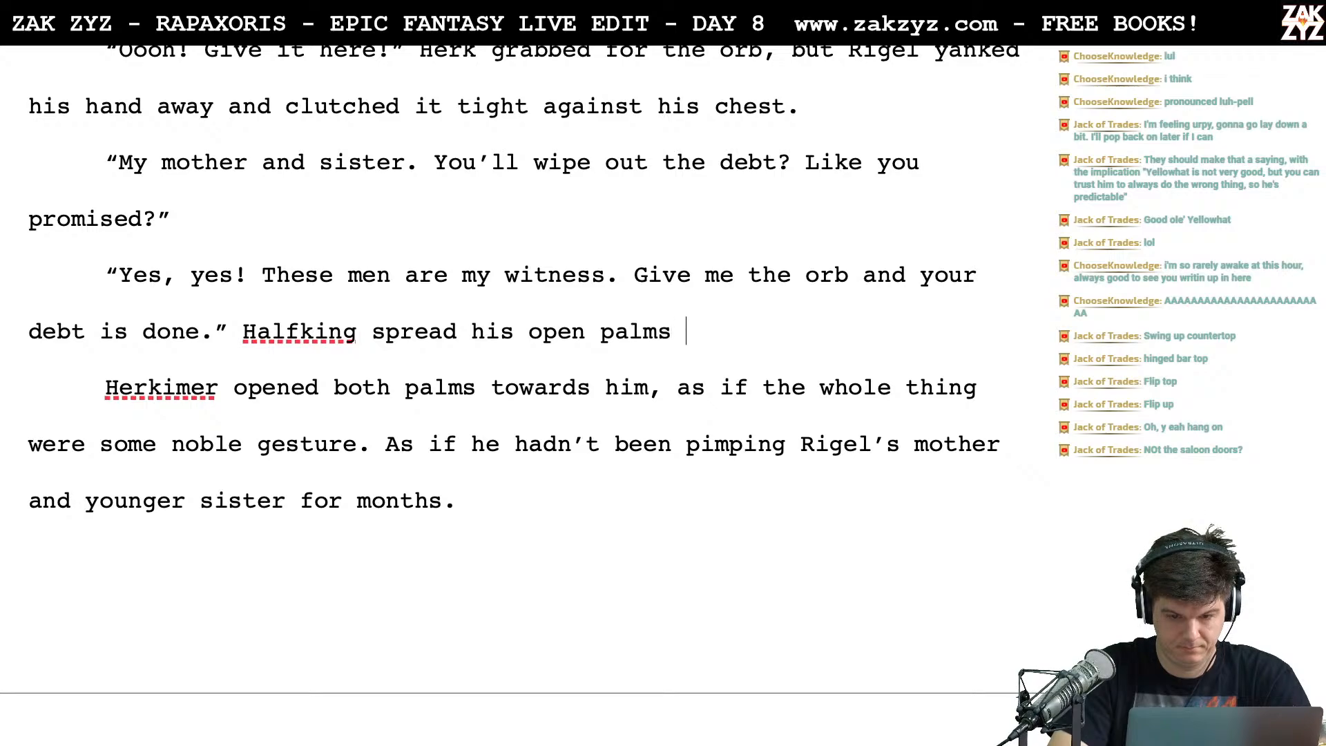
{"action": "type", "text": "out, as if "}
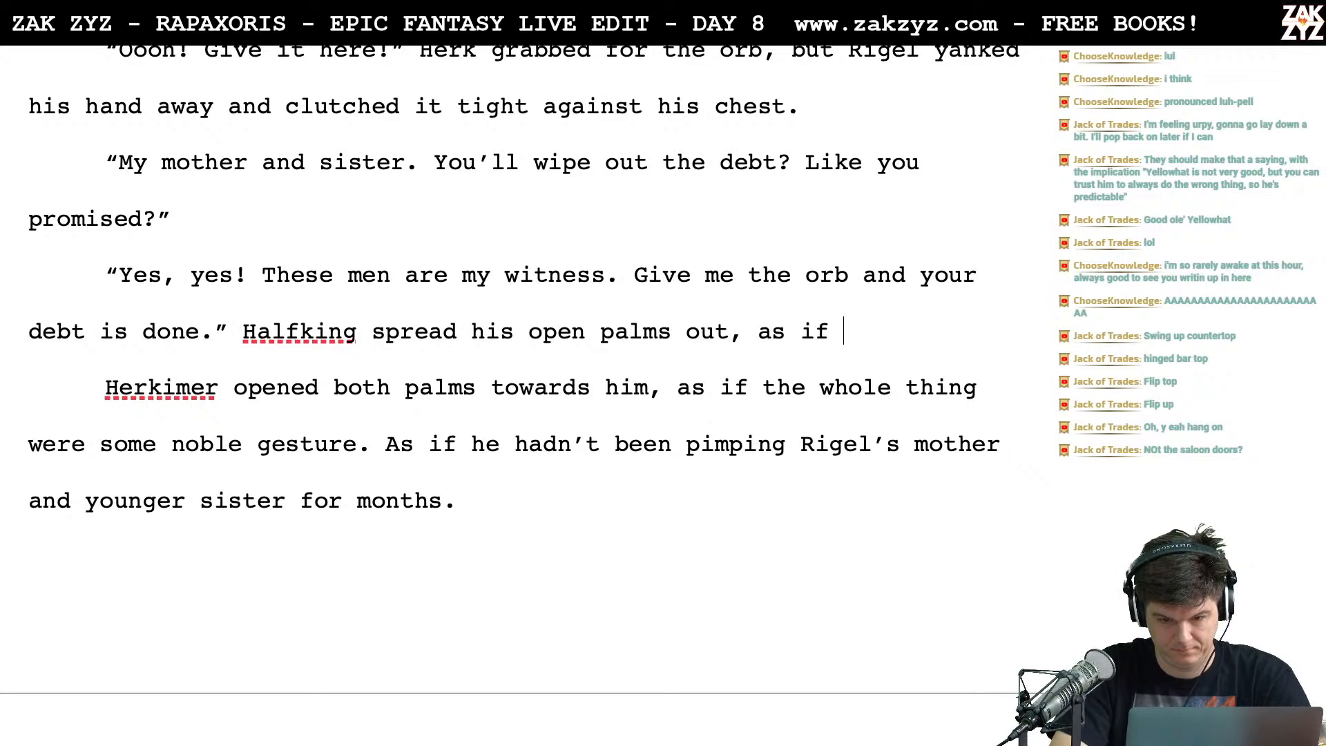
{"action": "type", "text": "this were "}
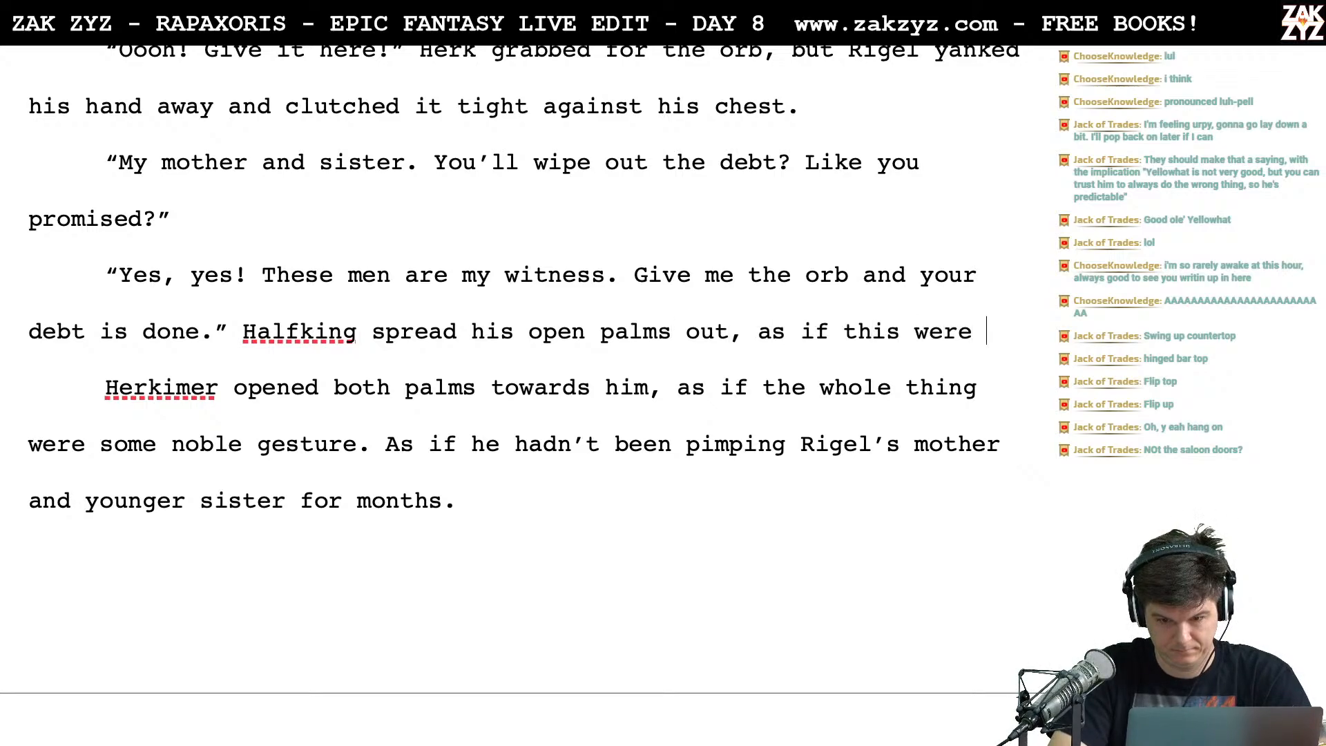
{"action": "type", "text": "some magnanim"}
{"action": "key", "text": "BackSpace"}
{"action": "key", "text": "BackSpace"}
{"action": "key", "text": "BackSpace"}
{"action": "key", "text": "BackSpace"}
{"action": "key", "text": "BackSpace"}
{"action": "key", "text": "BackSpace"}
{"action": "key", "text": "BackSpace"}
{"action": "key", "text": "BackSpace"}
{"action": "key", "text": "BackSpace"}
{"action": "key", "text": "BackSpace"}
{"action": "key", "text": "BackSpace"}
{"action": "key", "text": "BackSpace"}
{"action": "key", "text": "BackSpace"}
{"action": "key", "text": "BackSpace"}
{"action": "key", "text": "BackSpace"}
{"action": "key", "text": "BackSpace"}
{"action": "key", "text": "BackSpace"}
{"action": "key", "text": "BackSpace"}
{"action": "key", "text": "BackSpace"}
{"action": "key", "text": "BackSpace"}
{"action": "key", "text": "BackSpace"}
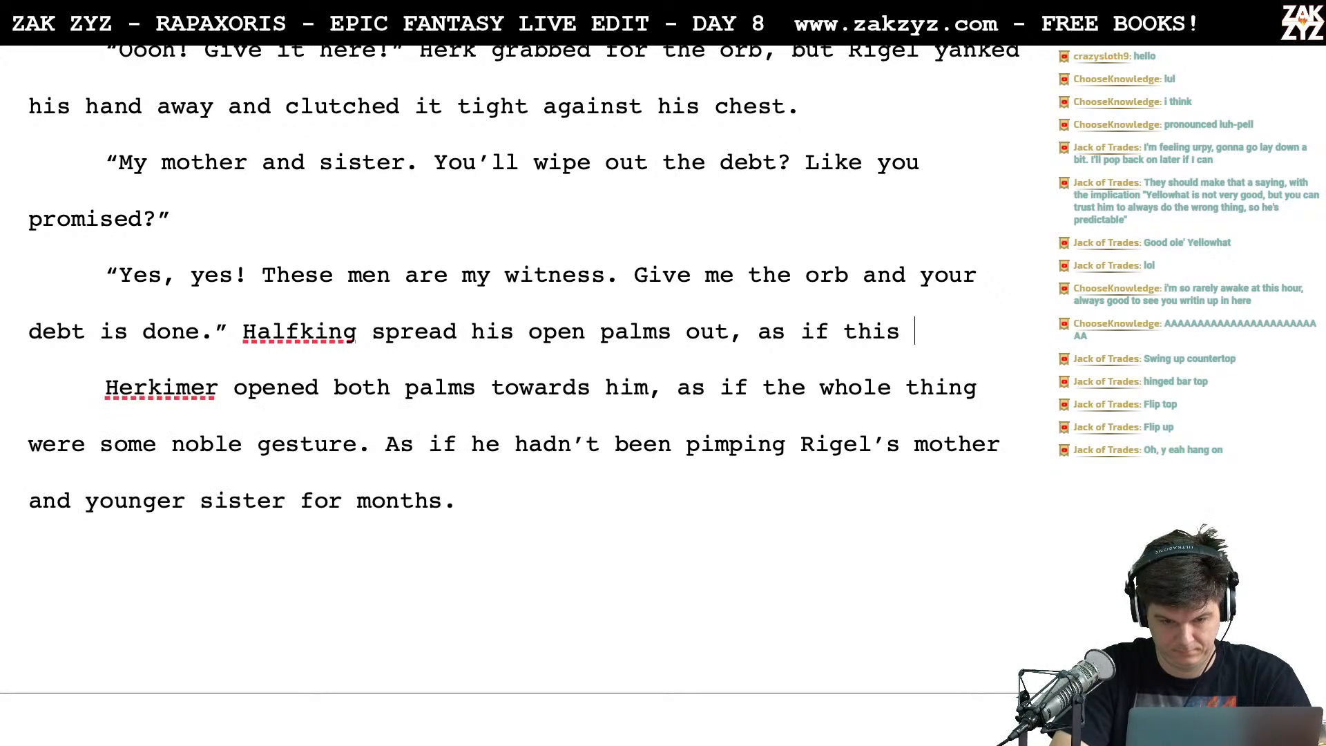
Cut the unfinished comparison and end Halfking's sentence at "open palms out."
{"action": "key", "text": "BackSpace"}
{"action": "key", "text": "BackSpace"}
{"action": "key", "text": "BackSpace"}
{"action": "key", "text": "BackSpace"}
{"action": "key", "text": "BackSpace"}
{"action": "key", "text": "BackSpace"}
{"action": "key", "text": "BackSpace"}
{"action": "type", "text": "."}
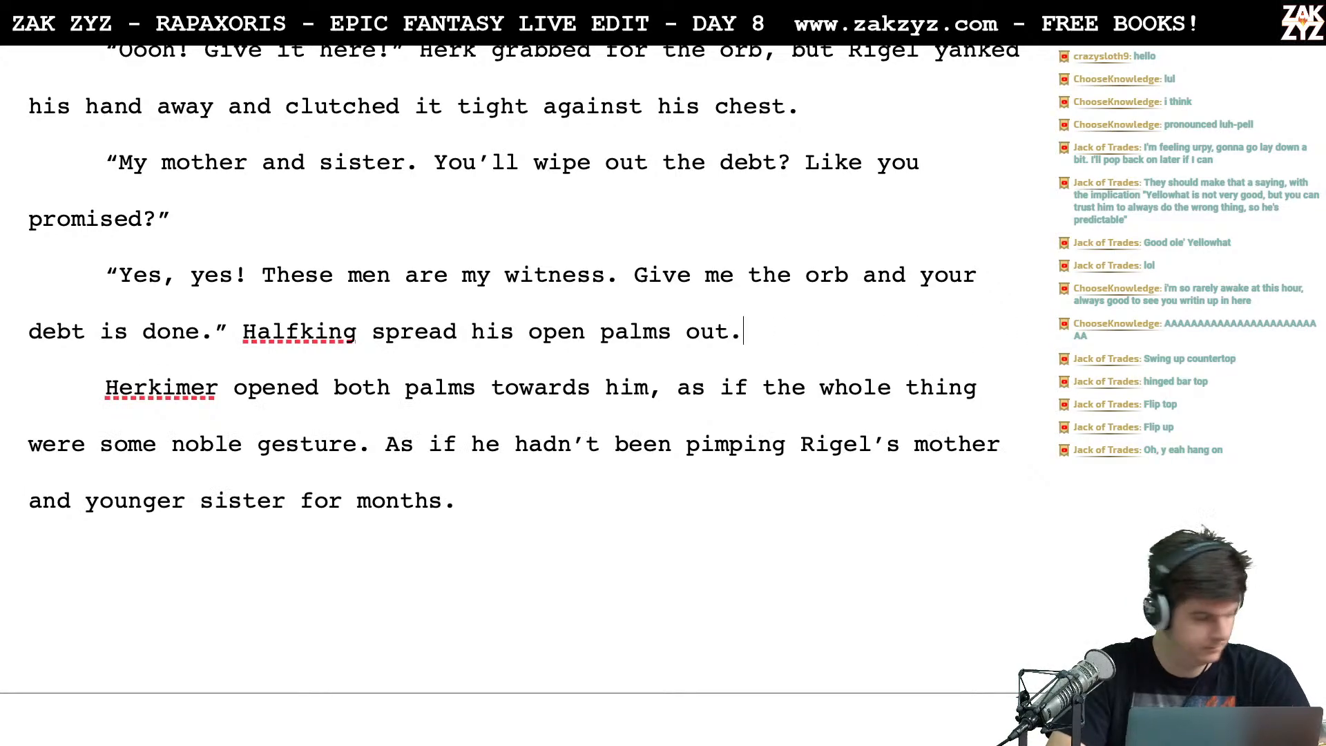
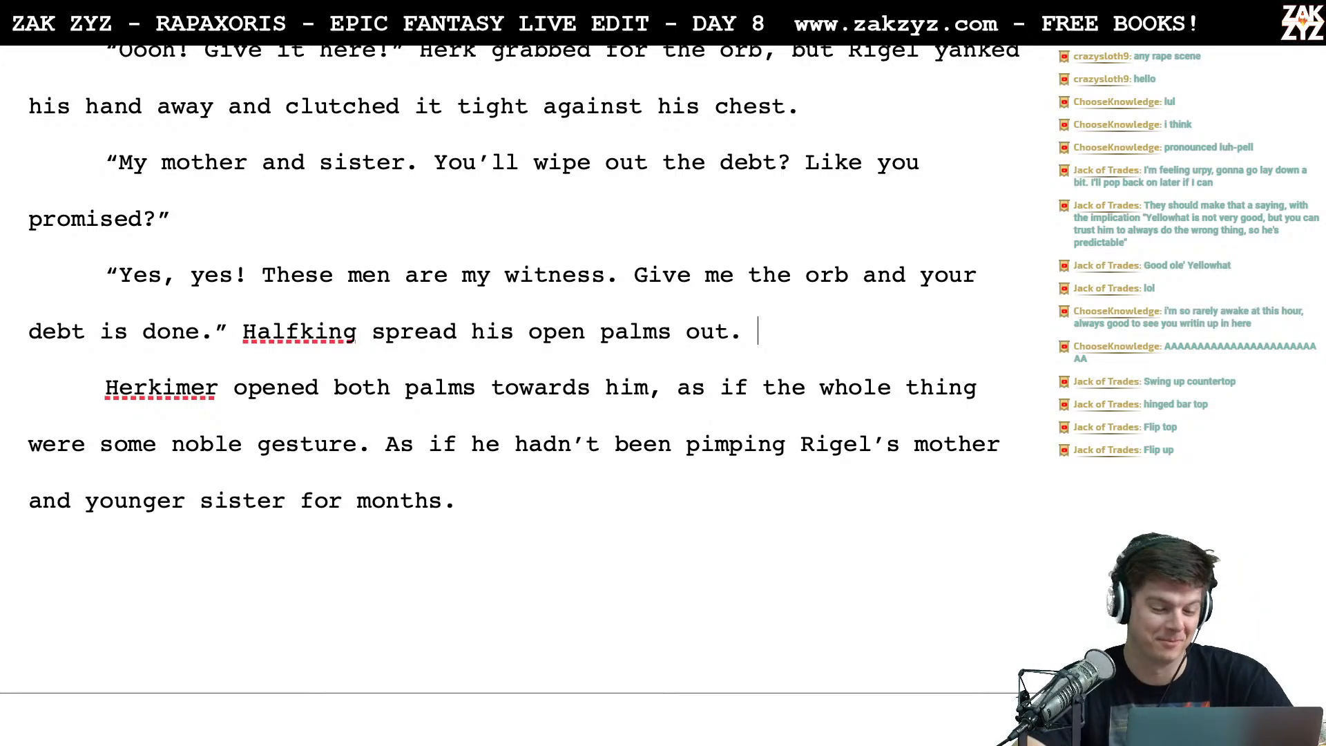
Insert a page break before the old "Herkimer opened both palms" sentence and return to the end of Halfking's new sentence
{"action": "scroll", "coordinate": [510, 369], "scroll_direction": "down", "scroll_amount": 1}
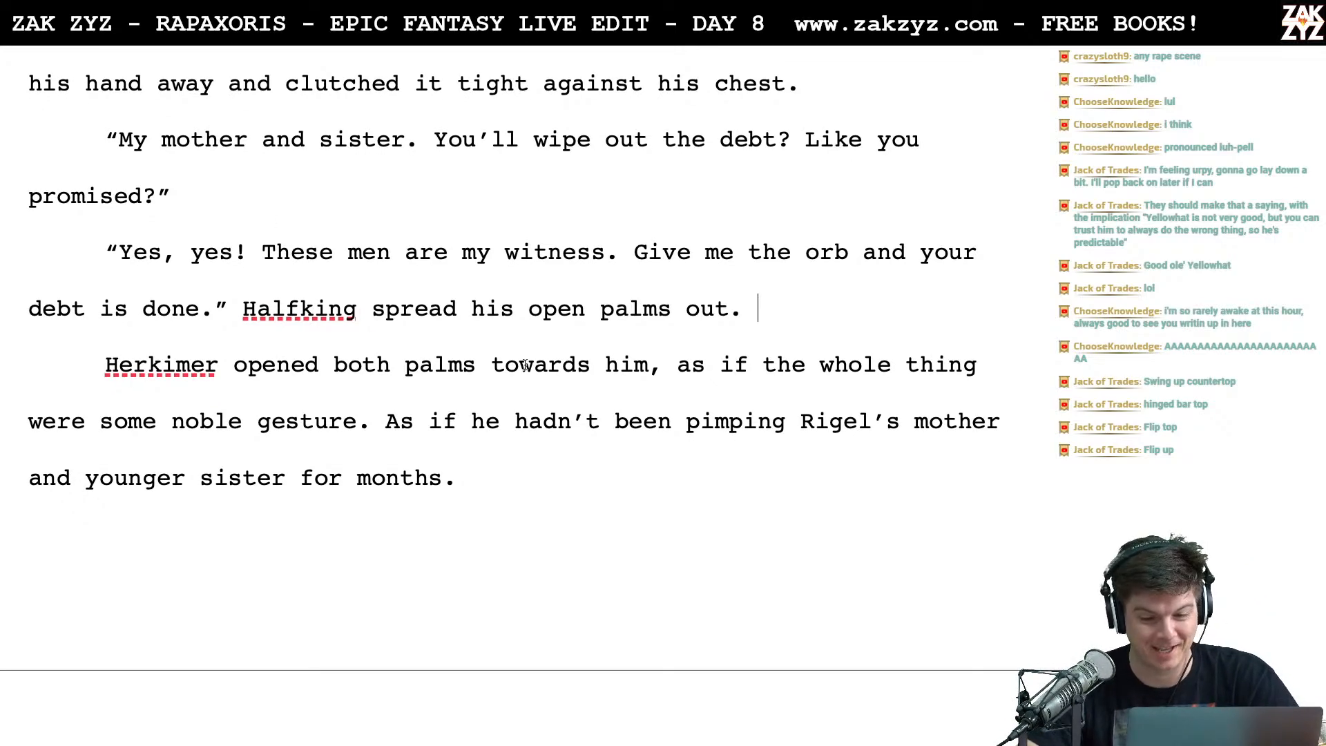
{"action": "scroll", "coordinate": [521, 355], "scroll_direction": "down", "scroll_amount": 3}
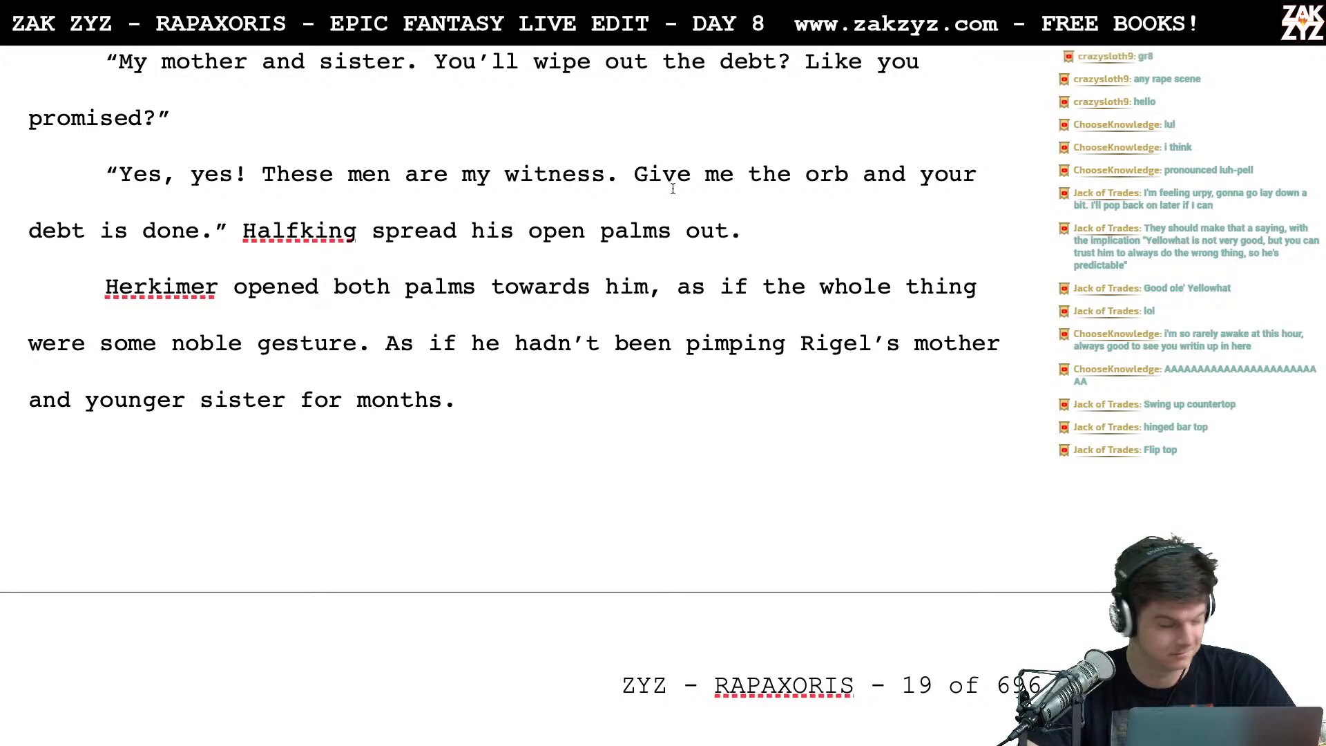
{"action": "scroll", "coordinate": [673, 188], "scroll_direction": "down", "scroll_amount": 1}
{"action": "scroll", "coordinate": [673, 189], "scroll_direction": "up", "scroll_amount": 1}
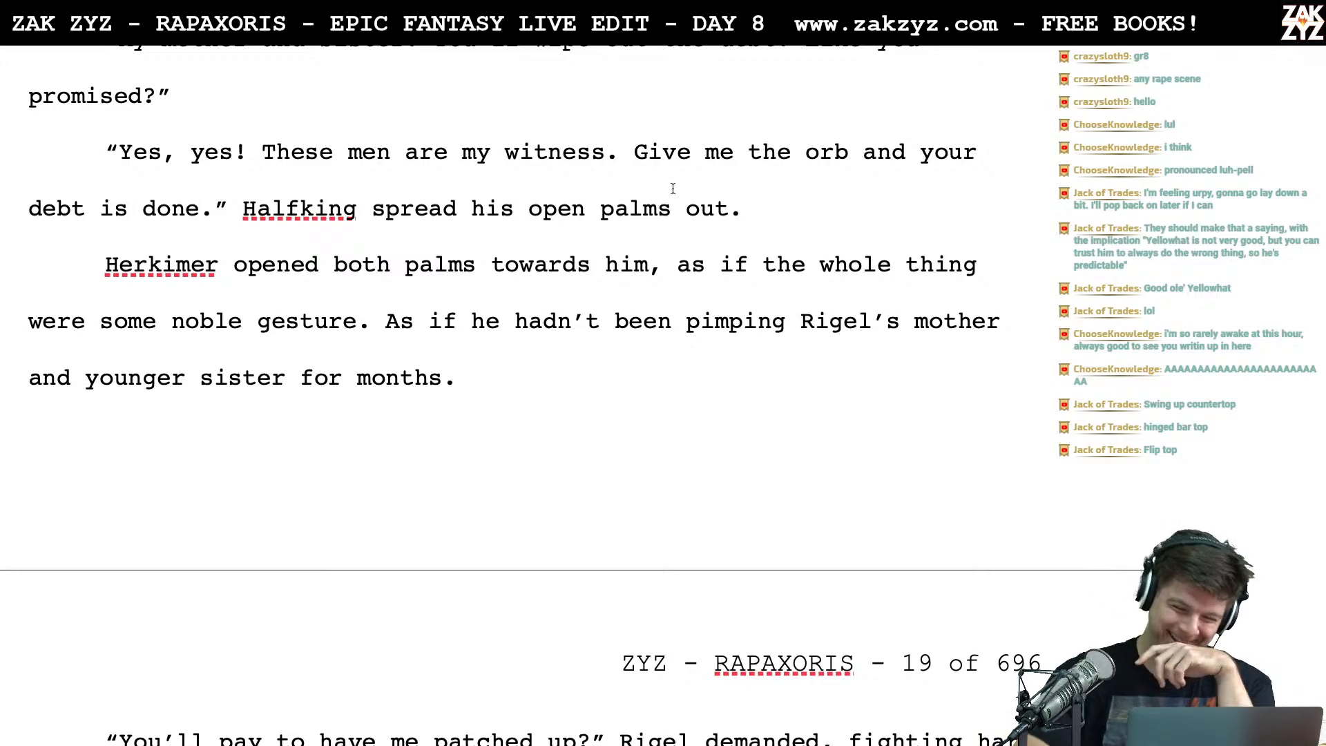
{"action": "scroll", "coordinate": [673, 188], "scroll_direction": "down", "scroll_amount": 1}
{"action": "key", "text": "BackSpace"}
{"action": "key", "text": "ctrl+Return"}
{"action": "key", "text": "Left"}
{"action": "key", "text": "Left"}
{"action": "key", "text": "Right"}
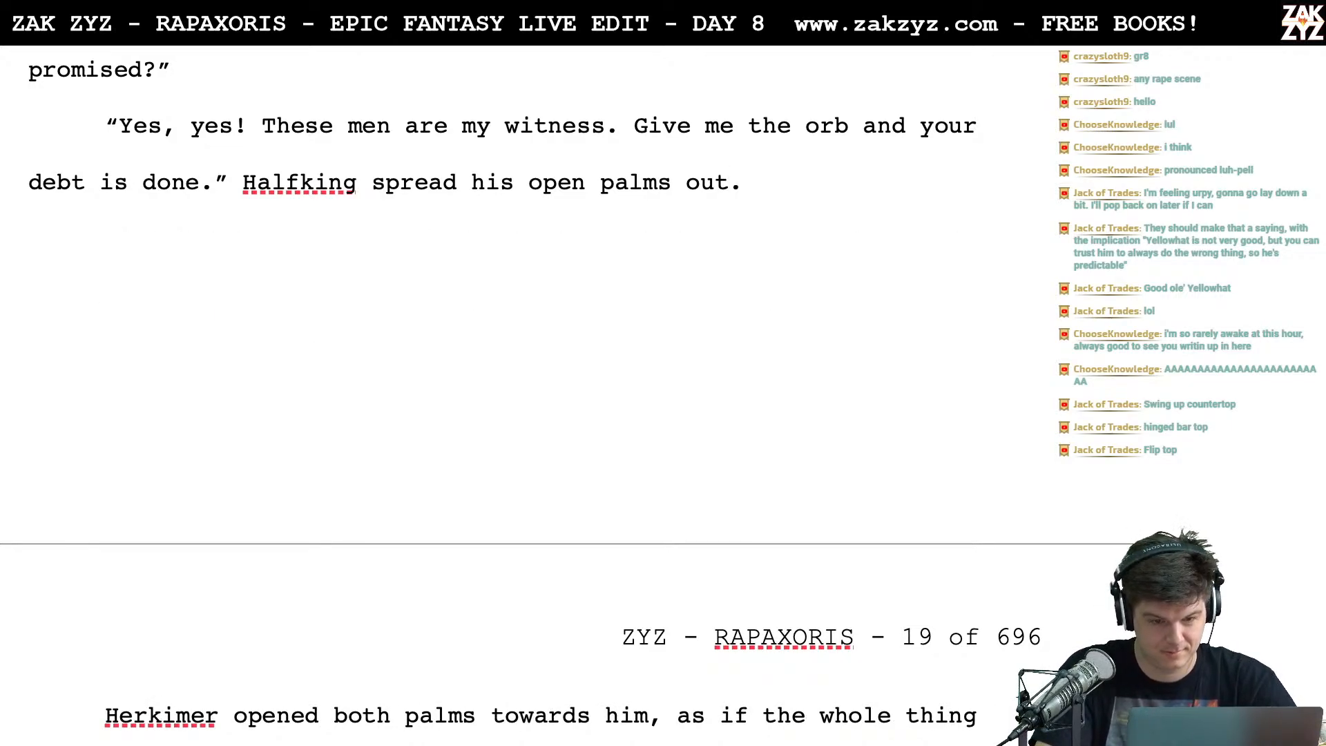
Continue Halfking's sentence after "palms out" with ", as if it"
{"action": "type", "text": ", as if the"}
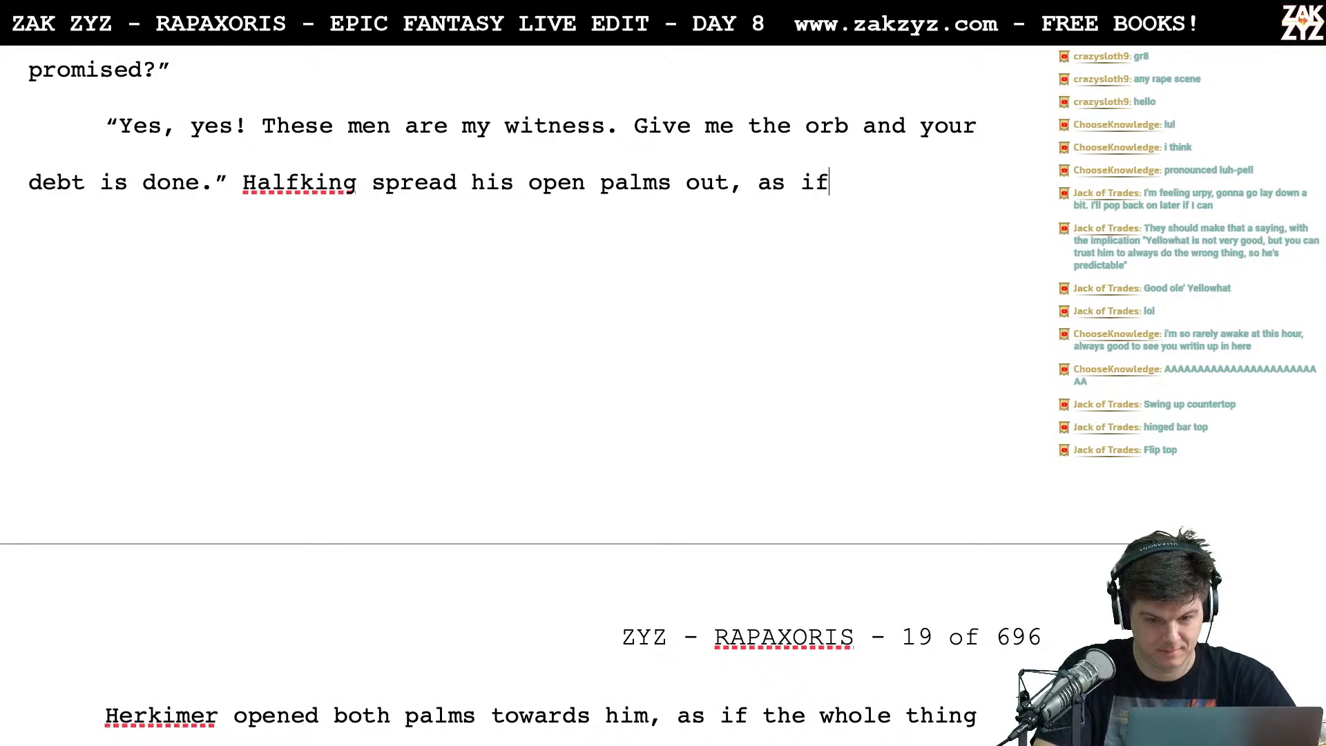
{"action": "key", "text": "BackSpace"}
{"action": "key", "text": "BackSpace"}
{"action": "key", "text": "BackSpace"}
{"action": "key", "text": "BackSpace"}
{"action": "key", "text": "BackSpace"}
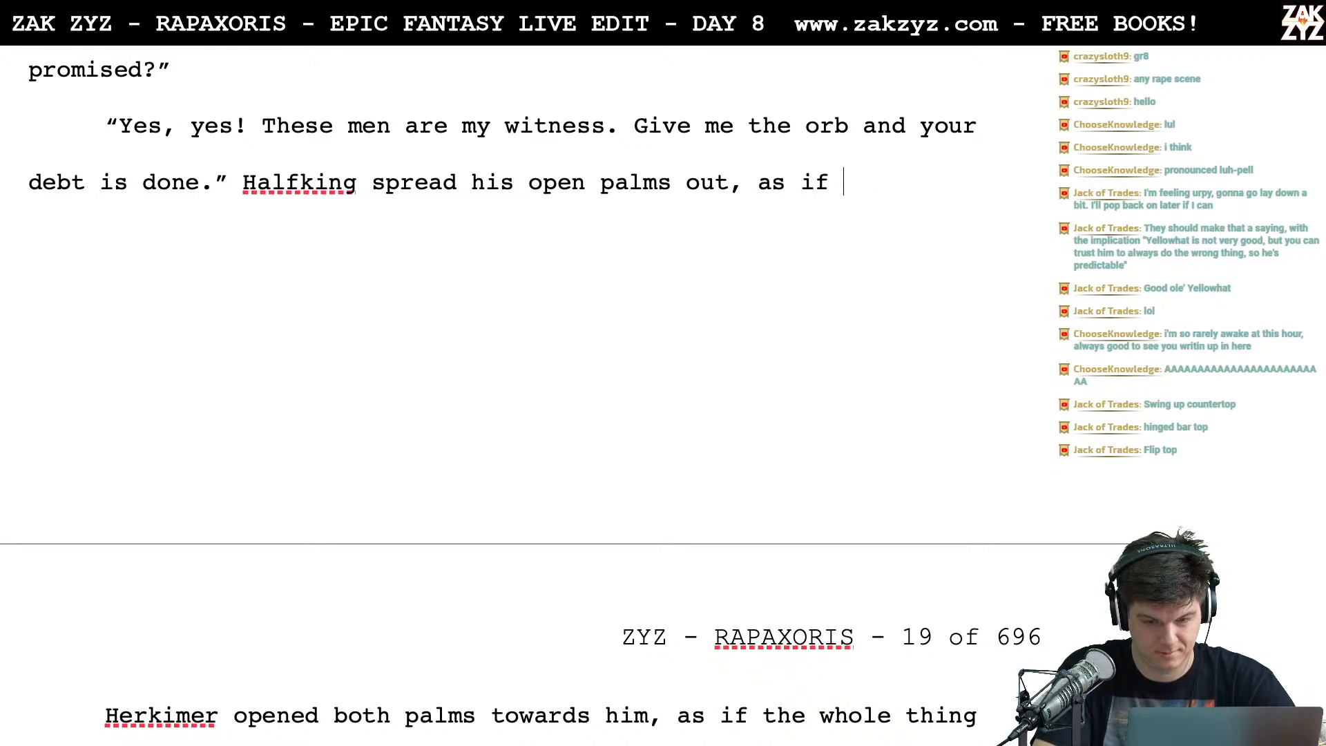
{"action": "key", "text": "BackSpace"}
{"action": "key", "text": "BackSpace"}
{"action": "key", "text": "BackSpace"}
{"action": "key", "text": "BackSpace"}
{"action": "type", "text": "as if it"}
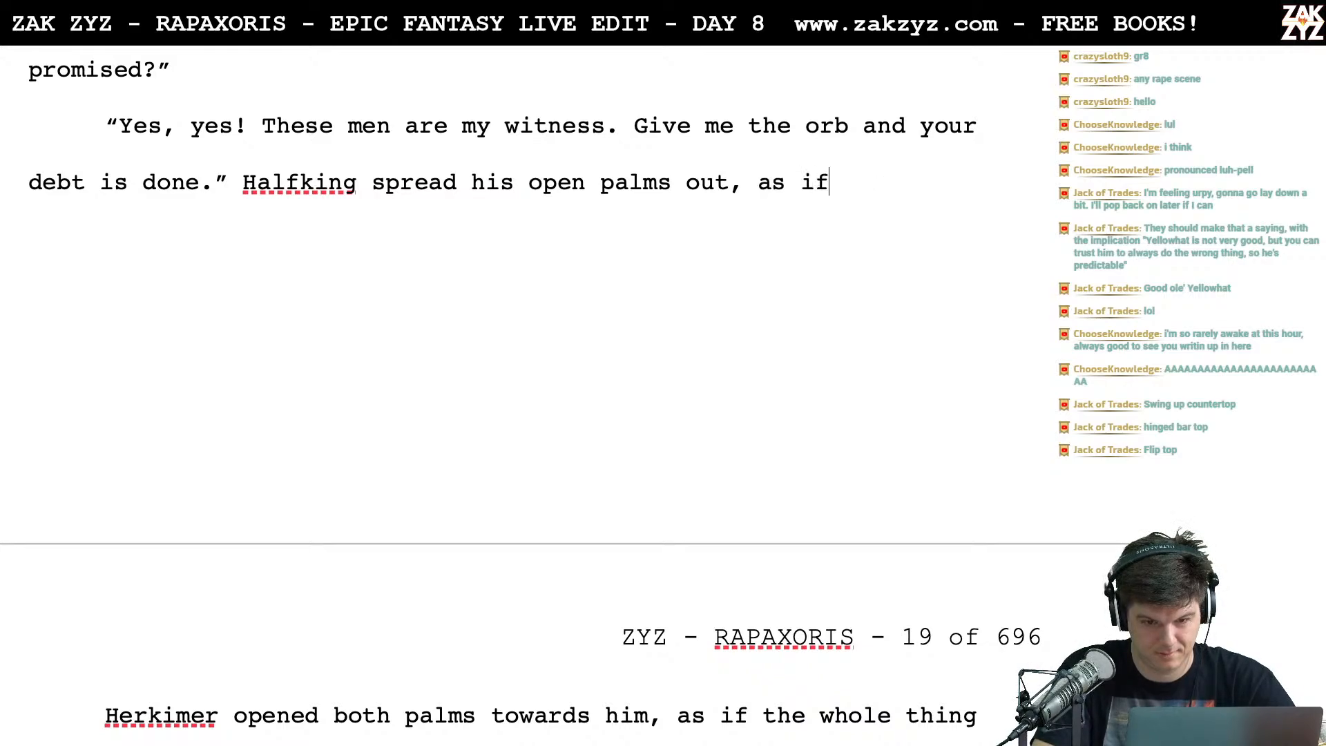
{"action": "type", "text": " were an"}
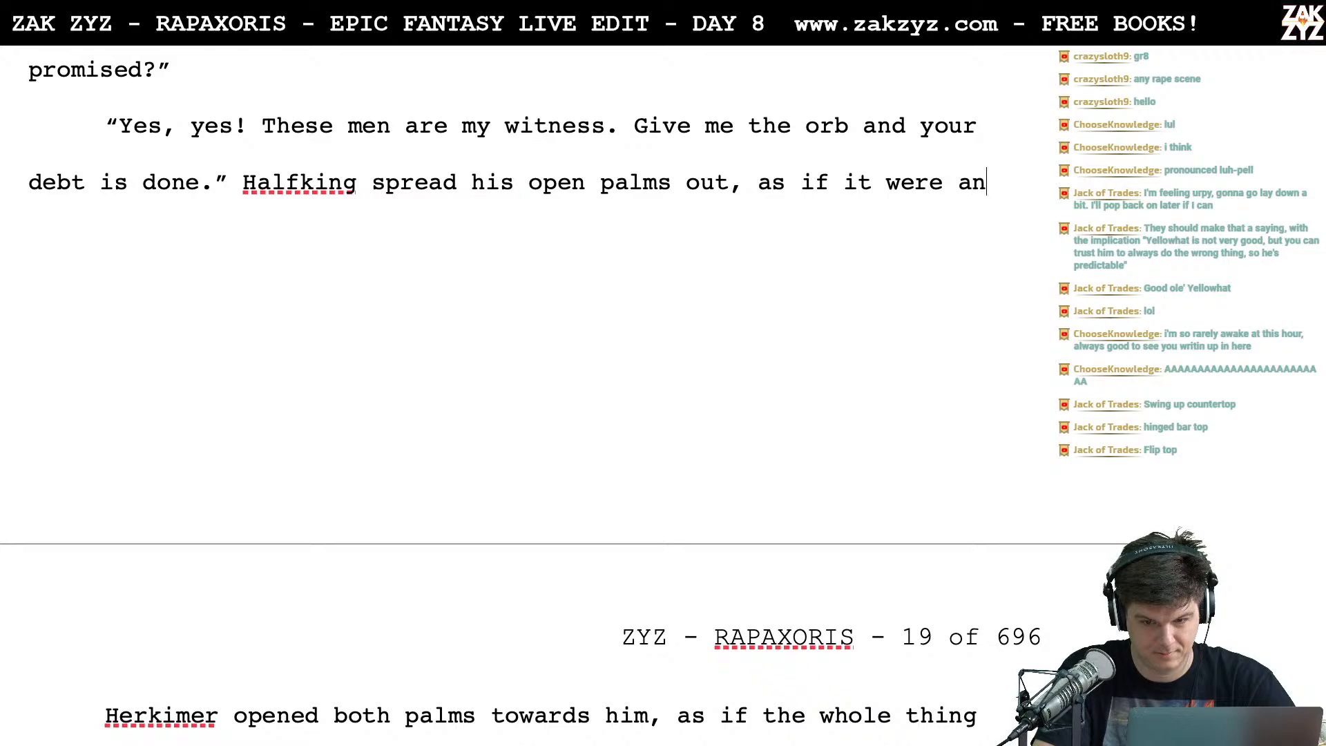
{"action": "type", "text": "oble"}
{"action": "key", "text": "BackSpace"}
{"action": "key", "text": "BackSpace"}
{"action": "key", "text": "BackSpace"}
{"action": "key", "text": "BackSpace"}
{"action": "key", "text": "BackSpace"}
{"action": "key", "text": "BackSpace"}
{"action": "key", "text": "BackSpace"}
{"action": "key", "text": "BackSpace"}
{"action": "key", "text": "BackSpace"}
{"action": "key", "text": "BackSpace"}
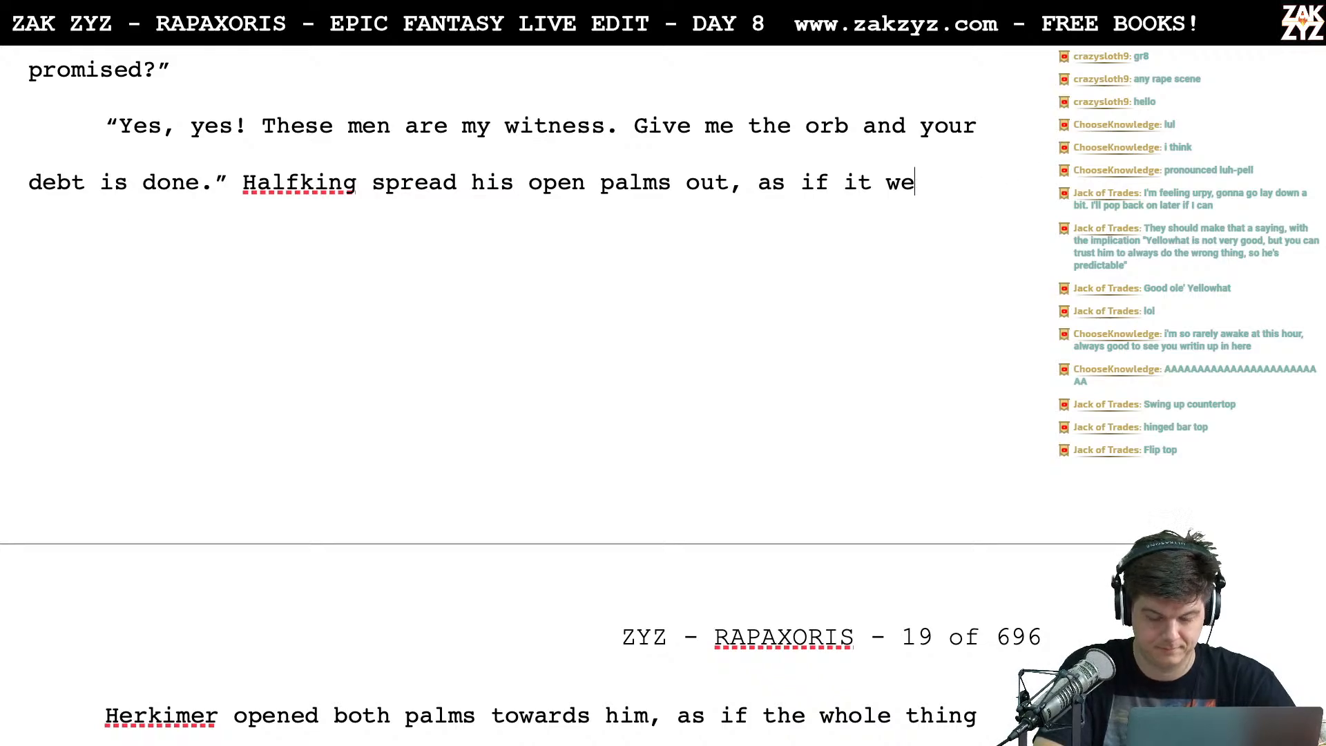
{"action": "key", "text": "BackSpace"}
{"action": "type", "text": "were"}
{"action": "key", "text": "BackSpace"}
{"action": "key", "text": "BackSpace"}
{"action": "key", "text": "BackSpace"}
{"action": "key", "text": "BackSpace"}
{"action": "key", "text": "BackSpace"}
{"action": "key", "text": "BackSpace"}
{"action": "key", "text": "BackSpace"}
Finish the comparison after "as if" with "this was all a noble gesture on his part."
{"action": "type", "text": "this wa"}
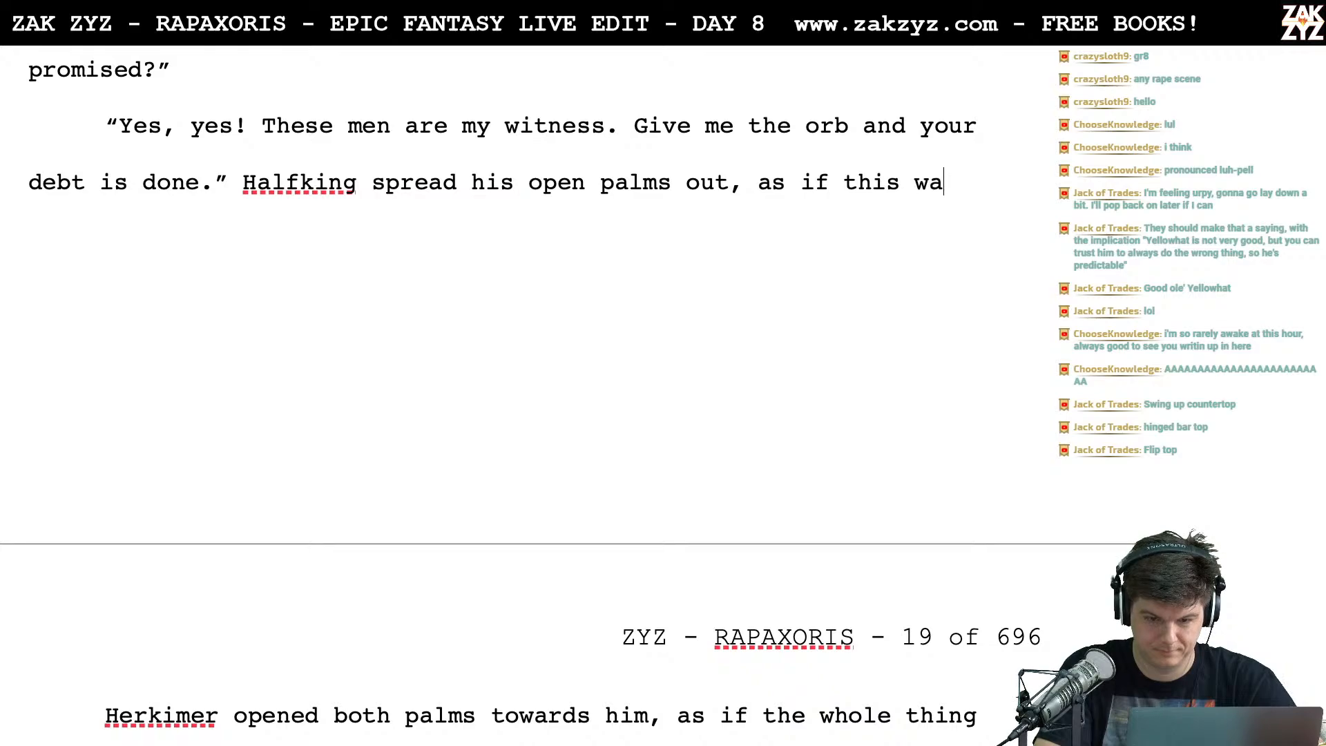
{"action": "type", "text": "s all a noble "}
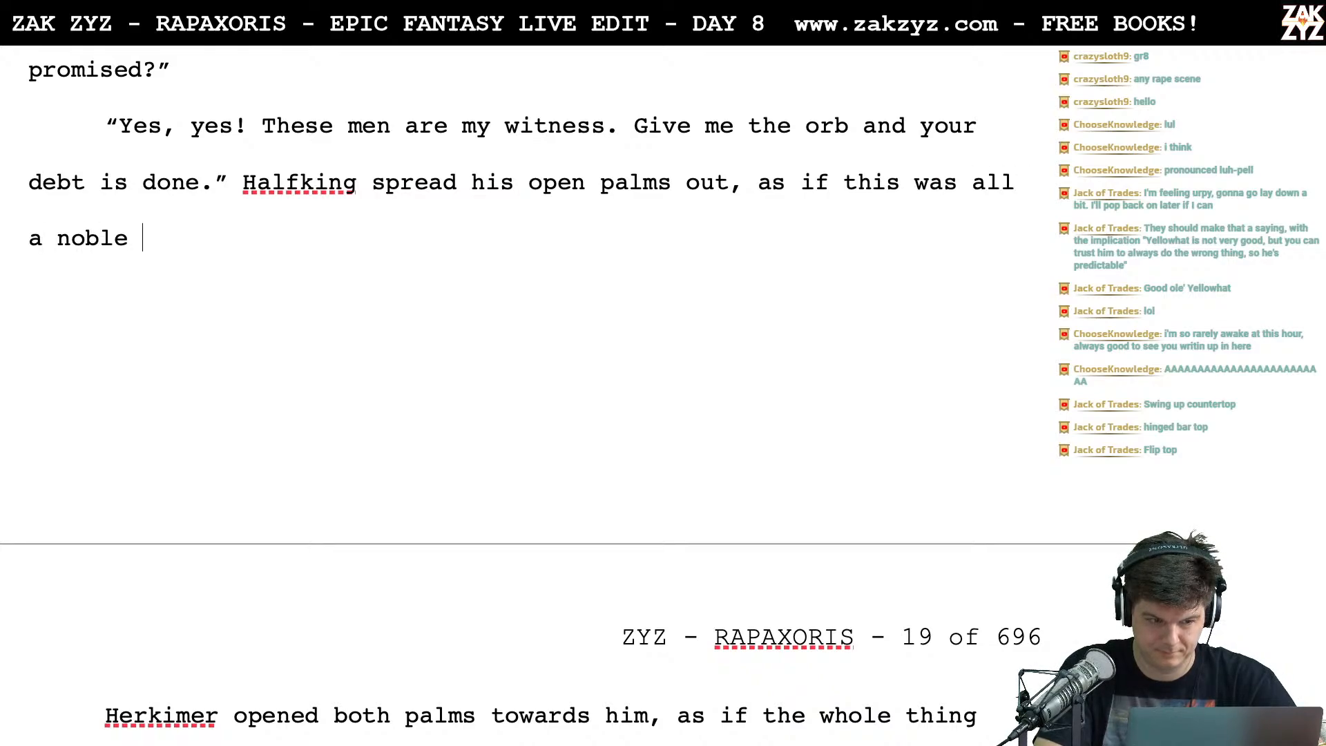
{"action": "type", "text": "gesture "}
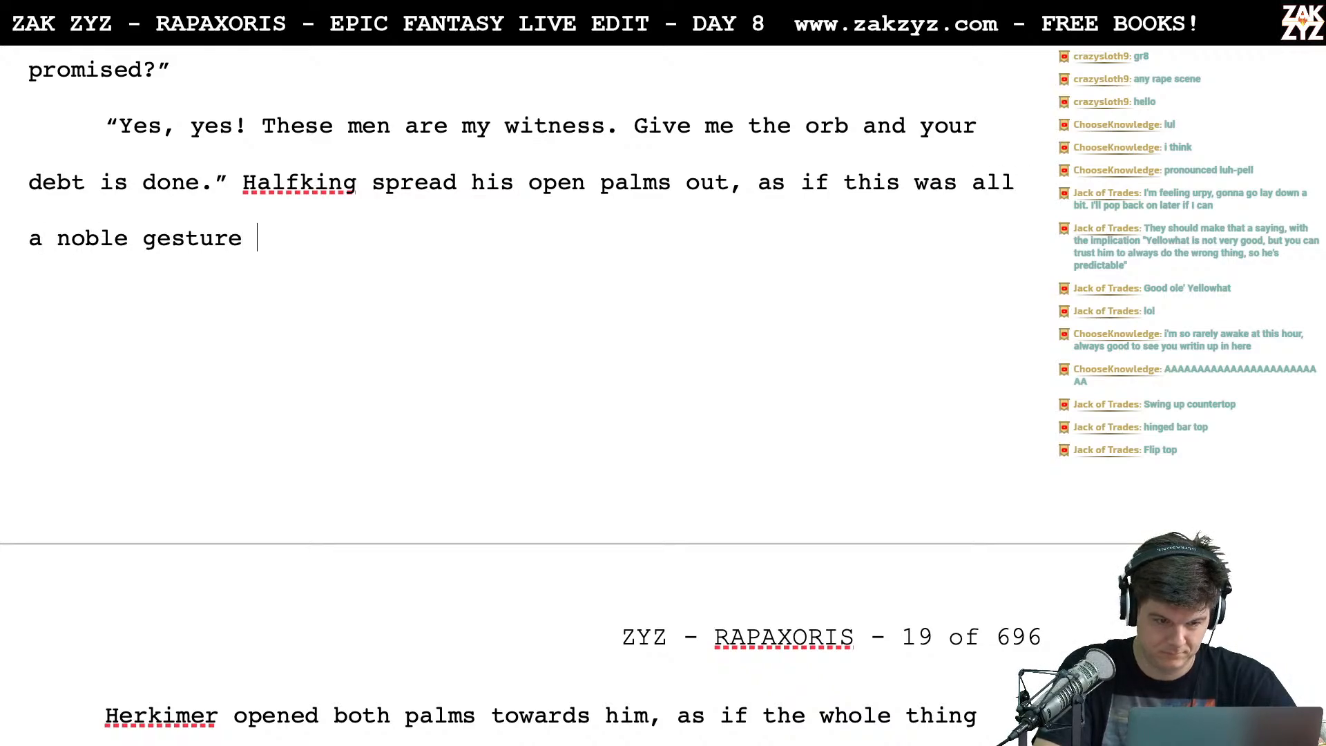
{"action": "type", "text": "on his part. "}
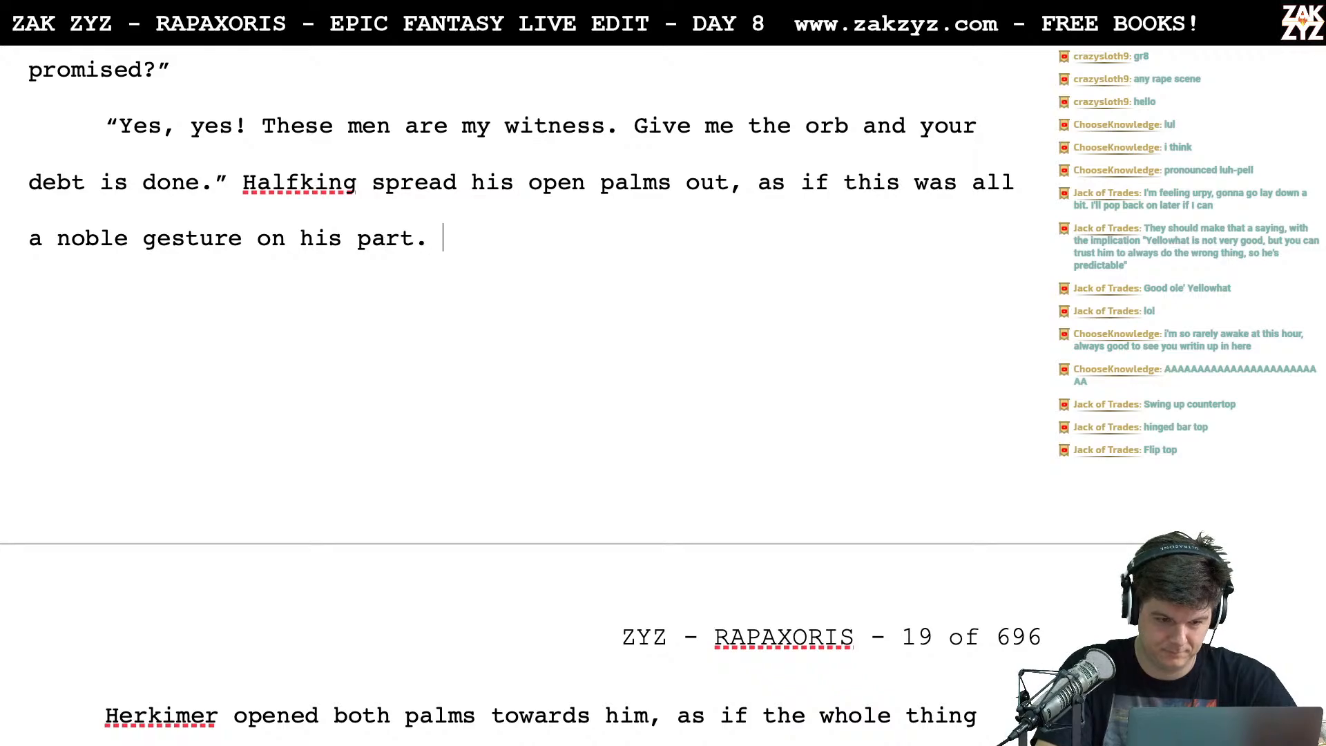
Add the sentence "As if he hadn’t been pimping Rigel’s mother and sister for months."
{"action": "type", "text": "As if he hadn"}
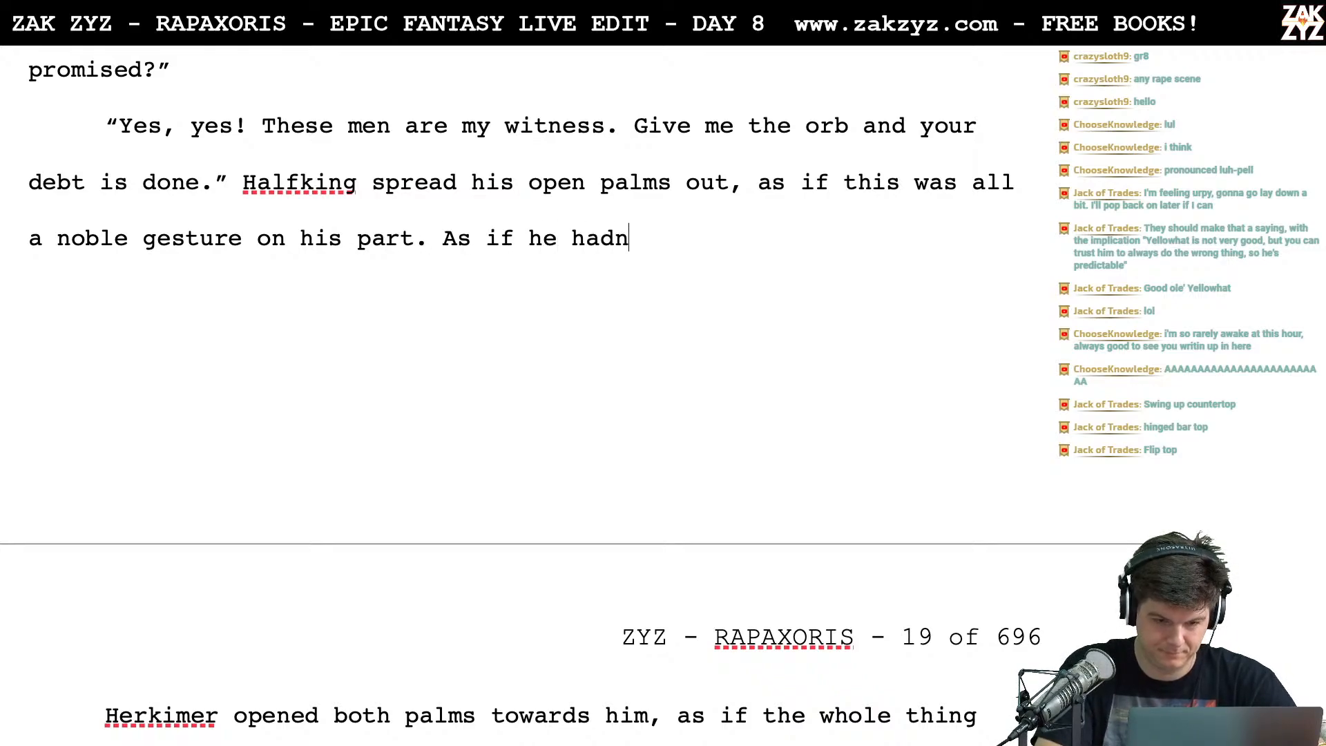
{"action": "type", "text": "'t been pi"}
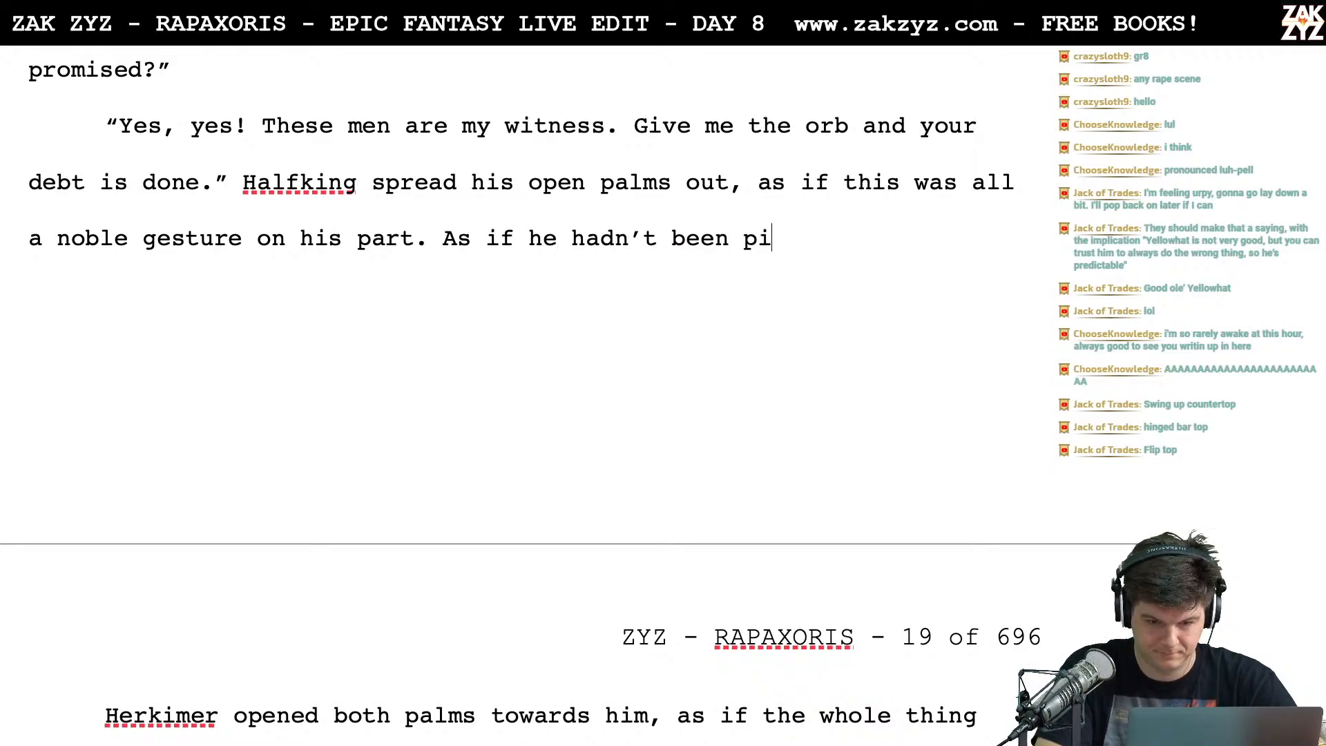
{"action": "type", "text": "mping Rigel’s"}
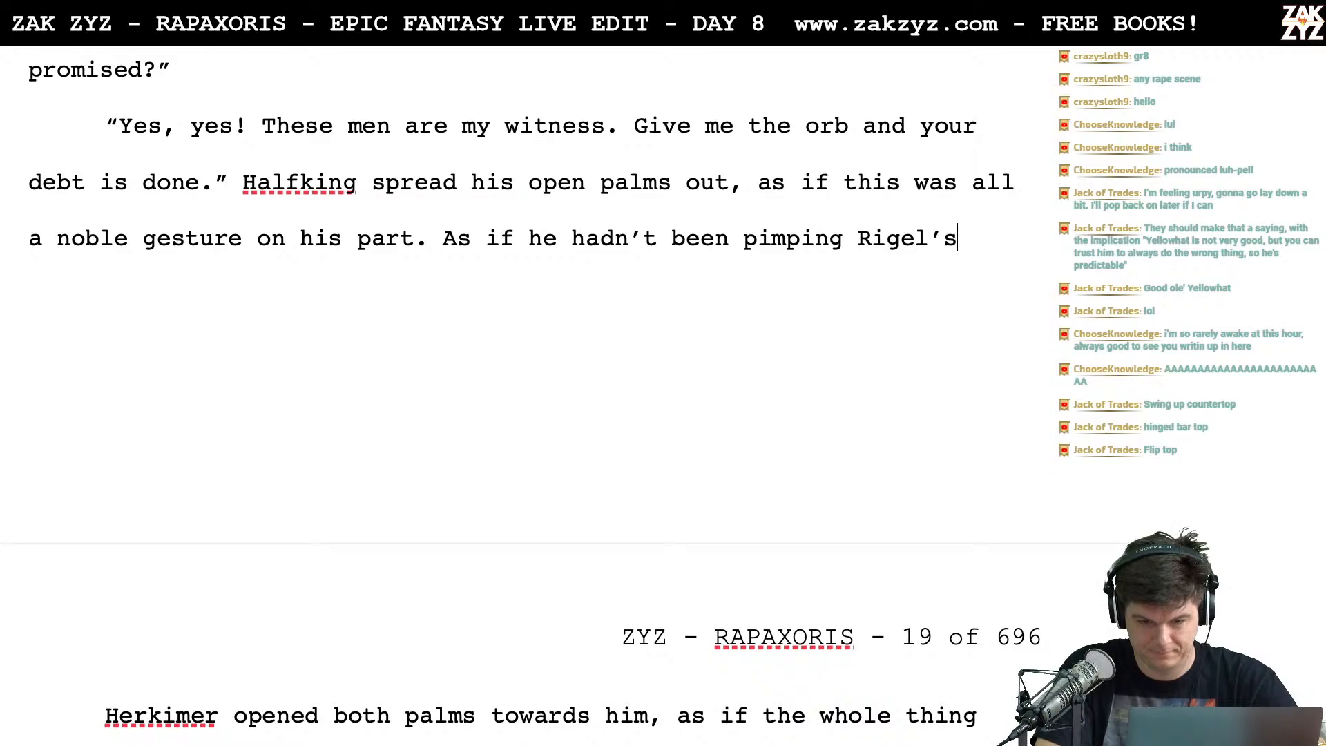
{"action": "type", "text": " mother and Sis"}
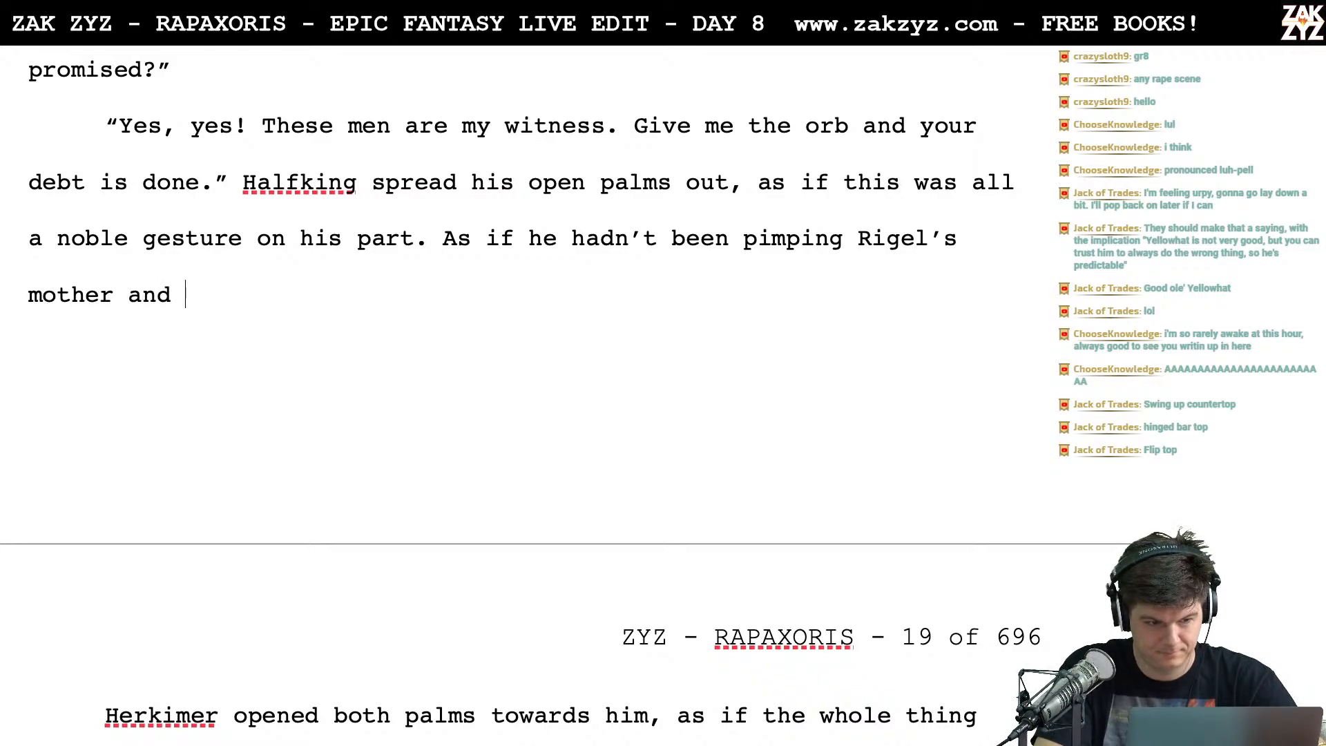
{"action": "key", "text": "BackSpace"}
{"action": "key", "text": "BackSpace"}
{"action": "key", "text": "BackSpace"}
{"action": "type", "text": "sist"}
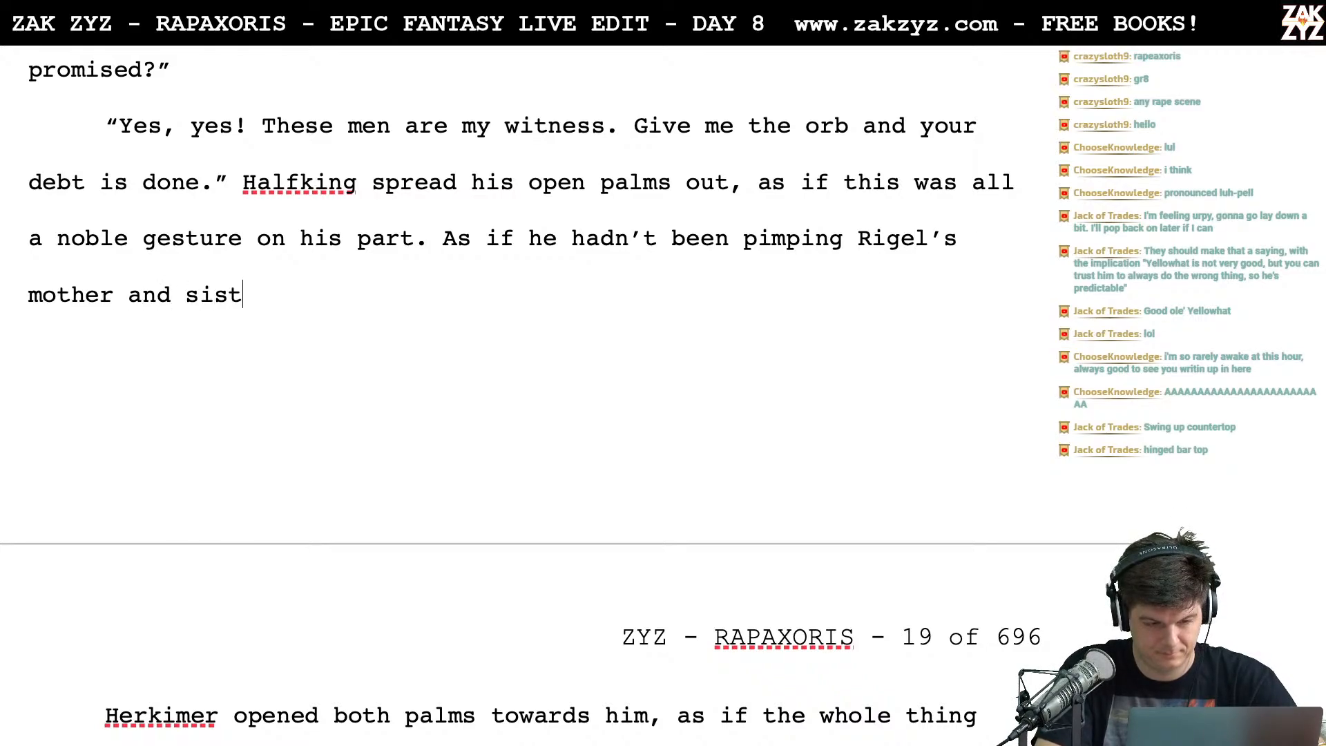
{"action": "type", "text": "er for months."}
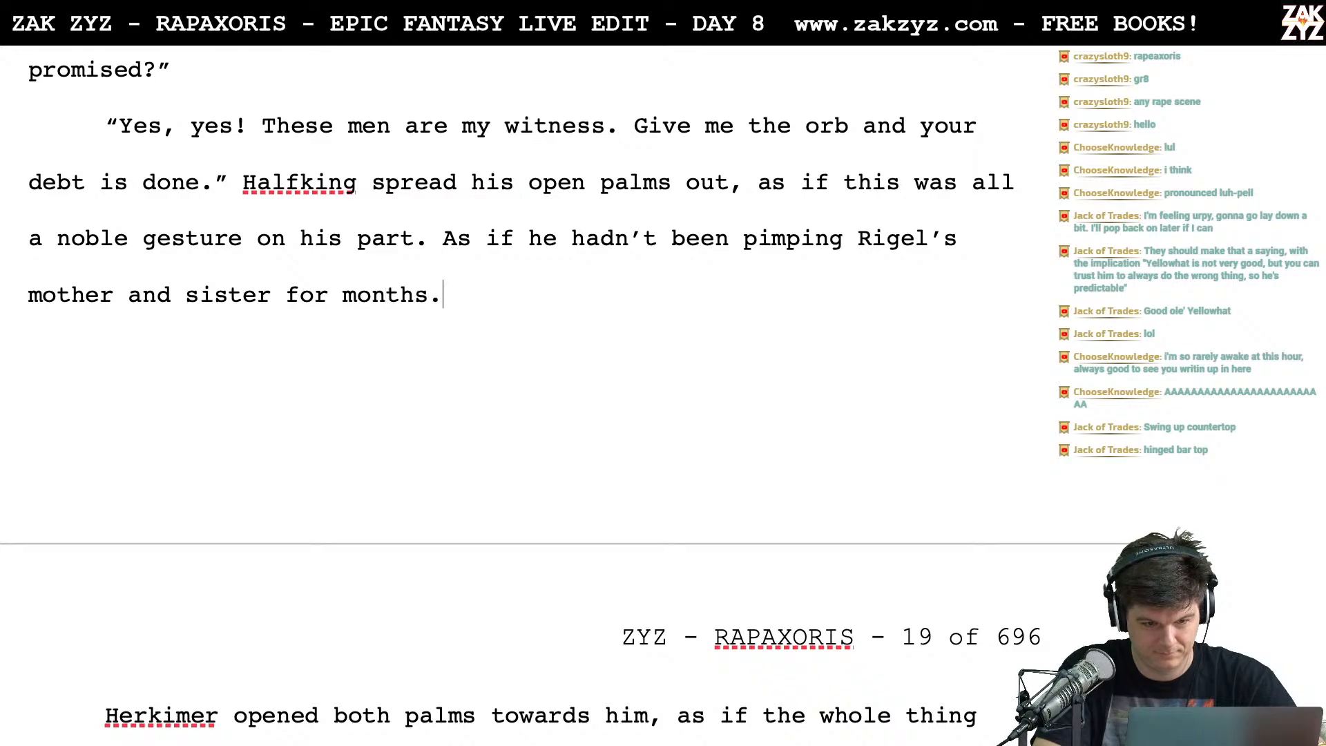
Delete the page break and the old passage from "Herkimer opened both palms" through "younger sister for months"
{"action": "key", "text": "ctrl+shift+Down"}
{"action": "key", "text": "ctrl+shift+Down"}
{"action": "key", "text": "ctrl+shift+Down"}
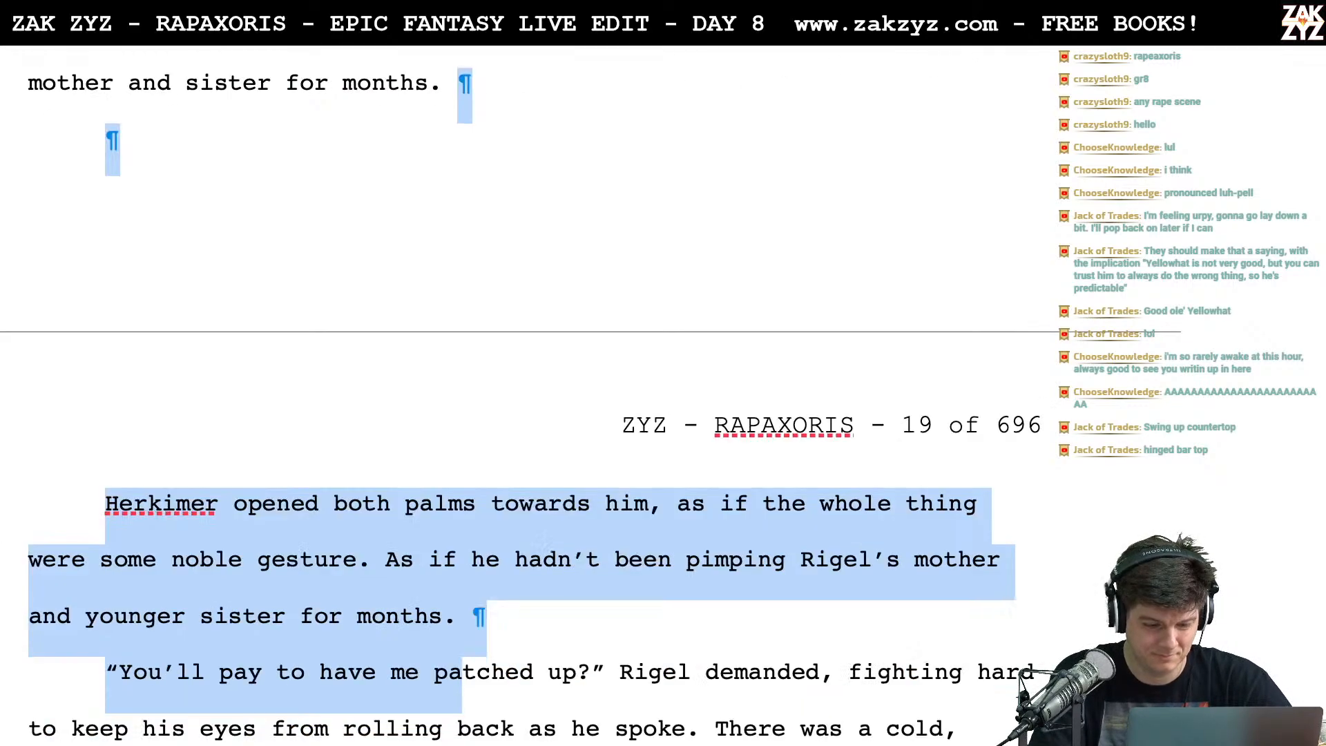
{"action": "key", "text": "shift+Left"}
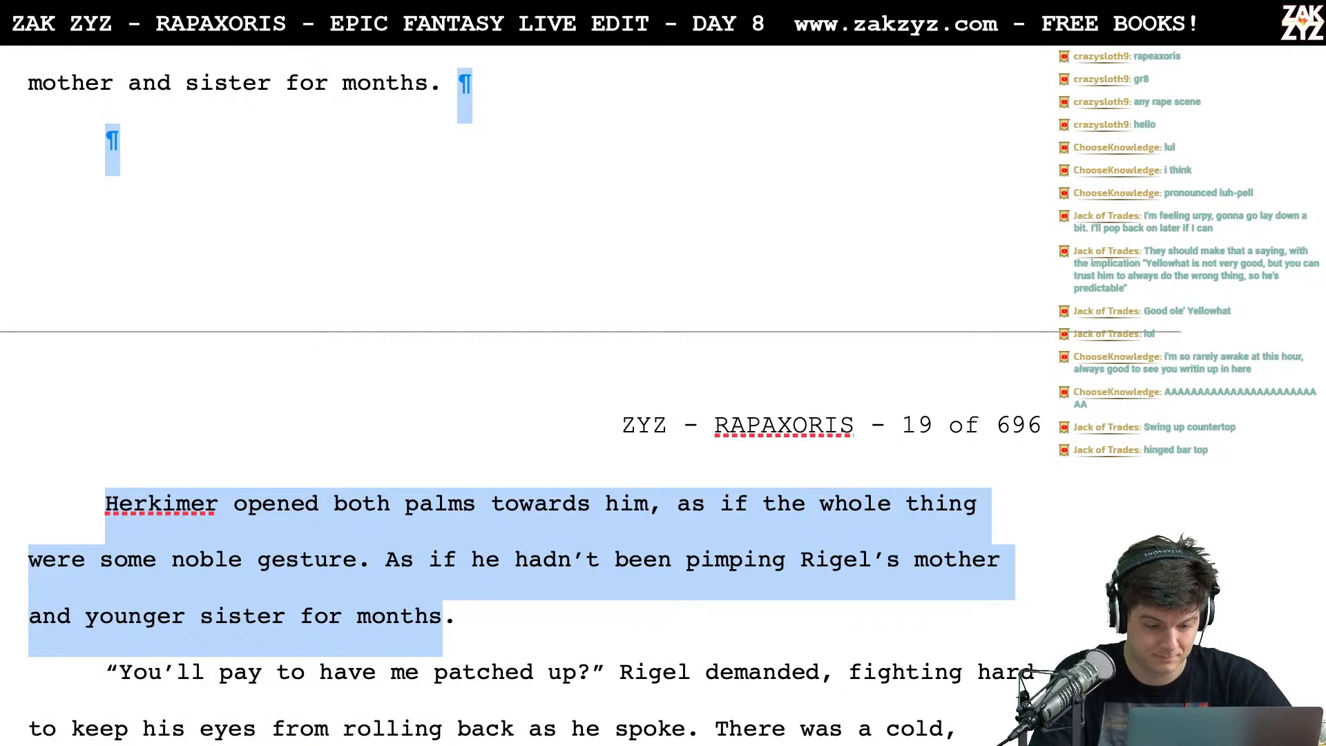
{"action": "key", "text": "Delete"}
{"action": "scroll", "coordinate": [525, 276], "scroll_direction": "up", "scroll_amount": 2}
{"action": "scroll", "coordinate": [525, 277], "scroll_direction": "up", "scroll_amount": 1}
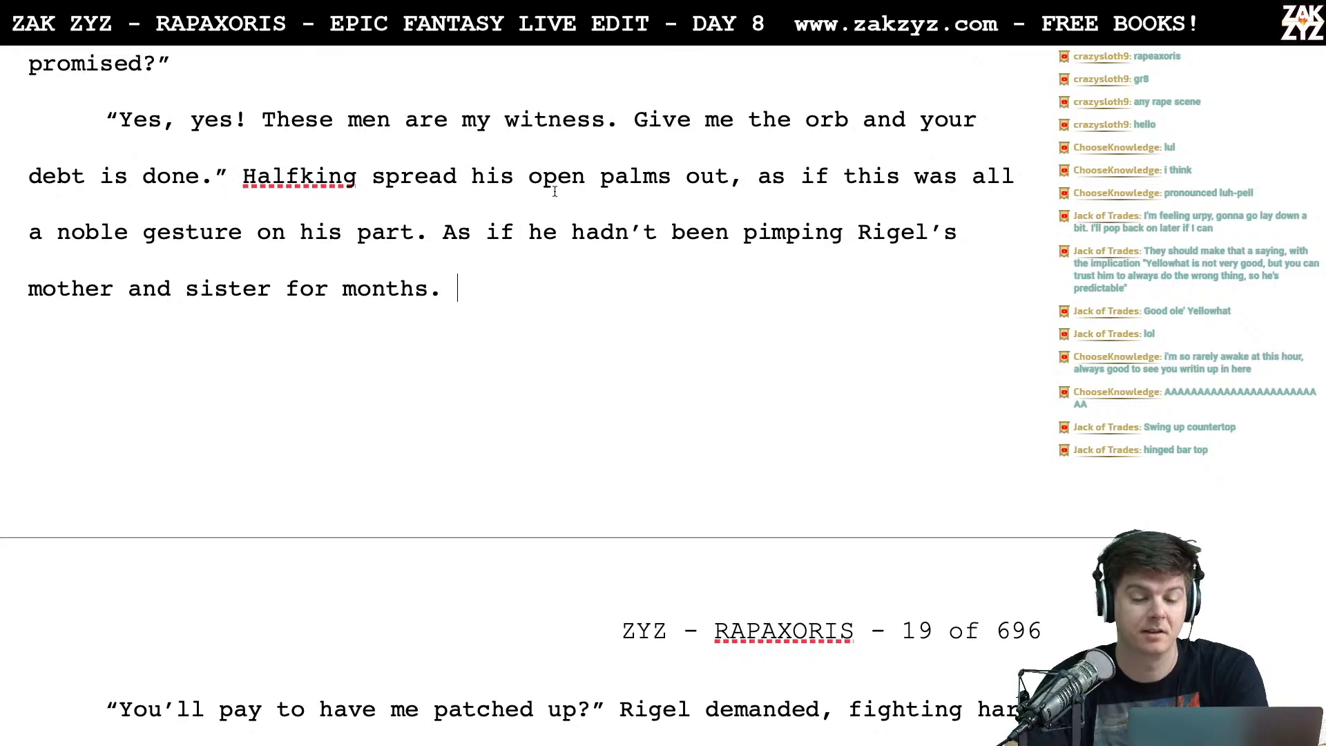
Replace "open palms out" with "palms wide" in the sentence about Halfking spreading his hands
{"action": "scroll", "coordinate": [552, 190], "scroll_direction": "down", "scroll_amount": 1}
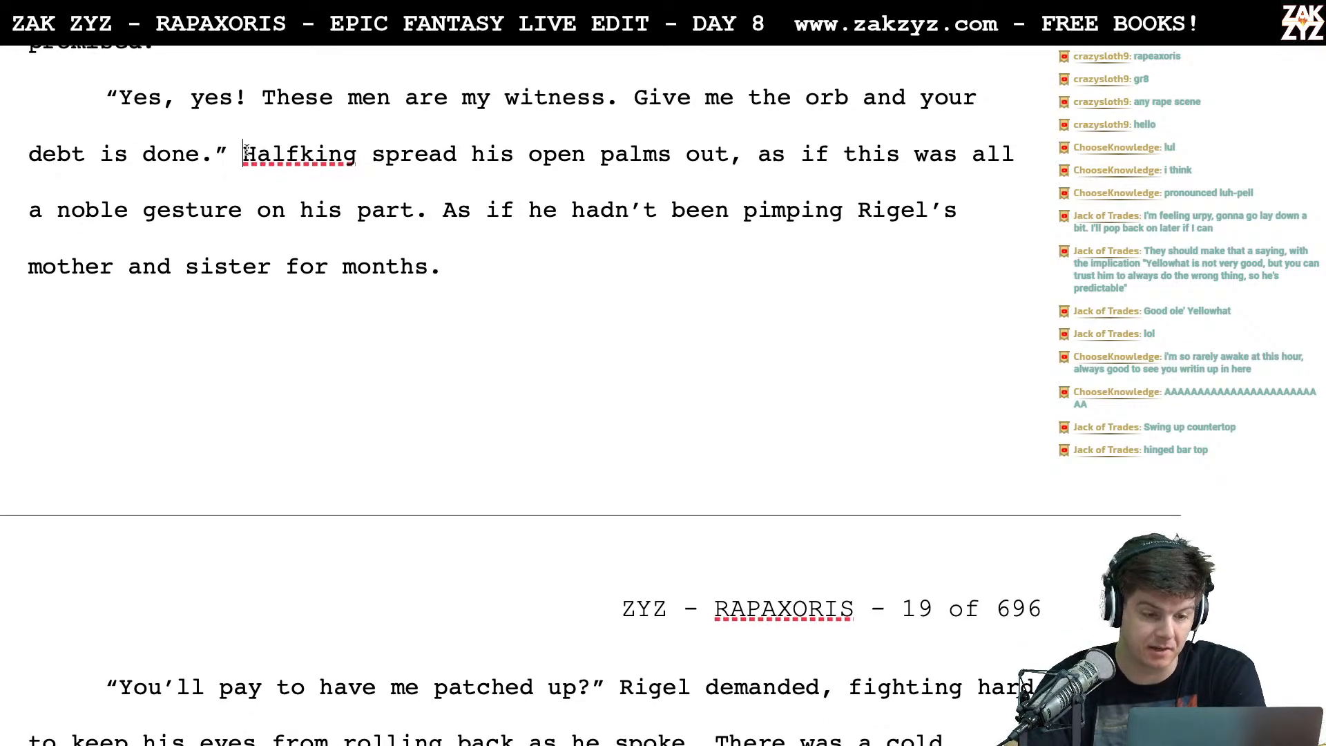
{"action": "left_click", "coordinate": [529, 165]}
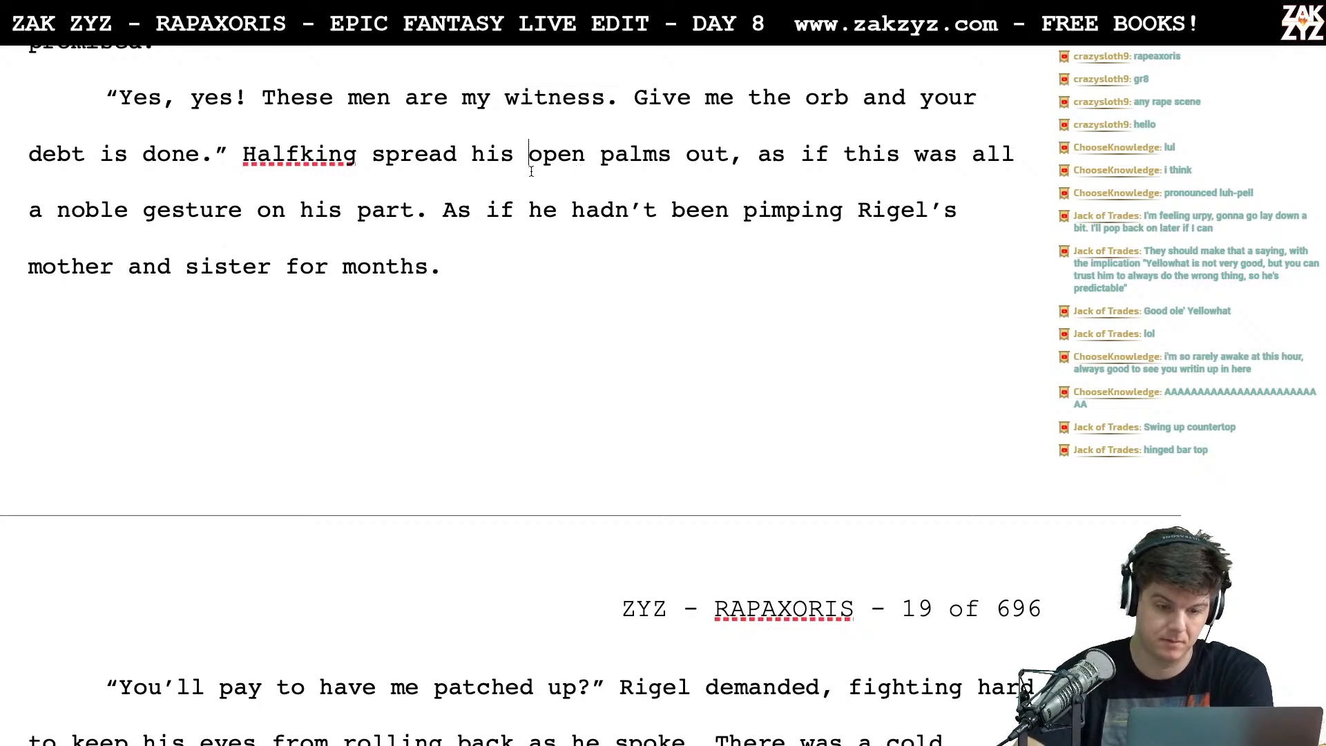
{"action": "type", "text": "palms wide"}
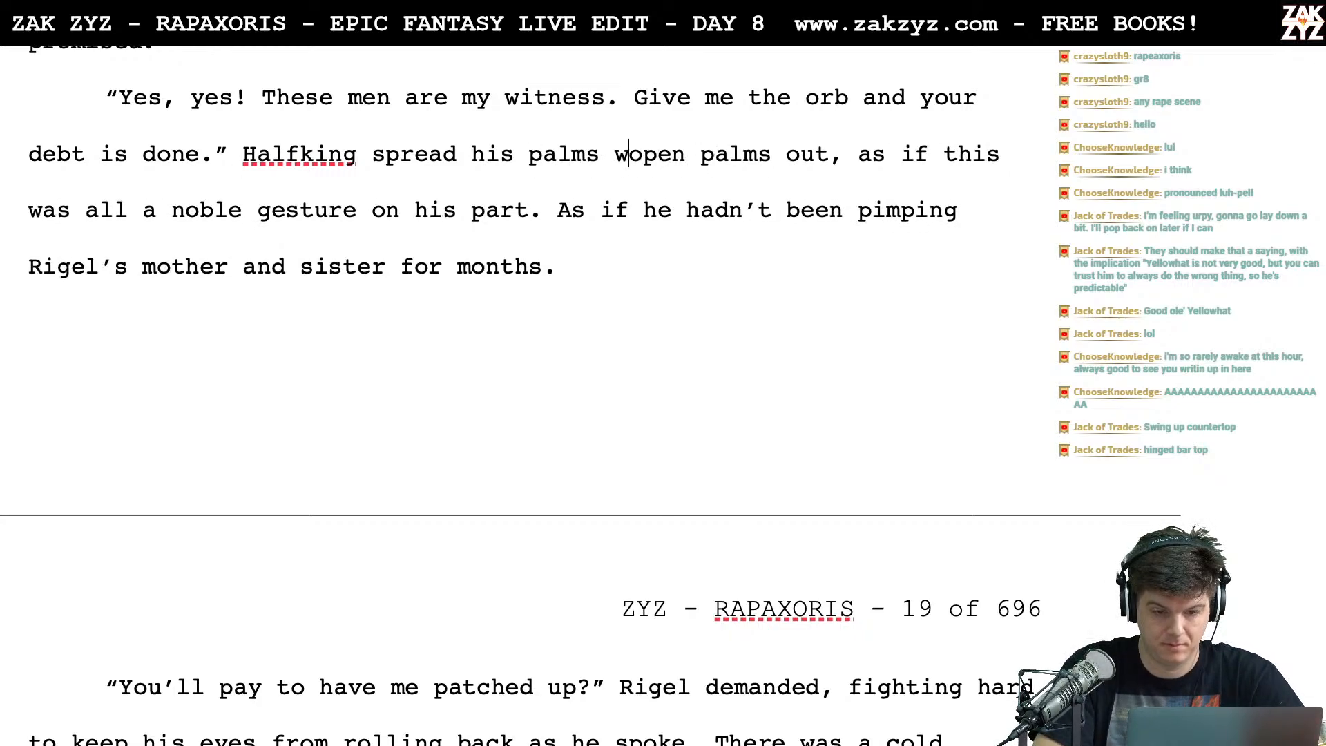
{"action": "key", "text": "shift+Right"}
{"action": "key", "text": "shift+Right"}
{"action": "key", "text": "shift+Right"}
{"action": "key", "text": "shift+Right"}
{"action": "key", "text": "shift+Right"}
{"action": "key", "text": "shift+Right"}
{"action": "key", "text": "shift+Right"}
{"action": "key", "text": "shift+Right"}
{"action": "key", "text": "shift+Right"}
{"action": "key", "text": "shift+Right"}
{"action": "key", "text": "shift+Right"}
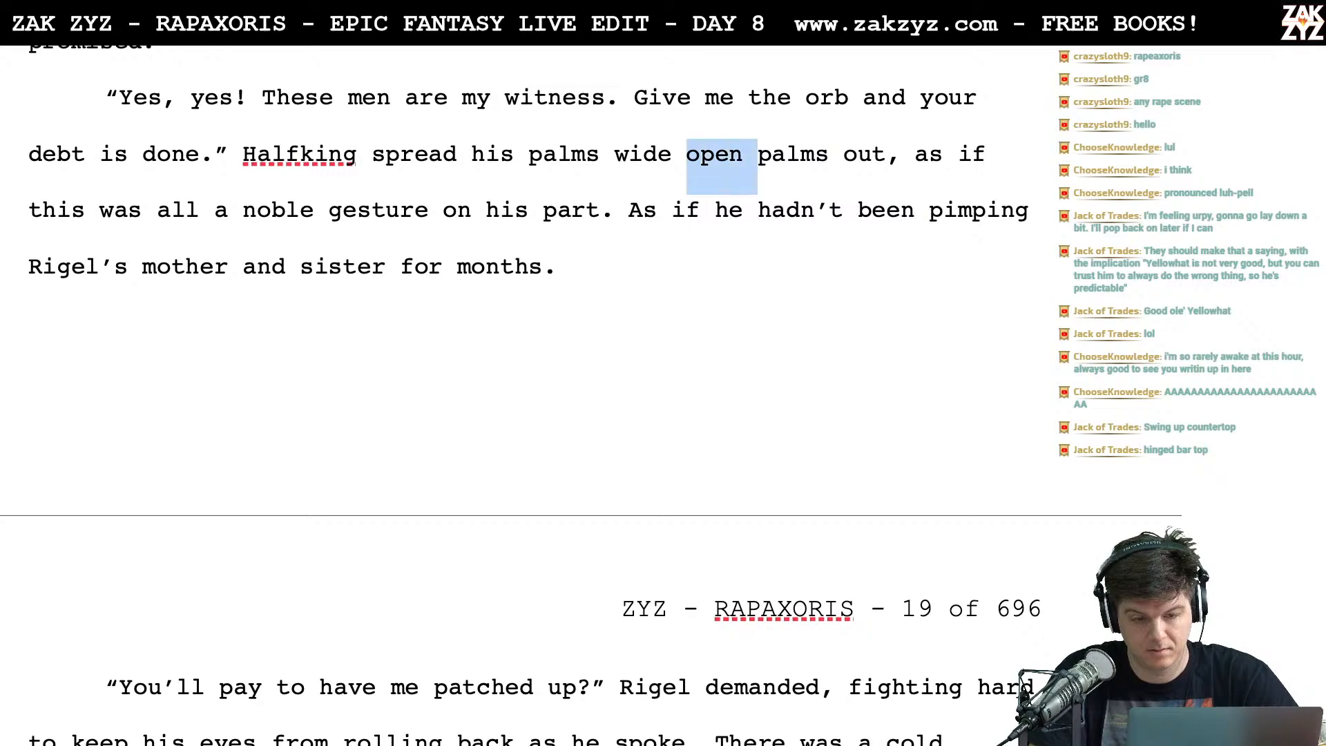
{"action": "key", "text": "shift+Right"}
{"action": "key", "text": "shift+Right"}
{"action": "key", "text": "shift+Right"}
{"action": "key", "text": "BackSpace"}
{"action": "key", "text": "BackSpace"}
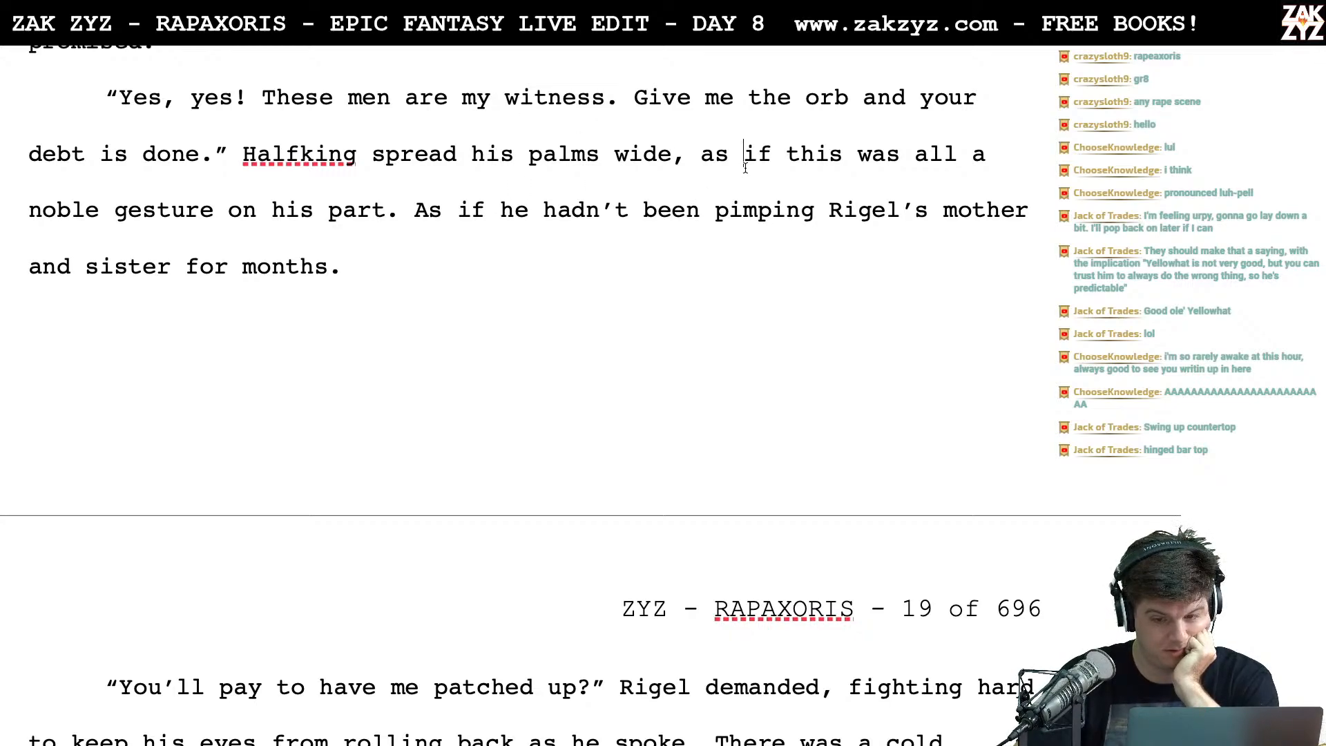
Split the paragraph before "as if this was all a noble gesture" to make room for a new ending to Halfking's sentence
{"action": "left_click", "coordinate": [703, 156]}
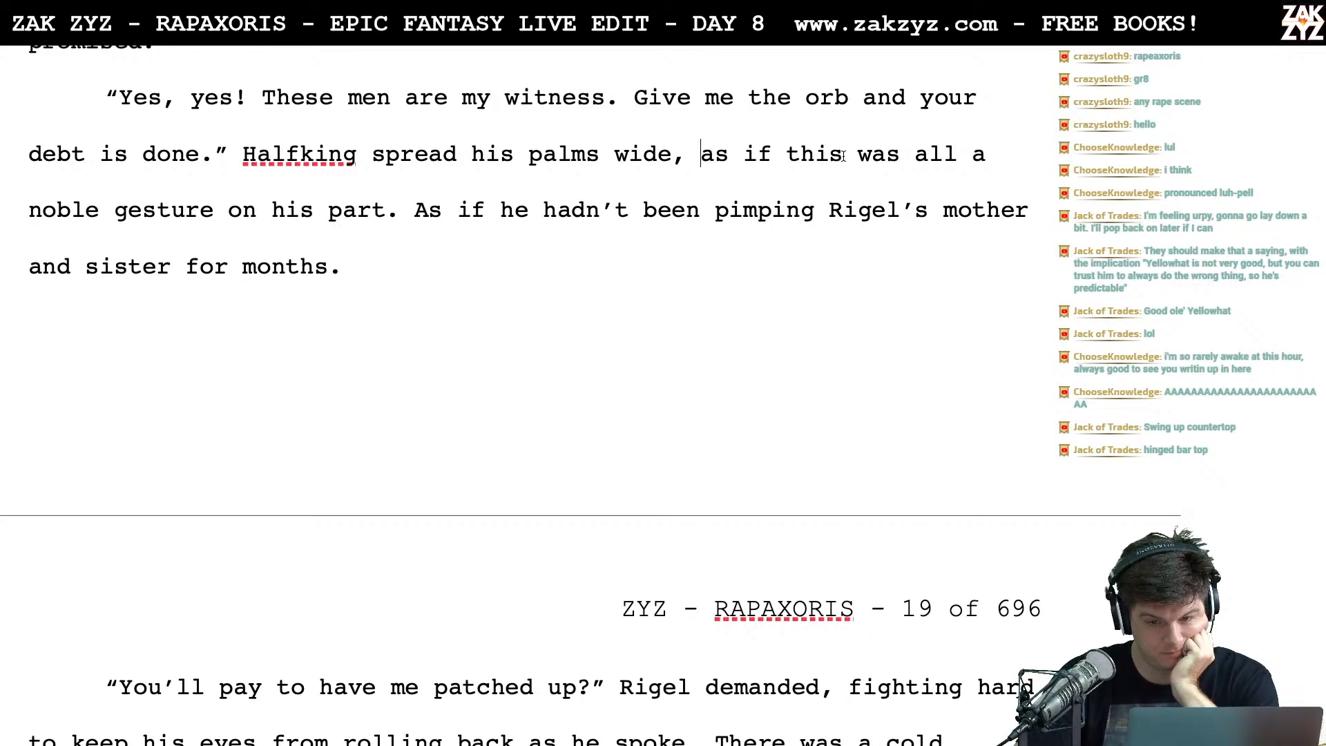
{"action": "key", "text": "ctrl+Right"}
{"action": "key", "text": "ctrl+Right"}
{"action": "key", "text": "ctrl+Right"}
{"action": "key", "text": "ctrl+Right"}
{"action": "key", "text": "ctrl+Right"}
{"action": "key", "text": "ctrl+Right"}
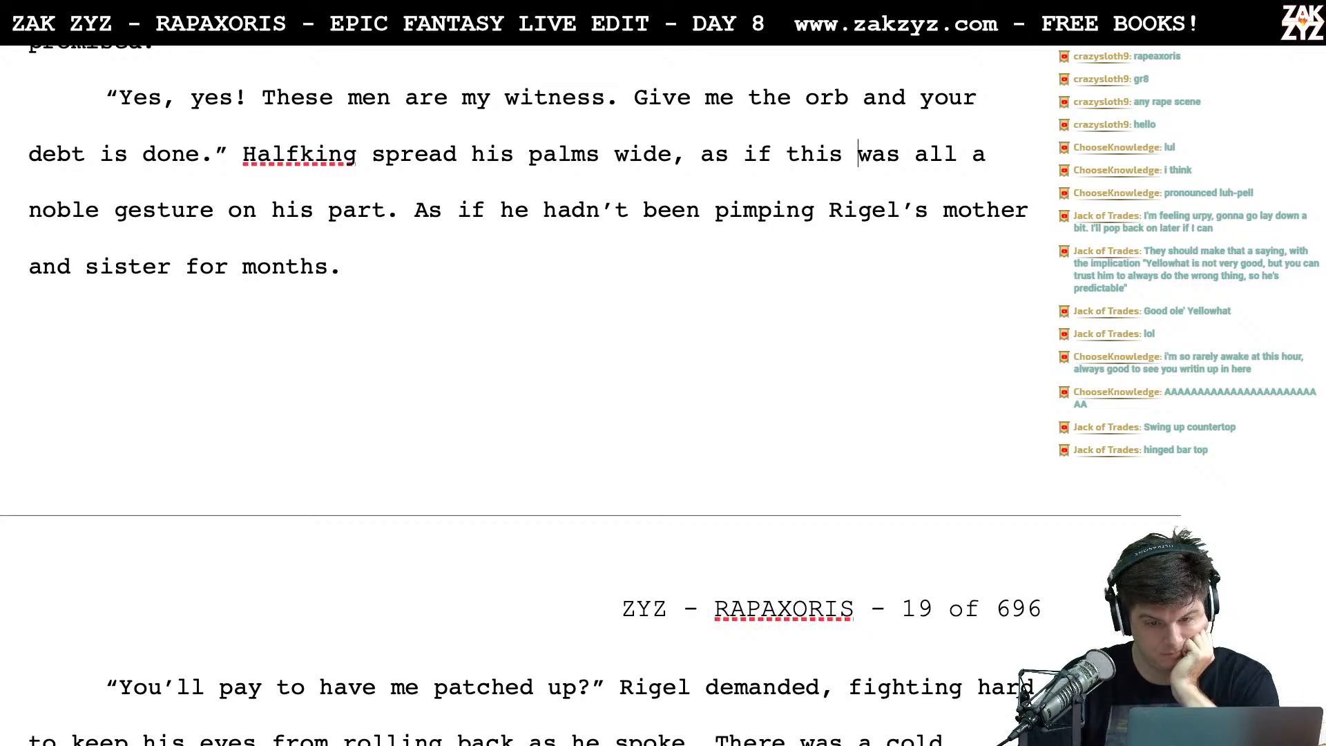
{"action": "key", "text": "Left"}
{"action": "key", "text": "Left"}
{"action": "key", "text": "Left"}
{"action": "key", "text": "Left"}
{"action": "key", "text": "Left"}
{"action": "key", "text": "Left"}
{"action": "key", "text": "Left"}
{"action": "key", "text": "Left"}
{"action": "key", "text": "Left"}
{"action": "key", "text": "Left"}
{"action": "key", "text": "Left"}
{"action": "key", "text": "Left"}
{"action": "key", "text": "Left"}
{"action": "key", "text": "Left"}
{"action": "key", "text": "Left"}
{"action": "key", "text": "Left"}
{"action": "key", "text": "Left"}
{"action": "key", "text": "Left"}
{"action": "key", "text": "Left"}
{"action": "key", "text": "Left"}
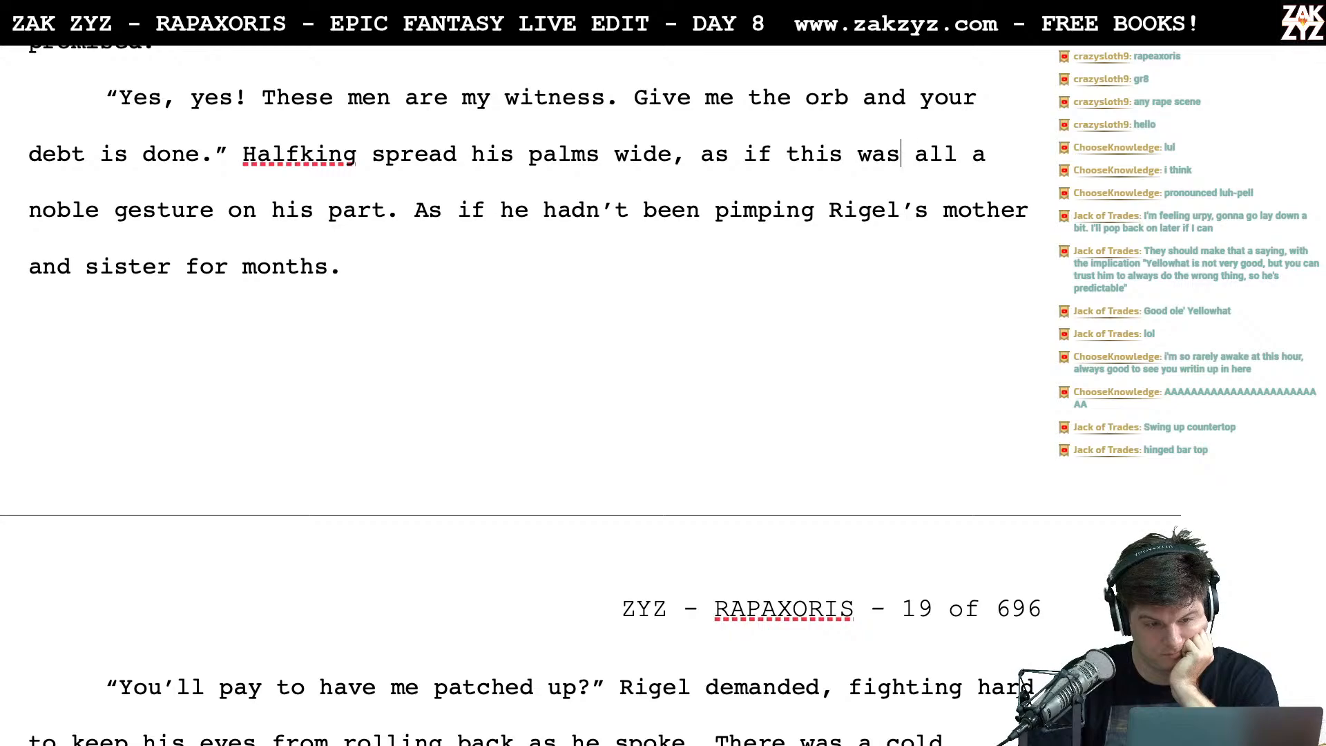
{"action": "key", "text": "Left"}
{"action": "key", "text": "Return"}
{"action": "key", "text": "Left"}
{"action": "type", "text": "as if he were mak"}
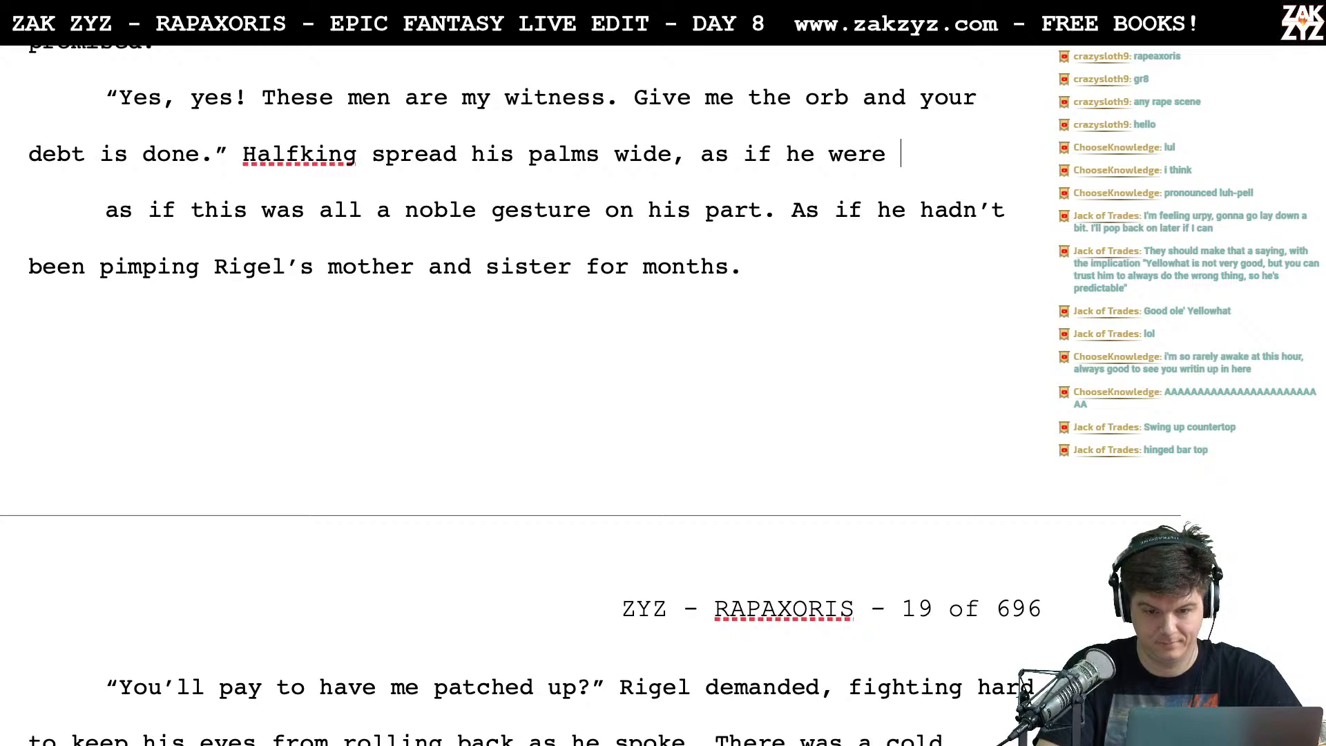
{"action": "key", "text": "BackSpace"}
{"action": "key", "text": "BackSpace"}
{"action": "key", "text": "BackSpace"}
{"action": "key", "text": "BackSpace"}
{"action": "key", "text": "BackSpace"}
{"action": "key", "text": "BackSpace"}
{"action": "key", "text": "BackSpace"}
{"action": "key", "text": "BackSpace"}
{"action": "key", "text": "BackSpace"}
{"action": "key", "text": "BackSpace"}
{"action": "key", "text": "BackSpace"}
{"action": "key", "text": "BackSpace"}
{"action": "key", "text": "BackSpace"}
{"action": "key", "text": "BackSpace"}
{"action": "key", "text": "BackSpace"}
{"action": "key", "text": "BackSpace"}
{"action": "key", "text": "BackSpace"}
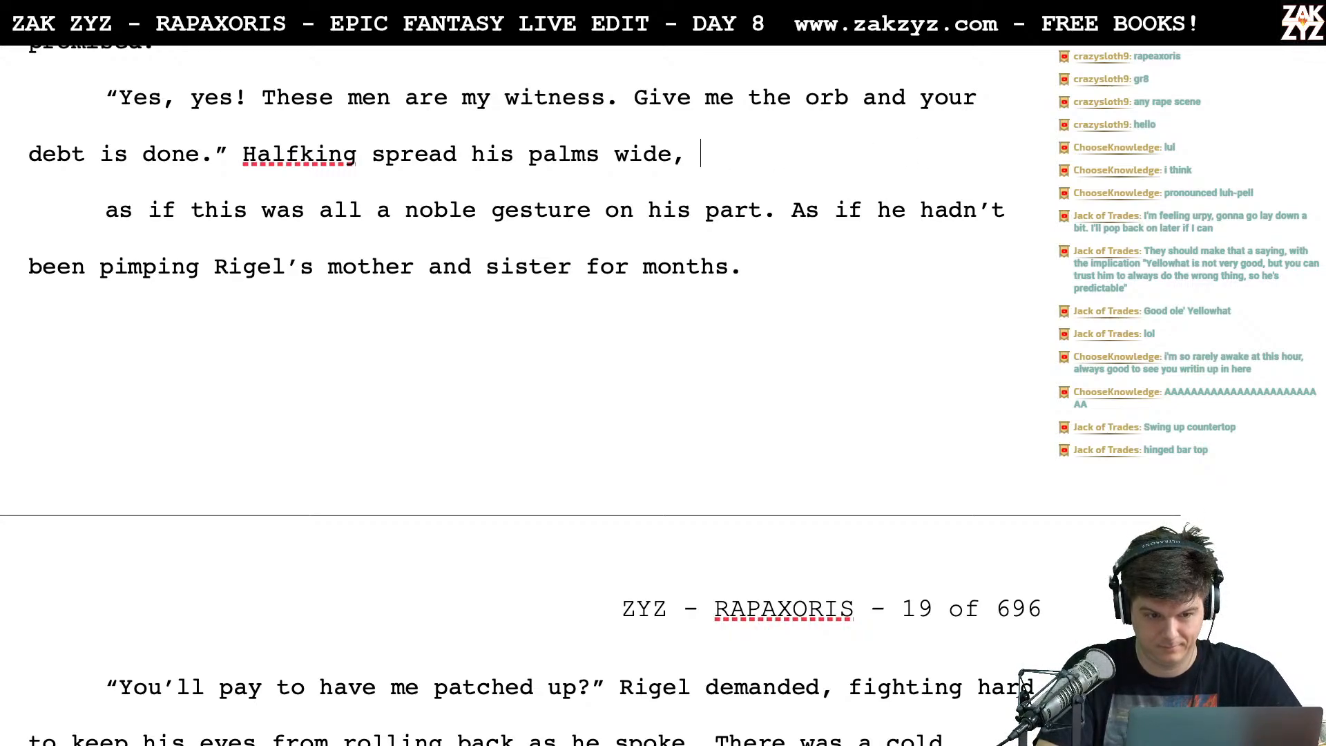
Remove the comma after "palms wide" and end the sentence with "as if this were all a noble gesture."
{"action": "type", "text": "a"}
{"action": "key", "text": "BackSpace"}
{"action": "key", "text": "BackSpace"}
{"action": "key", "text": "BackSpace"}
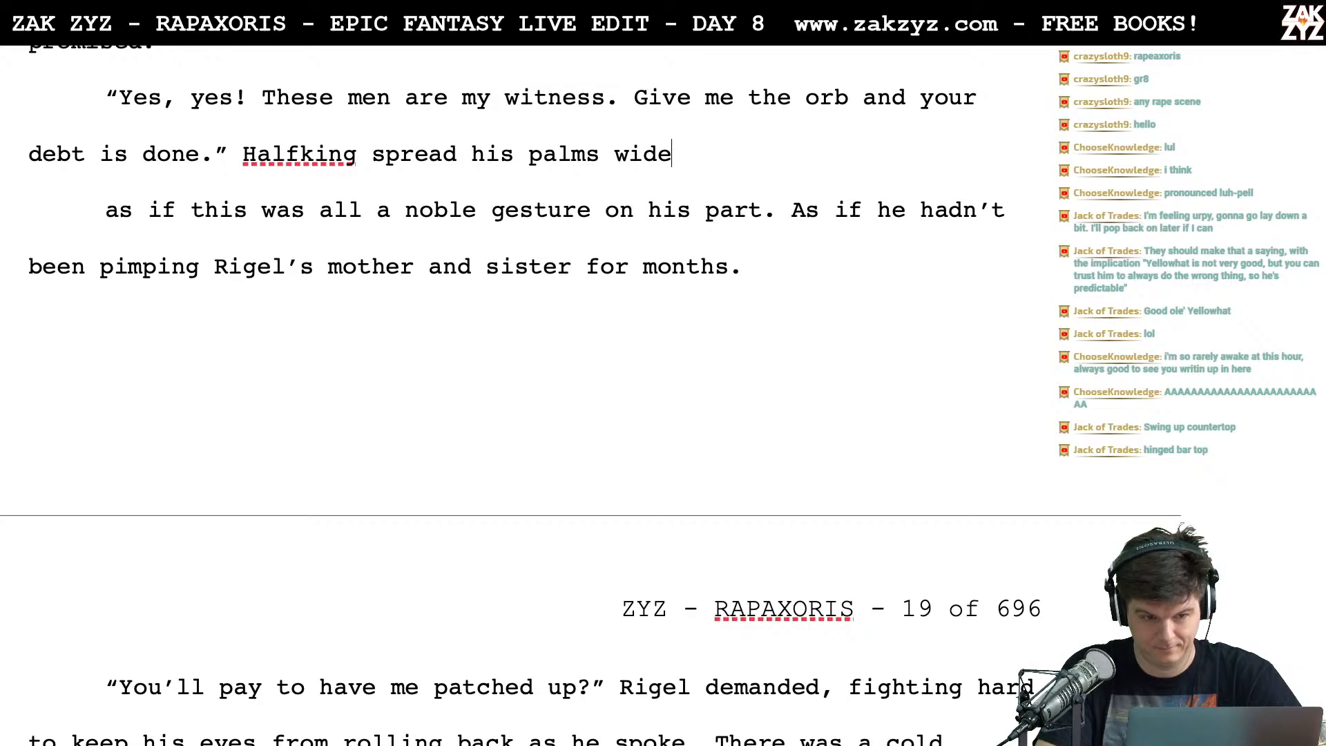
{"action": "type", "text": "as if thei"}
{"action": "key", "text": "BackSpace"}
{"action": "key", "text": "BackSpace"}
{"action": "type", "text": "is were all a "}
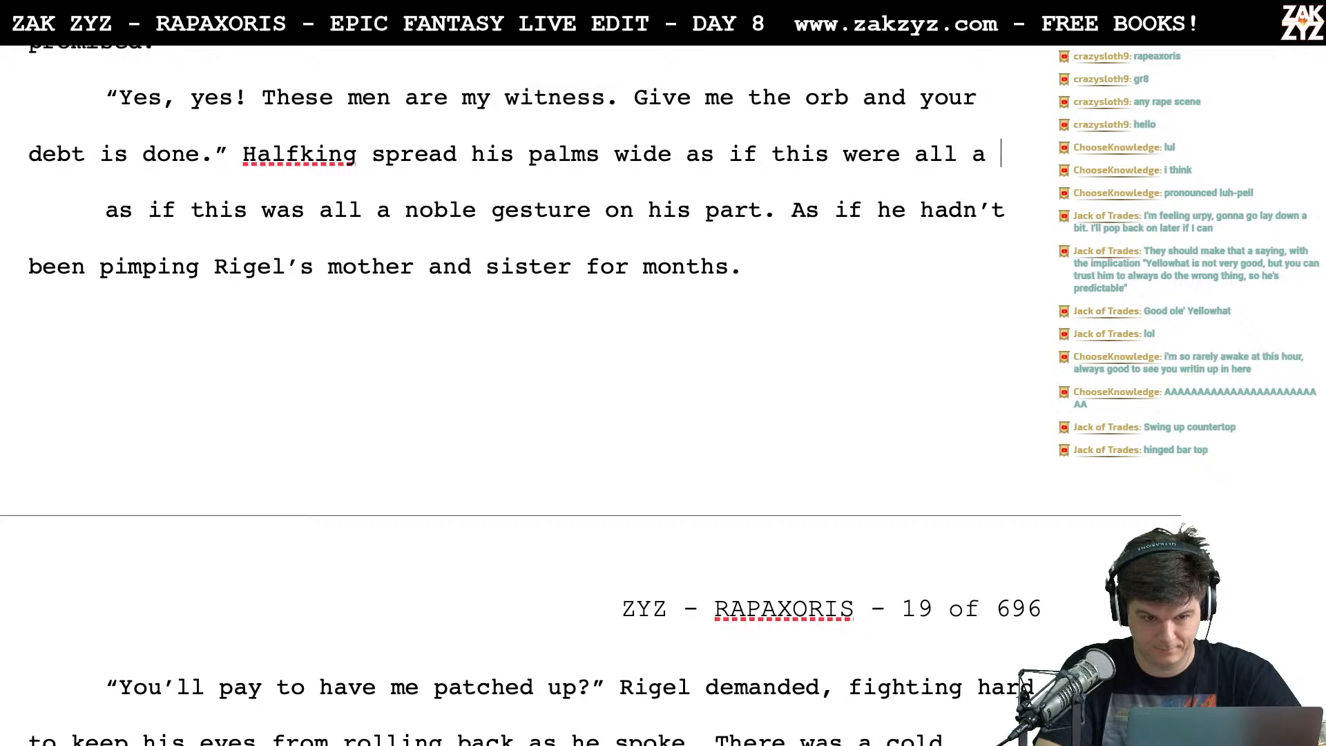
{"action": "type", "text": "noble gesture."}
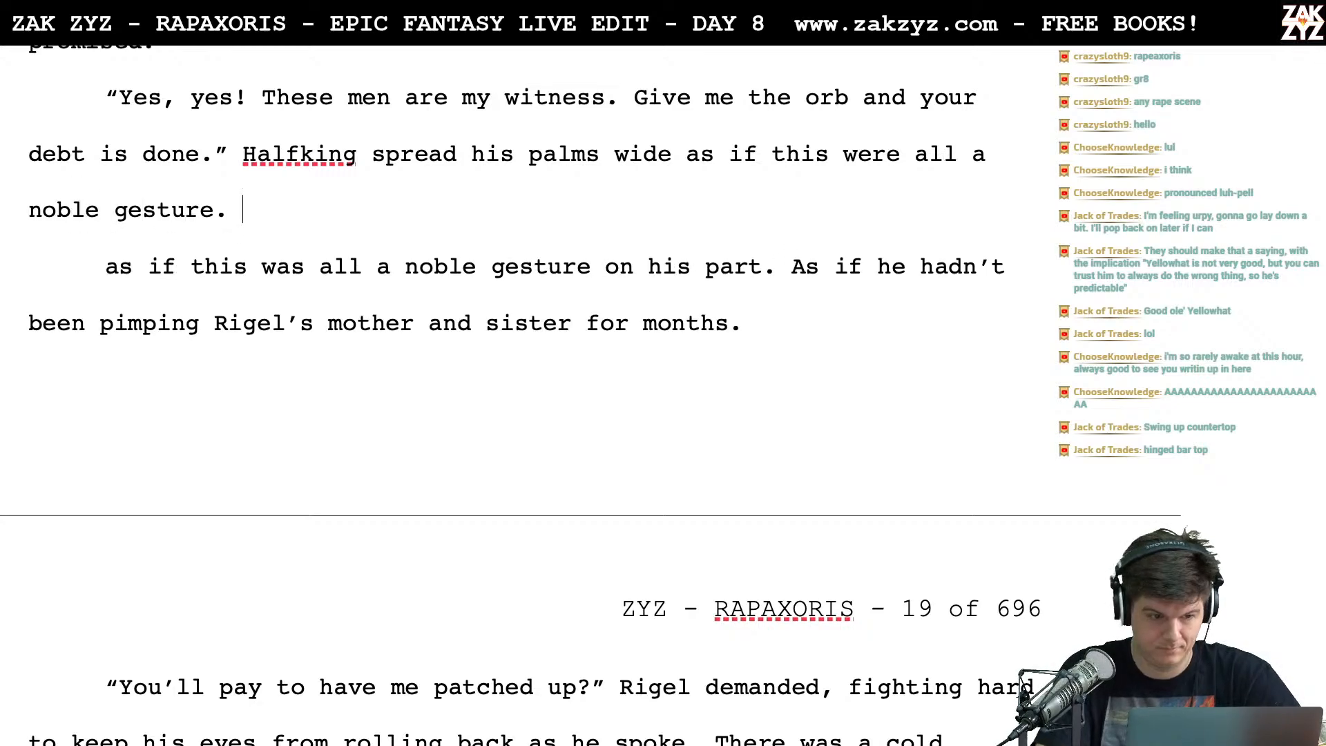
Delete the paragraph break and the old clause "as if this was all a noble gesture on his part."
{"action": "key", "text": "shift+Down"}
{"action": "key", "text": "shift+Right"}
{"action": "key", "text": "shift+Right"}
{"action": "key", "text": "shift+Right"}
{"action": "key", "text": "shift+Right"}
{"action": "key", "text": "shift+Right"}
{"action": "key", "text": "shift+Right"}
{"action": "key", "text": "shift+Right"}
{"action": "key", "text": "shift+Right"}
{"action": "key", "text": "shift+Right"}
{"action": "key", "text": "shift+Right"}
{"action": "key", "text": "shift+Right"}
{"action": "key", "text": "shift+Right"}
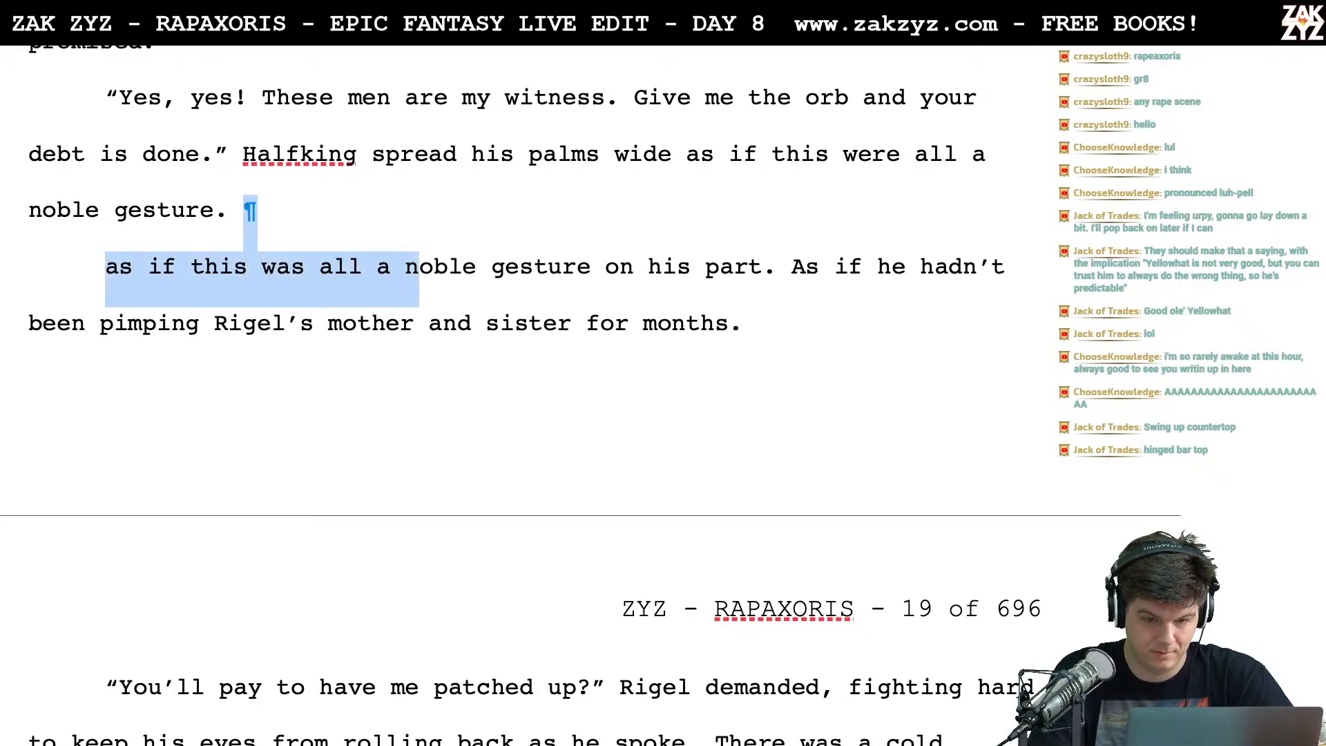
{"action": "key", "text": "shift+Right"}
{"action": "key", "text": "shift+Right"}
{"action": "key", "text": "shift+Right"}
{"action": "key", "text": "shift+Right"}
{"action": "key", "text": "shift+Right"}
{"action": "key", "text": "shift+Right"}
{"action": "key", "text": "shift+Right"}
{"action": "key", "text": "shift+Right"}
{"action": "key", "text": "shift+Right"}
{"action": "key", "text": "shift+Right"}
{"action": "key", "text": "shift+Right"}
{"action": "key", "text": "shift+Right"}
{"action": "key", "text": "shift+Right"}
{"action": "key", "text": "shift+Right"}
{"action": "key", "text": "shift+Right"}
{"action": "key", "text": "shift+Right"}
{"action": "key", "text": "shift+Right"}
{"action": "key", "text": "shift+Right"}
{"action": "key", "text": "shift+Right"}
{"action": "key", "text": "shift+Right"}
{"action": "key", "text": "shift+Right"}
{"action": "key", "text": "BackSpace"}
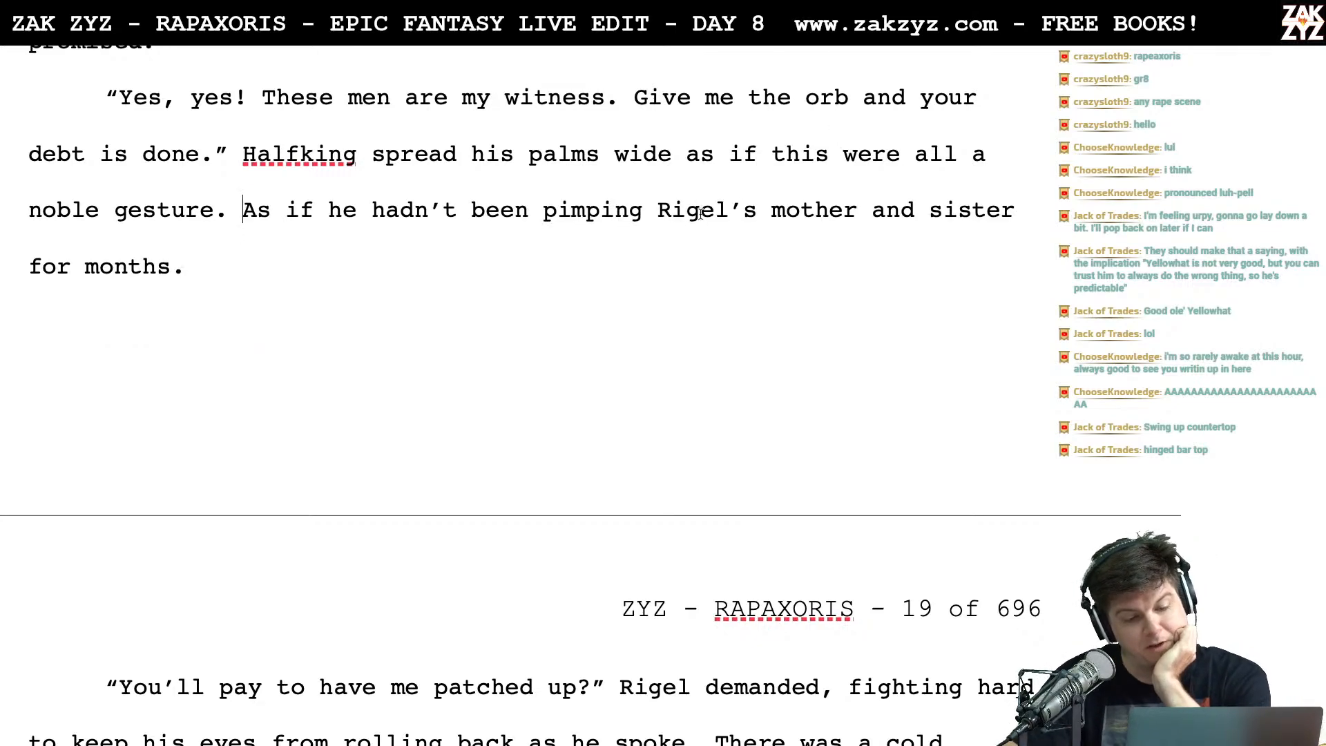
Split the paragraph before "if this were all a noble gesture" and delete the "as" left after "palms wide"
{"action": "scroll", "coordinate": [690, 187], "scroll_direction": "down", "scroll_amount": 1}
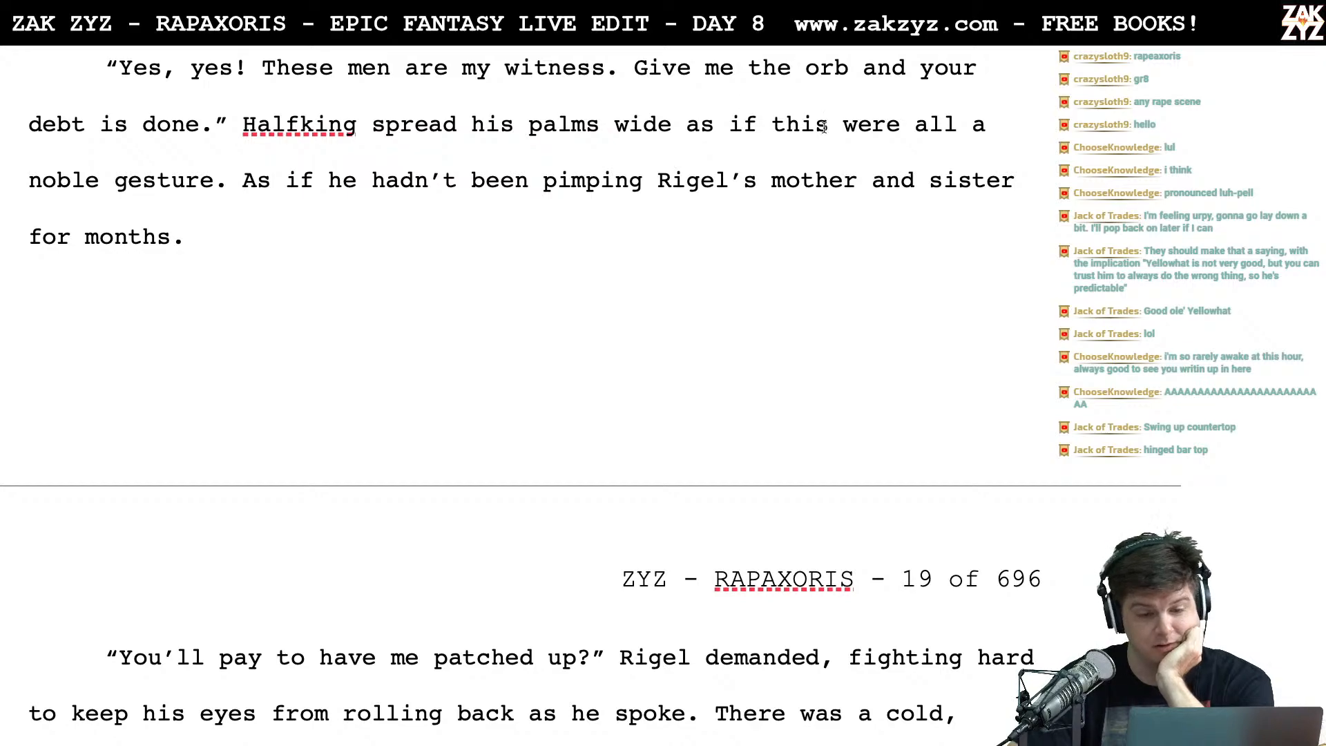
{"action": "left_click", "coordinate": [761, 125]}
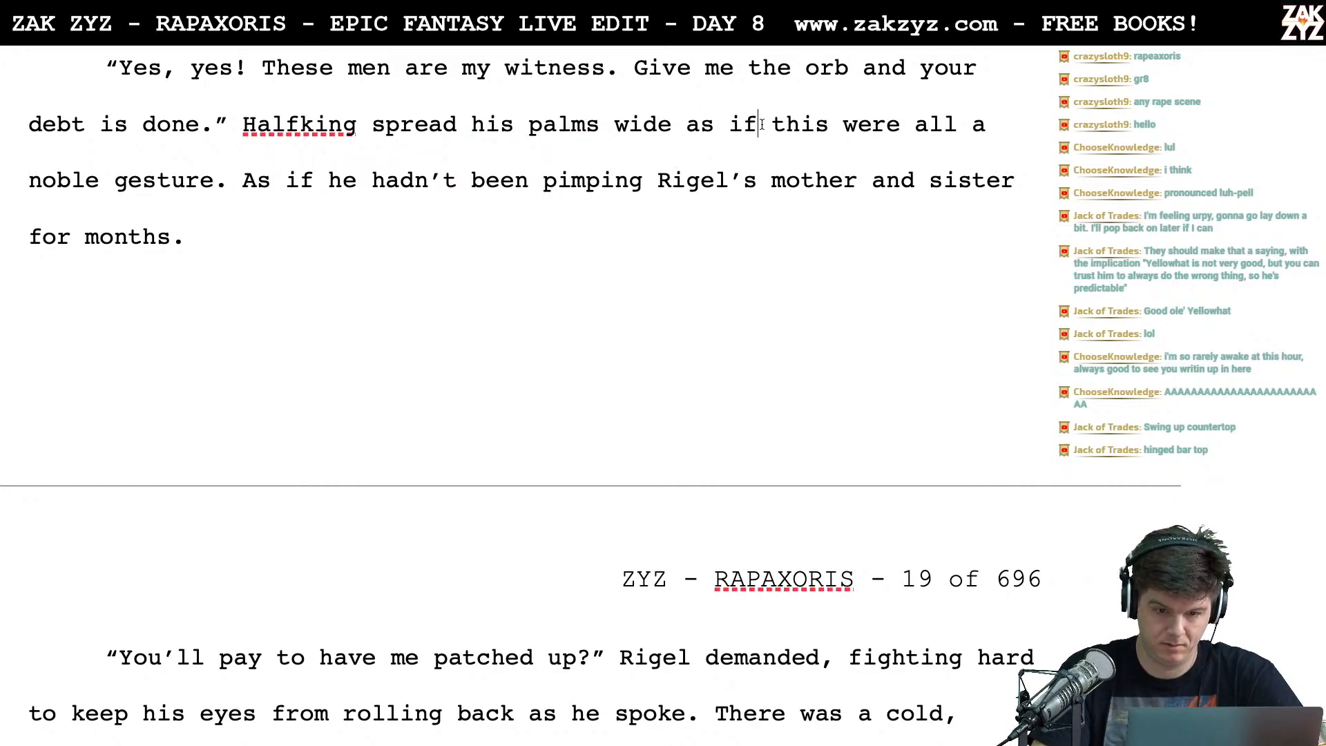
{"action": "key", "text": "Left"}
{"action": "key", "text": "Return"}
{"action": "key", "text": "Left"}
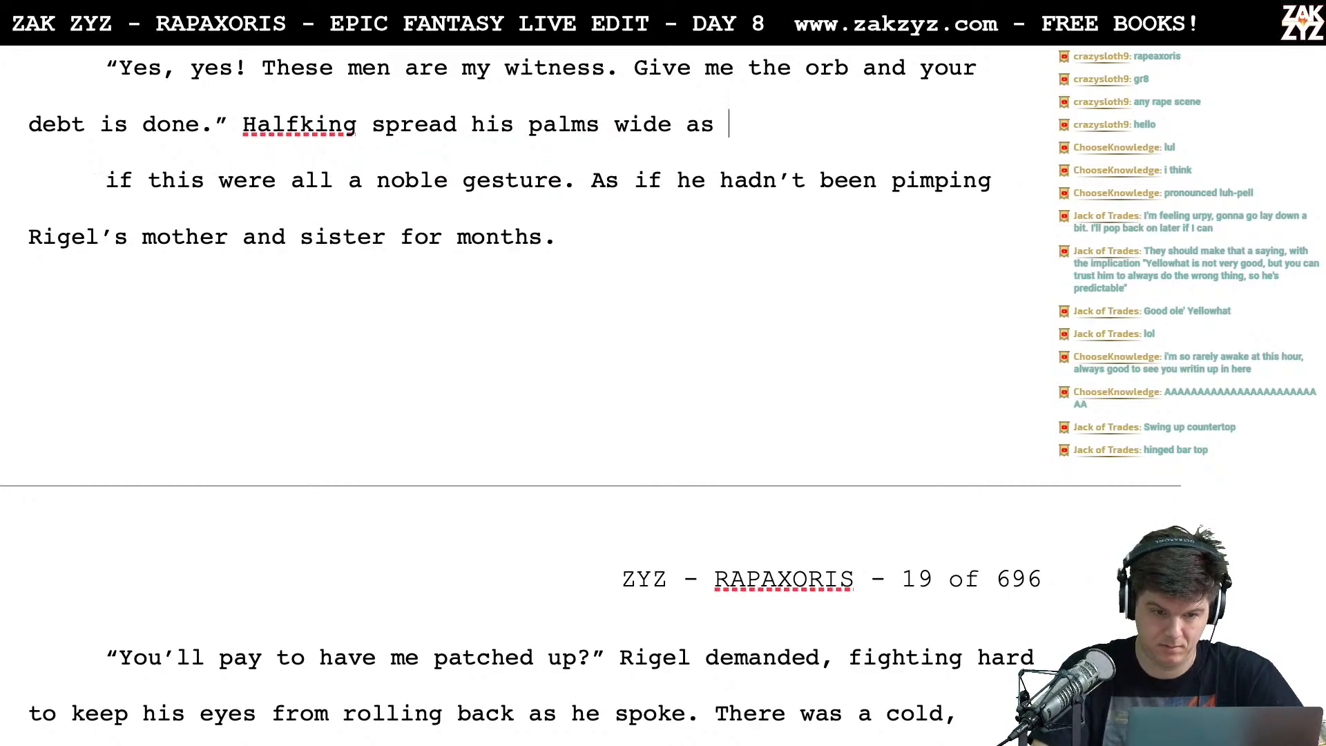
{"action": "key", "text": "BackSpace"}
{"action": "key", "text": "BackSpace"}
{"action": "key", "text": "BackSpace"}
{"action": "key", "text": "BackSpace"}
{"action": "type", "text": ", grin"}
{"action": "key", "text": "BackSpace"}
{"action": "key", "text": "BackSpace"}
{"action": "key", "text": "BackSpace"}
{"action": "key", "text": "BackSpace"}
{"action": "type", "text": "smi"}
{"action": "key", "text": "BackSpace"}
{"action": "key", "text": "BackSpace"}
{"action": "key", "text": "BackSpace"}
{"action": "type", "text": "with a"}
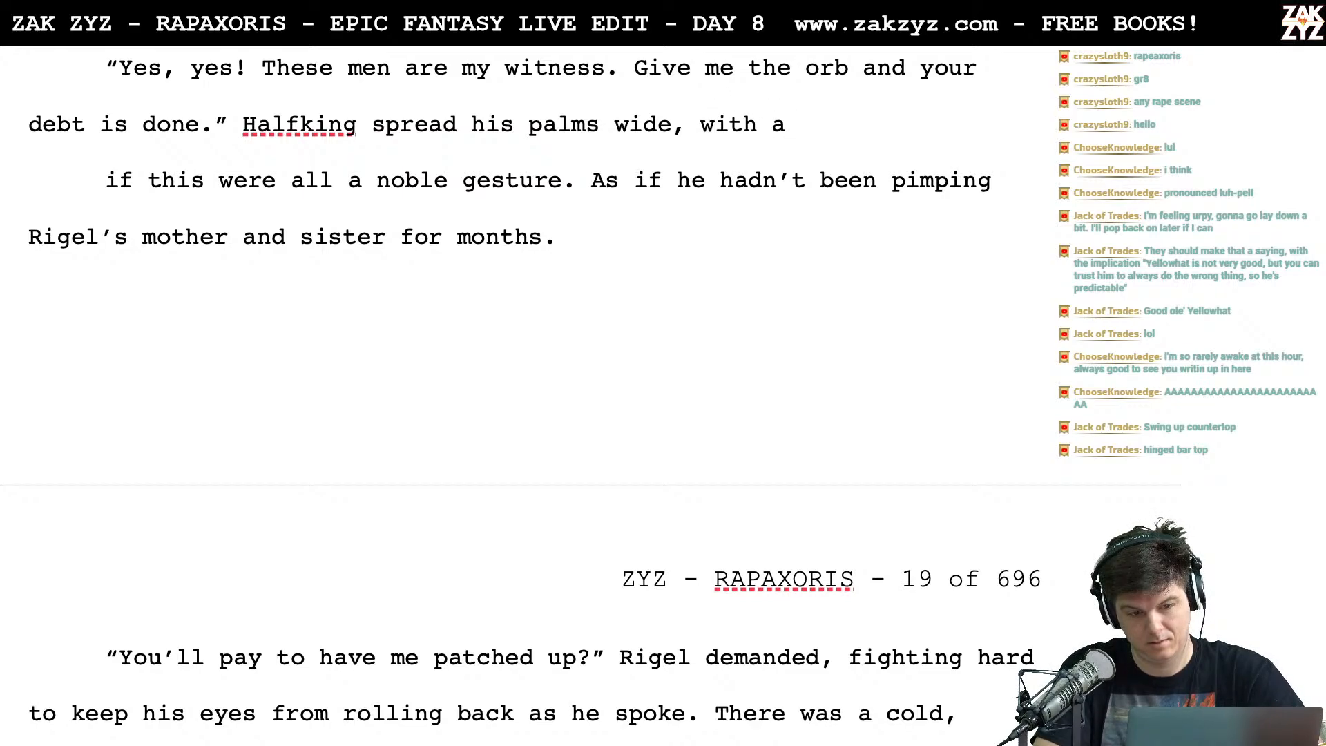
{"action": "key", "text": "BackSpace"}
{"action": "key", "text": "BackSpace"}
{"action": "key", "text": "BackSpace"}
{"action": "key", "text": "BackSpace"}
{"action": "key", "text": "BackSpace"}
{"action": "key", "text": "BackSpace"}
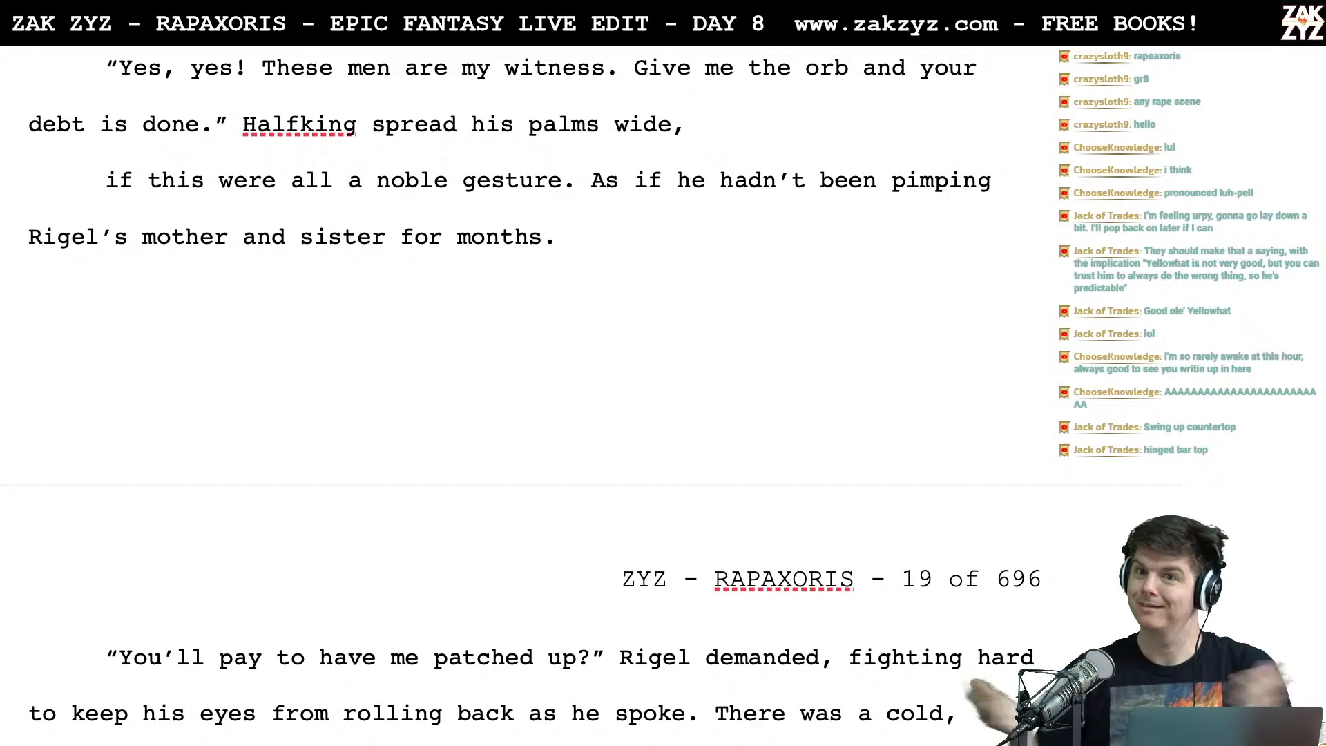
{"action": "key", "text": "BackSpace"}
{"action": "key", "text": "BackSpace"}
Continue Halfking's sentence after "palms wide" with "and grinned, as if this were some noble gesture."
{"action": "type", "text": "and grinned, like"}
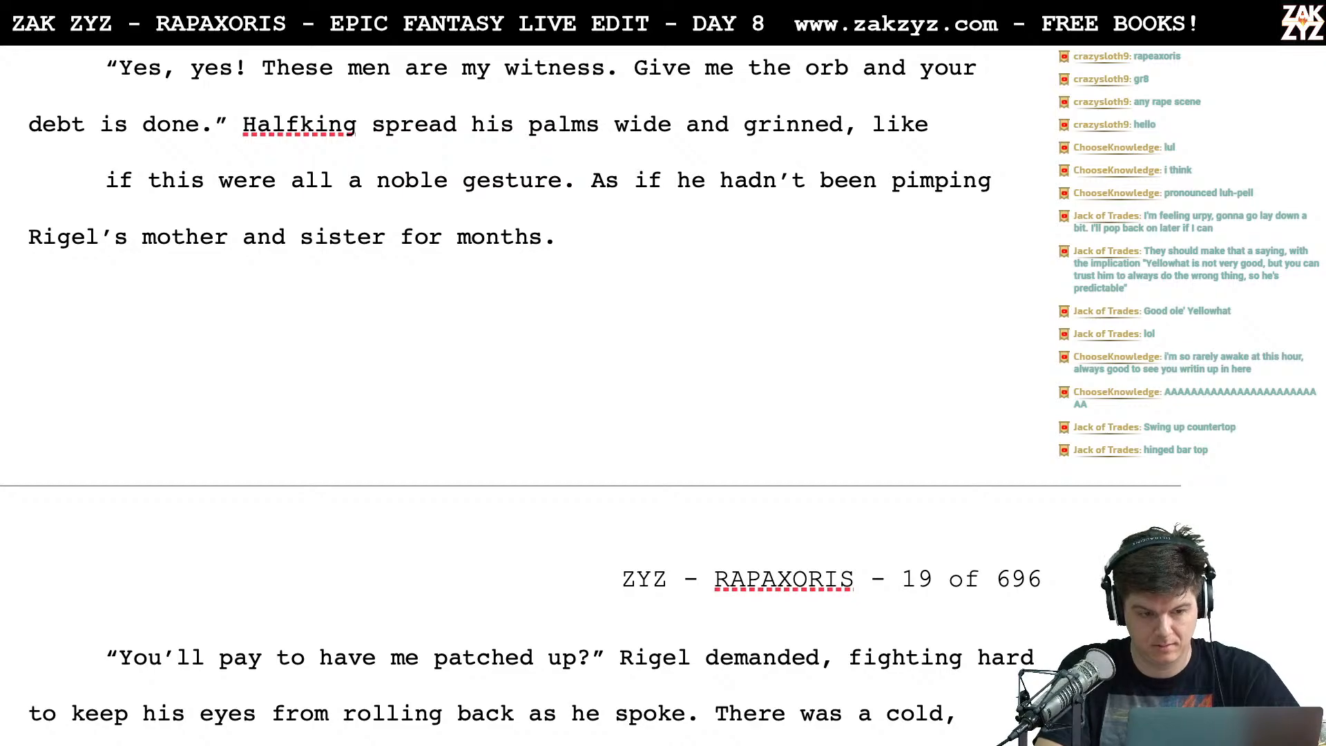
{"action": "key", "text": "BackSpace"}
{"action": "key", "text": "BackSpace"}
{"action": "key", "text": "BackSpace"}
{"action": "key", "text": "BackSpace"}
{"action": "key", "text": "BackSpace"}
{"action": "type", "text": "as if "}
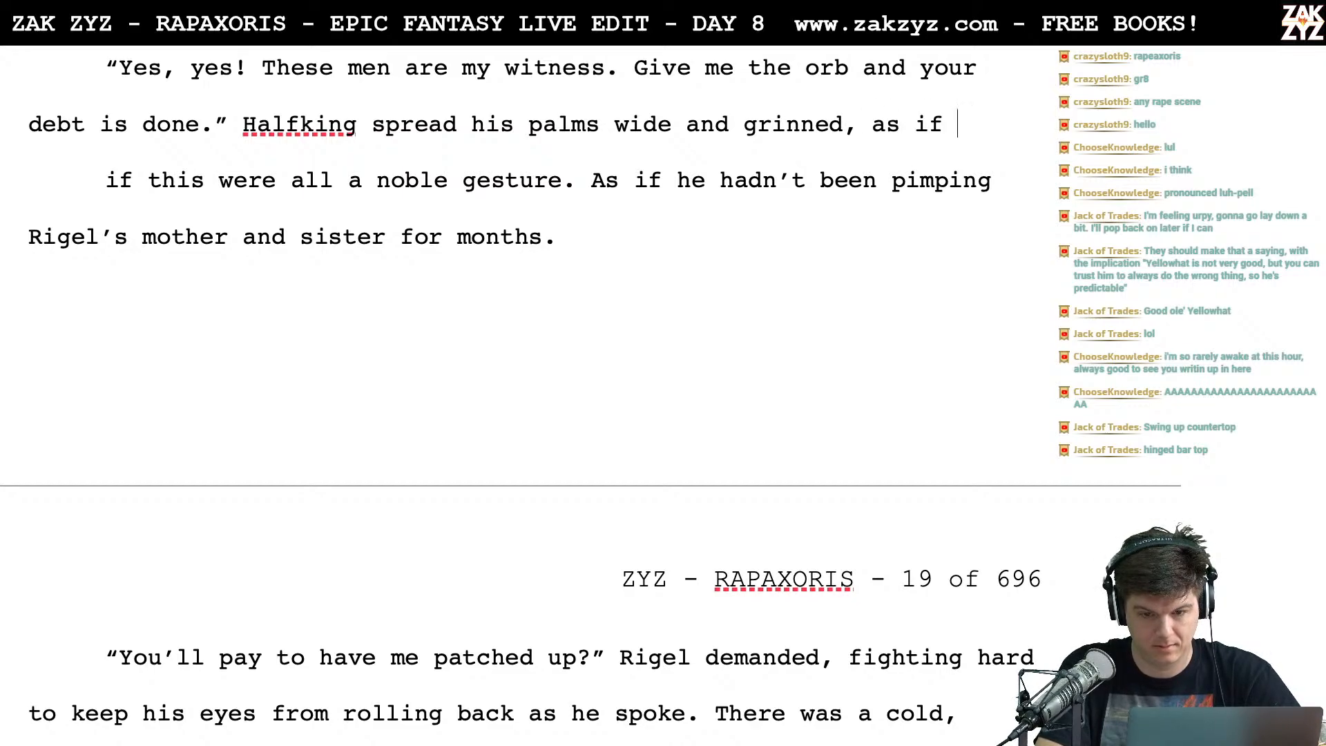
{"action": "type", "text": "this were some n"}
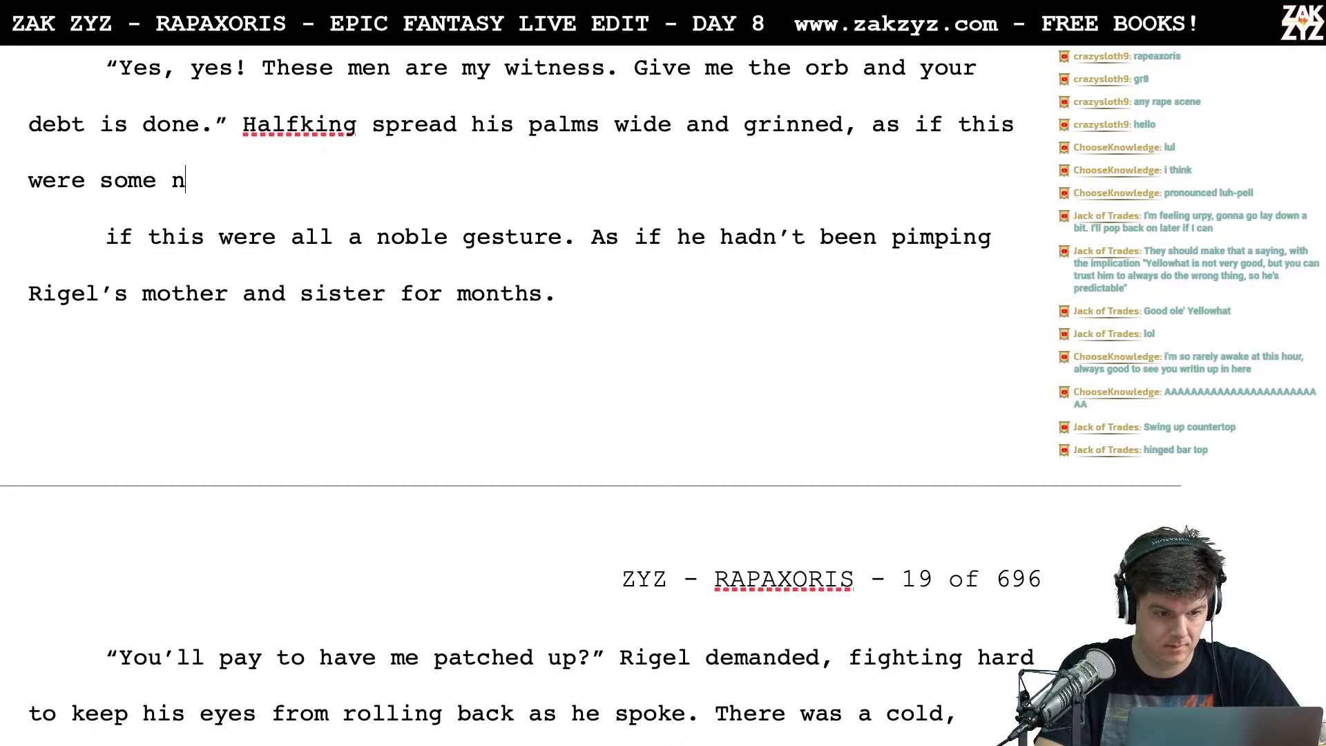
{"action": "type", "text": "oble gesture."}
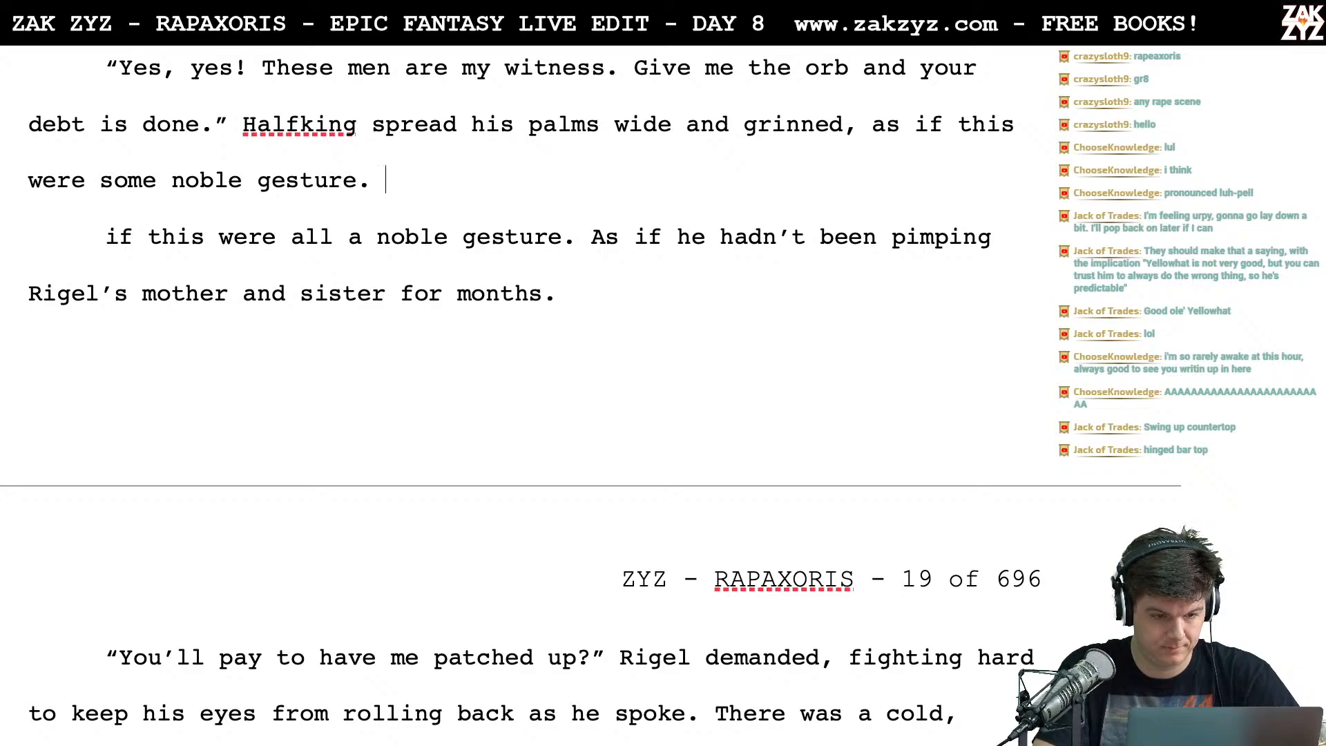
Delete the paragraph break and the leftover "if this were all a noble gesture." before "As if he hadn't been pimping"
{"action": "key", "text": "shift+Down"}
{"action": "key", "text": "shift+Down"}
{"action": "key", "text": "shift+Up"}
{"action": "key", "text": "shift+Right"}
{"action": "key", "text": "shift+Right"}
{"action": "key", "text": "shift+Right"}
{"action": "key", "text": "shift+Right"}
{"action": "key", "text": "shift+Right"}
{"action": "key", "text": "shift+Right"}
{"action": "key", "text": "shift+Right"}
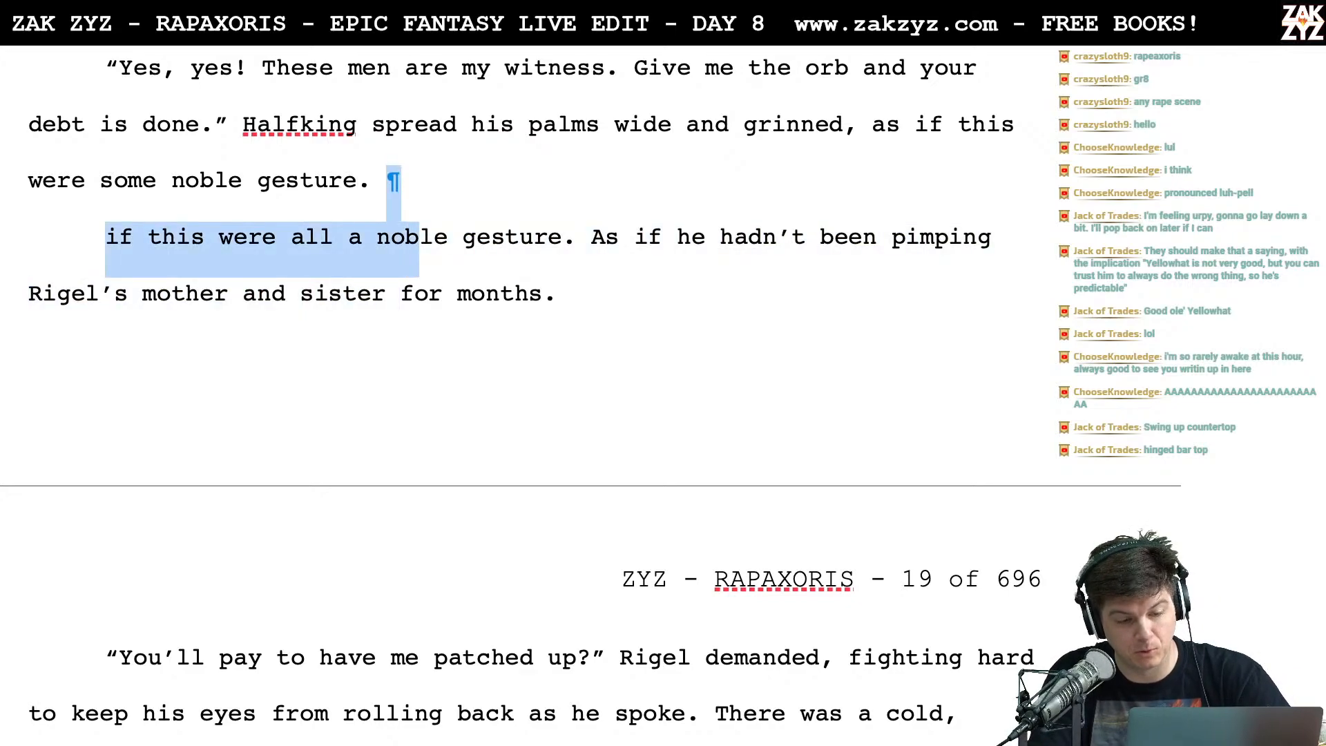
{"action": "key", "text": "shift+Right"}
{"action": "key", "text": "shift+Right"}
{"action": "key", "text": "shift+Right"}
{"action": "key", "text": "shift+Right"}
{"action": "key", "text": "shift+Right"}
{"action": "key", "text": "shift+Right"}
{"action": "key", "text": "shift+Left"}
{"action": "key", "text": "BackSpace"}
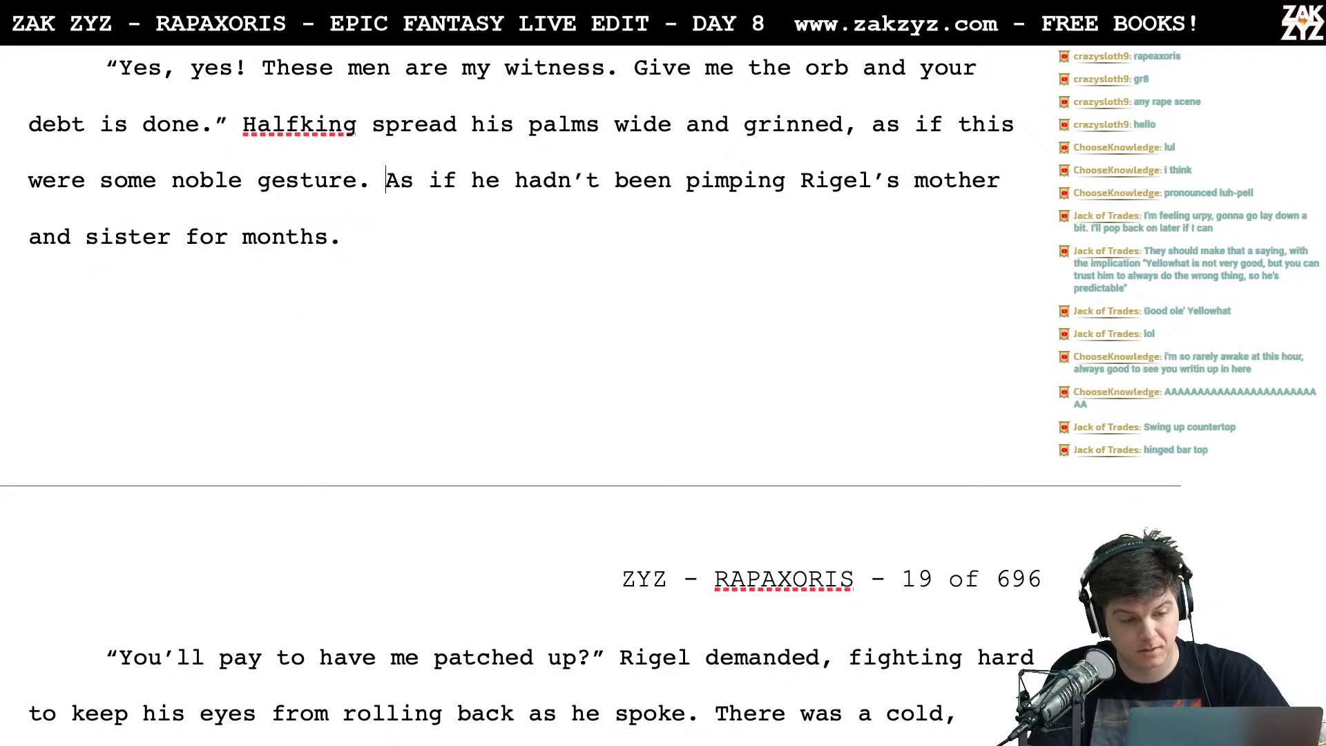
Read on from the sentence about Rigel's mother and sister to the halfking's reply about the deal
{"action": "key", "text": "Right"}
{"action": "key", "text": "Right"}
{"action": "key", "text": "Right"}
{"action": "key", "text": "Right"}
{"action": "key", "text": "Right"}
{"action": "key", "text": "Right"}
{"action": "key", "text": "Right"}
{"action": "key", "text": "Right"}
{"action": "key", "text": "Right"}
{"action": "key", "text": "Right"}
{"action": "key", "text": "Right"}
{"action": "key", "text": "Right"}
{"action": "key", "text": "Right"}
{"action": "key", "text": "Right"}
{"action": "key", "text": "Down"}
{"action": "key", "text": "Left"}
{"action": "key", "text": "Left"}
{"action": "key", "text": "Down"}
{"action": "key", "text": "Down"}
{"action": "key", "text": "Down"}
{"action": "key", "text": "Down"}
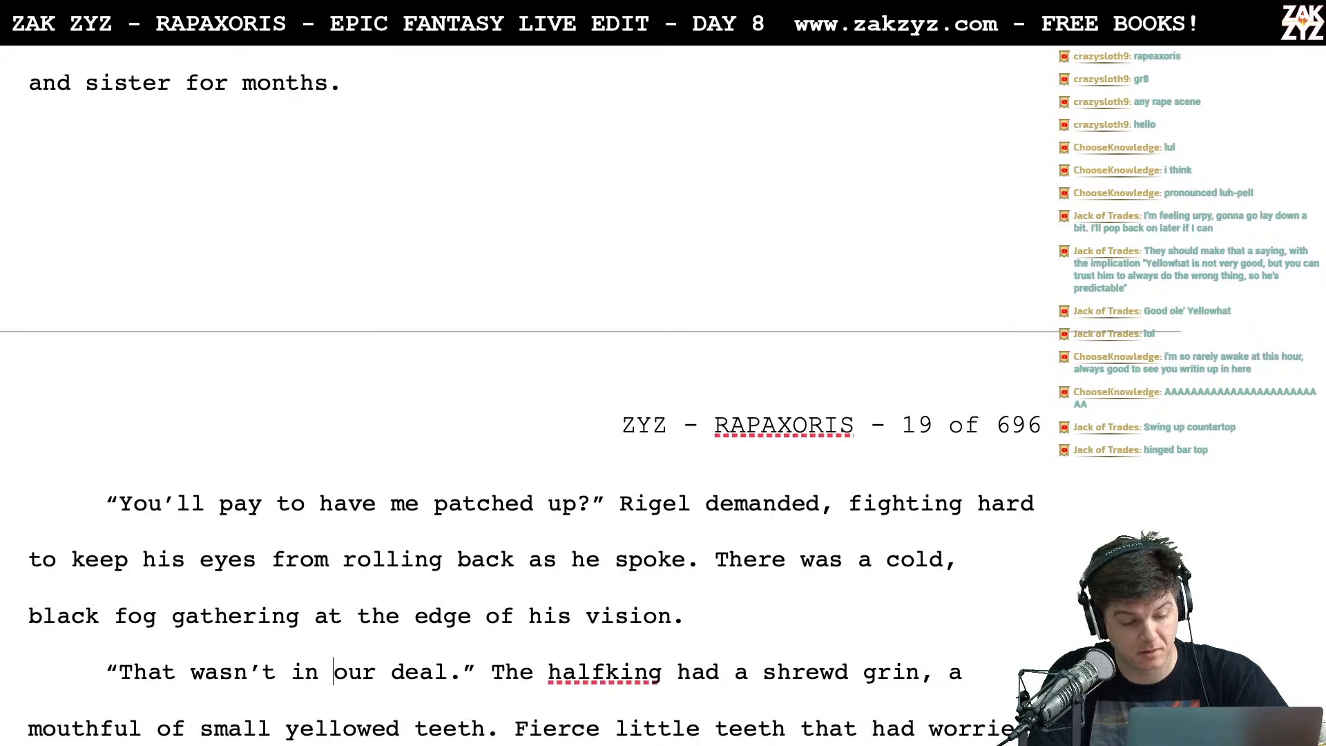
{"action": "scroll", "coordinate": [756, 120], "scroll_direction": "down", "scroll_amount": 1}
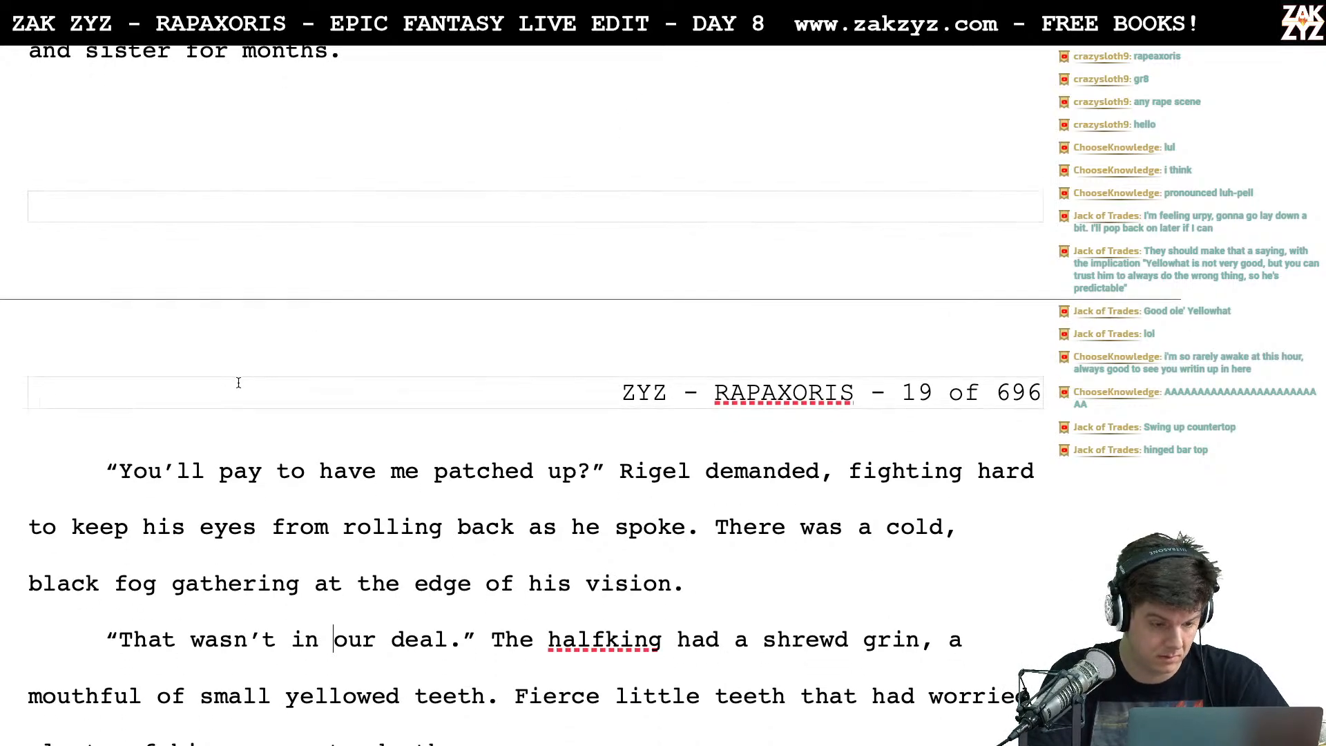
Split Rigel's "You'll pay to have me patched up?" line directly after its opening quotation mark
{"action": "left_click", "coordinate": [277, 473]}
{"action": "key", "text": "Left"}
{"action": "key", "text": "ctrl+Left"}
{"action": "key", "text": "ctrl+Left"}
{"action": "key", "text": "ctrl+Left"}
{"action": "key", "text": "ctrl+Left"}
{"action": "key", "text": "ctrl+Left"}
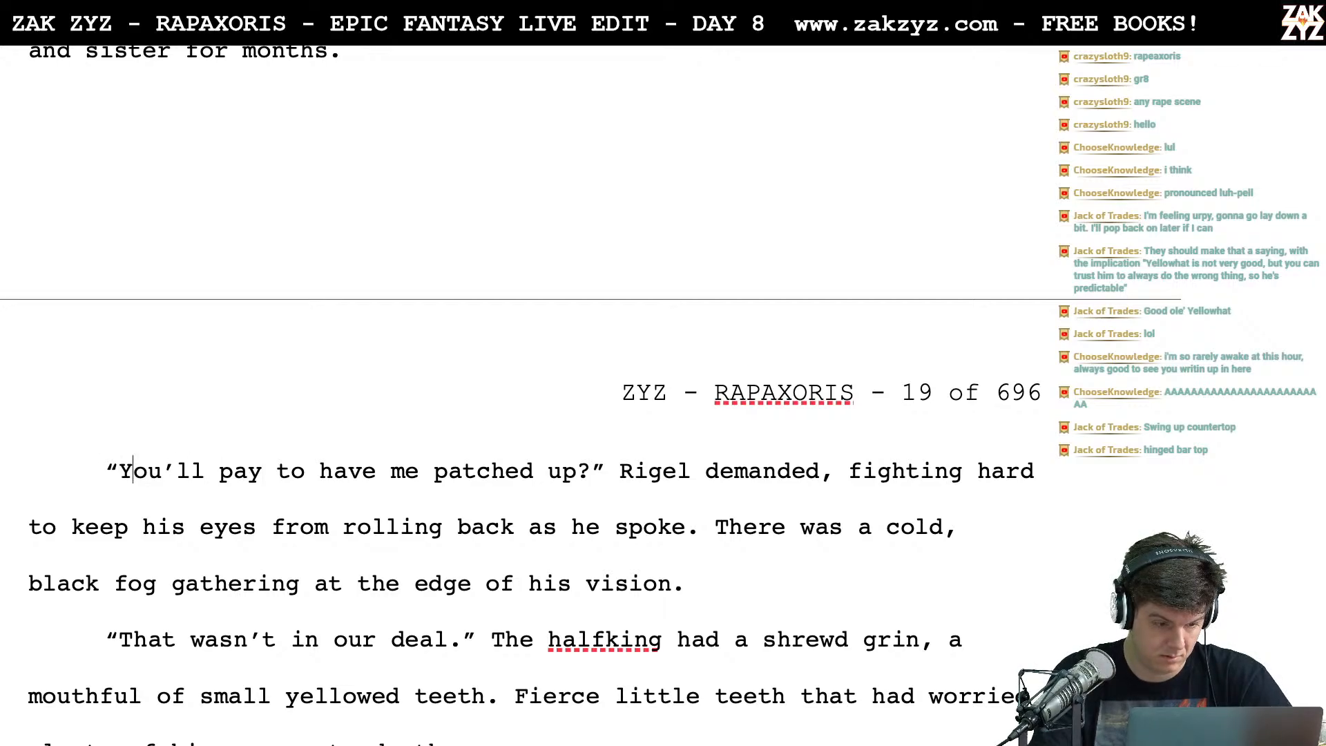
{"action": "key", "text": "Return"}
{"action": "key", "text": "Left"}
{"action": "type", "text": "You'"}
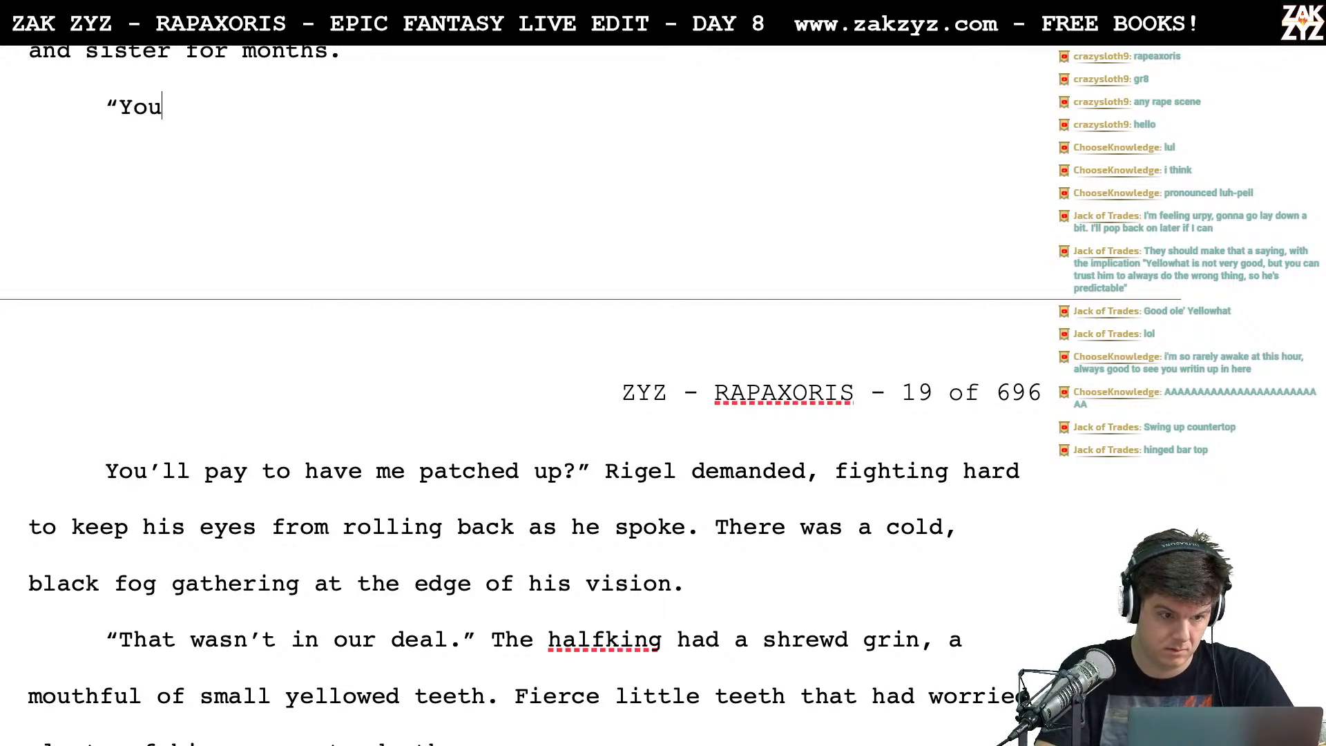
{"action": "key", "text": "BackSpace"}
{"action": "key", "text": "BackSpace"}
{"action": "key", "text": "BackSpace"}
{"action": "key", "text": "BackSpace"}
{"action": "type", "text": "And g"}
{"action": "key", "text": "BackSpace"}
{"action": "key", "text": "BackSpace"}
{"action": "key", "text": "BackSpace"}
{"action": "key", "text": "BackSpace"}
{"action": "key", "text": "BackSpace"}
Replace Rigel's "You'll pay to have me patched up?" with "I need a healer," and rejoin the line with "Rigel demanded"
{"action": "type", "text": "I need a healer,"}
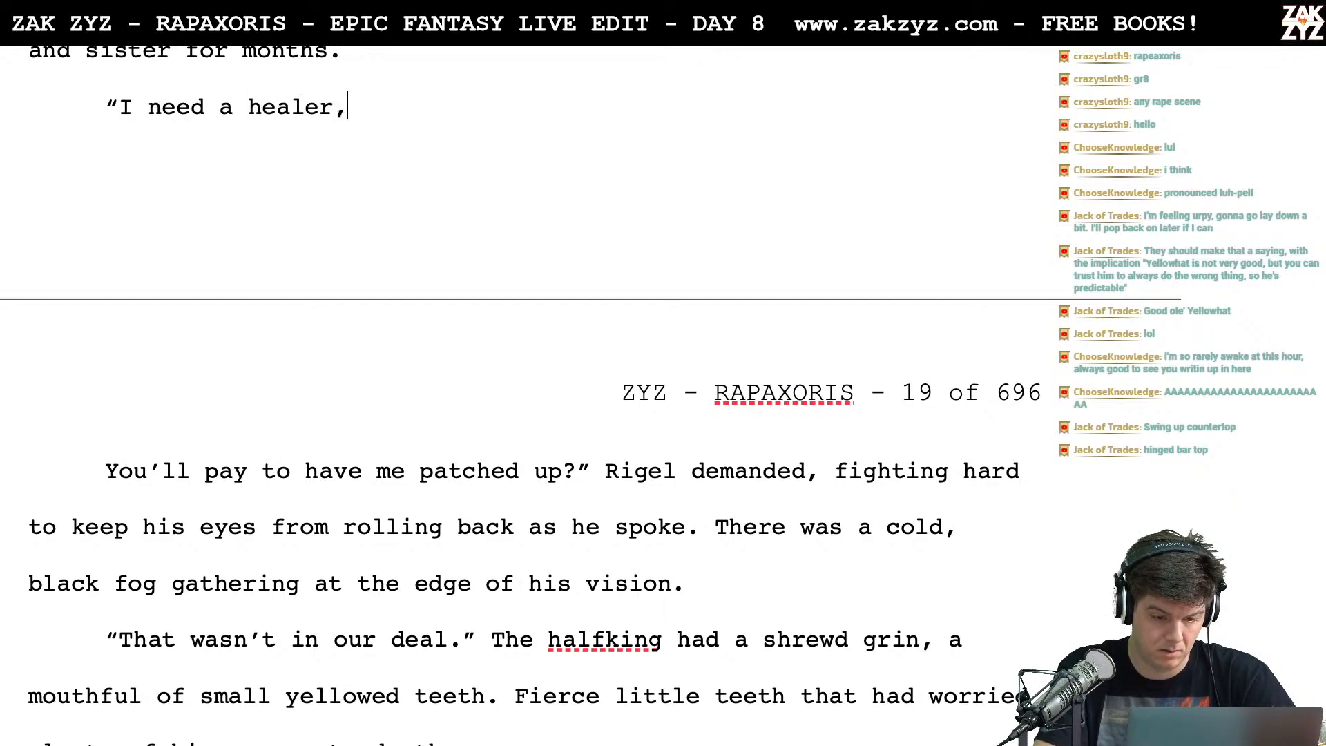
{"action": "type", "text": "”"}
{"action": "key", "text": "shift+Down"}
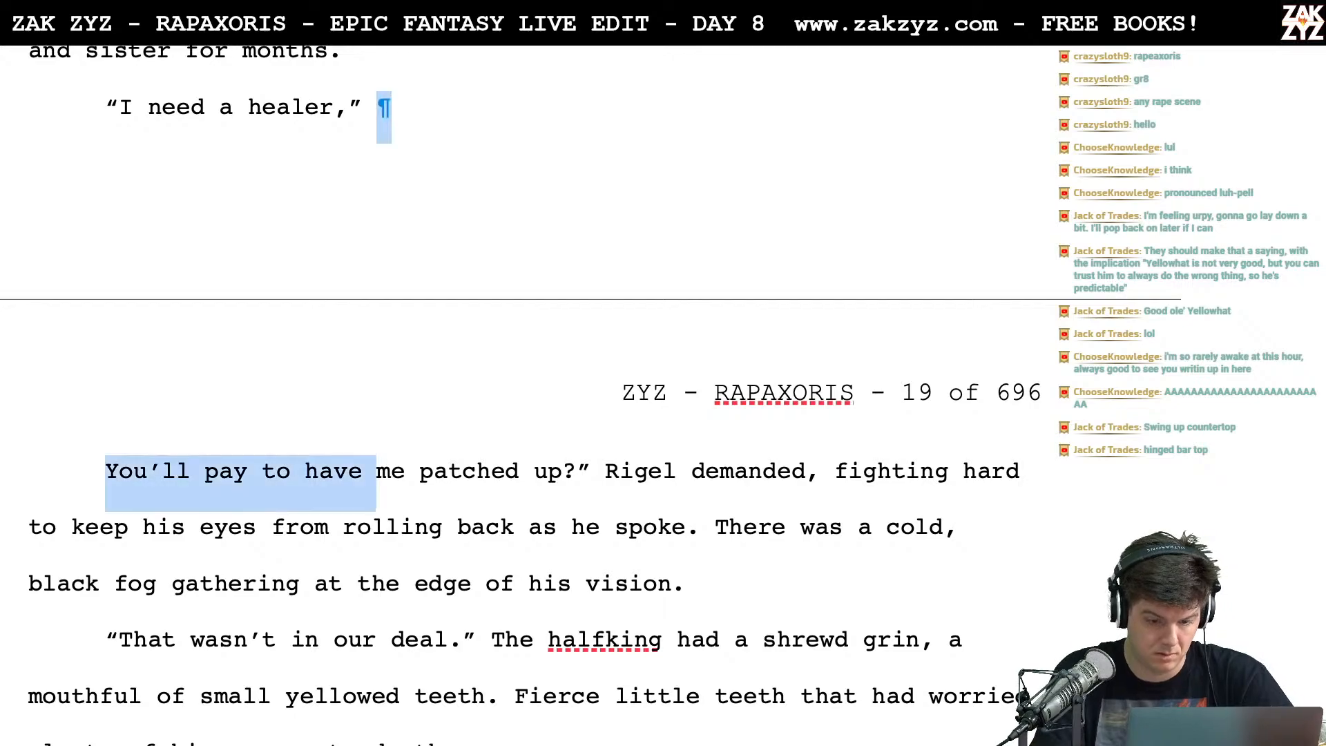
{"action": "key", "text": "shift+Down"}
{"action": "key", "text": "shift+Up"}
{"action": "key", "text": "shift+Right"}
{"action": "key", "text": "shift+Right"}
{"action": "key", "text": "shift+Right"}
{"action": "key", "text": "shift+Right"}
{"action": "key", "text": "shift+Right"}
{"action": "key", "text": "shift+Right"}
{"action": "key", "text": "shift+Right"}
{"action": "key", "text": "shift+Right"}
{"action": "key", "text": "shift+Right"}
{"action": "key", "text": "shift+Right"}
{"action": "key", "text": "shift+Right"}
{"action": "key", "text": "shift+Right"}
{"action": "key", "text": "shift+Right"}
{"action": "key", "text": "shift+Right"}
{"action": "key", "text": "Delete"}
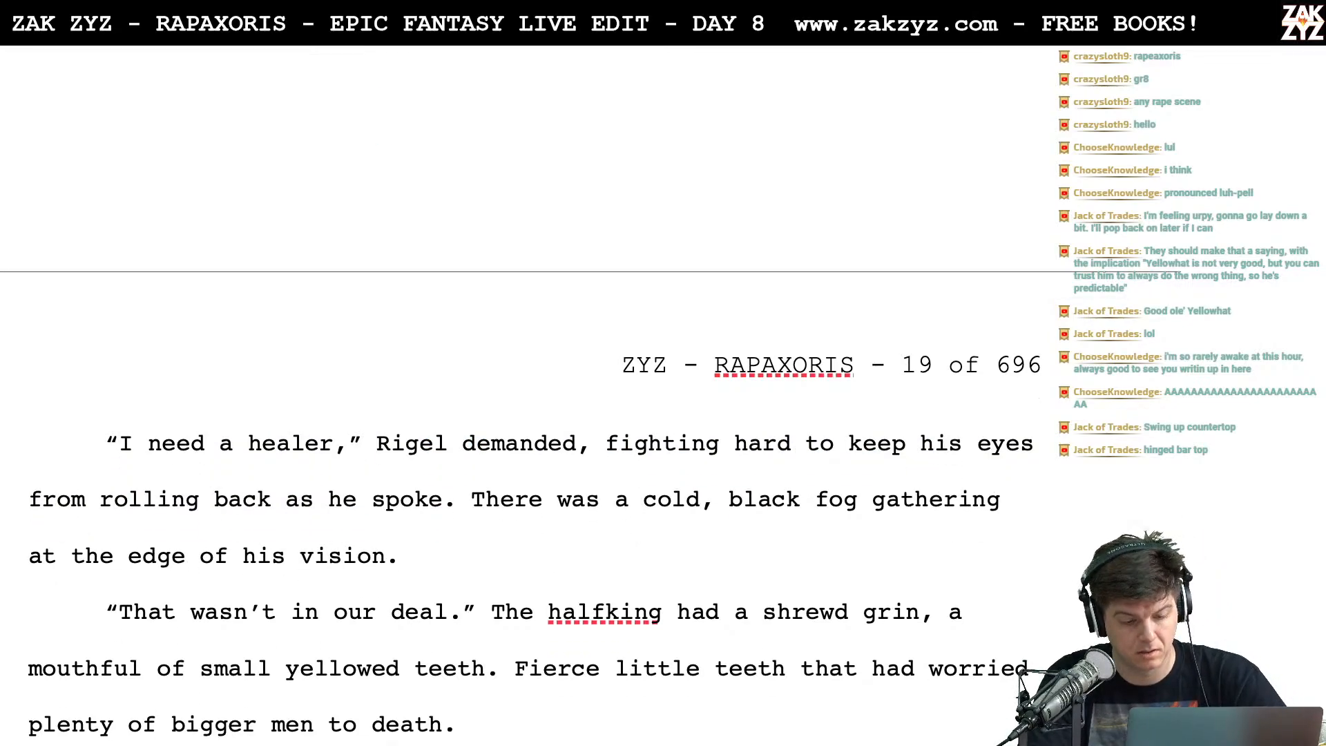
End the sentence at "Rigel demanded." and add "He fought to keep his eyes from rolling back."
{"action": "left_click", "coordinate": [592, 397]}
{"action": "key", "text": "BackSpace"}
{"action": "type", "text": ". "}
{"action": "type", "text": "He fought "}
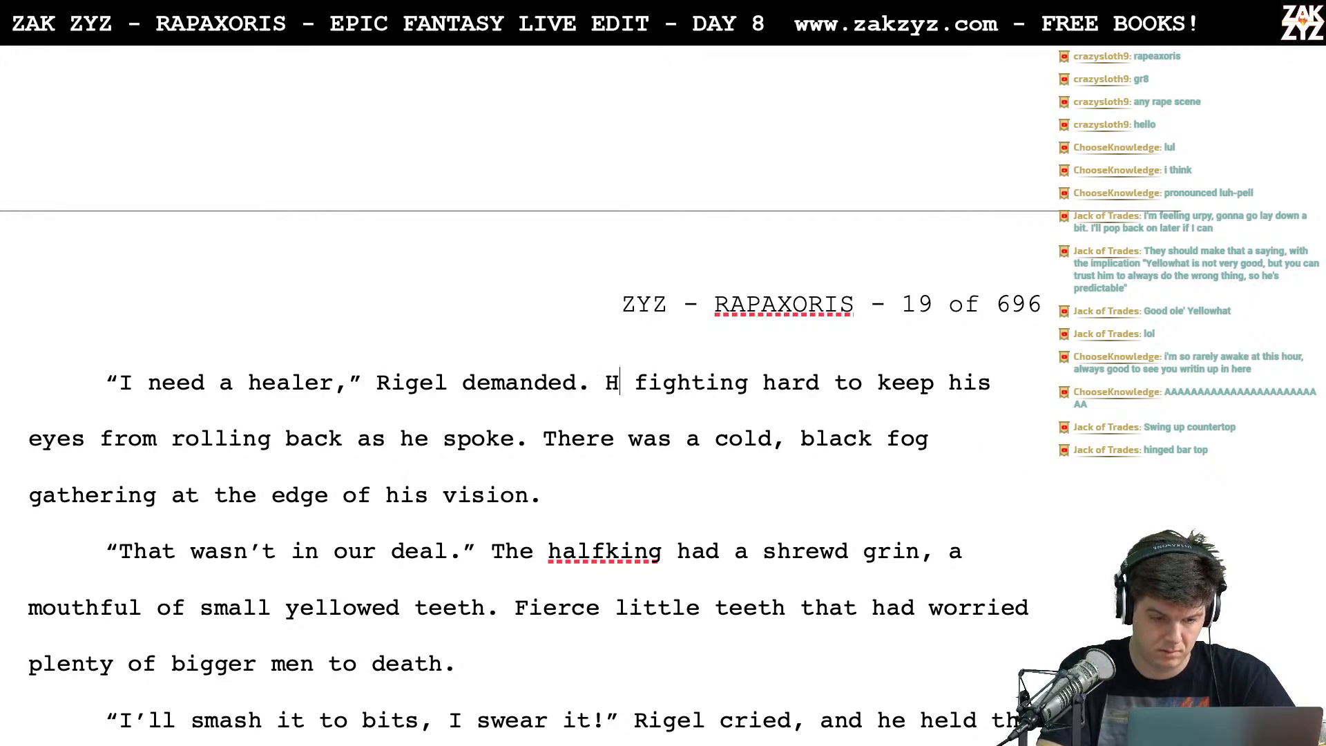
{"action": "type", "text": "to keep his ey"}
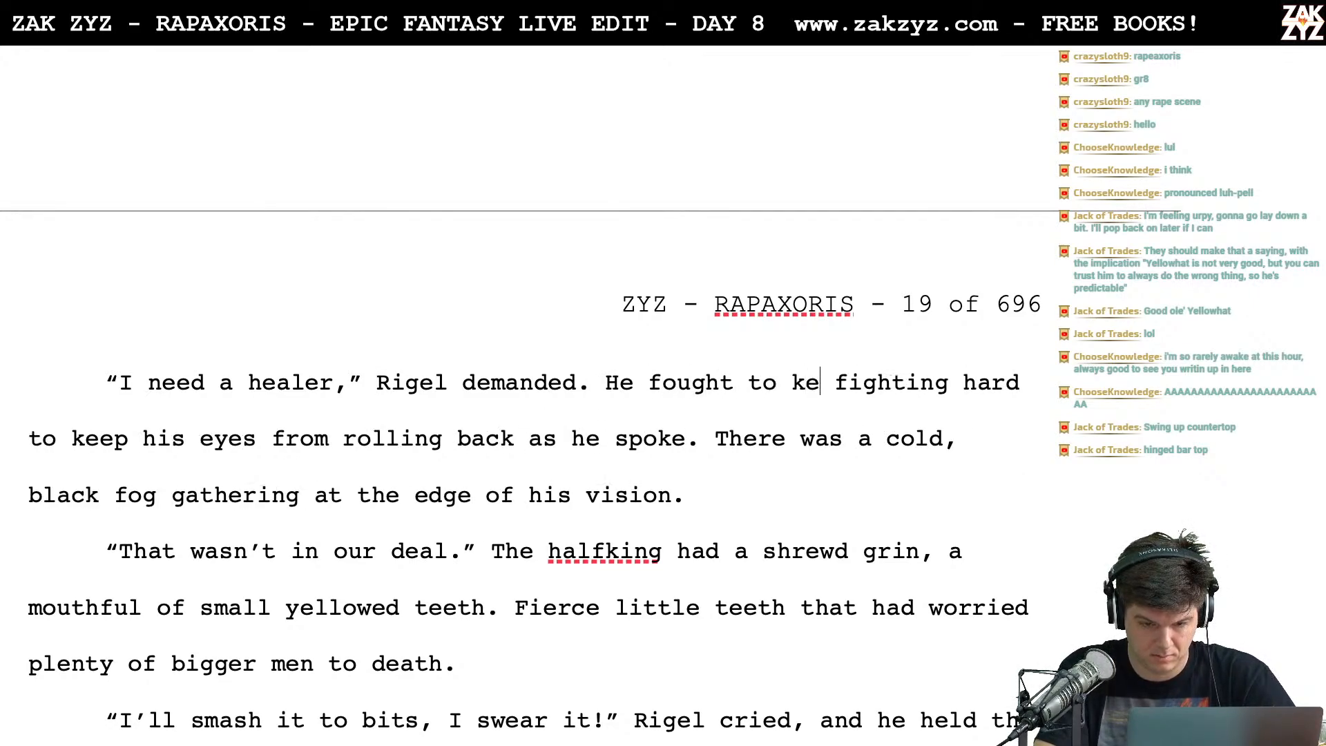
{"action": "type", "text": "es f"}
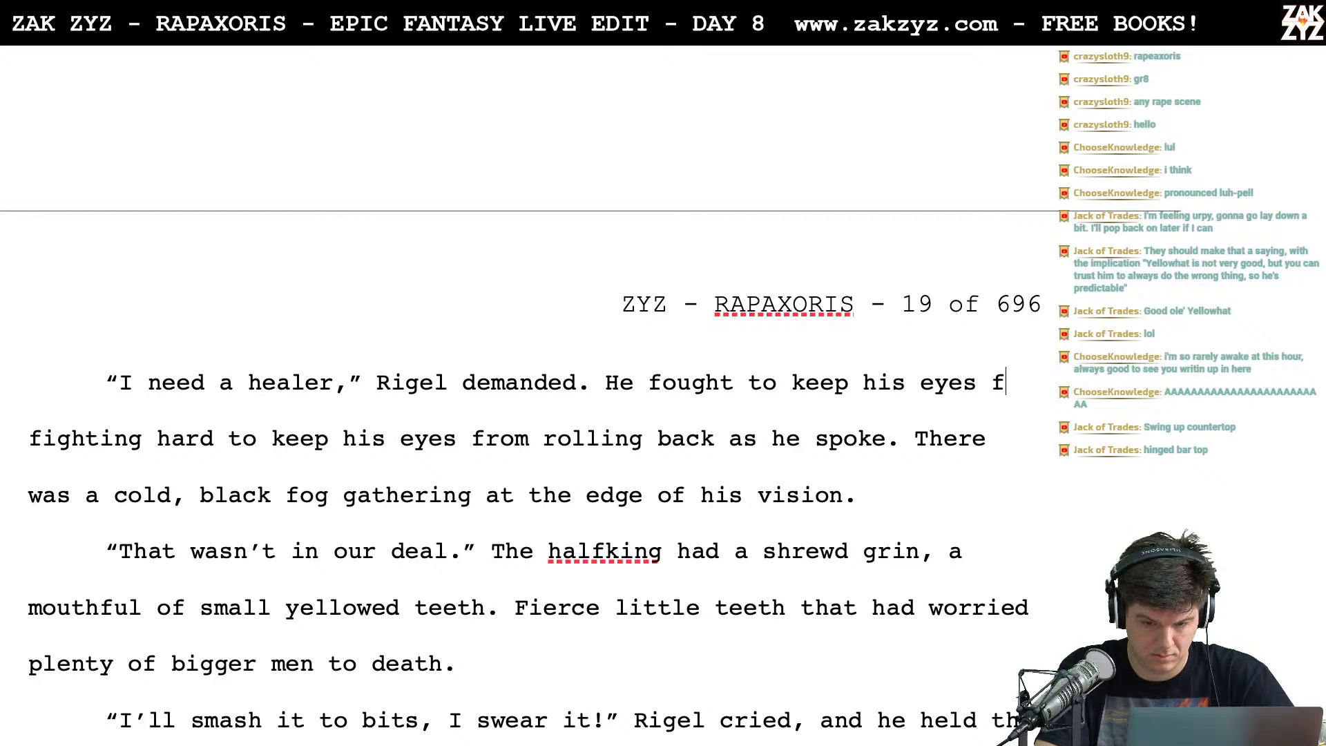
{"action": "type", "text": "rom rolling back. fighting hard to keep his eyes from rolling back as"}
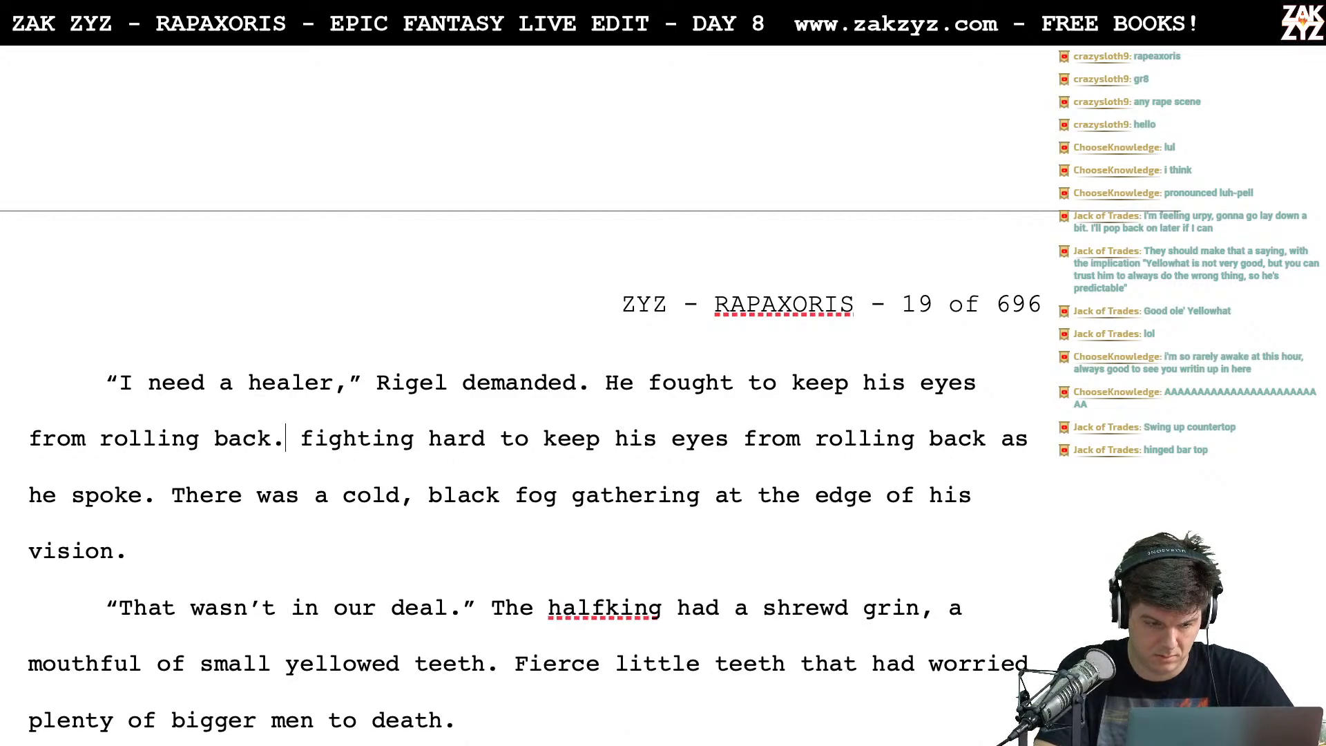
Delete the old clause "fighting hard to keep his eyes from rolling back as he spoke."
{"action": "key", "text": "shift+Down"}
{"action": "key", "text": "shift+Left"}
{"action": "key", "text": "shift+Left"}
{"action": "key", "text": "shift+Left"}
{"action": "key", "text": "shift+Left"}
{"action": "key", "text": "shift+Left"}
{"action": "key", "text": "shift+Left"}
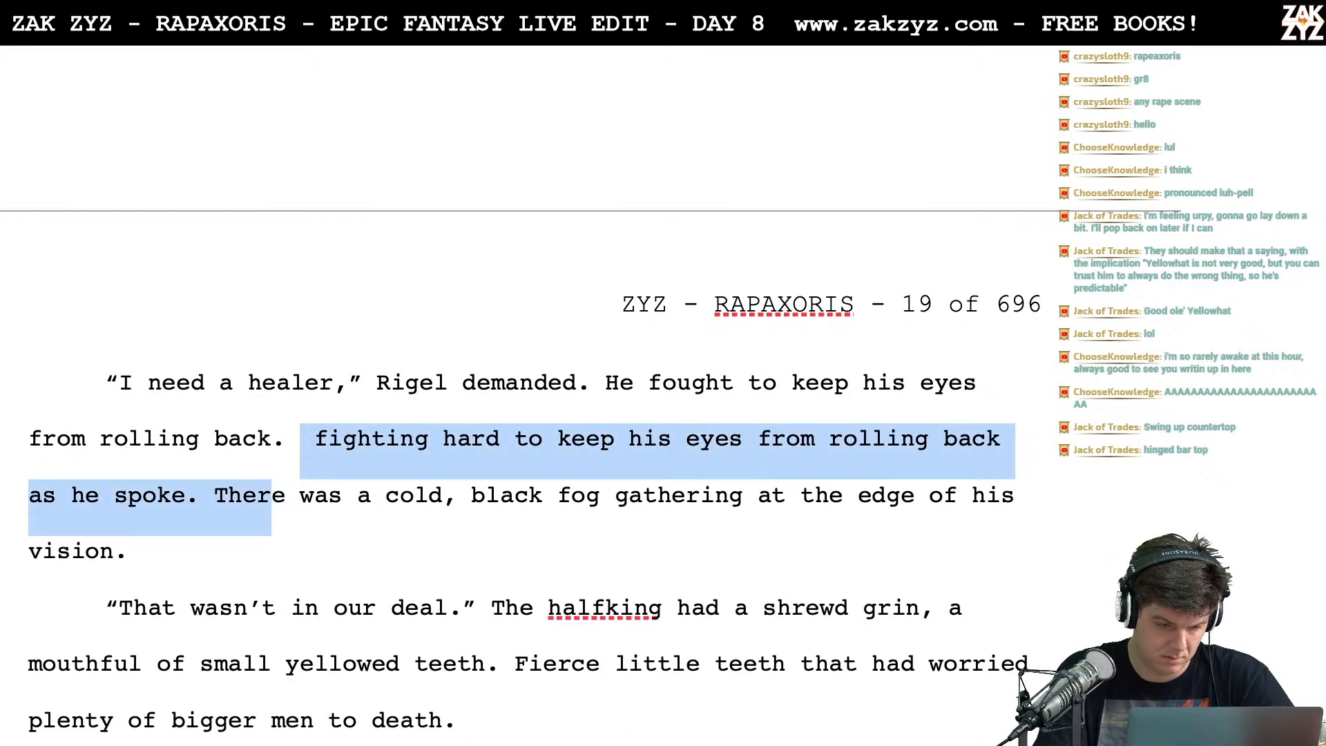
{"action": "key", "text": "BackSpace"}
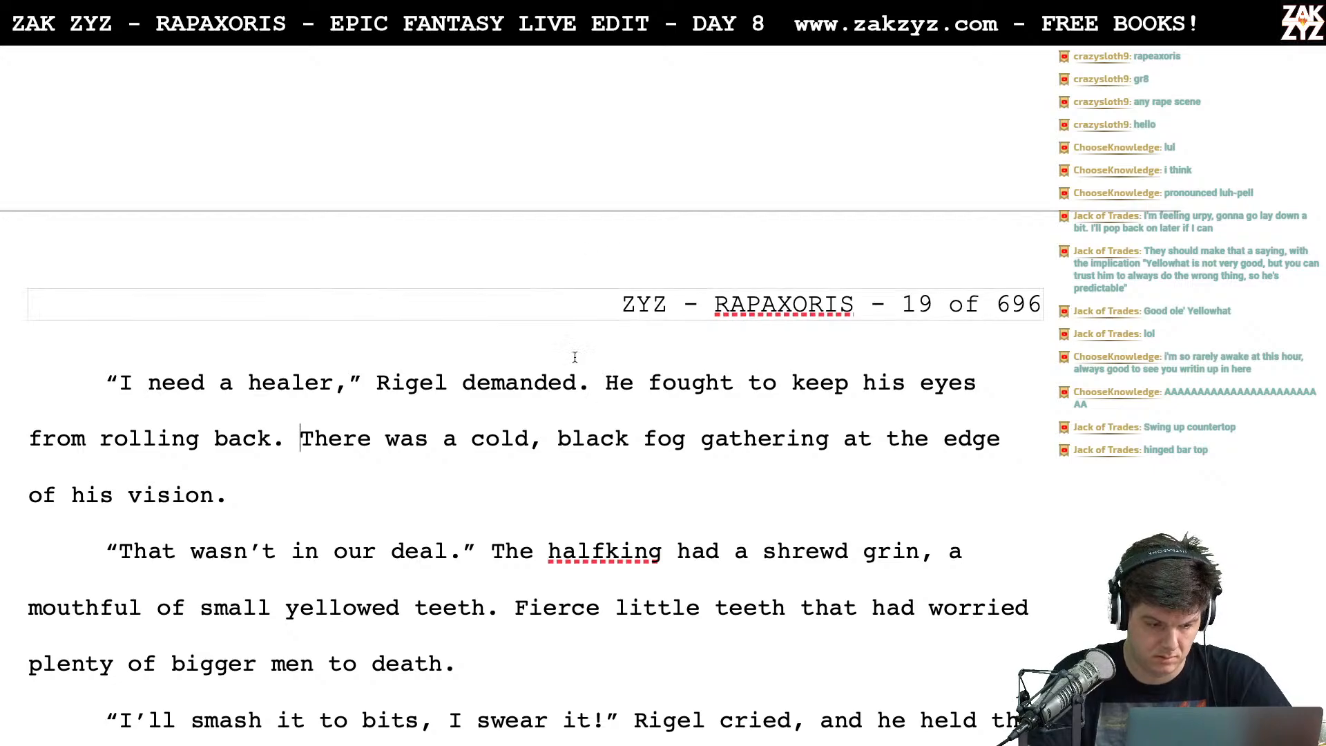
Insert "Get me a healer," at the start of Rigel's demand, before "I need a healer"
{"action": "scroll", "coordinate": [393, 489], "scroll_direction": "down", "scroll_amount": 1}
{"action": "scroll", "coordinate": [393, 489], "scroll_direction": "down", "scroll_amount": 1}
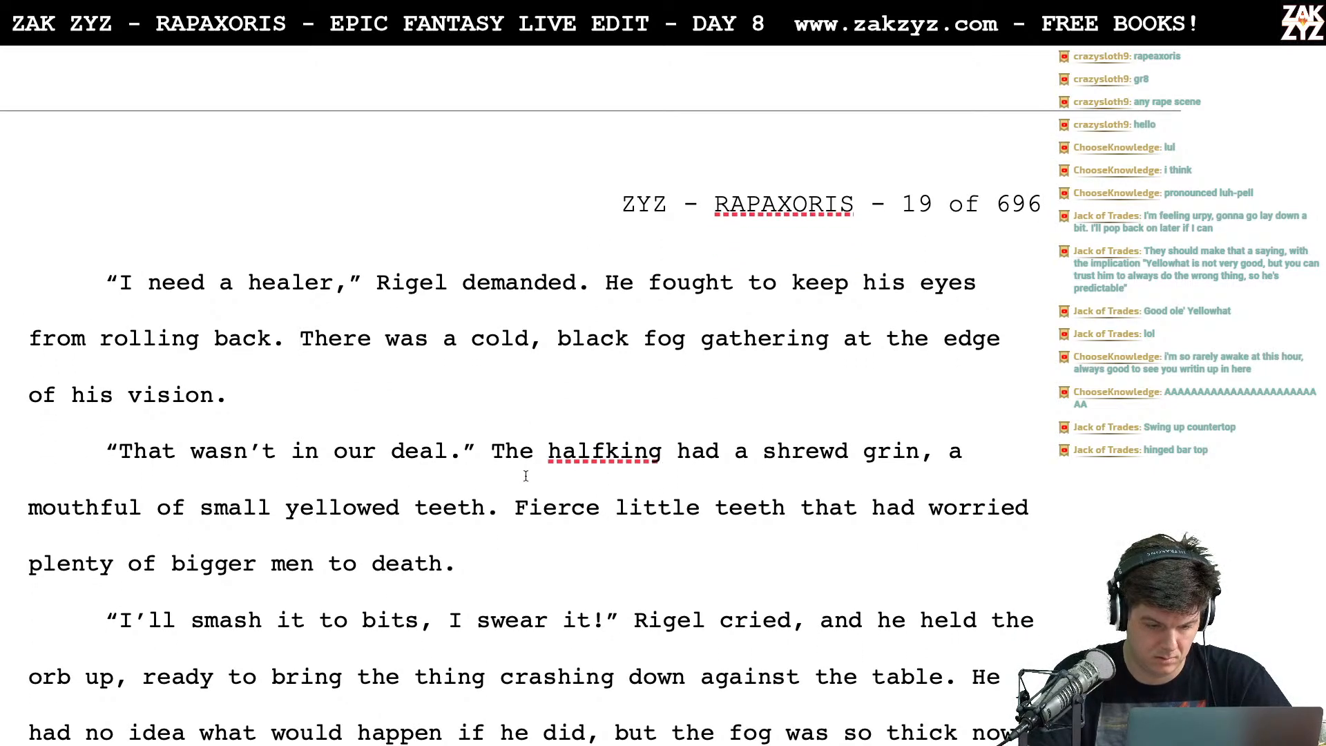
{"action": "scroll", "coordinate": [525, 476], "scroll_direction": "down", "scroll_amount": 1}
{"action": "scroll", "coordinate": [525, 477], "scroll_direction": "up", "scroll_amount": 3}
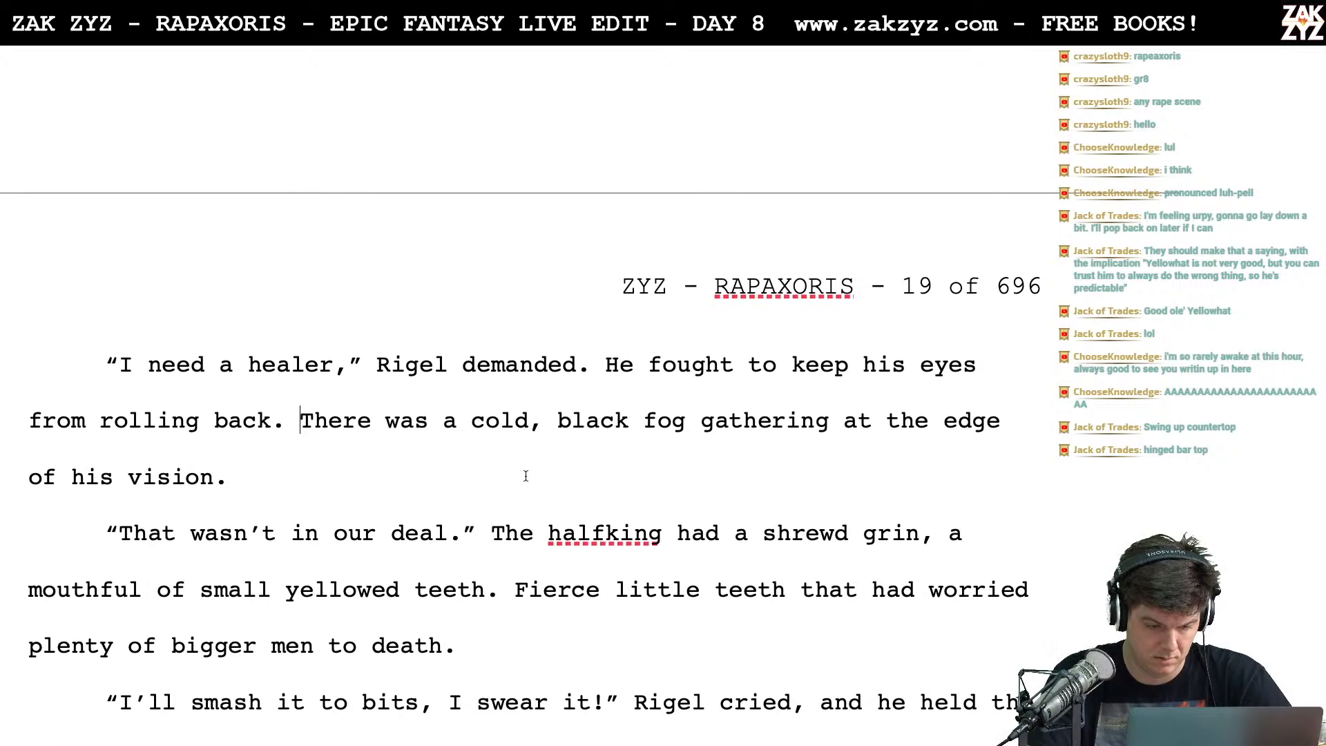
{"action": "scroll", "coordinate": [526, 476], "scroll_direction": "down", "scroll_amount": 1}
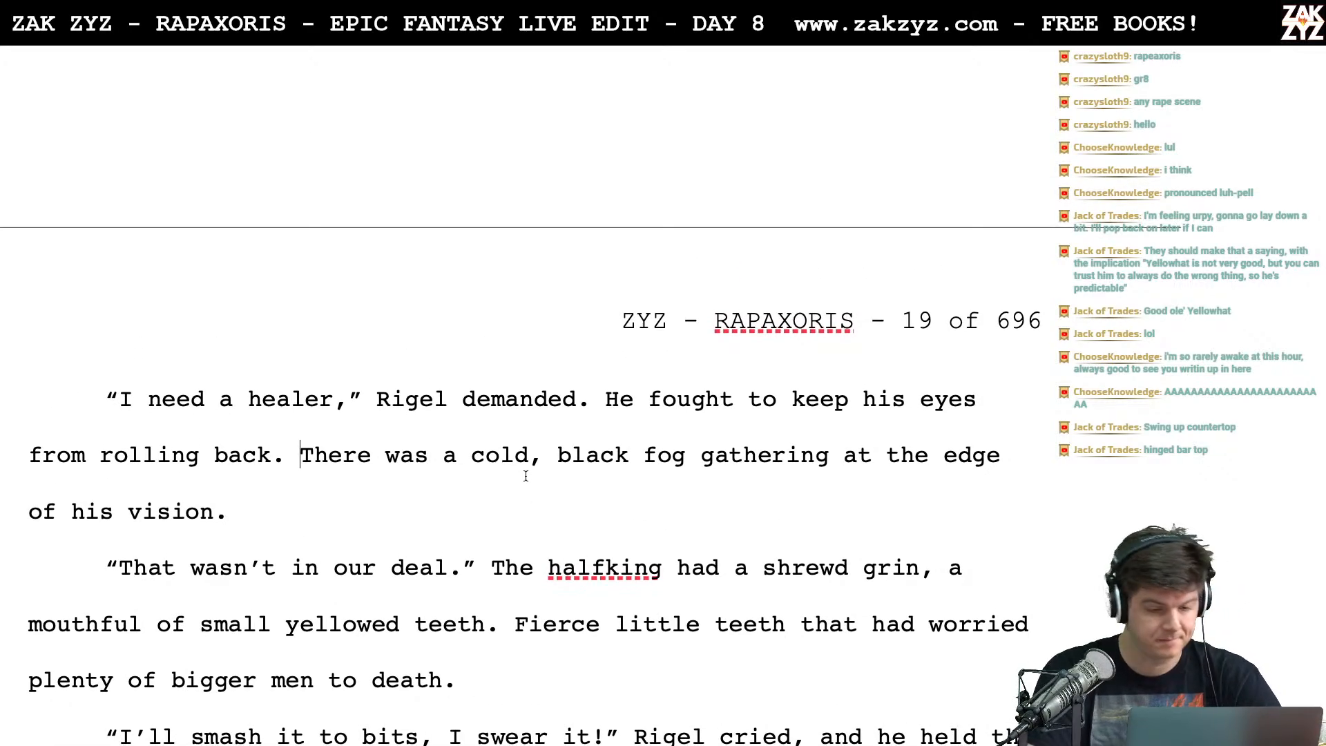
{"action": "left_click", "coordinate": [349, 370]}
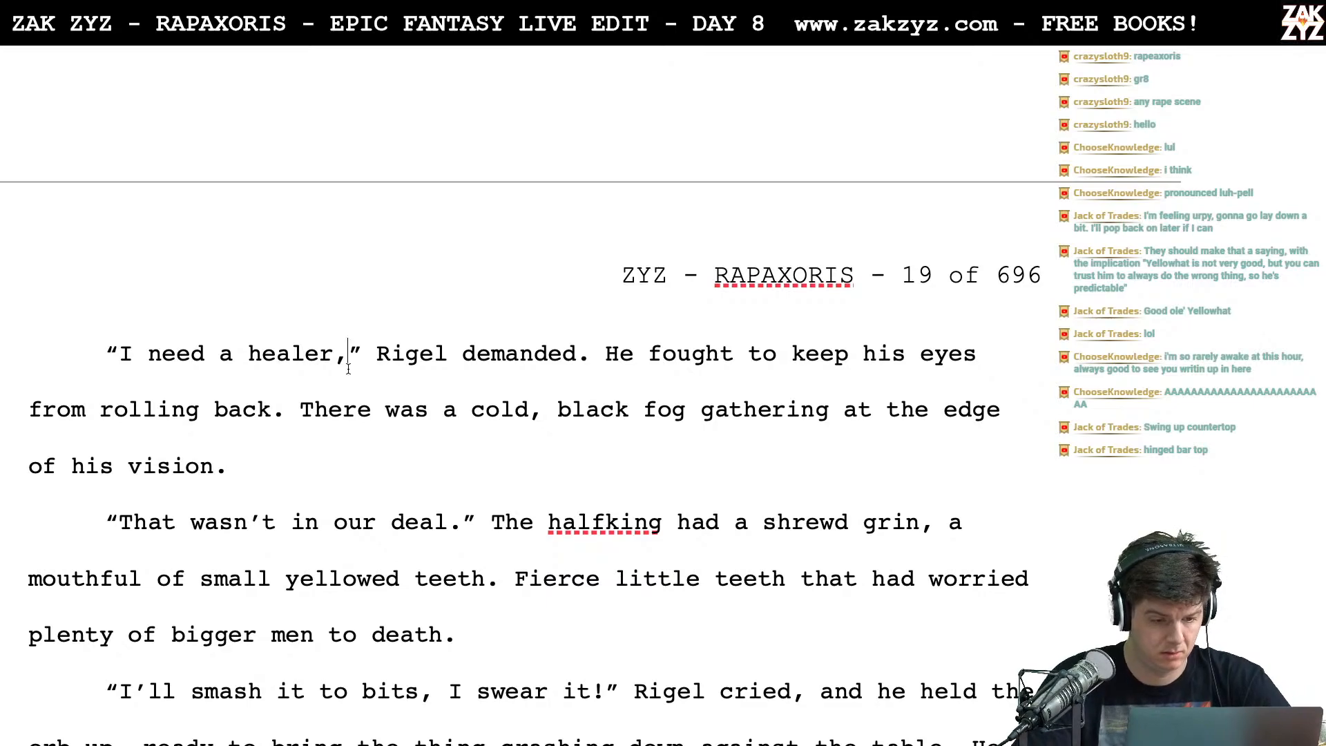
{"action": "key", "text": "Left"}
{"action": "key", "text": "Left"}
{"action": "key", "text": "Left"}
{"action": "key", "text": "Left"}
{"action": "key", "text": "Left"}
{"action": "key", "text": "Left"}
{"action": "key", "text": "Left"}
{"action": "key", "text": "Left"}
{"action": "key", "text": "Left"}
{"action": "key", "text": "Left"}
{"action": "key", "text": "Left"}
{"action": "key", "text": "Left"}
{"action": "key", "text": "Left"}
{"action": "key", "text": "Left"}
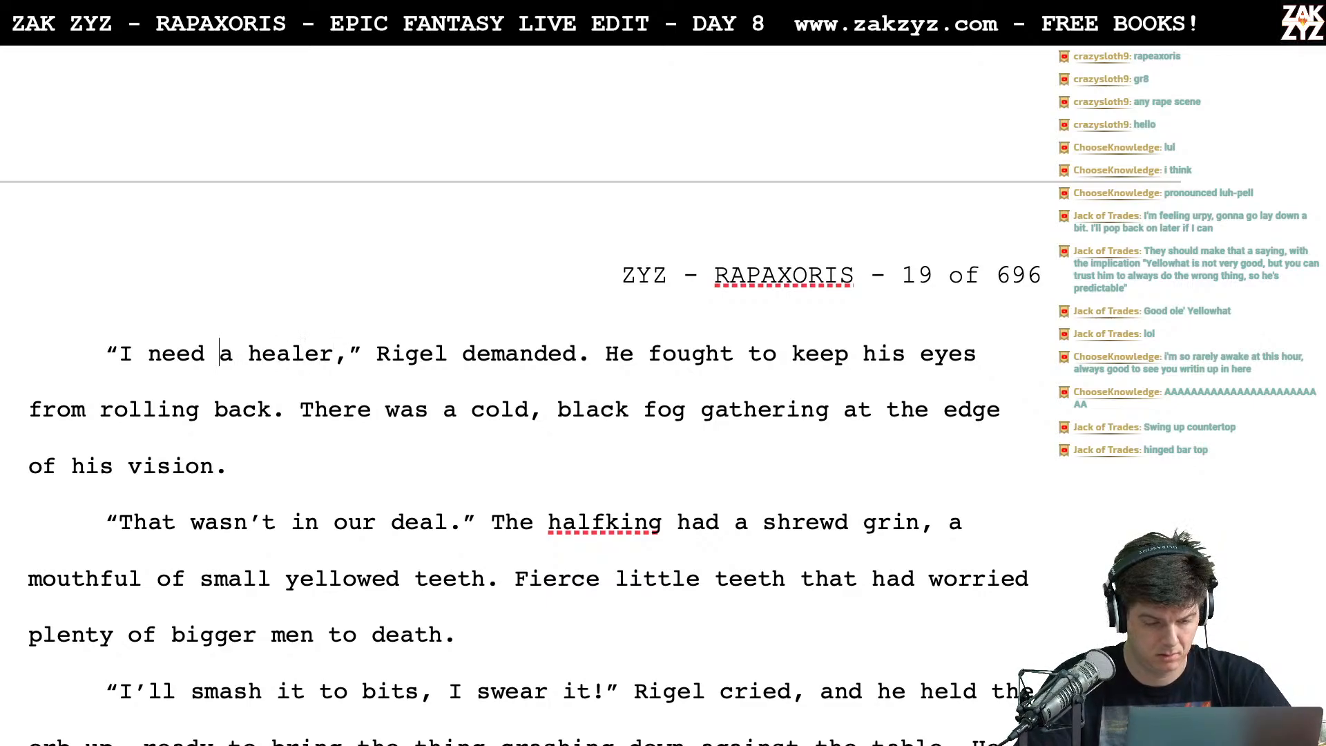
{"action": "key", "text": "Left"}
{"action": "type", "text": "Get me a"}
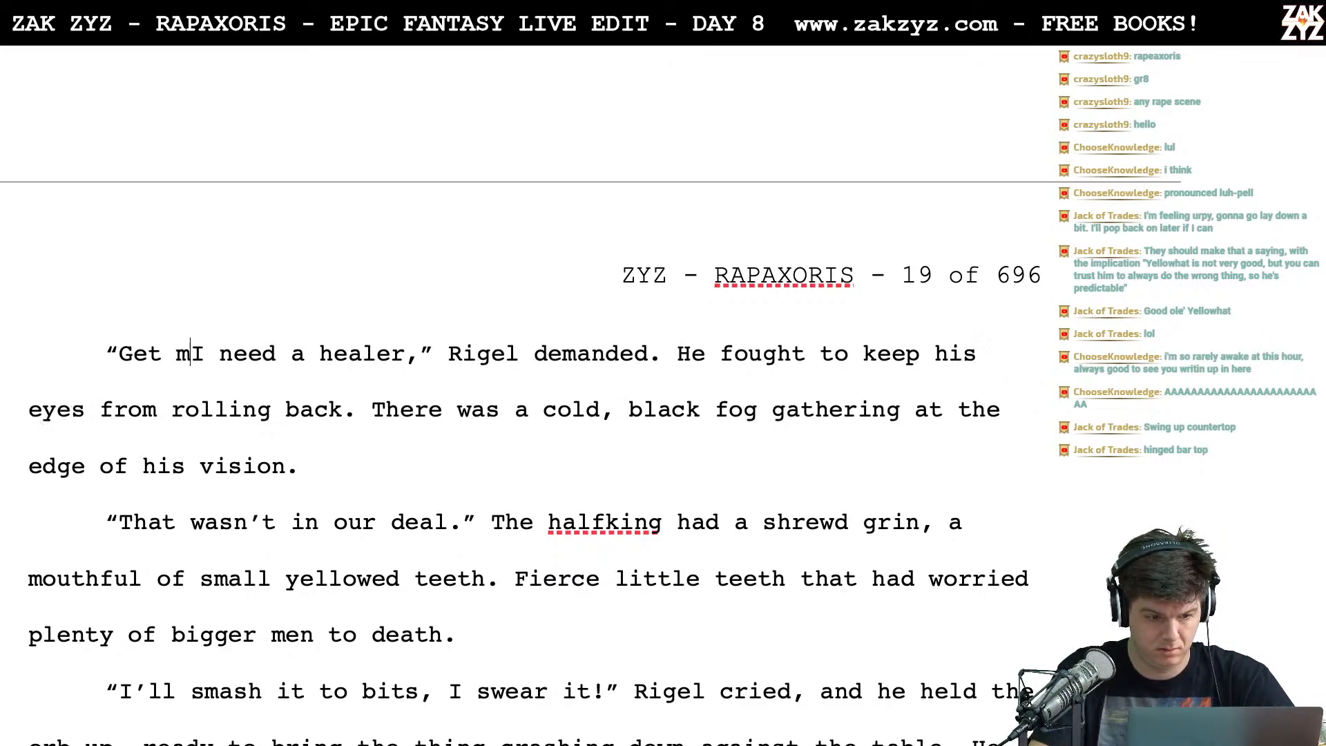
{"action": "type", "text": " healer,"}
Delete the old wording "I need a healer," from Rigel's demand
{"action": "key", "text": "shift+Right"}
{"action": "key", "text": "shift+Right"}
{"action": "key", "text": "shift+Right"}
{"action": "key", "text": "shift+Right"}
{"action": "key", "text": "shift+Right"}
{"action": "key", "text": "shift+Right"}
{"action": "key", "text": "shift+Right"}
{"action": "key", "text": "shift+Right"}
{"action": "key", "text": "shift+Right"}
{"action": "key", "text": "shift+Right"}
{"action": "key", "text": "shift+Right"}
{"action": "key", "text": "shift+Right"}
{"action": "key", "text": "shift+Right"}
{"action": "key", "text": "shift+Right"}
{"action": "key", "text": "shift+Right"}
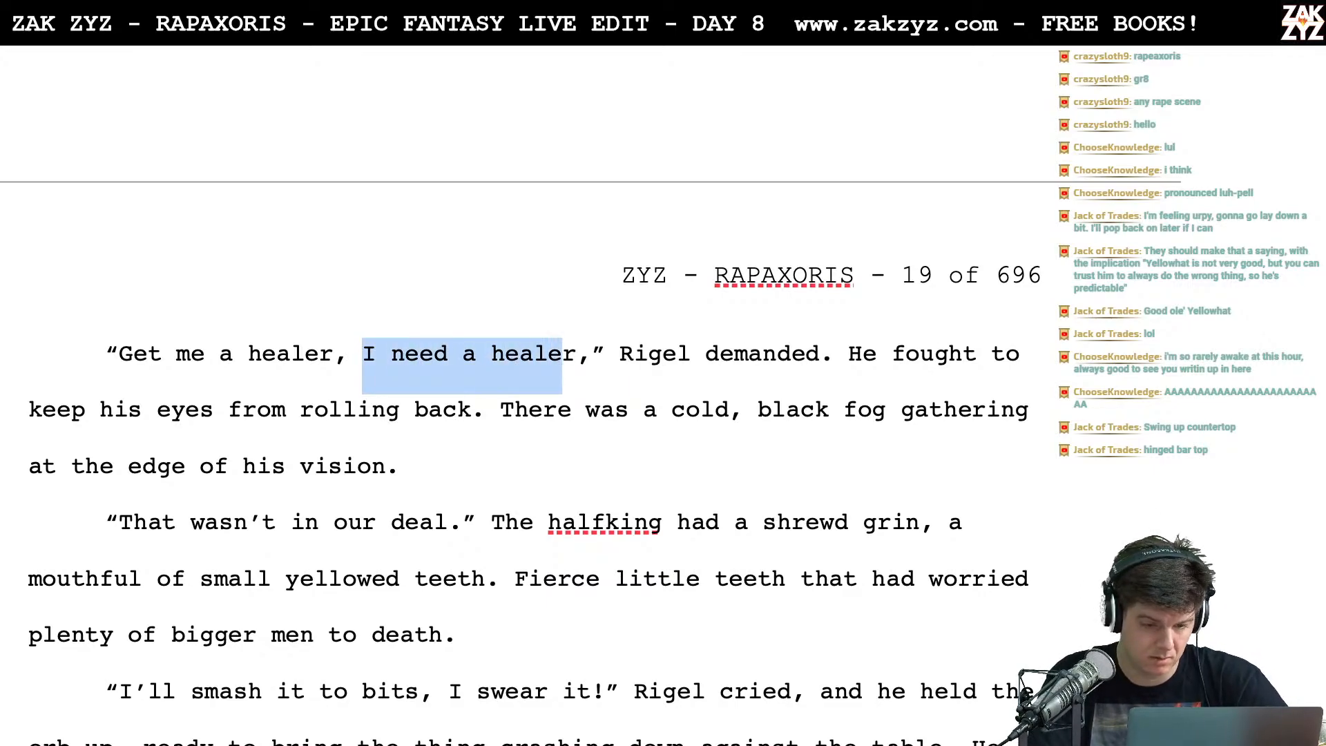
{"action": "key", "text": "shift+Right"}
{"action": "key", "text": "BackSpace"}
{"action": "key", "text": "BackSpace"}
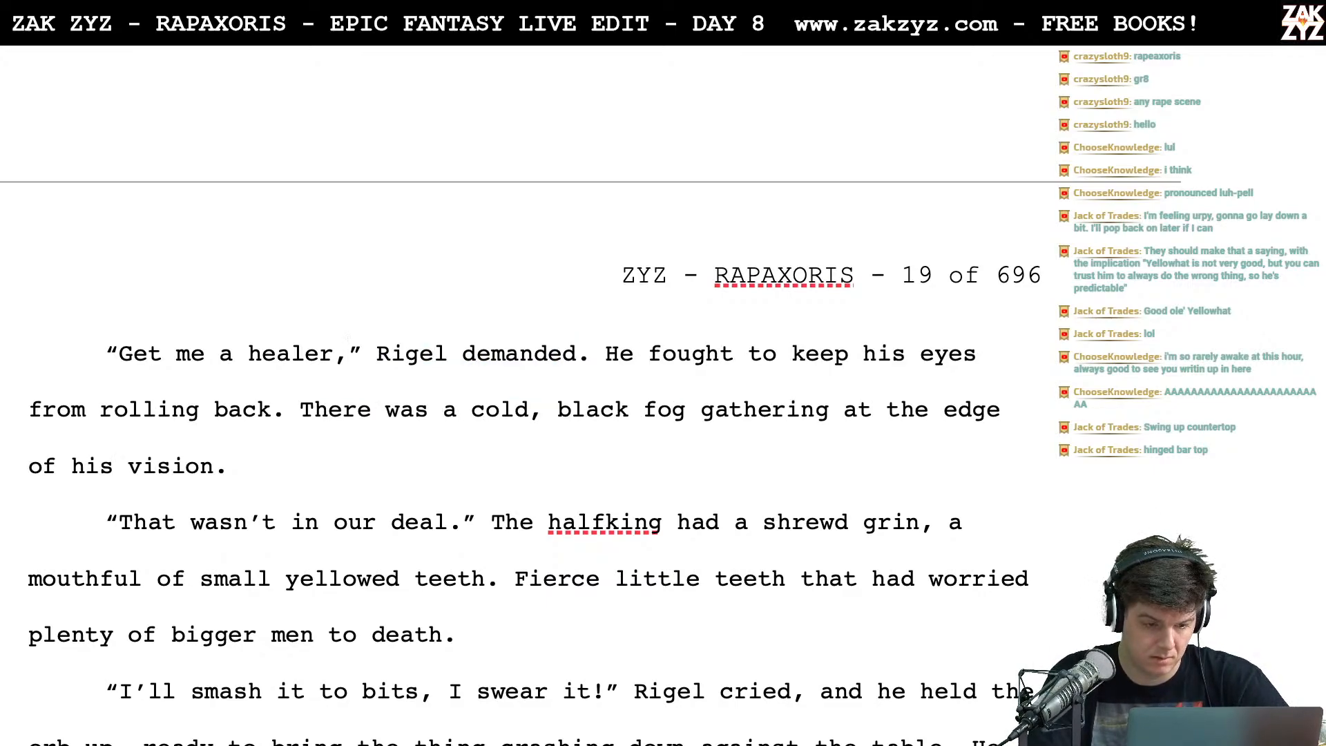
Try extending Rigel's demand to "Get me a healer too,"
{"action": "key", "text": "BackSpace"}
{"action": "type", "text": "too,"}
{"action": "key", "text": "Right"}
{"action": "key", "text": "Right"}
{"action": "key", "text": "Right"}
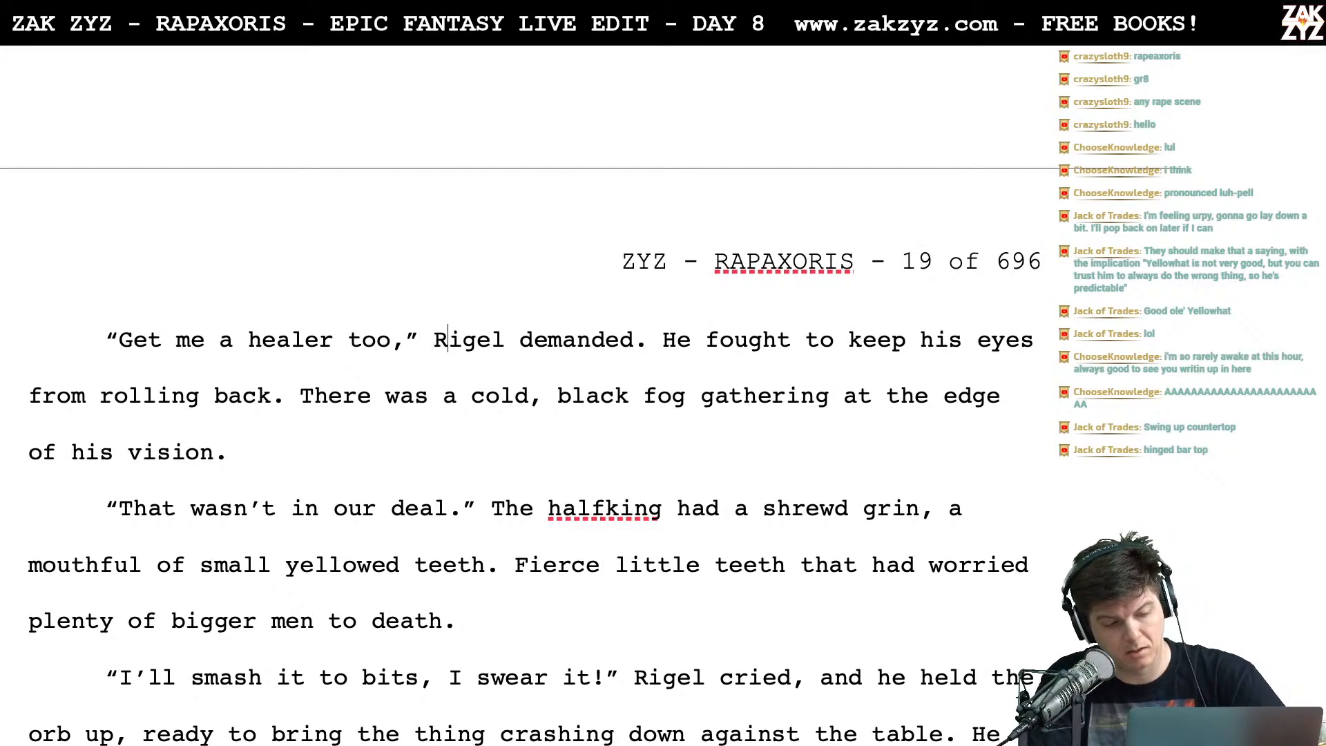
Remove "too," and the space before it so that Rigel's quoted demand ends at "healer"
{"action": "key", "text": "Left"}
{"action": "key", "text": "Left"}
{"action": "key", "text": "Left"}
{"action": "key", "text": "Left"}
{"action": "key", "text": "Left"}
{"action": "key", "text": "Left"}
{"action": "key", "text": "Left"}
{"action": "key", "text": "Left"}
{"action": "key", "text": "Right"}
{"action": "key", "text": "Right"}
{"action": "key", "text": "Right"}
{"action": "key", "text": "Right"}
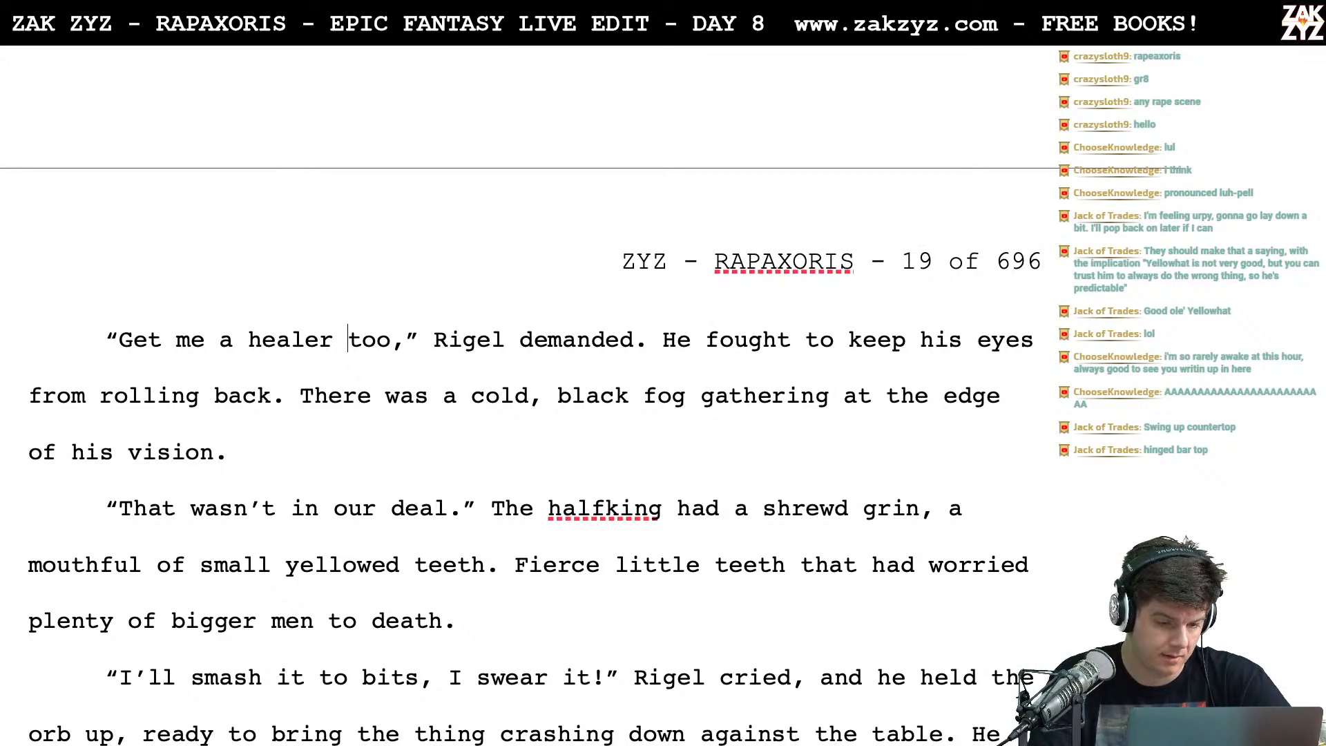
{"action": "key", "text": "Right"}
{"action": "key", "text": "BackSpace"}
{"action": "key", "text": "BackSpace"}
{"action": "key", "text": "BackSpace"}
{"action": "key", "text": "BackSpace"}
{"action": "key", "text": "BackSpace"}
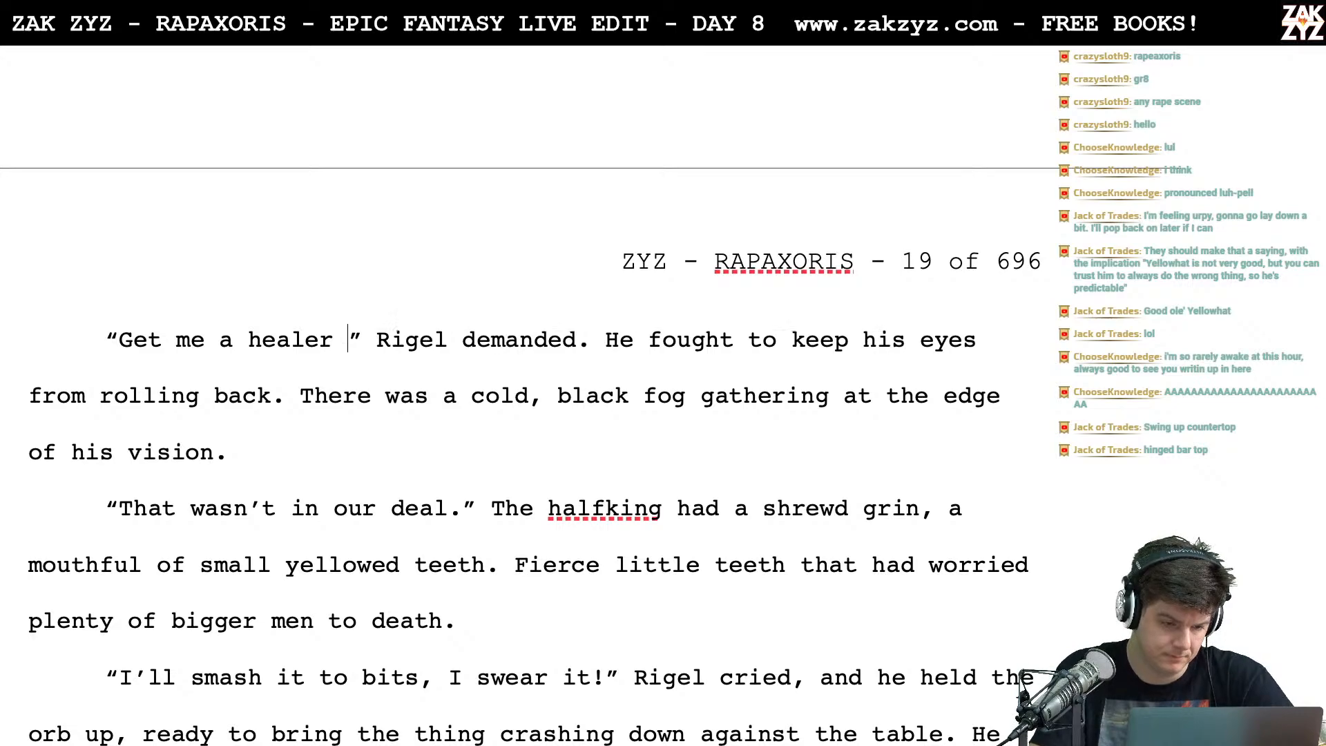
{"action": "left_click", "coordinate": [100, 351]}
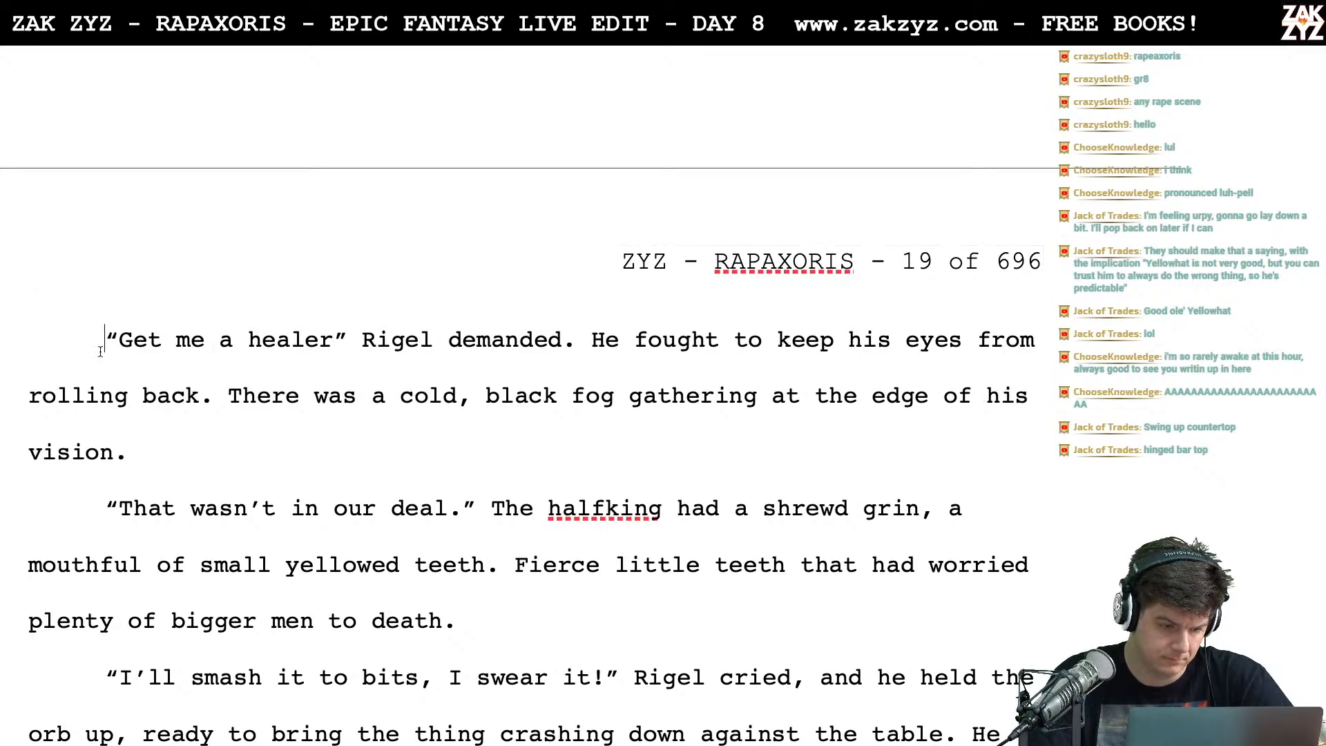
{"action": "type", "text": "You"}
{"action": "key", "text": "BackSpace"}
{"action": "key", "text": "BackSpace"}
{"action": "key", "text": "BackSpace"}
{"action": "type", "text": "A"}
{"action": "key", "text": "BackSpace"}
{"action": "type", "text": "Get m"}
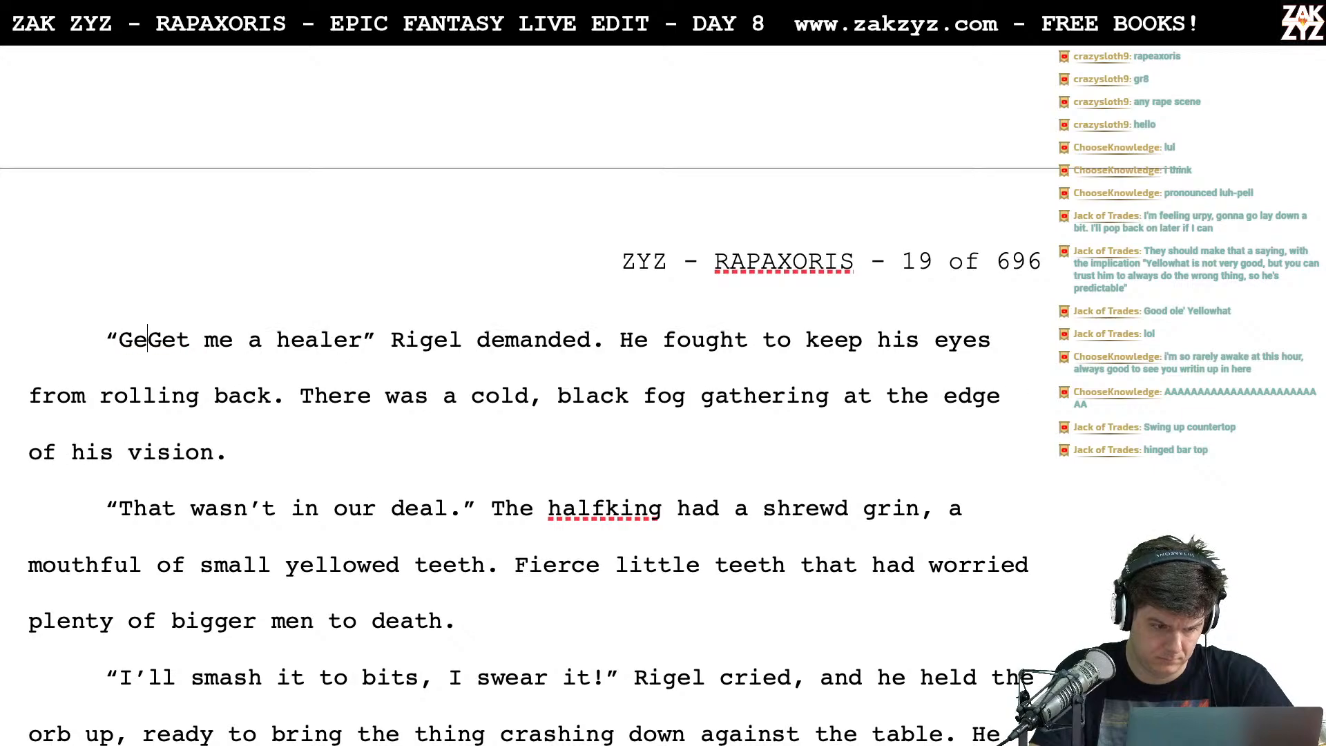
{"action": "key", "text": "BackSpace"}
{"action": "key", "text": "BackSpace"}
{"action": "key", "text": "BackSpace"}
{"action": "key", "text": "BackSpace"}
{"action": "key", "text": "BackSpace"}
Insert "I need a healer," at the start of Rigel's quoted demand and delete "Get me a healer" after it
{"action": "type", "text": "I need "}
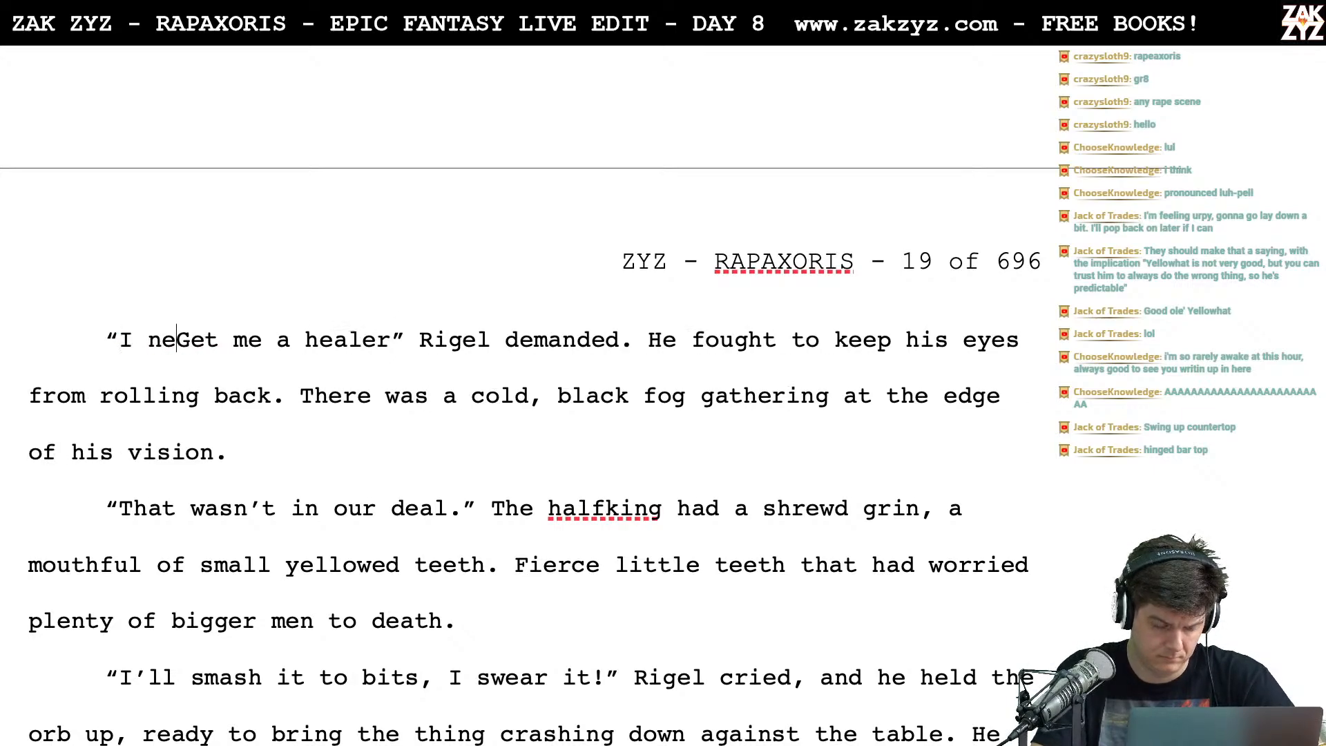
{"action": "type", "text": "a healer,"}
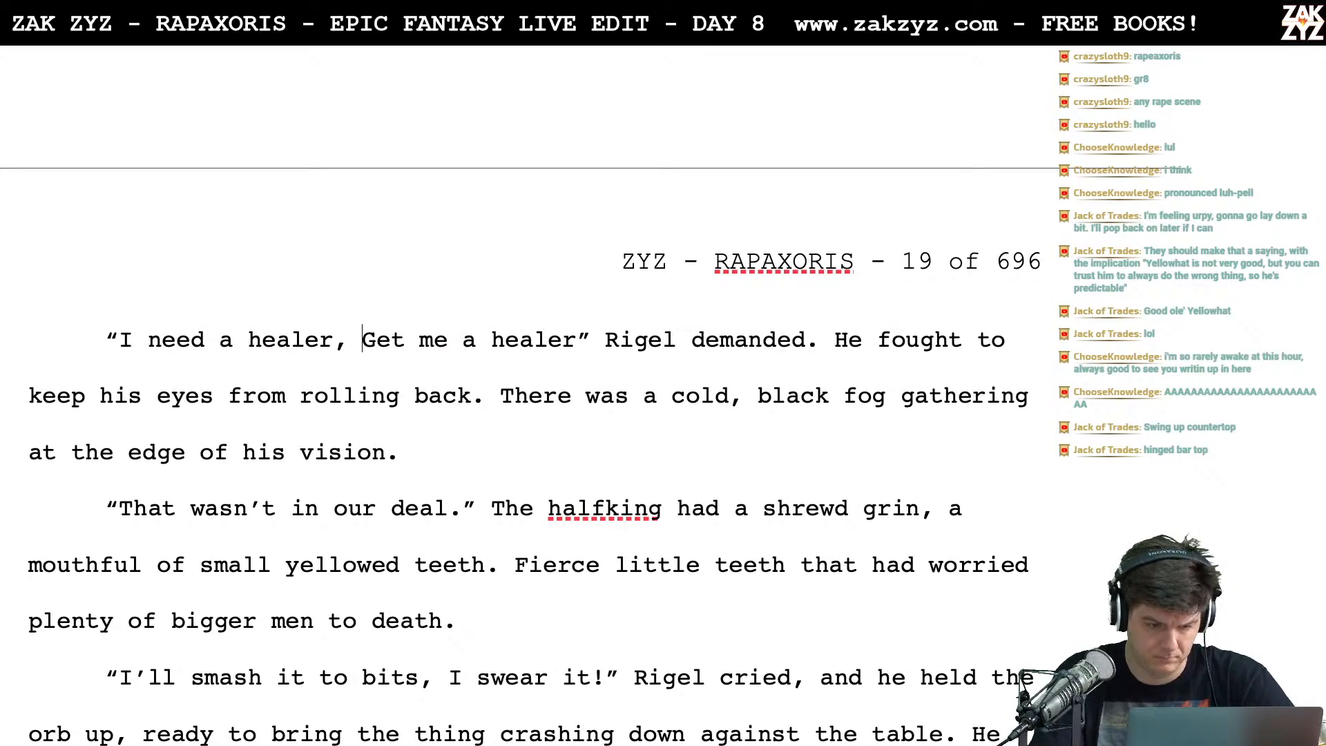
{"action": "key", "text": "shift+Right"}
{"action": "key", "text": "shift+Right"}
{"action": "key", "text": "shift+Right"}
{"action": "key", "text": "shift+Right"}
{"action": "key", "text": "shift+Right"}
{"action": "key", "text": "shift+Right"}
{"action": "key", "text": "shift+Right"}
{"action": "key", "text": "shift+Right"}
{"action": "key", "text": "shift+Right"}
{"action": "key", "text": "shift+Right"}
{"action": "key", "text": "shift+Right"}
{"action": "key", "text": "shift+Right"}
{"action": "key", "text": "shift+Right"}
{"action": "key", "text": "shift+Right"}
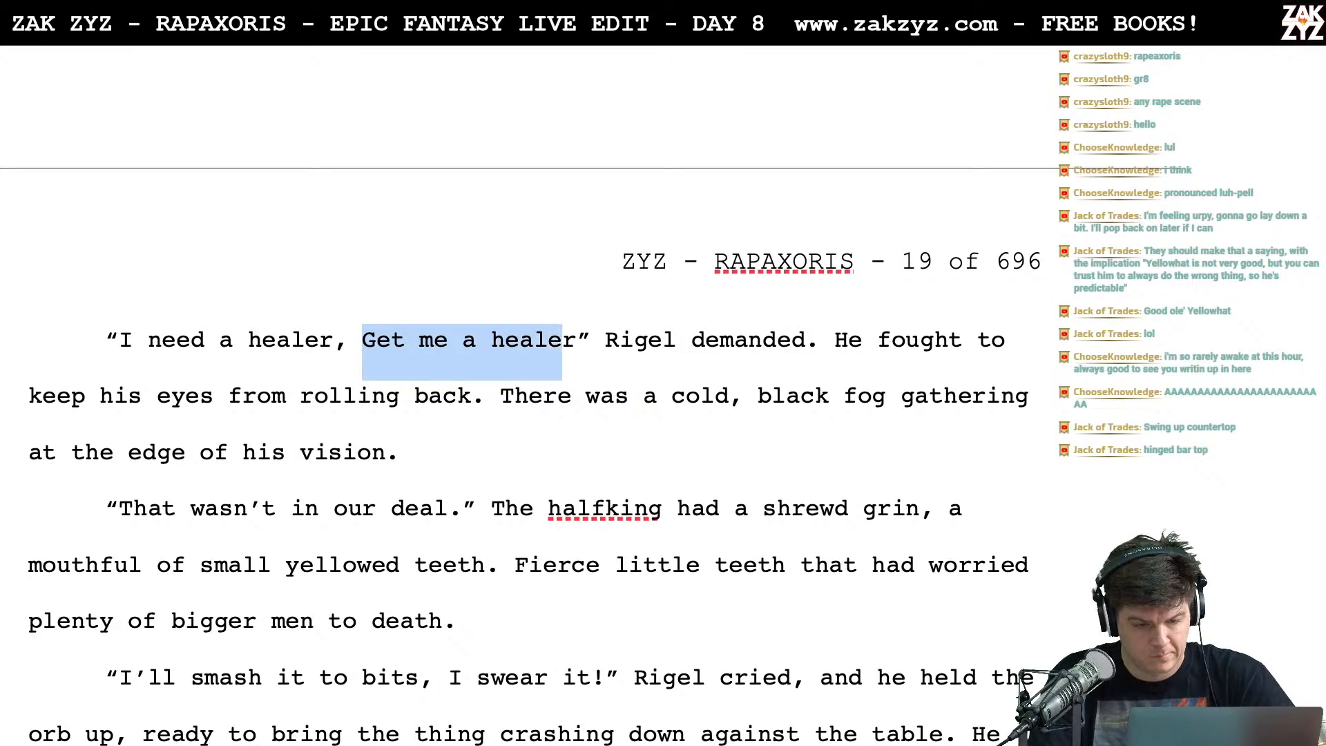
{"action": "key", "text": "BackSpace"}
{"action": "key", "text": "BackSpace"}
Delete the word "in" from the halfking's reply so that it reads "That wasn't our deal."
{"action": "scroll", "coordinate": [525, 435], "scroll_direction": "down", "scroll_amount": 1}
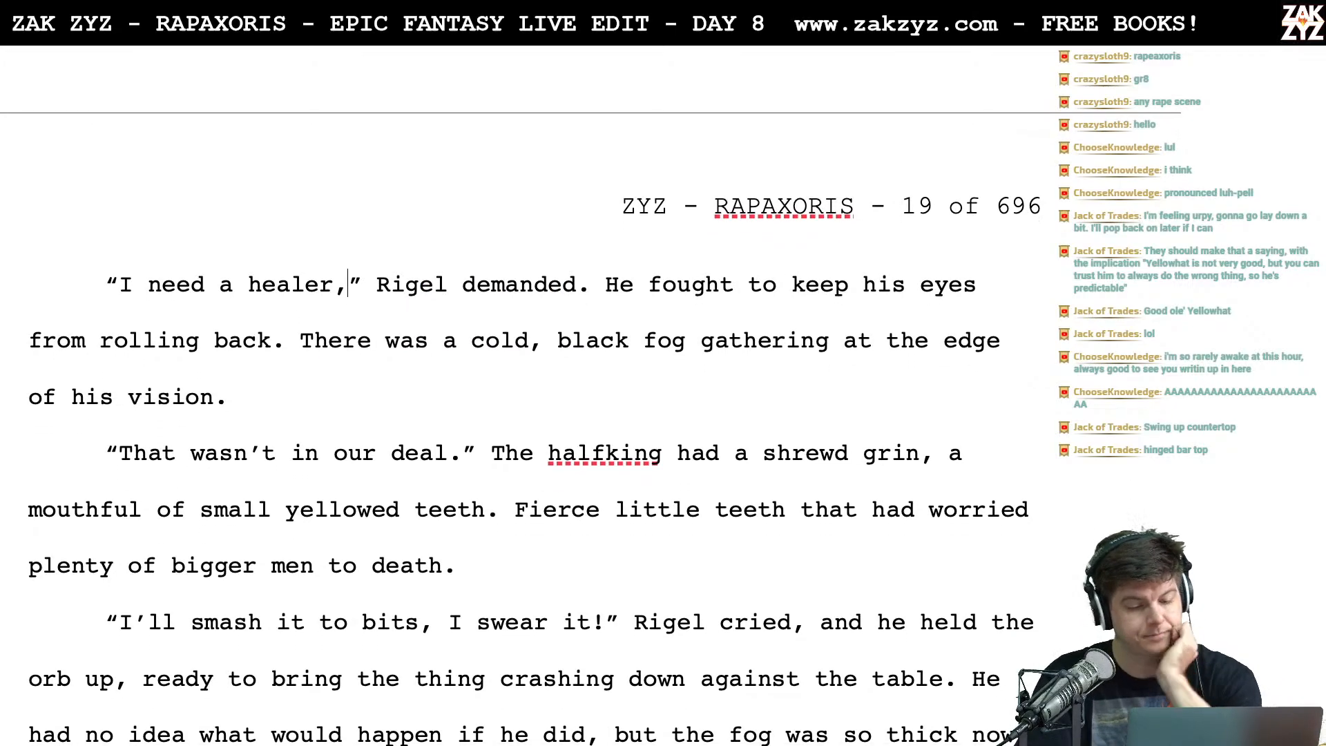
{"action": "scroll", "coordinate": [590, 411], "scroll_direction": "down", "scroll_amount": 1}
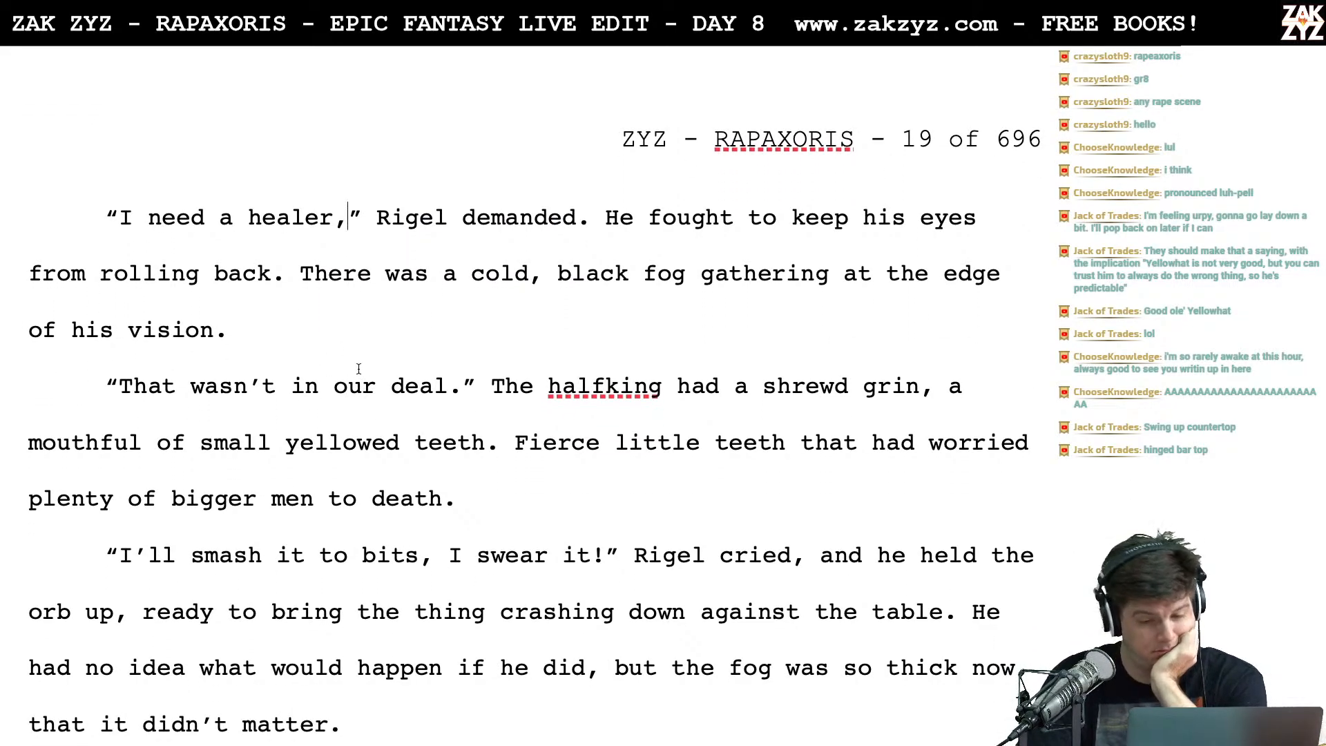
{"action": "left_click", "coordinate": [359, 403]}
{"action": "key", "text": "Left"}
{"action": "key", "text": "Left"}
{"action": "key", "text": "Left"}
{"action": "key", "text": "BackSpace"}
{"action": "key", "text": "BackSpace"}
{"action": "key", "text": "BackSpace"}
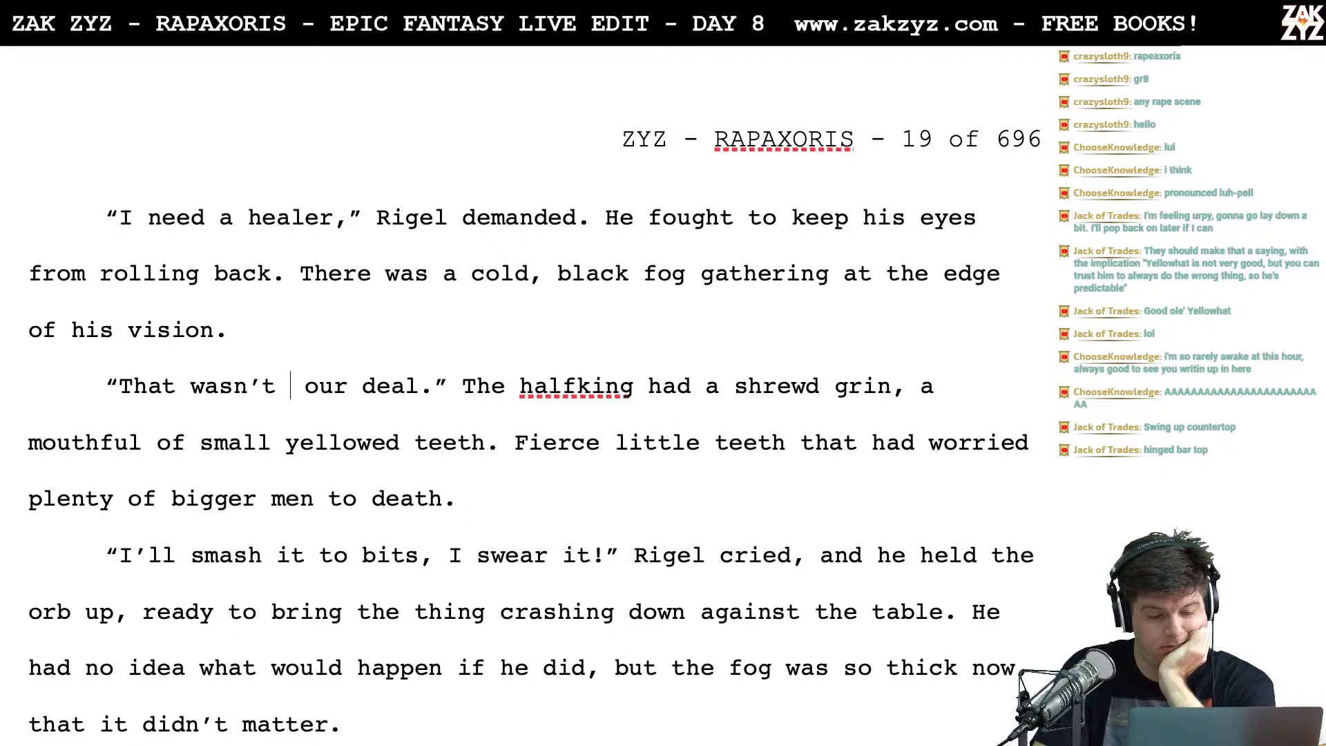
Replace "from rolling back" with "open" in the sentence about Rigel fighting to keep his eyes under control
{"action": "scroll", "coordinate": [590, 396], "scroll_direction": "down", "scroll_amount": 1}
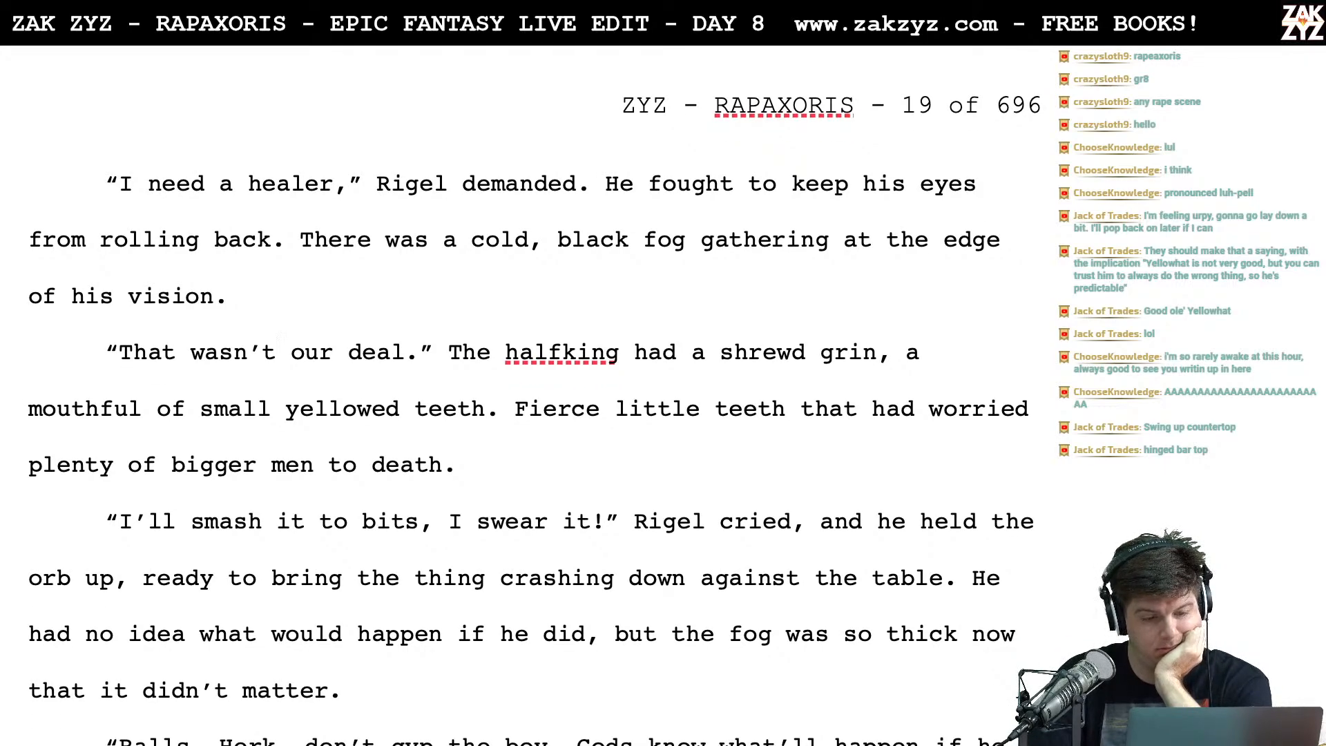
{"action": "scroll", "coordinate": [425, 278], "scroll_direction": "down", "scroll_amount": 1}
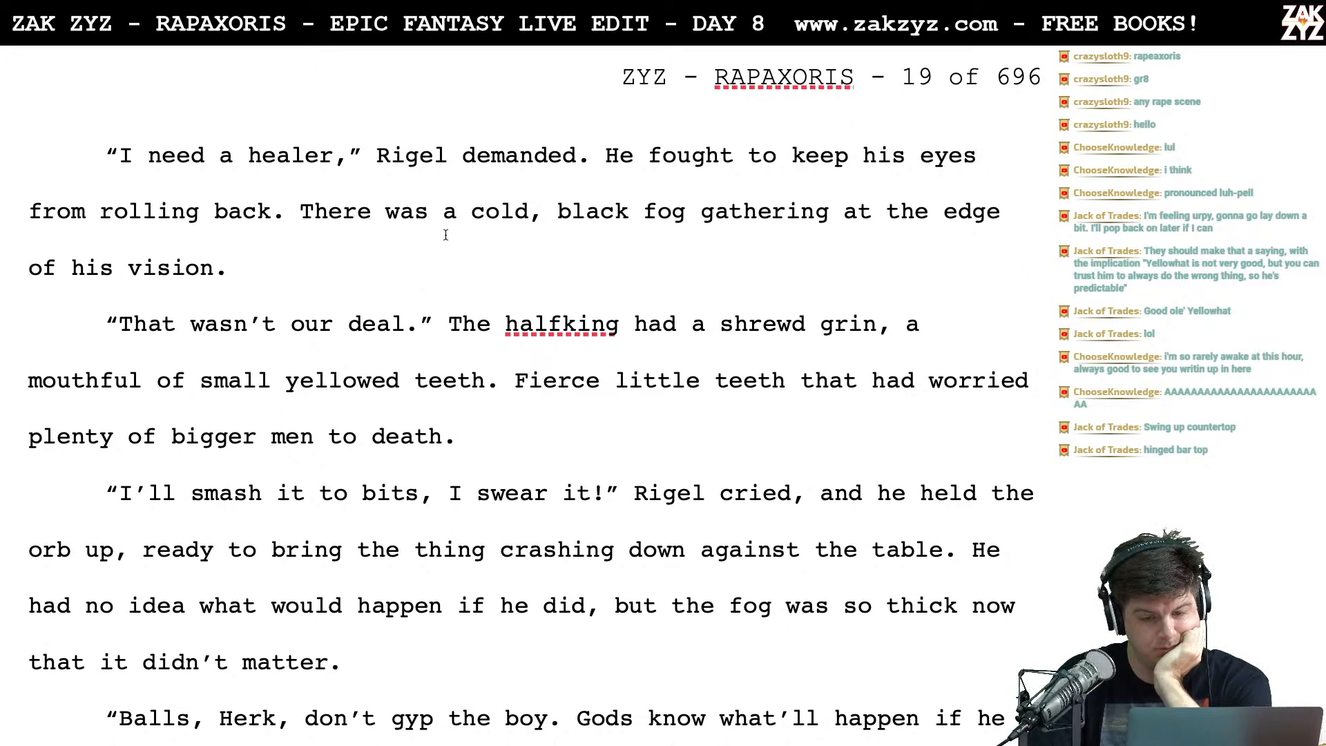
{"action": "scroll", "coordinate": [527, 197], "scroll_direction": "up", "scroll_amount": 1}
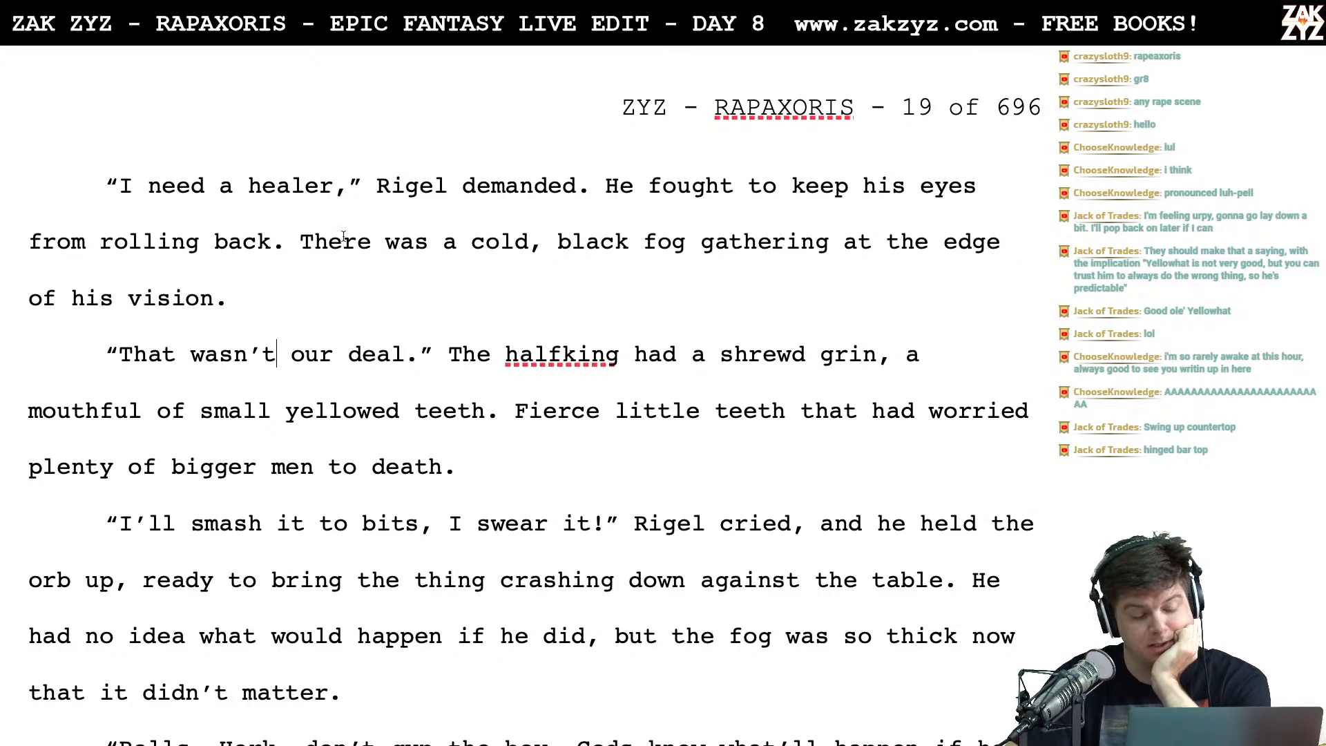
{"action": "scroll", "coordinate": [357, 267], "scroll_direction": "down", "scroll_amount": 2}
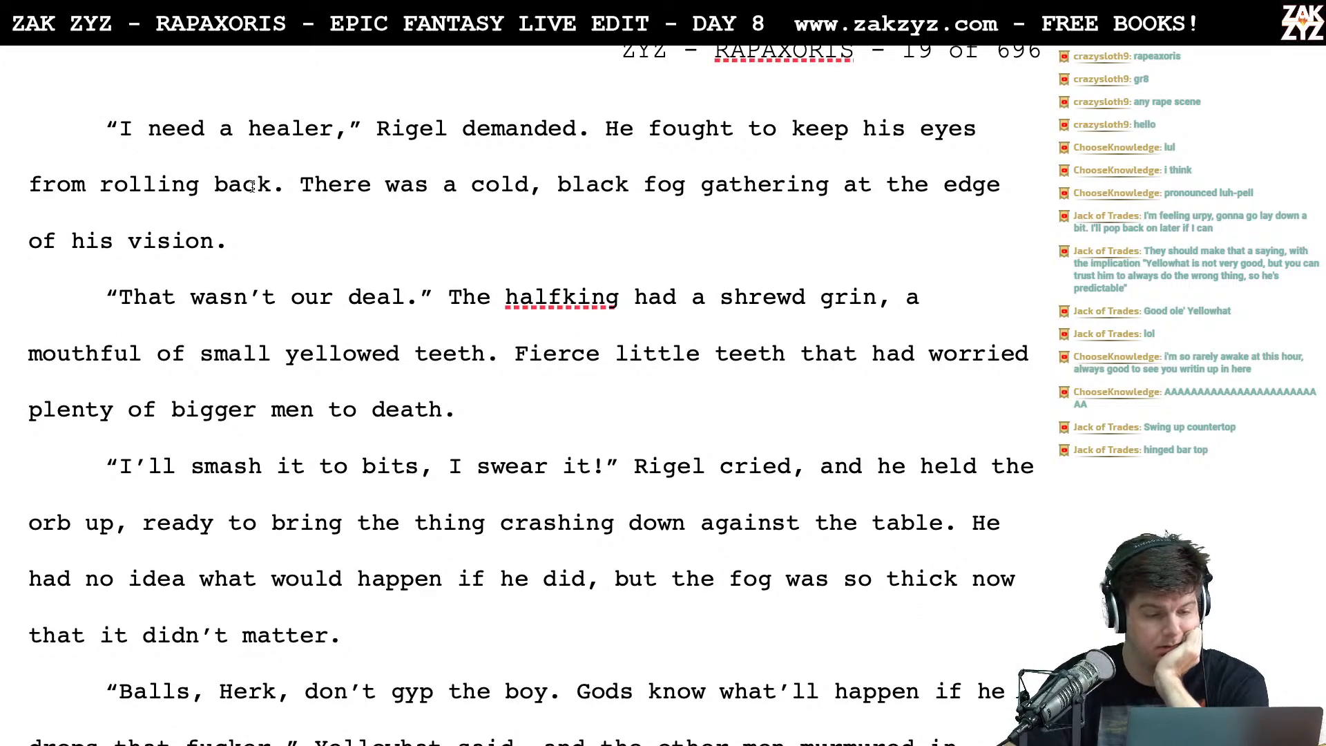
{"action": "key", "text": "Delete"}
{"action": "key", "text": "BackSpace"}
{"action": "key", "text": "BackSpace"}
{"action": "key", "text": "BackSpace"}
{"action": "key", "text": "BackSpace"}
{"action": "key", "text": "BackSpace"}
{"action": "key", "text": "BackSpace"}
{"action": "key", "text": "BackSpace"}
{"action": "key", "text": "BackSpace"}
{"action": "key", "text": "BackSpace"}
{"action": "key", "text": "BackSpace"}
{"action": "key", "text": "BackSpace"}
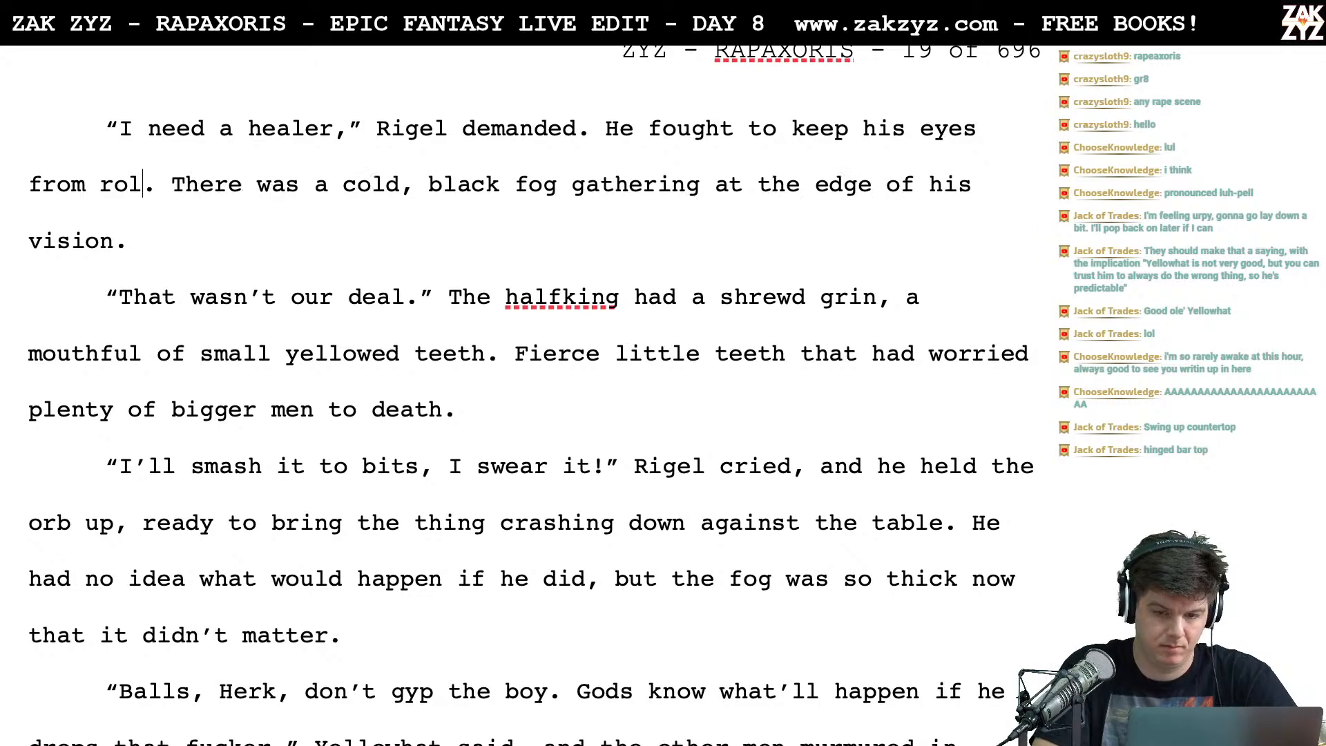
{"action": "key", "text": "BackSpace"}
{"action": "key", "text": "BackSpace"}
{"action": "key", "text": "BackSpace"}
{"action": "key", "text": "BackSpace"}
{"action": "key", "text": "BackSpace"}
{"action": "type", "text": "open"}
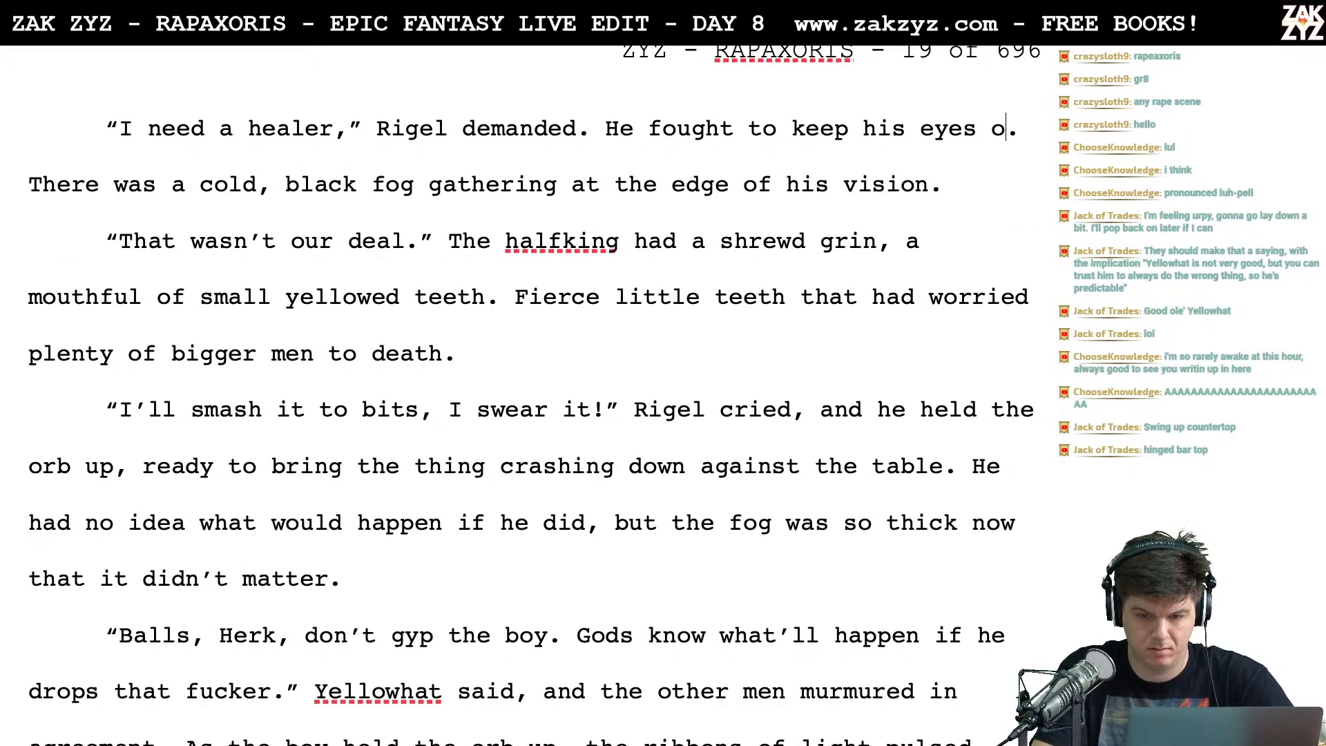
Make "edge" plural in the sentence about the cold, black fog, giving "at the edges of his vision"
{"action": "left_click", "coordinate": [257, 186]}
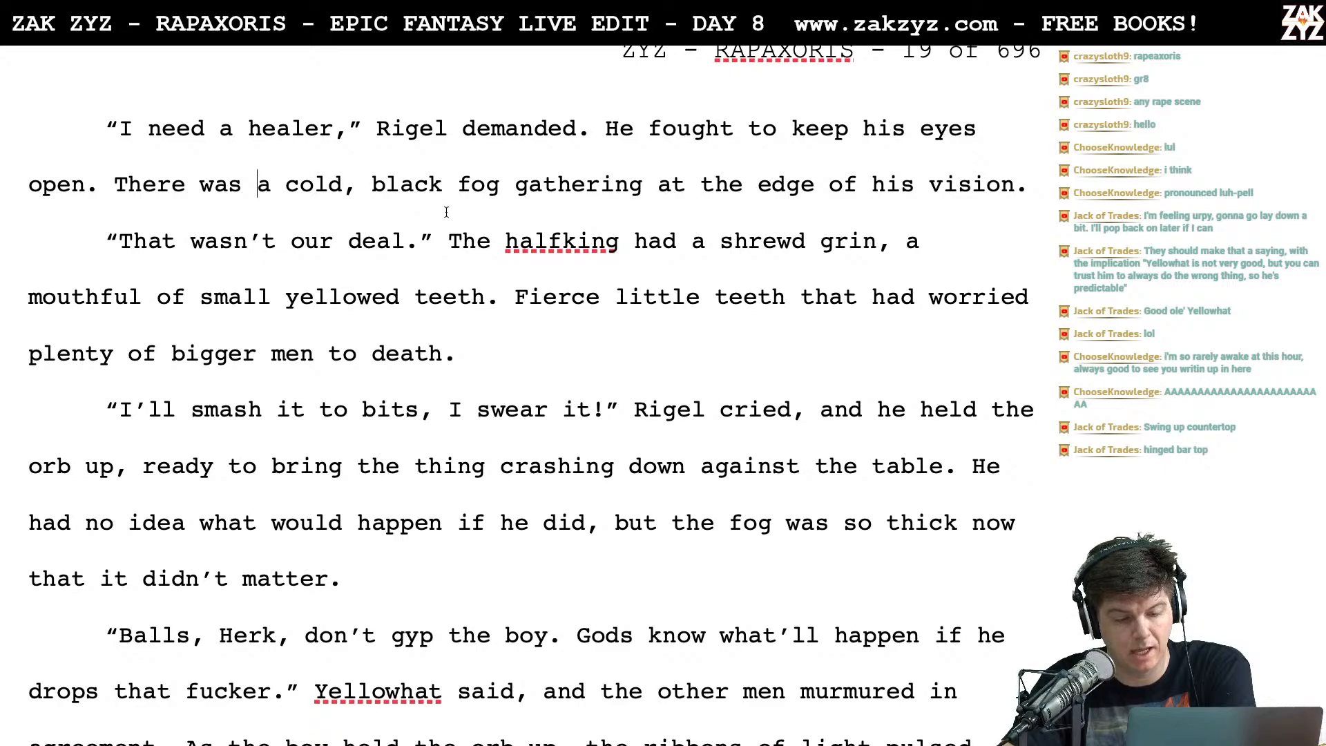
{"action": "scroll", "coordinate": [446, 212], "scroll_direction": "down", "scroll_amount": 1}
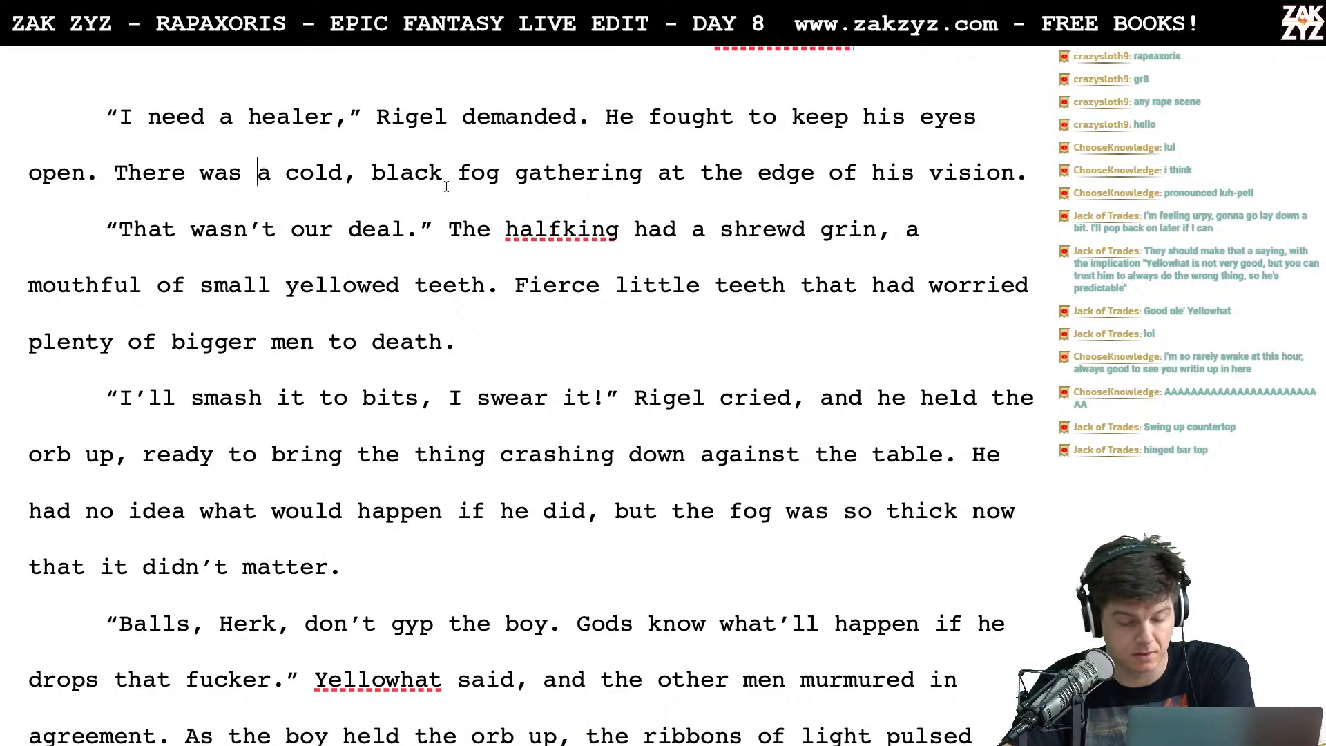
{"action": "scroll", "coordinate": [796, 197], "scroll_direction": "down", "scroll_amount": 1}
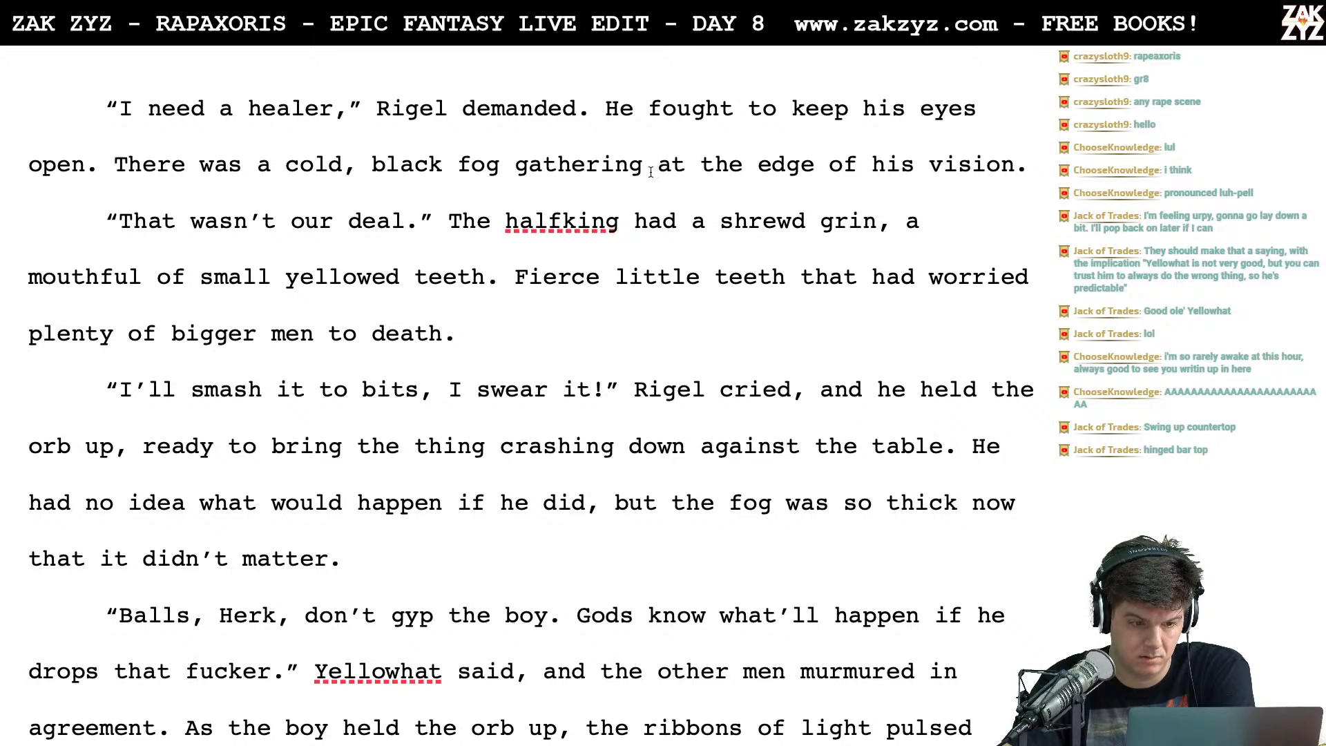
{"action": "left_click", "coordinate": [823, 171]}
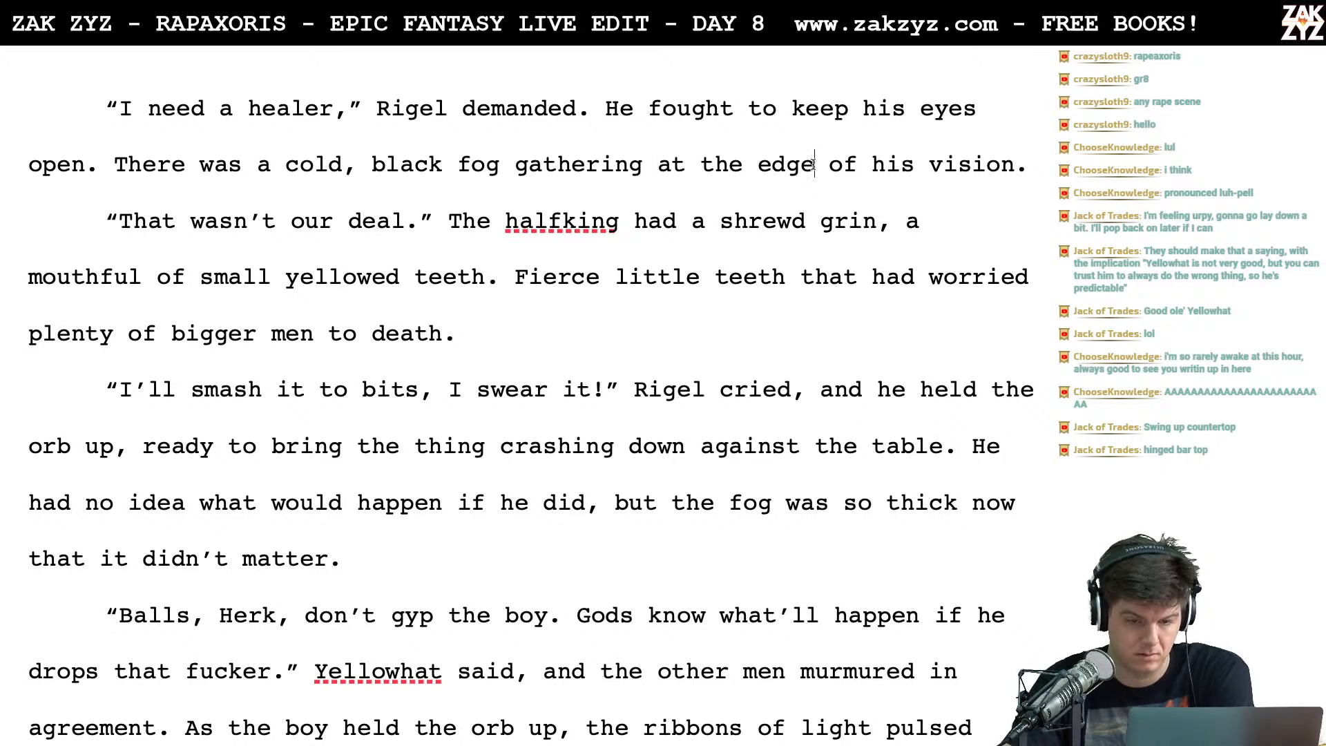
{"action": "type", "text": "s"}
{"action": "key", "text": "Down"}
{"action": "key", "text": "BackSpace"}
{"action": "key", "text": "BackSpace"}
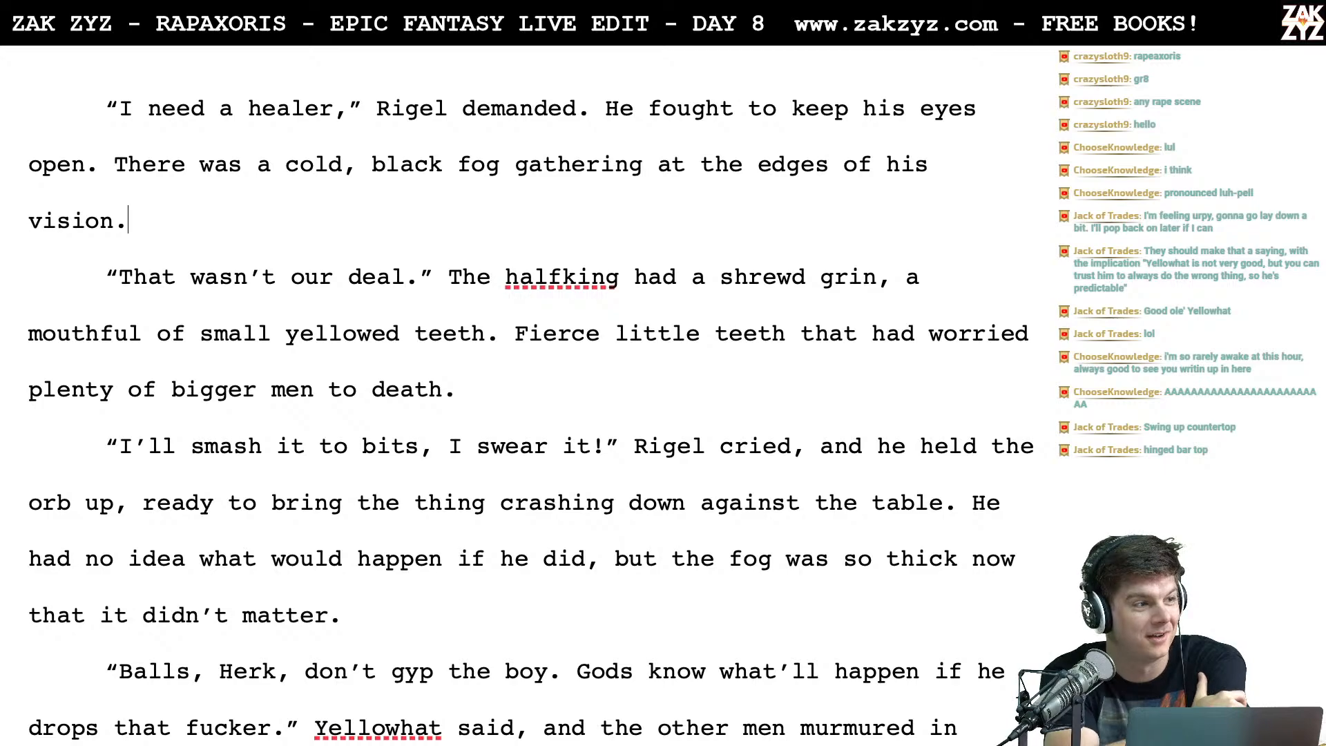
Reword the halfking's reply to "That wasn't part of the deal." by replacing "our" with "part of the"
{"action": "scroll", "coordinate": [531, 405], "scroll_direction": "down", "scroll_amount": 1}
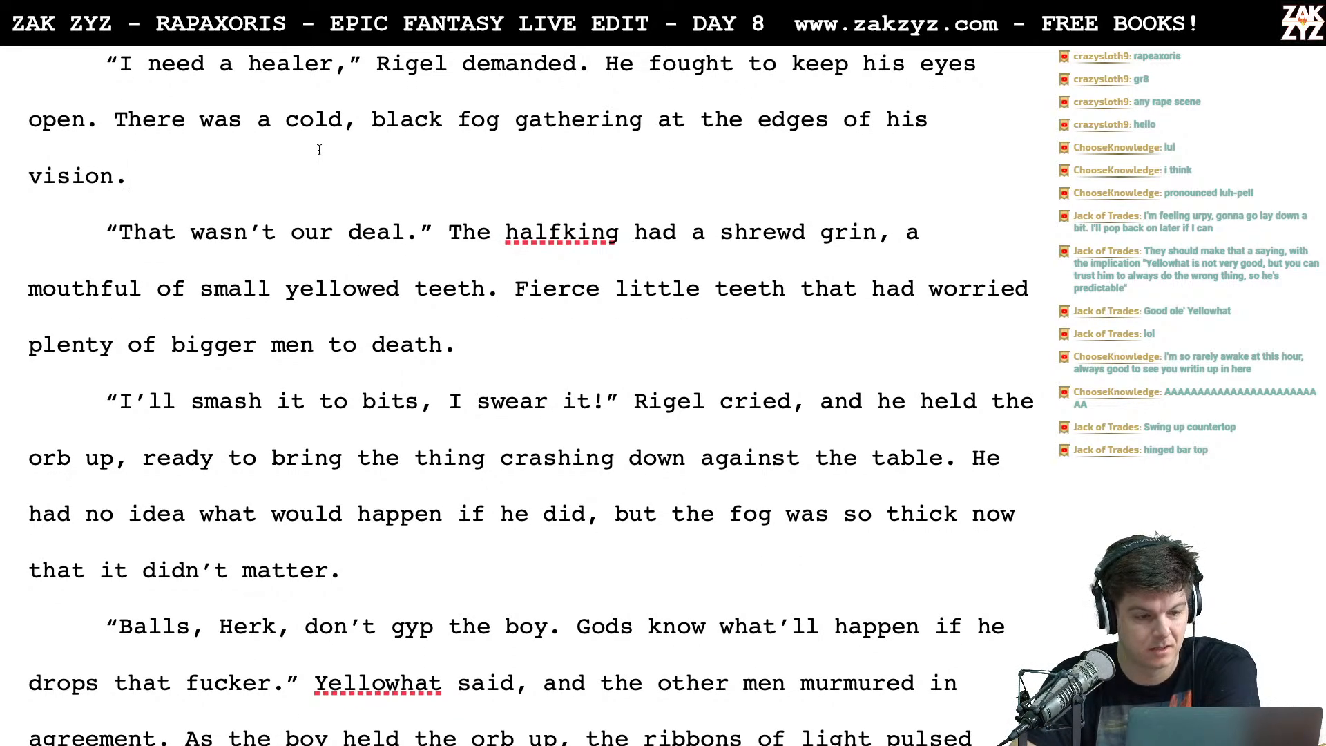
{"action": "scroll", "coordinate": [319, 150], "scroll_direction": "up", "scroll_amount": 1}
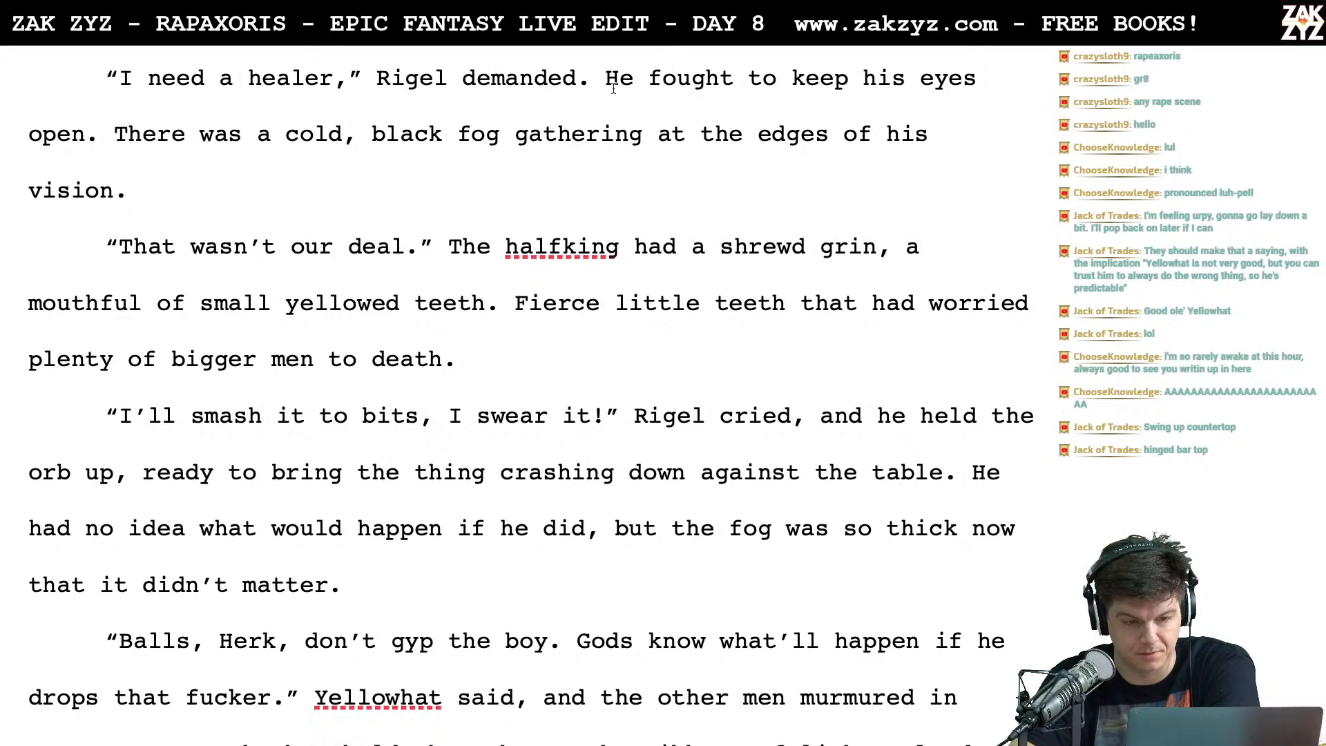
{"action": "scroll", "coordinate": [630, 120], "scroll_direction": "up", "scroll_amount": 2}
{"action": "scroll", "coordinate": [630, 119], "scroll_direction": "down", "scroll_amount": 1}
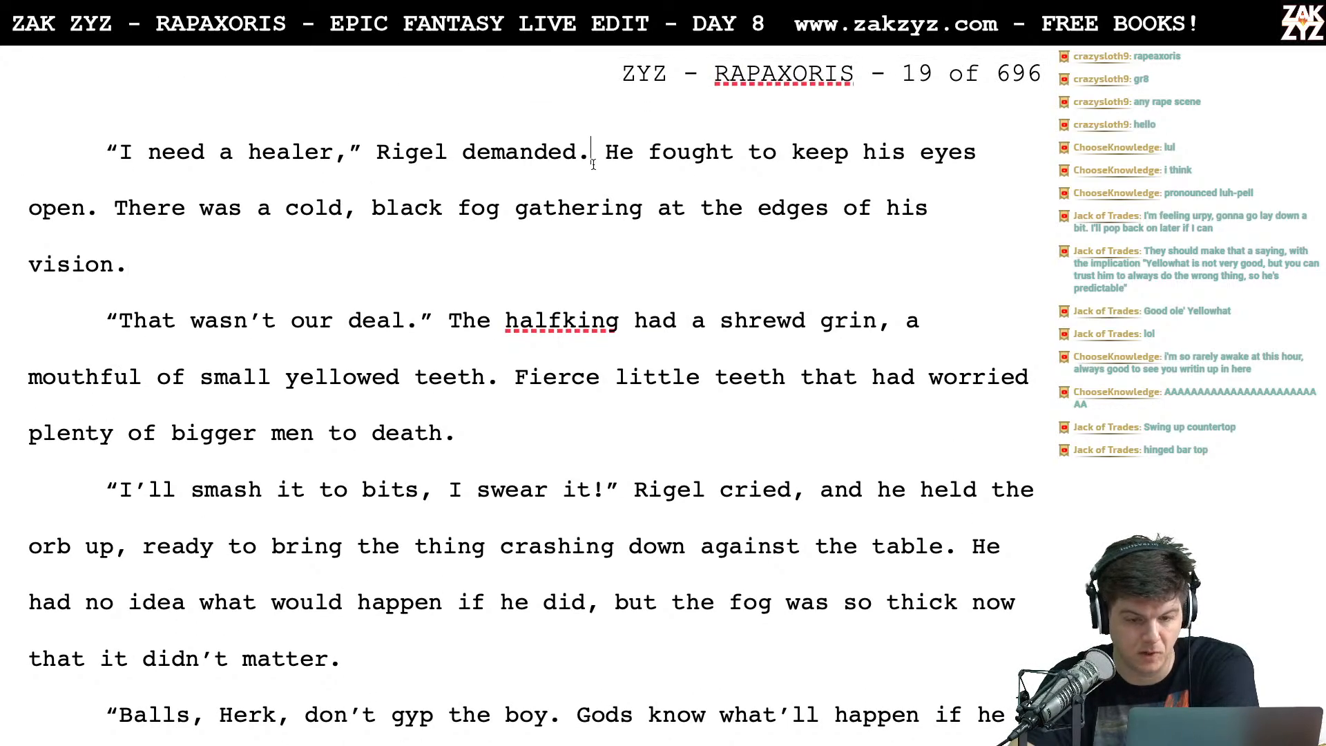
{"action": "scroll", "coordinate": [509, 233], "scroll_direction": "down", "scroll_amount": 3}
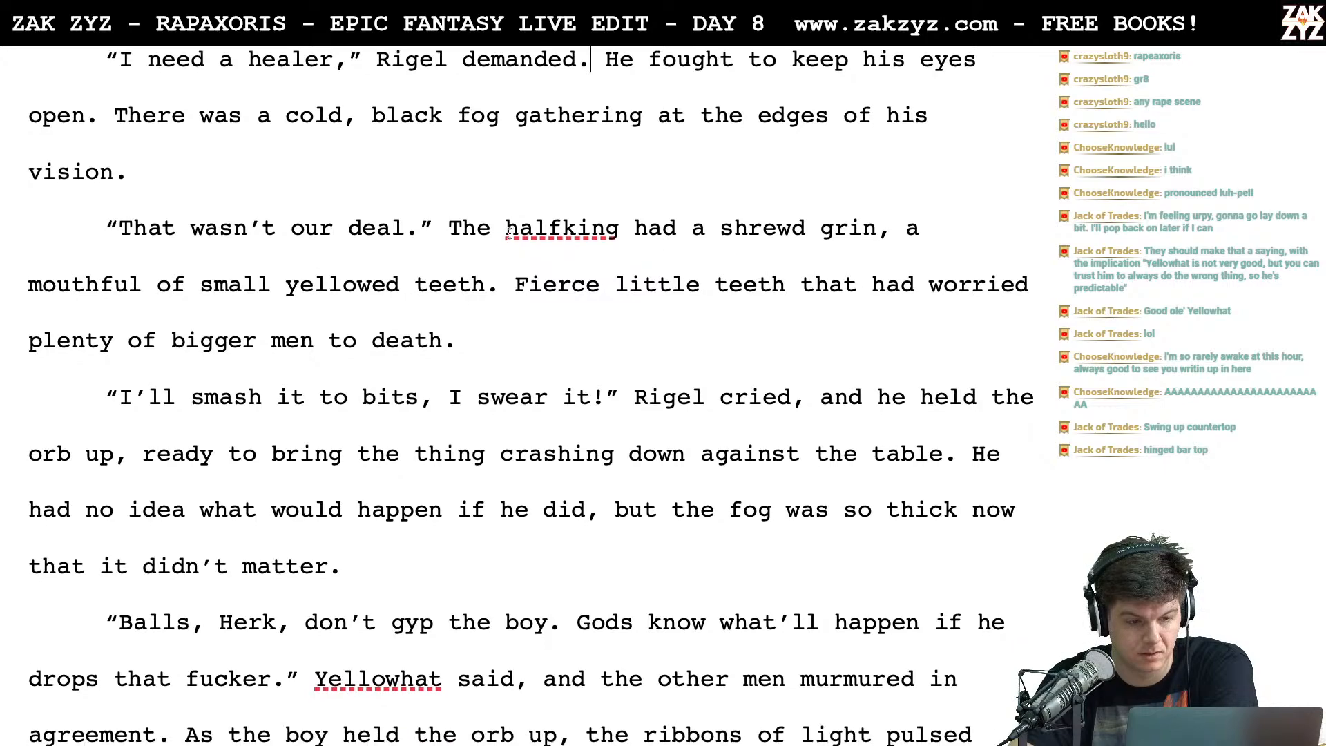
{"action": "scroll", "coordinate": [509, 234], "scroll_direction": "down", "scroll_amount": 1}
{"action": "scroll", "coordinate": [553, 171], "scroll_direction": "down", "scroll_amount": 1}
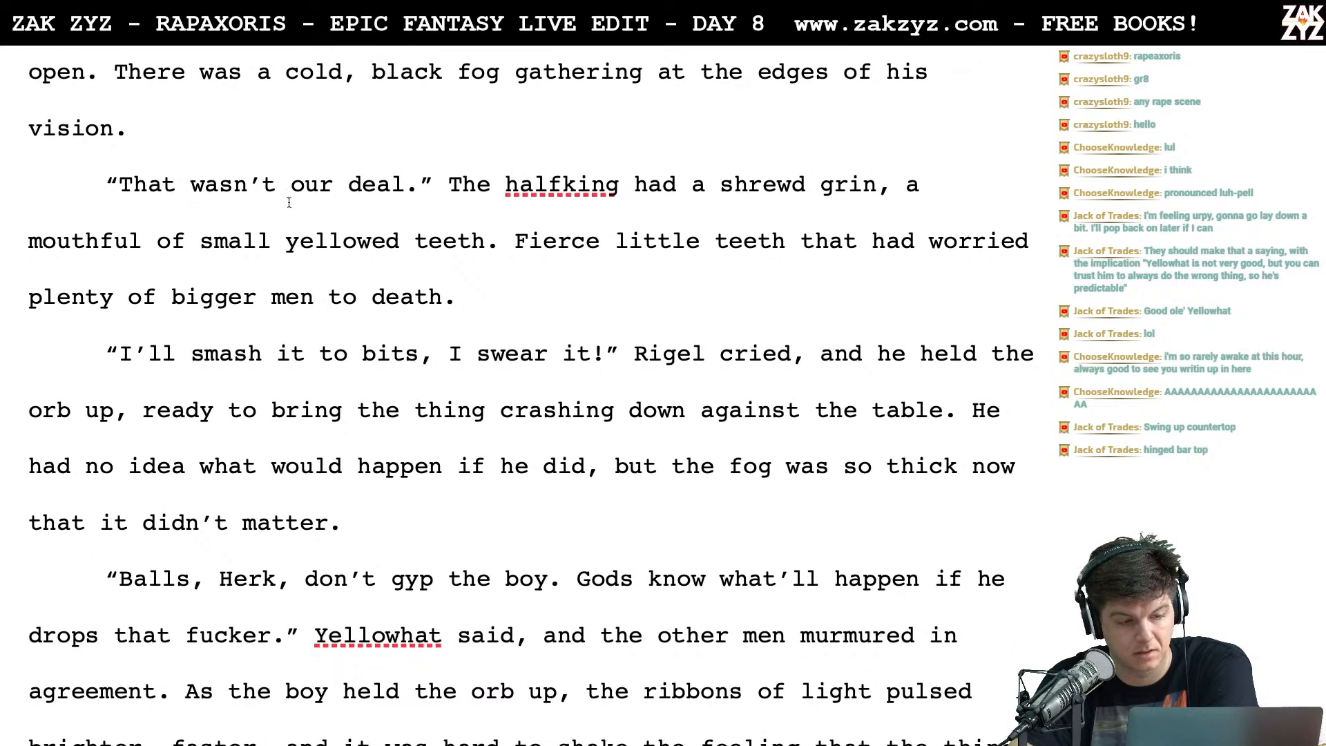
{"action": "scroll", "coordinate": [326, 235], "scroll_direction": "down", "scroll_amount": 1}
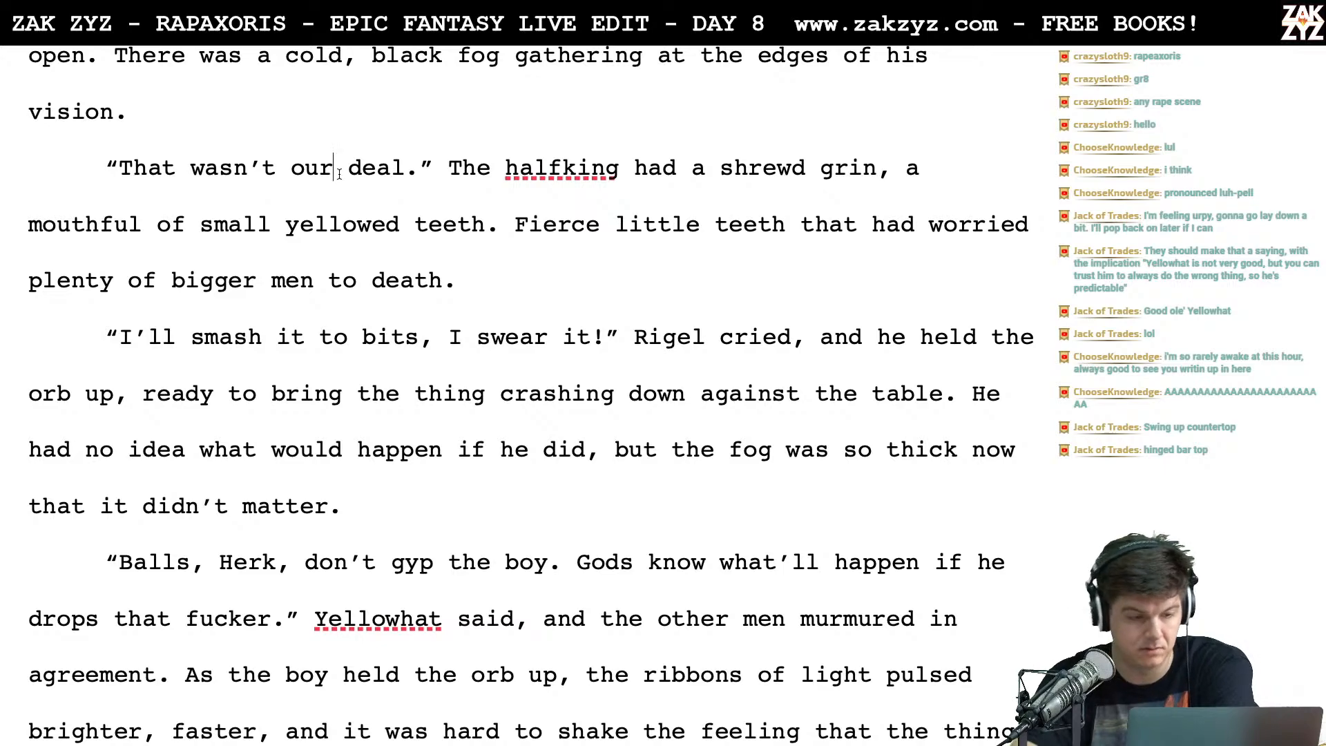
{"action": "key", "text": "Right"}
{"action": "key", "text": "Left"}
{"action": "key", "text": "BackSpace"}
{"action": "key", "text": "BackSpace"}
{"action": "key", "text": "BackSpace"}
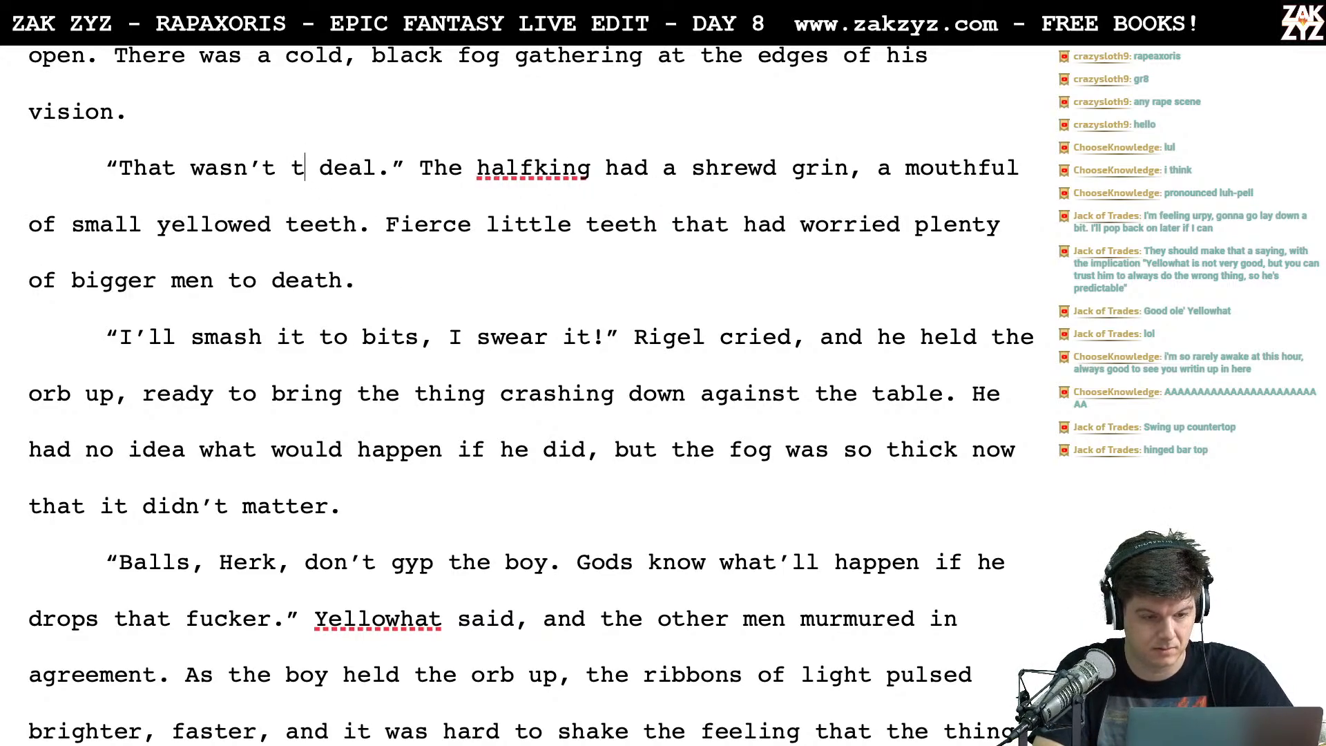
{"action": "type", "text": "part of the"}
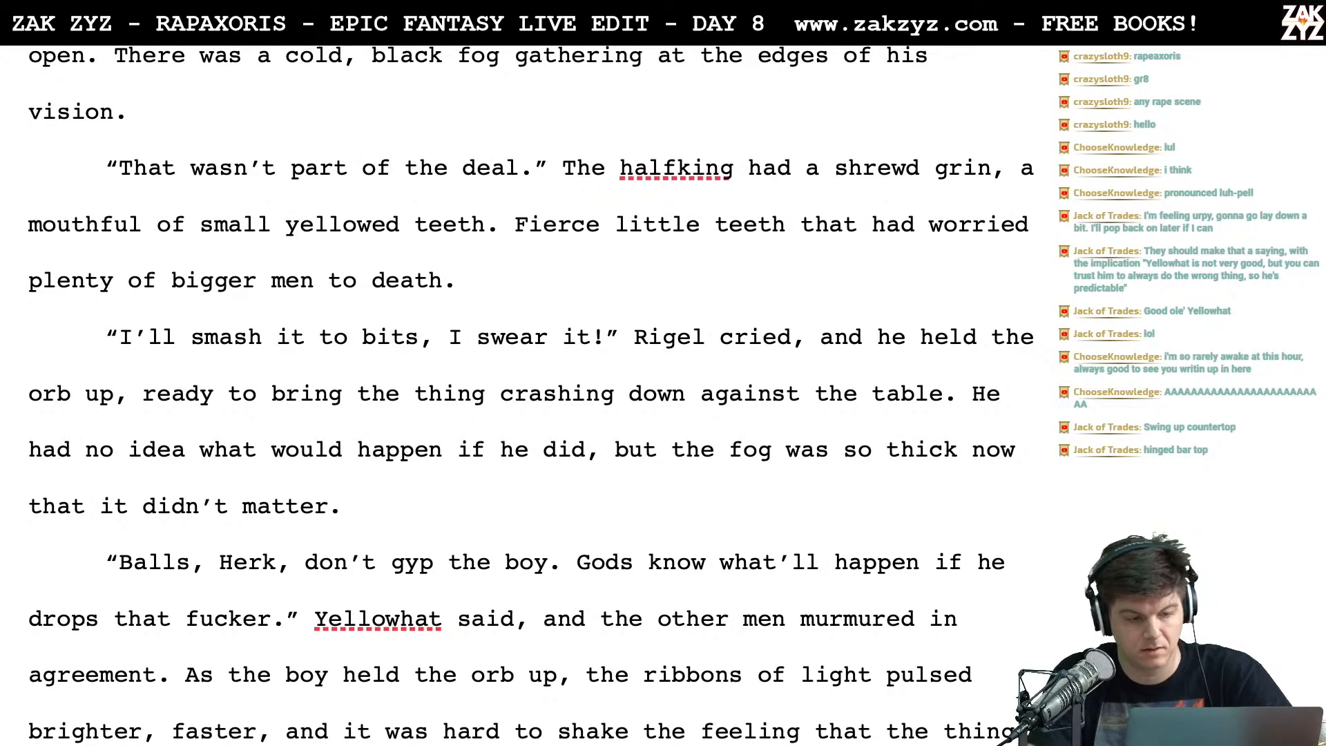
Insert "flashing" before "a mouthful" in the description of the halfking's shrewd grin
{"action": "scroll", "coordinate": [290, 285], "scroll_direction": "down", "scroll_amount": 1}
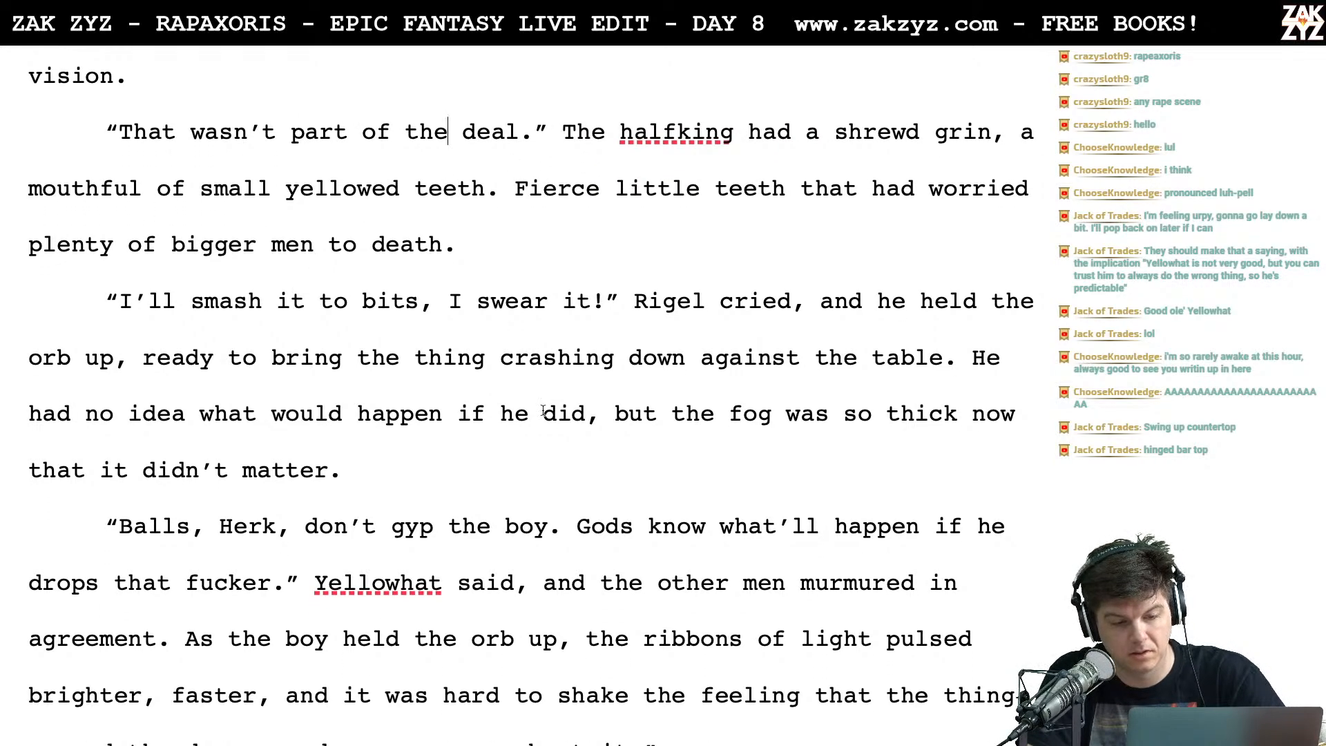
{"action": "scroll", "coordinate": [675, 220], "scroll_direction": "down", "scroll_amount": 1}
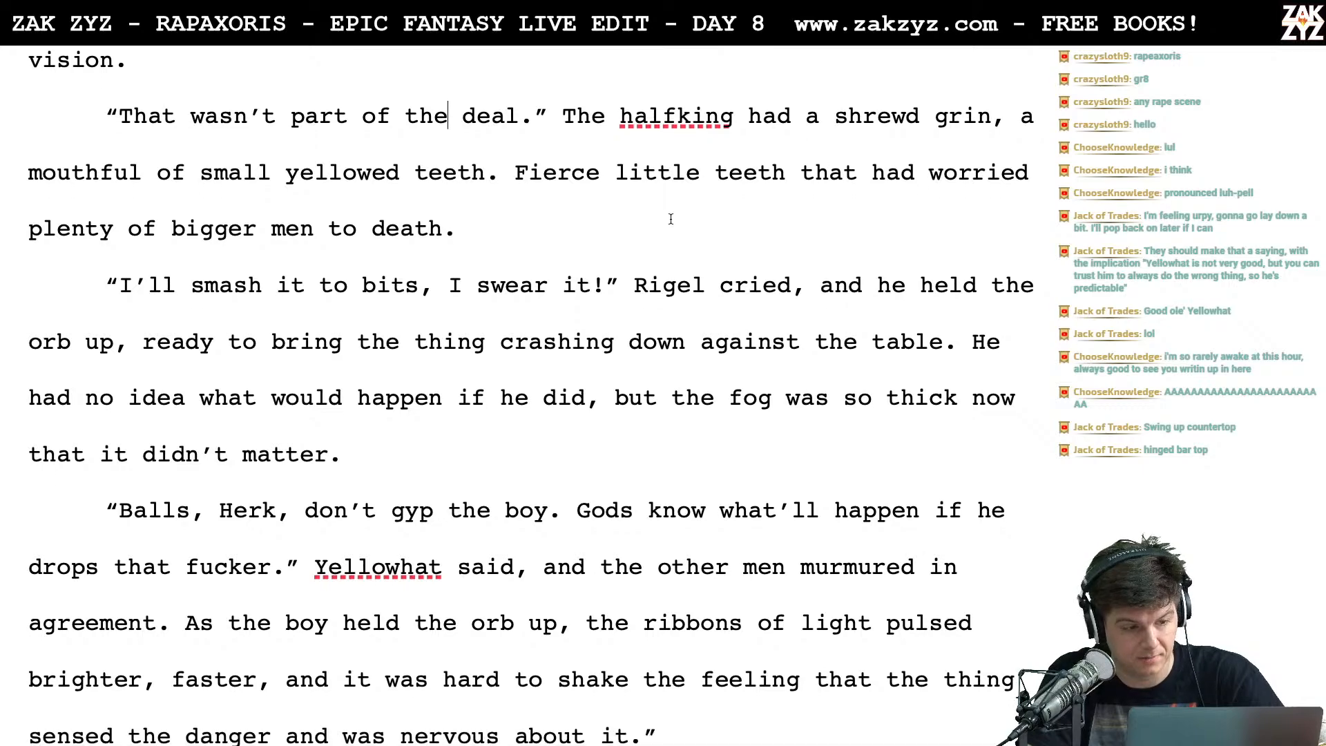
{"action": "left_click", "coordinate": [988, 121]}
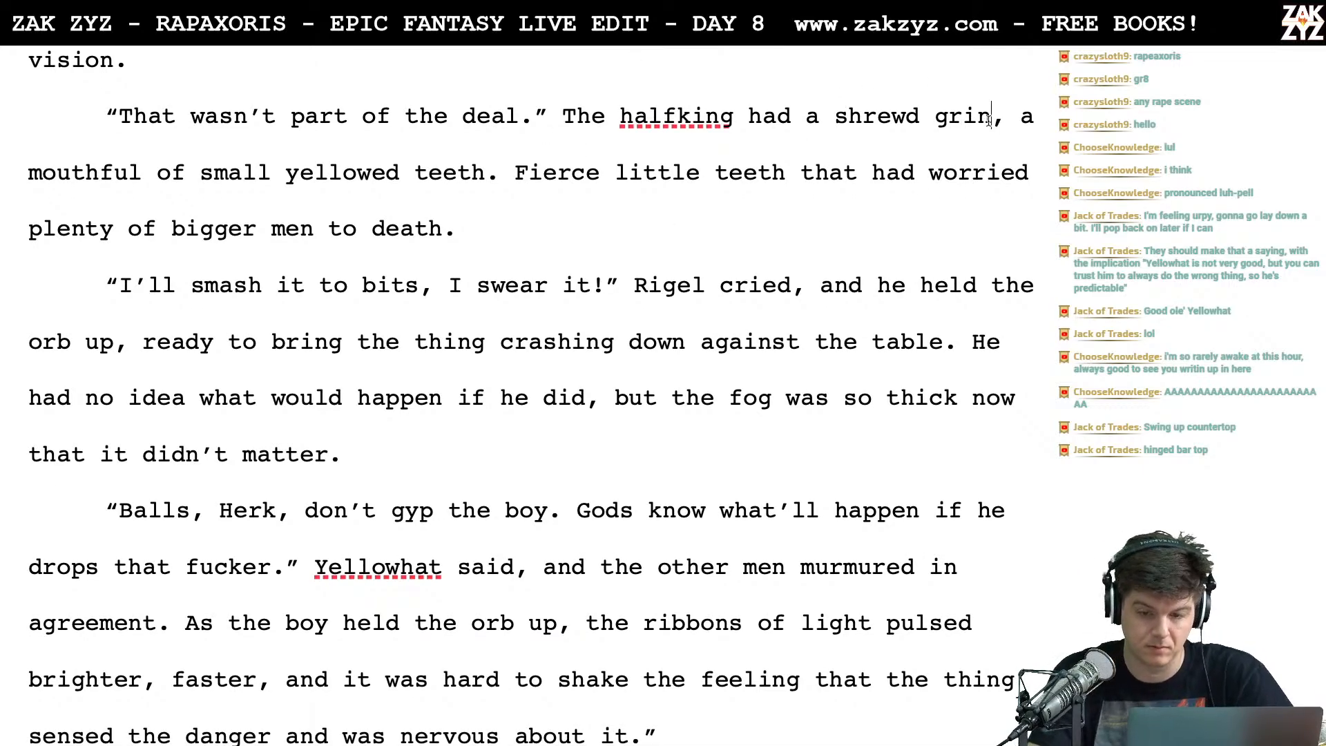
{"action": "key", "text": "Right"}
{"action": "key", "text": "BackSpace"}
{"action": "type", "text": "n"}
{"action": "key", "text": "Right"}
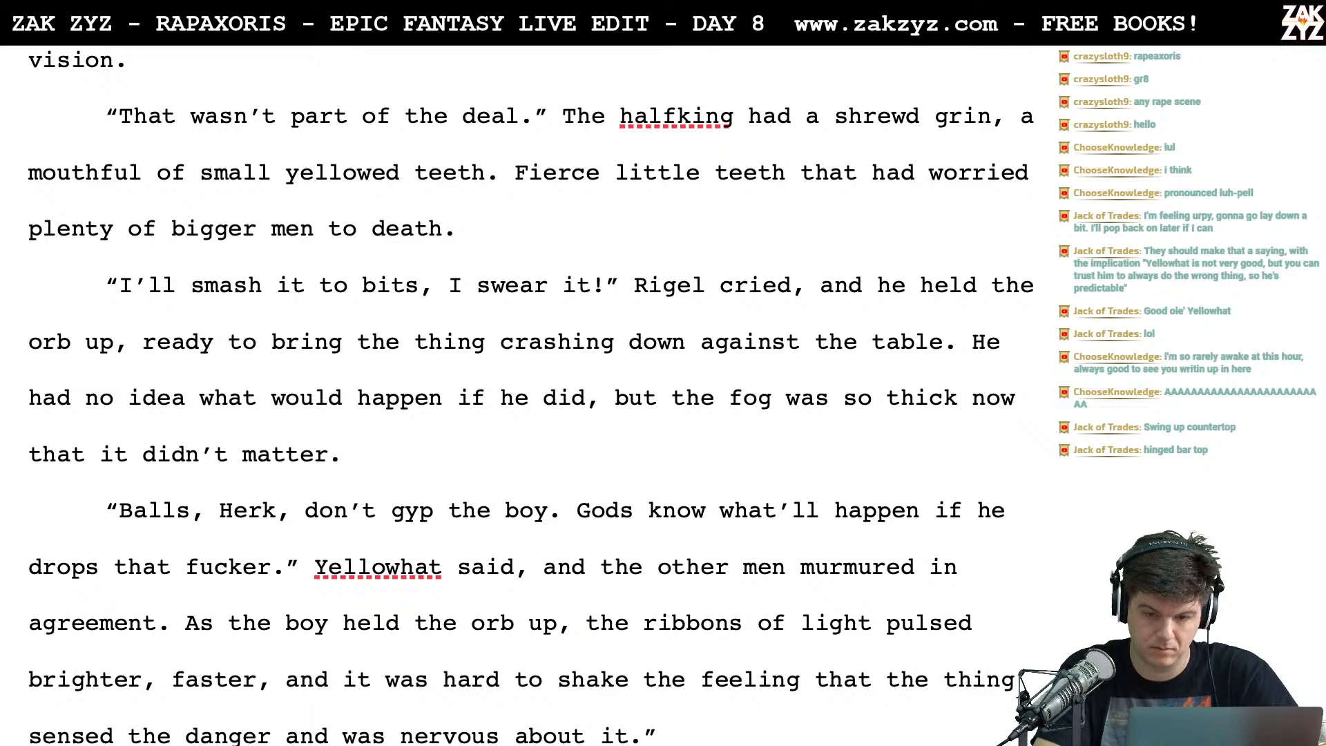
{"action": "type", "text": "flashing a"}
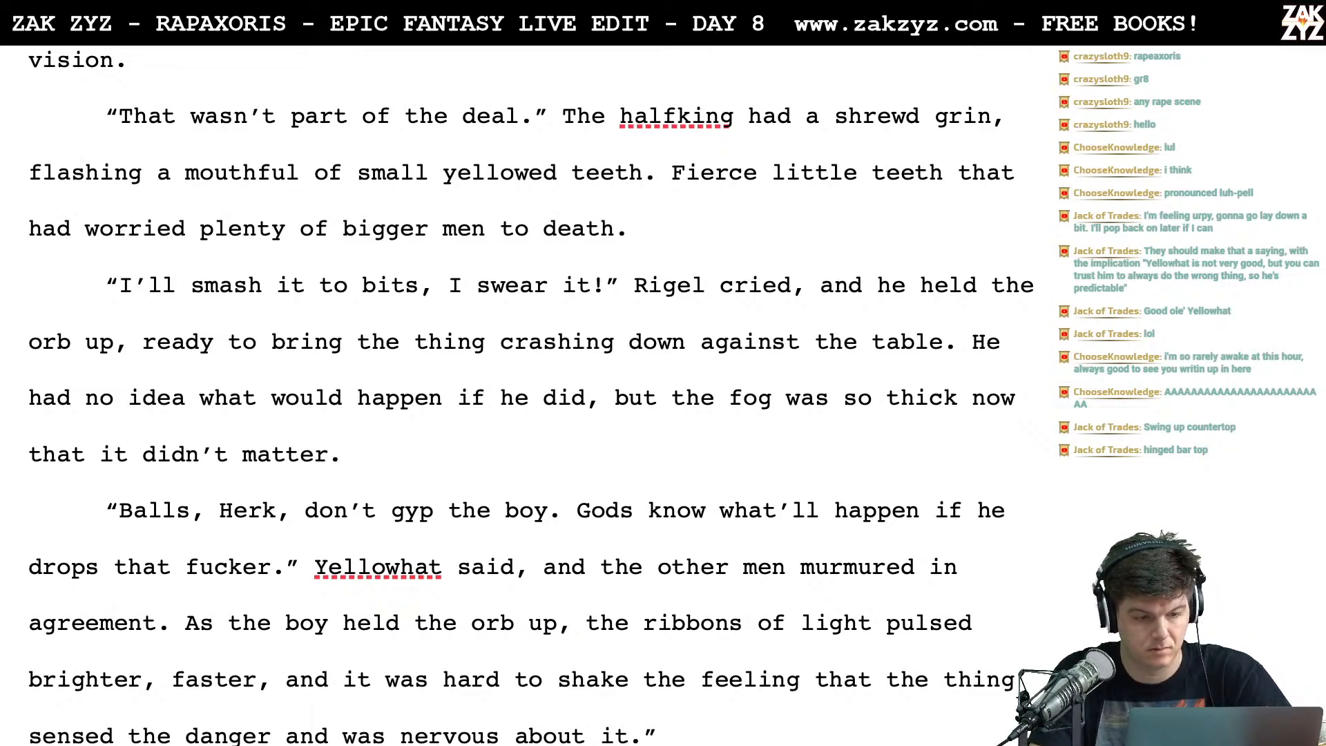
Shorten "yellowed" to "yellow" in the description of the halfking's small teeth
{"action": "key", "text": "Right"}
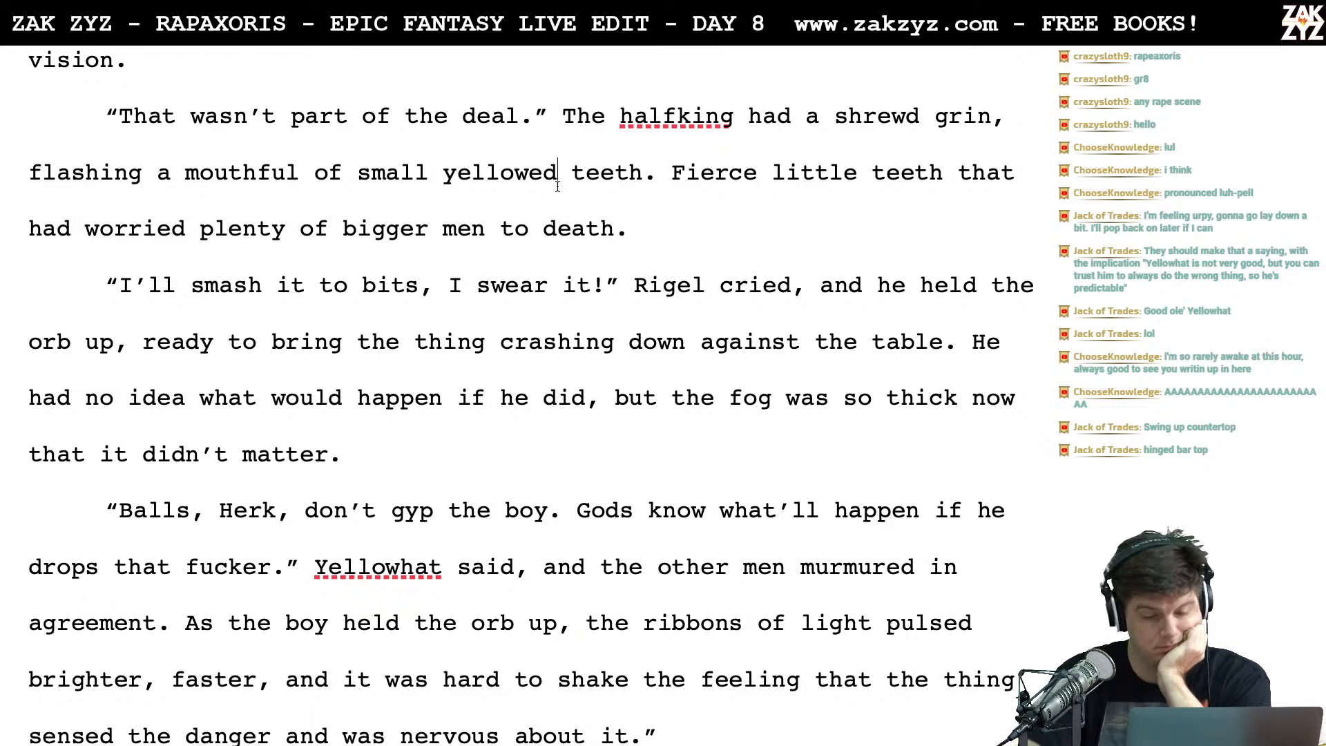
{"action": "key", "text": "BackSpace"}
{"action": "key", "text": "BackSpace"}
{"action": "type", "text": "w"}
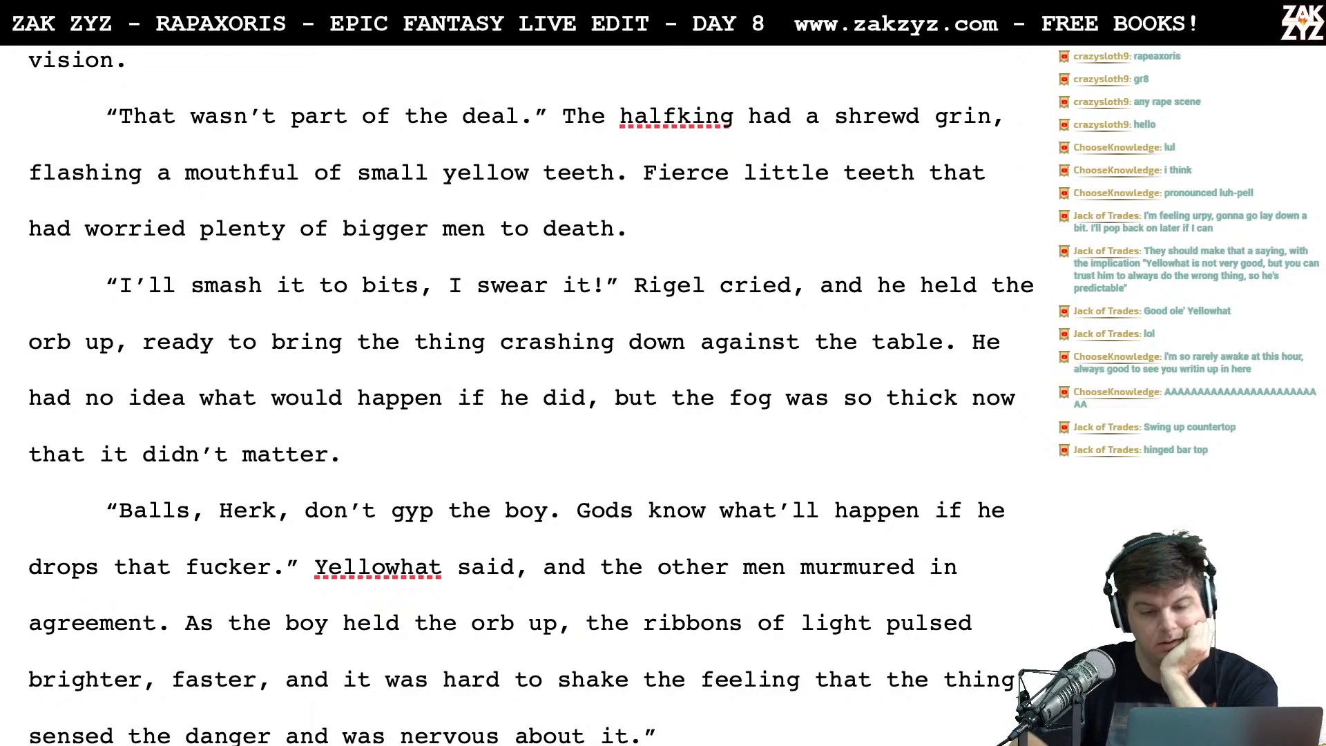
{"action": "scroll", "coordinate": [681, 221], "scroll_direction": "down", "scroll_amount": 1}
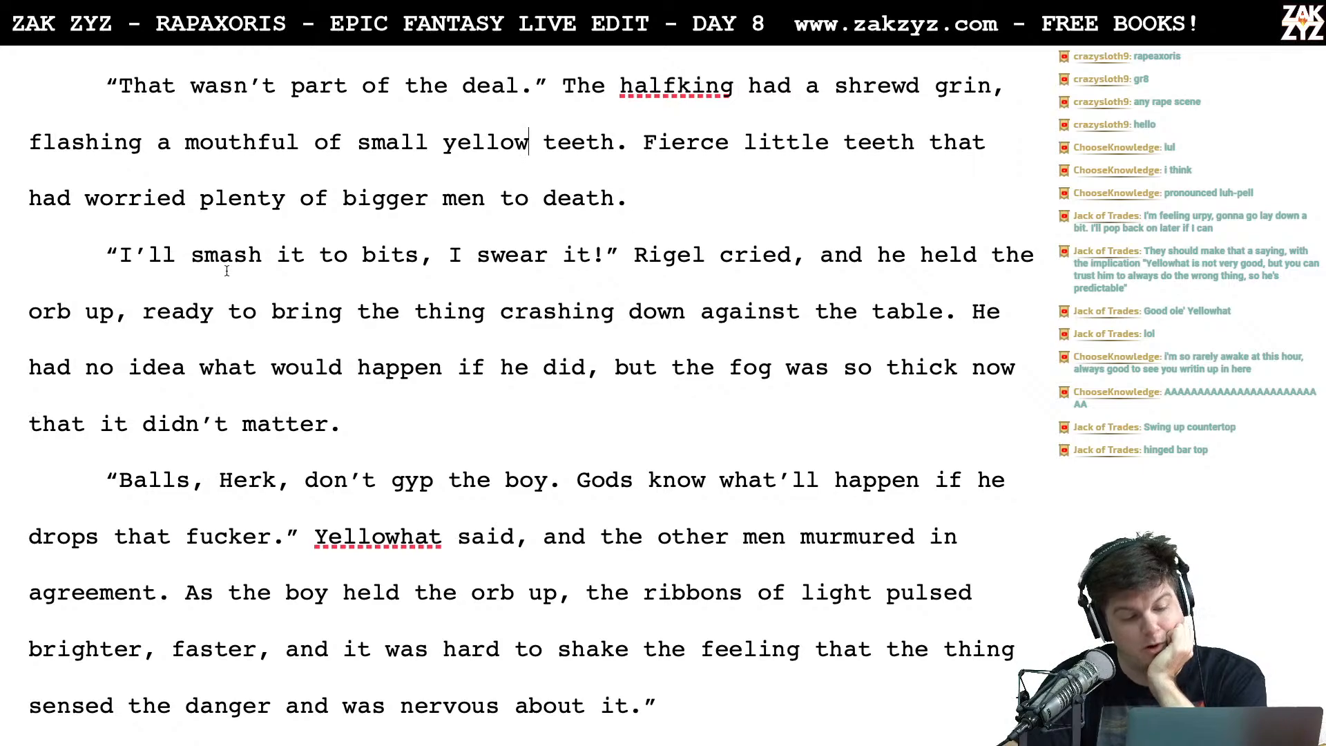
{"action": "scroll", "coordinate": [428, 308], "scroll_direction": "down", "scroll_amount": 1}
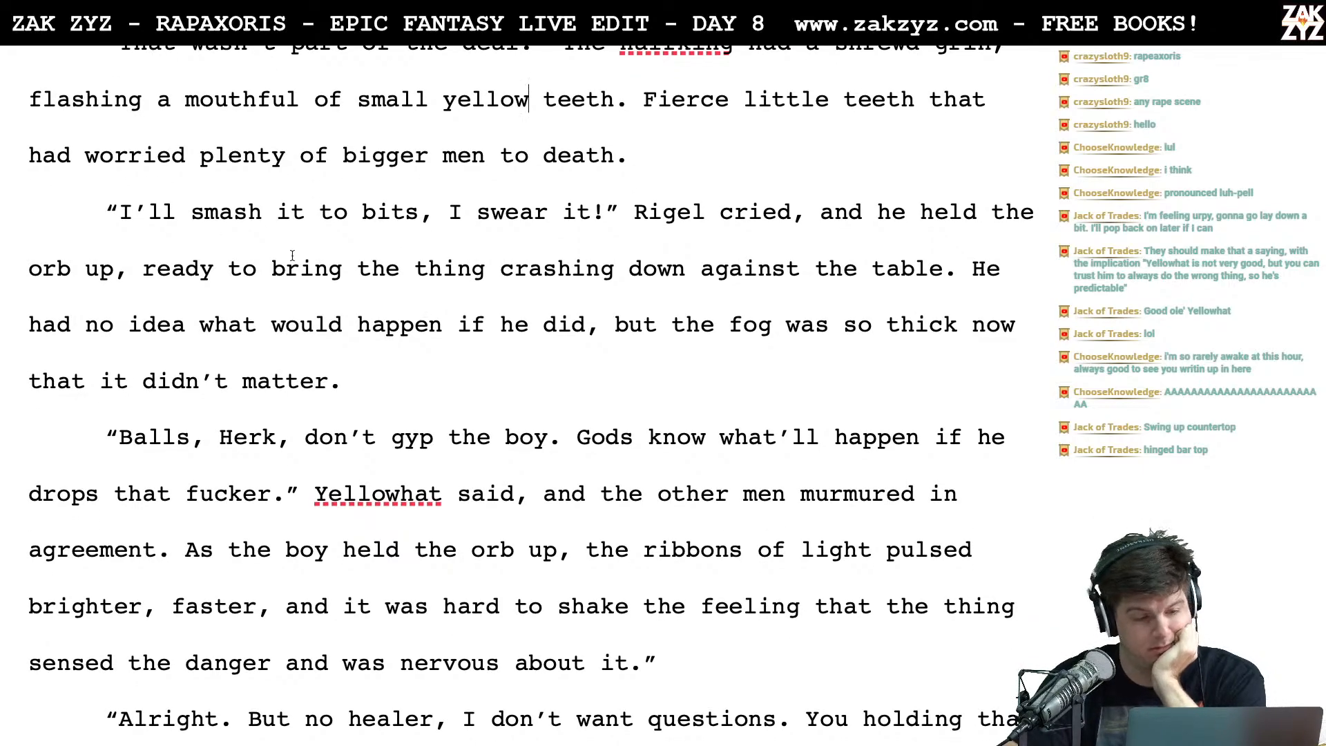
Shorten Rigel's threat to "I'll smash it!" by replacing the wording about smashing it to bits and swearing it
{"action": "left_click", "coordinate": [261, 212]}
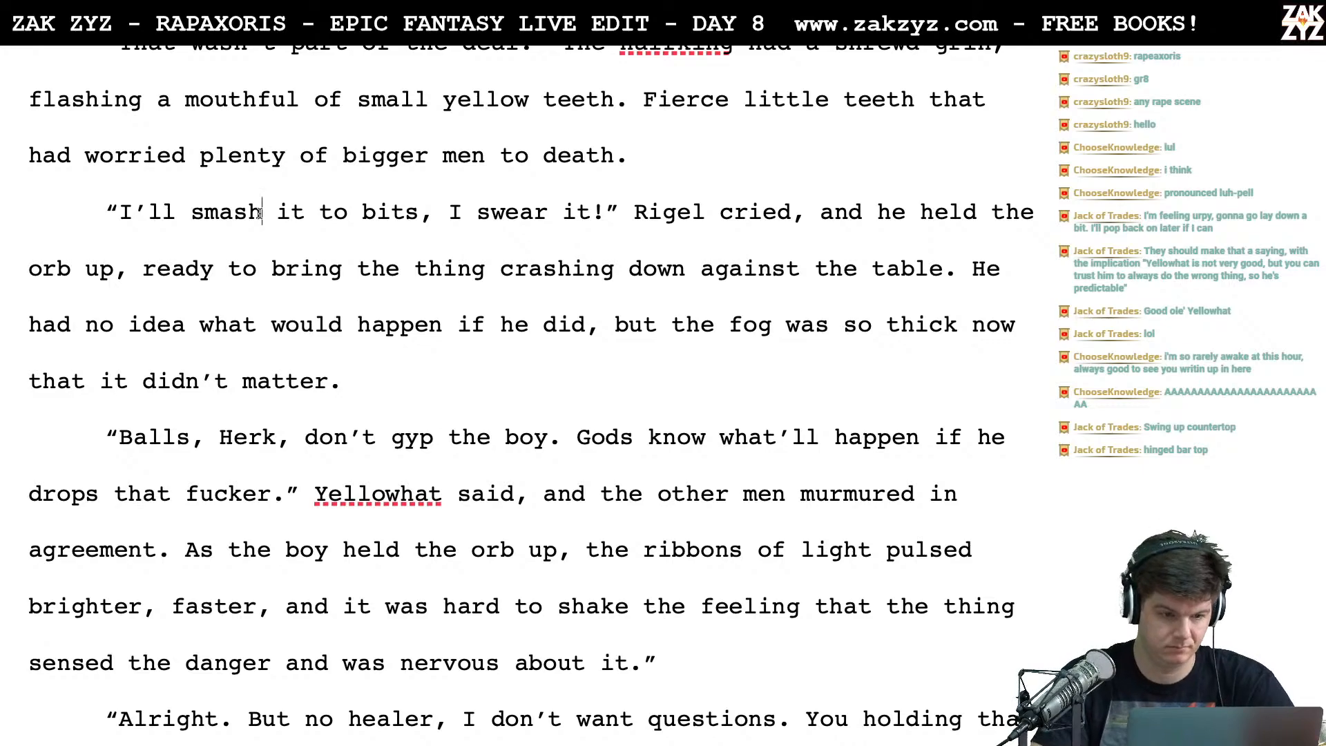
{"action": "type", "text": "it!"}
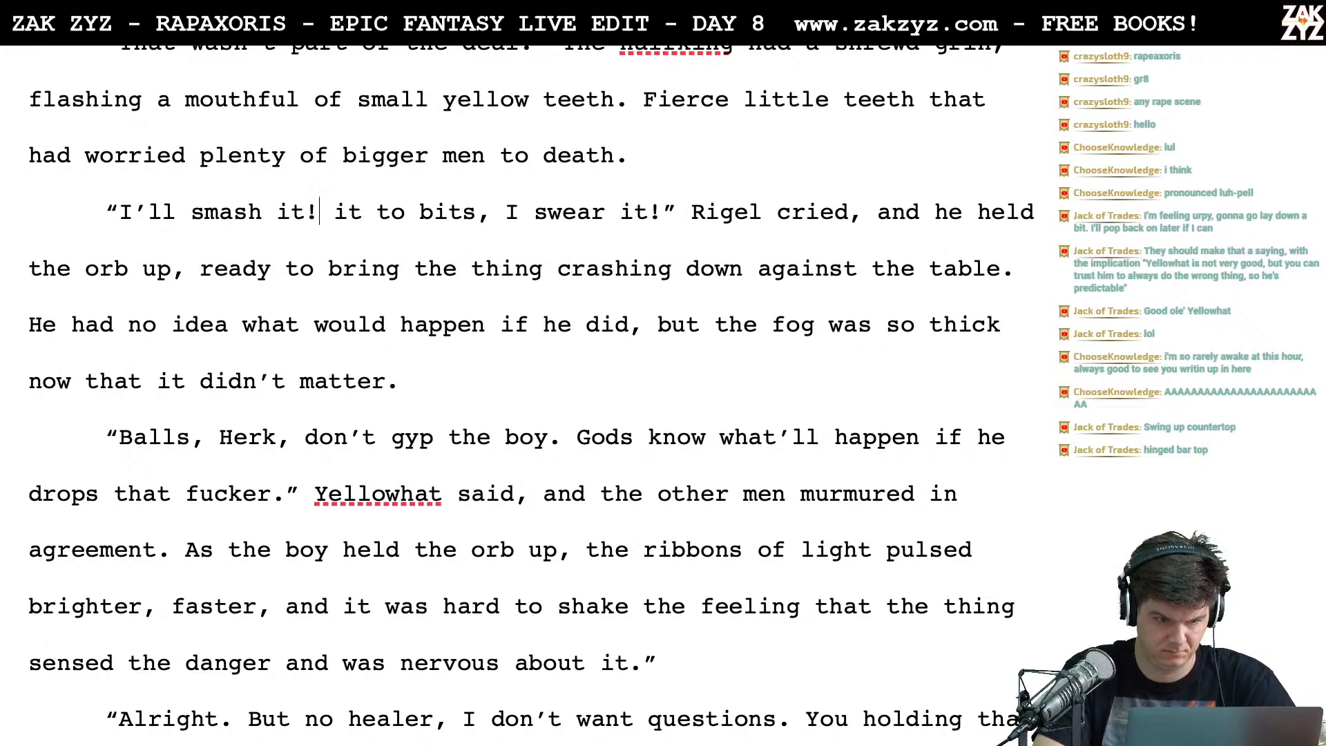
{"action": "left_click_drag", "start_coordinate": [334, 212], "coordinate": [677, 212]}
{"action": "key", "text": "BackSpace"}
End the sentence at "Rigel cried." and split the old text from "and he held the orb up" into a separate paragraph below
{"action": "key", "text": "Right"}
{"action": "key", "text": "Right"}
{"action": "key", "text": "Right"}
{"action": "key", "text": "Right"}
{"action": "key", "text": "Right"}
{"action": "key", "text": "Right"}
{"action": "key", "text": "Right"}
{"action": "key", "text": "Right"}
{"action": "key", "text": "Right"}
{"action": "key", "text": "Right"}
{"action": "key", "text": "Right"}
{"action": "key", "text": "Right"}
{"action": "key", "text": "Right"}
{"action": "key", "text": "Right"}
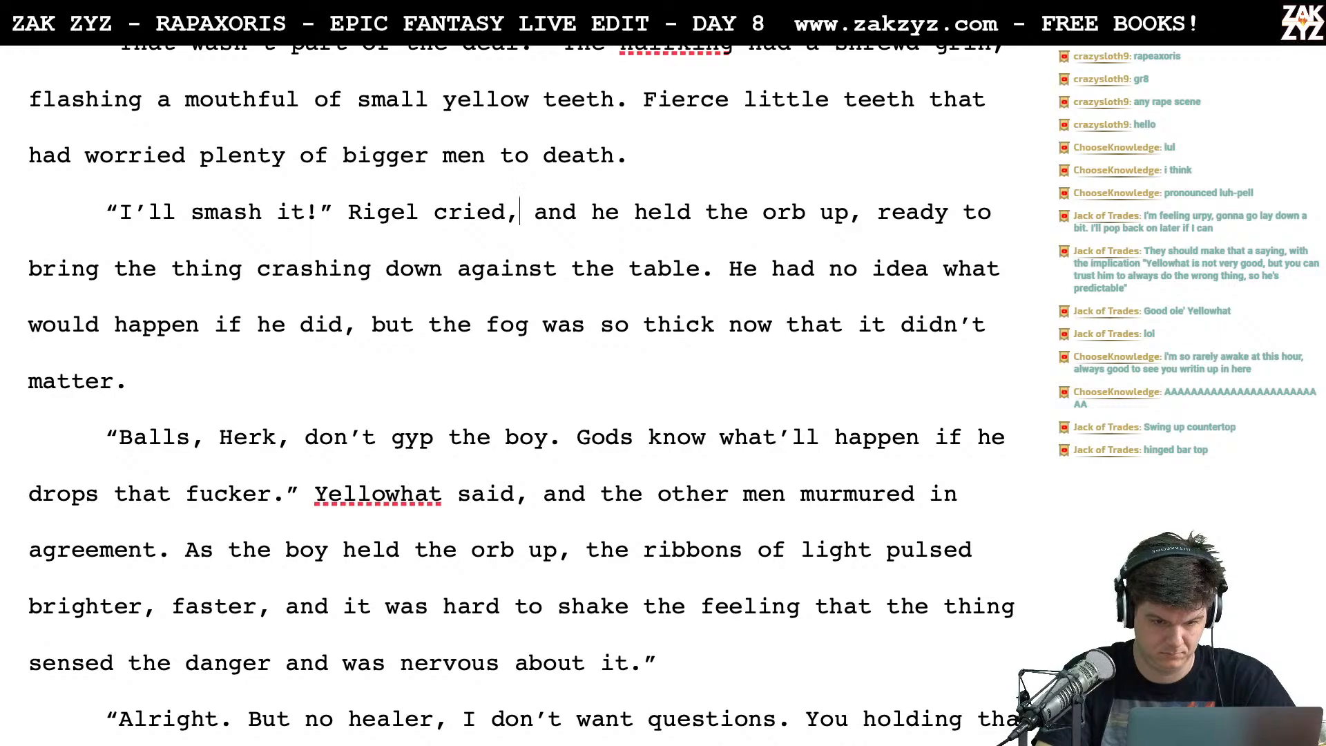
{"action": "key", "text": "BackSpace"}
{"action": "type", "text": "."}
{"action": "key", "text": "Return"}
{"action": "key", "text": "Return"}
{"action": "key", "text": "Left"}
{"action": "key", "text": "Left"}
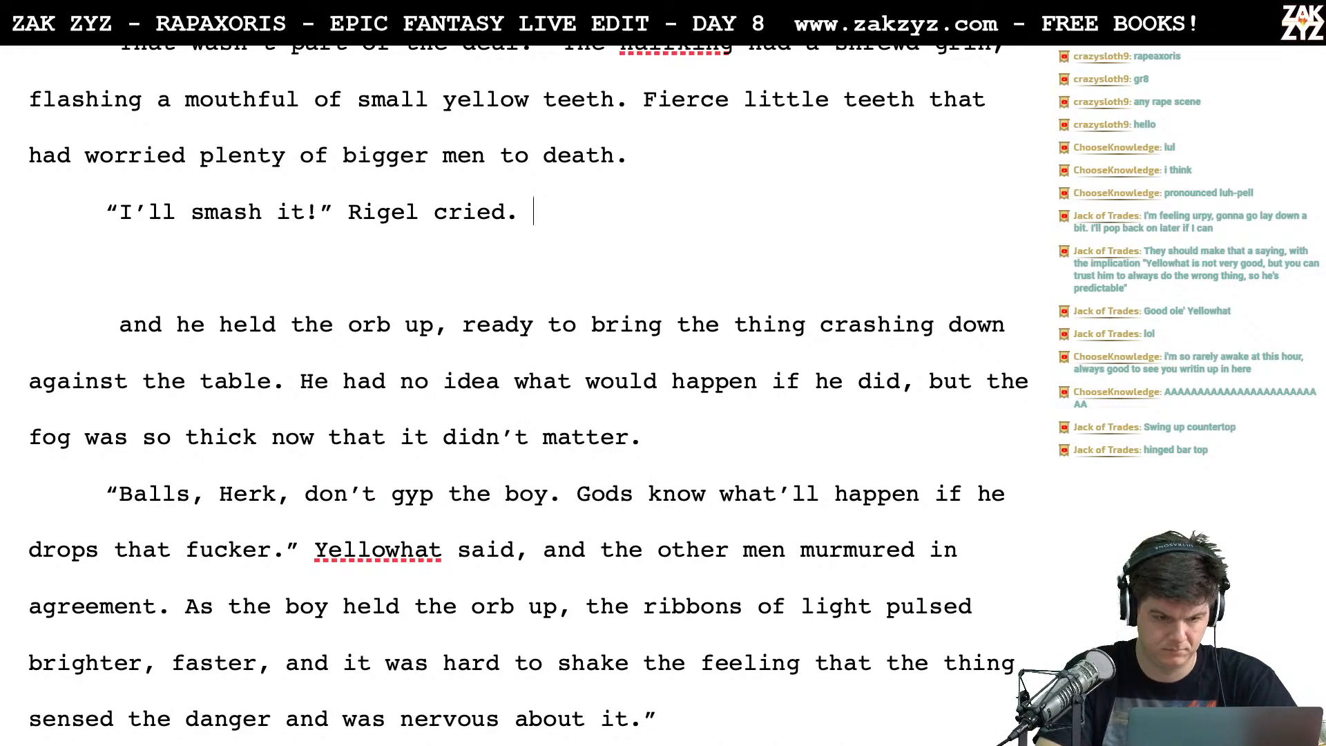
Add the sentence "He held the orb up, ready to slam it against the floor." after "Rigel cried."
{"action": "type", "text": "HE"}
{"action": "key", "text": "BackSpace"}
{"action": "key", "text": "BackSpace"}
{"action": "type", "text": "e "}
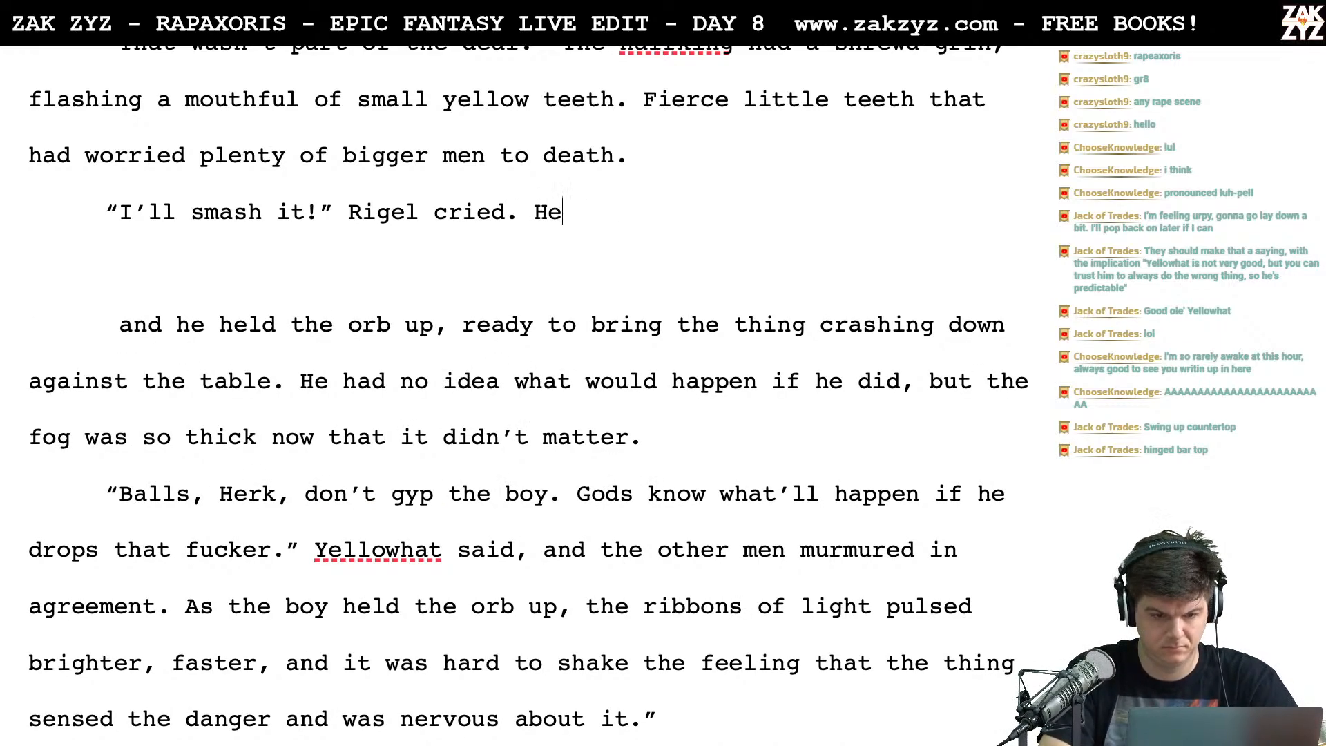
{"action": "type", "text": "held the "}
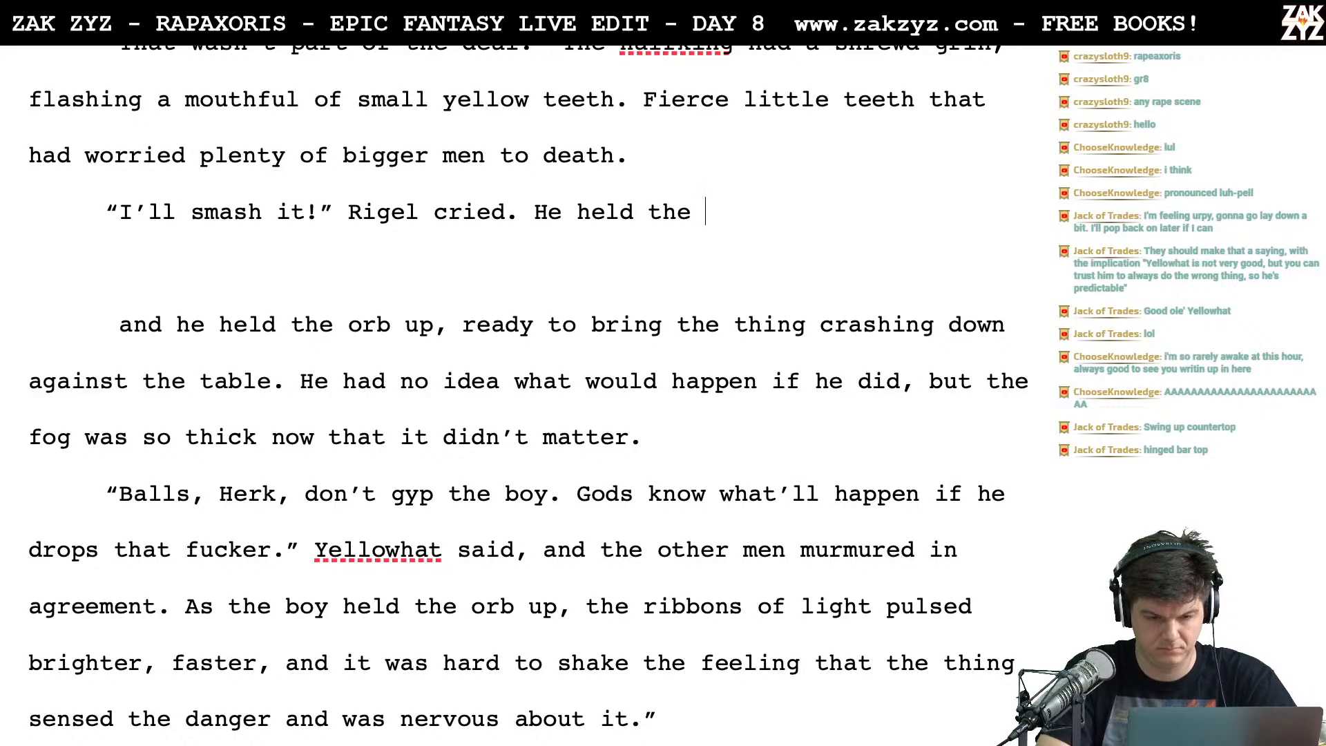
{"action": "type", "text": "orb "}
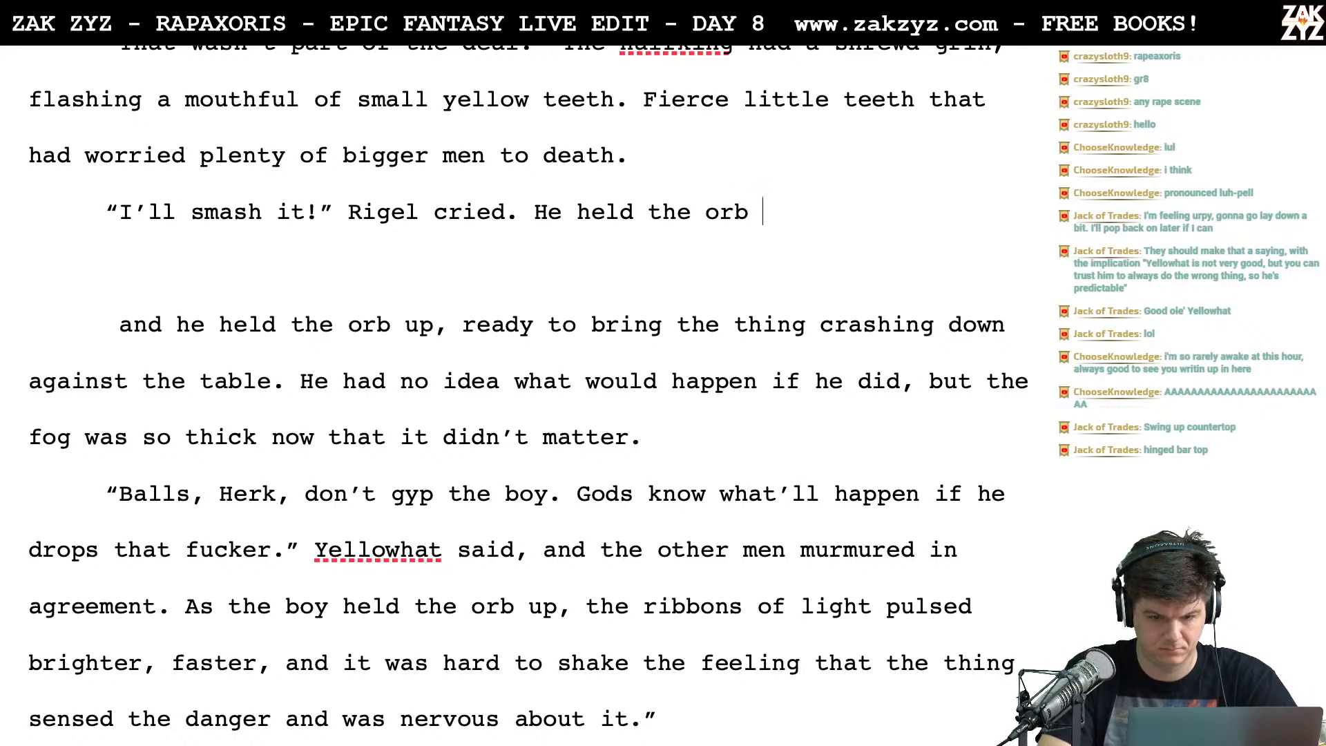
{"action": "type", "text": "up, ready to "}
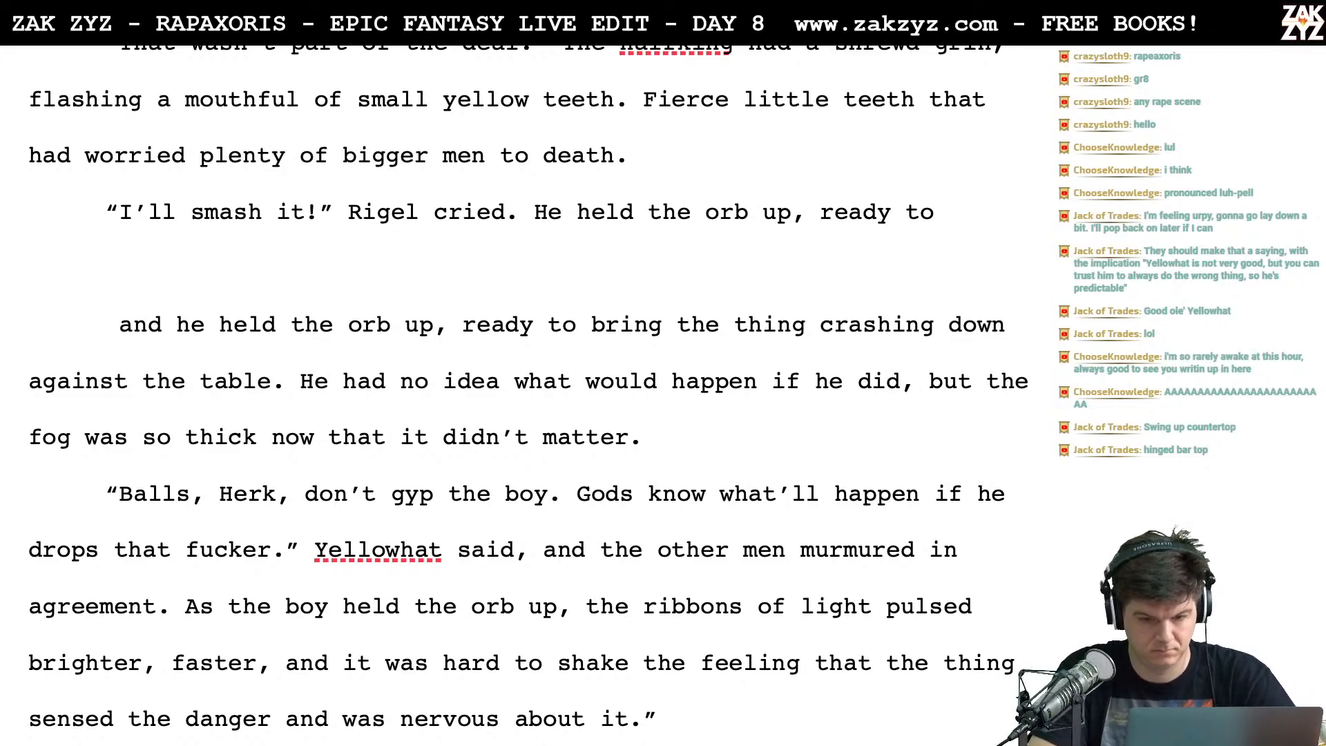
{"action": "type", "text": "slam"}
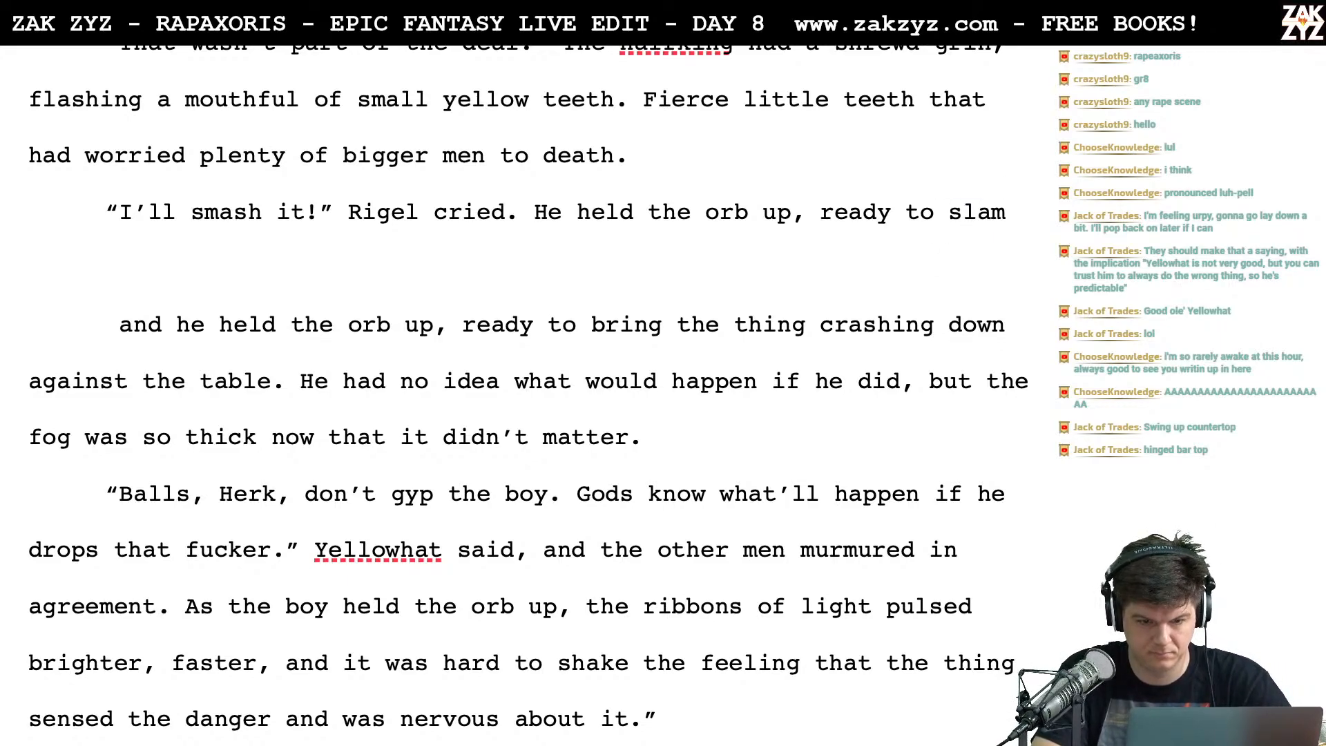
{"action": "type", "text": " it aga"}
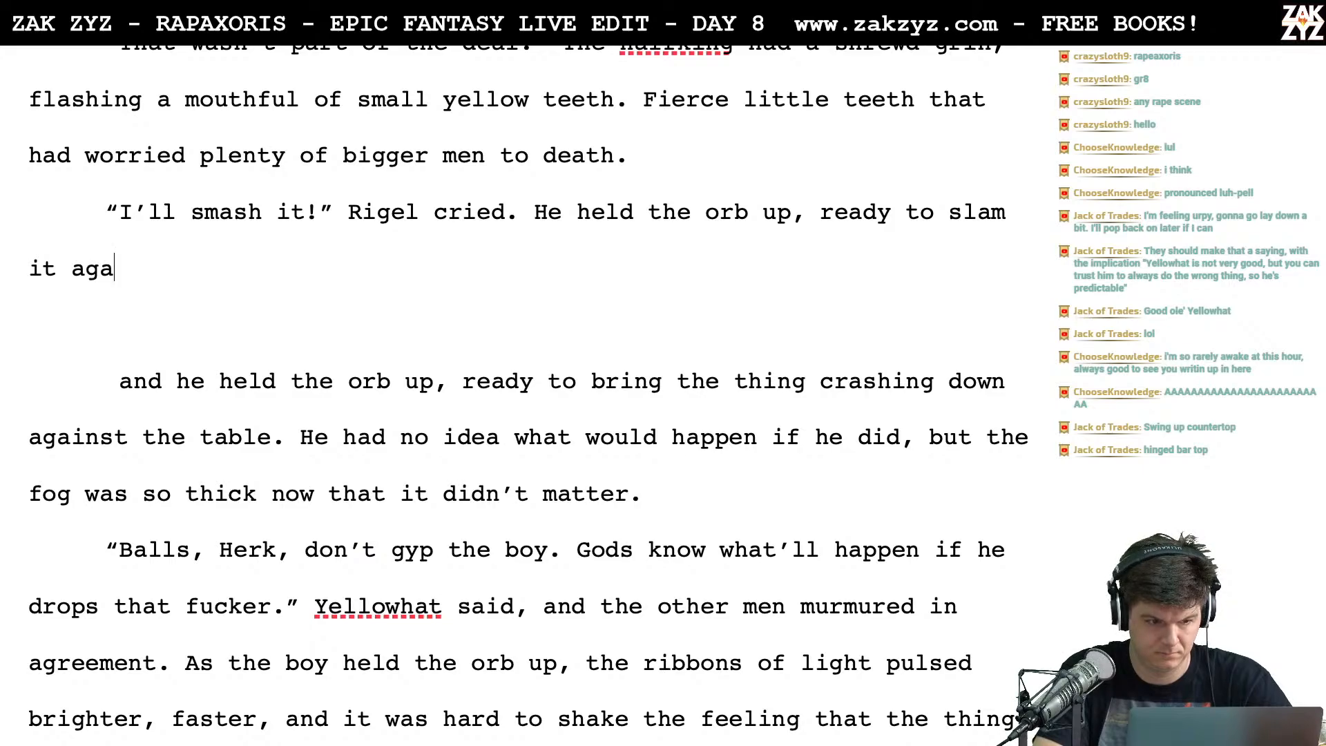
{"action": "type", "text": "inst the f"}
{"action": "key", "text": "BackSpace"}
{"action": "type", "text": "door."}
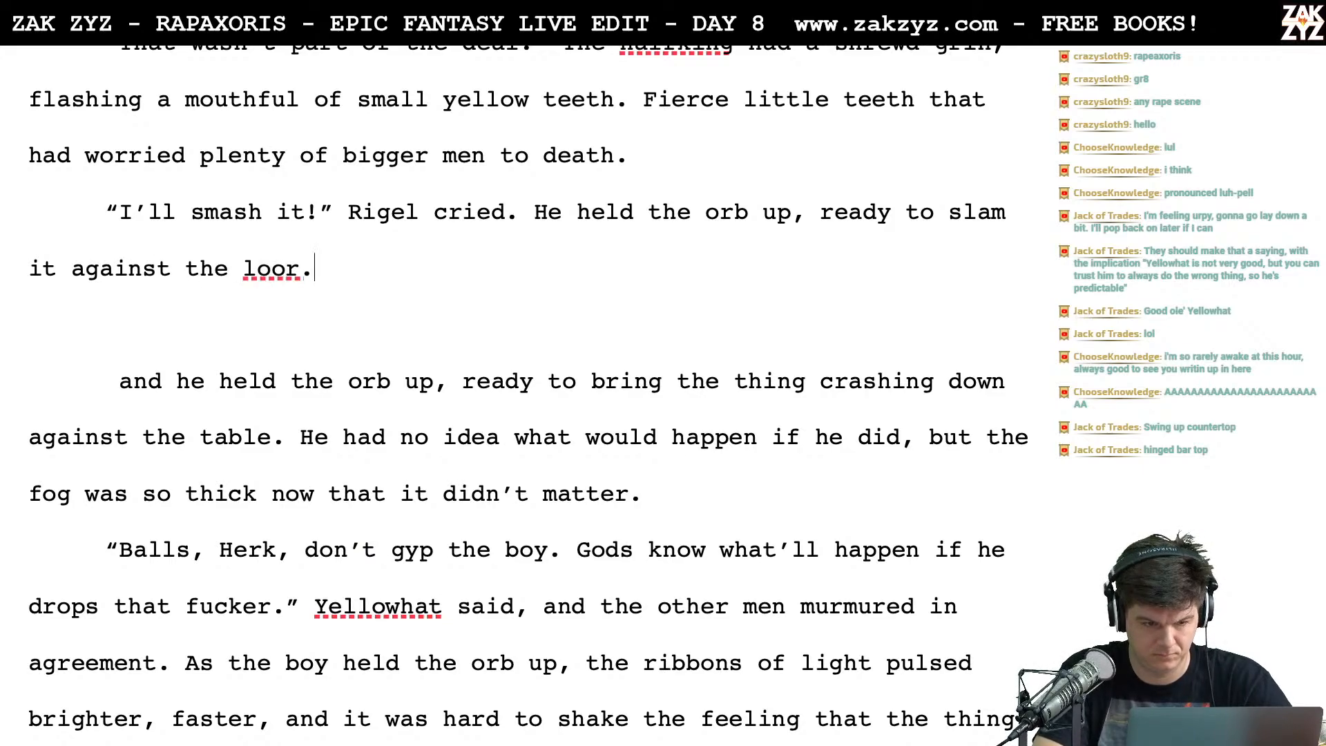
{"action": "key", "text": "BackSpace"}
{"action": "key", "text": "BackSpace"}
{"action": "key", "text": "BackSpace"}
{"action": "key", "text": "BackSpace"}
{"action": "key", "text": "BackSpace"}
{"action": "key", "text": "BackSpace"}
{"action": "type", "text": "floor. "}
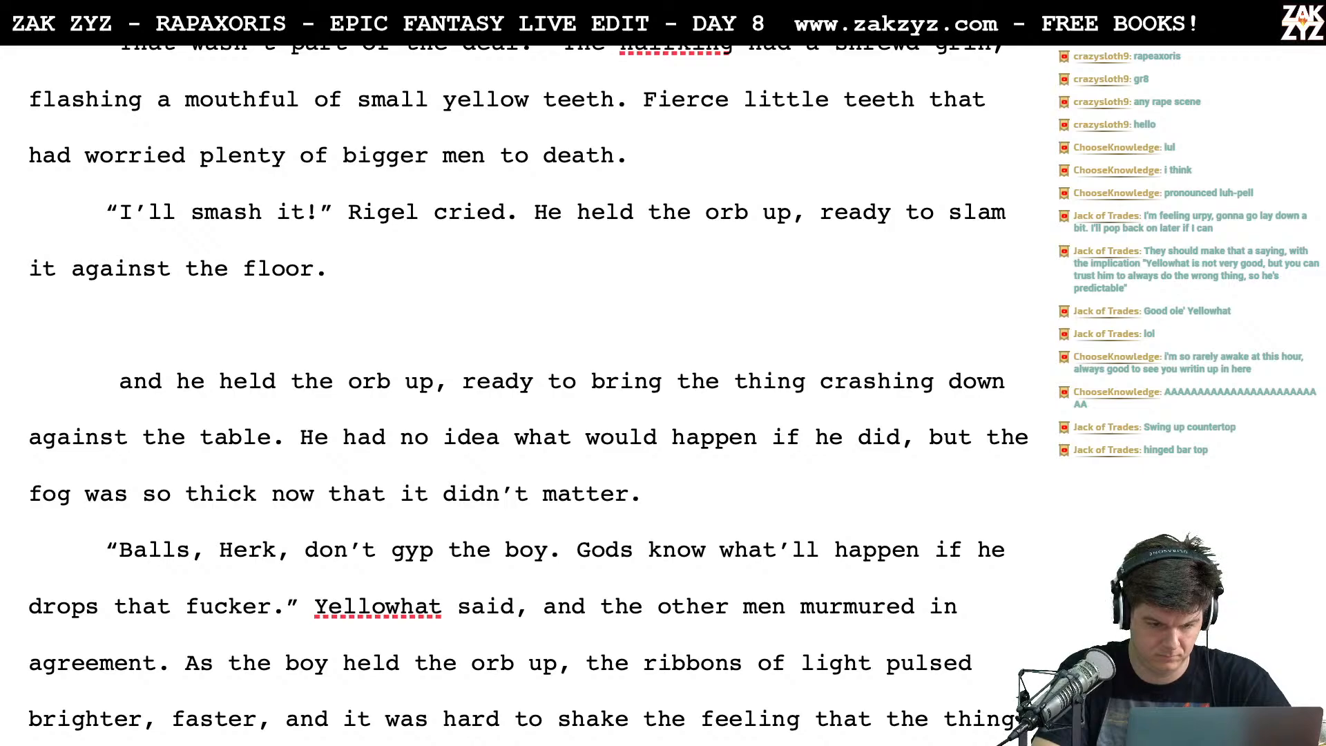
{"action": "type", "text": "Gods kn"}
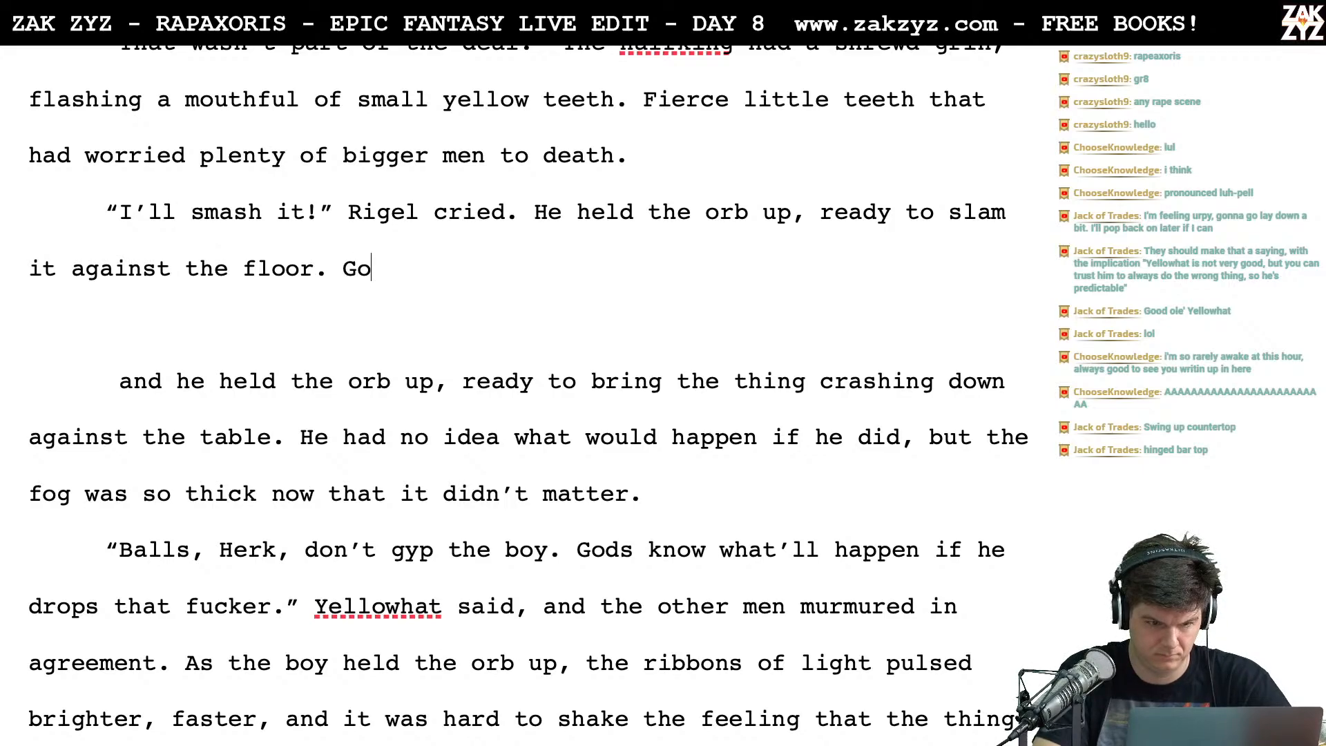
{"action": "key", "text": "BackSpace"}
{"action": "key", "text": "BackSpace"}
{"action": "key", "text": "BackSpace"}
{"action": "key", "text": "BackSpace"}
{"action": "key", "text": "BackSpace"}
{"action": "key", "text": "BackSpace"}
{"action": "key", "text": "BackSpace"}
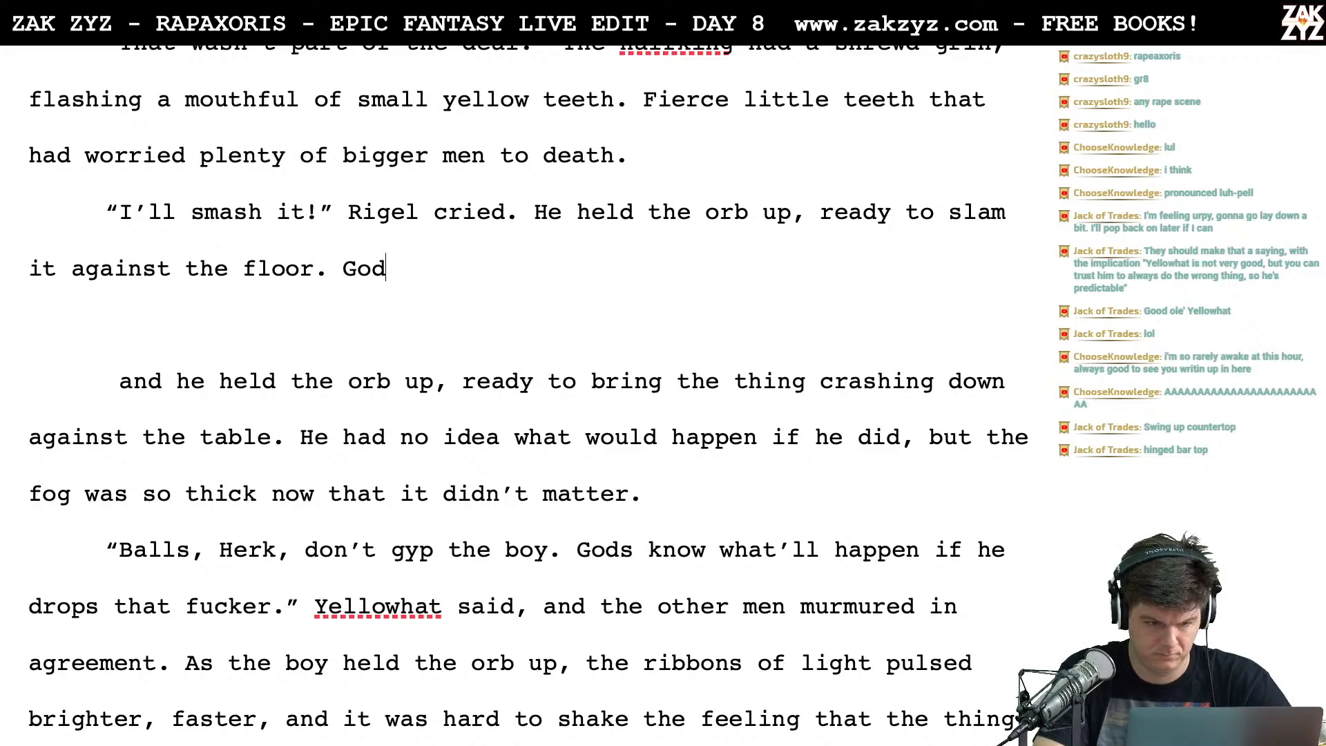
Continue Rigel's paragraph with "He didn't know what would happen, but the fog was so thick it scarcely mattered."
{"action": "type", "text": "He didn't knwo"}
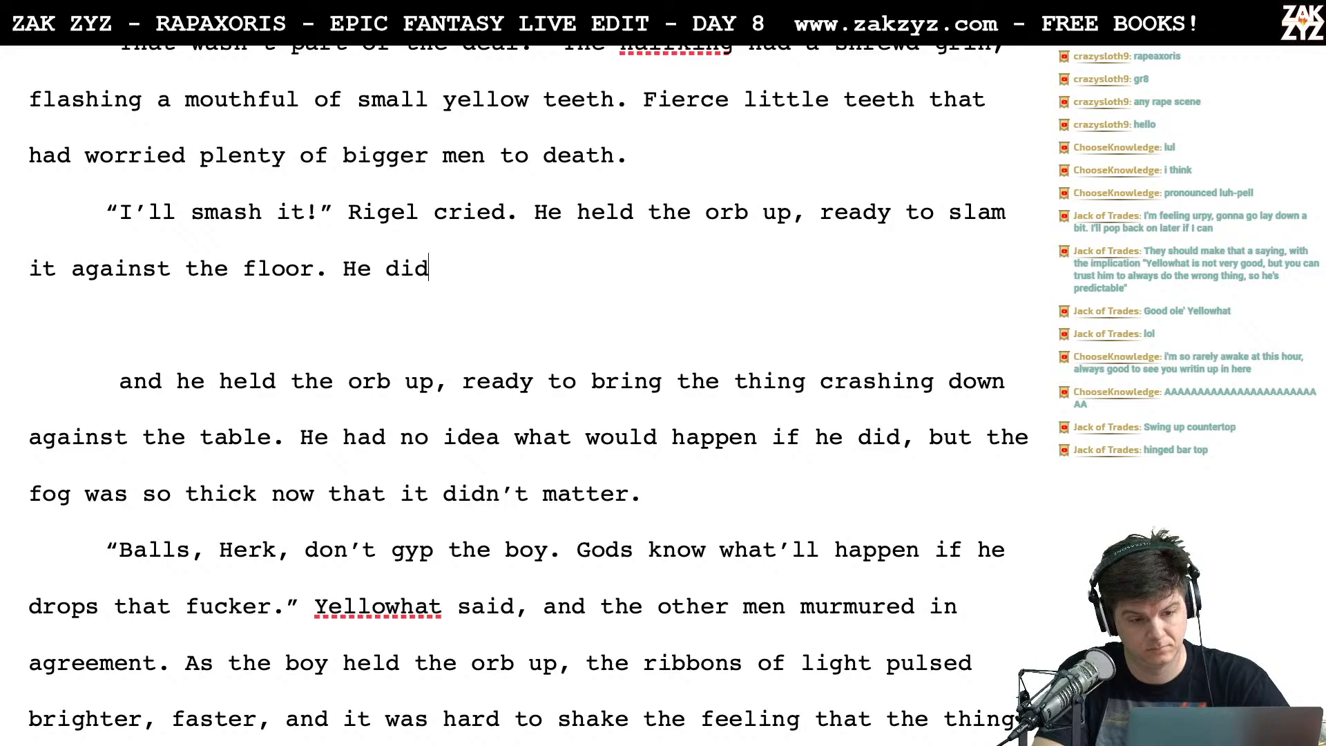
{"action": "key", "text": "BackSpace"}
{"action": "key", "text": "BackSpace"}
{"action": "type", "text": "ow hwat"}
{"action": "key", "text": "BackSpace"}
{"action": "key", "text": "BackSpace"}
{"action": "key", "text": "BackSpace"}
{"action": "key", "text": "BackSpace"}
{"action": "type", "text": "wha"}
{"action": "key", "text": "BackSpace"}
{"action": "type", "text": "at wou"}
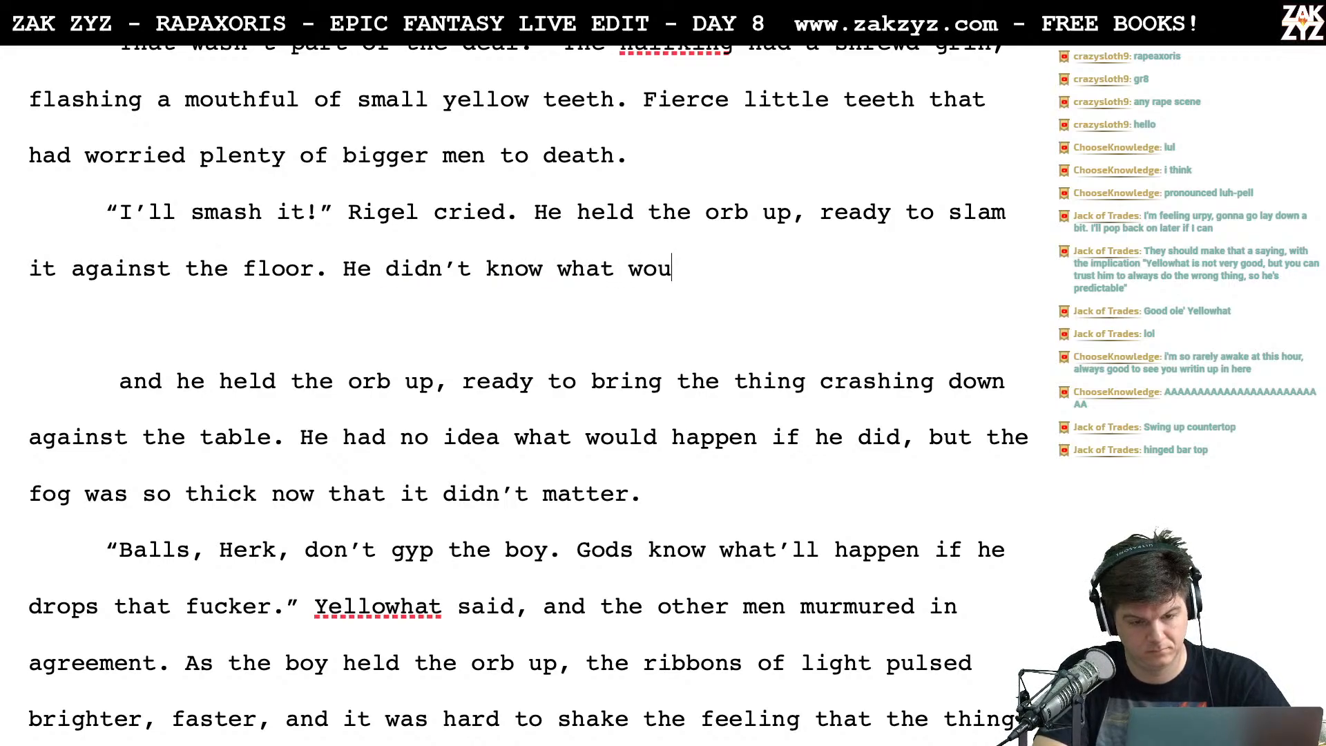
{"action": "type", "text": "ld happen, but the tho"}
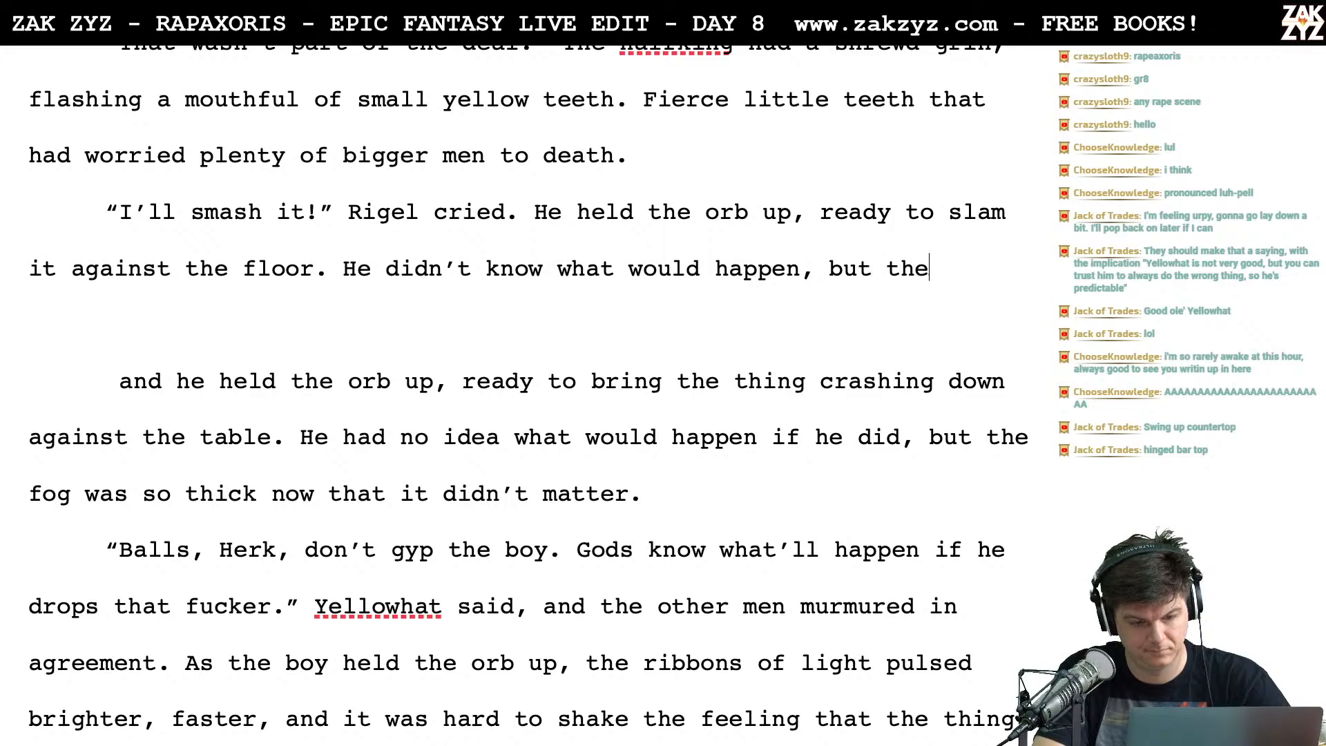
{"action": "key", "text": "BackSpace"}
{"action": "key", "text": "BackSpace"}
{"action": "key", "text": "BackSpace"}
{"action": "type", "text": "fog "}
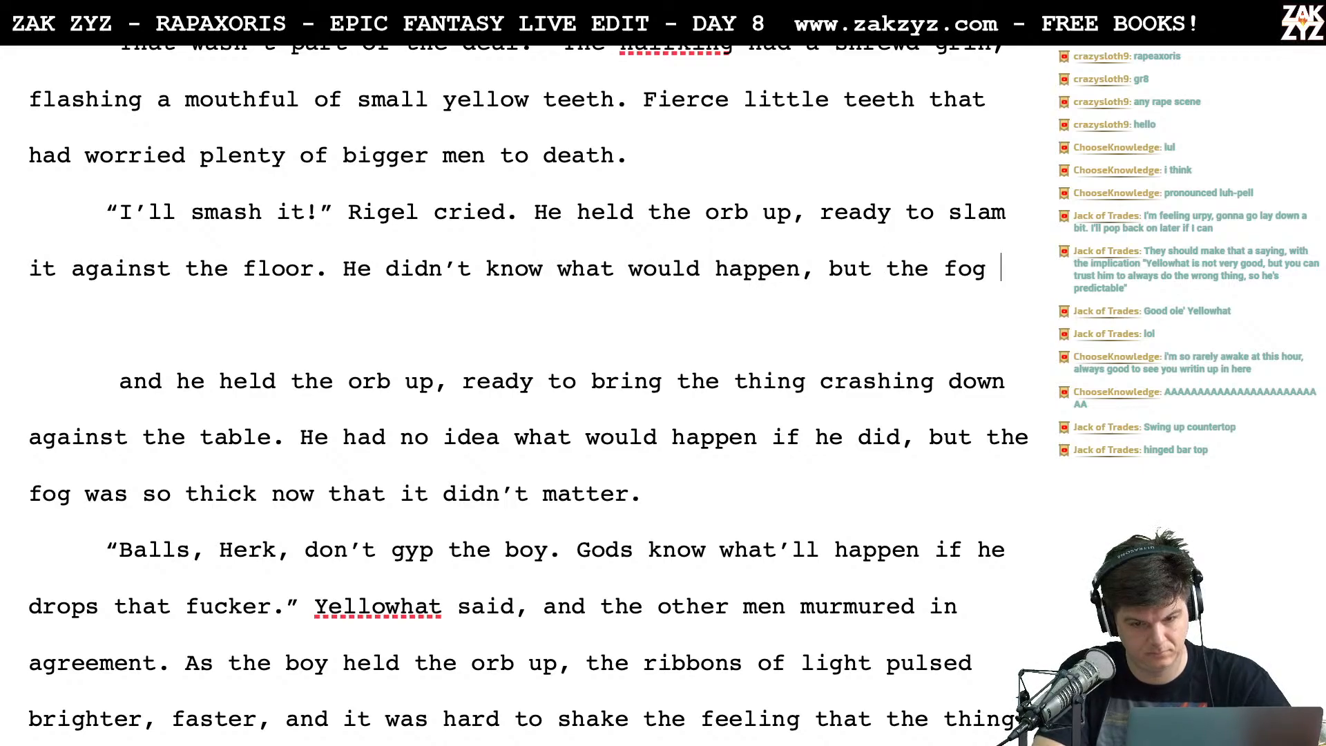
{"action": "type", "text": "was so thick"}
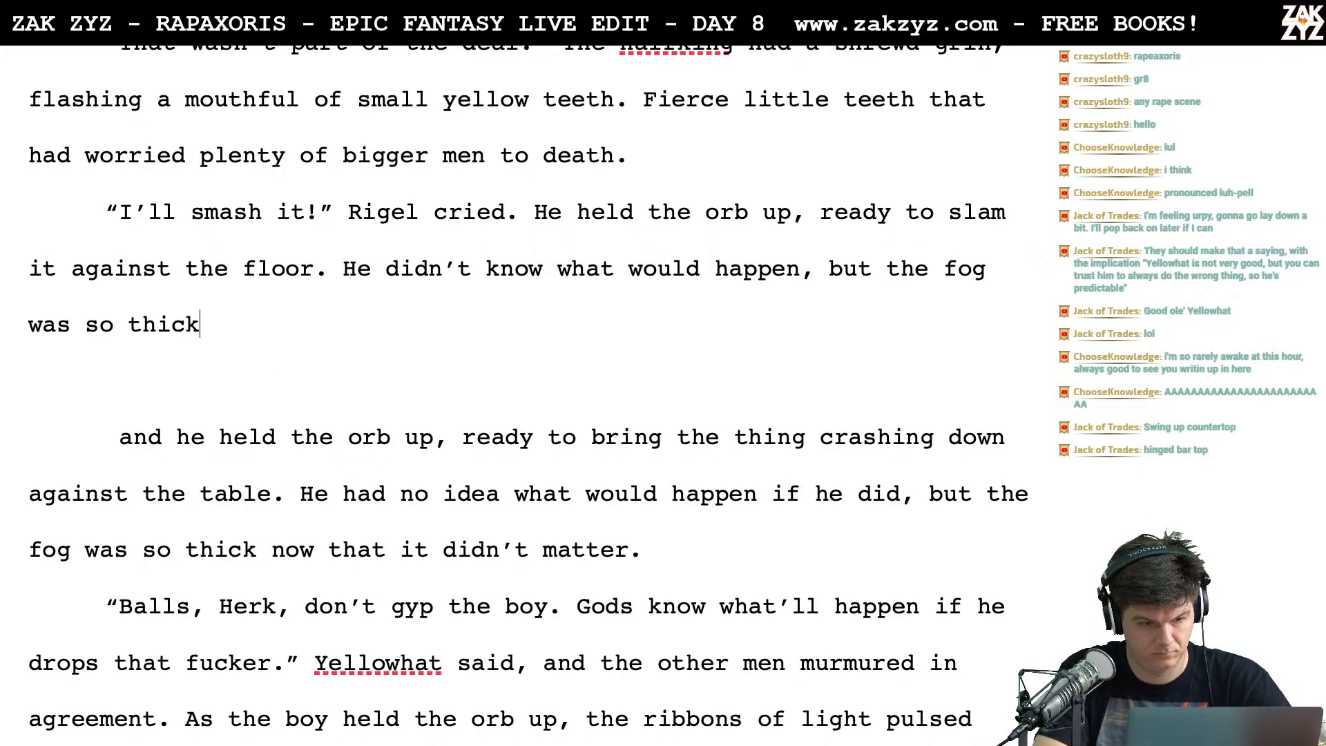
{"action": "type", "text": " it scarc"}
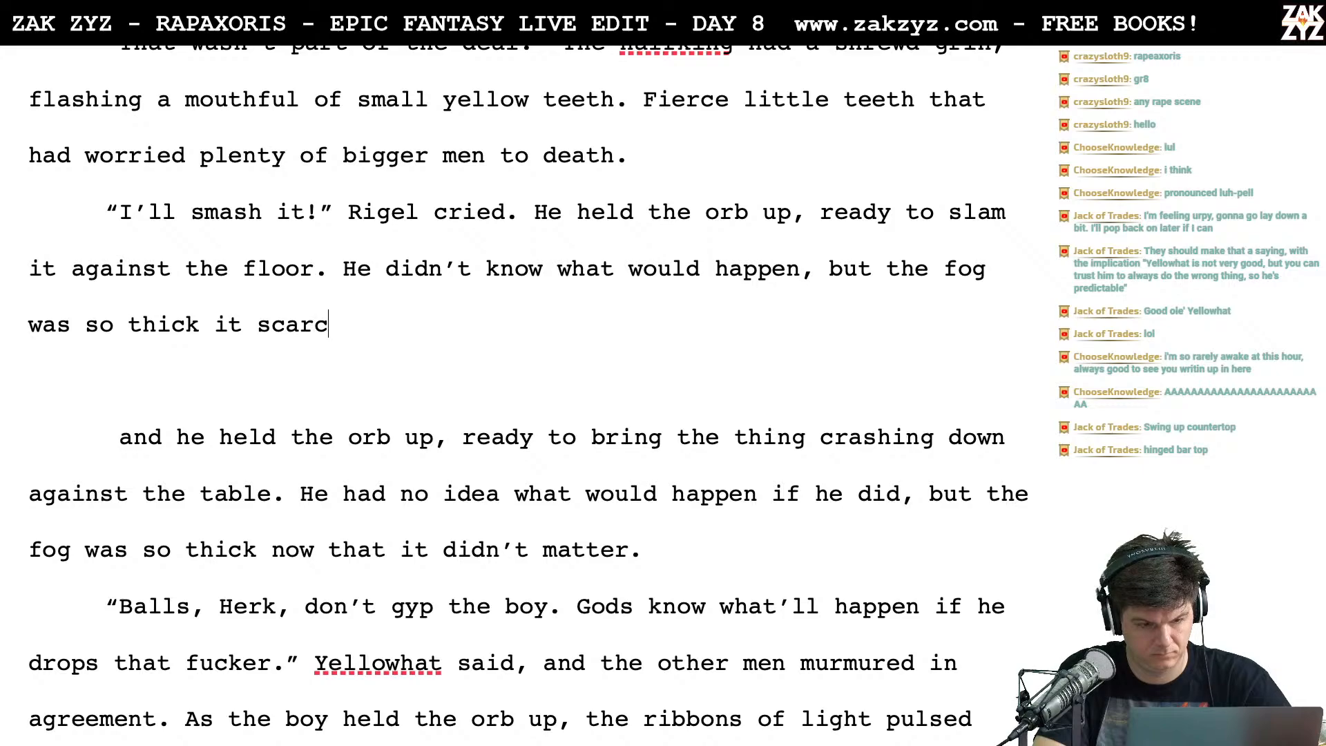
{"action": "type", "text": "ely matttered."}
{"action": "key", "text": "BackSpace"}
{"action": "key", "text": "BackSpace"}
{"action": "type", "text": "s"}
{"action": "key", "text": "BackSpace"}
{"action": "type", "text": "d."}
{"action": "key", "text": "BackSpace"}
{"action": "key", "text": "BackSpace"}
{"action": "key", "text": "BackSpace"}
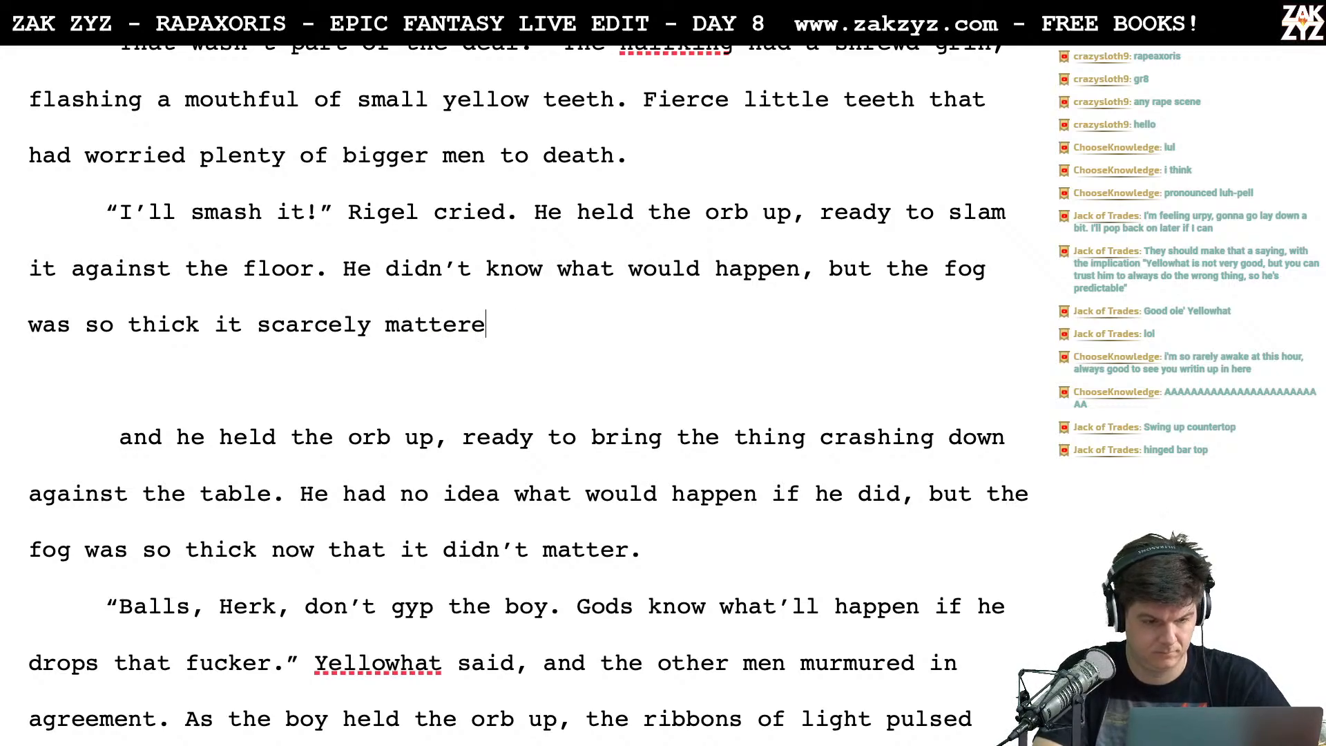
{"action": "type", "text": "d."}
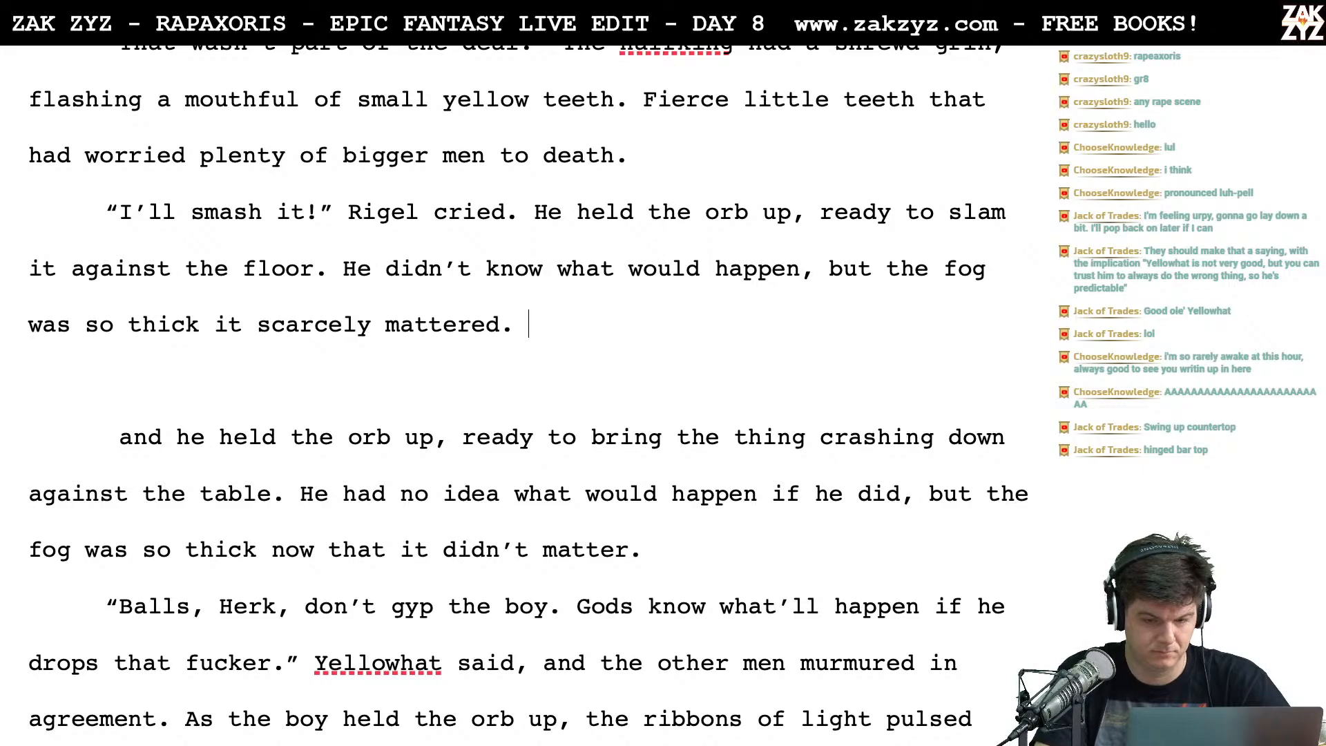
Delete the old version of the passage, from "and he held the orb up" through "it didn't matter.", with its blank line
{"action": "key", "text": "shift+Down"}
{"action": "key", "text": "shift+Down"}
{"action": "key", "text": "shift+Down"}
{"action": "key", "text": "shift+Right"}
{"action": "key", "text": "shift+Right"}
{"action": "key", "text": "shift+Right"}
{"action": "key", "text": "shift+Right"}
{"action": "key", "text": "shift+Right"}
{"action": "key", "text": "shift+Right"}
{"action": "key", "text": "shift+Right"}
{"action": "key", "text": "shift+Down"}
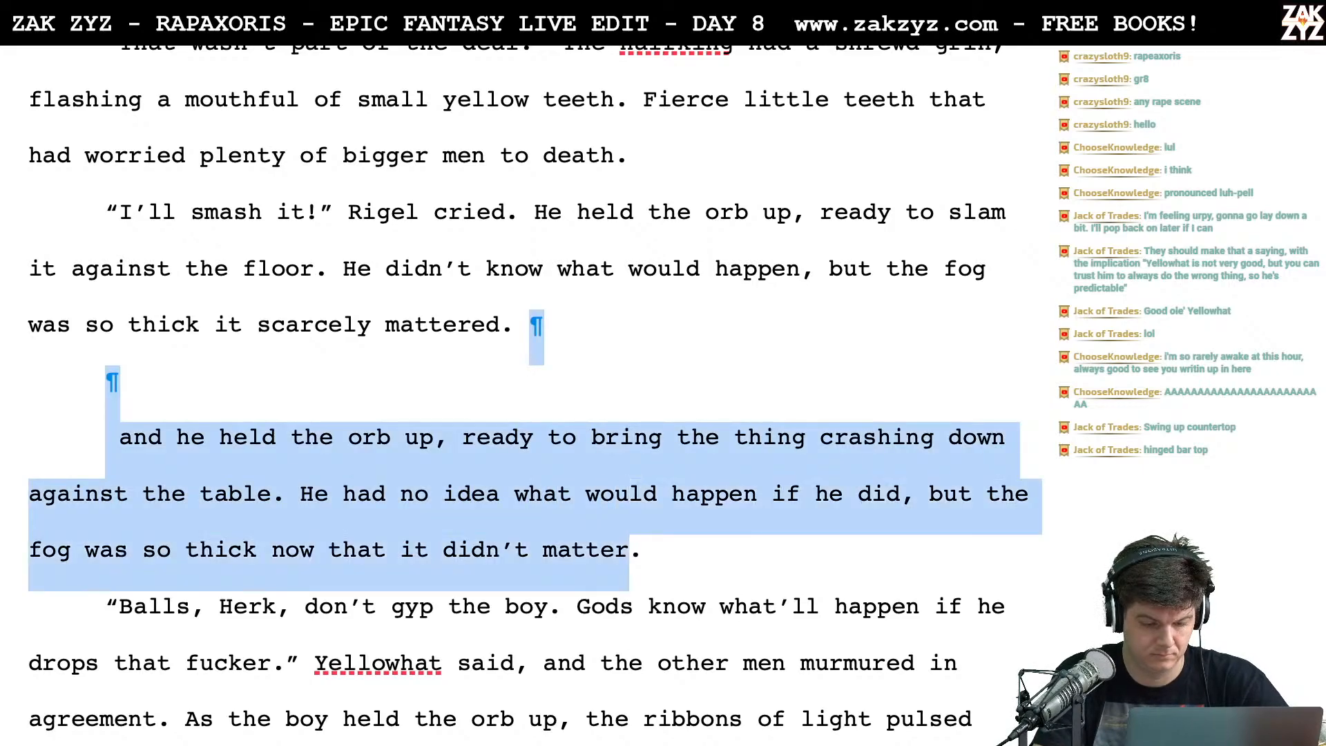
{"action": "key", "text": "shift+Right"}
{"action": "key", "text": "BackSpace"}
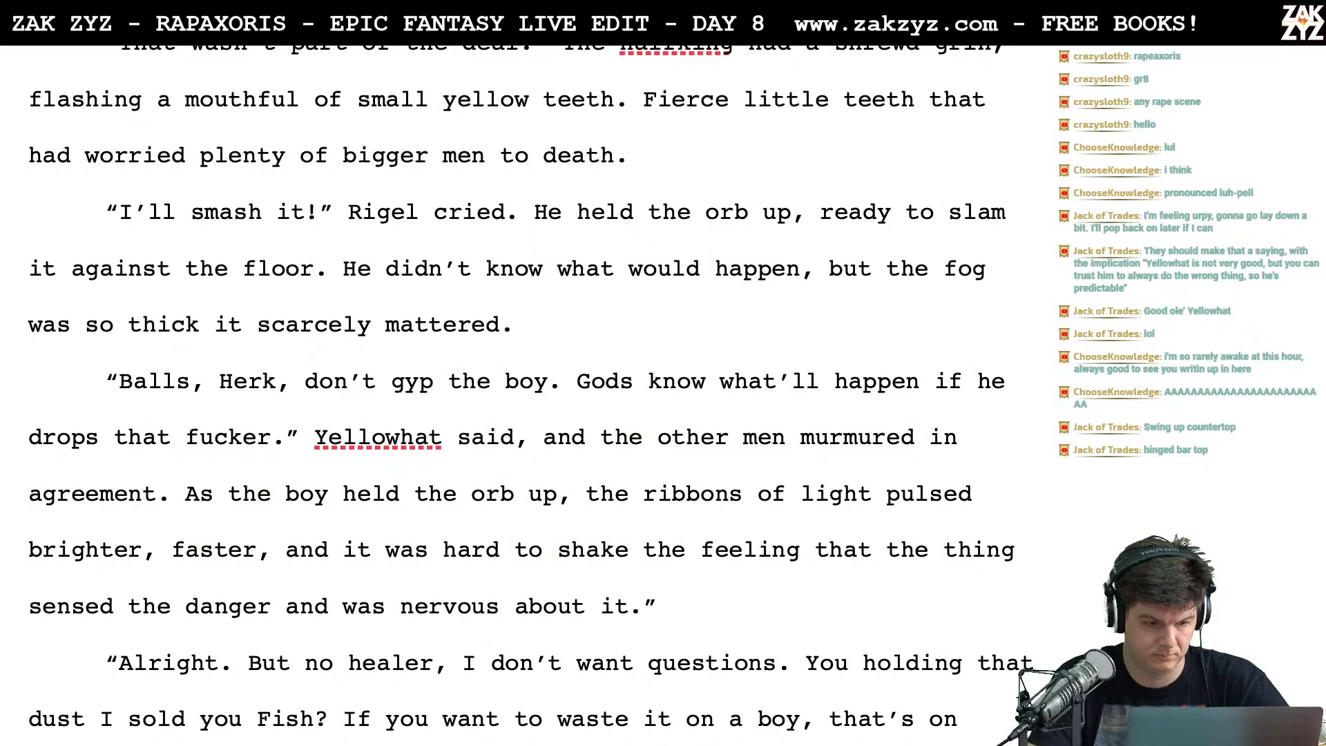
Replace "the boy" with "him" in Yellowhat's line, giving "Balls, Herk, don't gyp him."
{"action": "left_click", "coordinate": [437, 391]}
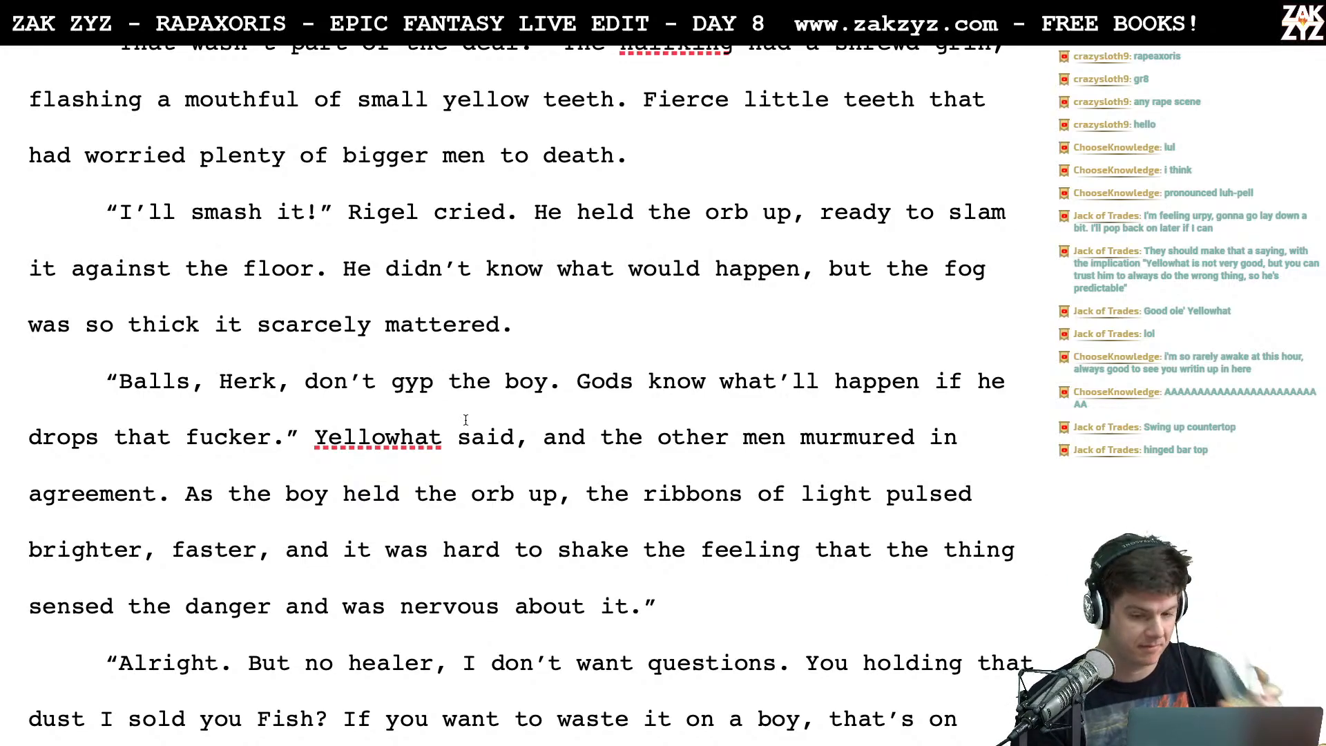
{"action": "left_click", "coordinate": [536, 400]}
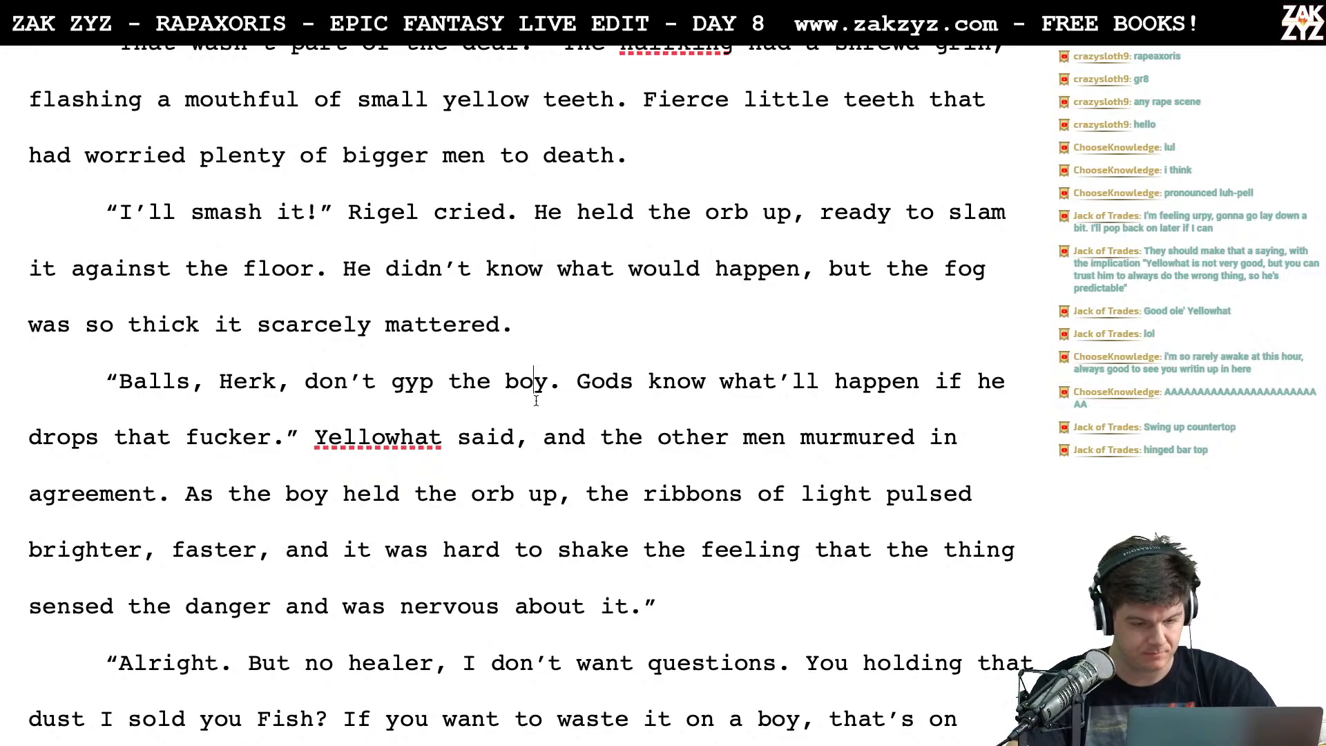
{"action": "key", "text": "Delete"}
{"action": "key", "text": "BackSpace"}
{"action": "key", "text": "BackSpace"}
{"action": "key", "text": "BackSpace"}
{"action": "key", "text": "BackSpace"}
{"action": "key", "text": "BackSpace"}
{"action": "key", "text": "BackSpace"}
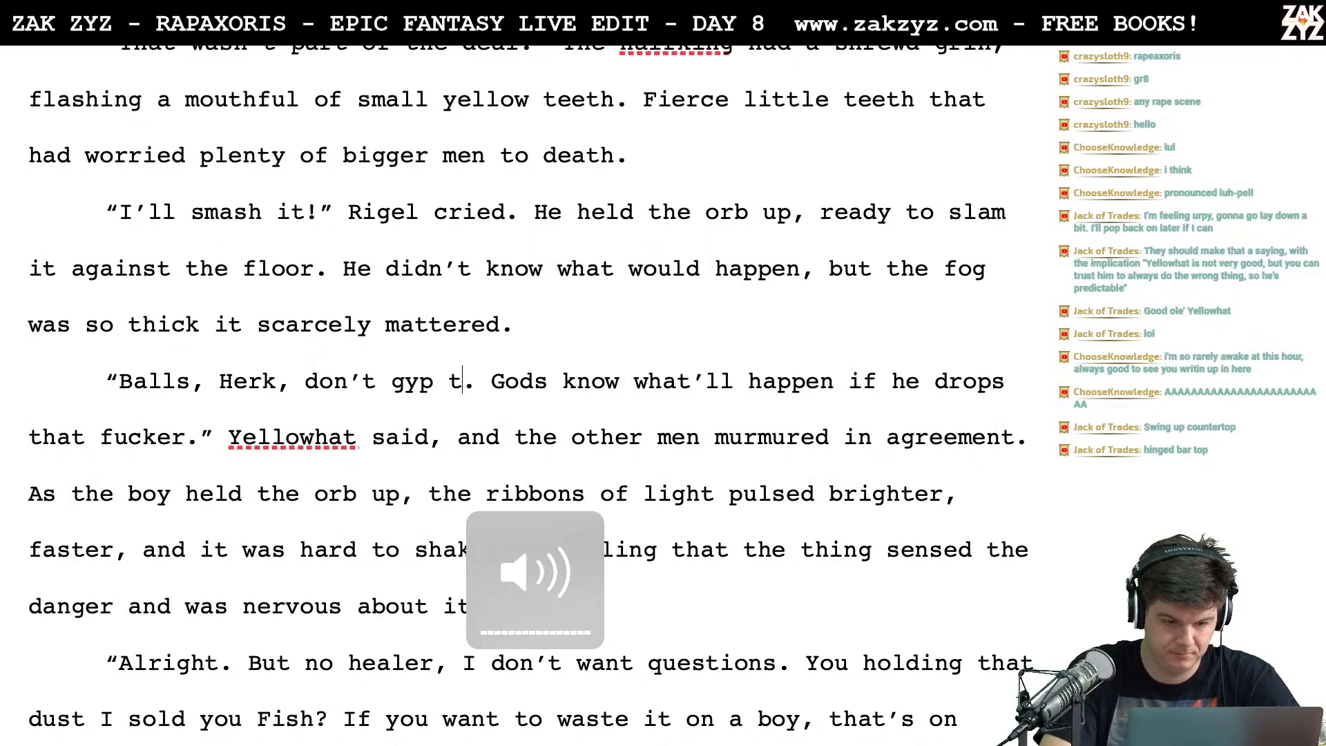
{"action": "type", "text": "him"}
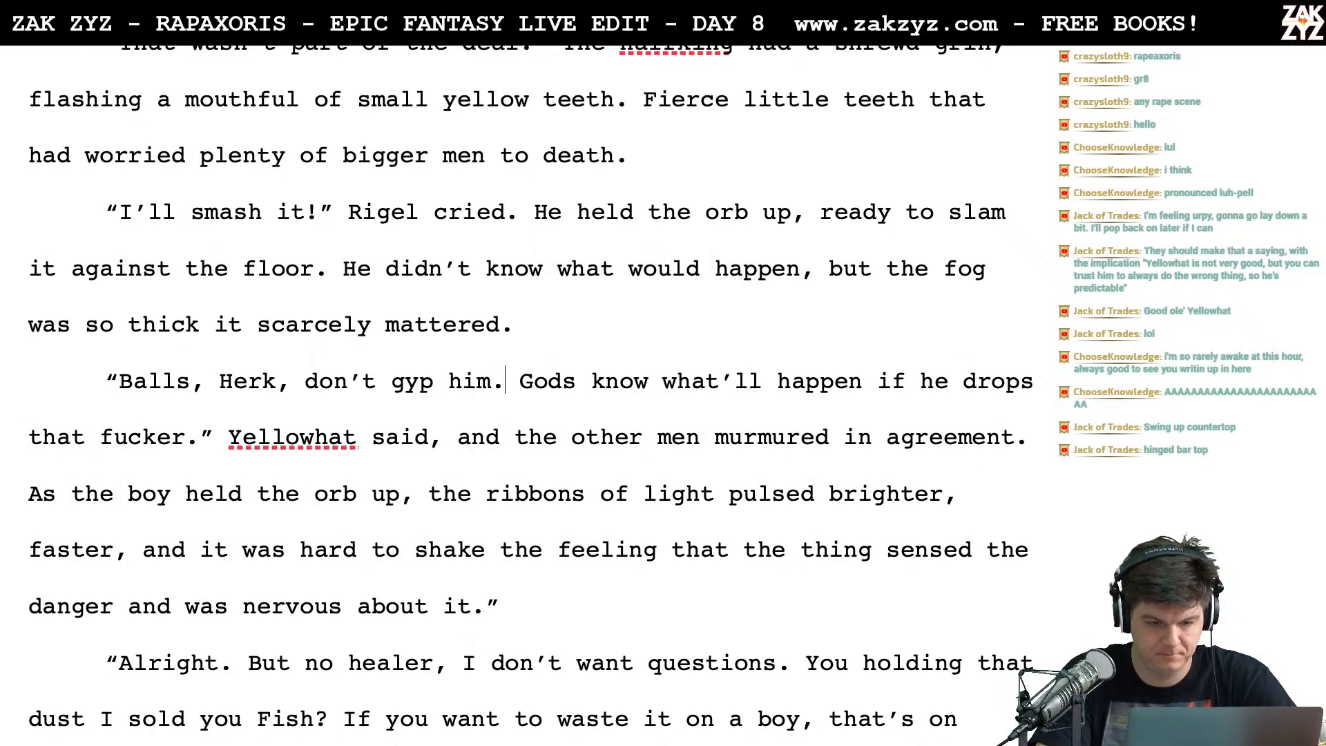
Split Yellowhat's paragraph after "don't gyp him.", moving the old text from "Gods know what'll happen" below a blank line
{"action": "key", "text": "Right"}
{"action": "key", "text": "Return"}
{"action": "key", "text": "Left"}
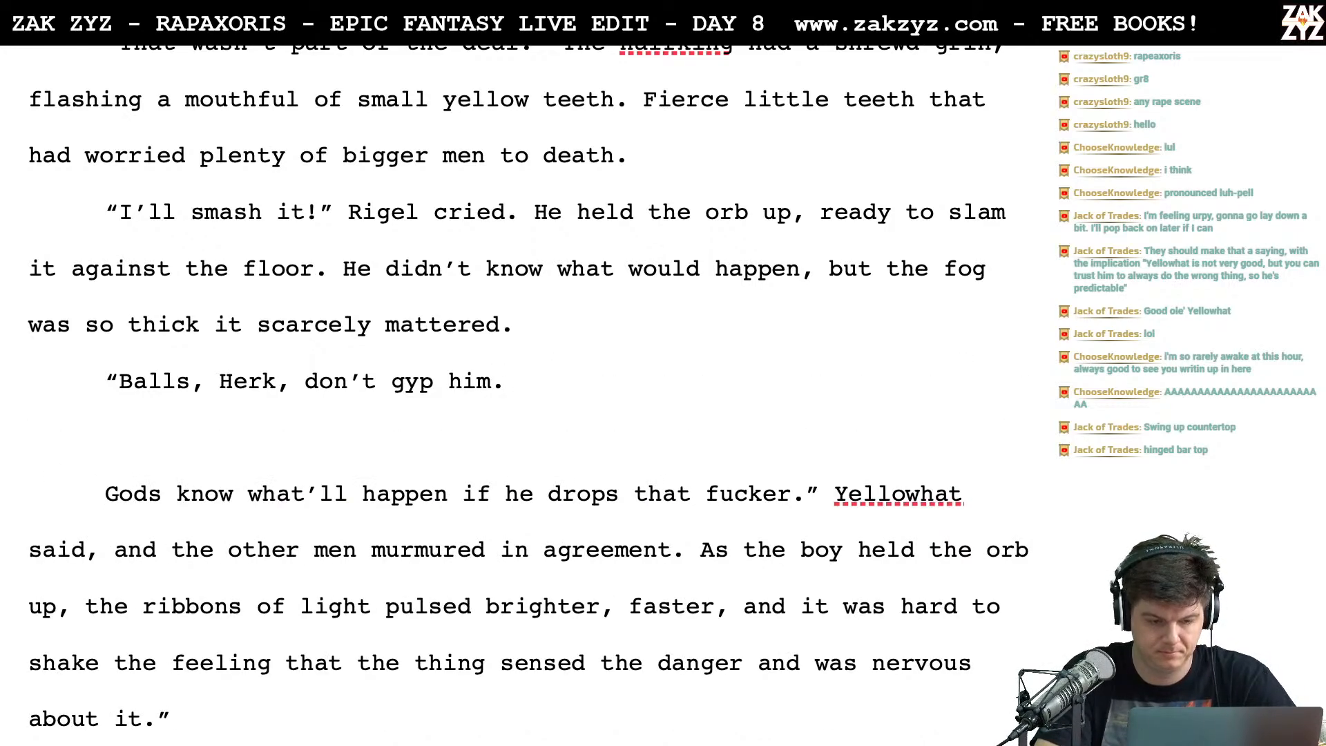
{"action": "type", "text": "G"}
{"action": "key", "text": "BackSpace"}
{"action": "type", "text": "God"}
{"action": "key", "text": "BackSpace"}
{"action": "key", "text": "BackSpace"}
{"action": "key", "text": "BackSpace"}
{"action": "type", "text": "Lor"}
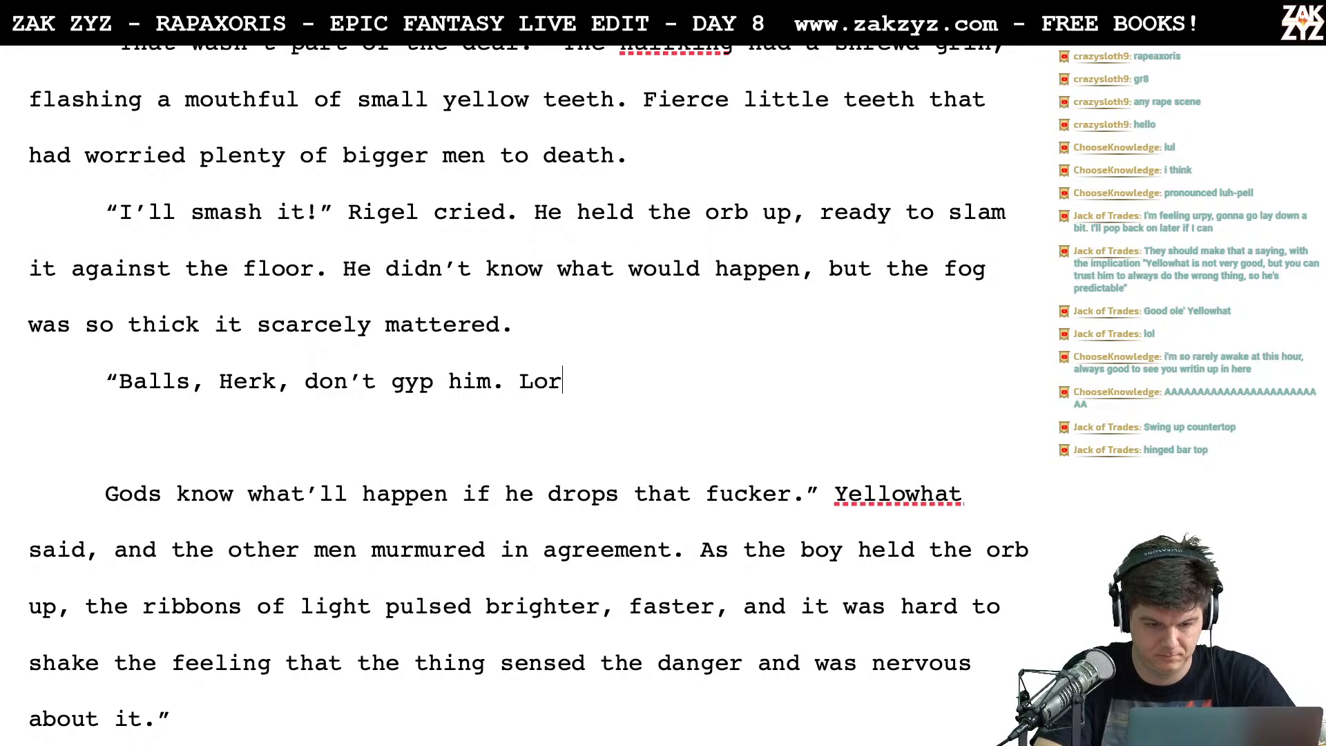
{"action": "key", "text": "BackSpace"}
{"action": "key", "text": "BackSpace"}
{"action": "key", "text": "BackSpace"}
{"action": "type", "text": "Who"}
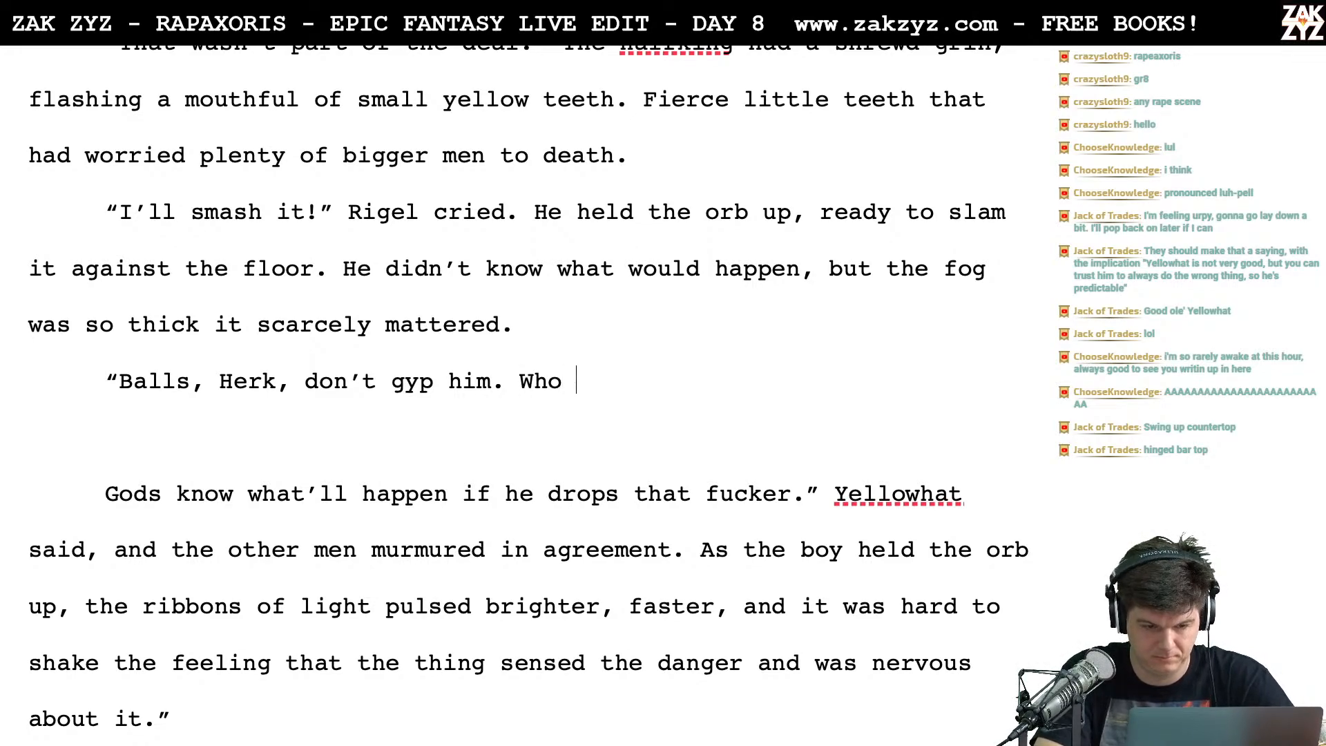
{"action": "key", "text": "BackSpace"}
{"action": "key", "text": "BackSpace"}
{"action": "key", "text": "BackSpace"}
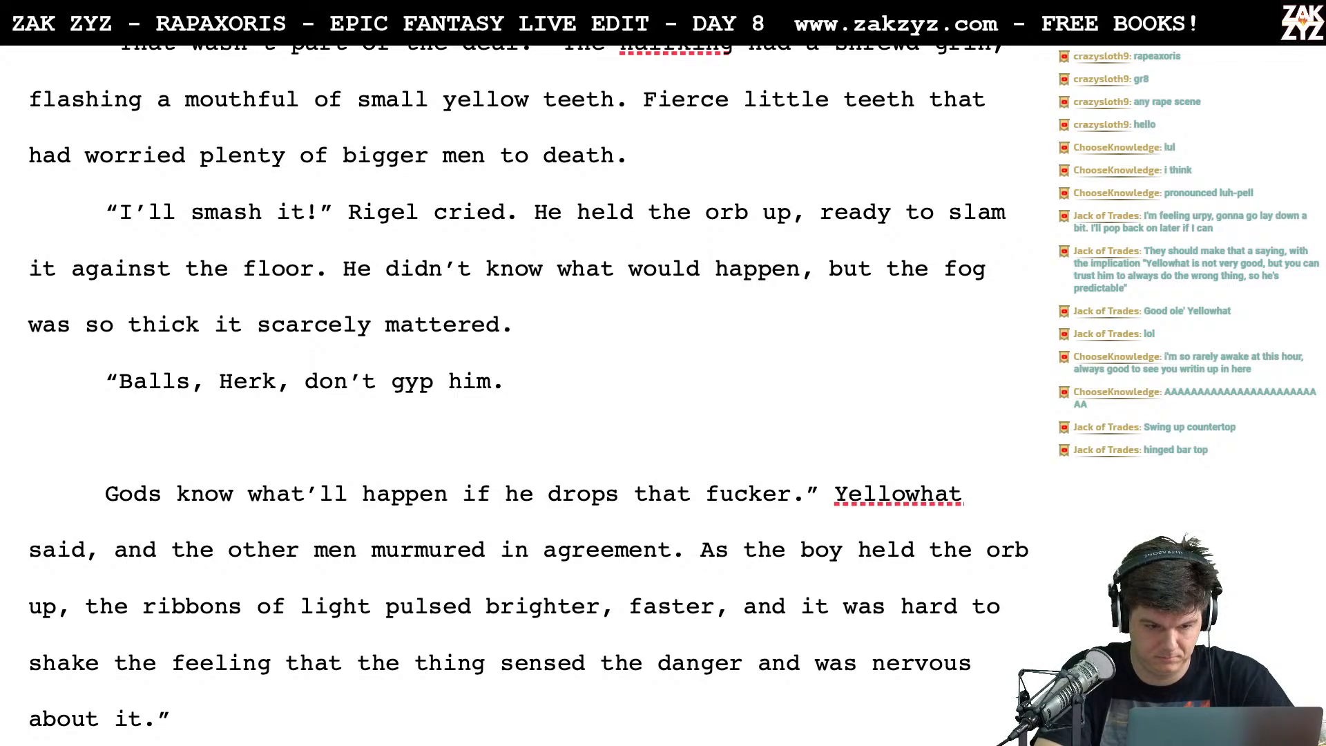
{"action": "type", "text": "Whole"}
{"action": "key", "text": "BackSpace"}
{"action": "key", "text": "BackSpace"}
{"action": "key", "text": "BackSpace"}
{"action": "key", "text": "BackSpace"}
{"action": "key", "text": "BackSpace"}
{"action": "type", "text": "Thin"}
{"action": "key", "text": "BackSpace"}
{"action": "key", "text": "BackSpace"}
{"action": "key", "text": "BackSpace"}
{"action": "key", "text": "BackSpace"}
Continue Yellowhat's line after "don't gyp him." with "Gods know what'll happen if he breaks it," and the tag "Yellowhat cut in."
{"action": "type", "text": "Gods "}
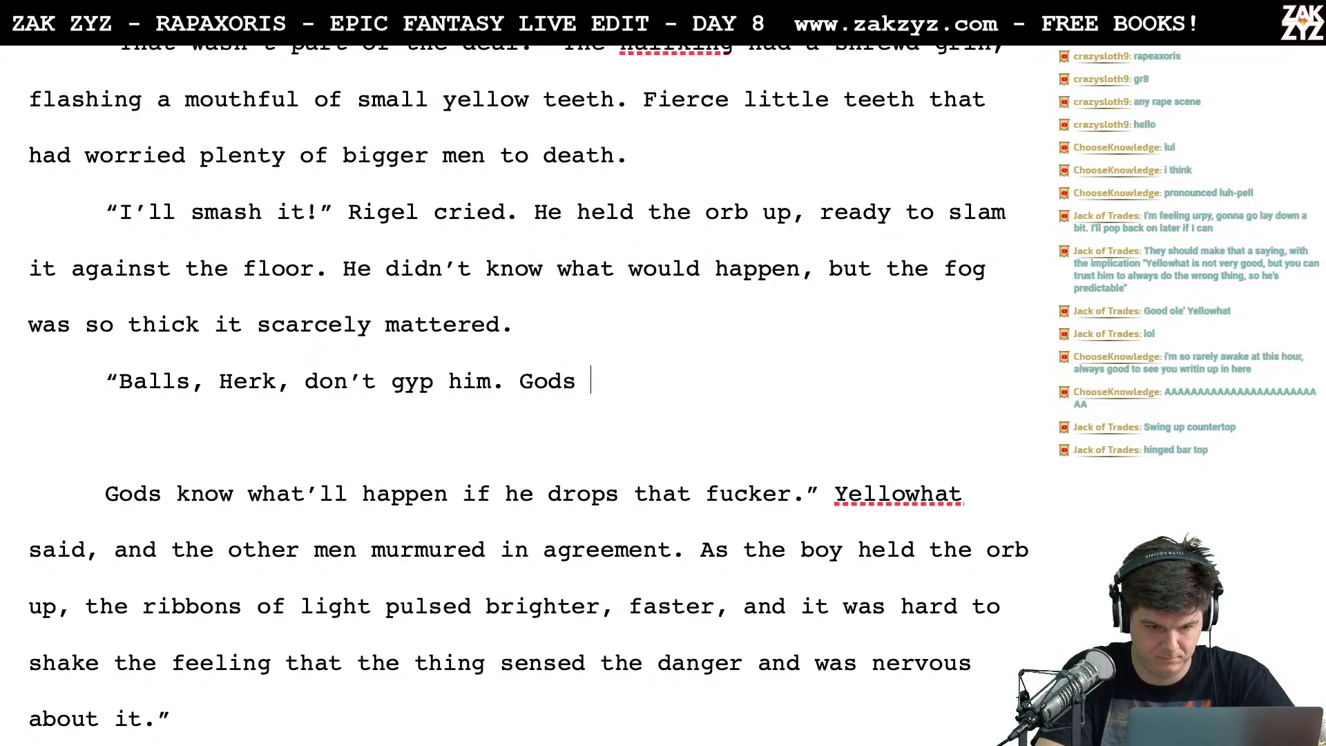
{"action": "type", "text": "know what'll happen if "}
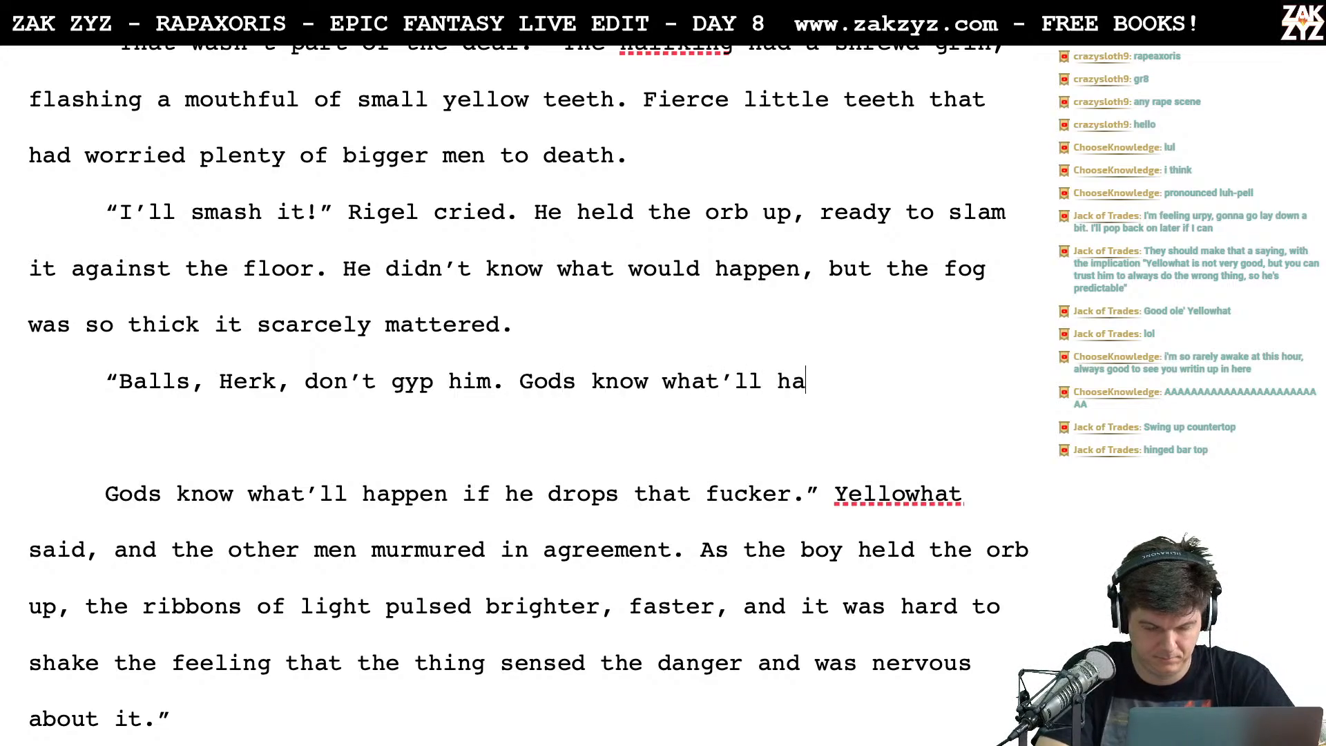
{"action": "type", "text": "he breaks"}
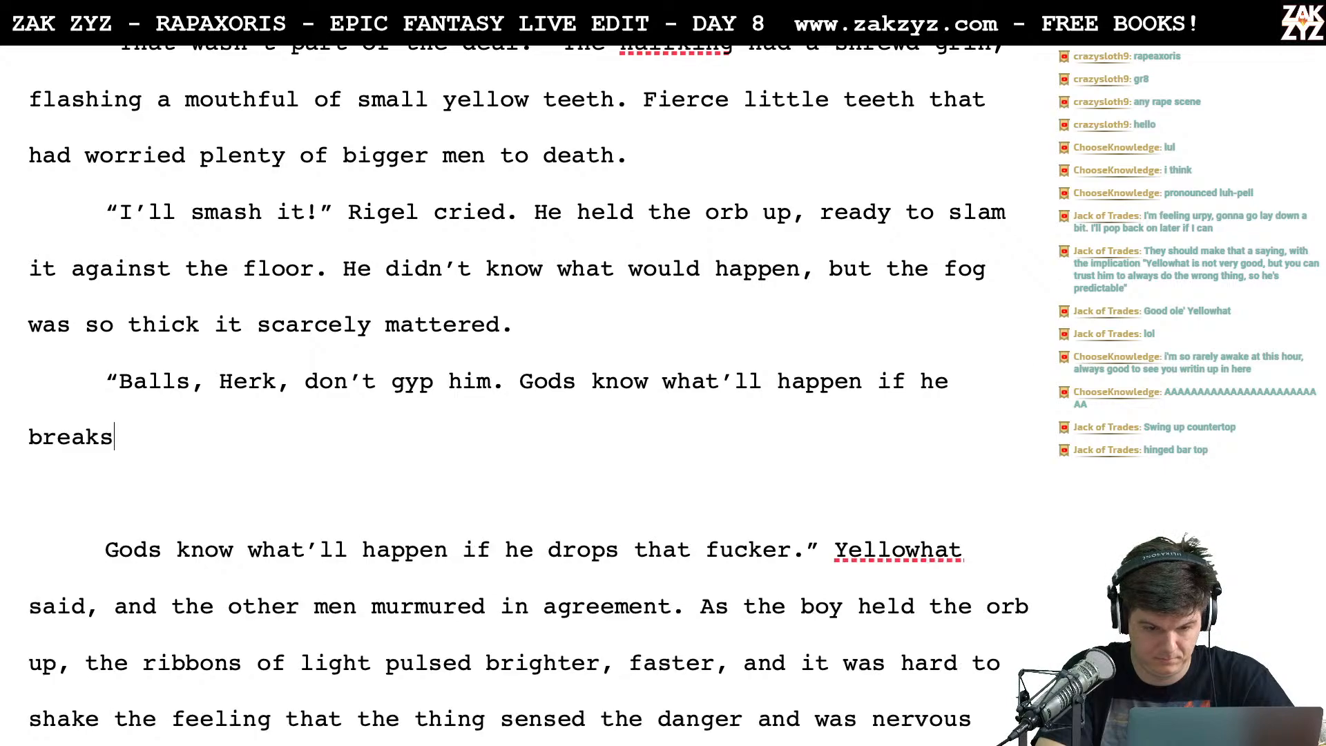
{"action": "type", "text": " it,\" Yellowha"}
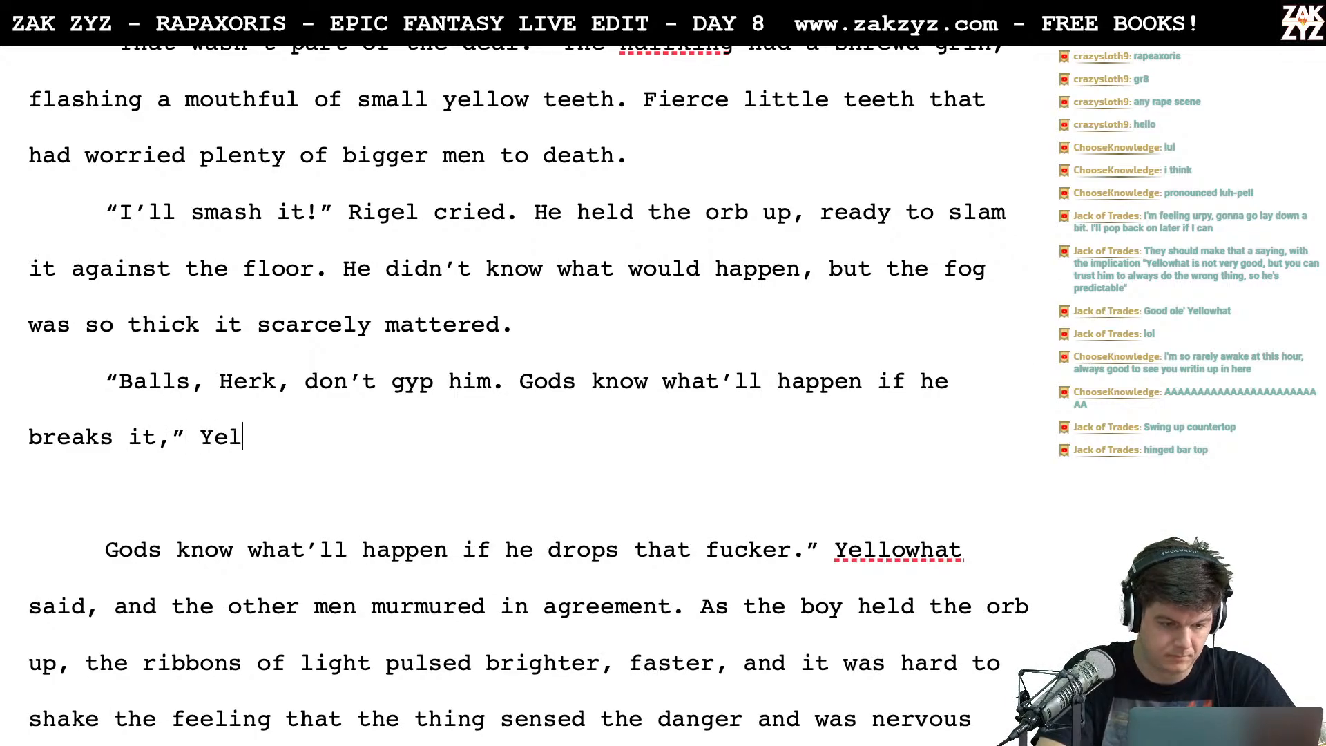
{"action": "type", "text": "t"}
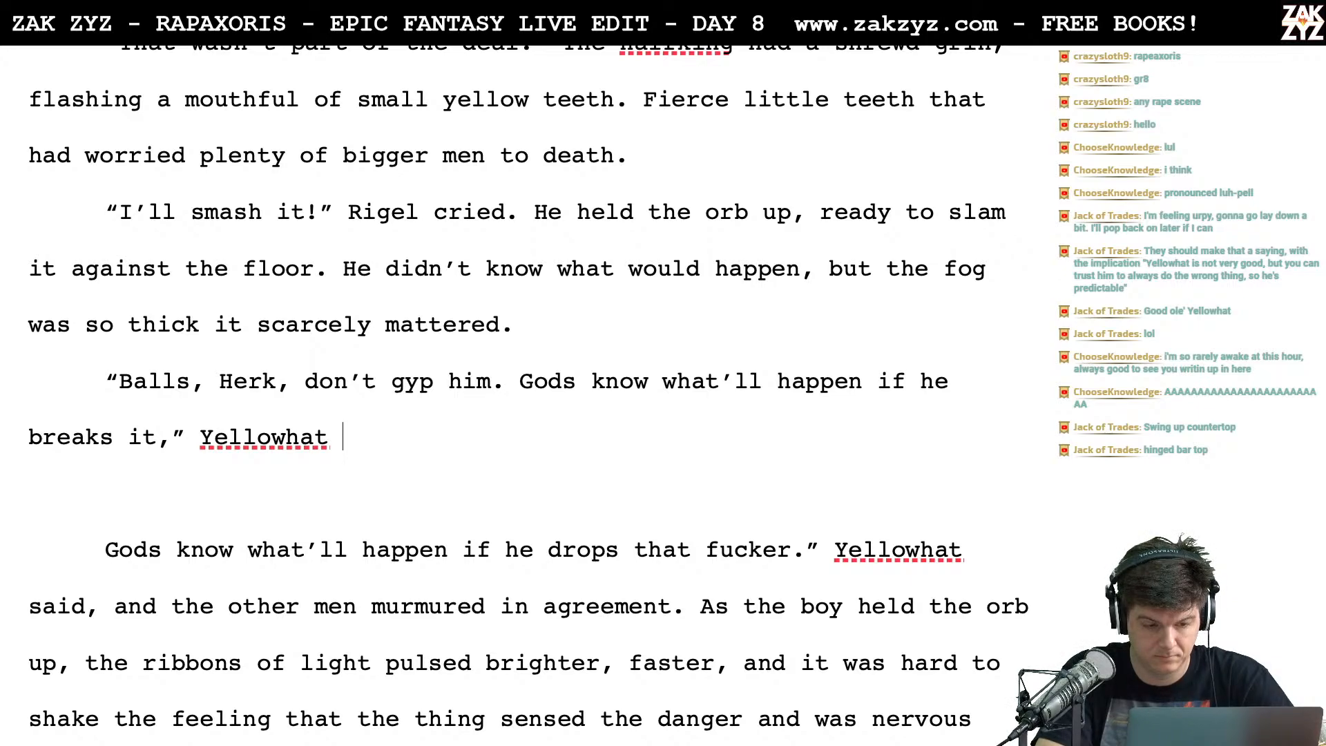
{"action": "type", "text": "cut in."}
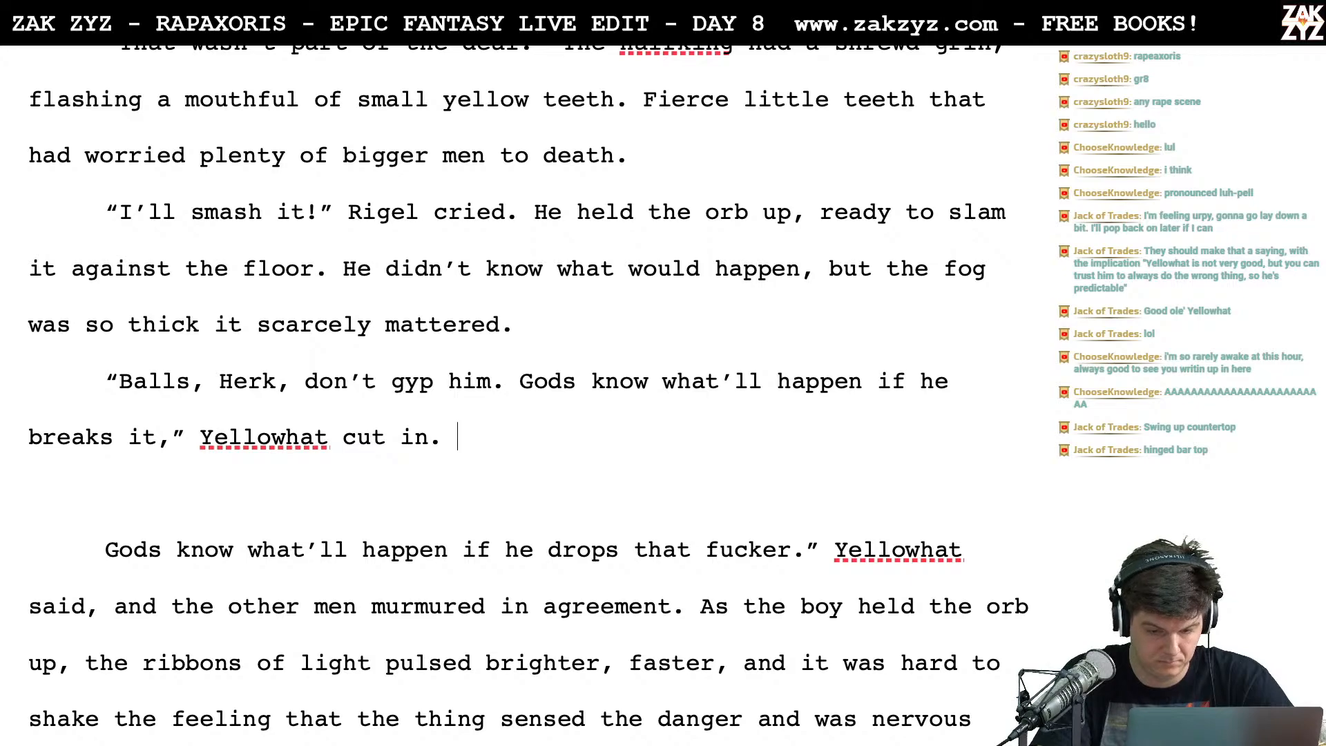
Delete the blank line and the old text from "Gods know what'll happen if he drops" through "murmured in agreement."
{"action": "key", "text": "shift+Right"}
{"action": "key", "text": "shift+Right"}
{"action": "key", "text": "shift+Down"}
{"action": "key", "text": "shift+Right"}
{"action": "key", "text": "shift+Right"}
{"action": "key", "text": "shift+Right"}
{"action": "key", "text": "shift+Right"}
{"action": "key", "text": "shift+Right"}
{"action": "key", "text": "shift+Right"}
{"action": "key", "text": "shift+Right"}
{"action": "key", "text": "shift+Right"}
{"action": "key", "text": "shift+Right"}
{"action": "key", "text": "shift+Right"}
{"action": "key", "text": "shift+Right"}
{"action": "key", "text": "shift+Right"}
{"action": "key", "text": "shift+Right"}
{"action": "key", "text": "shift+Right"}
{"action": "key", "text": "shift+Right"}
{"action": "key", "text": "shift+Right"}
{"action": "key", "text": "shift+Right"}
{"action": "key", "text": "shift+Right"}
{"action": "key", "text": "shift+Right"}
{"action": "key", "text": "shift+Right"}
{"action": "key", "text": "shift+Right"}
{"action": "key", "text": "shift+Right"}
{"action": "key", "text": "shift+Right"}
{"action": "key", "text": "shift+Right"}
{"action": "key", "text": "shift+Right"}
{"action": "key", "text": "shift+Right"}
{"action": "key", "text": "shift+Right"}
{"action": "key", "text": "shift+Right"}
{"action": "key", "text": "shift+Right"}
{"action": "key", "text": "shift+Right"}
{"action": "key", "text": "shift+Right"}
{"action": "key", "text": "shift+Right"}
{"action": "key", "text": "shift+Right"}
{"action": "key", "text": "shift+Right"}
{"action": "key", "text": "shift+Right"}
{"action": "key", "text": "shift+Right"}
{"action": "key", "text": "shift+Right"}
{"action": "key", "text": "shift+Right"}
{"action": "key", "text": "Delete"}
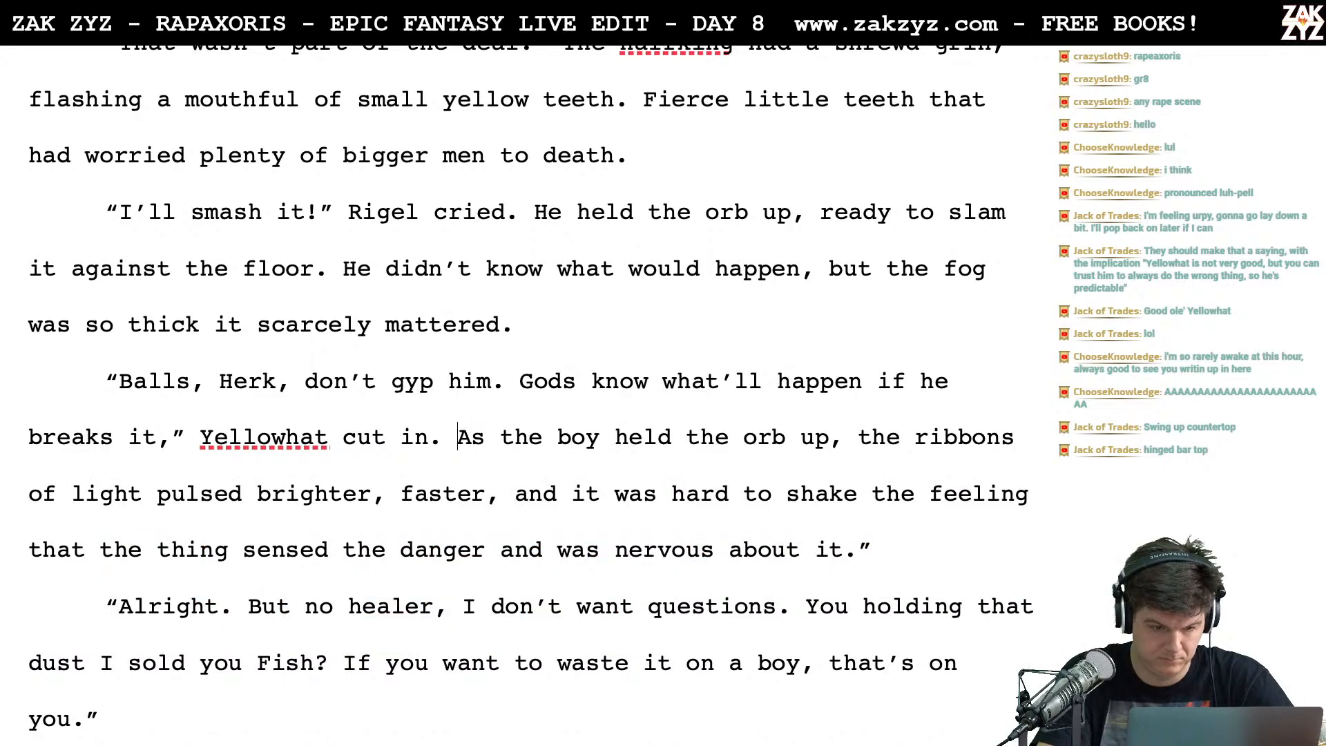
Split the paragraph after "Yellowhat cut in.", moving the old text from "As the boy held the orb up" below a blank line
{"action": "key", "text": "Return"}
{"action": "key", "text": "Return"}
{"action": "key", "text": "Left"}
{"action": "key", "text": "Left"}
{"action": "type", "text": "The rib"}
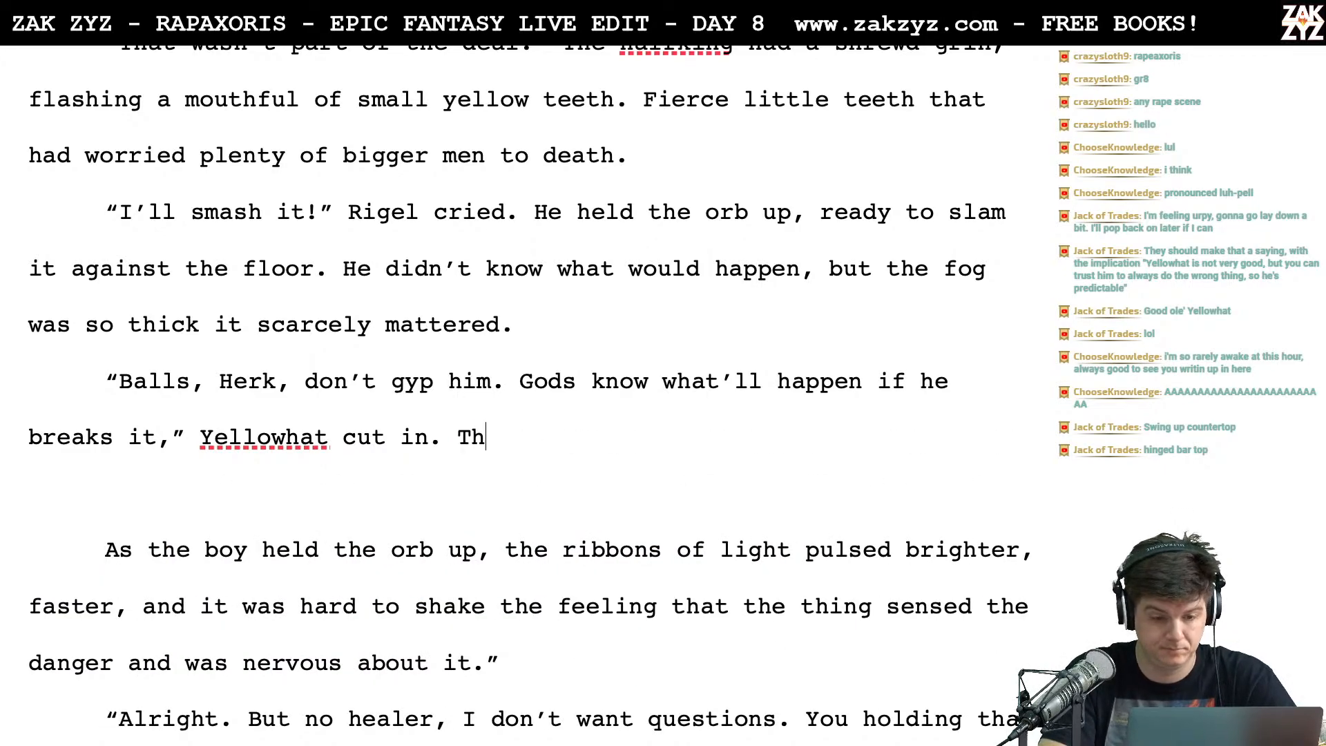
{"action": "key", "text": "BackSpace"}
{"action": "key", "text": "BackSpace"}
{"action": "key", "text": "BackSpace"}
{"action": "key", "text": "BackSpace"}
{"action": "key", "text": "BackSpace"}
{"action": "key", "text": "BackSpace"}
{"action": "key", "text": "BackSpace"}
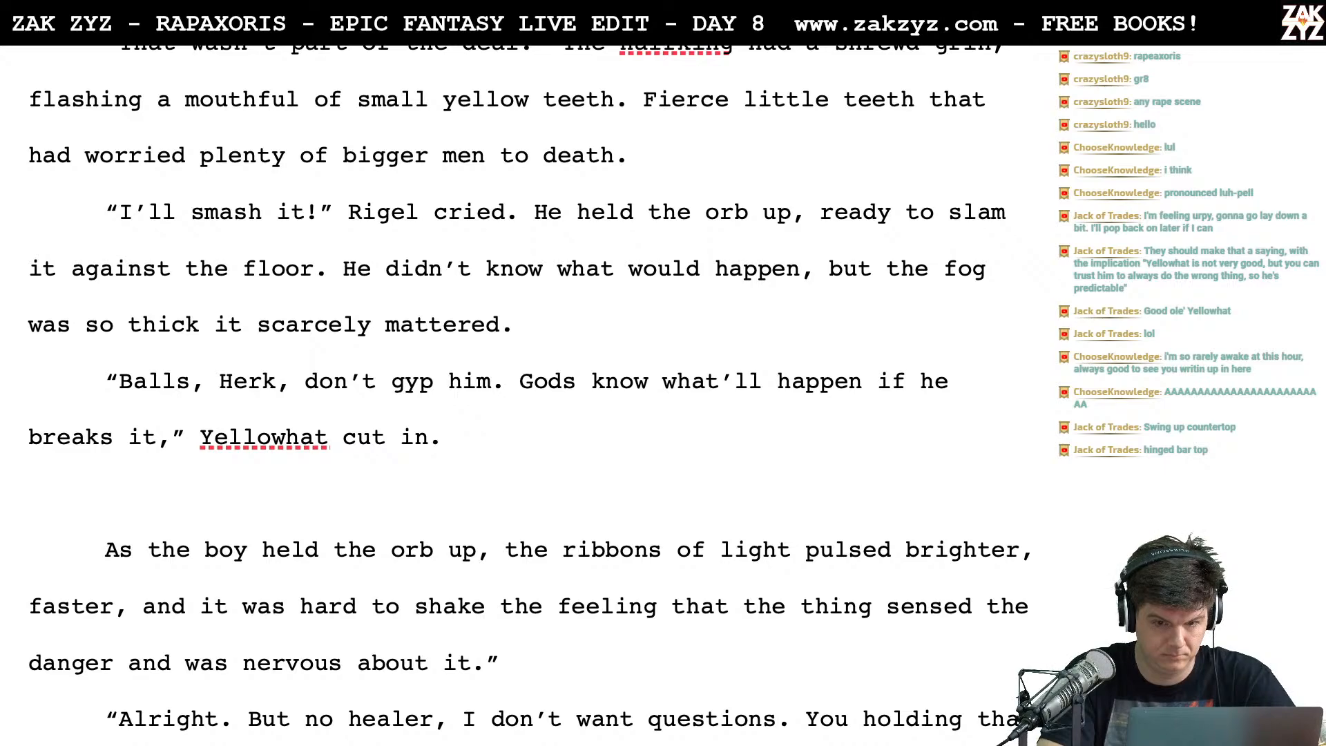
Write "The ribbons of light pulsed faster, as if the orb could sense the danger." after "Yellowhat cut in."
{"action": "type", "text": "The ribbons o"}
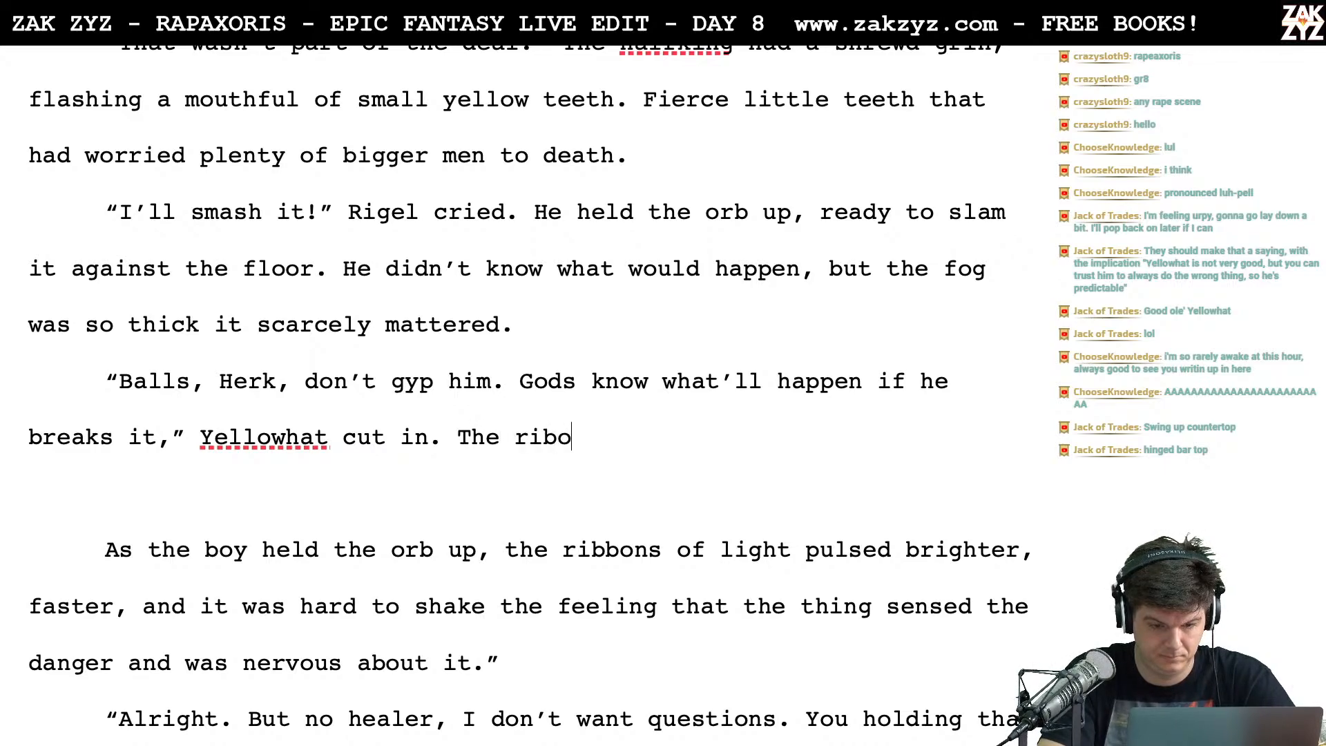
{"action": "type", "text": "f light "}
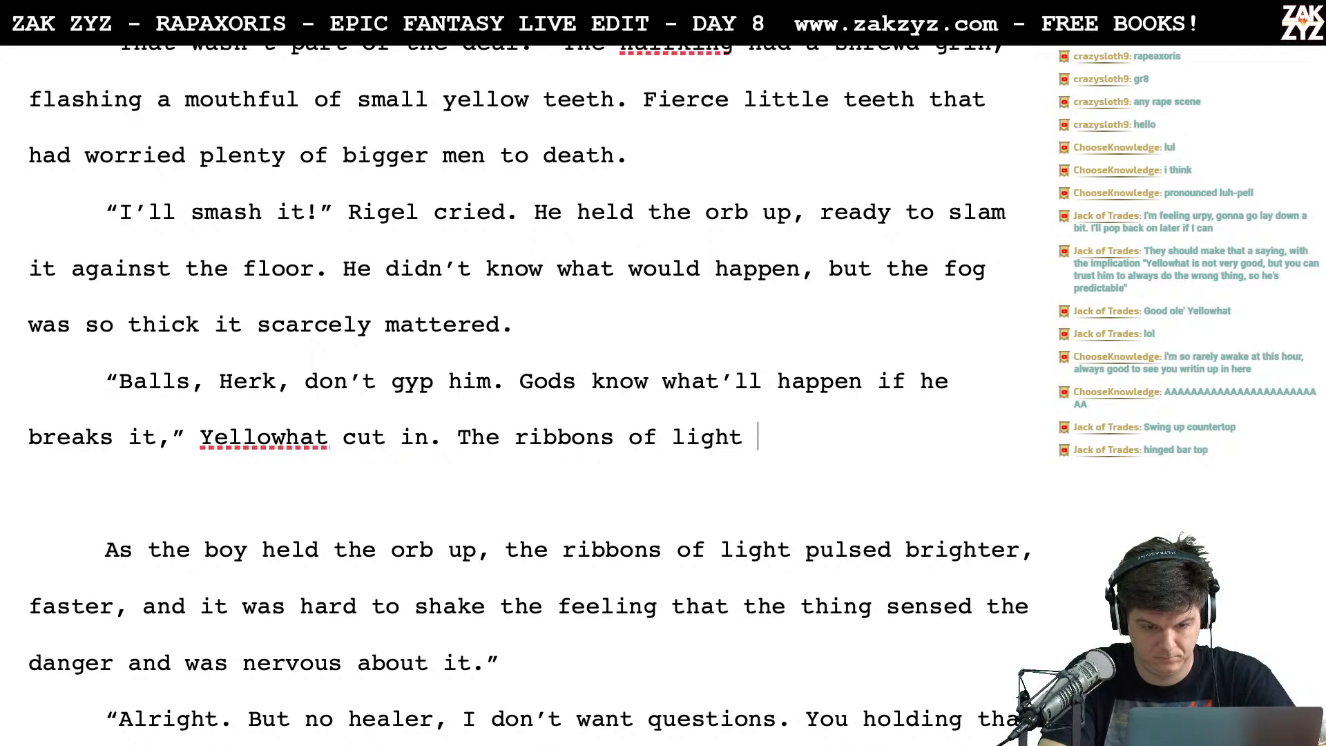
{"action": "type", "text": "pulsed"}
{"action": "key", "text": "BackSpace"}
{"action": "key", "text": "BackSpace"}
{"action": "key", "text": "BackSpace"}
{"action": "key", "text": "BackSpace"}
{"action": "key", "text": "BackSpace"}
{"action": "key", "text": "BackSpace"}
{"action": "key", "text": "BackSpace"}
{"action": "type", "text": "puls"}
{"action": "key", "text": "BackSpace"}
{"action": "key", "text": "BackSpace"}
{"action": "key", "text": "BackSpace"}
{"action": "key", "text": "BackSpace"}
{"action": "type", "text": "pulsed f"}
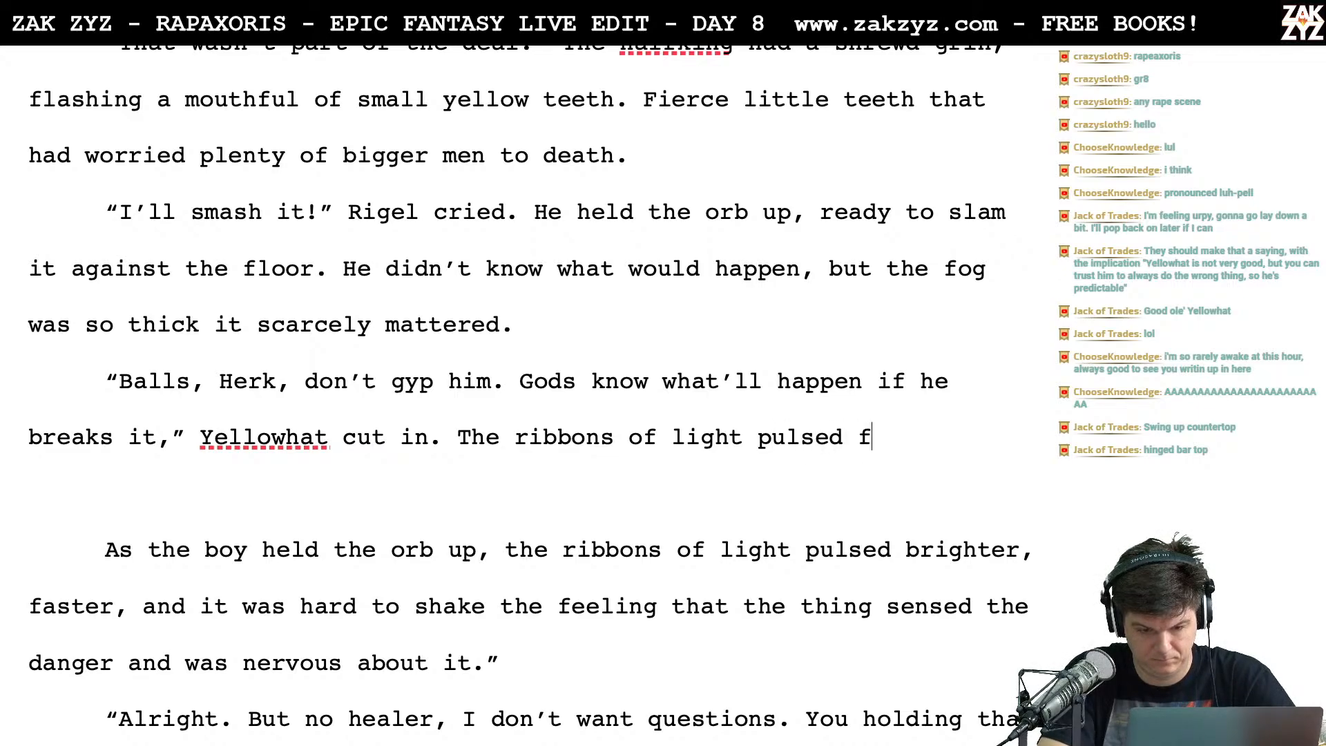
{"action": "type", "text": "aster,"}
{"action": "type", "text": "as"}
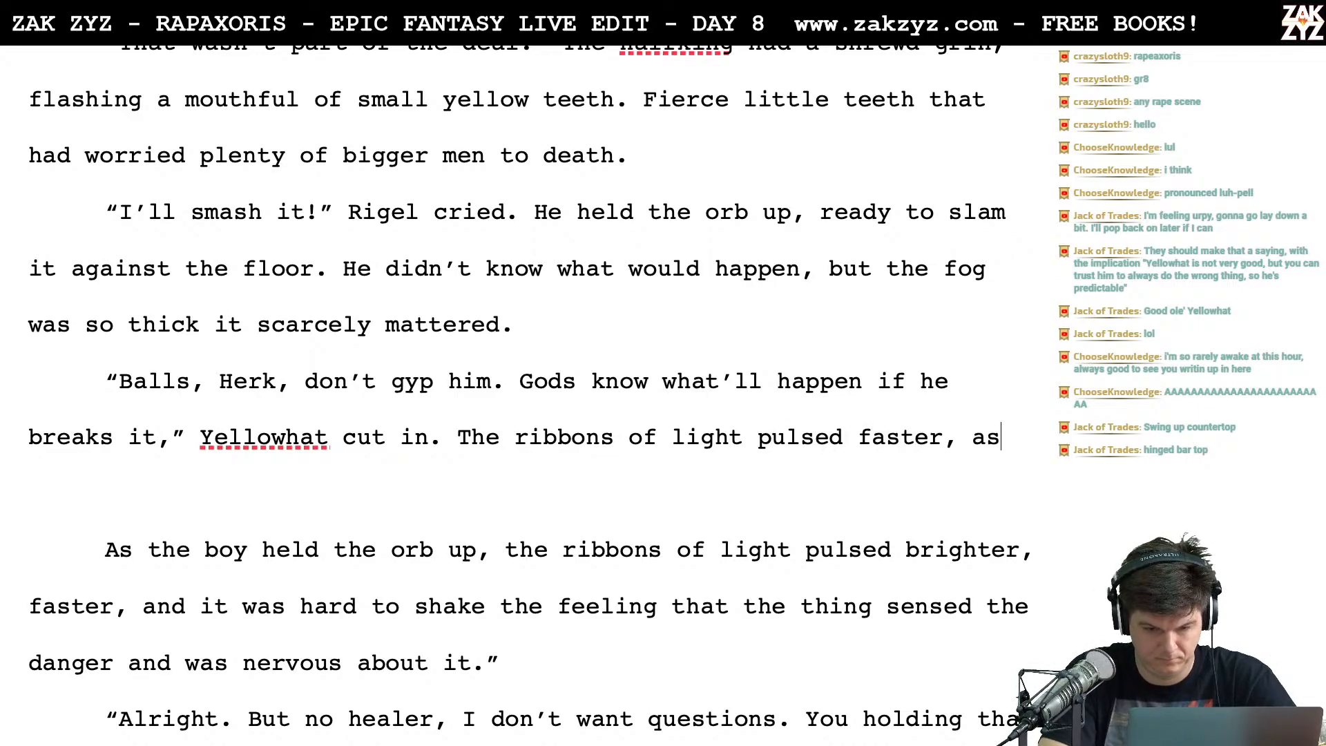
{"action": "type", "text": " if the orb could"}
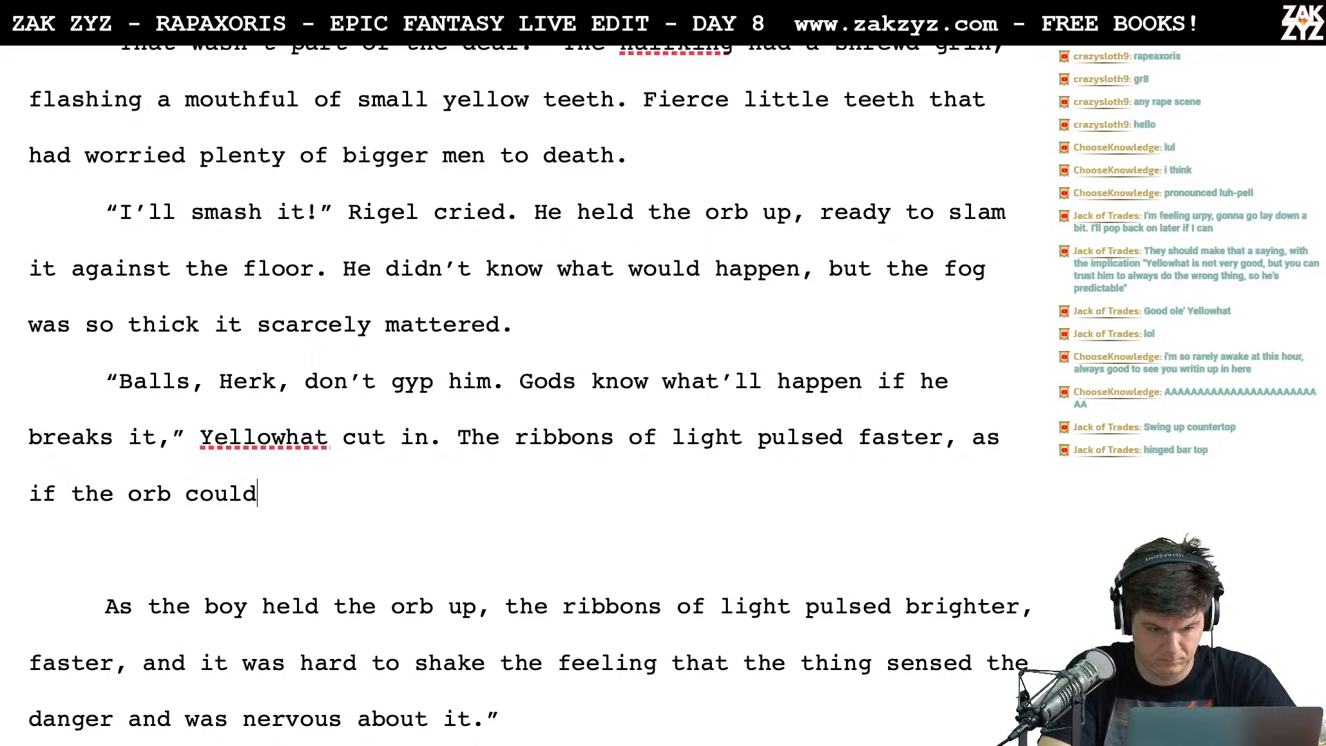
{"action": "type", "text": " sense the danger."}
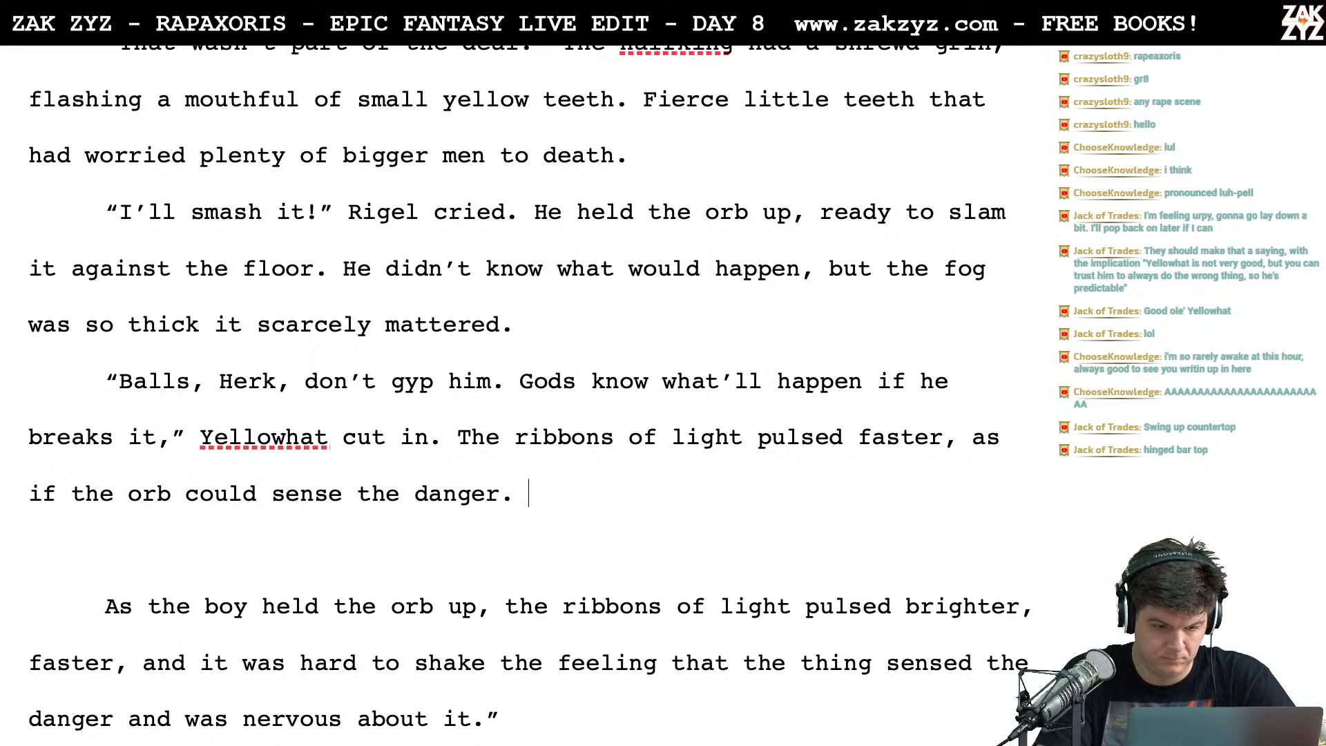
Start a new paragraph at "The ribbons of light pulsed faster"
{"action": "key", "text": "Up"}
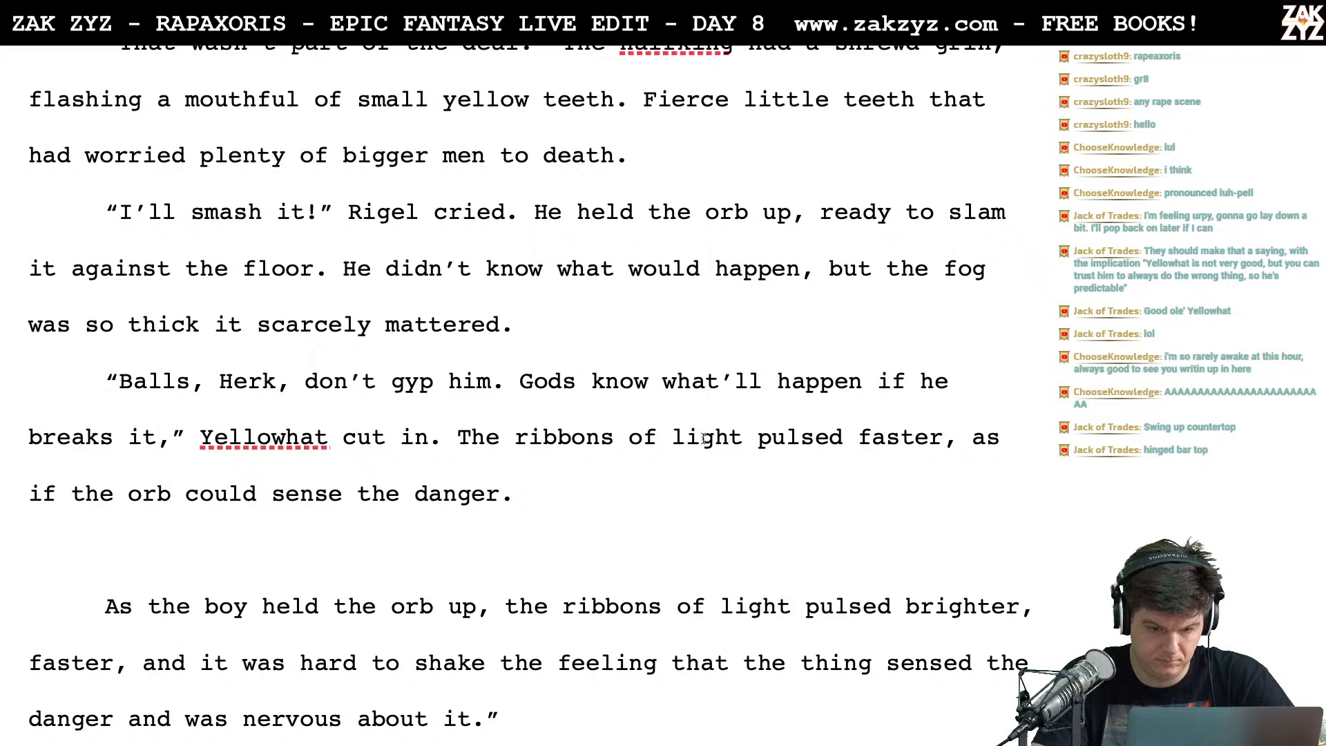
{"action": "key", "text": "Right"}
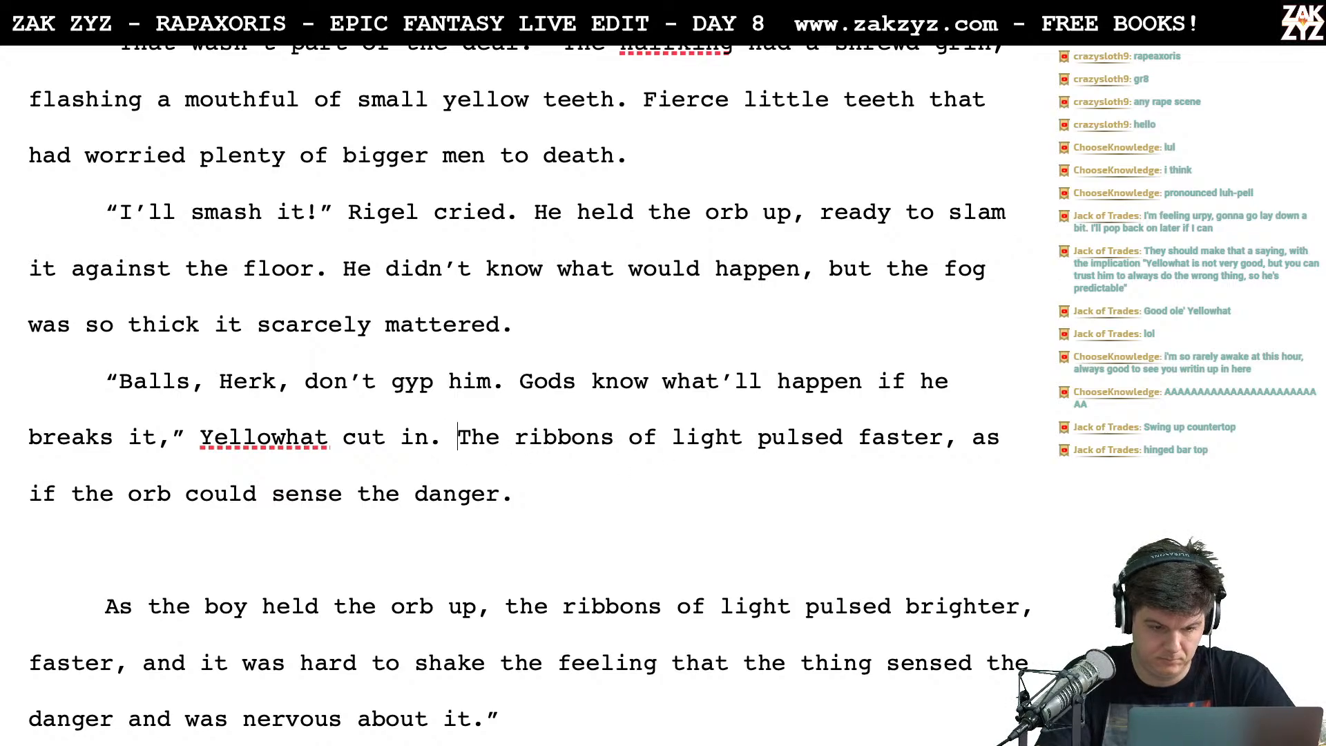
{"action": "key", "text": "Return"}
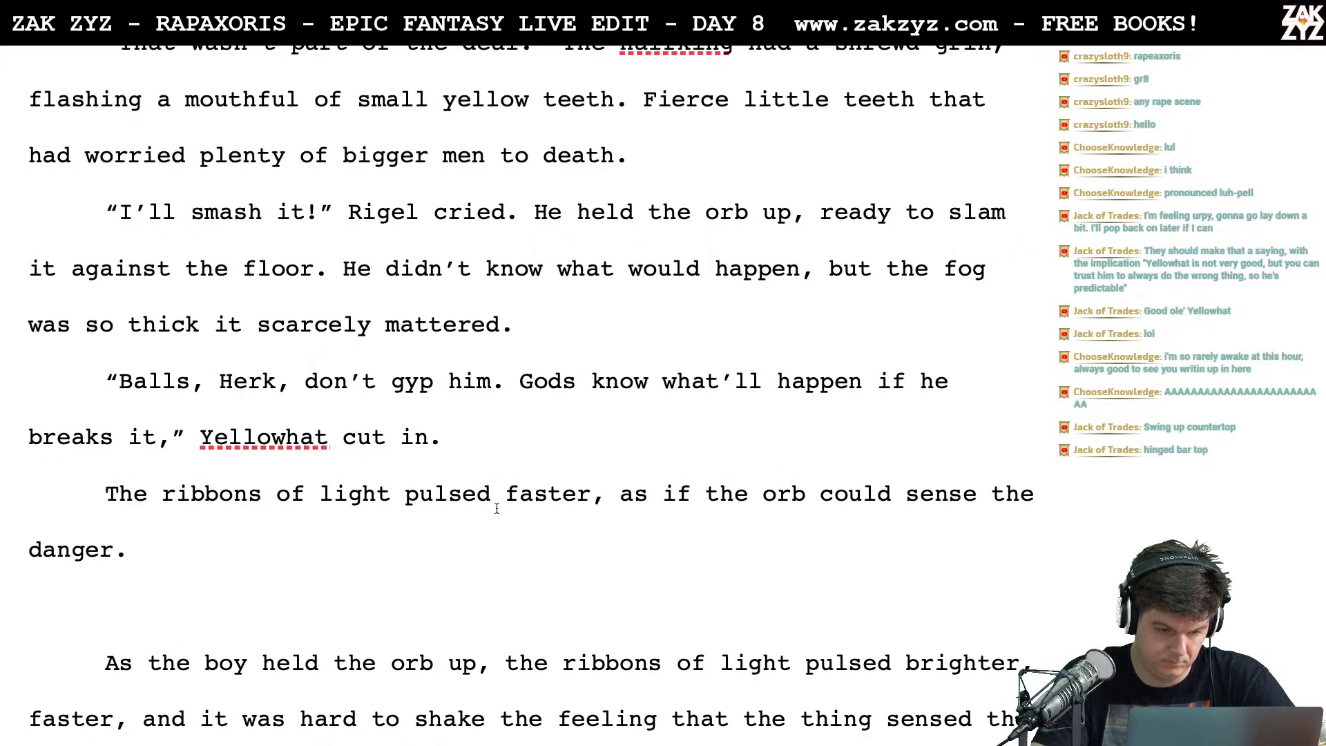
Delete the old passage from "As the boy held the orb up" through "nervous about it.", together with the blank line above it
{"action": "left_click", "coordinate": [393, 493]}
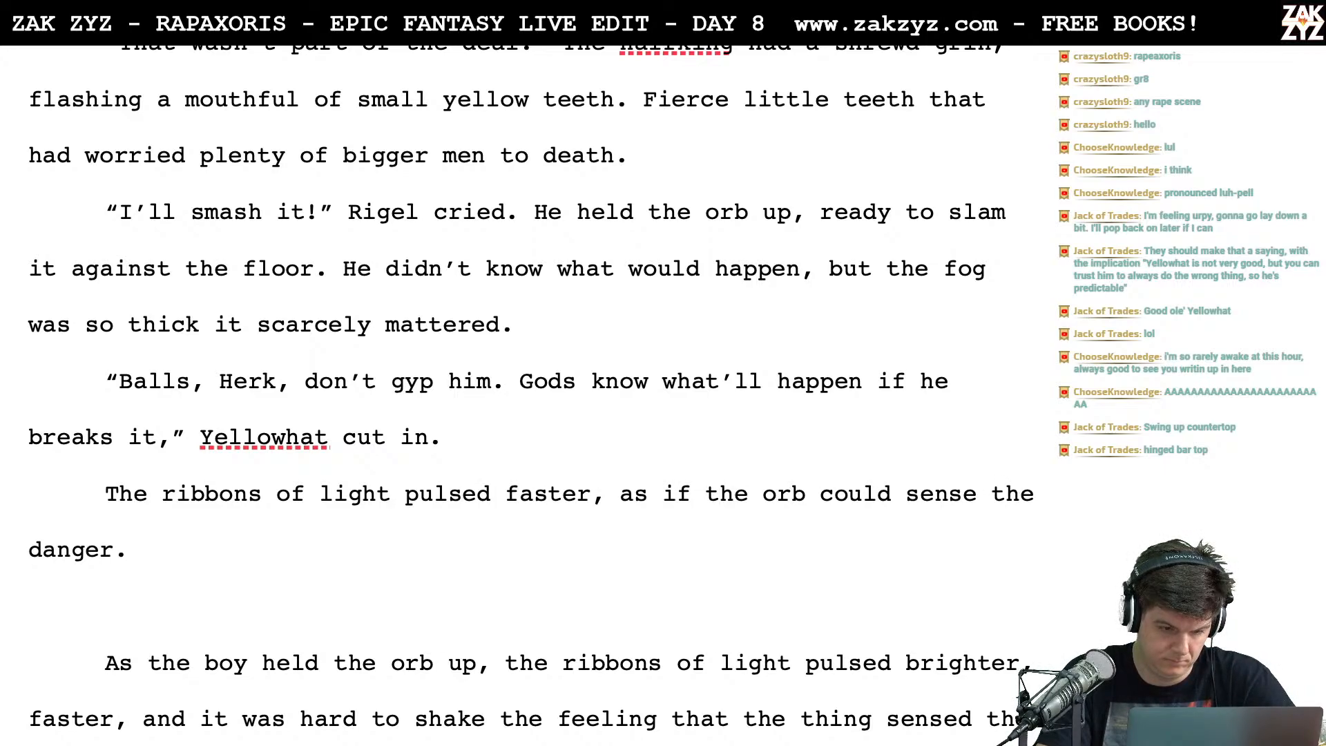
{"action": "key", "text": "Up"}
{"action": "key", "text": "Right"}
{"action": "key", "text": "Right"}
{"action": "key", "text": "Right"}
{"action": "key", "text": "Right"}
{"action": "key", "text": "Right"}
{"action": "key", "text": "Right"}
{"action": "key", "text": "Right"}
{"action": "key", "text": "Right"}
{"action": "key", "text": "Right"}
{"action": "key", "text": "Right"}
{"action": "key", "text": "Right"}
{"action": "key", "text": "Right"}
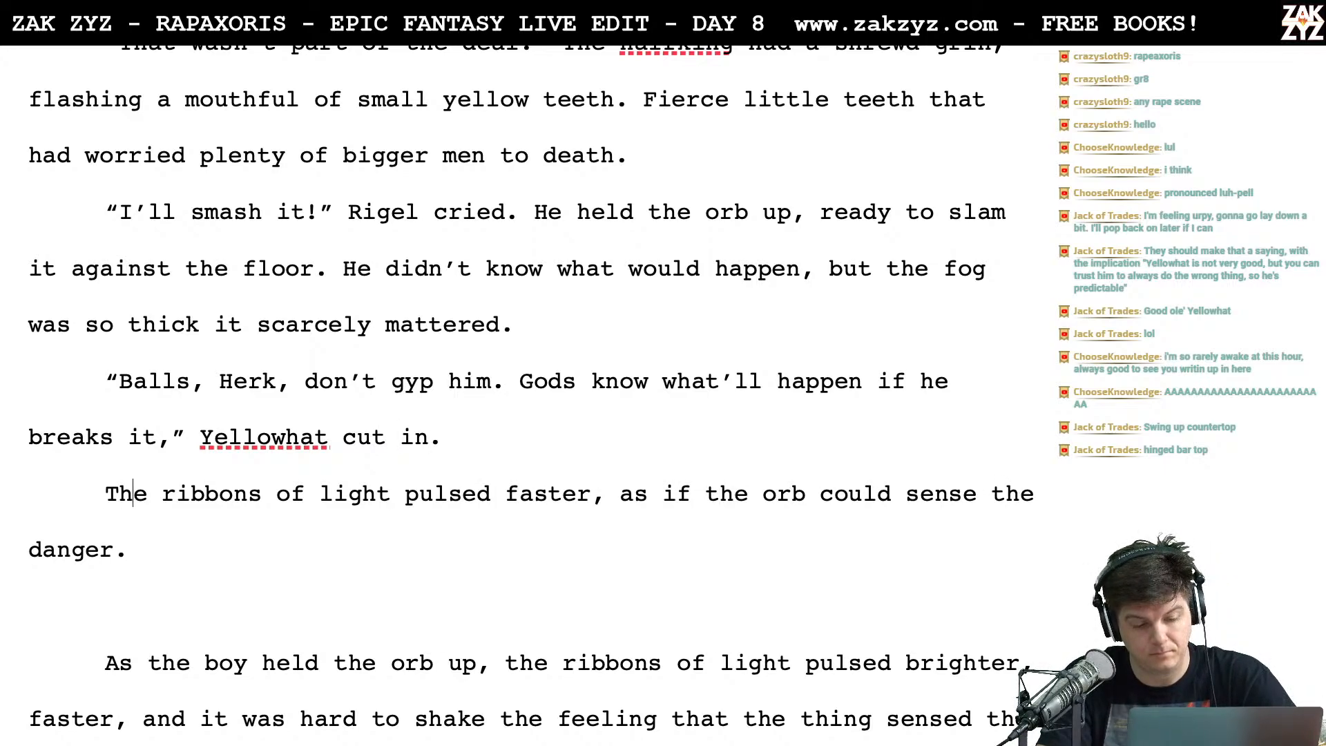
{"action": "key", "text": "Right"}
{"action": "key", "text": "Right"}
{"action": "key", "text": "Right"}
{"action": "key", "text": "Right"}
{"action": "key", "text": "Right"}
{"action": "key", "text": "Right"}
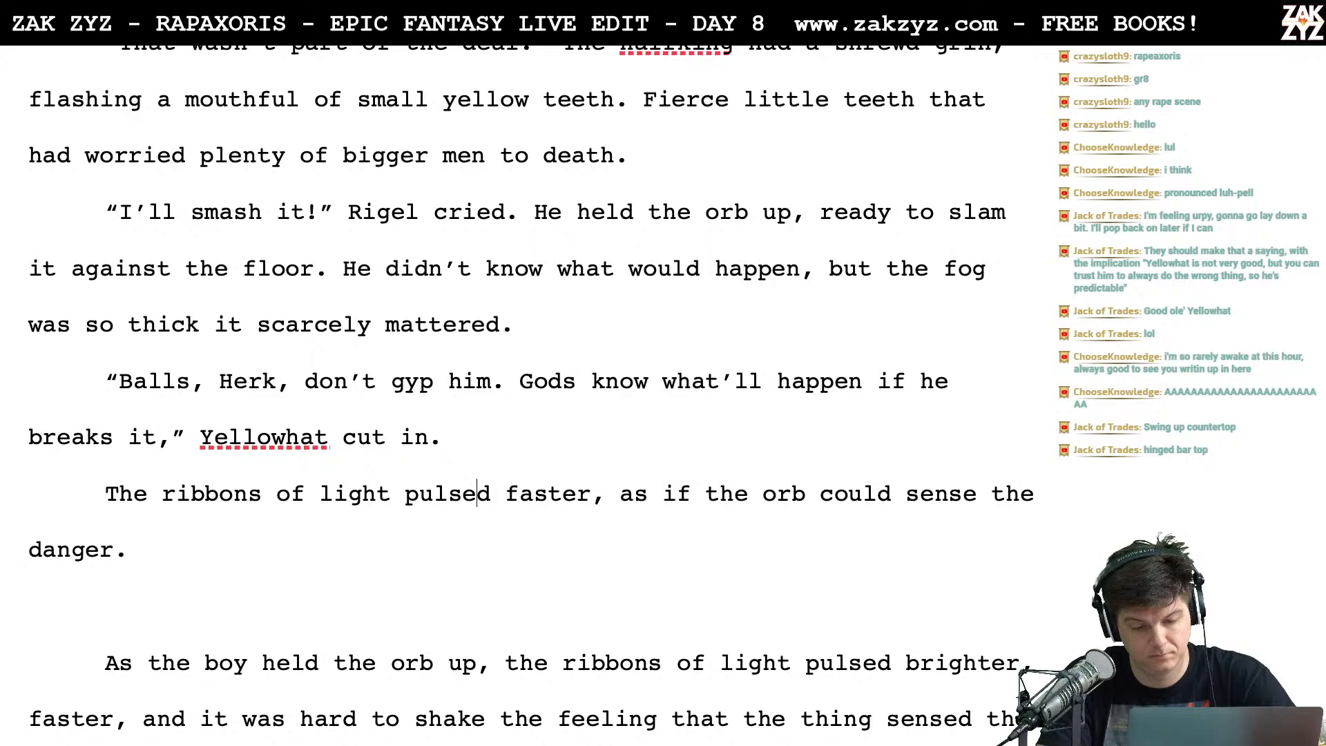
{"action": "key", "text": "shift+Down"}
{"action": "key", "text": "shift+Down"}
{"action": "key", "text": "shift+Down"}
{"action": "key", "text": "shift+Down"}
{"action": "key", "text": "shift+Down"}
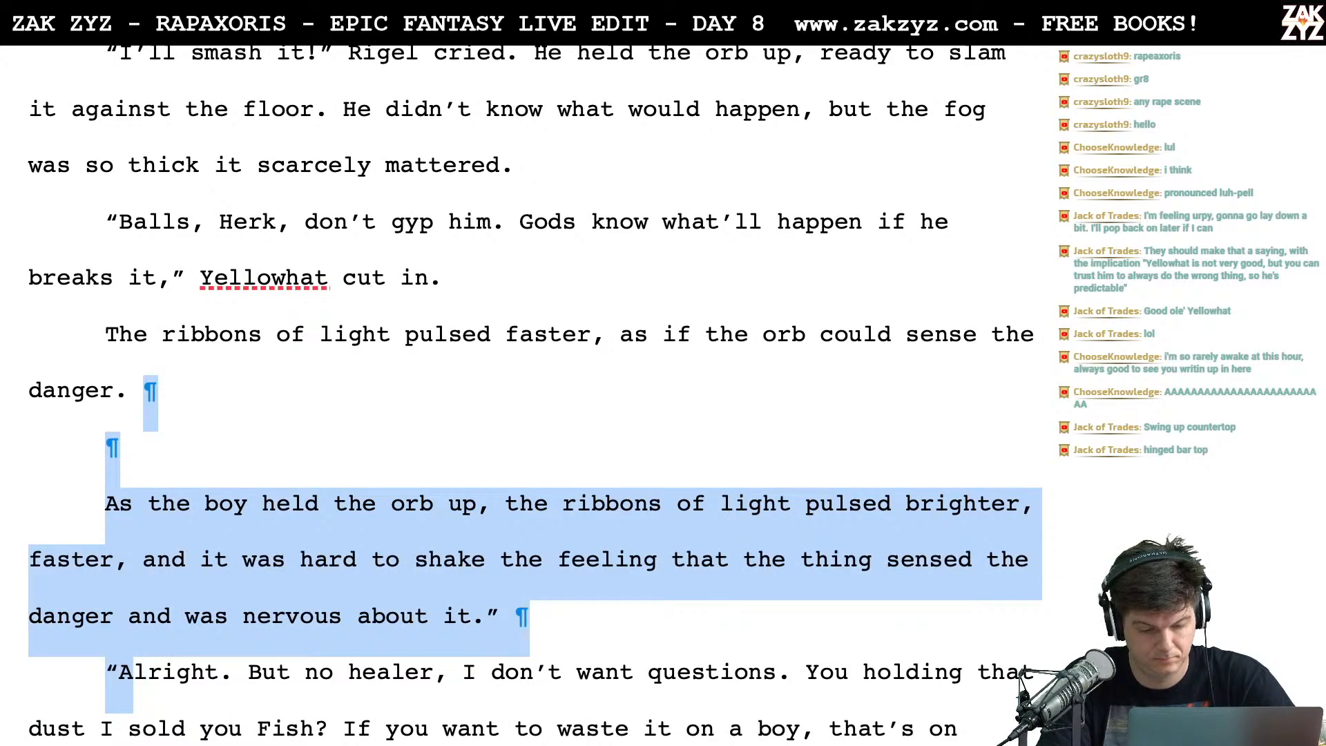
{"action": "key", "text": "shift+Left"}
{"action": "key", "text": "shift+Left"}
{"action": "key", "text": "BackSpace"}
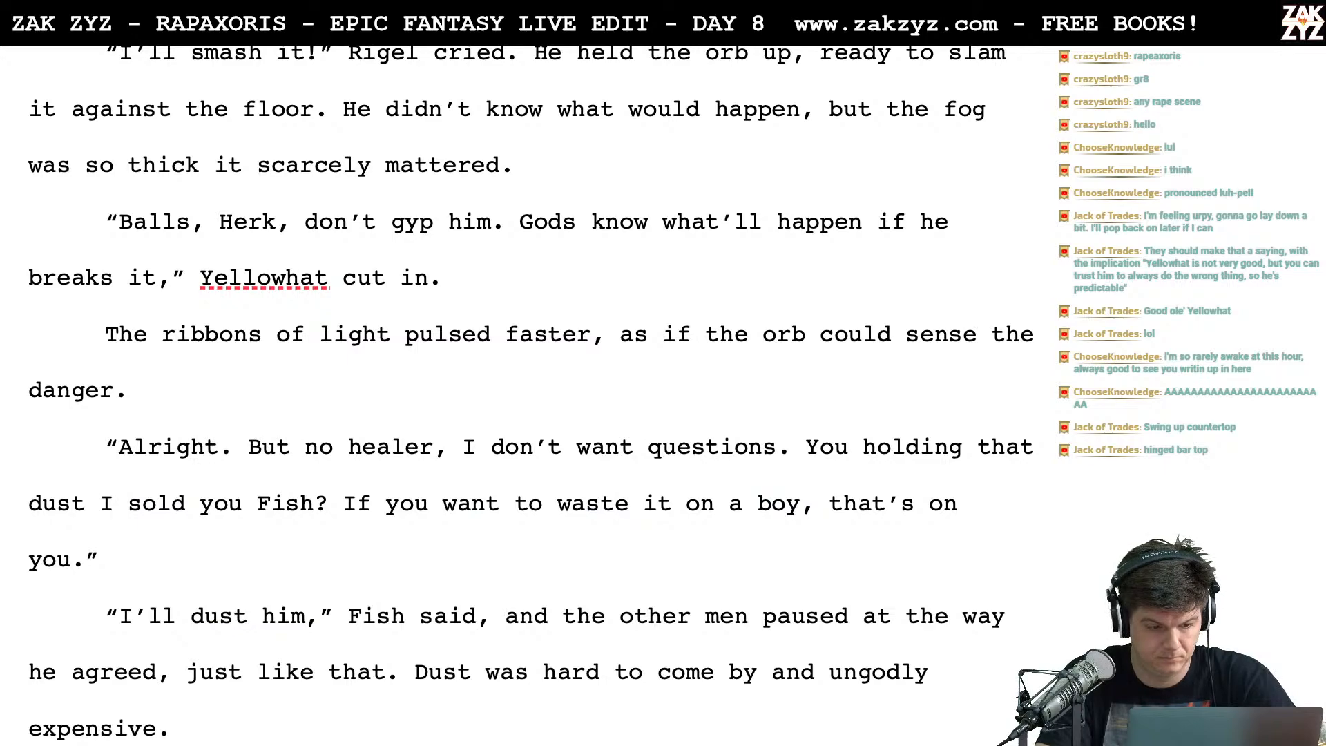
Insert "still" before "holding" in the "Alright. But no healer" line, giving "You still holding that dust"
{"action": "scroll", "coordinate": [379, 483], "scroll_direction": "down", "scroll_amount": 1}
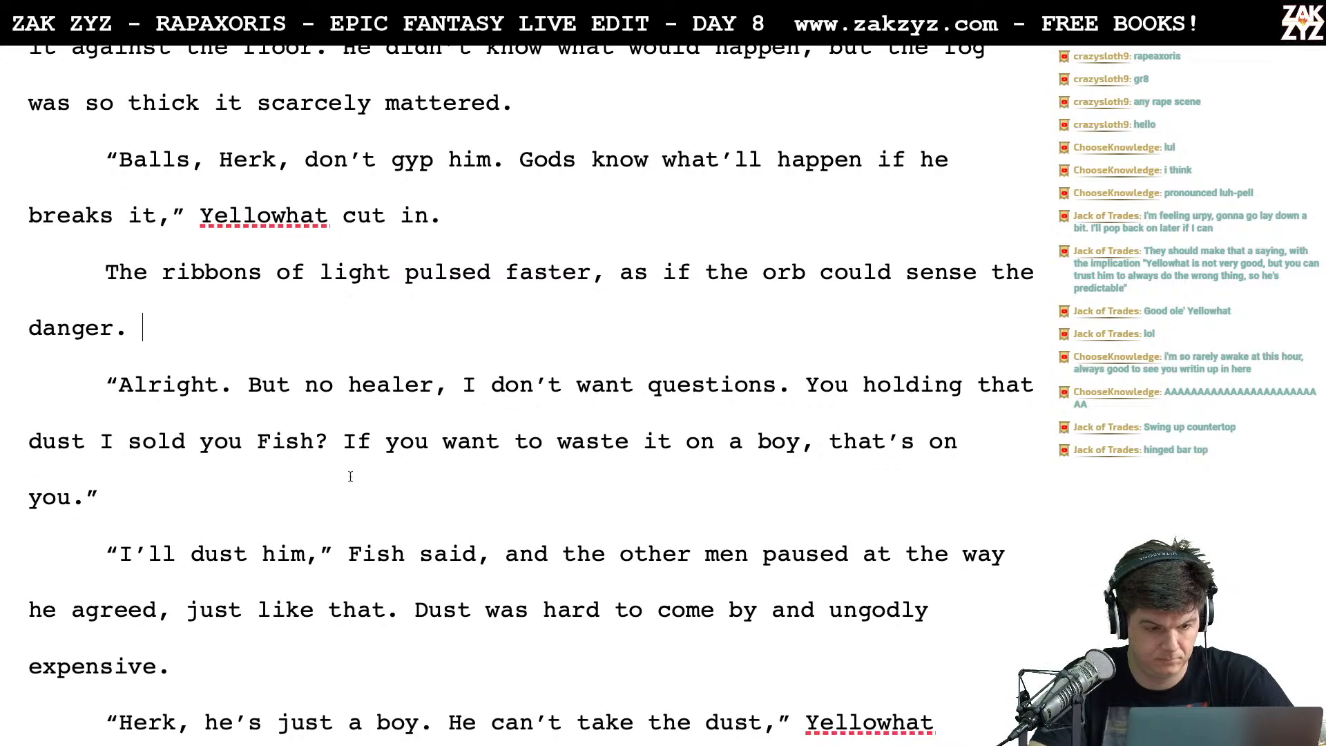
{"action": "scroll", "coordinate": [273, 478], "scroll_direction": "down", "scroll_amount": 1}
{"action": "scroll", "coordinate": [273, 478], "scroll_direction": "up", "scroll_amount": 1}
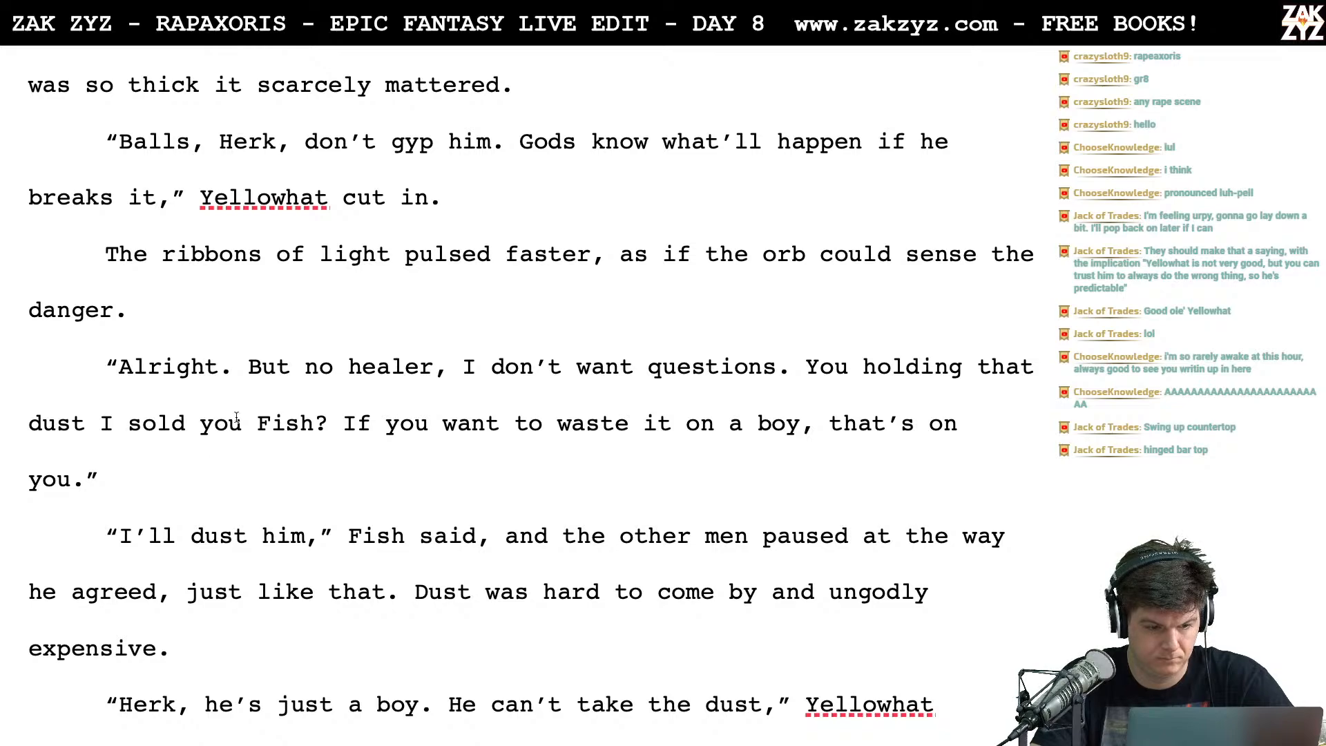
{"action": "left_click", "coordinate": [249, 366]}
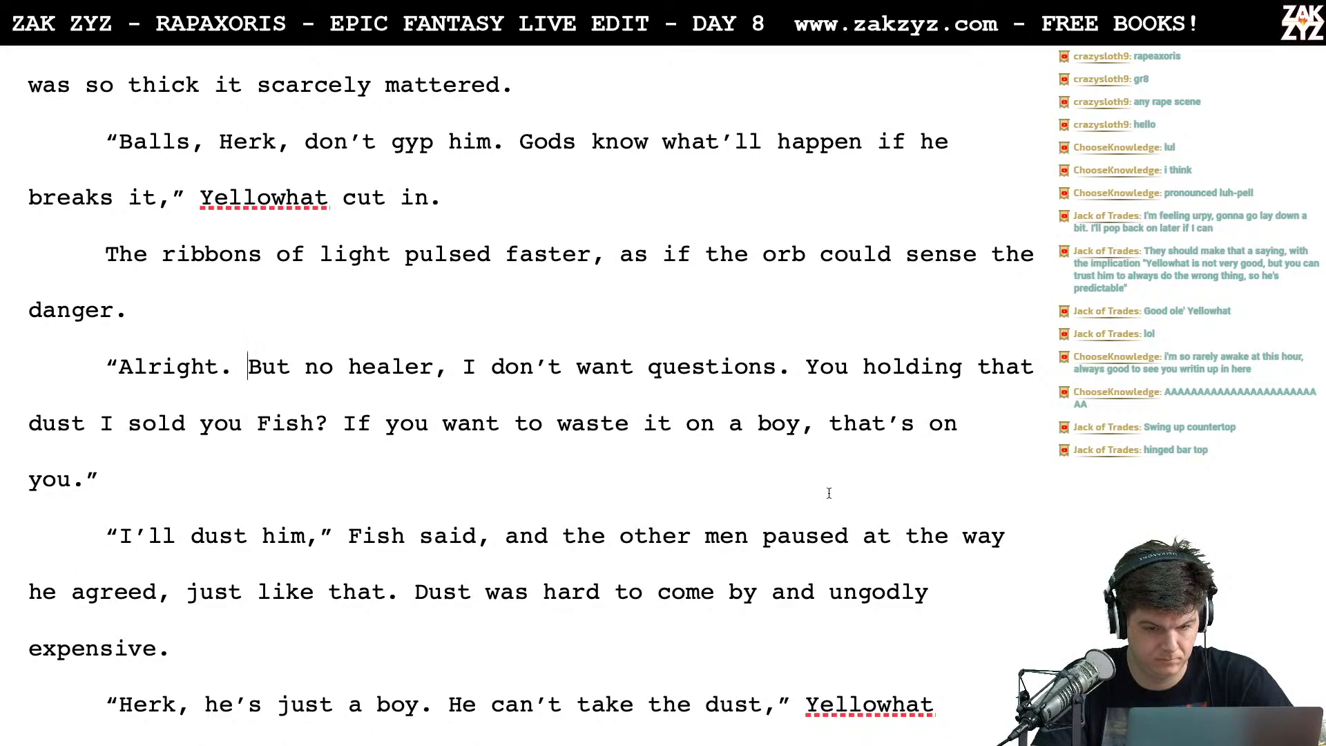
{"action": "type", "text": "still"}
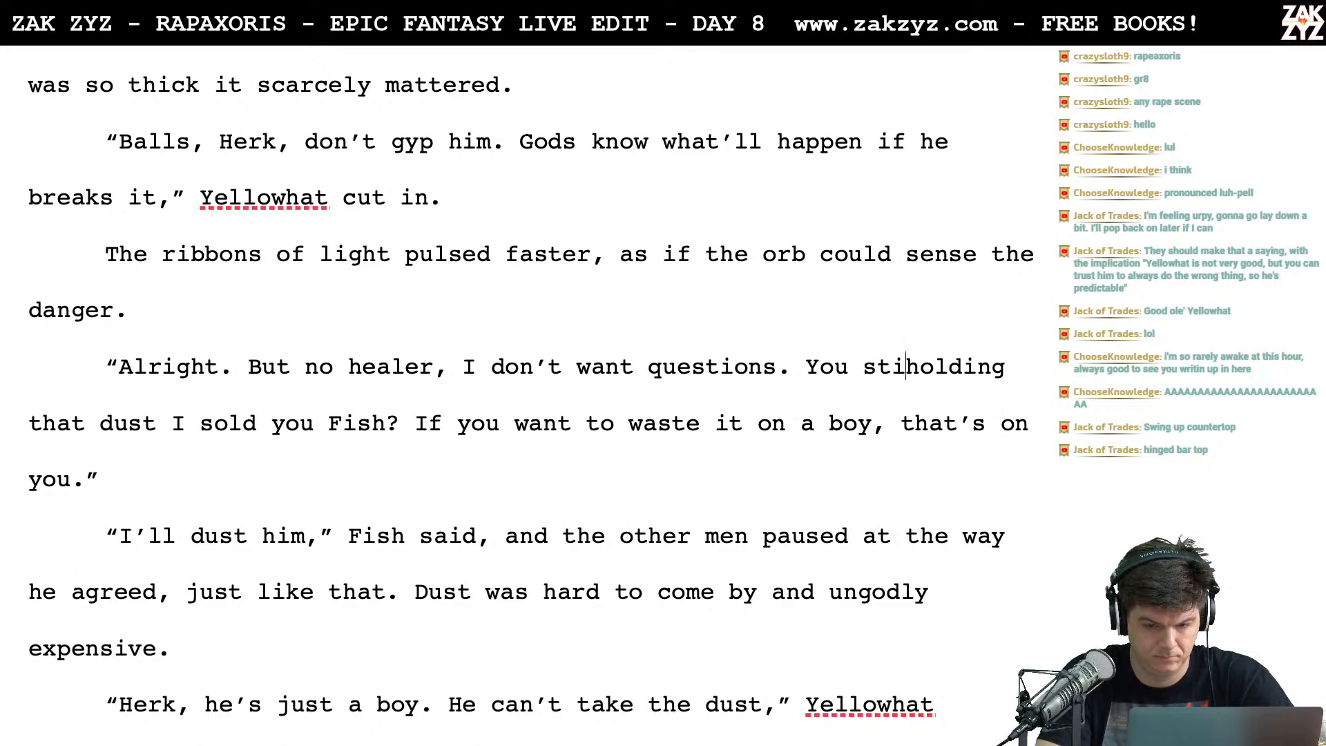
Begin a new sentence, "Herkimer squinted at it,", after "as if the orb could sense the danger."
{"action": "scroll", "coordinate": [668, 346], "scroll_direction": "up", "scroll_amount": 1}
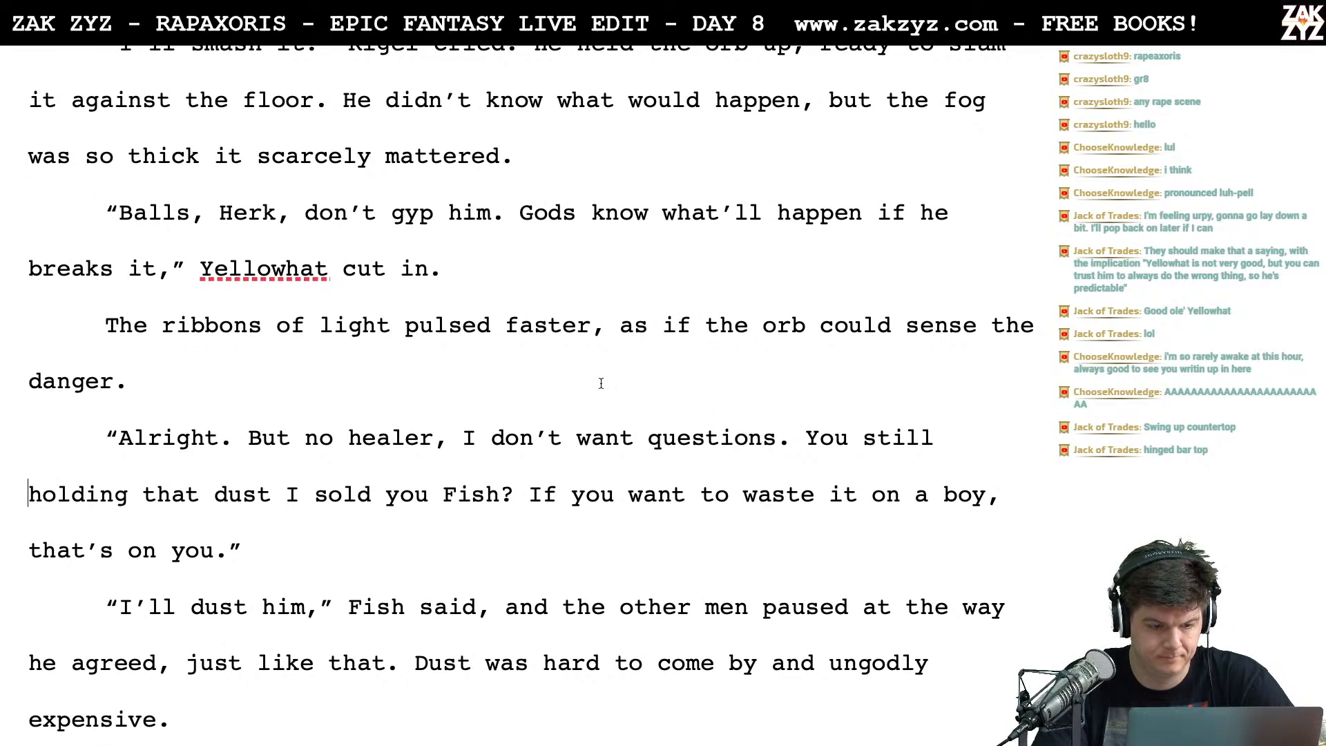
{"action": "key", "text": "Right"}
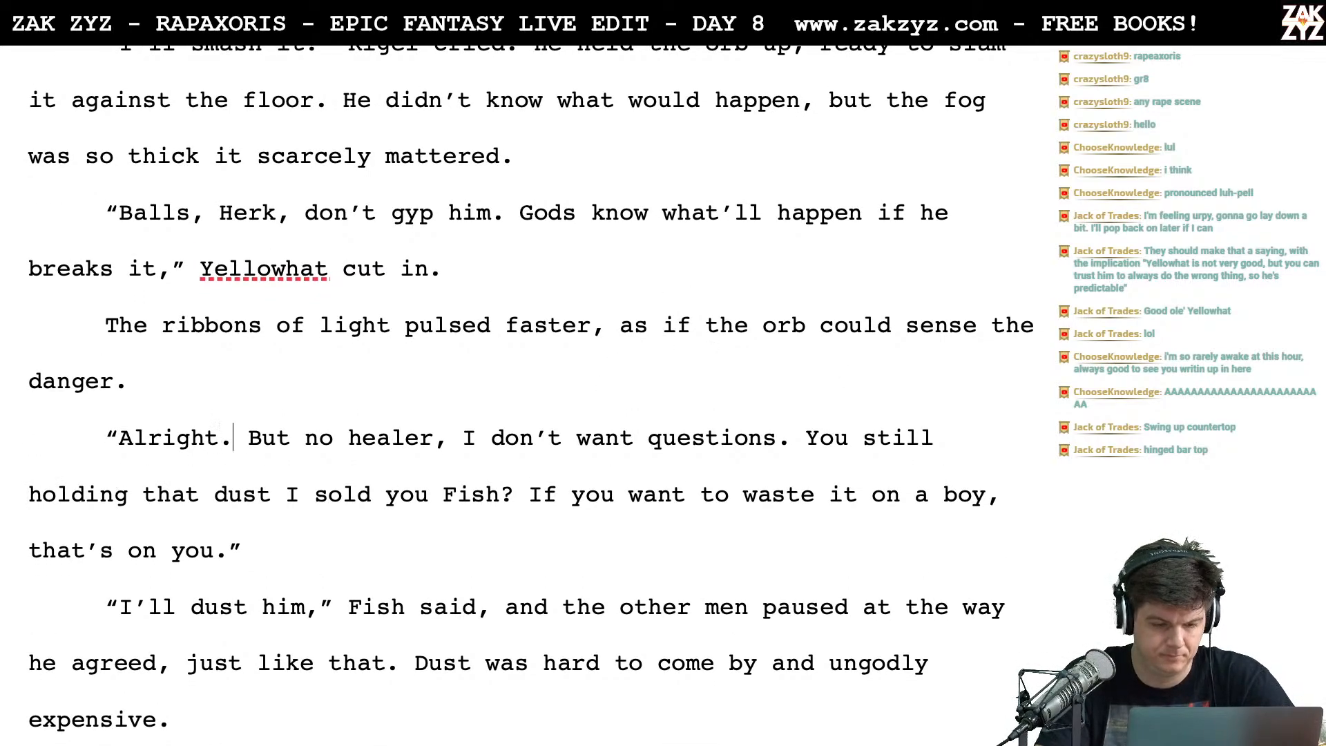
{"action": "key", "text": "Up"}
{"action": "key", "text": "Up"}
{"action": "key", "text": "Down"}
{"action": "type", "text": "Herkim"}
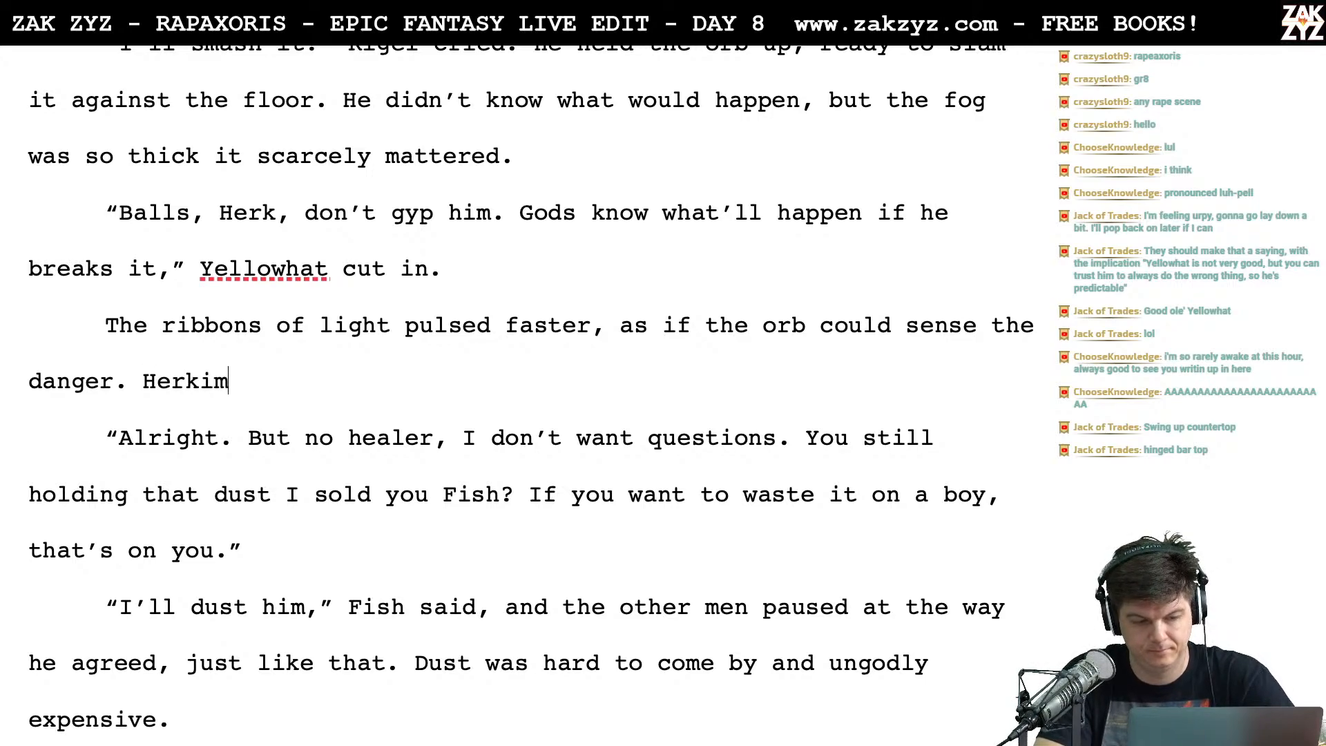
{"action": "type", "text": "er drew back,"}
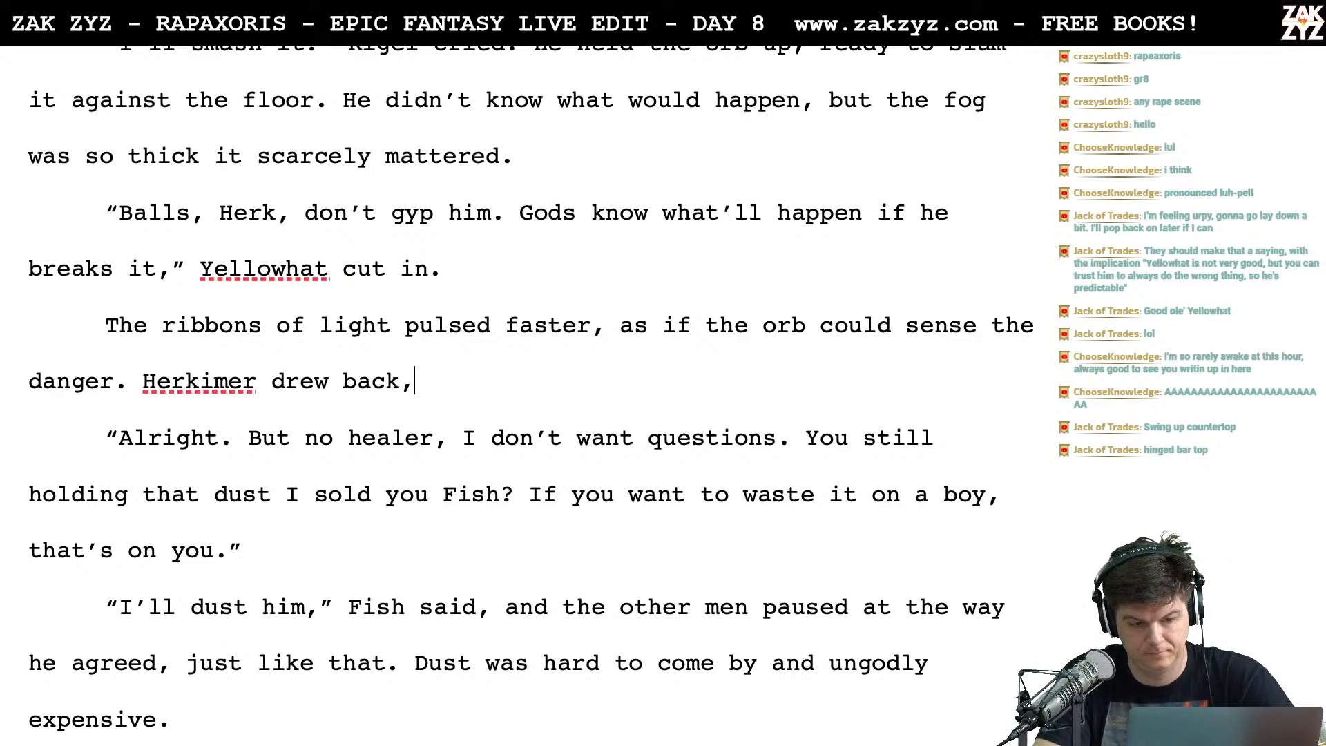
{"action": "key", "text": "BackSpace"}
{"action": "key", "text": "BackSpace"}
{"action": "key", "text": "BackSpace"}
{"action": "key", "text": "BackSpace"}
{"action": "key", "text": "BackSpace"}
{"action": "key", "text": "BackSpace"}
{"action": "key", "text": "BackSpace"}
{"action": "key", "text": "BackSpace"}
{"action": "key", "text": "BackSpace"}
{"action": "key", "text": "BackSpace"}
{"action": "key", "text": "BackSpace"}
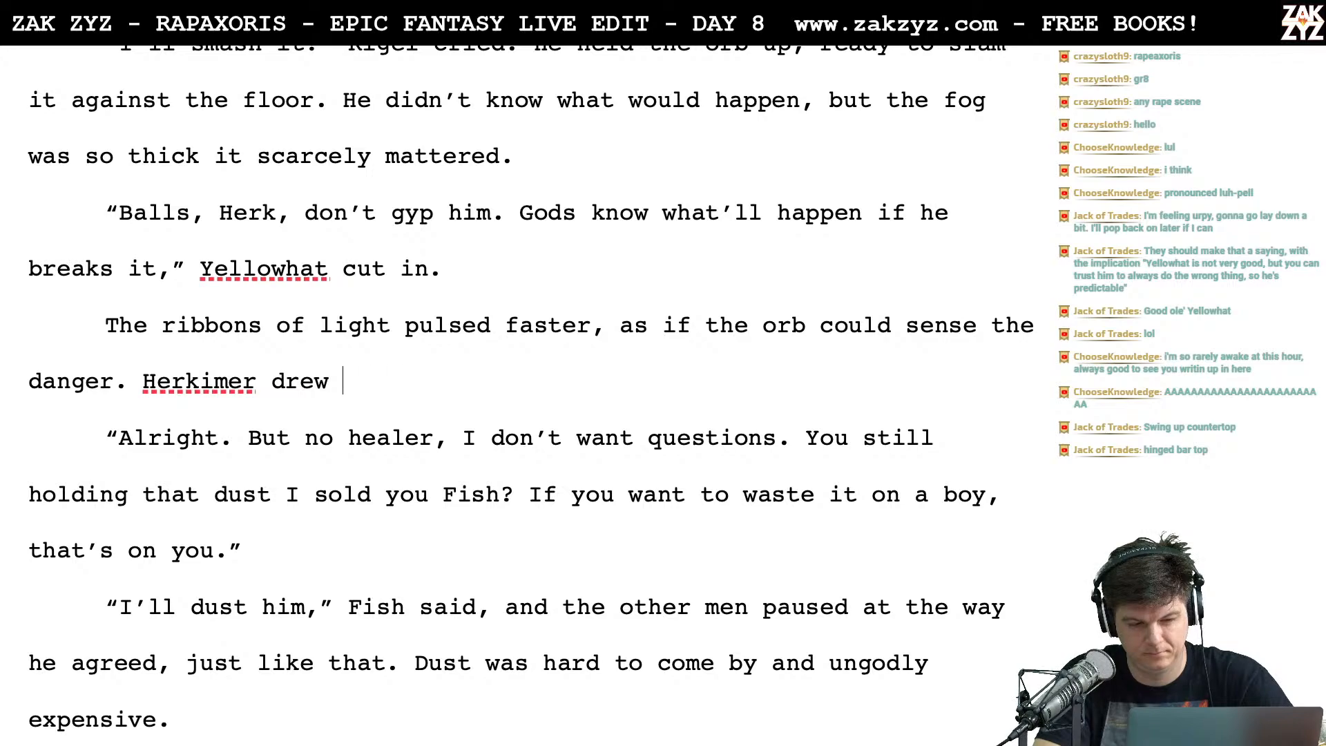
{"action": "type", "text": "squinted "}
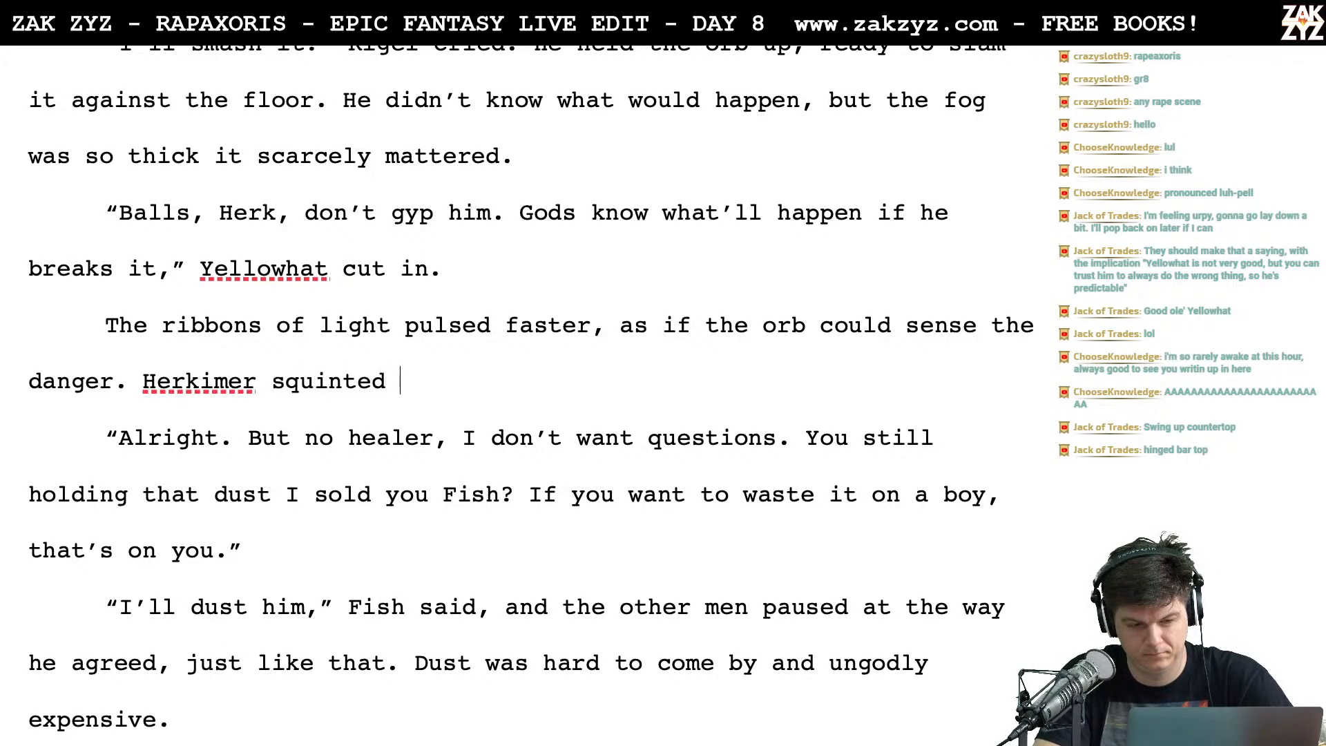
{"action": "type", "text": "at it, "}
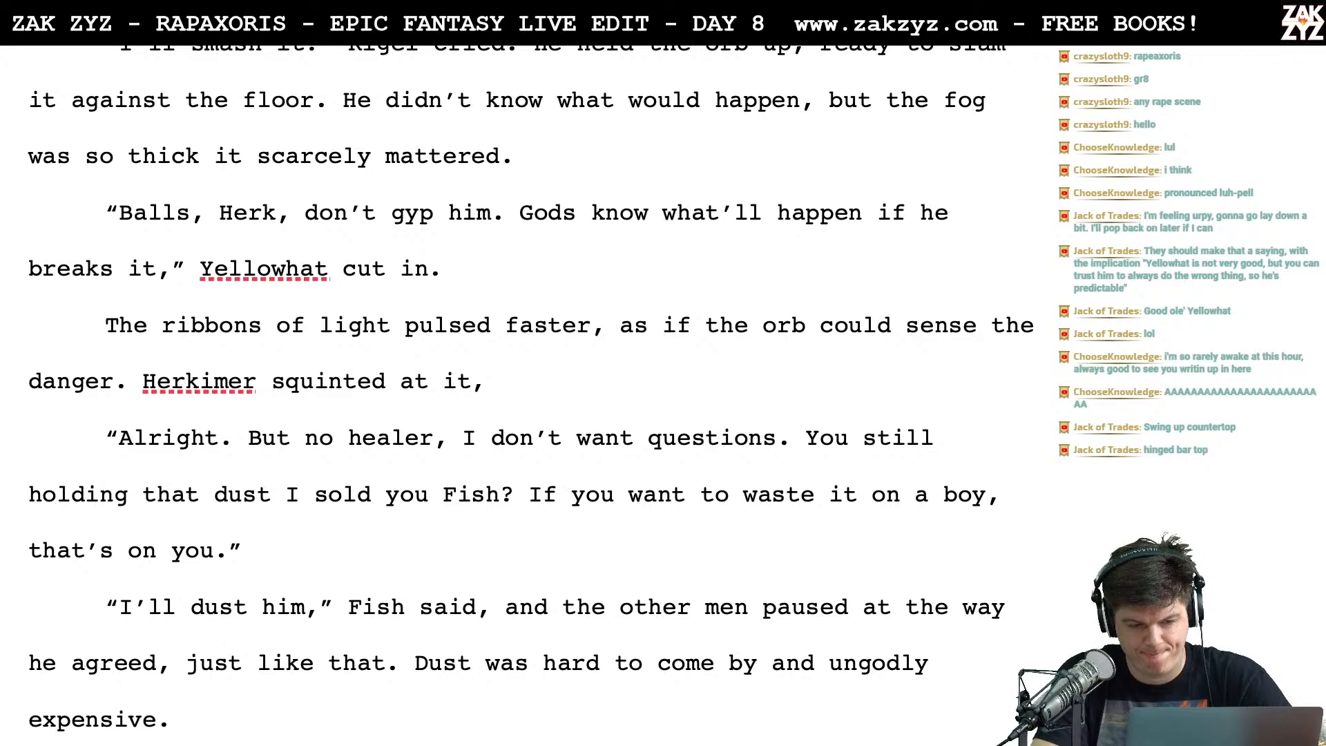
{"action": "type", "text": "his"}
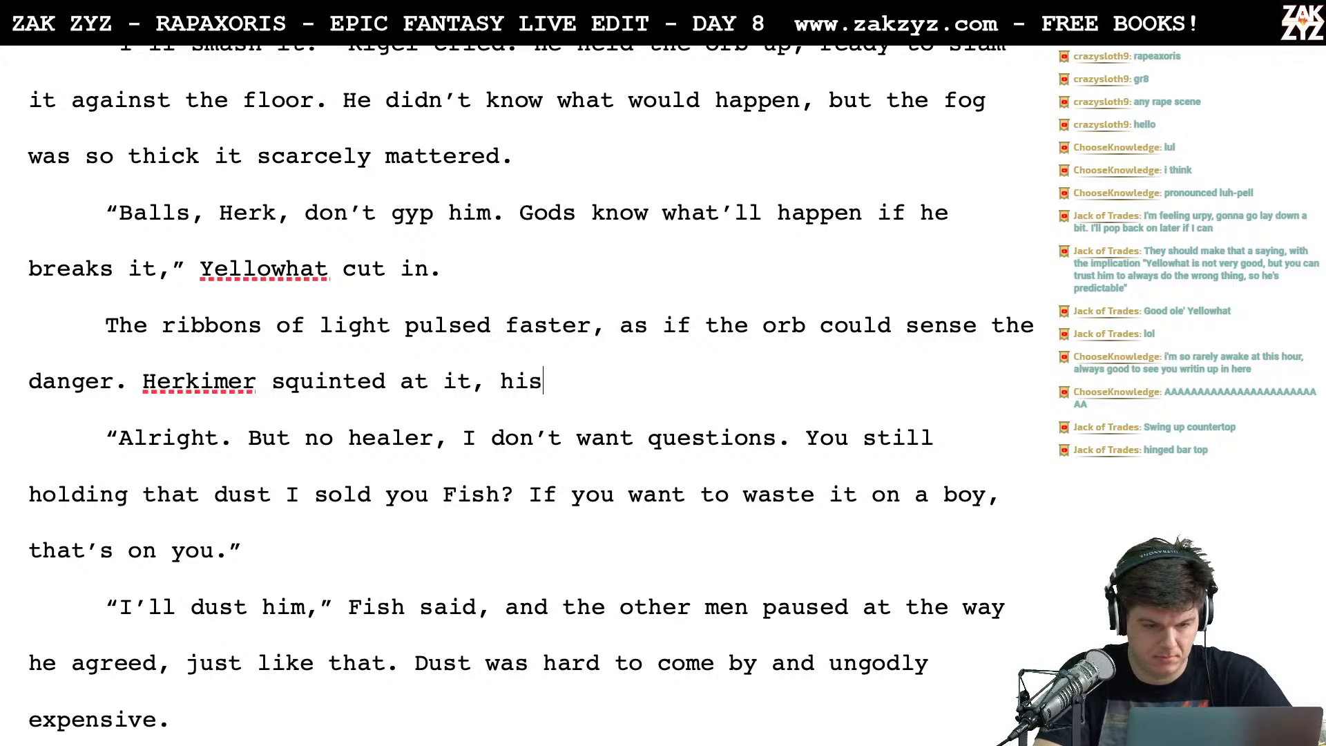
{"action": "type", "text": " fat lip jutt"}
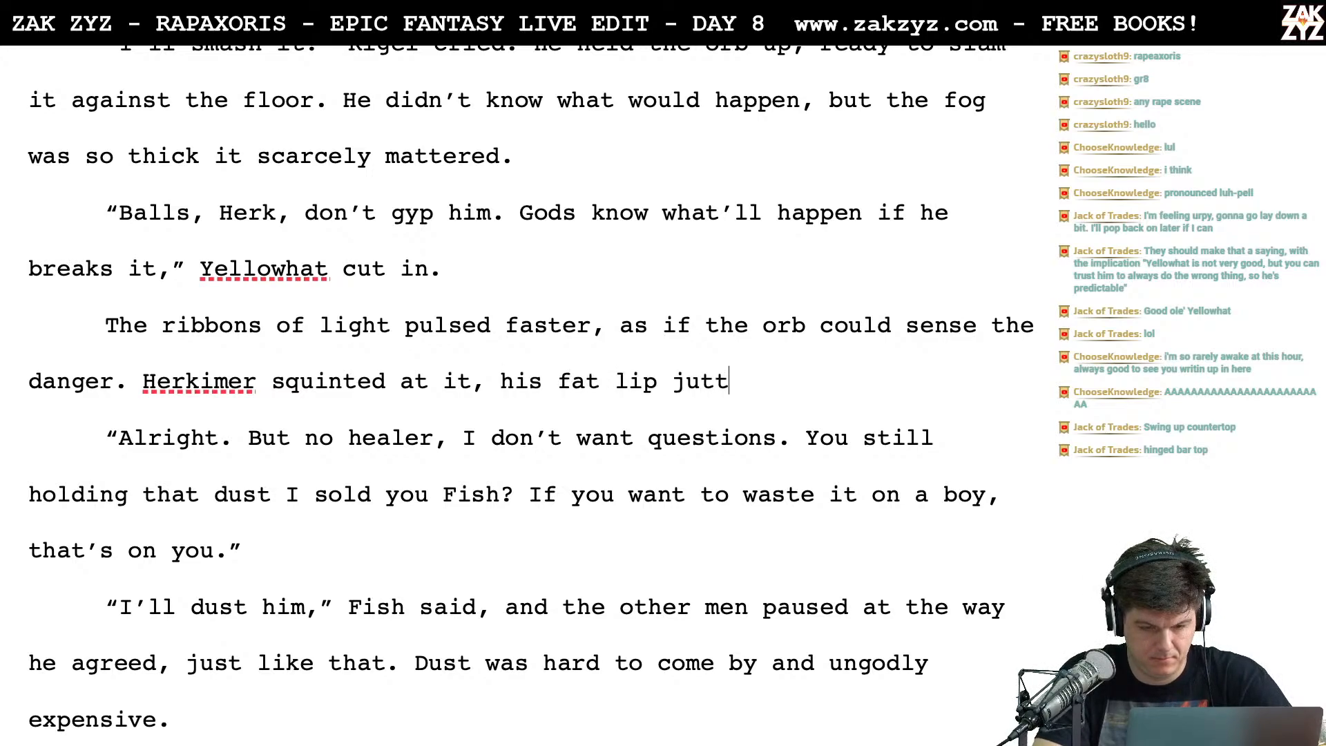
{"action": "type", "text": "ing."}
{"action": "key", "text": "BackSpace"}
{"action": "key", "text": "BackSpace"}
{"action": "key", "text": "BackSpace"}
{"action": "key", "text": "BackSpace"}
{"action": "key", "text": "BackSpace"}
{"action": "key", "text": "BackSpace"}
{"action": "key", "text": "BackSpace"}
{"action": "key", "text": "BackSpace"}
{"action": "key", "text": "BackSpace"}
{"action": "key", "text": "BackSpace"}
{"action": "key", "text": "BackSpace"}
{"action": "key", "text": "BackSpace"}
{"action": "key", "text": "BackSpace"}
{"action": "key", "text": "BackSpace"}
{"action": "key", "text": "BackSpace"}
{"action": "key", "text": "BackSpace"}
{"action": "key", "text": "BackSpace"}
{"action": "key", "text": "BackSpace"}
{"action": "key", "text": "BackSpace"}
{"action": "key", "text": "BackSpace"}
{"action": "key", "text": "BackSpace"}
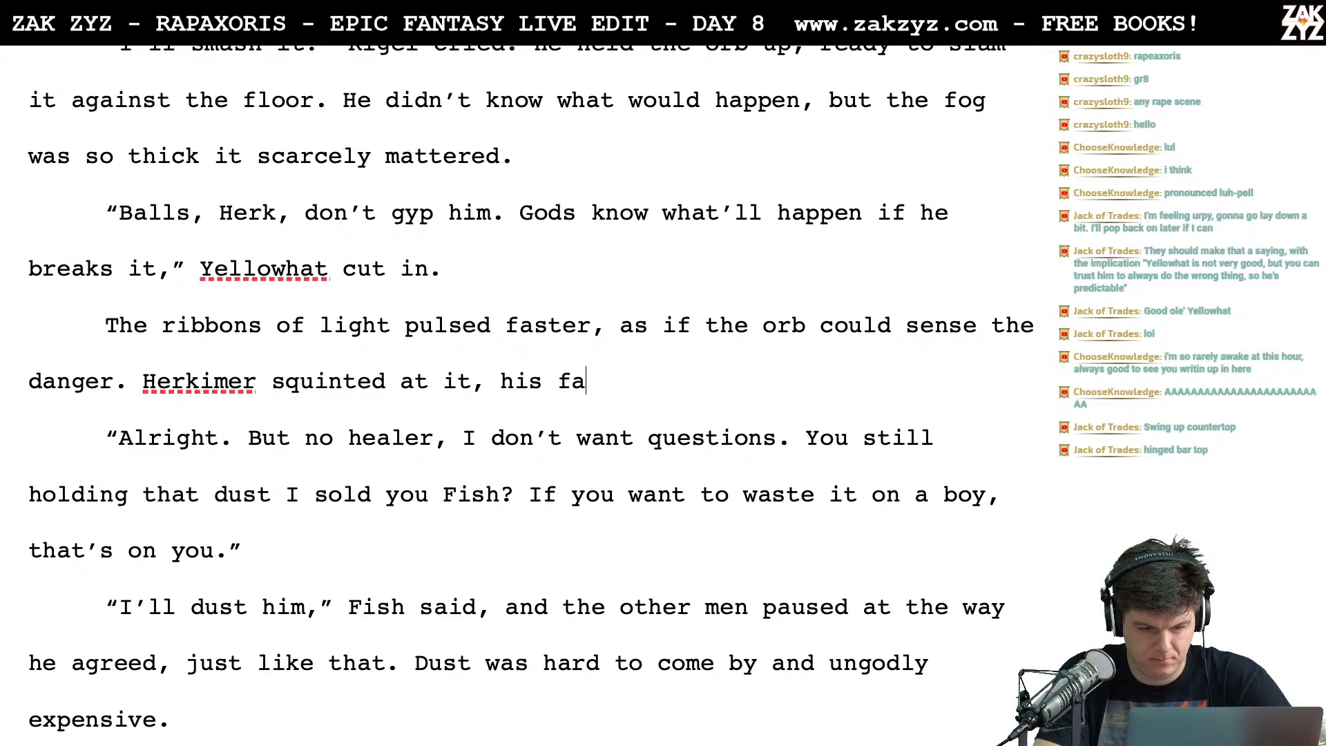
Finish Herkimer's sentence with "jutting his fat lip." and change "Alright" to "All right" in the following line of dialogue
{"action": "type", "text": "jutting "}
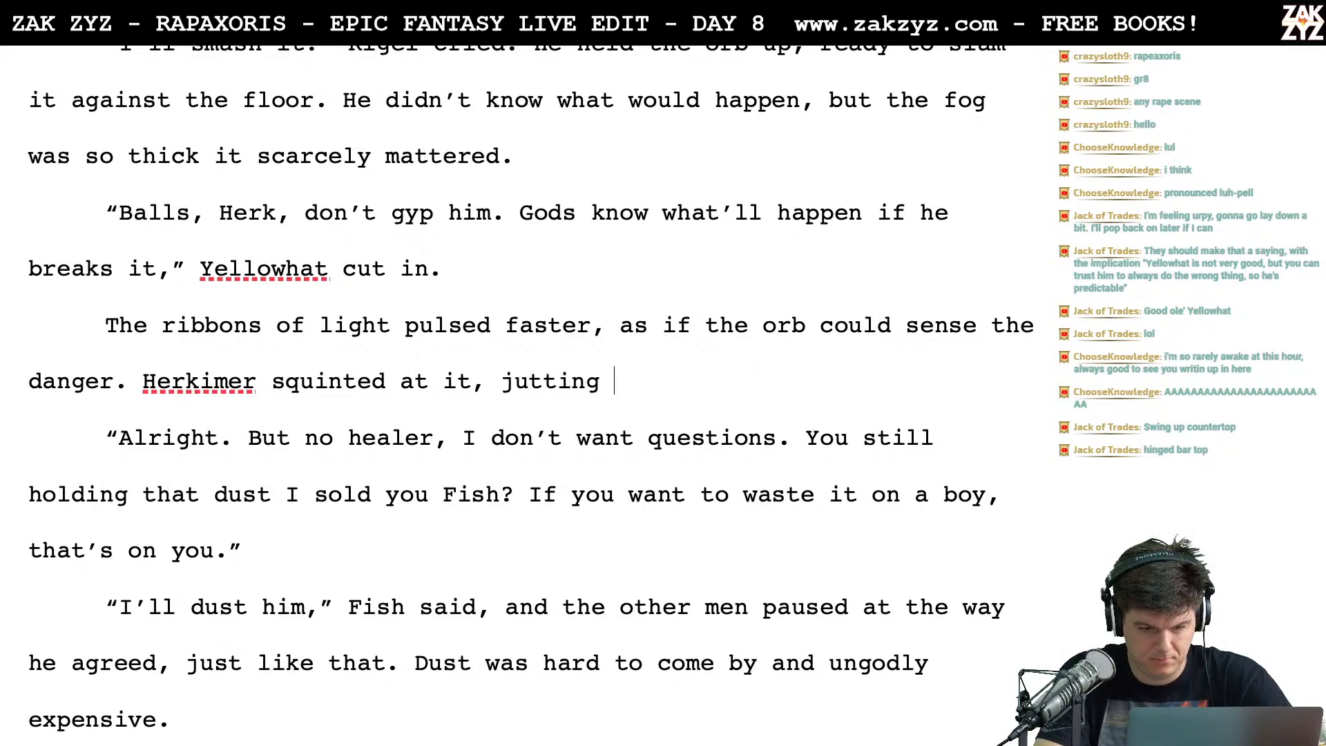
{"action": "type", "text": "his fat lip."}
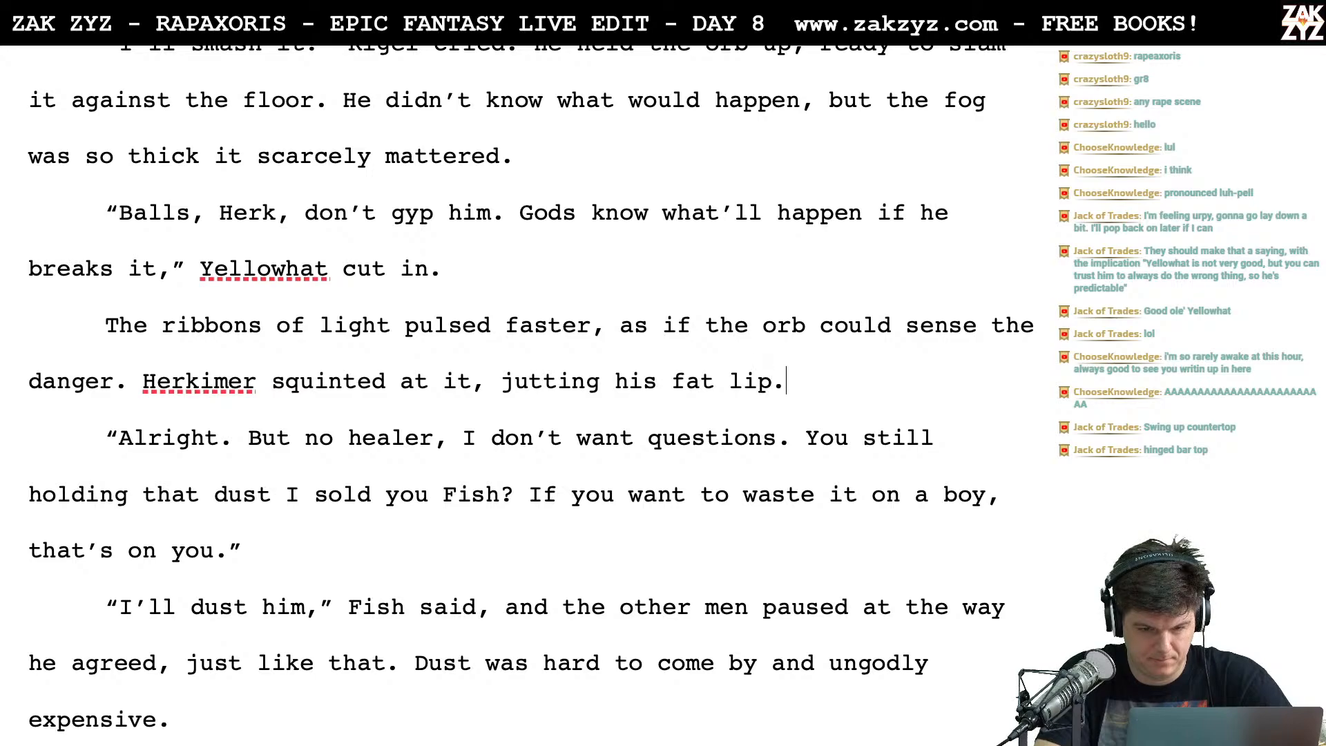
{"action": "key", "text": "Right"}
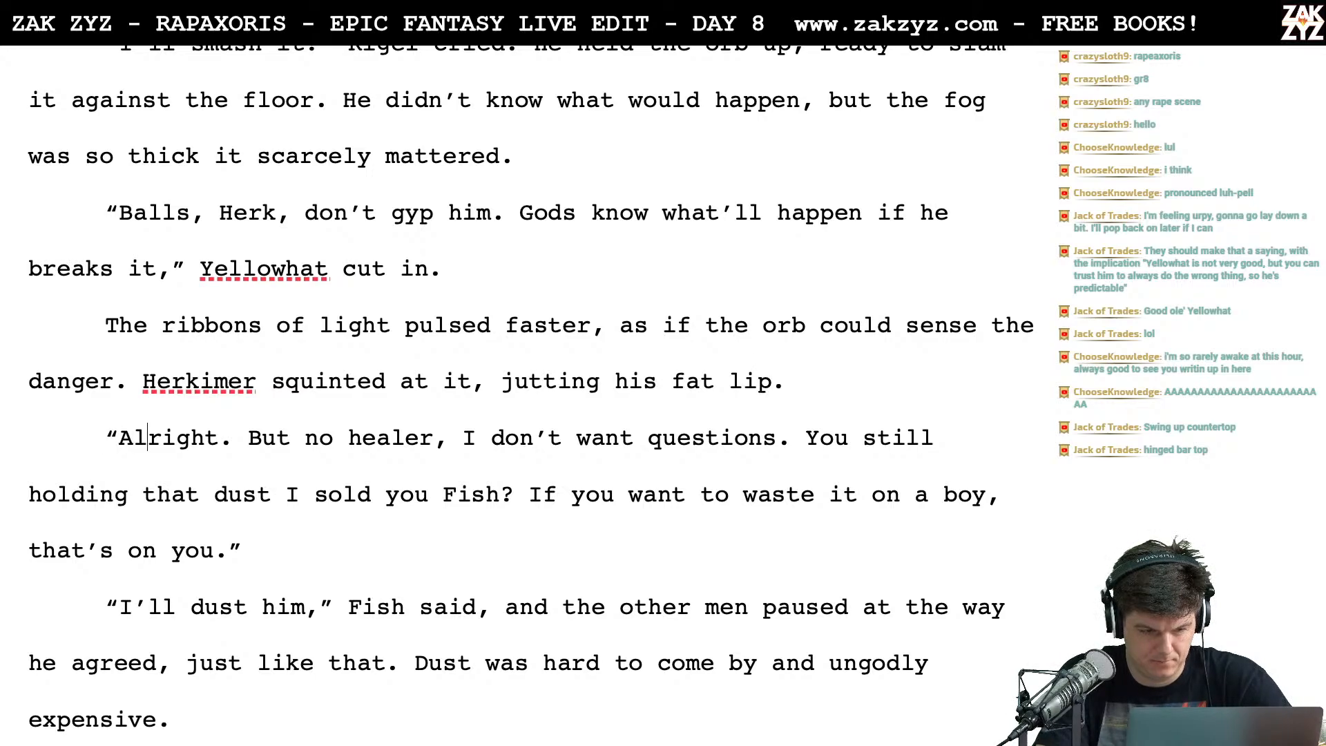
{"action": "key", "text": "Left"}
{"action": "type", "text": "l"}
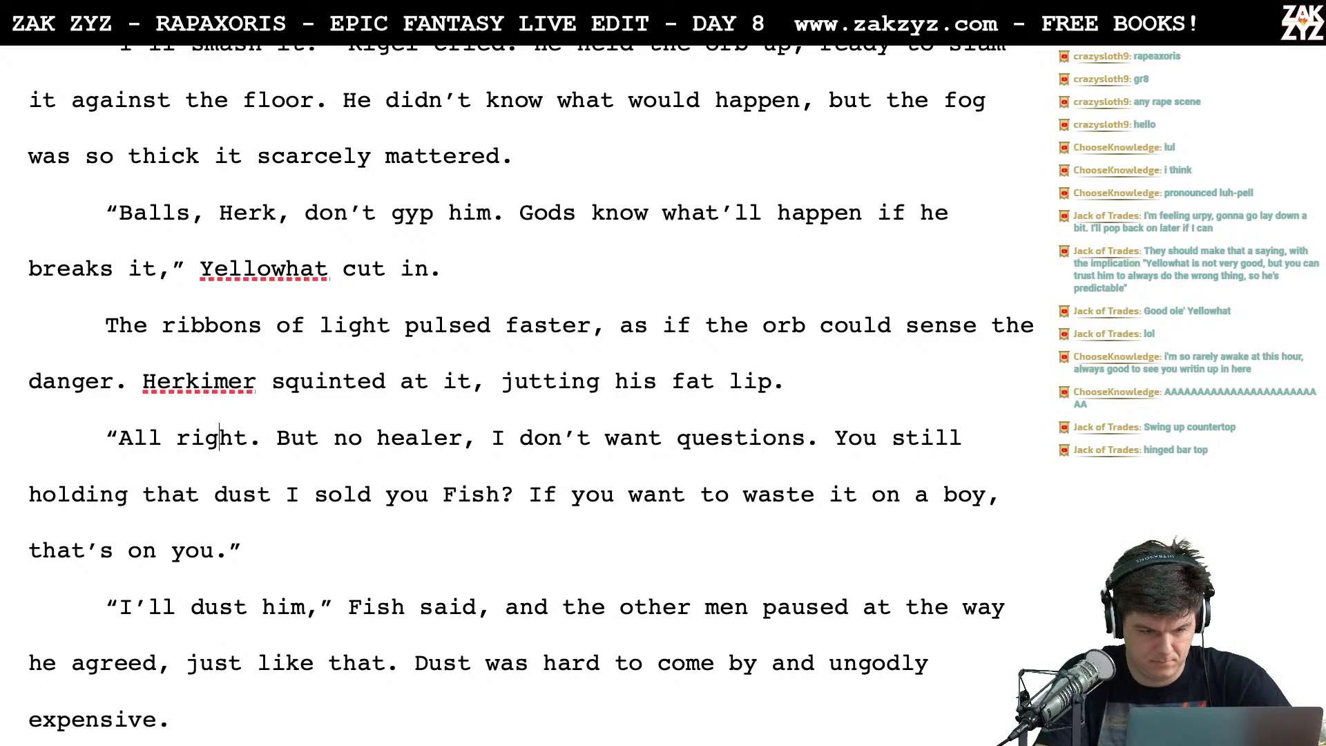
{"action": "key", "text": "Right"}
{"action": "key", "text": "Right"}
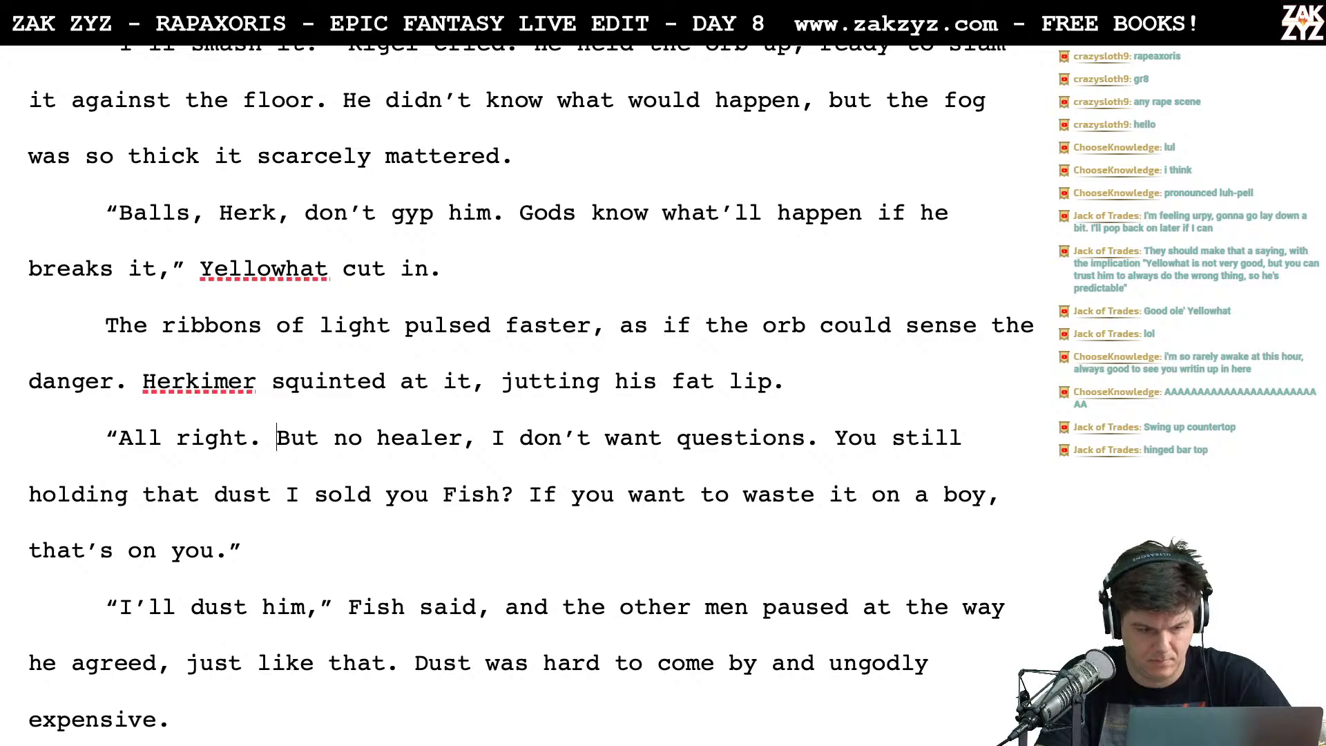
End the sentence after "But no healer" with a period and add "Too many questions."
{"action": "scroll", "coordinate": [531, 396], "scroll_direction": "down", "scroll_amount": 1}
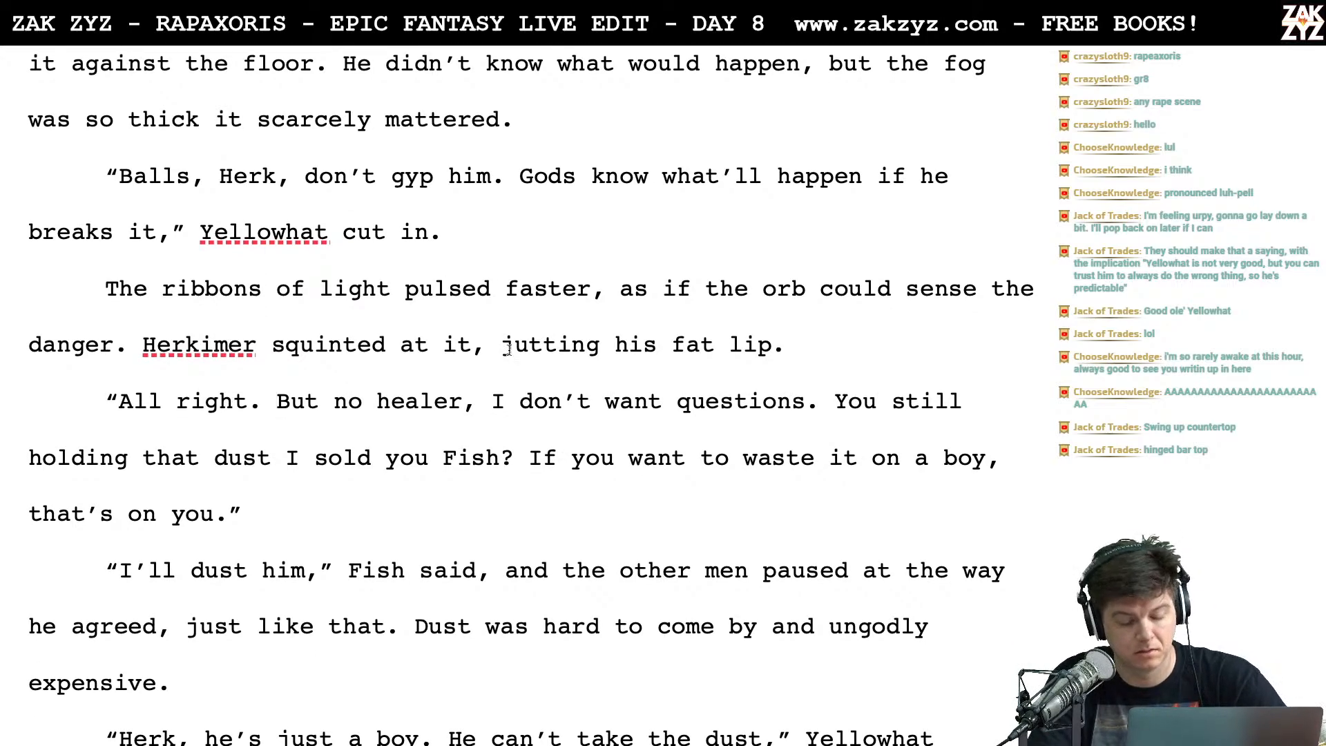
{"action": "scroll", "coordinate": [643, 417], "scroll_direction": "down", "scroll_amount": 1}
{"action": "left_click", "coordinate": [482, 384]}
{"action": "key", "text": "BackSpace"}
{"action": "type", "text": ". "}
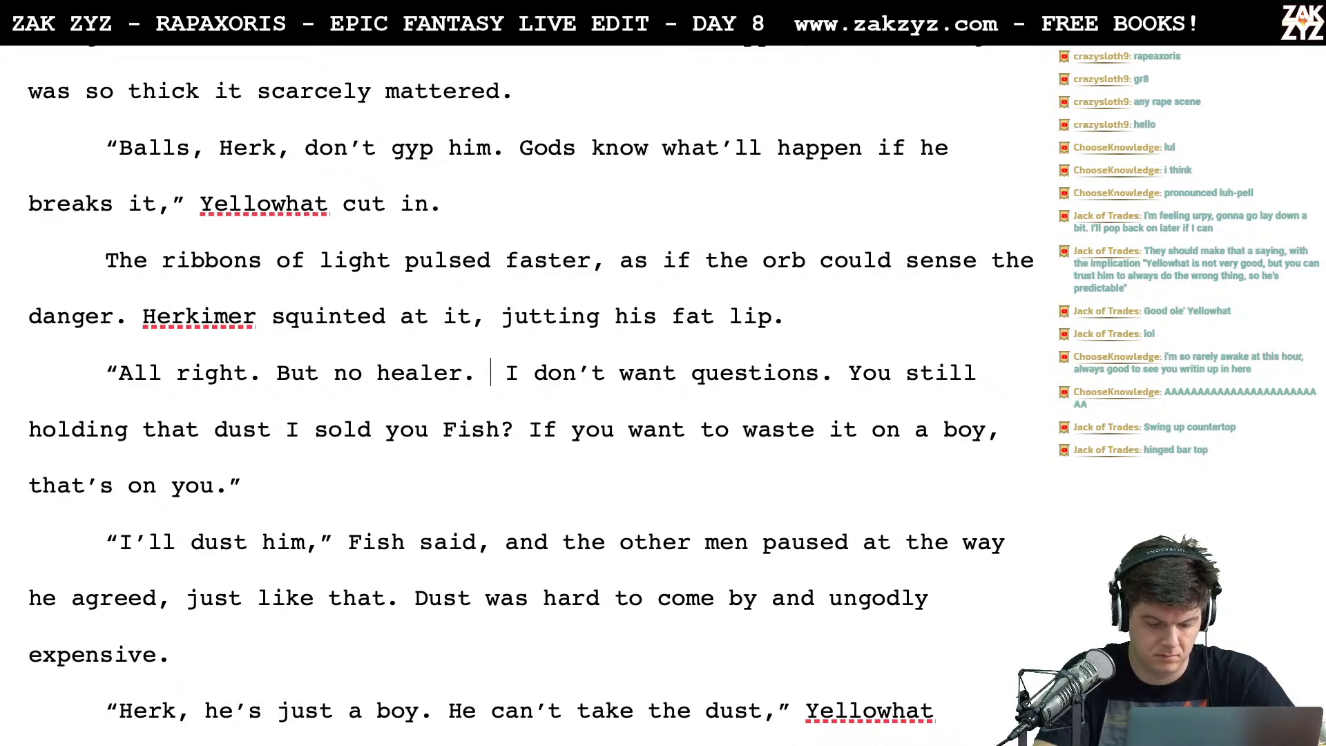
{"action": "type", "text": "Too many questi"}
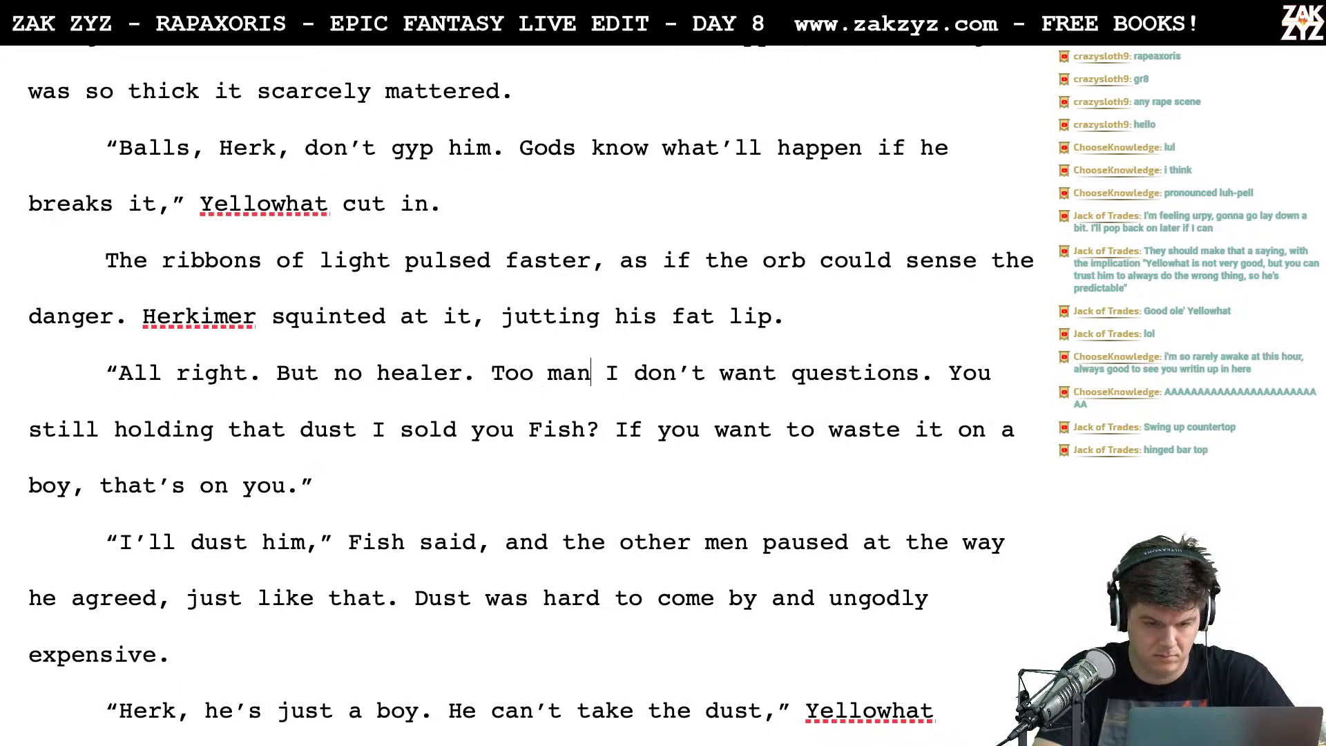
{"action": "type", "text": "ons."}
Delete the old sentence "I don't want questions." before "You still holding"
{"action": "key", "text": "shift+Right"}
{"action": "key", "text": "shift+Right"}
{"action": "key", "text": "shift+Right"}
{"action": "key", "text": "shift+Right"}
{"action": "key", "text": "shift+Right"}
{"action": "key", "text": "shift+Right"}
{"action": "key", "text": "shift+Right"}
{"action": "key", "text": "shift+Right"}
{"action": "key", "text": "shift+Right"}
{"action": "key", "text": "shift+Right"}
{"action": "key", "text": "shift+Right"}
{"action": "key", "text": "shift+Right"}
{"action": "key", "text": "shift+Right"}
{"action": "key", "text": "shift+Right"}
{"action": "key", "text": "shift+Right"}
{"action": "key", "text": "shift+Right"}
{"action": "key", "text": "shift+Right"}
{"action": "key", "text": "shift+Right"}
{"action": "key", "text": "shift+Right"}
{"action": "key", "text": "shift+Right"}
{"action": "key", "text": "shift+Right"}
{"action": "key", "text": "shift+Right"}
{"action": "key", "text": "shift+Right"}
{"action": "key", "text": "shift+Right"}
{"action": "key", "text": "shift+Right"}
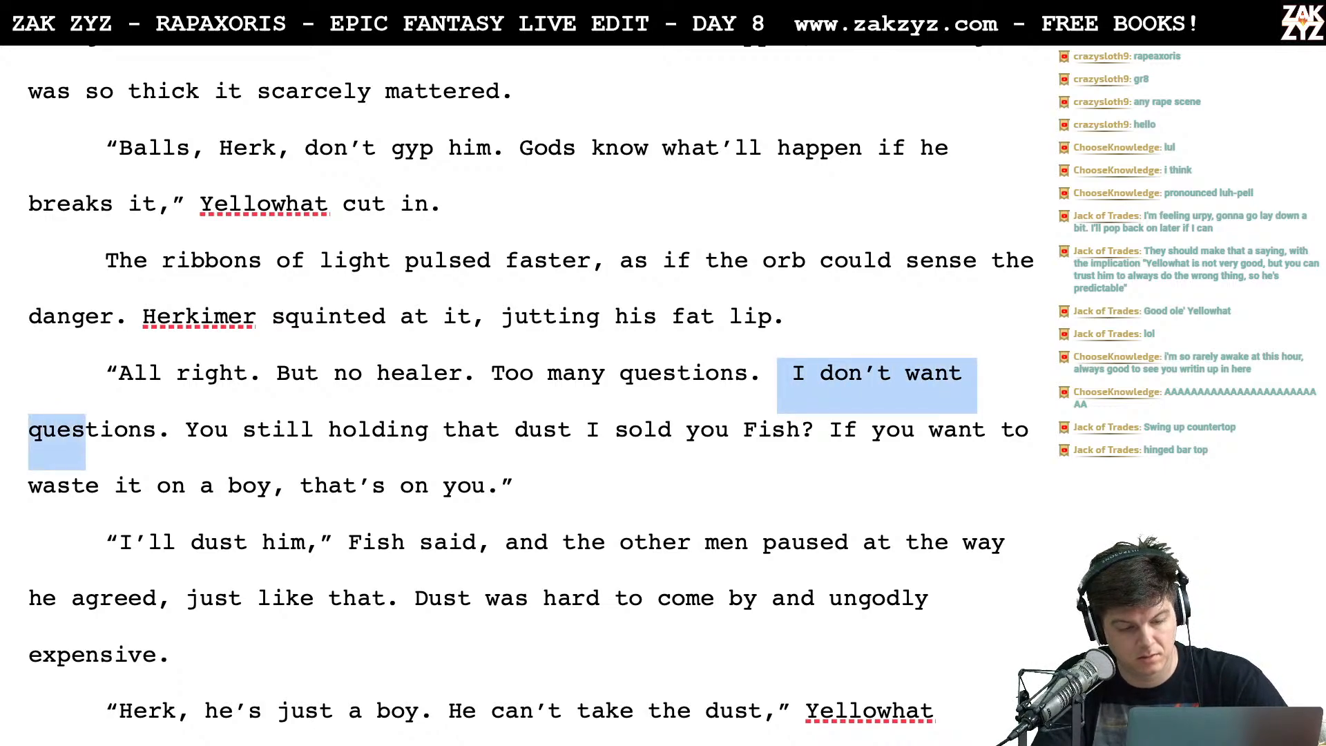
{"action": "key", "text": "BackSpace"}
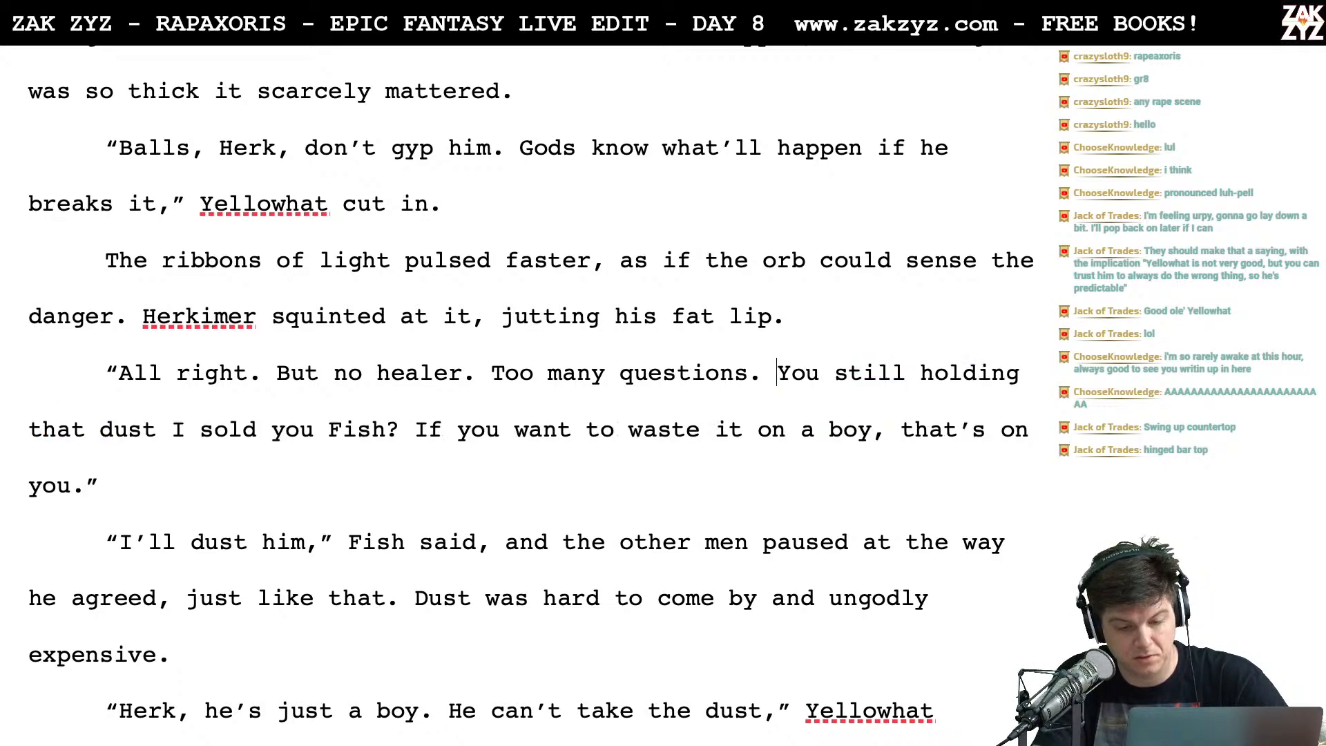
Split Fish's line before "said" and continue it with "agreed. The other men" after "Fish"
{"action": "scroll", "coordinate": [166, 487], "scroll_direction": "down", "scroll_amount": 1}
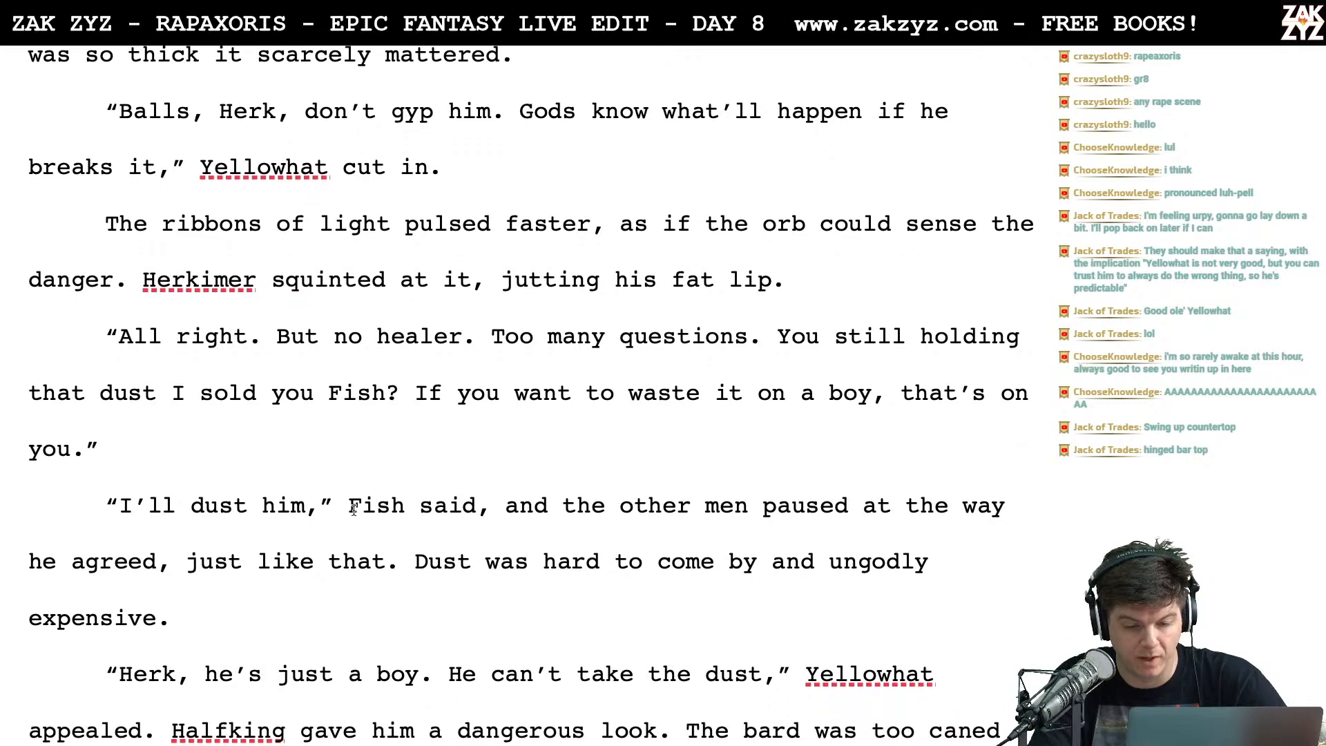
{"action": "scroll", "coordinate": [184, 477], "scroll_direction": "down", "scroll_amount": 3}
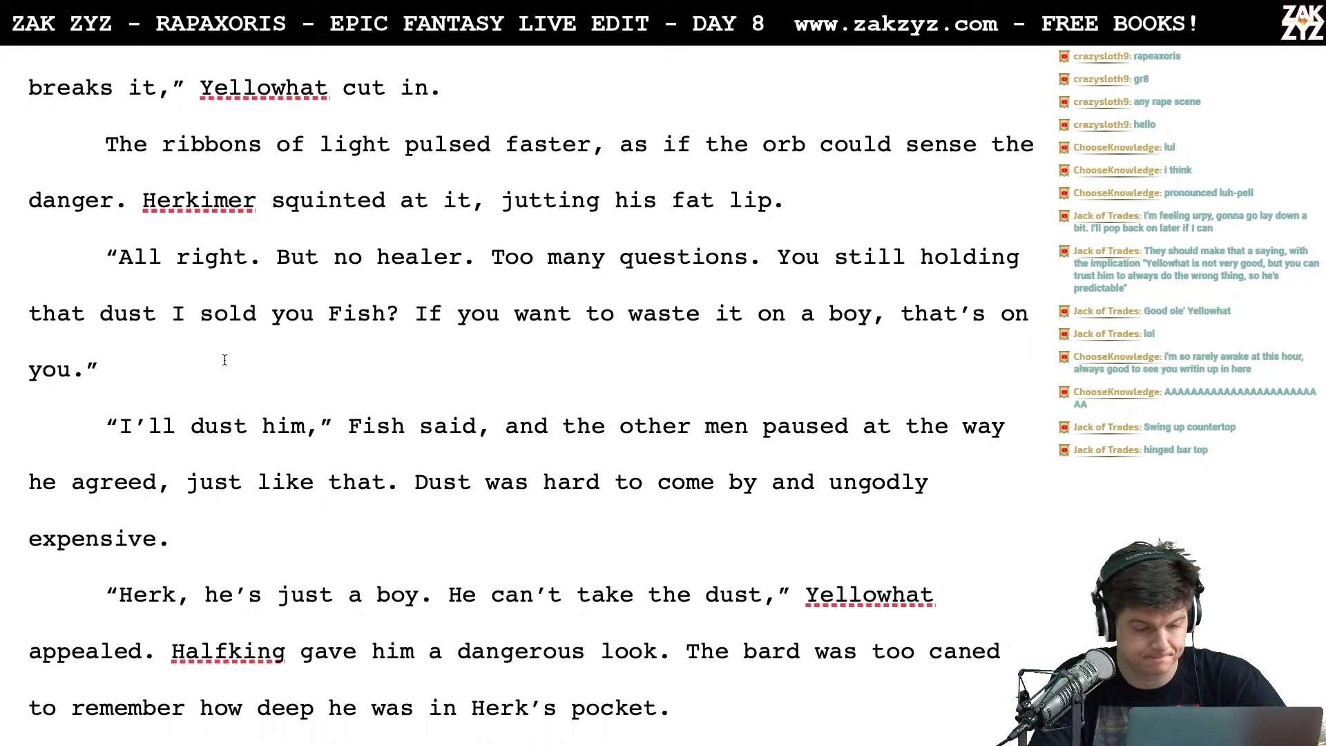
{"action": "left_click", "coordinate": [433, 387]}
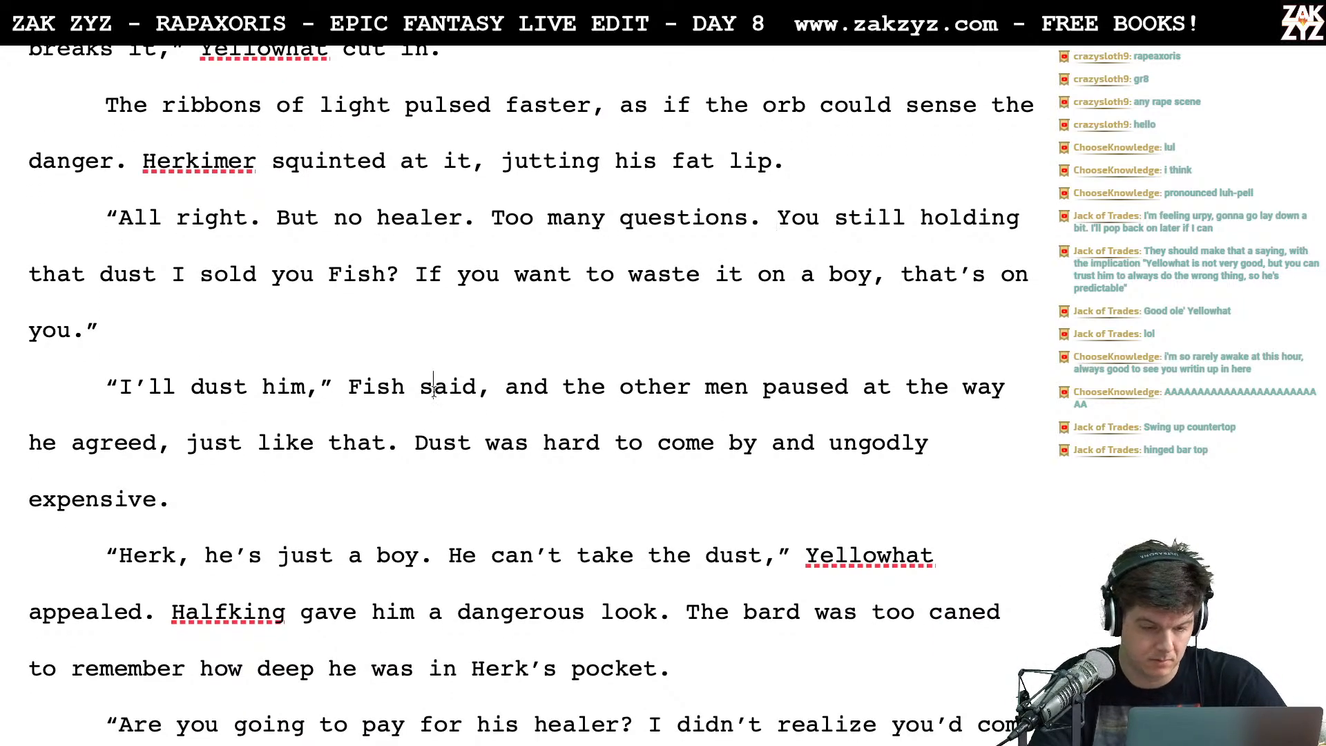
{"action": "key", "text": "Left"}
{"action": "key", "text": "Return"}
{"action": "type", "text": "ag"}
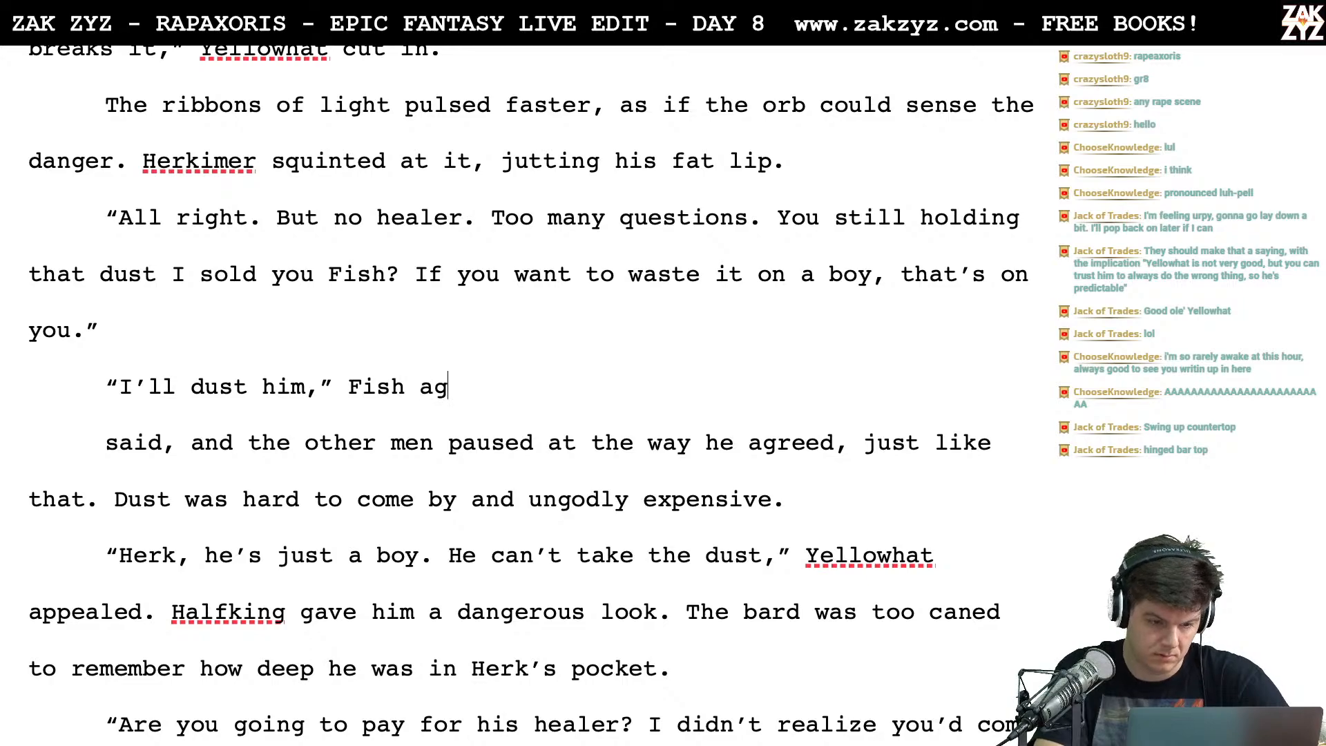
{"action": "type", "text": "reed. The other men "}
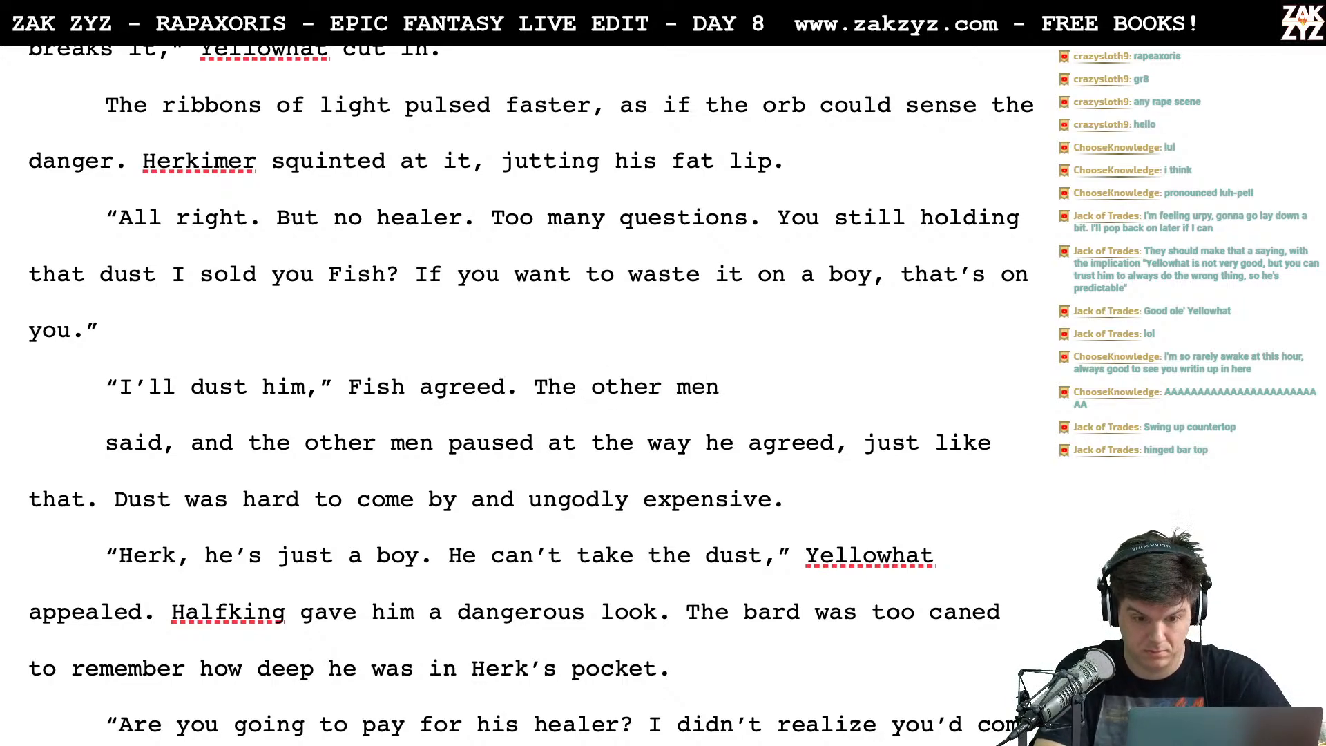
{"action": "type", "text": "blinke"}
{"action": "key", "text": "BackSpace"}
{"action": "key", "text": "BackSpace"}
{"action": "key", "text": "BackSpace"}
{"action": "key", "text": "BackSpace"}
{"action": "key", "text": "BackSpace"}
{"action": "key", "text": "BackSpace"}
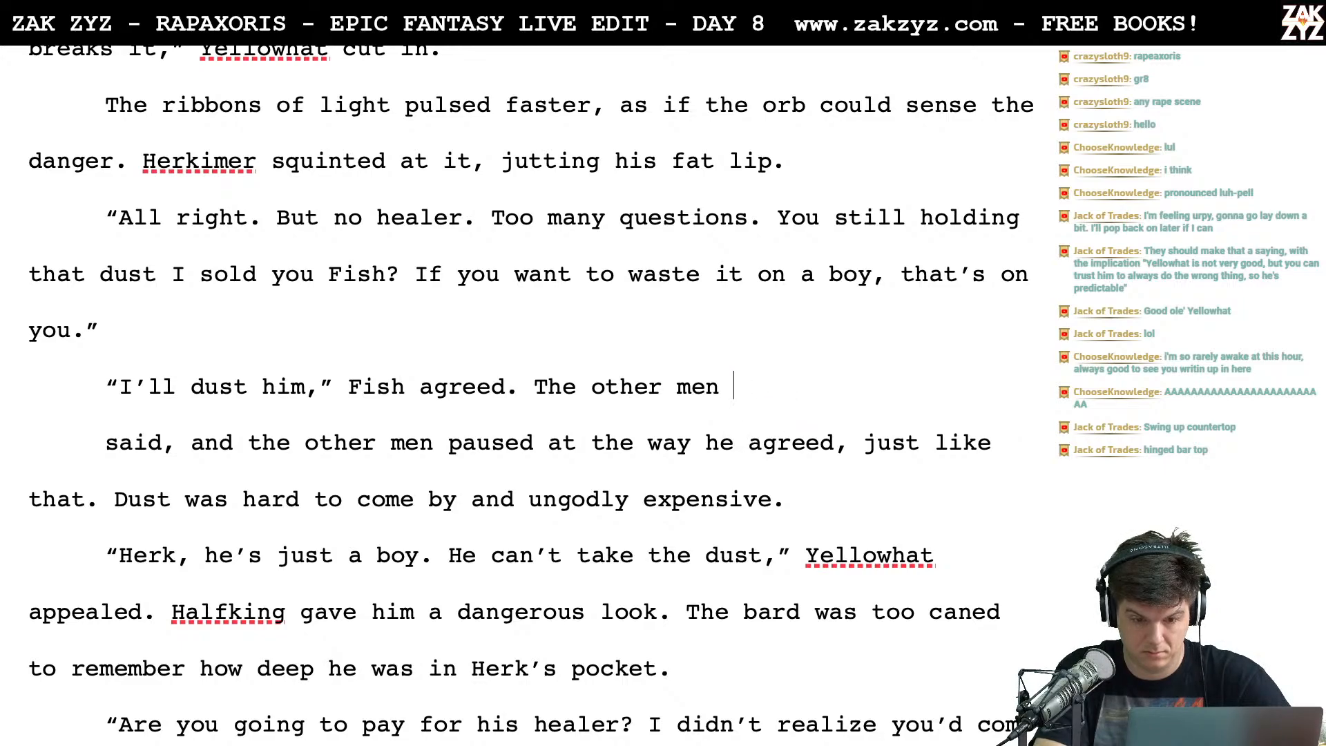
{"action": "type", "text": "paused at"}
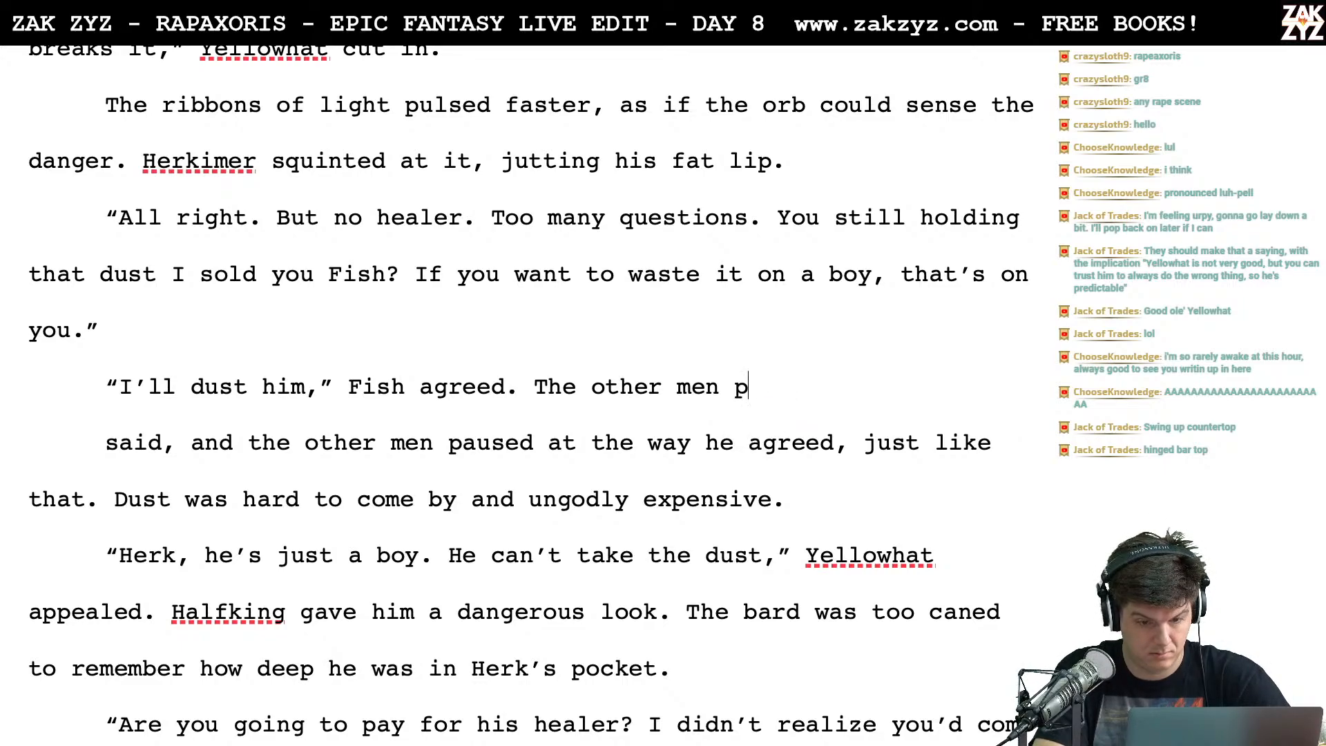
{"action": "key", "text": "BackSpace"}
{"action": "key", "text": "BackSpace"}
{"action": "key", "text": "BackSpace"}
{"action": "key", "text": "BackSpace"}
{"action": "key", "text": "BackSpace"}
{"action": "key", "text": "BackSpace"}
{"action": "key", "text": "BackSpace"}
{"action": "key", "text": "BackSpace"}
{"action": "key", "text": "BackSpace"}
{"action": "key", "text": "BackSpace"}
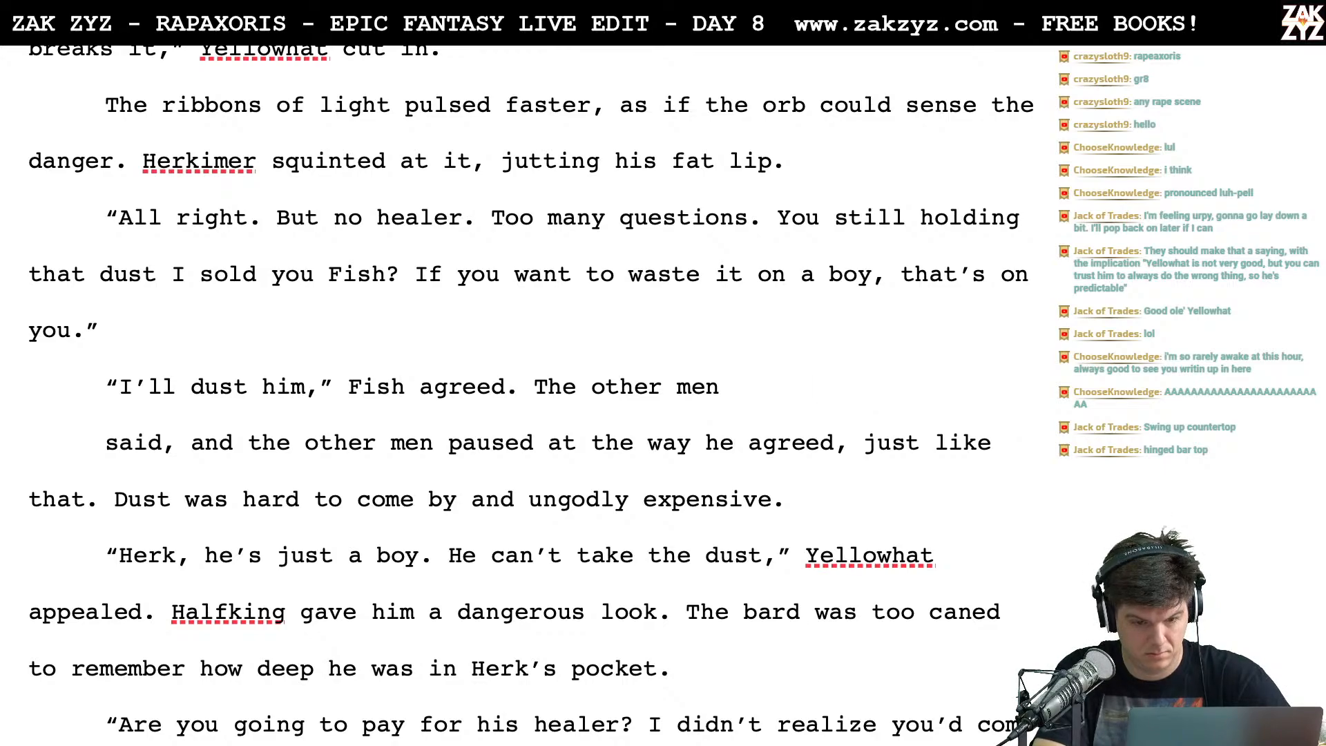
Continue the sentence after "The other men" with "men gawked."
{"action": "type", "text": "men gawked a"}
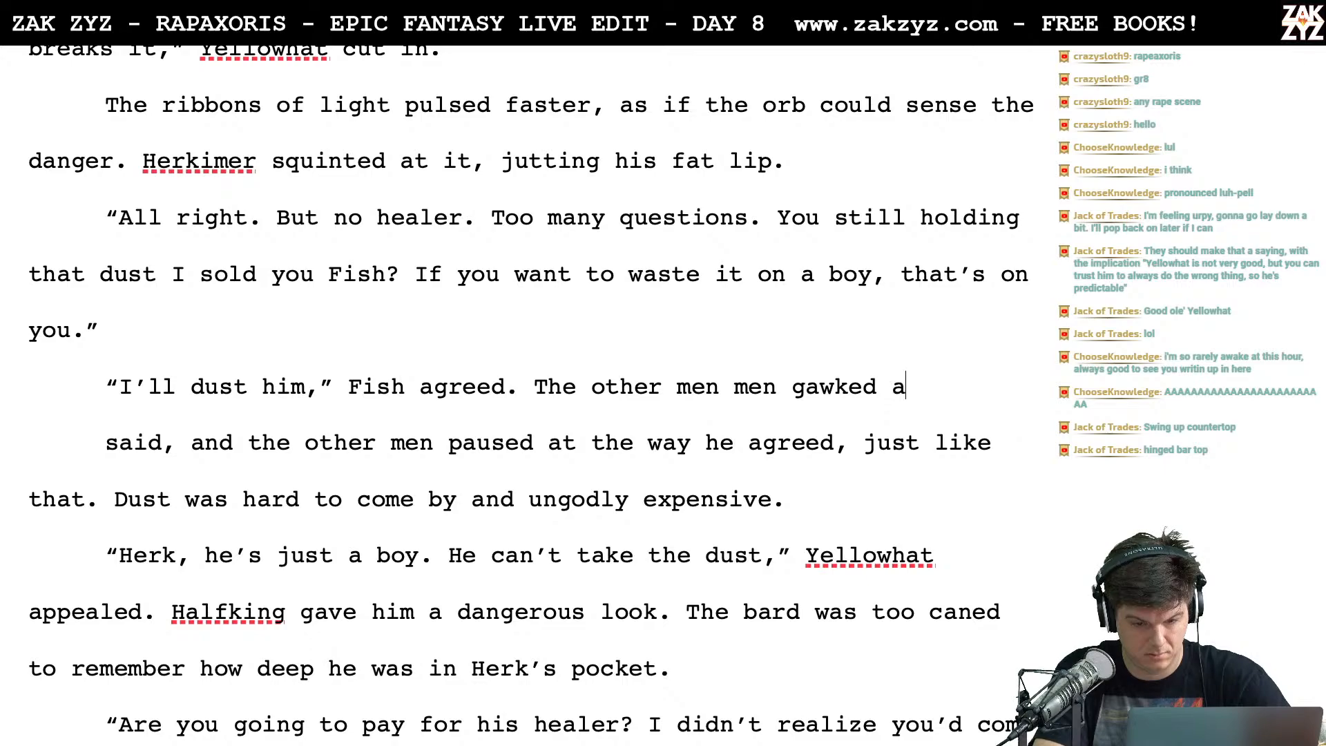
{"action": "type", "text": "t the way he i"}
{"action": "key", "text": "BackSpace"}
{"action": "type", "text": "a"}
{"action": "key", "text": "BackSpace"}
{"action": "key", "text": "BackSpace"}
{"action": "key", "text": "BackSpace"}
{"action": "key", "text": "BackSpace"}
{"action": "key", "text": "BackSpace"}
{"action": "key", "text": "BackSpace"}
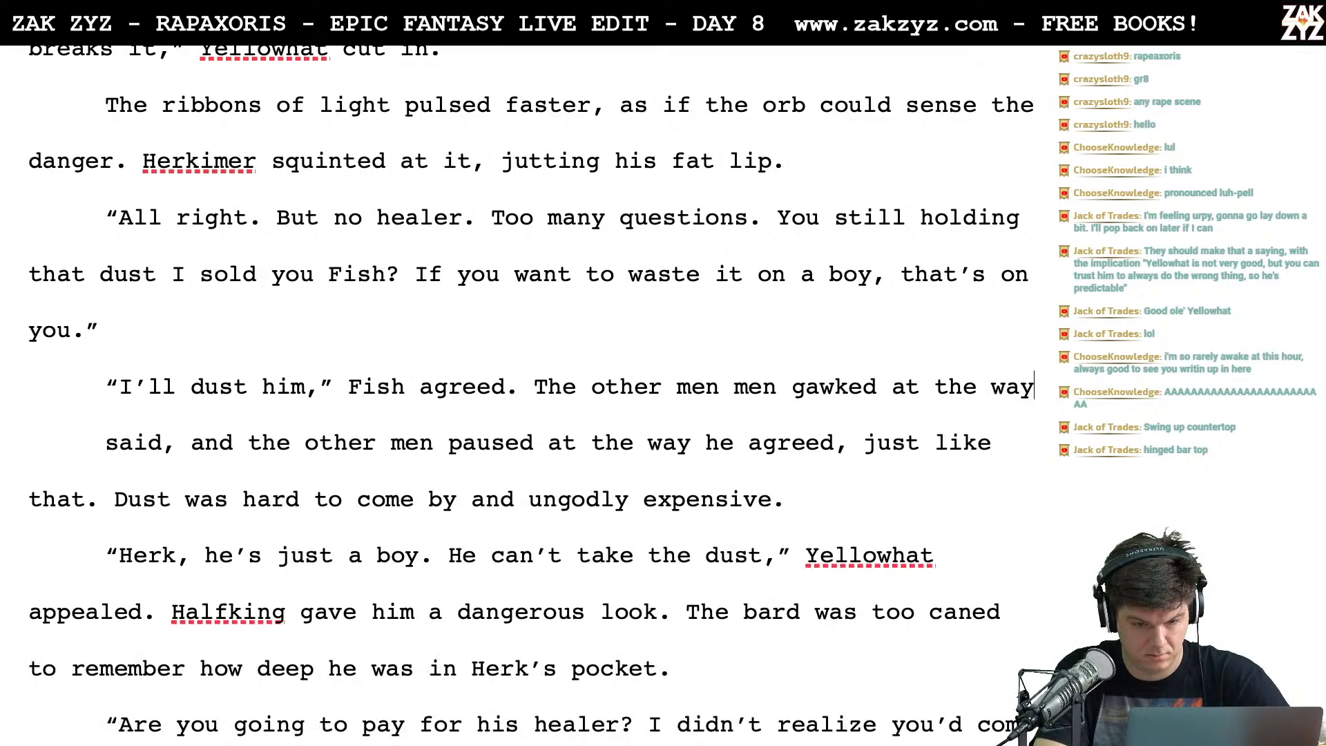
{"action": "key", "text": "BackSpace"}
{"action": "key", "text": "BackSpace"}
{"action": "key", "text": "BackSpace"}
{"action": "key", "text": "BackSpace"}
{"action": "key", "text": "BackSpace"}
{"action": "key", "text": "BackSpace"}
{"action": "key", "text": "BackSpace"}
{"action": "key", "text": "BackSpace"}
{"action": "key", "text": "BackSpace"}
{"action": "type", "text": "."}
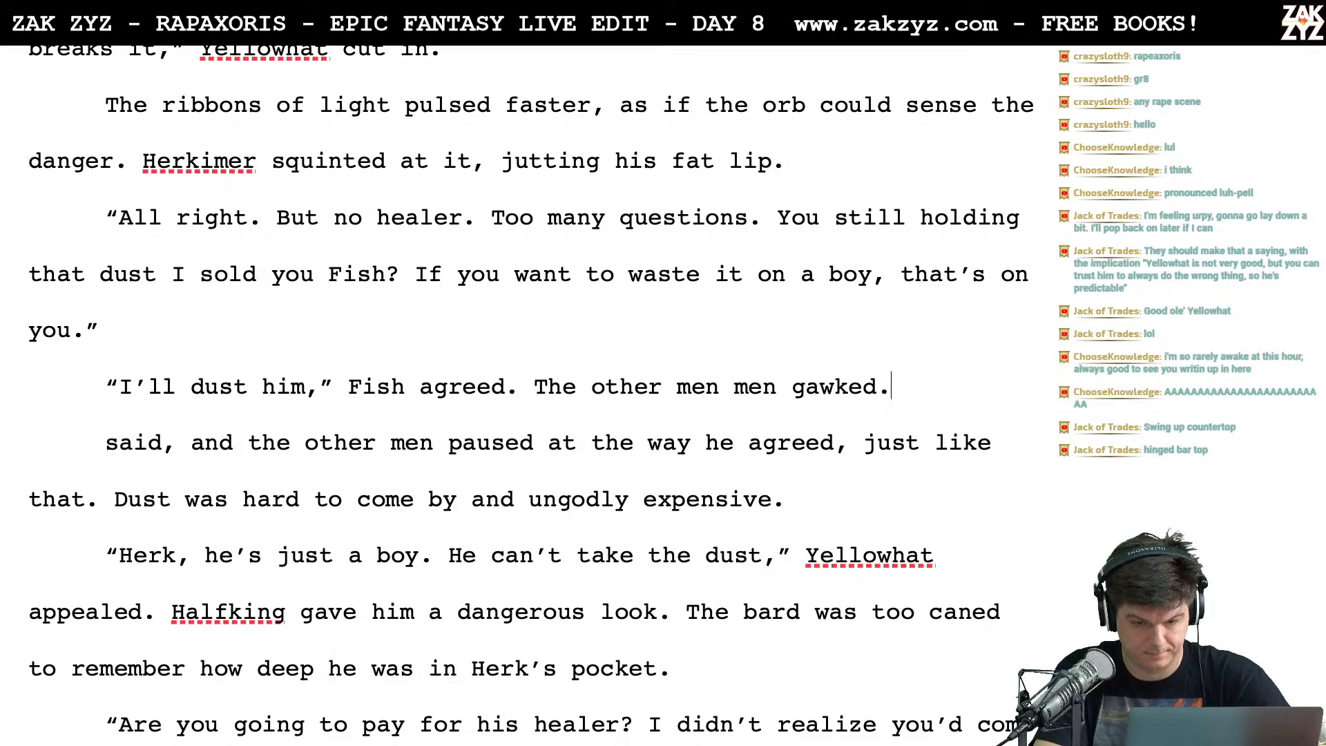
Delete the leftover "said, and the other men paused at the way he agreed, just like that.", joining "Dust was" to Fish's paragraph
{"action": "key", "text": "shift+Down"}
{"action": "key", "text": "shift+Right"}
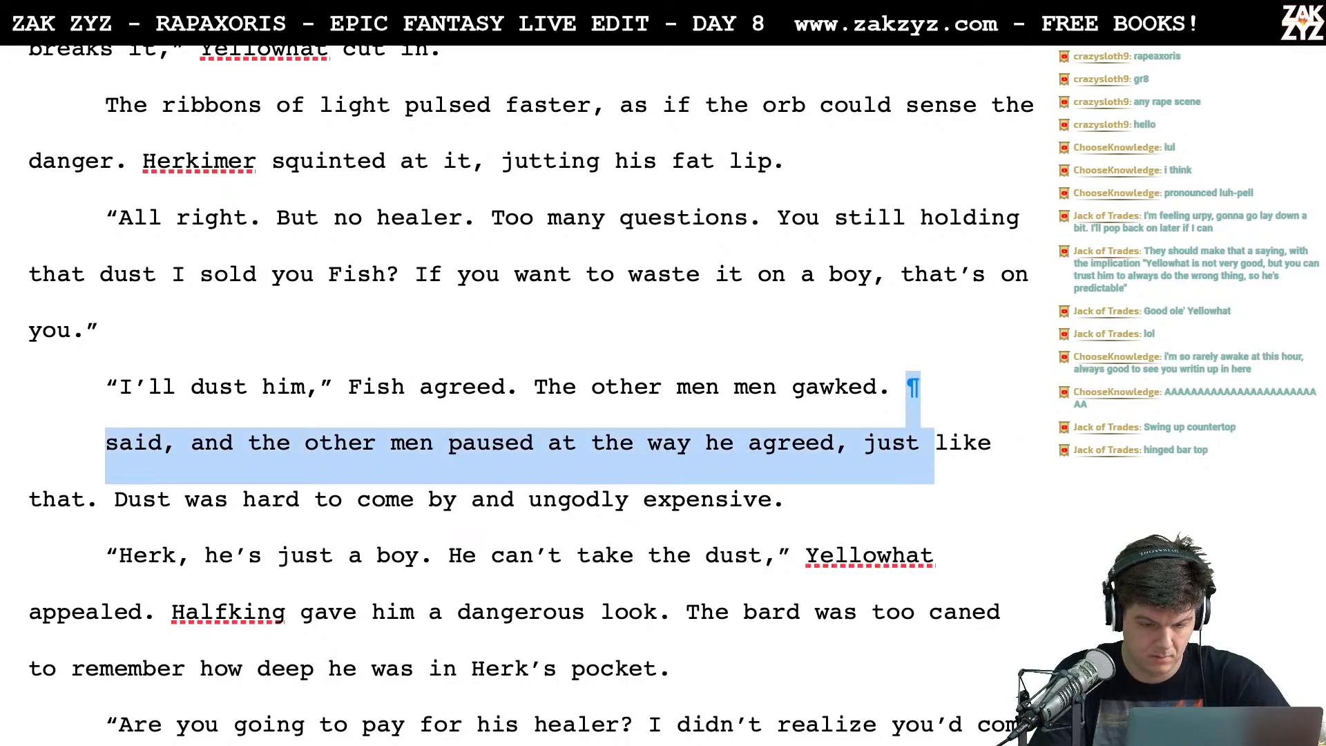
{"action": "key", "text": "shift+Right"}
{"action": "key", "text": "shift+Right"}
{"action": "key", "text": "shift+Right"}
{"action": "key", "text": "shift+Right"}
{"action": "key", "text": "shift+Right"}
{"action": "key", "text": "shift+Right"}
{"action": "key", "text": "shift+Right"}
{"action": "key", "text": "shift+Right"}
{"action": "key", "text": "shift+Right"}
{"action": "key", "text": "shift+Right"}
{"action": "key", "text": "shift+Right"}
{"action": "key", "text": "BackSpace"}
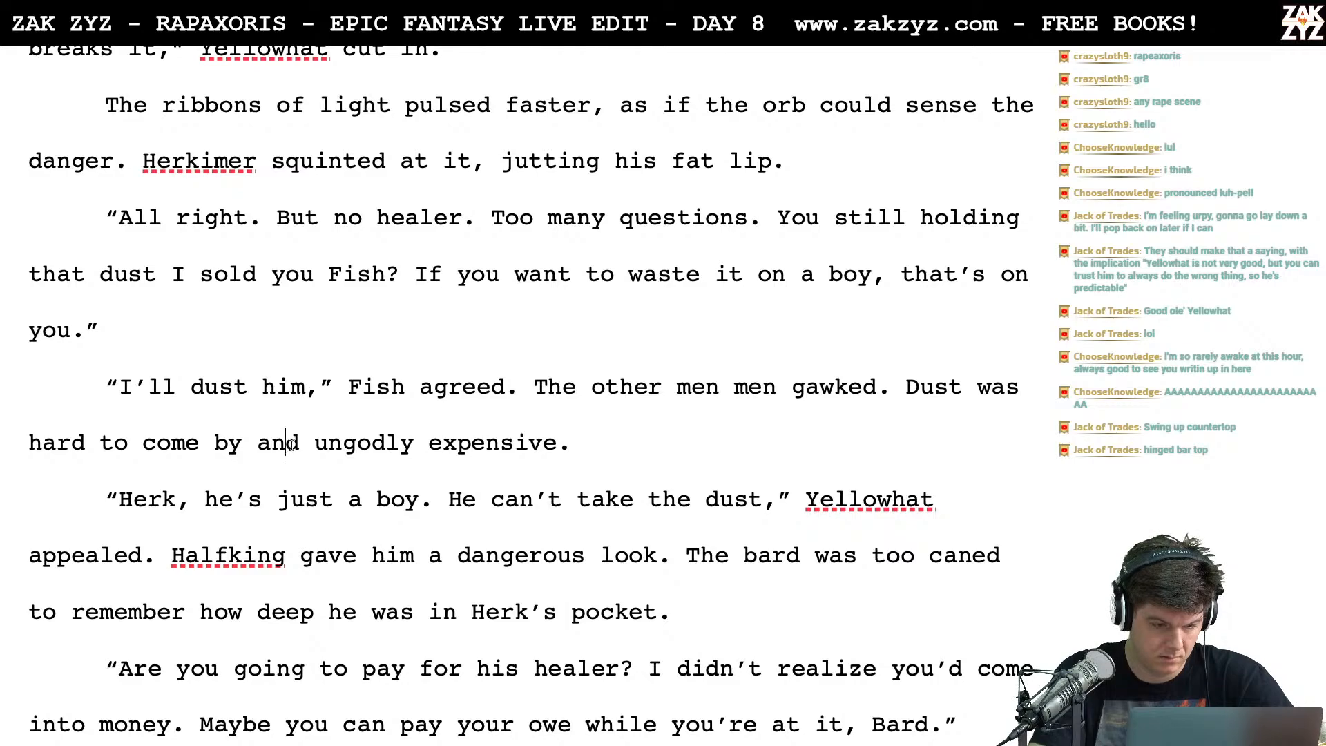
Delete "hard to come by and" so Fish's paragraph ends with "Dust was ungodly expensive."
{"action": "key", "text": "Right"}
{"action": "key", "text": "BackSpace"}
{"action": "key", "text": "BackSpace"}
{"action": "key", "text": "BackSpace"}
{"action": "key", "text": "BackSpace"}
{"action": "key", "text": "BackSpace"}
{"action": "key", "text": "BackSpace"}
{"action": "key", "text": "BackSpace"}
{"action": "key", "text": "BackSpace"}
{"action": "key", "text": "BackSpace"}
{"action": "key", "text": "BackSpace"}
{"action": "key", "text": "BackSpace"}
{"action": "key", "text": "BackSpace"}
{"action": "key", "text": "BackSpace"}
{"action": "key", "text": "BackSpace"}
{"action": "key", "text": "BackSpace"}
{"action": "key", "text": "BackSpace"}
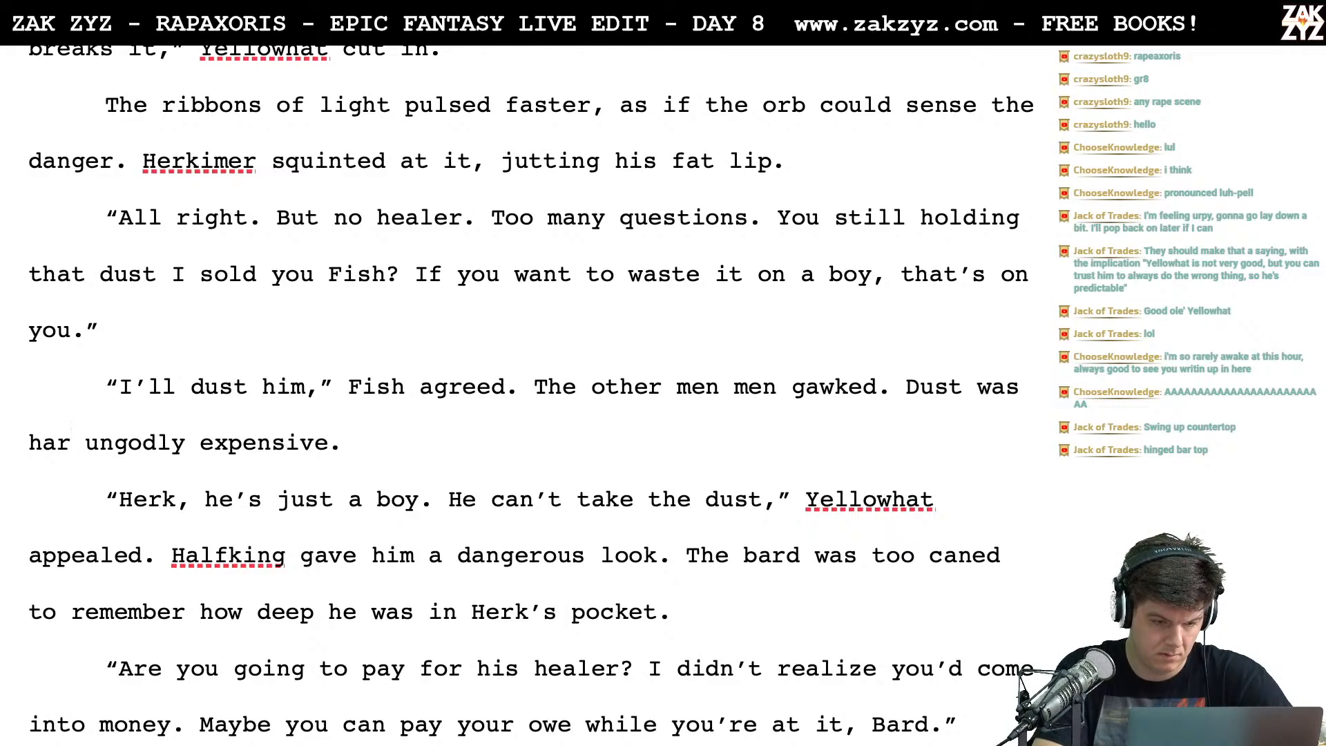
{"action": "key", "text": "BackSpace"}
{"action": "key", "text": "BackSpace"}
{"action": "key", "text": "Right"}
{"action": "key", "text": "BackSpace"}
{"action": "key", "text": "BackSpace"}
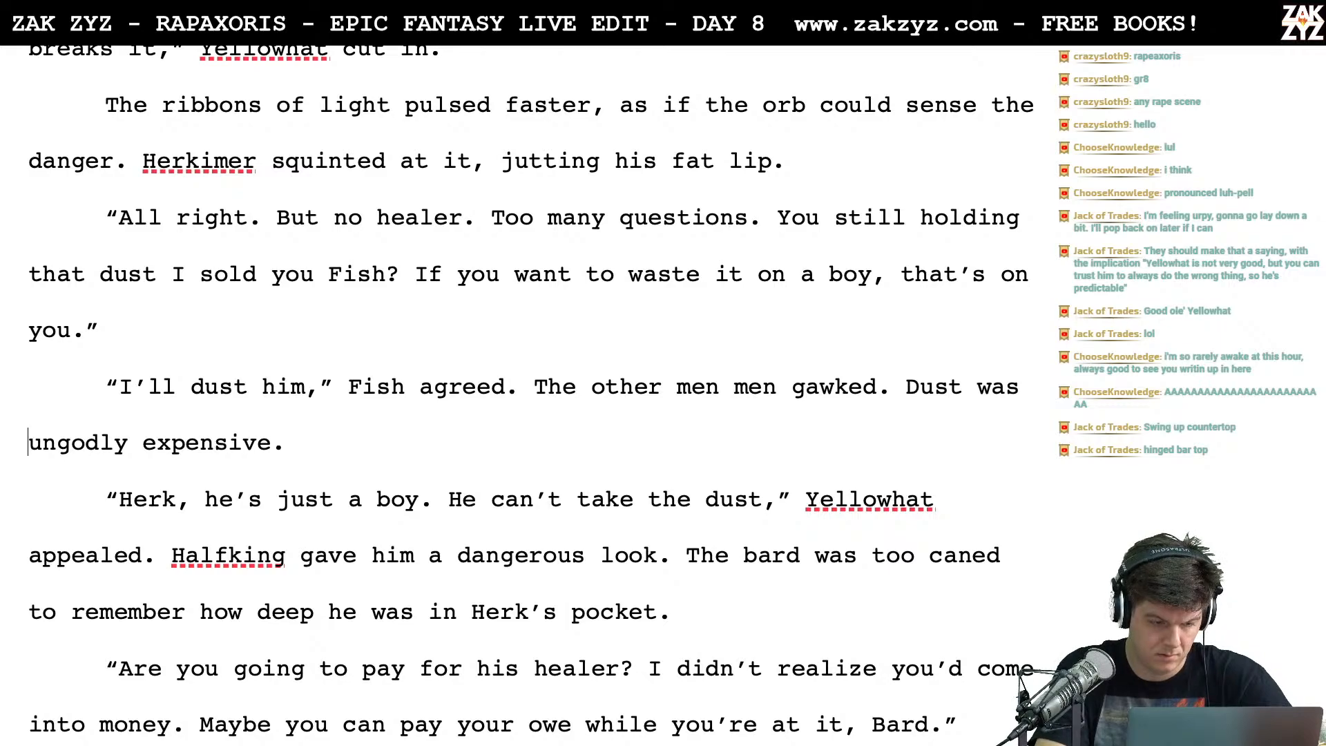
Replace "appealed." after Yellowhat's dust line with "protested." and start a new paragraph at "Halfking gave him a dangerous look."
{"action": "scroll", "coordinate": [530, 393], "scroll_direction": "down", "scroll_amount": 1}
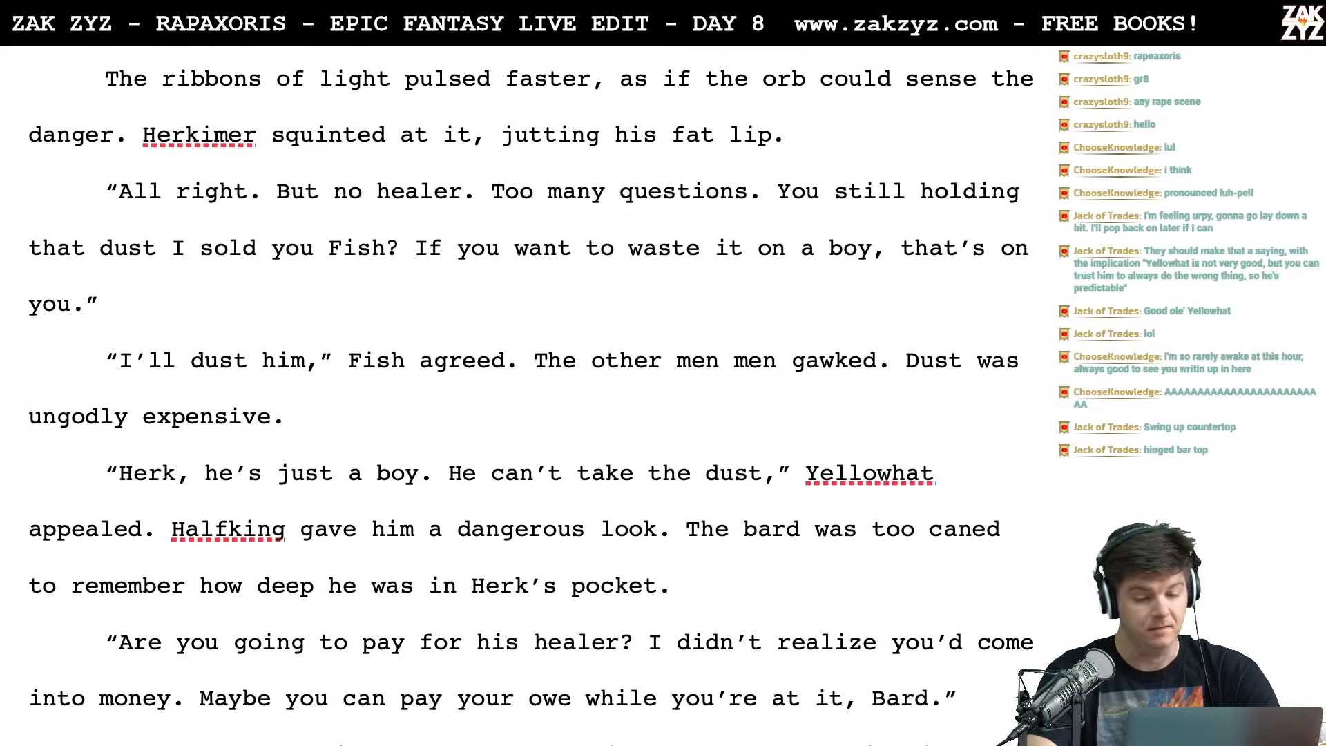
{"action": "left_click", "coordinate": [500, 380]}
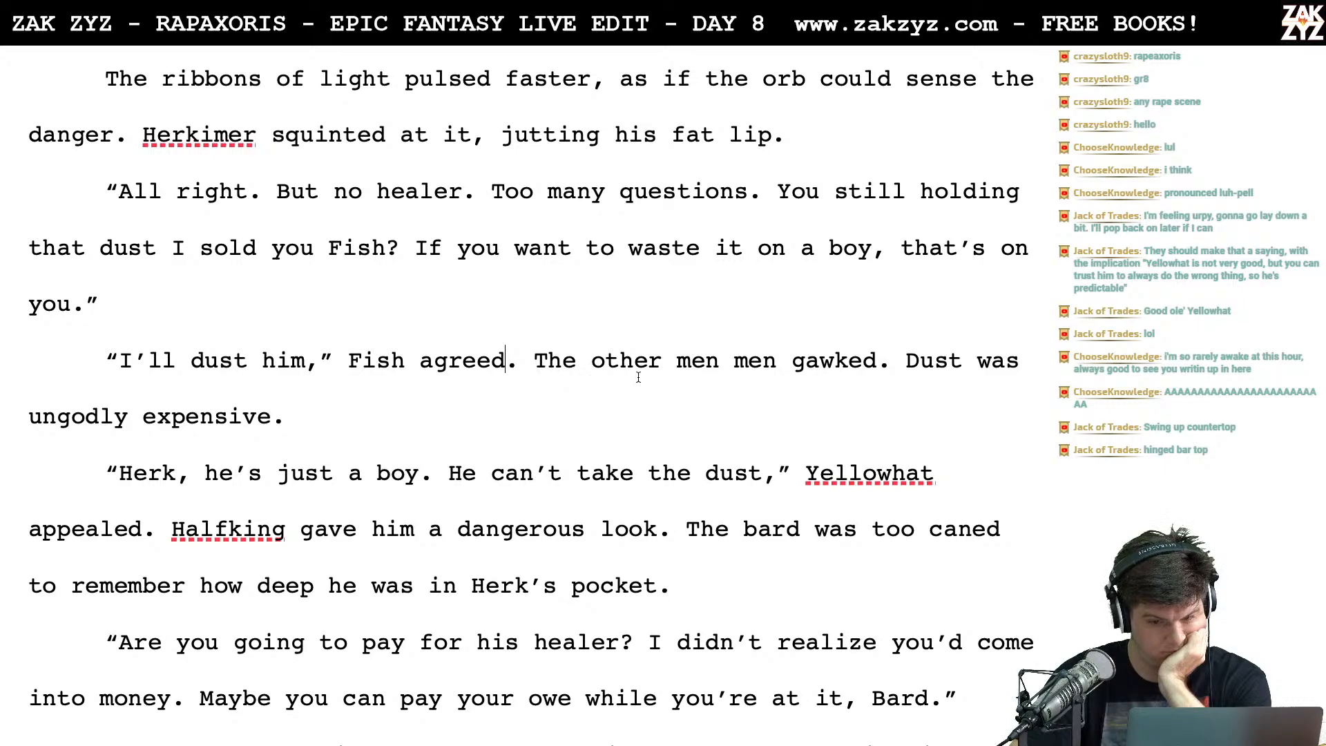
{"action": "scroll", "coordinate": [406, 385], "scroll_direction": "down", "scroll_amount": 2}
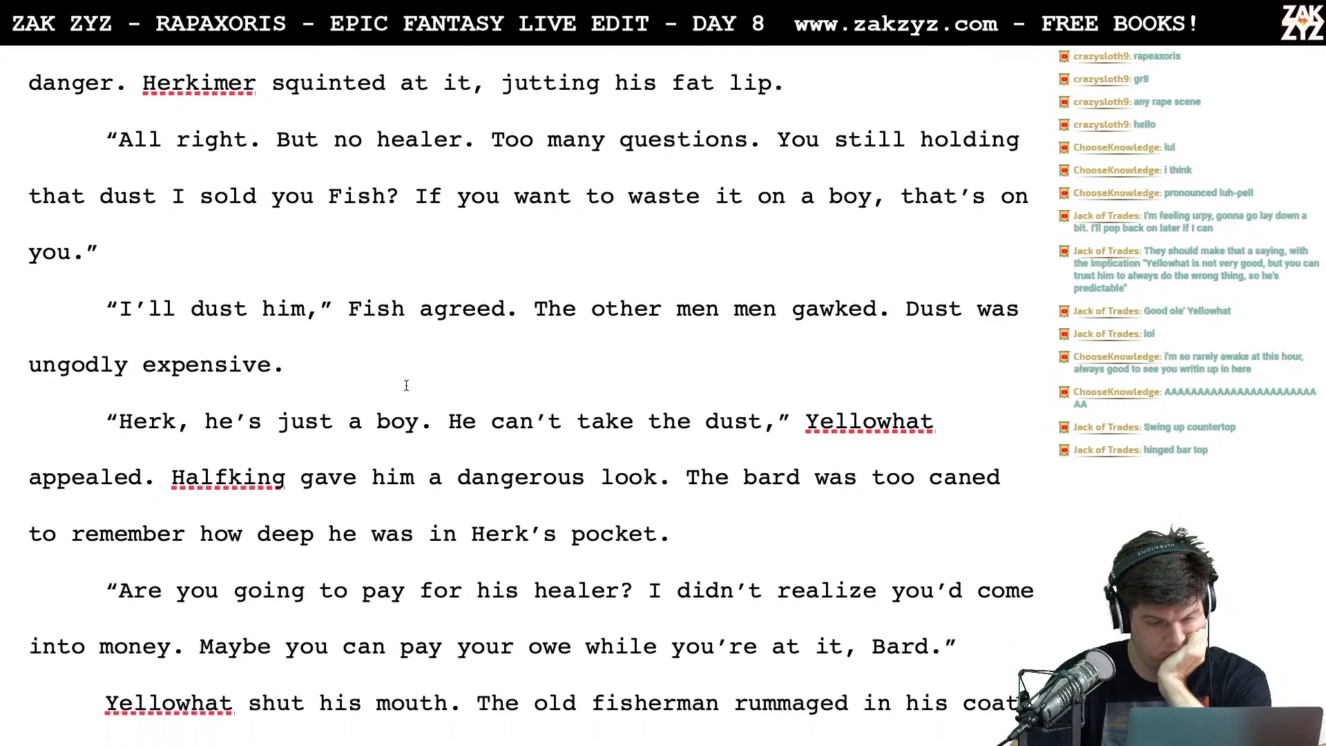
{"action": "scroll", "coordinate": [406, 385], "scroll_direction": "down", "scroll_amount": 1}
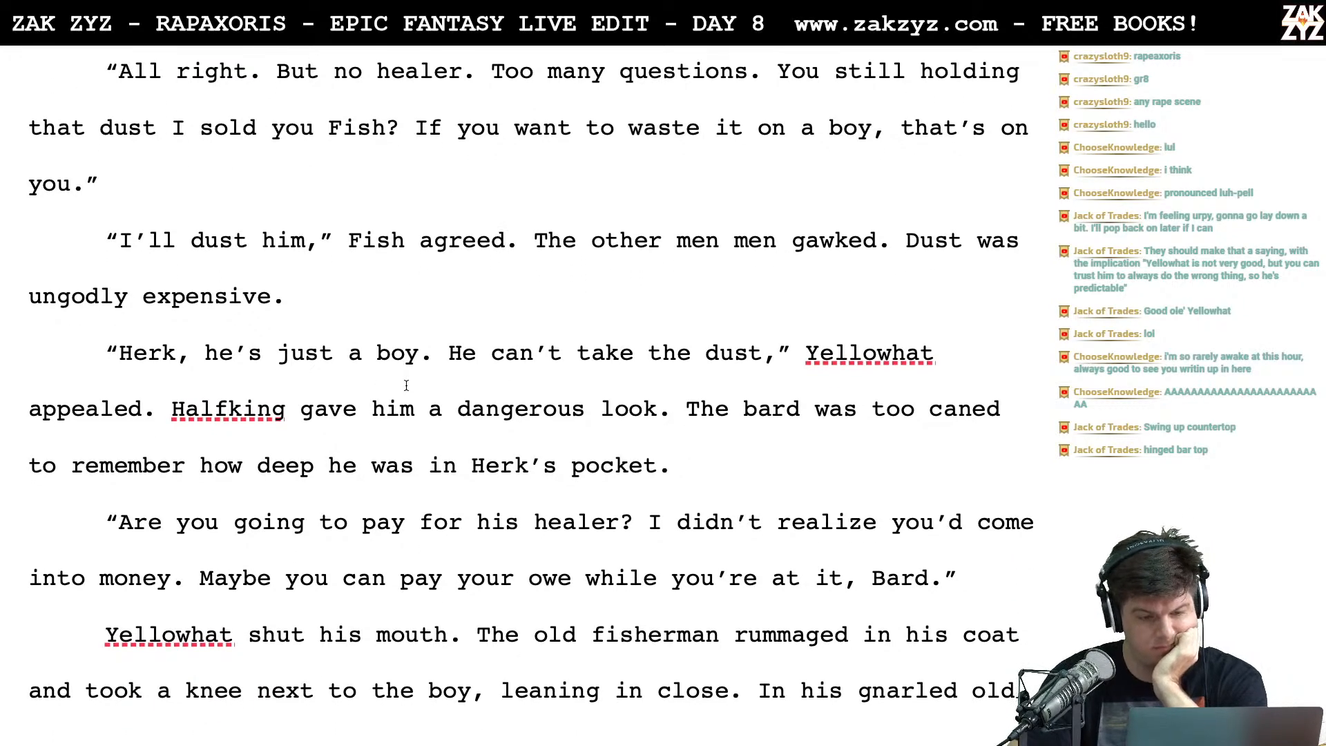
{"action": "scroll", "coordinate": [204, 209], "scroll_direction": "down", "scroll_amount": 1}
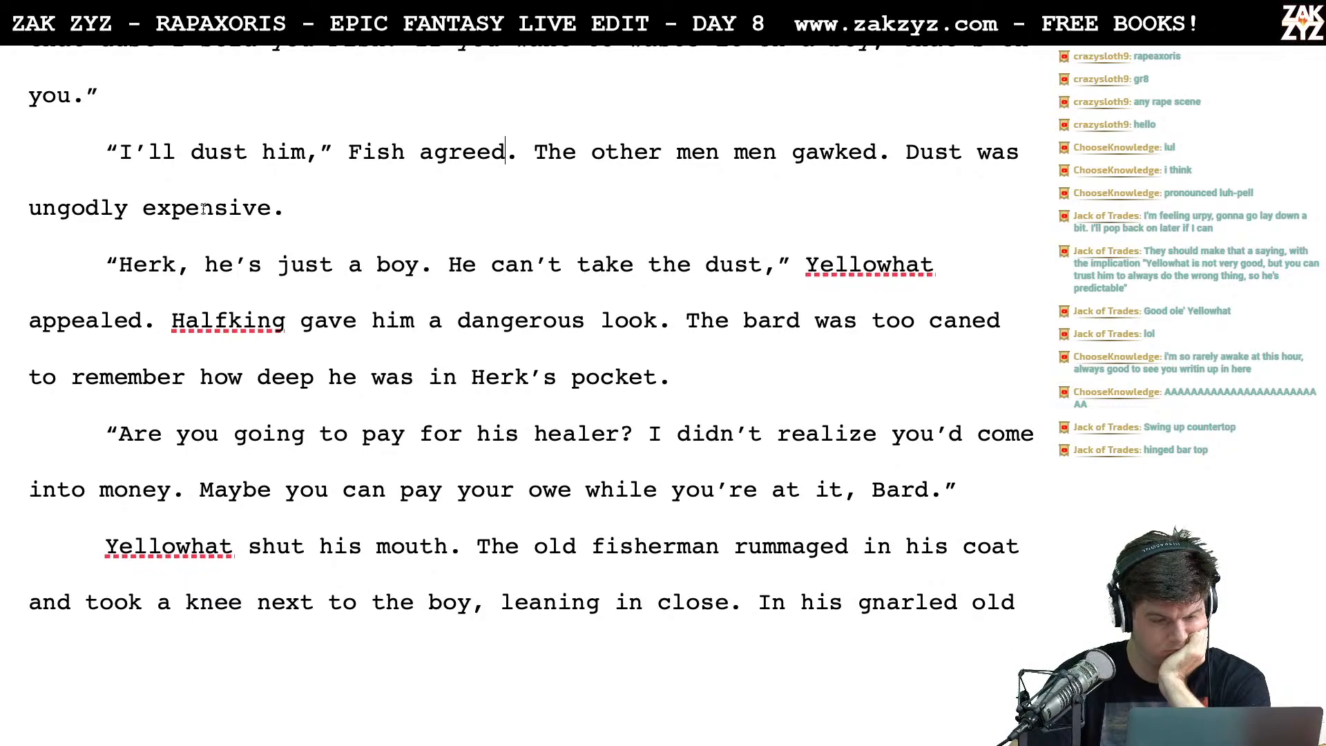
{"action": "scroll", "coordinate": [350, 308], "scroll_direction": "down", "scroll_amount": 1}
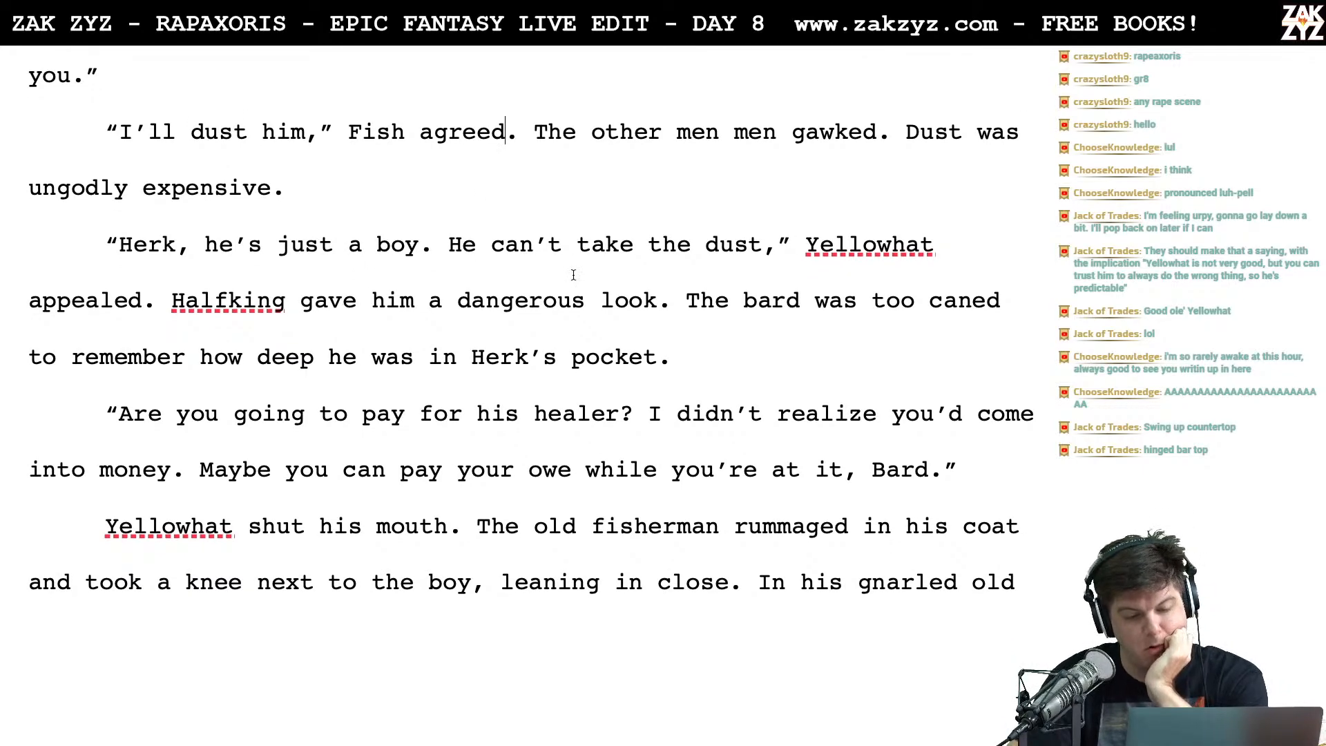
{"action": "scroll", "coordinate": [711, 319], "scroll_direction": "down", "scroll_amount": 1}
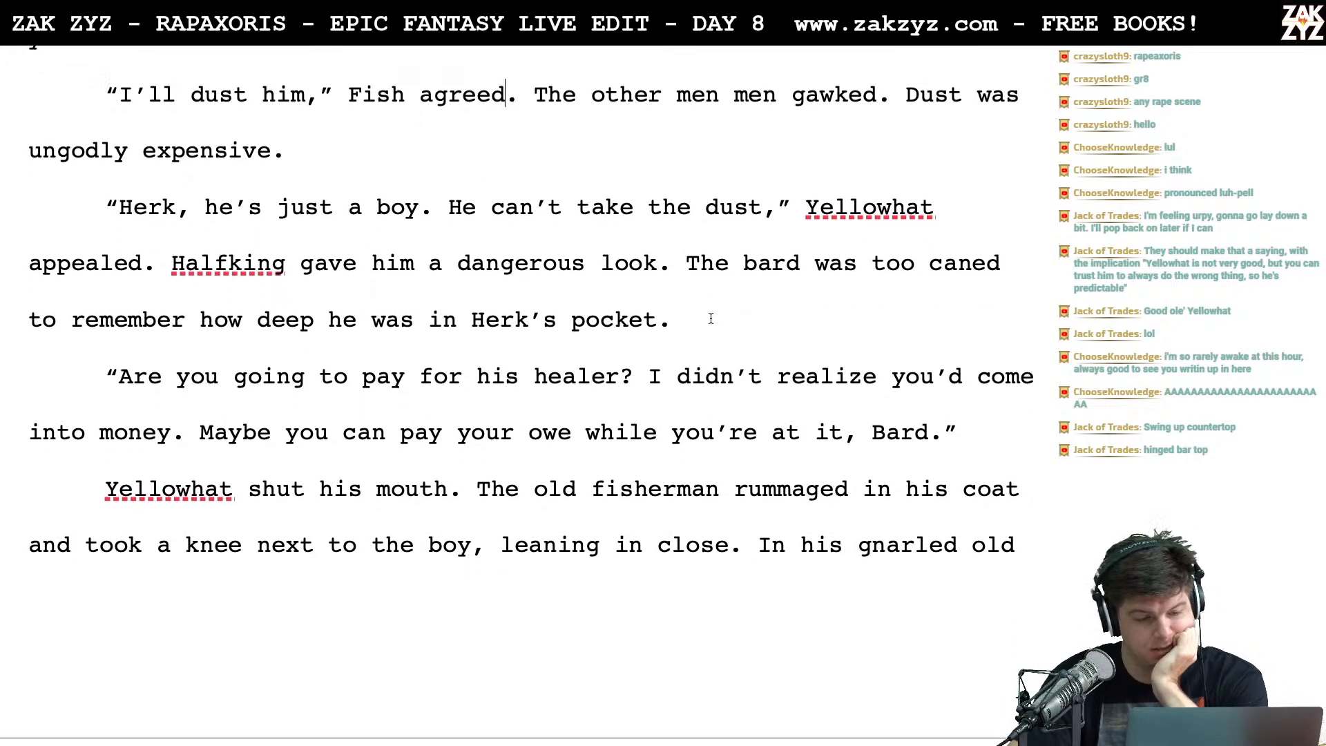
{"action": "left_click", "coordinate": [970, 213]}
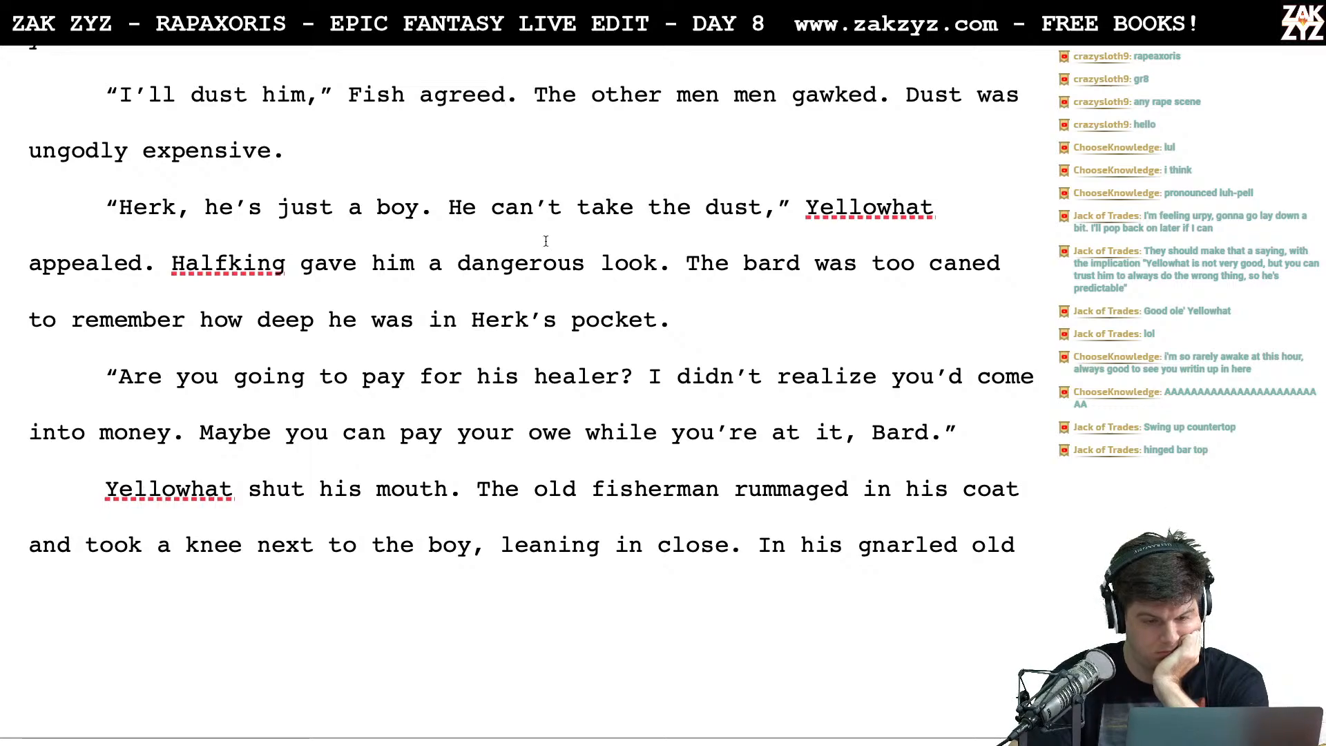
{"action": "scroll", "coordinate": [795, 259], "scroll_direction": "down", "scroll_amount": 1}
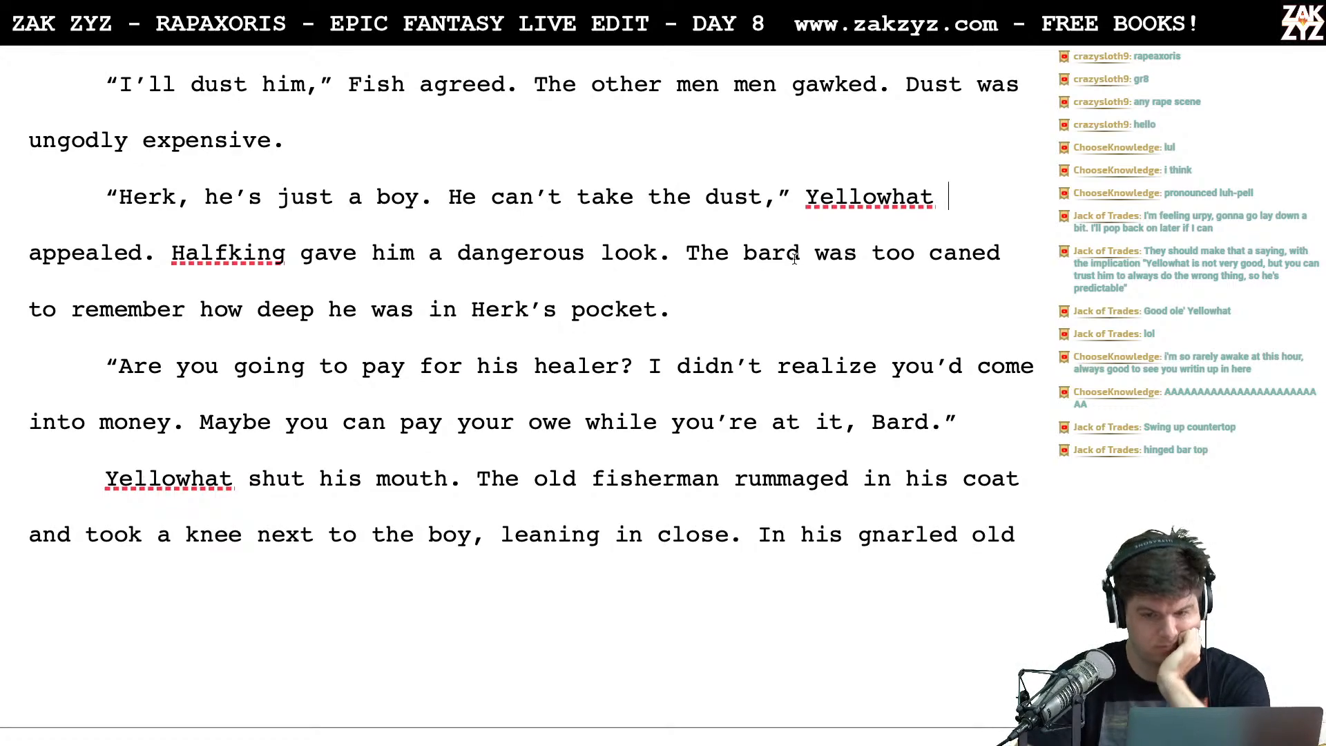
{"action": "type", "text": "proteste"}
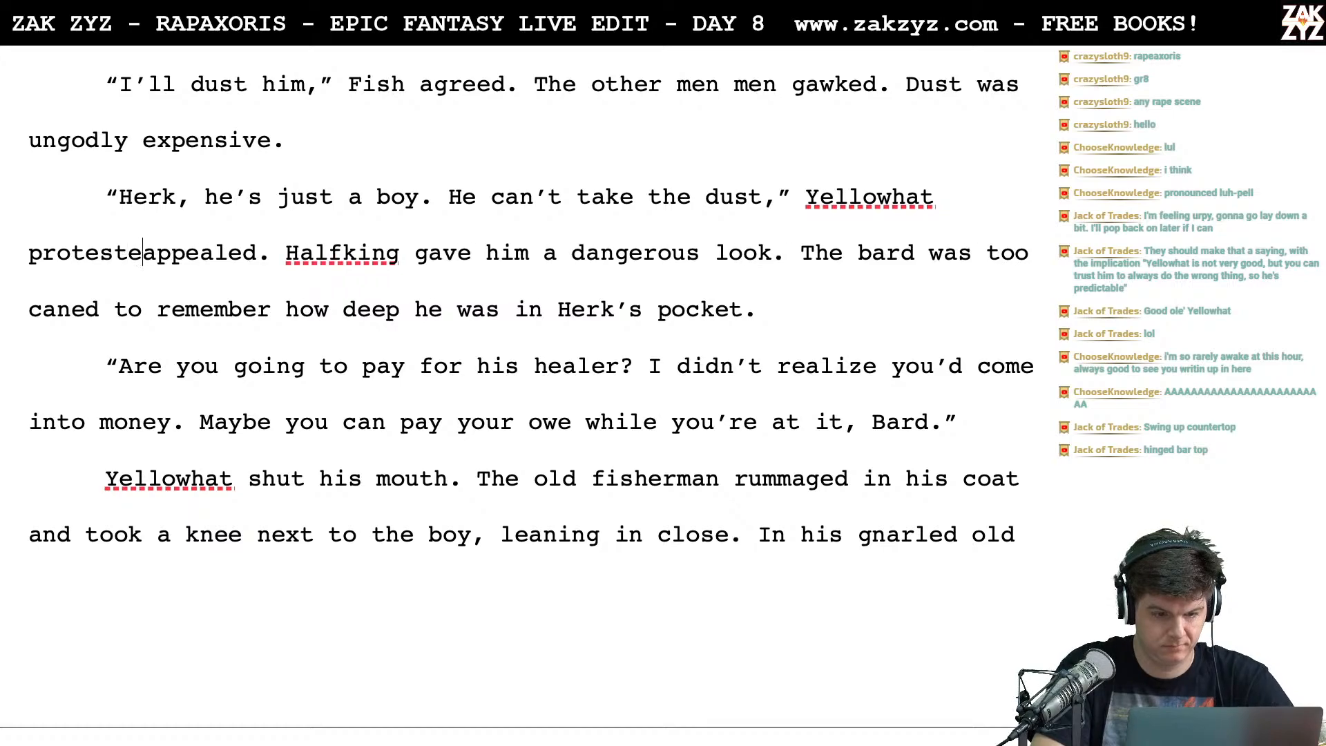
{"action": "type", "text": "d."}
{"action": "key", "text": "shift+Right"}
{"action": "key", "text": "shift+Right"}
{"action": "key", "text": "shift+Right"}
{"action": "key", "text": "shift+Right"}
{"action": "key", "text": "shift+Right"}
{"action": "key", "text": "shift+Right"}
{"action": "key", "text": "shift+Right"}
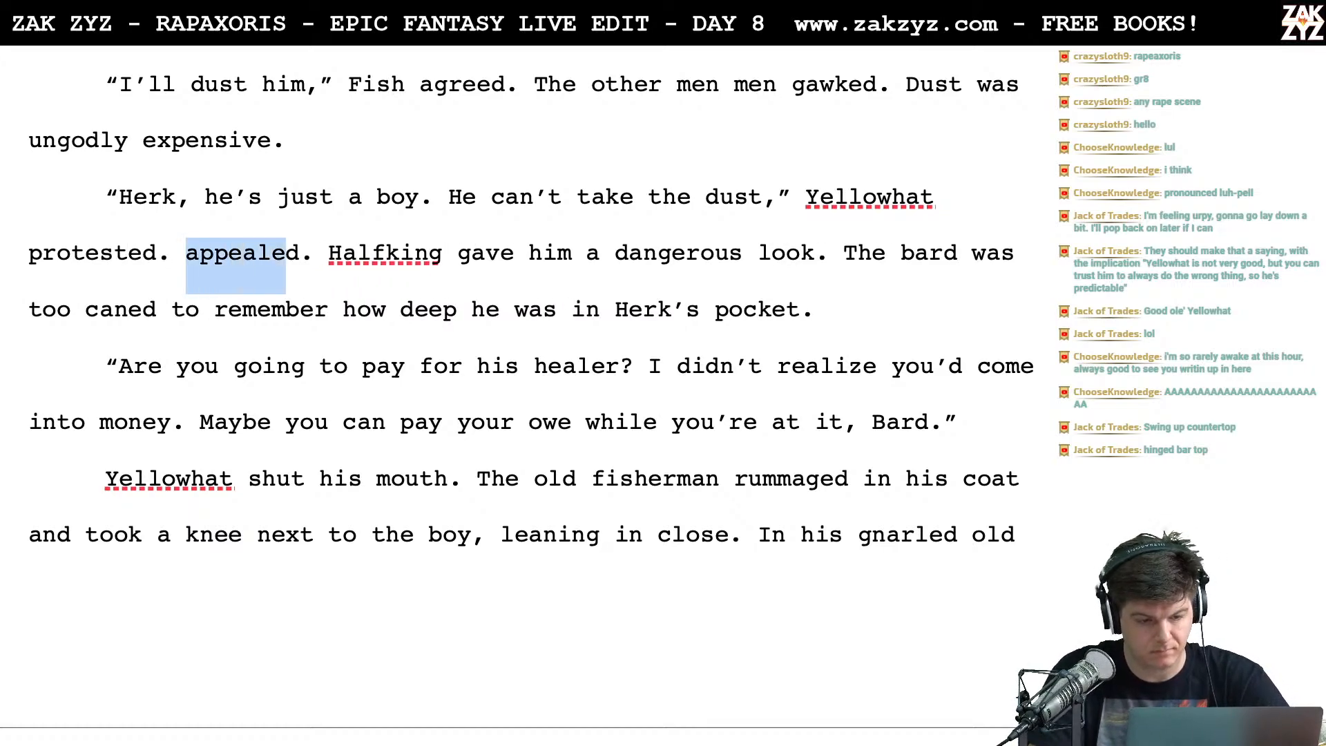
{"action": "key", "text": "shift+Right"}
{"action": "key", "text": "shift+Right"}
{"action": "key", "text": "shift+Right"}
{"action": "key", "text": "BackSpace"}
{"action": "key", "text": "Return"}
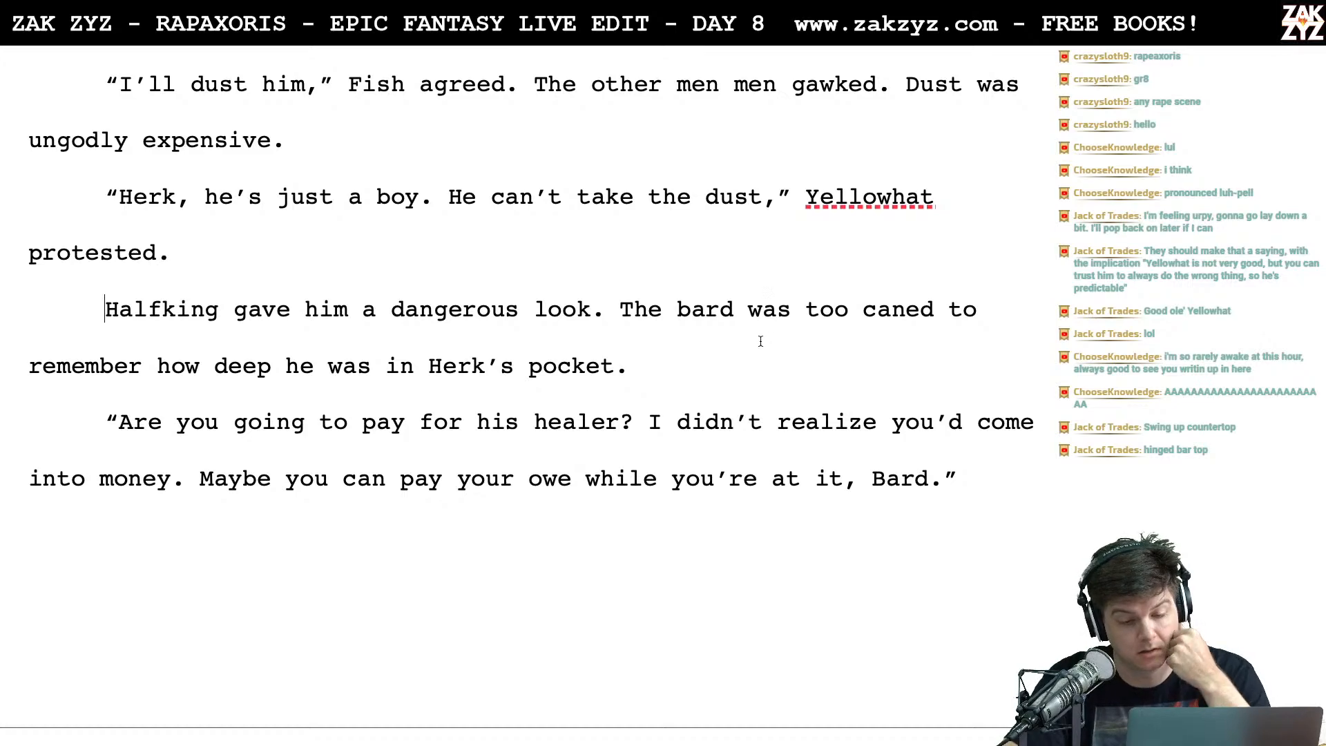
Change "Bard" to lowercase "bard" at the end of the line about paying the owe
{"action": "scroll", "coordinate": [763, 334], "scroll_direction": "down", "scroll_amount": 1}
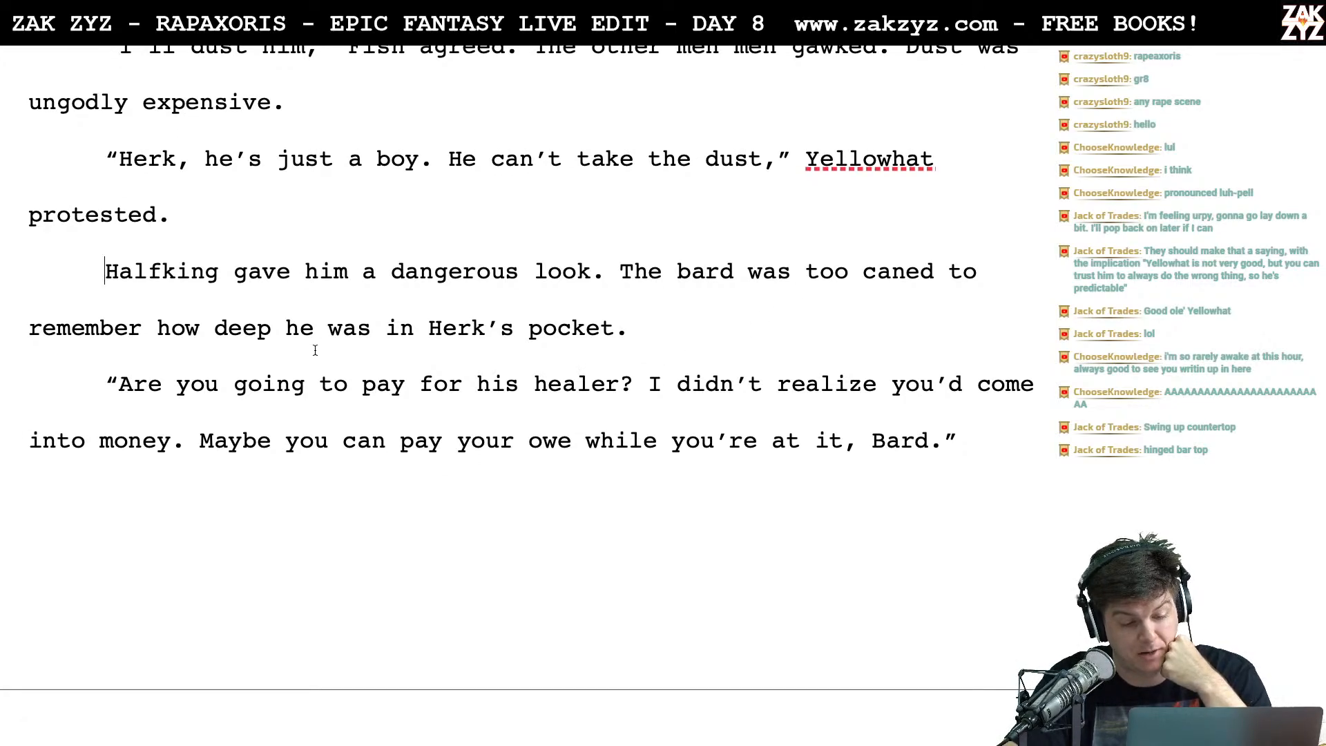
{"action": "scroll", "coordinate": [444, 407], "scroll_direction": "down", "scroll_amount": 2}
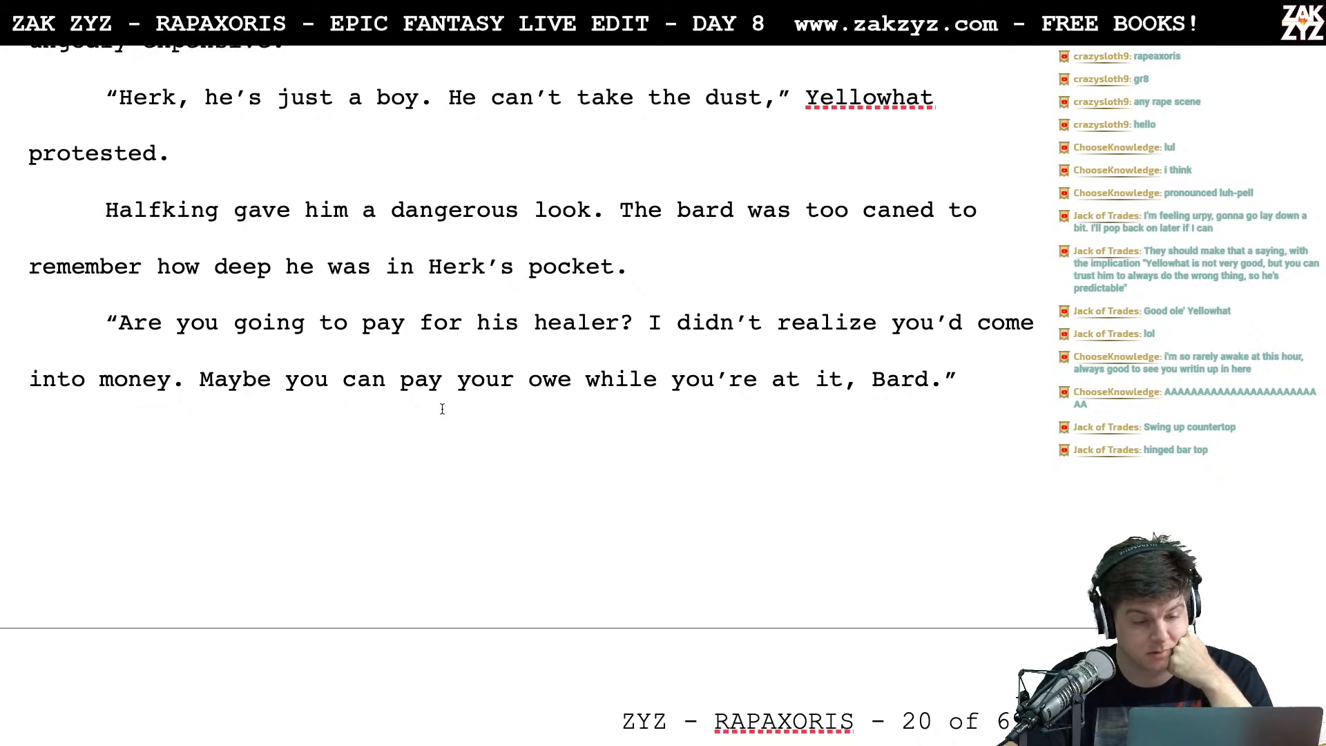
{"action": "scroll", "coordinate": [508, 345], "scroll_direction": "down", "scroll_amount": 1}
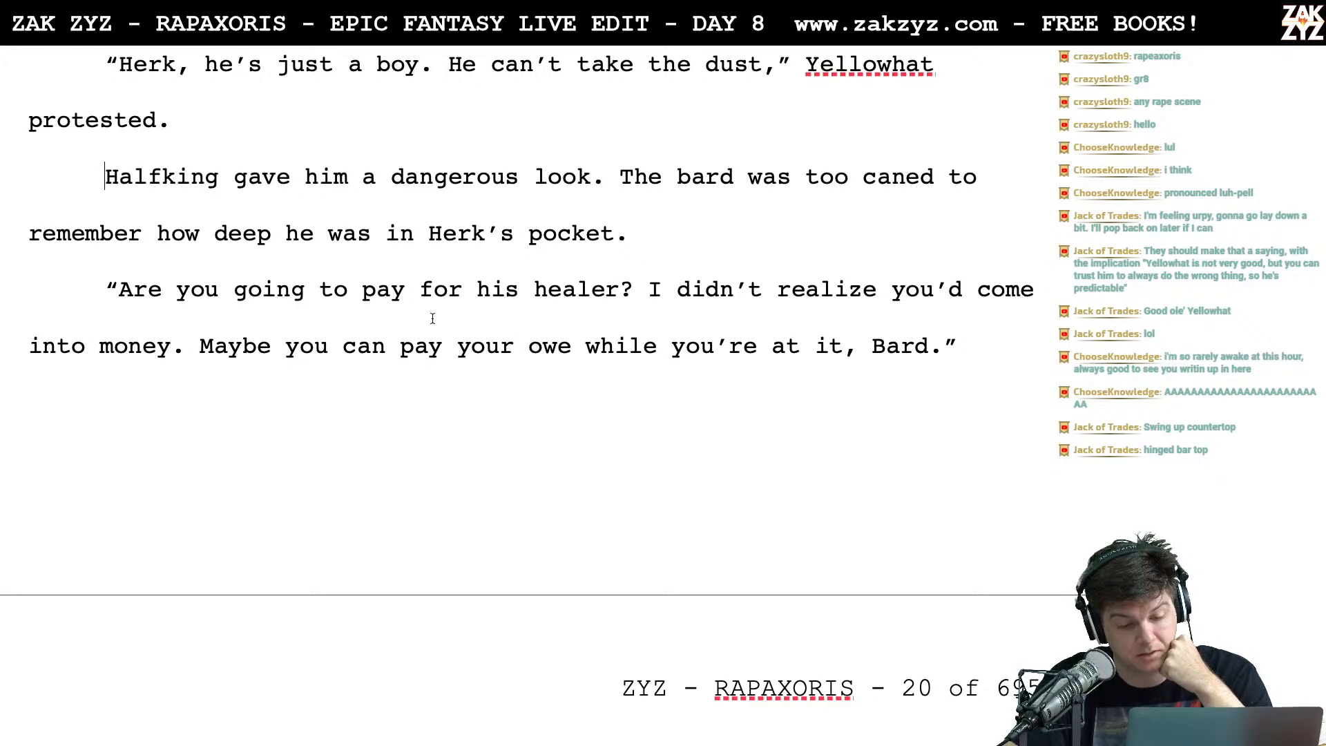
{"action": "scroll", "coordinate": [518, 386], "scroll_direction": "down", "scroll_amount": 1}
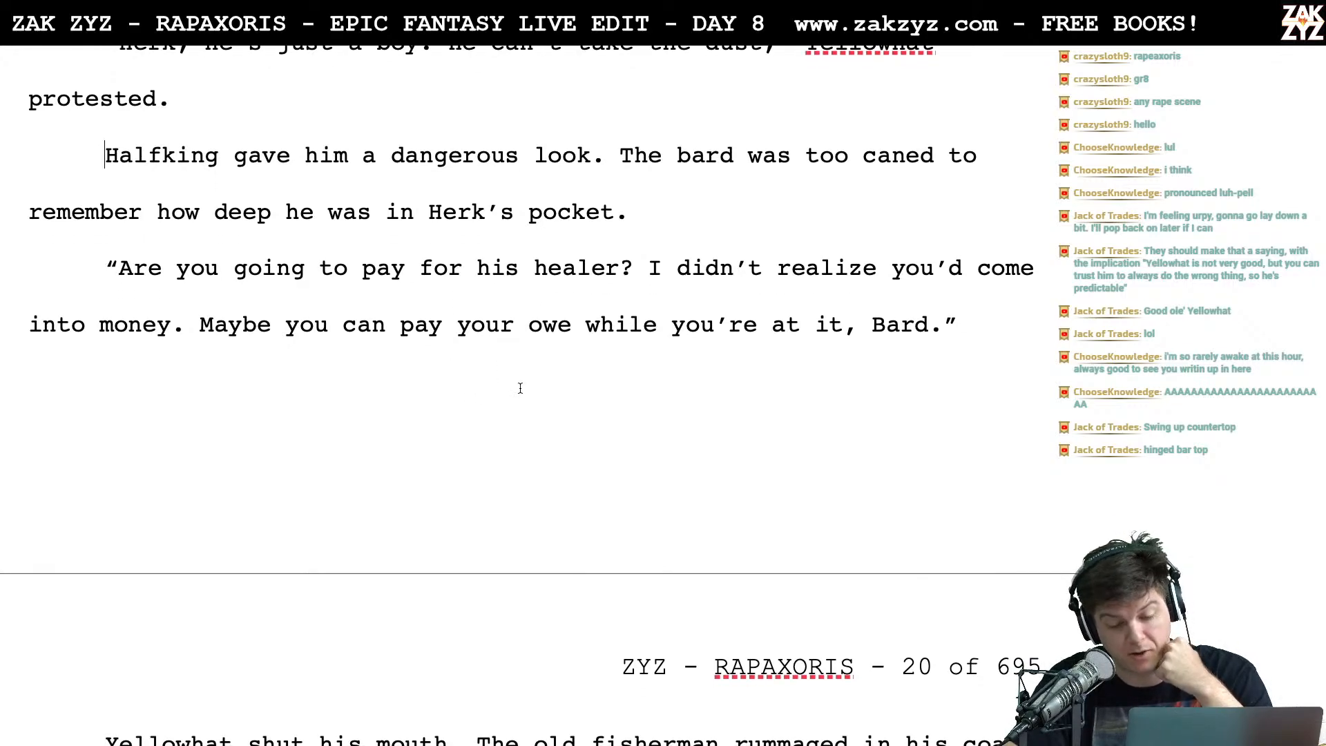
{"action": "left_click", "coordinate": [897, 319]}
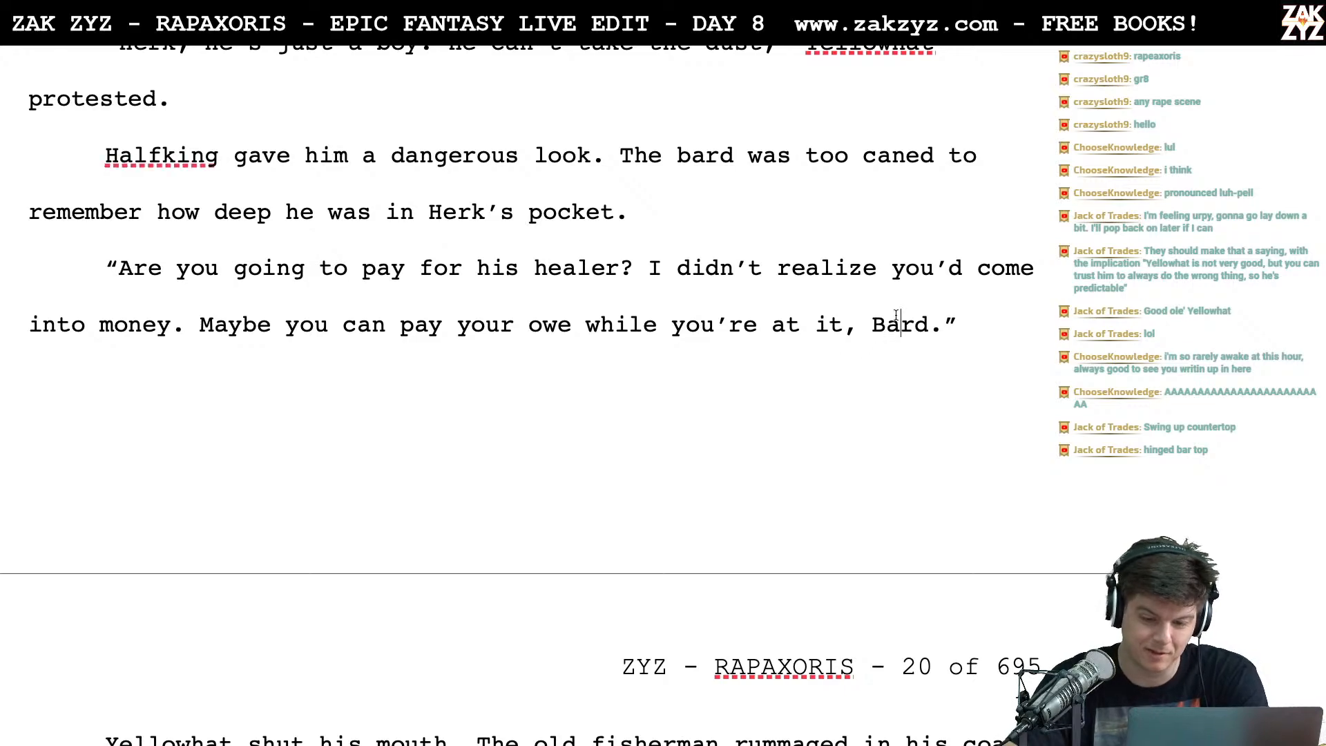
{"action": "type", "text": "b"}
{"action": "key", "text": "Left"}
{"action": "key", "text": "BackSpace"}
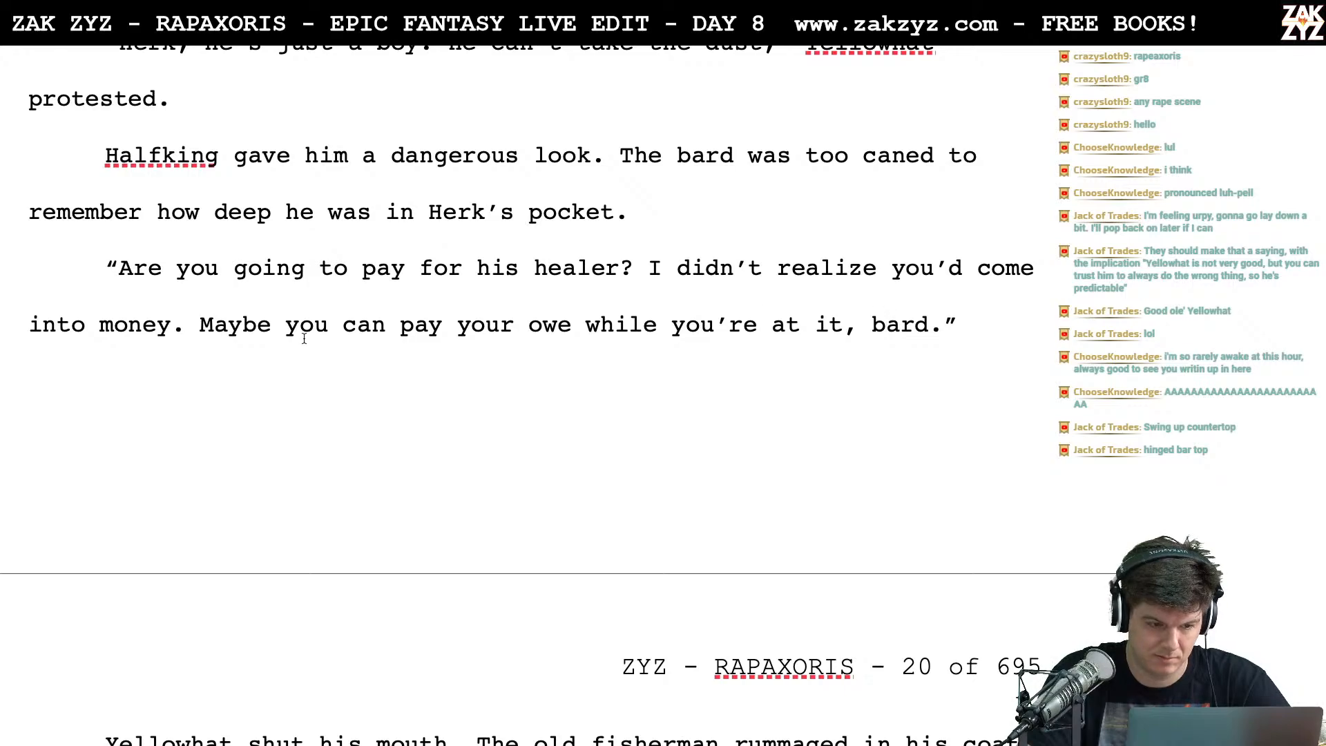
Replace "Are you going to pay for his healer?" with "Oh, are you going to pay a healer? I didn't know you'd come into money."
{"action": "left_click", "coordinate": [122, 285]}
{"action": "left_click_drag", "start_coordinate": [122, 286], "coordinate": [649, 285]}
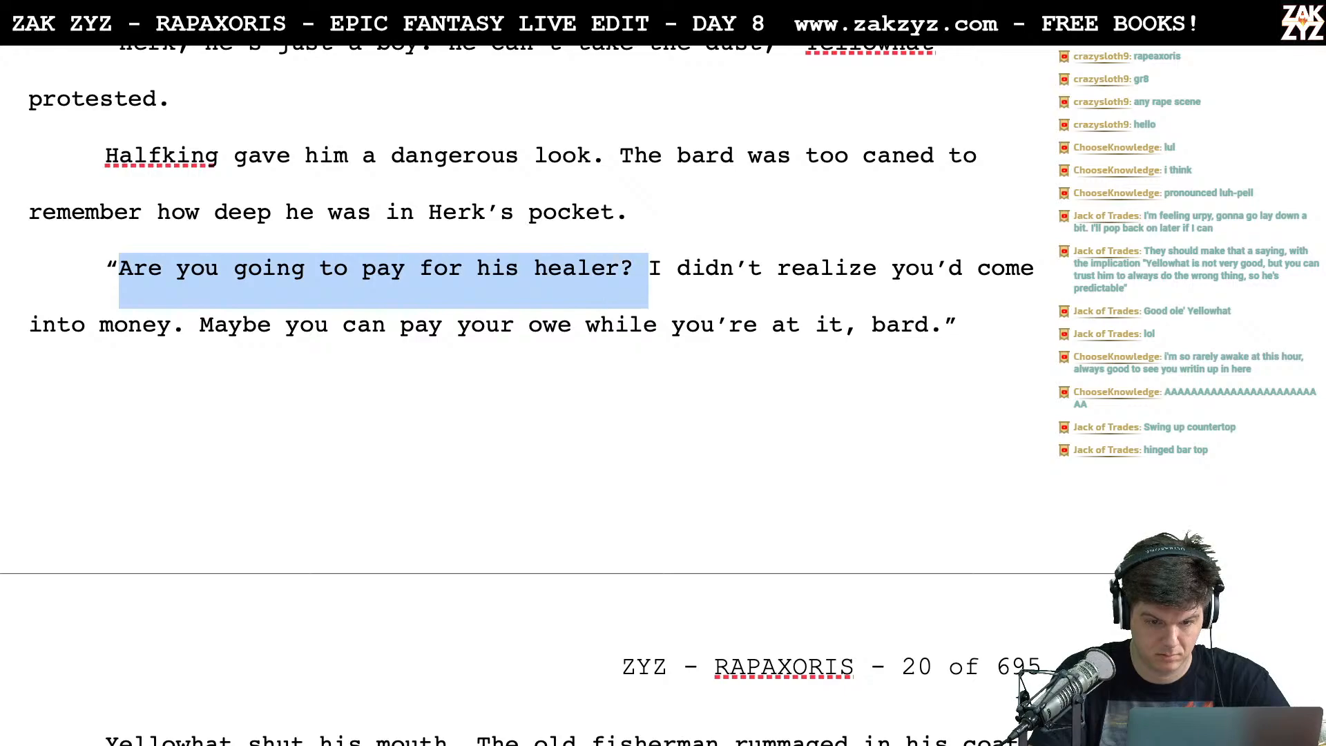
{"action": "key", "text": "BackSpace"}
{"action": "type", "text": "Oh, are you go"}
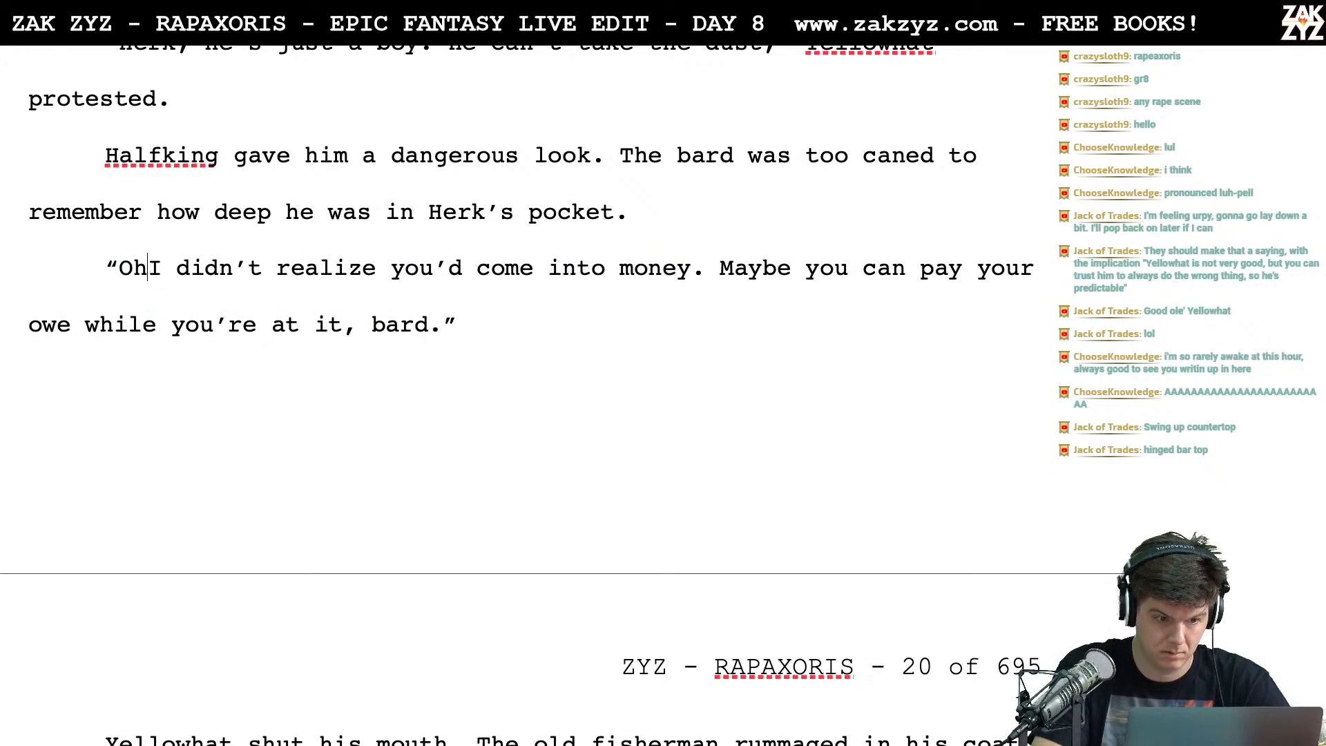
{"action": "type", "text": "ing to pay a"}
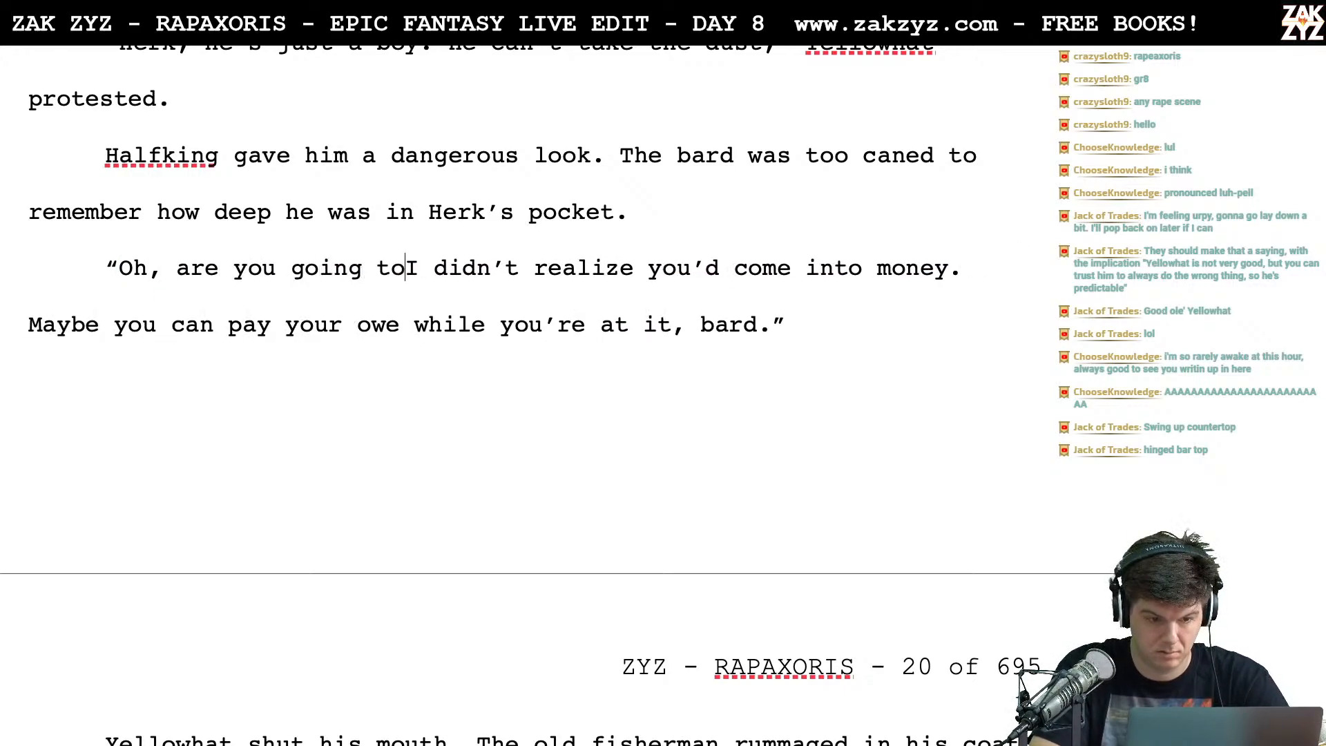
{"action": "type", "text": " healer? Id"}
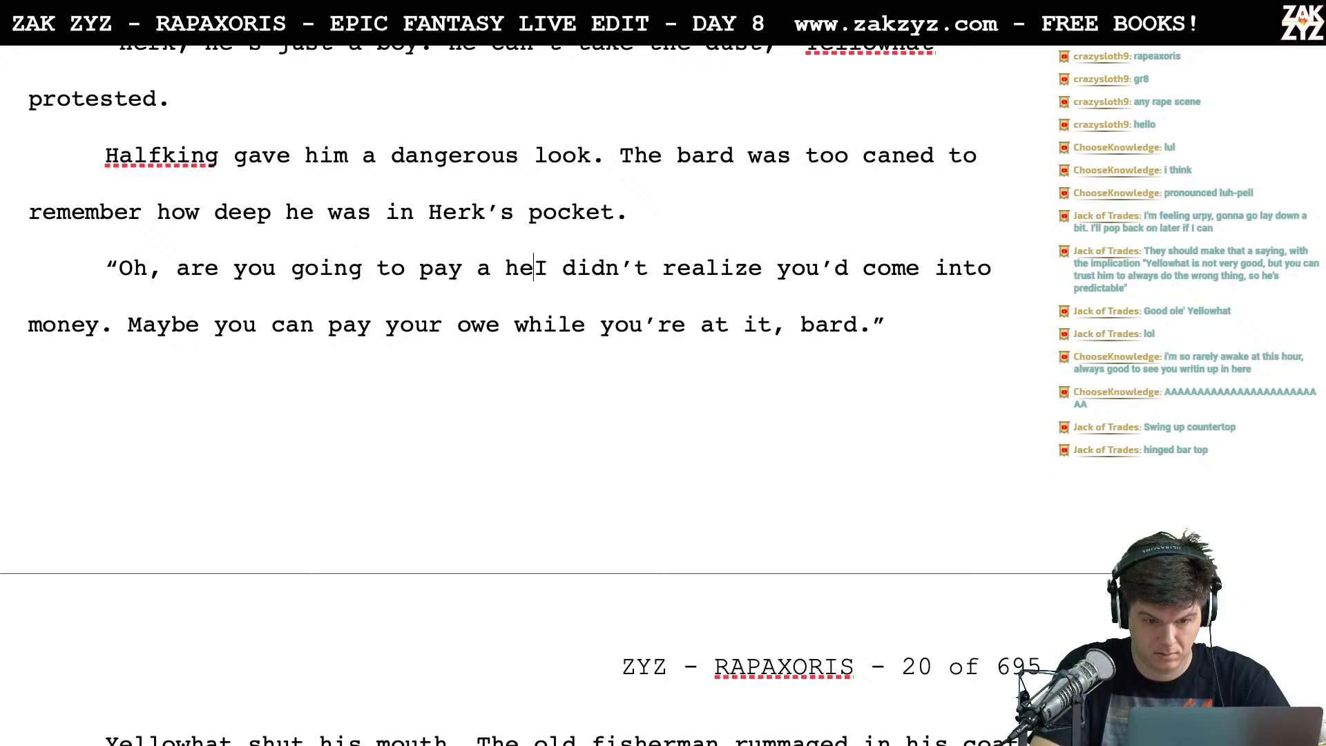
{"action": "key", "text": "BackSpace"}
{"action": "key", "text": "BackSpace"}
{"action": "type", "text": "didn't know"}
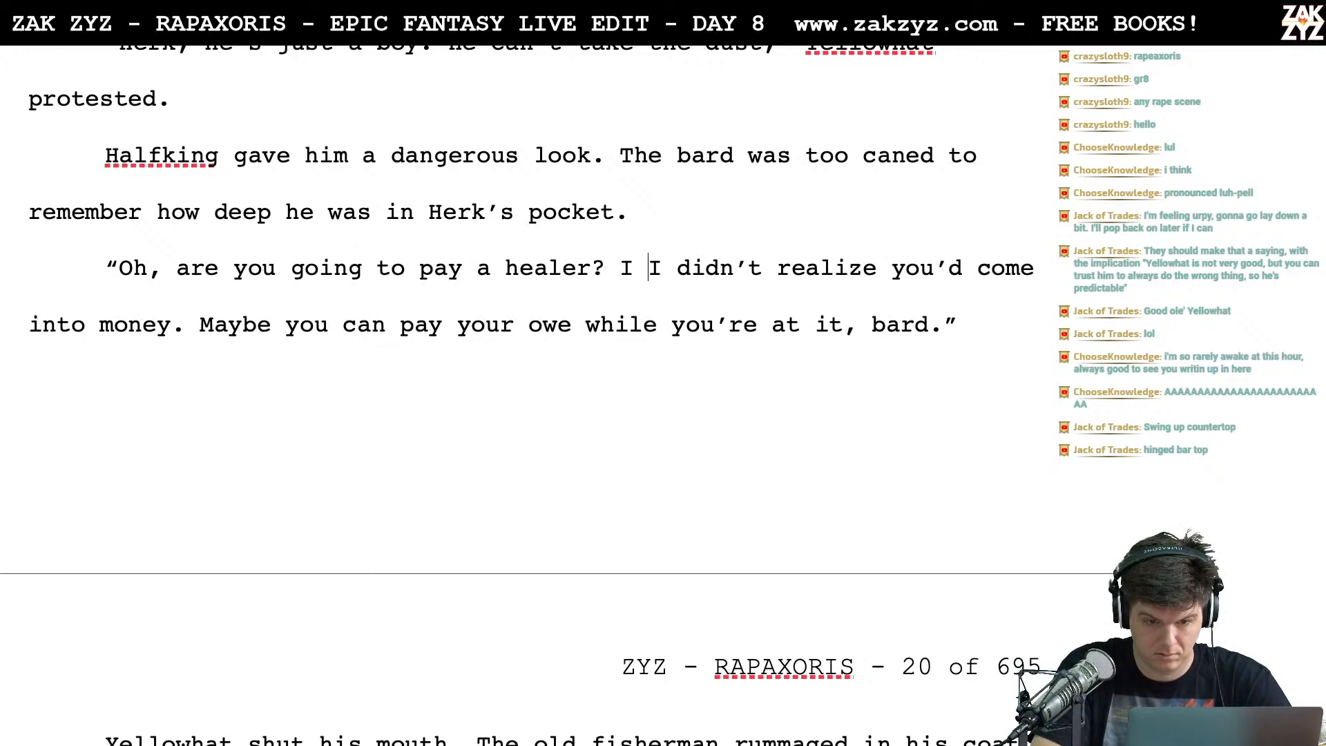
{"action": "type", "text": " you"}
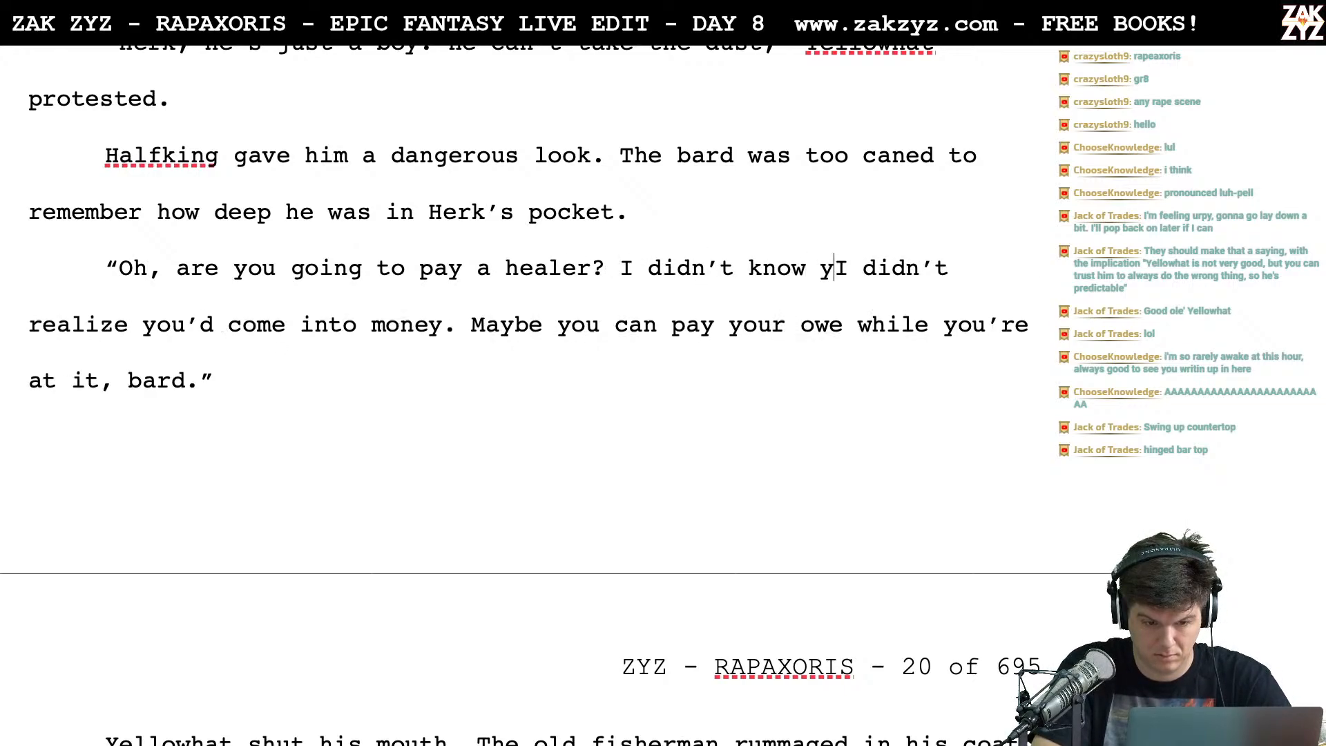
{"action": "type", "text": "into moeny. Maybe you can pay your owe"}
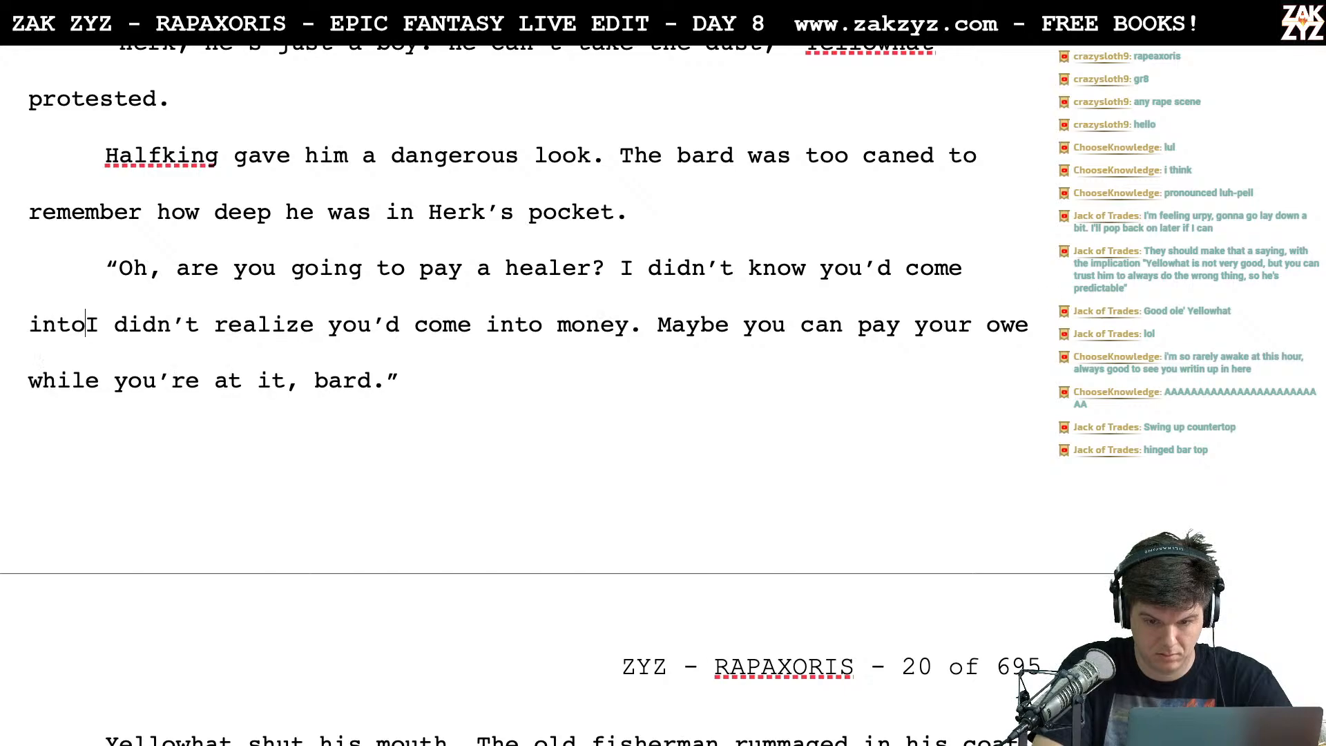
{"action": "key", "text": "BackSpace"}
{"action": "key", "text": "BackSpace"}
{"action": "key", "text": "BackSpace"}
{"action": "key", "text": "BackSpace"}
{"action": "type", "text": "ney."}
Delete the old sentence "I didn't realize you'd come into money." before "Maybe you can pay your owe"
{"action": "key", "text": "shift+Right"}
{"action": "key", "text": "shift+Right"}
{"action": "key", "text": "shift+Right"}
{"action": "key", "text": "shift+Right"}
{"action": "key", "text": "shift+Right"}
{"action": "key", "text": "shift+Right"}
{"action": "key", "text": "shift+Right"}
{"action": "key", "text": "shift+Right"}
{"action": "key", "text": "shift+Right"}
{"action": "key", "text": "shift+Right"}
{"action": "key", "text": "shift+Right"}
{"action": "key", "text": "shift+Right"}
{"action": "key", "text": "shift+Right"}
{"action": "key", "text": "shift+Right"}
{"action": "key", "text": "shift+Right"}
{"action": "key", "text": "shift+Right"}
{"action": "key", "text": "shift+Right"}
{"action": "key", "text": "shift+Right"}
{"action": "key", "text": "shift+Right"}
{"action": "key", "text": "shift+Right"}
{"action": "key", "text": "shift+Right"}
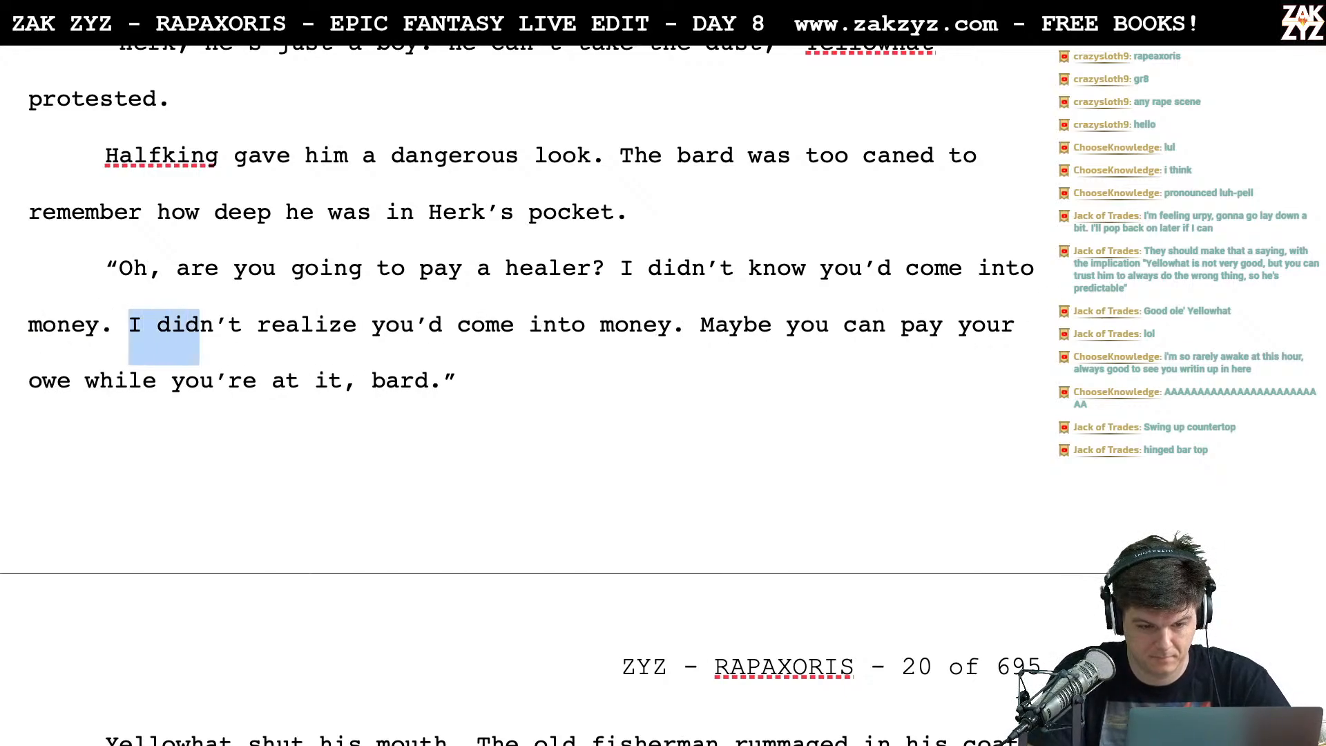
{"action": "key", "text": "shift+Right"}
{"action": "key", "text": "shift+Right"}
{"action": "key", "text": "shift+Right"}
{"action": "key", "text": "shift+Right"}
{"action": "key", "text": "shift+Right"}
{"action": "key", "text": "shift+Right"}
{"action": "key", "text": "shift+Right"}
{"action": "key", "text": "shift+Right"}
{"action": "key", "text": "shift+Right"}
{"action": "key", "text": "shift+Right"}
{"action": "key", "text": "shift+Right"}
{"action": "key", "text": "shift+Right"}
{"action": "key", "text": "shift+Right"}
{"action": "key", "text": "shift+Right"}
{"action": "key", "text": "shift+Right"}
{"action": "key", "text": "shift+Right"}
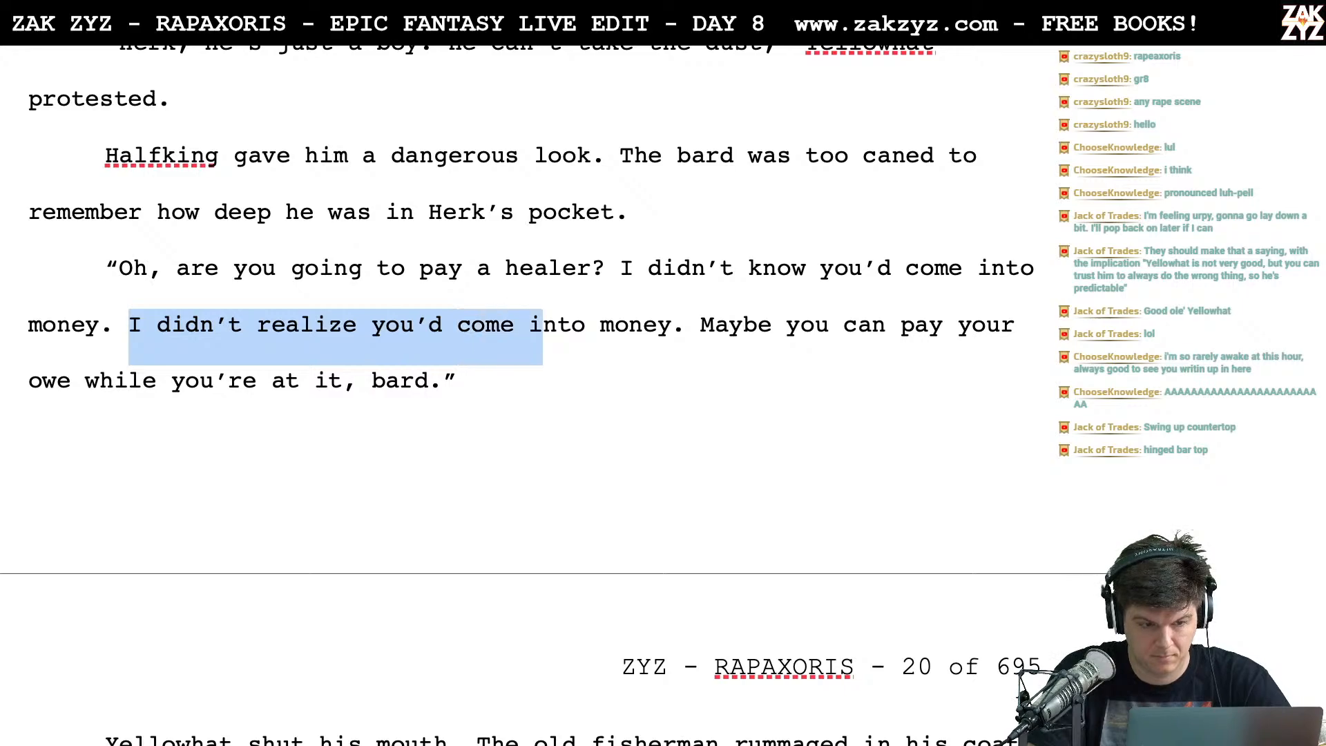
{"action": "key", "text": "BackSpace"}
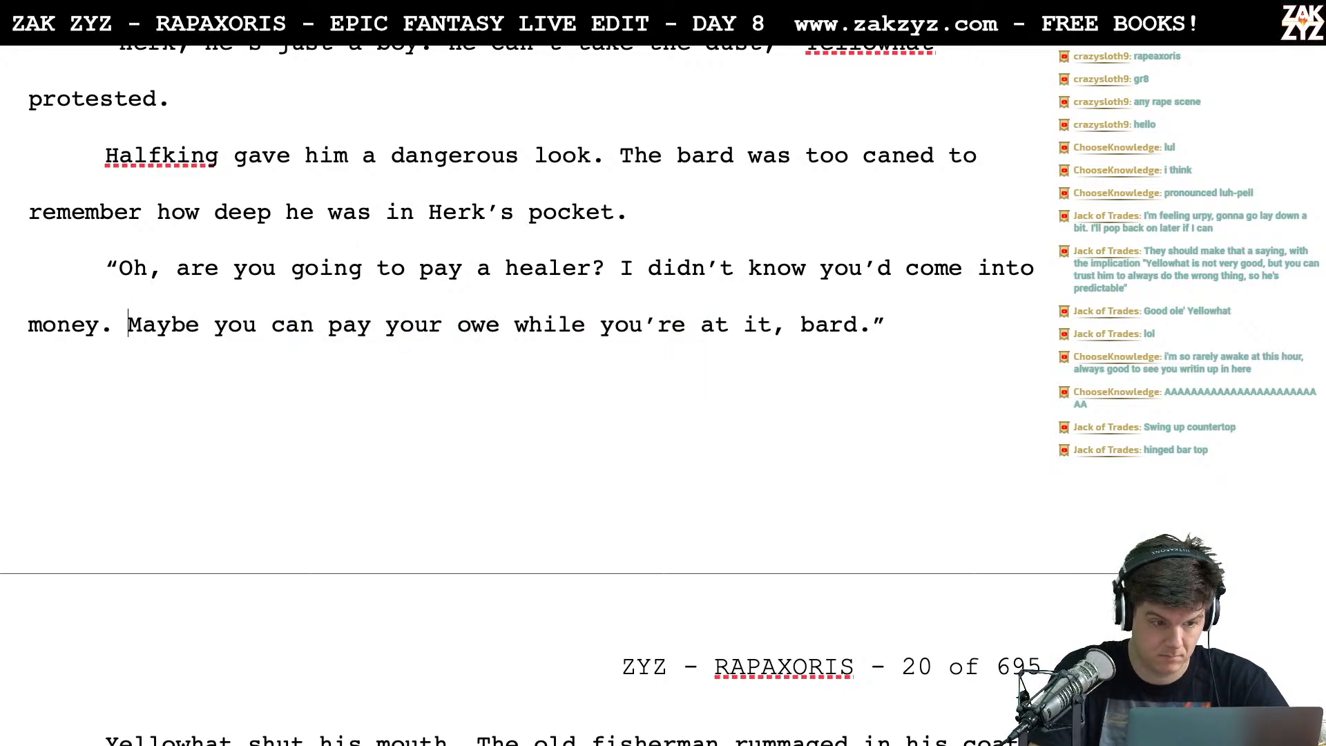
Remove "Oh," from the start of the healer line, capitalize "Are", and insert "for" before "a healer"
{"action": "key", "text": "BackSpace"}
{"action": "key", "text": "BackSpace"}
{"action": "key", "text": "BackSpace"}
{"action": "key", "text": "BackSpace"}
{"action": "key", "text": "BackSpace"}
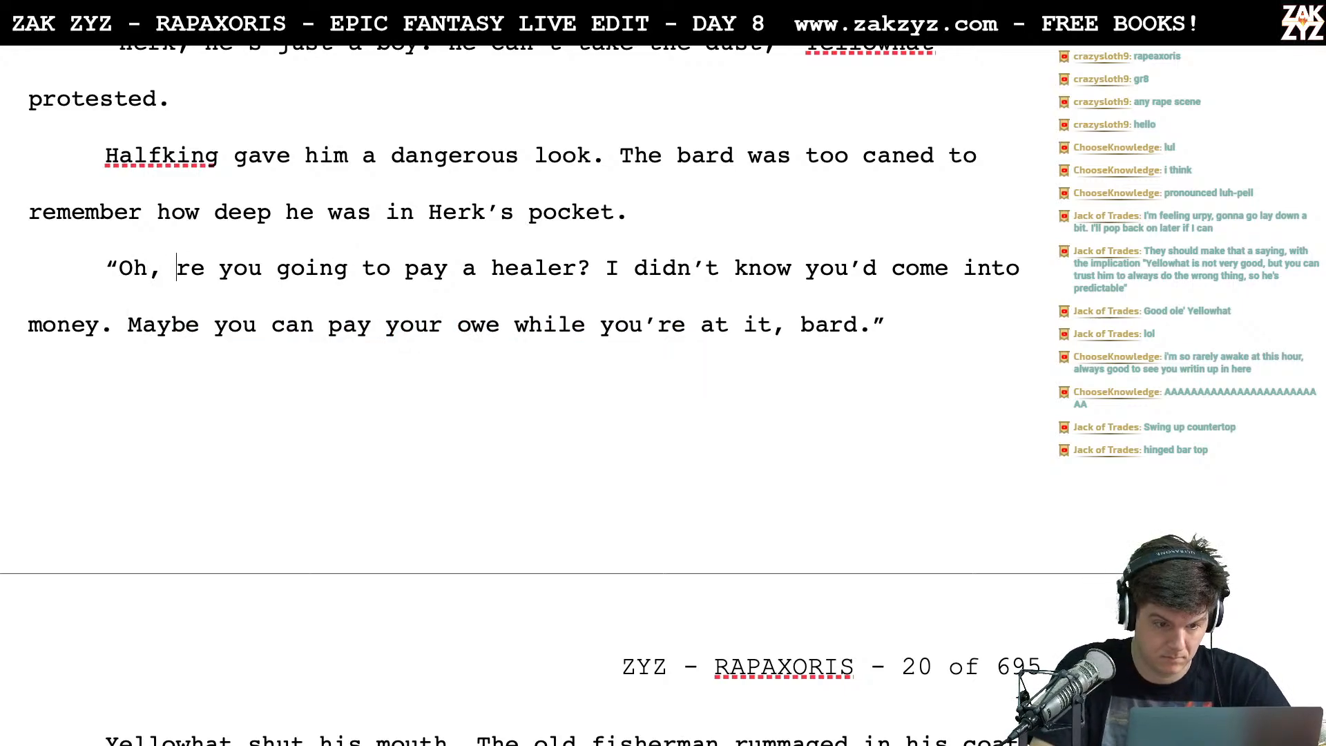
{"action": "type", "text": "A"}
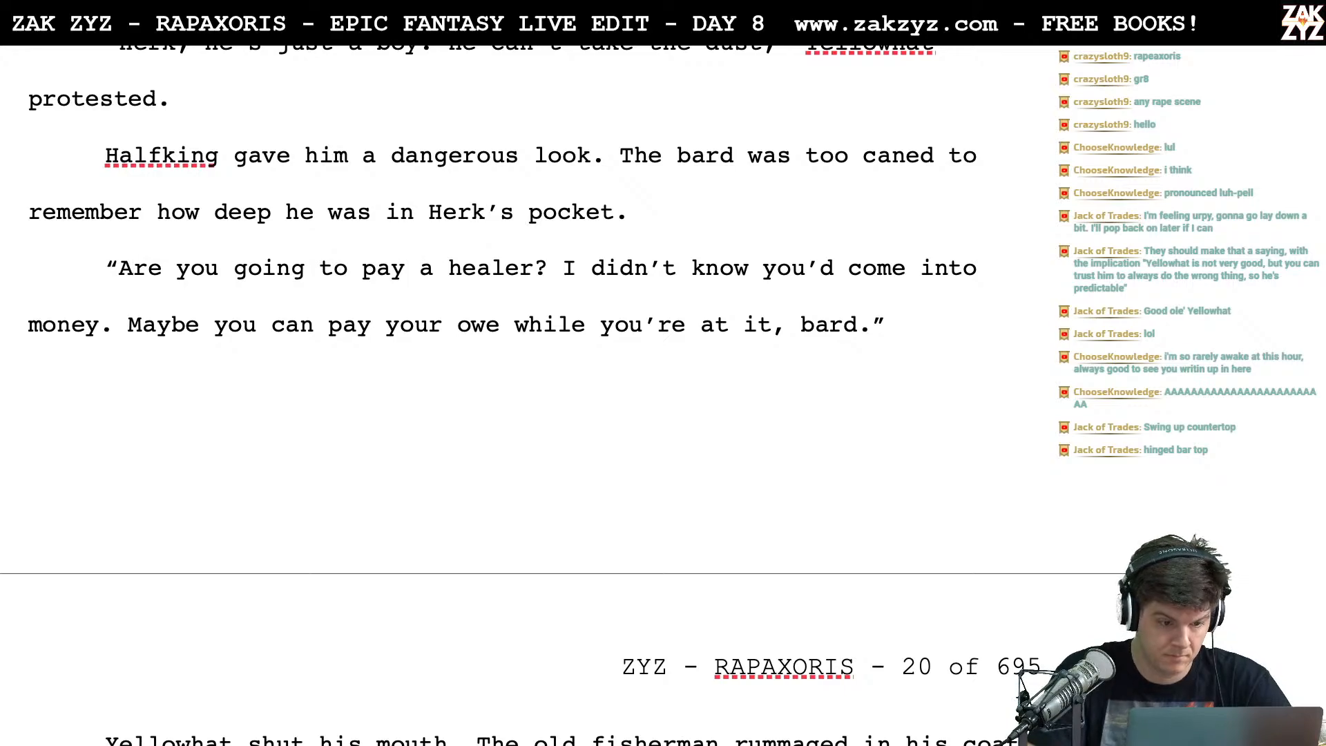
{"action": "type", "text": "for"}
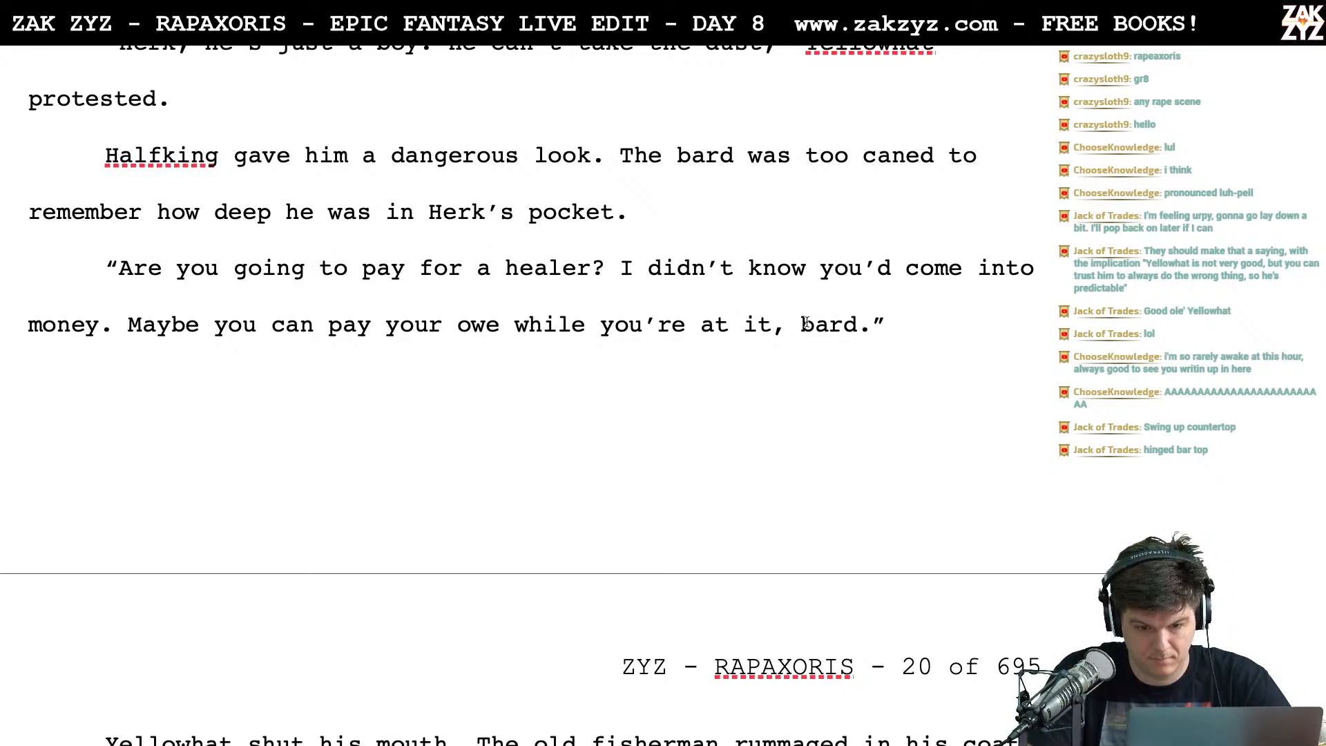
Italicize the word "bard" at the end of the line "Maybe you can pay your owe while you're at it"
{"action": "left_click_drag", "start_coordinate": [793, 324], "coordinate": [859, 322]}
{"action": "key", "text": "ctrl+i"}
{"action": "left_click", "coordinate": [547, 324]}
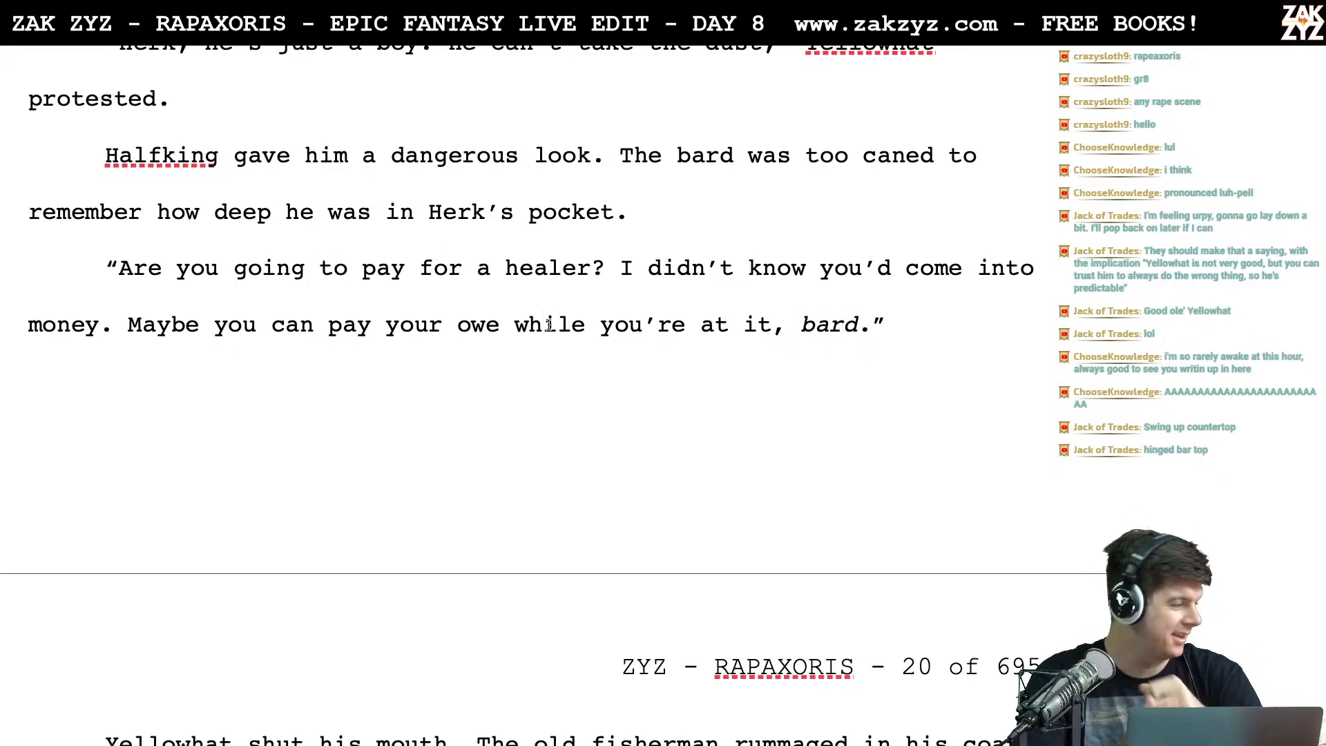
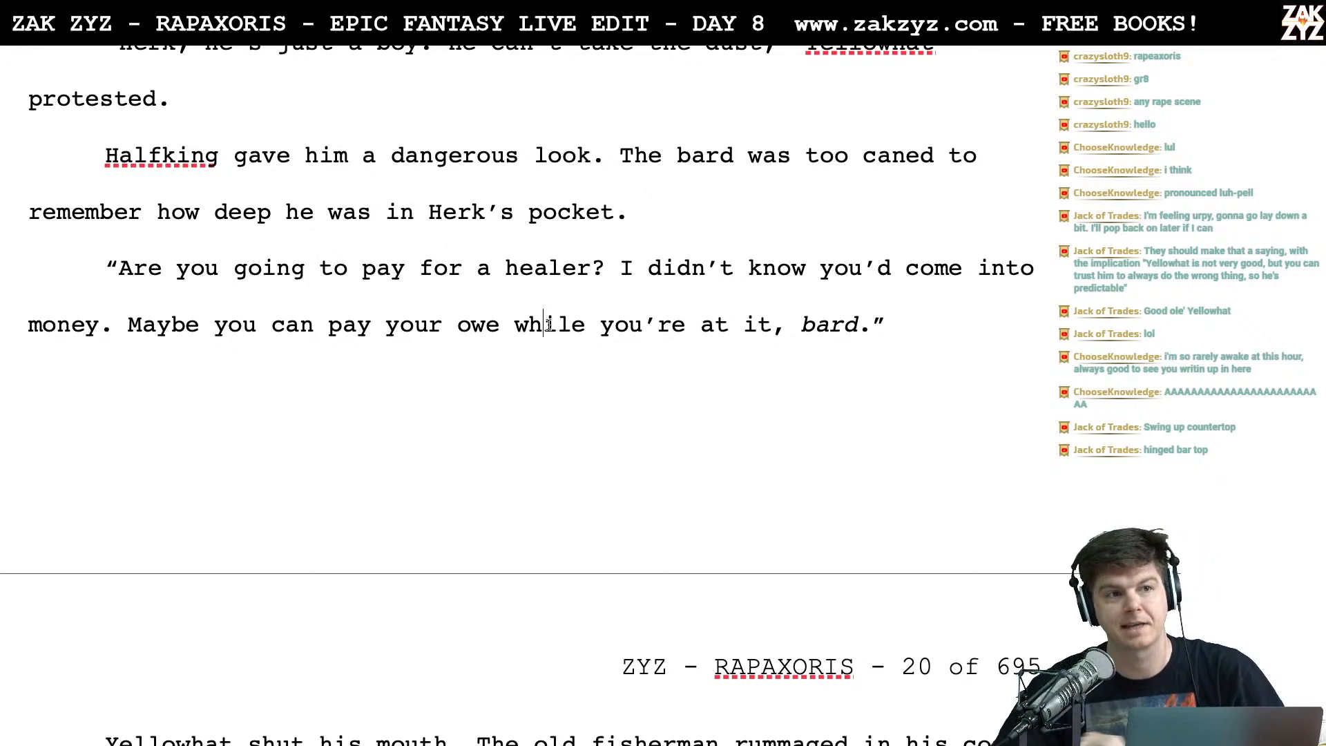
Replace "gave" with "shot" in the sentence "Halfking gave him a dangerous look."
{"action": "scroll", "coordinate": [549, 324], "scroll_direction": "down", "scroll_amount": 1}
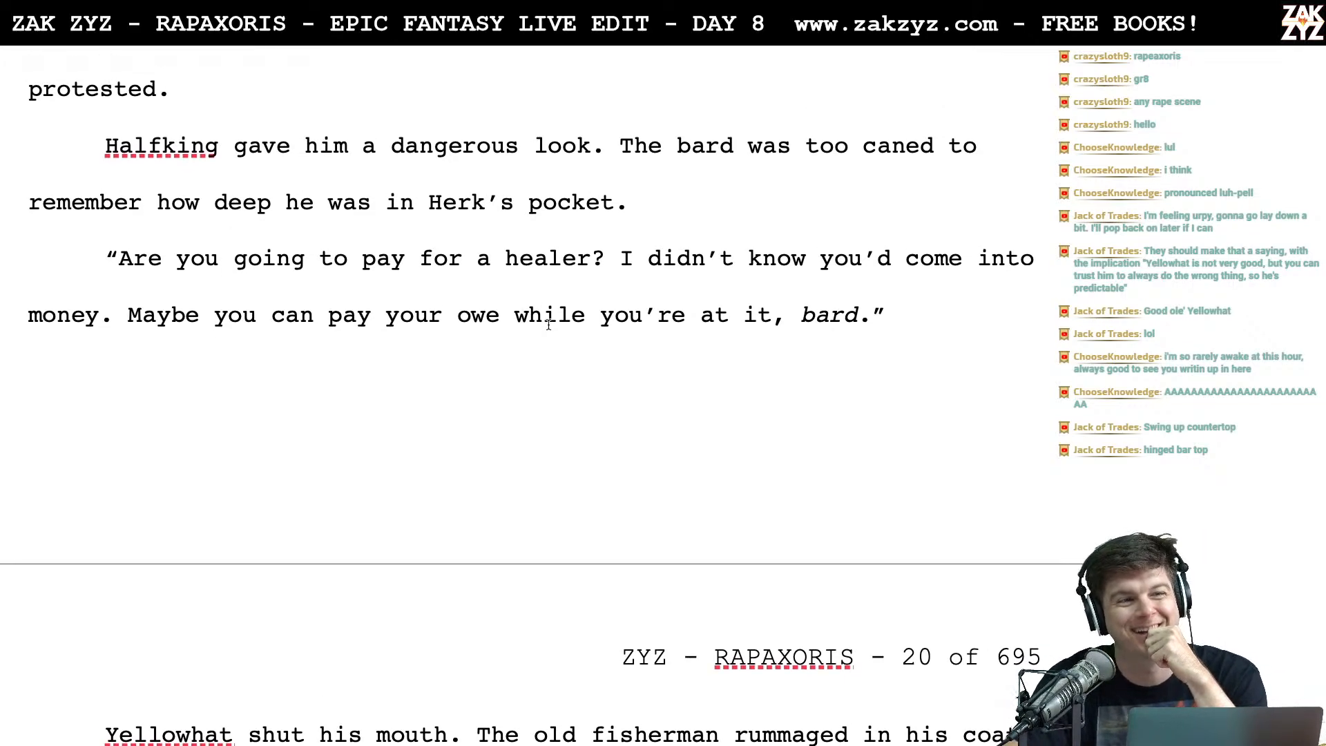
{"action": "scroll", "coordinate": [548, 324], "scroll_direction": "up", "scroll_amount": 1}
{"action": "left_click", "coordinate": [549, 324]}
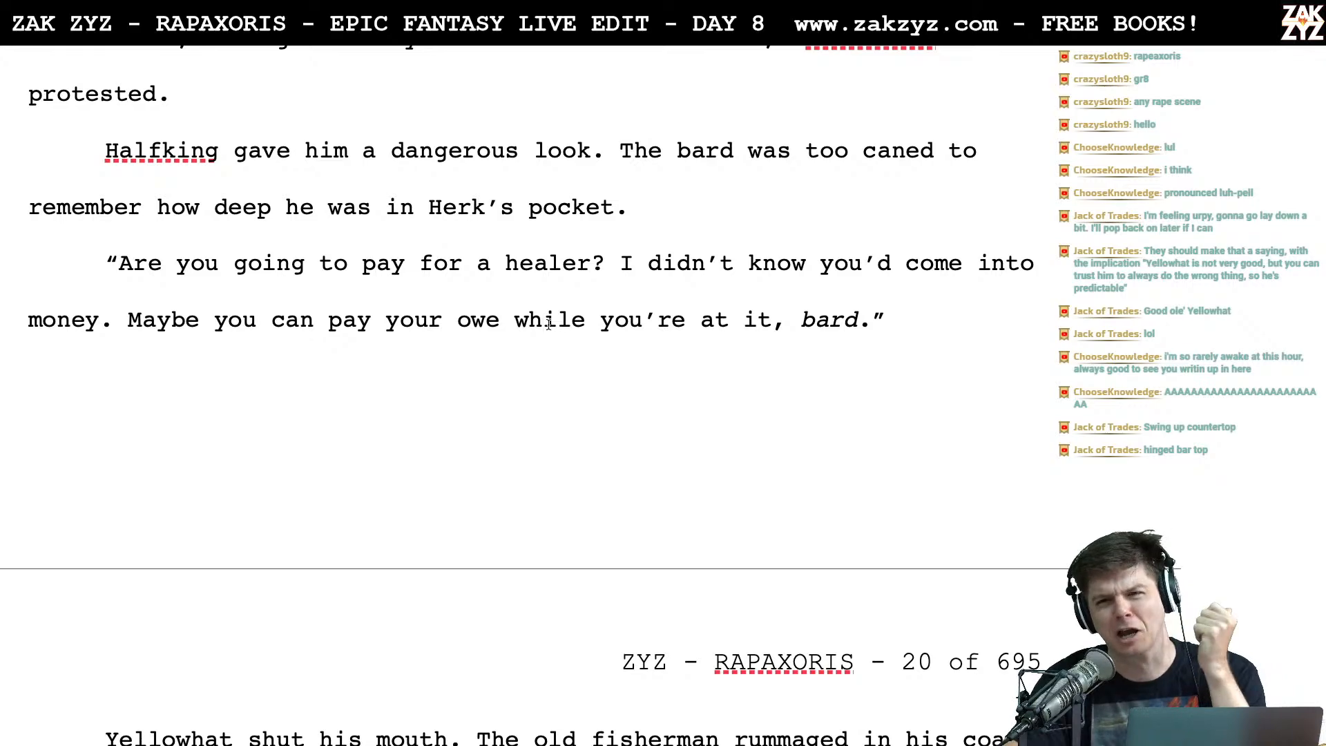
{"action": "scroll", "coordinate": [548, 324], "scroll_direction": "down", "scroll_amount": 3}
{"action": "scroll", "coordinate": [548, 324], "scroll_direction": "up", "scroll_amount": 3}
{"action": "scroll", "coordinate": [549, 324], "scroll_direction": "up", "scroll_amount": 1}
{"action": "scroll", "coordinate": [482, 210], "scroll_direction": "up", "scroll_amount": 5}
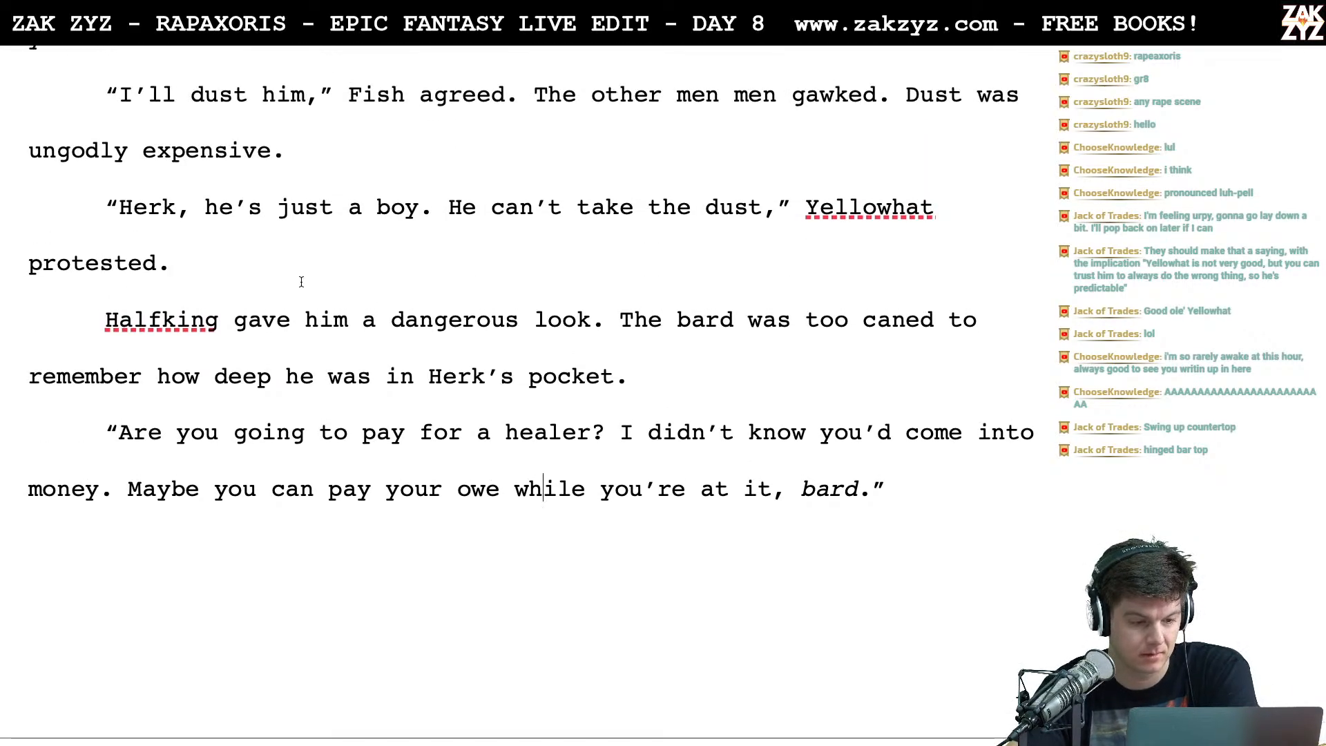
{"action": "left_click", "coordinate": [291, 318]}
{"action": "key", "text": "Right"}
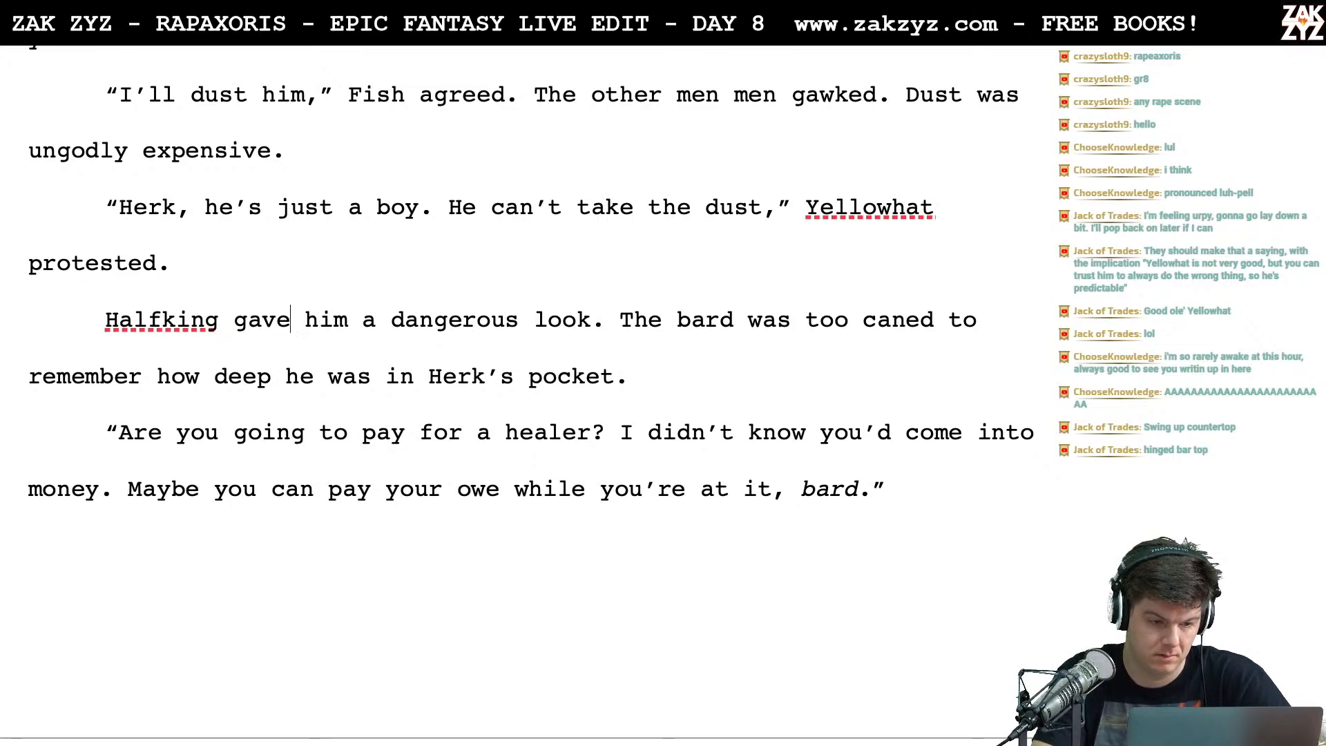
{"action": "key", "text": "Right"}
{"action": "key", "text": "BackSpace"}
{"action": "key", "text": "BackSpace"}
{"action": "key", "text": "BackSpace"}
{"action": "key", "text": "BackSpace"}
{"action": "type", "text": "shot"}
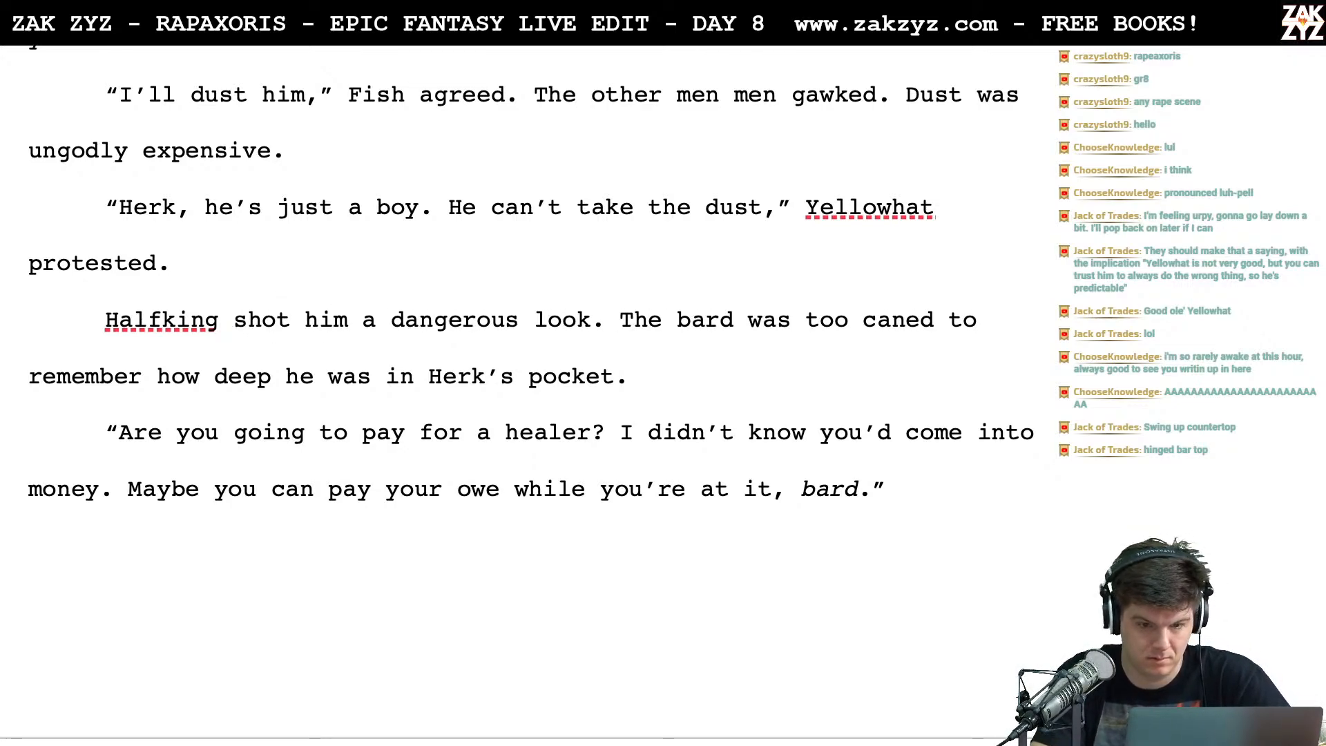
Reread the exchange about dust and the healer, on through the paragraph where the old fisherman opens the packet
{"action": "scroll", "coordinate": [290, 312], "scroll_direction": "down", "scroll_amount": 1}
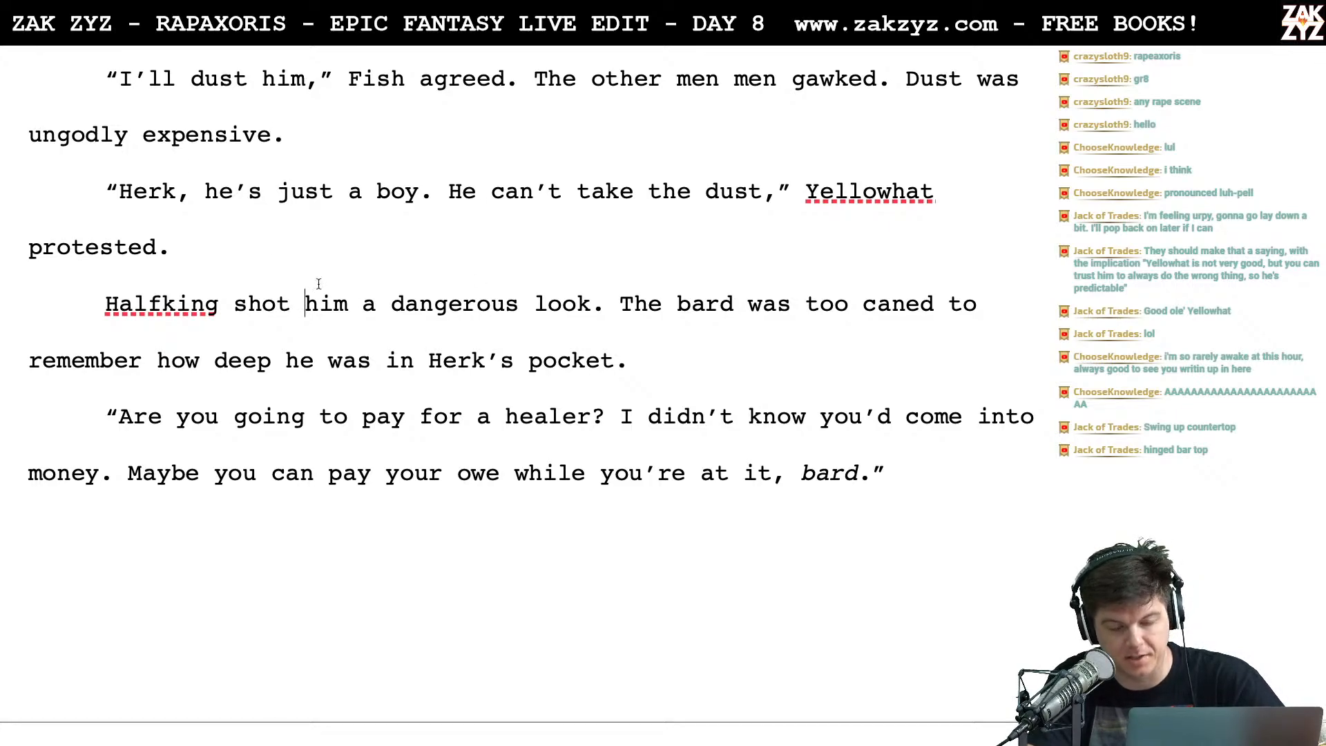
{"action": "scroll", "coordinate": [259, 208], "scroll_direction": "down", "scroll_amount": 1}
{"action": "scroll", "coordinate": [303, 221], "scroll_direction": "down", "scroll_amount": 1}
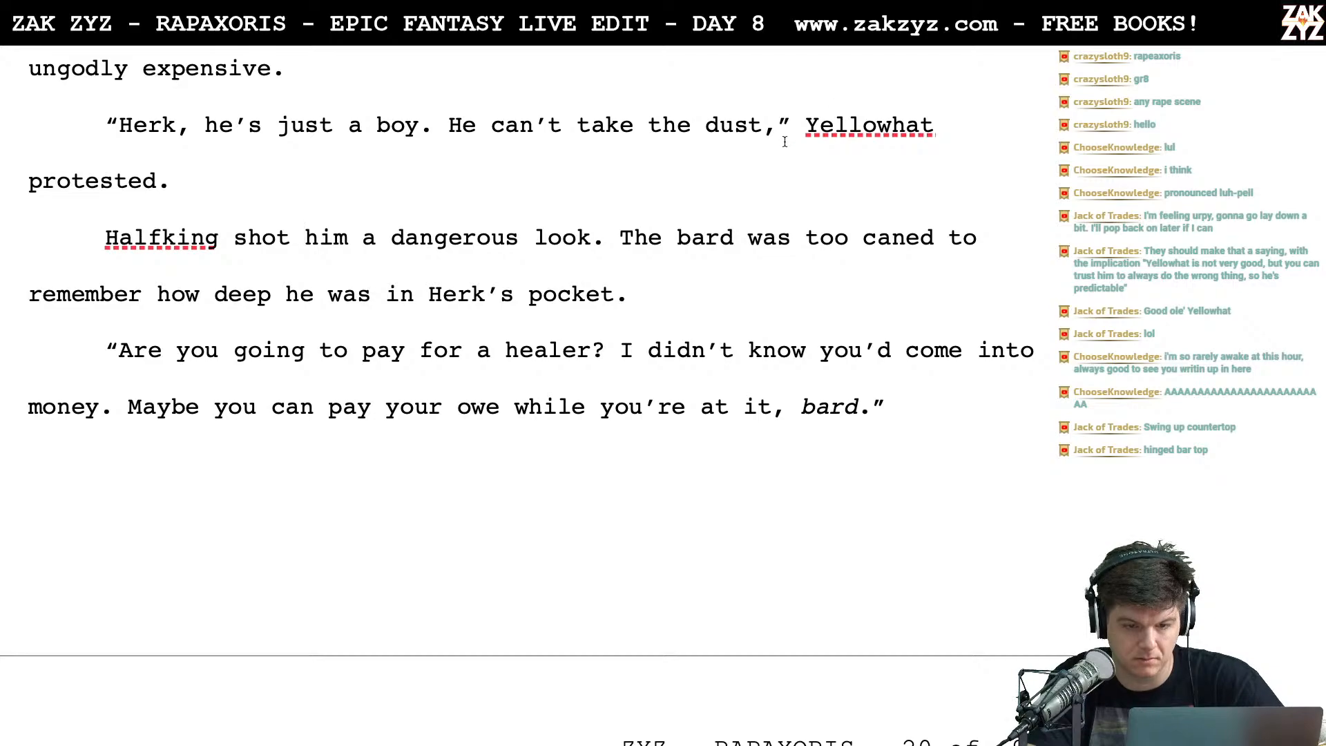
{"action": "left_click", "coordinate": [805, 125]}
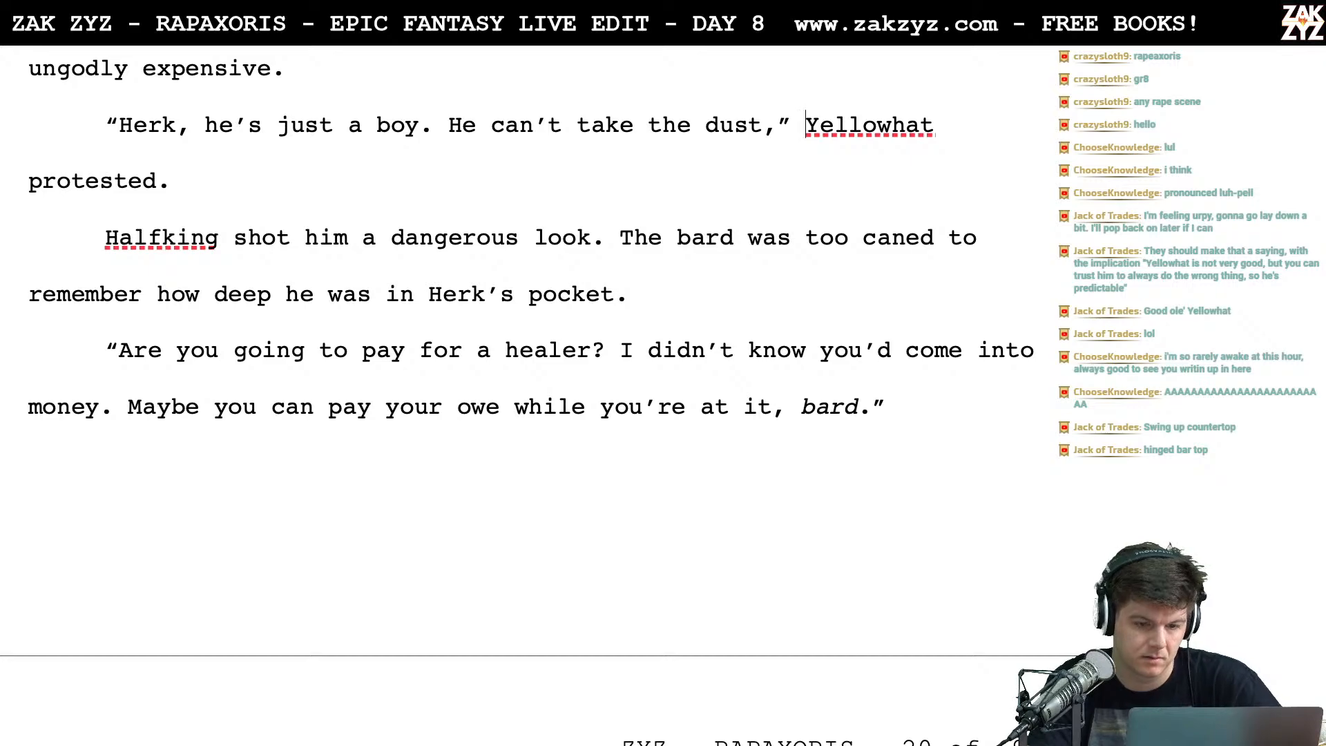
{"action": "scroll", "coordinate": [517, 394], "scroll_direction": "down", "scroll_amount": 1}
{"action": "scroll", "coordinate": [516, 395], "scroll_direction": "up", "scroll_amount": 5}
{"action": "scroll", "coordinate": [517, 394], "scroll_direction": "down", "scroll_amount": 3}
{"action": "scroll", "coordinate": [516, 394], "scroll_direction": "down", "scroll_amount": 3}
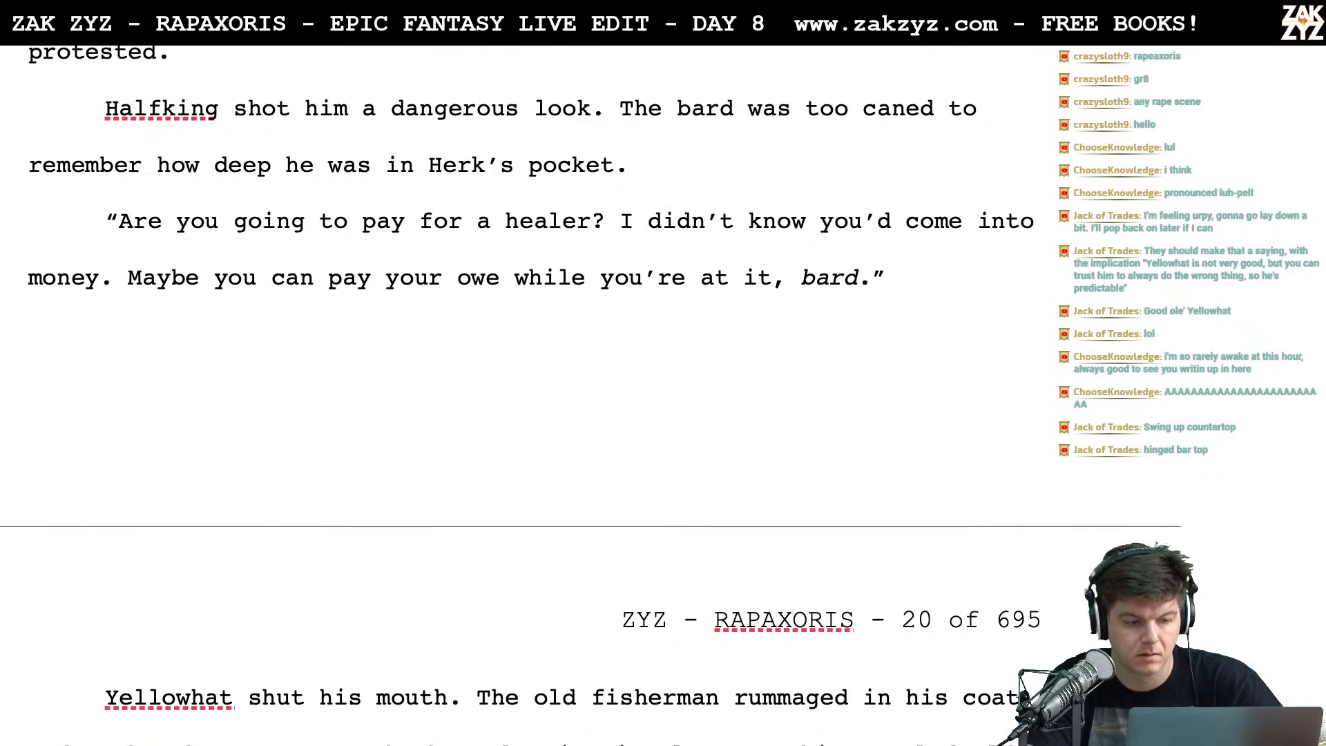
{"action": "scroll", "coordinate": [587, 224], "scroll_direction": "down", "scroll_amount": 1}
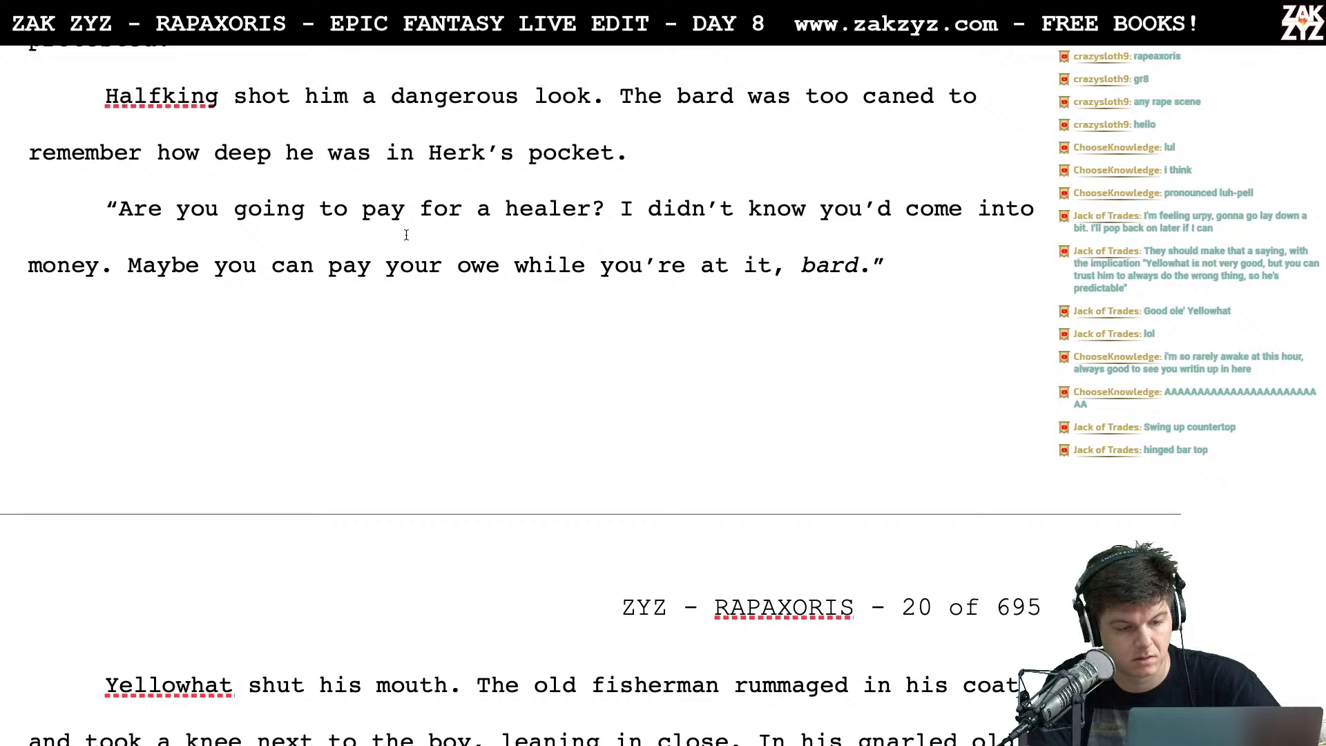
{"action": "scroll", "coordinate": [514, 296], "scroll_direction": "down", "scroll_amount": 2}
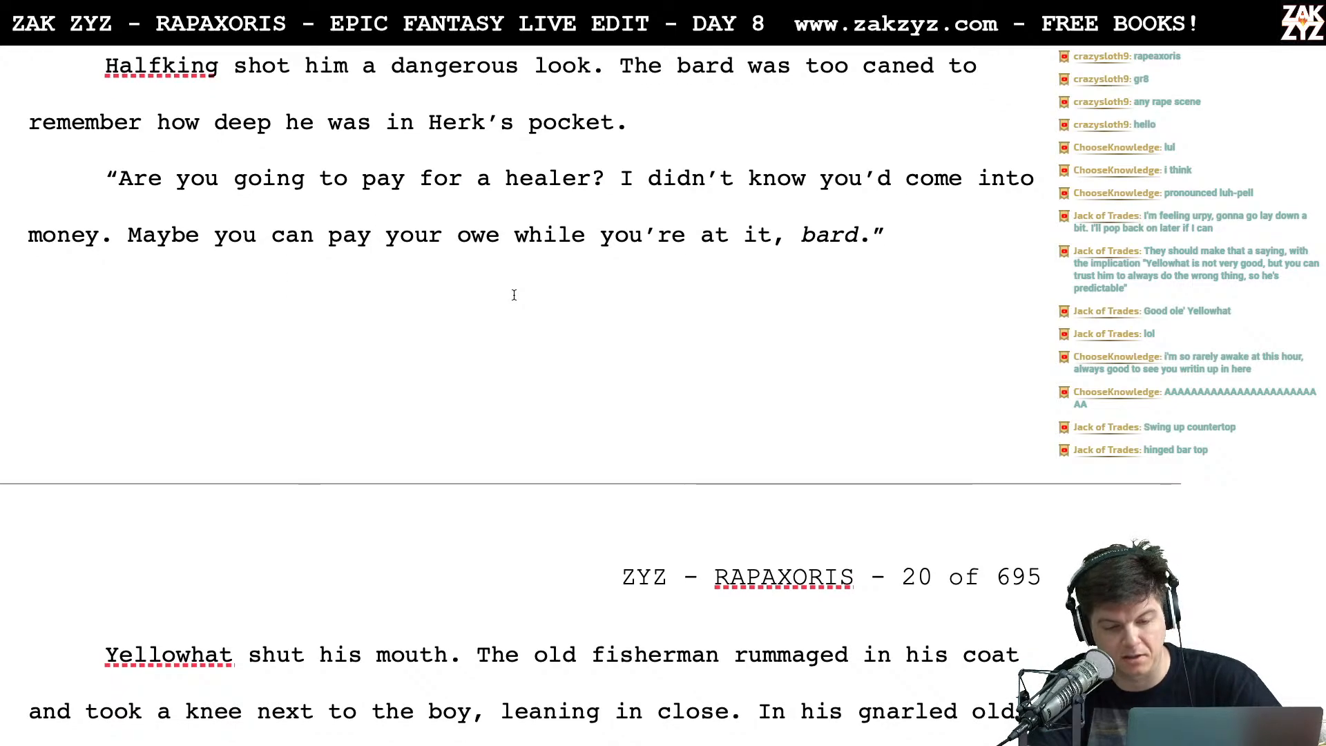
{"action": "scroll", "coordinate": [554, 242], "scroll_direction": "down", "scroll_amount": 8}
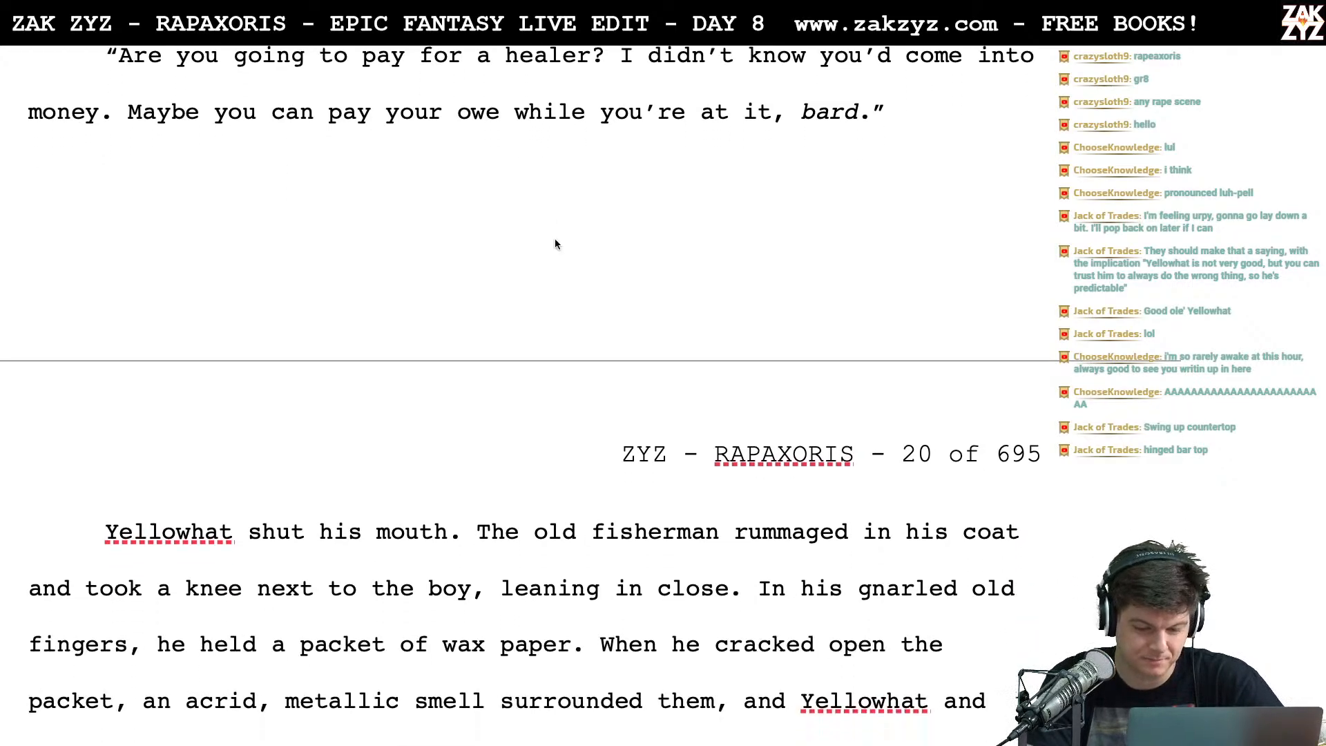
{"action": "scroll", "coordinate": [555, 247], "scroll_direction": "down", "scroll_amount": 5}
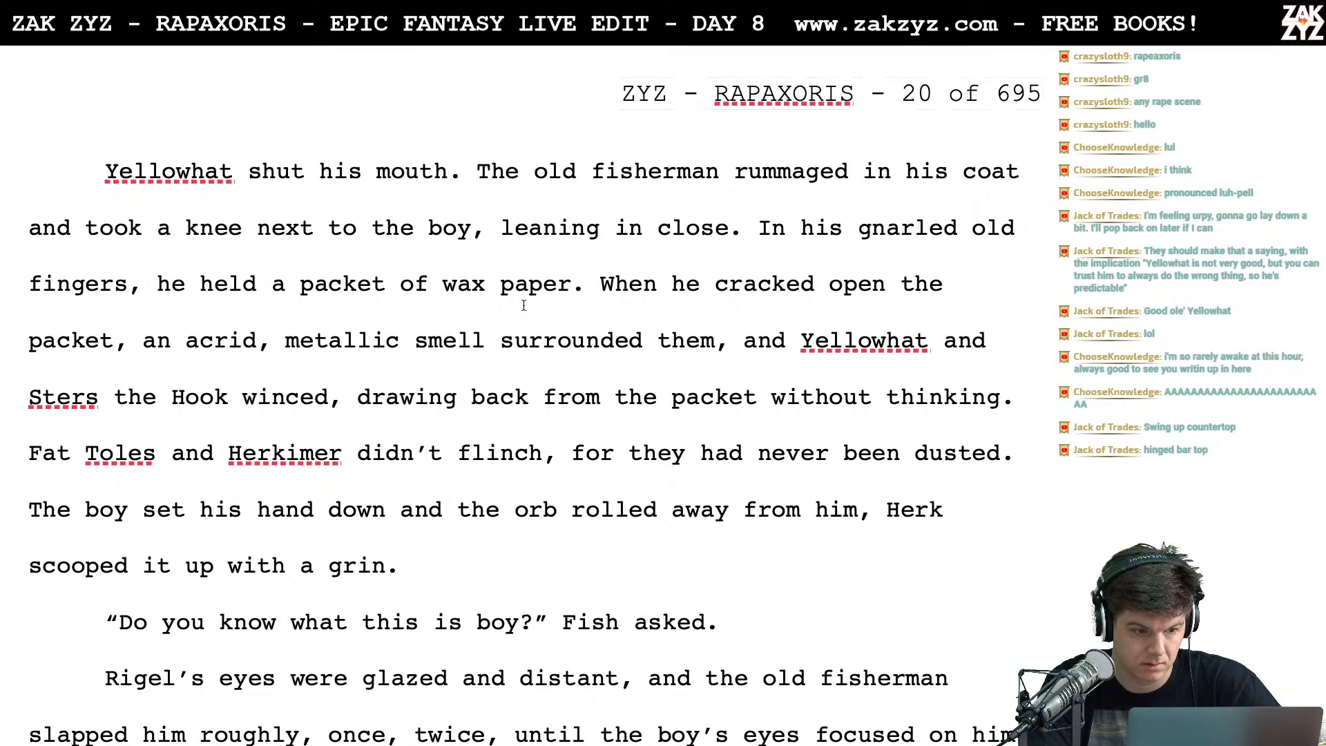
{"action": "scroll", "coordinate": [579, 209], "scroll_direction": "down", "scroll_amount": 1}
{"action": "scroll", "coordinate": [574, 234], "scroll_direction": "up", "scroll_amount": 2}
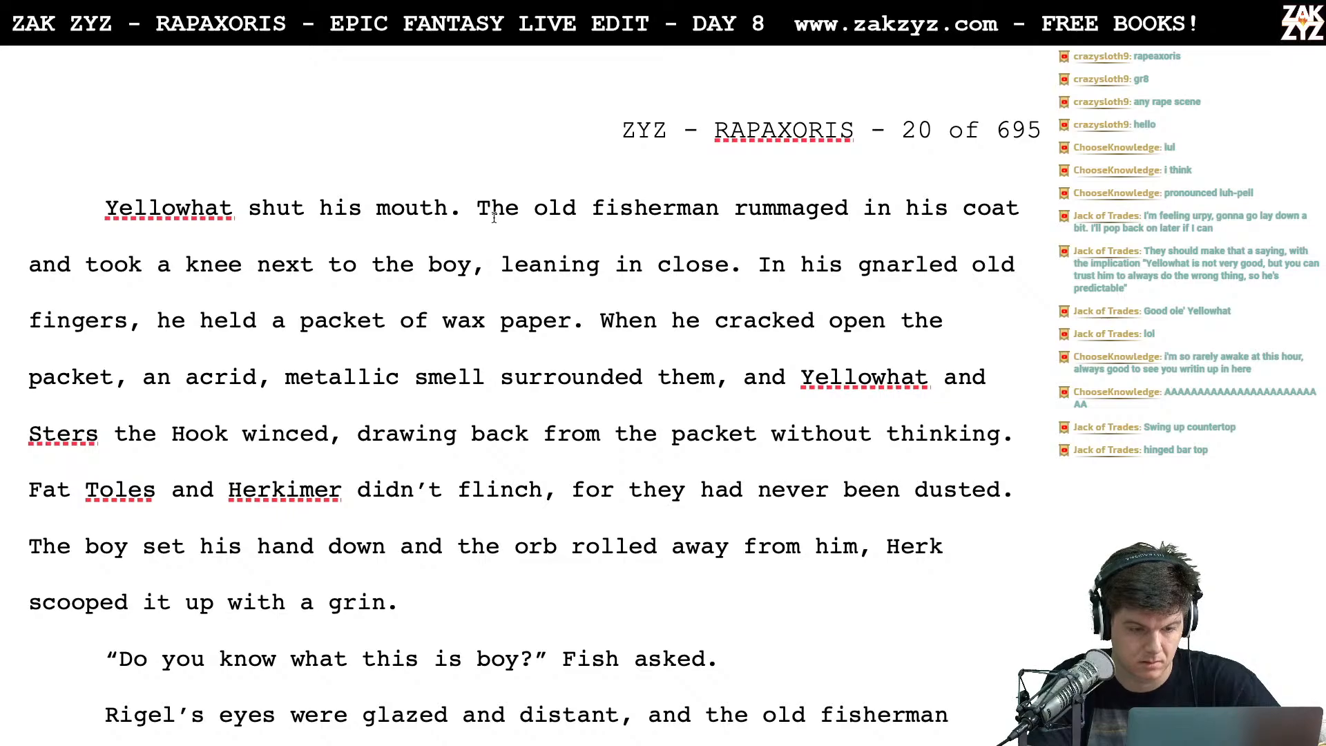
Change "It's dirty" to "Wound's dirty" in Fish's "Rough one" line, in the earlier passage where he examines Rigel's arm
{"action": "scroll", "coordinate": [525, 387], "scroll_direction": "up", "scroll_amount": 10}
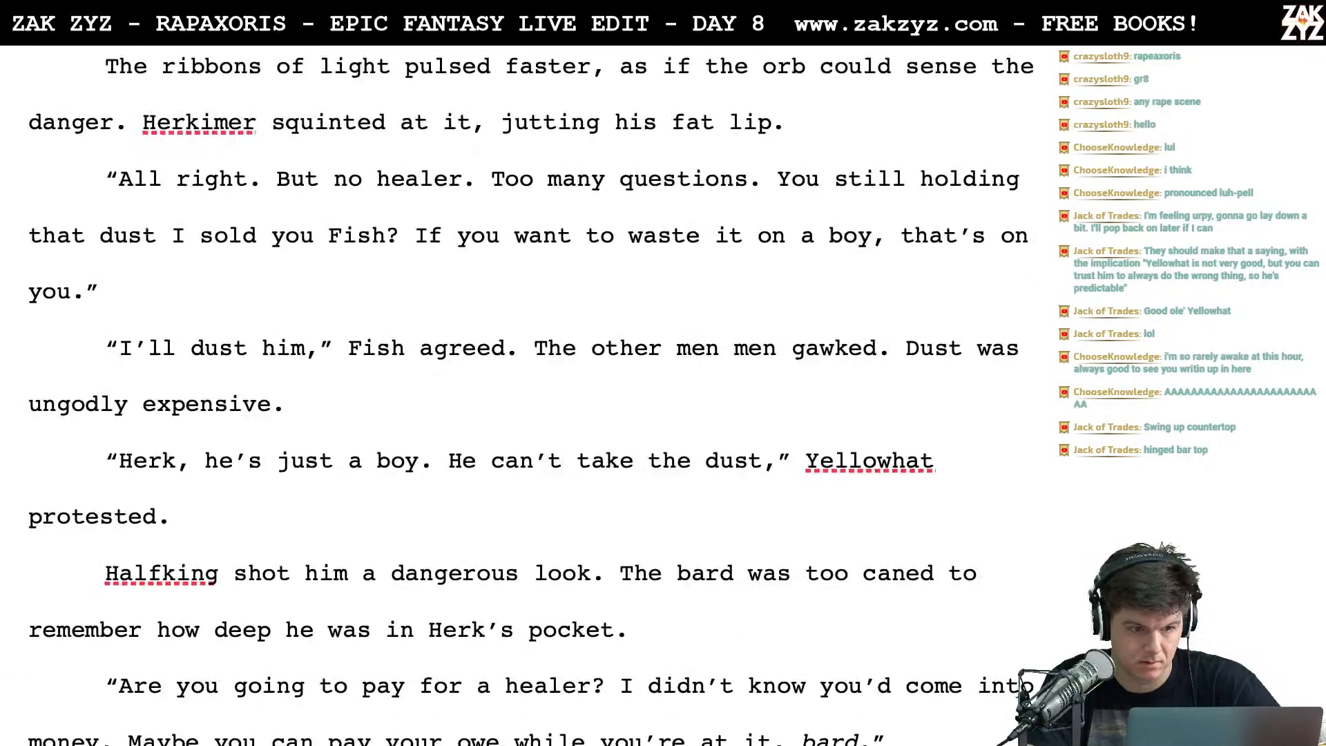
{"action": "scroll", "coordinate": [524, 386], "scroll_direction": "up", "scroll_amount": 5}
{"action": "scroll", "coordinate": [524, 387], "scroll_direction": "up", "scroll_amount": 15}
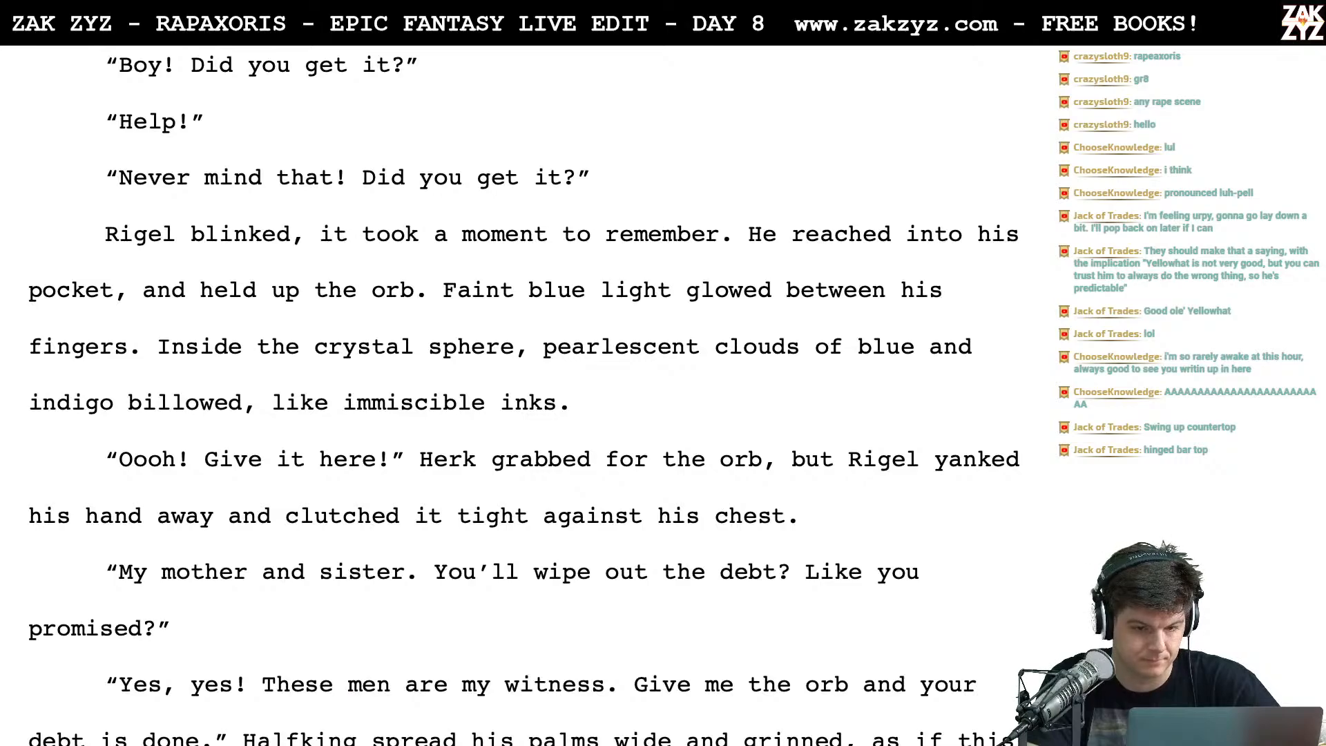
{"action": "scroll", "coordinate": [525, 386], "scroll_direction": "up", "scroll_amount": 12}
{"action": "scroll", "coordinate": [524, 387], "scroll_direction": "down", "scroll_amount": 15}
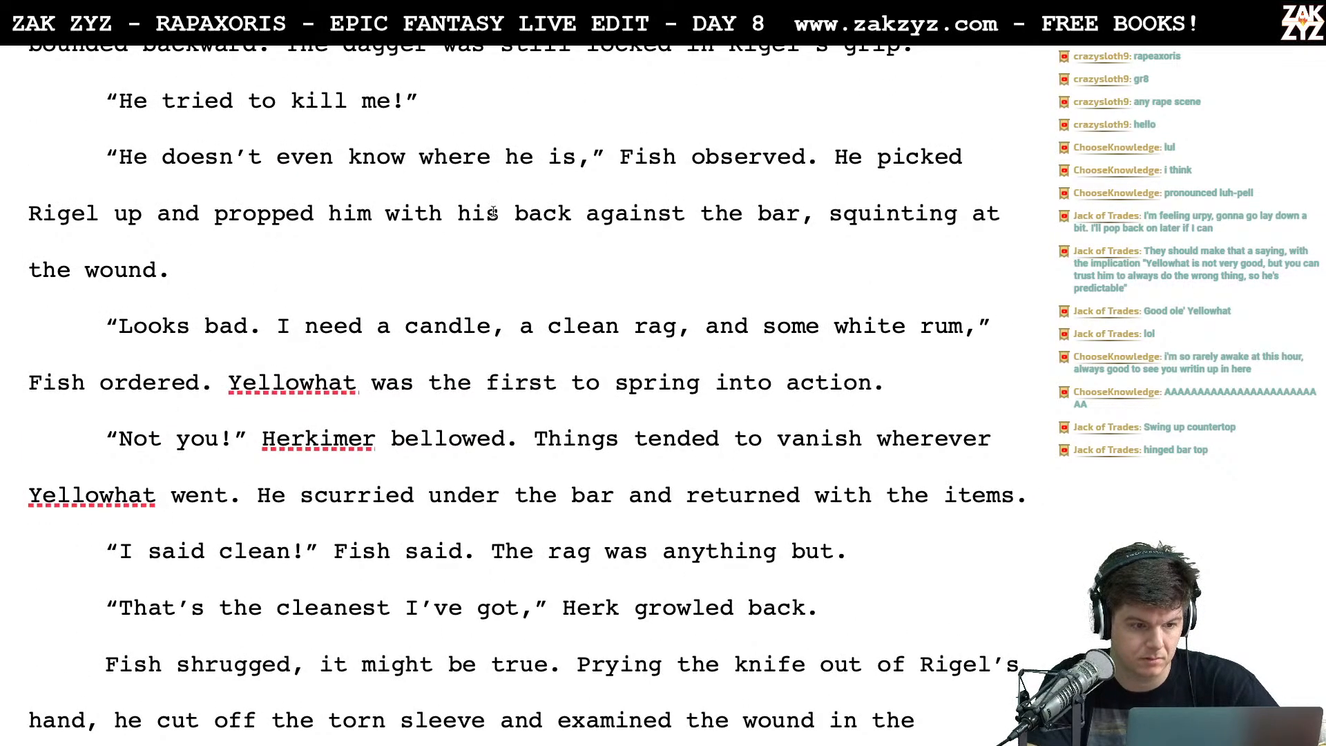
{"action": "scroll", "coordinate": [483, 208], "scroll_direction": "down", "scroll_amount": 5}
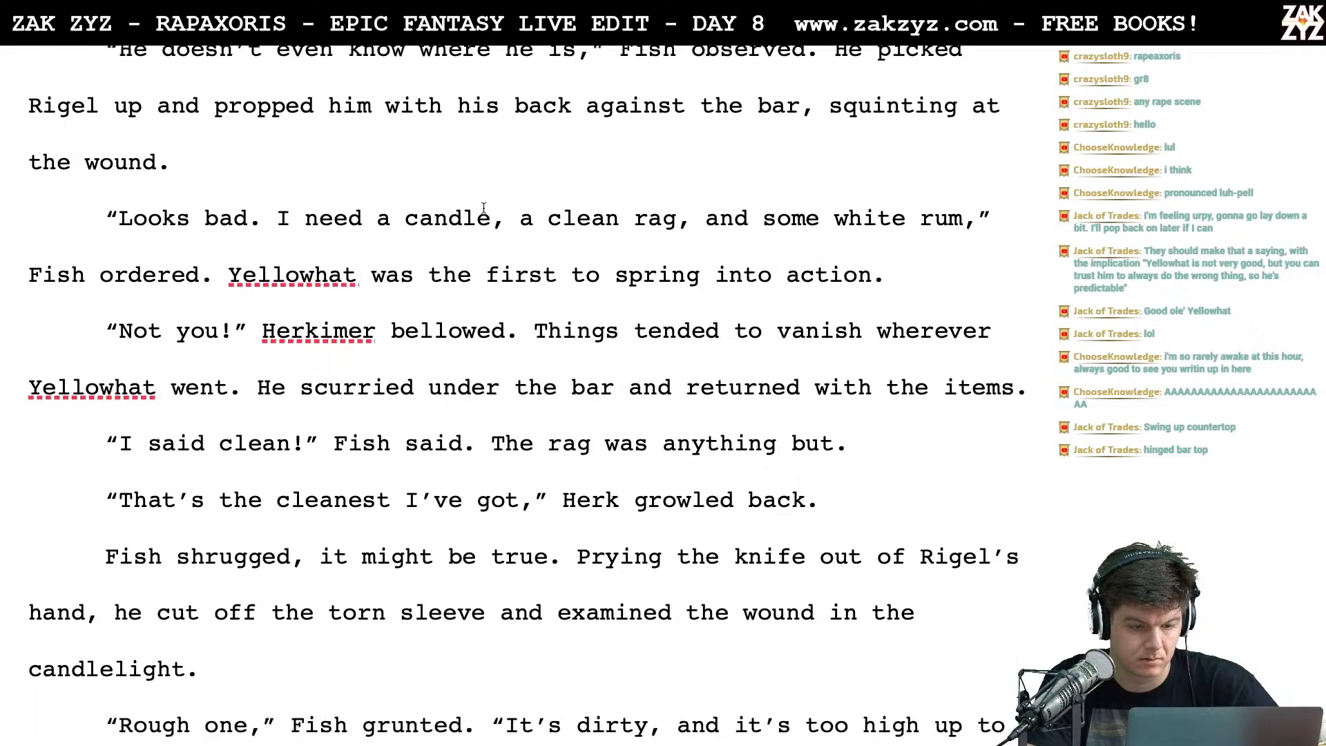
{"action": "scroll", "coordinate": [483, 208], "scroll_direction": "down", "scroll_amount": 1}
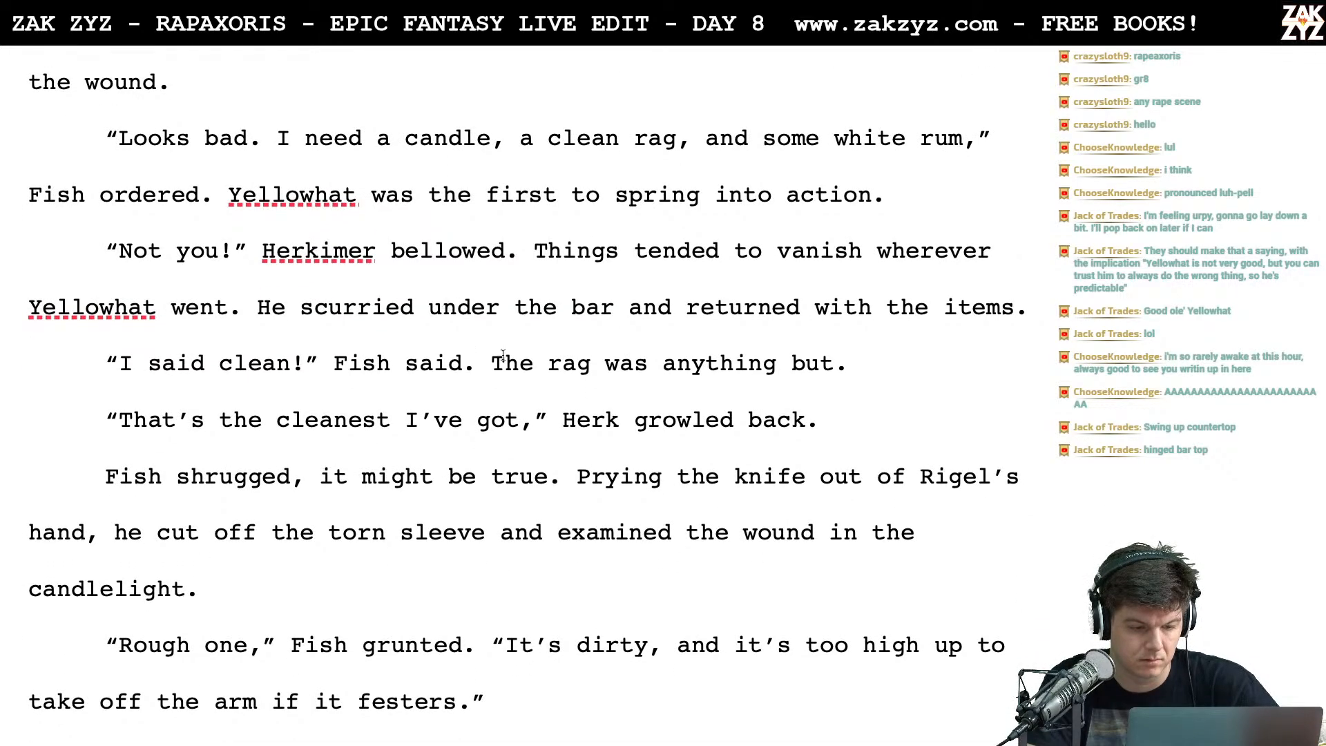
{"action": "scroll", "coordinate": [502, 355], "scroll_direction": "down", "scroll_amount": 8}
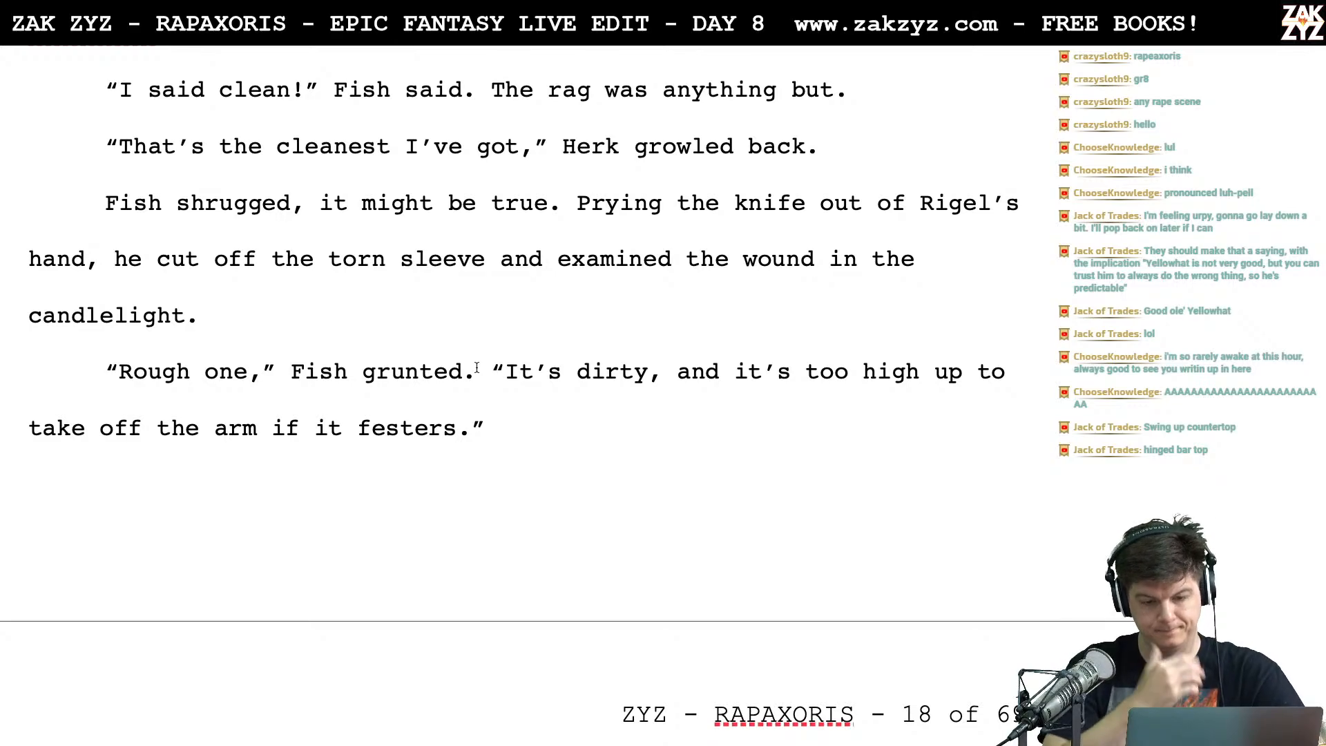
{"action": "key", "text": "Right"}
{"action": "key", "text": "Right"}
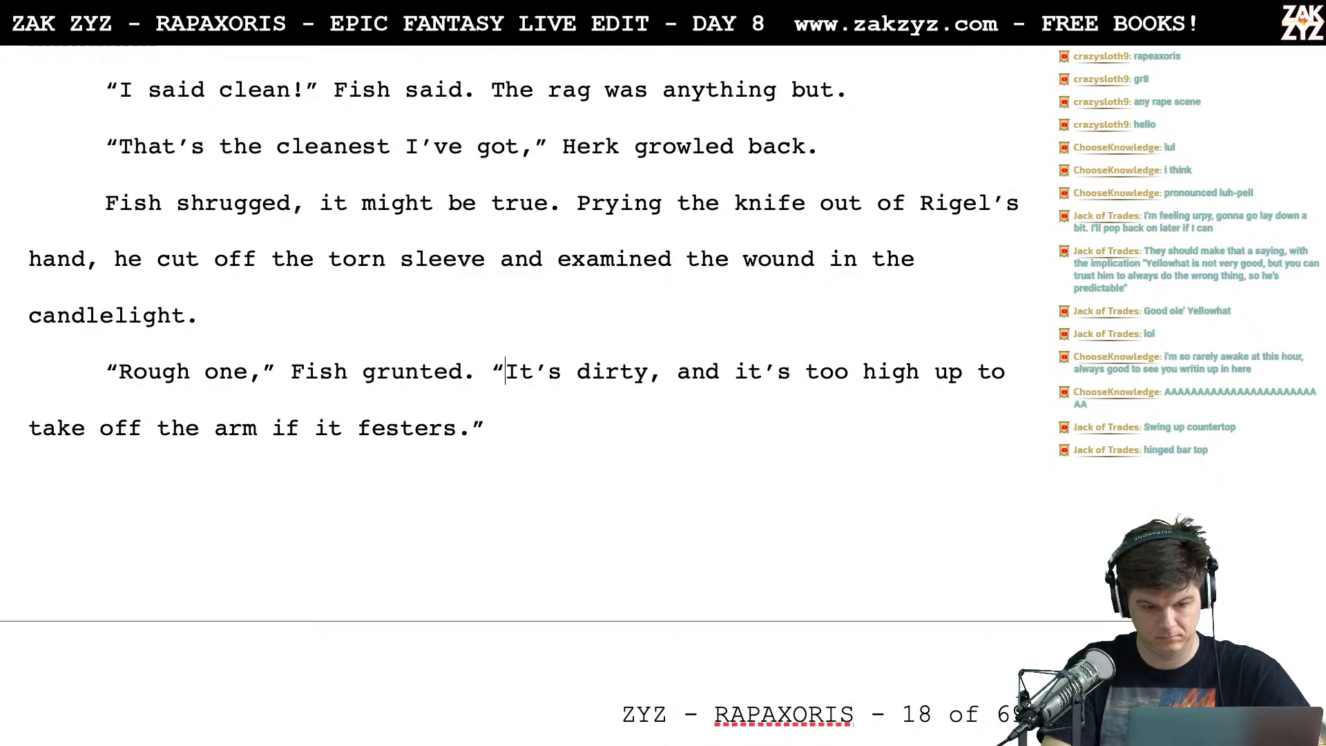
{"action": "type", "text": "Wound's"}
{"action": "key", "text": "shift+Right"}
{"action": "key", "text": "shift+Right"}
{"action": "key", "text": "shift+Right"}
{"action": "key", "text": "shift+Right"}
{"action": "key", "text": "shift+Right"}
{"action": "key", "text": "BackSpace"}
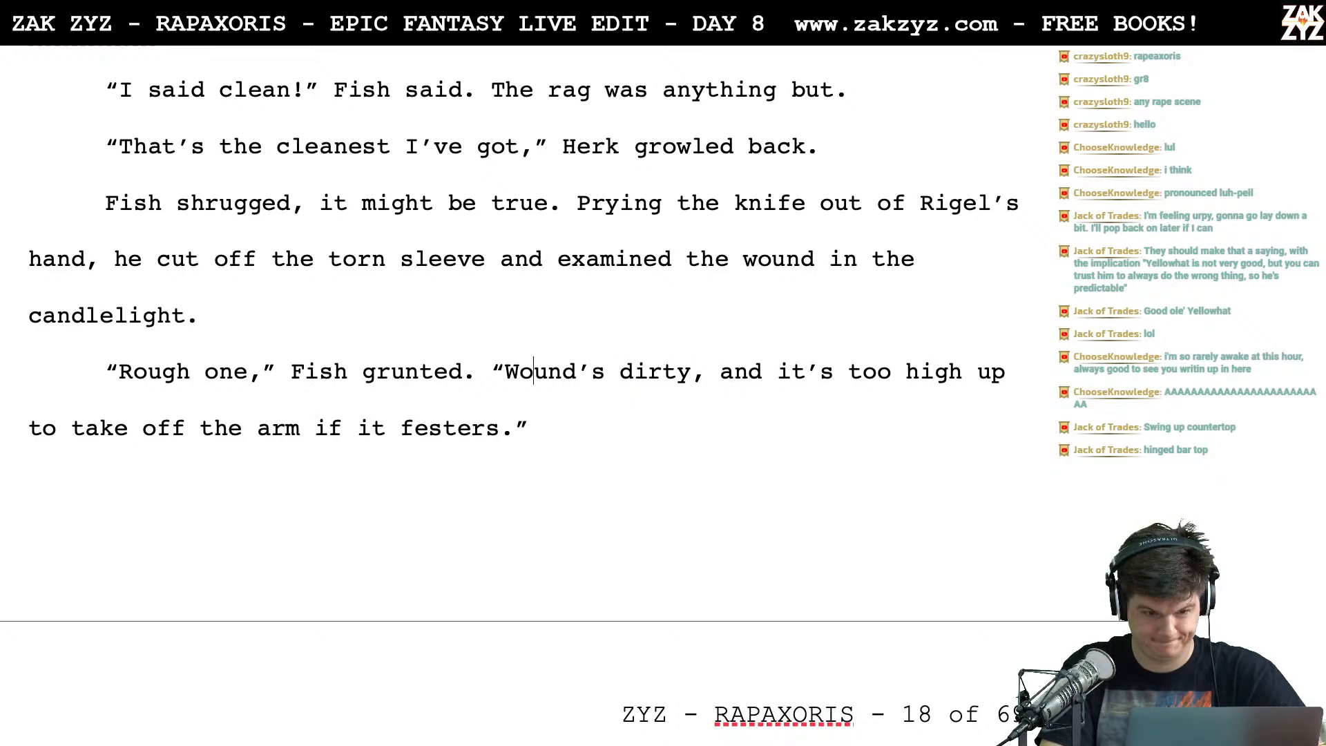
Read on from Fish's "Rough one" line to the paragraph beginning "Yellowhat shut his mouth" on page 20
{"action": "key", "text": "Down"}
{"action": "key", "text": "Down"}
{"action": "key", "text": "Down"}
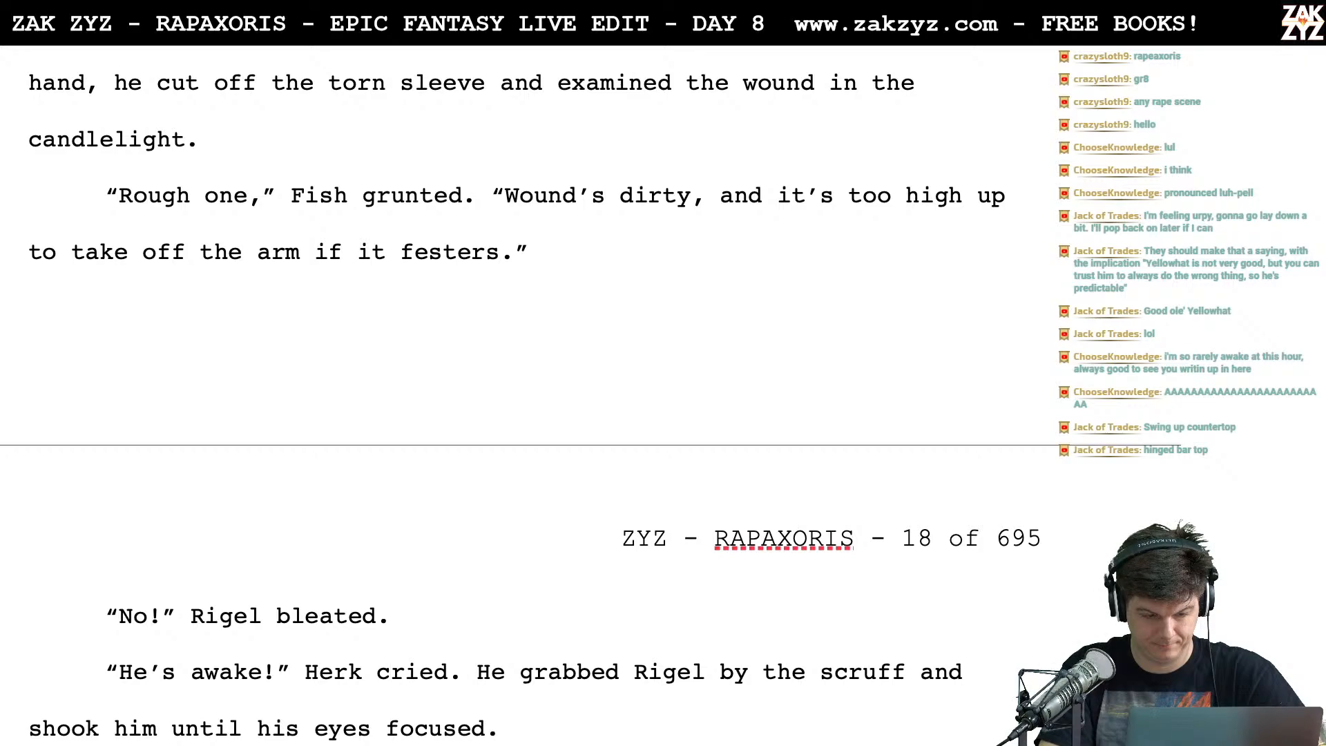
{"action": "key", "text": "Down"}
{"action": "key", "text": "Down"}
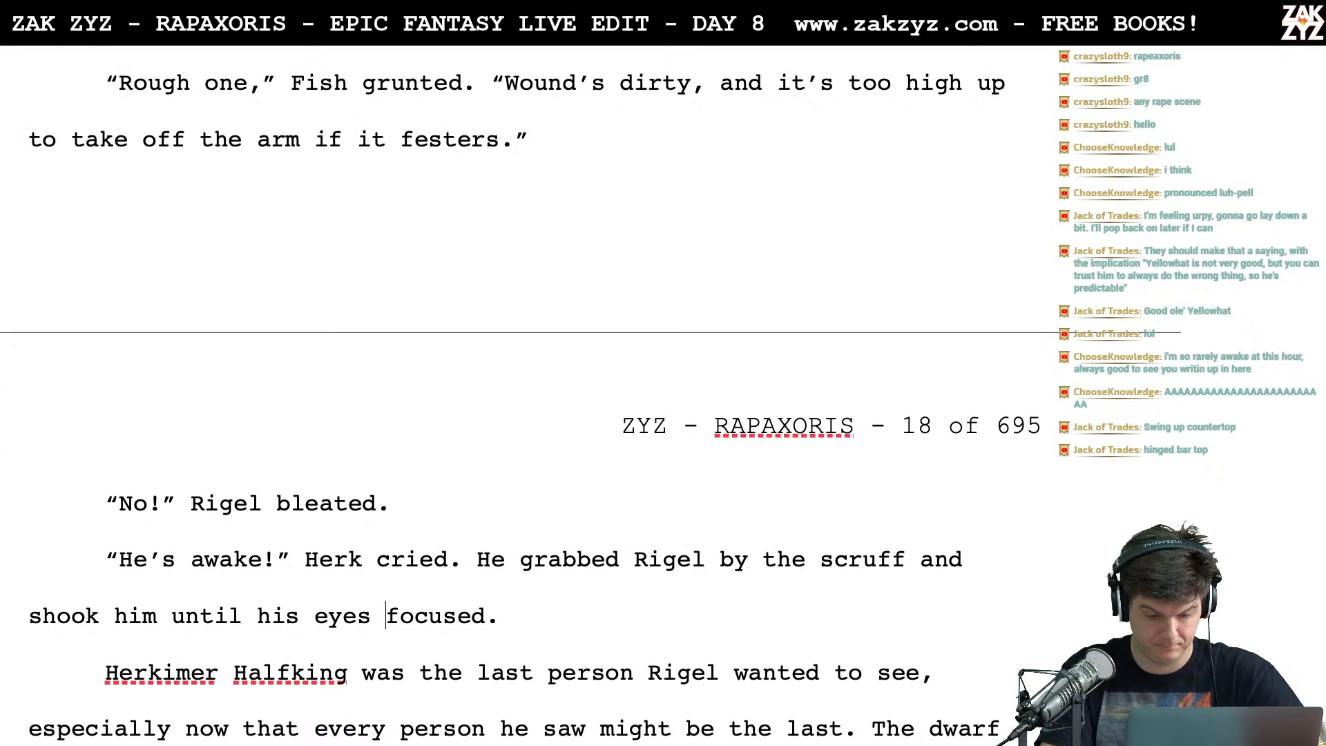
{"action": "key", "text": "Down"}
{"action": "key", "text": "Down"}
{"action": "key", "text": "Down"}
{"action": "key", "text": "Down"}
{"action": "key", "text": "Down"}
{"action": "key", "text": "Down"}
{"action": "key", "text": "Down"}
{"action": "key", "text": "Down"}
{"action": "key", "text": "Down"}
{"action": "key", "text": "Down"}
{"action": "key", "text": "Down"}
{"action": "key", "text": "Down"}
{"action": "key", "text": "Down"}
{"action": "key", "text": "Down"}
{"action": "key", "text": "Down"}
{"action": "key", "text": "Down"}
{"action": "key", "text": "Down"}
{"action": "key", "text": "Down"}
{"action": "key", "text": "Down"}
{"action": "key", "text": "Down"}
{"action": "key", "text": "Down"}
{"action": "key", "text": "Down"}
{"action": "key", "text": "Down"}
{"action": "key", "text": "Down"}
{"action": "key", "text": "Down"}
{"action": "key", "text": "Down"}
{"action": "key", "text": "Down"}
{"action": "key", "text": "Down"}
{"action": "key", "text": "Down"}
{"action": "key", "text": "Down"}
{"action": "key", "text": "Down"}
{"action": "key", "text": "Down"}
{"action": "key", "text": "Down"}
{"action": "key", "text": "Down"}
{"action": "key", "text": "Down"}
{"action": "key", "text": "Down"}
{"action": "key", "text": "Down"}
{"action": "key", "text": "Down"}
{"action": "key", "text": "Down"}
{"action": "key", "text": "Down"}
{"action": "key", "text": "Down"}
{"action": "key", "text": "Down"}
{"action": "key", "text": "Down"}
{"action": "key", "text": "Down"}
{"action": "key", "text": "Down"}
{"action": "key", "text": "Down"}
{"action": "key", "text": "Down"}
{"action": "key", "text": "Down"}
{"action": "key", "text": "Down"}
{"action": "key", "text": "Down"}
{"action": "key", "text": "Down"}
{"action": "key", "text": "Down"}
{"action": "key", "text": "Down"}
{"action": "key", "text": "Down"}
{"action": "key", "text": "Down"}
{"action": "key", "text": "Down"}
{"action": "key", "text": "Down"}
{"action": "key", "text": "Down"}
{"action": "key", "text": "Down"}
{"action": "key", "text": "Down"}
{"action": "key", "text": "Down"}
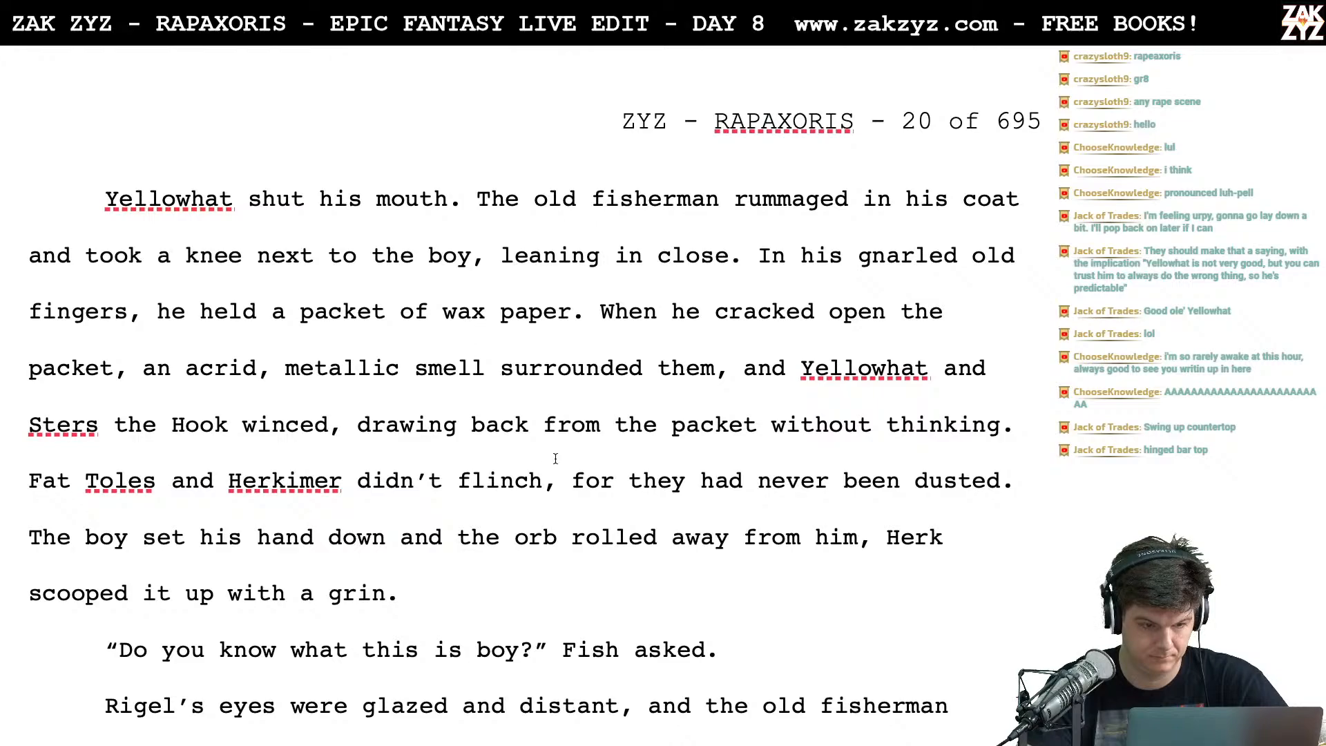
Delete the sentence "Yellowhat shut his mouth." so the paragraph begins with "The old fisherman rummaged in his coat"
{"action": "scroll", "coordinate": [552, 456], "scroll_direction": "up", "scroll_amount": 2}
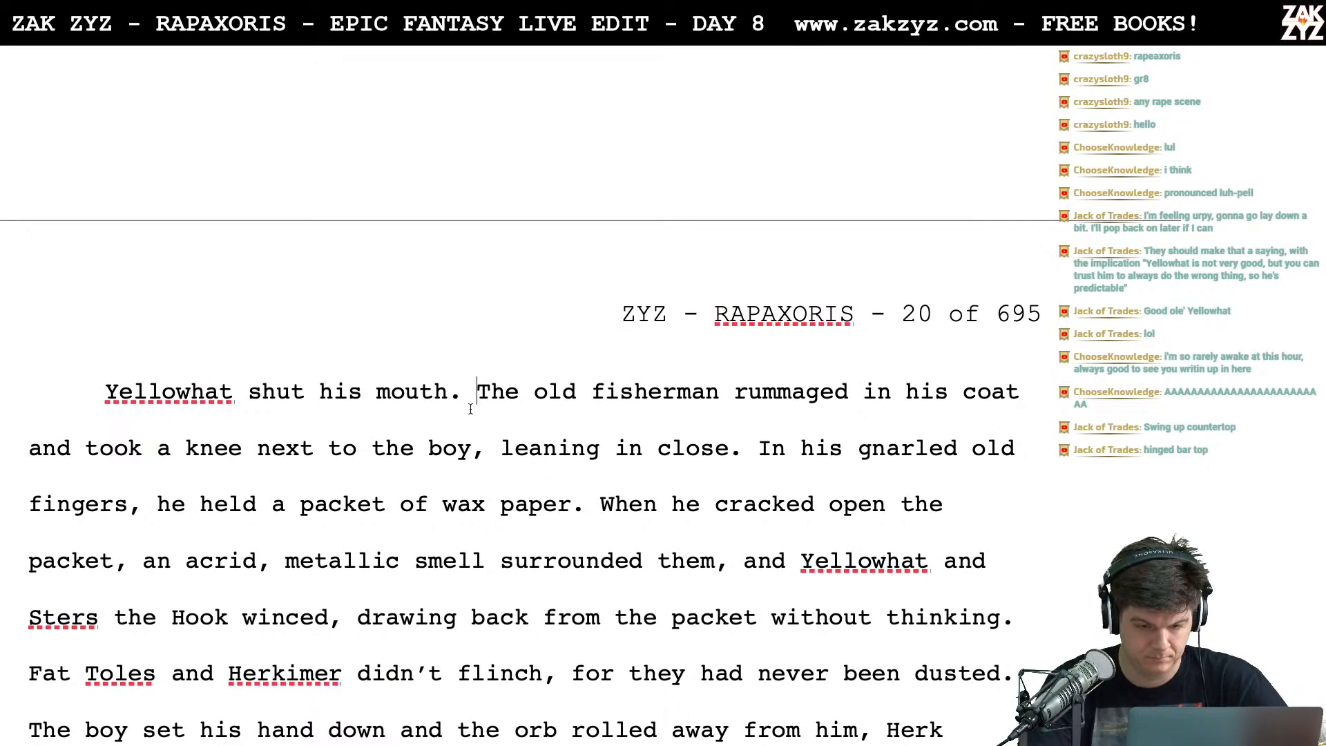
{"action": "key", "text": "shift+Home"}
{"action": "key", "text": "BackSpace"}
{"action": "scroll", "coordinate": [668, 299], "scroll_direction": "down", "scroll_amount": 2}
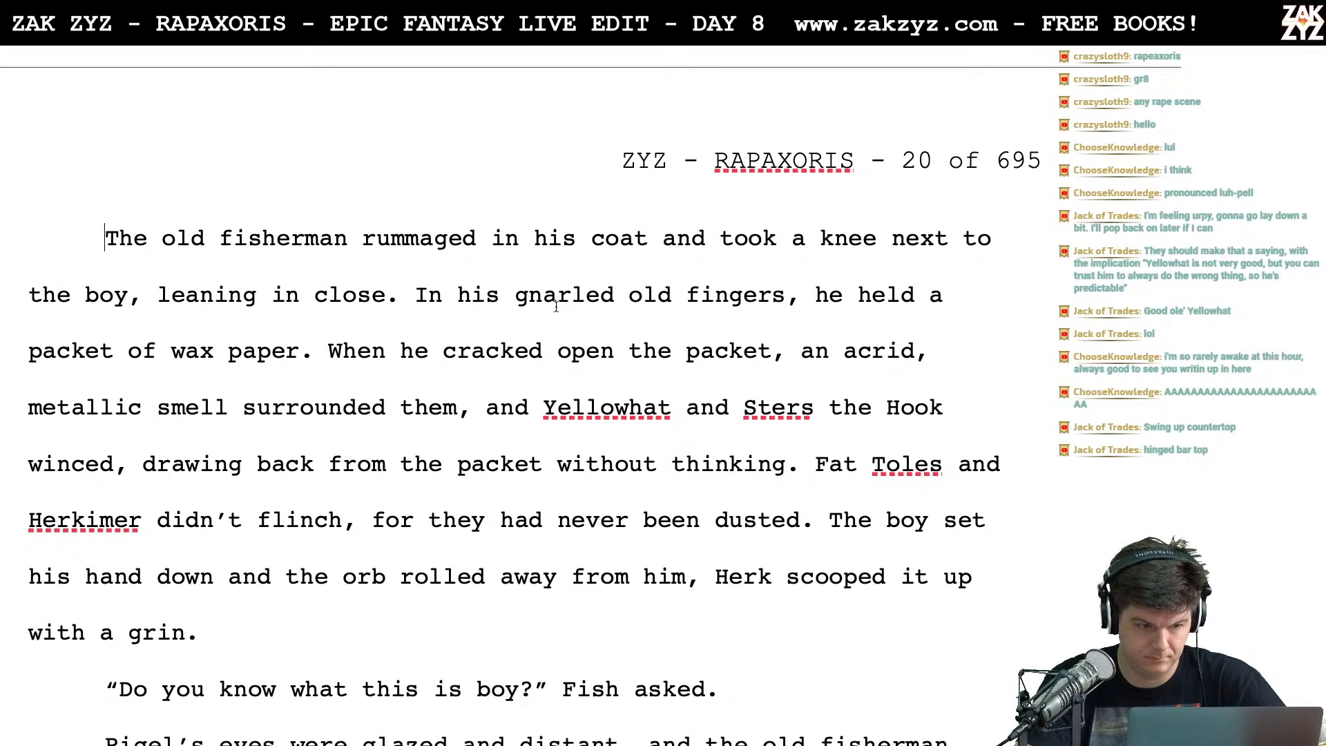
Split the old fisherman's paragraph after "packet of wax paper." so "When he cracked open the packet" starts a new paragraph
{"action": "scroll", "coordinate": [450, 306], "scroll_direction": "down", "scroll_amount": 1}
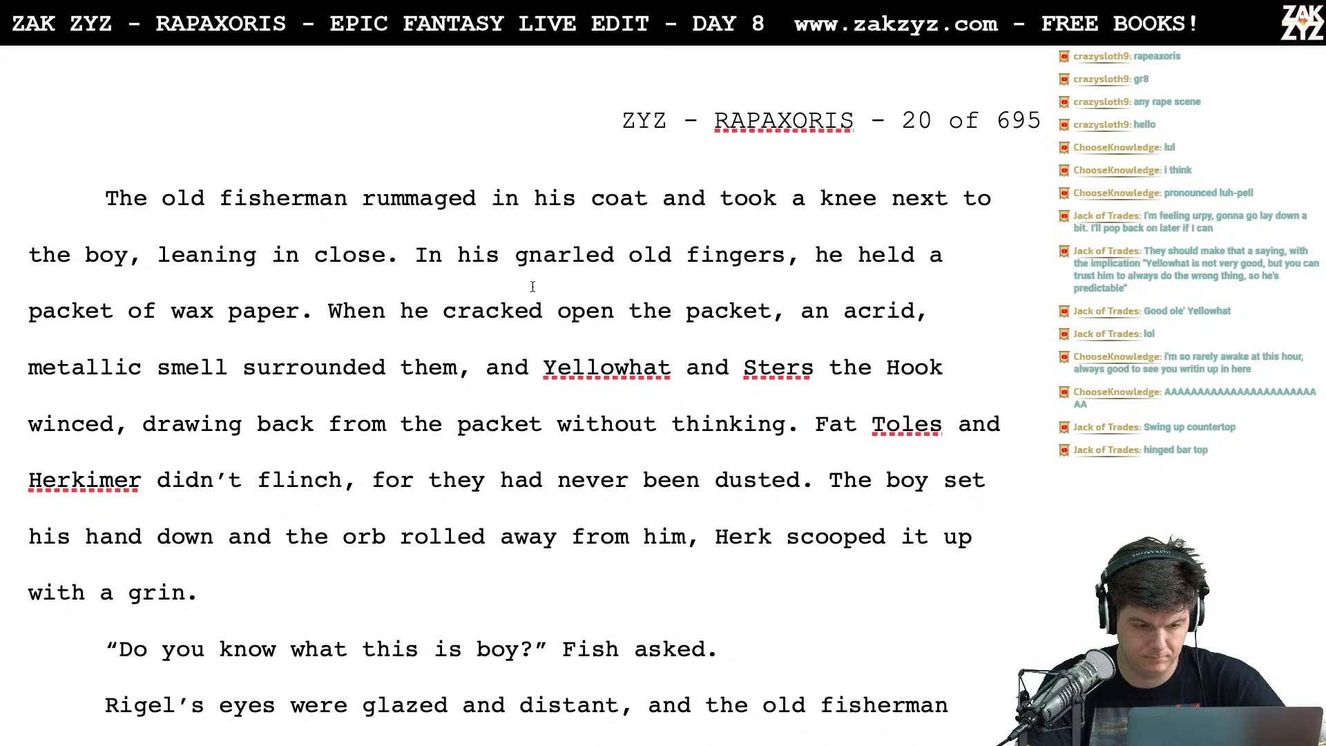
{"action": "scroll", "coordinate": [533, 289], "scroll_direction": "down", "scroll_amount": 1}
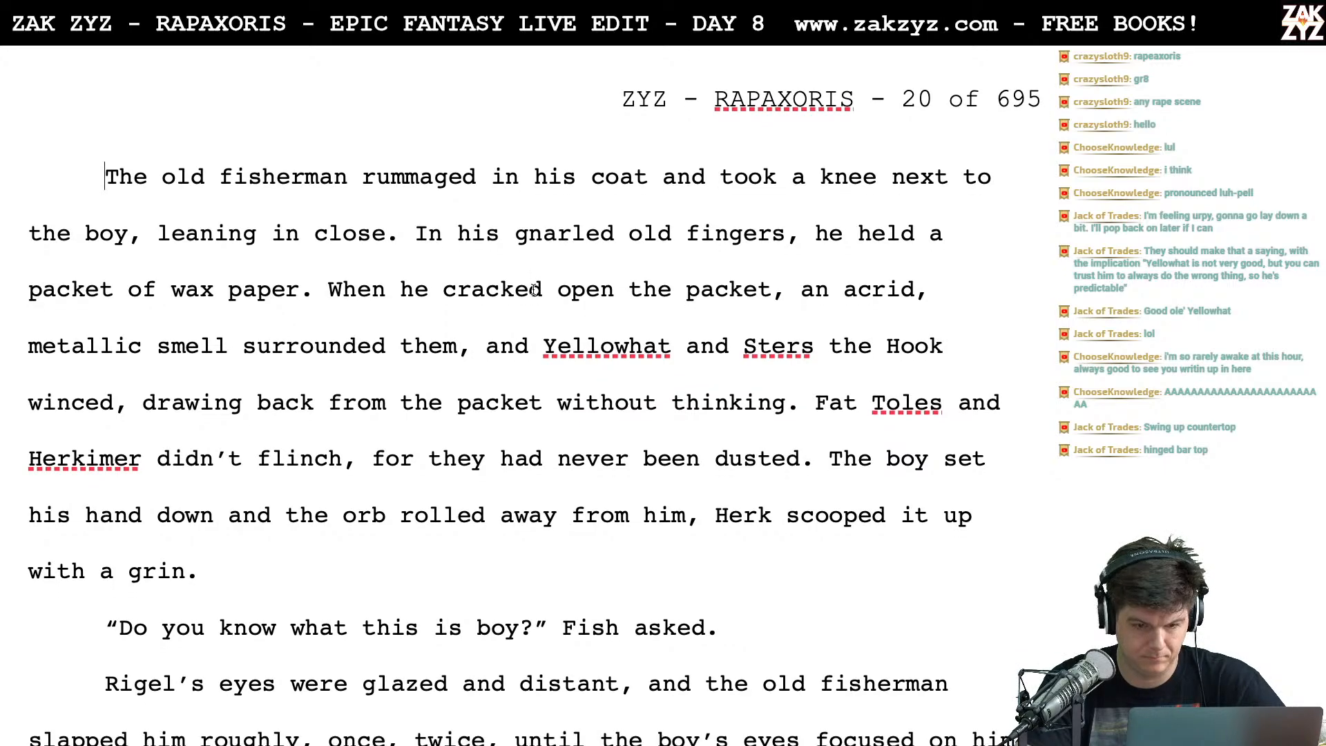
{"action": "scroll", "coordinate": [677, 287], "scroll_direction": "down", "scroll_amount": 2}
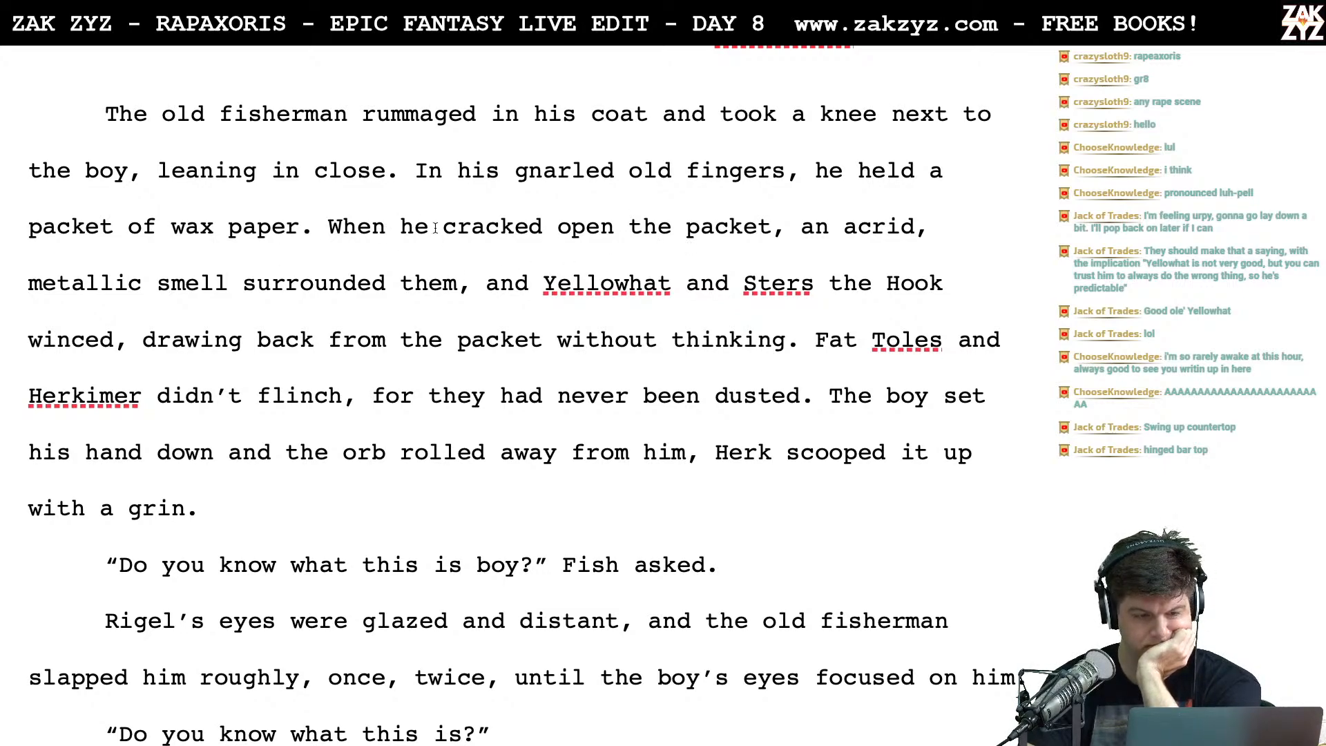
{"action": "key", "text": "Right"}
{"action": "key", "text": "Return"}
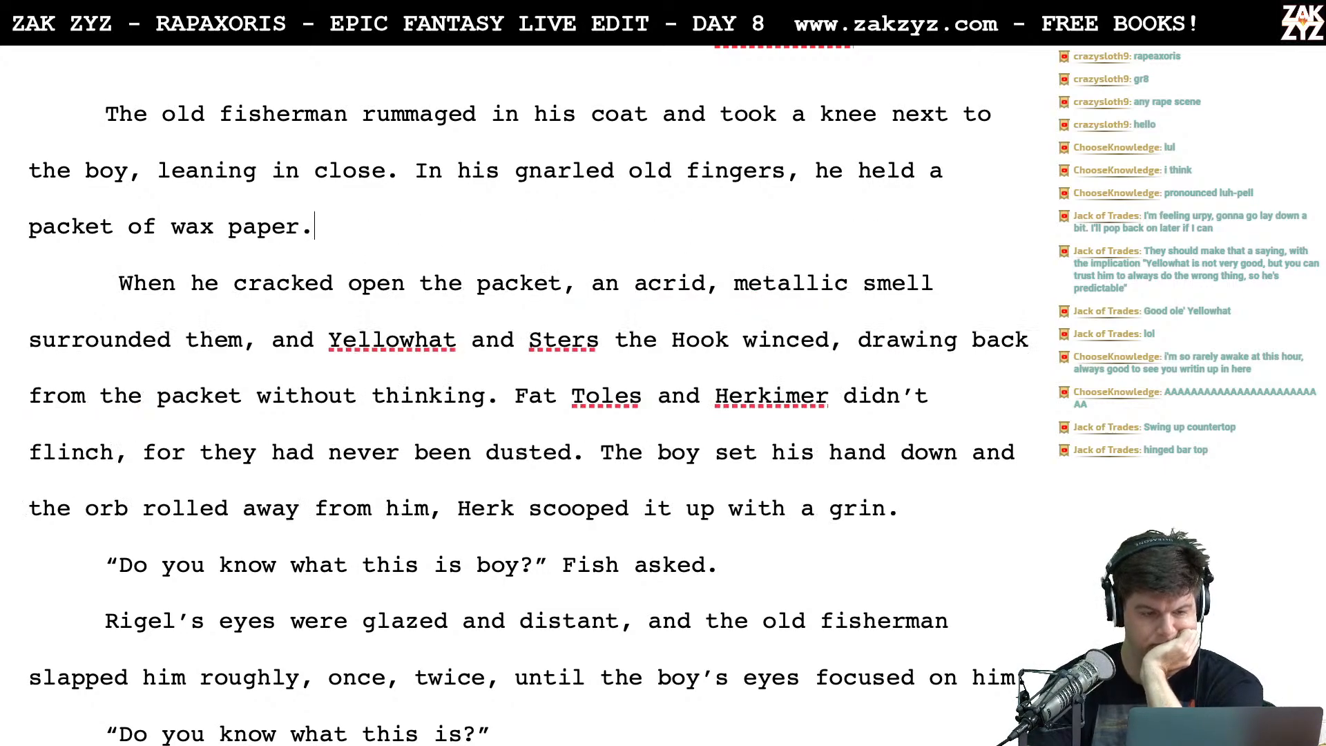
Add the sentence "An acrid, metallic smell filled the air when he cracked it open." after "packet of wax paper."
{"action": "key", "text": "Left"}
{"action": "type", "text": "An acri"}
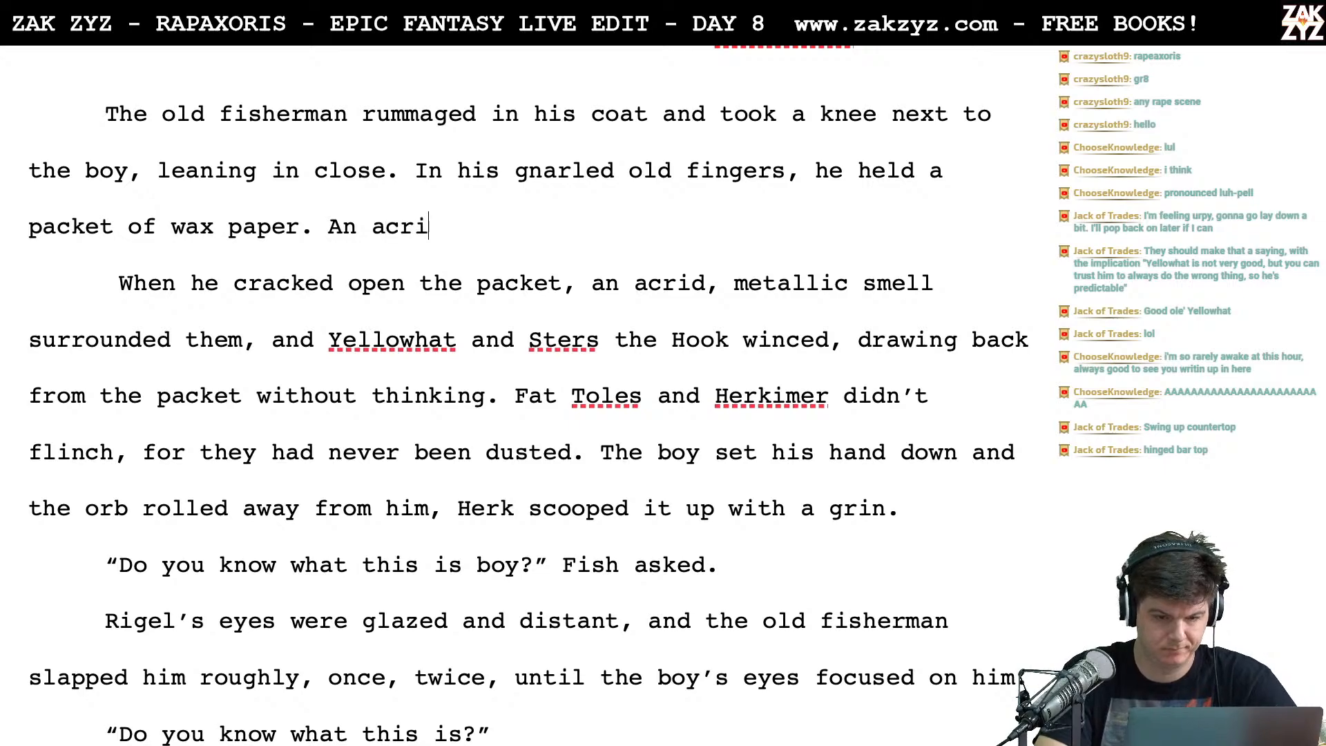
{"action": "type", "text": "d, metalic"}
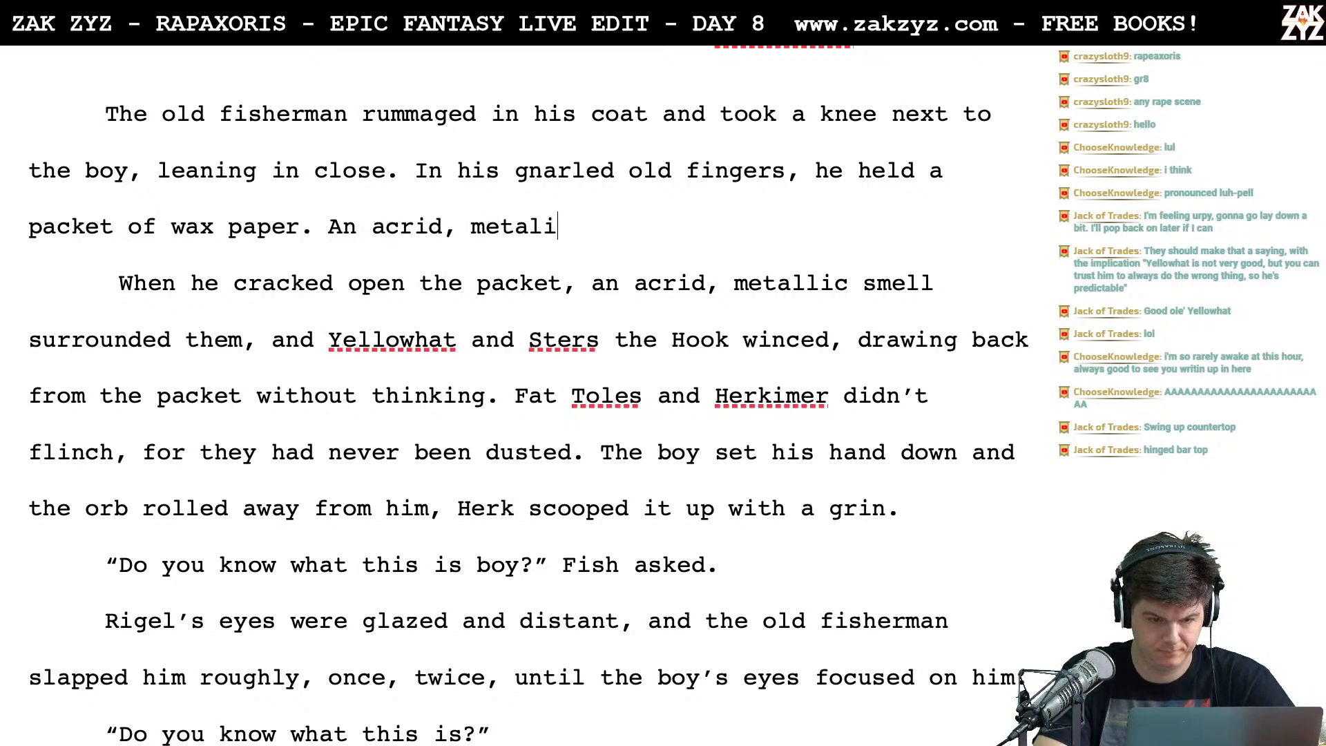
{"action": "key", "text": "BackSpace"}
{"action": "key", "text": "BackSpace"}
{"action": "type", "text": "lic smel"}
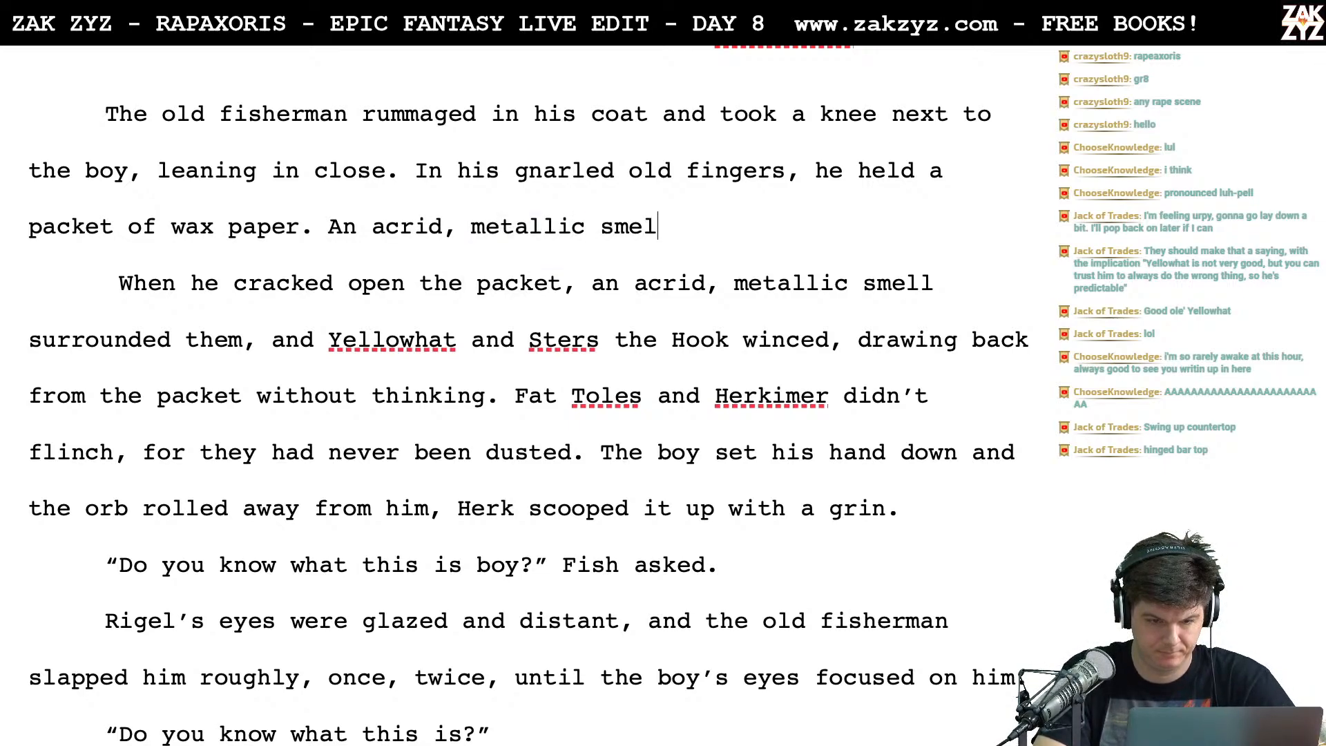
{"action": "type", "text": "l filled the air w"}
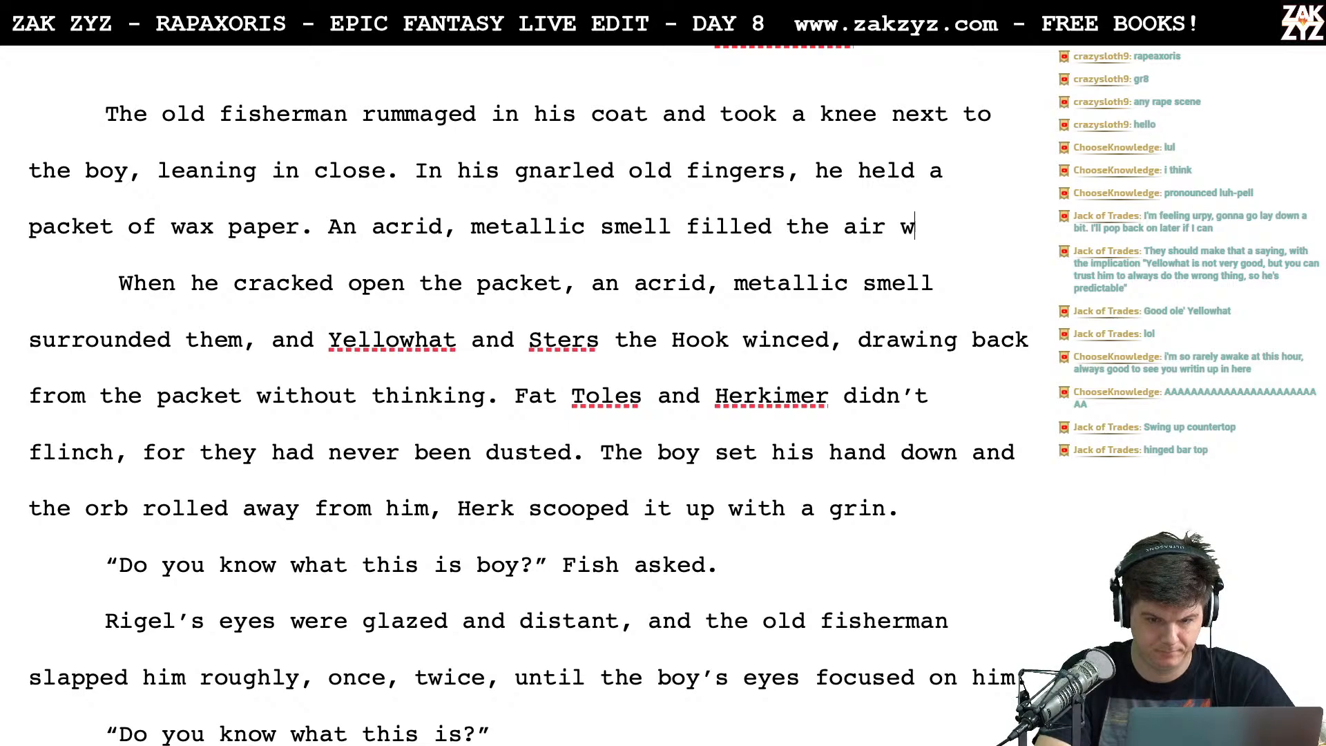
{"action": "type", "text": "hen he cracked it"}
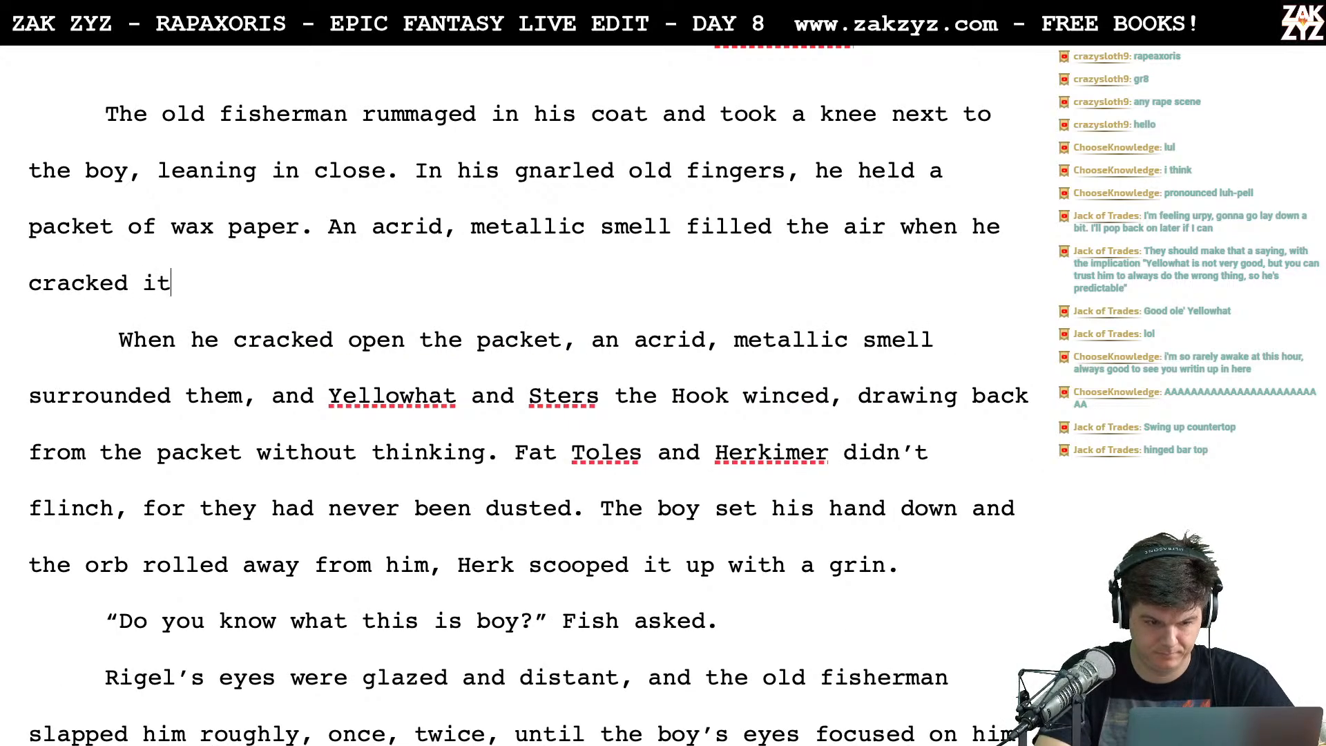
{"action": "type", "text": " open. Y"}
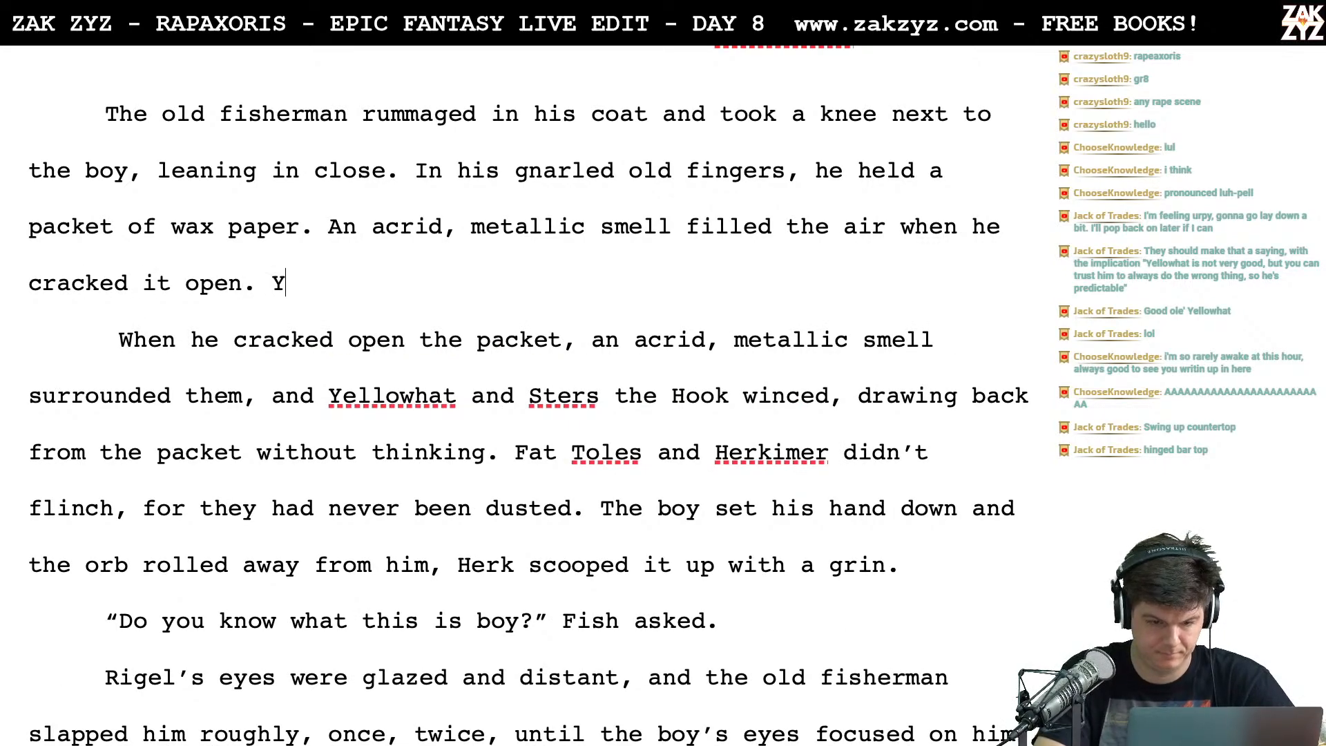
Continue the old fisherman's paragraph with "Yellowhat and Sters the hook winced", without any mention of the smell
{"action": "type", "text": "ellowhat and Sters the c"}
{"action": "key", "text": "BackSpace"}
{"action": "type", "text": "hook"}
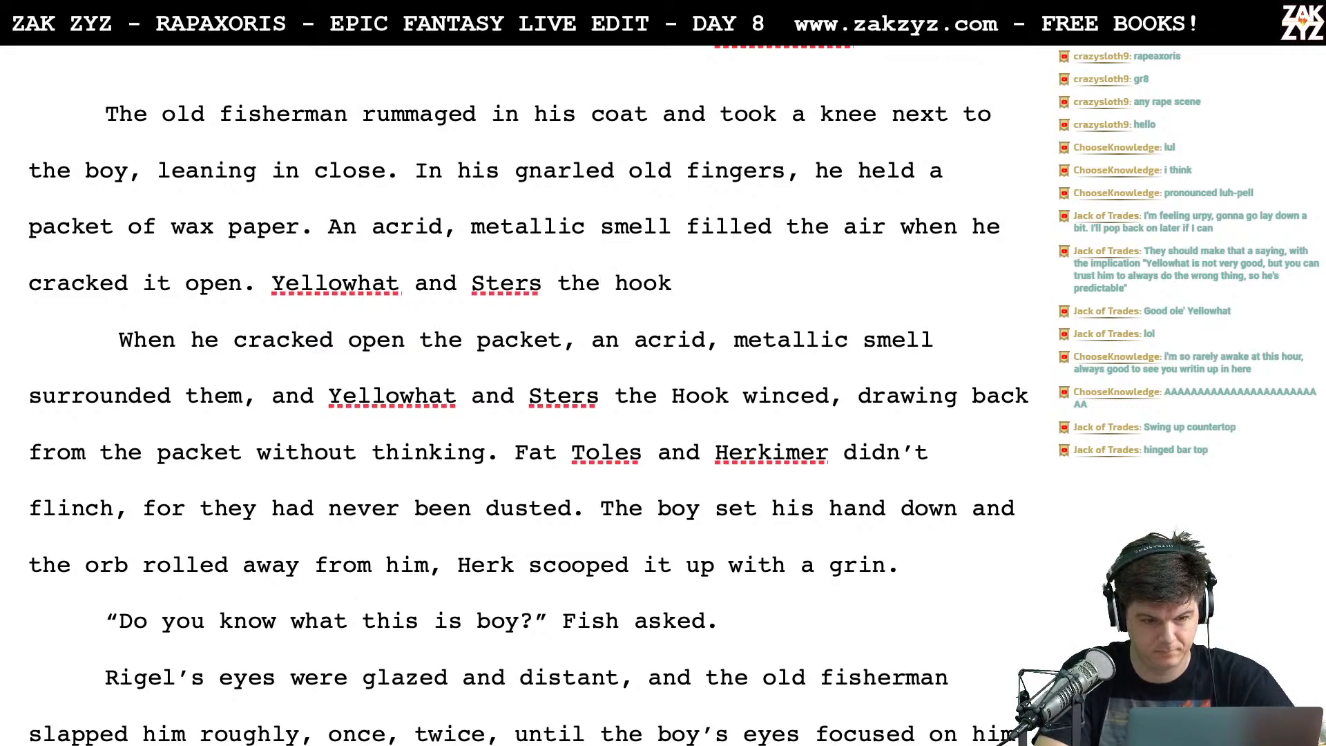
{"action": "type", "text": " winced at the"}
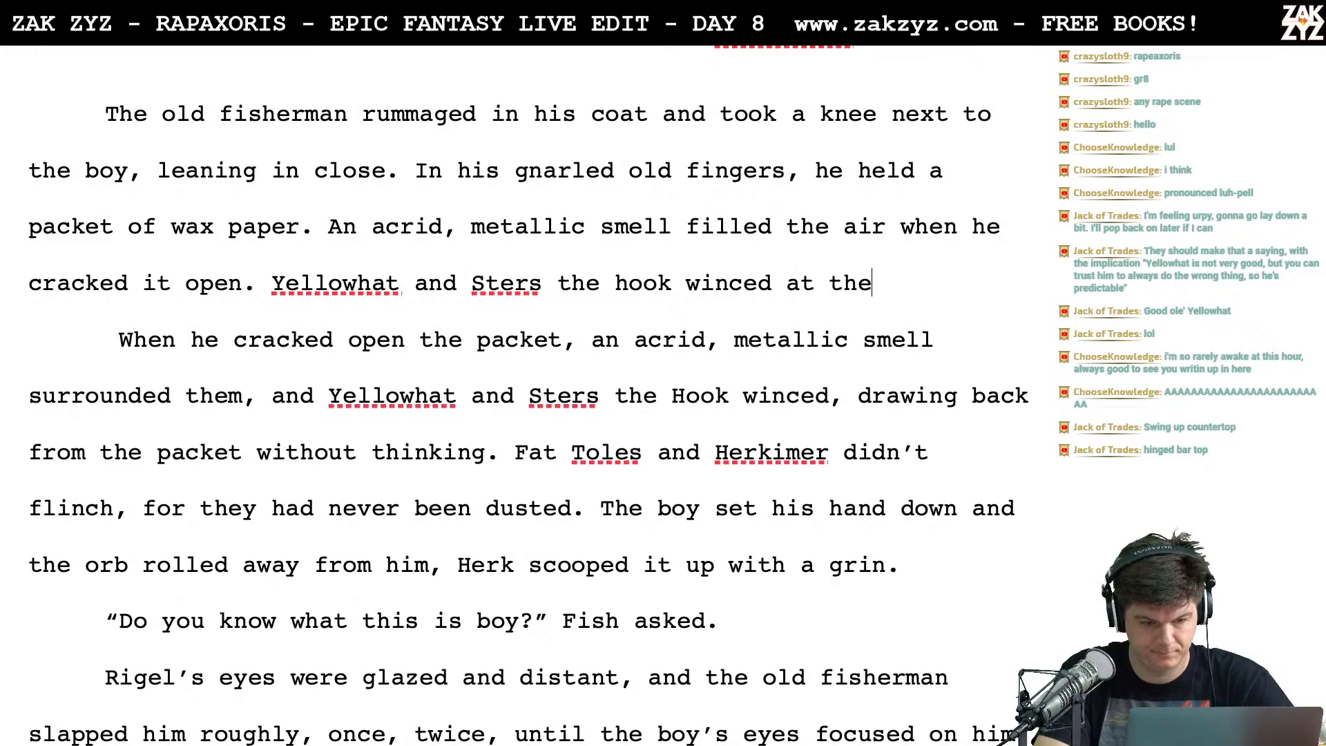
{"action": "type", "text": " smell."}
{"action": "key", "text": "BackSpace"}
{"action": "key", "text": "BackSpace"}
{"action": "key", "text": "BackSpace"}
{"action": "key", "text": "BackSpace"}
{"action": "key", "text": "BackSpace"}
{"action": "key", "text": "BackSpace"}
{"action": "key", "text": "BackSpace"}
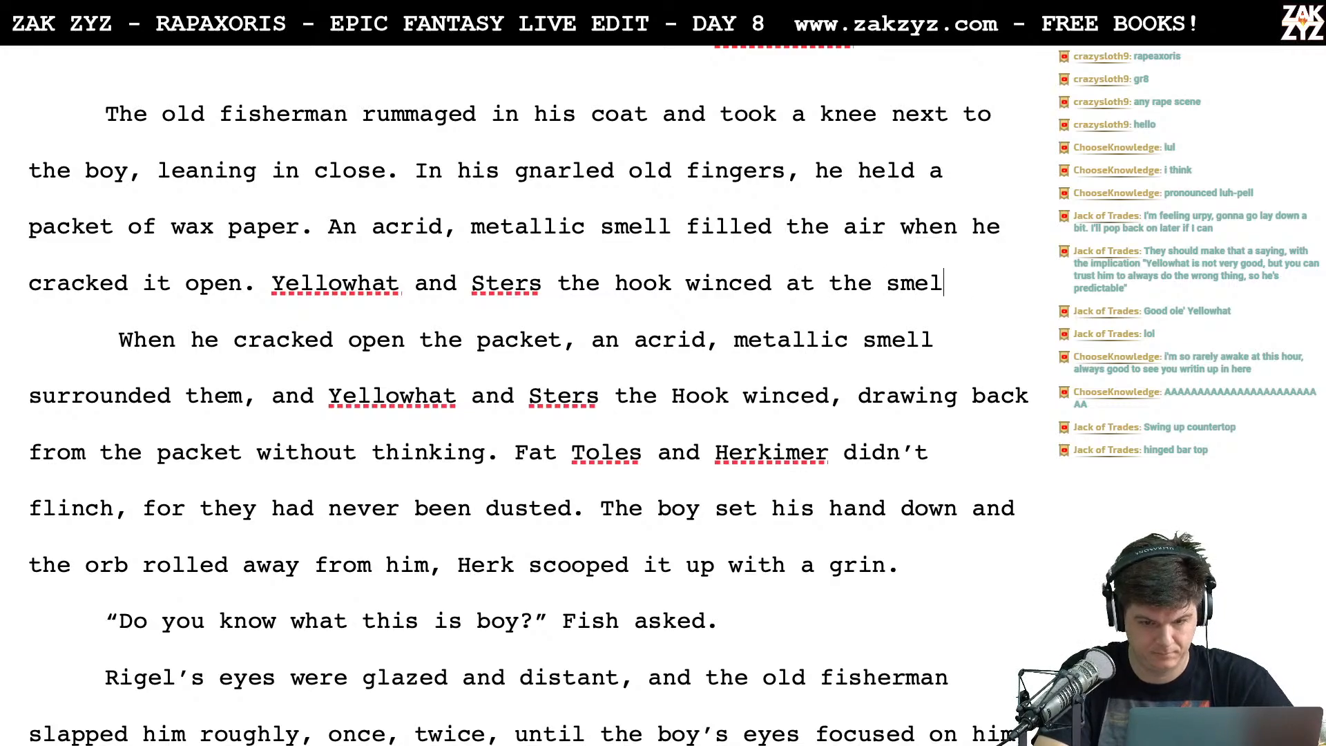
{"action": "key", "text": "BackSpace"}
{"action": "key", "text": "BackSpace"}
{"action": "key", "text": "BackSpace"}
{"action": "key", "text": "BackSpace"}
{"action": "key", "text": "BackSpace"}
{"action": "key", "text": "BackSpace"}
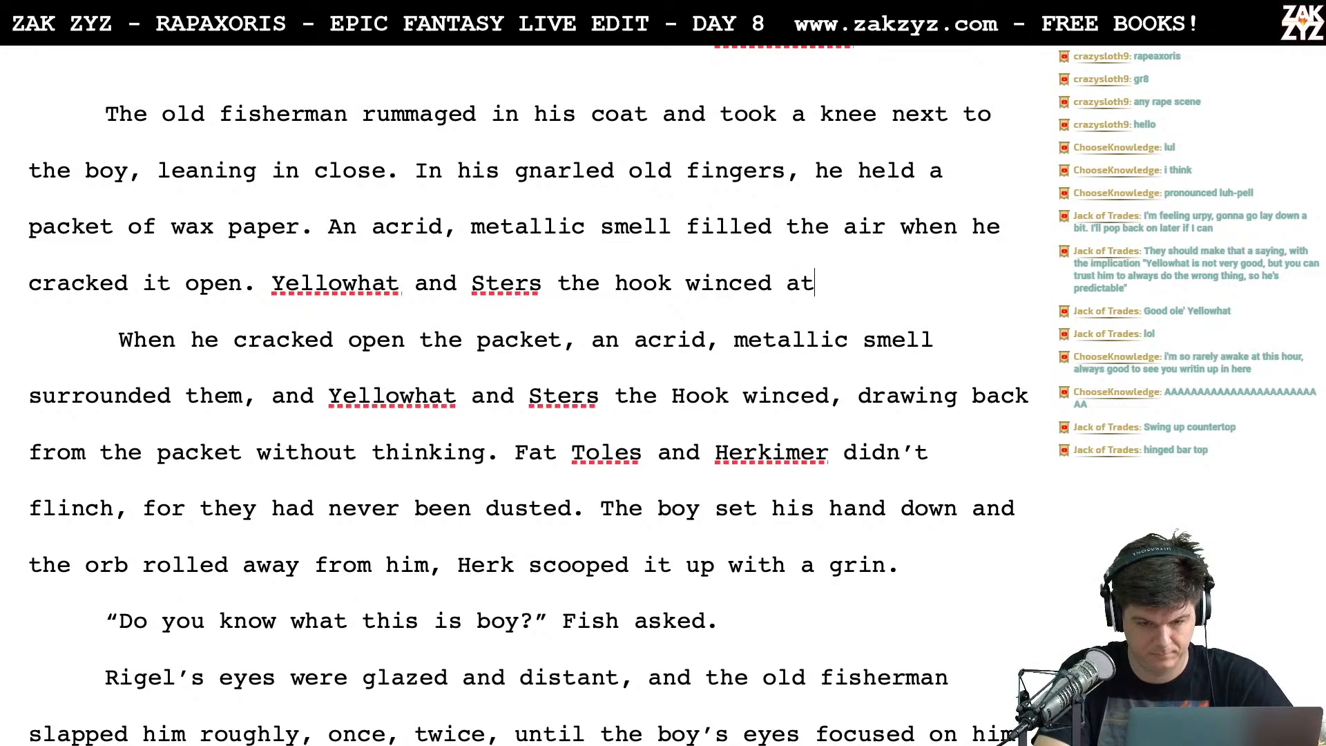
Finish the paragraph with the sentence "Fat Toles and Herkimer didn't, they'd never been dusted."
{"action": "type", "text": "Fat"}
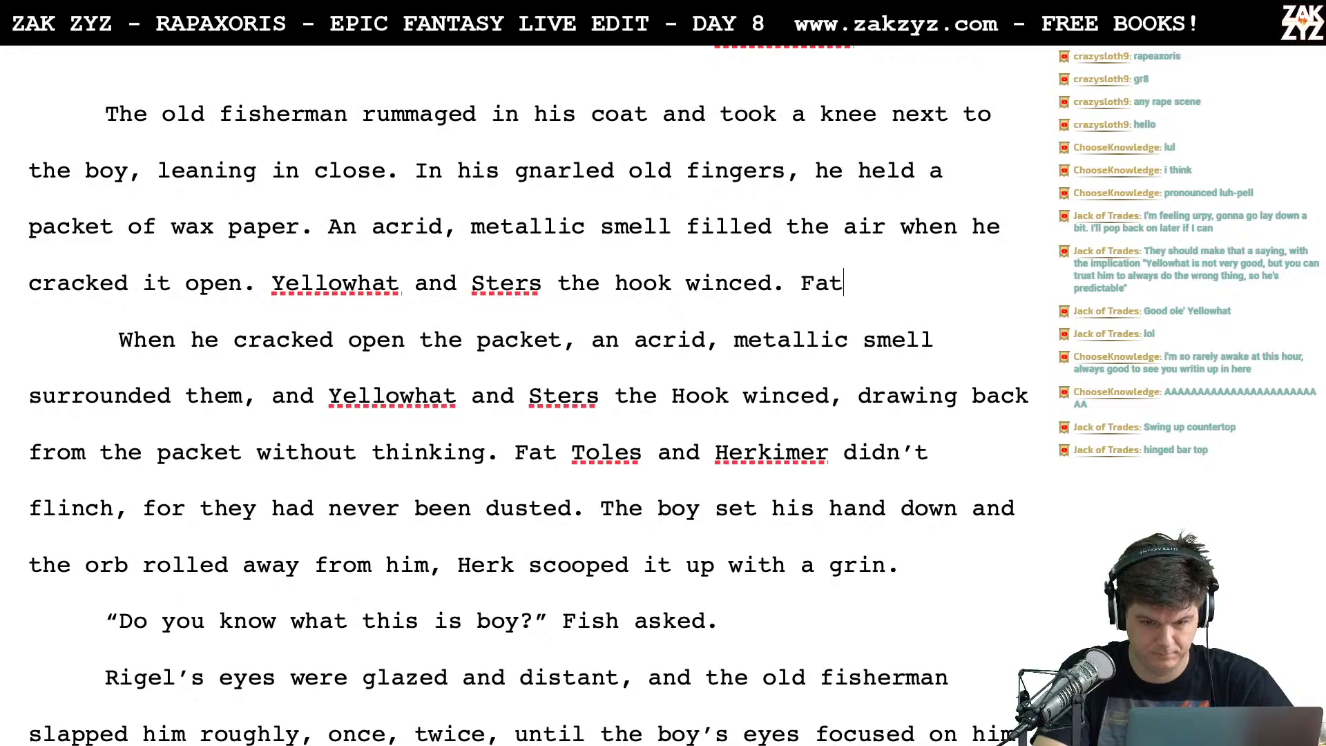
{"action": "type", "text": " Toles and H"}
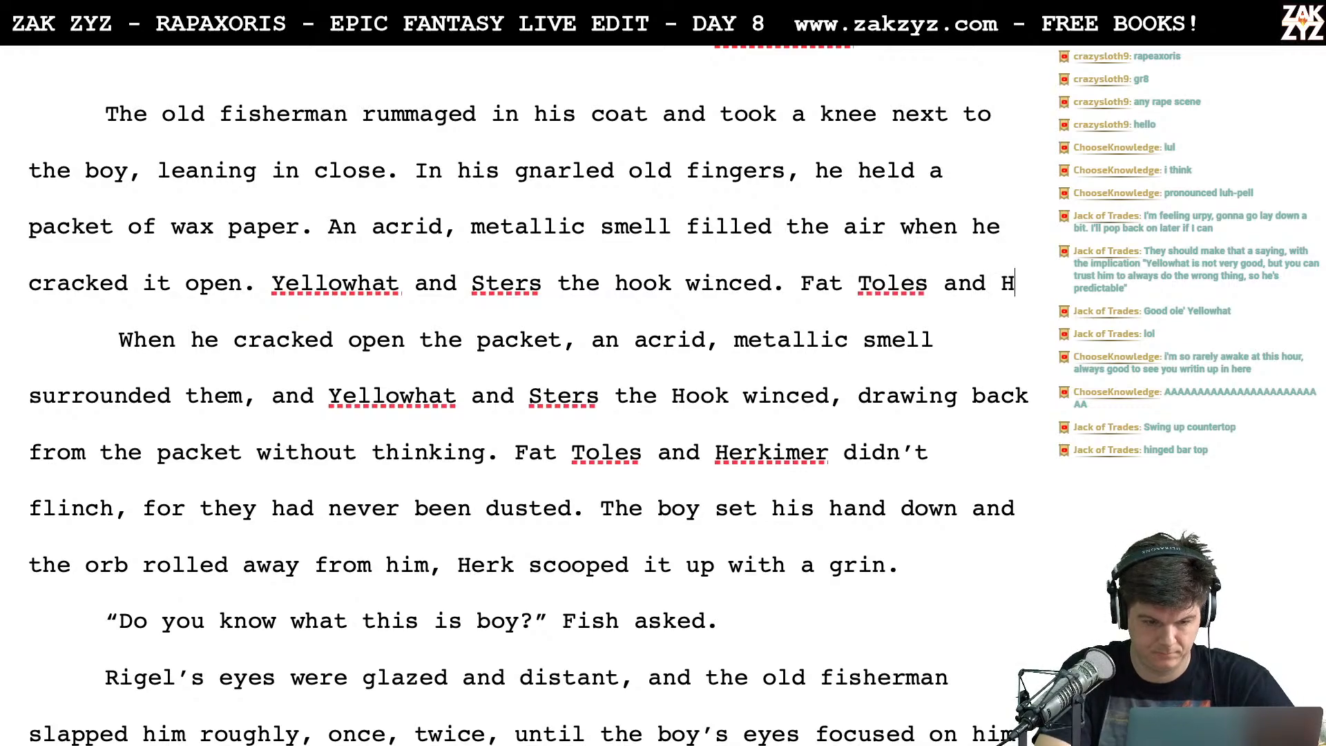
{"action": "type", "text": "erkimer didn’t"}
{"action": "key", "text": "BackSpace"}
{"action": "type", "text": "'t, they'd never been "}
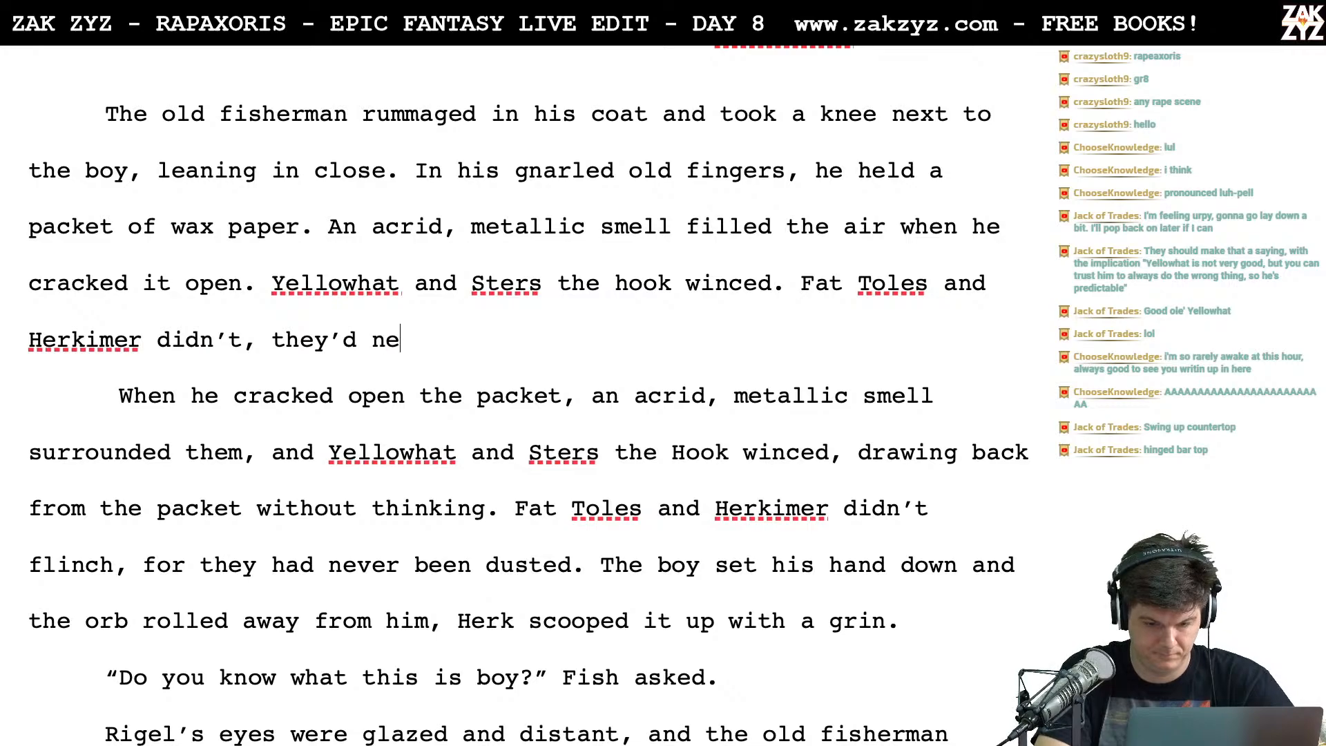
{"action": "type", "text": "dud"}
{"action": "key", "text": "BackSpace"}
{"action": "type", "text": "sted."}
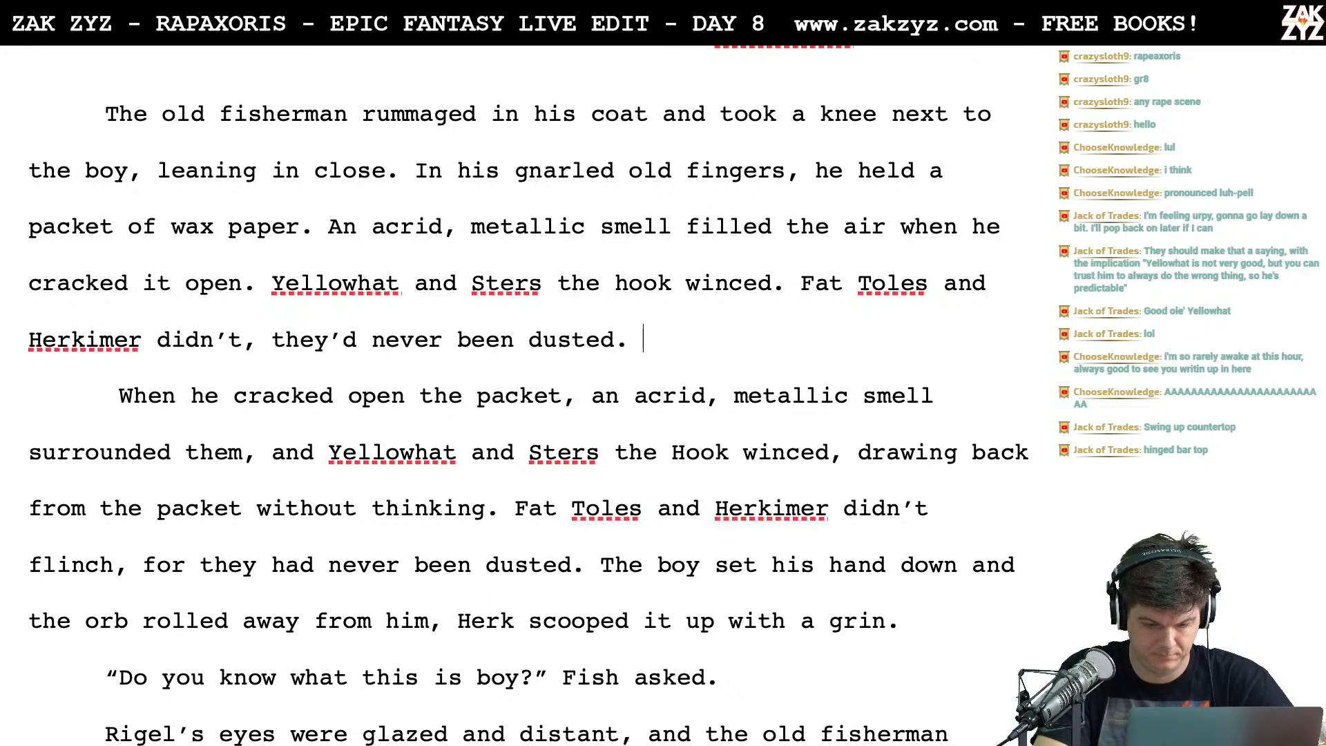
Start a new paragraph reading "Rigel's hand drooped, he let go of the orb and it rolled across the floor"
{"action": "key", "text": "Return"}
{"action": "key", "text": "Return"}
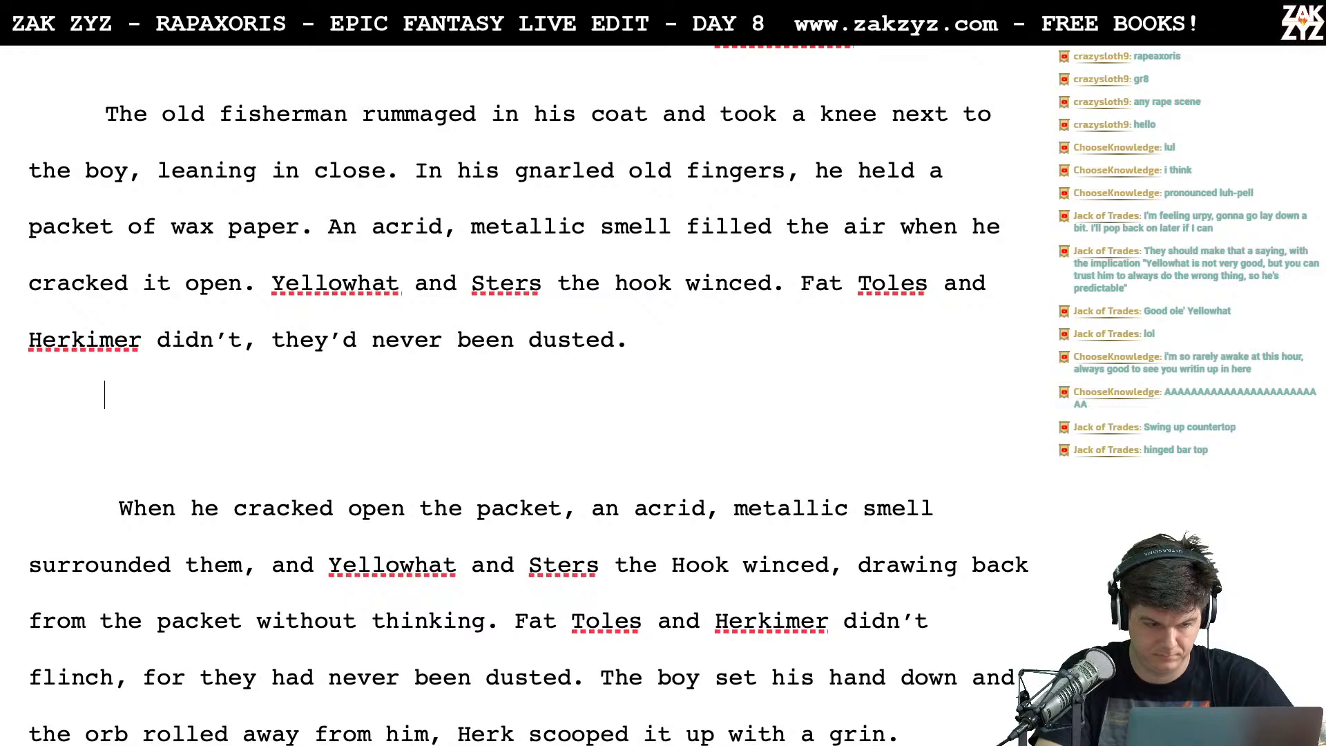
{"action": "type", "text": "Rigel's hand"}
{"action": "key", "text": "BackSpace"}
{"action": "key", "text": "BackSpace"}
{"action": "key", "text": "BackSpace"}
{"action": "key", "text": "BackSpace"}
{"action": "key", "text": "BackSpace"}
{"action": "type", "text": "hand dor"}
{"action": "key", "text": "BackSpace"}
{"action": "key", "text": "BackSpace"}
{"action": "type", "text": "ropp"}
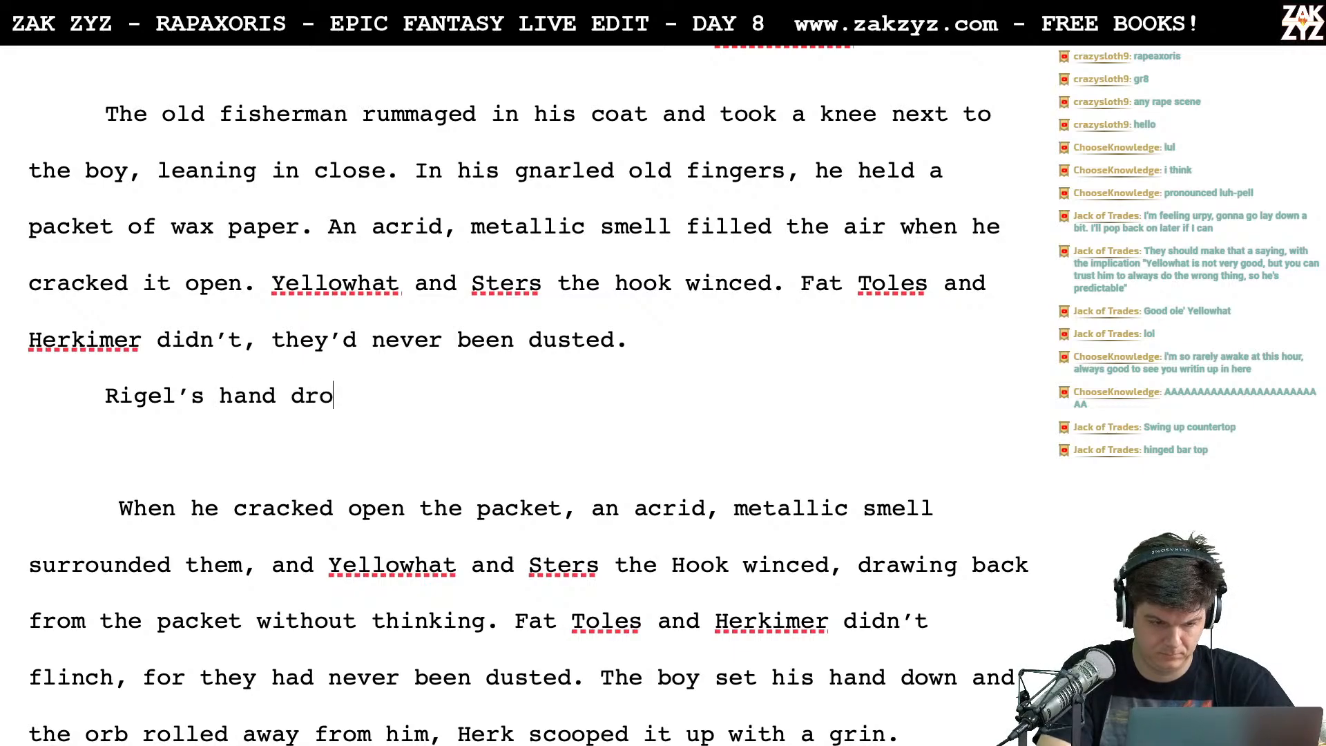
{"action": "key", "text": "BackSpace"}
{"action": "key", "text": "BackSpace"}
{"action": "type", "text": "oped,"}
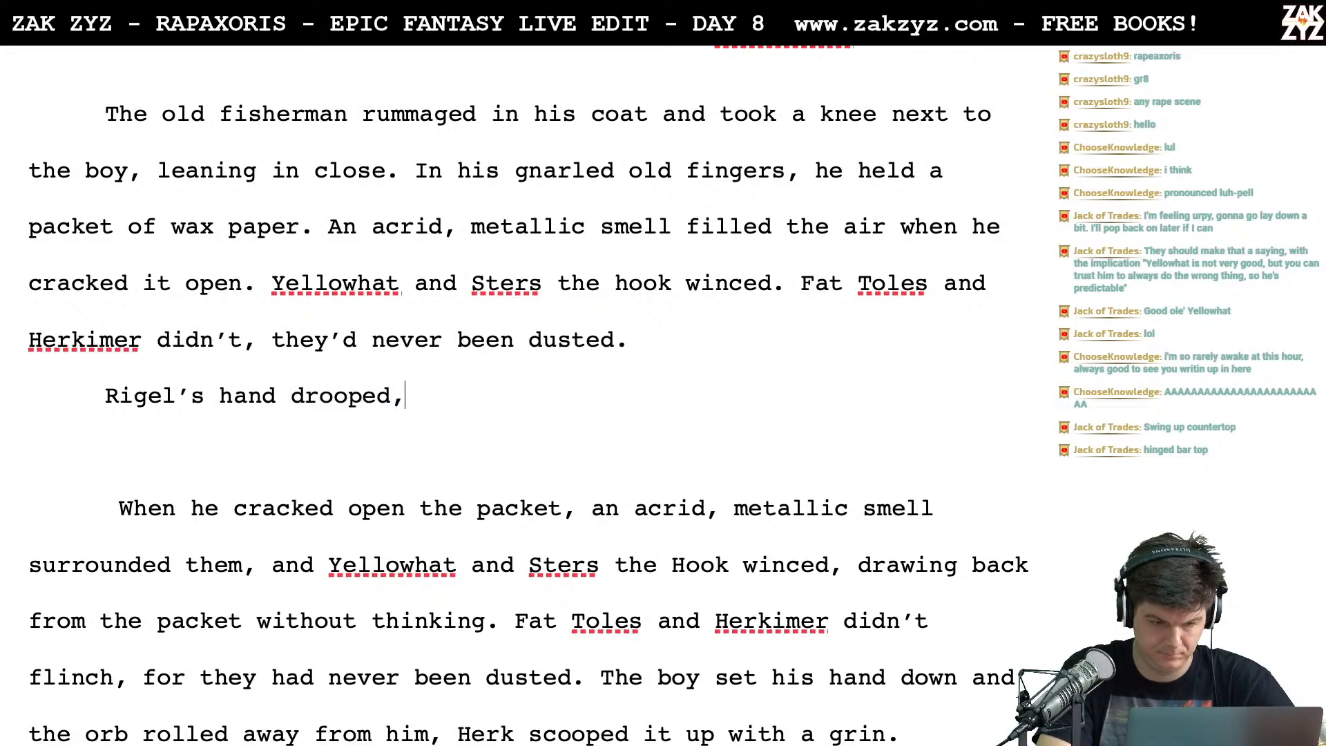
{"action": "type", "text": " he let go of the "}
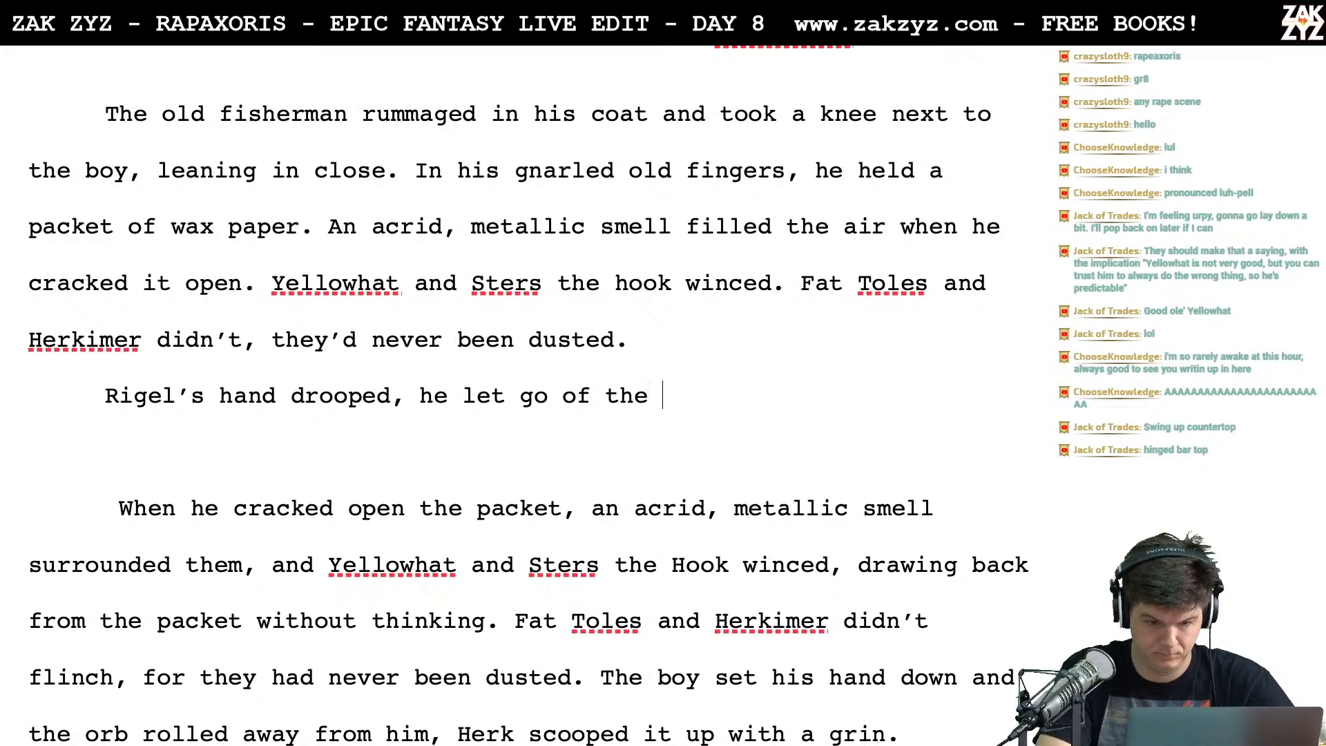
{"action": "type", "text": "orb and it rolled "}
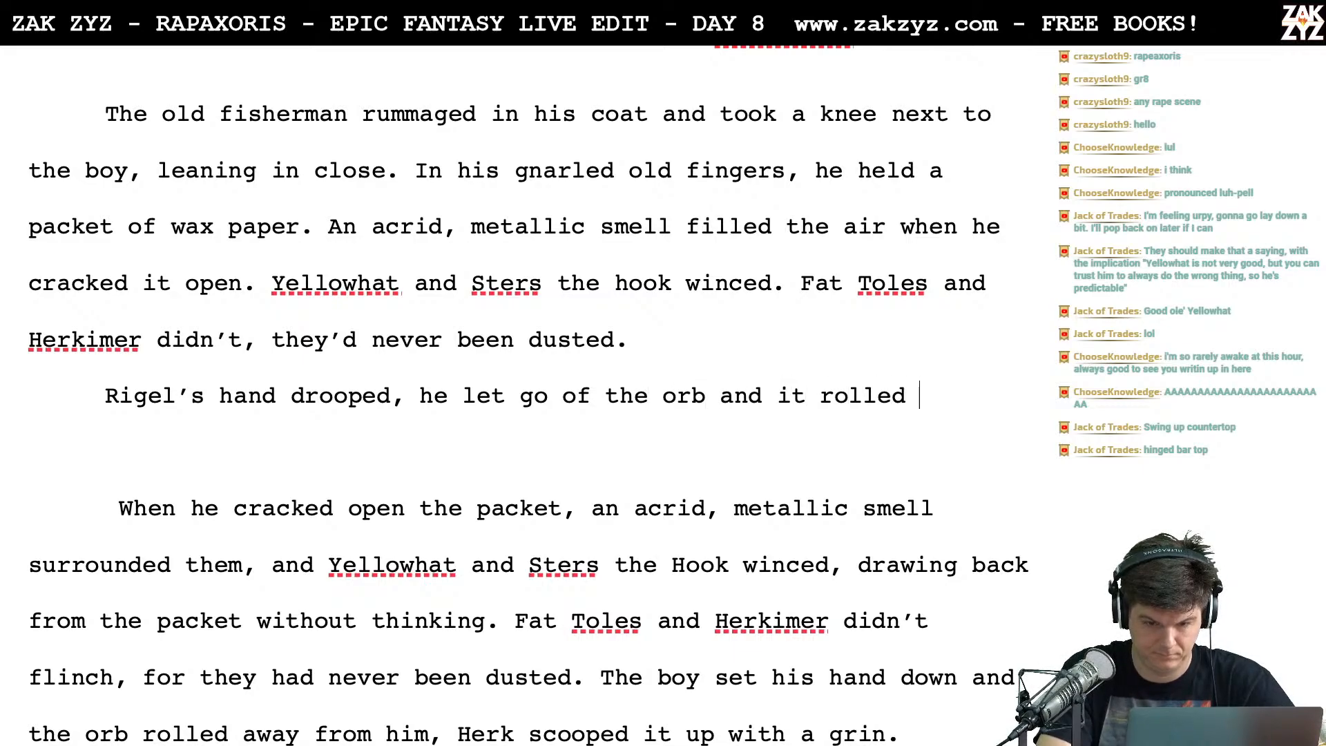
{"action": "type", "text": "across the floor"}
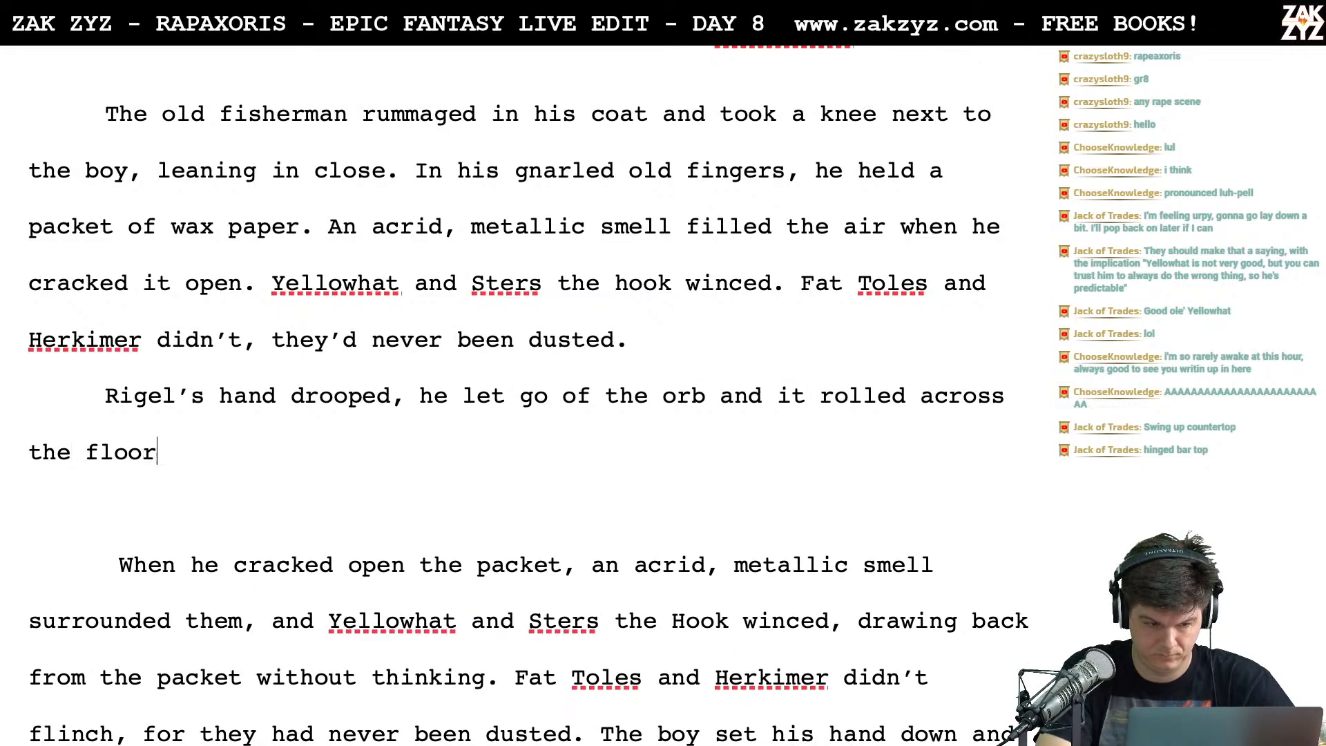
{"action": "type", "text": ". Grinning, her"}
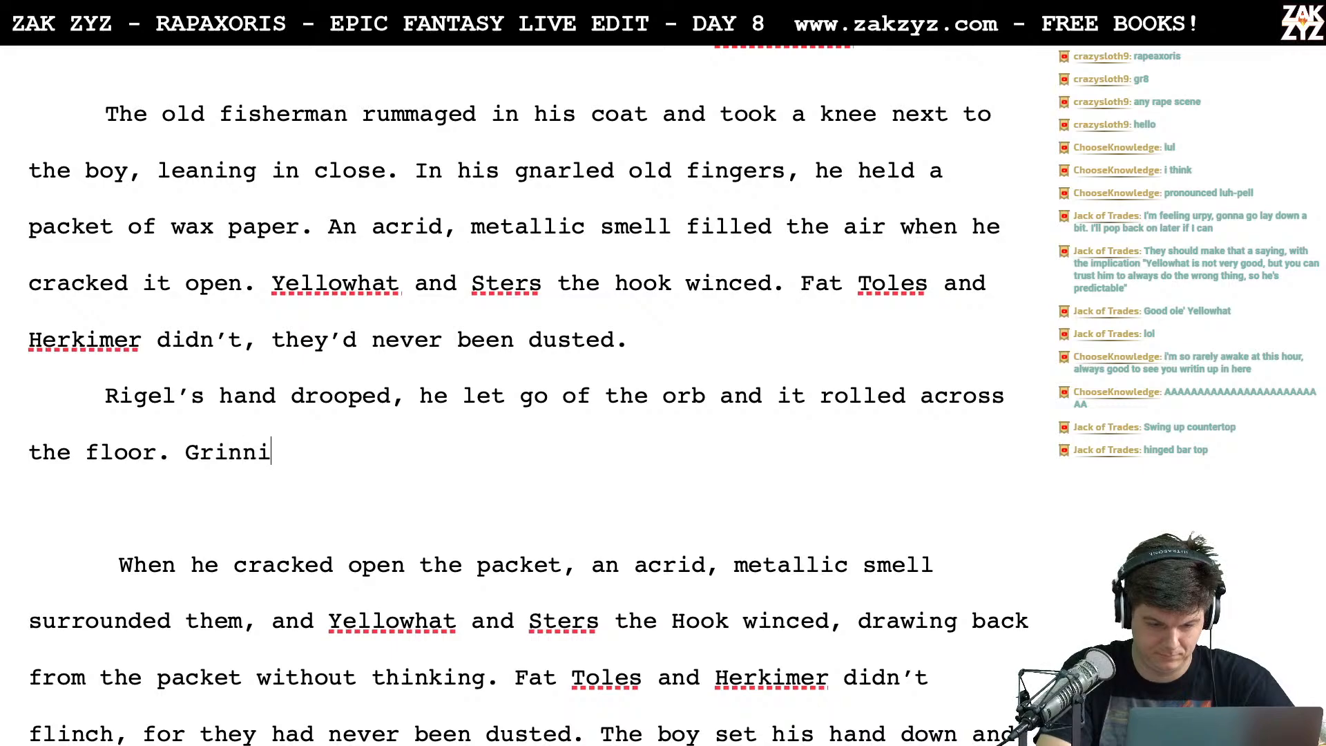
{"action": "key", "text": "BackSpace"}
{"action": "key", "text": "BackSpace"}
{"action": "key", "text": "BackSpace"}
{"action": "key", "text": "BackSpace"}
{"action": "type", "text": "Herkimer sco"}
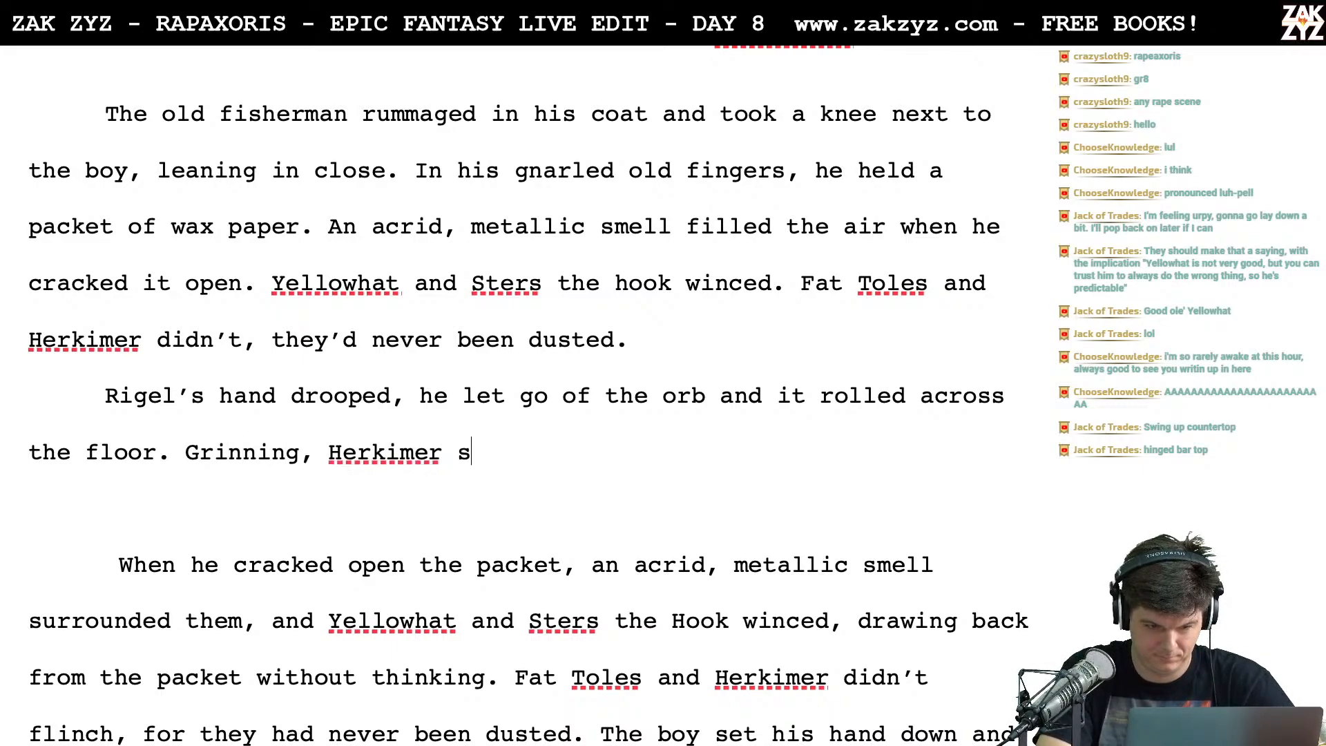
{"action": "key", "text": "BackSpace"}
{"action": "key", "text": "BackSpace"}
{"action": "key", "text": "BackSpace"}
{"action": "key", "text": "BackSpace"}
{"action": "key", "text": "BackSpace"}
{"action": "key", "text": "BackSpace"}
{"action": "key", "text": "BackSpace"}
{"action": "key", "text": "BackSpace"}
{"action": "key", "text": "BackSpace"}
{"action": "key", "text": "BackSpace"}
{"action": "key", "text": "BackSpace"}
{"action": "key", "text": "BackSpace"}
{"action": "key", "text": "BackSpace"}
{"action": "key", "text": "BackSpace"}
{"action": "key", "text": "BackSpace"}
{"action": "key", "text": "BackSpace"}
{"action": "key", "text": "BackSpace"}
{"action": "key", "text": "BackSpace"}
{"action": "key", "text": "BackSpace"}
{"action": "key", "text": "BackSpace"}
{"action": "key", "text": "BackSpace"}
{"action": "key", "text": "BackSpace"}
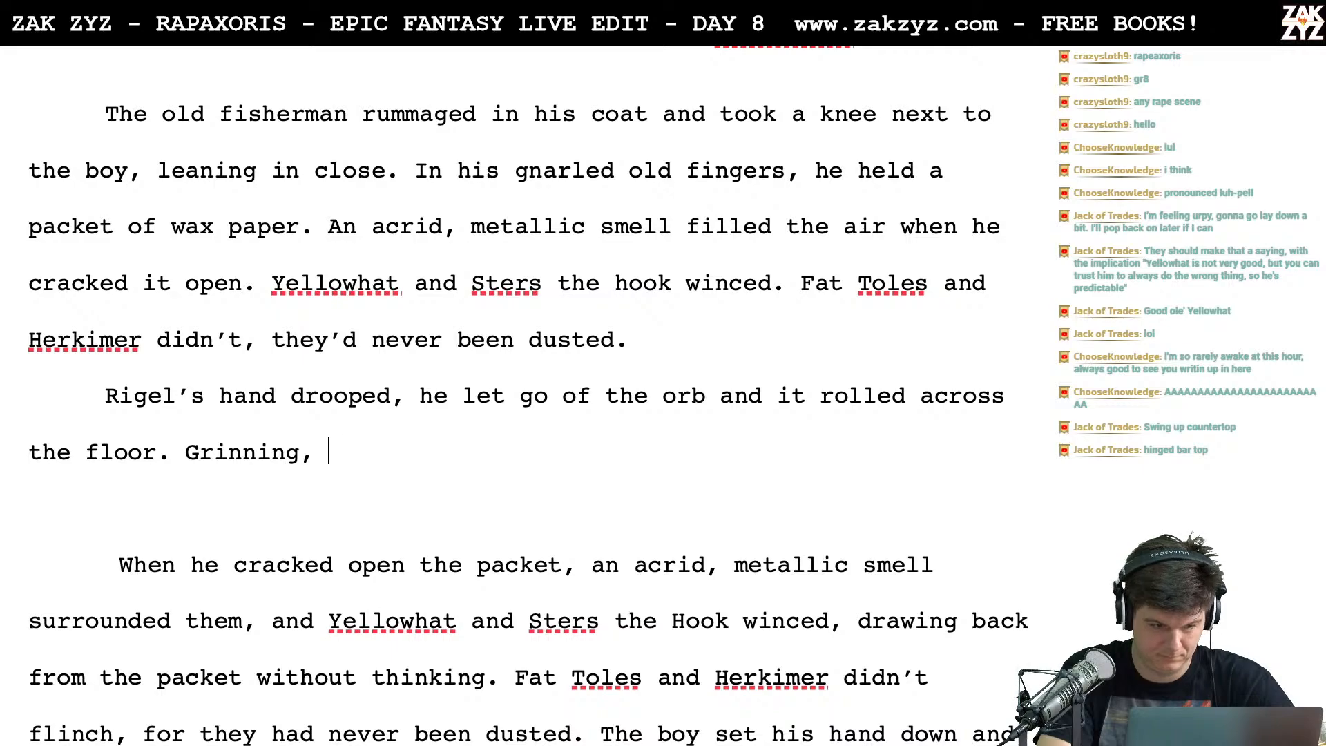
End Rigel's new paragraph with the sentence "Herkimer scooped it up with a grin."
{"action": "type", "text": "Herk"}
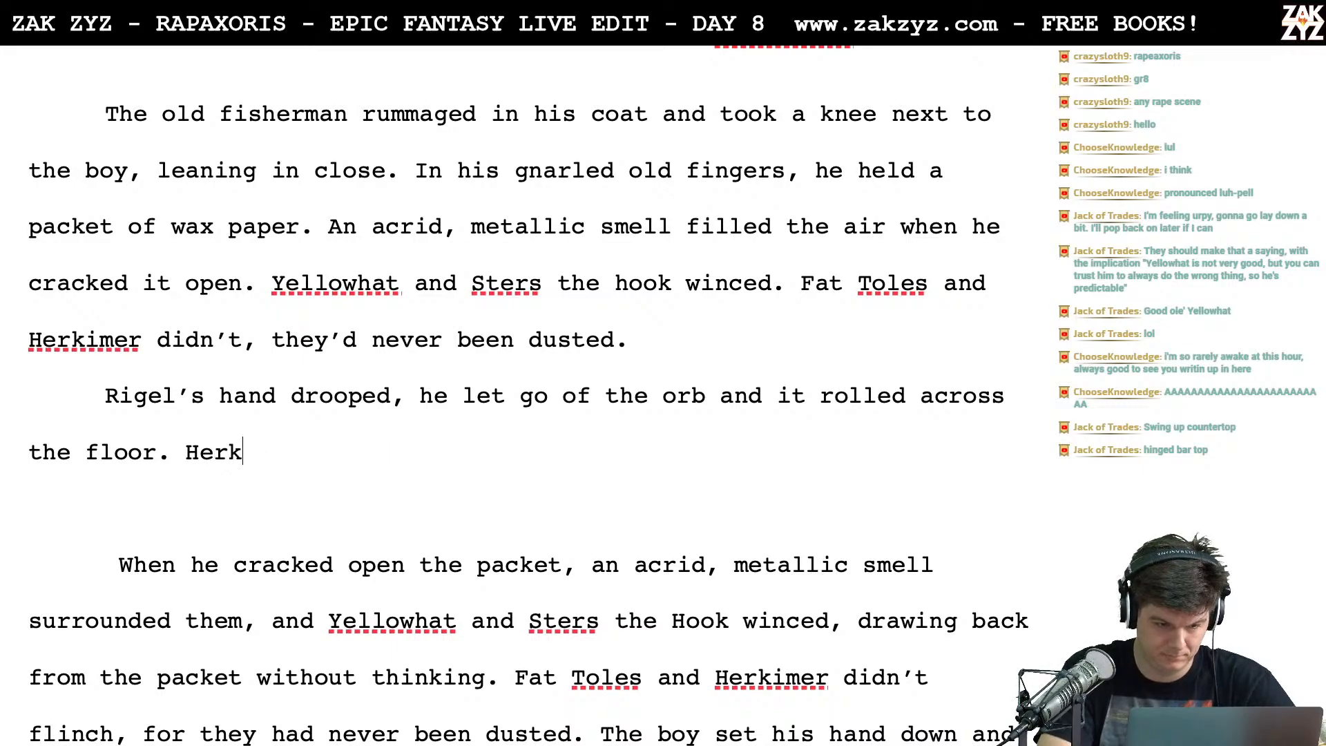
{"action": "type", "text": "imer scooped "}
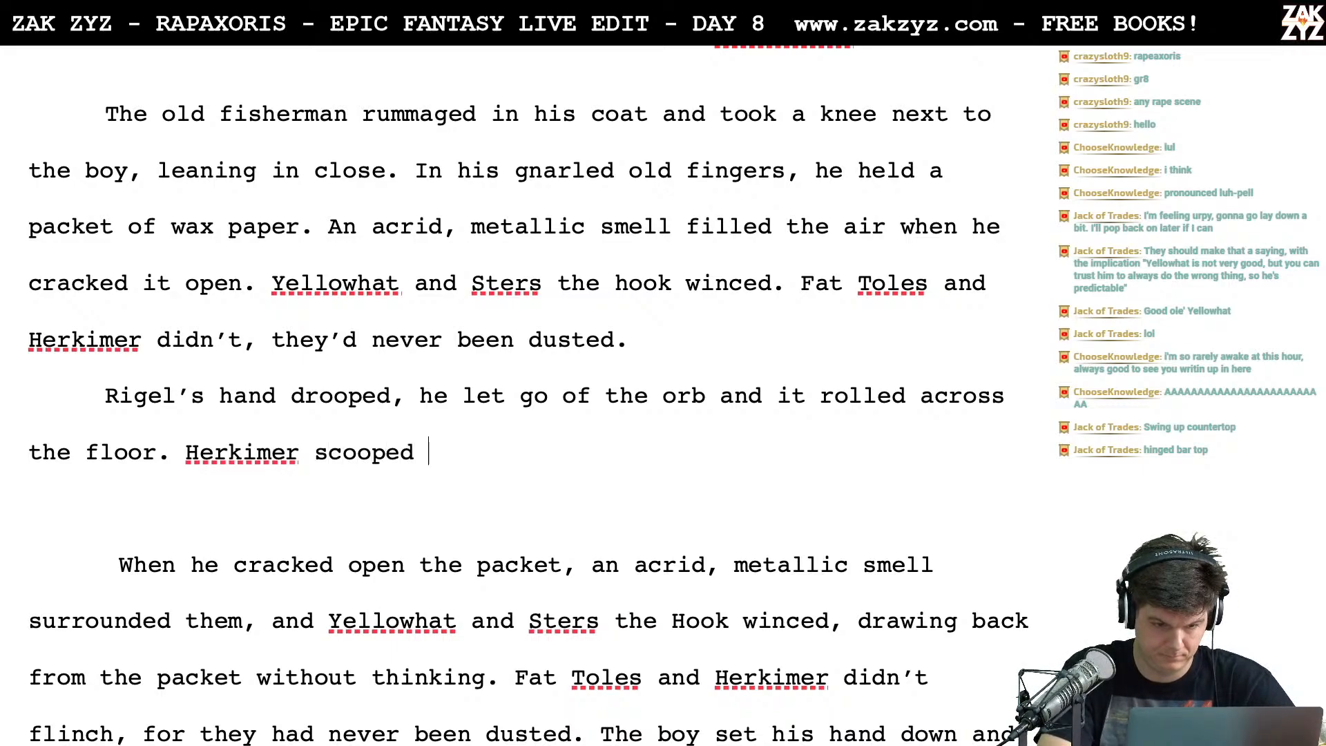
{"action": "type", "text": "it up with a grin"}
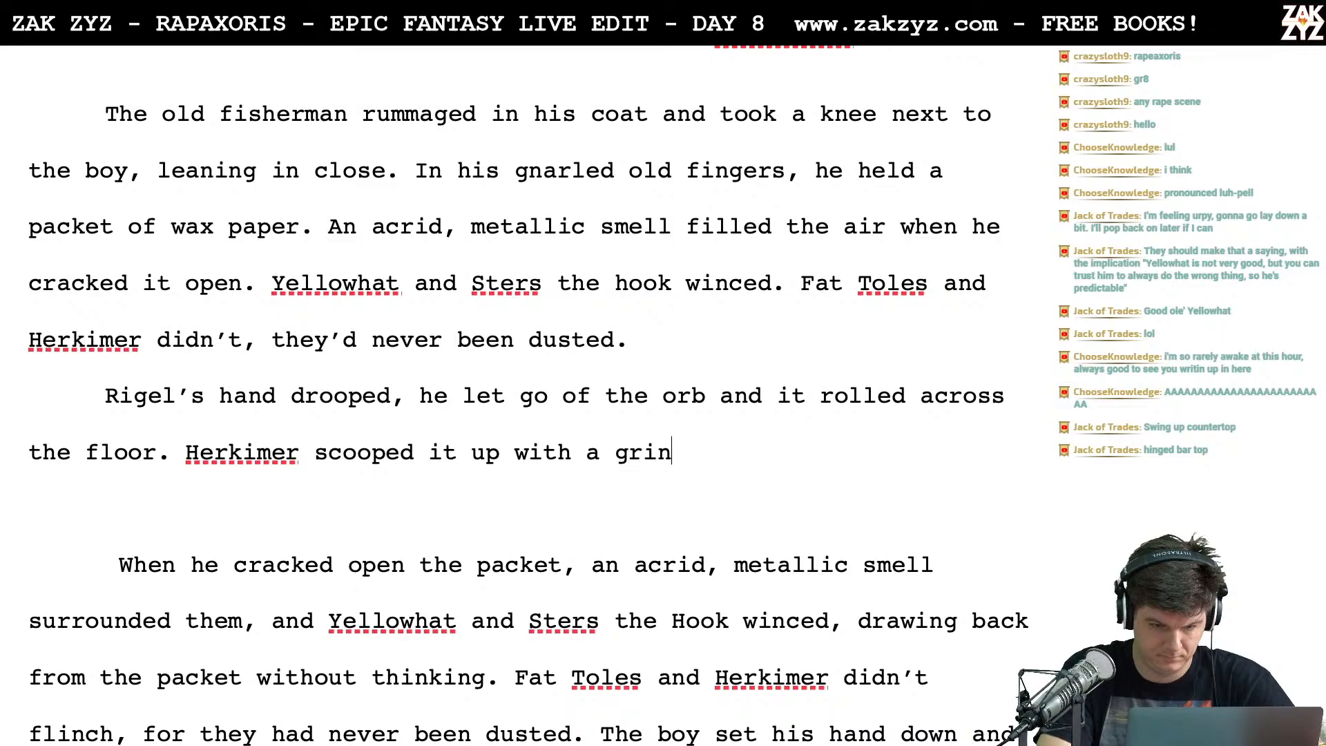
{"action": "type", "text": "."}
Delete the old paragraph beginning "When he cracked open the packet", together with the blank line above it
{"action": "key", "text": "shift+Down"}
{"action": "key", "text": "shift+Down"}
{"action": "key", "text": "shift+Down"}
{"action": "key", "text": "shift+Down"}
{"action": "key", "text": "shift+Down"}
{"action": "key", "text": "shift+Down"}
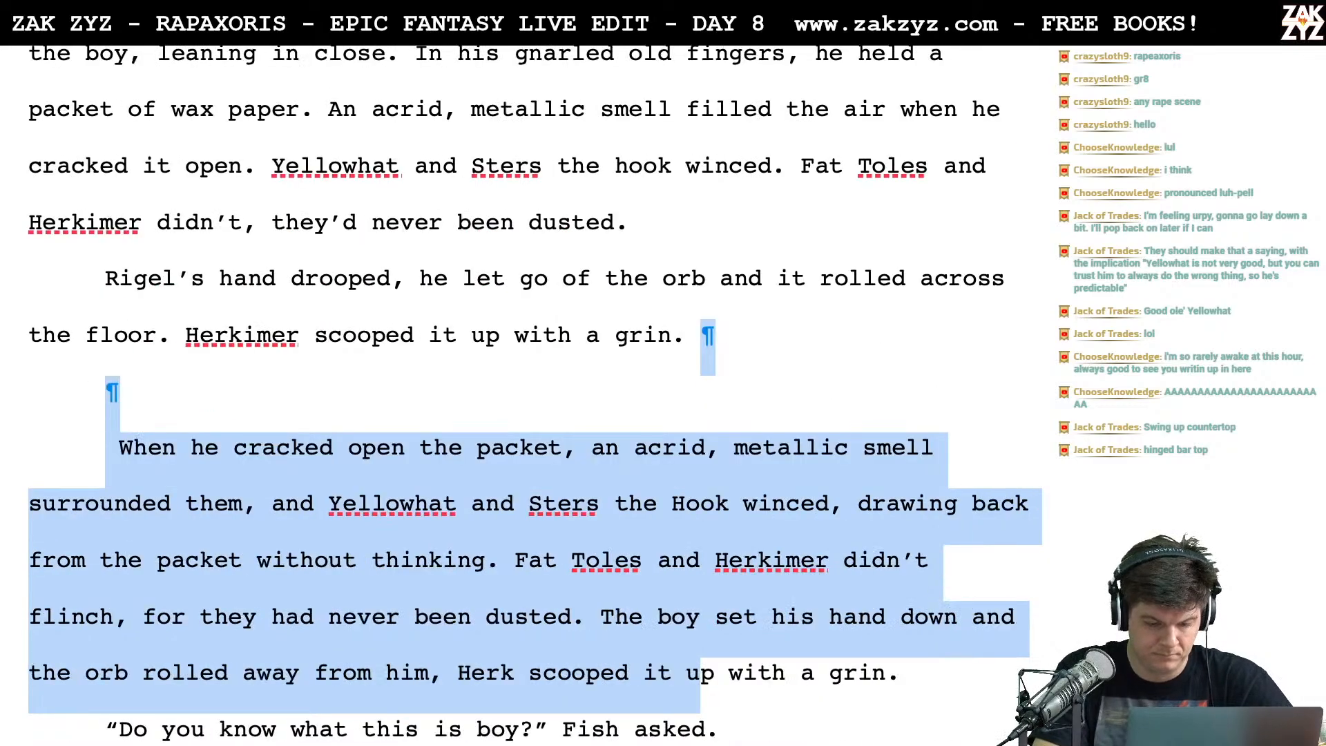
{"action": "key", "text": "shift+Right"}
{"action": "key", "text": "shift+Right"}
{"action": "key", "text": "shift+Right"}
{"action": "key", "text": "shift+Right"}
{"action": "key", "text": "shift+Right"}
{"action": "key", "text": "shift+Right"}
{"action": "key", "text": "shift+Right"}
{"action": "key", "text": "shift+Right"}
{"action": "key", "text": "shift+Right"}
{"action": "key", "text": "shift+Right"}
{"action": "key", "text": "shift+Right"}
{"action": "key", "text": "shift+Right"}
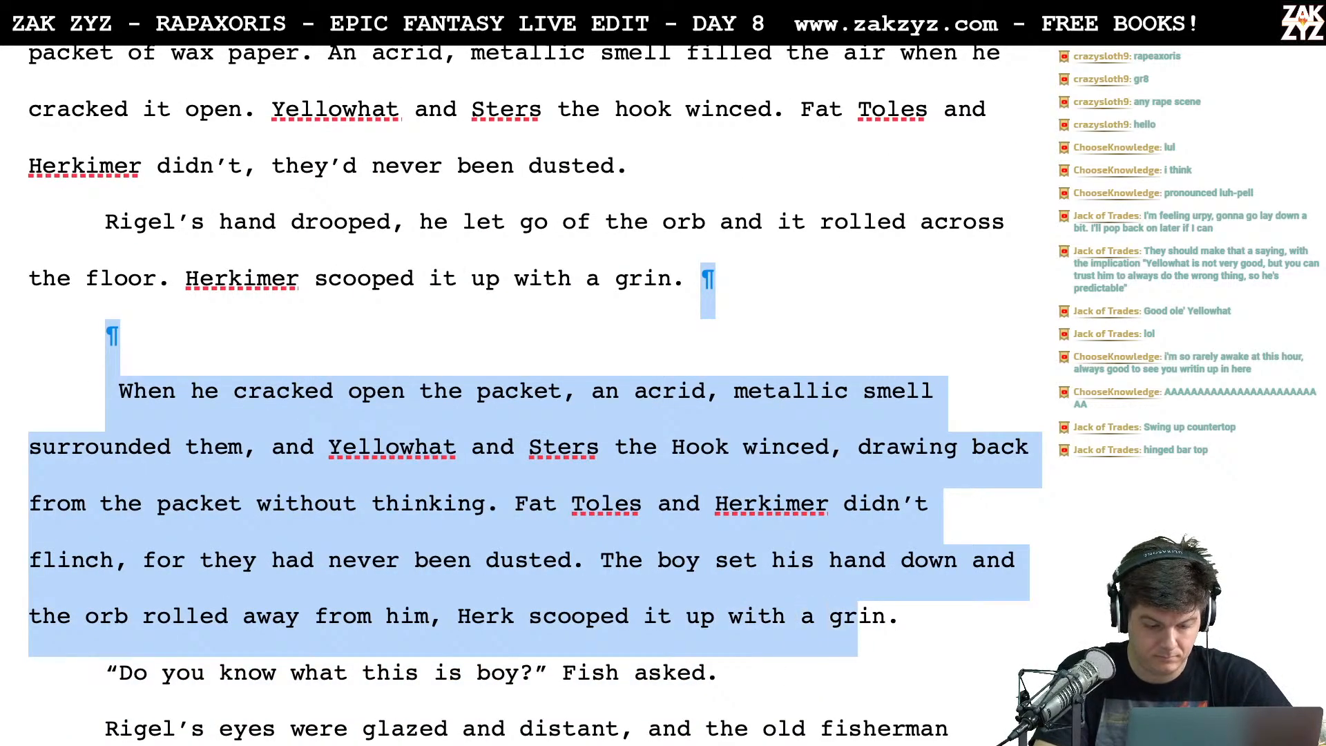
{"action": "key", "text": "shift+Right"}
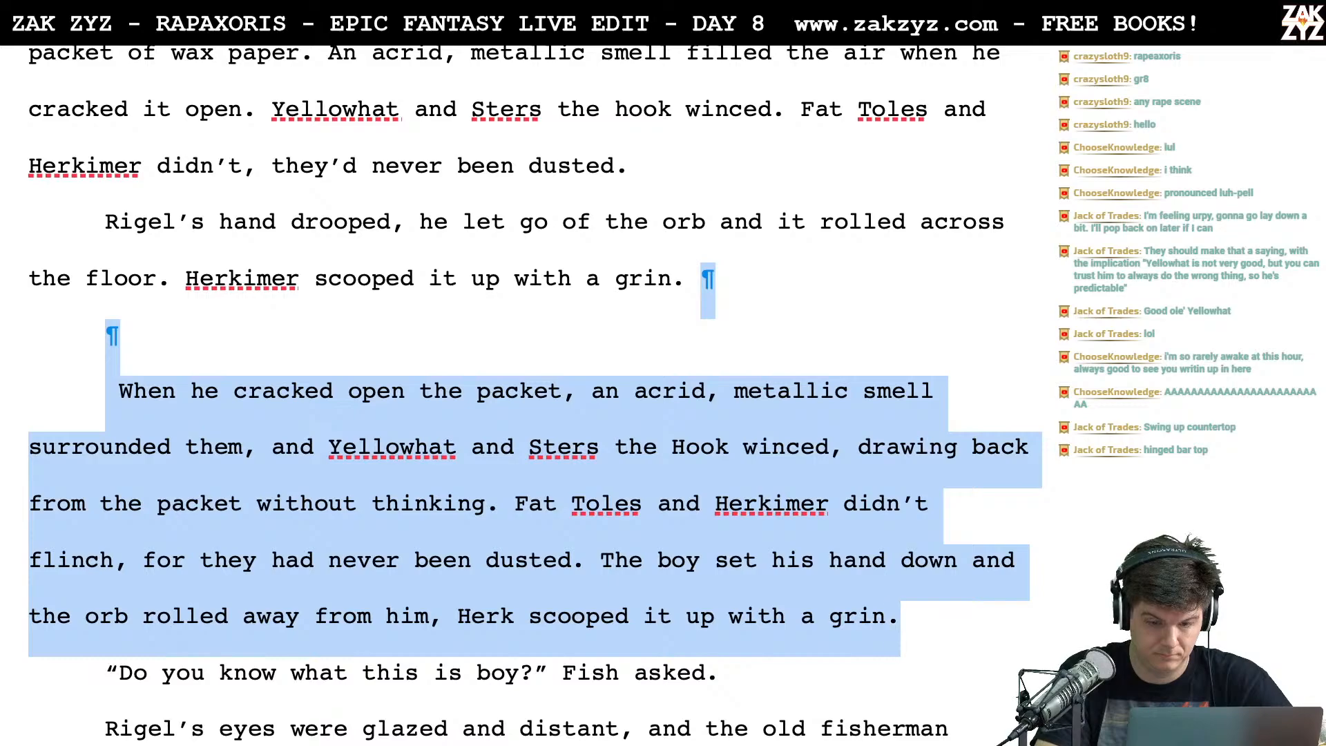
{"action": "key", "text": "BackSpace"}
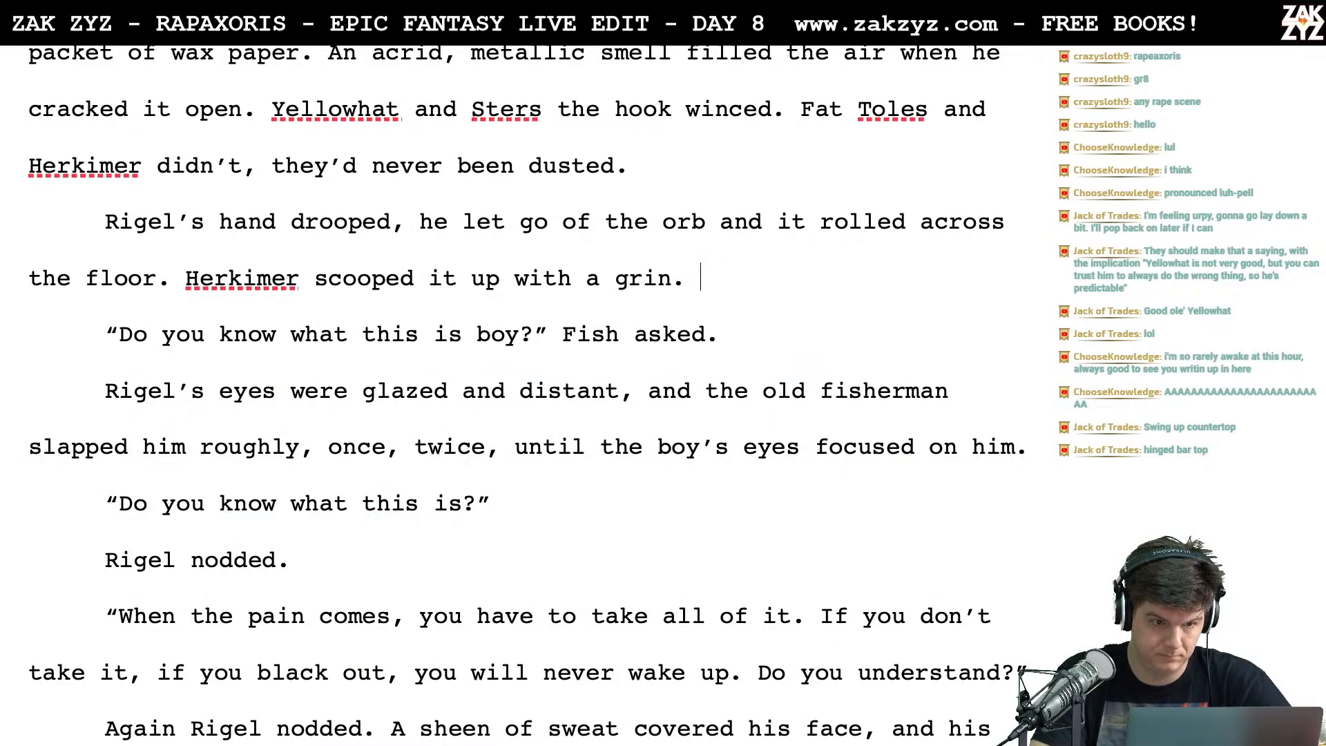
Start a new paragraph between Fish's "Rough one" line and Rigel's "No!" in the earlier wound-examination passage
{"action": "scroll", "coordinate": [532, 331], "scroll_direction": "up", "scroll_amount": 8}
{"action": "scroll", "coordinate": [532, 331], "scroll_direction": "up", "scroll_amount": 10}
{"action": "scroll", "coordinate": [532, 331], "scroll_direction": "up", "scroll_amount": 7}
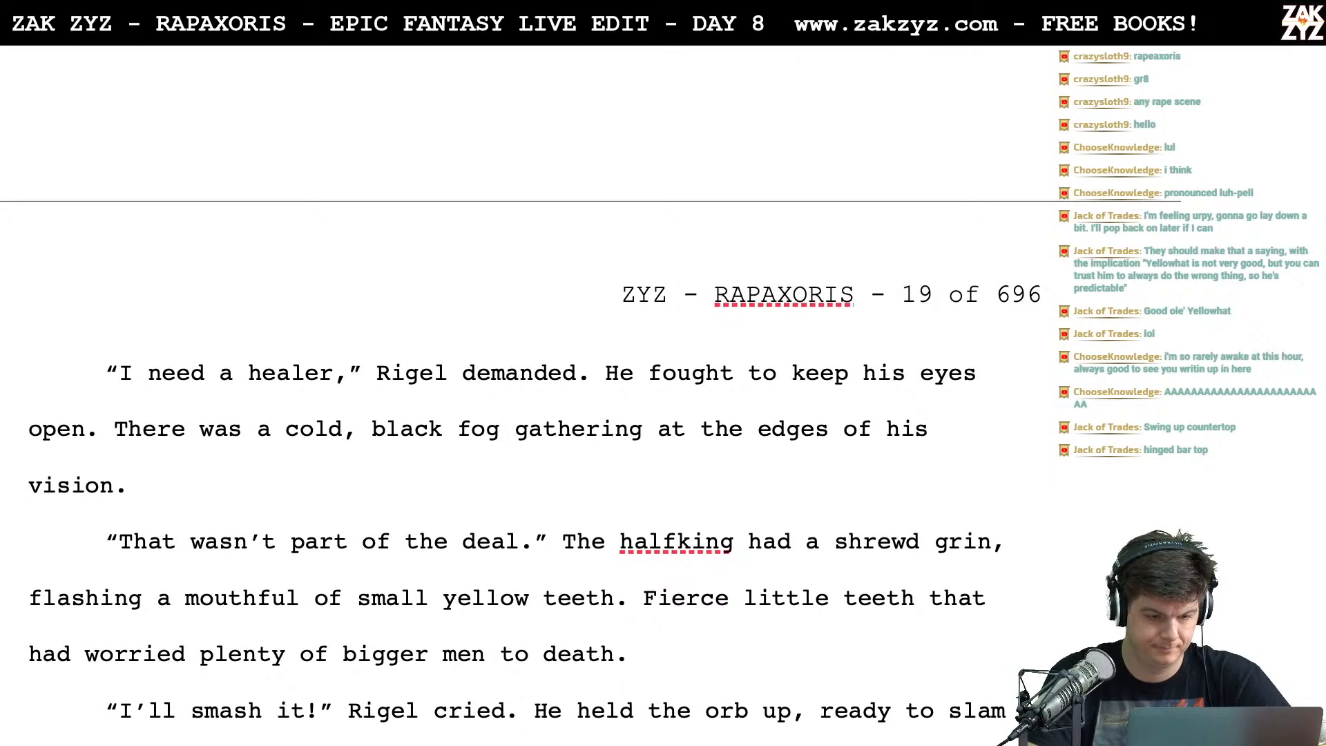
{"action": "scroll", "coordinate": [531, 387], "scroll_direction": "up", "scroll_amount": 15}
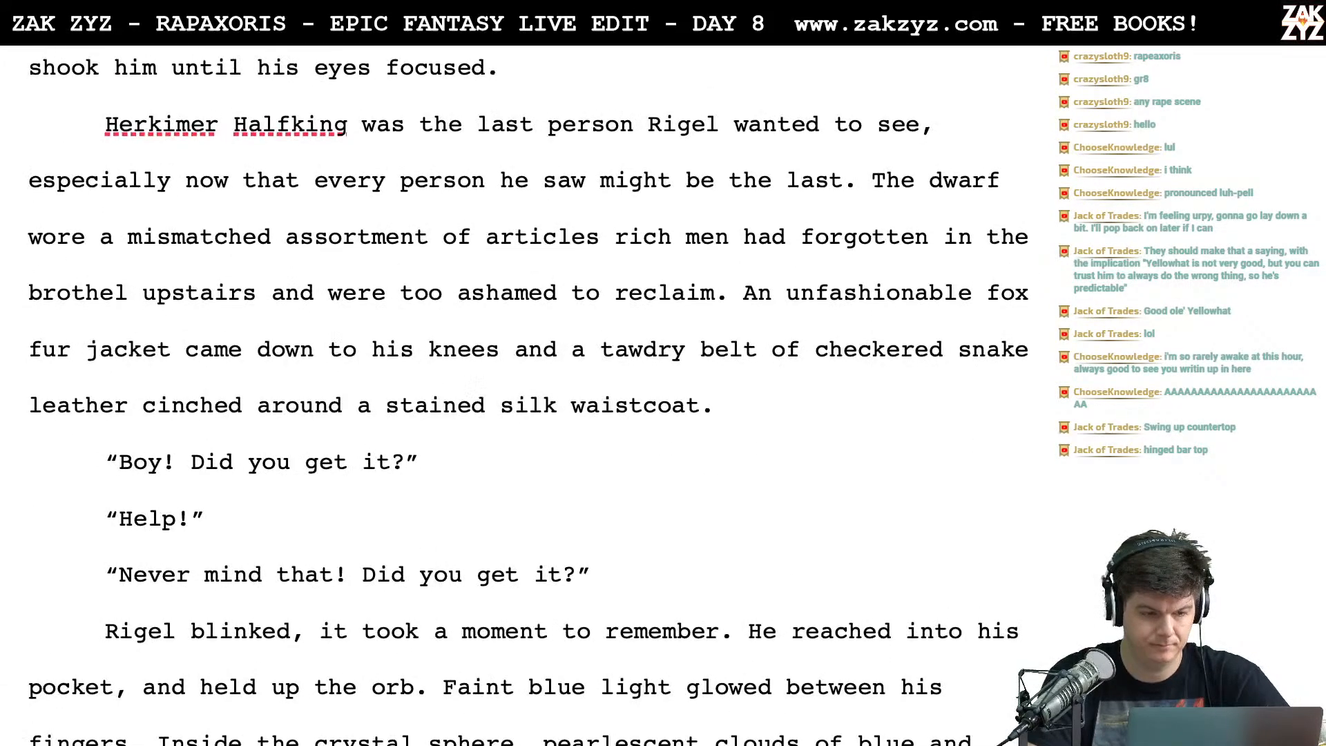
{"action": "scroll", "coordinate": [531, 386], "scroll_direction": "up", "scroll_amount": 7}
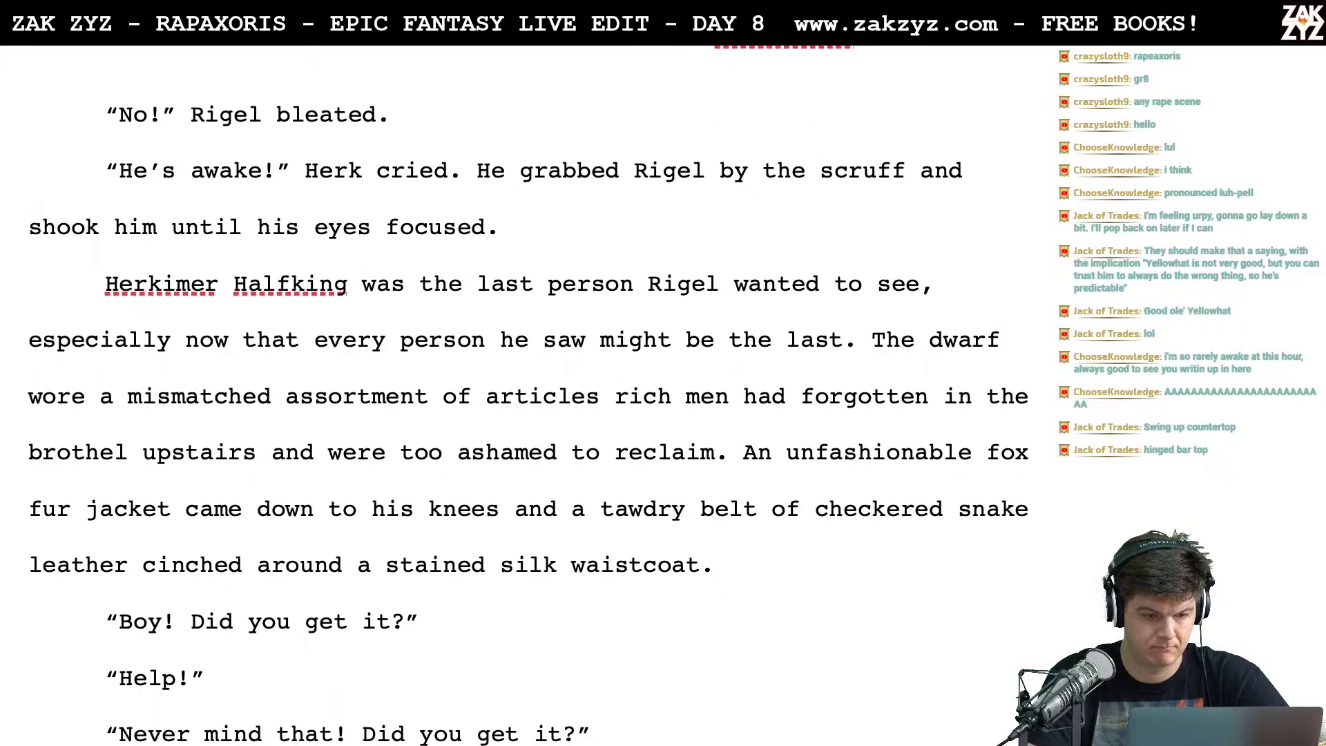
{"action": "scroll", "coordinate": [333, 115], "scroll_direction": "up", "scroll_amount": 3}
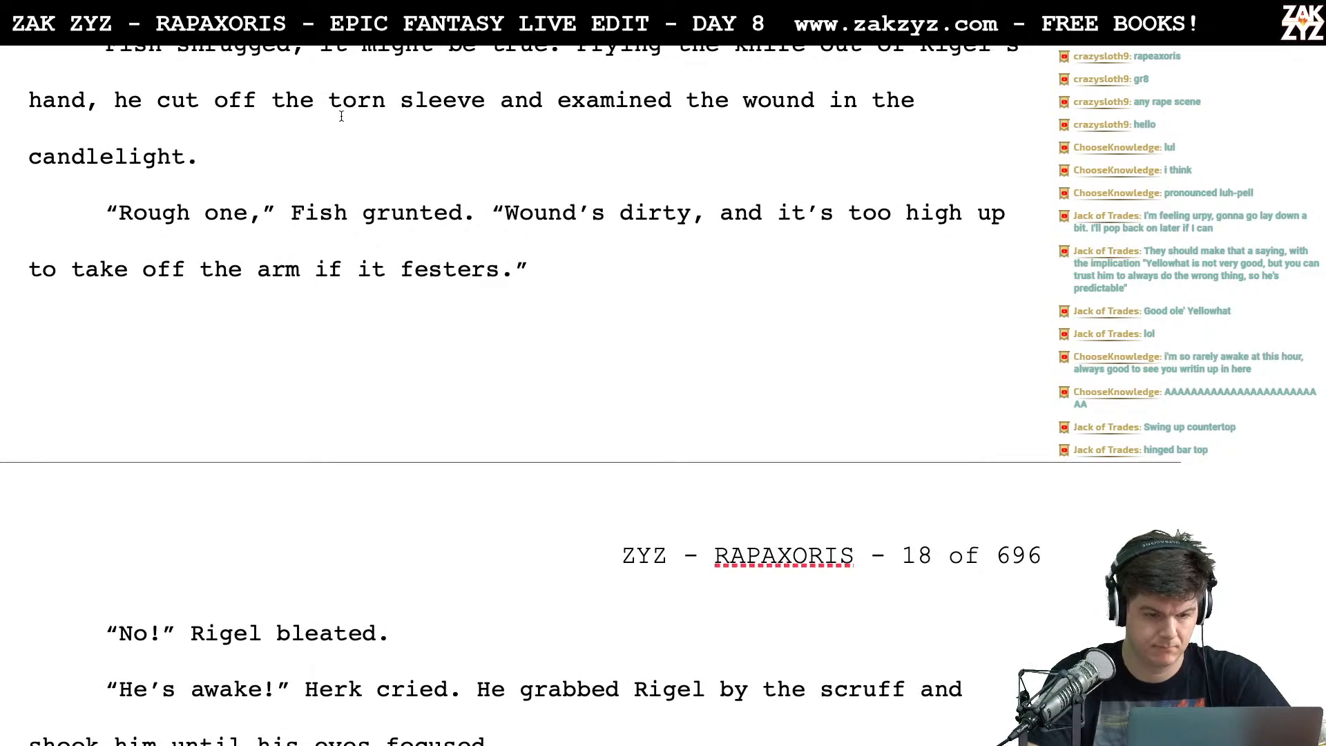
{"action": "key", "text": "Return"}
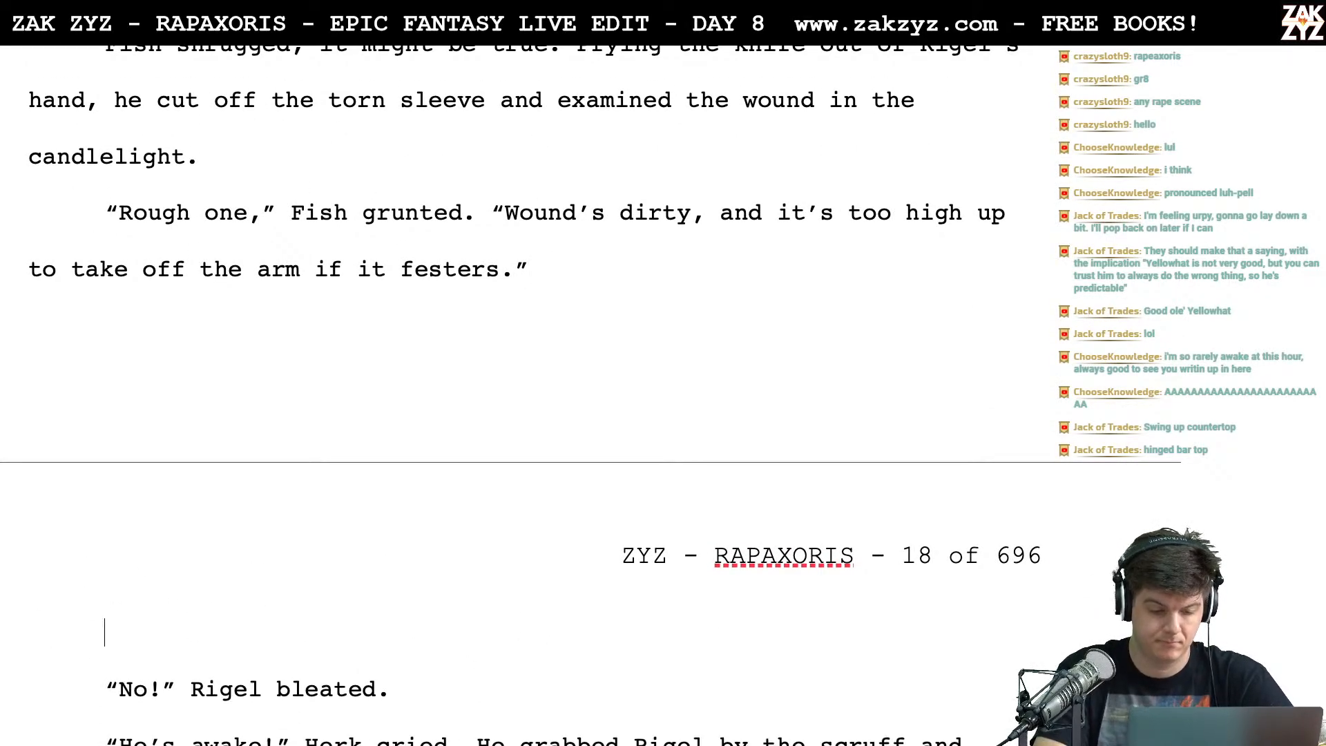
{"action": "key", "text": "Return"}
{"action": "type", "text": "He spla"}
{"action": "key", "text": "BackSpace"}
{"action": "key", "text": "BackSpace"}
{"action": "key", "text": "BackSpace"}
{"action": "key", "text": "BackSpace"}
{"action": "key", "text": "BackSpace"}
{"action": "key", "text": "BackSpace"}
{"action": "key", "text": "BackSpace"}
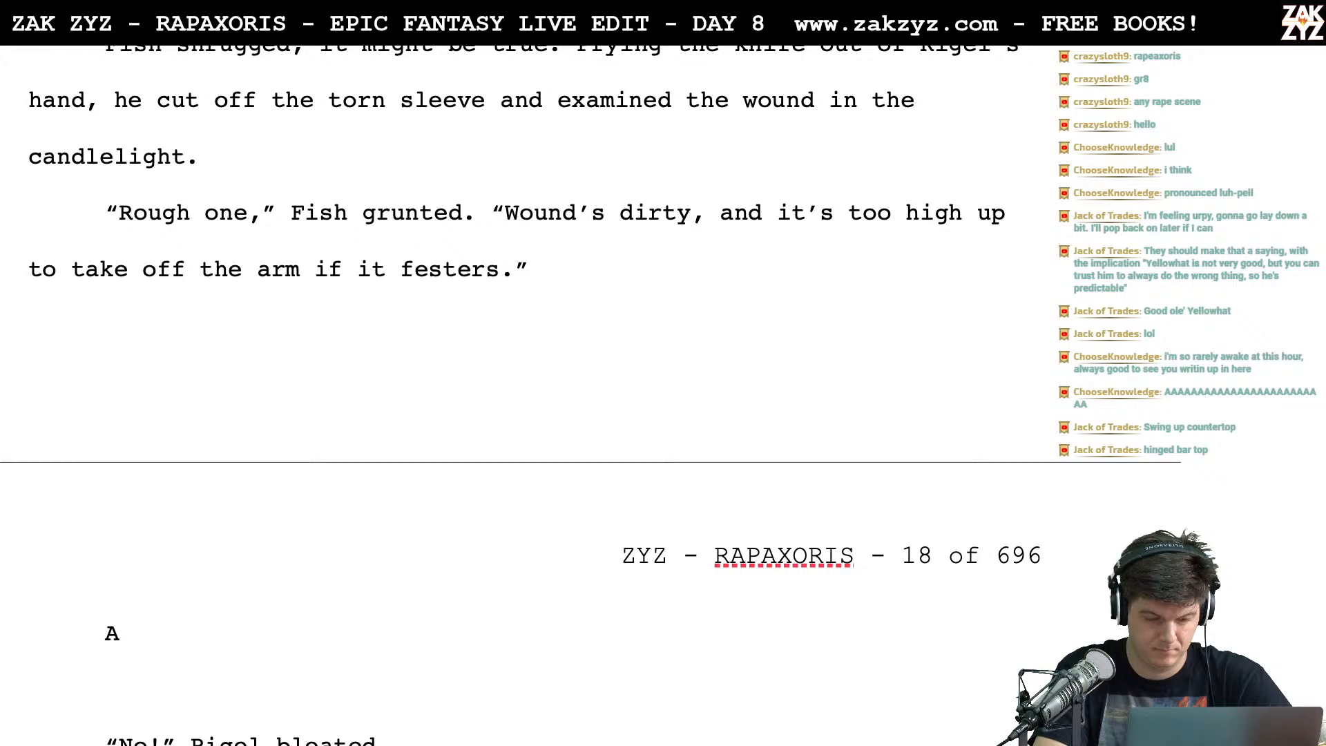
Begin a paragraph above Rigel's "No!" line with "Disregarding the filthy rag, he splashed rum against the wound,"
{"action": "type", "text": "Disregard"}
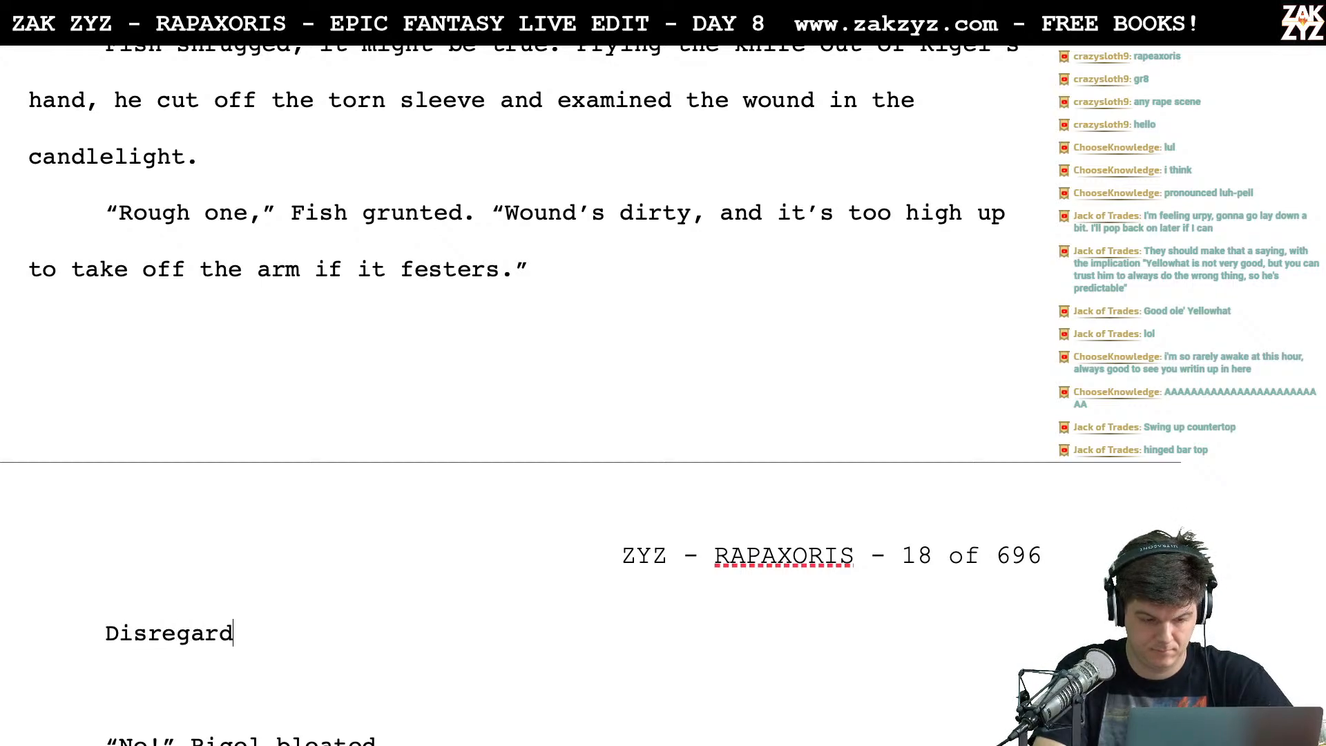
{"action": "type", "text": "ing the filthy rag, he spal"}
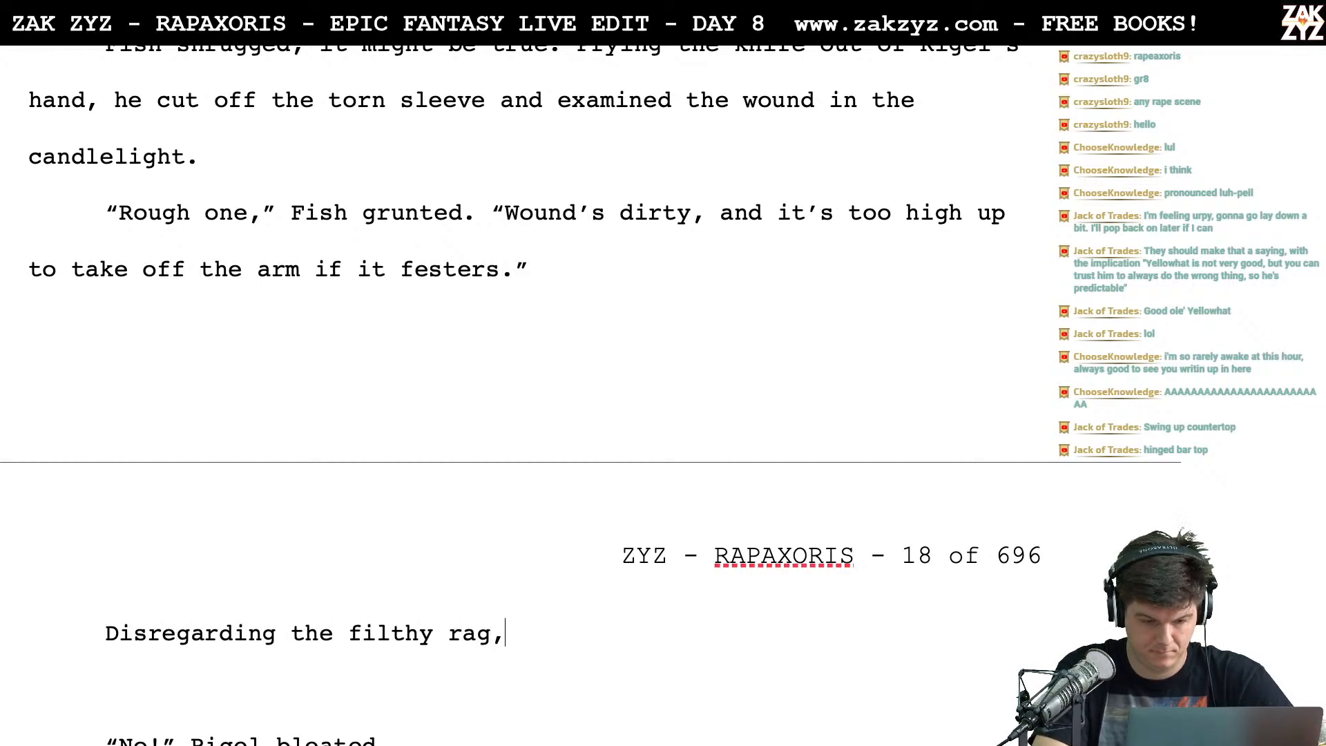
{"action": "key", "text": "BackSpace"}
{"action": "key", "text": "BackSpace"}
{"action": "type", "text": "la"}
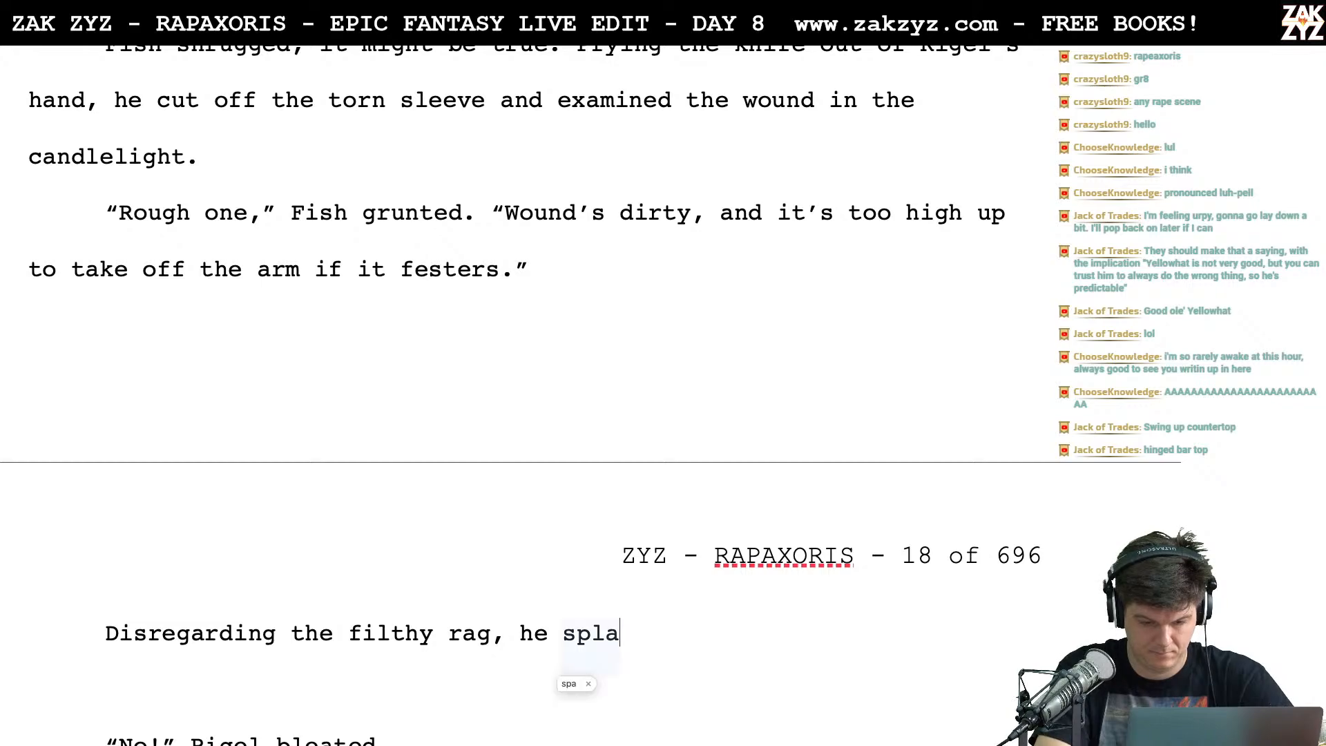
{"action": "type", "text": "shed rum"}
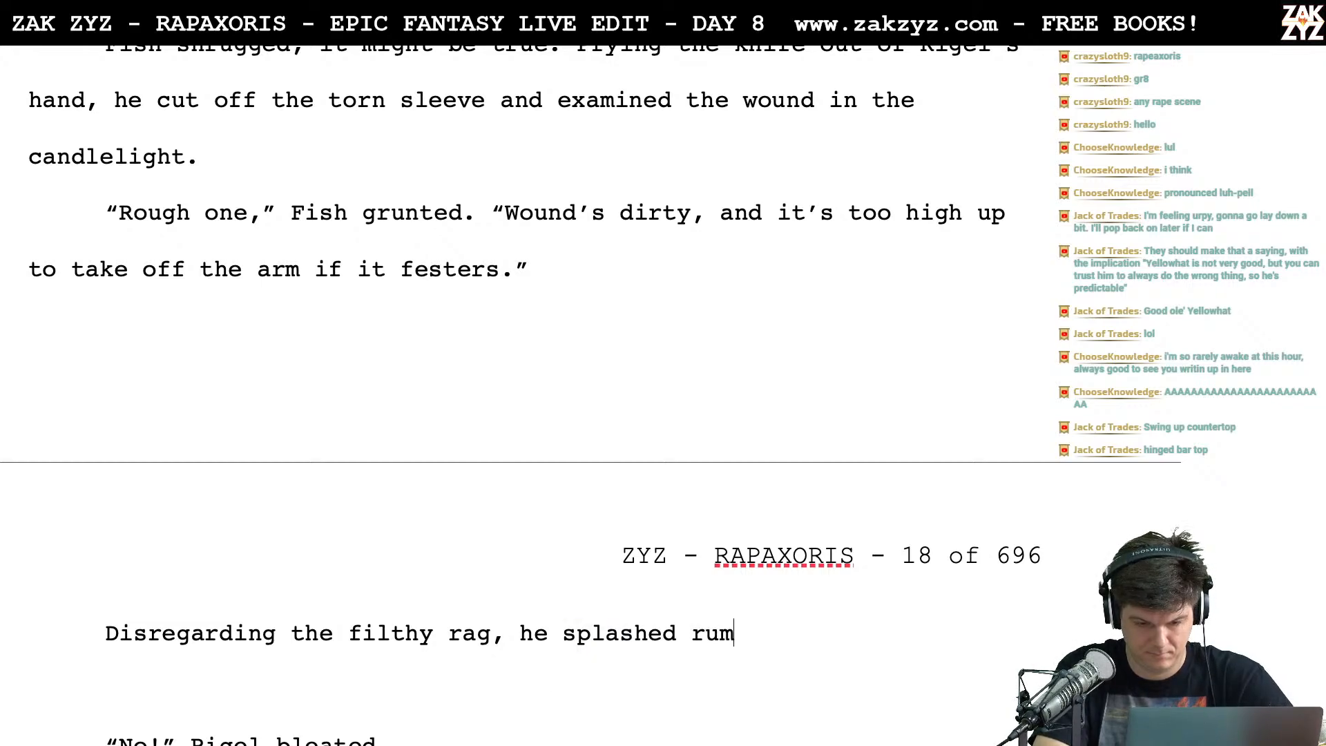
{"action": "type", "text": " against the wound, "}
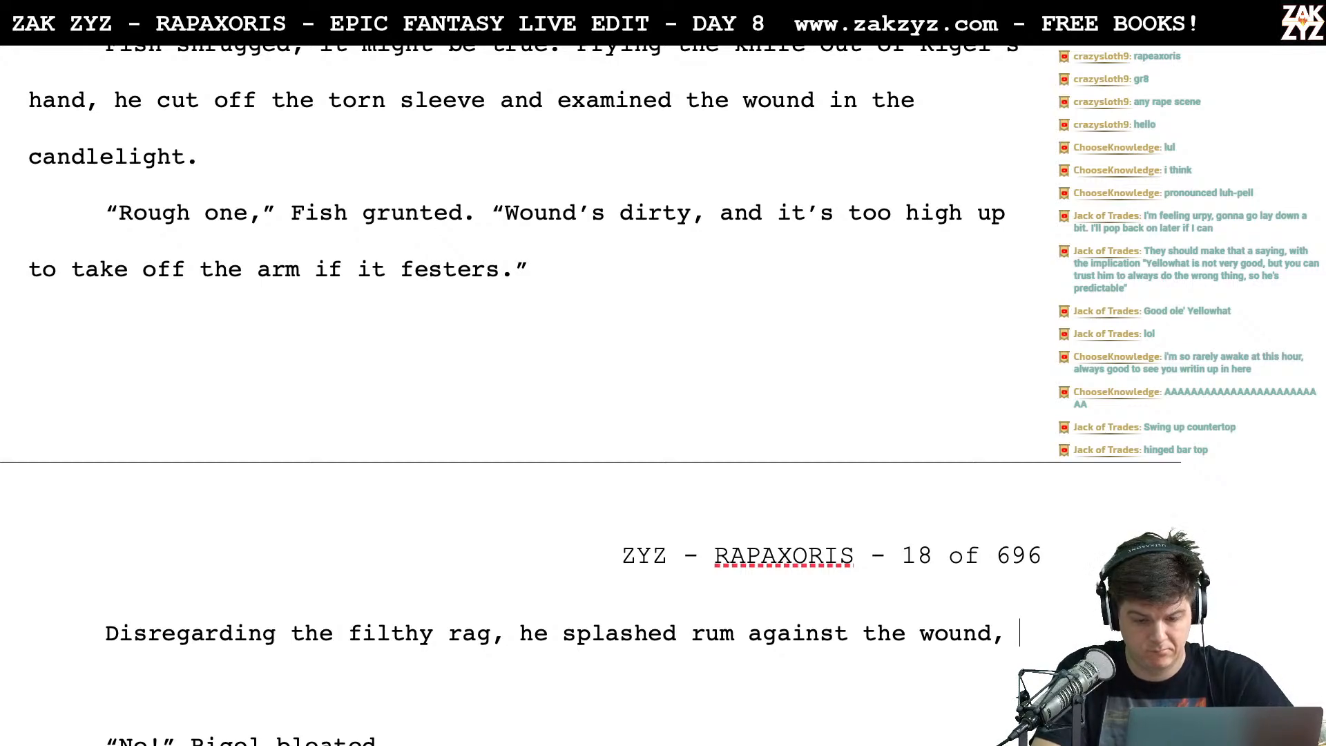
Finish the sentence about the wound with "sopping blood off it with the sleeve." and start a new paragraph
{"action": "type", "text": "sopping bloood"}
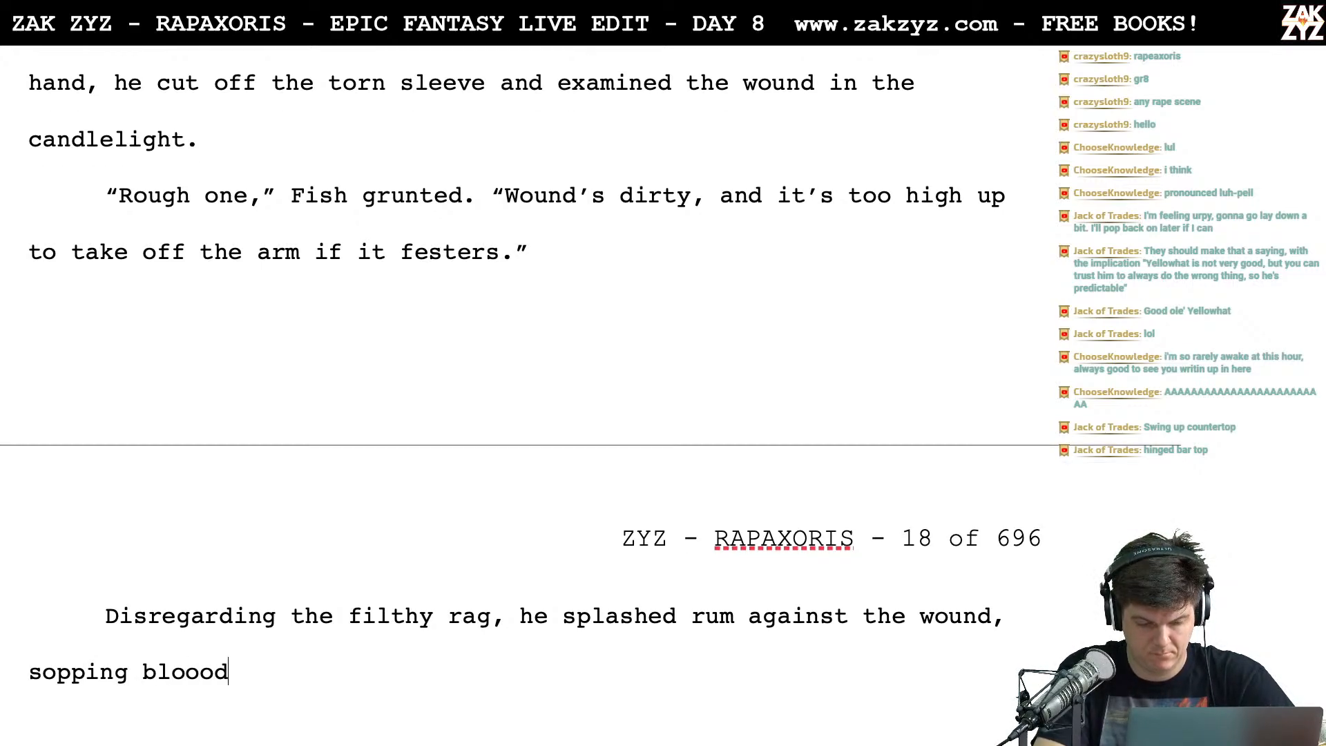
{"action": "key", "text": "BackSpace"}
{"action": "type", "text": "off it with the sleef"}
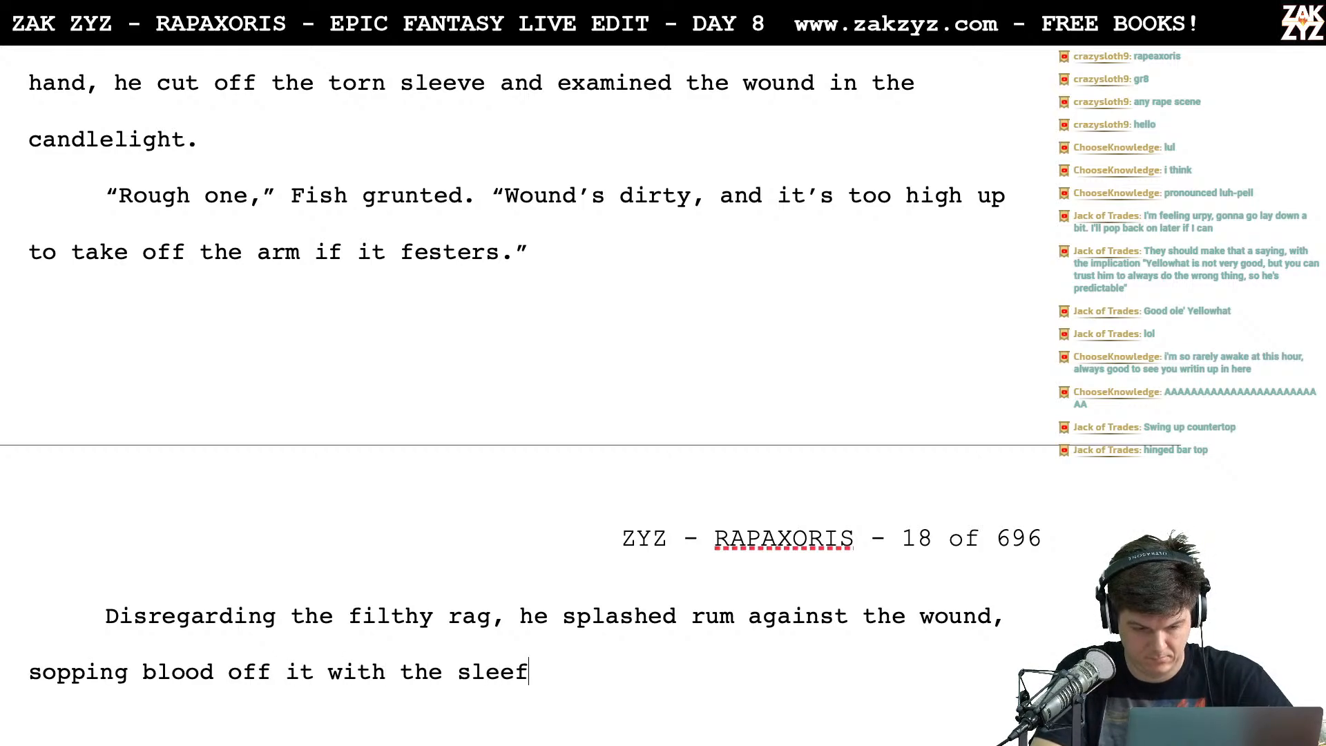
{"action": "key", "text": "BackSpace"}
{"action": "type", "text": "ve."}
{"action": "key", "text": "Return"}
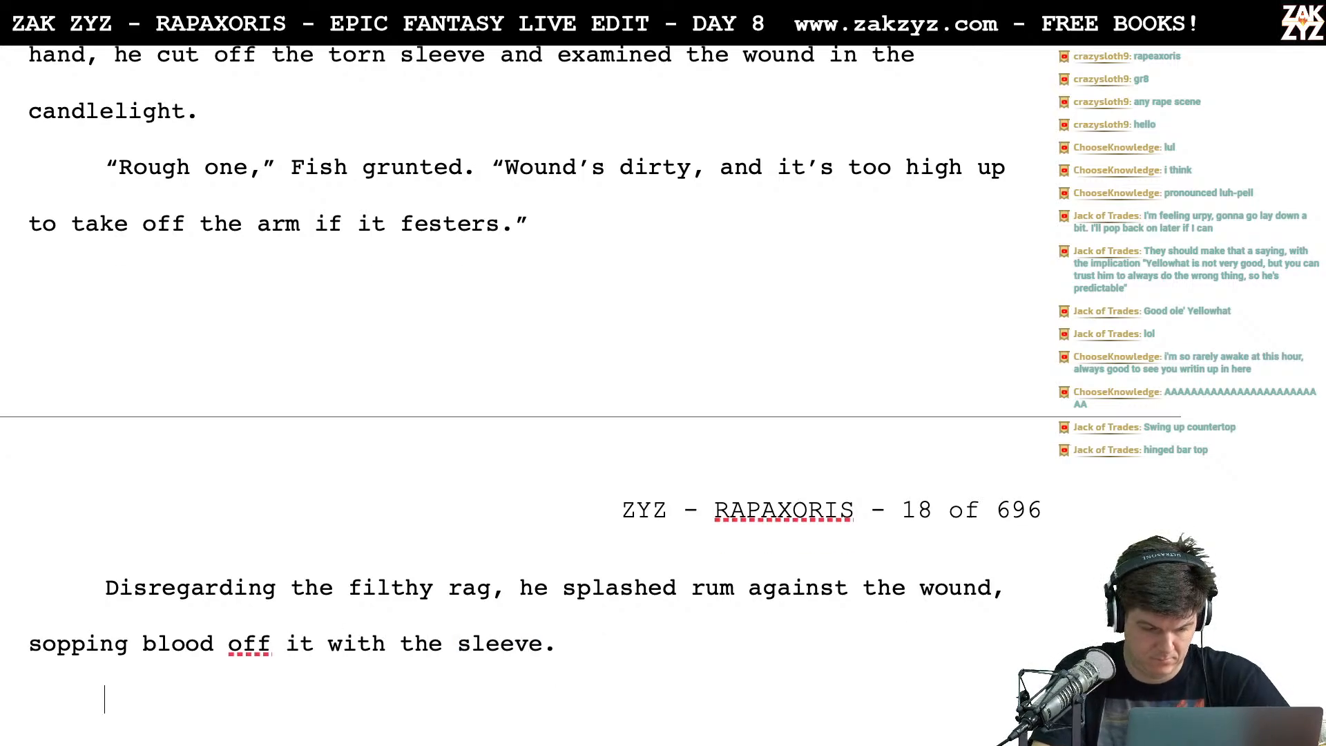
Add the dialogue line “Easy with that! It’s dear!” Halfking protested. and remove the blank paragraph below it
{"action": "type", "text": "“E"}
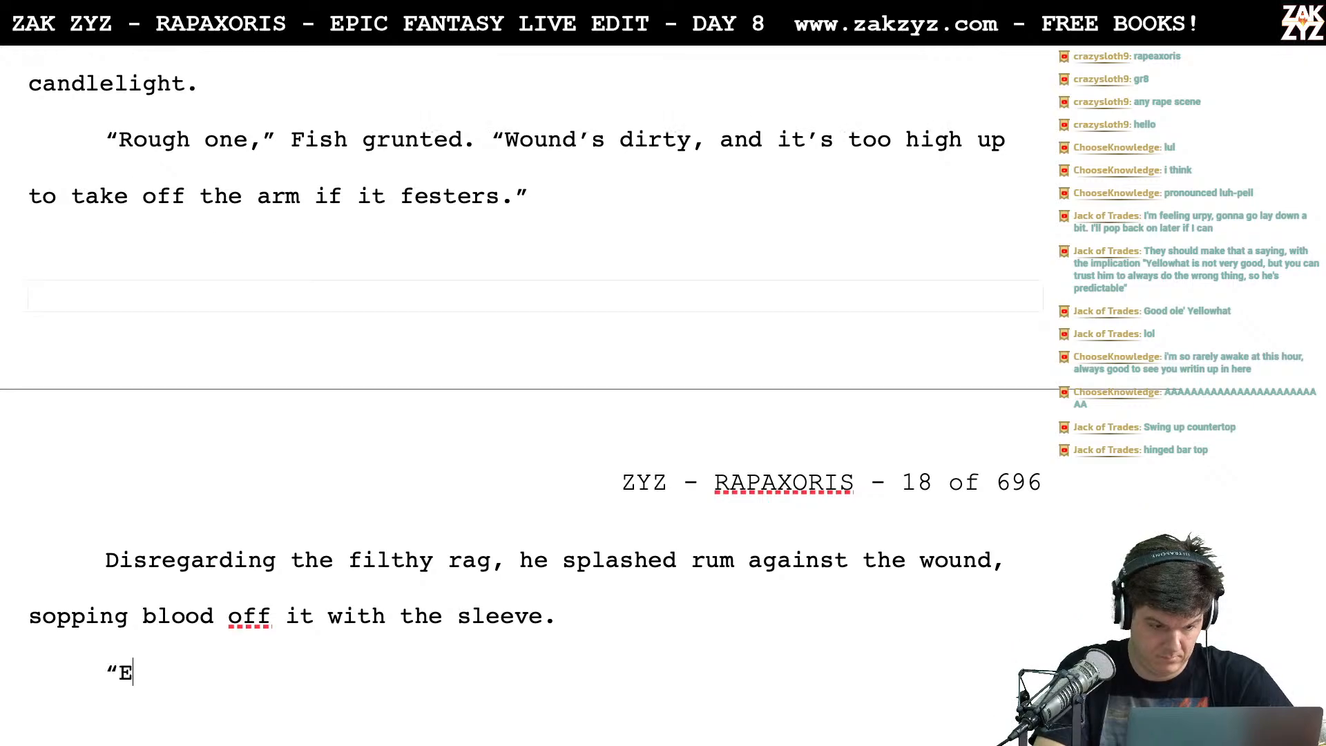
{"action": "type", "text": "asy with that! It’s dear"}
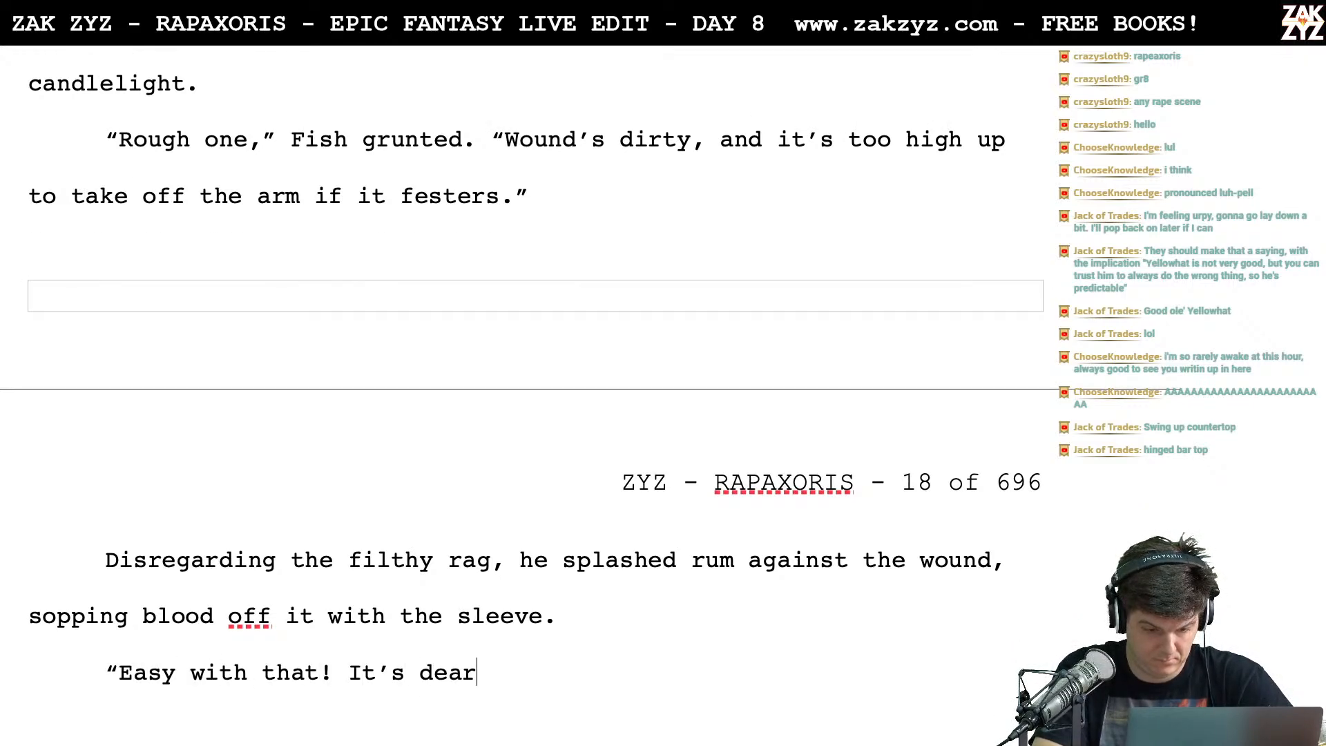
{"action": "type", "text": "!” Ha"}
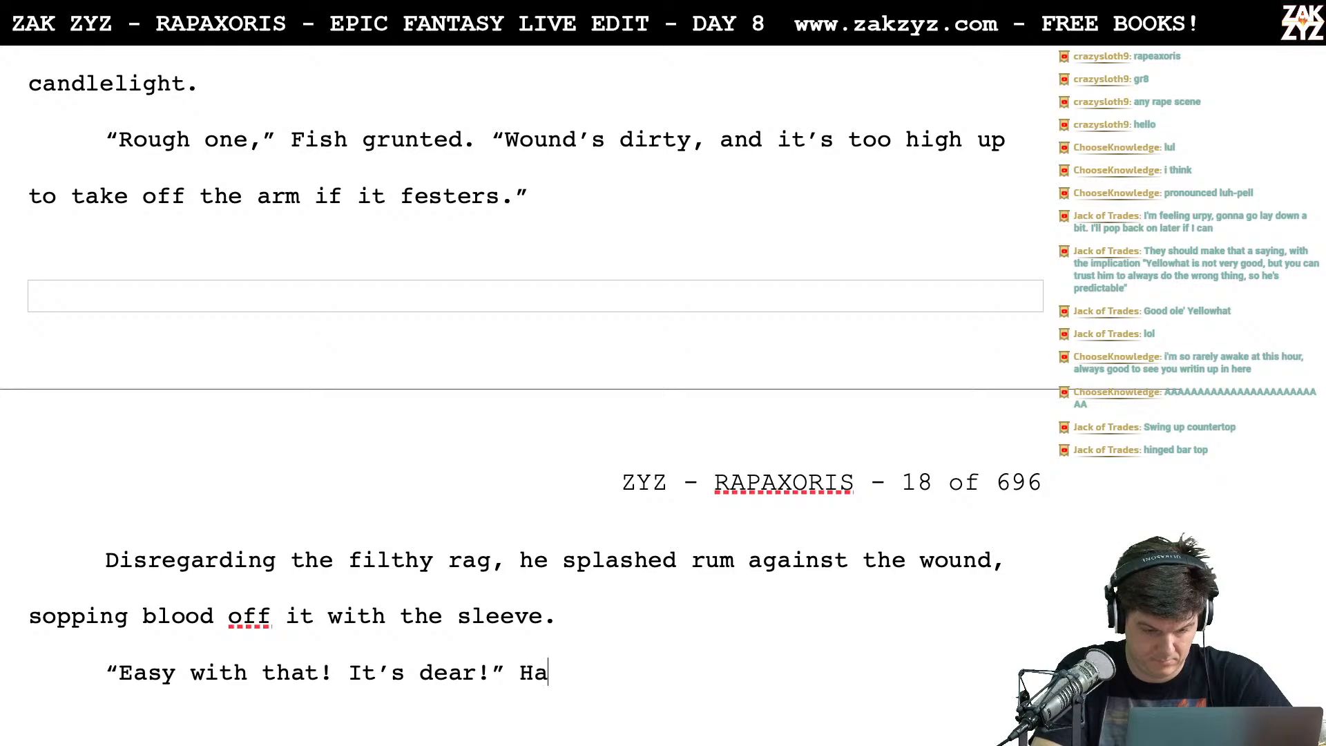
{"action": "type", "text": "lfking protested."}
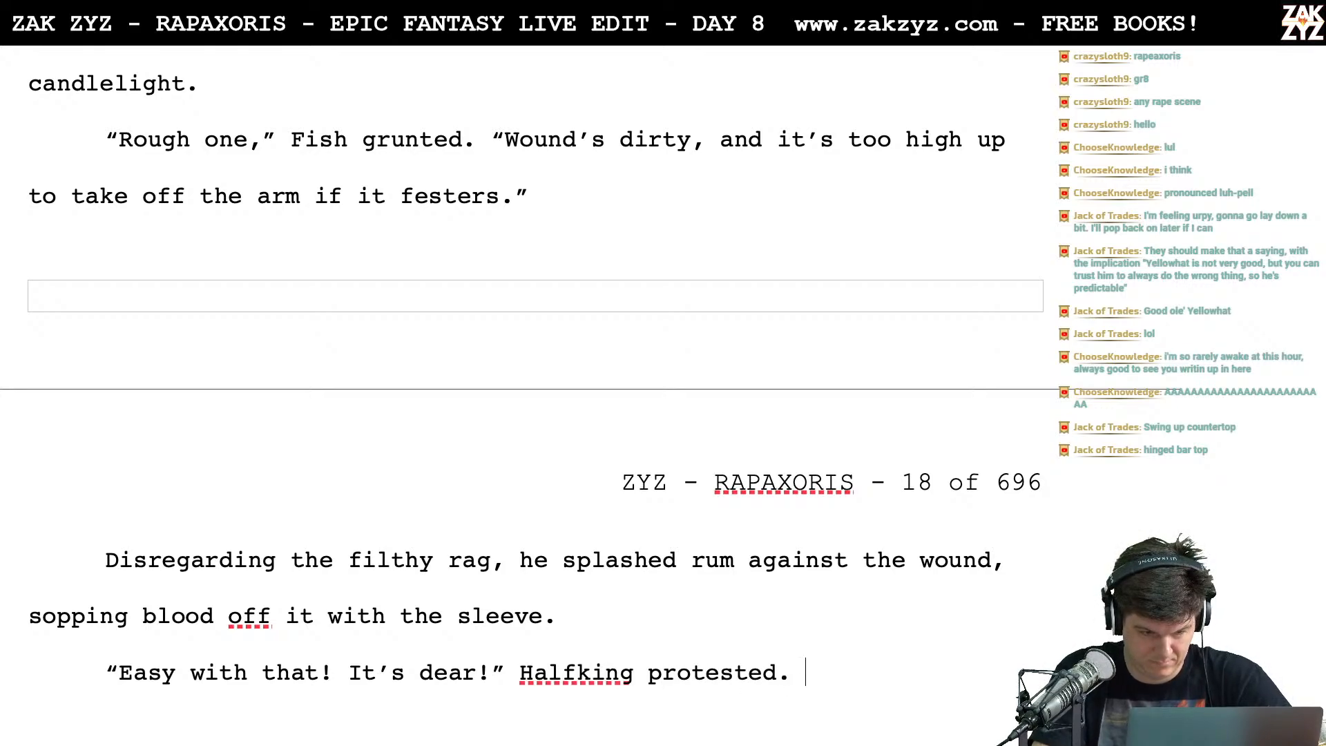
{"action": "key", "text": "Return"}
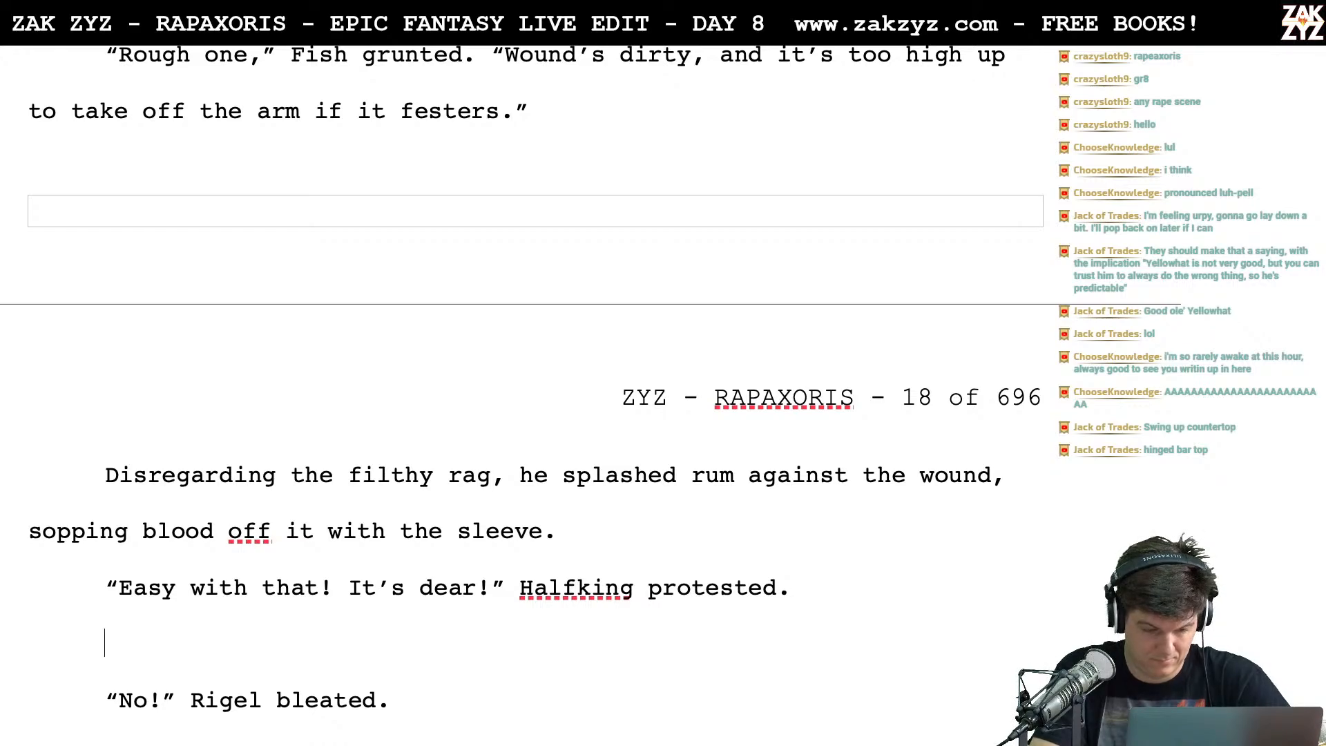
{"action": "key", "text": "BackSpace"}
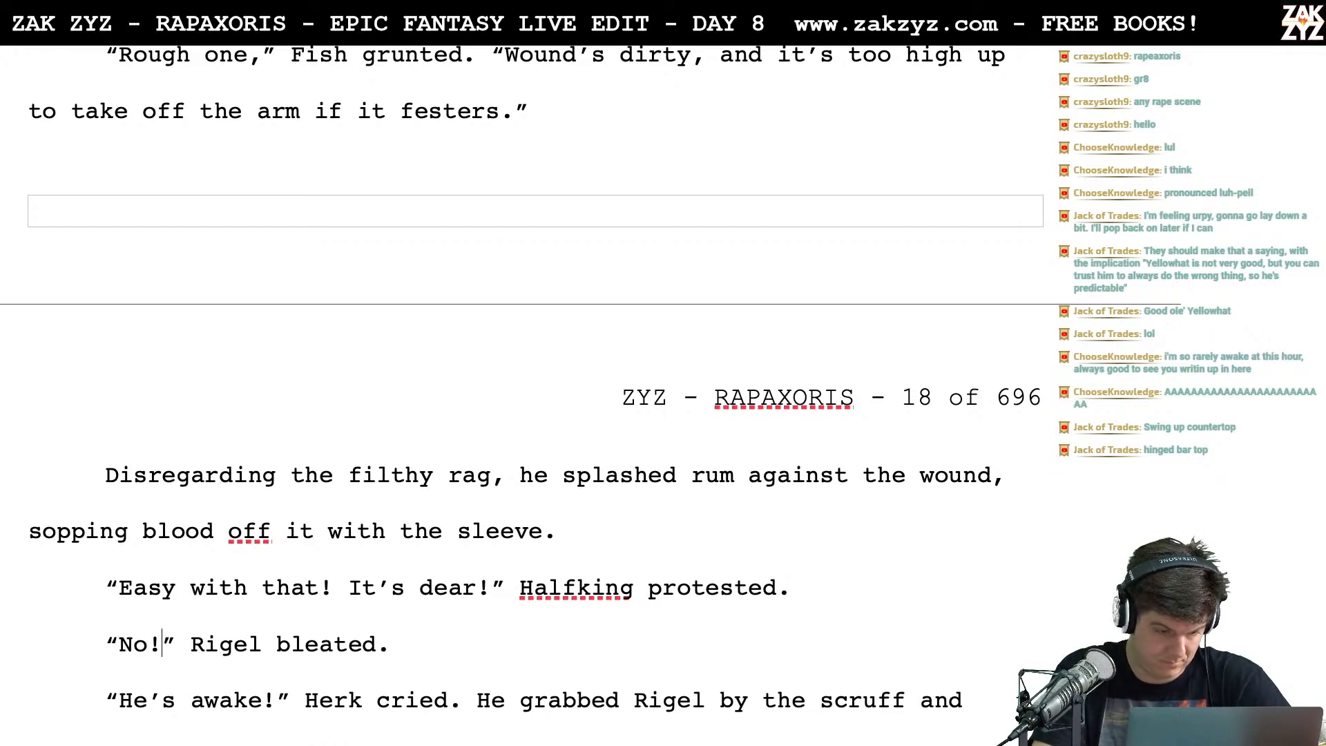
Change Rigel's bleated exclamation from "No!" to "Augh!"
{"action": "key", "text": "BackSpace"}
{"action": "key", "text": "BackSpace"}
{"action": "type", "text": "Augh"}
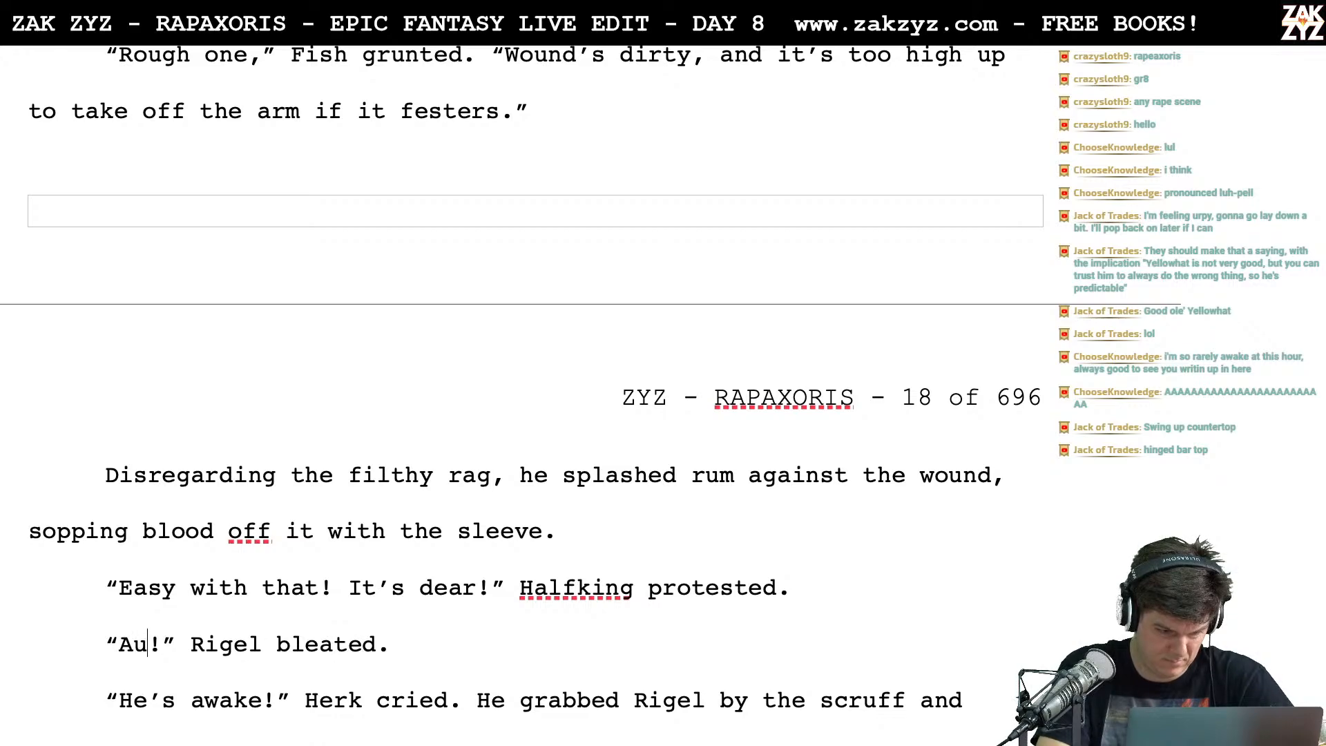
{"action": "type", "text": "!"}
{"action": "key", "text": "BackSpace"}
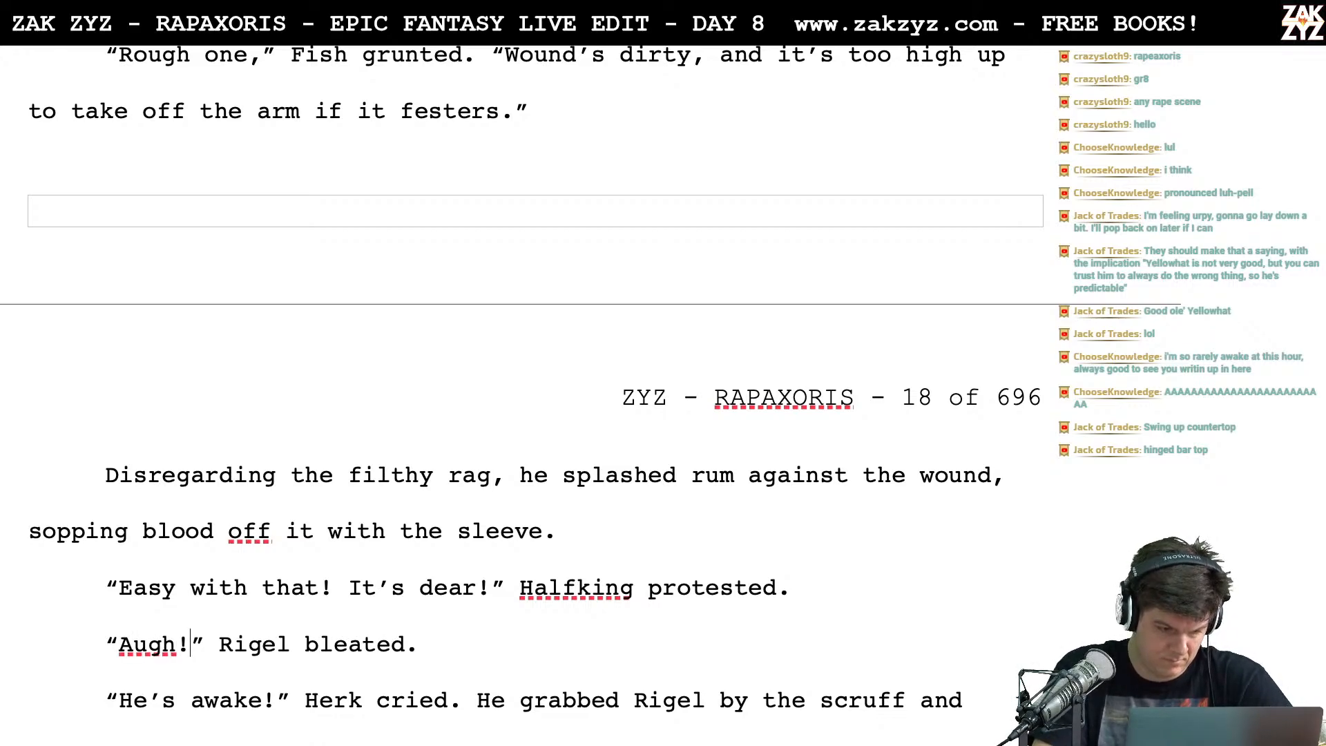
Replace the period after "Rigel bleated" with the continuation ", as the potent"
{"action": "key", "text": "Down"}
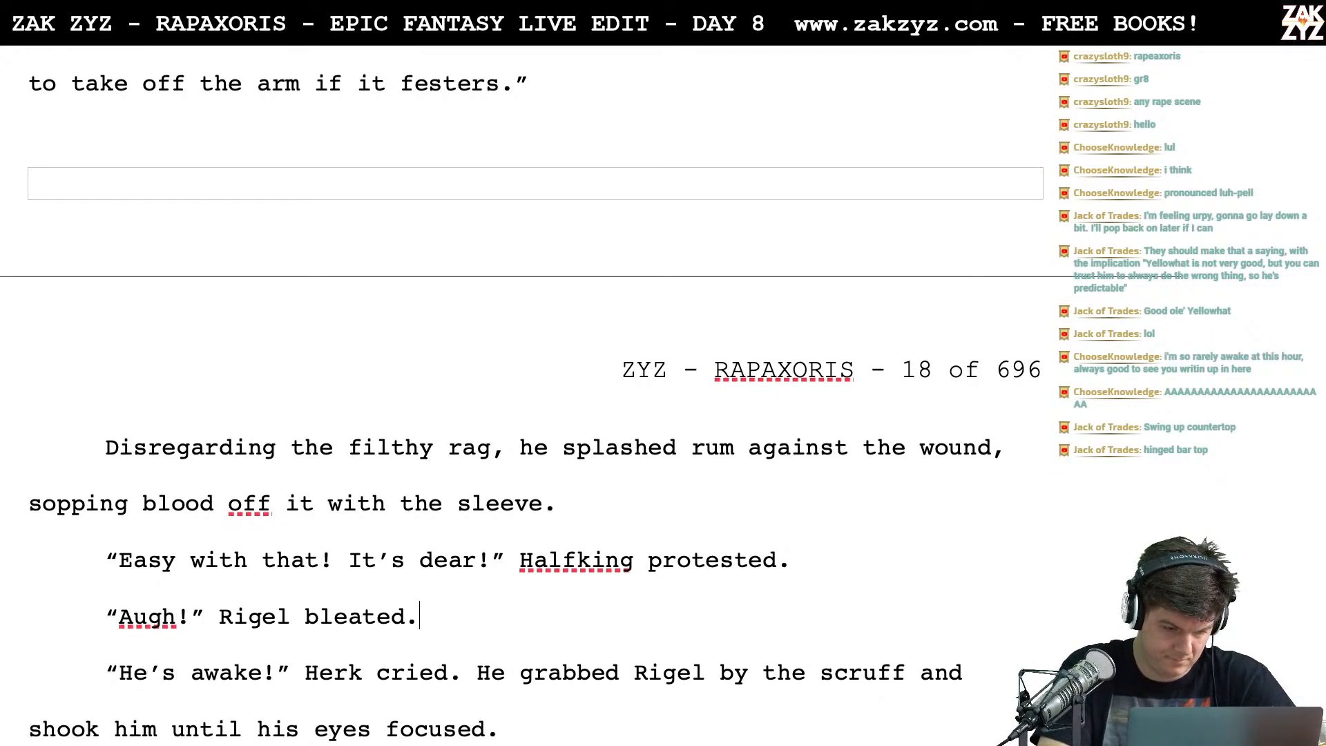
{"action": "type", "text": "when"}
{"action": "key", "text": "BackSpace"}
{"action": "key", "text": "BackSpace"}
{"action": "key", "text": "BackSpace"}
{"action": "key", "text": "BackSpace"}
{"action": "key", "text": "BackSpace"}
{"action": "type", "text": "as the potent "}
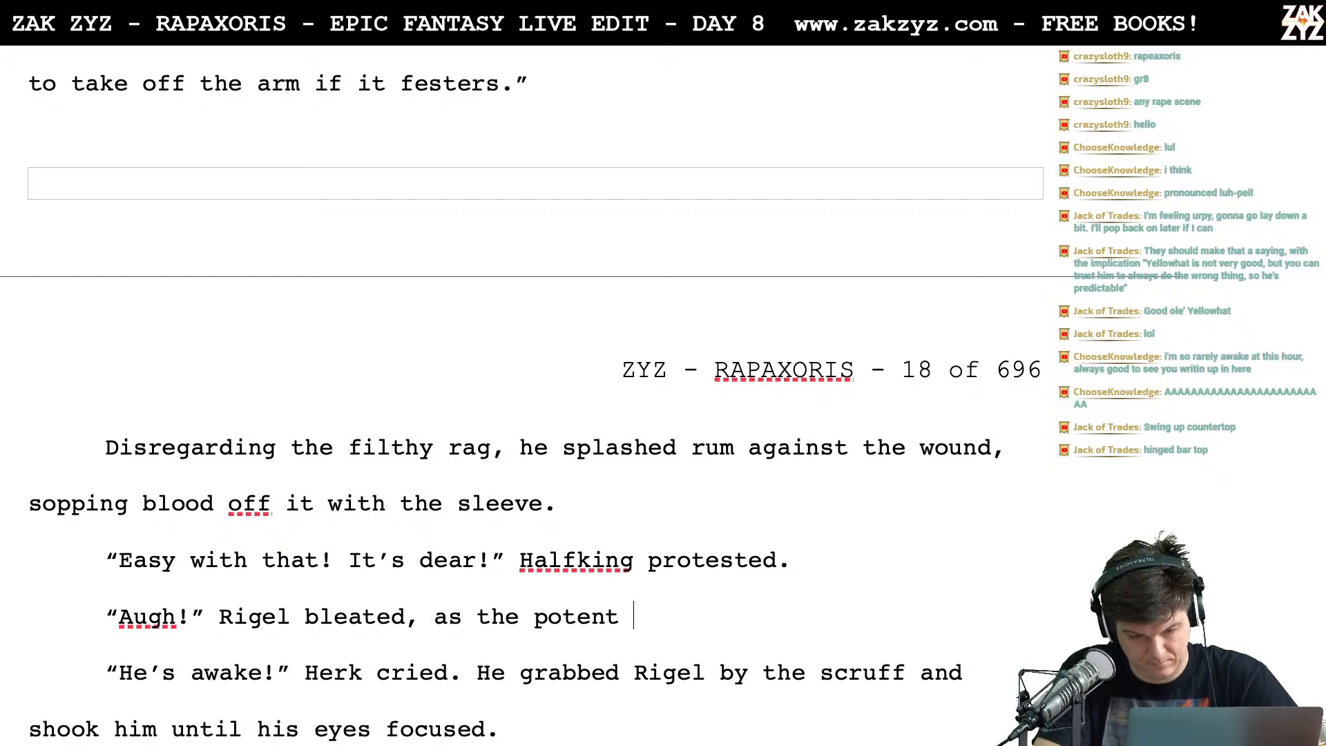
{"action": "type", "text": "rum stung his"}
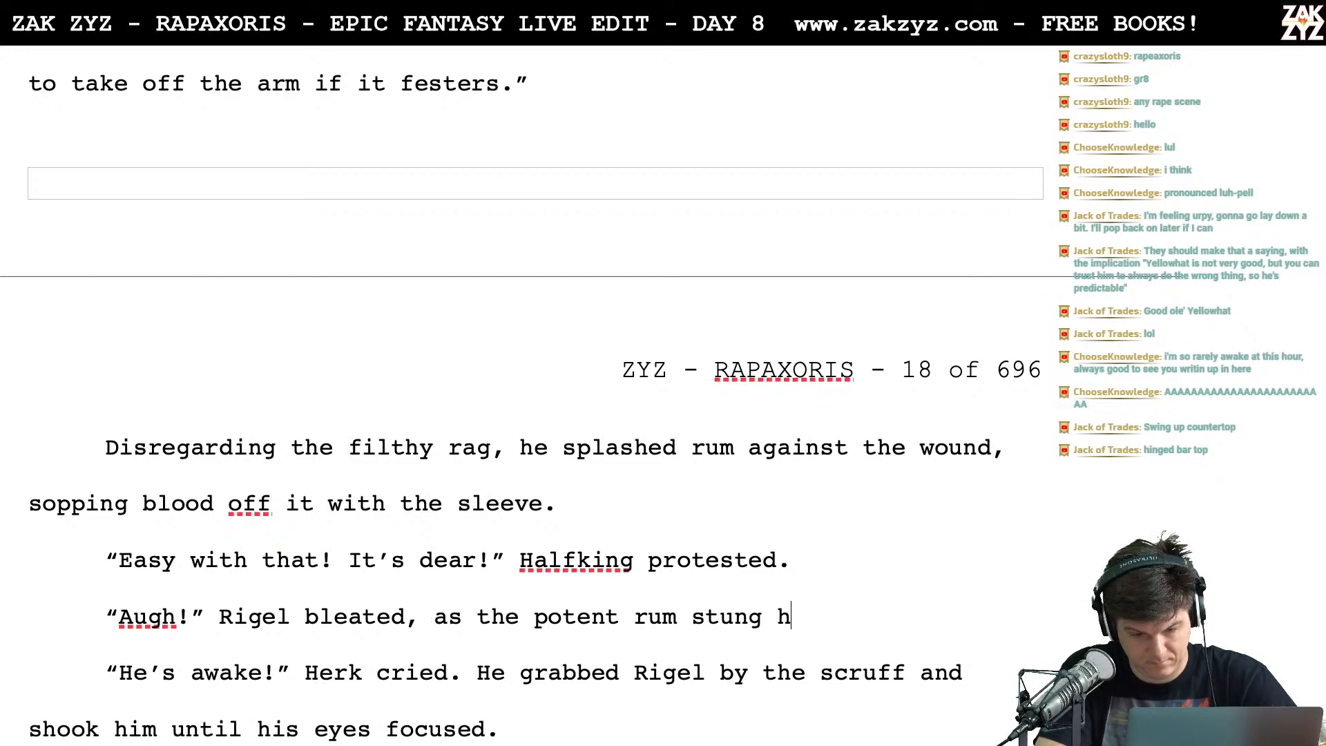
{"action": "key", "text": "BackSpace"}
{"action": "key", "text": "BackSpace"}
{"action": "key", "text": "BackSpace"}
{"action": "key", "text": "BackSpace"}
{"action": "type", "text": "his"}
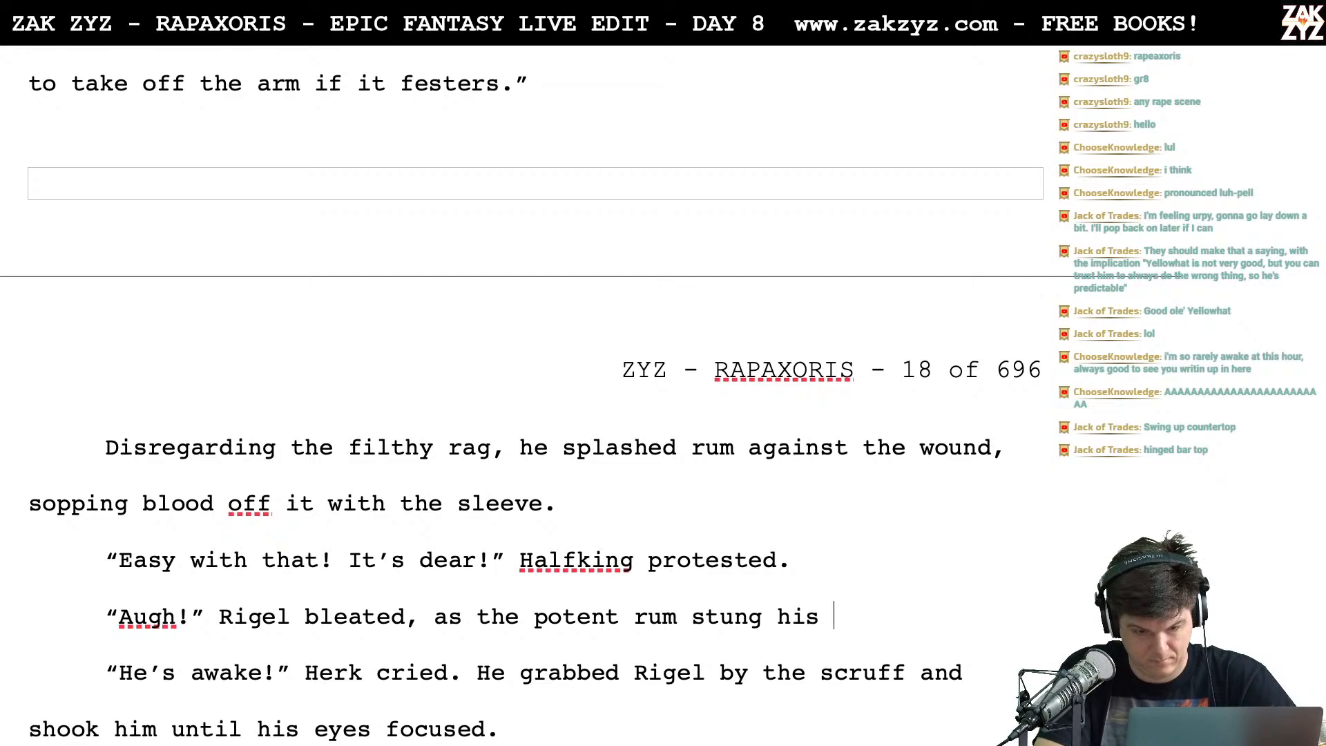
{"action": "key", "text": "BackSpace"}
{"action": "key", "text": "BackSpace"}
{"action": "key", "text": "BackSpace"}
{"action": "key", "text": "BackSpace"}
{"action": "type", "text": "the dagge"}
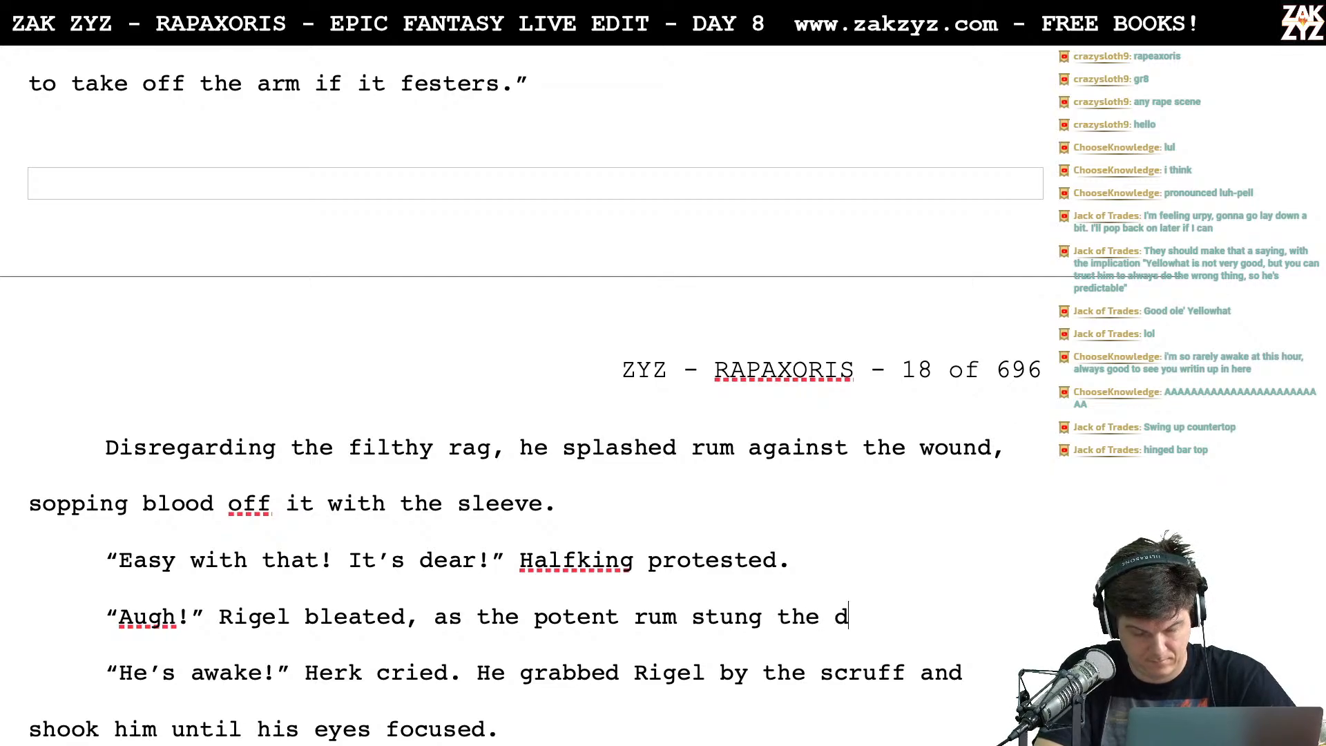
{"action": "key", "text": "BackSpace"}
{"action": "key", "text": "BackSpace"}
{"action": "key", "text": "BackSpace"}
{"action": "key", "text": "BackSpace"}
{"action": "key", "text": "BackSpace"}
{"action": "key", "text": "BackSpace"}
{"action": "key", "text": "BackSpace"}
{"action": "key", "text": "BackSpace"}
{"action": "key", "text": "BackSpace"}
{"action": "key", "text": "BackSpace"}
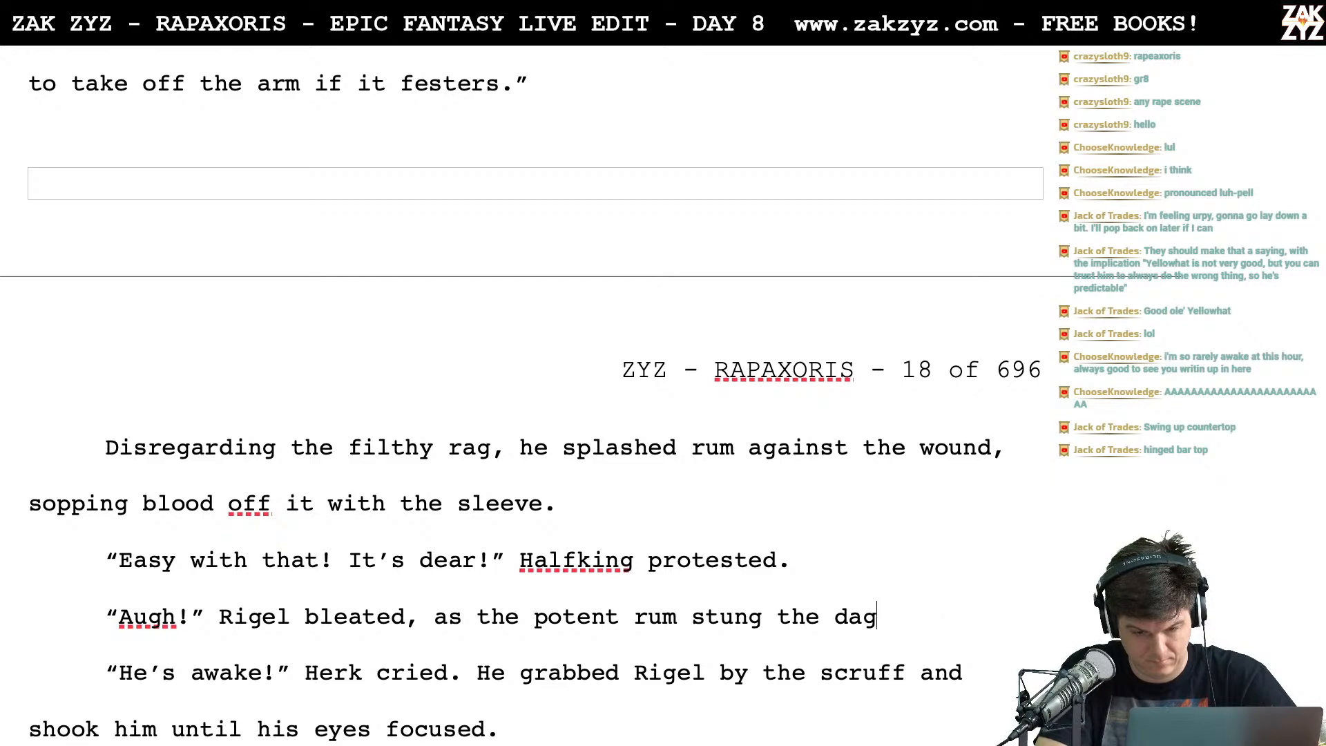
{"action": "key", "text": "BackSpace"}
{"action": "key", "text": "BackSpace"}
{"action": "key", "text": "BackSpace"}
{"action": "key", "text": "BackSpace"}
{"action": "key", "text": "BackSpace"}
{"action": "key", "text": "BackSpace"}
{"action": "key", "text": "BackSpace"}
{"action": "key", "text": "BackSpace"}
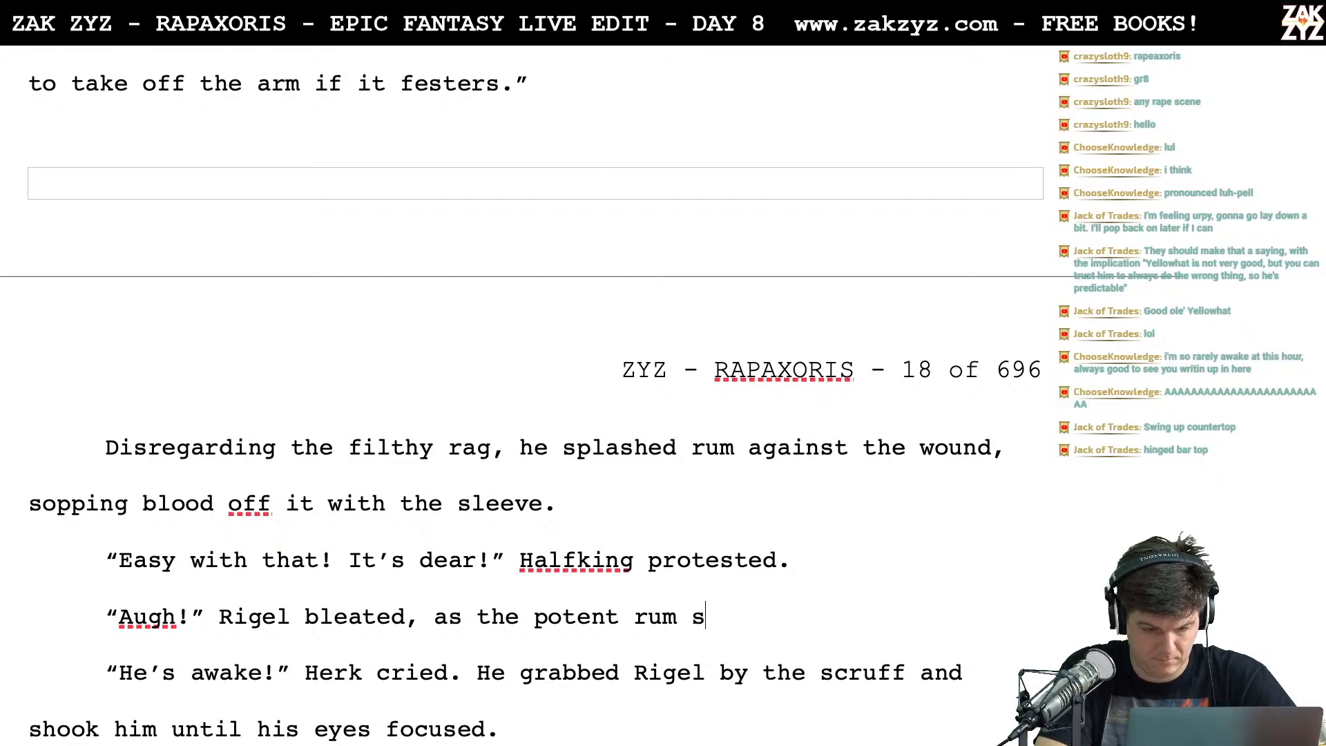
Complete Rigel's sentence after "as the potent" with "rum burned him."
{"action": "type", "text": "run"}
{"action": "key", "text": "BackSpace"}
{"action": "type", "text": "m burned "}
{"action": "type", "text": "the"}
{"action": "type", "text": " wund."}
{"action": "key", "text": "BackSpace"}
{"action": "key", "text": "BackSpace"}
{"action": "key", "text": "BackSpace"}
{"action": "key", "text": "BackSpace"}
{"action": "key", "text": "BackSpace"}
{"action": "key", "text": "BackSpace"}
{"action": "key", "text": "BackSpace"}
{"action": "key", "text": "BackSpace"}
{"action": "key", "text": "BackSpace"}
{"action": "key", "text": "BackSpace"}
{"action": "type", "text": "him."}
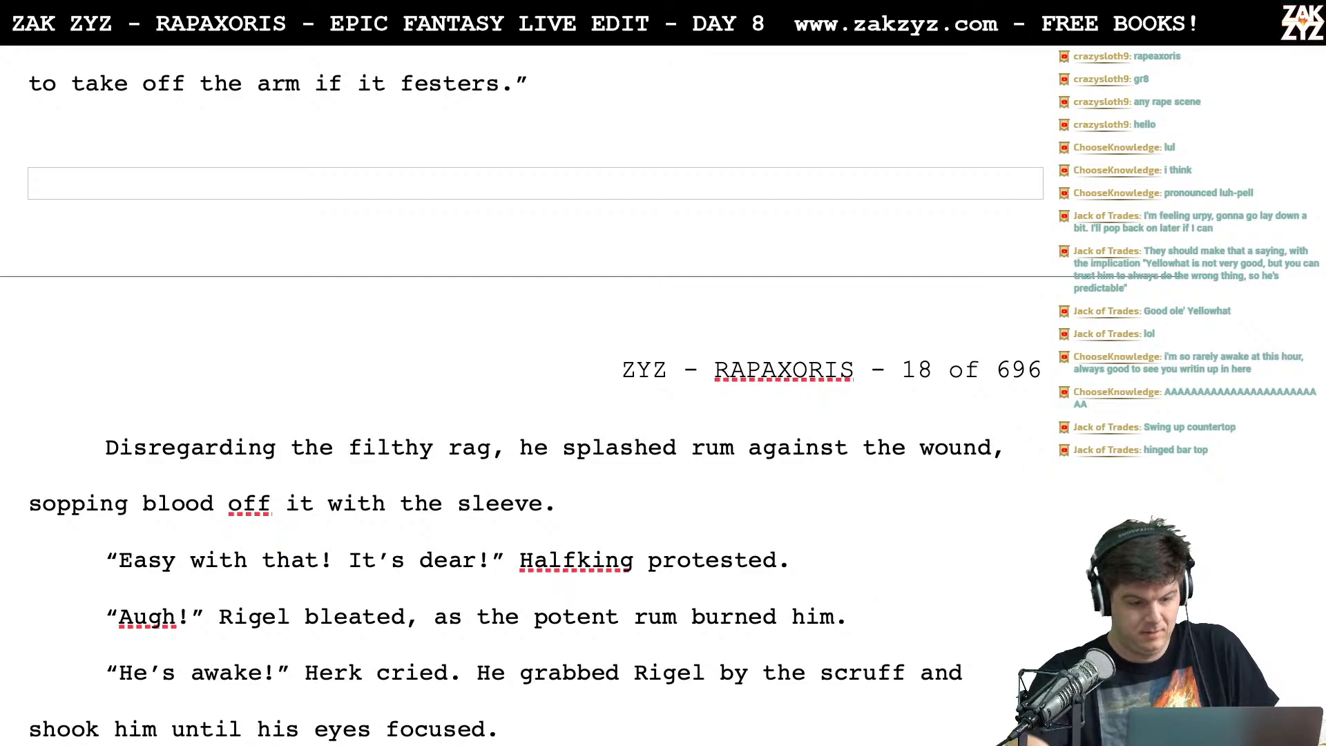
Insert "then pressed the bottle against the sleeve," before "sopping blood" in the paragraph about the wound
{"action": "scroll", "coordinate": [491, 159], "scroll_direction": "down", "scroll_amount": 1}
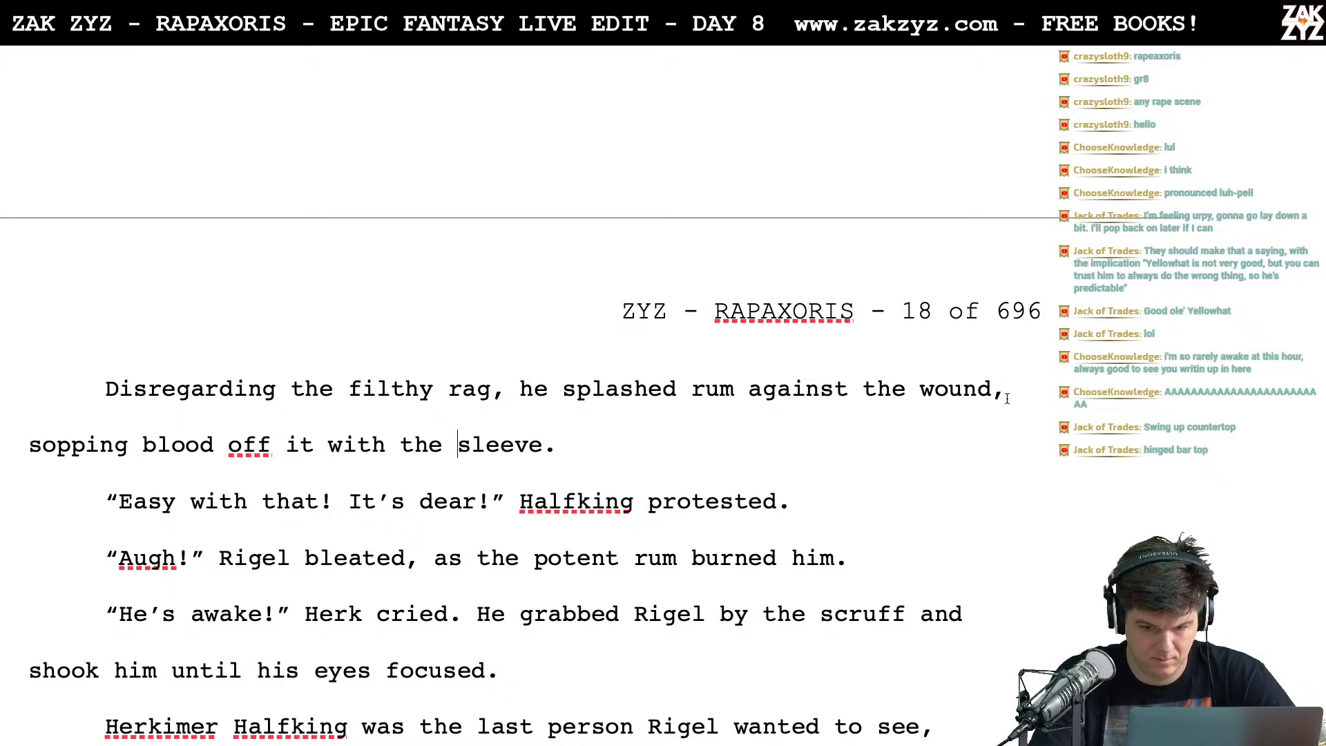
{"action": "type", "text": "then pressed"}
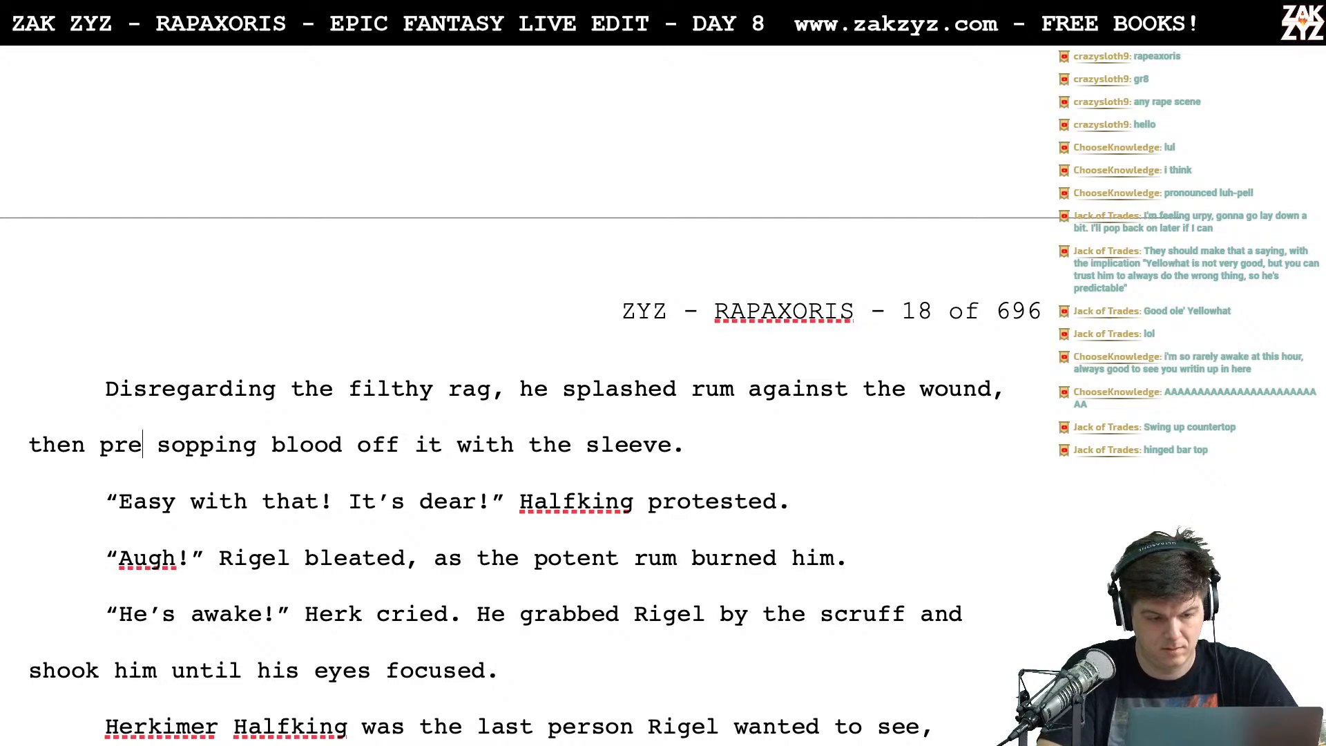
{"action": "type", "text": " the bottle agains"}
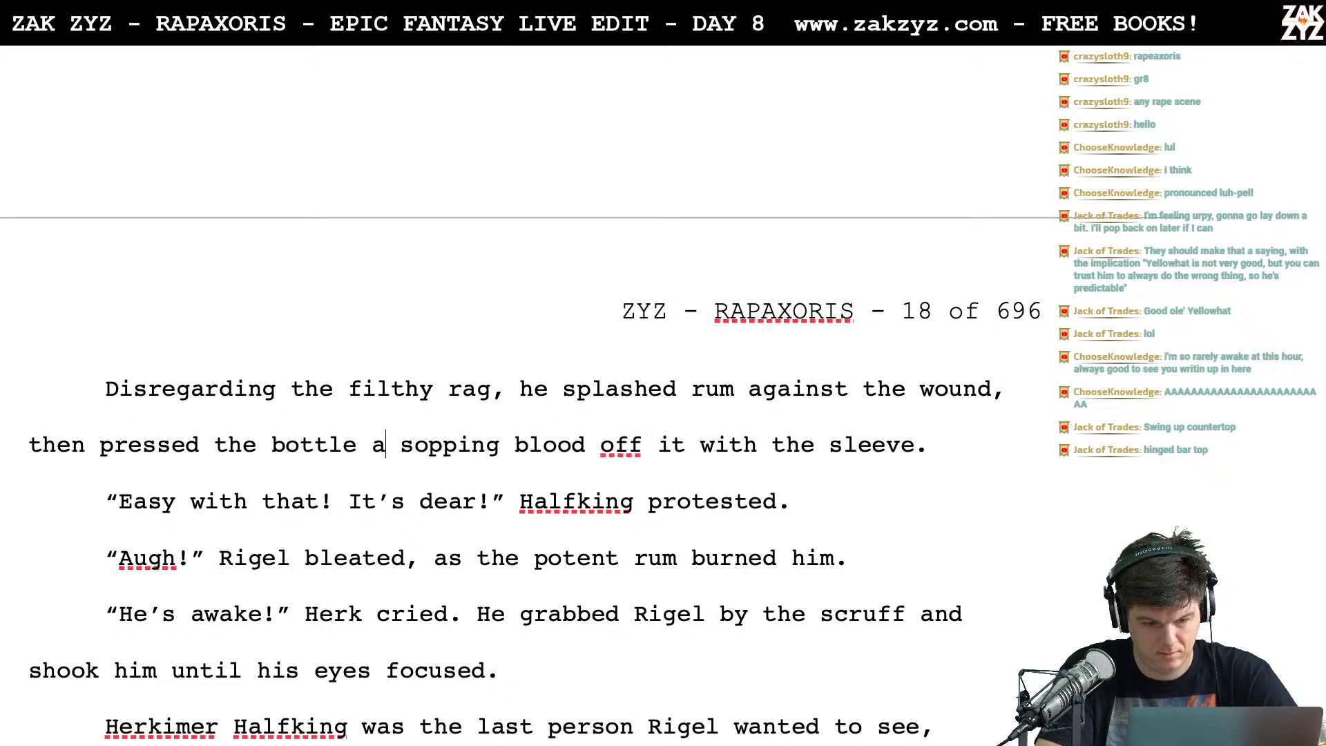
{"action": "type", "text": "t the sleeve,"}
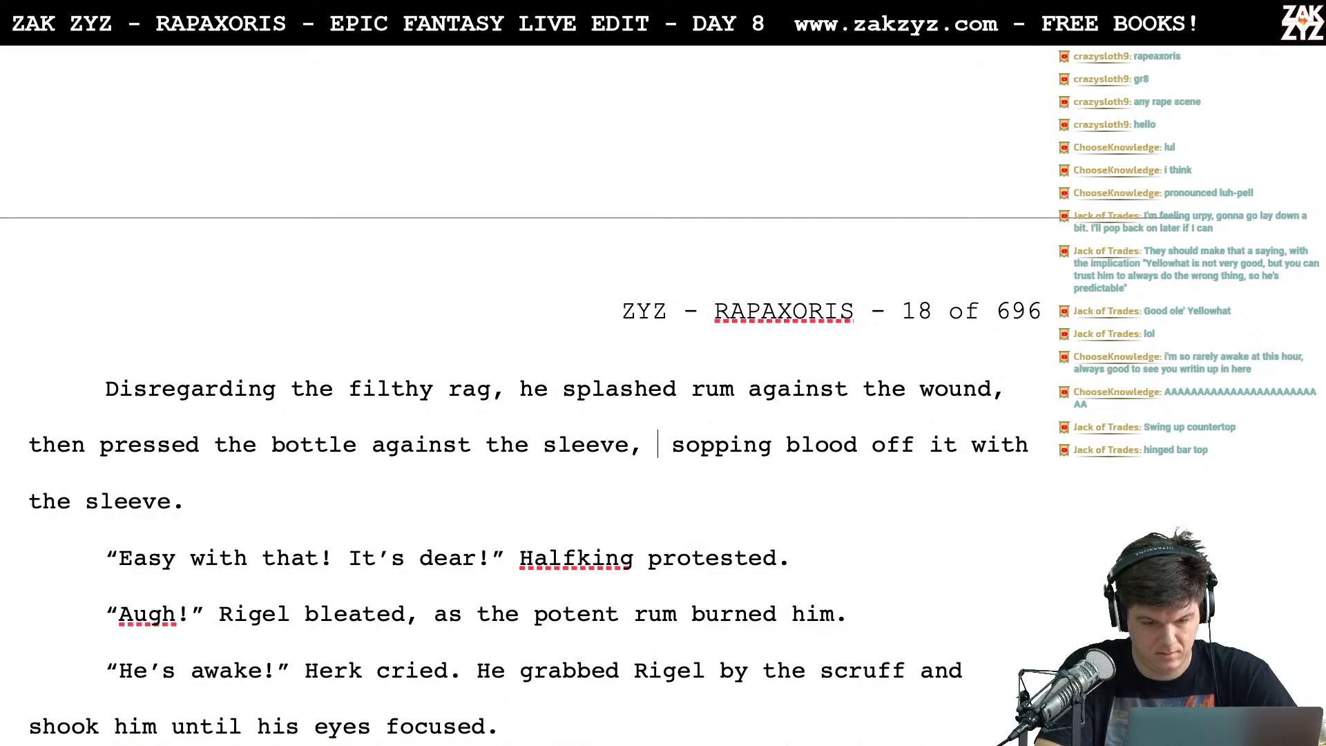
Separate "sopping blood off it with the sleeve." into its own paragraph below a blank one, and delete "sleeve," from the preceding clause
{"action": "key", "text": "Return"}
{"action": "key", "text": "Return"}
{"action": "key", "text": "Left"}
{"action": "key", "text": "Left"}
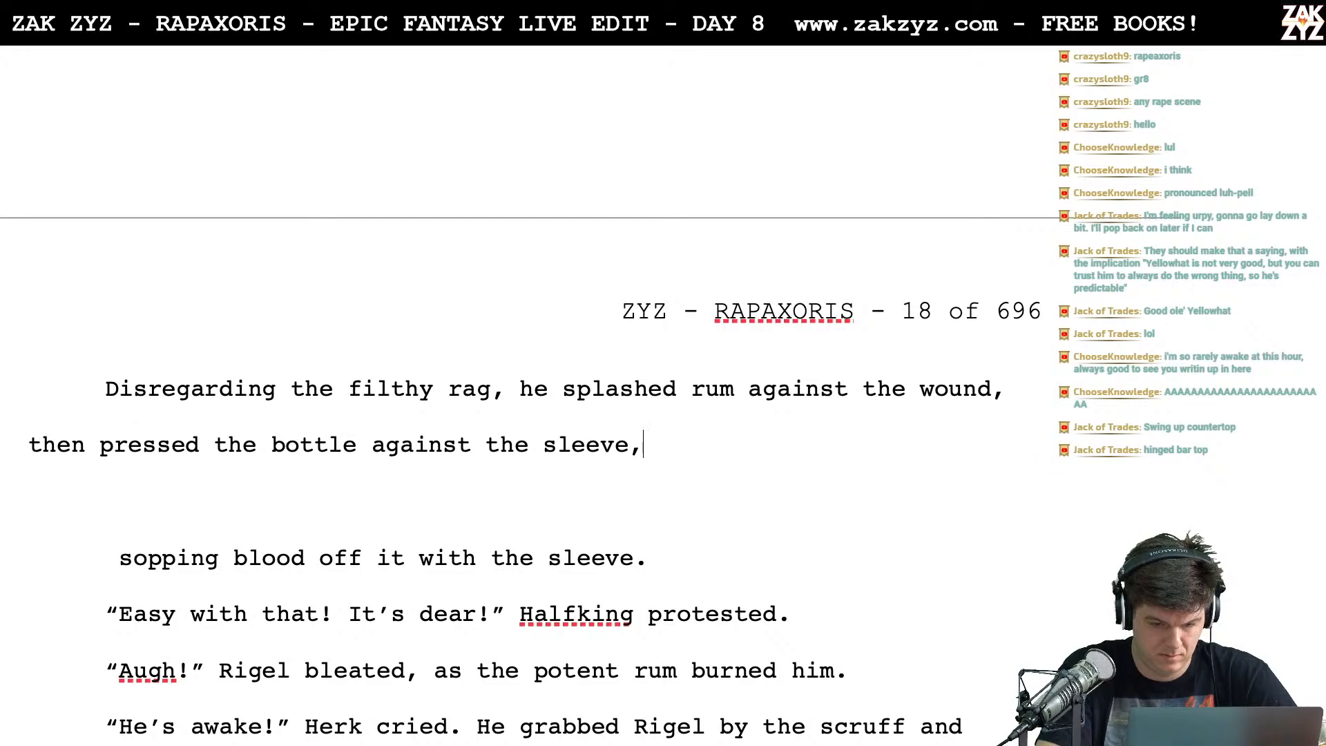
{"action": "key", "text": "BackSpace"}
{"action": "key", "text": "BackSpace"}
{"action": "key", "text": "BackSpace"}
{"action": "key", "text": "BackSpace"}
{"action": "key", "text": "BackSpace"}
{"action": "key", "text": "BackSpace"}
{"action": "key", "text": "BackSpace"}
{"action": "type", "text": "cleanes"}
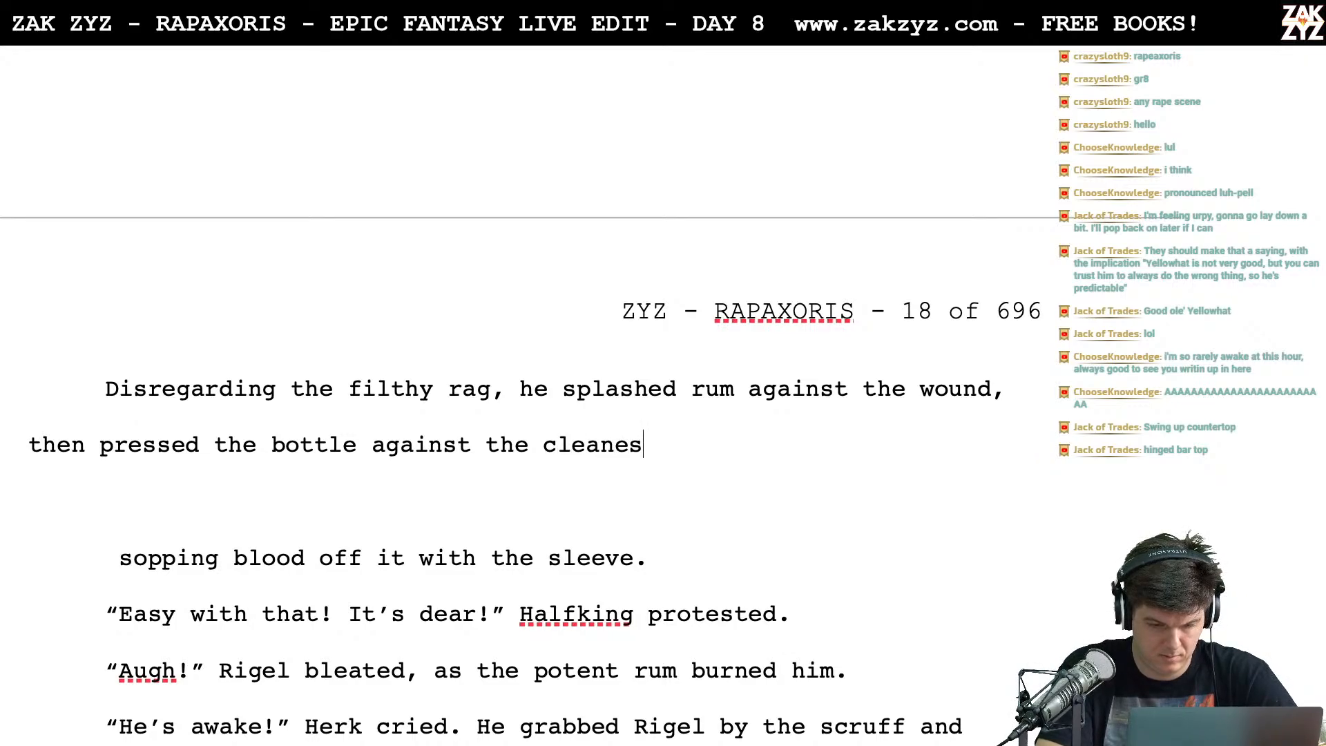
{"action": "key", "text": "BackSpace"}
{"action": "key", "text": "BackSpace"}
{"action": "key", "text": "BackSpace"}
{"action": "key", "text": "BackSpace"}
{"action": "key", "text": "BackSpace"}
{"action": "key", "text": "BackSpace"}
{"action": "key", "text": "BackSpace"}
{"action": "key", "text": "BackSpace"}
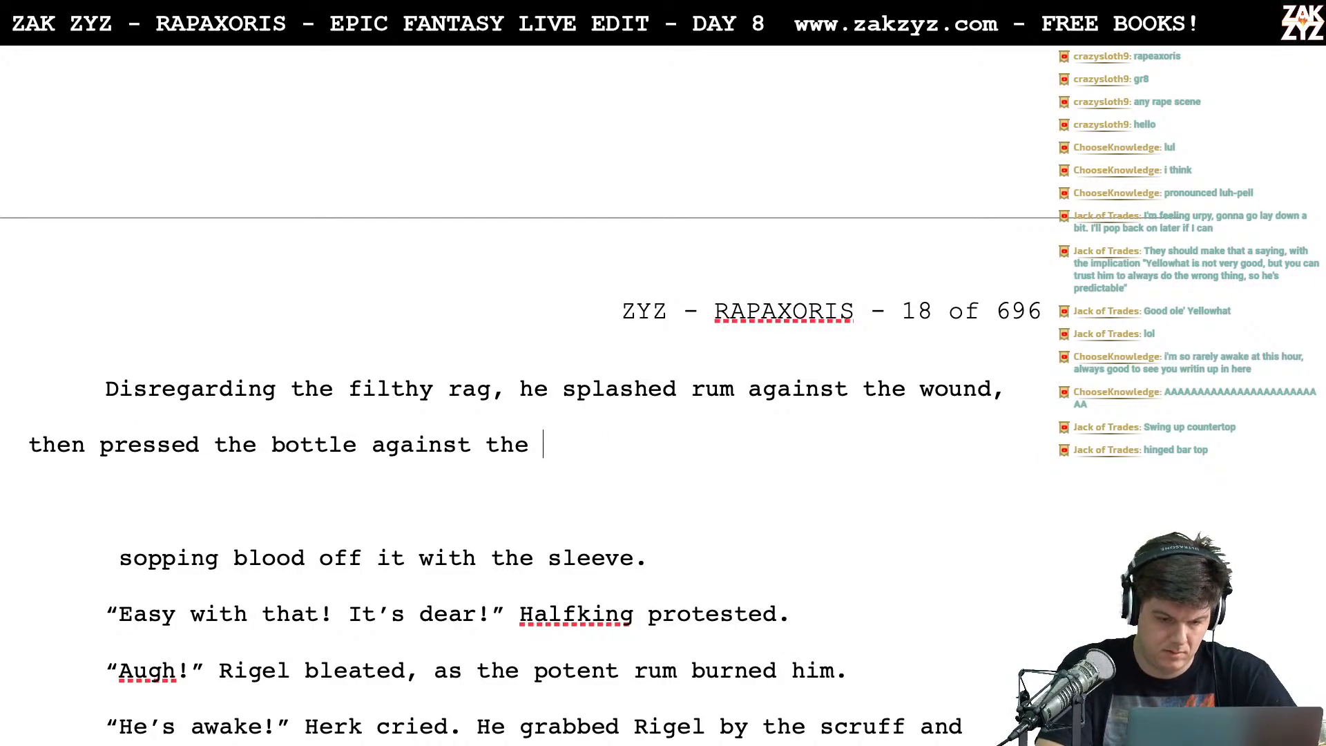
Reword the clause ending "pressed the bottle against the" as "against a clean patch on the sleeve and daubed the dirt away."
{"action": "key", "text": "BackSpace"}
{"action": "key", "text": "BackSpace"}
{"action": "key", "text": "BackSpace"}
{"action": "type", "text": "a c"}
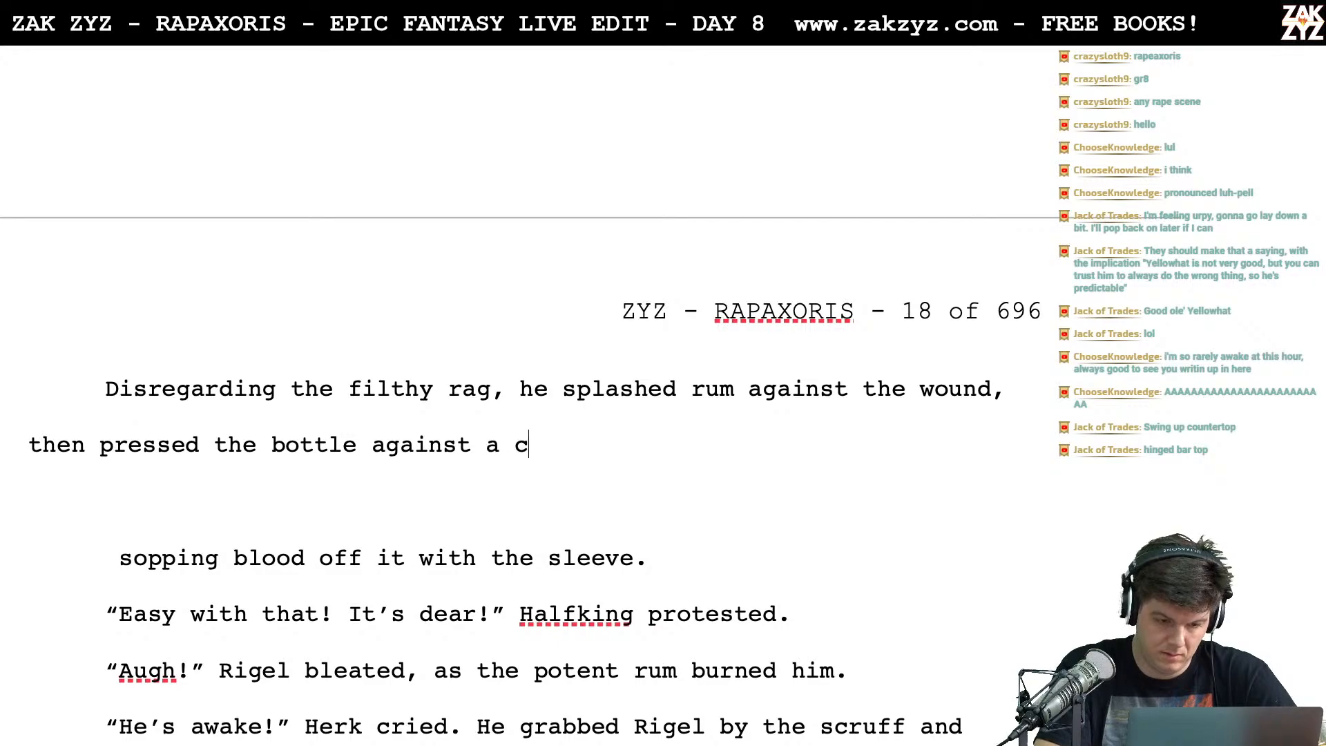
{"action": "type", "text": "lean petch "}
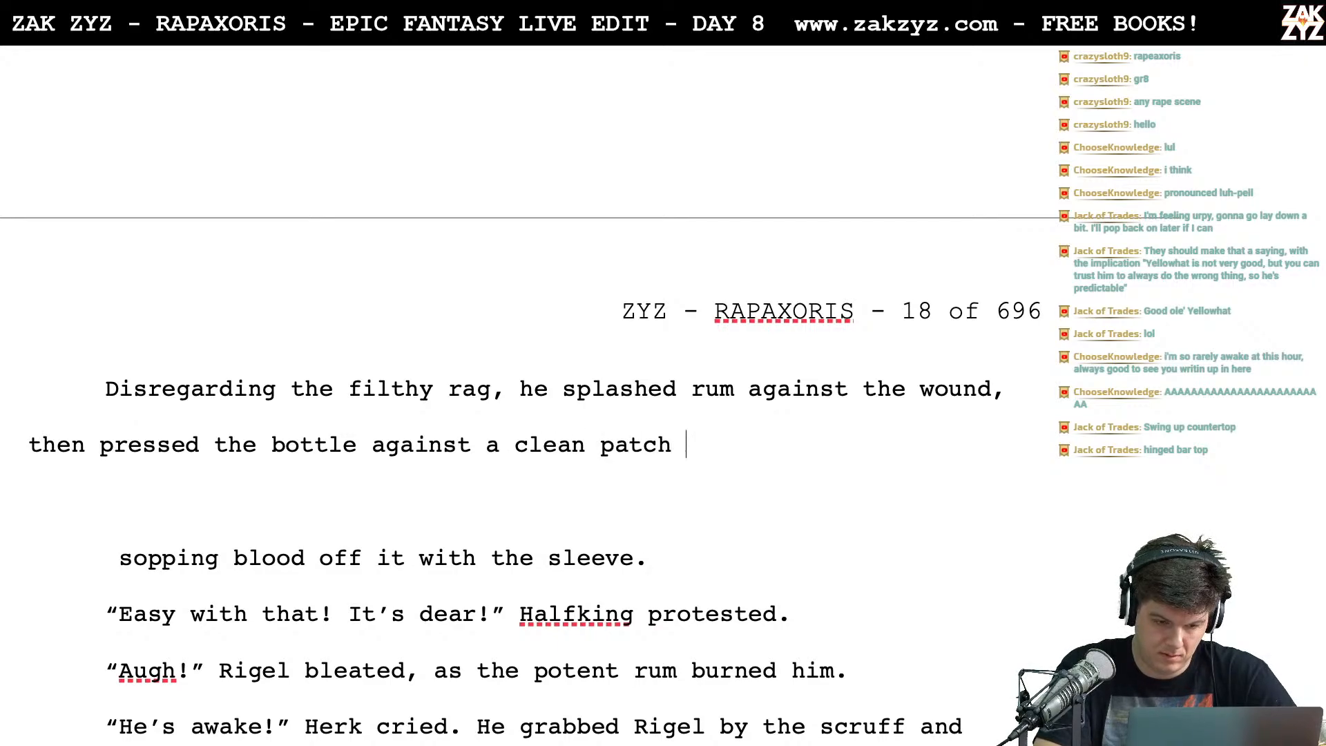
{"action": "type", "text": "on the sleeve "}
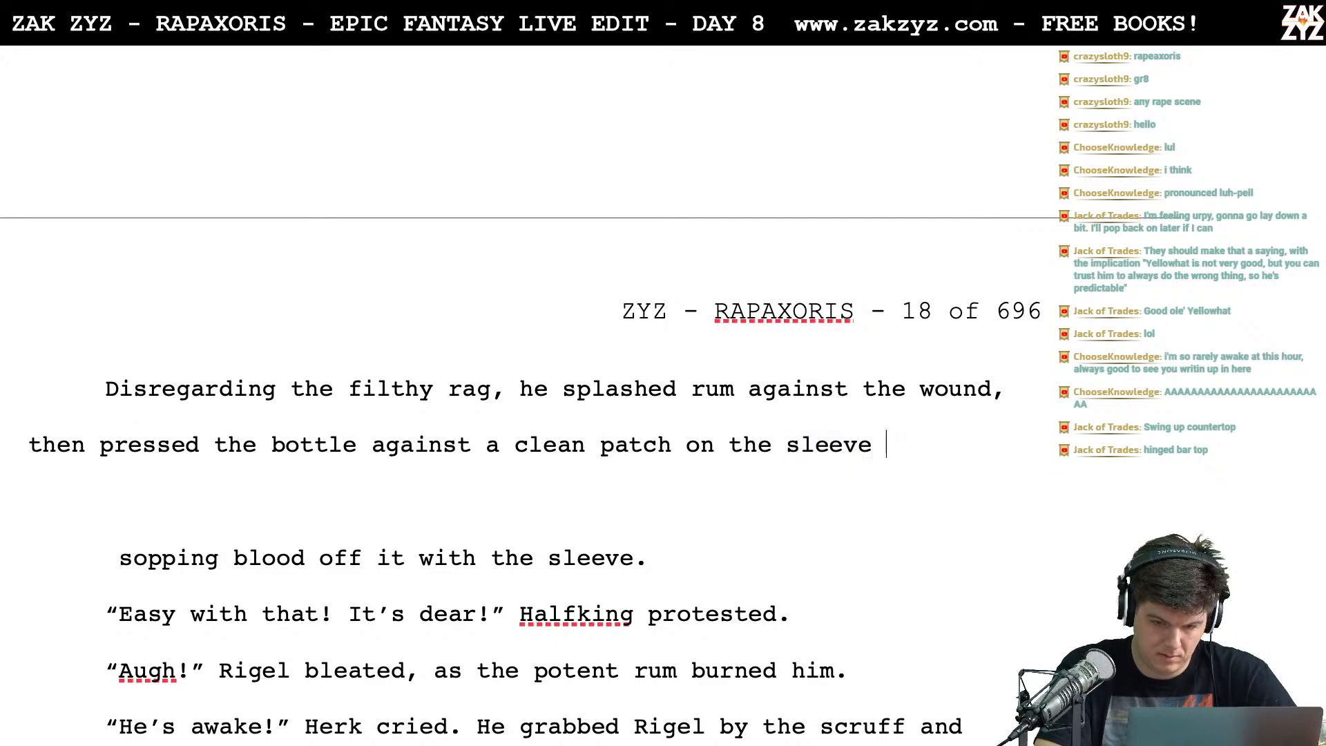
{"action": "type", "text": "and daubed the b"}
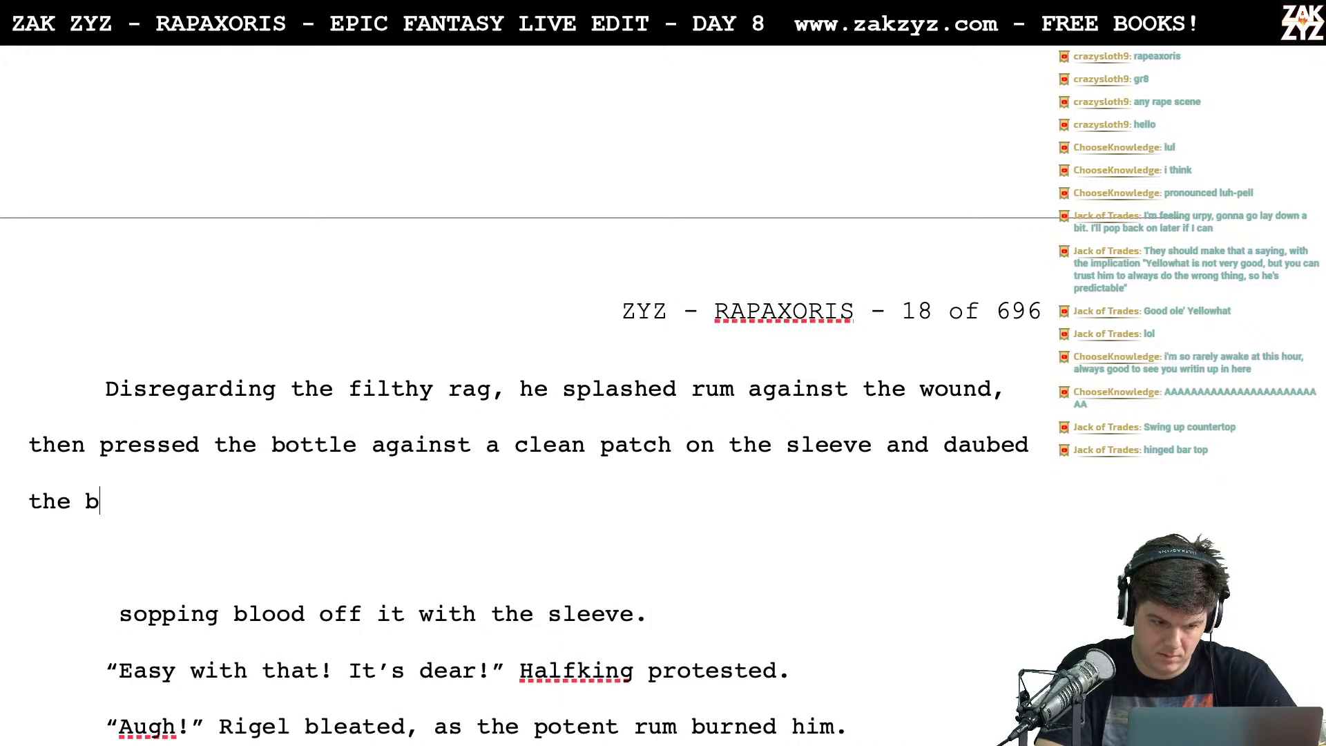
{"action": "key", "text": "BackSpace"}
{"action": "type", "text": "dirt away."}
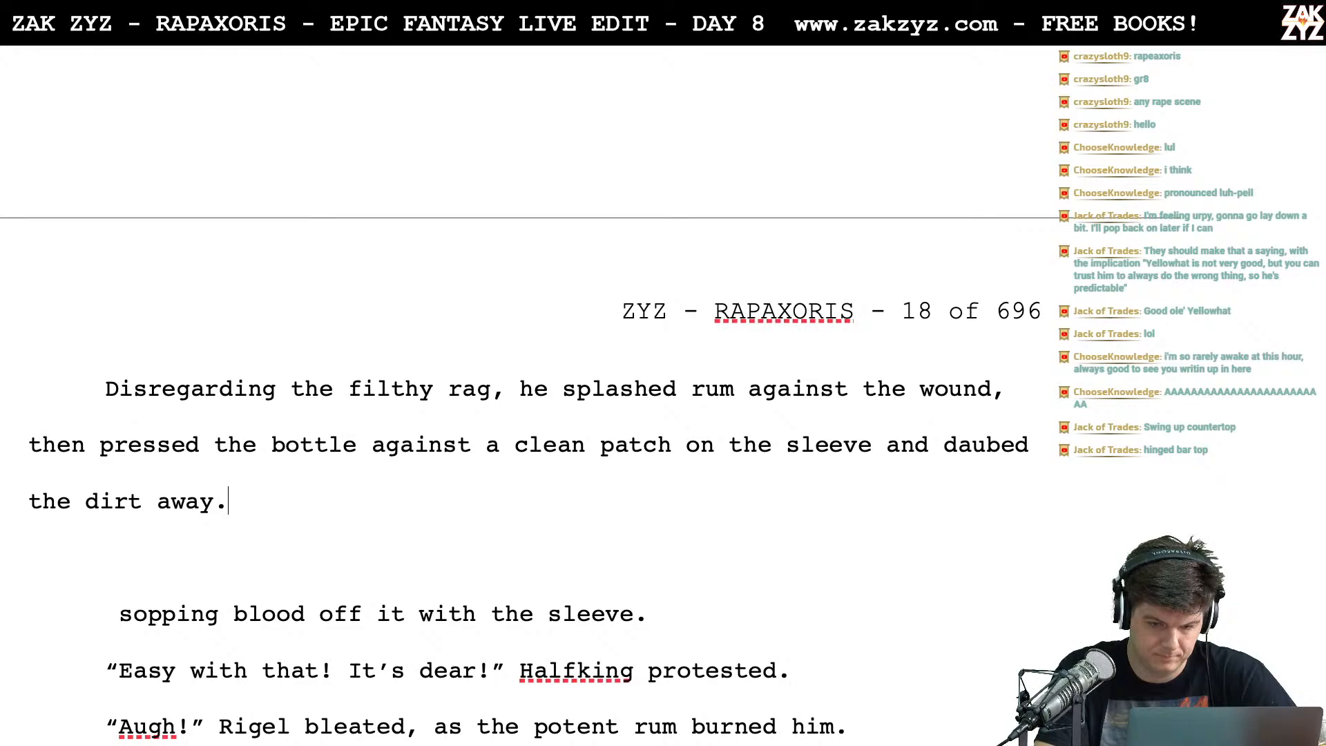
Shorten "Wound's dirty" to "Dirty" in Fish's "Rough one" dialogue
{"action": "scroll", "coordinate": [525, 394], "scroll_direction": "up", "scroll_amount": 3}
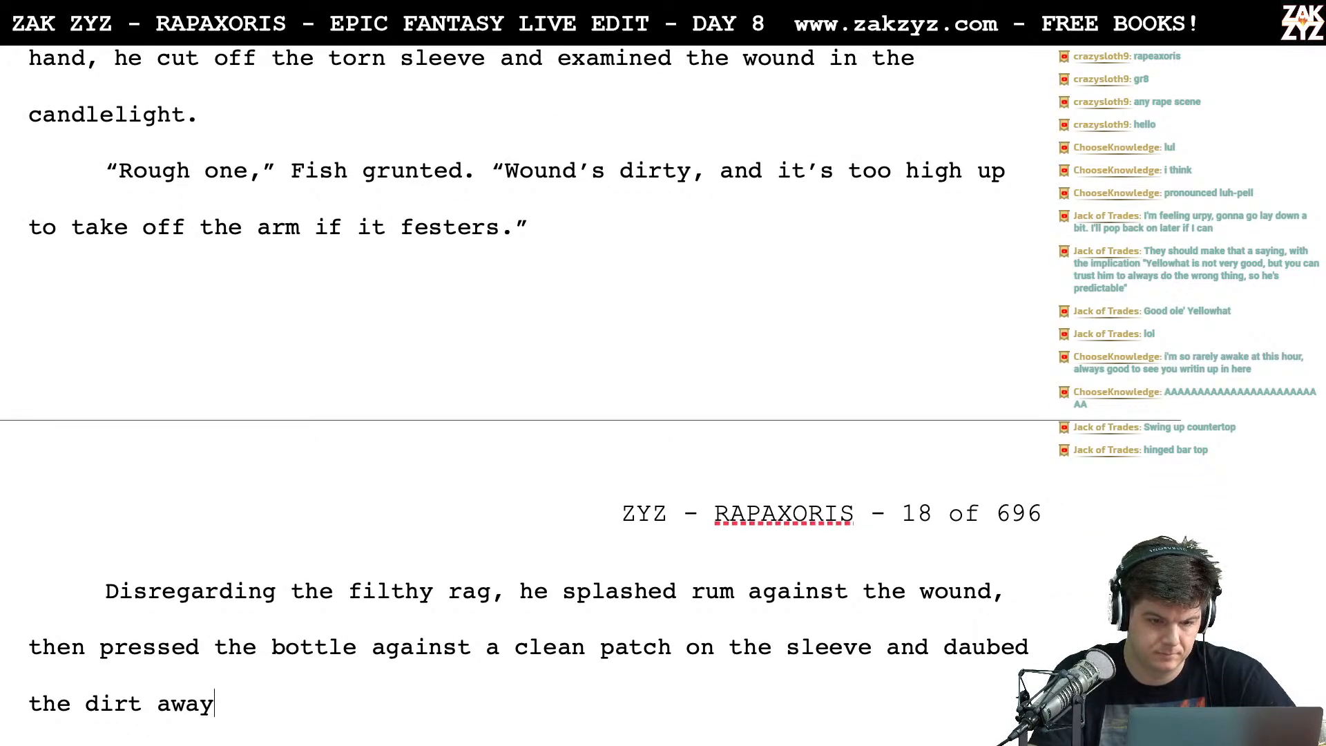
{"action": "scroll", "coordinate": [750, 224], "scroll_direction": "up", "scroll_amount": 1}
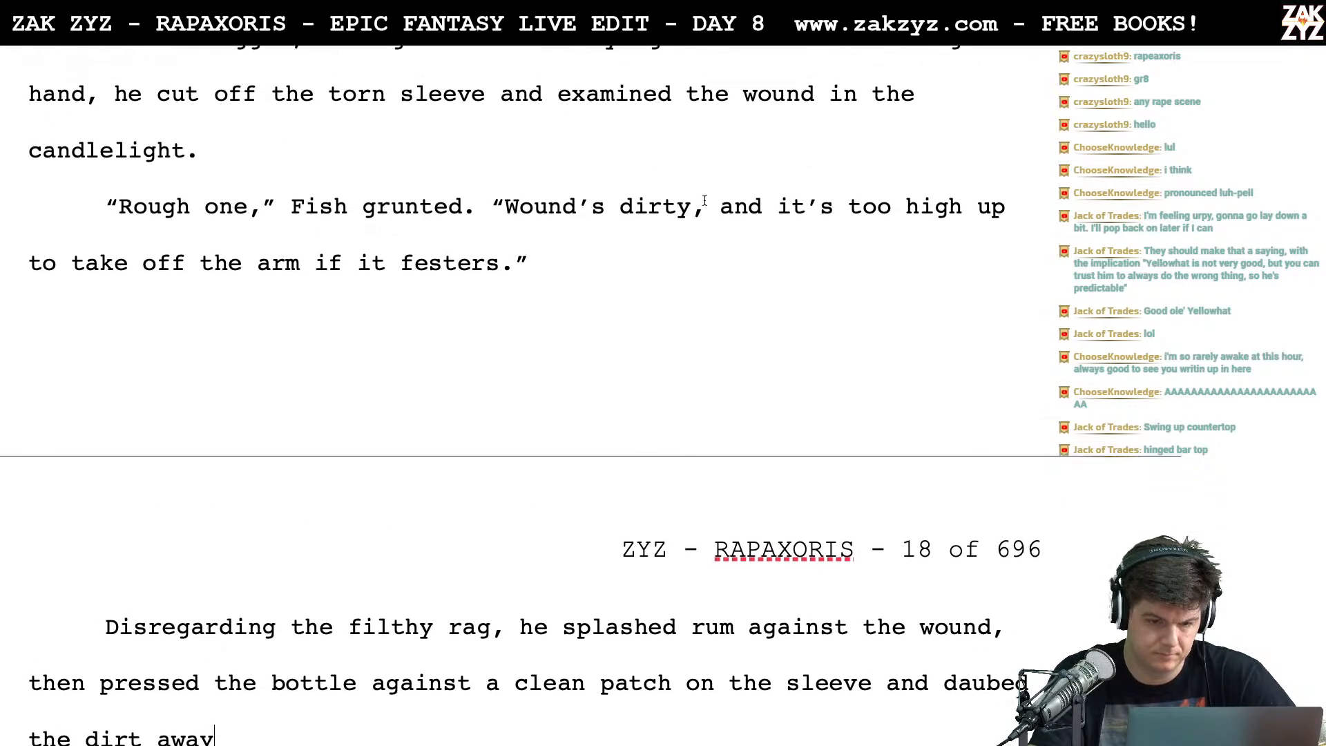
{"action": "key", "text": "BackSpace"}
{"action": "key", "text": "BackSpace"}
{"action": "key", "text": "BackSpace"}
{"action": "key", "text": "BackSpace"}
{"action": "key", "text": "BackSpace"}
{"action": "key", "text": "BackSpace"}
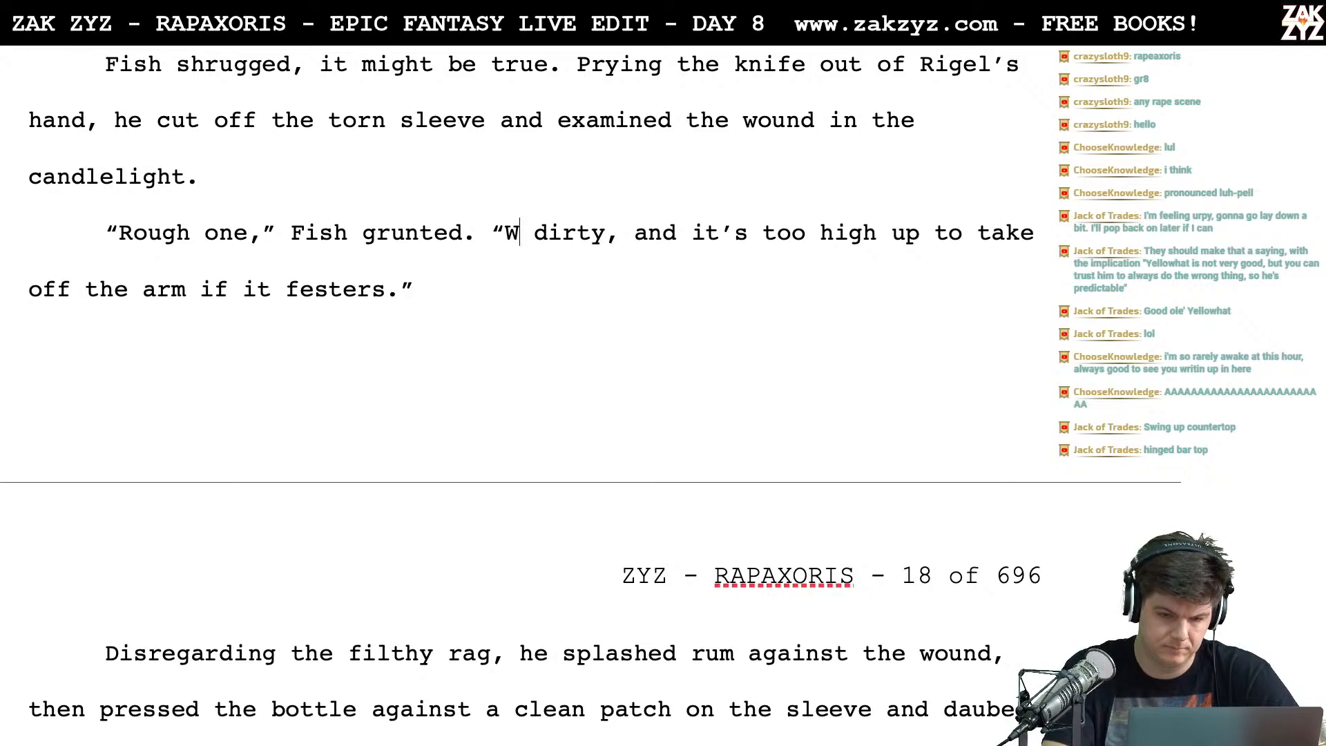
{"action": "key", "text": "BackSpace"}
{"action": "key", "text": "BackSpace"}
{"action": "key", "text": "BackSpace"}
{"action": "type", "text": "D"}
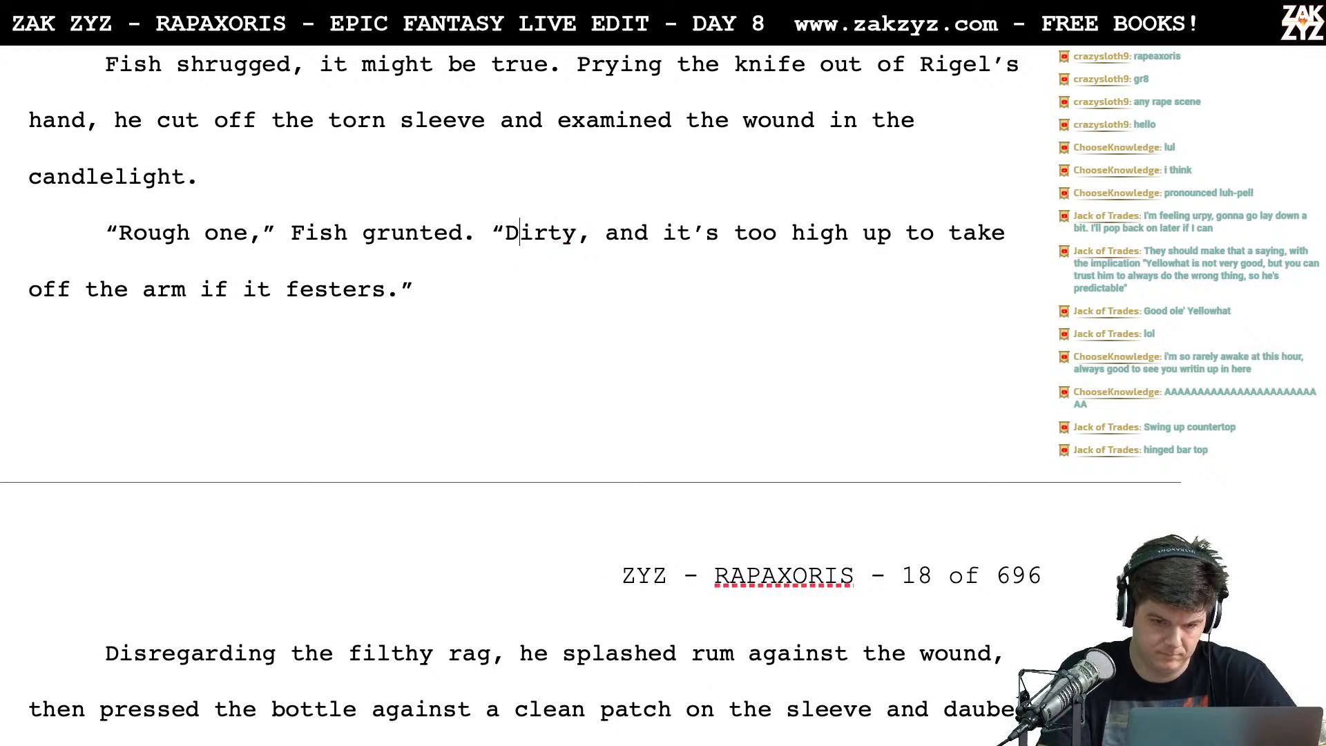
Change "he" to "Fish" before "splashed rum", end the sentence after "wound", and start another with "He" above the separated old clause
{"action": "key", "text": "Down"}
{"action": "key", "text": "Down"}
{"action": "key", "text": "Down"}
{"action": "key", "text": "Down"}
{"action": "key", "text": "Down"}
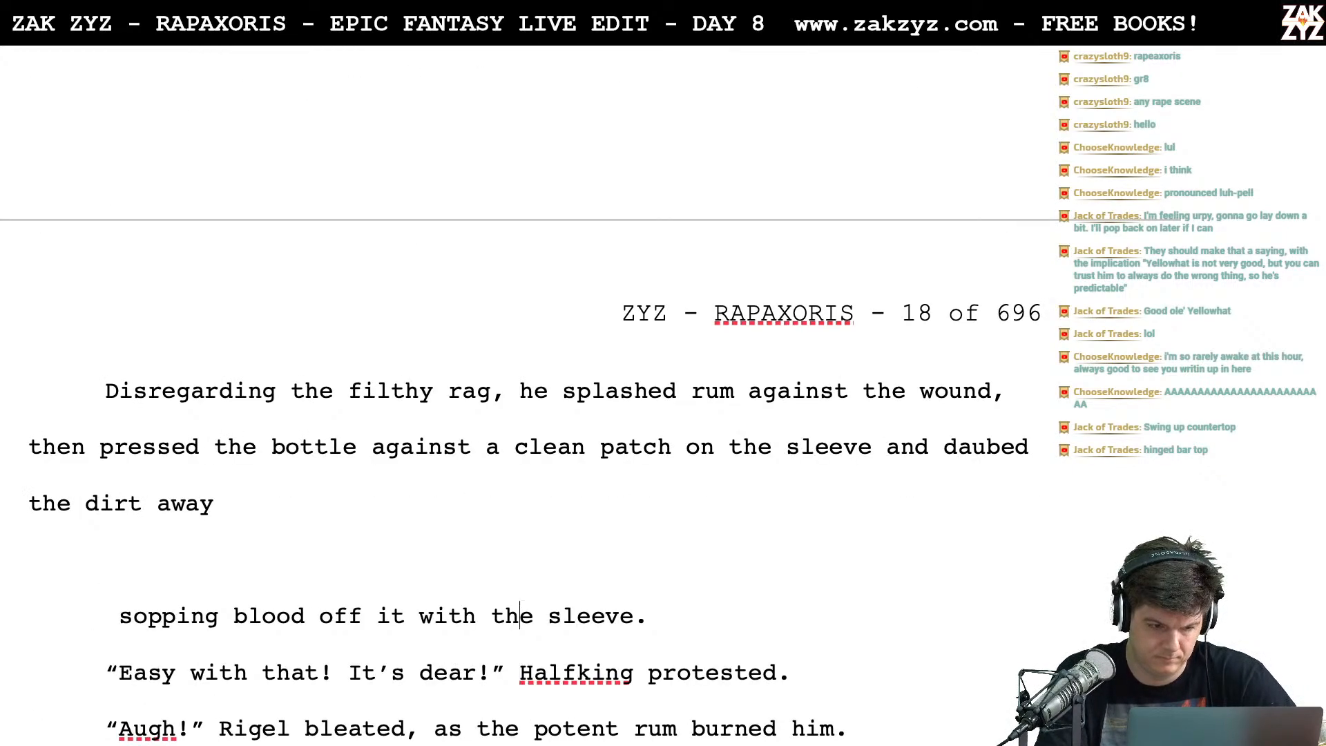
{"action": "key", "text": "BackSpace"}
{"action": "key", "text": "BackSpace"}
{"action": "type", "text": "Fish"}
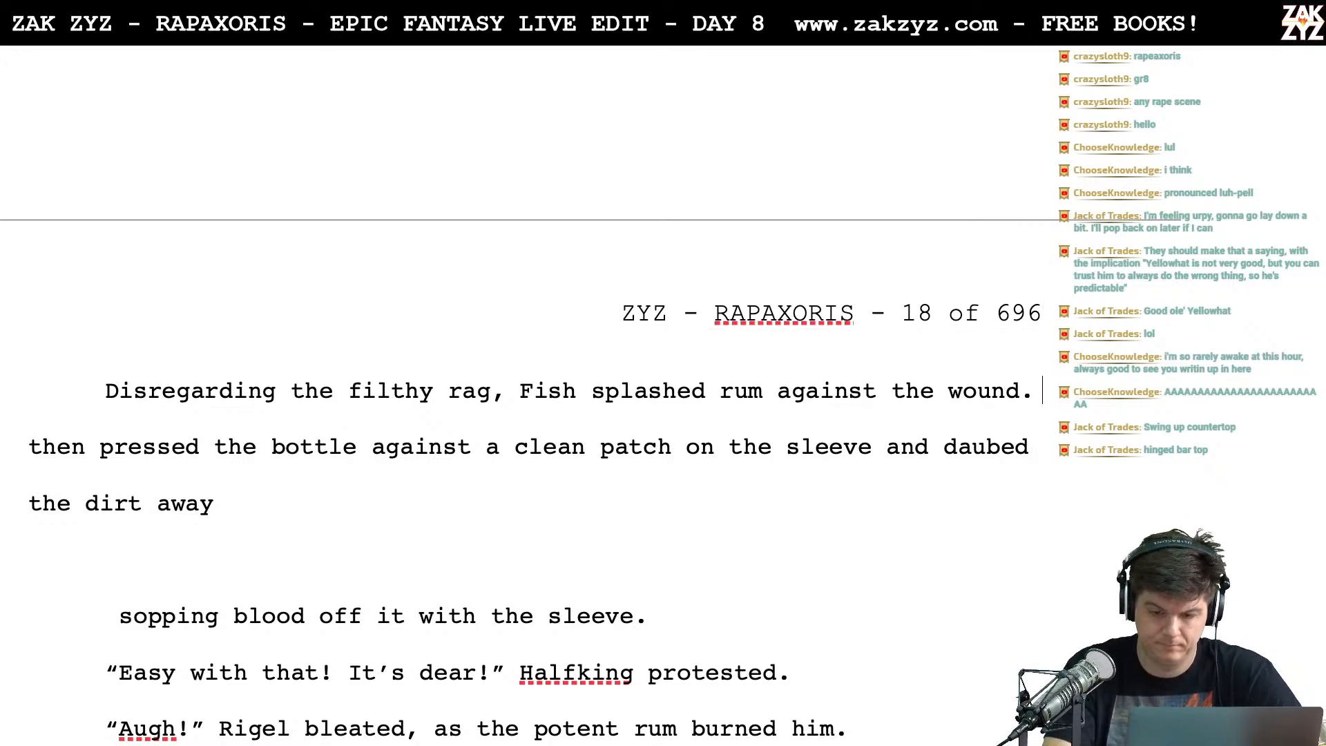
{"action": "type", "text": "He"}
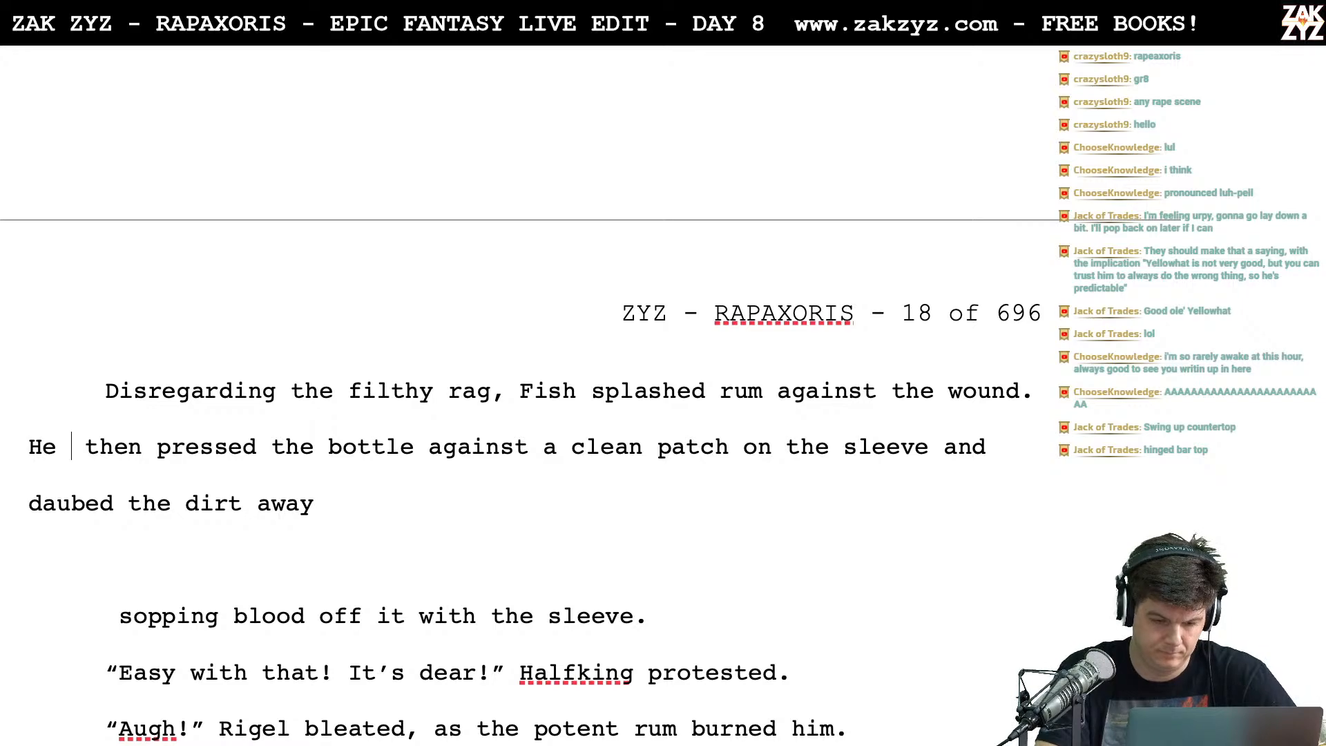
{"action": "key", "text": "Return"}
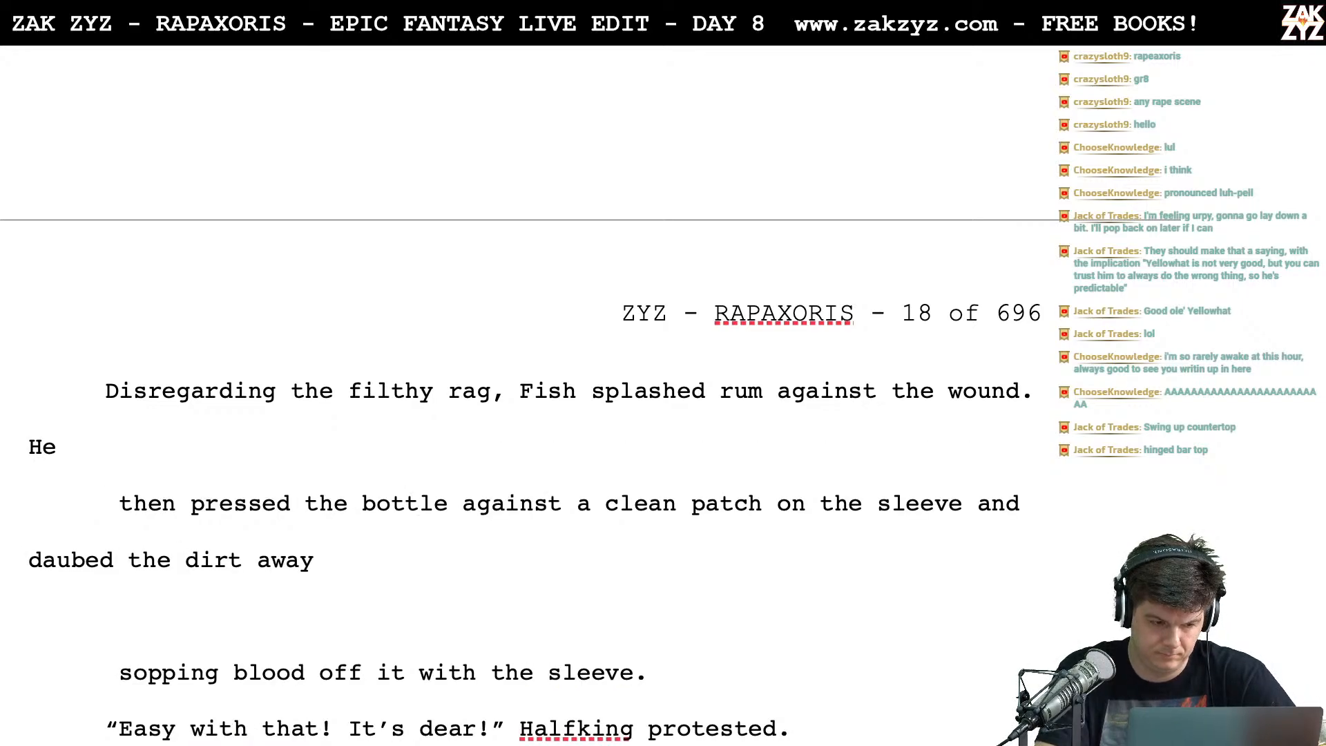
Continue after "He" with "held the bottle against the cleanest part of the cut off sleeve and daubed away the dirt"
{"action": "type", "text": "held the bot"}
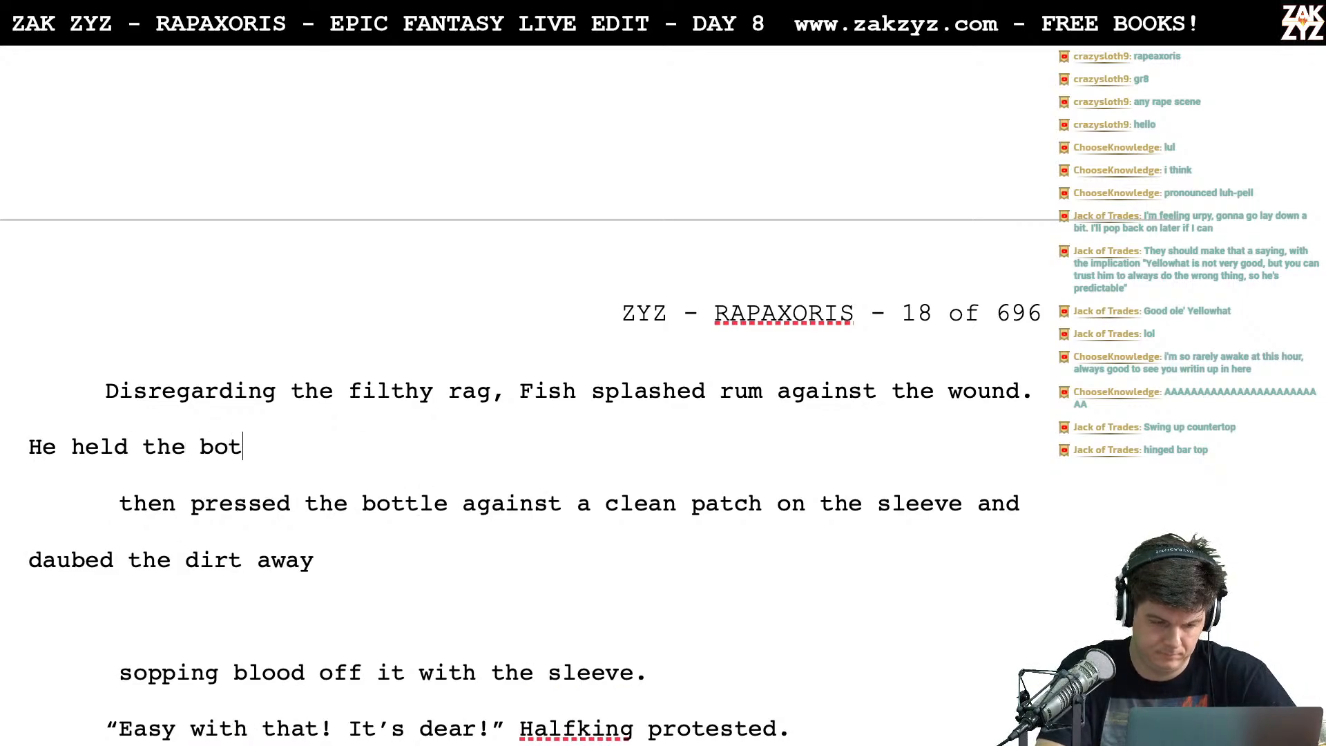
{"action": "type", "text": "tle against the cl"}
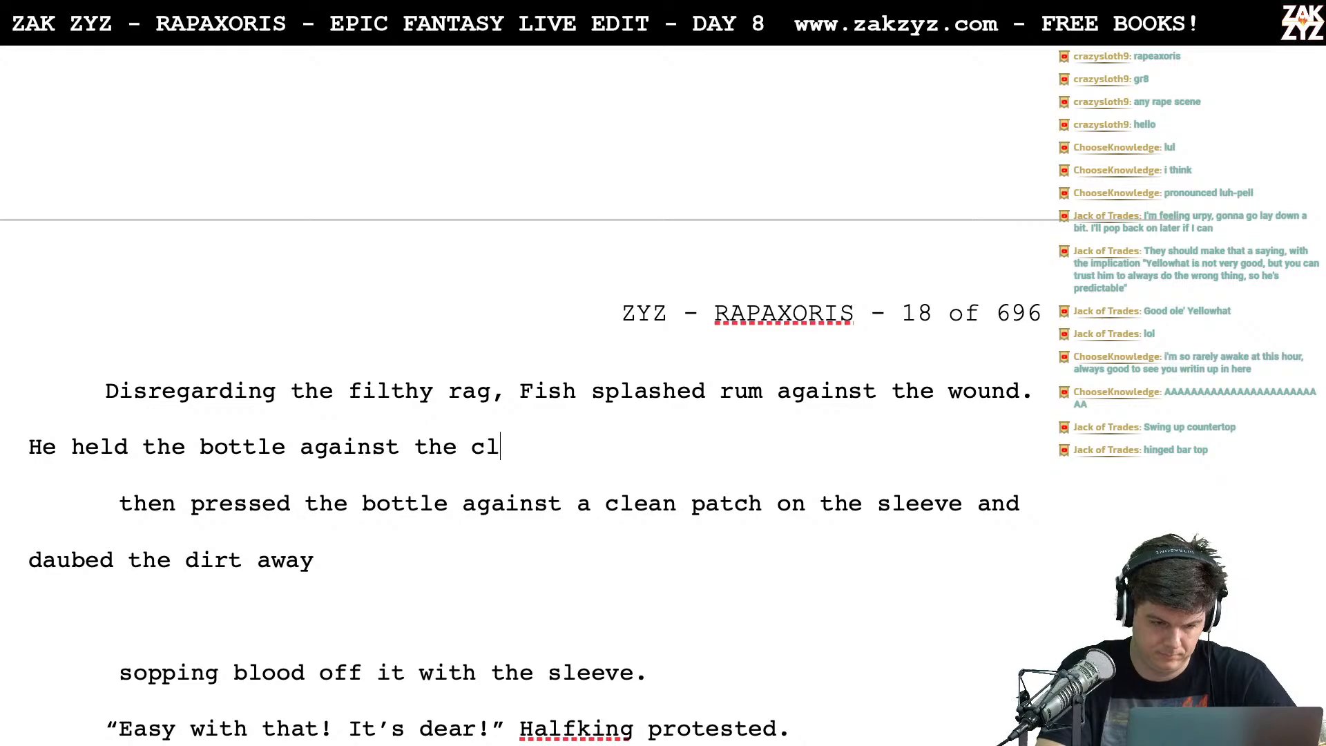
{"action": "type", "text": "eanest pat"}
{"action": "key", "text": "BackSpace"}
{"action": "key", "text": "BackSpace"}
{"action": "key", "text": "BackSpace"}
{"action": "type", "text": "part of "}
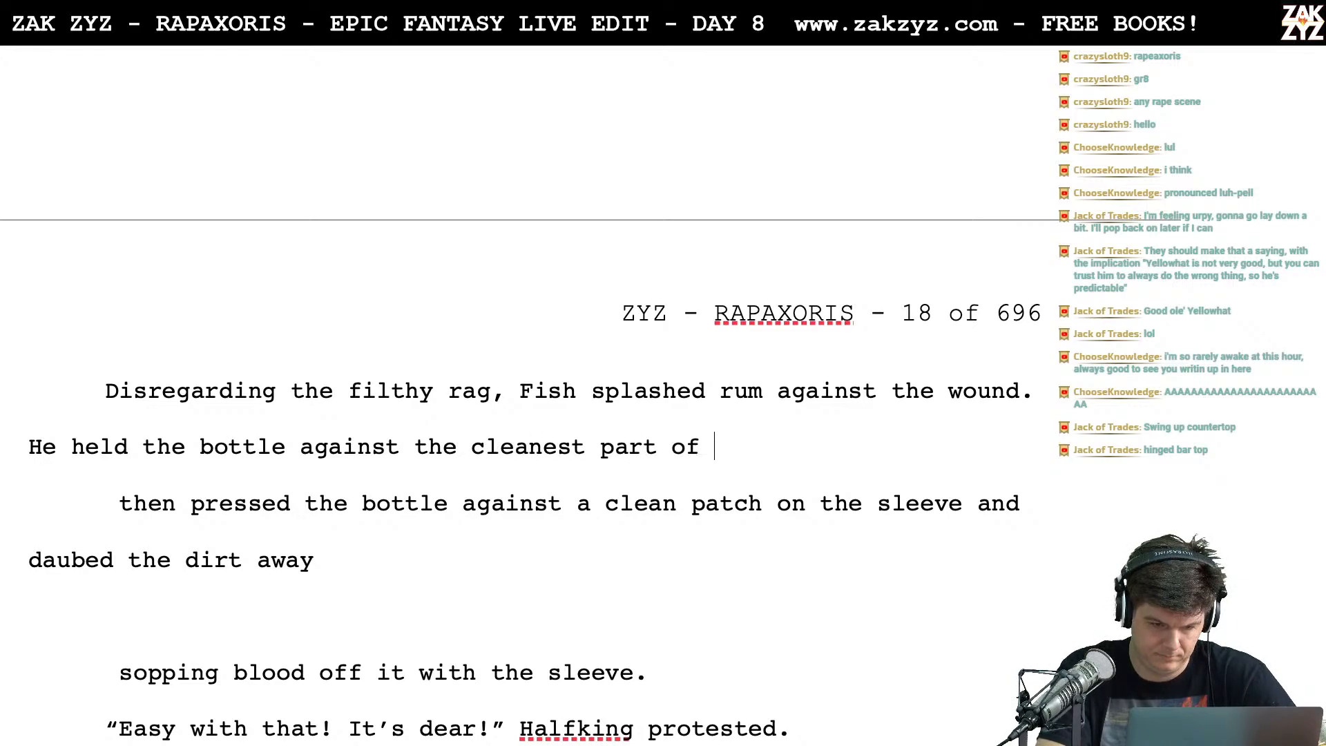
{"action": "type", "text": "the cut off sle"}
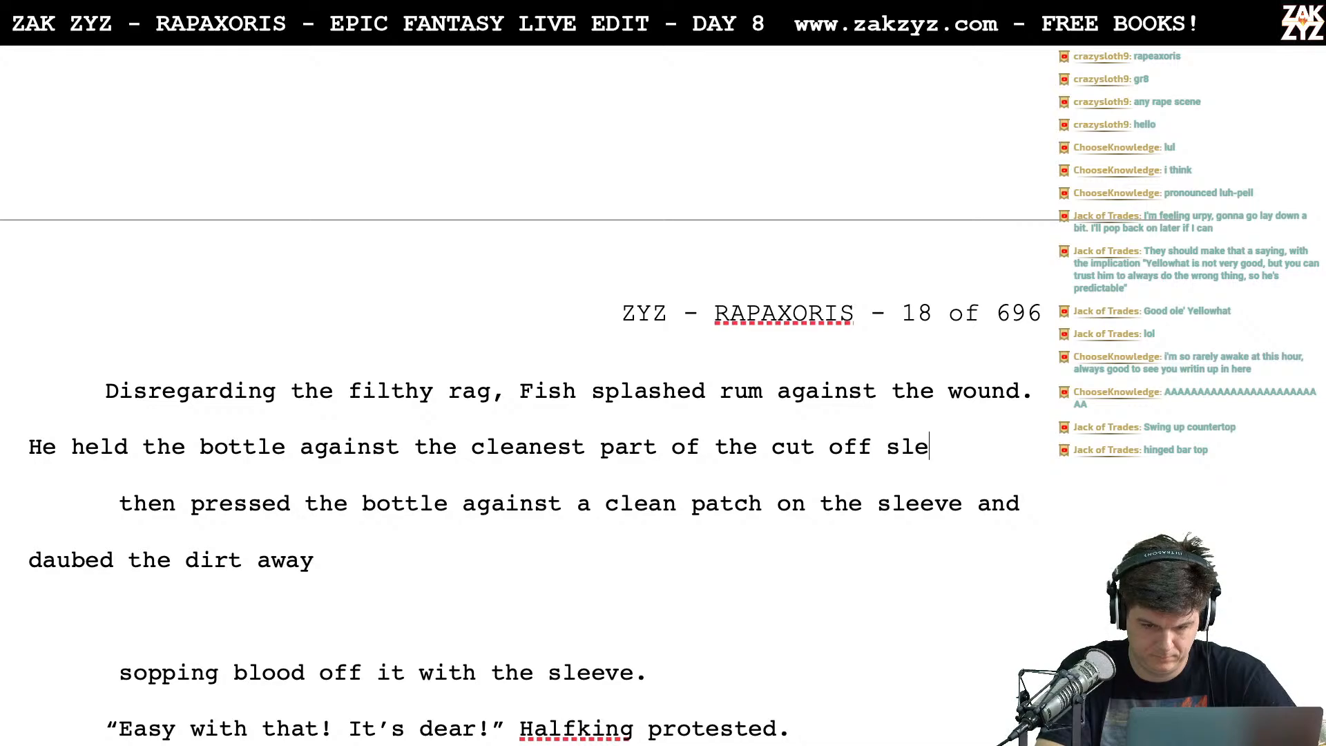
{"action": "type", "text": "eve and washed"}
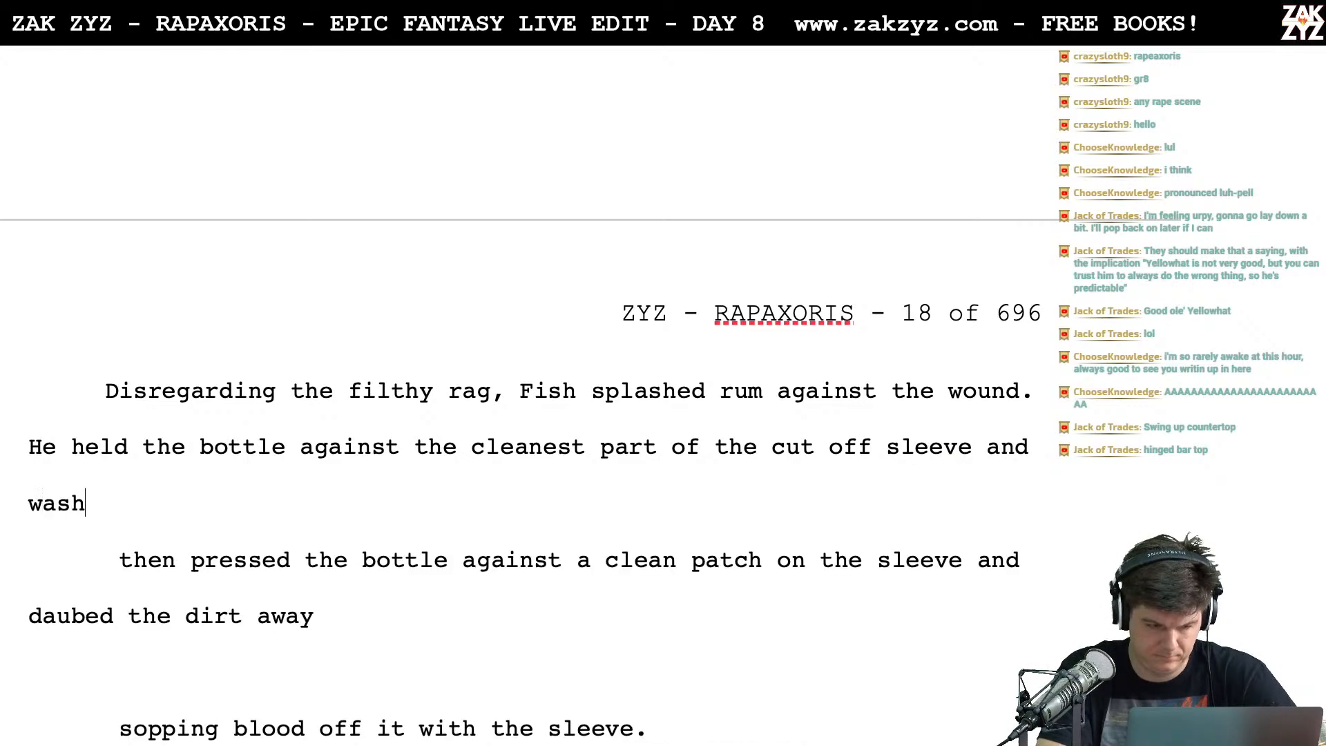
{"action": "key", "text": "BackSpace"}
{"action": "key", "text": "BackSpace"}
{"action": "key", "text": "BackSpace"}
{"action": "key", "text": "BackSpace"}
{"action": "key", "text": "BackSpace"}
{"action": "key", "text": "BackSpace"}
{"action": "key", "text": "BackSpace"}
{"action": "type", "text": "d"}
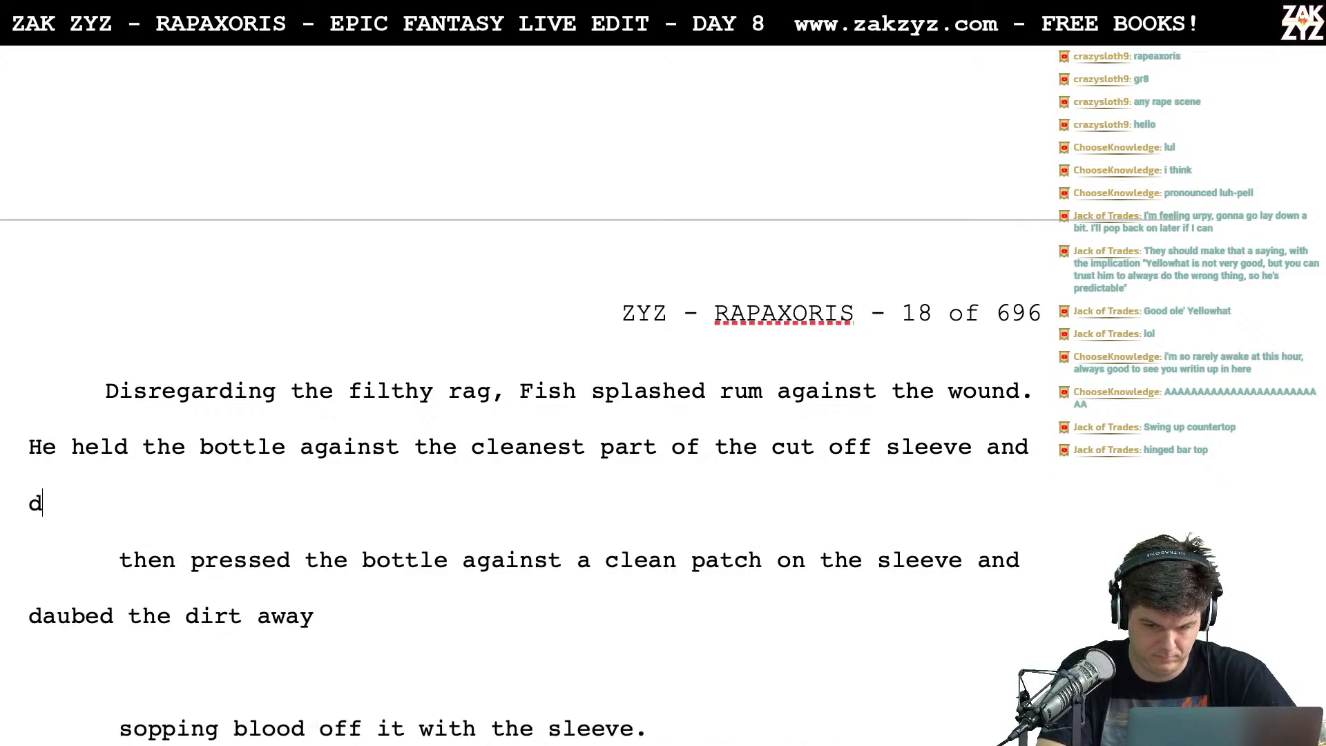
{"action": "type", "text": "aubed away the dirt."}
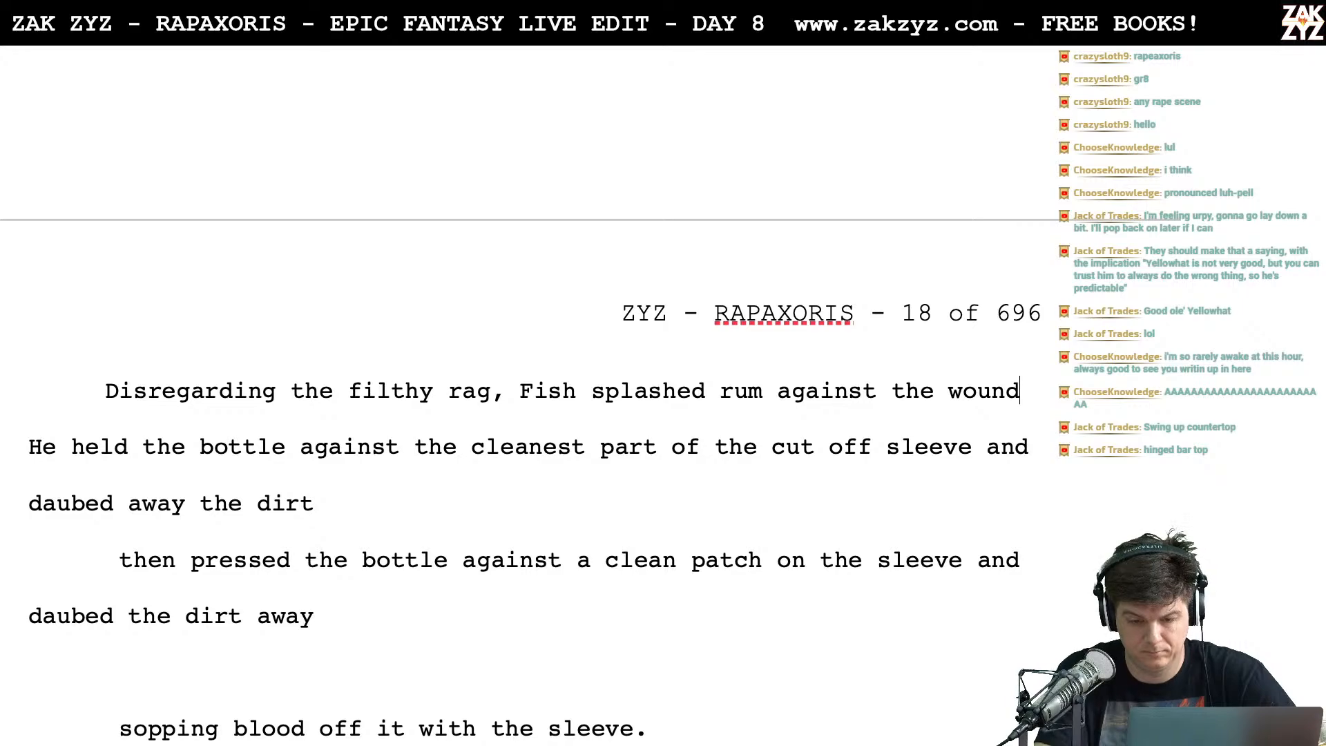
Replace "splashed rum against the wound" with "poured rum over Rigel's shoulder." in the opening sentence of page 18
{"action": "key", "text": "BackSpace"}
{"action": "key", "text": "BackSpace"}
{"action": "key", "text": "BackSpace"}
{"action": "key", "text": "BackSpace"}
{"action": "key", "text": "BackSpace"}
{"action": "key", "text": "BackSpace"}
{"action": "key", "text": "BackSpace"}
{"action": "key", "text": "BackSpace"}
{"action": "key", "text": "BackSpace"}
{"action": "key", "text": "BackSpace"}
{"action": "key", "text": "BackSpace"}
{"action": "key", "text": "BackSpace"}
{"action": "key", "text": "BackSpace"}
{"action": "key", "text": "BackSpace"}
{"action": "key", "text": "BackSpace"}
{"action": "key", "text": "BackSpace"}
{"action": "key", "text": "BackSpace"}
{"action": "key", "text": "BackSpace"}
{"action": "key", "text": "BackSpace"}
{"action": "key", "text": "BackSpace"}
{"action": "key", "text": "BackSpace"}
{"action": "key", "text": "BackSpace"}
{"action": "key", "text": "BackSpace"}
{"action": "key", "text": "BackSpace"}
{"action": "key", "text": "BackSpace"}
{"action": "key", "text": "BackSpace"}
{"action": "key", "text": "BackSpace"}
{"action": "key", "text": "BackSpace"}
{"action": "key", "text": "BackSpace"}
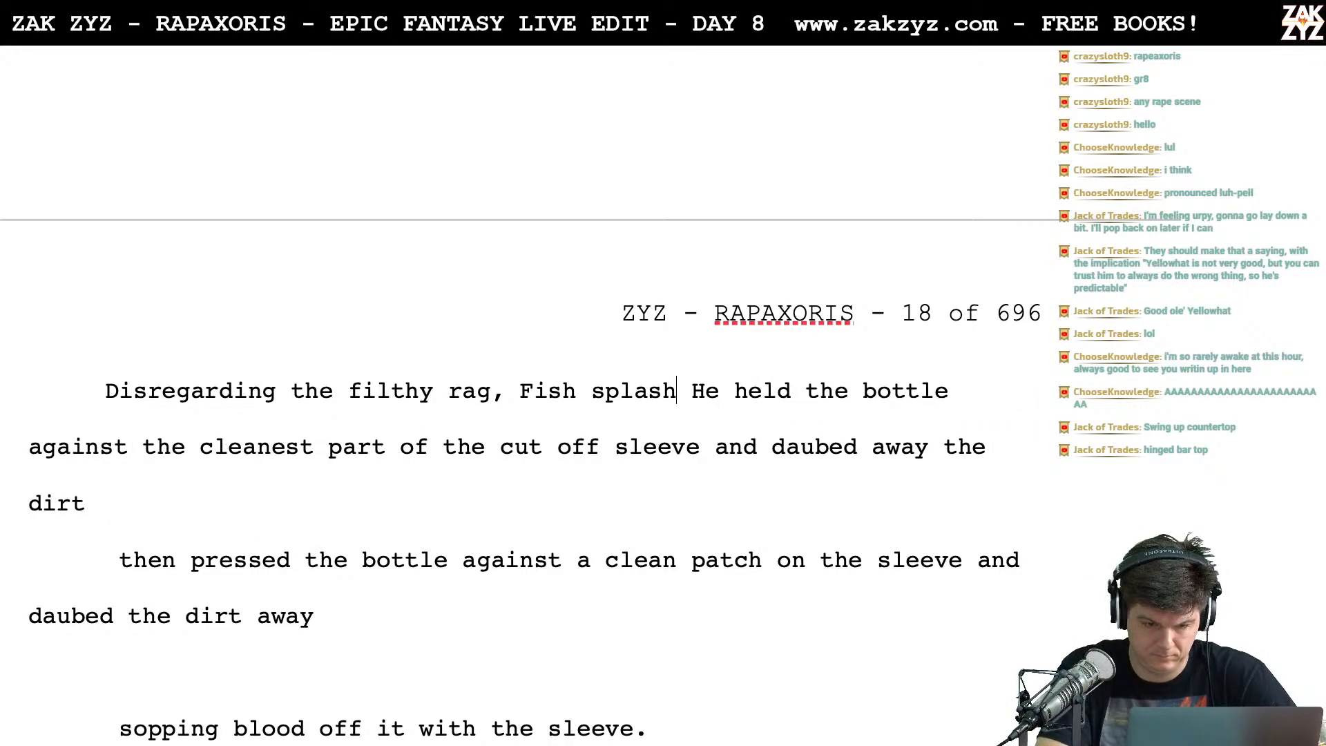
{"action": "type", "text": "pur"}
{"action": "key", "text": "BackSpace"}
{"action": "key", "text": "BackSpace"}
{"action": "type", "text": "oured r"}
{"action": "type", "text": "um over "}
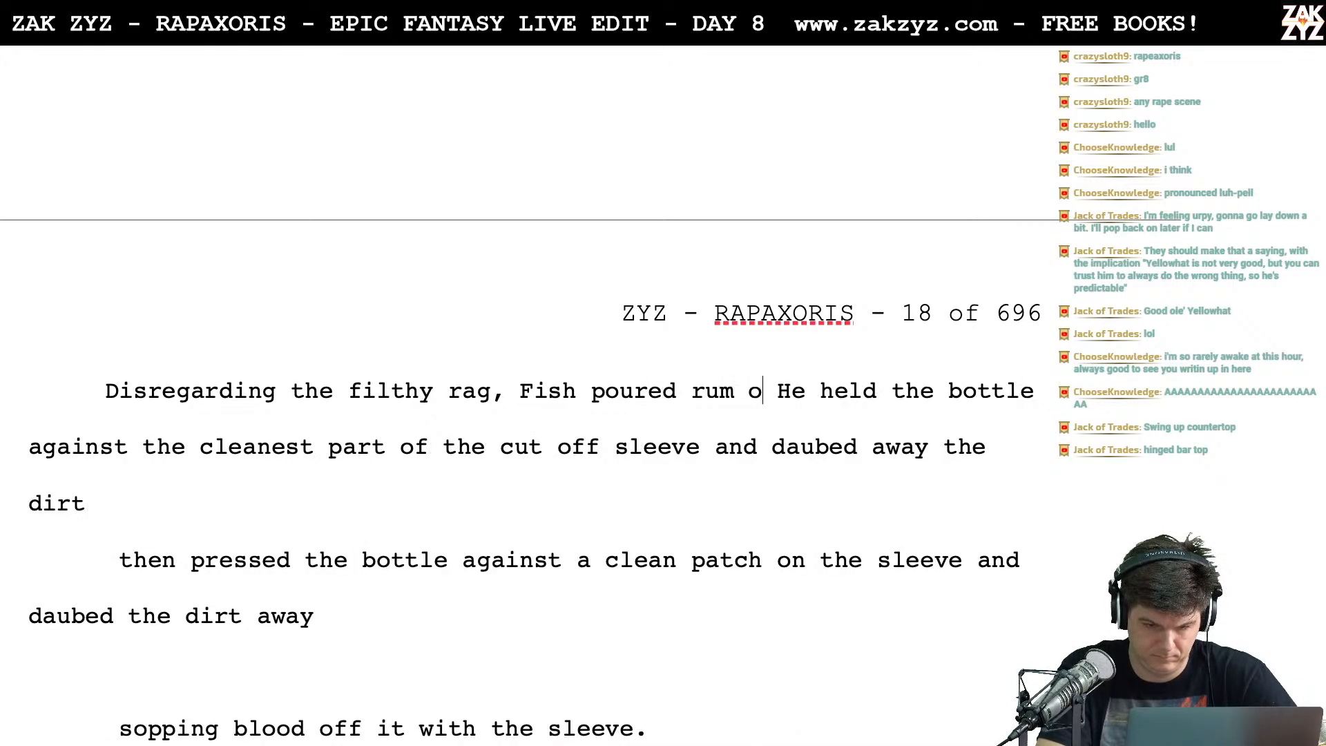
{"action": "type", "text": "Rigel’s He"}
{"action": "key", "text": "BackSpace"}
{"action": "key", "text": "BackSpace"}
{"action": "type", "text": "el's shoulder"}
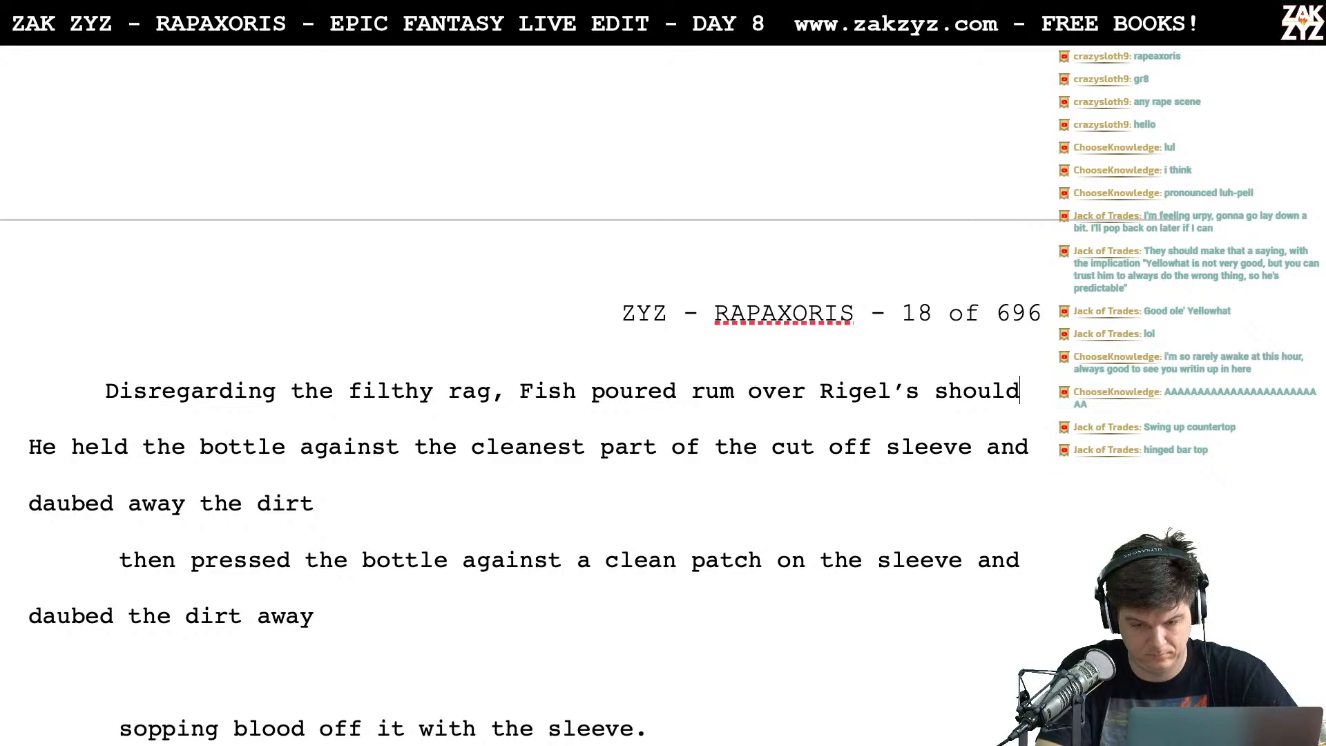
{"action": "type", "text": "."}
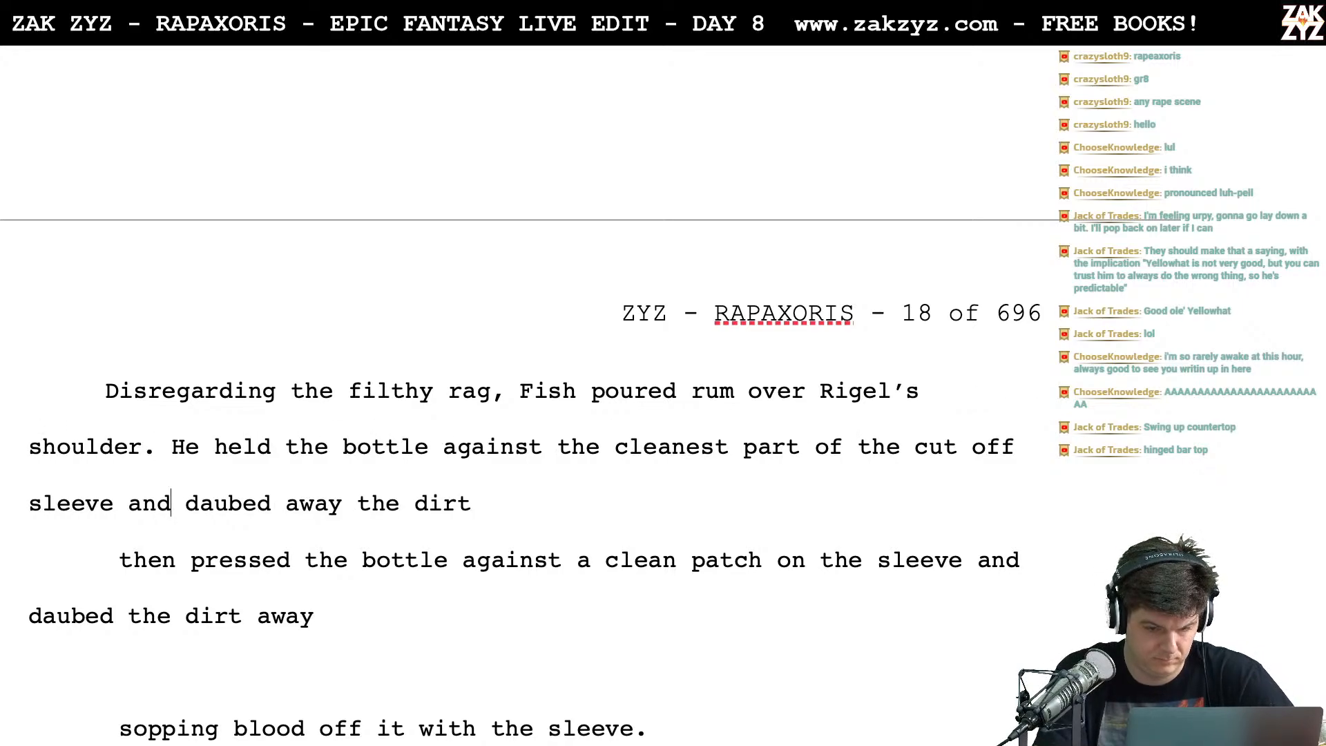
Split "He held the bottle" into a separate paragraph and write "Then he used the cleanest part of the cut-off sleeve" after "shoulder."
{"action": "key", "text": "Return"}
{"action": "key", "text": "Return"}
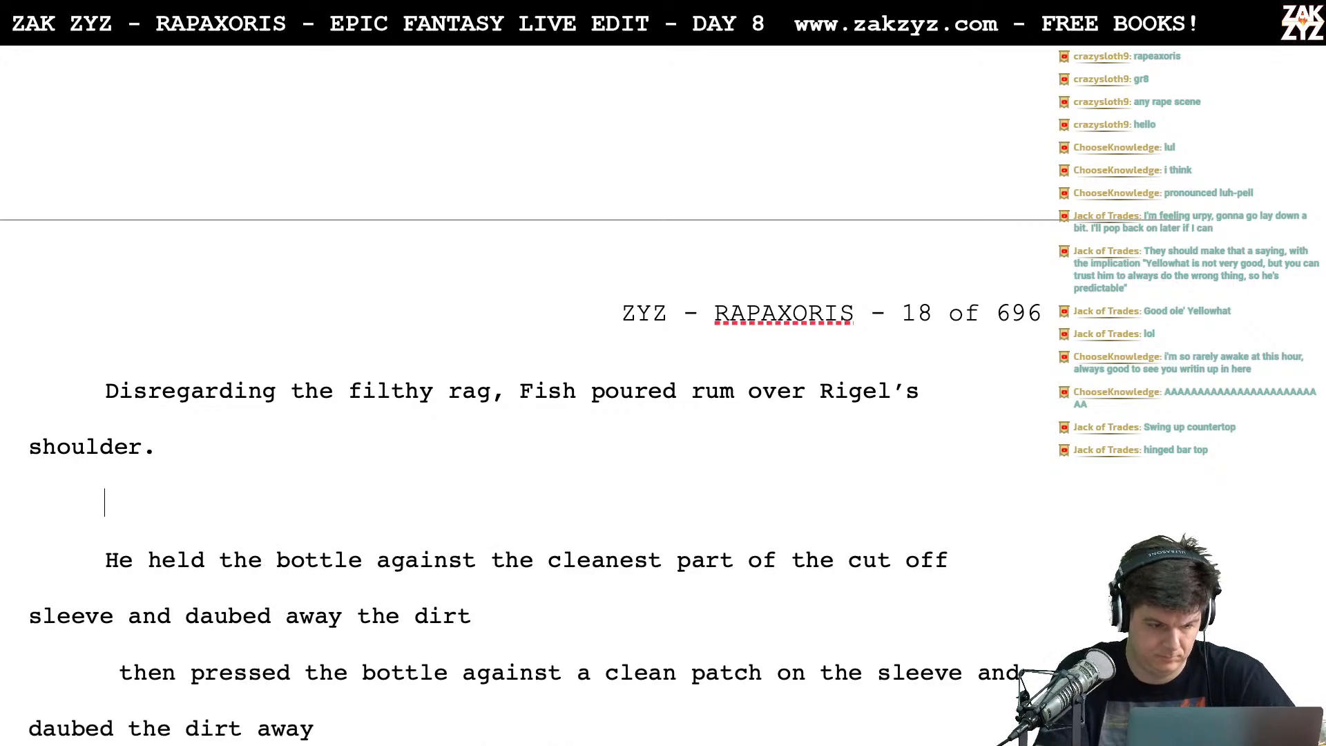
{"action": "type", "text": "Then eh"}
{"action": "key", "text": "BackSpace"}
{"action": "key", "text": "BackSpace"}
{"action": "type", "text": "he cut"}
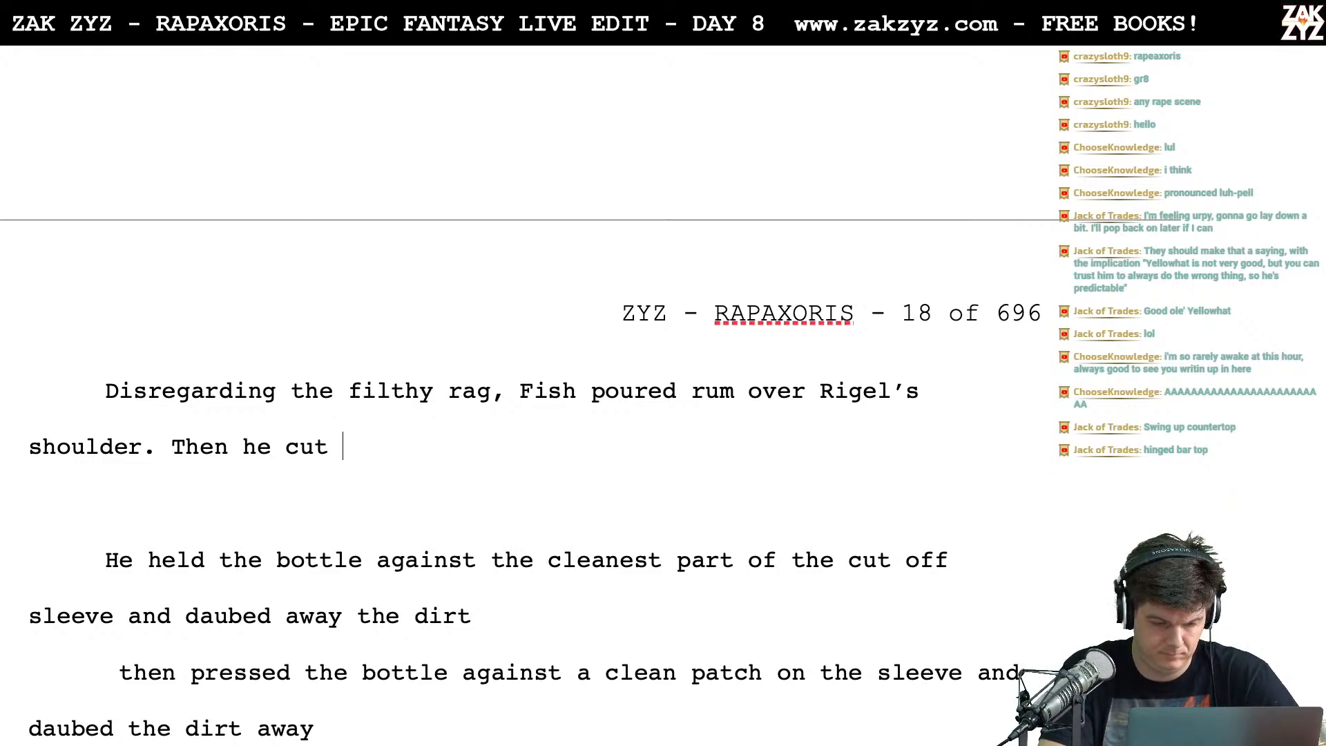
{"action": "key", "text": "BackSpace"}
{"action": "key", "text": "BackSpace"}
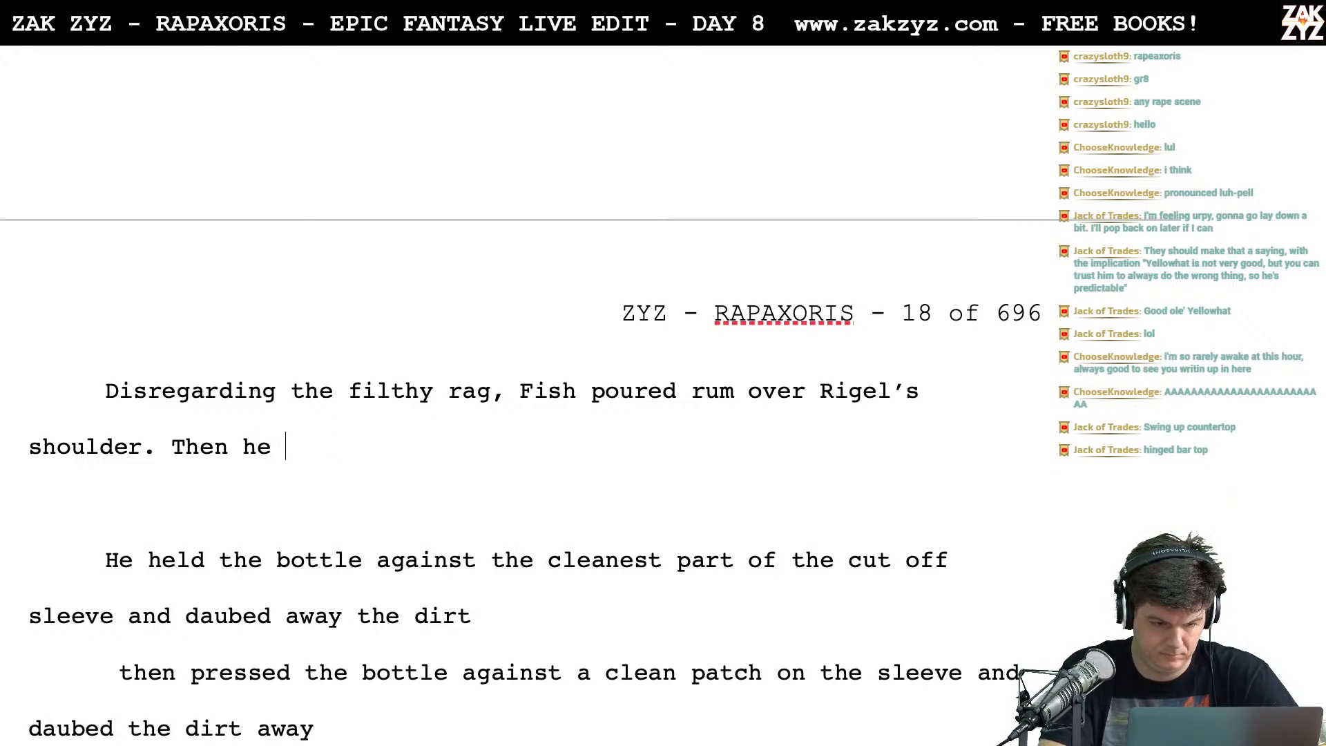
{"action": "type", "text": "used the cl"}
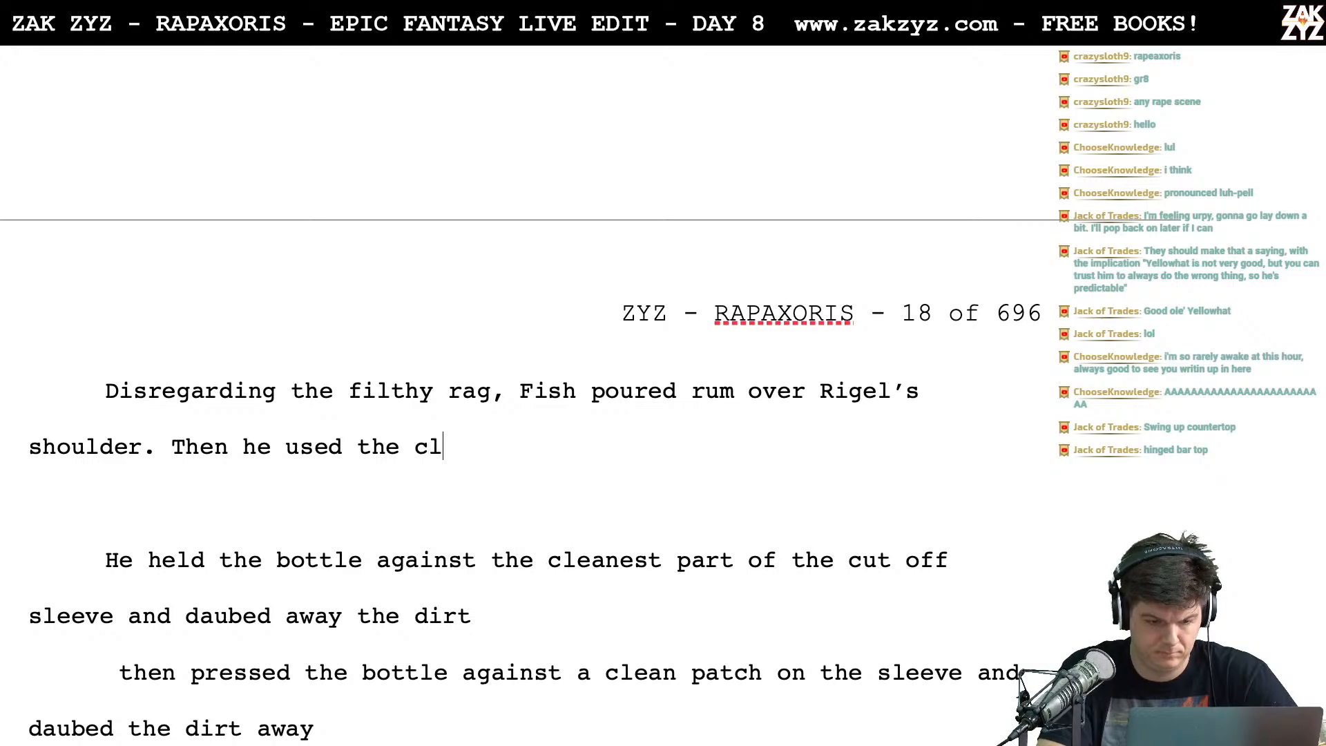
{"action": "type", "text": "eanest part o"}
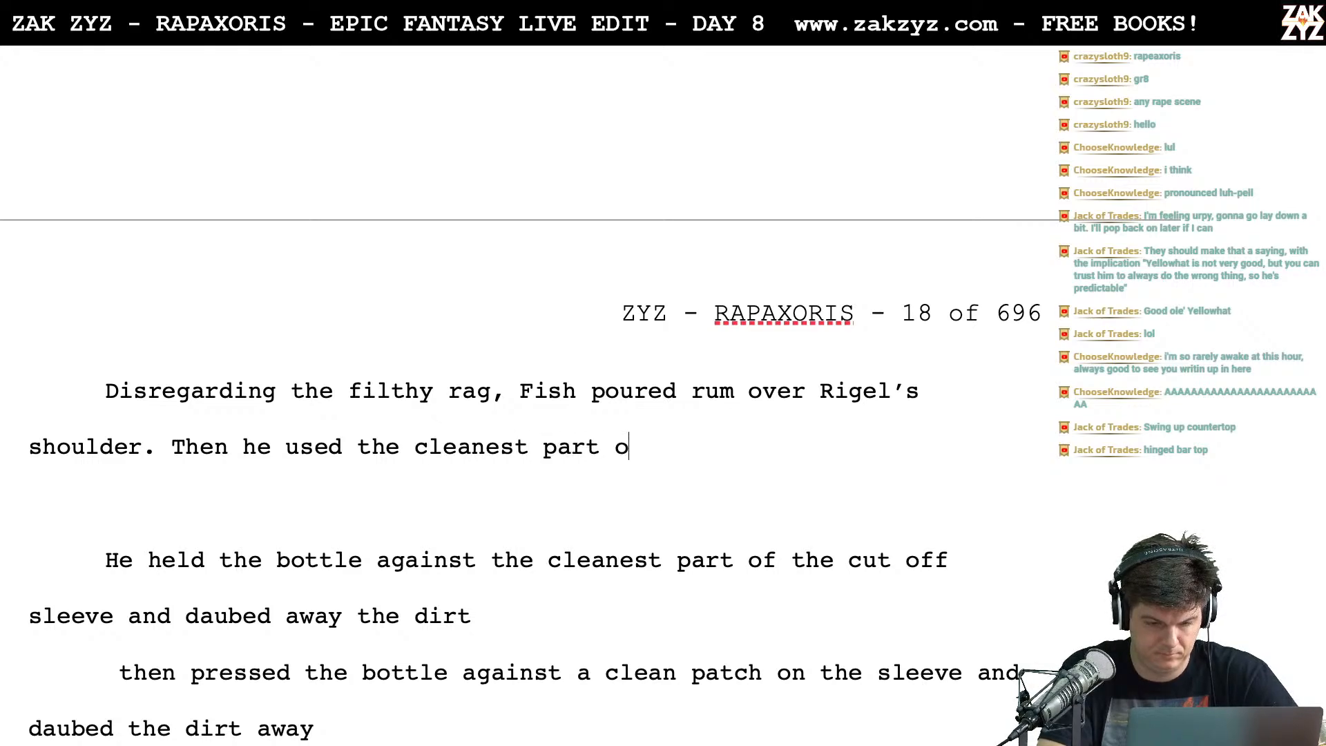
{"action": "type", "text": "f the cut-off sleeve"}
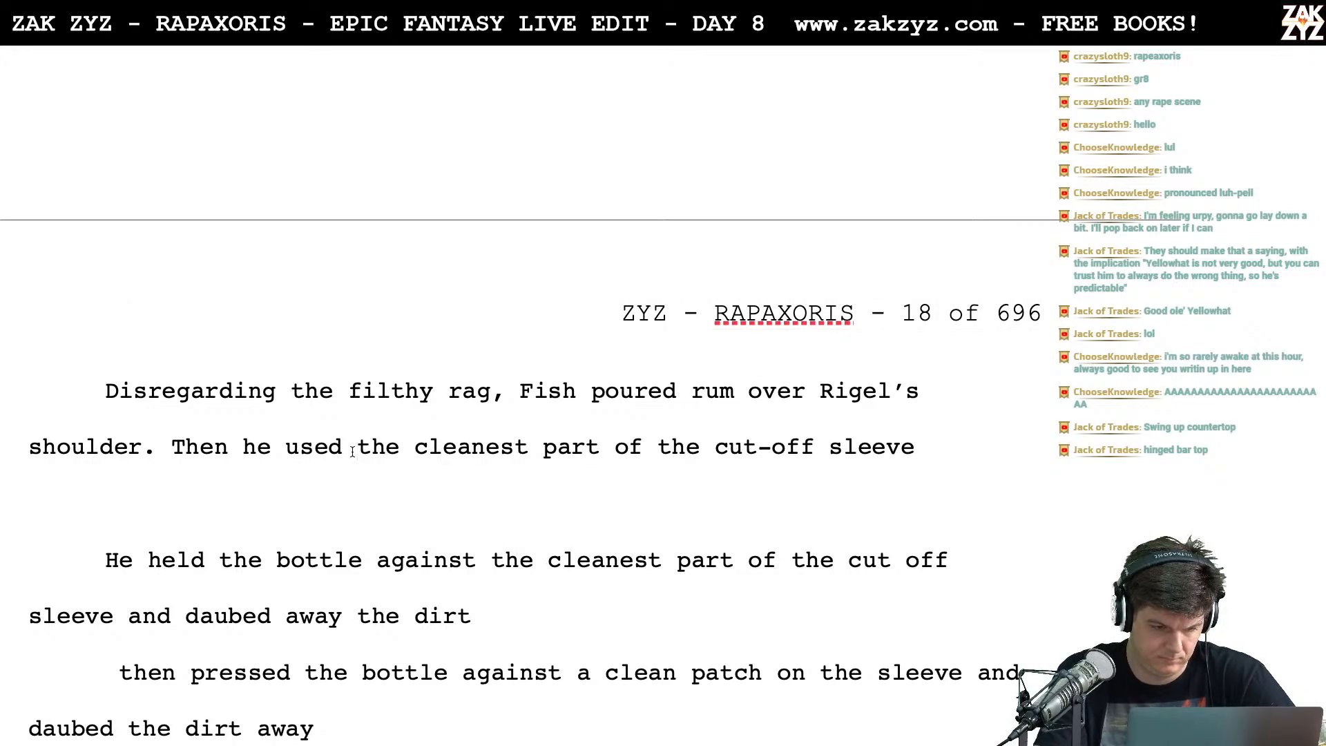
Replace "used" after "Then he" with "rinsed the cleanest part of the cut-off sleeve in spirits and daubed dirt from the wound."
{"action": "key", "text": "BackSpace"}
{"action": "key", "text": "BackSpace"}
{"action": "key", "text": "BackSpace"}
{"action": "key", "text": "BackSpace"}
{"action": "key", "text": "BackSpace"}
{"action": "type", "text": "rinsed th"}
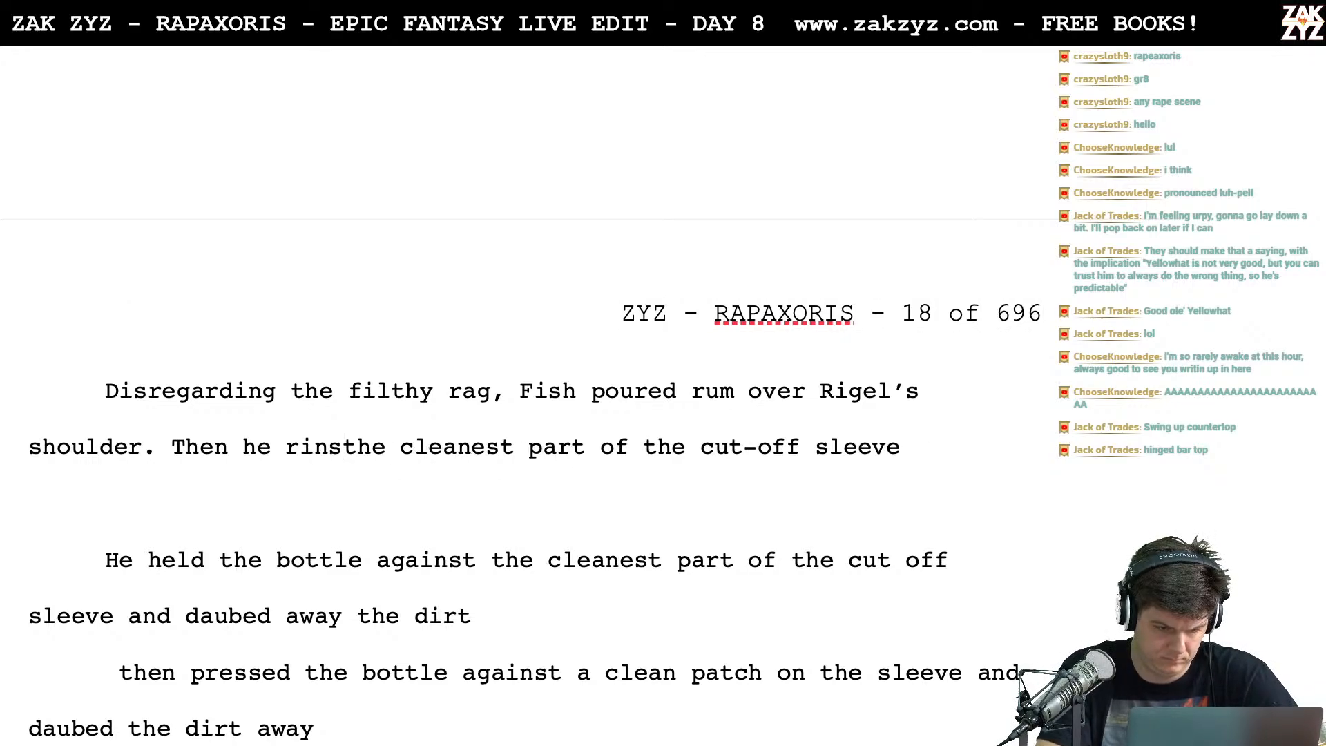
{"action": "type", "text": "e cleaneset"}
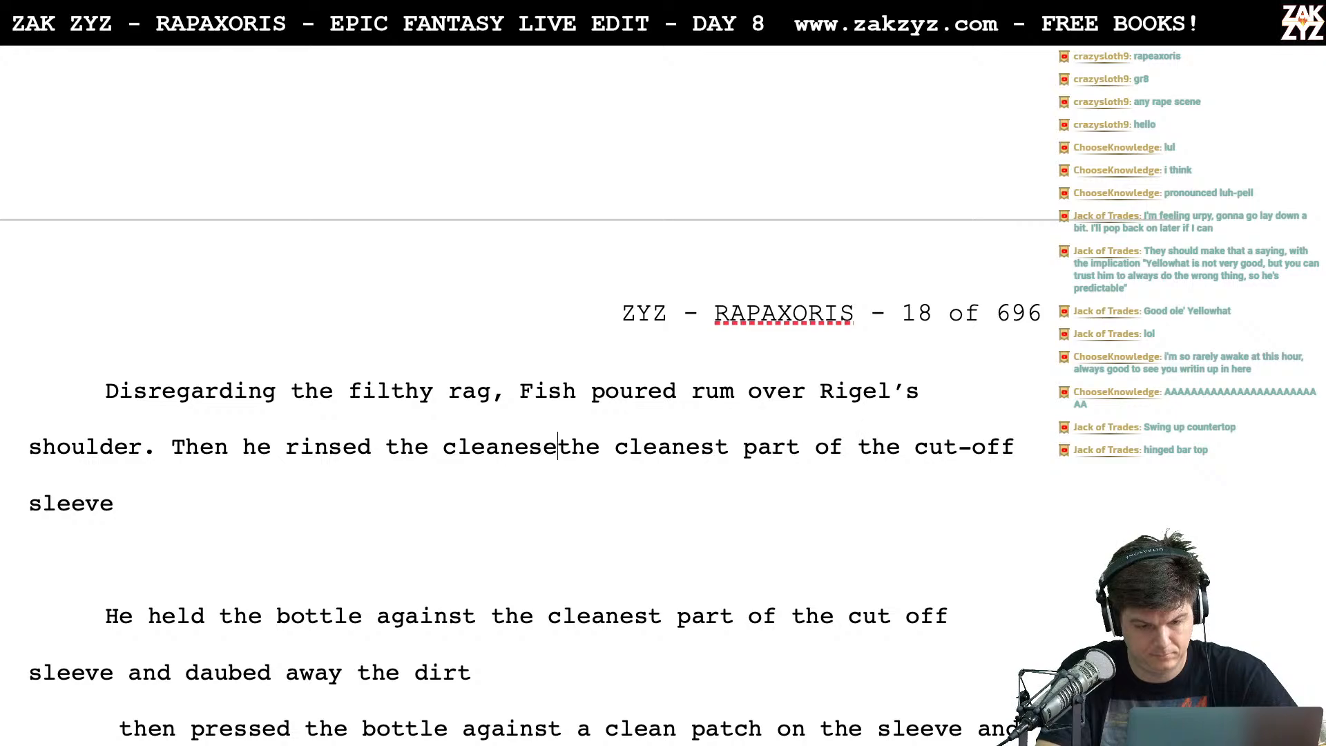
{"action": "key", "text": "BackSpace"}
{"action": "key", "text": "BackSpace"}
{"action": "type", "text": "t part of the cut-"}
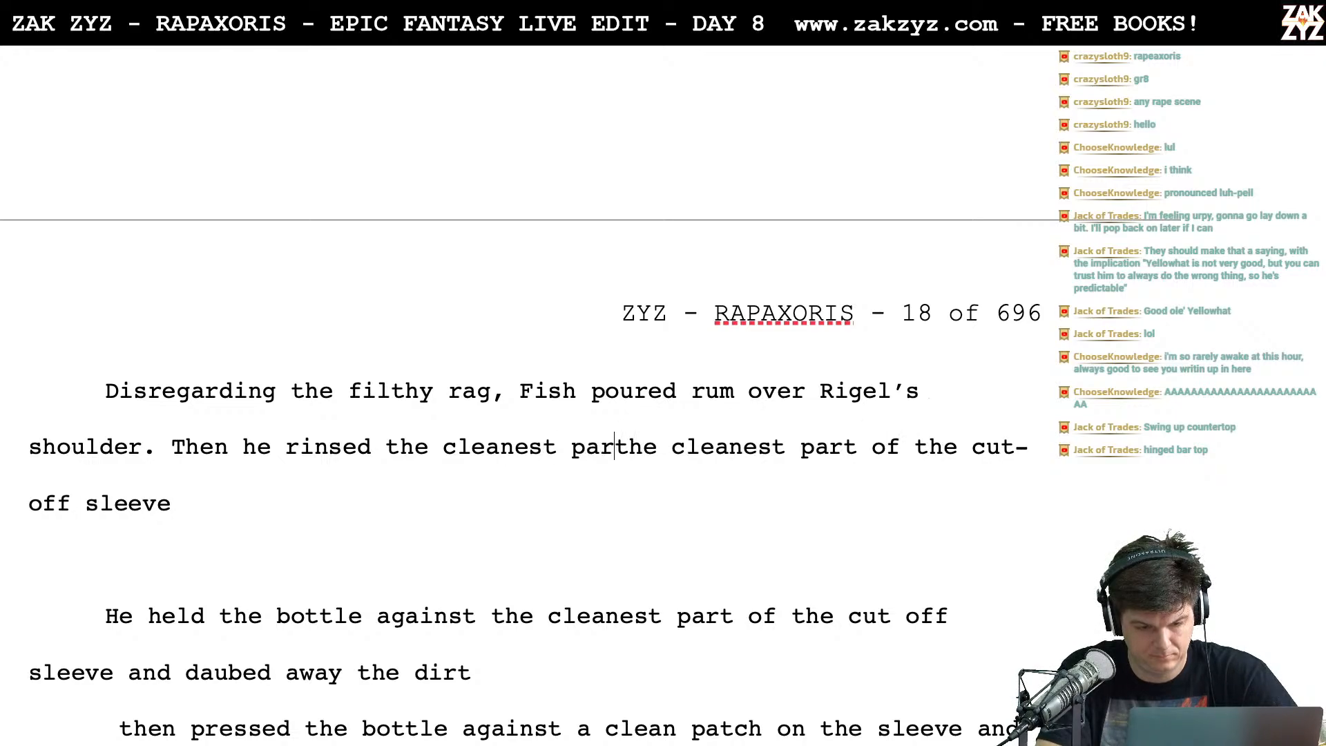
{"action": "type", "text": "fofthe cleanest"}
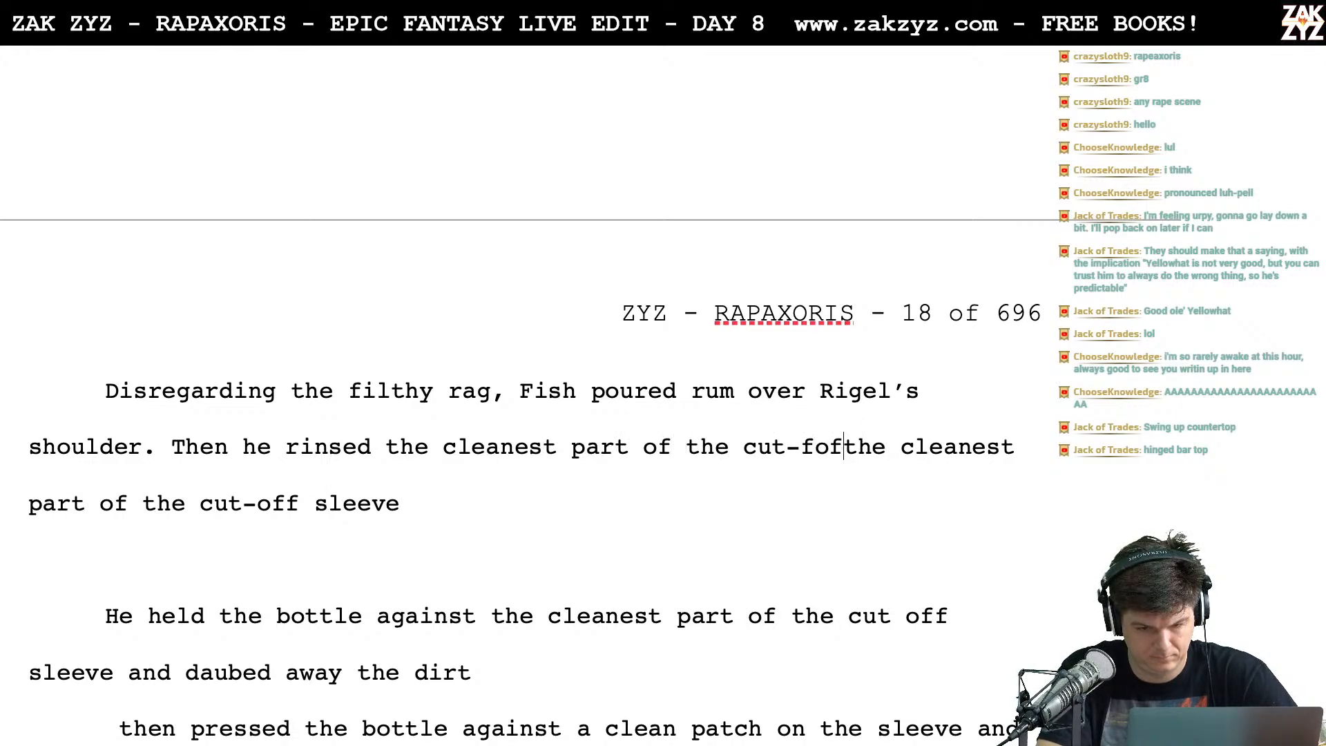
{"action": "key", "text": "BackSpace"}
{"action": "type", "text": "off sleeve in spirits and daubthe clea"}
{"action": "key", "text": "BackSpace"}
{"action": "key", "text": "BackSpace"}
{"action": "type", "text": "aubed dirt from the wound."}
Delete the leftover drafts after "daubed dirt from the wound." through "sopping blood off it with the sleeve."
{"action": "key", "text": "shift+Down"}
{"action": "key", "text": "shift+Down"}
{"action": "key", "text": "shift+Down"}
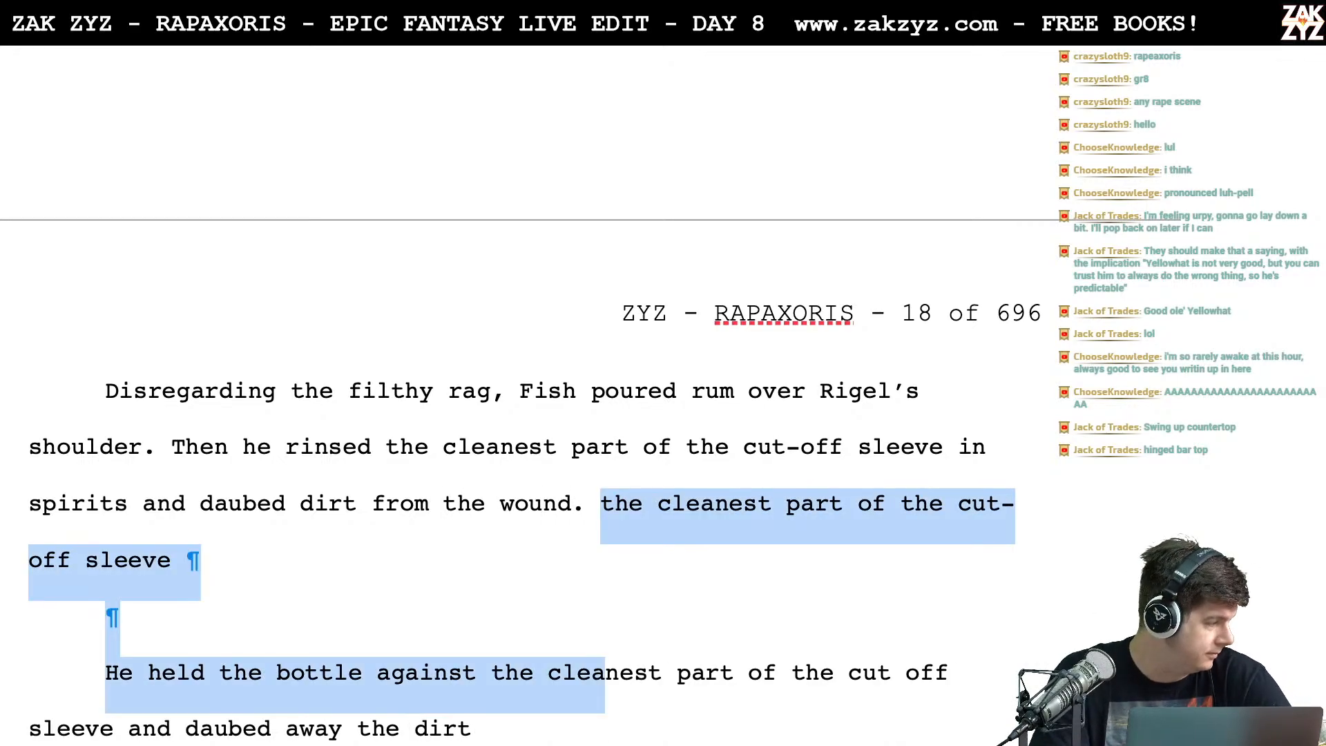
{"action": "key", "text": "shift+Down"}
{"action": "key", "text": "shift+Down"}
{"action": "key", "text": "shift+Down"}
{"action": "key", "text": "shift+Down"}
{"action": "key", "text": "shift+Down"}
{"action": "key", "text": "shift+Down"}
{"action": "key", "text": "shift+Down"}
{"action": "key", "text": "shift+Up"}
{"action": "key", "text": "shift+Up"}
{"action": "key", "text": "shift+Right"}
{"action": "key", "text": "shift+Right"}
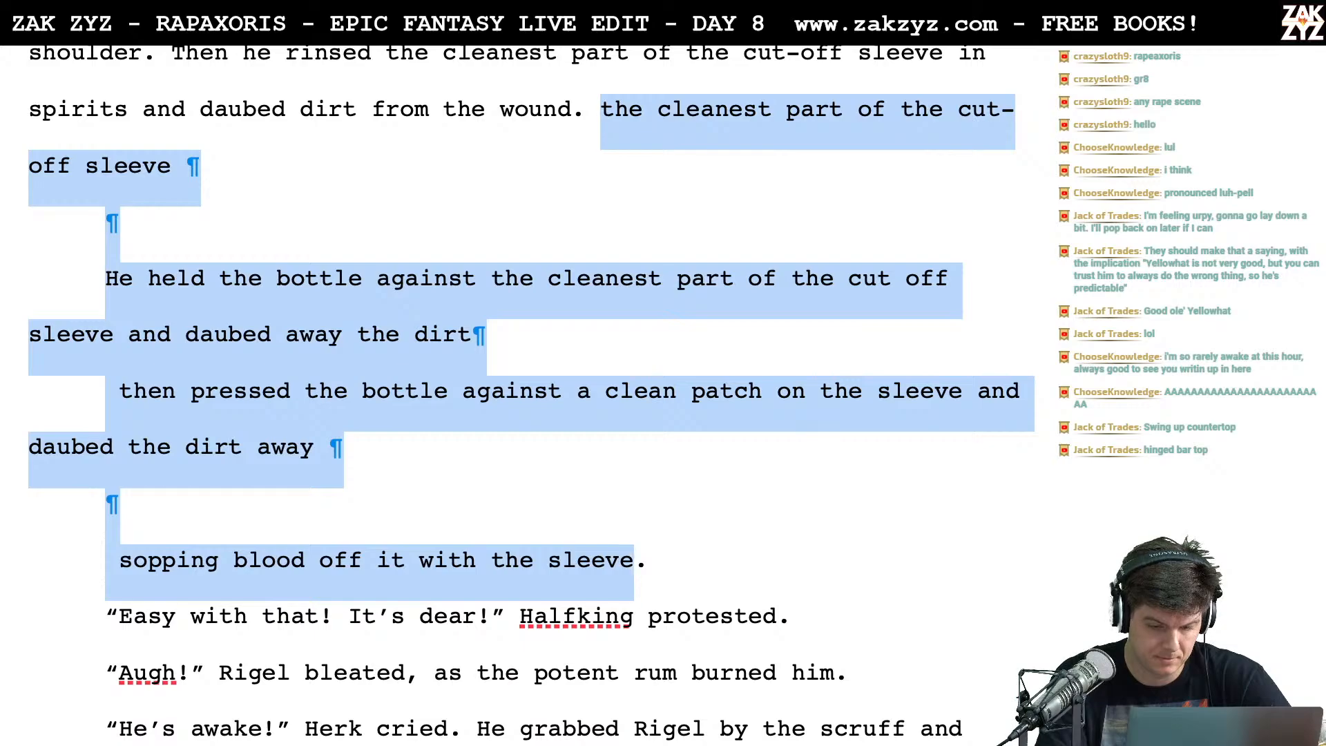
{"action": "key", "text": "BackSpace"}
Split the sentence starting "Then he rinsed" into its own paragraph after "shoulder."
{"action": "scroll", "coordinate": [529, 393], "scroll_direction": "up", "scroll_amount": 2}
{"action": "scroll", "coordinate": [529, 393], "scroll_direction": "up", "scroll_amount": 2}
{"action": "scroll", "coordinate": [529, 394], "scroll_direction": "down", "scroll_amount": 1}
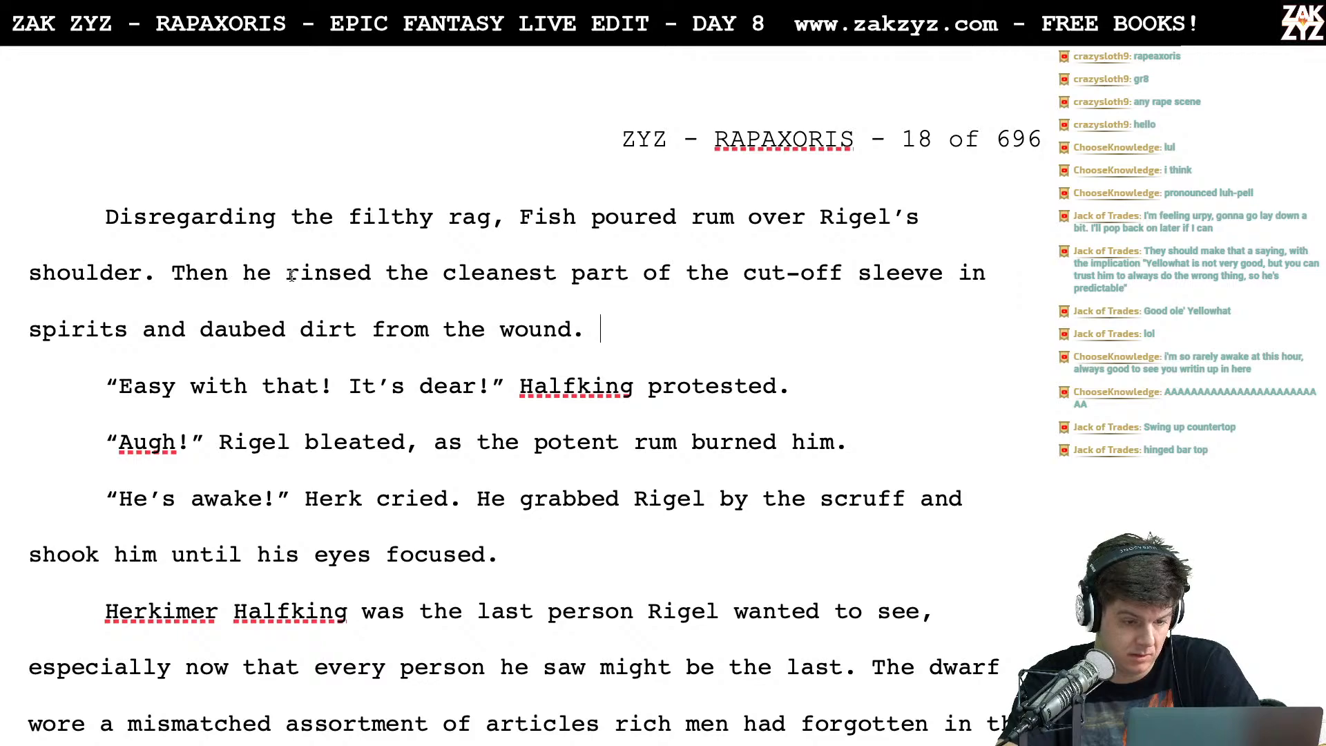
{"action": "scroll", "coordinate": [853, 288], "scroll_direction": "down", "scroll_amount": 1}
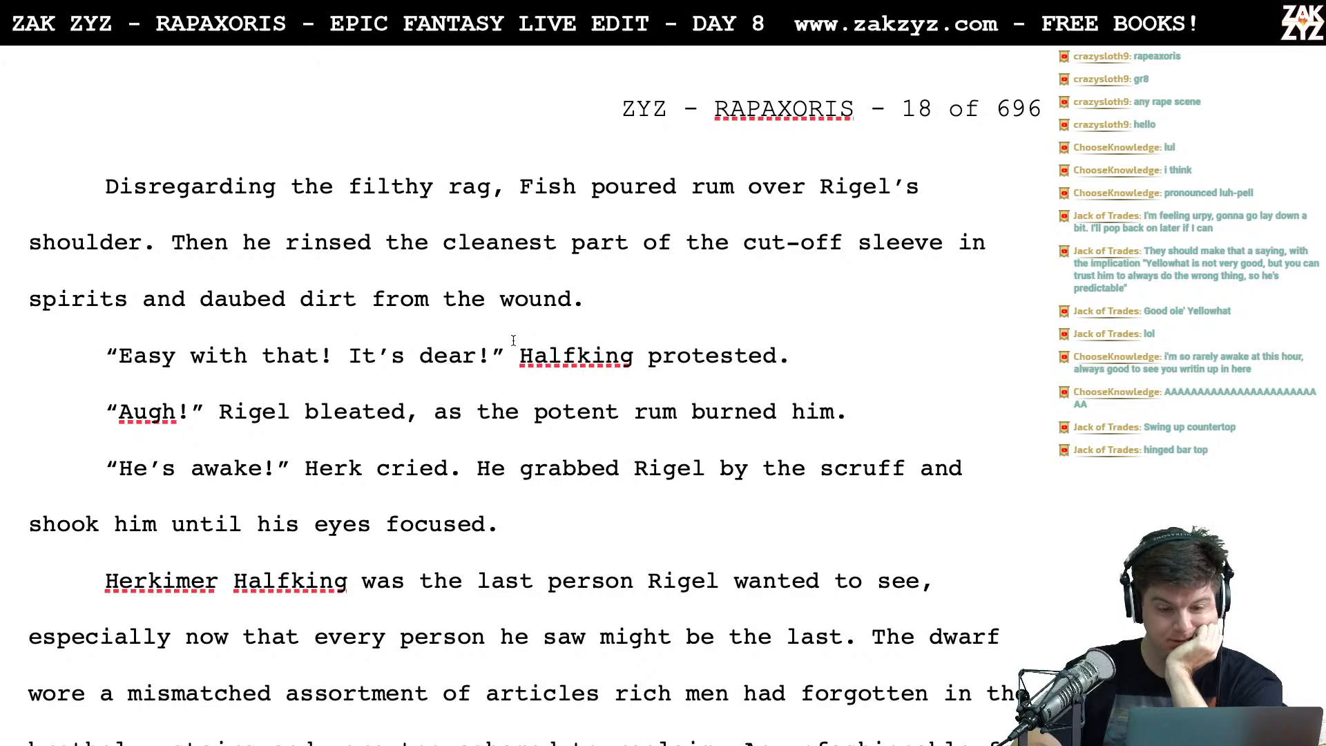
{"action": "key", "text": "Return"}
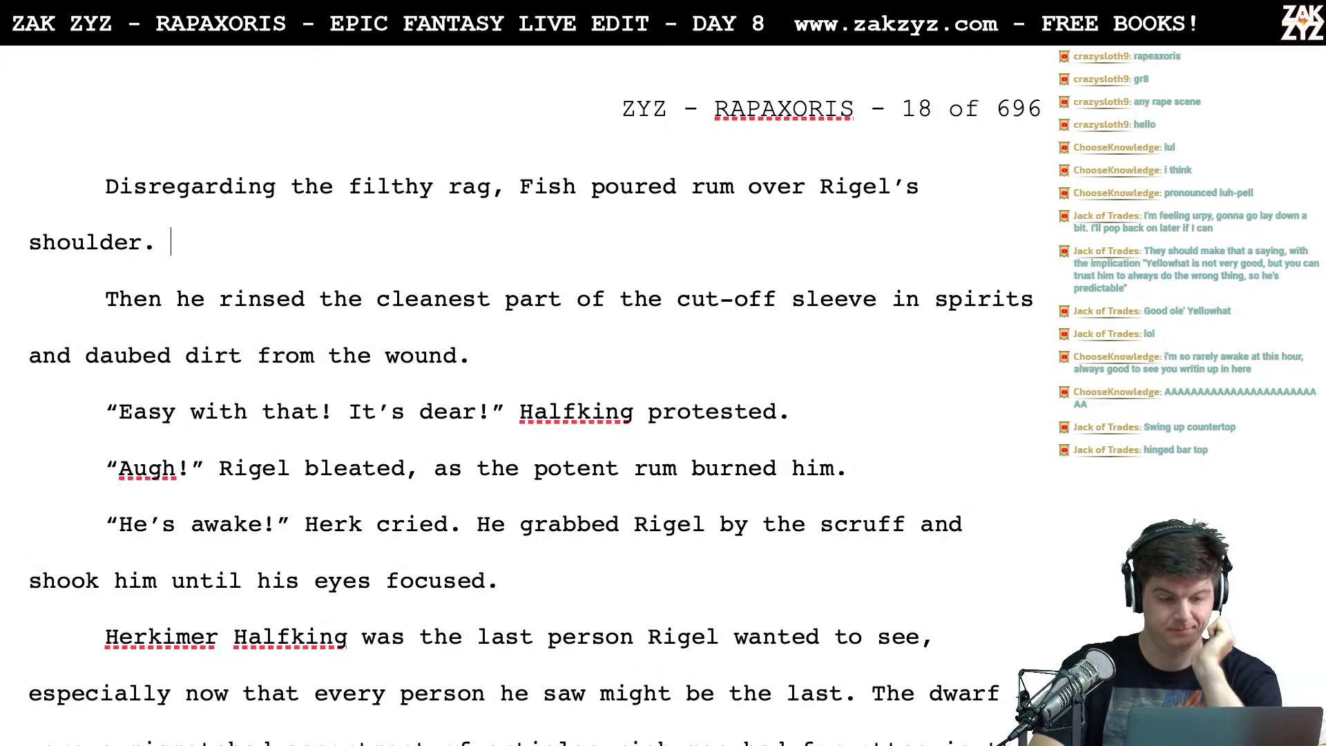
{"action": "type", "text": "W"}
{"action": "key", "text": "BackSpace"}
{"action": "key", "text": "BackSpace"}
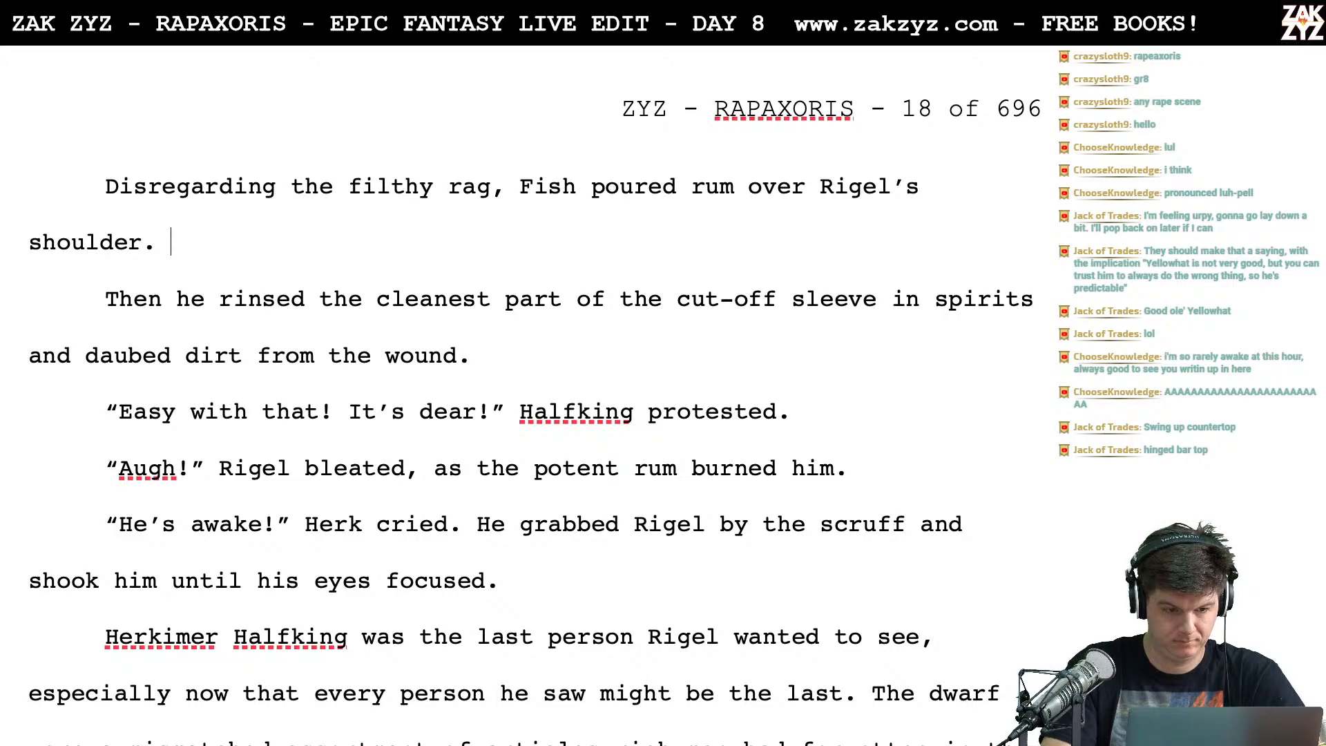
{"action": "type", "text": "Using the cleanest par"}
{"action": "key", "text": "BackSpace"}
{"action": "key", "text": "BackSpace"}
{"action": "key", "text": "BackSpace"}
{"action": "key", "text": "BackSpace"}
{"action": "key", "text": "BackSpace"}
{"action": "key", "text": "BackSpace"}
{"action": "key", "text": "BackSpace"}
{"action": "key", "text": "BackSpace"}
{"action": "key", "text": "BackSpace"}
{"action": "key", "text": "BackSpace"}
{"action": "key", "text": "BackSpace"}
{"action": "key", "text": "BackSpace"}
{"action": "key", "text": "BackSpace"}
{"action": "key", "text": "BackSpace"}
{"action": "key", "text": "BackSpace"}
{"action": "key", "text": "BackSpace"}
{"action": "key", "text": "BackSpace"}
{"action": "key", "text": "BackSpace"}
{"action": "key", "text": "BackSpace"}
{"action": "key", "text": "BackSpace"}
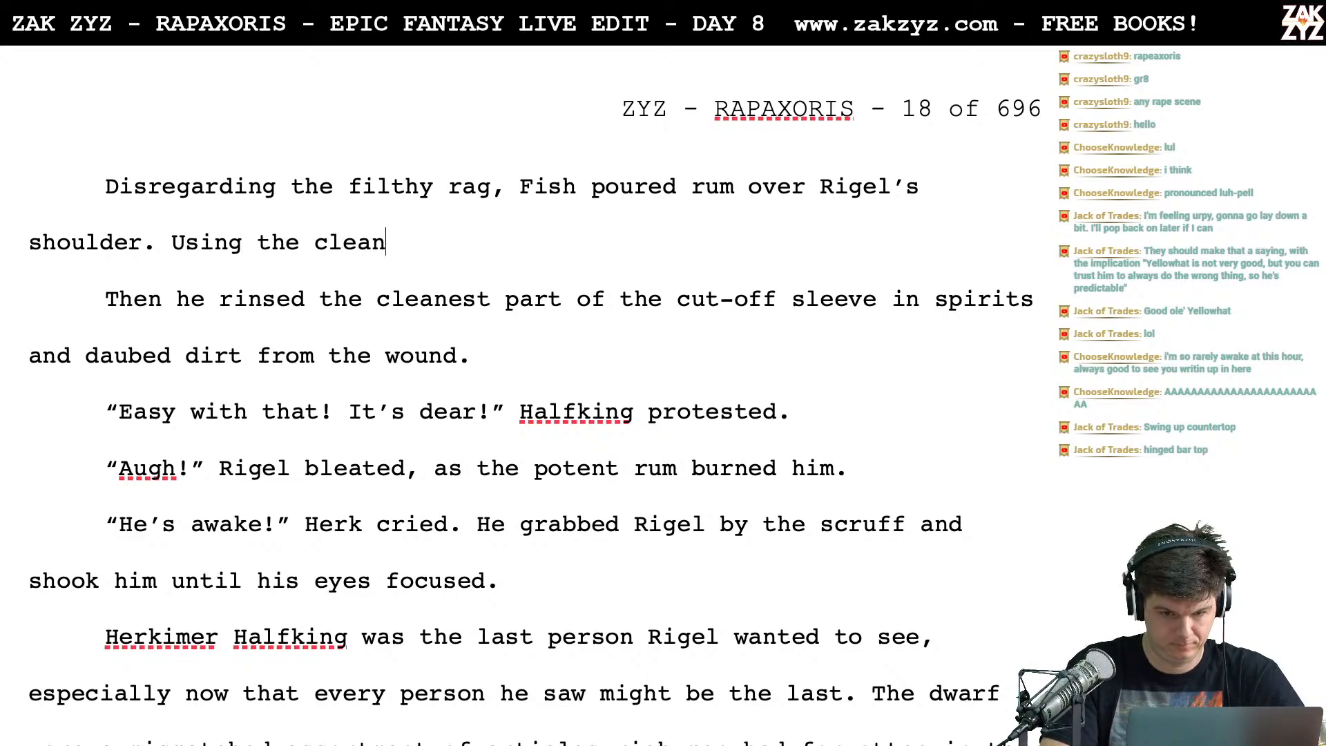
Write "Rinsing the cleanest part of the cut off-sleeve in spirits, he daubed" after "shoulder."
{"action": "type", "text": "Rin"}
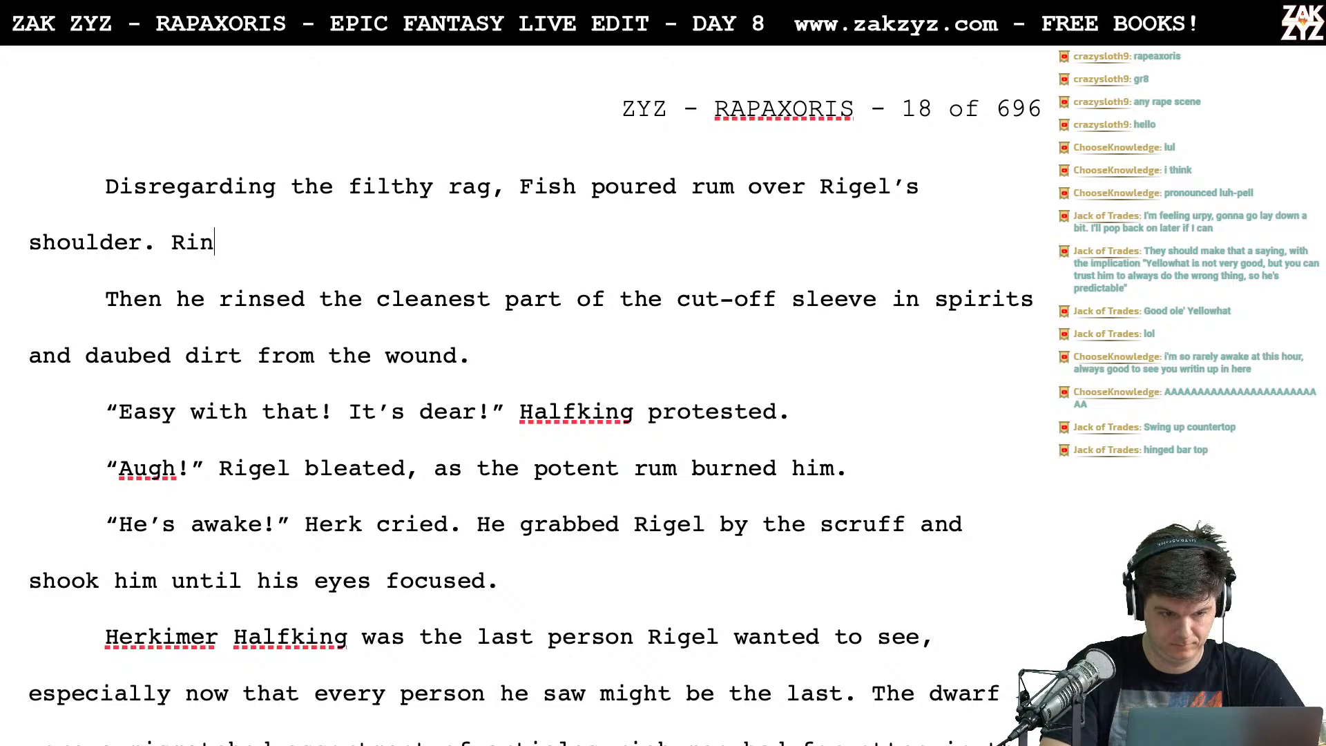
{"action": "type", "text": "sing the cleanes"}
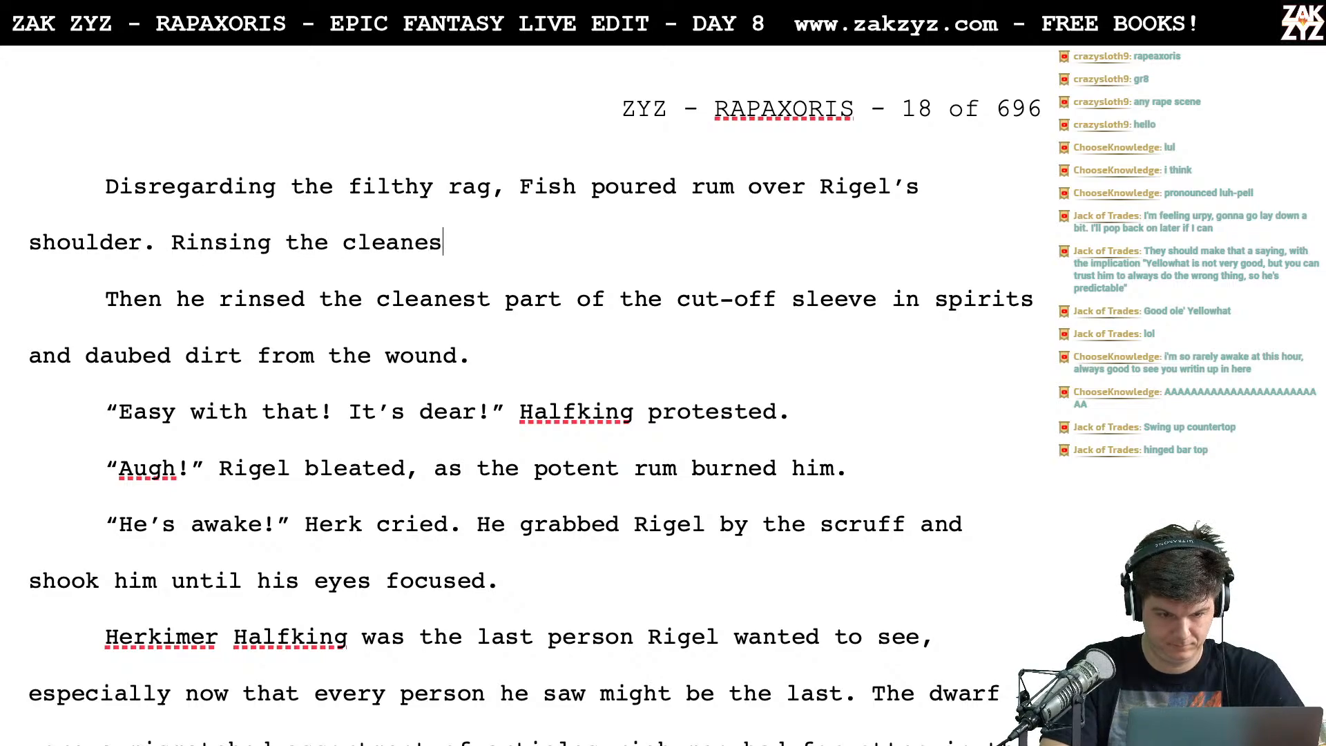
{"action": "type", "text": "t part of the cut off"}
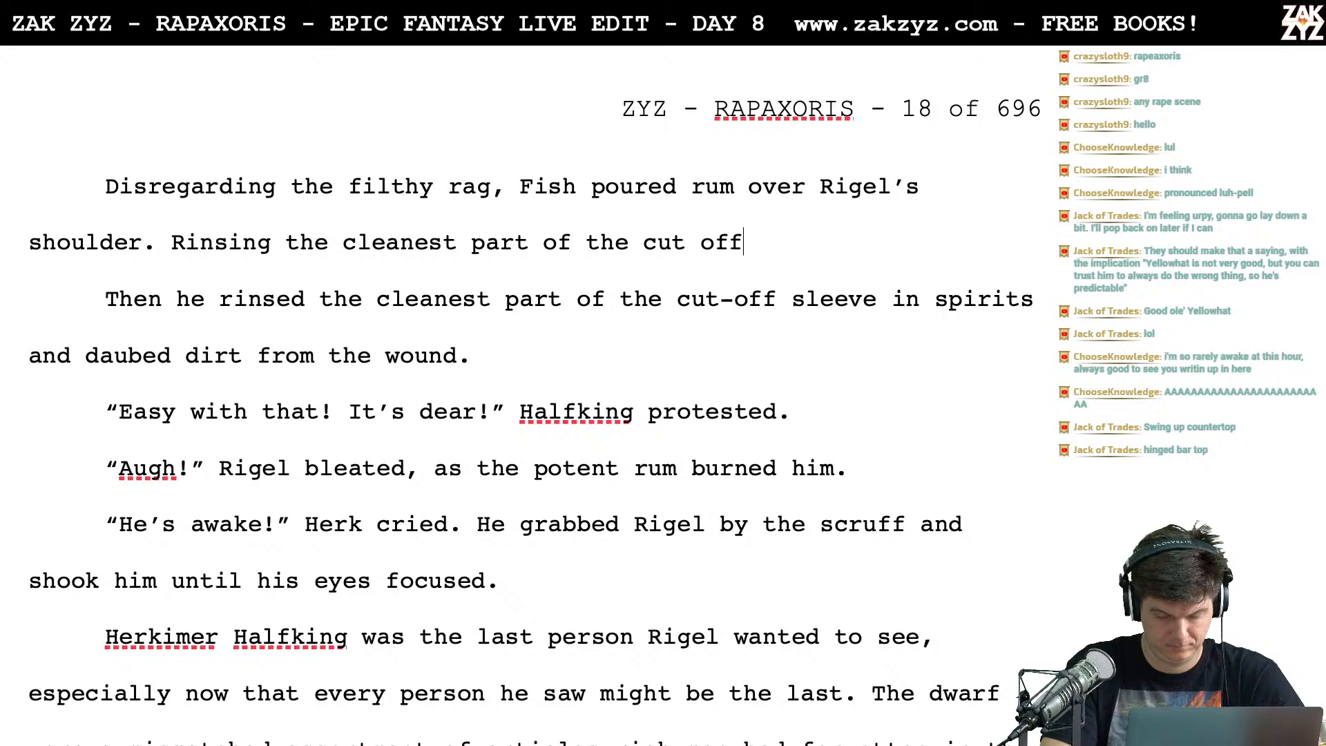
{"action": "type", "text": "-sleeve in spirite"}
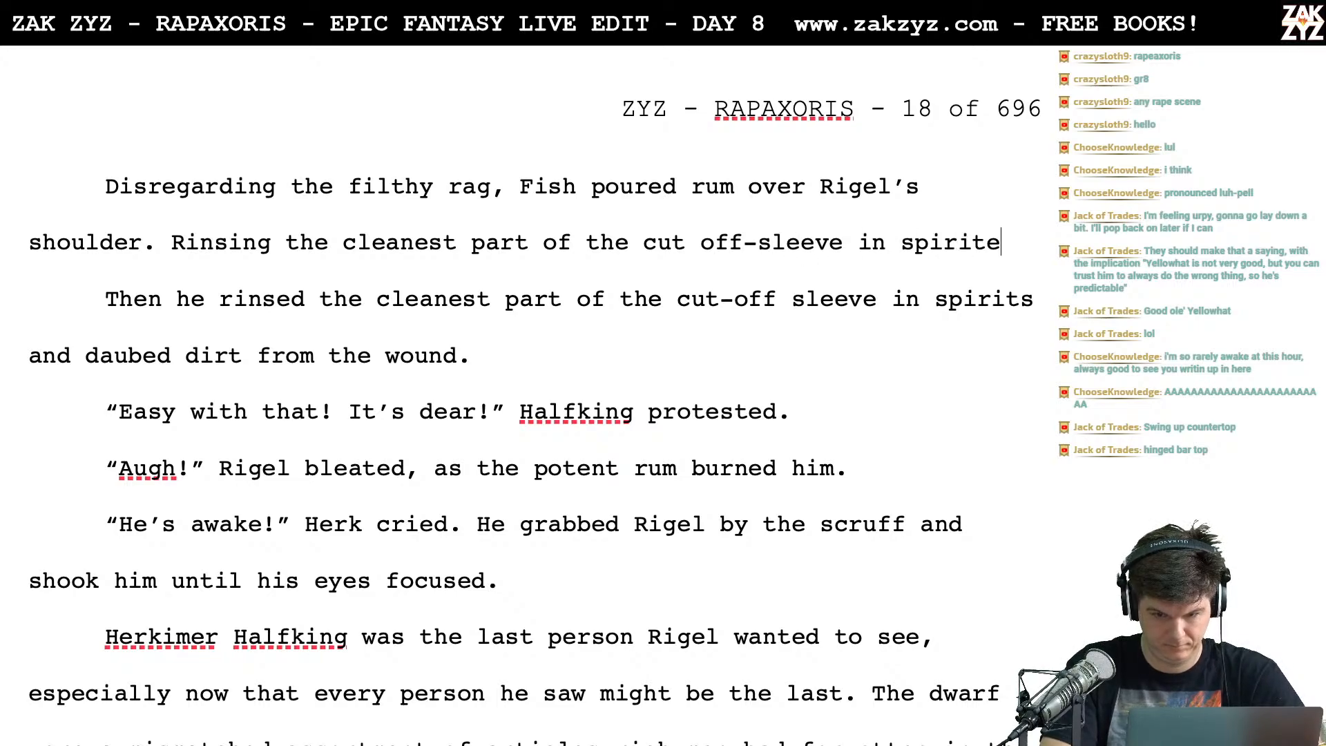
{"action": "key", "text": "BackSpace"}
{"action": "type", "text": "s, he daubed "}
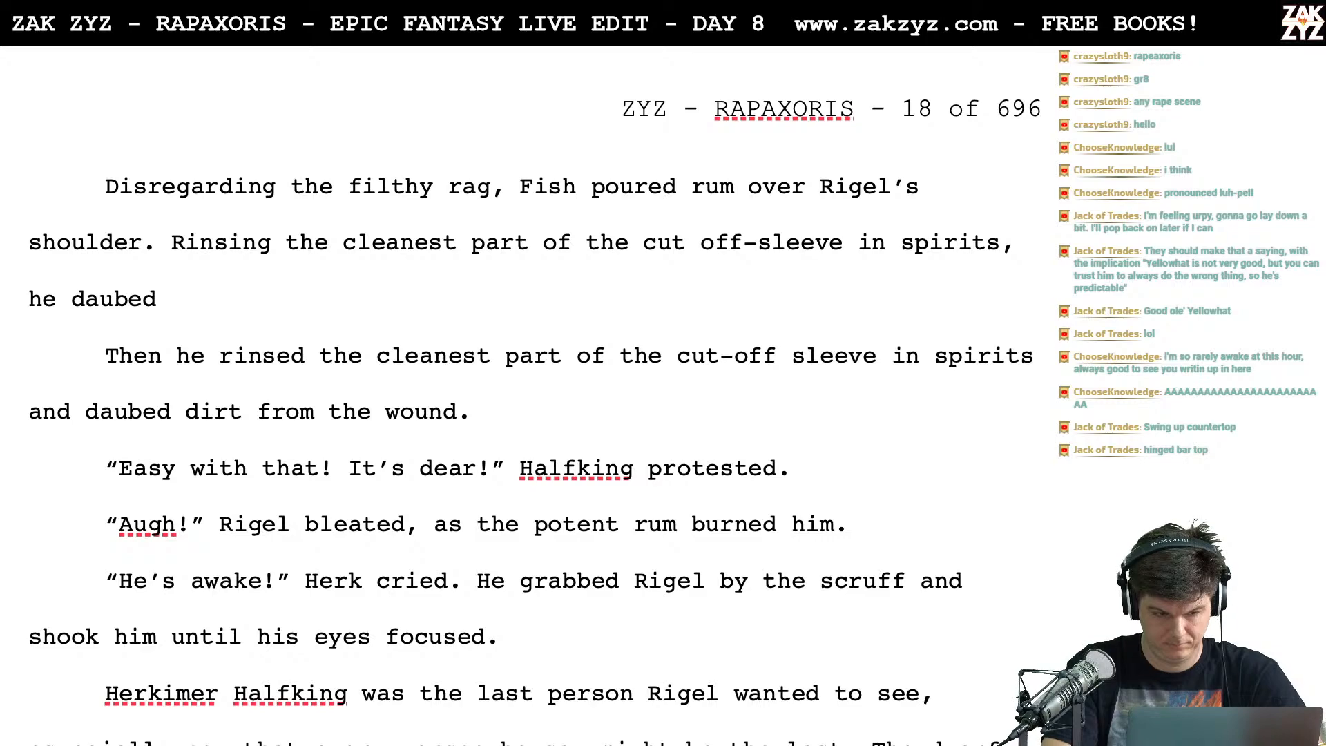
Continue after "he daubed" with "dirt from" and move the "Rinsing" sentence into its own paragraph
{"action": "type", "text": "the ddirt"}
{"action": "key", "text": "BackSpace"}
{"action": "key", "text": "BackSpace"}
{"action": "key", "text": "BackSpace"}
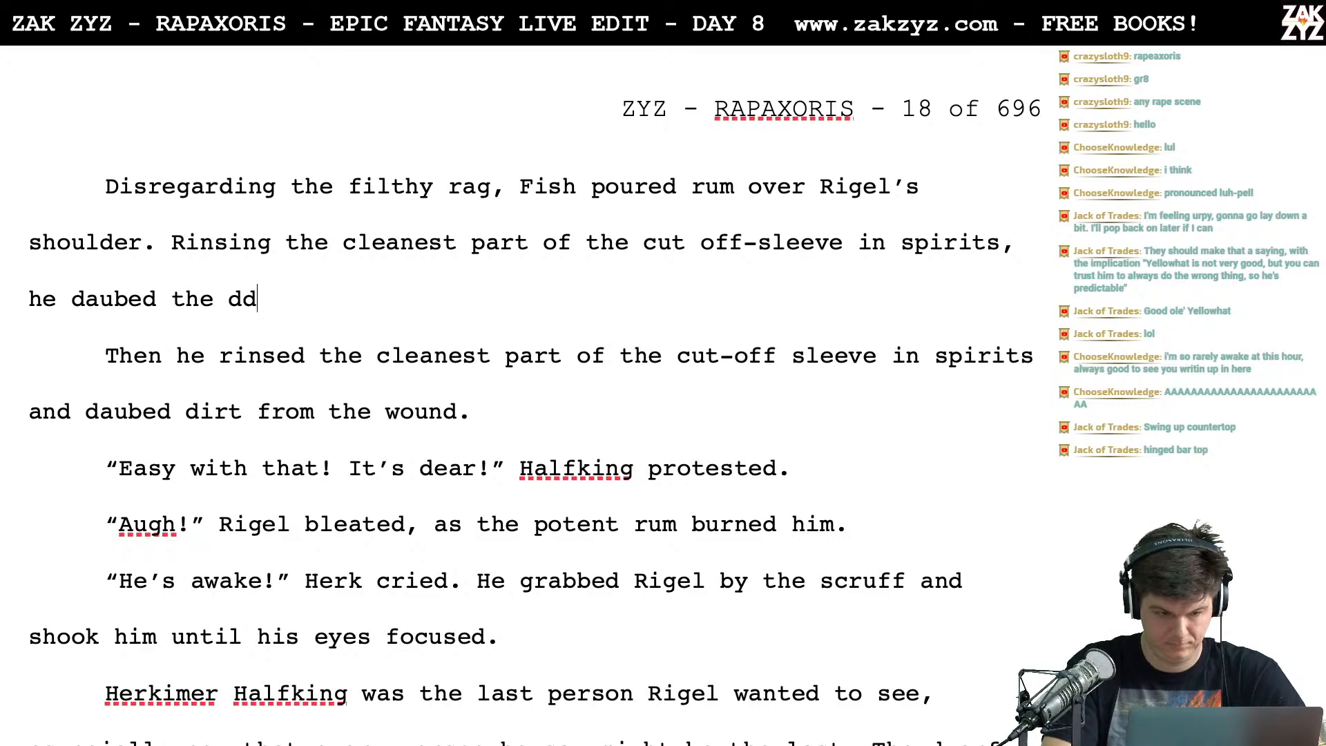
{"action": "key", "text": "BackSpace"}
{"action": "key", "text": "BackSpace"}
{"action": "key", "text": "BackSpace"}
{"action": "key", "text": "BackSpace"}
{"action": "key", "text": "BackSpace"}
{"action": "type", "text": "du"}
{"action": "key", "text": "BackSpace"}
{"action": "type", "text": "irt from"}
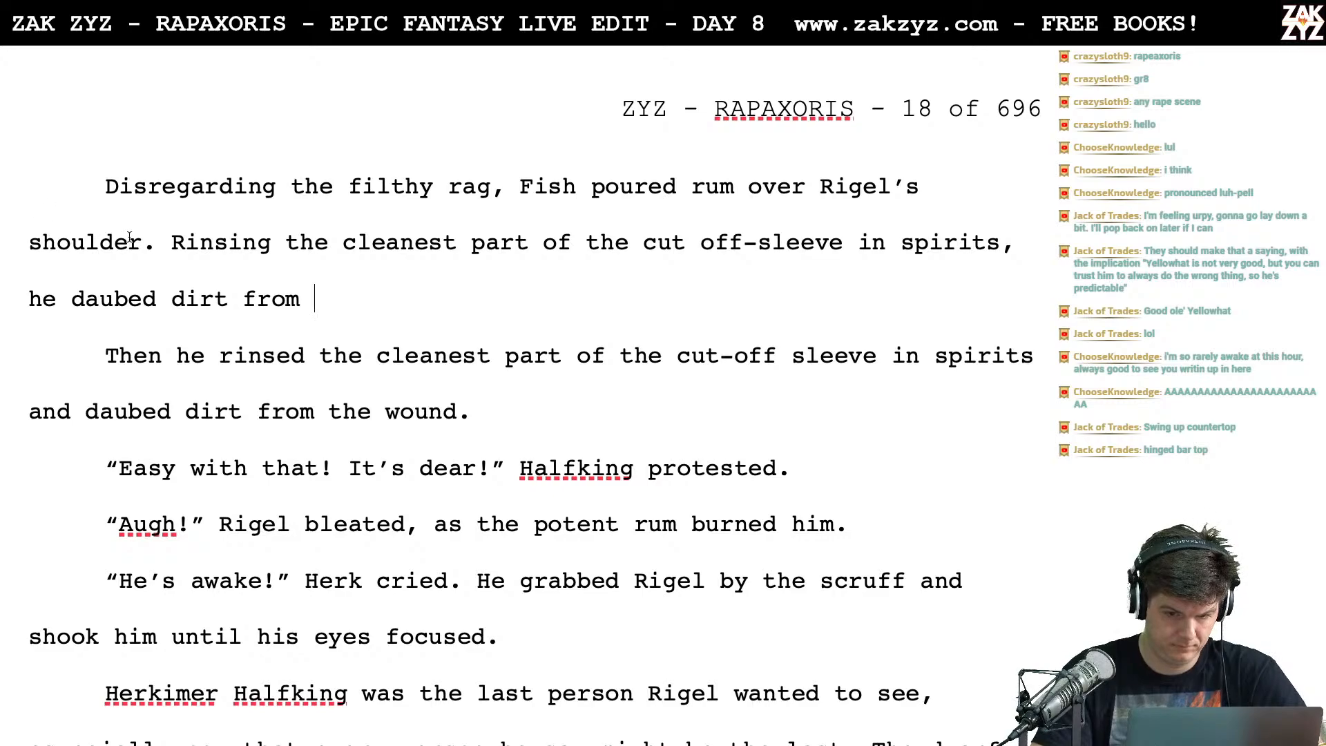
{"action": "left_click", "coordinate": [171, 243]}
{"action": "key", "text": "Return"}
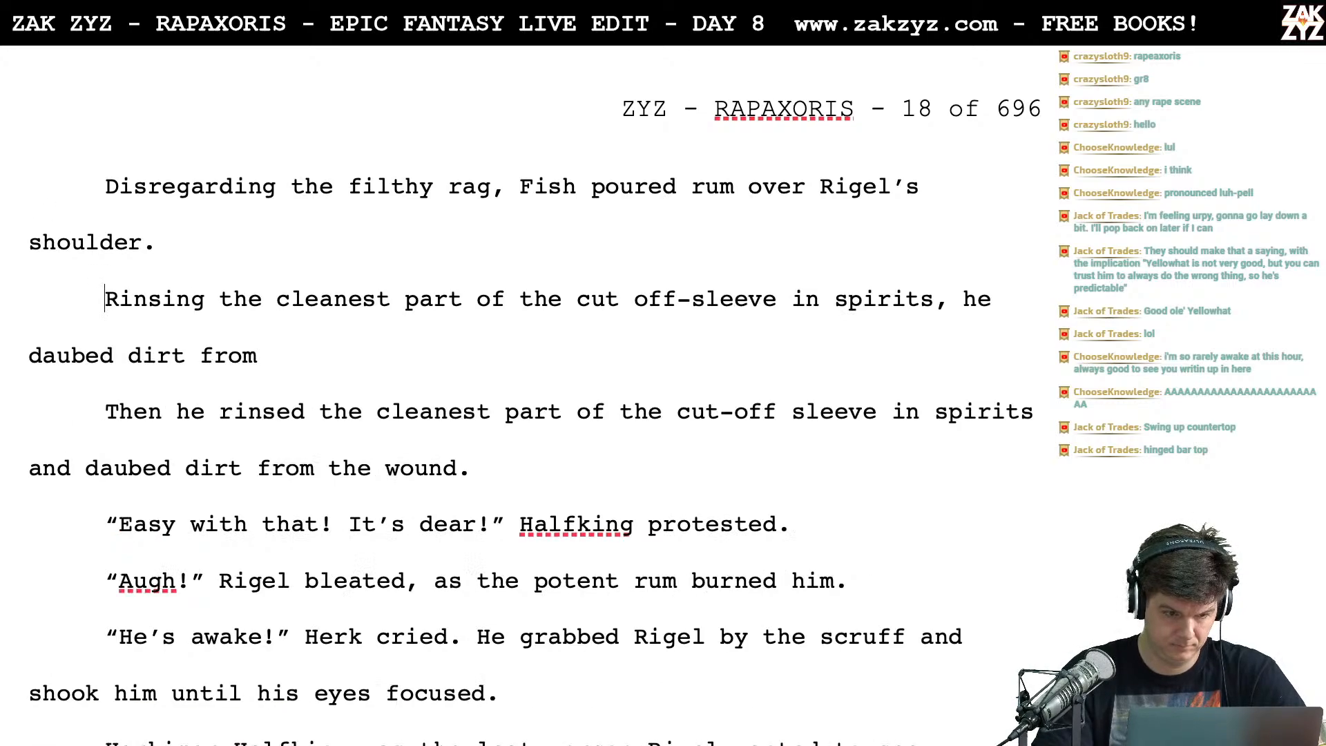
Begin page 18 with "Fish discarded the filthy rag and", separated by an empty paragraph from the "Disregarding" draft
{"action": "scroll", "coordinate": [415, 59], "scroll_direction": "up", "scroll_amount": 2}
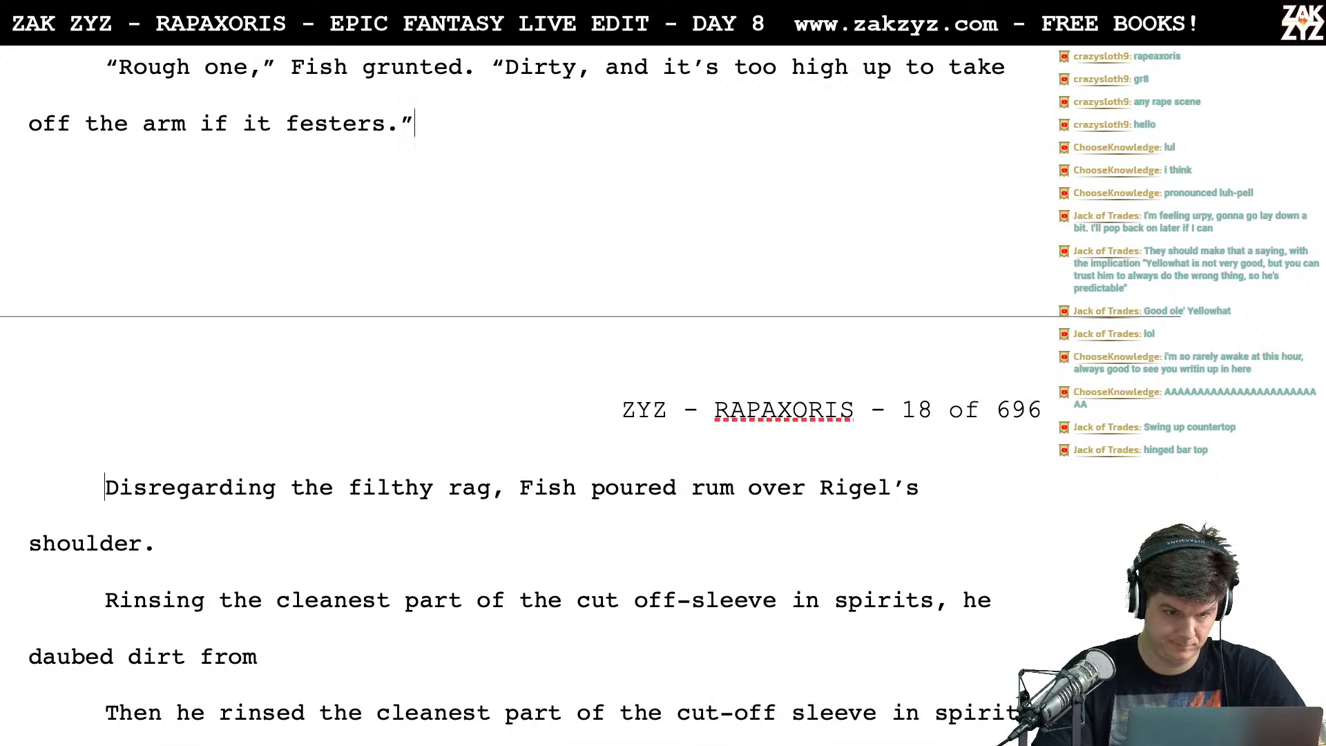
{"action": "type", "text": "Fish discar"}
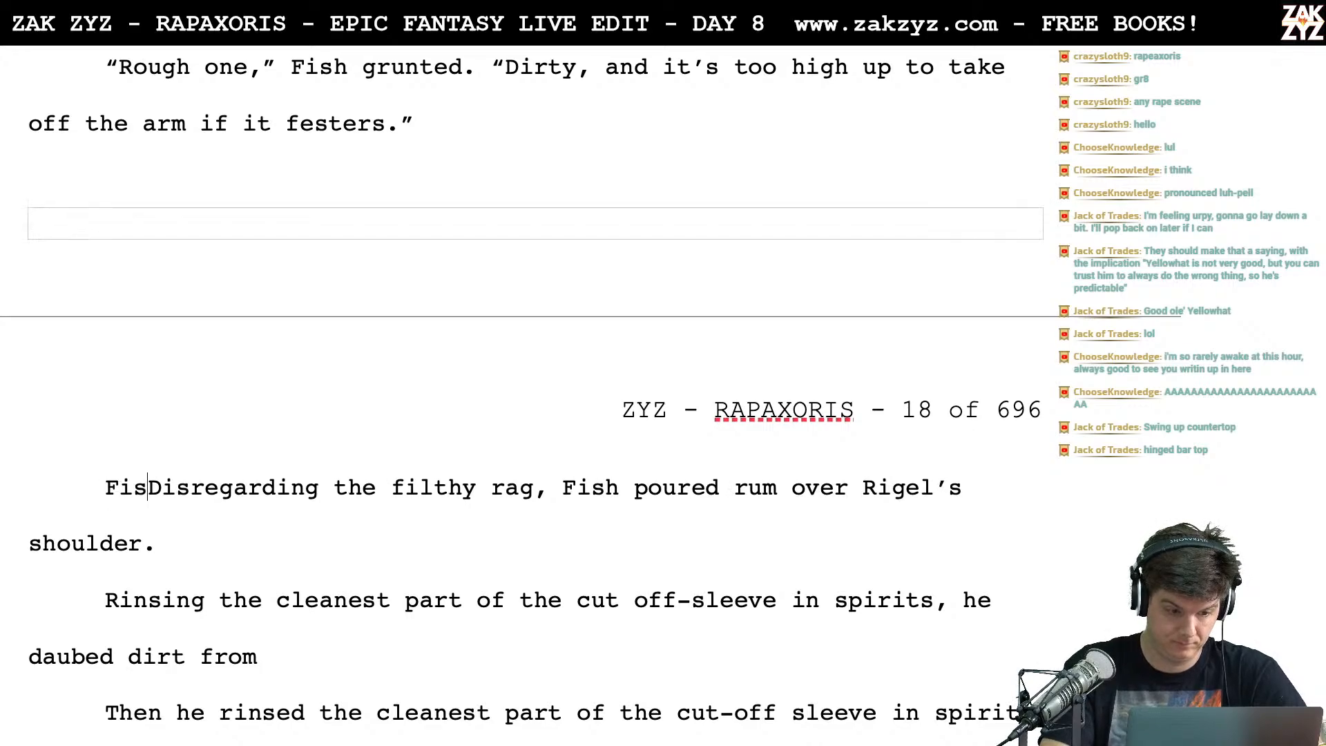
{"action": "type", "text": "ded the filthe"}
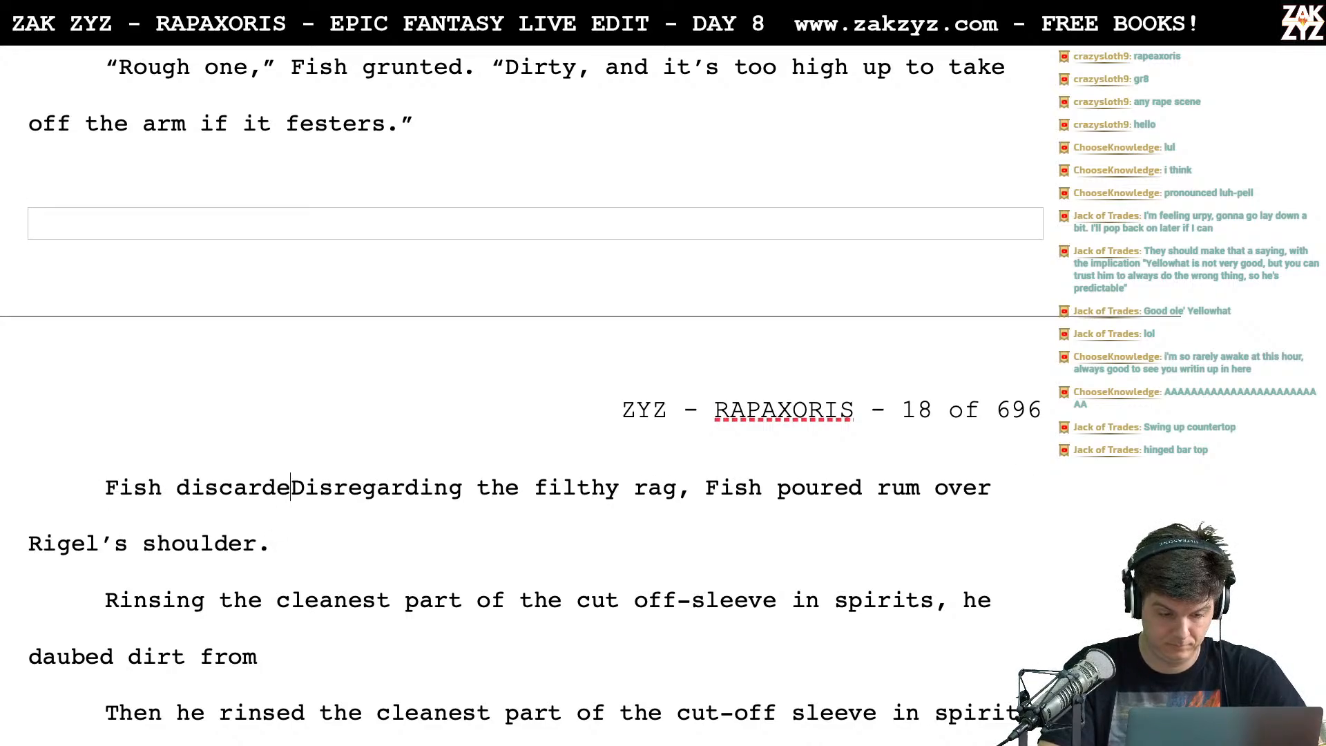
{"action": "key", "text": "BackSpace"}
{"action": "key", "text": "BackSpace"}
{"action": "type", "text": "y rag and"}
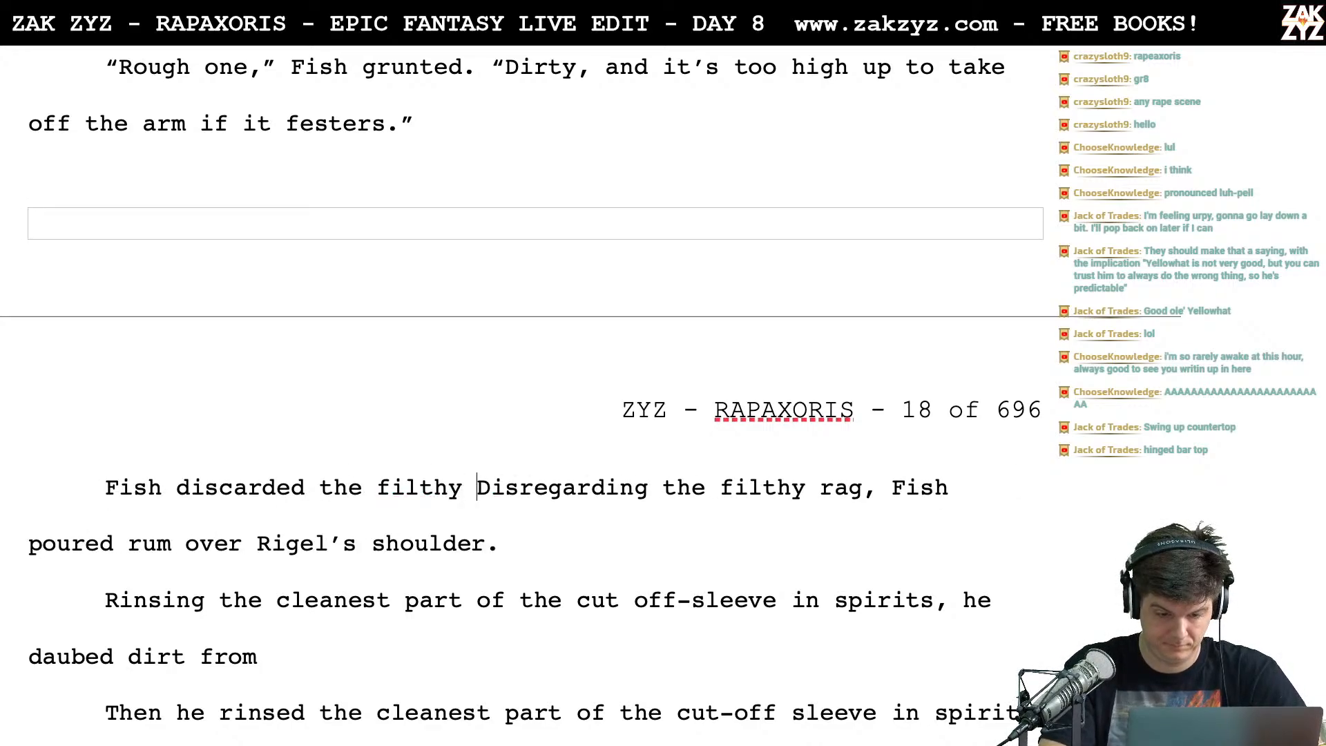
{"action": "key", "text": "Return"}
{"action": "key", "text": "Return"}
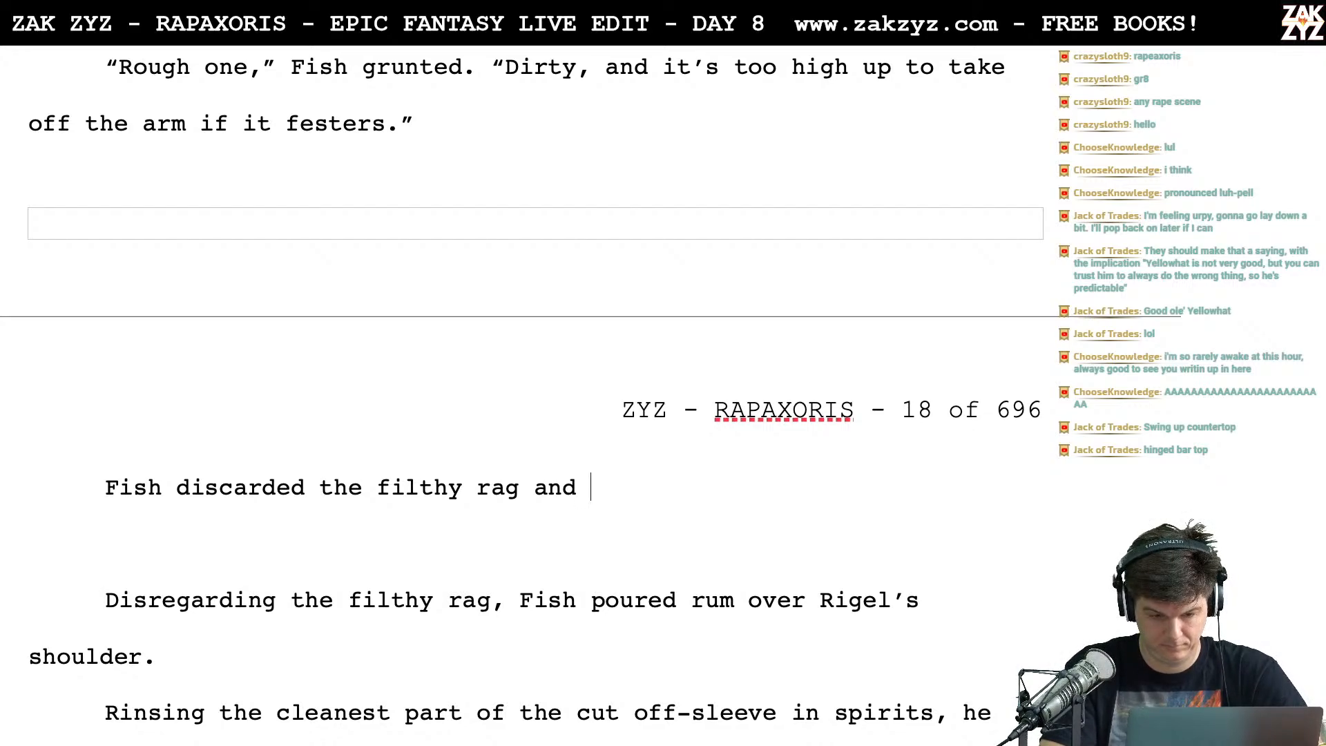
Continue after "rag and" with "rinsed the cleanest part of the sleeve in spirits"
{"action": "type", "text": "p"}
{"action": "key", "text": "BackSpace"}
{"action": "type", "text": "ri"}
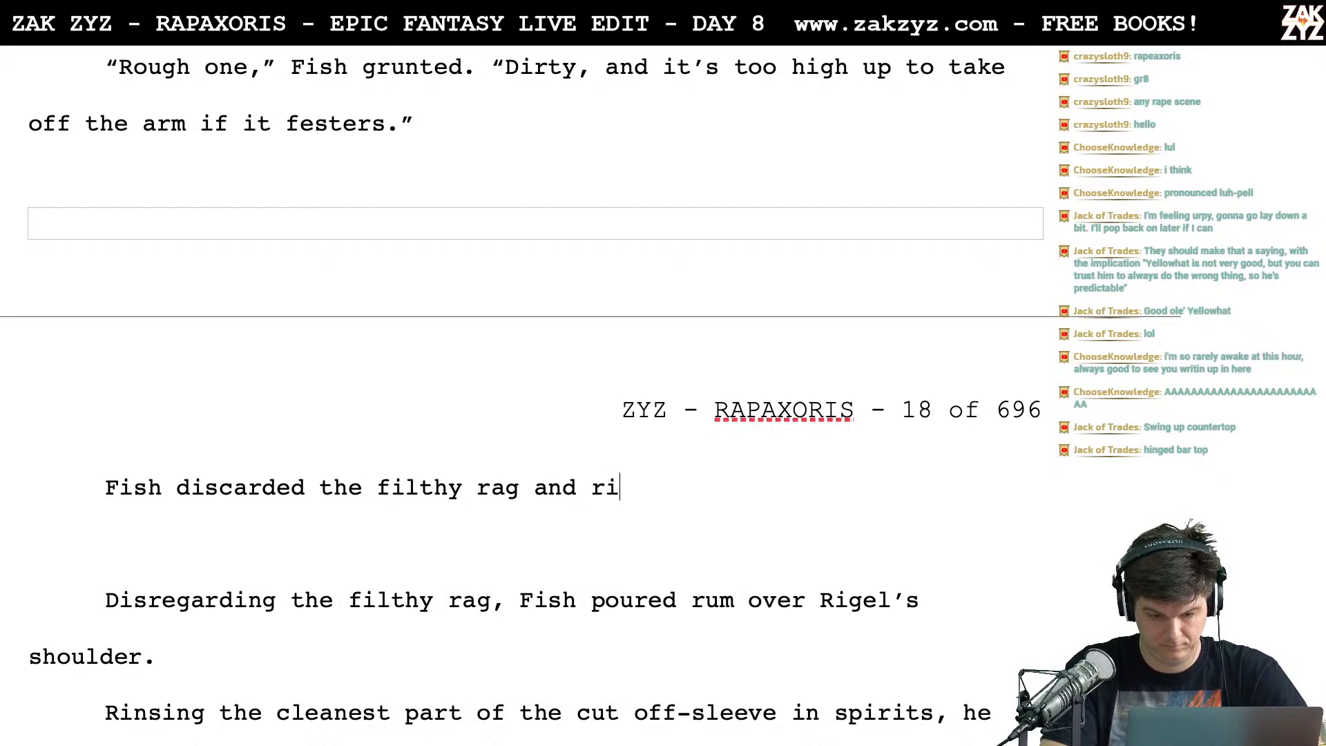
{"action": "type", "text": "nsed the clea"}
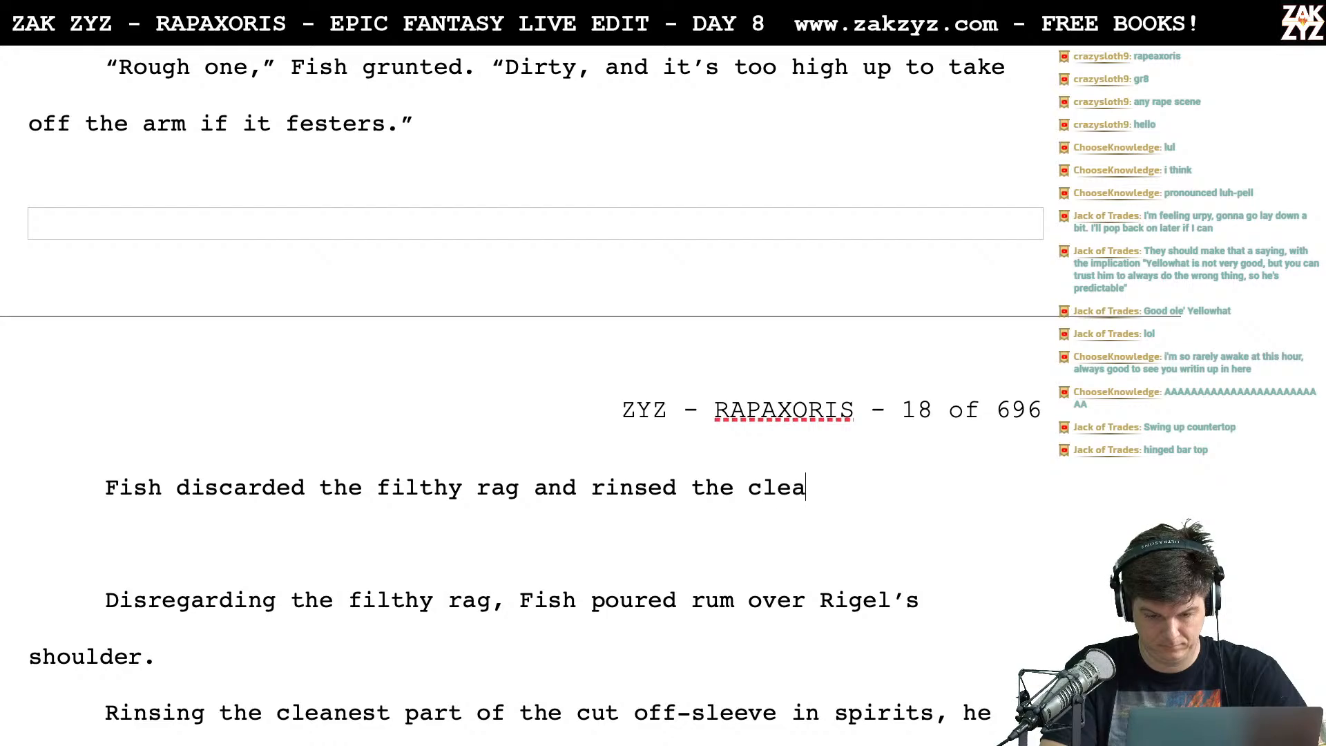
{"action": "type", "text": "nest part f the"}
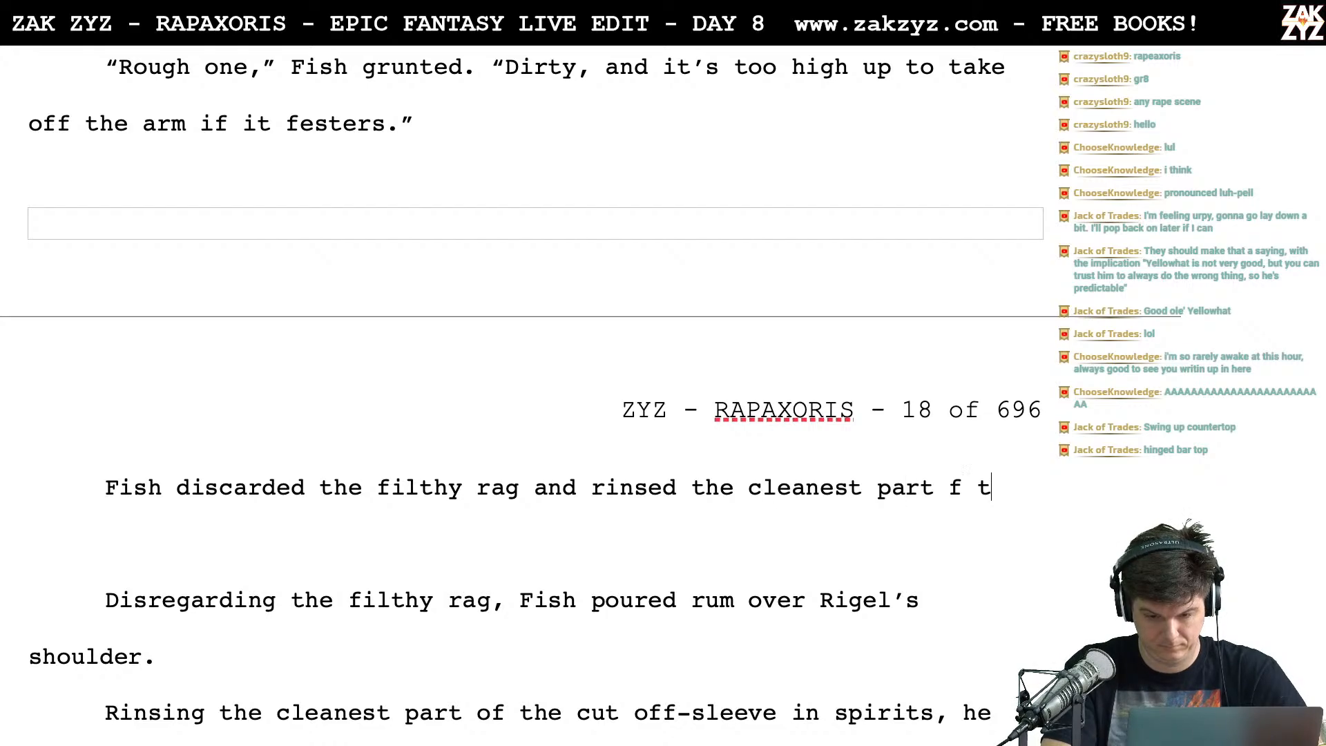
{"action": "key", "text": "BackSpace"}
{"action": "key", "text": "BackSpace"}
{"action": "key", "text": "BackSpace"}
{"action": "key", "text": "BackSpace"}
{"action": "key", "text": "BackSpace"}
{"action": "type", "text": "of the sleeve in sp"}
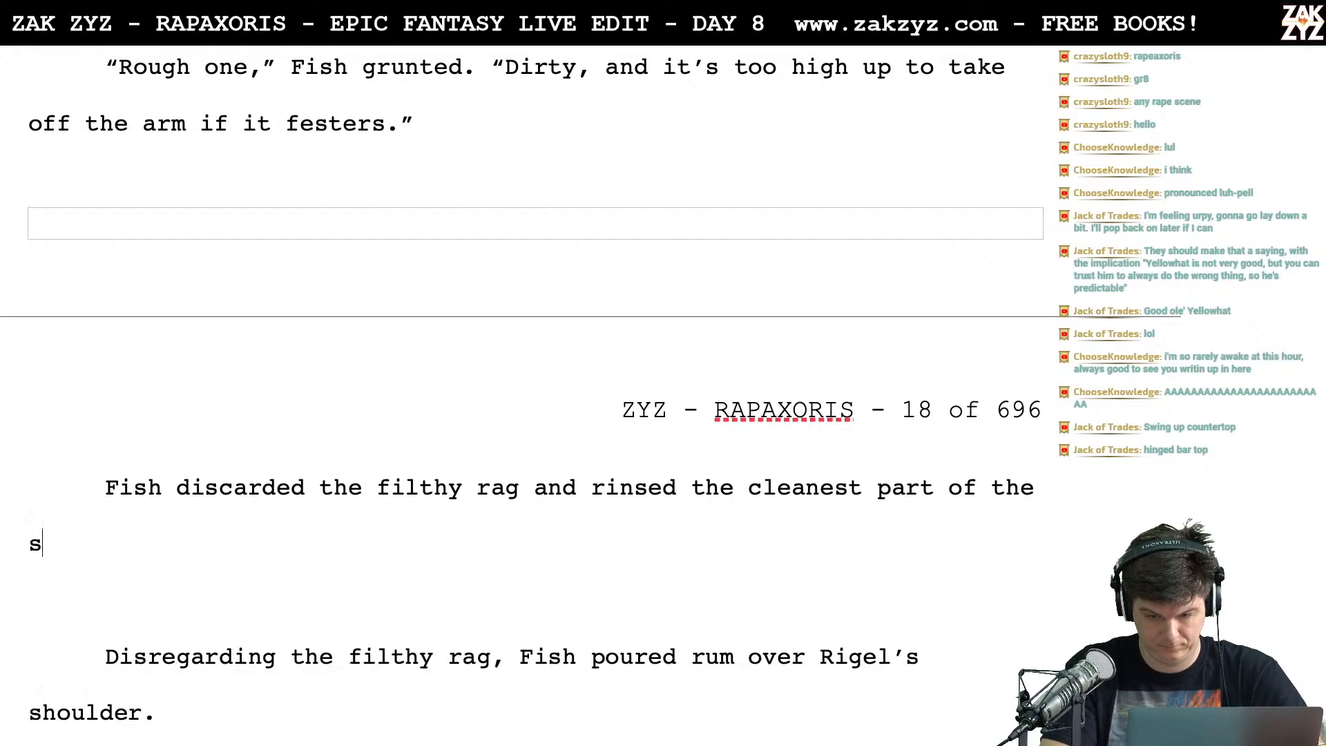
{"action": "type", "text": "irits"}
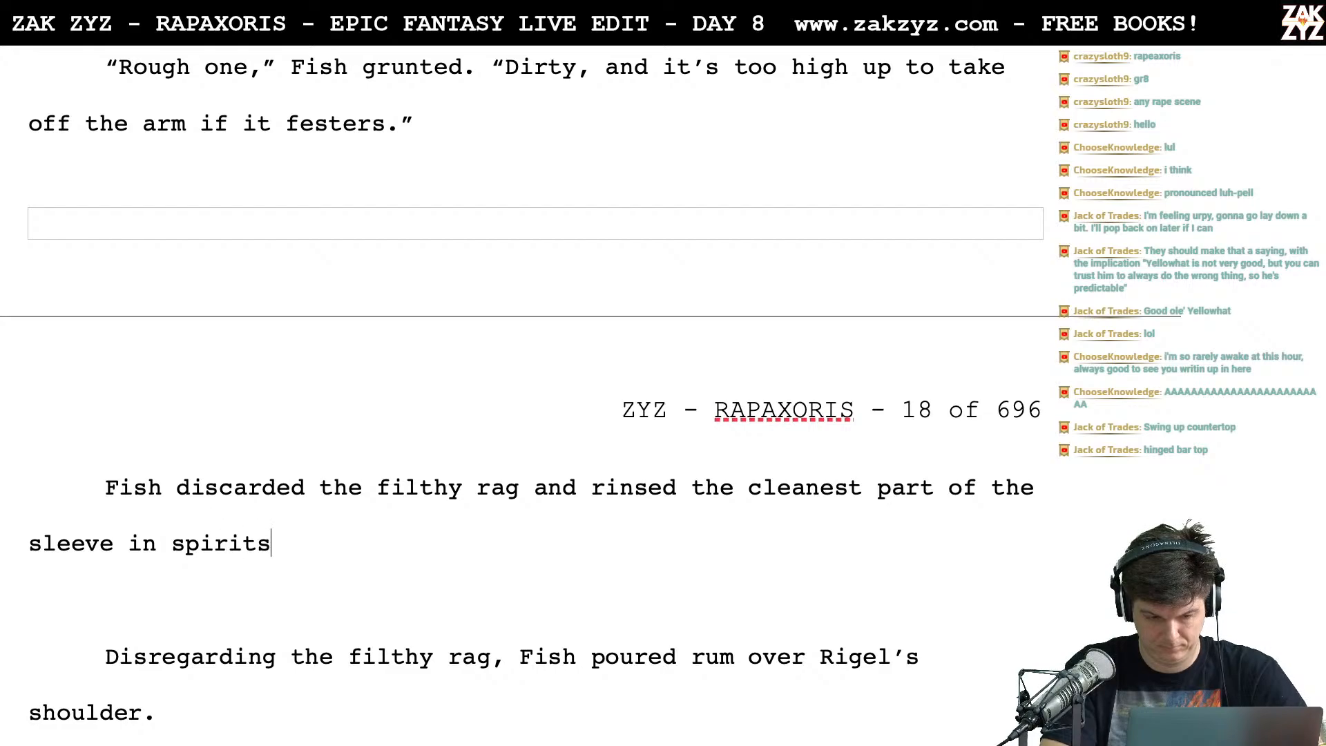
End the sentence after "spirits" and add "He daubed at the wound, cleaning it out in the candl"
{"action": "type", "text": ". He d"}
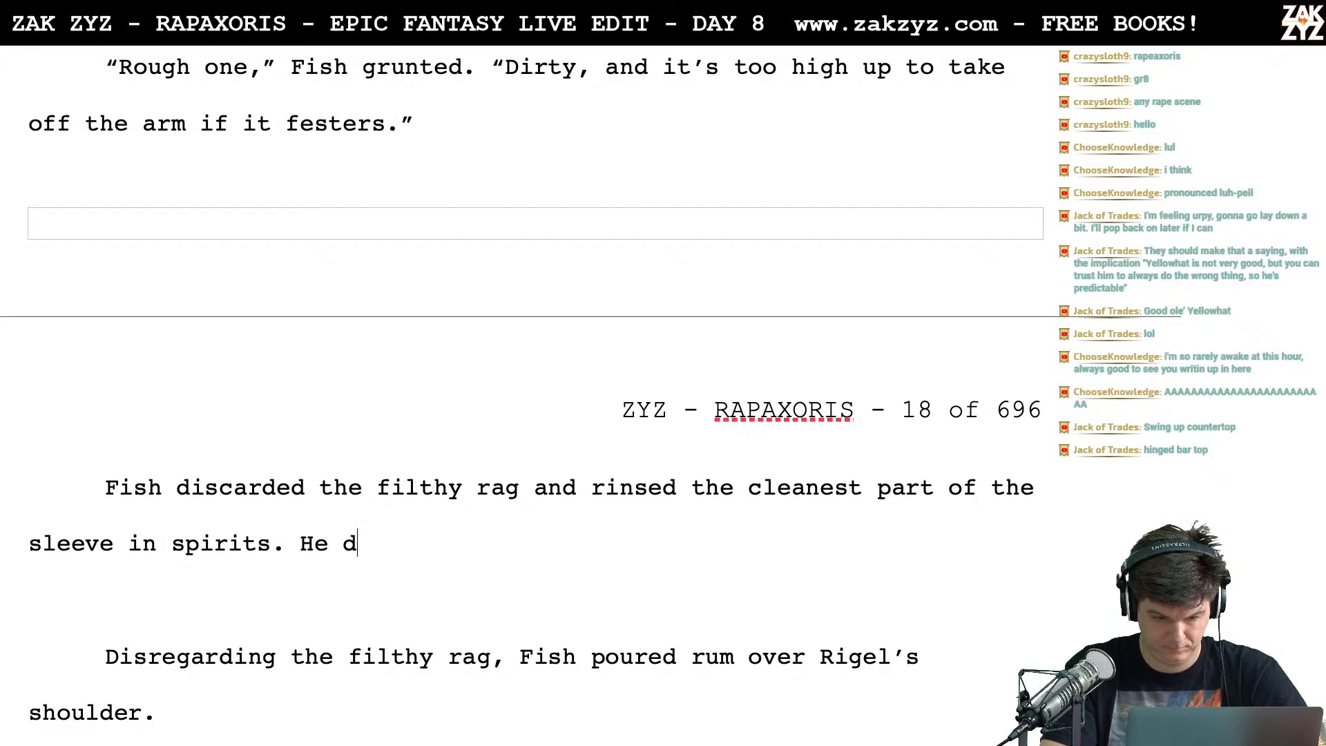
{"action": "type", "text": "aubed d"}
{"action": "key", "text": "BackSpace"}
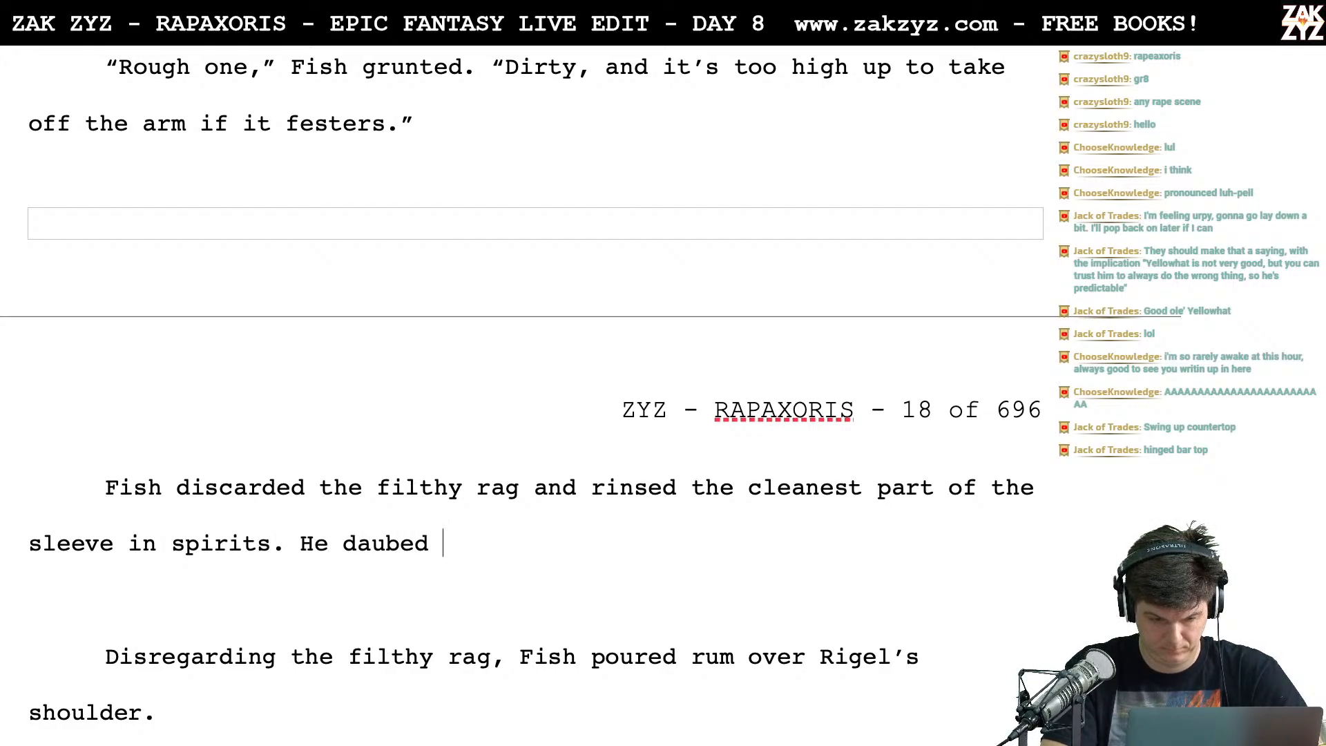
{"action": "type", "text": "at the wound, rying"}
{"action": "key", "text": "BackSpace"}
{"action": "key", "text": "BackSpace"}
{"action": "key", "text": "BackSpace"}
{"action": "key", "text": "BackSpace"}
{"action": "key", "text": "BackSpace"}
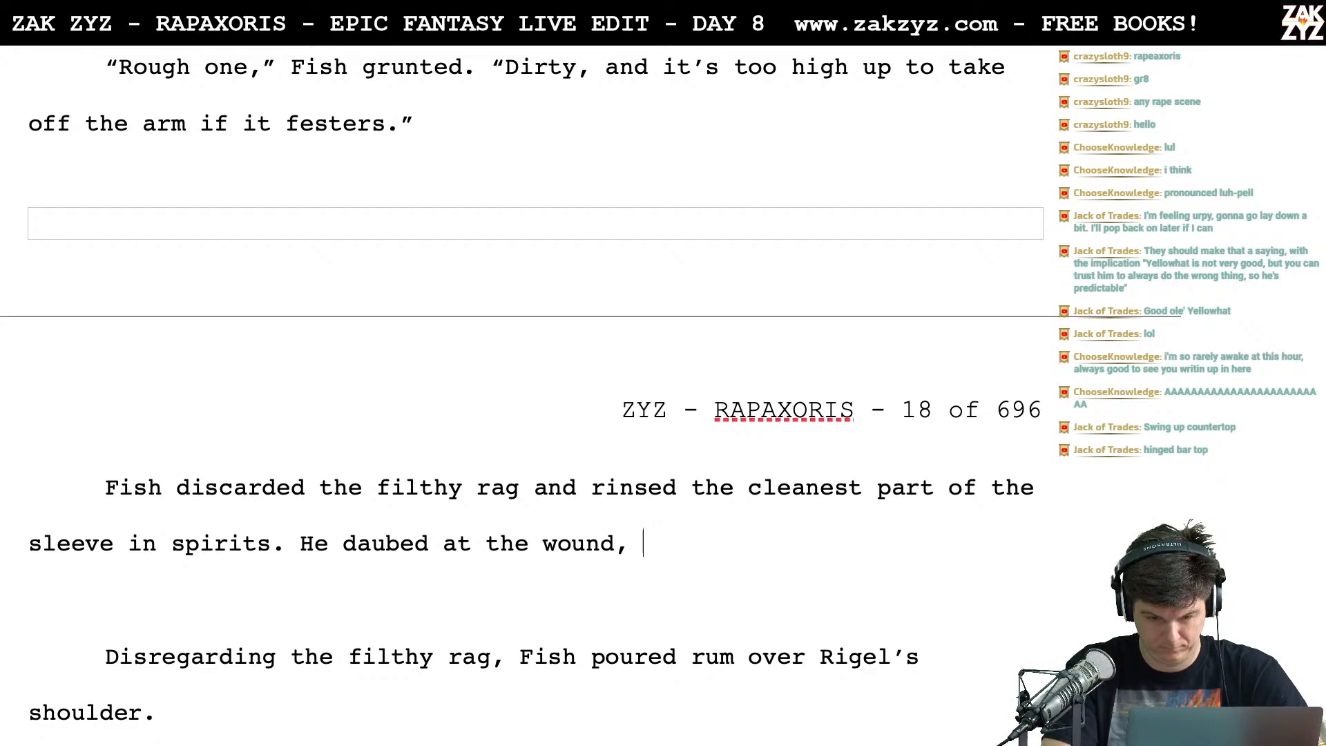
{"action": "type", "text": "clean"}
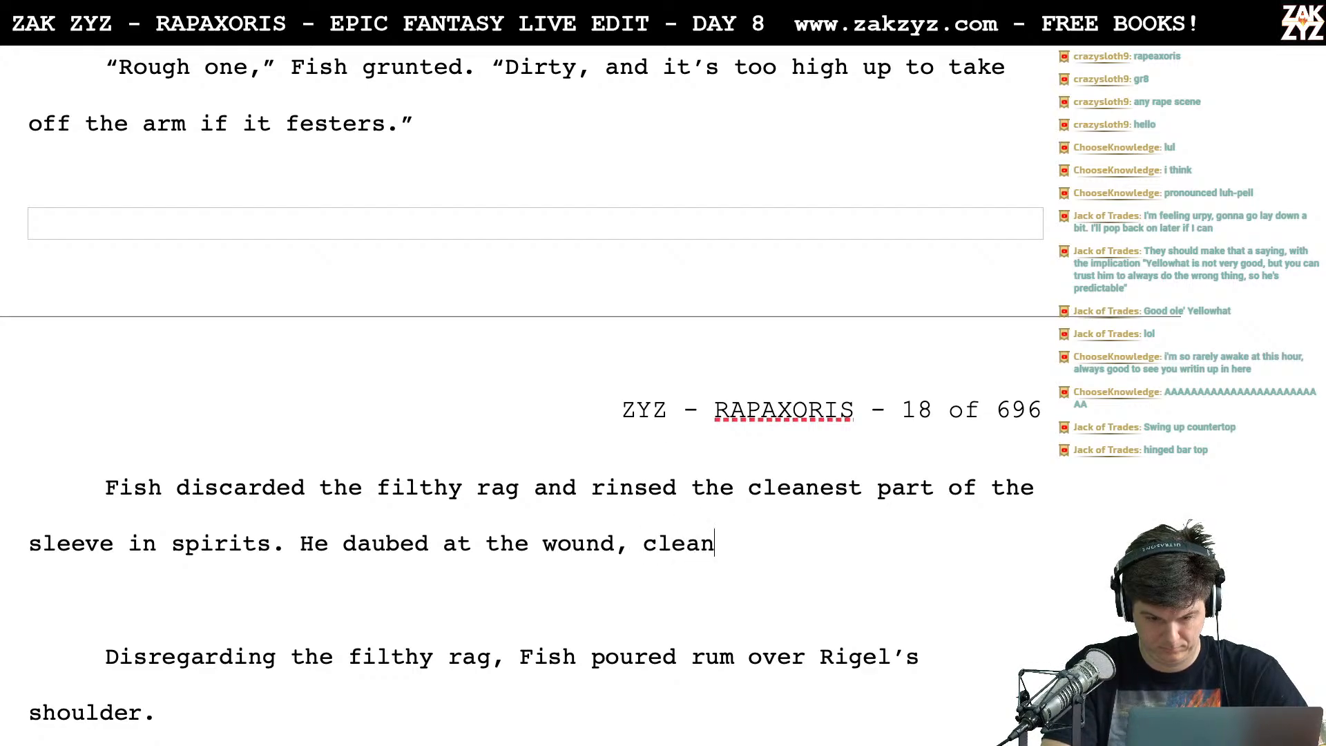
{"action": "type", "text": "ing it out in the candle"}
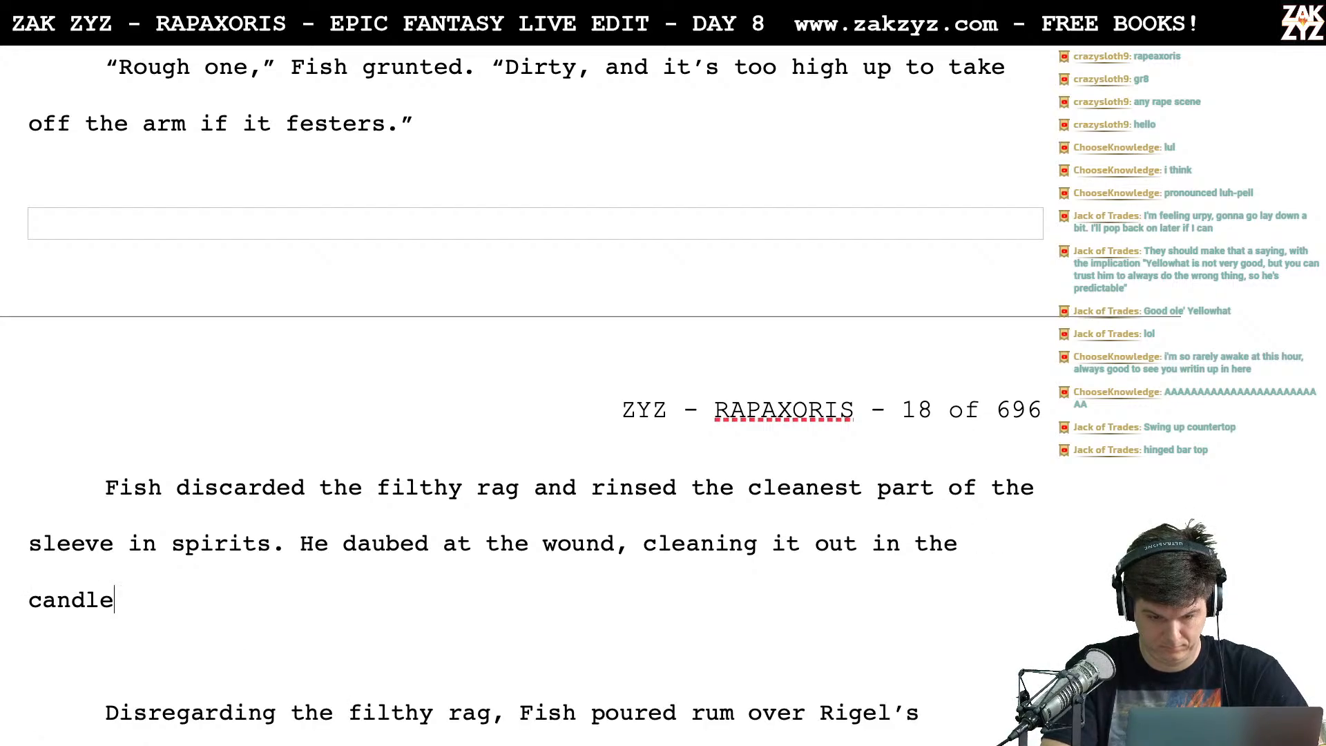
{"action": "key", "text": "BackSpace"}
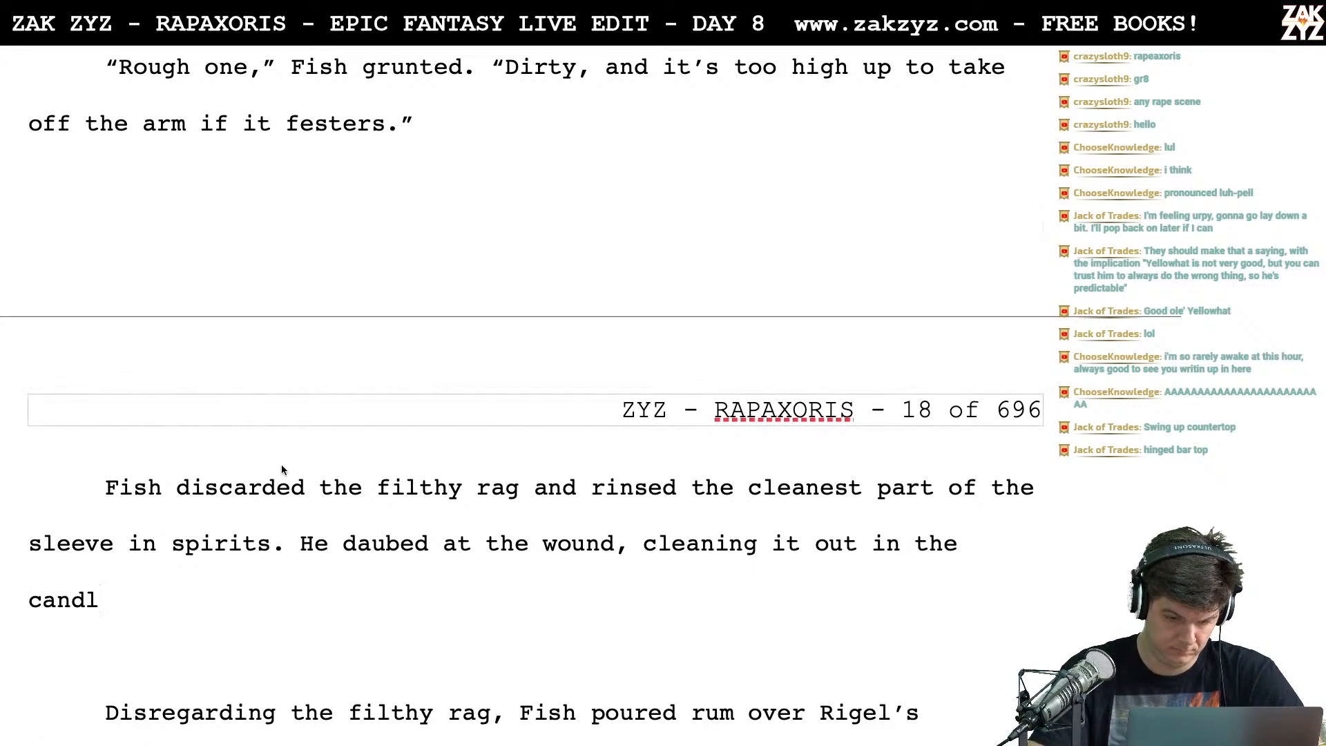
Split "He daubed at the wound" into a separate paragraph and write "In the candlelight, he daubed dirt from the wound." after "spirits."
{"action": "left_click", "coordinate": [281, 545]}
{"action": "key", "text": "Return"}
{"action": "type", "text": "In the candlelight, he daubed dirt from the wound."}
{"action": "key", "text": "Return"}
{"action": "type", "text": "When the p"}
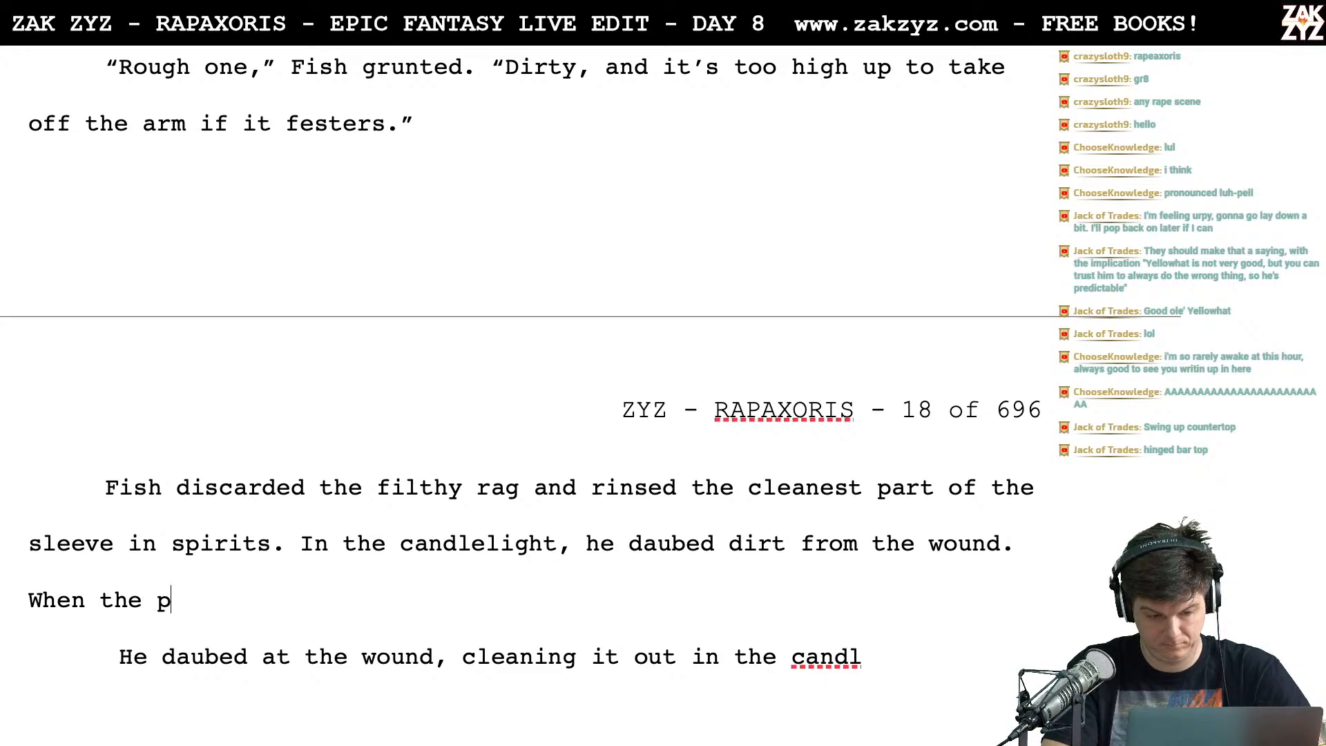
{"action": "type", "text": "otent sp"}
{"action": "key", "text": "BackSpace"}
{"action": "key", "text": "BackSpace"}
{"action": "type", "text": "r"}
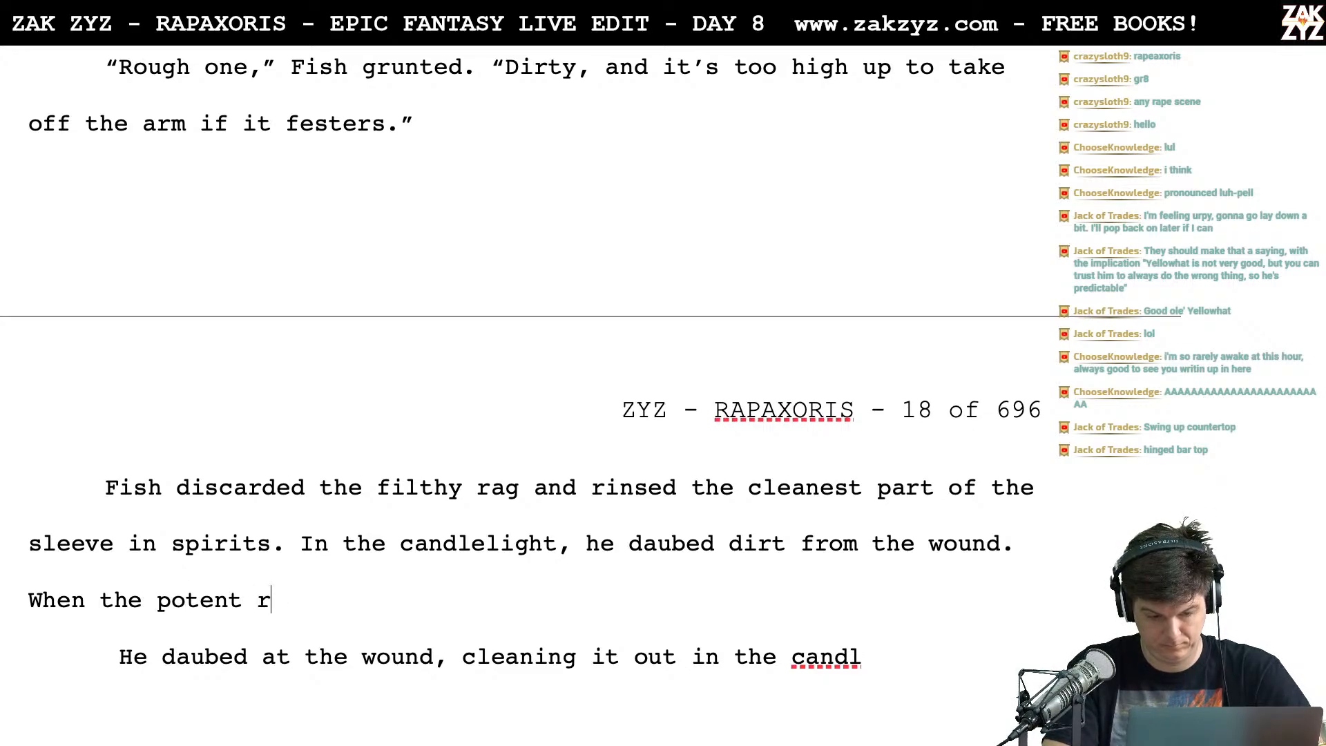
{"action": "type", "text": "um b"}
{"action": "key", "text": "BackSpace"}
{"action": "key", "text": "BackSpace"}
{"action": "key", "text": "BackSpace"}
{"action": "key", "text": "BackSpace"}
{"action": "key", "text": "BackSpace"}
{"action": "key", "text": "BackSpace"}
{"action": "key", "text": "BackSpace"}
{"action": "key", "text": "BackSpace"}
{"action": "key", "text": "BackSpace"}
{"action": "key", "text": "BackSpace"}
{"action": "key", "text": "BackSpace"}
{"action": "key", "text": "BackSpace"}
{"action": "key", "text": "BackSpace"}
{"action": "key", "text": "BackSpace"}
{"action": "key", "text": "BackSpace"}
{"action": "key", "text": "BackSpace"}
{"action": "key", "text": "BackSpace"}
{"action": "key", "text": "BackSpace"}
{"action": "key", "text": "BackSpace"}
{"action": "key", "text": "BackSpace"}
{"action": "key", "text": "BackSpace"}
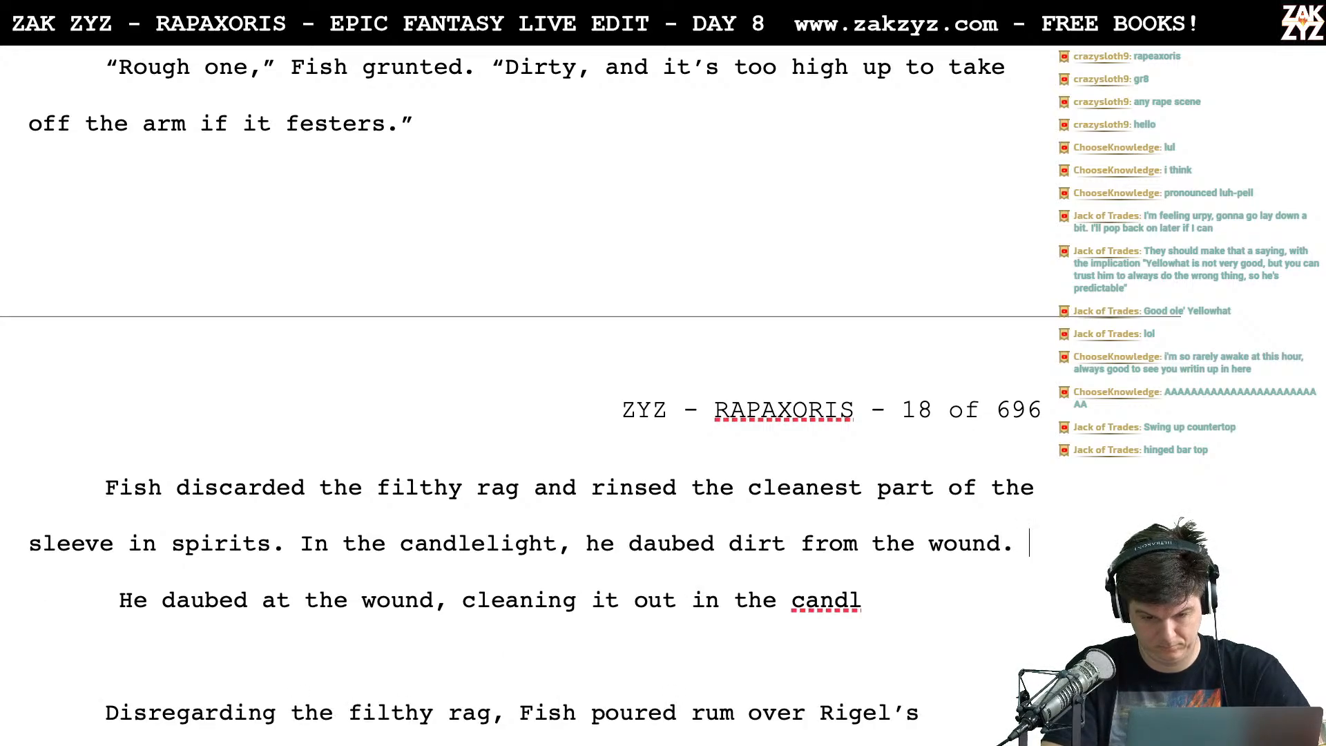
Delete the leftover drafts from "He daubed at the wound" through "Then he rinsed the cleanest part", up to Halfking's "Easy with that!" line
{"action": "key", "text": "Right"}
{"action": "key", "text": "shift+Down"}
{"action": "key", "text": "shift+Down"}
{"action": "key", "text": "shift+Down"}
{"action": "key", "text": "shift+Down"}
{"action": "key", "text": "shift+Down"}
{"action": "key", "text": "shift+Down"}
{"action": "key", "text": "shift+Down"}
{"action": "key", "text": "shift+Down"}
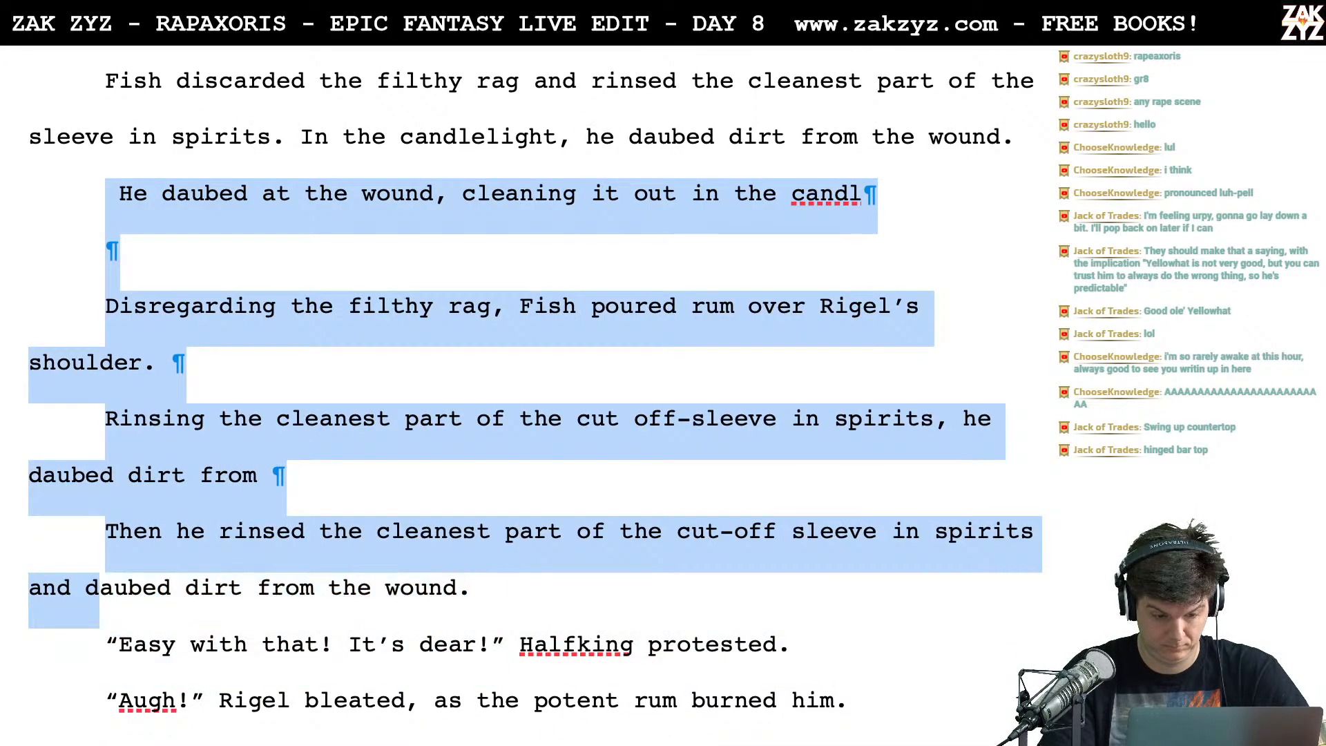
{"action": "key", "text": "BackSpace"}
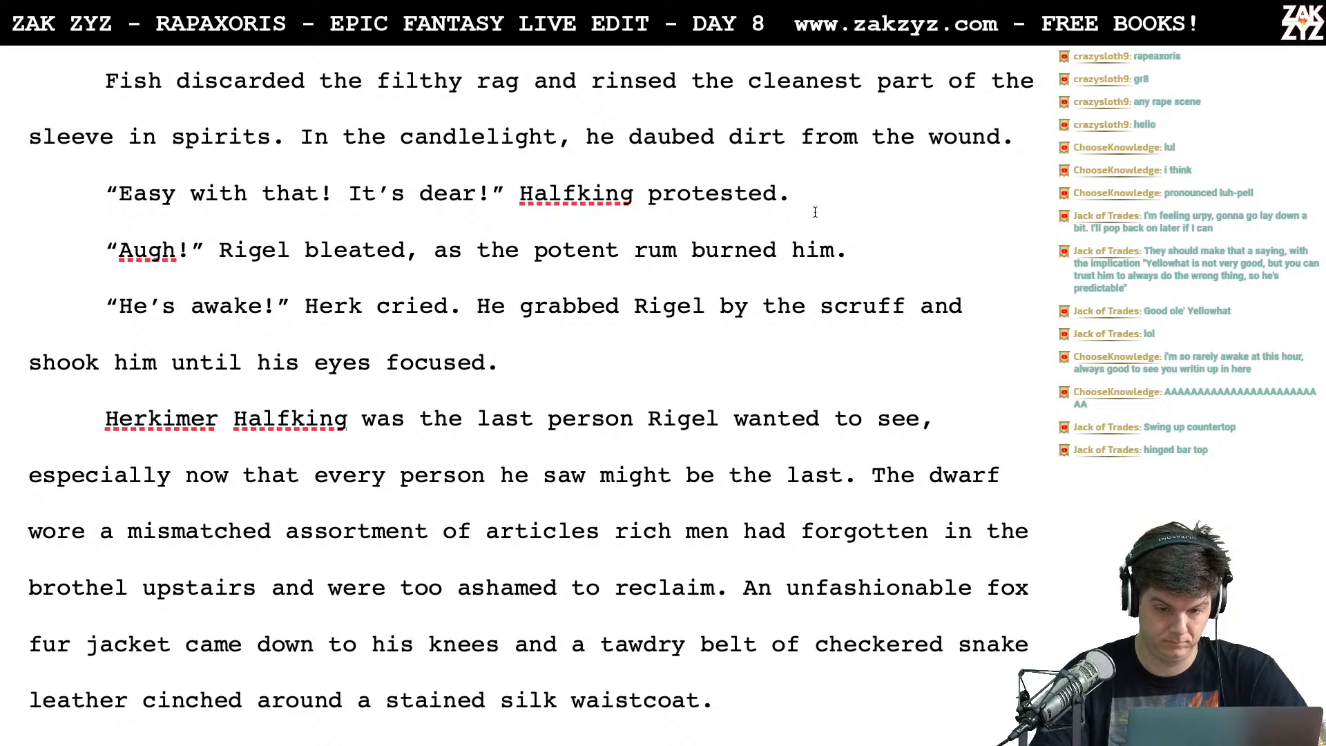
Insert a paragraph after "Halfking protested." reading "Rigels's eyes shot open as the potent rum began to burn."
{"action": "key", "text": "BackSpace"}
{"action": "key", "text": "Return"}
{"action": "type", "text": "Rig"}
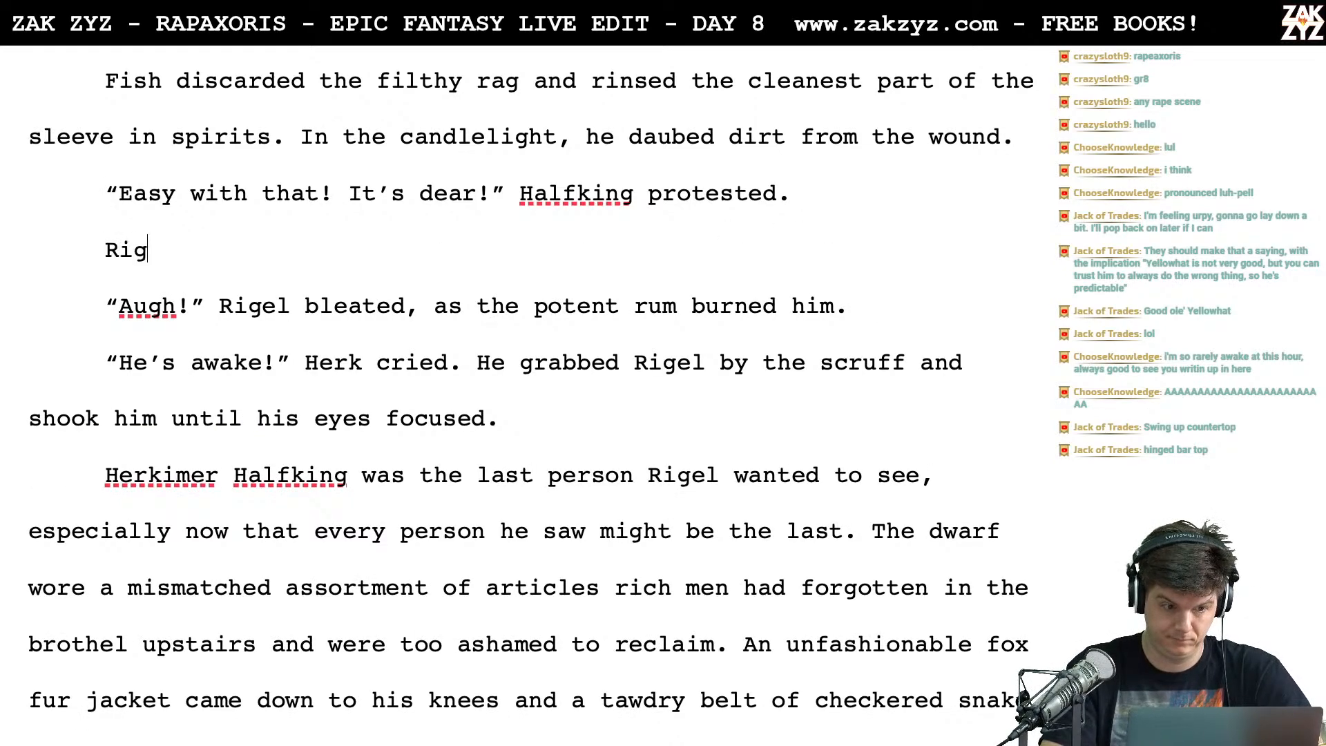
{"action": "type", "text": "els's shi"}
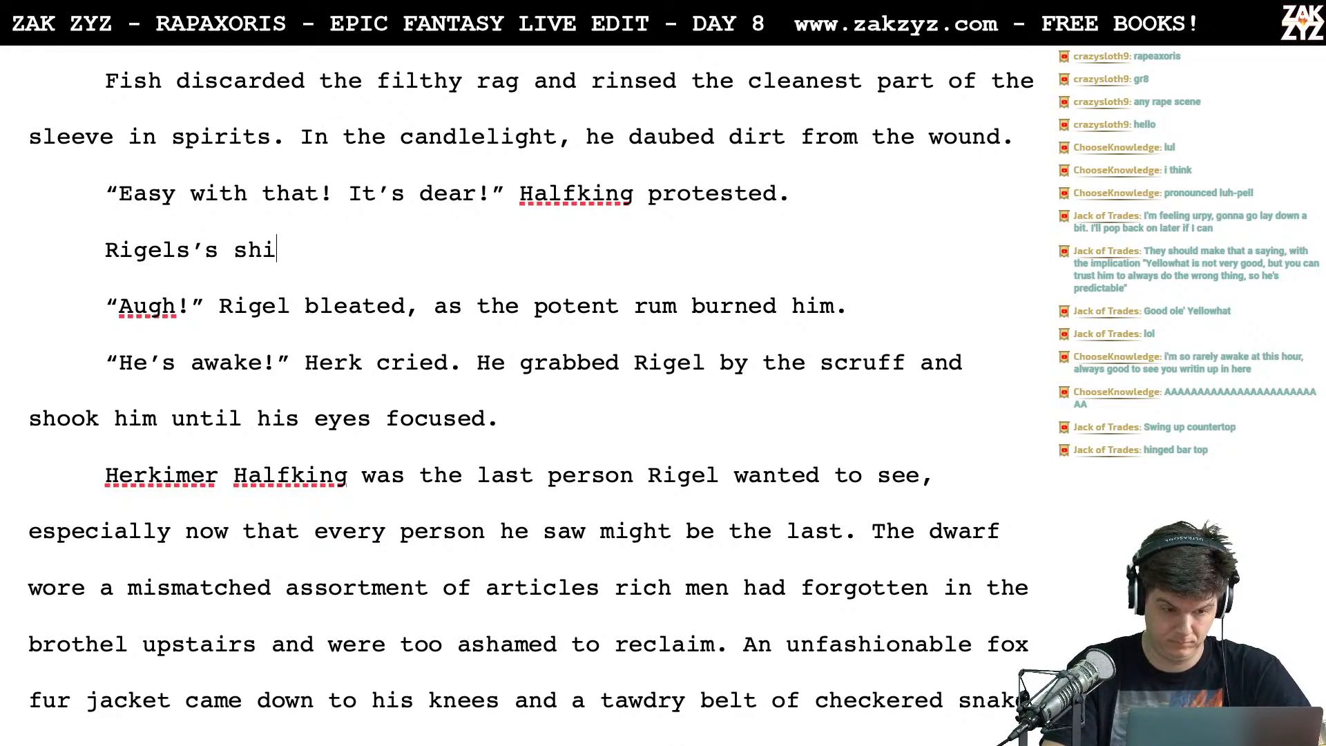
{"action": "key", "text": "BackSpace"}
{"action": "key", "text": "BackSpace"}
{"action": "type", "text": "e"}
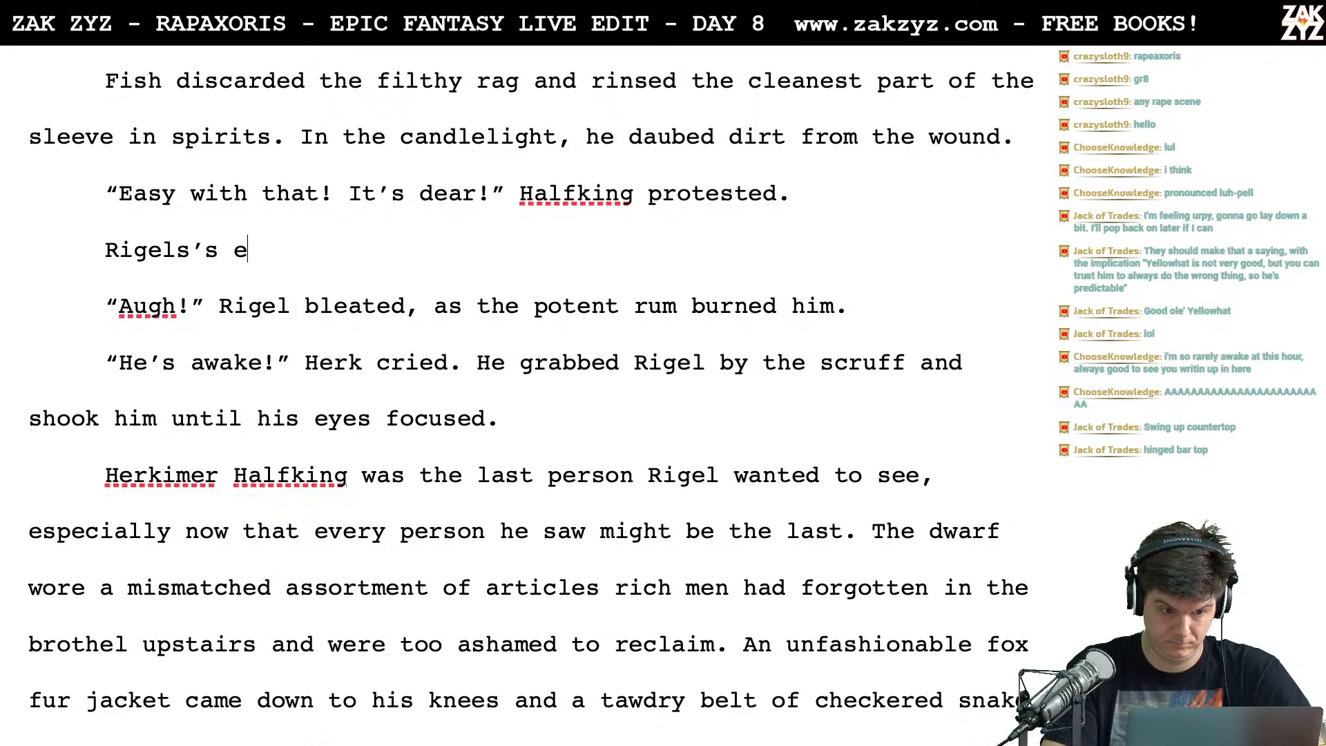
{"action": "type", "text": "yes sh"}
{"action": "key", "text": "BackSpace"}
{"action": "key", "text": "BackSpace"}
{"action": "key", "text": "BackSpace"}
{"action": "key", "text": "BackSpace"}
{"action": "type", "text": "es sh"}
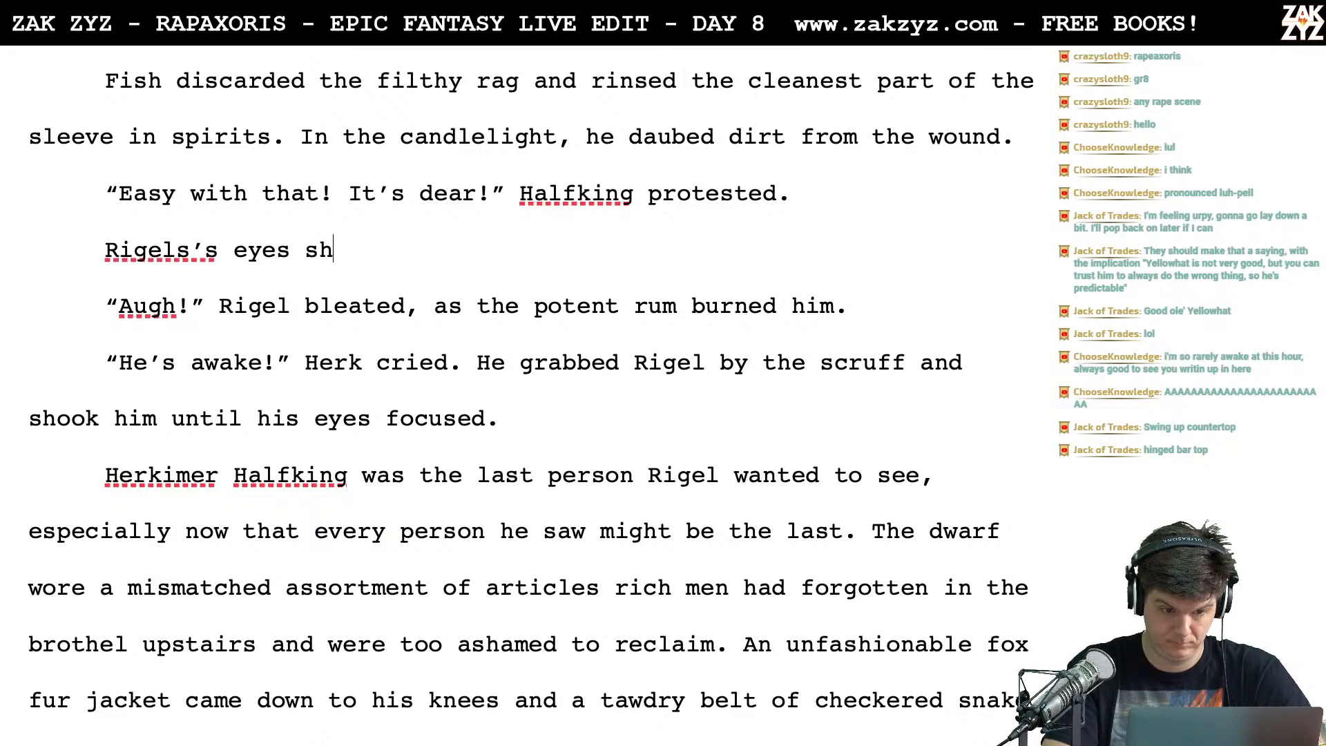
{"action": "type", "text": "ot open as the po"}
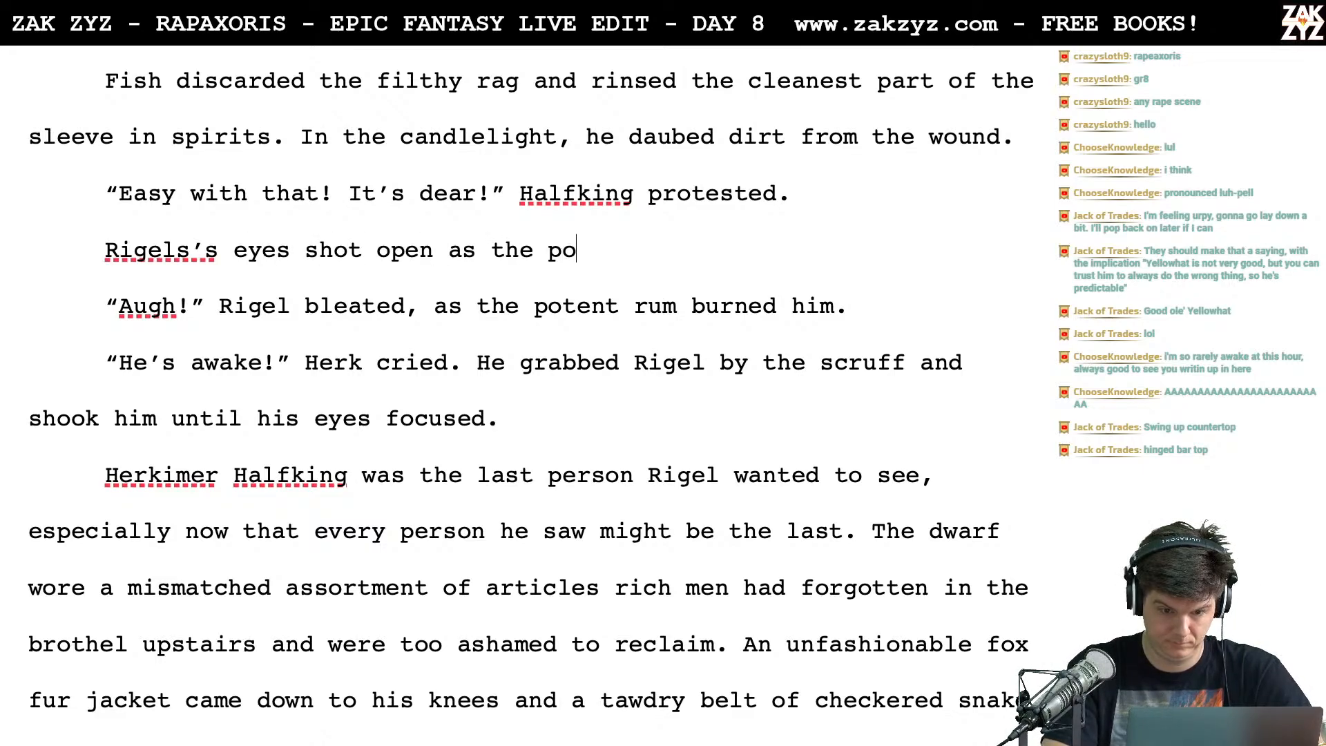
{"action": "type", "text": "tent rum b"}
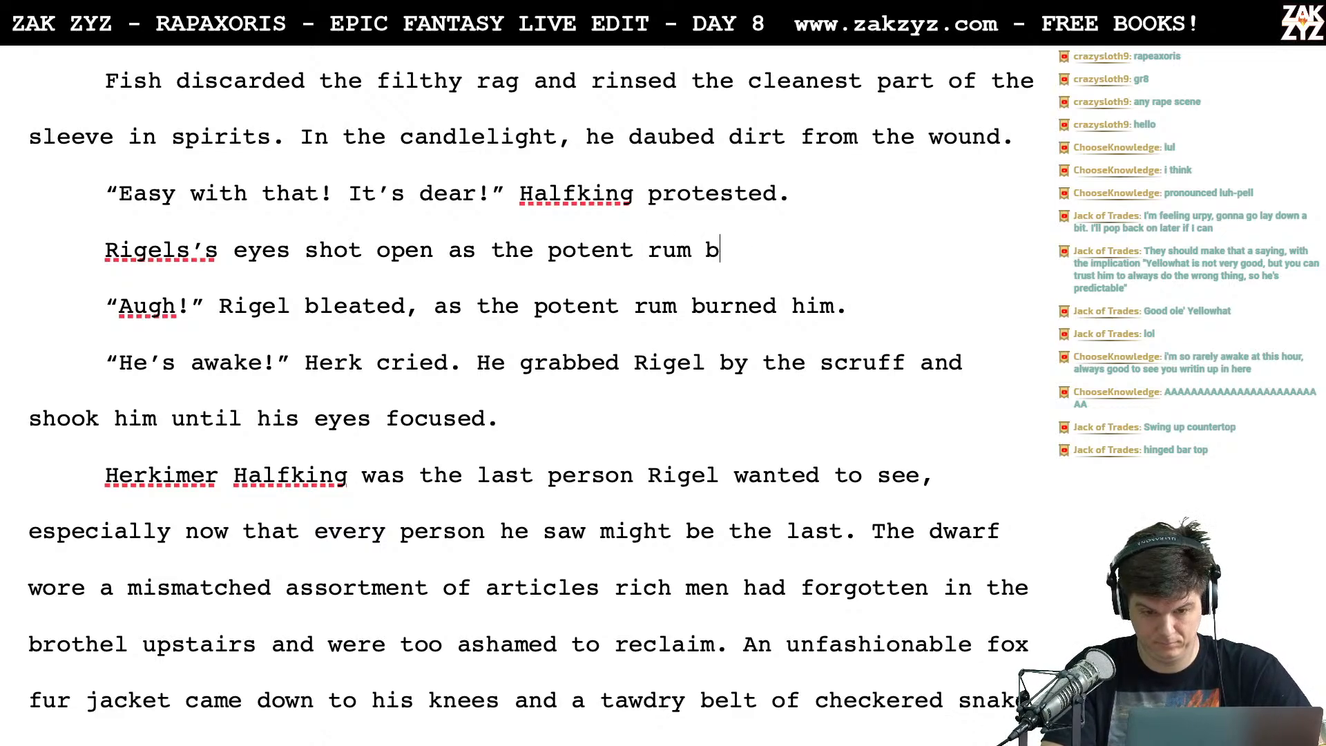
{"action": "type", "text": "iregan to burn."}
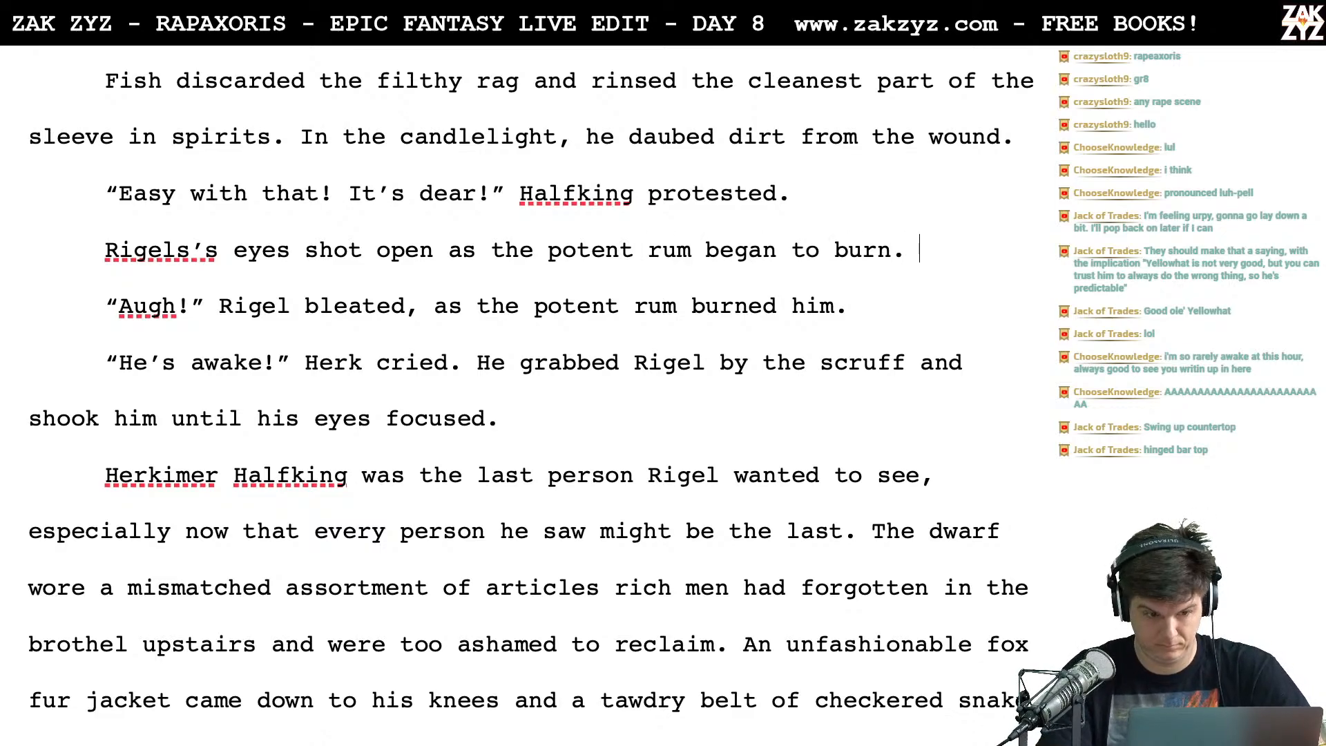
Replace the paragraph where Rigel bleats as the rum burns him with the single cry "AUGH!" in quotation marks
{"action": "key", "text": "ctrl+shift+Down"}
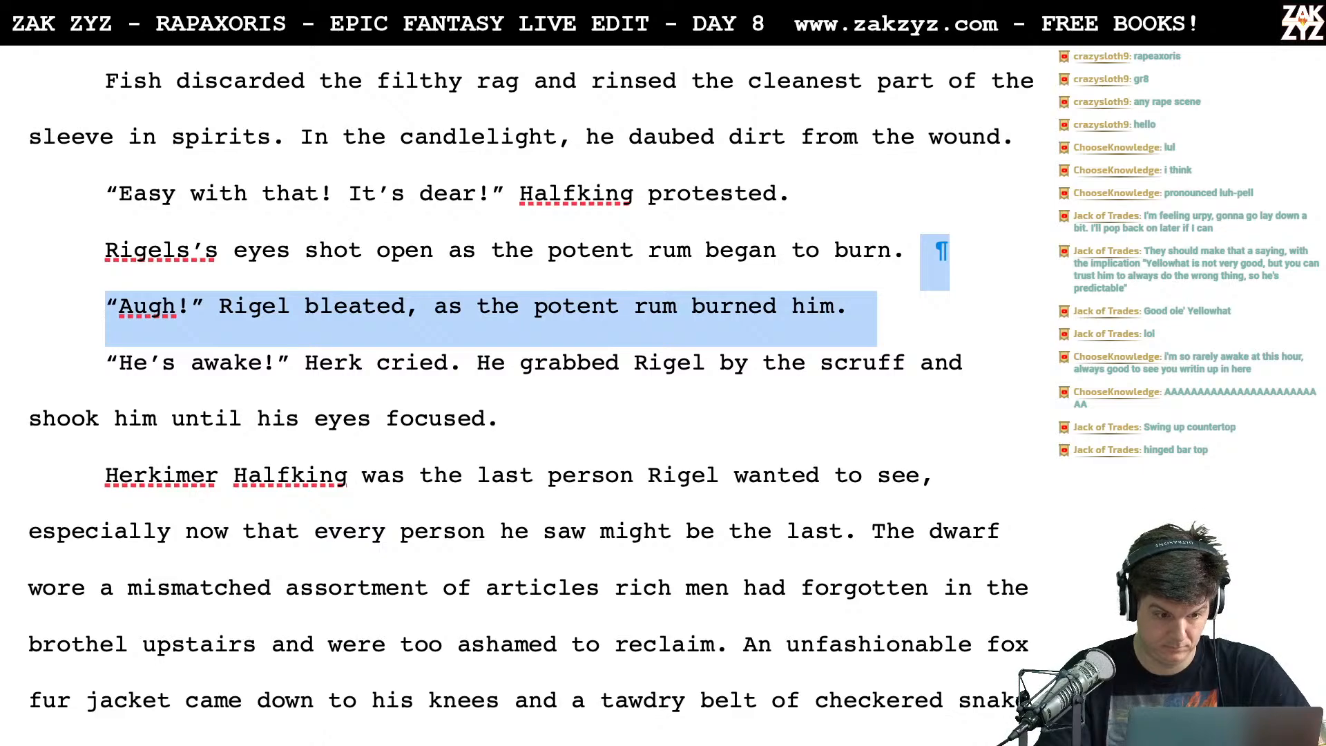
{"action": "key", "text": "BackSpace"}
{"action": "key", "text": "Return"}
{"action": "type", "text": "\"AUGJH"}
{"action": "key", "text": "BackSpace"}
{"action": "key", "text": "BackSpace"}
{"action": "key", "text": "BackSpace"}
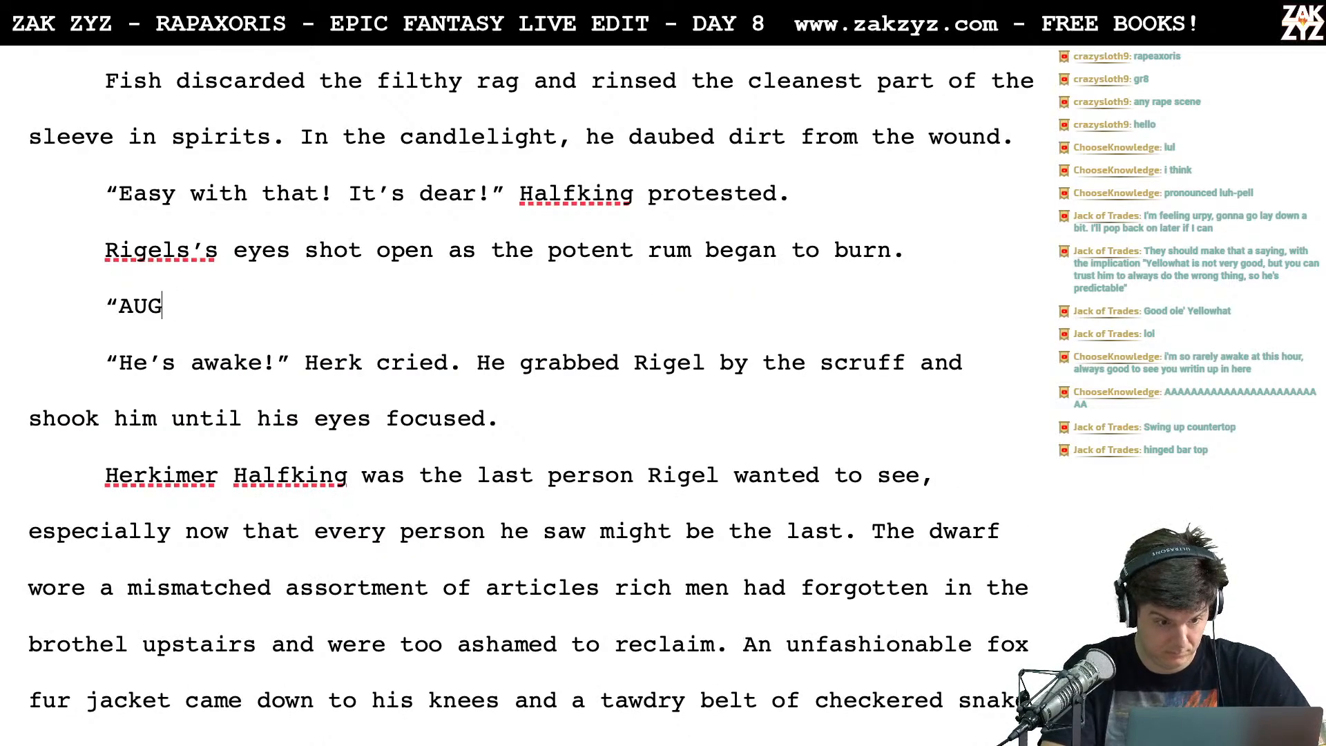
{"action": "type", "text": "GH"}
{"action": "key", "text": "Right"}
{"action": "key", "text": "Up"}
{"action": "key", "text": "Left"}
{"action": "key", "text": "Left"}
{"action": "key", "text": "Down"}
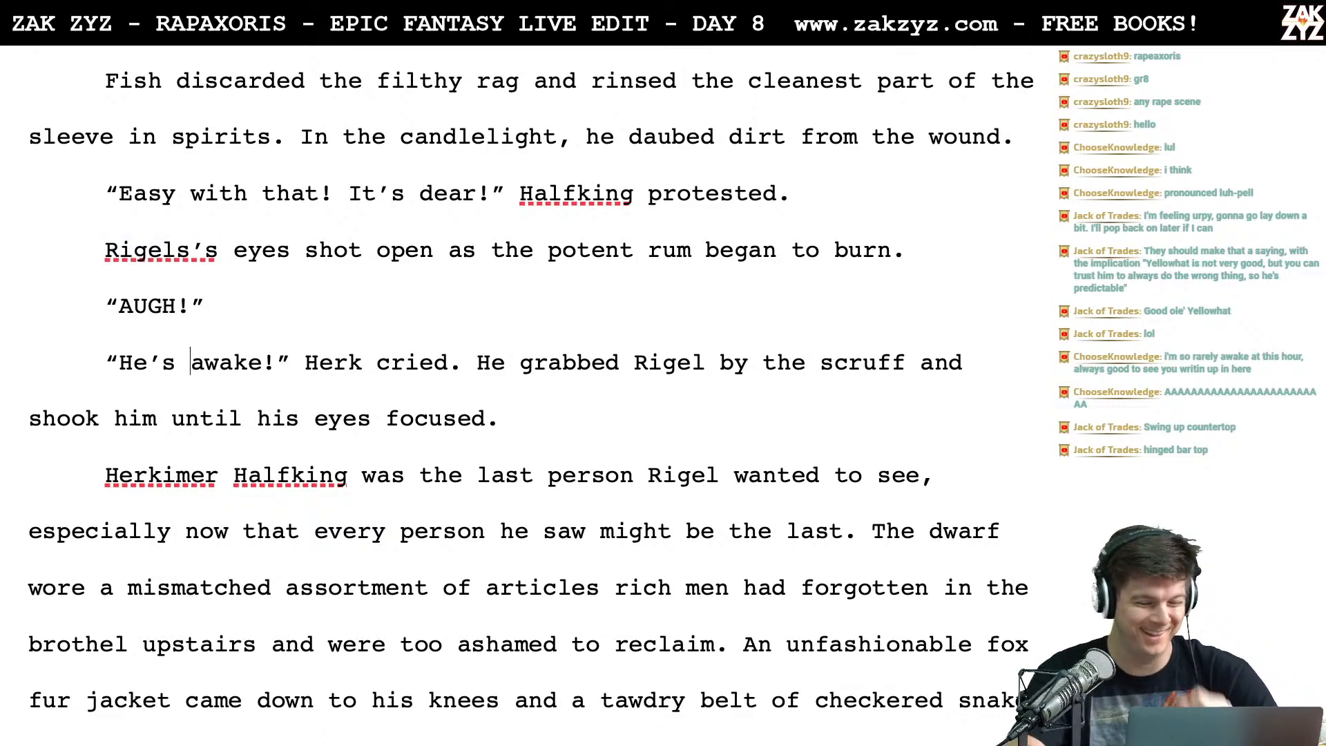
Add "bottle" after "Easy with that" in Halfking's protest
{"action": "scroll", "coordinate": [817, 243], "scroll_direction": "up", "scroll_amount": 1}
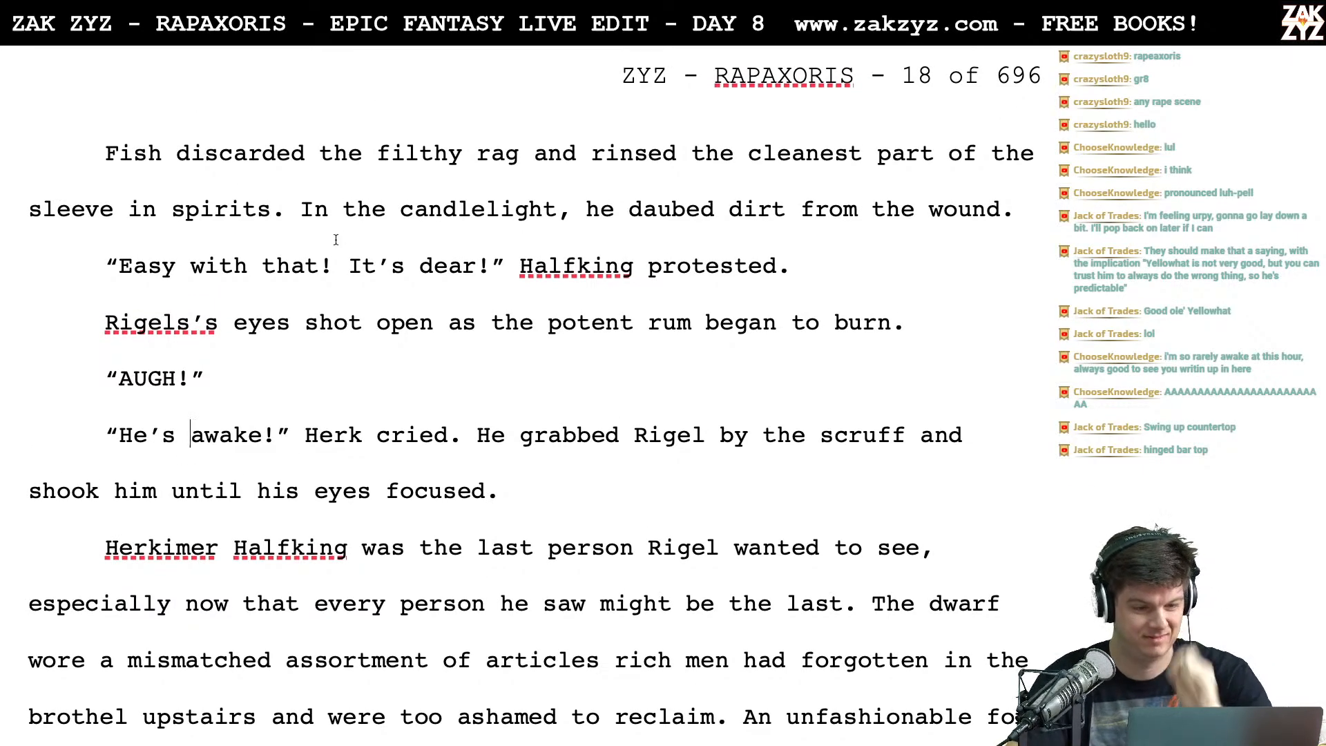
{"action": "key", "text": "Left"}
{"action": "key", "text": "Left"}
{"action": "key", "text": "Right"}
{"action": "type", "text": "bottle"}
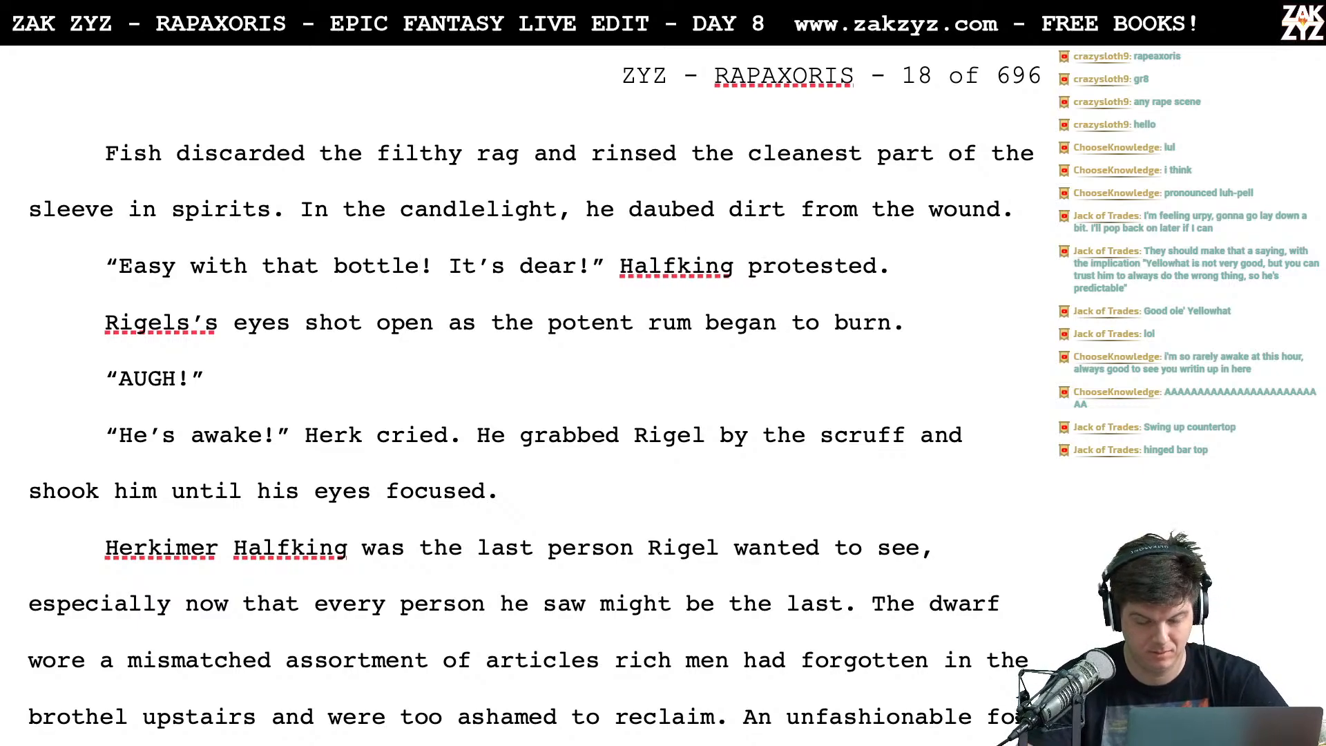
Add the sentence "Fish ignored him." after "Halfking protested."
{"action": "scroll", "coordinate": [470, 324], "scroll_direction": "down", "scroll_amount": 1}
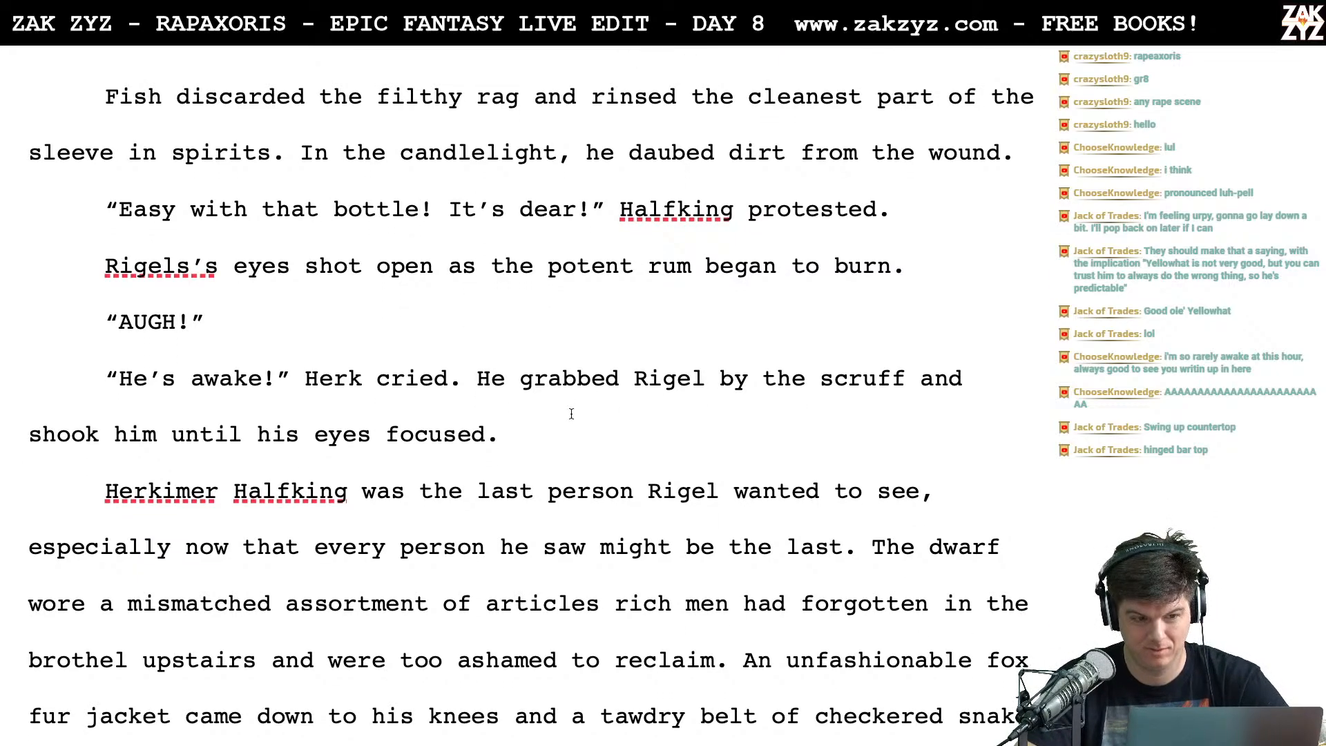
{"action": "scroll", "coordinate": [571, 413], "scroll_direction": "down", "scroll_amount": 1}
{"action": "key", "text": "BackSpace"}
{"action": "type", "text": ","}
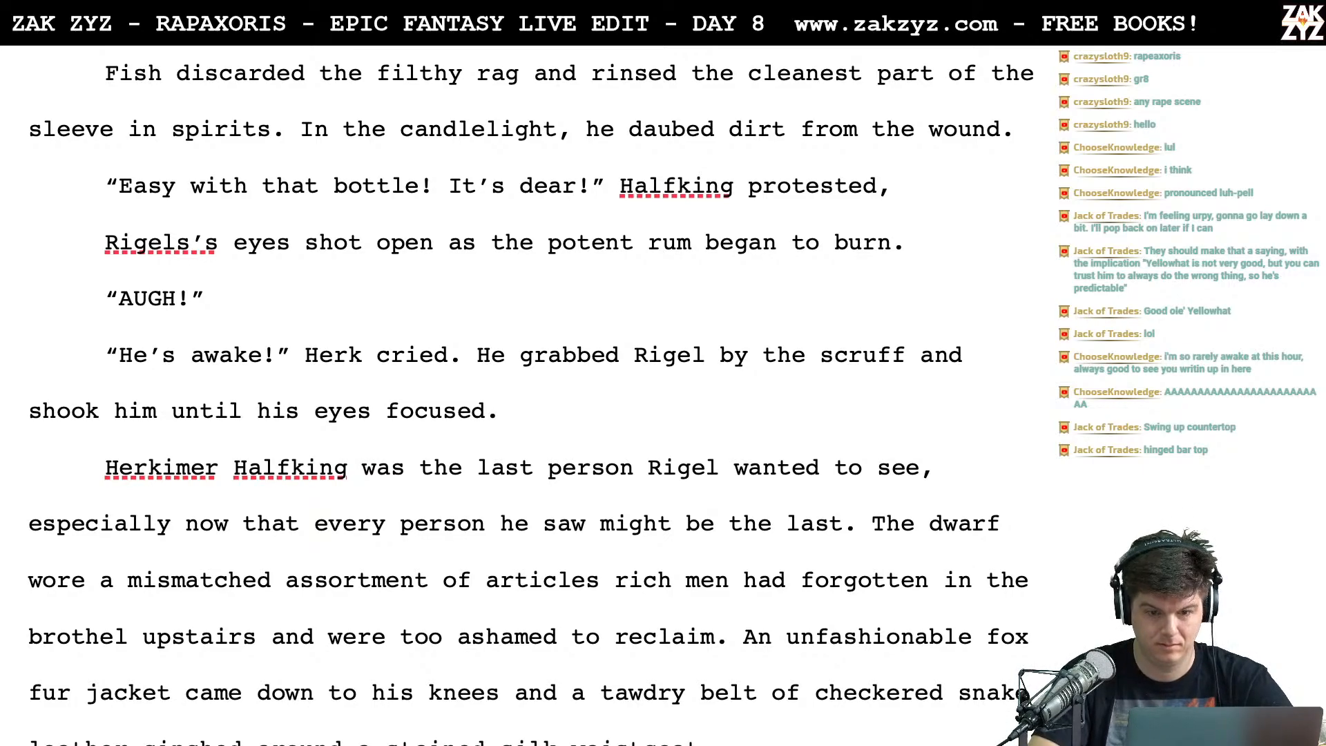
{"action": "key", "text": "BackSpace"}
{"action": "type", "text": ". F"}
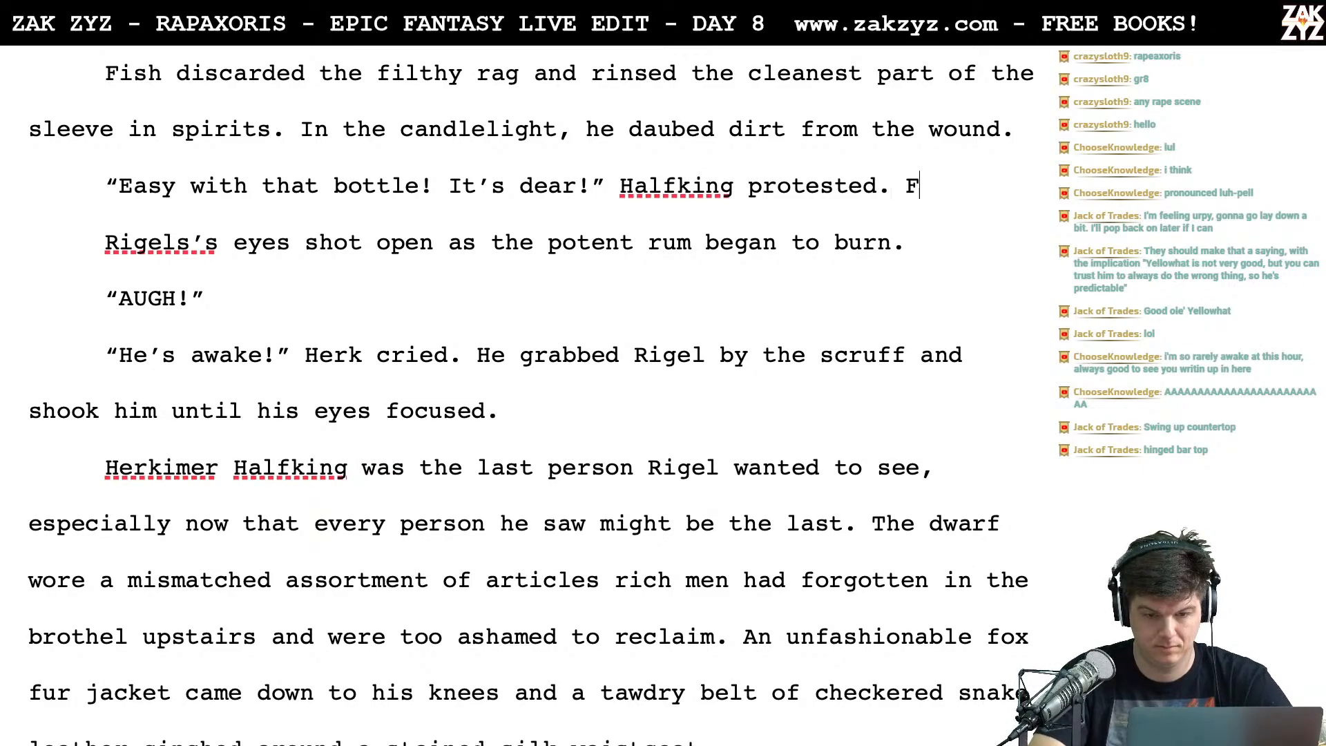
{"action": "type", "text": "ish ignored him."}
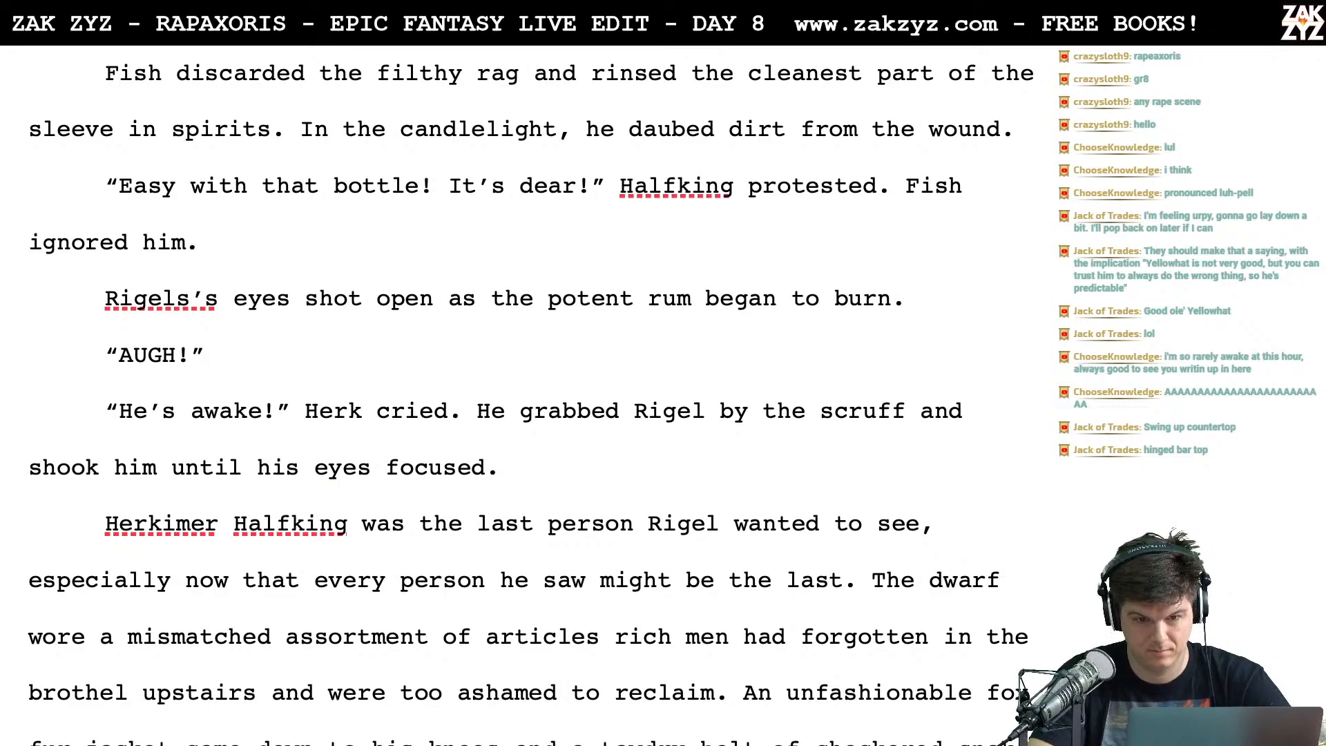
Delete "Fish ignored him." so that the dialogue paragraph ends at "Halfking protested."
{"action": "key", "text": "BackSpace"}
{"action": "key", "text": "BackSpace"}
{"action": "key", "text": "BackSpace"}
{"action": "key", "text": "BackSpace"}
{"action": "key", "text": "BackSpace"}
{"action": "key", "text": "BackSpace"}
{"action": "key", "text": "BackSpace"}
{"action": "key", "text": "BackSpace"}
{"action": "key", "text": "BackSpace"}
{"action": "key", "text": "BackSpace"}
{"action": "key", "text": "BackSpace"}
{"action": "key", "text": "BackSpace"}
{"action": "key", "text": "BackSpace"}
{"action": "key", "text": "BackSpace"}
{"action": "key", "text": "BackSpace"}
{"action": "key", "text": "BackSpace"}
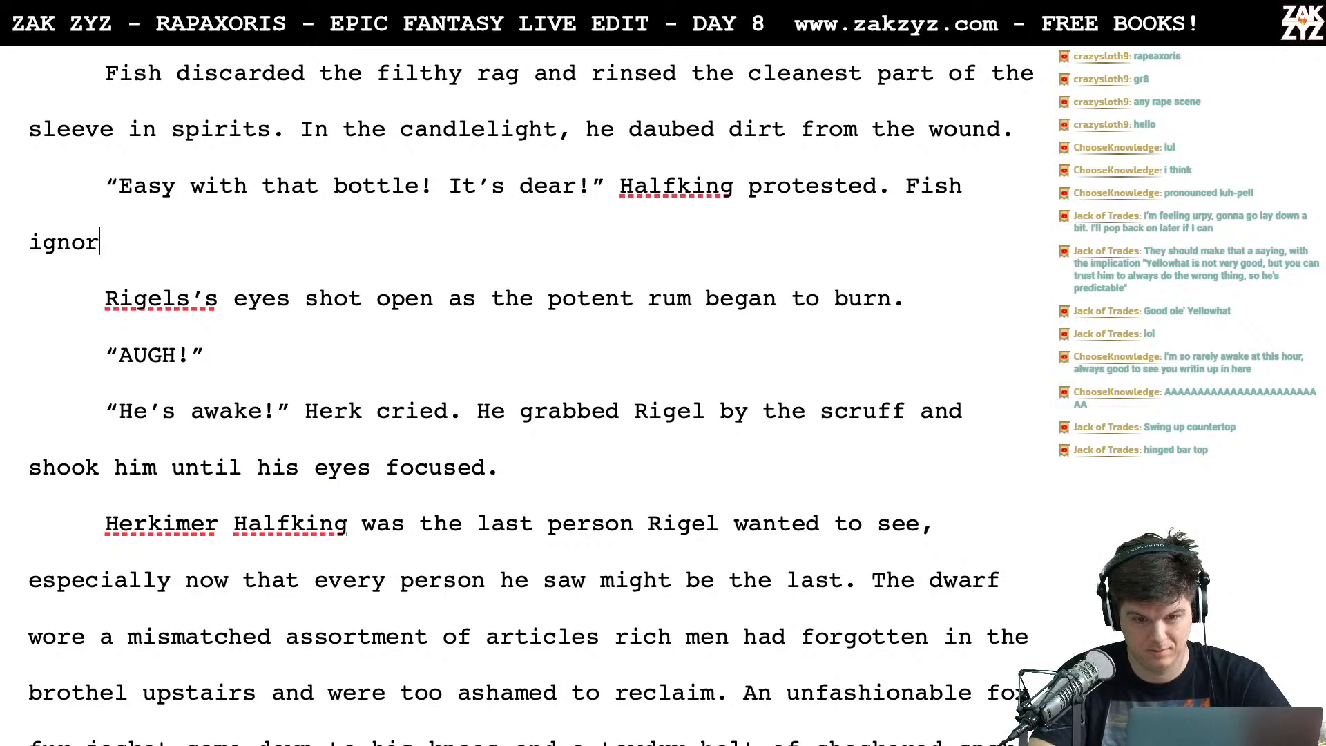
{"action": "key", "text": "BackSpace"}
{"action": "key", "text": "BackSpace"}
{"action": "key", "text": "BackSpace"}
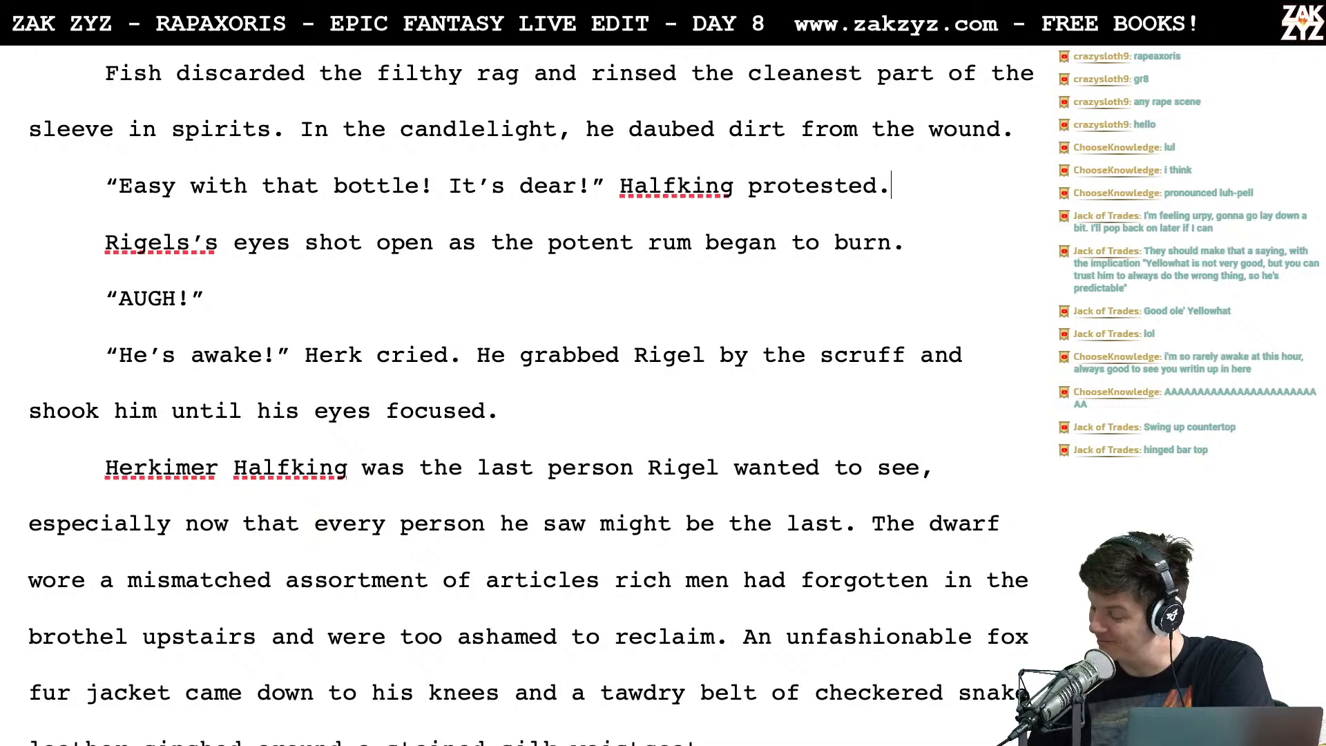
Insert ", cut off the cleanest part of the sleeve and rinsed it in spirits." after "Fish discarded the filthy rag"
{"action": "scroll", "coordinate": [706, 256], "scroll_direction": "up", "scroll_amount": 1}
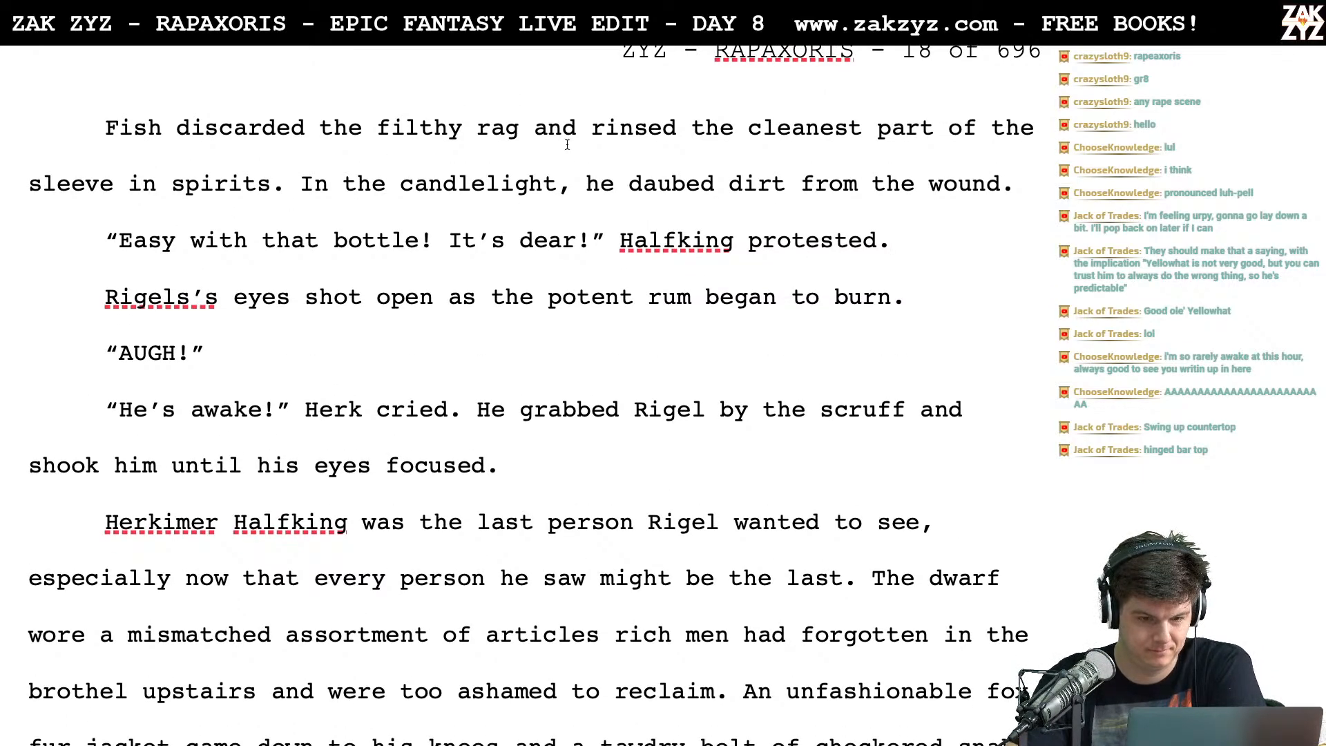
{"action": "scroll", "coordinate": [769, 201], "scroll_direction": "down", "scroll_amount": 1}
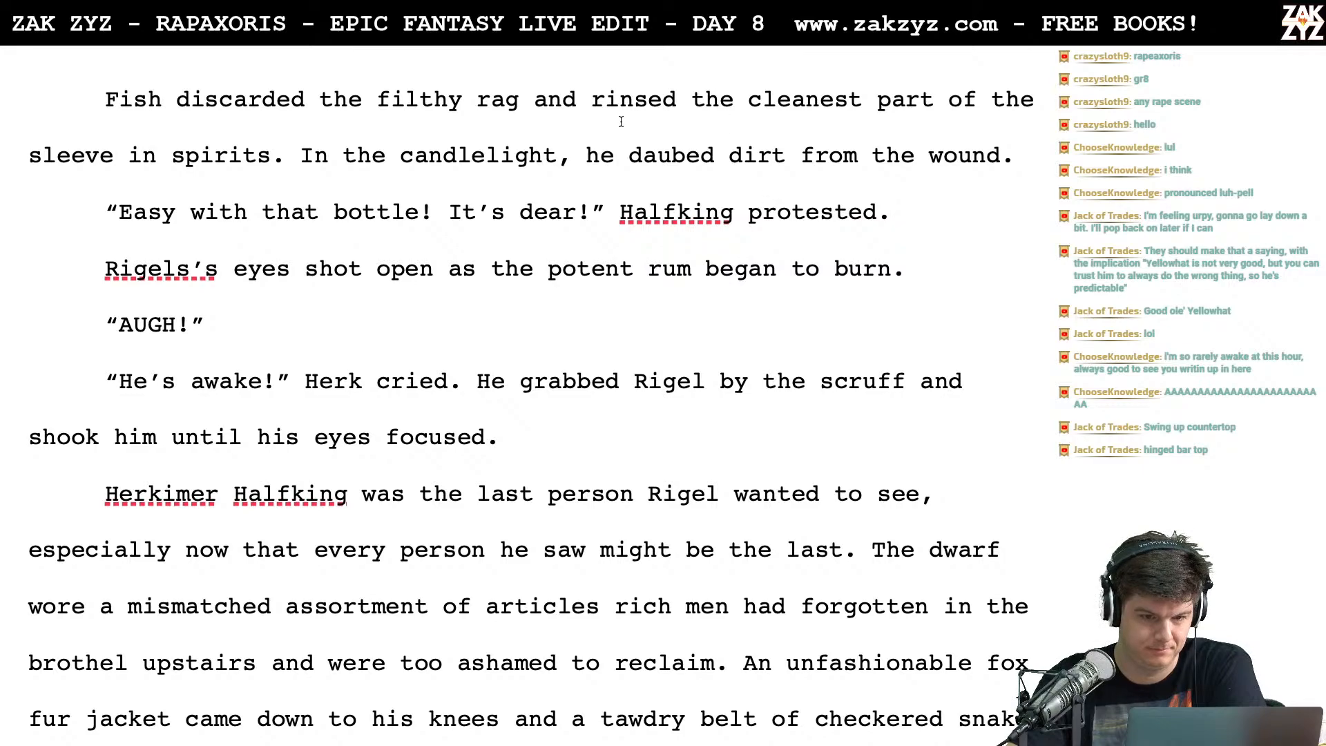
{"action": "left_click", "coordinate": [545, 100]}
{"action": "key", "text": "Left"}
{"action": "key", "text": "Left"}
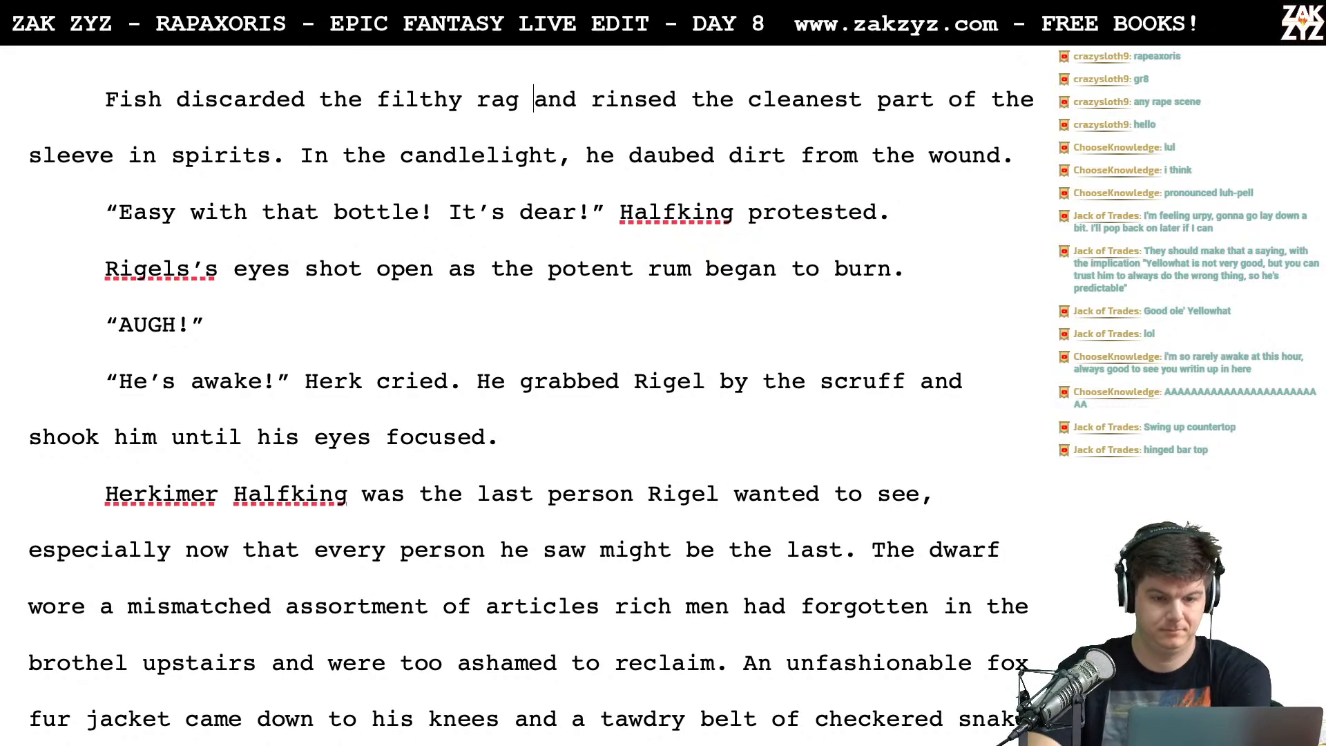
{"action": "type", "text": ", cut"}
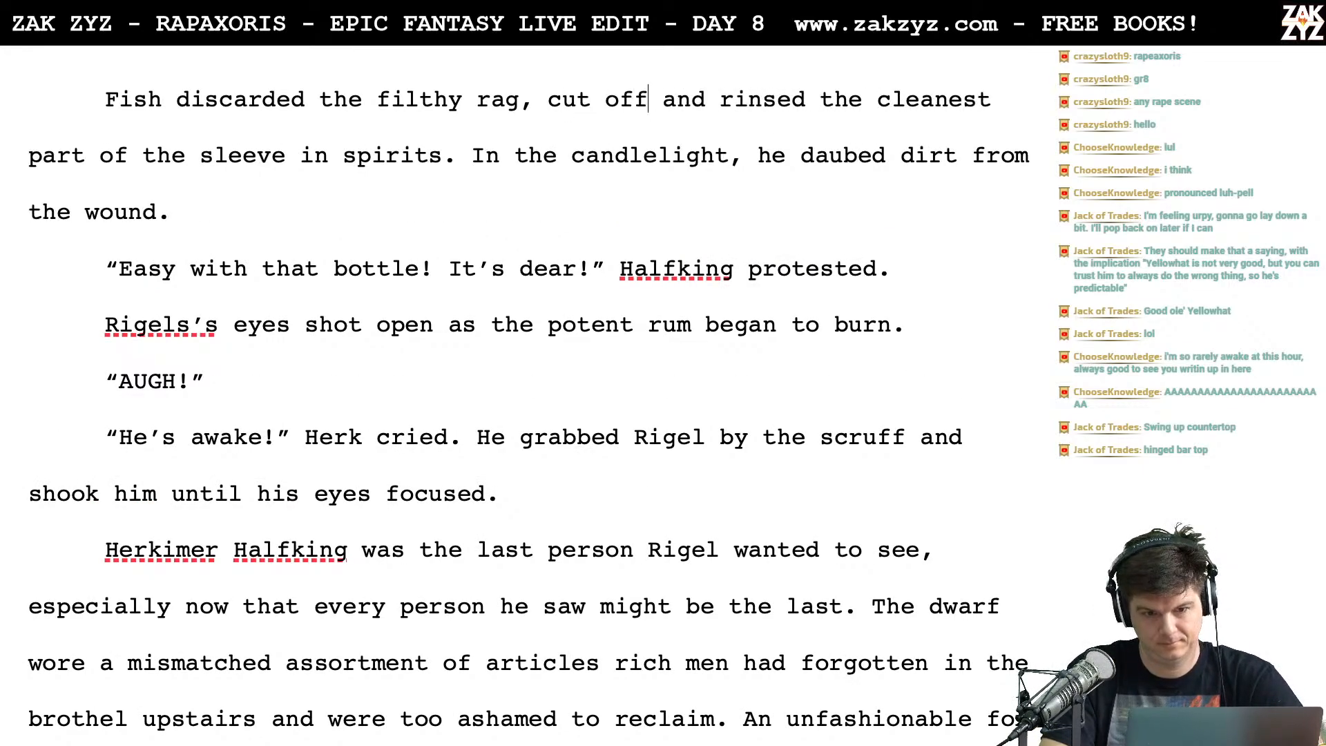
{"action": "type", "text": " off the cleanest part of the"}
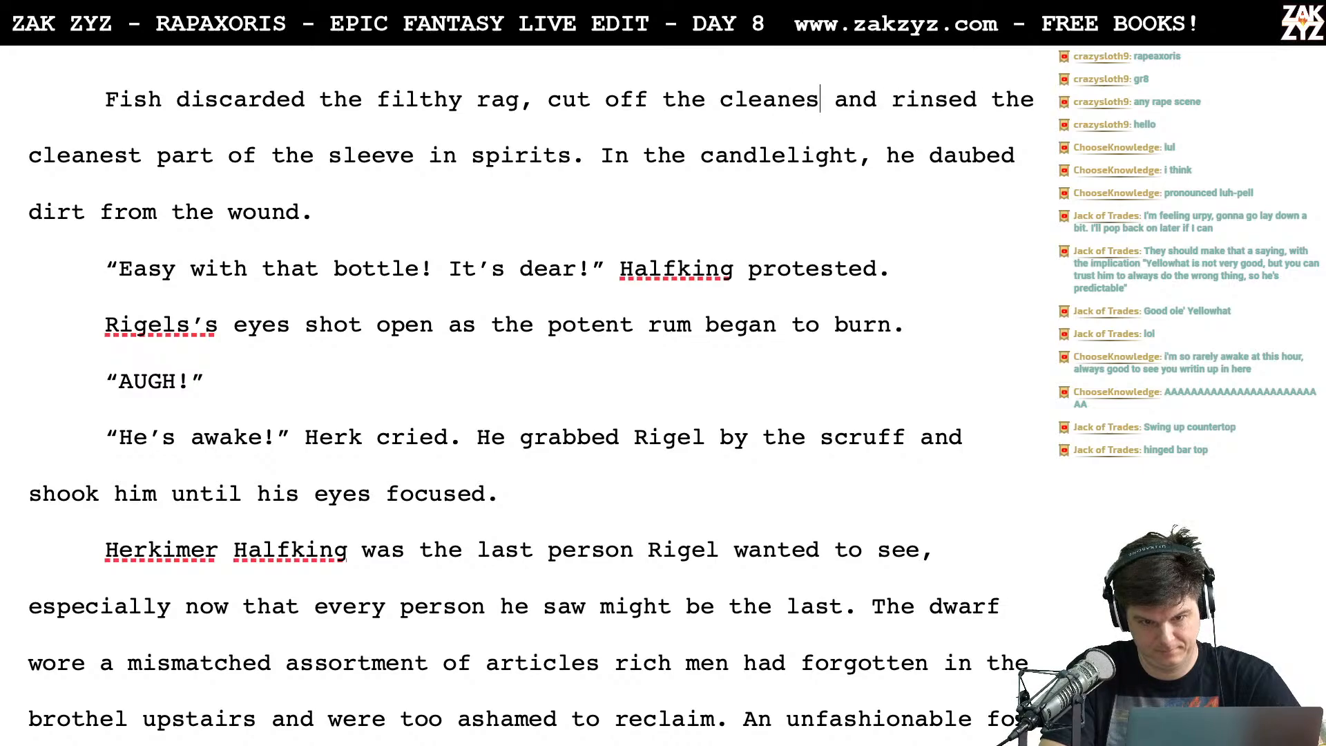
{"action": "type", "text": " sleeve"}
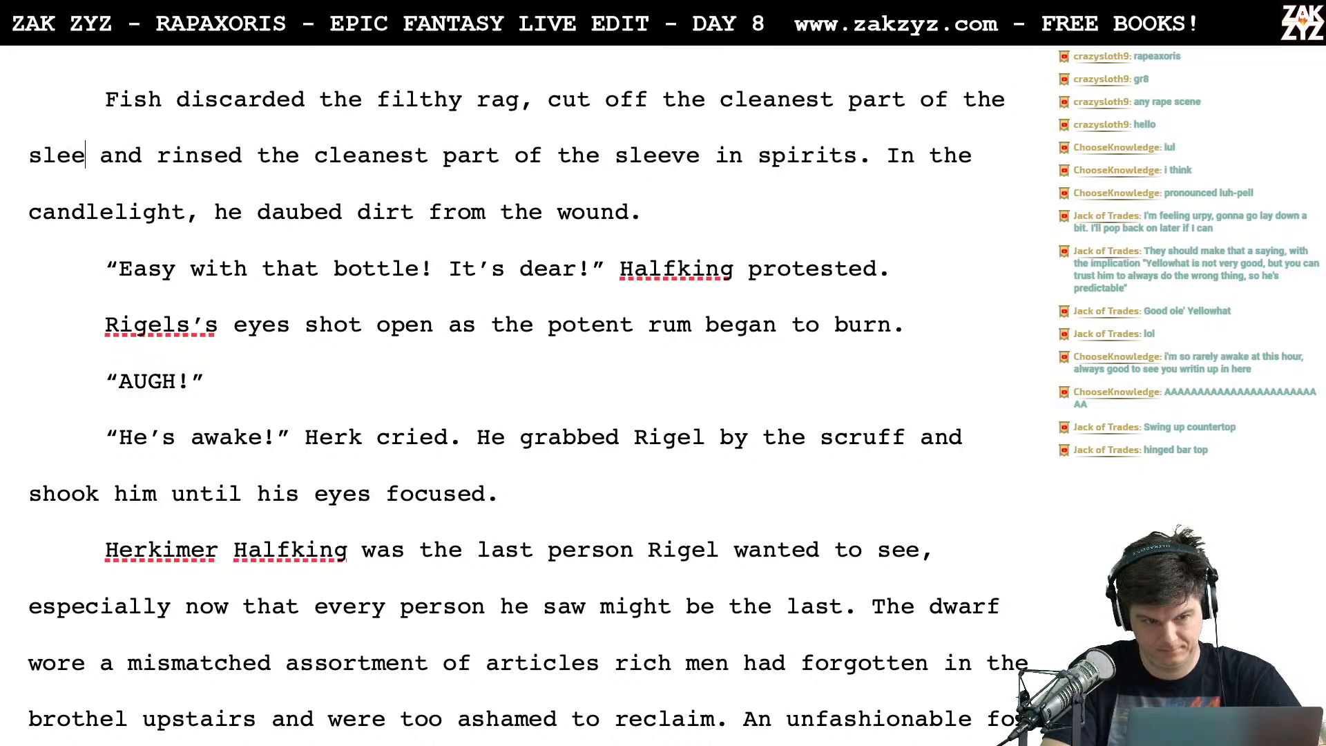
{"action": "type", "text": " and rinsed it in "}
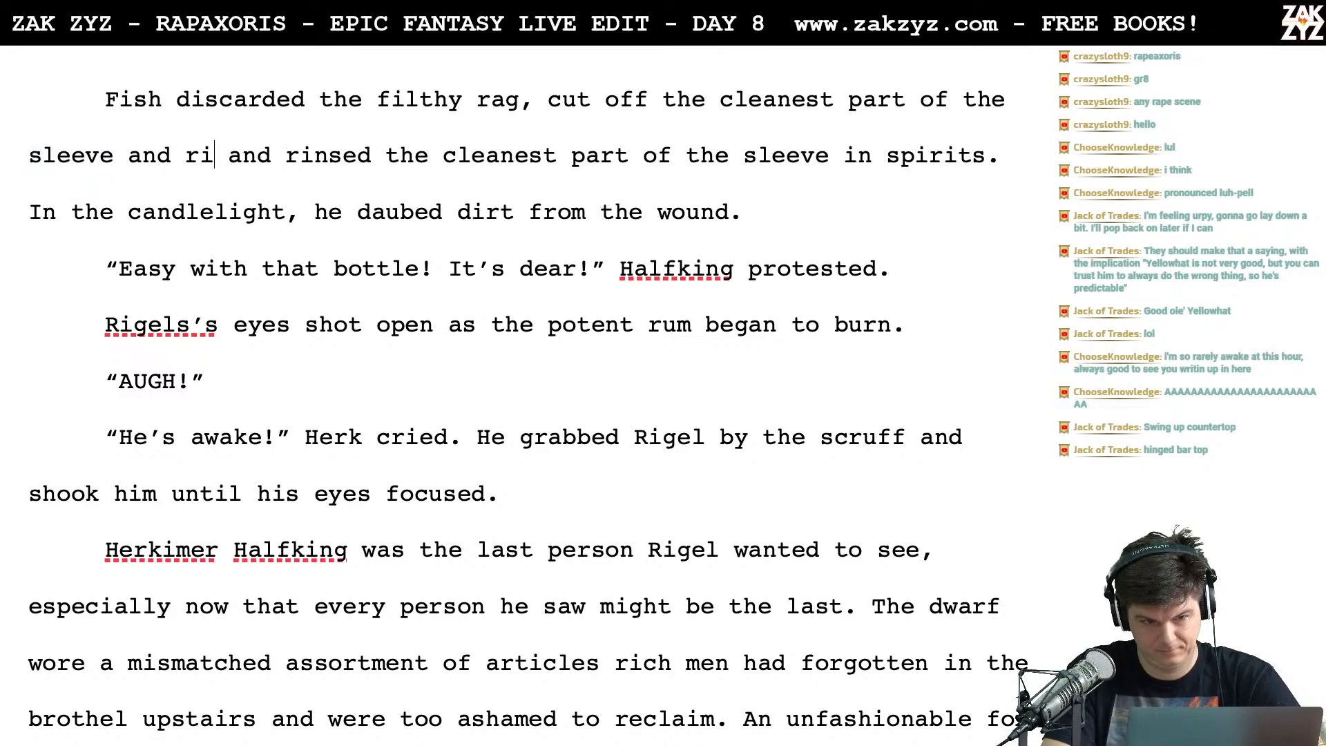
{"action": "type", "text": "spirits."}
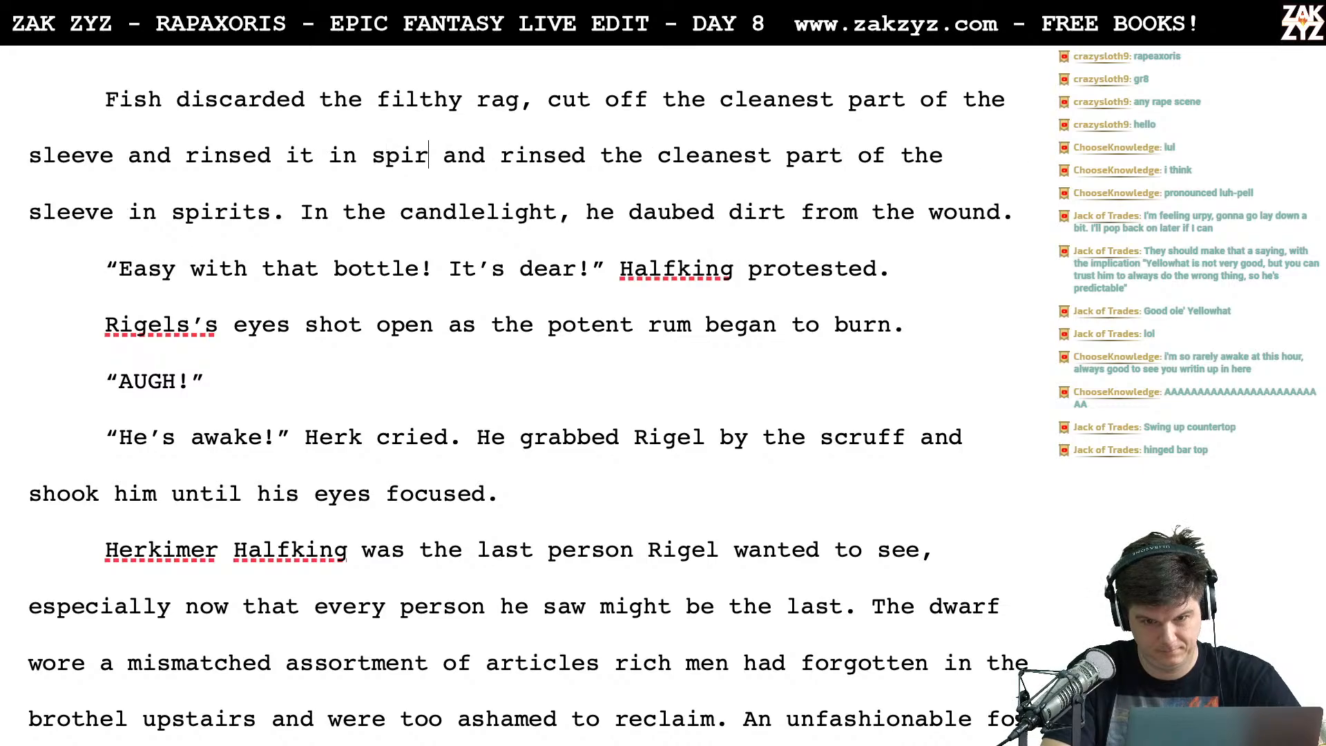
Delete the duplicate "and rinsed the cleanest part of the sleeve in spirits." before "In the candlelight"
{"action": "key", "text": "shift+Down"}
{"action": "key", "text": "shift+Left"}
{"action": "key", "text": "shift+Left"}
{"action": "key", "text": "shift+Left"}
{"action": "key", "text": "shift+Left"}
{"action": "key", "text": "shift+Left"}
{"action": "key", "text": "shift+Left"}
{"action": "key", "text": "shift+Left"}
{"action": "key", "text": "shift+Left"}
{"action": "key", "text": "shift+Left"}
{"action": "key", "text": "shift+Left"}
{"action": "key", "text": "shift+Left"}
{"action": "key", "text": "shift+Left"}
{"action": "key", "text": "shift+Left"}
{"action": "key", "text": "shift+Left"}
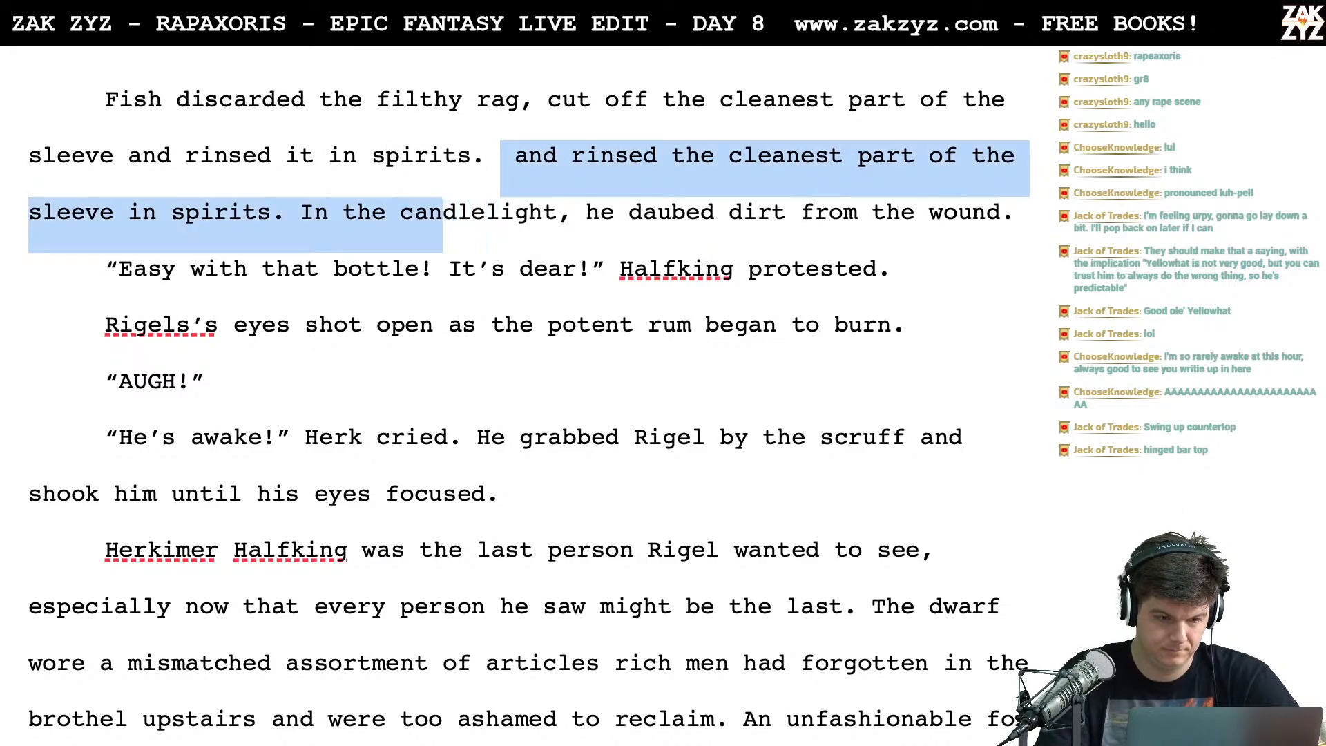
{"action": "key", "text": "BackSpace"}
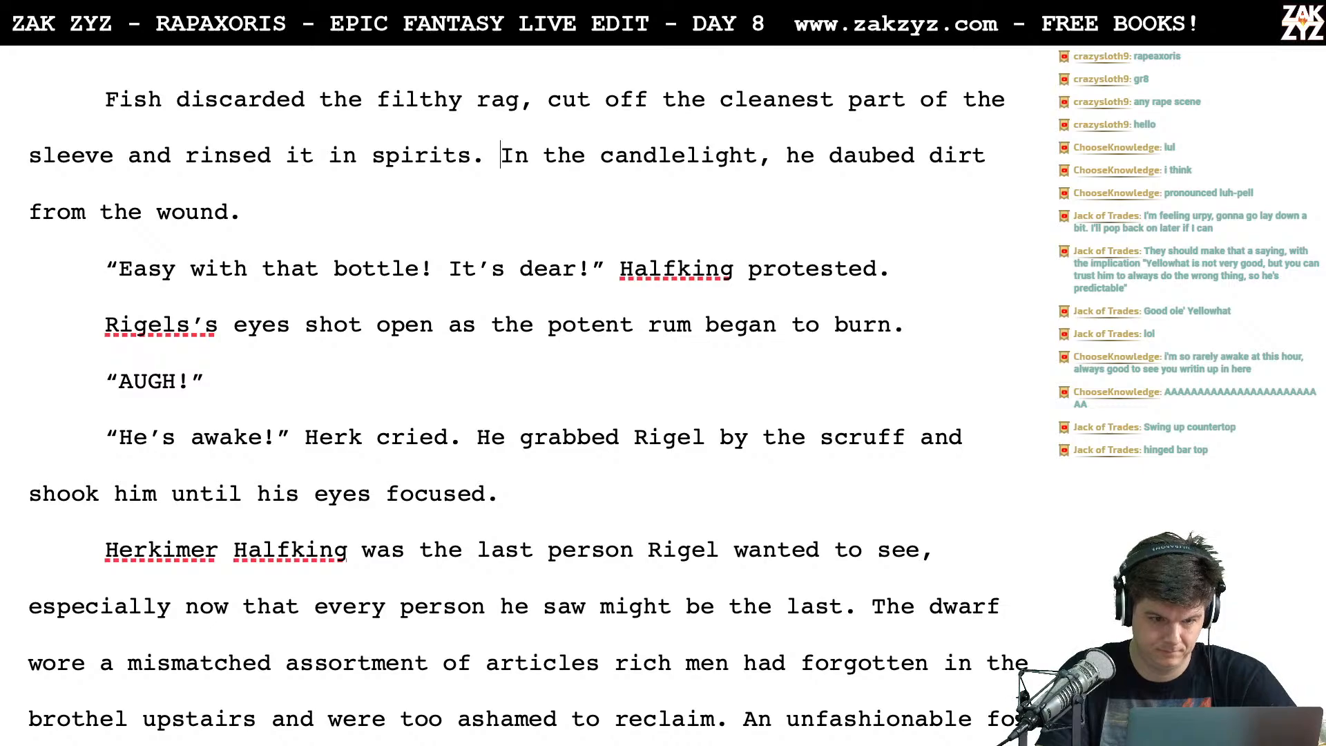
Replace "In" after "rinsed it in spirits." with the new sentence opening "Squinting in the candlelight"
{"action": "key", "text": "Right"}
{"action": "key", "text": "Right"}
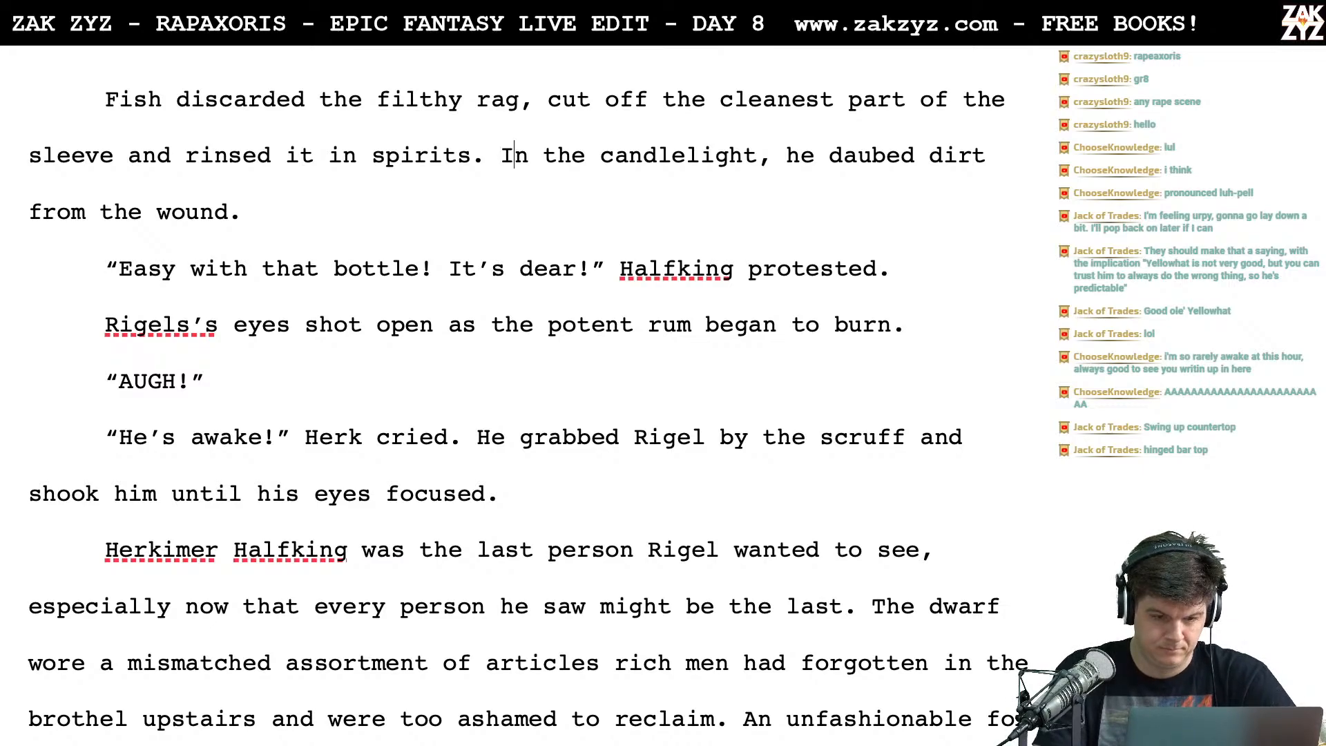
{"action": "key", "text": "BackSpace"}
{"action": "key", "text": "BackSpace"}
{"action": "type", "text": "Squinint g"}
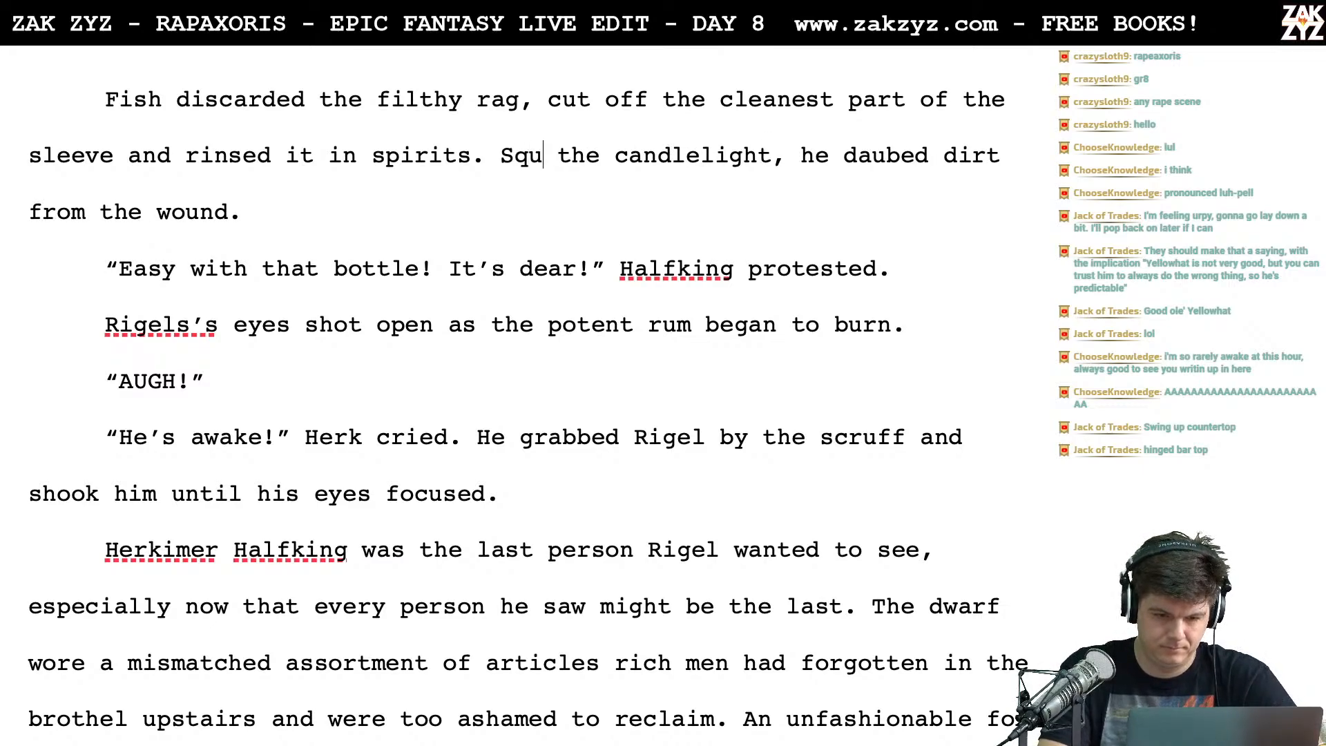
{"action": "key", "text": "BackSpace"}
{"action": "key", "text": "BackSpace"}
{"action": "key", "text": "BackSpace"}
{"action": "key", "text": "BackSpace"}
{"action": "key", "text": "BackSpace"}
{"action": "type", "text": "ting in the candl"}
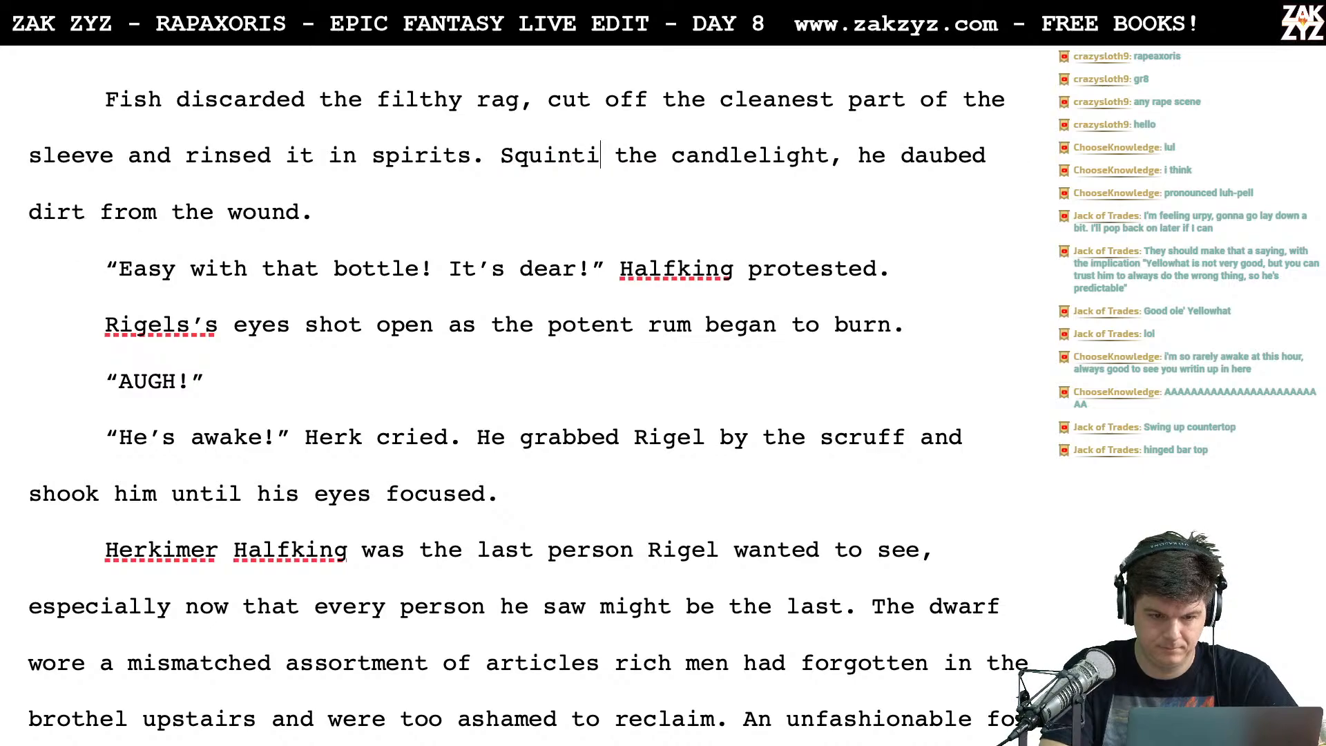
{"action": "type", "text": "e"}
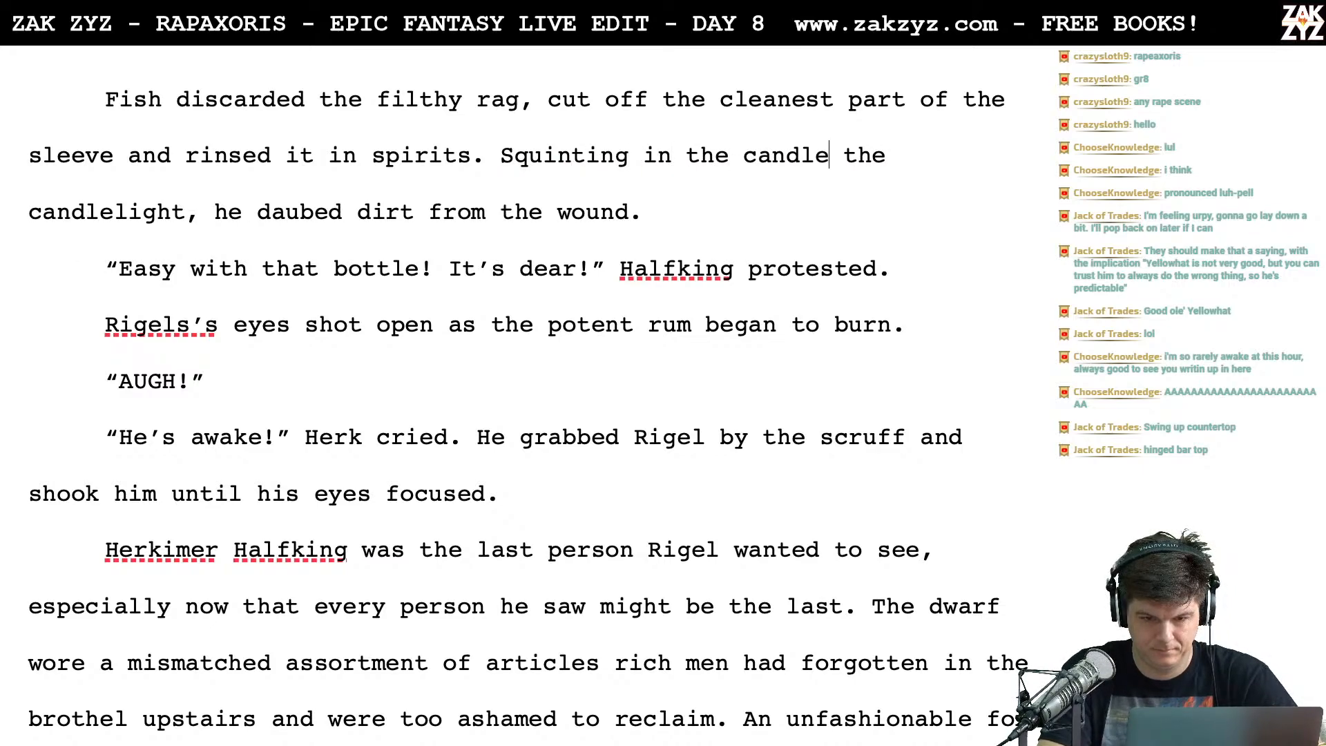
{"action": "type", "text": "lig"}
{"action": "key", "text": "BackSpace"}
{"action": "type", "text": "ight"}
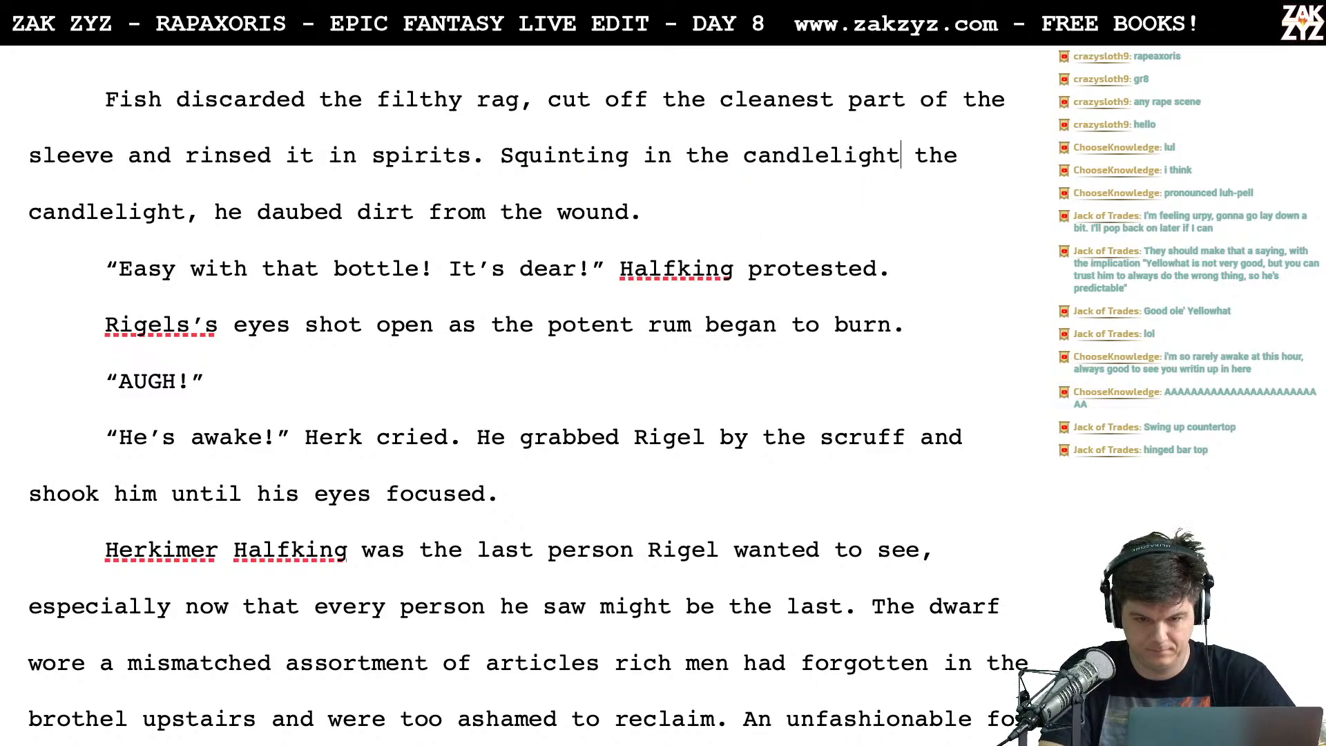
Finish the sentence with ", he daubed dirt from the wound and then poured rum over it." and delete the leftover old wording after it
{"action": "type", "text": ", he daubed "}
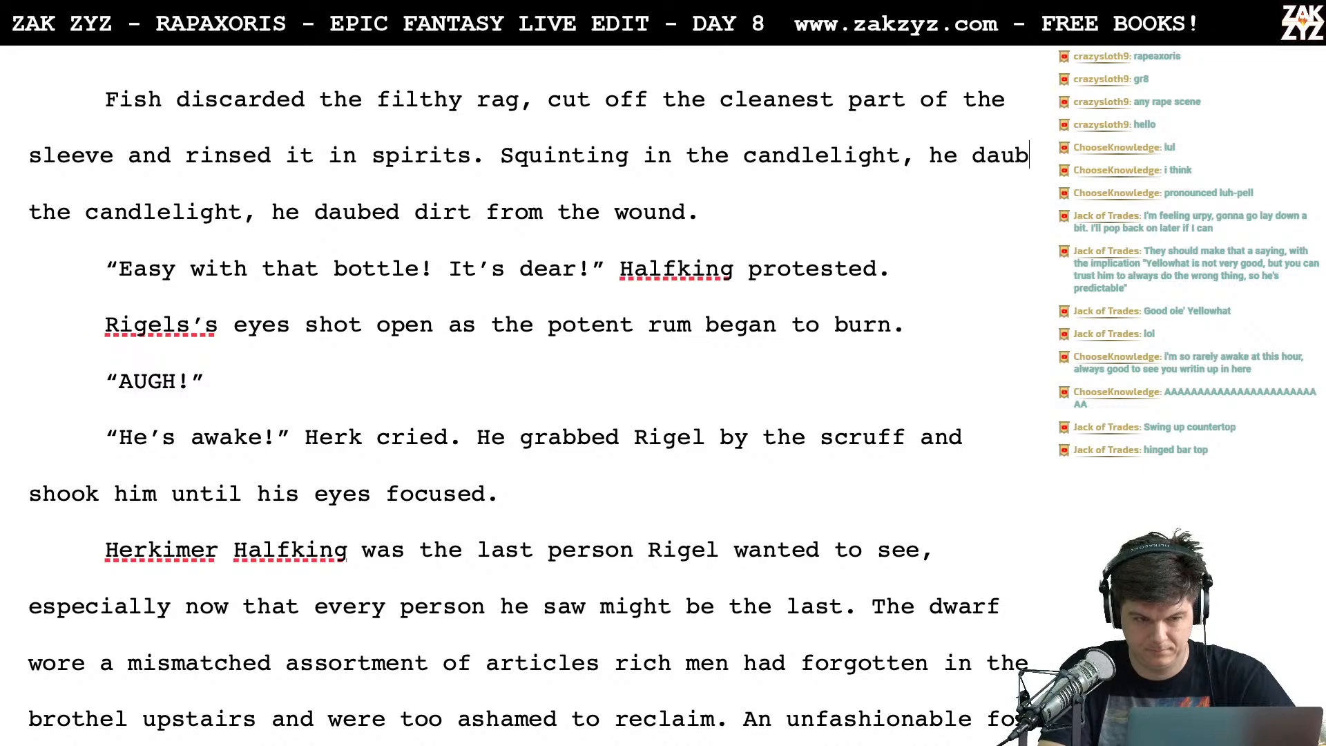
{"action": "type", "text": "dirt from the woun"}
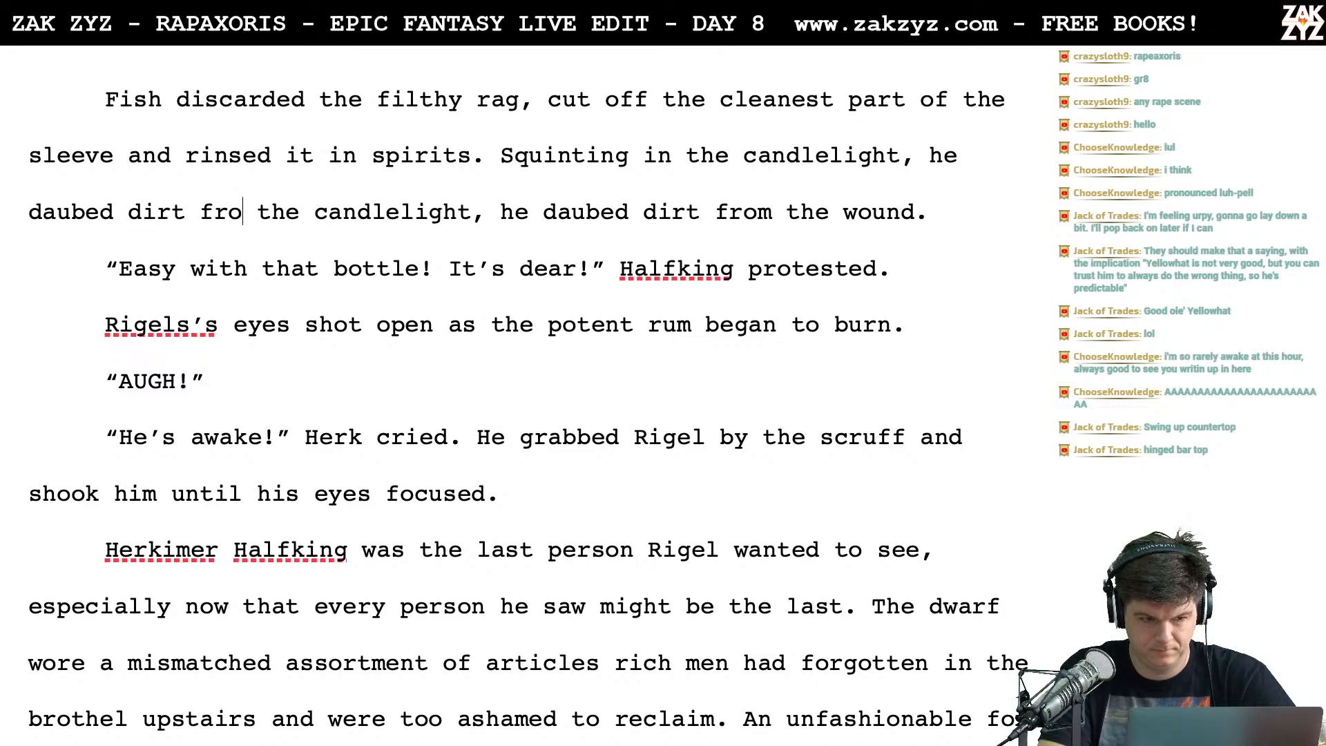
{"action": "type", "text": "d and then pour"}
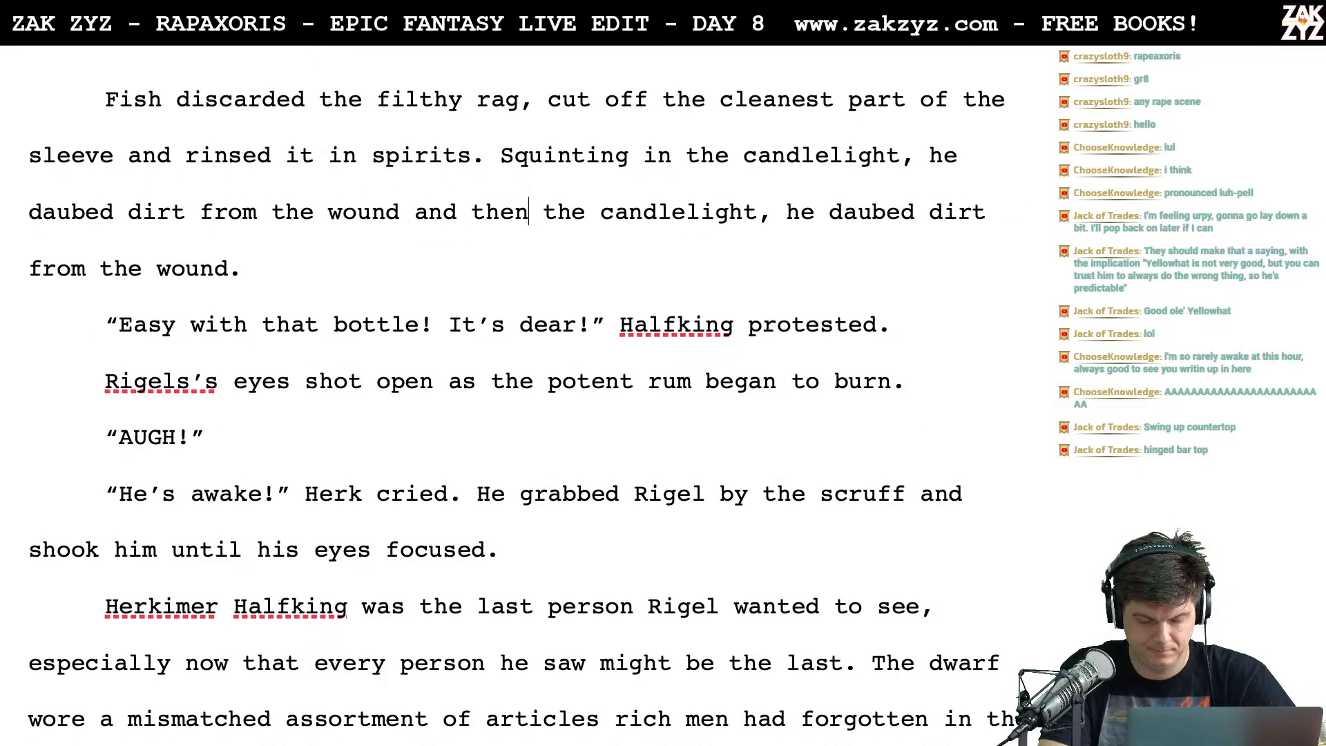
{"action": "type", "text": "ed rum over it."}
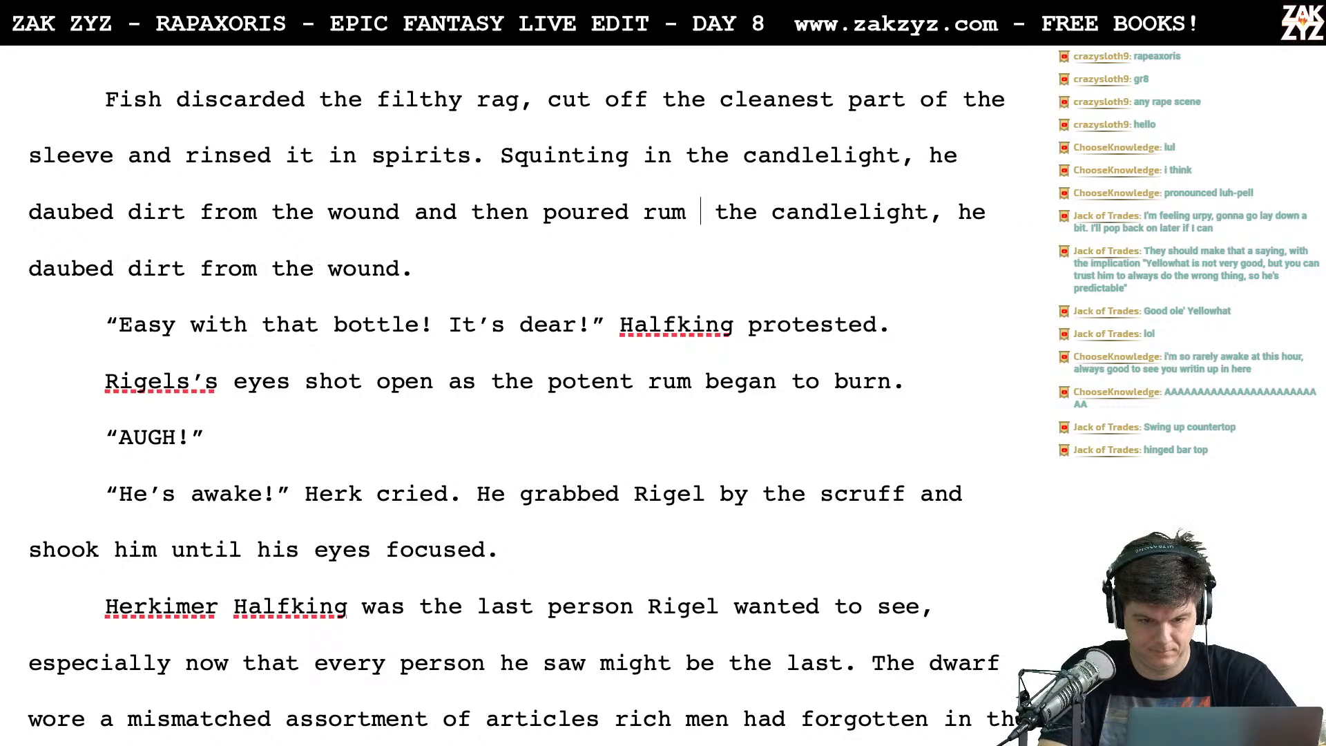
{"action": "key", "text": "shift+Down"}
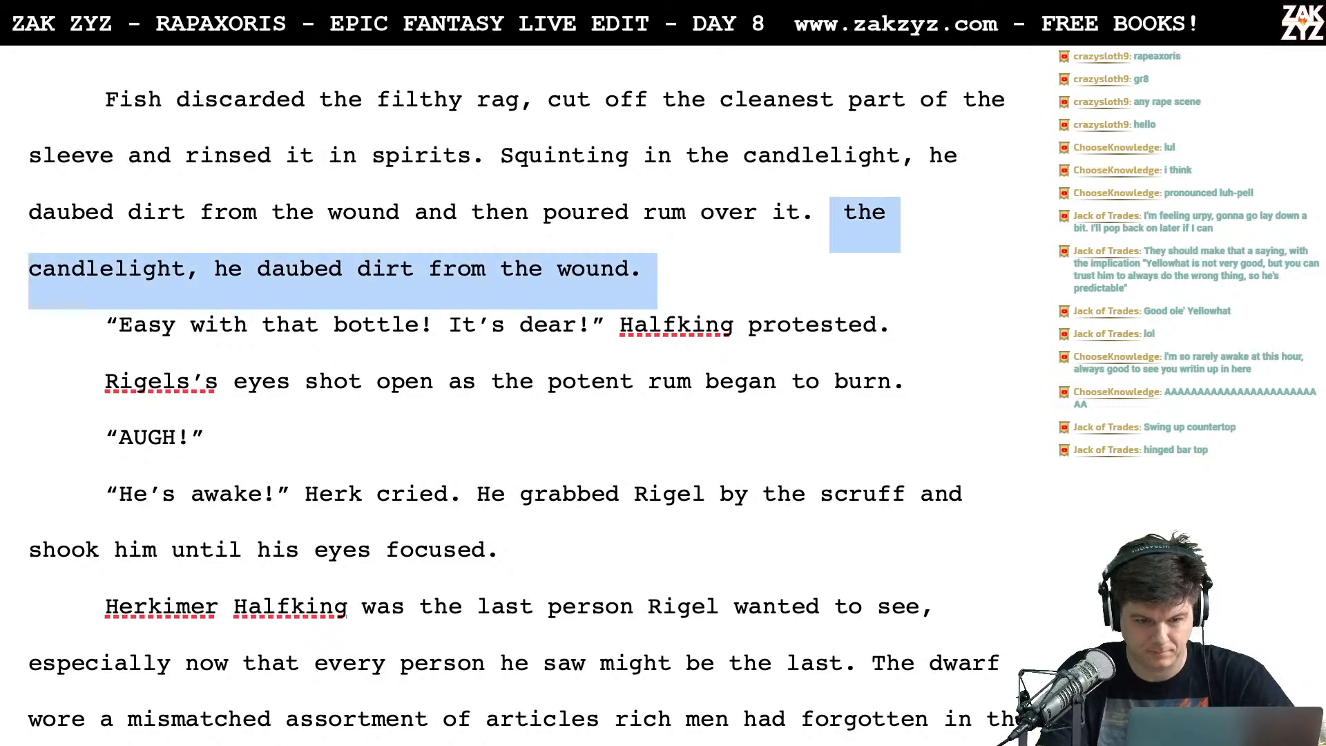
{"action": "key", "text": "BackSpace"}
Replace "spirits" with "rum" in the clause about rinsing the sleeve
{"action": "key", "text": "Right"}
{"action": "key", "text": "Right"}
{"action": "key", "text": "Right"}
{"action": "key", "text": "Right"}
{"action": "key", "text": "Right"}
{"action": "key", "text": "Right"}
{"action": "key", "text": "Right"}
{"action": "key", "text": "Right"}
{"action": "key", "text": "Right"}
{"action": "key", "text": "Right"}
{"action": "key", "text": "Right"}
{"action": "key", "text": "Right"}
{"action": "key", "text": "Right"}
{"action": "key", "text": "Right"}
{"action": "key", "text": "Right"}
{"action": "key", "text": "Right"}
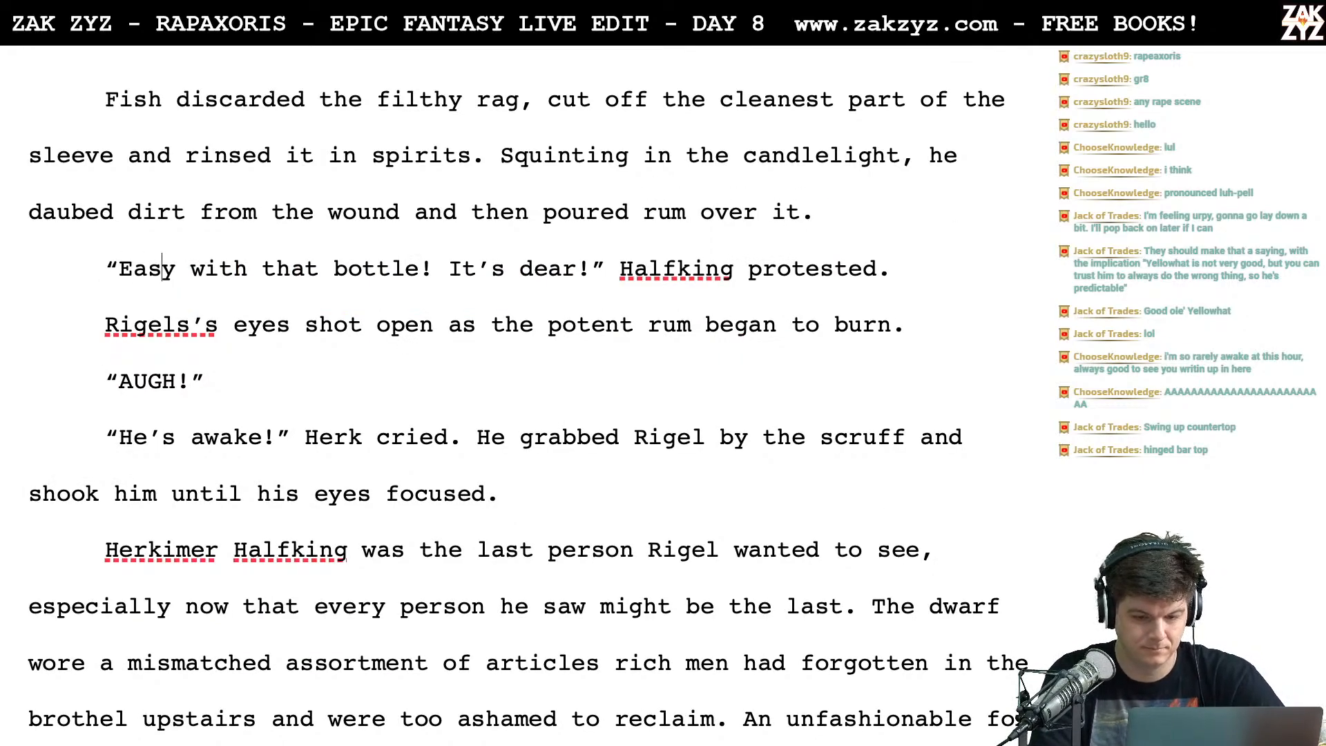
{"action": "key", "text": "Down"}
{"action": "key", "text": "Right"}
{"action": "key", "text": "Right"}
{"action": "key", "text": "Right"}
{"action": "key", "text": "Up"}
{"action": "key", "text": "Up"}
{"action": "key", "text": "Up"}
{"action": "key", "text": "Left"}
{"action": "key", "text": "Right"}
{"action": "key", "text": "Right"}
{"action": "key", "text": "Right"}
{"action": "key", "text": "Right"}
{"action": "key", "text": "Right"}
{"action": "key", "text": "Right"}
{"action": "key", "text": "Right"}
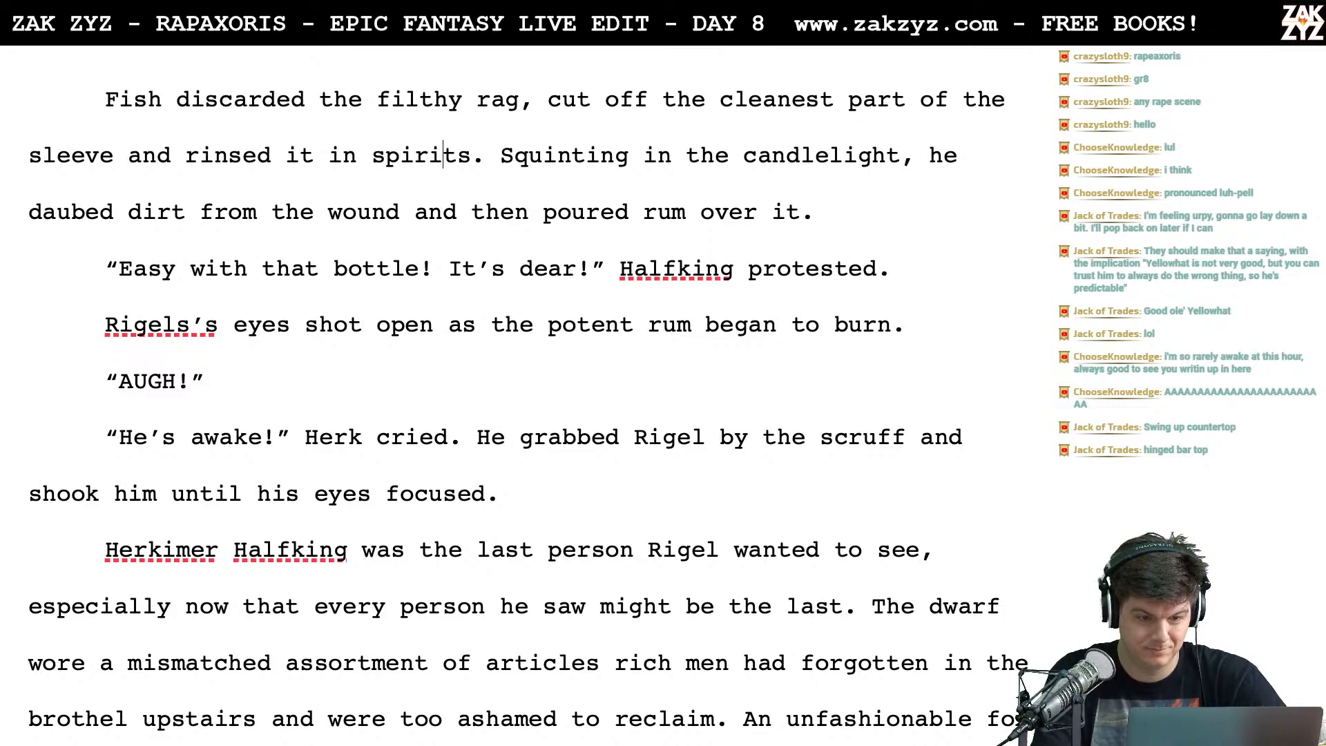
{"action": "key", "text": "BackSpace"}
{"action": "key", "text": "BackSpace"}
{"action": "key", "text": "BackSpace"}
{"action": "key", "text": "BackSpace"}
{"action": "key", "text": "BackSpace"}
{"action": "key", "text": "BackSpace"}
{"action": "key", "text": "BackSpace"}
{"action": "type", "text": "rum"}
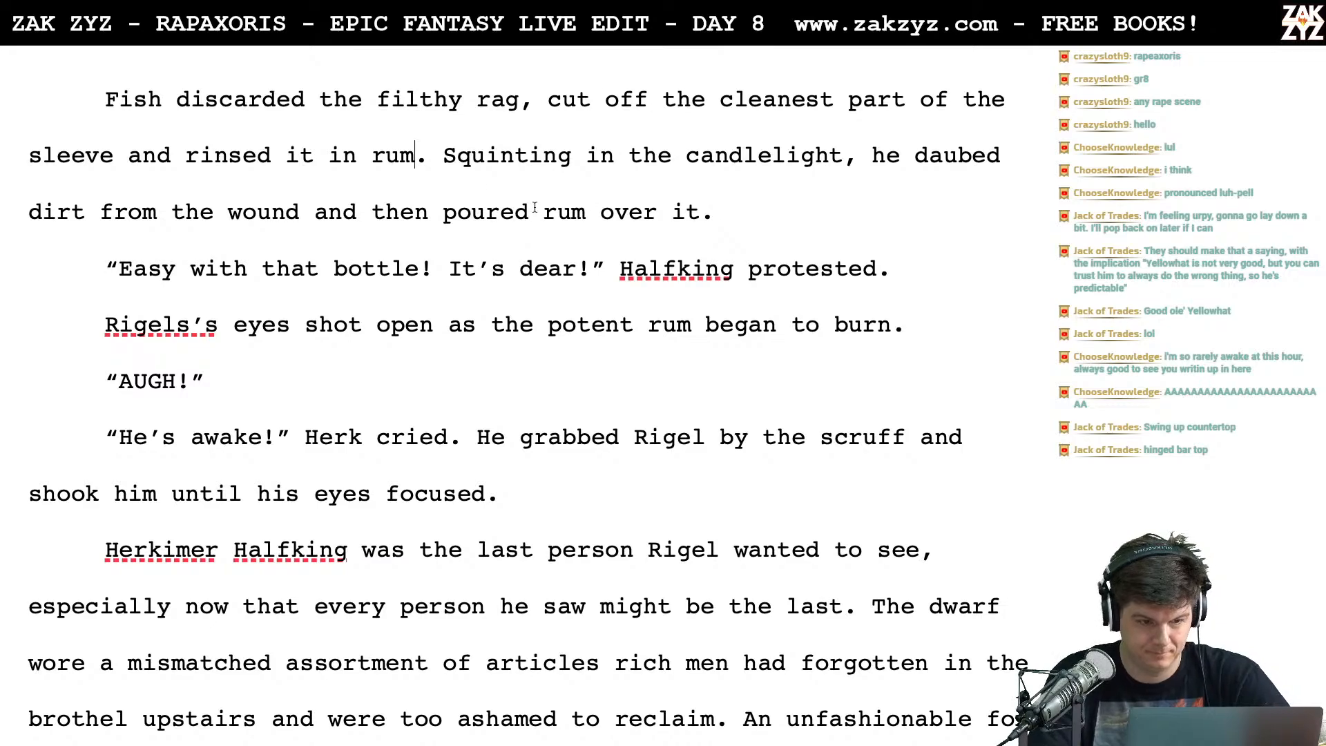
Change "poured rum over it" to "poured liquor over it"
{"action": "left_click", "coordinate": [583, 214]}
{"action": "key", "text": "BackSpace"}
{"action": "key", "text": "BackSpace"}
{"action": "key", "text": "BackSpace"}
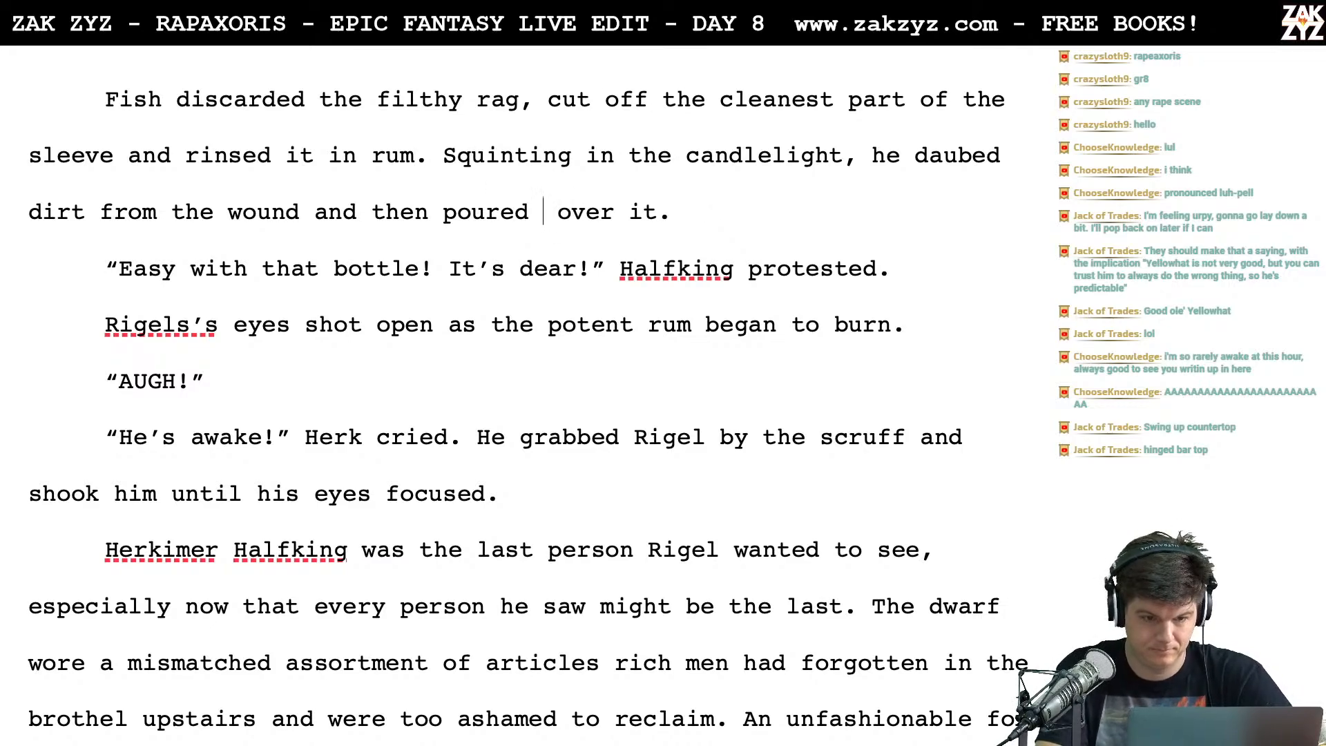
{"action": "type", "text": "liqour"}
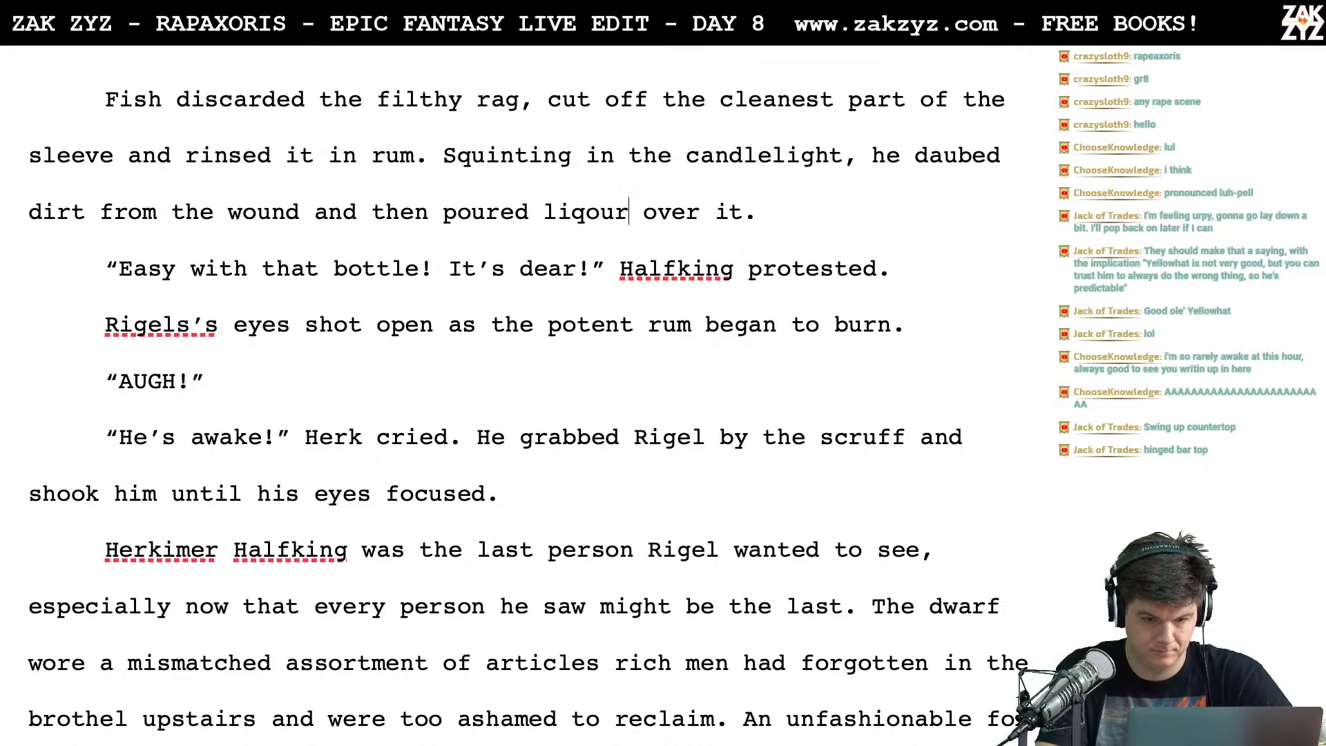
{"action": "type", "text": "`"}
{"action": "key", "text": "BackSpace"}
{"action": "left_click", "coordinate": [600, 211]}
{"action": "key", "text": "BackSpace"}
{"action": "type", "text": "o"}
Change "the potent rum" to "the potent spirits" in the sentence about Rigel's eyes shooting open
{"action": "key", "text": "Down"}
{"action": "key", "text": "Down"}
{"action": "key", "text": "Right"}
{"action": "key", "text": "Left"}
{"action": "key", "text": "Right"}
{"action": "key", "text": "Right"}
{"action": "key", "text": "Right"}
{"action": "key", "text": "Right"}
{"action": "key", "text": "BackSpace"}
{"action": "key", "text": "BackSpace"}
{"action": "key", "text": "BackSpace"}
{"action": "type", "text": "spirits"}
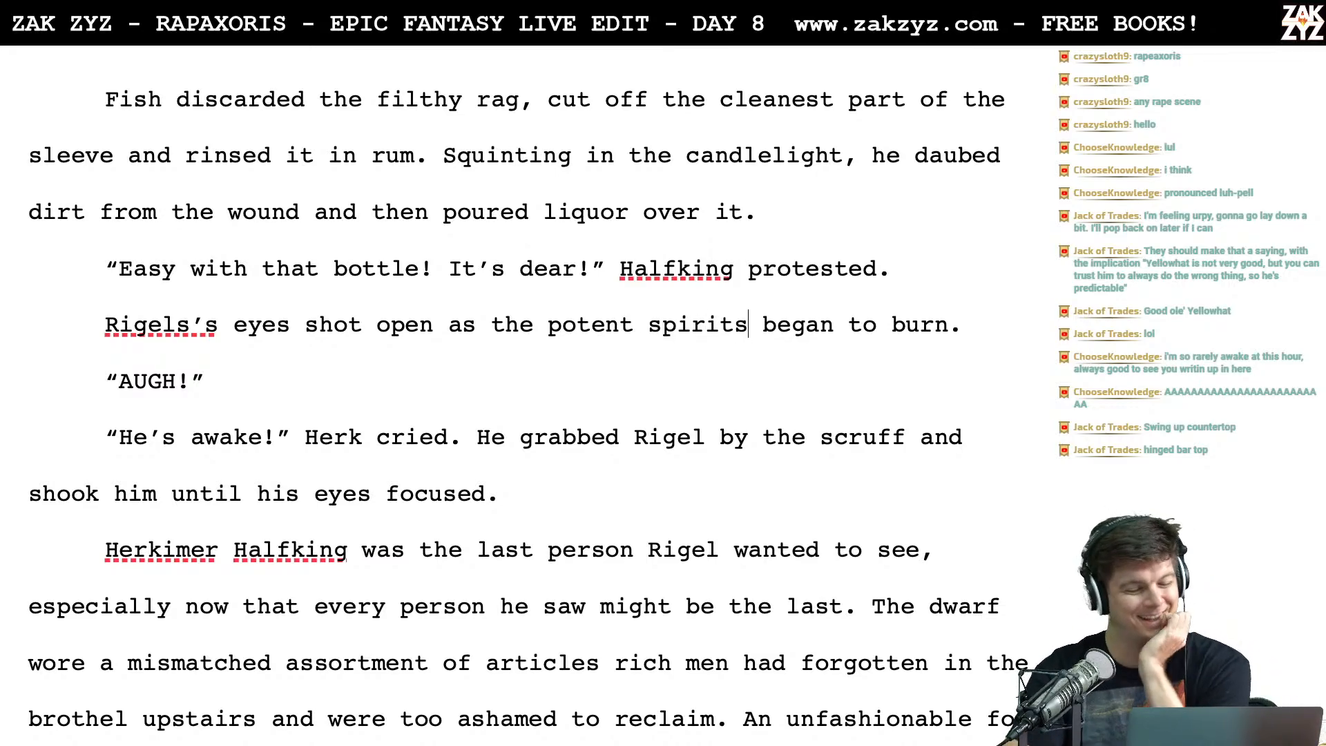
Remove the extra "’s" from "Rigels’s" in the sentence about his eyes shooting open
{"action": "scroll", "coordinate": [252, 191], "scroll_direction": "up", "scroll_amount": 1}
{"action": "left_click", "coordinate": [190, 366]}
{"action": "key", "text": "Delete"}
{"action": "key", "text": "Delete"}
{"action": "scroll", "coordinate": [514, 387], "scroll_direction": "down", "scroll_amount": 1}
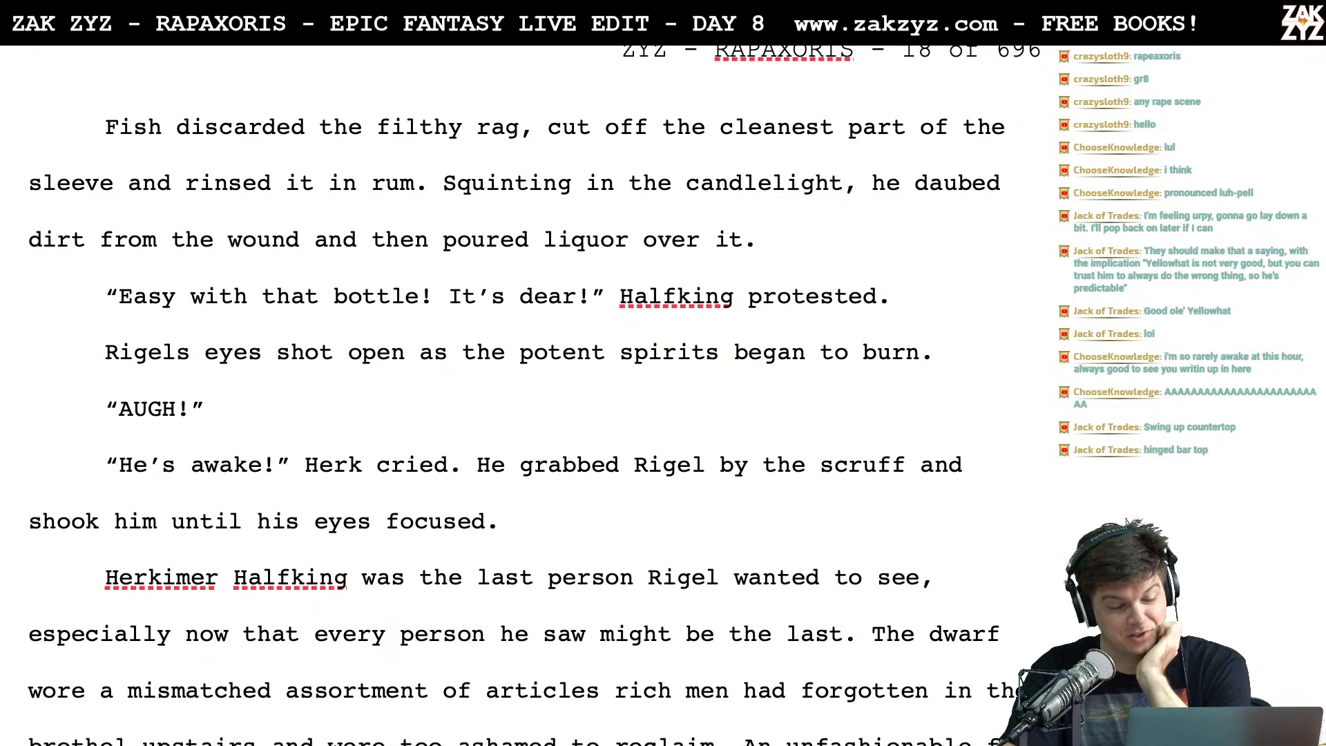
Replace "He" with "The bartender" in the sentence after "Herk cried."
{"action": "scroll", "coordinate": [201, 383], "scroll_direction": "up", "scroll_amount": 1}
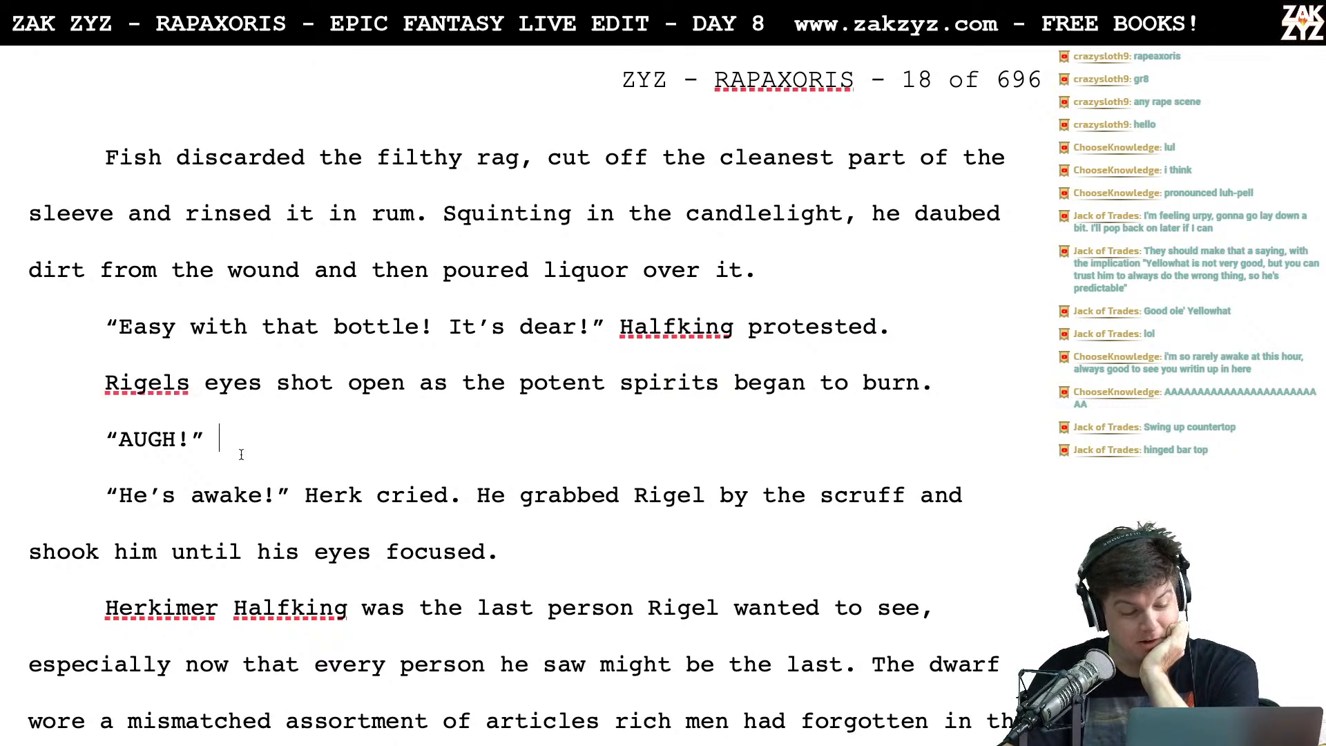
{"action": "left_click", "coordinate": [321, 448]}
{"action": "scroll", "coordinate": [322, 449], "scroll_direction": "down", "scroll_amount": 1}
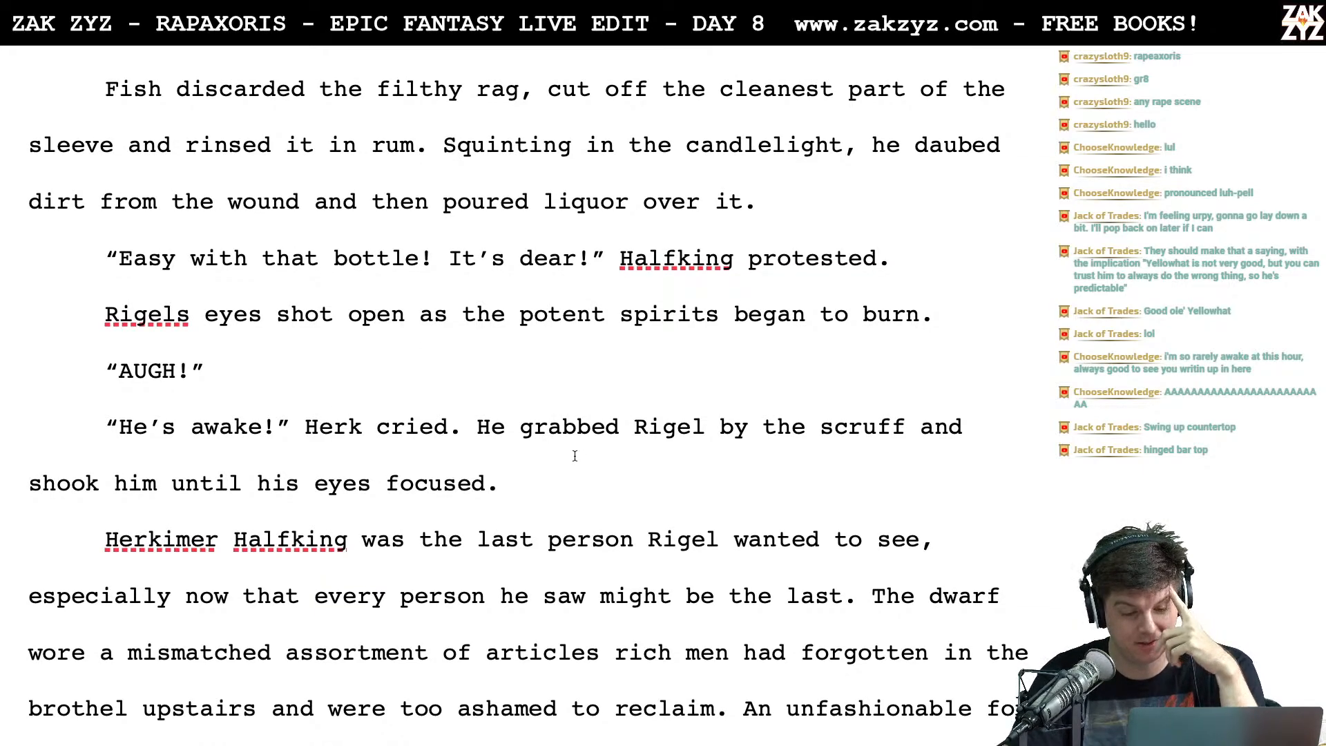
{"action": "left_click", "coordinate": [507, 433]}
{"action": "key", "text": "BackSpace"}
{"action": "key", "text": "BackSpace"}
{"action": "type", "text": "The bartender"}
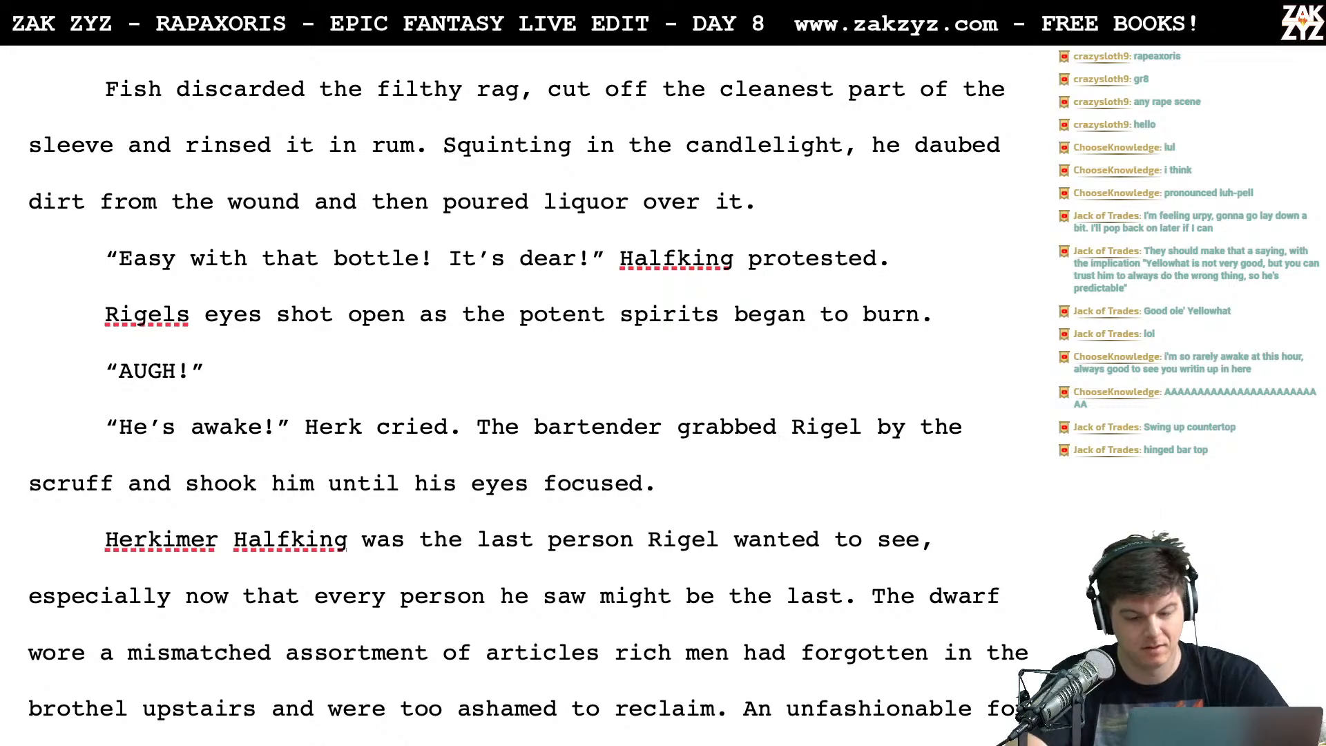
Delete "said" after "“I said clean!” Fish" and break the paragraph there, moving "The rag was anything but." to its own line
{"action": "scroll", "coordinate": [429, 550], "scroll_direction": "down", "scroll_amount": 1}
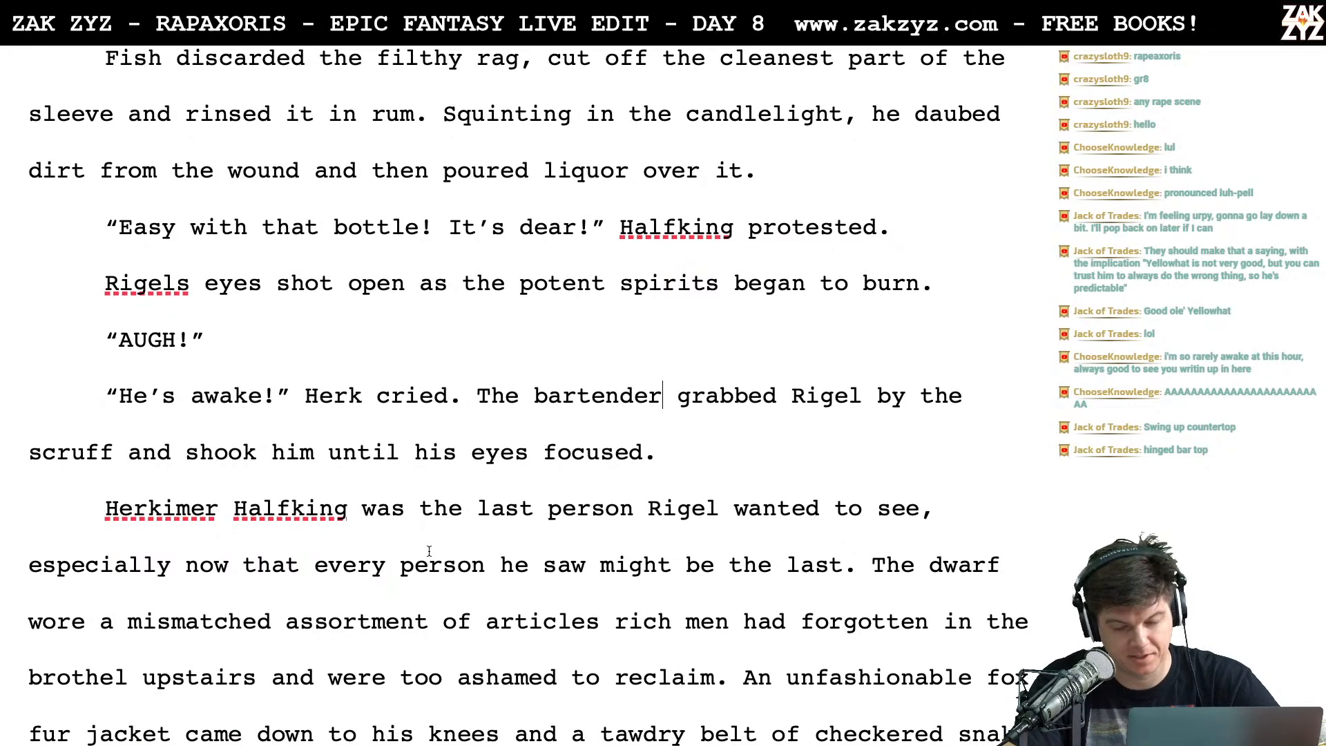
{"action": "scroll", "coordinate": [484, 439], "scroll_direction": "down", "scroll_amount": 1}
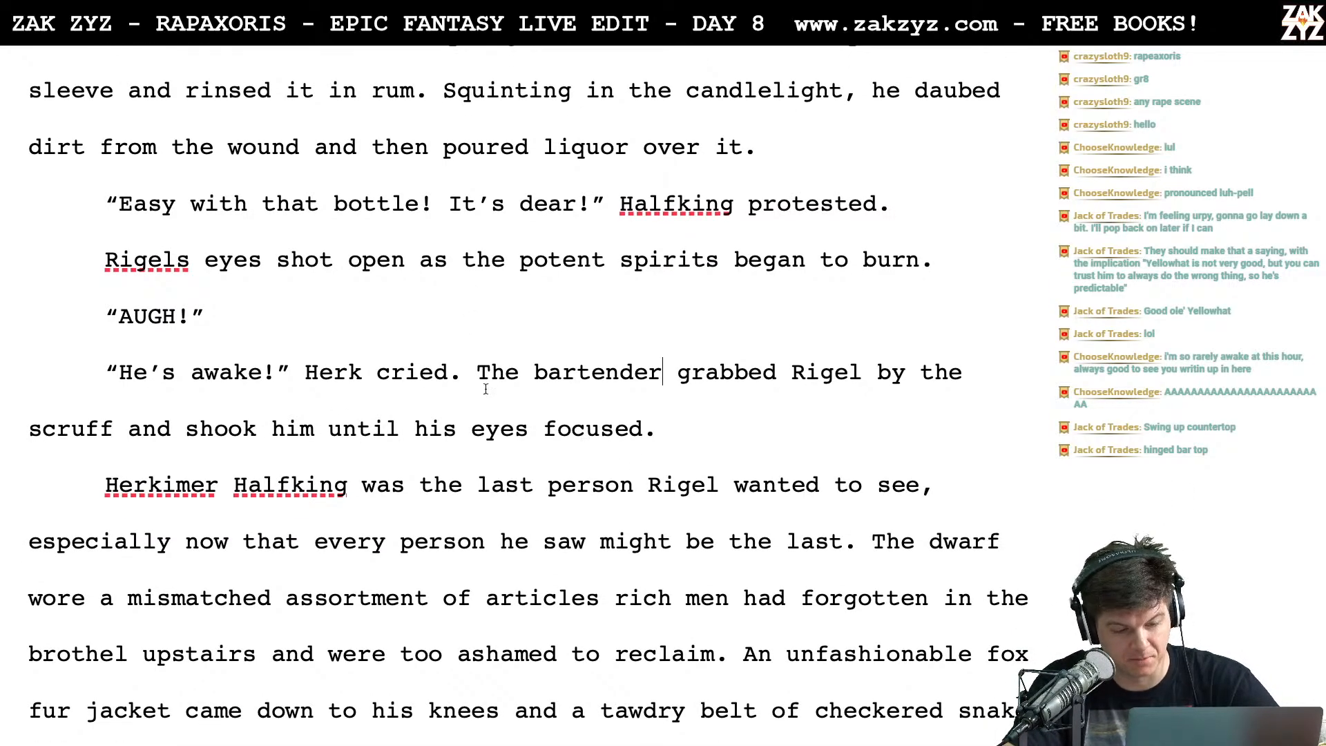
{"action": "scroll", "coordinate": [455, 374], "scroll_direction": "down", "scroll_amount": 5}
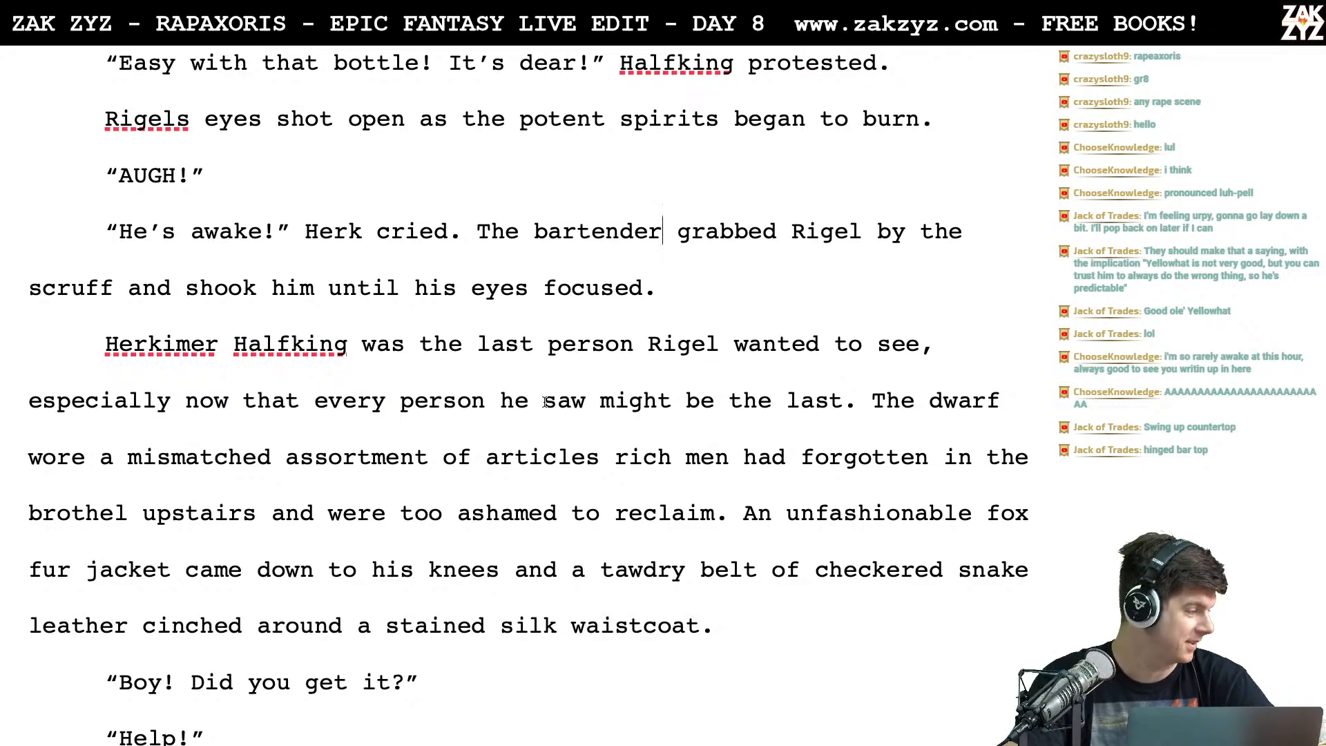
{"action": "scroll", "coordinate": [545, 401], "scroll_direction": "up", "scroll_amount": 12}
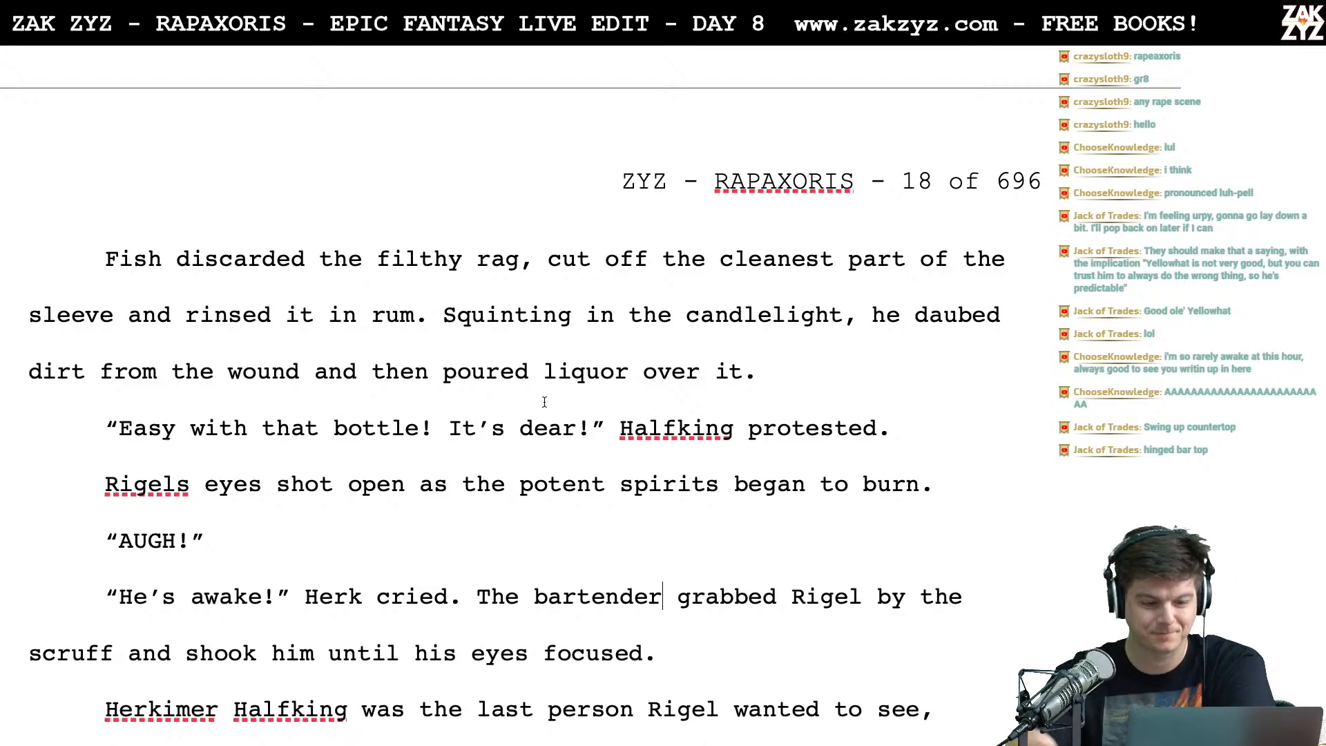
{"action": "scroll", "coordinate": [544, 402], "scroll_direction": "up", "scroll_amount": 10}
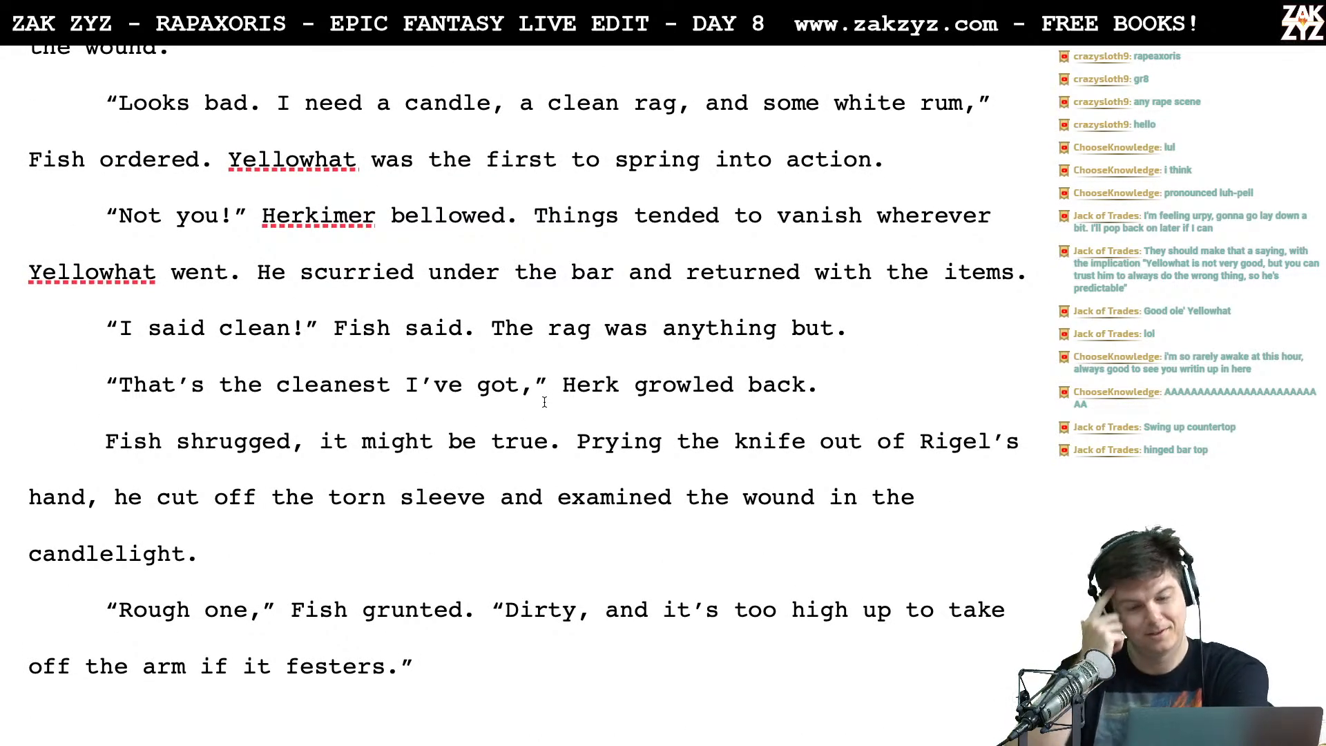
{"action": "left_click", "coordinate": [826, 135]}
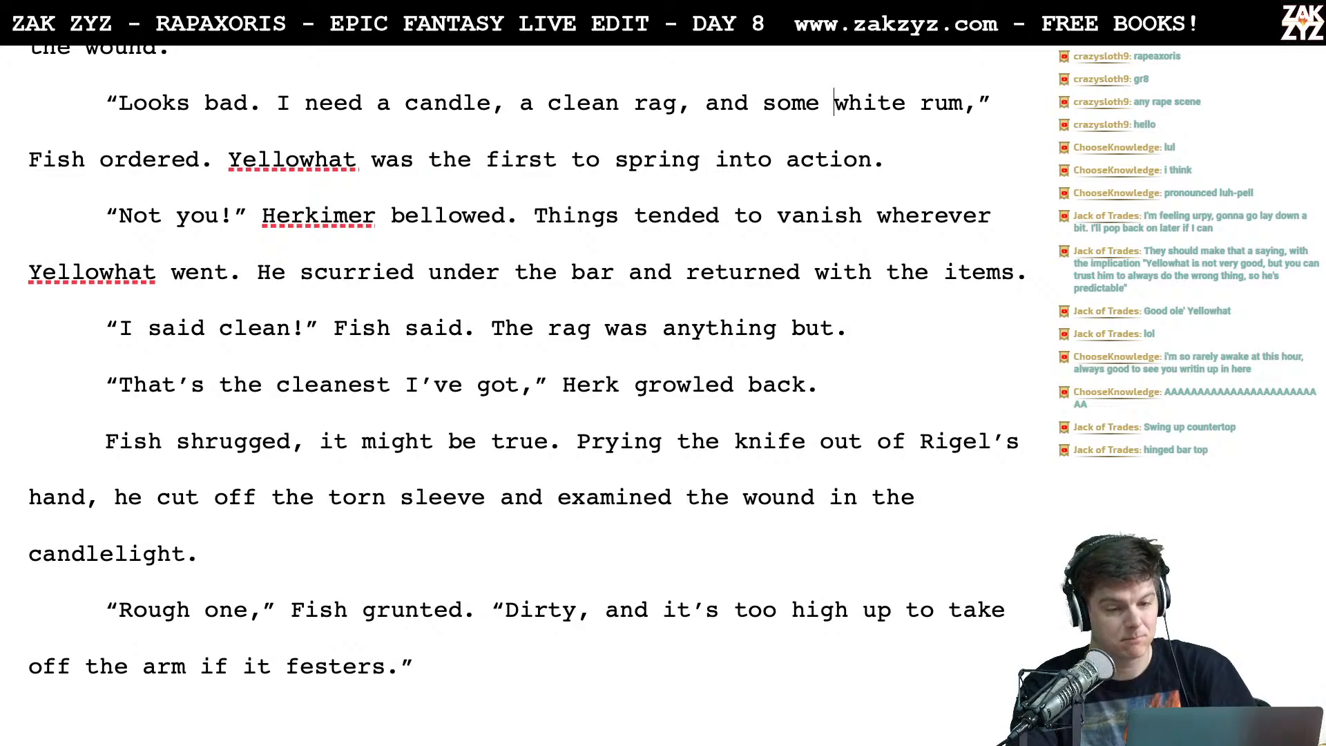
{"action": "scroll", "coordinate": [523, 360], "scroll_direction": "down", "scroll_amount": 2}
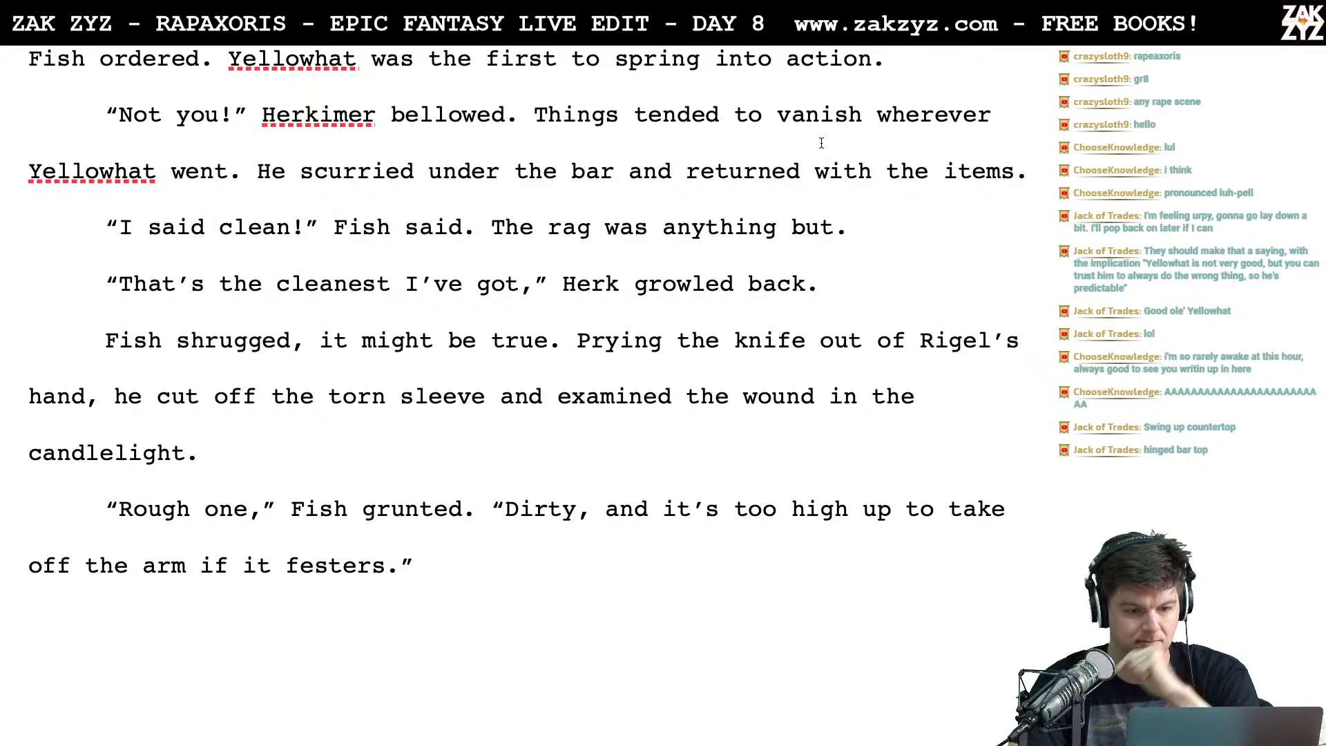
{"action": "scroll", "coordinate": [822, 143], "scroll_direction": "down", "scroll_amount": 1}
{"action": "left_click", "coordinate": [461, 201]}
{"action": "key", "text": "BackSpace"}
{"action": "key", "text": "BackSpace"}
{"action": "key", "text": "BackSpace"}
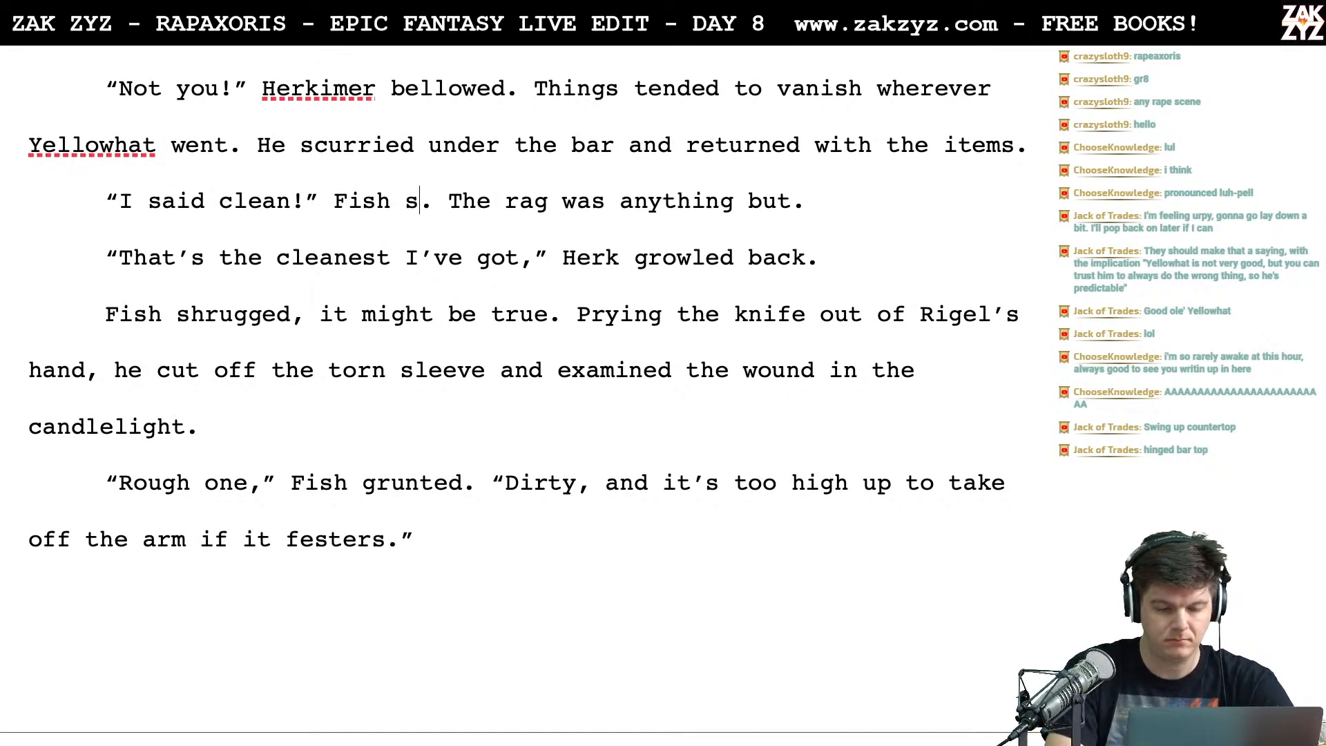
{"action": "key", "text": "BackSpace"}
{"action": "type", "text": "said,"}
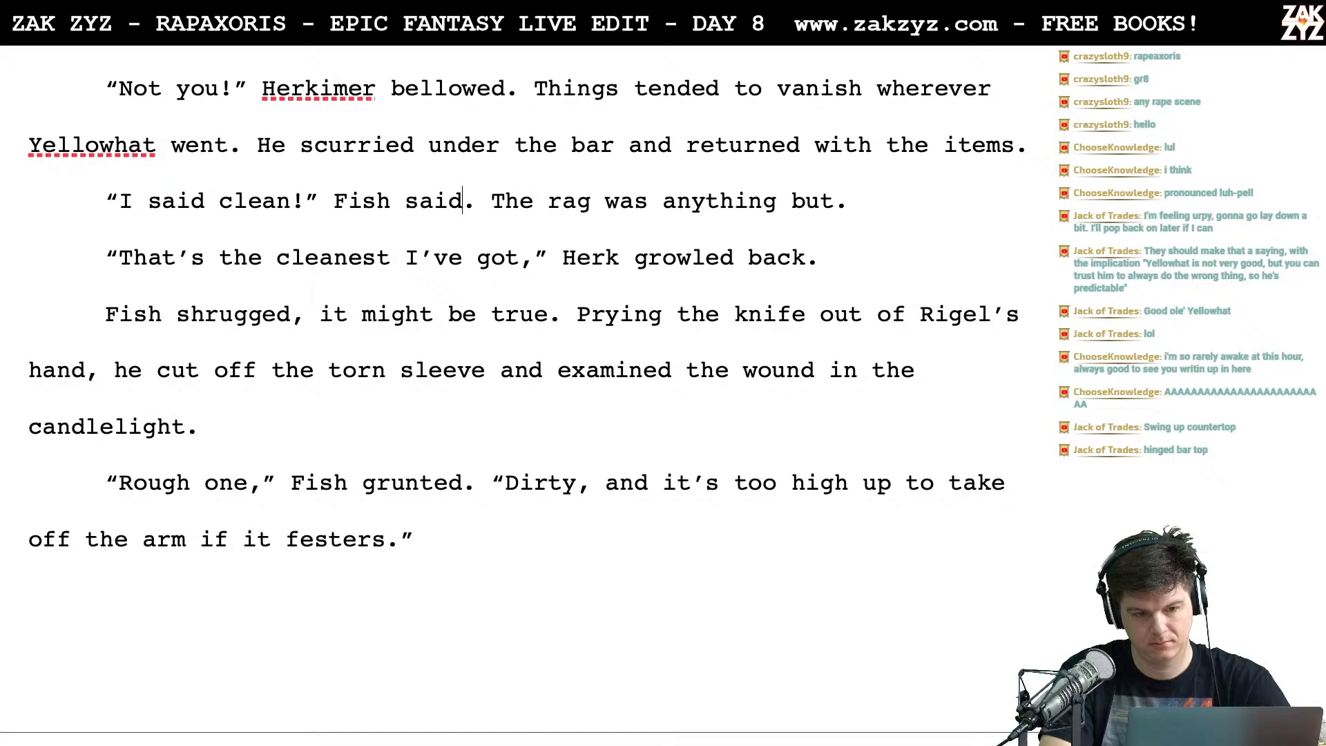
{"action": "key", "text": "BackSpace"}
{"action": "key", "text": "BackSpace"}
{"action": "key", "text": "BackSpace"}
{"action": "key", "text": "BackSpace"}
{"action": "key", "text": "BackSpace"}
{"action": "key", "text": "BackSpace"}
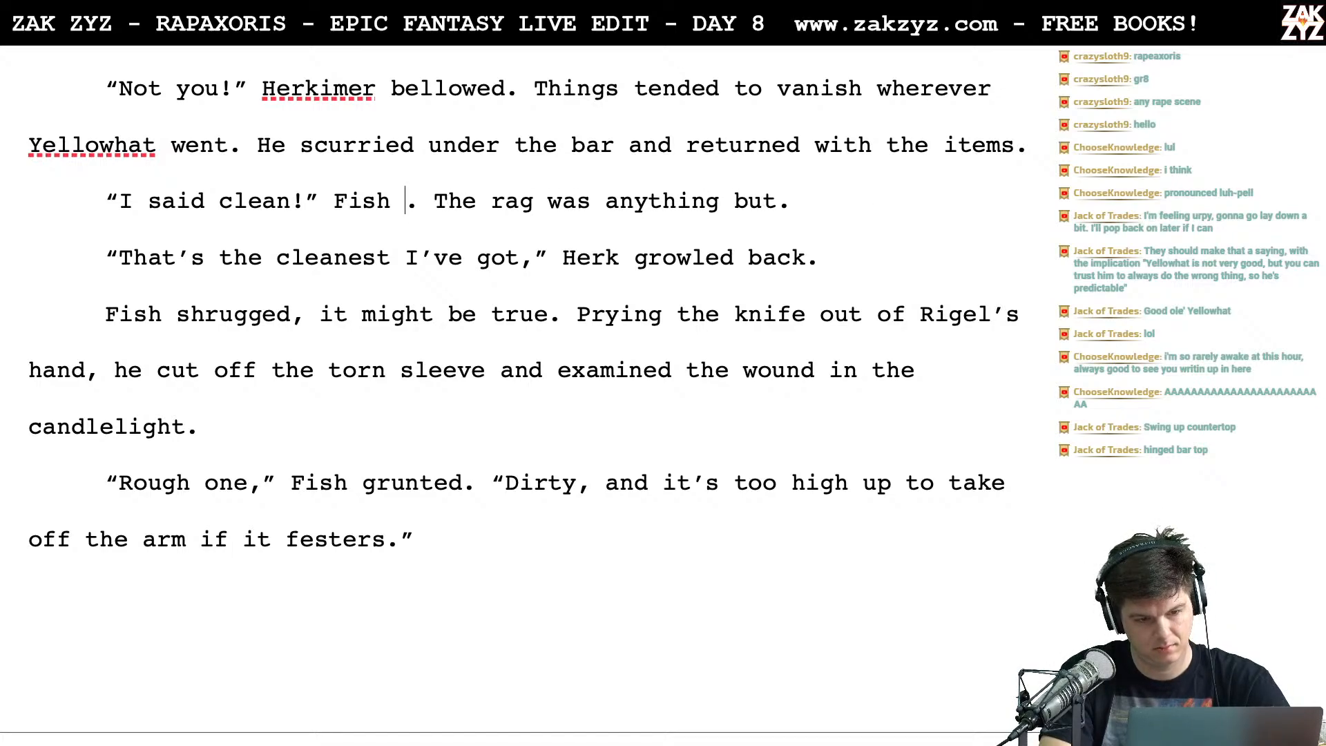
{"action": "key", "text": "Return"}
{"action": "key", "text": "Left"}
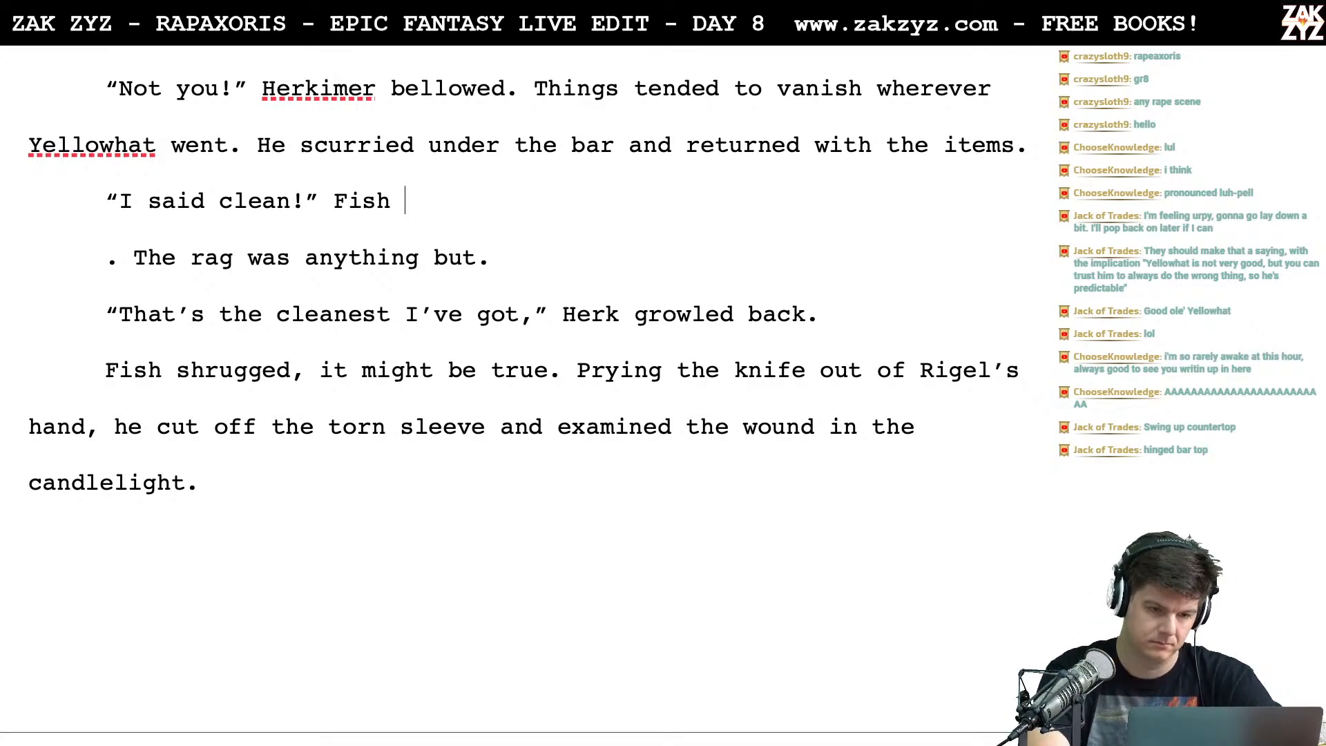
Switch to the Thesaurus.com page in Chrome and look up synonyms for "reproach"
{"action": "key", "text": "super+Tab"}
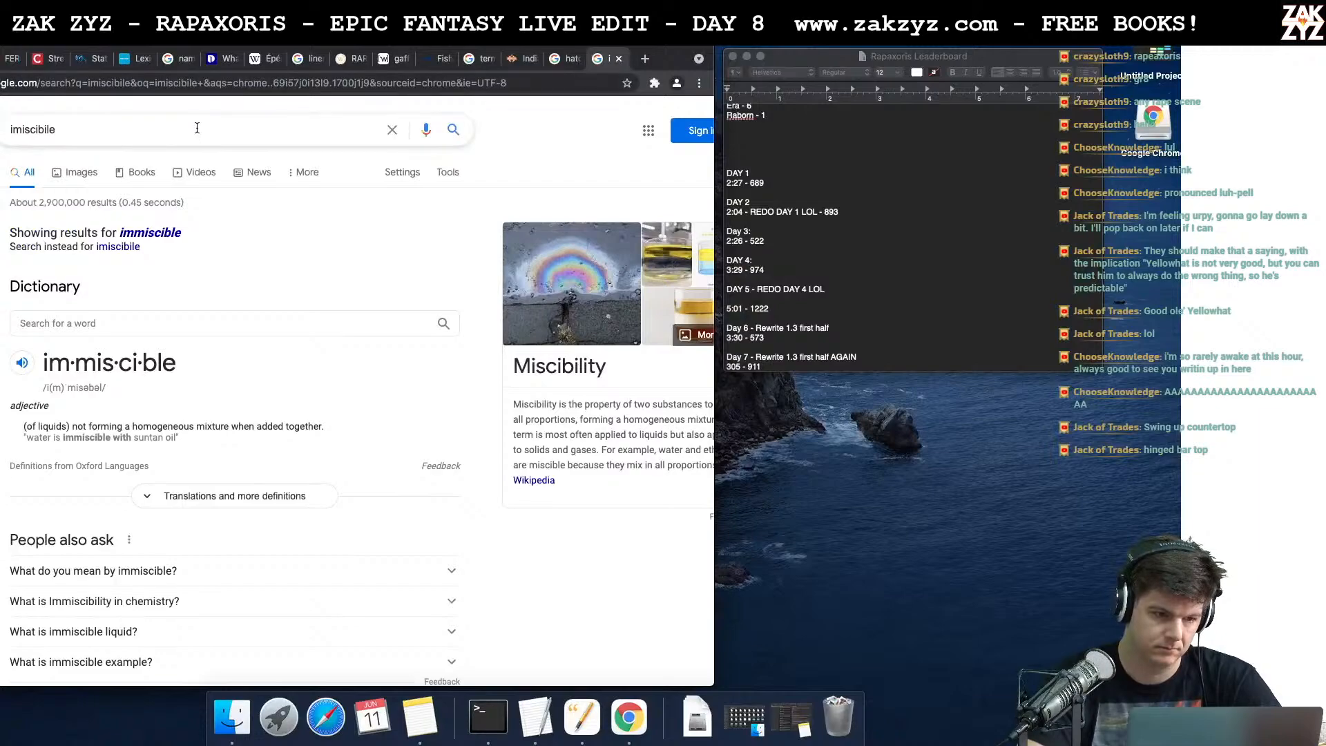
{"action": "left_click", "coordinate": [13, 60]}
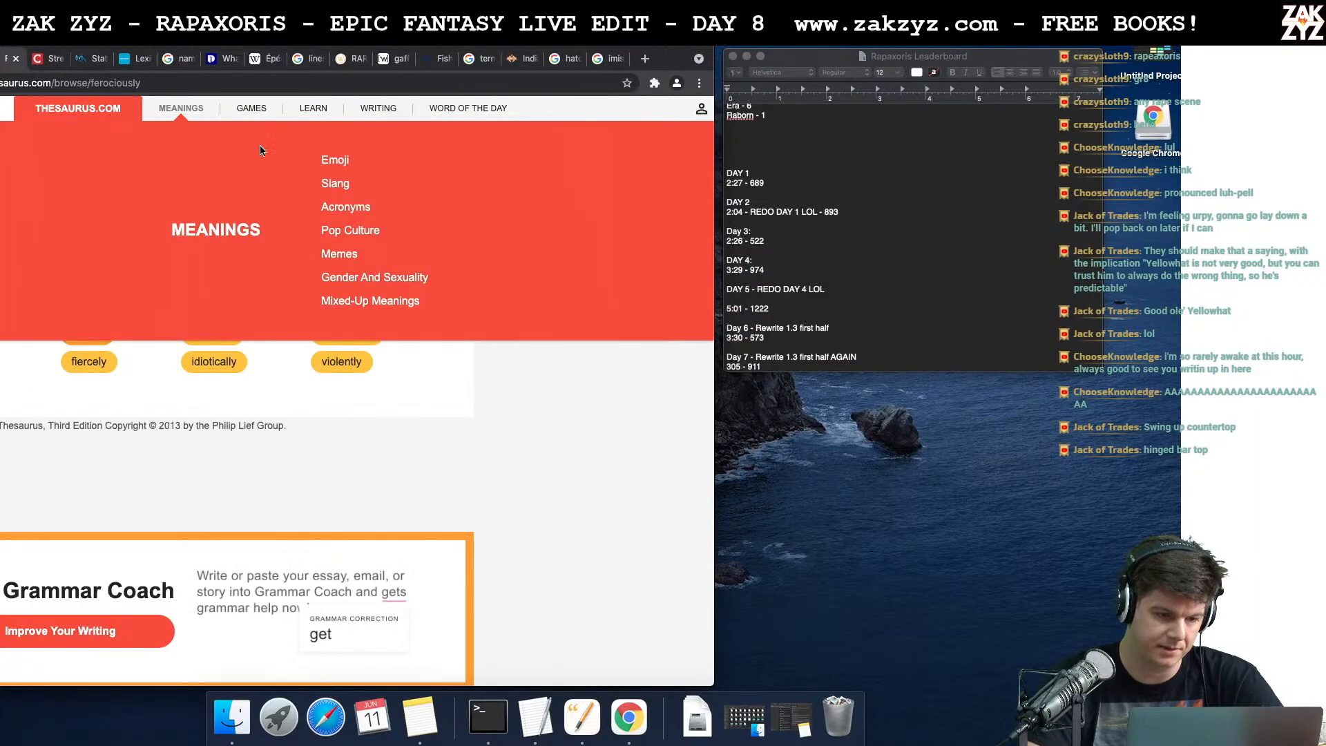
{"action": "double_click", "coordinate": [181, 147]}
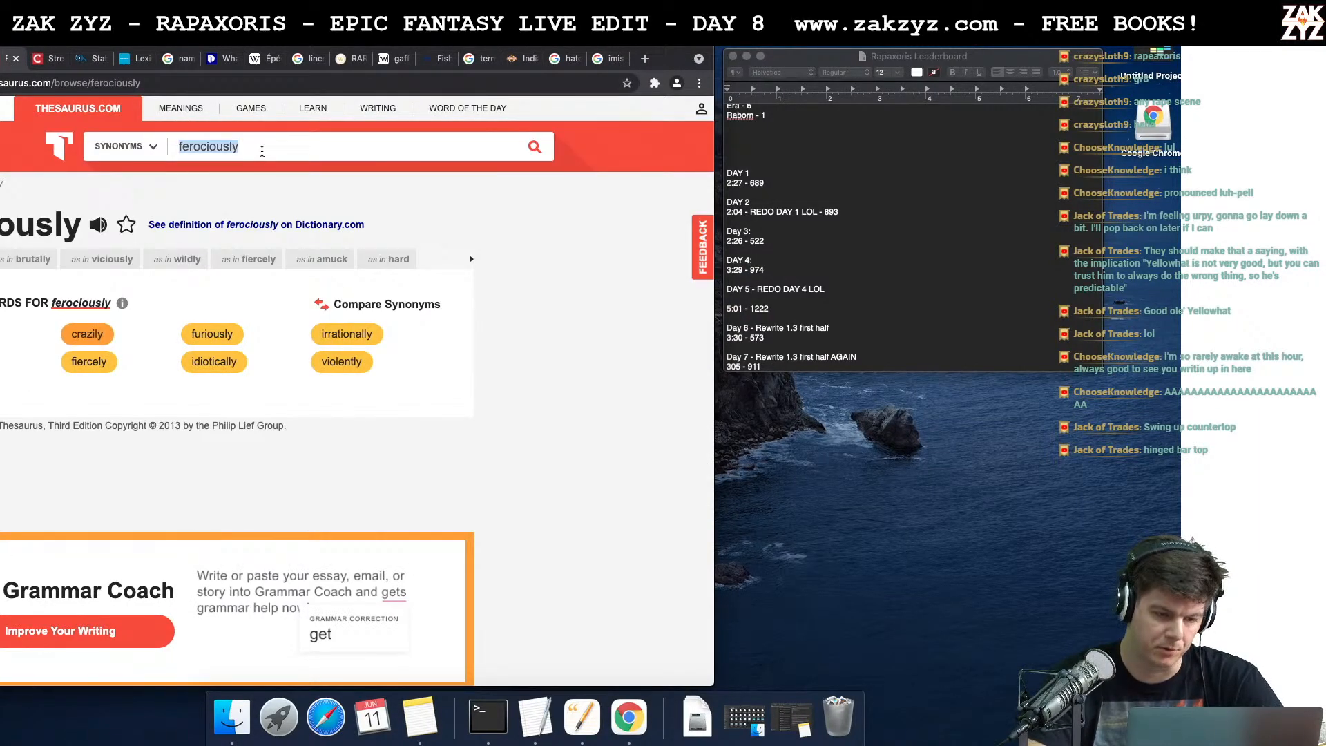
{"action": "type", "text": "reppro"}
{"action": "key", "text": "BackSpace"}
{"action": "key", "text": "BackSpace"}
{"action": "key", "text": "BackSpace"}
{"action": "type", "text": "roache"}
{"action": "key", "text": "BackSpace"}
{"action": "key", "text": "Return"}
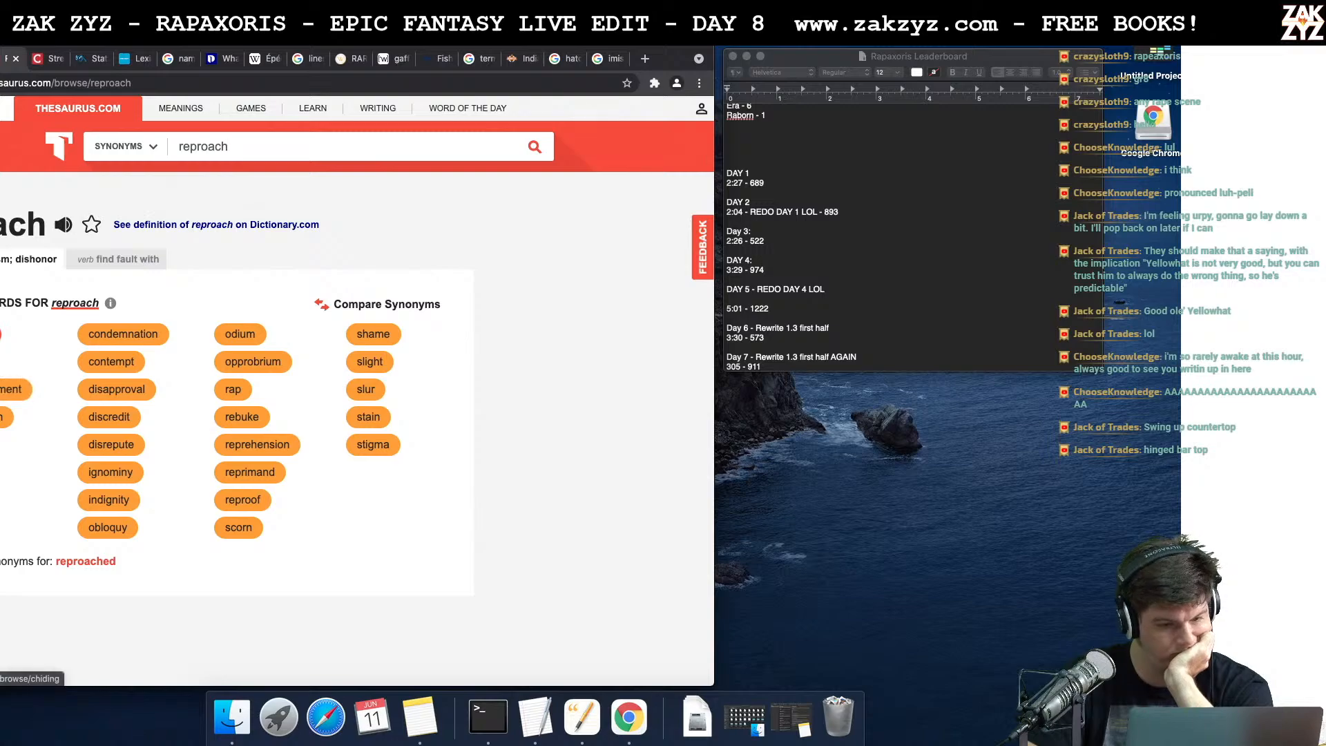
Check the thesaurus entries for "admonishment" and "admonition", switch back to the manuscript in Pages and add "rebuked," after "“I said clean!” Fish"
{"action": "left_click", "coordinate": [6, 393]}
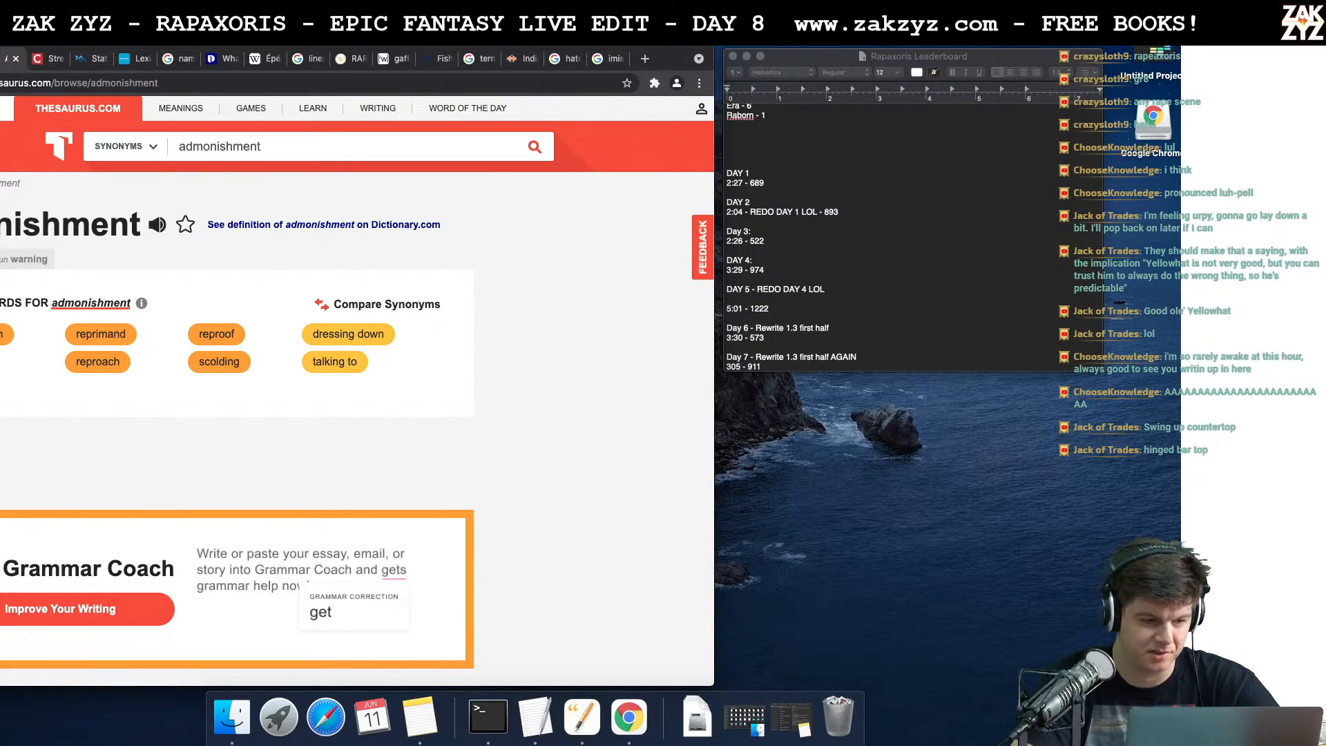
{"action": "left_click", "coordinate": [8, 333]}
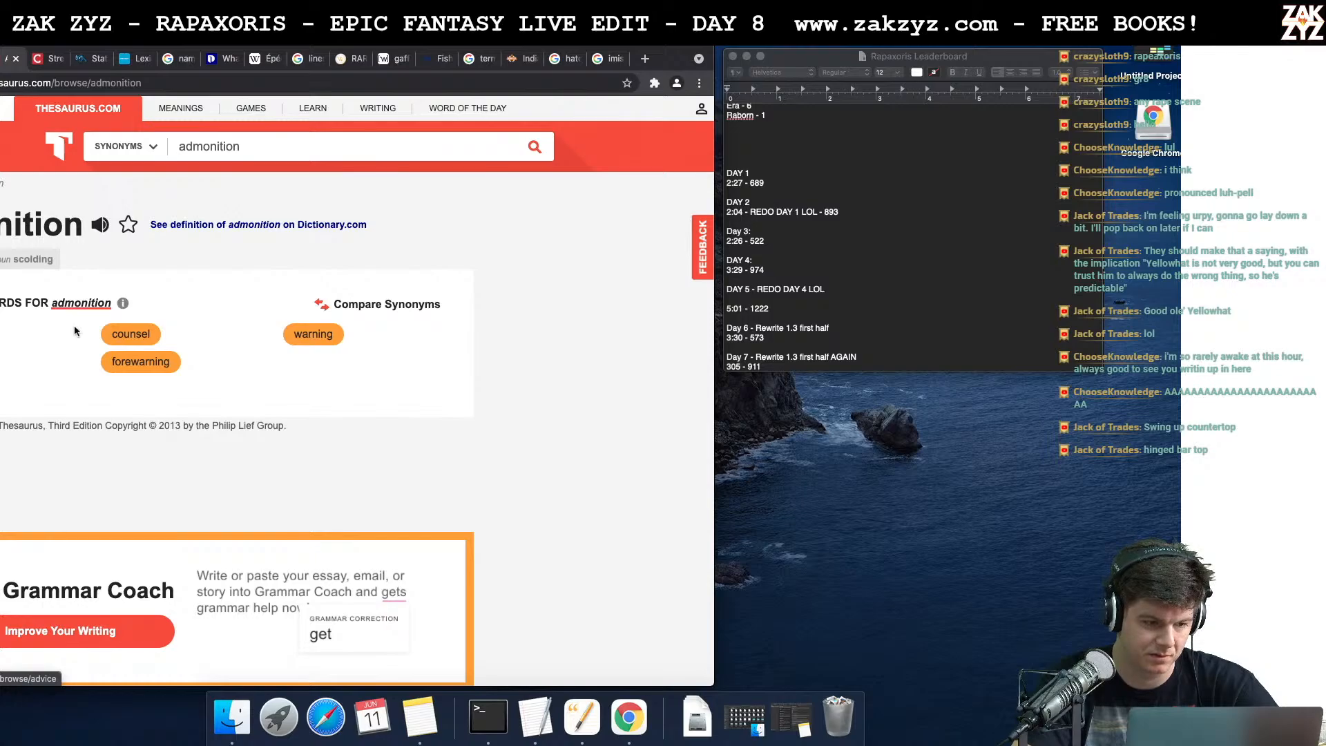
{"action": "key", "text": "super+Tab"}
{"action": "type", "text": "rebuked"}
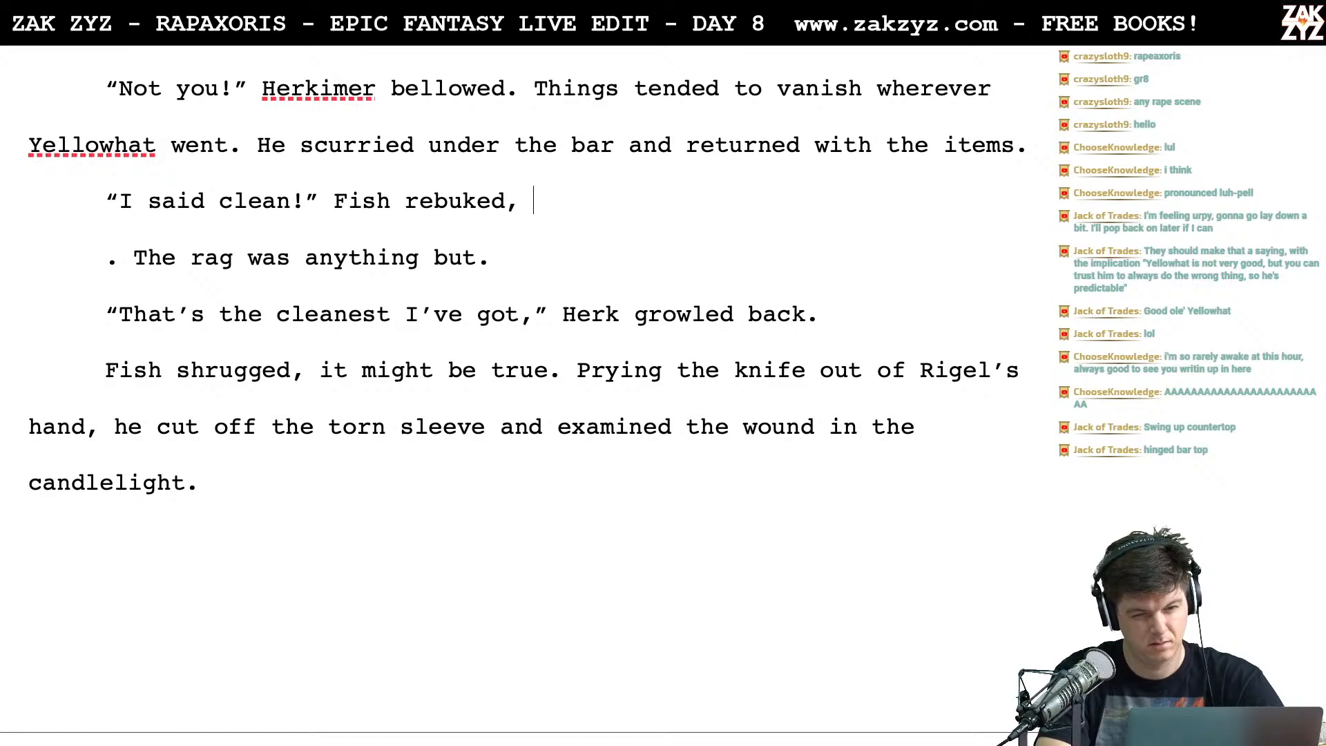
{"action": "type", "text": "g"}
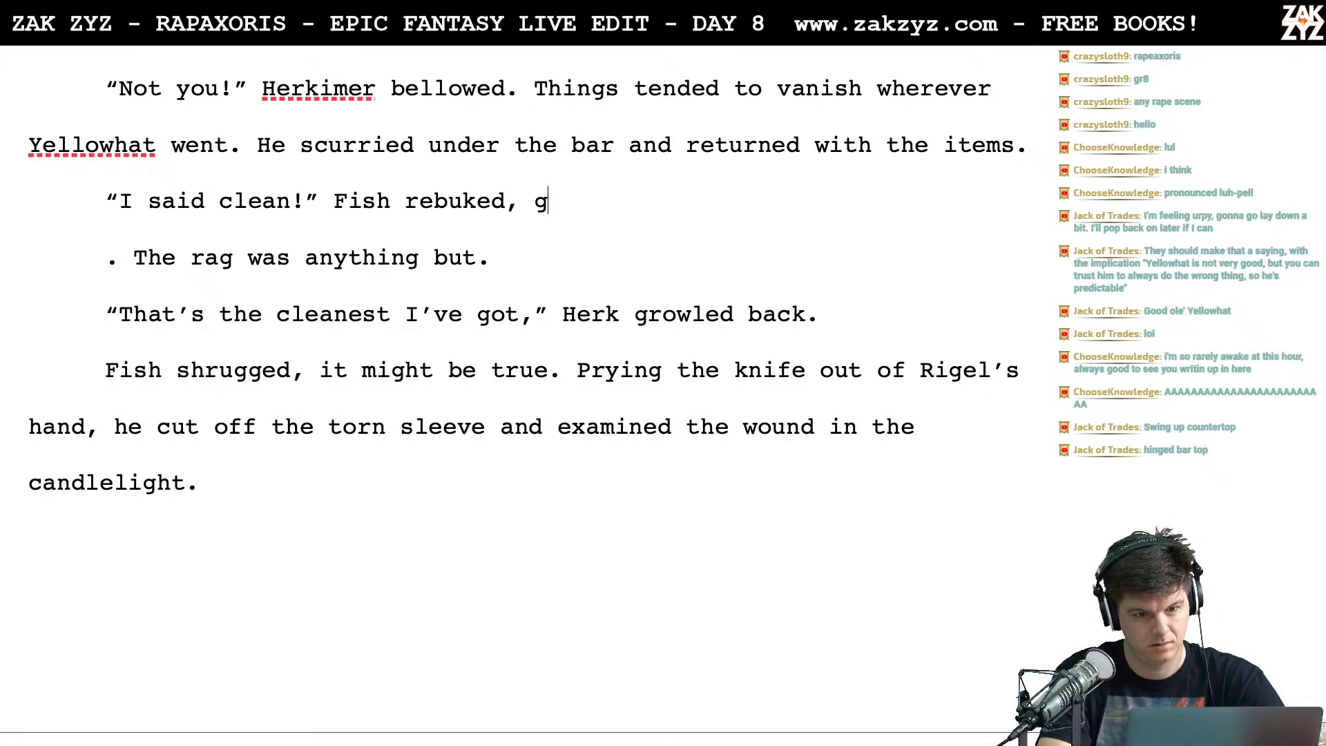
{"action": "key", "text": "BackSpace"}
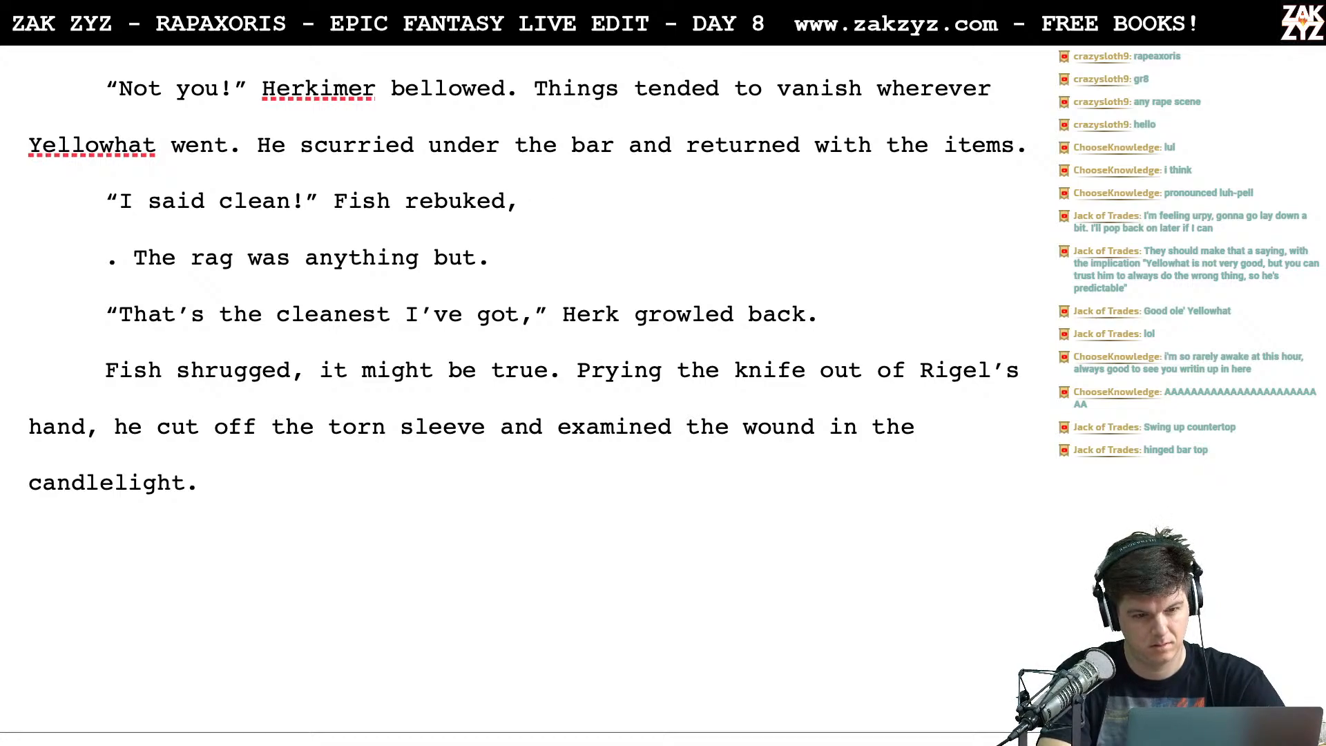
{"action": "type", "text": "holding up the"}
{"action": "key", "text": "BackSpace"}
{"action": "key", "text": "BackSpace"}
{"action": "key", "text": "BackSpace"}
{"action": "key", "text": "BackSpace"}
{"action": "key", "text": "BackSpace"}
{"action": "key", "text": "BackSpace"}
{"action": "key", "text": "BackSpace"}
{"action": "key", "text": "BackSpace"}
{"action": "key", "text": "BackSpace"}
{"action": "key", "text": "BackSpace"}
{"action": "key", "text": "BackSpace"}
{"action": "key", "text": "BackSpace"}
{"action": "key", "text": "BackSpace"}
{"action": "key", "text": "BackSpace"}
{"action": "key", "text": "BackSpace"}
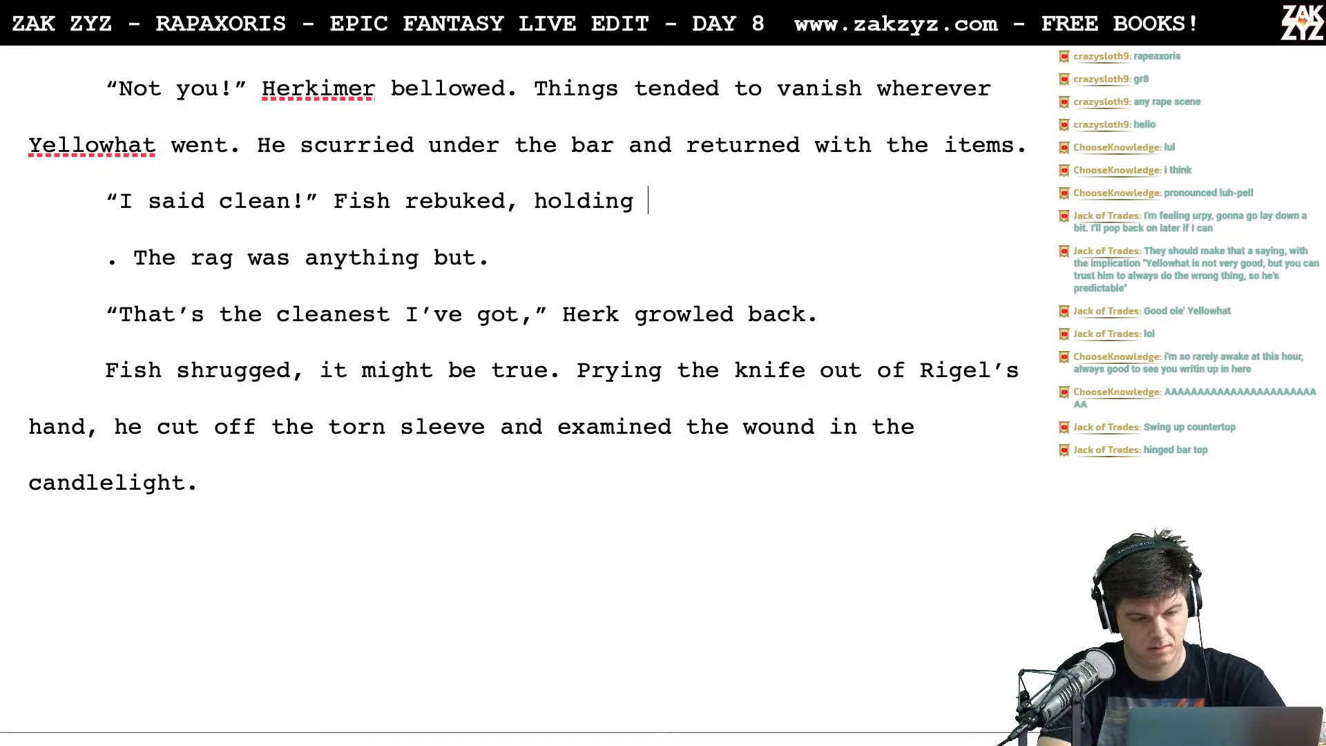
Follow "Fish rebuked." with "The rag was anything but." in the same paragraph and delete the duplicate line below it
{"action": "type", "text": "The"}
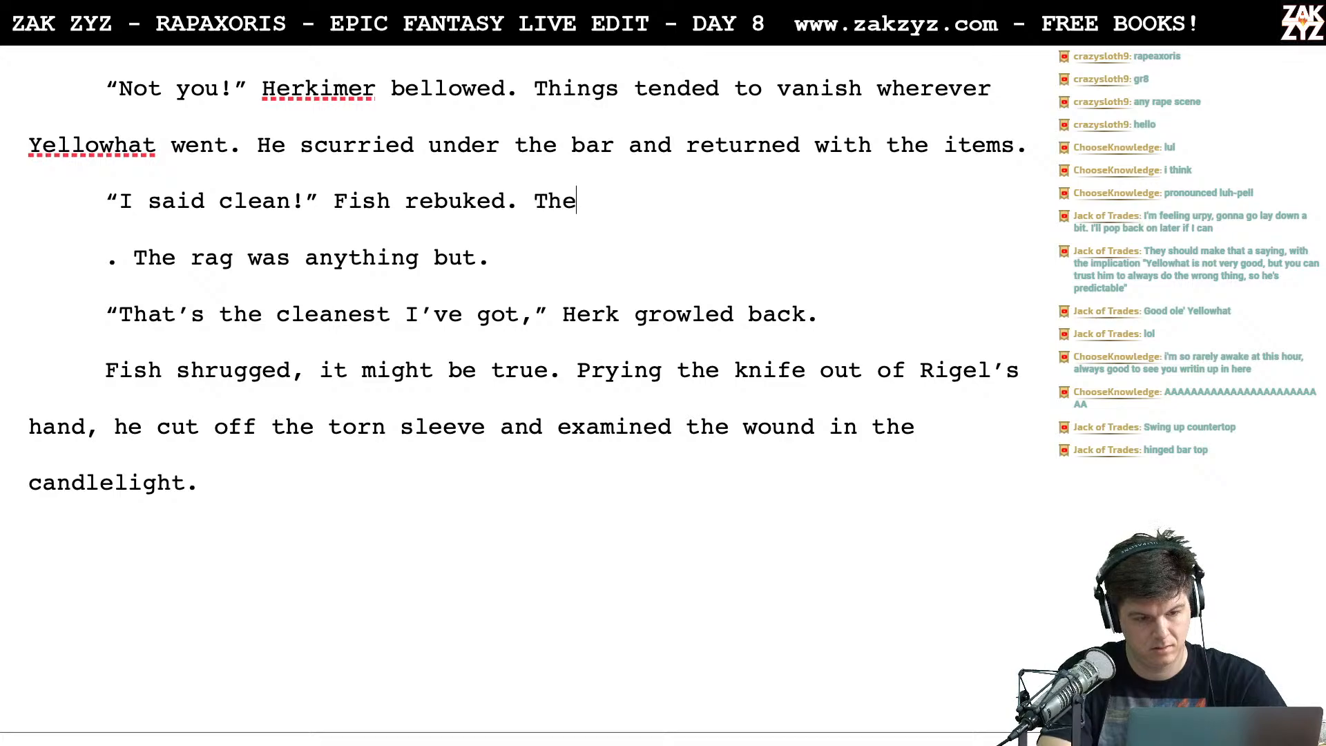
{"action": "type", "text": " rag was anything but."}
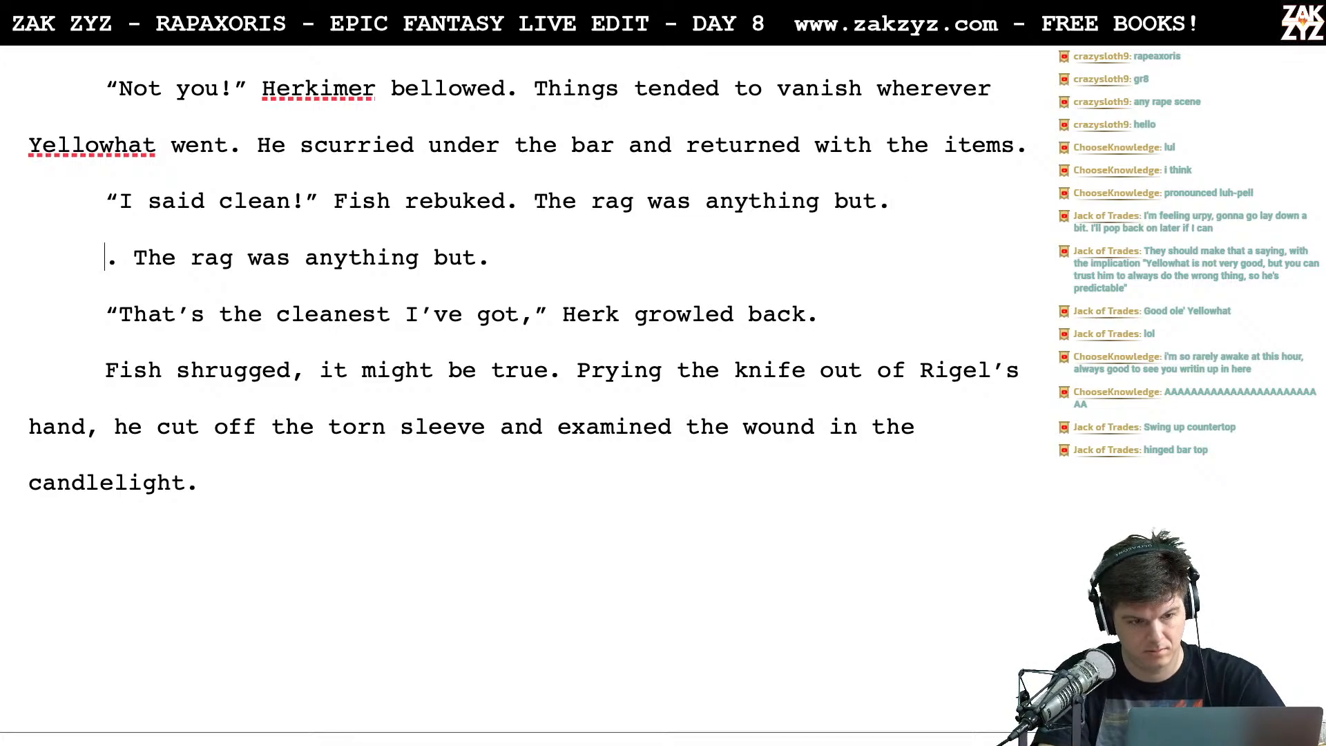
{"action": "key", "text": "shift+Down"}
{"action": "key", "text": "Delete"}
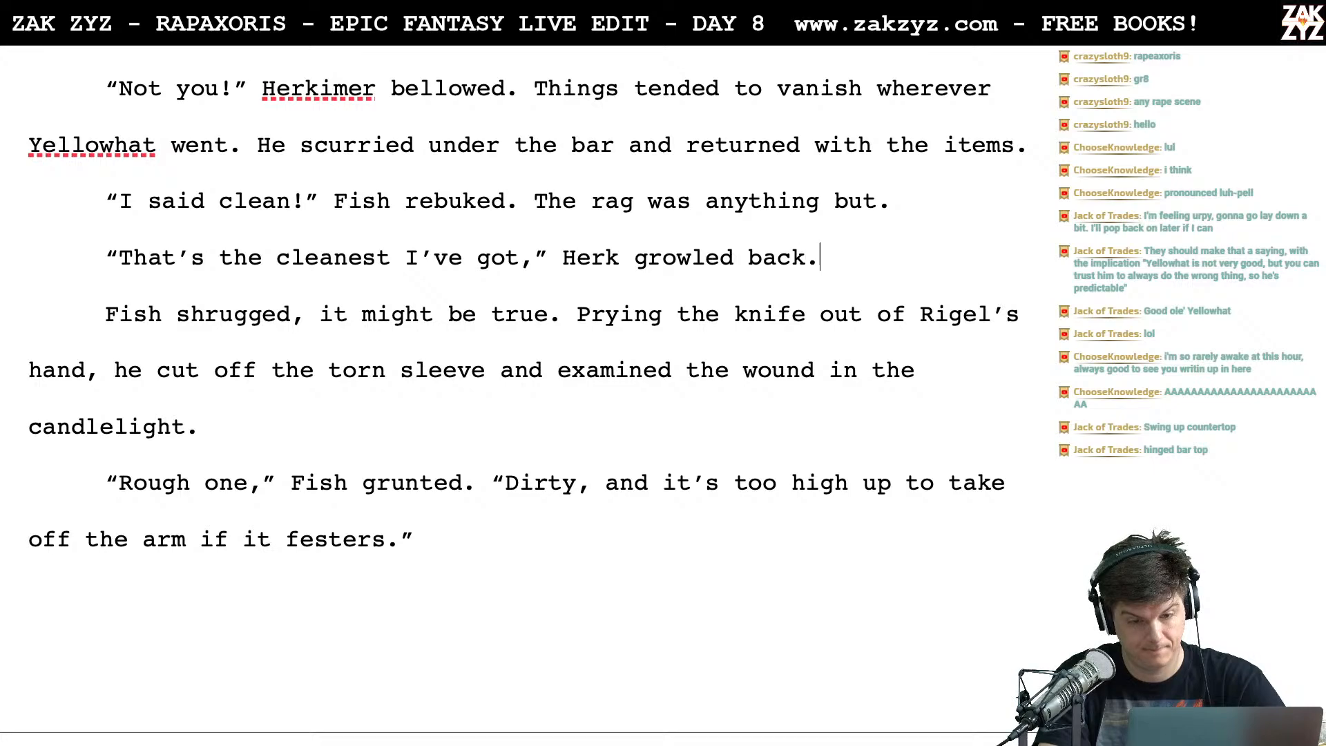
Replace "growled back" with "shrugged" after "“That’s the cleanest I’ve got,” Herk"
{"action": "key", "text": "BackSpace"}
{"action": "key", "text": "BackSpace"}
{"action": "key", "text": "BackSpace"}
{"action": "key", "text": "BackSpace"}
{"action": "key", "text": "BackSpace"}
{"action": "key", "text": "BackSpace"}
{"action": "key", "text": "BackSpace"}
{"action": "key", "text": "BackSpace"}
{"action": "key", "text": "BackSpace"}
{"action": "key", "text": "BackSpace"}
{"action": "key", "text": "BackSpace"}
{"action": "key", "text": "BackSpace"}
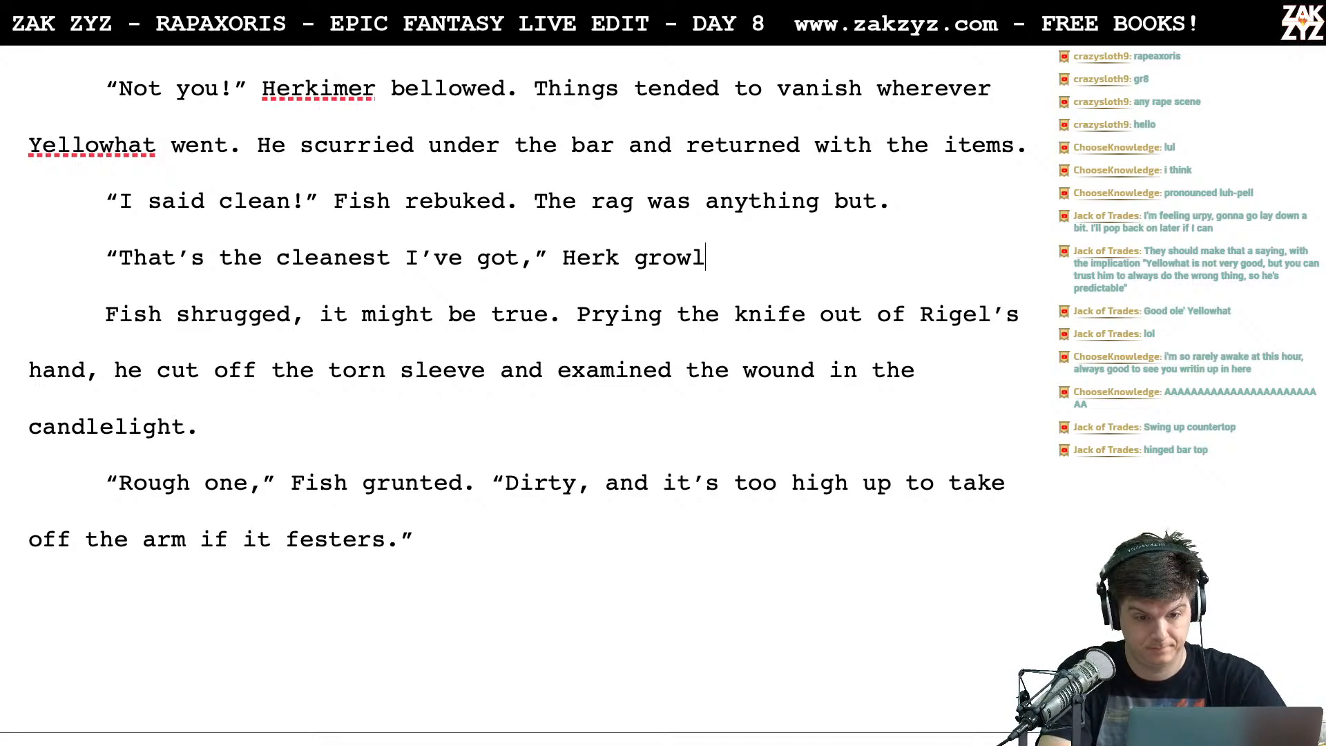
{"action": "type", "text": "shrugged."}
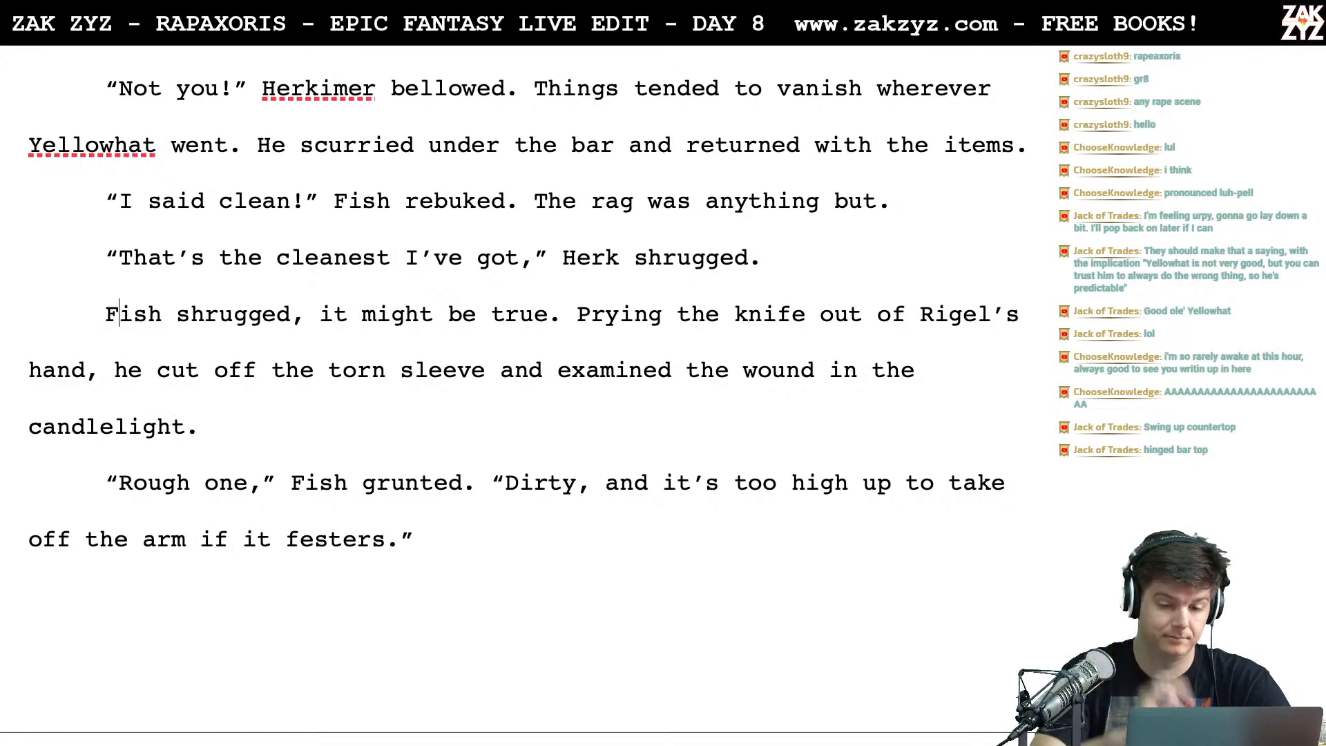
Add the sentence "It was probably true." after "Herk shrugged."
{"action": "key", "text": "BackSpace"}
{"action": "type", "text": ","}
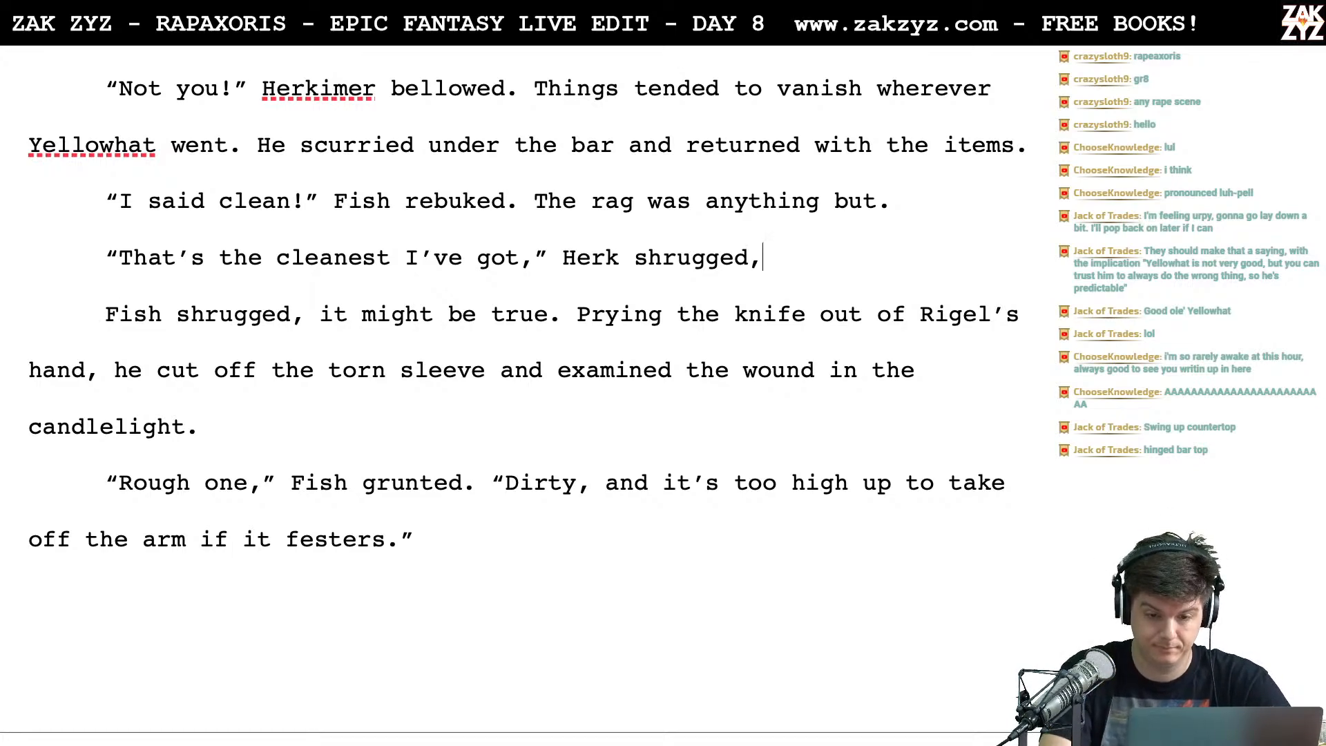
{"action": "key", "text": "BackSpace"}
{"action": "key", "text": "BackSpace"}
{"action": "type", "text": ". It probalb"}
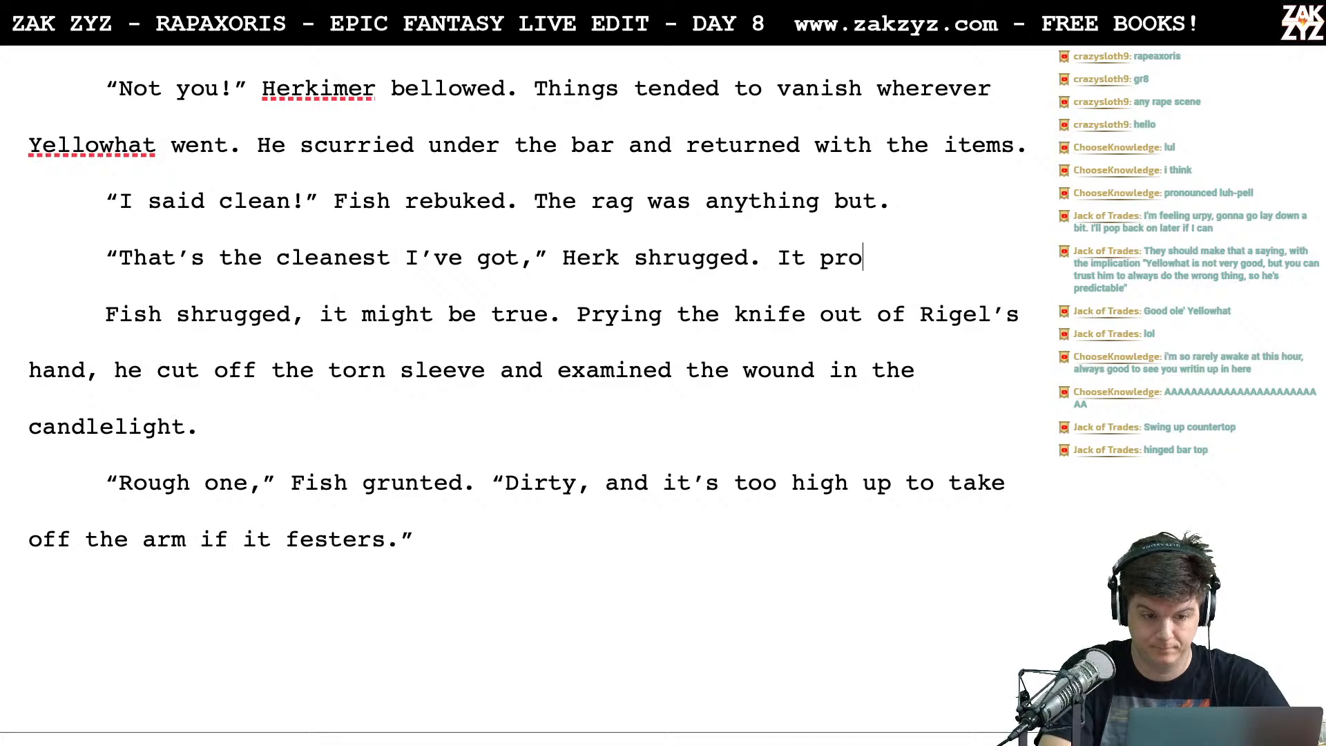
{"action": "key", "text": "BackSpace"}
{"action": "key", "text": "BackSpace"}
{"action": "key", "text": "BackSpace"}
{"action": "key", "text": "BackSpace"}
{"action": "key", "text": "BackSpace"}
{"action": "key", "text": "BackSpace"}
{"action": "key", "text": "BackSpace"}
{"action": "type", "text": "was "}
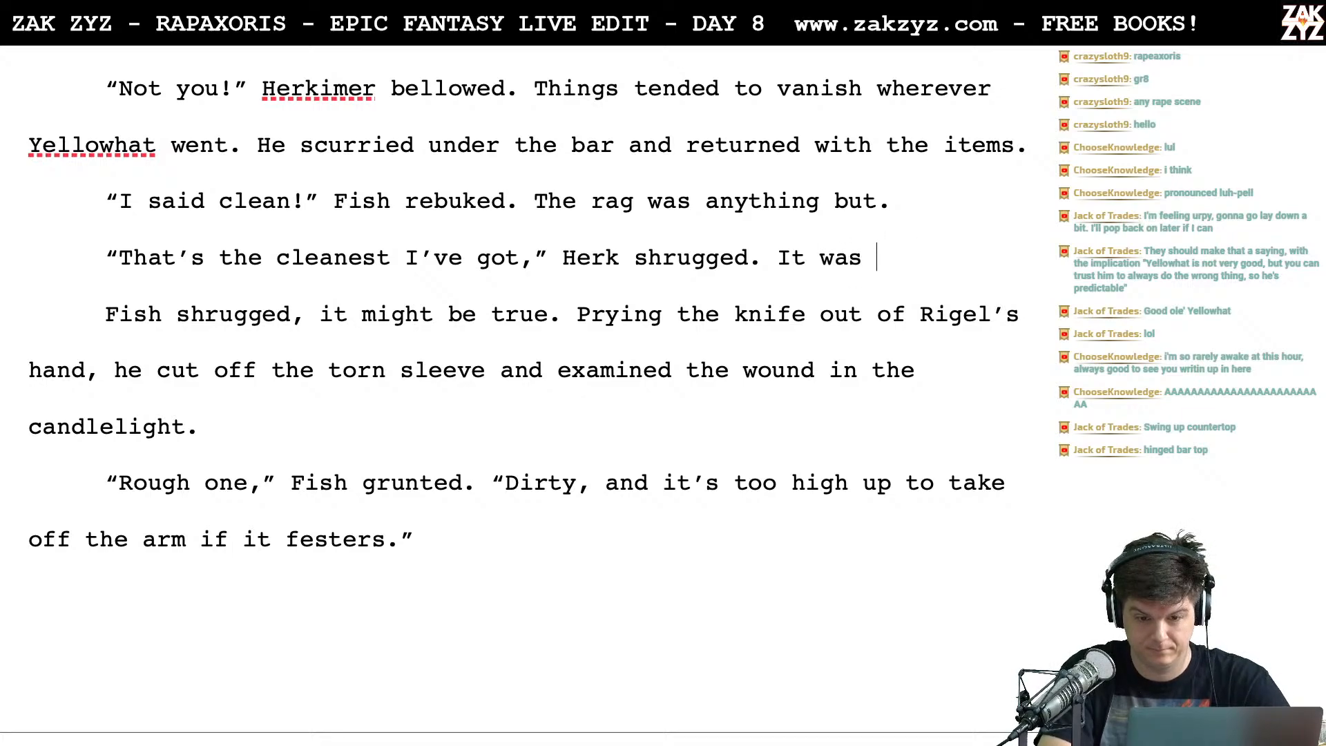
{"action": "type", "text": "probably true."}
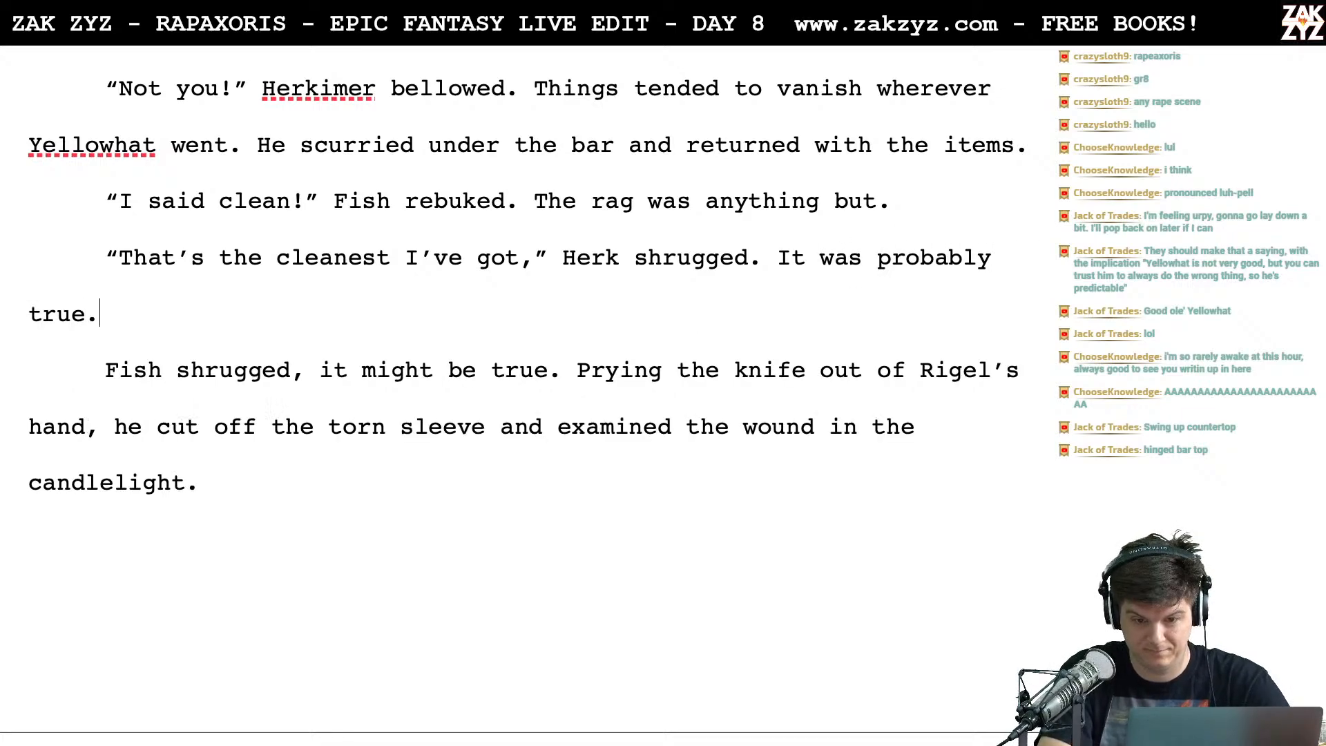
Replace "Fish shrugged, it might be true." with "Fish shook his head, and pried the dagger out of Rigel’s hand."
{"action": "key", "text": "shift+Right"}
{"action": "key", "text": "shift+Right"}
{"action": "key", "text": "shift+Right"}
{"action": "key", "text": "shift+Right"}
{"action": "key", "text": "shift+Right"}
{"action": "key", "text": "shift+Right"}
{"action": "key", "text": "shift+Right"}
{"action": "key", "text": "shift+Right"}
{"action": "key", "text": "shift+Right"}
{"action": "key", "text": "shift+Right"}
{"action": "key", "text": "shift+Right"}
{"action": "key", "text": "shift+Right"}
{"action": "key", "text": "shift+Right"}
{"action": "key", "text": "shift+Right"}
{"action": "key", "text": "shift+Right"}
{"action": "key", "text": "shift+Right"}
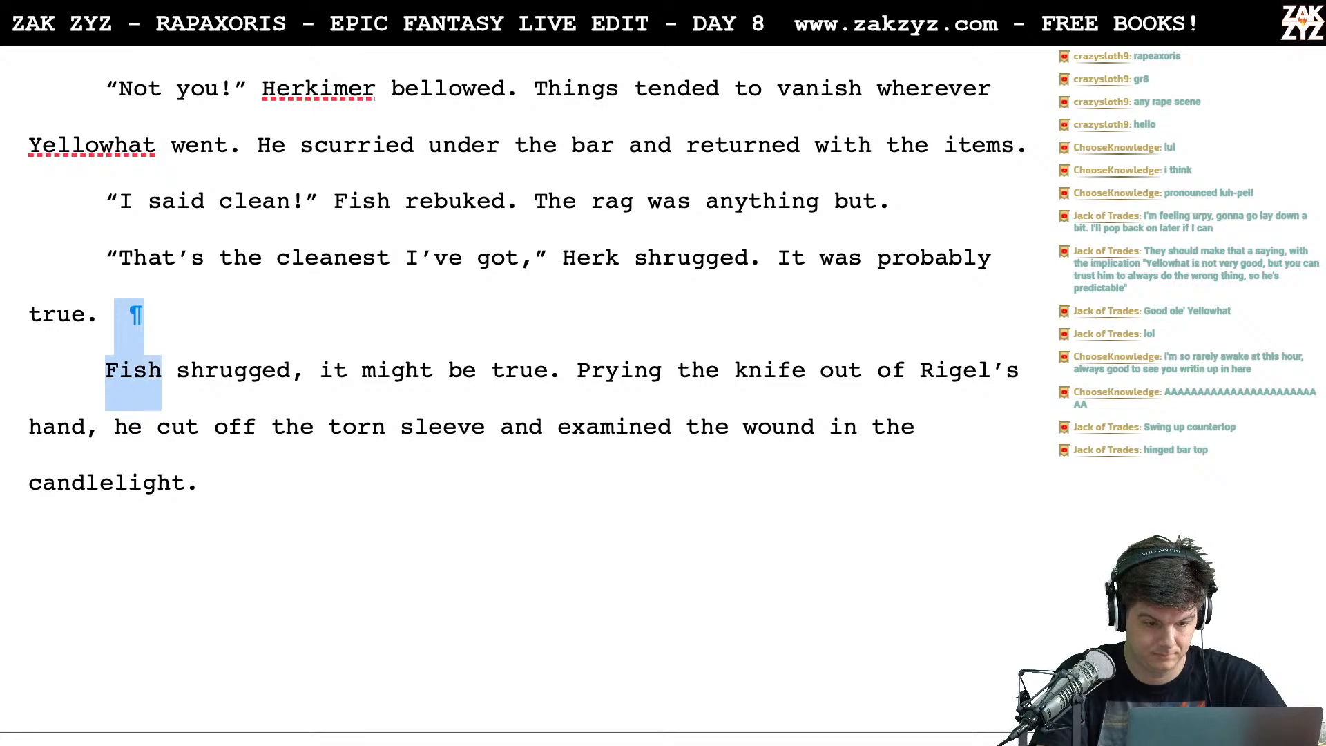
{"action": "key", "text": "shift+Right"}
{"action": "key", "text": "shift+Right"}
{"action": "key", "text": "shift+Right"}
{"action": "key", "text": "shift+Right"}
{"action": "key", "text": "shift+Right"}
{"action": "key", "text": "shift+Right"}
{"action": "key", "text": "shift+Right"}
{"action": "key", "text": "shift+Right"}
{"action": "key", "text": "shift+Right"}
{"action": "key", "text": "shift+Right"}
{"action": "key", "text": "shift+Right"}
{"action": "key", "text": "shift+Right"}
{"action": "key", "text": "shift+Right"}
{"action": "key", "text": "shift+Right"}
{"action": "key", "text": "shift+Right"}
{"action": "key", "text": "shift+Right"}
{"action": "key", "text": "shift+Right"}
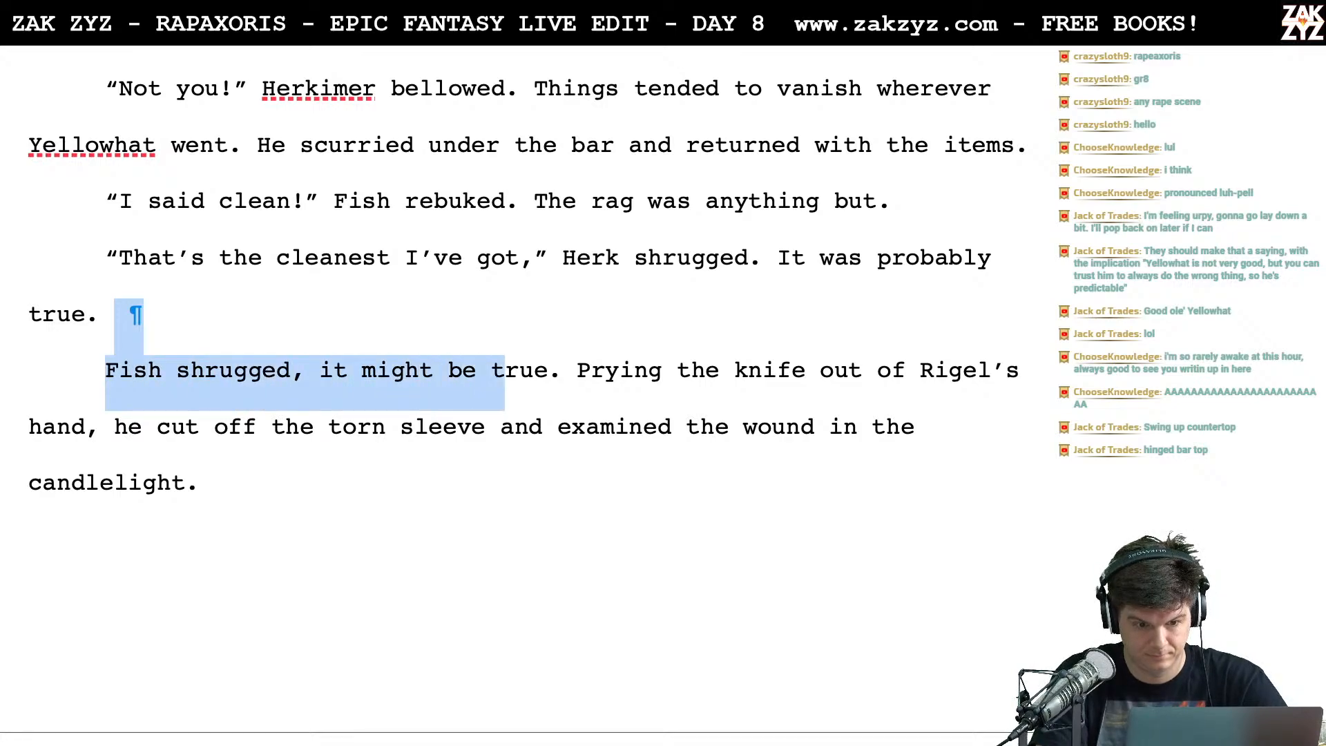
{"action": "key", "text": "BackSpace"}
{"action": "type", "text": "Fish sho"}
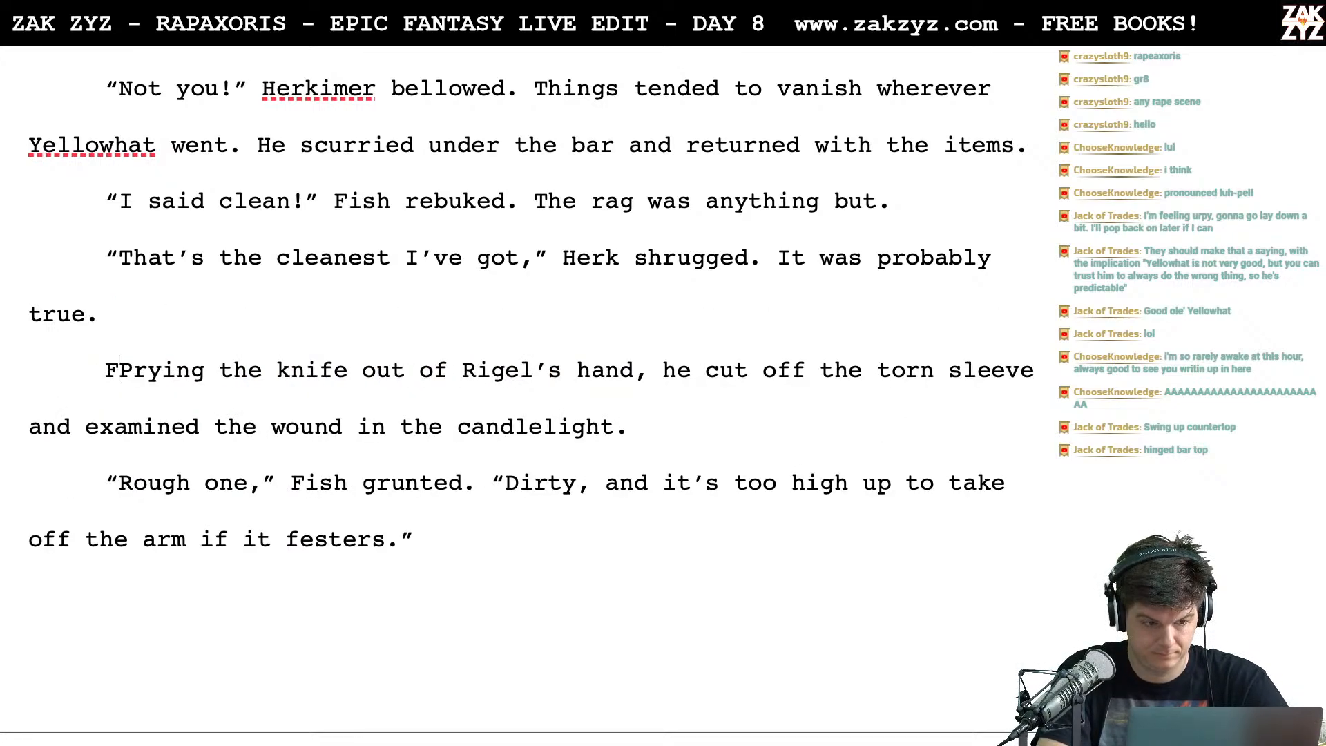
{"action": "type", "text": "ok his head, an"}
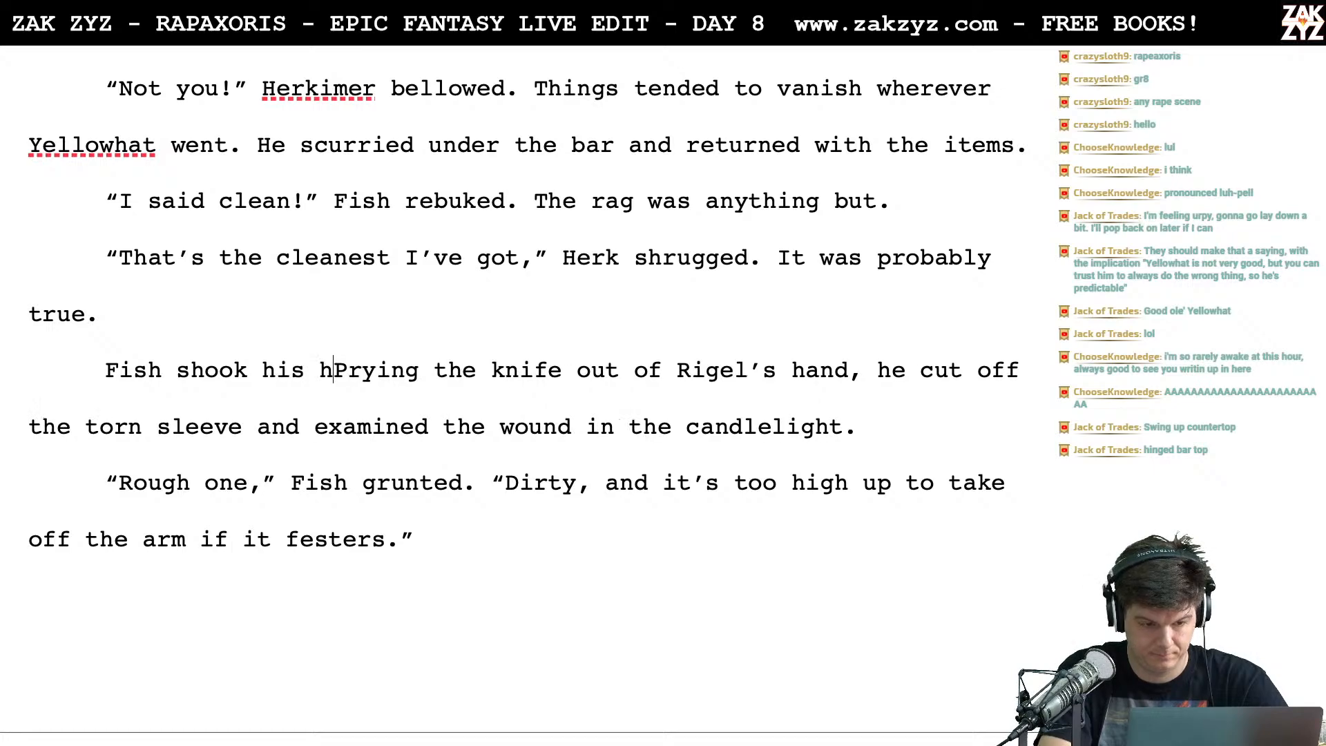
{"action": "type", "text": "d pried the dagger"}
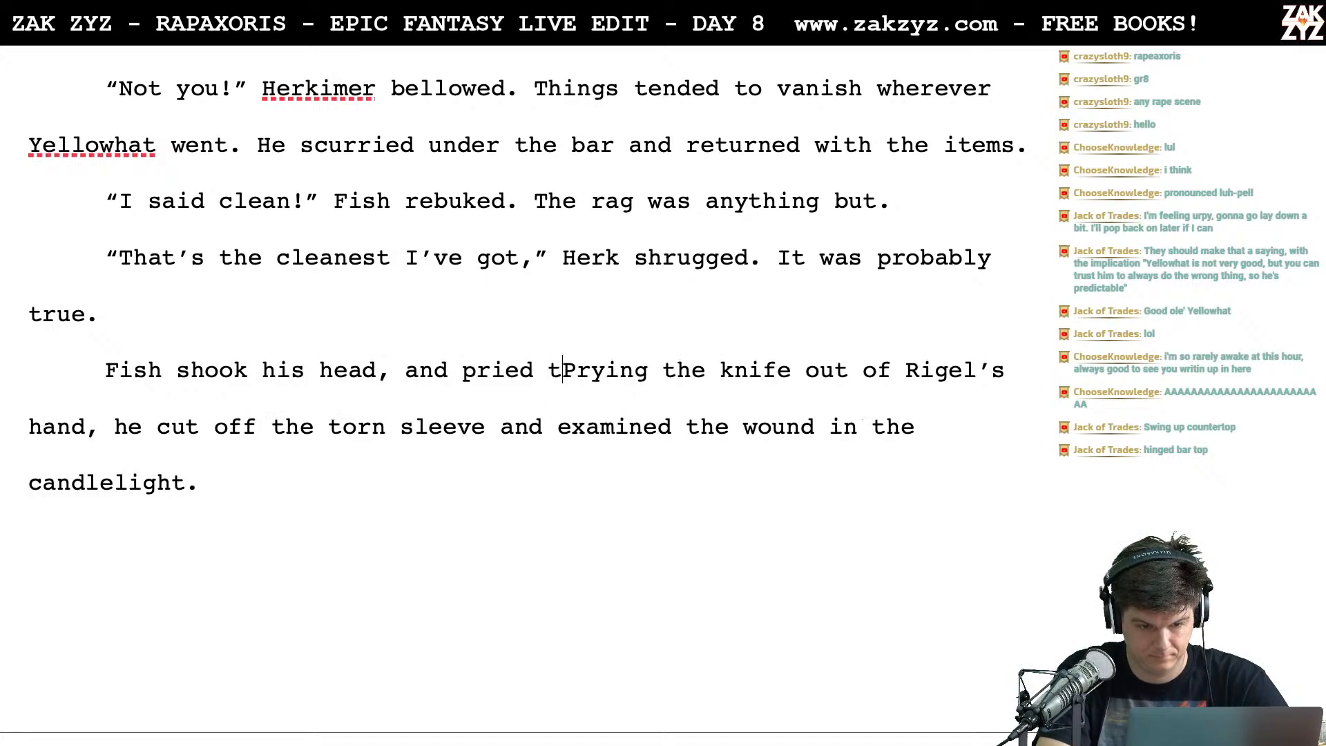
{"action": "type", "text": " out of Rig"}
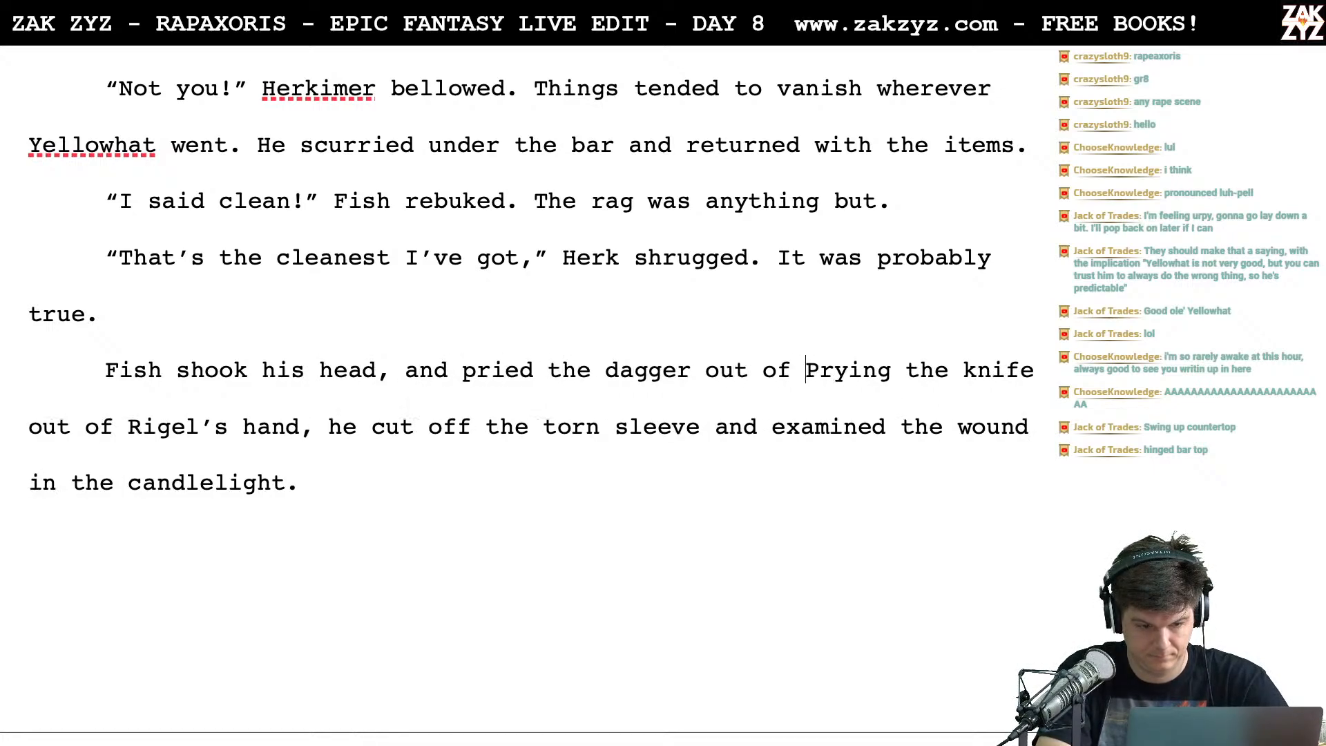
{"action": "type", "text": "el’s "}
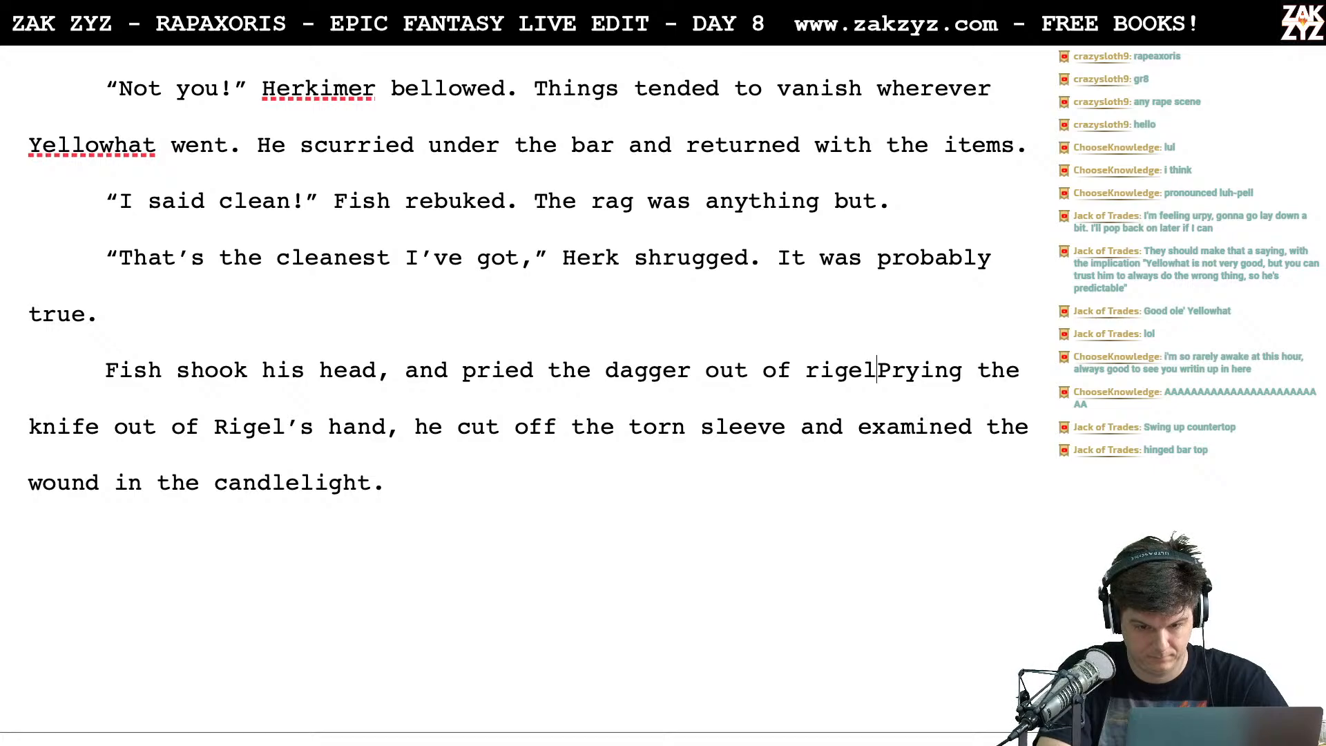
{"action": "type", "text": "hand."}
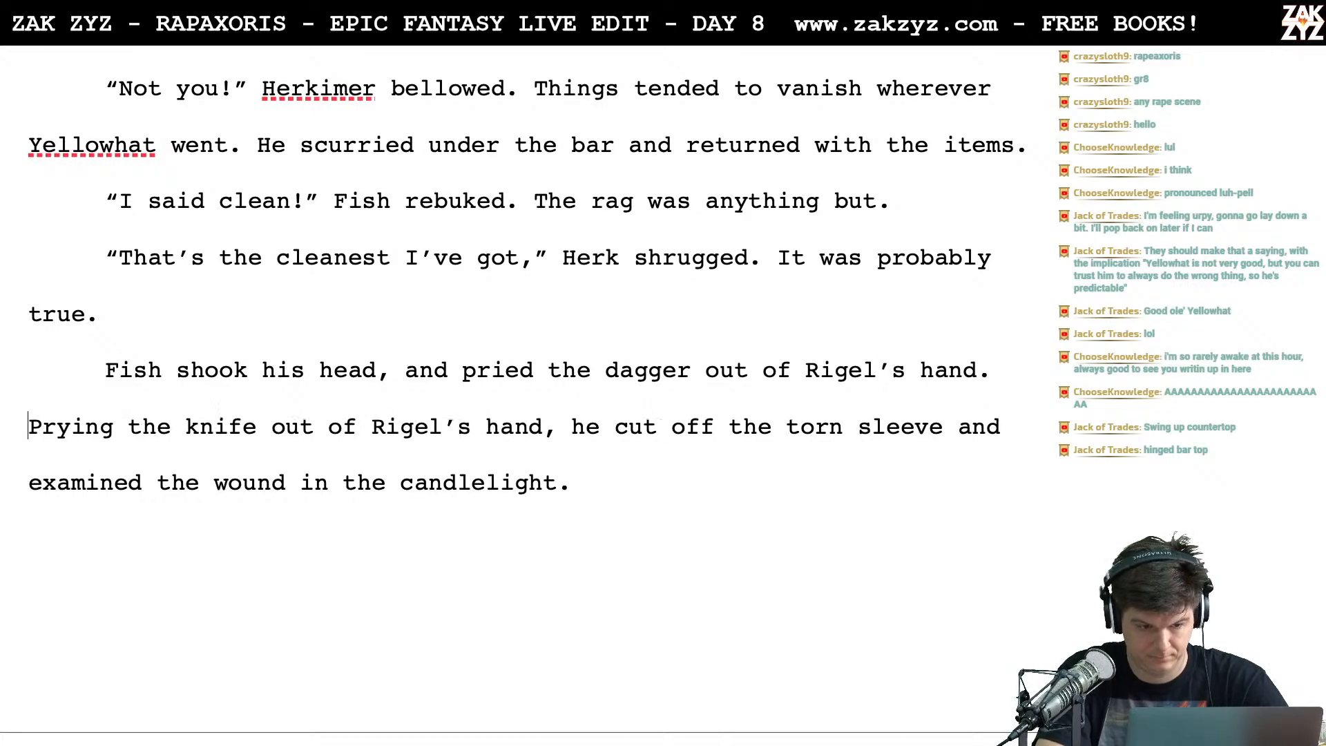
Replace "Prying the knife out of Rigel’s hand, he" with "He" at the start of the sentence about cutting the sleeve
{"action": "key", "text": "shift+Right"}
{"action": "key", "text": "shift+Right"}
{"action": "key", "text": "shift+Right"}
{"action": "key", "text": "shift+Right"}
{"action": "key", "text": "shift+Right"}
{"action": "key", "text": "shift+Right"}
{"action": "key", "text": "shift+Right"}
{"action": "key", "text": "shift+Right"}
{"action": "key", "text": "shift+Right"}
{"action": "key", "text": "shift+Right"}
{"action": "key", "text": "shift+Right"}
{"action": "key", "text": "shift+Right"}
{"action": "key", "text": "shift+Right"}
{"action": "key", "text": "shift+Right"}
{"action": "key", "text": "shift+Right"}
{"action": "key", "text": "shift+Right"}
{"action": "key", "text": "shift+Right"}
{"action": "key", "text": "shift+Right"}
{"action": "key", "text": "shift+Right"}
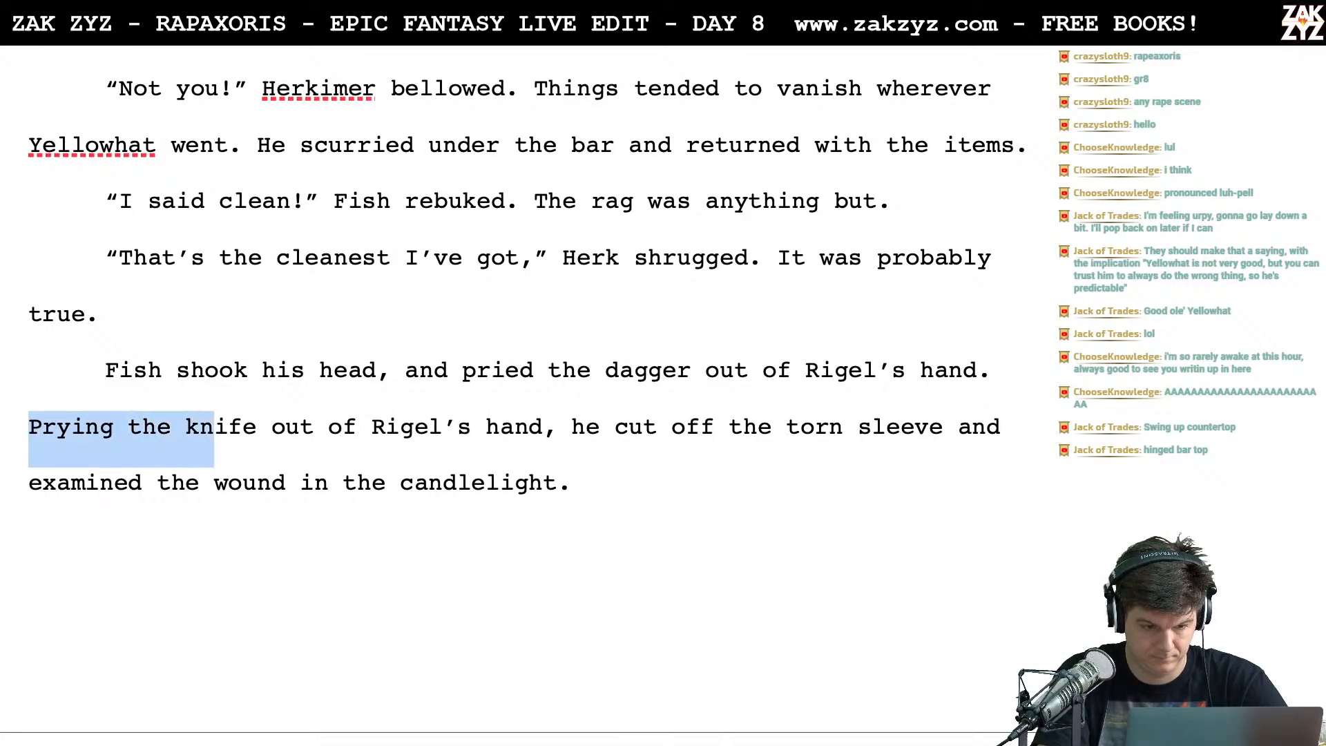
{"action": "key", "text": "shift+Right"}
{"action": "key", "text": "shift+Right"}
{"action": "key", "text": "shift+Right"}
{"action": "key", "text": "shift+Right"}
{"action": "key", "text": "shift+Right"}
{"action": "key", "text": "shift+Right"}
{"action": "key", "text": "shift+Right"}
{"action": "key", "text": "shift+Right"}
{"action": "key", "text": "shift+Right"}
{"action": "key", "text": "shift+Right"}
{"action": "key", "text": "shift+Right"}
{"action": "key", "text": "shift+Right"}
{"action": "key", "text": "shift+Right"}
{"action": "key", "text": "shift+Right"}
{"action": "key", "text": "shift+Right"}
{"action": "key", "text": "shift+Right"}
{"action": "key", "text": "shift+Right"}
{"action": "key", "text": "shift+Right"}
{"action": "key", "text": "shift+Right"}
{"action": "key", "text": "shift+Right"}
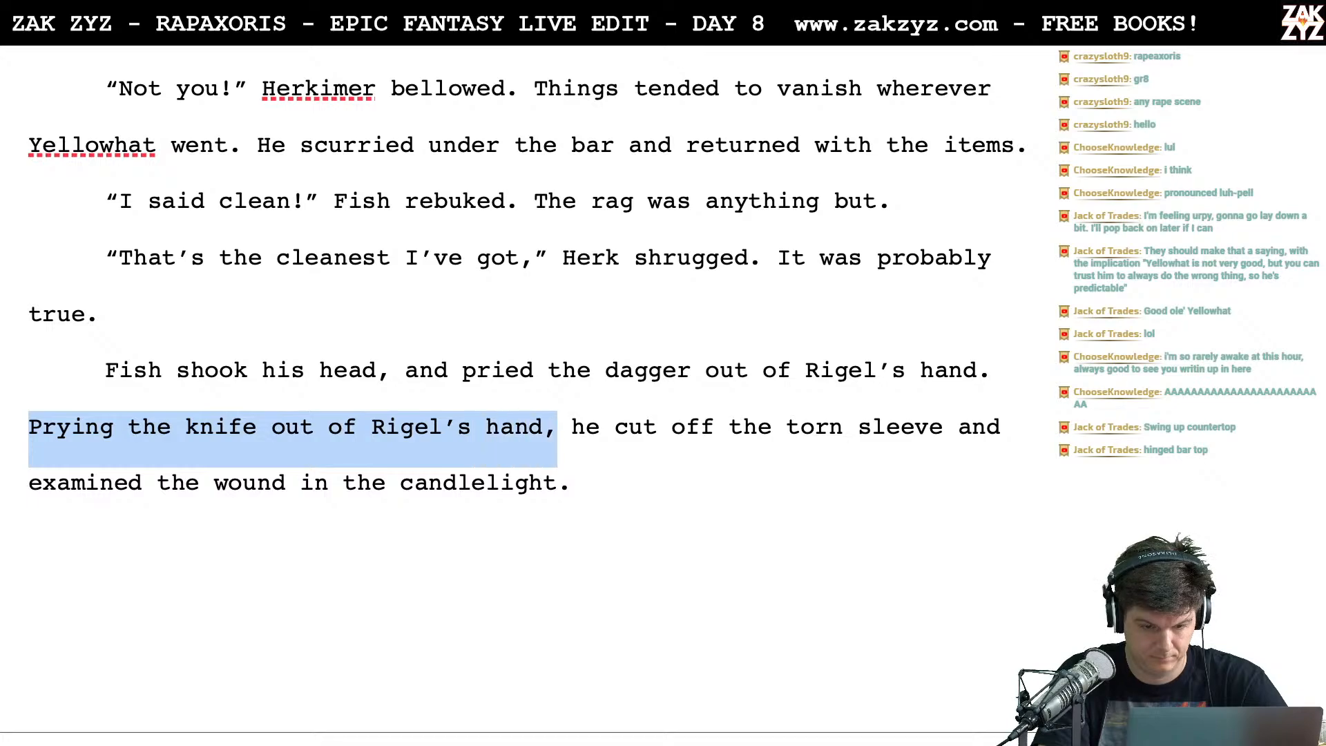
{"action": "type", "text": "He"}
{"action": "key", "text": "BackSpace"}
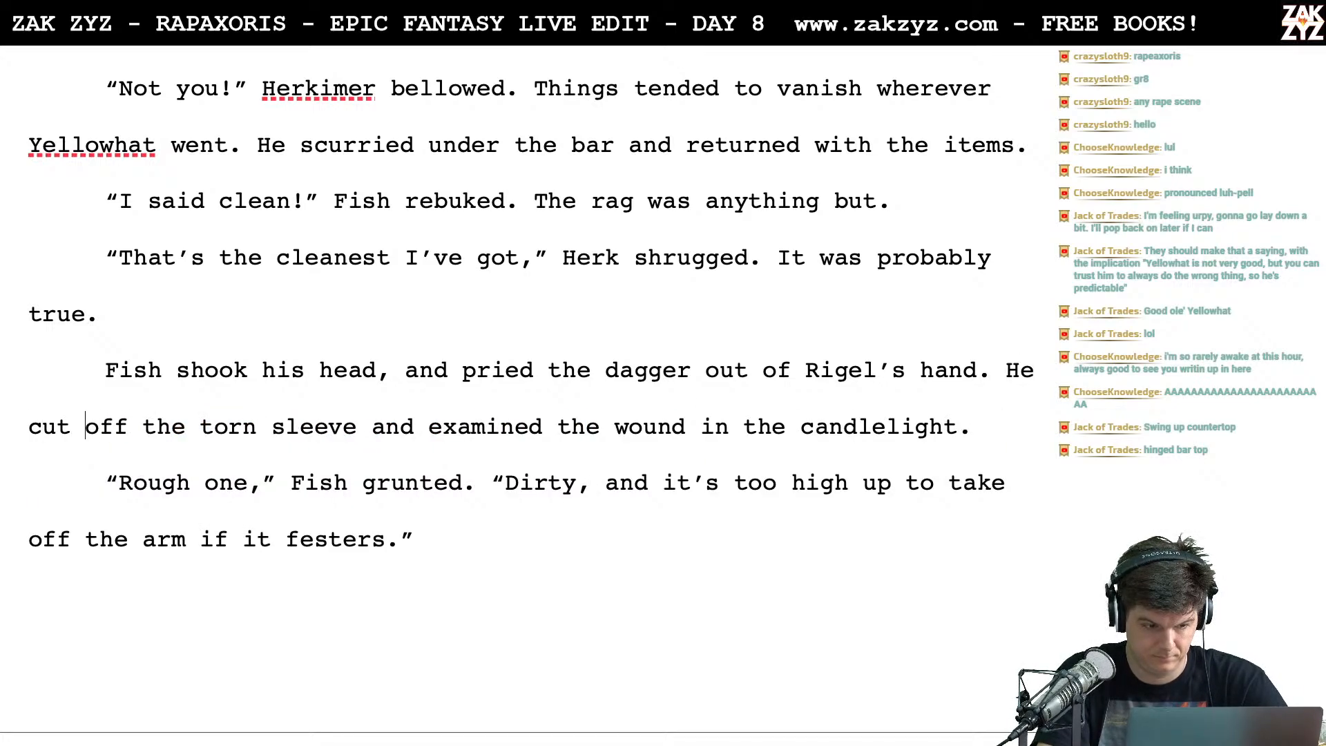
Break the paragraph after "He cut" and complete the sentence with "the blood-soaked sleeve off completely and examined the wound in the candlelight."
{"action": "key", "text": "Return"}
{"action": "type", "text": "the "}
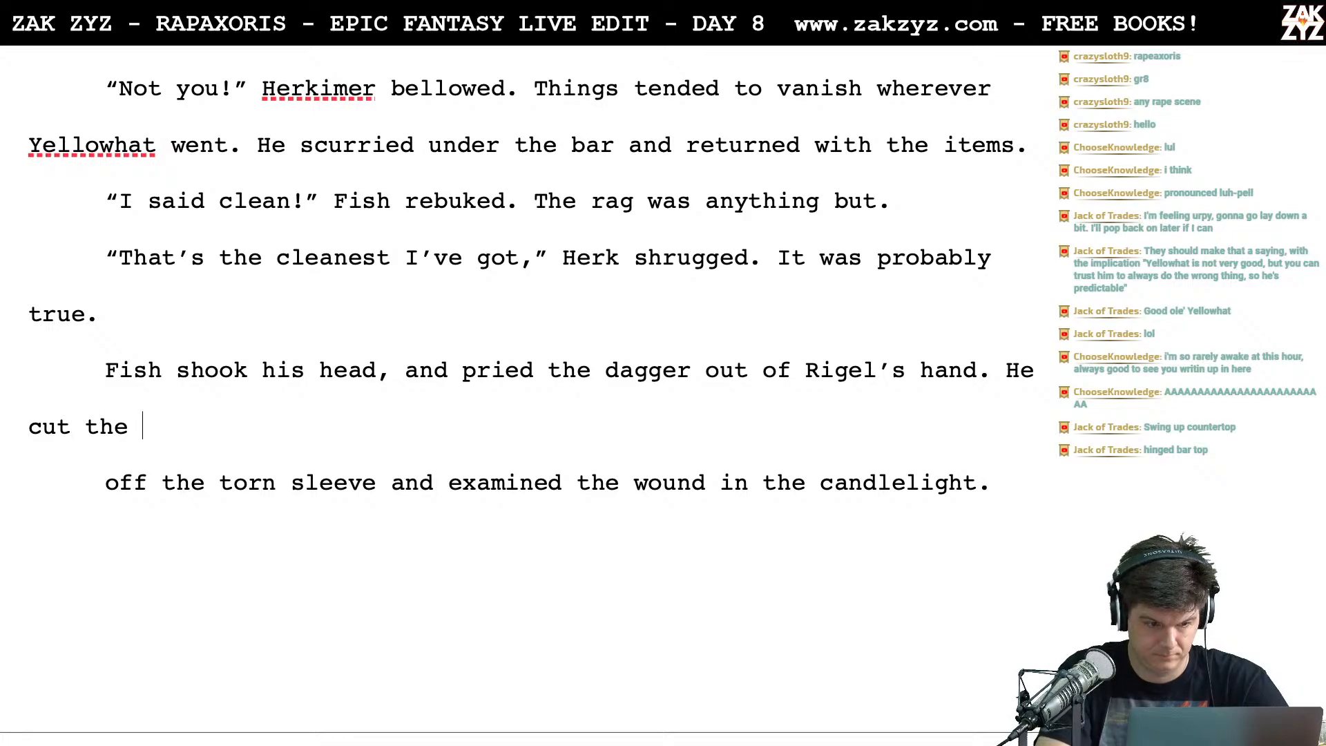
{"action": "type", "text": "blood-soake"}
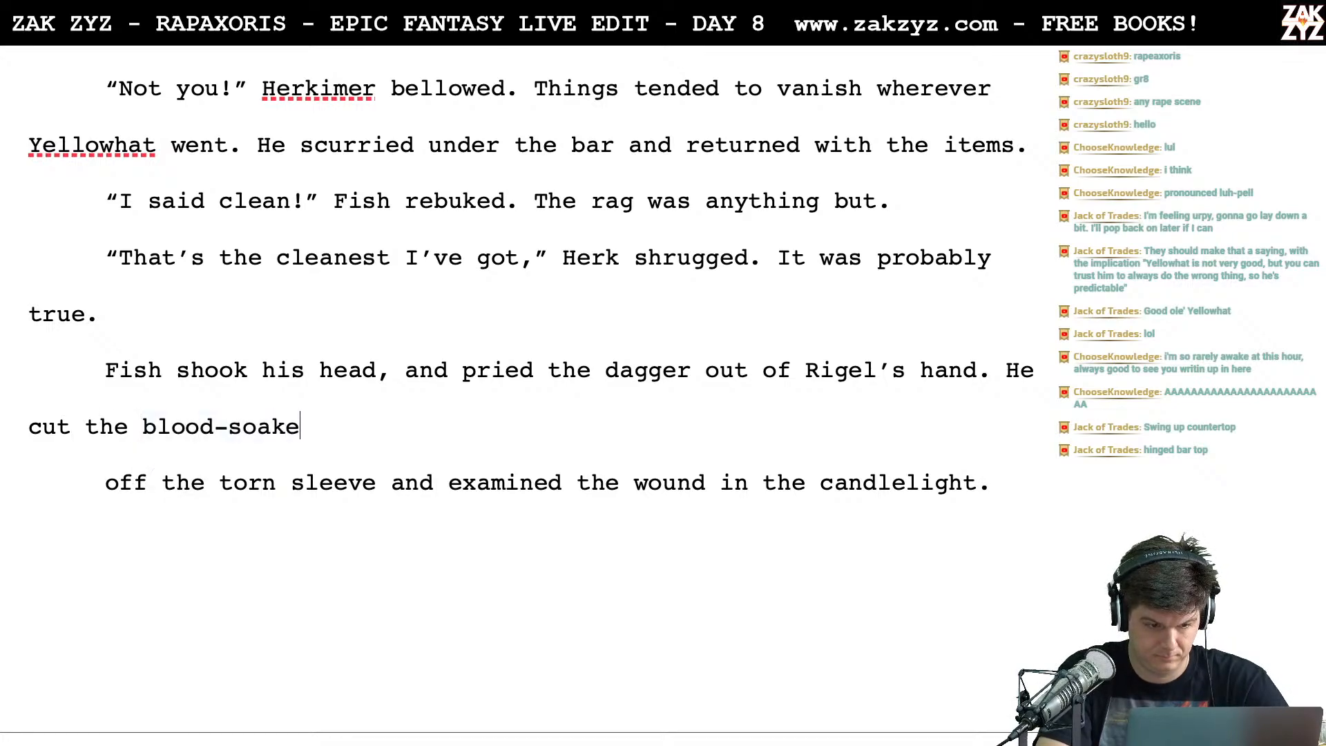
{"action": "type", "text": "d sleeve off"}
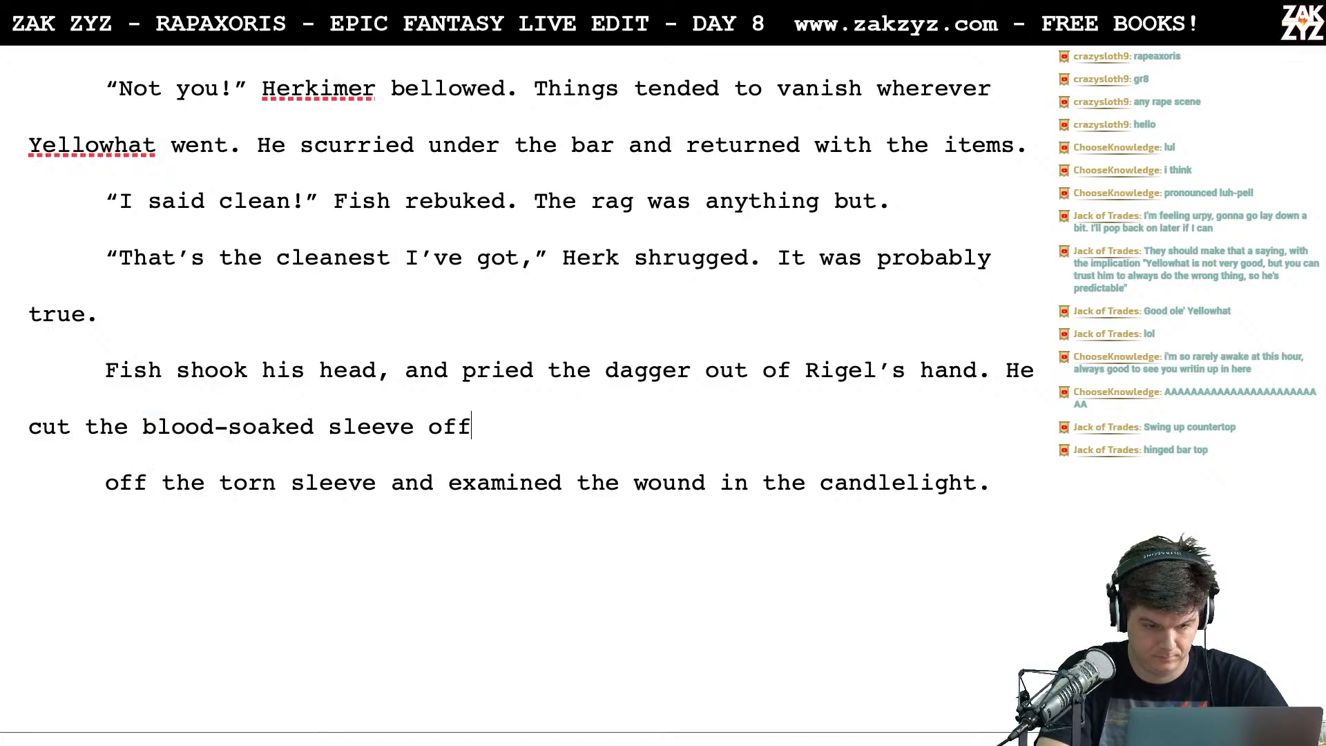
{"action": "type", "text": " completely,"}
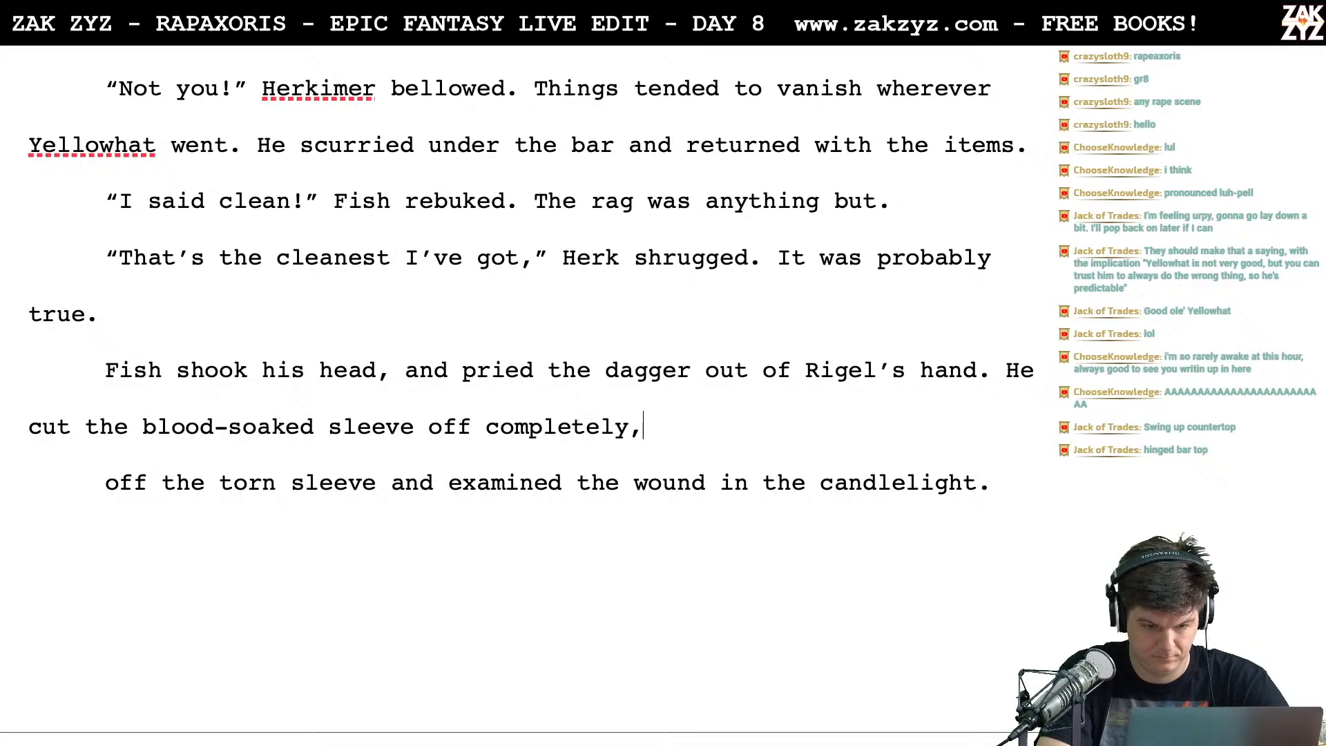
{"action": "key", "text": "BackSpace"}
{"action": "type", "text": "and exam"}
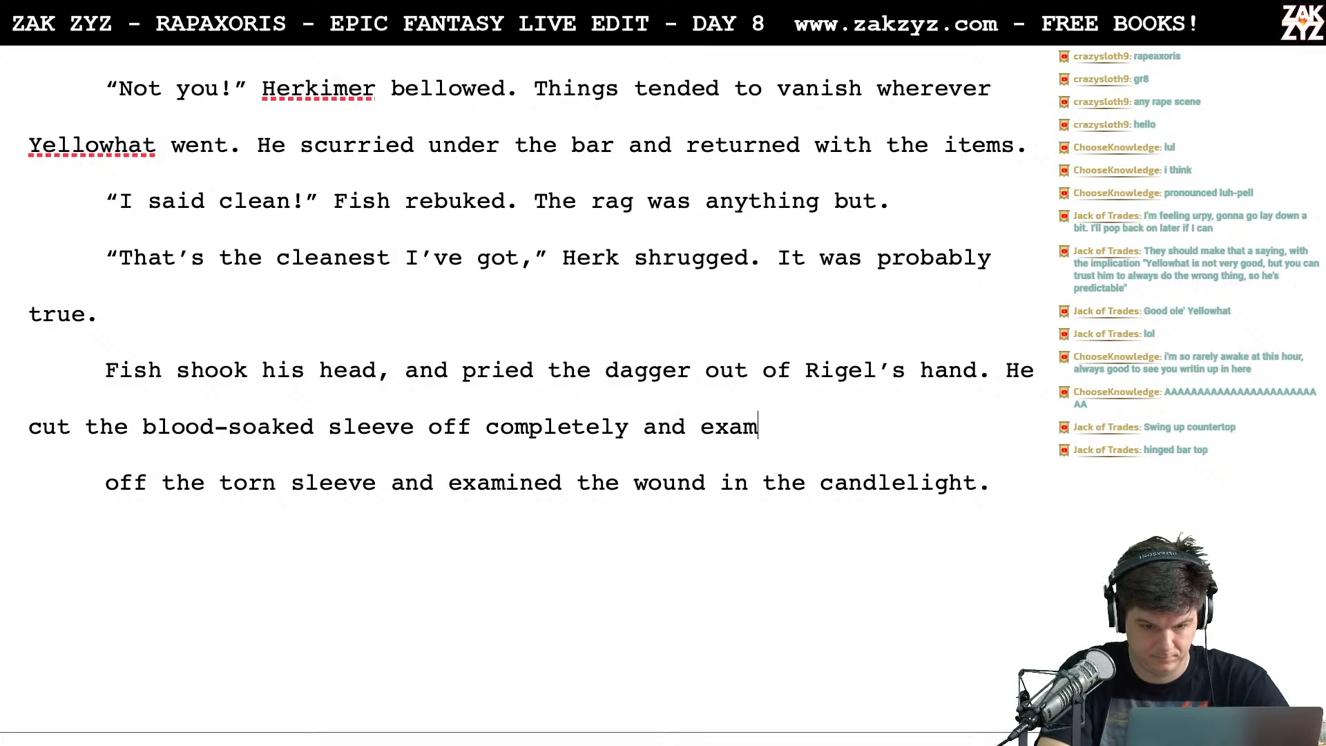
{"action": "type", "text": "ined the wound in t"}
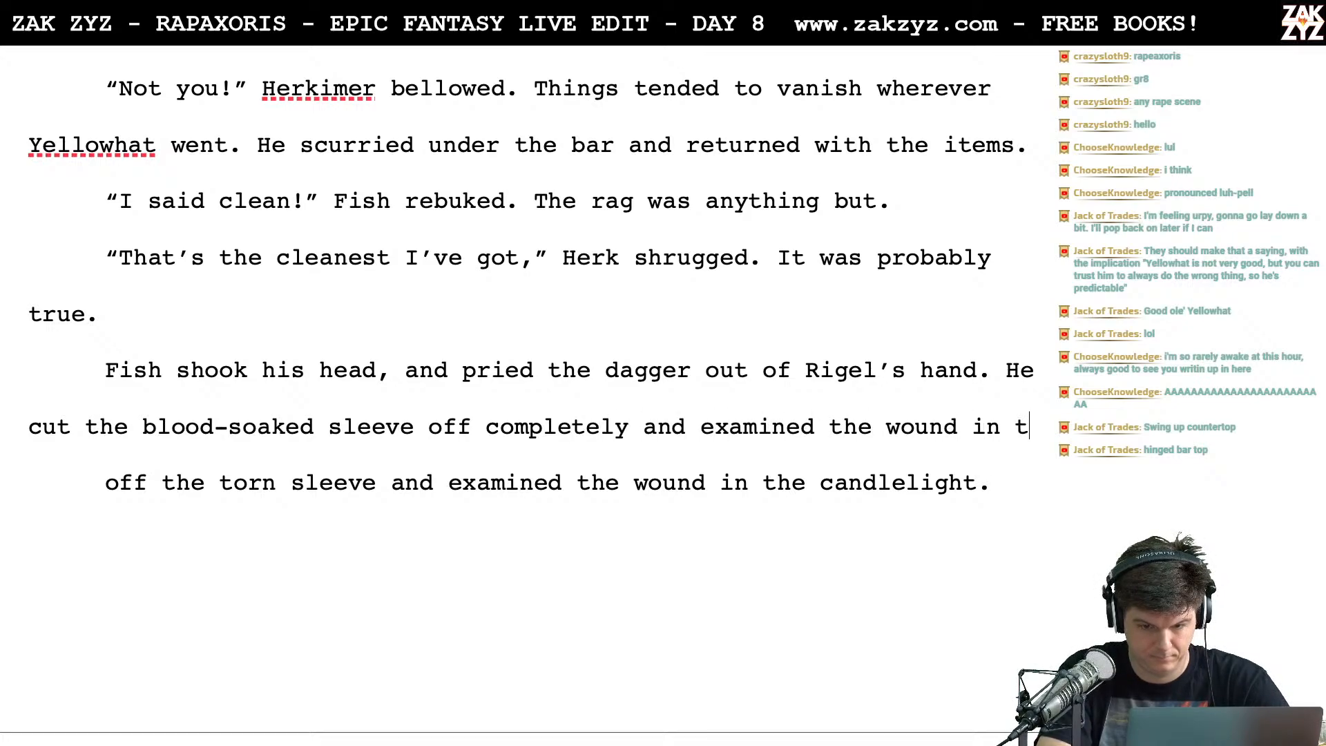
{"action": "type", "text": "he candlelight."}
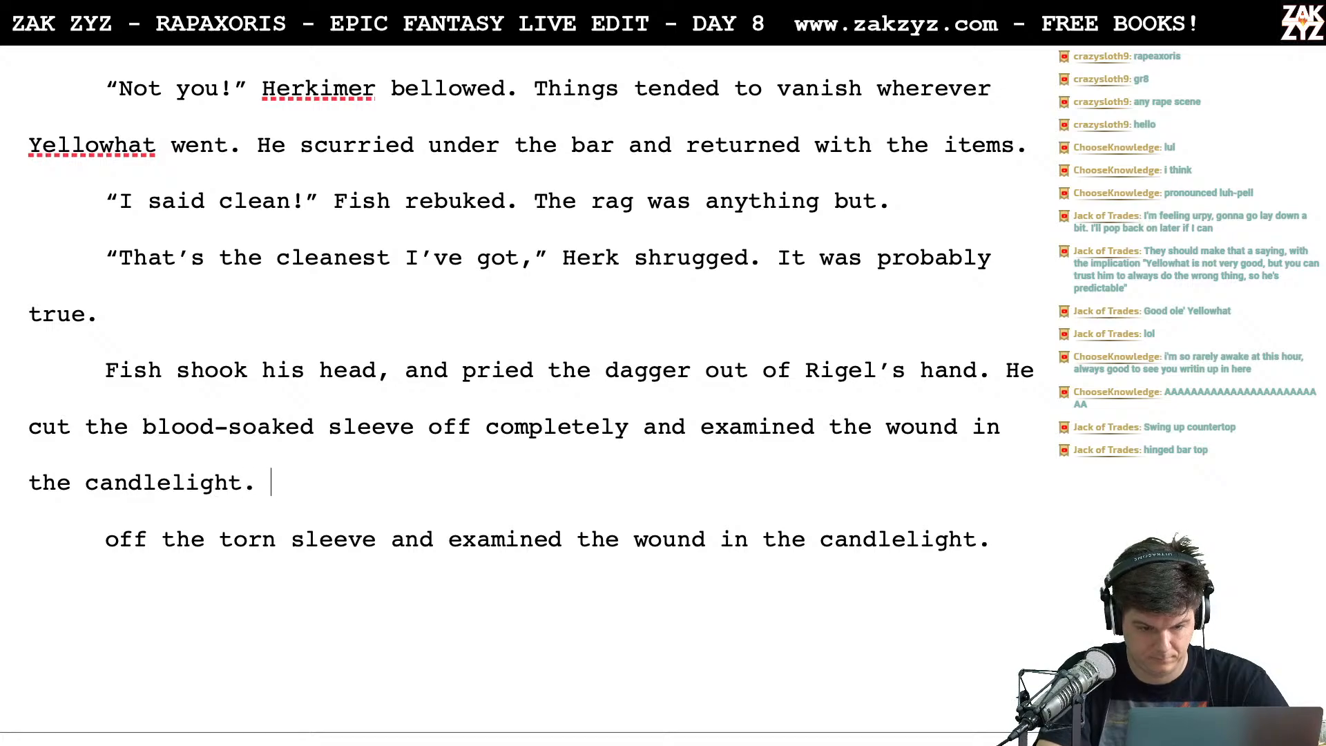
Delete the leftover paragraph "off the torn sleeve and examined the wound in the candlelight." and keep "Rough one" as a new paragraph
{"action": "key", "text": "shift+Down"}
{"action": "key", "text": "shift+Down"}
{"action": "key", "text": "shift+Down"}
{"action": "key", "text": "shift+Up"}
{"action": "key", "text": "shift+Up"}
{"action": "key", "text": "shift+Right"}
{"action": "key", "text": "shift+Down"}
{"action": "key", "text": "shift+Left"}
{"action": "key", "text": "shift+Left"}
{"action": "key", "text": "shift+Left"}
{"action": "key", "text": "shift+Left"}
{"action": "key", "text": "shift+Left"}
{"action": "key", "text": "shift+Left"}
{"action": "key", "text": "shift+Left"}
{"action": "key", "text": "shift+Left"}
{"action": "key", "text": "shift+Left"}
{"action": "key", "text": "shift+Left"}
{"action": "key", "text": "shift+Left"}
{"action": "key", "text": "shift+Left"}
{"action": "key", "text": "shift+Left"}
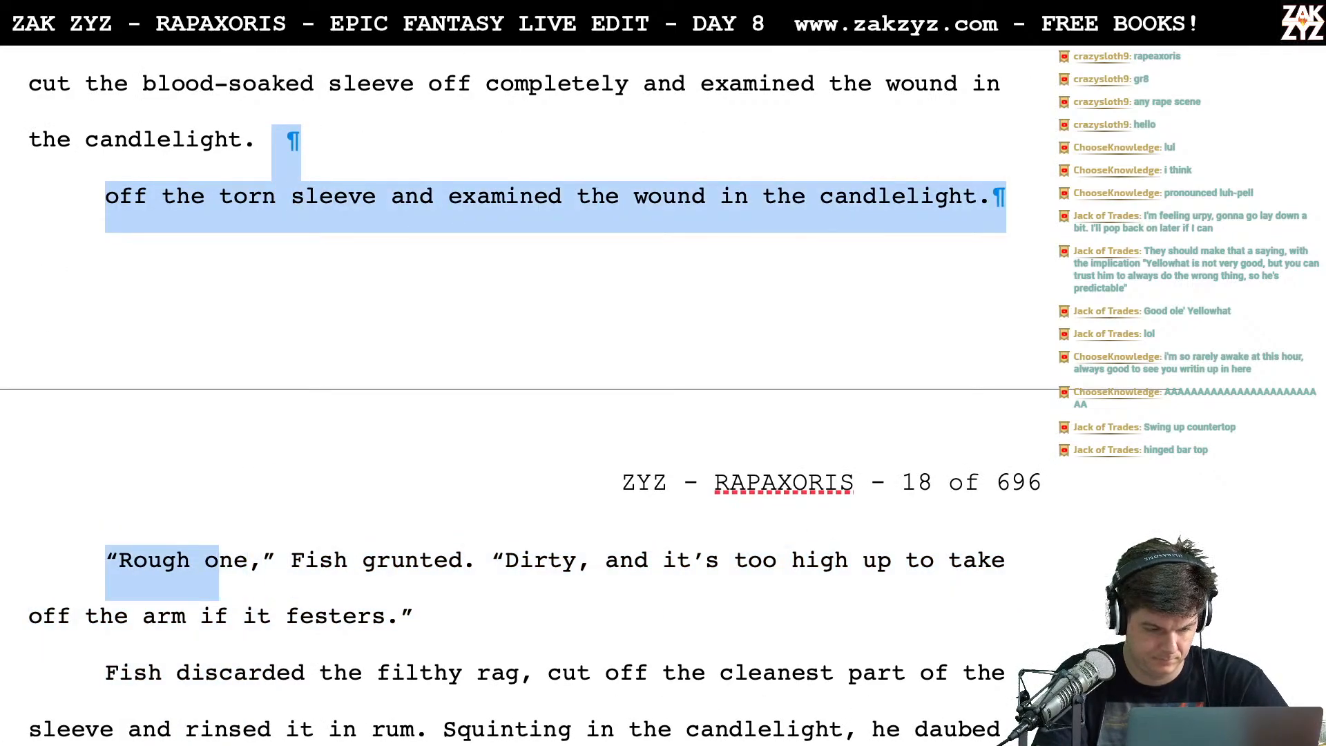
{"action": "key", "text": "Delete"}
{"action": "key", "text": "Return"}
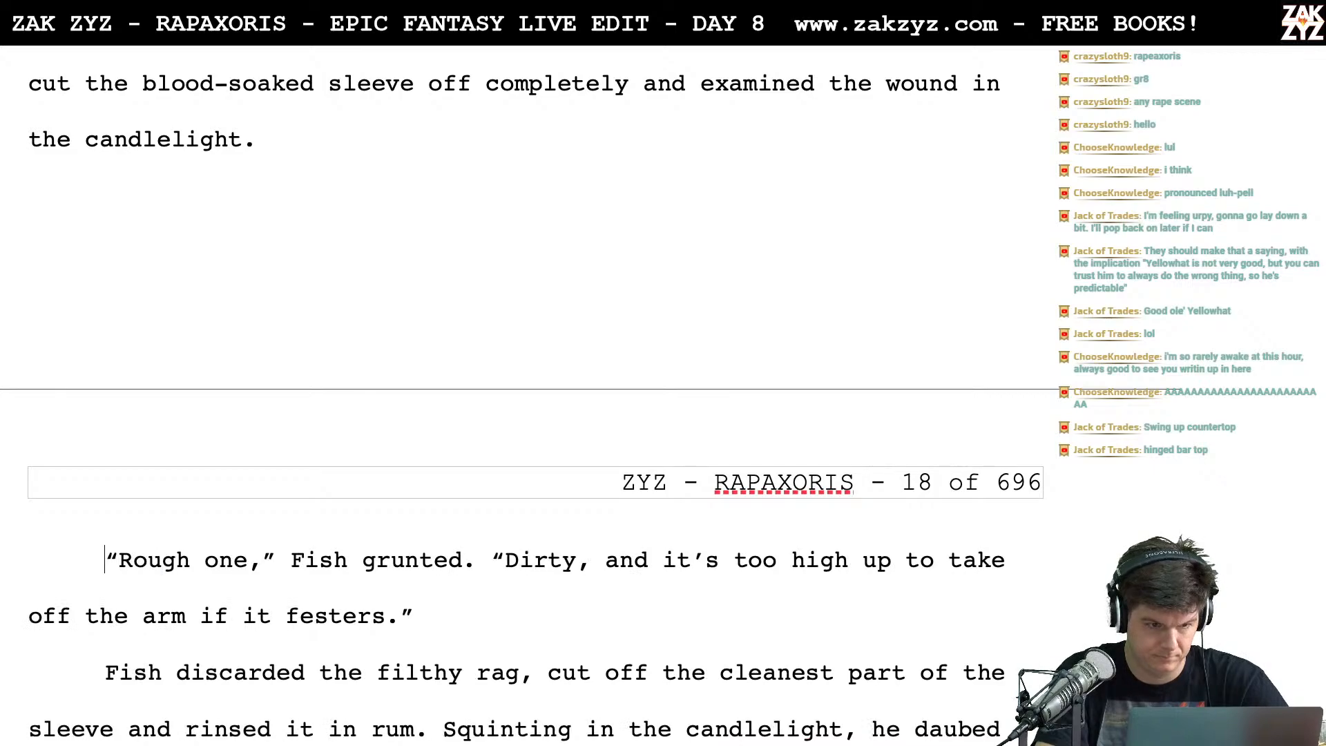
Change Fish's line "Dirty, and it’s too high up" to "Dirty. Too high up"
{"action": "scroll", "coordinate": [525, 393], "scroll_direction": "up", "scroll_amount": 1}
{"action": "scroll", "coordinate": [525, 394], "scroll_direction": "down", "scroll_amount": 3}
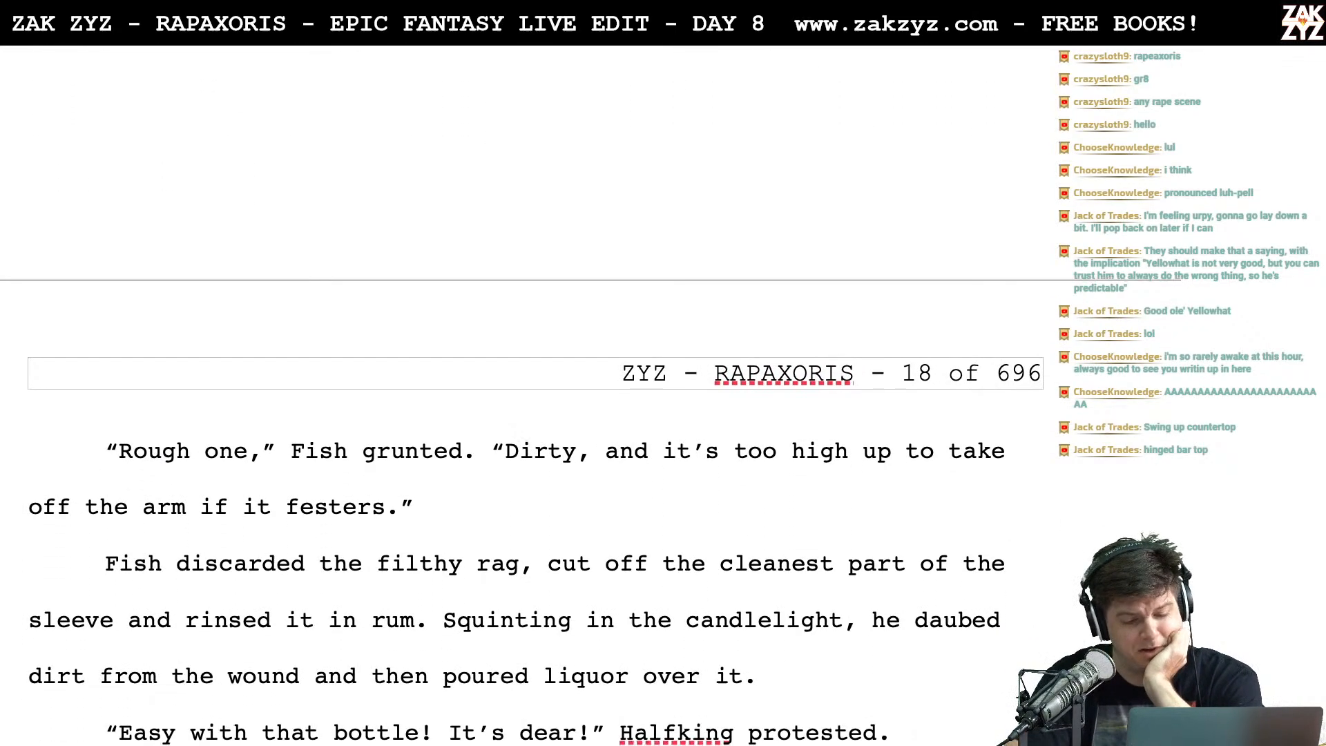
{"action": "scroll", "coordinate": [560, 462], "scroll_direction": "down", "scroll_amount": 1}
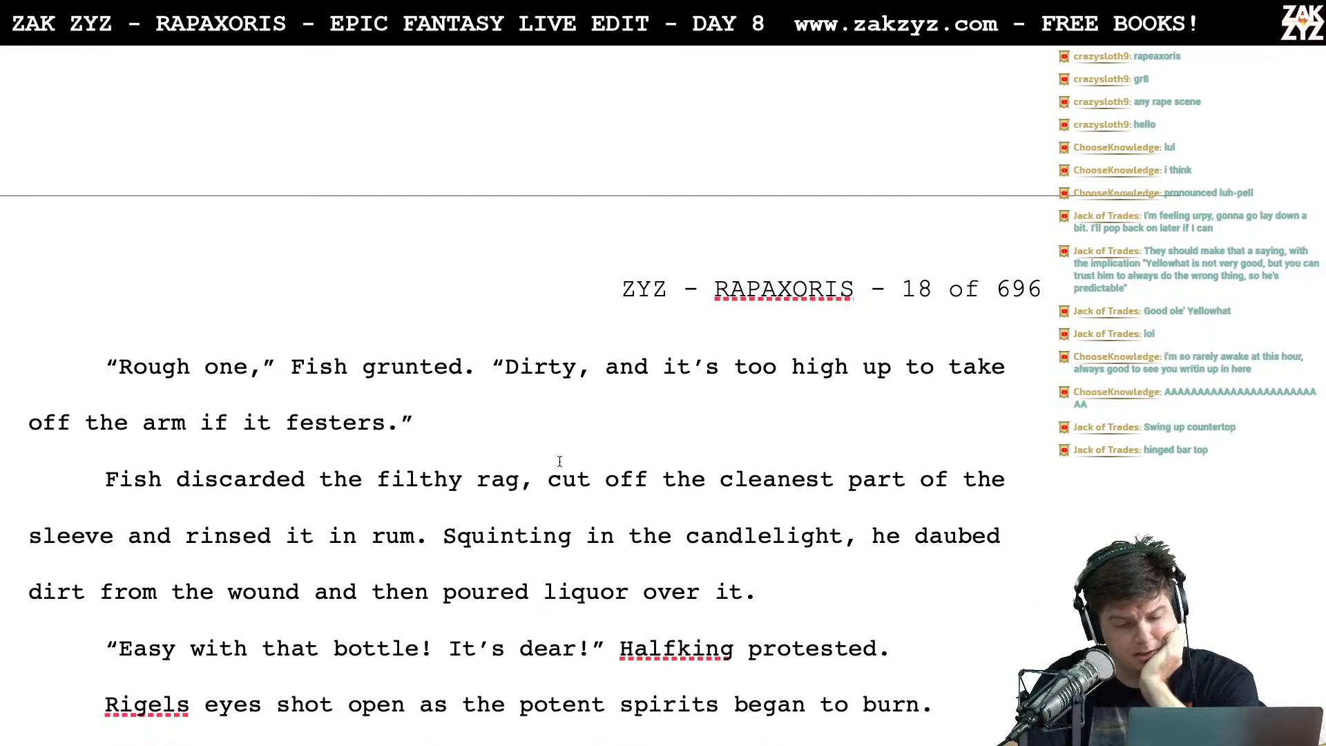
{"action": "key", "text": "BackSpace"}
{"action": "type", "text": "."}
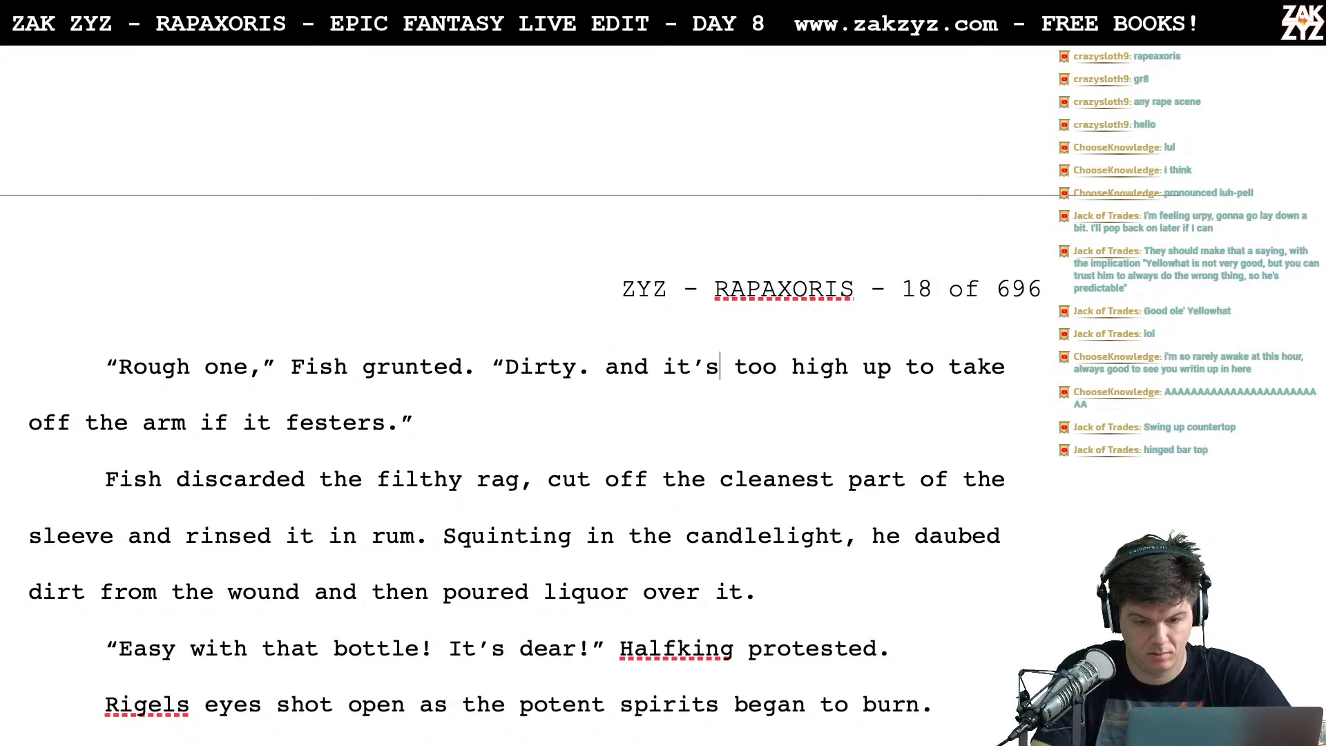
{"action": "key", "text": "BackSpace"}
{"action": "key", "text": "BackSpace"}
{"action": "key", "text": "BackSpace"}
{"action": "key", "text": "BackSpace"}
{"action": "key", "text": "BackSpace"}
{"action": "key", "text": "BackSpace"}
{"action": "key", "text": "BackSpace"}
{"action": "key", "text": "BackSpace"}
{"action": "key", "text": "BackSpace"}
{"action": "key", "text": "BackSpace"}
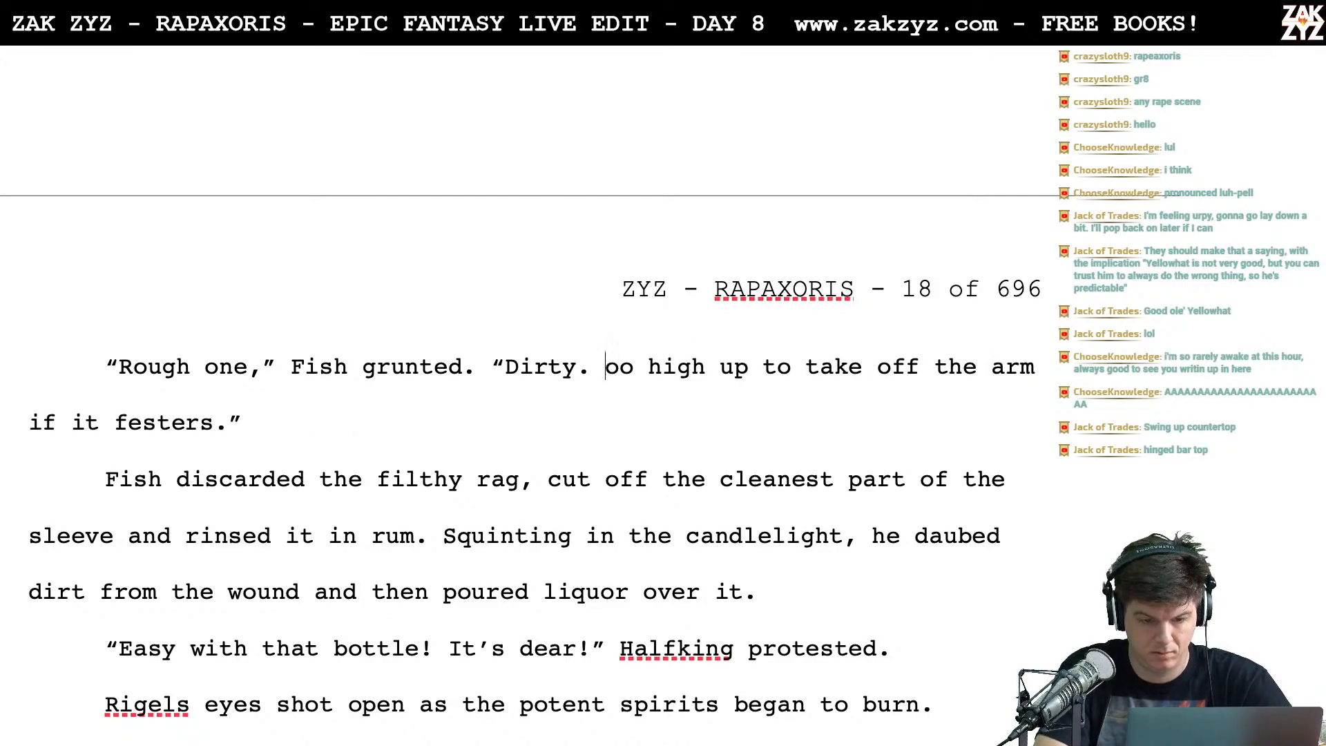
{"action": "type", "text": "T"}
Insert "ignored the filthy rag and rinsed the cleanest part" after "Fish" in the paragraph about the discarded rag
{"action": "scroll", "coordinate": [400, 430], "scroll_direction": "down", "scroll_amount": 2}
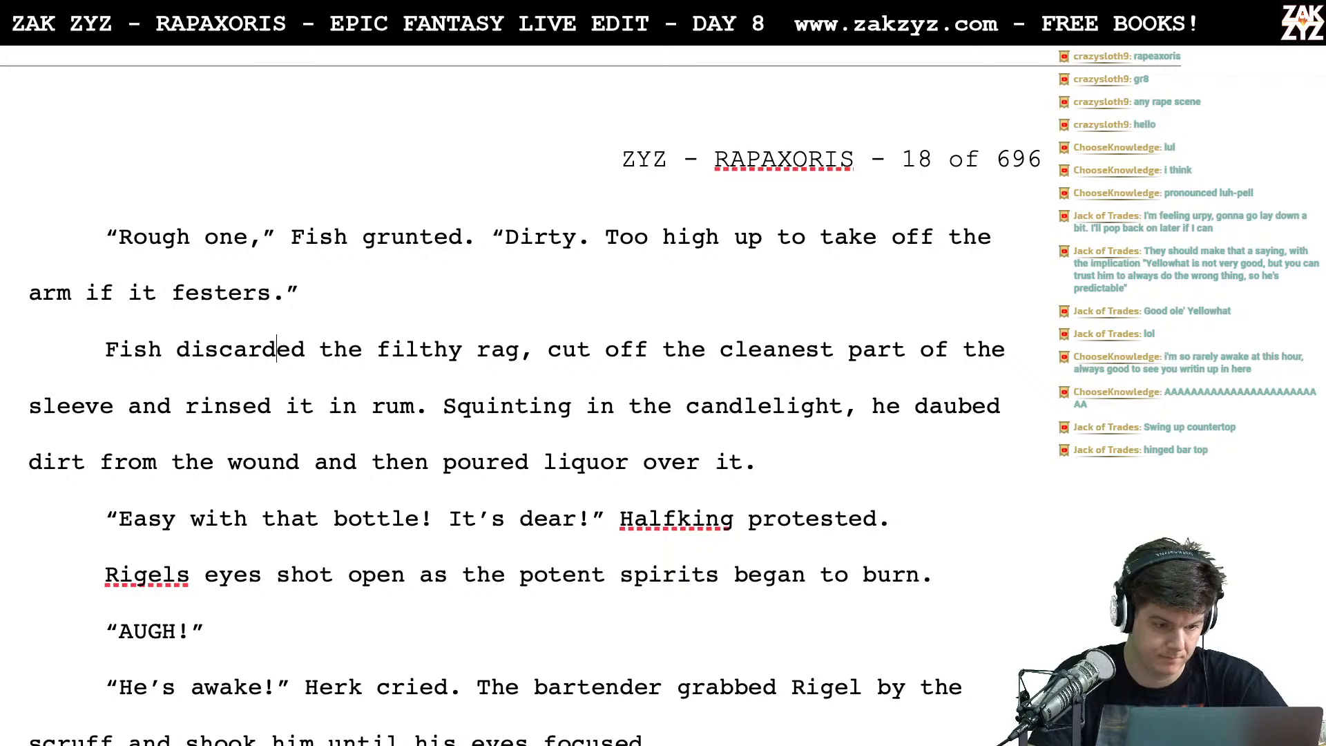
{"action": "type", "text": "ignored the filt"}
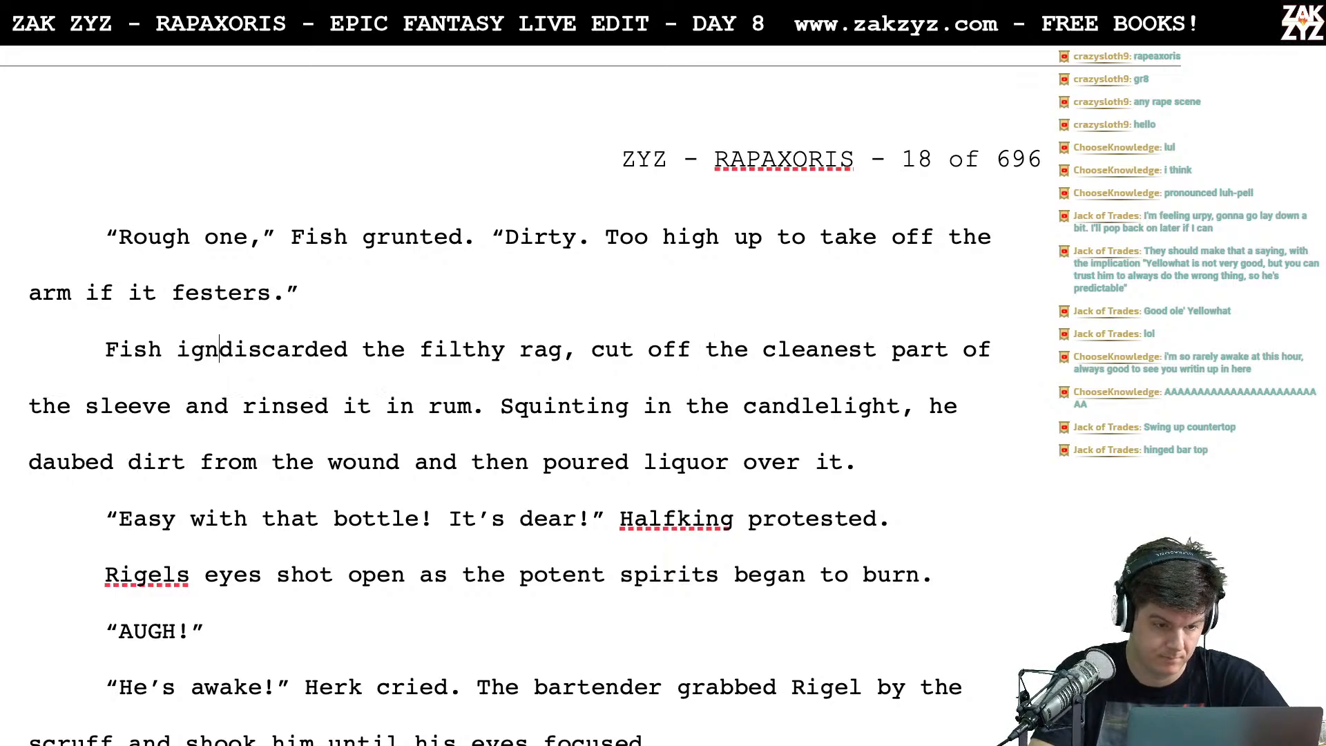
{"action": "type", "text": "hy rag and r"}
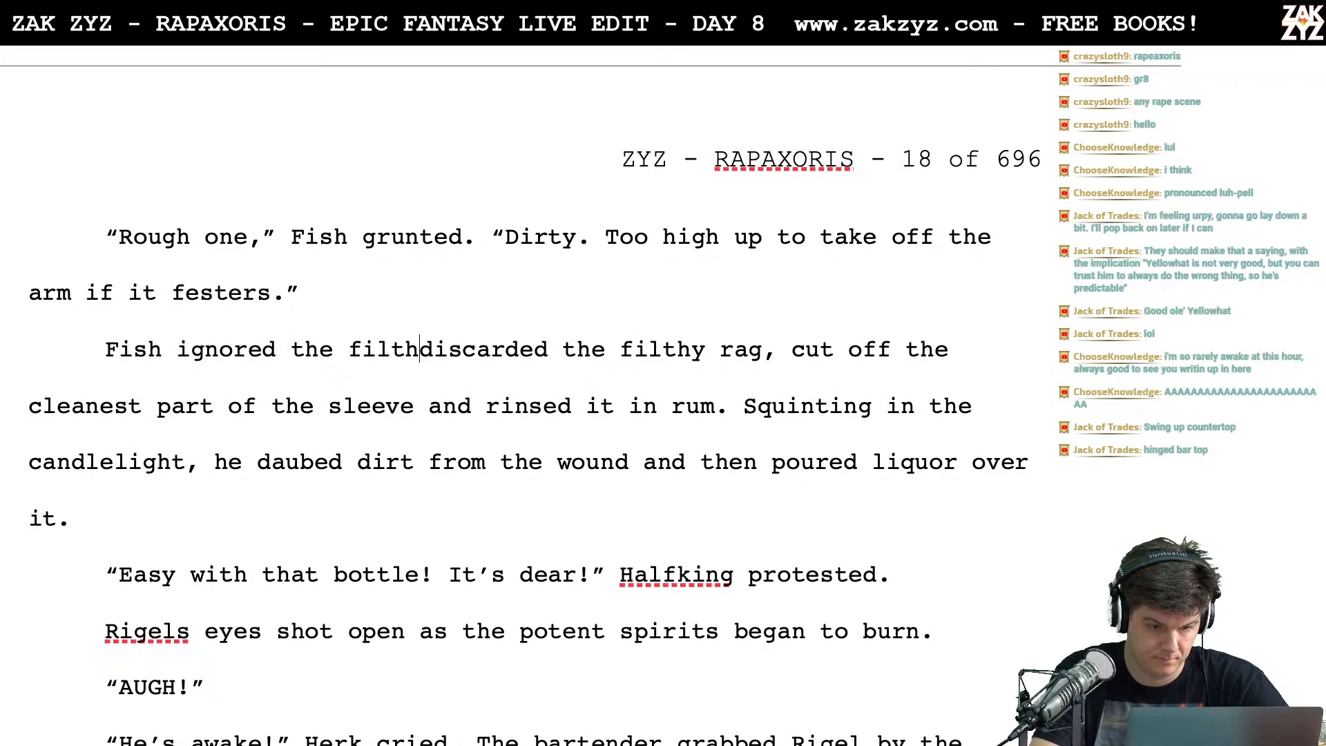
{"action": "type", "text": "insed the cleane"}
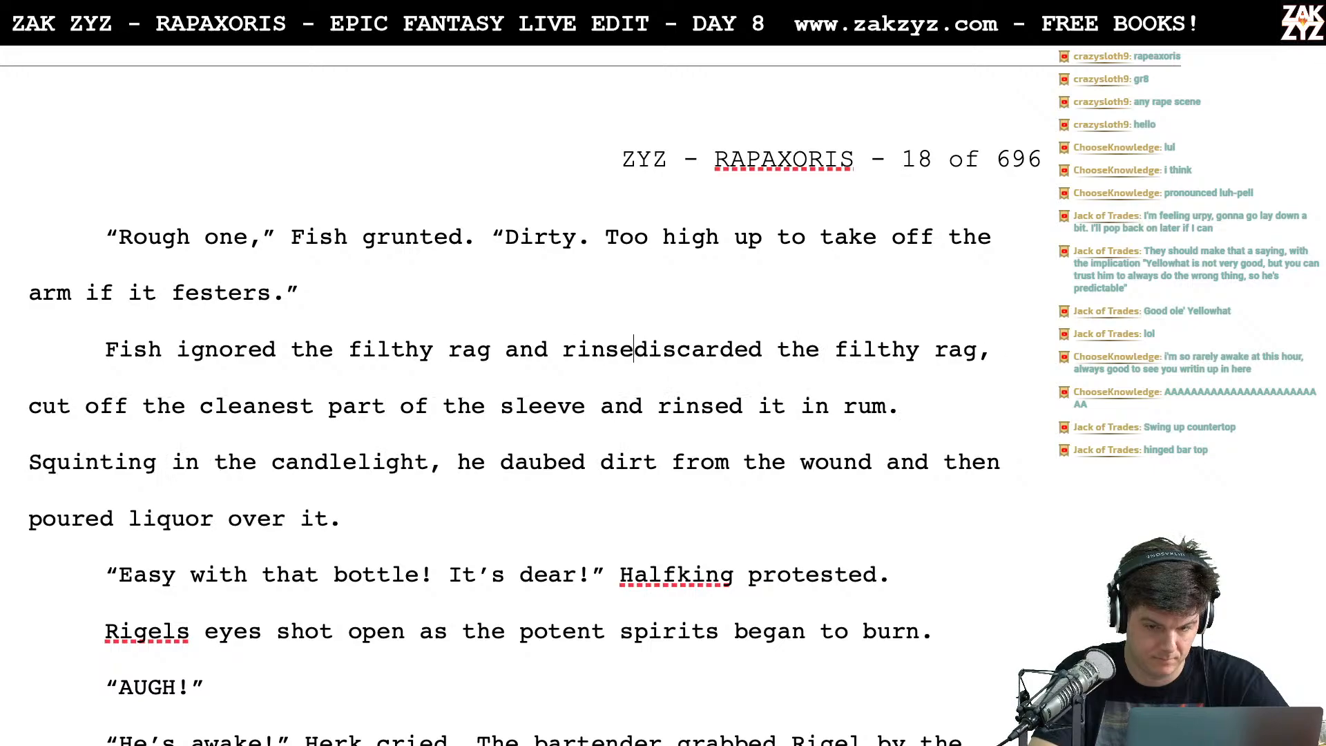
{"action": "type", "text": "st partdiscarded the filthy rag, cut off the cleanest part of the s"}
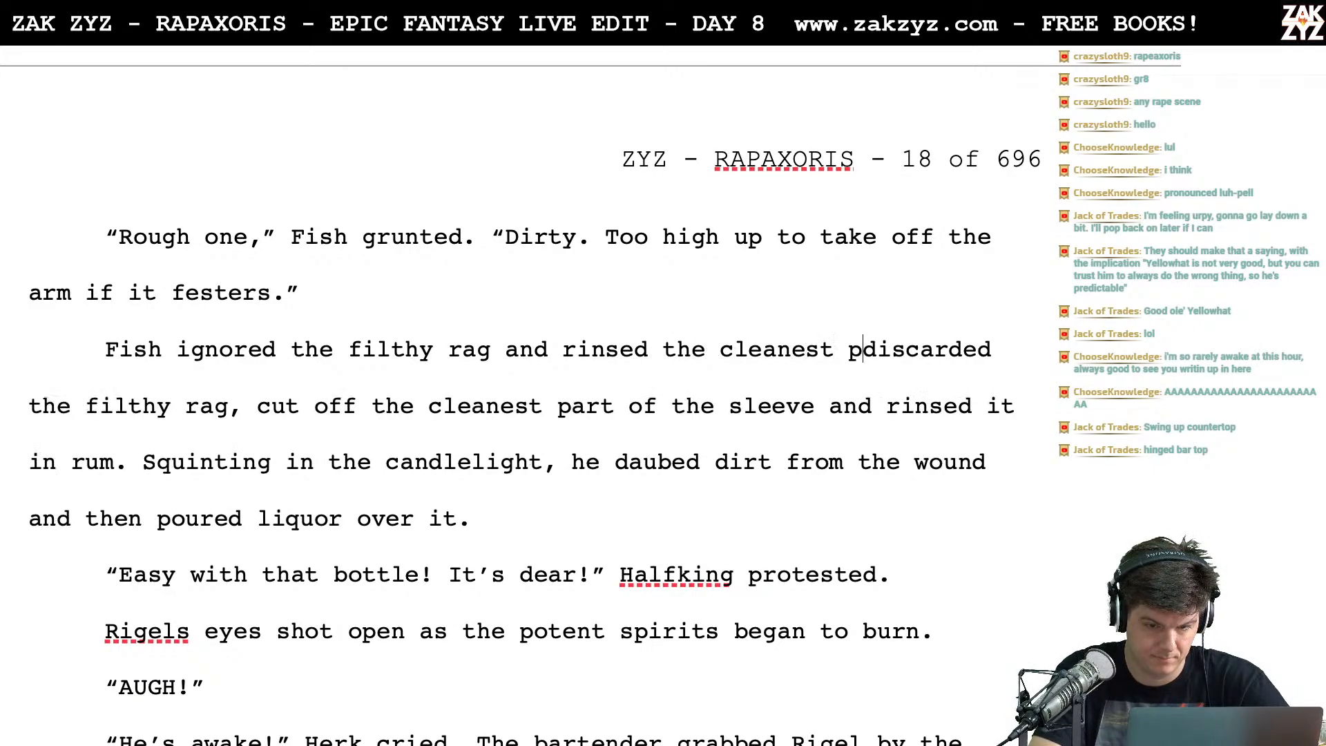
{"action": "type", "text": "le"}
Replace the new wording "rinsed the cleanest part" with "cut off the cleanest part of the sleeve."
{"action": "key", "text": "BackSpace"}
{"action": "key", "text": "BackSpace"}
{"action": "key", "text": "BackSpace"}
{"action": "key", "text": "BackSpace"}
{"action": "key", "text": "BackSpace"}
{"action": "key", "text": "BackSpace"}
{"action": "key", "text": "BackSpace"}
{"action": "key", "text": "BackSpace"}
{"action": "key", "text": "BackSpace"}
{"action": "key", "text": "BackSpace"}
{"action": "key", "text": "BackSpace"}
{"action": "key", "text": "BackSpace"}
{"action": "key", "text": "BackSpace"}
{"action": "key", "text": "BackSpace"}
{"action": "key", "text": "BackSpace"}
{"action": "key", "text": "BackSpace"}
{"action": "key", "text": "BackSpace"}
{"action": "key", "text": "BackSpace"}
{"action": "key", "text": "BackSpace"}
{"action": "key", "text": "BackSpace"}
{"action": "key", "text": "BackSpace"}
{"action": "key", "text": "BackSpace"}
{"action": "key", "text": "BackSpace"}
{"action": "key", "text": "BackSpace"}
{"action": "key", "text": "BackSpace"}
{"action": "key", "text": "BackSpace"}
{"action": "key", "text": "BackSpace"}
{"action": "key", "text": "BackSpace"}
{"action": "key", "text": "BackSpace"}
{"action": "key", "text": "BackSpace"}
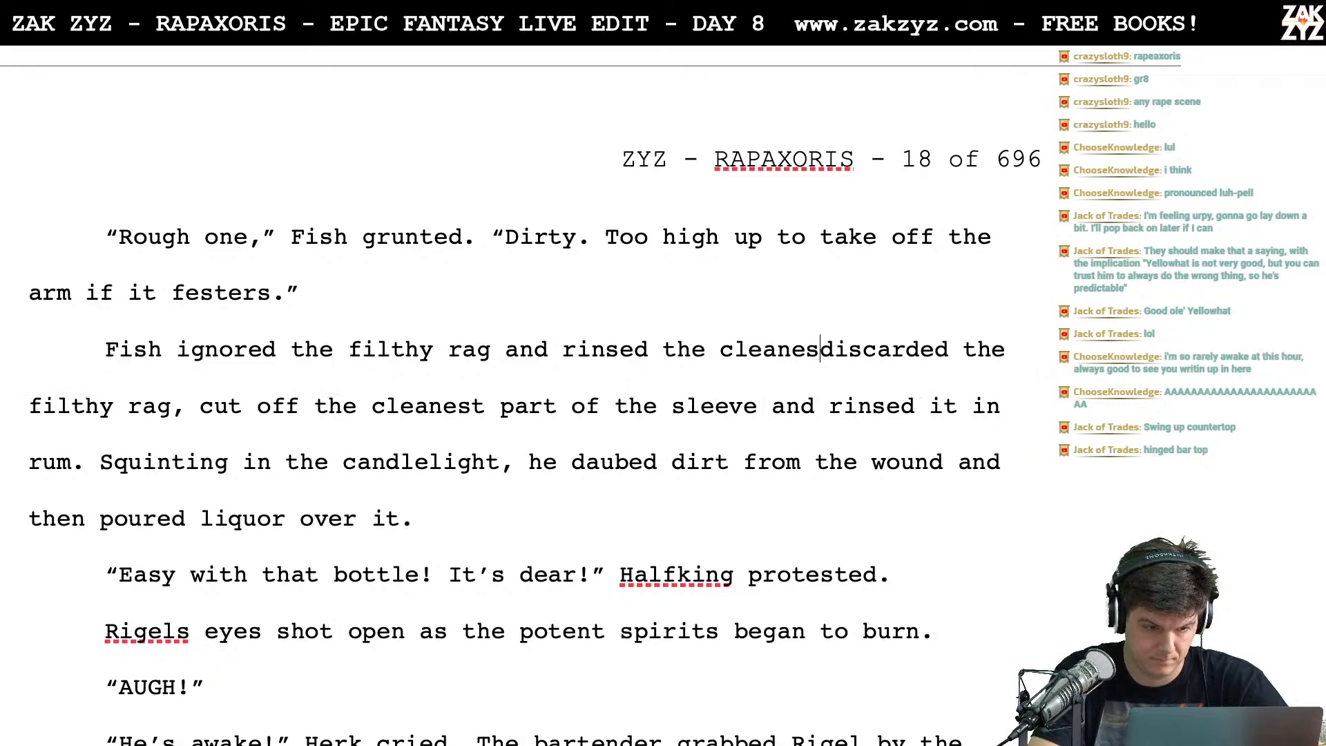
{"action": "key", "text": "BackSpace"}
{"action": "type", "text": "cut off the clean"}
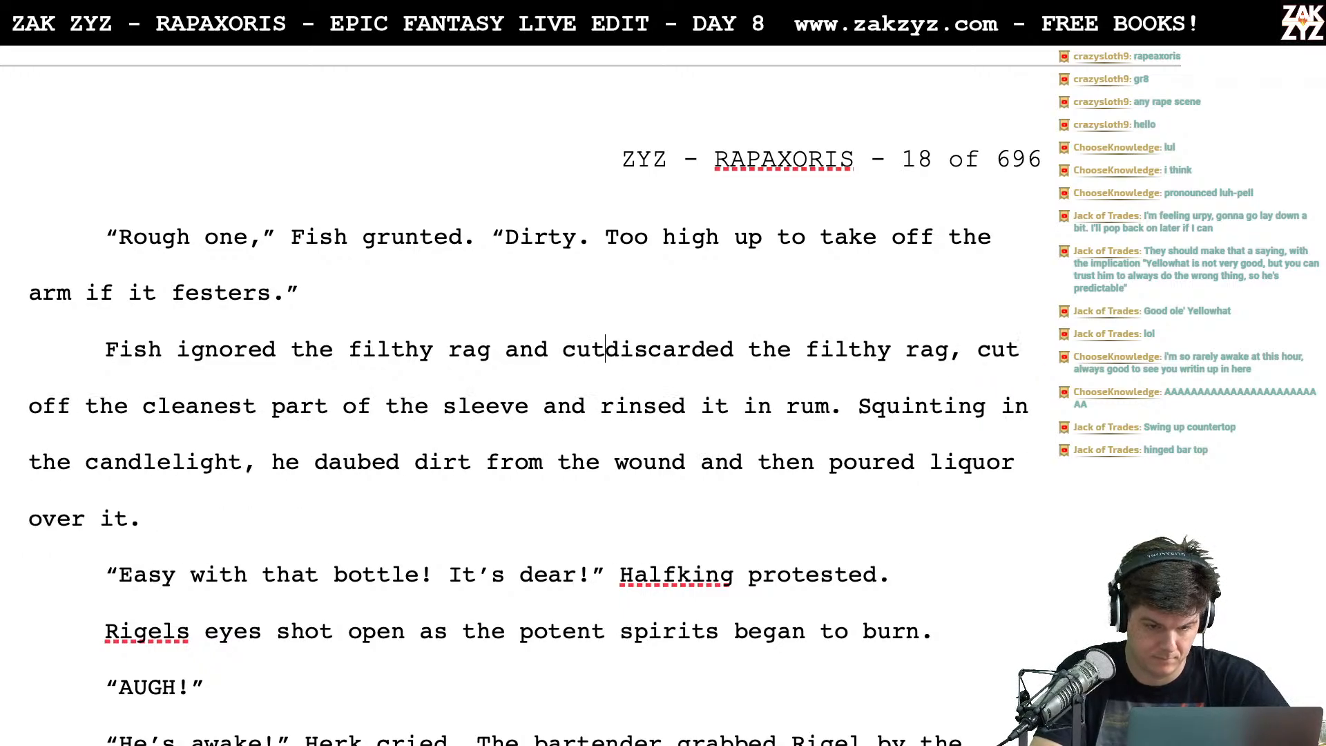
{"action": "type", "text": "e"}
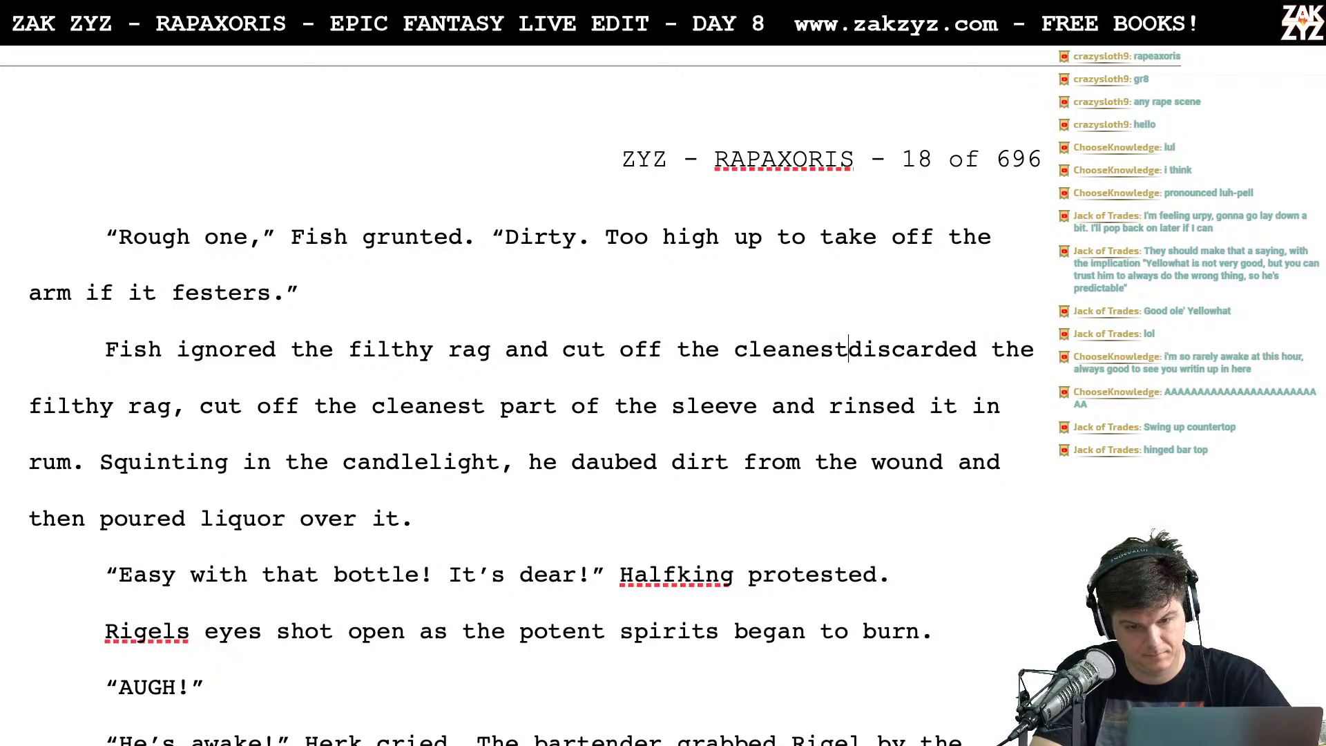
{"action": "type", "text": "st part of the sleeve."}
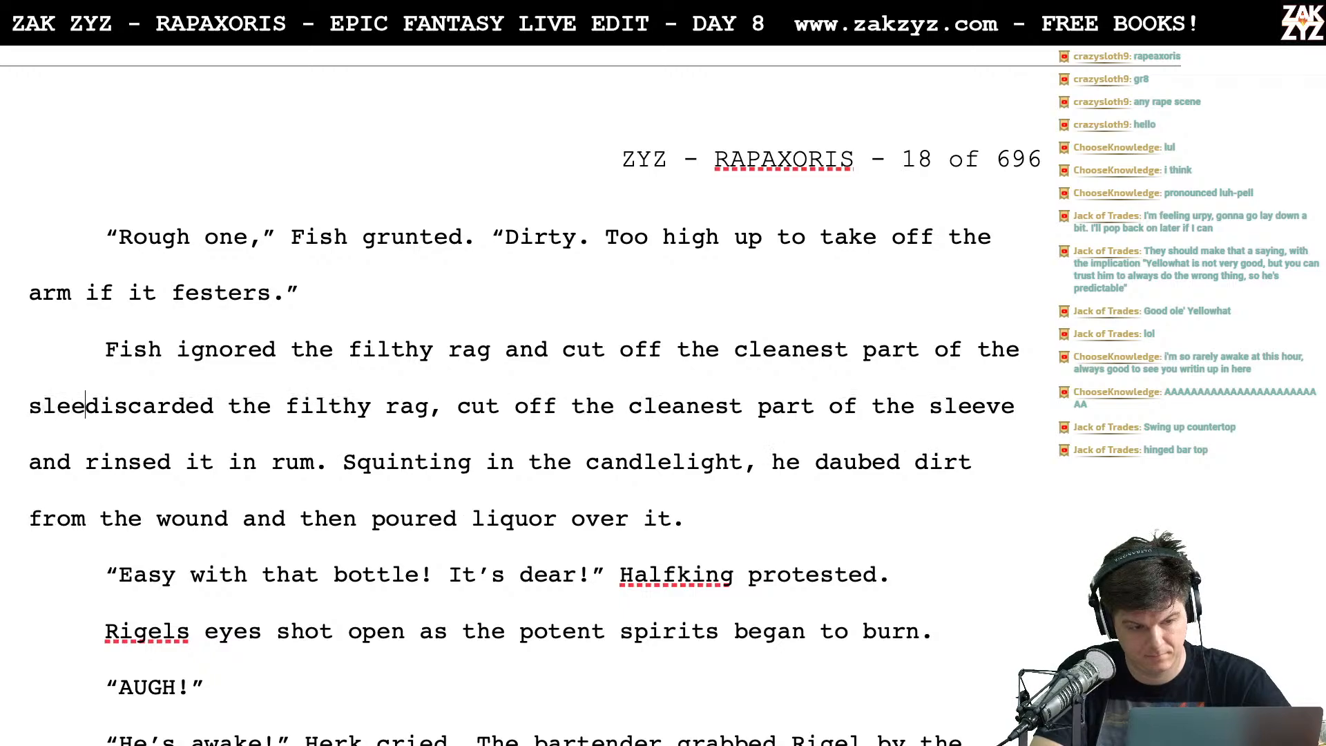
Delete the old wording "discarded the filthy rag, cut off the cleanest part of the sleeve and" along with the period after the new "sleeve"
{"action": "key", "text": "shift+Down"}
{"action": "key", "text": "shift+Right"}
{"action": "key", "text": "shift+Right"}
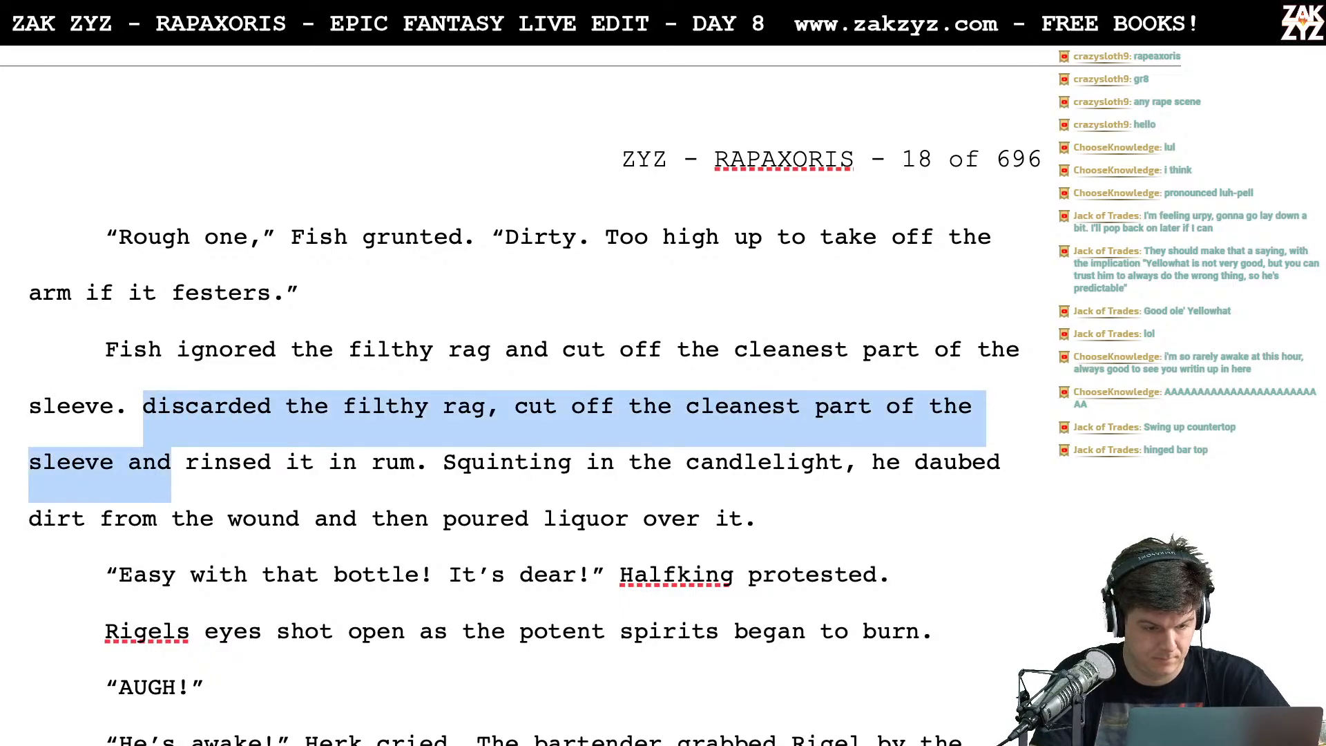
{"action": "key", "text": "BackSpace"}
{"action": "key", "text": "BackSpace"}
{"action": "key", "text": "BackSpace"}
{"action": "type", "text": ","}
{"action": "key", "text": "BackSpace"}
{"action": "key", "text": "BackSpace"}
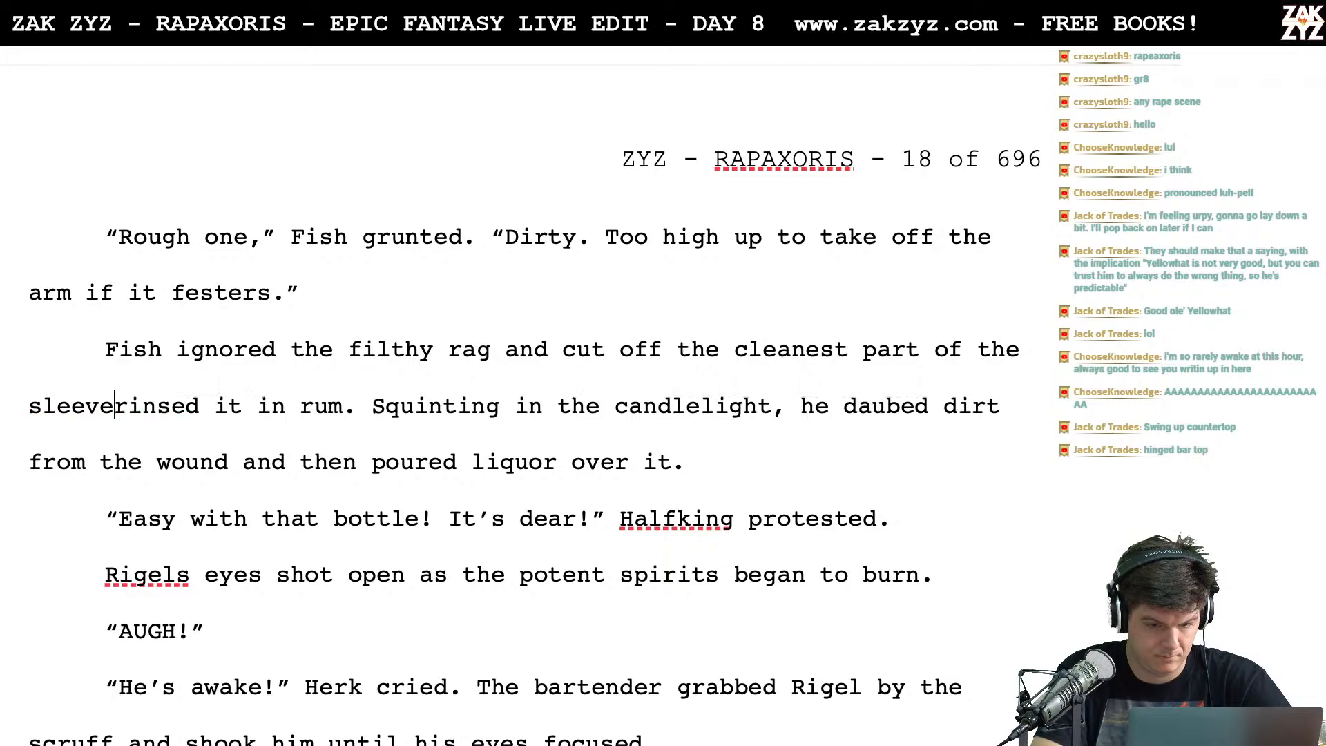
End the sentence after "filthy rag" and add "He cut off the cleanest part of the sleeve and rinsed it in rum."
{"action": "left_click", "coordinate": [490, 352]}
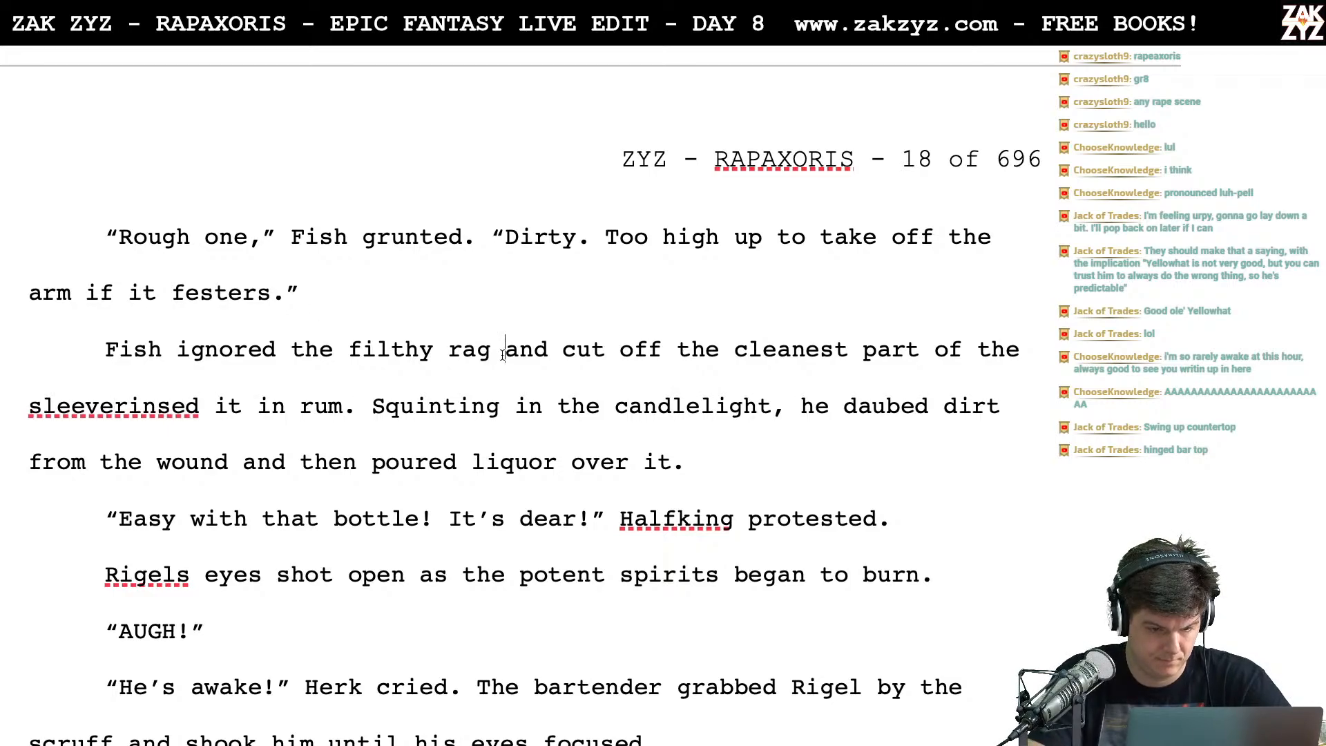
{"action": "type", "text": ". "}
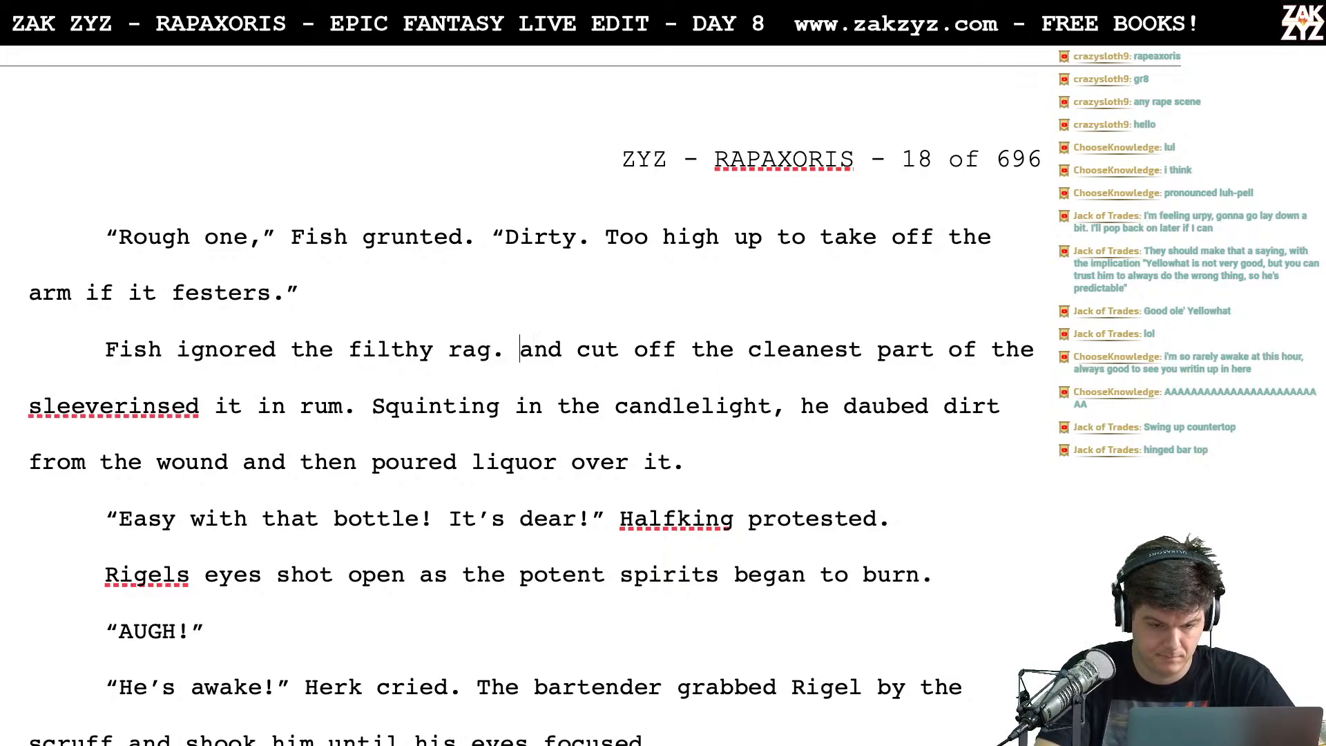
{"action": "type", "text": "He cut off the cleanest part of "}
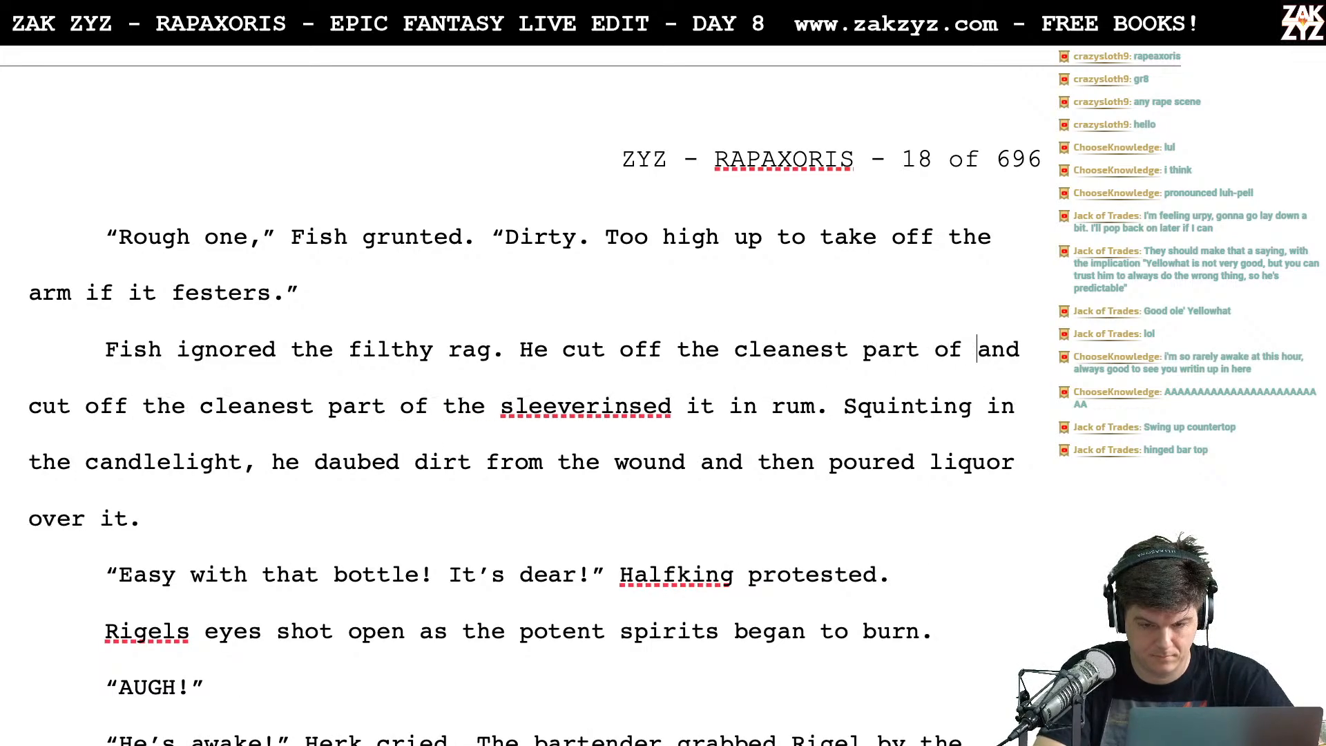
{"action": "type", "text": "the sleeve "}
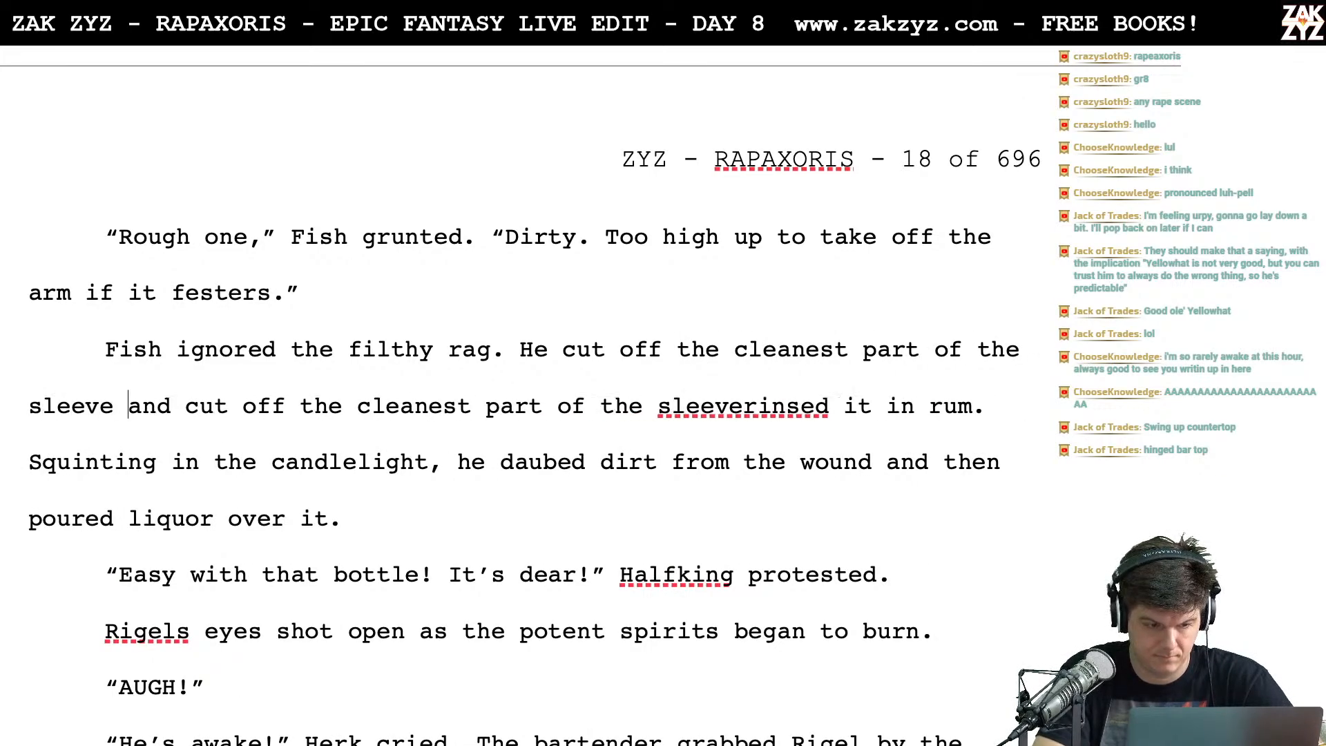
{"action": "type", "text": "and rinsed it "}
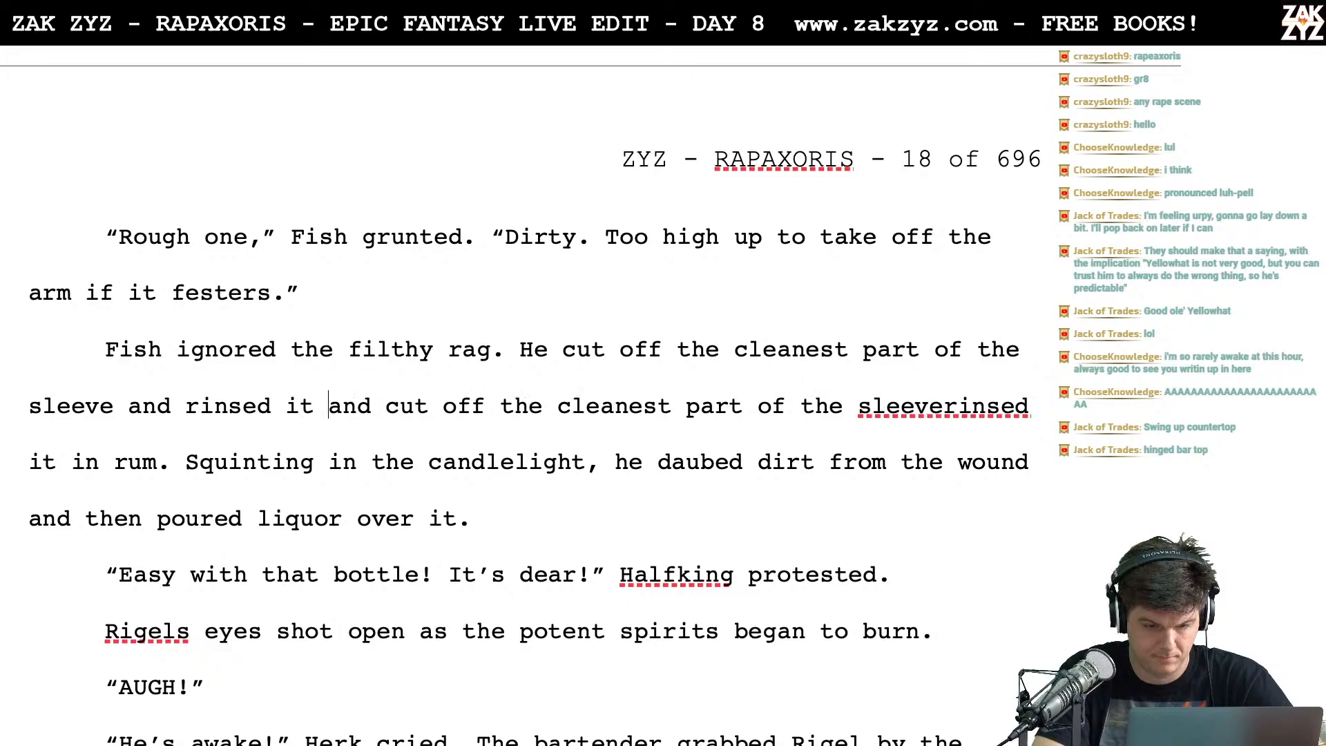
{"action": "type", "text": "in rum."}
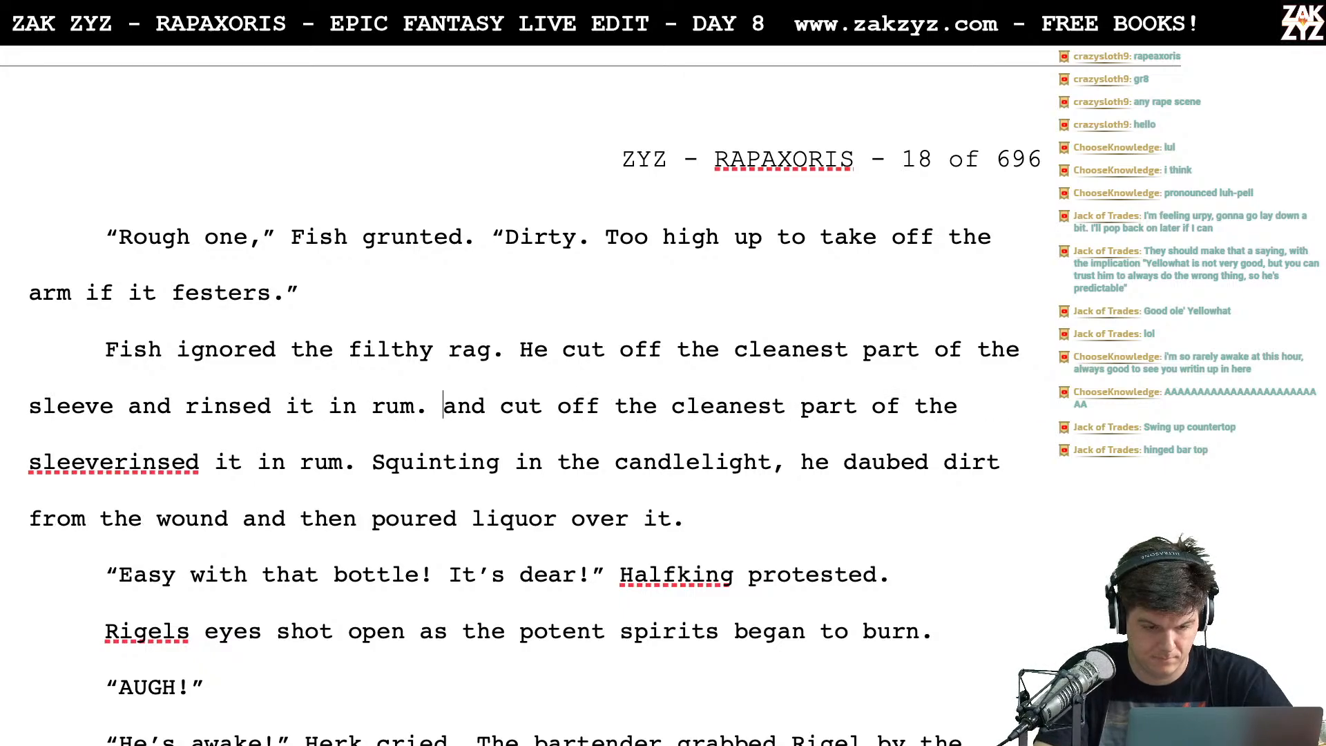
Replace the leftover text from "and cut off the cleanest part" through "Squinting in the candlelight, he" with "Then, he"
{"action": "key", "text": "shift+Down"}
{"action": "key", "text": "shift+Right"}
{"action": "key", "text": "shift+Right"}
{"action": "key", "text": "shift+Right"}
{"action": "key", "text": "shift+Right"}
{"action": "key", "text": "shift+Right"}
{"action": "key", "text": "shift+Right"}
{"action": "key", "text": "shift+Right"}
{"action": "key", "text": "shift+Right"}
{"action": "key", "text": "shift+Right"}
{"action": "key", "text": "shift+Right"}
{"action": "key", "text": "shift+Right"}
{"action": "key", "text": "shift+Right"}
{"action": "key", "text": "shift+Right"}
{"action": "key", "text": "shift+Right"}
{"action": "key", "text": "shift+Right"}
{"action": "key", "text": "shift+Right"}
{"action": "key", "text": "shift+Right"}
{"action": "key", "text": "shift+Right"}
{"action": "key", "text": "shift+Right"}
{"action": "key", "text": "shift+Right"}
{"action": "key", "text": "shift+Right"}
{"action": "key", "text": "shift+Right"}
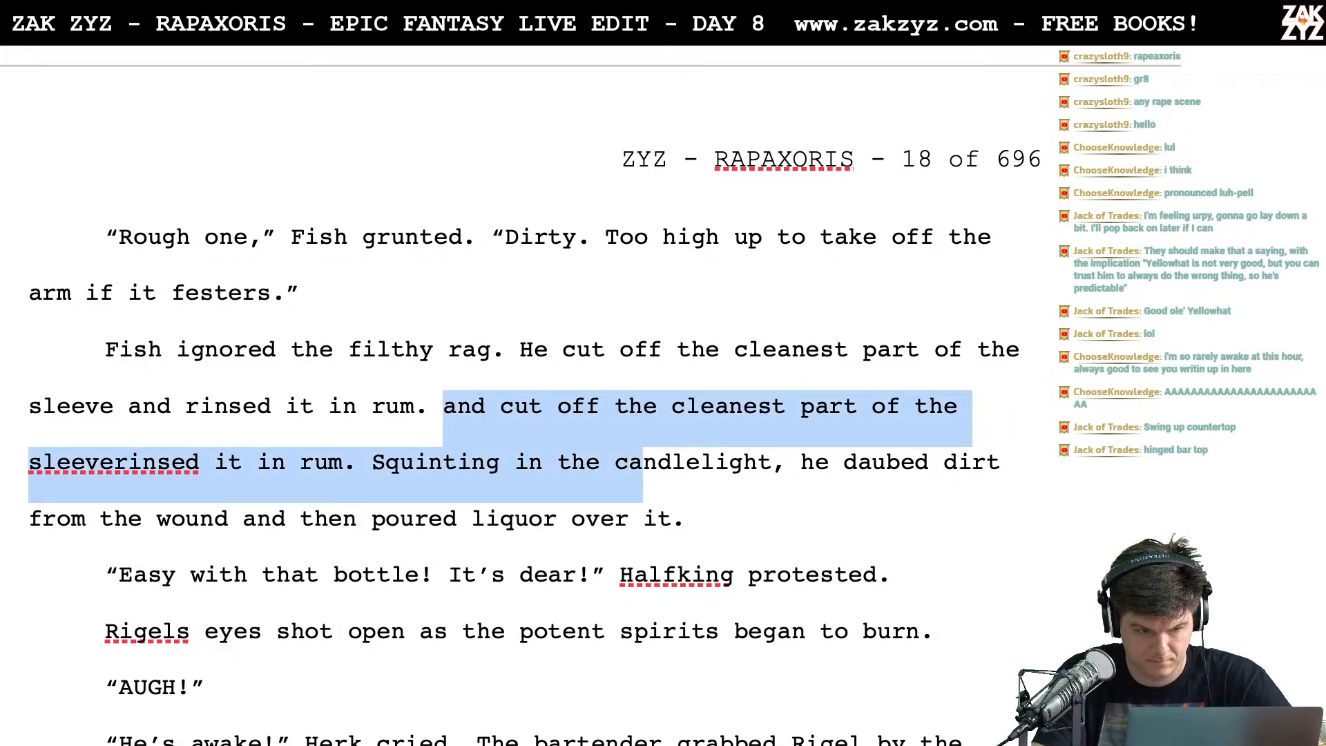
{"action": "key", "text": "shift+Right"}
{"action": "type", "text": "Then, he"}
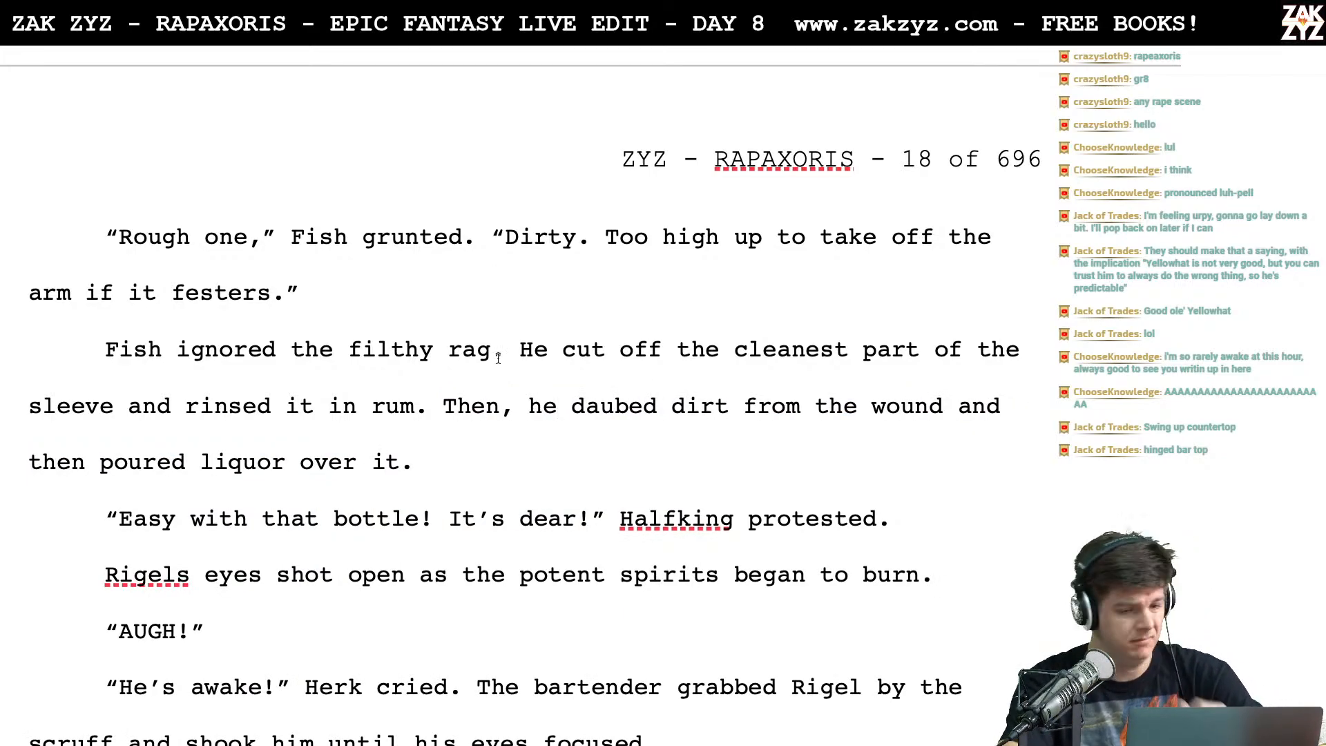
Delete the word "then" before "poured liquor over it."
{"action": "scroll", "coordinate": [504, 359], "scroll_direction": "down", "scroll_amount": 1}
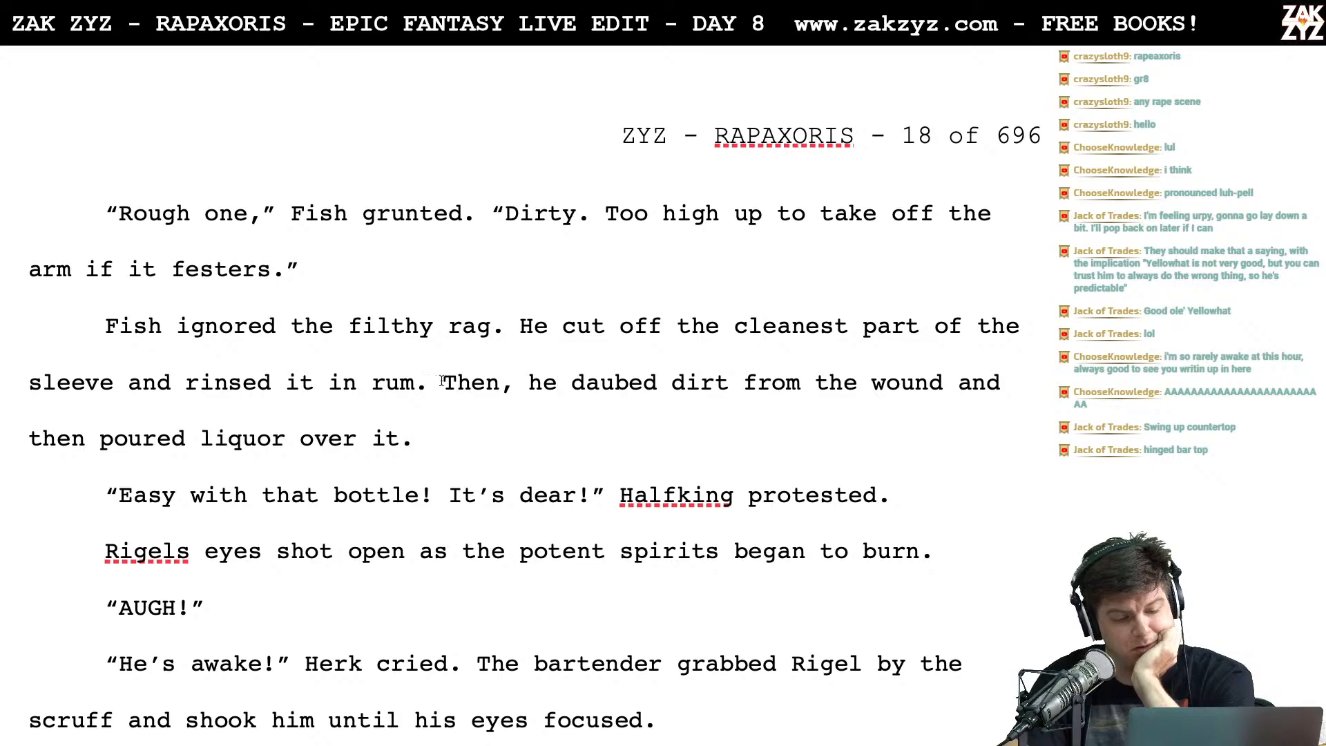
{"action": "scroll", "coordinate": [442, 381], "scroll_direction": "down", "scroll_amount": 1}
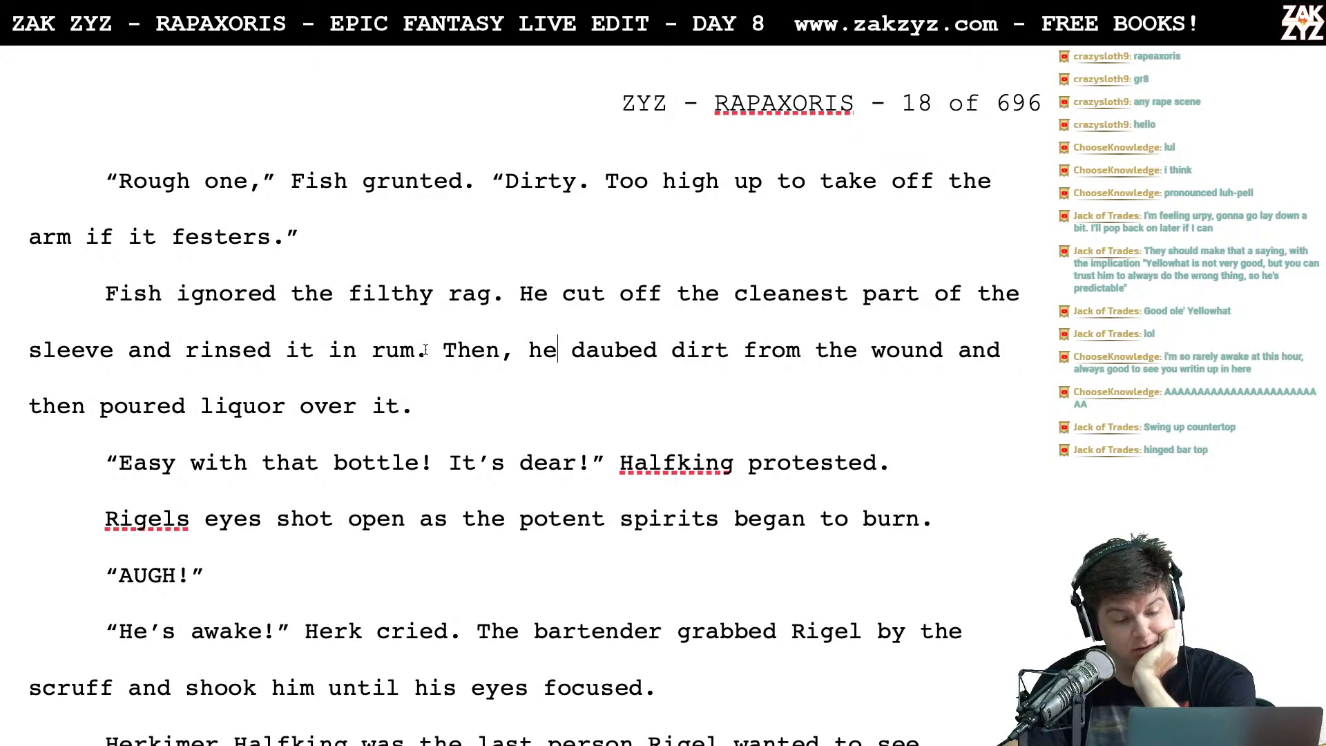
{"action": "scroll", "coordinate": [426, 350], "scroll_direction": "down", "scroll_amount": 1}
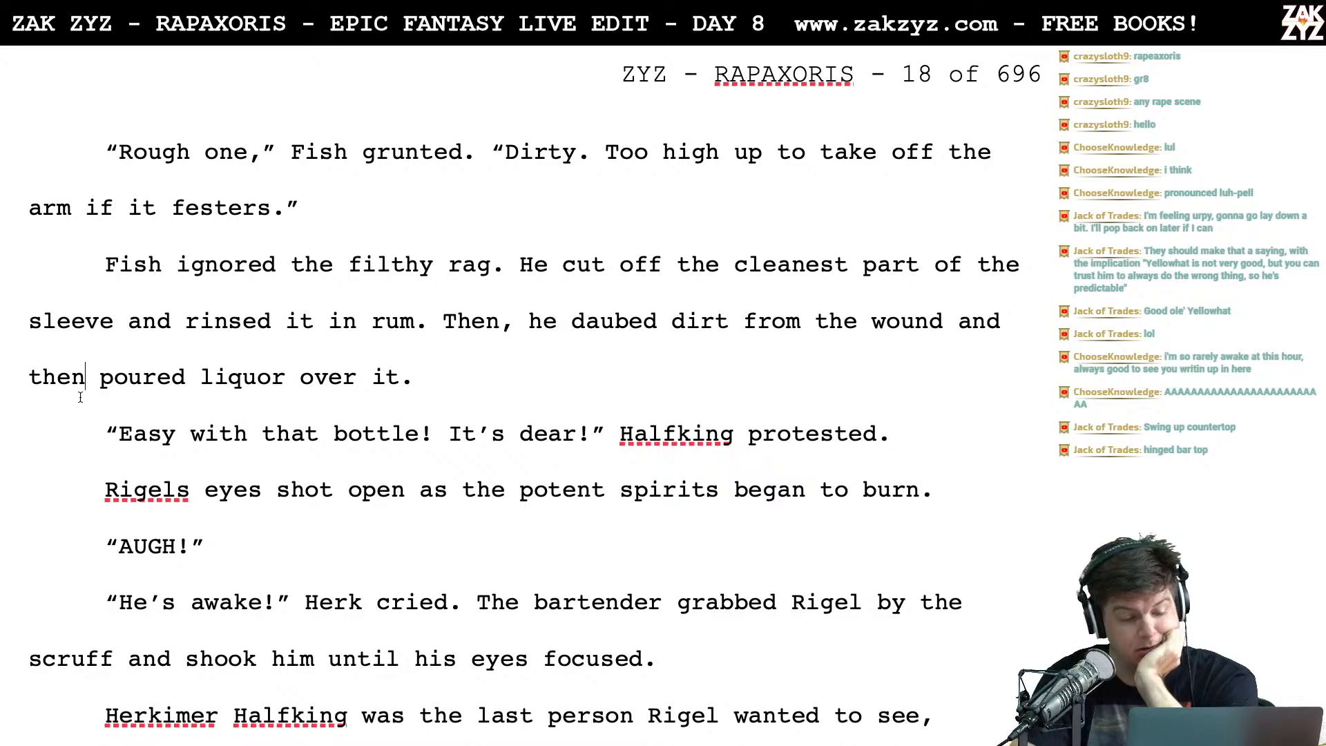
{"action": "key", "text": "BackSpace"}
{"action": "key", "text": "BackSpace"}
{"action": "key", "text": "BackSpace"}
{"action": "key", "text": "BackSpace"}
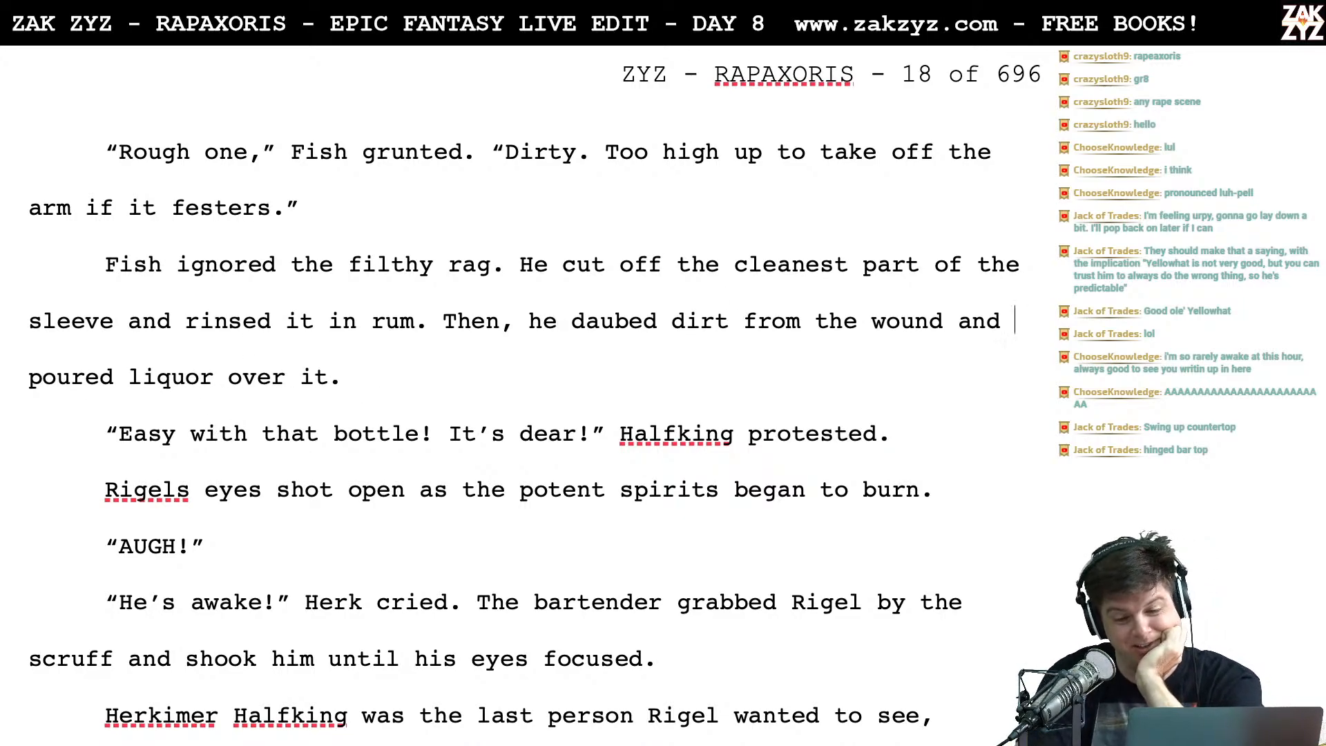
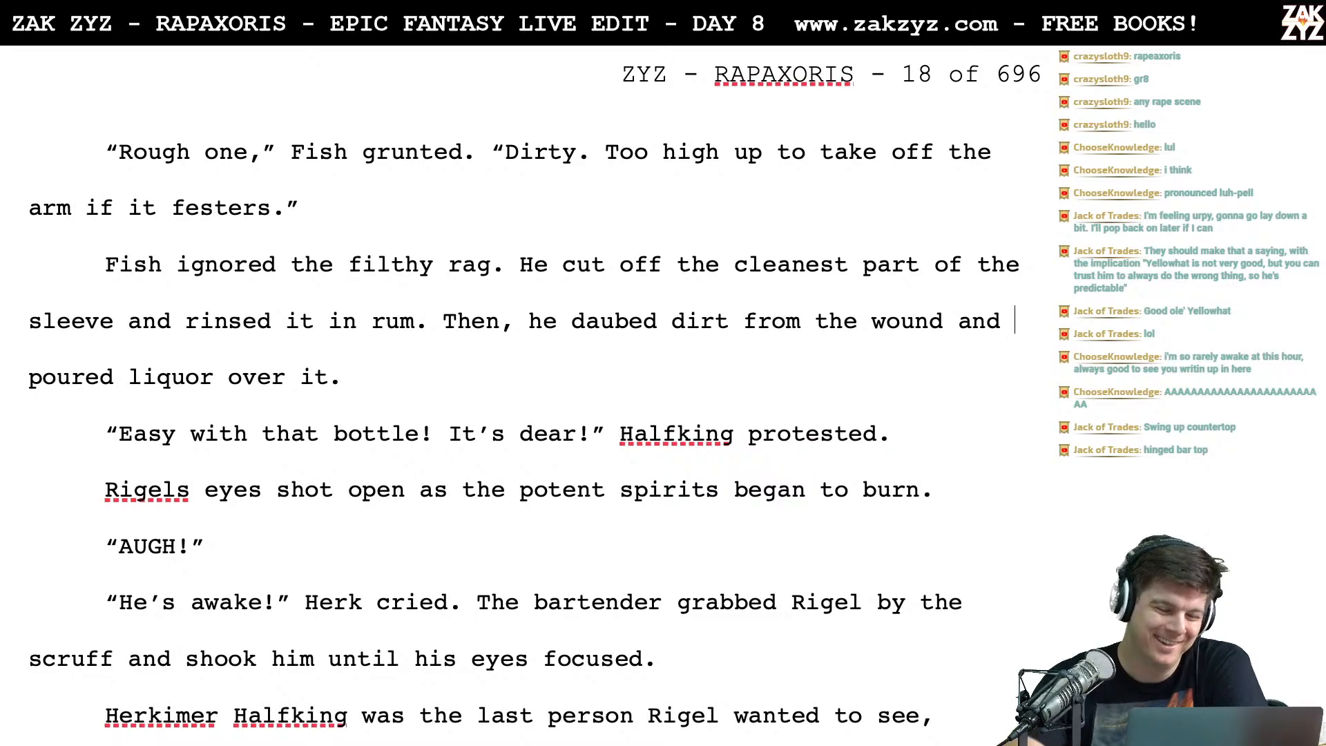
In the line about Rigel waking, break the sentence before "eyes" onto a new line and delete the opening word "Rigels"
{"action": "scroll", "coordinate": [63, 354], "scroll_direction": "down", "scroll_amount": 3}
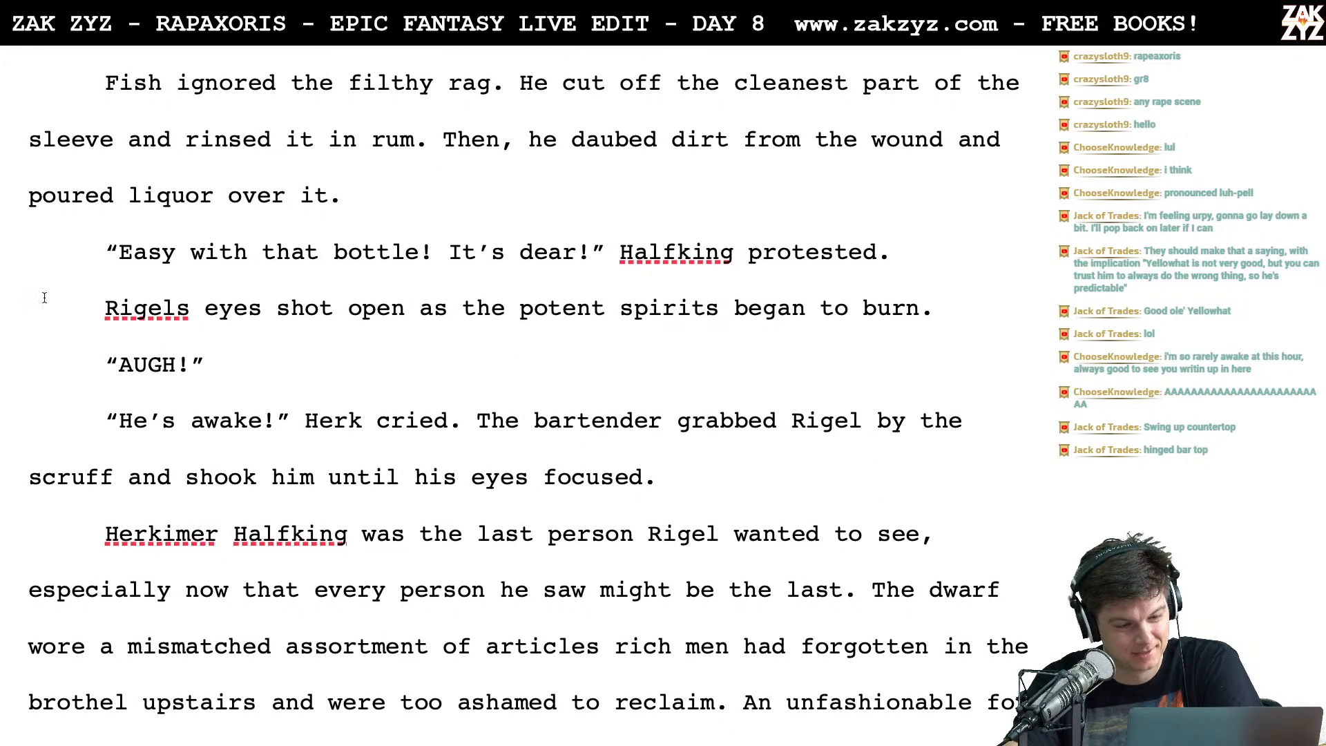
{"action": "scroll", "coordinate": [408, 299], "scroll_direction": "down", "scroll_amount": 2}
{"action": "left_click", "coordinate": [362, 242]}
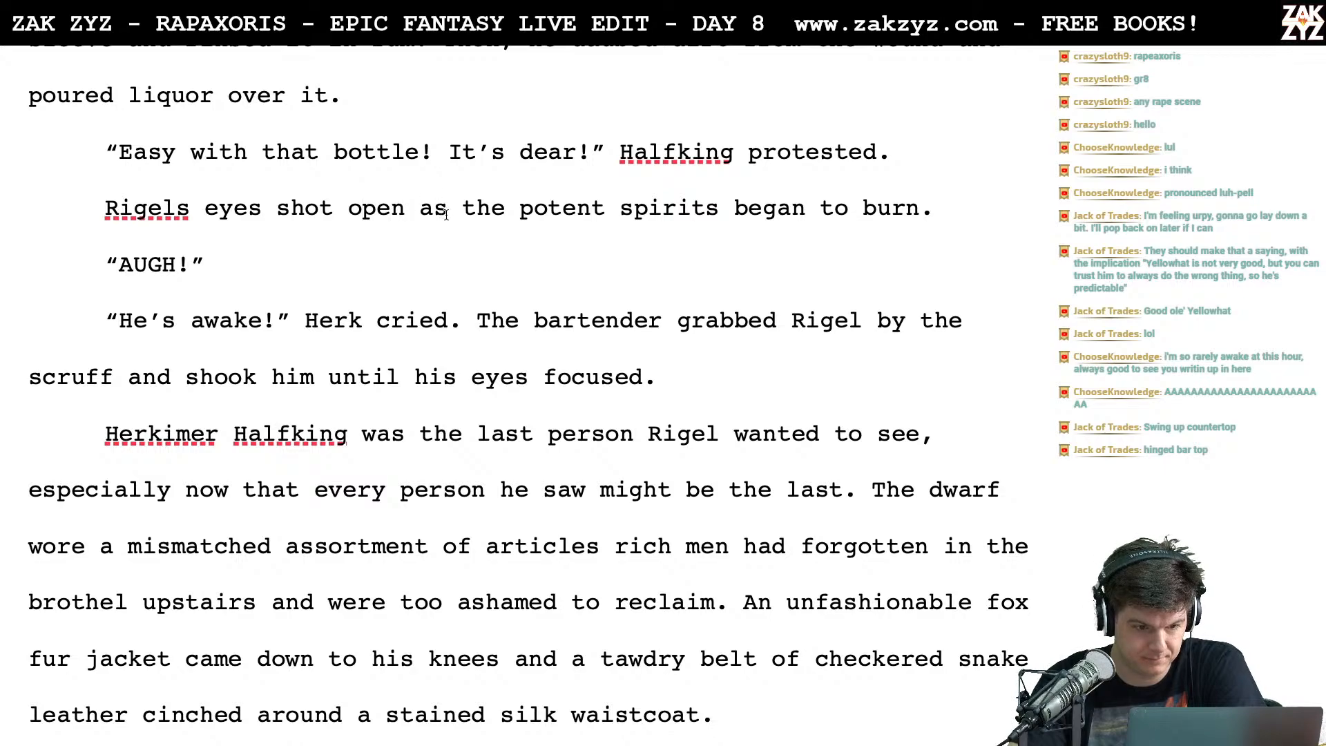
{"action": "scroll", "coordinate": [392, 250], "scroll_direction": "down", "scroll_amount": 1}
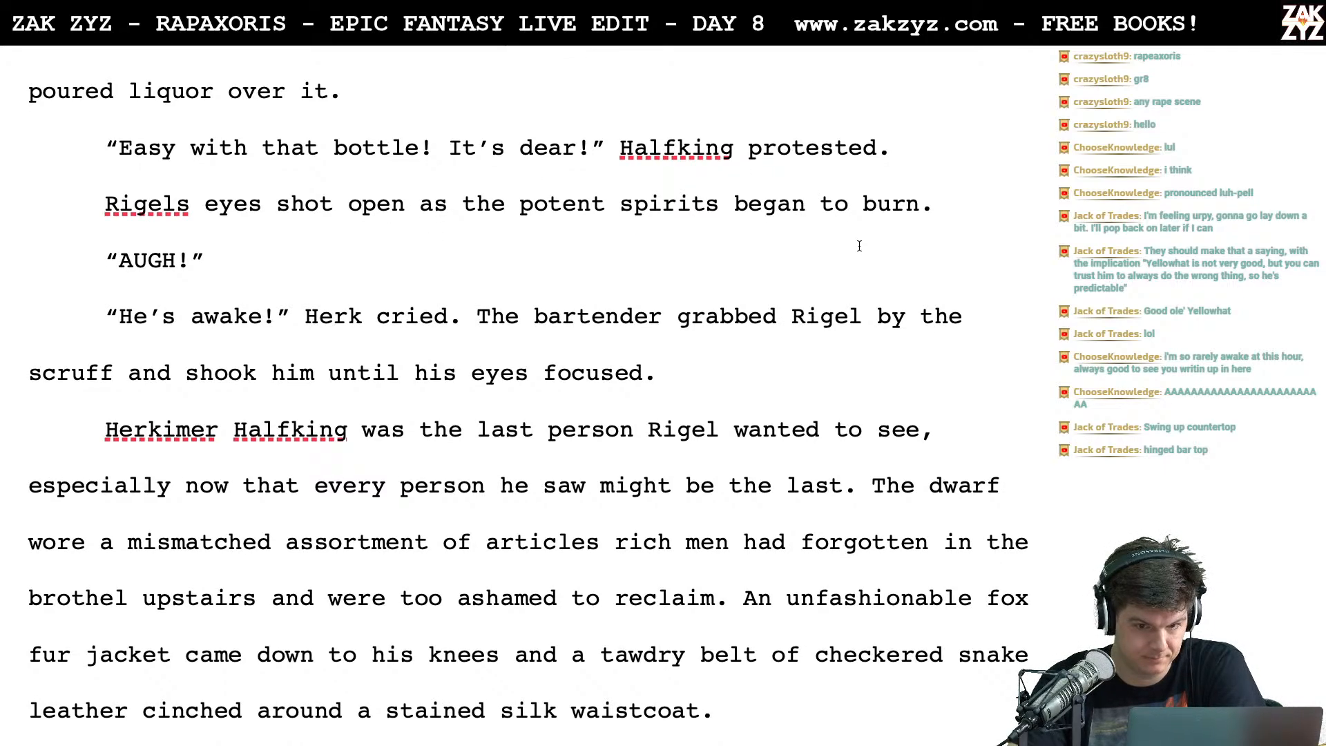
{"action": "key", "text": "Right"}
{"action": "key", "text": "Right"}
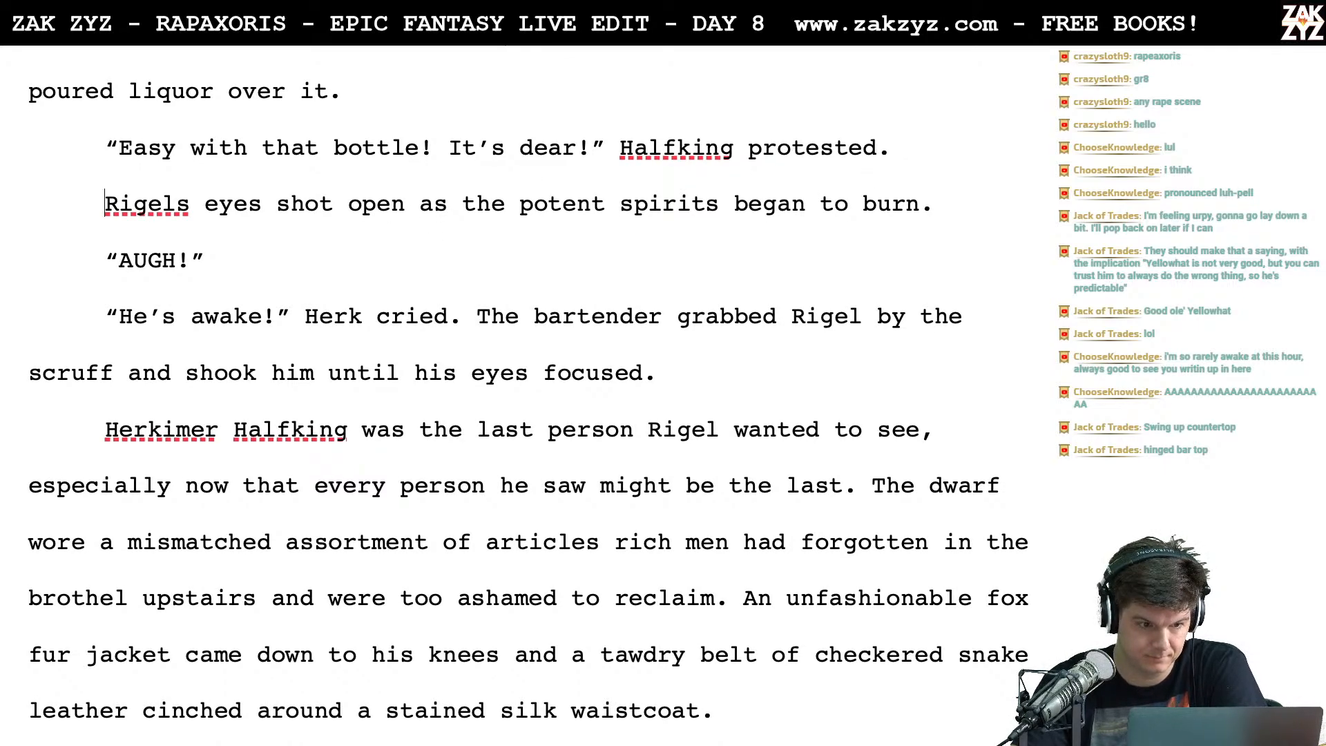
{"action": "key", "text": "Right"}
{"action": "key", "text": "Right"}
{"action": "key", "text": "Right"}
{"action": "key", "text": "Right"}
{"action": "key", "text": "Right"}
{"action": "key", "text": "Right"}
{"action": "key", "text": "Right"}
{"action": "key", "text": "Right"}
{"action": "key", "text": "Right"}
{"action": "key", "text": "Right"}
{"action": "key", "text": "Right"}
{"action": "key", "text": "Right"}
{"action": "key", "text": "Right"}
{"action": "key", "text": "Right"}
{"action": "key", "text": "Right"}
{"action": "key", "text": "Right"}
{"action": "key", "text": "Right"}
{"action": "key", "text": "Right"}
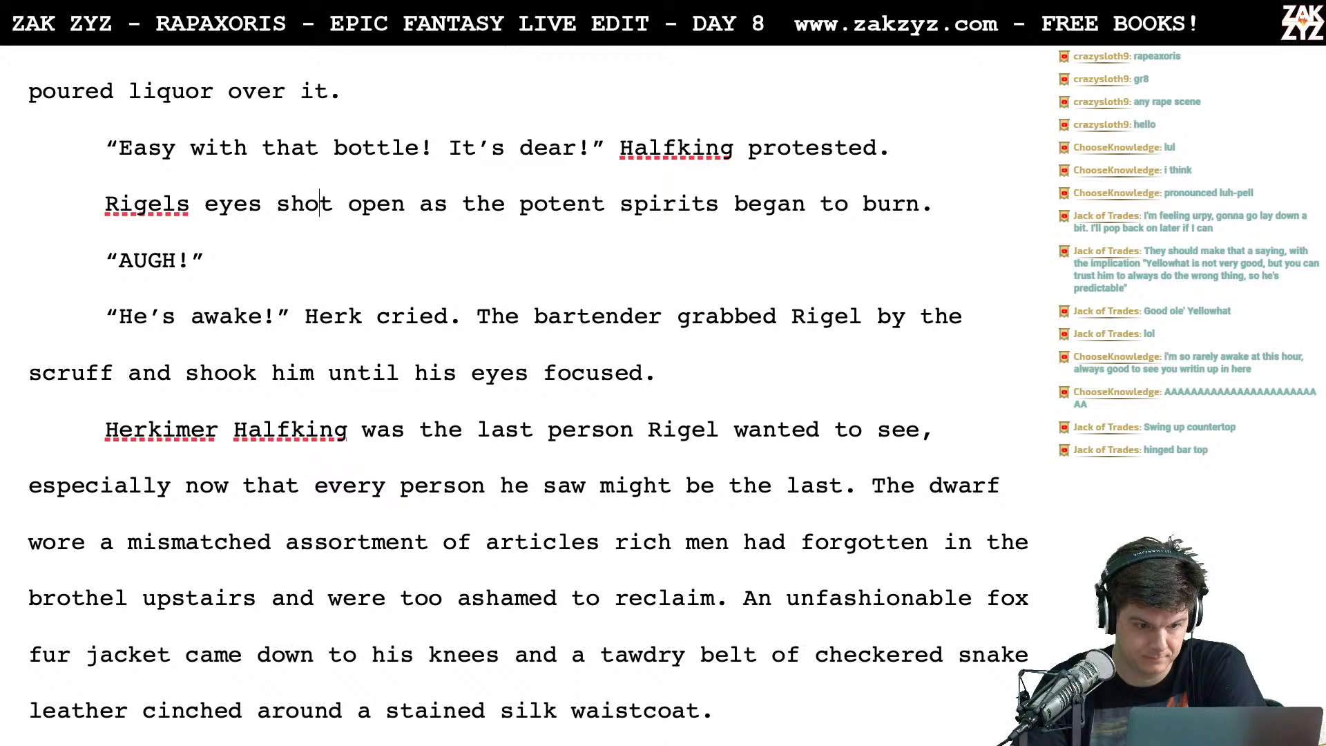
{"action": "key", "text": "Left"}
{"action": "key", "text": "Left"}
{"action": "key", "text": "Left"}
{"action": "key", "text": "Left"}
{"action": "key", "text": "Right"}
{"action": "key", "text": "Right"}
{"action": "key", "text": "Right"}
{"action": "key", "text": "Right"}
{"action": "key", "text": "Right"}
{"action": "key", "text": "Right"}
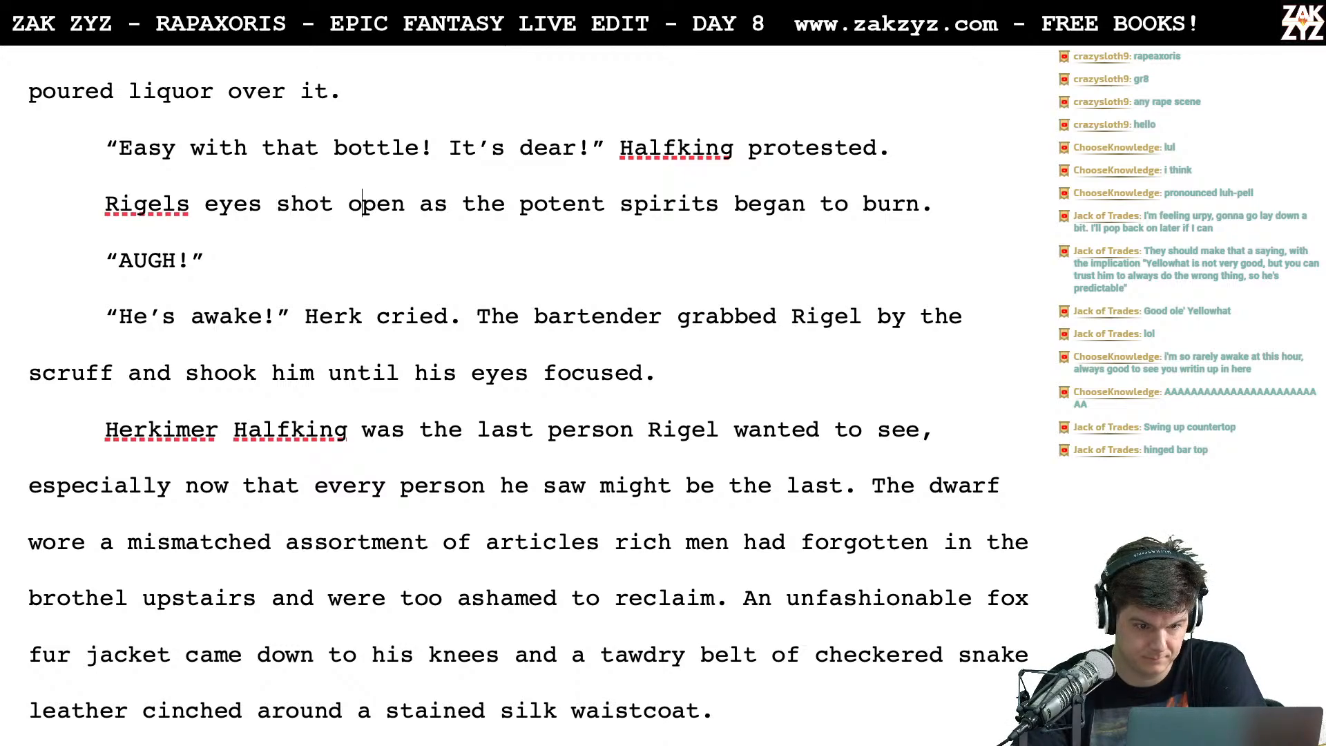
{"action": "key", "text": "Left"}
{"action": "key", "text": "Left"}
{"action": "key", "text": "Left"}
{"action": "key", "text": "Left"}
{"action": "key", "text": "Left"}
{"action": "key", "text": "Left"}
{"action": "key", "text": "Left"}
{"action": "key", "text": "Left"}
{"action": "key", "text": "Left"}
{"action": "key", "text": "Left"}
{"action": "key", "text": "Left"}
{"action": "key", "text": "Left"}
{"action": "key", "text": "Left"}
{"action": "key", "text": "Left"}
{"action": "key", "text": "Return"}
{"action": "key", "text": "Left"}
{"action": "key", "text": "BackSpace"}
{"action": "key", "text": "BackSpace"}
{"action": "key", "text": "BackSpace"}
{"action": "key", "text": "BackSpace"}
{"action": "key", "text": "BackSpace"}
{"action": "key", "text": "BackSpace"}
{"action": "key", "text": "BackSpace"}
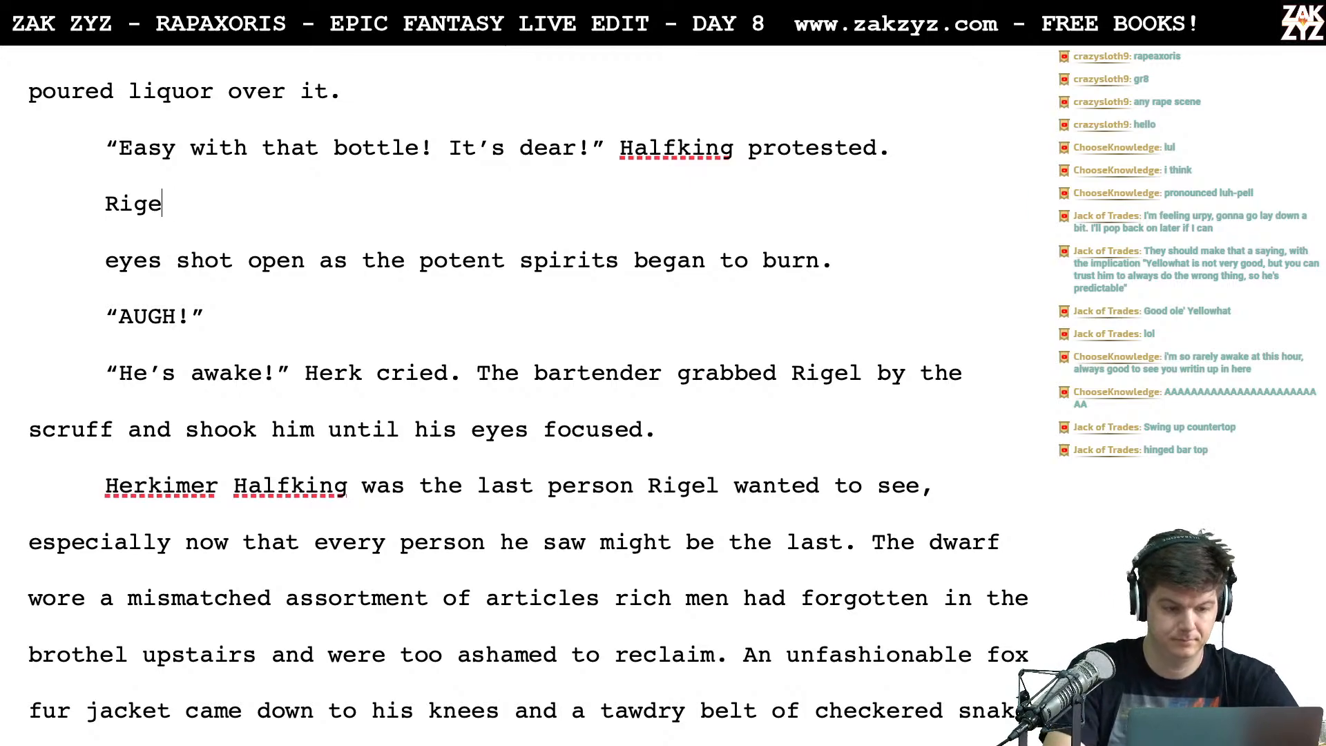
Write "The potent spirits began to burn, and Rigel's eyes shot open." and delete the leftover old sentence below it
{"action": "type", "text": "The potent spe"}
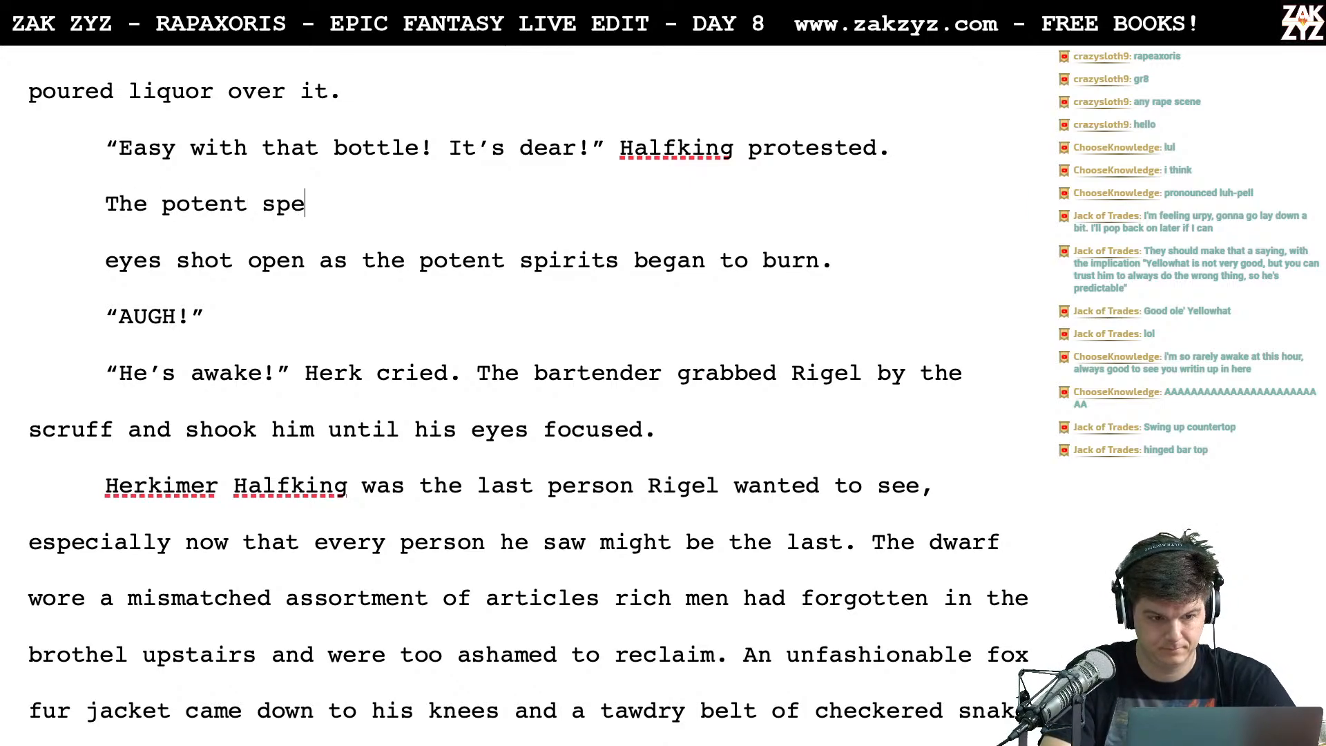
{"action": "key", "text": "BackSpace"}
{"action": "type", "text": "irits b"}
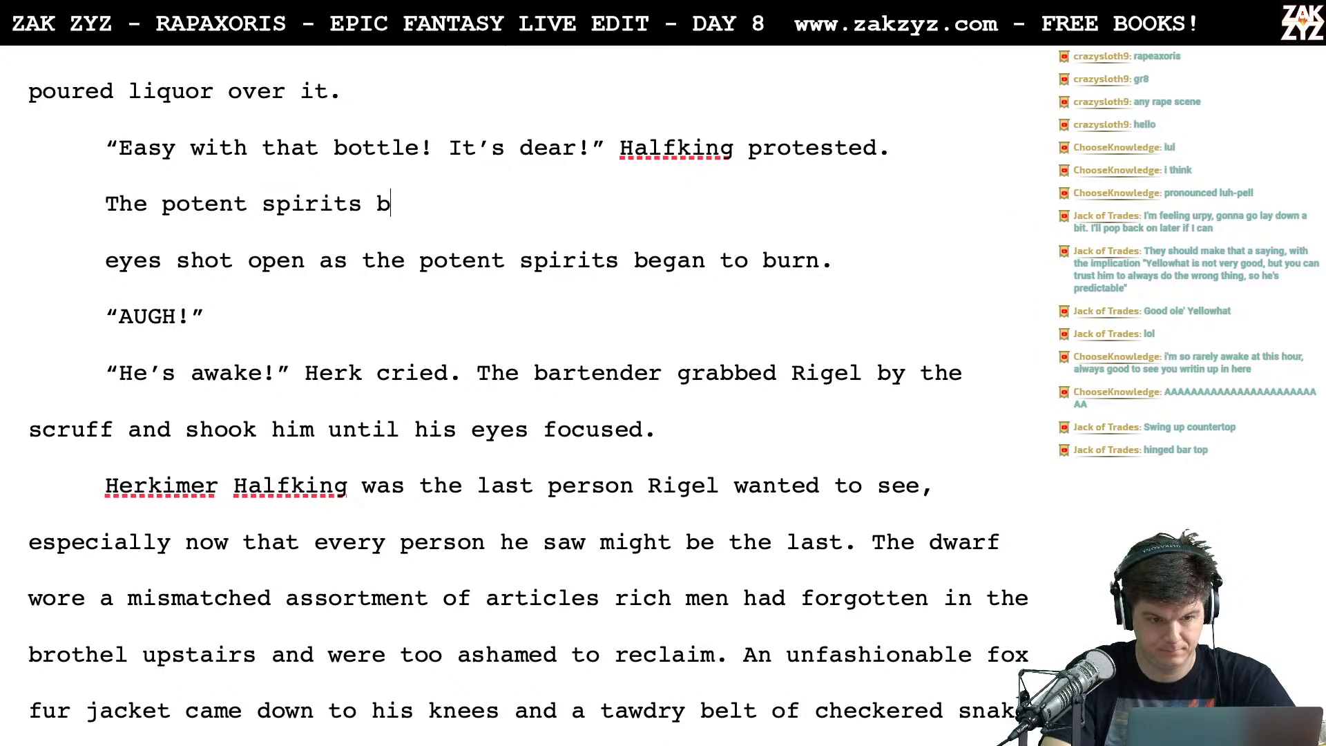
{"action": "type", "text": "egan to burn"}
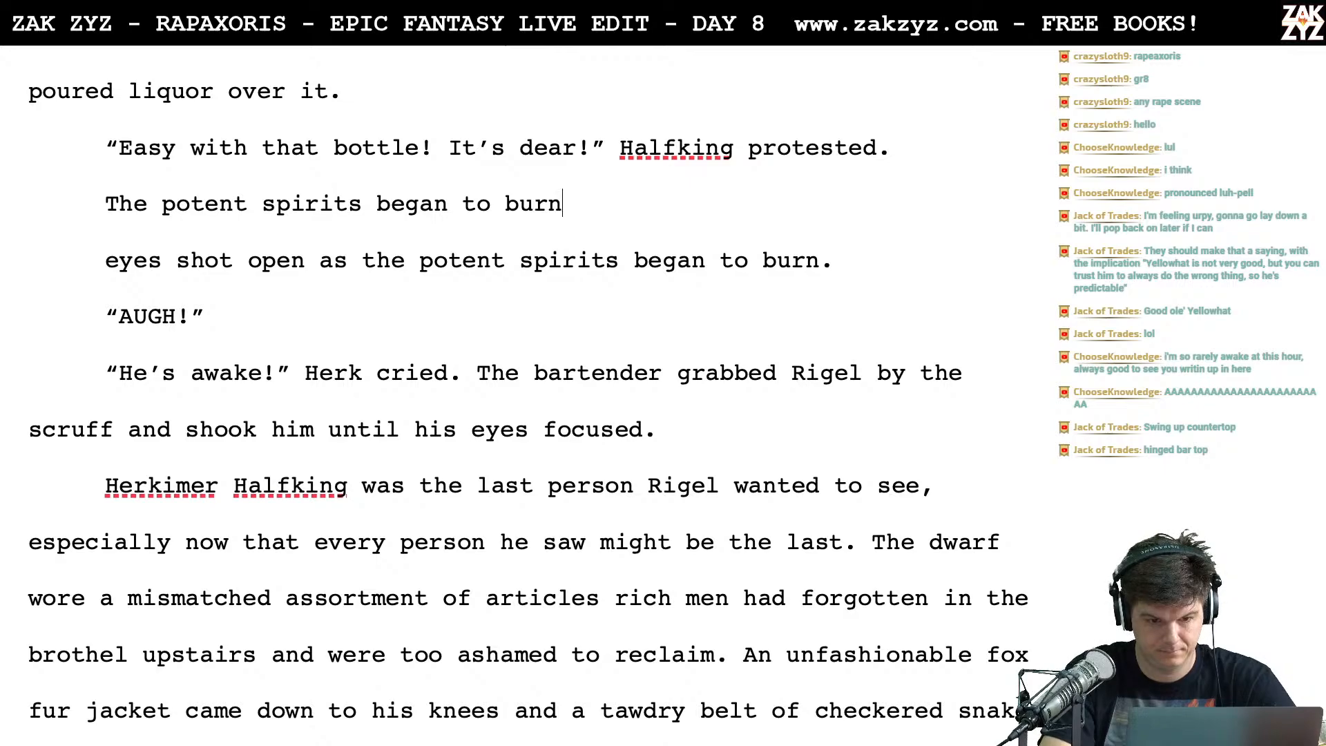
{"action": "type", "text": ", and Rige"}
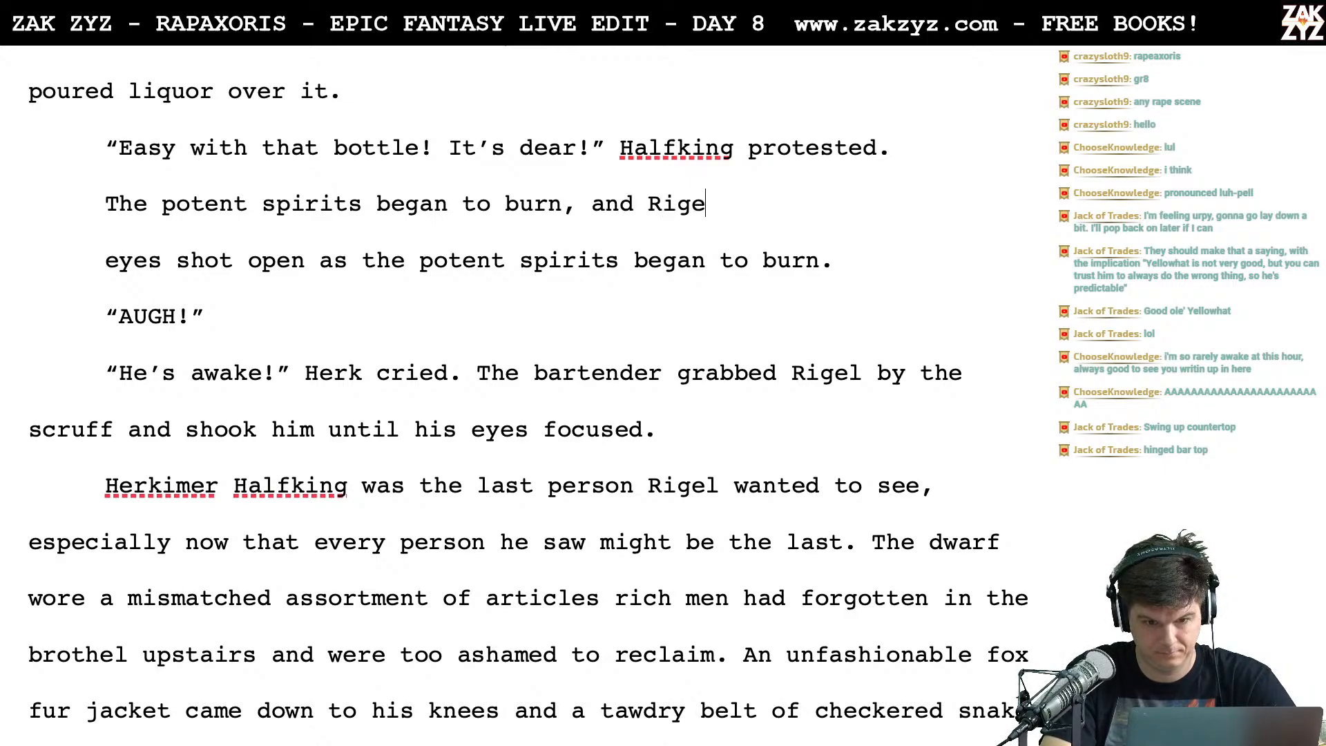
{"action": "type", "text": "l's eyes s"}
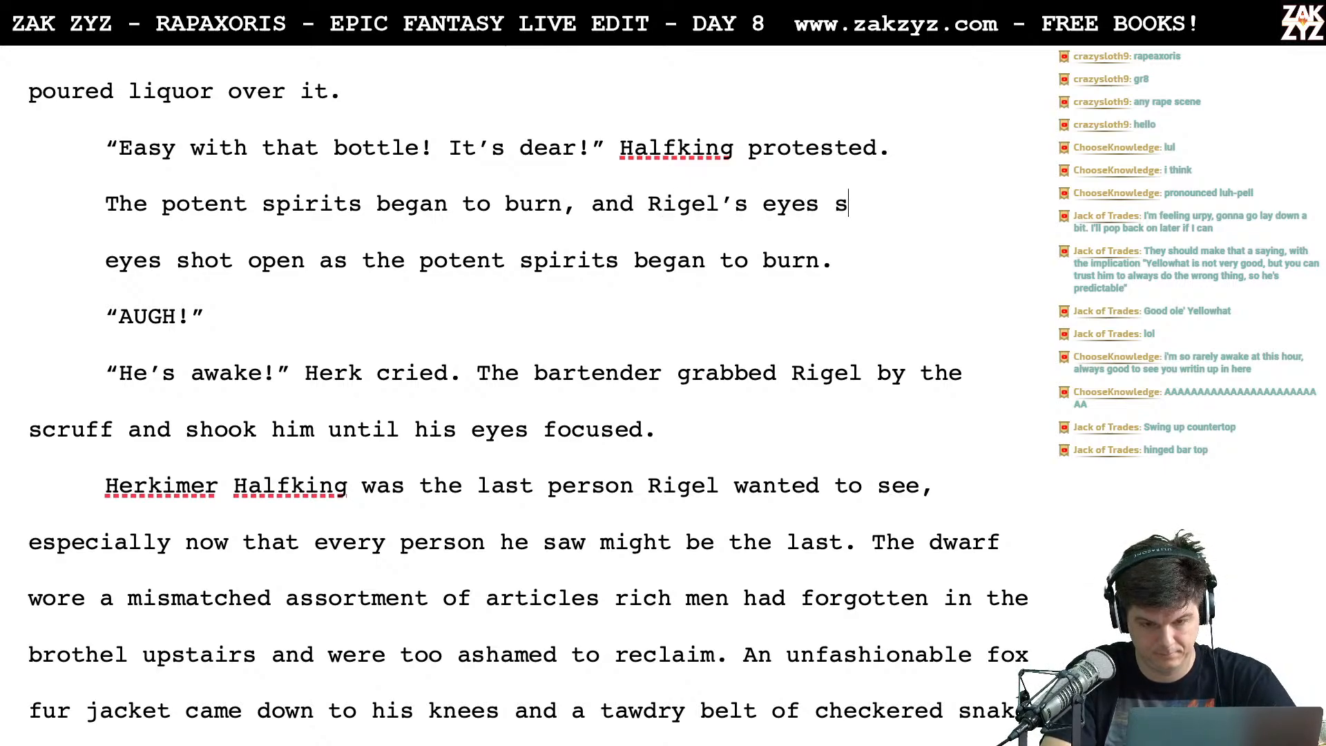
{"action": "type", "text": "hot open."}
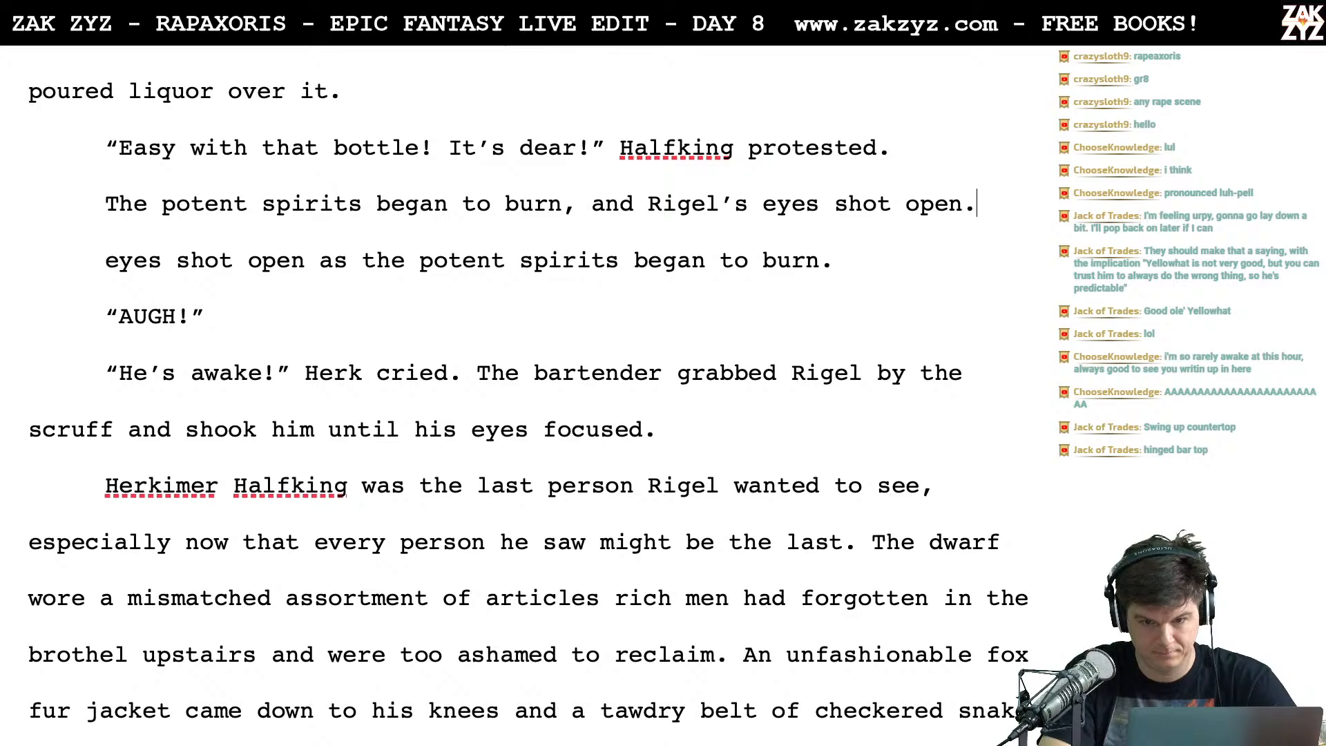
{"action": "key", "text": "shift+Down"}
{"action": "key", "text": "BackSpace"}
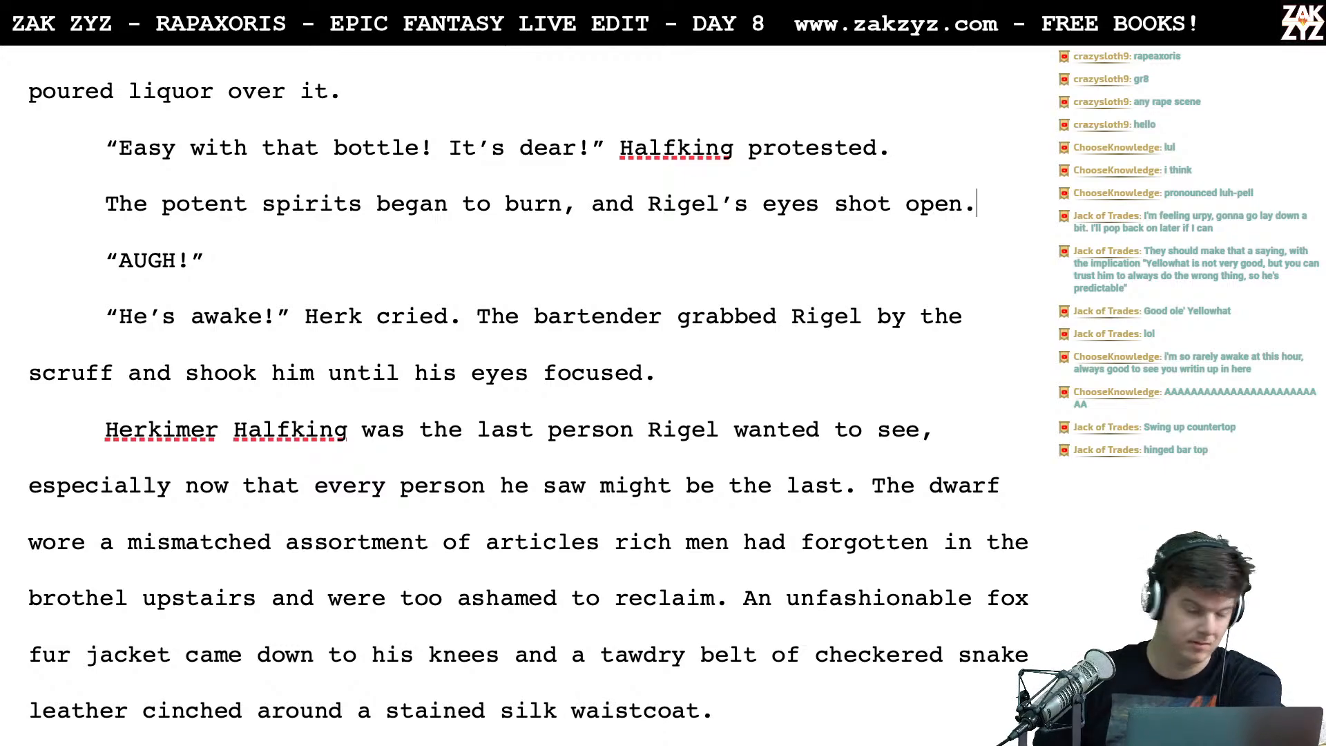
Split the new line into two sentences by replacing the comma and "and" after "burn" with a period
{"action": "scroll", "coordinate": [553, 135], "scroll_direction": "down", "scroll_amount": 1}
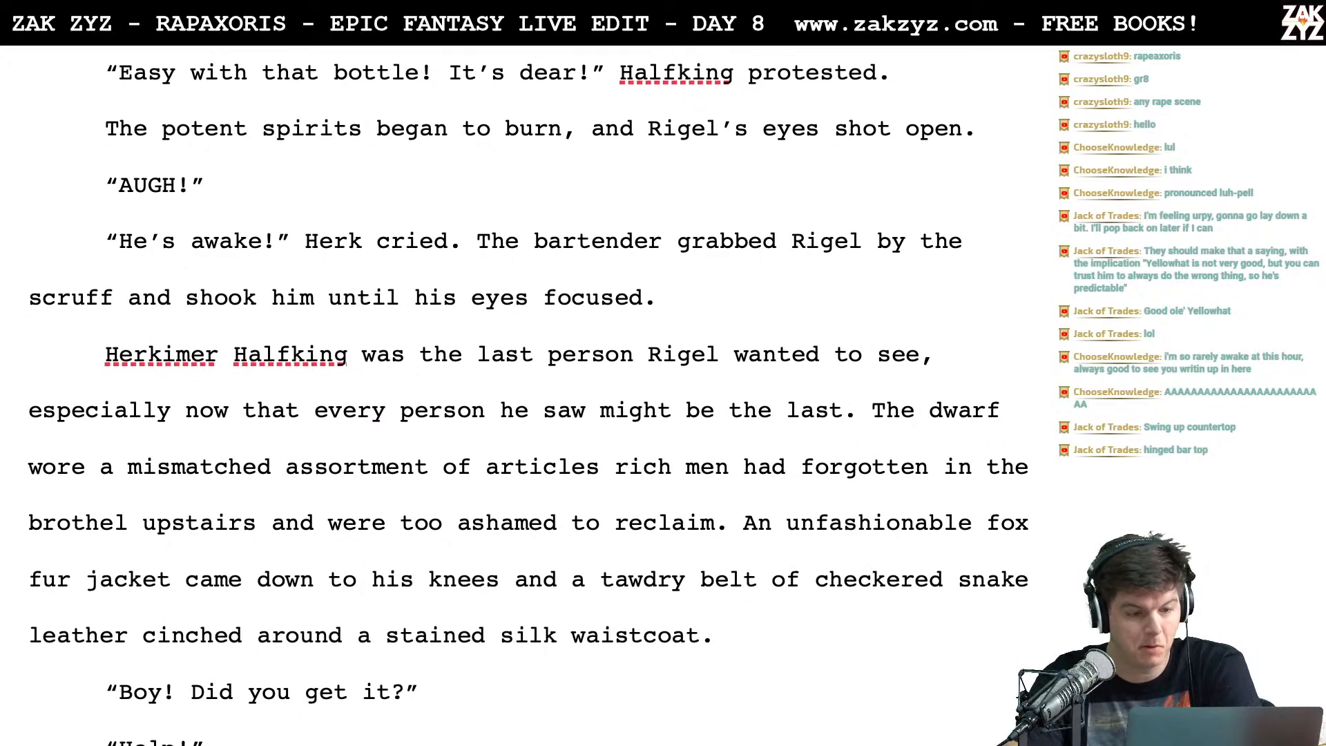
{"action": "left_click", "coordinate": [562, 129]}
{"action": "key", "text": "Right"}
{"action": "key", "text": "BackSpace"}
{"action": "type", "text": "."}
{"action": "key", "text": "shift+Right"}
{"action": "key", "text": "shift+Right"}
{"action": "key", "text": "shift+Right"}
{"action": "key", "text": "shift+Right"}
{"action": "key", "text": "shift+Right"}
{"action": "key", "text": "BackSpace"}
Delete the sentence "The potent spirits began to burn." so the paragraph starts with "Rigel's eyes"
{"action": "key", "text": "Left"}
{"action": "key", "text": "Left"}
{"action": "key", "text": "Left"}
{"action": "key", "text": "Left"}
{"action": "key", "text": "Left"}
{"action": "key", "text": "Left"}
{"action": "key", "text": "Left"}
{"action": "key", "text": "Left"}
{"action": "key", "text": "Left"}
{"action": "key", "text": "Left"}
{"action": "key", "text": "Left"}
{"action": "key", "text": "Left"}
{"action": "key", "text": "Left"}
{"action": "key", "text": "Left"}
{"action": "key", "text": "Left"}
{"action": "key", "text": "Left"}
{"action": "key", "text": "Left"}
{"action": "key", "text": "Left"}
{"action": "key", "text": "Left"}
{"action": "key", "text": "Left"}
{"action": "key", "text": "Left"}
{"action": "key", "text": "Left"}
{"action": "key", "text": "Left"}
{"action": "key", "text": "Left"}
{"action": "key", "text": "Left"}
{"action": "key", "text": "Left"}
{"action": "key", "text": "Left"}
{"action": "key", "text": "Left"}
{"action": "key", "text": "Left"}
{"action": "key", "text": "Left"}
{"action": "key", "text": "Left"}
{"action": "key", "text": "Left"}
{"action": "key", "text": "shift+Right"}
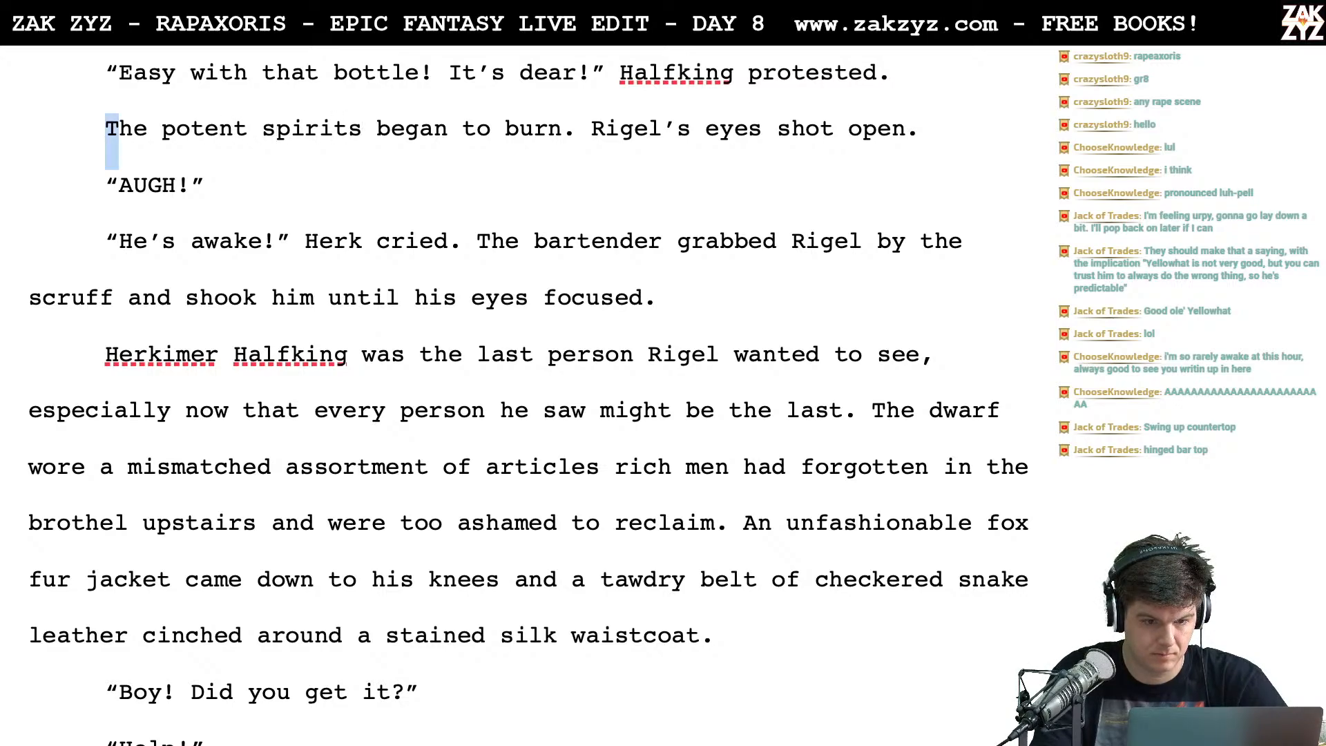
{"action": "key", "text": "shift+Right"}
{"action": "key", "text": "shift+Right"}
{"action": "key", "text": "shift+Right"}
{"action": "key", "text": "shift+Right"}
{"action": "key", "text": "shift+Right"}
{"action": "key", "text": "shift+Right"}
{"action": "key", "text": "shift+Right"}
{"action": "key", "text": "shift+Right"}
{"action": "key", "text": "shift+Right"}
{"action": "key", "text": "shift+Right"}
{"action": "key", "text": "shift+Right"}
{"action": "key", "text": "shift+Right"}
{"action": "key", "text": "shift+Right"}
{"action": "key", "text": "shift+Right"}
{"action": "key", "text": "shift+Right"}
{"action": "key", "text": "shift+Right"}
{"action": "key", "text": "shift+Right"}
{"action": "key", "text": "shift+Right"}
{"action": "key", "text": "shift+Right"}
{"action": "key", "text": "shift+Right"}
{"action": "key", "text": "shift+Right"}
{"action": "key", "text": "shift+Right"}
{"action": "key", "text": "shift+Right"}
{"action": "key", "text": "shift+Right"}
{"action": "key", "text": "shift+Right"}
{"action": "key", "text": "shift+Right"}
{"action": "key", "text": "shift+Right"}
{"action": "key", "text": "shift+Right"}
{"action": "key", "text": "shift+Right"}
{"action": "key", "text": "shift+Right"}
{"action": "key", "text": "shift+Right"}
{"action": "key", "text": "shift+Right"}
{"action": "key", "text": "shift+Right"}
{"action": "key", "text": "BackSpace"}
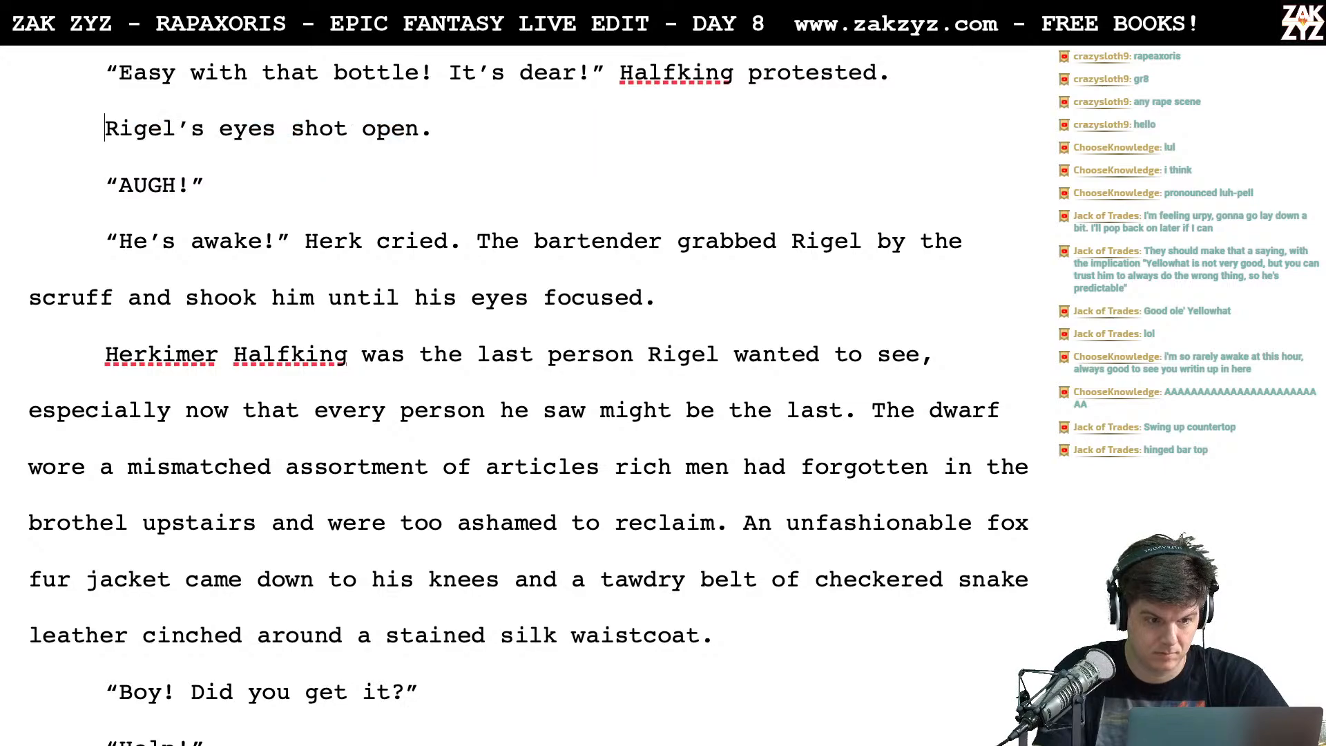
Extend the sentence "Rigel's eyes shot open" with "as the potent spirits burned" in place of the period
{"action": "key", "text": "Left"}
{"action": "key", "text": "Down"}
{"action": "key", "text": "BackSpace"}
{"action": "type", "text": "as "}
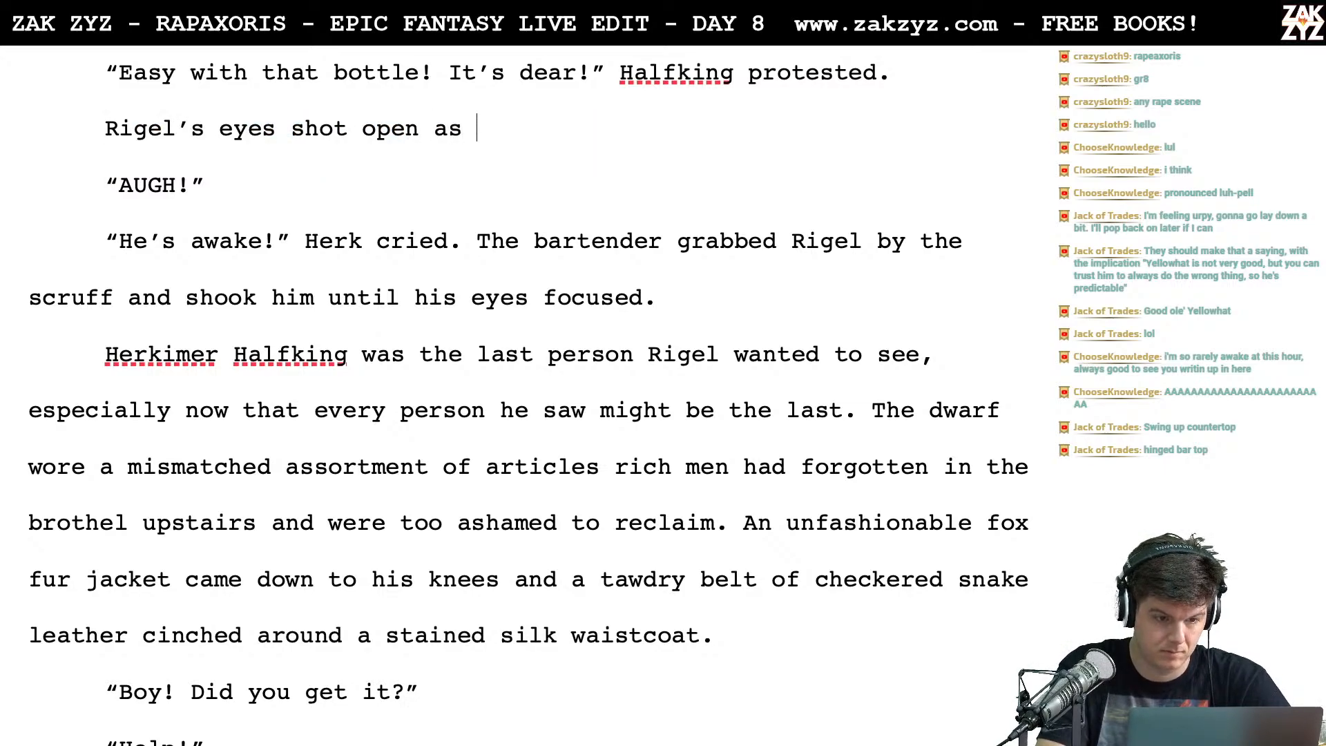
{"action": "type", "text": "the potent spir"}
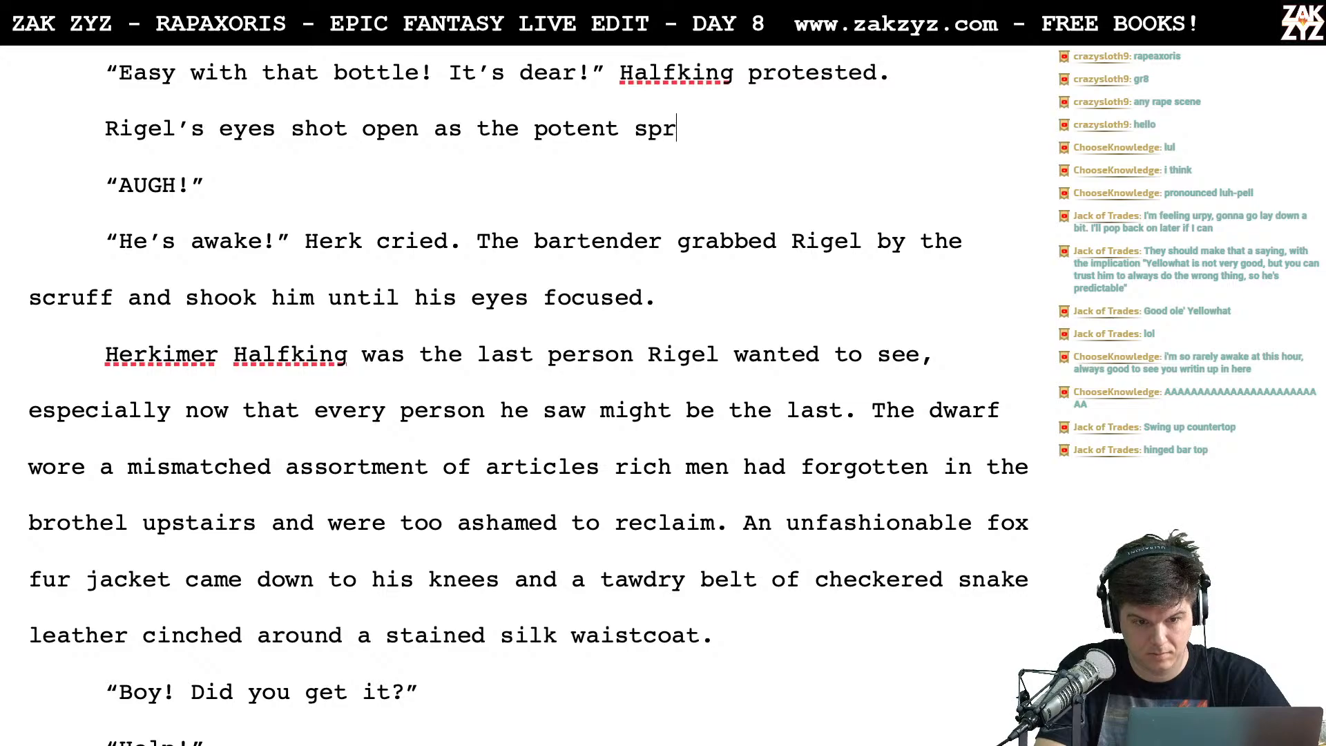
{"action": "key", "text": "BackSpace"}
{"action": "type", "text": "irits burned"}
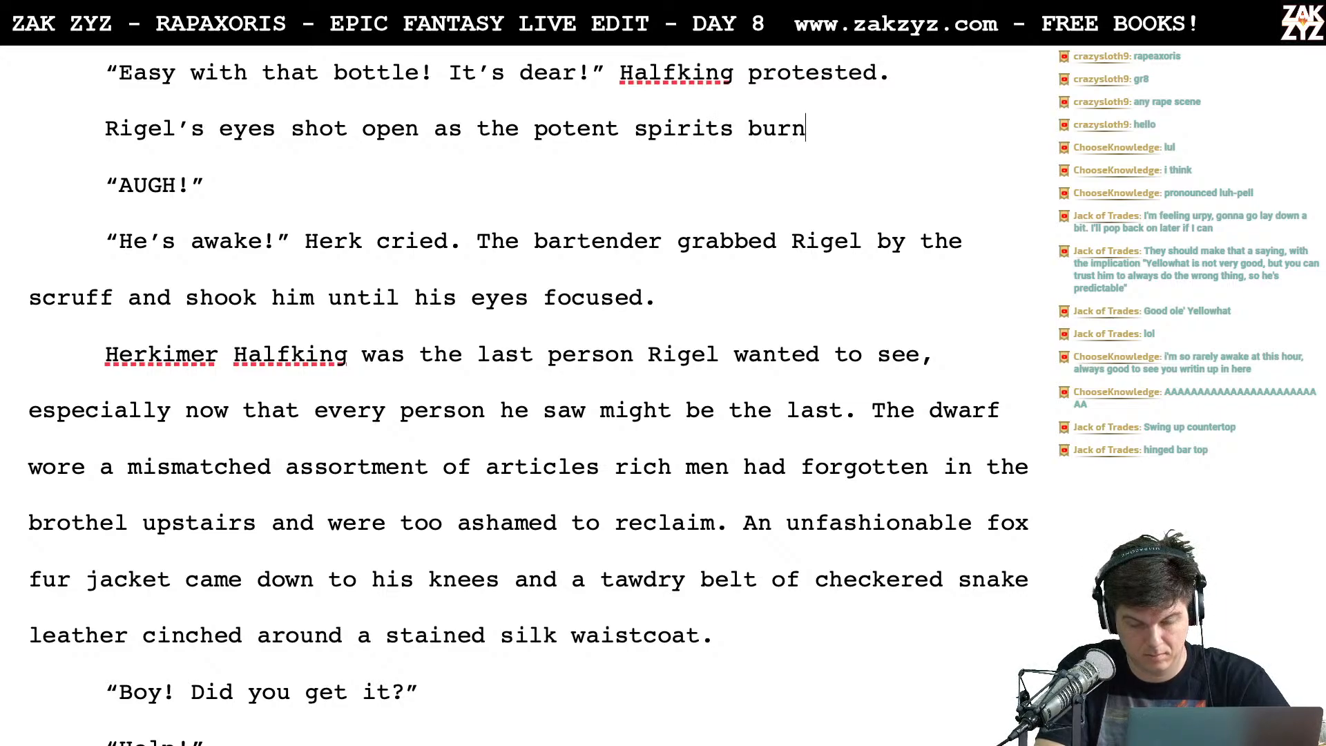
Try continuing the sentence after "burned" with "his", and delete the wording back to "spirits"
{"action": "key", "text": "BackSpace"}
{"action": "type", "text": "."}
{"action": "key", "text": "BackSpace"}
{"action": "key", "text": "BackSpace"}
{"action": "key", "text": "BackSpace"}
{"action": "key", "text": "BackSpace"}
{"action": "key", "text": "BackSpace"}
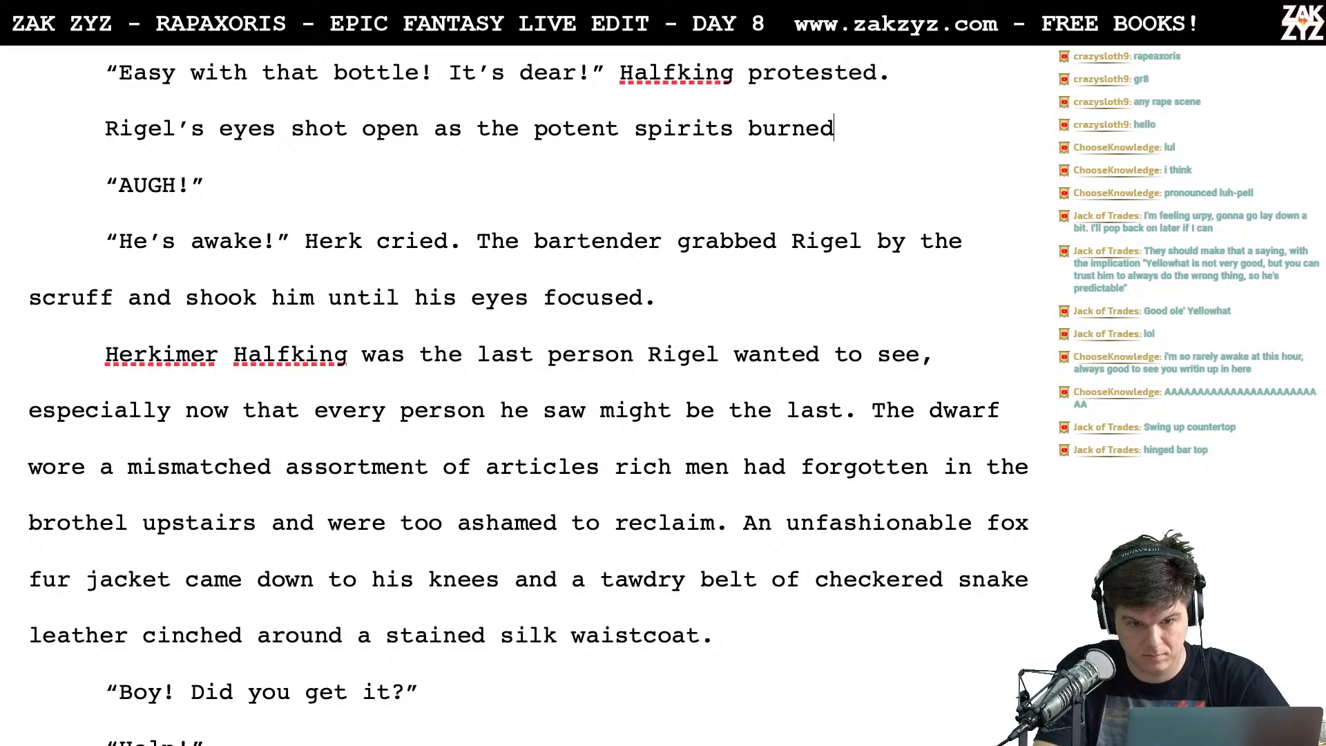
{"action": "type", "text": "ned h"}
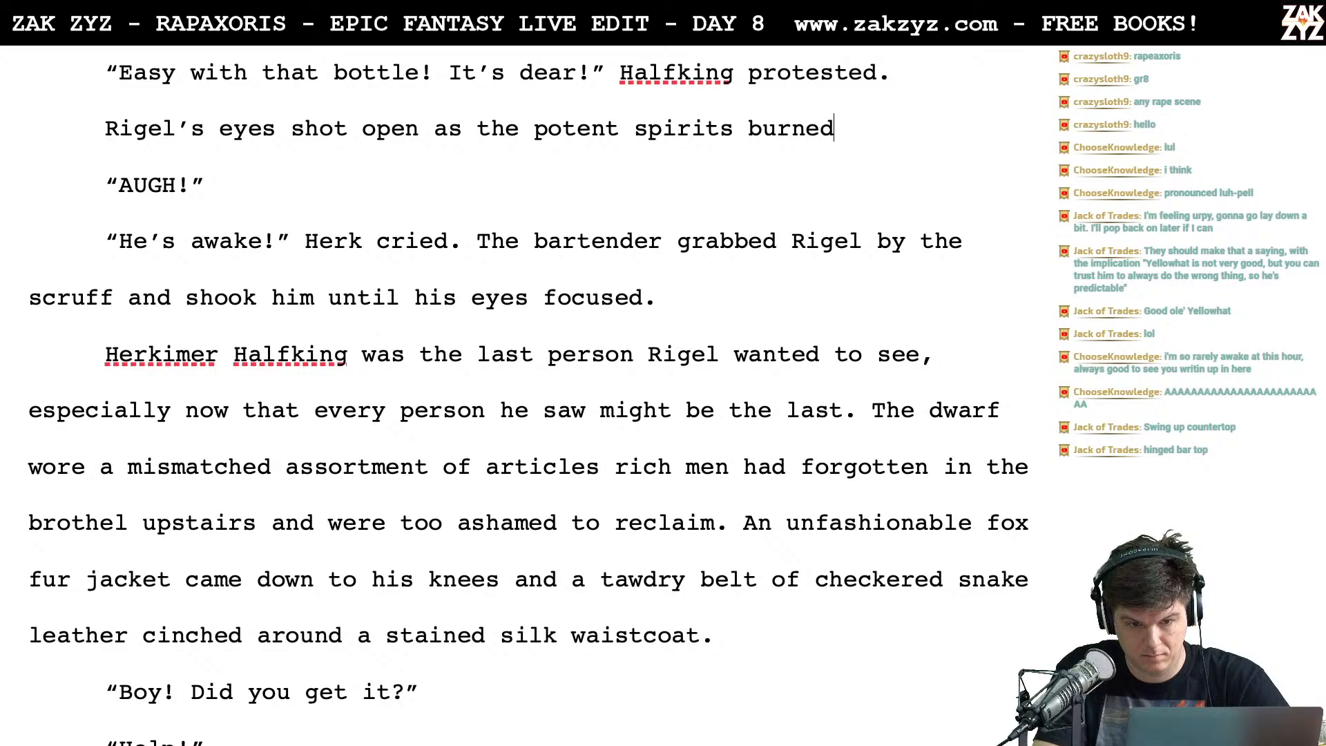
{"action": "key", "text": "BackSpace"}
{"action": "key", "text": "BackSpace"}
{"action": "key", "text": "BackSpace"}
{"action": "key", "text": "BackSpace"}
{"action": "key", "text": "BackSpace"}
{"action": "key", "text": "BackSpace"}
{"action": "key", "text": "BackSpace"}
{"action": "key", "text": "BackSpace"}
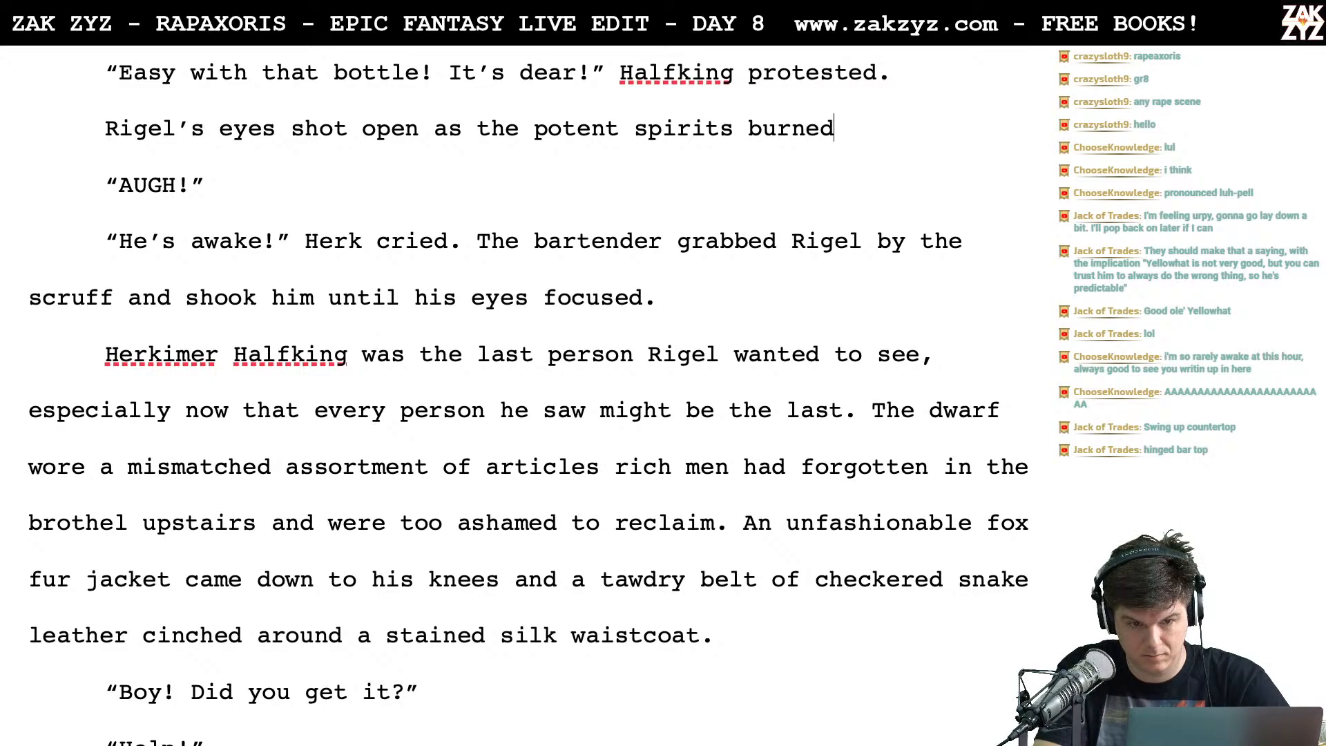
{"action": "type", "text": "burned "}
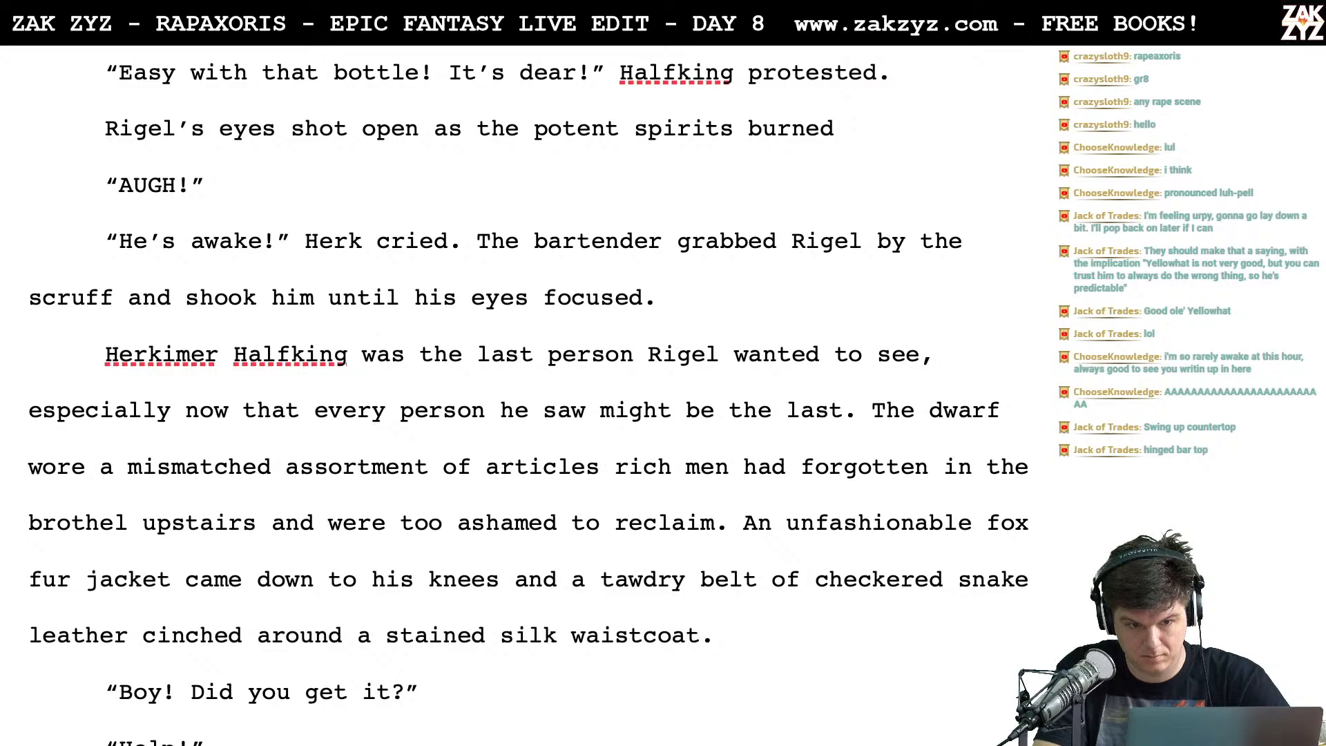
{"action": "type", "text": "h"}
{"action": "key", "text": "BackSpace"}
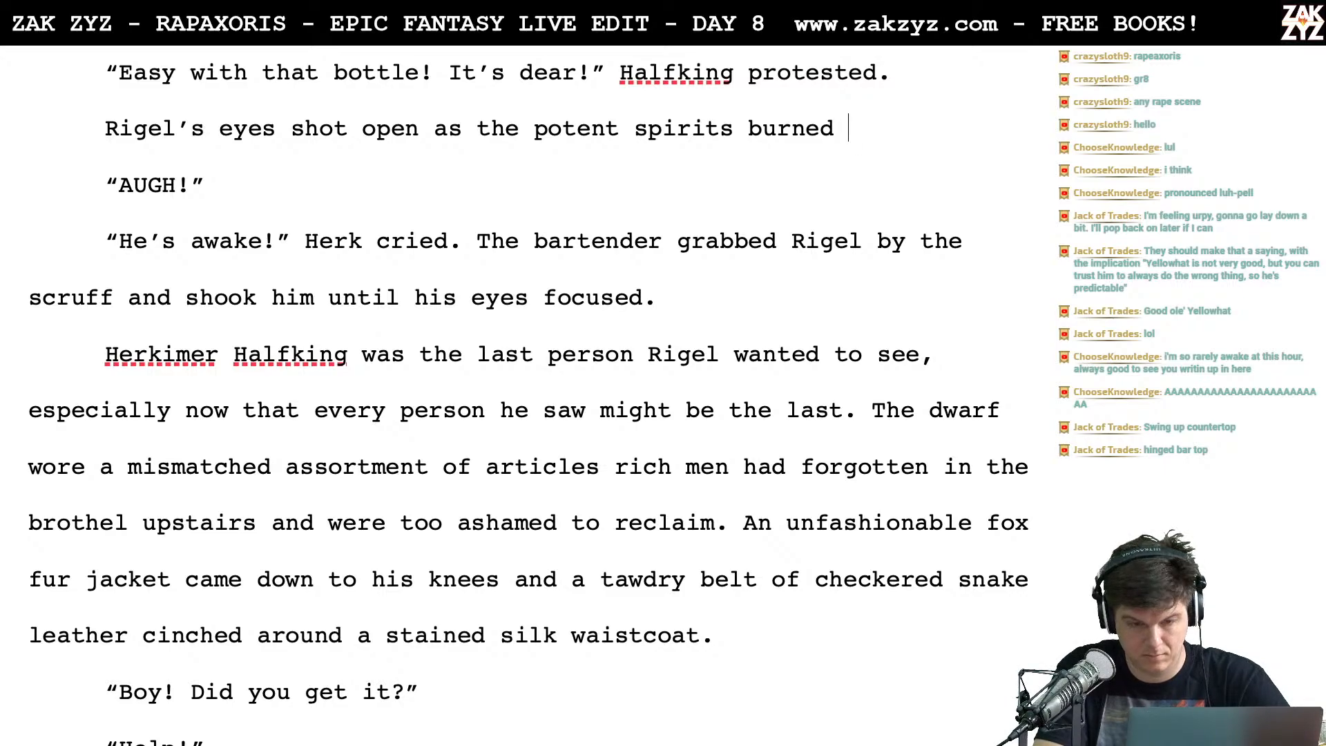
{"action": "type", "text": "his"}
{"action": "key", "text": "BackSpace"}
{"action": "key", "text": "BackSpace"}
{"action": "key", "text": "BackSpace"}
{"action": "key", "text": "BackSpace"}
{"action": "key", "text": "BackSpace"}
{"action": "key", "text": "BackSpace"}
{"action": "key", "text": "BackSpace"}
{"action": "key", "text": "BackSpace"}
{"action": "key", "text": "BackSpace"}
{"action": "key", "text": "BackSpace"}
{"action": "key", "text": "BackSpace"}
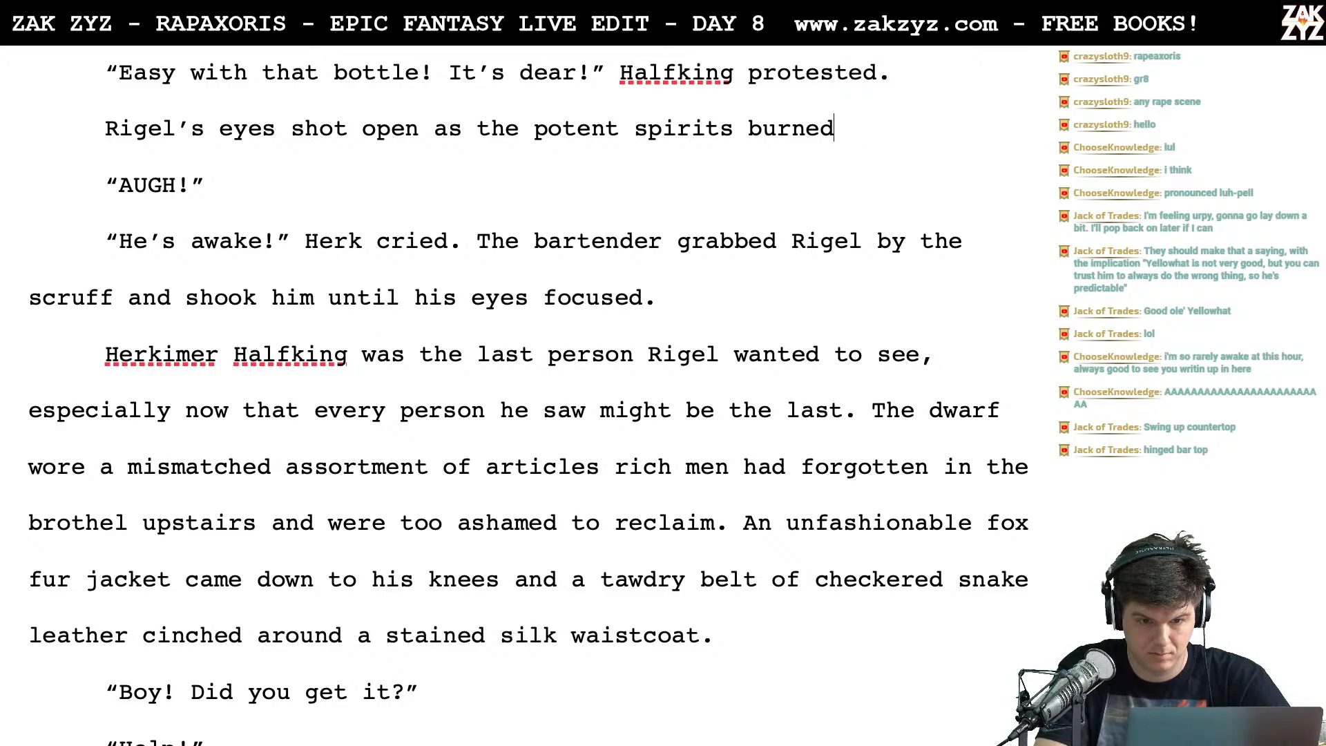
Finish the sentence about Rigel's eyes with "seeped into his wound." after "spirits"
{"action": "type", "text": "s"}
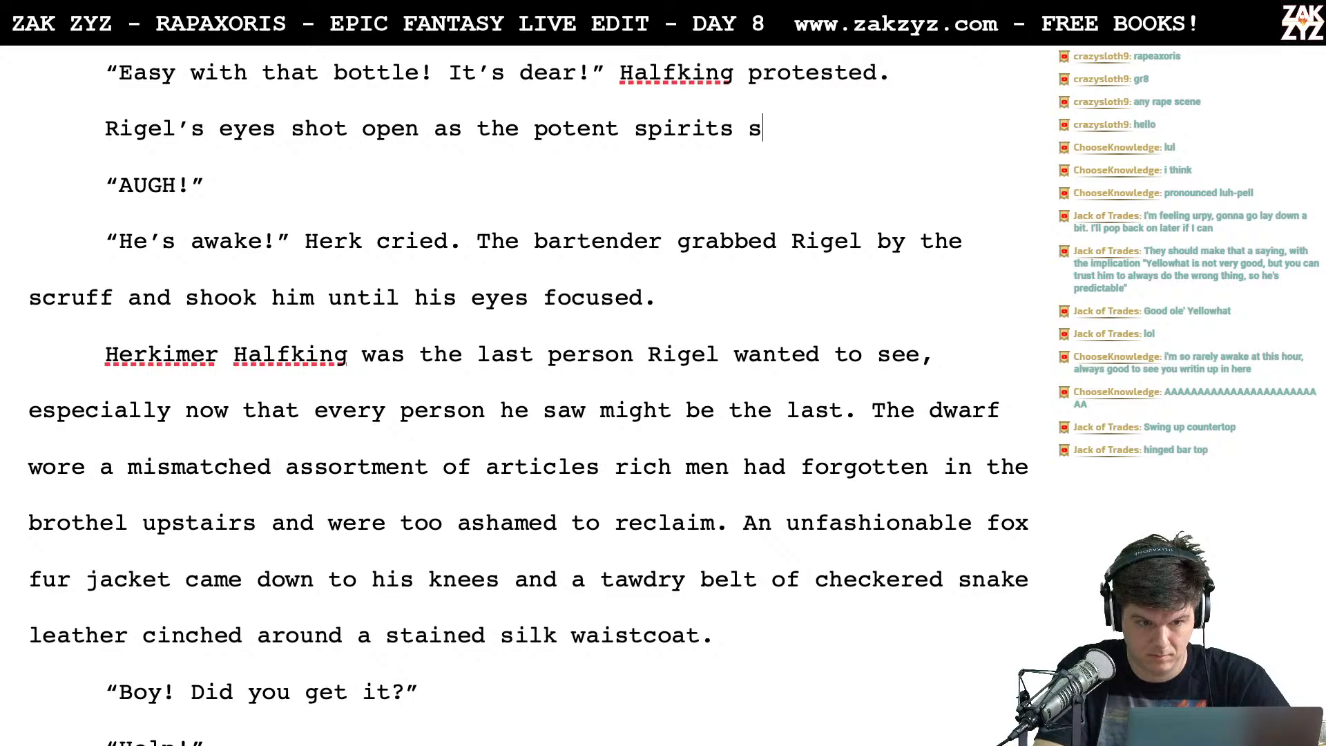
{"action": "key", "text": "BackSpace"}
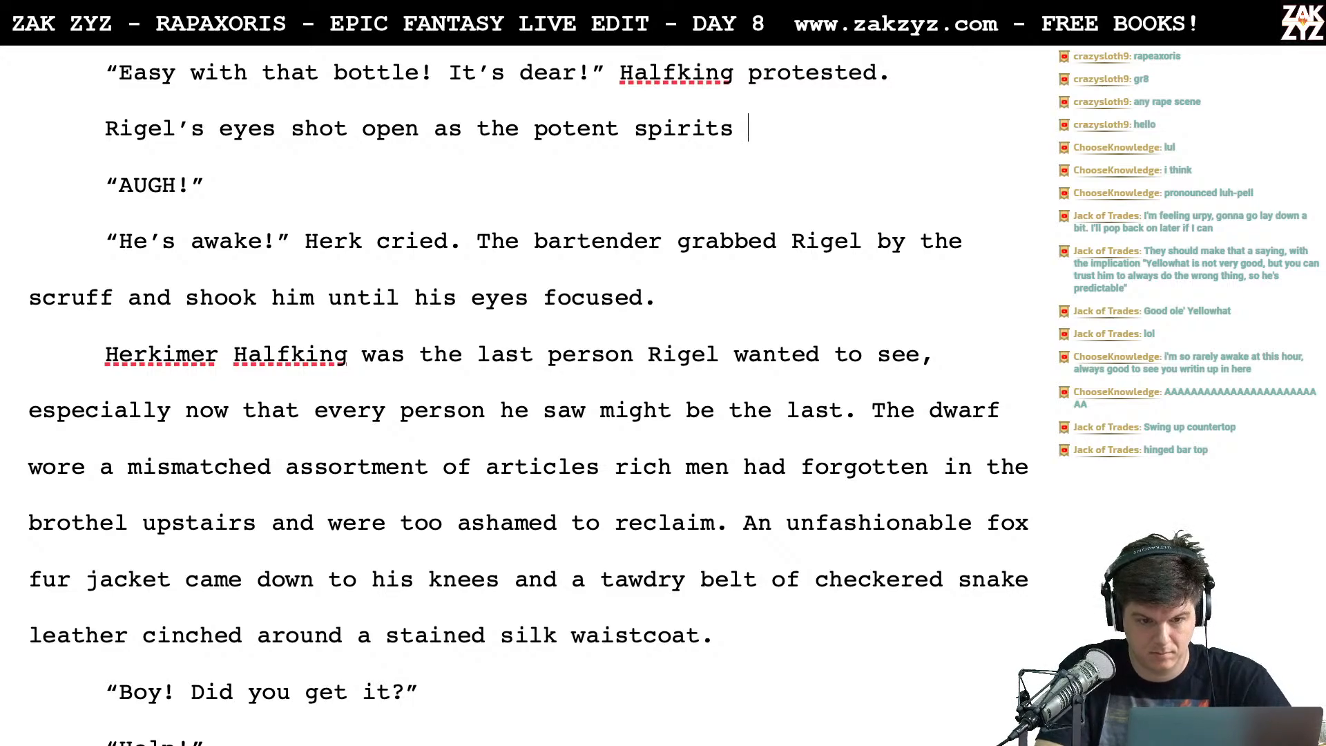
{"action": "type", "text": "sa"}
{"action": "key", "text": "BackSpace"}
{"action": "key", "text": "BackSpace"}
{"action": "type", "text": "se"}
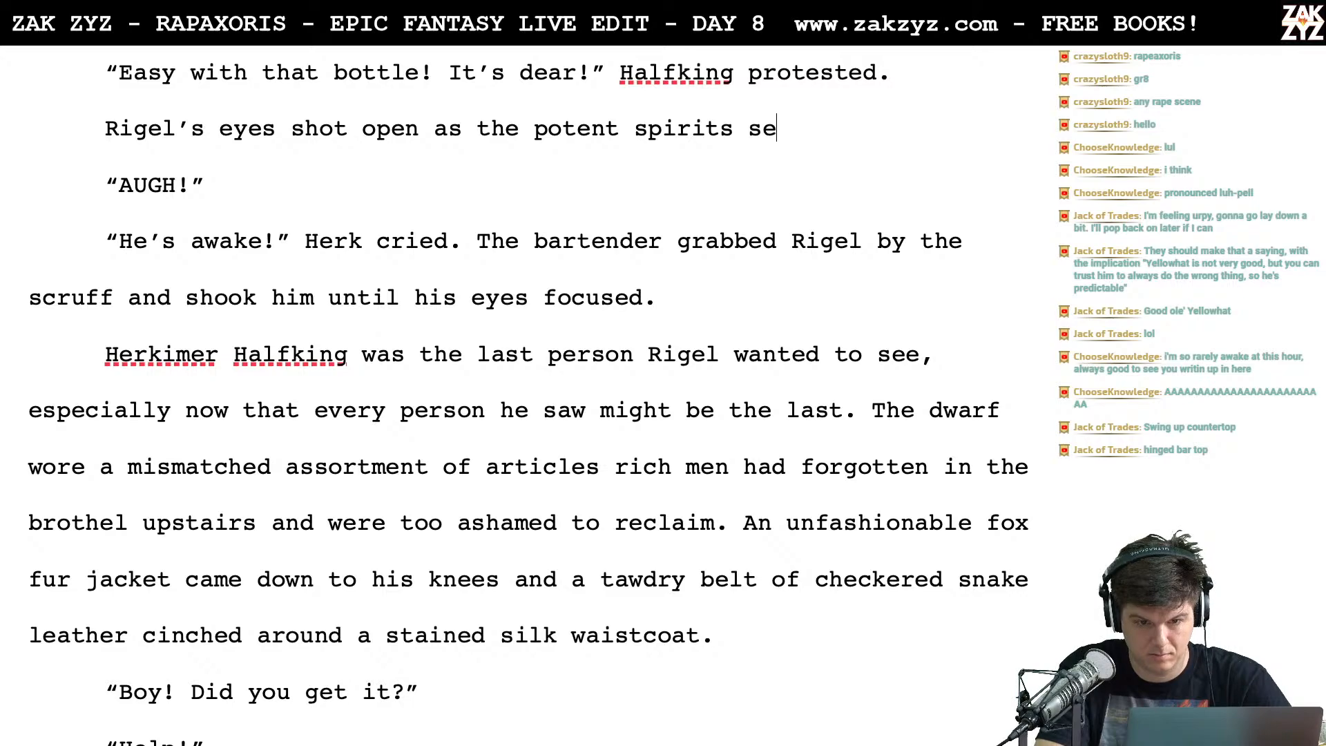
{"action": "type", "text": "eped into his wound."}
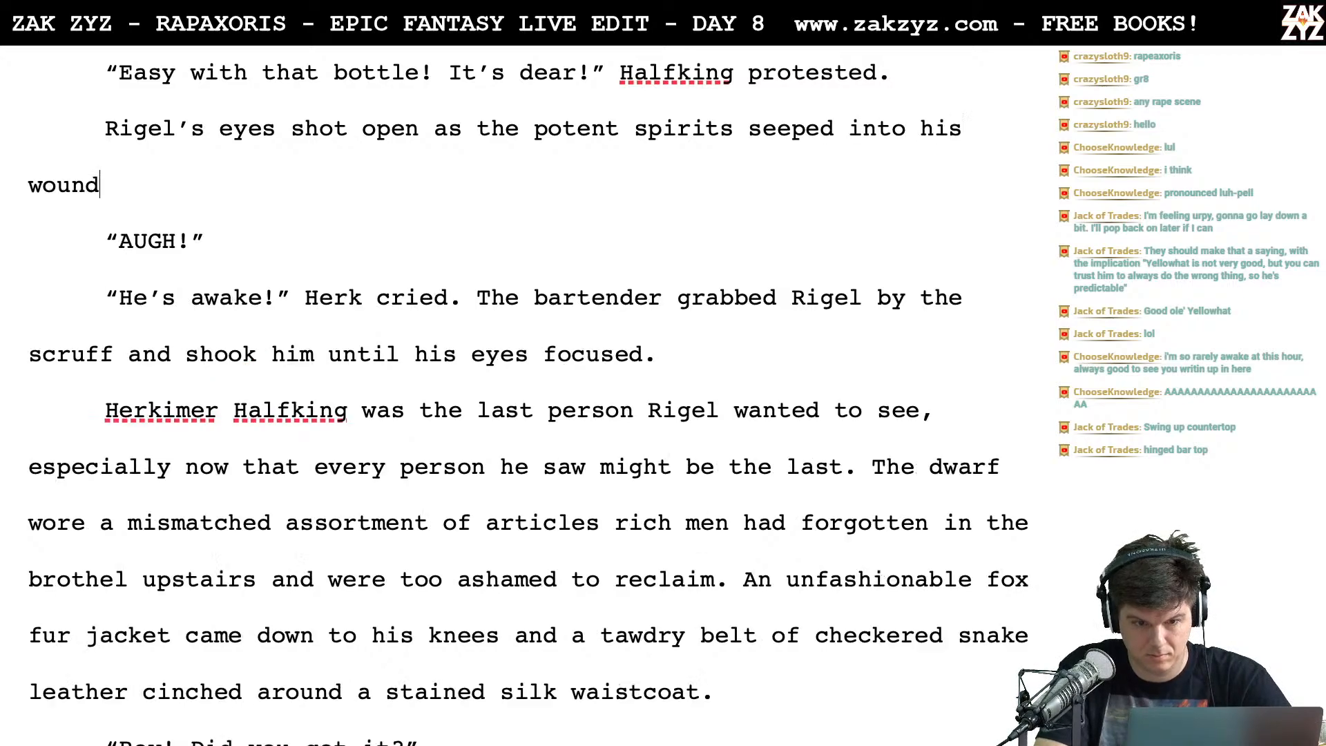
Break the sentence about Rigel's eyes onto a new line before the word "spirits"
{"action": "key", "text": "Left"}
{"action": "key", "text": "Left"}
{"action": "key", "text": "Left"}
{"action": "key", "text": "Left"}
{"action": "key", "text": "Left"}
{"action": "key", "text": "Left"}
{"action": "key", "text": "Left"}
{"action": "key", "text": "Left"}
{"action": "key", "text": "Left"}
{"action": "key", "text": "Left"}
{"action": "key", "text": "Left"}
{"action": "key", "text": "Left"}
{"action": "key", "text": "Left"}
{"action": "key", "text": "Left"}
{"action": "key", "text": "Left"}
{"action": "key", "text": "Left"}
{"action": "key", "text": "Left"}
{"action": "key", "text": "Left"}
{"action": "key", "text": "Left"}
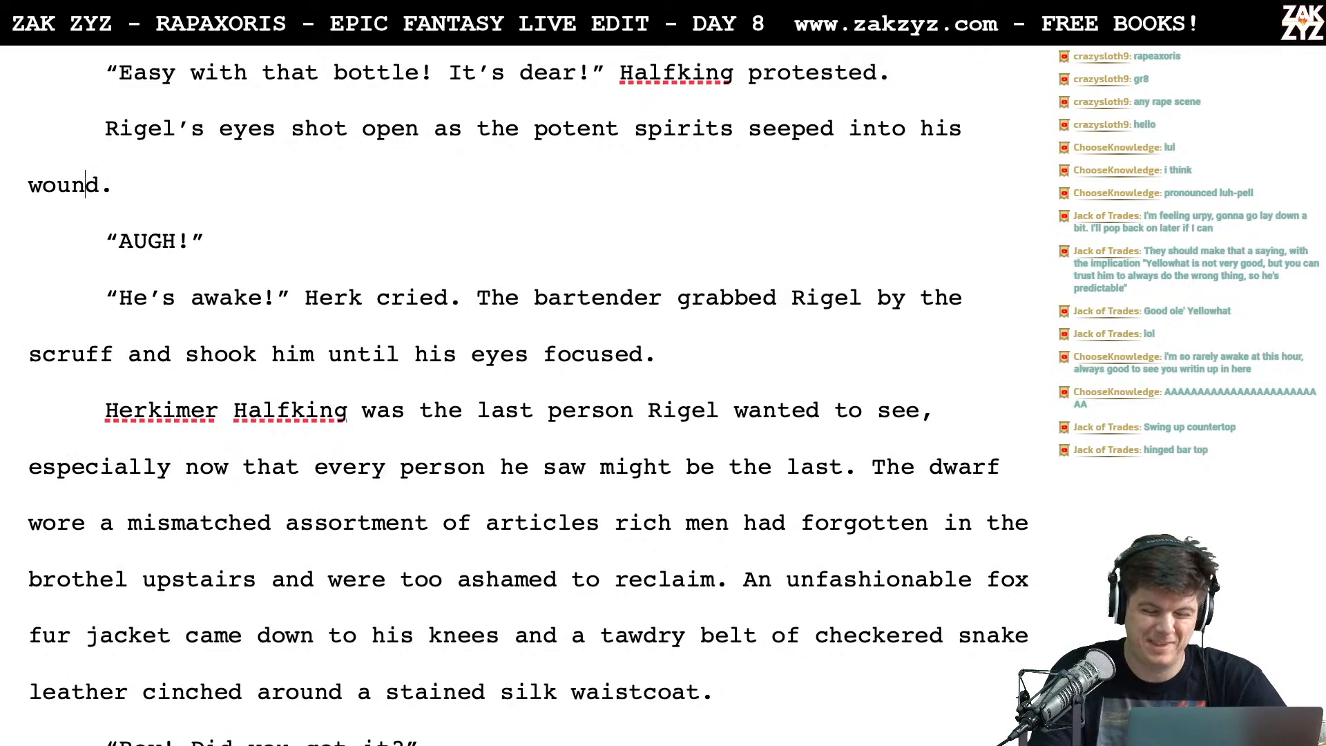
{"action": "key", "text": "Left"}
{"action": "key", "text": "Left"}
{"action": "key", "text": "Left"}
{"action": "key", "text": "Left"}
{"action": "key", "text": "Left"}
{"action": "key", "text": "Left"}
{"action": "key", "text": "Left"}
{"action": "key", "text": "Left"}
{"action": "key", "text": "Left"}
{"action": "key", "text": "Left"}
{"action": "key", "text": "Left"}
{"action": "key", "text": "Left"}
{"action": "key", "text": "Left"}
{"action": "key", "text": "Left"}
{"action": "key", "text": "Left"}
{"action": "key", "text": "Left"}
{"action": "key", "text": "Left"}
{"action": "key", "text": "Left"}
{"action": "key", "text": "Left"}
{"action": "key", "text": "Left"}
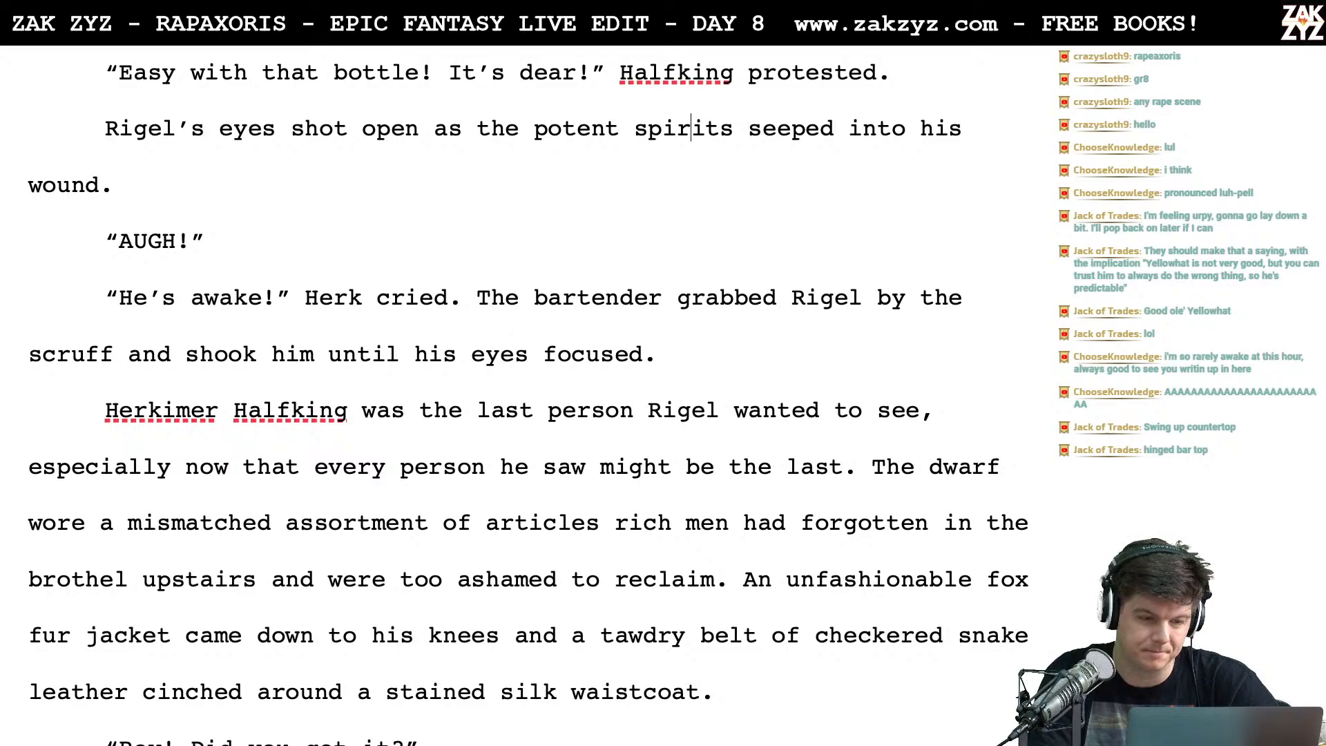
{"action": "key", "text": "Left"}
{"action": "key", "text": "Right"}
{"action": "key", "text": "Right"}
{"action": "key", "text": "Right"}
{"action": "key", "text": "Right"}
{"action": "key", "text": "Right"}
{"action": "key", "text": "Right"}
{"action": "key", "text": "Right"}
{"action": "key", "text": "Right"}
{"action": "key", "text": "Right"}
{"action": "key", "text": "Right"}
{"action": "key", "text": "Right"}
{"action": "key", "text": "Right"}
{"action": "key", "text": "Right"}
{"action": "key", "text": "Right"}
{"action": "key", "text": "Return"}
{"action": "key", "text": "Left"}
End the sentence after "potent" with "spirits seared him." and delete the leftover line "spirits seeped into his wound."
{"action": "type", "text": "s"}
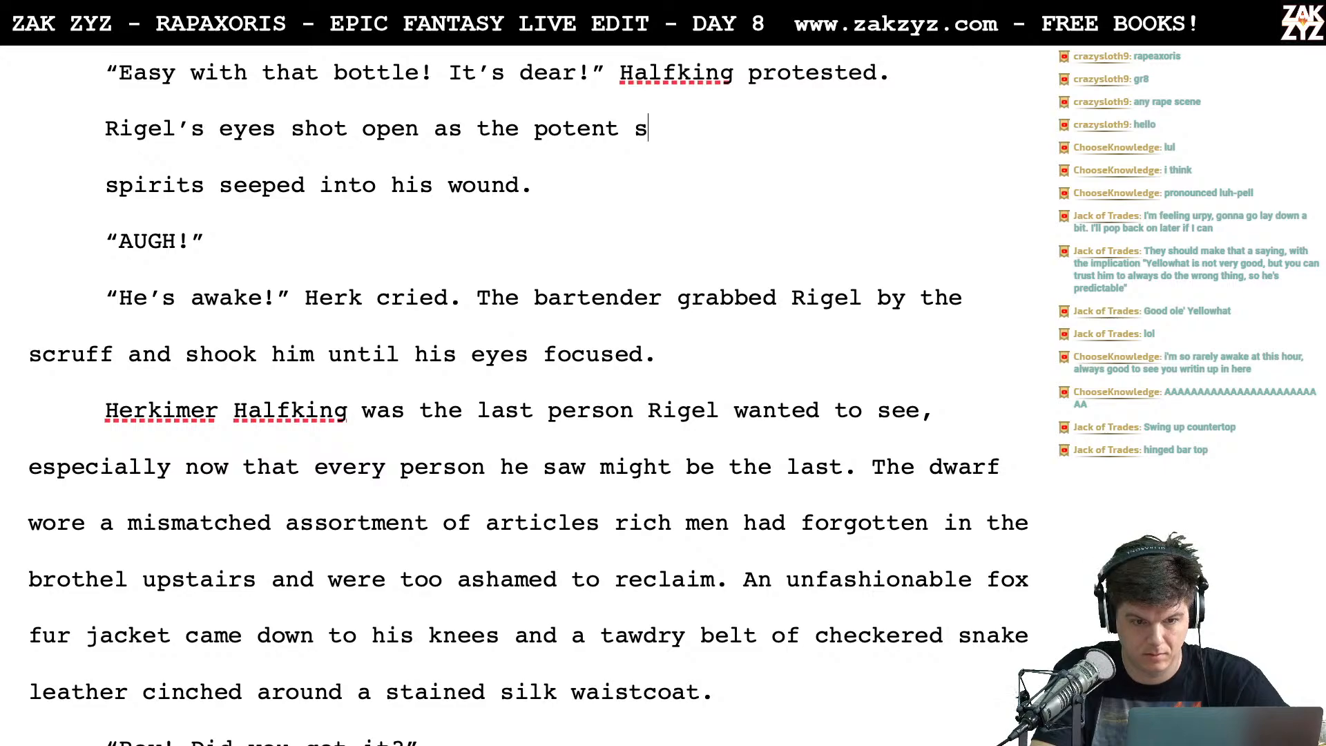
{"action": "key", "text": "BackSpace"}
{"action": "type", "text": "spirits "}
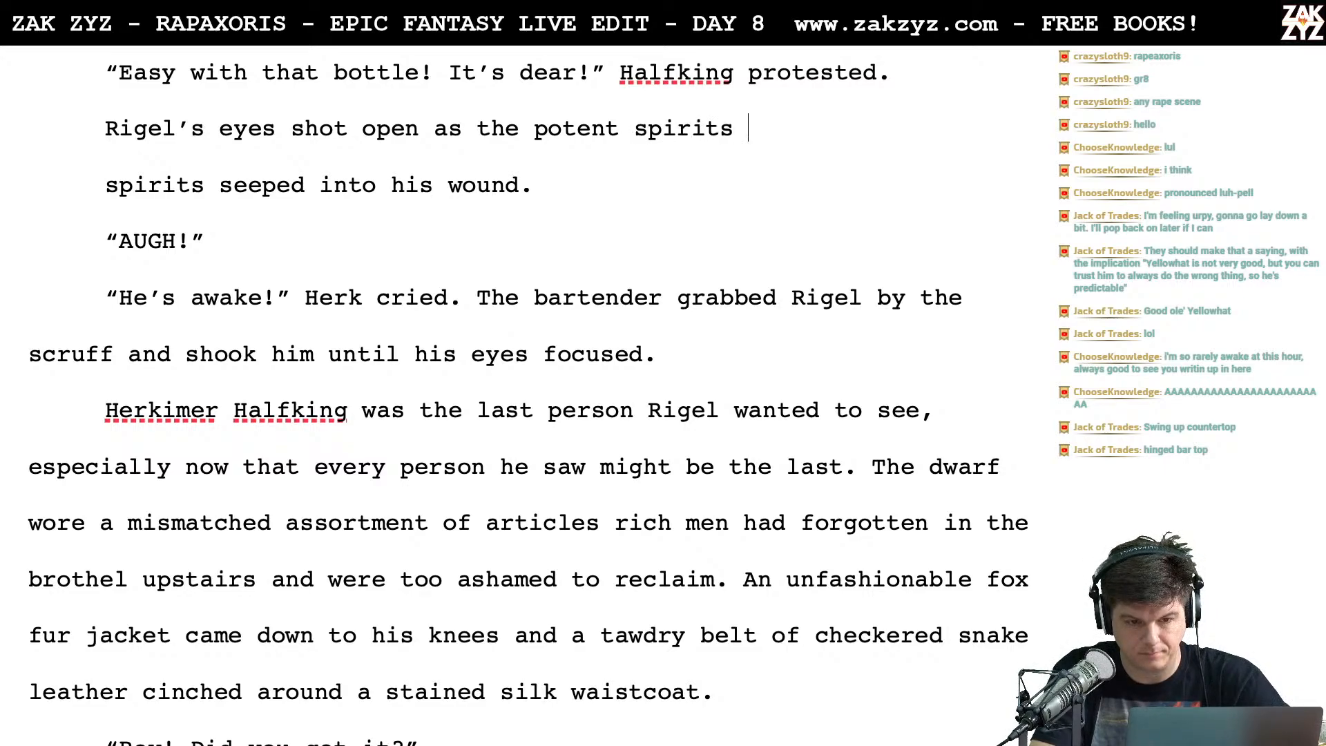
{"action": "type", "text": "seared him."}
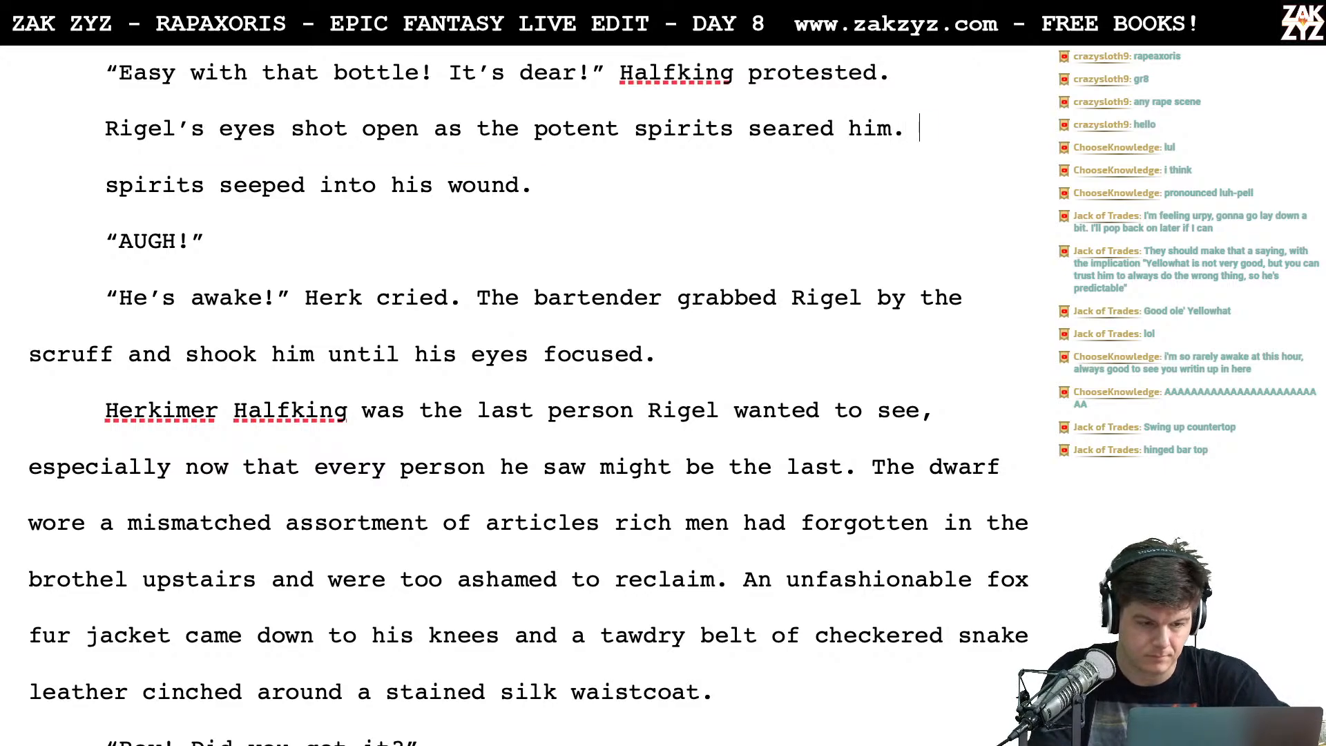
{"action": "key", "text": "shift+Down"}
{"action": "key", "text": "BackSpace"}
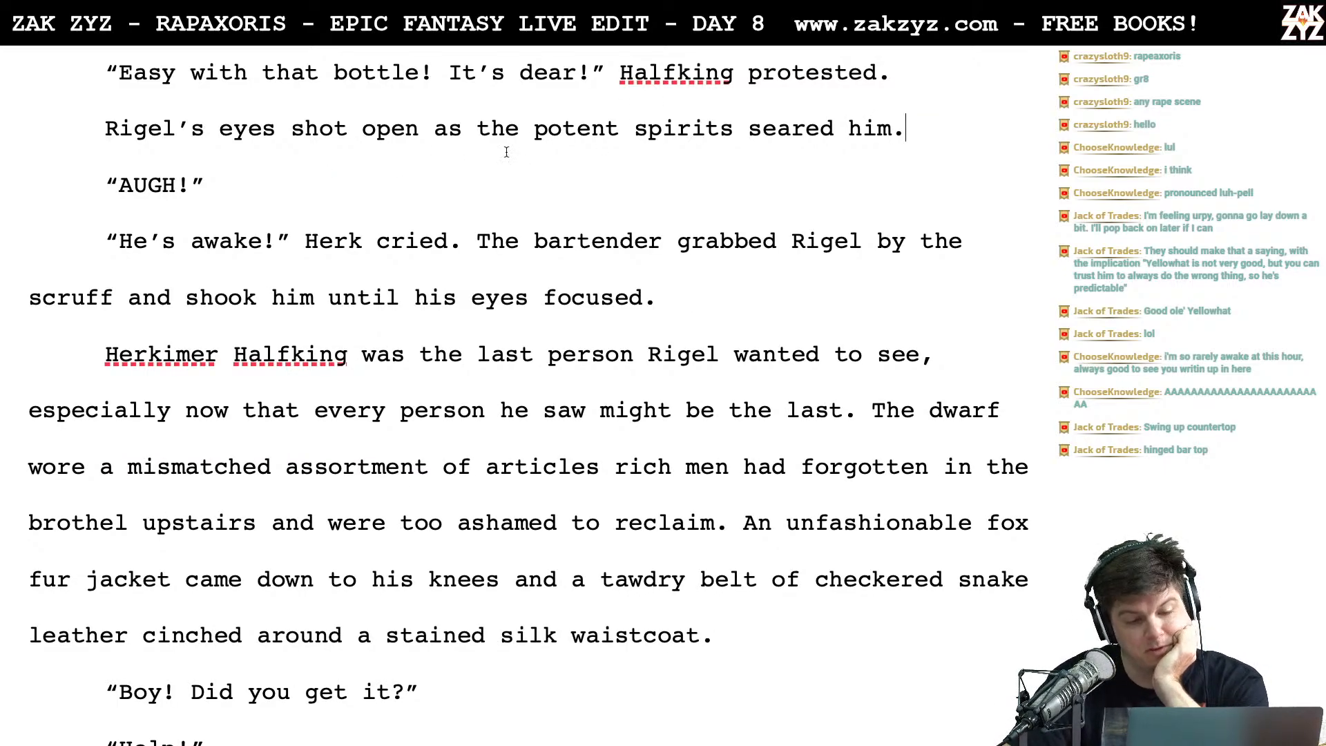
Try stretching Rigel's scream "AUGH!" to "AUUUGH!" and remove the extra letters again
{"action": "scroll", "coordinate": [544, 125], "scroll_direction": "down", "scroll_amount": 1}
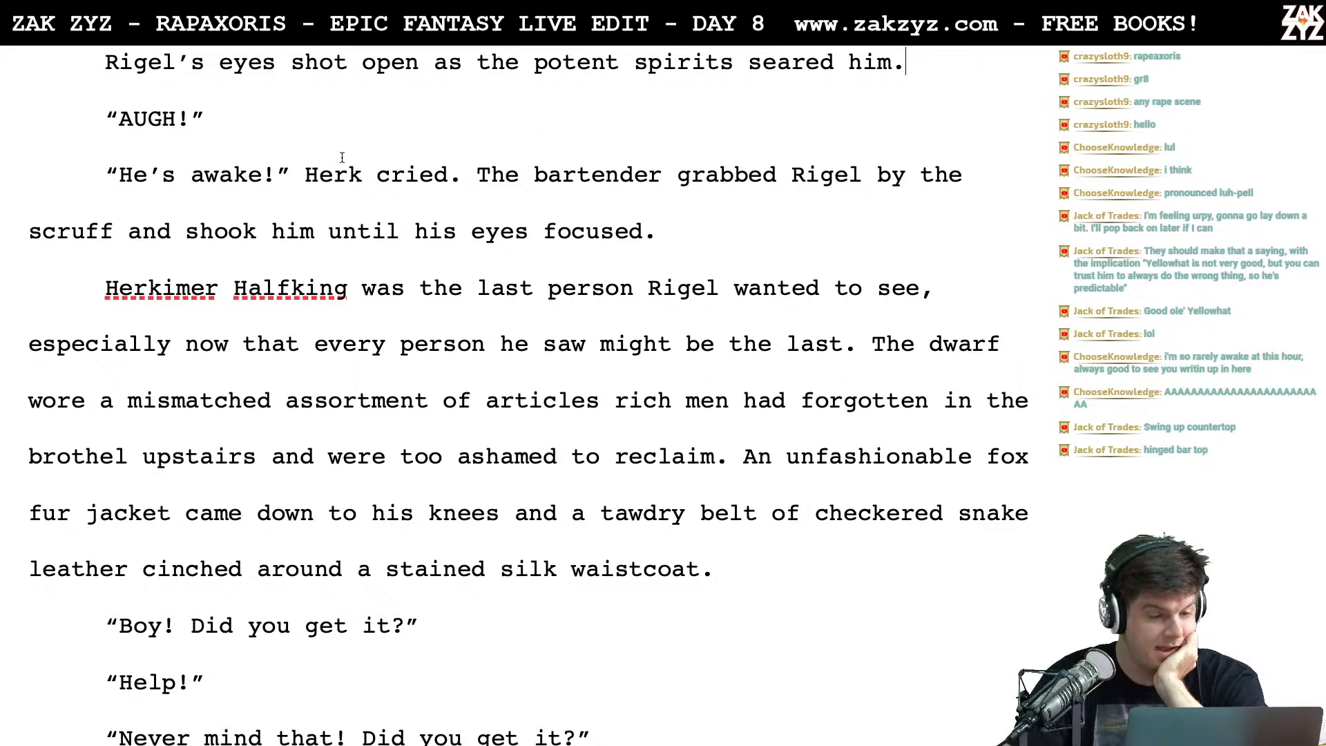
{"action": "left_click", "coordinate": [191, 120]}
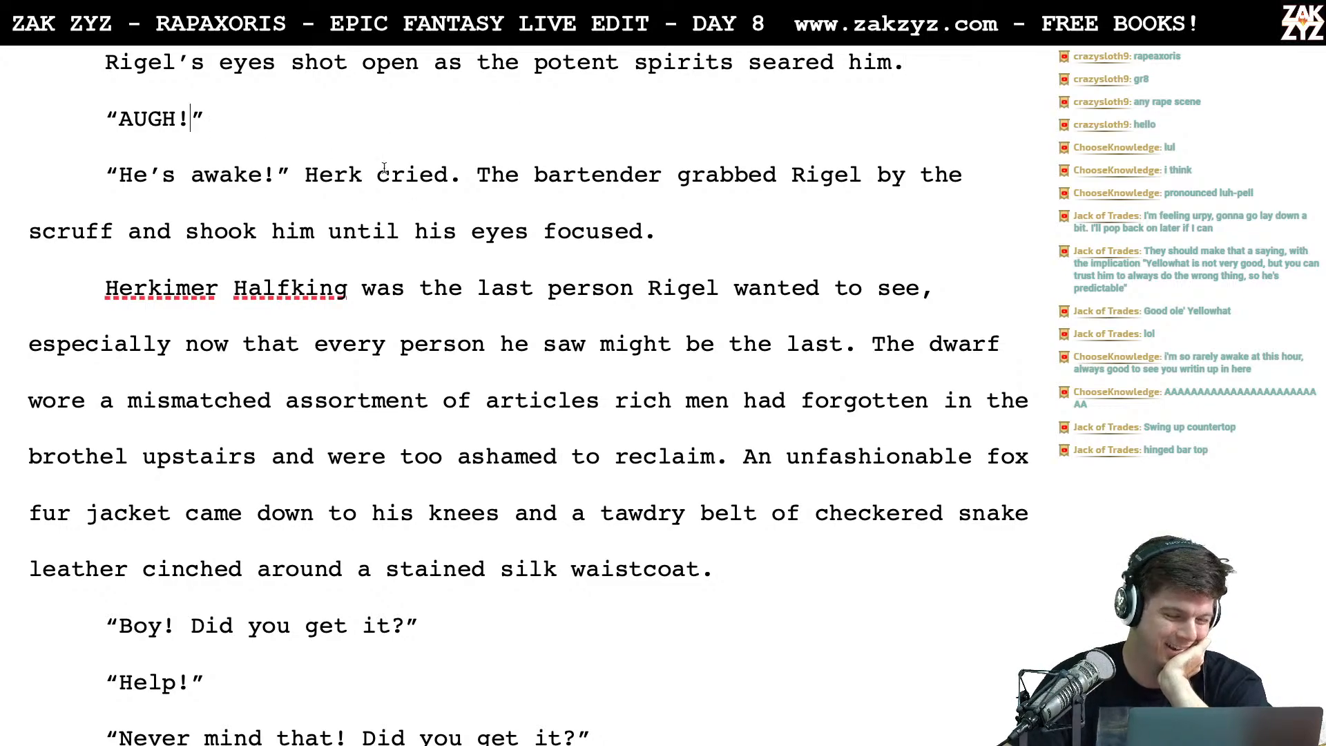
{"action": "key", "text": "Left"}
{"action": "key", "text": "Left"}
{"action": "key", "text": "Left"}
{"action": "type", "text": "UU"}
{"action": "key", "text": "BackSpace"}
{"action": "key", "text": "BackSpace"}
{"action": "type", "text": "UU"}
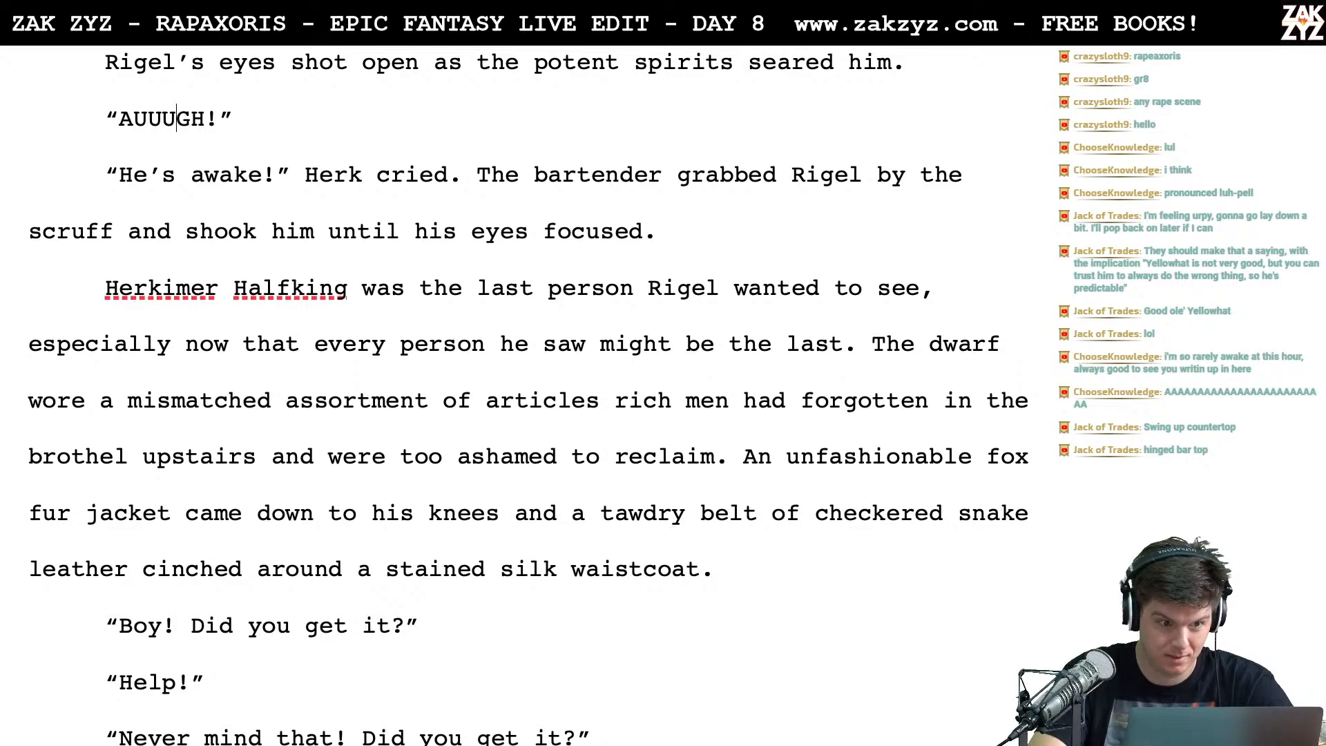
{"action": "key", "text": "BackSpace"}
{"action": "key", "text": "BackSpace"}
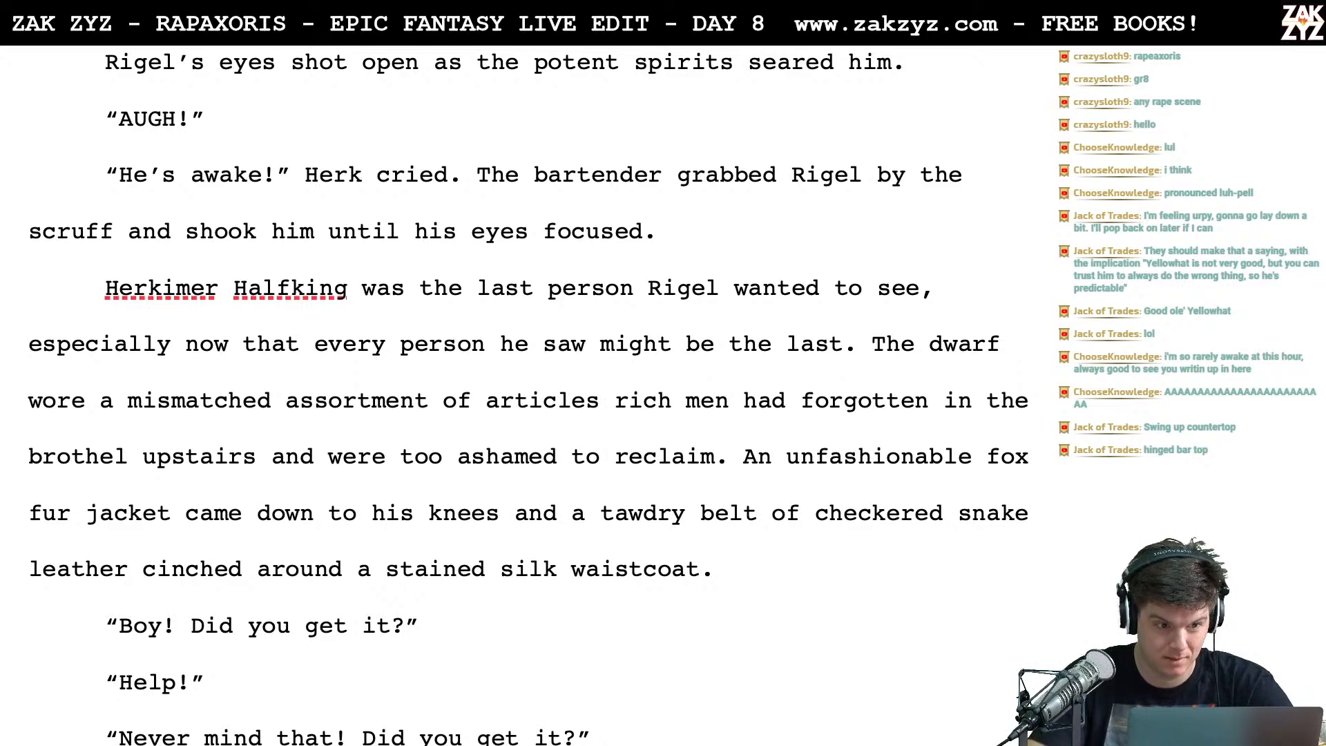
Read on from Rigel's scream through Herk's "He's awake!" line to the description of Herkimer Halfking
{"action": "key", "text": "Down"}
{"action": "key", "text": "Left"}
{"action": "key", "text": "Left"}
{"action": "key", "text": "Home"}
{"action": "key", "text": "Up"}
{"action": "key", "text": "End"}
{"action": "key", "text": "Down"}
{"action": "key", "text": "Down"}
{"action": "key", "text": "Right"}
{"action": "key", "text": "Right"}
{"action": "key", "text": "Right"}
{"action": "key", "text": "Right"}
{"action": "key", "text": "Right"}
{"action": "key", "text": "Right"}
{"action": "key", "text": "Right"}
{"action": "key", "text": "Right"}
{"action": "key", "text": "Right"}
{"action": "key", "text": "Right"}
{"action": "key", "text": "Right"}
{"action": "key", "text": "Right"}
{"action": "key", "text": "Right"}
{"action": "key", "text": "Right"}
{"action": "key", "text": "Right"}
{"action": "key", "text": "Right"}
{"action": "scroll", "coordinate": [322, 214], "scroll_direction": "down", "scroll_amount": 1}
{"action": "scroll", "coordinate": [323, 214], "scroll_direction": "down", "scroll_amount": 1}
{"action": "left_click", "coordinate": [720, 110]}
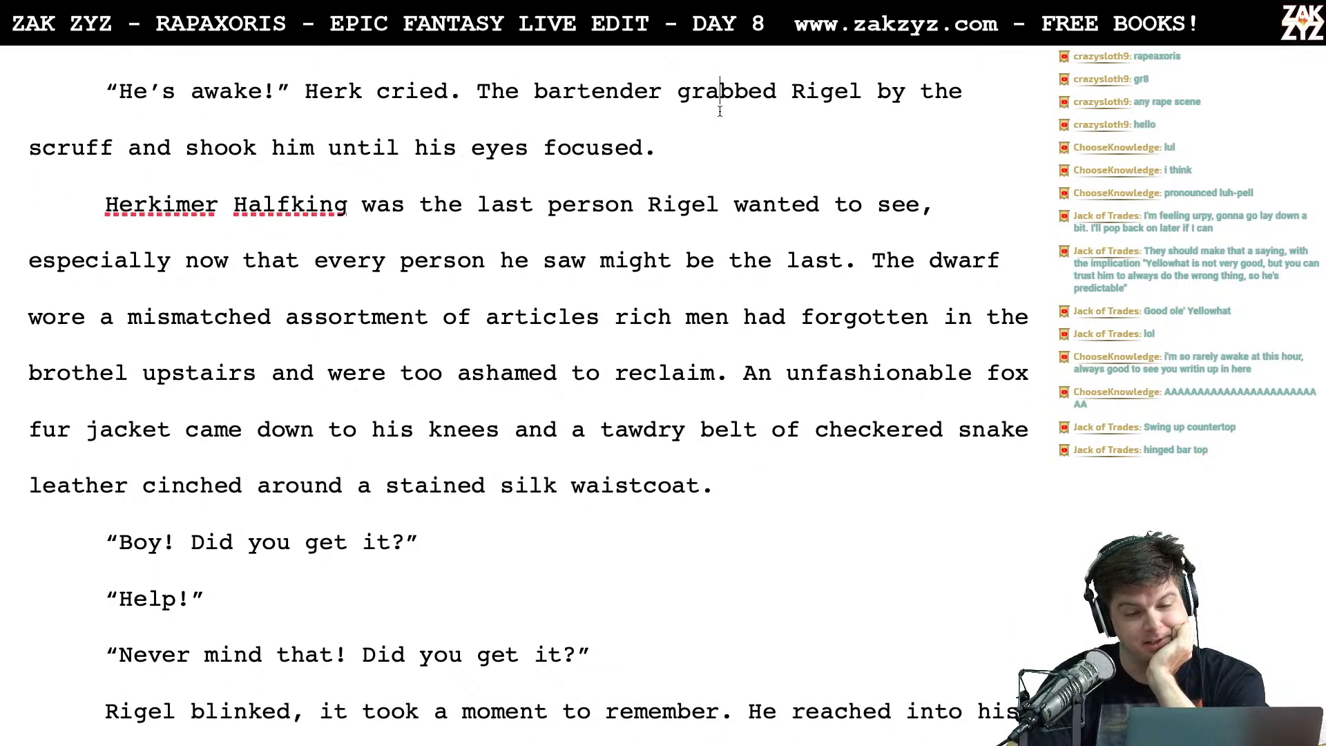
{"action": "scroll", "coordinate": [537, 214], "scroll_direction": "down", "scroll_amount": 1}
{"action": "scroll", "coordinate": [538, 213], "scroll_direction": "down", "scroll_amount": 1}
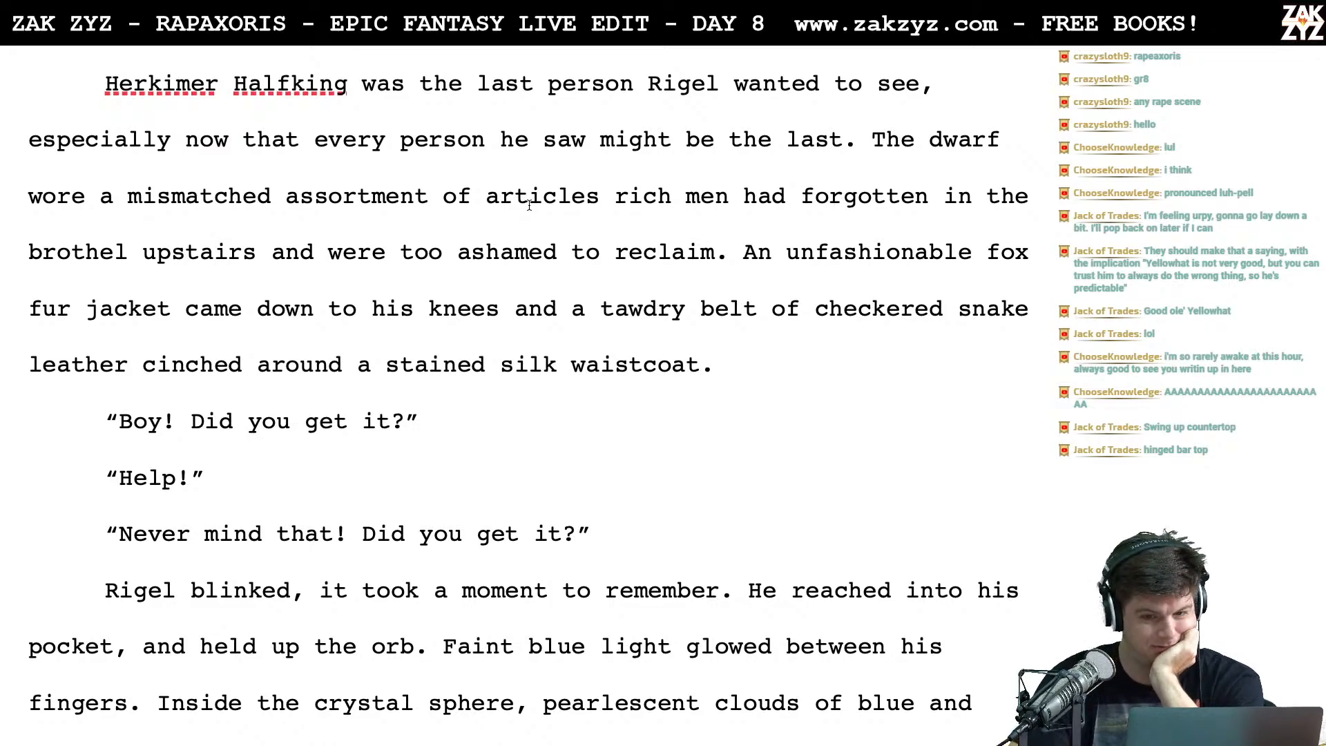
Split the opening sentence about Herkimer Halfking by replacing the comma after "see" with a period and capitalizing "Especially"
{"action": "left_click", "coordinate": [483, 141]}
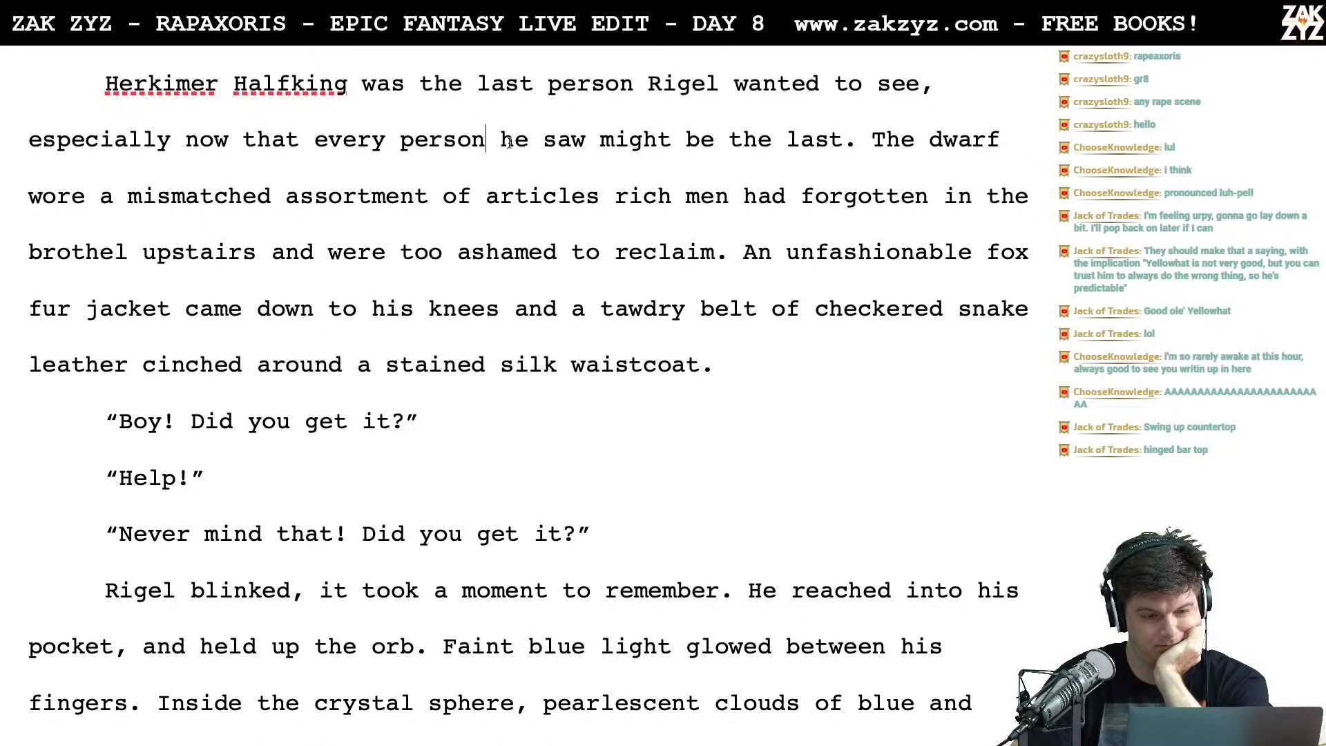
{"action": "left_click", "coordinate": [935, 110]}
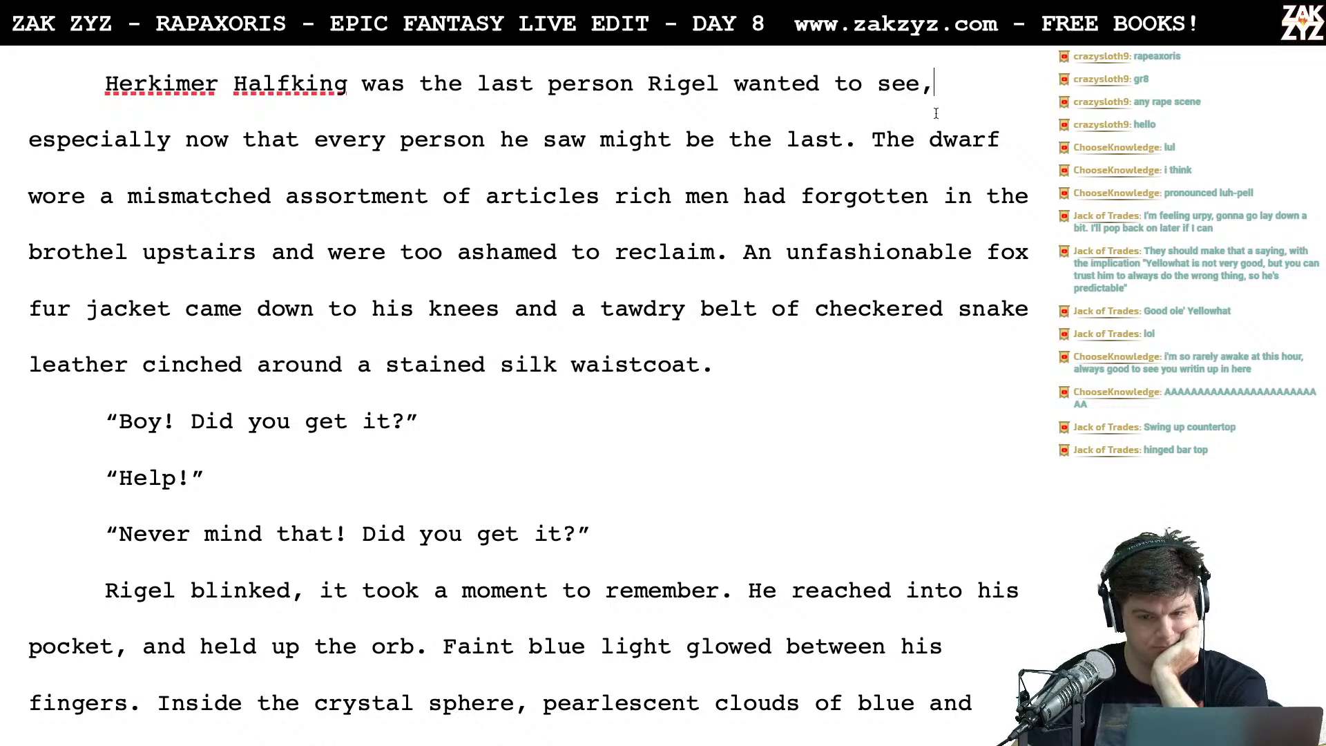
{"action": "key", "text": "BackSpace"}
{"action": "type", "text": "."}
{"action": "key", "text": "Right"}
{"action": "key", "text": "Right"}
{"action": "key", "text": "BackSpace"}
{"action": "type", "text": "E"}
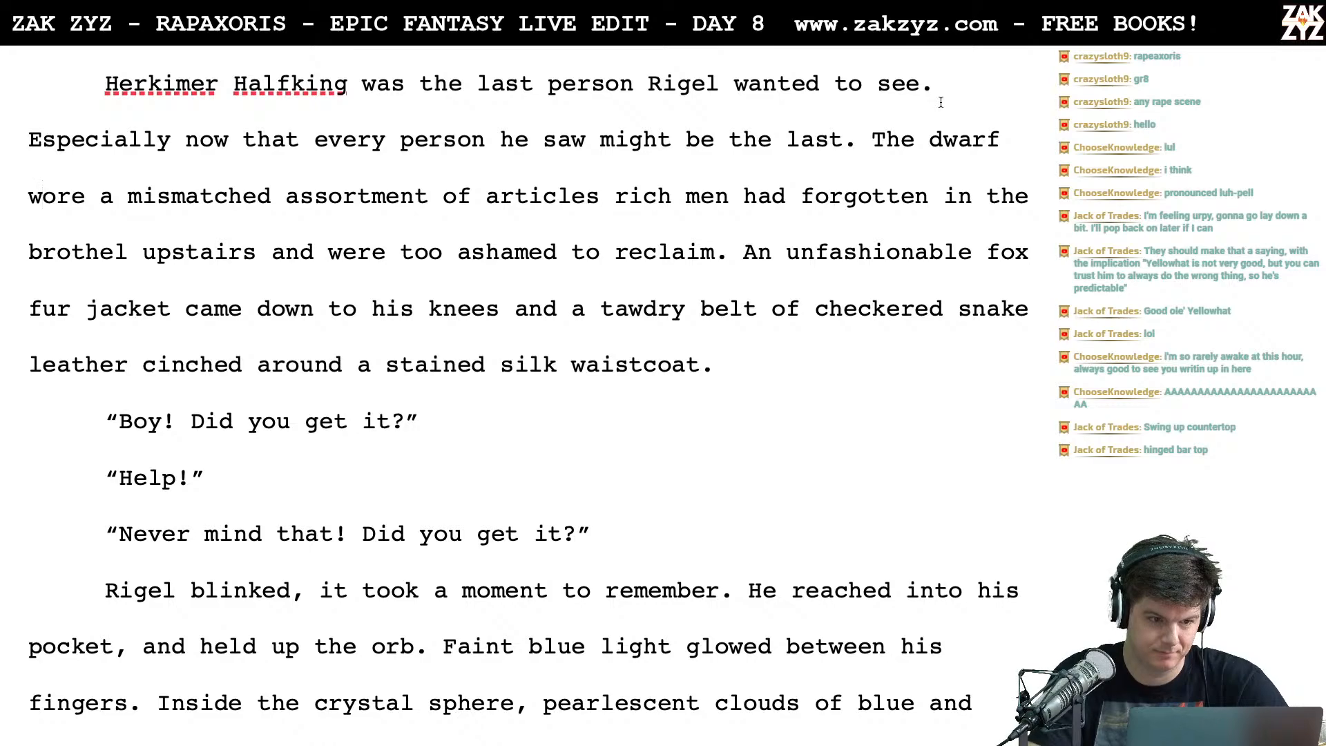
{"action": "key", "text": "Down"}
{"action": "scroll", "coordinate": [778, 163], "scroll_direction": "down", "scroll_amount": 1}
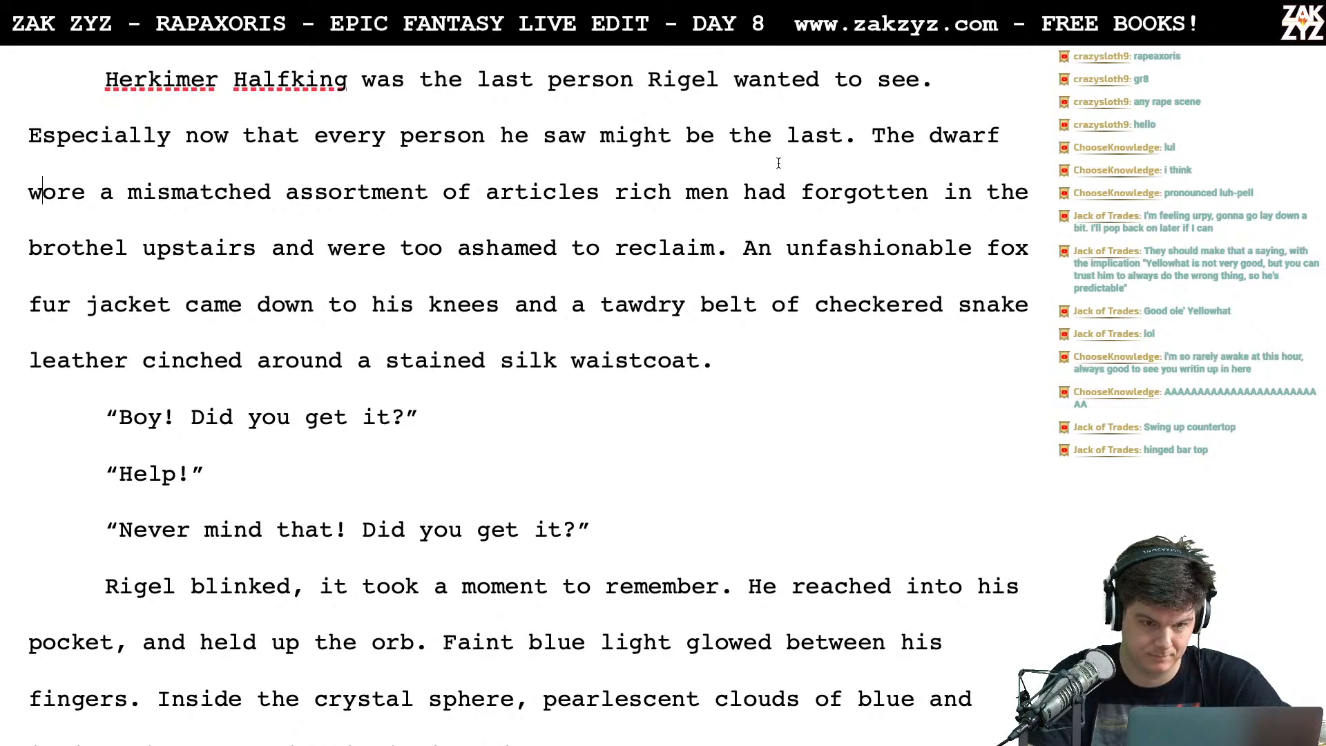
{"action": "scroll", "coordinate": [788, 168], "scroll_direction": "down", "scroll_amount": 2}
{"action": "scroll", "coordinate": [788, 168], "scroll_direction": "up", "scroll_amount": 3}
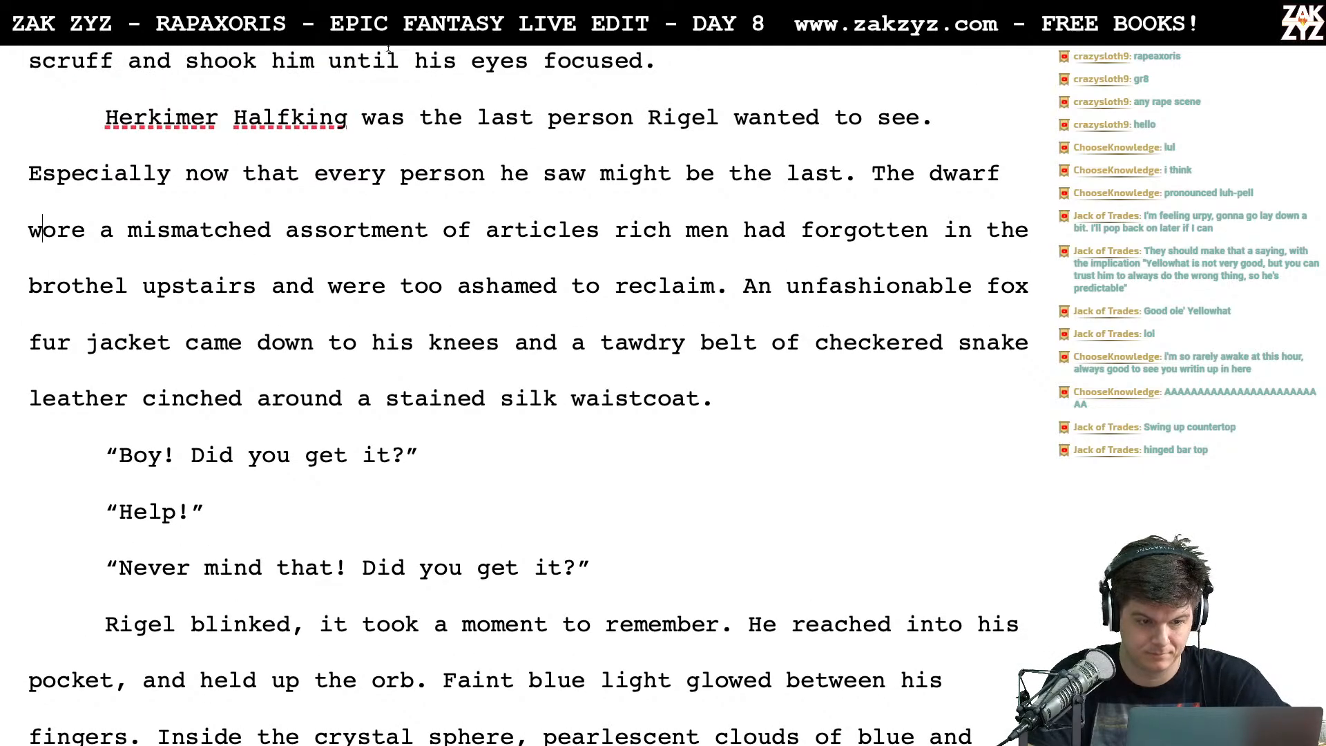
{"action": "scroll", "coordinate": [407, 217], "scroll_direction": "down", "scroll_amount": 1}
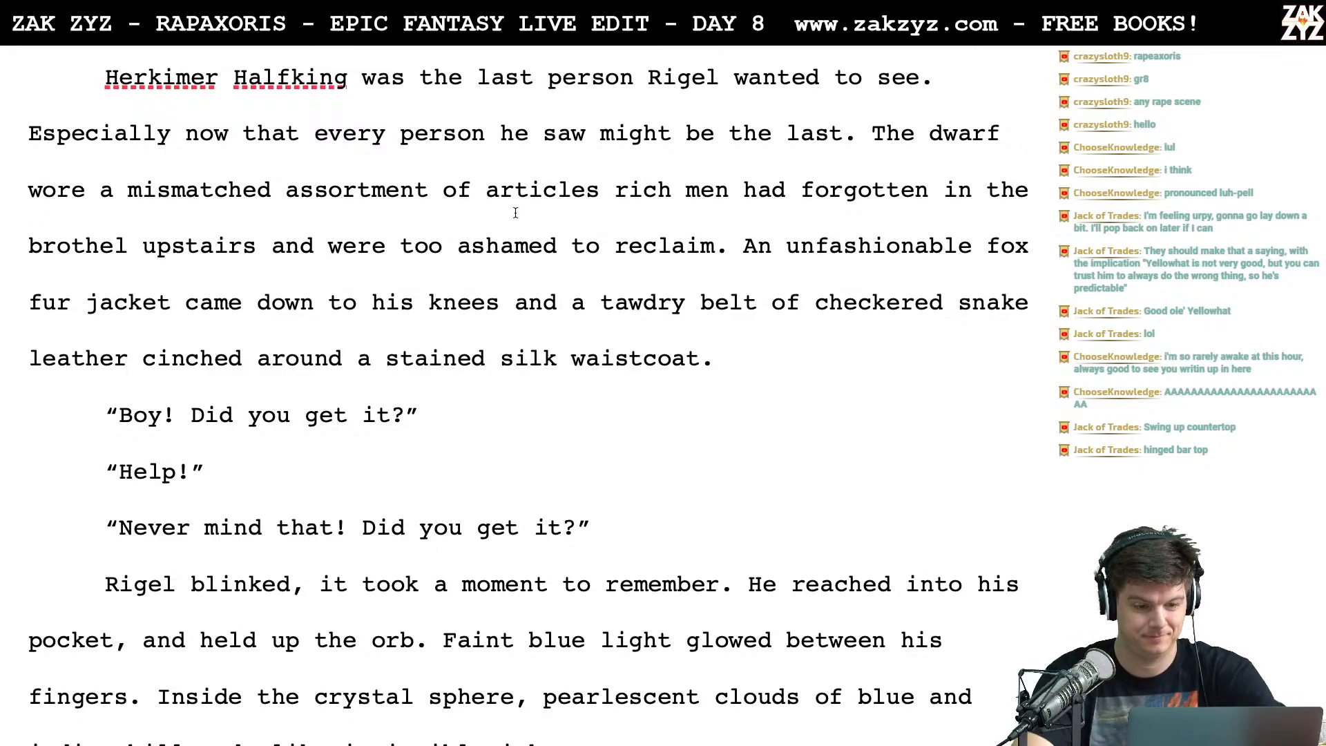
End the fox fur jacket sentence after "knees" with a period and start a new sentence there with "H"
{"action": "left_click", "coordinate": [495, 304]}
{"action": "type", "text": ". "}
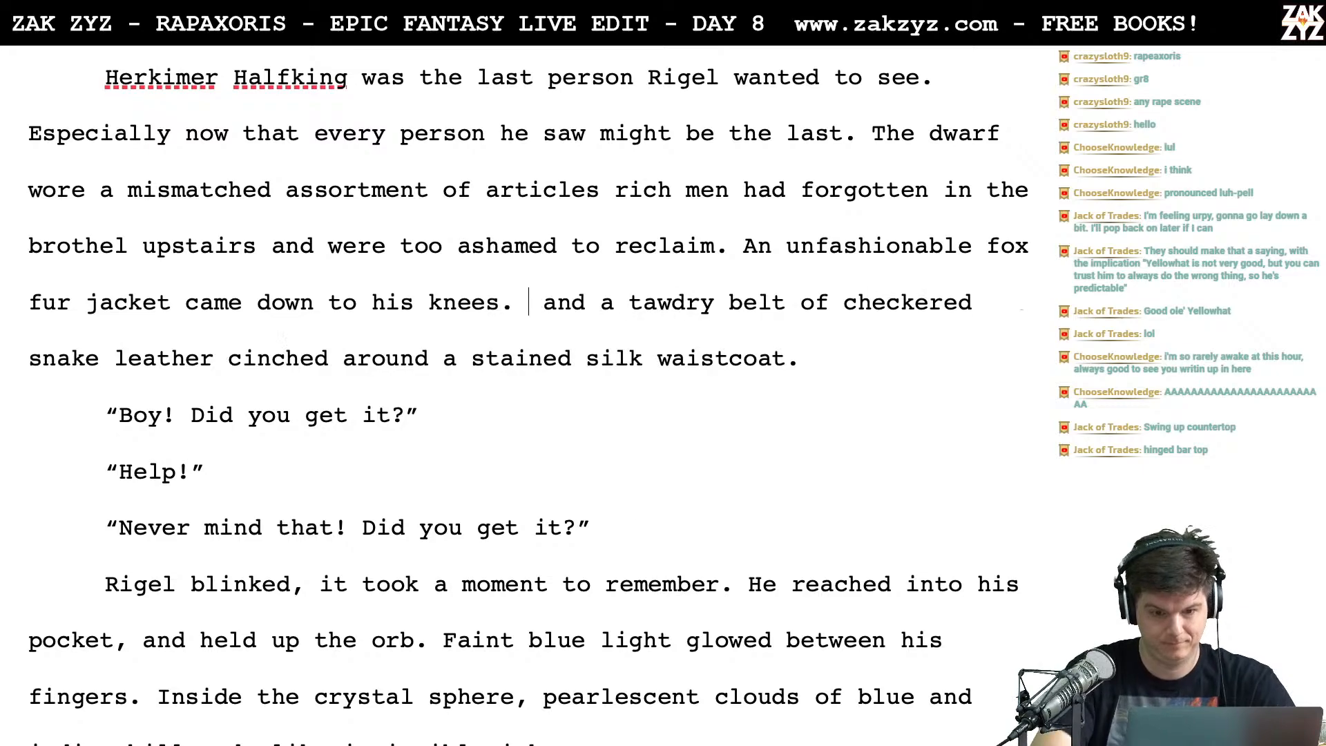
{"action": "type", "text": "He wore"}
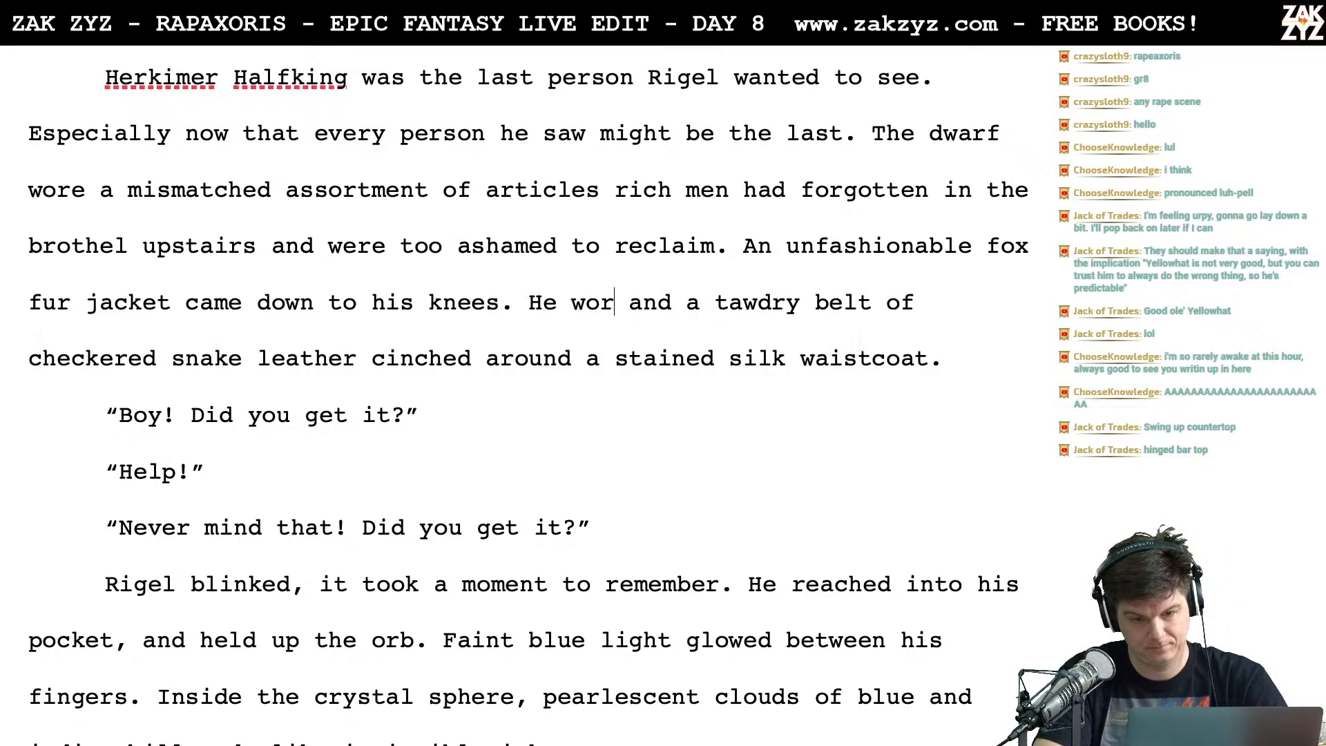
{"action": "key", "text": "BackSpace"}
{"action": "key", "text": "BackSpace"}
{"action": "key", "text": "BackSpace"}
{"action": "key", "text": "BackSpace"}
{"action": "key", "text": "BackSpace"}
{"action": "key", "text": "BackSpace"}
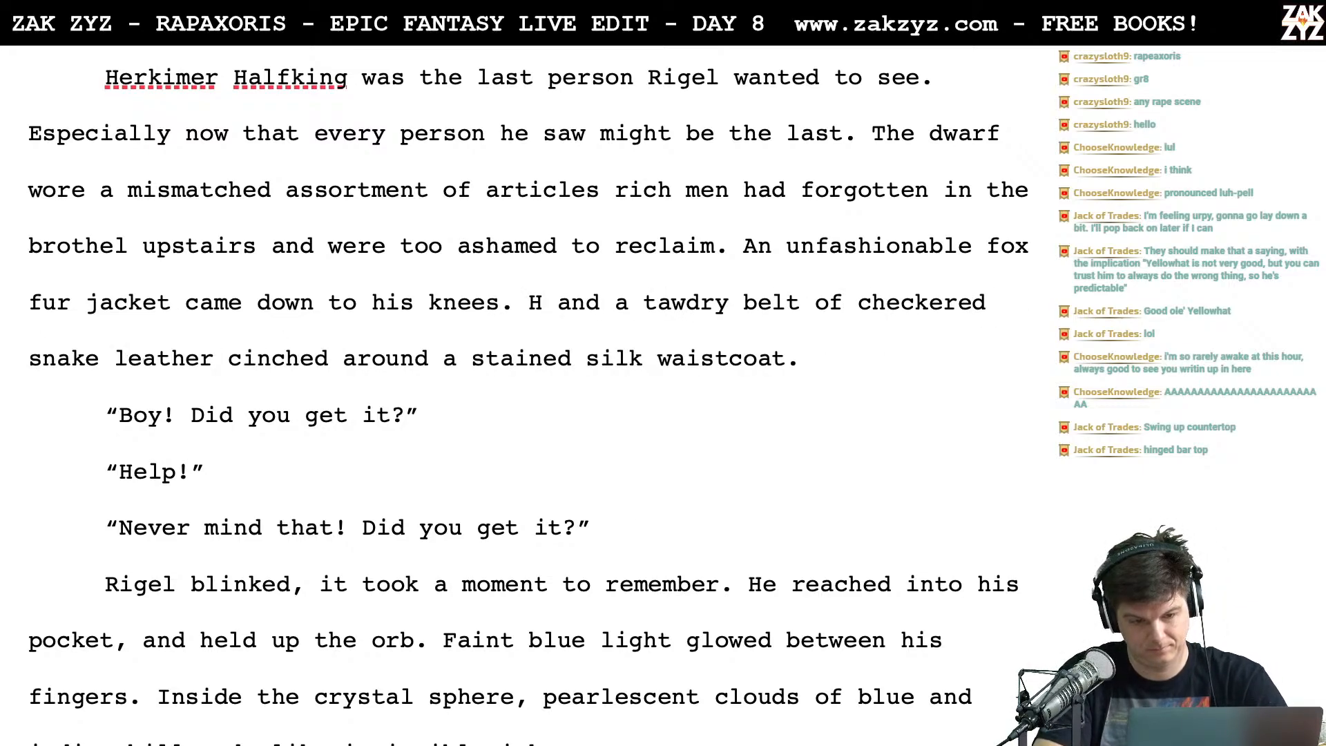
Draft "He wore a stained silk waistcoat cinched with a" ahead of the existing tawdry belt phrase
{"action": "type", "text": "e wore a sta"}
{"action": "type", "text": "ined silk w"}
{"action": "type", "text": "asit"}
{"action": "key", "text": "BackSpace"}
{"action": "key", "text": "BackSpace"}
{"action": "key", "text": "BackSpace"}
{"action": "type", "text": "istcoat"}
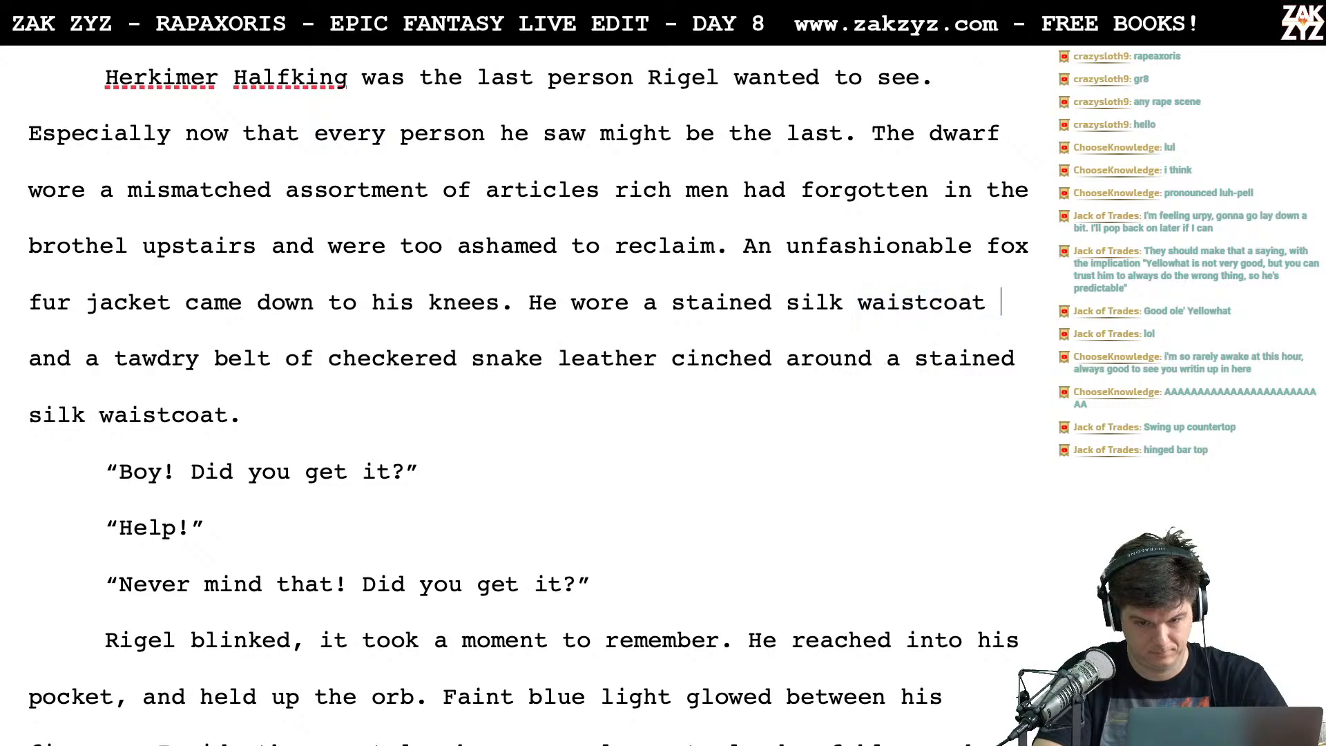
{"action": "type", "text": " sind"}
{"action": "key", "text": "BackSpace"}
{"action": "key", "text": "BackSpace"}
{"action": "key", "text": "BackSpace"}
{"action": "key", "text": "BackSpace"}
{"action": "type", "text": "ci"}
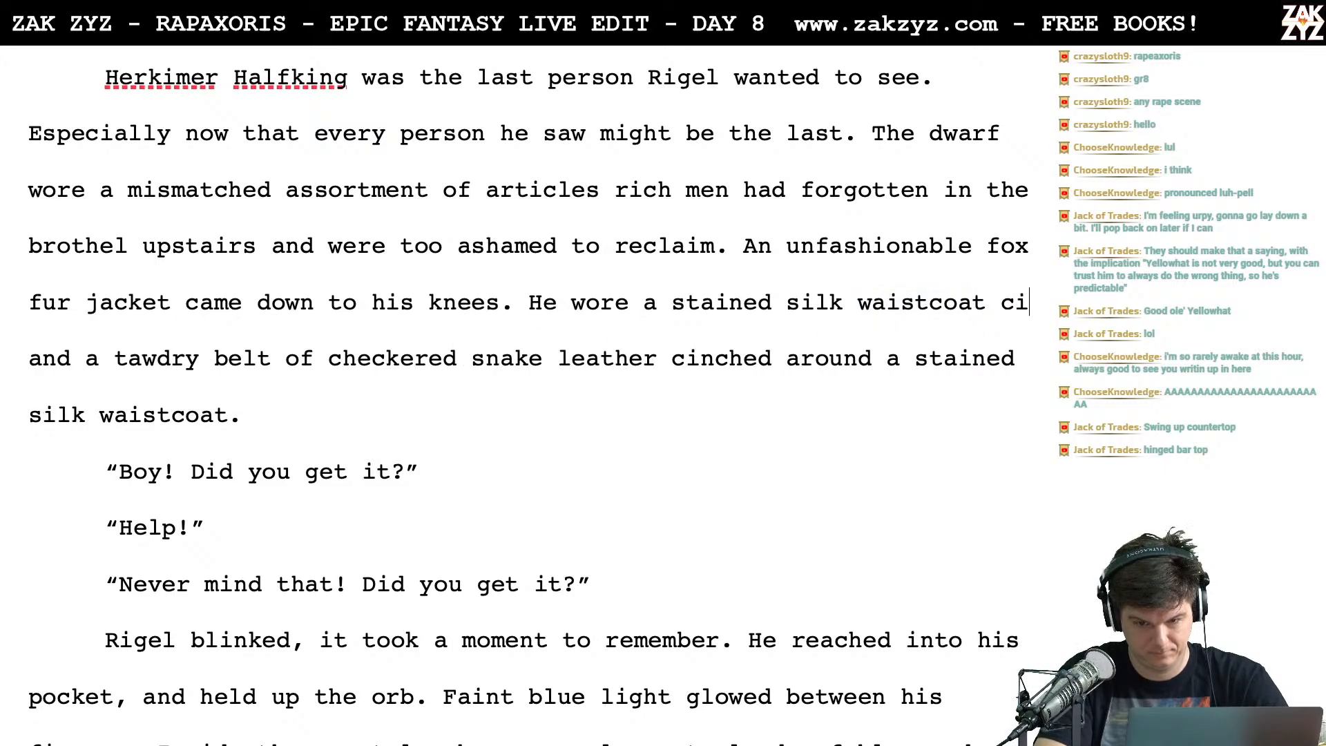
{"action": "type", "text": "nched with a and a tawdry belt of checkered snake leather cinched"}
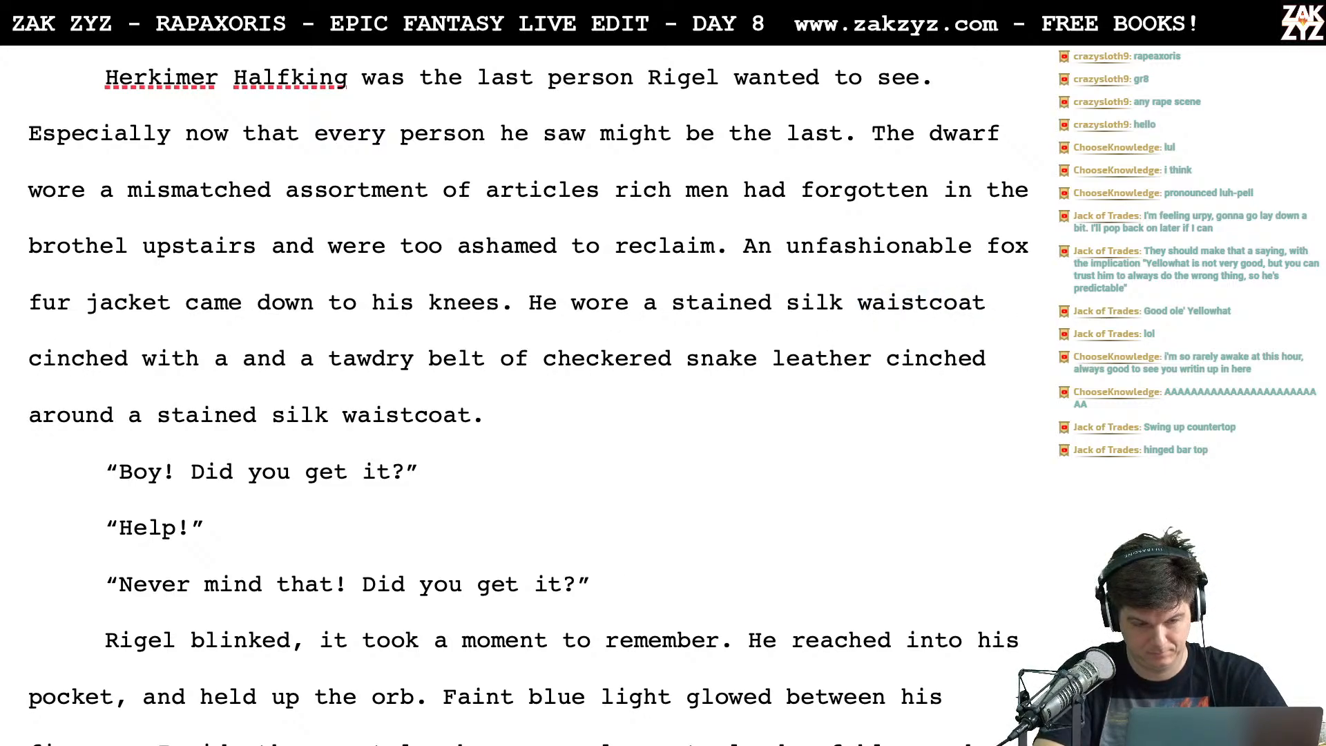
Move the "He wore" draft into its own paragraph and begin a replacement after "knees." with "Under it was a stained silk waistcoat"
{"action": "left_click", "coordinate": [529, 303]}
{"action": "key", "text": "Return"}
{"action": "type", "text": "Un"}
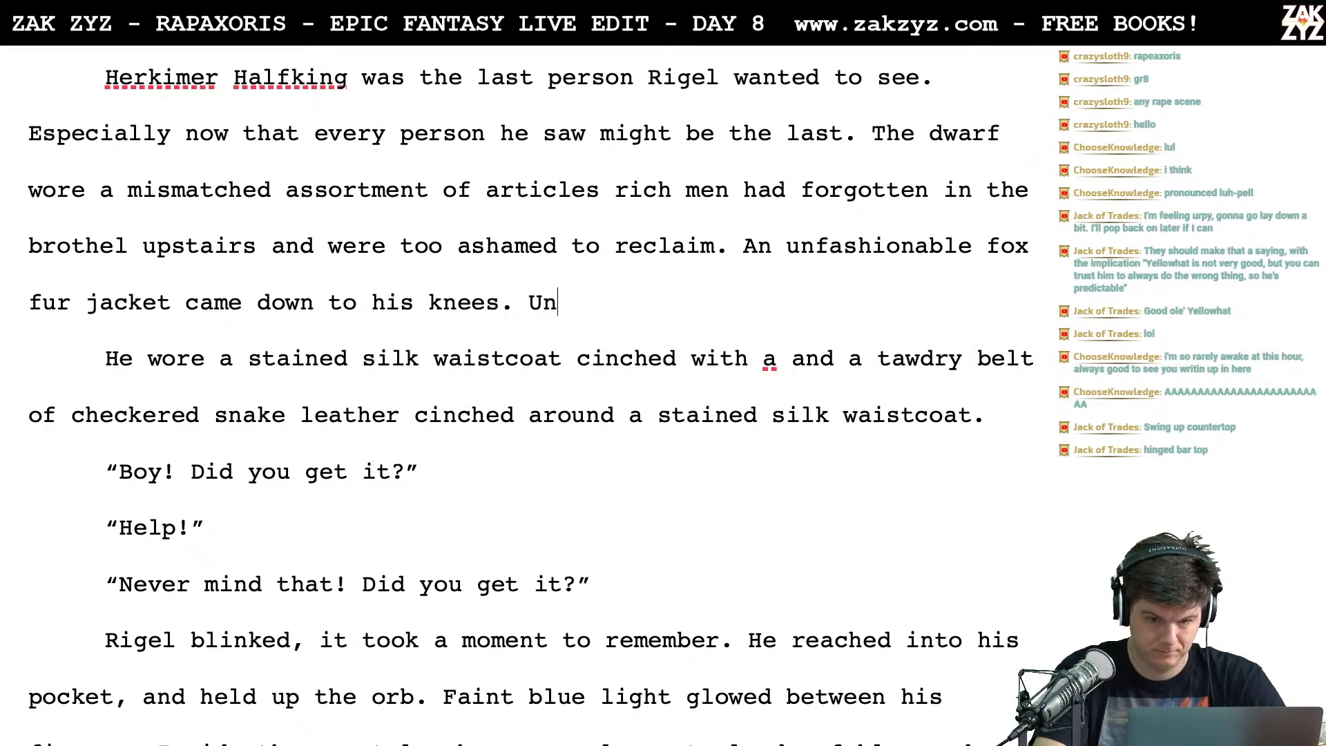
{"action": "type", "text": "der it was a stain"}
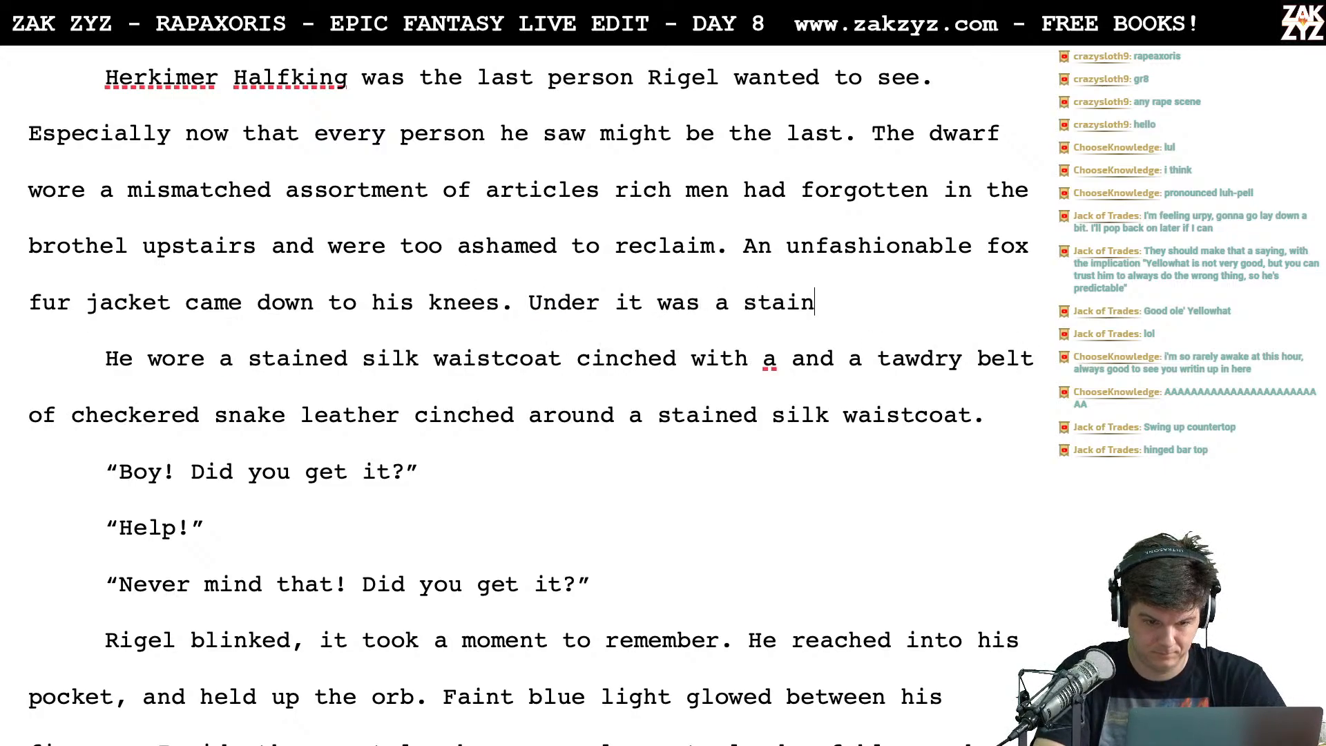
{"action": "type", "text": "ed silk waistcoat si"}
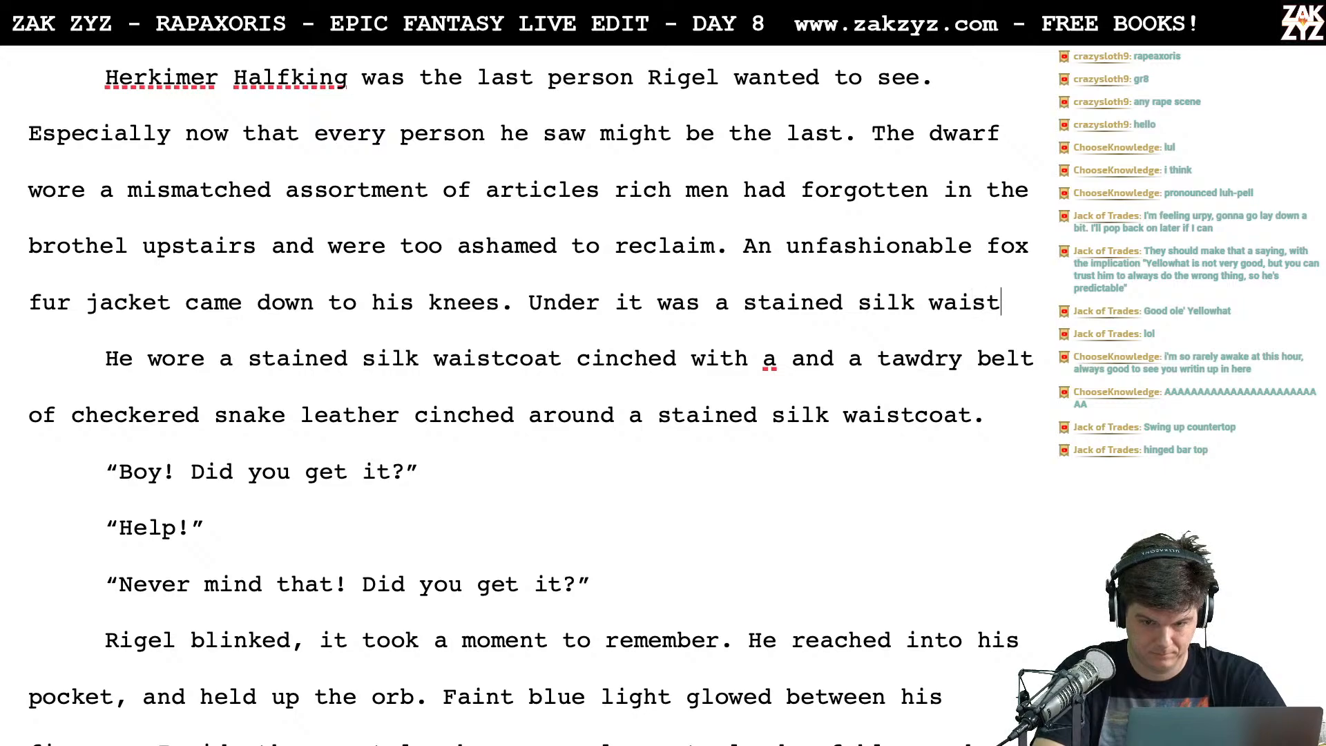
Finish the waistcoat sentence with "cinched with a tawdry belt of checkered snake leather."
{"action": "key", "text": "BackSpace"}
{"action": "key", "text": "BackSpace"}
{"action": "type", "text": "cinched with a "}
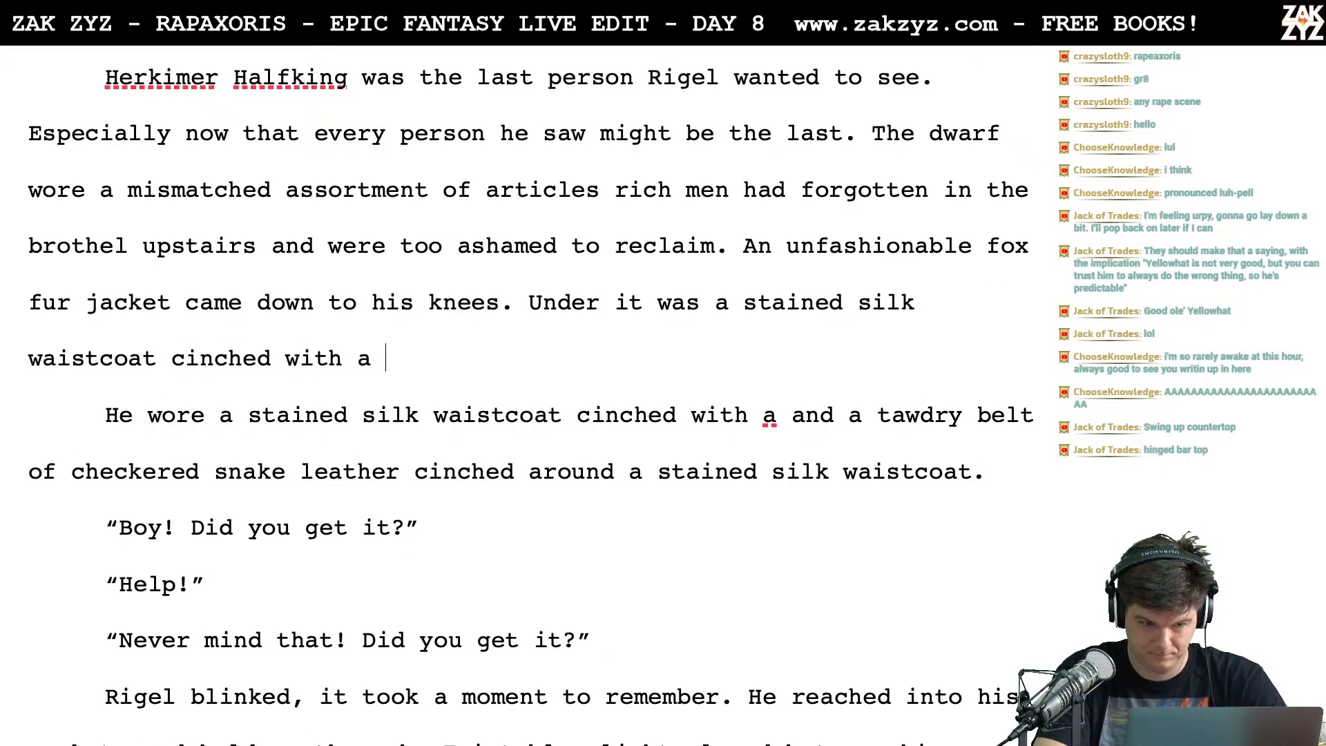
{"action": "type", "text": "tawdry be"}
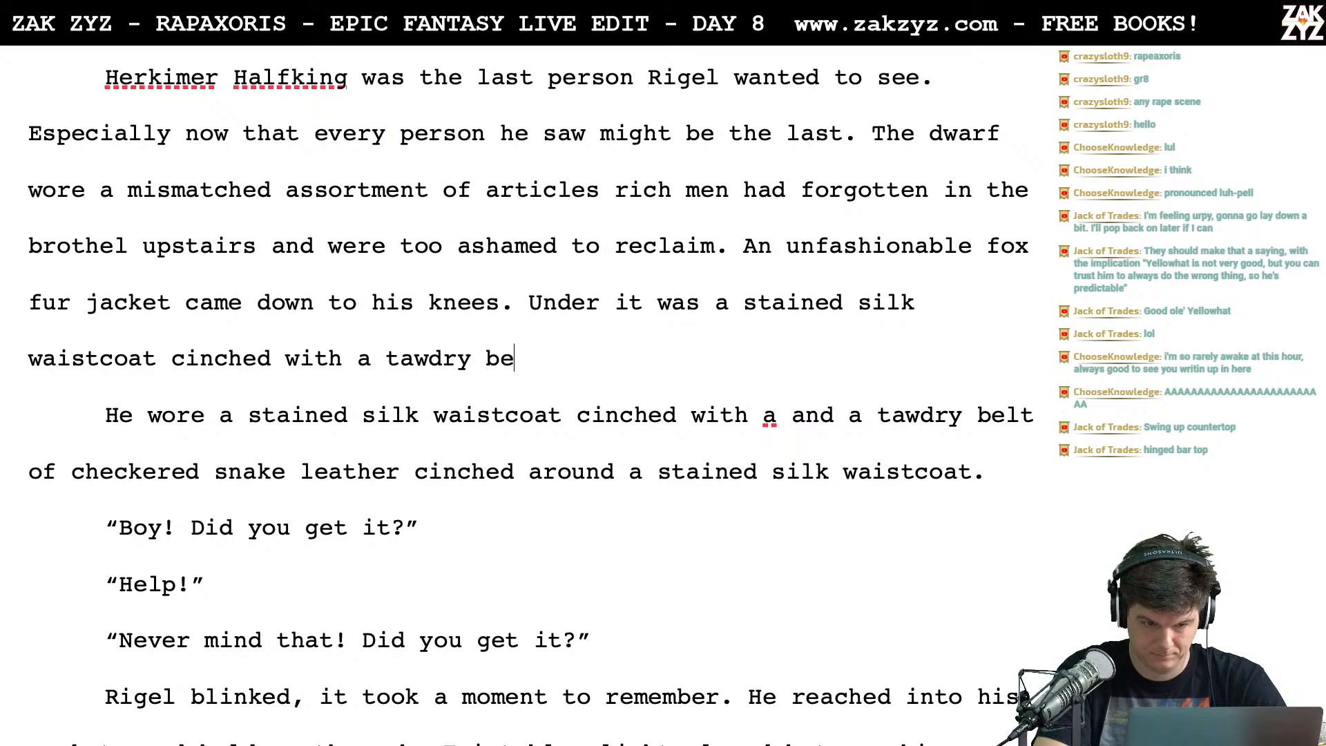
{"action": "type", "text": "lt of ch"}
{"action": "key", "text": "BackSpace"}
{"action": "key", "text": "BackSpace"}
{"action": "key", "text": "BackSpace"}
{"action": "key", "text": "BackSpace"}
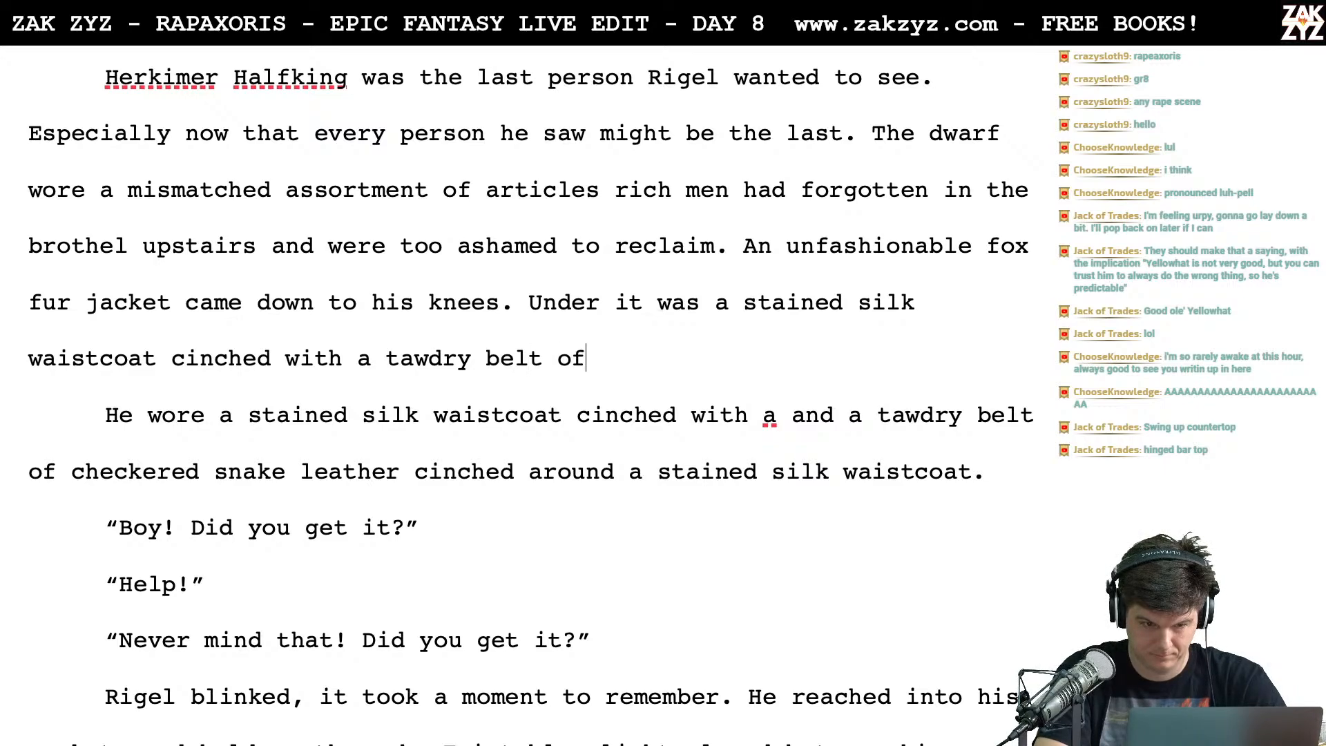
{"action": "type", "text": "f c"}
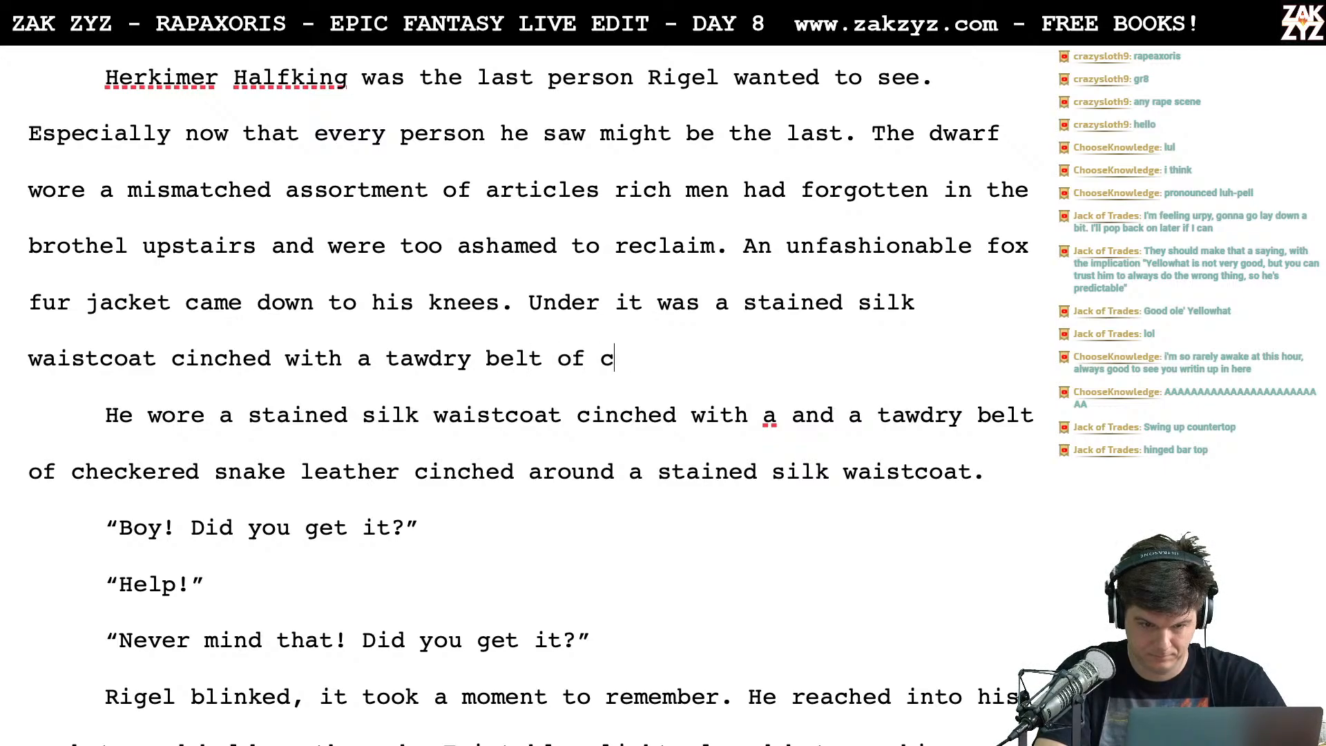
{"action": "type", "text": "heckered snake leather."}
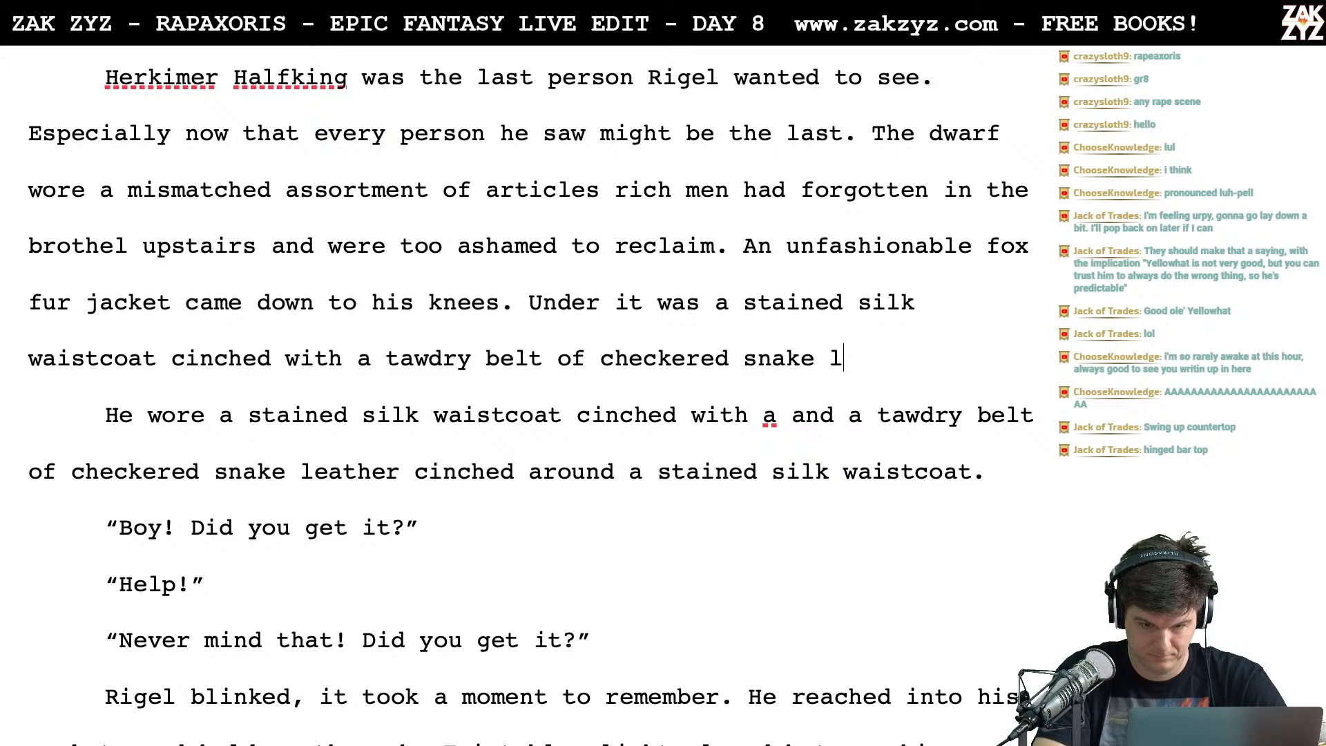
Delete the leftover "He wore a stained silk waistcoat" paragraph above the "Boy! Did you get it?" line
{"action": "key", "text": "shift+Down"}
{"action": "key", "text": "shift+Down"}
{"action": "key", "text": "shift+Right"}
{"action": "key", "text": "shift+Right"}
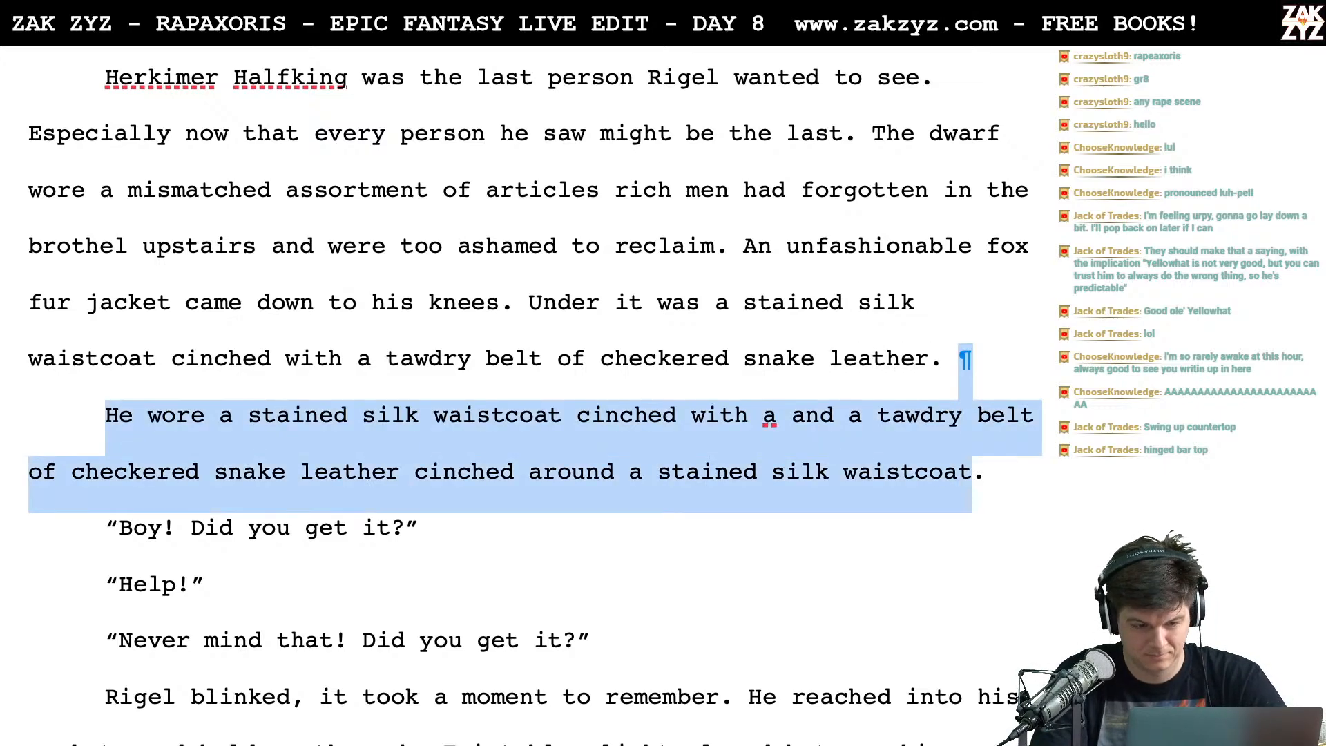
{"action": "key", "text": "BackSpace"}
{"action": "key", "text": "BackSpace"}
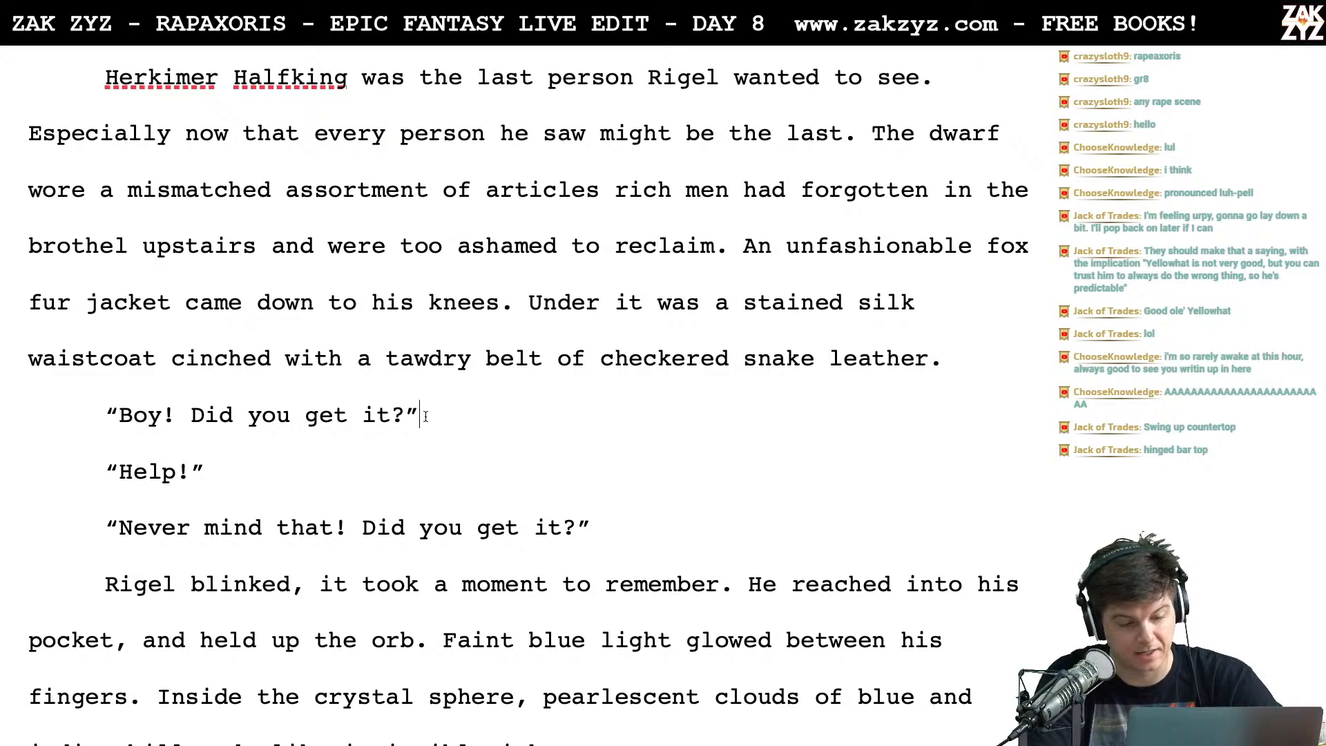
Begin a dialogue tag after "Boy! Did you get it?" with the name "Halfking"
{"action": "type", "text": "Halfking"}
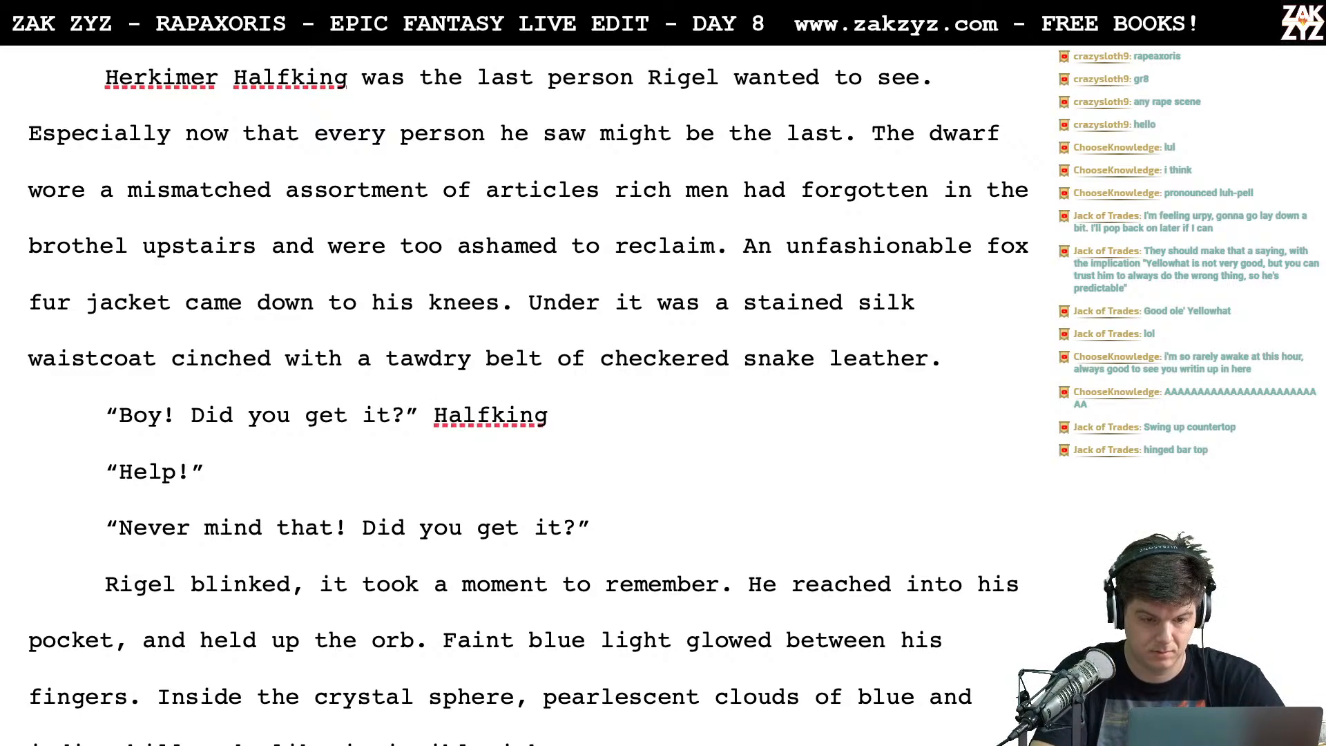
{"action": "key", "text": "BackSpace"}
{"action": "key", "text": "BackSpace"}
{"action": "key", "text": "BackSpace"}
{"action": "key", "text": "BackSpace"}
{"action": "key", "text": "BackSpace"}
{"action": "key", "text": "BackSpace"}
{"action": "key", "text": "BackSpace"}
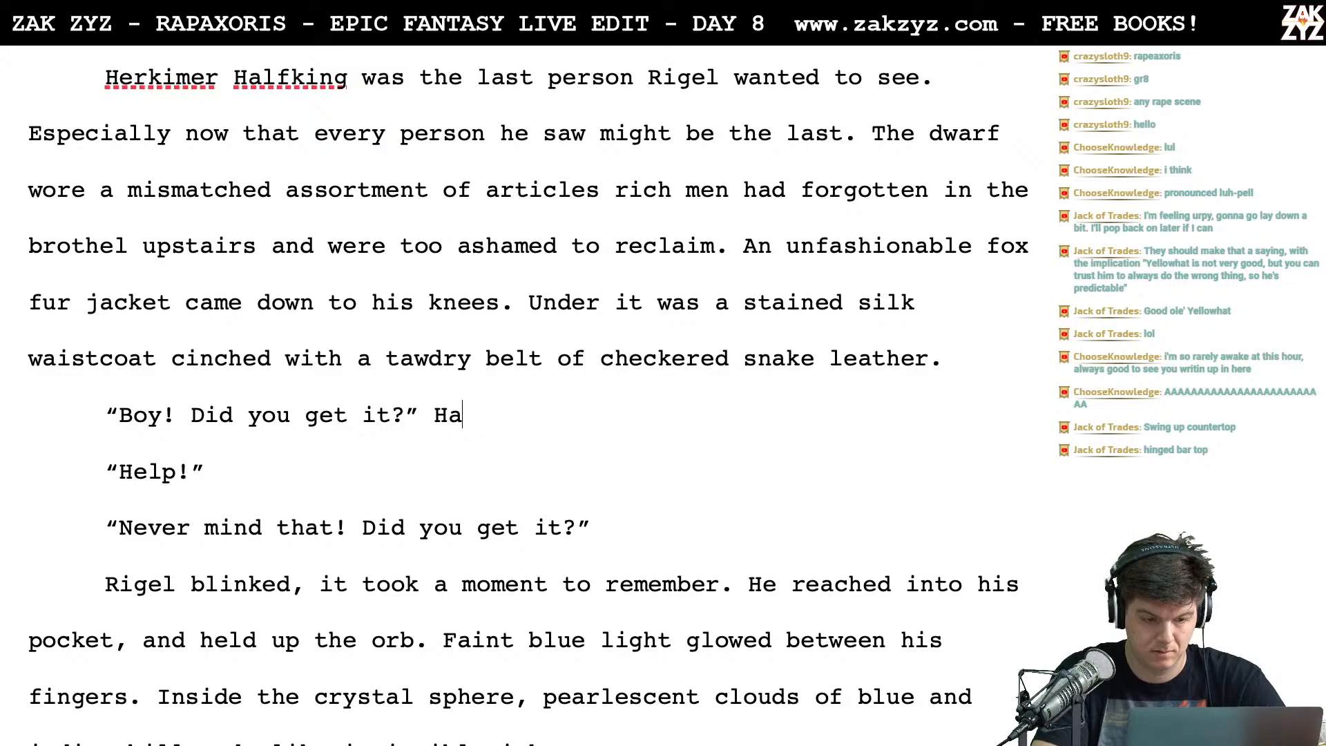
{"action": "type", "text": "lfking"}
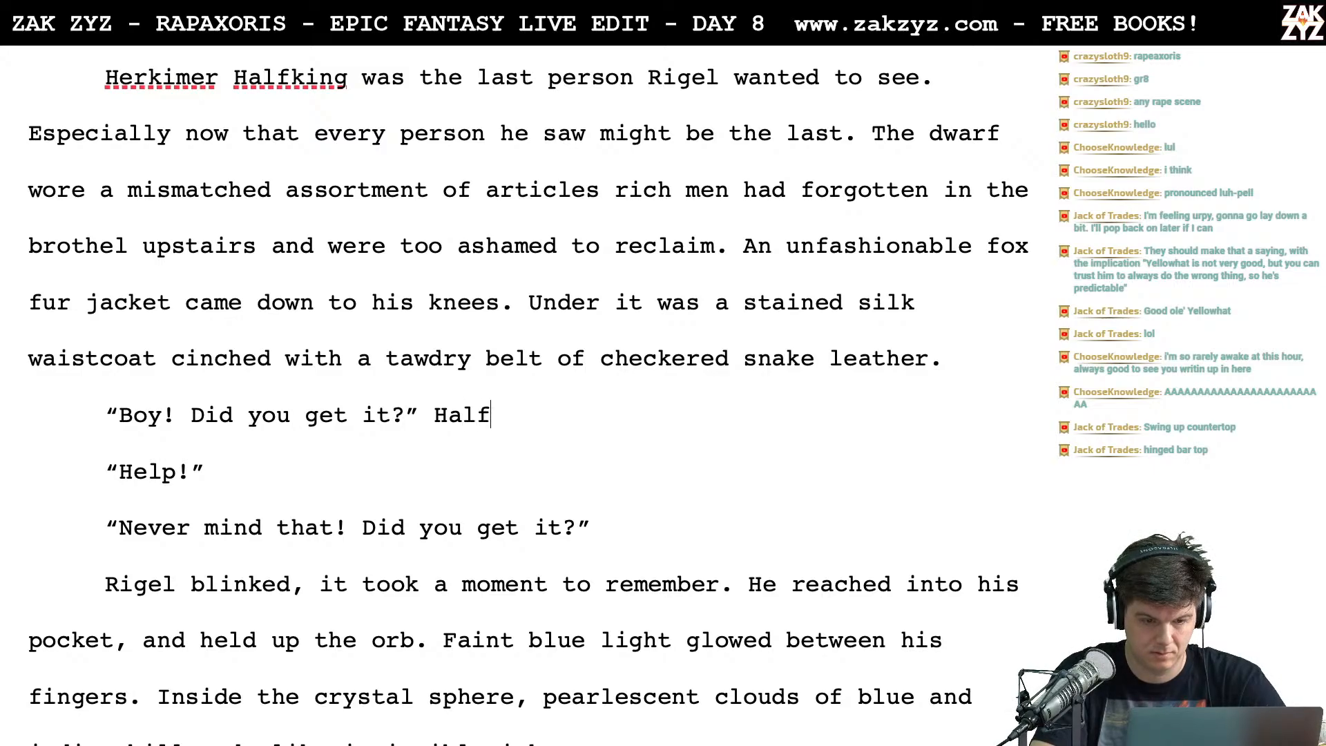
Look up synonyms for "demanded" on Thesaurus.com in the browser, scan the suggestions and return to the manuscript
{"action": "key", "text": "super+Tab"}
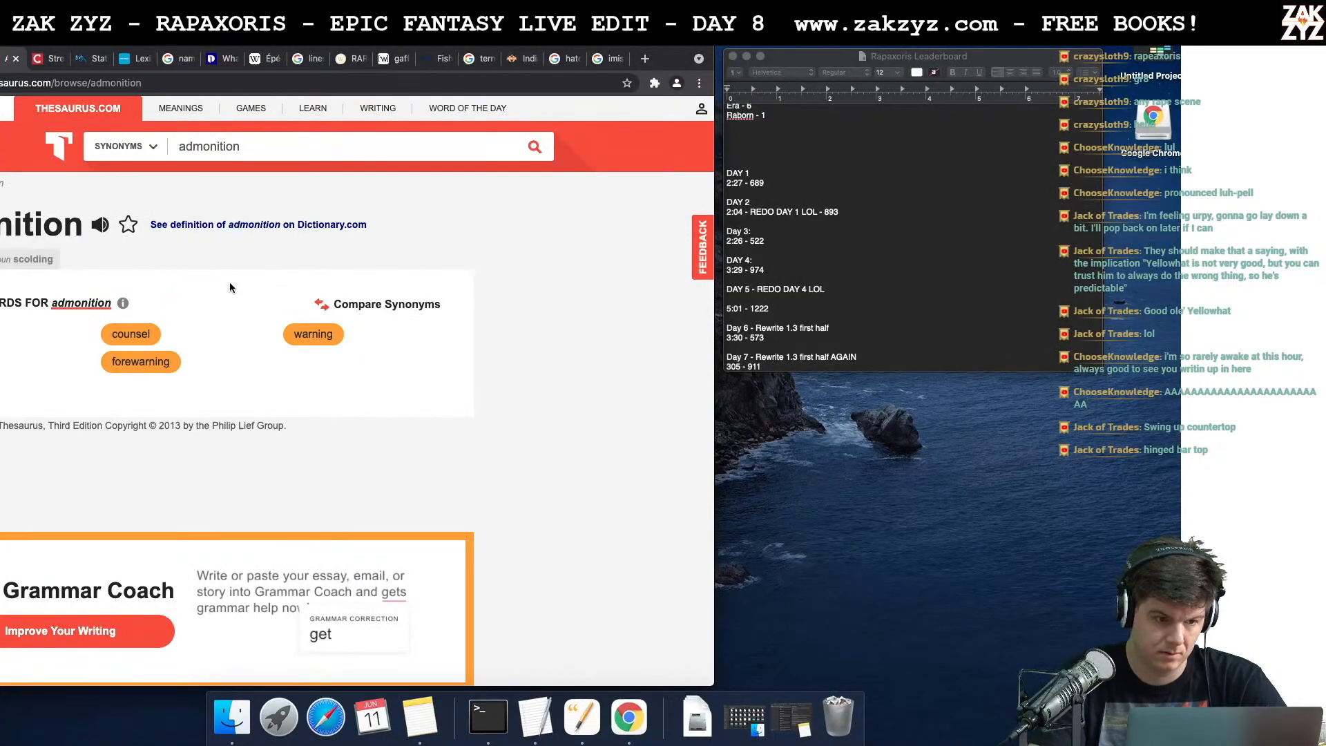
{"action": "double_click", "coordinate": [266, 150]}
{"action": "type", "text": "demand"}
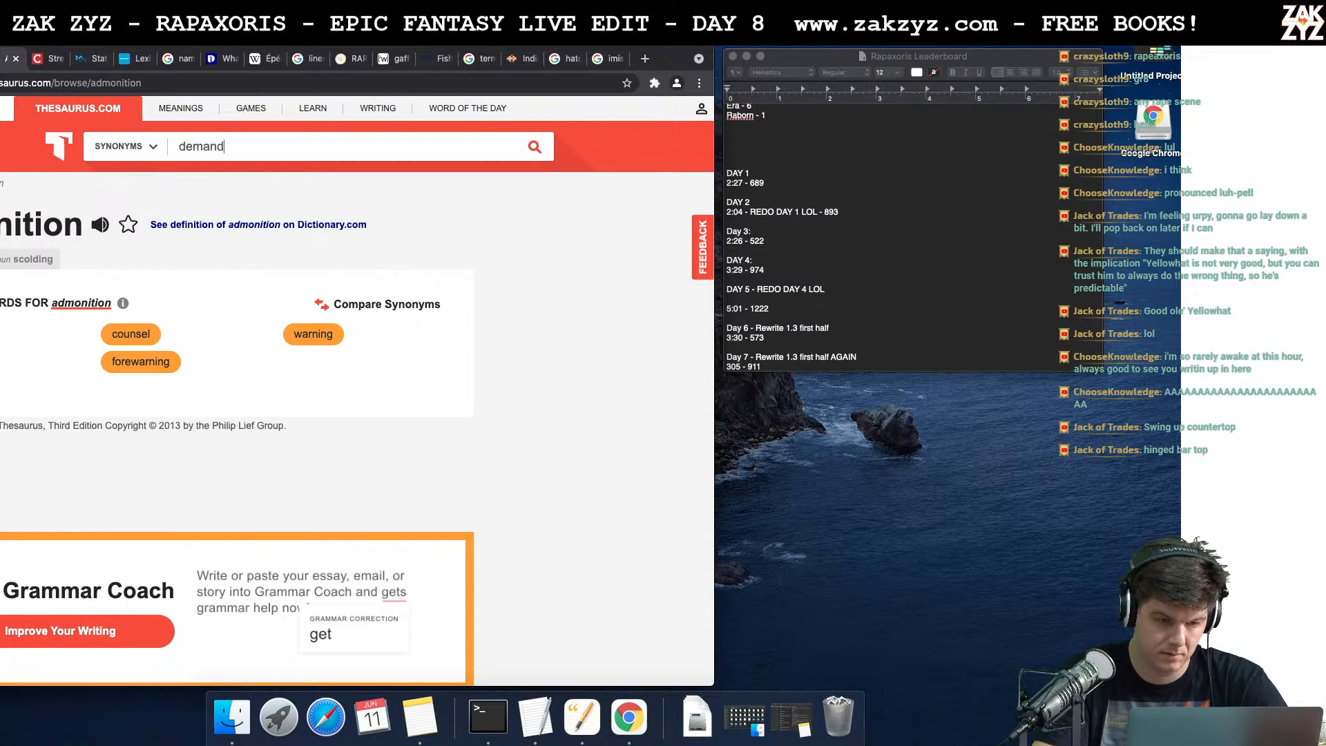
{"action": "type", "text": "ed"}
{"action": "key", "text": "Return"}
{"action": "scroll", "coordinate": [18, 396], "scroll_direction": "down", "scroll_amount": 3}
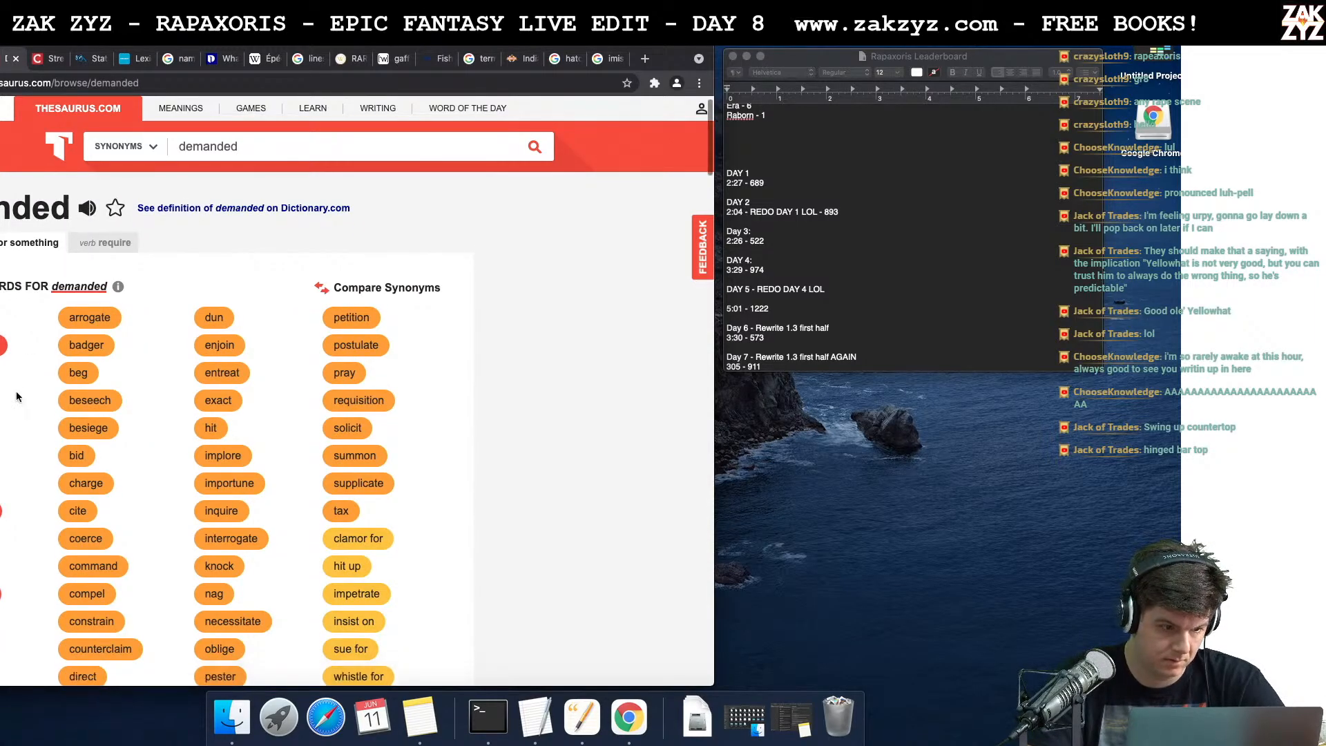
{"action": "scroll", "coordinate": [17, 395], "scroll_direction": "down", "scroll_amount": 1}
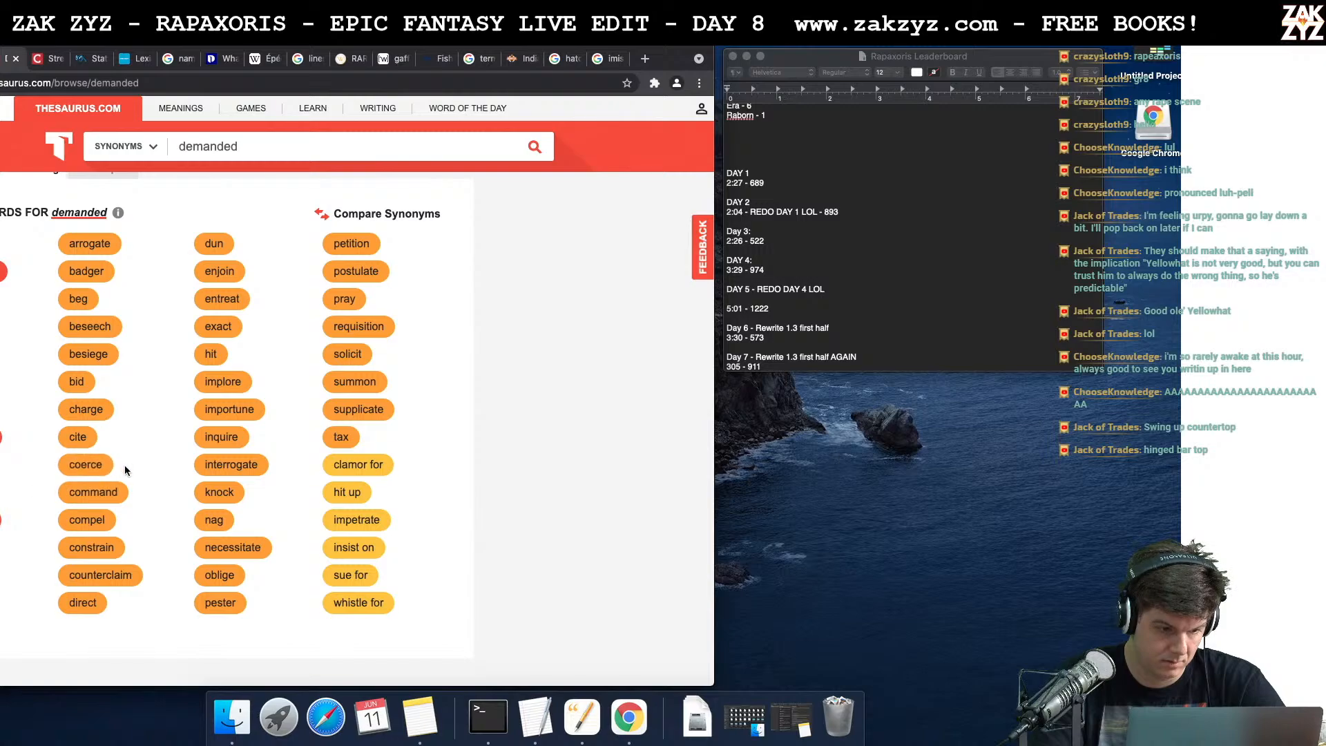
{"action": "scroll", "coordinate": [124, 465], "scroll_direction": "down", "scroll_amount": 2}
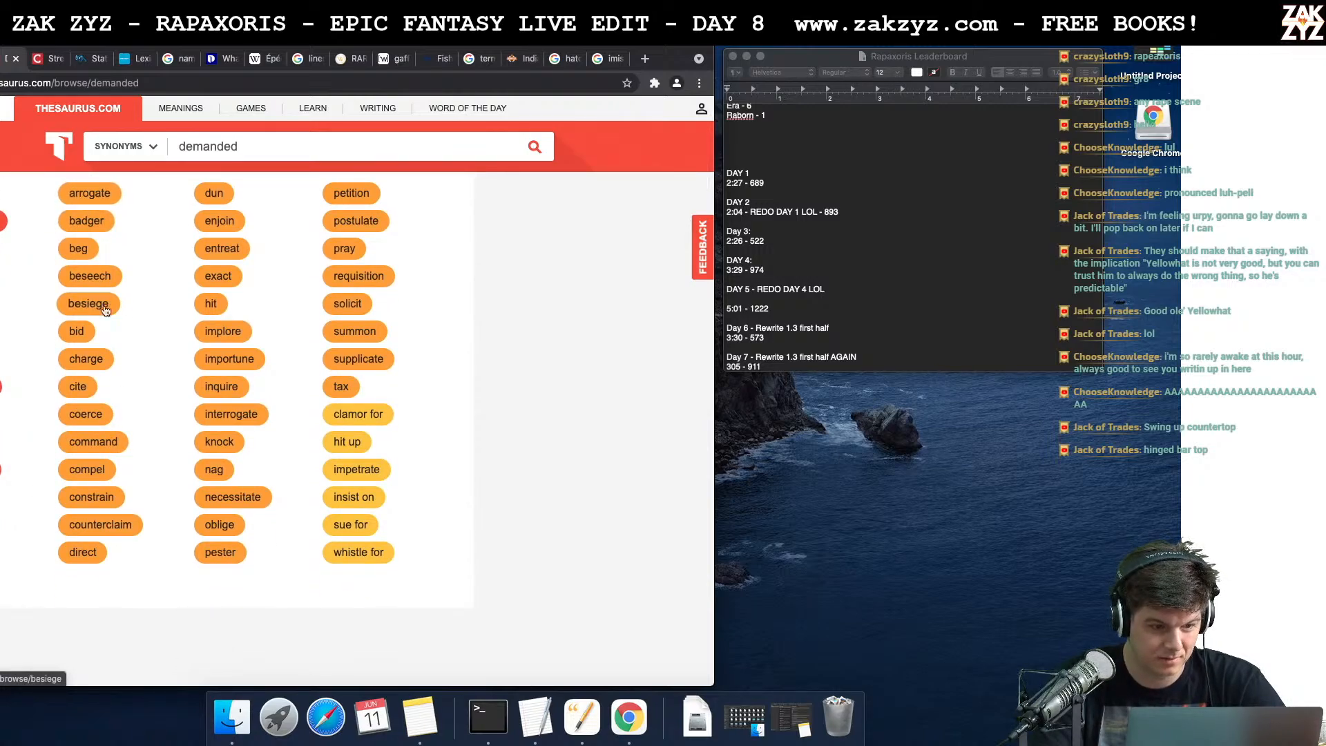
{"action": "scroll", "coordinate": [93, 483], "scroll_direction": "down", "scroll_amount": 1}
{"action": "scroll", "coordinate": [94, 482], "scroll_direction": "up", "scroll_amount": 1}
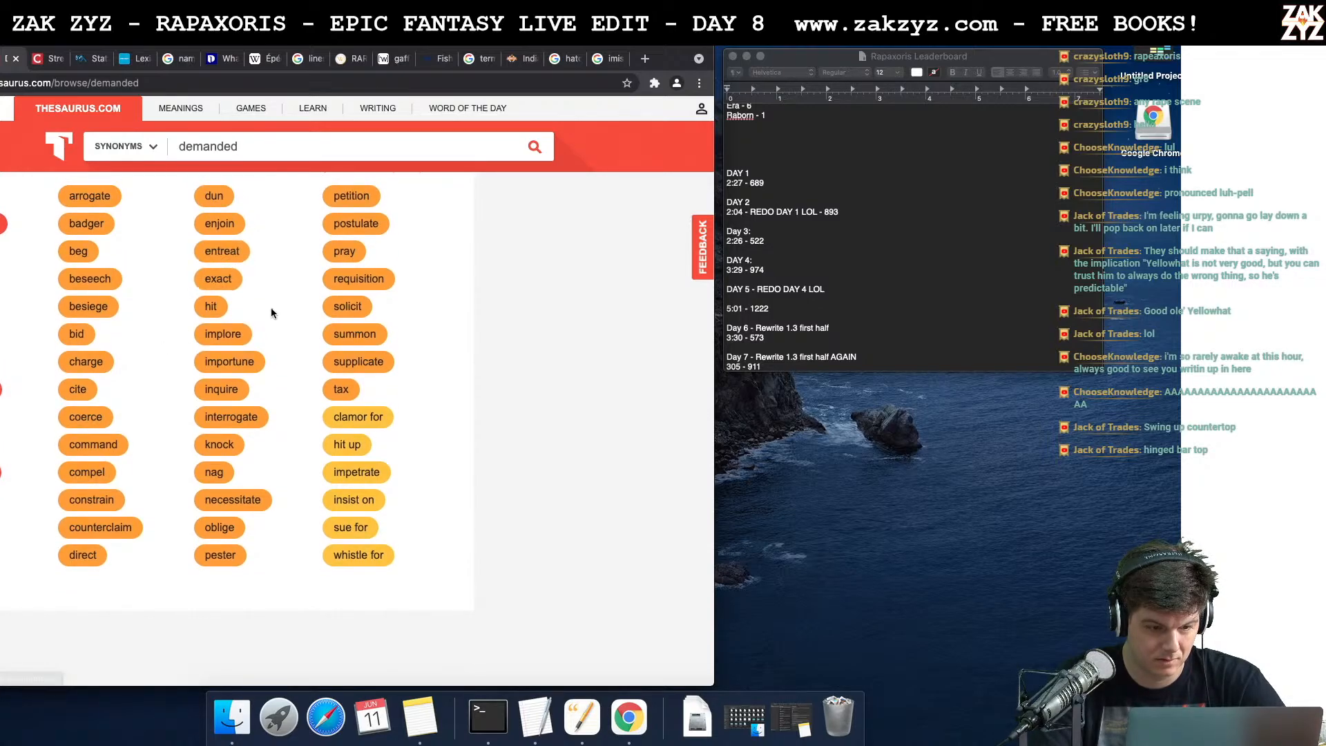
{"action": "key", "text": "super+Tab"}
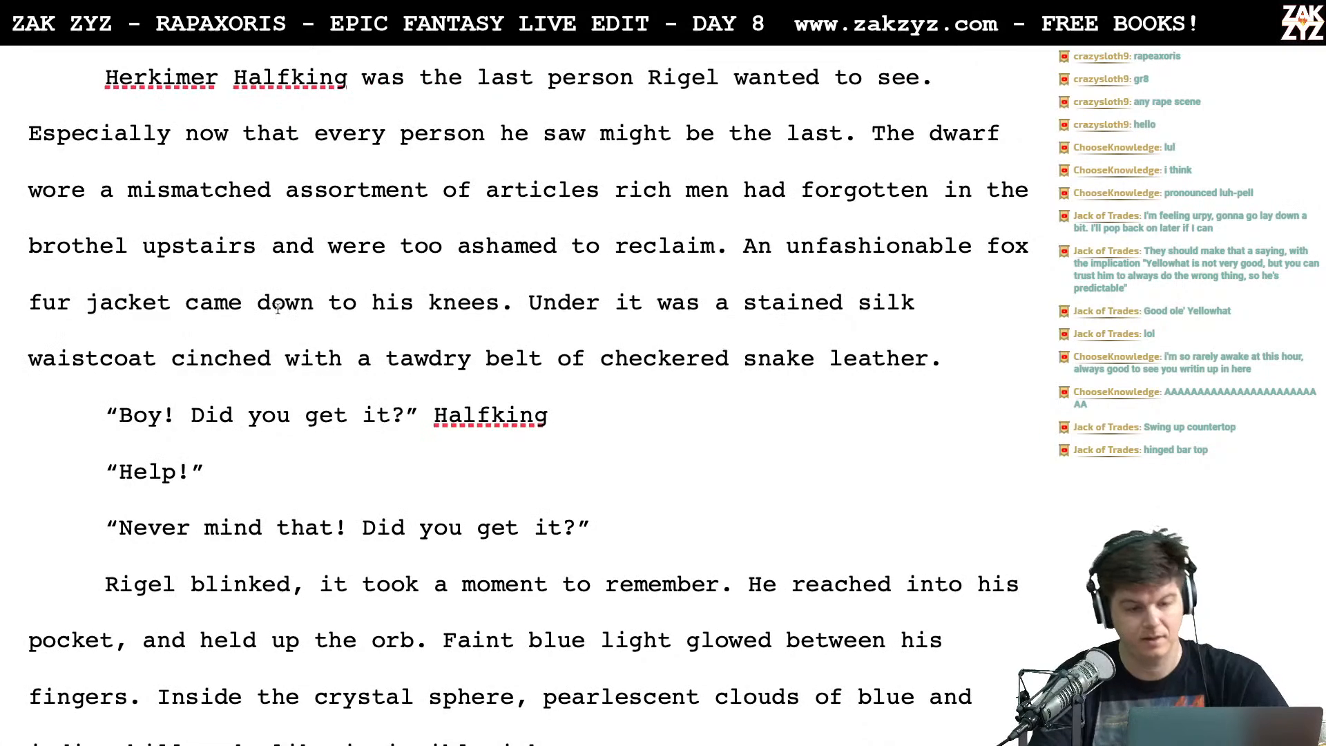
Reread the passage introducing Halfking and complete his dialogue tag with "asked."
{"action": "scroll", "coordinate": [348, 351], "scroll_direction": "up", "scroll_amount": 5}
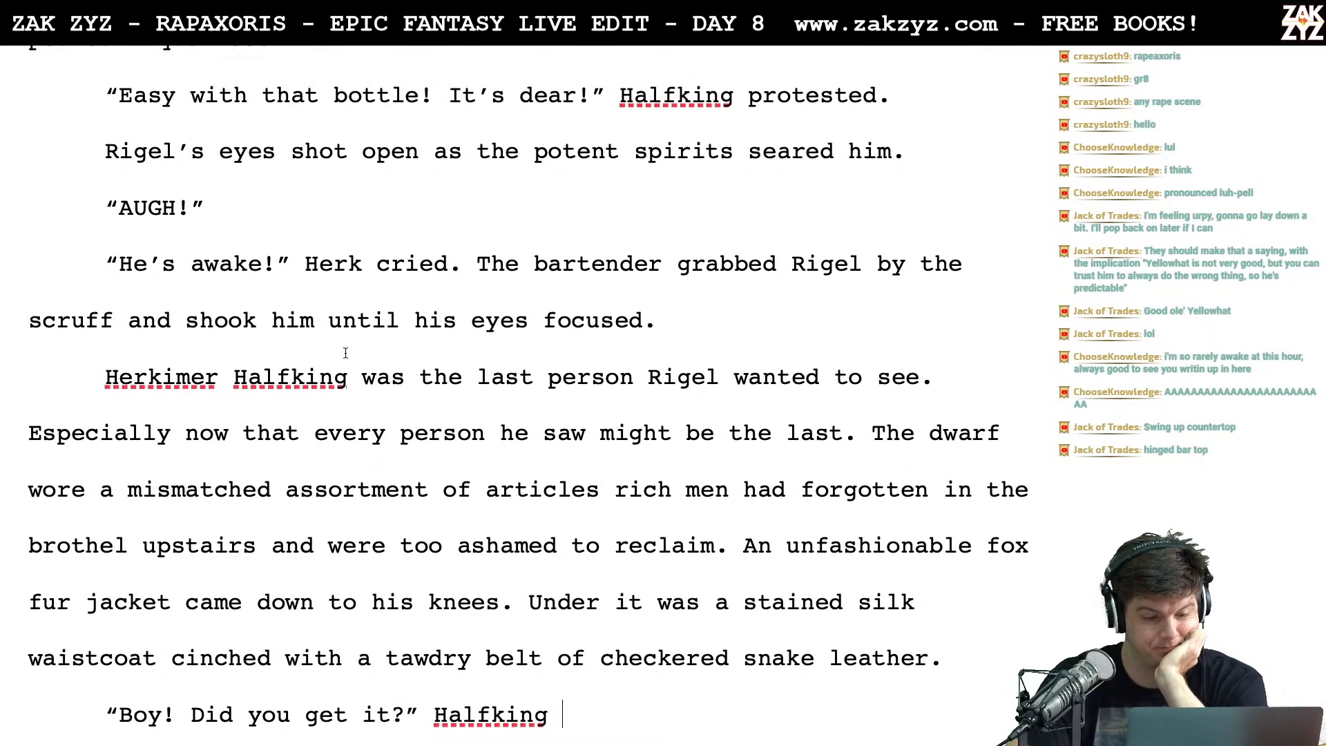
{"action": "scroll", "coordinate": [345, 353], "scroll_direction": "up", "scroll_amount": 2}
{"action": "scroll", "coordinate": [346, 352], "scroll_direction": "down", "scroll_amount": 6}
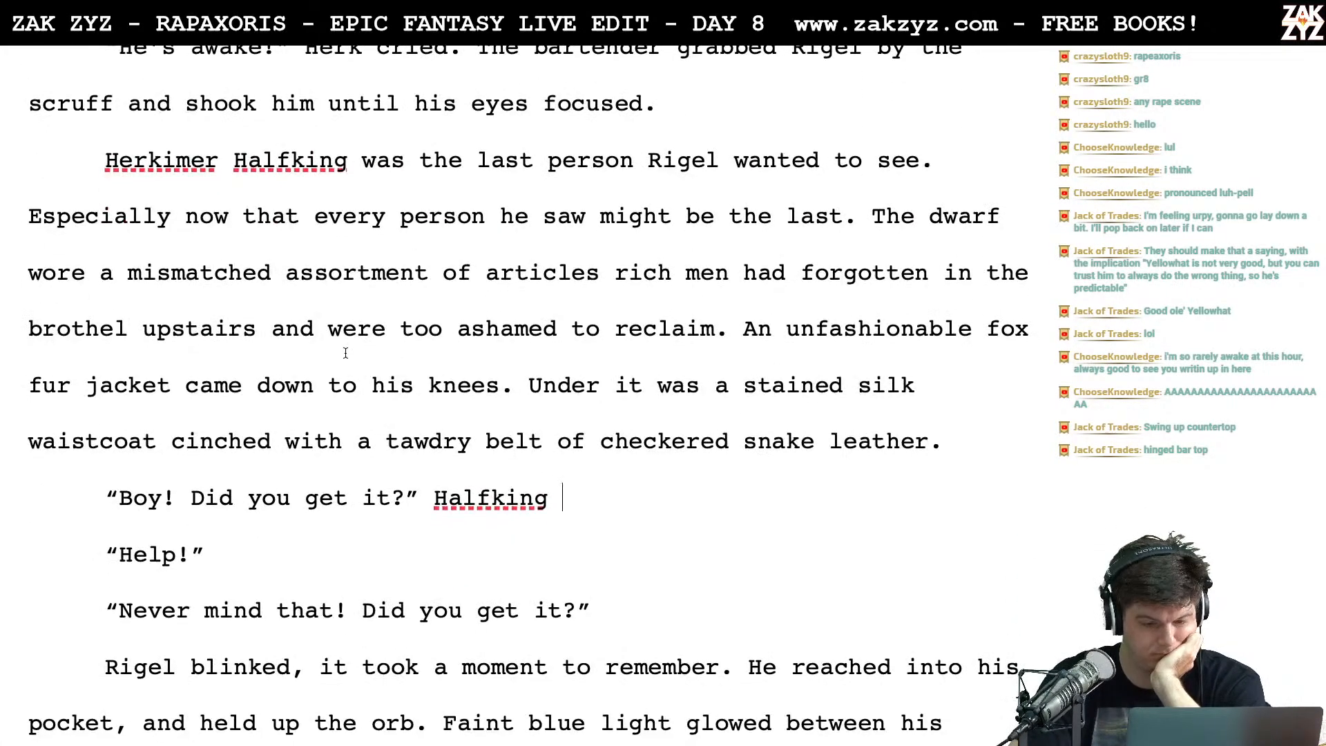
{"action": "scroll", "coordinate": [345, 353], "scroll_direction": "up", "scroll_amount": 1}
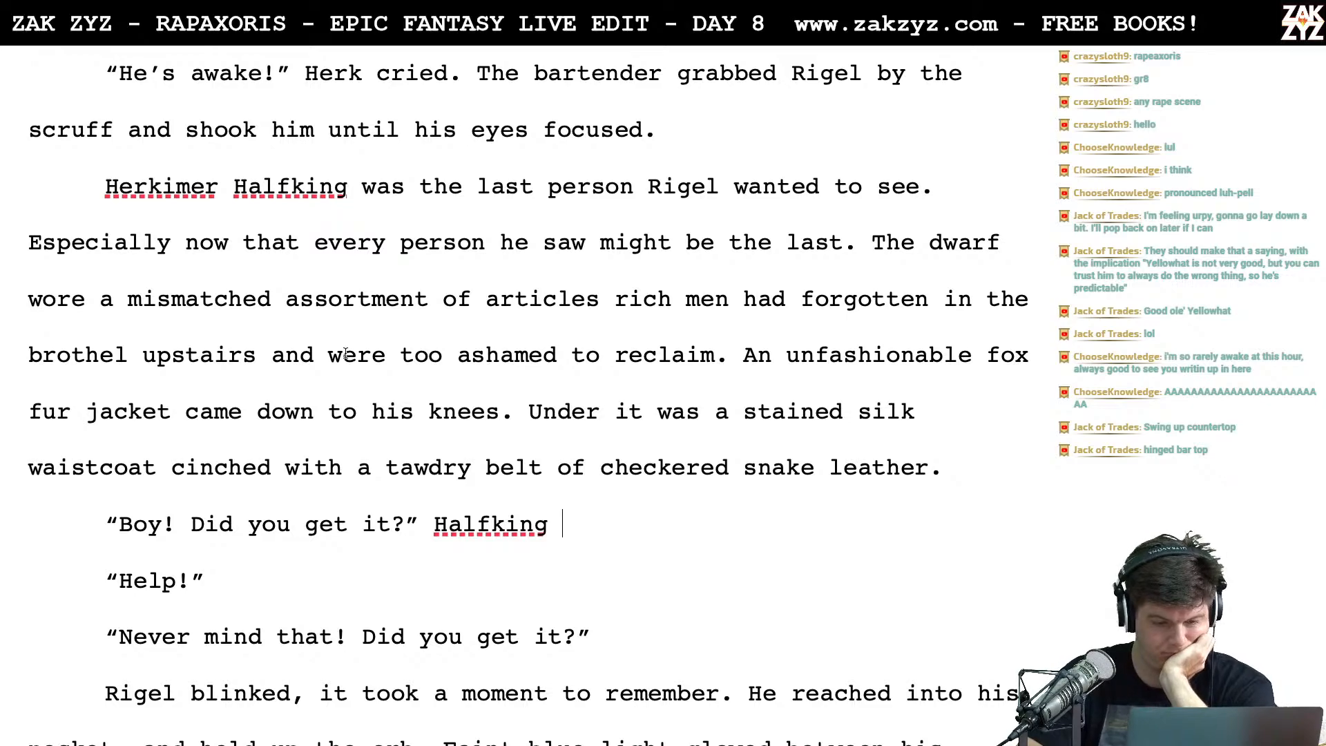
{"action": "type", "text": "asked. "}
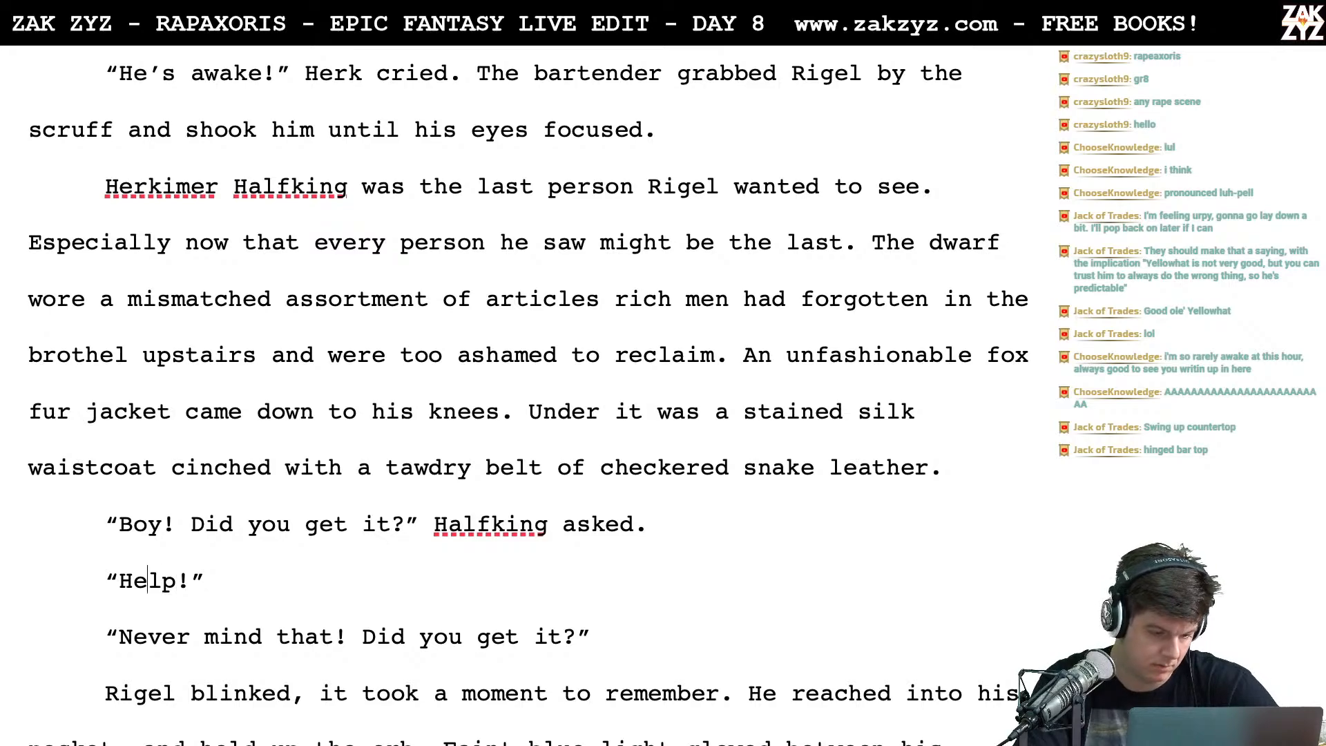
Expand Rigel's reply to "Please! Help!" and add the dialogue tag "Rigel bleated."
{"action": "type", "text": "Please! "}
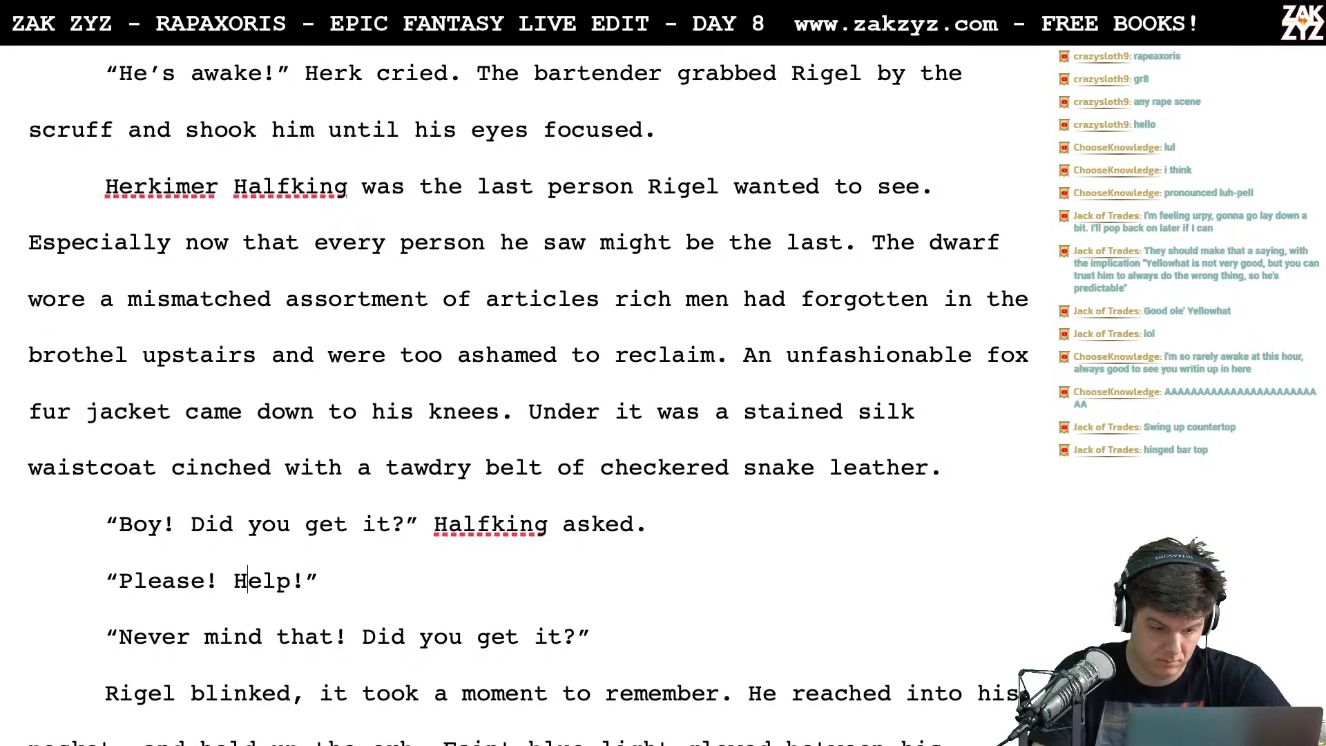
{"action": "type", "text": "Rigel bleated."}
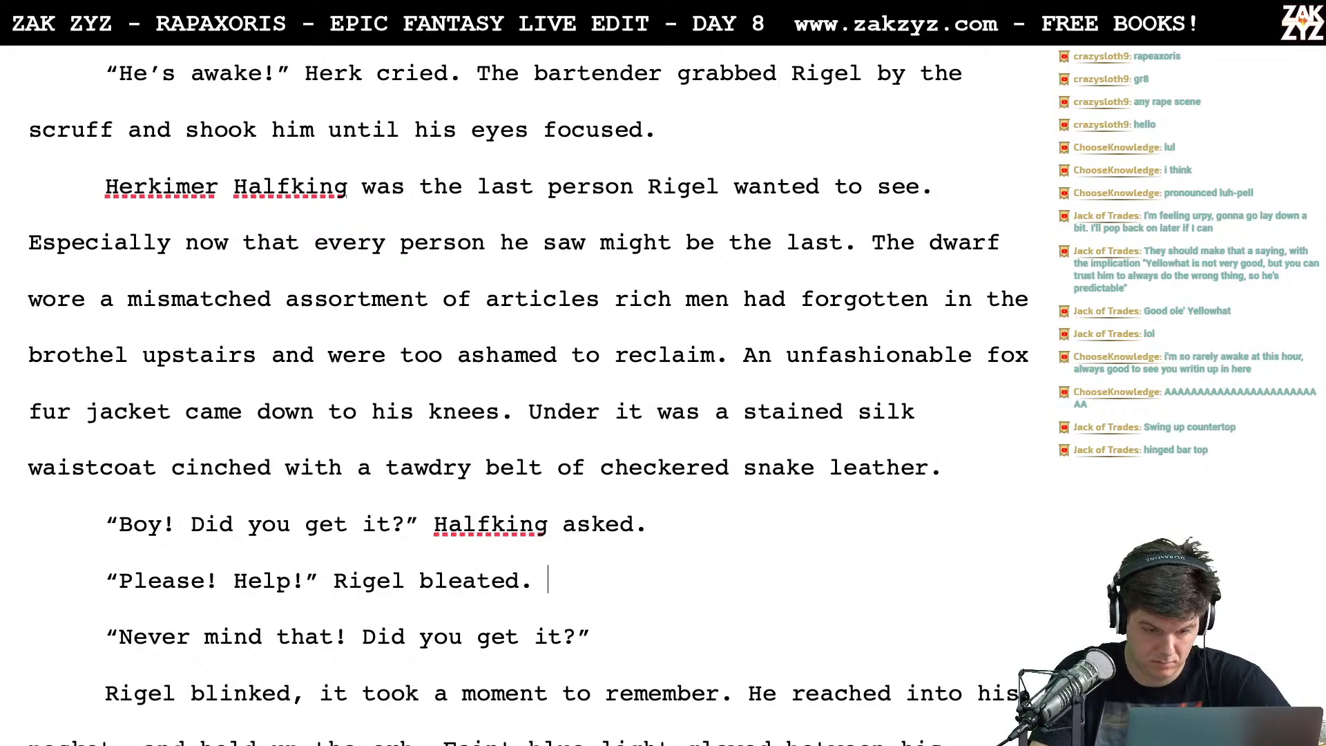
{"action": "key", "text": "BackSpace"}
{"action": "key", "text": "BackSpace"}
{"action": "type", "text": "d. "}
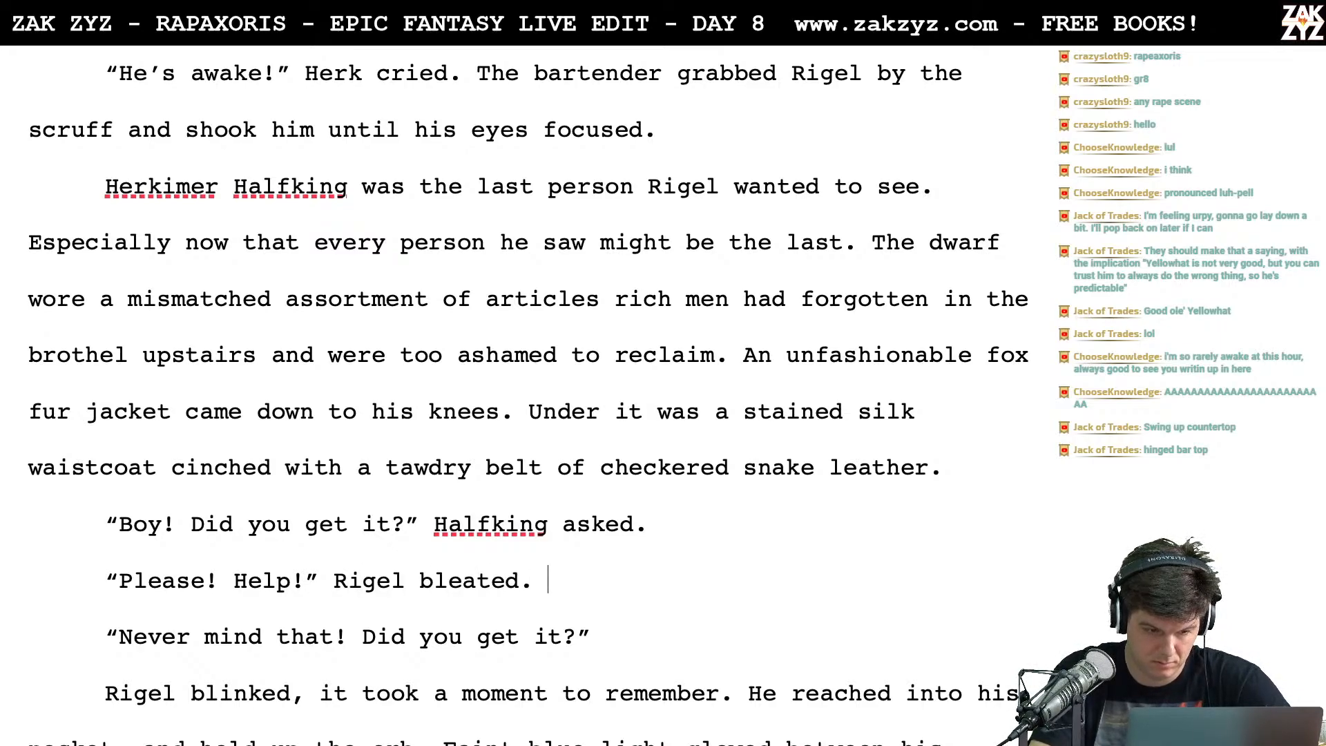
Replace "Please! Help!" in Rigel's reply with "It hurts!"
{"action": "type", "text": "It hurts!"}
{"action": "key", "text": "shift+Right"}
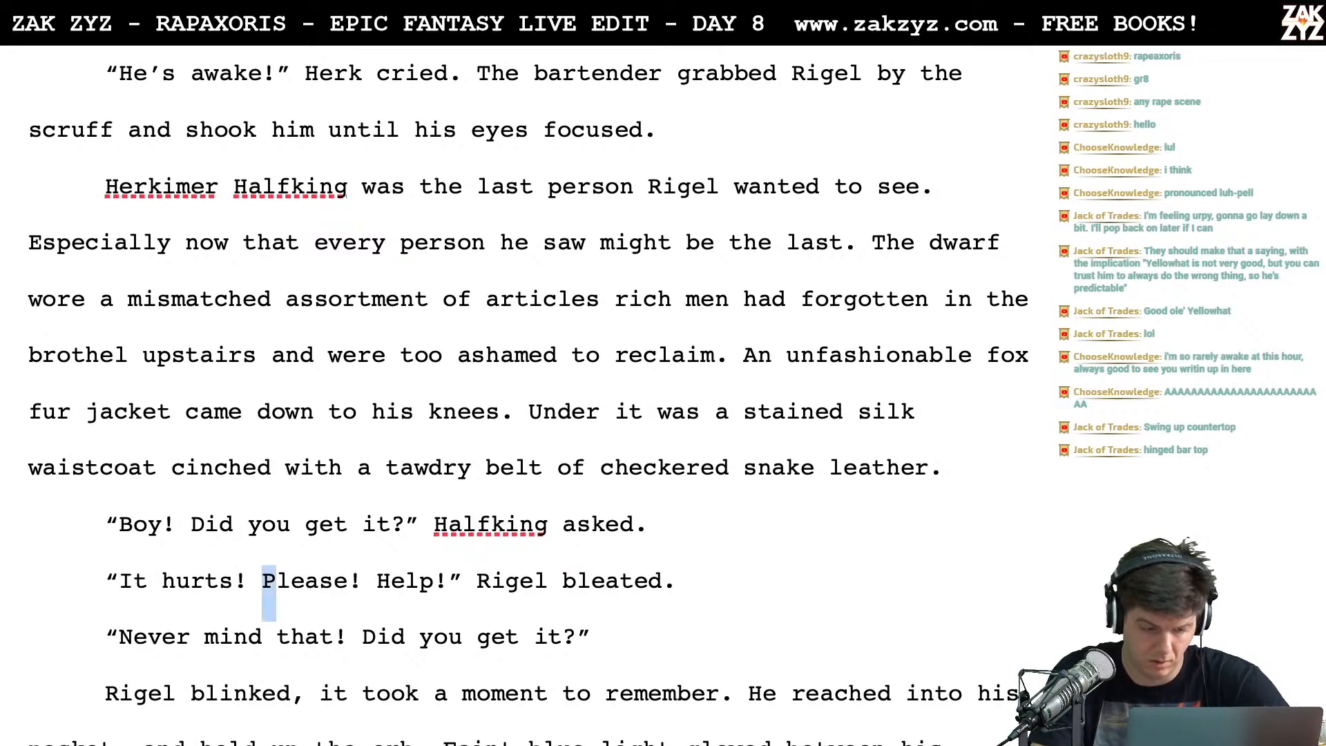
{"action": "key", "text": "shift+Right"}
{"action": "key", "text": "shift+Right"}
{"action": "key", "text": "shift+Right"}
{"action": "key", "text": "shift+Right"}
{"action": "key", "text": "shift+Right"}
{"action": "key", "text": "shift+Right"}
{"action": "key", "text": "shift+Right"}
{"action": "key", "text": "shift+Right"}
{"action": "key", "text": "shift+Right"}
{"action": "key", "text": "shift+Right"}
{"action": "key", "text": "shift+Right"}
{"action": "key", "text": "shift+Right"}
{"action": "key", "text": "BackSpace"}
{"action": "key", "text": "BackSpace"}
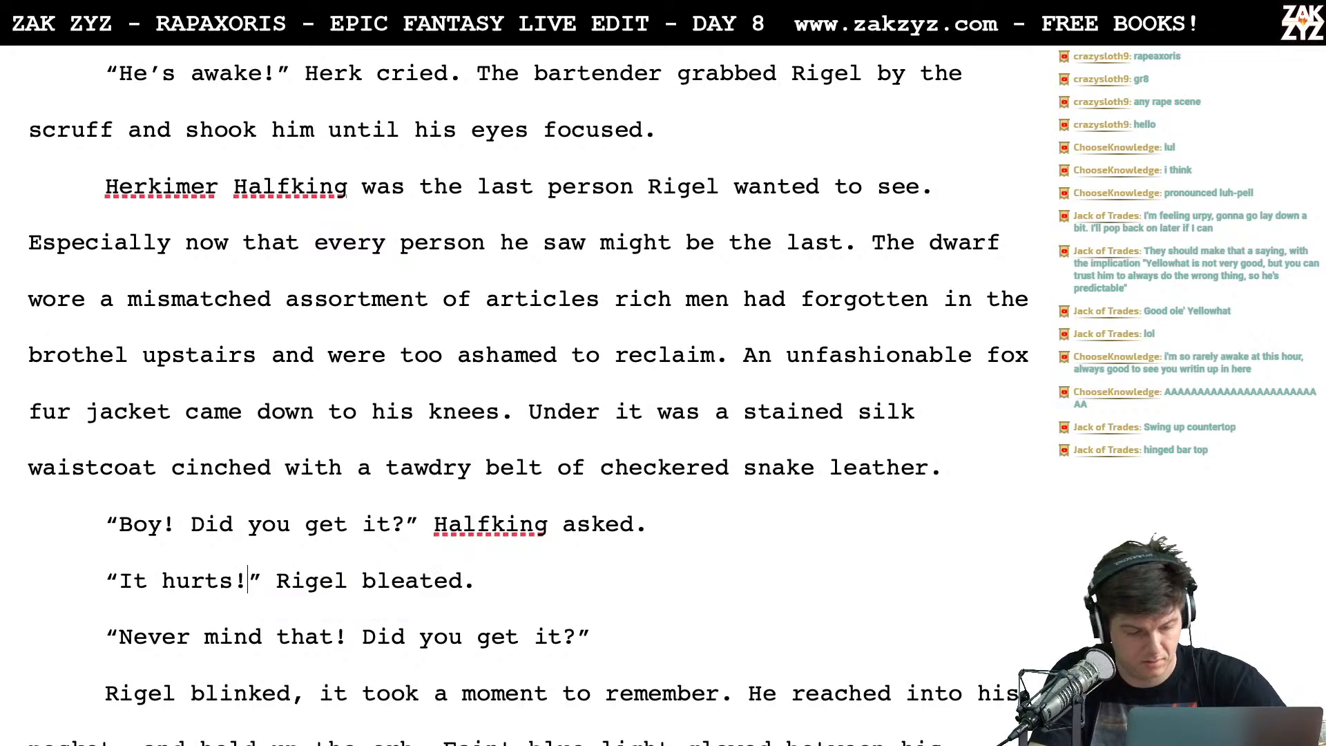
Split the paragraph after "Rigel blinked," and continue that first line with "he had forgotten what this was all about."
{"action": "key", "text": "Down"}
{"action": "key", "text": "Down"}
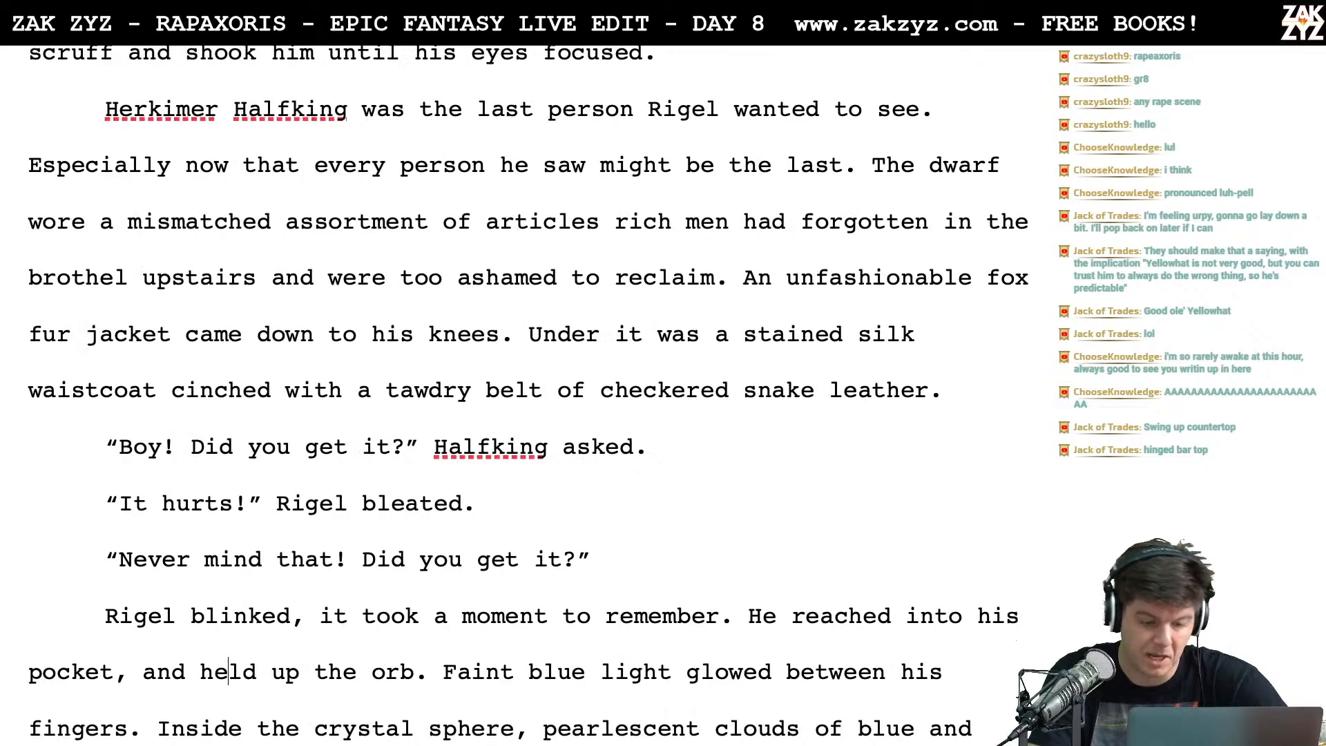
{"action": "scroll", "coordinate": [331, 122], "scroll_direction": "down", "scroll_amount": 3}
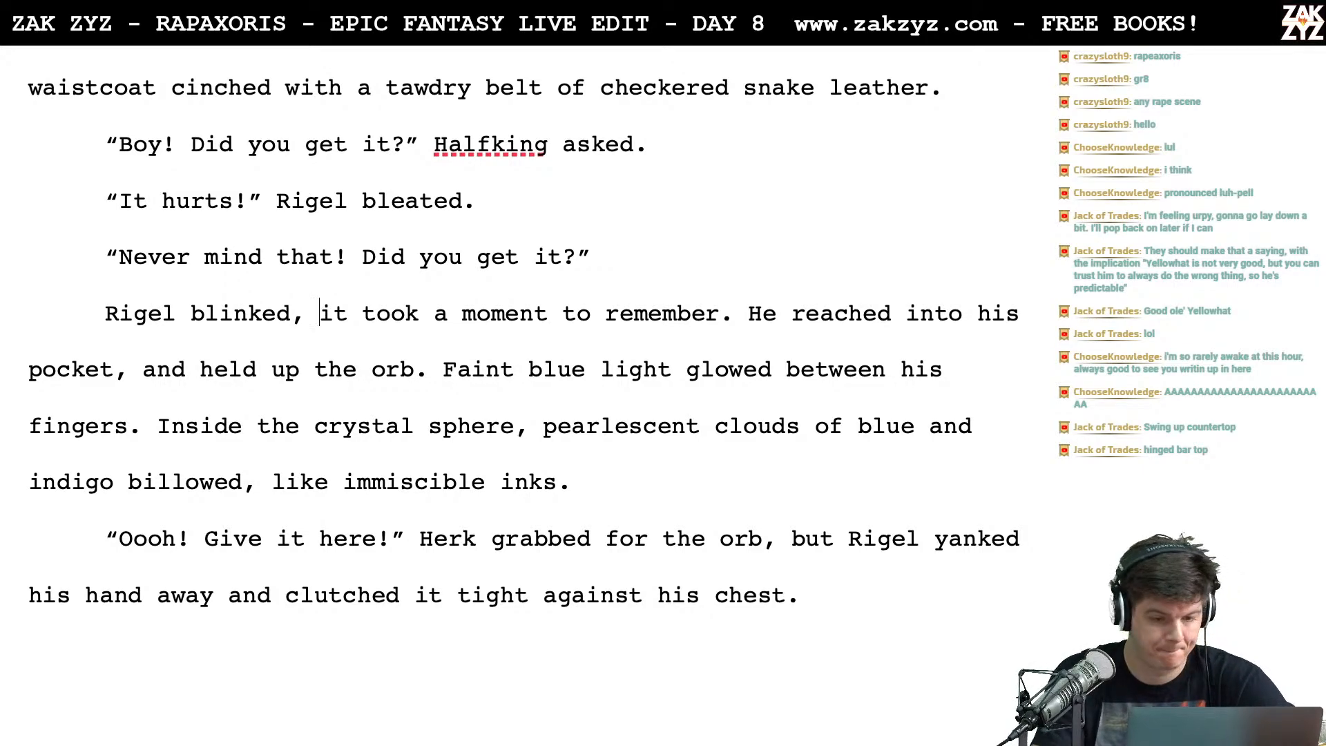
{"action": "key", "text": "Return"}
{"action": "key", "text": "Left"}
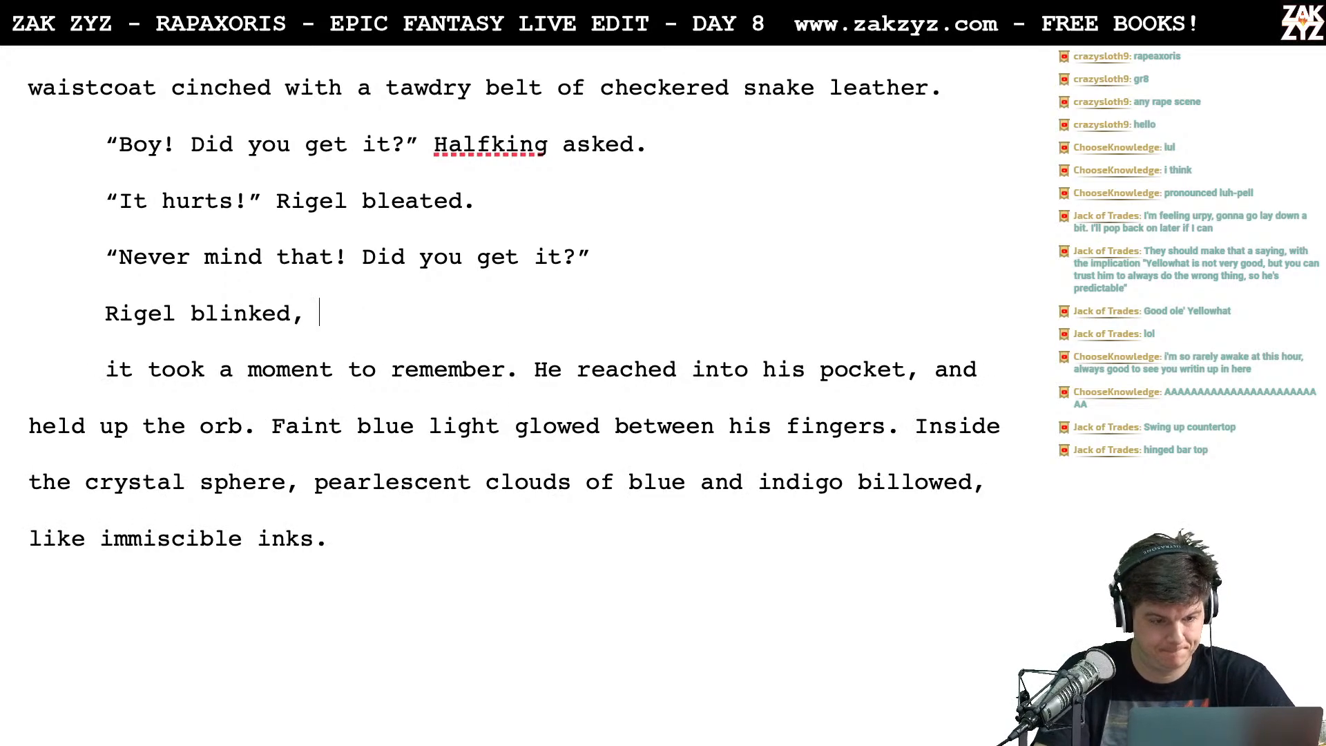
{"action": "type", "text": "he ha"}
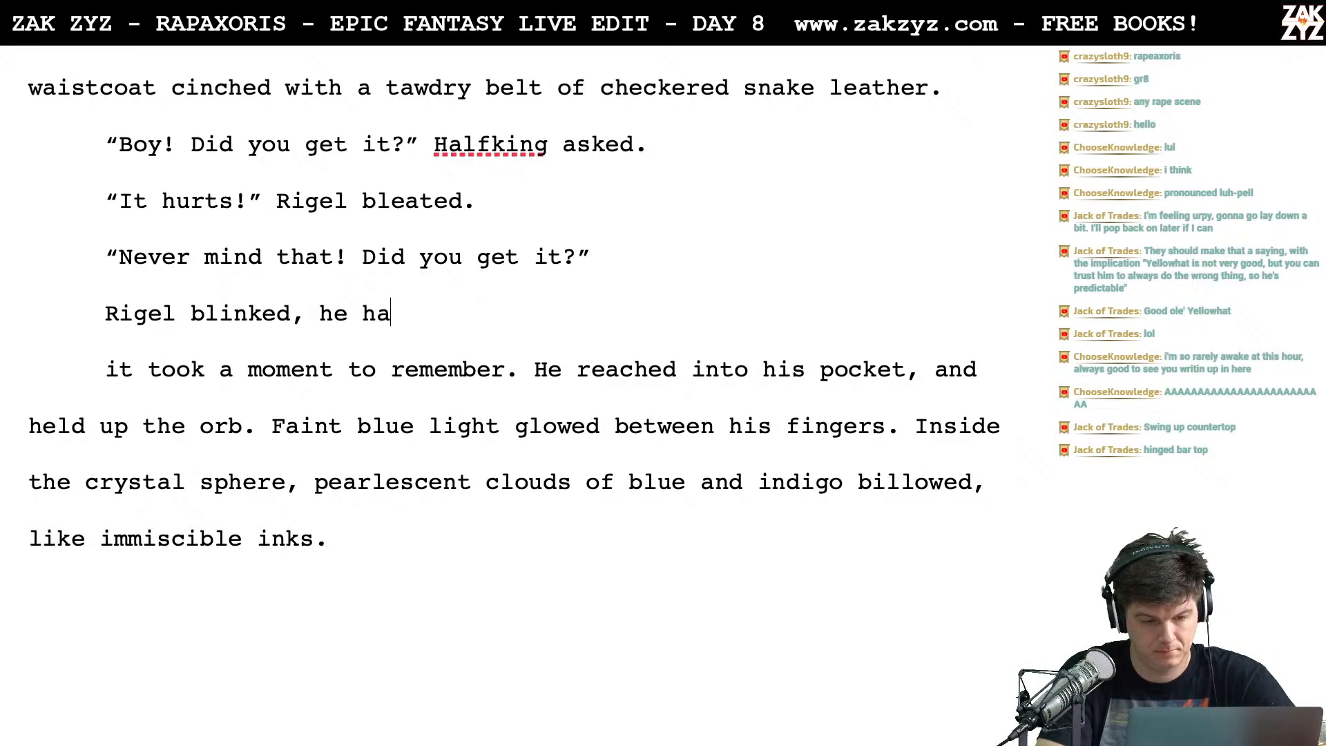
{"action": "type", "text": "d fortgotten"}
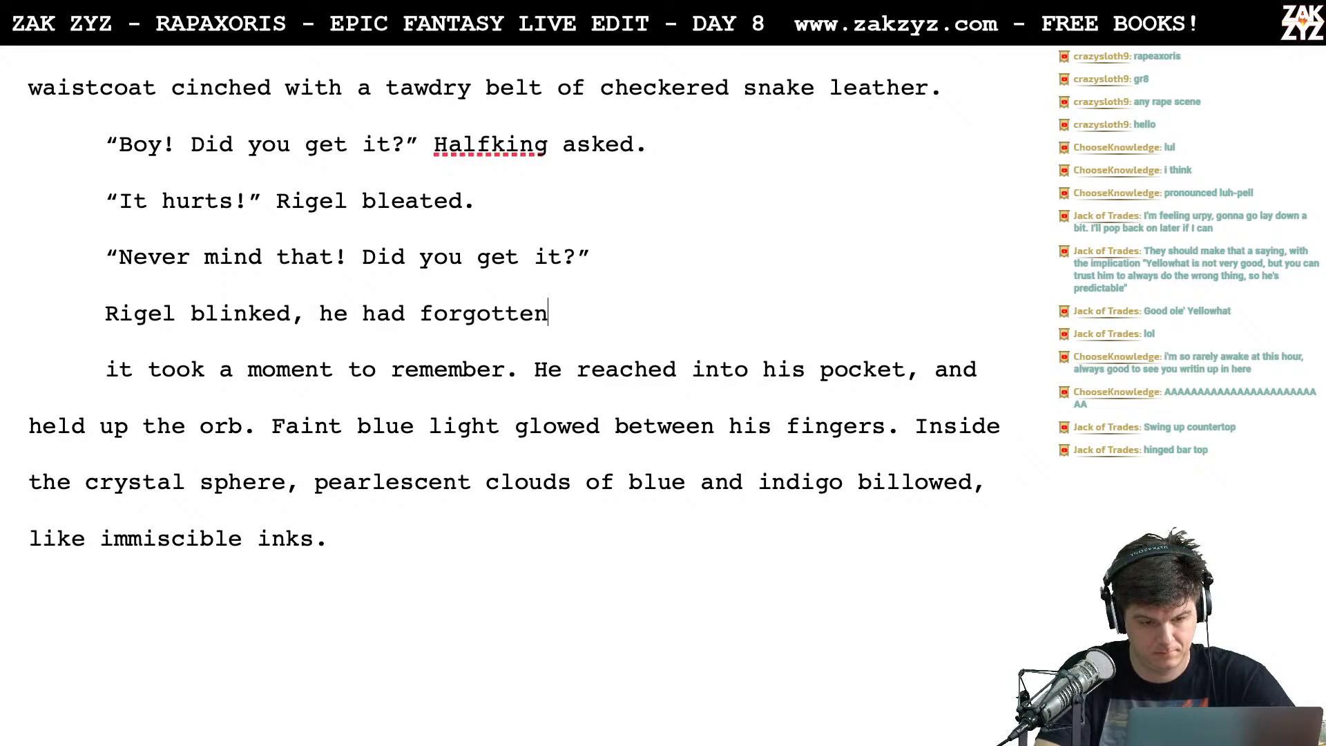
{"action": "type", "text": " what this was all about."}
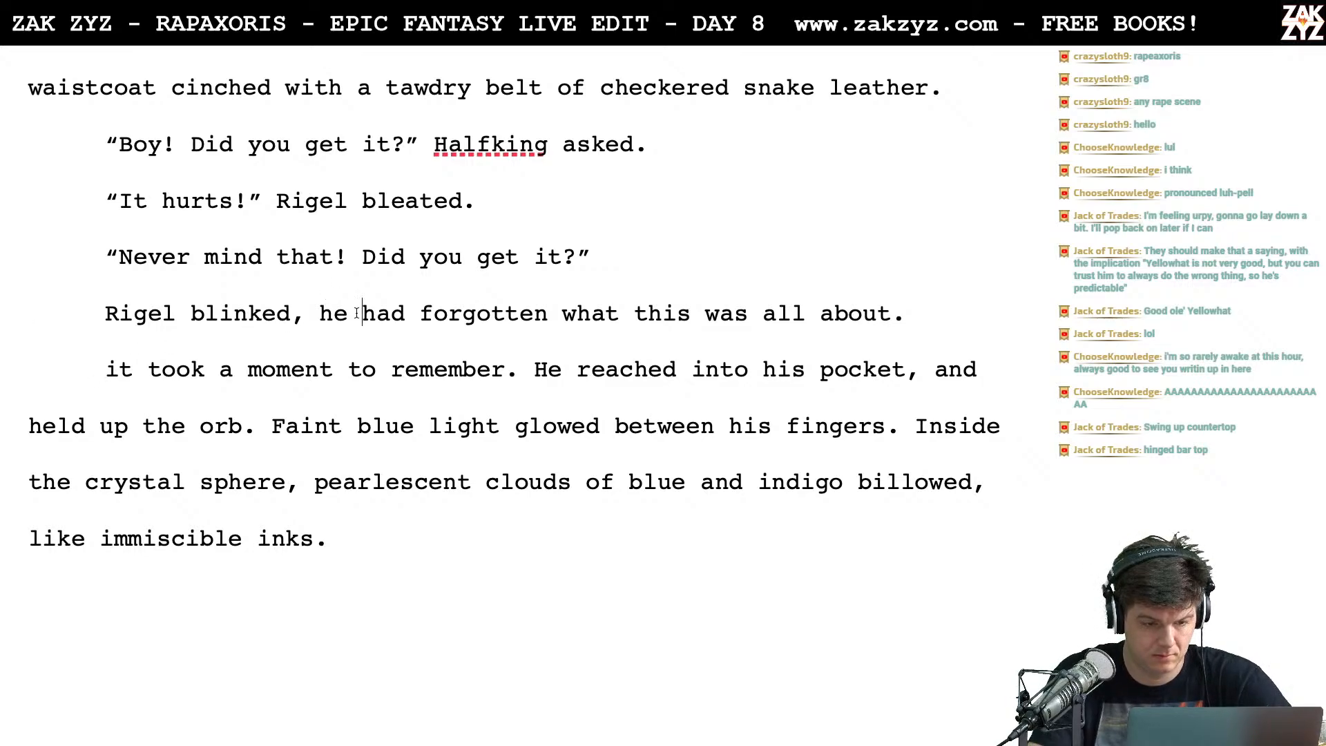
Reword "he had forgotten" in Rigel's line as "he'd nearly forgotten."
{"action": "key", "text": "BackSpace"}
{"action": "type", "text": "'d nearly"}
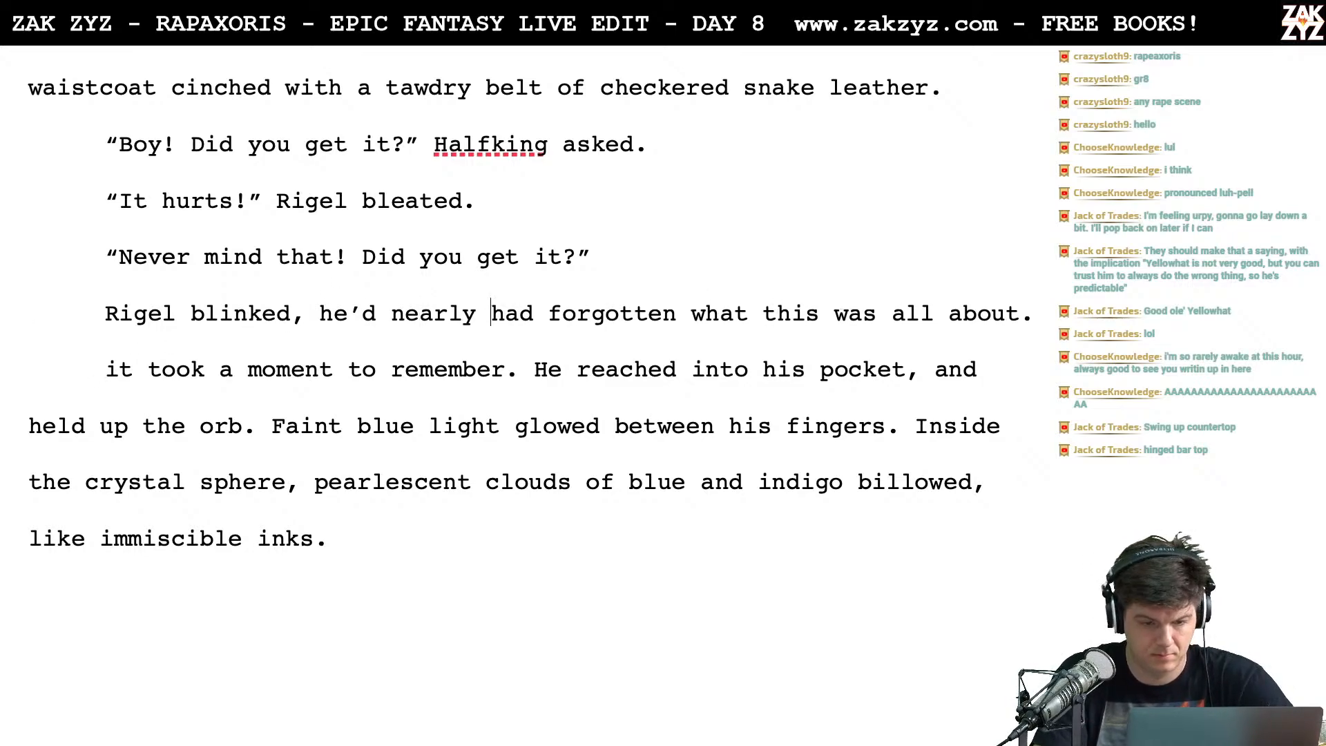
{"action": "key", "text": "shift+Right"}
{"action": "key", "text": "shift+Right"}
{"action": "key", "text": "shift+Right"}
{"action": "key", "text": "shift+Right"}
{"action": "key", "text": "shift+Left"}
{"action": "key", "text": "BackSpace"}
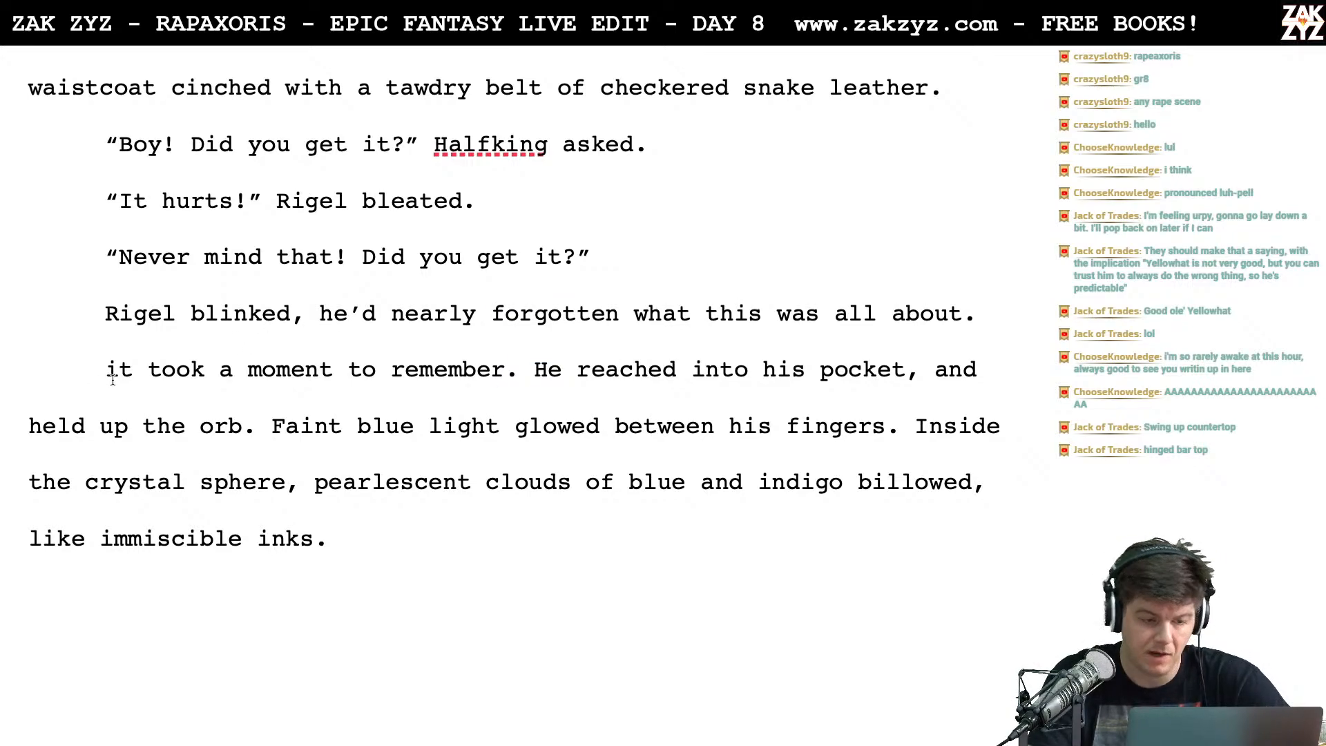
End the sentence after "Rigel blinked" with a period and capitalize "He'd" to begin a new sentence
{"action": "left_click", "coordinate": [304, 315]}
{"action": "key", "text": "BackSpace"}
{"action": "type", "text": "."}
{"action": "key", "text": "Right"}
{"action": "key", "text": "Right"}
{"action": "key", "text": "BackSpace"}
{"action": "type", "text": "H"}
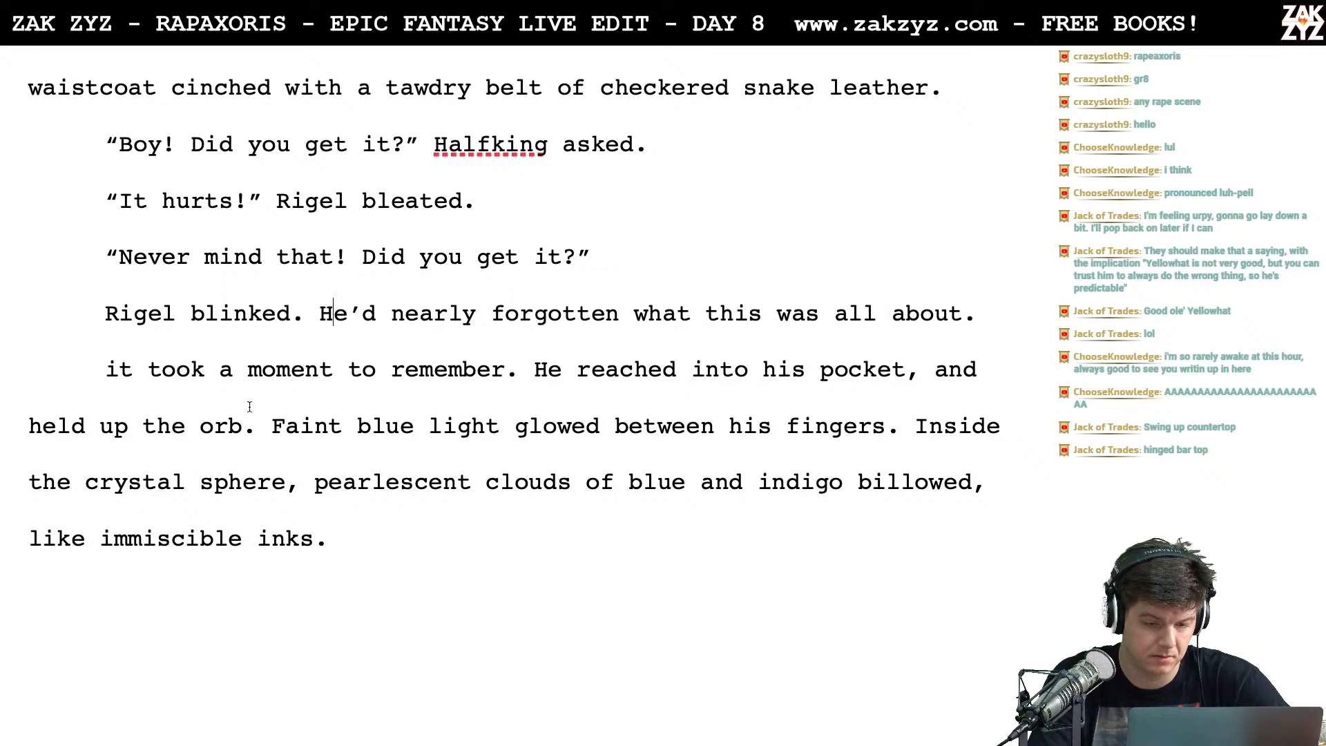
Delete "it took a moment to remember," rejoin "He reached into his pocket" to Rigel's paragraph, and insert "stolen" before "orb."
{"action": "left_click_drag", "start_coordinate": [536, 369], "coordinate": [99, 378]}
{"action": "key", "text": "BackSpace"}
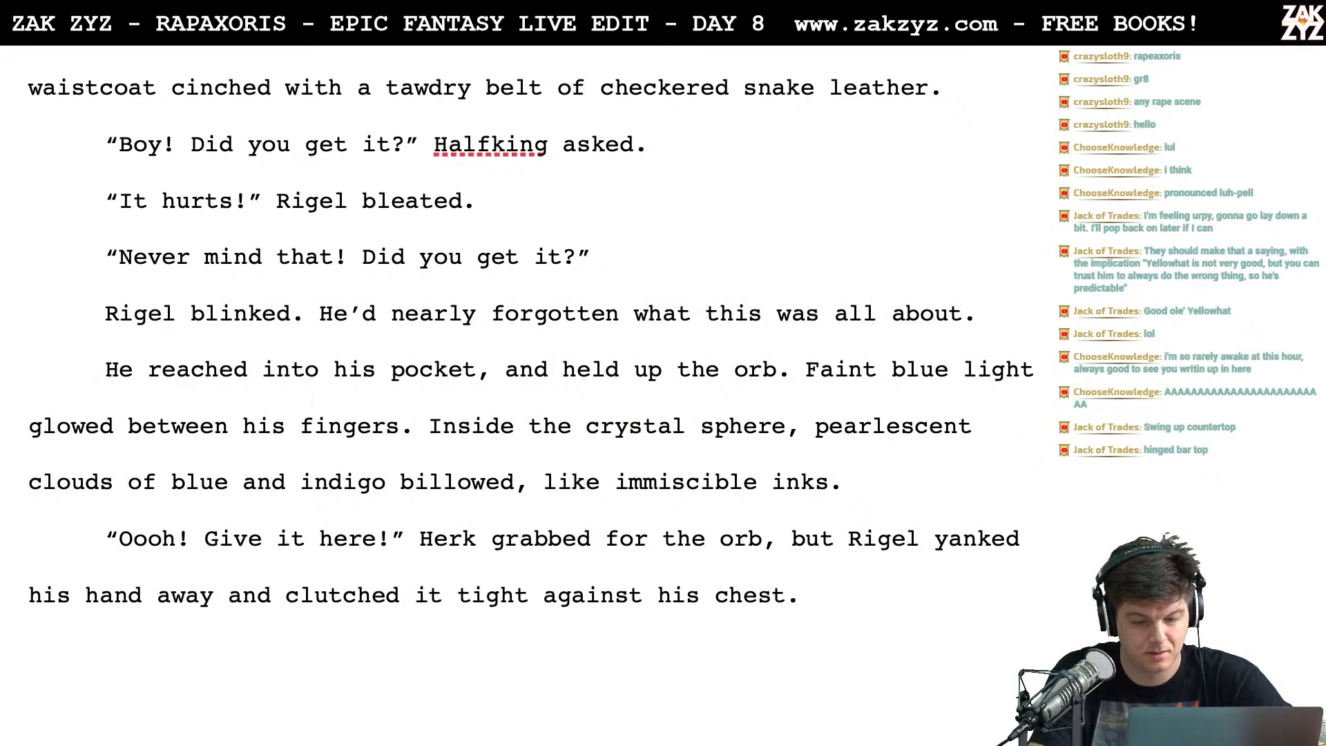
{"action": "key", "text": "BackSpace"}
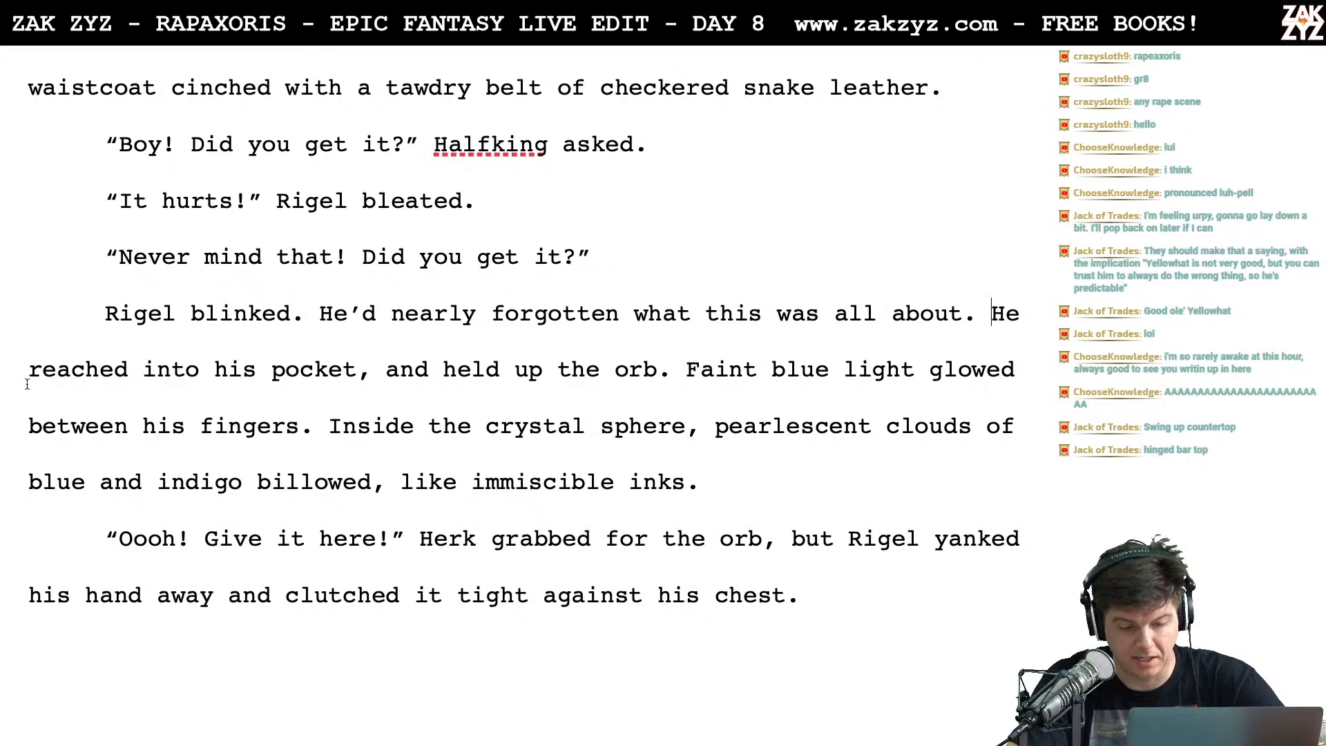
{"action": "left_click", "coordinate": [613, 369]}
{"action": "type", "text": "stolen"}
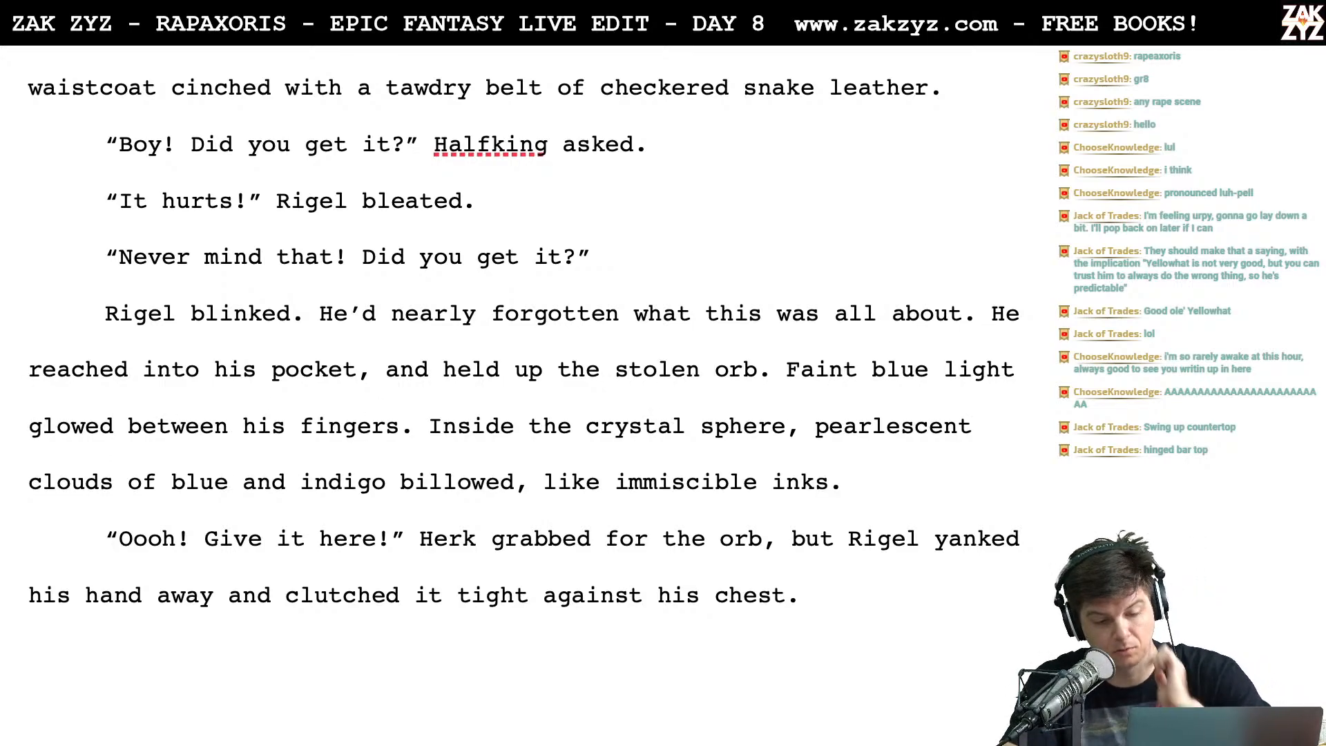
{"action": "scroll", "coordinate": [736, 456], "scroll_direction": "down", "scroll_amount": 1}
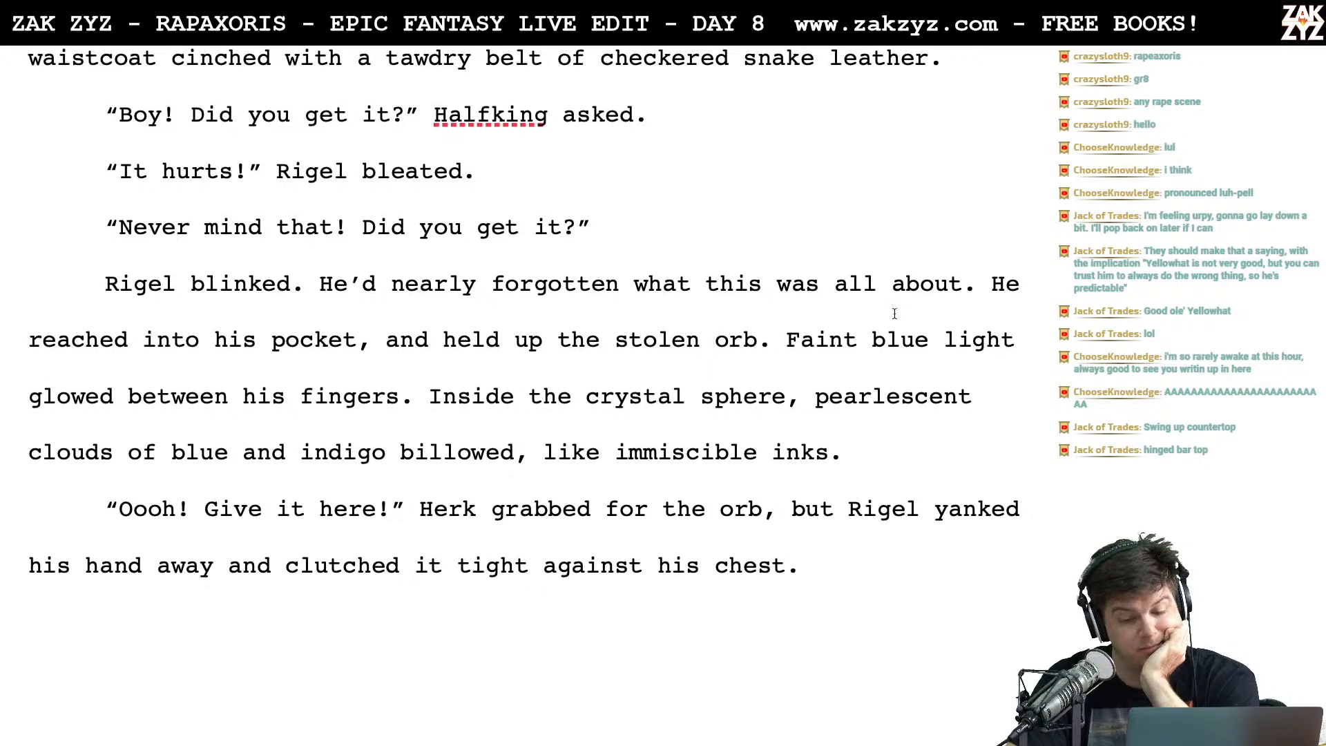
{"action": "scroll", "coordinate": [445, 444], "scroll_direction": "down", "scroll_amount": 2}
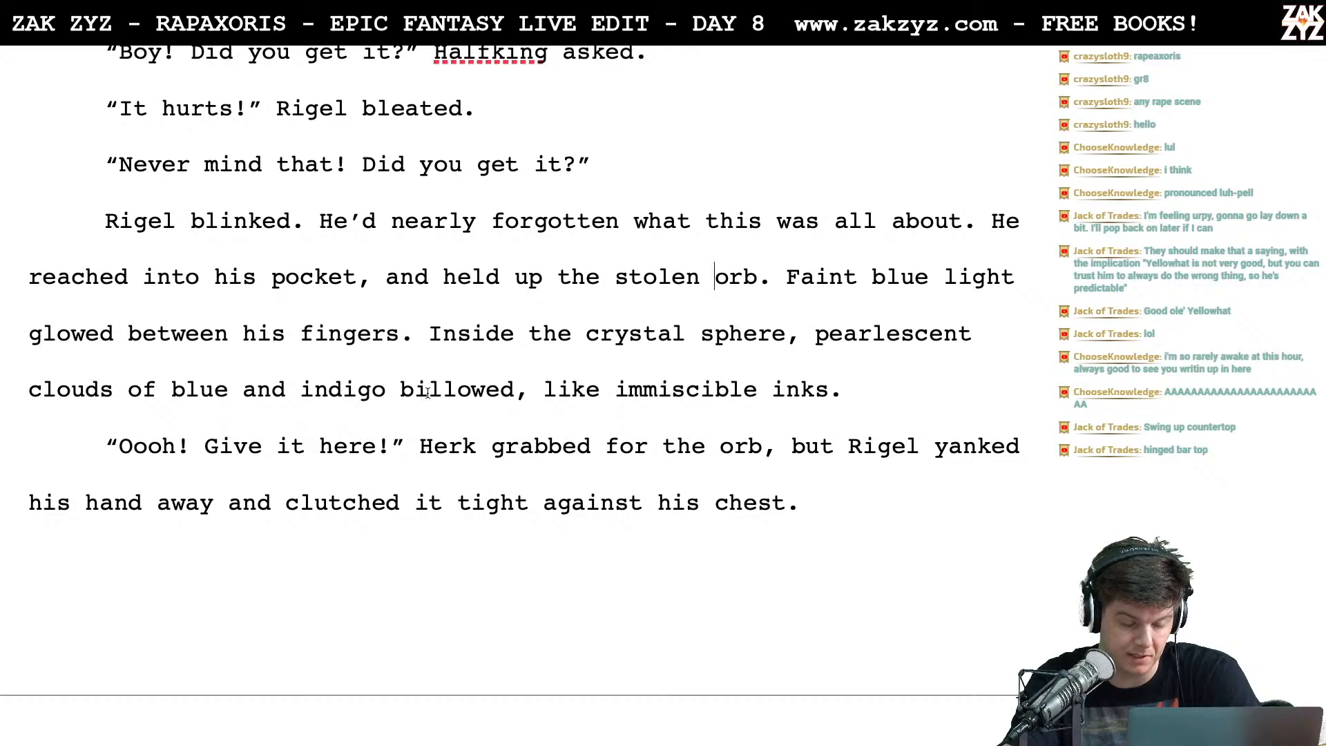
{"action": "scroll", "coordinate": [427, 392], "scroll_direction": "down", "scroll_amount": 1}
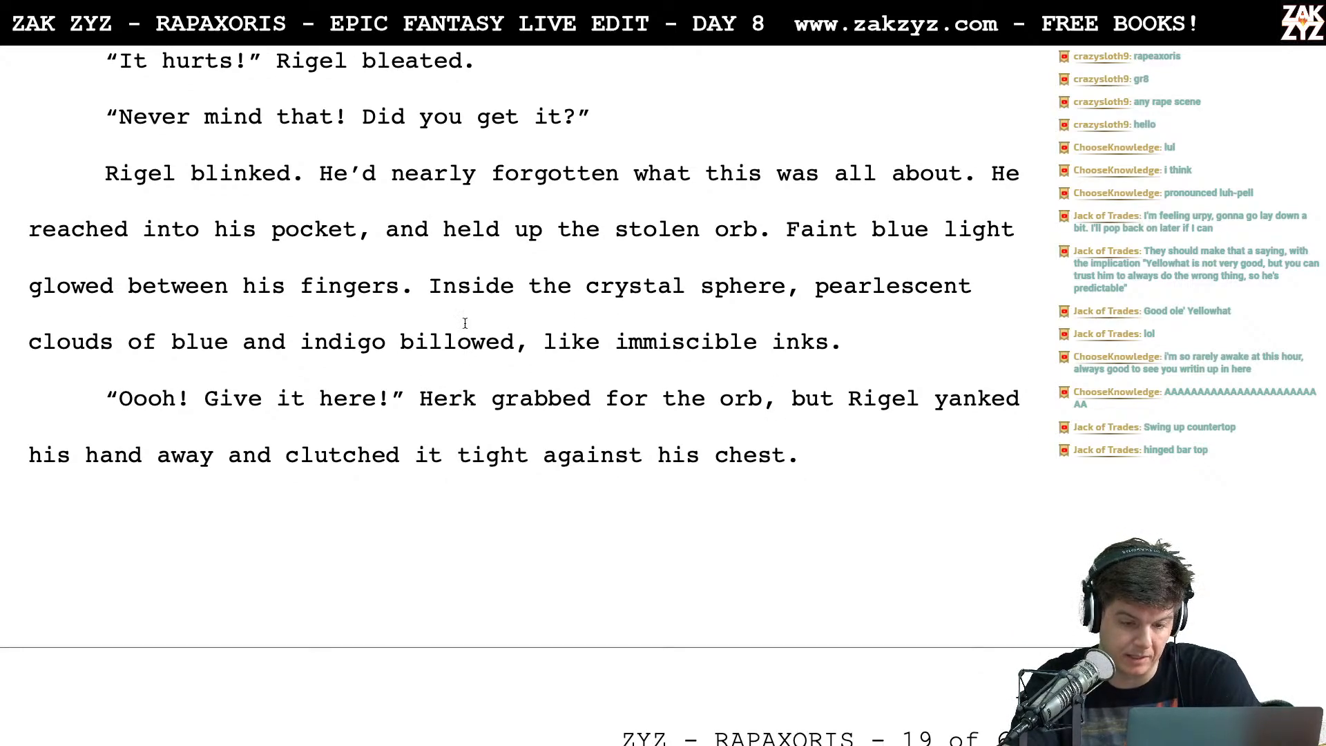
{"action": "scroll", "coordinate": [191, 392], "scroll_direction": "down", "scroll_amount": 1}
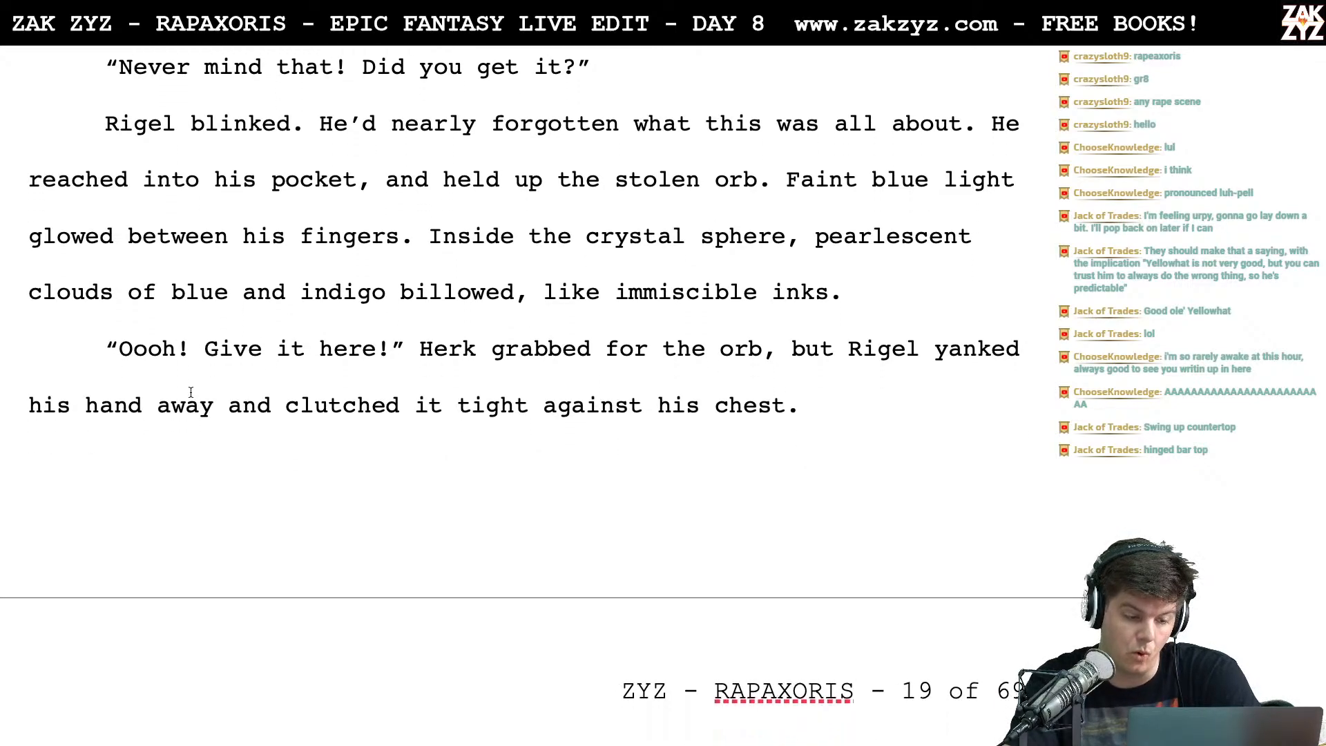
{"action": "scroll", "coordinate": [329, 386], "scroll_direction": "down", "scroll_amount": 2}
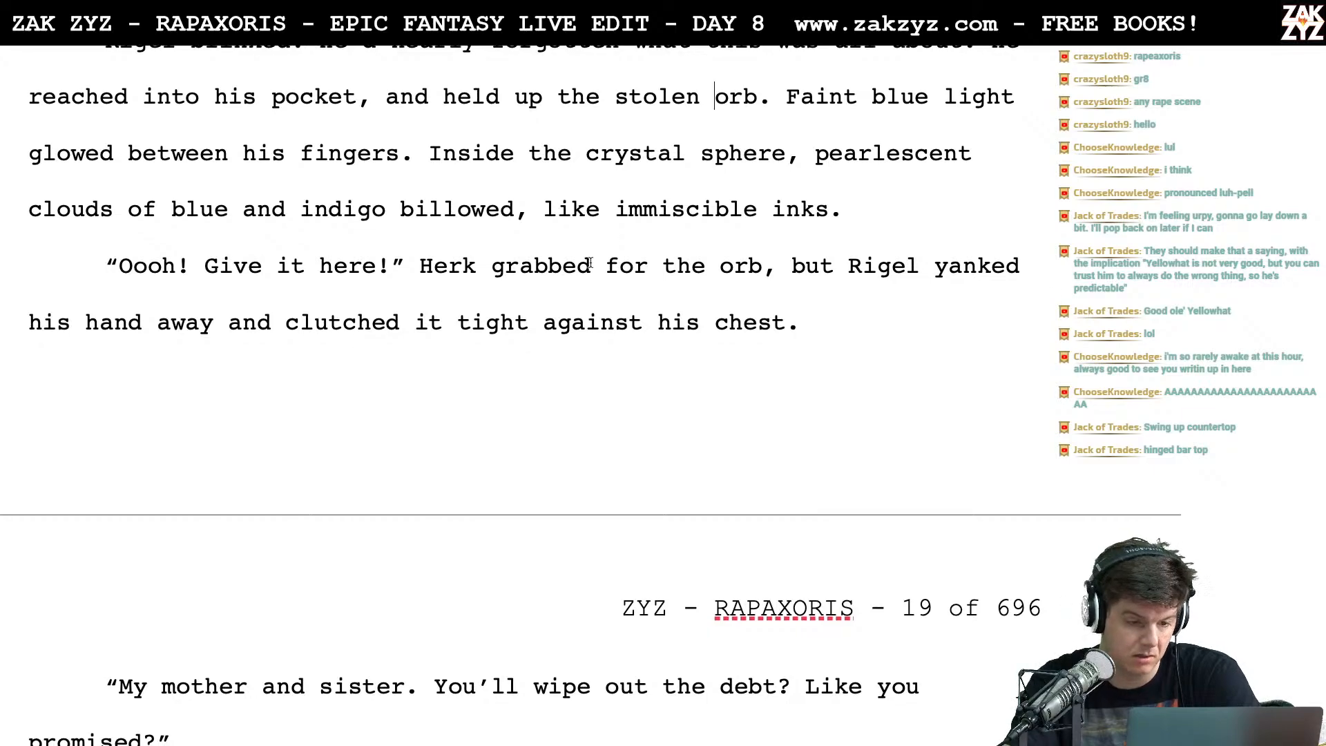
{"action": "left_click", "coordinate": [232, 266]}
{"action": "type", "text": "mmie"}
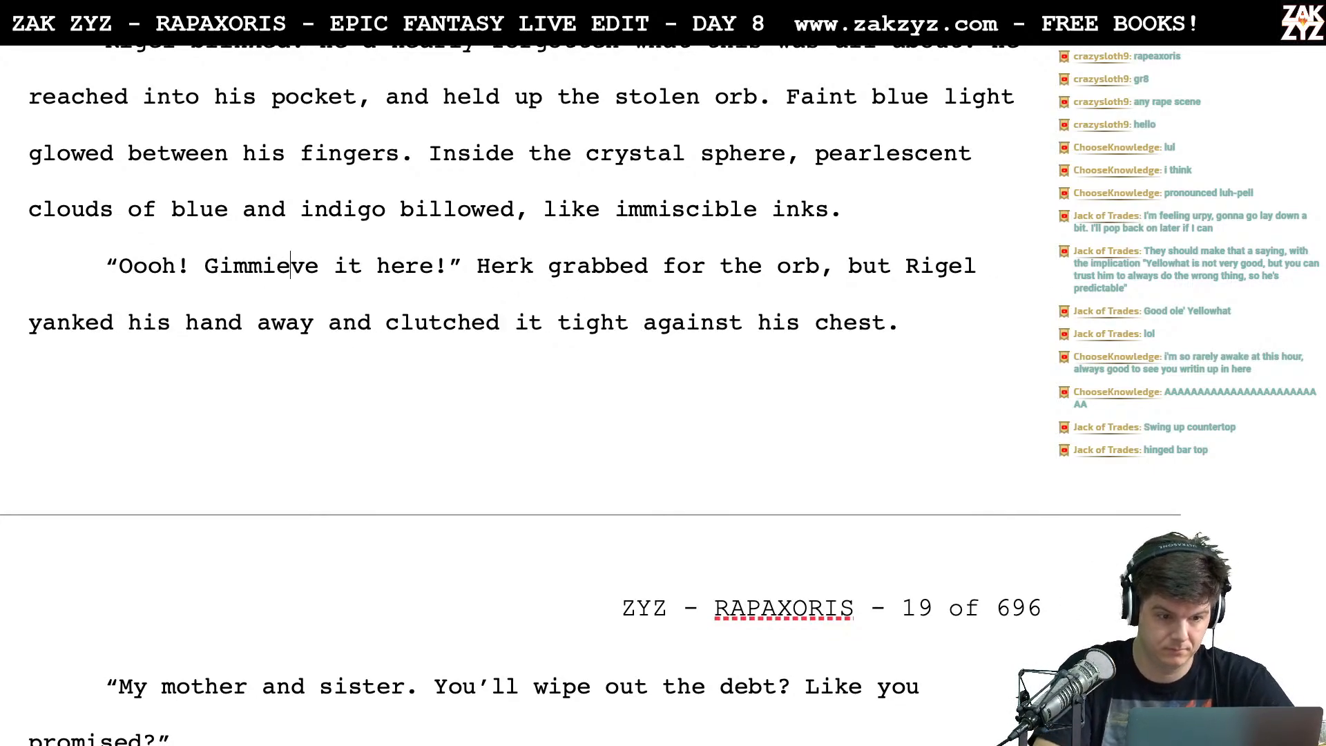
{"action": "key", "text": "BackSpace"}
{"action": "key", "text": "BackSpace"}
{"action": "key", "text": "BackSpace"}
{"action": "key", "text": "BackSpace"}
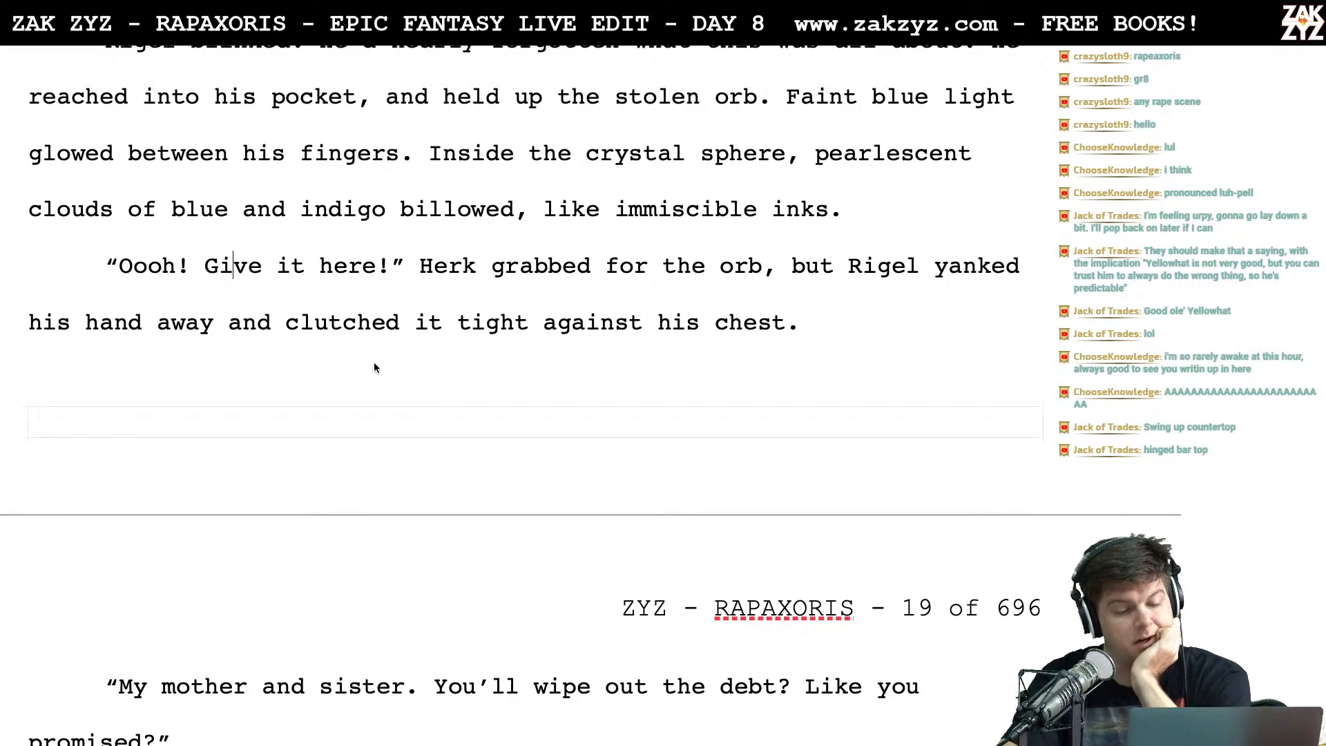
Replace "for the orb," with "at the orb." after "Herk grabbed."
{"action": "scroll", "coordinate": [374, 366], "scroll_direction": "down", "scroll_amount": 1}
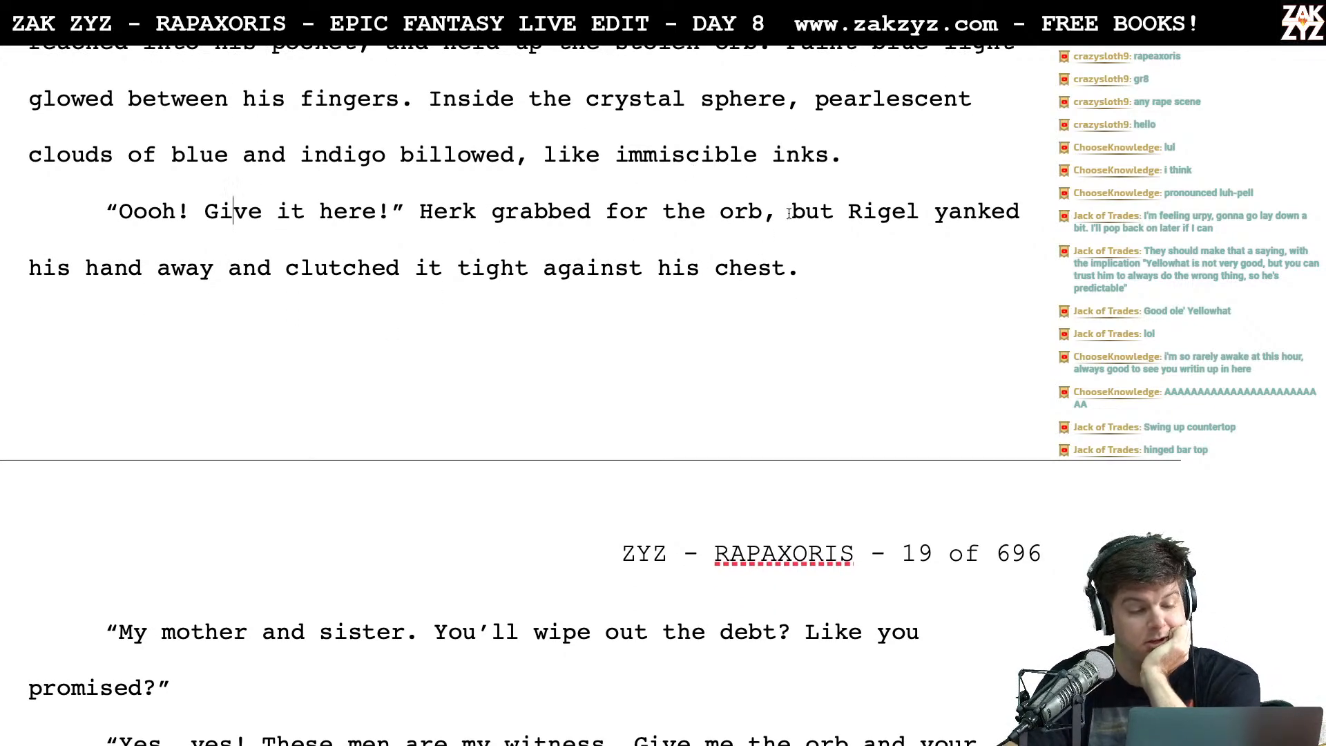
{"action": "scroll", "coordinate": [789, 213], "scroll_direction": "down", "scroll_amount": 1}
{"action": "left_click", "coordinate": [779, 198]}
{"action": "key", "text": "BackSpace"}
{"action": "key", "text": "BackSpace"}
{"action": "key", "text": "BackSpace"}
{"action": "key", "text": "BackSpace"}
{"action": "key", "text": "BackSpace"}
{"action": "key", "text": "BackSpace"}
{"action": "key", "text": "BackSpace"}
{"action": "key", "text": "BackSpace"}
{"action": "key", "text": "BackSpace"}
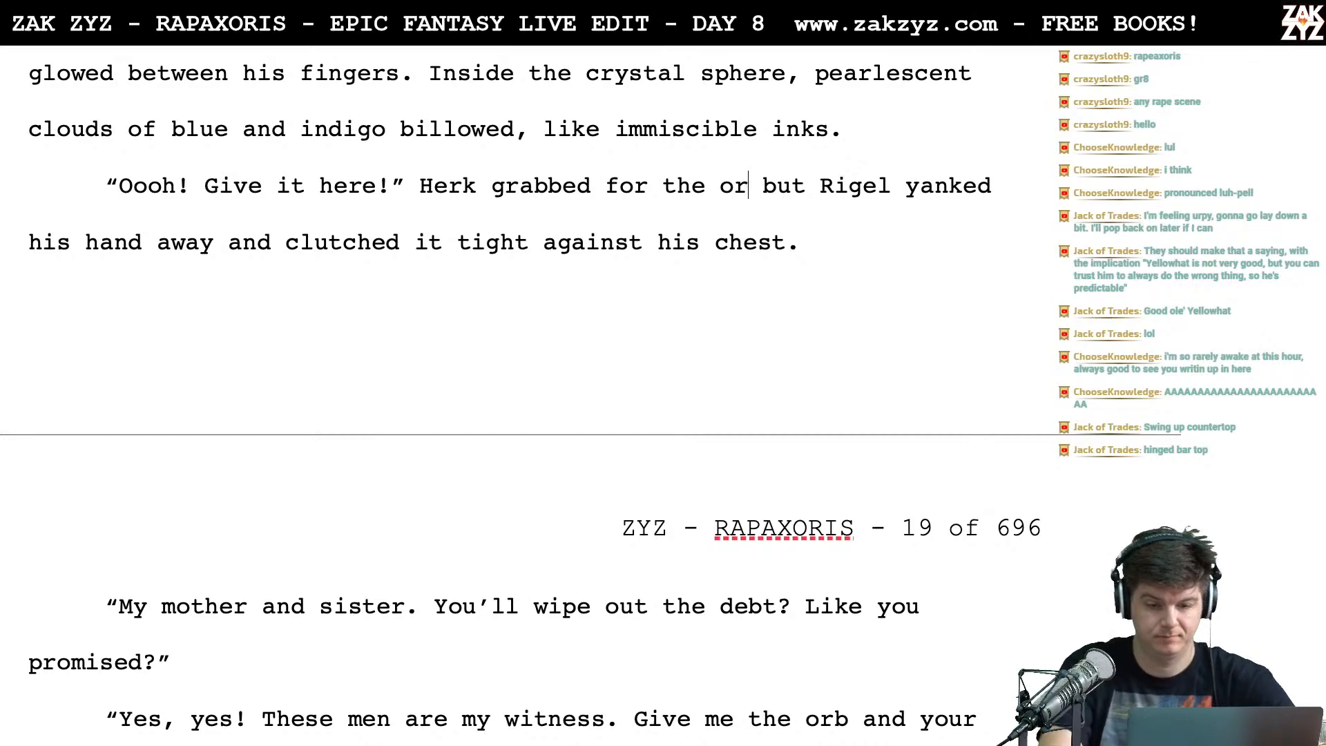
{"action": "key", "text": "BackSpace"}
{"action": "key", "text": "BackSpace"}
{"action": "key", "text": "BackSpace"}
{"action": "type", "text": "at the orb."}
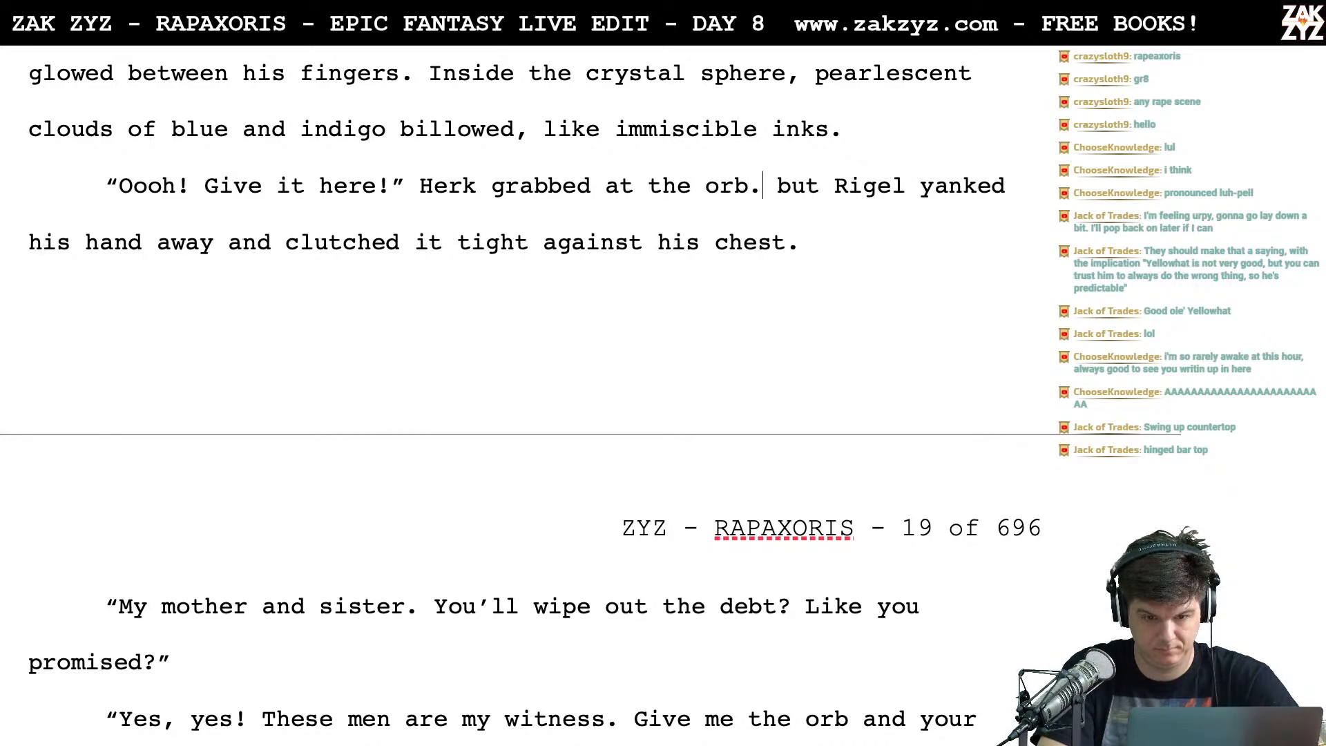
Delete "but" before "Rigel yanked" and start a new paragraph with Rigel's action
{"action": "key", "text": "shift+Right"}
{"action": "key", "text": "shift+Right"}
{"action": "key", "text": "shift+Right"}
{"action": "key", "text": "shift+Right"}
{"action": "key", "text": "shift+Right"}
{"action": "key", "text": "Delete"}
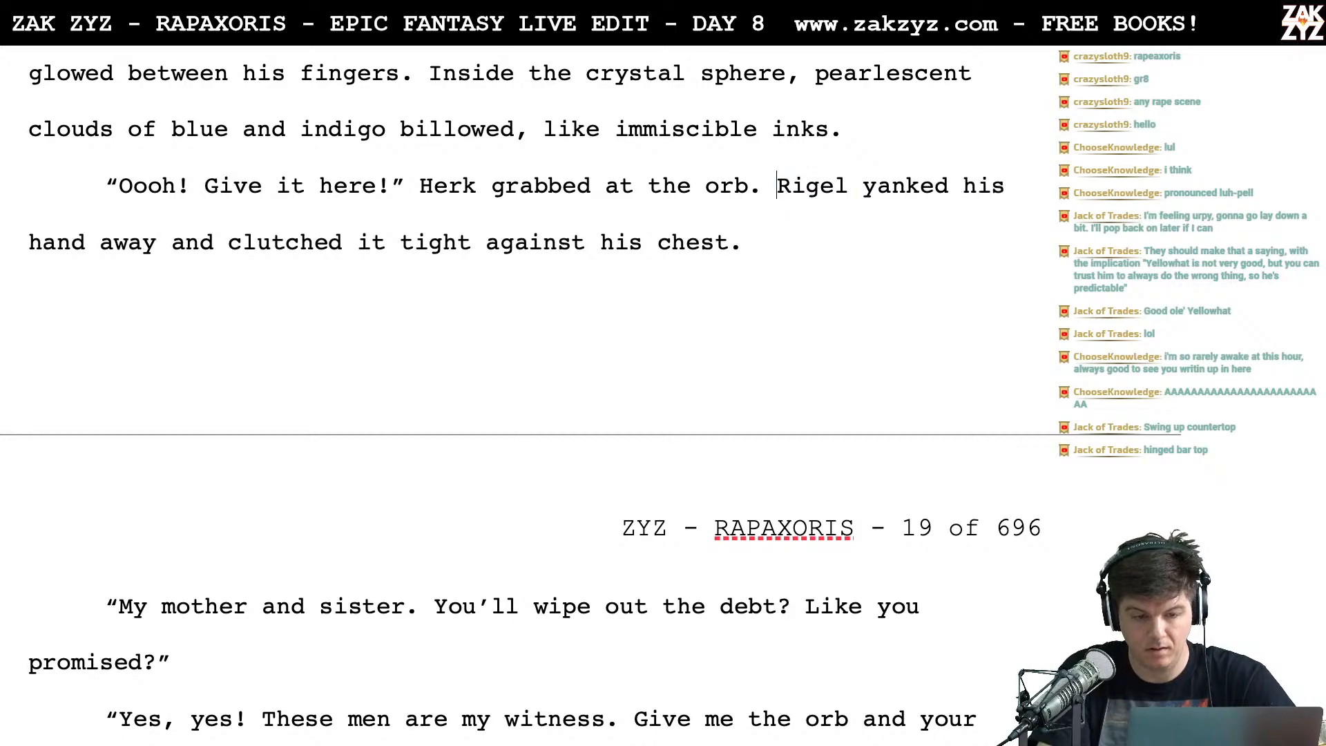
{"action": "key", "text": "Return"}
Insert "the sphere tight against his chest." after "clutched" in the sentence about Rigel yanking his hand away
{"action": "scroll", "coordinate": [782, 189], "scroll_direction": "down", "scroll_amount": 3}
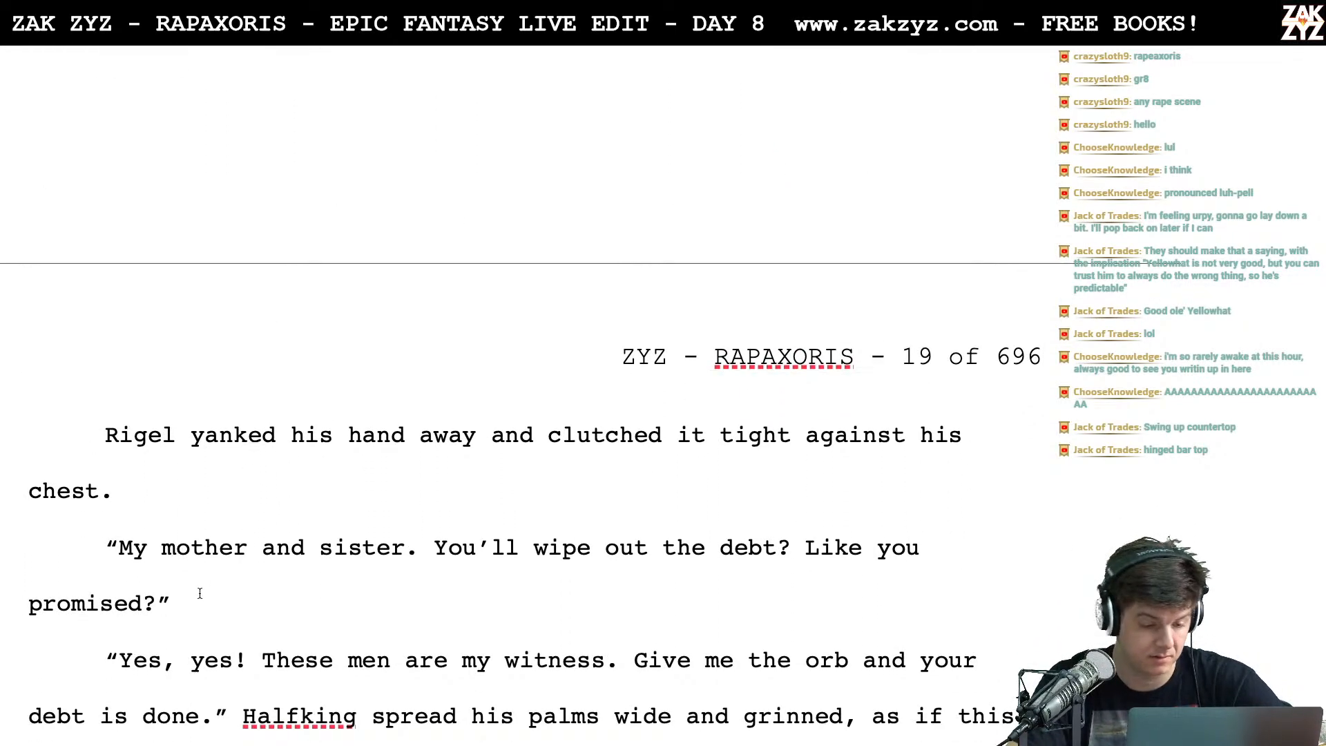
{"action": "scroll", "coordinate": [199, 593], "scroll_direction": "down", "scroll_amount": 1}
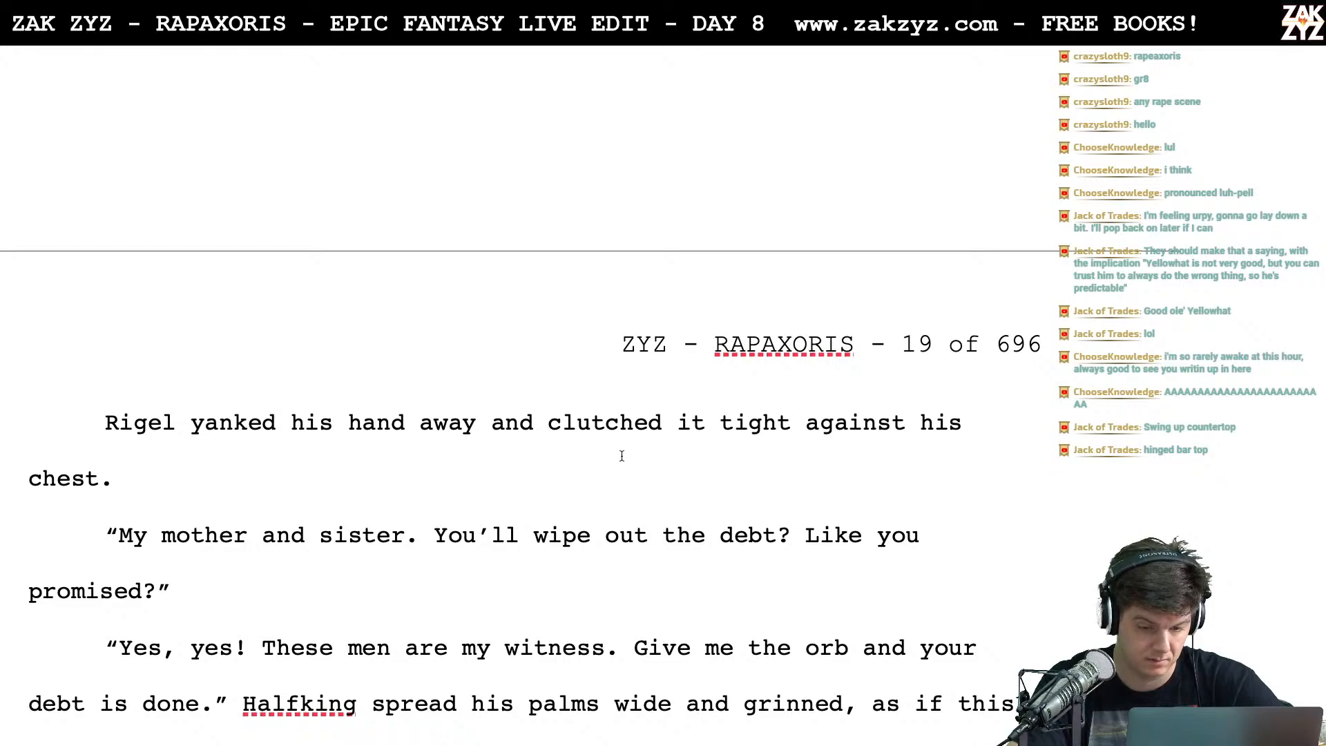
{"action": "type", "text": "t"}
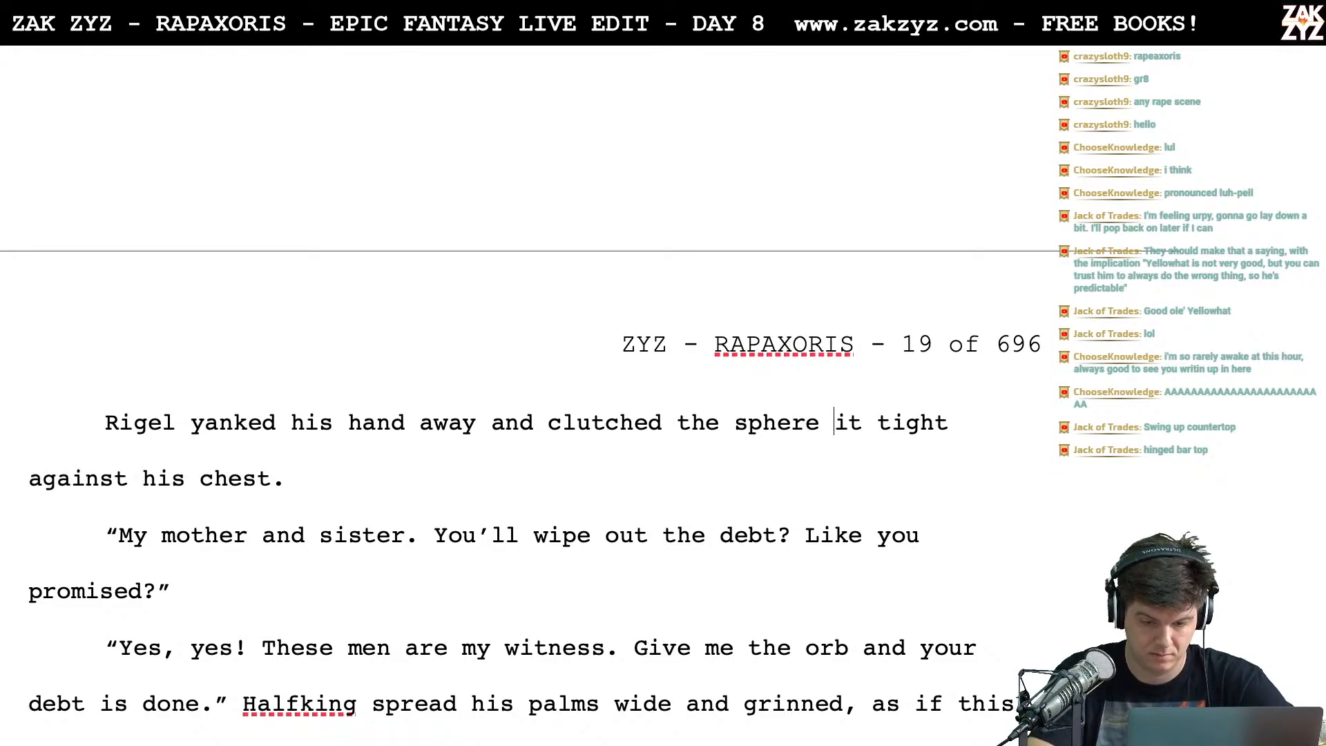
{"action": "type", "text": "he sphere tight"}
{"action": "key", "text": "BackSpace"}
{"action": "key", "text": "BackSpace"}
{"action": "key", "text": "BackSpace"}
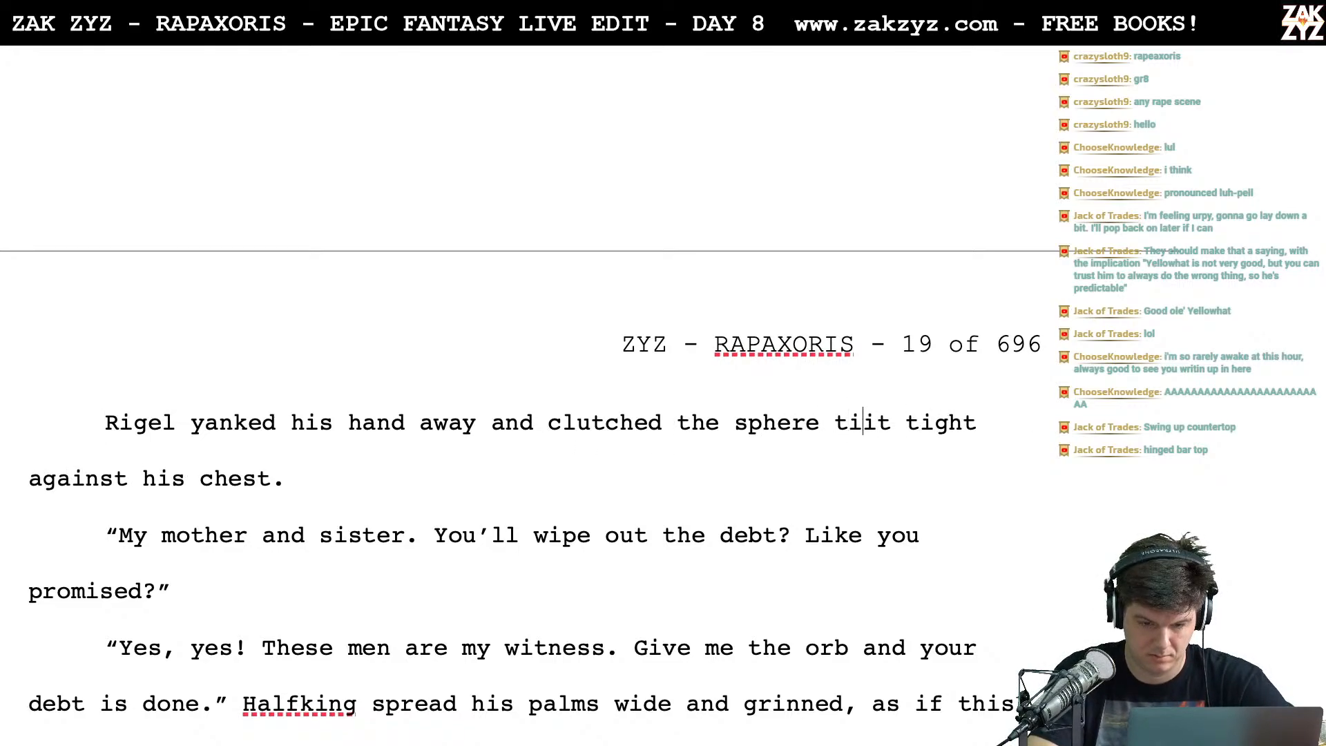
{"action": "type", "text": "ght against his "}
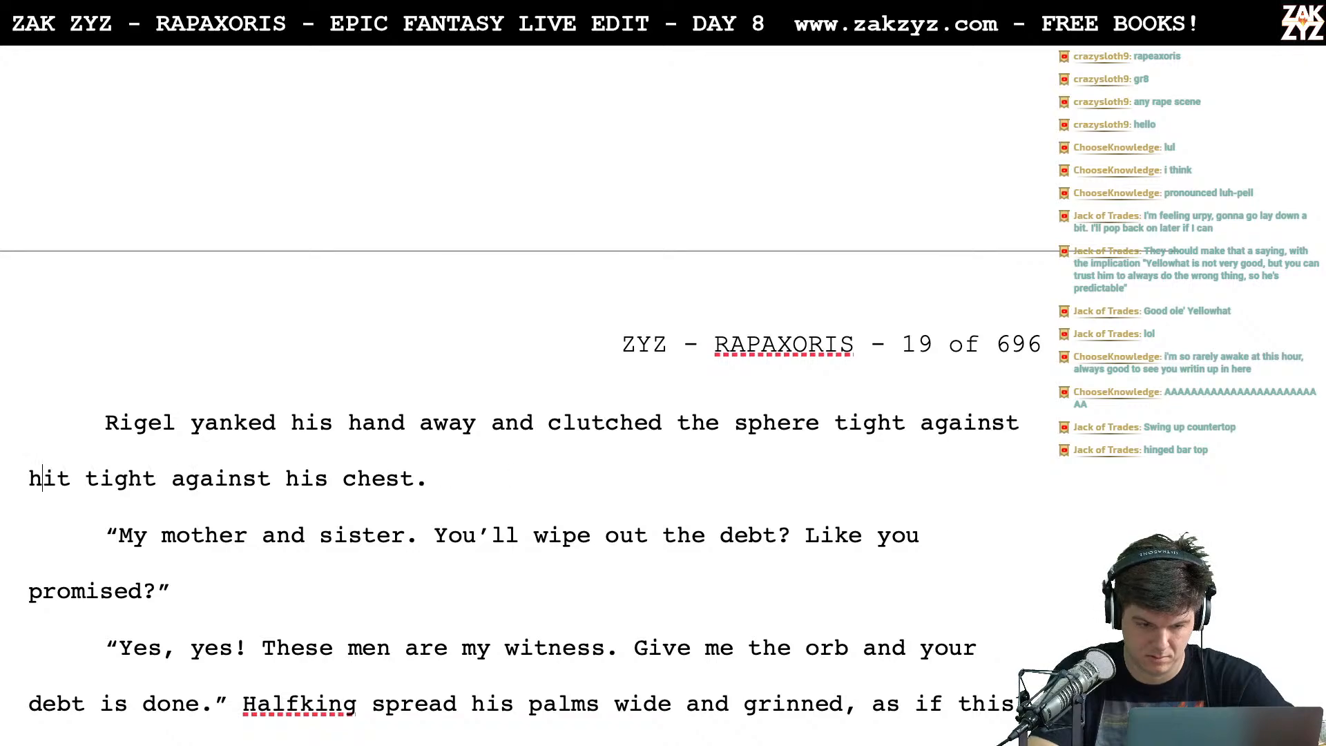
{"action": "type", "text": "chest."}
Delete the leftover "it tight against his chest." from the end of Rigel's paragraph
{"action": "key", "text": "shift+Down"}
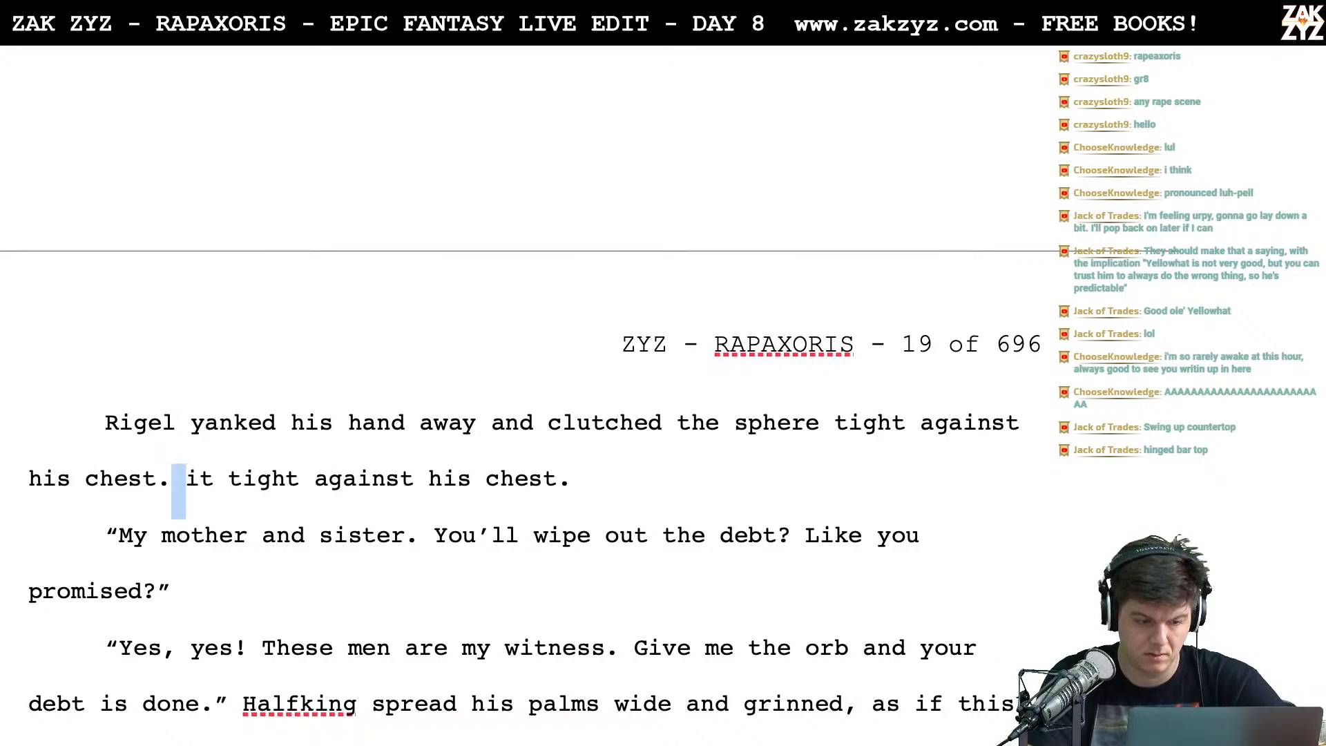
{"action": "key", "text": "shift+Left"}
{"action": "key", "text": "shift+Left"}
{"action": "key", "text": "shift+Left"}
{"action": "key", "text": "shift+Left"}
{"action": "key", "text": "shift+Left"}
{"action": "key", "text": "shift+Left"}
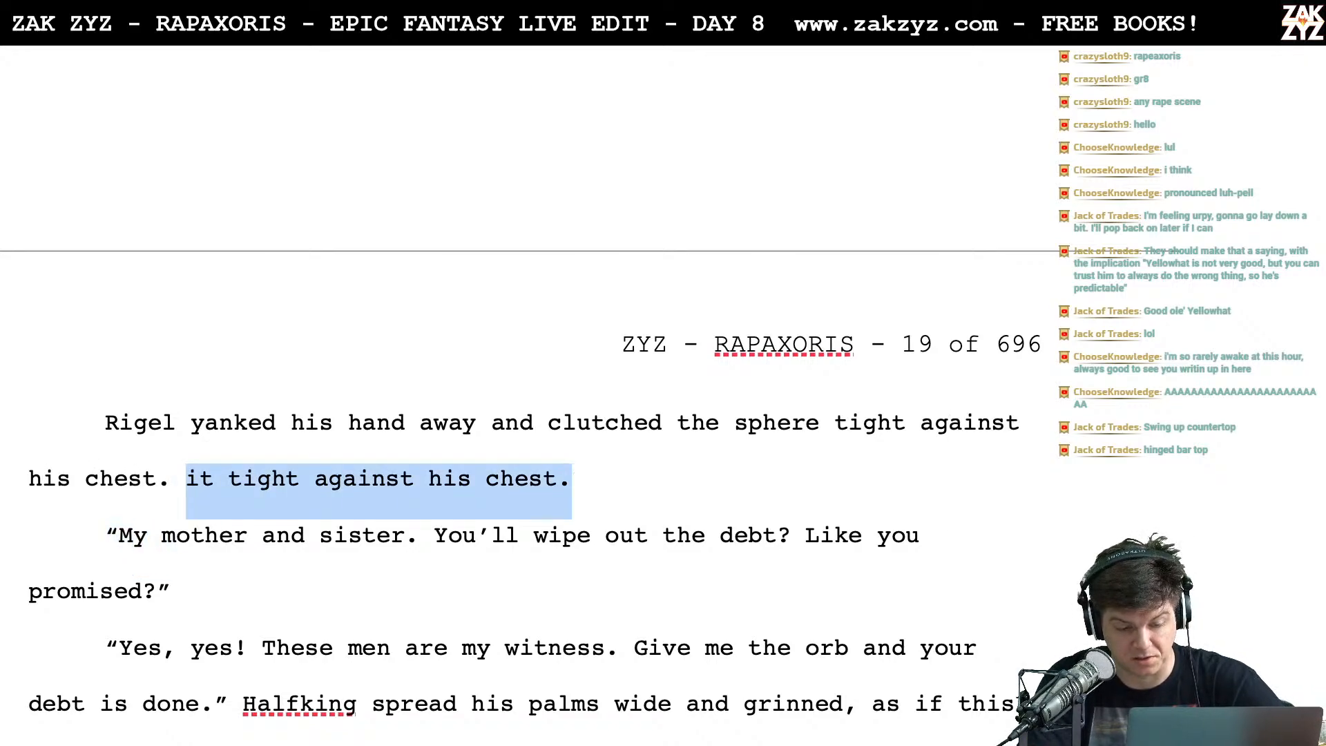
{"action": "key", "text": "BackSpace"}
Replace "orb" with "sphere" in Halfking's line "Give me the orb and your debt is done."
{"action": "scroll", "coordinate": [860, 498], "scroll_direction": "down", "scroll_amount": 2}
{"action": "scroll", "coordinate": [859, 498], "scroll_direction": "up", "scroll_amount": 1}
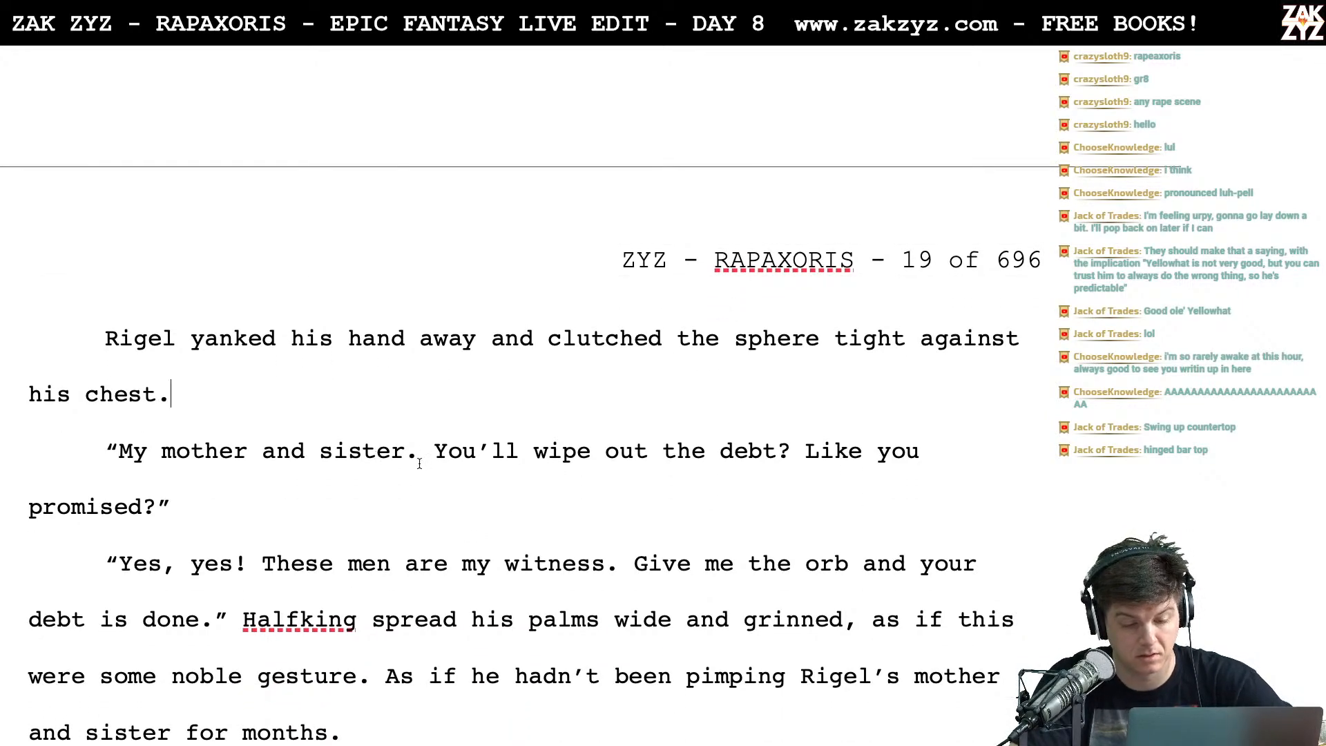
{"action": "scroll", "coordinate": [535, 490], "scroll_direction": "down", "scroll_amount": 1}
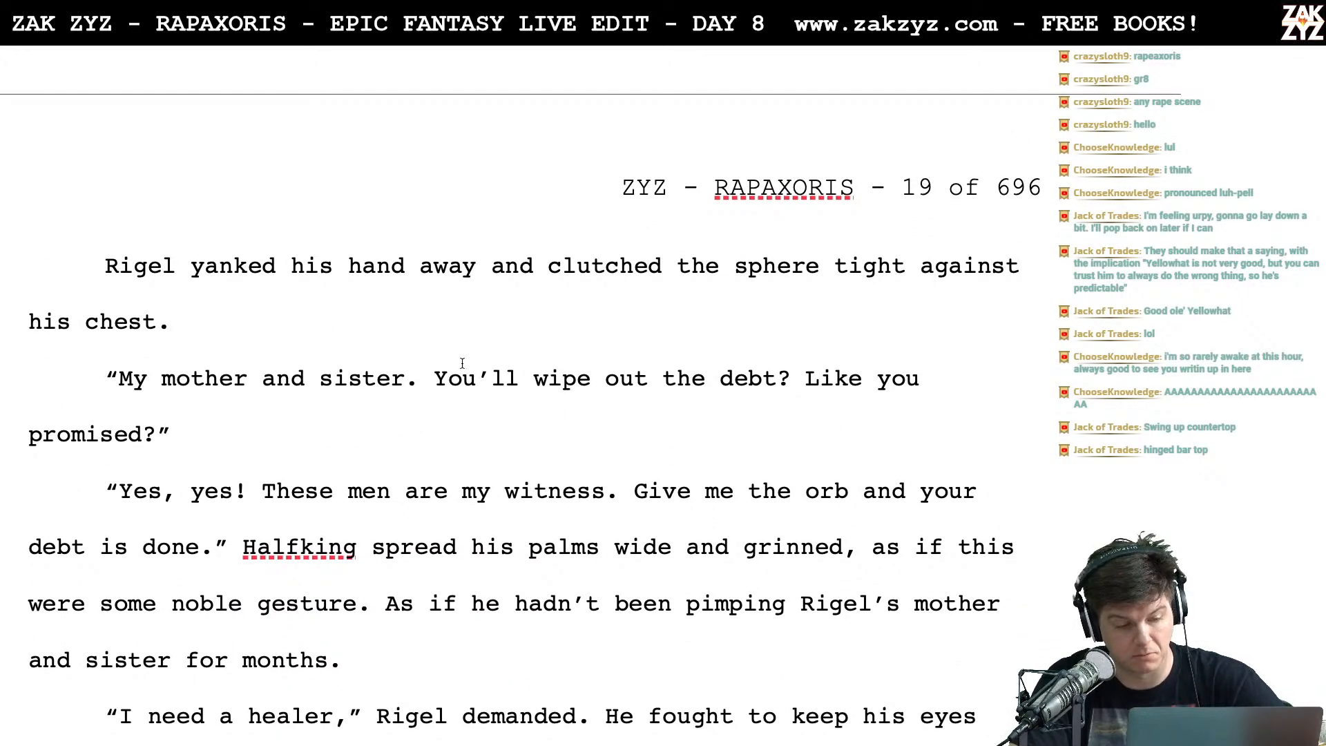
{"action": "scroll", "coordinate": [518, 297], "scroll_direction": "down", "scroll_amount": 2}
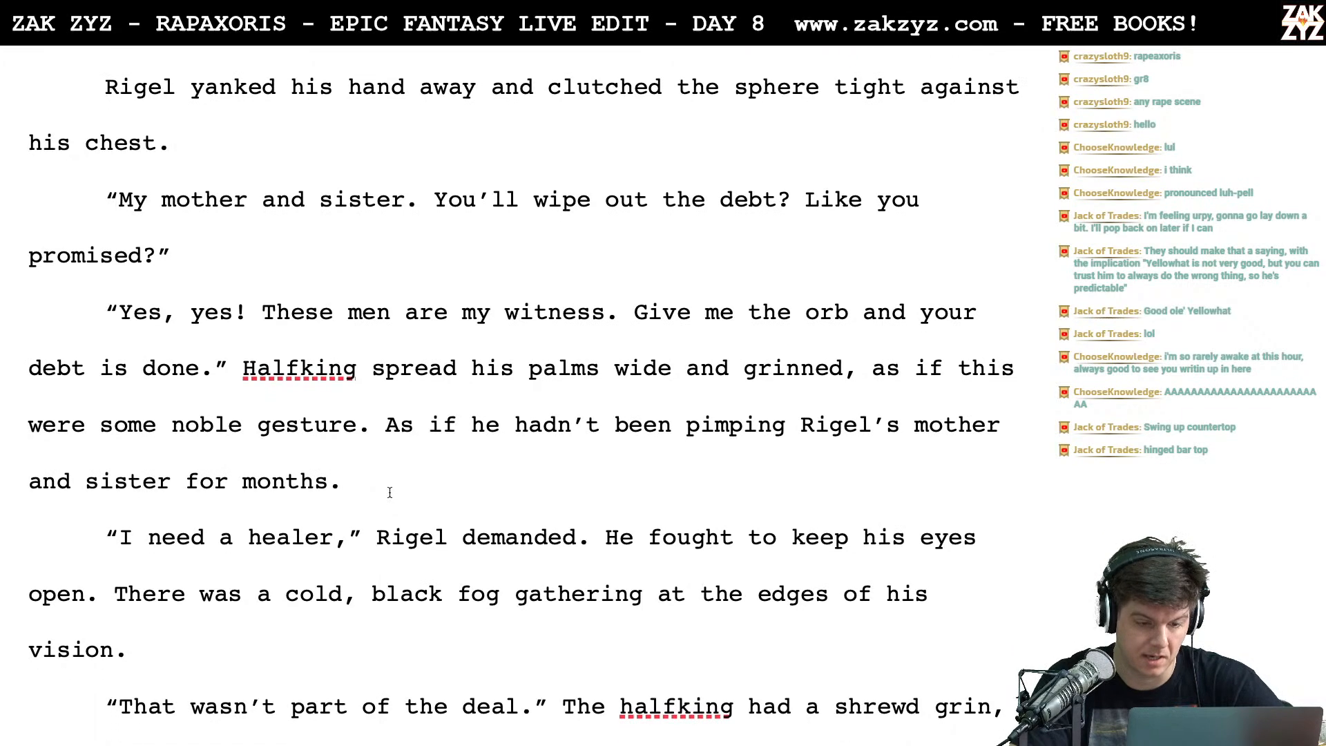
{"action": "scroll", "coordinate": [481, 328], "scroll_direction": "down", "scroll_amount": 1}
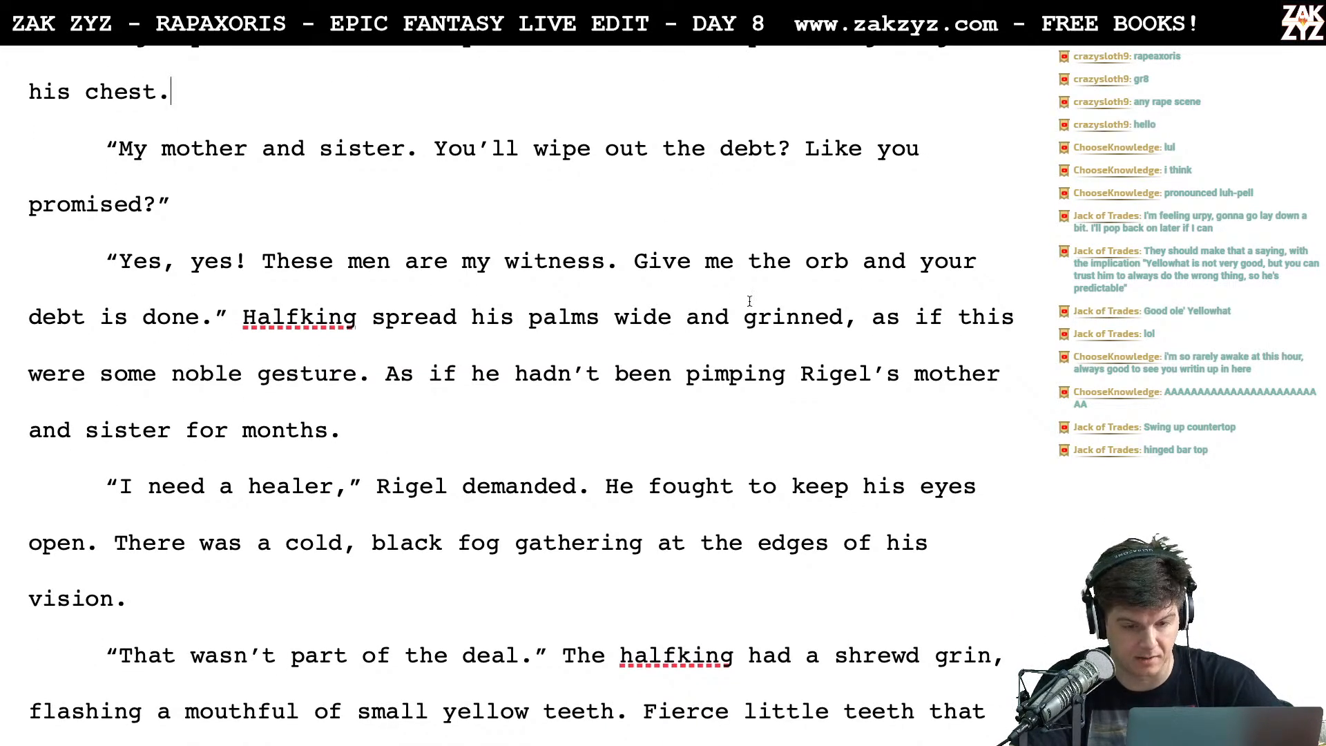
{"action": "key", "text": "Left"}
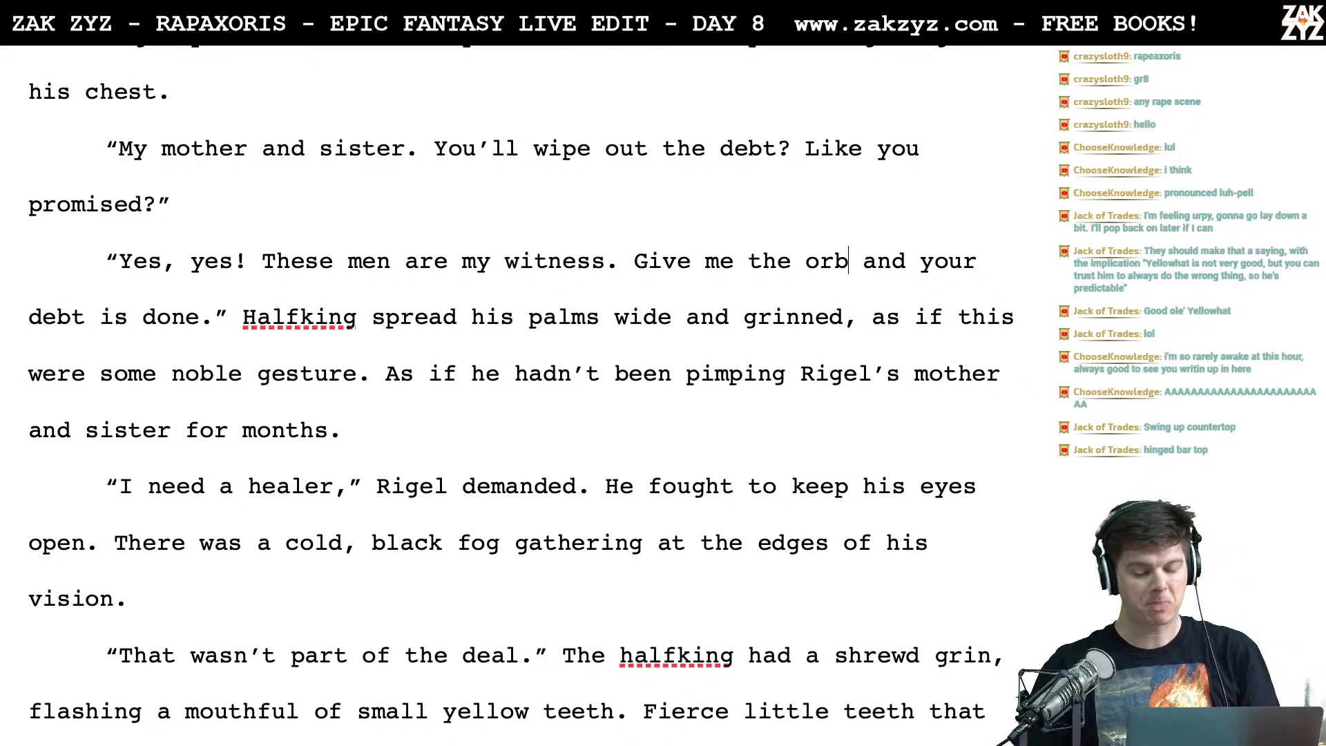
{"action": "scroll", "coordinate": [518, 387], "scroll_direction": "up", "scroll_amount": 8}
{"action": "scroll", "coordinate": [517, 386], "scroll_direction": "up", "scroll_amount": 10}
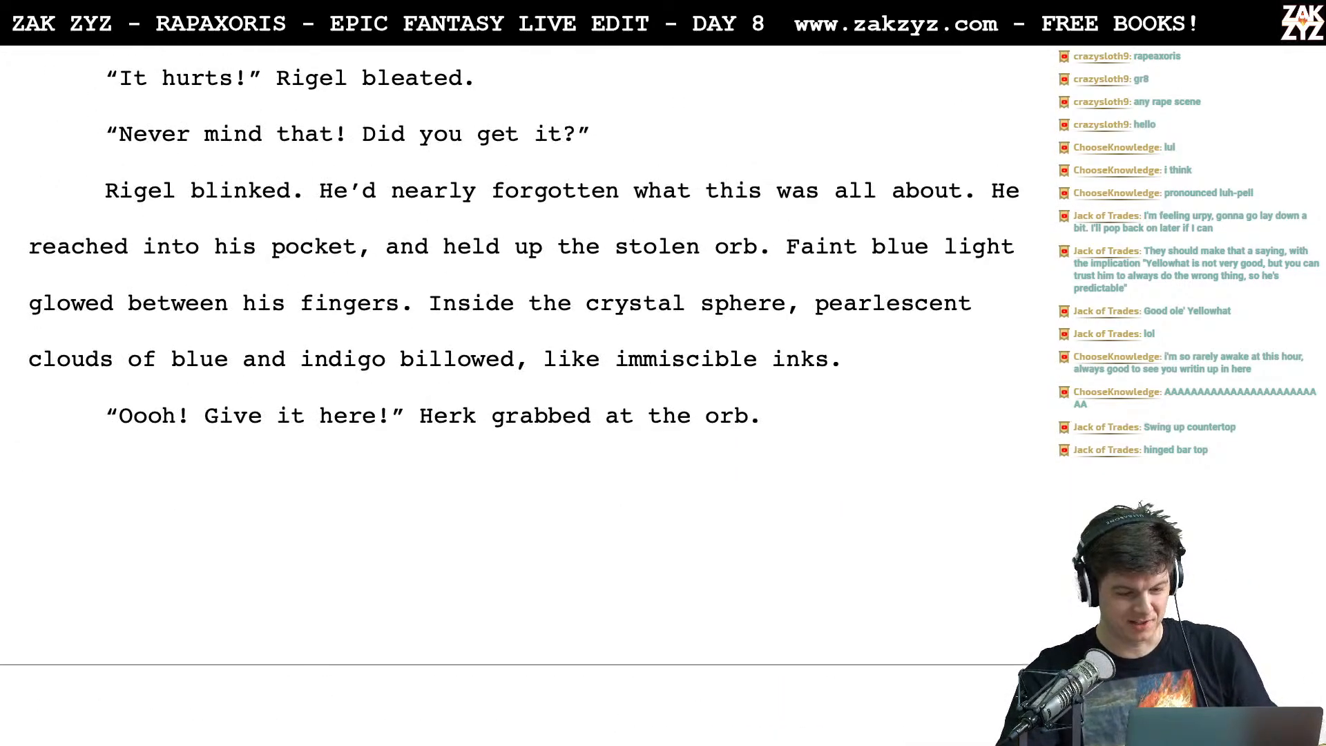
{"action": "scroll", "coordinate": [518, 386], "scroll_direction": "up", "scroll_amount": 10}
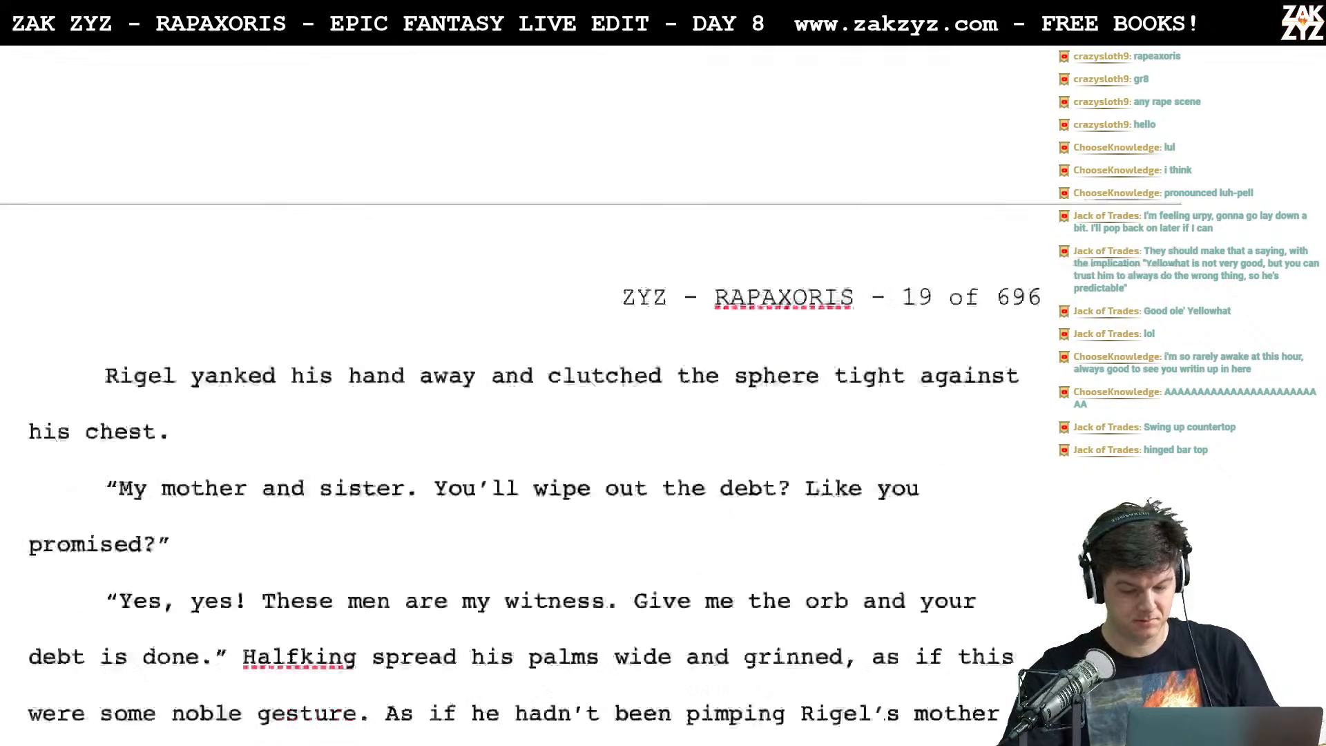
{"action": "scroll", "coordinate": [518, 386], "scroll_direction": "up", "scroll_amount": 8}
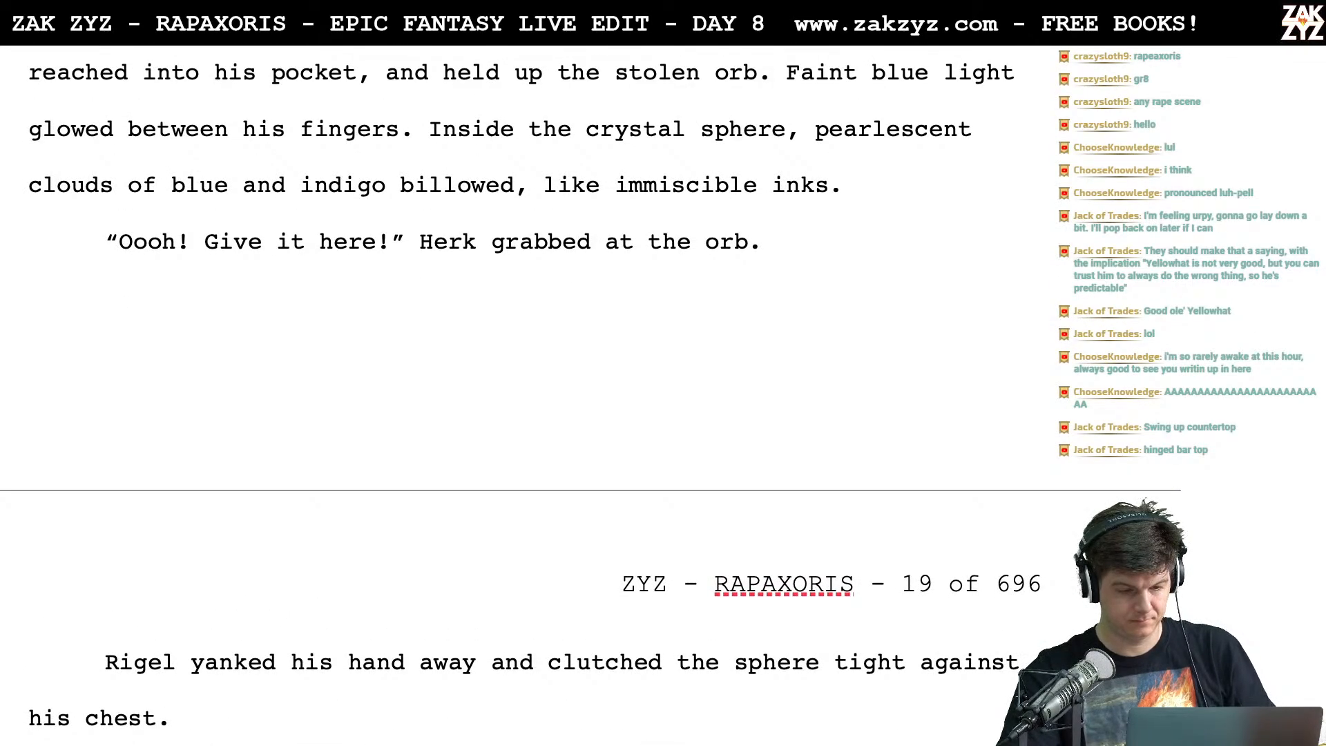
{"action": "scroll", "coordinate": [518, 387], "scroll_direction": "down", "scroll_amount": 1}
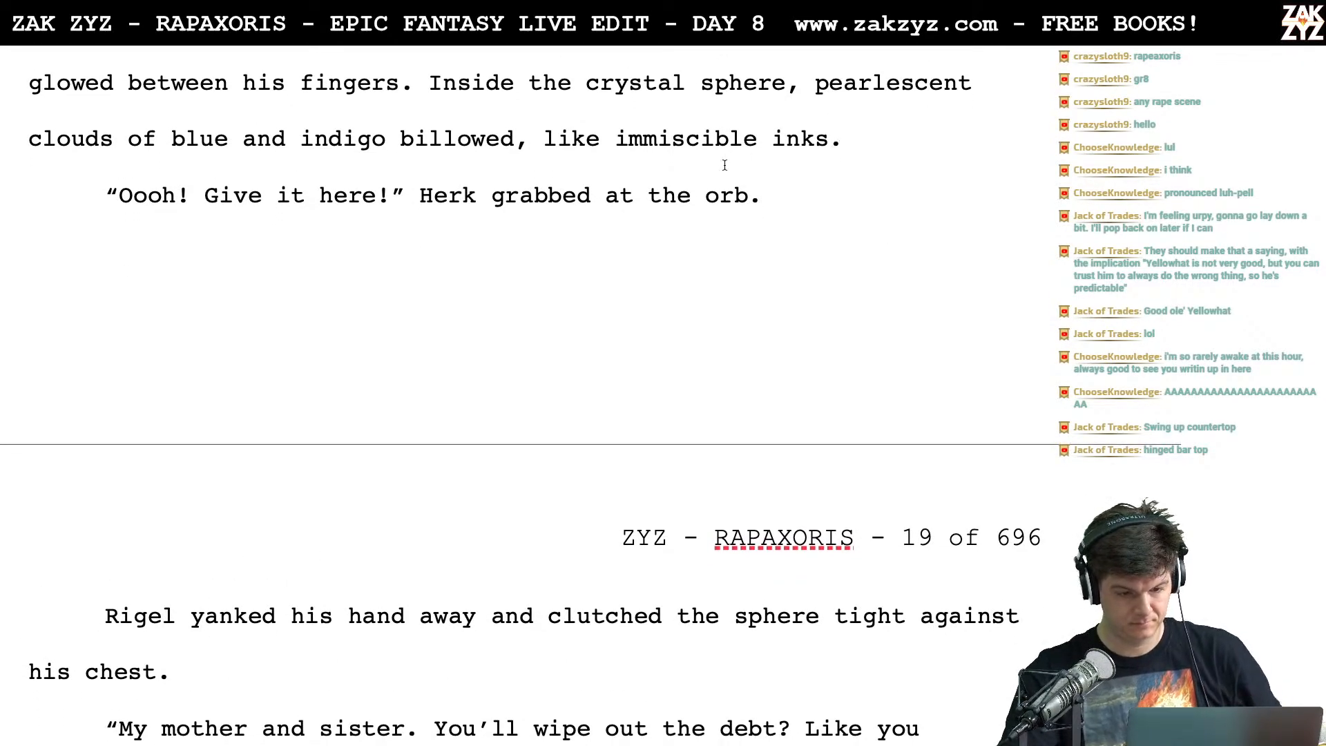
{"action": "scroll", "coordinate": [723, 194], "scroll_direction": "down", "scroll_amount": 9}
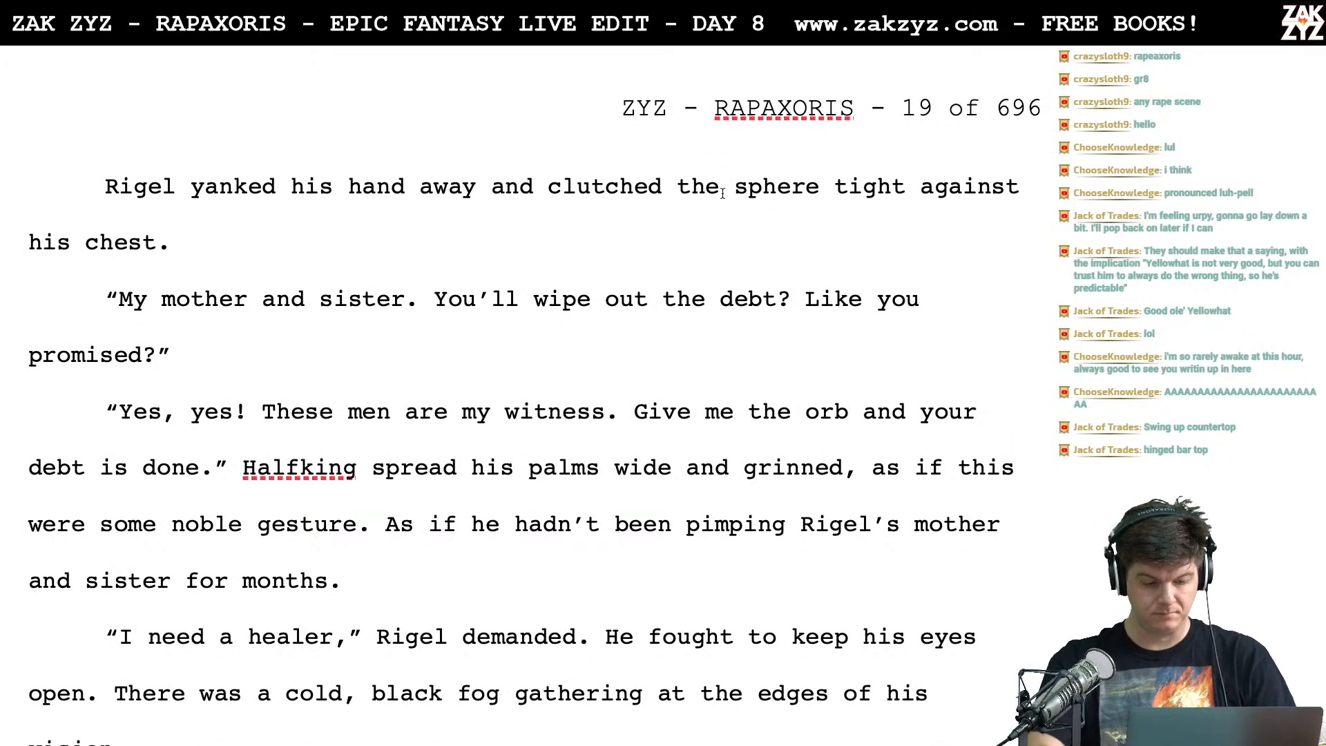
{"action": "key", "text": "BackSpace"}
{"action": "key", "text": "BackSpace"}
{"action": "key", "text": "BackSpace"}
{"action": "type", "text": "sphere"}
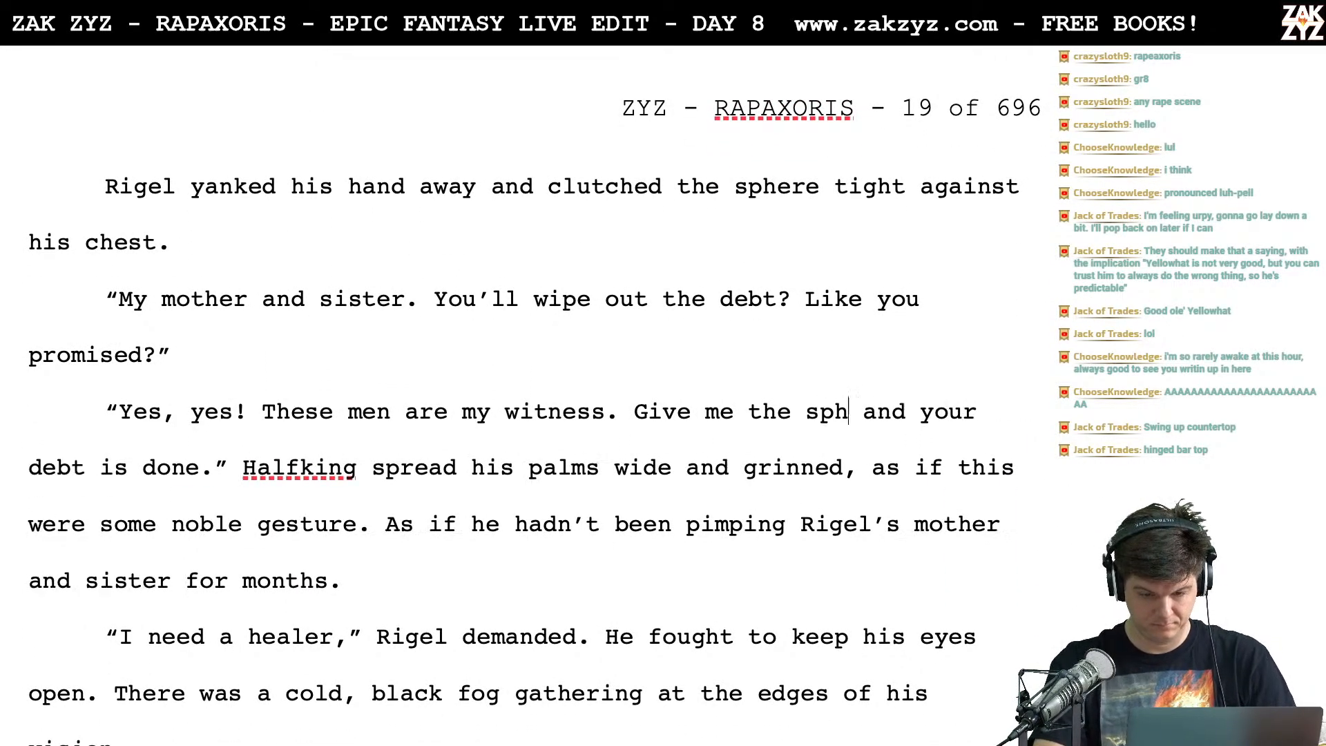
Delete the word "sphere" after "clutched the" in the sentence about Rigel yanking his hand away
{"action": "key", "text": "Left"}
{"action": "key", "text": "BackSpace"}
{"action": "key", "text": "BackSpace"}
{"action": "key", "text": "BackSpace"}
{"action": "key", "text": "BackSpace"}
{"action": "key", "text": "BackSpace"}
{"action": "key", "text": "BackSpace"}
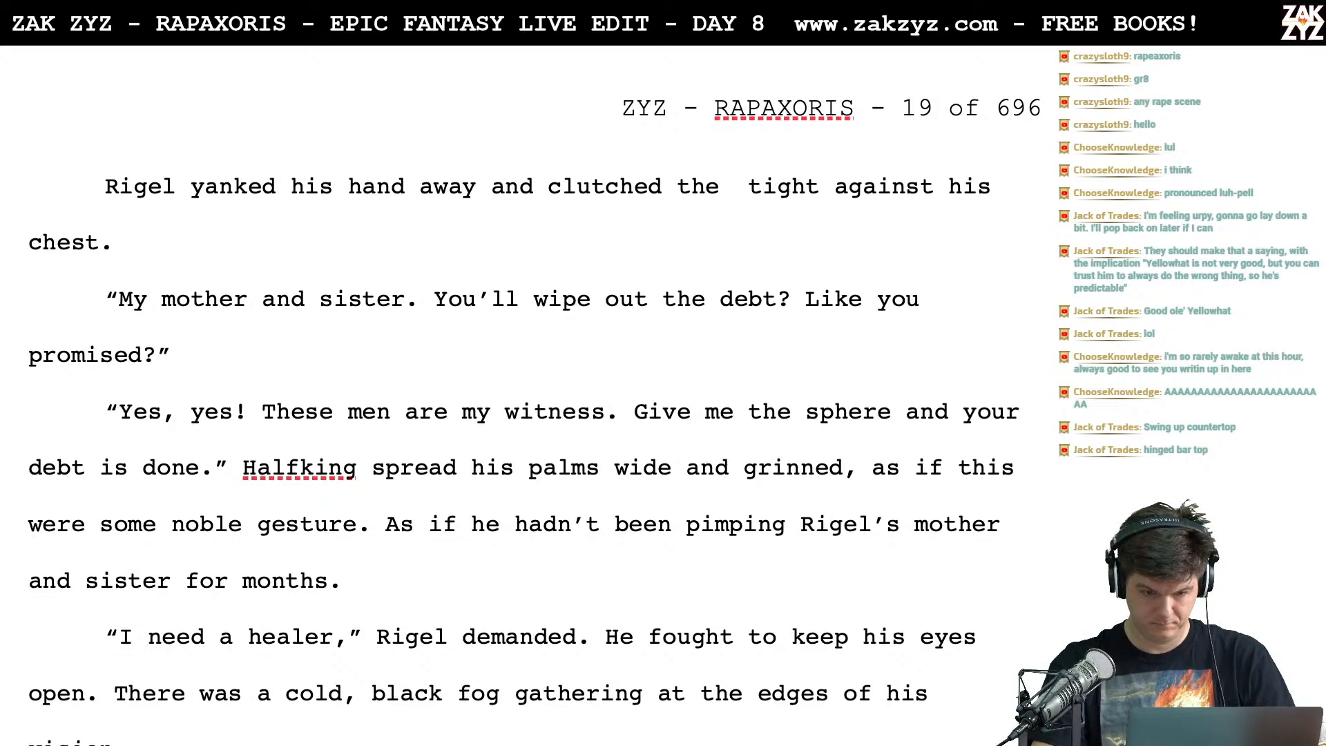
Insert "orb" after "clutched the" in the first sentence of page 19
{"action": "type", "text": "orb"}
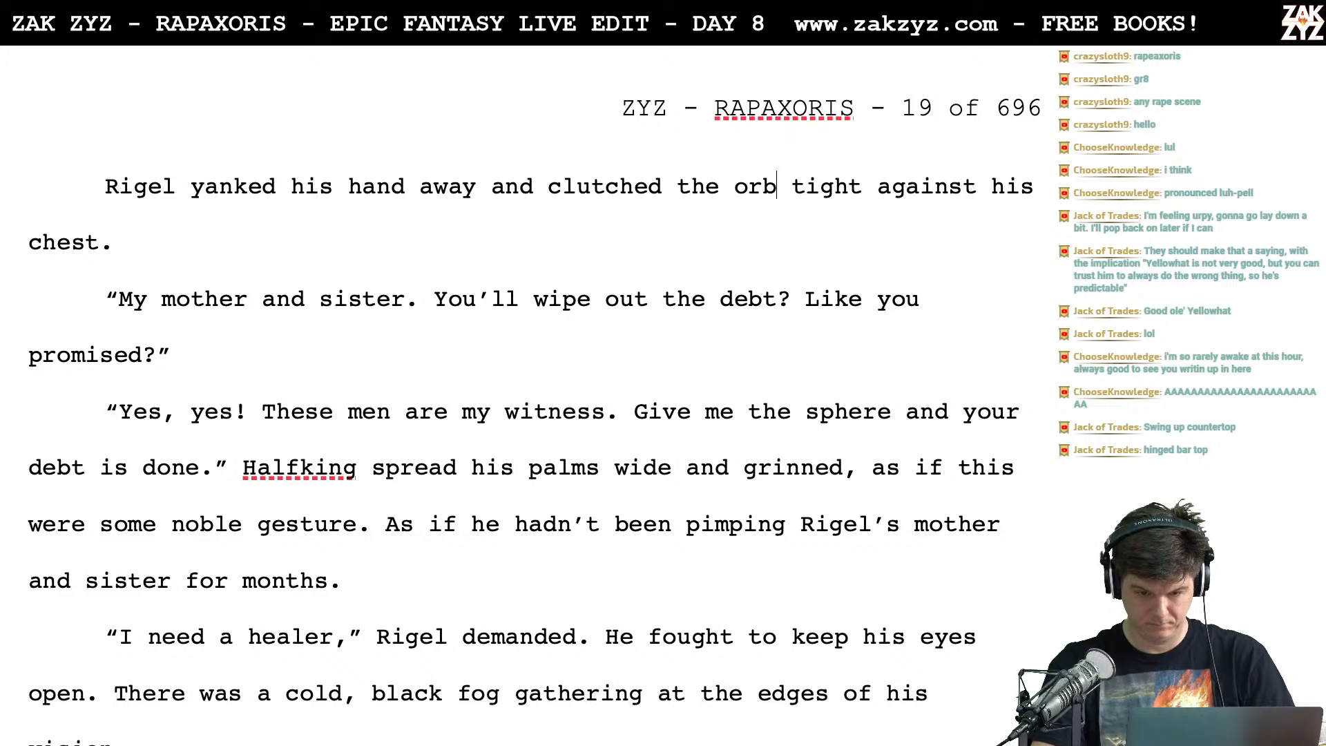
{"action": "scroll", "coordinate": [530, 414], "scroll_direction": "up", "scroll_amount": 7}
{"action": "scroll", "coordinate": [531, 414], "scroll_direction": "down", "scroll_amount": 7}
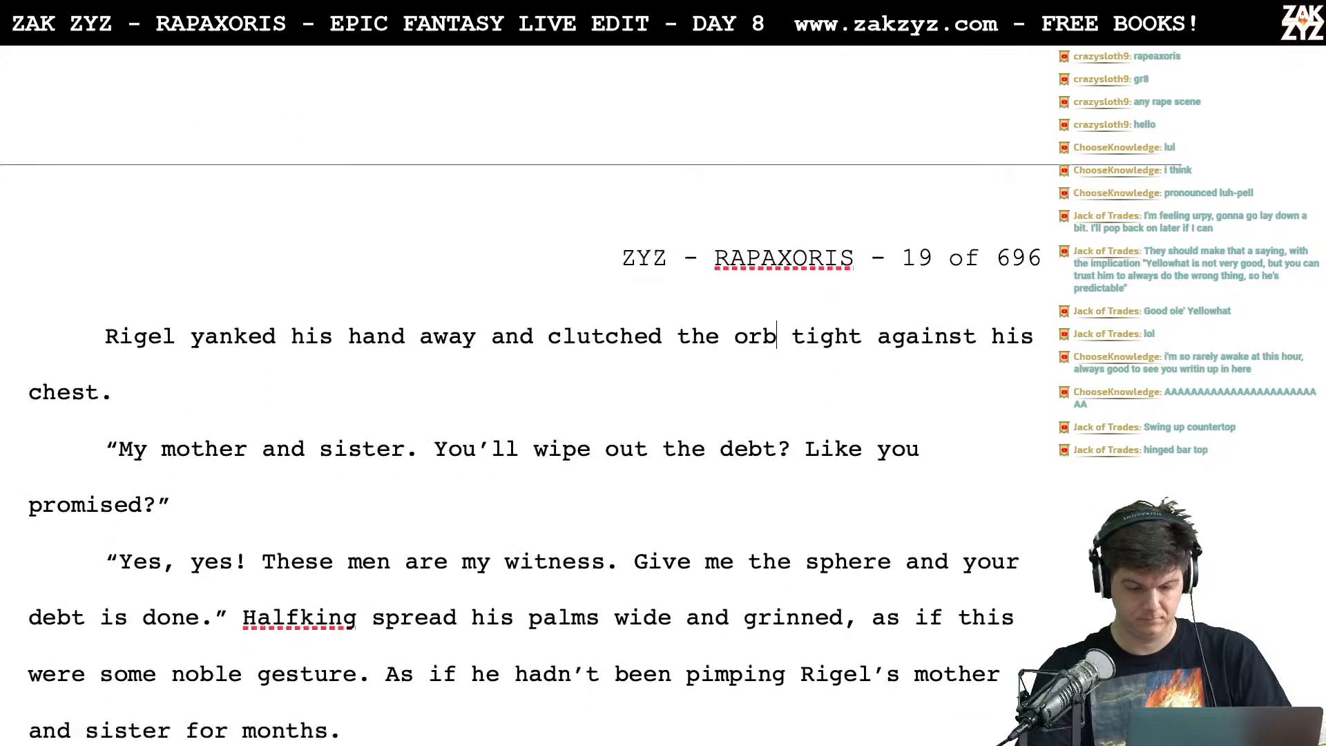
Split the paragraph after "Halfking" and write "grinned with his palms spread wide, as if this were all a noble gesture."
{"action": "scroll", "coordinate": [531, 414], "scroll_direction": "down", "scroll_amount": 2}
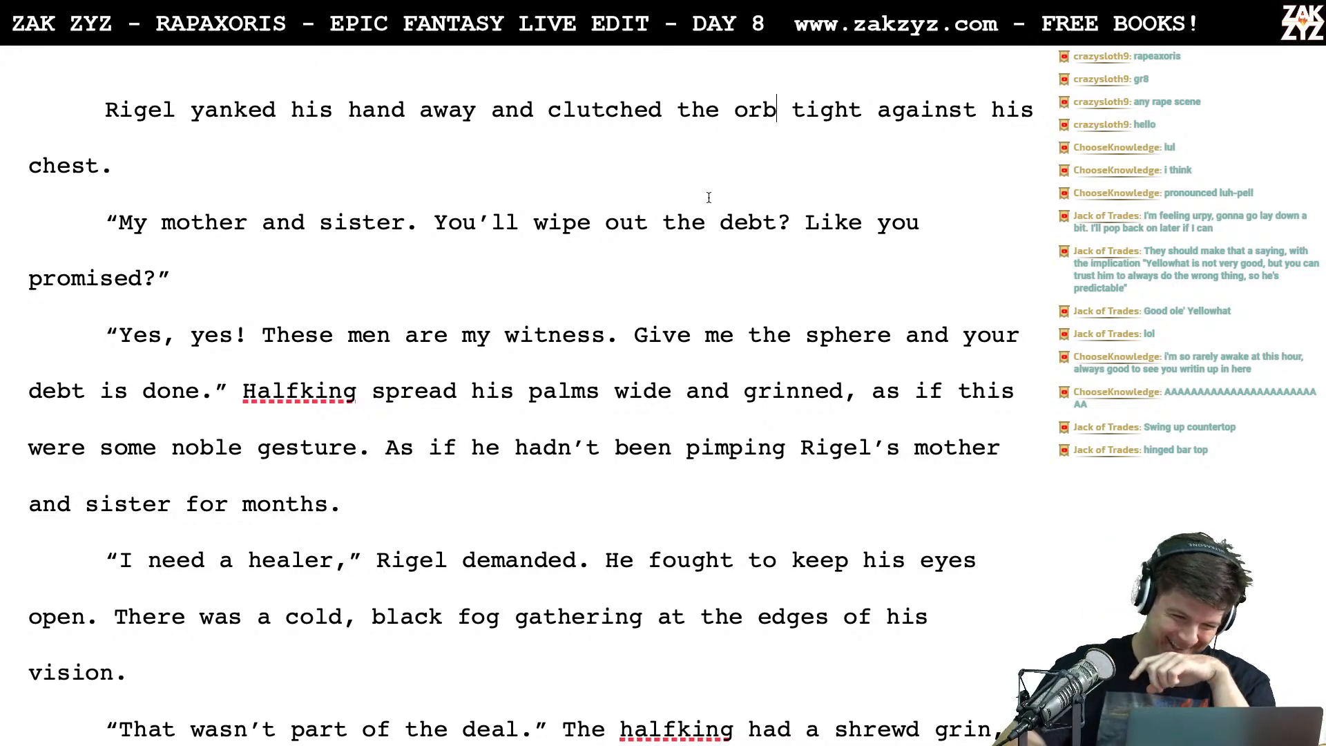
{"action": "scroll", "coordinate": [641, 265], "scroll_direction": "down", "scroll_amount": 1}
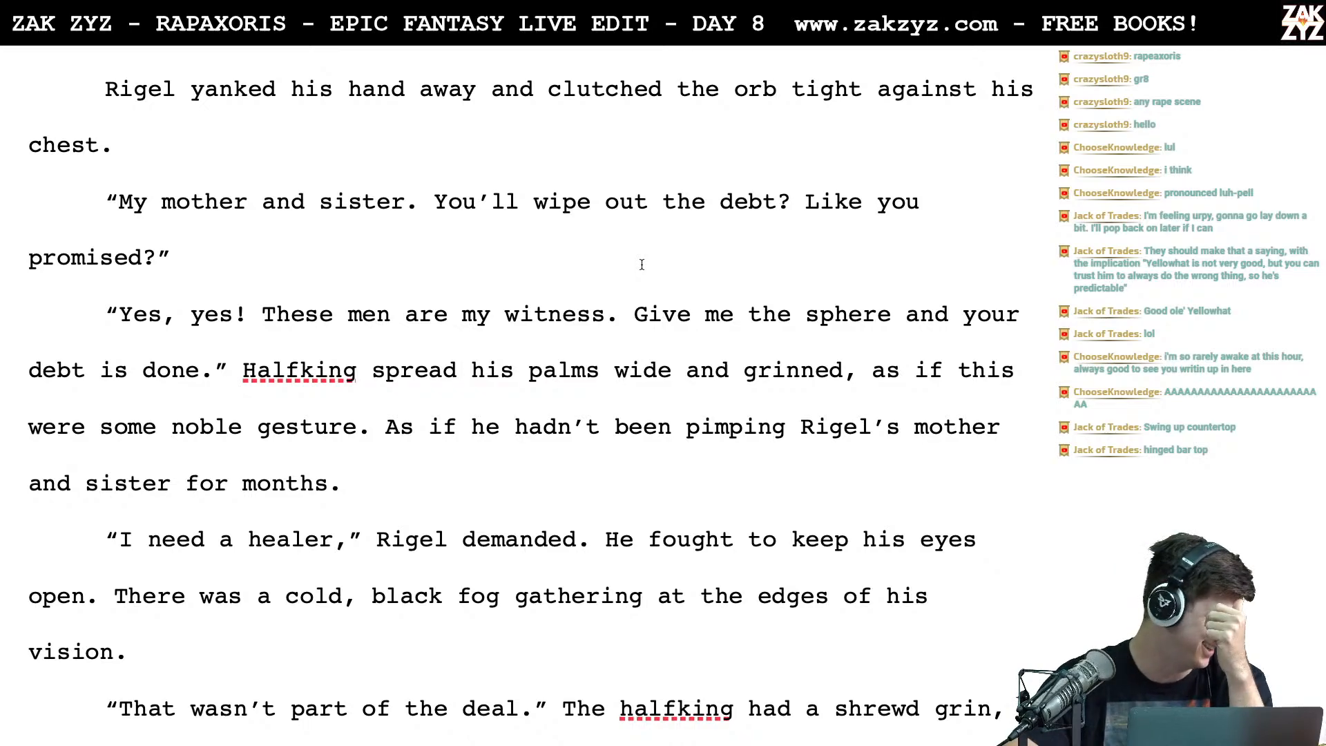
{"action": "scroll", "coordinate": [642, 264], "scroll_direction": "down", "scroll_amount": 2}
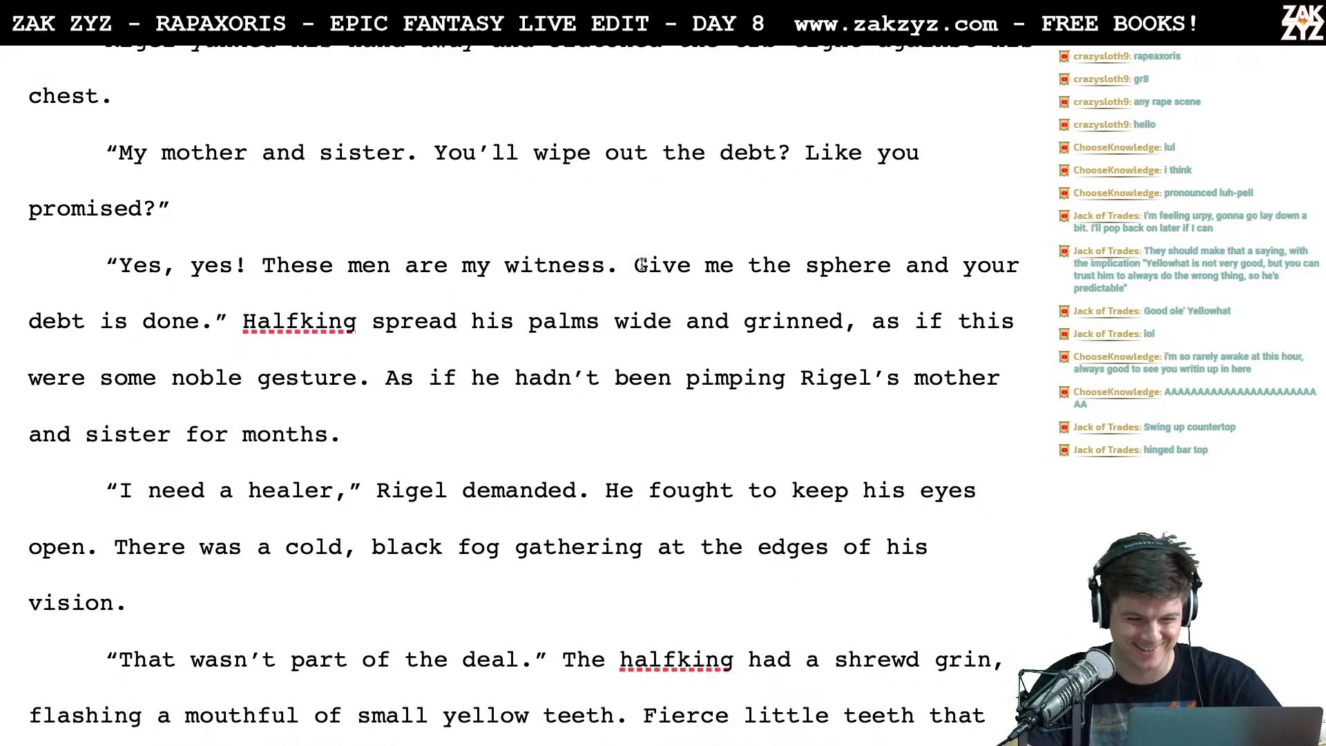
{"action": "key", "text": "Right"}
{"action": "key", "text": "Down"}
{"action": "key", "text": "Up"}
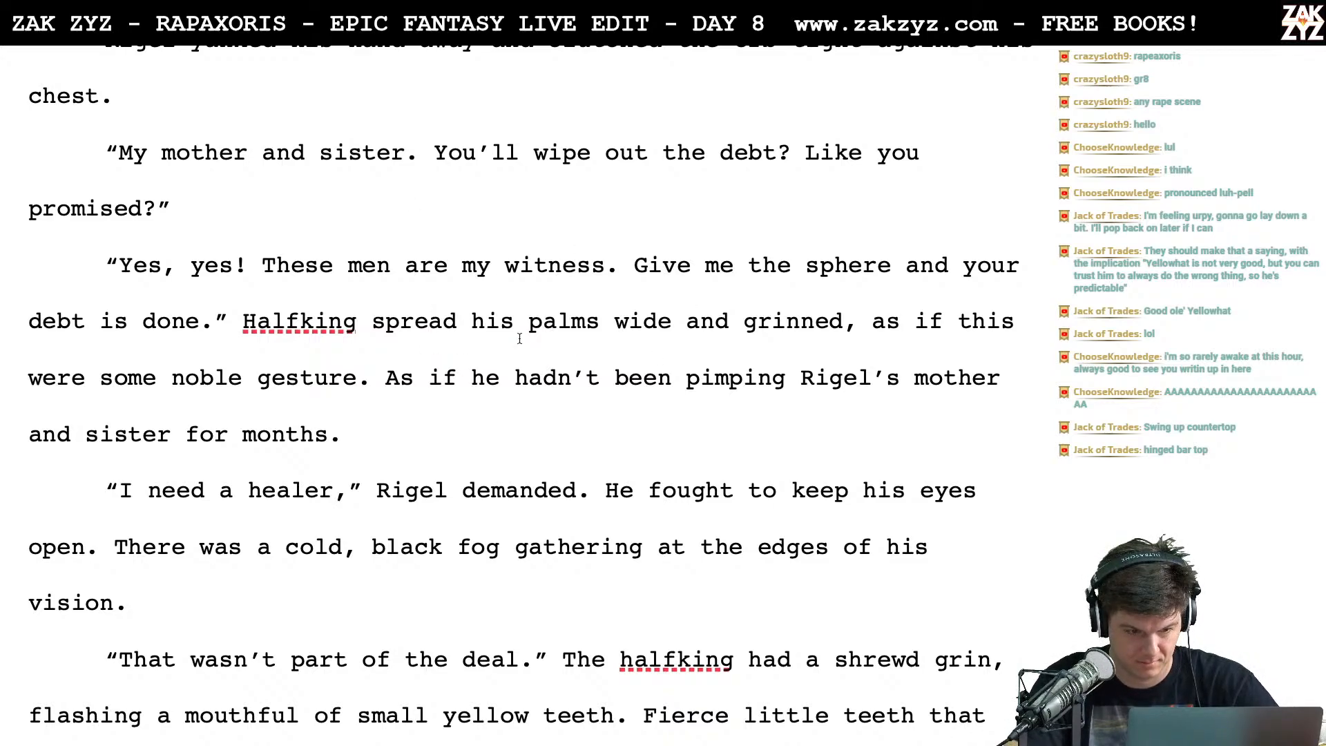
{"action": "left_click", "coordinate": [363, 330]}
{"action": "key", "text": "Return"}
{"action": "key", "text": "Left"}
{"action": "type", "text": "gri"}
{"action": "key", "text": "BackSpace"}
{"action": "key", "text": "BackSpace"}
{"action": "type", "text": "grin"}
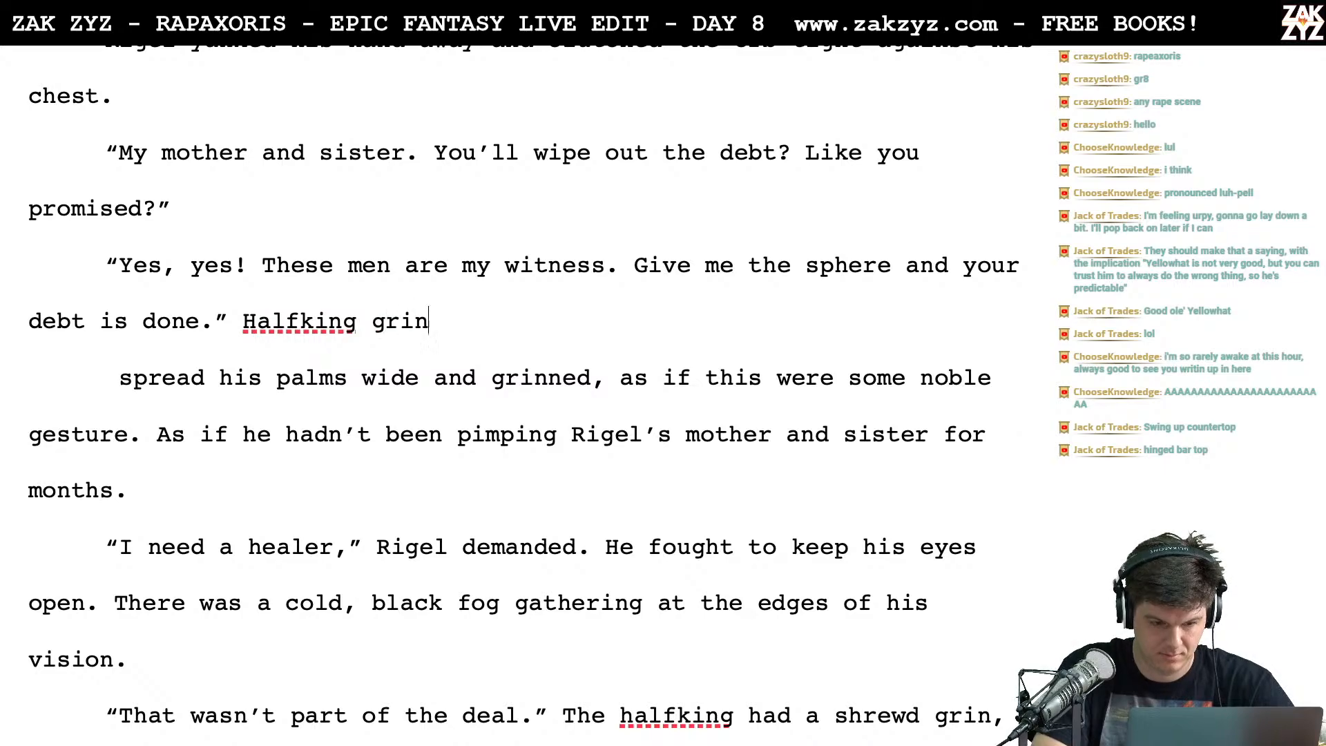
{"action": "type", "text": "ed with his pa"}
{"action": "key", "text": "BackSpace"}
{"action": "key", "text": "BackSpace"}
{"action": "key", "text": "BackSpace"}
{"action": "key", "text": "BackSpace"}
{"action": "key", "text": "BackSpace"}
{"action": "key", "text": "BackSpace"}
{"action": "key", "text": "BackSpace"}
{"action": "key", "text": "BackSpace"}
{"action": "key", "text": "BackSpace"}
{"action": "key", "text": "BackSpace"}
{"action": "key", "text": "BackSpace"}
{"action": "key", "text": "BackSpace"}
{"action": "key", "text": "BackSpace"}
{"action": "key", "text": "BackSpace"}
{"action": "key", "text": "BackSpace"}
{"action": "key", "text": "BackSpace"}
{"action": "key", "text": "BackSpace"}
{"action": "type", "text": "rinned with his "}
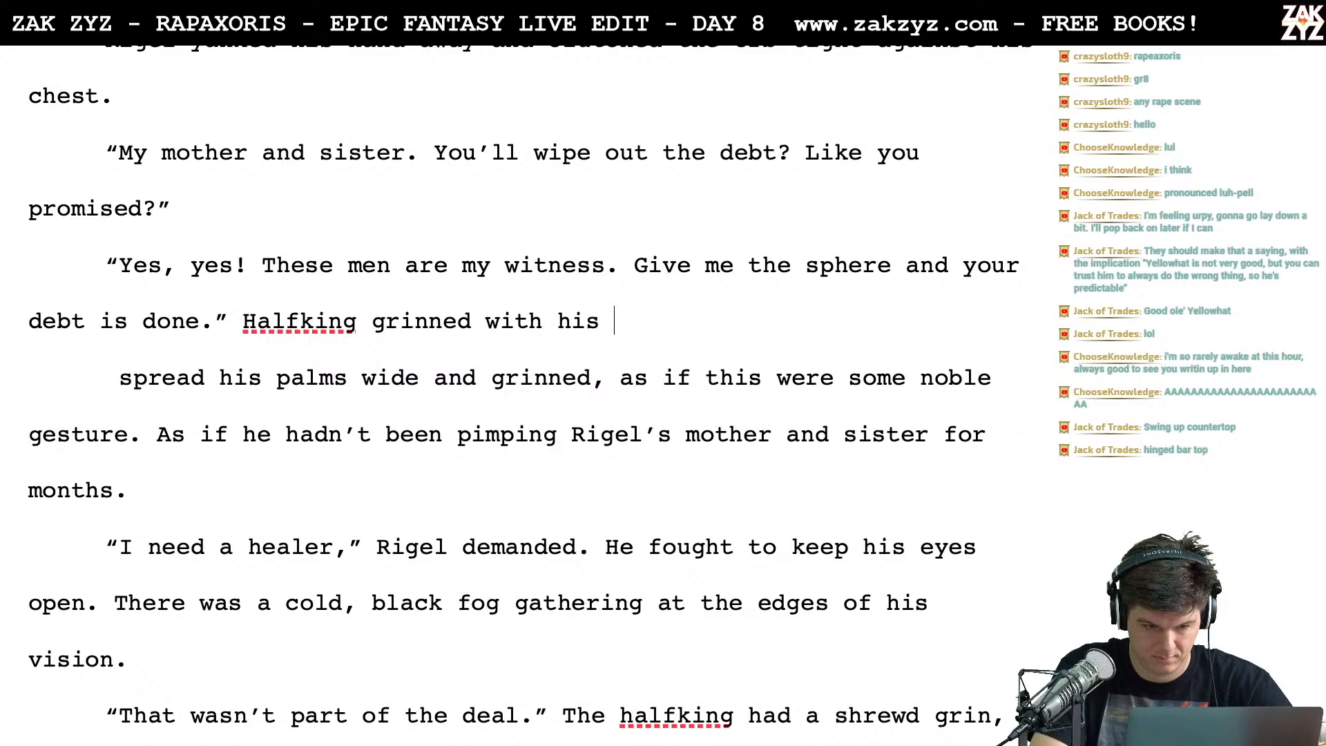
{"action": "type", "text": "palms spread wi"}
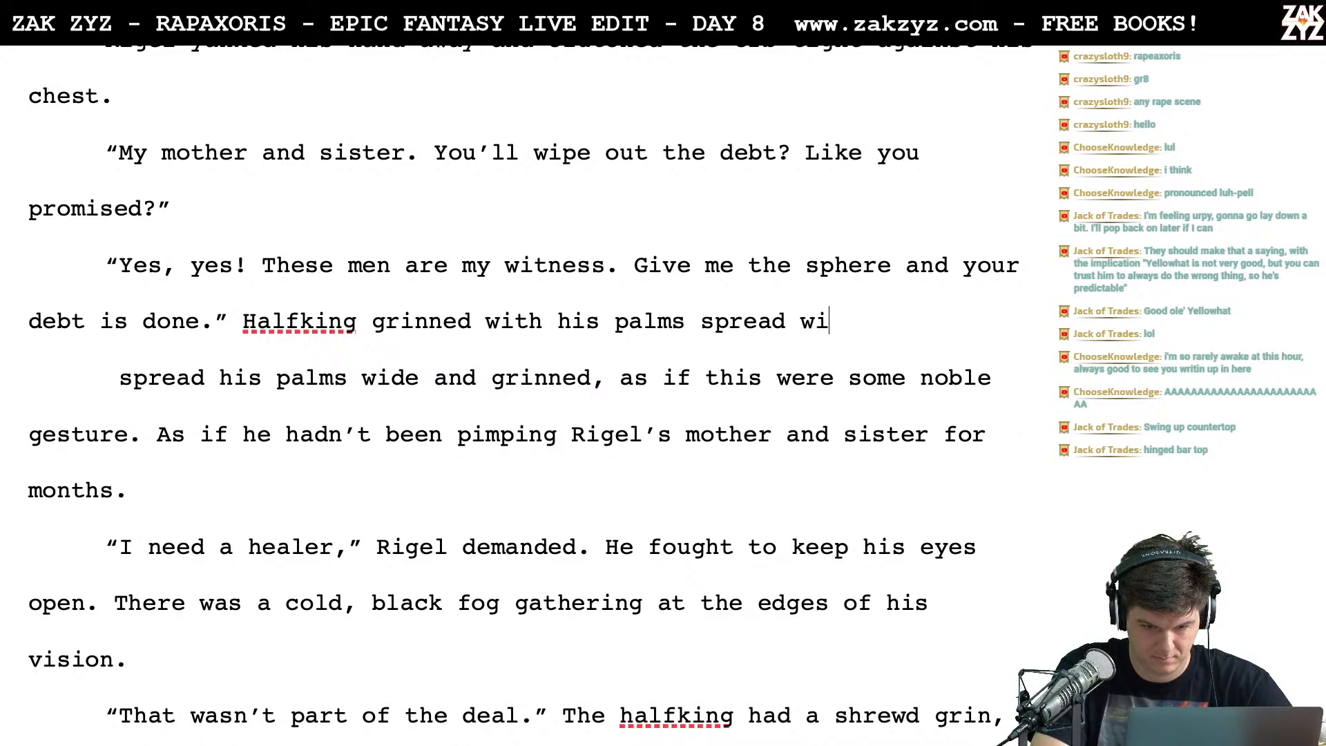
{"action": "type", "text": "de, as if this wer"}
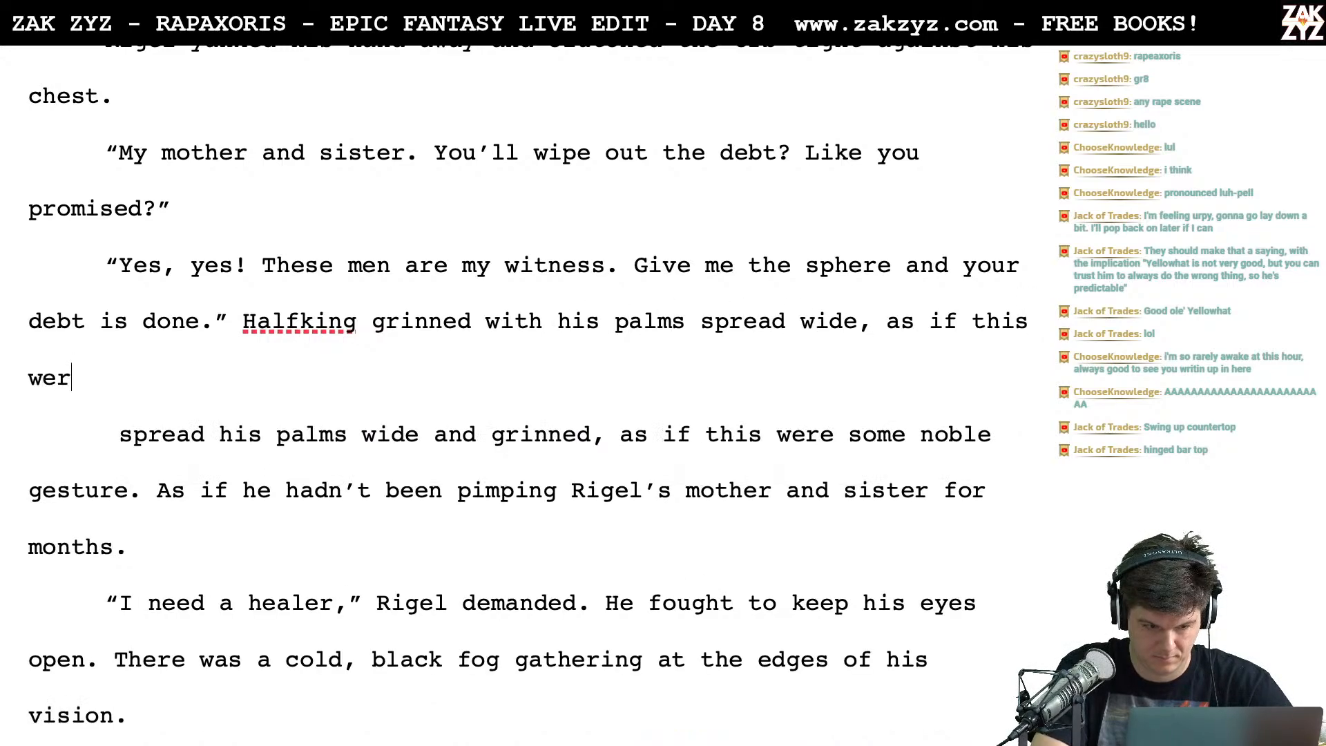
{"action": "type", "text": "e all a noble ge"}
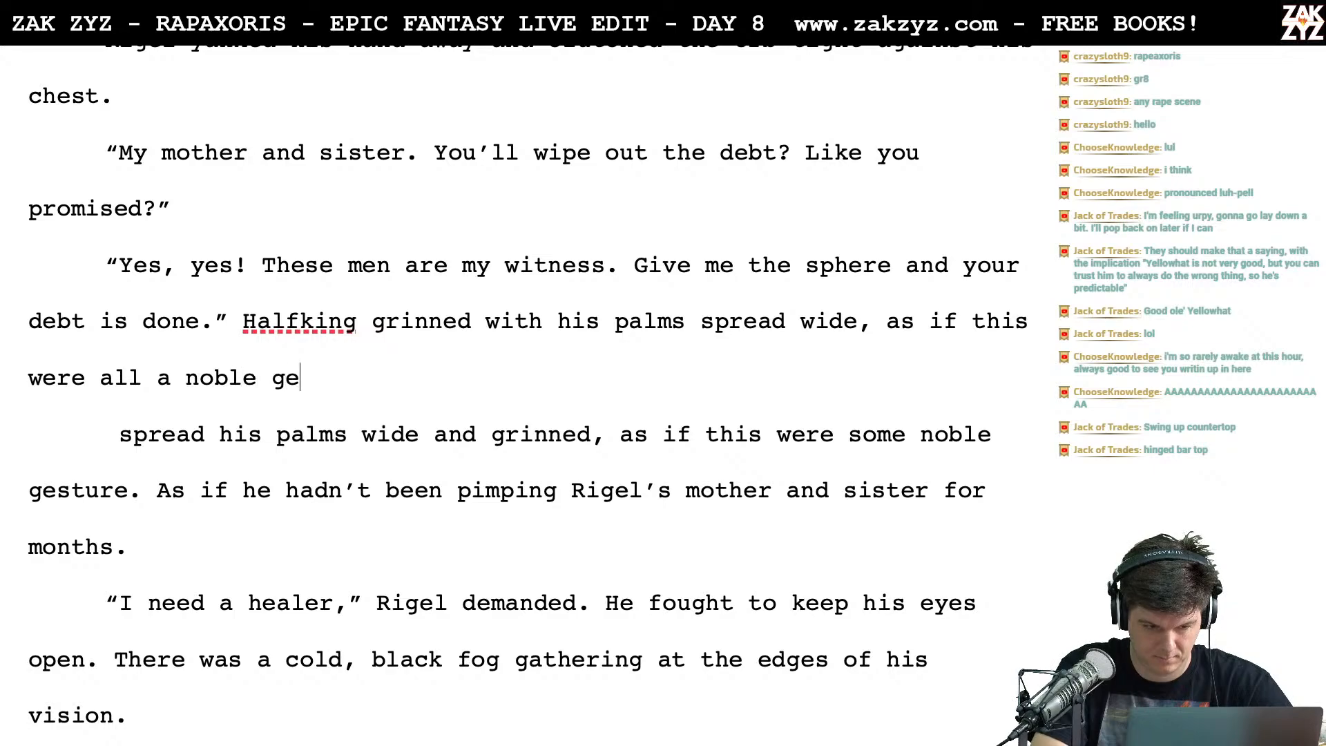
{"action": "type", "text": "sture."}
Delete the paragraph break and the leftover "spread his palms wide and grinned, as if this were some noble gesture."
{"action": "key", "text": "shift+Down"}
{"action": "key", "text": "shift+Down"}
{"action": "key", "text": "shift+Left"}
{"action": "key", "text": "shift+Left"}
{"action": "key", "text": "shift+Left"}
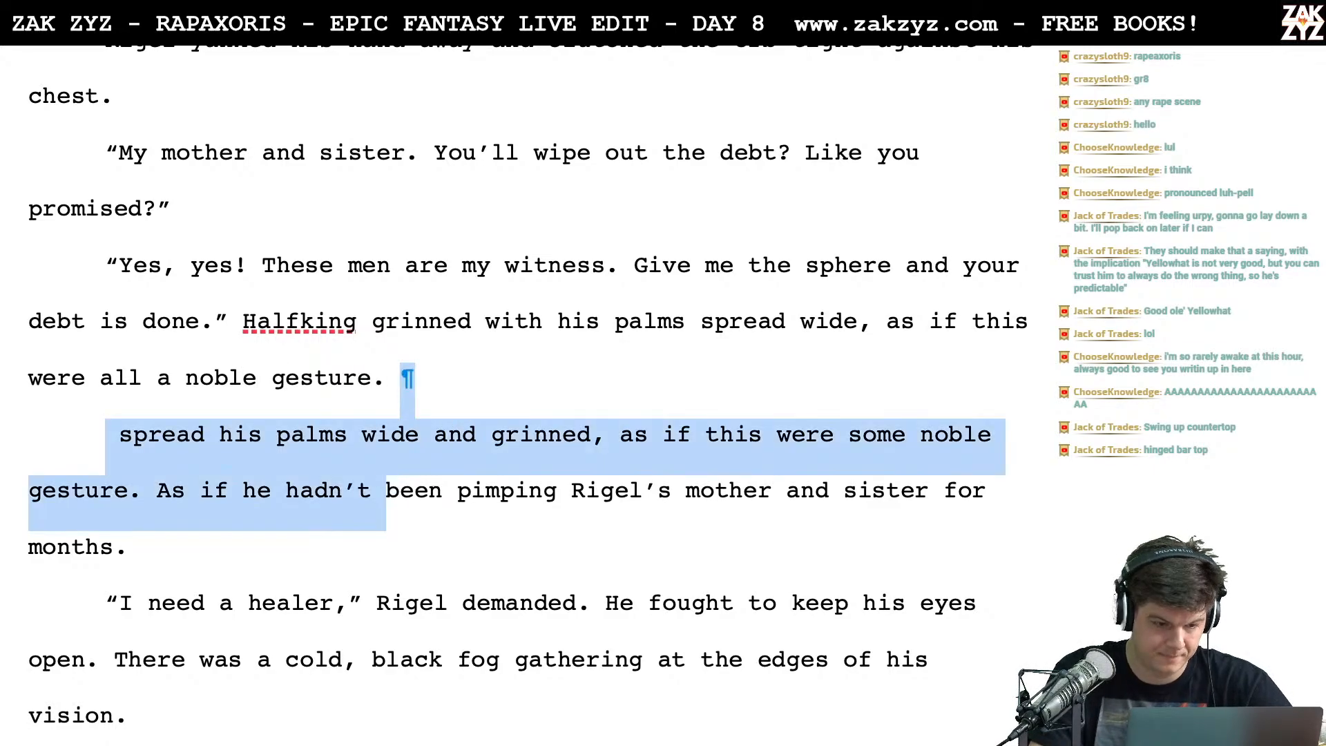
{"action": "key", "text": "shift+Left"}
{"action": "key", "text": "shift+Left"}
{"action": "key", "text": "shift+Left"}
{"action": "key", "text": "shift+Left"}
{"action": "key", "text": "shift+Left"}
{"action": "key", "text": "shift+Left"}
{"action": "key", "text": "shift+Left"}
{"action": "key", "text": "shift+Left"}
{"action": "key", "text": "shift+Left"}
{"action": "key", "text": "shift+Left"}
{"action": "key", "text": "shift+Left"}
{"action": "key", "text": "shift+Left"}
{"action": "key", "text": "shift+Left"}
{"action": "key", "text": "shift+Left"}
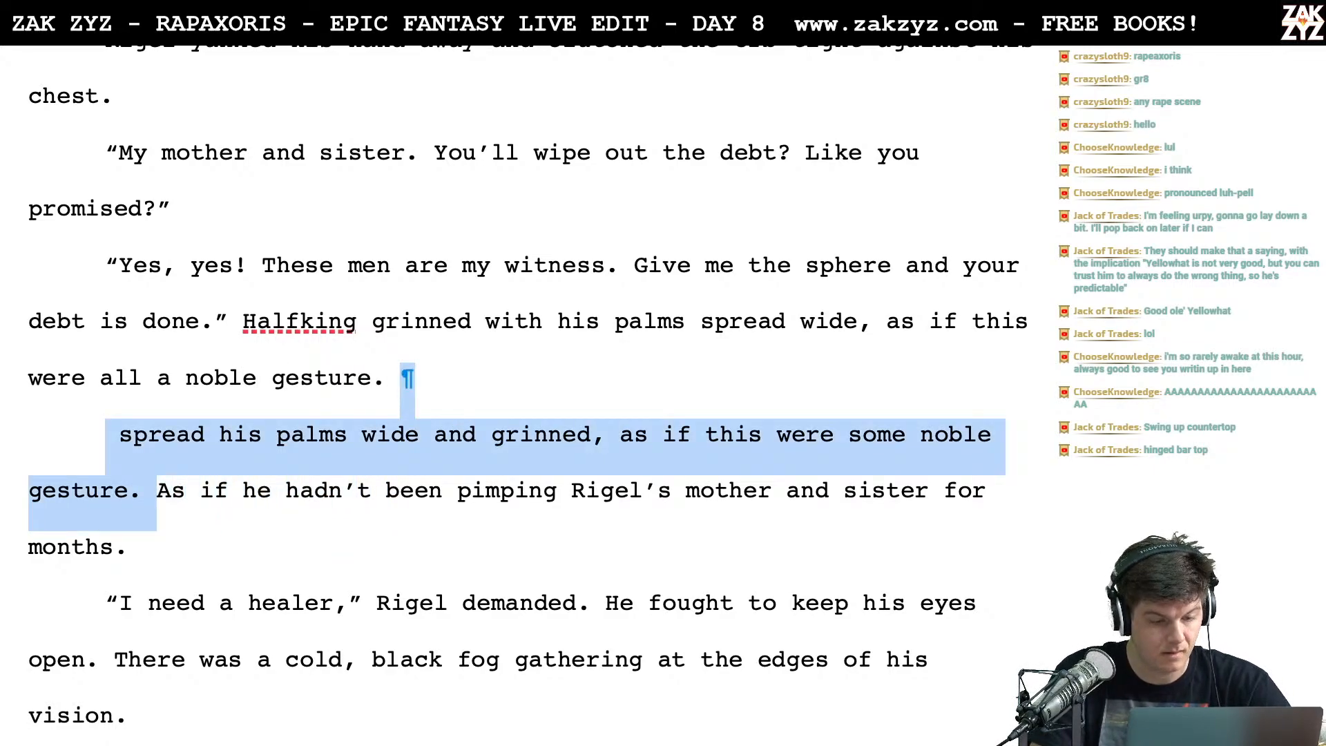
{"action": "key", "text": "BackSpace"}
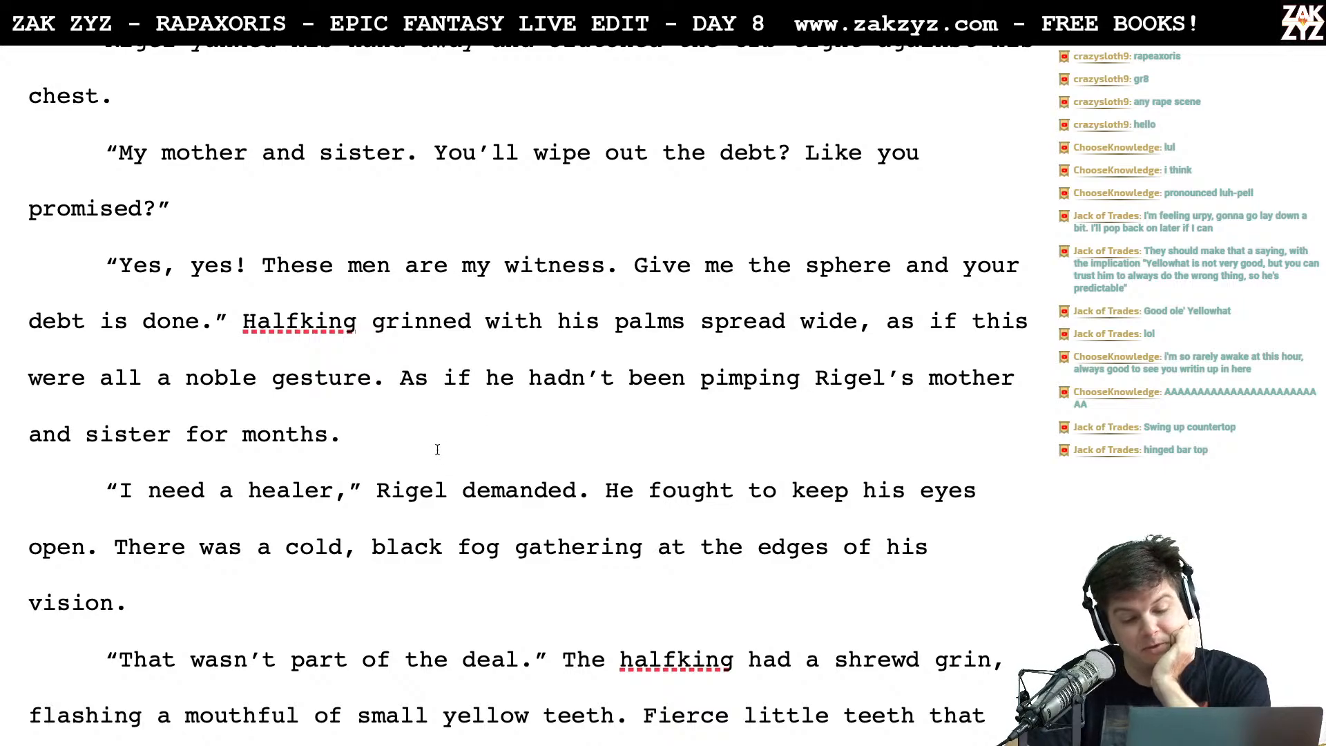
Break the line after "Halfking" again and write "spread his palms wide" in front of the break
{"action": "scroll", "coordinate": [438, 449], "scroll_direction": "down", "scroll_amount": 1}
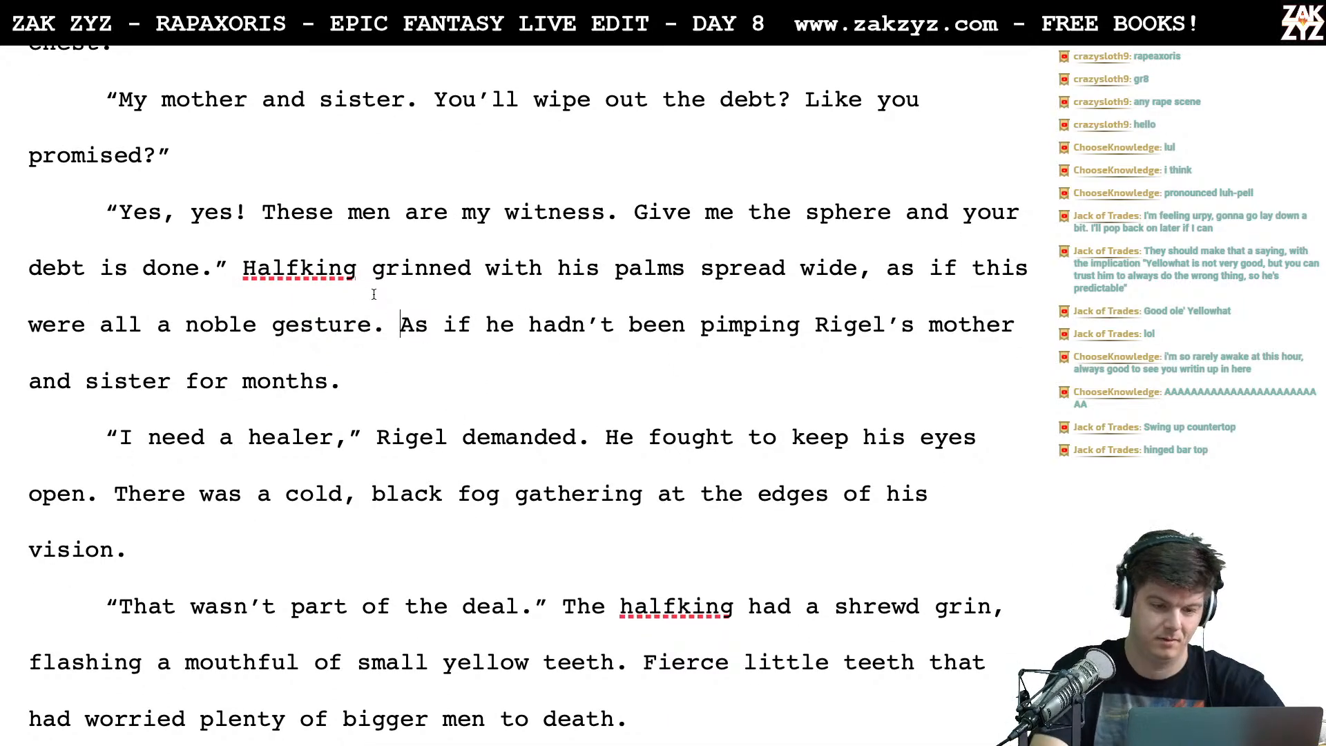
{"action": "key", "text": "Return"}
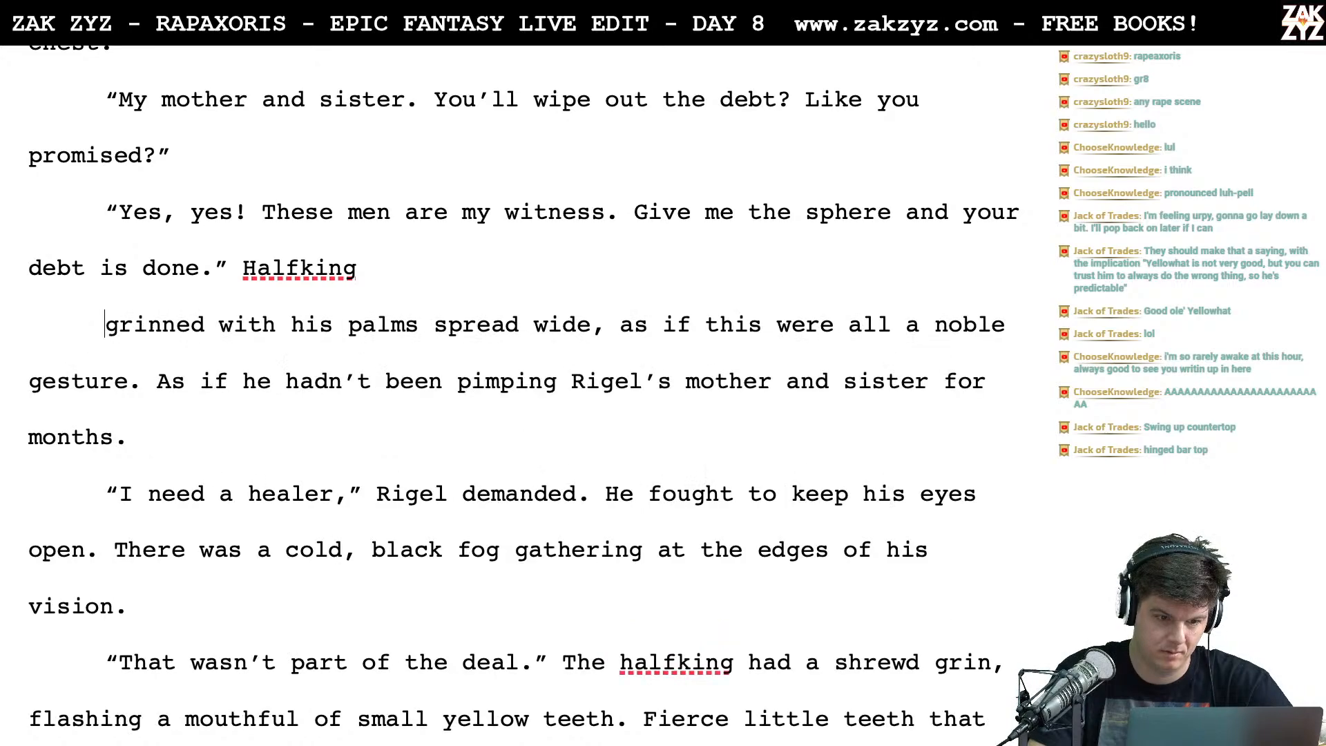
{"action": "type", "text": "spread his"}
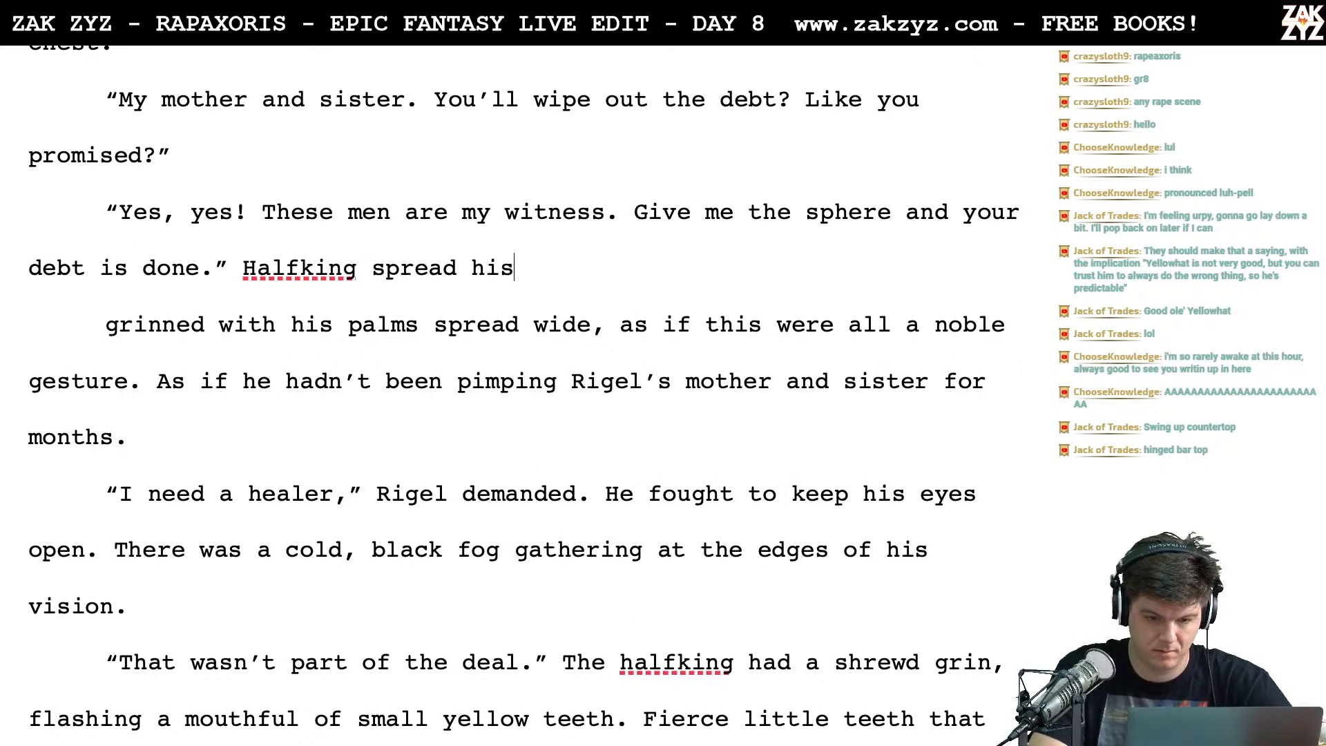
{"action": "type", "text": " palms wide"}
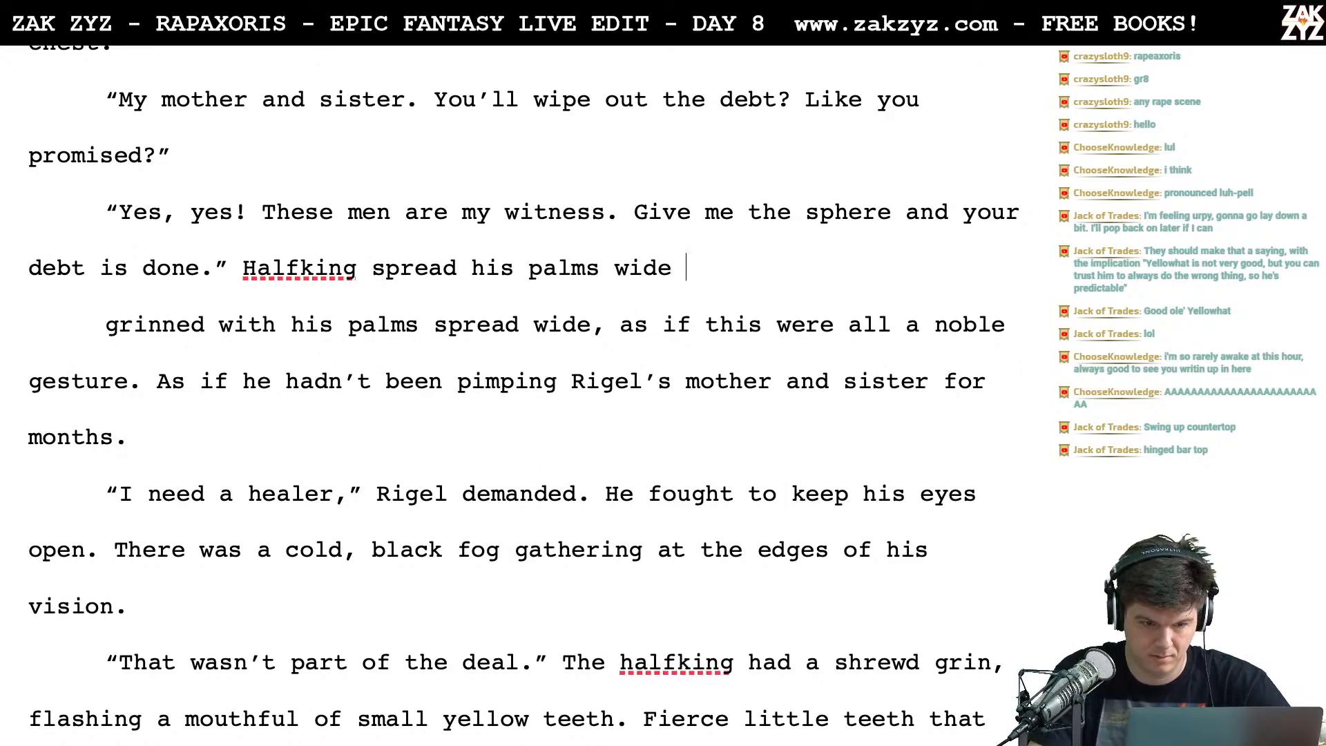
Delete the break and "grinned with his palms spread wide" so the new wording joins ", as if this were all a noble gesture."
{"action": "key", "text": "shift+Down"}
{"action": "key", "text": "shift+Left"}
{"action": "key", "text": "shift+Left"}
{"action": "key", "text": "shift+Left"}
{"action": "key", "text": "shift+Left"}
{"action": "key", "text": "shift+Left"}
{"action": "key", "text": "shift+Left"}
{"action": "key", "text": "shift+Left"}
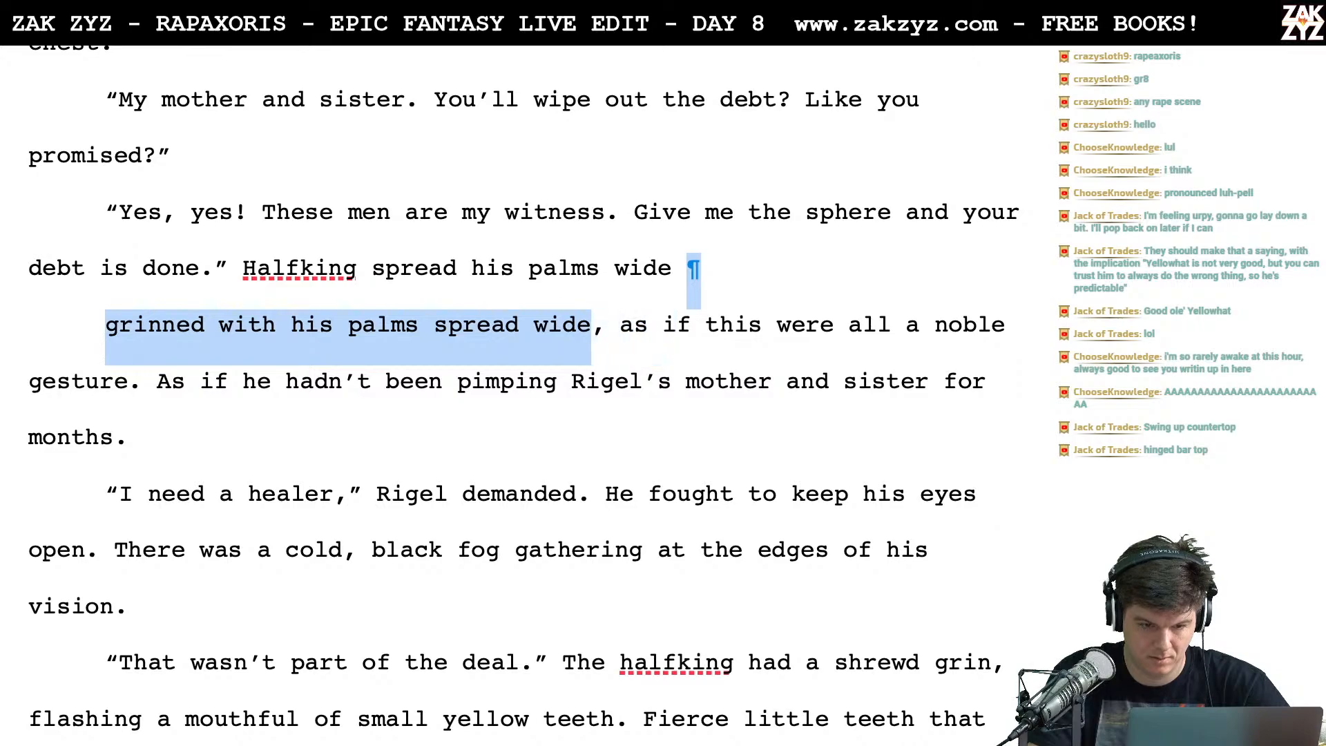
{"action": "key", "text": "BackSpace"}
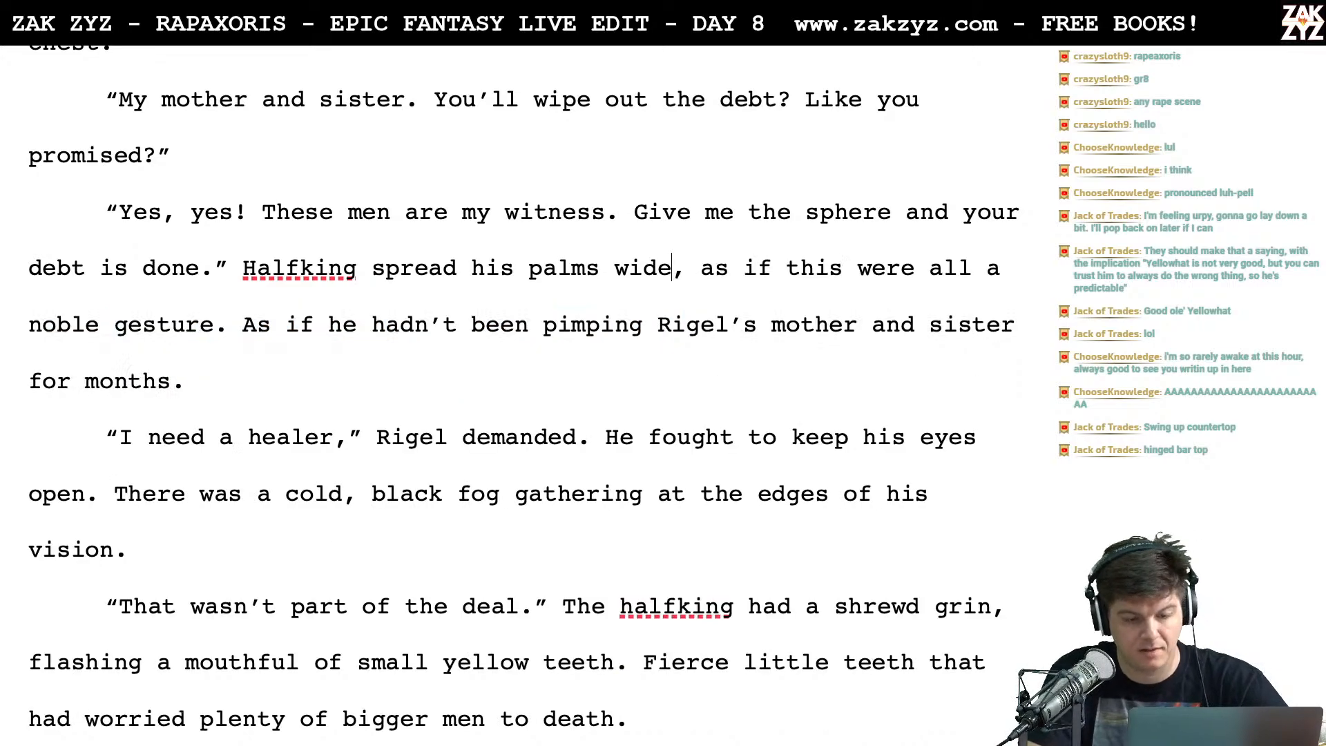
Replace "demanded" with "insisted" in Rigel's line about needing a healer
{"action": "scroll", "coordinate": [423, 498], "scroll_direction": "down", "scroll_amount": 1}
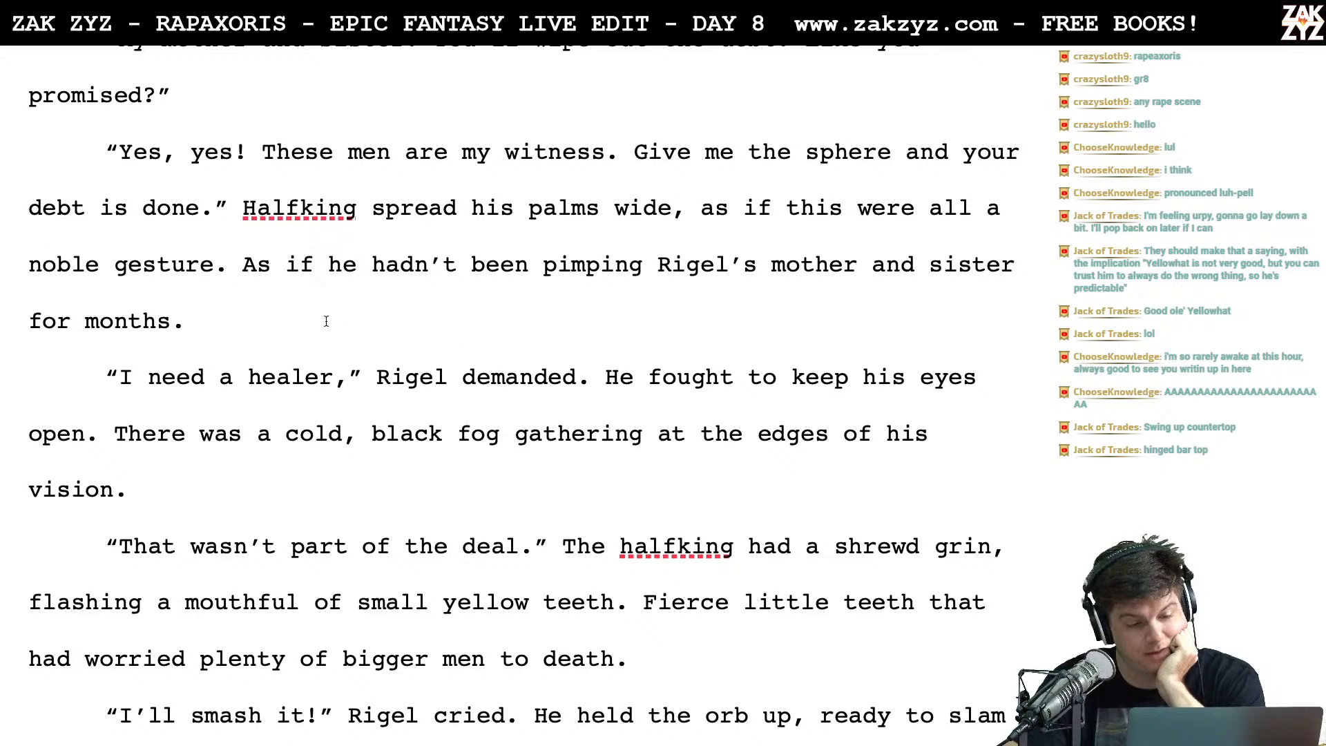
{"action": "scroll", "coordinate": [437, 410], "scroll_direction": "down", "scroll_amount": 1}
{"action": "scroll", "coordinate": [437, 410], "scroll_direction": "down", "scroll_amount": 1}
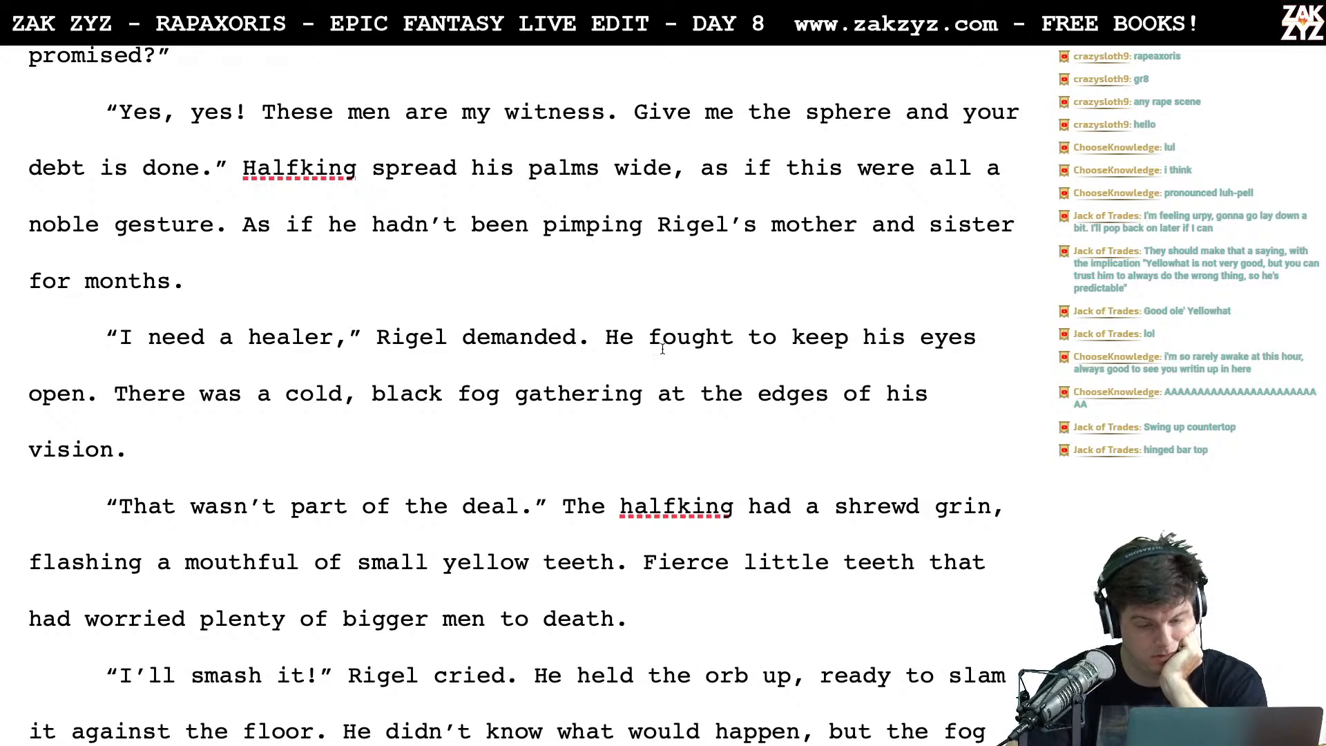
{"action": "key", "text": "BackSpace"}
{"action": "key", "text": "BackSpace"}
{"action": "key", "text": "BackSpace"}
{"action": "key", "text": "BackSpace"}
{"action": "key", "text": "BackSpace"}
{"action": "key", "text": "BackSpace"}
{"action": "key", "text": "BackSpace"}
{"action": "key", "text": "BackSpace"}
{"action": "type", "text": "ons"}
{"action": "key", "text": "BackSpace"}
{"action": "key", "text": "BackSpace"}
{"action": "key", "text": "BackSpace"}
{"action": "type", "text": "insisted"}
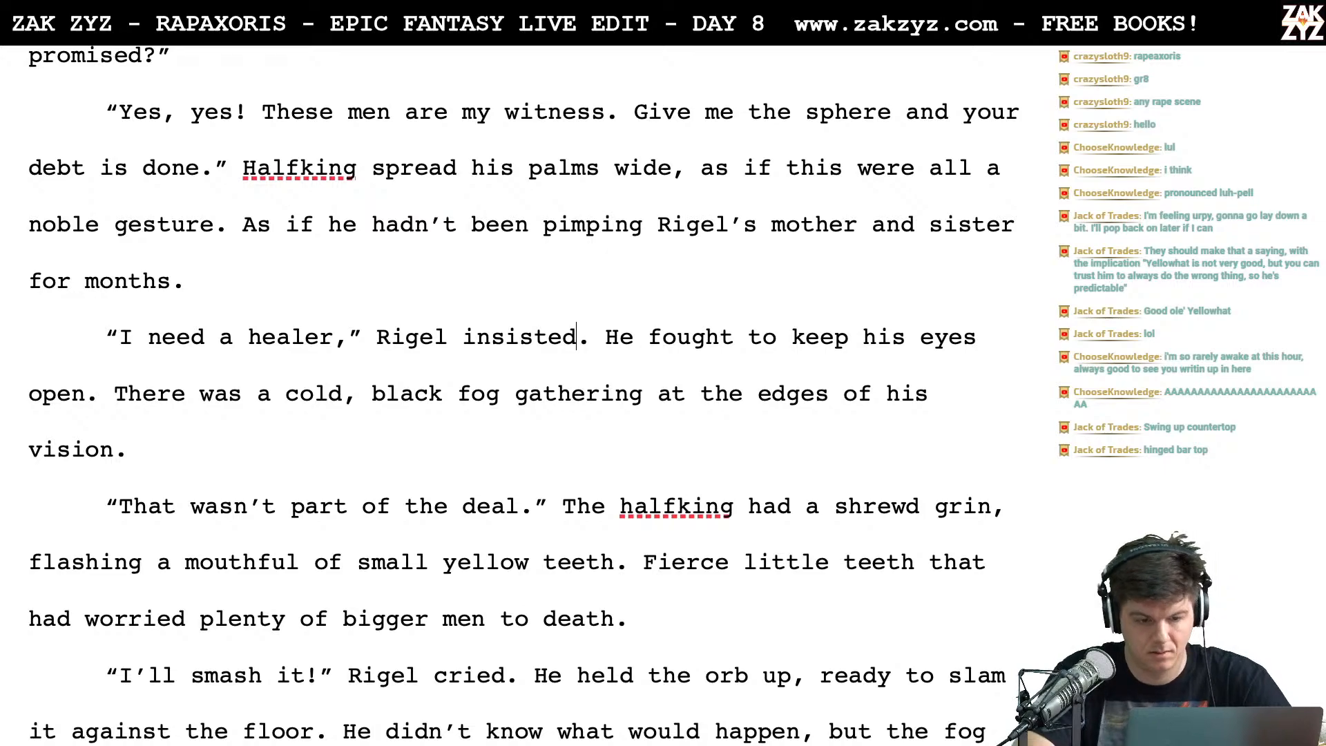
Replace "at the edges of his vision." with "inside his head." in the black fog sentence
{"action": "scroll", "coordinate": [522, 396], "scroll_direction": "down", "scroll_amount": 1}
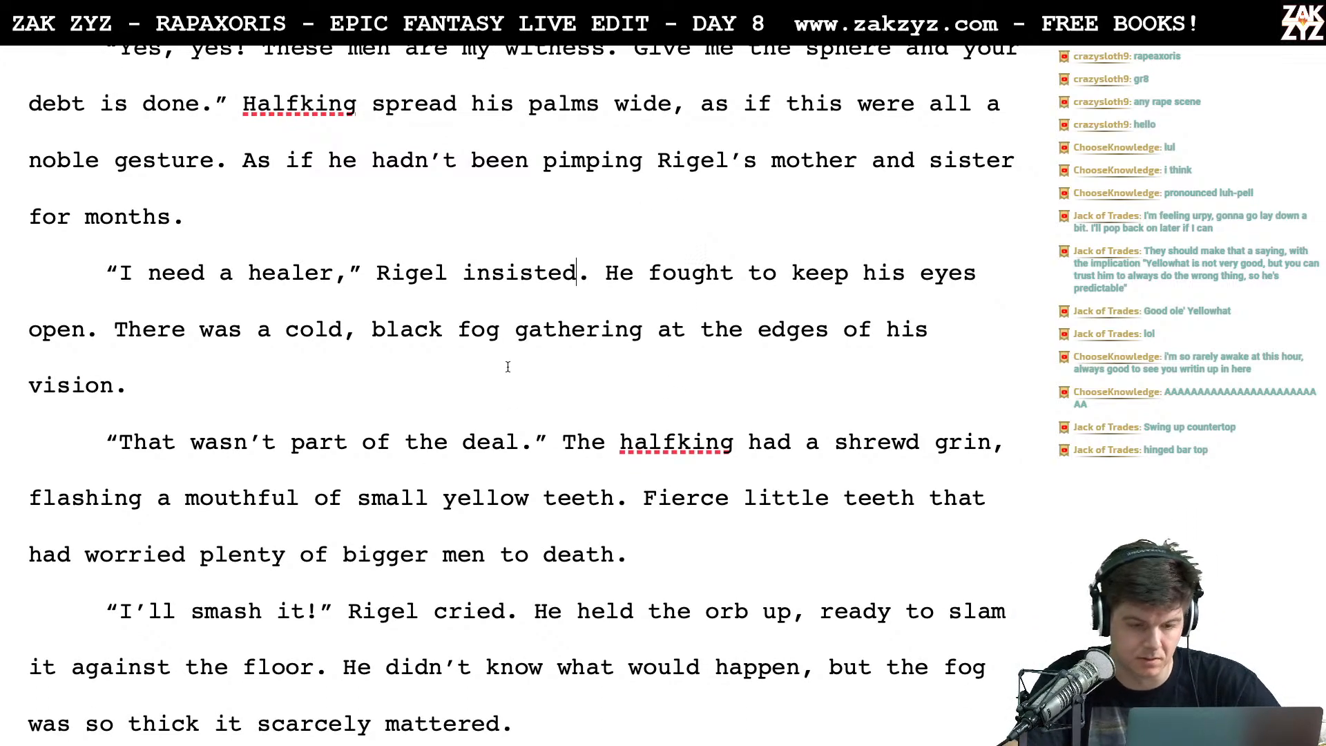
{"action": "scroll", "coordinate": [507, 367], "scroll_direction": "down", "scroll_amount": 1}
{"action": "scroll", "coordinate": [342, 307], "scroll_direction": "down", "scroll_amount": 1}
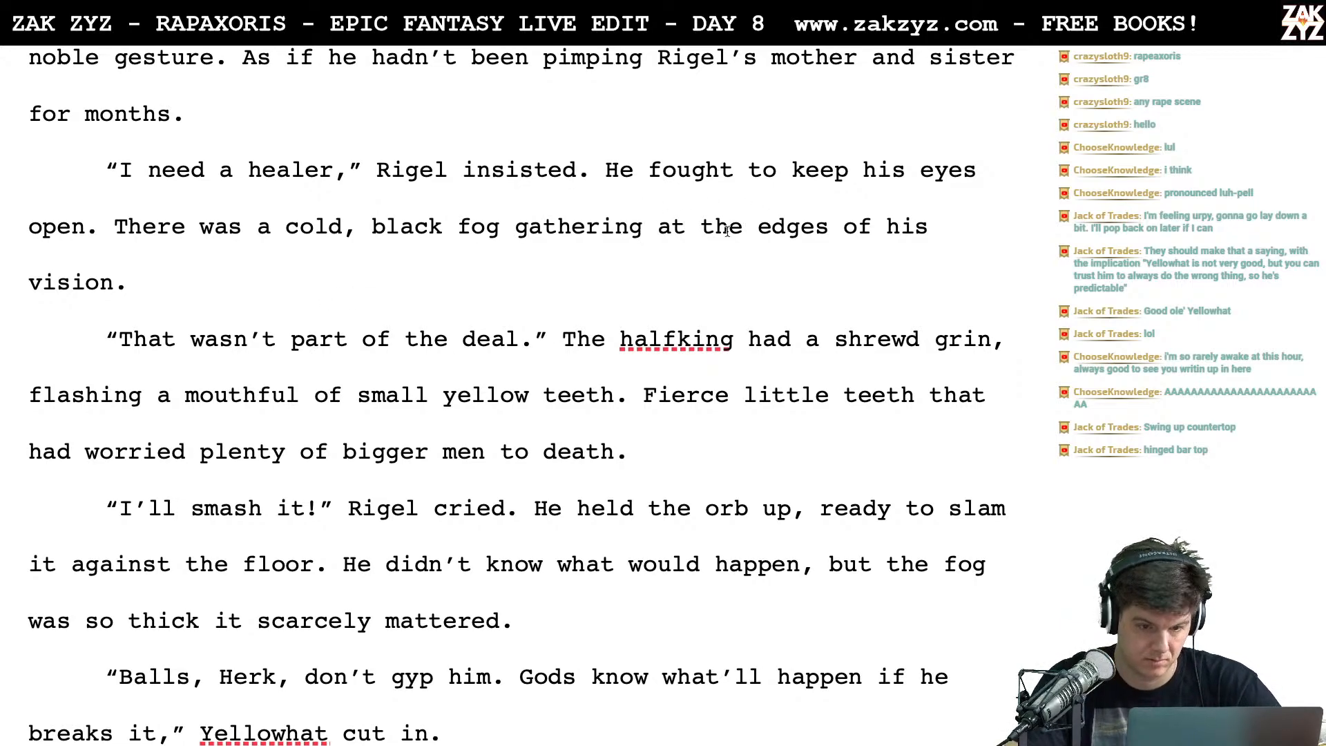
{"action": "type", "text": "inside his head"}
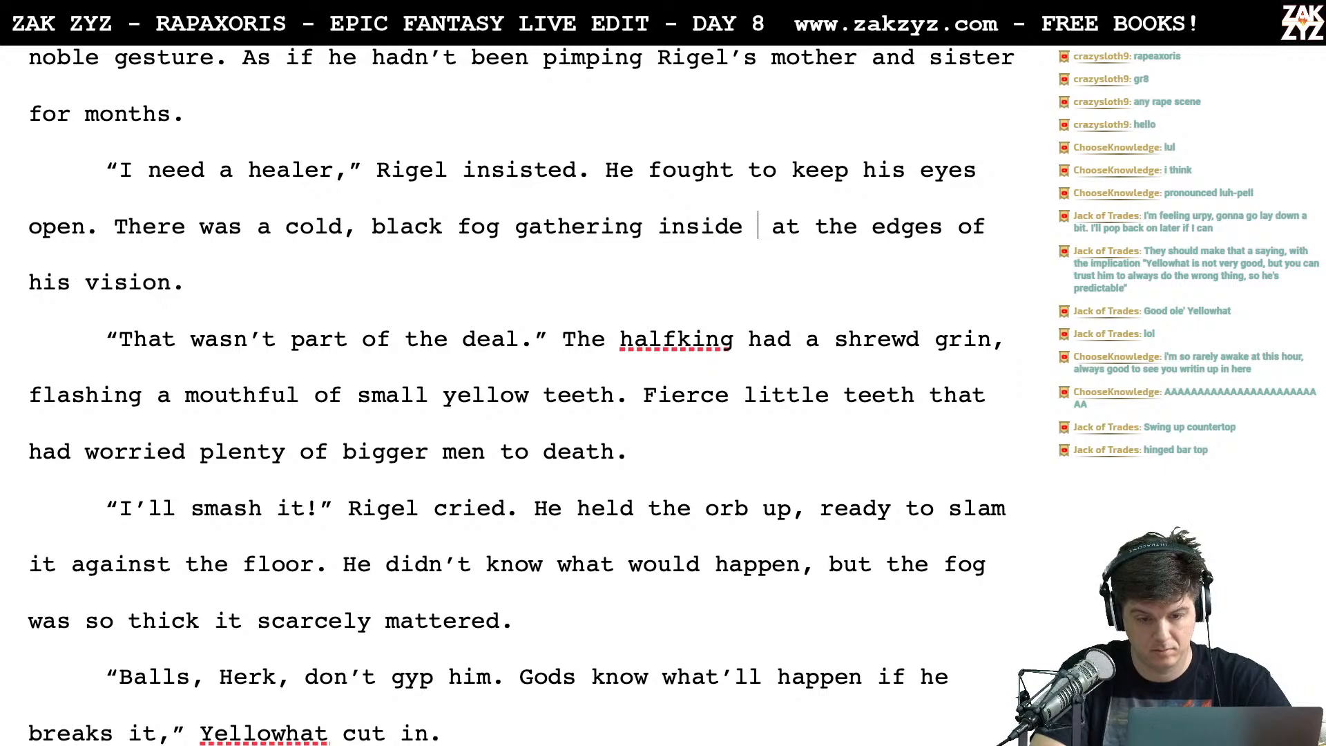
{"action": "type", "text": "."}
{"action": "key", "text": "ctrl+shift+Down"}
{"action": "key", "text": "Delete"}
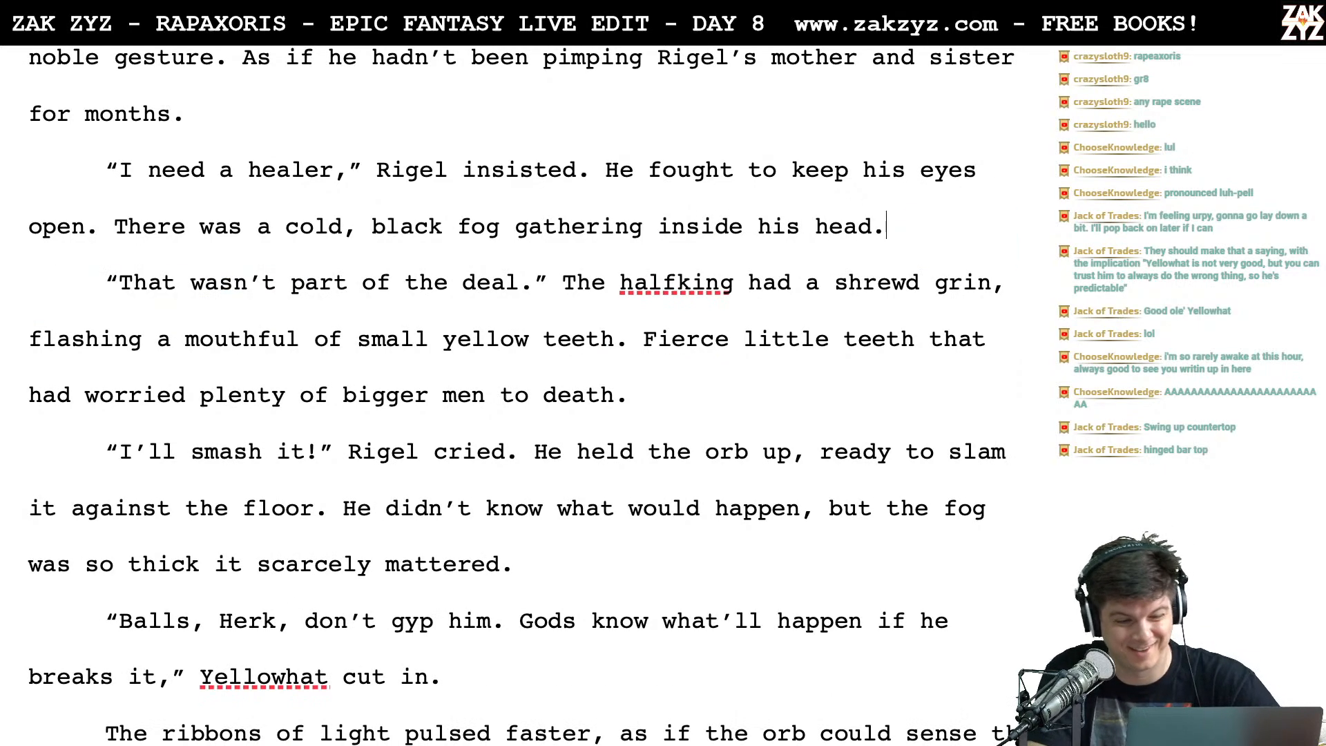
Rewrite the fog sentence as "A cold, black fog was gathering inside his head." and delete its old wording
{"action": "scroll", "coordinate": [692, 153], "scroll_direction": "down", "scroll_amount": 1}
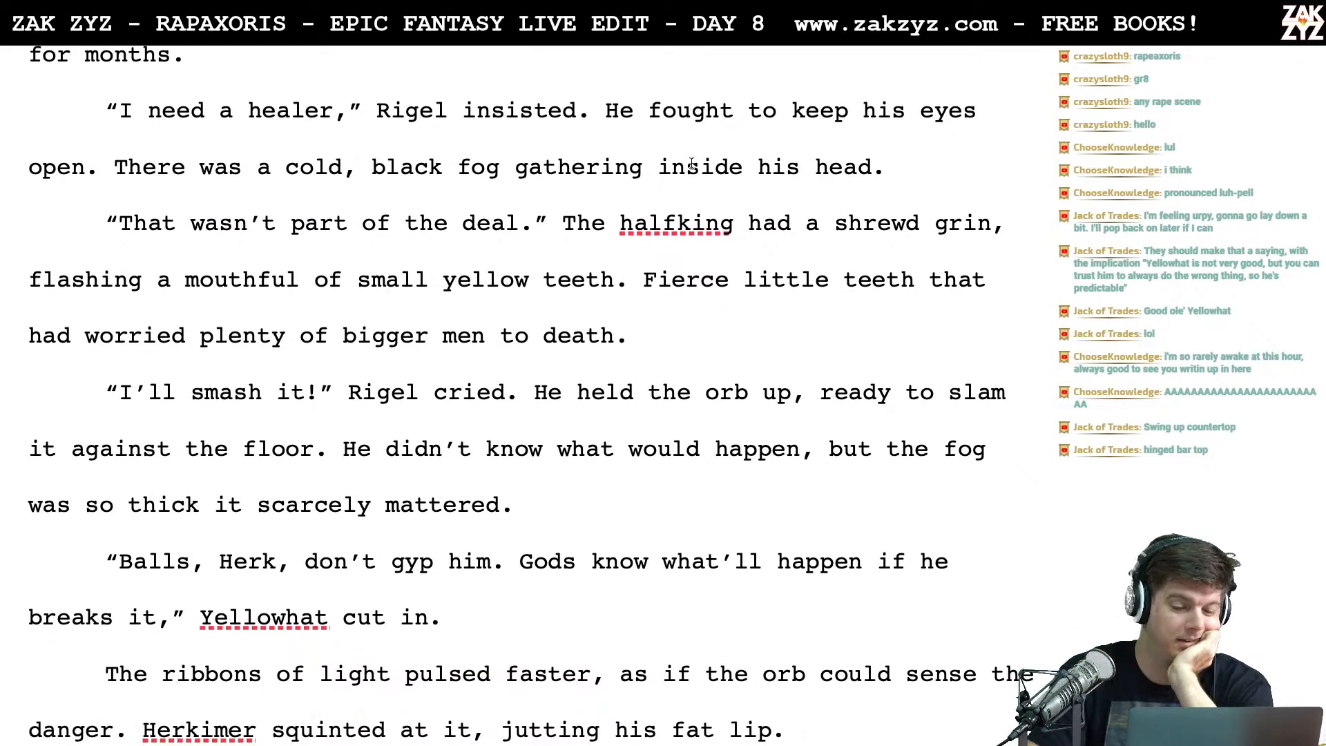
{"action": "left_click", "coordinate": [109, 172]}
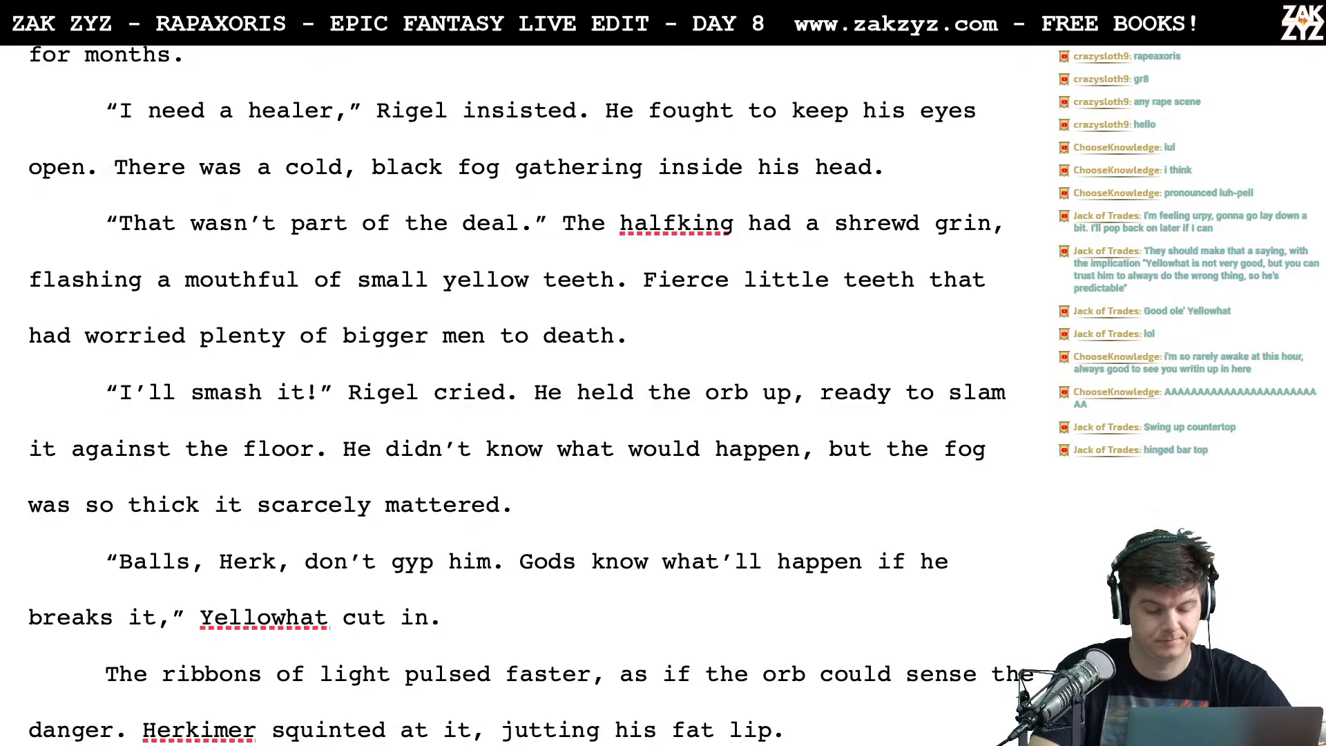
{"action": "type", "text": "A cold b"}
{"action": "key", "text": "BackSpace"}
{"action": "key", "text": "BackSpace"}
{"action": "type", "text": ", "}
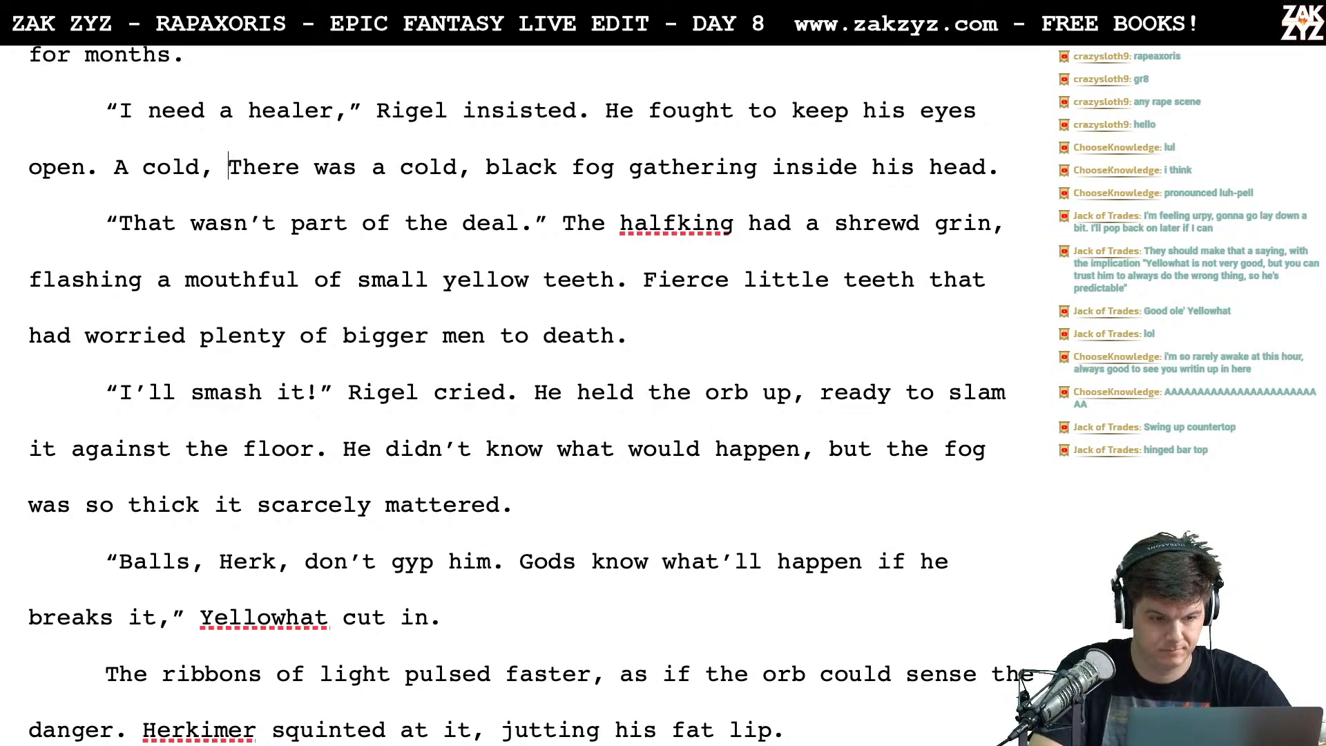
{"action": "type", "text": "black fog The"}
{"action": "key", "text": "BackSpace"}
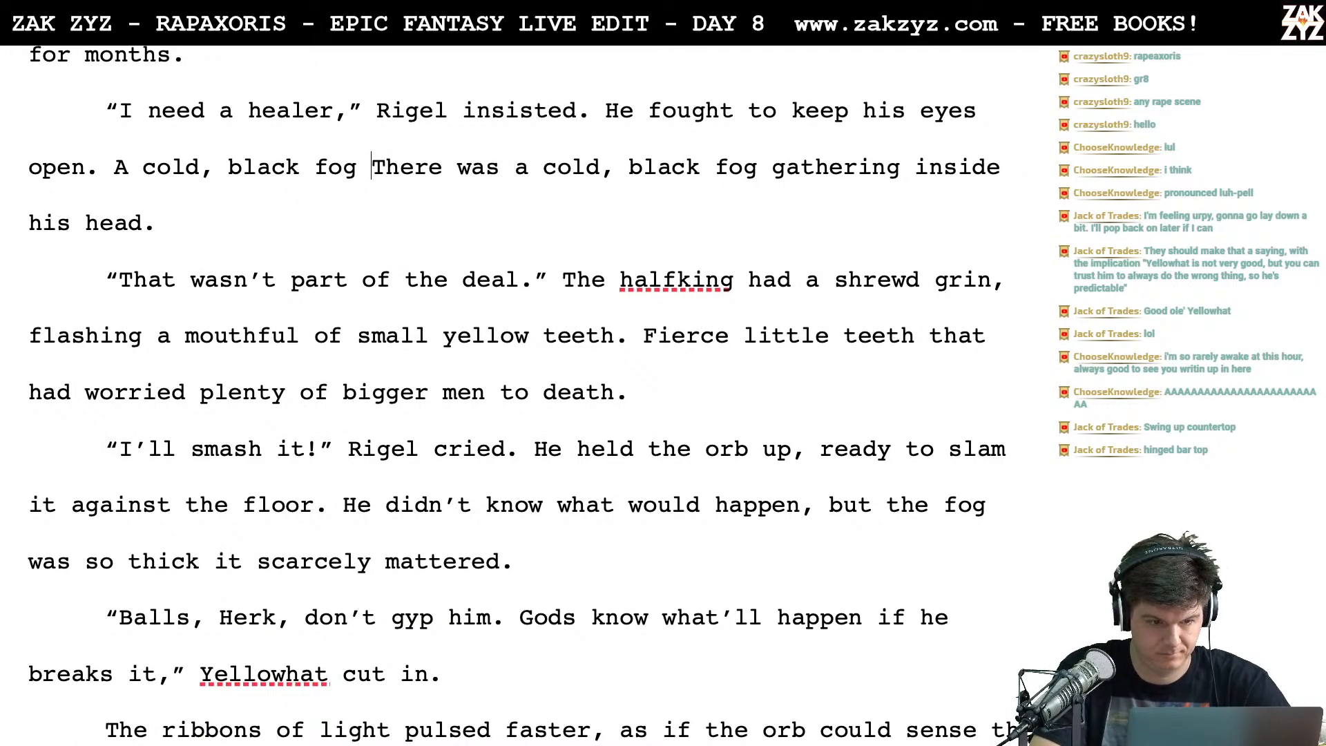
{"action": "type", "text": "was ga"}
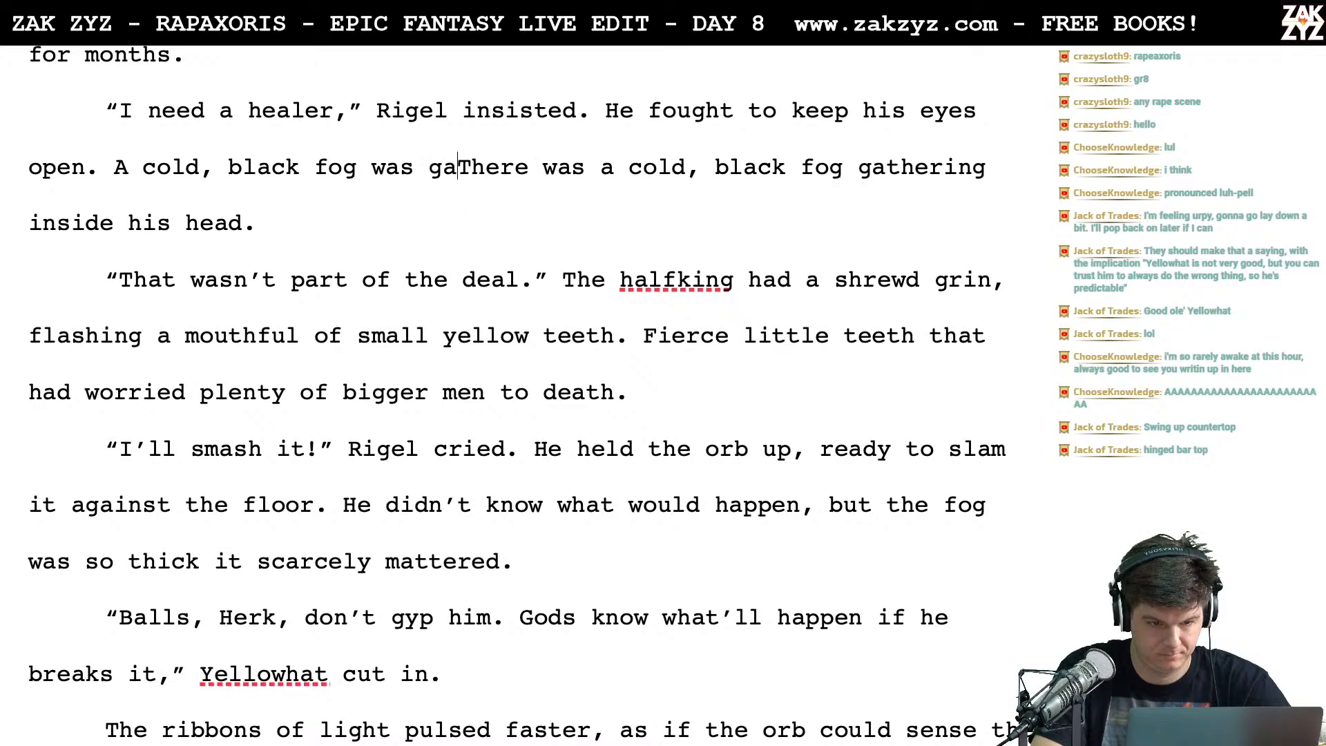
{"action": "type", "text": "thering inside his "}
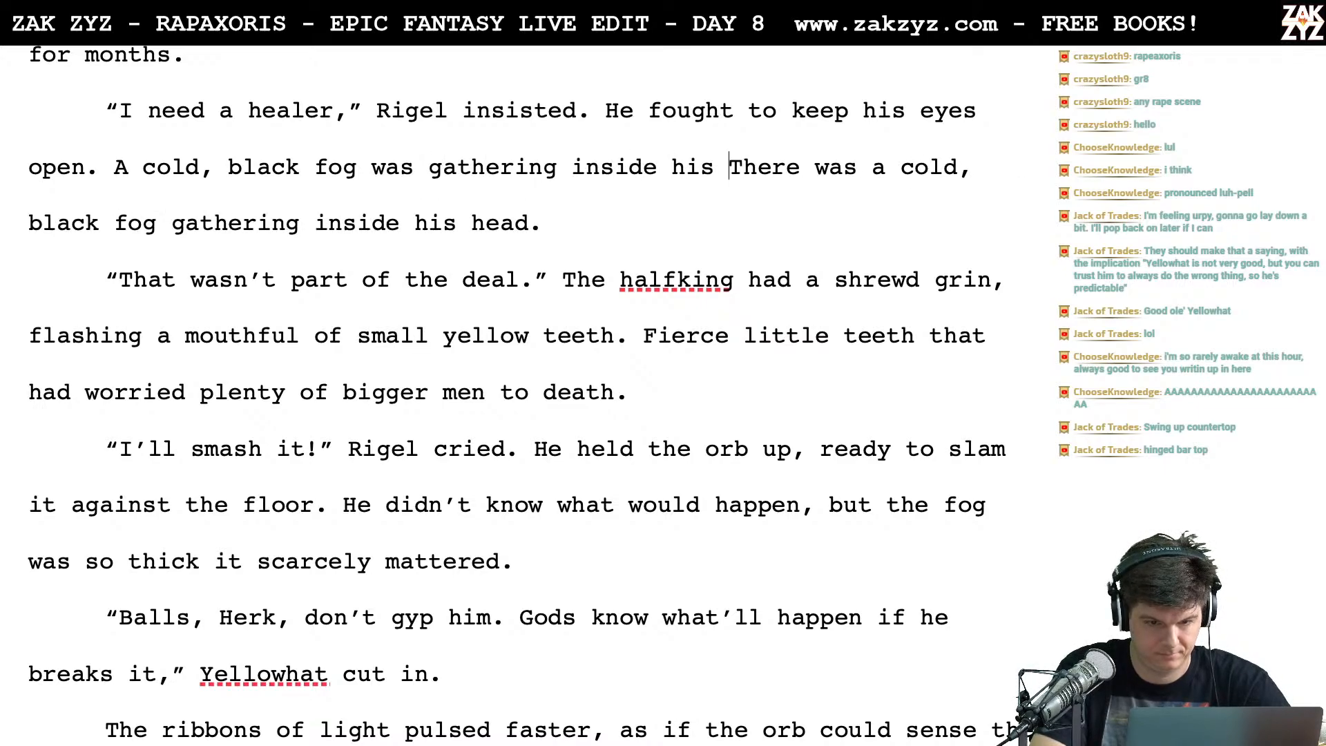
{"action": "type", "text": "head."}
{"action": "key", "text": "ctrl+shift+Down"}
{"action": "key", "text": "Delete"}
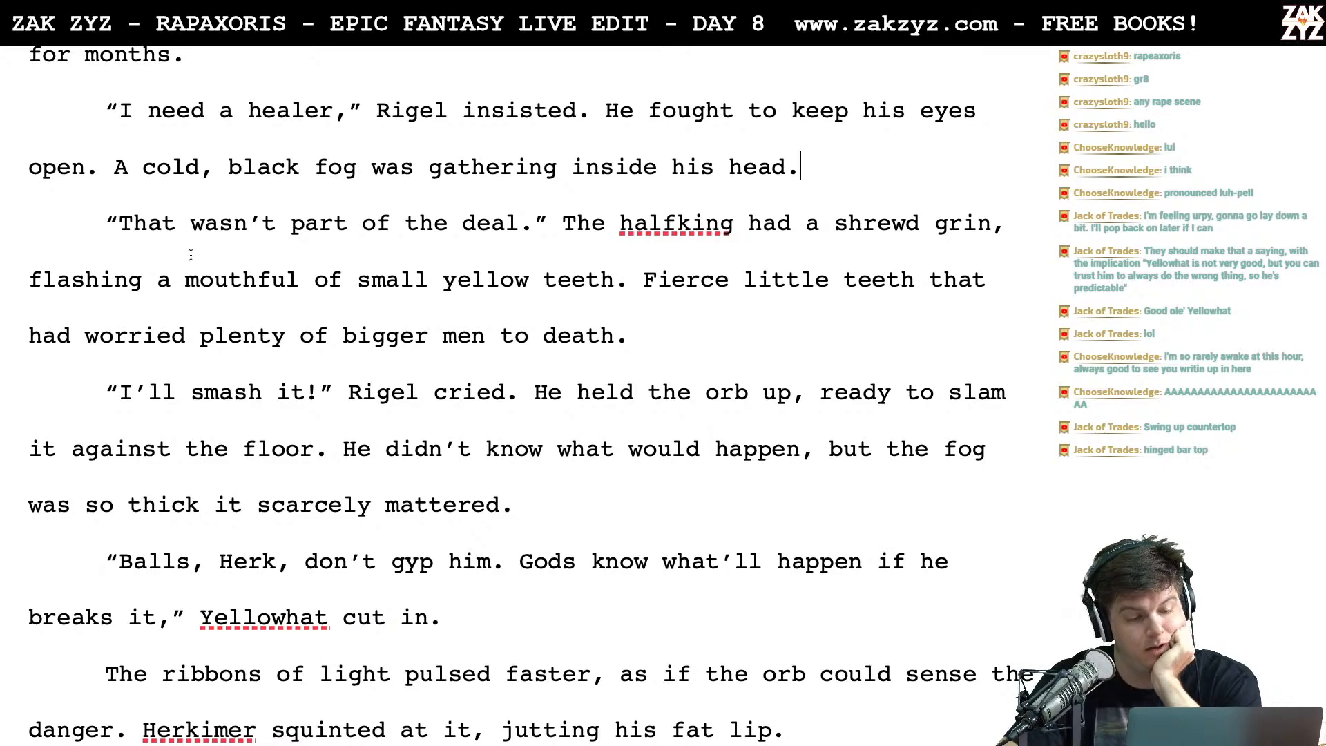
{"action": "scroll", "coordinate": [343, 334], "scroll_direction": "down", "scroll_amount": 1}
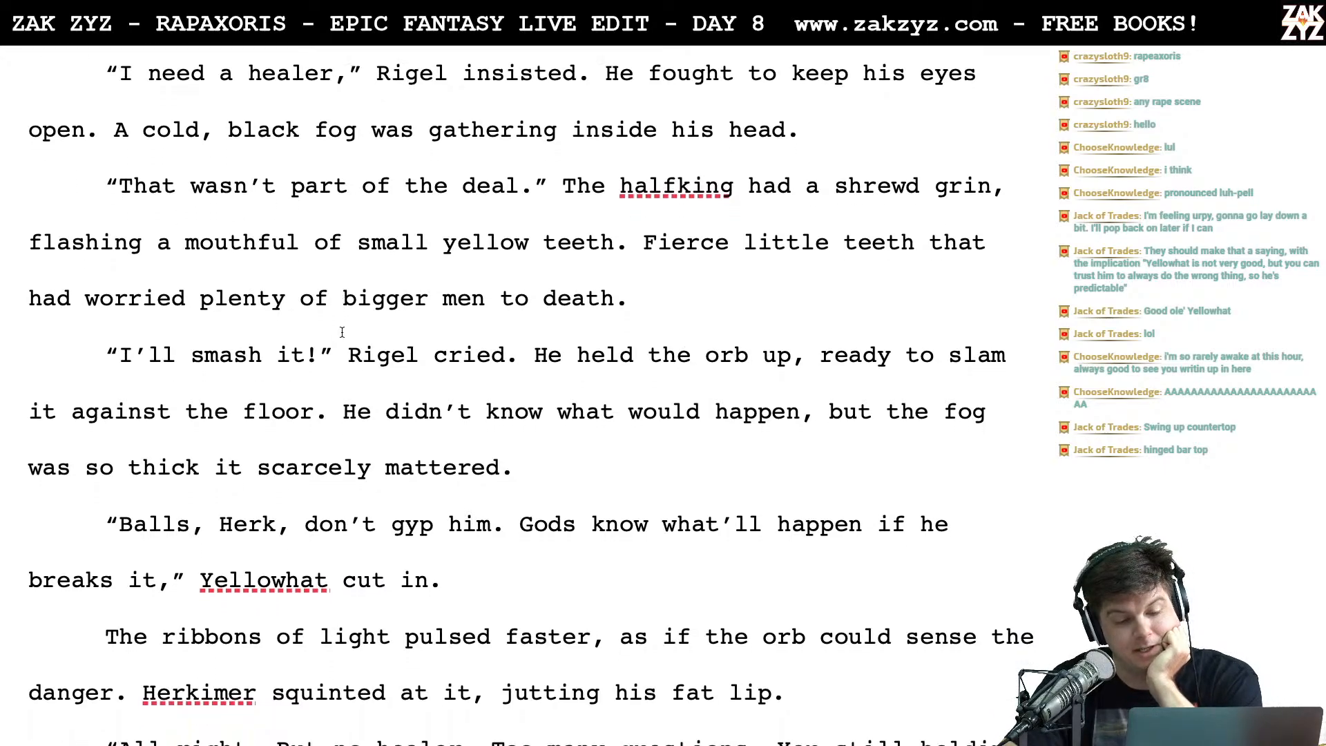
Split off the halfking description after "That wasn't part of the deal." and begin a replacement sentence there with "Herkimer"
{"action": "key", "text": "Left"}
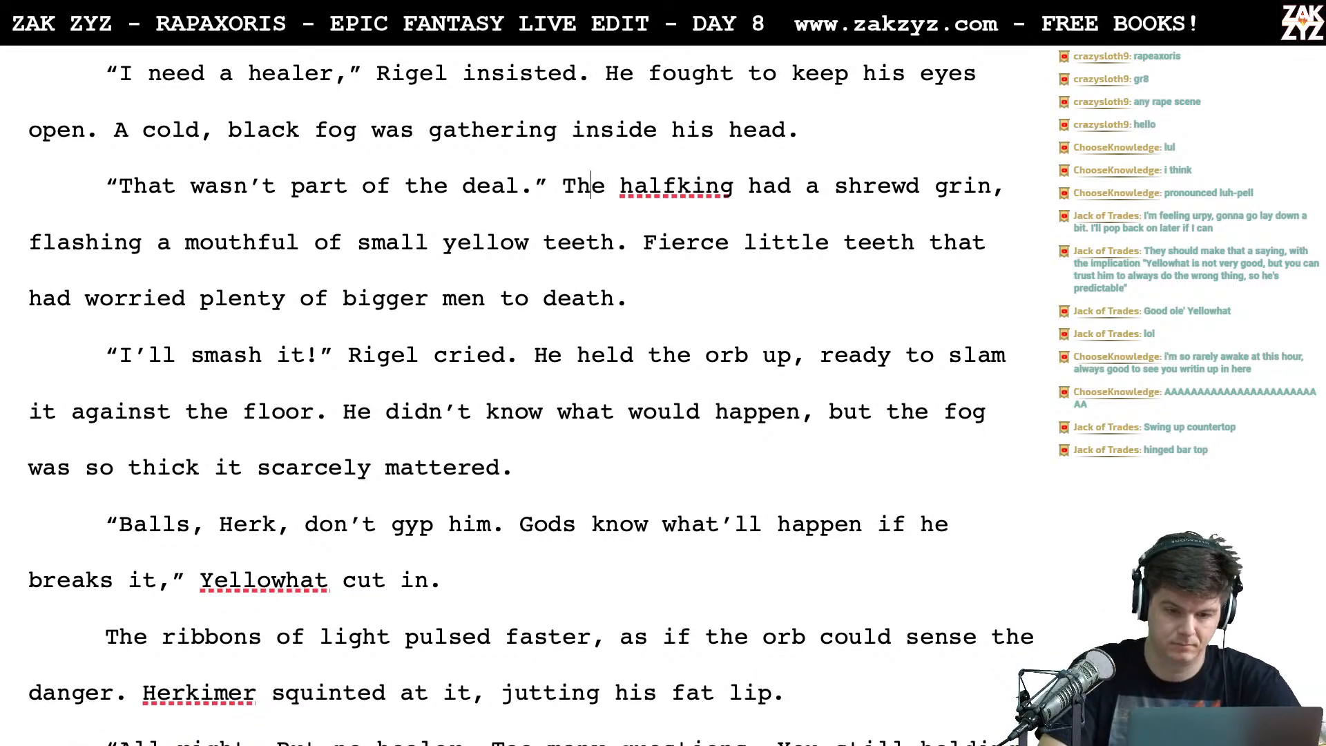
{"action": "key", "text": "Return"}
{"action": "type", "text": "Herkimer "}
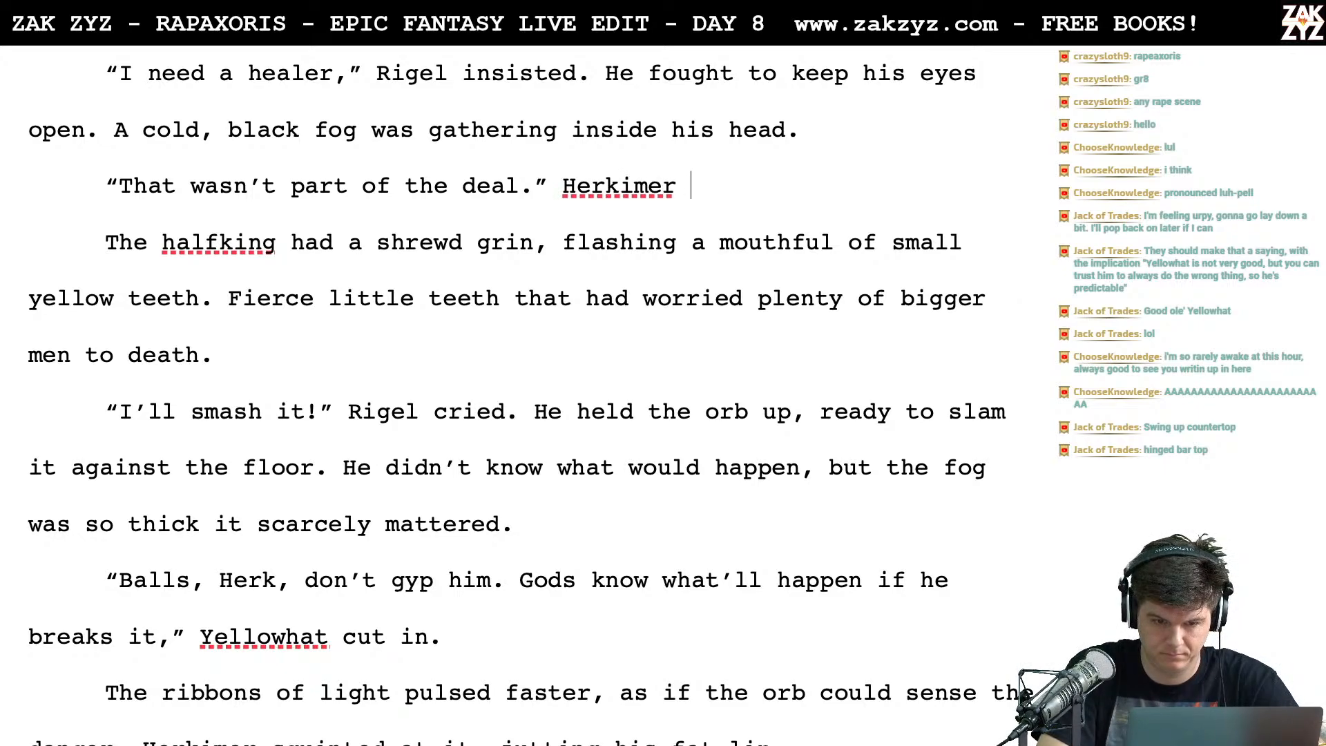
{"action": "type", "text": "had a sme"}
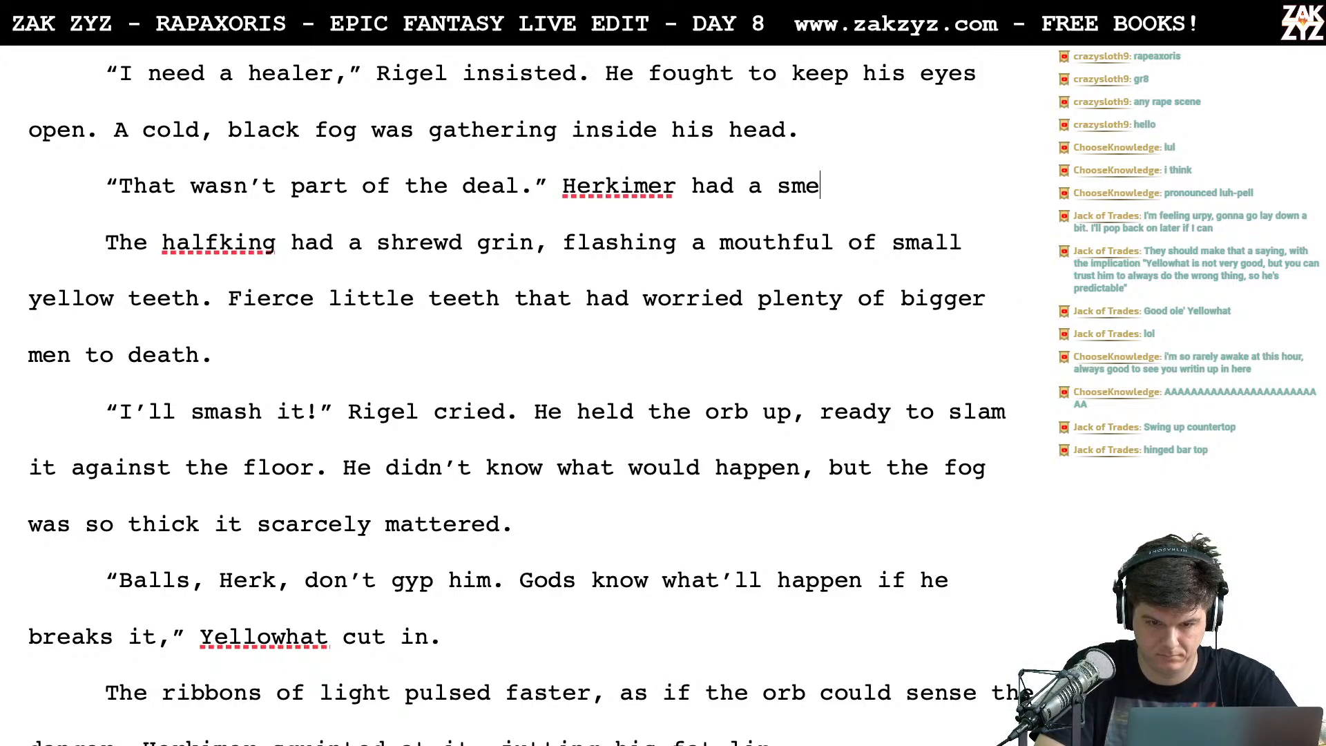
{"action": "key", "text": "BackSpace"}
{"action": "type", "text": "ooth grin,"}
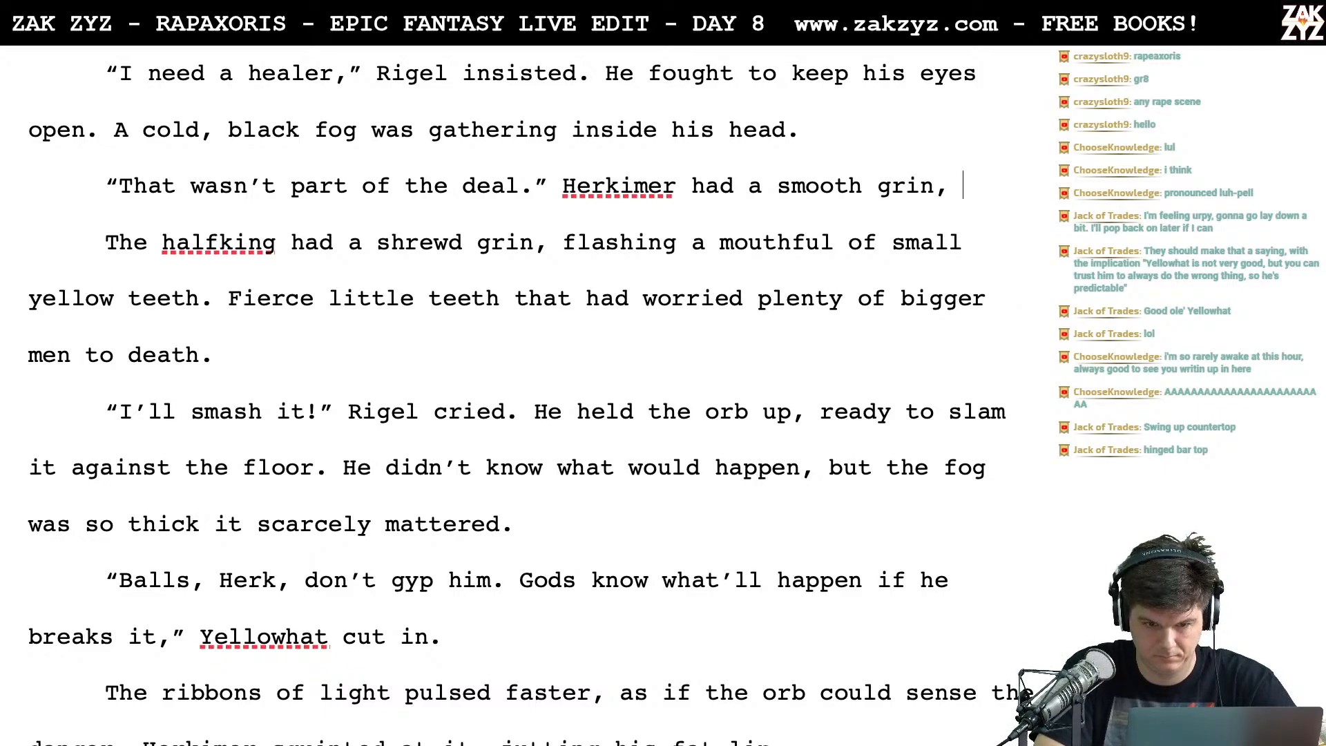
{"action": "key", "text": "BackSpace"}
{"action": "key", "text": "BackSpace"}
{"action": "key", "text": "BackSpace"}
{"action": "key", "text": "BackSpace"}
{"action": "key", "text": "BackSpace"}
{"action": "key", "text": "BackSpace"}
{"action": "key", "text": "BackSpace"}
{"action": "key", "text": "BackSpace"}
{"action": "key", "text": "BackSpace"}
{"action": "key", "text": "BackSpace"}
{"action": "key", "text": "BackSpace"}
{"action": "key", "text": "BackSpace"}
{"action": "key", "text": "BackSpace"}
{"action": "key", "text": "BackSpace"}
{"action": "key", "text": "BackSpace"}
{"action": "key", "text": "BackSpace"}
{"action": "key", "text": "BackSpace"}
{"action": "key", "text": "BackSpace"}
{"action": "type", "text": "grinned,"}
{"action": "key", "text": "BackSpace"}
{"action": "key", "text": "BackSpace"}
{"action": "key", "text": "BackSpace"}
{"action": "key", "text": "BackSpace"}
{"action": "key", "text": "BackSpace"}
{"action": "key", "text": "BackSpace"}
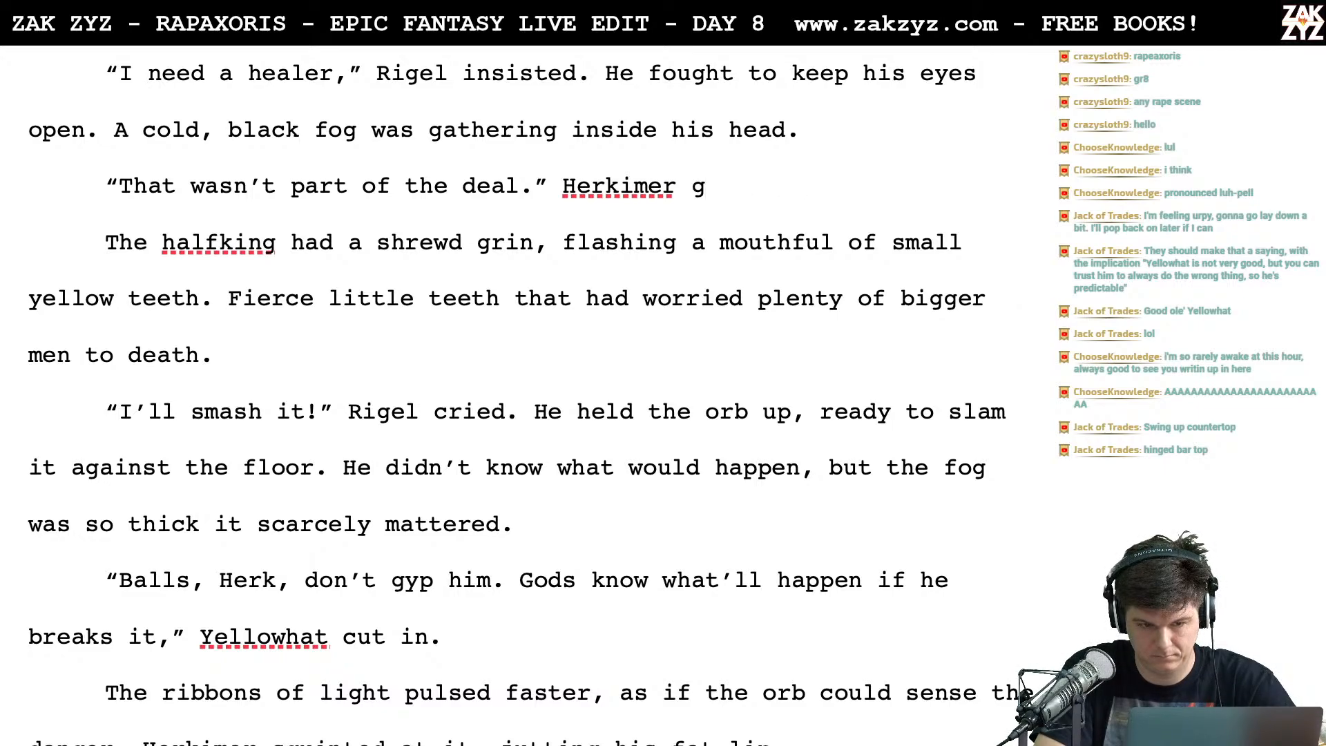
{"action": "key", "text": "BackSpace"}
{"action": "type", "text": "had a "}
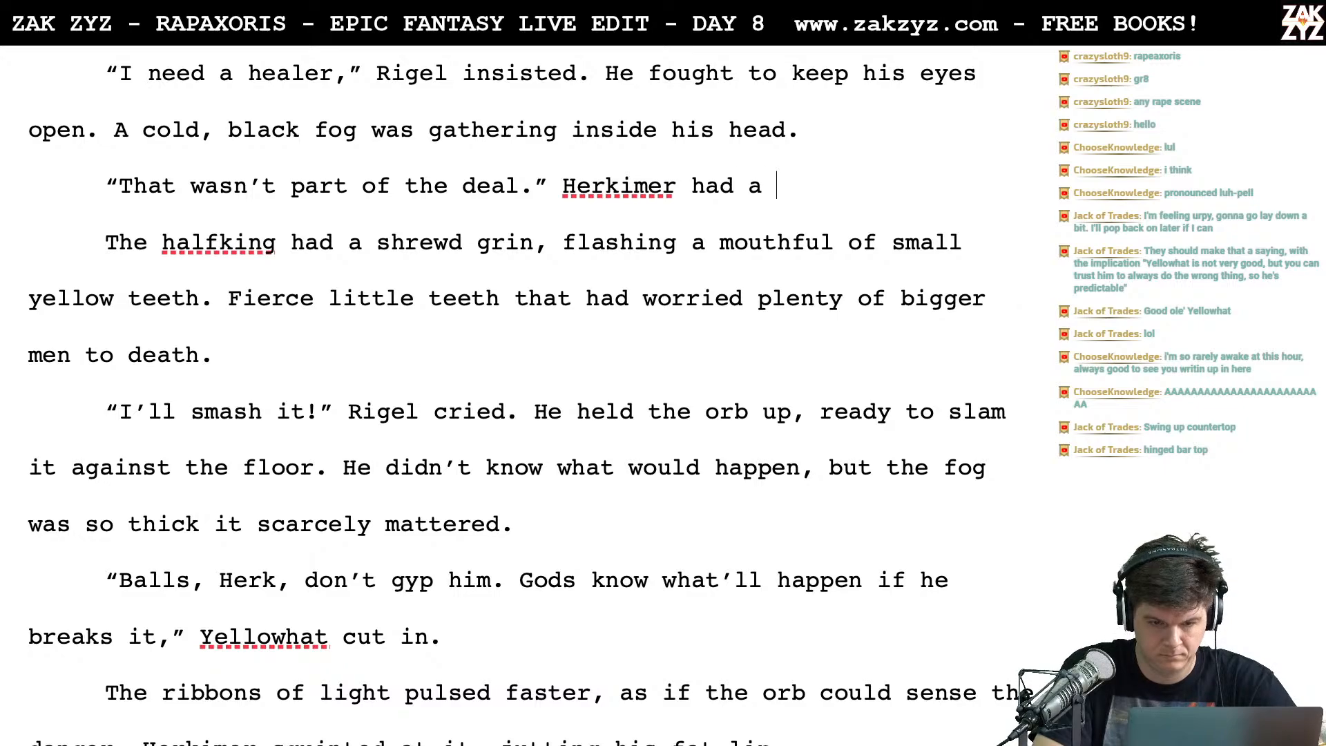
{"action": "type", "text": "shrewed grin,"}
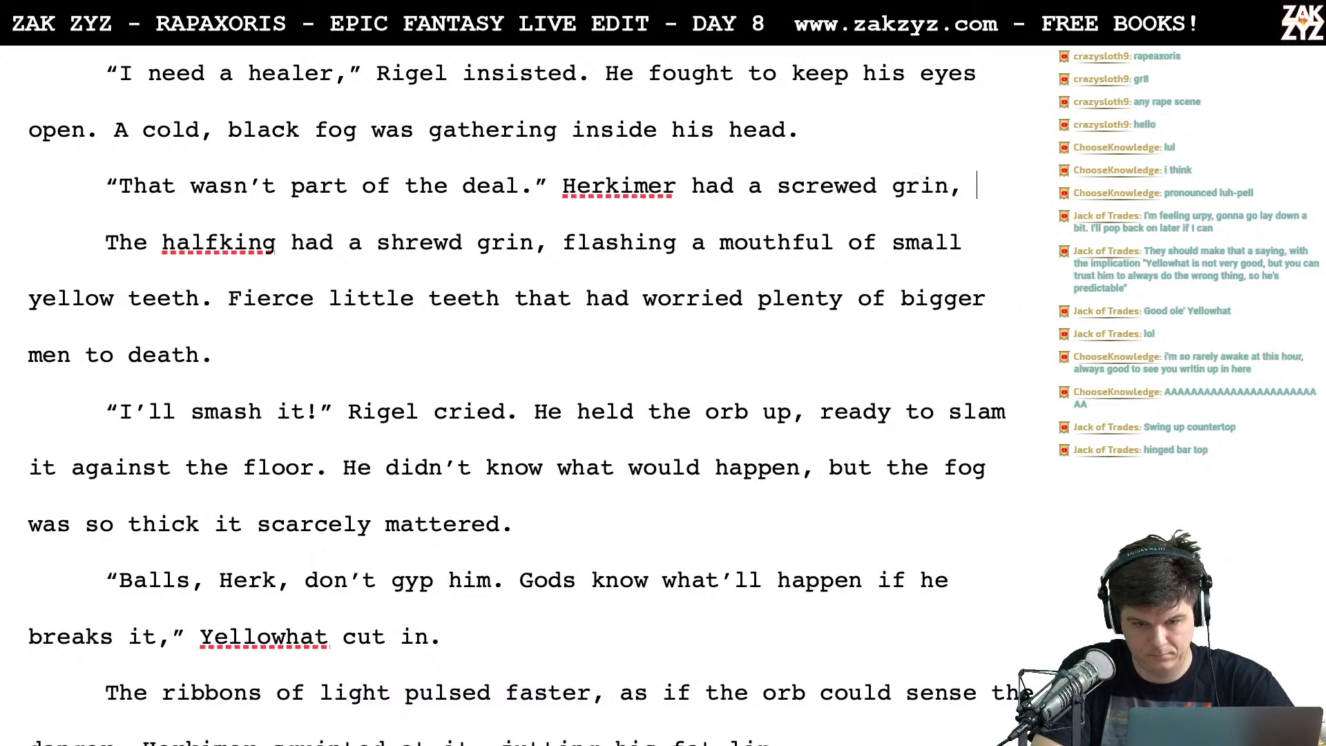
{"action": "type", "text": " small "}
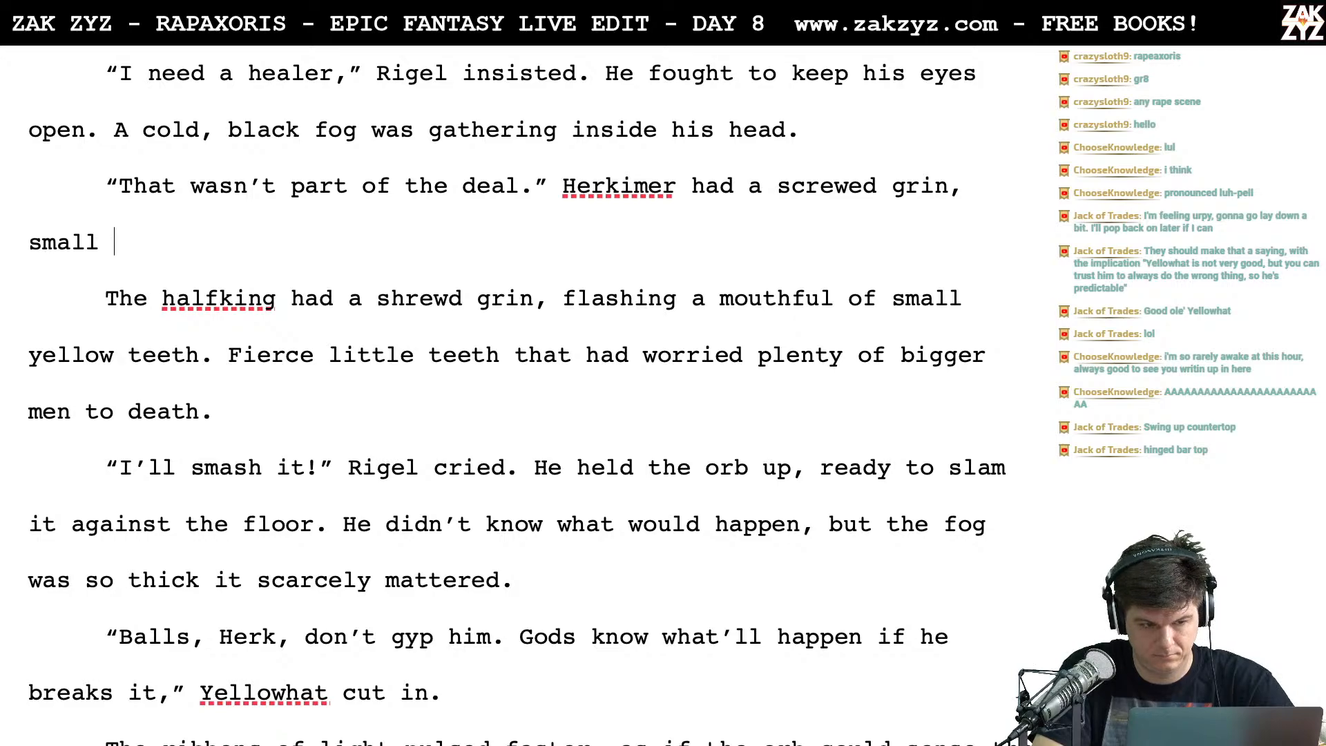
{"action": "type", "text": "ye"}
{"action": "key", "text": "BackSpace"}
{"action": "key", "text": "BackSpace"}
{"action": "key", "text": "BackSpace"}
{"action": "key", "text": "BackSpace"}
{"action": "key", "text": "BackSpace"}
{"action": "key", "text": "BackSpace"}
{"action": "key", "text": "BackSpace"}
{"action": "key", "text": "BackSpace"}
{"action": "key", "text": "BackSpace"}
{"action": "key", "text": "BackSpace"}
{"action": "key", "text": "BackSpace"}
{"action": "key", "text": "BackSpace"}
{"action": "key", "text": "BackSpace"}
{"action": "key", "text": "BackSpace"}
{"action": "key", "text": "BackSpace"}
{"action": "key", "text": "BackSpace"}
{"action": "key", "text": "BackSpace"}
{"action": "key", "text": "BackSpace"}
{"action": "key", "text": "BackSpace"}
{"action": "key", "text": "BackSpace"}
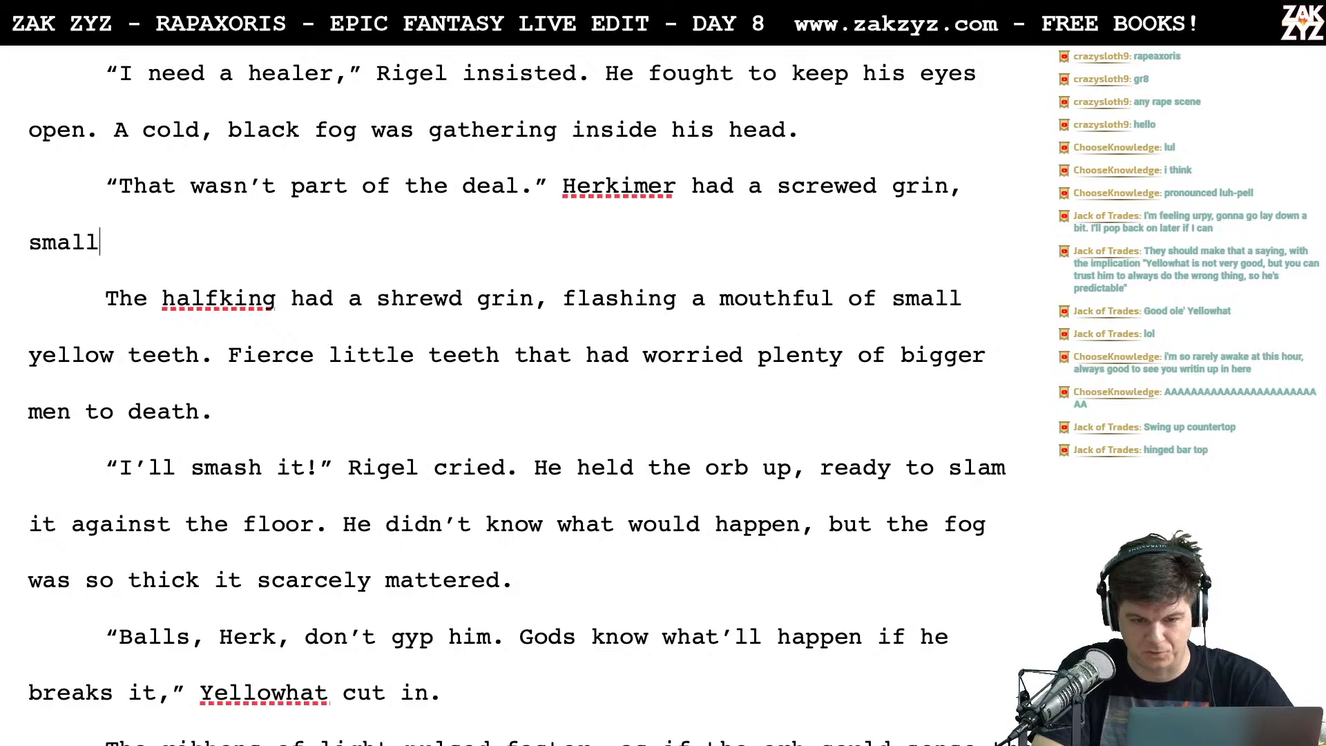
{"action": "key", "text": "BackSpace"}
{"action": "key", "text": "BackSpace"}
{"action": "key", "text": "BackSpace"}
{"action": "key", "text": "BackSpace"}
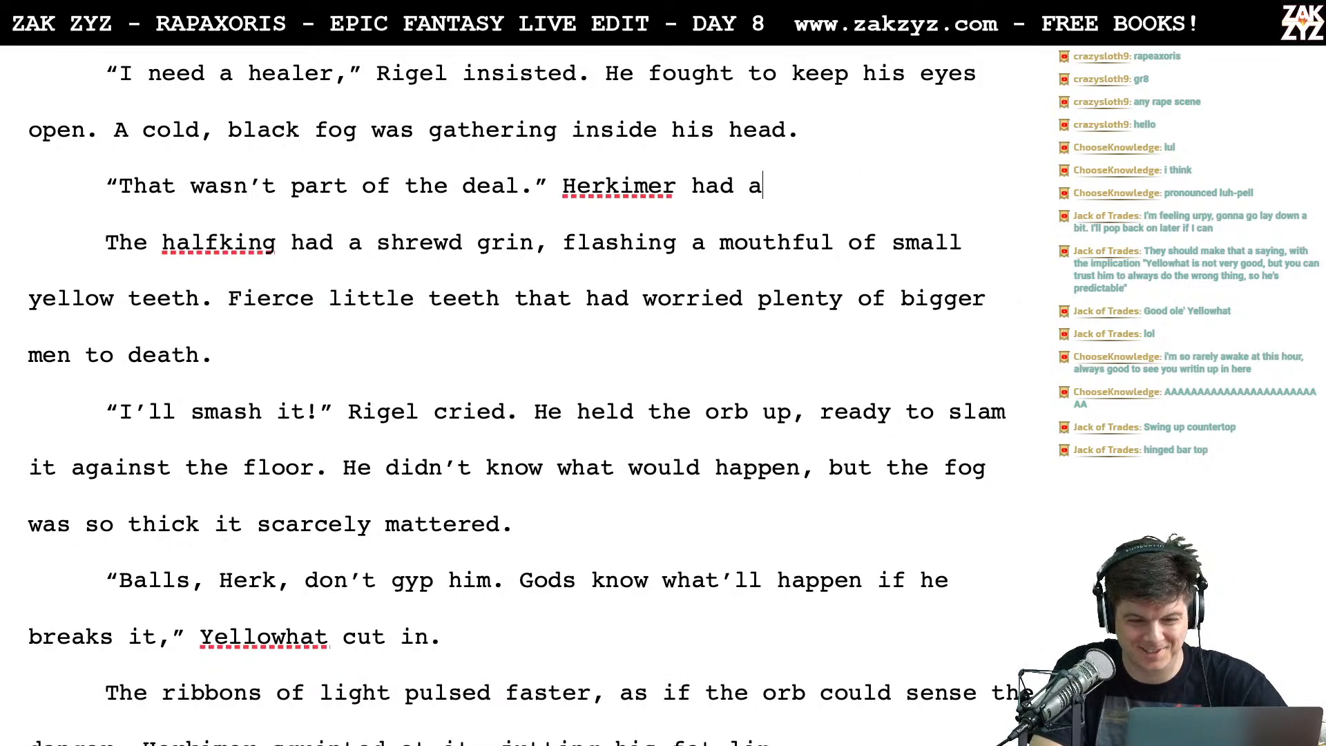
{"action": "key", "text": "BackSpace"}
{"action": "key", "text": "BackSpace"}
{"action": "key", "text": "BackSpace"}
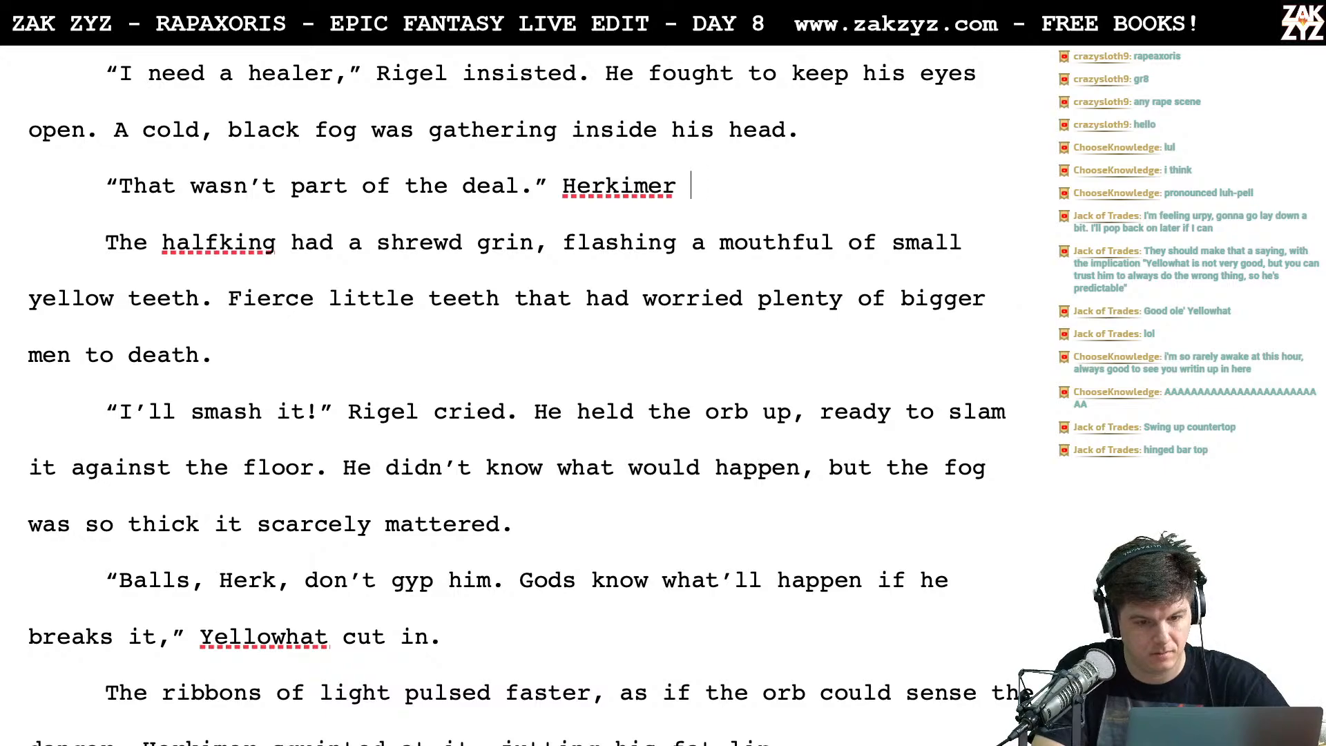
Continue the new Herkimer sentence with "had a shrewd smile, a mouthful of fierce little teeth", leaving a paragraph break before the old wording
{"action": "key", "text": "Return"}
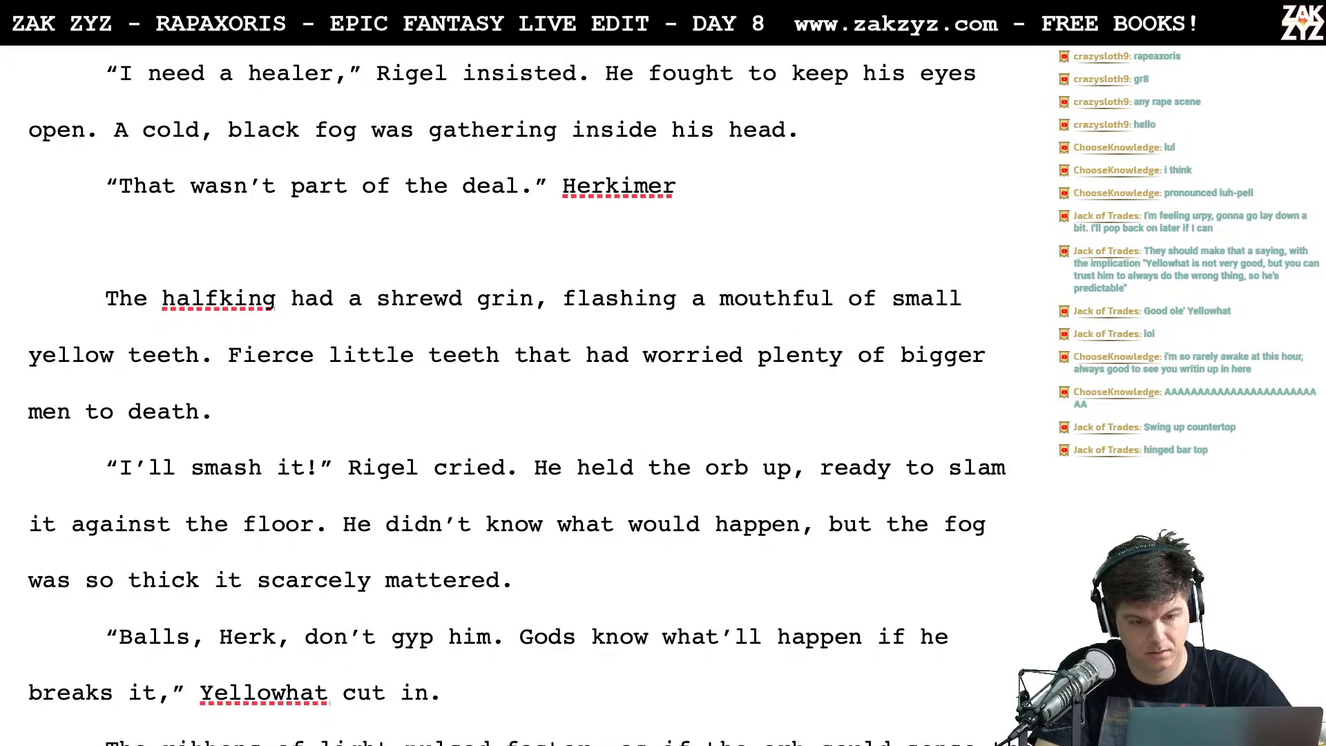
{"action": "type", "text": "had a shrwed"}
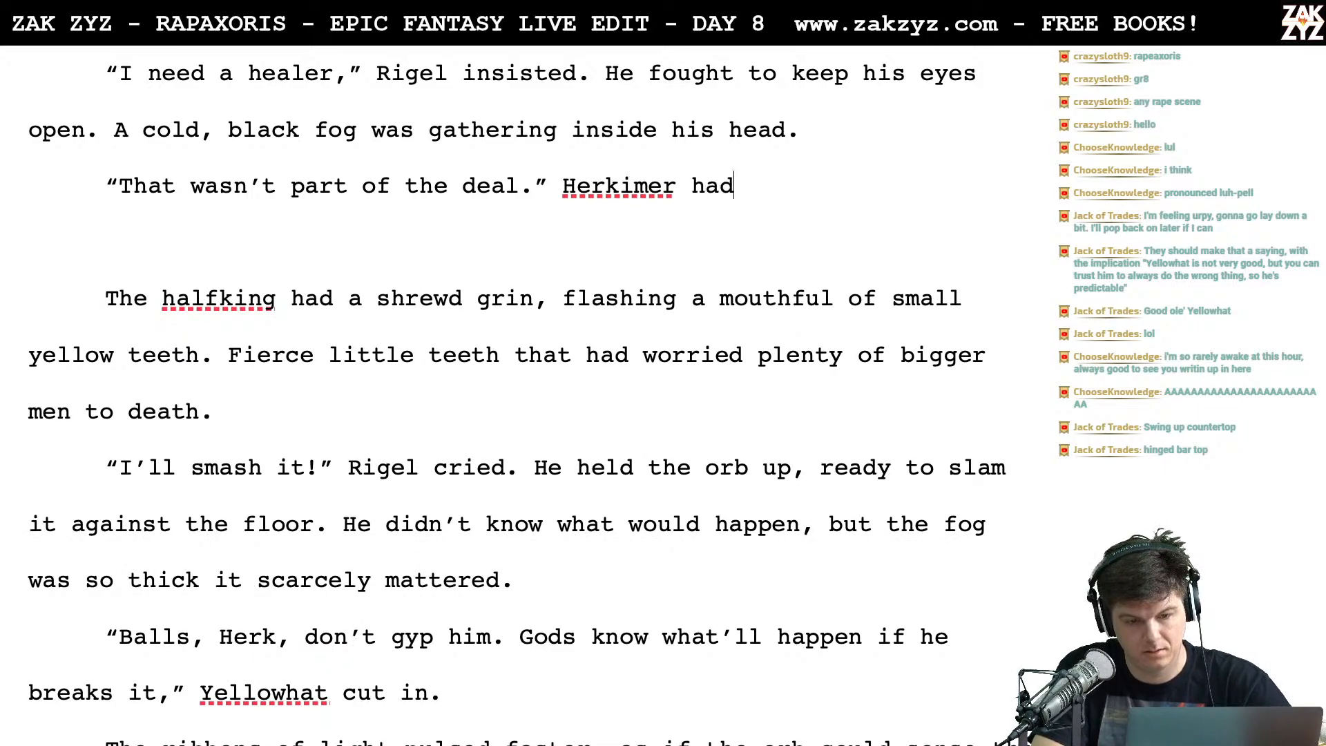
{"action": "key", "text": "BackSpace"}
{"action": "key", "text": "BackSpace"}
{"action": "key", "text": "BackSpace"}
{"action": "type", "text": "ewd smilel"}
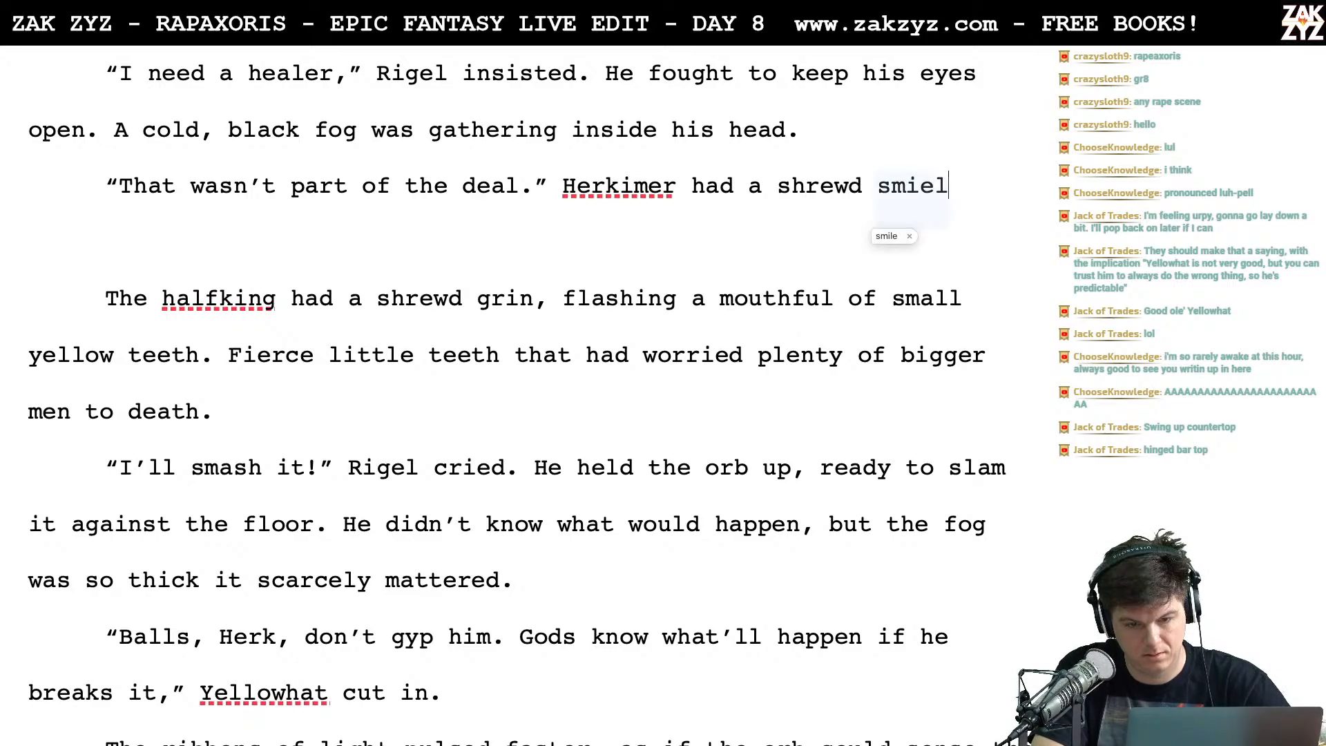
{"action": "key", "text": "BackSpace"}
{"action": "key", "text": "BackSpace"}
{"action": "type", "text": "le, a m"}
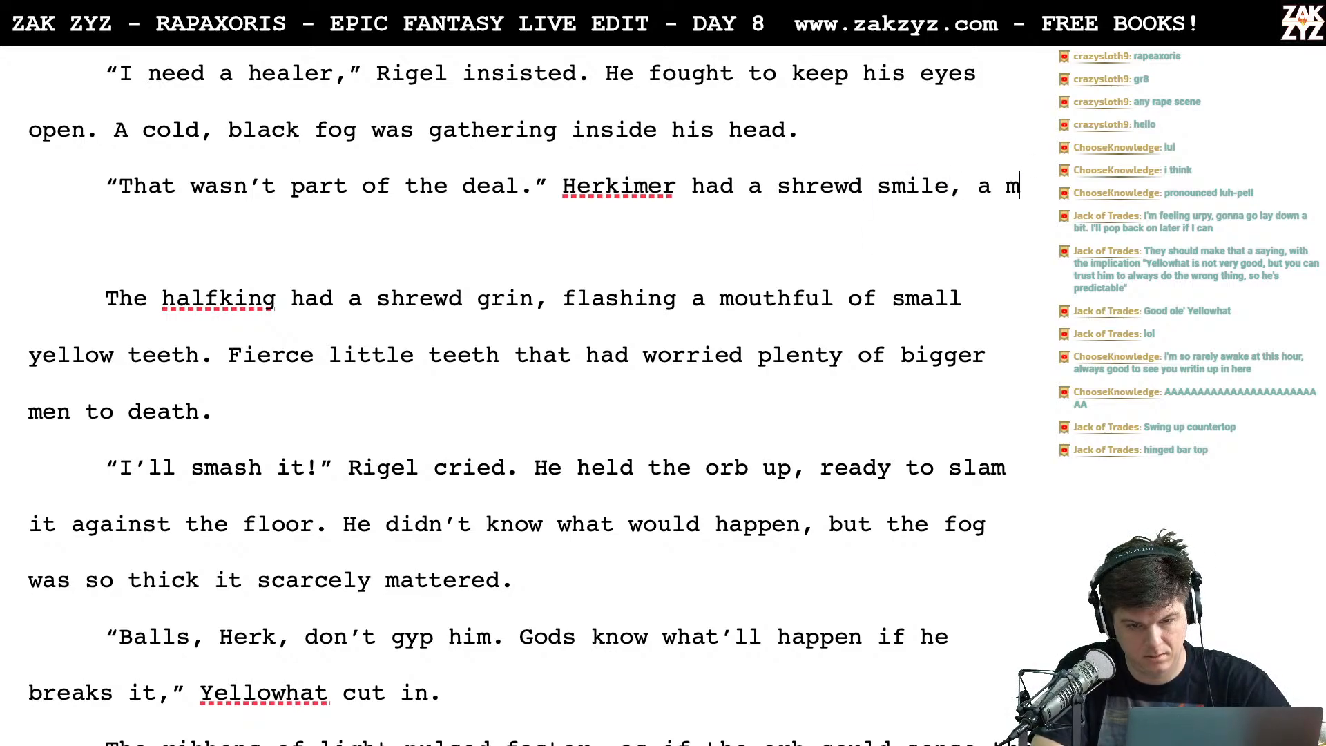
{"action": "type", "text": "outhful o"}
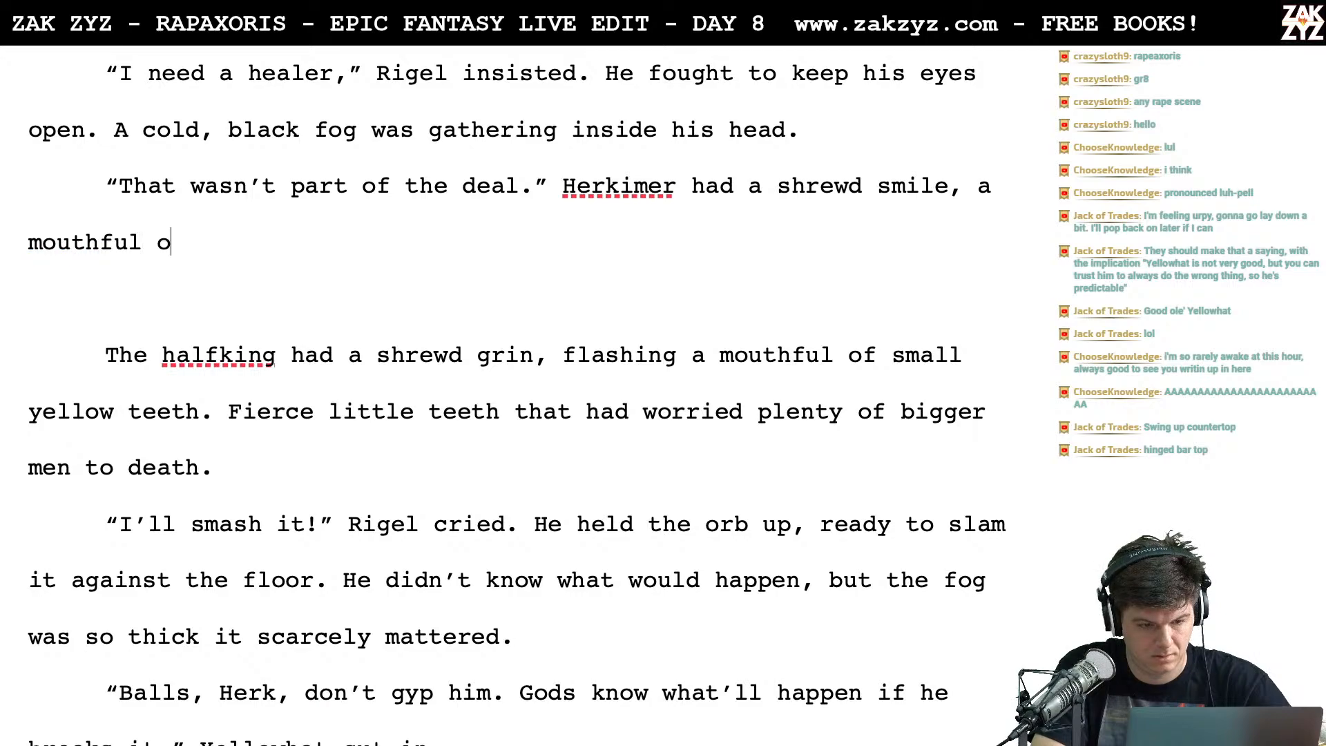
{"action": "type", "text": "f fierce yellow tee"}
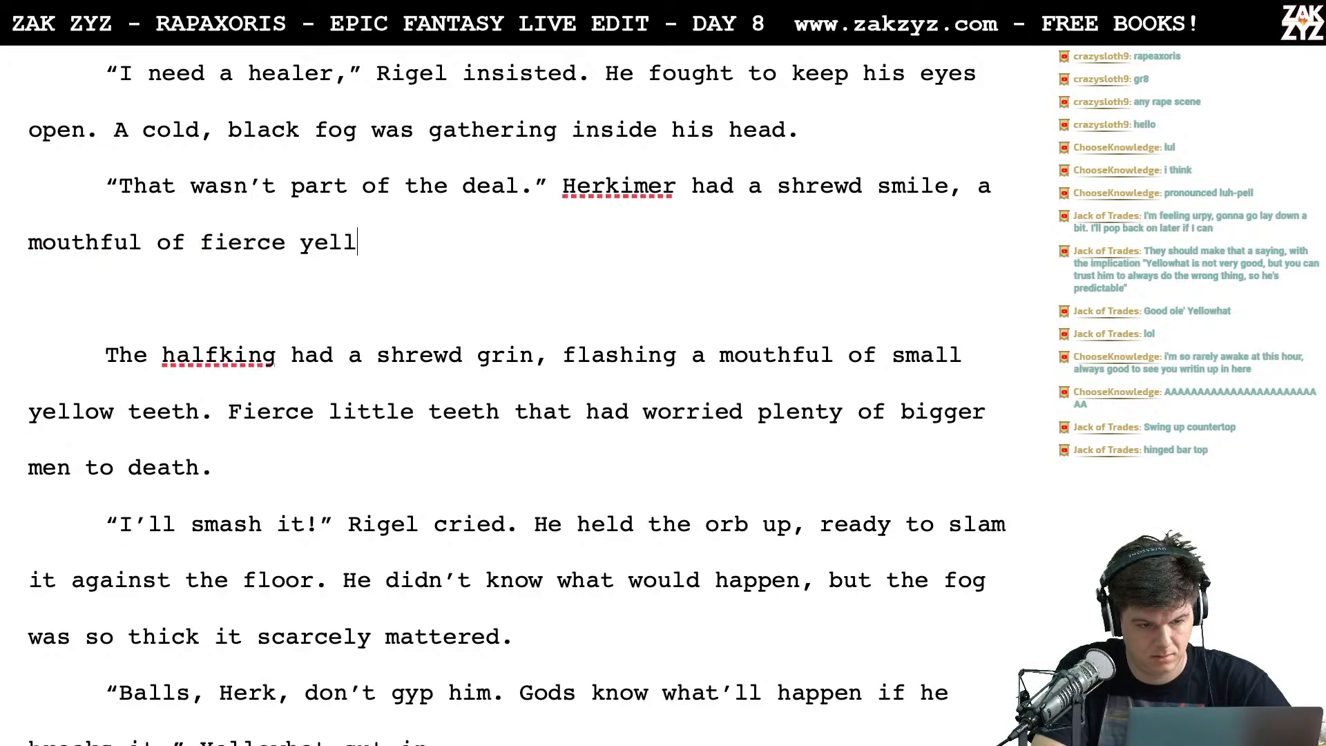
{"action": "key", "text": "BackSpace"}
{"action": "key", "text": "BackSpace"}
{"action": "key", "text": "BackSpace"}
{"action": "key", "text": "BackSpace"}
{"action": "key", "text": "BackSpace"}
{"action": "key", "text": "BackSpace"}
{"action": "key", "text": "BackSpace"}
{"action": "key", "text": "BackSpace"}
{"action": "key", "text": "BackSpace"}
{"action": "key", "text": "BackSpace"}
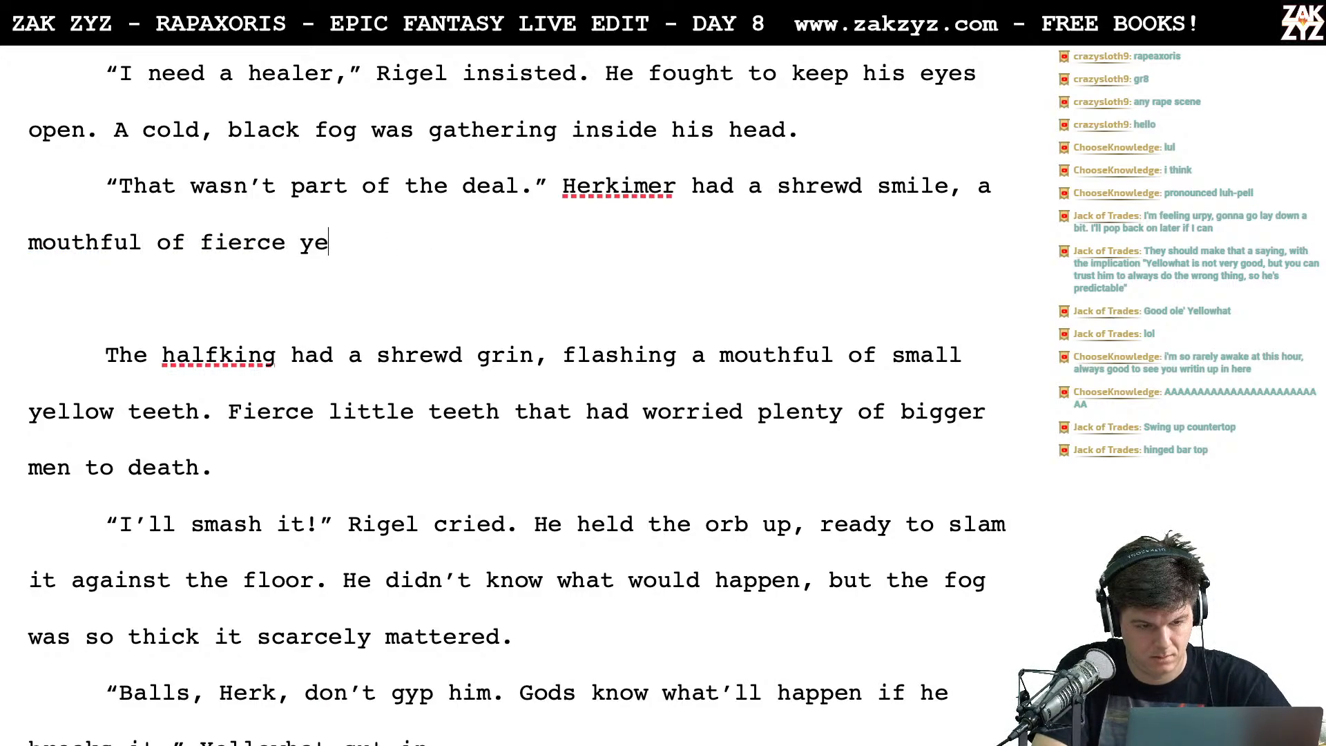
{"action": "type", "text": "little teeth"}
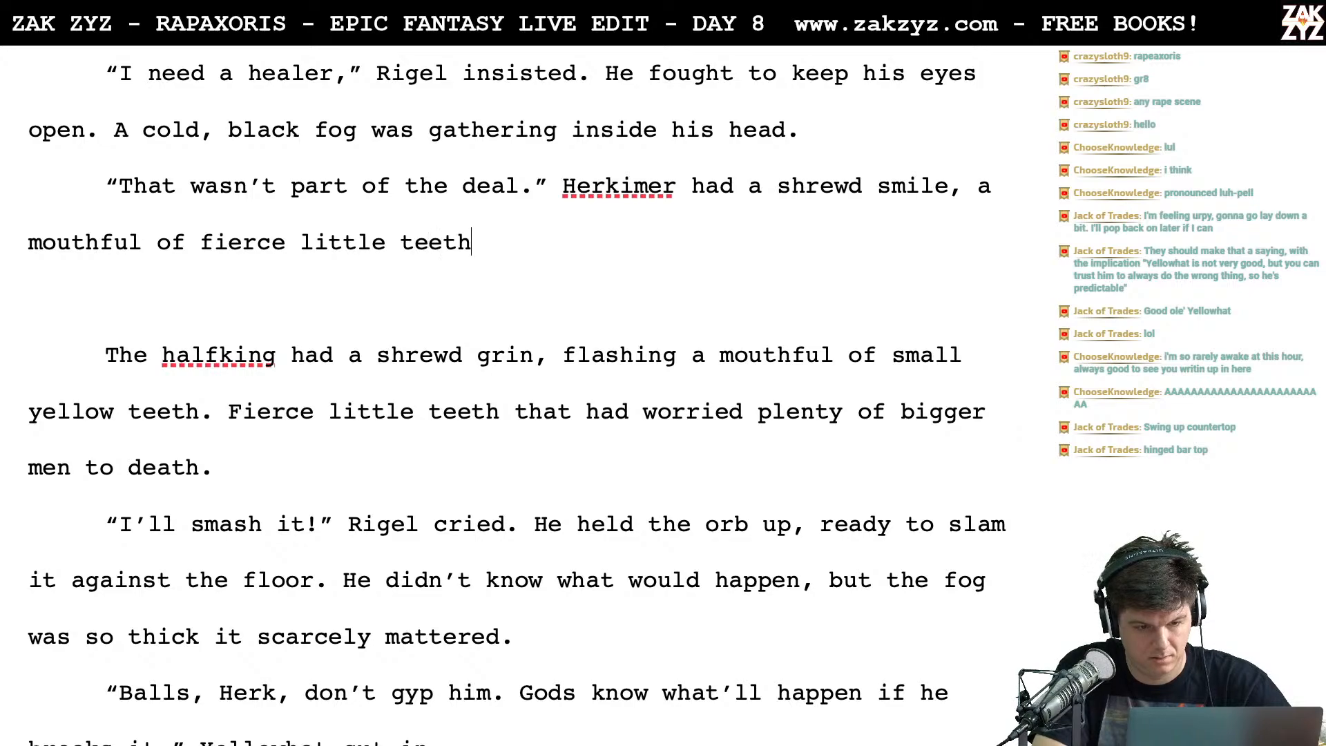
Delete the paragraph breaks and old halfking wording so the new sentence runs into "that had worried plenty of bigger men to death."
{"action": "key", "text": "shift+Down"}
{"action": "key", "text": "shift+Down"}
{"action": "key", "text": "shift+Right"}
{"action": "key", "text": "shift+Right"}
{"action": "key", "text": "shift+Right"}
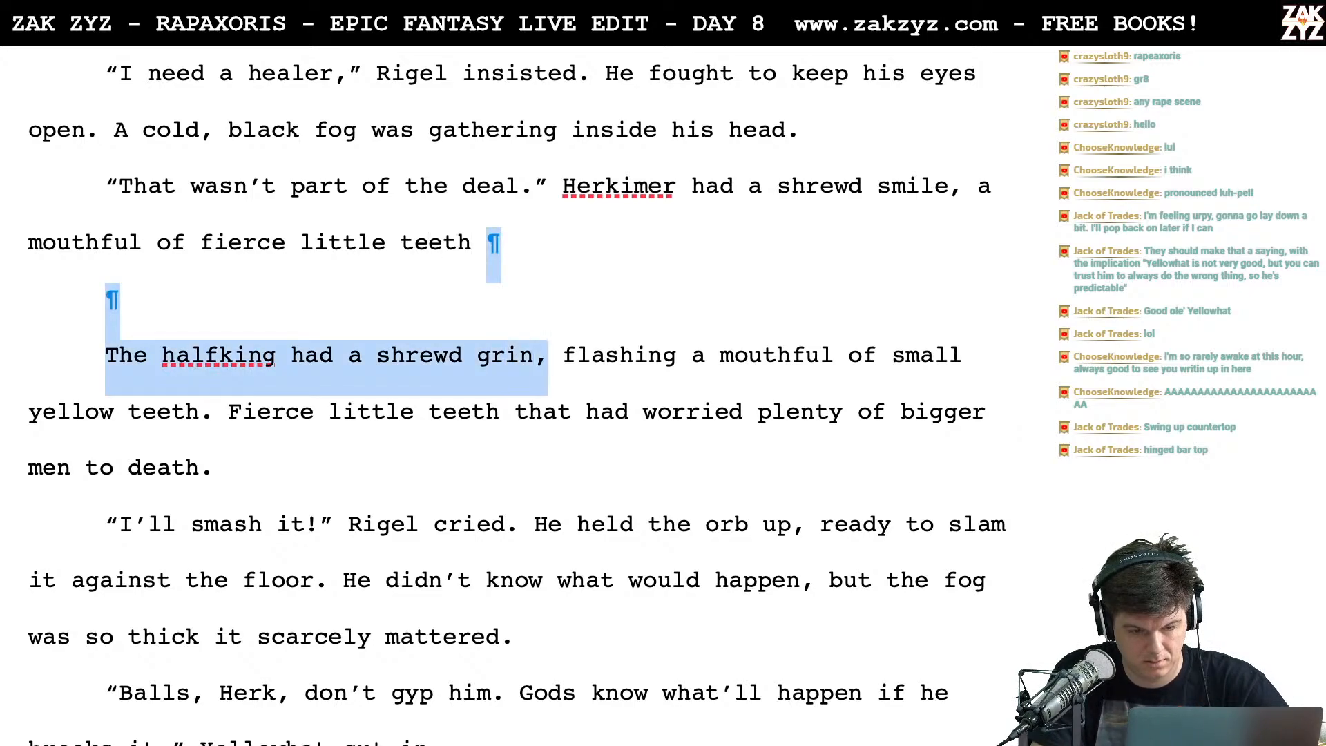
{"action": "key", "text": "shift+Down"}
{"action": "key", "text": "shift+Left"}
{"action": "key", "text": "shift+Left"}
{"action": "key", "text": "BackSpace"}
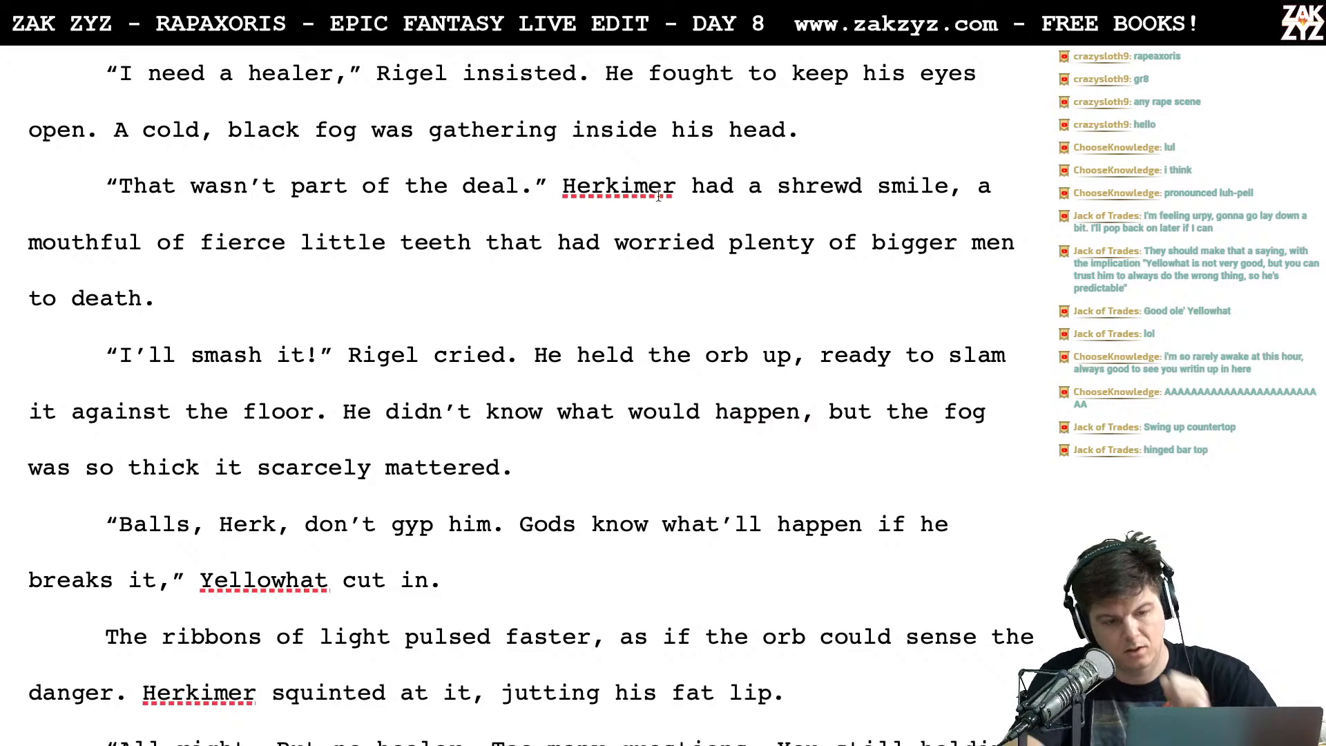
Read through Herkimer's revised line, Rigel's threat to smash the orb and Yellowhat's interruption, checking the wording
{"action": "scroll", "coordinate": [613, 240], "scroll_direction": "down", "scroll_amount": 1}
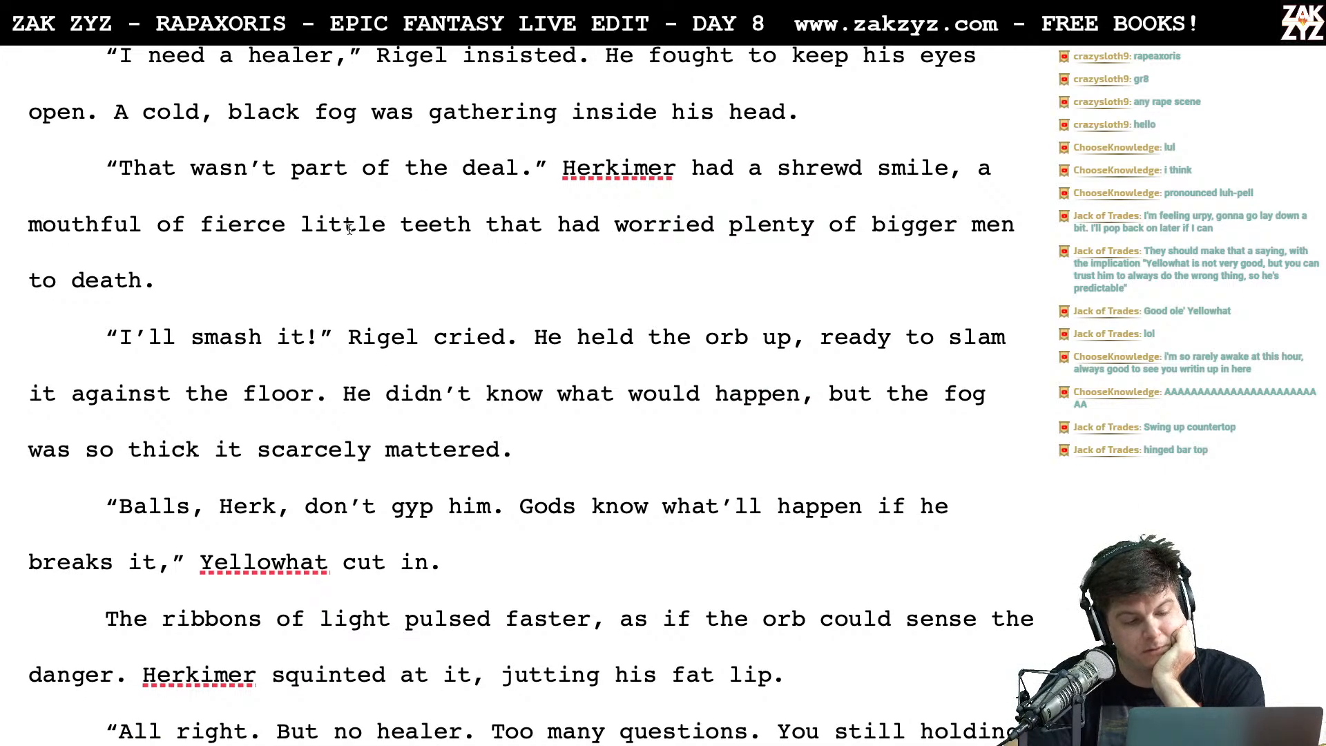
{"action": "scroll", "coordinate": [544, 268], "scroll_direction": "down", "scroll_amount": 2}
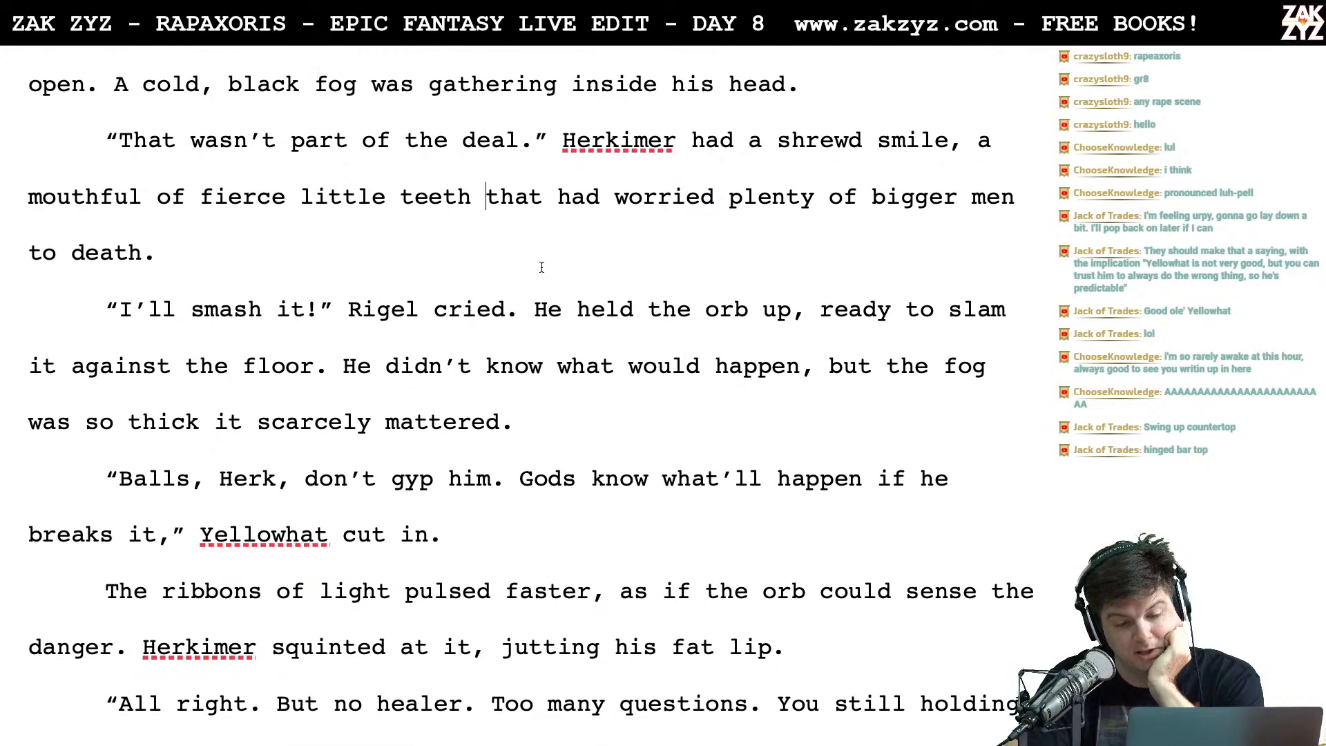
{"action": "left_click", "coordinate": [194, 267]}
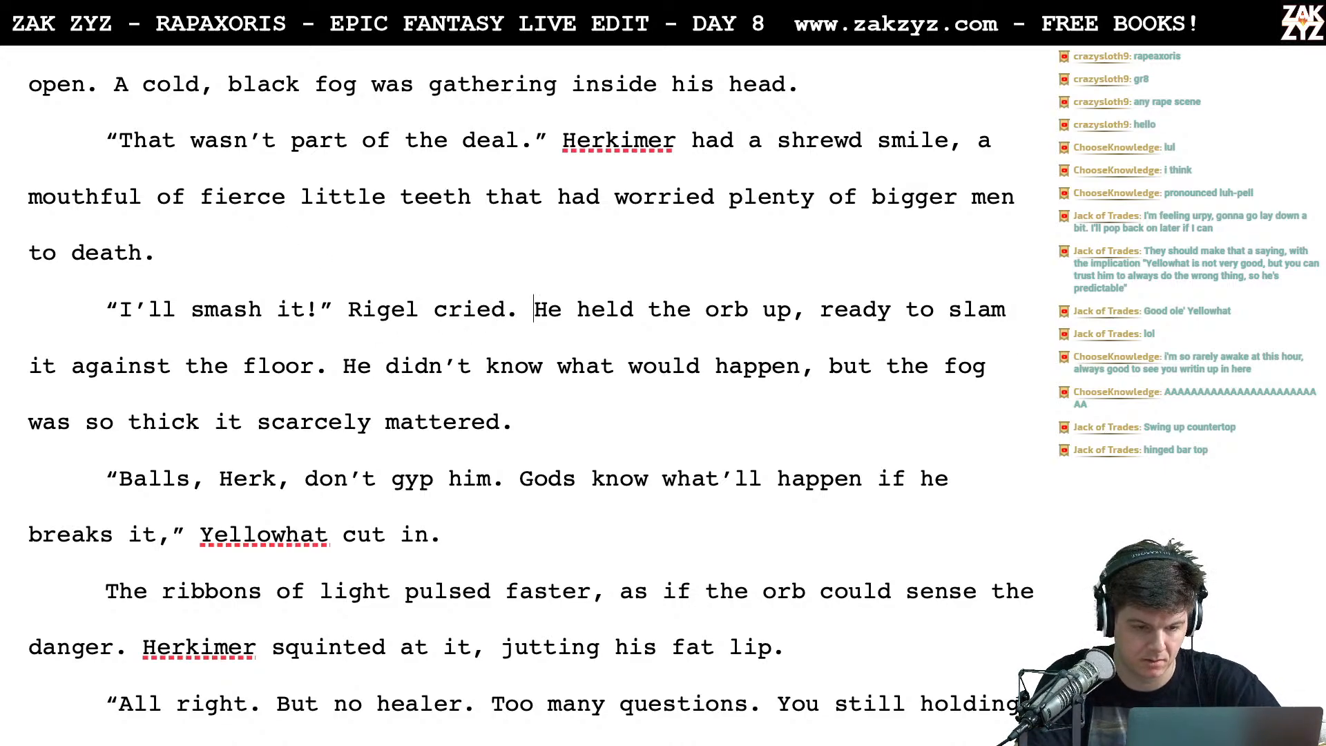
{"action": "scroll", "coordinate": [527, 395], "scroll_direction": "down", "scroll_amount": 2}
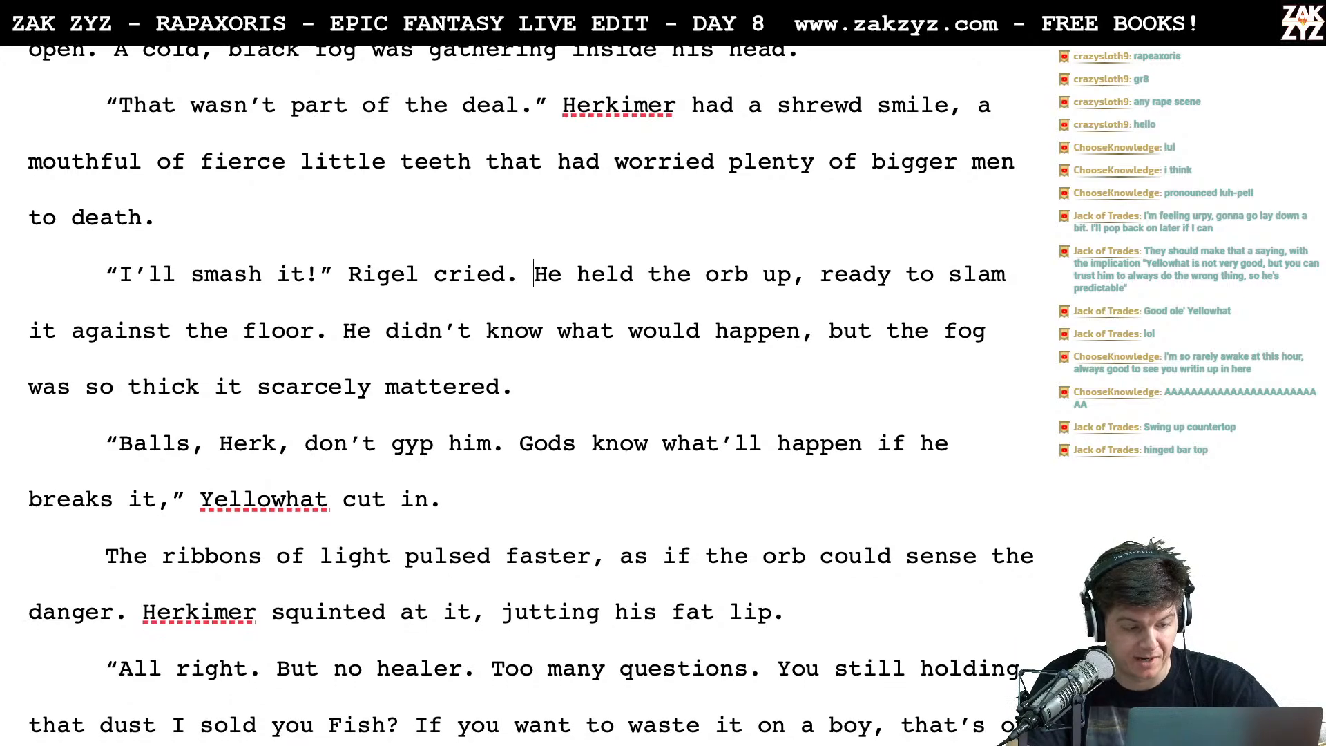
{"action": "scroll", "coordinate": [429, 388], "scroll_direction": "down", "scroll_amount": 3}
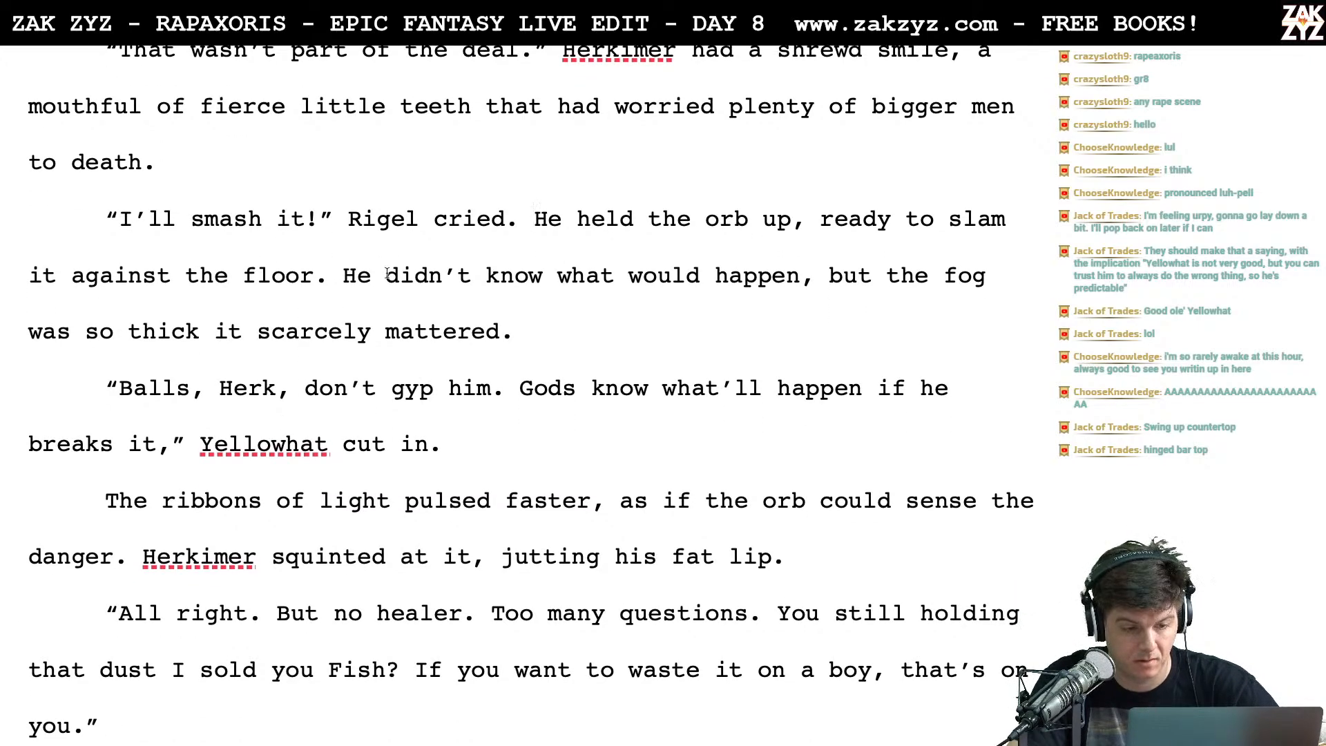
{"action": "scroll", "coordinate": [570, 322], "scroll_direction": "down", "scroll_amount": 2}
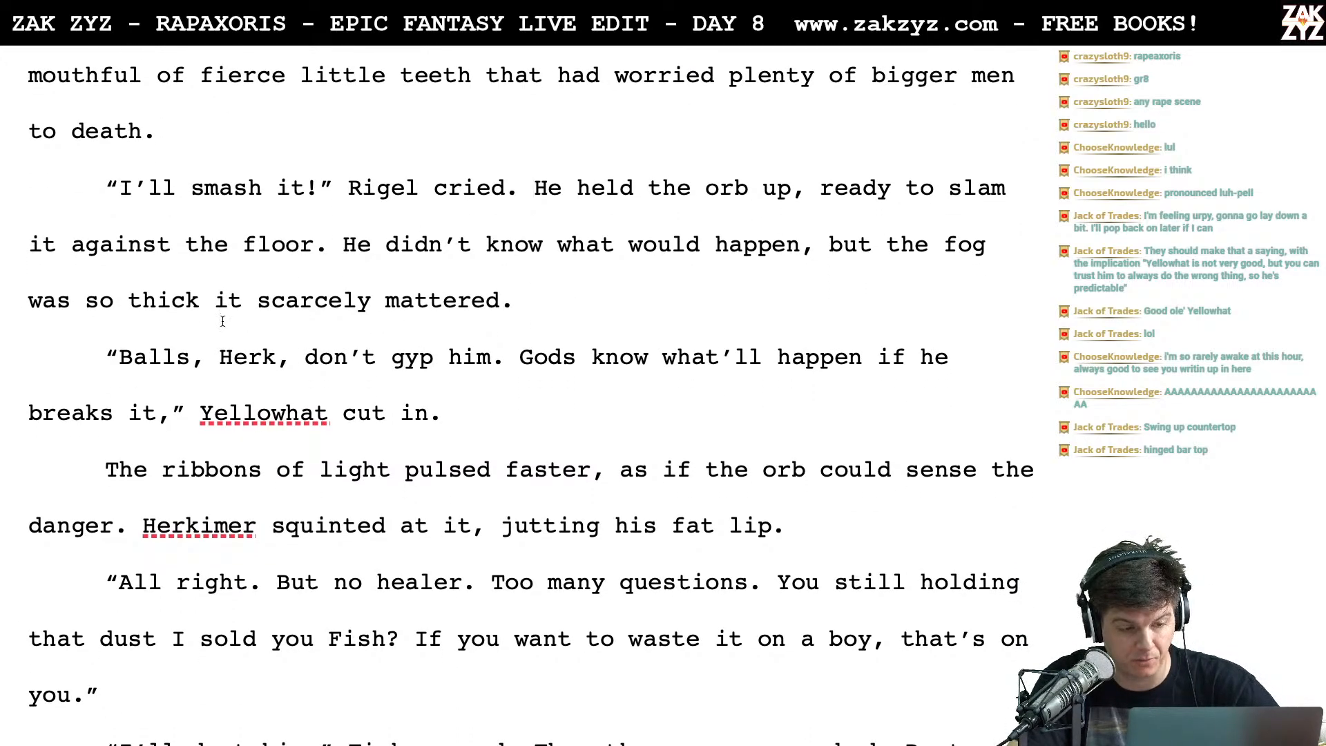
{"action": "left_click", "coordinate": [209, 380]}
{"action": "key", "text": "Right"}
{"action": "key", "text": "Right"}
{"action": "key", "text": "Right"}
{"action": "key", "text": "Right"}
{"action": "key", "text": "Right"}
{"action": "key", "text": "Right"}
{"action": "key", "text": "Right"}
{"action": "key", "text": "Right"}
{"action": "key", "text": "Right"}
{"action": "key", "text": "Right"}
{"action": "key", "text": "Right"}
{"action": "key", "text": "Right"}
{"action": "key", "text": "Right"}
{"action": "key", "text": "Right"}
{"action": "key", "text": "Right"}
{"action": "key", "text": "Right"}
{"action": "key", "text": "Right"}
{"action": "key", "text": "Right"}
{"action": "key", "text": "Right"}
{"action": "key", "text": "Right"}
{"action": "key", "text": "Right"}
{"action": "key", "text": "Right"}
{"action": "key", "text": "Right"}
{"action": "key", "text": "Right"}
{"action": "key", "text": "Right"}
{"action": "key", "text": "Right"}
{"action": "key", "text": "Right"}
{"action": "key", "text": "Right"}
{"action": "key", "text": "Right"}
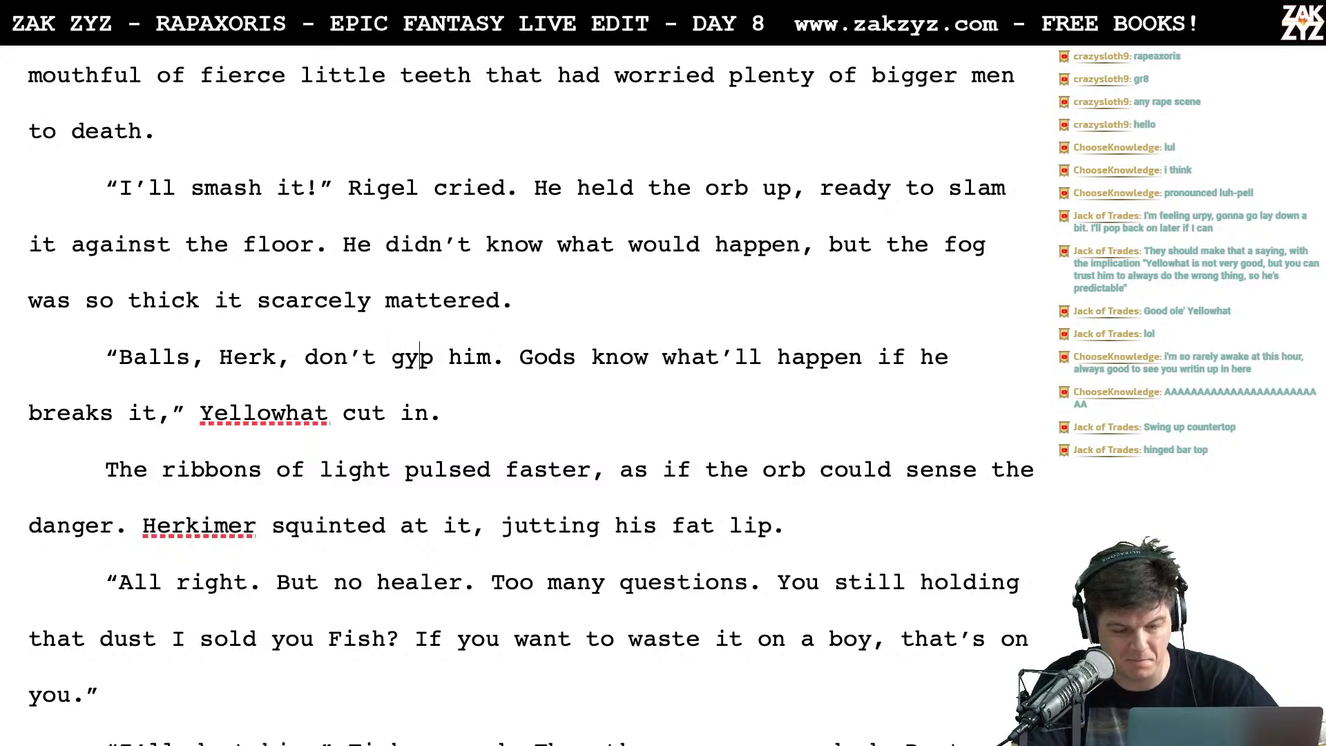
{"action": "key", "text": "Down"}
{"action": "key", "text": "Left"}
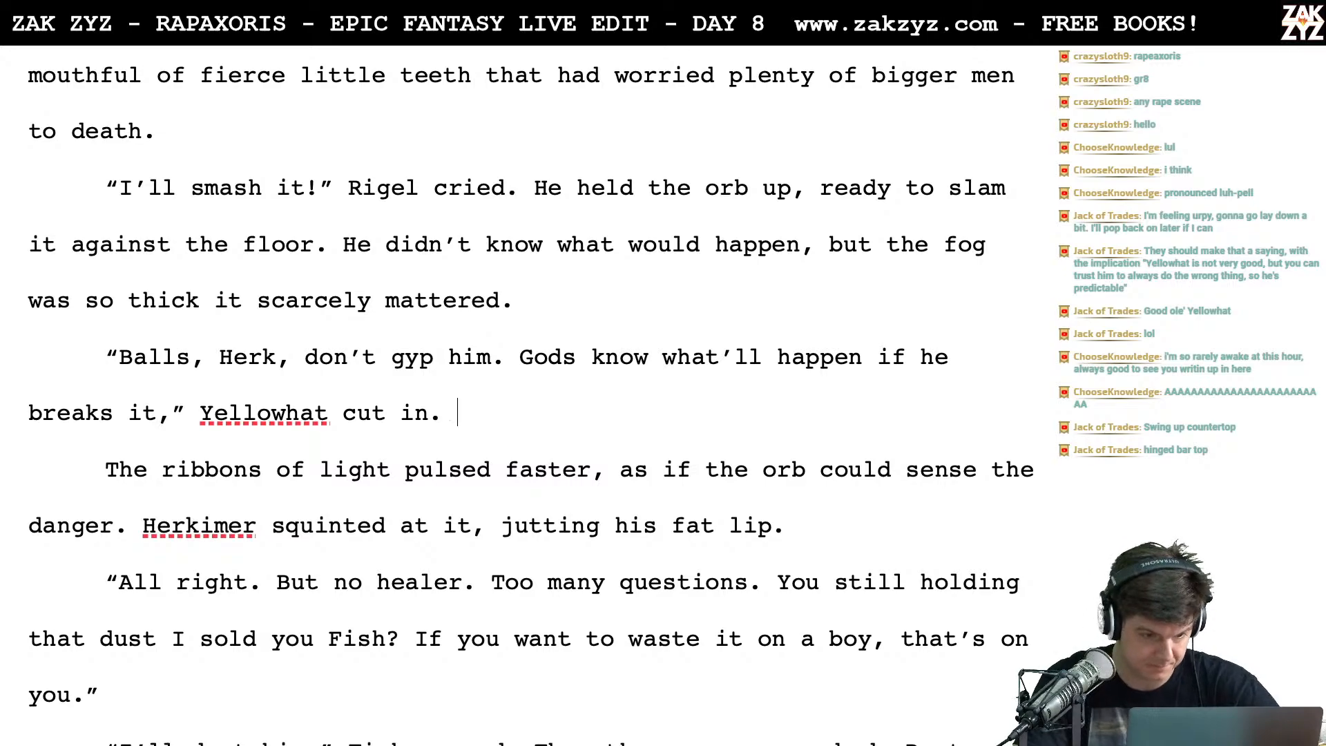
Insert "between Rigel's fingers" after "The ribbons of light pulsed faster"
{"action": "key", "text": "Down"}
{"action": "key", "text": "Down"}
{"action": "key", "text": "Down"}
{"action": "key", "text": "Down"}
{"action": "key", "text": "Down"}
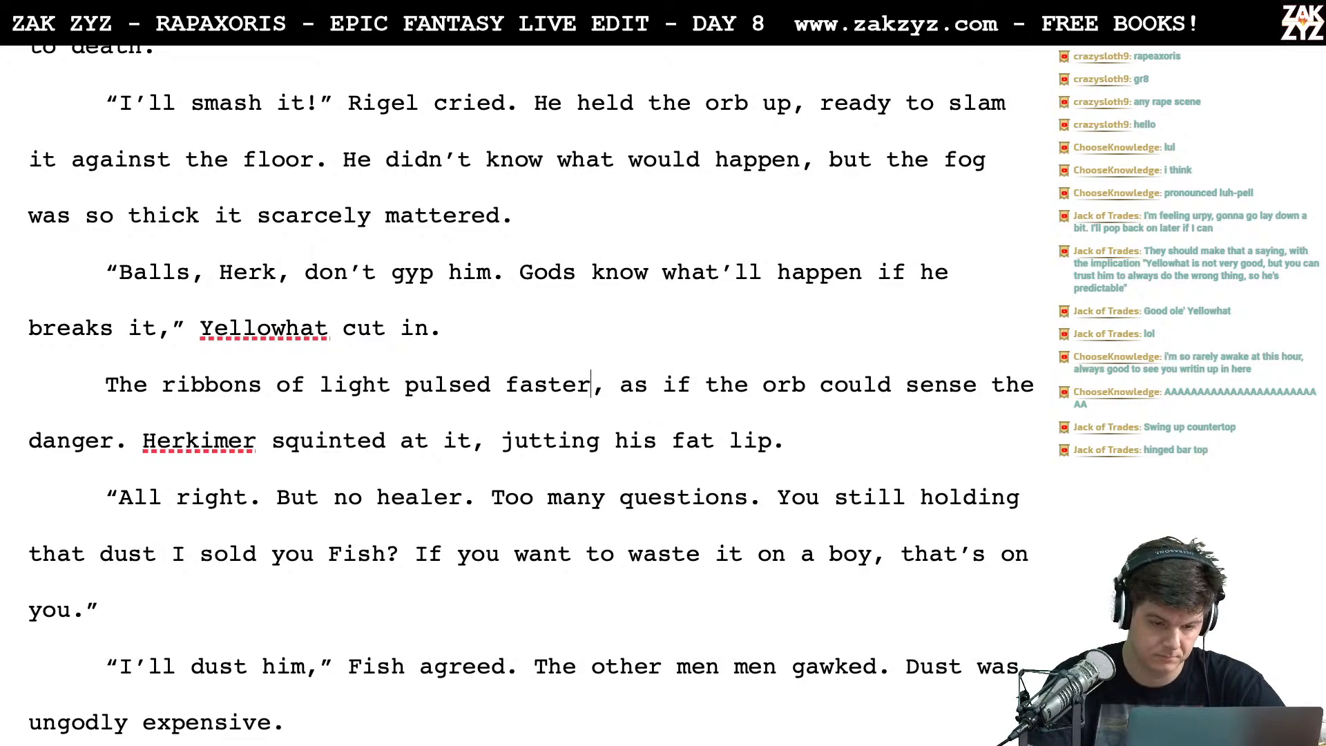
{"action": "type", "text": "between R"}
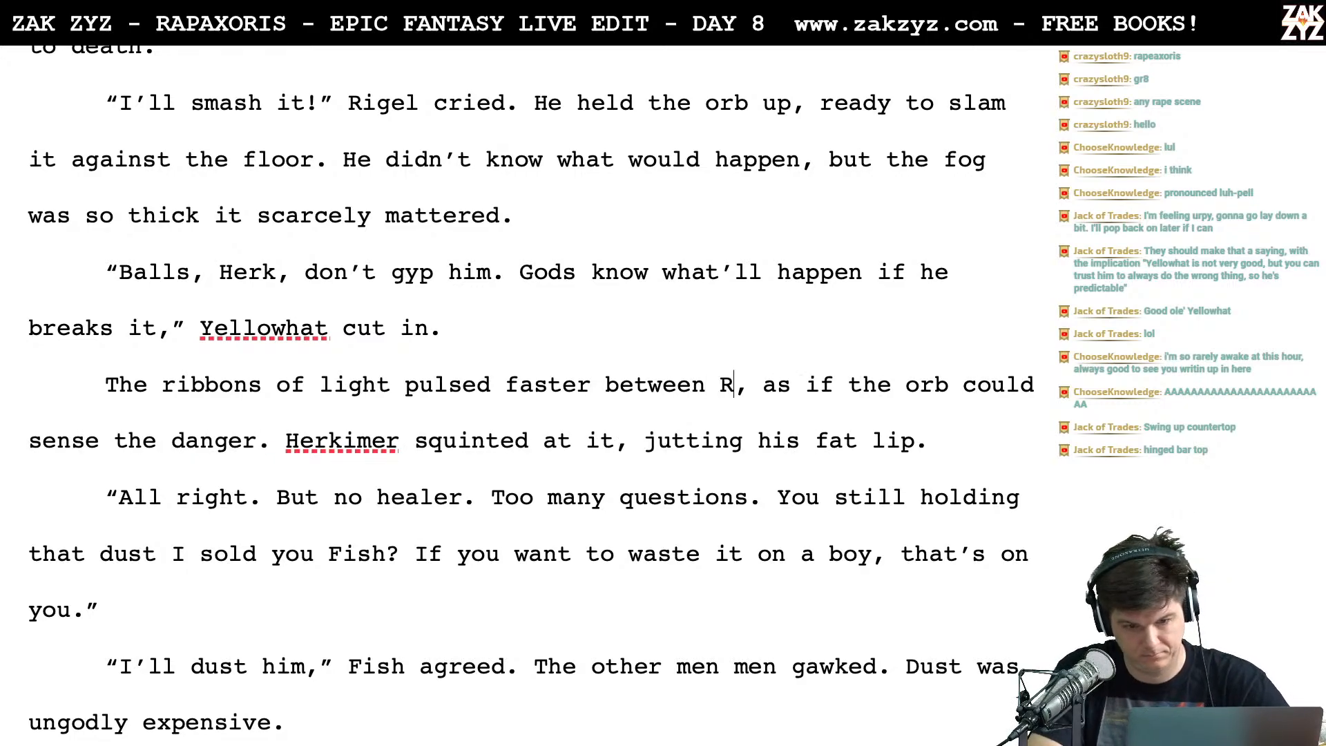
{"action": "type", "text": "igel's fingers"}
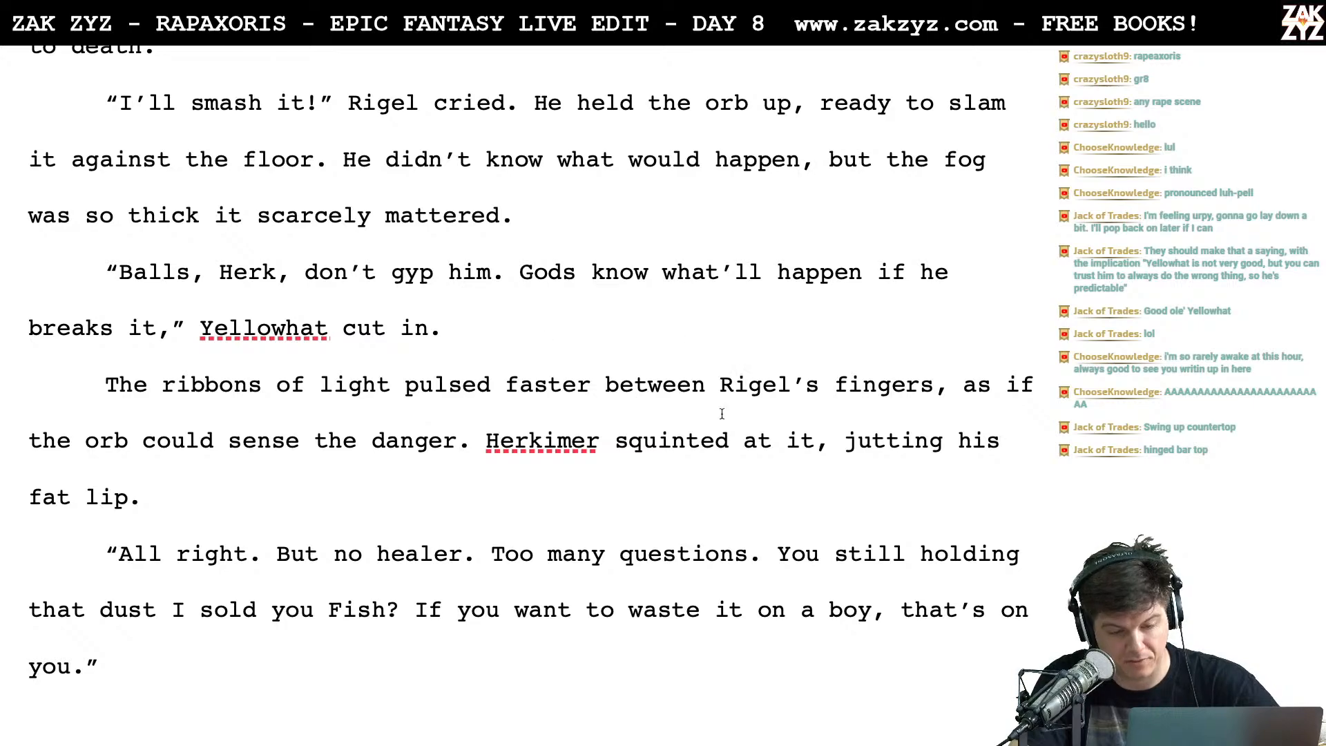
Remove "the" before "danger" so the clause reads "as if the orb could sense danger."
{"action": "scroll", "coordinate": [795, 430], "scroll_direction": "down", "scroll_amount": 1}
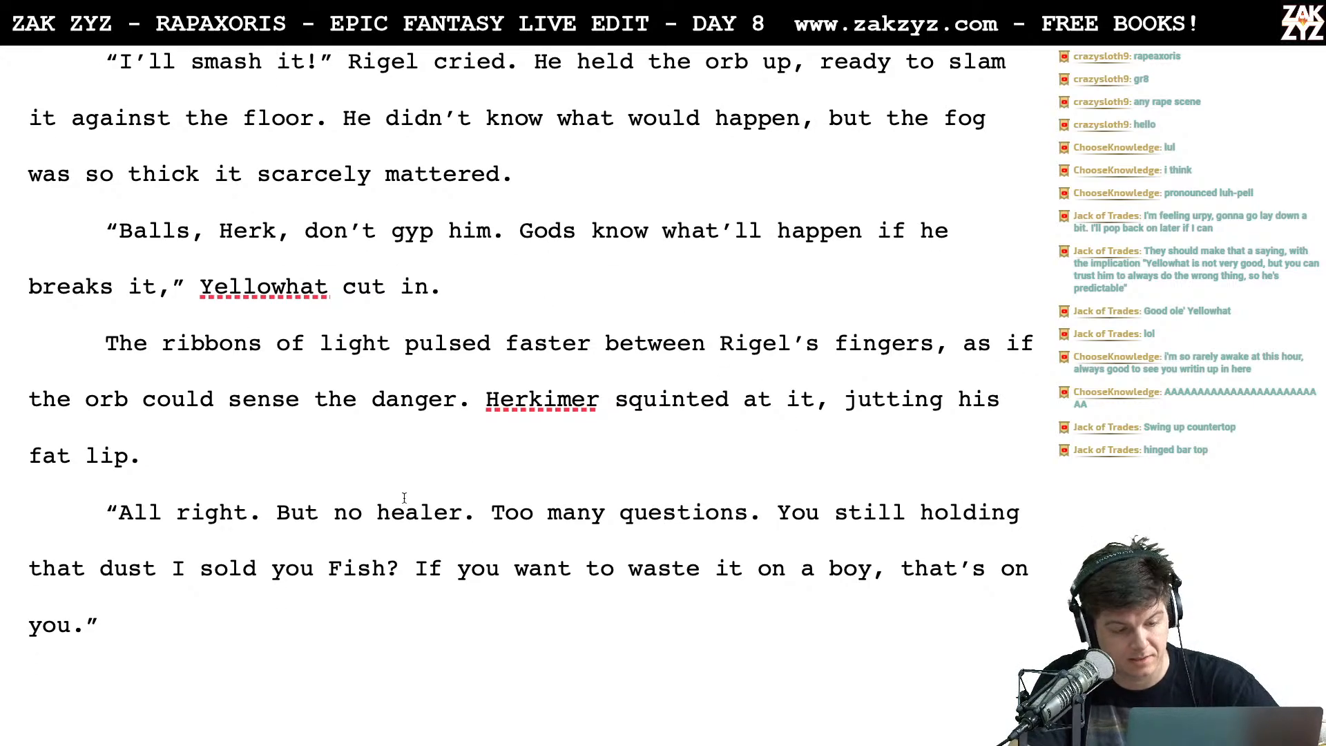
{"action": "scroll", "coordinate": [469, 451], "scroll_direction": "down", "scroll_amount": 1}
{"action": "left_click", "coordinate": [343, 377]}
{"action": "key", "text": "BackSpace"}
{"action": "key", "text": "Delete"}
{"action": "key", "text": "BackSpace"}
{"action": "key", "text": "BackSpace"}
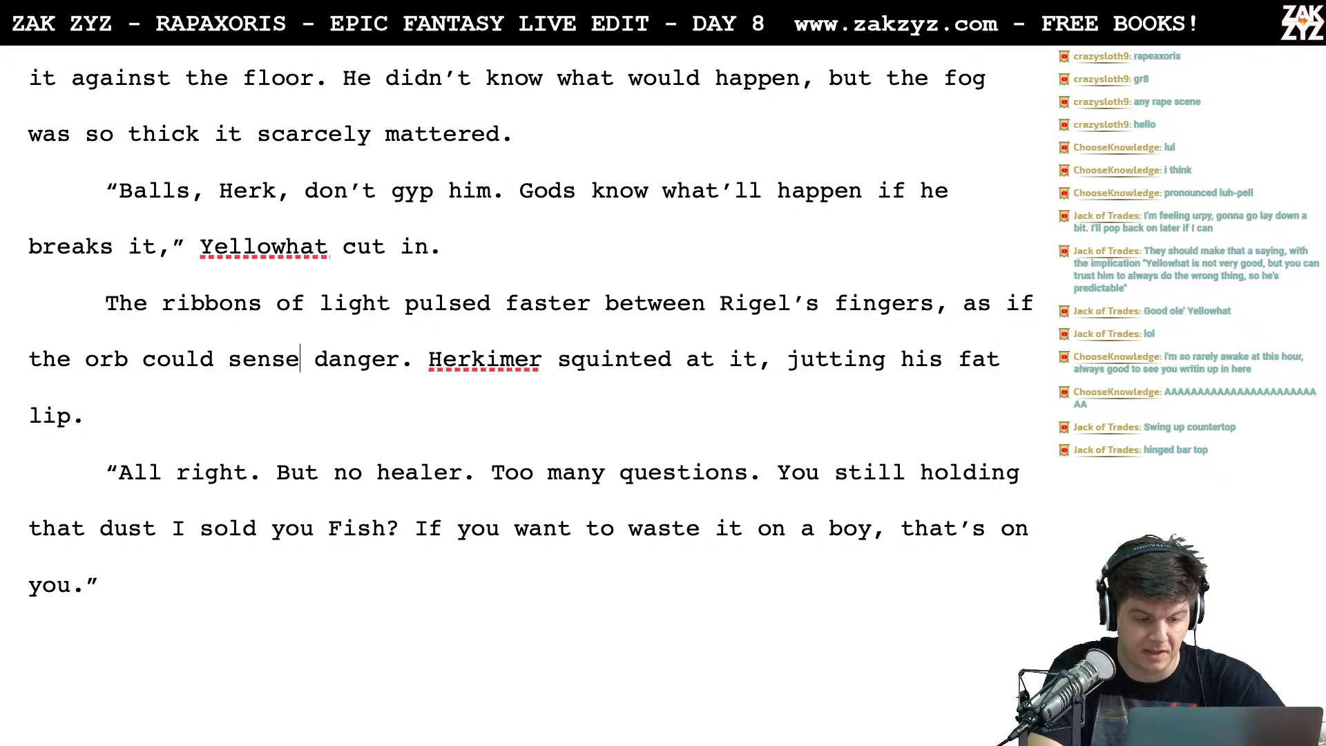
{"action": "scroll", "coordinate": [488, 333], "scroll_direction": "down", "scroll_amount": 1}
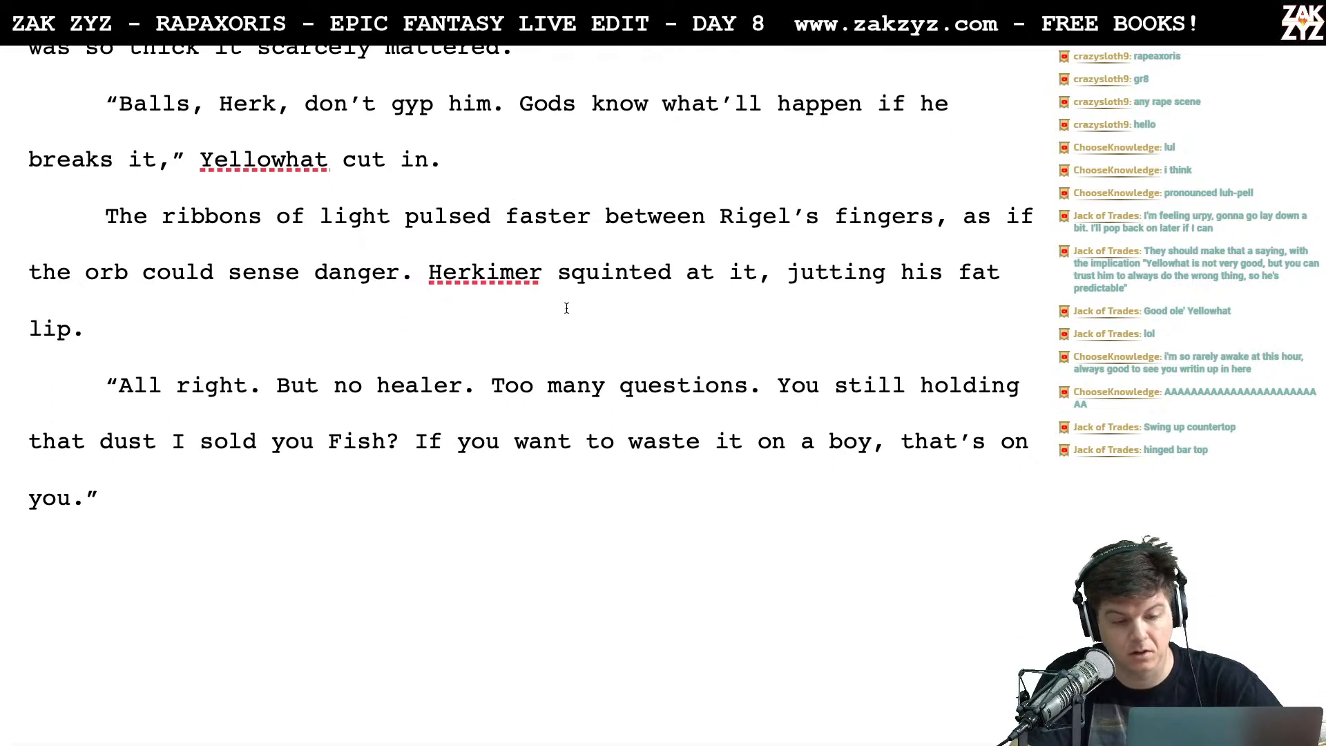
Start a new paragraph at "Herkimer squinted at it," after "as if the orb could sense danger."
{"action": "scroll", "coordinate": [567, 308], "scroll_direction": "down", "scroll_amount": 1}
{"action": "left_click", "coordinate": [426, 253]}
{"action": "key", "text": "Return"}
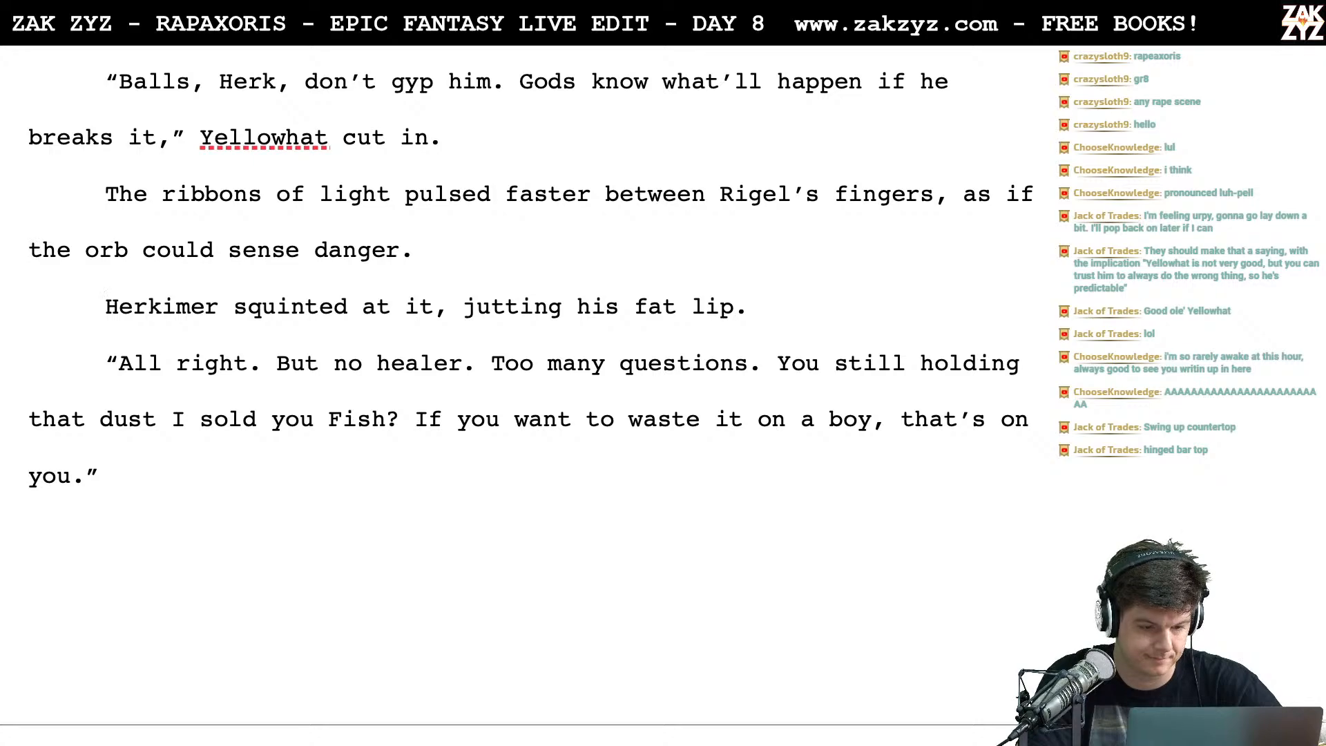
Break the line after "Herkimer" and write "frowned," ahead of the old "squinted at it" wording
{"action": "key", "text": "shift+Down"}
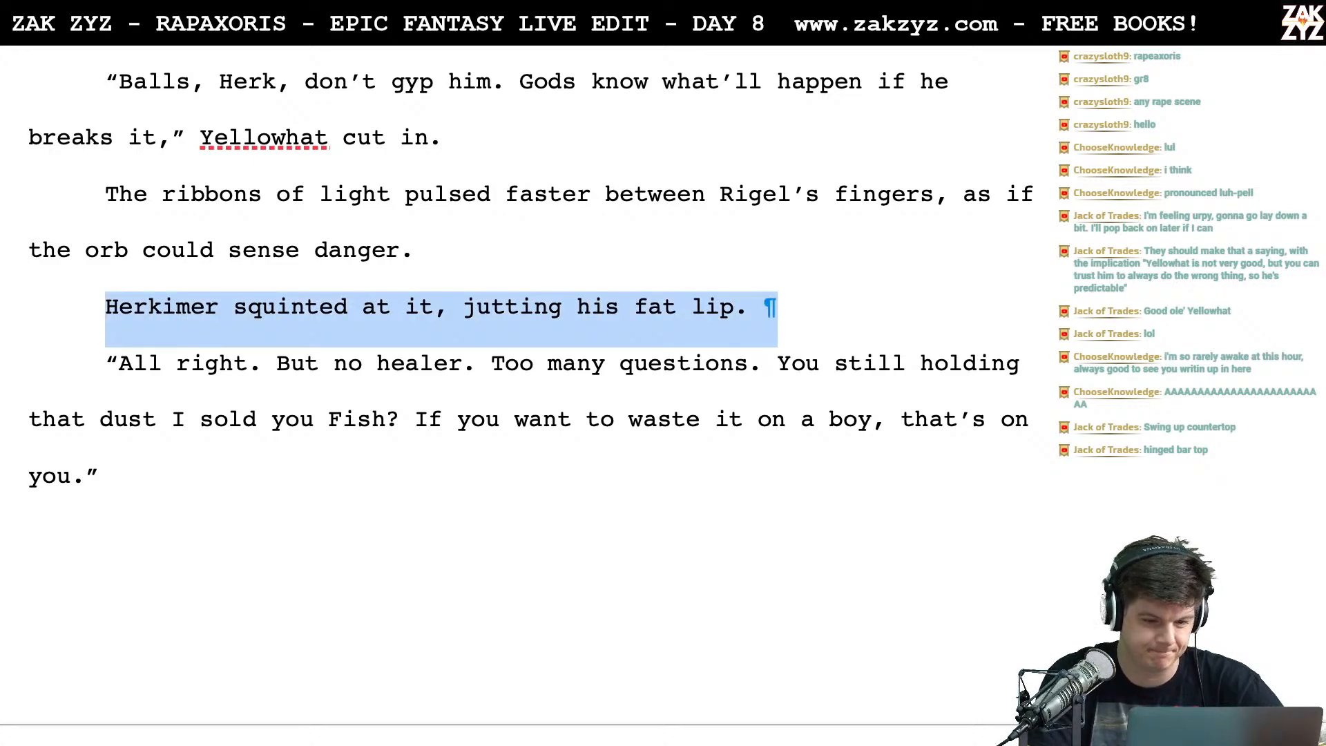
{"action": "key", "text": "Right"}
{"action": "key", "text": "Right"}
{"action": "key", "text": "Right"}
{"action": "key", "text": "Right"}
{"action": "key", "text": "Right"}
{"action": "key", "text": "Right"}
{"action": "key", "text": "Right"}
{"action": "key", "text": "Up"}
{"action": "key", "text": "Right"}
{"action": "key", "text": "Right"}
{"action": "key", "text": "Right"}
{"action": "key", "text": "Left"}
{"action": "key", "text": "Return"}
{"action": "key", "text": "Left"}
{"action": "type", "text": "frowned,"}
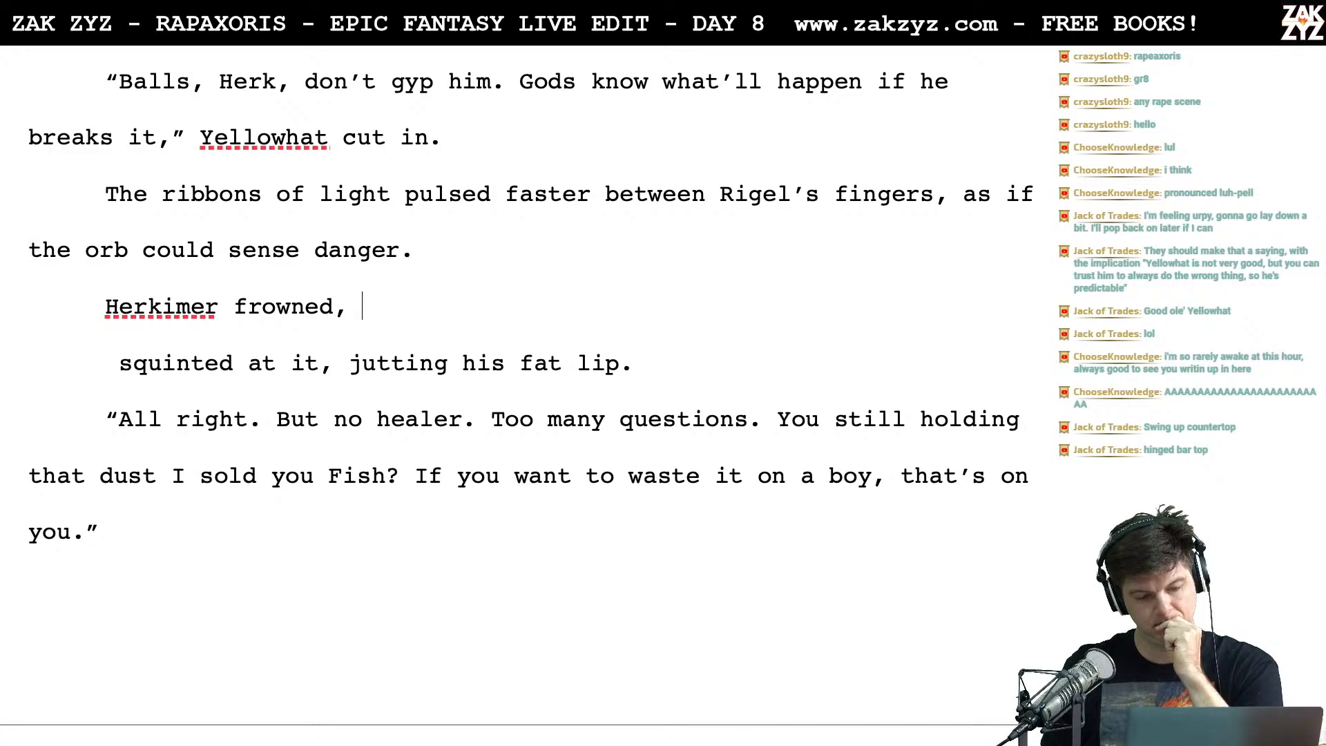
{"action": "type", "text": "he knew Rigel would d"}
{"action": "key", "text": "BackSpace"}
{"action": "key", "text": "BackSpace"}
{"action": "key", "text": "BackSpace"}
{"action": "key", "text": "BackSpace"}
{"action": "key", "text": "BackSpace"}
{"action": "key", "text": "BackSpace"}
{"action": "key", "text": "BackSpace"}
{"action": "key", "text": "BackSpace"}
{"action": "key", "text": "BackSpace"}
{"action": "key", "text": "BackSpace"}
{"action": "key", "text": "BackSpace"}
{"action": "key", "text": "BackSpace"}
{"action": "key", "text": "BackSpace"}
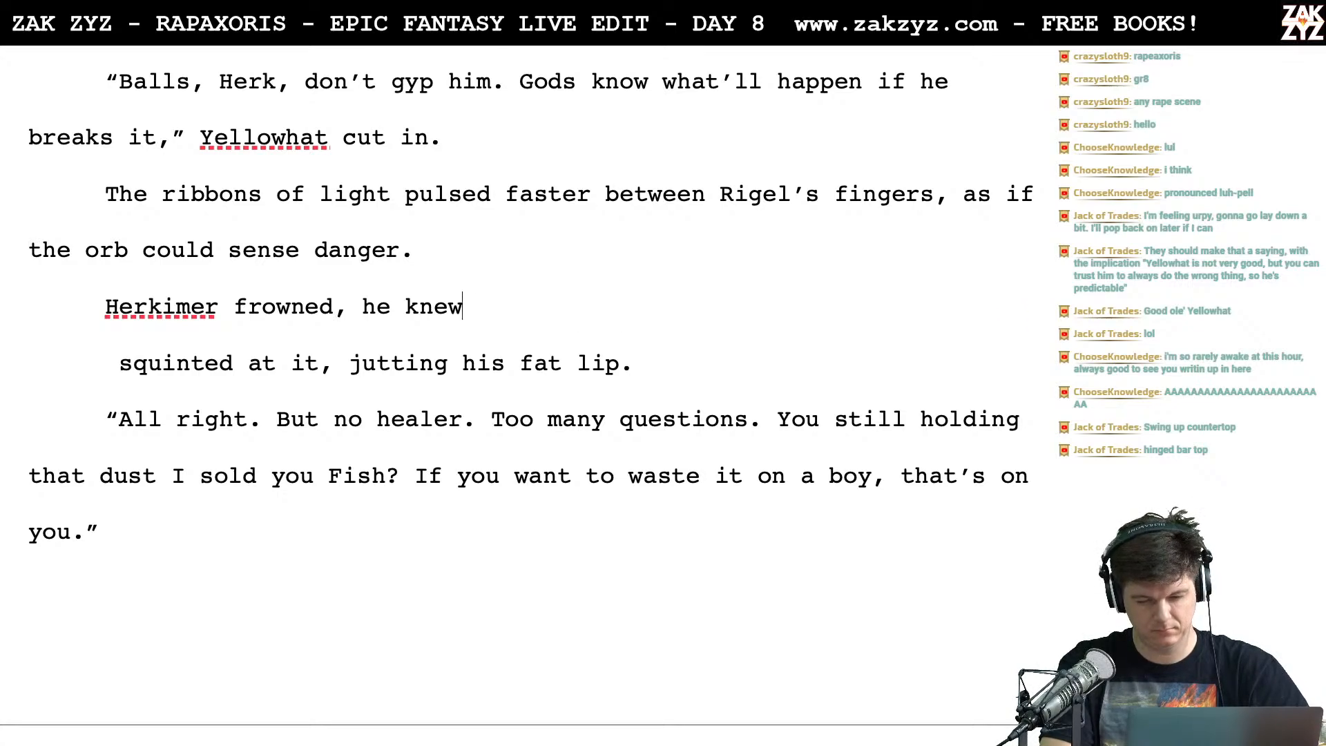
{"action": "key", "text": "BackSpace"}
{"action": "key", "text": "BackSpace"}
{"action": "key", "text": "BackSpace"}
{"action": "key", "text": "BackSpace"}
{"action": "key", "text": "BackSpace"}
{"action": "key", "text": "BackSpace"}
{"action": "key", "text": "BackSpace"}
{"action": "key", "text": "BackSpace"}
{"action": "key", "text": "BackSpace"}
{"action": "key", "text": "BackSpace"}
{"action": "type", "text": "."}
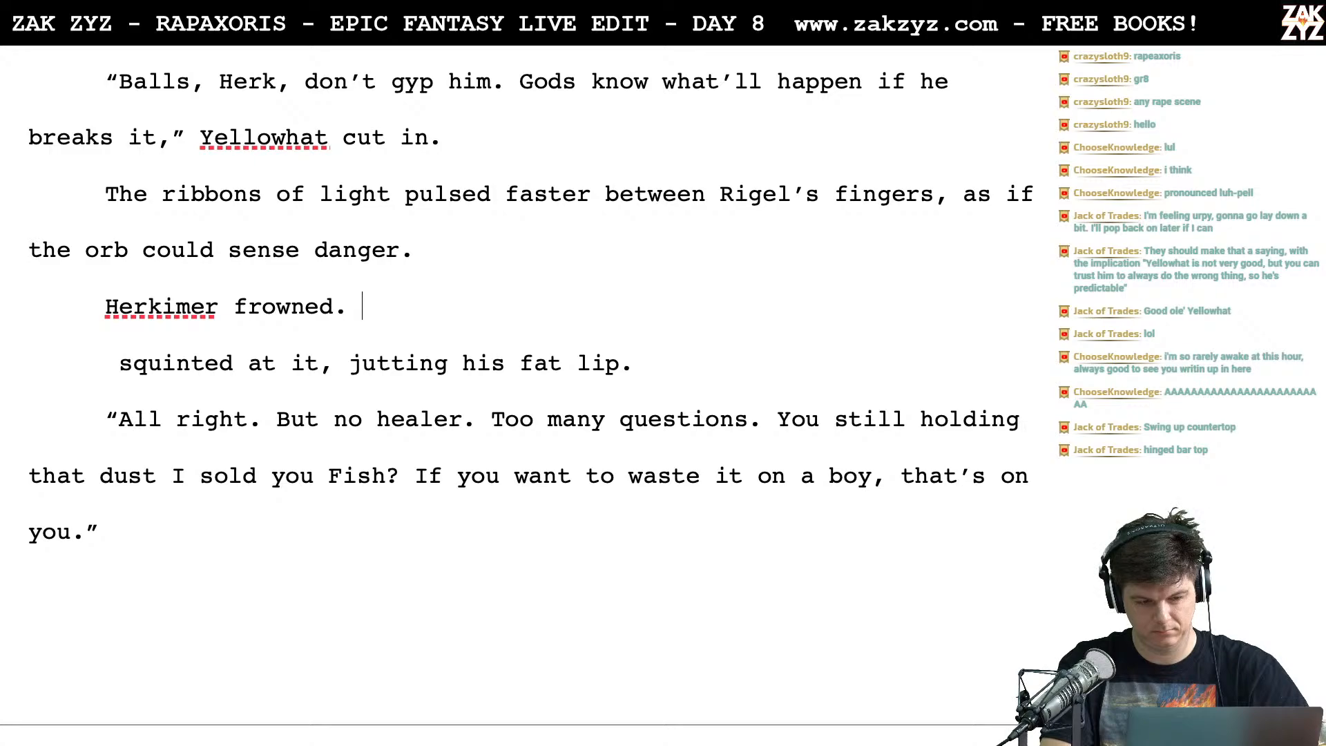
{"action": "key", "text": "BackSpace"}
{"action": "key", "text": "BackSpace"}
{"action": "type", "text": ", "}
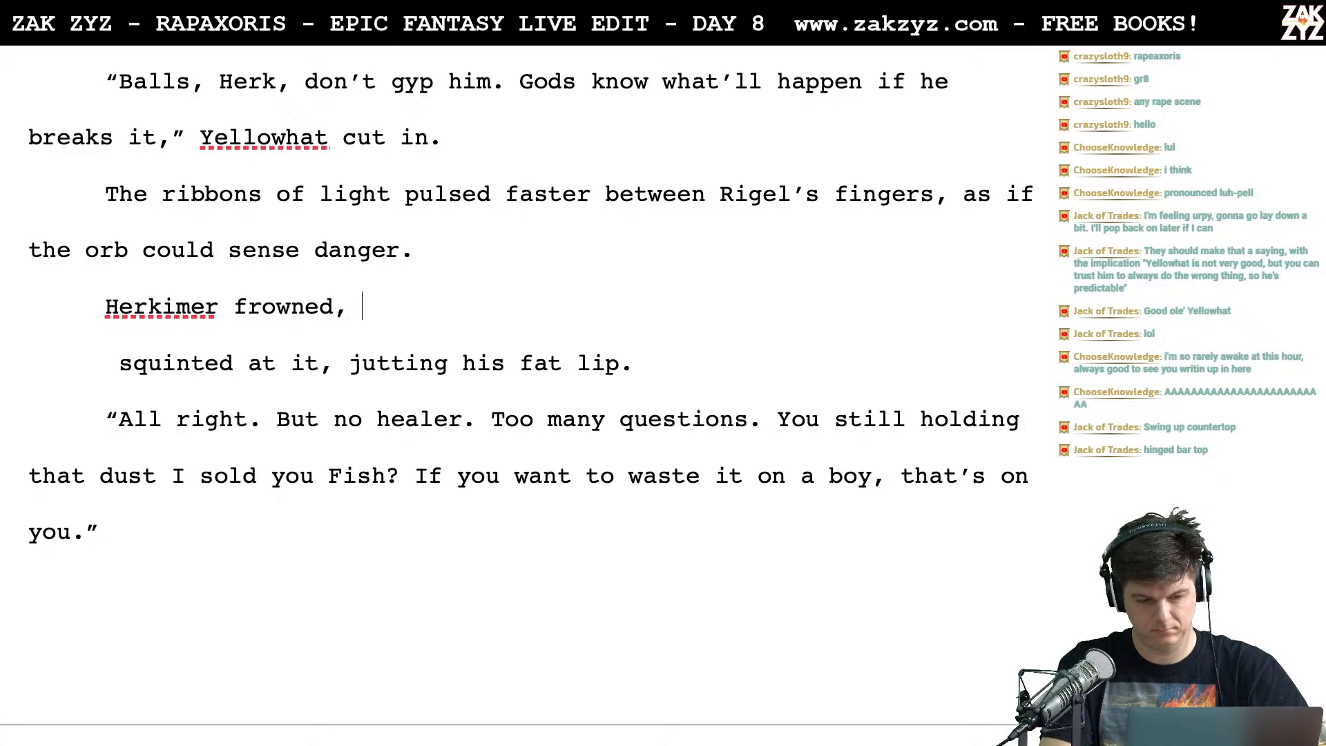
{"action": "type", "text": "certain"}
{"action": "key", "text": "BackSpace"}
{"action": "key", "text": "BackSpace"}
{"action": "key", "text": "BackSpace"}
{"action": "key", "text": "BackSpace"}
{"action": "key", "text": "BackSpace"}
{"action": "key", "text": "BackSpace"}
{"action": "key", "text": "BackSpace"}
{"action": "key", "text": "BackSpace"}
{"action": "key", "text": "BackSpace"}
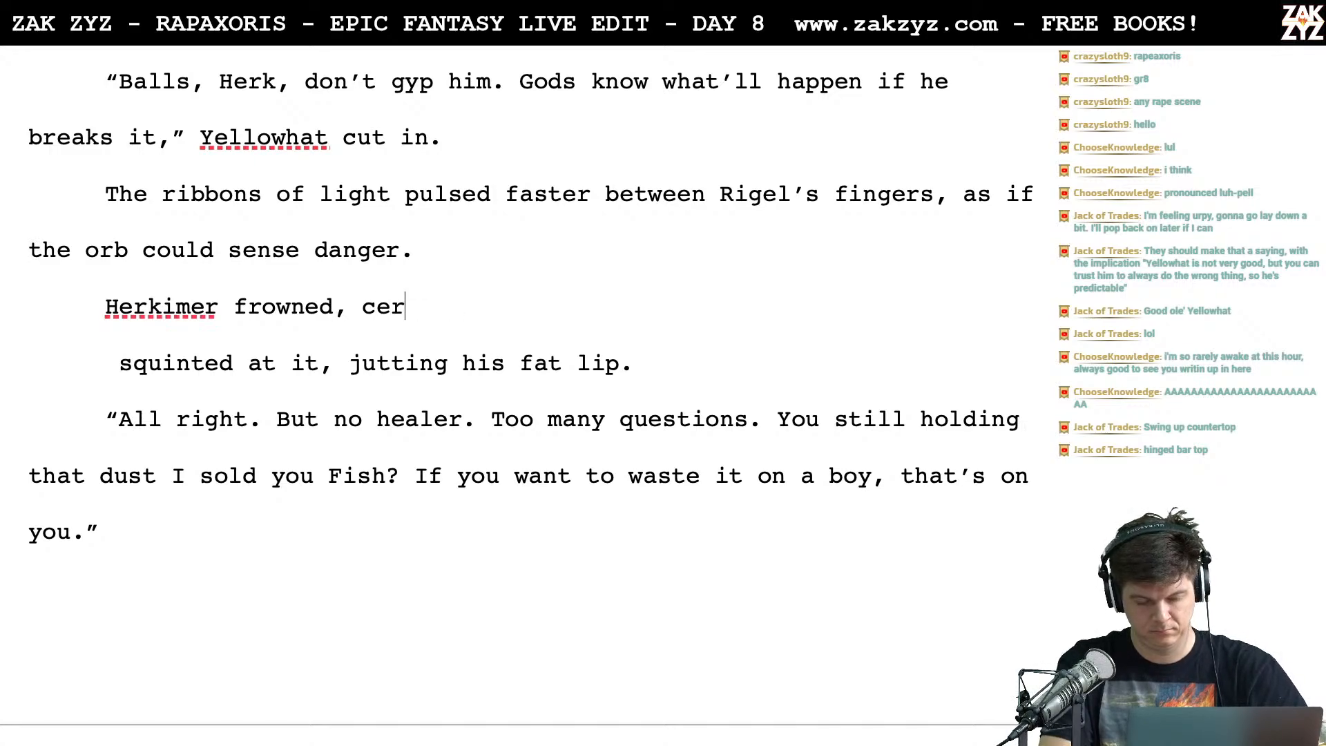
End the line as "Herkimer frowned." and delete the leftover "squinted at it, jutting his fat lip." paragraph
{"action": "type", "text": "."}
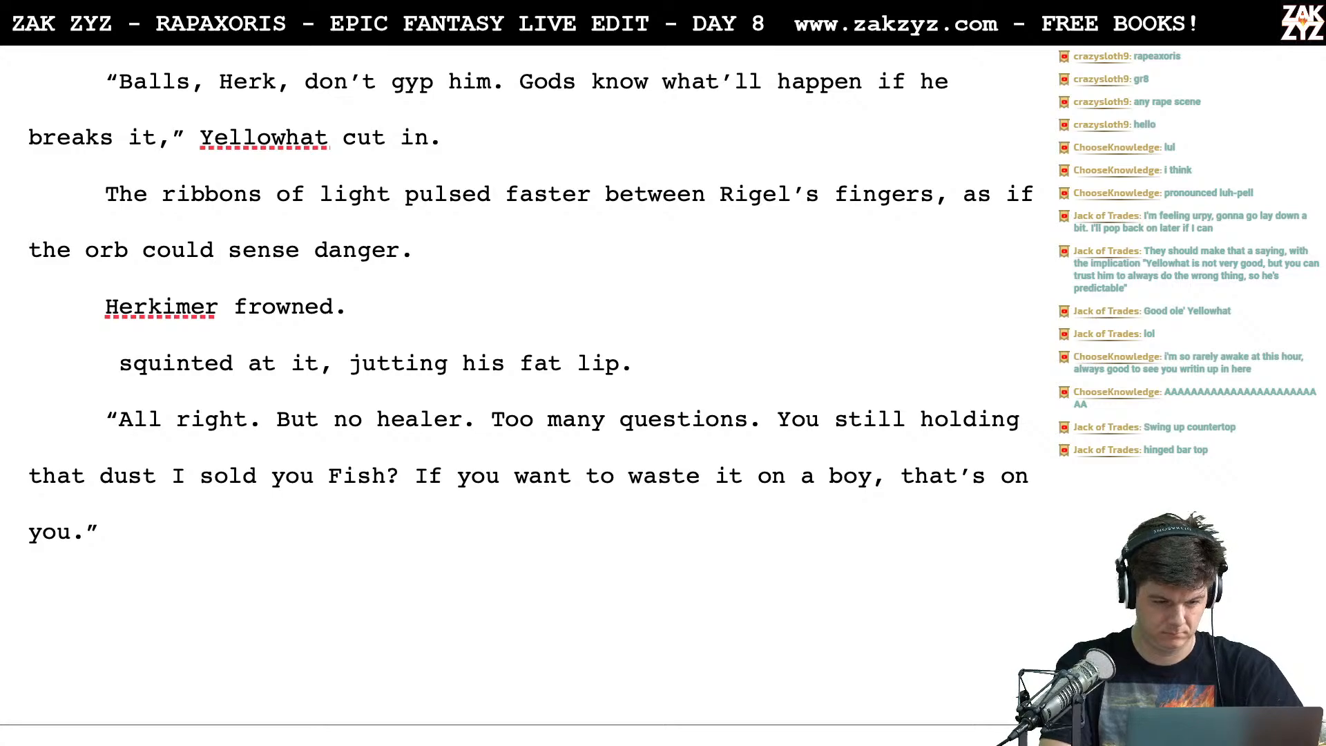
{"action": "key", "text": "shift+Down"}
{"action": "key", "text": "shift+Right"}
{"action": "key", "text": "shift+Right"}
{"action": "key", "text": "shift+Right"}
{"action": "key", "text": "shift+Right"}
{"action": "key", "text": "shift+Right"}
{"action": "key", "text": "shift+Right"}
{"action": "key", "text": "shift+Right"}
{"action": "key", "text": "shift+Right"}
{"action": "key", "text": "shift+Right"}
{"action": "key", "text": "shift+Right"}
{"action": "key", "text": "shift+Right"}
{"action": "key", "text": "shift+Right"}
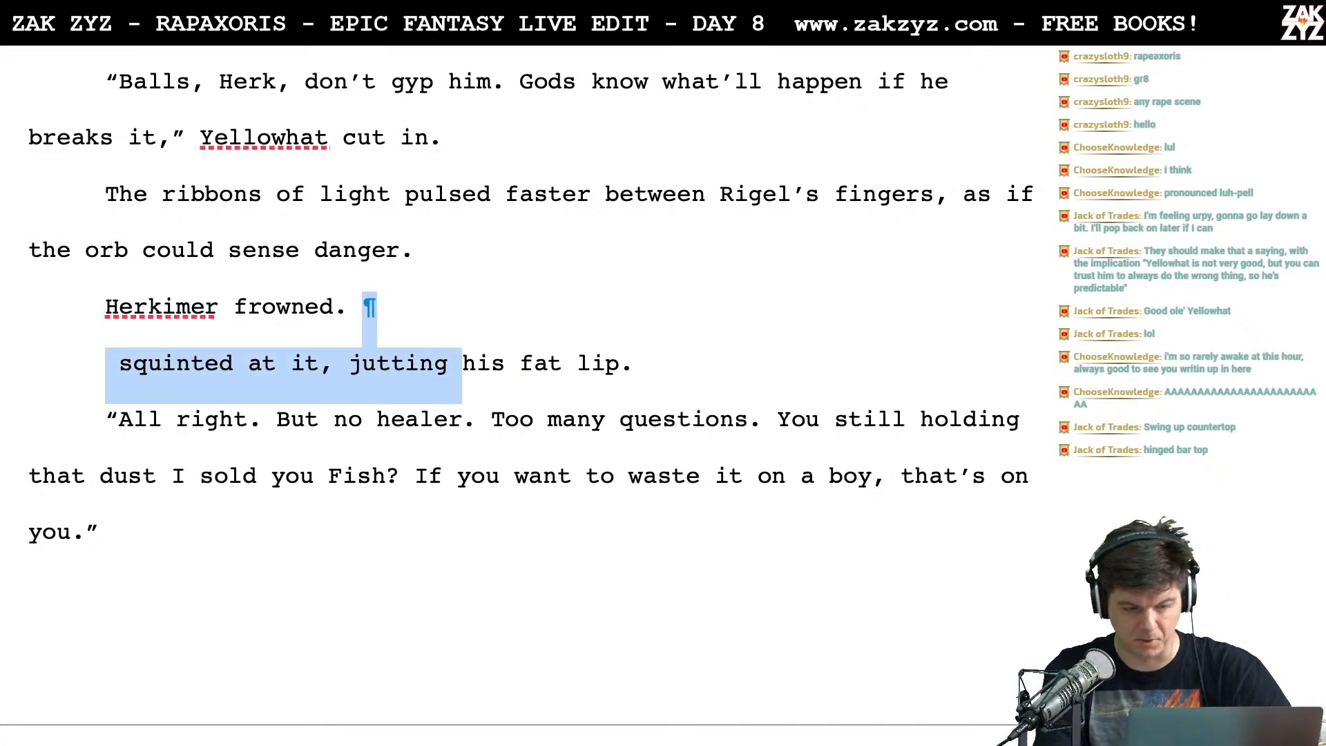
{"action": "key", "text": "shift+Right"}
{"action": "key", "text": "shift+Right"}
{"action": "key", "text": "shift+Right"}
{"action": "key", "text": "shift+Right"}
{"action": "key", "text": "shift+Right"}
{"action": "key", "text": "shift+Right"}
{"action": "key", "text": "shift+Right"}
{"action": "key", "text": "BackSpace"}
{"action": "key", "text": "BackSpace"}
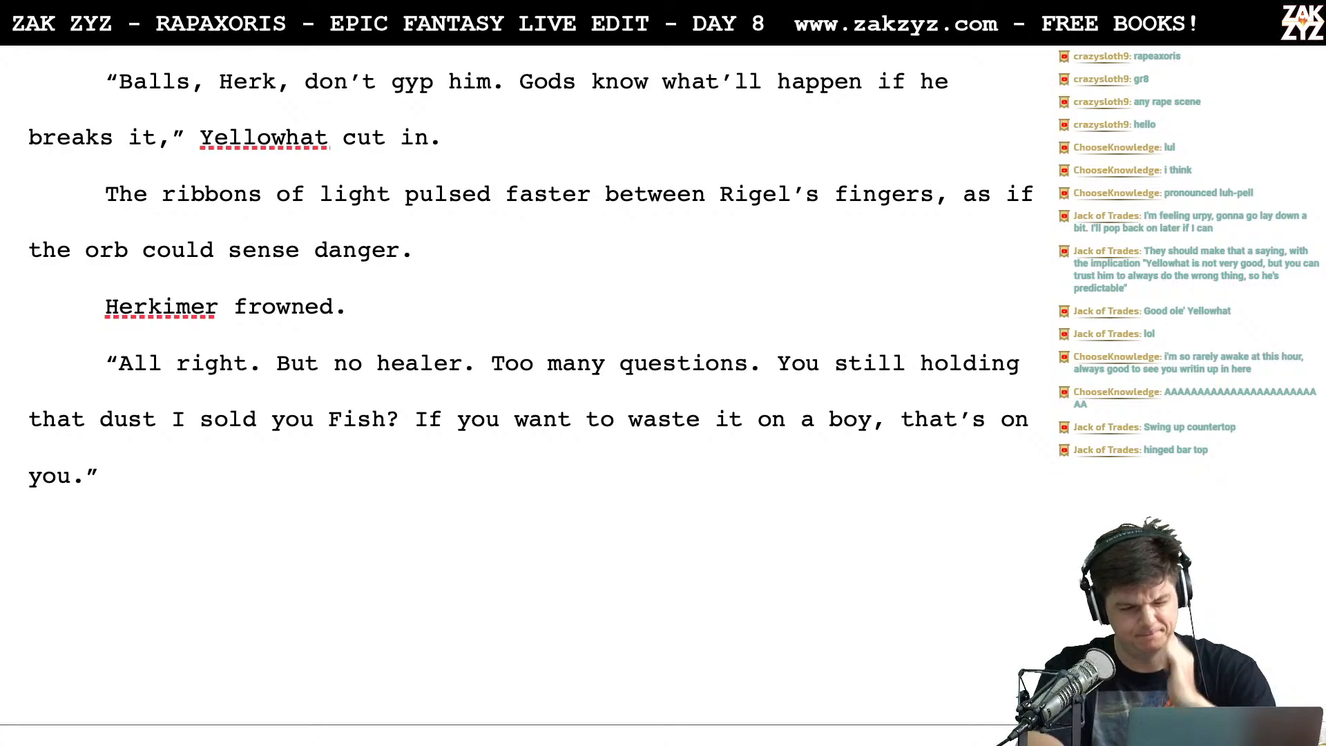
Extend Herkimer's reaction so it reads "Herkimer frowned, and relented."
{"action": "key", "text": "Up"}
{"action": "key", "text": "Right"}
{"action": "key", "text": "Right"}
{"action": "key", "text": "Down"}
{"action": "key", "text": "Left"}
{"action": "key", "text": "BackSpace"}
{"action": "type", "text": ", "}
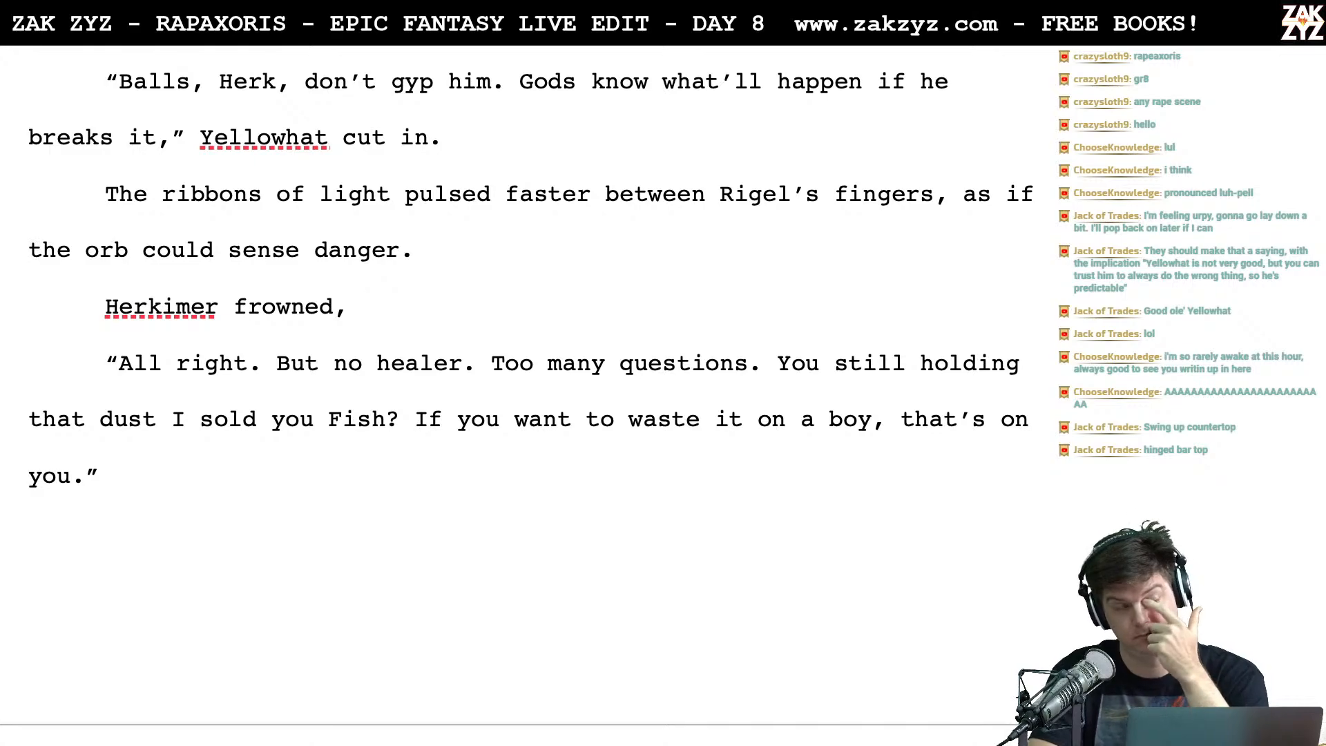
{"action": "type", "text": "an"}
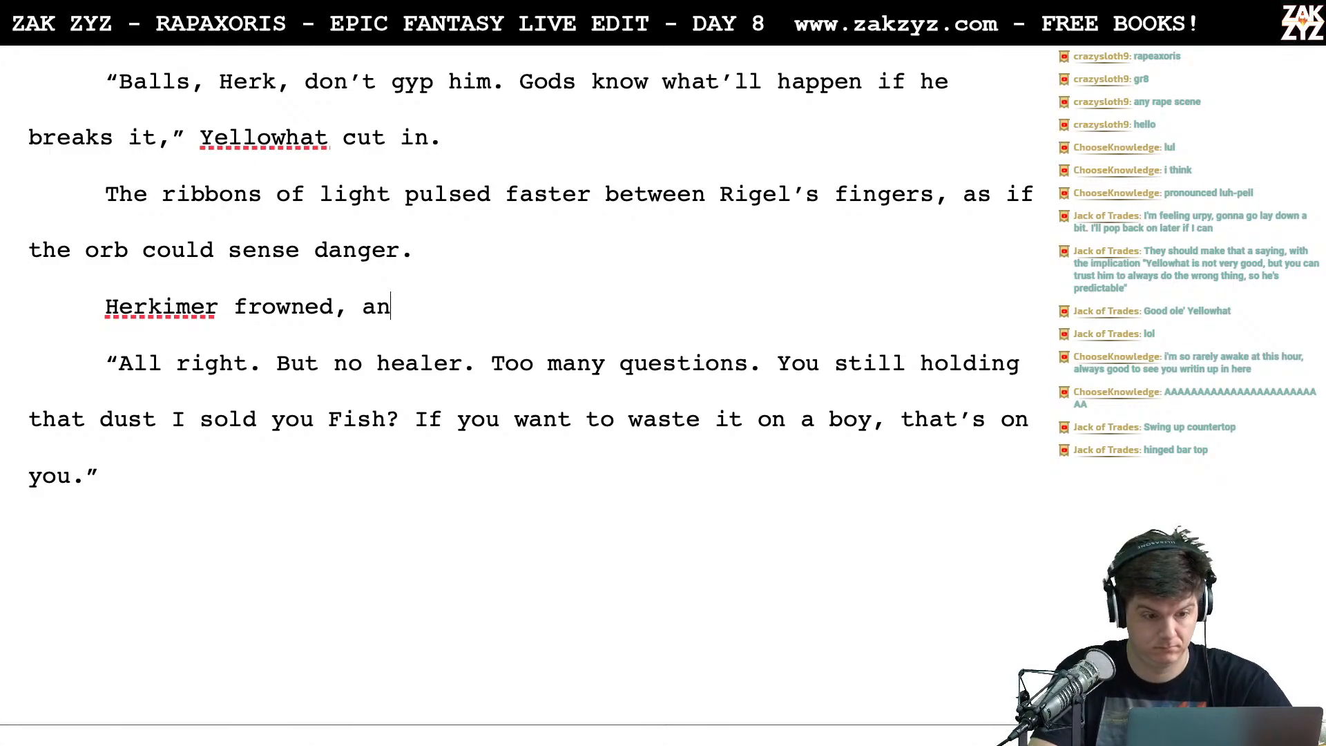
{"action": "type", "text": "d relented. "}
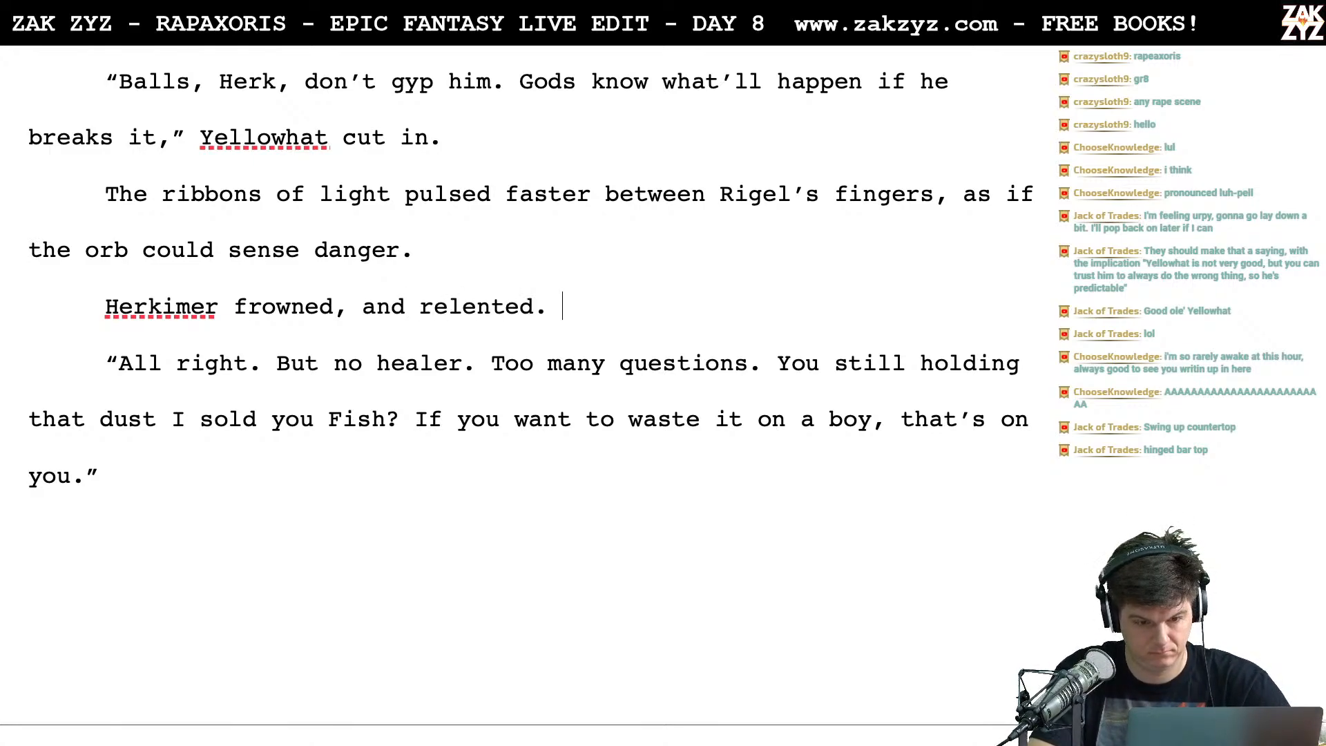
{"action": "type", "text": "He knew "}
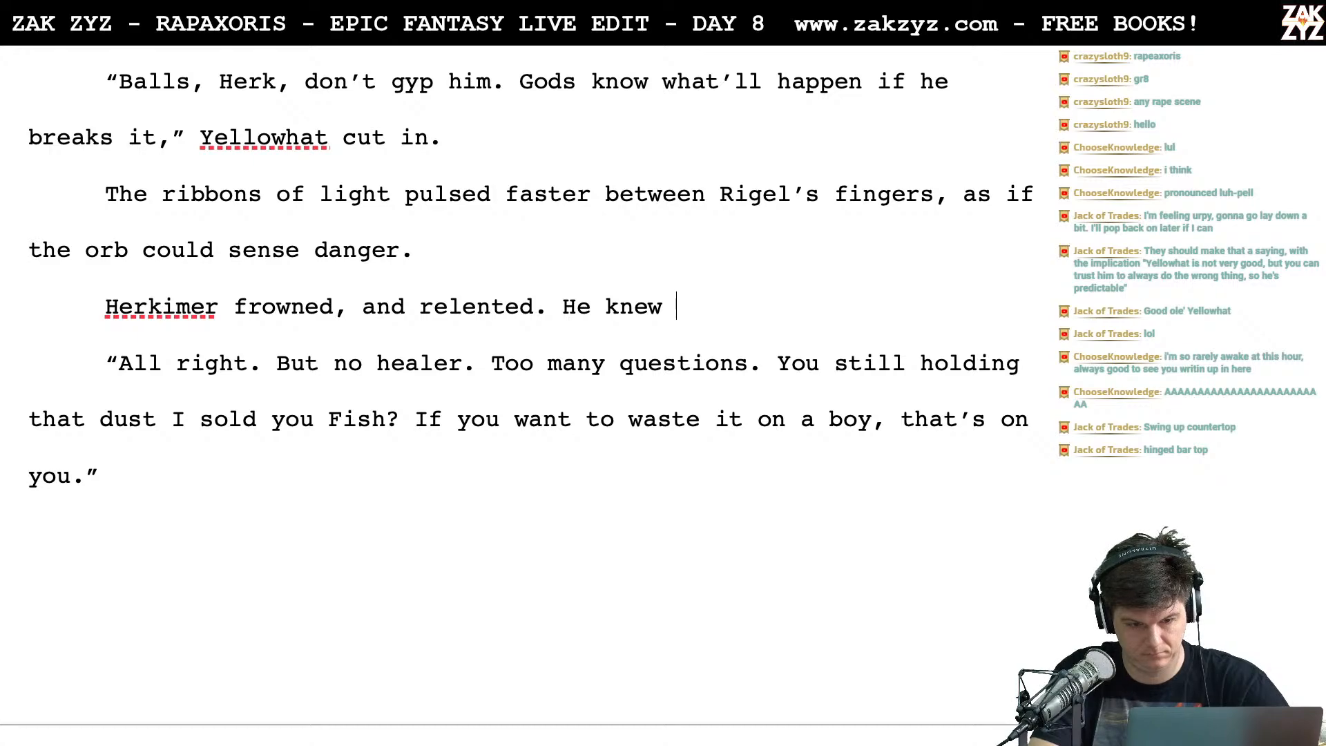
{"action": "type", "text": "Rile"}
{"action": "key", "text": "BackSpace"}
{"action": "key", "text": "BackSpace"}
{"action": "type", "text": "gel"}
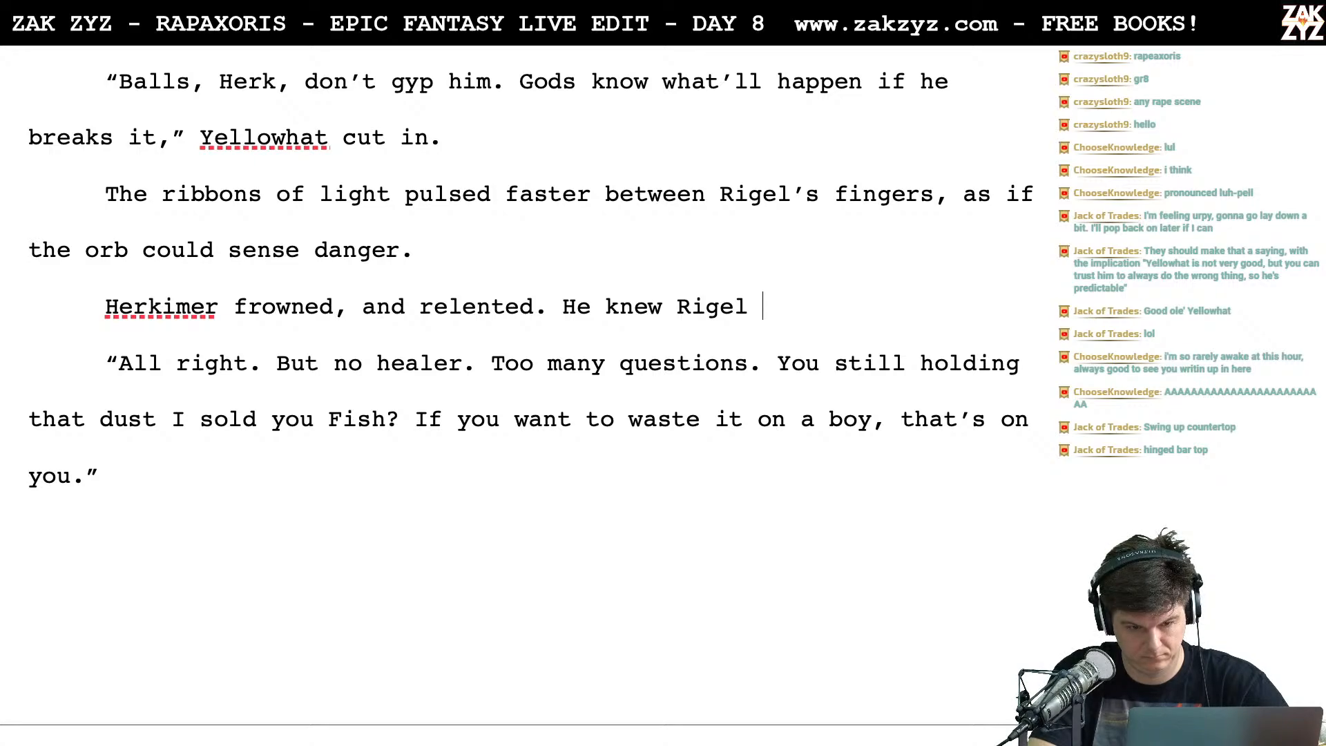
{"action": "key", "text": "BackSpace"}
{"action": "key", "text": "BackSpace"}
{"action": "key", "text": "BackSpace"}
{"action": "key", "text": "BackSpace"}
{"action": "key", "text": "BackSpace"}
{"action": "key", "text": "BackSpace"}
{"action": "key", "text": "BackSpace"}
{"action": "key", "text": "BackSpace"}
{"action": "key", "text": "BackSpace"}
{"action": "key", "text": "BackSpace"}
{"action": "key", "text": "BackSpace"}
{"action": "key", "text": "BackSpace"}
{"action": "key", "text": "BackSpace"}
{"action": "key", "text": "BackSpace"}
{"action": "key", "text": "BackSpace"}
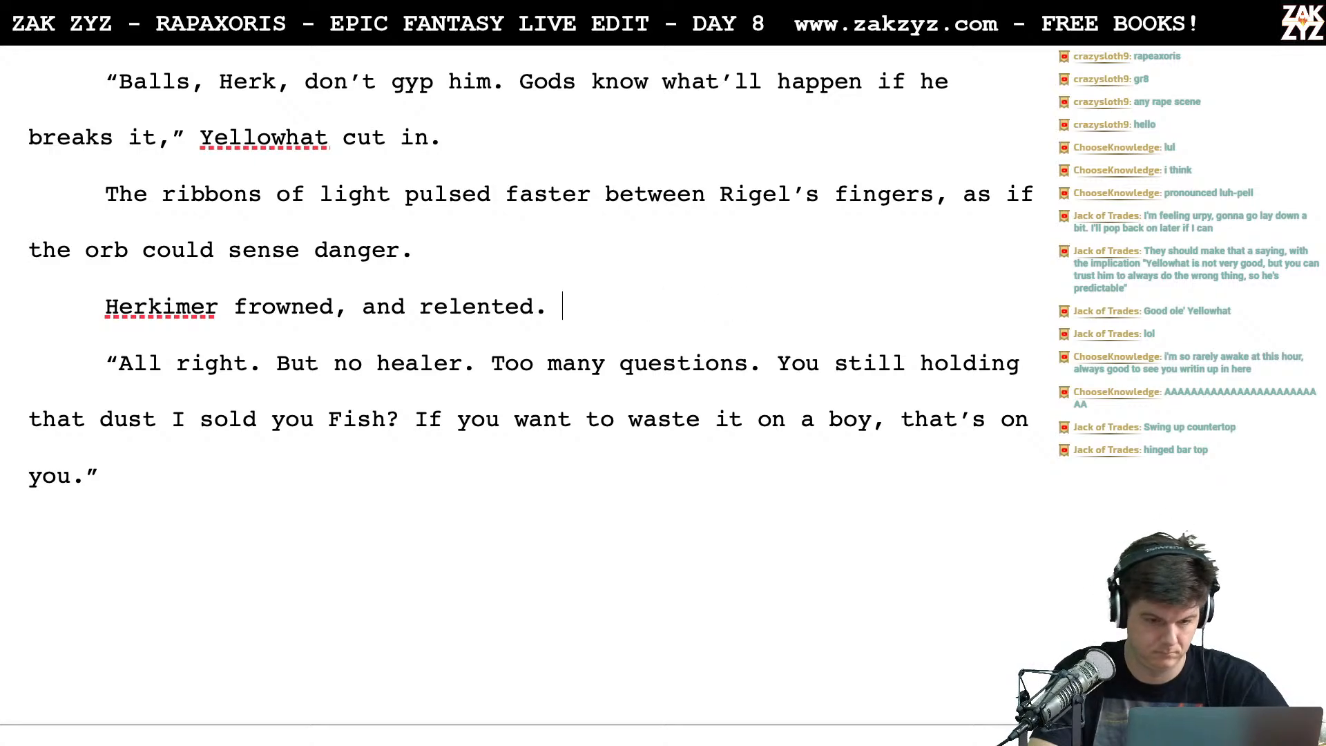
Reword Herkimer's reaction without the comma so it reads "Herkimer frowned and then relented."
{"action": "key", "text": "BackSpace"}
{"action": "key", "text": "BackSpace"}
{"action": "key", "text": "BackSpace"}
{"action": "key", "text": "BackSpace"}
{"action": "key", "text": "BackSpace"}
{"action": "key", "text": "BackSpace"}
{"action": "key", "text": "BackSpace"}
{"action": "key", "text": "BackSpace"}
{"action": "key", "text": "BackSpace"}
{"action": "key", "text": "BackSpace"}
{"action": "key", "text": "BackSpace"}
{"action": "key", "text": "BackSpace"}
{"action": "key", "text": "BackSpace"}
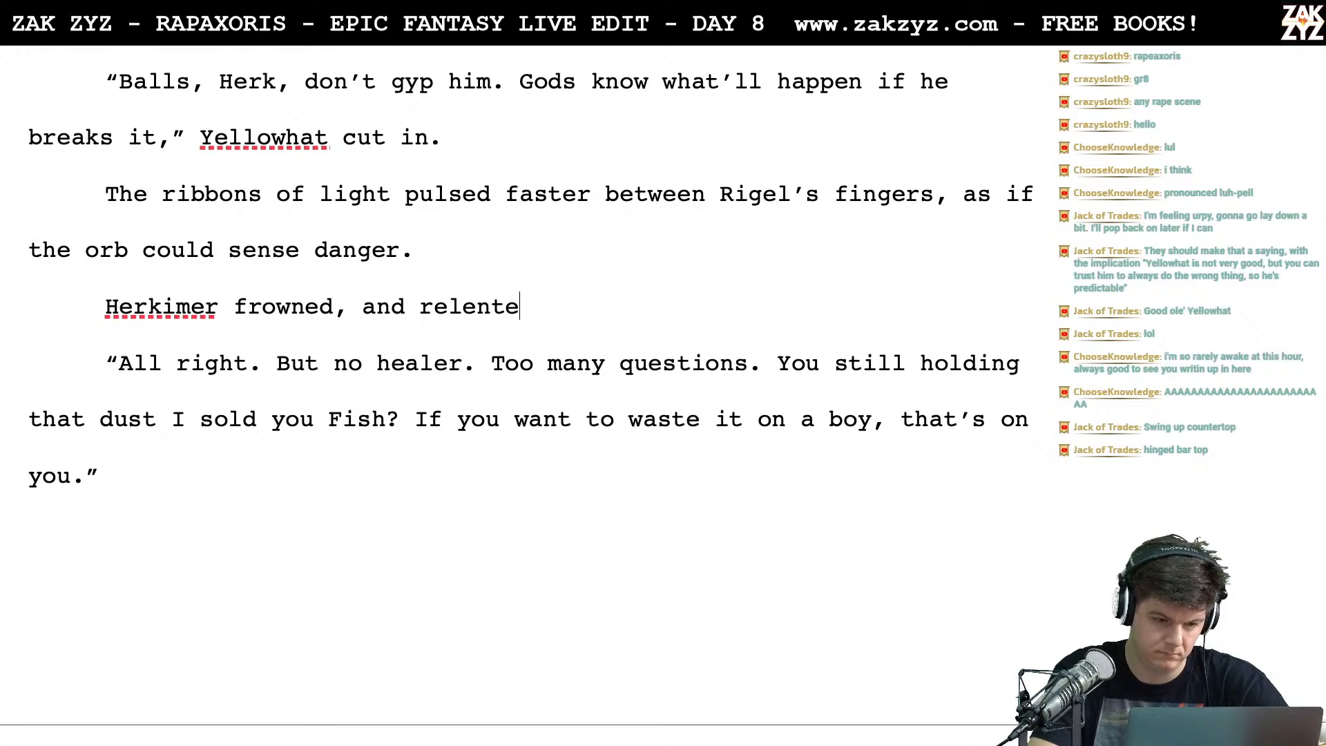
{"action": "type", "text": "and t"}
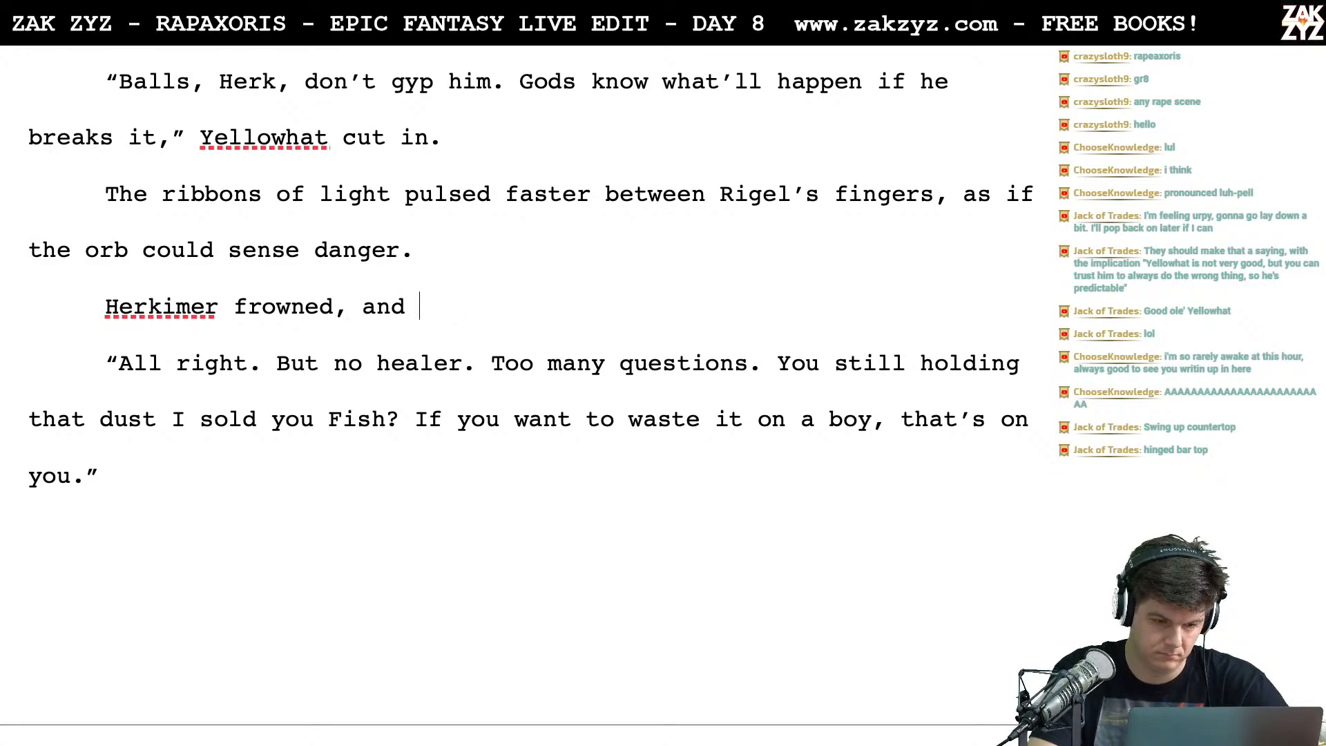
{"action": "key", "text": "BackSpace"}
{"action": "key", "text": "BackSpace"}
{"action": "key", "text": "BackSpace"}
{"action": "key", "text": "BackSpace"}
{"action": "key", "text": "BackSpace"}
{"action": "key", "text": "BackSpace"}
{"action": "key", "text": "BackSpace"}
{"action": "type", "text": "an"}
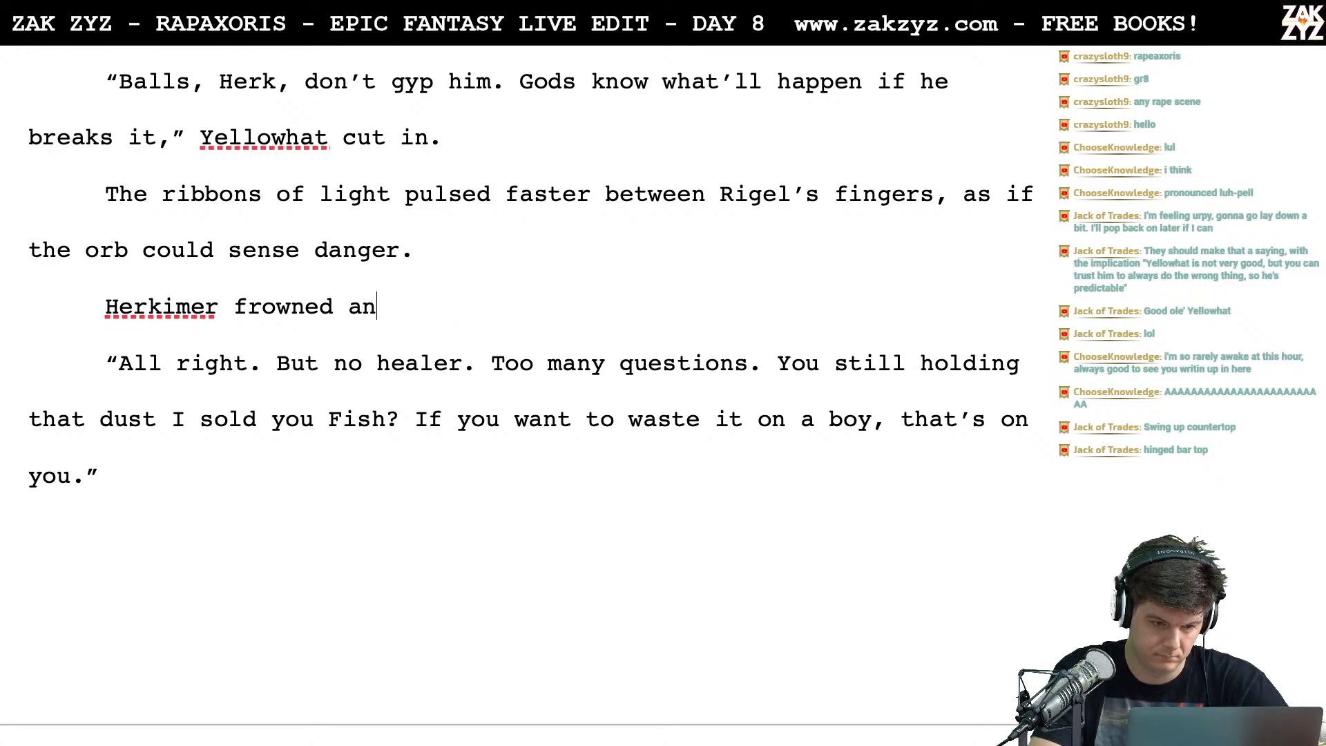
{"action": "type", "text": "d then relented. "}
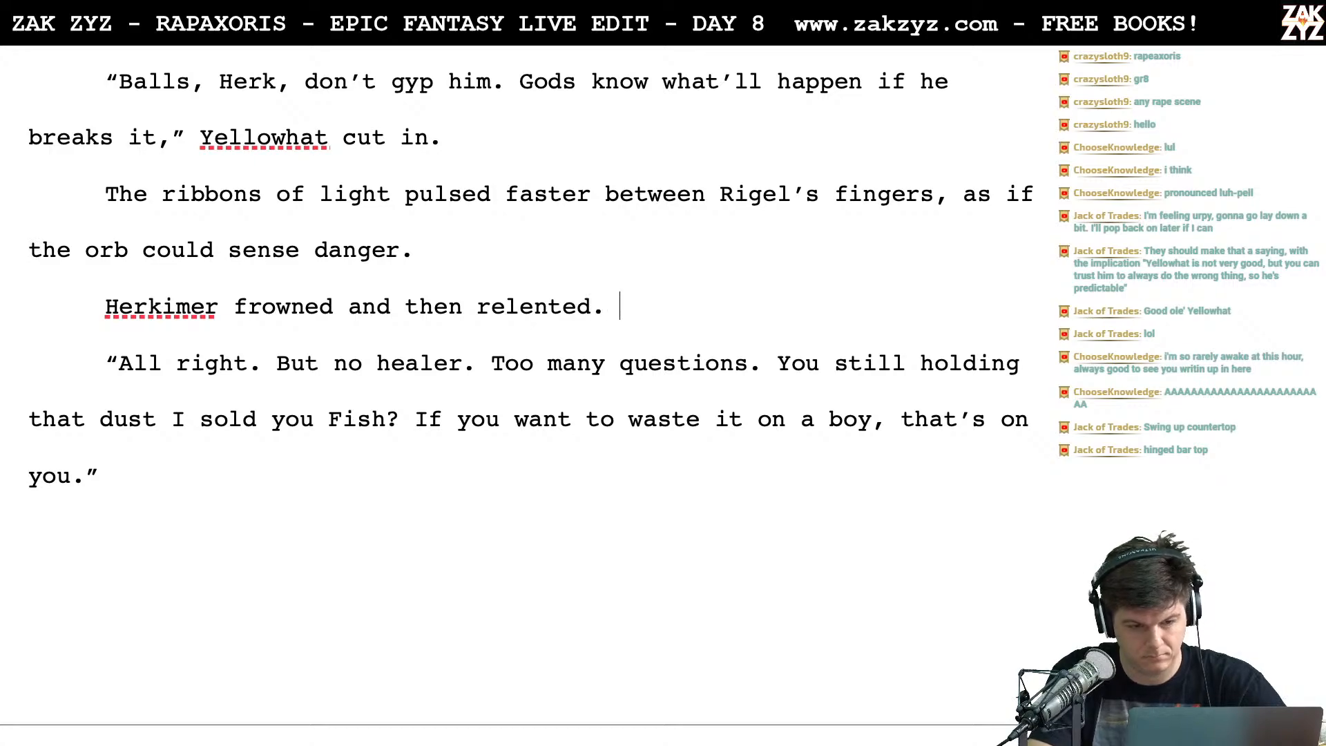
Add the sentence "Rigel didn't bluff." after "Herkimer frowned and then relented."
{"action": "type", "text": "Rigel w"}
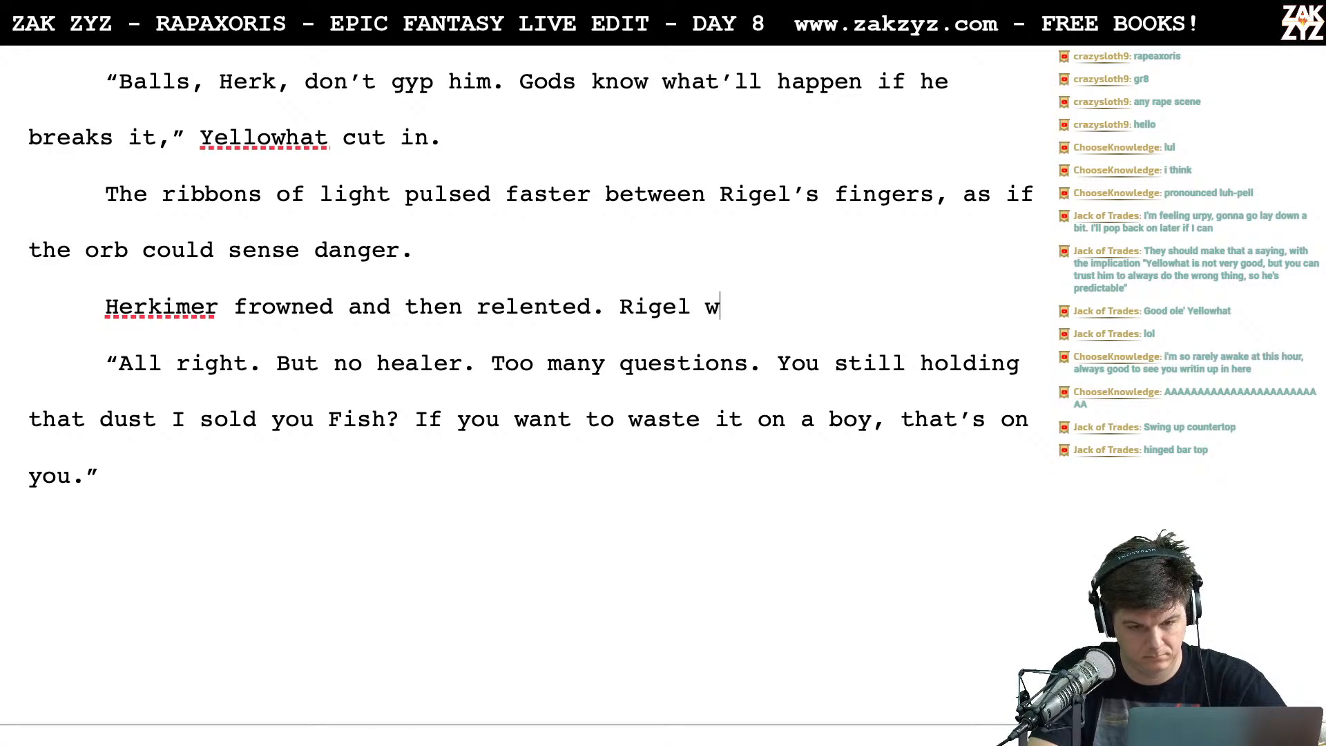
{"action": "key", "text": "BackSpace"}
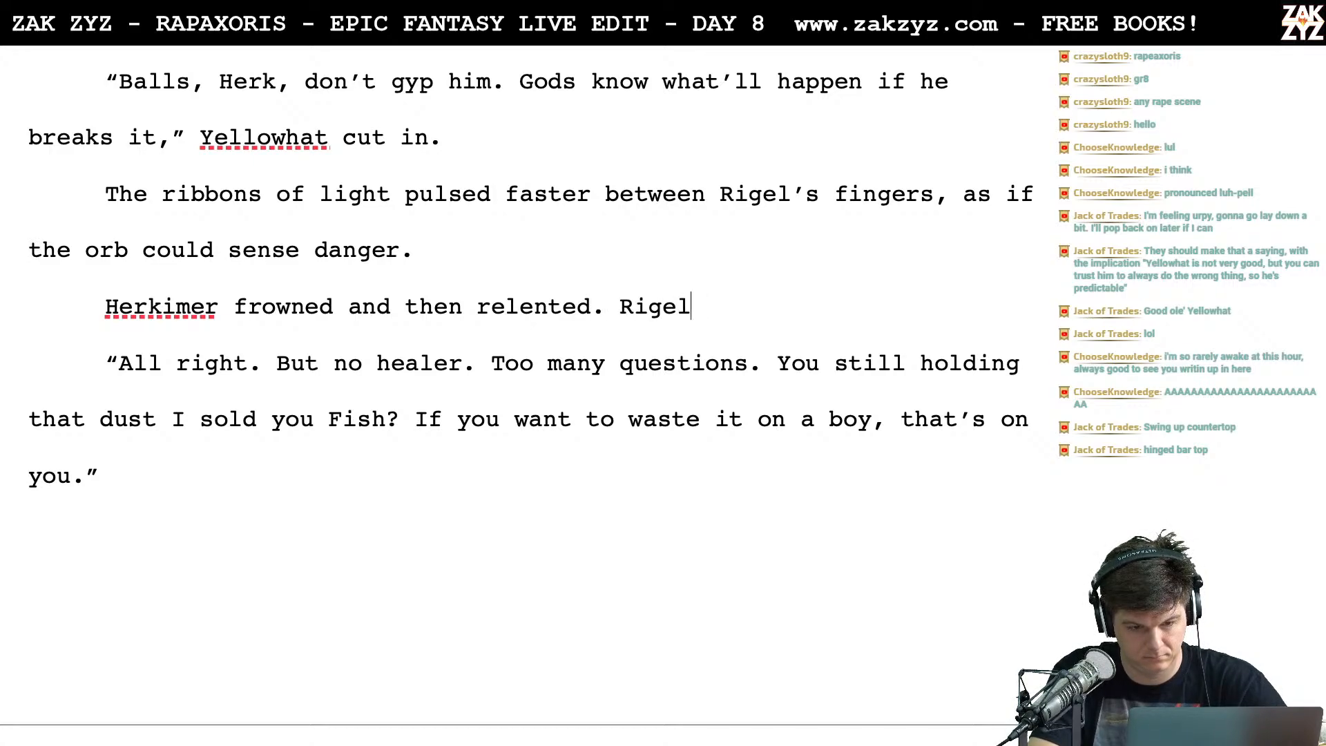
{"action": "type", "text": "didn't bluff."}
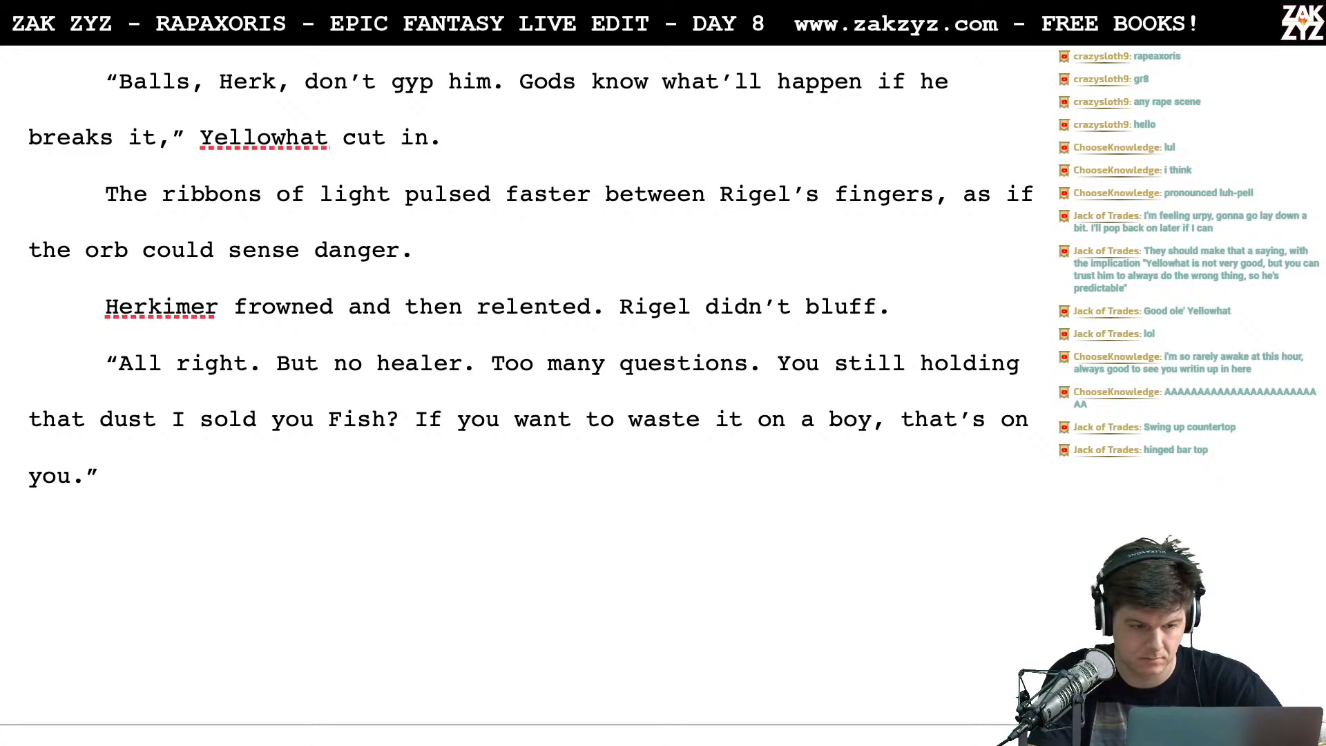
Insert "He knew" before "Rigel didn't bluff" so the sentence is told from Herkimer's view
{"action": "key", "text": "Left"}
{"action": "key", "text": "Left"}
{"action": "key", "text": "Left"}
{"action": "key", "text": "Left"}
{"action": "key", "text": "Left"}
{"action": "key", "text": "Left"}
{"action": "key", "text": "Left"}
{"action": "key", "text": "Left"}
{"action": "key", "text": "Left"}
{"action": "key", "text": "Left"}
{"action": "key", "text": "Left"}
{"action": "key", "text": "Left"}
{"action": "key", "text": "Left"}
{"action": "key", "text": "Left"}
{"action": "key", "text": "Left"}
{"action": "key", "text": "Left"}
{"action": "key", "text": "Left"}
{"action": "key", "text": "Left"}
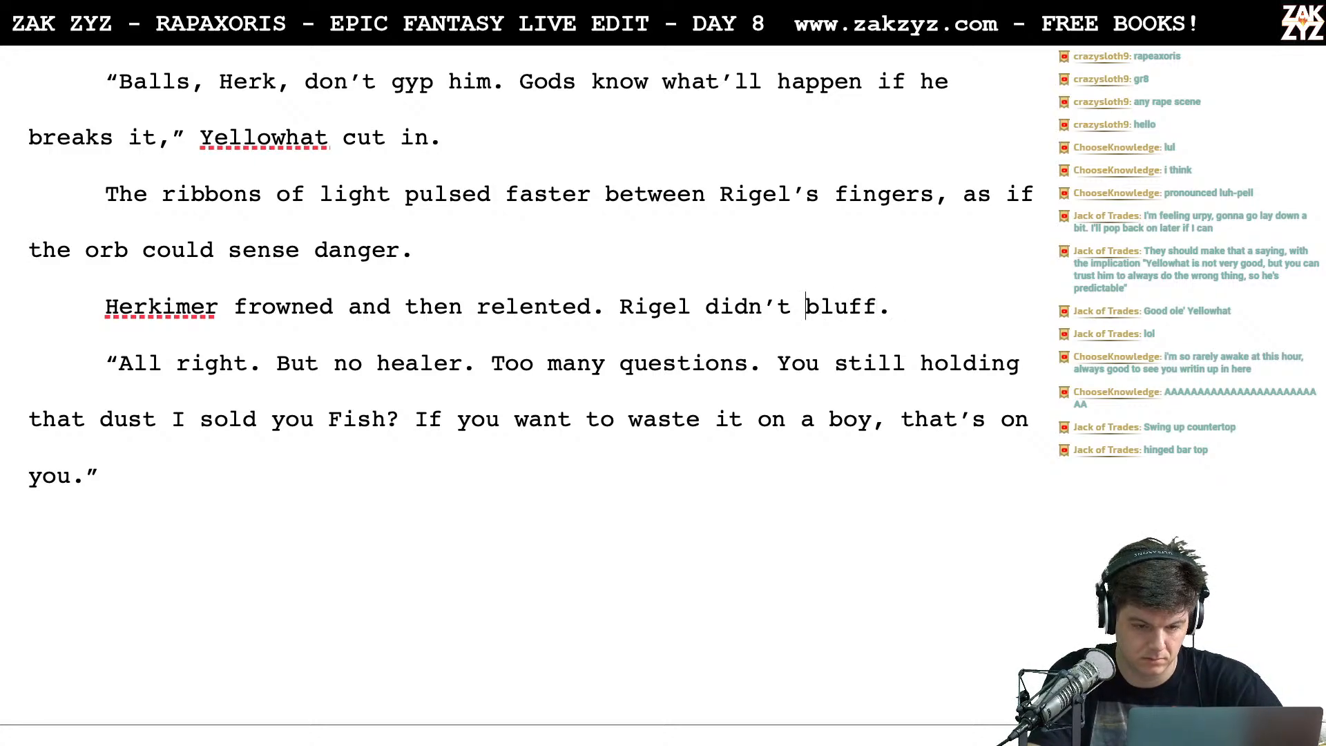
{"action": "key", "text": "Left"}
{"action": "key", "text": "Left"}
{"action": "type", "text": "He knew"}
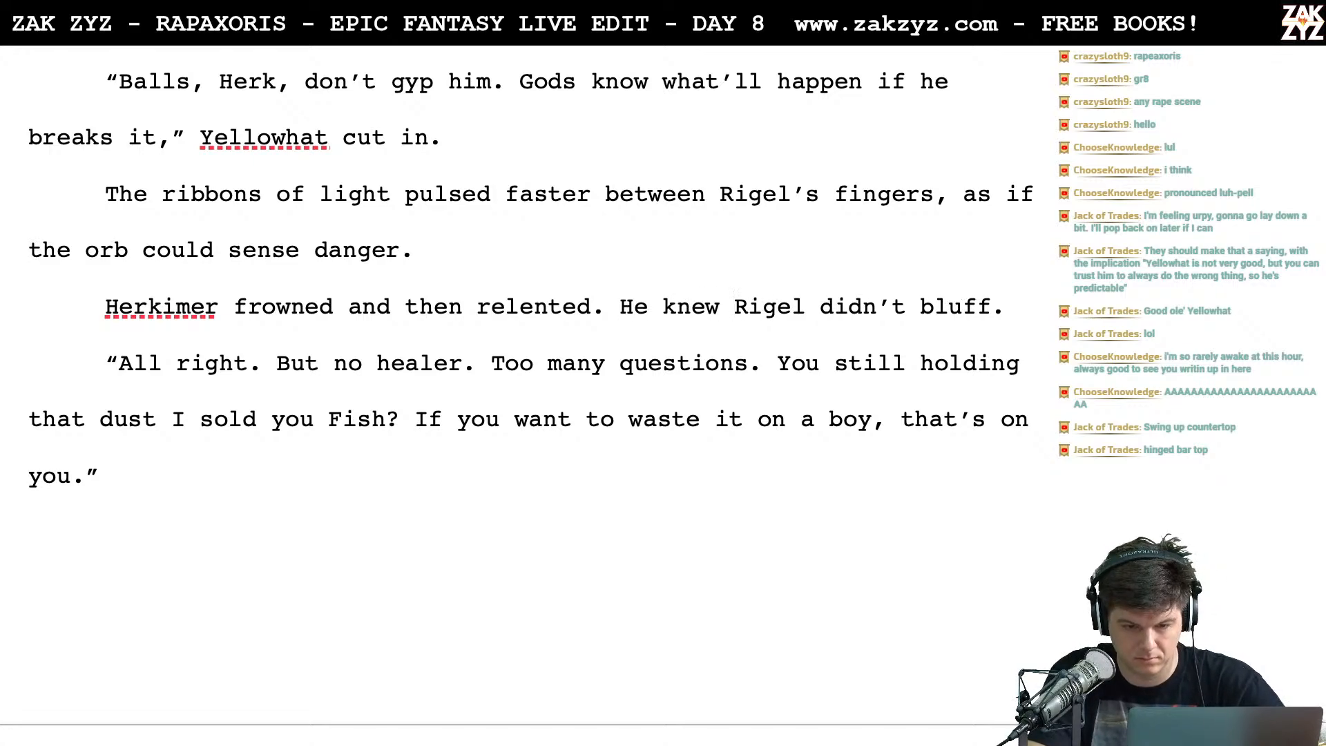
Replace "He knew Rigel didn't bluff." with the sentence "Rigel never bluffed." in Herkimer's reaction
{"action": "key", "text": "Left"}
{"action": "key", "text": "Left"}
{"action": "key", "text": "Left"}
{"action": "key", "text": "Left"}
{"action": "key", "text": "Left"}
{"action": "key", "text": "Left"}
{"action": "key", "text": "Left"}
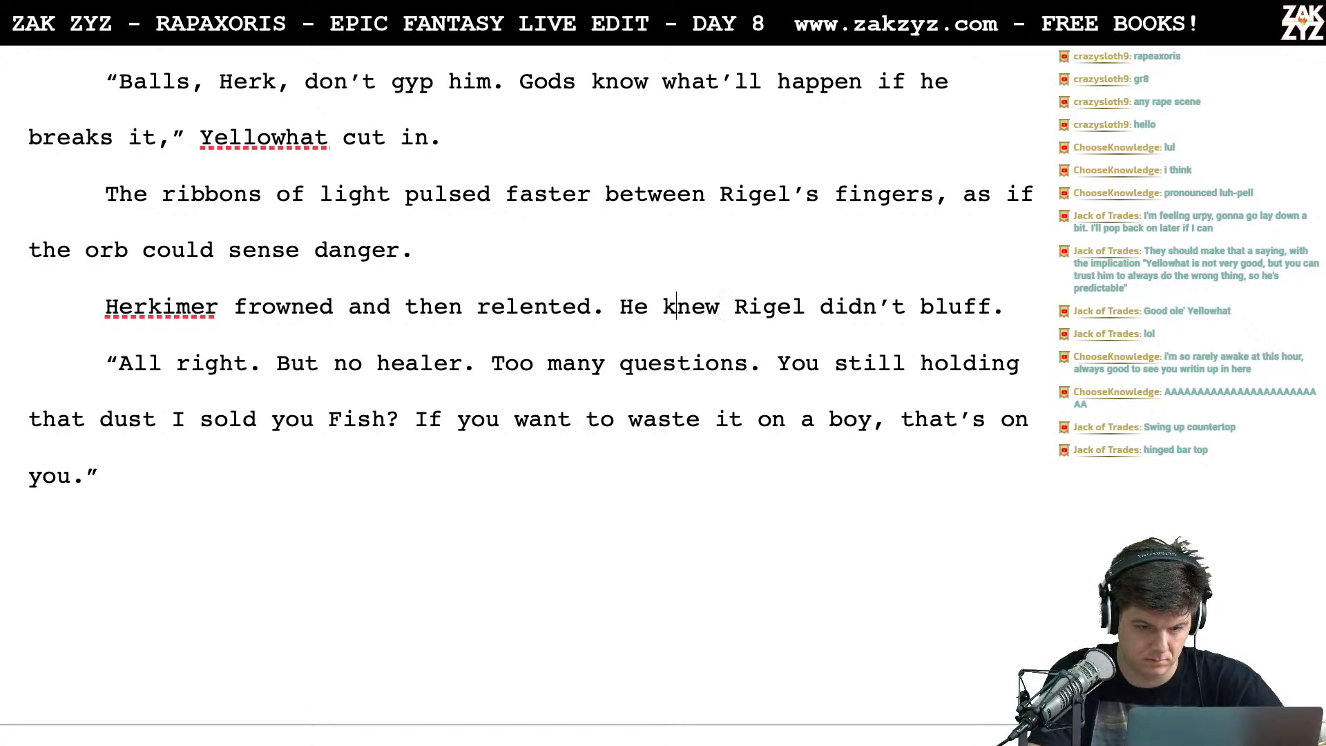
{"action": "type", "text": "Rigel"}
{"action": "type", "text": " never bluffed."}
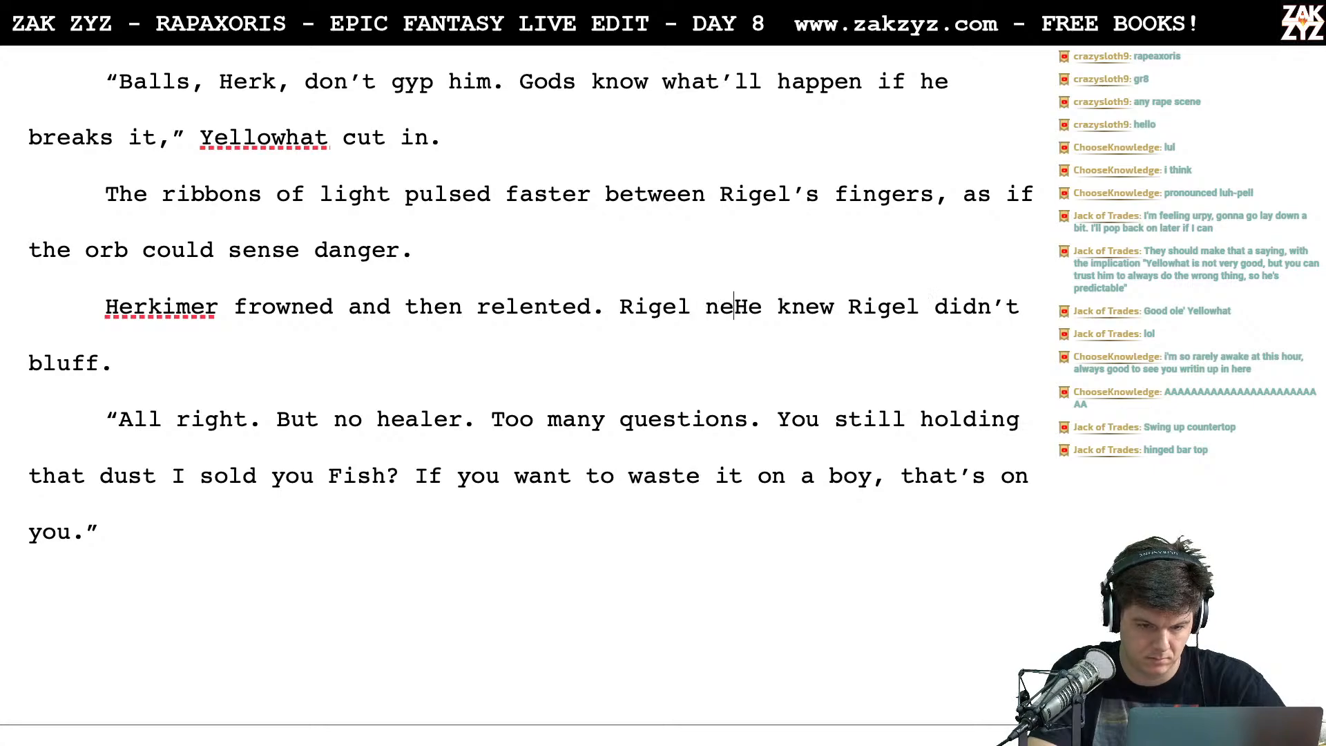
{"action": "key", "text": "shift+Down"}
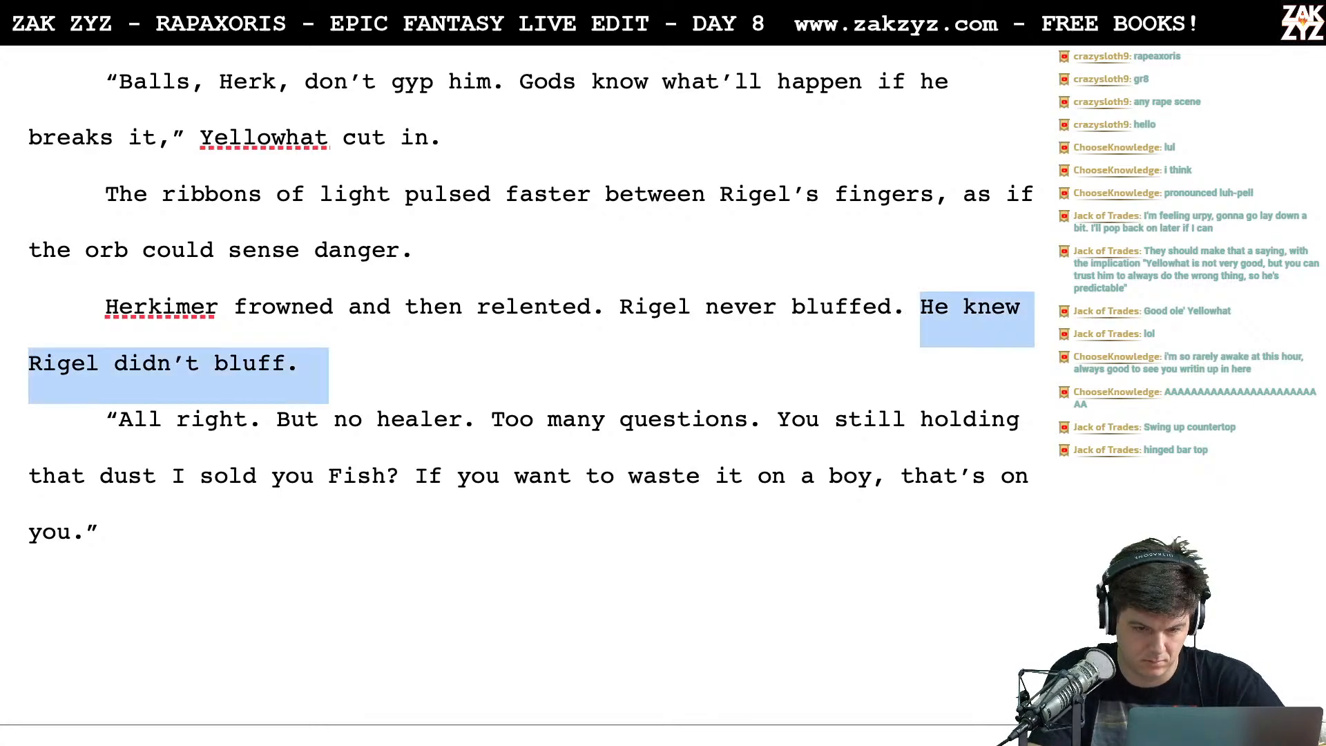
{"action": "key", "text": "BackSpace"}
{"action": "key", "text": "BackSpace"}
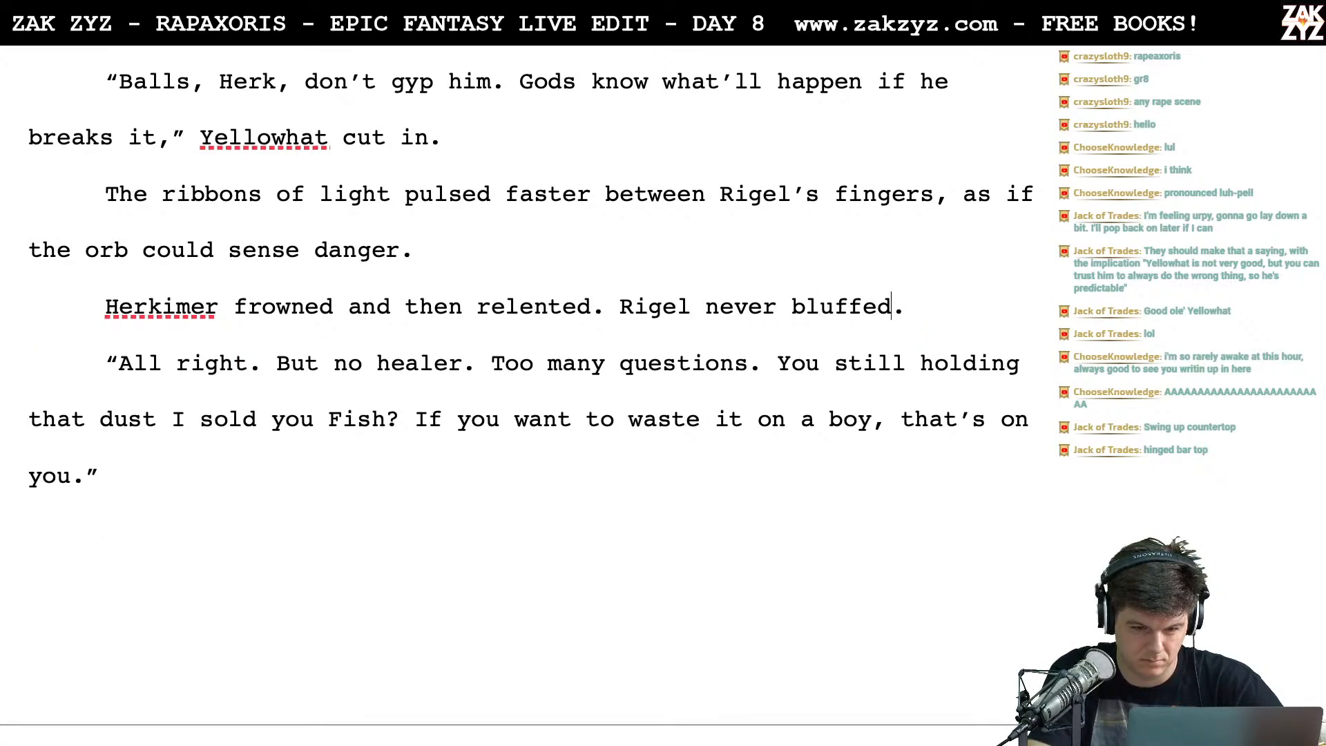
Delete the sentence about Rigel bluffing so the line reads "Herkimer frowned and then relented"
{"action": "key", "text": "BackSpace"}
{"action": "key", "text": "BackSpace"}
{"action": "key", "text": "BackSpace"}
{"action": "key", "text": "BackSpace"}
{"action": "key", "text": "BackSpace"}
{"action": "key", "text": "BackSpace"}
{"action": "key", "text": "BackSpace"}
{"action": "key", "text": "BackSpace"}
{"action": "key", "text": "BackSpace"}
{"action": "key", "text": "BackSpace"}
{"action": "key", "text": "BackSpace"}
{"action": "key", "text": "BackSpace"}
{"action": "key", "text": "BackSpace"}
{"action": "key", "text": "BackSpace"}
{"action": "key", "text": "BackSpace"}
{"action": "key", "text": "BackSpace"}
{"action": "key", "text": "BackSpace"}
{"action": "key", "text": "BackSpace"}
{"action": "key", "text": "BackSpace"}
{"action": "key", "text": "BackSpace"}
{"action": "key", "text": "BackSpace"}
{"action": "key", "text": "Delete"}
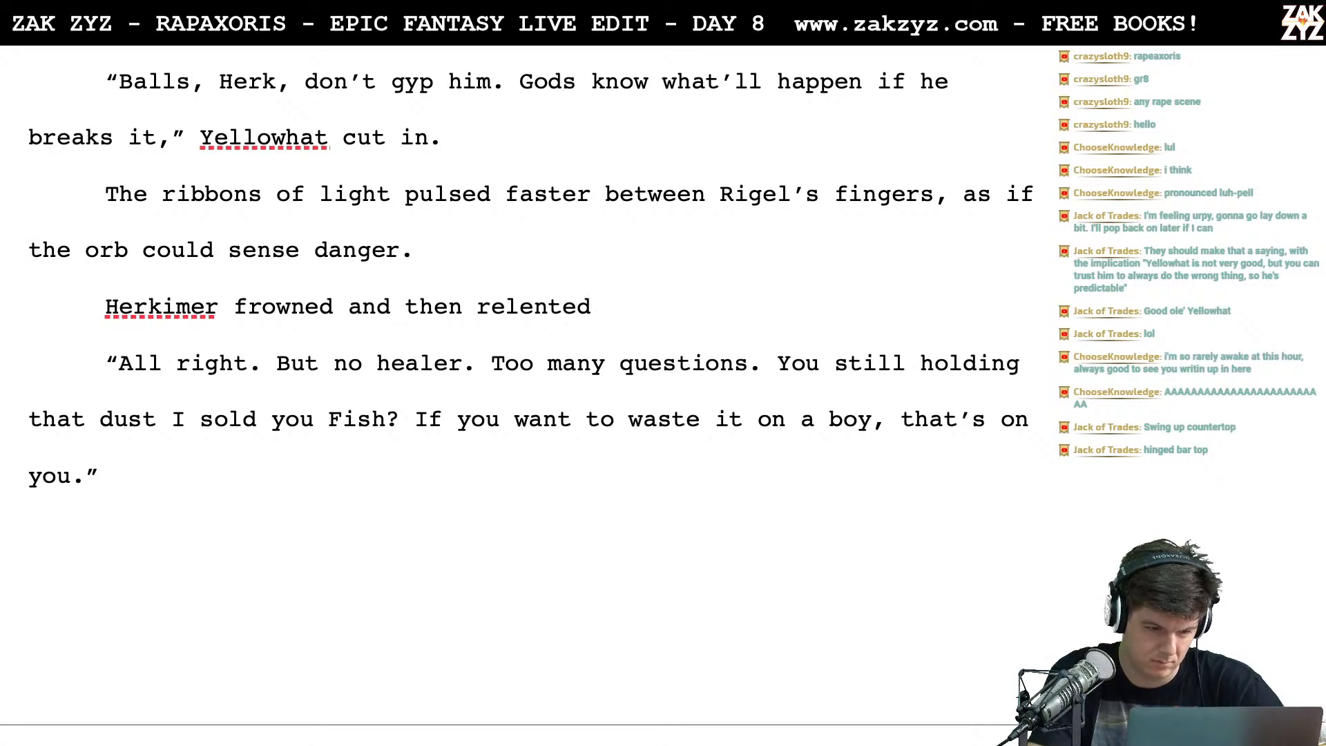
{"action": "left_click", "coordinate": [334, 305]}
{"action": "type", "text": ","}
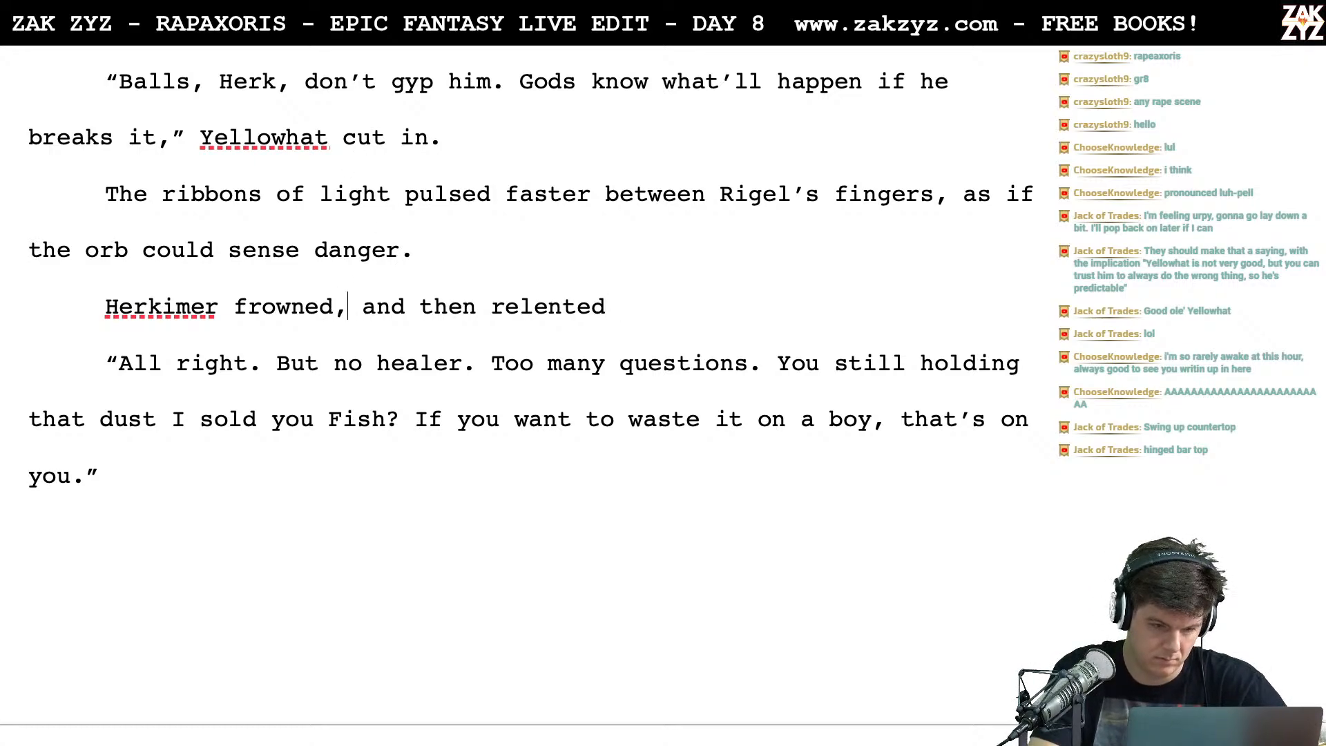
{"action": "key", "text": "BackSpace"}
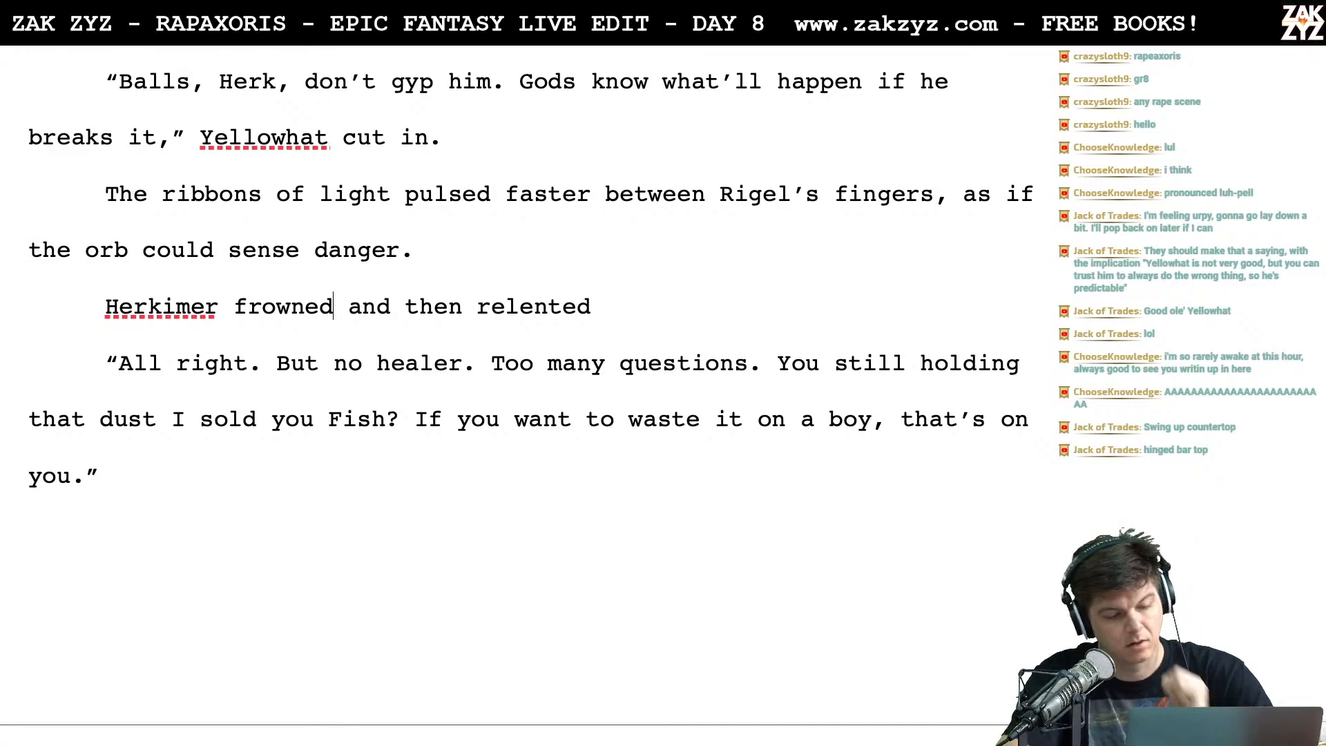
Break the paragraph after "Fish agreed." so "The other men men gawked." starts its own paragraph
{"action": "scroll", "coordinate": [218, 308], "scroll_direction": "down", "scroll_amount": 1}
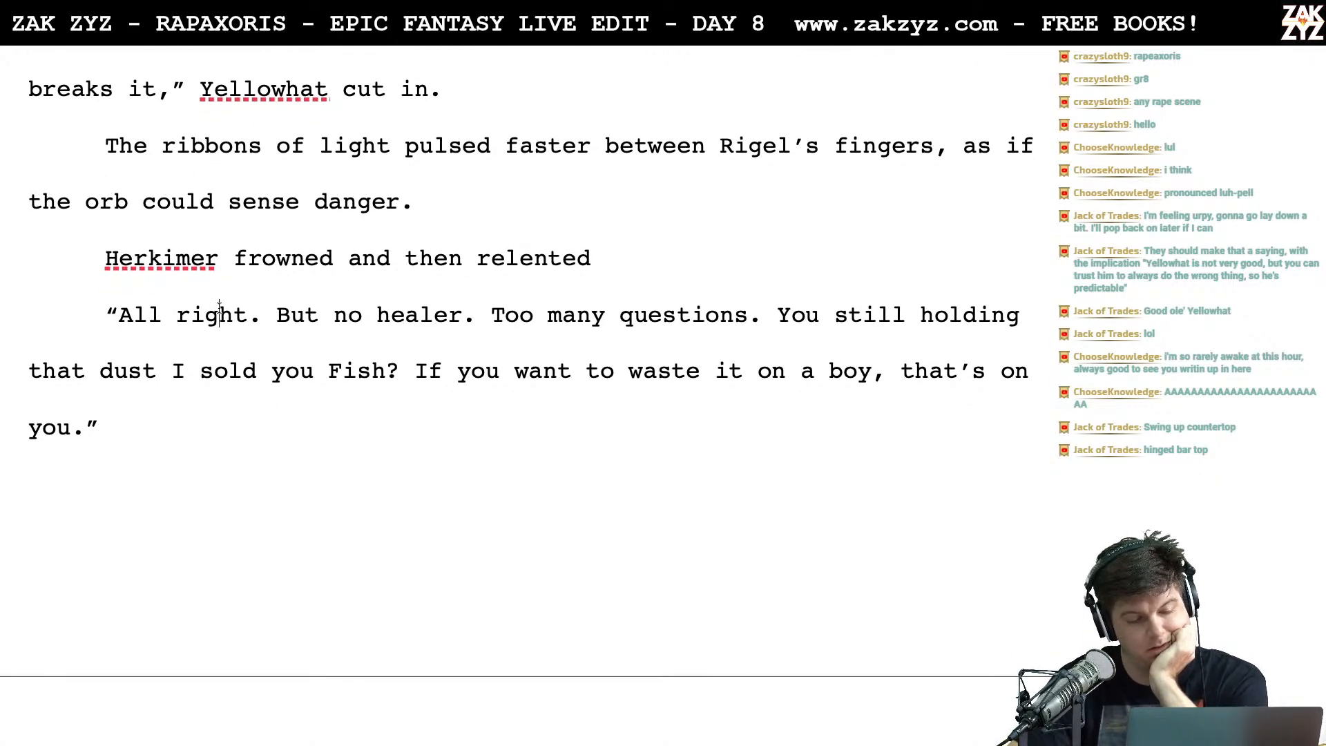
{"action": "scroll", "coordinate": [411, 373], "scroll_direction": "down", "scroll_amount": 1}
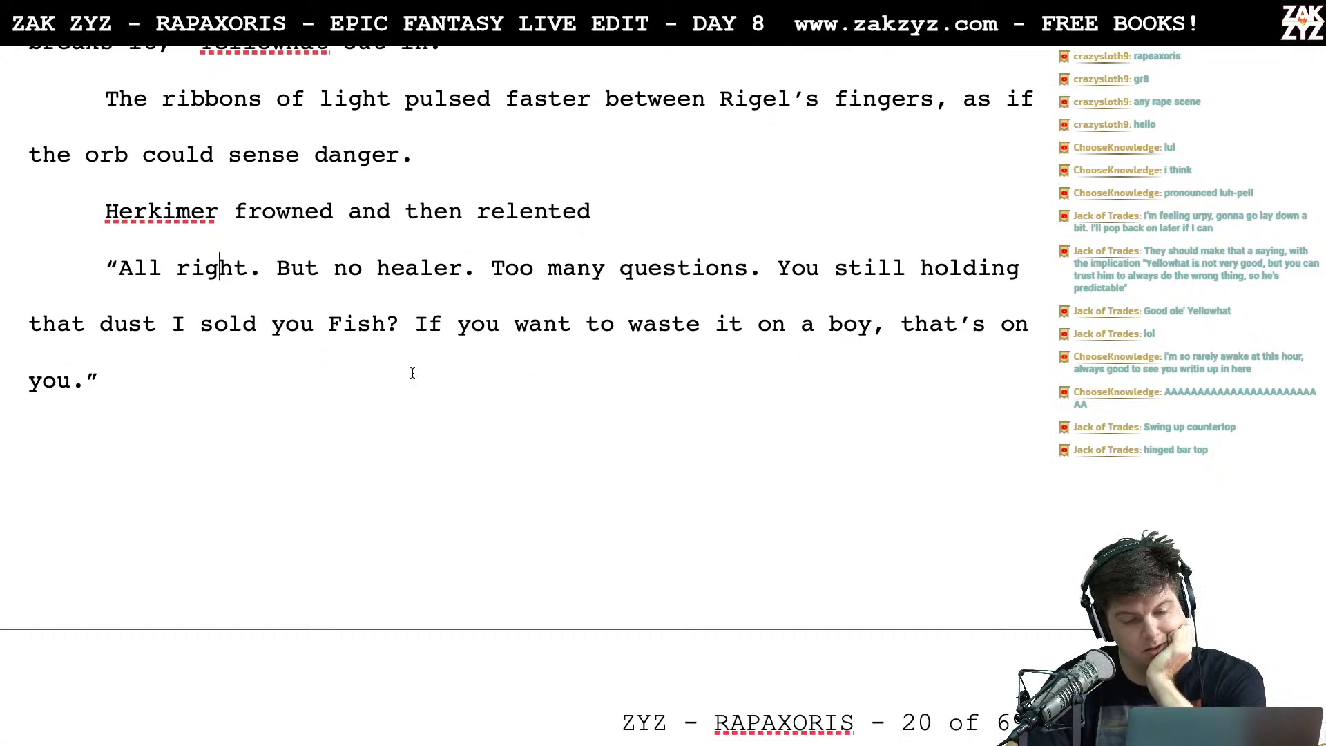
{"action": "scroll", "coordinate": [555, 380], "scroll_direction": "down", "scroll_amount": 1}
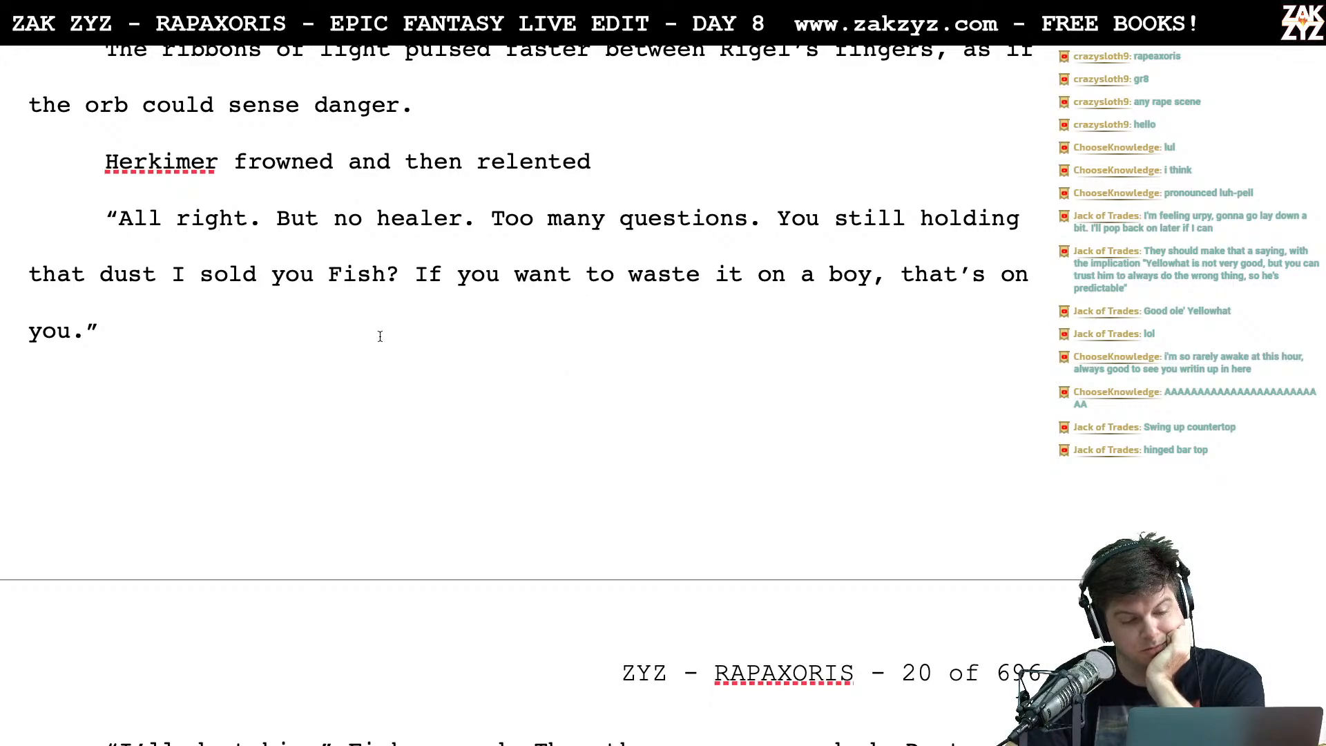
{"action": "scroll", "coordinate": [380, 336], "scroll_direction": "down", "scroll_amount": 1}
{"action": "scroll", "coordinate": [390, 319], "scroll_direction": "down", "scroll_amount": 8}
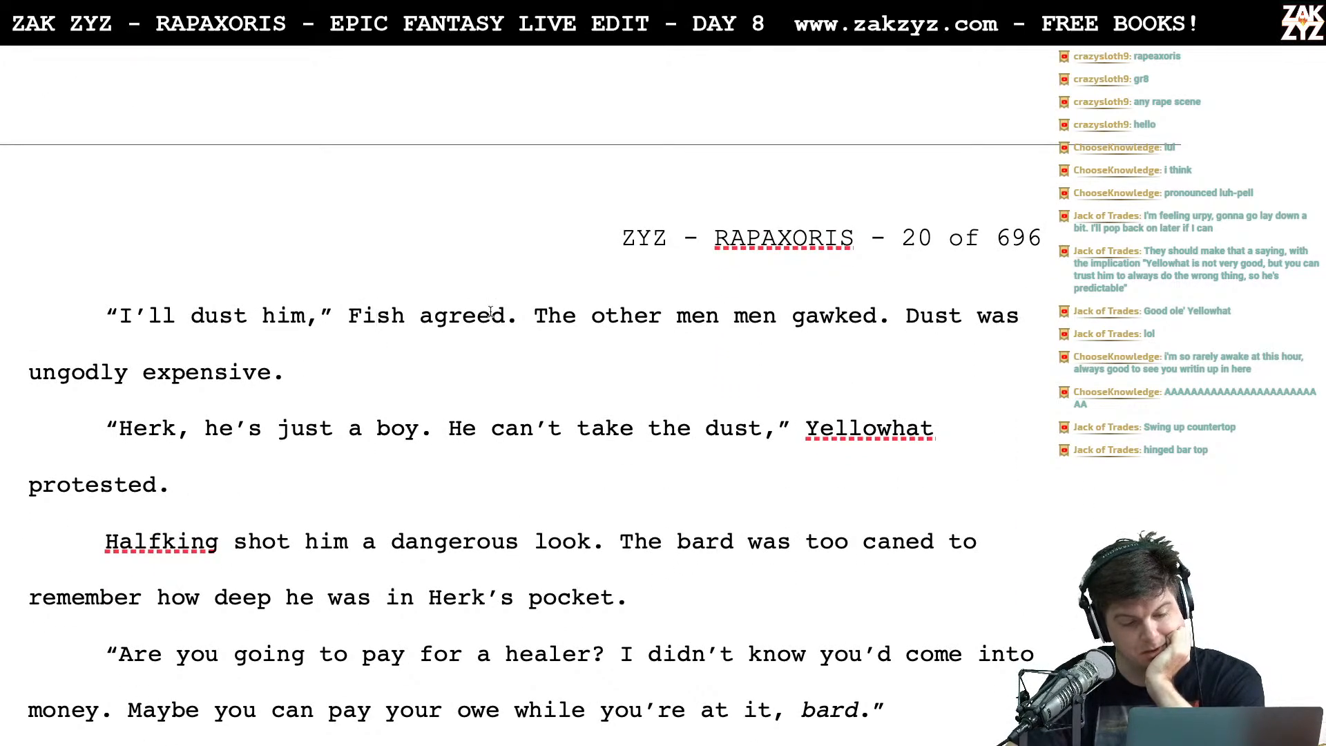
{"action": "key", "text": "Left"}
{"action": "key", "text": "Left"}
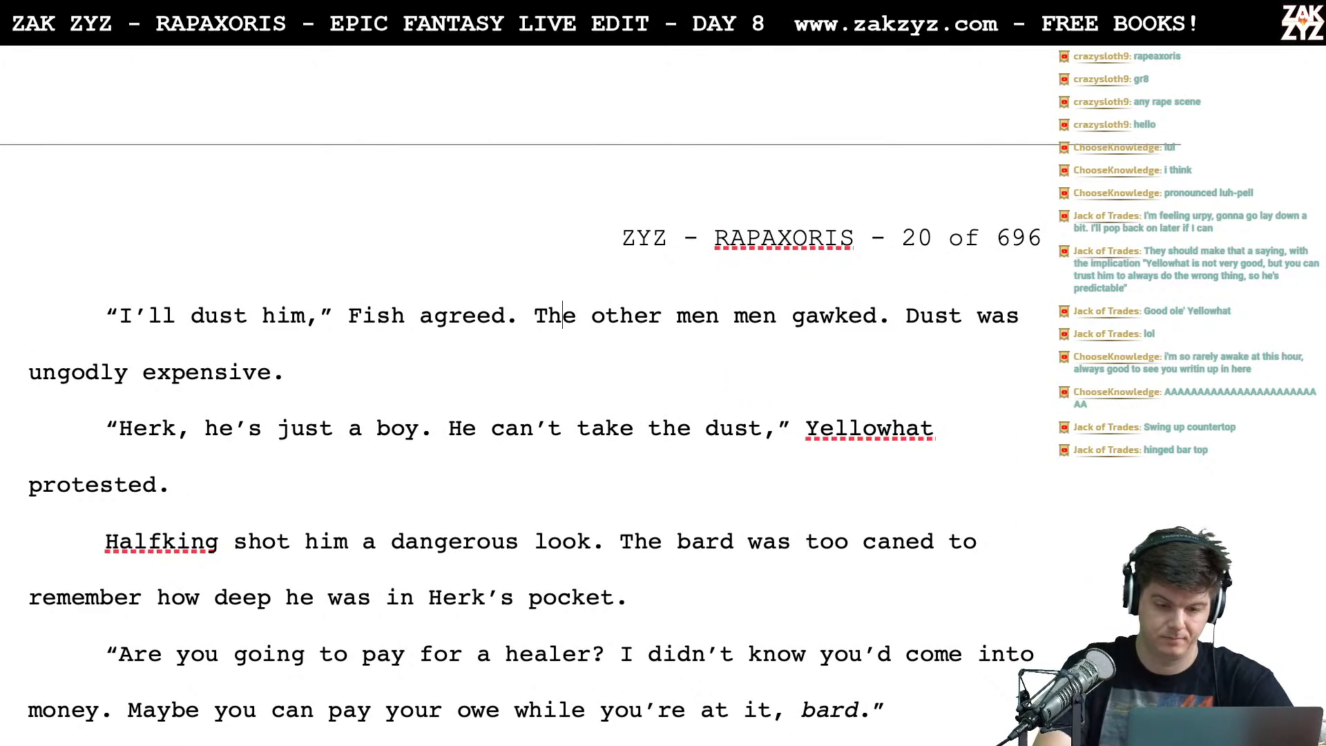
{"action": "key", "text": "ctrl+Return"}
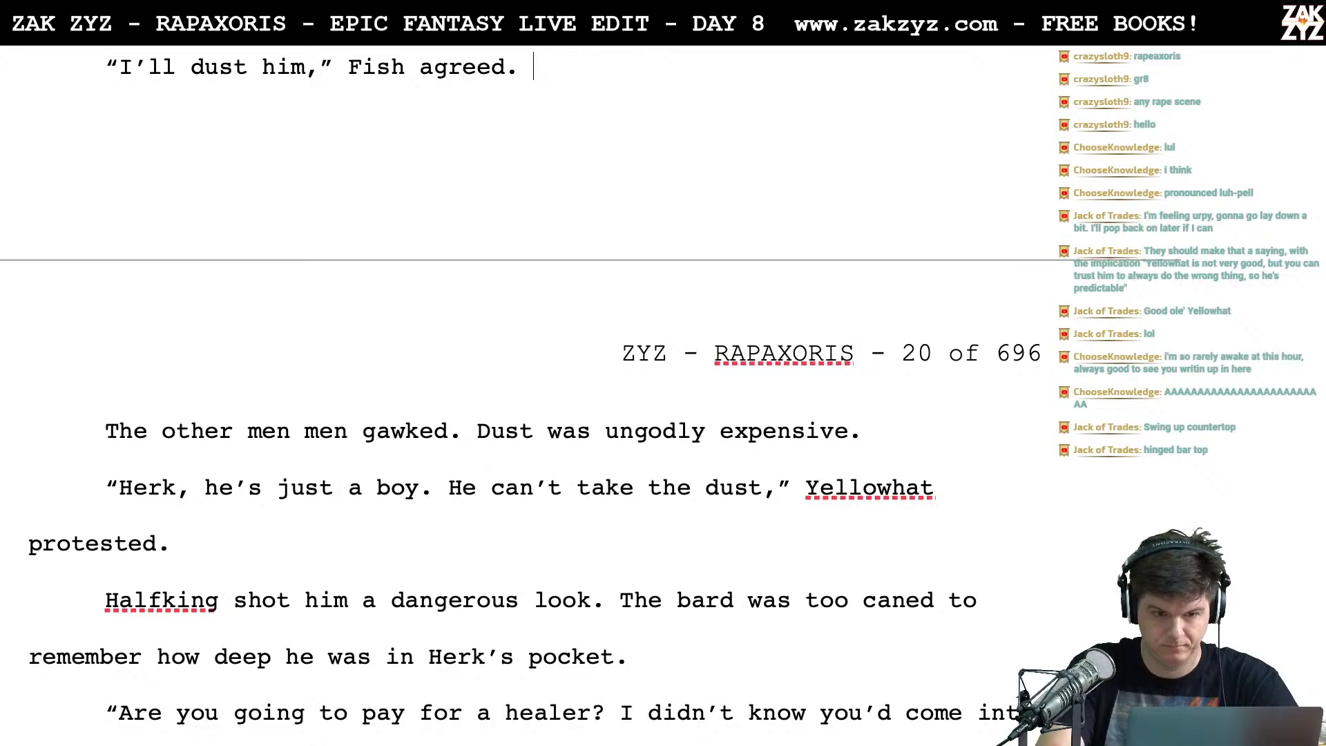
{"action": "type", "text": "Hat and"}
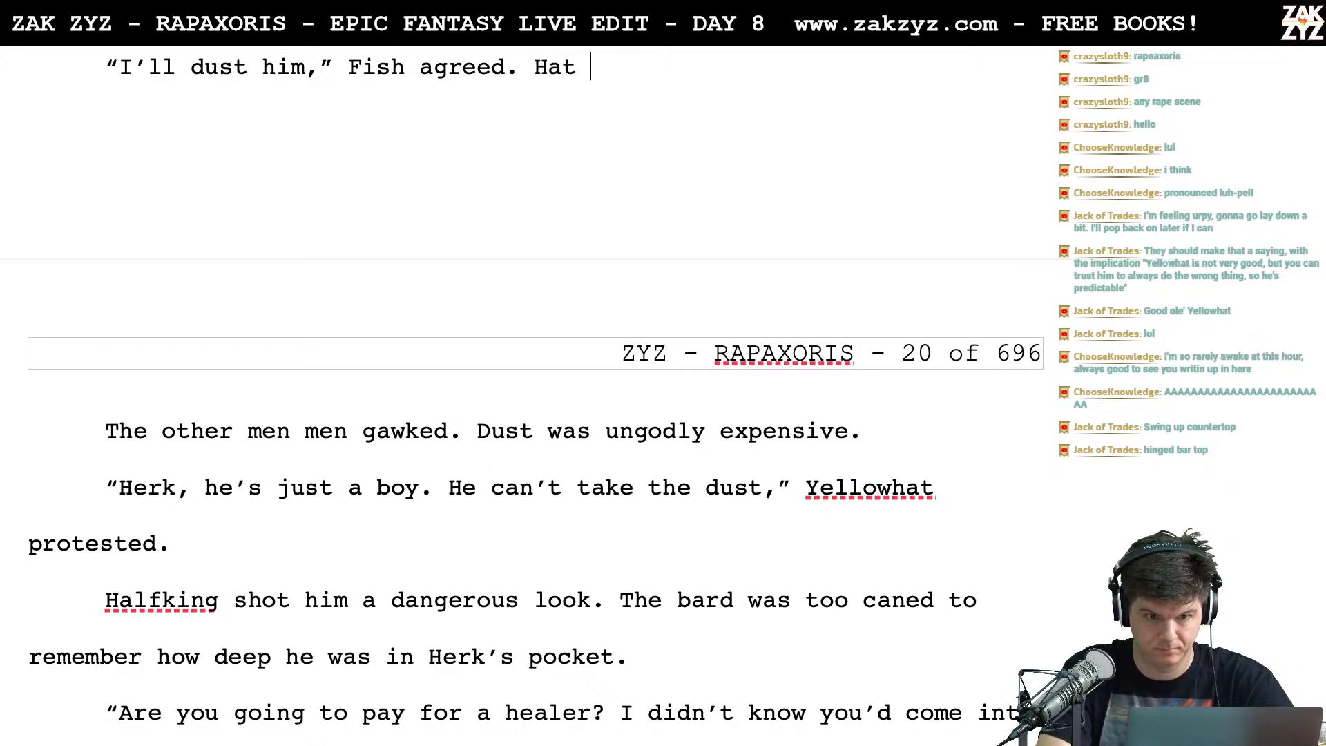
{"action": "key", "text": "BackSpace"}
{"action": "key", "text": "BackSpace"}
{"action": "key", "text": "BackSpace"}
{"action": "key", "text": "BackSpace"}
{"action": "key", "text": "BackSpace"}
{"action": "key", "text": "BackSpace"}
{"action": "key", "text": "BackSpace"}
{"action": "key", "text": "BackSpace"}
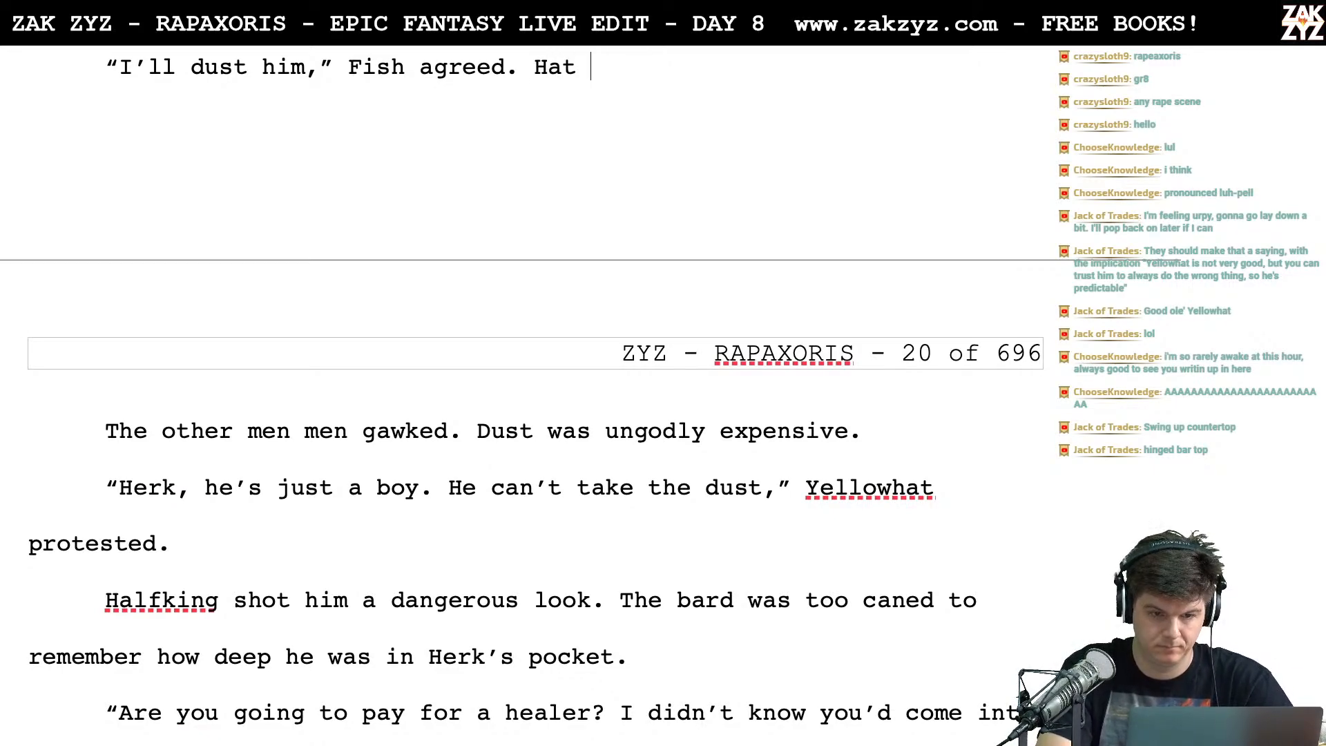
Write "Yellowhat and Sters gawked at the offer." after "Fish agreed."
{"action": "type", "text": "Yek"}
{"action": "key", "text": "BackSpace"}
{"action": "type", "text": "ll"}
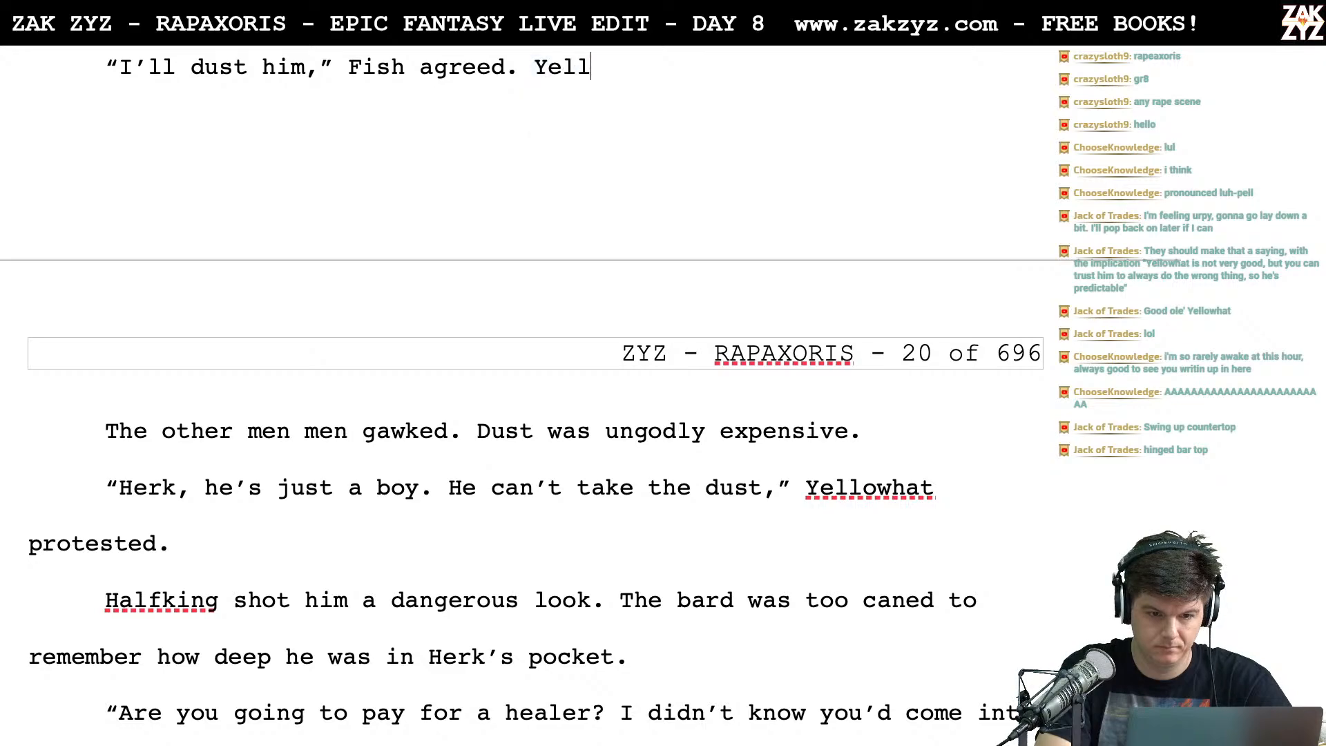
{"action": "type", "text": "owhat and St"}
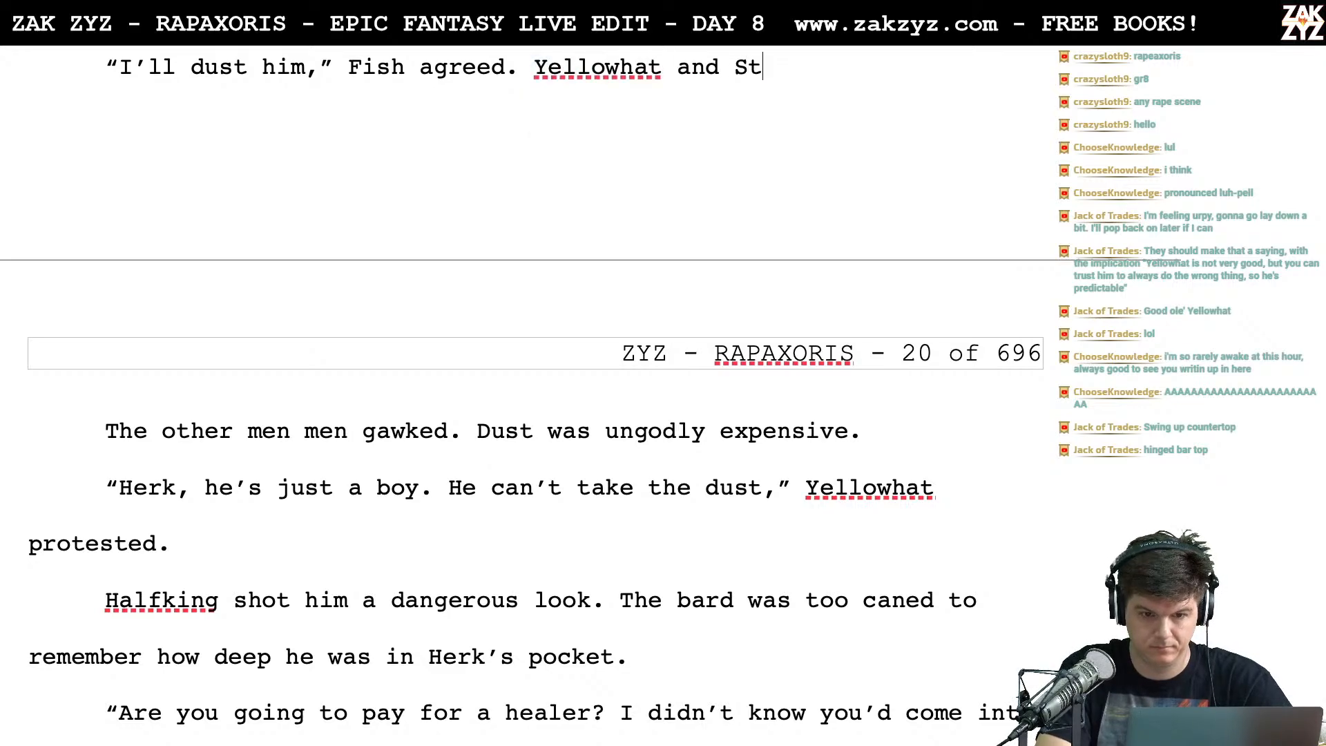
{"action": "type", "text": "ers gawked at the offer,"}
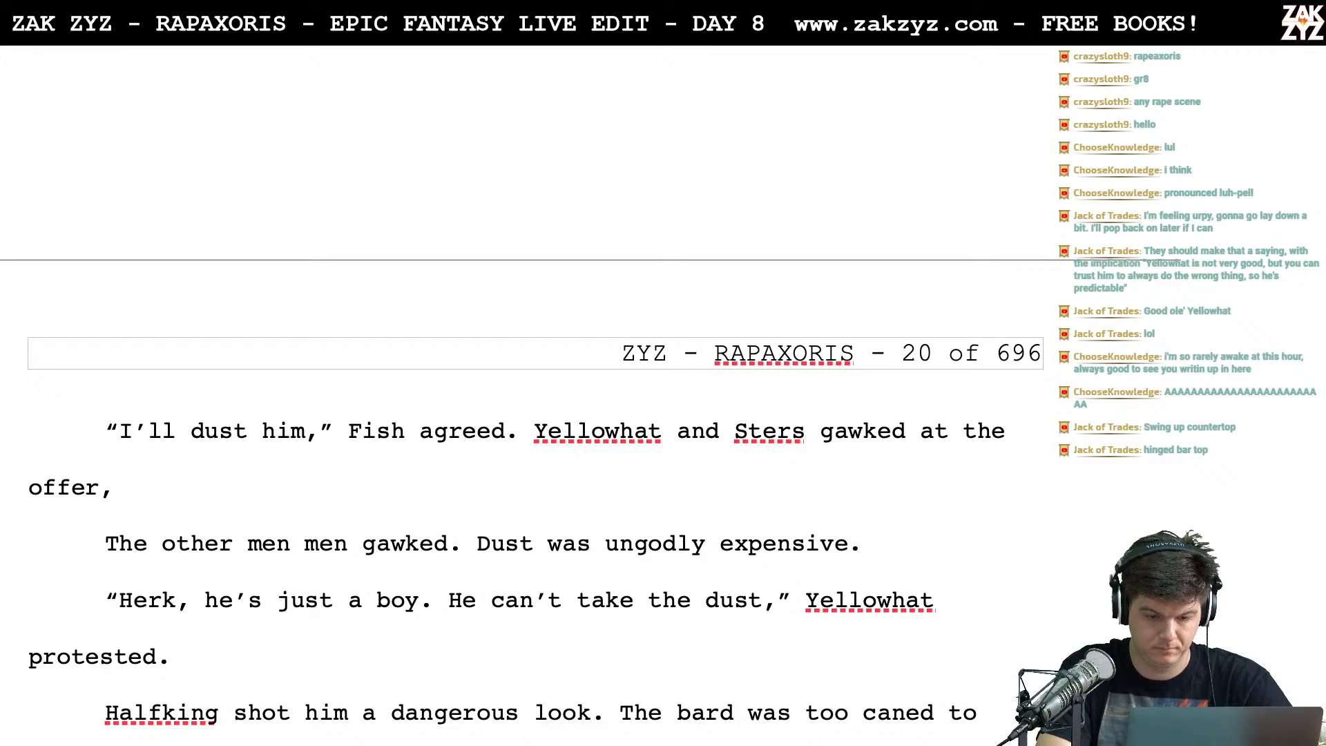
{"action": "key", "text": "BackSpace"}
{"action": "key", "text": "BackSpace"}
{"action": "key", "text": "BackSpace"}
{"action": "type", "text": "."}
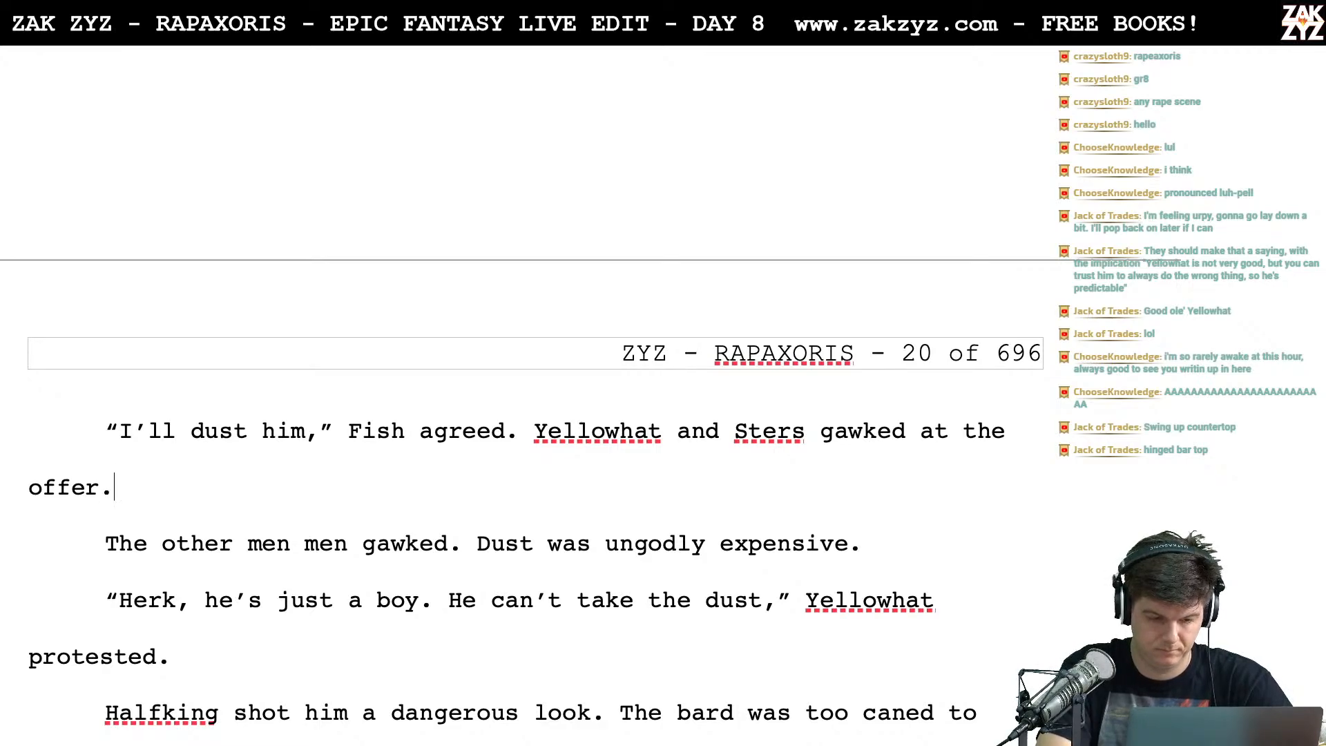
Delete "The other men men gawked." and join "Dust was ungodly expensive." to the paragraph of Fish's offer
{"action": "key", "text": "shift+Right"}
{"action": "key", "text": "shift+Right"}
{"action": "key", "text": "shift+Right"}
{"action": "key", "text": "shift+Right"}
{"action": "key", "text": "shift+Right"}
{"action": "key", "text": "shift+Right"}
{"action": "key", "text": "shift+Right"}
{"action": "key", "text": "shift+Right"}
{"action": "key", "text": "shift+Right"}
{"action": "key", "text": "shift+Right"}
{"action": "key", "text": "shift+Right"}
{"action": "key", "text": "shift+Right"}
{"action": "key", "text": "shift+Right"}
{"action": "key", "text": "shift+Right"}
{"action": "key", "text": "shift+Right"}
{"action": "key", "text": "shift+Right"}
{"action": "key", "text": "shift+Right"}
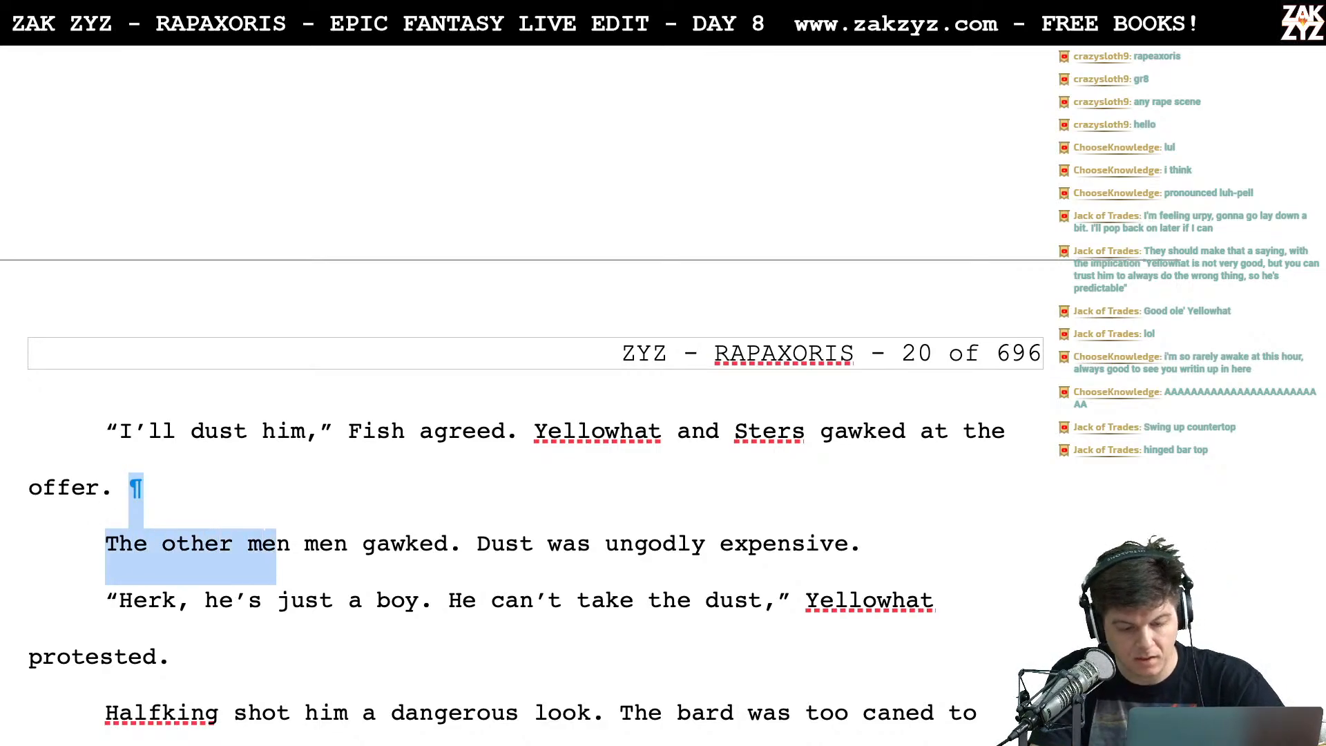
{"action": "key", "text": "shift+Right"}
{"action": "key", "text": "shift+Right"}
{"action": "key", "text": "shift+Right"}
{"action": "key", "text": "shift+Right"}
{"action": "key", "text": "shift+Right"}
{"action": "key", "text": "shift+Right"}
{"action": "key", "text": "shift+Right"}
{"action": "key", "text": "shift+Right"}
{"action": "key", "text": "shift+Right"}
{"action": "key", "text": "shift+Right"}
{"action": "key", "text": "BackSpace"}
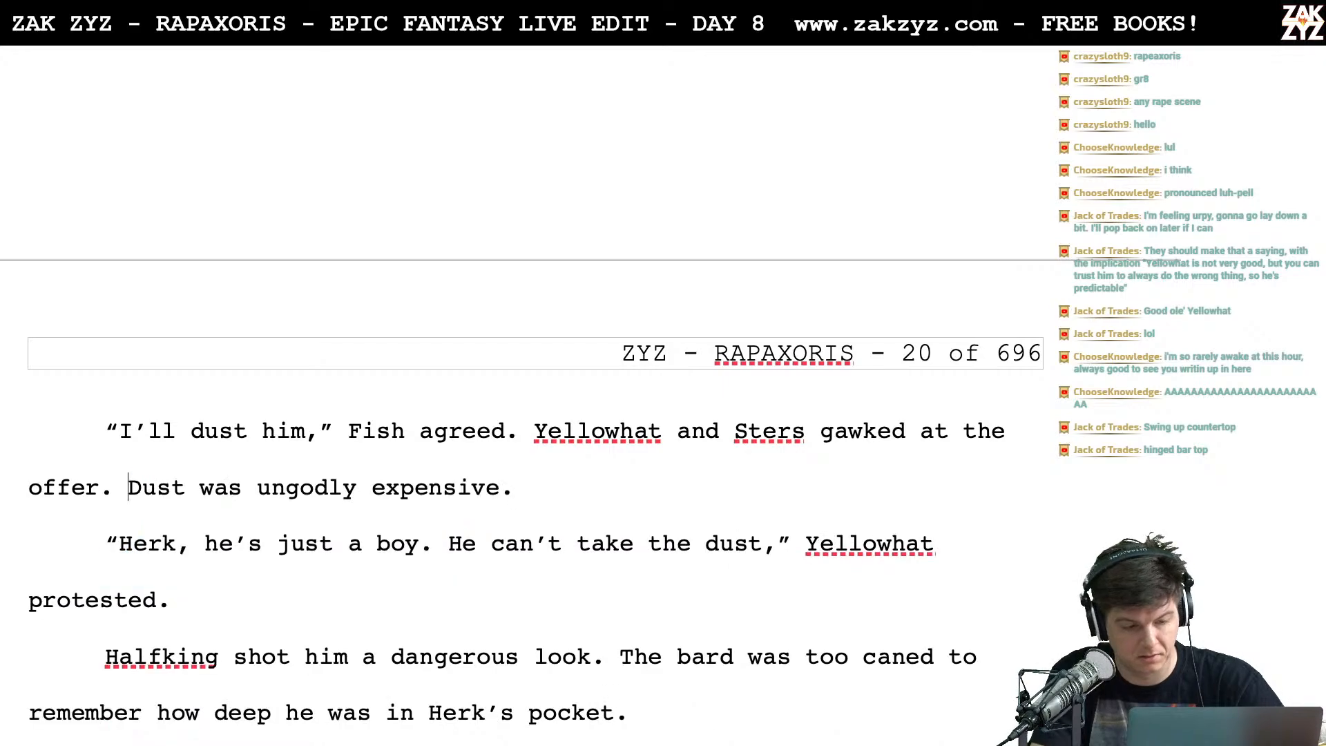
Read on through Yellowhat's protest, the retort about paying for a healer, and the old fisherman's packet of dust
{"action": "scroll", "coordinate": [388, 490], "scroll_direction": "down", "scroll_amount": 2}
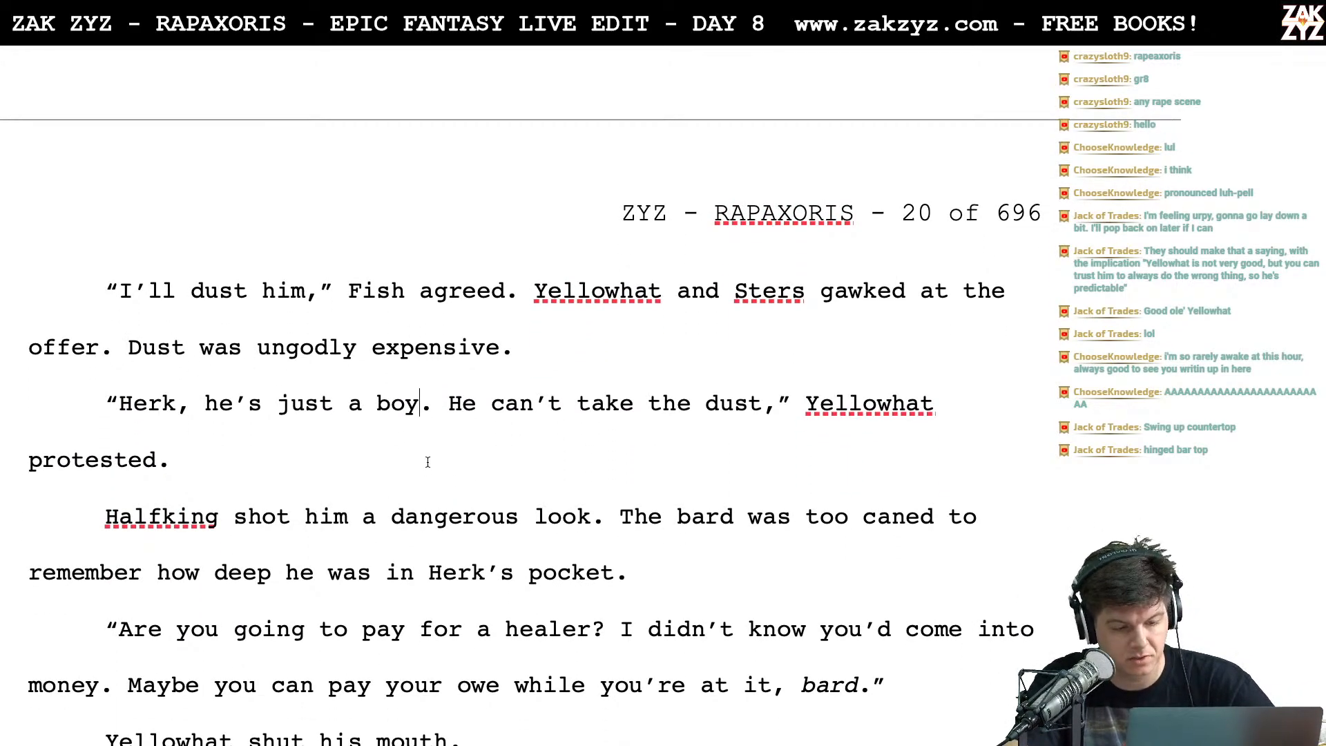
{"action": "scroll", "coordinate": [475, 481], "scroll_direction": "down", "scroll_amount": 1}
{"action": "left_click", "coordinate": [240, 471]}
{"action": "scroll", "coordinate": [394, 459], "scroll_direction": "down", "scroll_amount": 1}
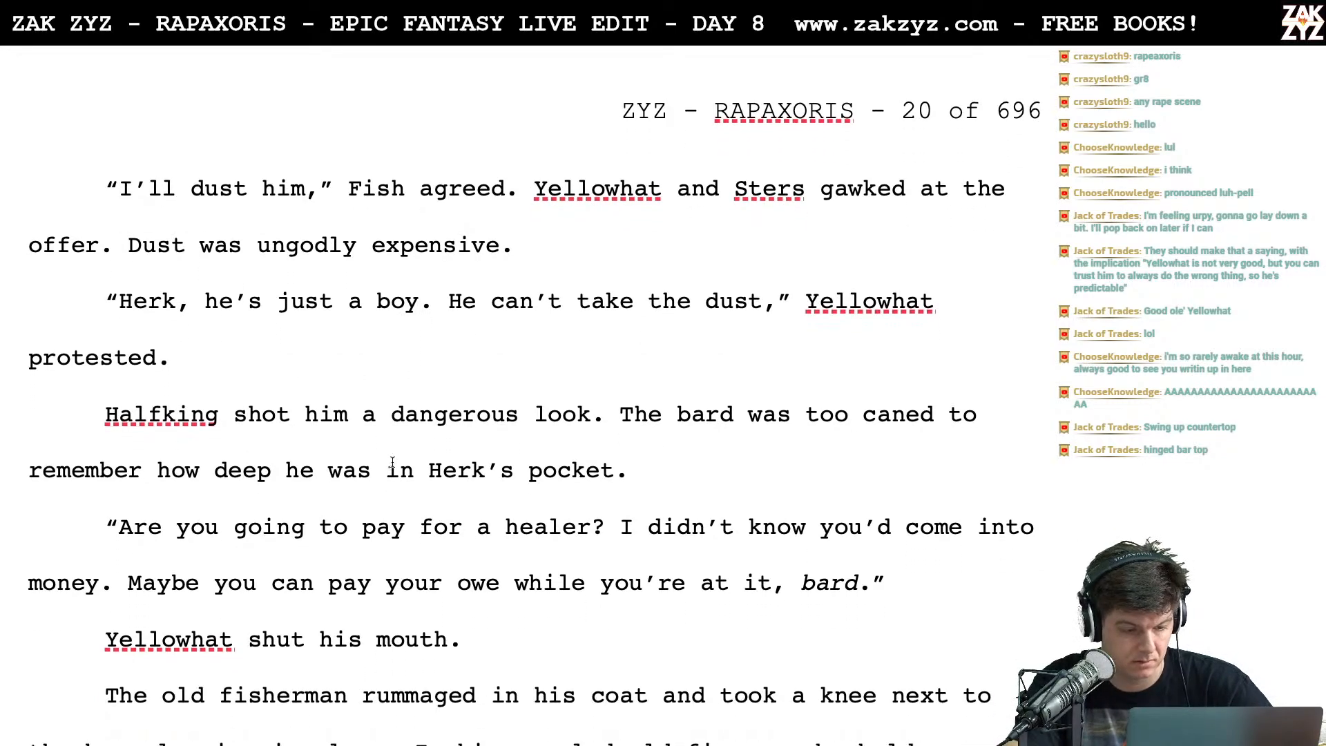
{"action": "scroll", "coordinate": [375, 420], "scroll_direction": "down", "scroll_amount": 3}
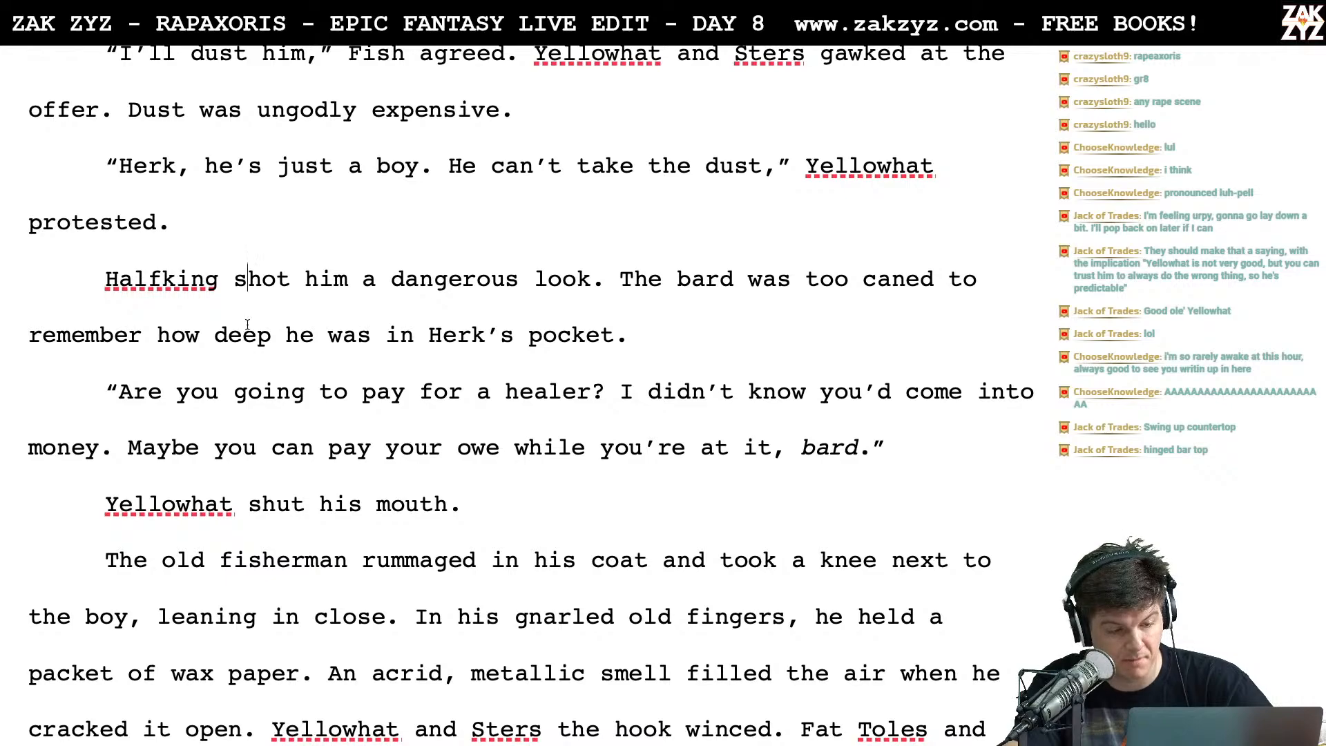
{"action": "scroll", "coordinate": [298, 314], "scroll_direction": "down", "scroll_amount": 4}
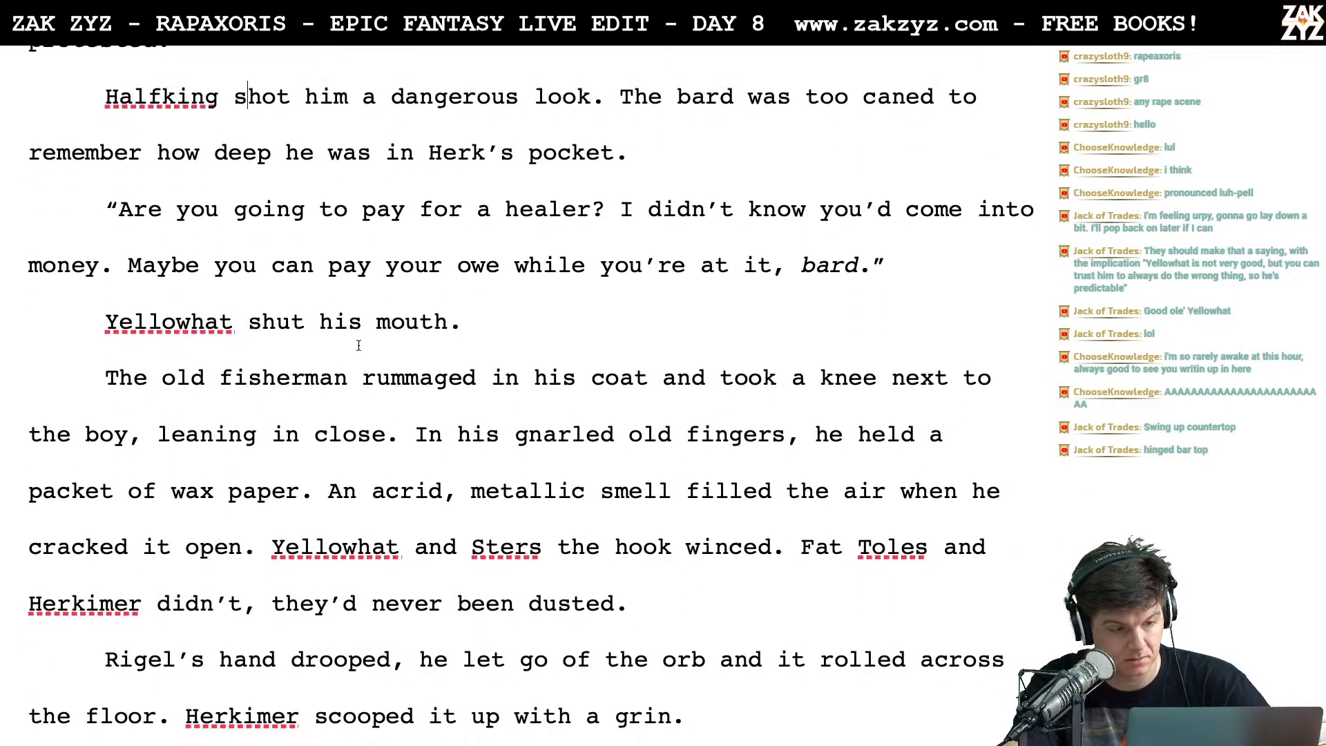
{"action": "scroll", "coordinate": [506, 254], "scroll_direction": "down", "scroll_amount": 1}
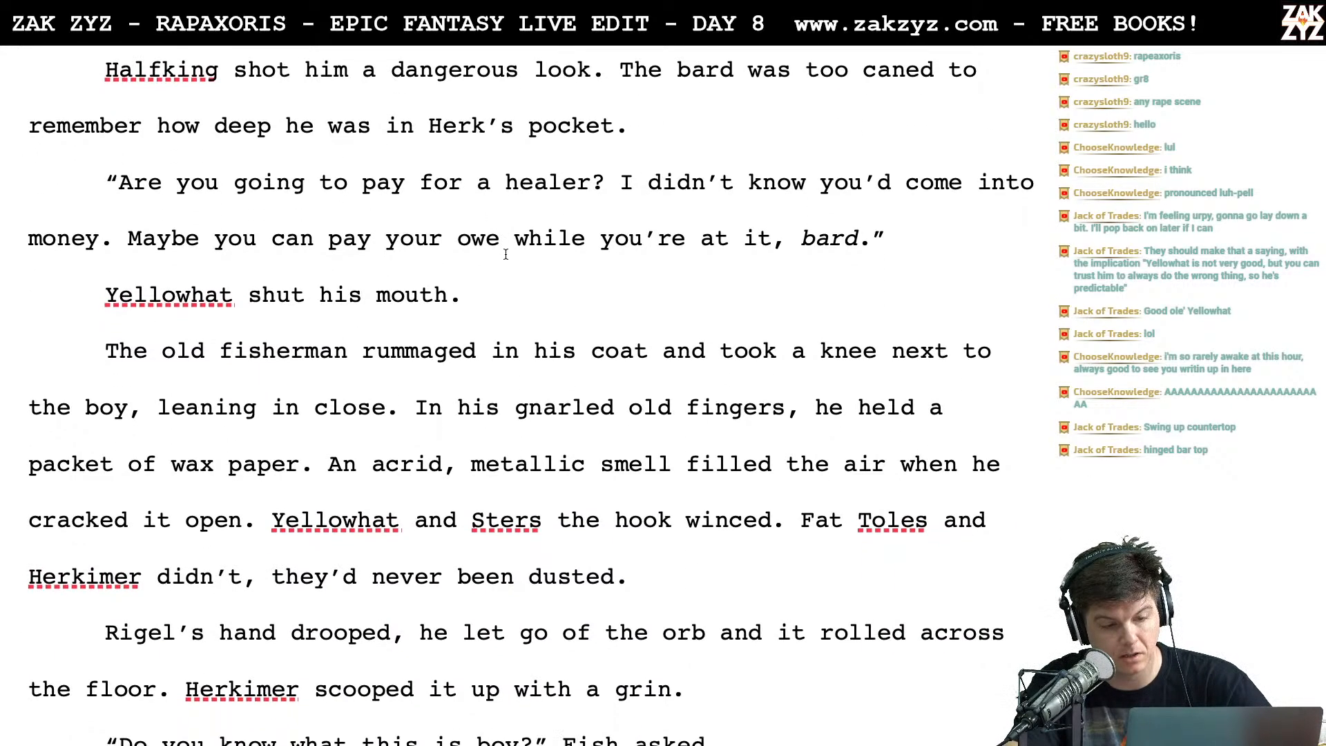
{"action": "scroll", "coordinate": [658, 286], "scroll_direction": "down", "scroll_amount": 1}
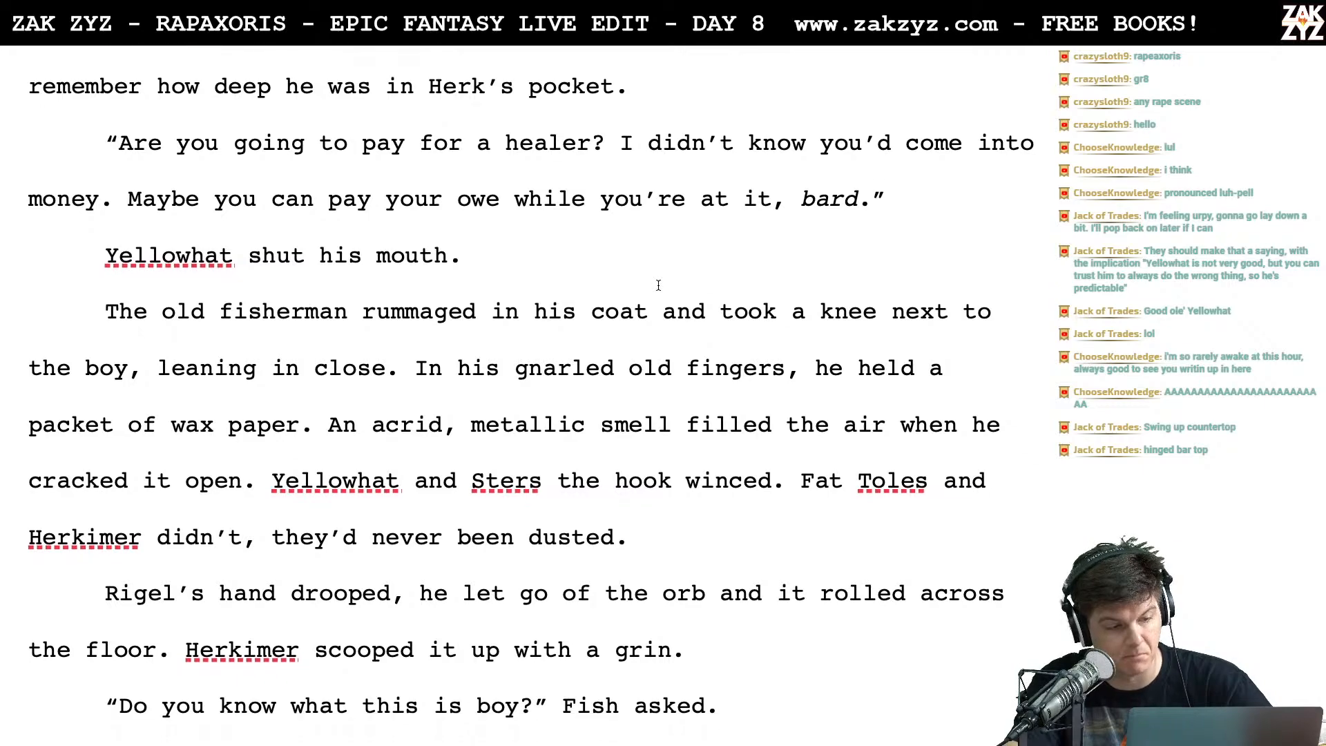
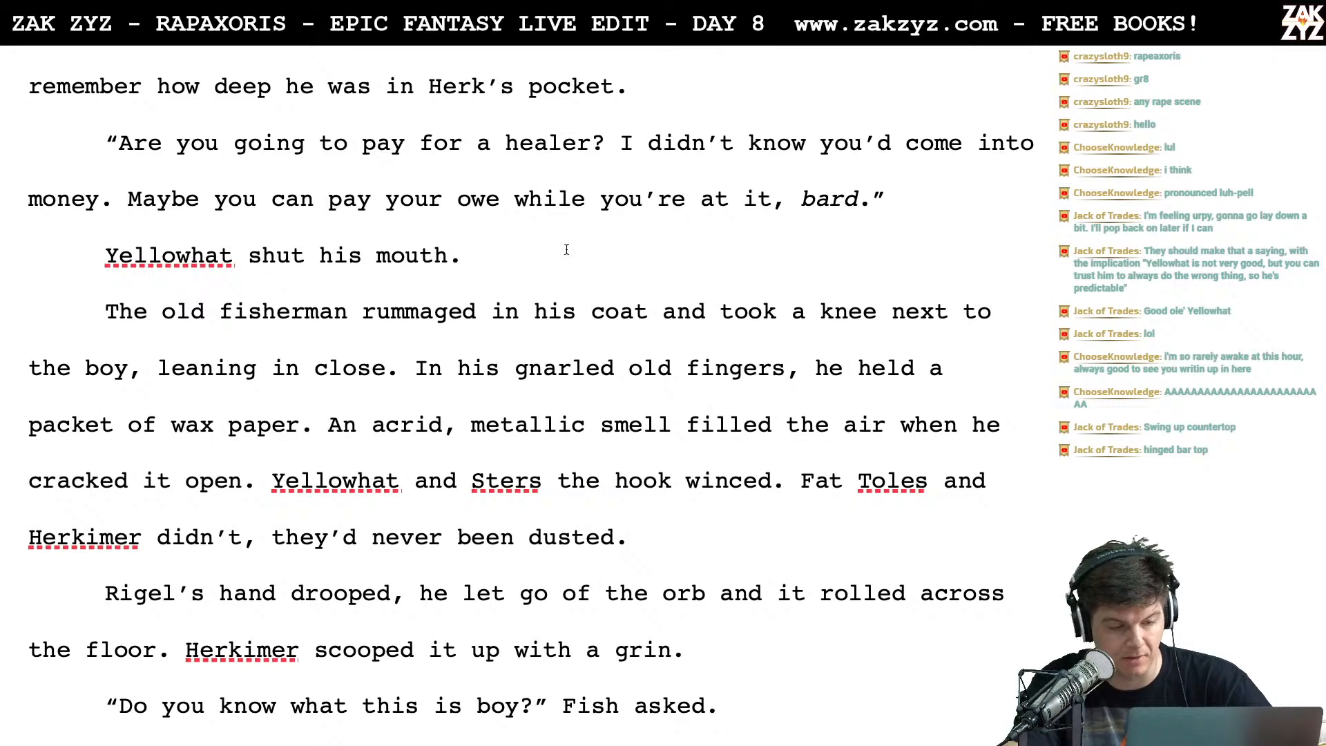
Shorten Yellowhat's reaction after the "bard" retort so it reads "Yellowhat shut up."
{"action": "type", "text": "up."}
{"action": "key", "text": "shift+Right"}
{"action": "key", "text": "shift+Right"}
{"action": "key", "text": "shift+Right"}
{"action": "key", "text": "shift+Right"}
{"action": "key", "text": "shift+Right"}
{"action": "key", "text": "shift+Right"}
{"action": "key", "text": "shift+Right"}
{"action": "key", "text": "shift+Right"}
{"action": "key", "text": "shift+Right"}
{"action": "key", "text": "shift+Right"}
{"action": "key", "text": "shift+Right"}
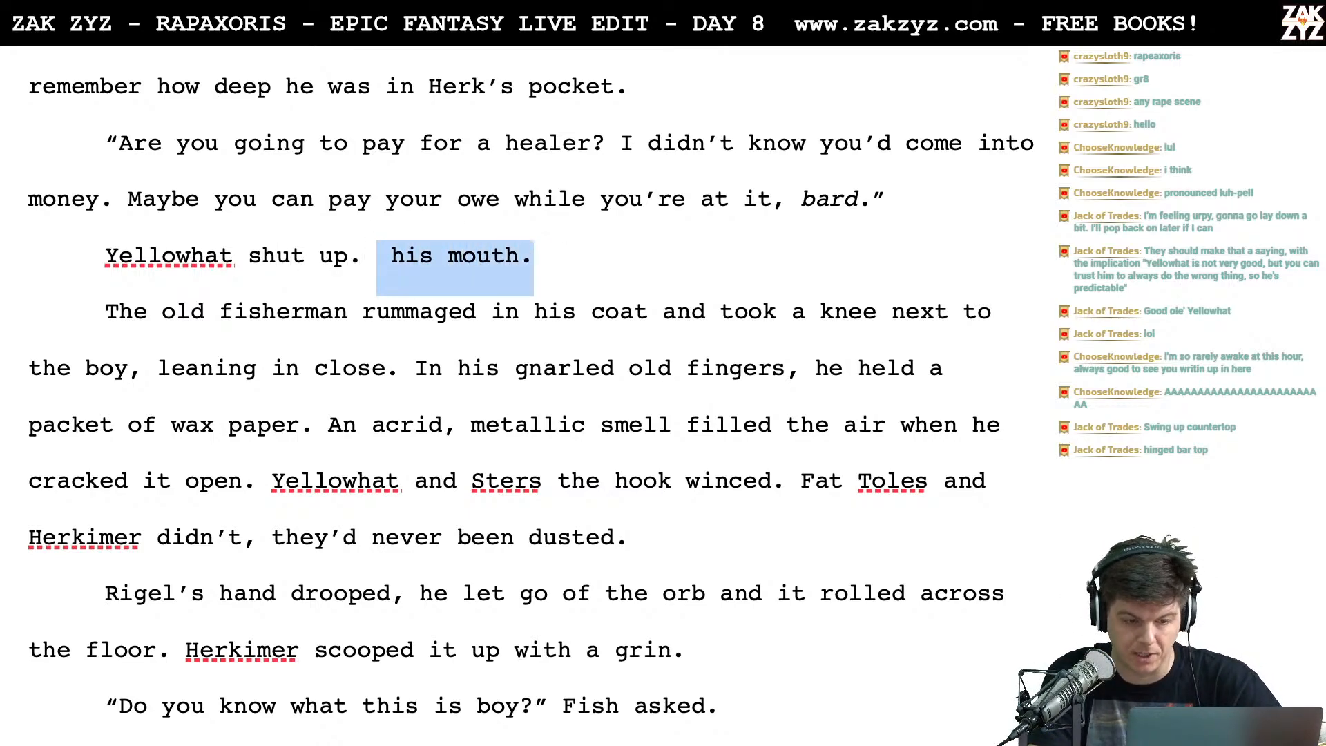
{"action": "key", "text": "BackSpace"}
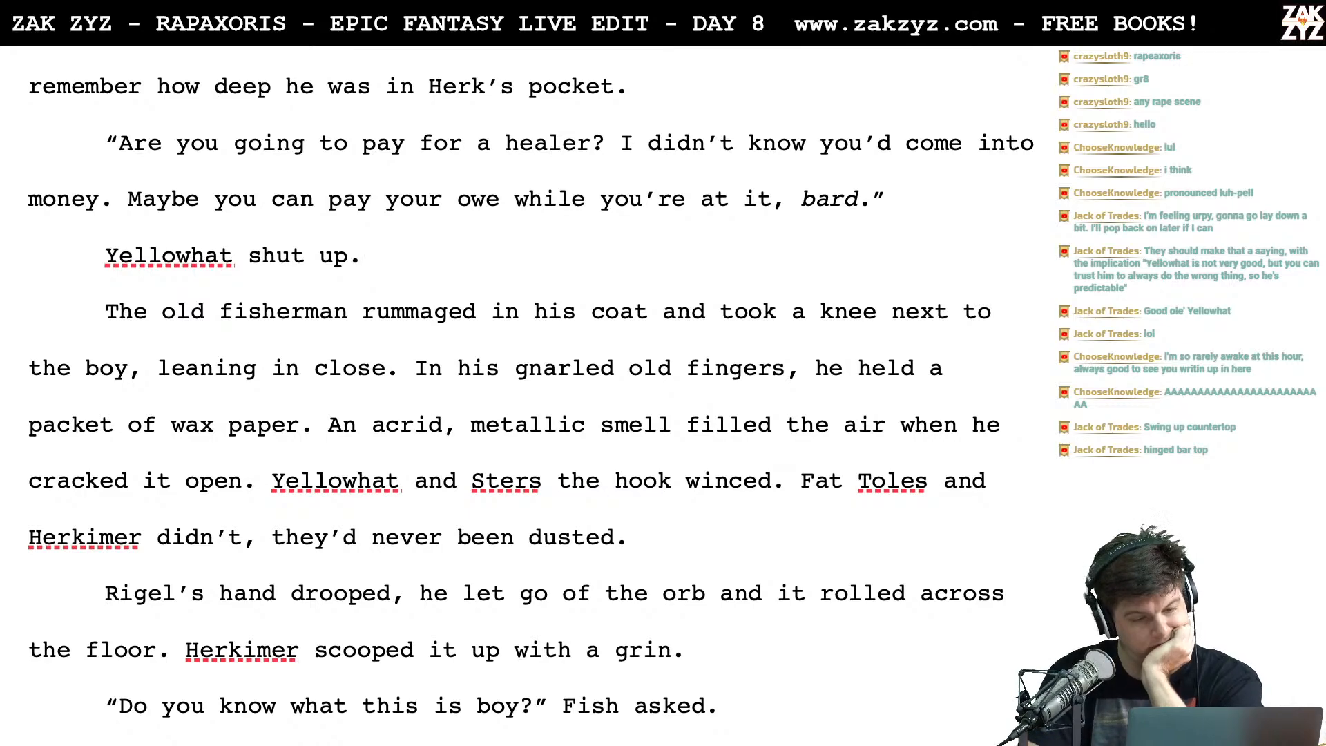
Restore Yellowhat's reaction to "Yellowhat shut his mouth."
{"action": "key", "text": "BackSpace"}
{"action": "key", "text": "BackSpace"}
{"action": "type", "text": "his mouth."}
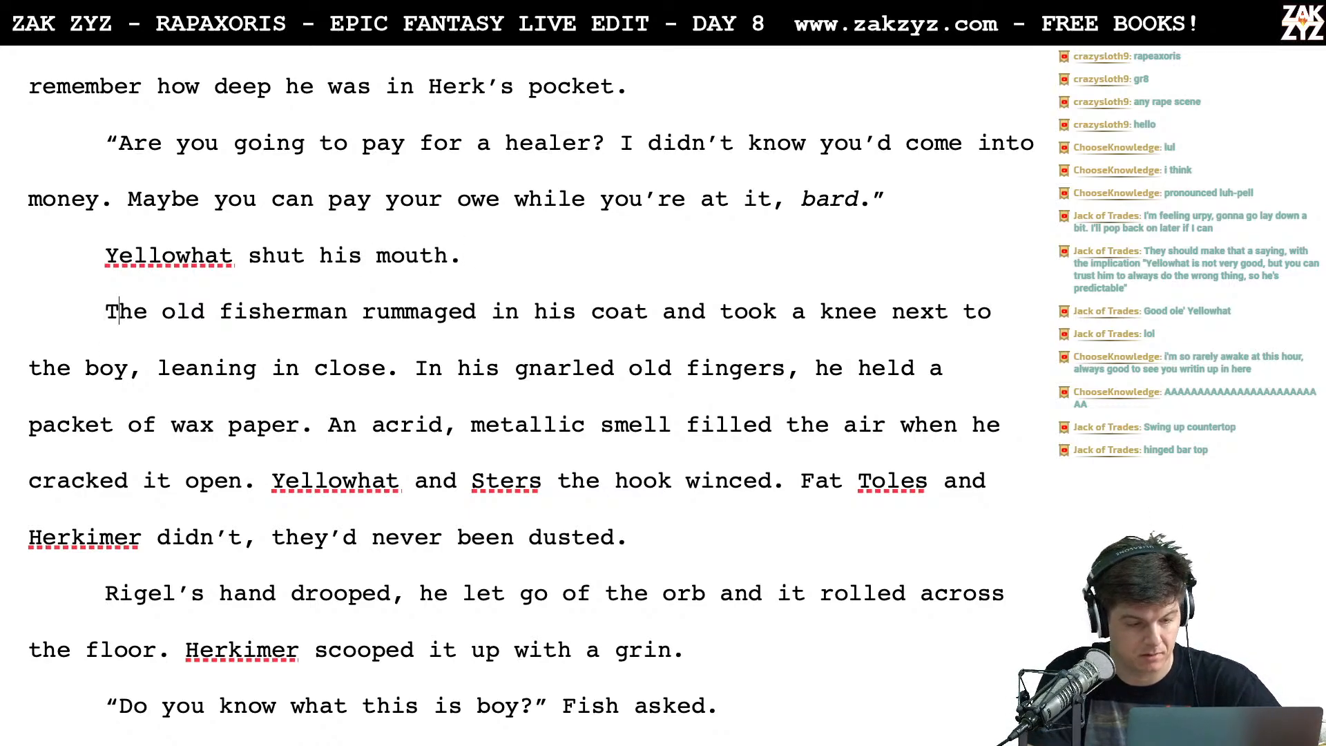
Split the old fisherman's sentence in two so it reads "rummaged in his coat. He took a knee next to the boy"
{"action": "key", "text": "Right"}
{"action": "key", "text": "Right"}
{"action": "key", "text": "Right"}
{"action": "key", "text": "Right"}
{"action": "key", "text": "Right"}
{"action": "key", "text": "Right"}
{"action": "key", "text": "Right"}
{"action": "key", "text": "Right"}
{"action": "key", "text": "Right"}
{"action": "key", "text": "Right"}
{"action": "key", "text": "Right"}
{"action": "key", "text": "Right"}
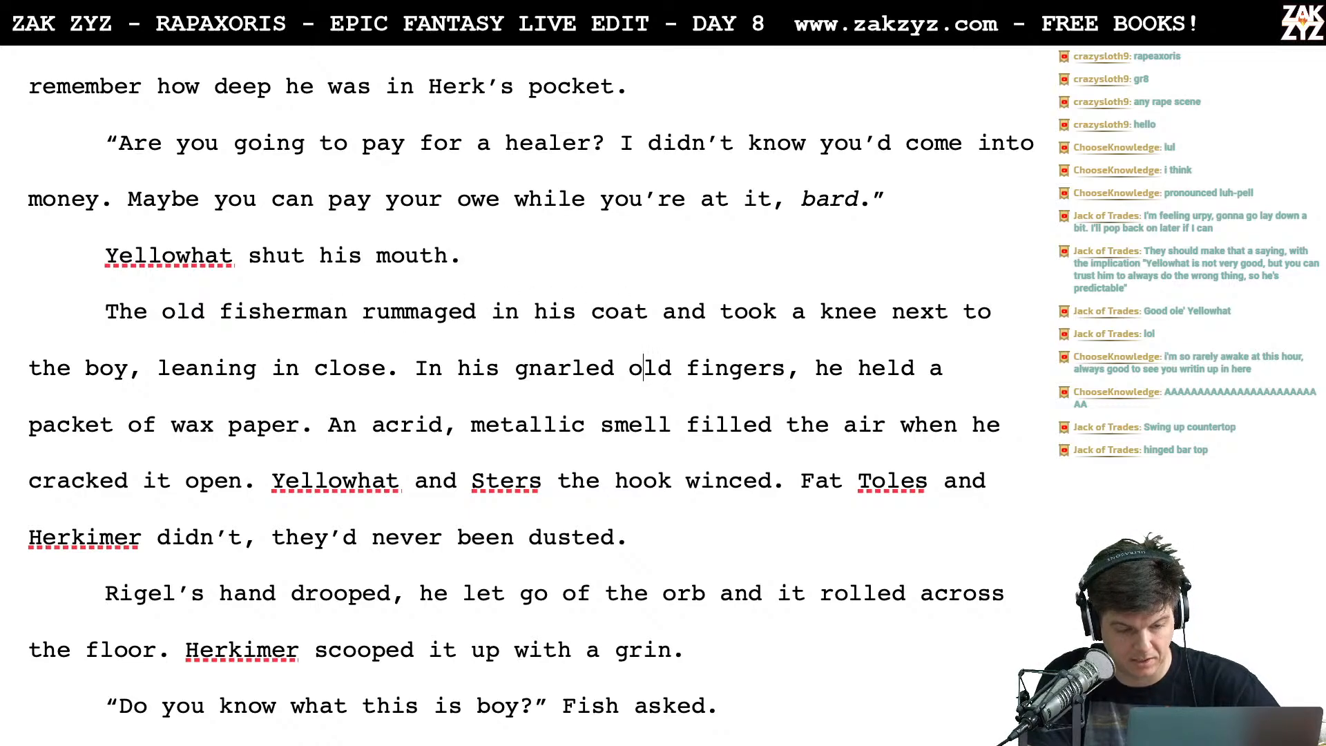
{"action": "type", "text": ". He"}
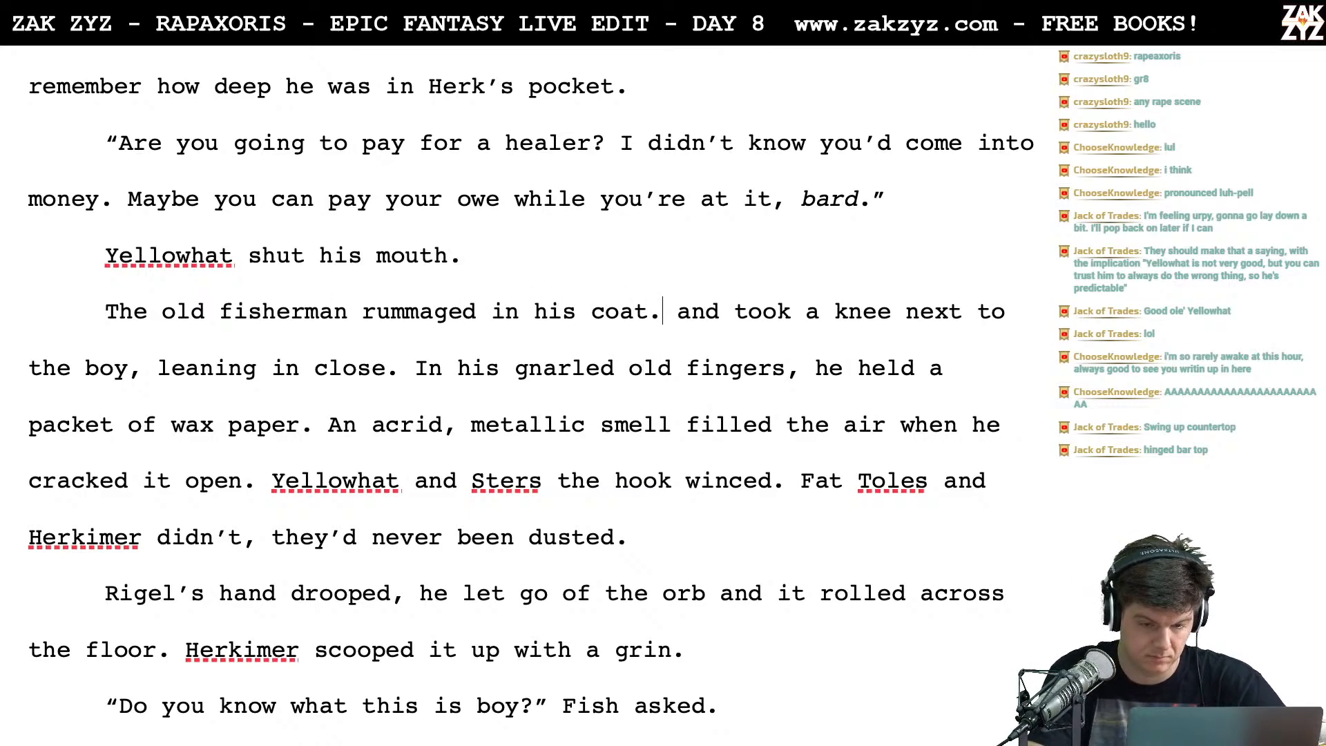
{"action": "key", "text": "shift+Right"}
{"action": "key", "text": "shift+Right"}
{"action": "key", "text": "shift+Right"}
{"action": "key", "text": "shift+Right"}
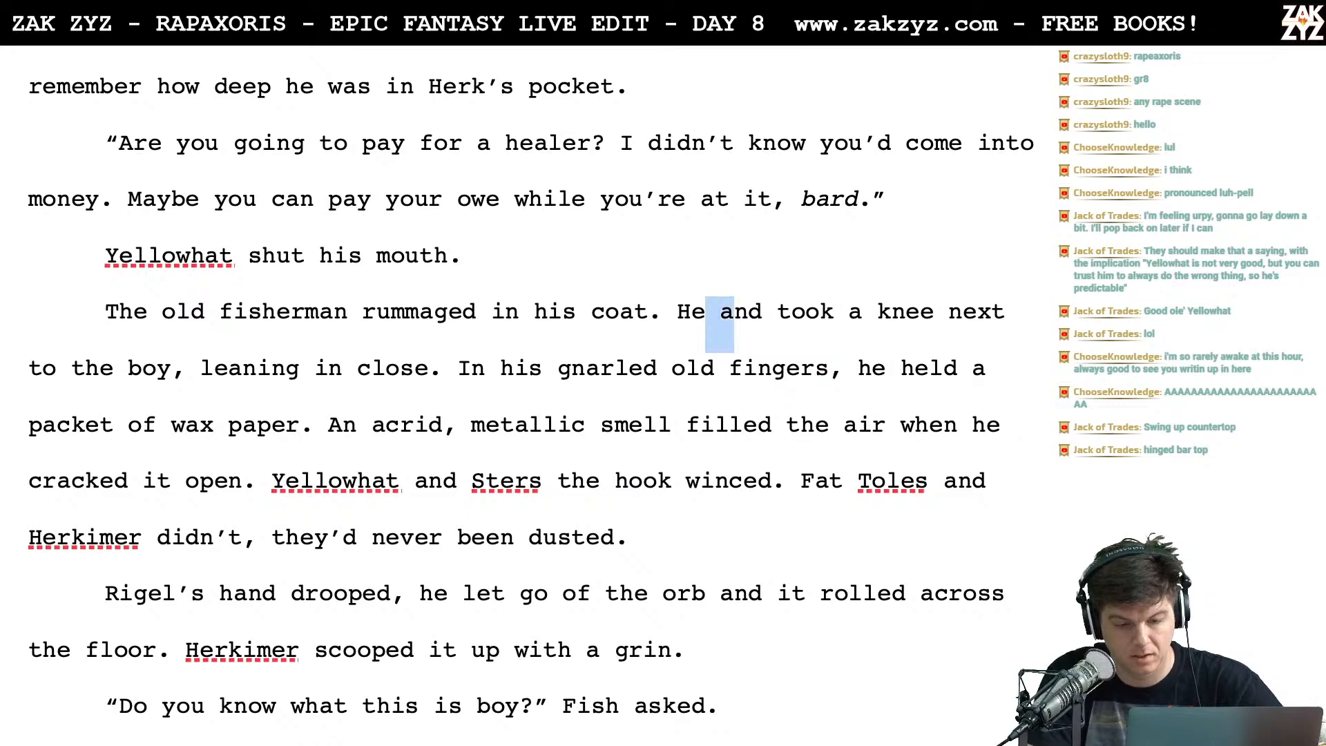
{"action": "key", "text": "BackSpace"}
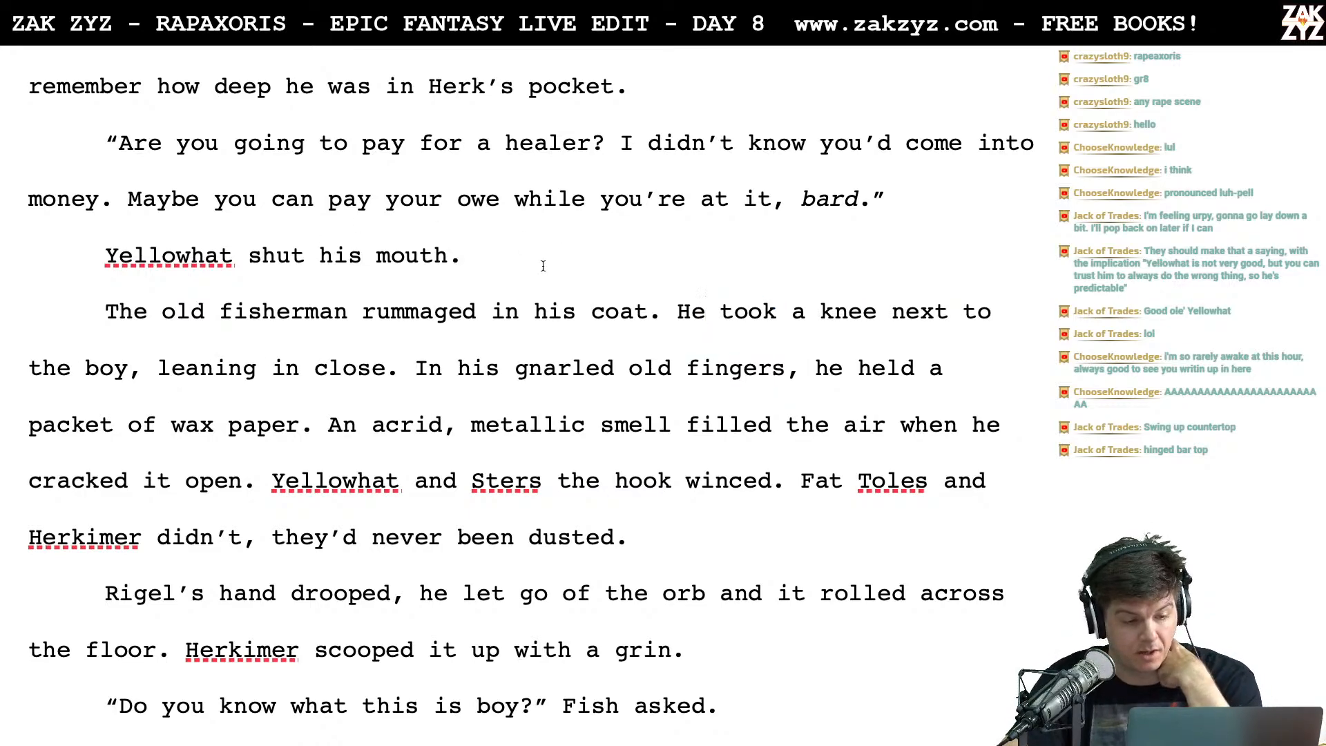
Insert "both winced." after "Yellowhat and Sters", setting the rest of the old sentence apart below
{"action": "scroll", "coordinate": [359, 408], "scroll_direction": "down", "scroll_amount": 1}
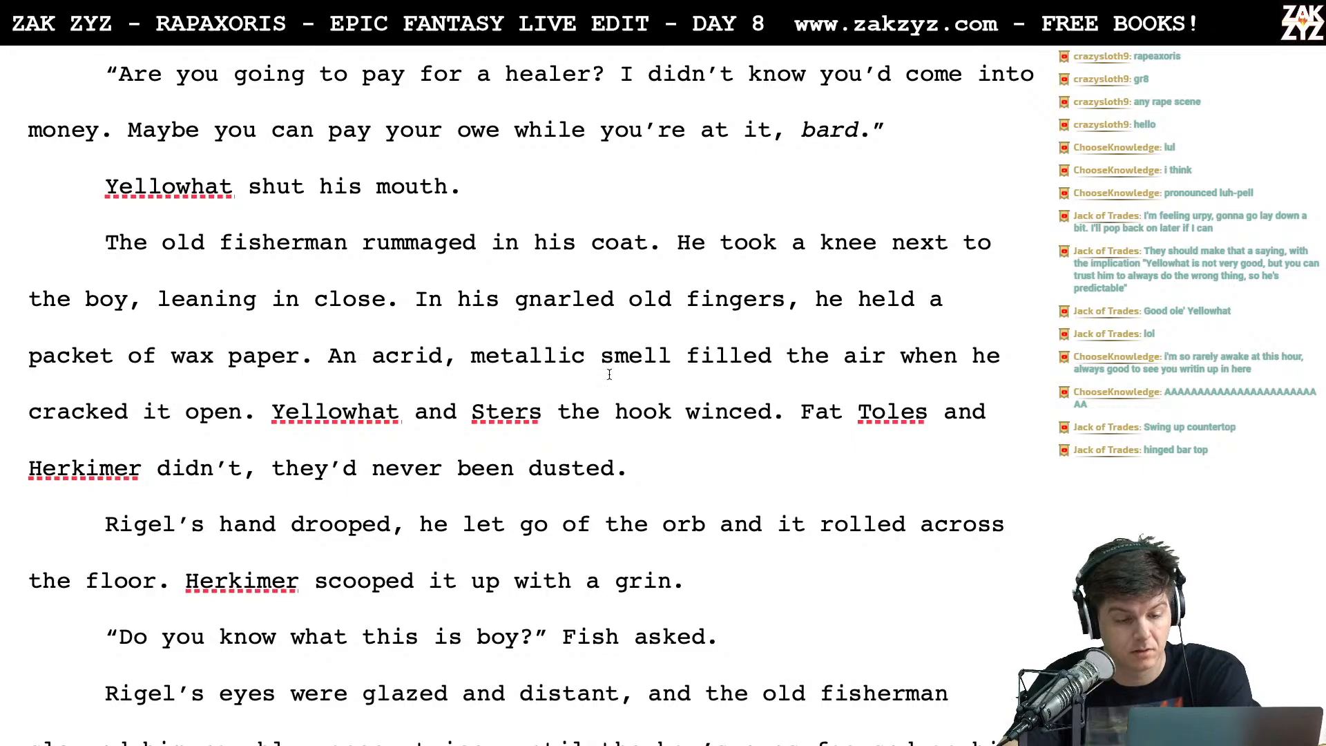
{"action": "scroll", "coordinate": [617, 379], "scroll_direction": "down", "scroll_amount": 1}
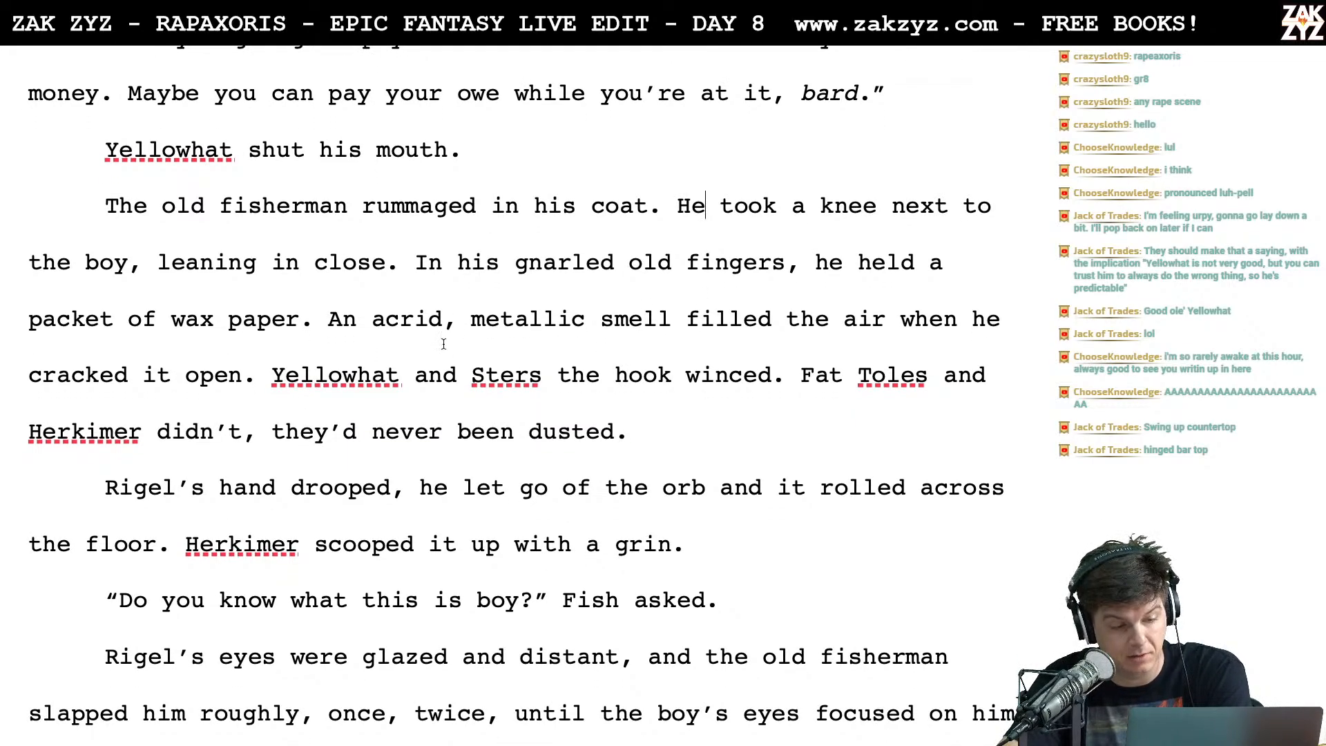
{"action": "scroll", "coordinate": [315, 346], "scroll_direction": "down", "scroll_amount": 1}
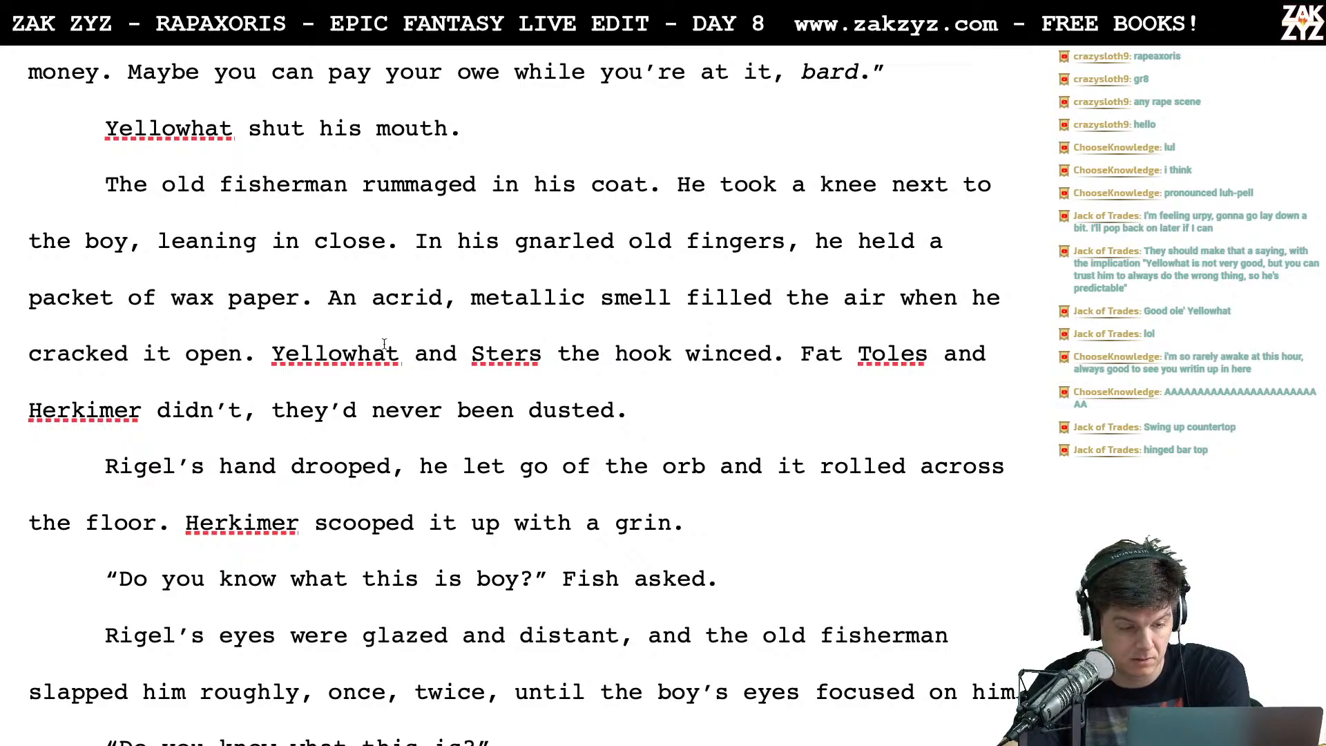
{"action": "scroll", "coordinate": [539, 329], "scroll_direction": "down", "scroll_amount": 1}
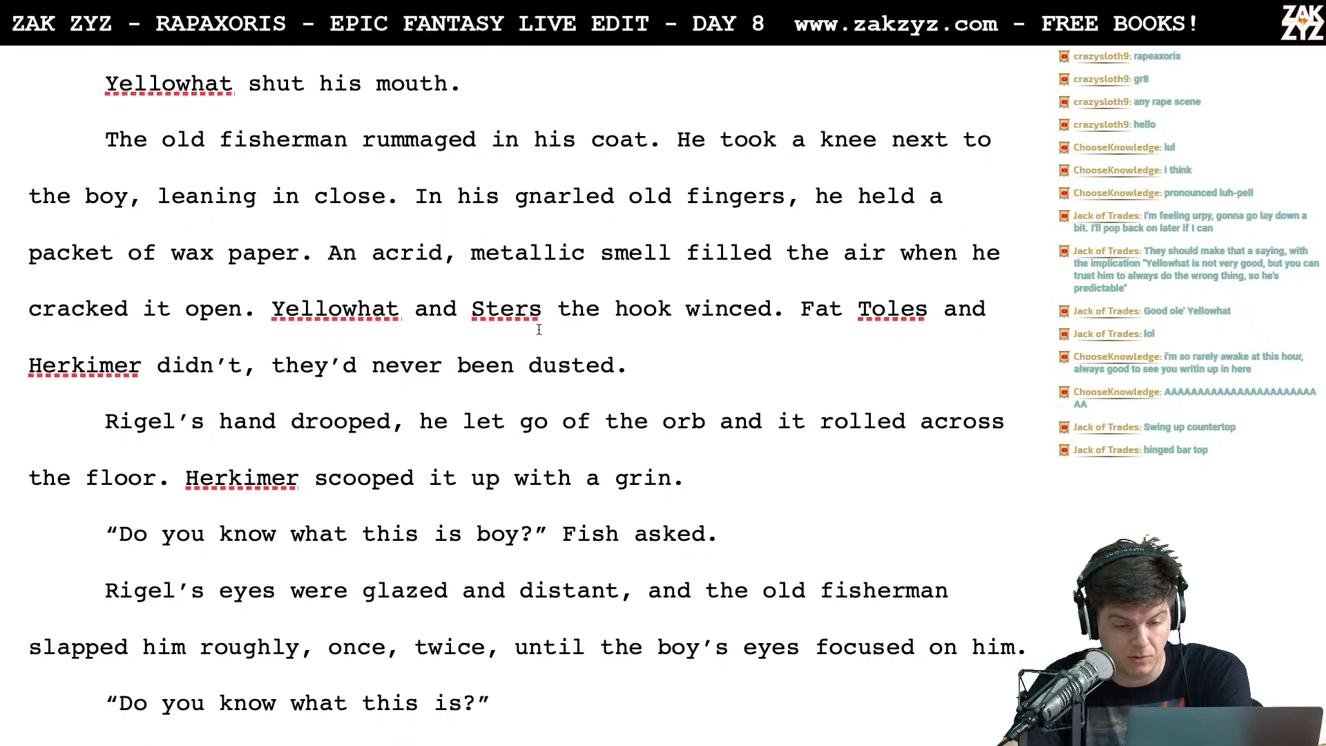
{"action": "left_click", "coordinate": [556, 308]}
{"action": "key", "text": "Return"}
{"action": "key", "text": "Left"}
{"action": "type", "text": "both winced. "}
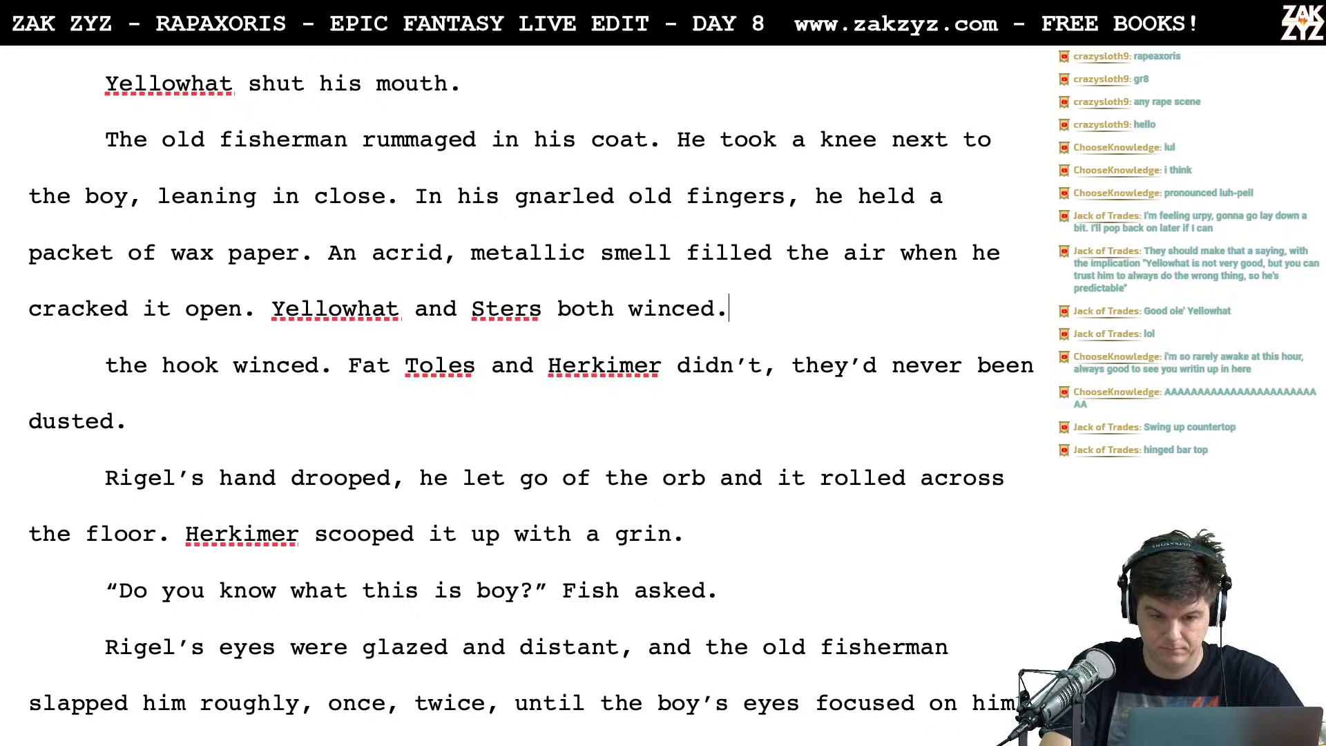
{"action": "type", "text": " at that sm"}
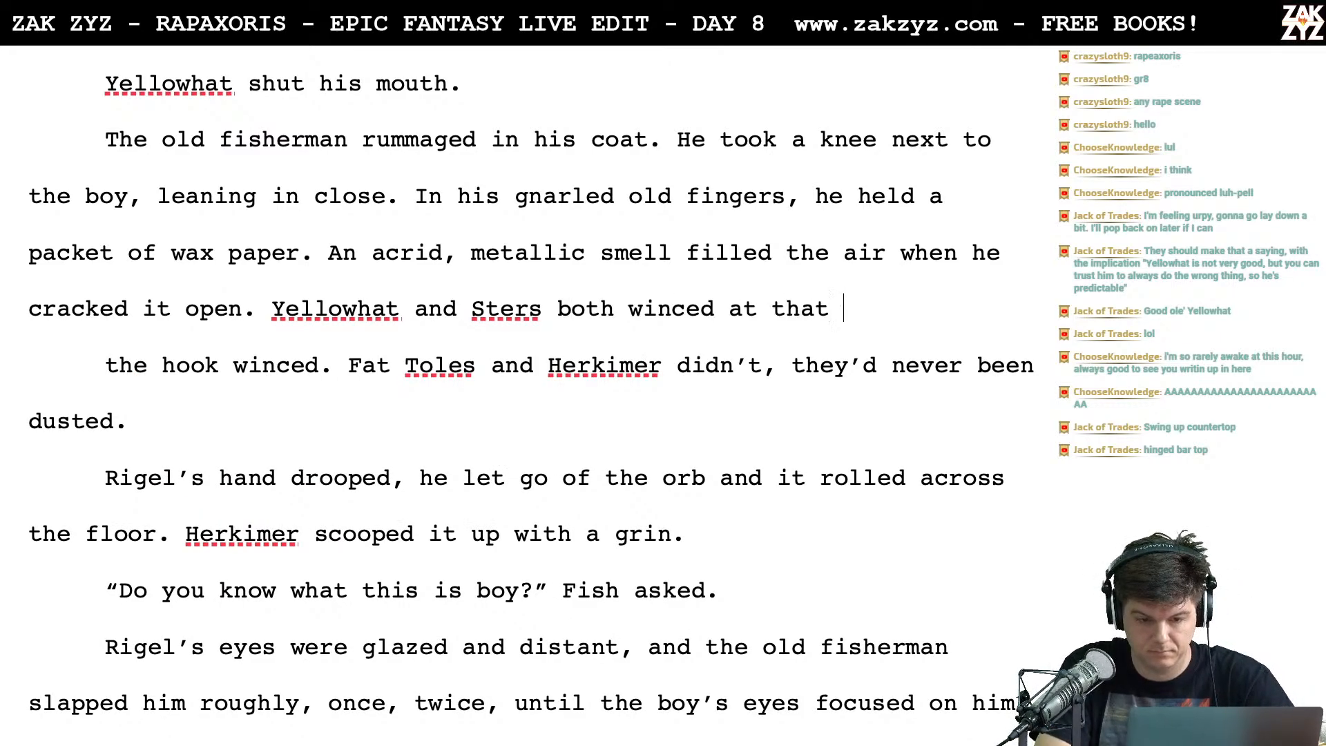
{"action": "key", "text": "BackSpace"}
{"action": "key", "text": "BackSpace"}
{"action": "key", "text": "BackSpace"}
{"action": "key", "text": "BackSpace"}
{"action": "type", "text": "e"}
{"action": "key", "text": "BackSpace"}
{"action": "key", "text": "BackSpace"}
{"action": "key", "text": "BackSpace"}
{"action": "key", "text": "BackSpace"}
{"action": "key", "text": "BackSpace"}
{"action": "key", "text": "BackSpace"}
{"action": "key", "text": "BackSpace"}
{"action": "key", "text": "BackSpace"}
{"action": "type", "text": "."}
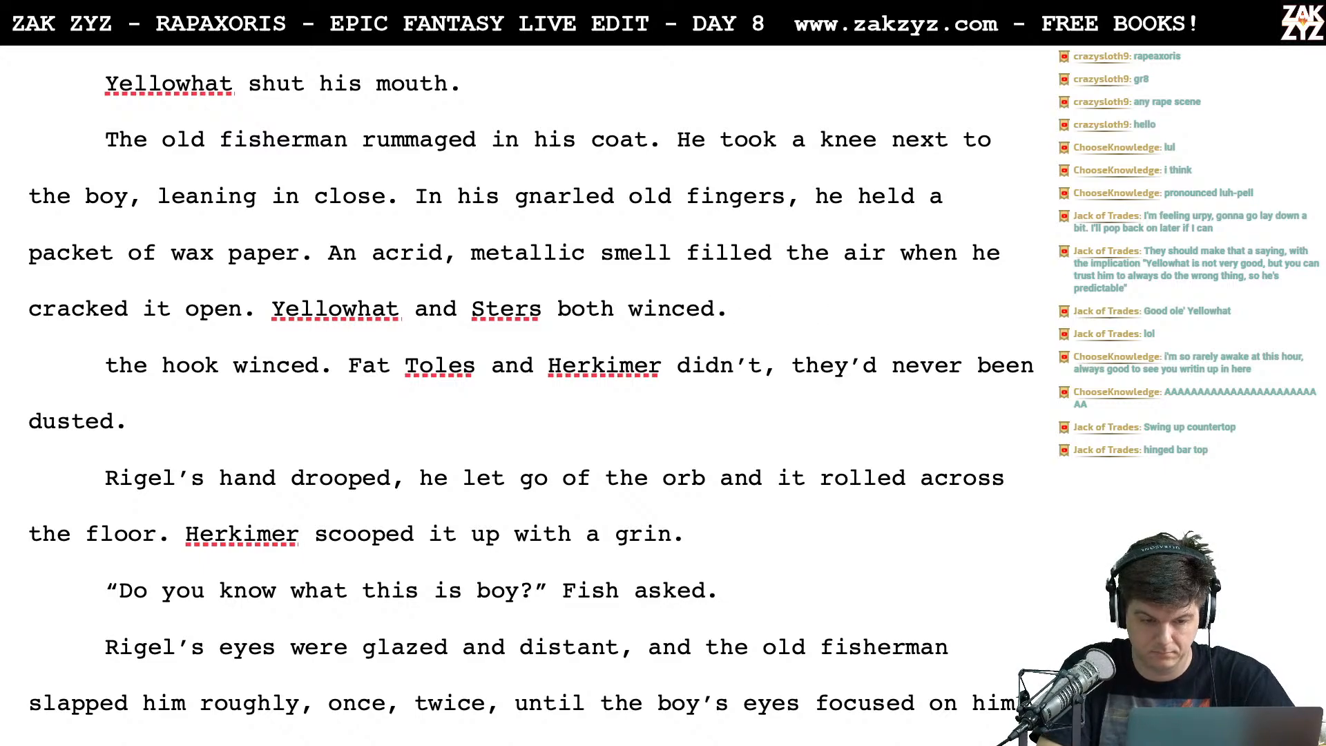
Remove the leftover "the hook winced." and rejoin the paragraph so "Fat Toles and Herkimer" follows "both winced."
{"action": "key", "text": "shift+Right"}
{"action": "key", "text": "shift+Right"}
{"action": "key", "text": "shift+Right"}
{"action": "key", "text": "shift+Right"}
{"action": "key", "text": "shift+Right"}
{"action": "key", "text": "shift+Right"}
{"action": "key", "text": "shift+Right"}
{"action": "key", "text": "shift+Right"}
{"action": "key", "text": "shift+Right"}
{"action": "key", "text": "shift+Right"}
{"action": "key", "text": "shift+Right"}
{"action": "key", "text": "shift+Right"}
{"action": "key", "text": "shift+Right"}
{"action": "key", "text": "shift+Right"}
{"action": "key", "text": "shift+Right"}
{"action": "key", "text": "shift+Right"}
{"action": "key", "text": "shift+Right"}
{"action": "key", "text": "shift+Right"}
{"action": "key", "text": "shift+Left"}
{"action": "key", "text": "BackSpace"}
{"action": "key", "text": "BackSpace"}
{"action": "key", "text": "BackSpace"}
{"action": "type", "text": "."}
Extend the wincing sentence to read "Yellowhat and Sters both winced at the unforgettable scent."
{"action": "key", "text": "Up"}
{"action": "key", "text": "Right"}
{"action": "key", "text": "Right"}
{"action": "key", "text": "Right"}
{"action": "key", "text": "Right"}
{"action": "key", "text": "Right"}
{"action": "type", "text": ", "}
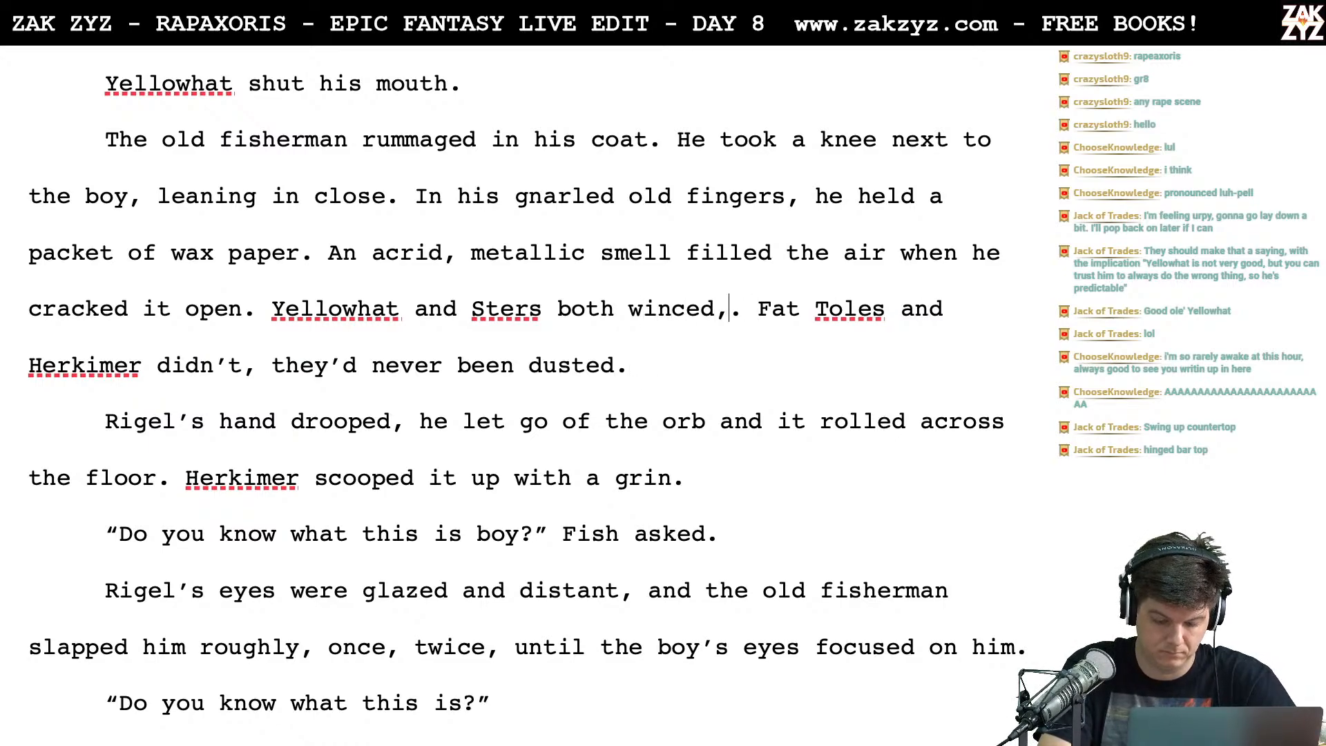
{"action": "type", "text": "the"}
{"action": "key", "text": "BackSpace"}
{"action": "key", "text": "BackSpace"}
{"action": "key", "text": "BackSpace"}
{"action": "key", "text": "BackSpace"}
{"action": "key", "text": "BackSpace"}
{"action": "type", "text": "at the unforgetta"}
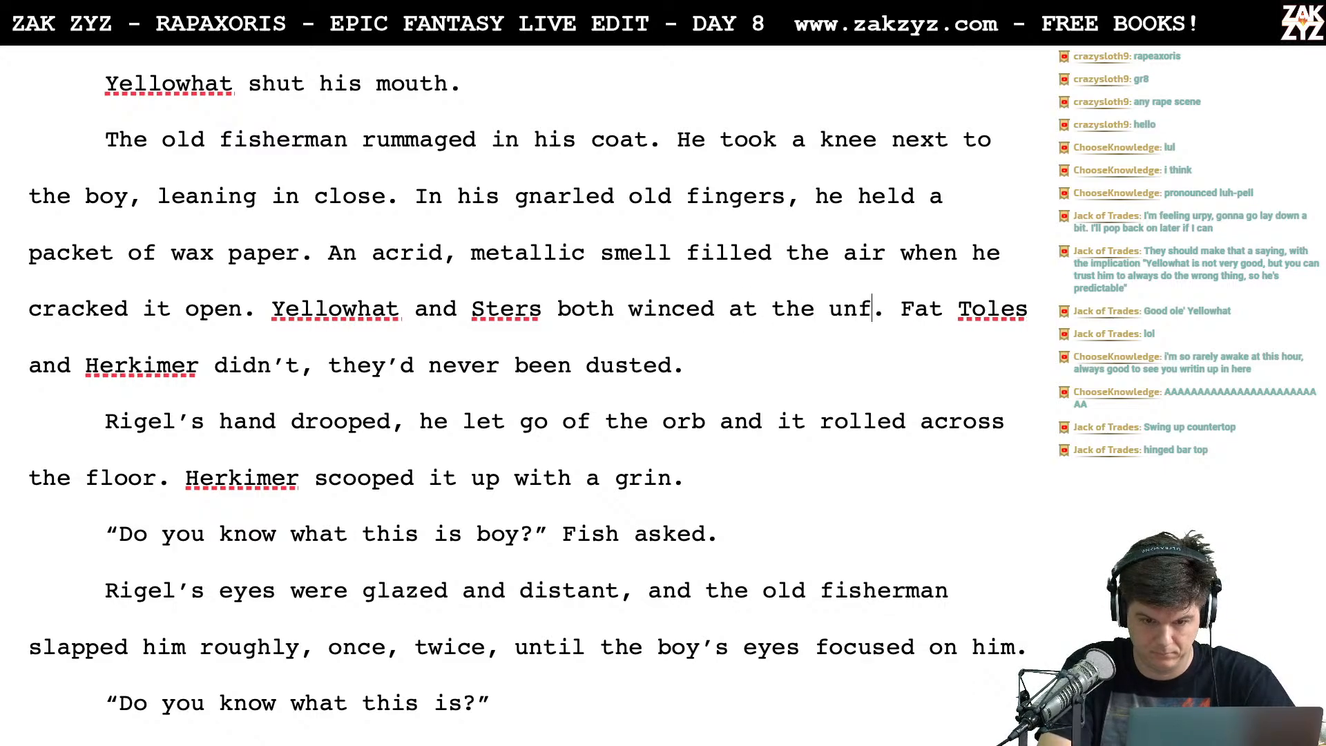
{"action": "type", "text": "ble scent"}
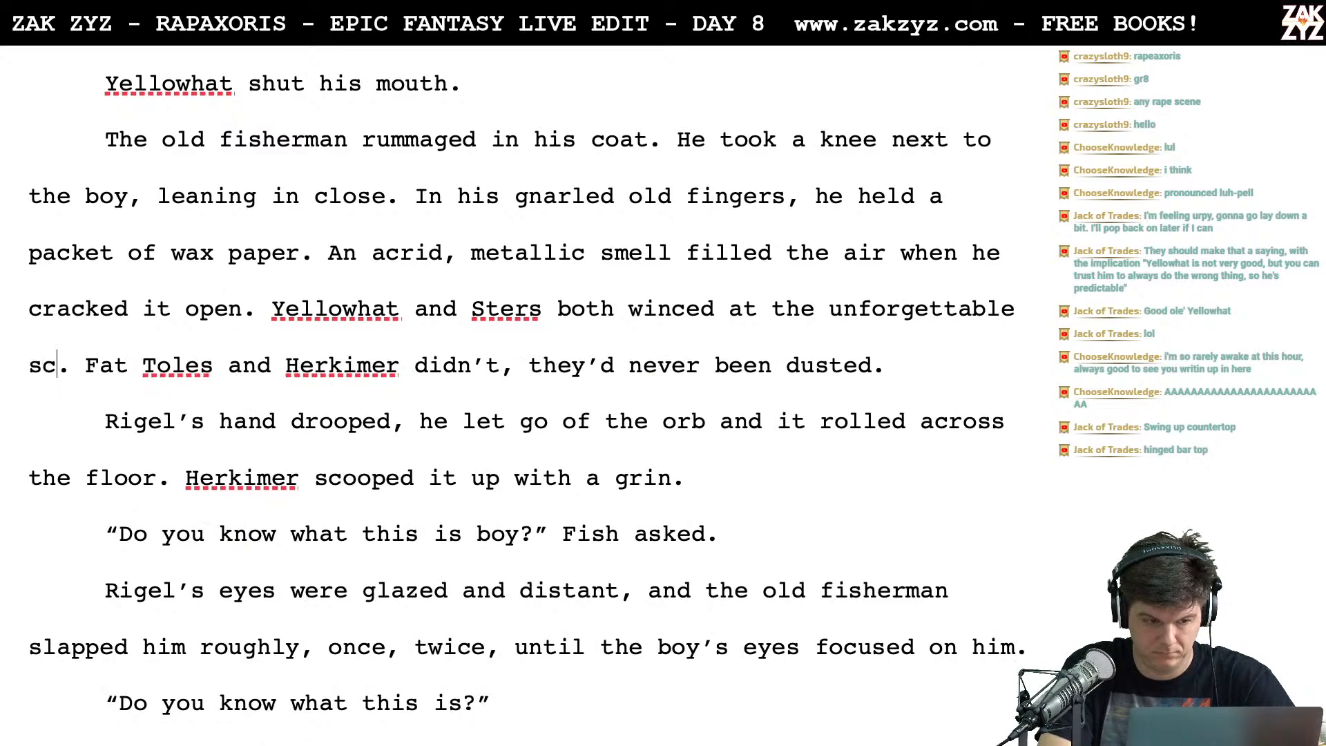
Rewrite the sentence on the other two men as "Fat Toles and Herkimer were unmoved, they'd never been dusted.", deleting the old wording
{"action": "scroll", "coordinate": [625, 271], "scroll_direction": "down", "scroll_amount": 1}
{"action": "left_click", "coordinate": [456, 373]}
{"action": "key", "text": "Return"}
{"action": "key", "text": "Left"}
{"action": "type", "text": "were unmoved"}
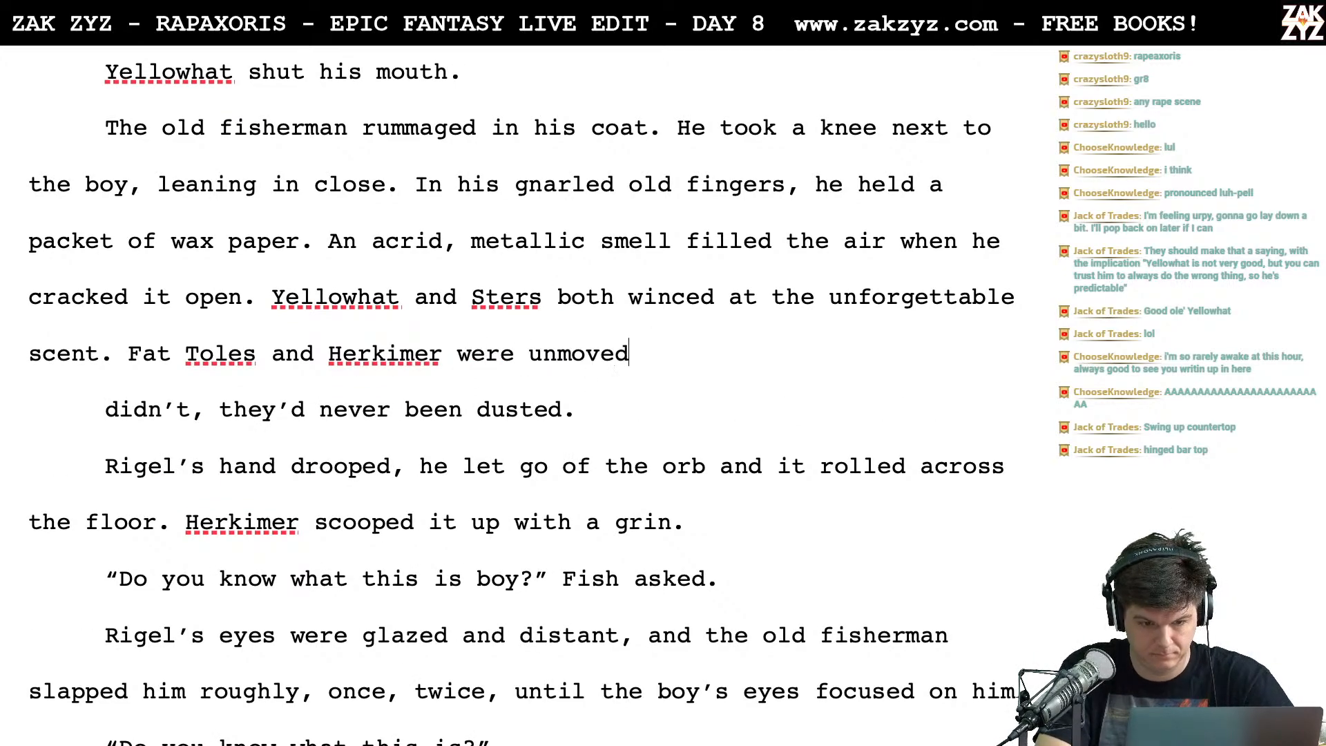
{"action": "type", "text": ", they'd never been dusted."}
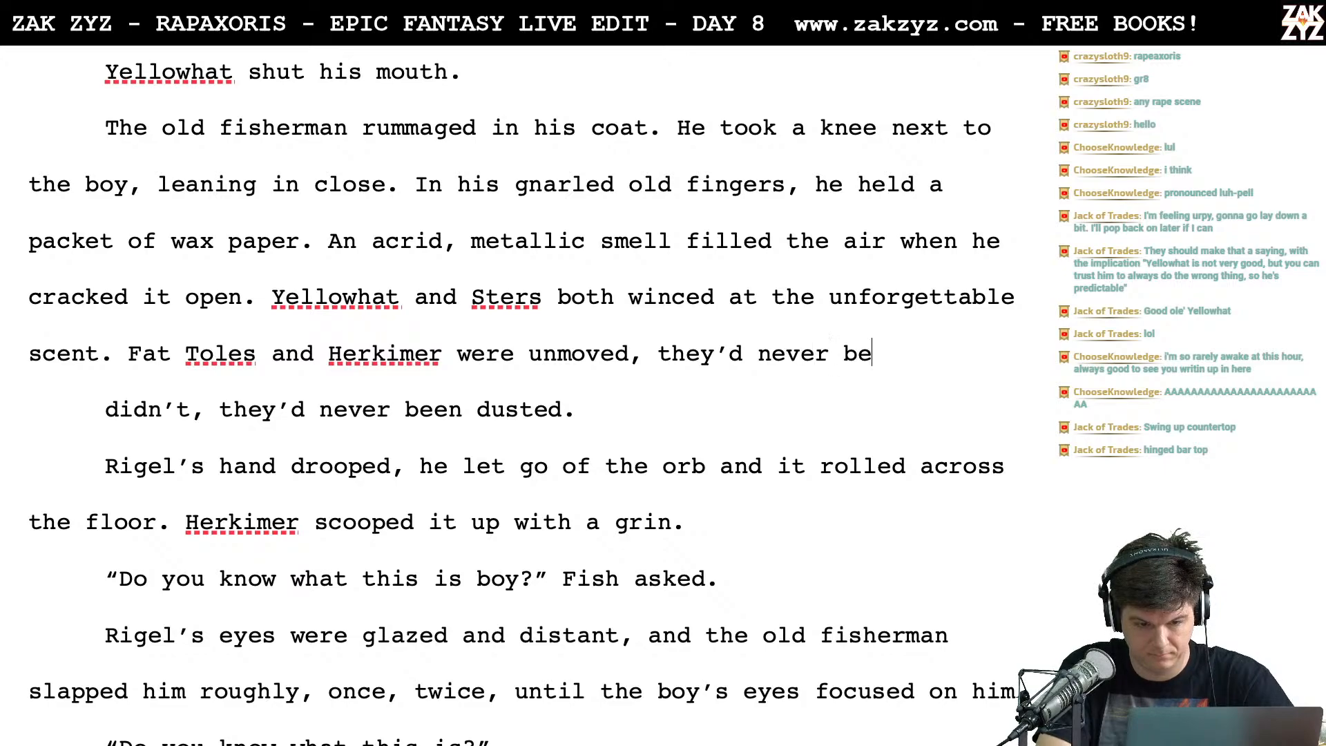
{"action": "key", "text": "shift+Down"}
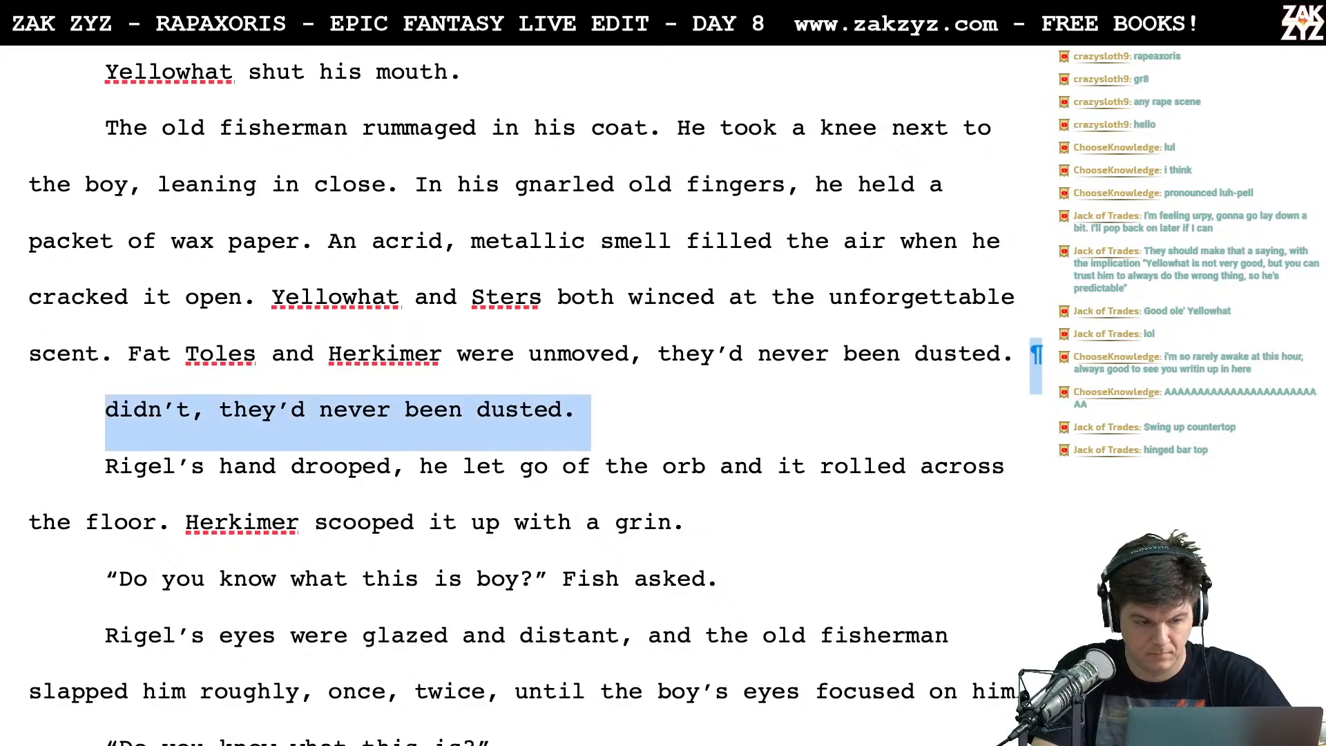
{"action": "key", "text": "BackSpace"}
{"action": "key", "text": "BackSpace"}
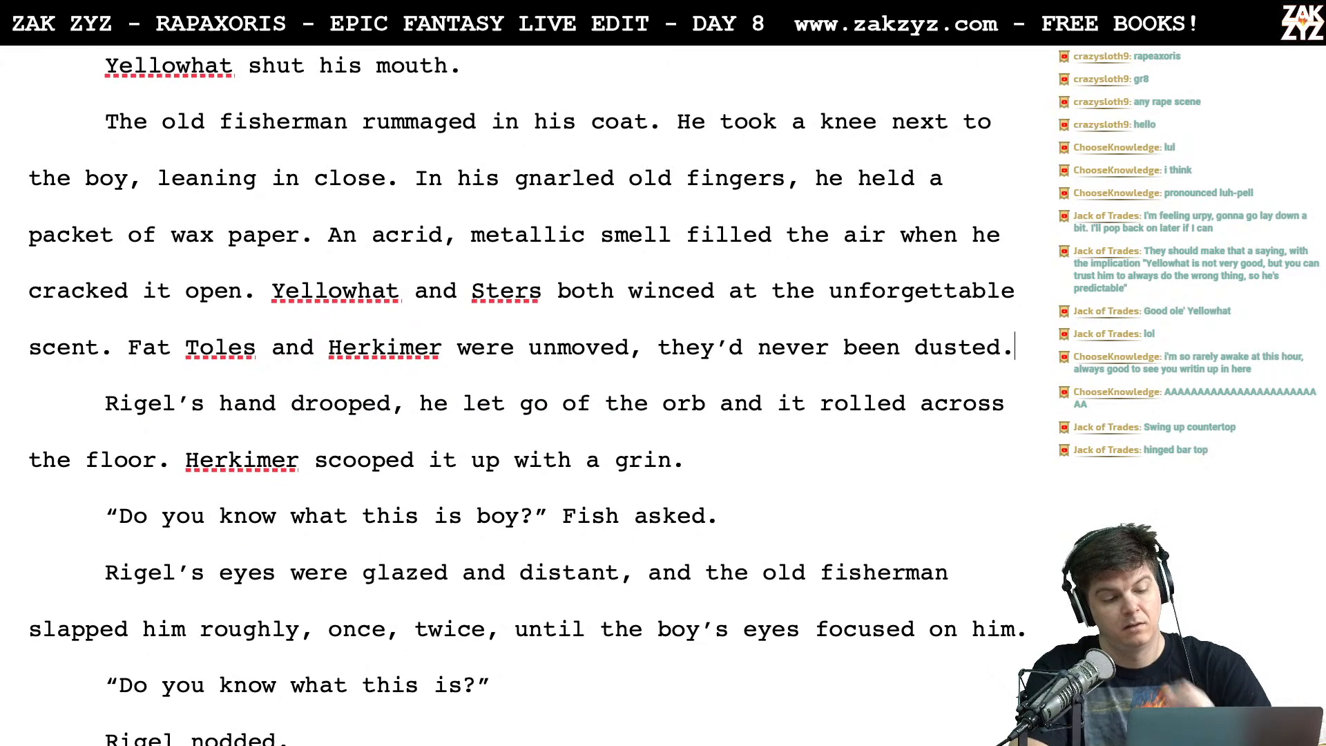
After "Rigel's hand drooped," write "the orb slipped from his fingers and rolled across the floor. Herkimer scooped it up with a smile."
{"action": "scroll", "coordinate": [425, 470], "scroll_direction": "down", "scroll_amount": 1}
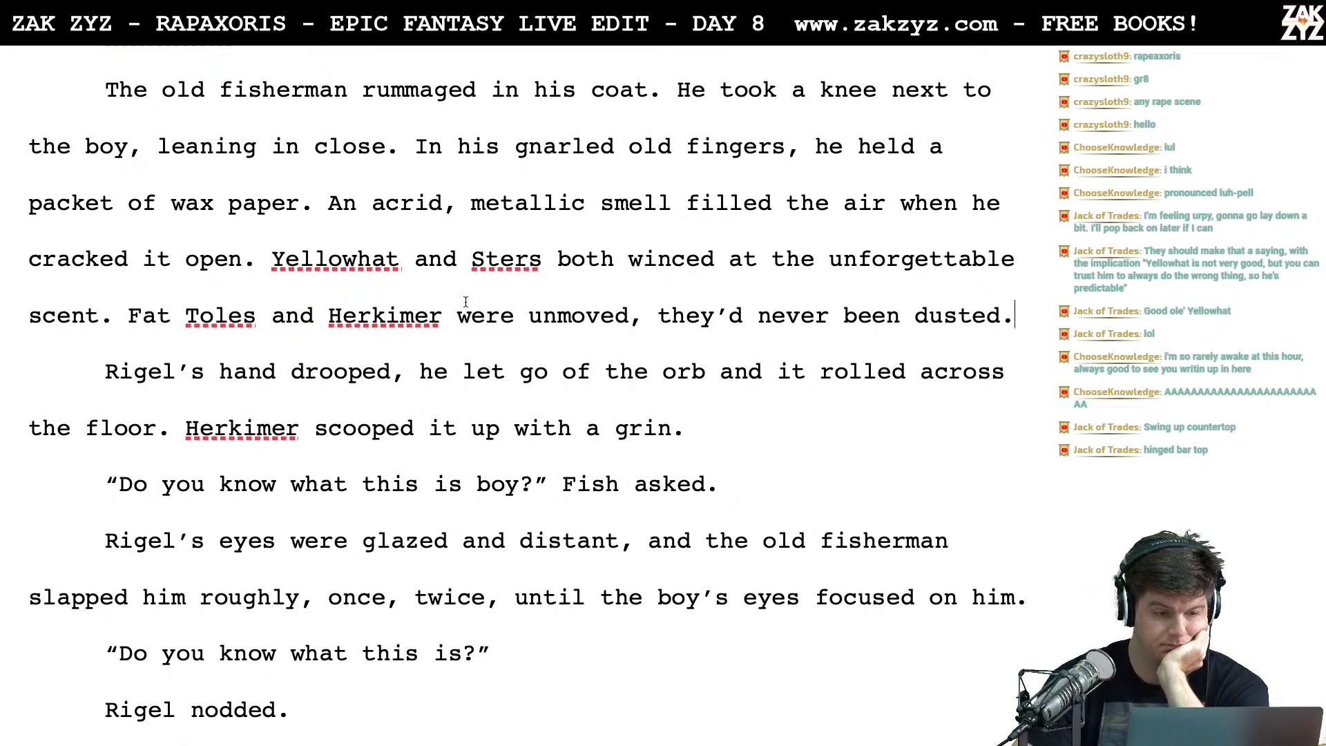
{"action": "scroll", "coordinate": [567, 329], "scroll_direction": "down", "scroll_amount": 1}
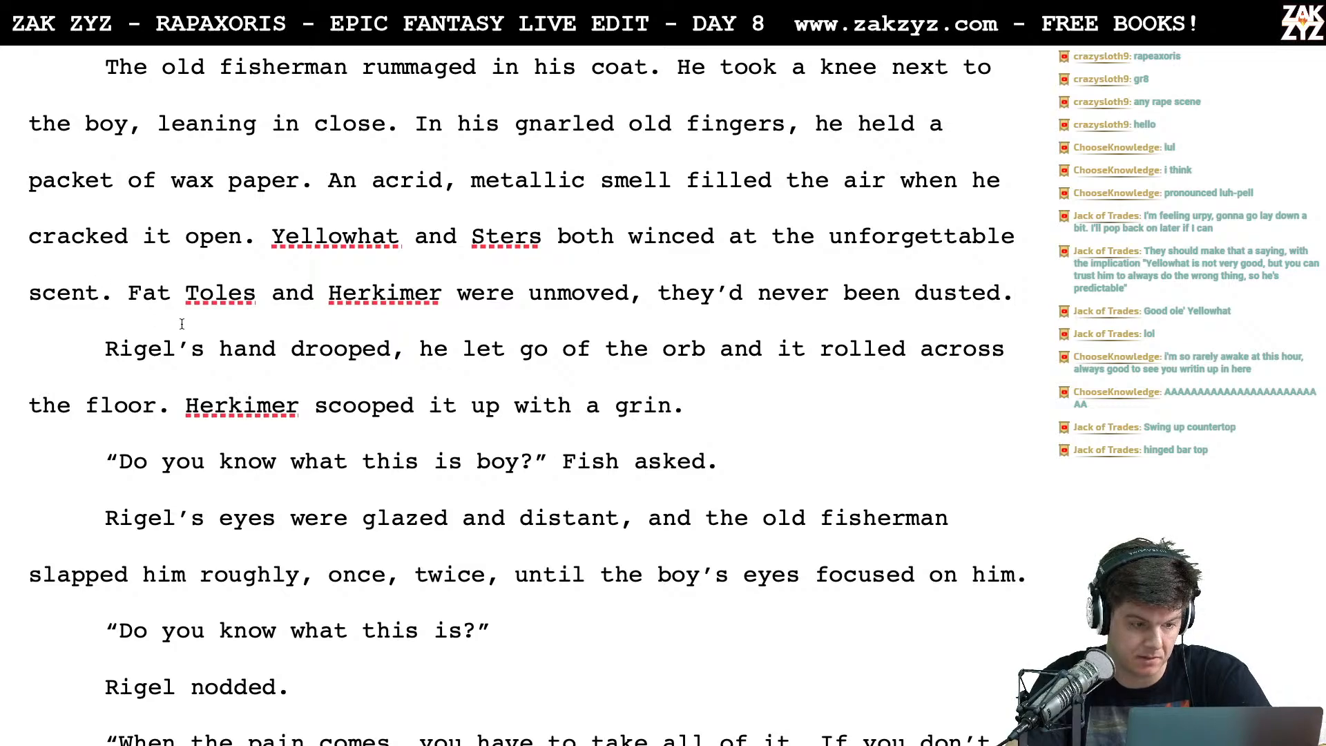
{"action": "scroll", "coordinate": [183, 324], "scroll_direction": "down", "scroll_amount": 1}
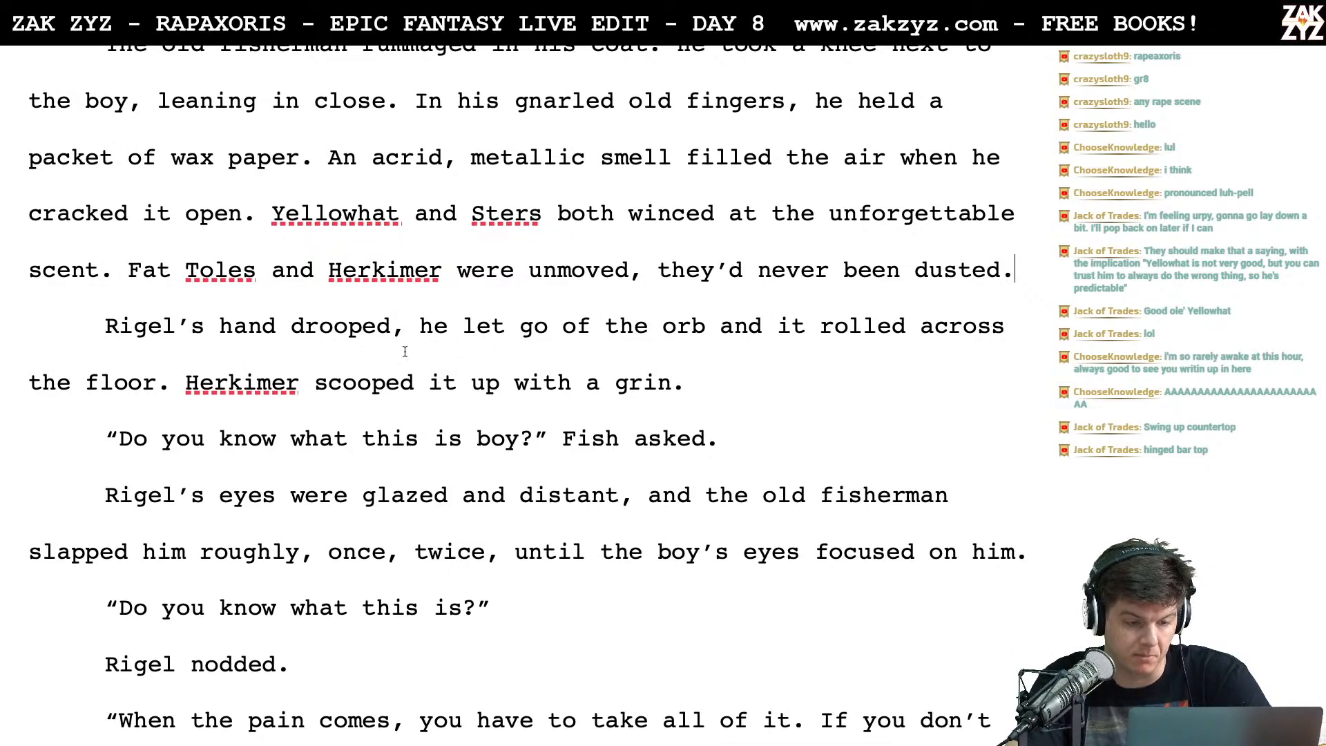
{"action": "scroll", "coordinate": [406, 351], "scroll_direction": "down", "scroll_amount": 1}
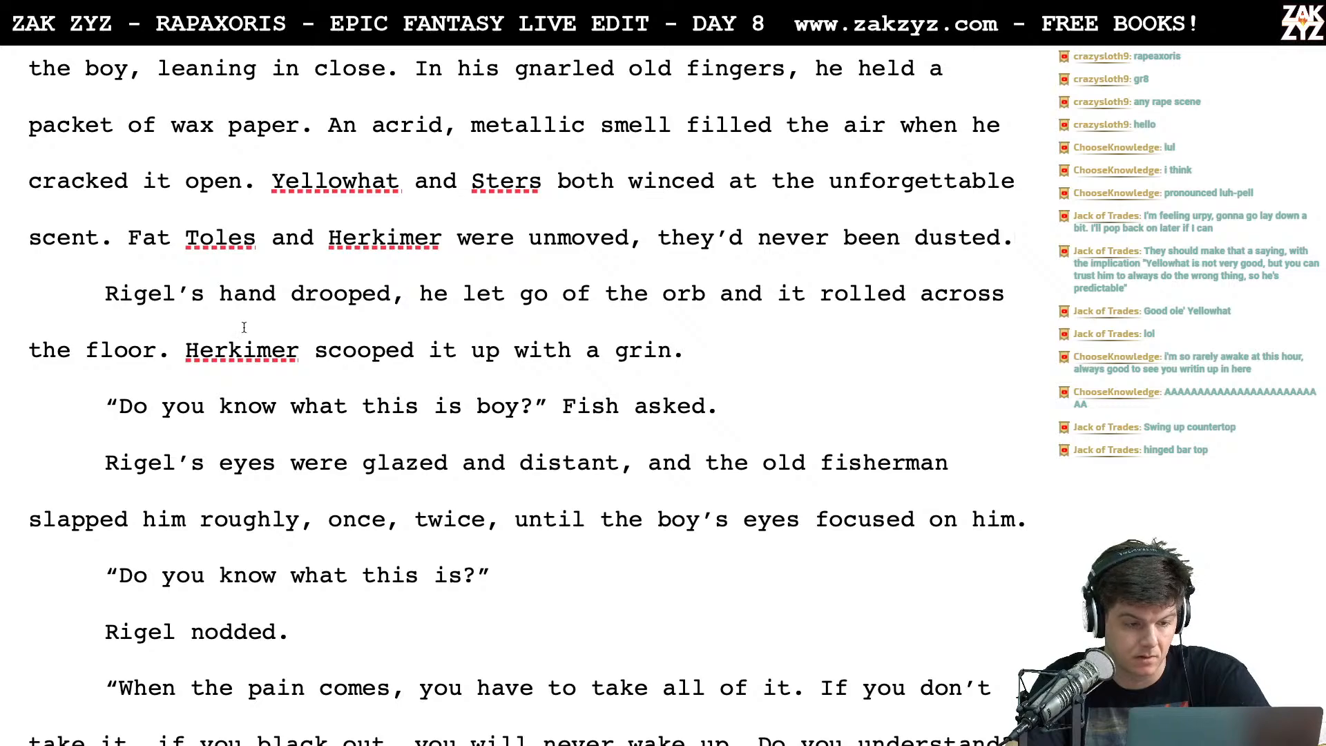
{"action": "scroll", "coordinate": [341, 354], "scroll_direction": "down", "scroll_amount": 1}
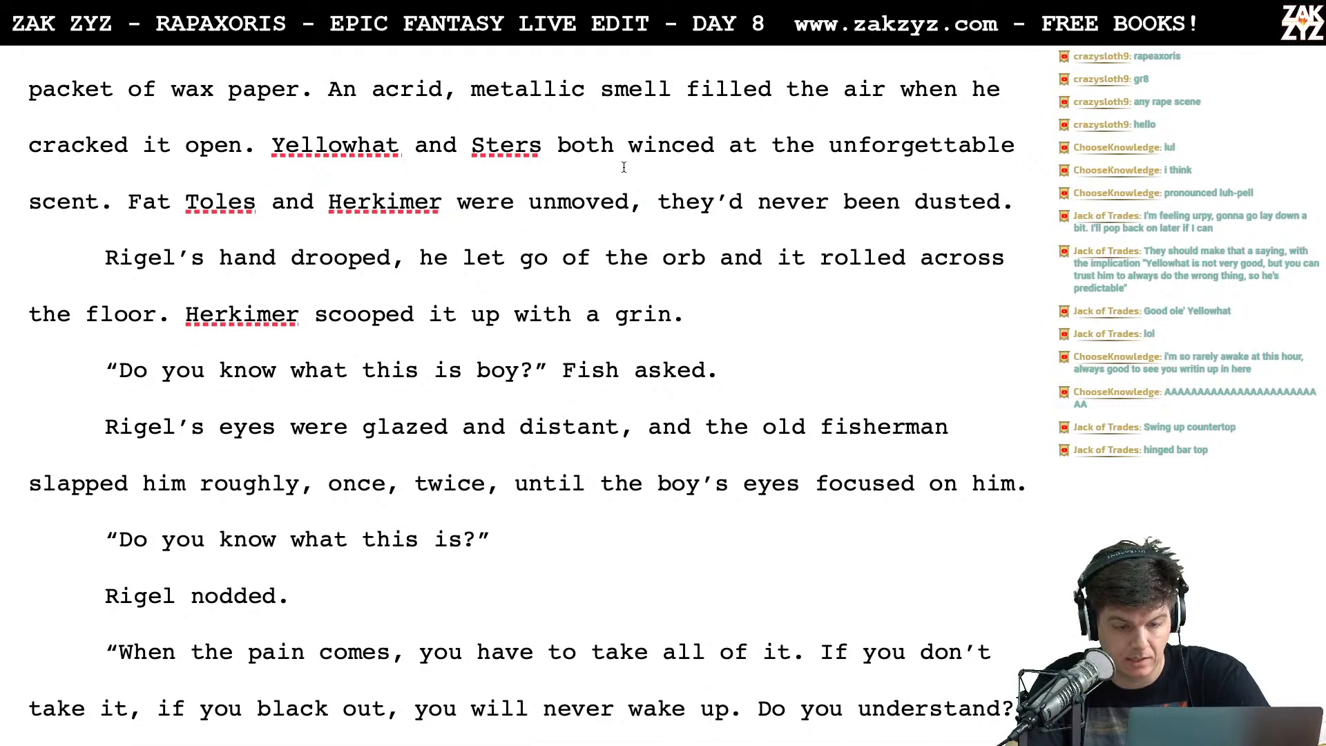
{"action": "left_click", "coordinate": [406, 257]}
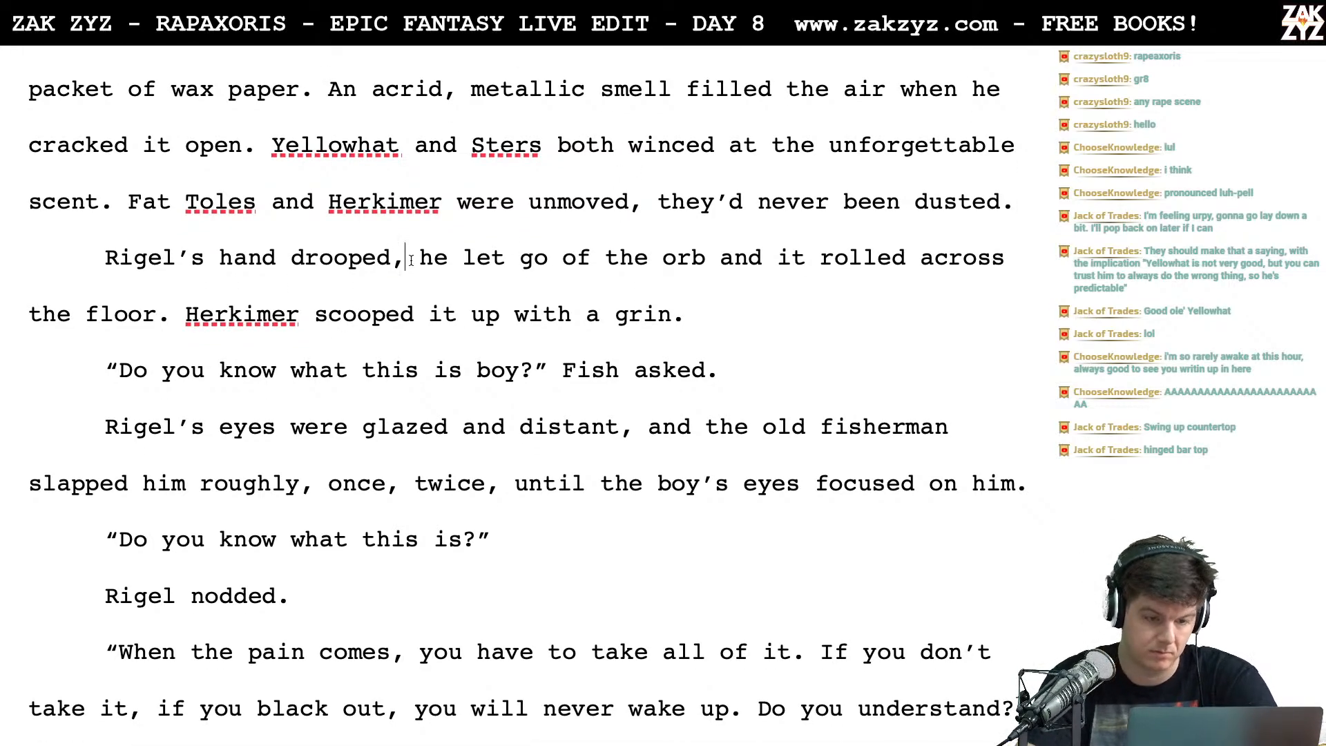
{"action": "key", "text": "Return"}
{"action": "key", "text": "Left"}
{"action": "type", "text": "t"}
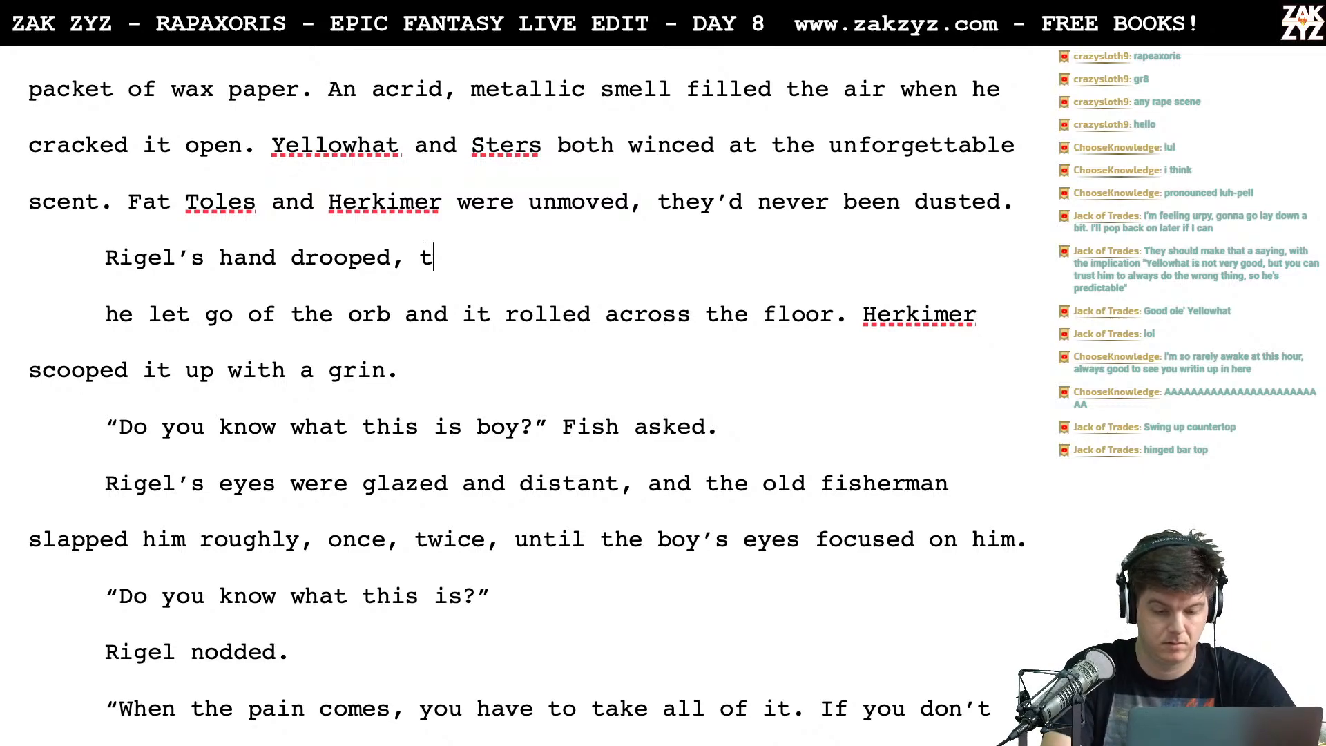
{"action": "type", "text": "he orb sl"}
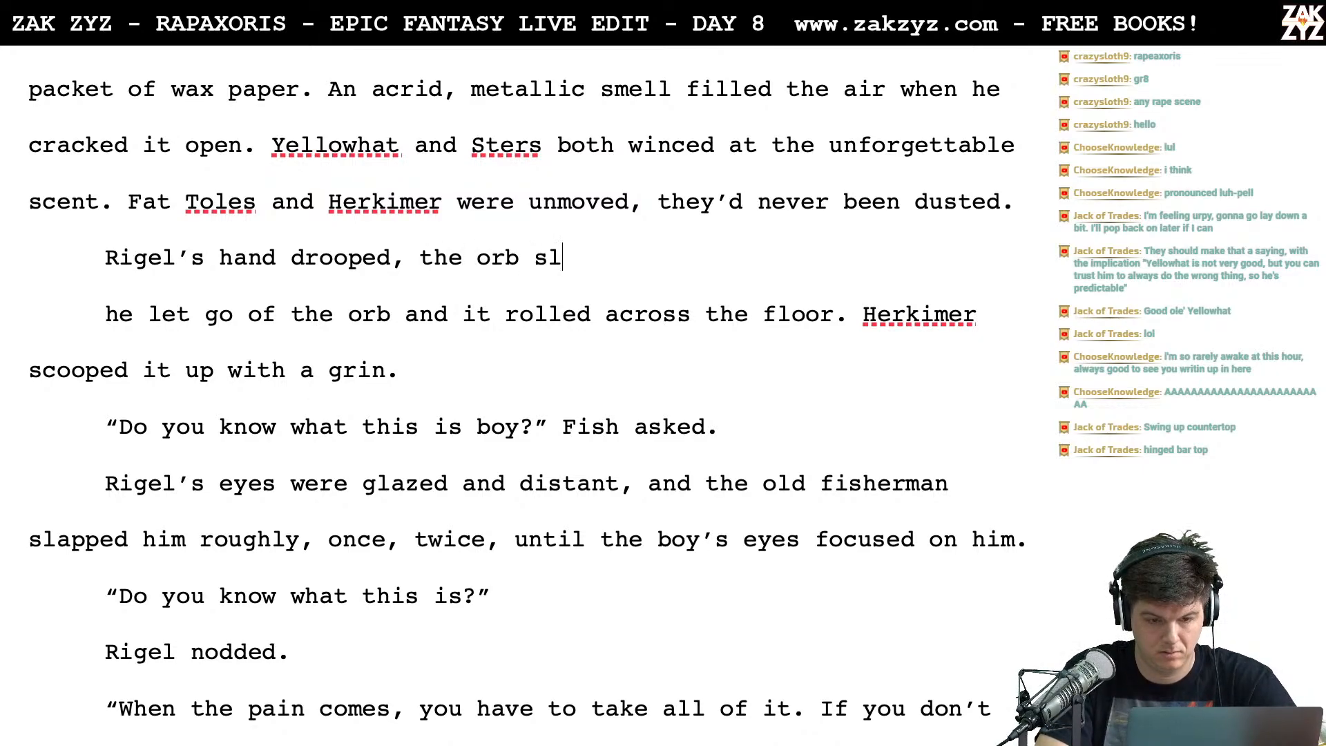
{"action": "type", "text": "ipped from his fing"}
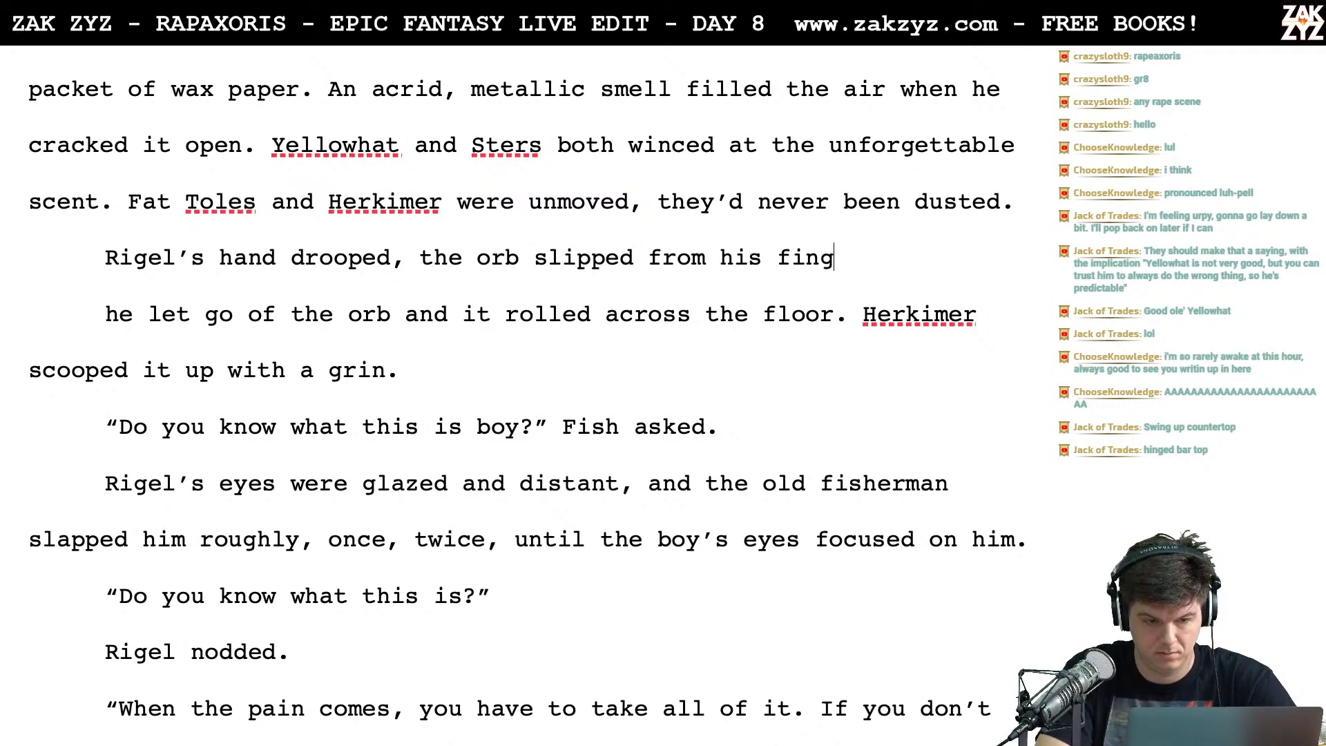
{"action": "type", "text": "ers and rolled across th"}
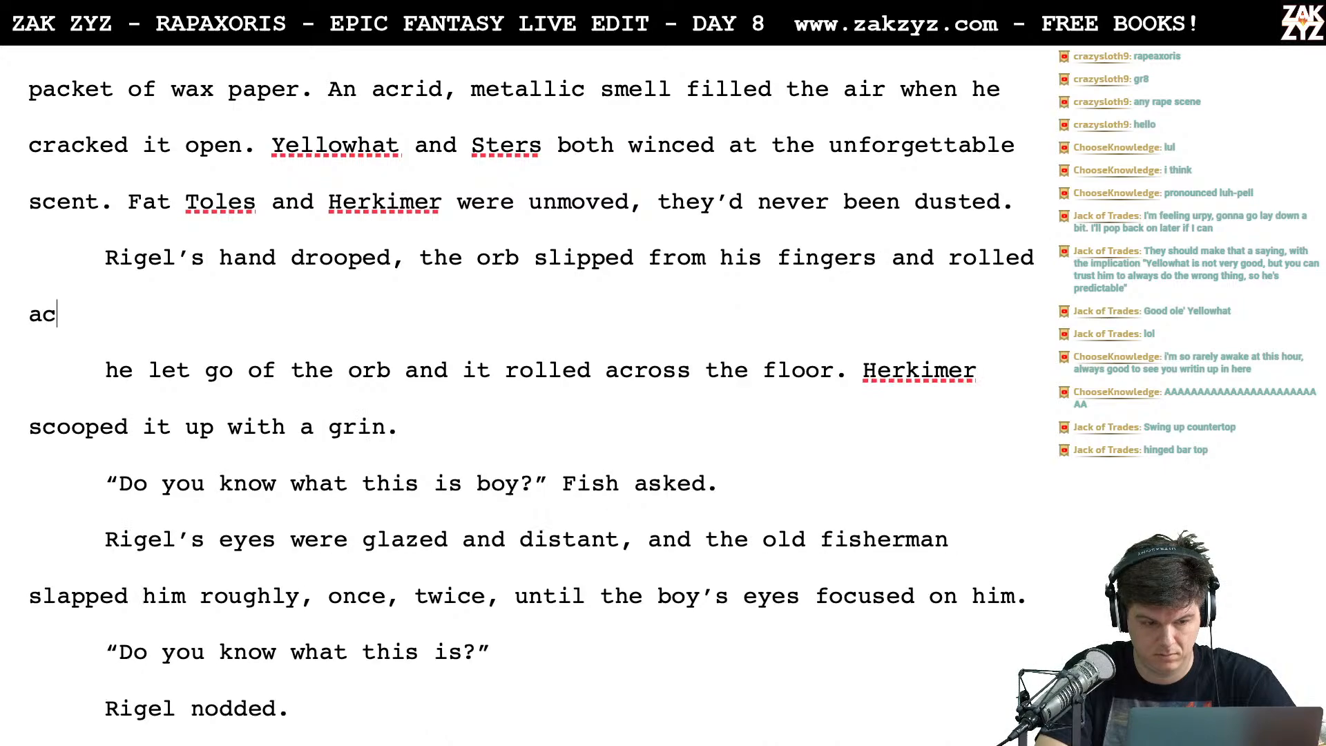
{"action": "type", "text": "e f"}
{"action": "key", "text": "BackSpace"}
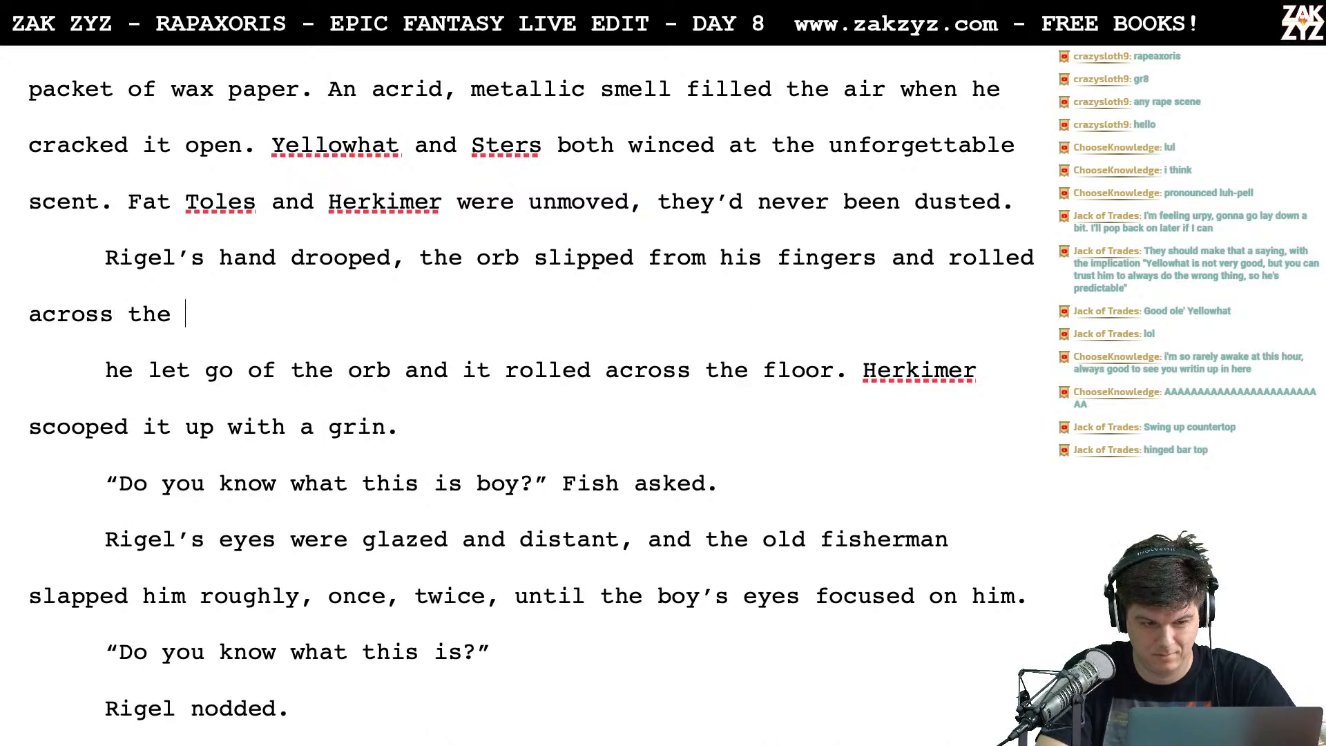
{"action": "type", "text": "r"}
{"action": "key", "text": "BackSpace"}
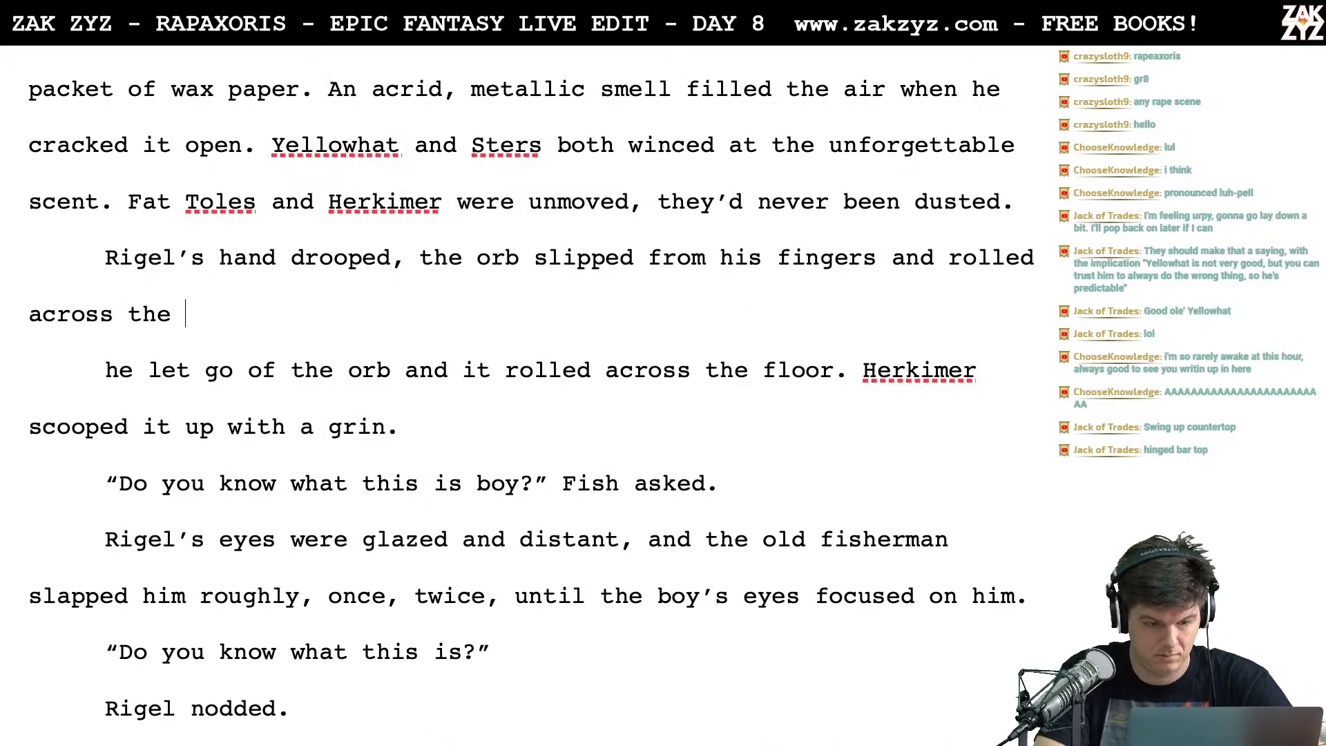
{"action": "type", "text": "floor. Herkimer scooped it up with a smile"}
Delete the old lines about Rigel letting go of the orb and Herkimer's grin
{"action": "key", "text": "shift+Down"}
{"action": "key", "text": "shift+Down"}
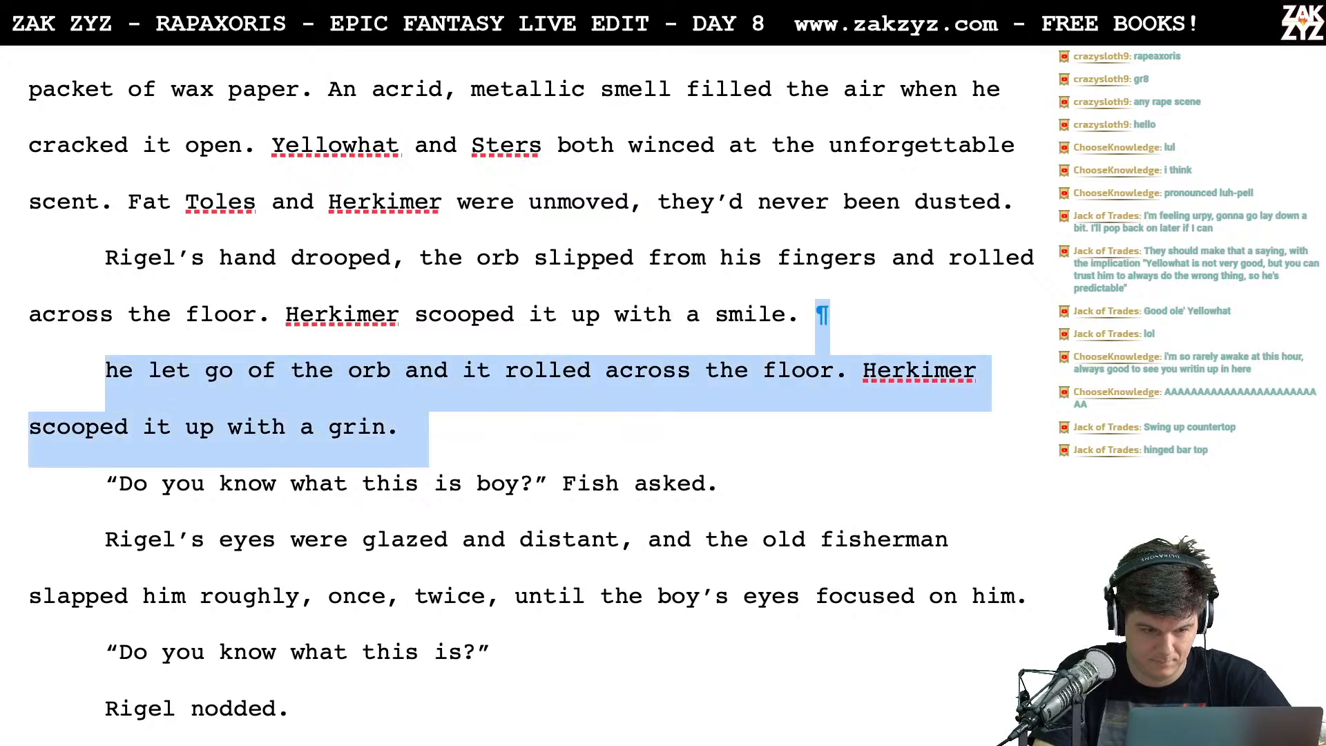
{"action": "key", "text": "BackSpace"}
Add a comma to Fish's first question so it reads "Do you know what this is, boy?"
{"action": "scroll", "coordinate": [338, 158], "scroll_direction": "down", "scroll_amount": 2}
{"action": "scroll", "coordinate": [337, 157], "scroll_direction": "up", "scroll_amount": 3}
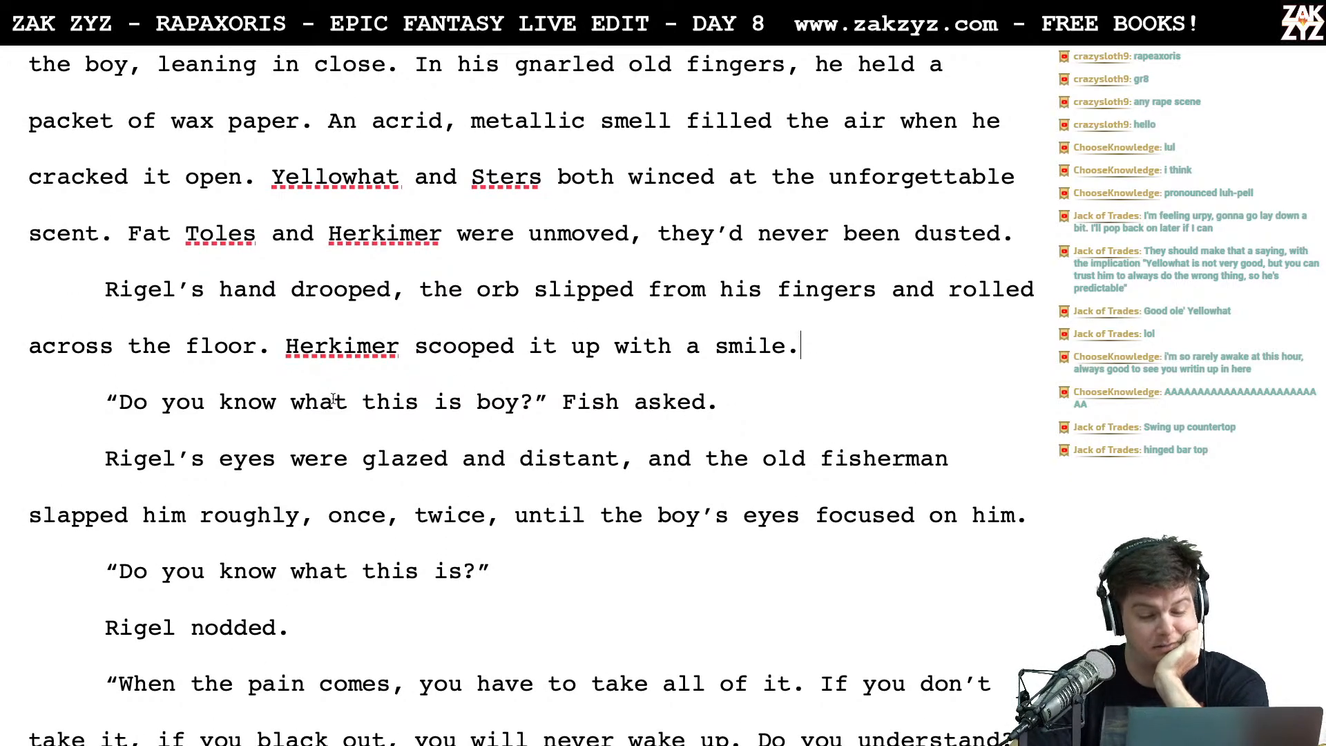
{"action": "left_click", "coordinate": [463, 403]}
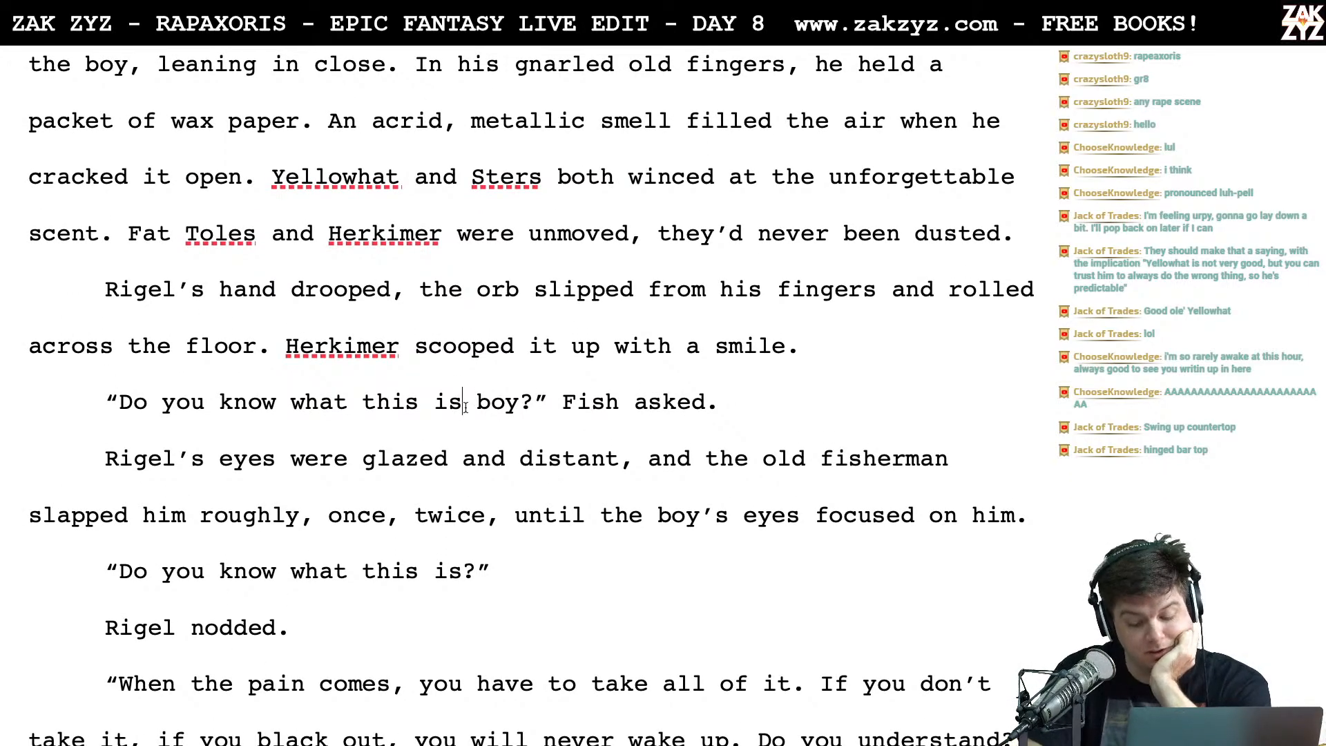
{"action": "type", "text": ","}
Replace "him roughly," with "hard," in the old fisherman's slap, moving the rest of the sentence onto a separate line below
{"action": "key", "text": "Right"}
{"action": "key", "text": "Down"}
{"action": "key", "text": "Left"}
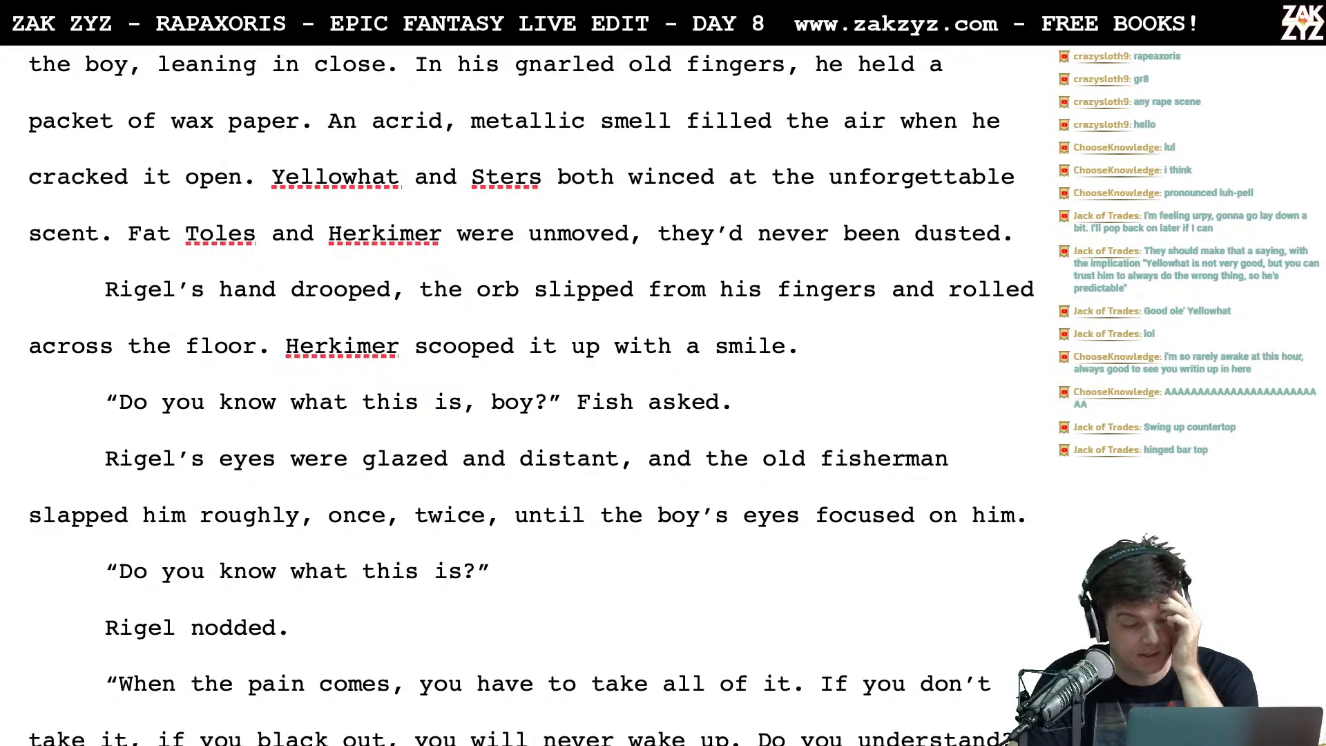
{"action": "scroll", "coordinate": [495, 481], "scroll_direction": "down", "scroll_amount": 1}
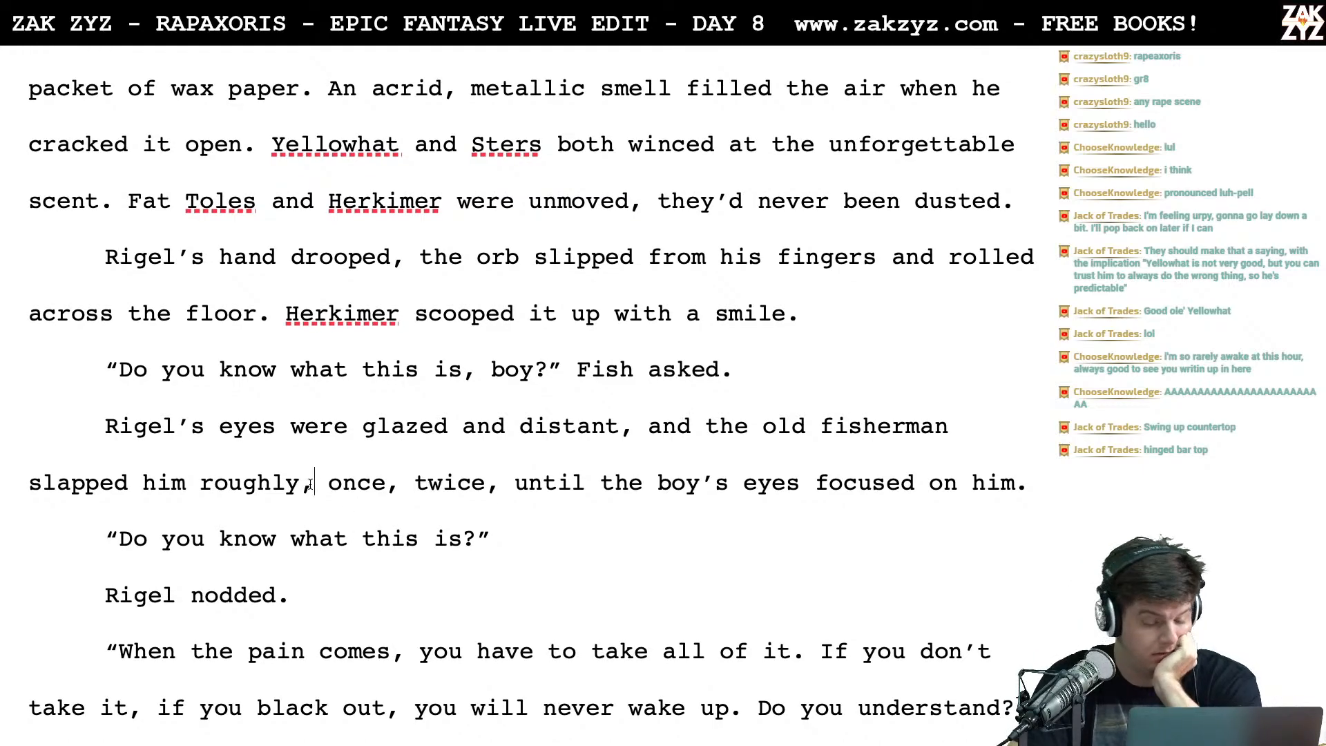
{"action": "key", "text": "BackSpace"}
{"action": "key", "text": "BackSpace"}
{"action": "key", "text": "BackSpace"}
{"action": "key", "text": "BackSpace"}
{"action": "key", "text": "BackSpace"}
{"action": "key", "text": "BackSpace"}
{"action": "key", "text": "BackSpace"}
{"action": "key", "text": "BackSpace"}
{"action": "key", "text": "BackSpace"}
{"action": "key", "text": "BackSpace"}
{"action": "key", "text": "BackSpace"}
{"action": "key", "text": "BackSpace"}
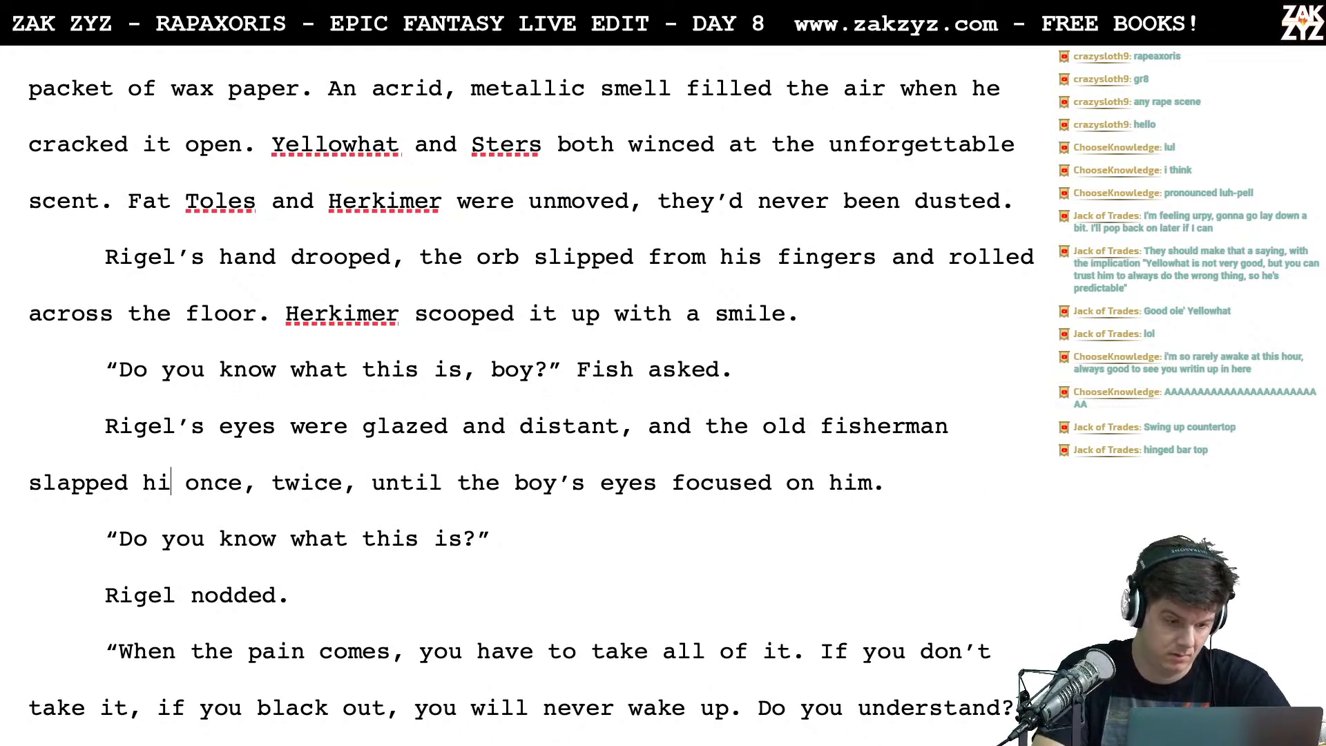
{"action": "type", "text": "hard,"}
{"action": "key", "text": "Return"}
{"action": "key", "text": "Return"}
{"action": "key", "text": "Left"}
{"action": "key", "text": "Left"}
{"action": "type", "text": "and the boy's o"}
{"action": "key", "text": "BackSpace"}
{"action": "type", "text": "eyes focused"}
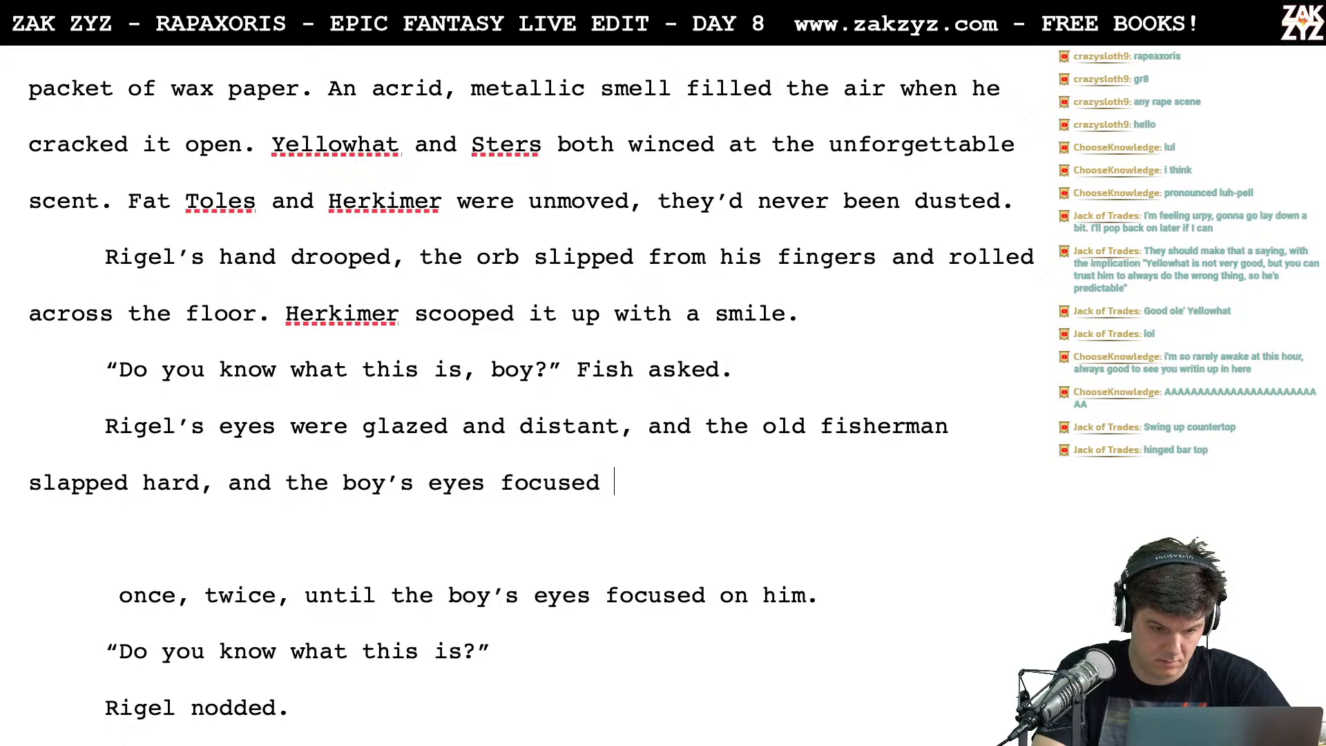
{"action": "key", "text": "BackSpace"}
{"action": "key", "text": "BackSpace"}
{"action": "key", "text": "BackSpace"}
{"action": "key", "text": "BackSpace"}
{"action": "key", "text": "BackSpace"}
{"action": "key", "text": "BackSpace"}
{"action": "key", "text": "BackSpace"}
{"action": "key", "text": "BackSpace"}
{"action": "key", "text": "BackSpace"}
{"action": "key", "text": "BackSpace"}
{"action": "key", "text": "BackSpace"}
{"action": "key", "text": "BackSpace"}
{"action": "key", "text": "BackSpace"}
{"action": "key", "text": "BackSpace"}
{"action": "key", "text": "BackSpace"}
{"action": "key", "text": "BackSpace"}
{"action": "key", "text": "BackSpace"}
{"action": "key", "text": "BackSpace"}
{"action": "key", "text": "BackSpace"}
{"action": "key", "text": "BackSpace"}
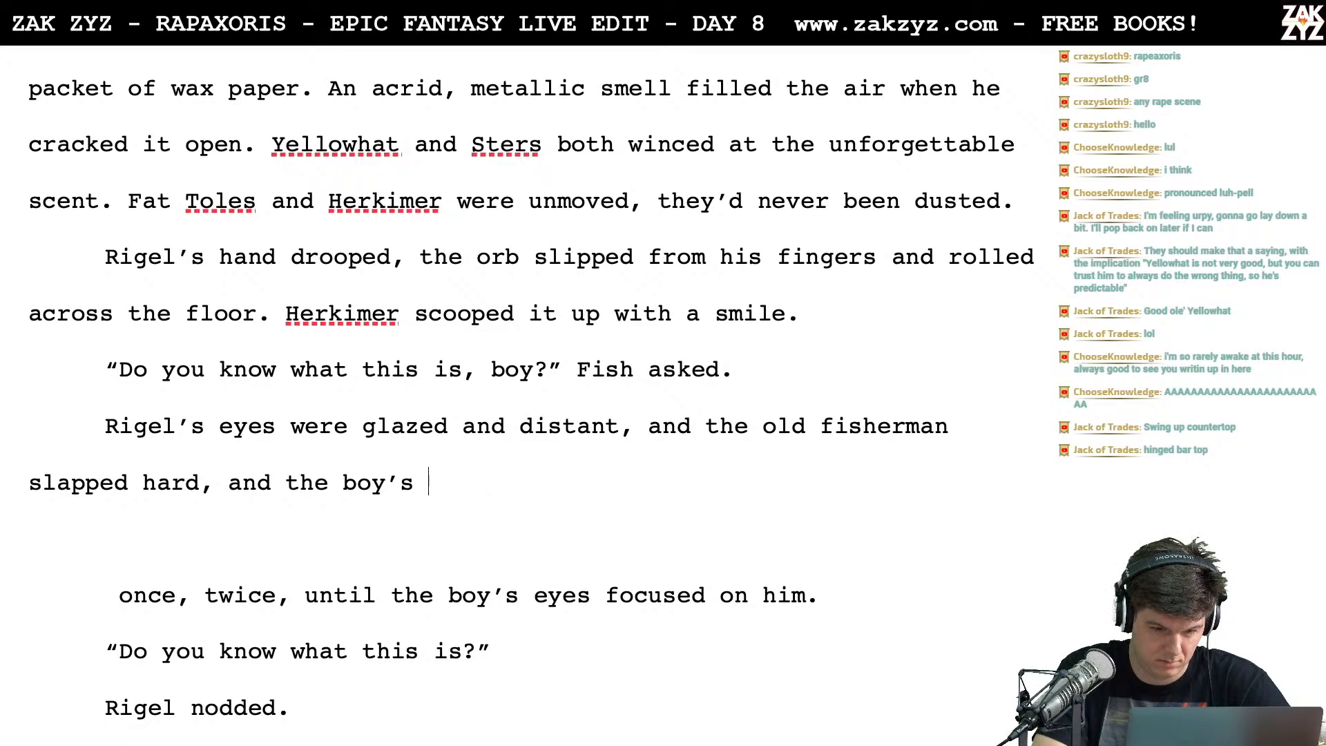
{"action": "key", "text": "BackSpace"}
{"action": "key", "text": "BackSpace"}
{"action": "key", "text": "BackSpace"}
{"action": "key", "text": "BackSpace"}
{"action": "key", "text": "BackSpace"}
{"action": "key", "text": "BackSpace"}
{"action": "key", "text": "BackSpace"}
{"action": "key", "text": "BackSpace"}
{"action": "key", "text": "BackSpace"}
Rewrite the end of the old fisherman's sentence so it reads "slapped him, hard."
{"action": "type", "text": "him, hard. T"}
{"action": "key", "text": "BackSpace"}
{"action": "type", "text": "He w"}
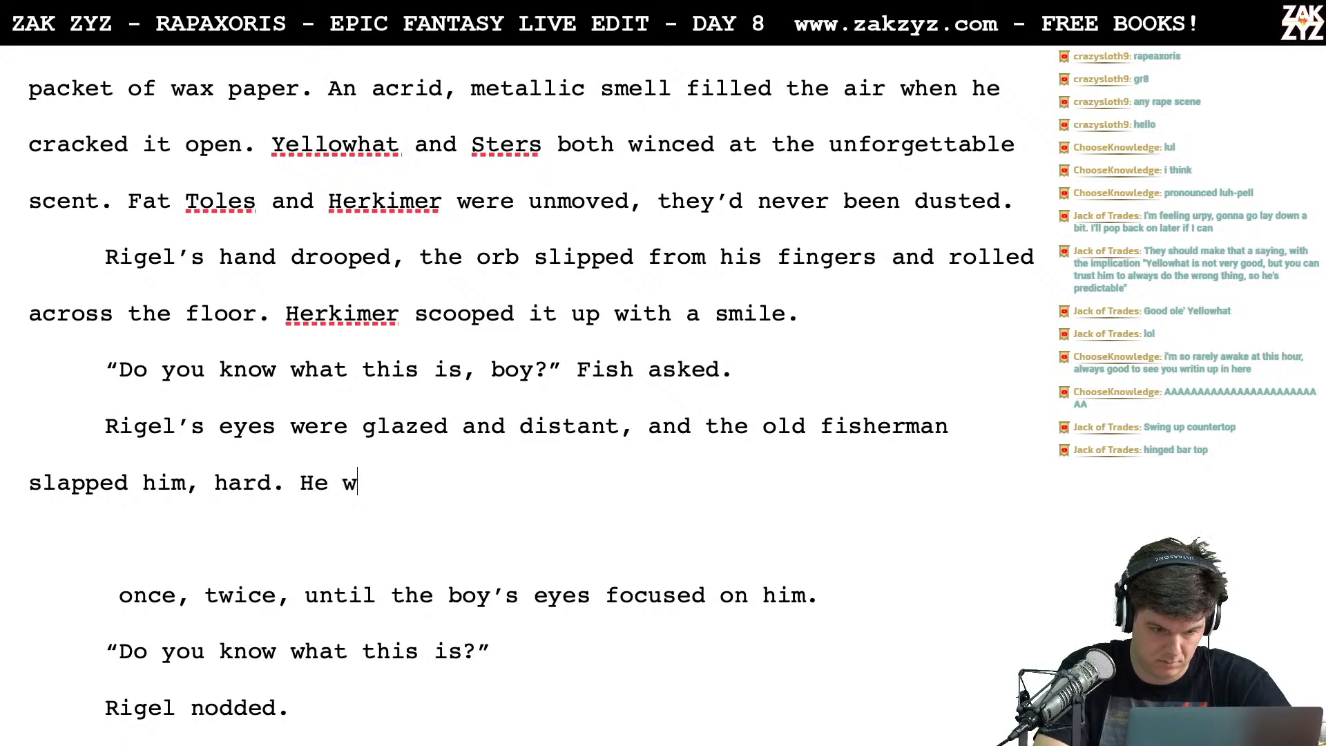
{"action": "type", "text": "aited for Rigel"}
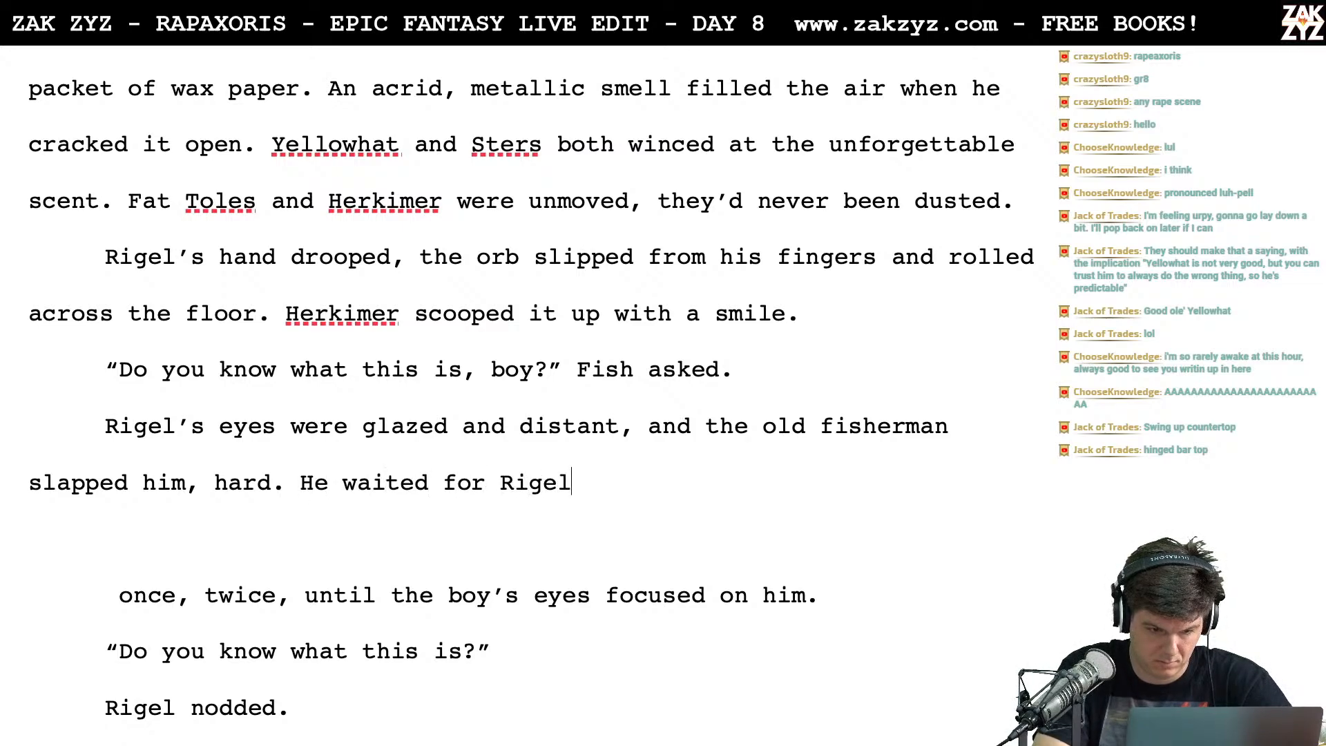
{"action": "key", "text": "BackSpace"}
{"action": "key", "text": "BackSpace"}
{"action": "key", "text": "BackSpace"}
{"action": "key", "text": "BackSpace"}
{"action": "key", "text": "BackSpace"}
{"action": "key", "text": "BackSpace"}
{"action": "key", "text": "BackSpace"}
{"action": "key", "text": "BackSpace"}
{"action": "key", "text": "BackSpace"}
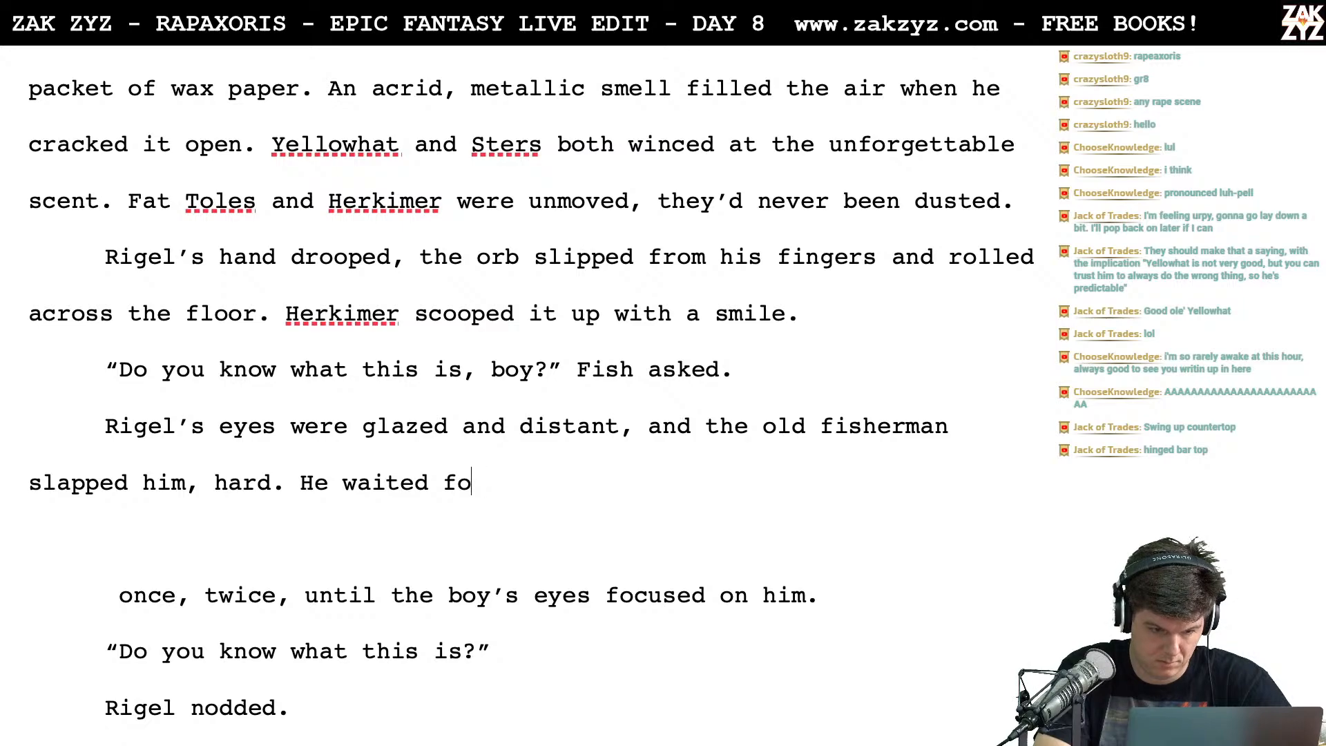
{"action": "type", "text": "until Rigel "}
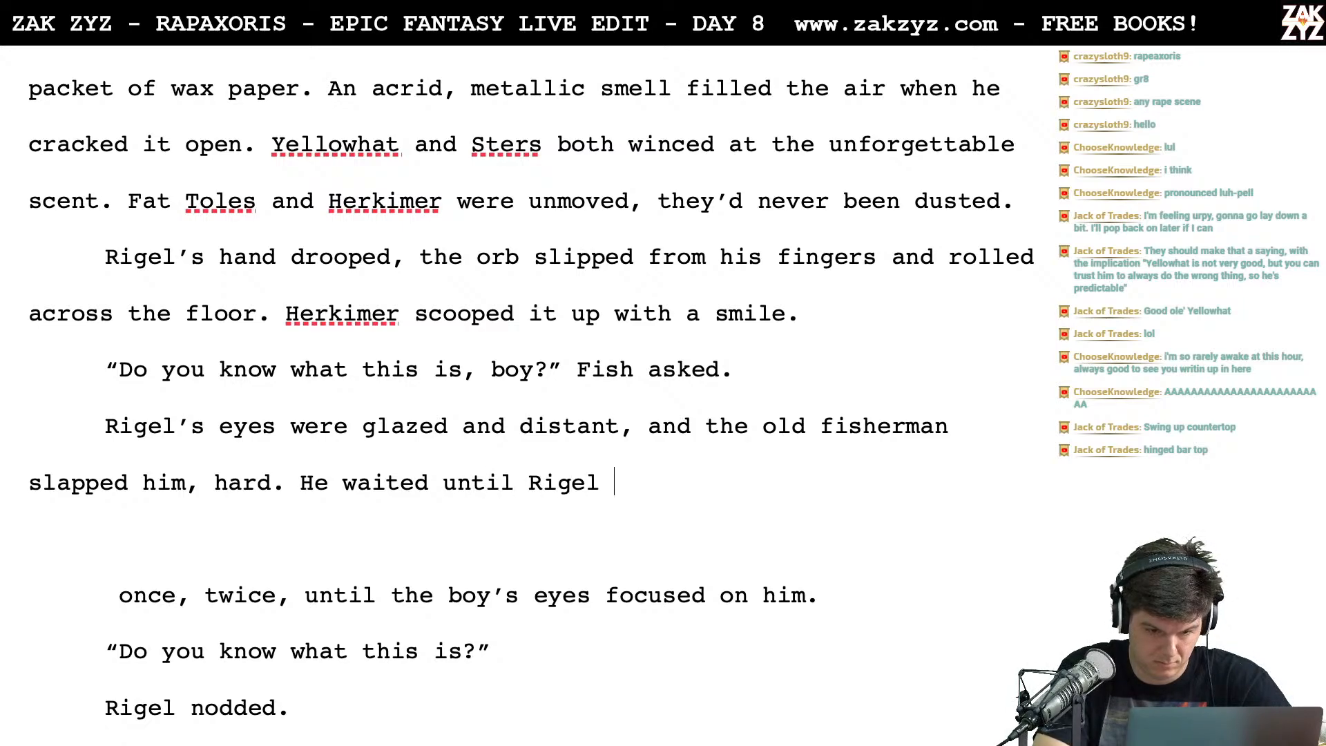
{"action": "type", "text": "'s"}
{"action": "key", "text": "BackSpace"}
{"action": "key", "text": "BackSpace"}
{"action": "key", "text": "BackSpace"}
{"action": "key", "text": "BackSpace"}
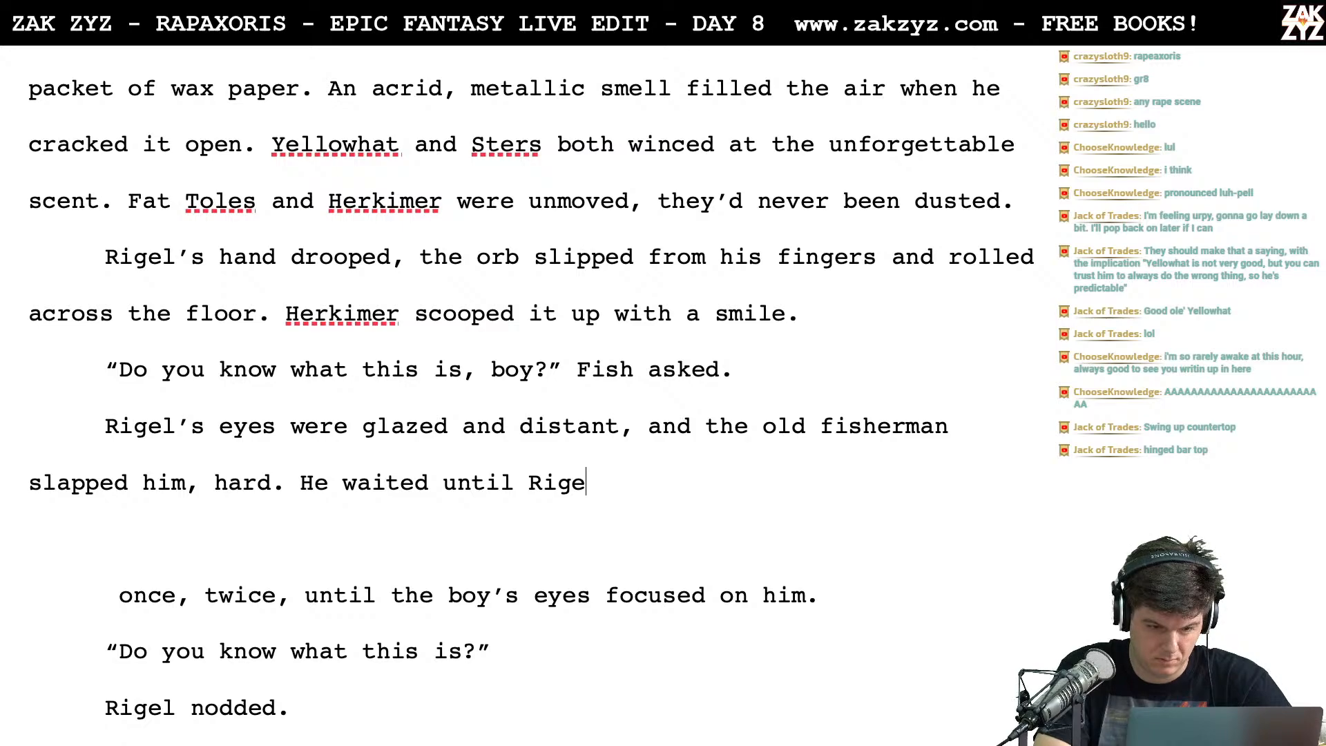
{"action": "key", "text": "BackSpace"}
{"action": "key", "text": "BackSpace"}
{"action": "key", "text": "BackSpace"}
{"action": "key", "text": "BackSpace"}
{"action": "key", "text": "BackSpace"}
{"action": "key", "text": "BackSpace"}
{"action": "key", "text": "BackSpace"}
{"action": "key", "text": "BackSpace"}
{"action": "key", "text": "BackSpace"}
{"action": "key", "text": "BackSpace"}
{"action": "key", "text": "BackSpace"}
{"action": "key", "text": "BackSpace"}
{"action": "key", "text": "BackSpace"}
{"action": "key", "text": "BackSpace"}
{"action": "key", "text": "BackSpace"}
{"action": "key", "text": "BackSpace"}
{"action": "key", "text": "BackSpace"}
{"action": "key", "text": "BackSpace"}
{"action": "key", "text": "BackSpace"}
{"action": "key", "text": "BackSpace"}
{"action": "key", "text": "BackSpace"}
Delete the empty paragraph and the leftover line "once, twice, until the boy's eyes focused on him."
{"action": "key", "text": "shift+Down"}
{"action": "key", "text": "shift+Down"}
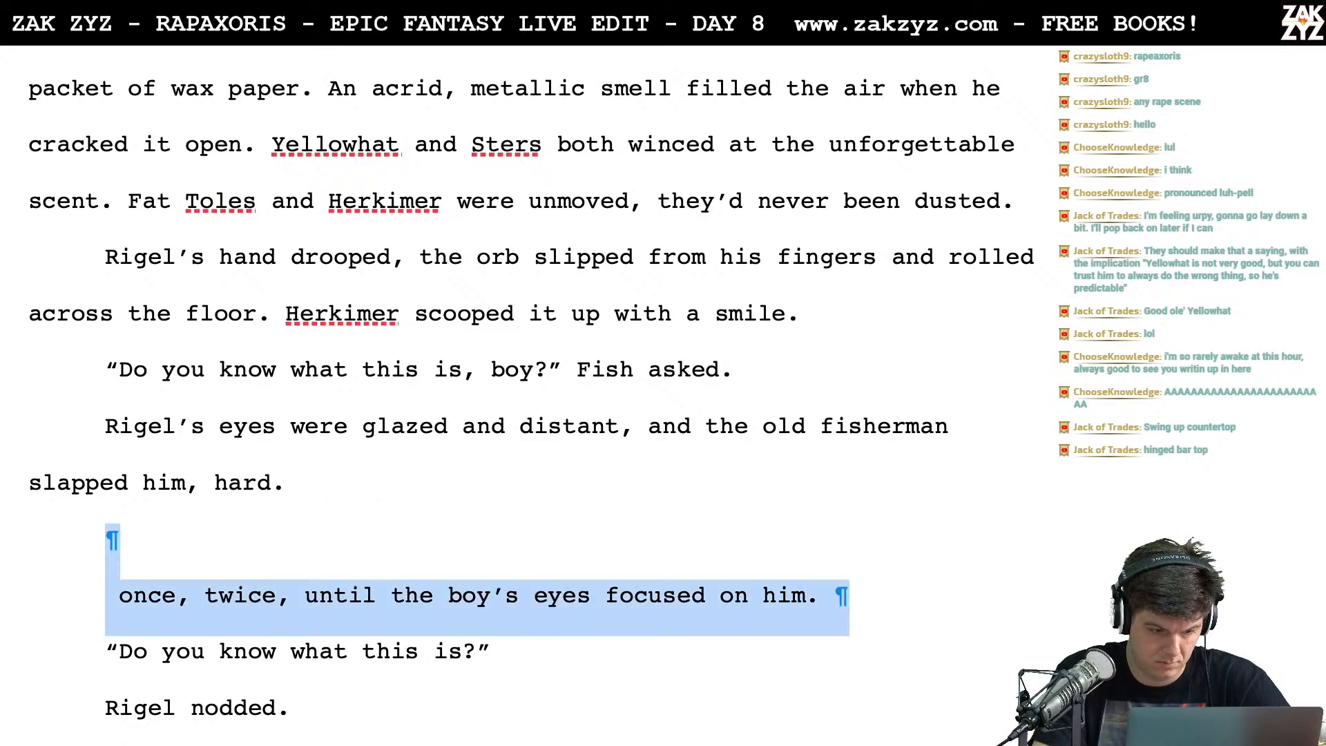
{"action": "key", "text": "BackSpace"}
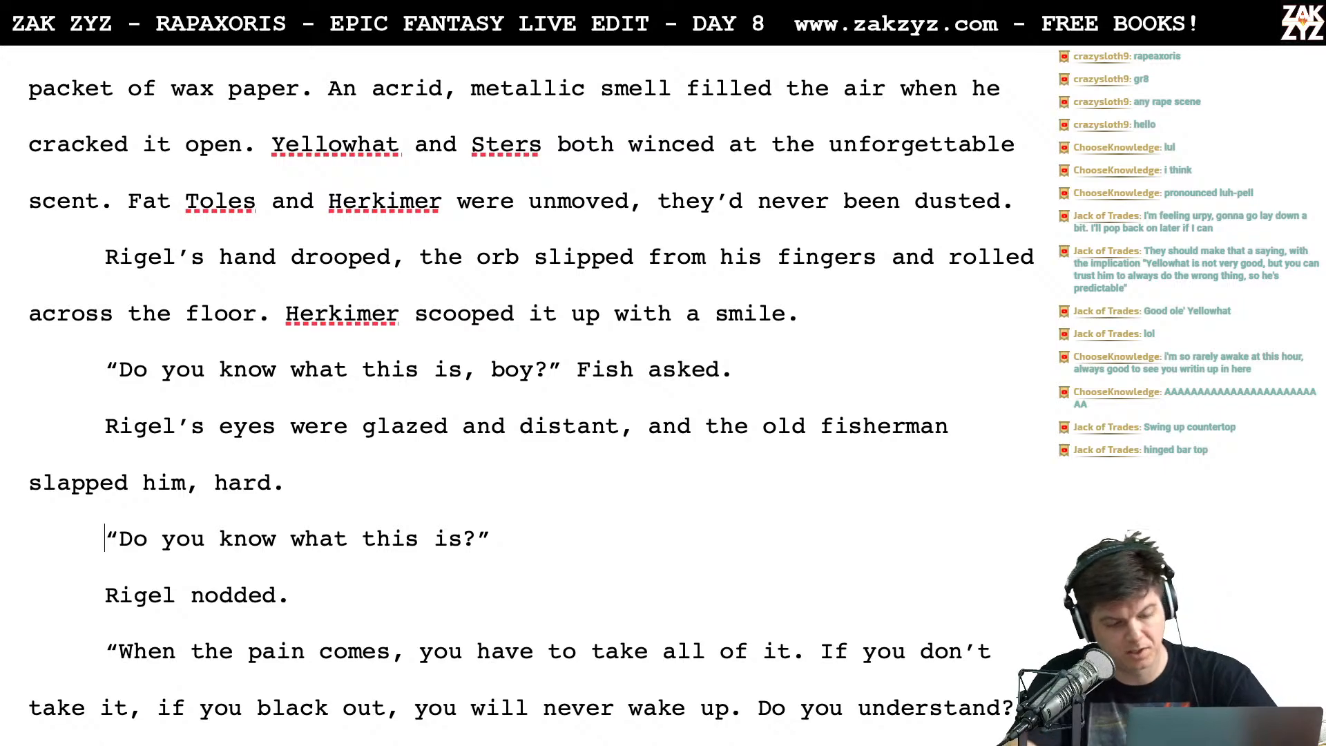
After "Again Rigel nodded." split off the old sentence and write "His face shone with a sheen of cold sweat."
{"action": "scroll", "coordinate": [394, 443], "scroll_direction": "down", "scroll_amount": 1}
{"action": "left_click", "coordinate": [392, 598]}
{"action": "scroll", "coordinate": [456, 628], "scroll_direction": "down", "scroll_amount": 1}
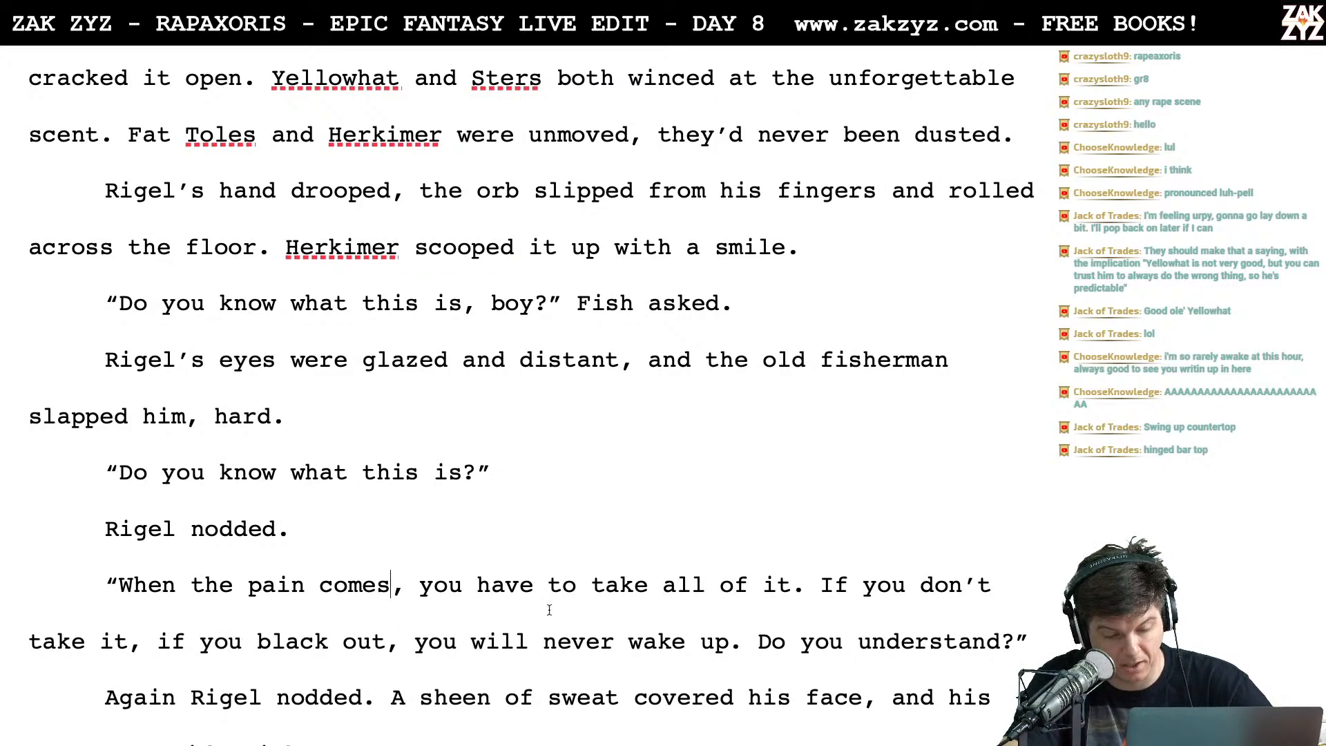
{"action": "scroll", "coordinate": [783, 592], "scroll_direction": "down", "scroll_amount": 1}
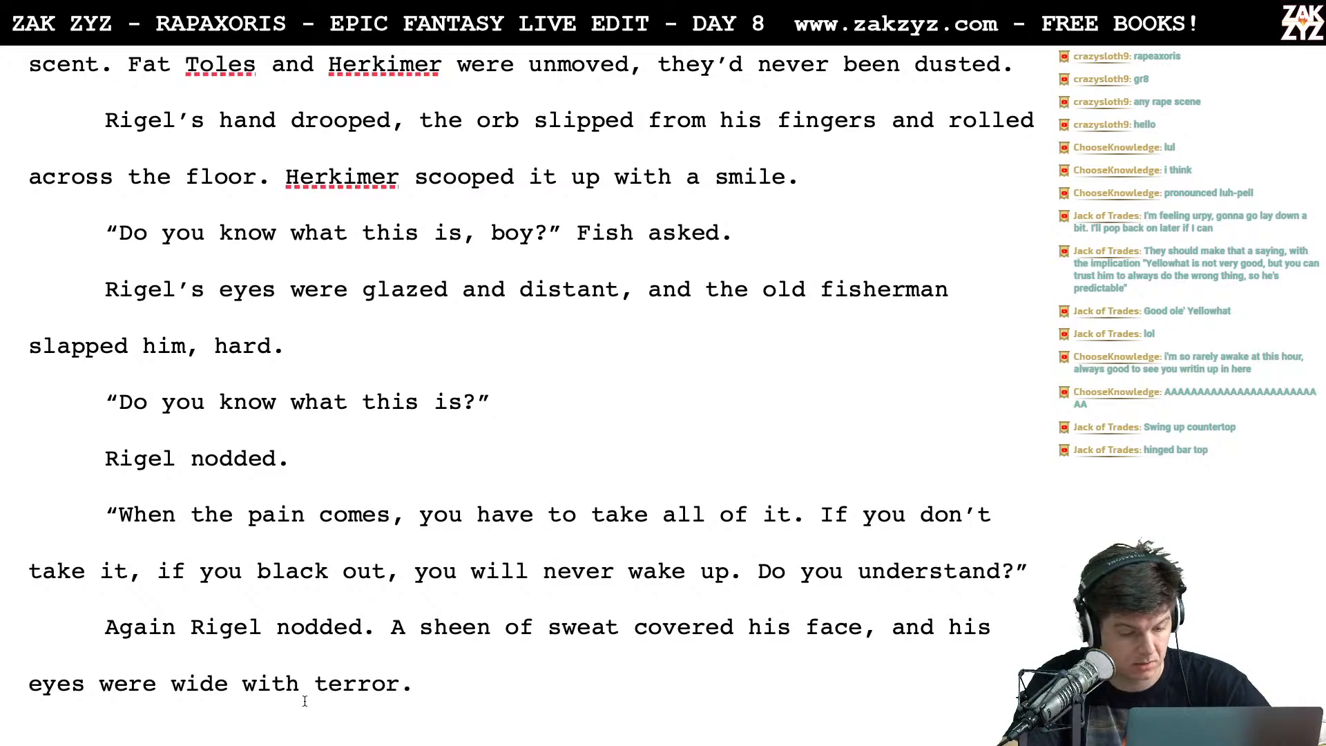
{"action": "left_click", "coordinate": [347, 643]}
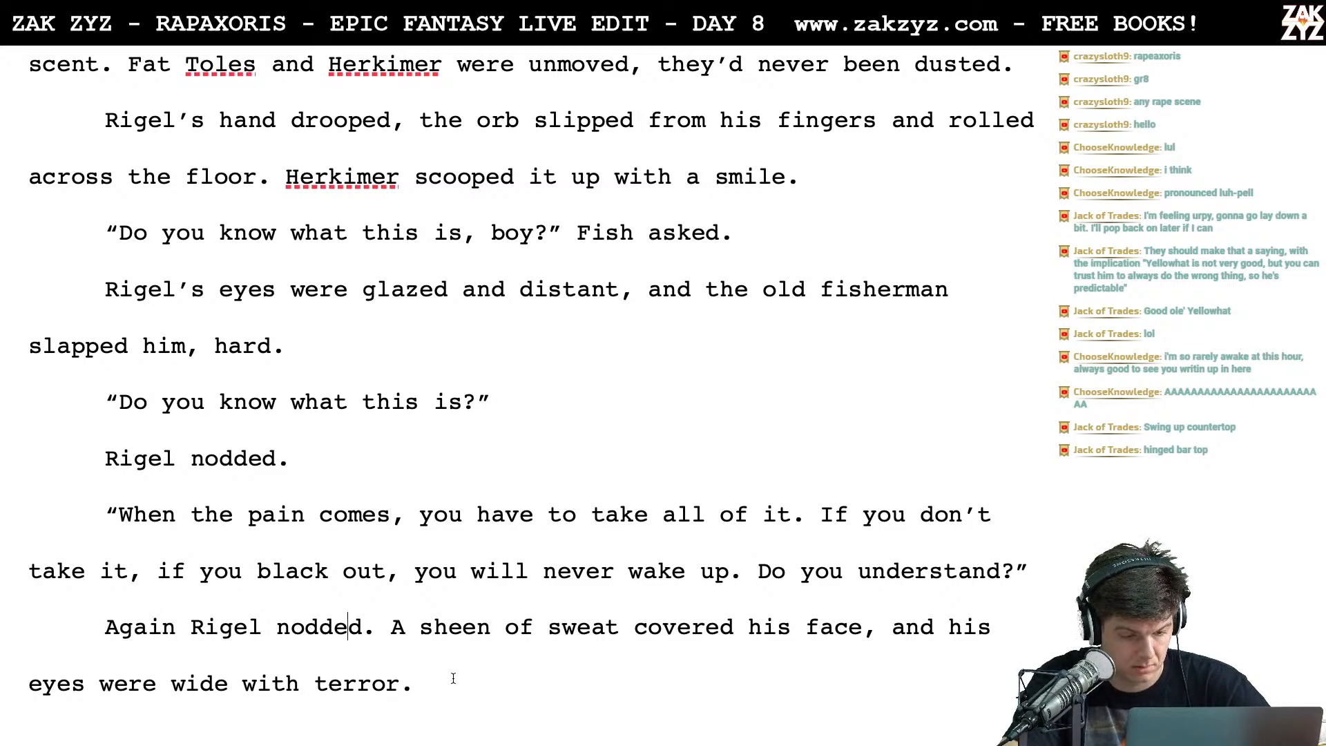
{"action": "key", "text": "Right"}
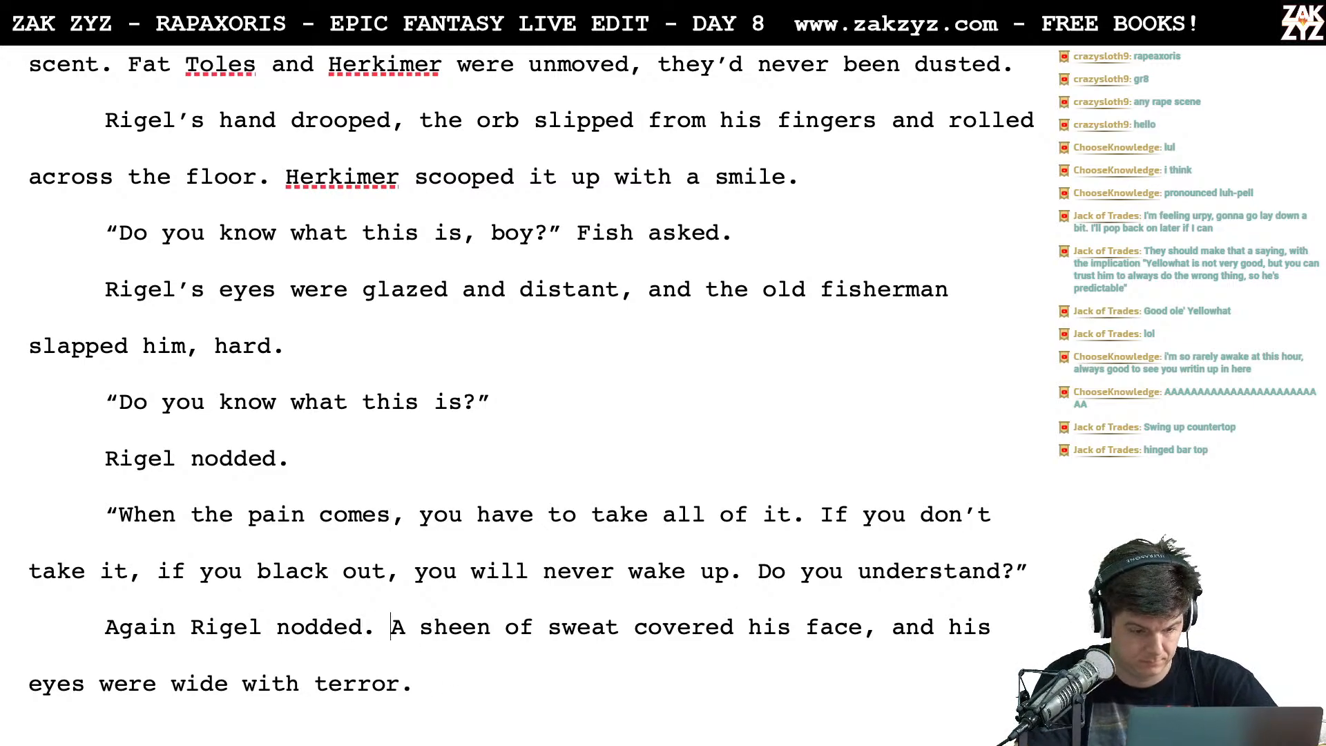
{"action": "key", "text": "Left"}
{"action": "key", "text": "Left"}
{"action": "key", "text": "ctrl+Return"}
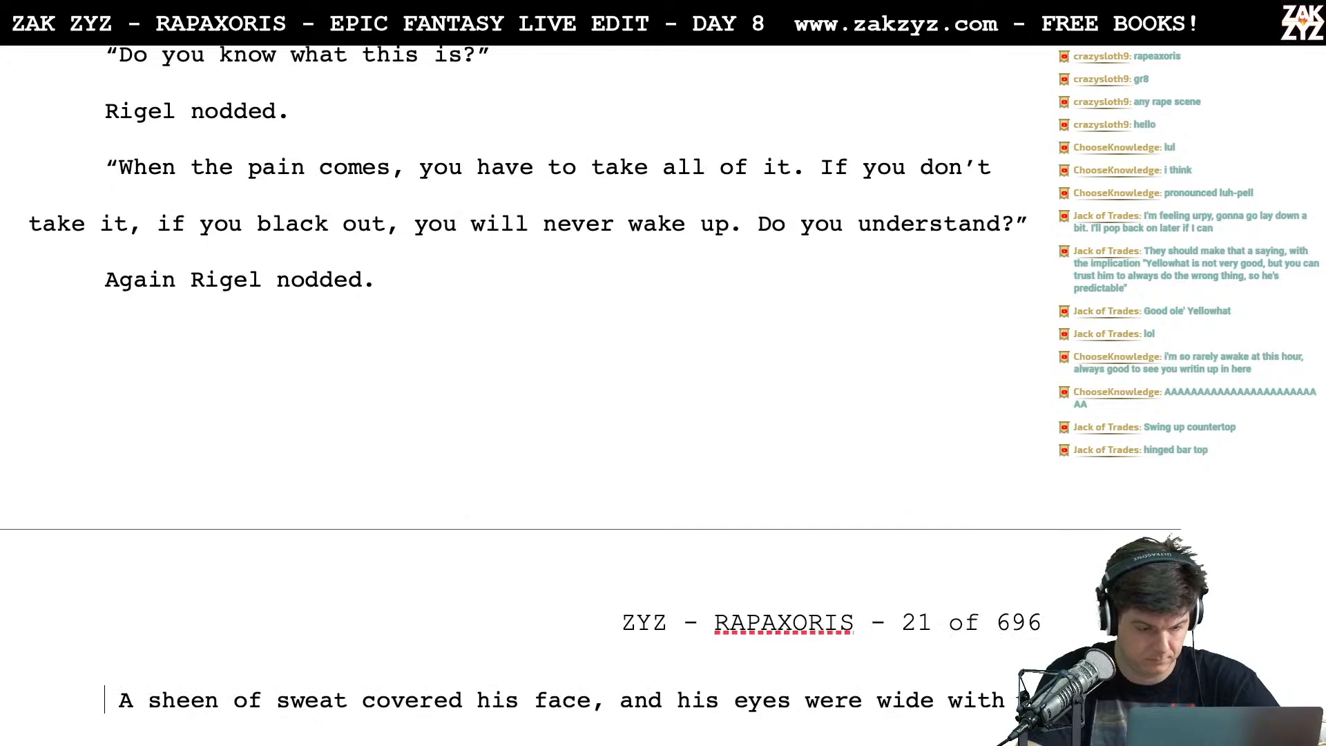
{"action": "type", "text": "His fa"}
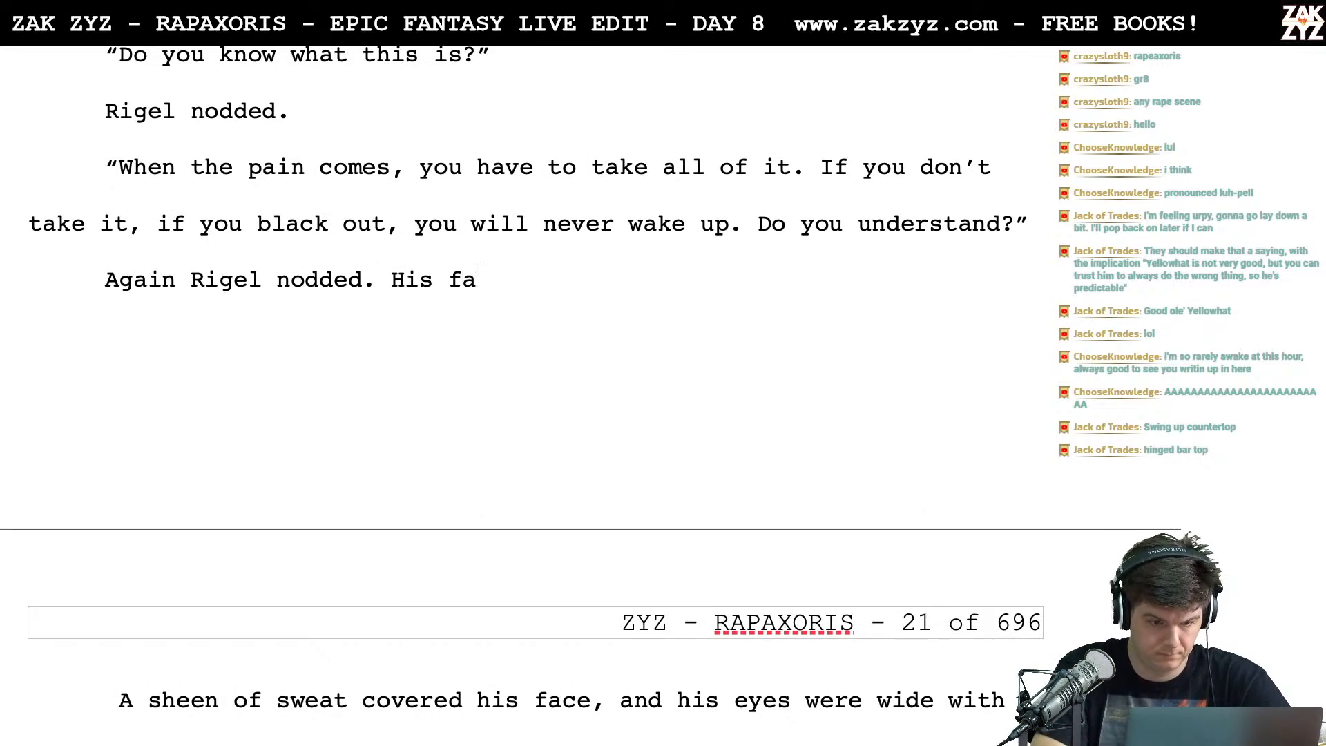
{"action": "type", "text": "ce shone with a s"}
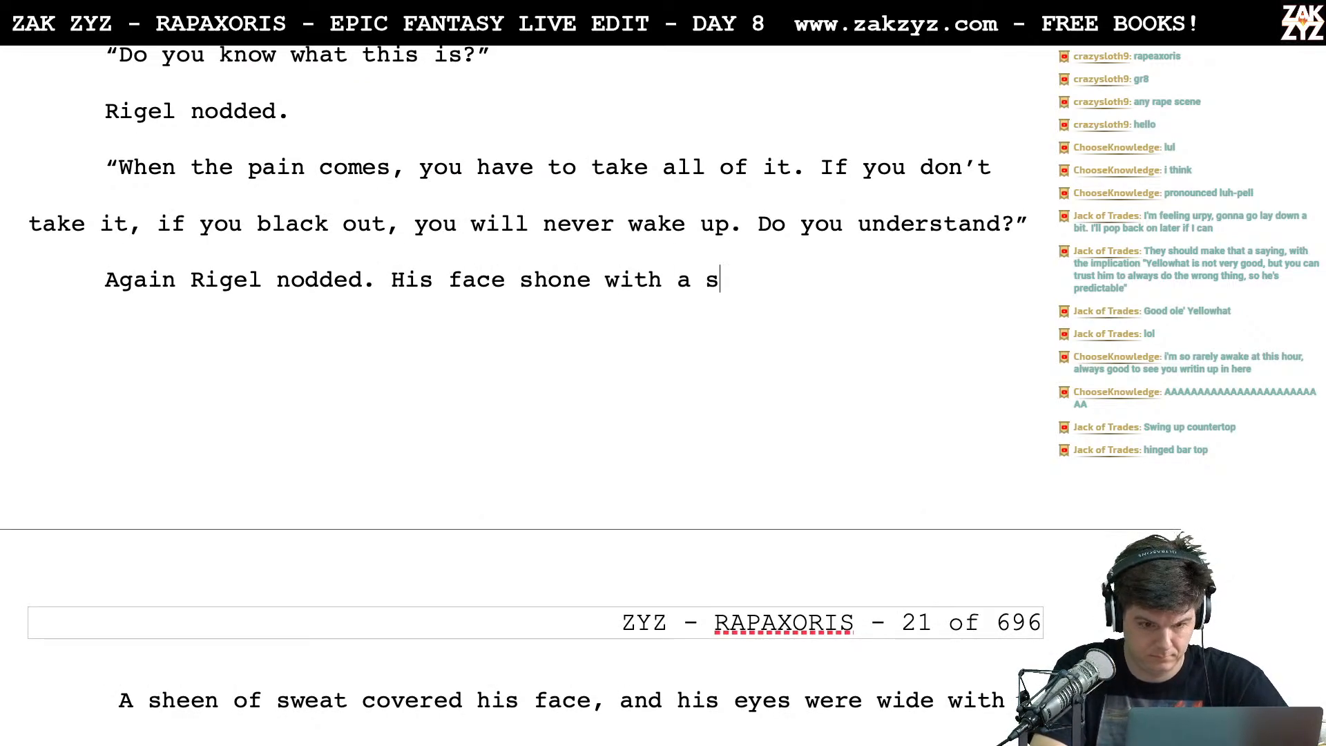
{"action": "type", "text": "heen of cold sweat."}
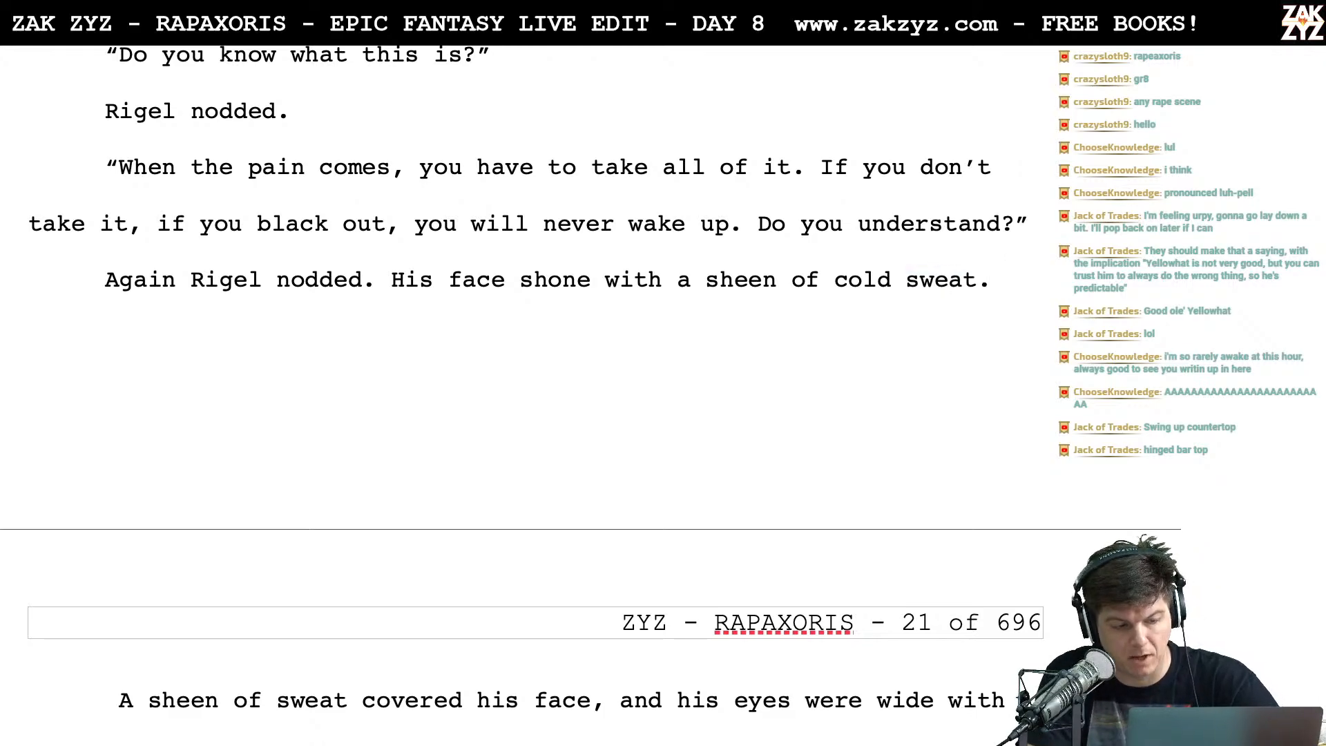
Delete the old sentence about a sheen of sweat covering Rigel's face and his eyes being wide with terror
{"action": "key", "text": "Right"}
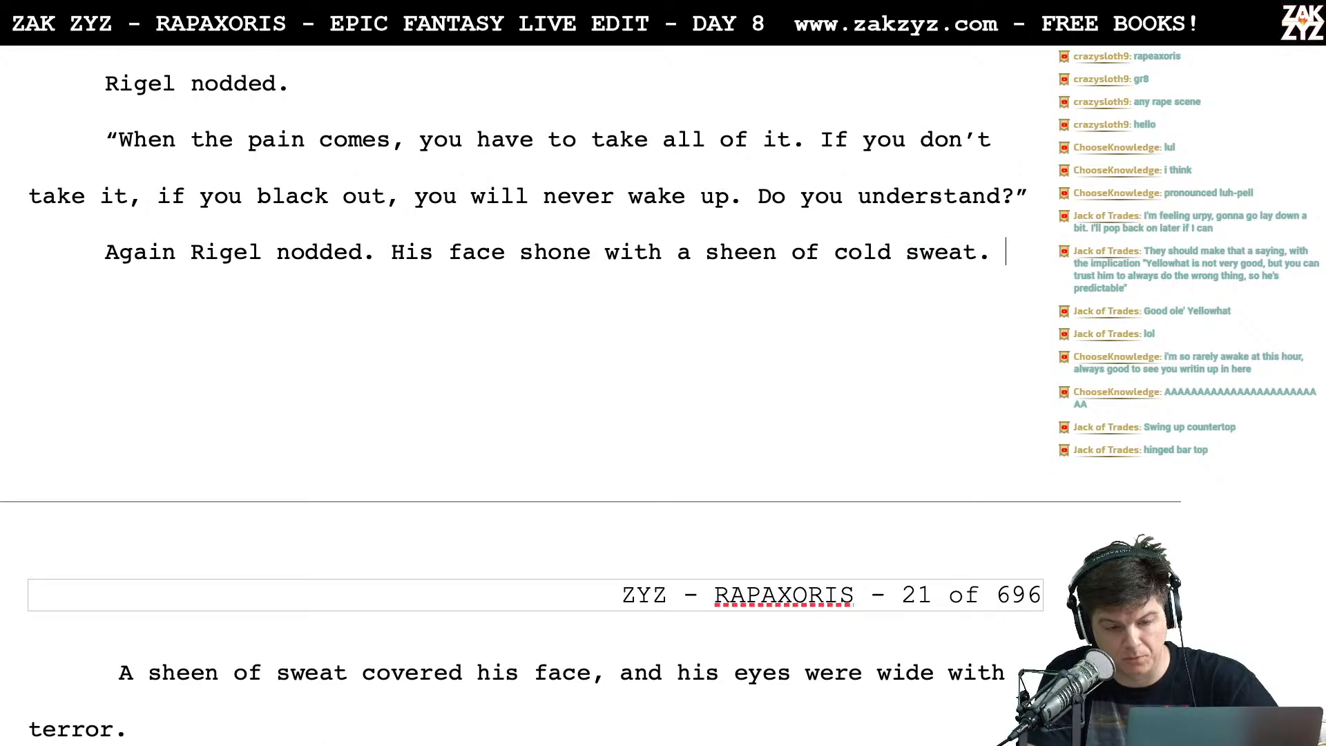
{"action": "key", "text": "ctrl+shift+Down"}
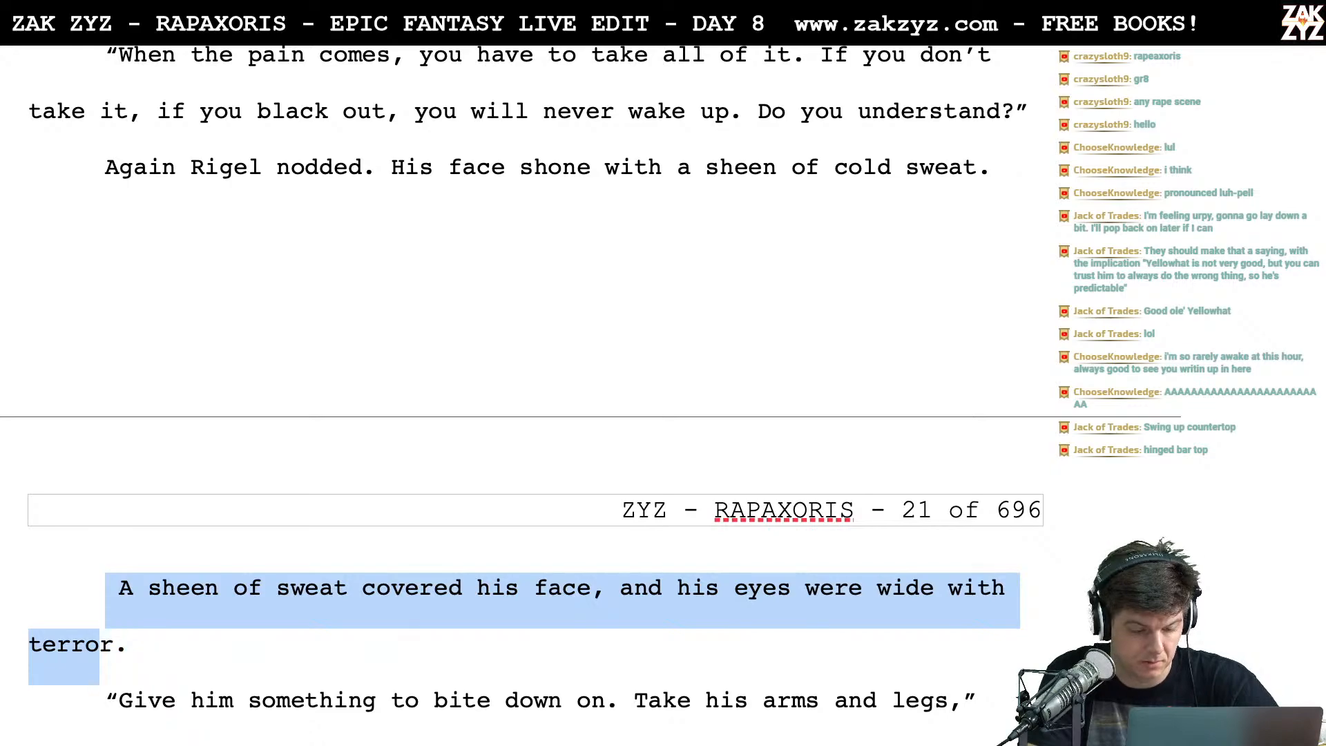
{"action": "key", "text": "Delete"}
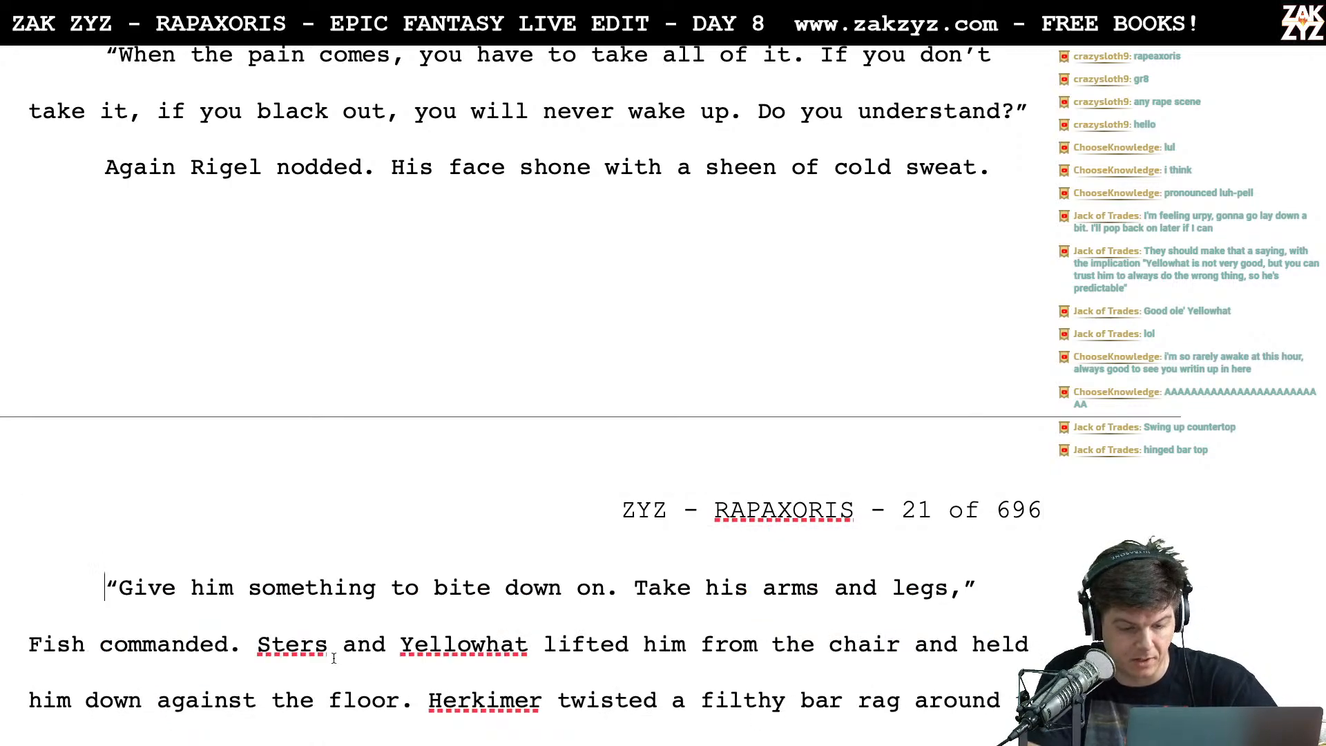
End the order to take Rigel's arms and legs with a period inside the quotes and delete the tag "Fish commanded."
{"action": "scroll", "coordinate": [213, 623], "scroll_direction": "down", "scroll_amount": 3}
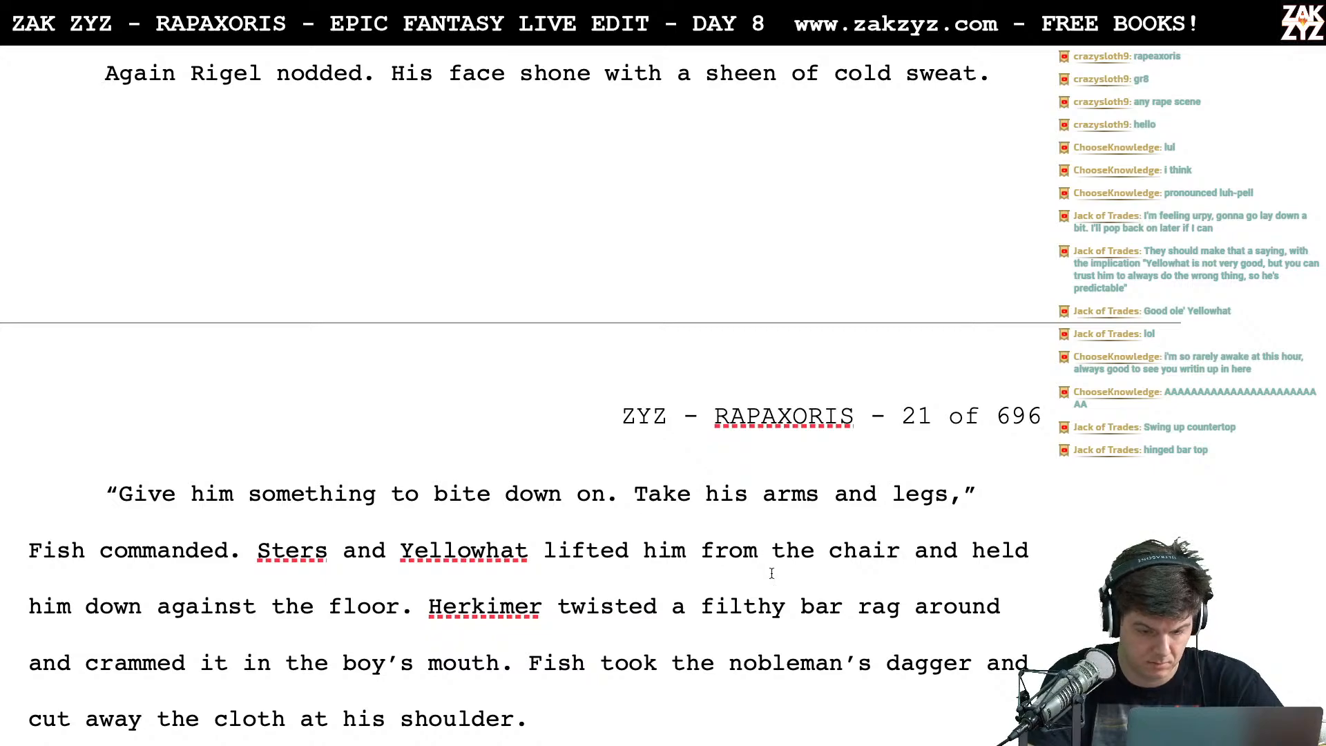
{"action": "key", "text": "BackSpace"}
{"action": "type", "text": "."}
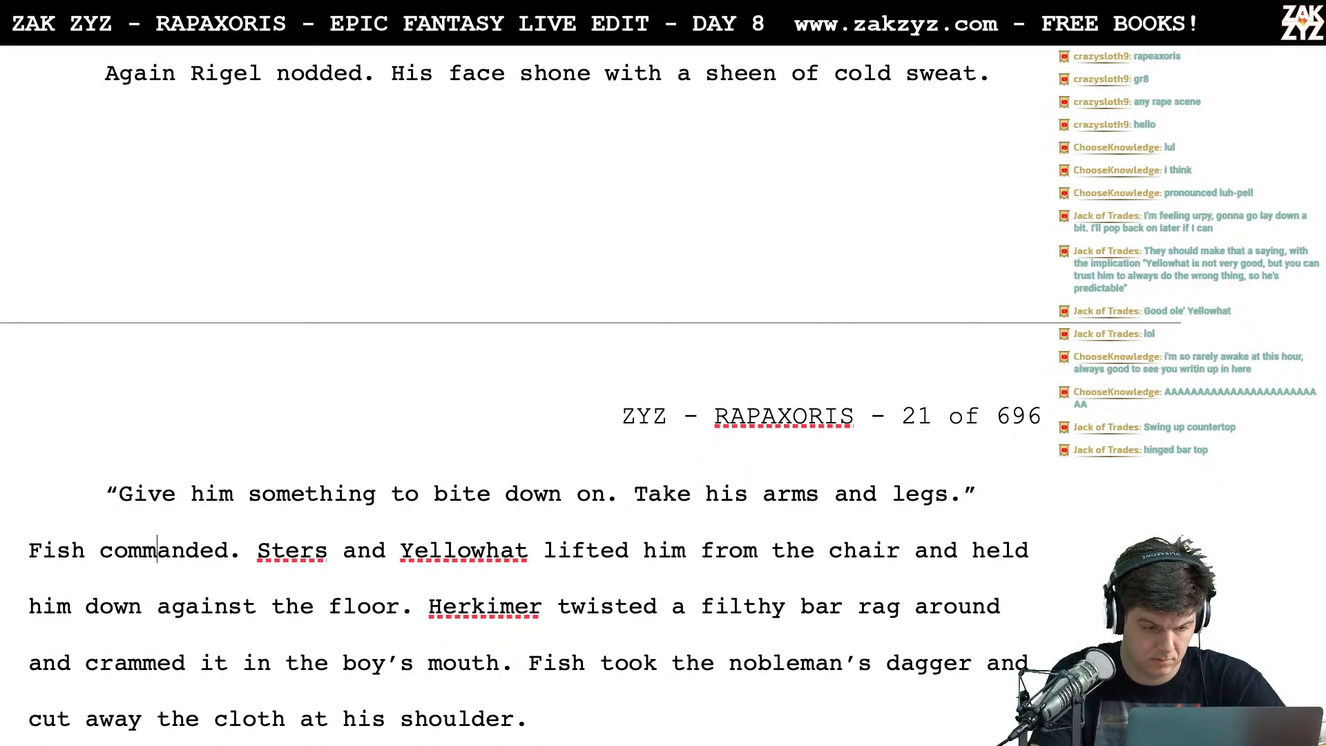
{"action": "key", "text": "BackSpace"}
{"action": "key", "text": "BackSpace"}
{"action": "key", "text": "BackSpace"}
{"action": "key", "text": "BackSpace"}
{"action": "key", "text": "BackSpace"}
{"action": "key", "text": "BackSpace"}
{"action": "key", "text": "BackSpace"}
{"action": "key", "text": "BackSpace"}
{"action": "key", "text": "BackSpace"}
{"action": "key", "text": "BackSpace"}
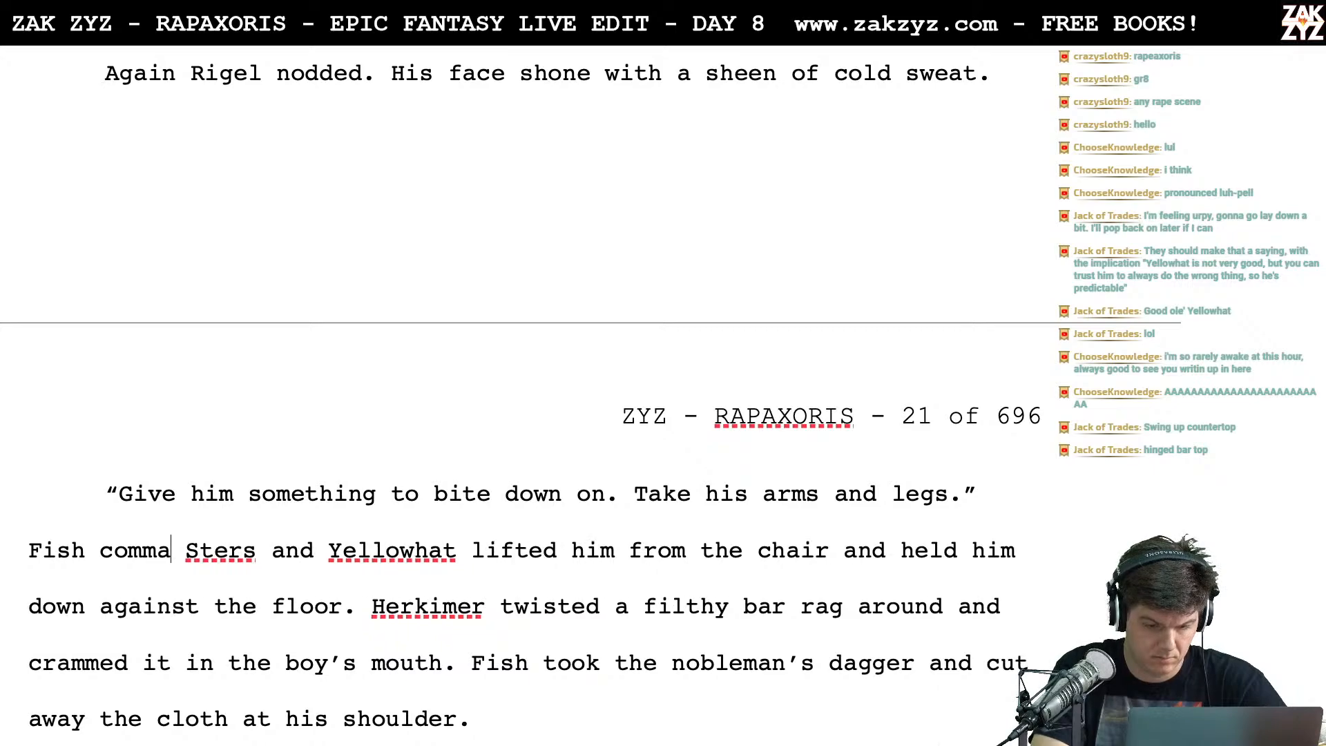
{"action": "key", "text": "Delete"}
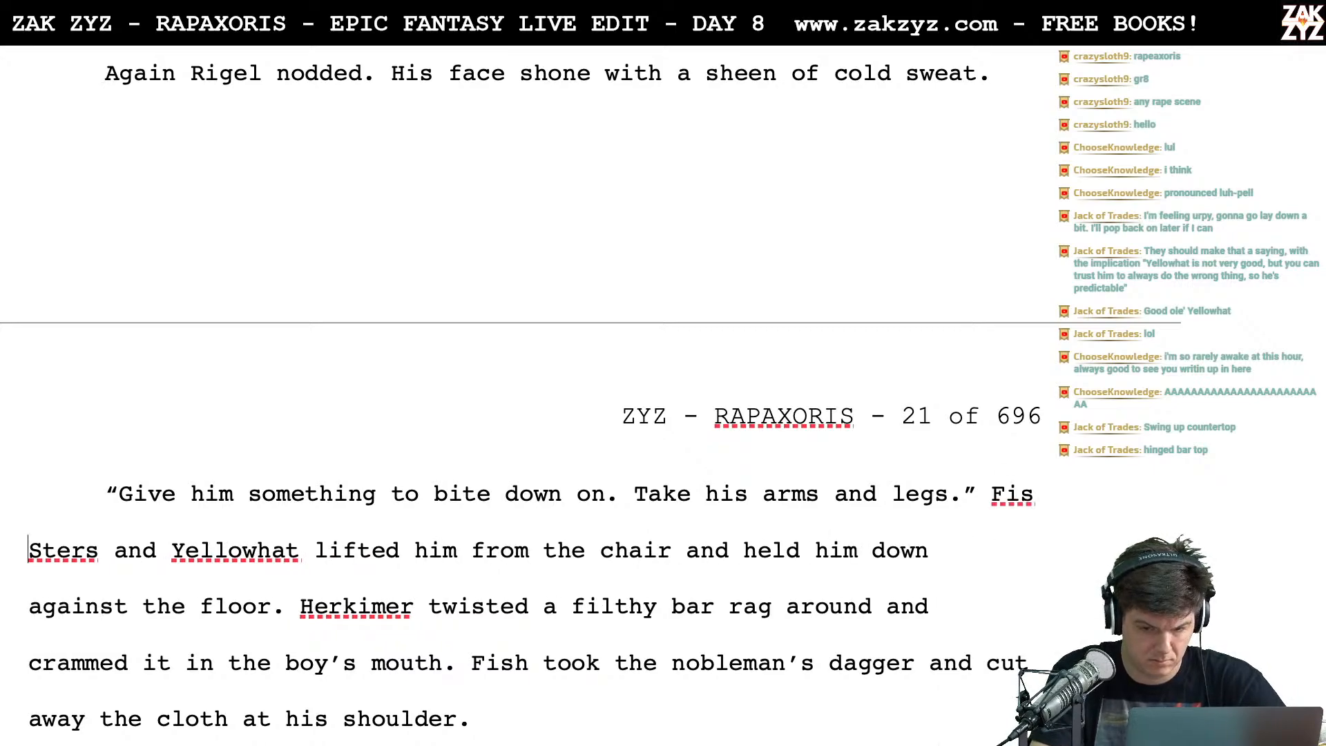
{"action": "key", "text": "BackSpace"}
{"action": "key", "text": "BackSpace"}
{"action": "key", "text": "BackSpace"}
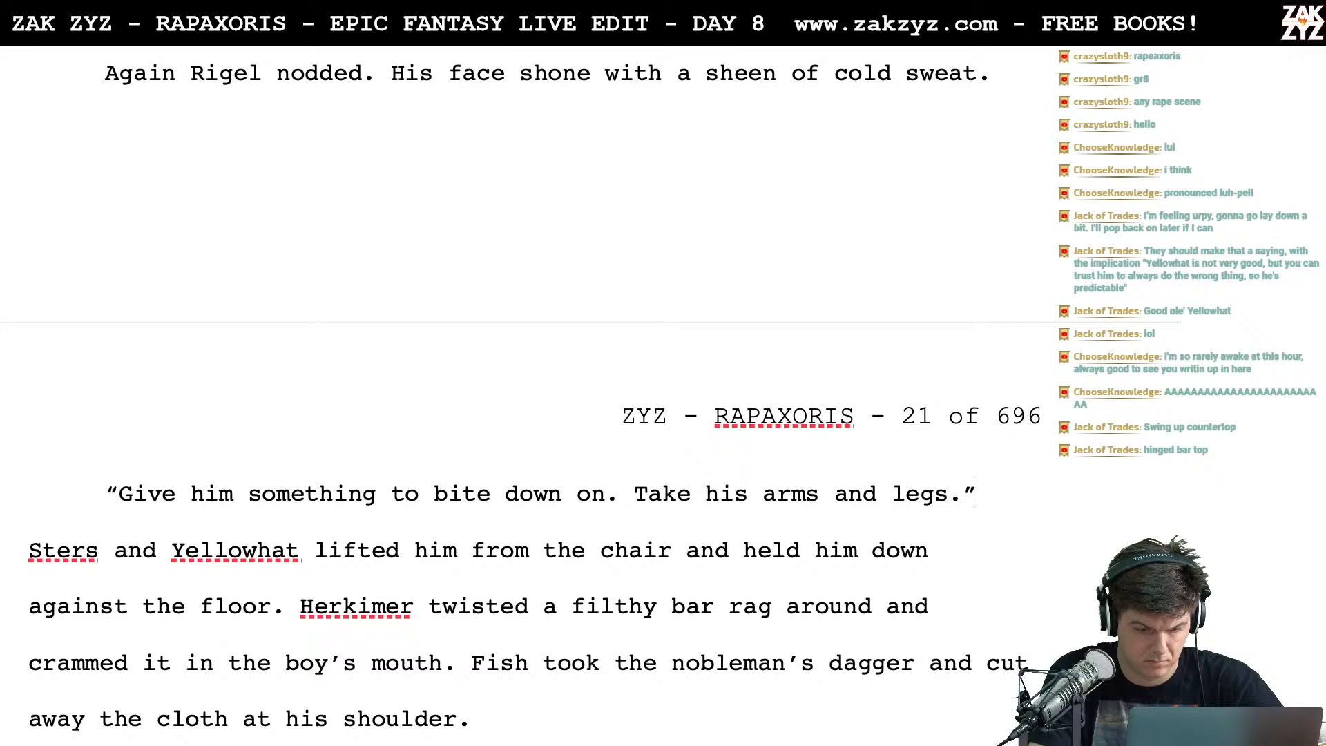
Start a new paragraph at "Sters and Yellowhat", remove its leading space, and move the text from "lifted him" onto a separate line
{"action": "key", "text": "Return"}
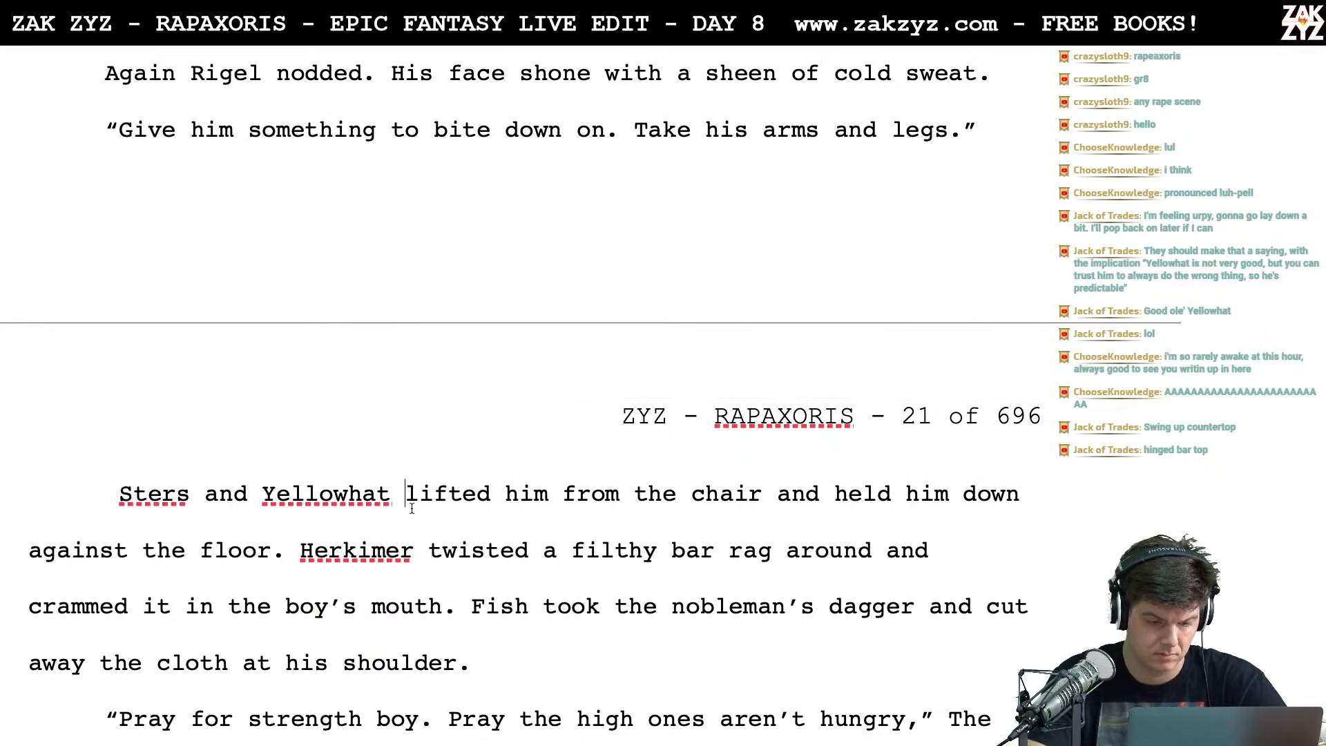
{"action": "key", "text": "Return"}
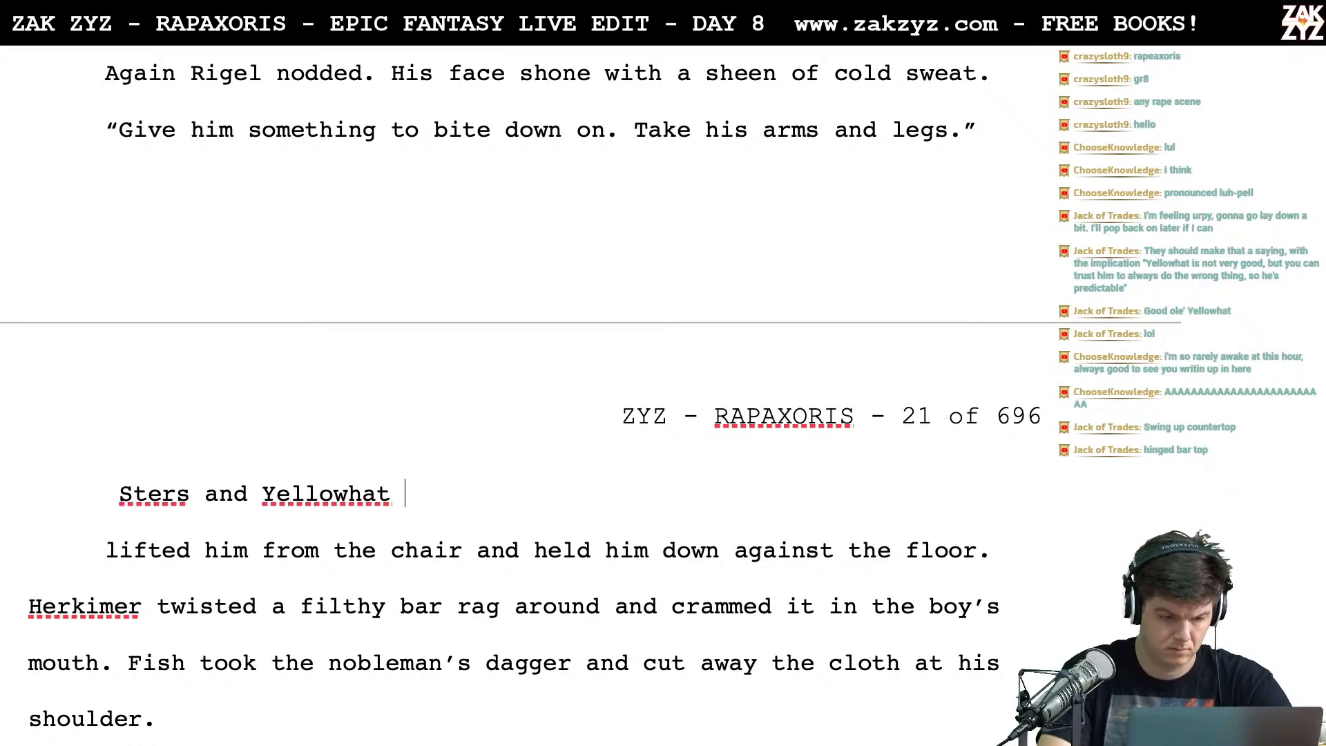
{"action": "scroll", "coordinate": [420, 74], "scroll_direction": "up", "scroll_amount": 1}
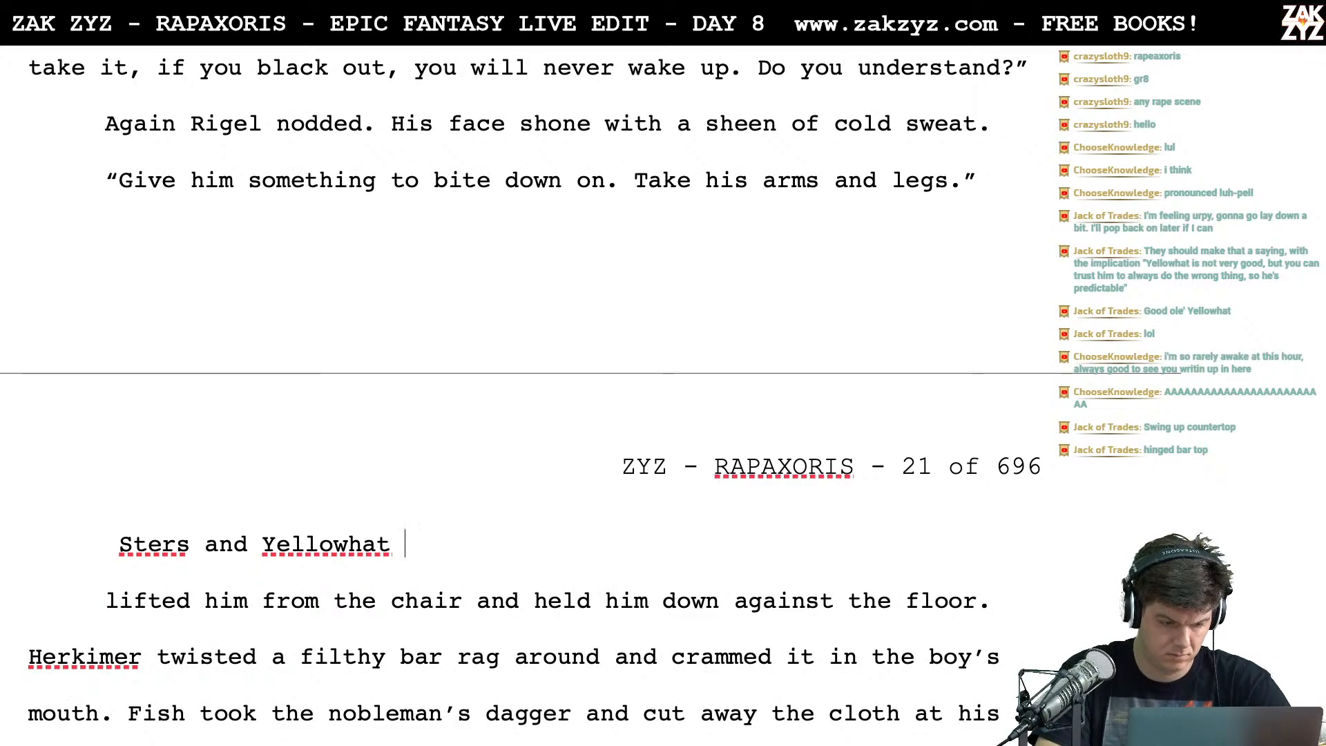
{"action": "left_click", "coordinate": [114, 537]}
{"action": "key", "text": "BackSpace"}
{"action": "key", "text": "Down"}
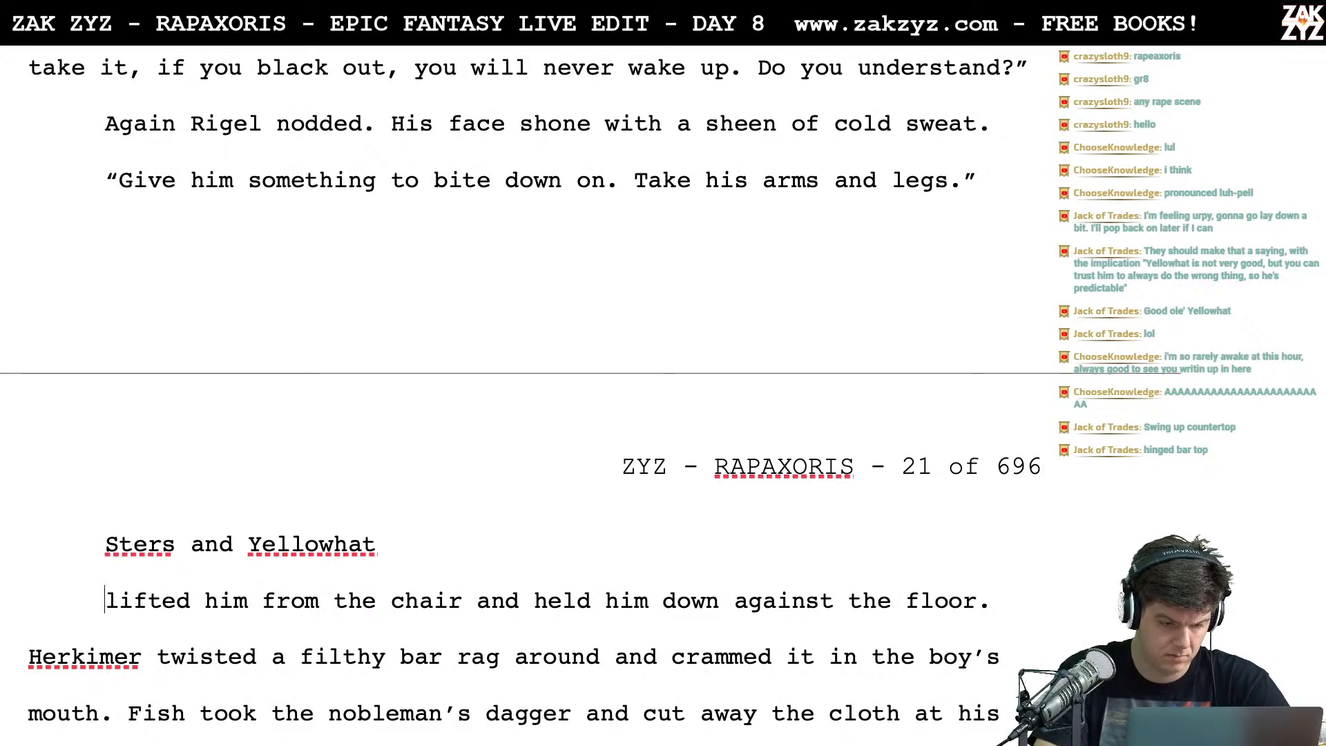
After "Sters and Yellowhat" write "stretched Rigel flat on the floor and pinned his arms and legs."
{"action": "type", "text": "Stre"}
{"action": "key", "text": "BackSpace"}
{"action": "key", "text": "BackSpace"}
{"action": "key", "text": "BackSpace"}
{"action": "key", "text": "BackSpace"}
{"action": "type", "text": "stretched "}
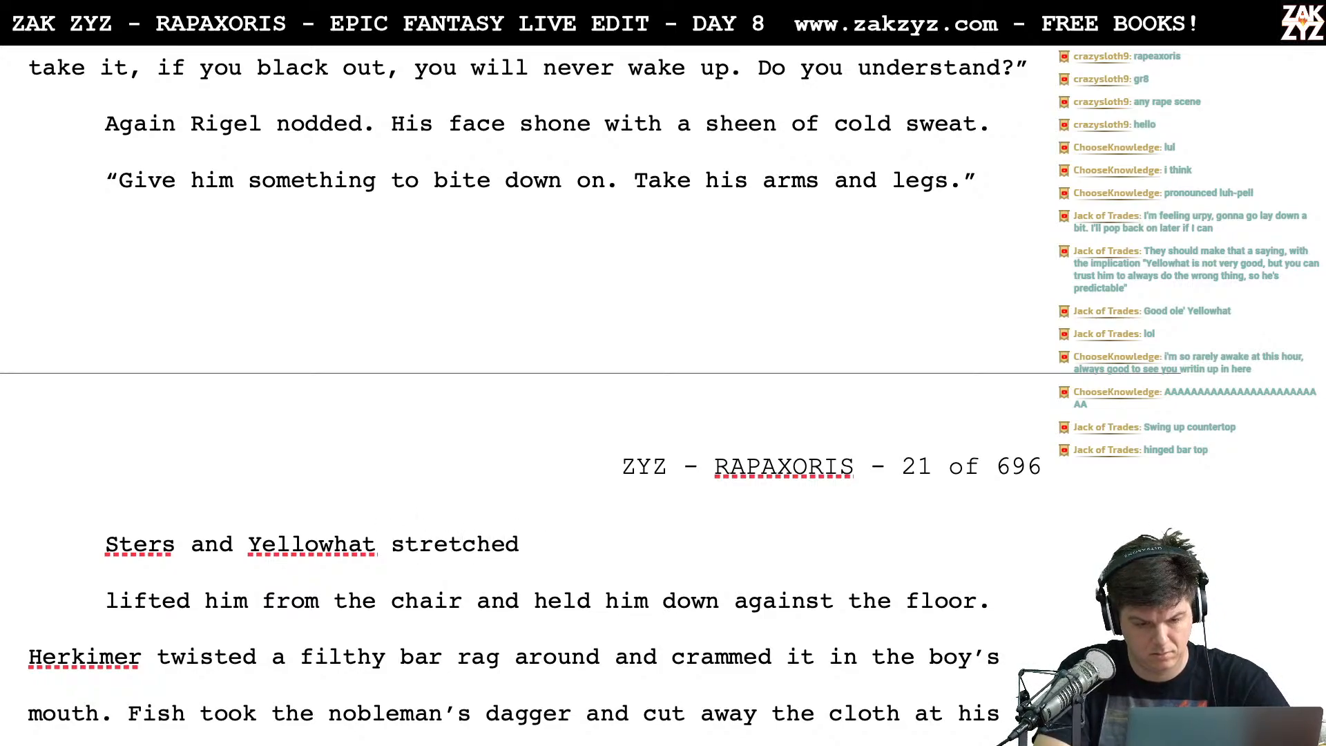
{"action": "type", "text": "Rigel flat on th"}
{"action": "type", "text": "e floor and "}
{"action": "type", "text": "to"}
{"action": "key", "text": "BackSpace"}
{"action": "key", "text": "BackSpace"}
{"action": "key", "text": "BackSpace"}
{"action": "type", "text": "pinned his arms and legs."}
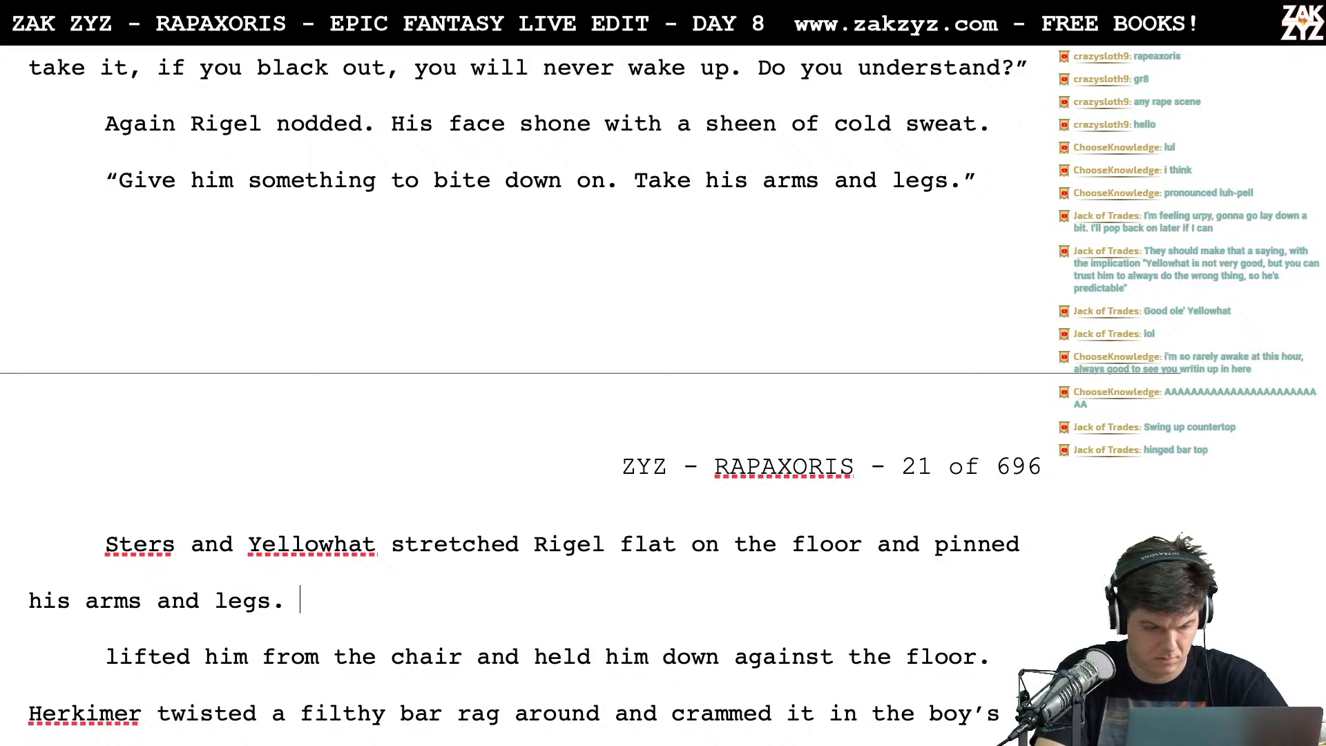
Delete the old sentence fragment "lifted him from the chair and held him down against the floor."
{"action": "key", "text": "shift+Down"}
{"action": "key", "text": "shift+Right"}
{"action": "key", "text": "shift+Right"}
{"action": "key", "text": "shift+Right"}
{"action": "key", "text": "shift+Right"}
{"action": "key", "text": "shift+Right"}
{"action": "key", "text": "shift+Right"}
{"action": "key", "text": "shift+Right"}
{"action": "key", "text": "shift+Right"}
{"action": "key", "text": "shift+Right"}
{"action": "key", "text": "shift+Right"}
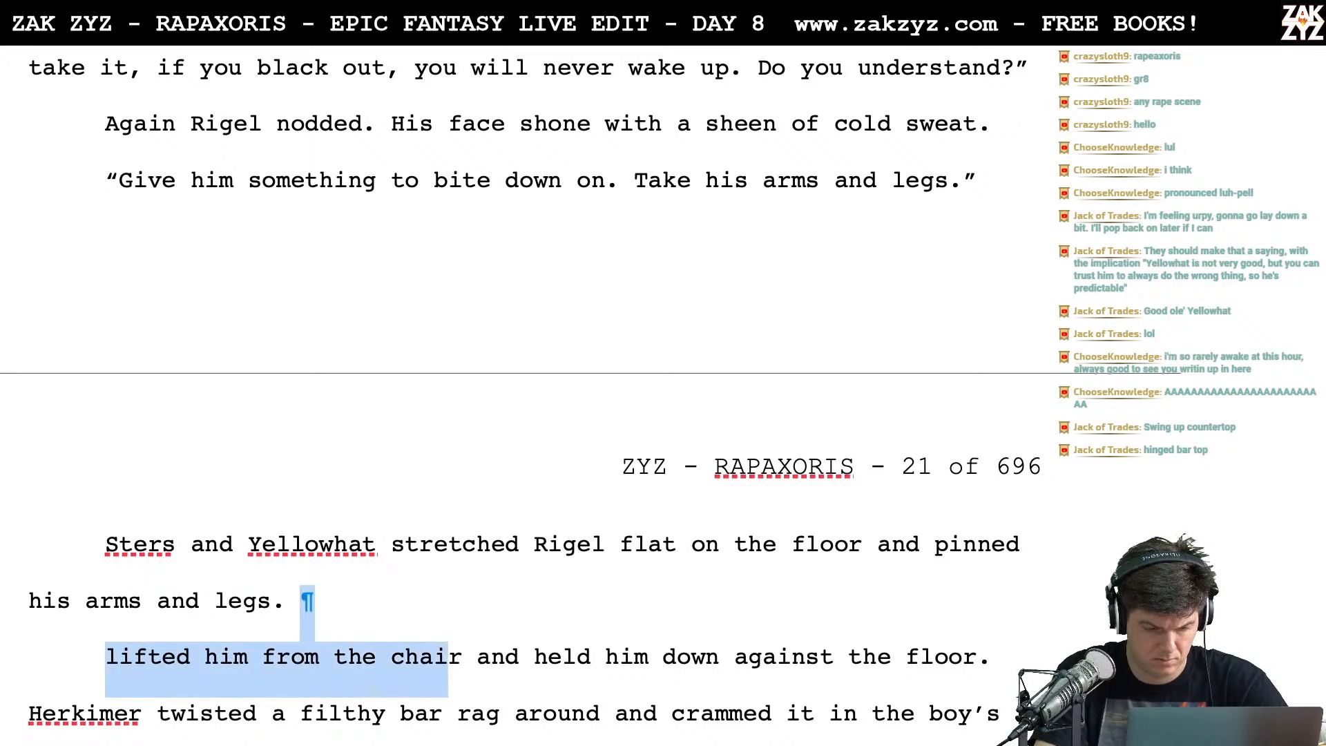
{"action": "key", "text": "shift+Right"}
{"action": "key", "text": "shift+Right"}
{"action": "key", "text": "shift+Right"}
{"action": "key", "text": "shift+Right"}
{"action": "key", "text": "shift+Right"}
{"action": "key", "text": "shift+Right"}
{"action": "key", "text": "shift+Right"}
{"action": "key", "text": "shift+Right"}
{"action": "key", "text": "shift+Right"}
{"action": "key", "text": "shift+Right"}
{"action": "key", "text": "shift+Right"}
{"action": "key", "text": "shift+Right"}
{"action": "key", "text": "shift+Right"}
{"action": "key", "text": "shift+Right"}
{"action": "key", "text": "shift+Right"}
{"action": "key", "text": "shift+Right"}
{"action": "key", "text": "shift+Right"}
{"action": "key", "text": "shift+Right"}
{"action": "key", "text": "shift+Right"}
{"action": "key", "text": "shift+Right"}
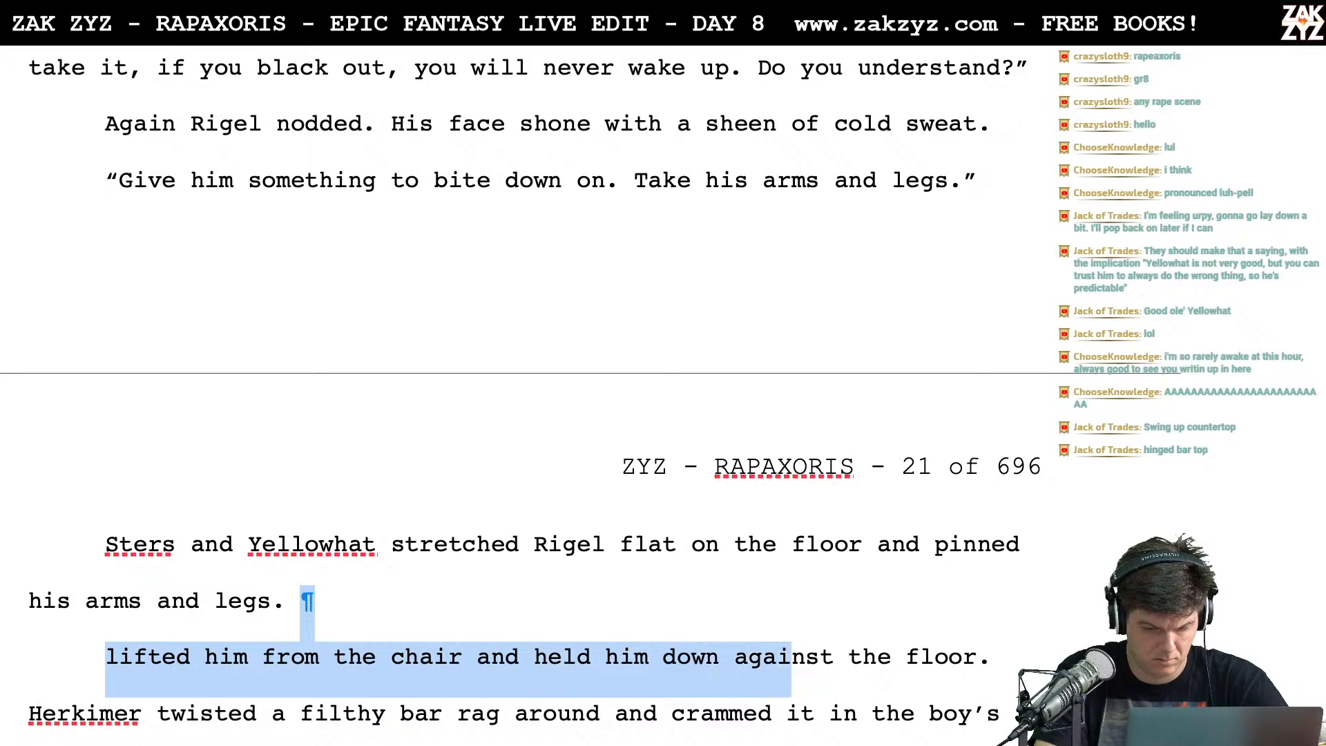
{"action": "key", "text": "shift+Right"}
{"action": "key", "text": "shift+Right"}
{"action": "key", "text": "shift+Right"}
{"action": "key", "text": "shift+Right"}
{"action": "key", "text": "shift+Right"}
{"action": "key", "text": "shift+Right"}
{"action": "key", "text": "shift+Right"}
{"action": "key", "text": "shift+Right"}
{"action": "key", "text": "shift+Right"}
{"action": "key", "text": "shift+Right"}
{"action": "key", "text": "shift+Right"}
{"action": "key", "text": "shift+Right"}
{"action": "key", "text": "shift+Right"}
{"action": "key", "text": "shift+Right"}
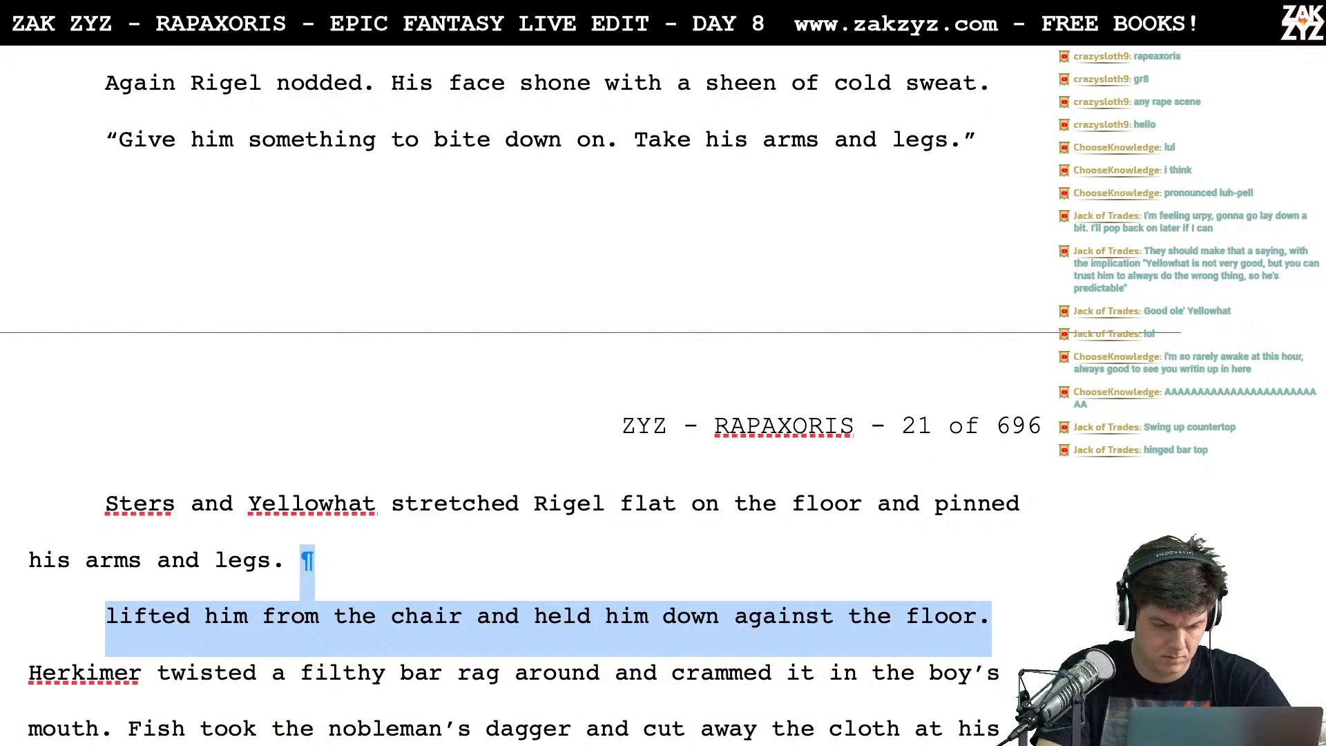
{"action": "key", "text": "Delete"}
Break the line after "Herkimer twisted", moving the old text down, and continue the sentence with "the filthy rag and"
{"action": "left_click", "coordinate": [545, 558]}
{"action": "key", "text": "Return"}
{"action": "key", "text": "Left"}
{"action": "type", "text": "the rag and"}
{"action": "key", "text": "BackSpace"}
{"action": "key", "text": "BackSpace"}
{"action": "key", "text": "BackSpace"}
{"action": "key", "text": "BackSpace"}
{"action": "key", "text": "BackSpace"}
{"action": "key", "text": "BackSpace"}
{"action": "key", "text": "BackSpace"}
{"action": "key", "text": "BackSpace"}
{"action": "type", "text": "filthy rag and "}
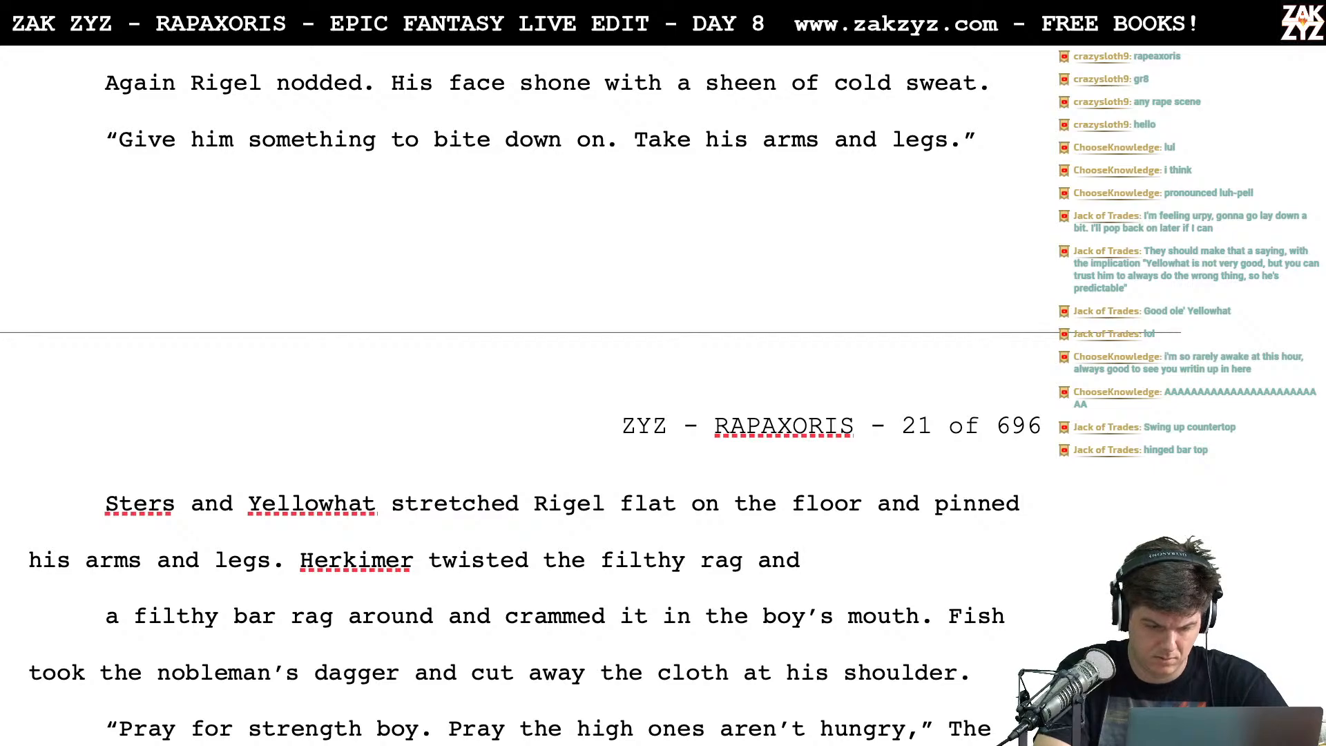
Finish the Herkimer sentence with "crammed it in Rigel's mouth."
{"action": "type", "text": "Cr"}
{"action": "key", "text": "BackSpace"}
{"action": "key", "text": "BackSpace"}
{"action": "type", "text": "cramemed"}
{"action": "key", "text": "BackSpace"}
{"action": "key", "text": "BackSpace"}
{"action": "key", "text": "BackSpace"}
{"action": "key", "text": "BackSpace"}
{"action": "type", "text": "med"}
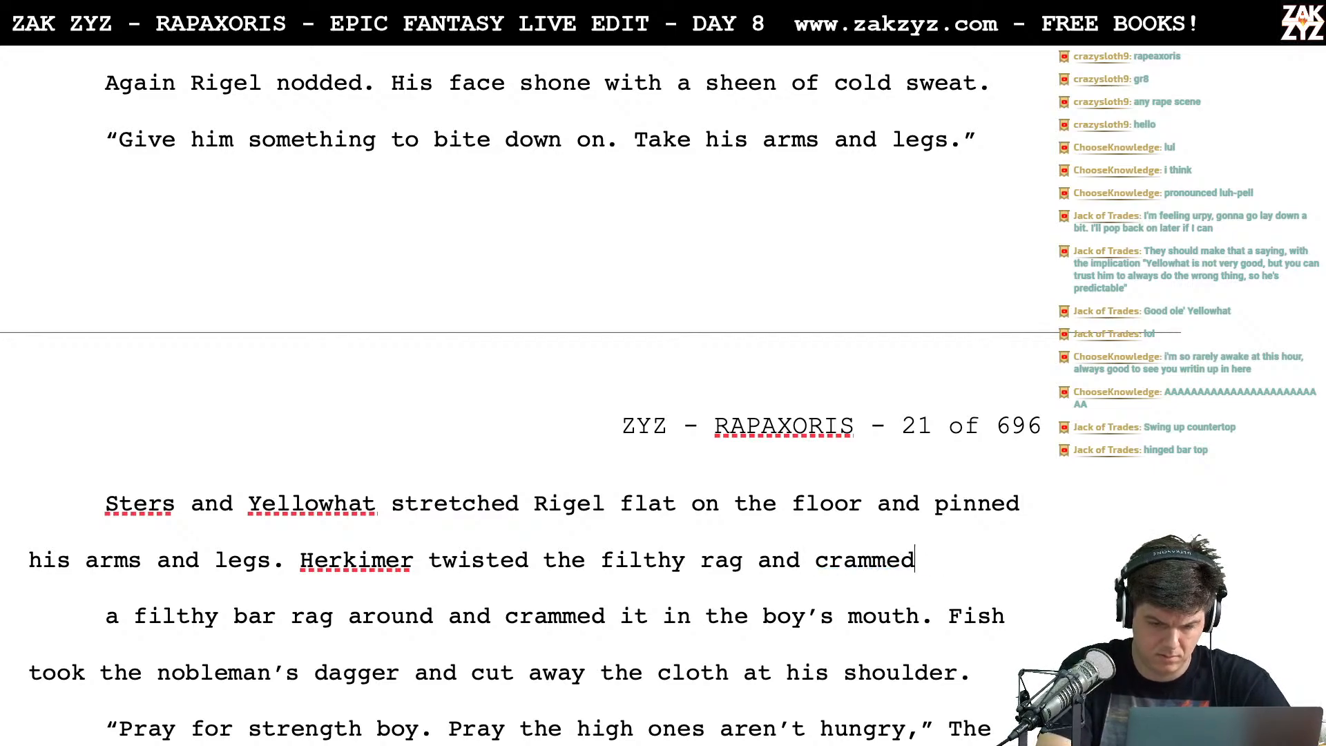
{"action": "type", "text": " it in rigel"}
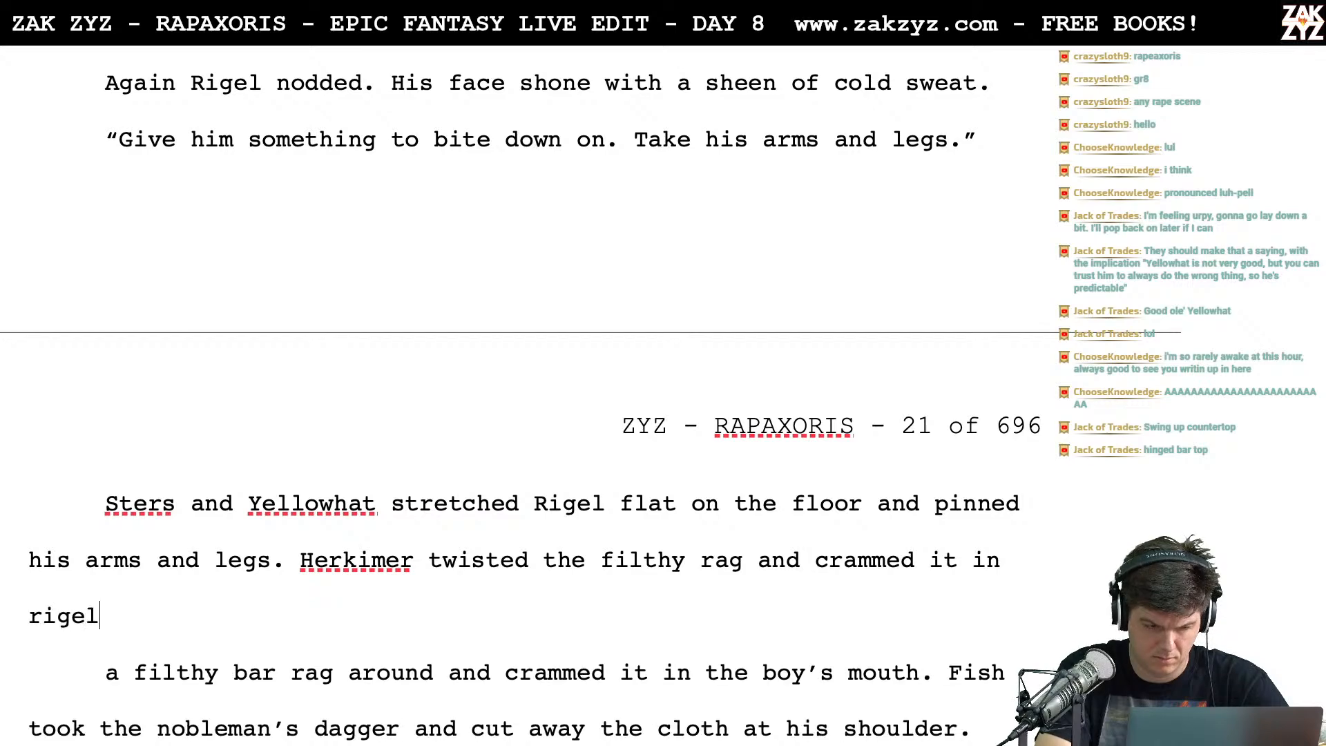
{"action": "type", "text": "'s mouth"}
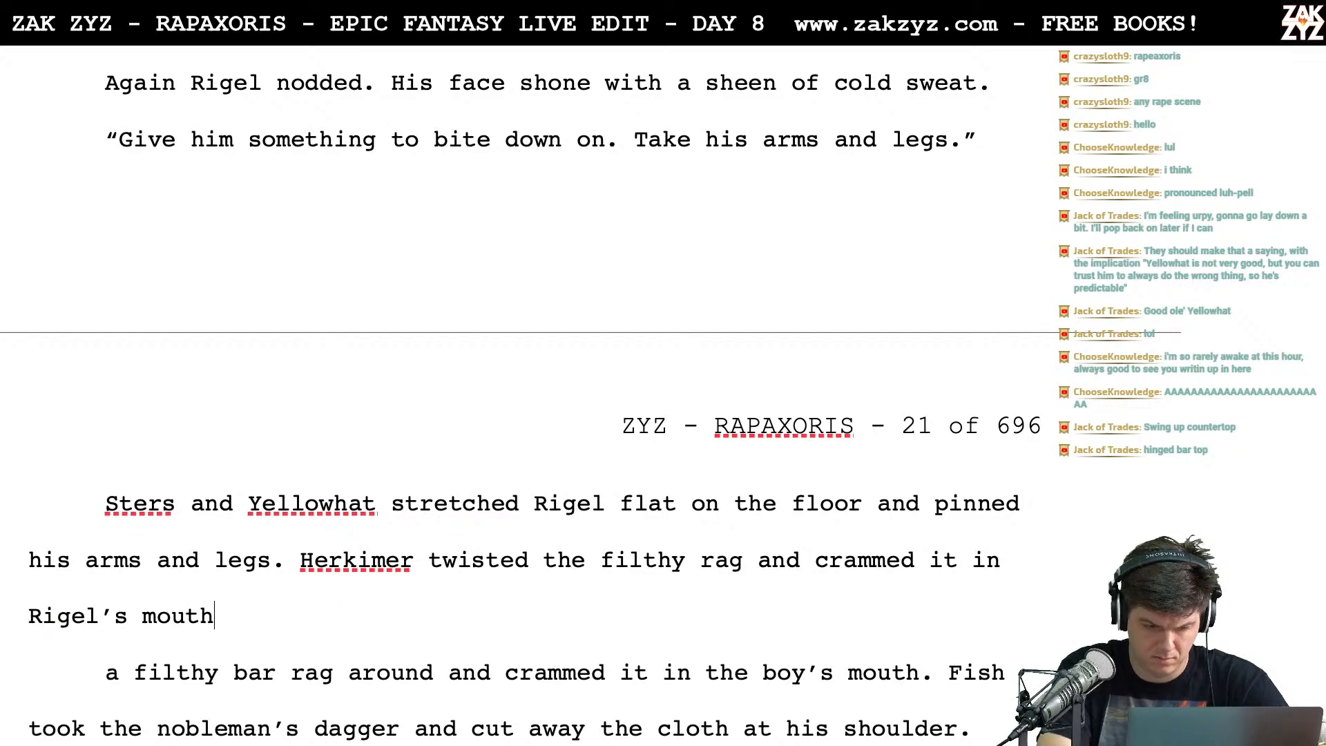
Delete the leftover old paragraph about the filthy bar rag and Fish cutting away the cloth with the nobleman's dagger
{"action": "key", "text": "Down"}
{"action": "key", "text": "Down"}
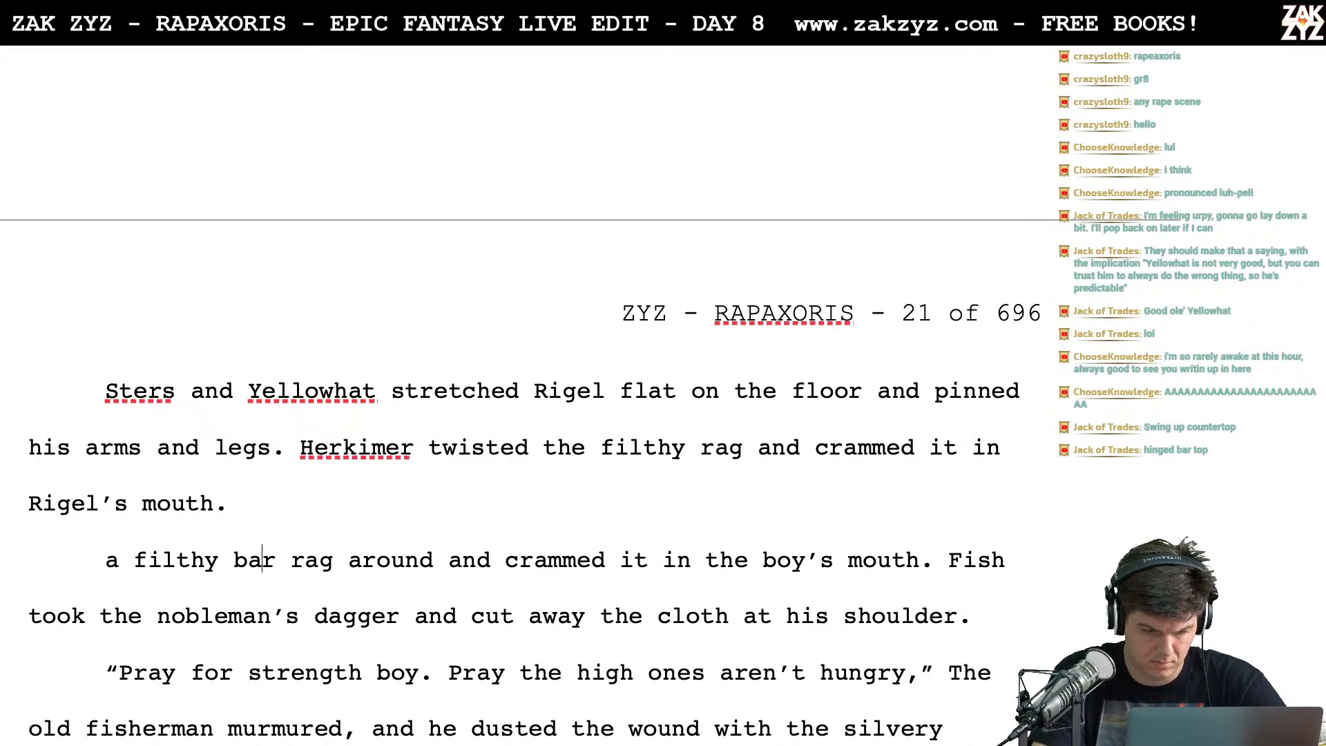
{"action": "key", "text": "ctrl+shift+Down"}
{"action": "key", "text": "shift+Left"}
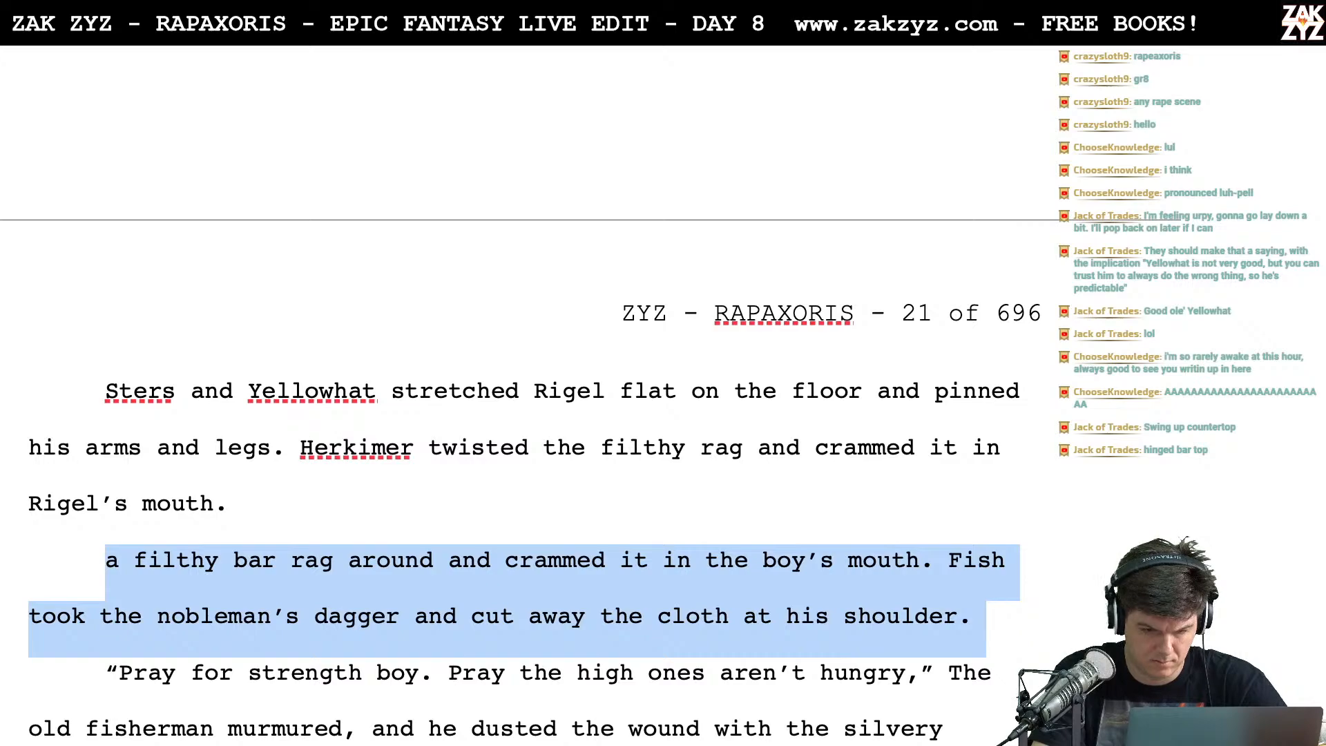
{"action": "key", "text": "BackSpace"}
{"action": "key", "text": "BackSpace"}
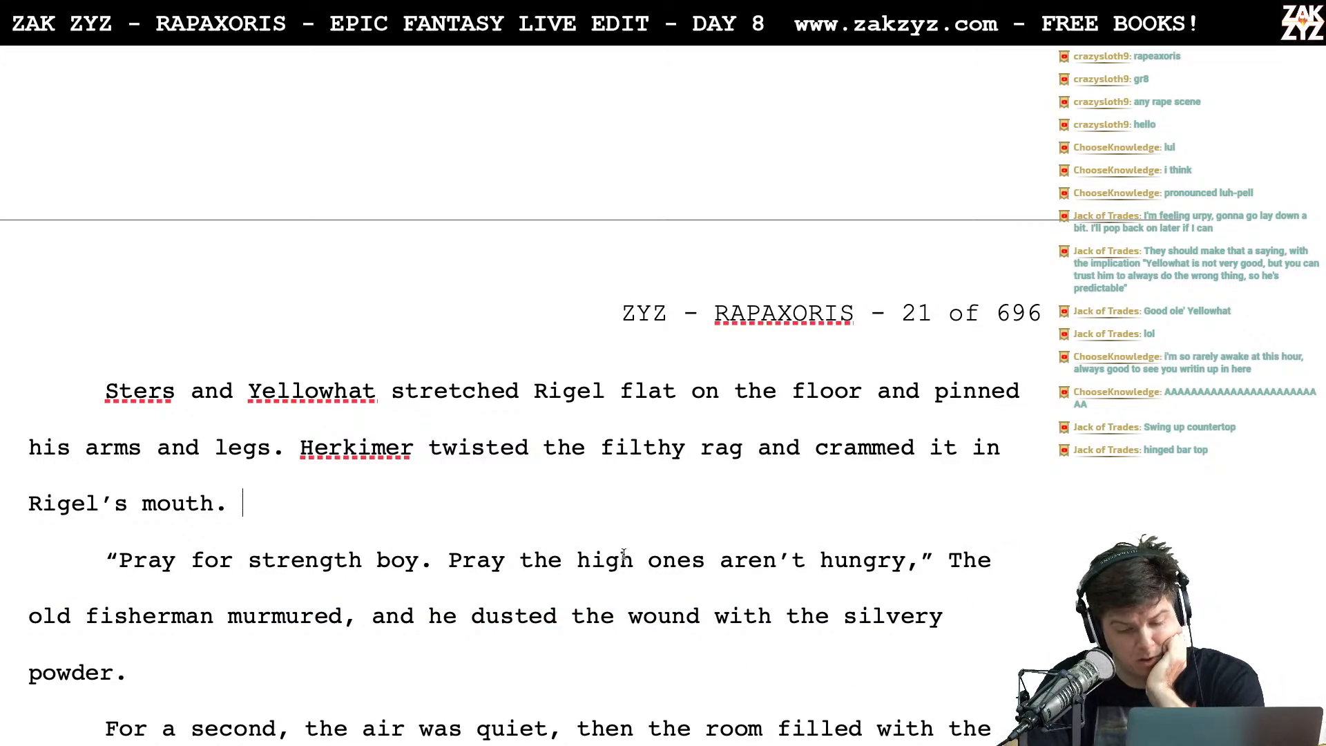
Tag the "Pray for strength boy" dialogue with "the old fisherman advised." and push the old narration into a separate paragraph below
{"action": "left_click", "coordinate": [913, 565]}
{"action": "key", "text": "BackSpace"}
{"action": "type", "text": "."}
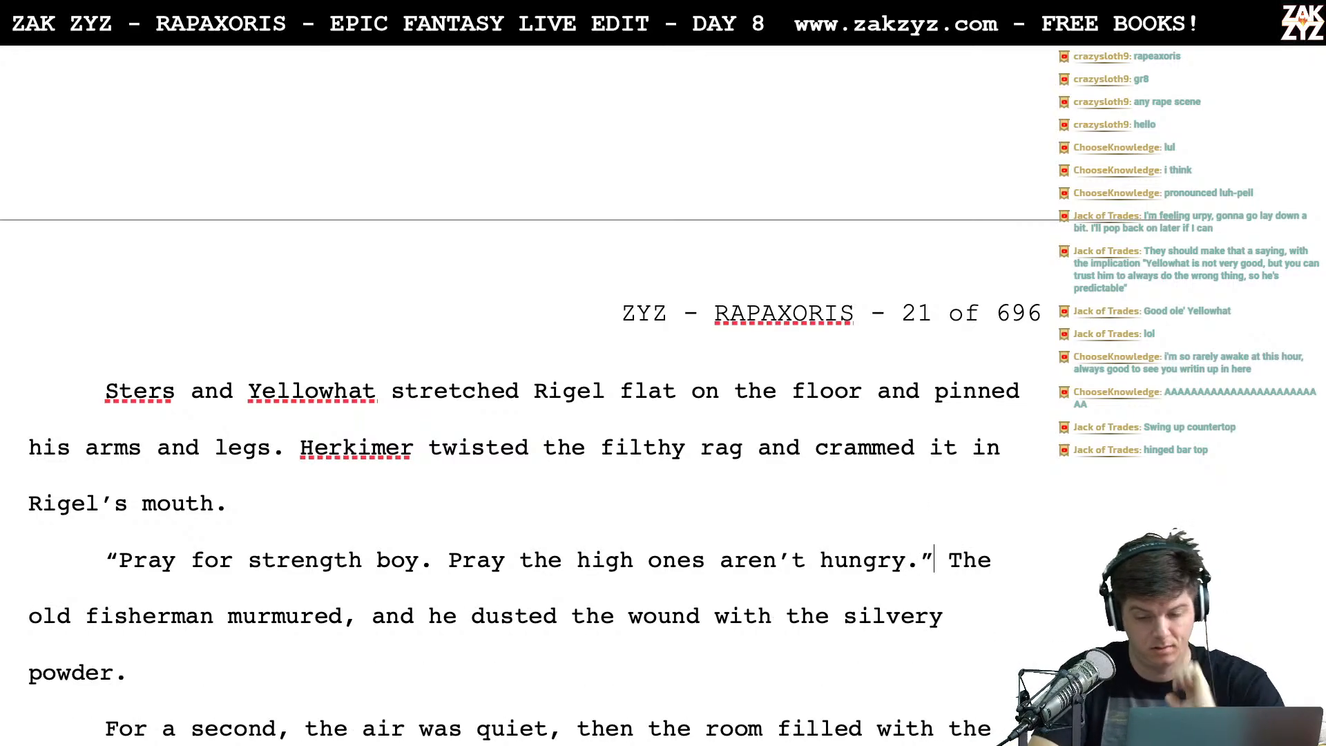
{"action": "key", "text": "BackSpace"}
{"action": "type", "text": ",” "}
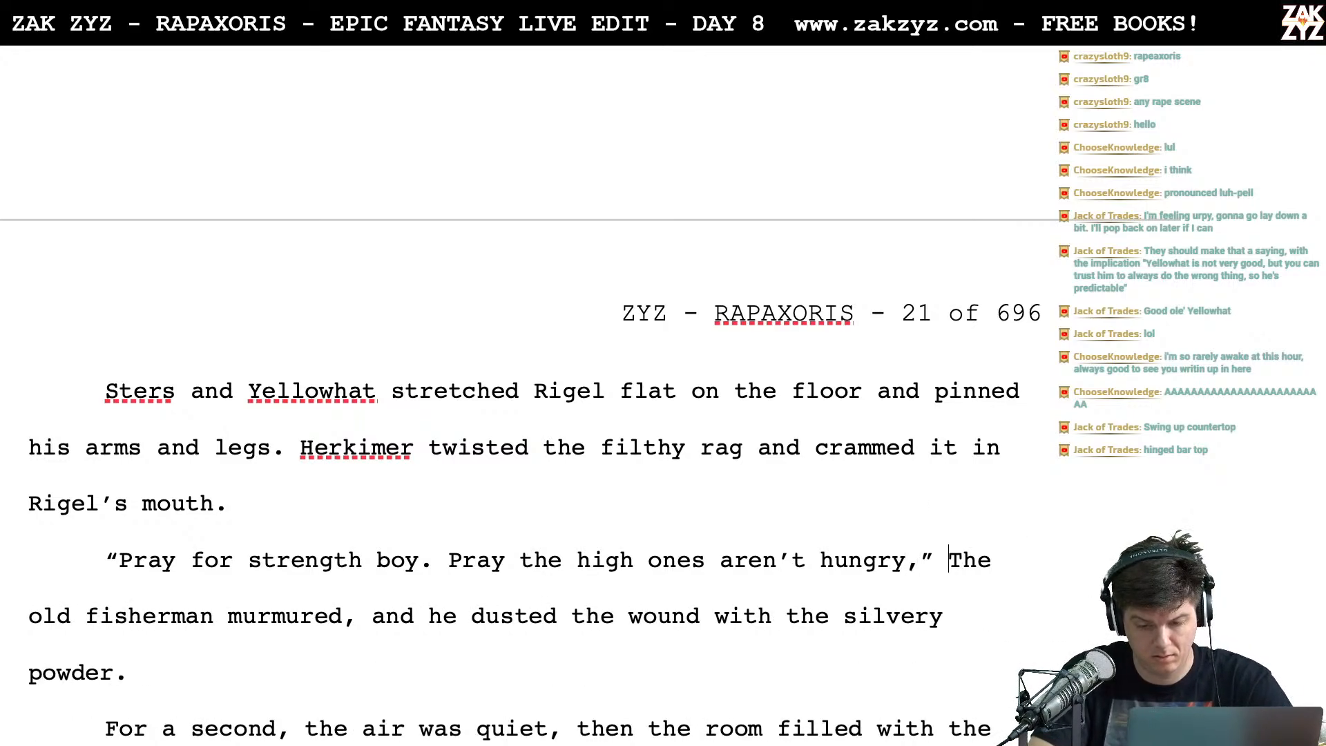
{"action": "type", "text": "the old "}
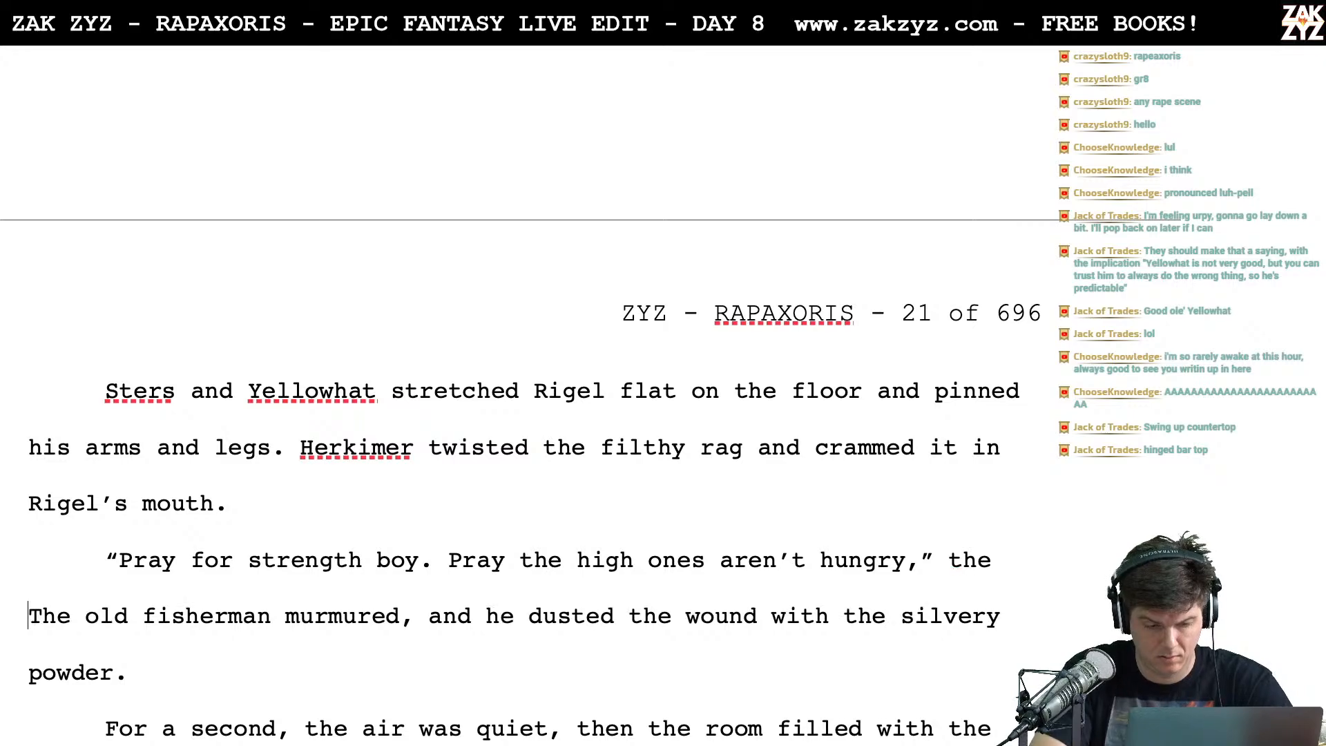
{"action": "type", "text": "fisherman ad"}
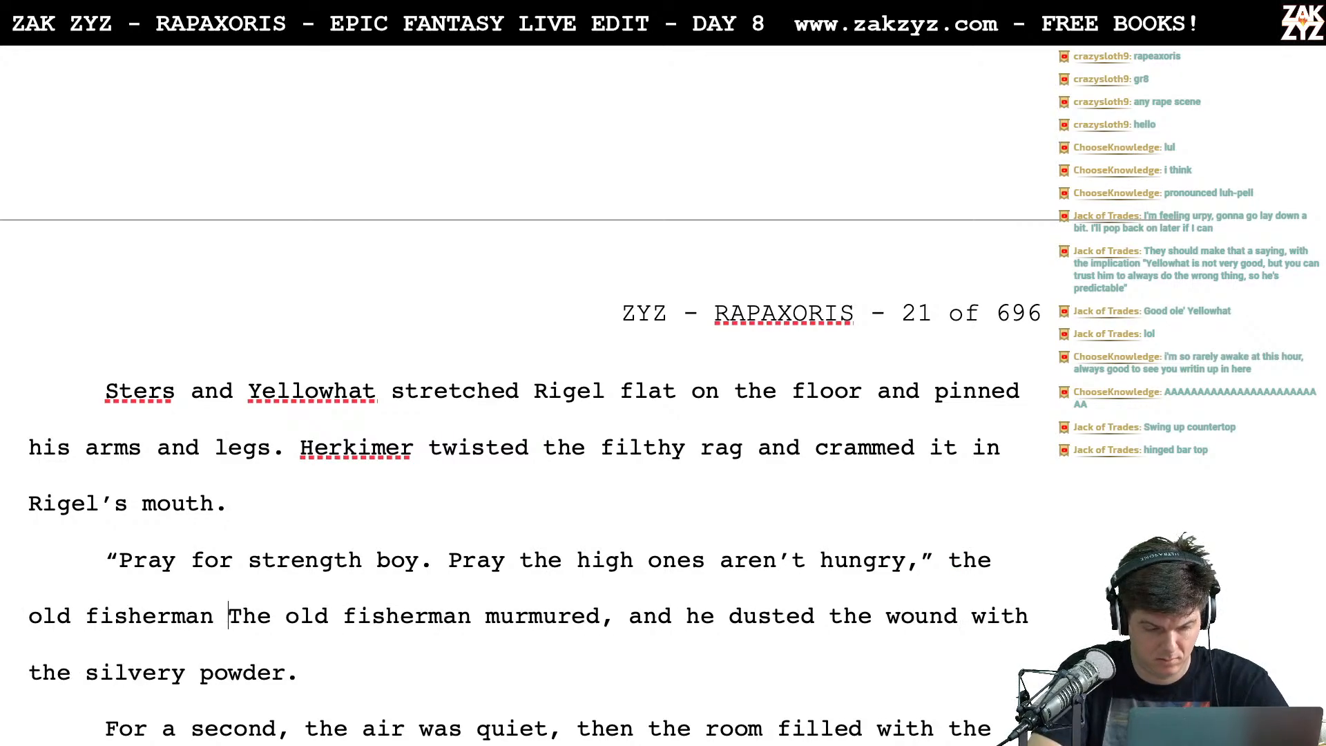
{"action": "type", "text": "vised."}
{"action": "key", "text": "Return"}
{"action": "key", "text": "Return"}
After "the old fisherman advised." write "He dusted the wound with the silver powder."
{"action": "key", "text": "Up"}
{"action": "key", "text": "Up"}
{"action": "key", "text": "End"}
{"action": "type", "text": "He dust"}
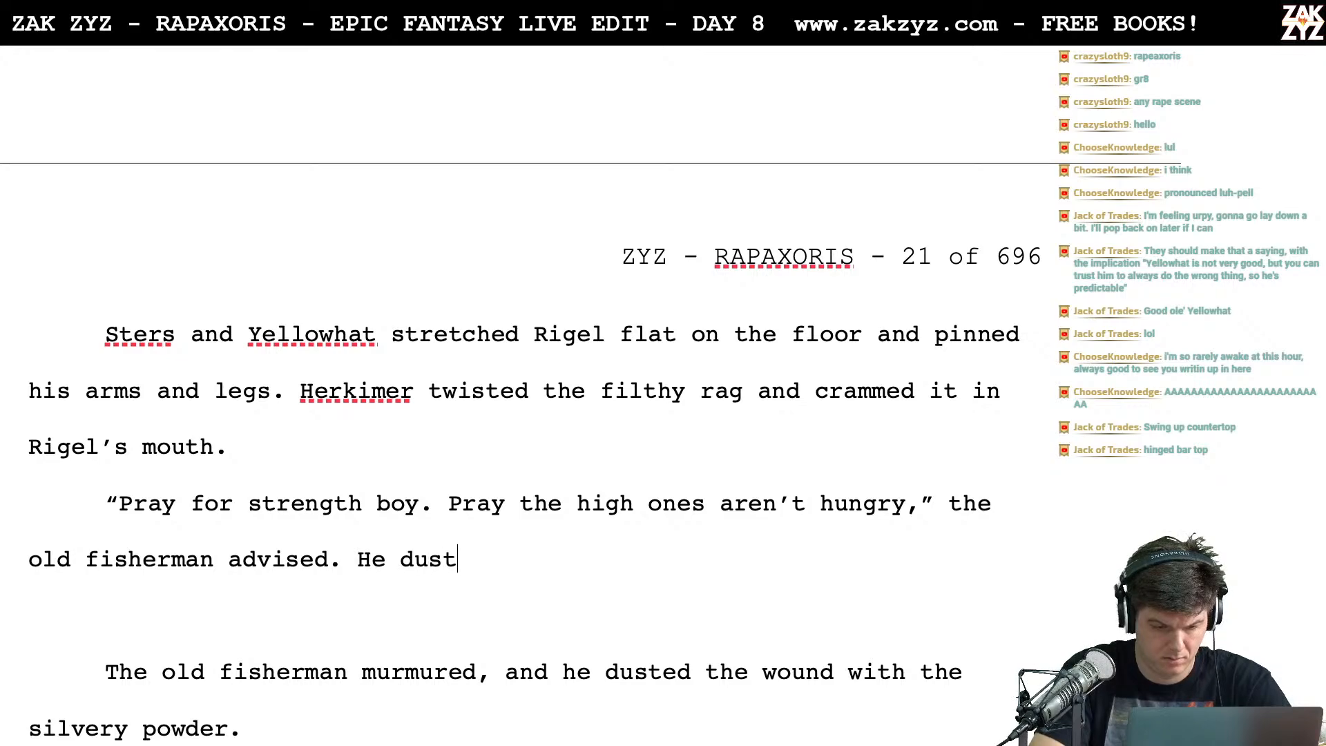
{"action": "type", "text": "ed the"}
{"action": "key", "text": "BackSpace"}
{"action": "key", "text": "BackSpace"}
{"action": "key", "text": "BackSpace"}
{"action": "key", "text": "BackSpace"}
{"action": "type", "text": "both side"}
{"action": "key", "text": "BackSpace"}
{"action": "key", "text": "BackSpace"}
{"action": "key", "text": "BackSpace"}
{"action": "key", "text": "BackSpace"}
{"action": "key", "text": "BackSpace"}
{"action": "key", "text": "BackSpace"}
{"action": "key", "text": "BackSpace"}
{"action": "key", "text": "BackSpace"}
{"action": "key", "text": "BackSpace"}
{"action": "key", "text": "BackSpace"}
{"action": "key", "text": "BackSpace"}
{"action": "key", "text": "BackSpace"}
{"action": "key", "text": "BackSpace"}
{"action": "key", "text": "BackSpace"}
{"action": "key", "text": "BackSpace"}
{"action": "key", "text": "BackSpace"}
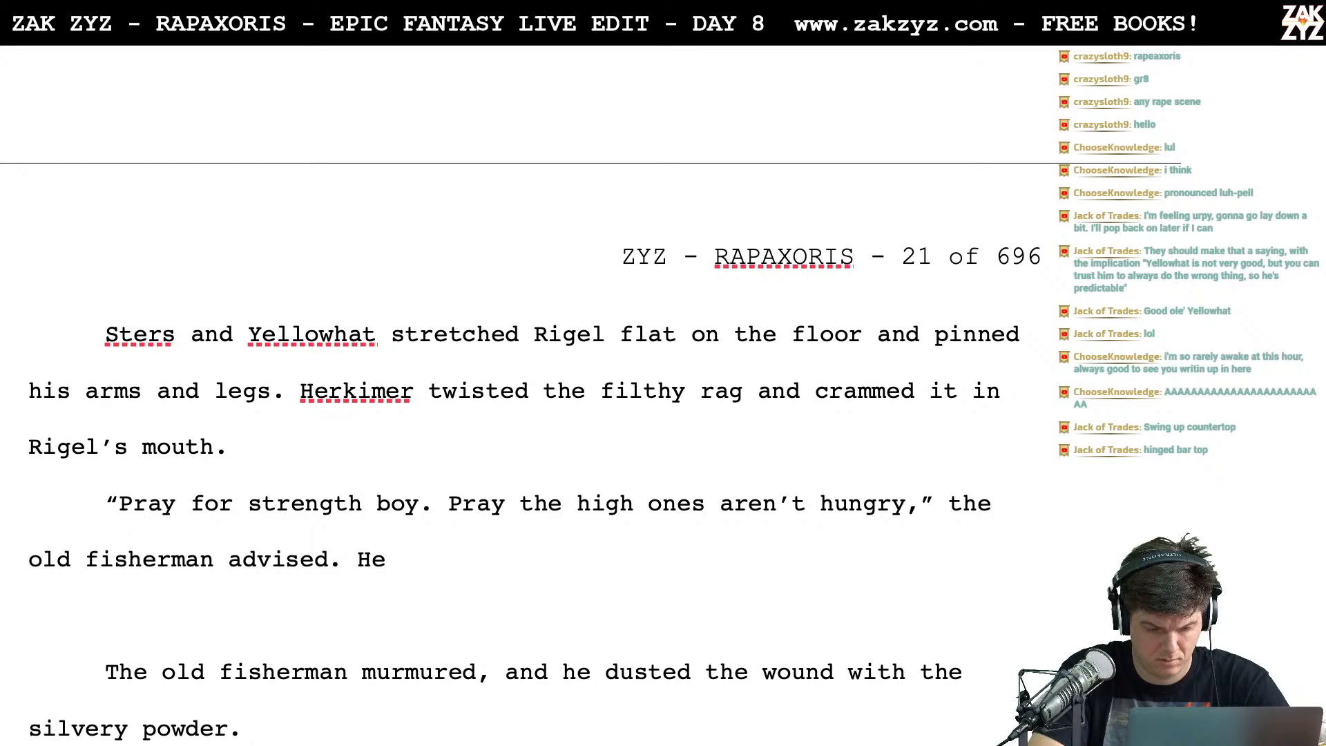
{"action": "type", "text": "dusted the wound w"}
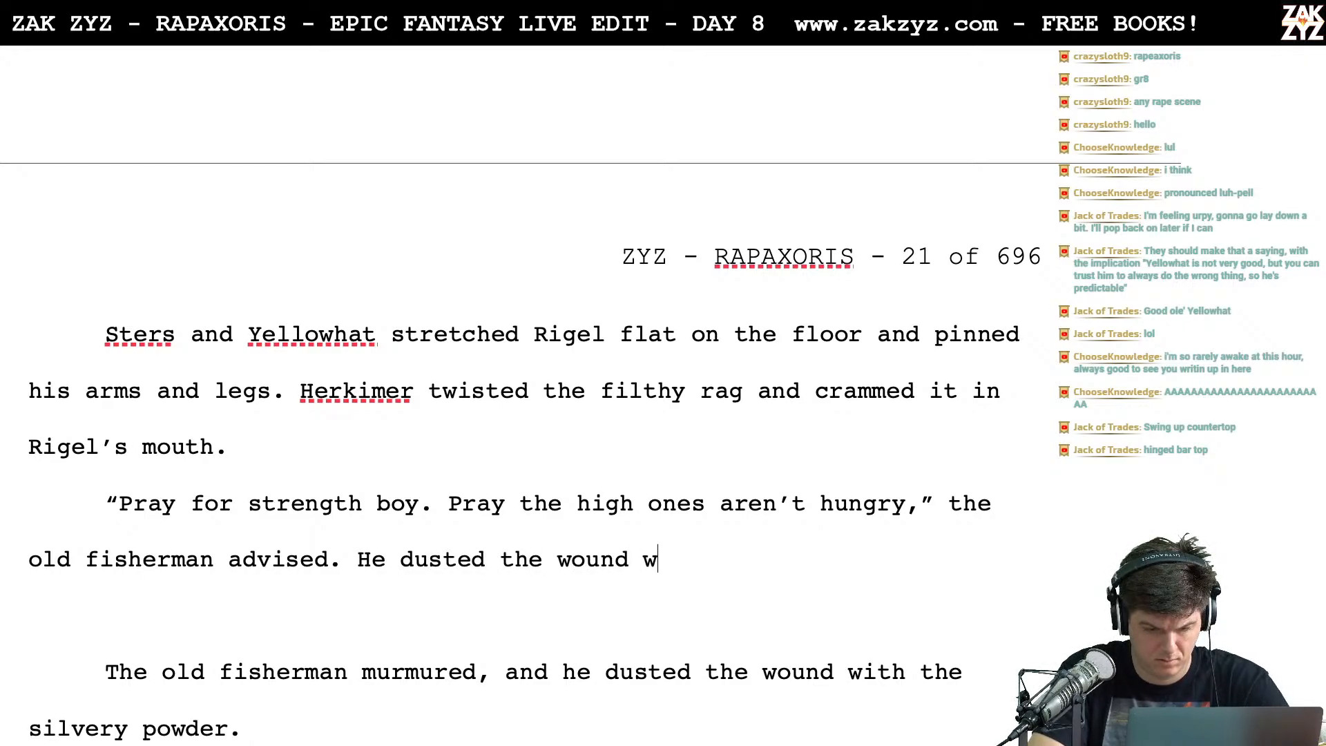
{"action": "type", "text": "ith the silv"}
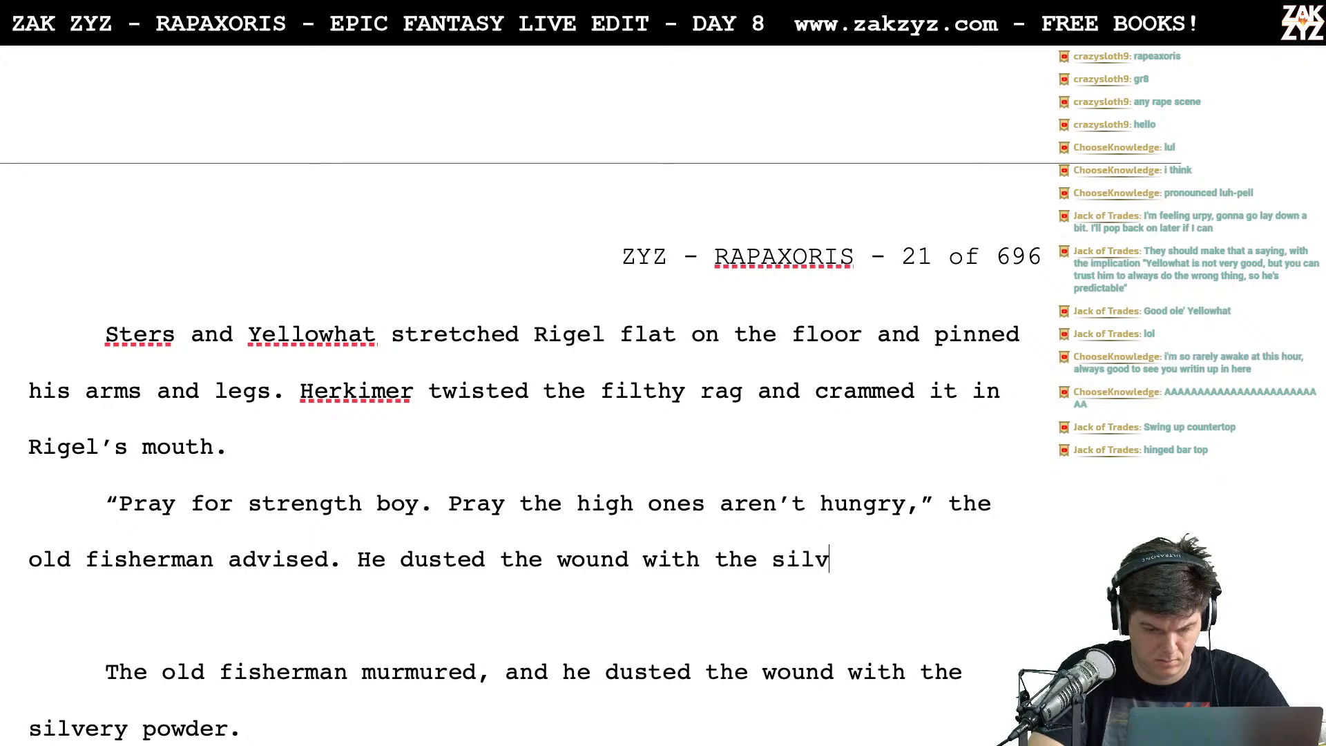
{"action": "type", "text": "er powde"}
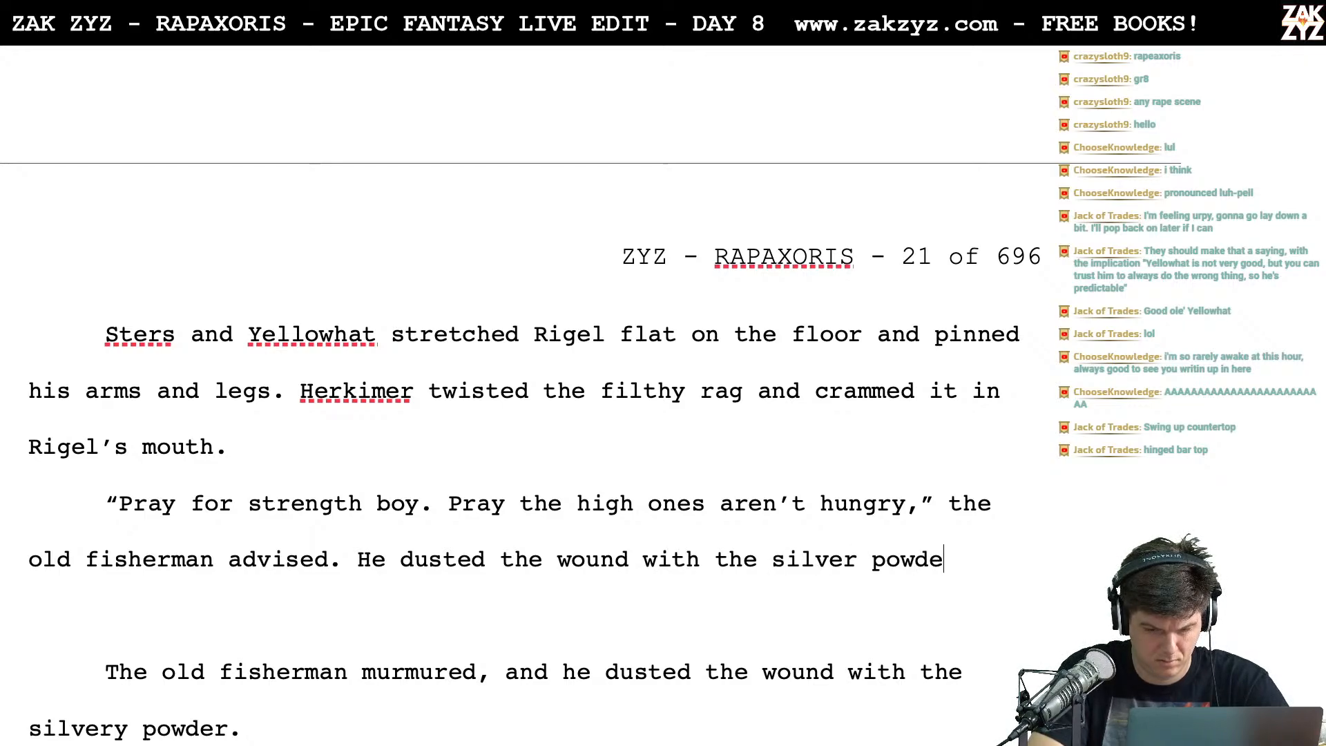
{"action": "type", "text": "r."}
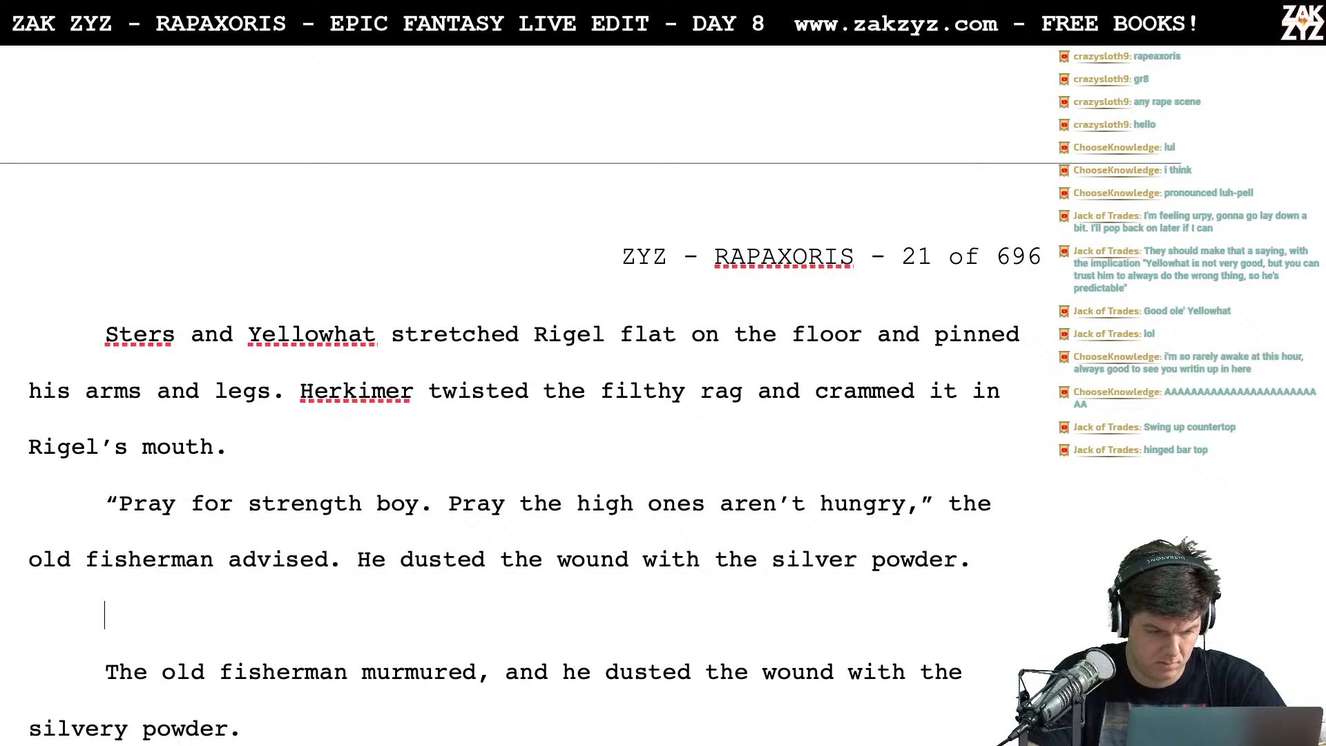
Delete the blank paragraph and the old sentence about the fisherman murmuring and dusting the wound with silvery powder
{"action": "key", "text": "shift+Down"}
{"action": "key", "text": "shift+Down"}
{"action": "key", "text": "shift+Down"}
{"action": "key", "text": "shift+Down"}
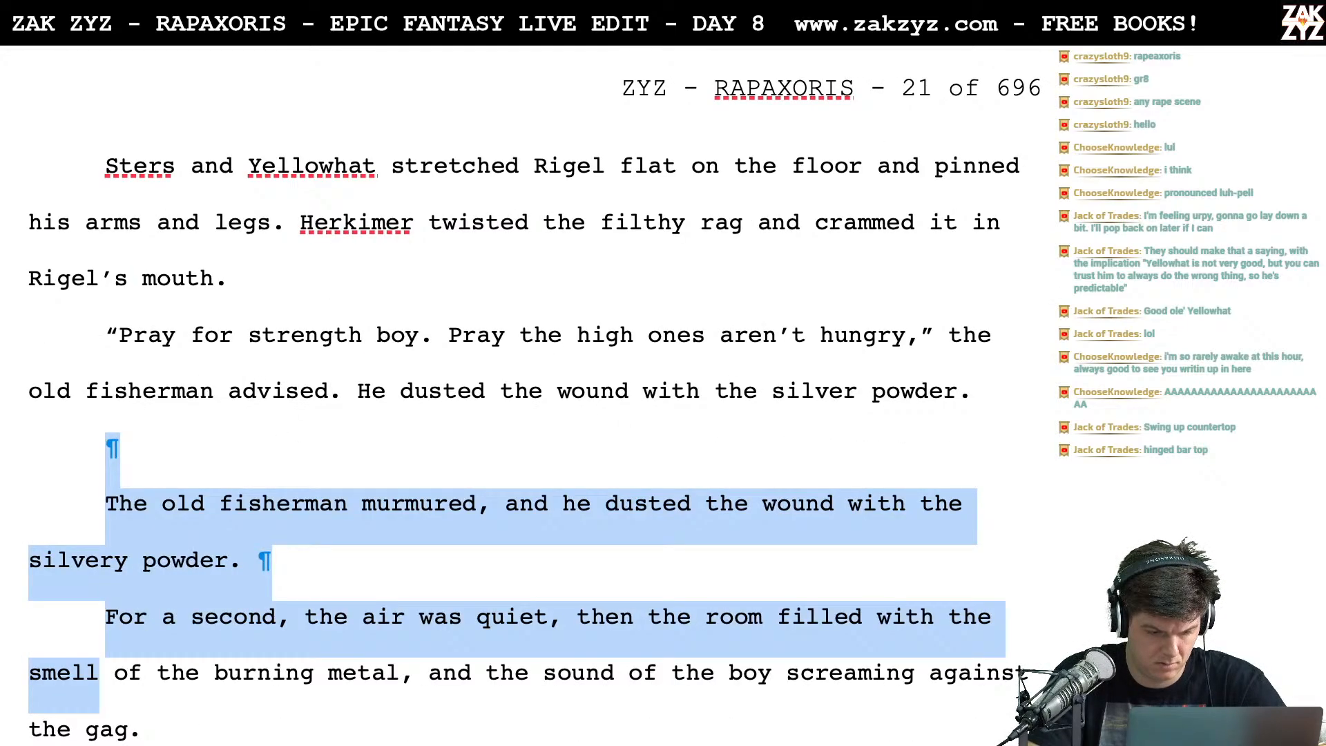
{"action": "key", "text": "shift+Up"}
{"action": "key", "text": "shift+Up"}
{"action": "key", "text": "shift+End"}
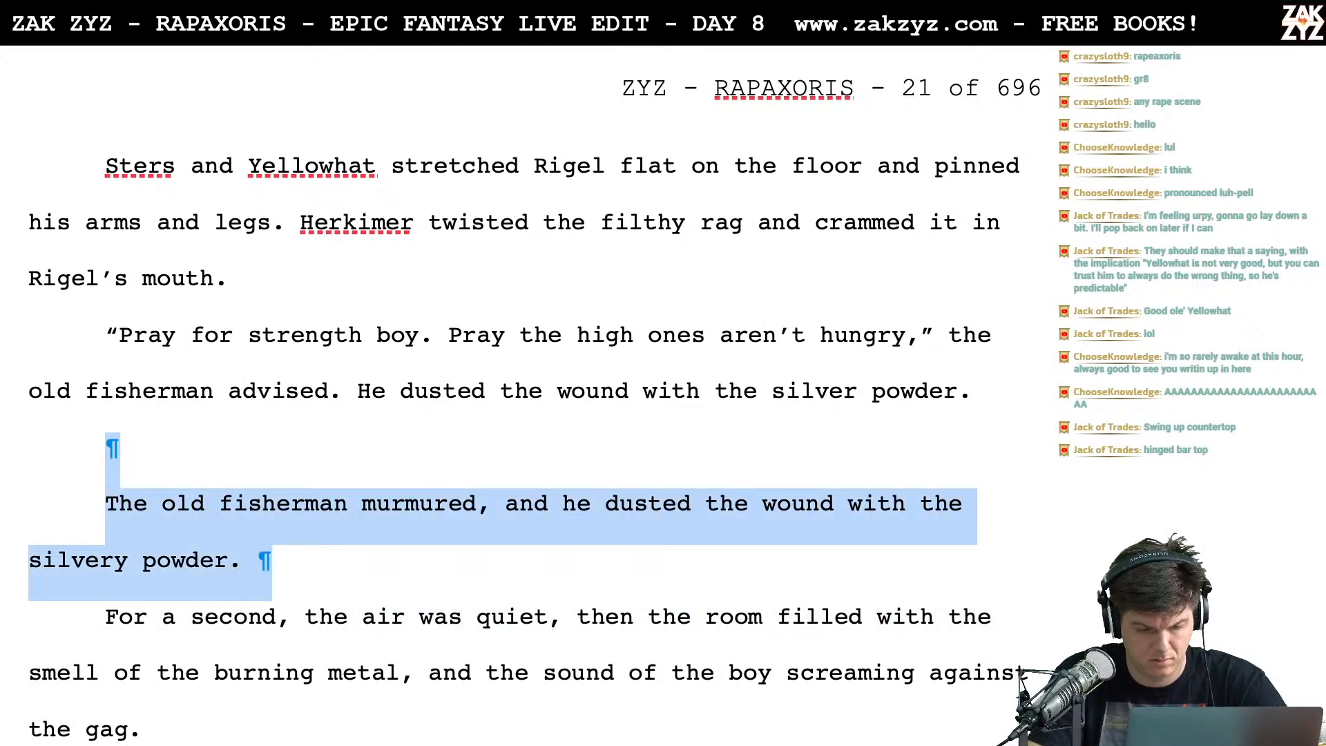
{"action": "key", "text": "Delete"}
Open blank paragraphs between the silver powder paragraph and the old "For a second, the air was quiet" paragraph
{"action": "scroll", "coordinate": [1033, 460], "scroll_direction": "down", "scroll_amount": 1}
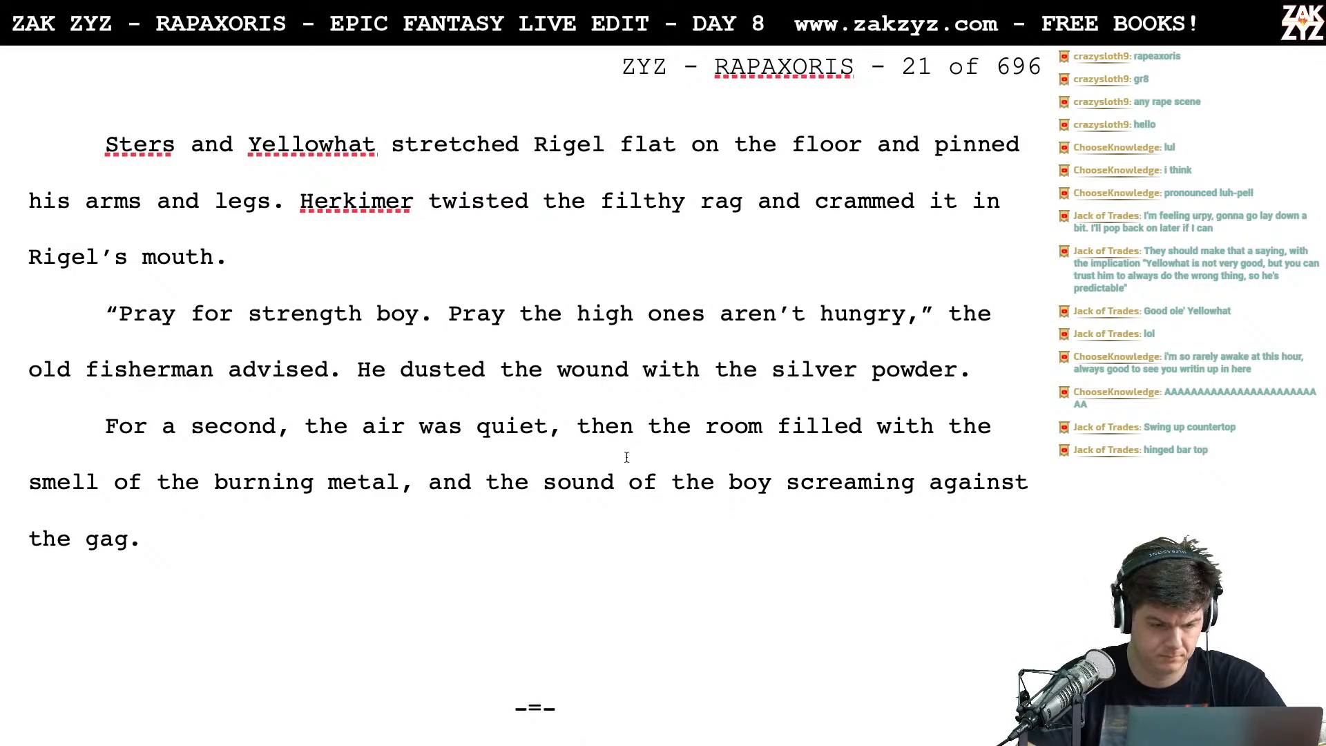
{"action": "key", "text": "Return"}
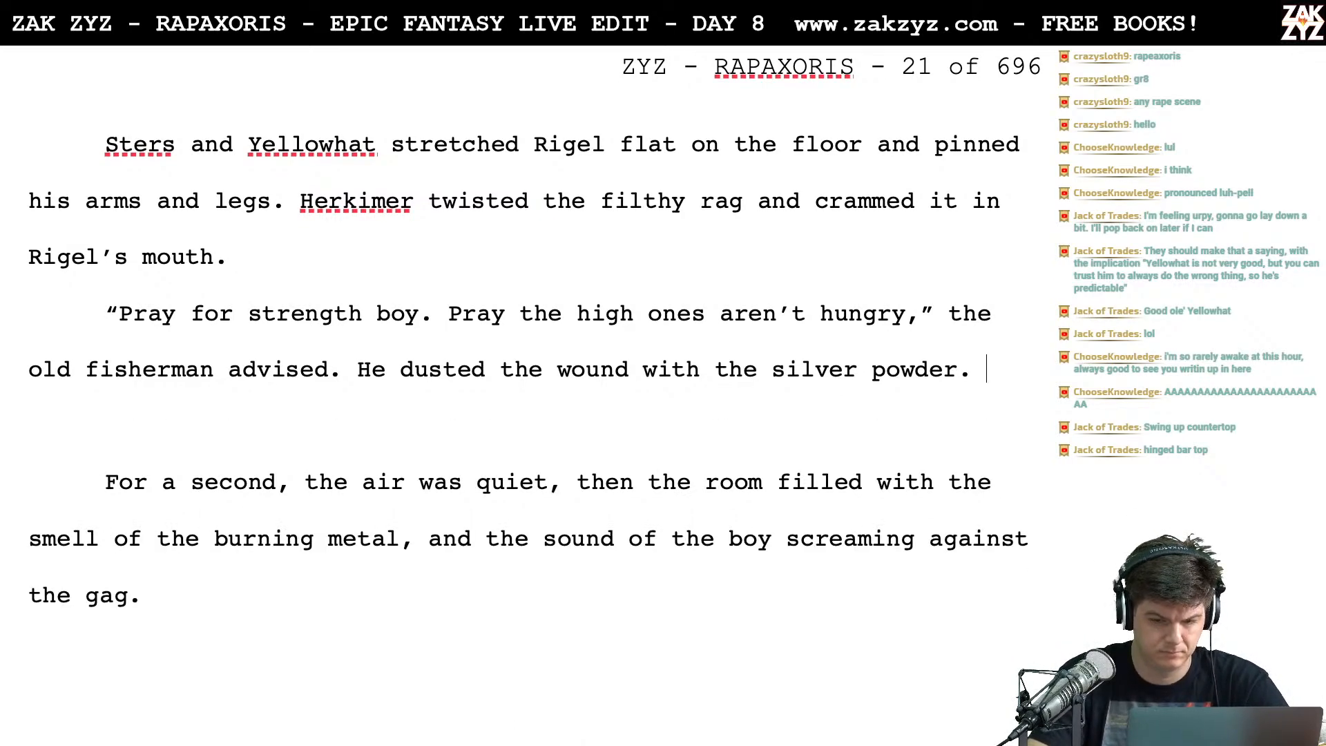
{"action": "key", "text": "Return"}
{"action": "key", "text": "Up"}
{"action": "key", "text": "Up"}
{"action": "type", "text": "F"}
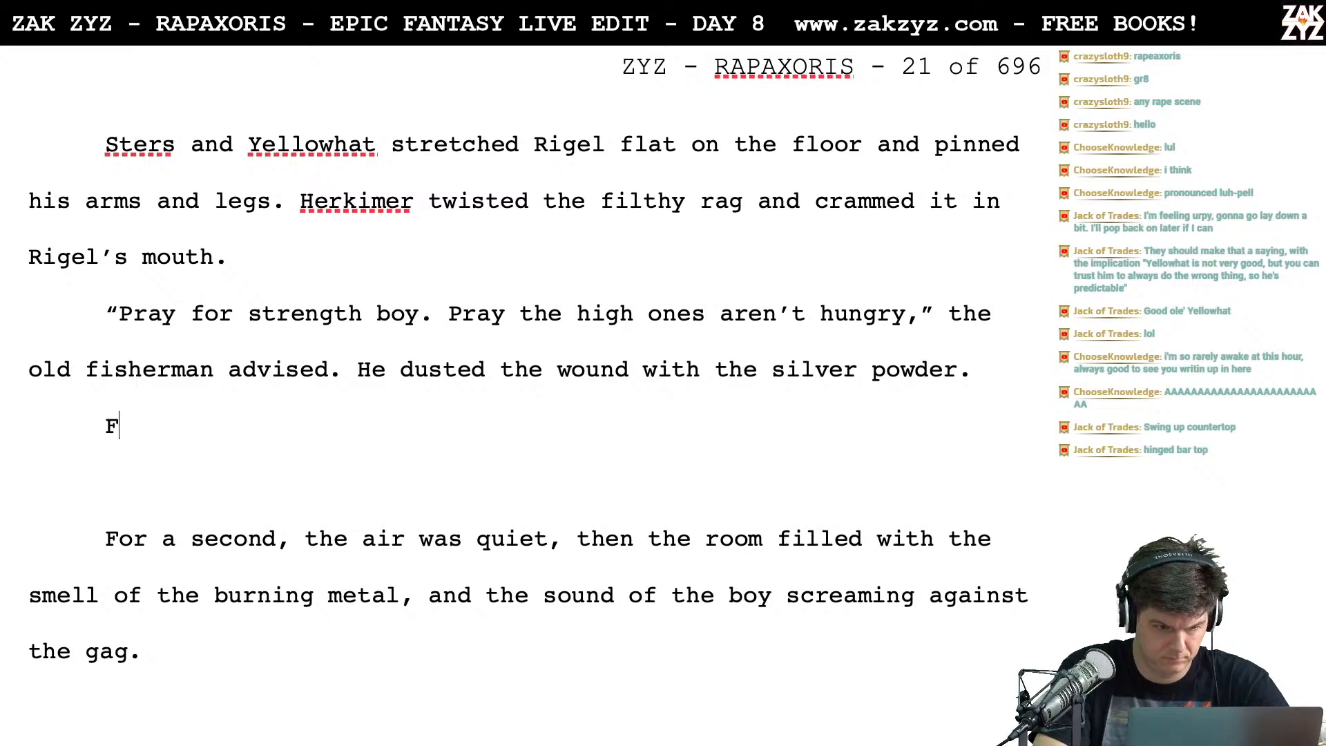
{"action": "type", "text": "or a moment, "}
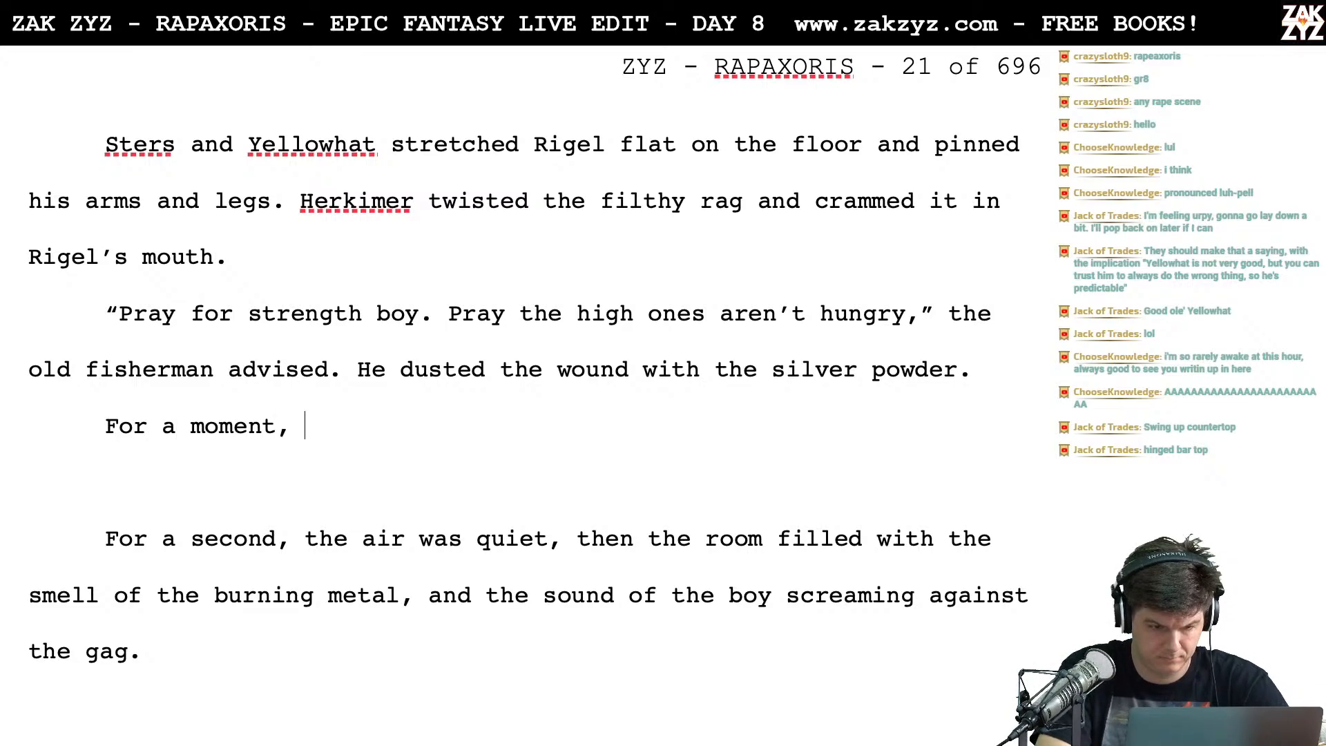
{"action": "type", "text": "everything"}
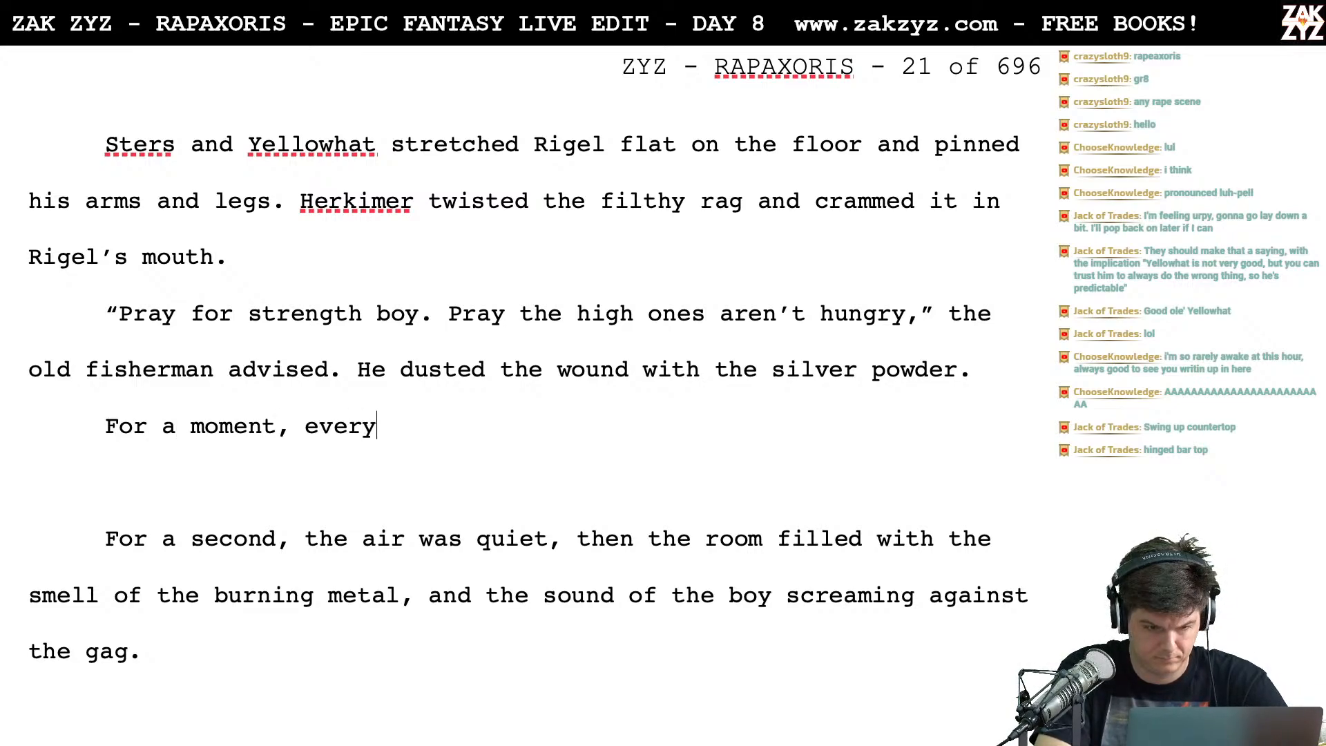
{"action": "key", "text": "BackSpace"}
{"action": "key", "text": "BackSpace"}
{"action": "key", "text": "BackSpace"}
{"action": "key", "text": "BackSpace"}
{"action": "key", "text": "BackSpace"}
{"action": "key", "text": "BackSpace"}
{"action": "key", "text": "BackSpace"}
{"action": "key", "text": "BackSpace"}
{"action": "key", "text": "BackSpace"}
{"action": "key", "text": "BackSpace"}
{"action": "key", "text": "BackSpace"}
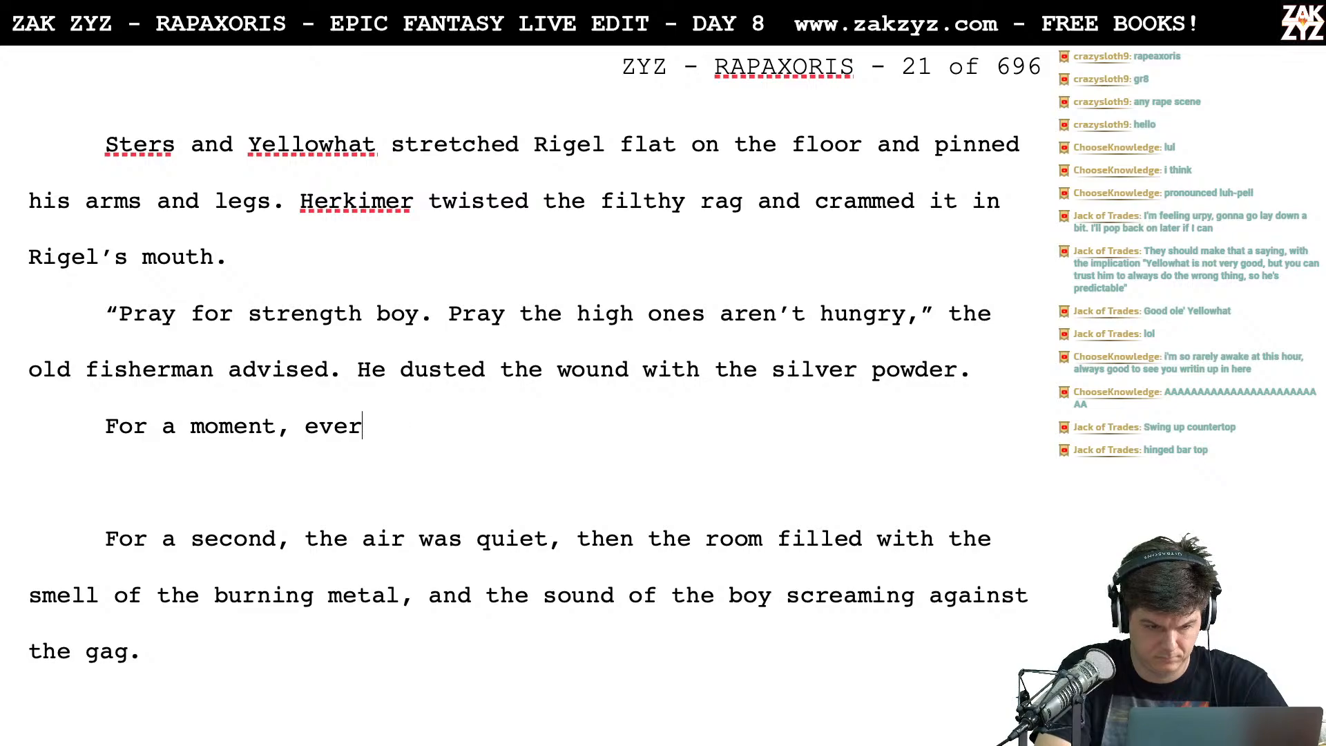
{"action": "type", "text": "the bar was sid"}
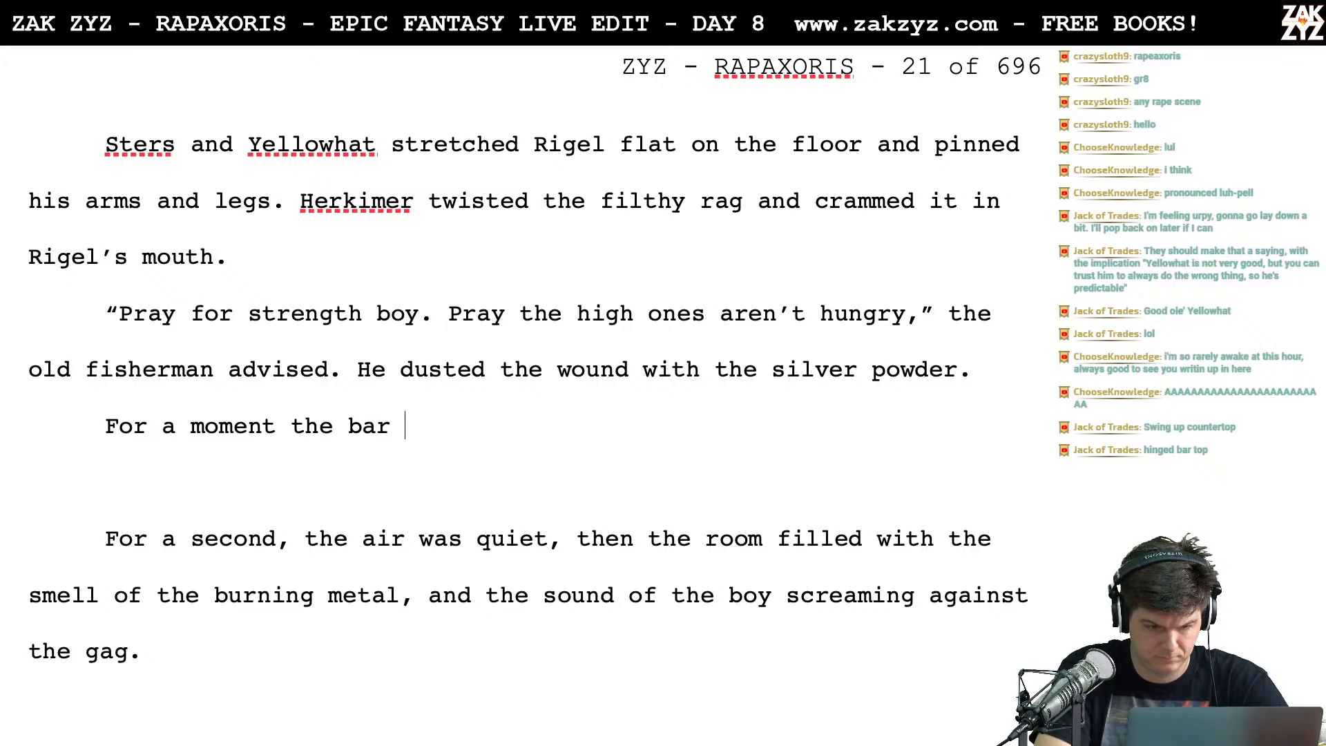
{"action": "key", "text": "BackSpace"}
{"action": "type", "text": "lent"}
{"action": "key", "text": "BackSpace"}
{"action": "key", "text": "BackSpace"}
{"action": "key", "text": "BackSpace"}
{"action": "key", "text": "BackSpace"}
{"action": "key", "text": "BackSpace"}
{"action": "key", "text": "BackSpace"}
{"action": "key", "text": "BackSpace"}
{"action": "key", "text": "BackSpace"}
{"action": "key", "text": "BackSpace"}
{"action": "key", "text": "BackSpace"}
{"action": "key", "text": "BackSpace"}
{"action": "key", "text": "BackSpace"}
{"action": "key", "text": "BackSpace"}
{"action": "key", "text": "BackSpace"}
{"action": "key", "text": "BackSpace"}
{"action": "key", "text": "BackSpace"}
{"action": "key", "text": "BackSpace"}
{"action": "key", "text": "BackSpace"}
{"action": "key", "text": "BackSpace"}
{"action": "key", "text": "BackSpace"}
{"action": "key", "text": "BackSpace"}
{"action": "key", "text": "BackSpace"}
{"action": "key", "text": "BackSpace"}
{"action": "key", "text": "BackSpace"}
{"action": "key", "text": "BackSpace"}
{"action": "key", "text": "BackSpace"}
{"action": "key", "text": "BackSpace"}
{"action": "key", "text": "BackSpace"}
{"action": "key", "text": "BackSpace"}
{"action": "key", "text": "BackSpace"}
Draft the line "Silence settled over the bar, they could hear the ceaseless r" in the blank paragraph below the silver powder
{"action": "type", "text": "Silence settled over the bar, "}
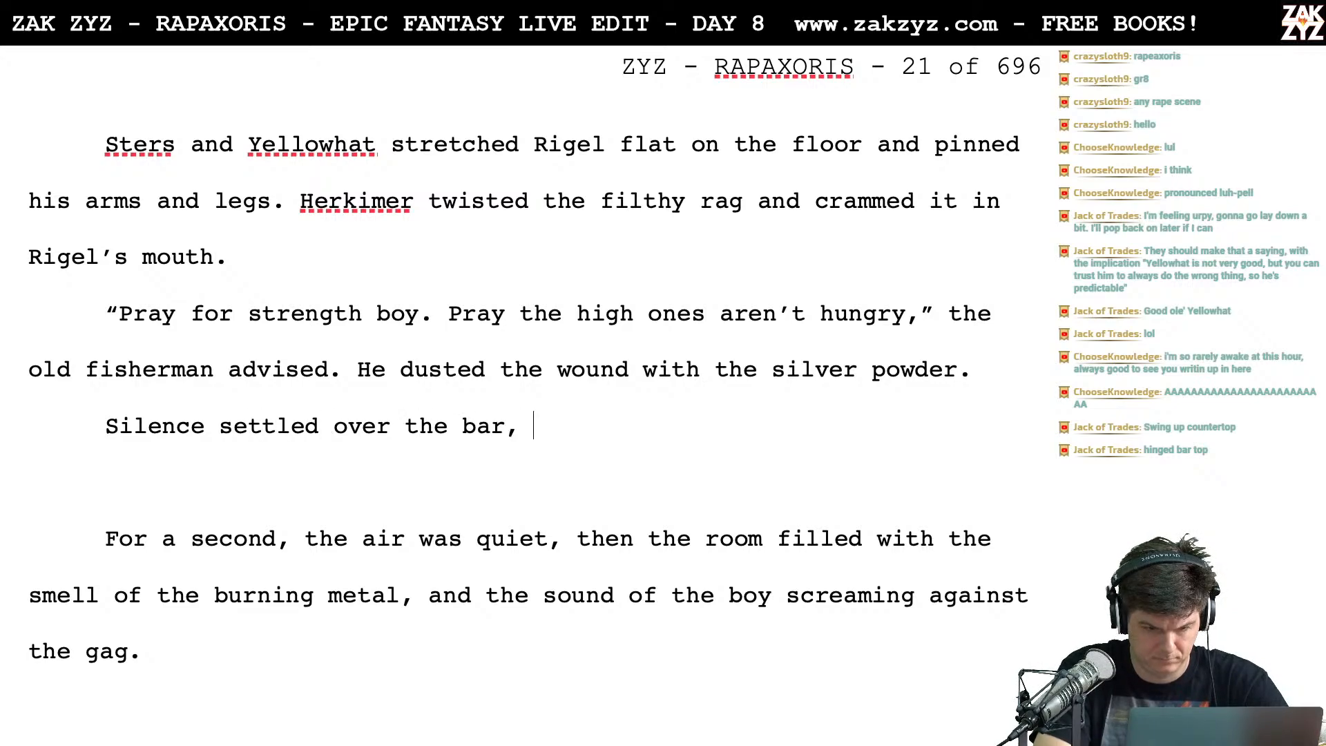
{"action": "type", "text": "they could hea"}
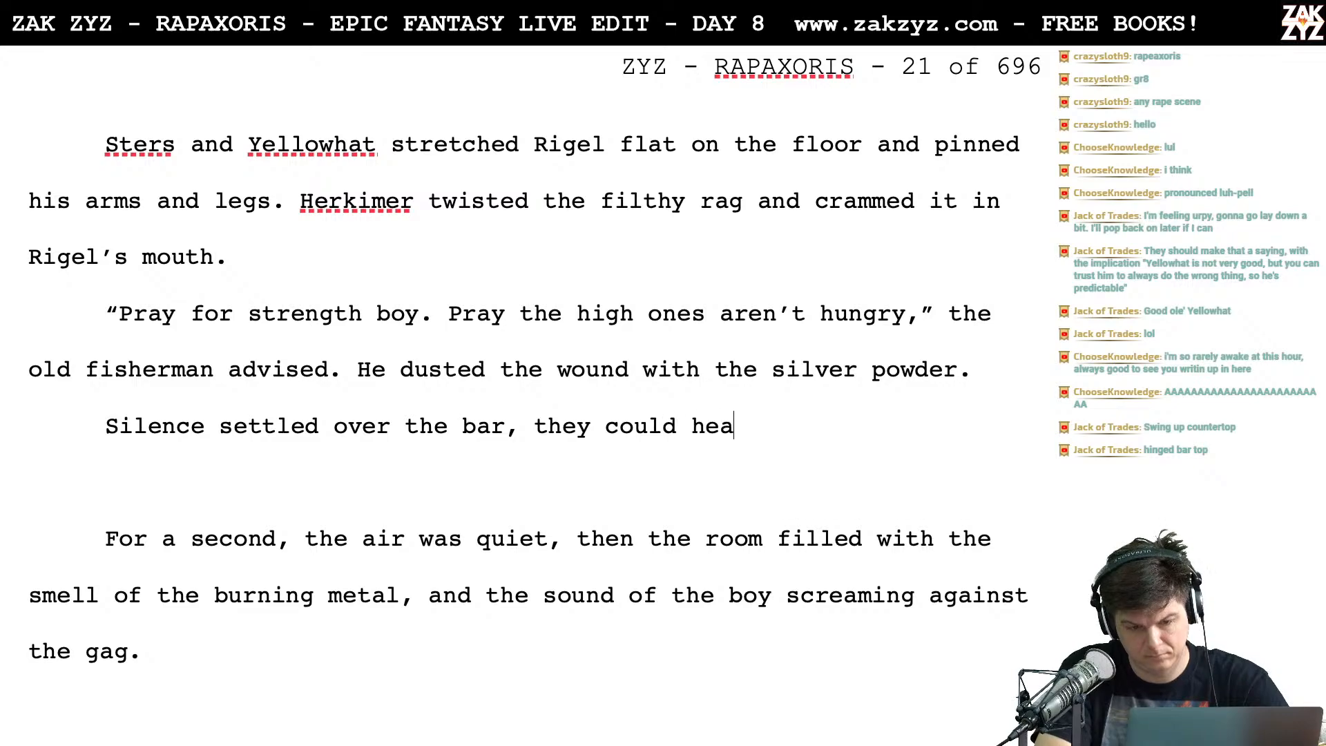
{"action": "type", "text": "r the ceaseless r"}
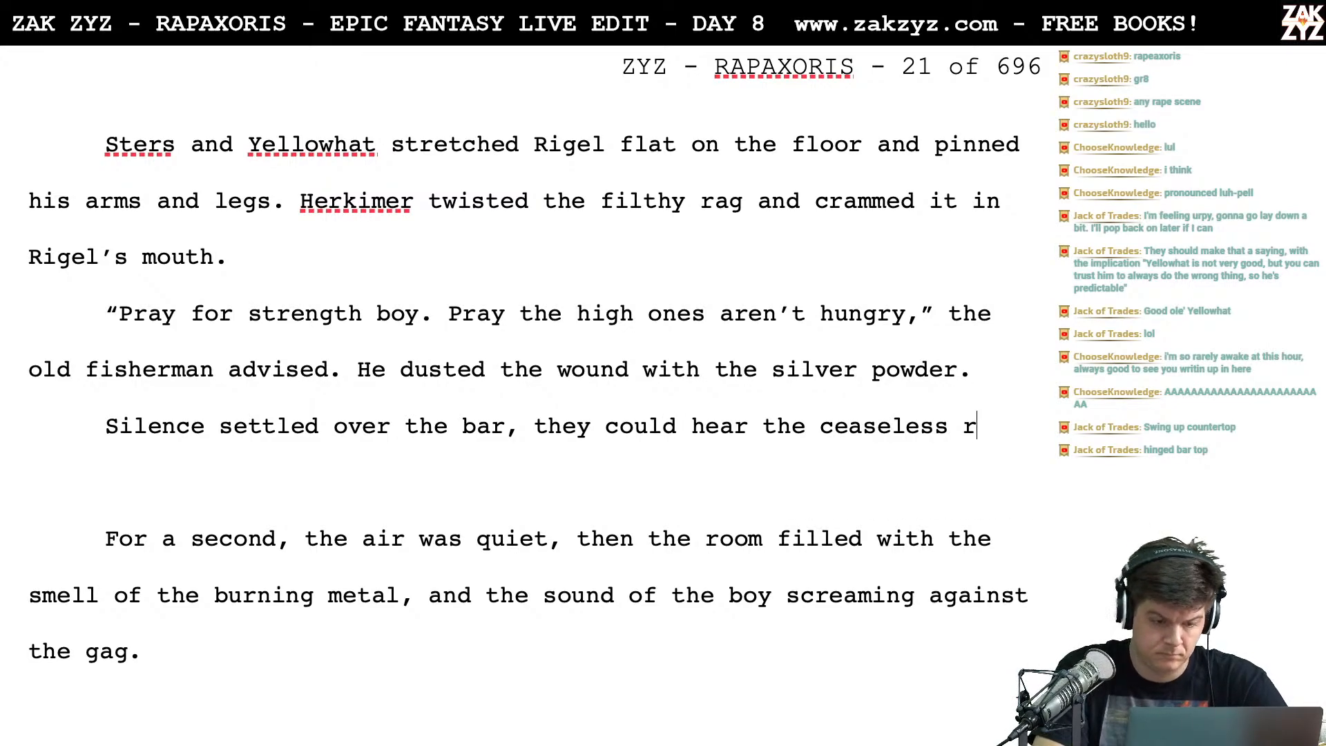
Above the "Silence settled" draft, write a new paragraph: "For a moment, everything was silent save the ceaseless drum of the rain."
{"action": "key", "text": "Return"}
{"action": "type", "text": "For a "}
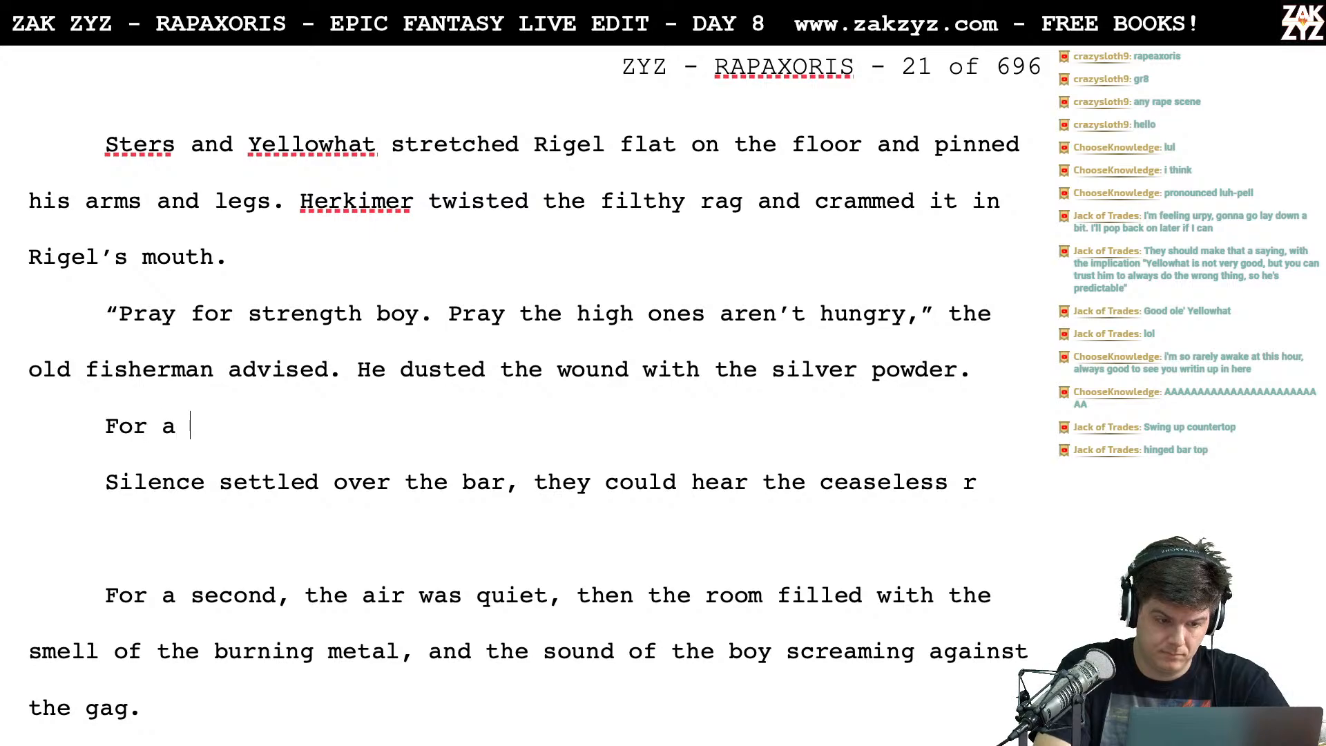
{"action": "type", "text": "moment, everythin"}
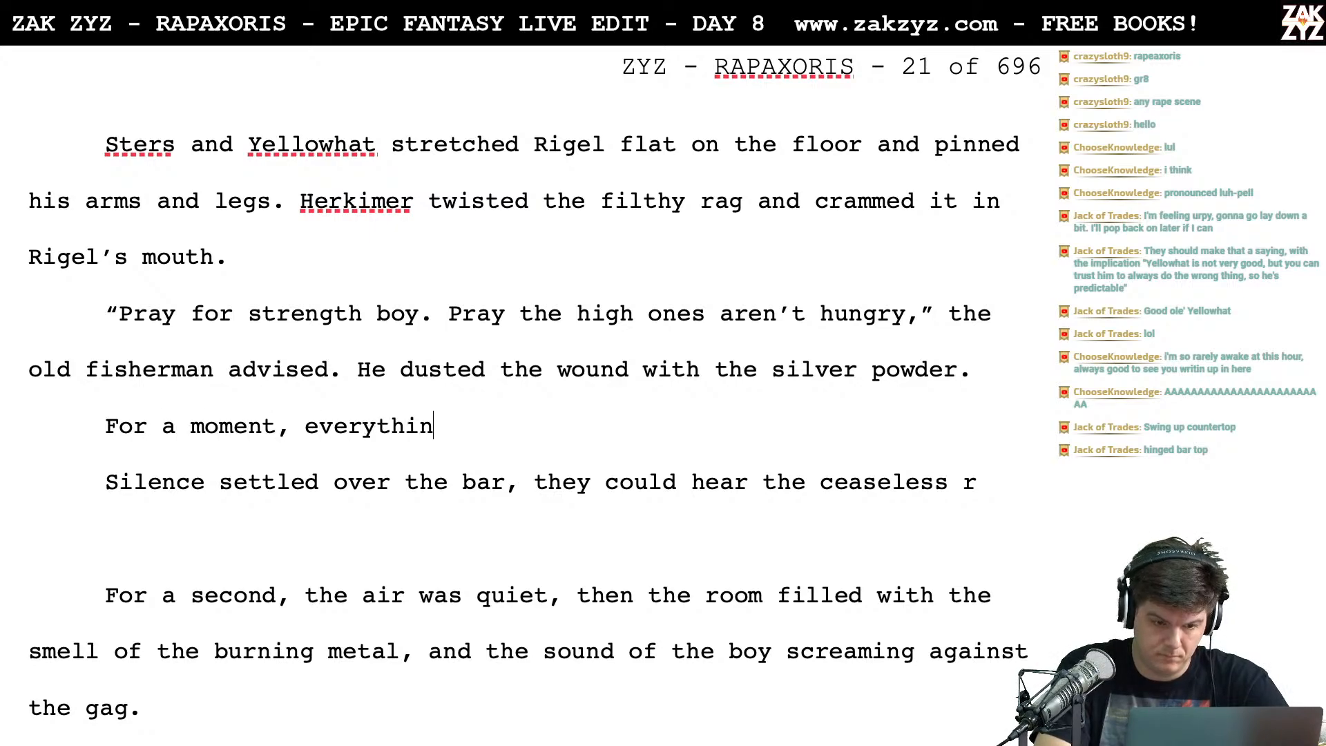
{"action": "type", "text": "g was silent save"}
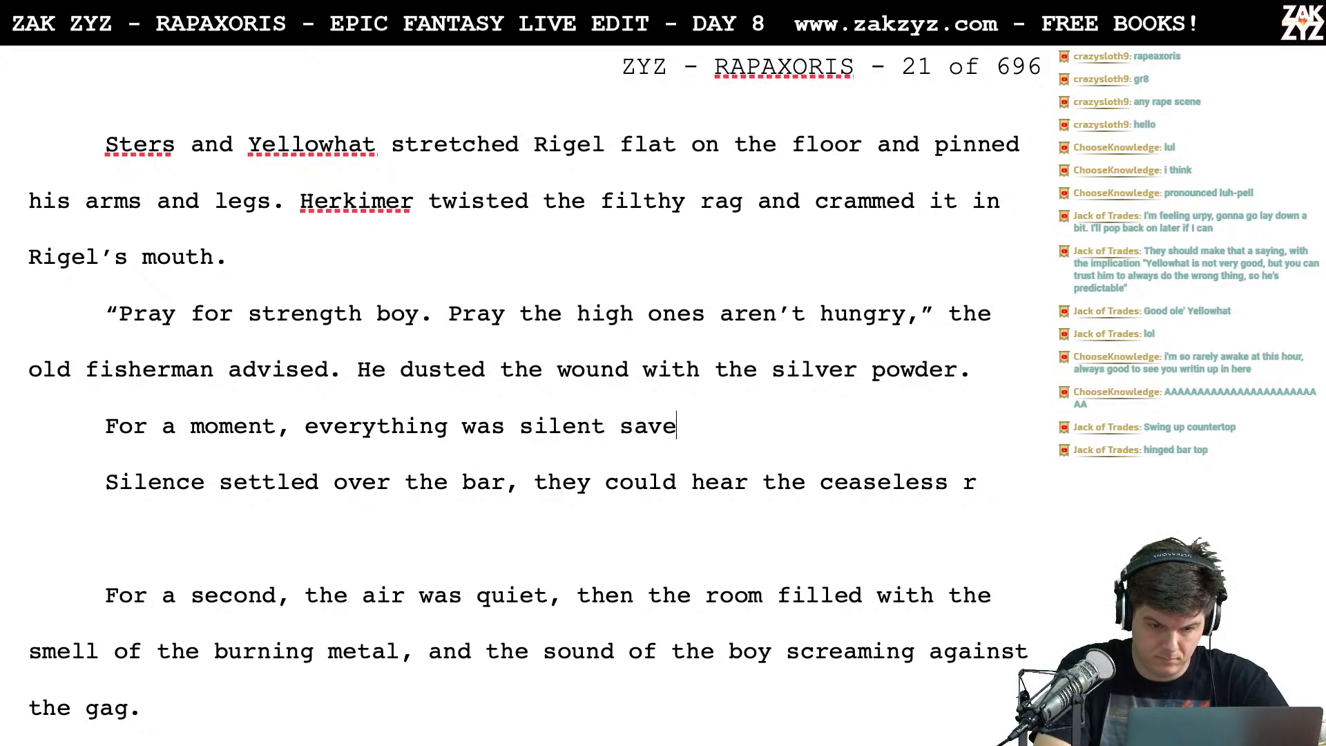
{"action": "type", "text": " the ceaseless "}
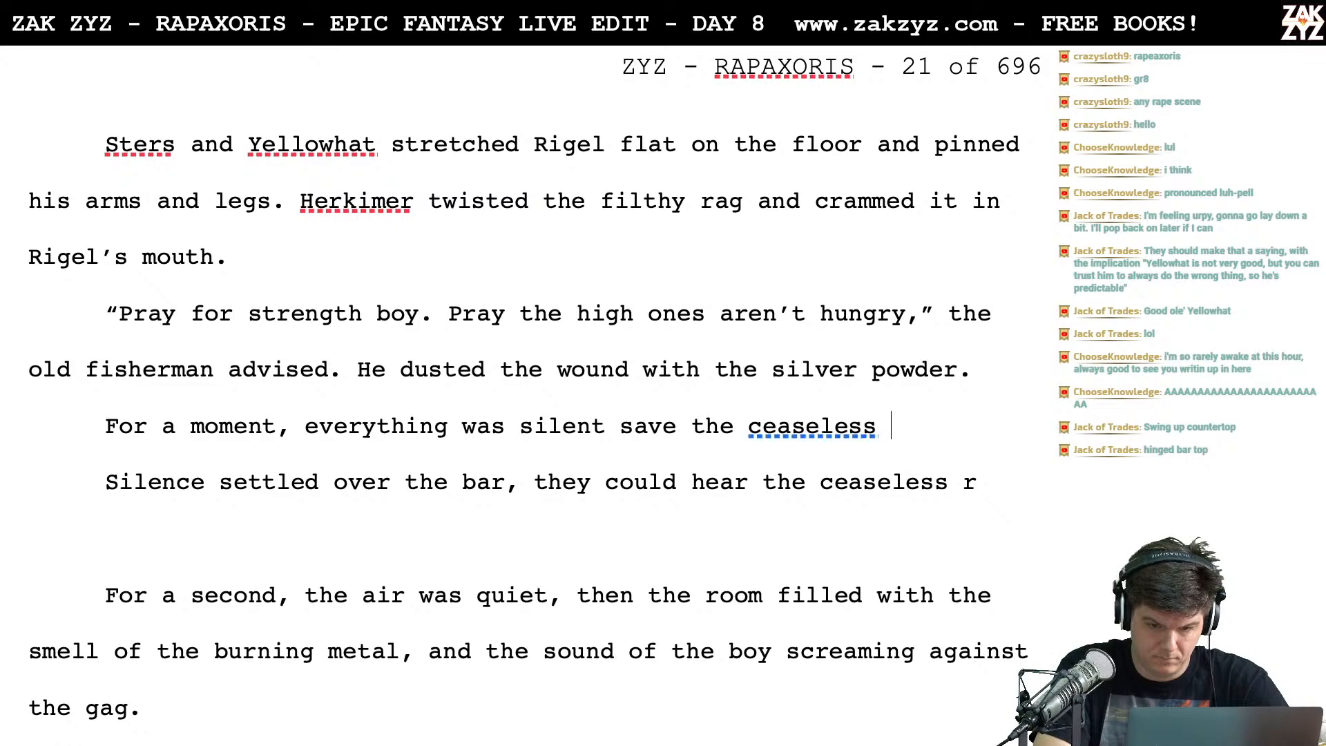
{"action": "type", "text": "drum of the rain "}
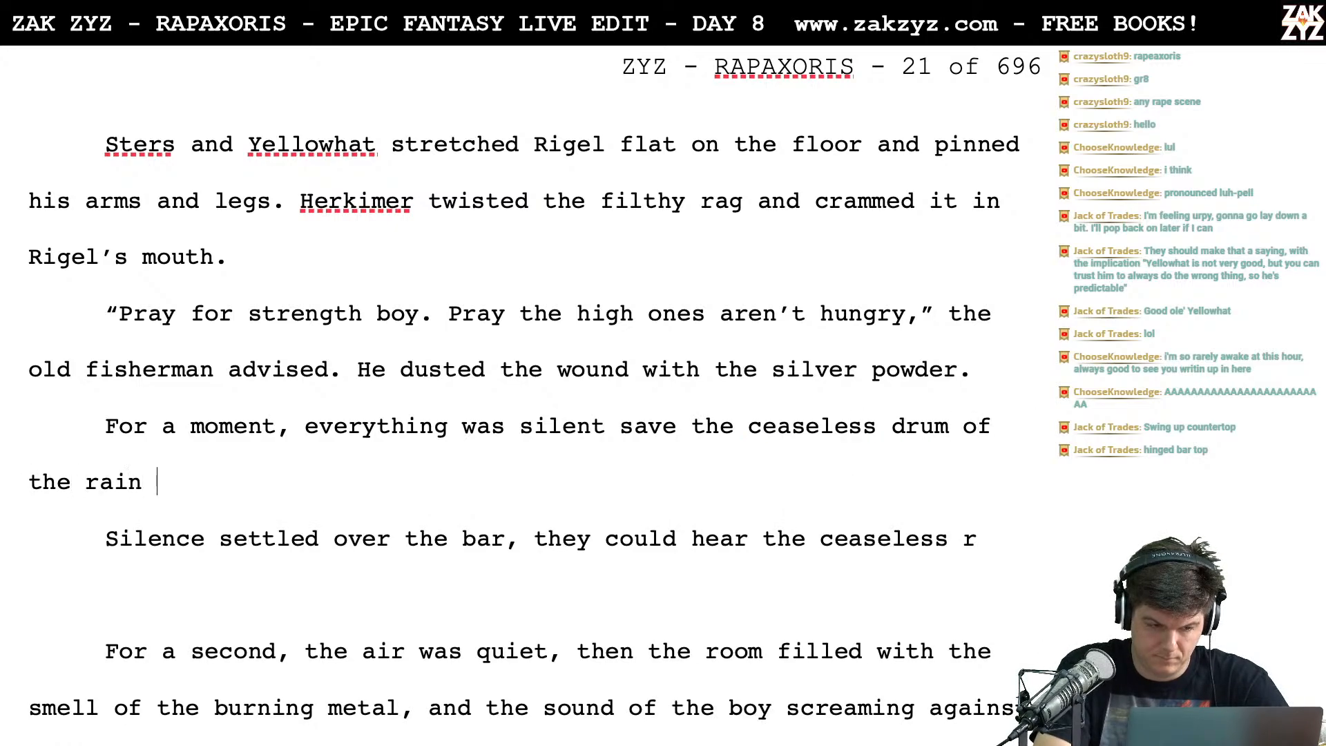
Continue the new paragraph with the sentence "Then the smell of burning metal rose."
{"action": "type", "text": "Then the room fill"}
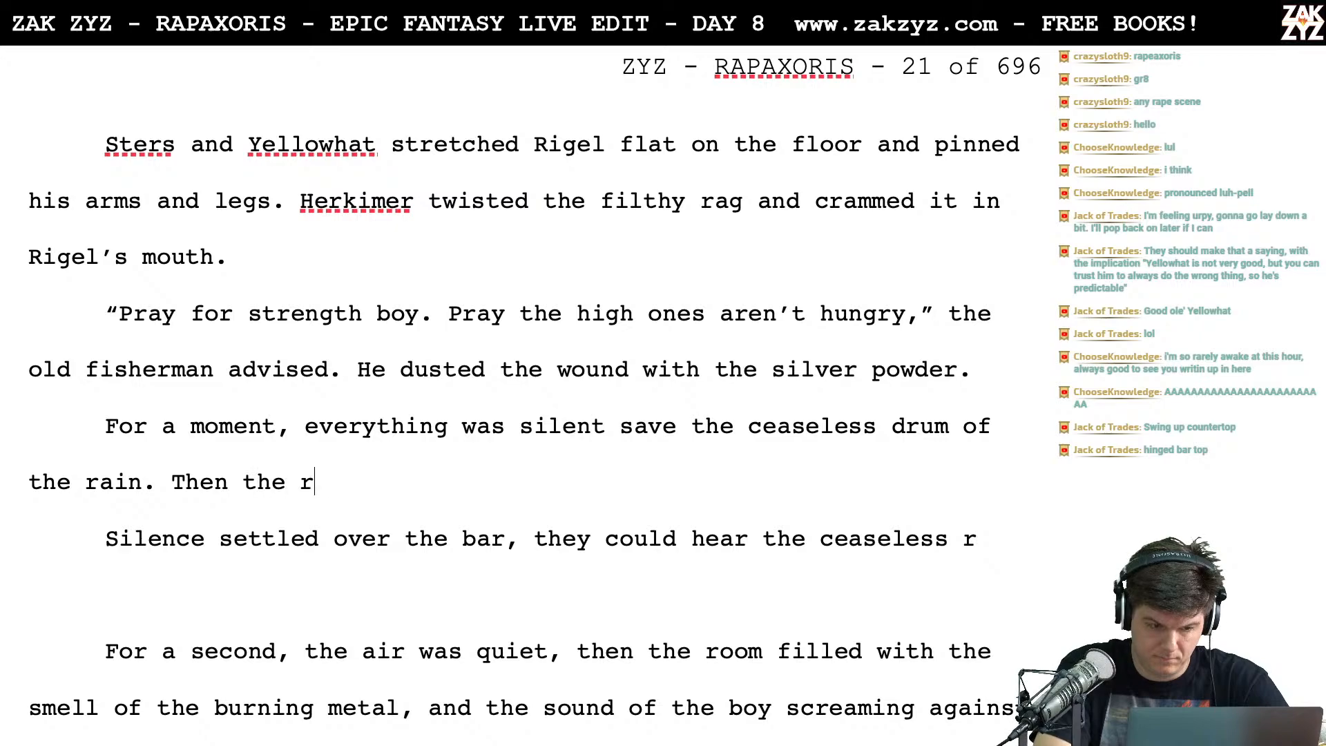
{"action": "key", "text": "BackSpace"}
{"action": "key", "text": "BackSpace"}
{"action": "key", "text": "BackSpace"}
{"action": "key", "text": "BackSpace"}
{"action": "key", "text": "BackSpace"}
{"action": "key", "text": "BackSpace"}
{"action": "key", "text": "BackSpace"}
{"action": "key", "text": "BackSpace"}
{"action": "key", "text": "BackSpace"}
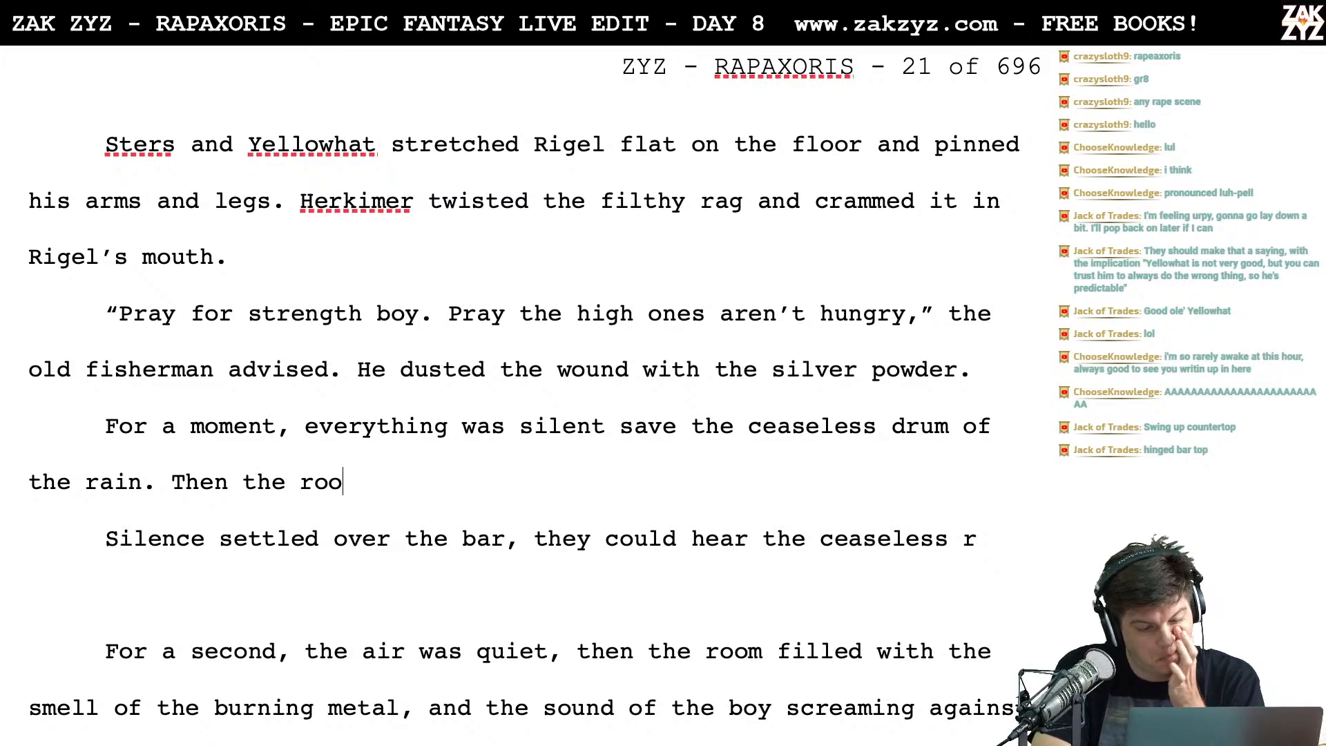
{"action": "type", "text": "smell"}
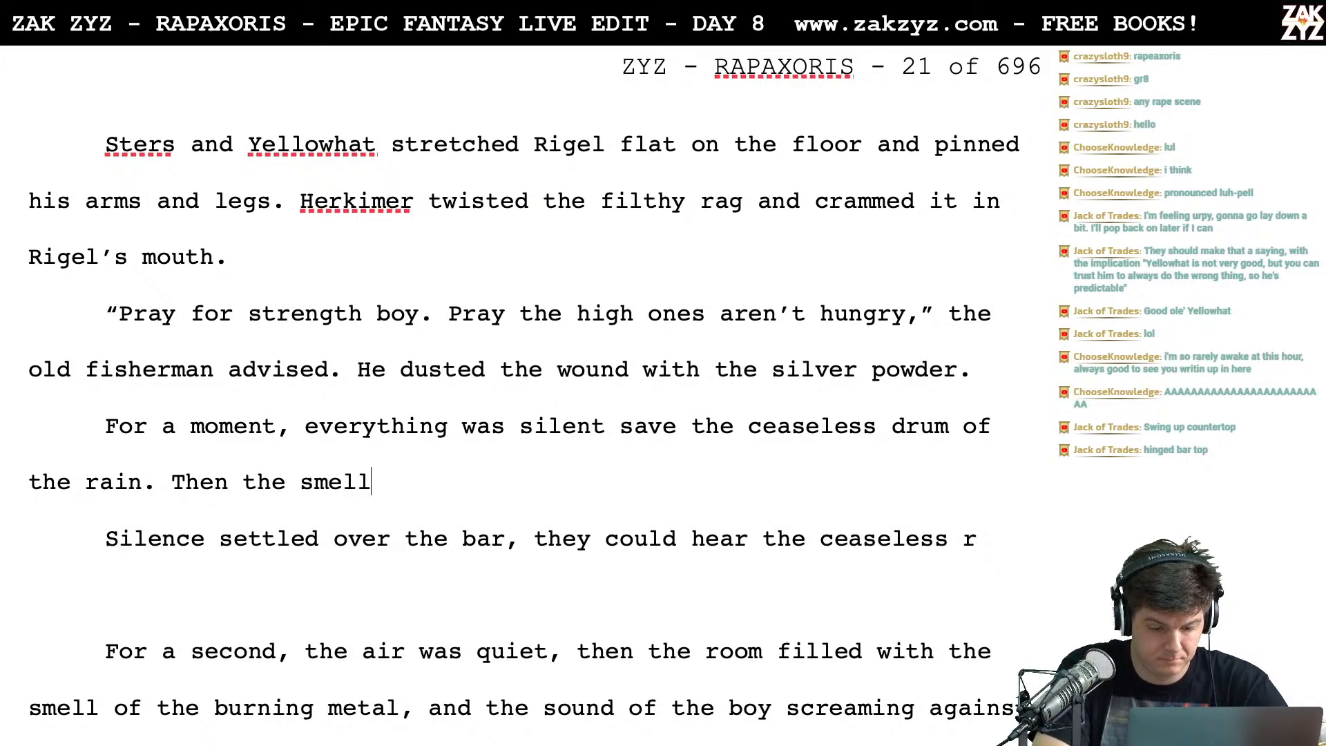
{"action": "type", "text": " of bu"}
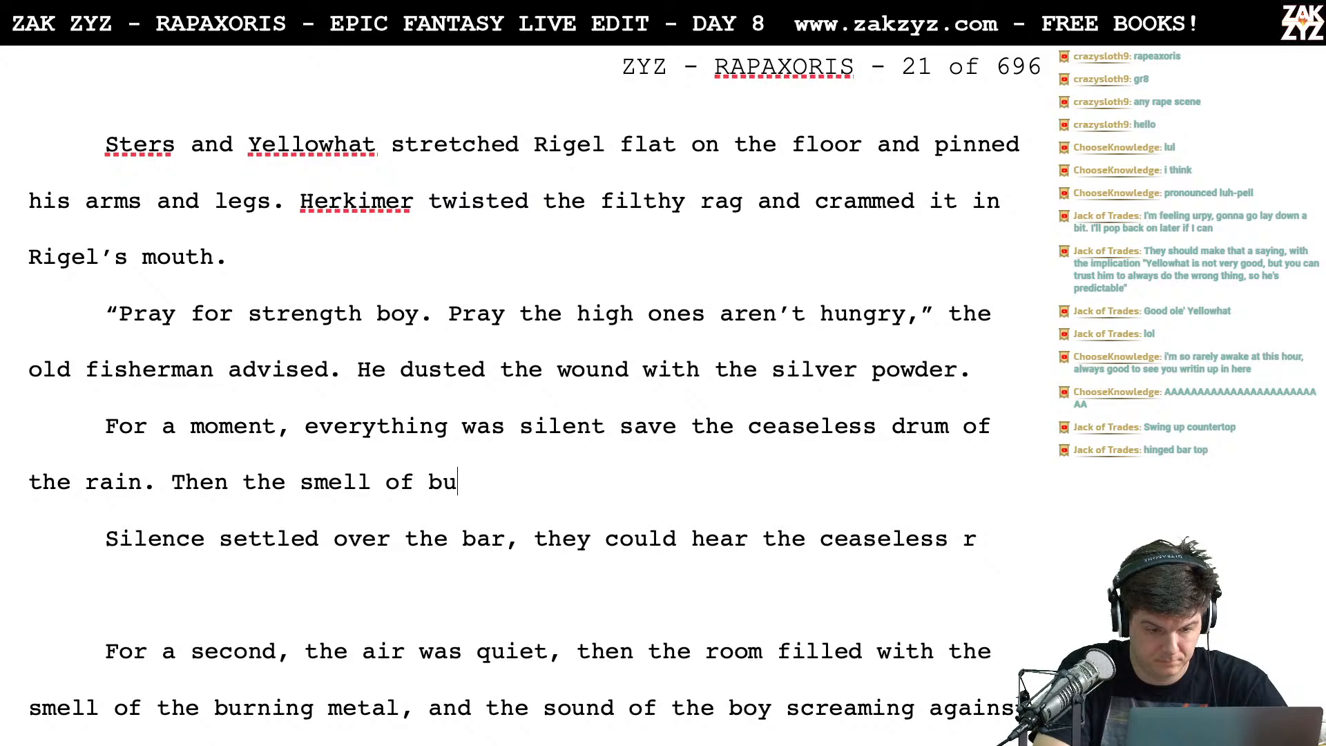
{"action": "type", "text": "rning metal ro"}
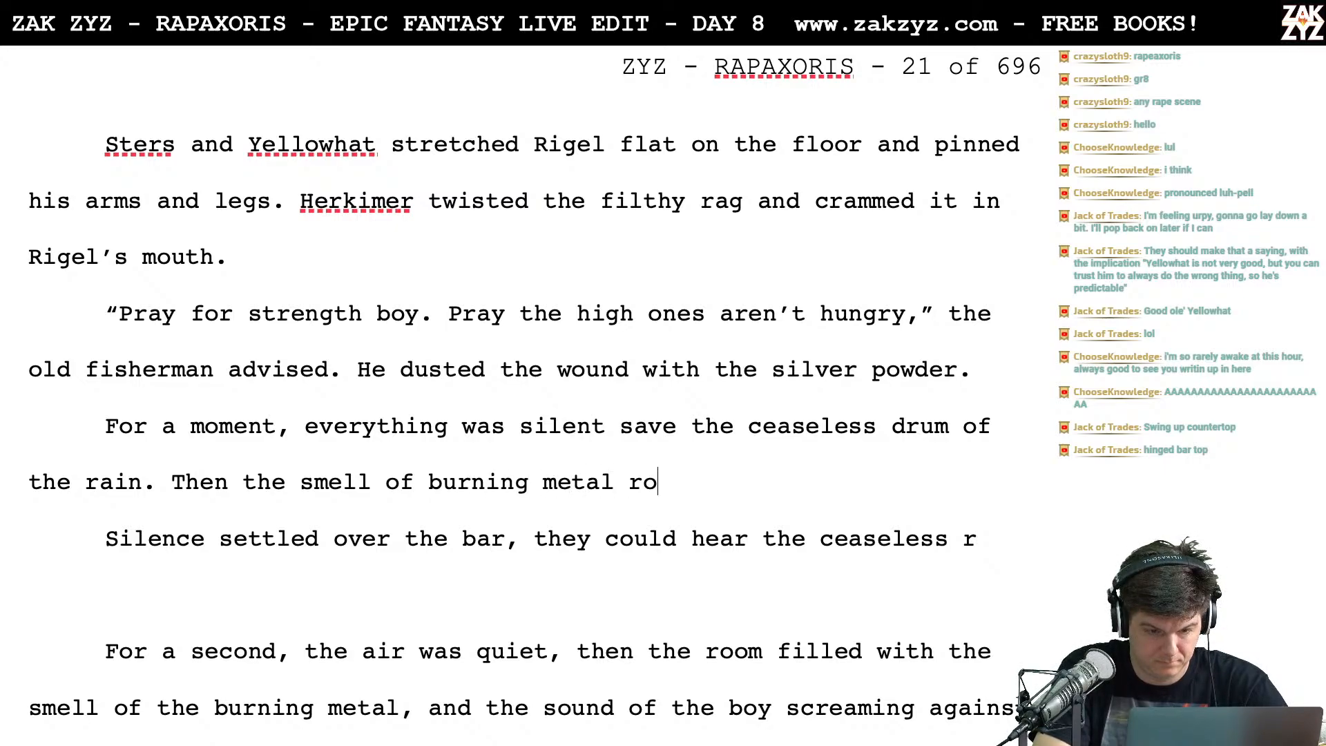
{"action": "type", "text": "se. T"}
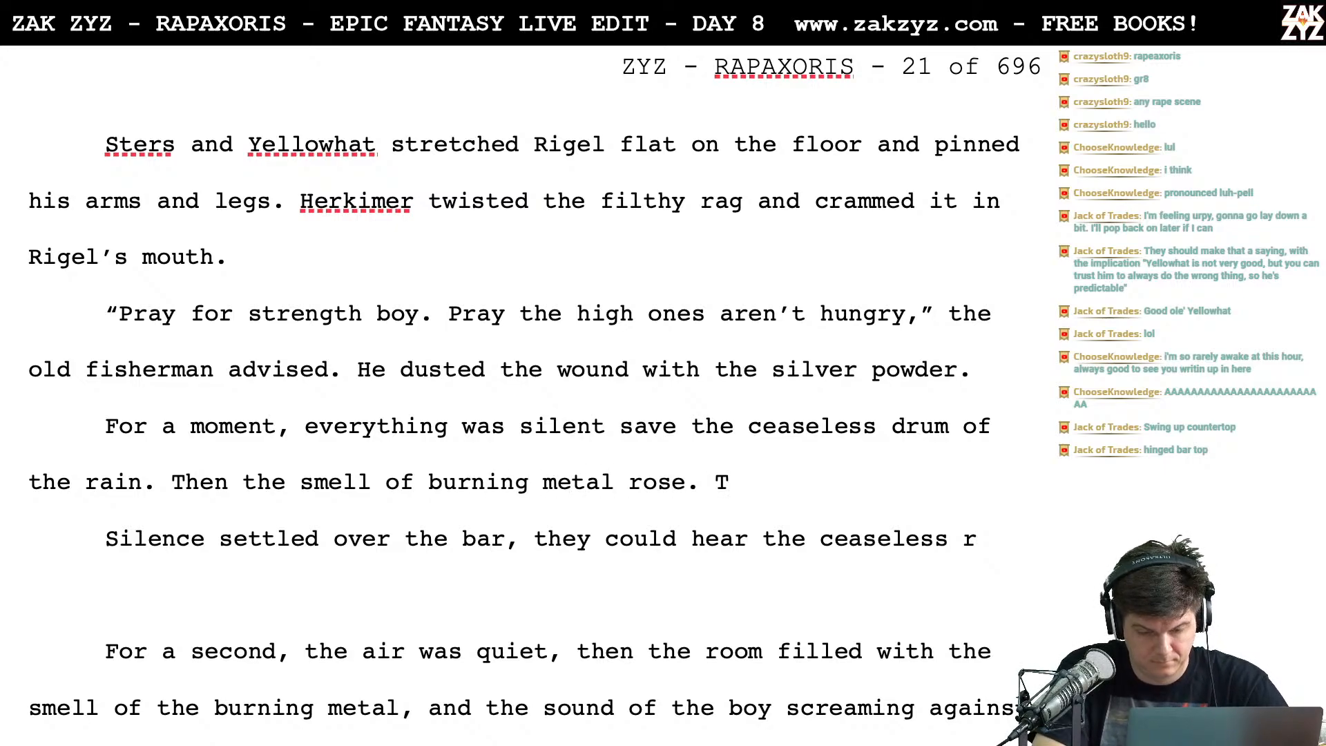
{"action": "key", "text": "BackSpace"}
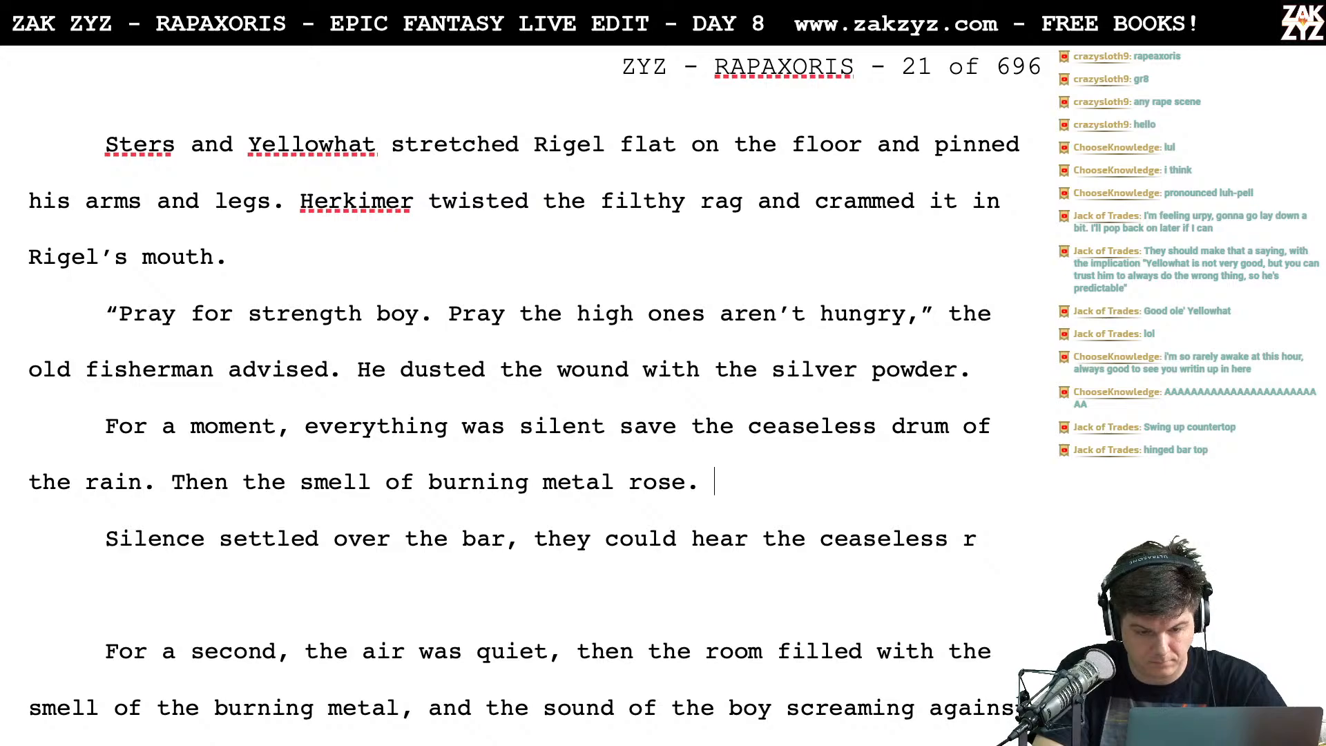
{"action": "key", "text": "Return"}
{"action": "key", "text": "Left"}
{"action": "type", "text": "They cou"}
{"action": "key", "text": "BackSpace"}
{"action": "key", "text": "BackSpace"}
{"action": "key", "text": "BackSpace"}
{"action": "key", "text": "BackSpace"}
{"action": "key", "text": "BackSpace"}
{"action": "key", "text": "BackSpace"}
{"action": "key", "text": "BackSpace"}
{"action": "key", "text": "BackSpace"}
{"action": "type", "text": "Rig"}
{"action": "key", "text": "BackSpace"}
{"action": "key", "text": "BackSpace"}
{"action": "key", "text": "BackSpace"}
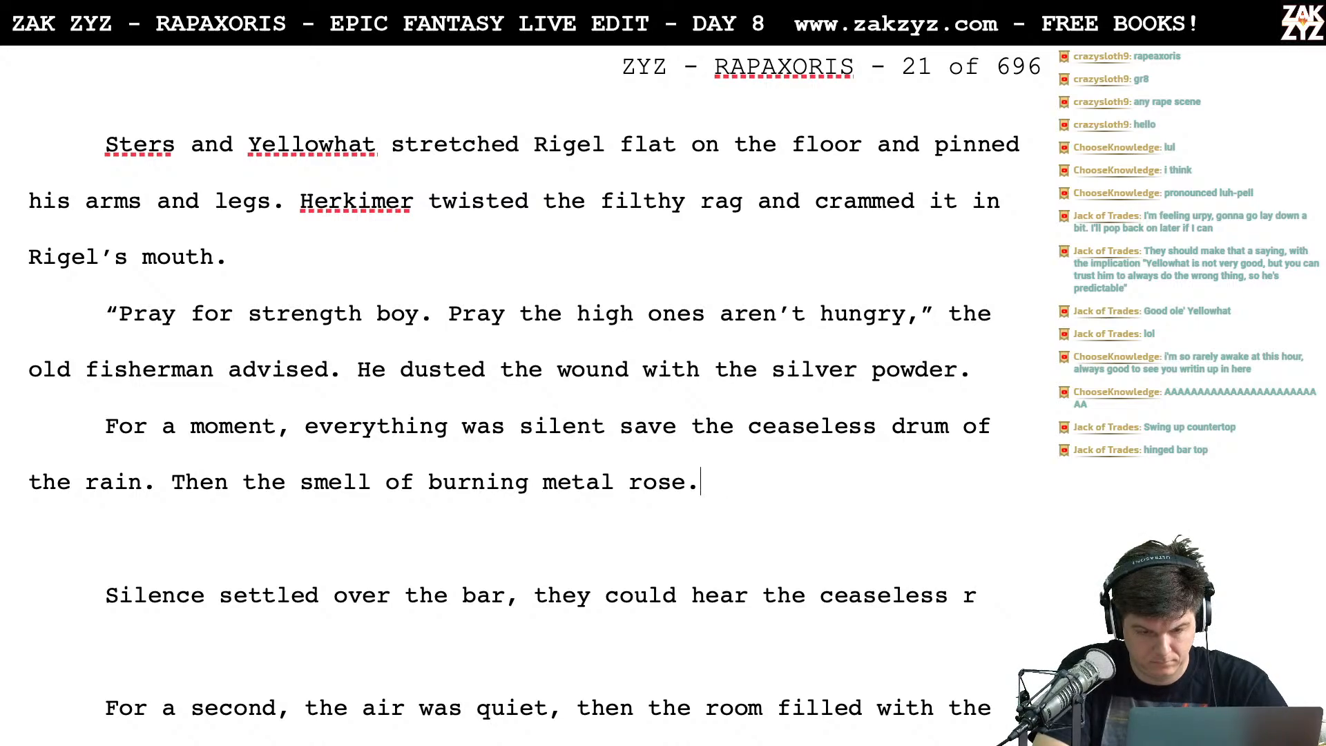
End the burning metal paragraph with the sentence "Rigel screamed against the gag."
{"action": "type", "text": "Rigel s"}
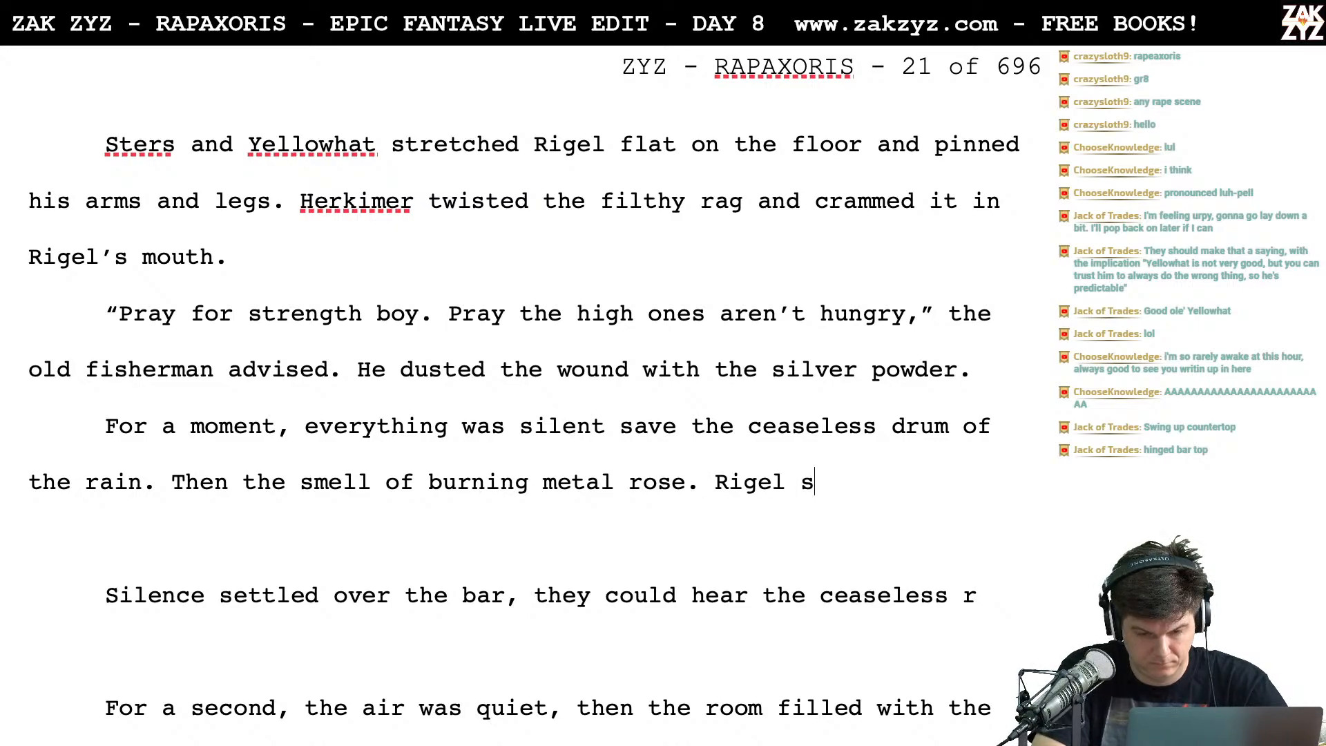
{"action": "type", "text": "creamed "}
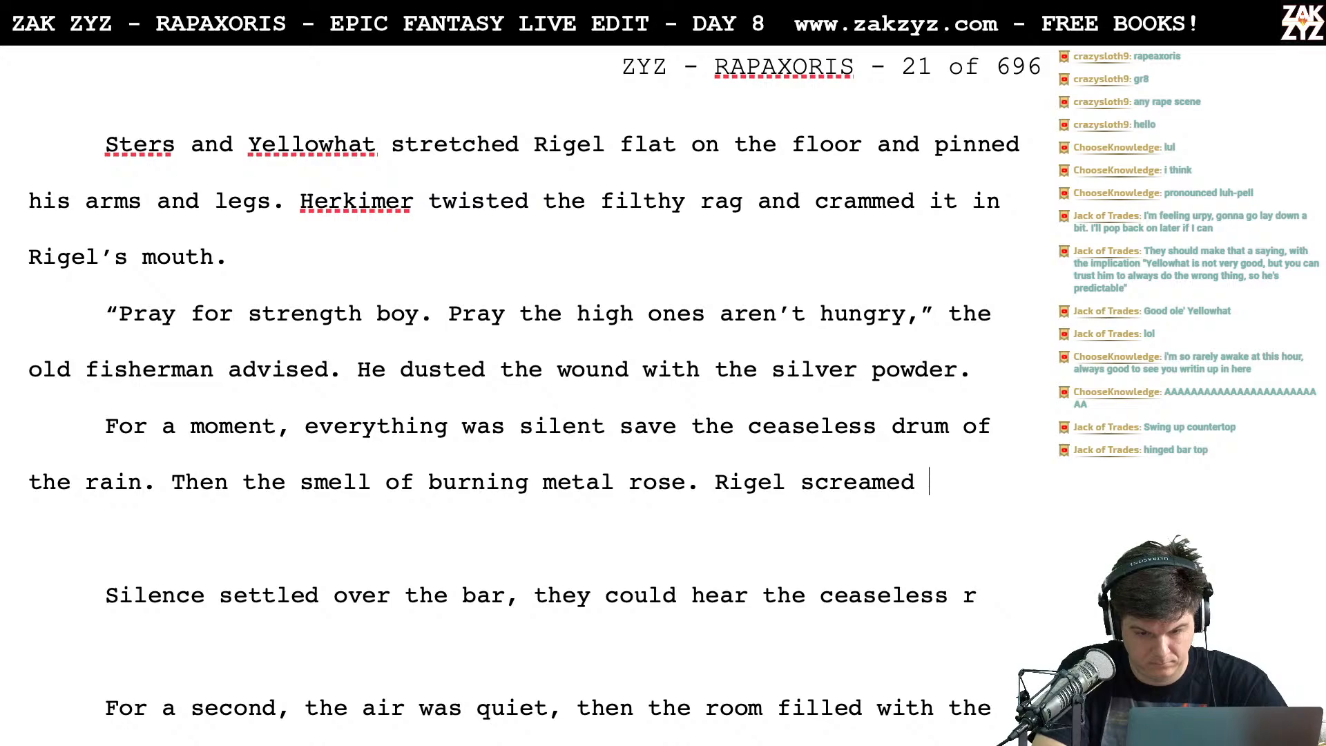
{"action": "type", "text": "against the g"}
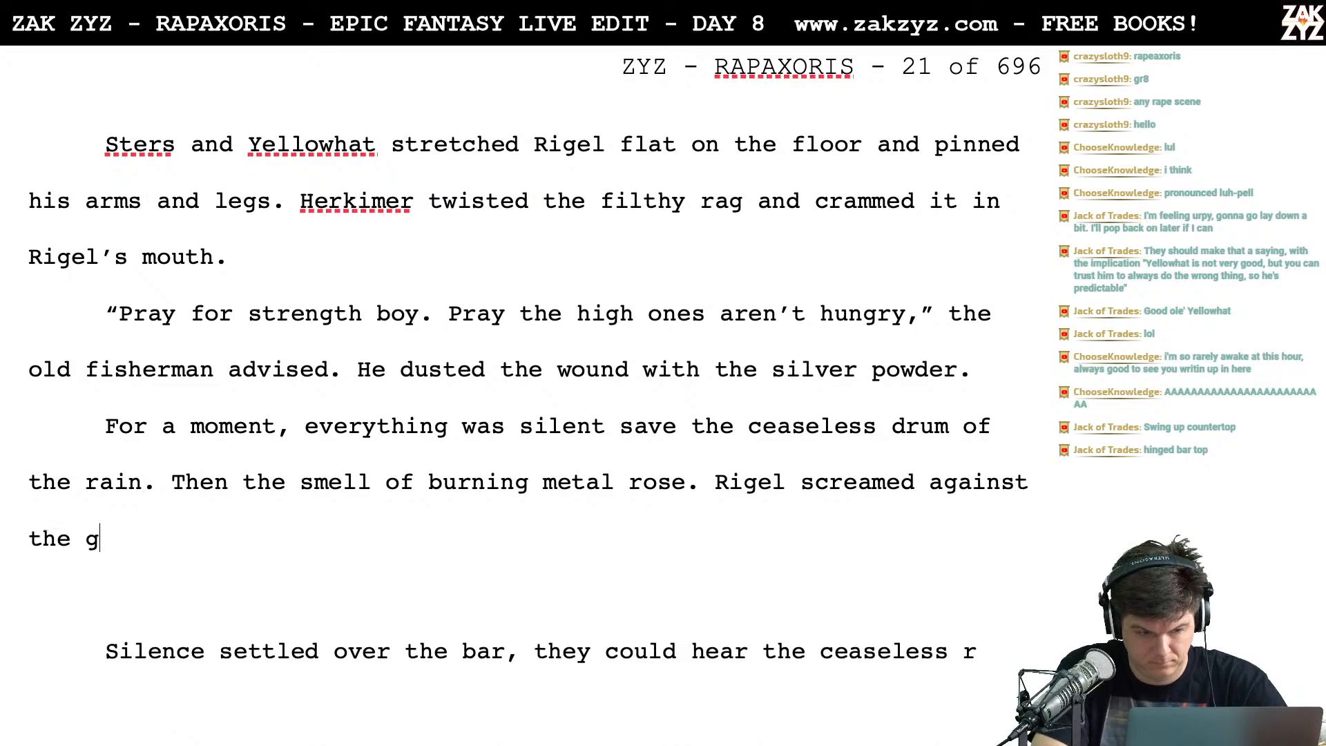
{"action": "type", "text": "ag."}
Delete the "Silence settled" draft and the old "For a second, the air was quiet" paragraph, leaving a blank line before the scene break
{"action": "key", "text": "shift+Down"}
{"action": "key", "text": "shift+Down"}
{"action": "key", "text": "shift+Down"}
{"action": "key", "text": "shift+Down"}
{"action": "key", "text": "shift+Down"}
{"action": "key", "text": "shift+Down"}
{"action": "key", "text": "shift+Down"}
{"action": "key", "text": "shift+Down"}
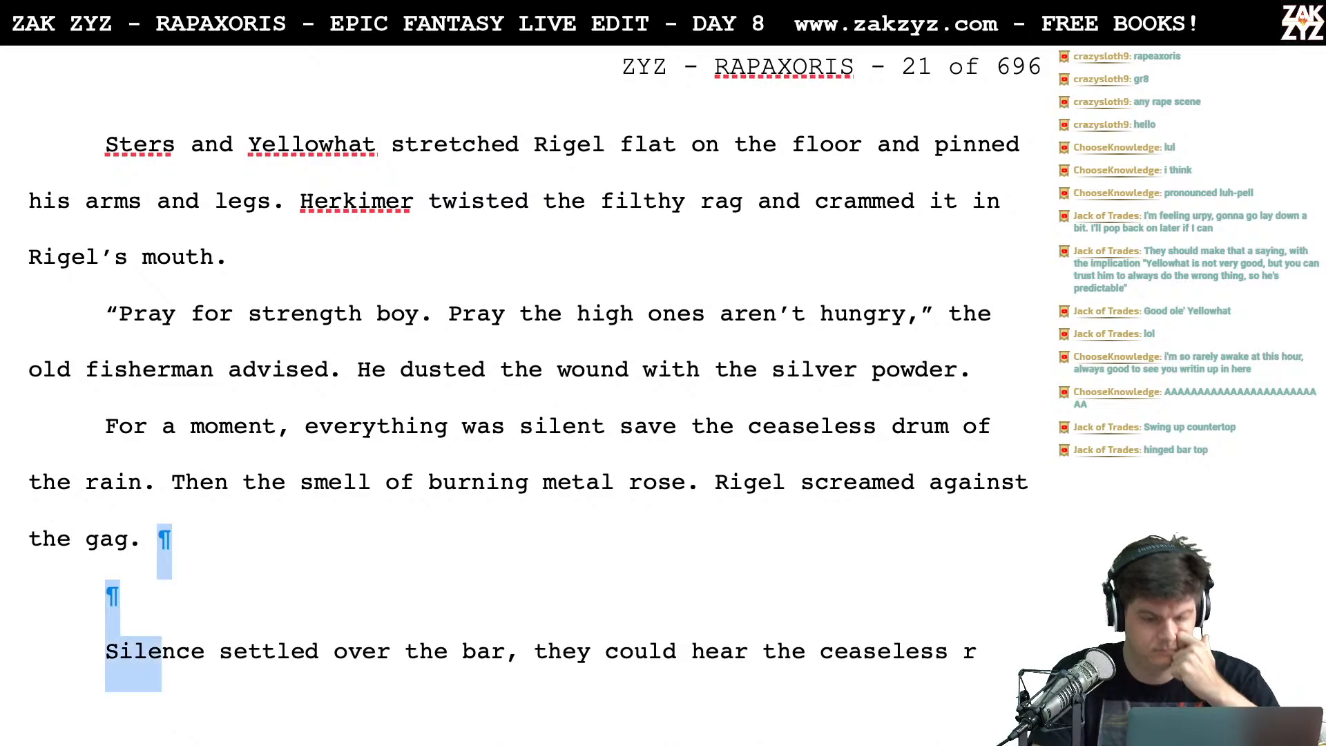
{"action": "key", "text": "shift+Down"}
{"action": "key", "text": "shift+Up"}
{"action": "key", "text": "shift+Up"}
{"action": "key", "text": "BackSpace"}
{"action": "key", "text": "Return"}
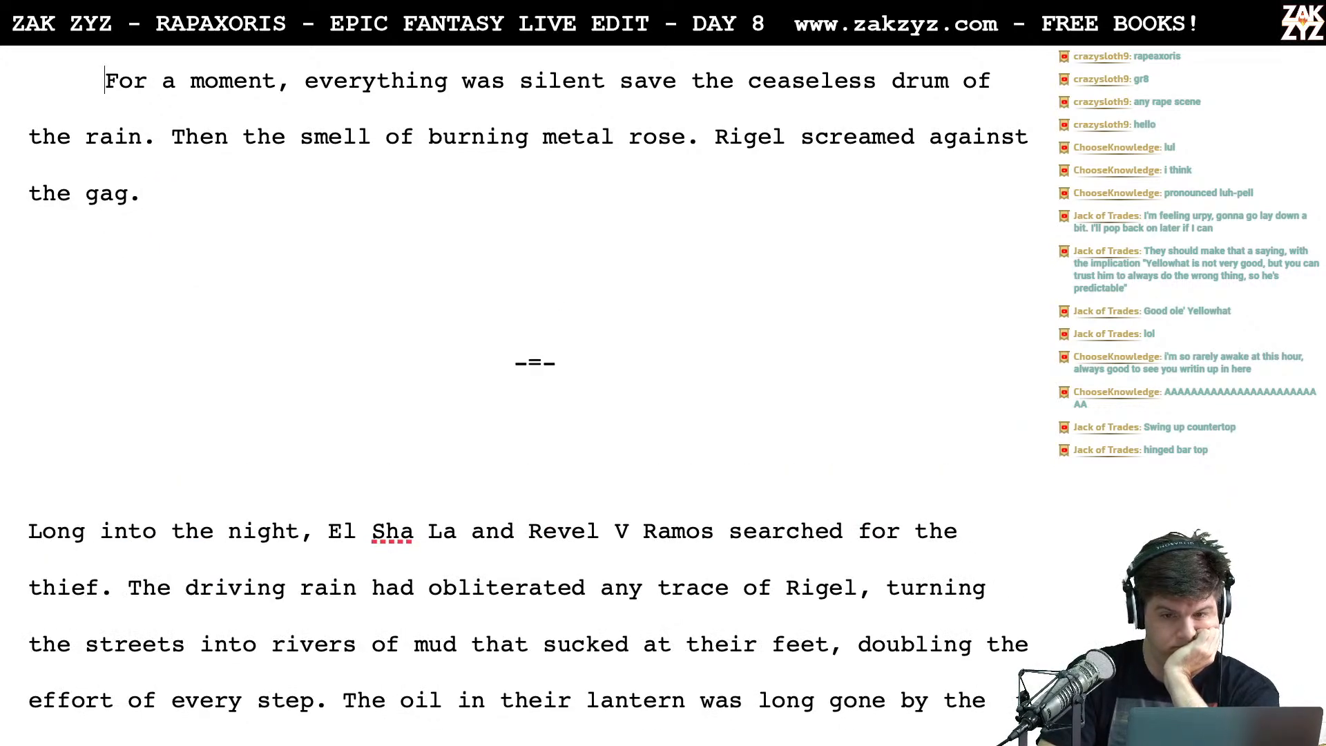
Split the paragraph after "burning metal rose", pushing the sentence about Rigel screaming below a blank line
{"action": "key", "text": "Up"}
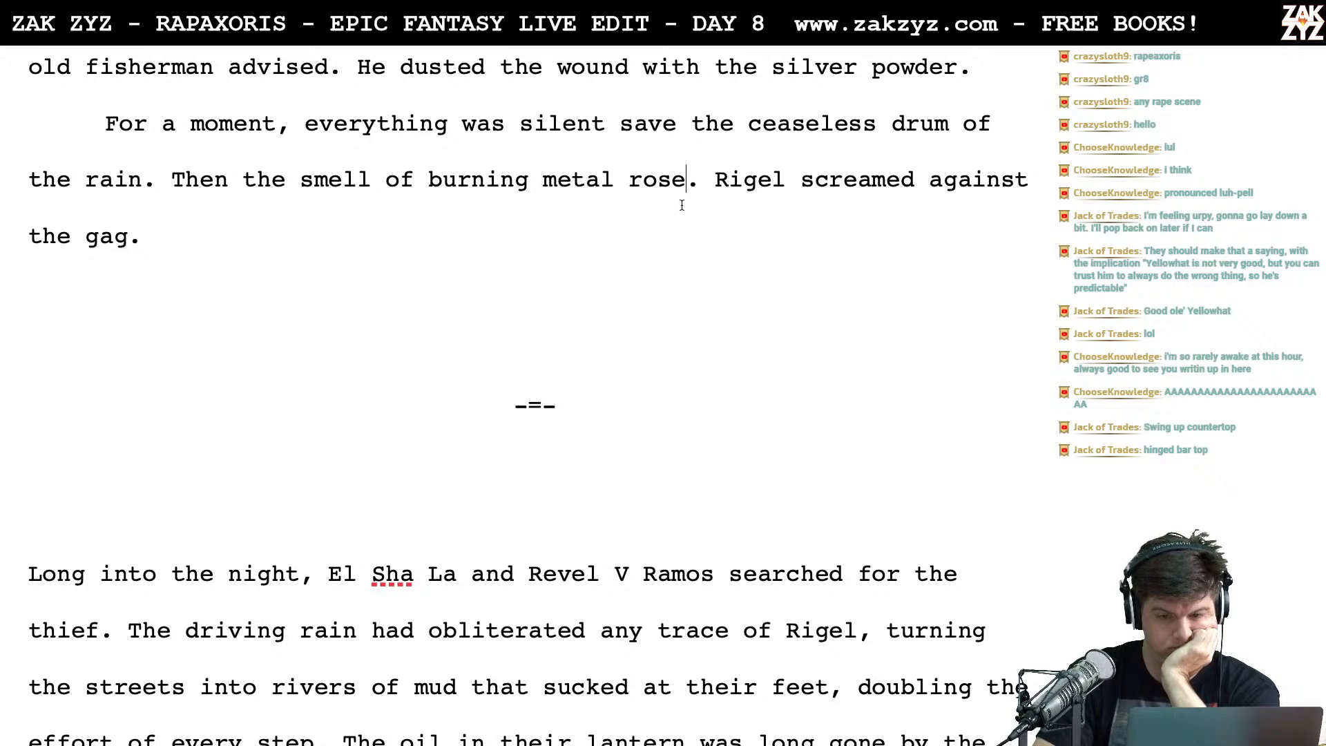
{"action": "key", "text": "Return"}
{"action": "key", "text": "Return"}
{"action": "key", "text": "Left"}
{"action": "key", "text": "Left"}
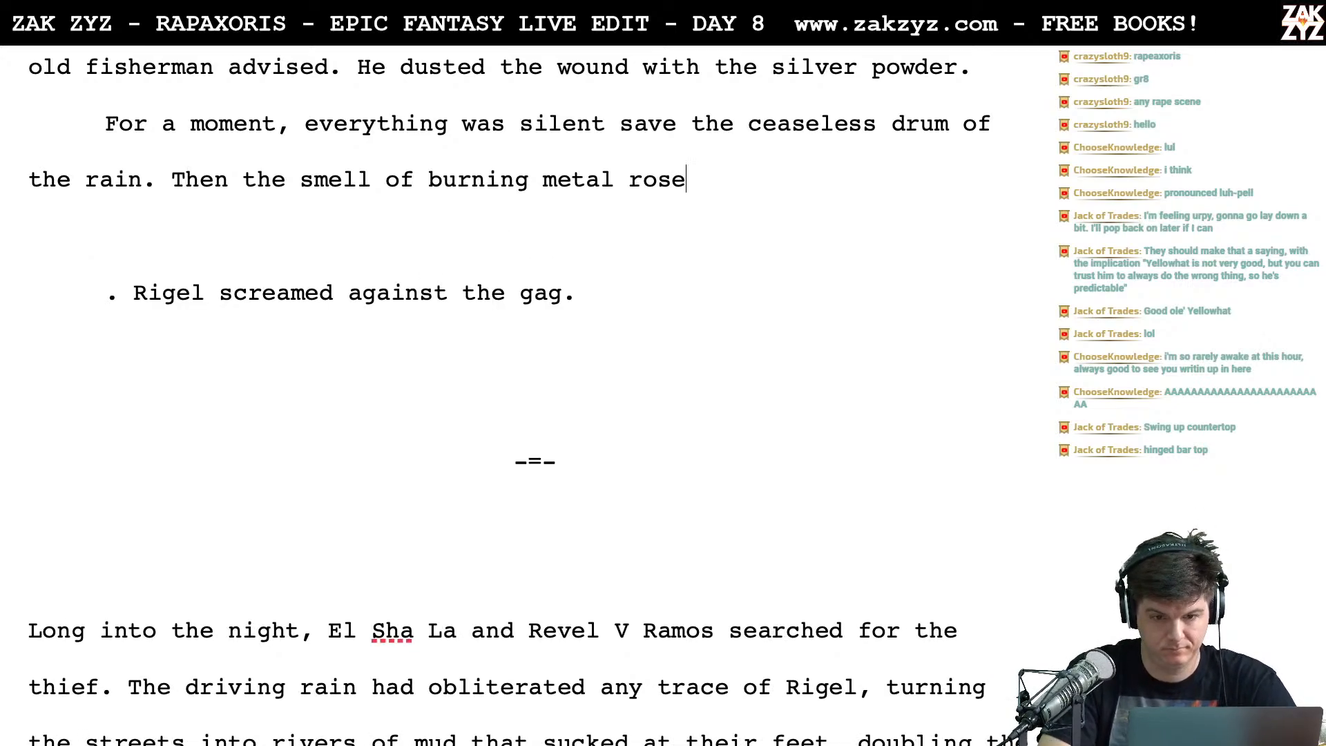
{"action": "type", "text": "snd"}
{"action": "key", "text": "BackSpace"}
{"action": "key", "text": "BackSpace"}
{"action": "type", "text": "and the screams"}
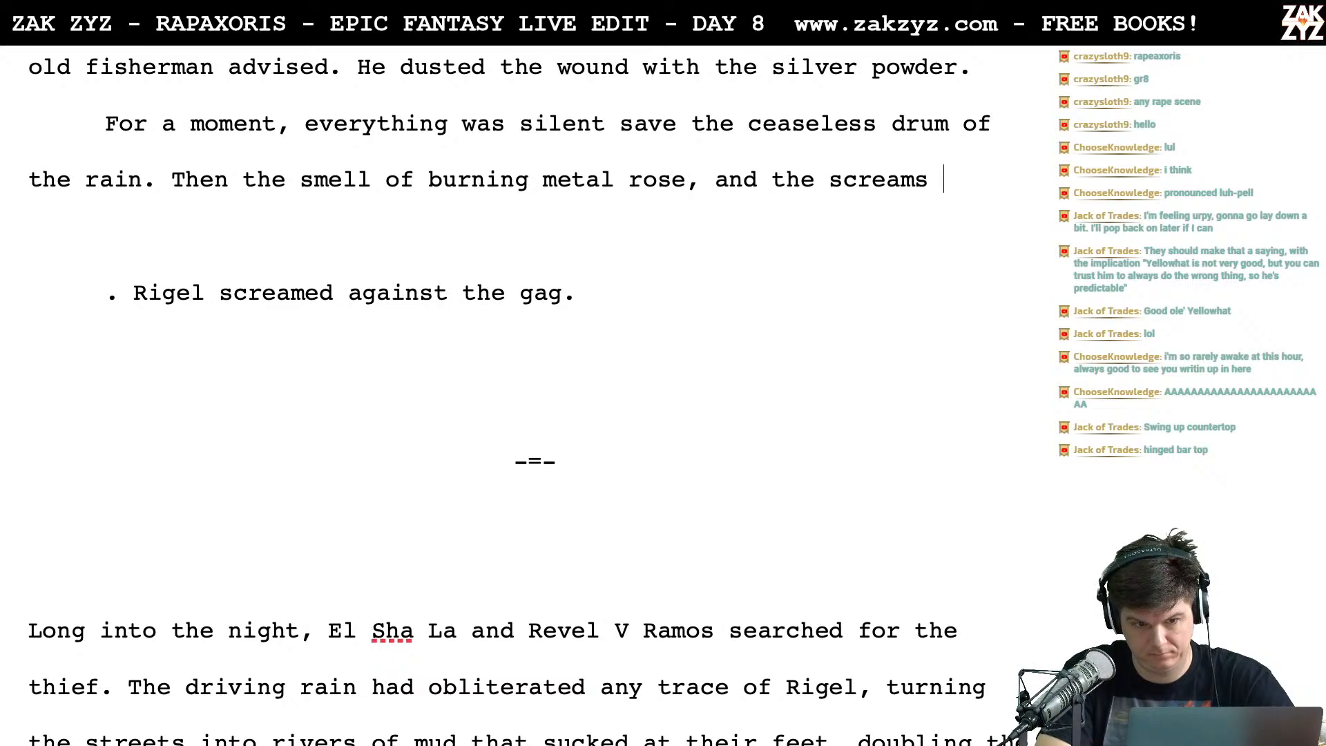
{"action": "key", "text": "BackSpace"}
{"action": "key", "text": "BackSpace"}
{"action": "key", "text": "BackSpace"}
{"action": "key", "text": "BackSpace"}
{"action": "key", "text": "BackSpace"}
{"action": "key", "text": "BackSpace"}
{"action": "key", "text": "BackSpace"}
{"action": "key", "text": "BackSpace"}
{"action": "key", "text": "BackSpace"}
{"action": "key", "text": "BackSpace"}
{"action": "key", "text": "BackSpace"}
{"action": "key", "text": "BackSpace"}
{"action": "key", "text": "BackSpace"}
{"action": "key", "text": "BackSpace"}
{"action": "key", "text": "BackSpace"}
{"action": "key", "text": "BackSpace"}
{"action": "key", "text": "BackSpace"}
{"action": "key", "text": "BackSpace"}
{"action": "key", "text": "BackSpace"}
{"action": "key", "text": "BackSpace"}
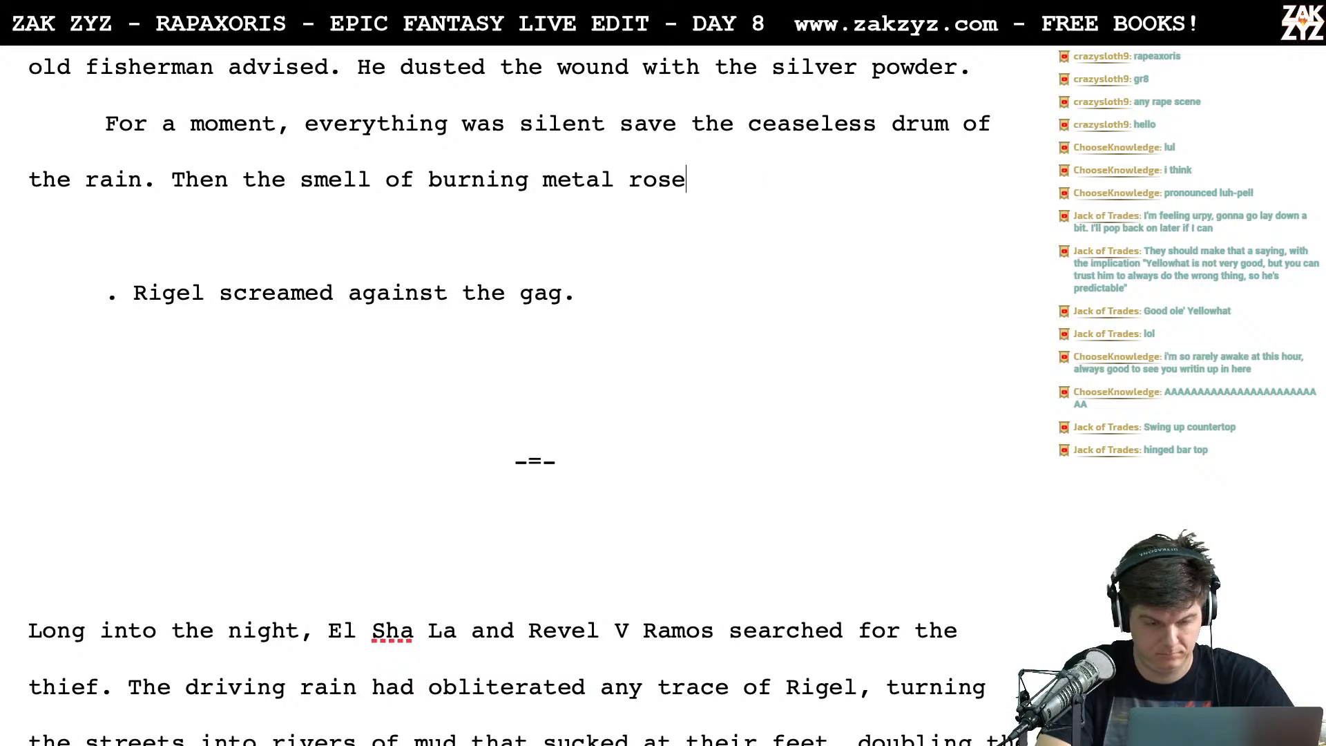
Replace the words after "Then" in the burning metal sentence with "came the smell of burning metal, and"
{"action": "key", "text": "BackSpace"}
{"action": "key", "text": "BackSpace"}
{"action": "key", "text": "BackSpace"}
{"action": "key", "text": "BackSpace"}
{"action": "key", "text": "BackSpace"}
{"action": "key", "text": "BackSpace"}
{"action": "key", "text": "BackSpace"}
{"action": "key", "text": "BackSpace"}
{"action": "key", "text": "BackSpace"}
{"action": "key", "text": "BackSpace"}
{"action": "key", "text": "BackSpace"}
{"action": "key", "text": "BackSpace"}
{"action": "key", "text": "BackSpace"}
{"action": "key", "text": "BackSpace"}
{"action": "key", "text": "BackSpace"}
{"action": "key", "text": "BackSpace"}
{"action": "key", "text": "BackSpace"}
{"action": "key", "text": "BackSpace"}
{"action": "key", "text": "BackSpace"}
{"action": "key", "text": "BackSpace"}
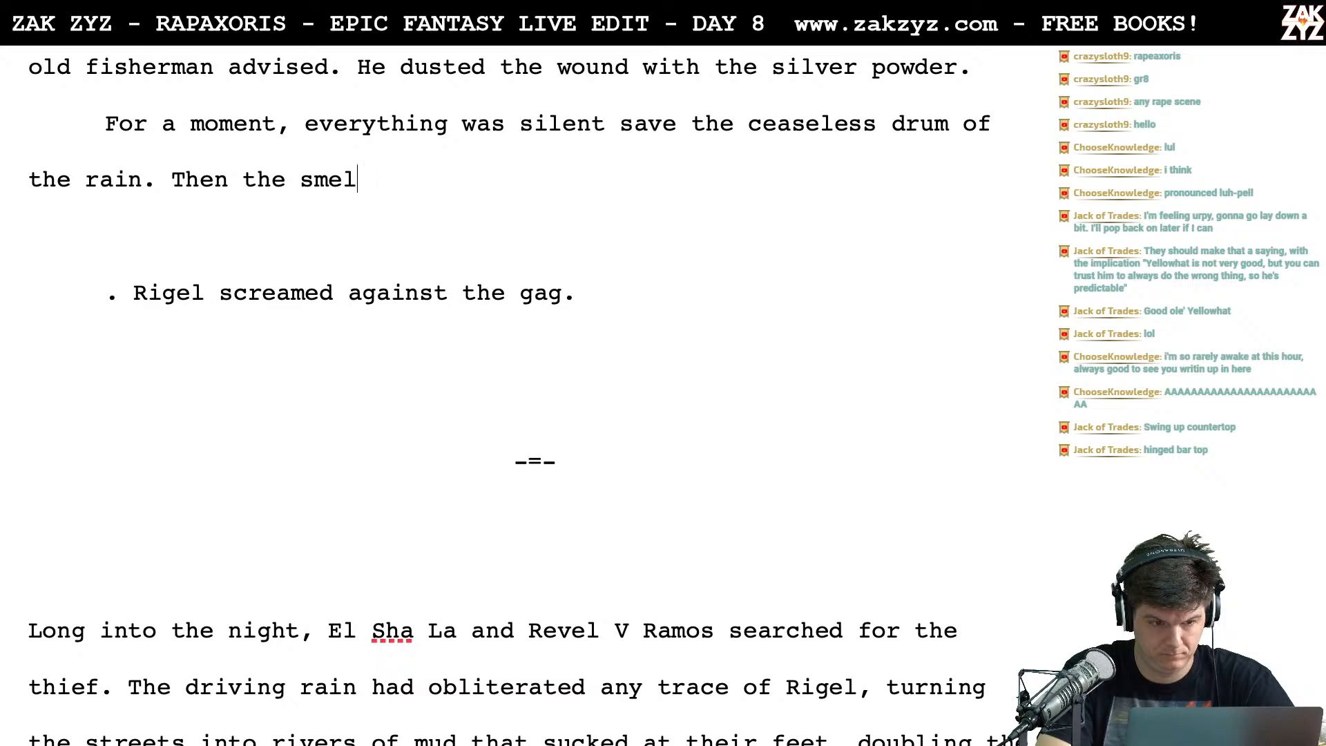
{"action": "key", "text": "BackSpace"}
{"action": "key", "text": "BackSpace"}
{"action": "type", "text": "came the smell of burning metal, and "}
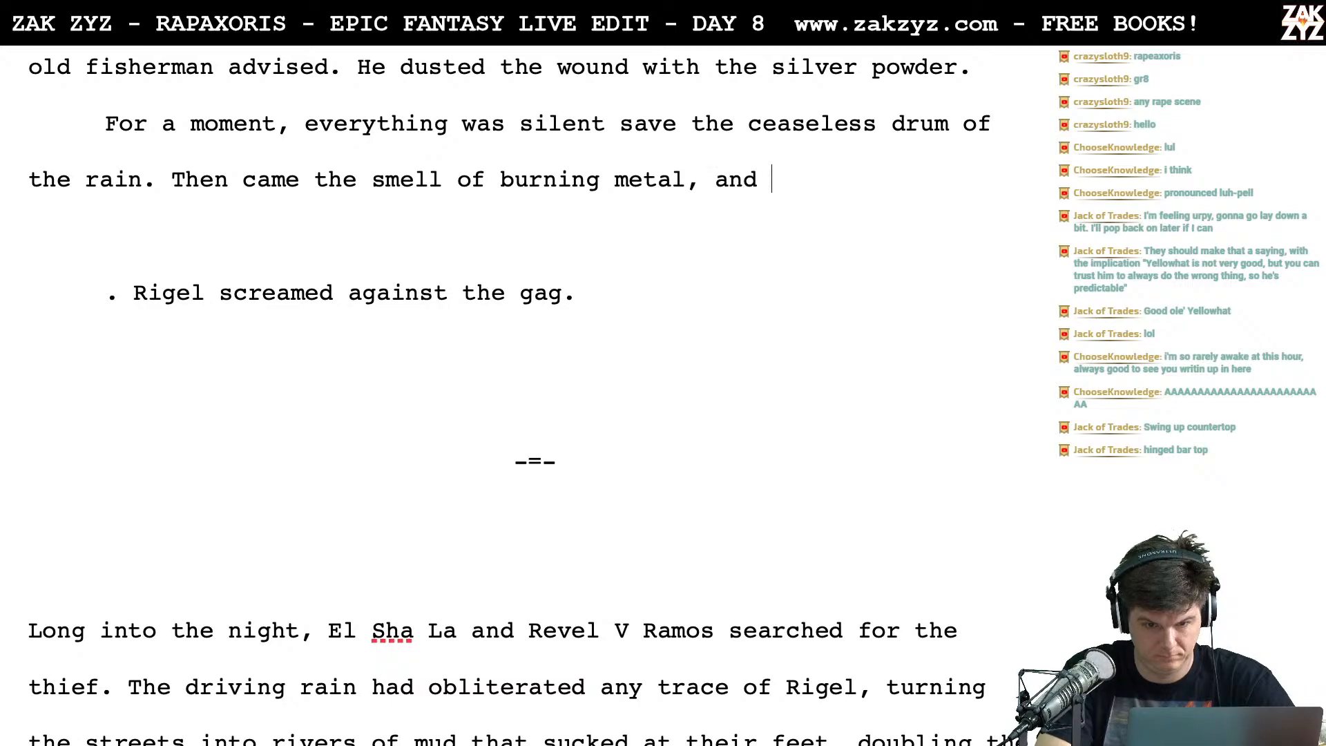
Remove the comma after "burning metal" and finish the sentence with "and the boy screaming through the gag."
{"action": "type", "text": "t"}
{"action": "key", "text": "BackSpace"}
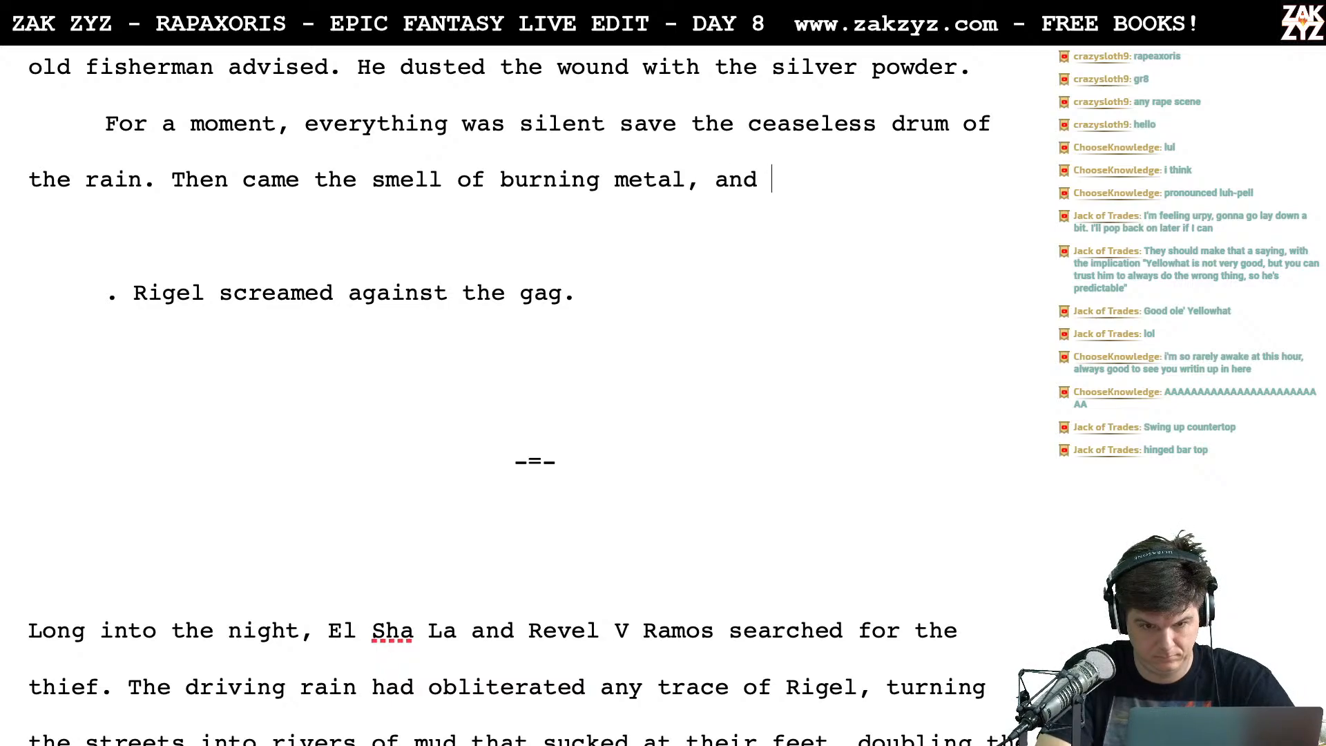
{"action": "type", "text": "s"}
{"action": "key", "text": "BackSpace"}
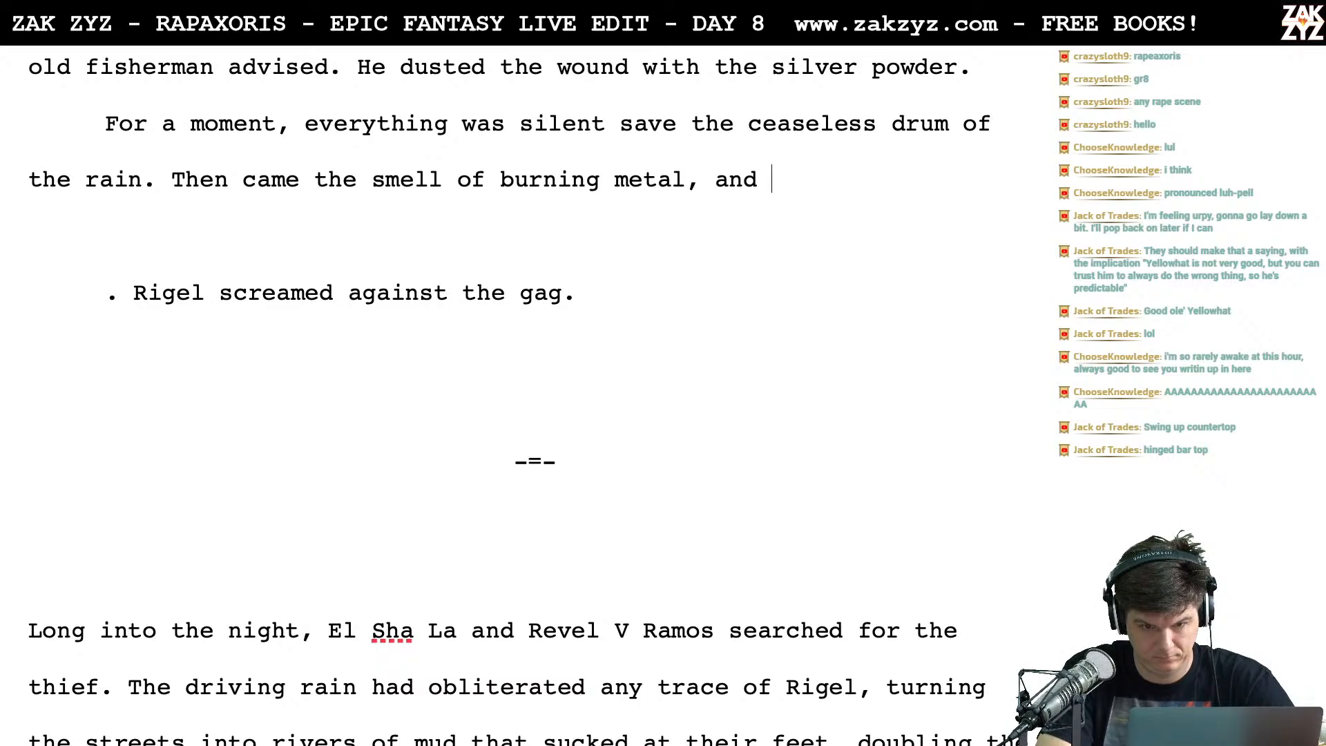
{"action": "type", "text": "s"}
{"action": "key", "text": "BackSpace"}
{"action": "key", "text": "BackSpace"}
{"action": "key", "text": "BackSpace"}
{"action": "key", "text": "BackSpace"}
{"action": "key", "text": "BackSpace"}
{"action": "key", "text": "BackSpace"}
{"action": "type", "text": "and t"}
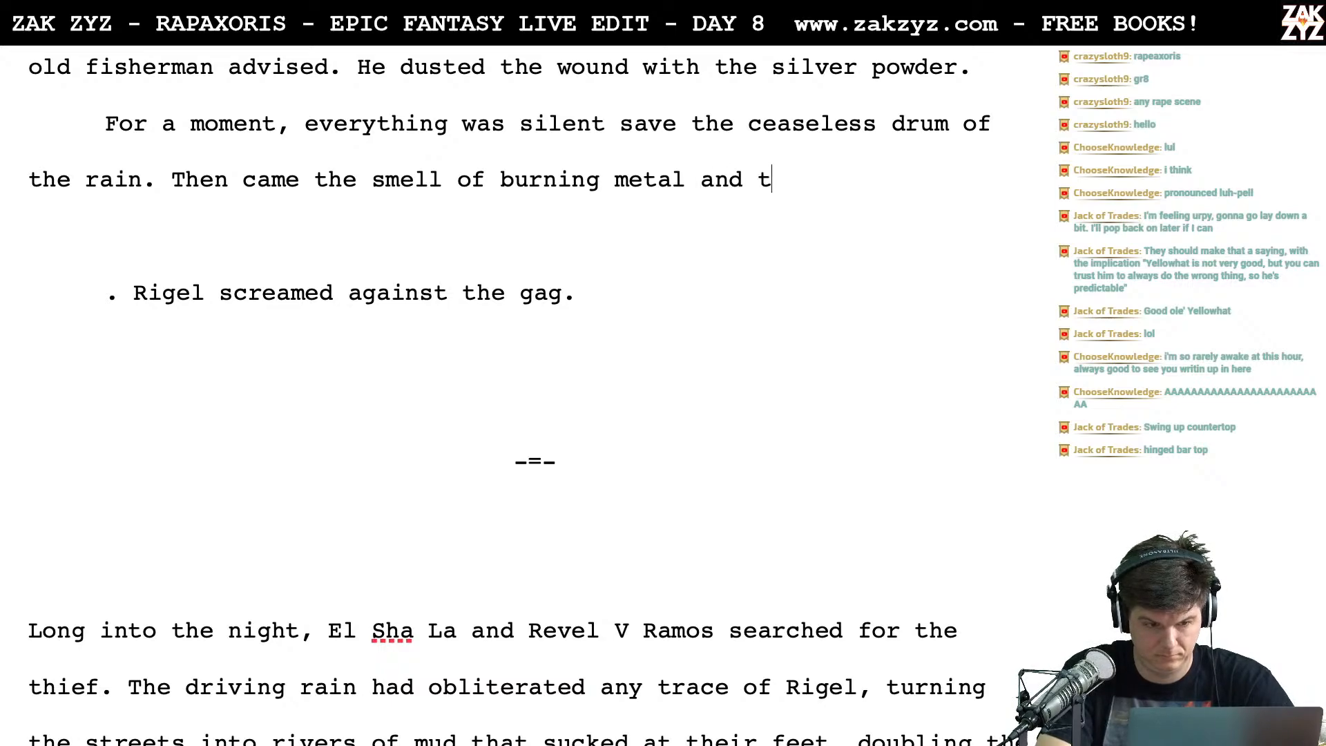
{"action": "type", "text": "he boy scr"}
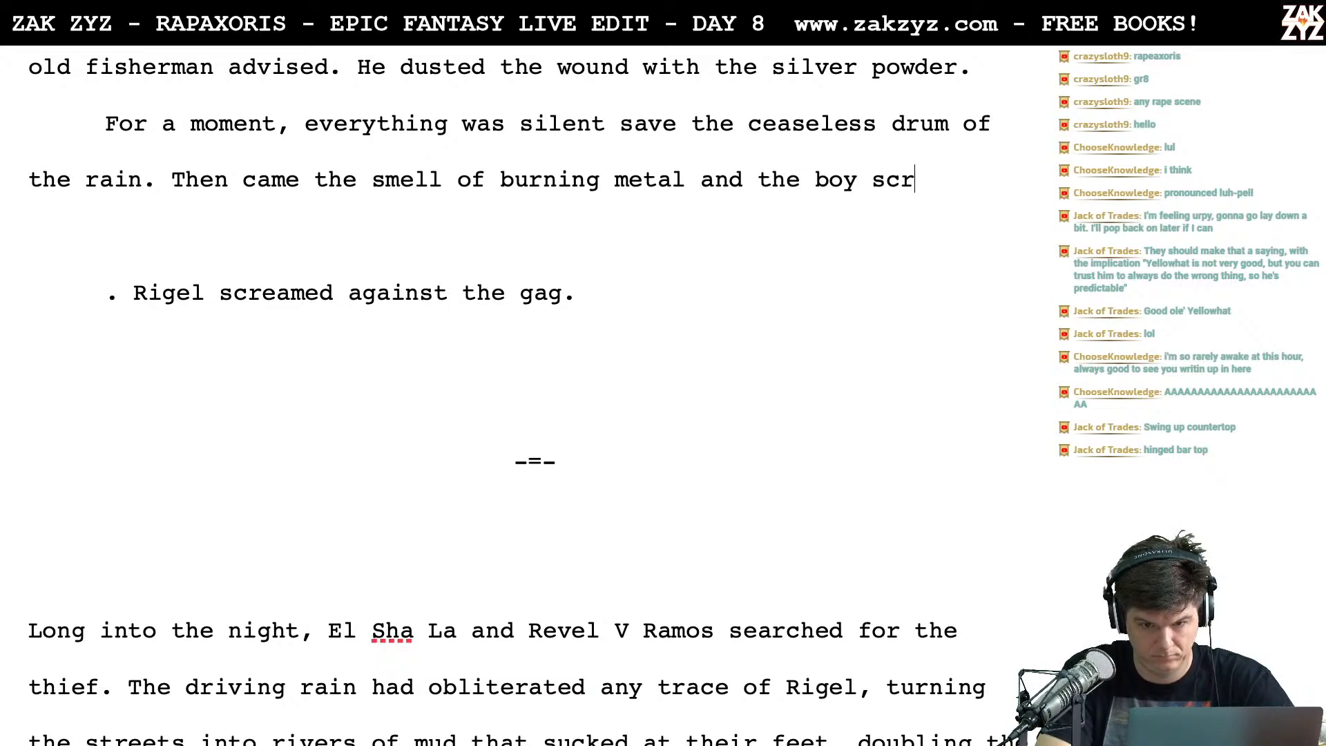
{"action": "type", "text": "eaming through the gag."}
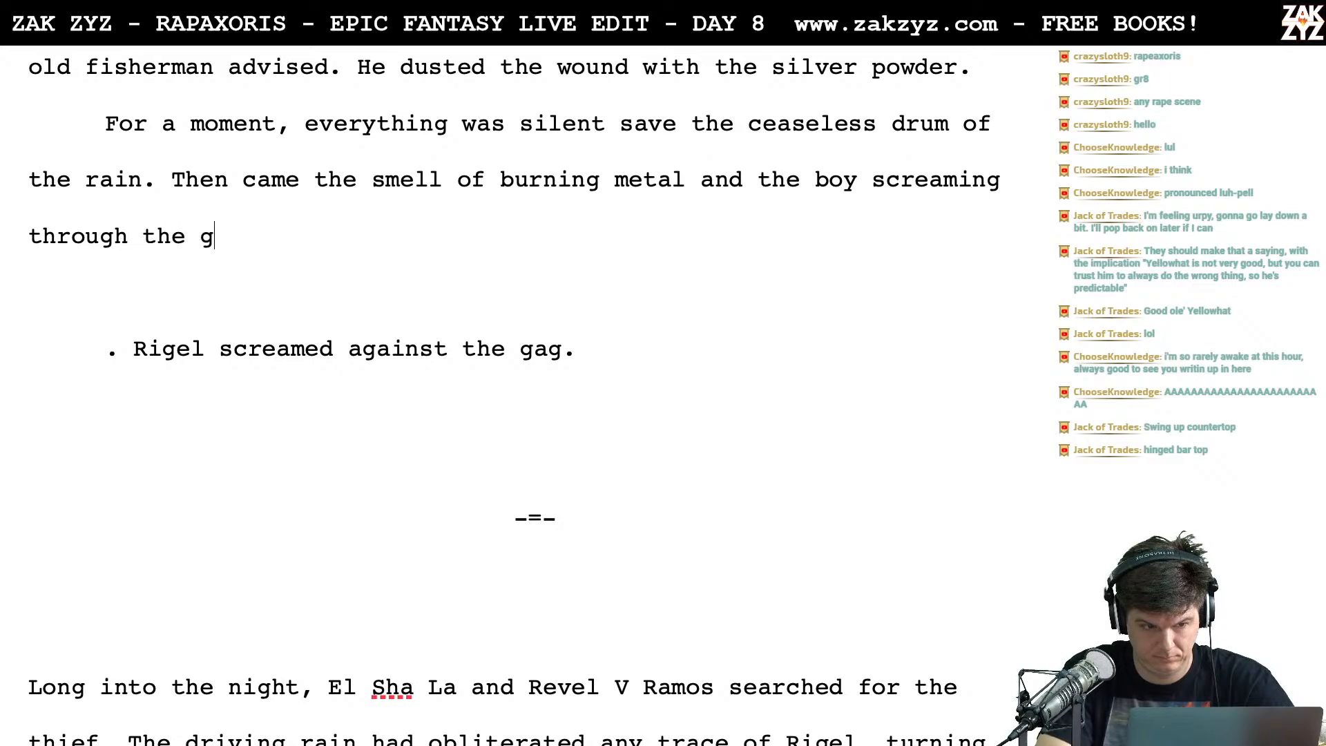
Separate the "Then came the smell of burning metal" sentence into its own paragraph below "the rain."
{"action": "key", "text": "Return"}
{"action": "key", "text": "Right"}
{"action": "key", "text": "Up"}
{"action": "key", "text": "Return"}
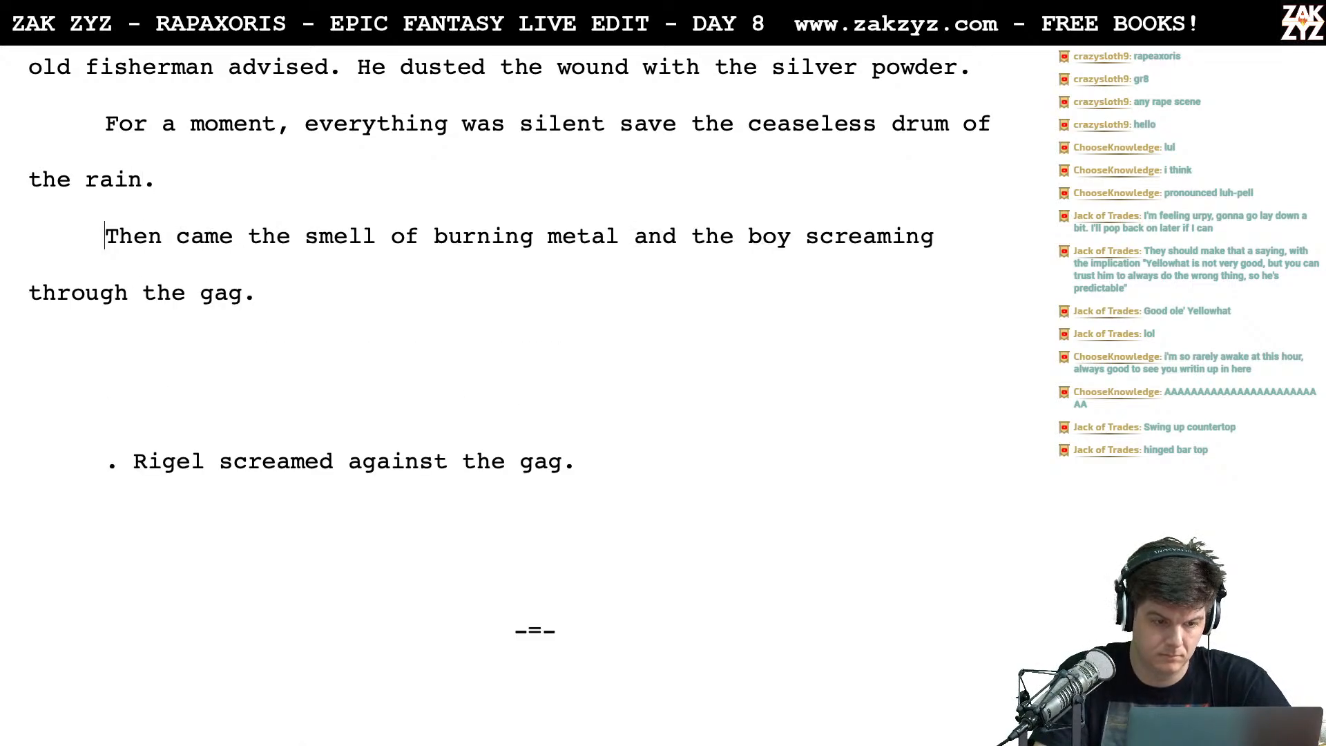
After "the rain.", write the alternative sentence "The smell of burning metal rose, and the boy screamed against the gag."
{"action": "type", "text": "Then"}
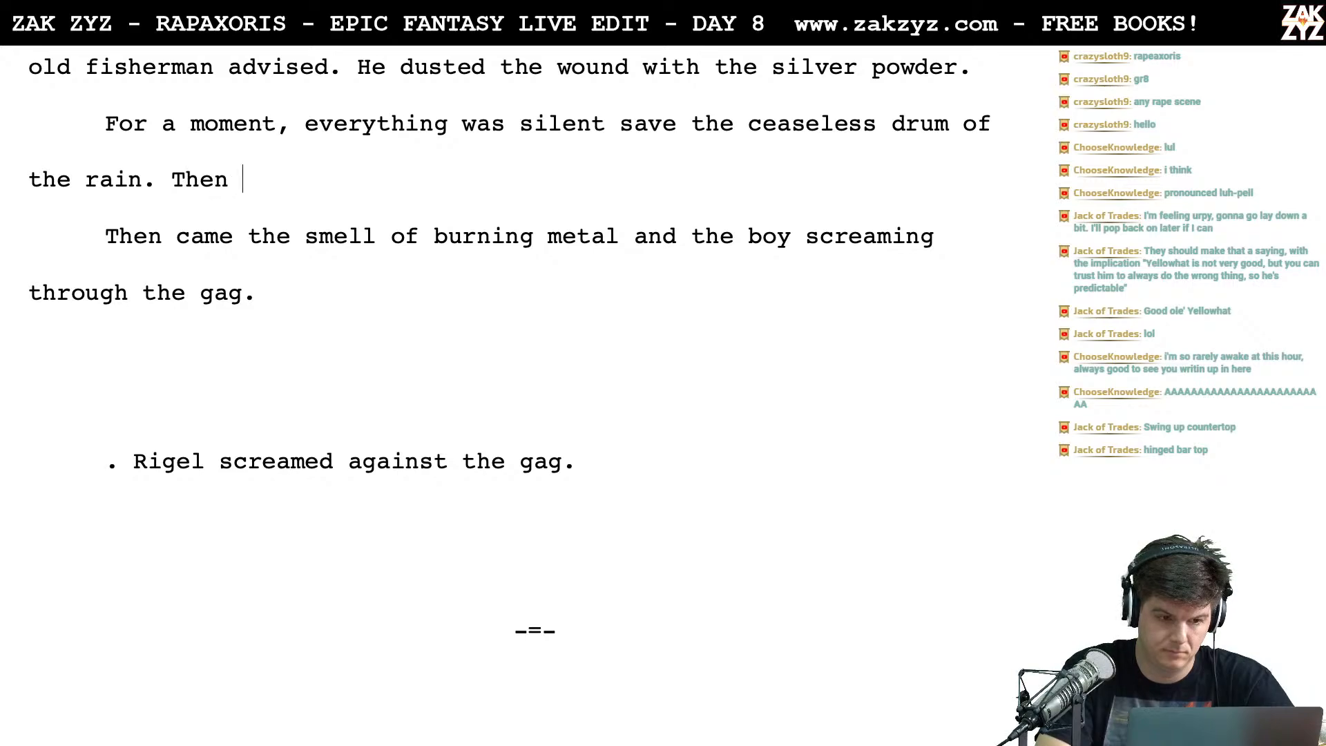
{"action": "key", "text": "BackSpace"}
{"action": "key", "text": "BackSpace"}
{"action": "key", "text": "BackSpace"}
{"action": "type", "text": "he sme"}
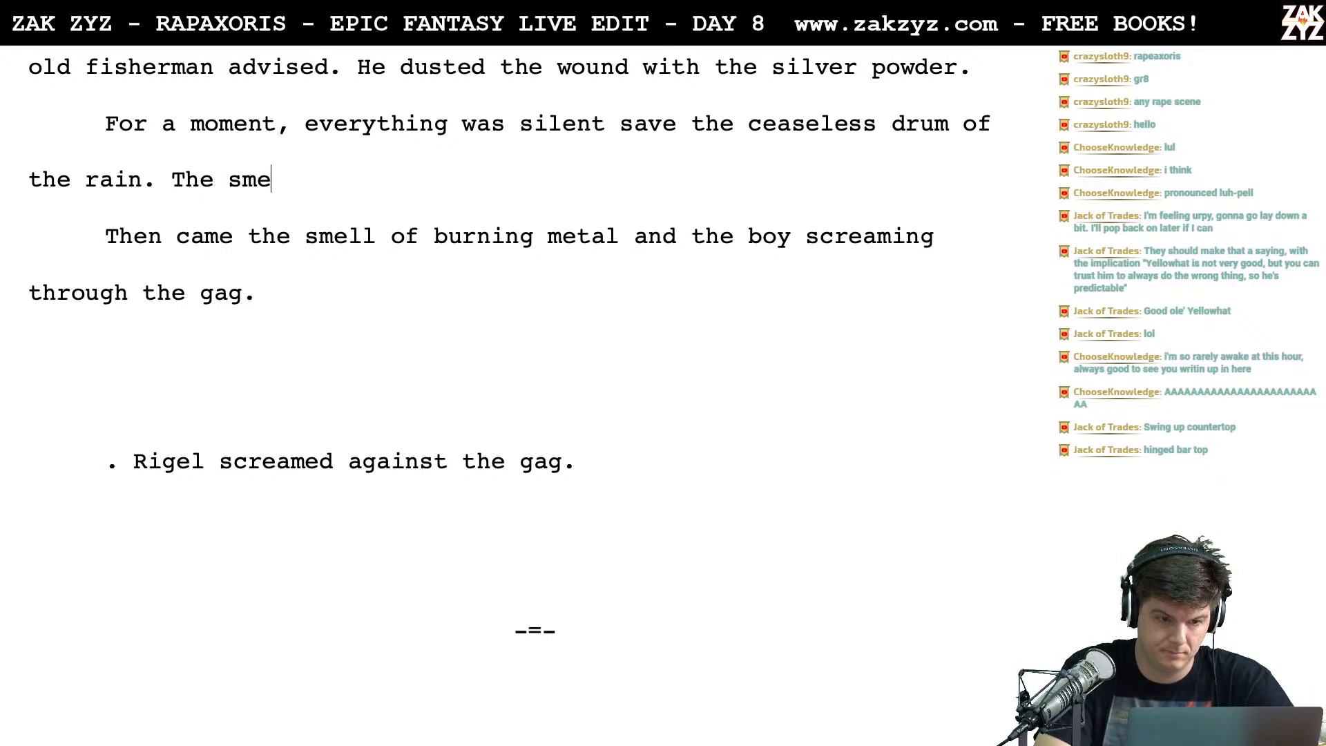
{"action": "type", "text": "ll of bur"}
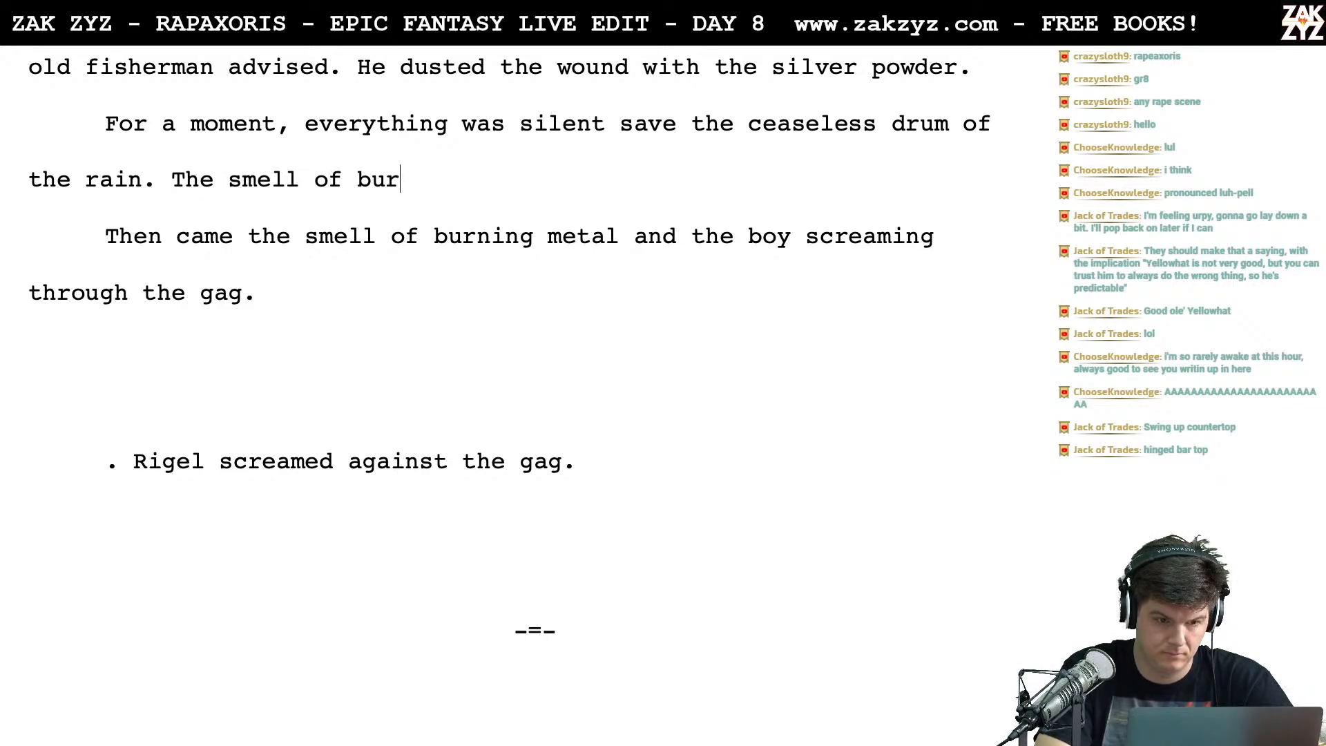
{"action": "type", "text": "ning metal rose, a"}
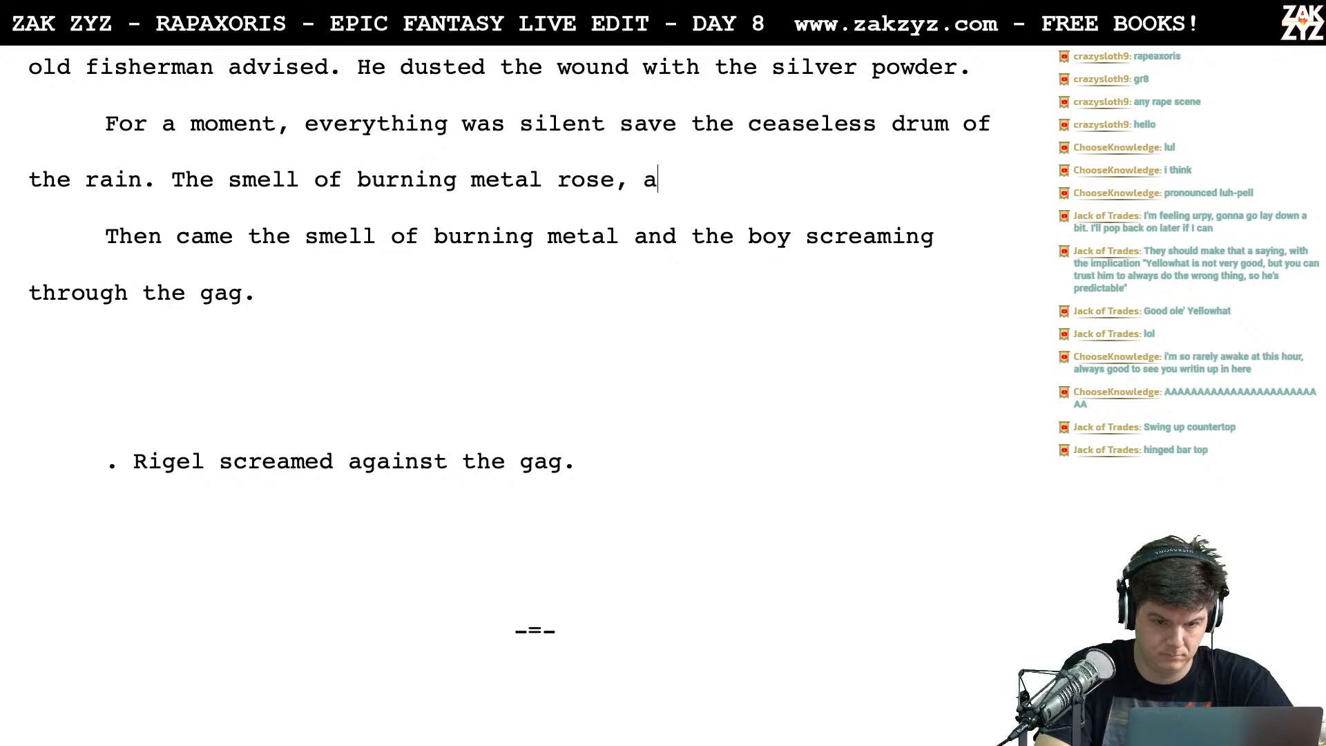
{"action": "type", "text": "nd the boy scre"}
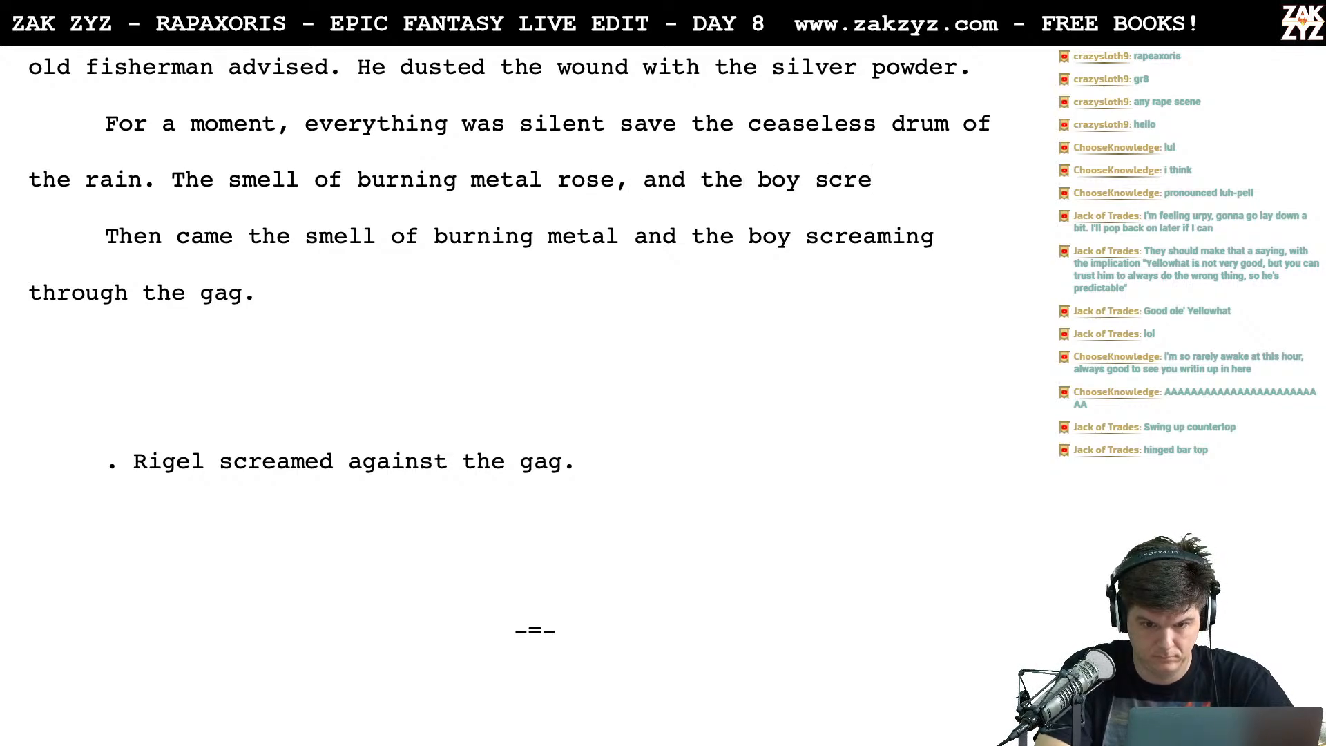
{"action": "type", "text": "ame"}
{"action": "type", "text": "d a"}
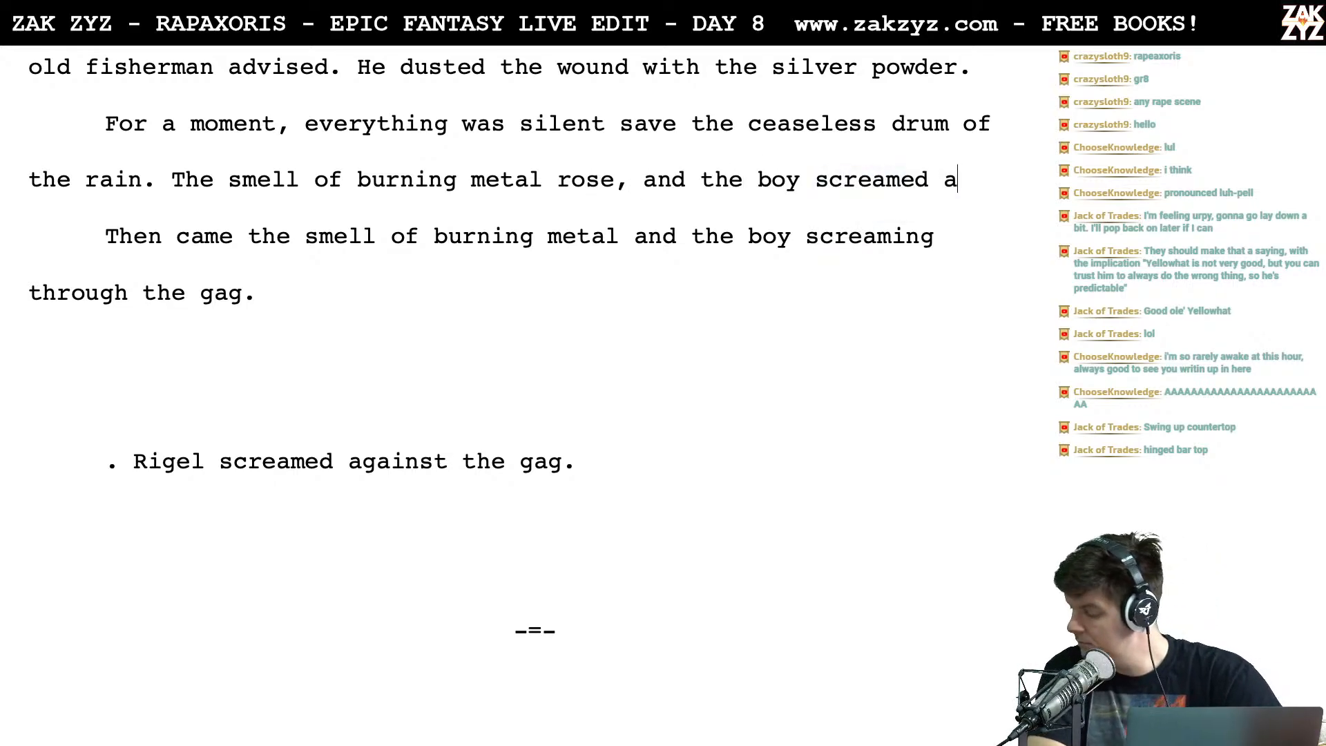
{"action": "type", "text": "gainst the gag."}
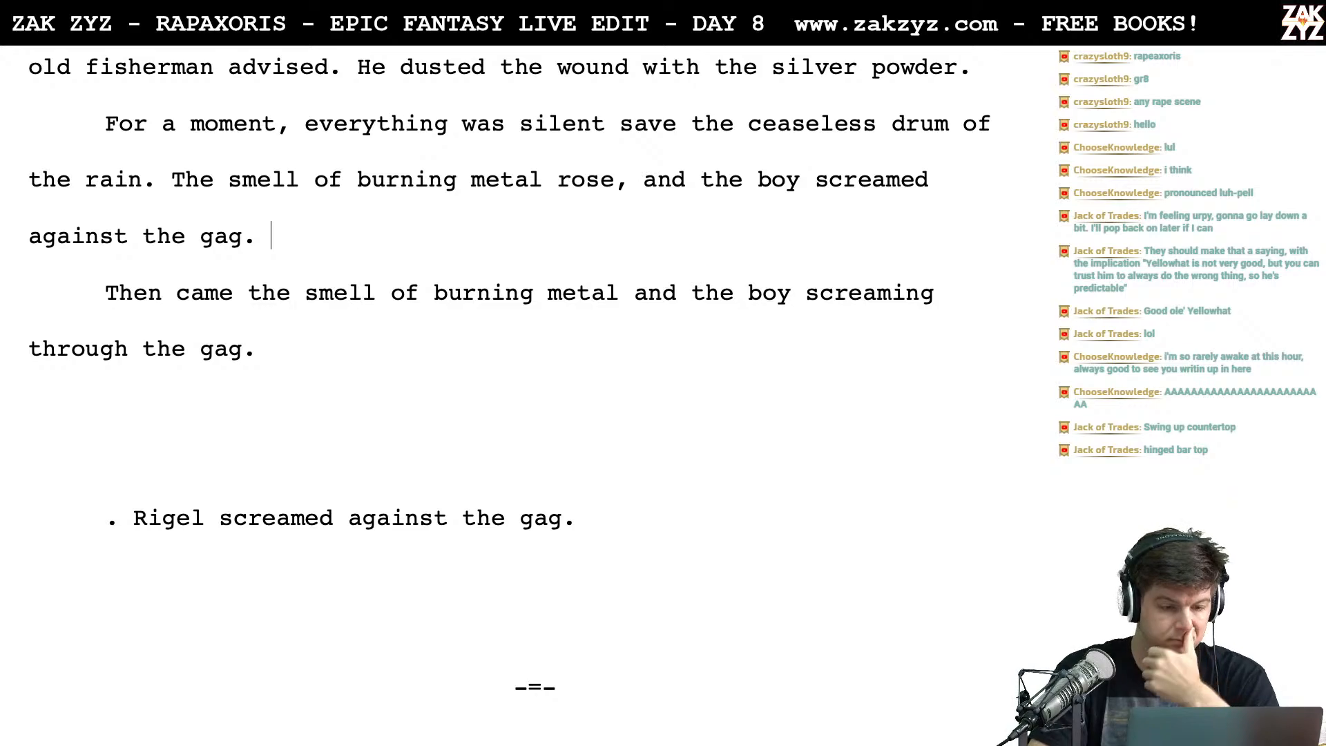
Push the sentence about the boy screaming below a blank line, keeping the insertion point after "the rain."
{"action": "scroll", "coordinate": [509, 367], "scroll_direction": "down", "scroll_amount": 1}
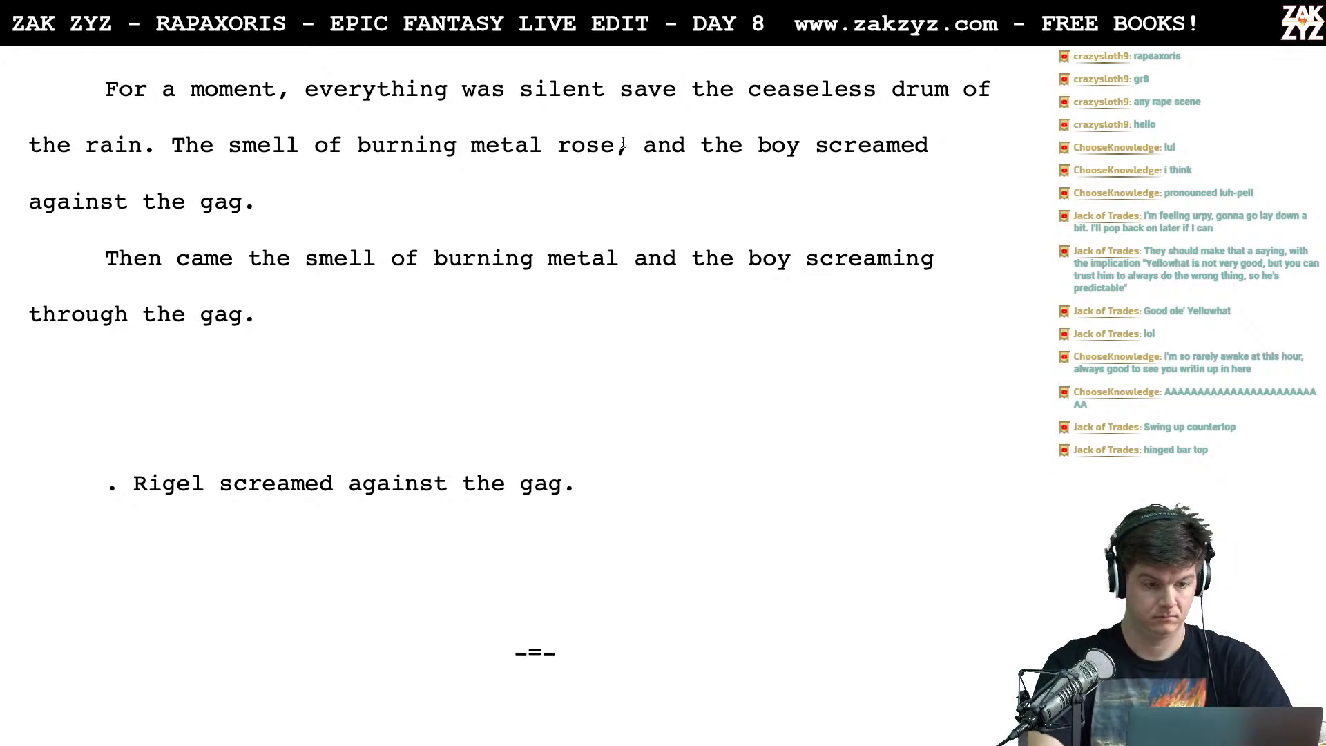
{"action": "left_click", "coordinate": [159, 145]}
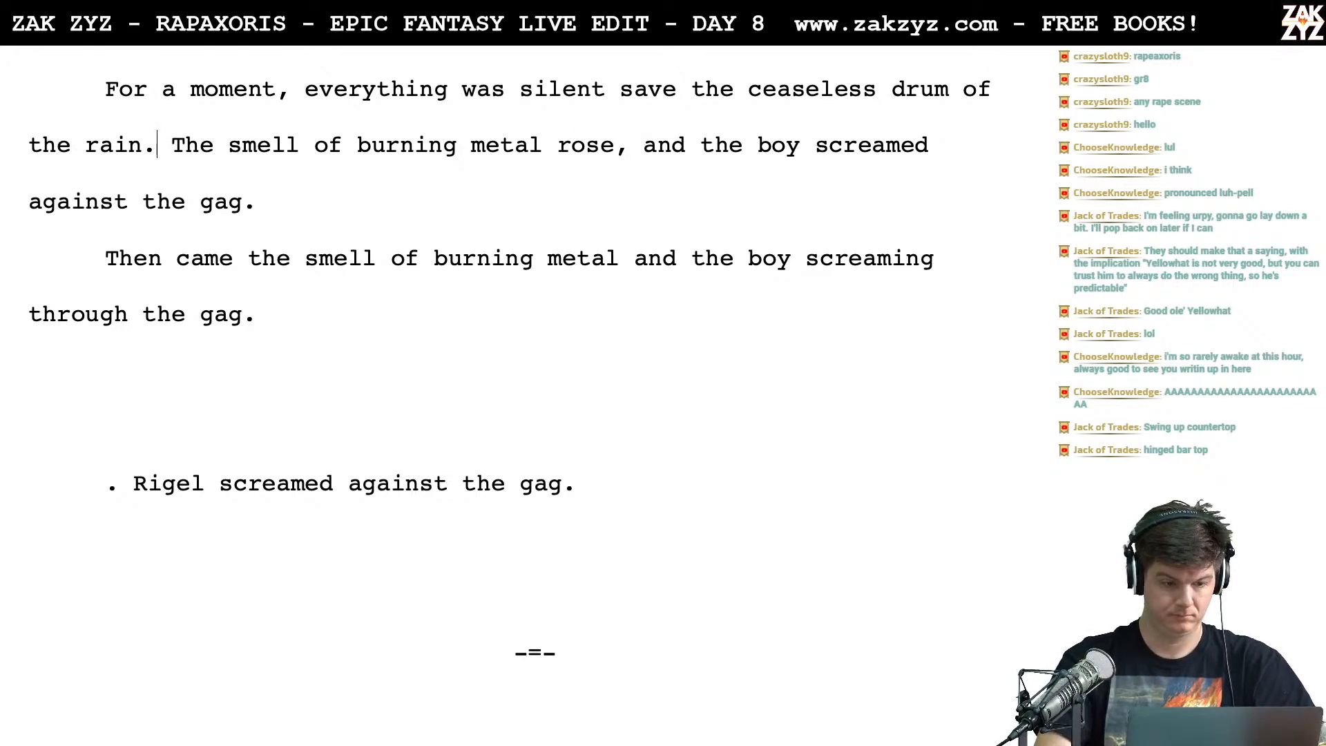
{"action": "key", "text": "Return"}
{"action": "key", "text": "Return"}
{"action": "key", "text": "Left"}
{"action": "key", "text": "Left"}
Continue the closing paragraph with "The smell of burning metal rose, and Rigel screamed against the gag."
{"action": "type", "text": "The b"}
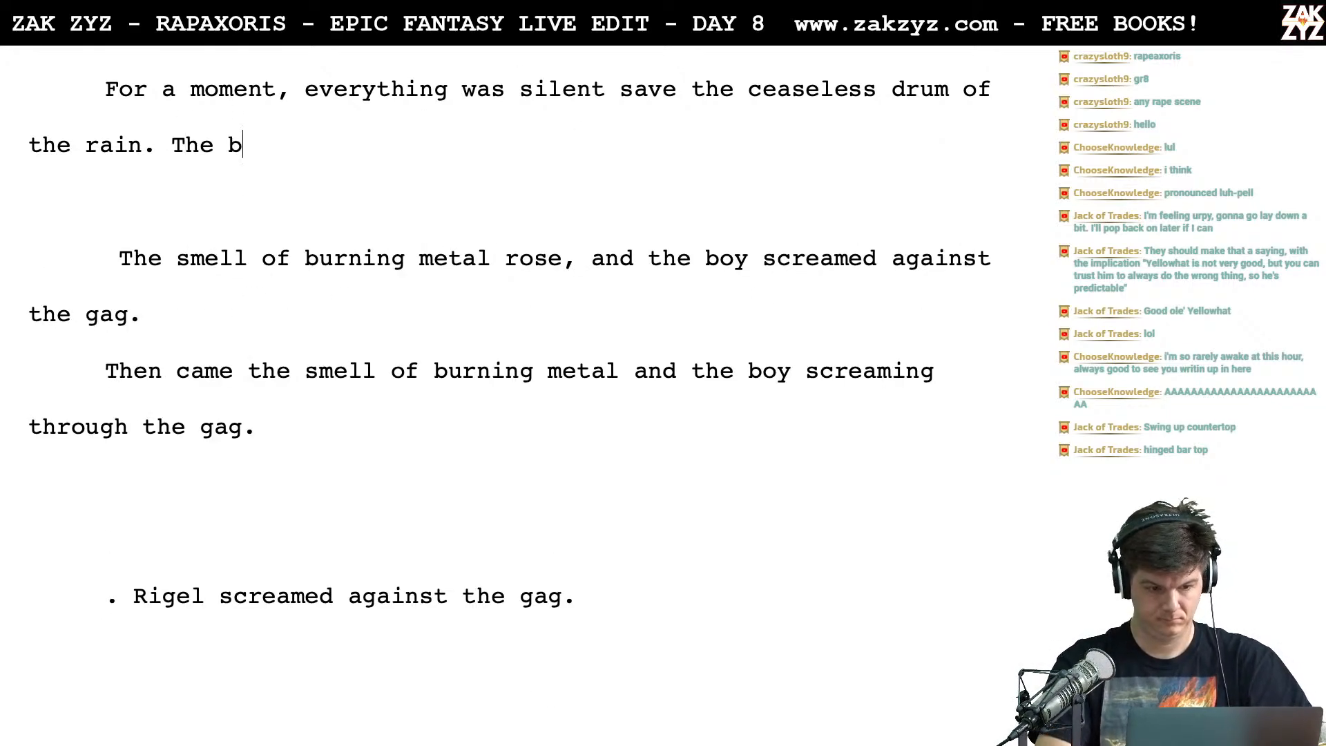
{"action": "key", "text": "BackSpace"}
{"action": "type", "text": "smell of burning "}
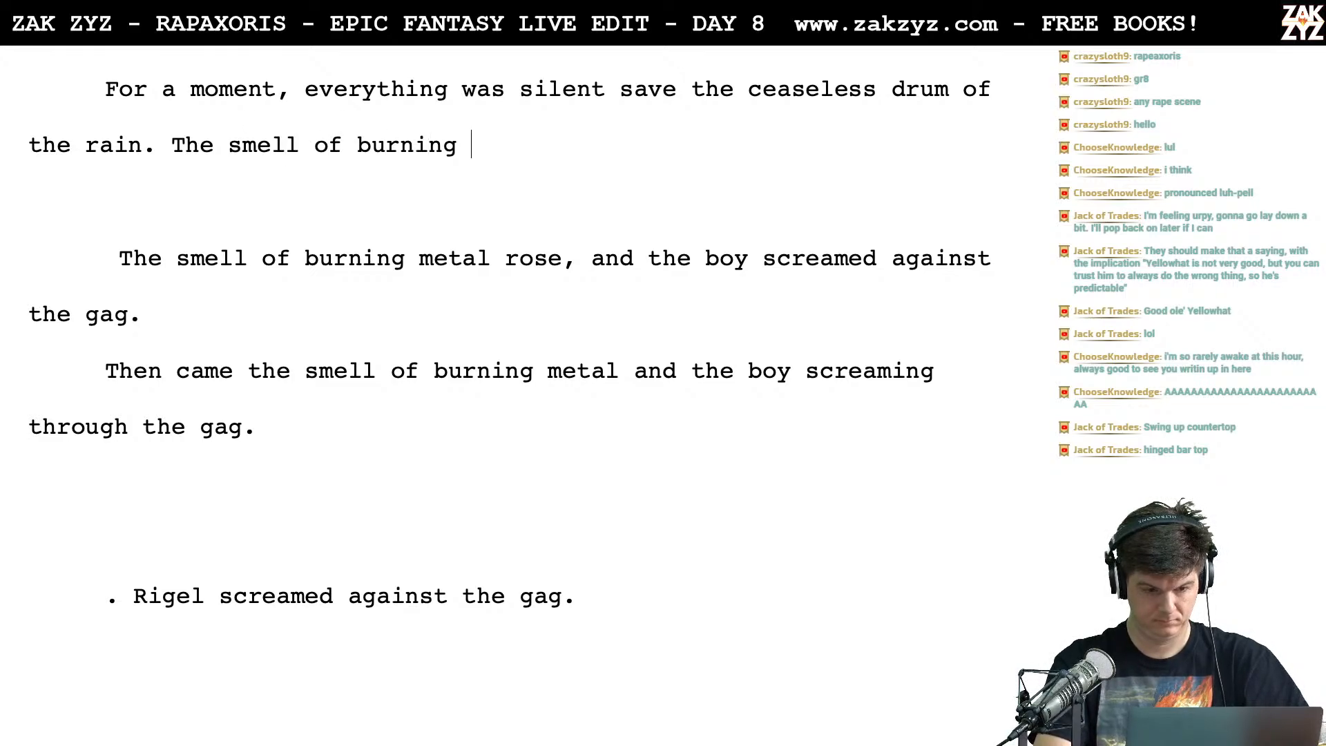
{"action": "type", "text": "metal rose, and "}
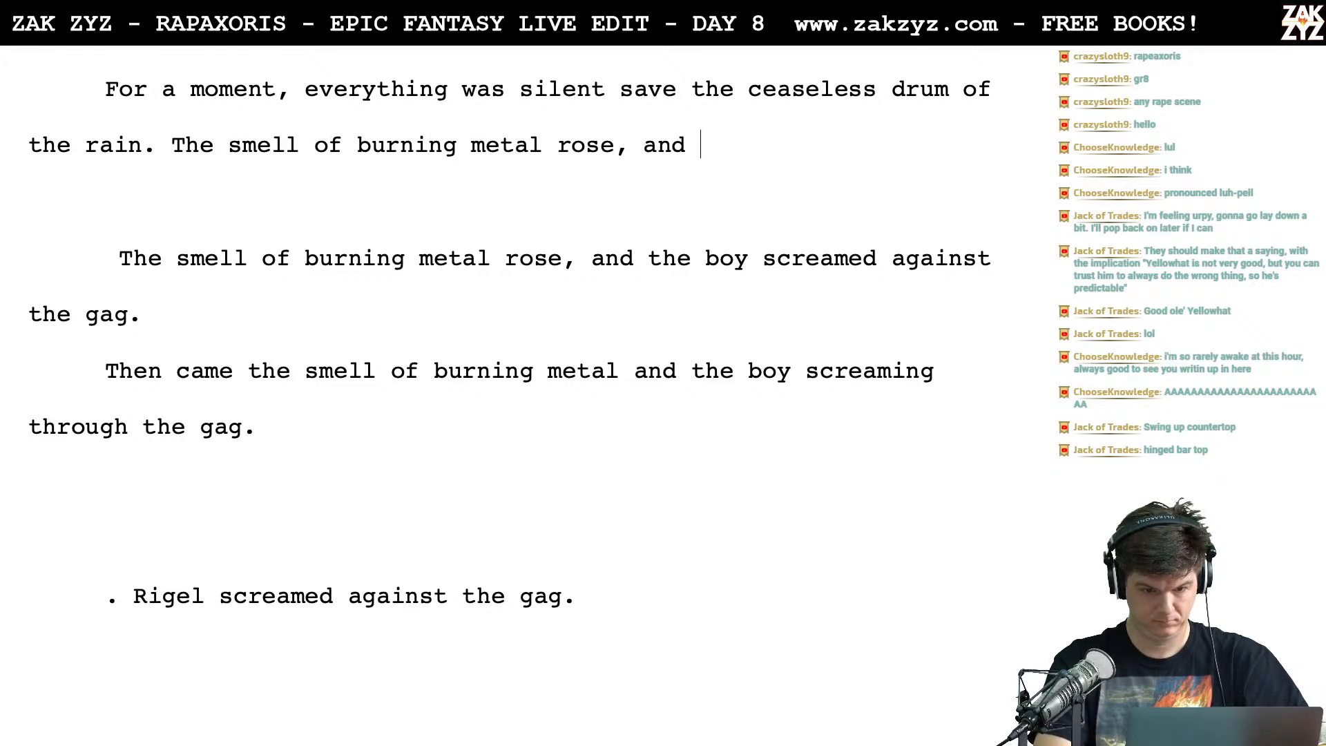
{"action": "type", "text": "Rigel screame"}
{"action": "key", "text": "BackSpace"}
{"action": "type", "text": "amed against the gag."}
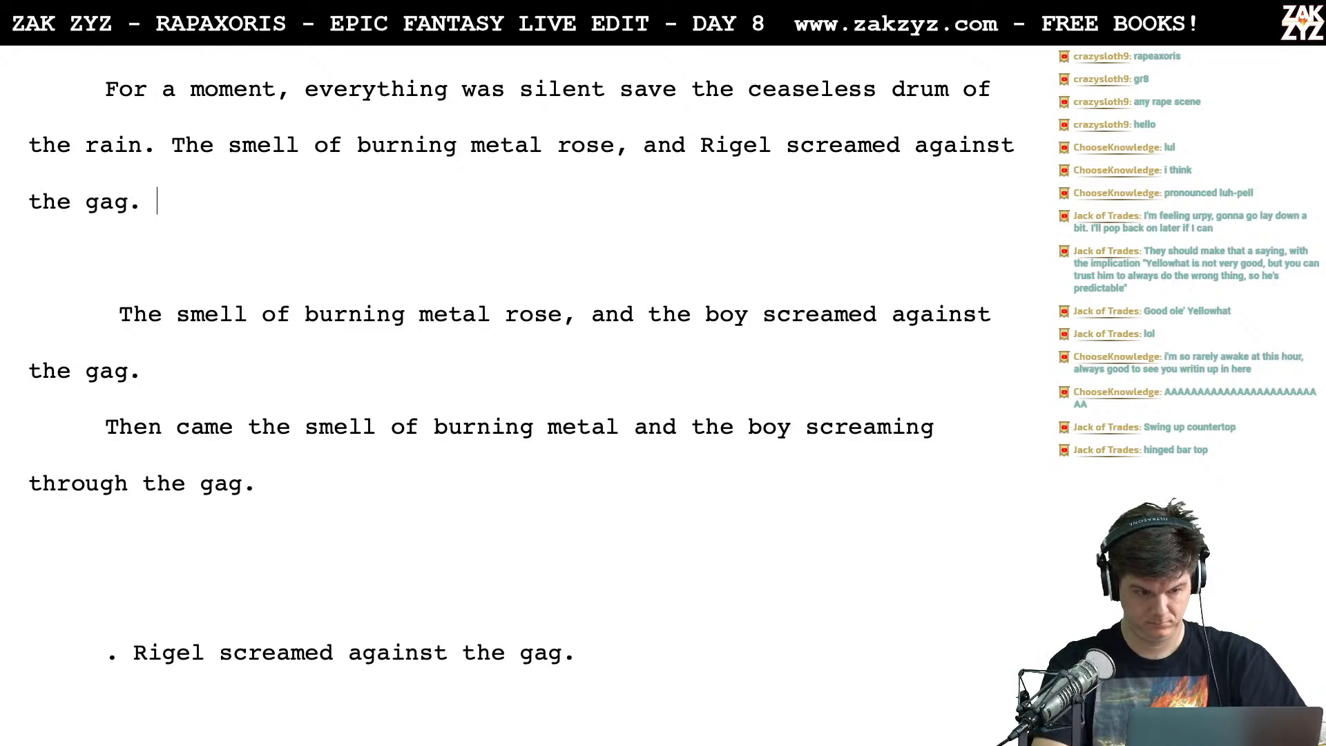
Delete the leftover alternative drafts between the closing paragraph and the scene break
{"action": "key", "text": "shift+Down"}
{"action": "key", "text": "shift+Down"}
{"action": "key", "text": "shift+Down"}
{"action": "key", "text": "shift+Down"}
{"action": "key", "text": "shift+Down"}
{"action": "key", "text": "shift+Down"}
{"action": "key", "text": "shift+Down"}
{"action": "key", "text": "shift+Down"}
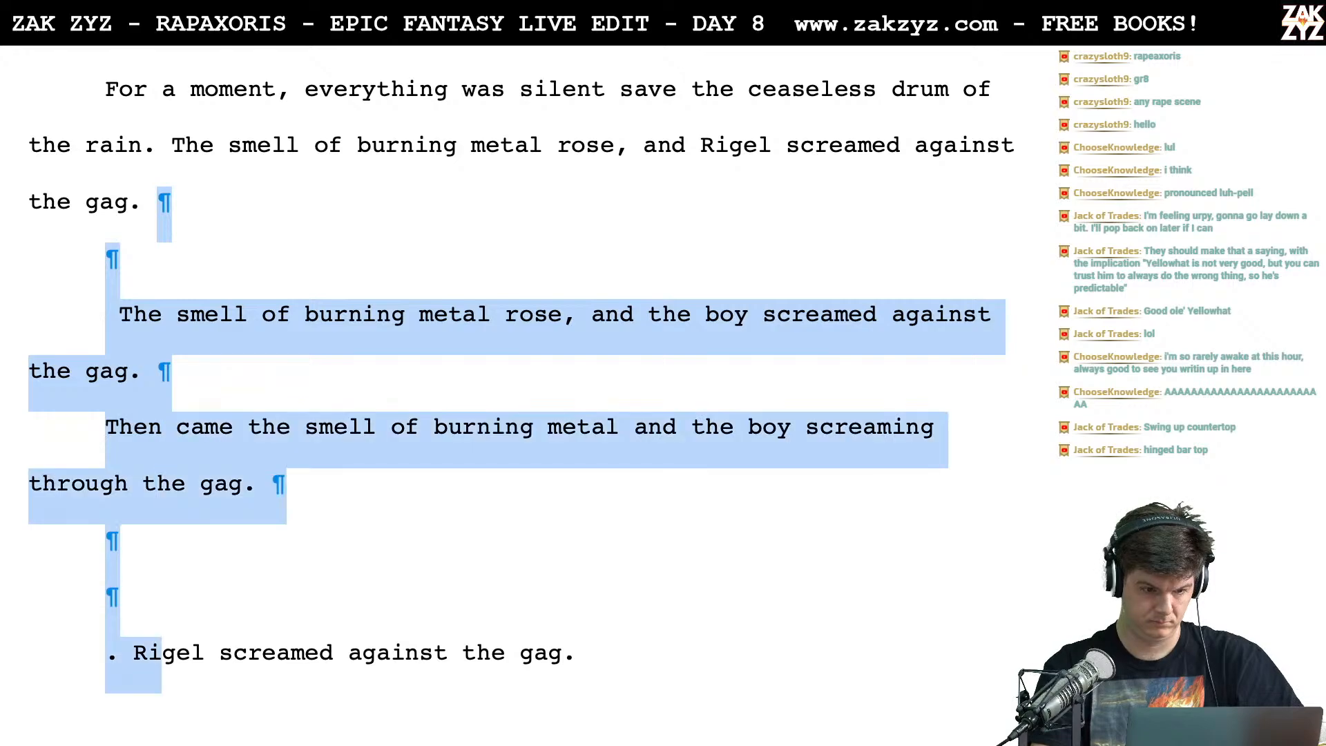
{"action": "key", "text": "shift+Down"}
{"action": "key", "text": "BackSpace"}
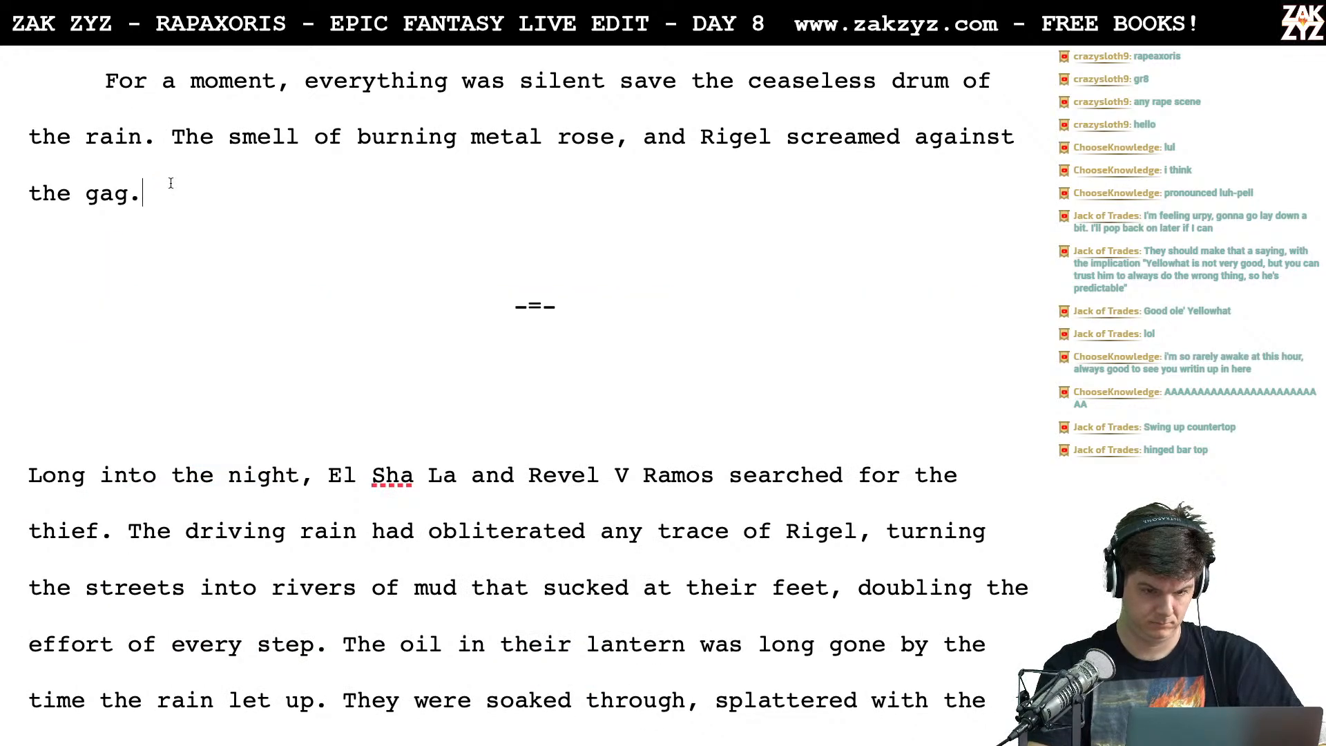
Change the paragraph's ending from "screamed against the gag" to "began to scream."
{"action": "left_click", "coordinate": [772, 137]}
{"action": "type", "text": "began to scream."}
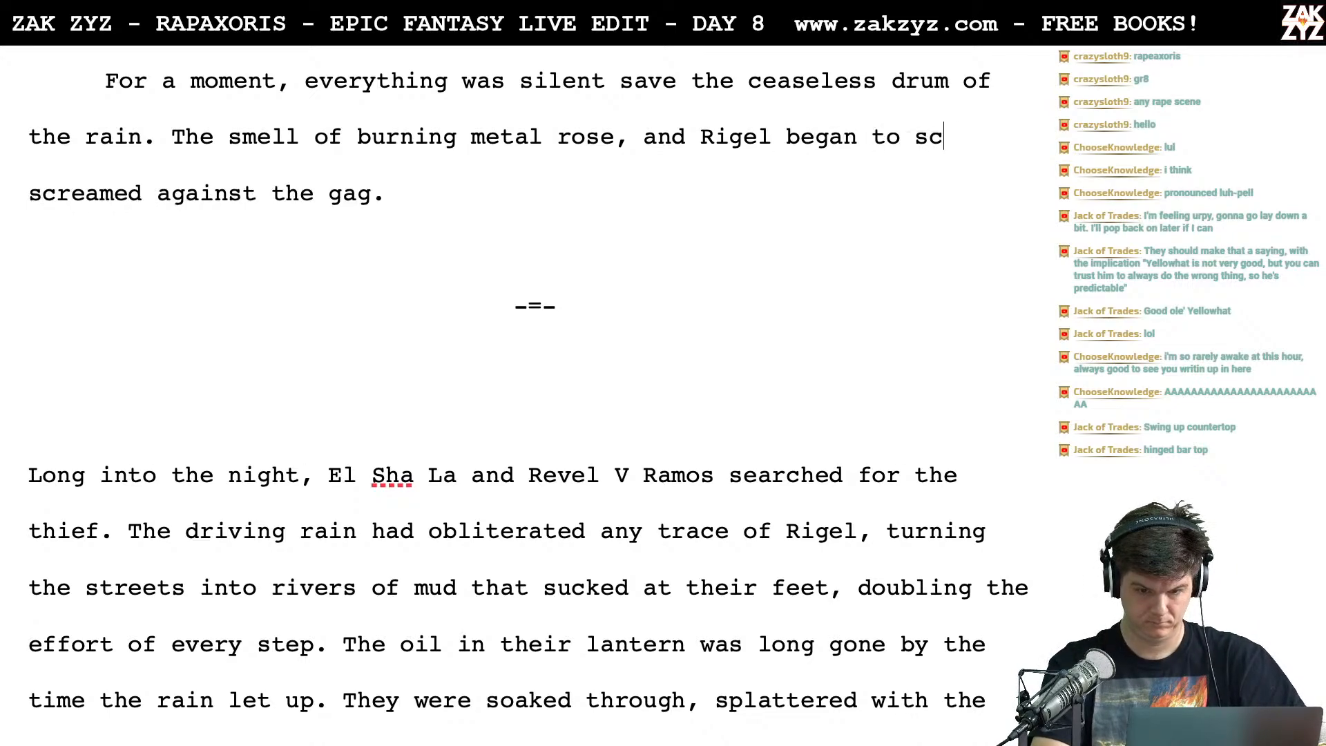
{"action": "key", "text": "shift+End"}
{"action": "key", "text": "BackSpace"}
{"action": "key", "text": "BackSpace"}
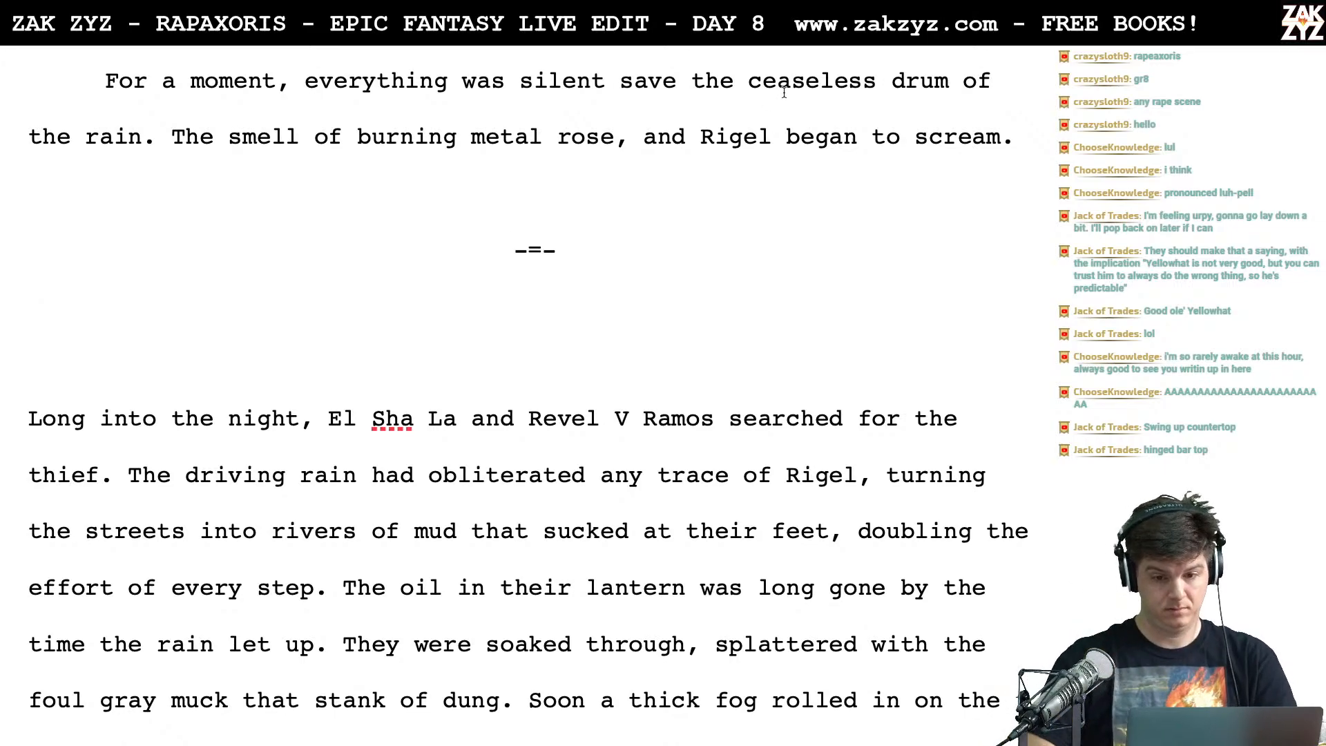
Split the closing paragraph after "For a moment,", moving the rest onto a new paragraph below
{"action": "scroll", "coordinate": [784, 92], "scroll_direction": "up", "scroll_amount": 3}
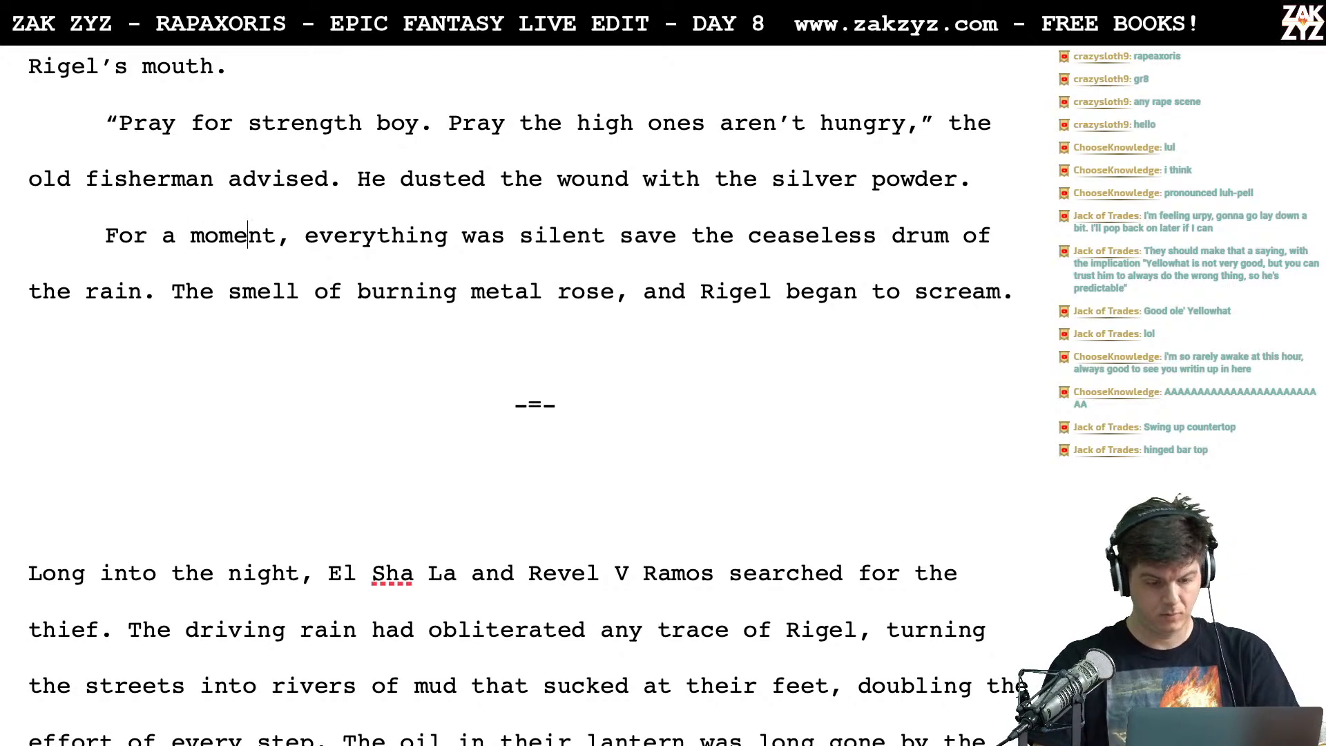
{"action": "left_click", "coordinate": [613, 248]}
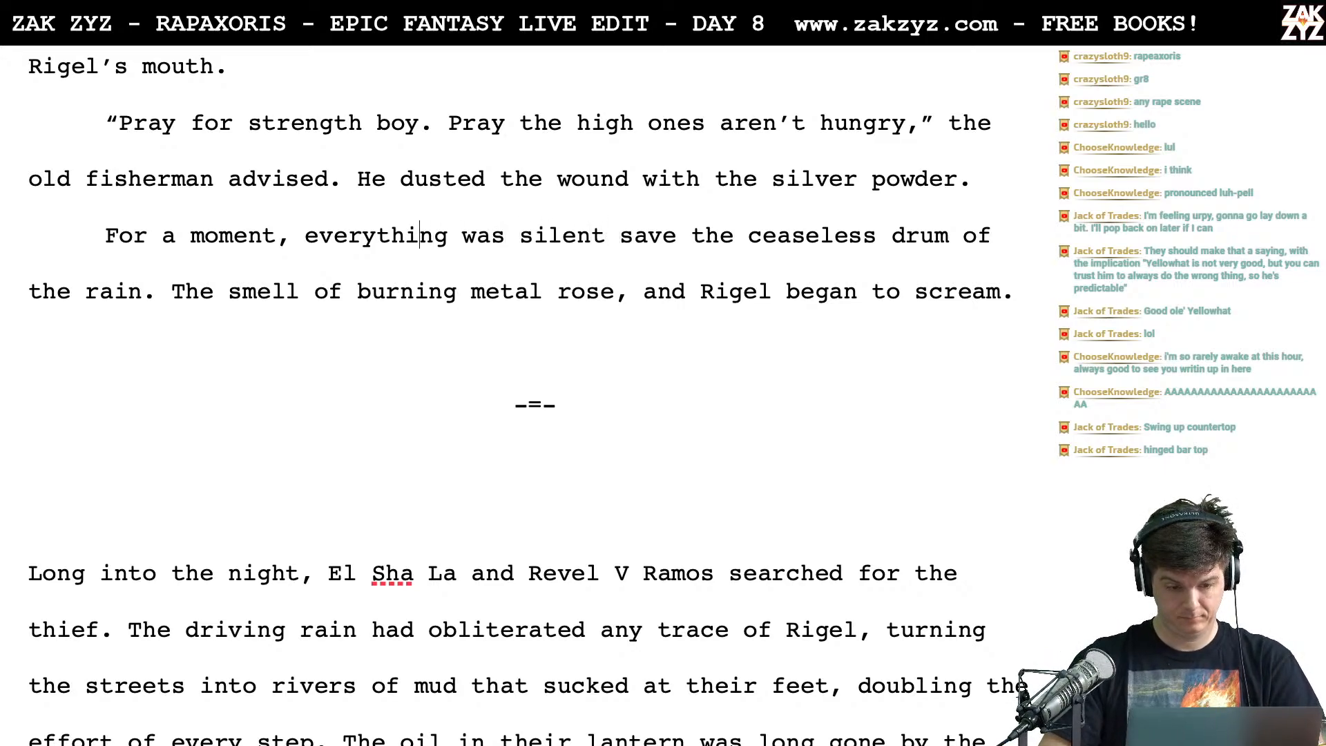
{"action": "key", "text": "Return"}
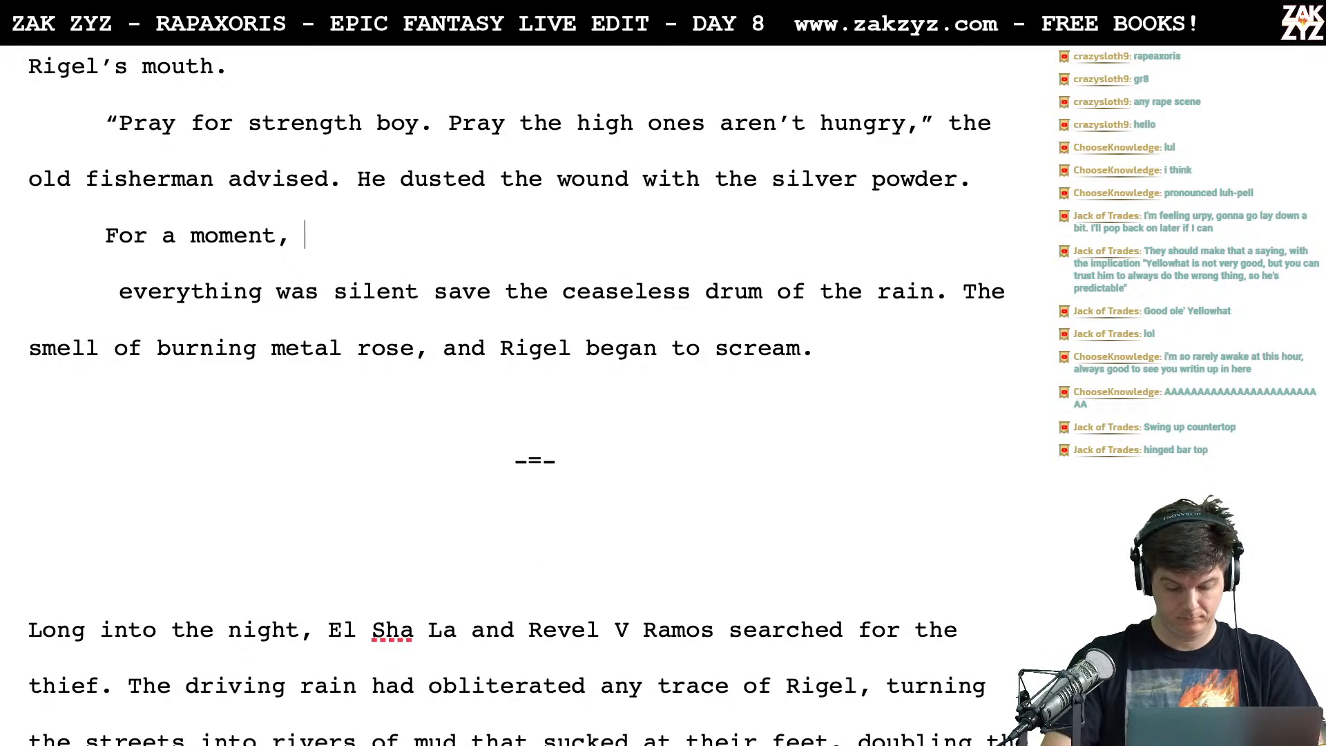
Continue "For a moment," with the new wording "the bar fell quiet, and the ceaseless drum of the rain beat"
{"action": "type", "text": "the bar fell si"}
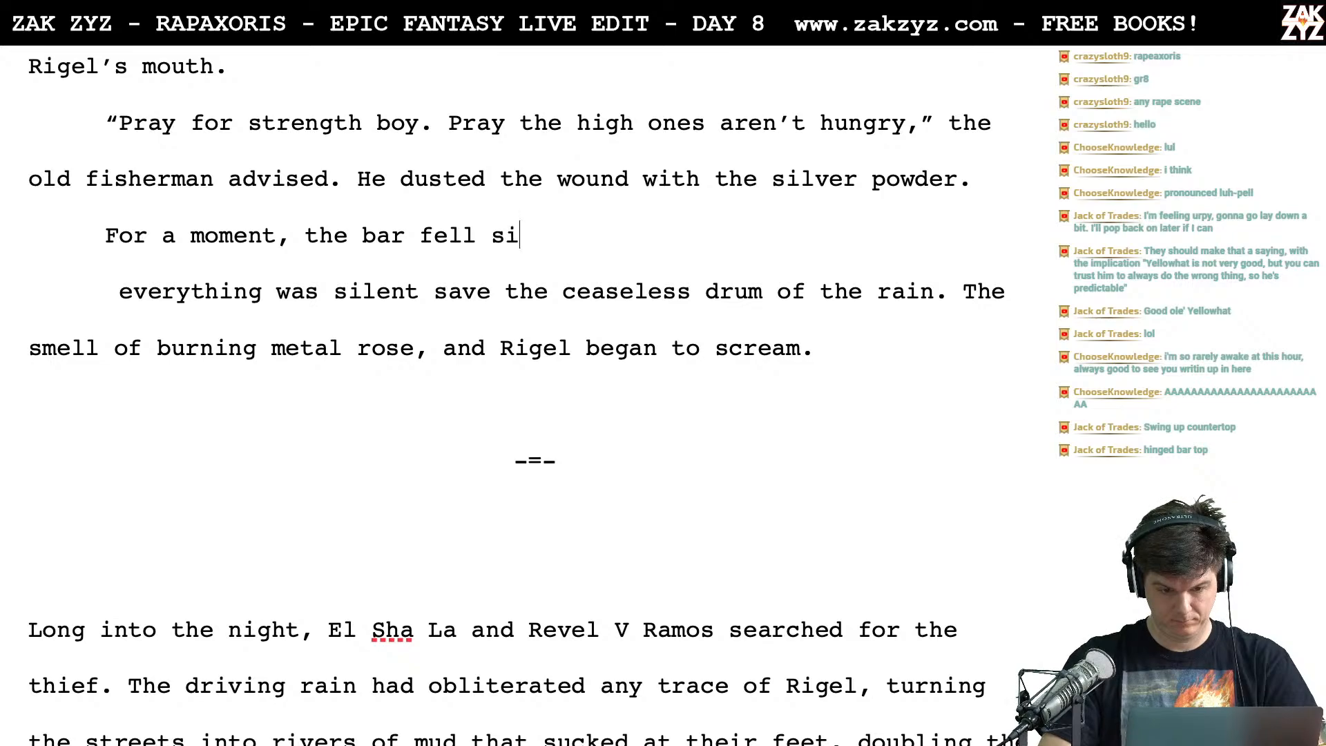
{"action": "type", "text": "lent and the"}
{"action": "key", "text": "BackSpace"}
{"action": "key", "text": "BackSpace"}
{"action": "key", "text": "BackSpace"}
{"action": "key", "text": "BackSpace"}
{"action": "key", "text": "BackSpace"}
{"action": "key", "text": "BackSpace"}
{"action": "key", "text": "BackSpace"}
{"action": "key", "text": "BackSpace"}
{"action": "key", "text": "BackSpace"}
{"action": "key", "text": "BackSpace"}
{"action": "key", "text": "BackSpace"}
{"action": "key", "text": "BackSpace"}
{"action": "key", "text": "BackSpace"}
{"action": "key", "text": "BackSpace"}
{"action": "type", "text": "quiet, and the ceaseless "}
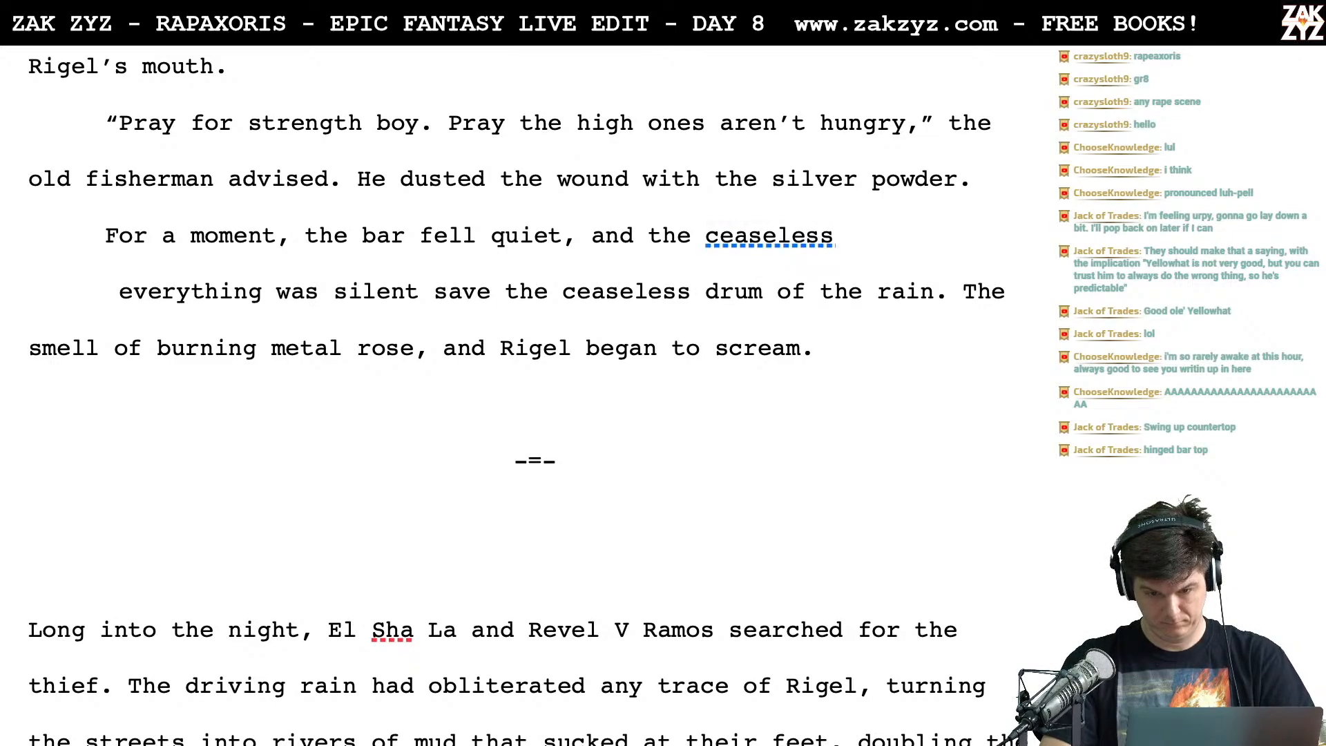
{"action": "type", "text": "drum"}
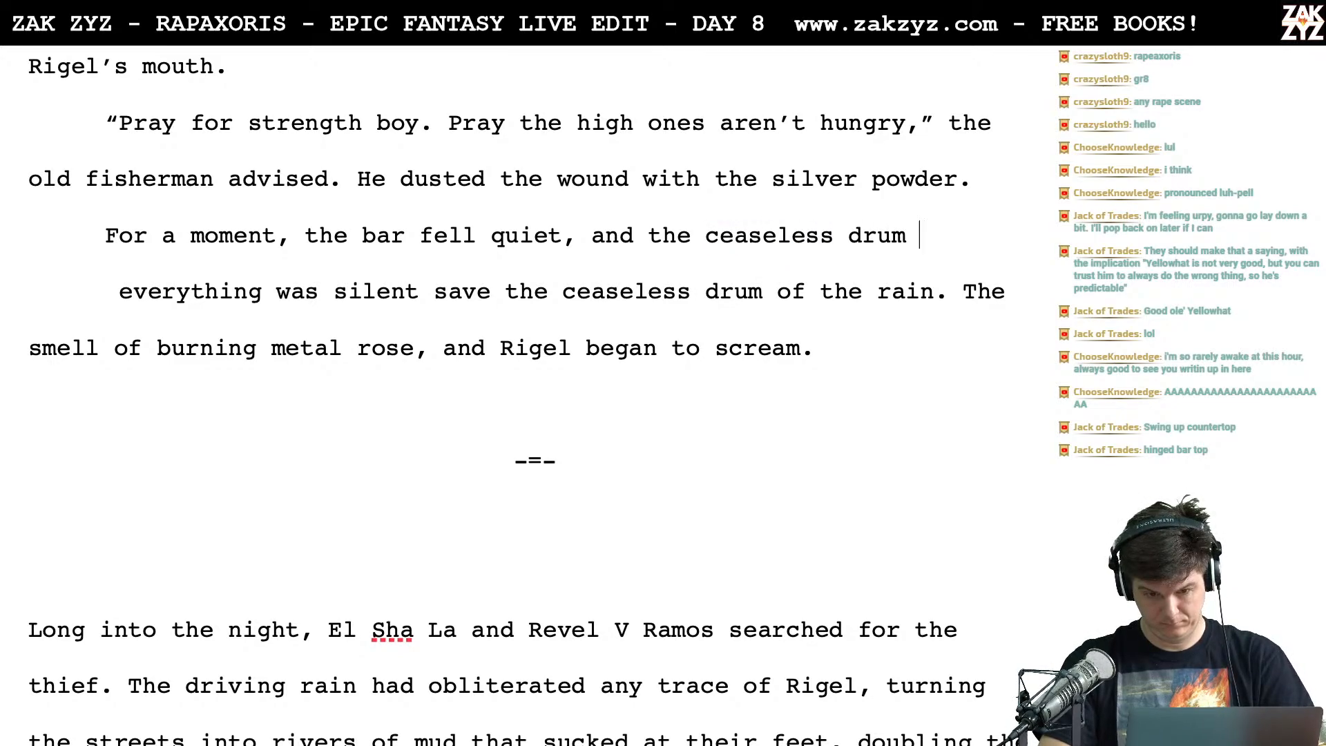
{"action": "type", "text": " of t"}
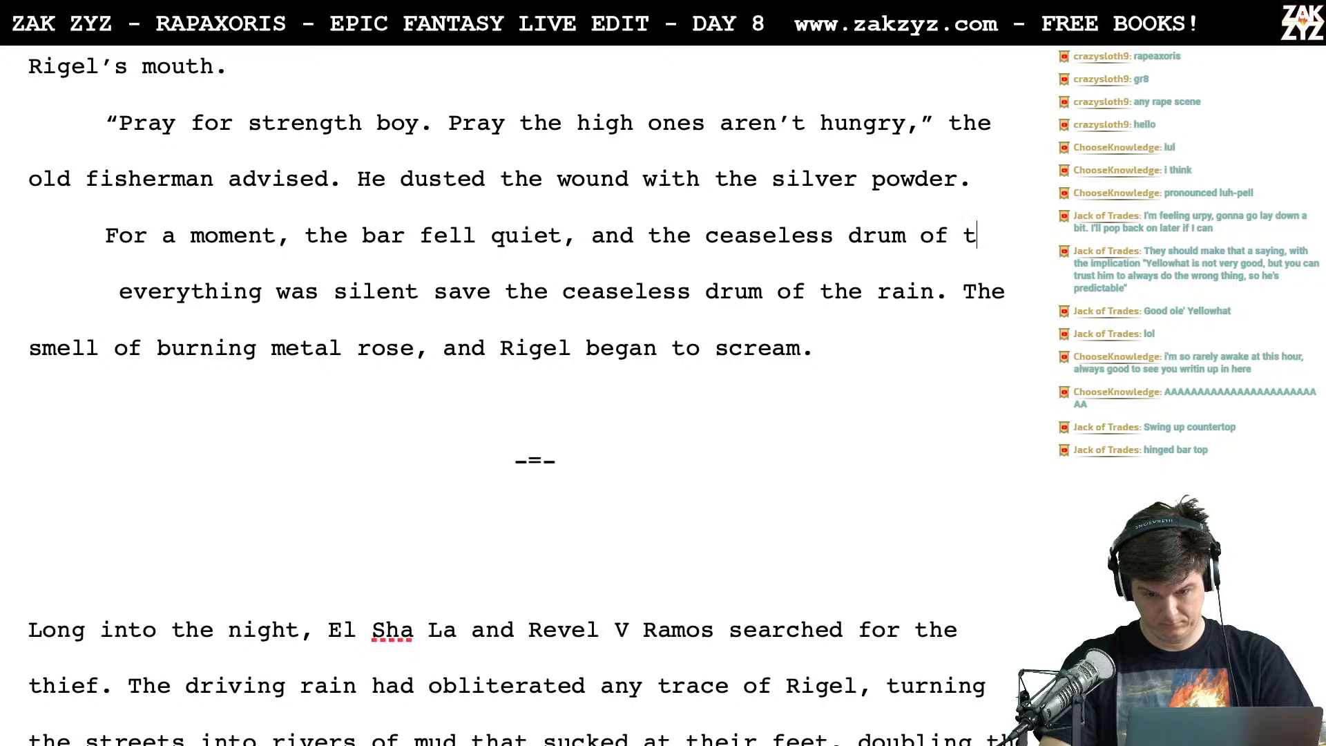
{"action": "type", "text": "he rain beat"}
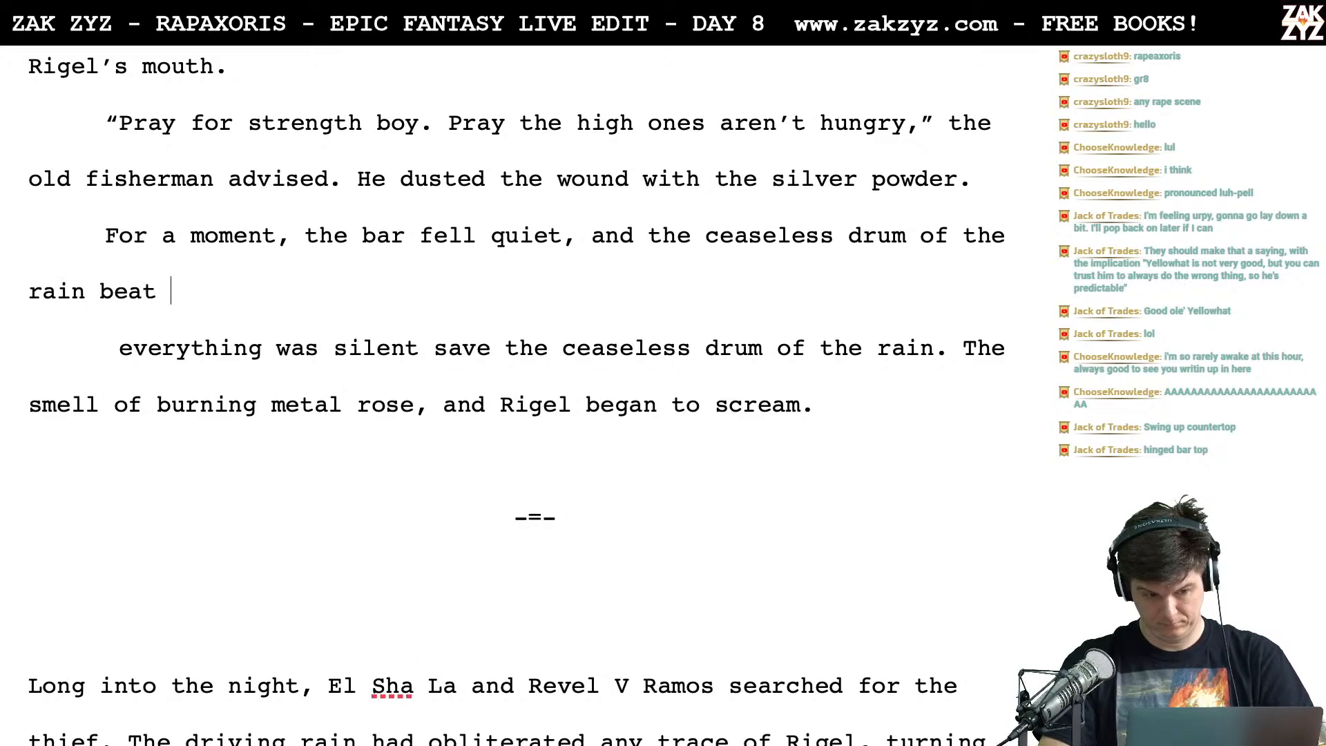
Cut the new sentence back so that it reads "For a moment, the bar fell quiet."
{"action": "key", "text": "BackSpace"}
{"action": "key", "text": "BackSpace"}
{"action": "key", "text": "BackSpace"}
{"action": "key", "text": "BackSpace"}
{"action": "key", "text": "BackSpace"}
{"action": "key", "text": "BackSpace"}
{"action": "key", "text": "BackSpace"}
{"action": "key", "text": "BackSpace"}
{"action": "key", "text": "BackSpace"}
{"action": "key", "text": "BackSpace"}
{"action": "key", "text": "BackSpace"}
{"action": "key", "text": "BackSpace"}
{"action": "key", "text": "BackSpace"}
{"action": "key", "text": "BackSpace"}
{"action": "key", "text": "BackSpace"}
{"action": "key", "text": "BackSpace"}
{"action": "key", "text": "BackSpace"}
{"action": "key", "text": "BackSpace"}
{"action": "key", "text": "BackSpace"}
{"action": "key", "text": "BackSpace"}
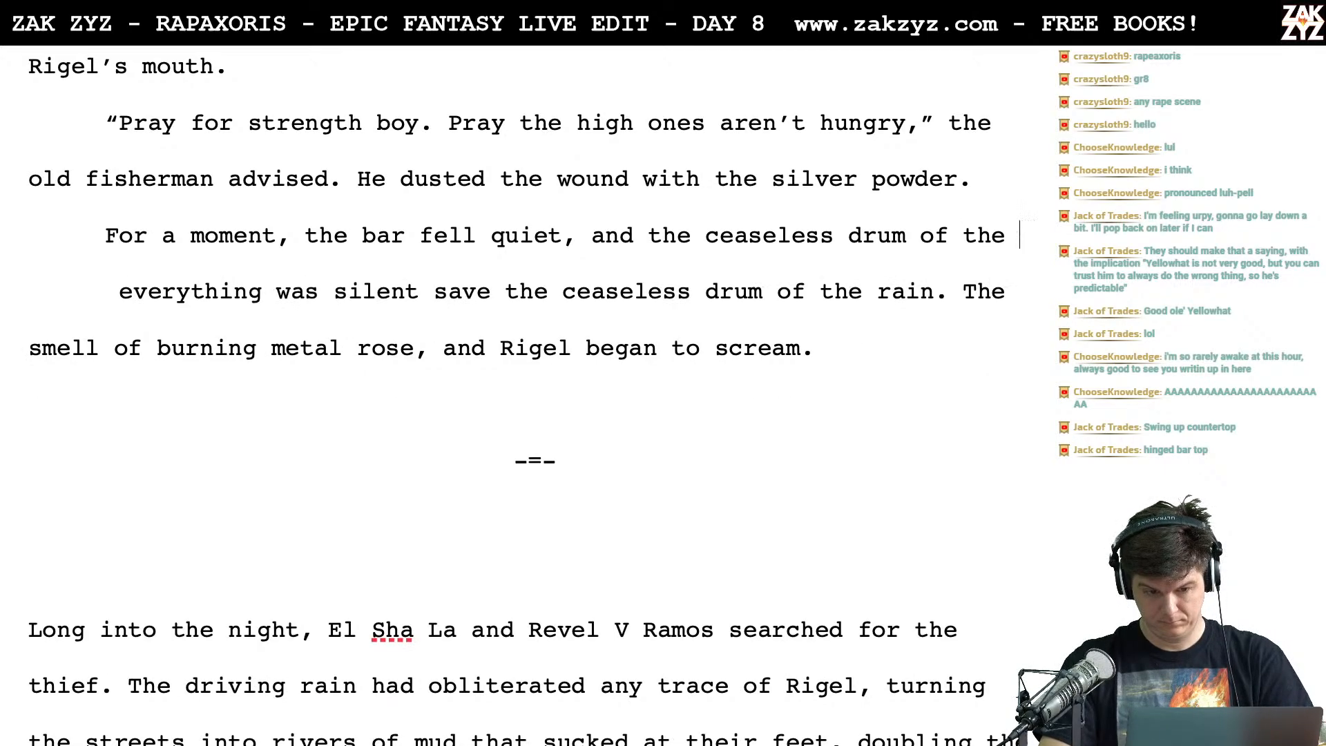
{"action": "key", "text": "BackSpace"}
{"action": "key", "text": "BackSpace"}
{"action": "key", "text": "BackSpace"}
{"action": "key", "text": "BackSpace"}
{"action": "key", "text": "BackSpace"}
{"action": "key", "text": "BackSpace"}
{"action": "key", "text": "BackSpace"}
{"action": "key", "text": "BackSpace"}
{"action": "key", "text": "BackSpace"}
{"action": "key", "text": "BackSpace"}
{"action": "key", "text": "BackSpace"}
{"action": "key", "text": "BackSpace"}
{"action": "key", "text": "BackSpace"}
{"action": "key", "text": "BackSpace"}
{"action": "key", "text": "BackSpace"}
{"action": "key", "text": "BackSpace"}
{"action": "key", "text": "BackSpace"}
{"action": "key", "text": "BackSpace"}
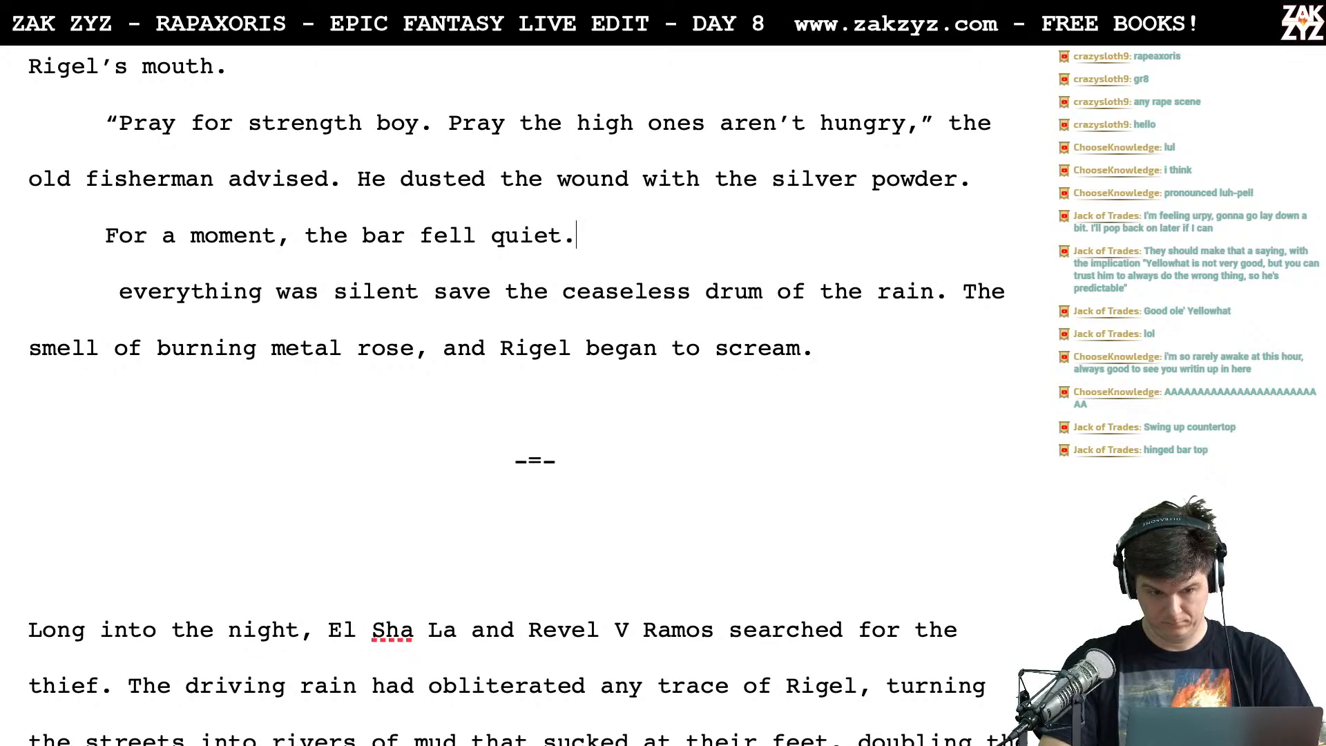
Continue the sentence after "the bar fell quiet," with "they could hear the rain drumming and the roof leaking into a"
{"action": "type", "text": "the"}
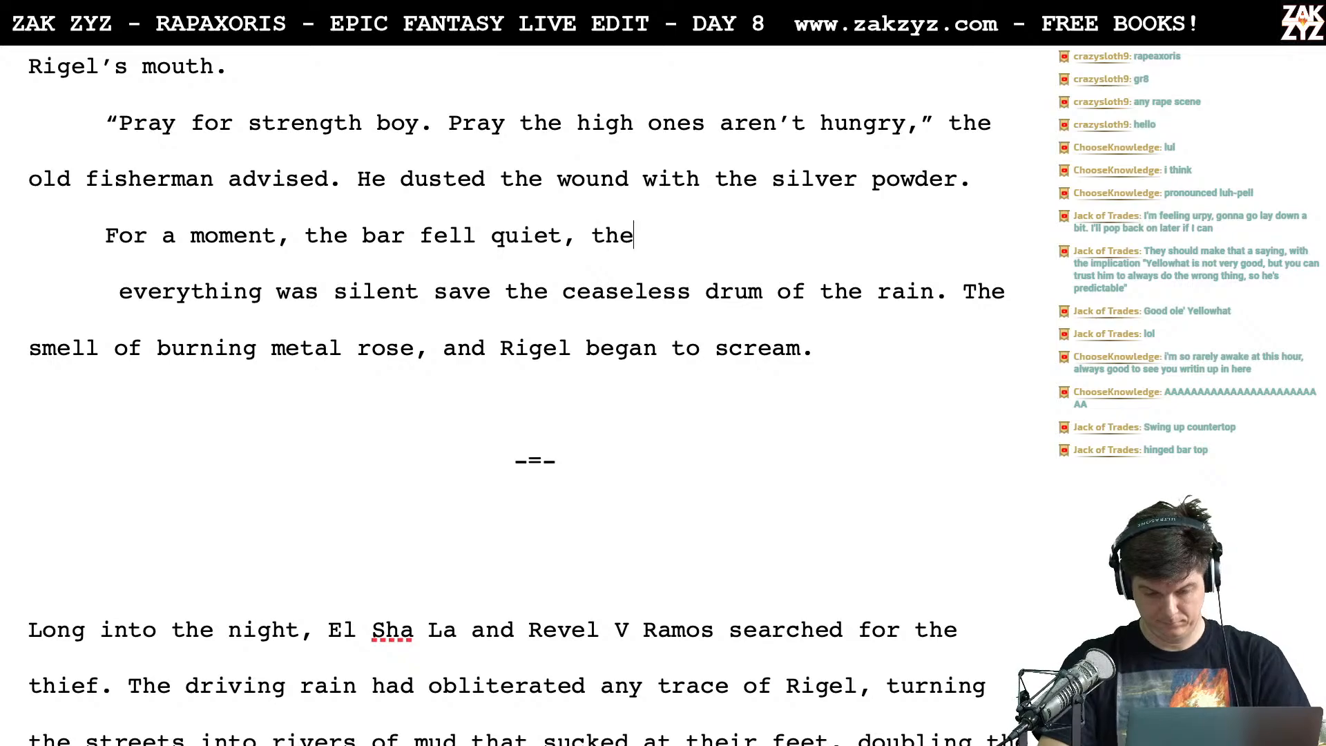
{"action": "type", "text": "y could hear the rain "}
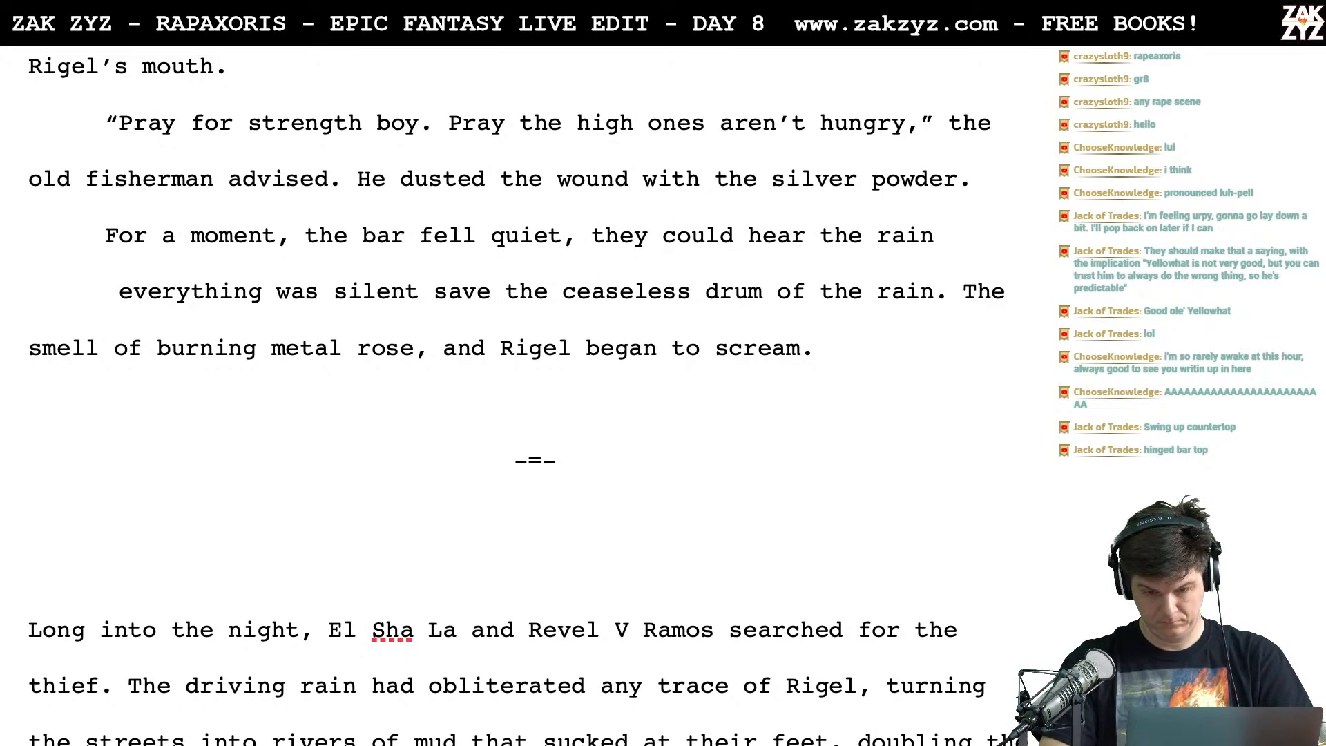
{"action": "type", "text": "drumming"}
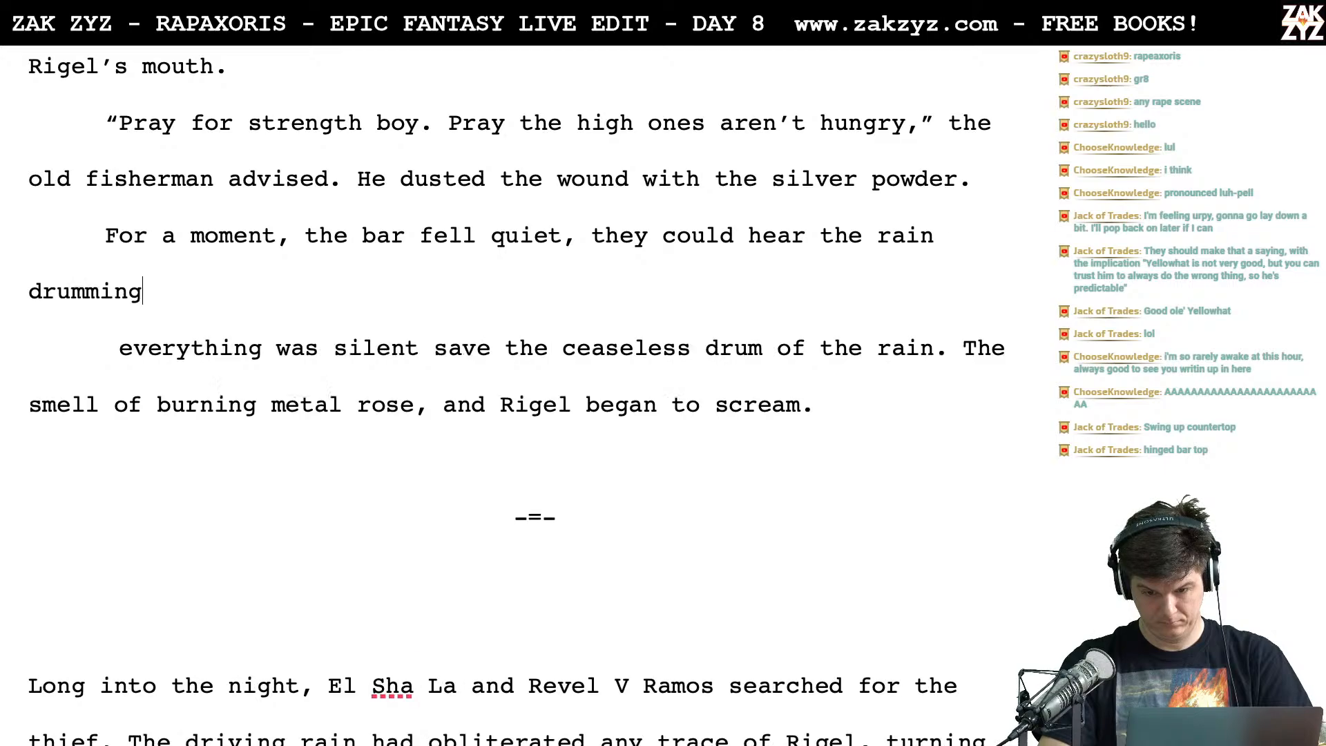
{"action": "type", "text": " and the roof lea"}
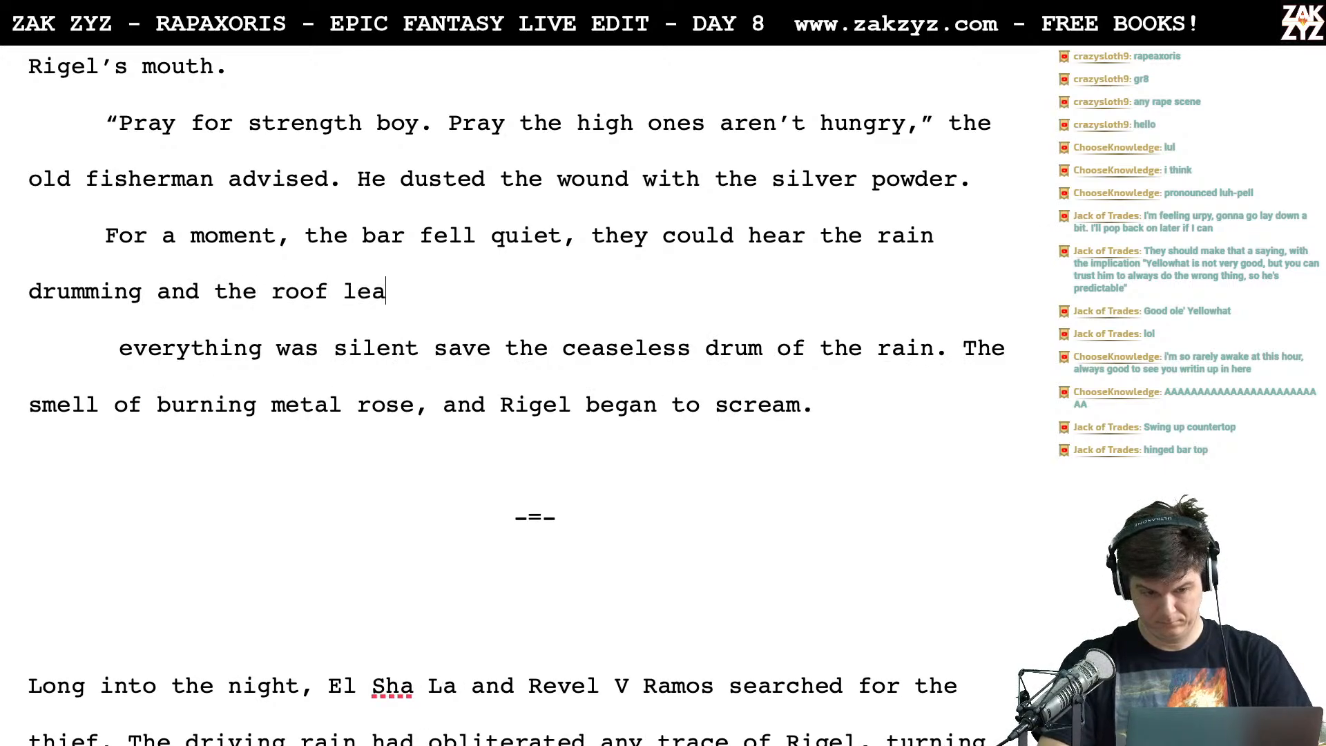
{"action": "type", "text": "king into a"}
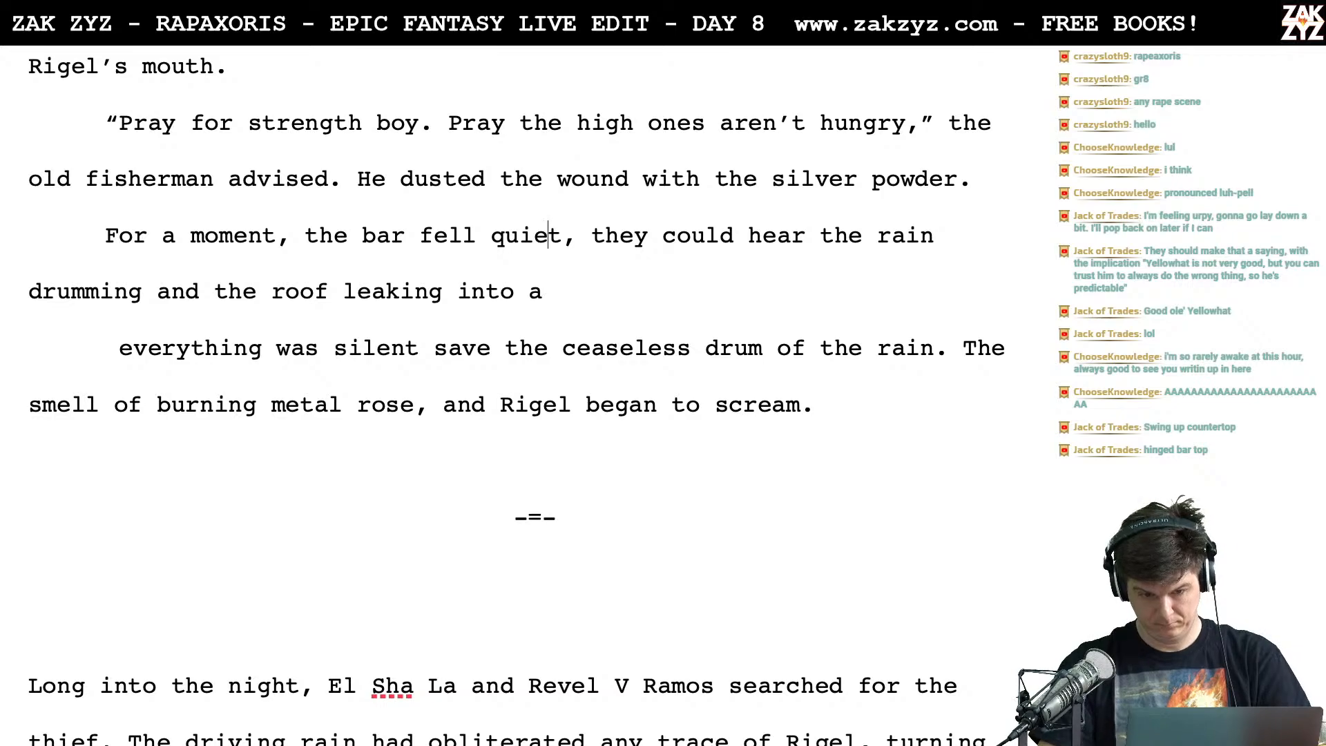
Split the sentence after "the bar fell quiet," moving "they could hear the rain" to a separate paragraph with a blank one between
{"action": "key", "text": "Right"}
{"action": "key", "text": "Return"}
{"action": "key", "text": "Return"}
{"action": "key", "text": "Left"}
{"action": "key", "text": "Left"}
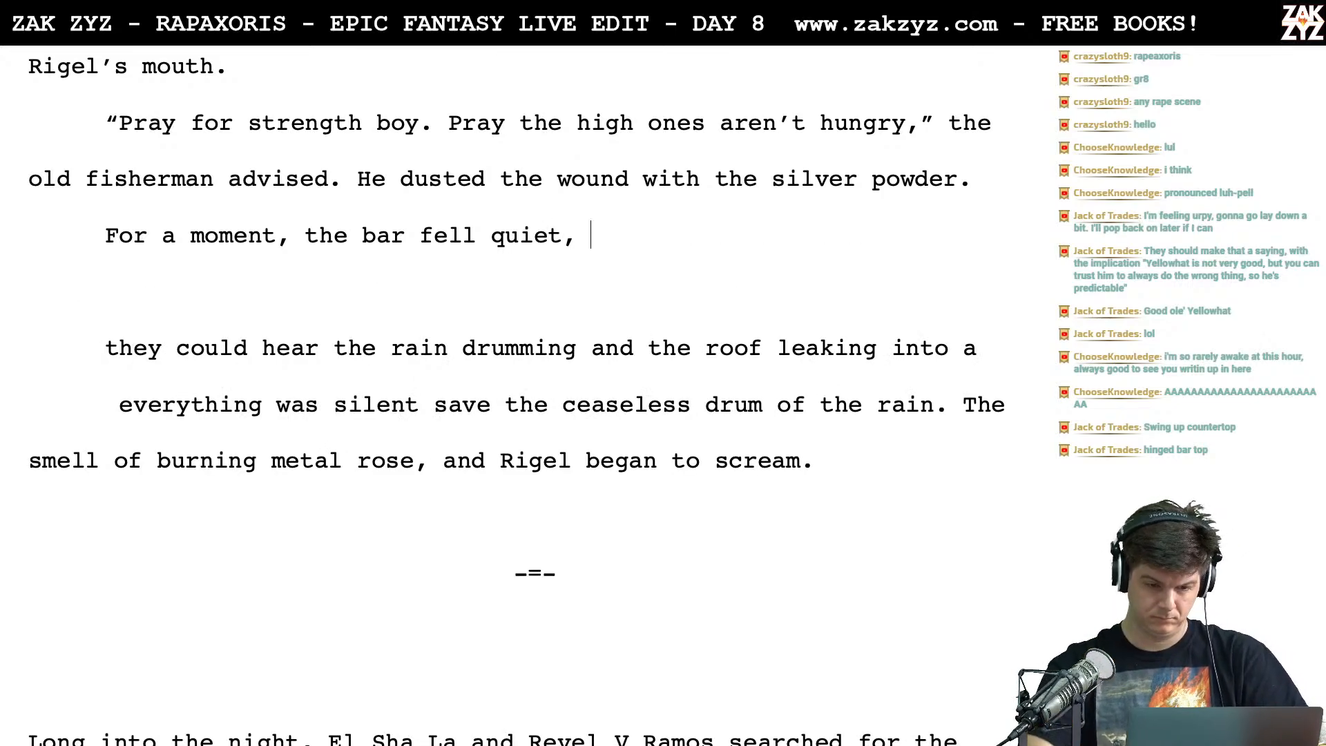
After "silver powder.", add "The air was tight with worry, the rain beat on the leaky roof, and"
{"action": "left_click", "coordinate": [1006, 189]}
{"action": "type", "text": "The air was tight"}
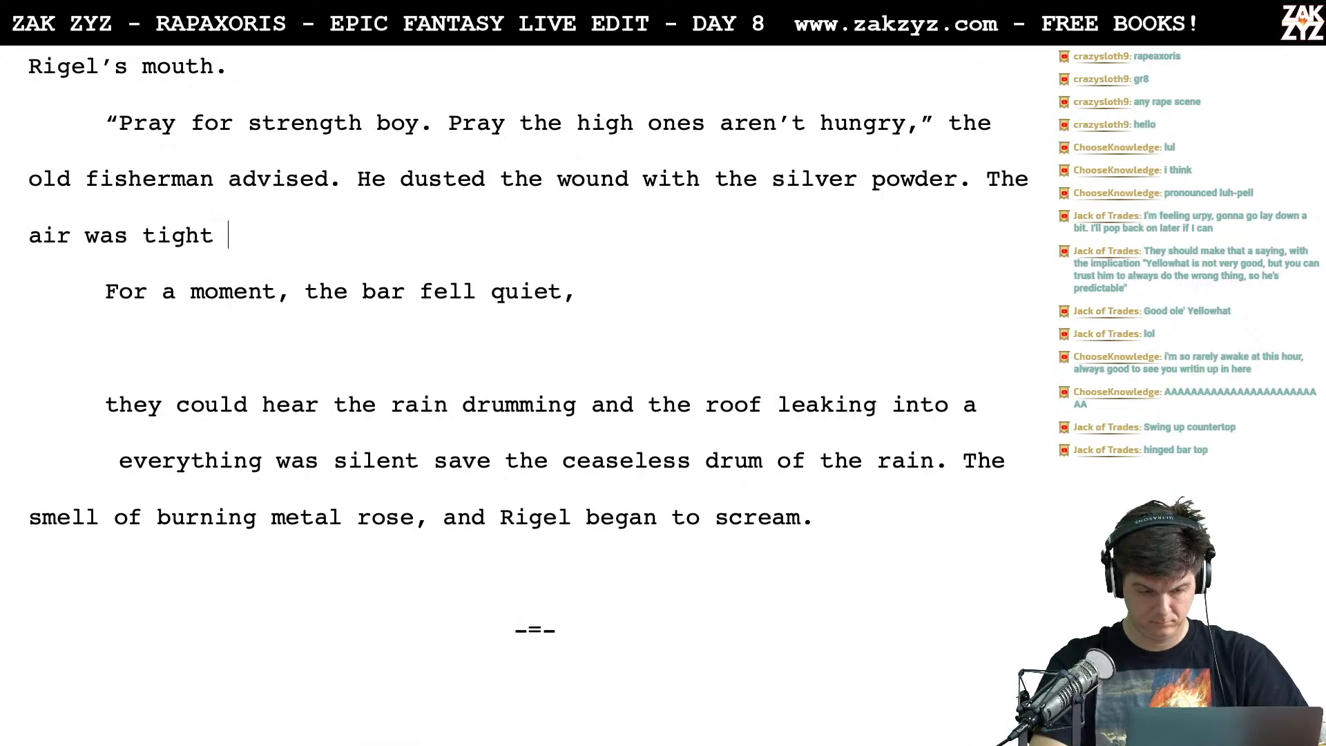
{"action": "type", "text": " with"}
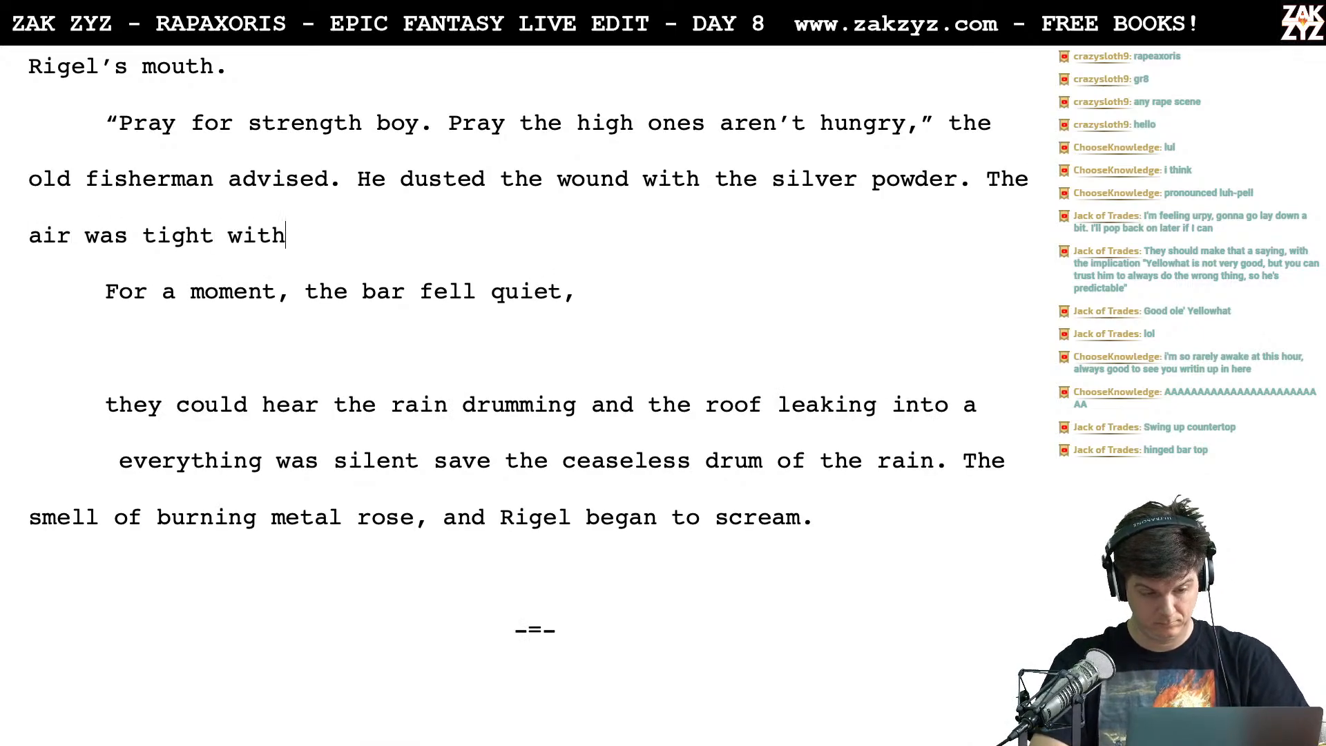
{"action": "key", "text": "BackSpace"}
{"action": "key", "text": "BackSpace"}
{"action": "key", "text": "BackSpace"}
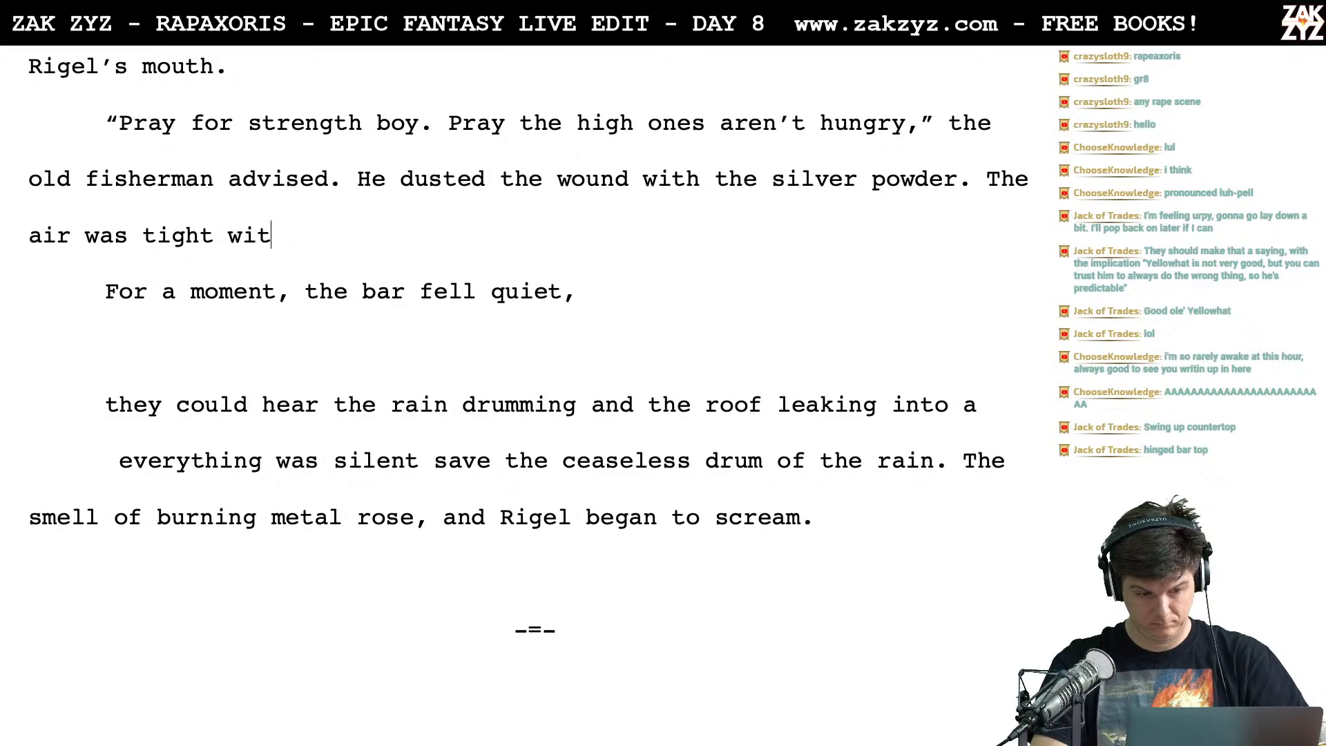
{"action": "type", "text": "th worry, "}
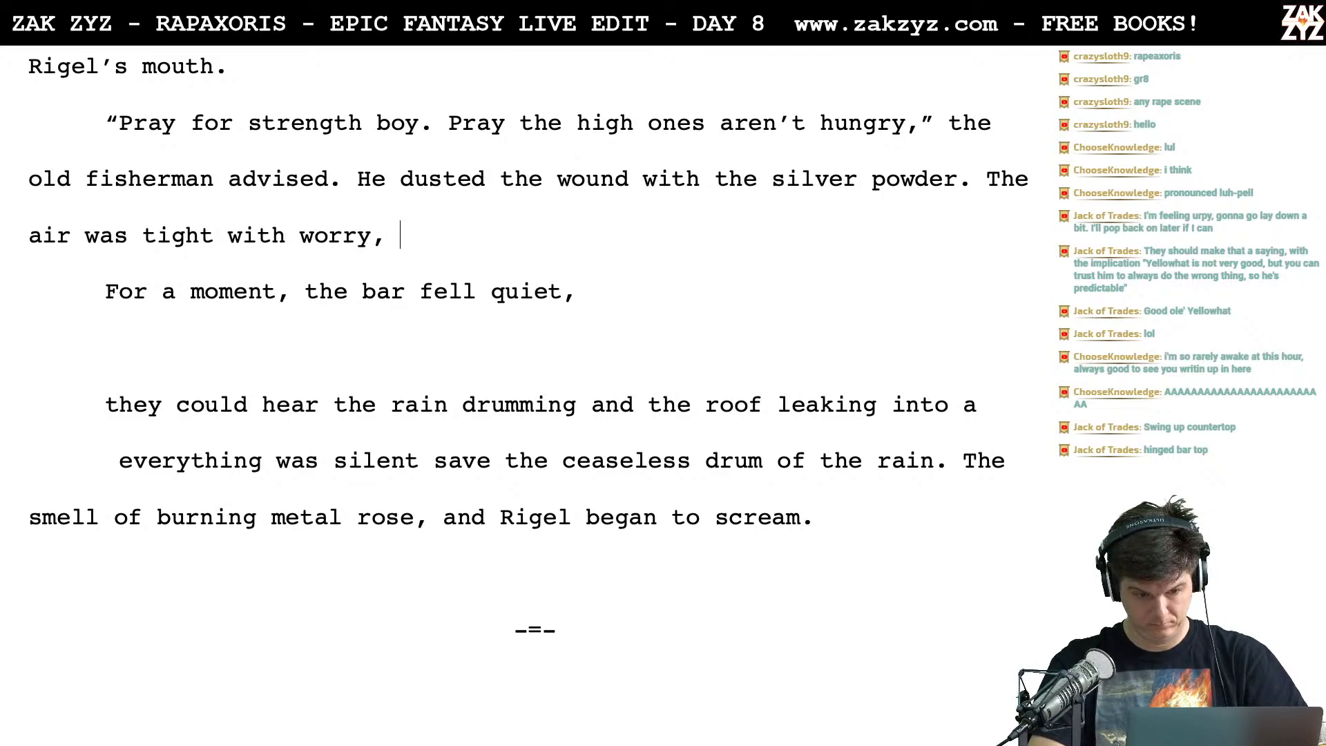
{"action": "type", "text": "the r"}
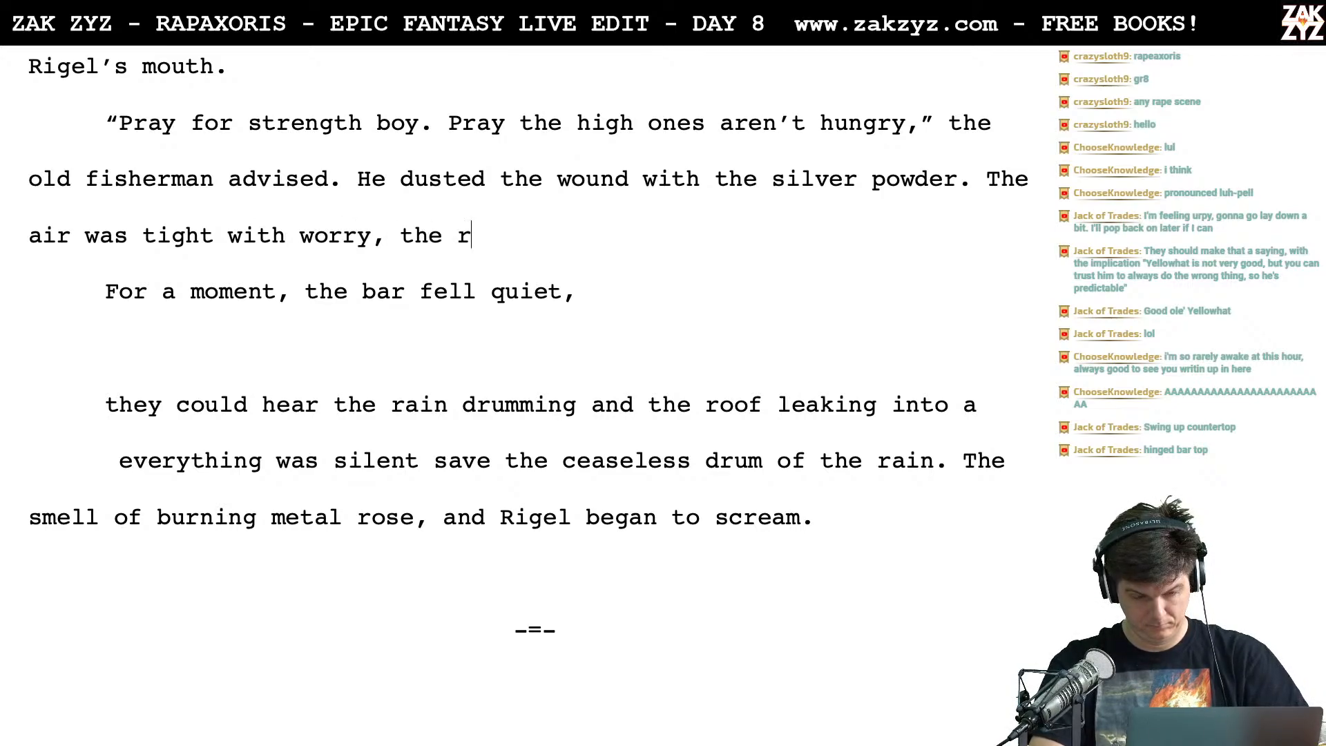
{"action": "type", "text": "ain beat on the leake"}
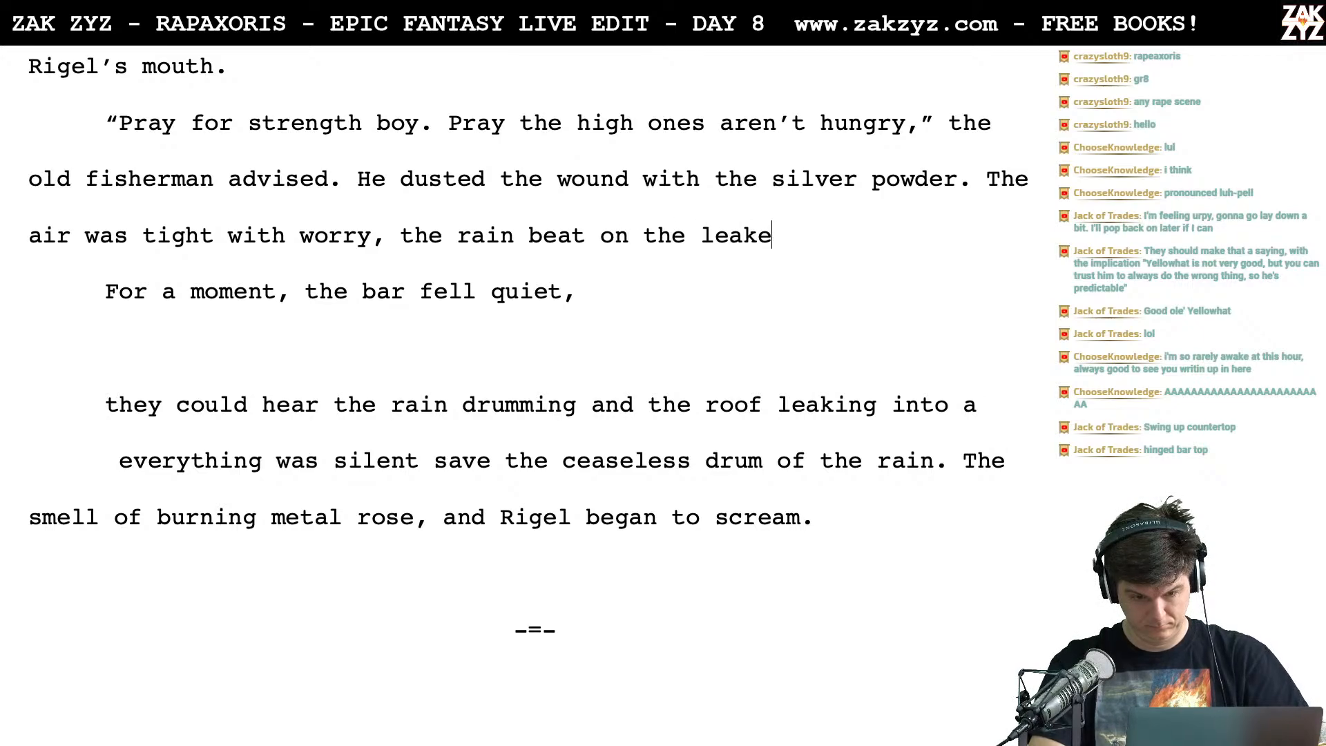
{"action": "key", "text": "BackSpace"}
{"action": "type", "text": "y roof, and"}
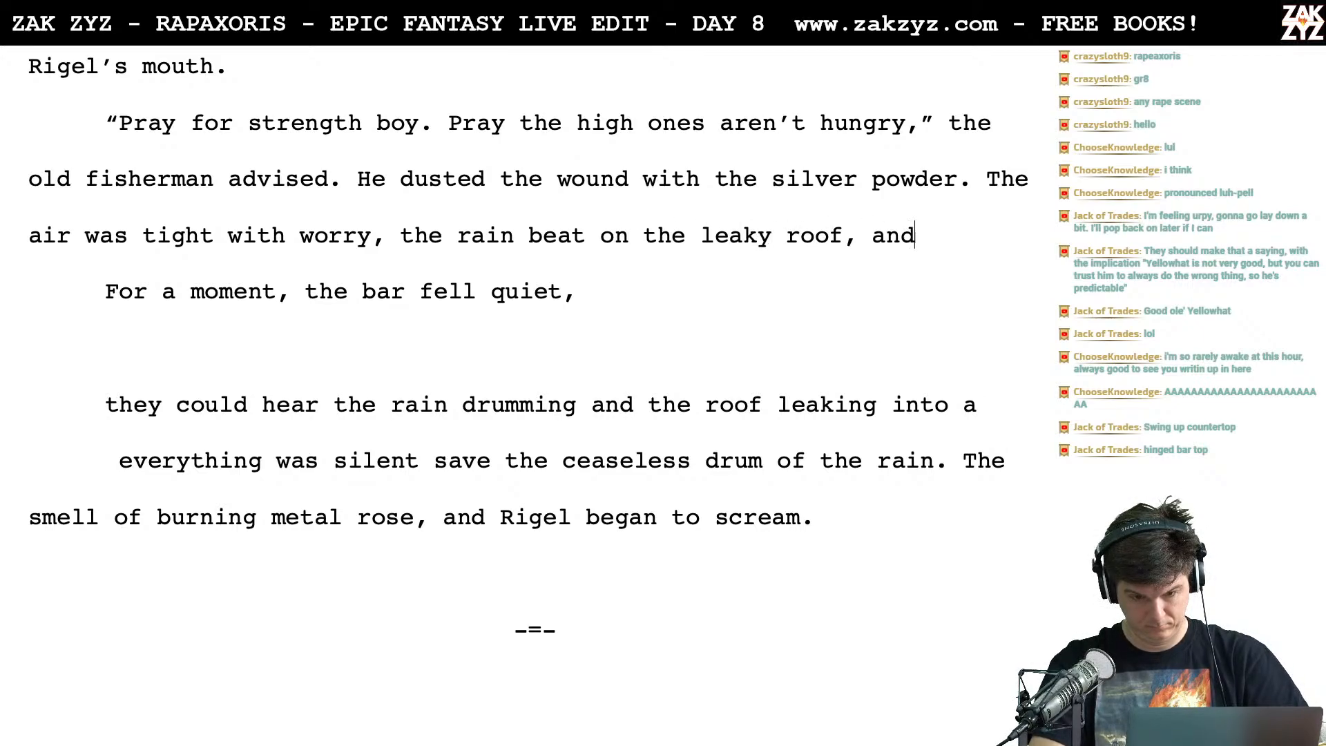
Reword the rain clause to read "the rain beat endlessly on the tin porch,"
{"action": "key", "text": "BackSpace"}
{"action": "key", "text": "BackSpace"}
{"action": "key", "text": "BackSpace"}
{"action": "key", "text": "BackSpace"}
{"action": "key", "text": "BackSpace"}
{"action": "key", "text": "BackSpace"}
{"action": "key", "text": "BackSpace"}
{"action": "key", "text": "BackSpace"}
{"action": "key", "text": "BackSpace"}
{"action": "key", "text": "BackSpace"}
{"action": "key", "text": "BackSpace"}
{"action": "key", "text": "BackSpace"}
{"action": "key", "text": "BackSpace"}
{"action": "key", "text": "BackSpace"}
{"action": "key", "text": "BackSpace"}
{"action": "key", "text": "BackSpace"}
{"action": "key", "text": "BackSpace"}
{"action": "key", "text": "BackSpace"}
{"action": "key", "text": "BackSpace"}
{"action": "key", "text": "BackSpace"}
{"action": "key", "text": "BackSpace"}
{"action": "key", "text": "BackSpace"}
{"action": "type", "text": "endlessly on the tin proch"}
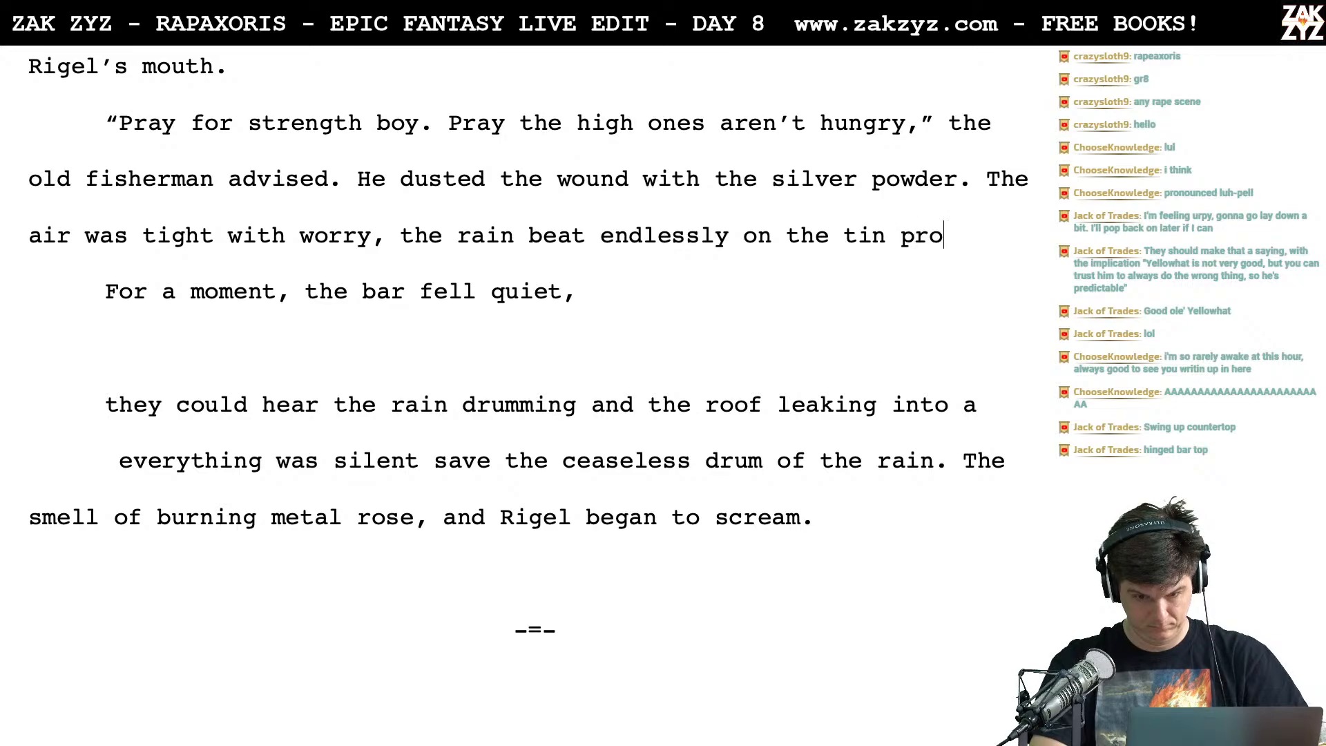
{"action": "key", "text": "BackSpace"}
{"action": "key", "text": "BackSpace"}
{"action": "key", "text": "BackSpace"}
{"action": "key", "text": "BackSpace"}
{"action": "type", "text": "orch"}
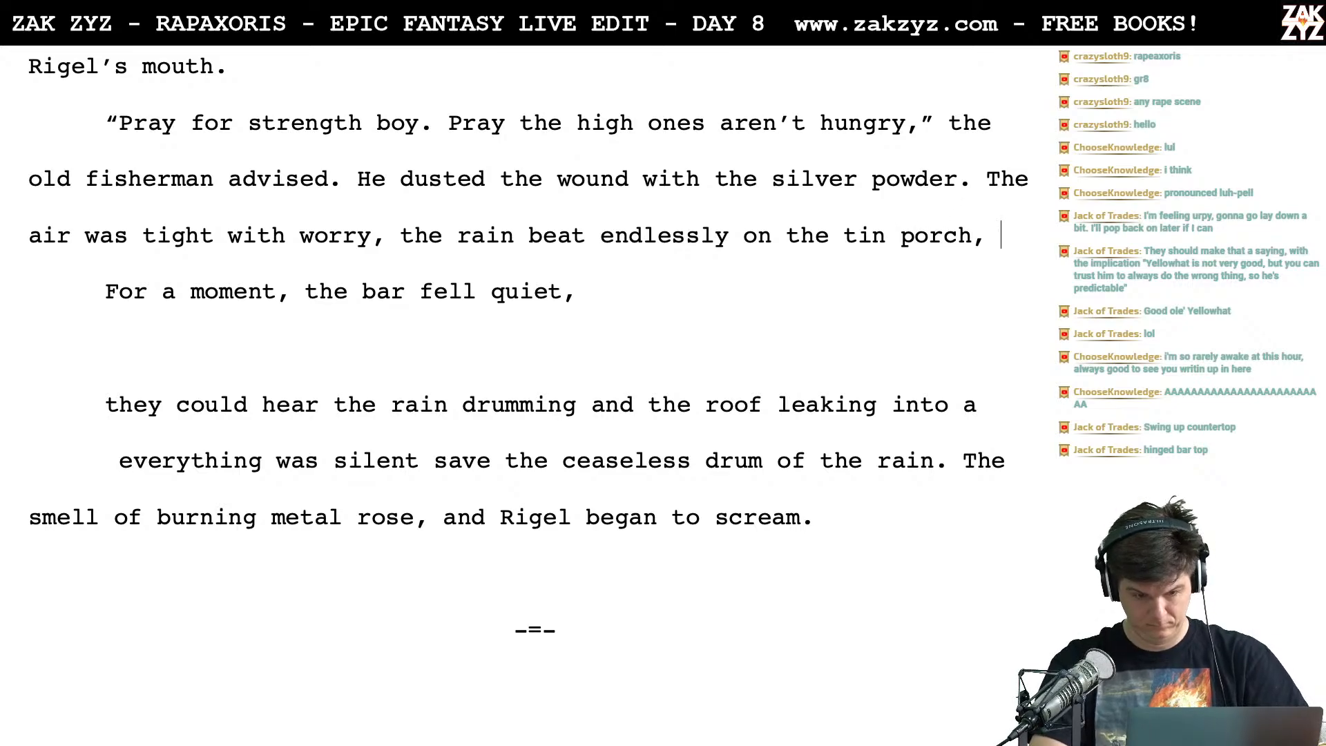
{"action": "type", "text": ", t"}
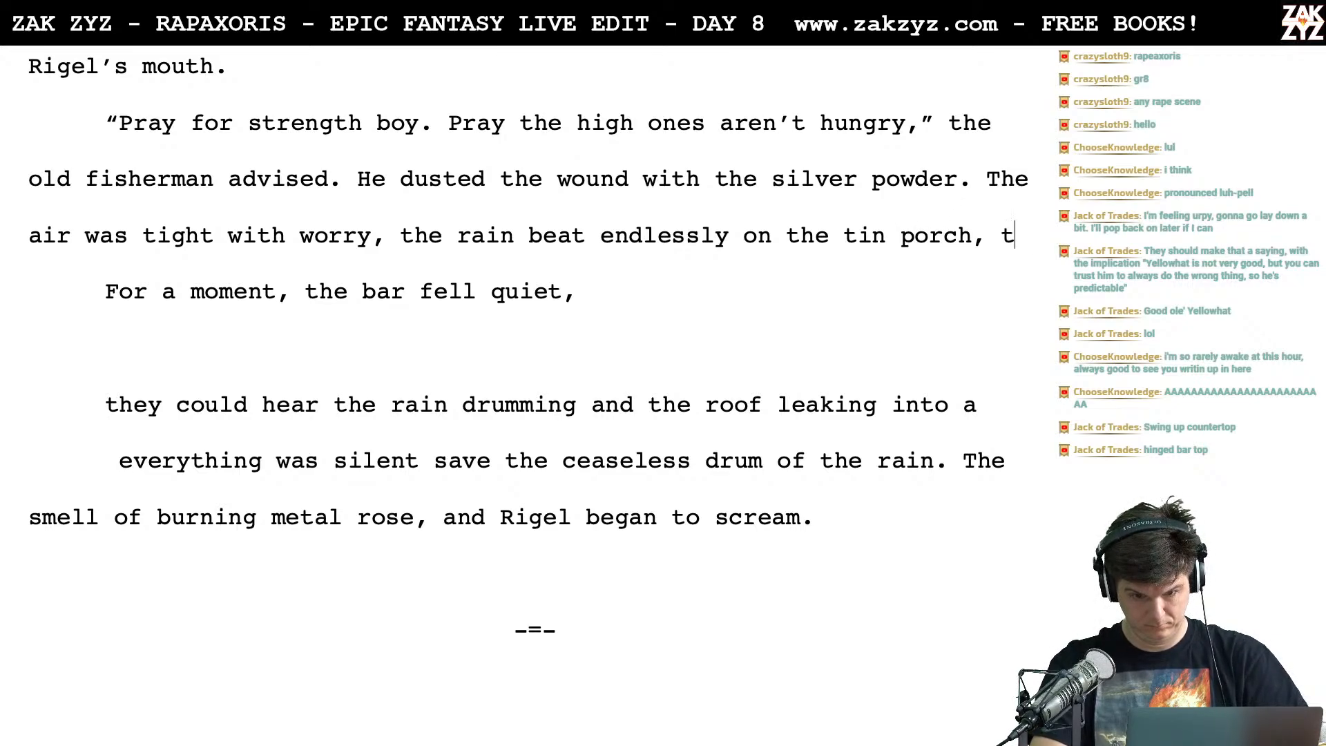
Try a further clause about a glance, and cut the new sentence back to "The air was tight with worry."
{"action": "type", "text": "he glance"}
{"action": "key", "text": "BackSpace"}
{"action": "key", "text": "BackSpace"}
{"action": "key", "text": "BackSpace"}
{"action": "key", "text": "BackSpace"}
{"action": "key", "text": "BackSpace"}
{"action": "key", "text": "BackSpace"}
{"action": "key", "text": "BackSpace"}
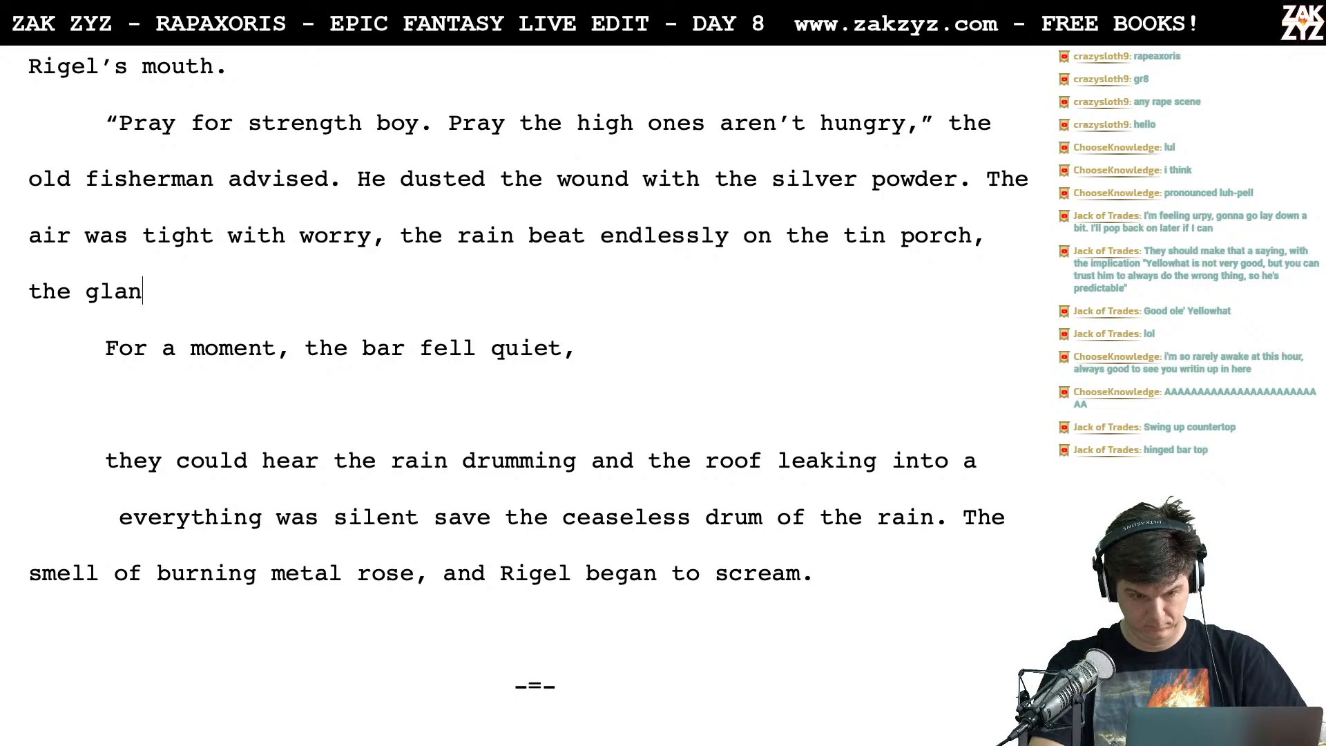
{"action": "key", "text": "BackSpace"}
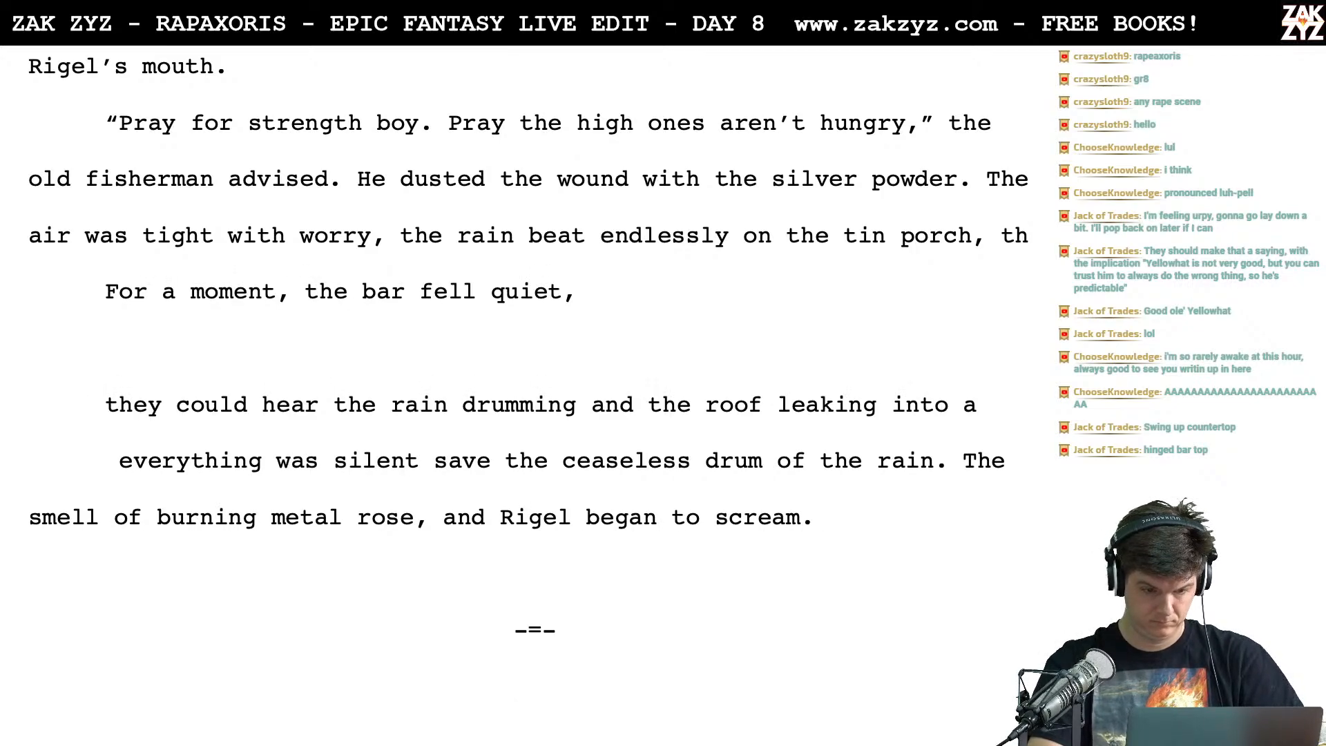
{"action": "key", "text": "BackSpace"}
{"action": "key", "text": "BackSpace"}
{"action": "key", "text": "BackSpace"}
{"action": "key", "text": "BackSpace"}
{"action": "key", "text": "BackSpace"}
{"action": "key", "text": "BackSpace"}
{"action": "key", "text": "BackSpace"}
{"action": "key", "text": "BackSpace"}
{"action": "key", "text": "BackSpace"}
{"action": "key", "text": "BackSpace"}
{"action": "key", "text": "BackSpace"}
{"action": "key", "text": "BackSpace"}
{"action": "key", "text": "BackSpace"}
{"action": "key", "text": "BackSpace"}
{"action": "key", "text": "BackSpace"}
{"action": "key", "text": "BackSpace"}
{"action": "key", "text": "BackSpace"}
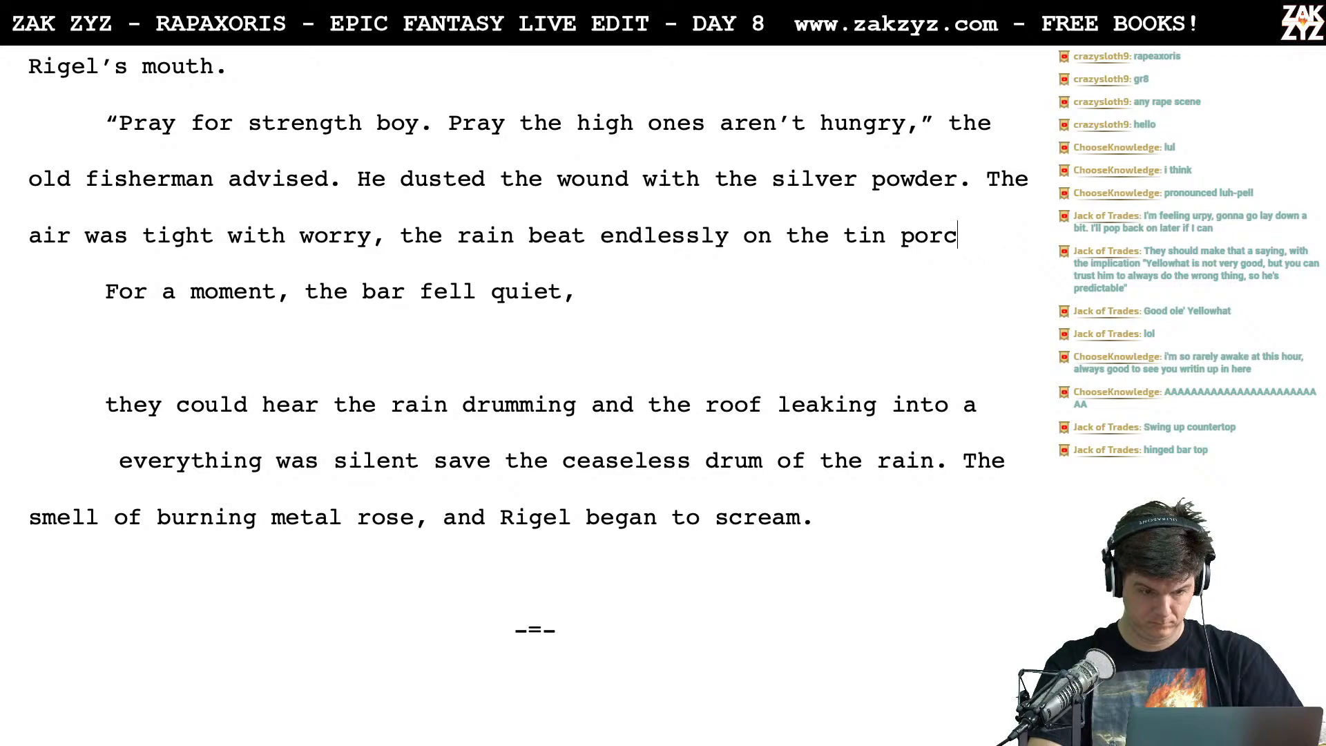
{"action": "key", "text": "BackSpace"}
{"action": "key", "text": "BackSpace"}
{"action": "key", "text": "BackSpace"}
{"action": "key", "text": "BackSpace"}
{"action": "key", "text": "BackSpace"}
{"action": "key", "text": "BackSpace"}
{"action": "key", "text": "BackSpace"}
{"action": "key", "text": "BackSpace"}
{"action": "key", "text": "BackSpace"}
{"action": "key", "text": "BackSpace"}
{"action": "key", "text": "BackSpace"}
{"action": "key", "text": "BackSpace"}
{"action": "key", "text": "BackSpace"}
{"action": "key", "text": "BackSpace"}
{"action": "key", "text": "BackSpace"}
{"action": "key", "text": "BackSpace"}
{"action": "key", "text": "BackSpace"}
{"action": "key", "text": "BackSpace"}
{"action": "key", "text": "BackSpace"}
{"action": "key", "text": "BackSpace"}
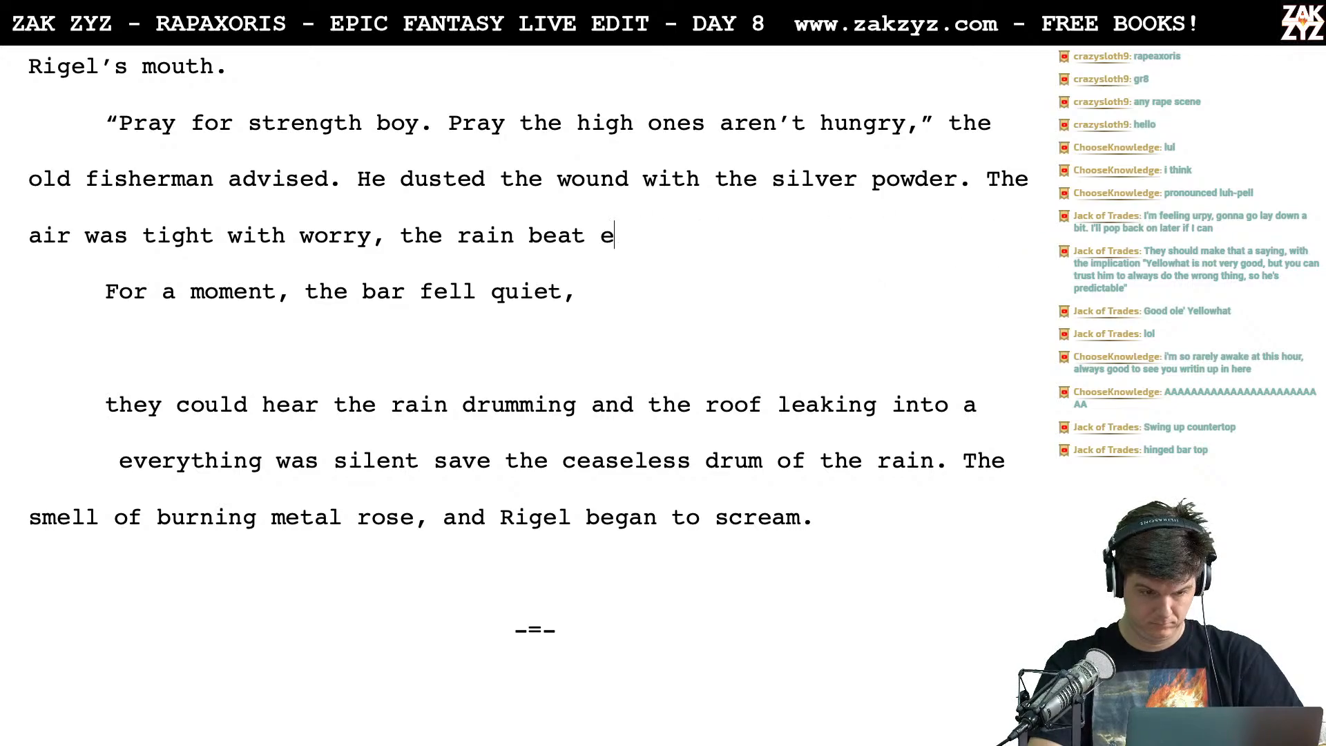
{"action": "key", "text": "BackSpace"}
{"action": "key", "text": "BackSpace"}
{"action": "key", "text": "BackSpace"}
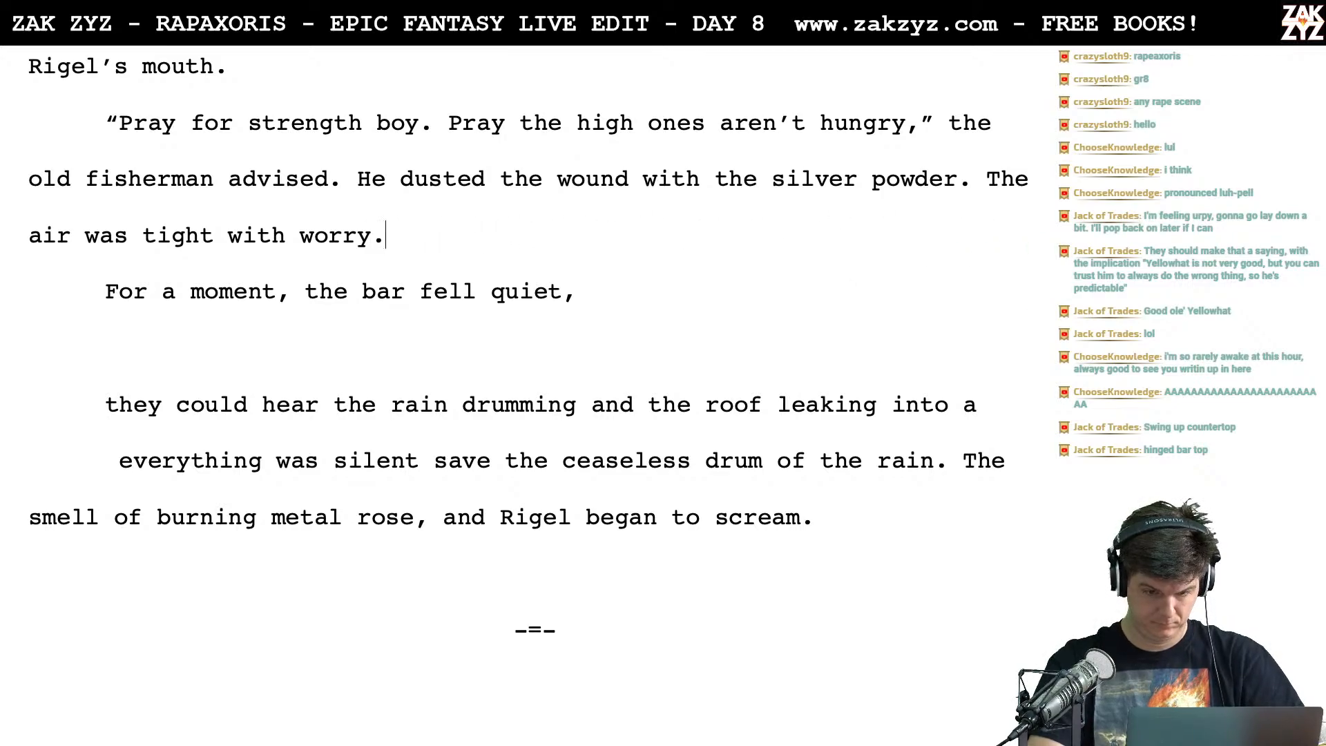
Set "The air was tight with worry." off in its own paragraph, with blank paragraphs above and below it
{"action": "key", "text": "Return"}
{"action": "key", "text": "Return"}
{"action": "key", "text": "Left"}
{"action": "key", "text": "Left"}
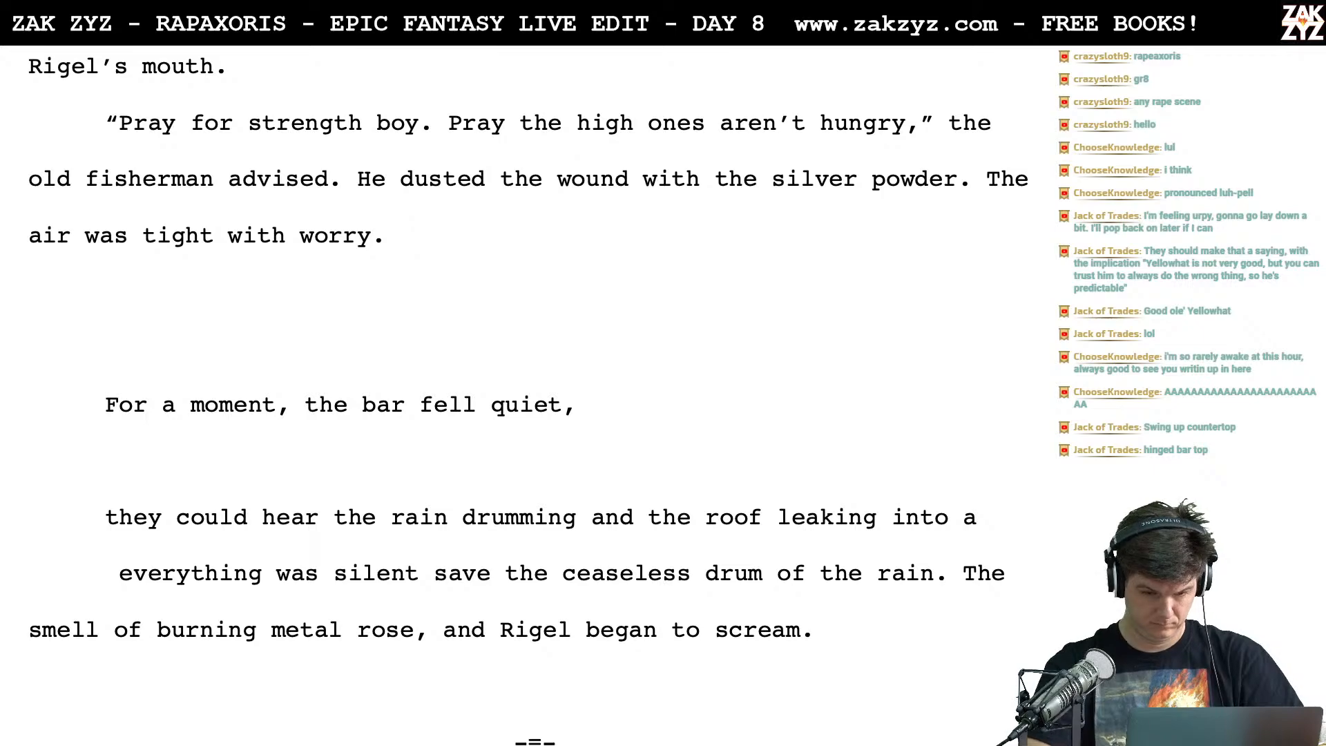
{"action": "left_click", "coordinate": [977, 177]}
{"action": "key", "text": "Return"}
{"action": "key", "text": "Return"}
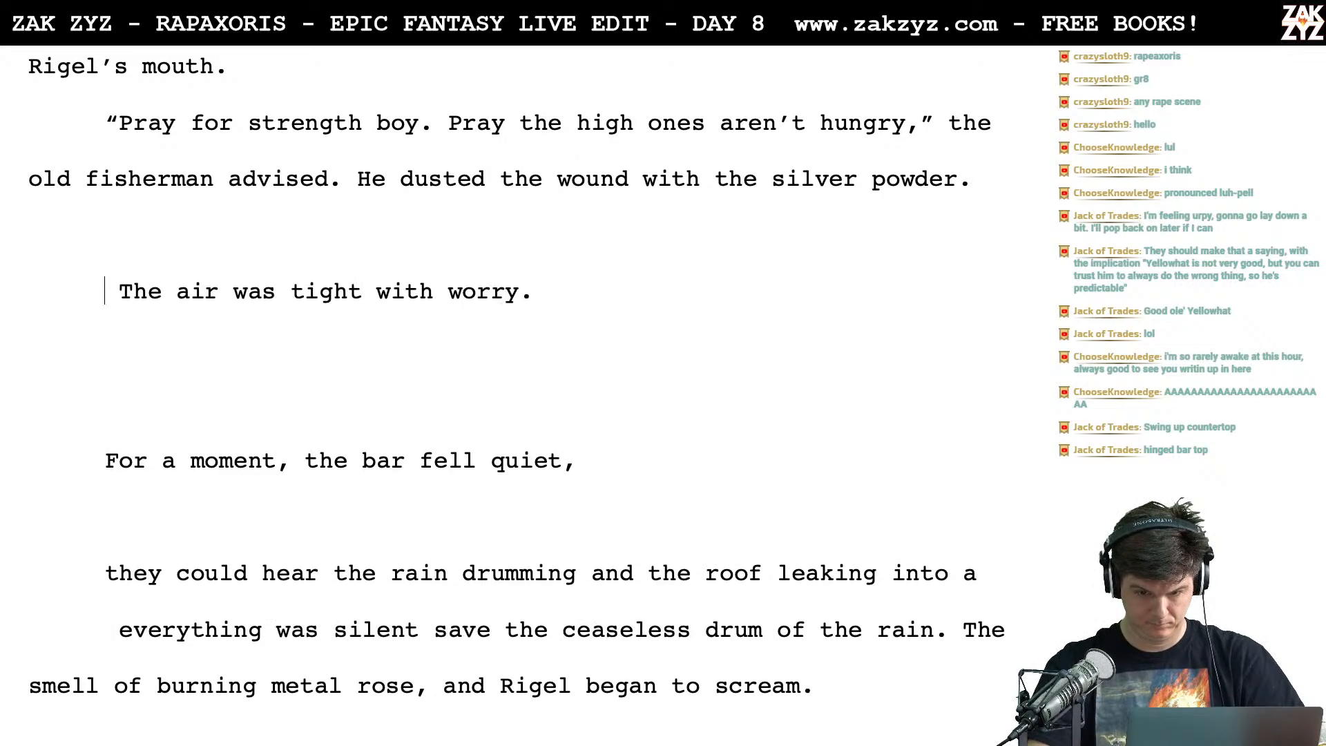
After "silver powder.", write "The smell of burning metal rose, and the room filled with Rigel"
{"action": "type", "text": "The "}
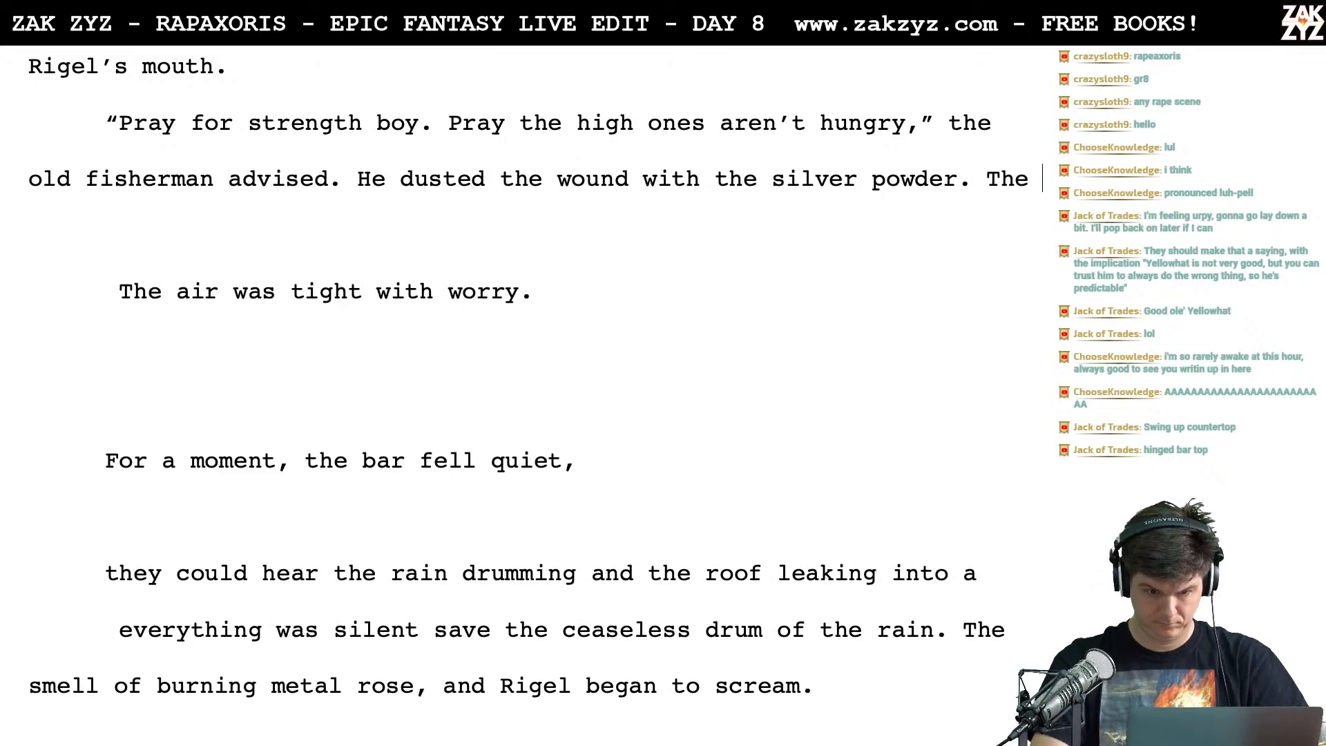
{"action": "type", "text": "smell of"}
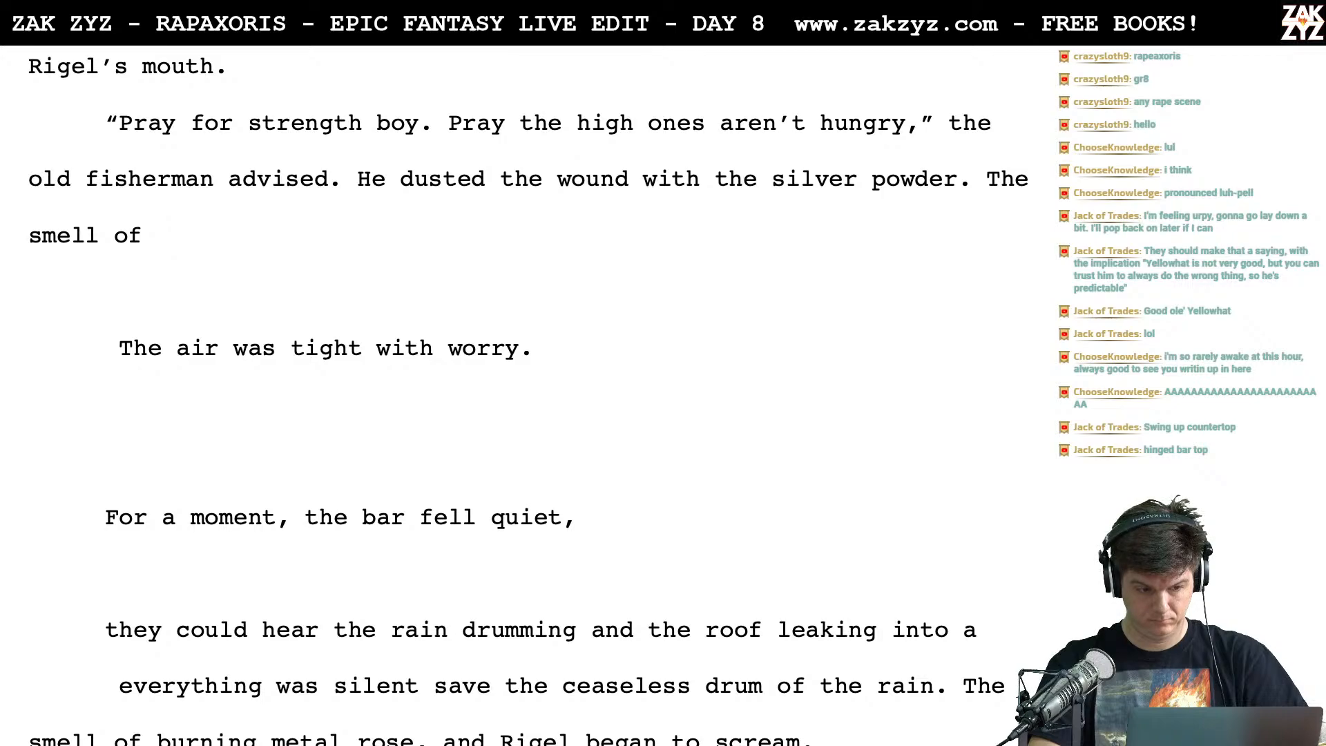
{"action": "type", "text": "burning metal rose, and the room filled wi"}
{"action": "key", "text": "BackSpace"}
{"action": "key", "text": "BackSpace"}
{"action": "type", "text": "with Rigel"}
Rework the end of the new sentence so it reads "and the room filled with muffled screams."
{"action": "key", "text": "BackSpace"}
{"action": "key", "text": "BackSpace"}
{"action": "key", "text": "BackSpace"}
{"action": "key", "text": "BackSpace"}
{"action": "key", "text": "BackSpace"}
{"action": "key", "text": "BackSpace"}
{"action": "key", "text": "BackSpace"}
{"action": "key", "text": "BackSpace"}
{"action": "key", "text": "BackSpace"}
{"action": "key", "text": "BackSpace"}
{"action": "key", "text": "BackSpace"}
{"action": "key", "text": "BackSpace"}
{"action": "key", "text": "BackSpace"}
{"action": "key", "text": "BackSpace"}
{"action": "key", "text": "BackSpace"}
{"action": "key", "text": "BackSpace"}
{"action": "key", "text": "BackSpace"}
{"action": "key", "text": "BackSpace"}
{"action": "key", "text": "BackSpace"}
{"action": "key", "text": "BackSpace"}
{"action": "key", "text": "BackSpace"}
{"action": "key", "text": "BackSpace"}
{"action": "key", "text": "BackSpace"}
{"action": "key", "text": "BackSpace"}
{"action": "key", "text": "BackSpace"}
{"action": "type", "text": "Ri"}
{"action": "key", "text": "BackSpace"}
{"action": "key", "text": "BackSpace"}
{"action": "type", "text": "the room fille"}
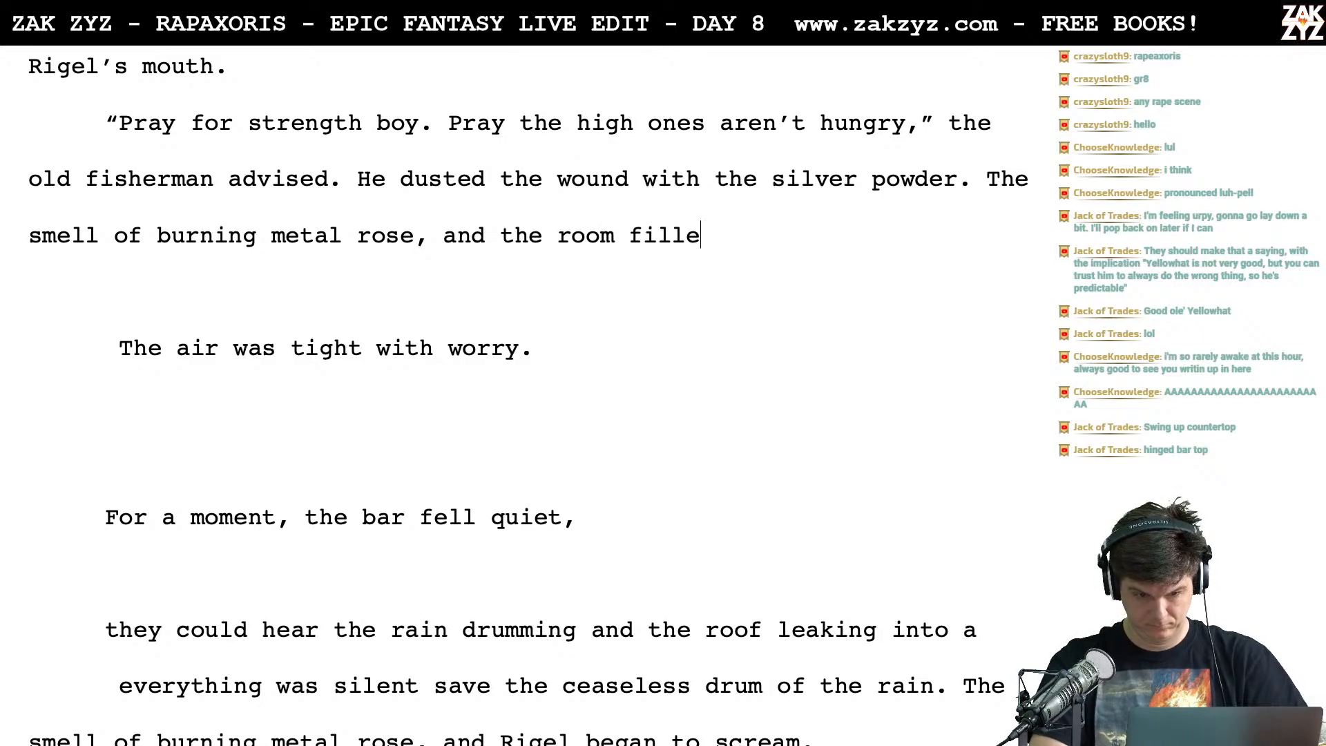
{"action": "type", "text": "d with muffled screams"}
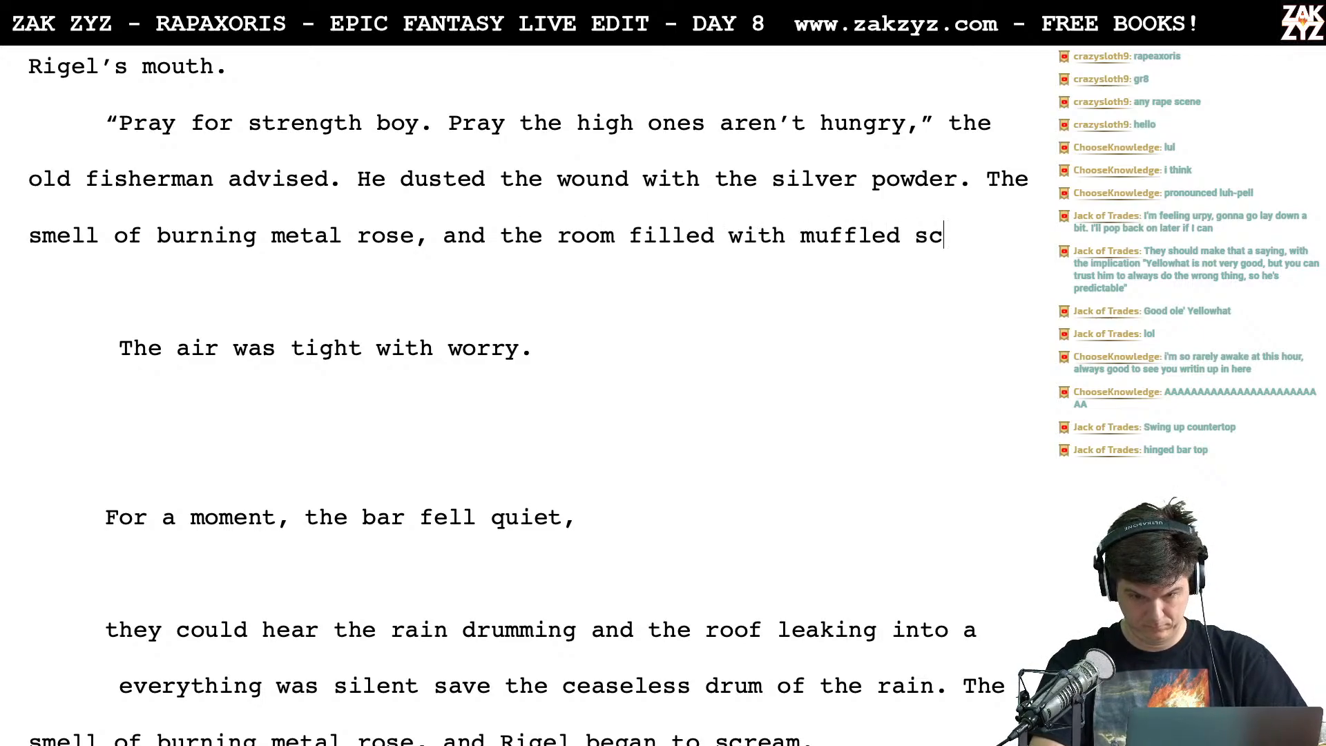
Delete the leftover draft lines between "muffled screams." and the scene break, through "Rigel began to scream."
{"action": "key", "text": "shift+Down"}
{"action": "key", "text": "shift+Down"}
{"action": "key", "text": "shift+Down"}
{"action": "key", "text": "shift+Down"}
{"action": "key", "text": "shift+Down"}
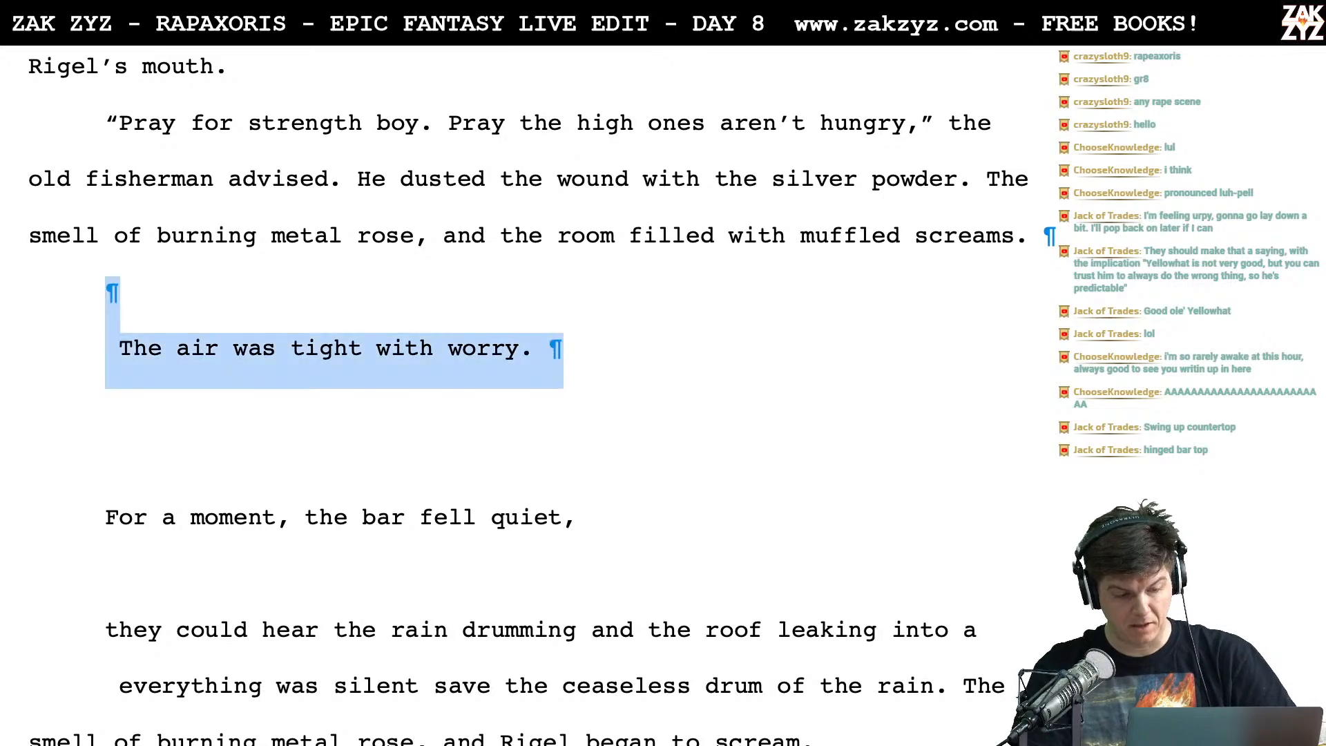
{"action": "key", "text": "shift+Down"}
{"action": "key", "text": "shift+Down"}
{"action": "key", "text": "shift+Down"}
{"action": "key", "text": "shift+Down"}
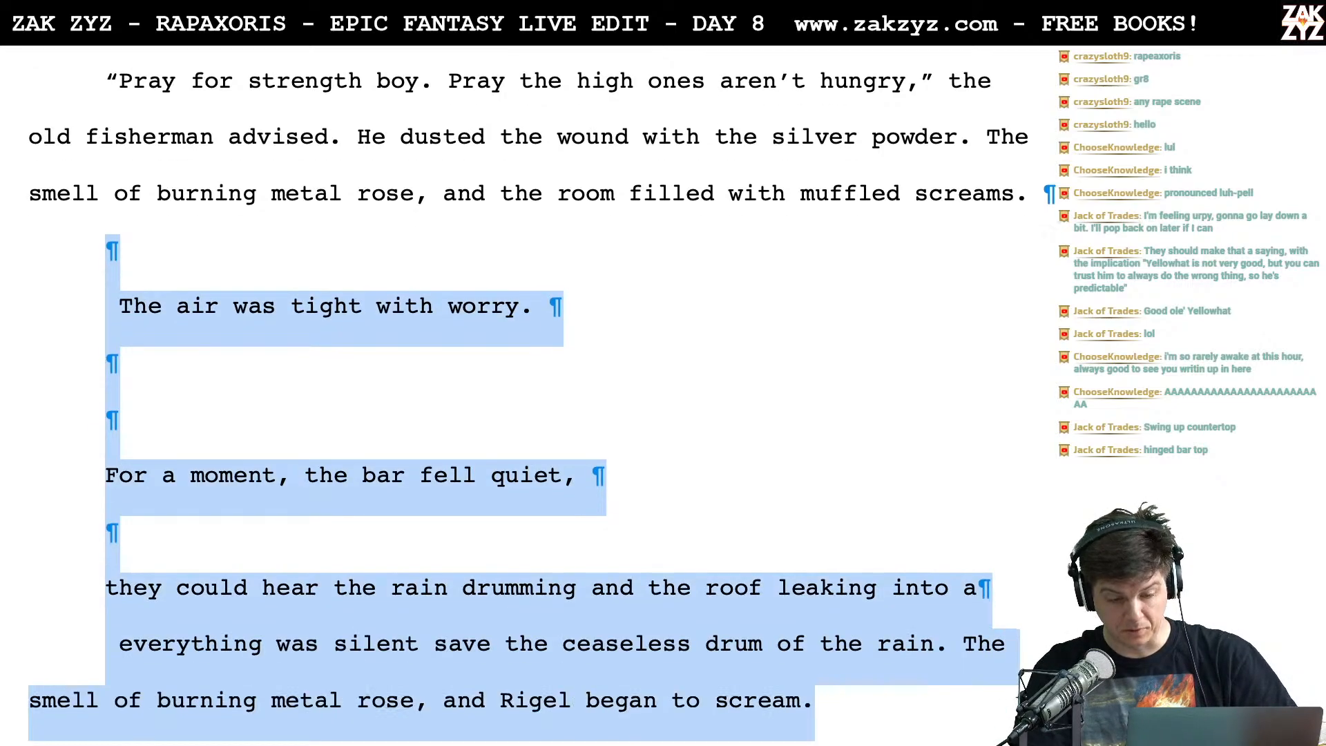
{"action": "key", "text": "shift+Down"}
{"action": "key", "text": "shift+Up"}
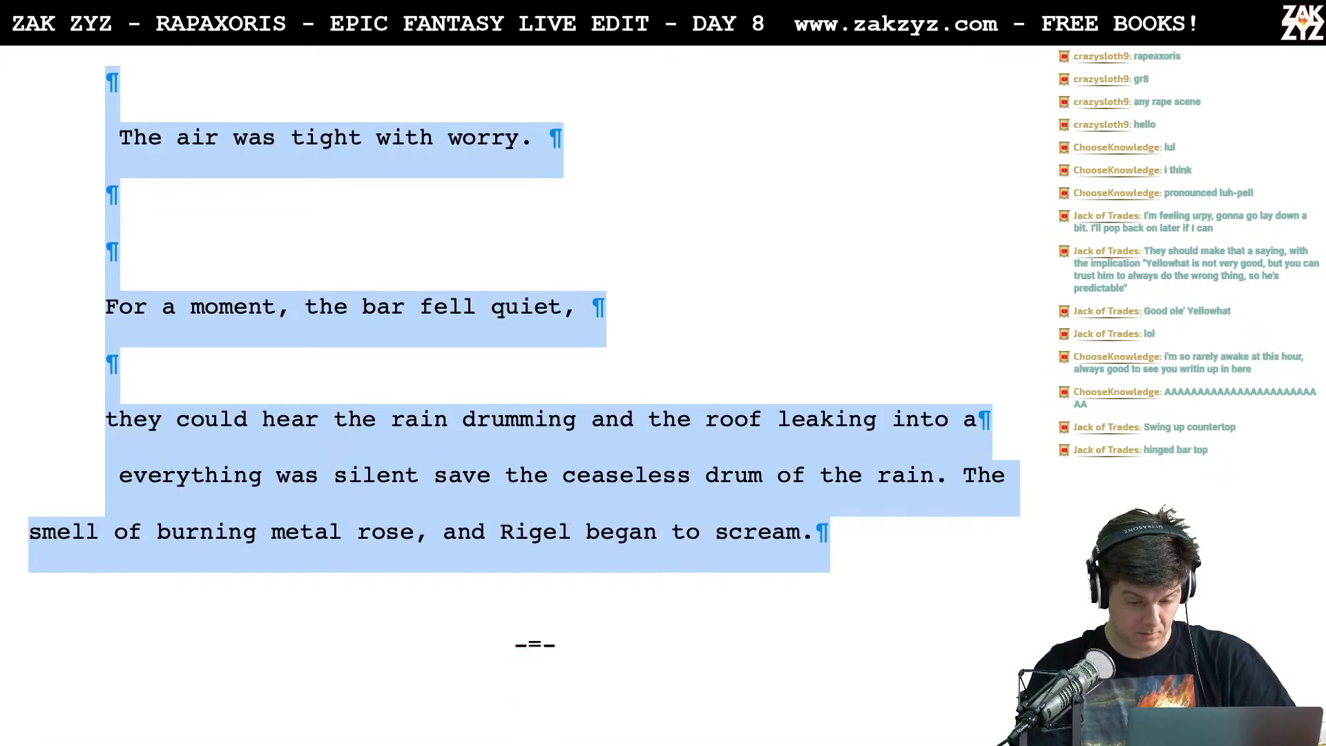
{"action": "key", "text": "Delete"}
{"action": "scroll", "coordinate": [528, 395], "scroll_direction": "down", "scroll_amount": 1}
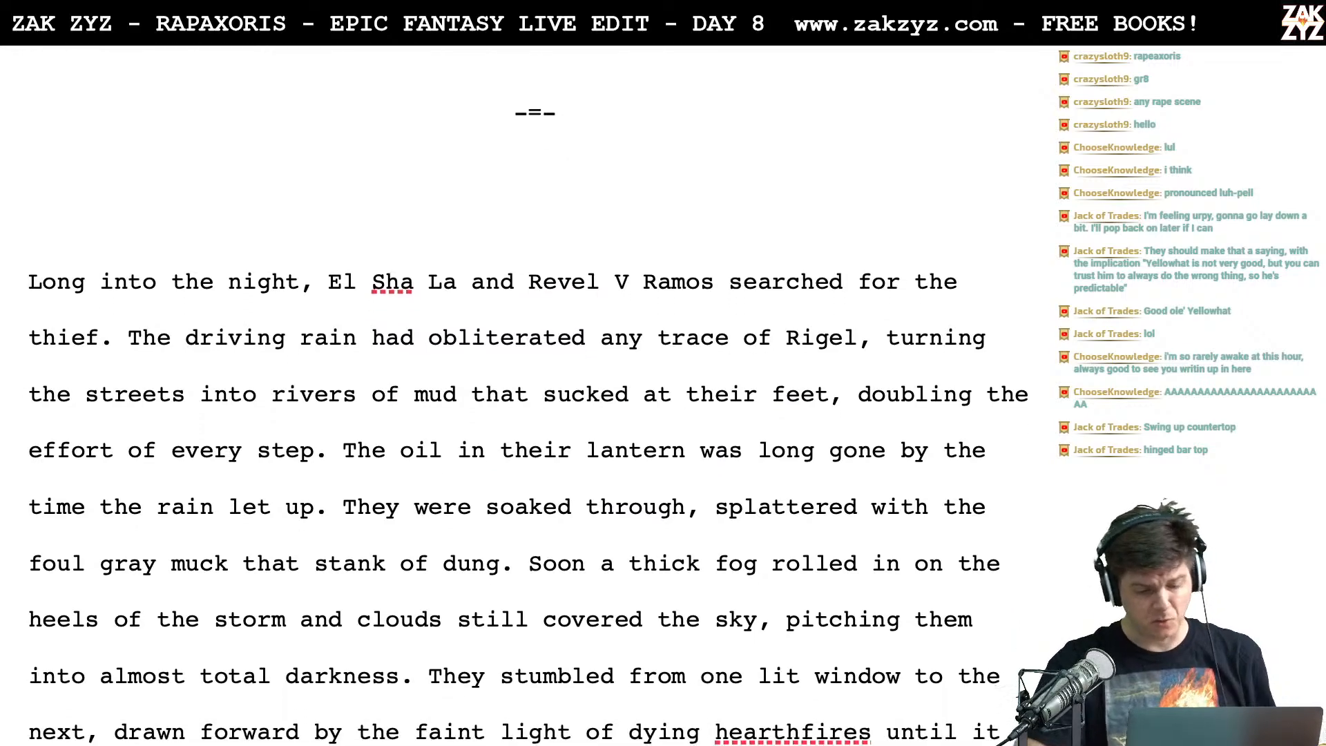
Reread the tavern scene from the scene break on page 21 back to the lightning-struck watchtower paragraph before page 16
{"action": "scroll", "coordinate": [527, 395], "scroll_direction": "up", "scroll_amount": 6}
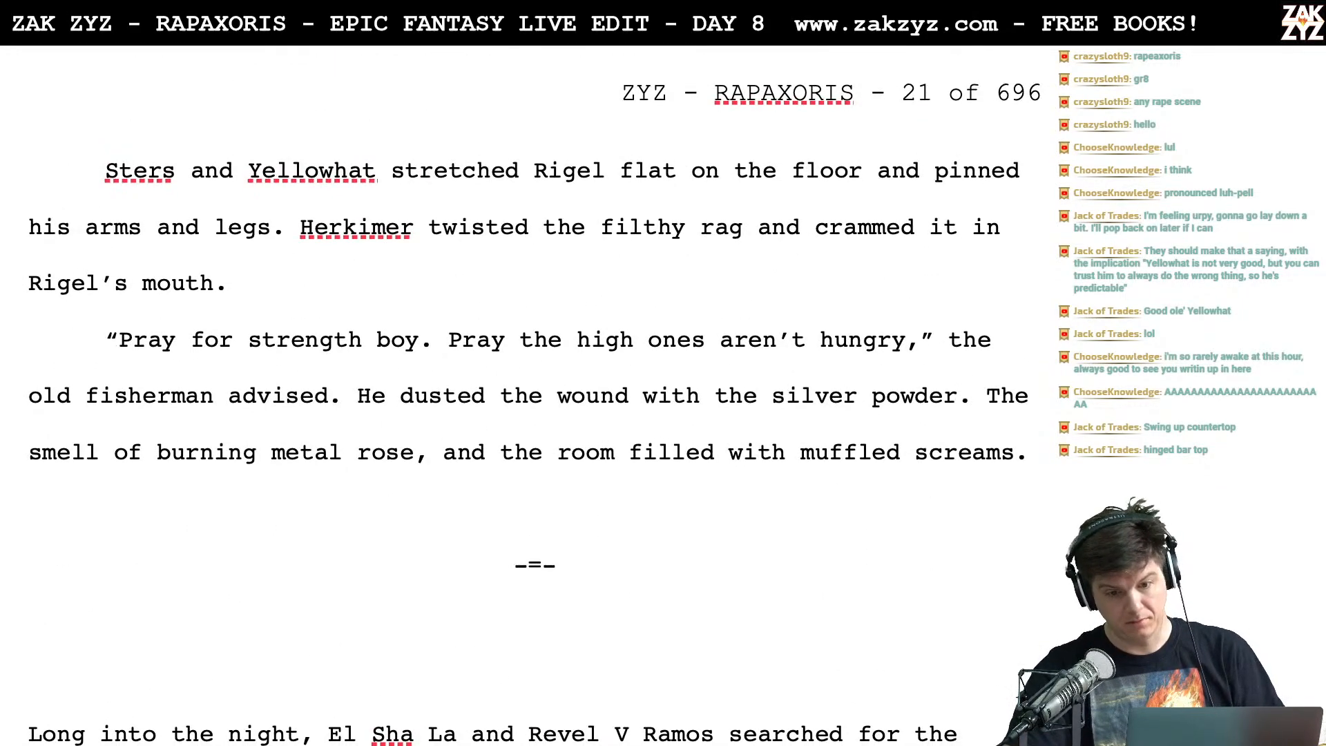
{"action": "scroll", "coordinate": [527, 395], "scroll_direction": "down", "scroll_amount": 1}
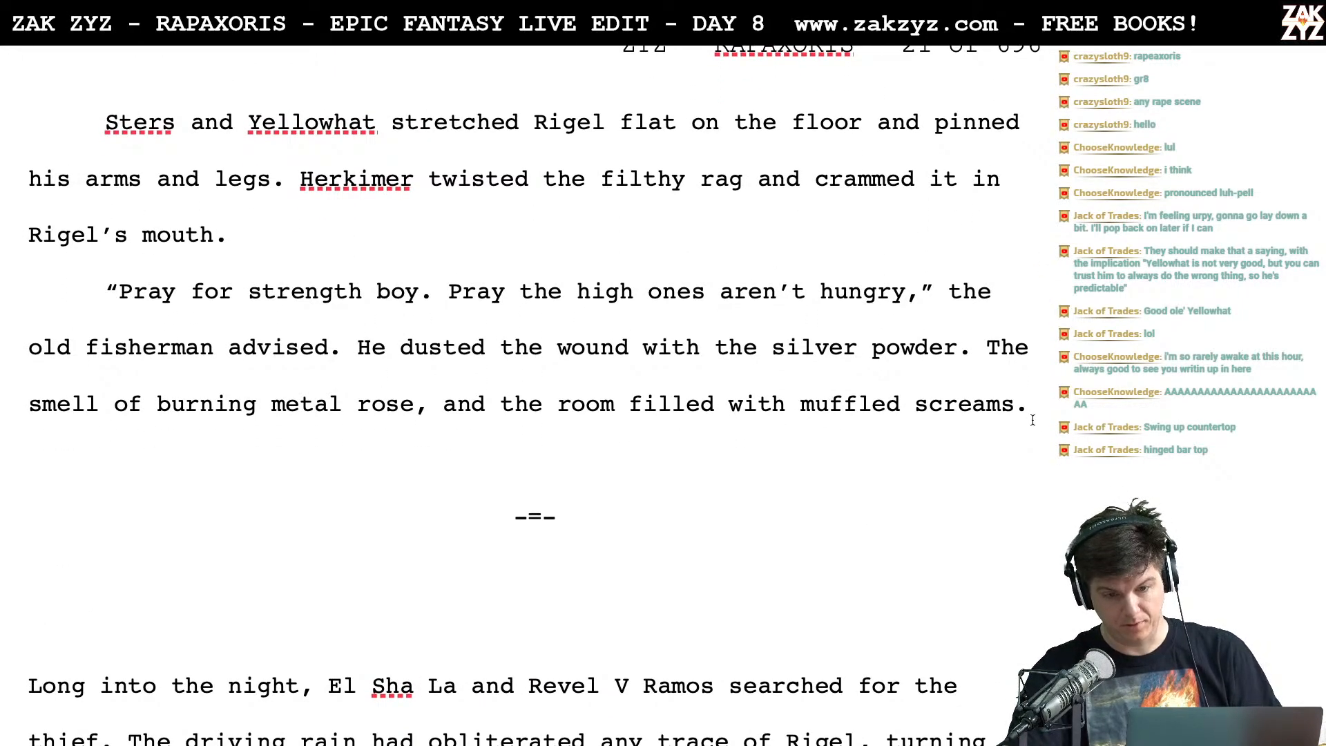
{"action": "scroll", "coordinate": [1041, 412], "scroll_direction": "up", "scroll_amount": 11}
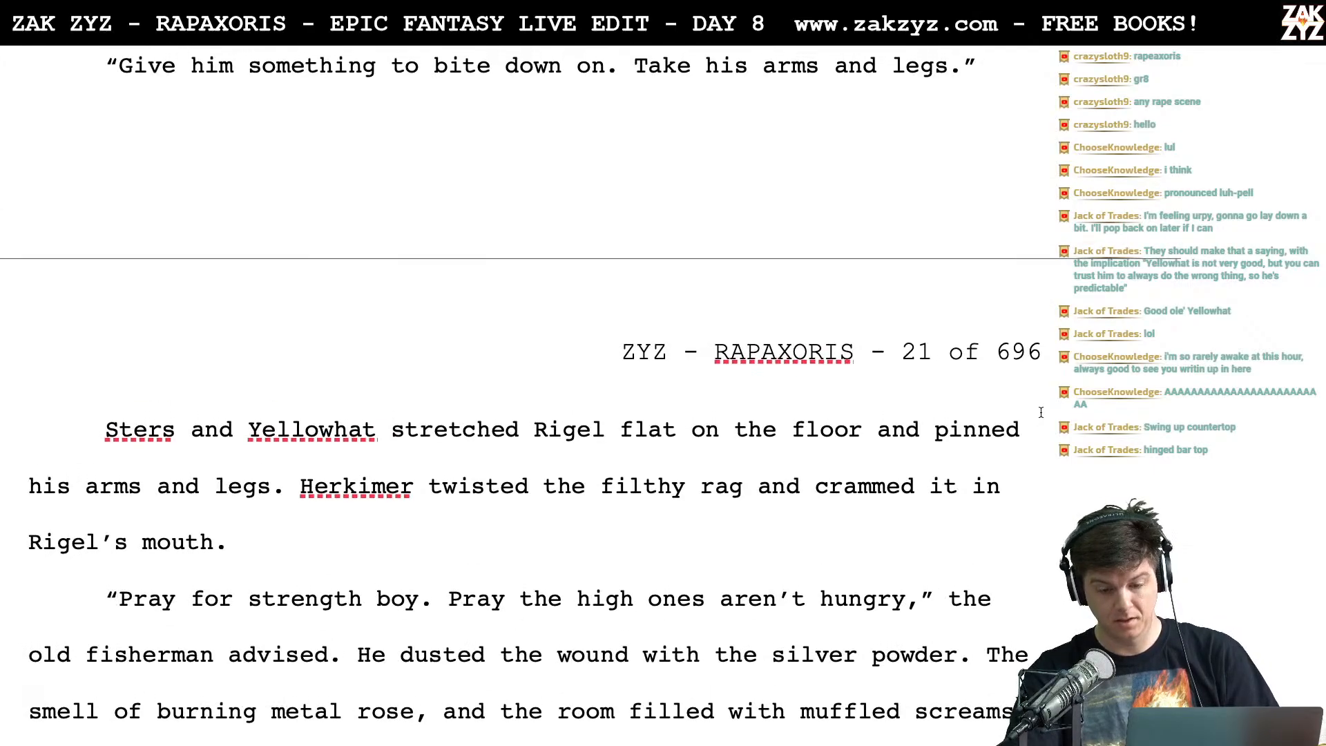
{"action": "scroll", "coordinate": [1041, 412], "scroll_direction": "up", "scroll_amount": 20}
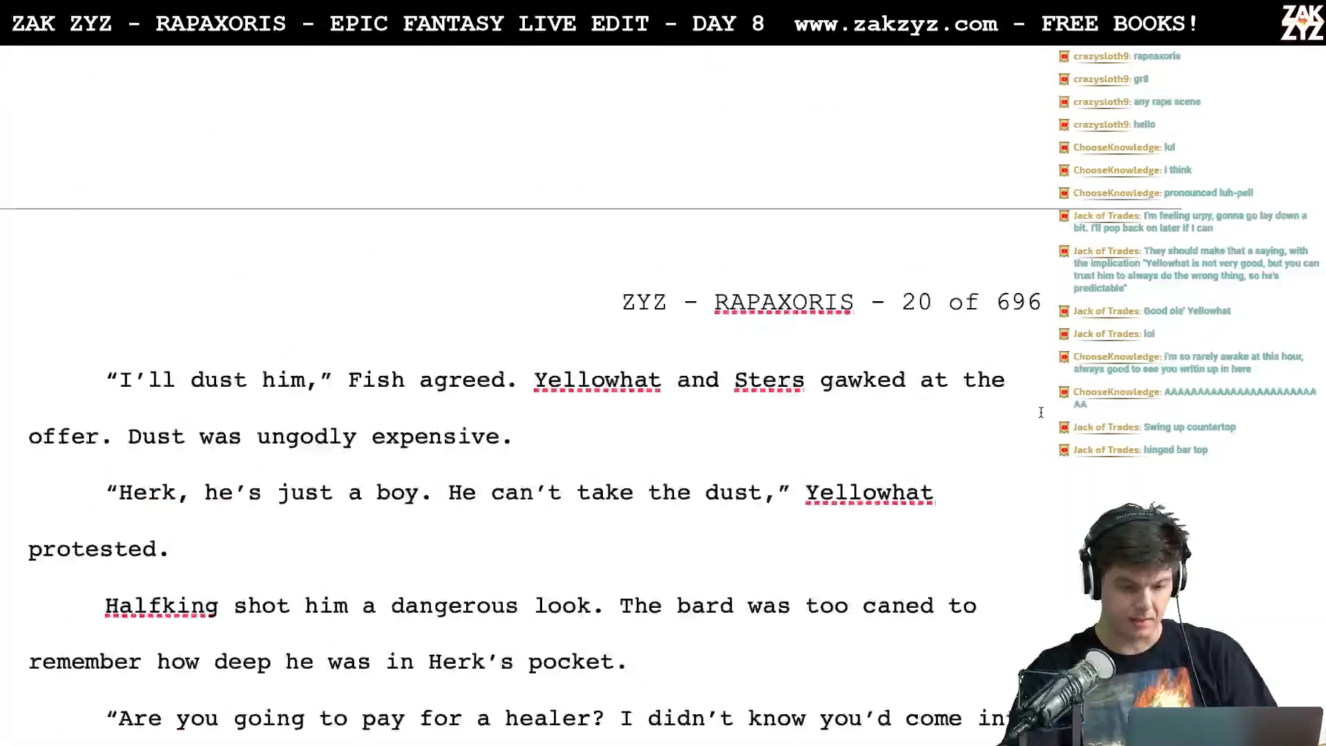
{"action": "scroll", "coordinate": [1041, 412], "scroll_direction": "up", "scroll_amount": 18}
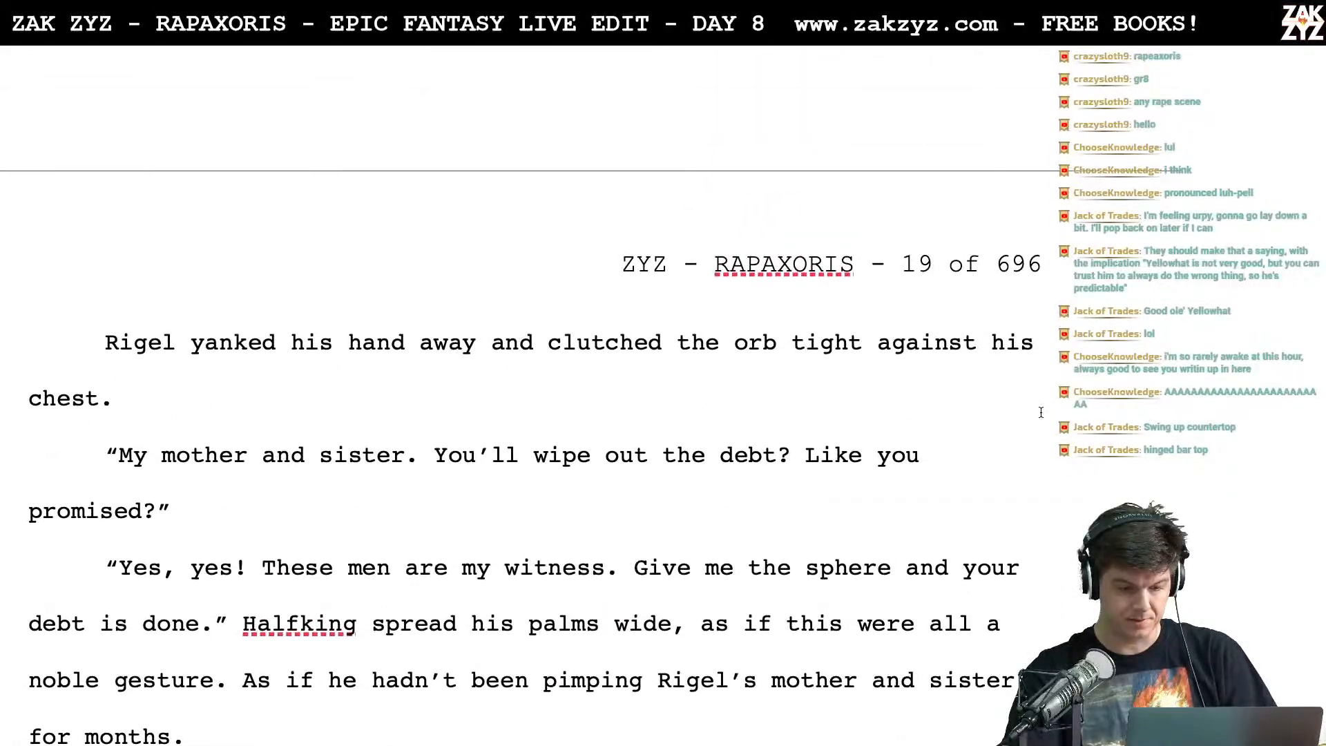
{"action": "scroll", "coordinate": [1041, 412], "scroll_direction": "up", "scroll_amount": 18}
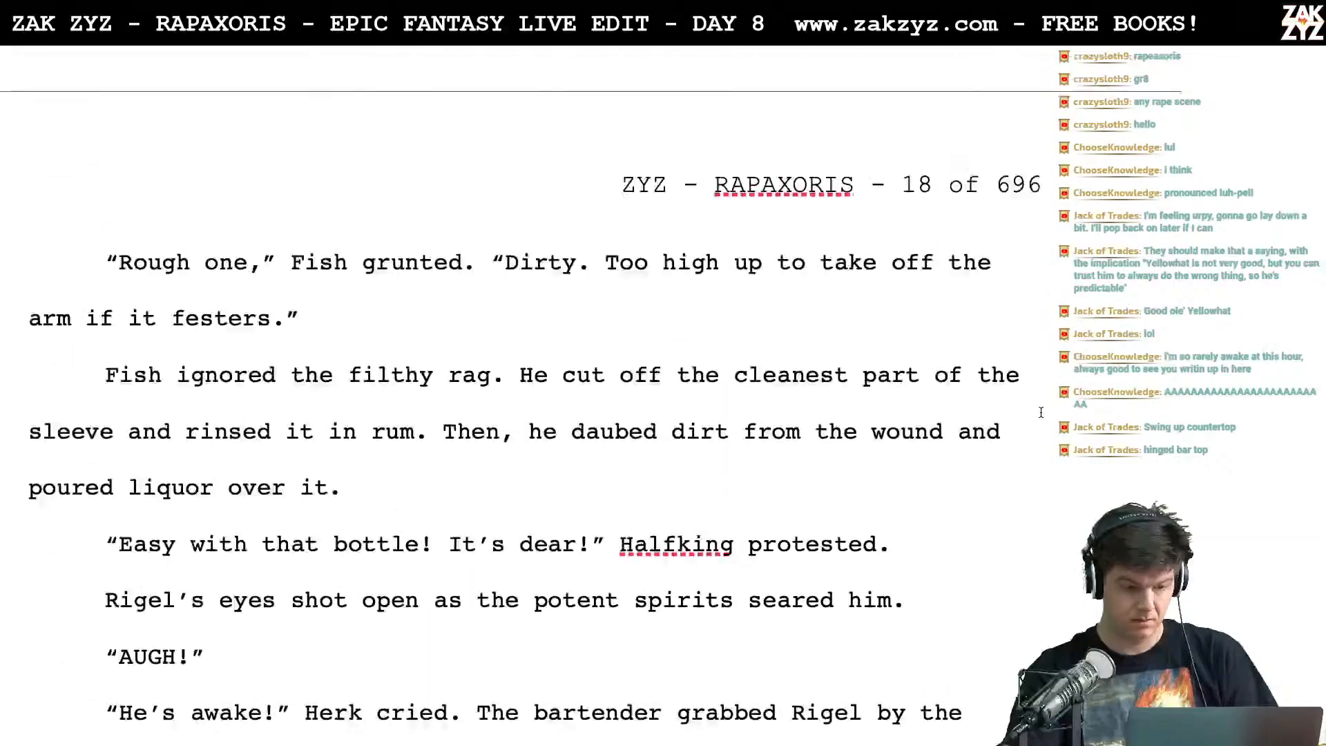
{"action": "scroll", "coordinate": [1041, 412], "scroll_direction": "up", "scroll_amount": 18}
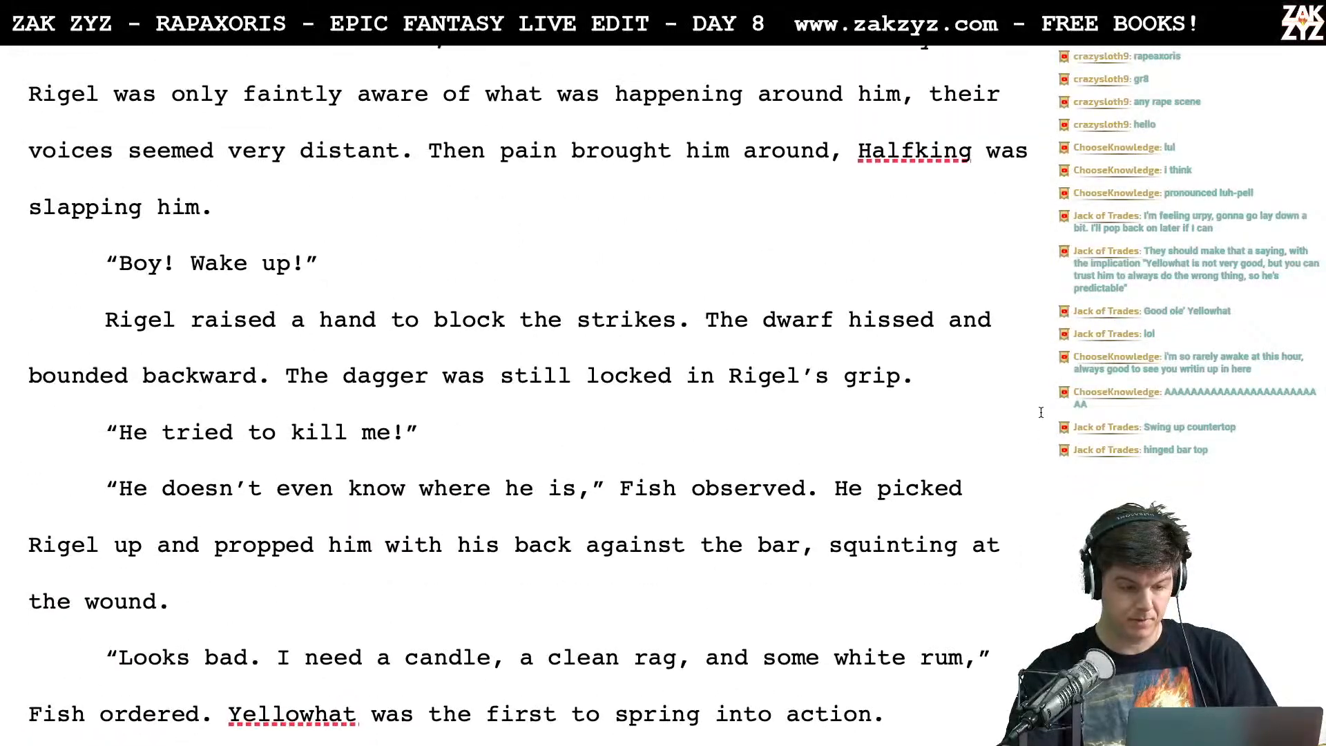
{"action": "scroll", "coordinate": [1041, 412], "scroll_direction": "up", "scroll_amount": 1}
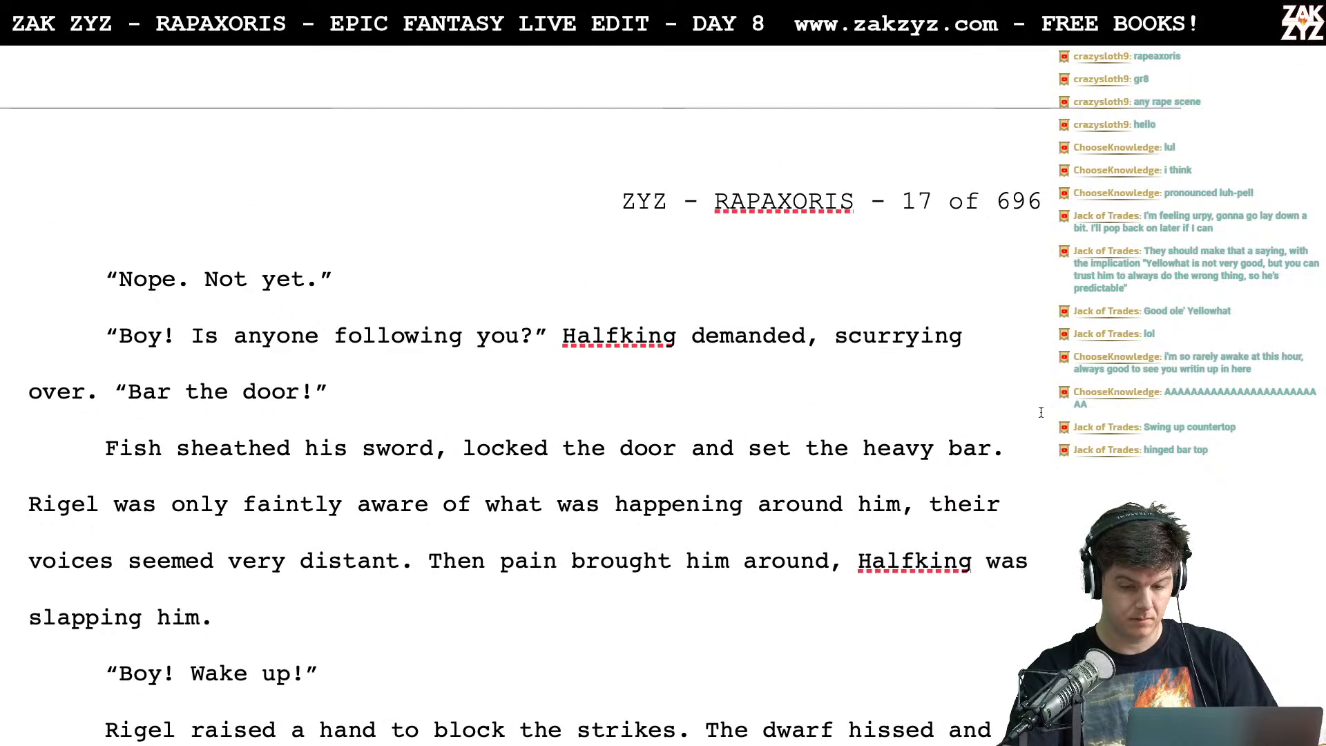
{"action": "scroll", "coordinate": [1041, 412], "scroll_direction": "up", "scroll_amount": 10}
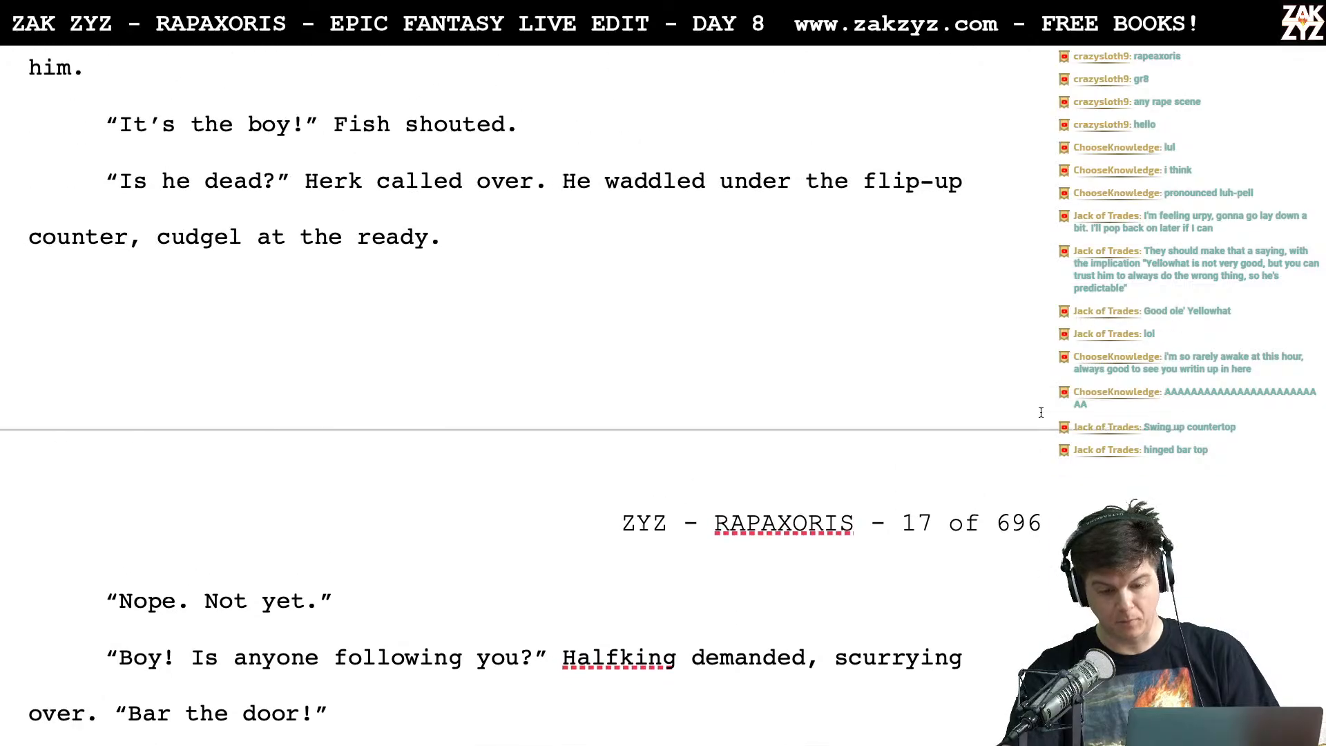
{"action": "scroll", "coordinate": [1040, 412], "scroll_direction": "down", "scroll_amount": 20}
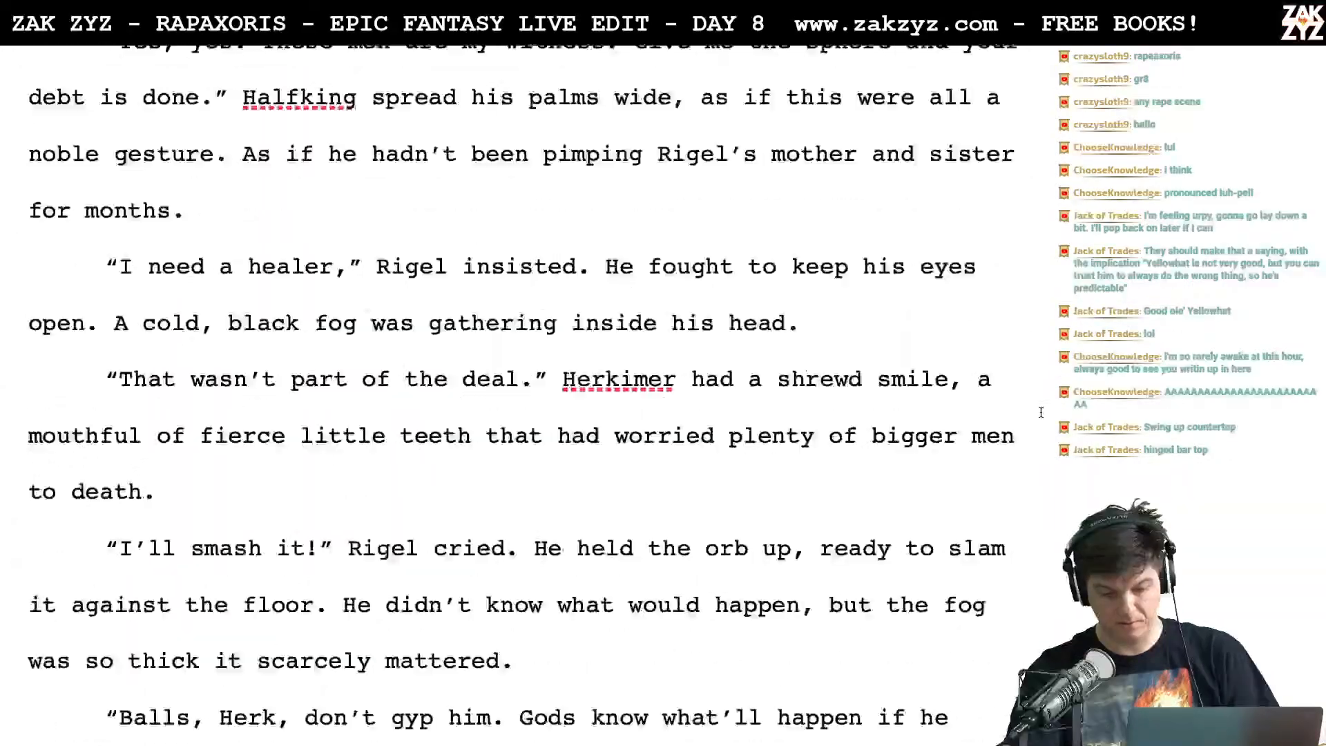
{"action": "scroll", "coordinate": [1041, 412], "scroll_direction": "down", "scroll_amount": 20}
{"action": "scroll", "coordinate": [1040, 413], "scroll_direction": "up", "scroll_amount": 9}
{"action": "scroll", "coordinate": [1040, 412], "scroll_direction": "up", "scroll_amount": 20}
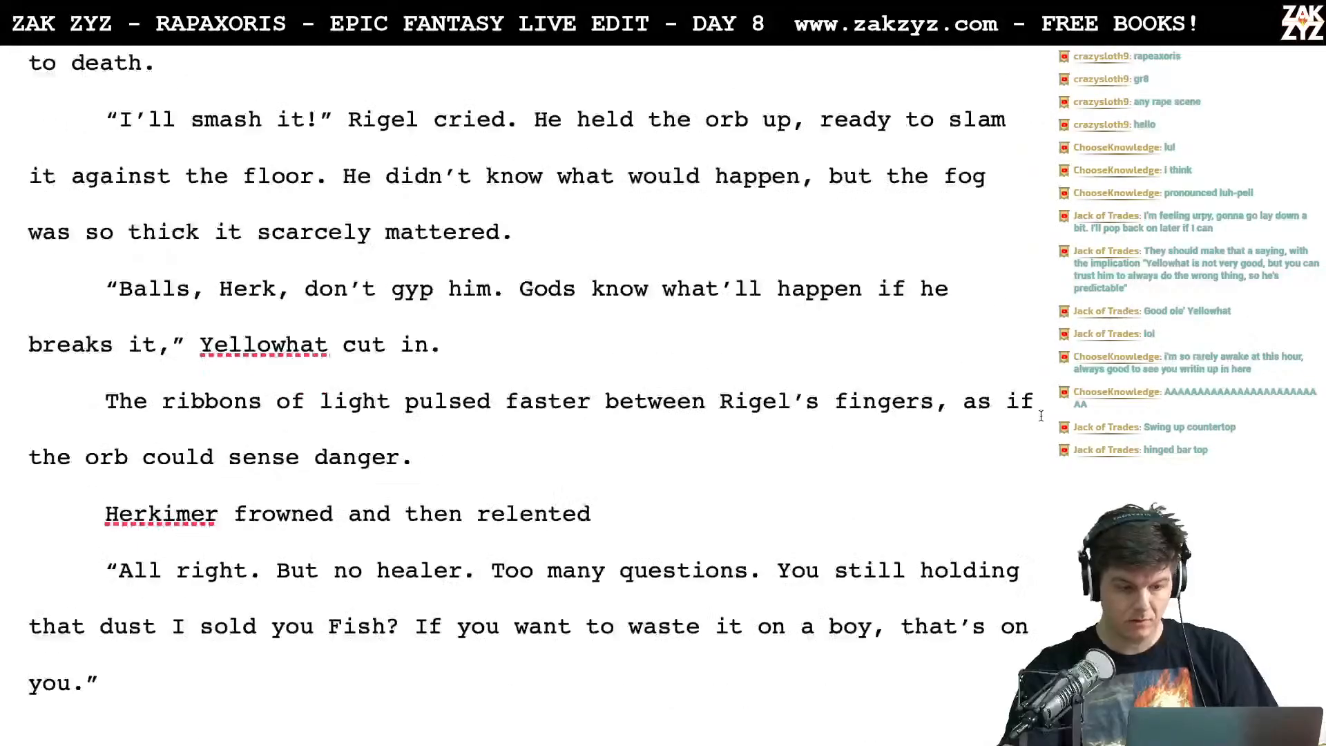
{"action": "scroll", "coordinate": [1041, 412], "scroll_direction": "up", "scroll_amount": 20}
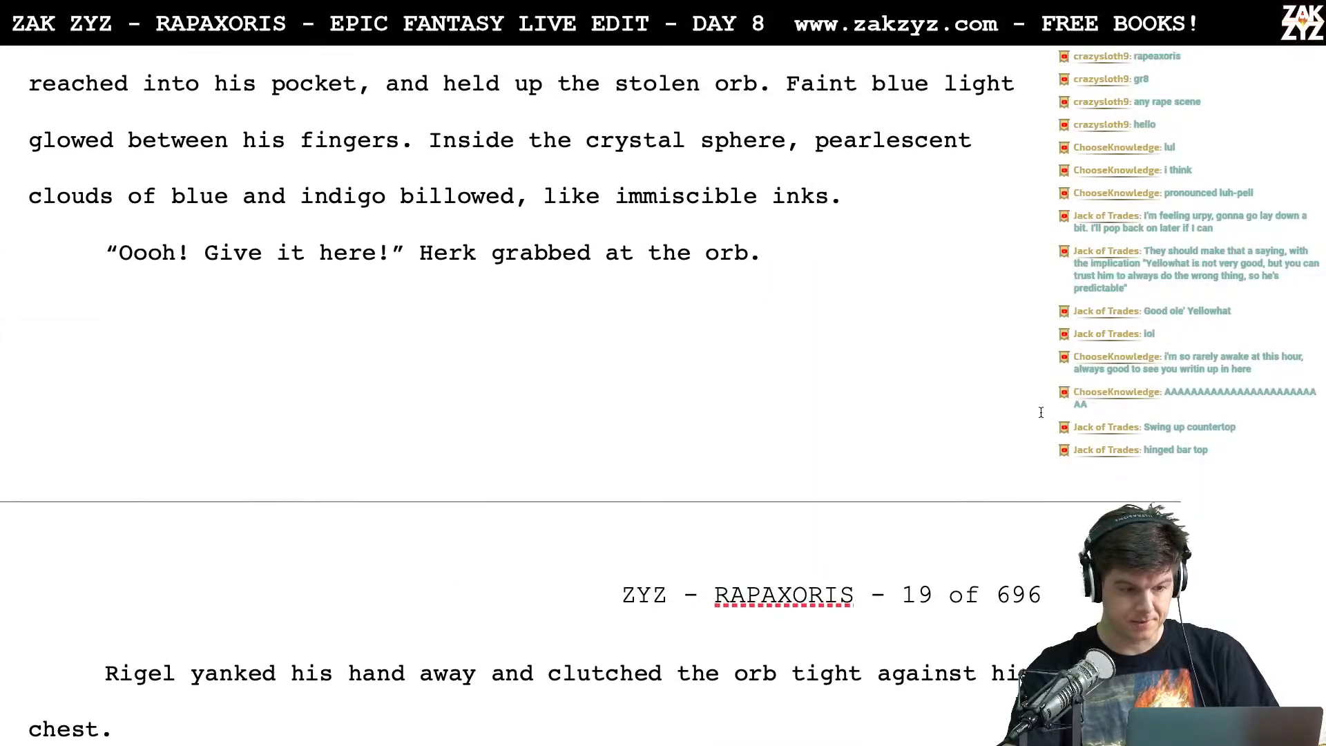
{"action": "scroll", "coordinate": [1041, 412], "scroll_direction": "up", "scroll_amount": 5}
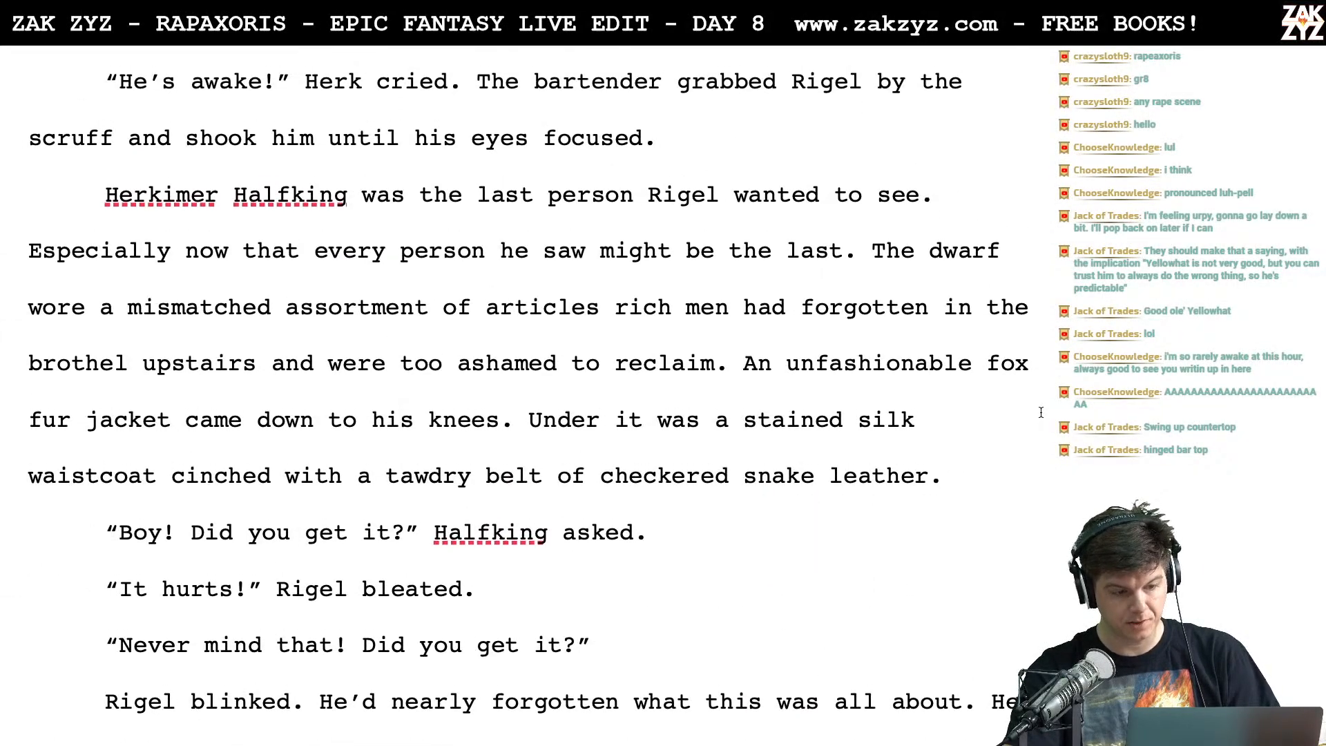
{"action": "scroll", "coordinate": [1040, 412], "scroll_direction": "up", "scroll_amount": 10}
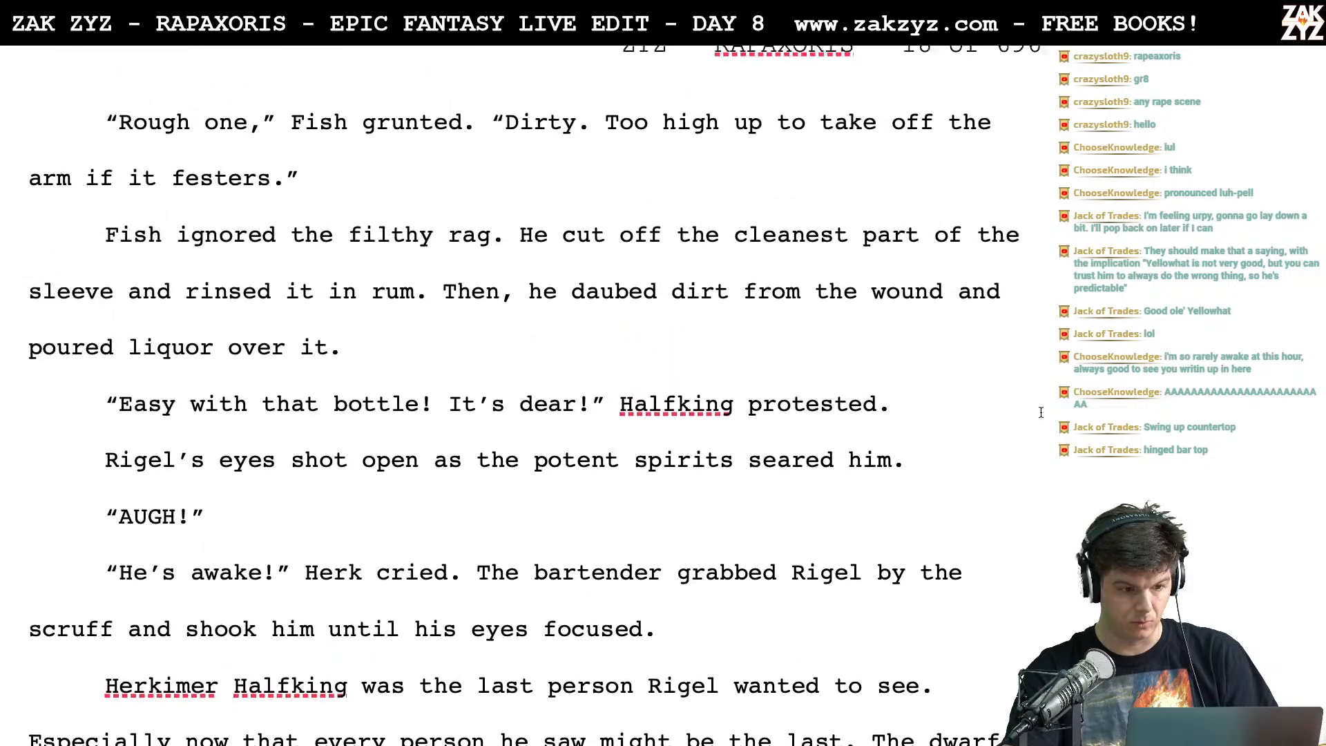
{"action": "scroll", "coordinate": [1041, 412], "scroll_direction": "up", "scroll_amount": 10}
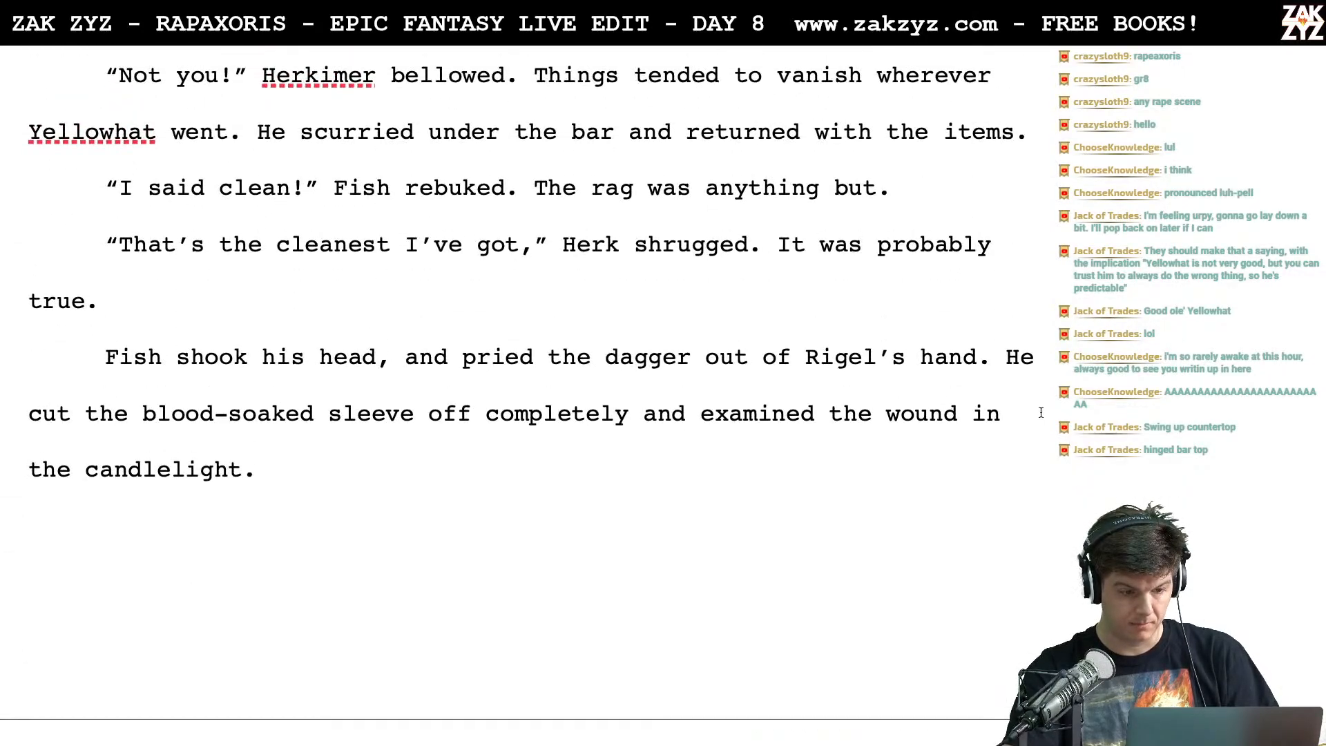
{"action": "scroll", "coordinate": [1041, 412], "scroll_direction": "up", "scroll_amount": 10}
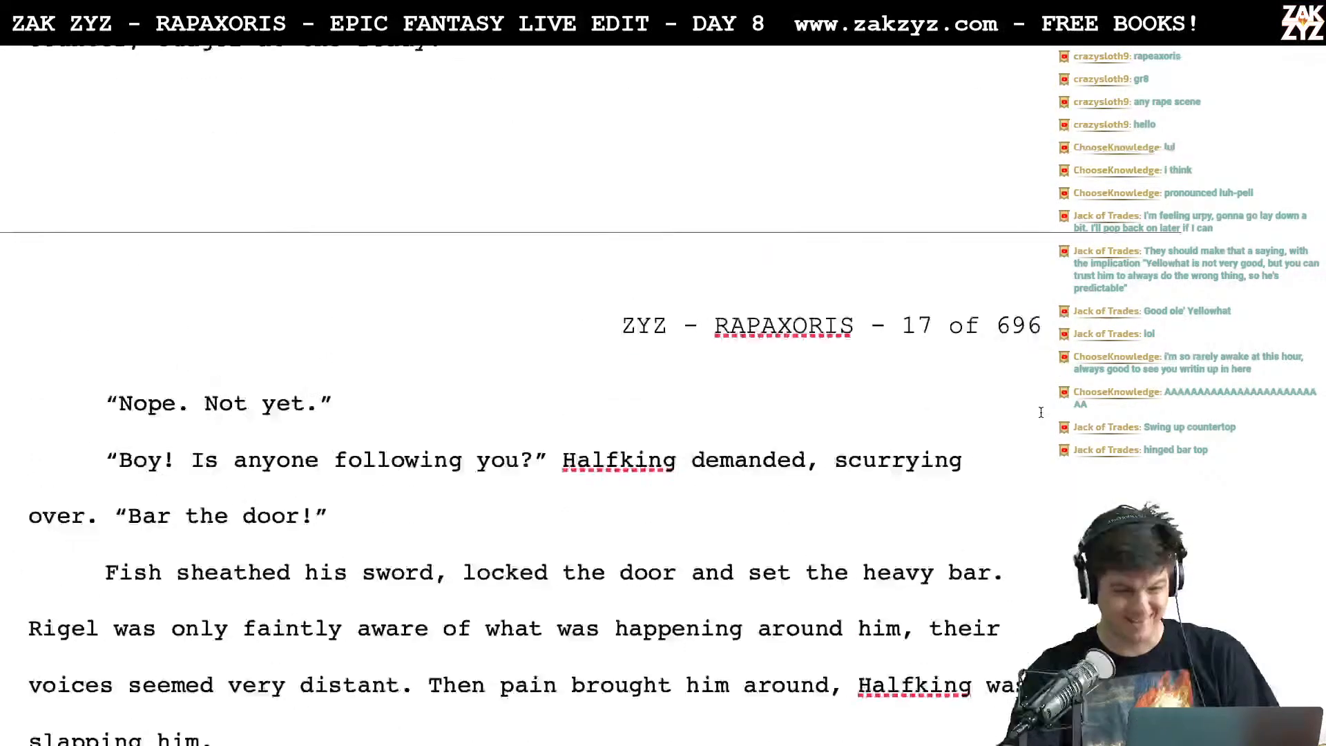
{"action": "scroll", "coordinate": [1041, 413], "scroll_direction": "up", "scroll_amount": 10}
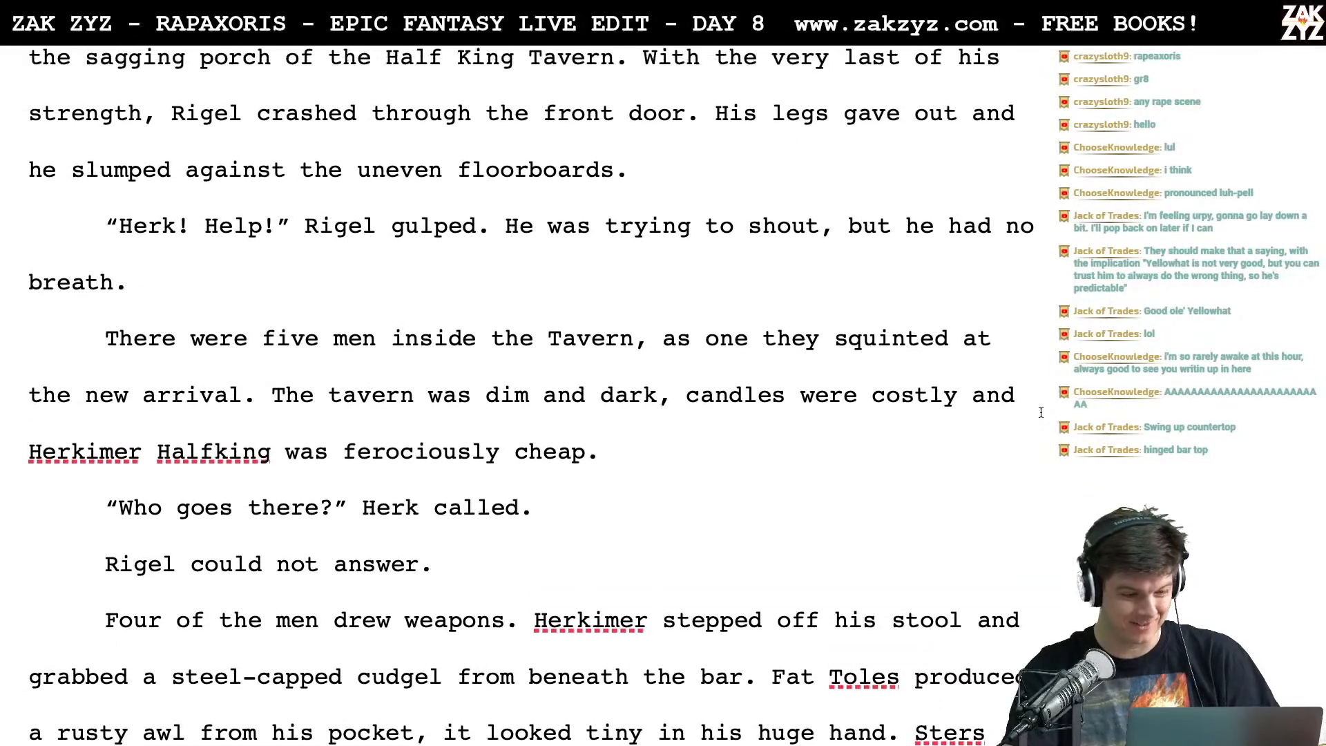
{"action": "scroll", "coordinate": [1040, 413], "scroll_direction": "up", "scroll_amount": 10}
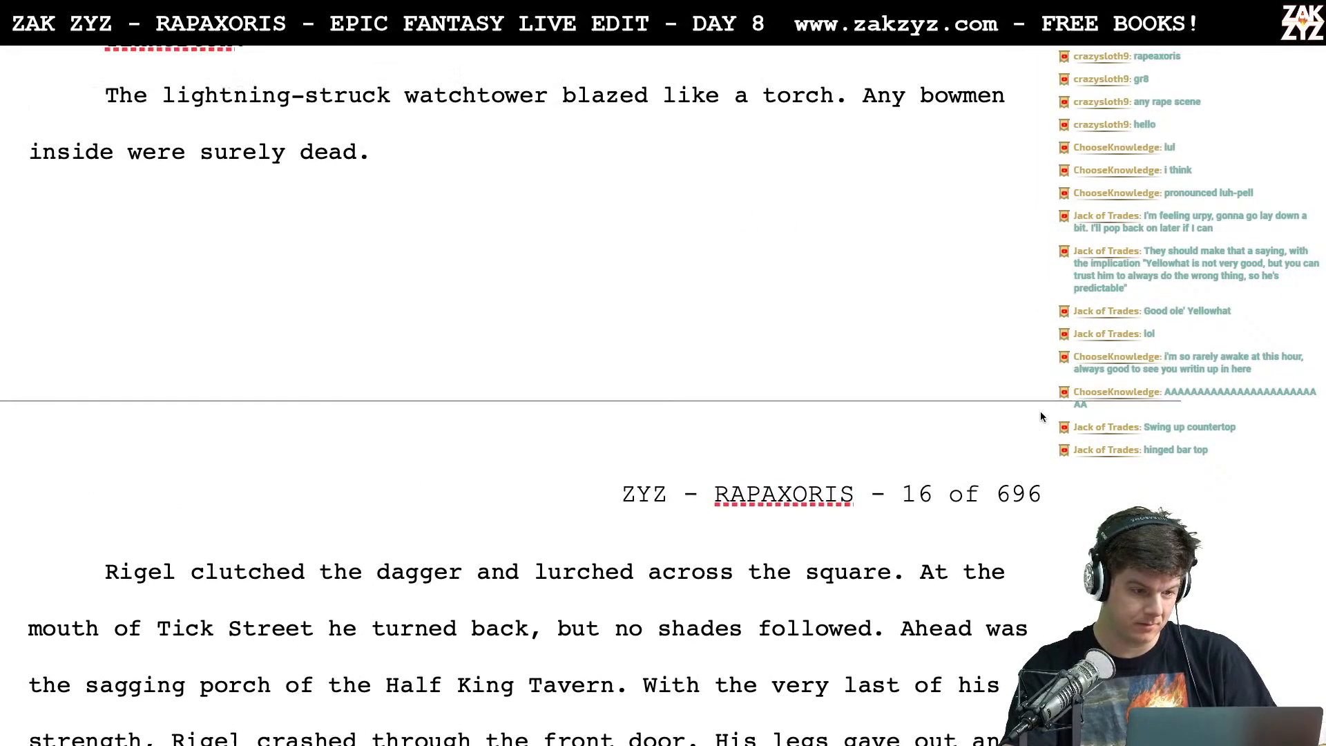
Select the text from "The lightning-struck watchtower" through "muffled screams." and look over the selected pages through page 19
{"action": "scroll", "coordinate": [1041, 414], "scroll_direction": "up", "scroll_amount": 3}
{"action": "scroll", "coordinate": [1041, 414], "scroll_direction": "down", "scroll_amount": 3}
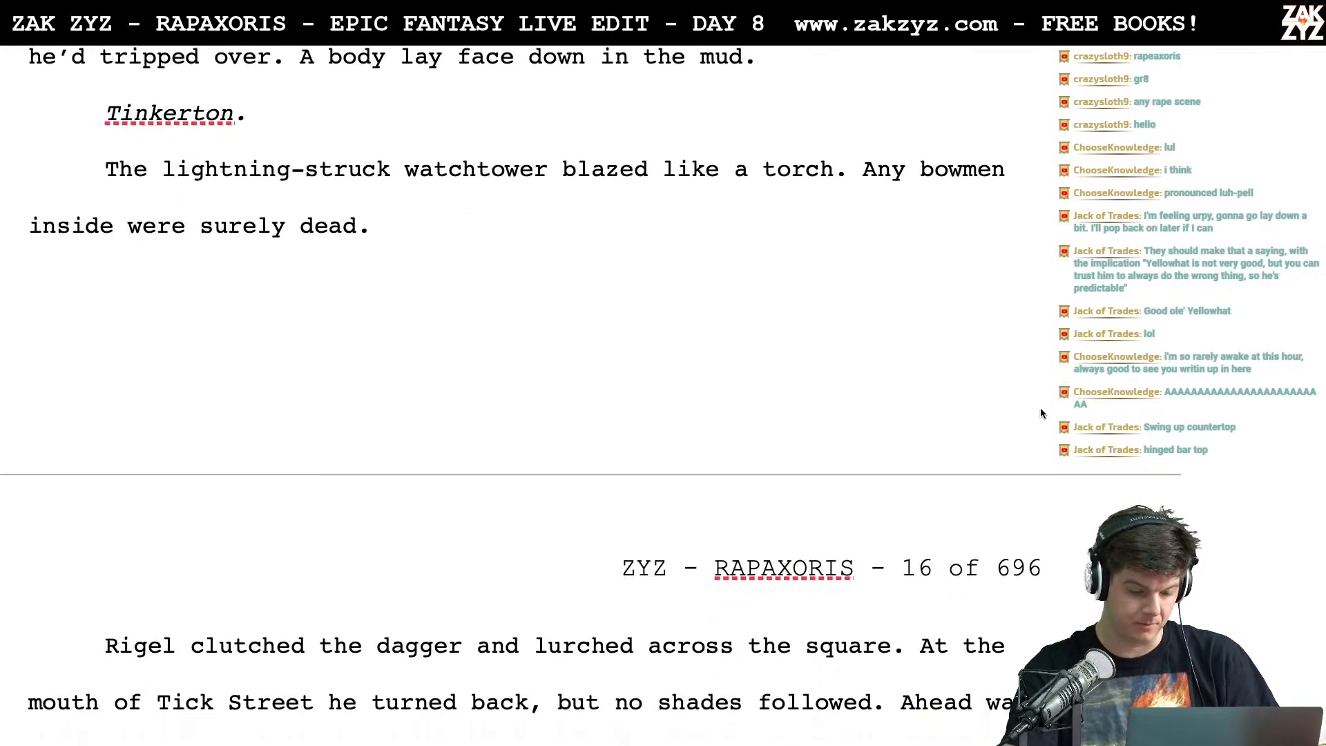
{"action": "left_click", "coordinate": [64, 191], "text": "shift"}
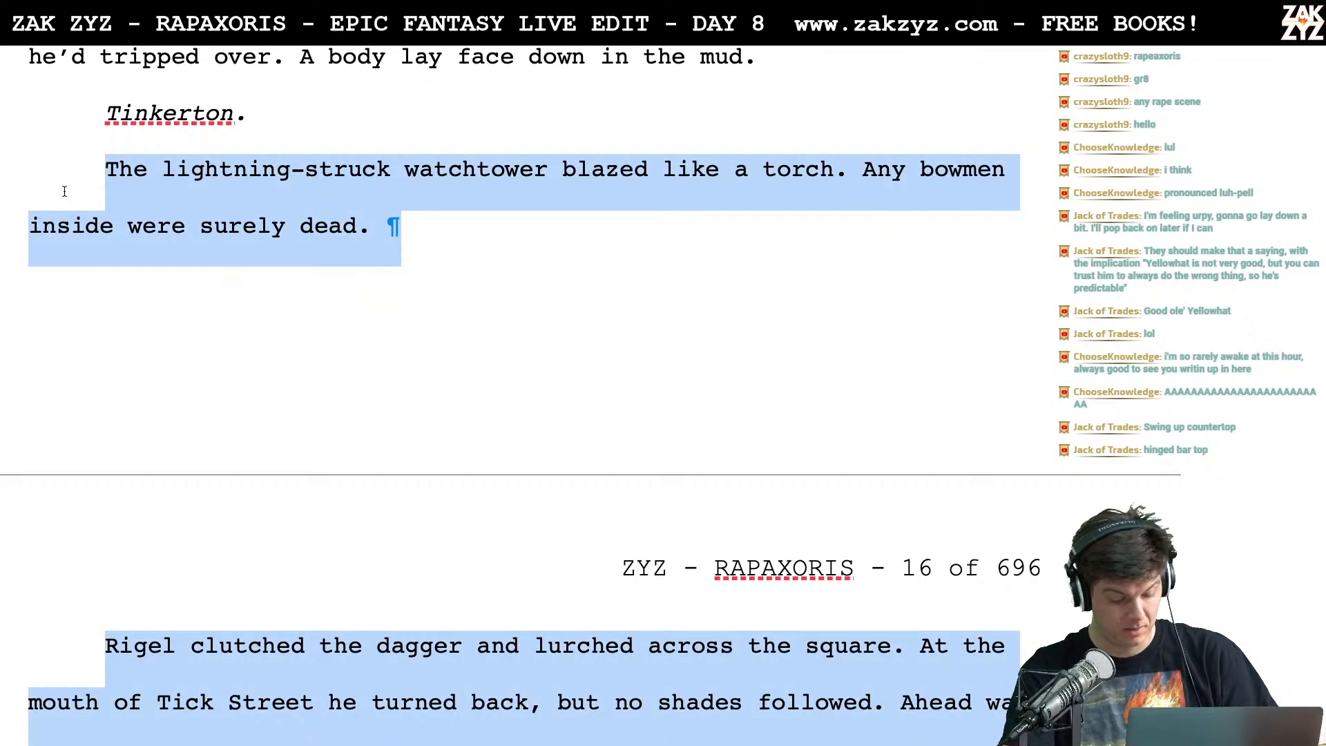
{"action": "scroll", "coordinate": [166, 452], "scroll_direction": "down", "scroll_amount": 15}
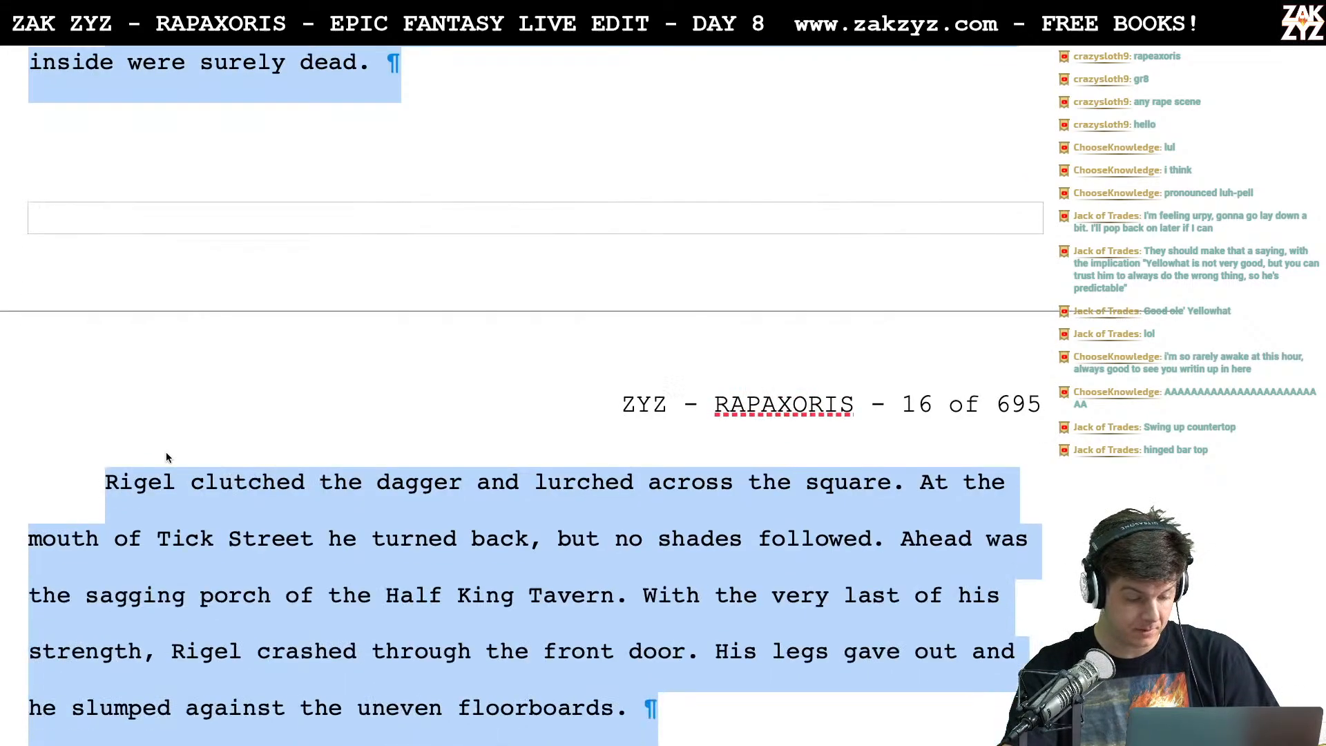
{"action": "scroll", "coordinate": [166, 451], "scroll_direction": "down", "scroll_amount": 20}
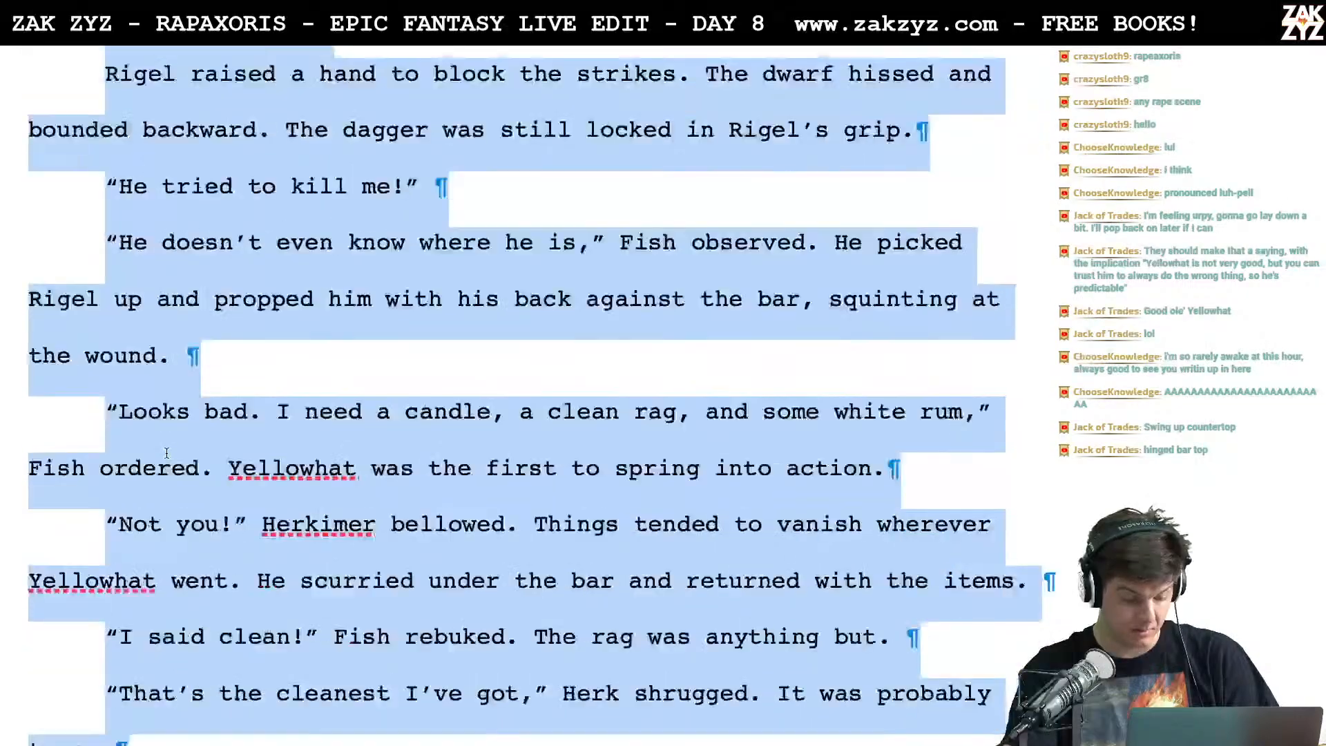
{"action": "scroll", "coordinate": [166, 456], "scroll_direction": "down", "scroll_amount": 10}
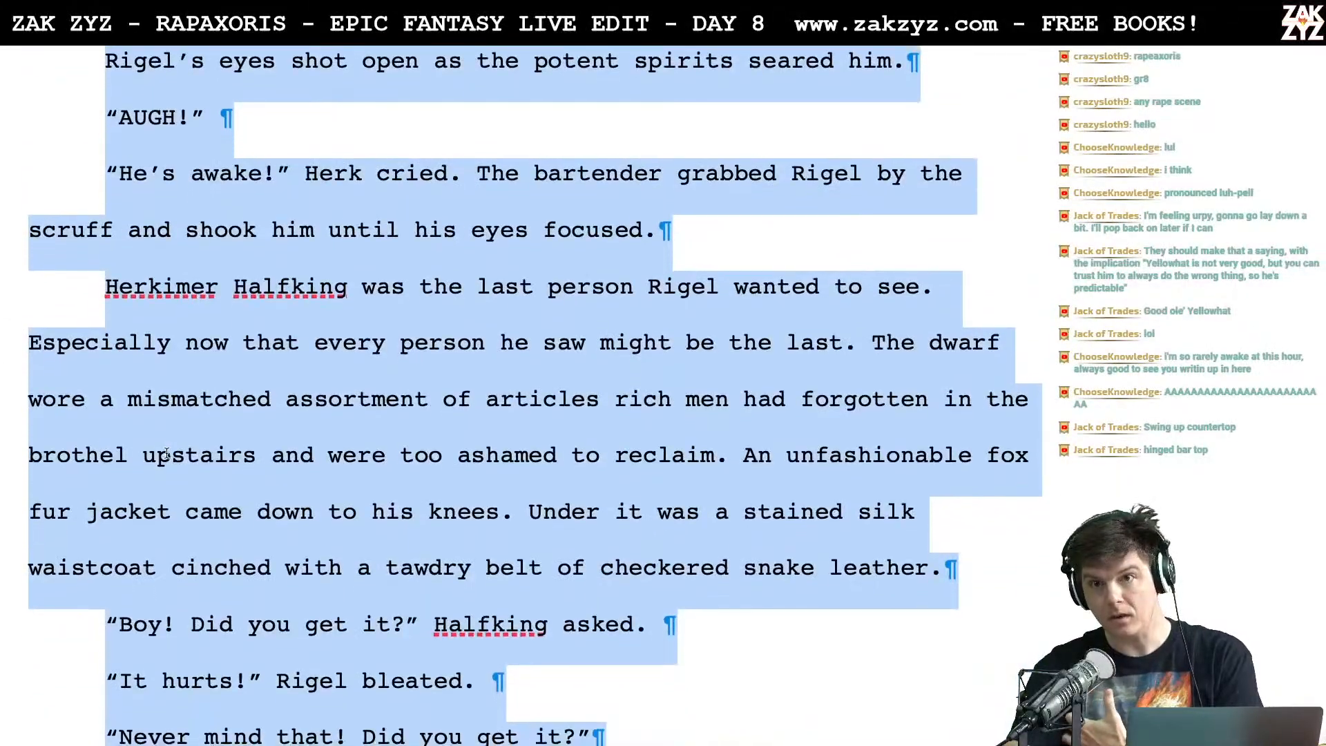
{"action": "scroll", "coordinate": [166, 451], "scroll_direction": "down", "scroll_amount": 6}
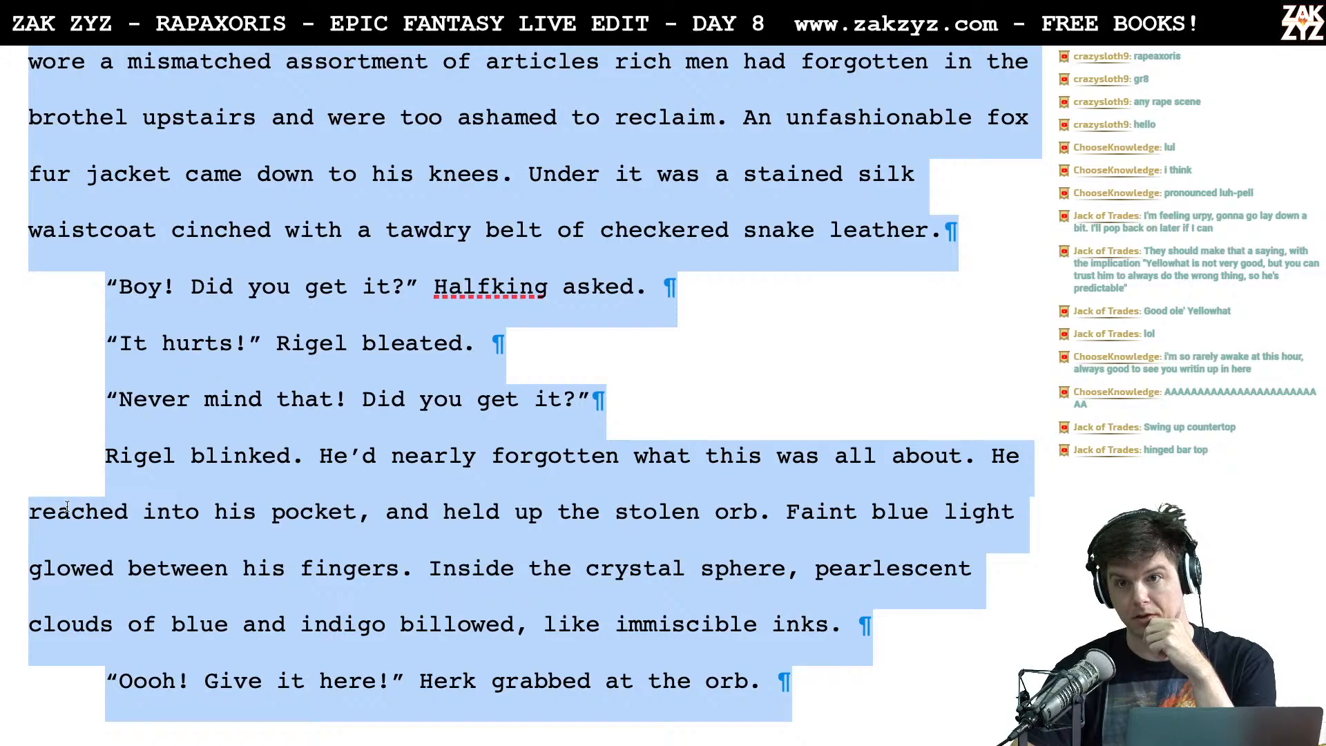
{"action": "scroll", "coordinate": [67, 507], "scroll_direction": "down", "scroll_amount": 10}
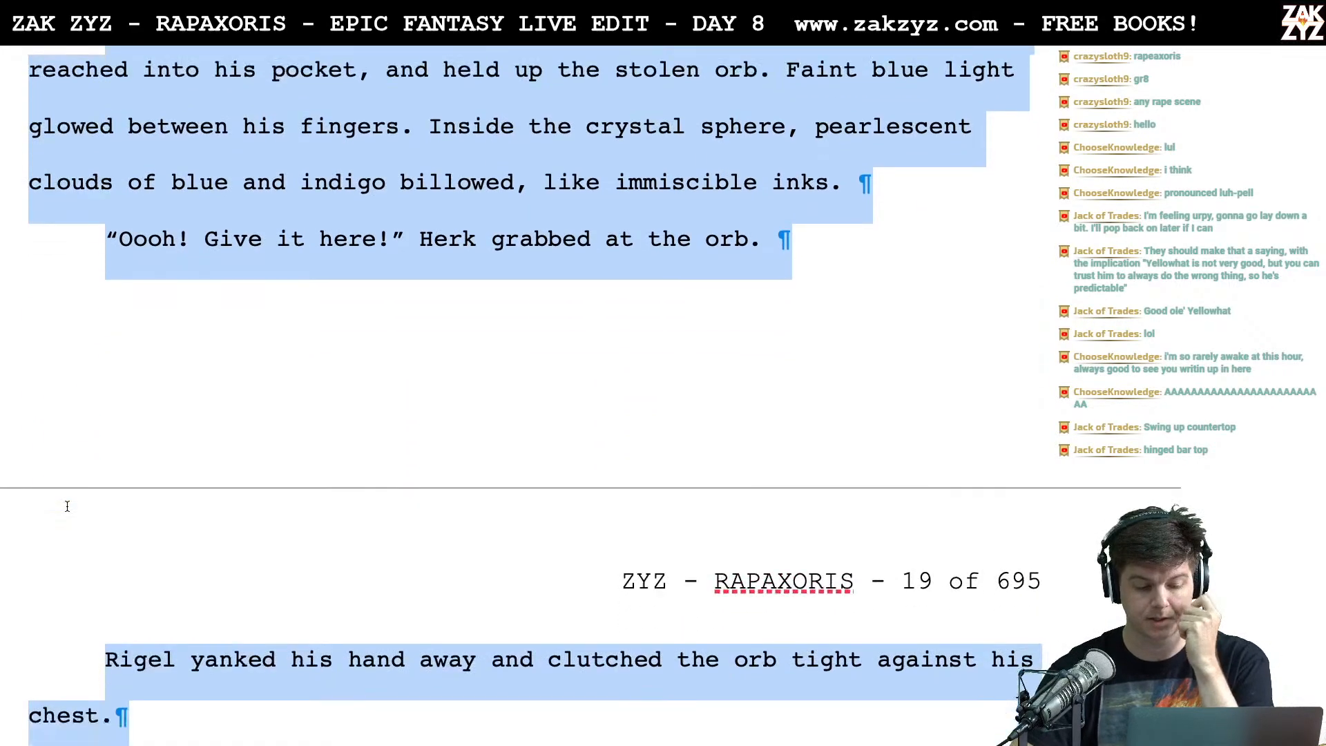
{"action": "scroll", "coordinate": [67, 509], "scroll_direction": "down", "scroll_amount": 3}
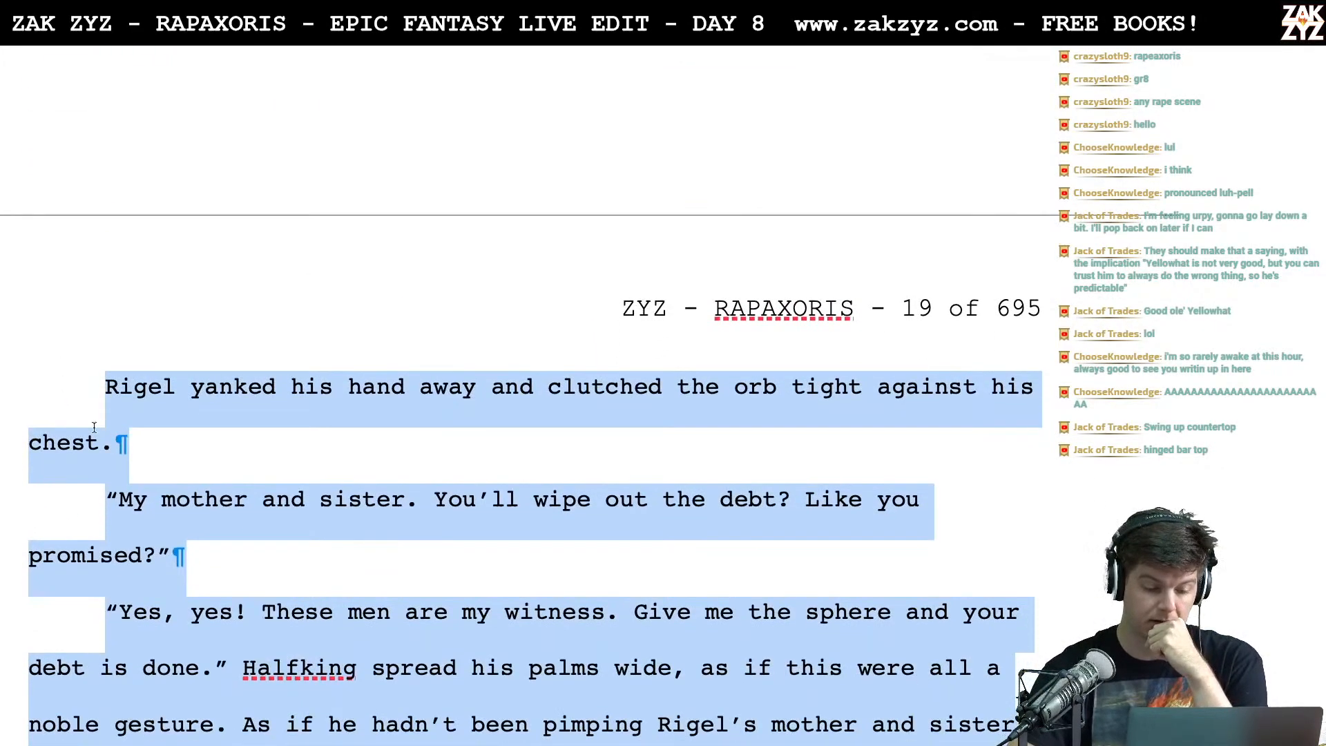
{"action": "left_click", "coordinate": [191, 459]}
Add one blank paragraph between the line ending "muffled screams." and the -=- scene break on page 21
{"action": "scroll", "coordinate": [244, 617], "scroll_direction": "down", "scroll_amount": 15}
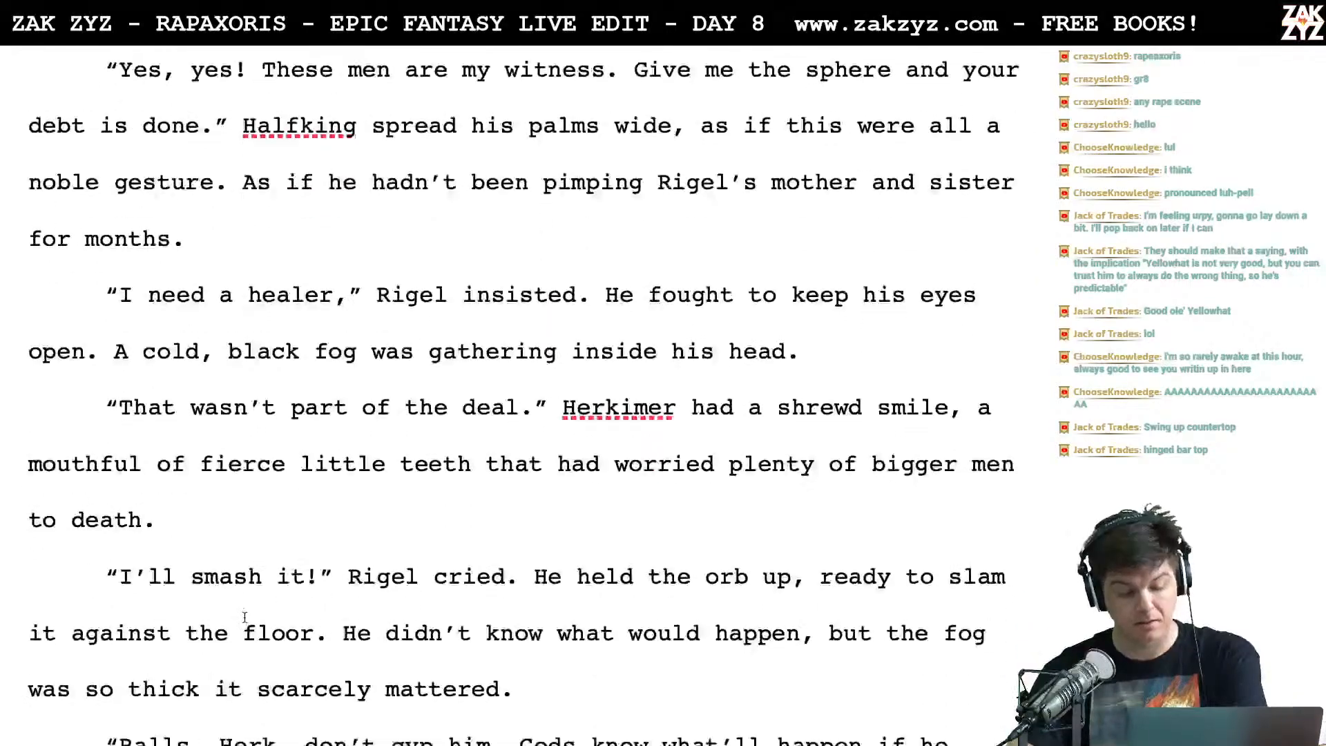
{"action": "scroll", "coordinate": [245, 617], "scroll_direction": "down", "scroll_amount": 3}
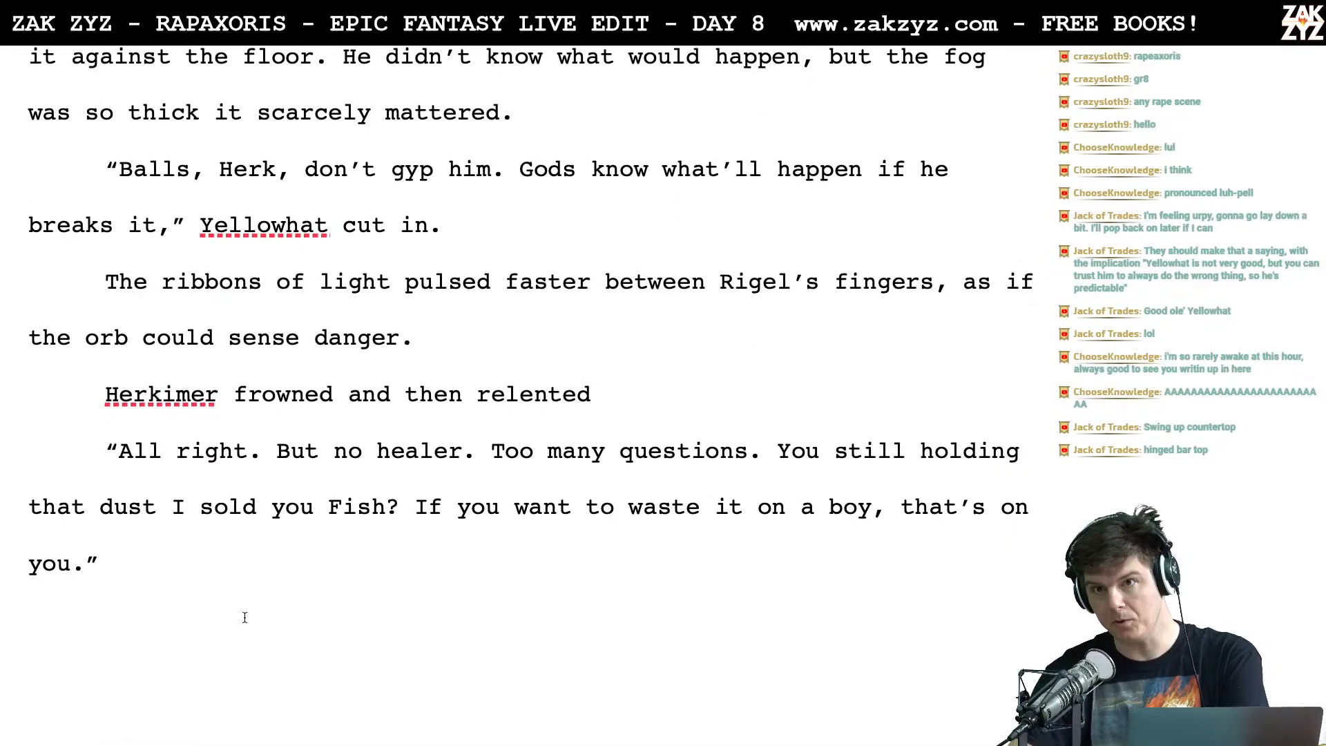
{"action": "scroll", "coordinate": [244, 617], "scroll_direction": "down", "scroll_amount": 20}
{"action": "scroll", "coordinate": [245, 617], "scroll_direction": "down", "scroll_amount": 20}
{"action": "scroll", "coordinate": [244, 617], "scroll_direction": "down", "scroll_amount": 20}
{"action": "scroll", "coordinate": [244, 617], "scroll_direction": "down", "scroll_amount": 10}
{"action": "left_click", "coordinate": [537, 361]}
{"action": "type", "text": "\\"}
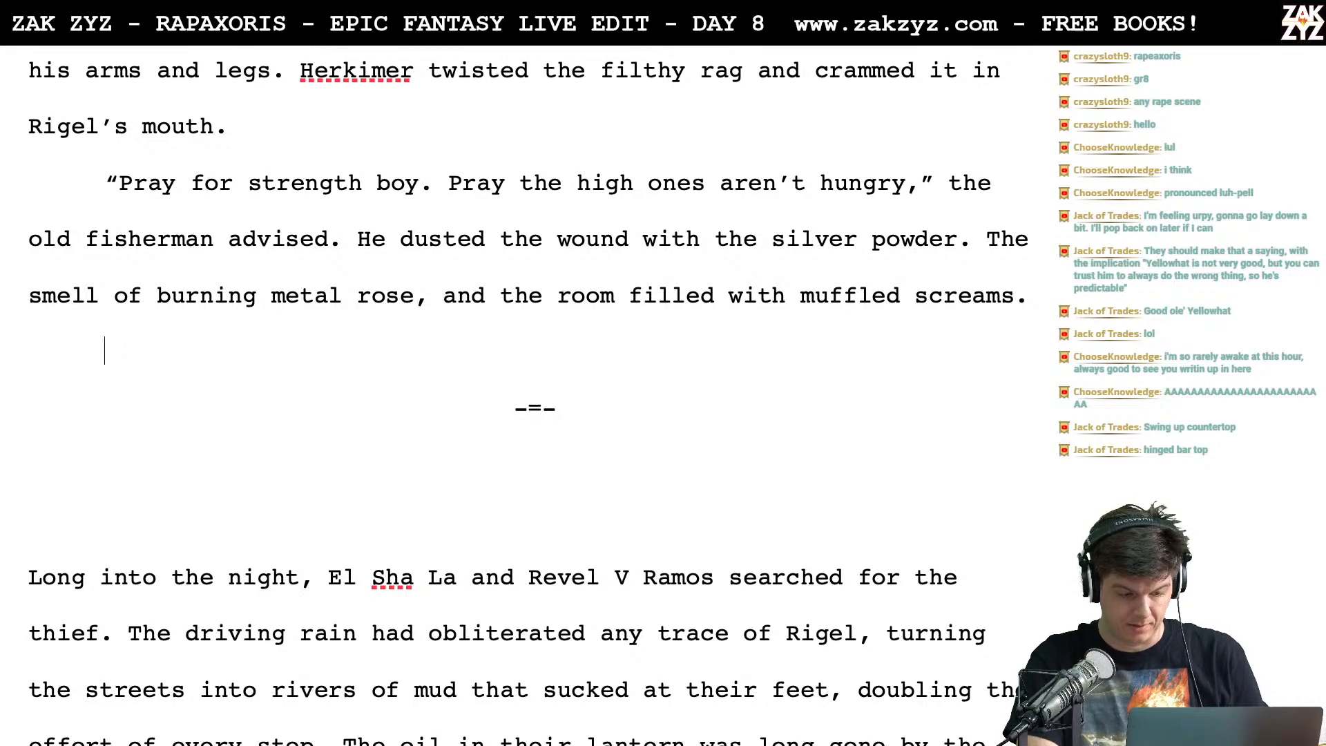
{"action": "type", "text": "\\"}
{"action": "key", "text": "BackSpace"}
{"action": "key", "text": "Return"}
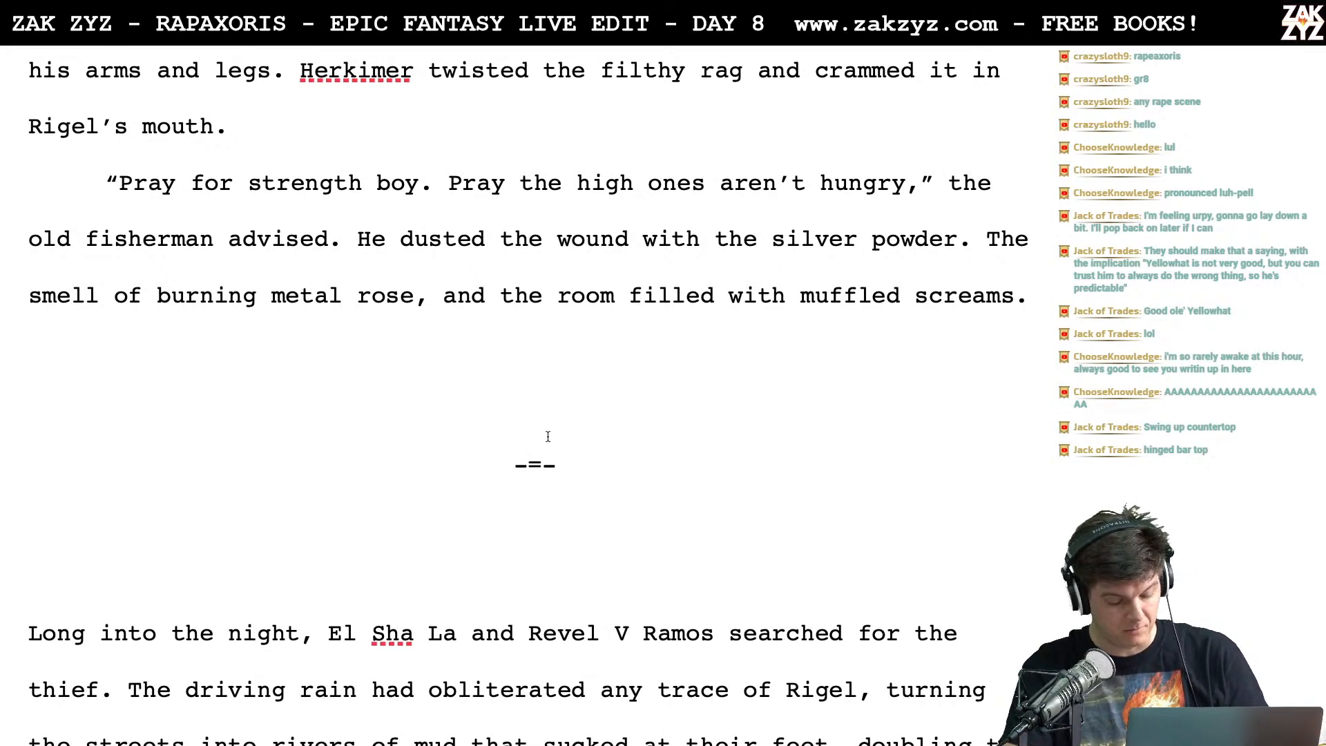
Switch to the Rapaxoris Leaderboard document and start a new entry "Say 8 -" below the Day 7 result
{"action": "key", "text": "super+Tab"}
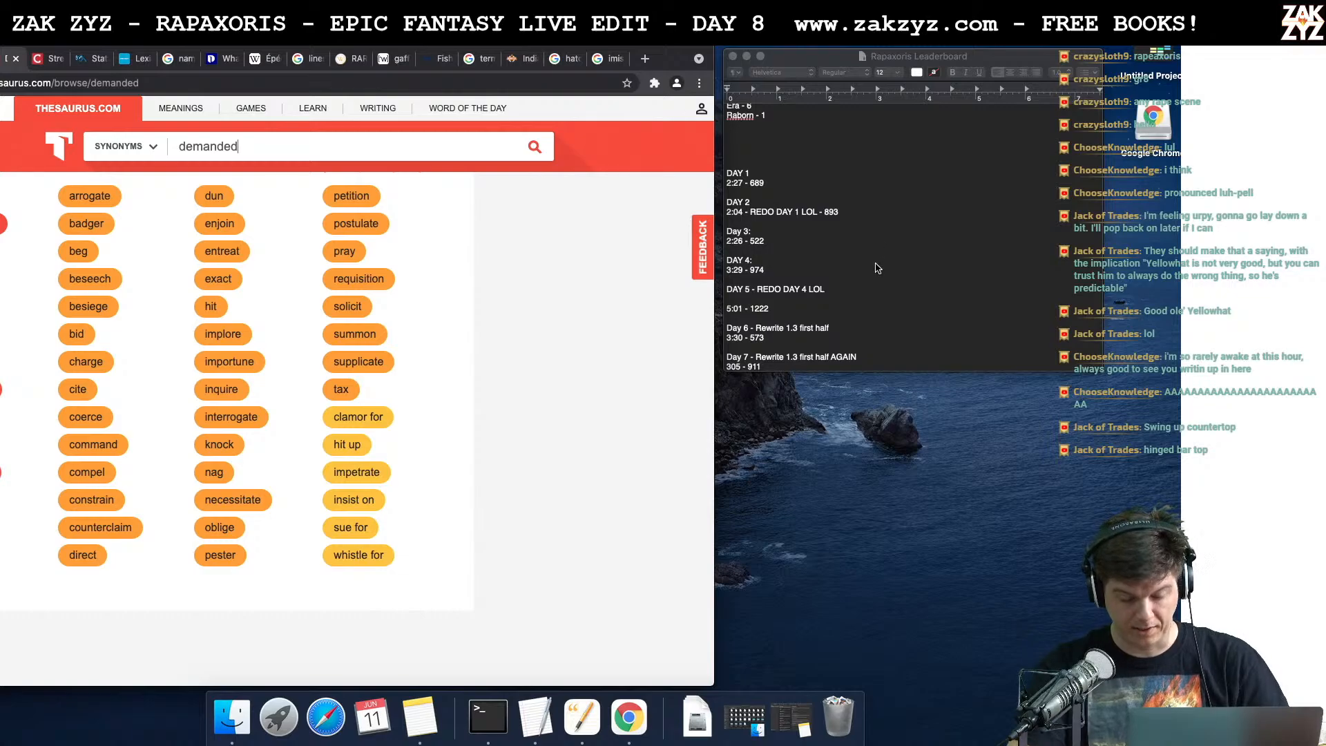
{"action": "left_click", "coordinate": [800, 369]}
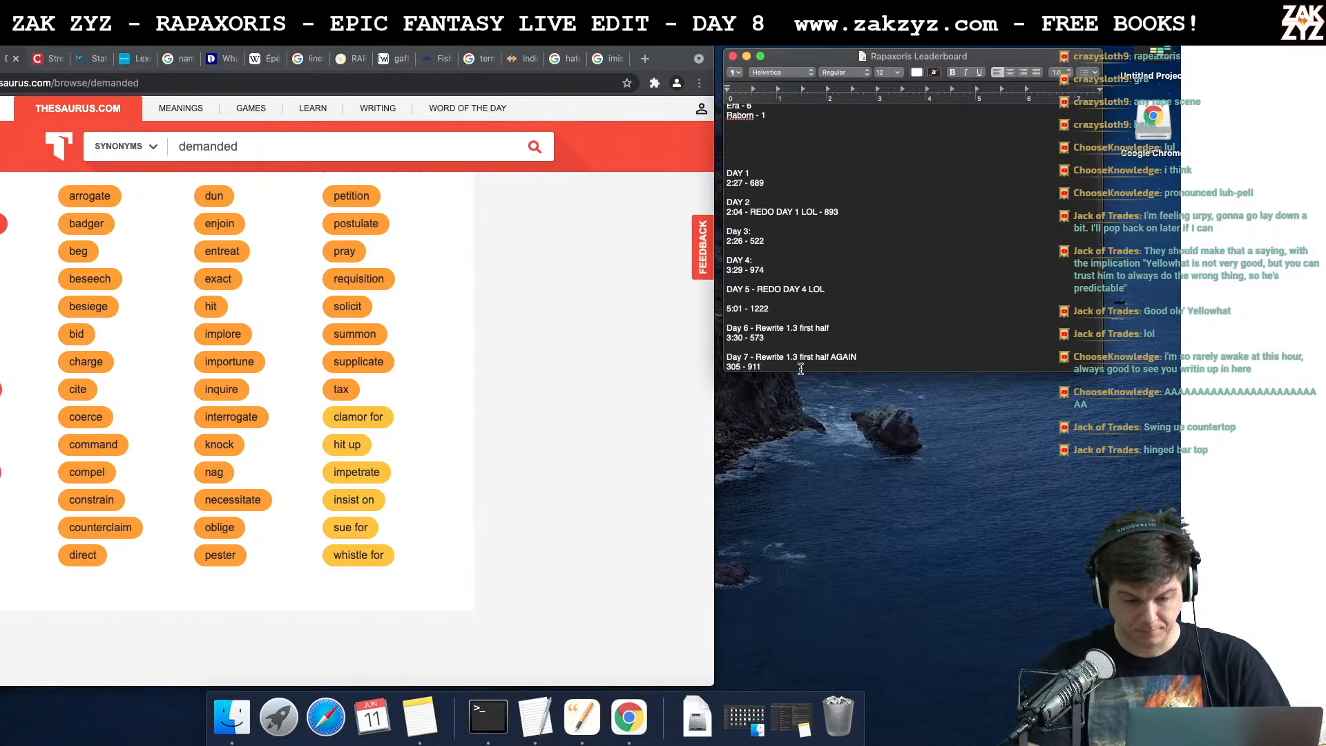
{"action": "key", "text": "Return"}
{"action": "key", "text": "Return"}
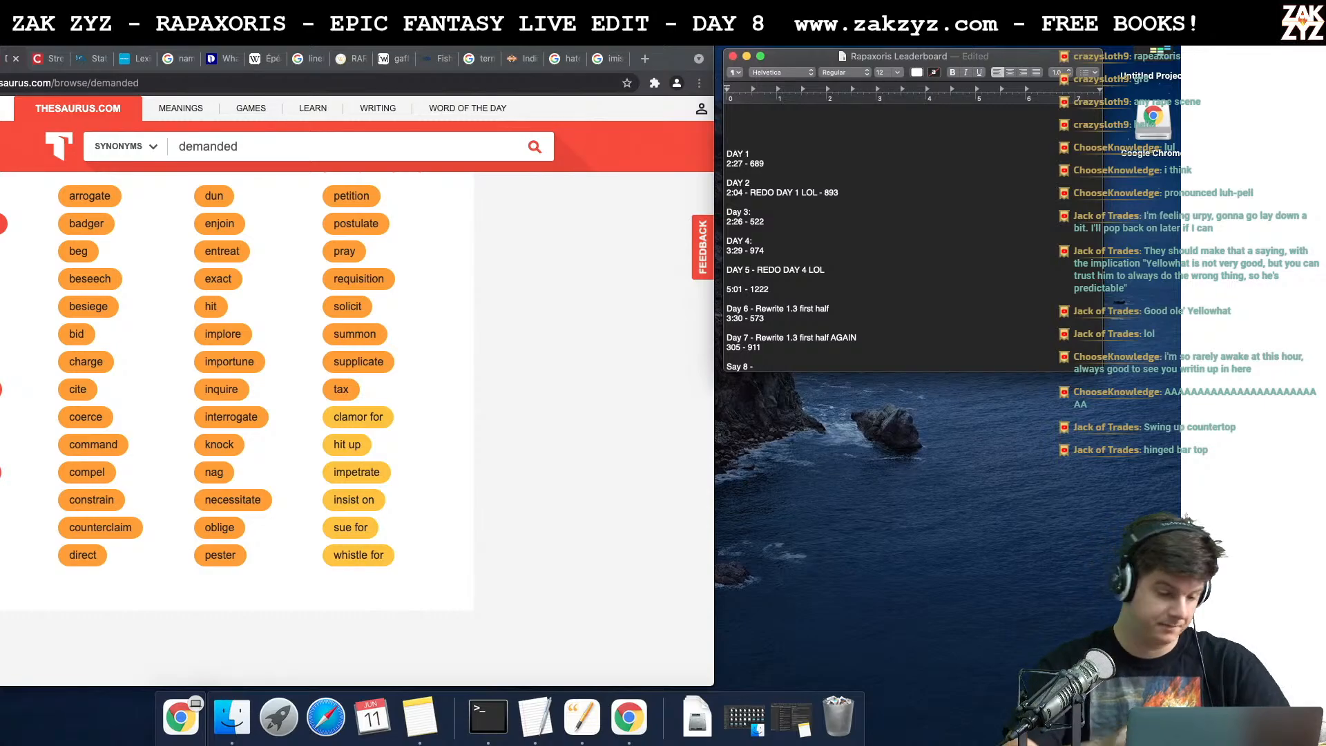
{"action": "key", "text": "super+Tab"}
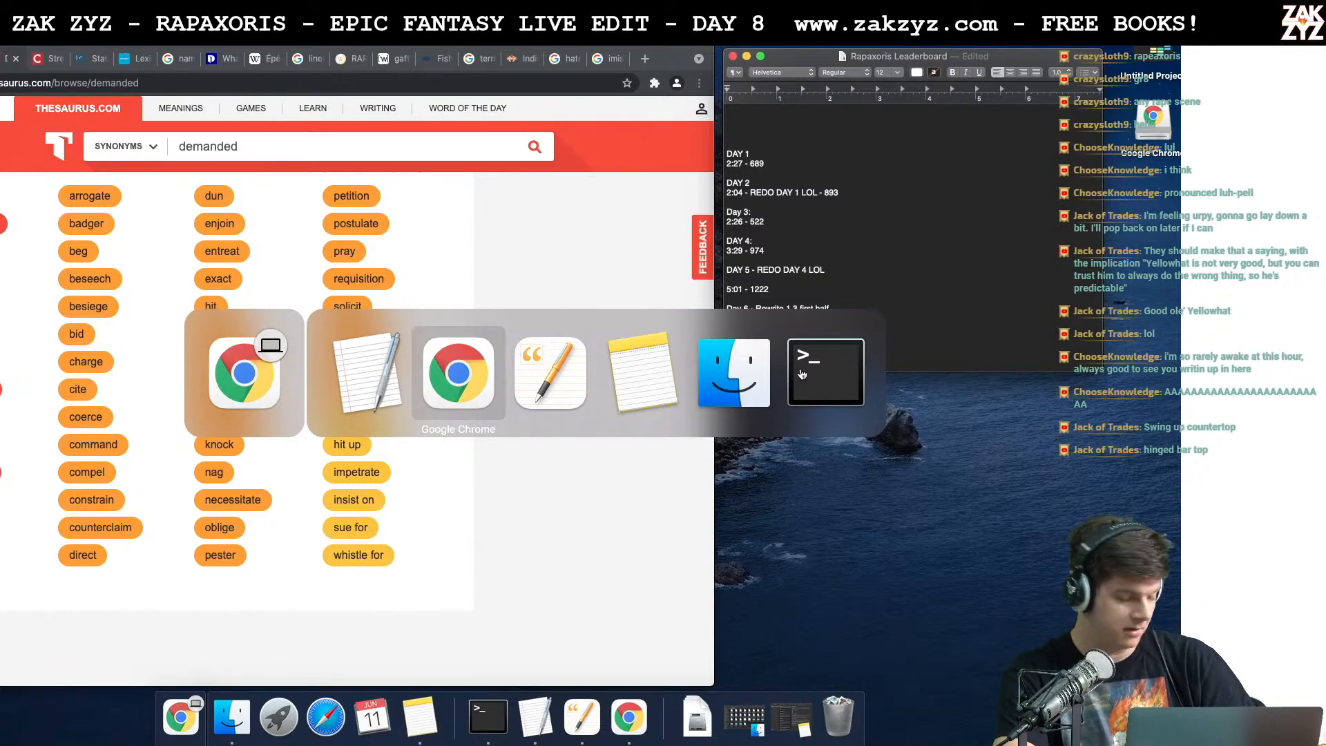
{"action": "key", "text": "super+Tab"}
{"action": "key", "text": "super+Tab"}
{"action": "key", "text": "super+Tab"}
{"action": "key", "text": "super+Tab"}
{"action": "key", "text": "super+Tab"}
{"action": "key", "text": "super+Tab"}
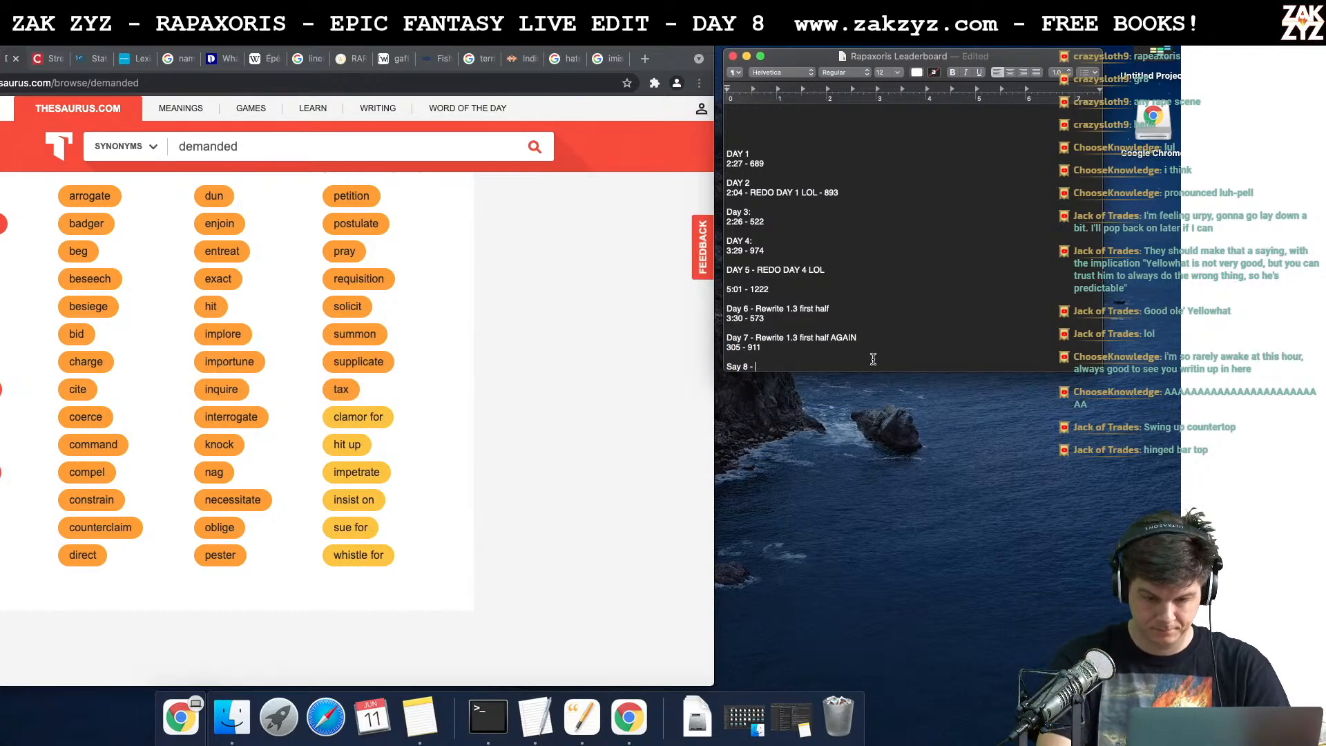
Add "Second half of 1.3 -" to the newest leaderboard entry and start the line below it with "1200 -"
{"action": "type", "text": "Second half of 1.3 -"}
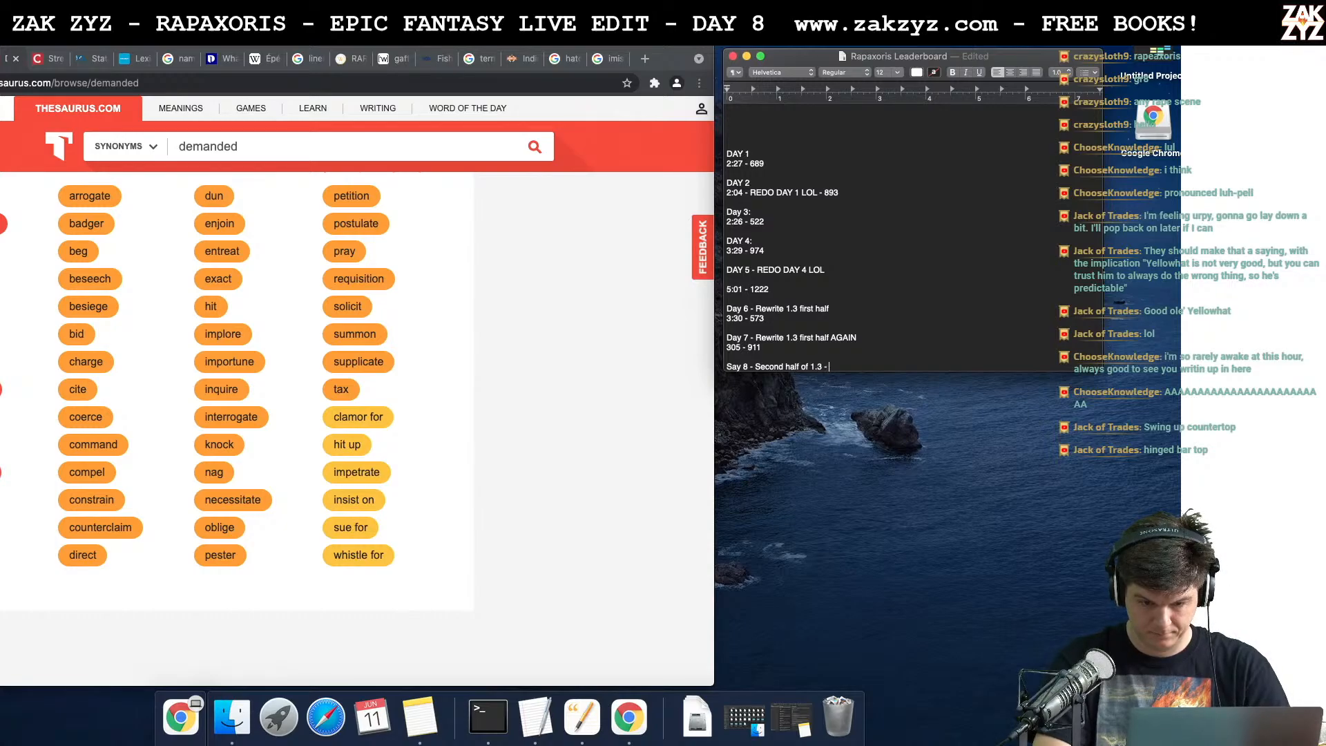
{"action": "key", "text": "Return"}
{"action": "type", "text": "1200 -"}
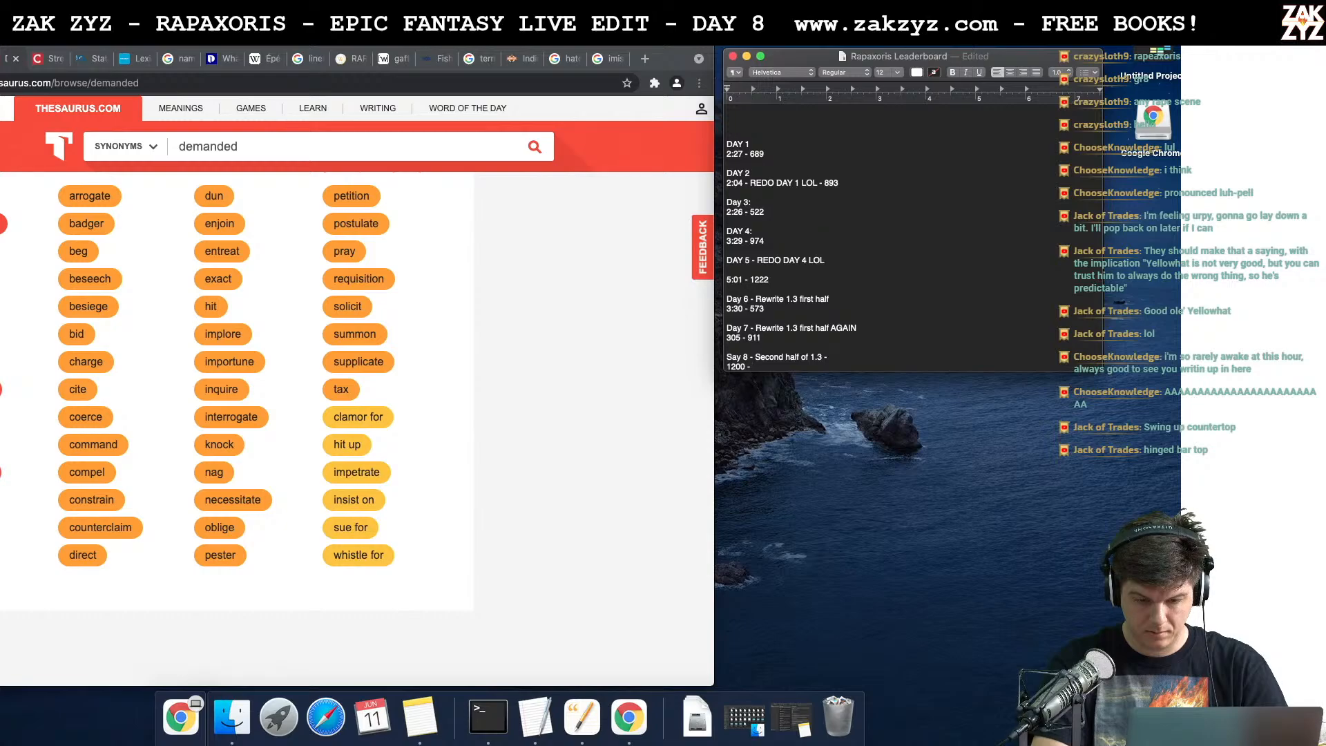
Set the Day 7 time to 3:05 and the newest result line to "2:54 - 1200", and return to the manuscript
{"action": "key", "text": "BackSpace"}
{"action": "key", "text": "BackSpace"}
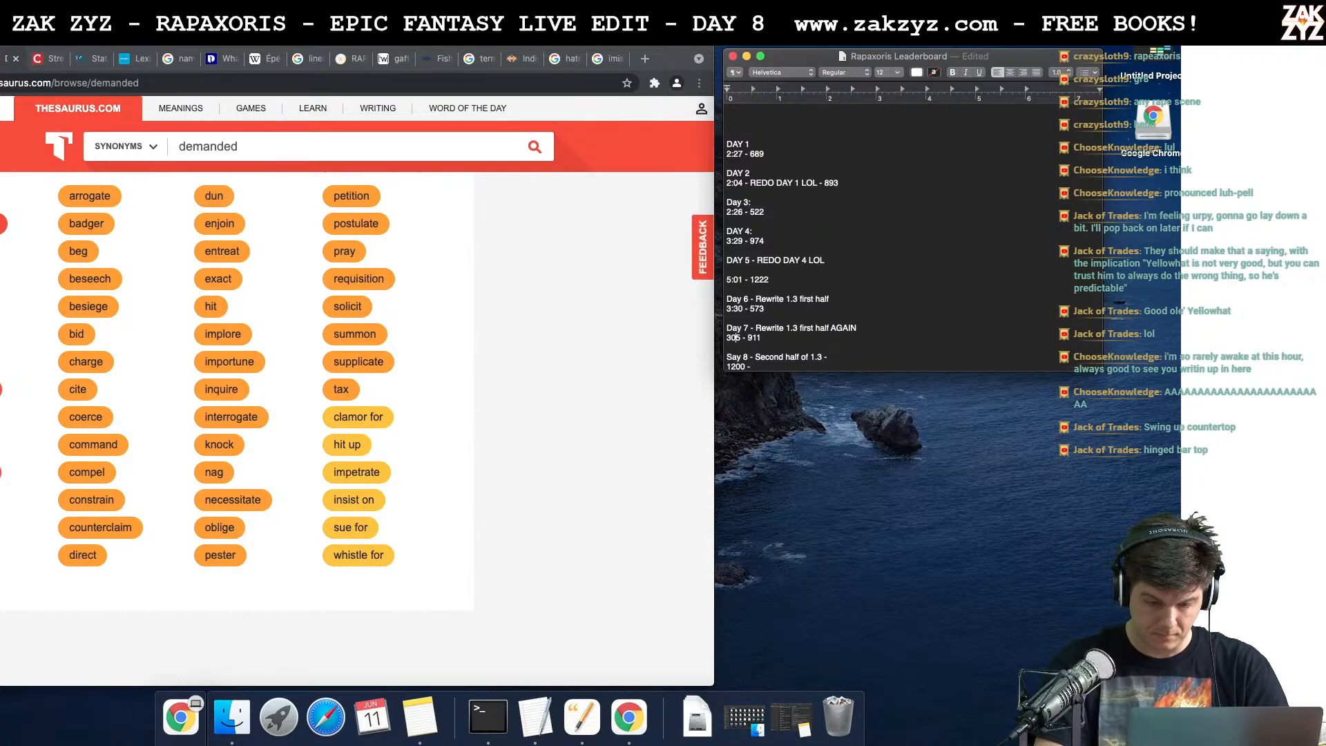
{"action": "type", "text": "2:54 -"}
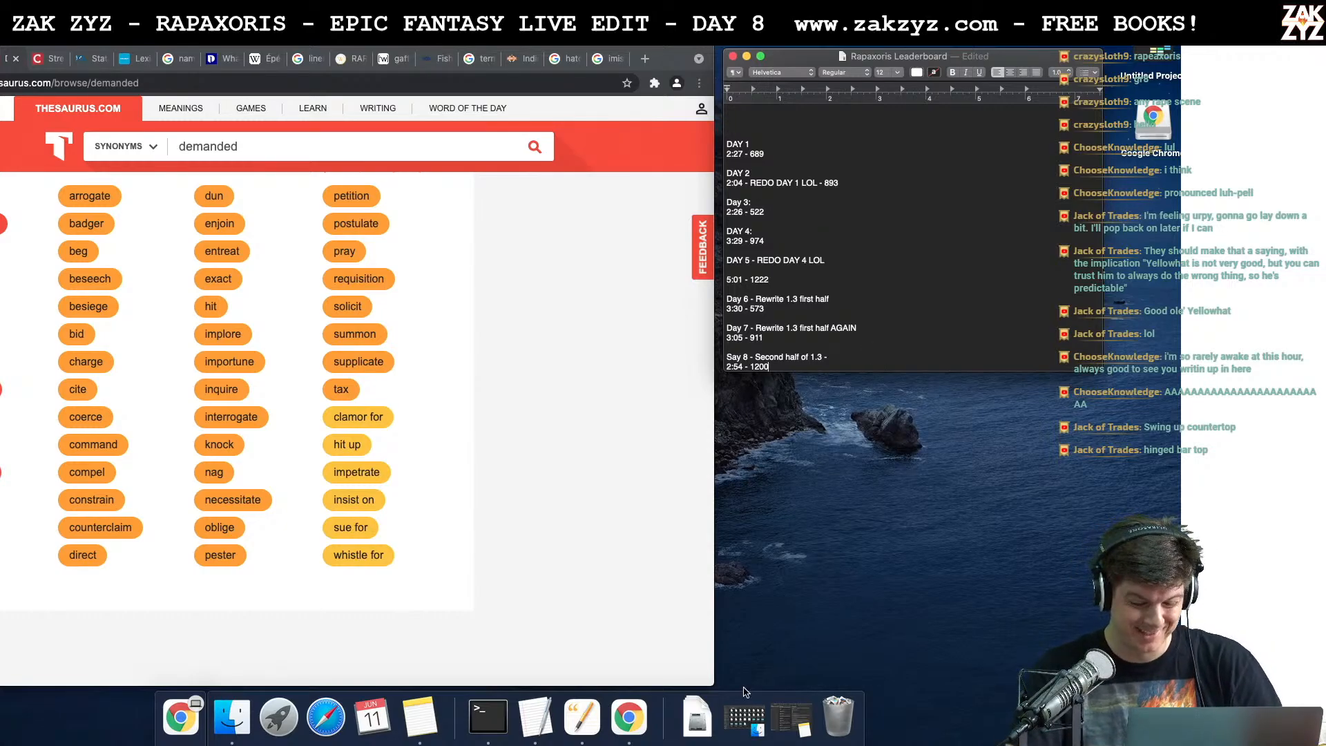
{"action": "left_click", "coordinate": [581, 718]}
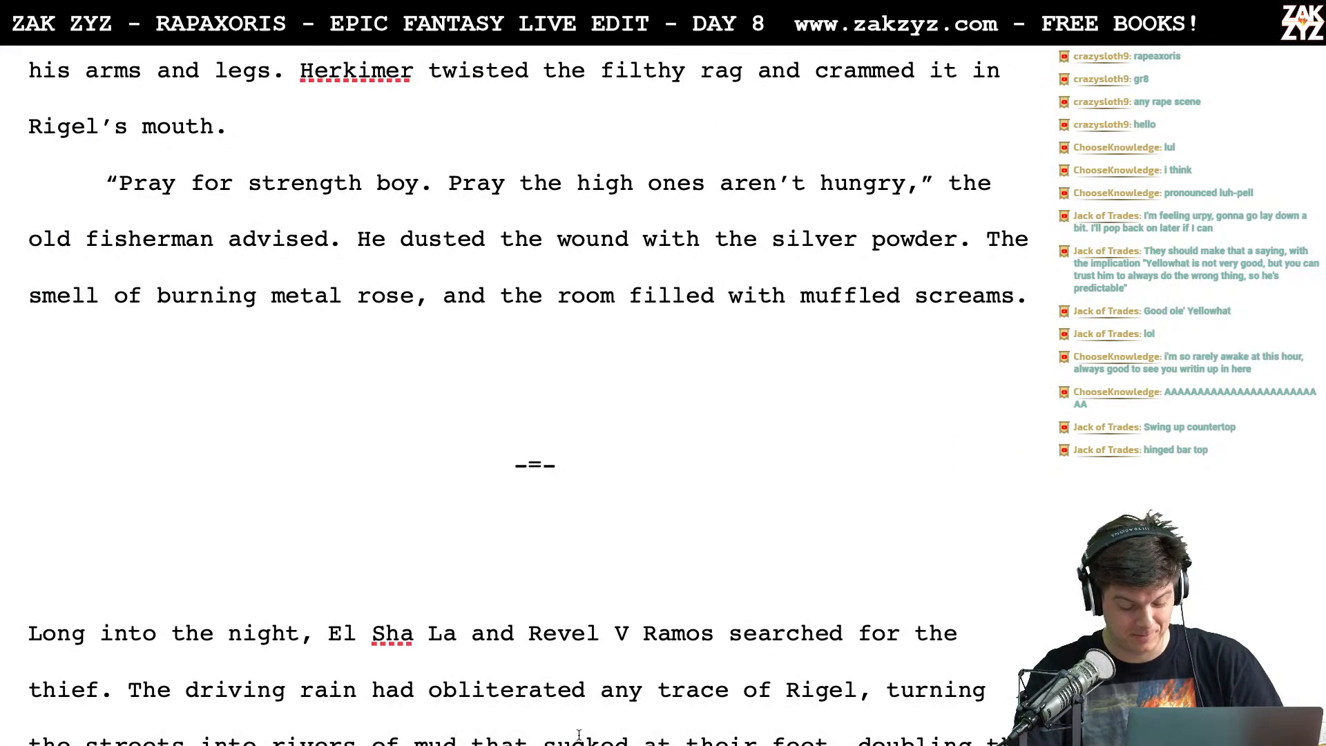